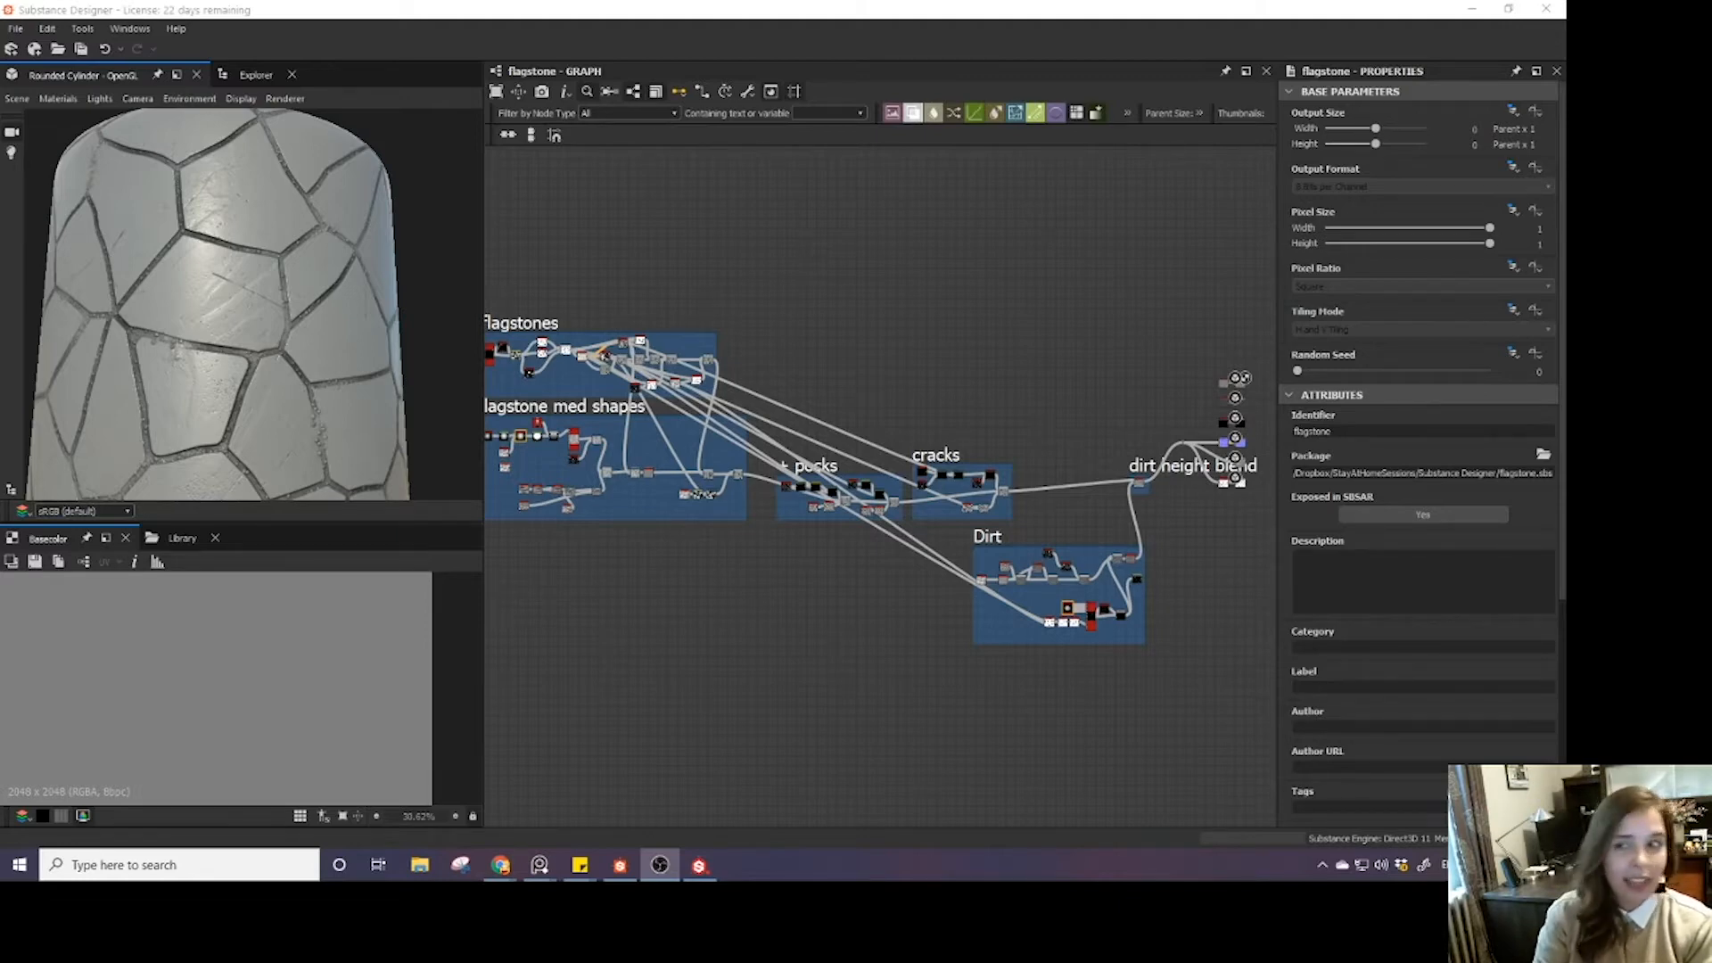
- Examine the flagstone material on the rounded cylinder preview and compare it with the stone photos on the reference board
drag(163, 253, 210, 311)
scroll(192, 308, down, 5)
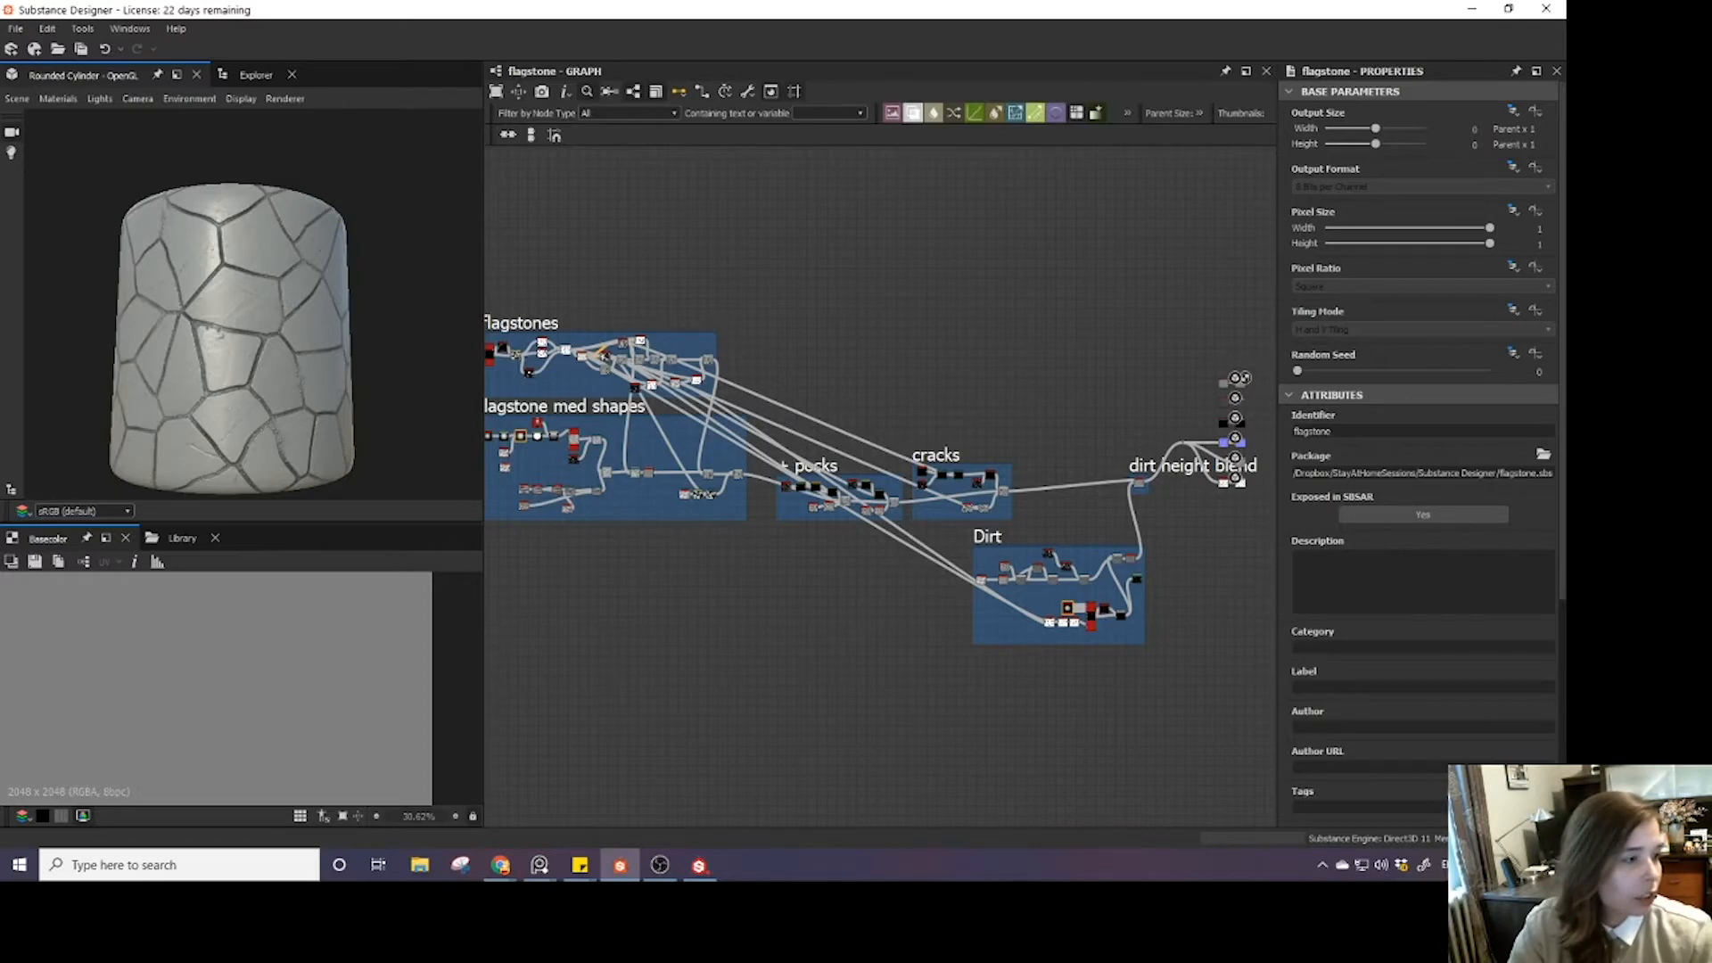
right_drag(1711, 437, 389, 184)
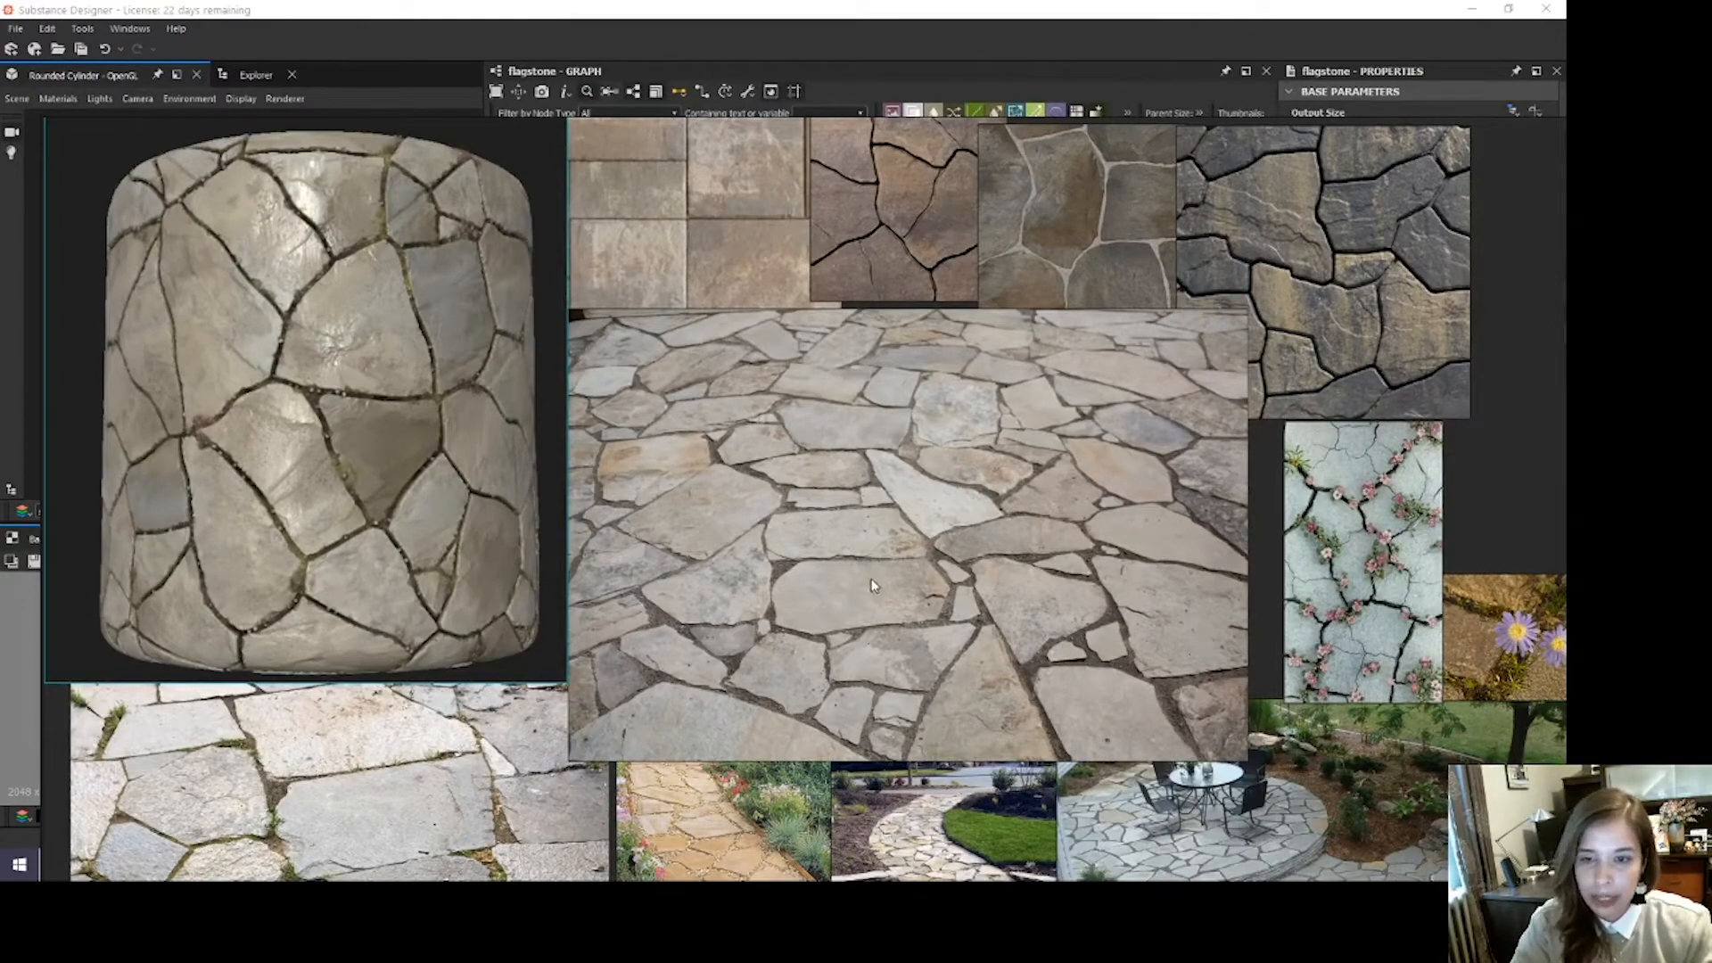
right_drag(395, 326, 1565, 401)
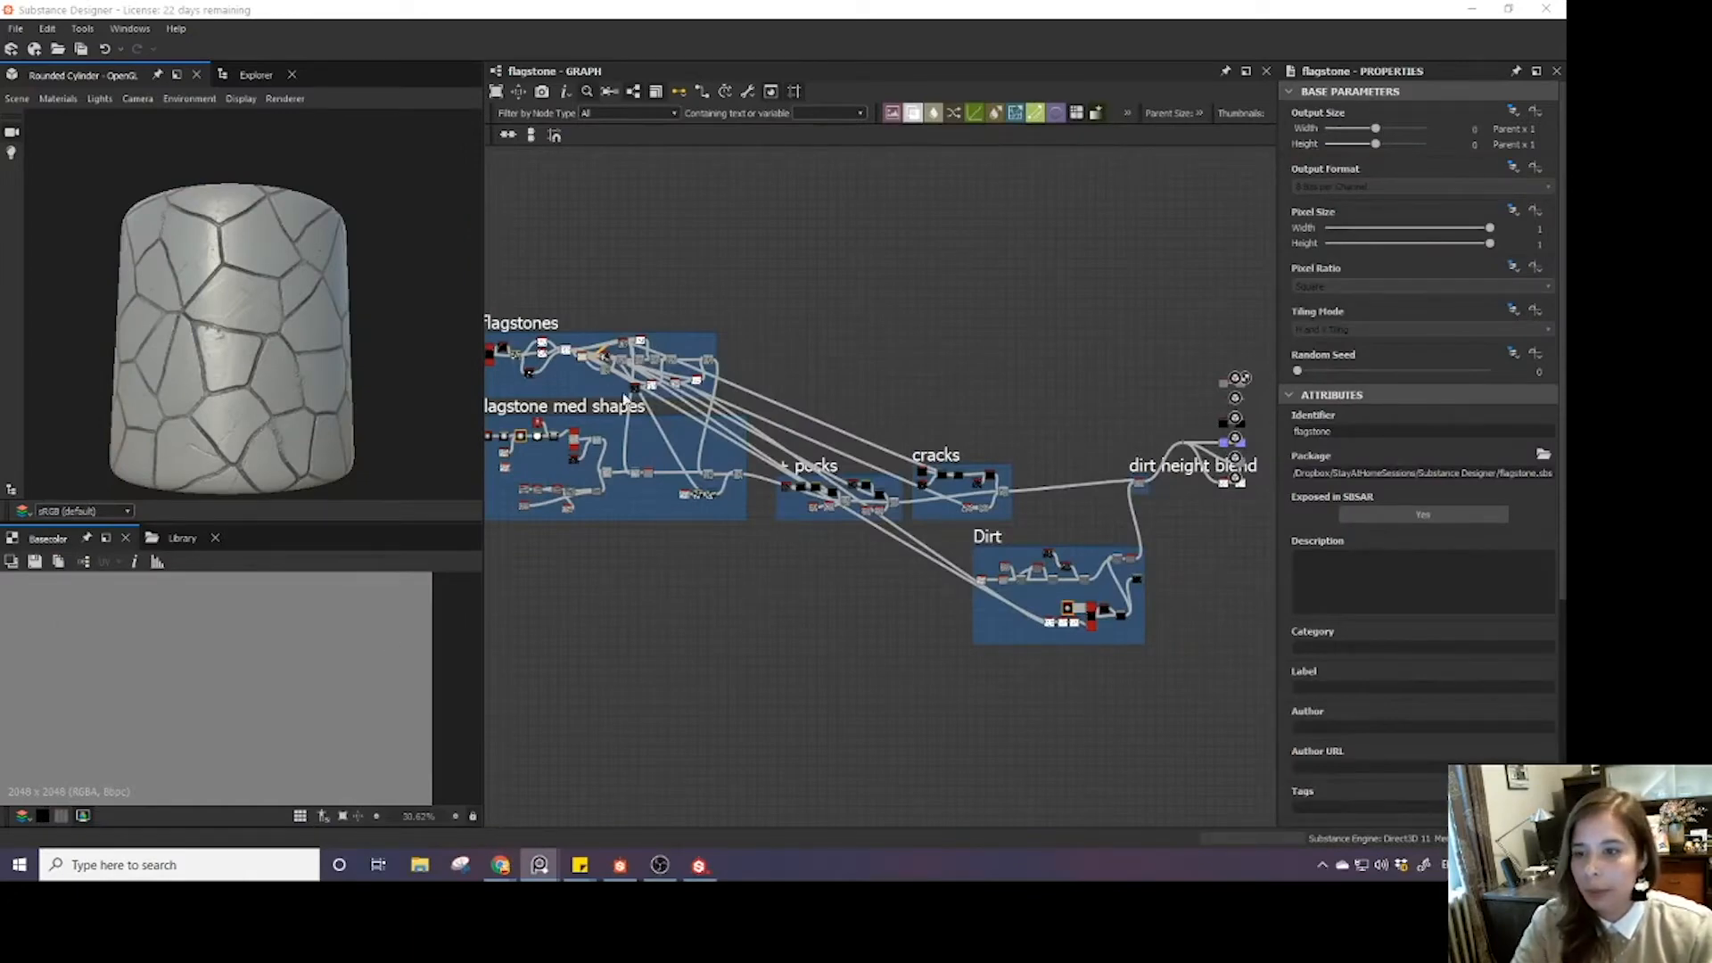
middle_drag(705, 491, 798, 499)
middle_drag(902, 565, 802, 584)
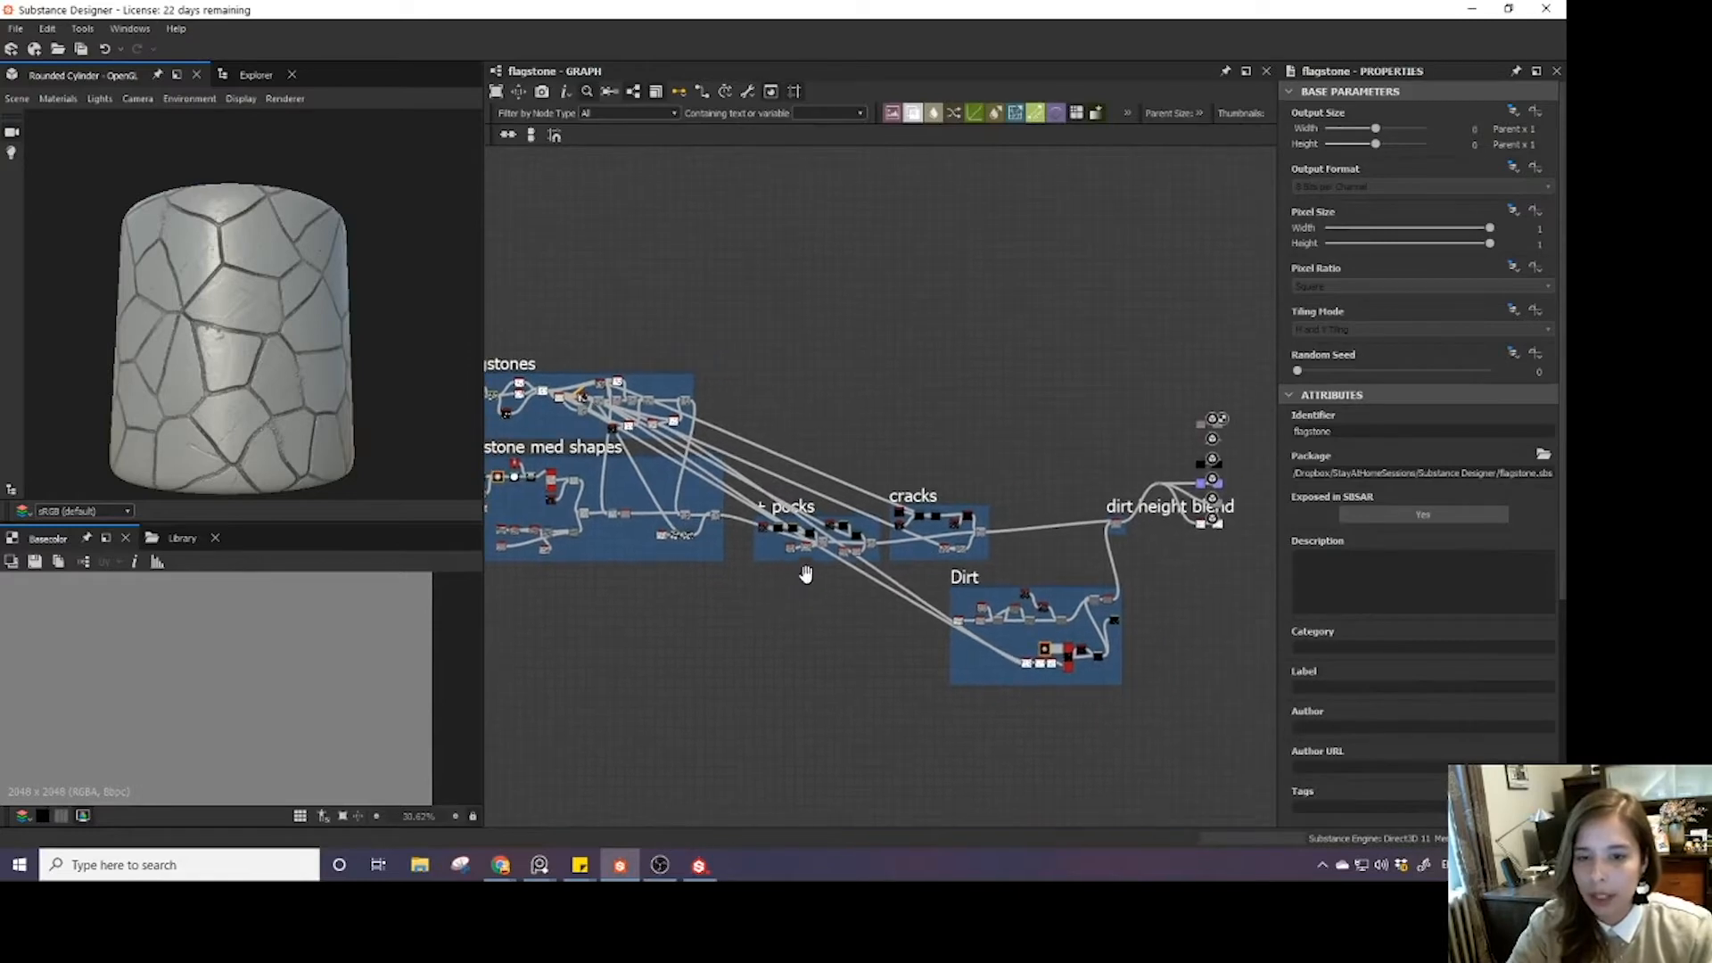
drag(265, 347, 268, 324)
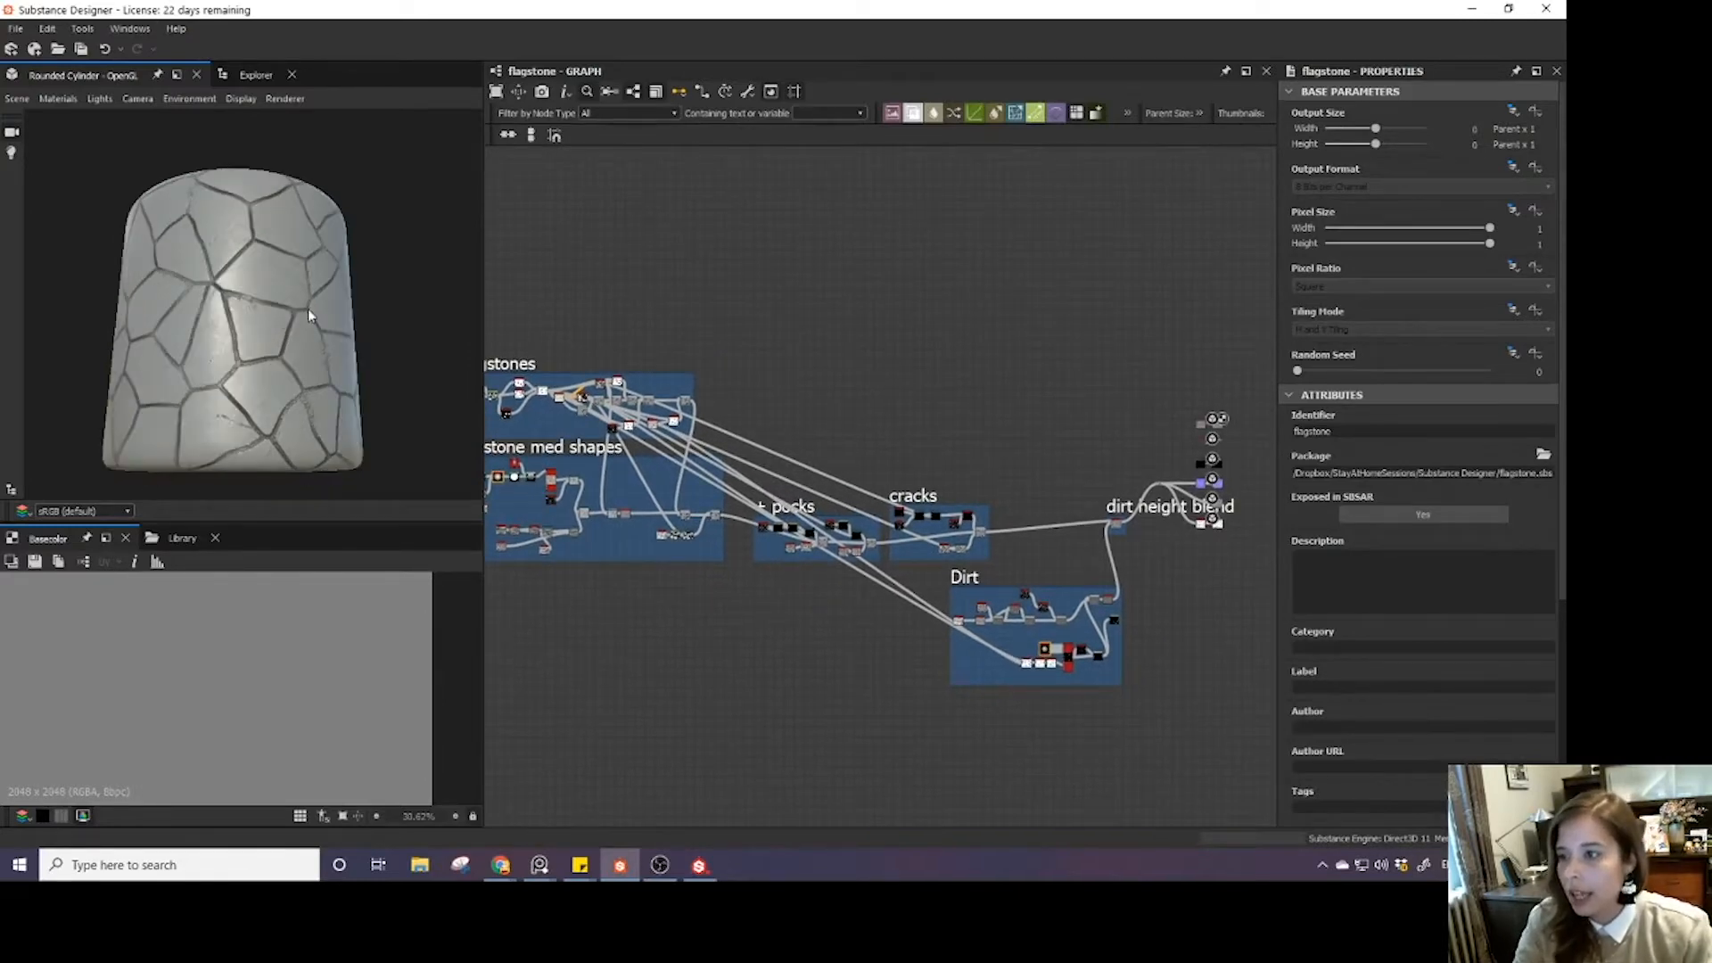
middle_drag(883, 569, 941, 536)
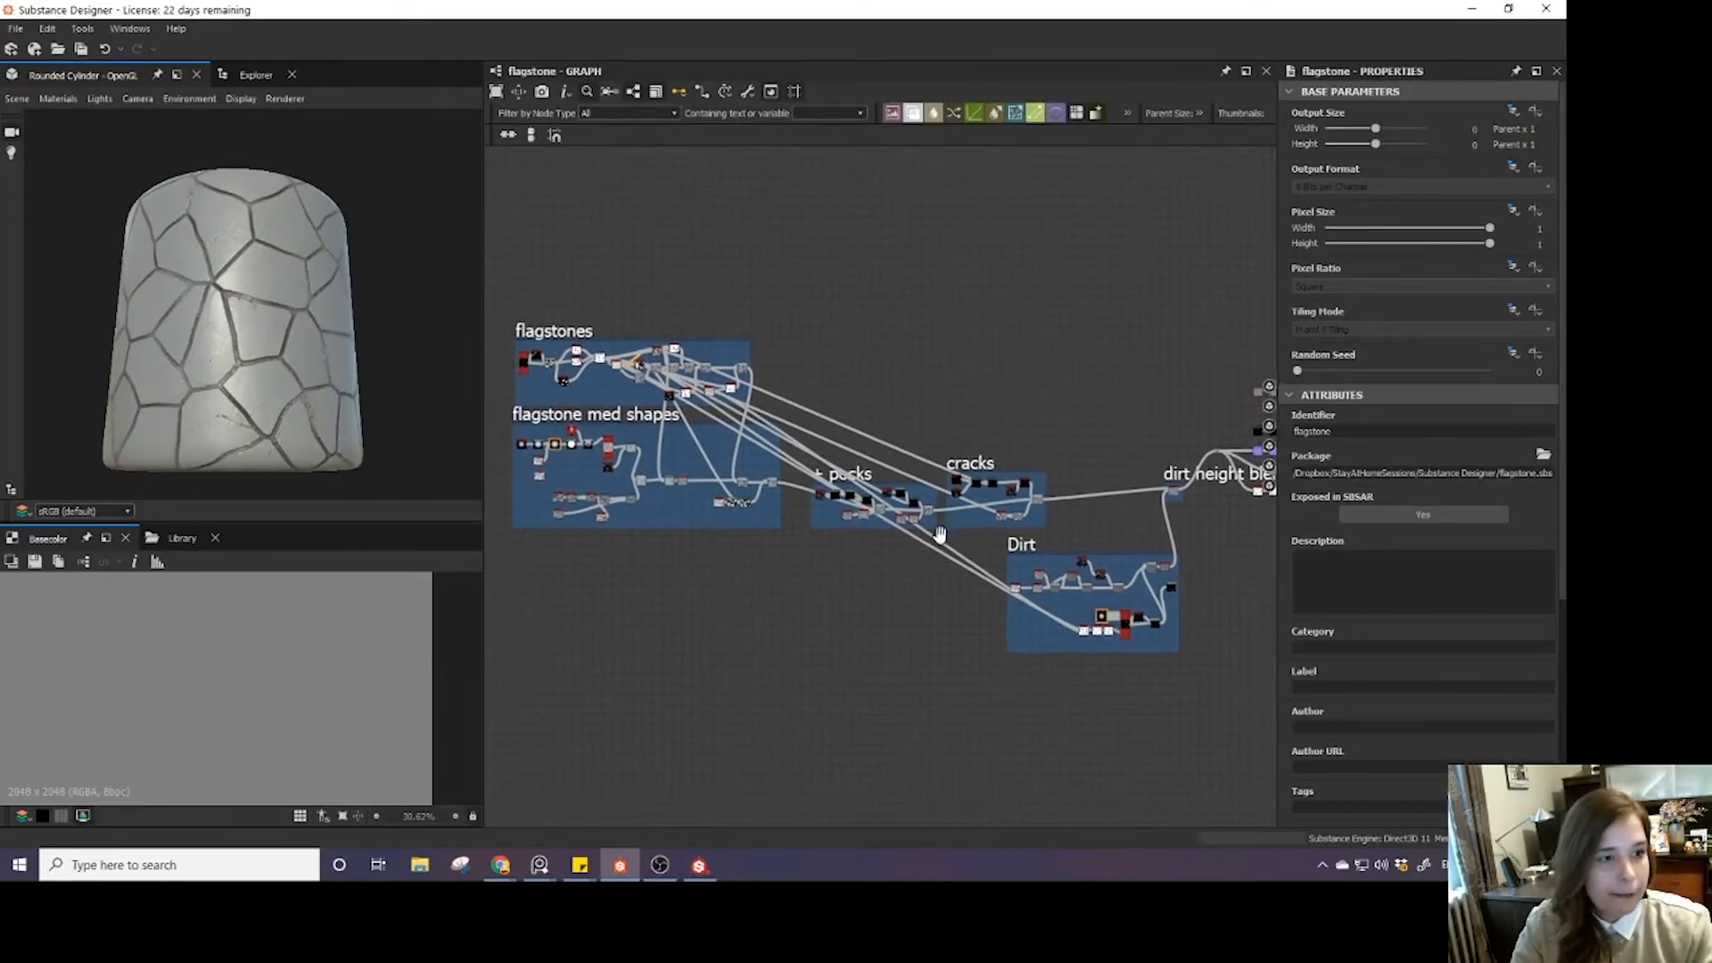
key(alt+Tab)
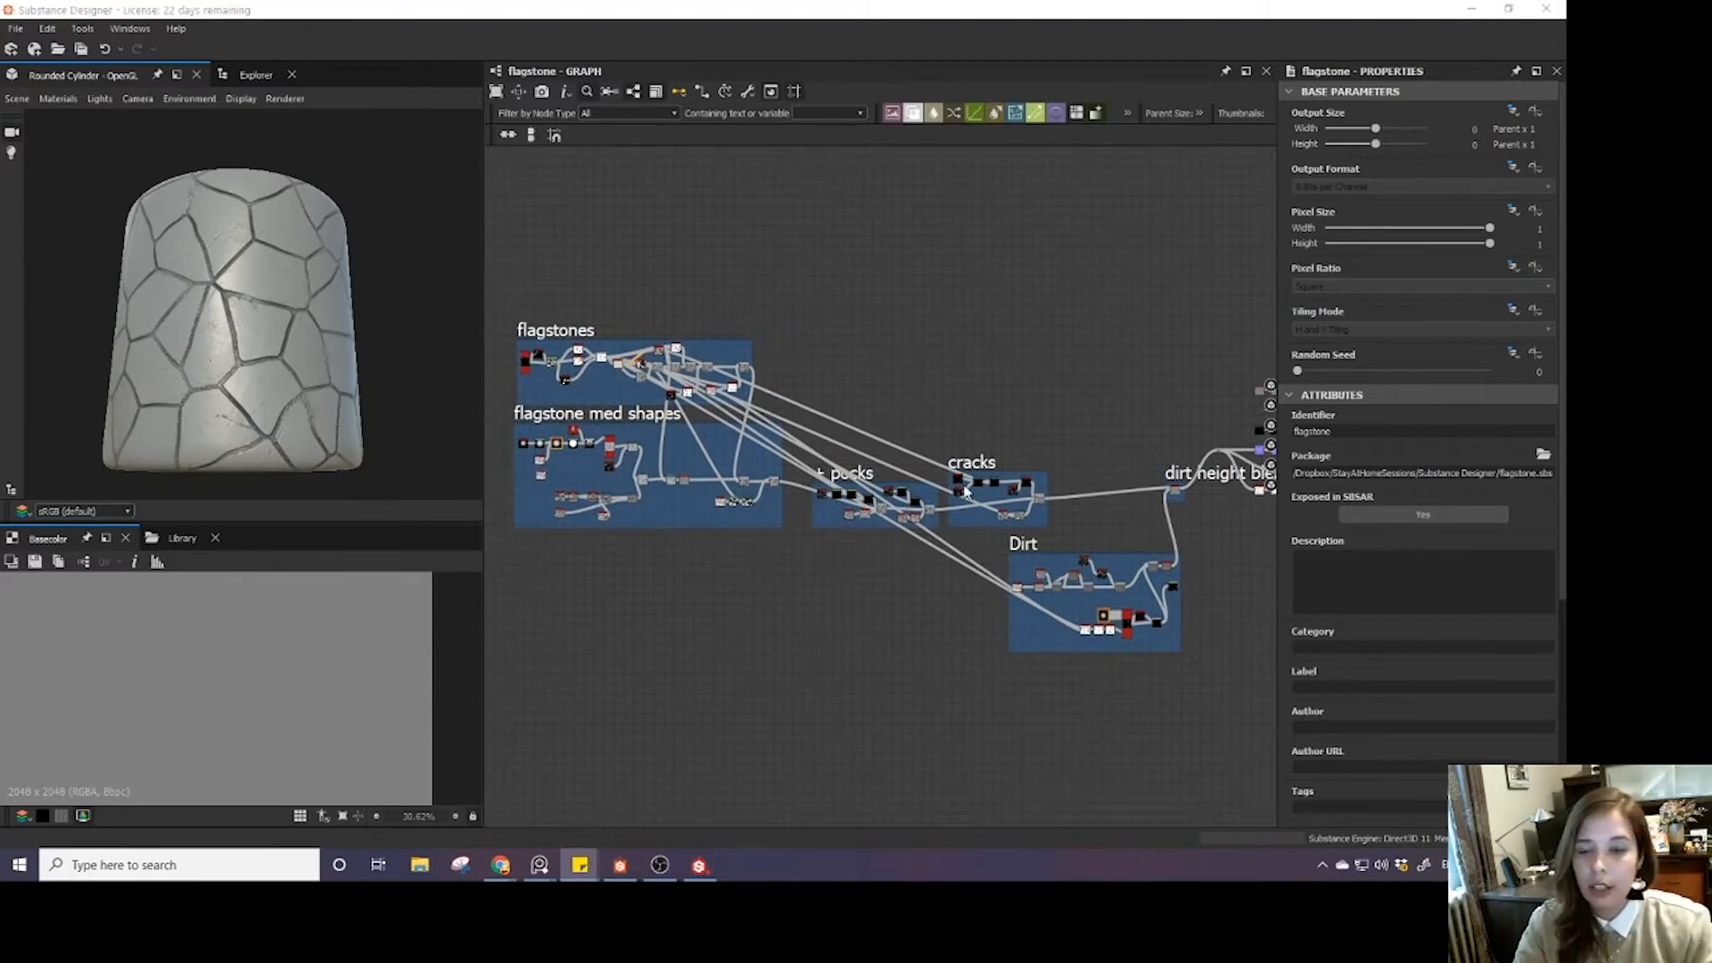
middle_drag(964, 487, 946, 498)
scroll(948, 496, up, 1)
key(alt+Tab)
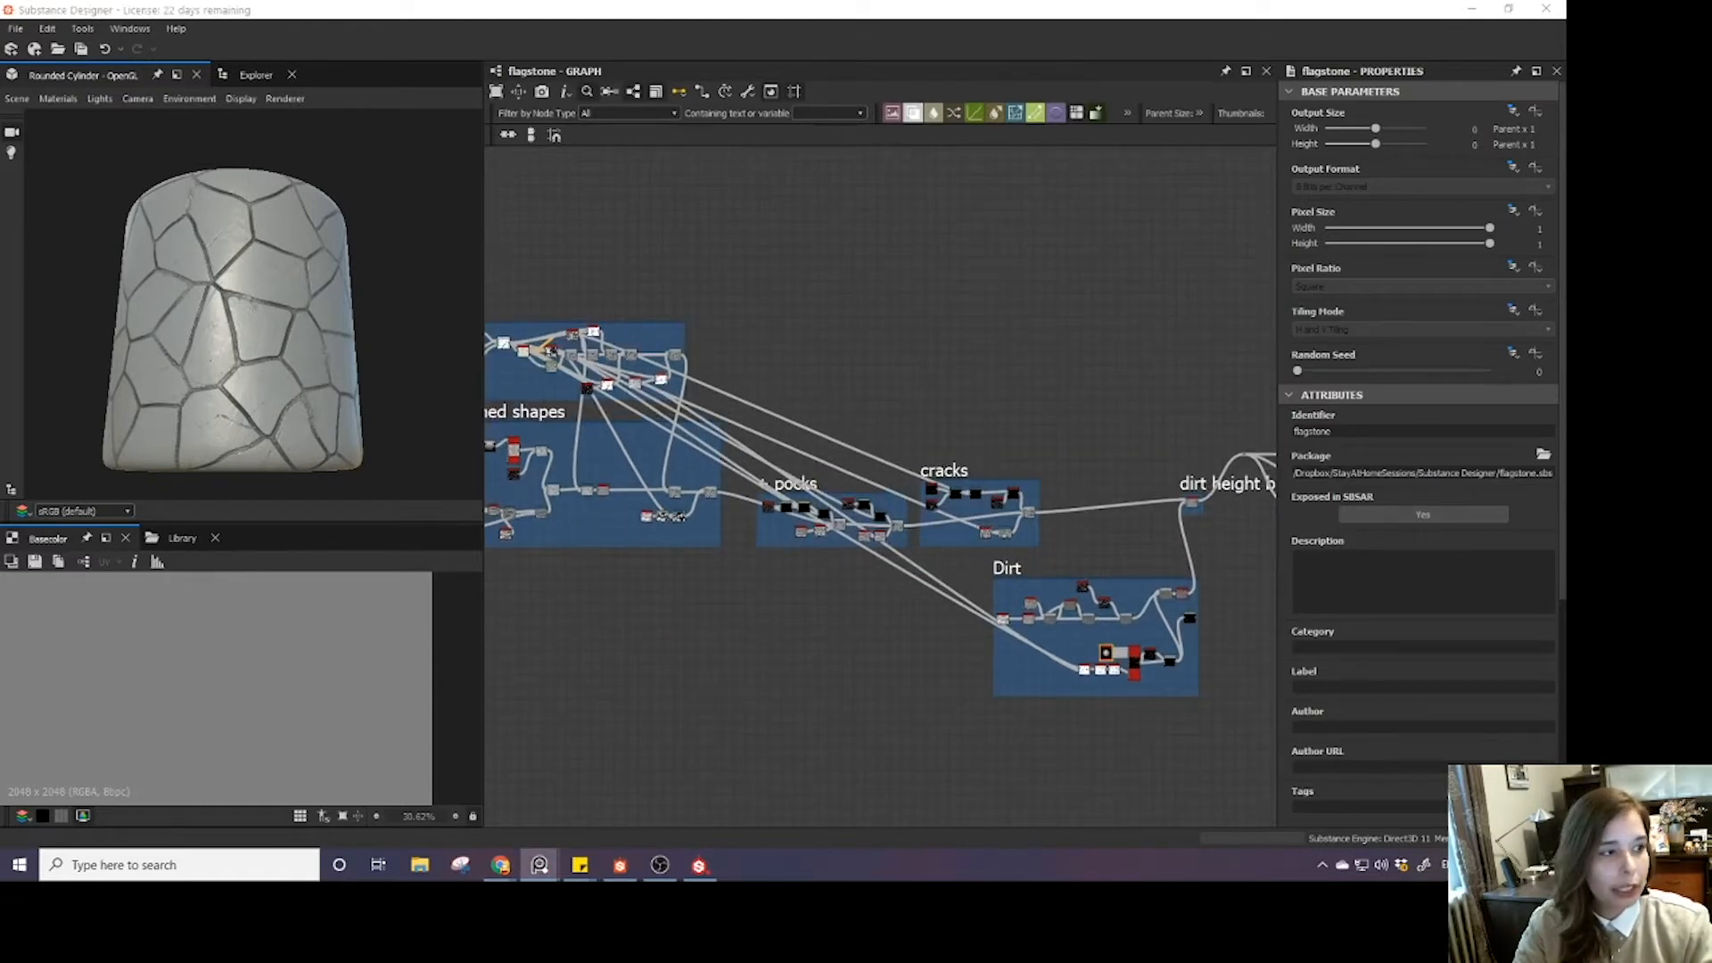
click(238, 353)
scroll(238, 353, up, 3)
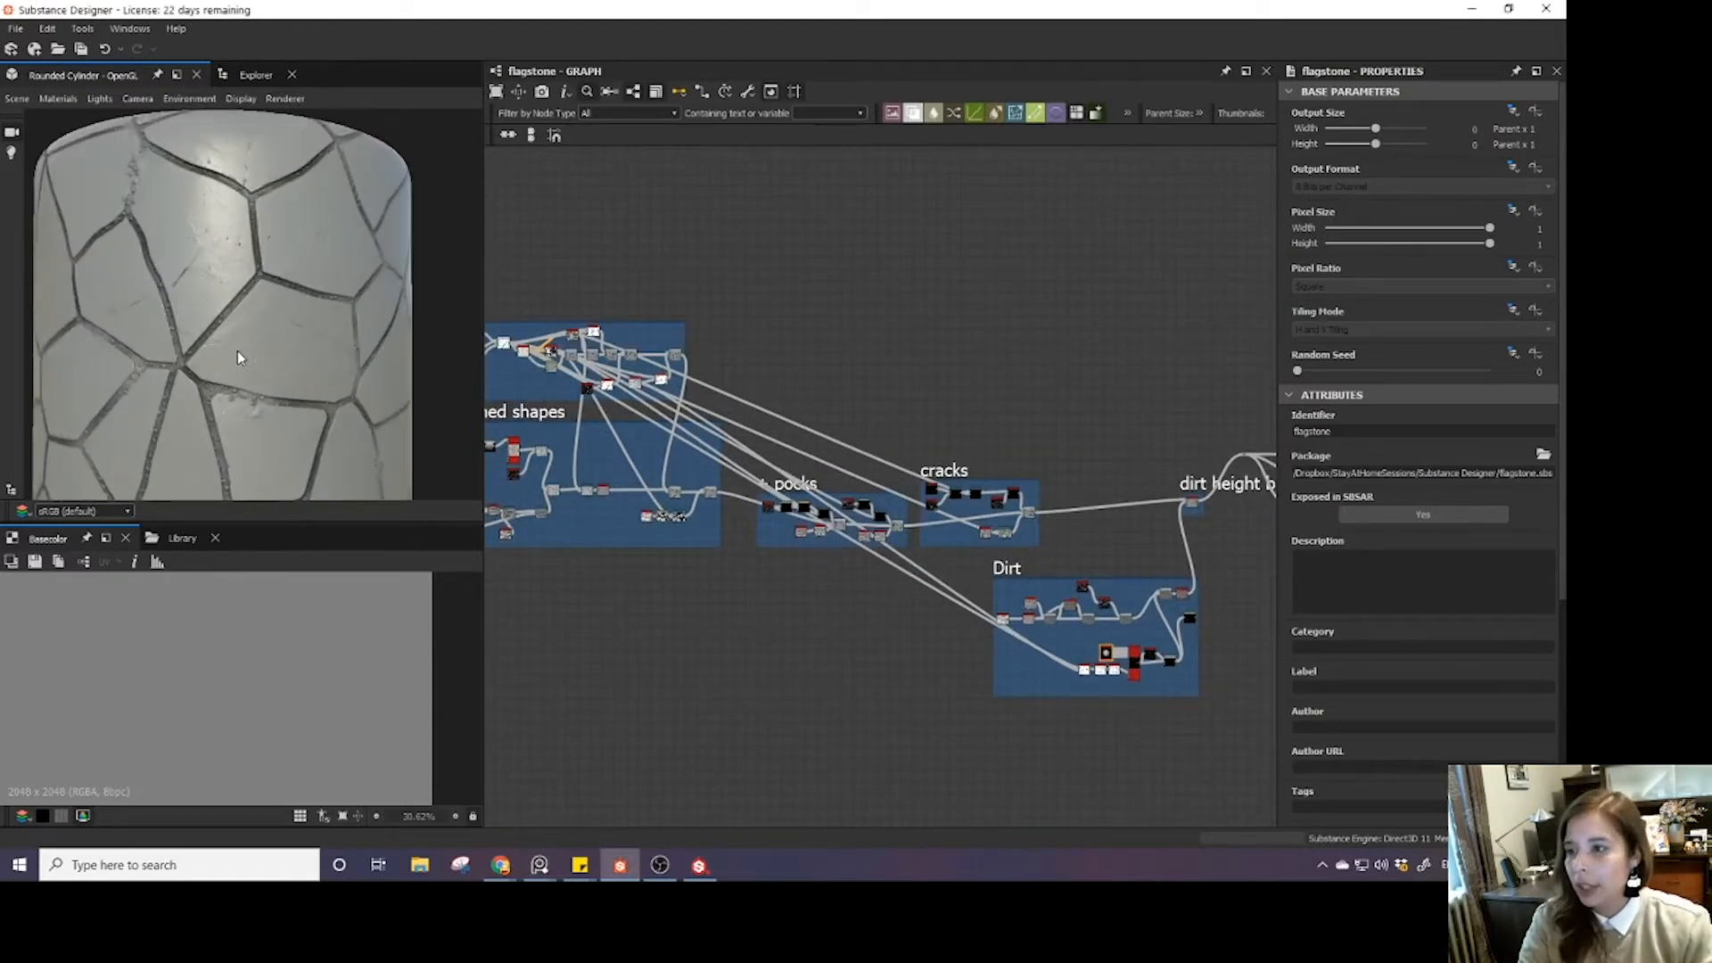
drag(237, 350, 220, 325)
drag(211, 383, 252, 376)
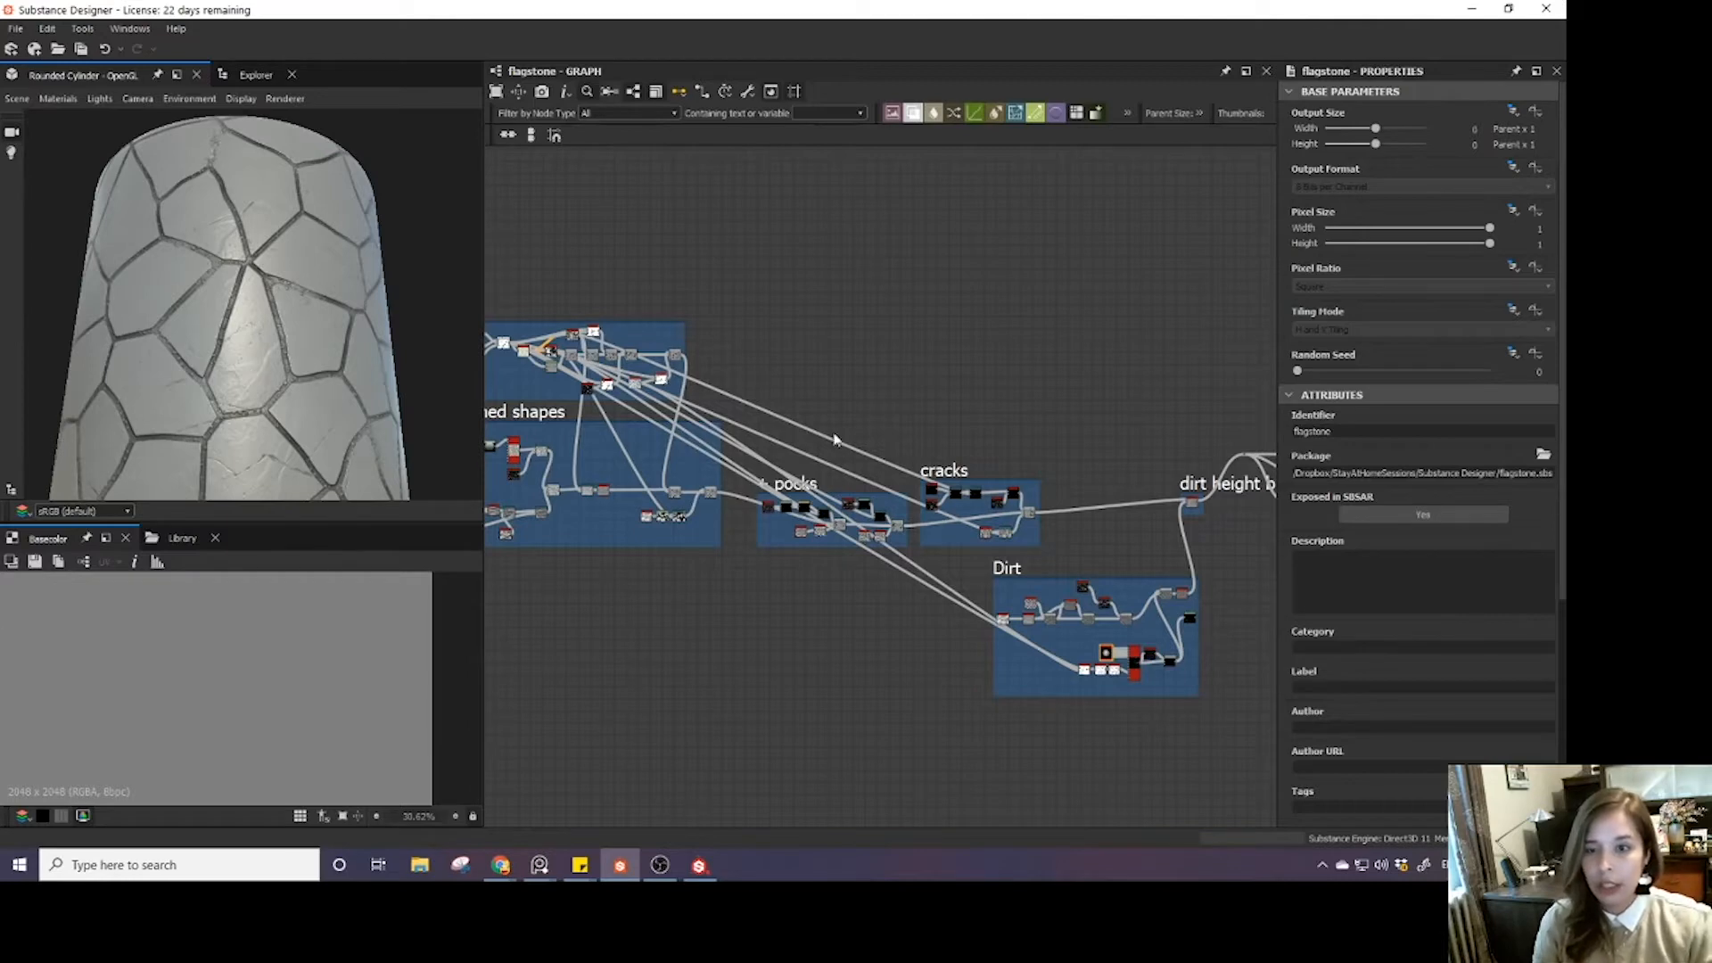
- Look over the graph's node frames and examine how the flagstones frame builds its edge pattern from the Tile Sampler and Distance nodes
middle_drag(1002, 442, 836, 459)
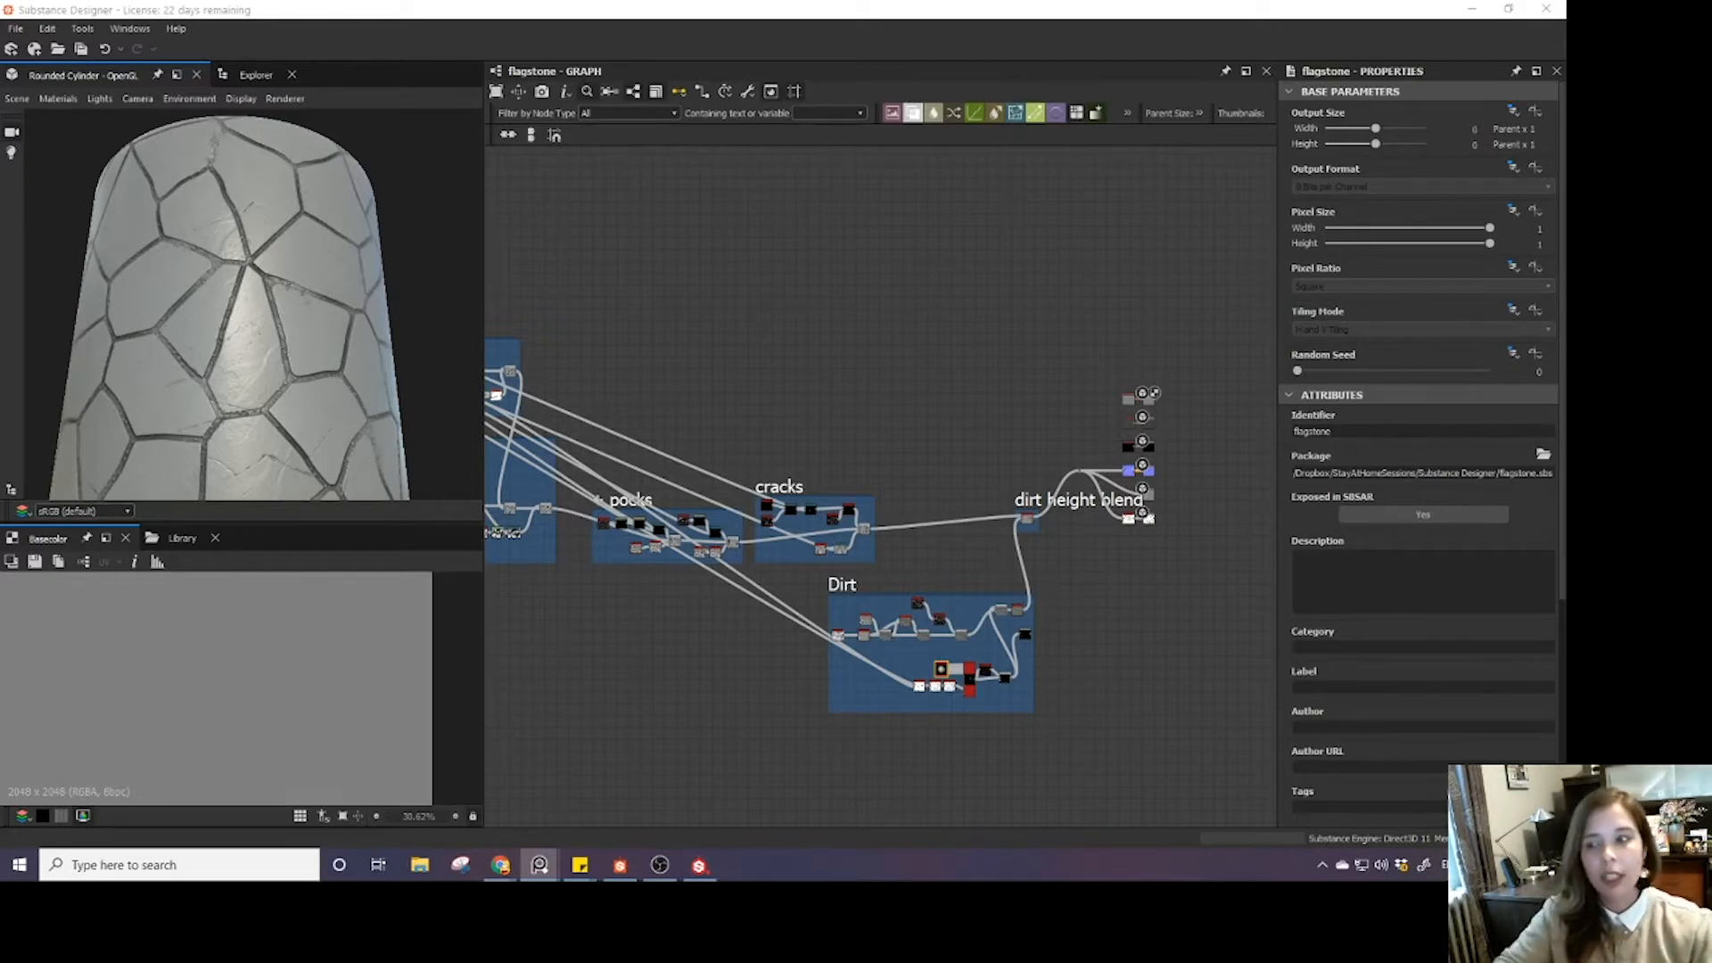
drag(267, 347, 639, 431)
middle_drag(639, 431, 938, 475)
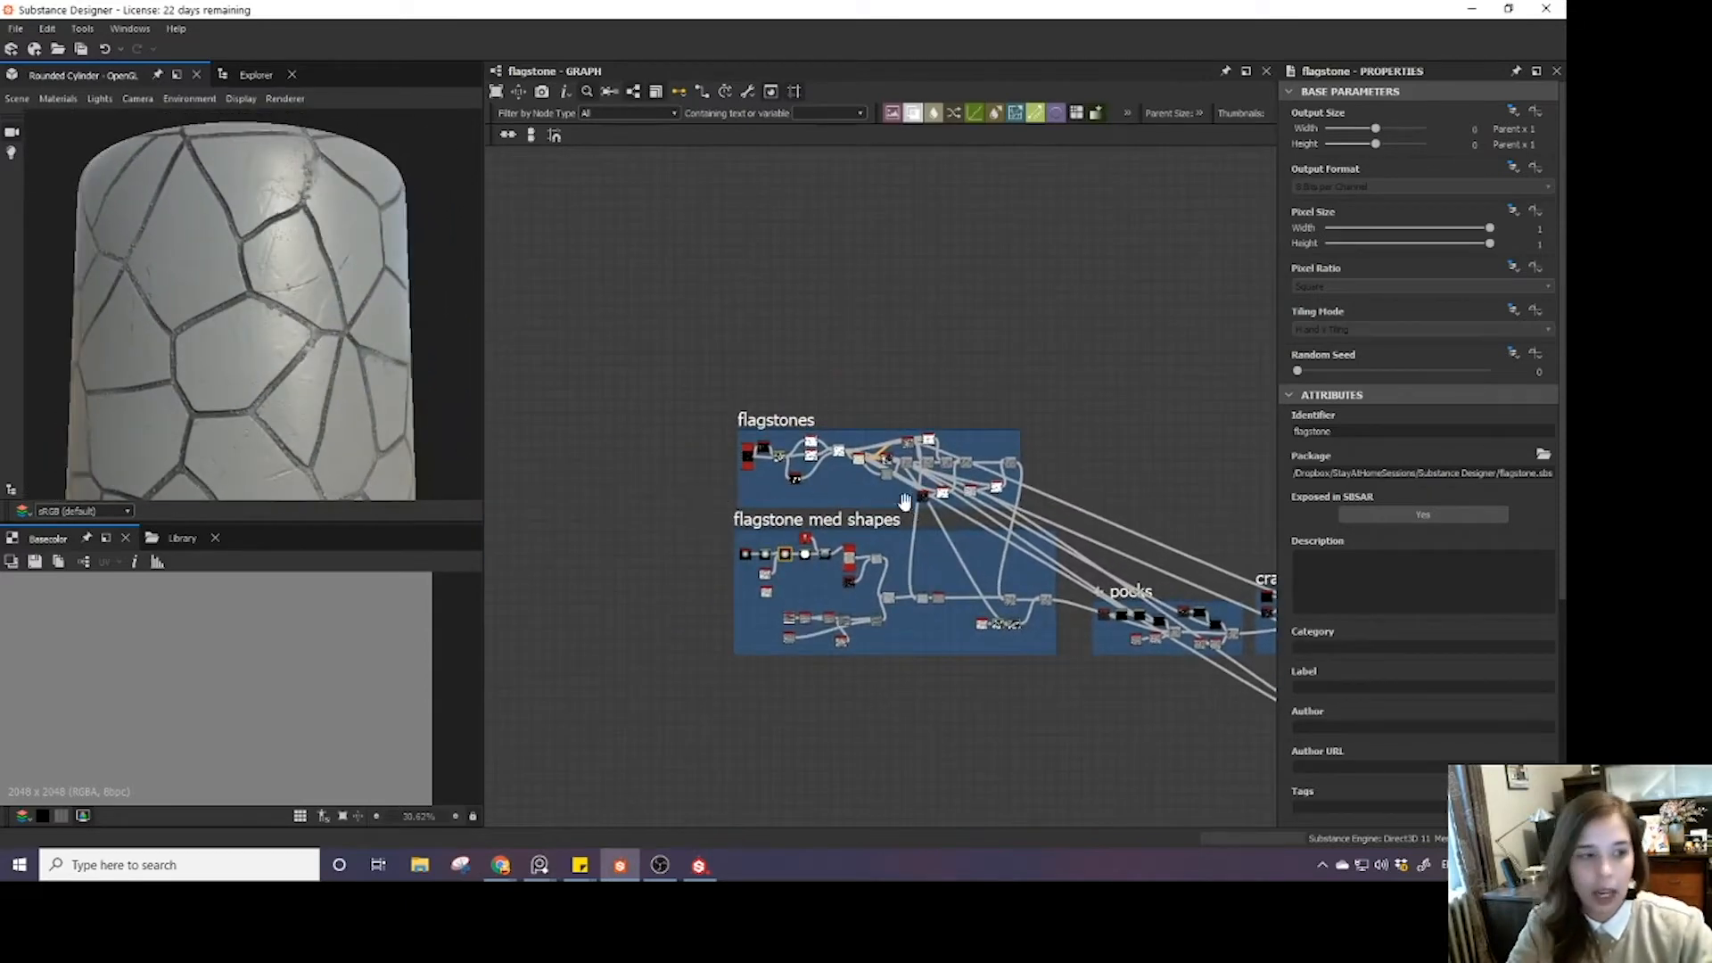
middle_drag(894, 502, 751, 480)
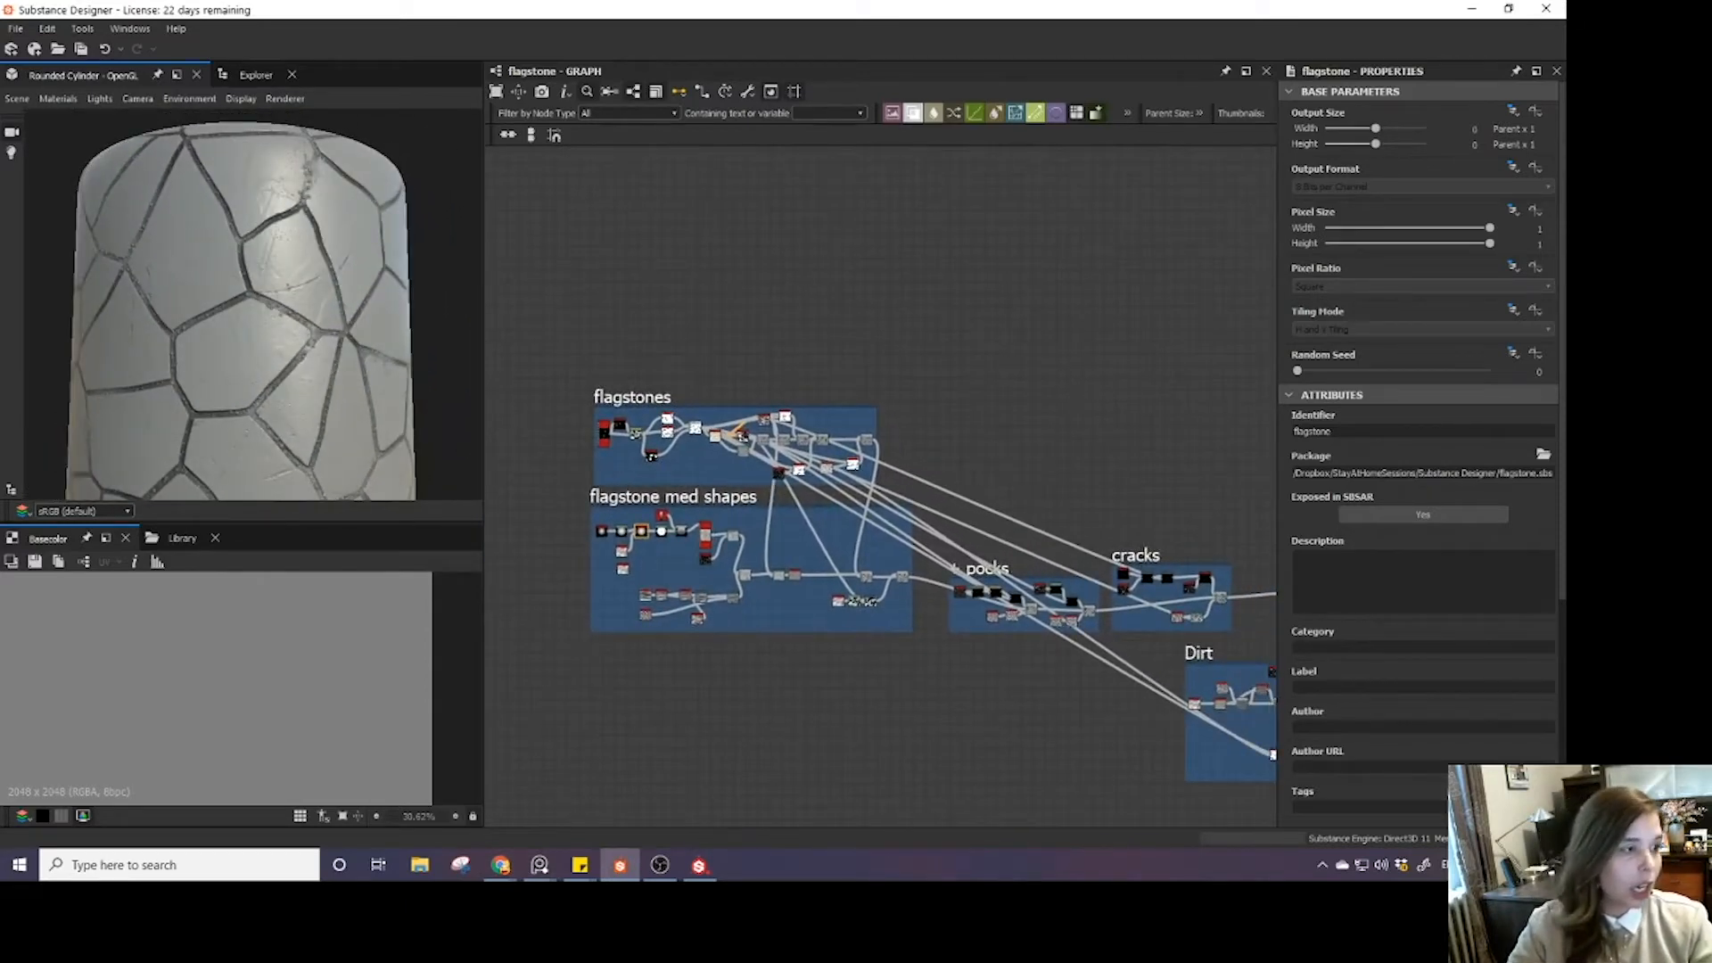
key(alt+Tab)
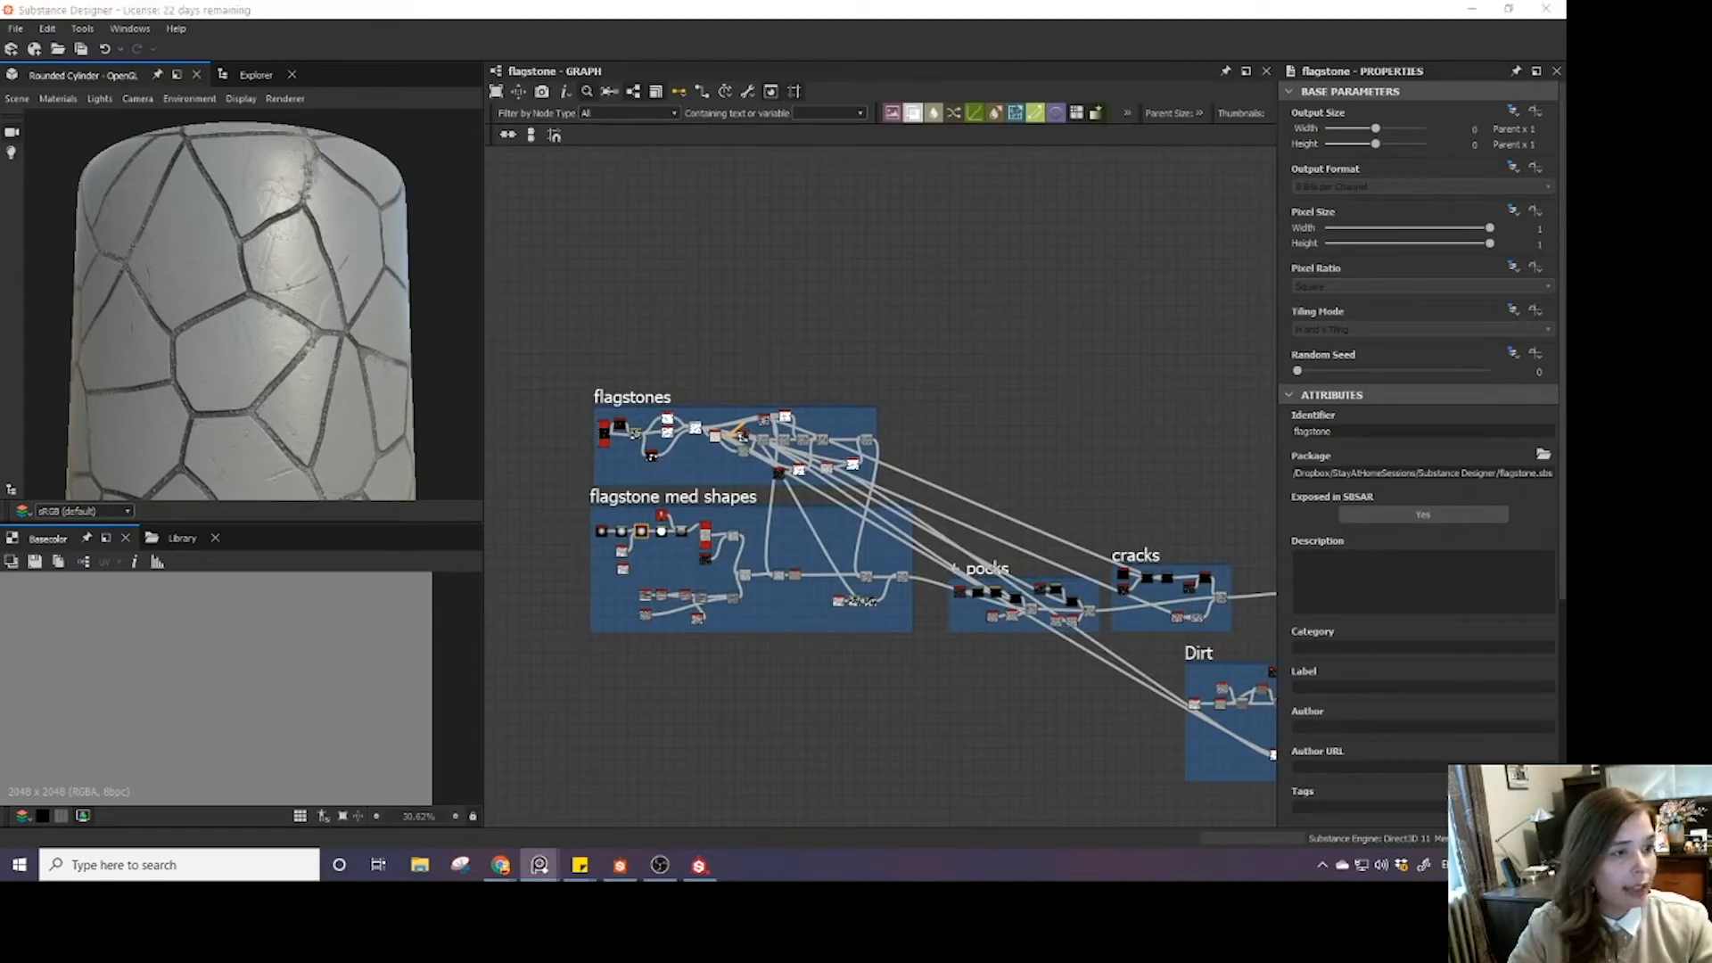
scroll(678, 491, up, 7)
middle_drag(749, 459, 914, 562)
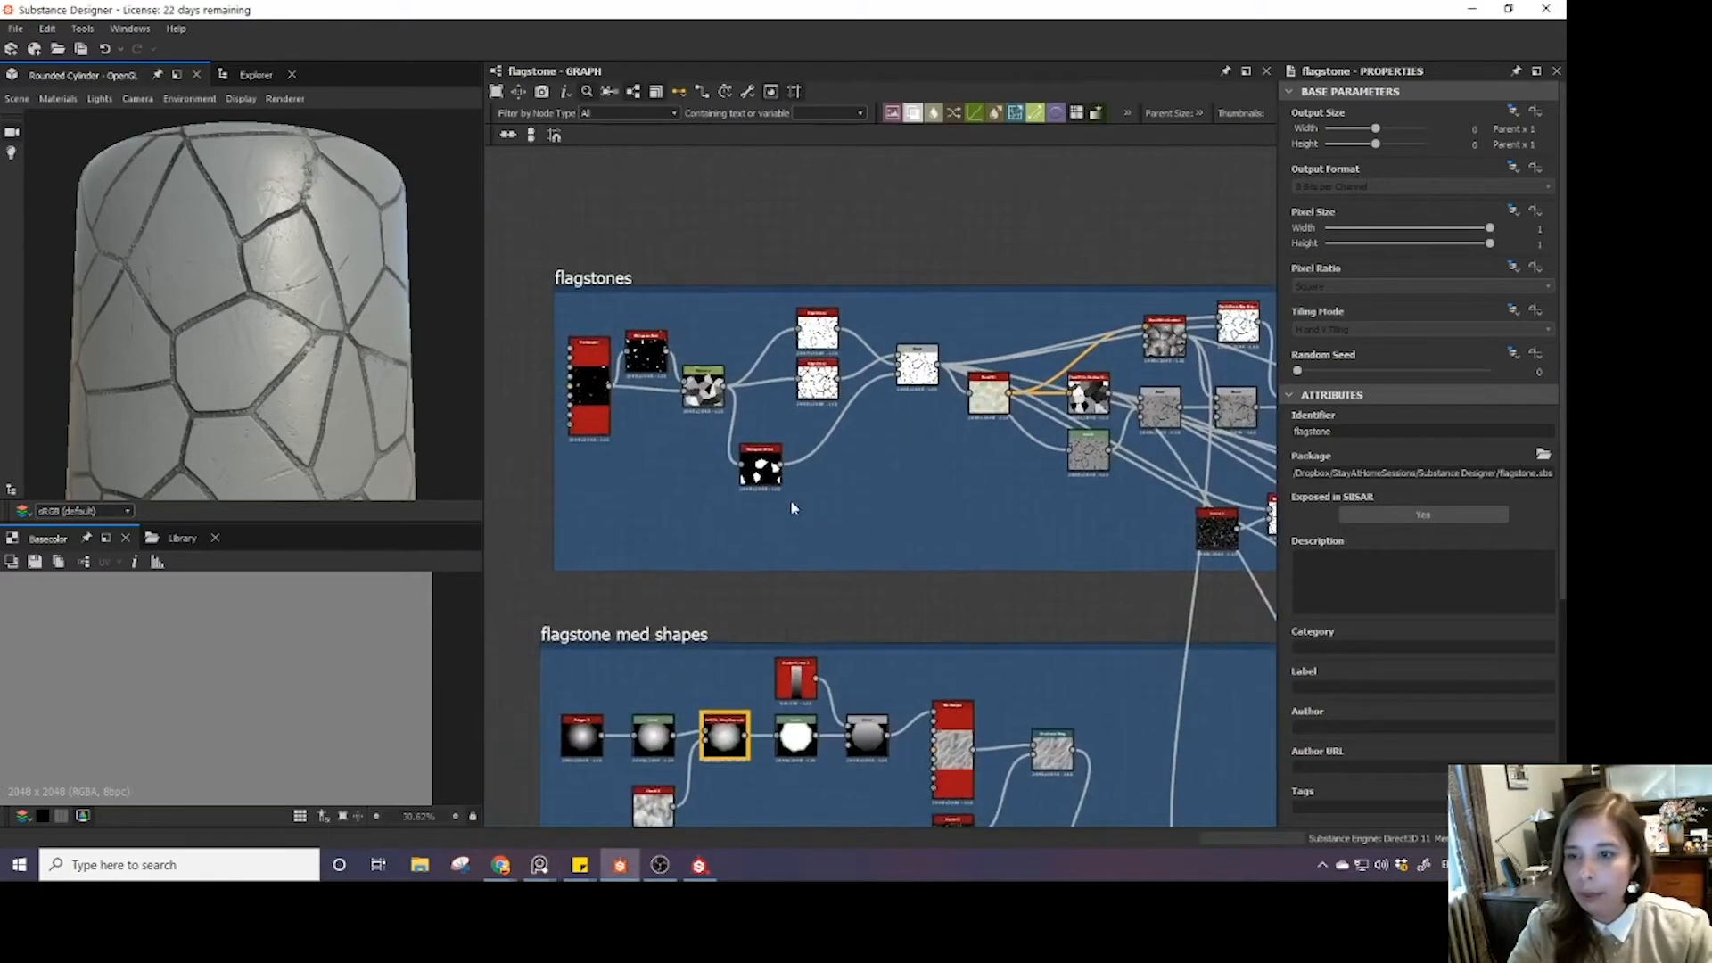
scroll(790, 499, up, 3)
middle_drag(689, 403, 805, 497)
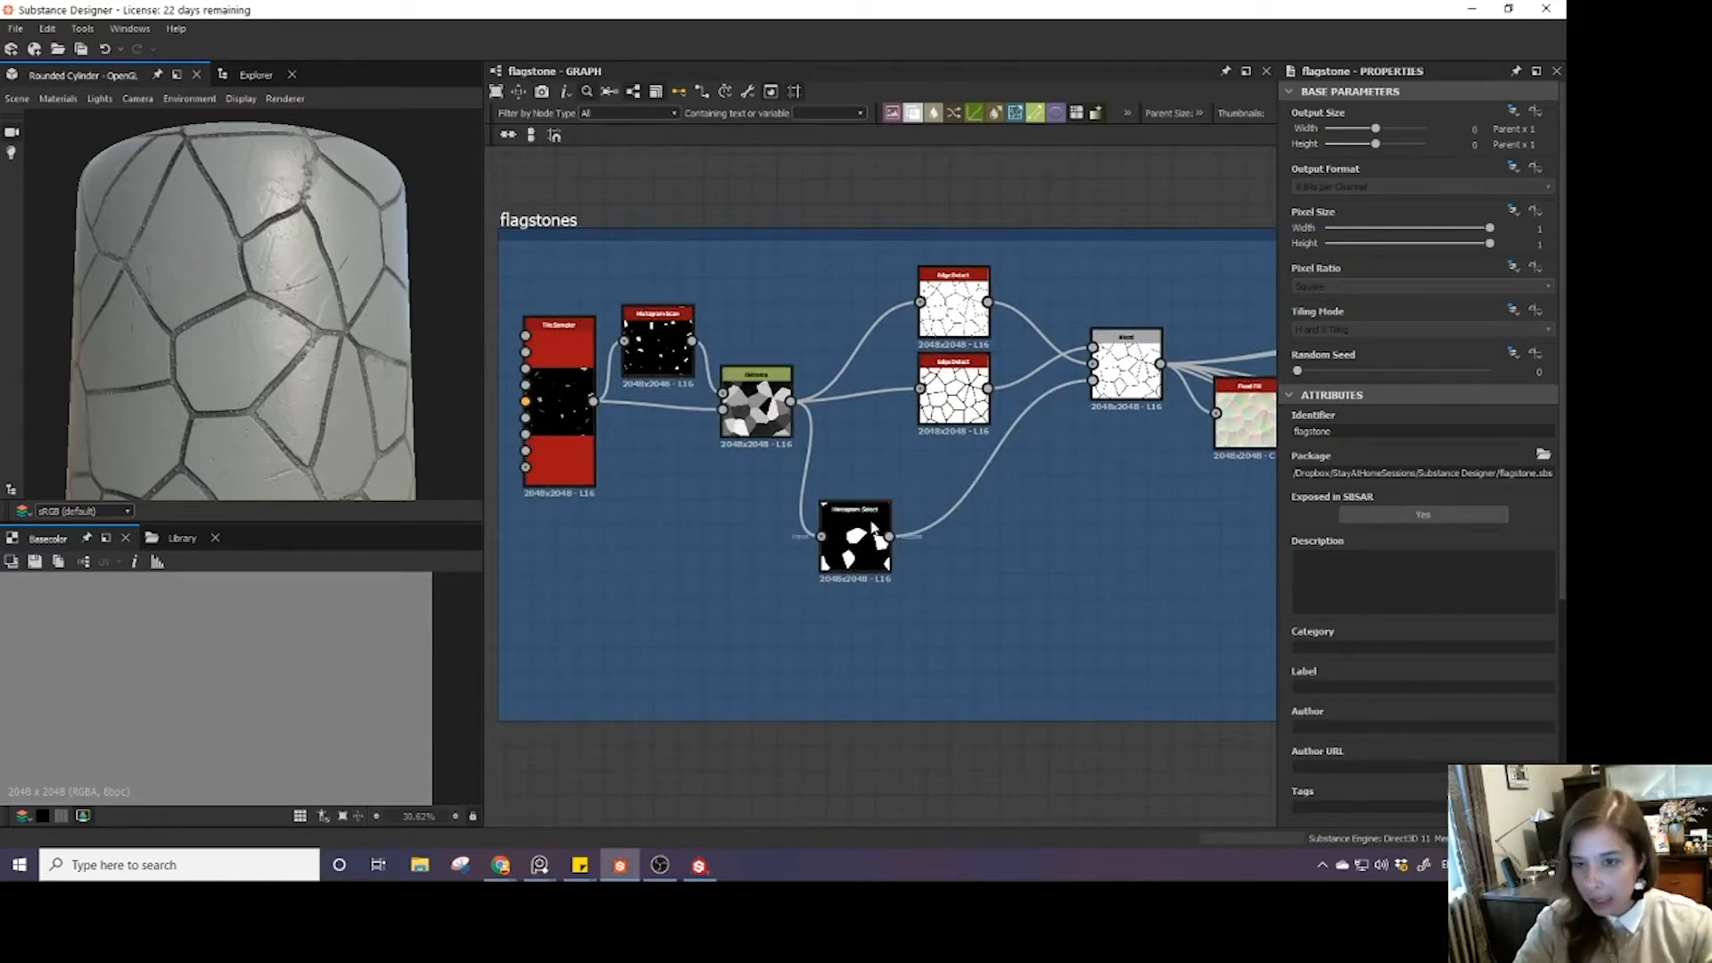
scroll(787, 575, down, 3)
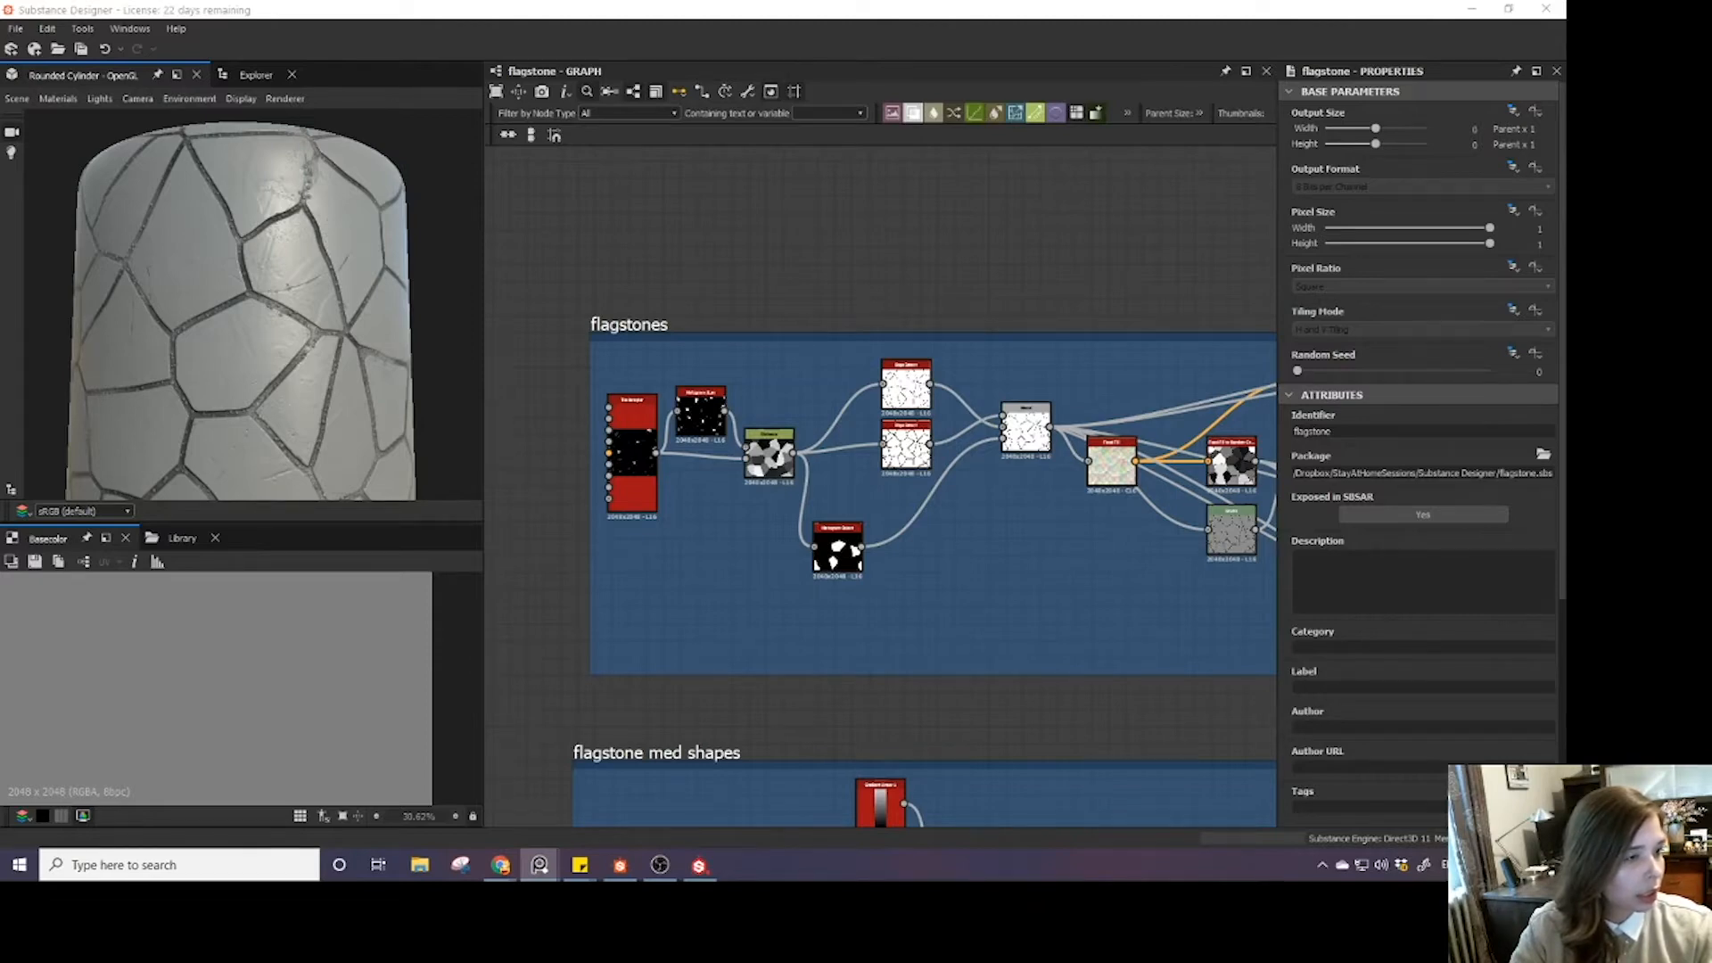
scroll(680, 512, up, 2)
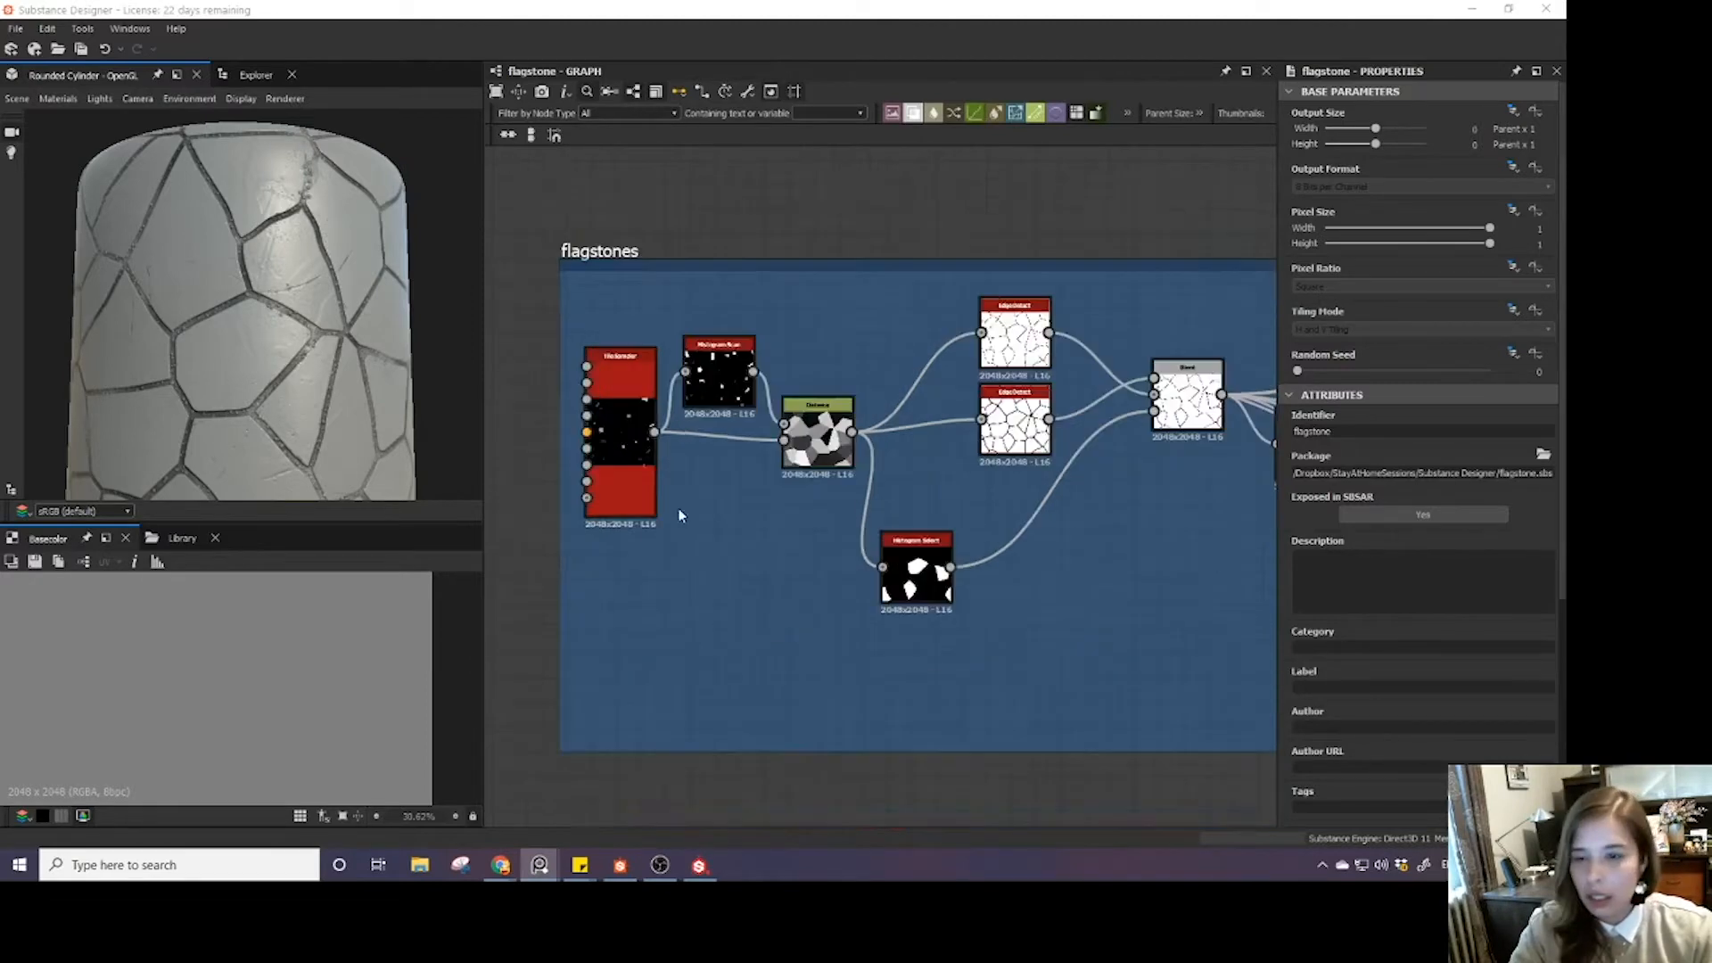
- Add a Directional Warp node in the empty area of the flagstones frame, below the Histogram Select node
scroll(714, 517, down, 2)
middle_drag(776, 560, 678, 508)
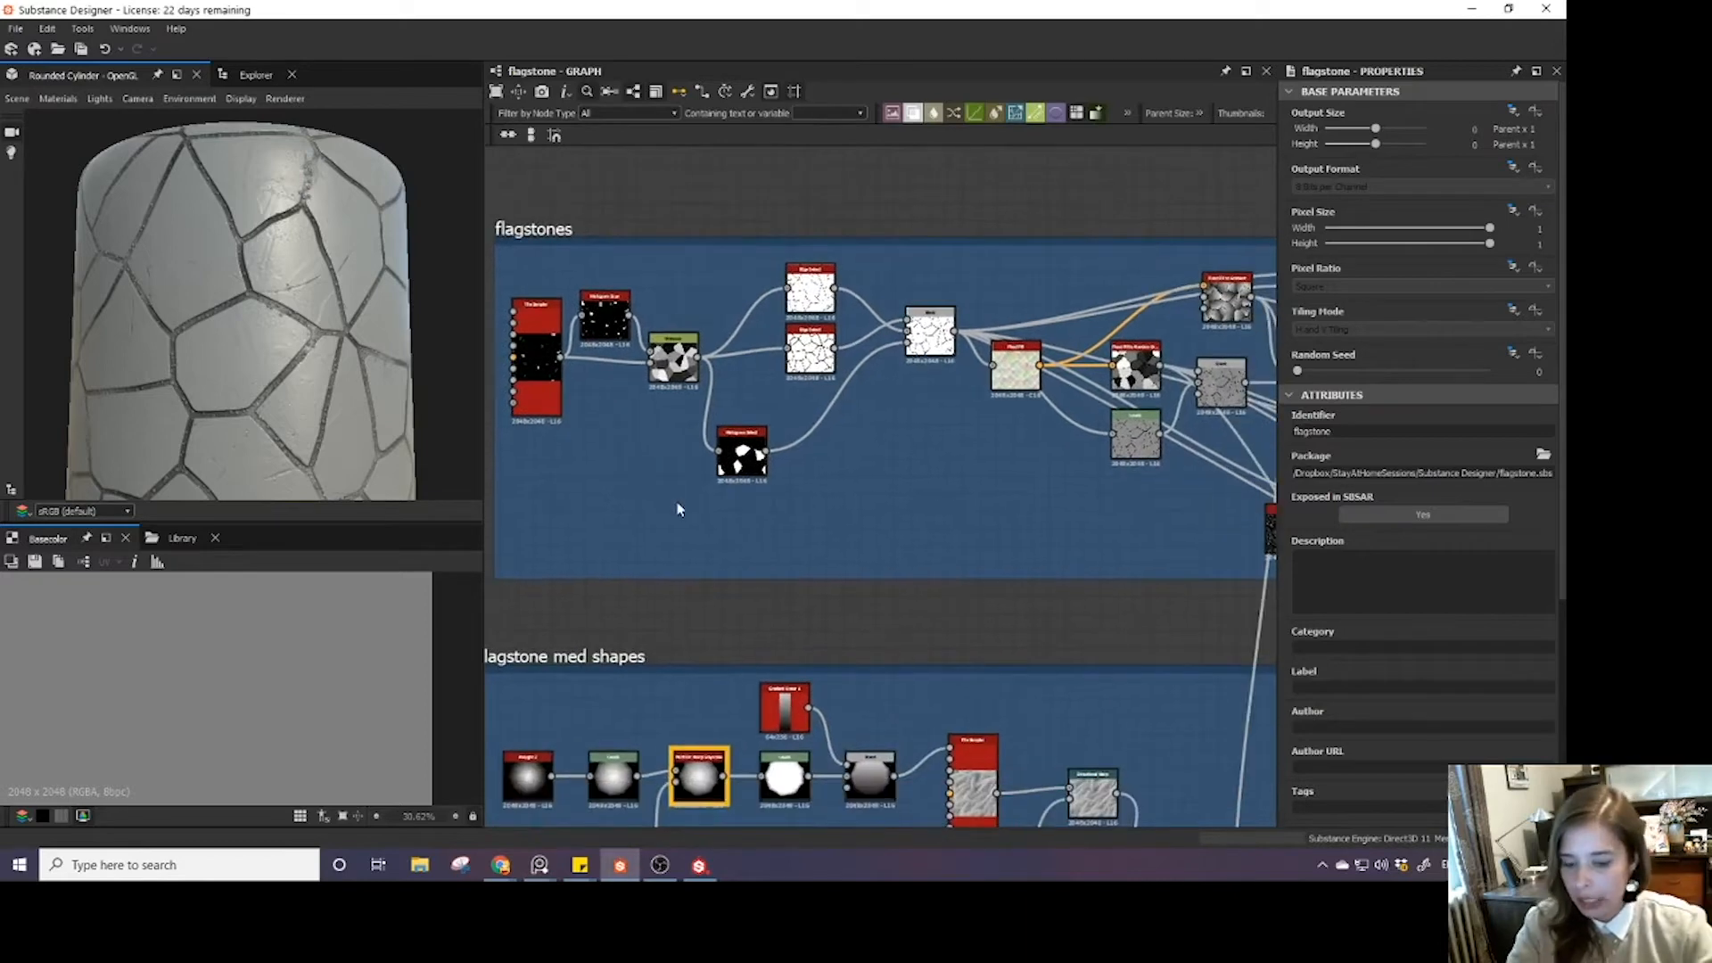
key(space)
text(d)
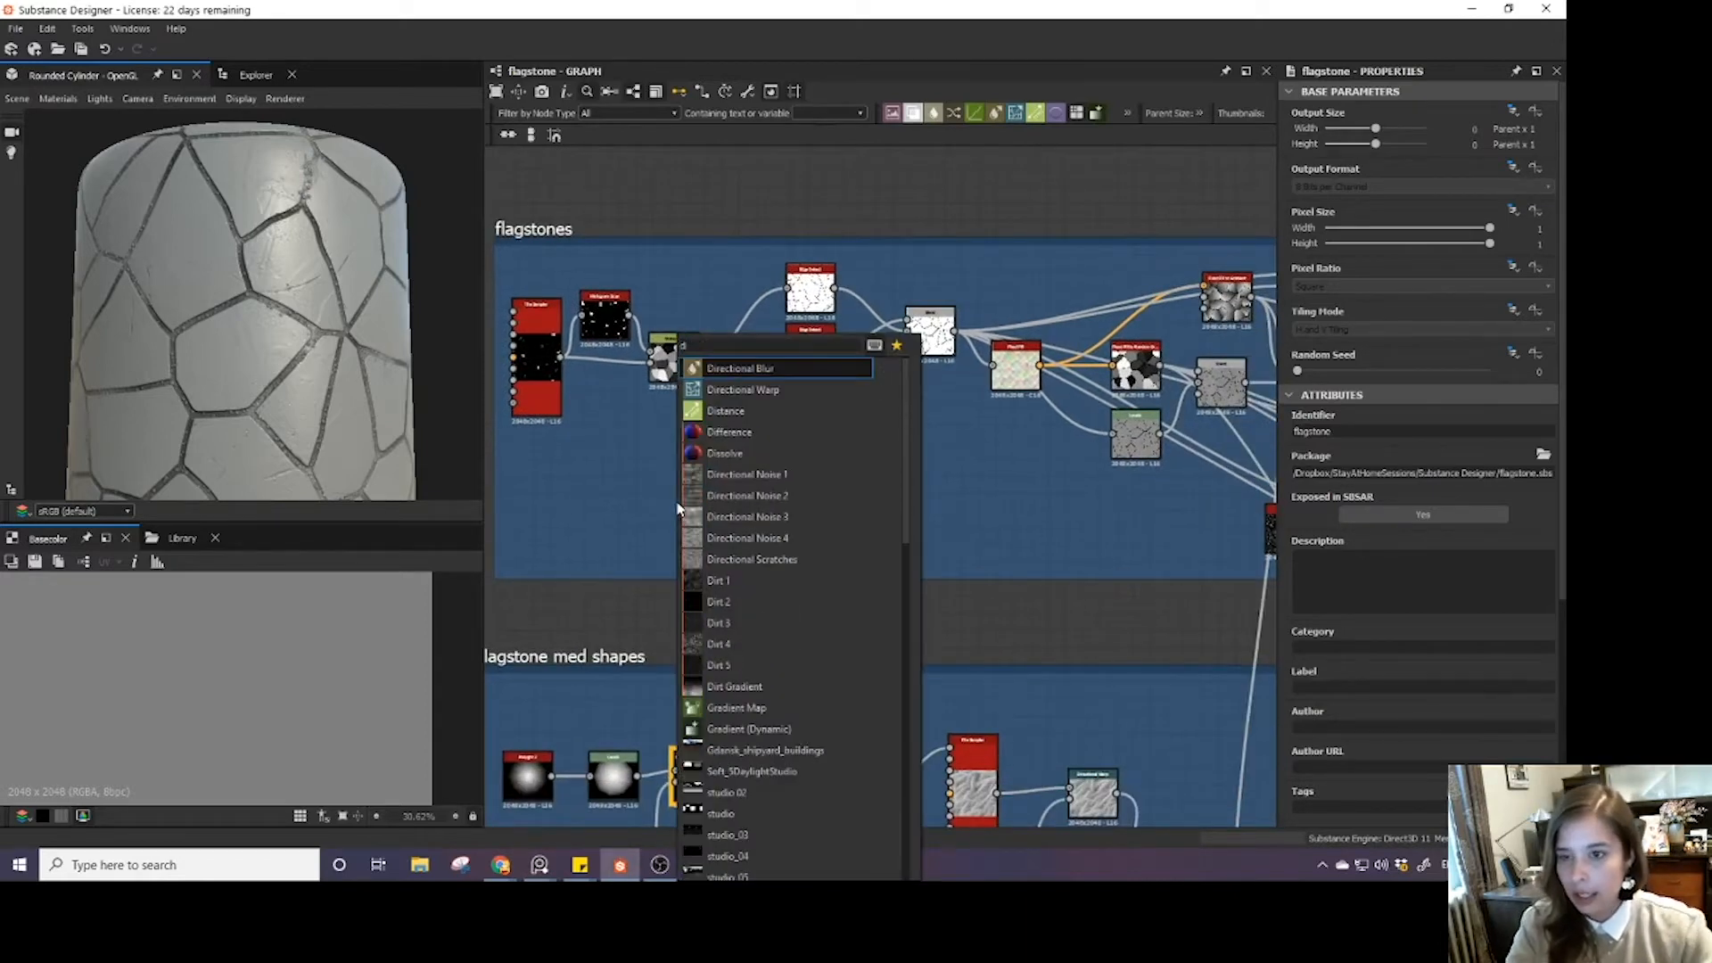
click(765, 390)
middle_drag(727, 493, 826, 475)
scroll(815, 485, down, 3)
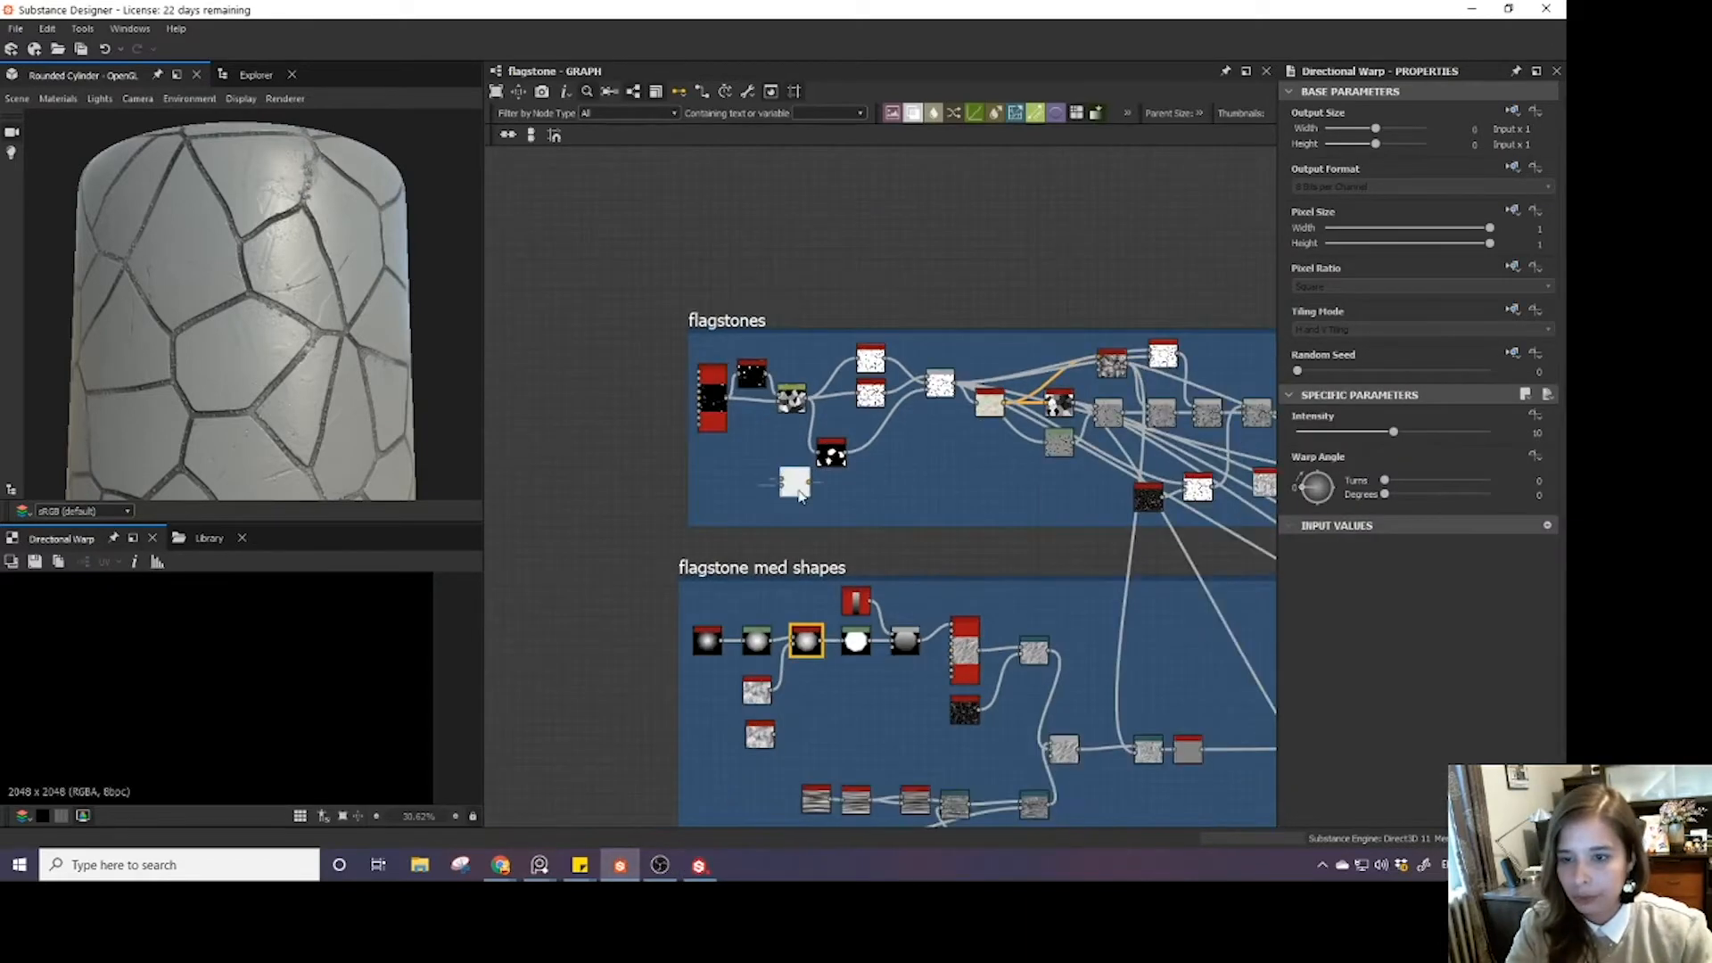
- Add a Crystal 1 noise node beside the Directional Warp and lower its scale to nearly the minimum
key(space)
text(d)
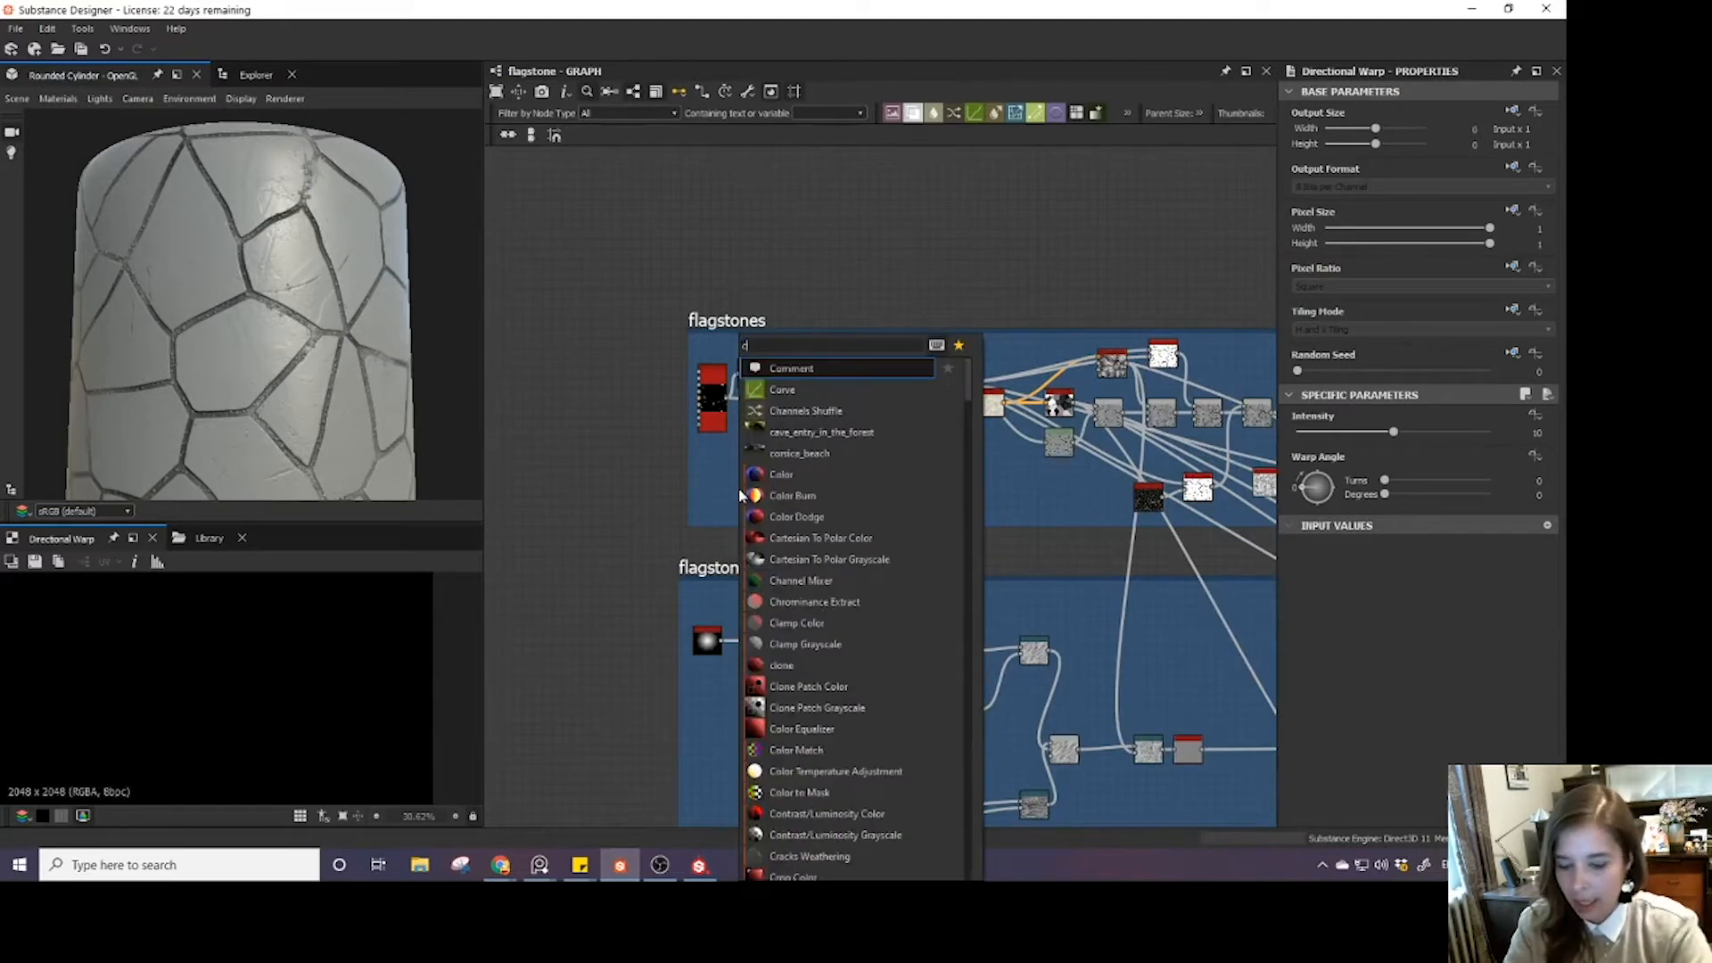
text(rystal)
click(785, 390)
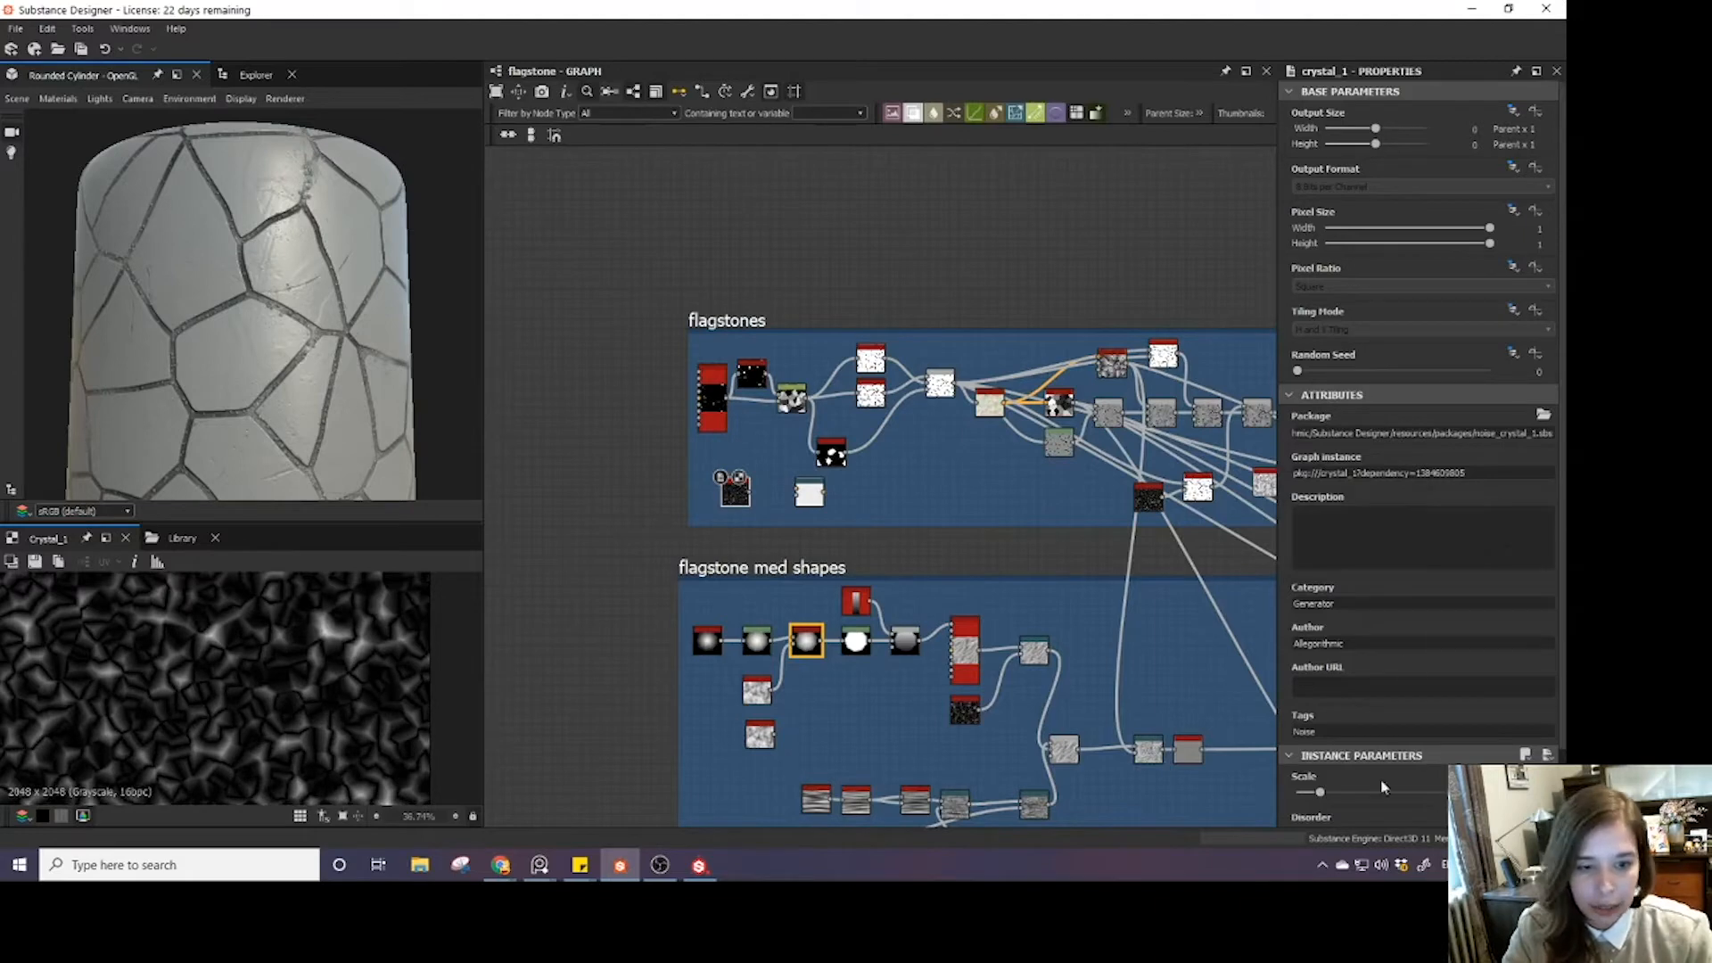
drag(1320, 792, 1299, 792)
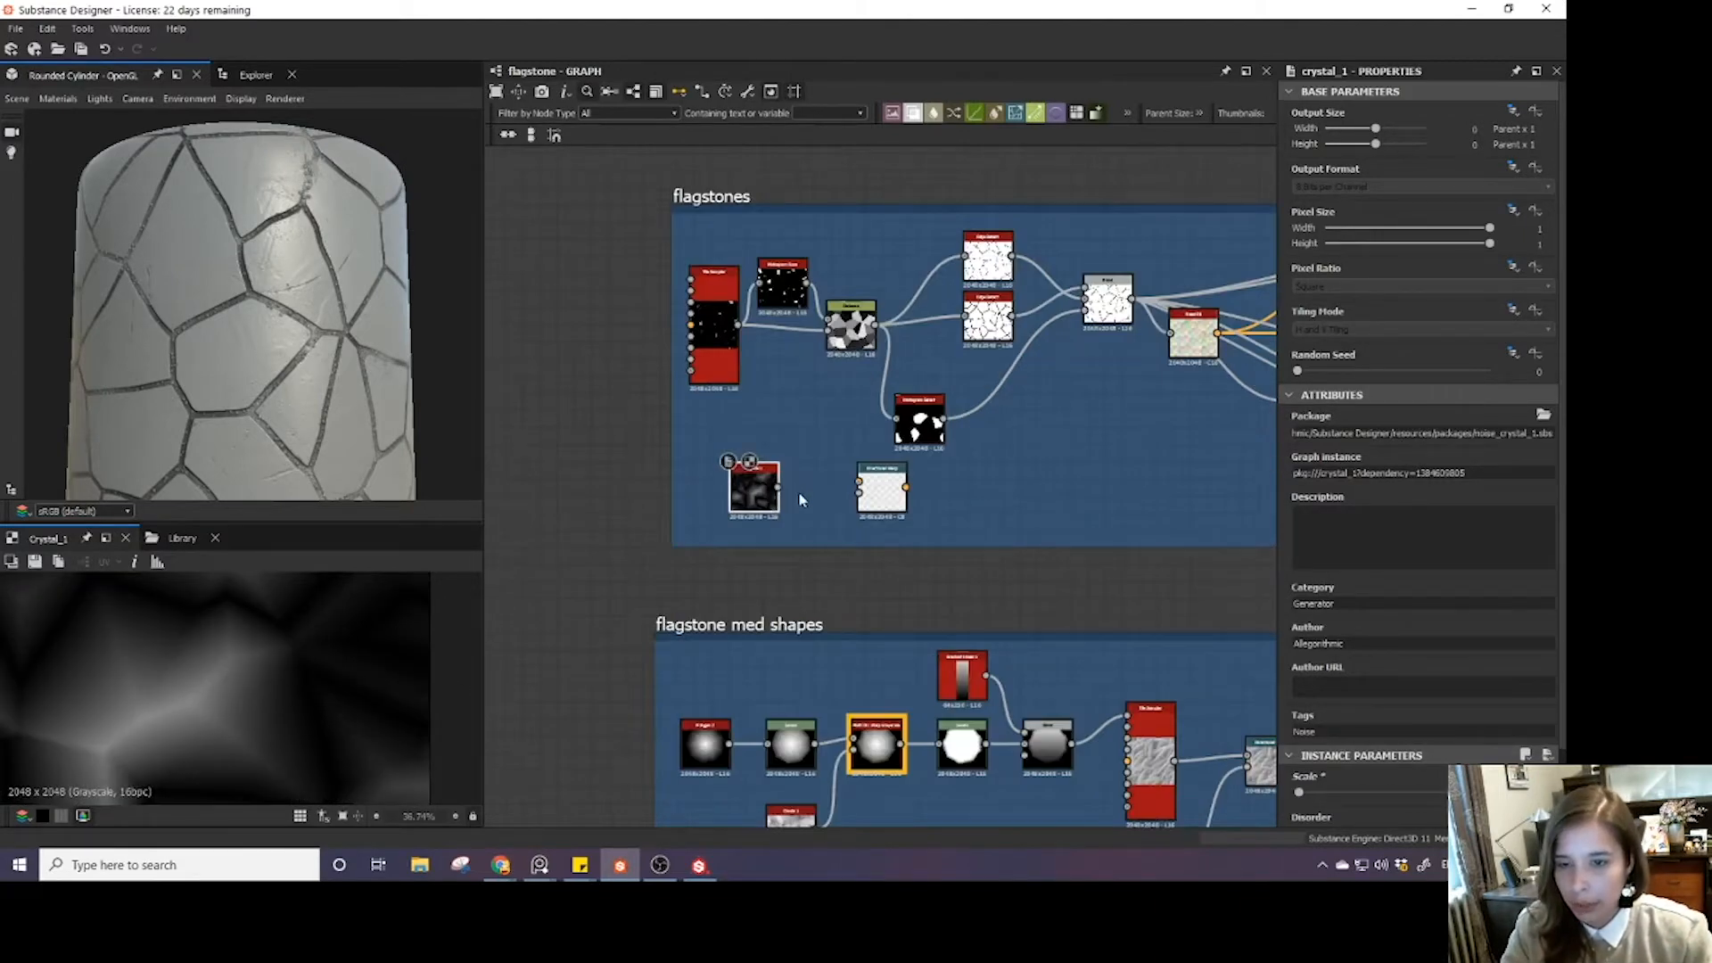
- Connect Crystal 1 to the Directional Warp's intensity input and the Distance output to its main input, and preview the warped pattern
scroll(799, 493, up, 5)
drag(764, 485, 904, 495)
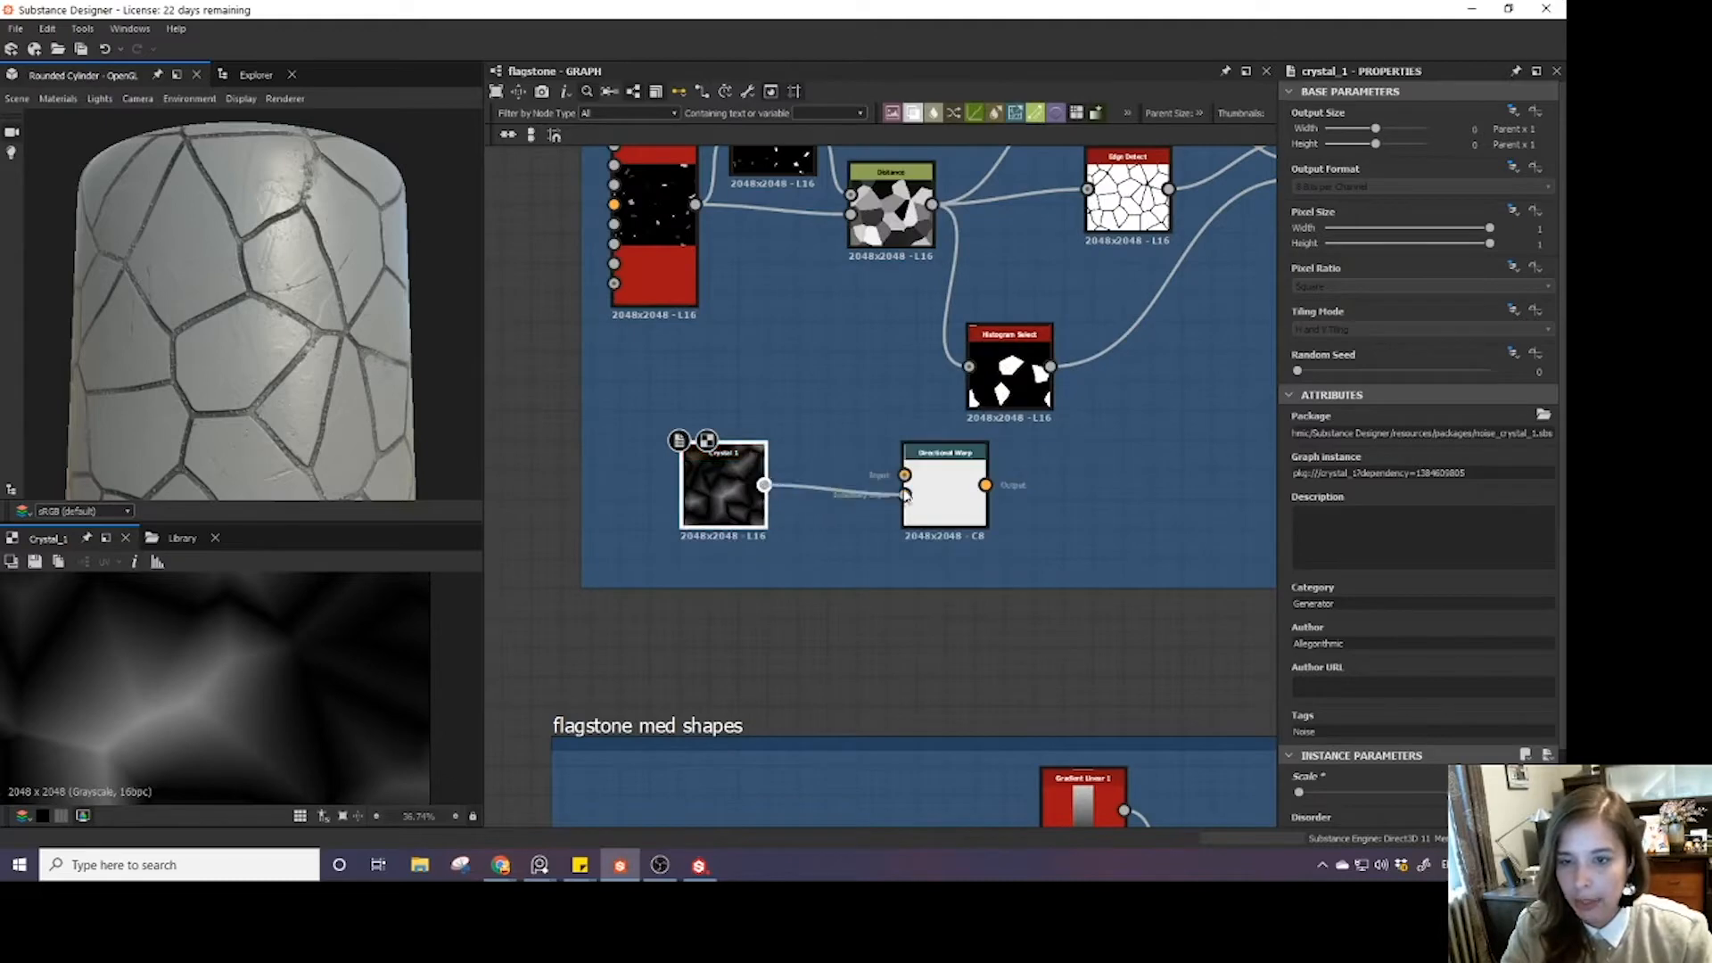
scroll(850, 441, down, 3)
middle_drag(869, 401, 847, 435)
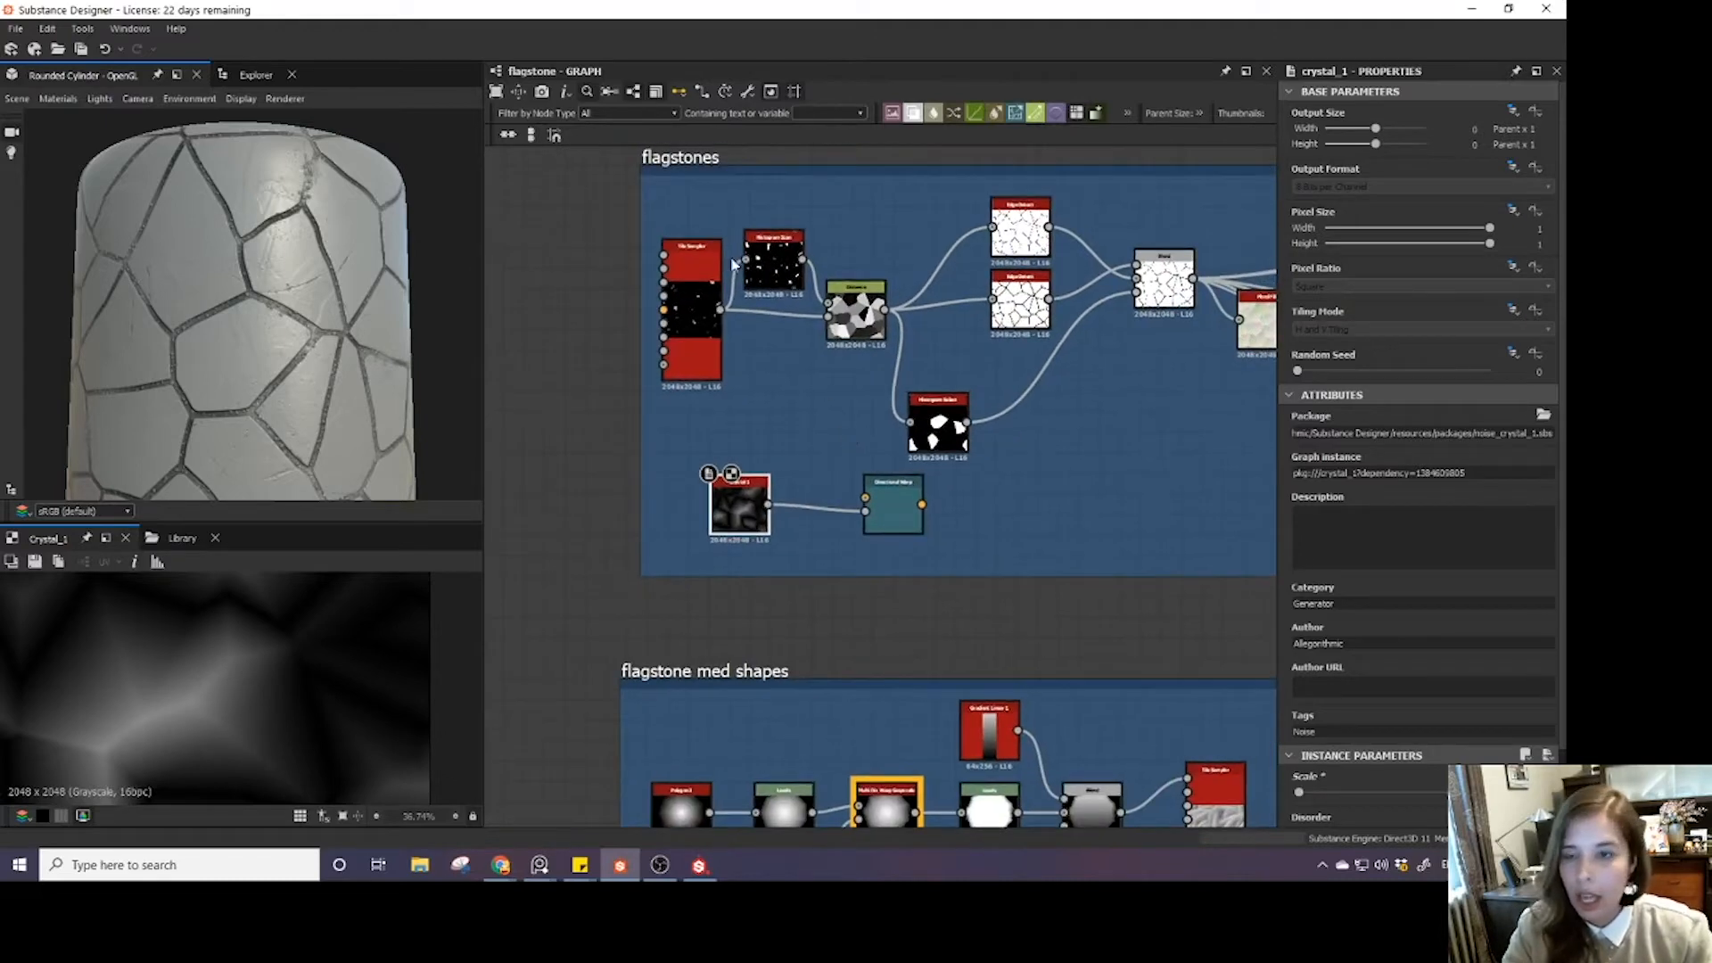
drag(888, 309, 866, 497)
double_click(881, 505)
scroll(275, 637, down, 4)
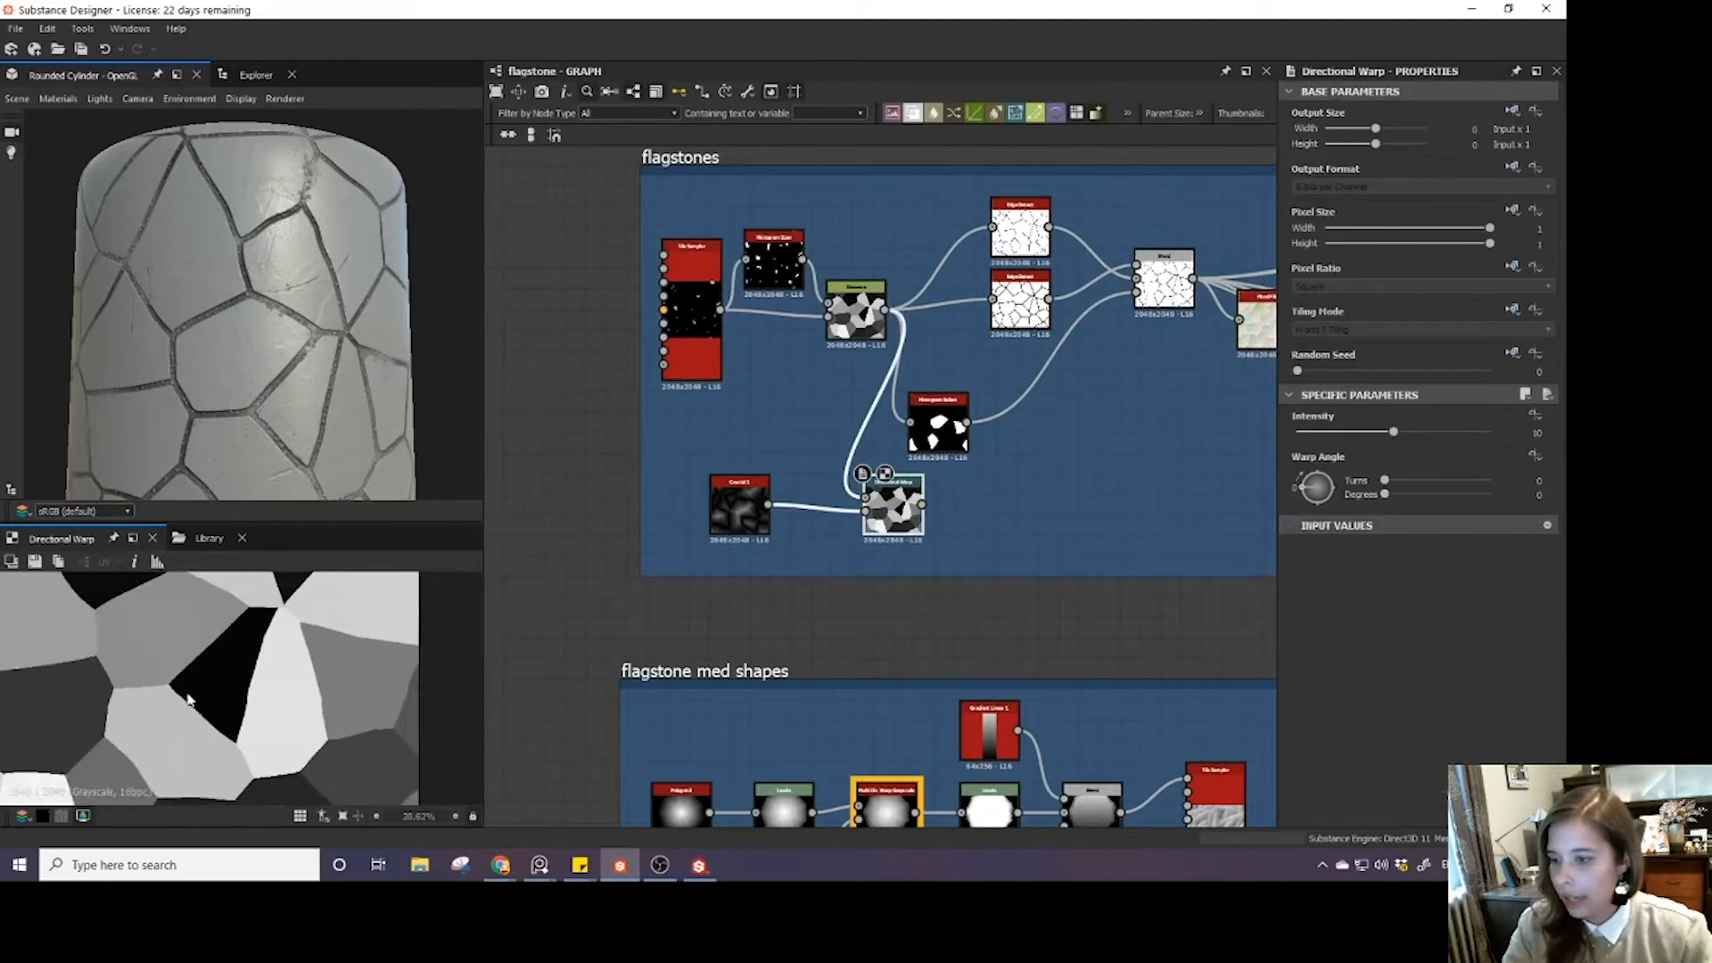
scroll(283, 692, up, 5)
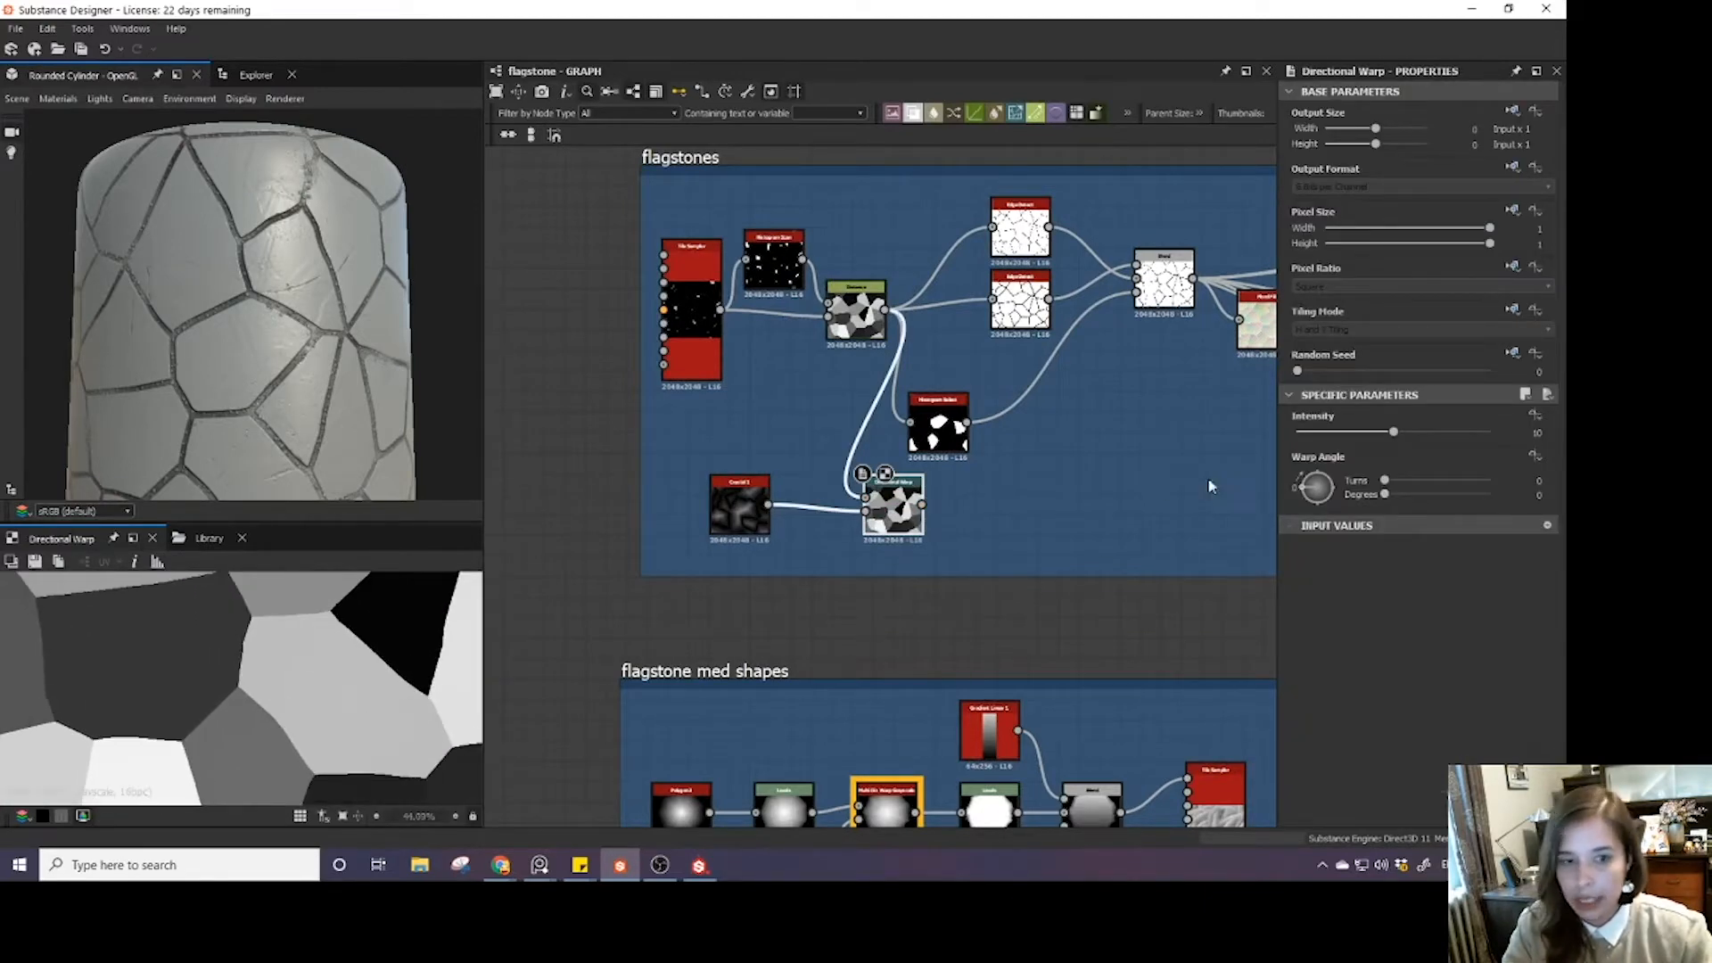
- Set the Directional Warp's intensity to 50 and inspect the warped stone shapes in the 2D view
drag(1397, 433, 1509, 440)
double_click(1536, 433)
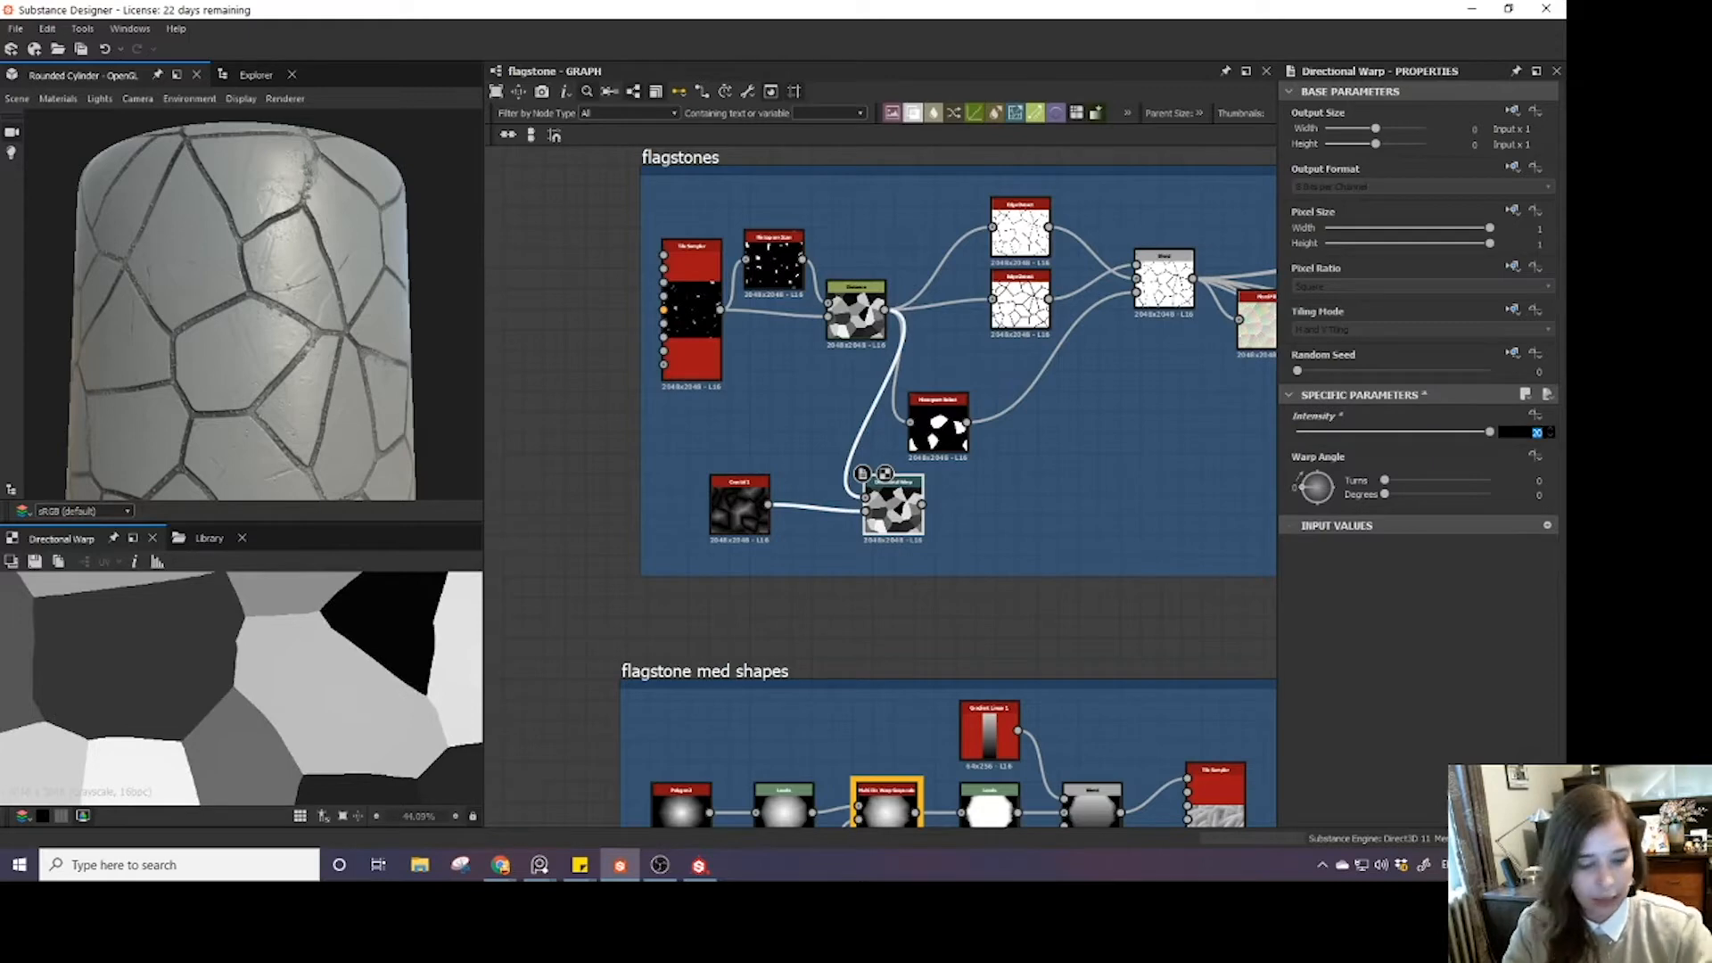
text(50)
key(Return)
scroll(116, 676, down, 3)
scroll(156, 664, up, 3)
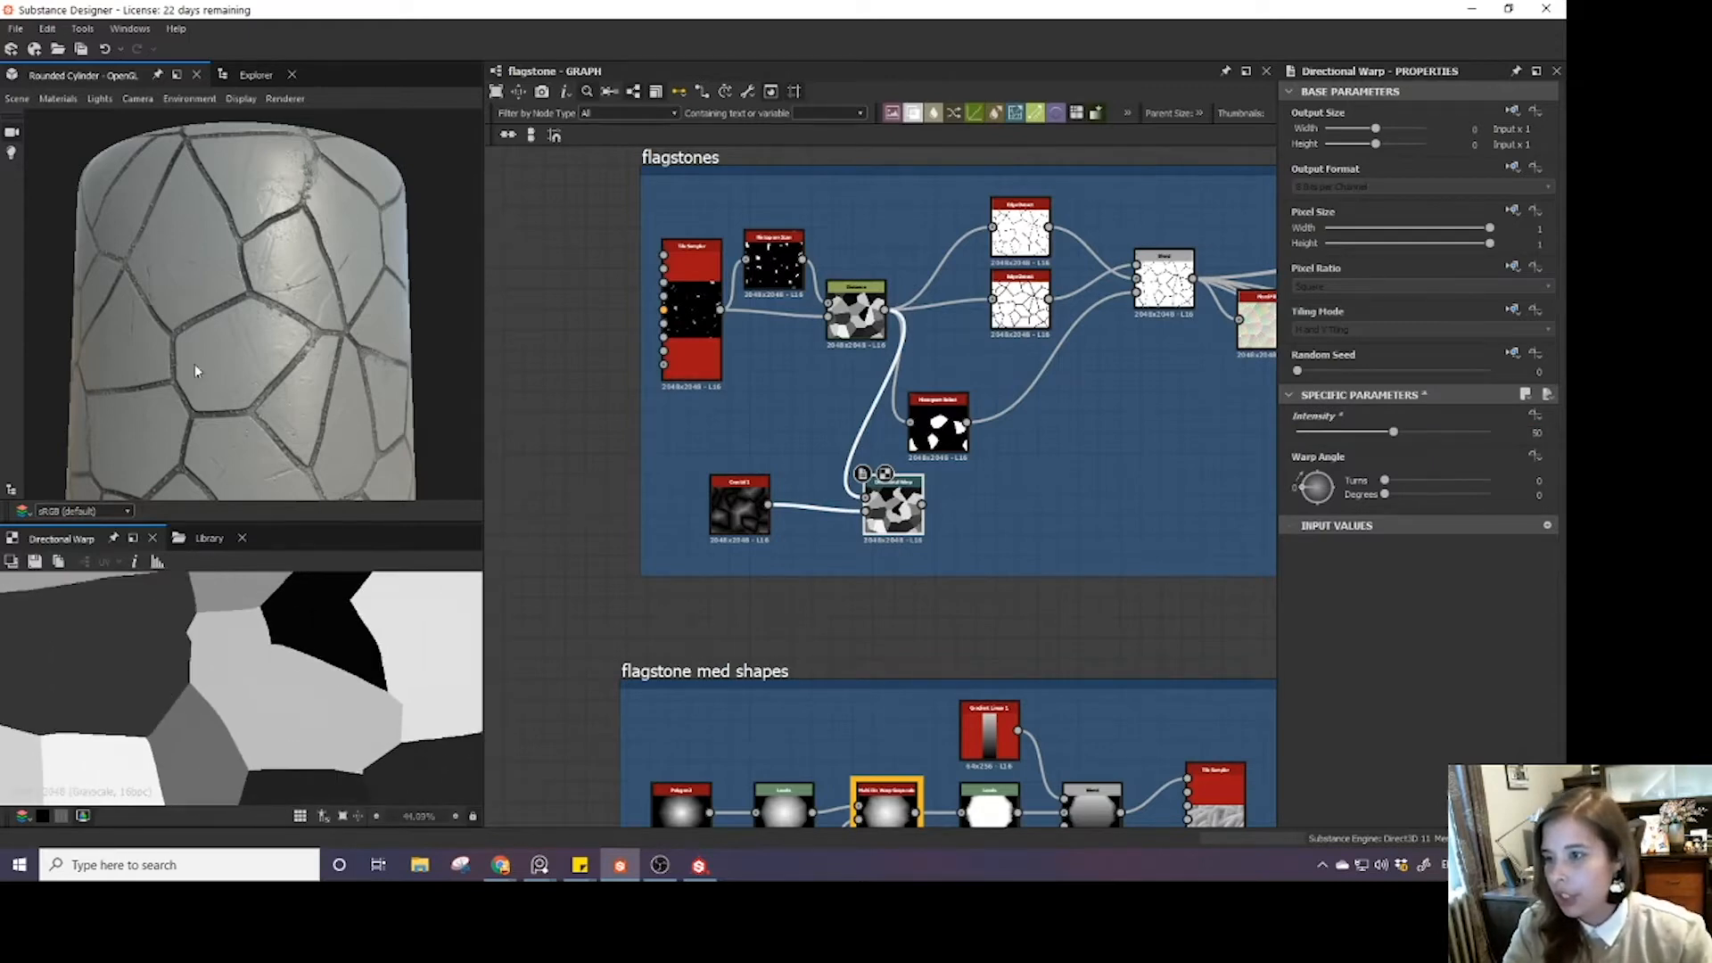
scroll(207, 370, up, 4)
scroll(211, 373, down, 4)
scroll(217, 696, down, 2)
scroll(219, 700, up, 1)
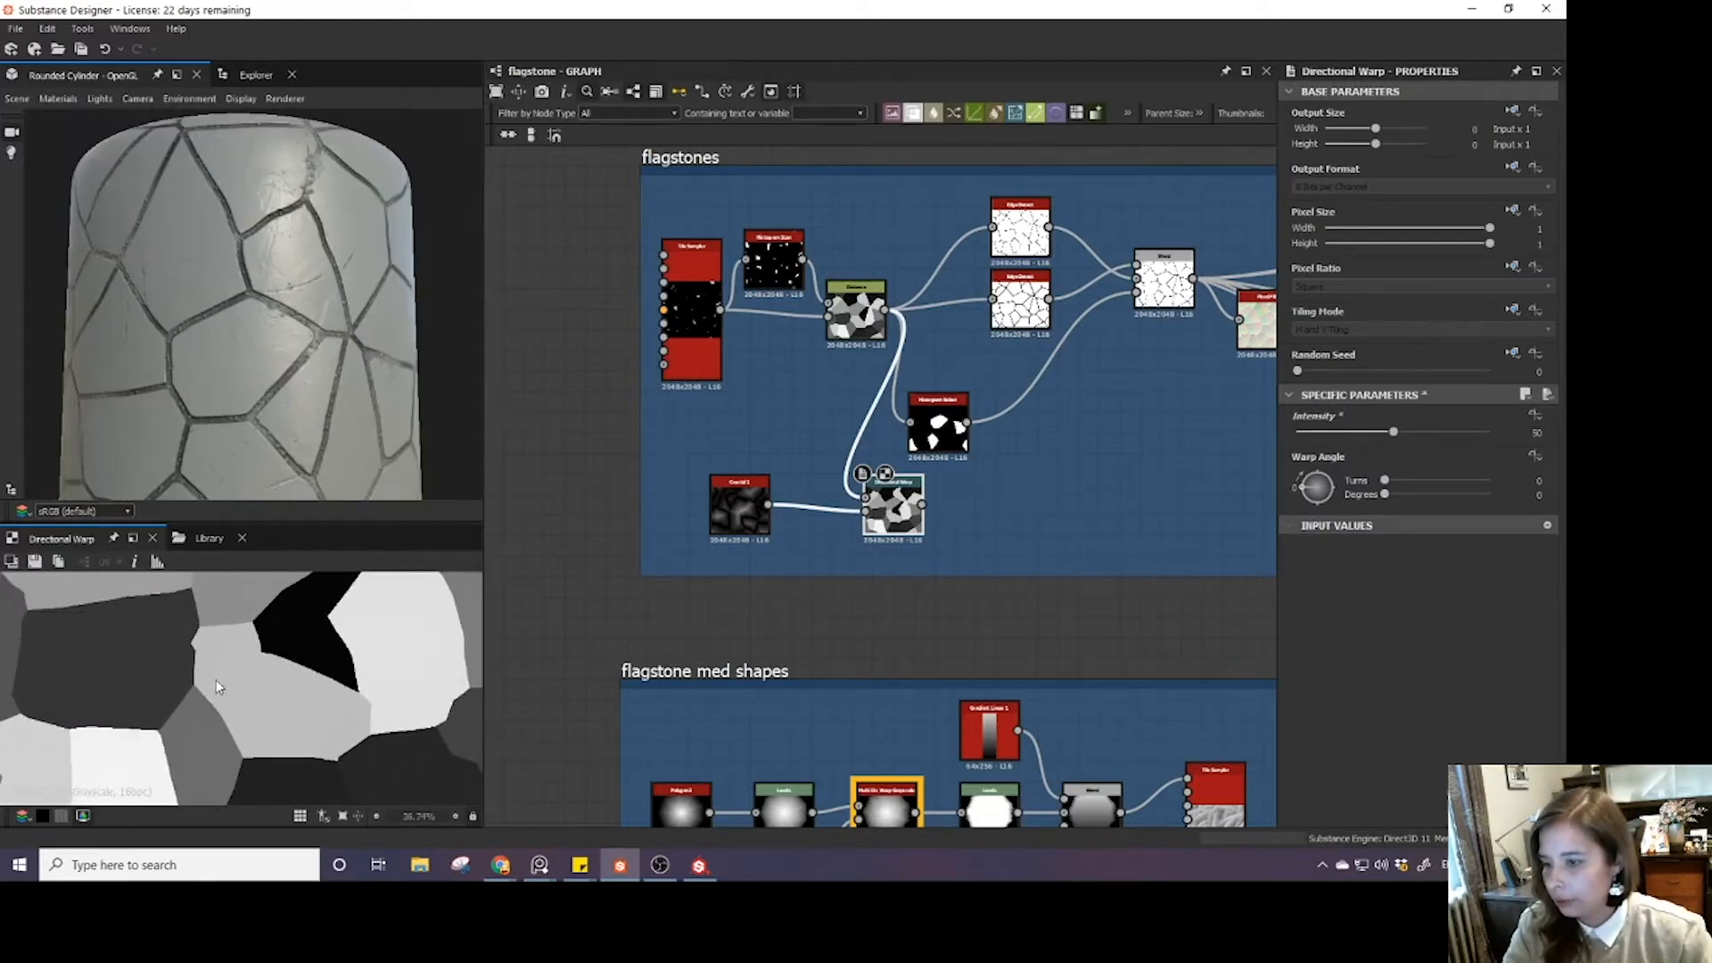
scroll(216, 687, down, 1)
scroll(279, 699, down, 1)
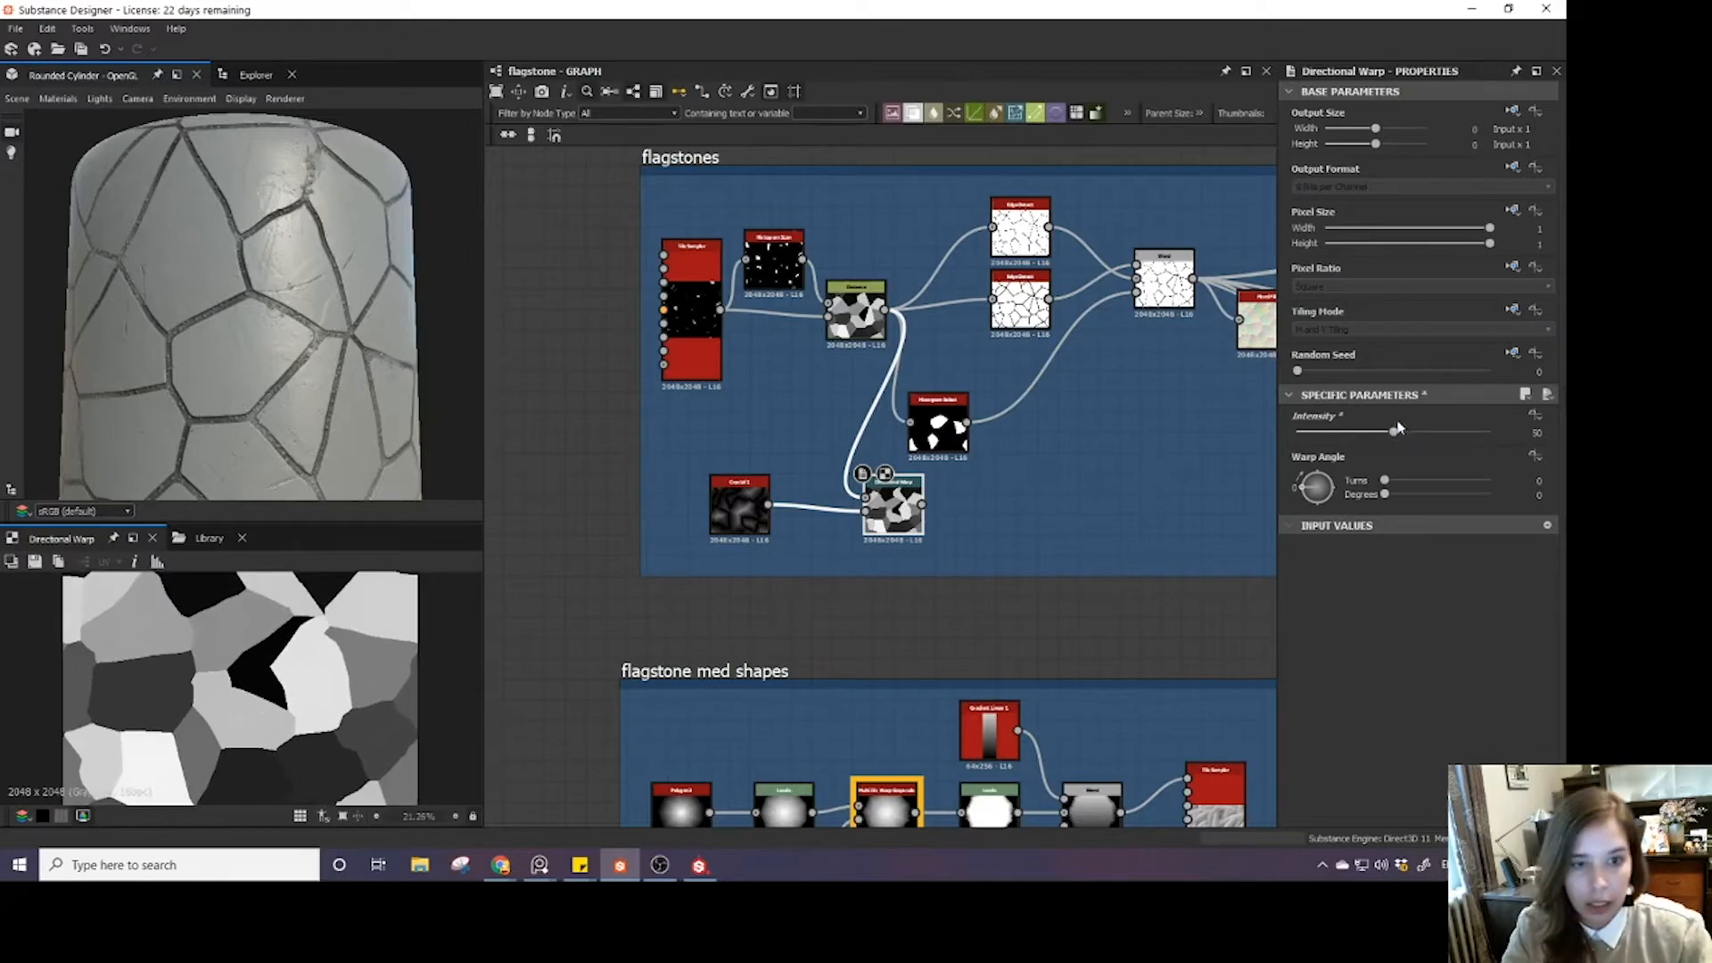
- Lower the Directional Warp's intensity to 21.1 and move the Crystal 1 node slightly farther away from it
drag(1396, 429, 1365, 434)
scroll(656, 426, up, 3)
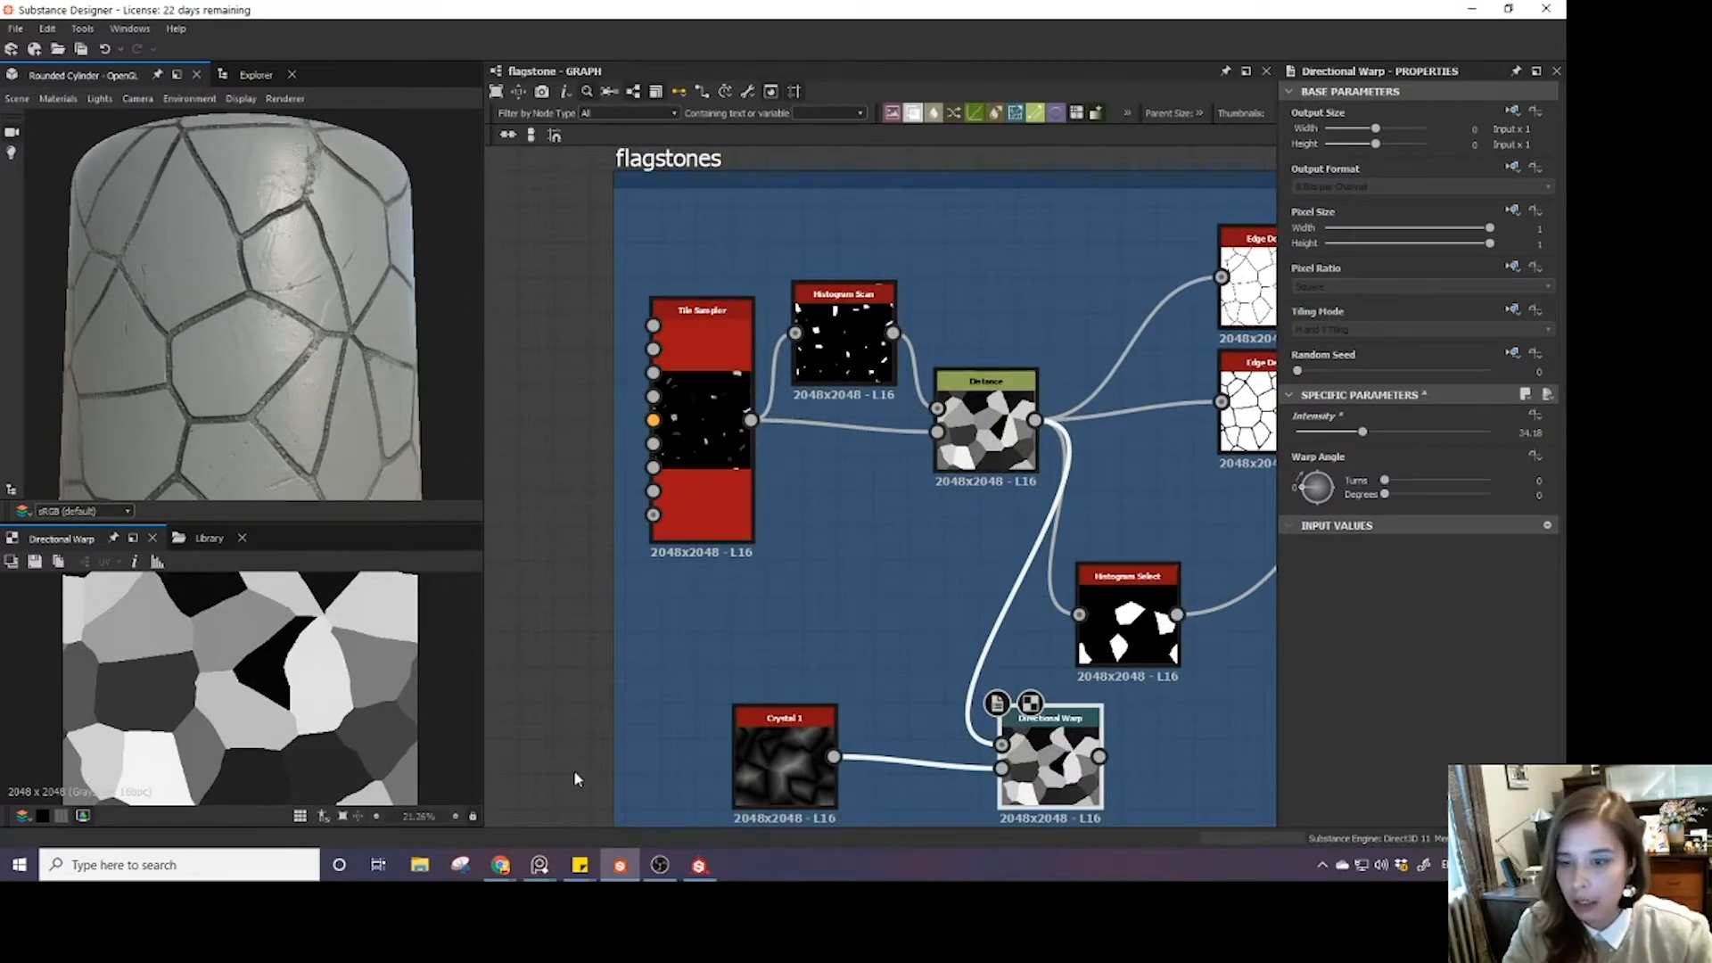
scroll(233, 718, down, 4)
scroll(234, 687, up, 3)
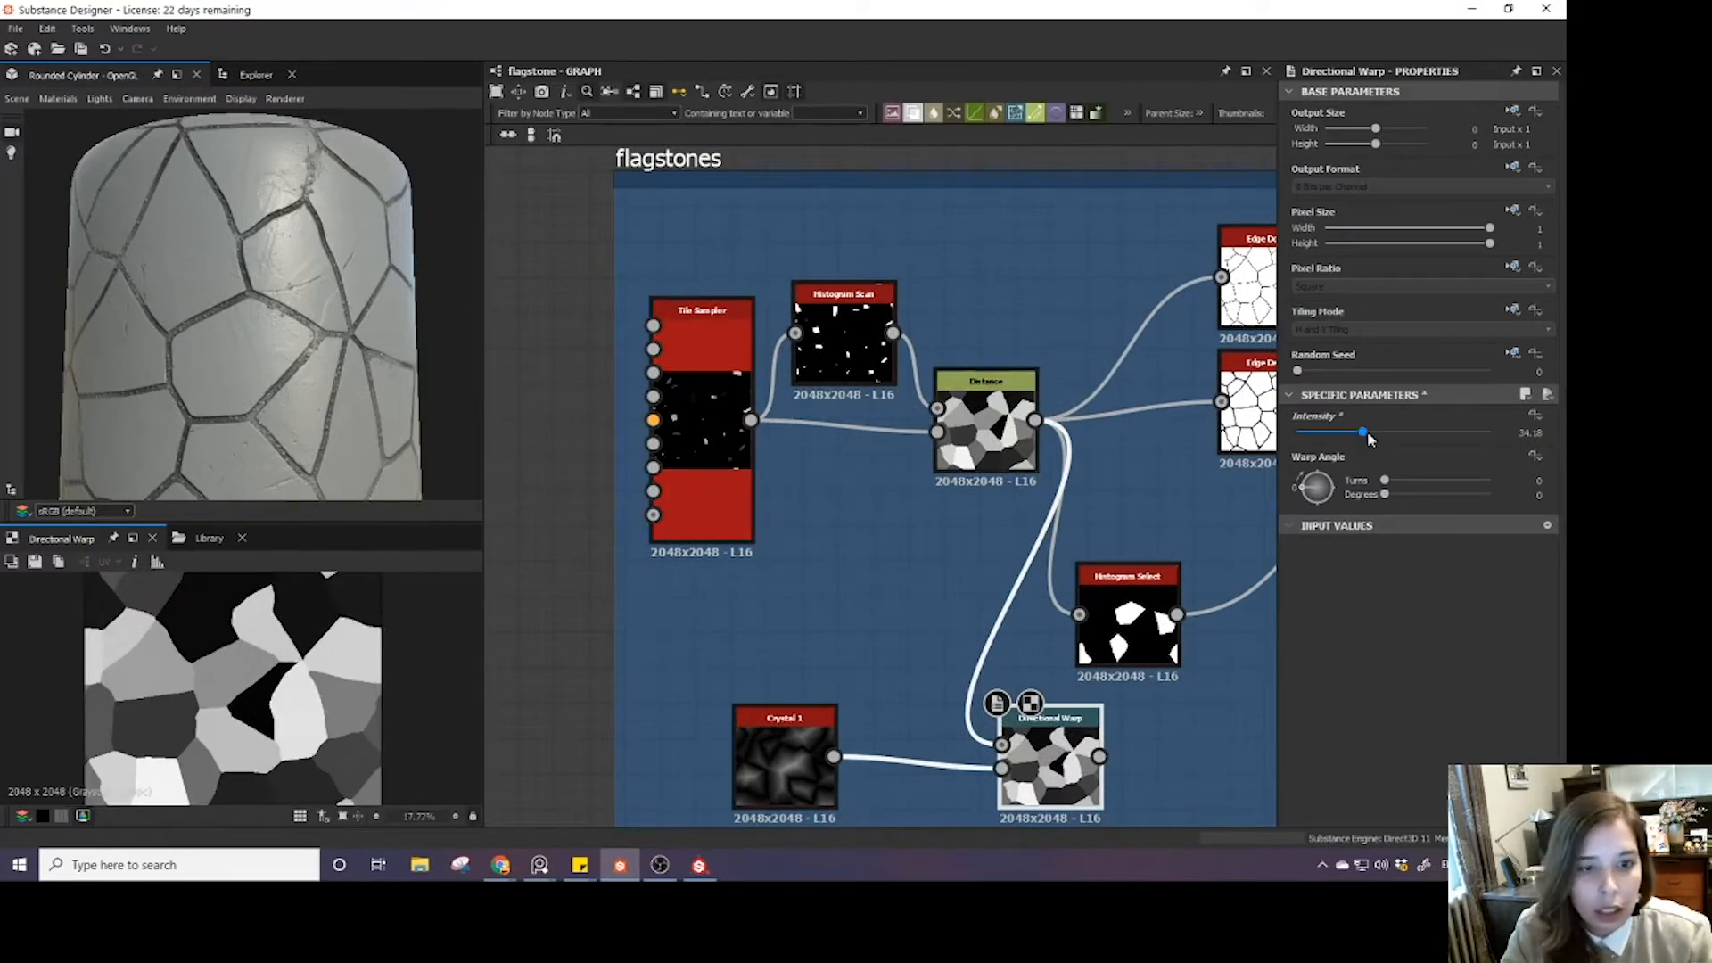
drag(1372, 439, 1340, 437)
drag(830, 751, 794, 717)
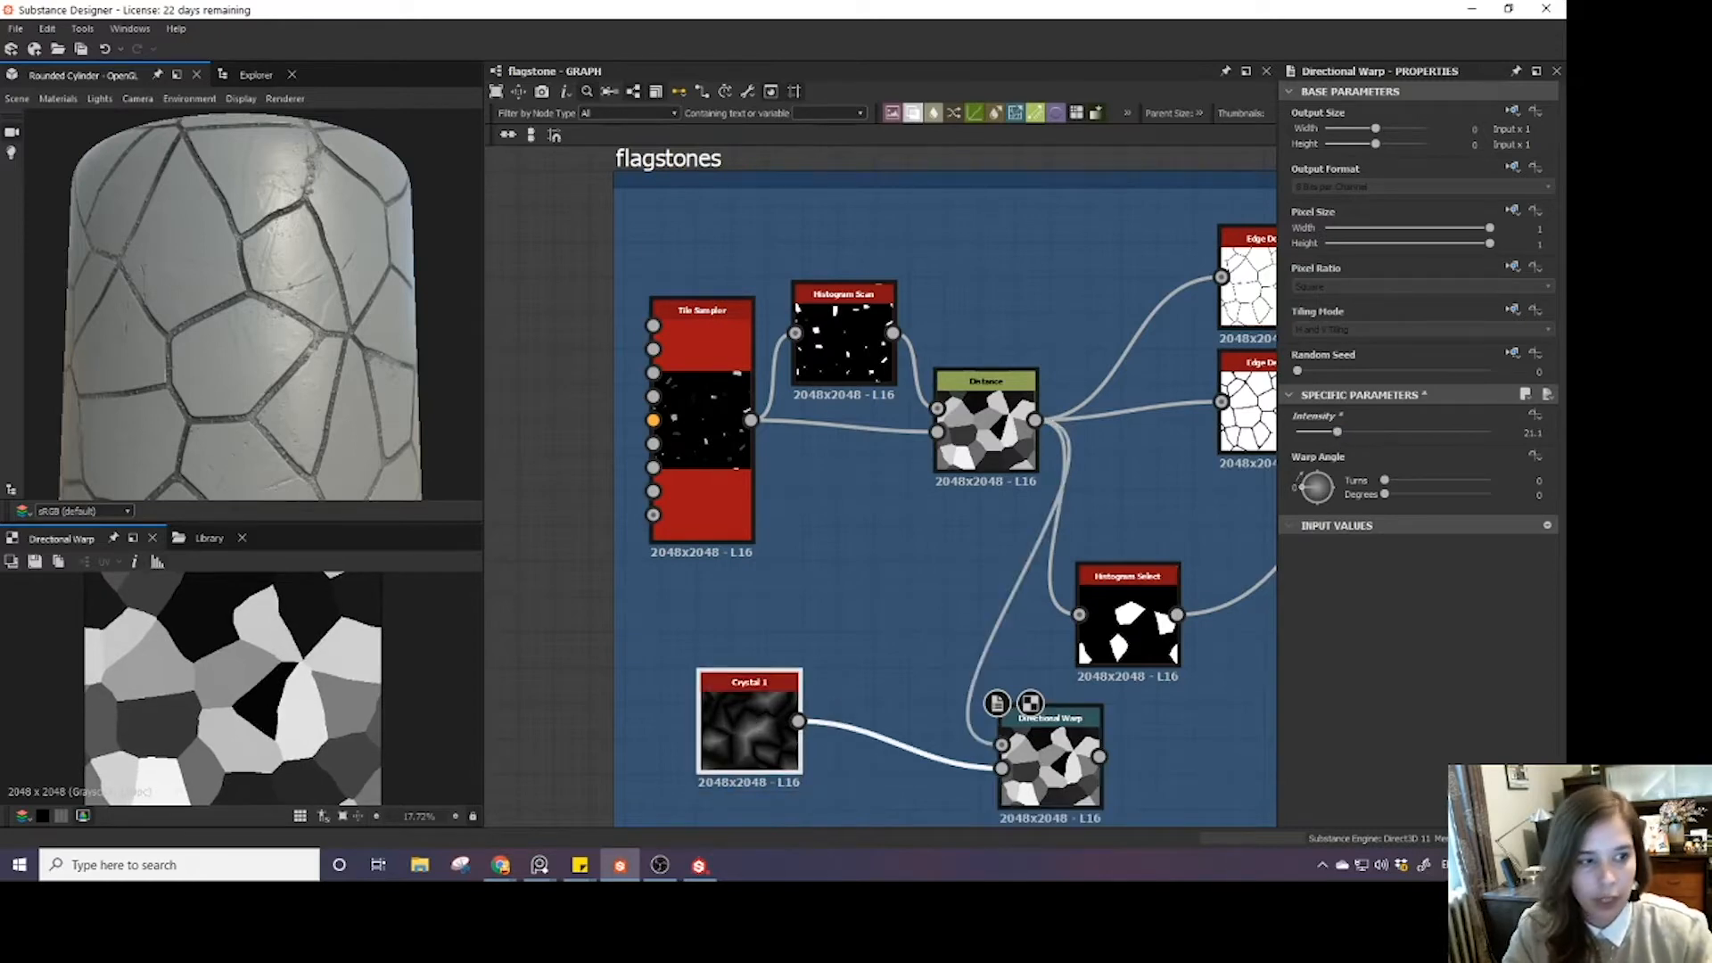
- Preview Crystal 1, move the Directional Warp closer to it and preview the warp, then adjust the Crystal 1 scale
double_click(767, 718)
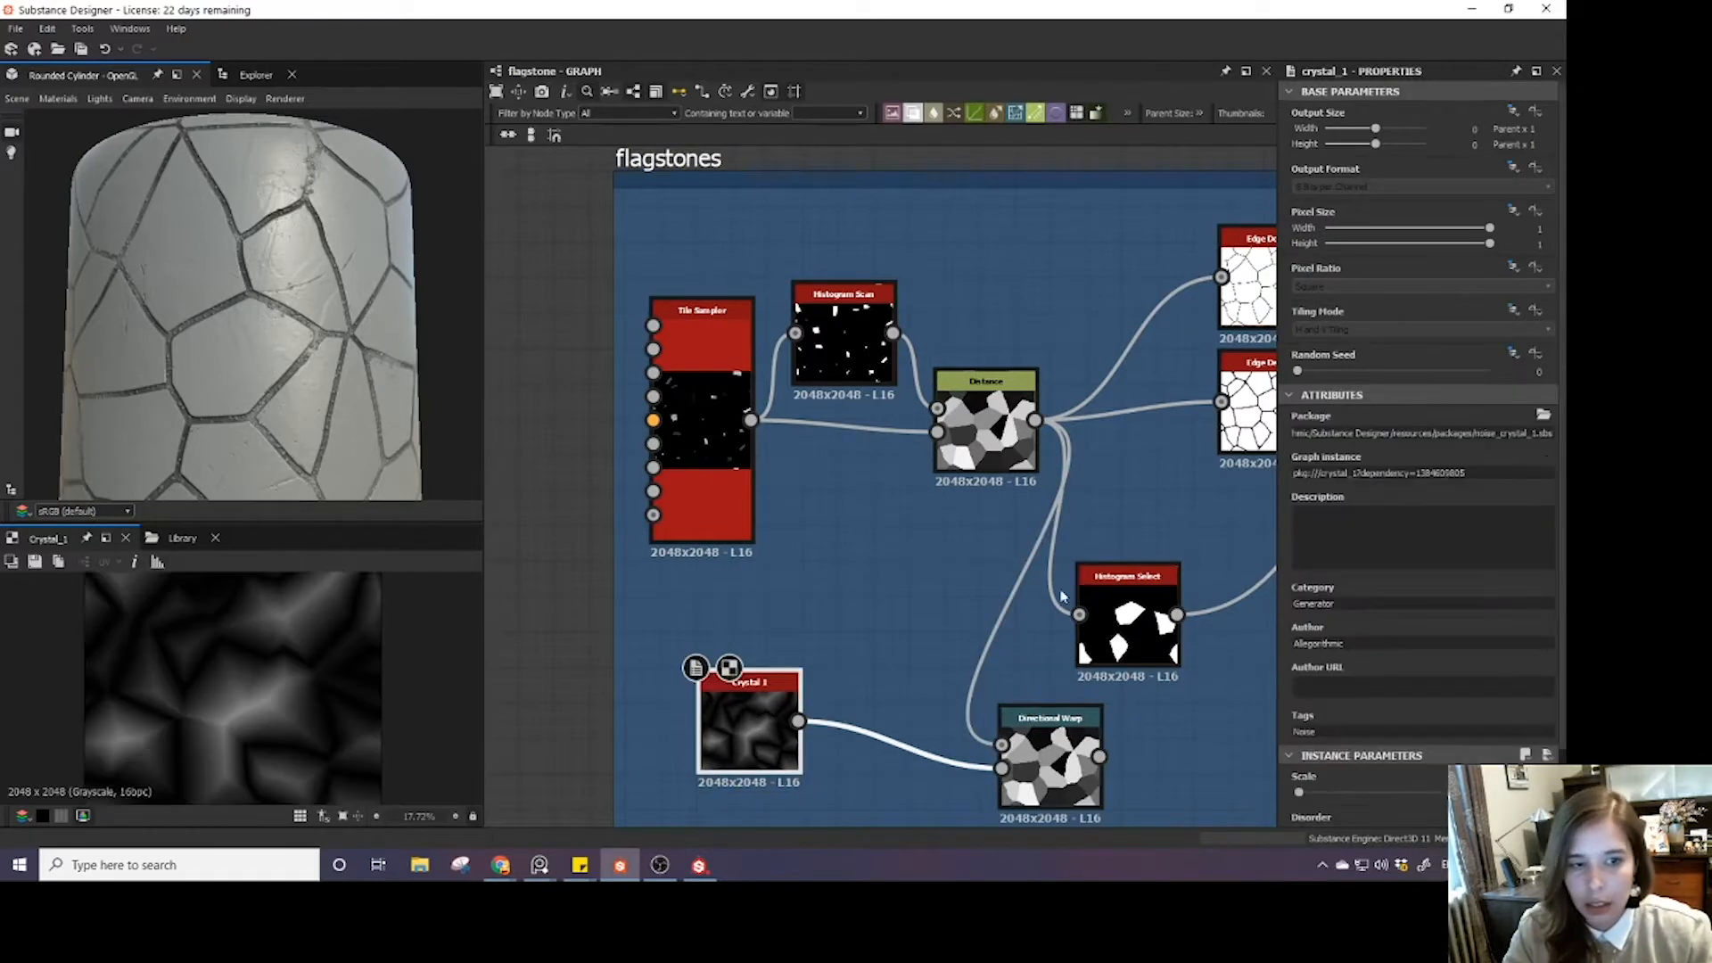
drag(1054, 760, 966, 654)
double_click(966, 653)
click(755, 719)
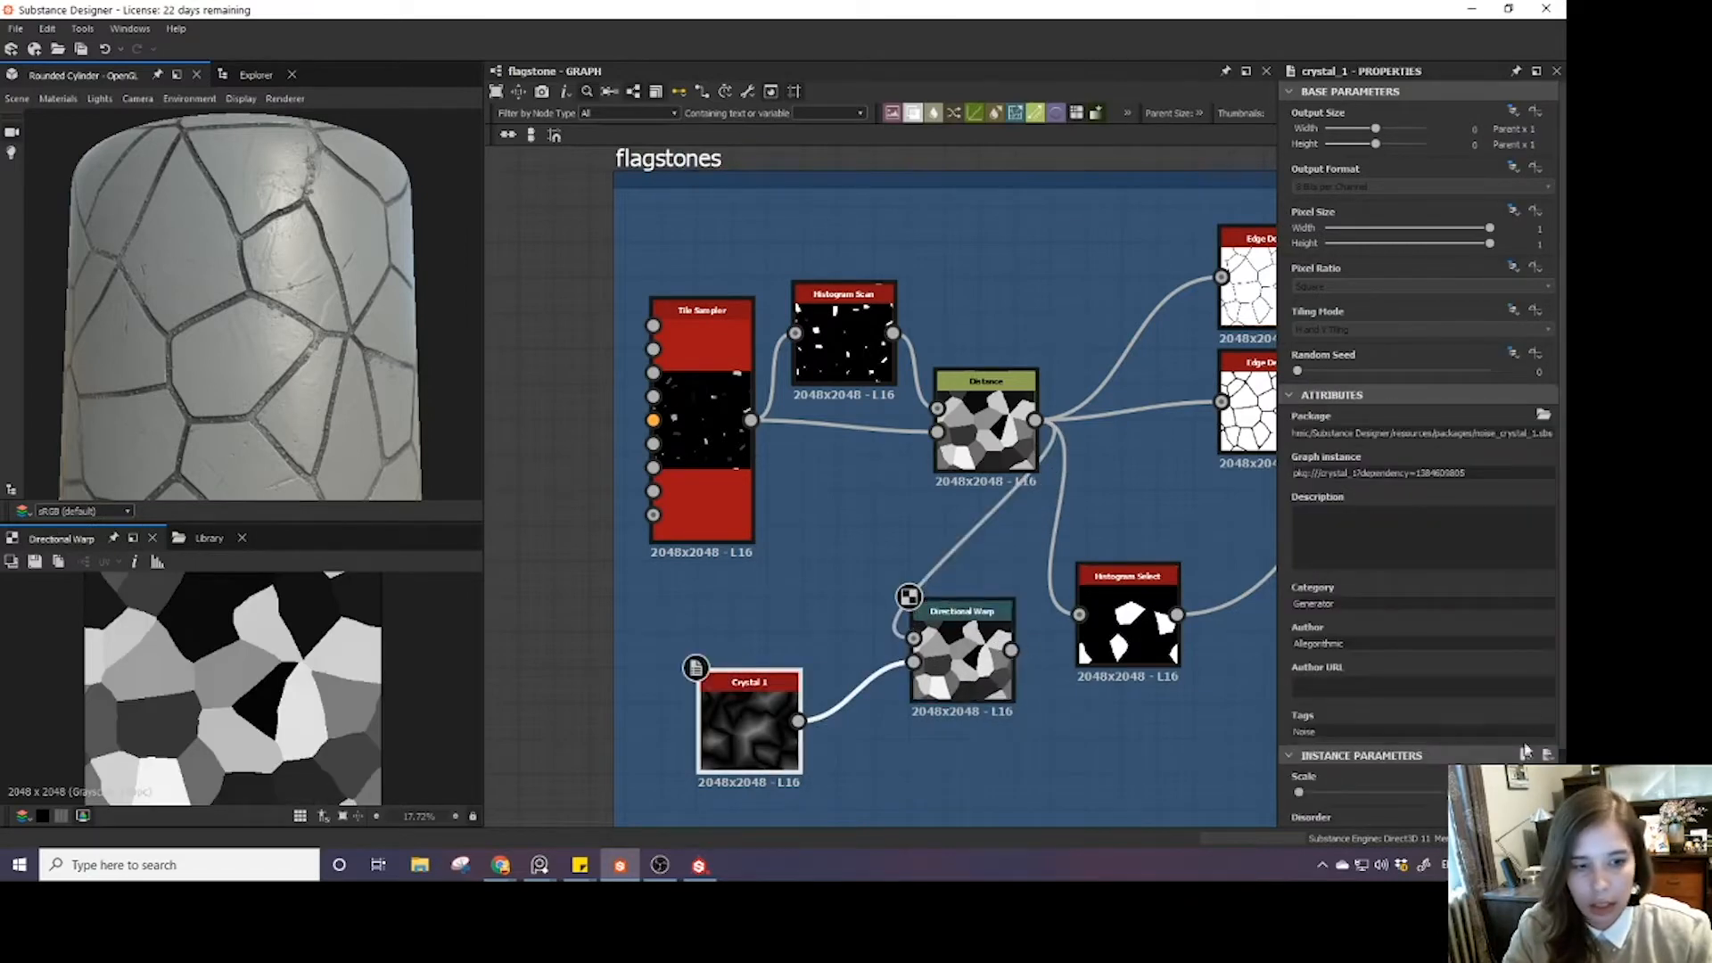
key(Return)
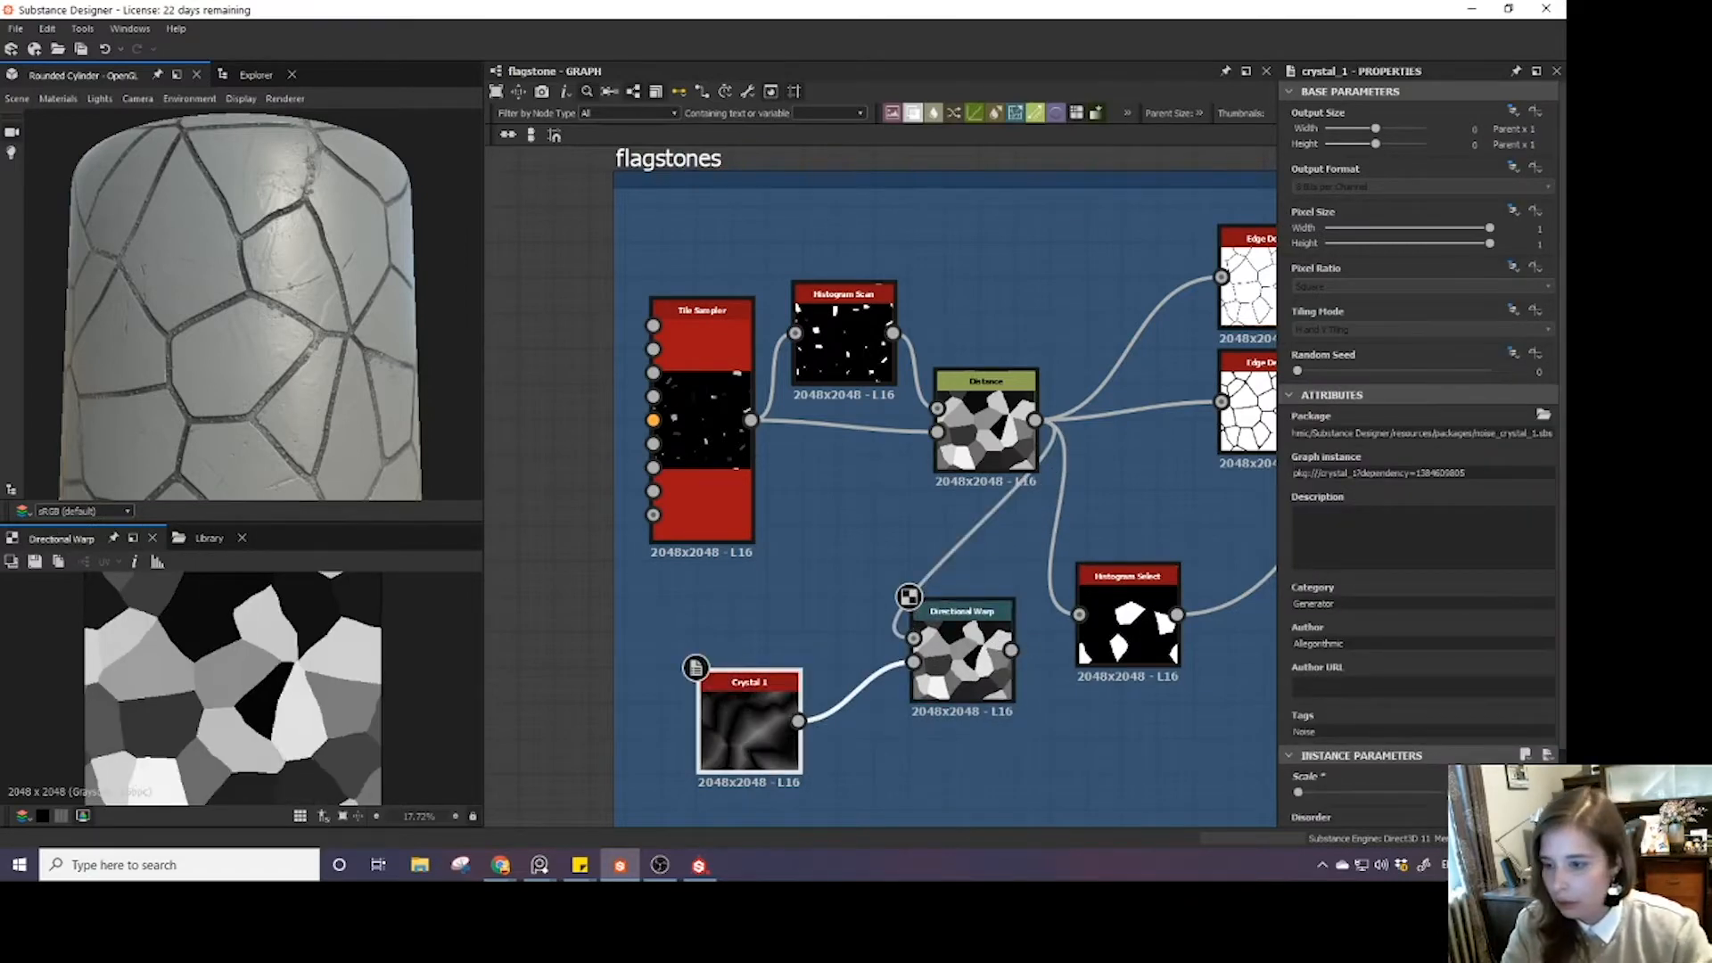
- Transfer the Distance node's outgoing connections to the Directional Warp's output so the warped pattern feeds both Edge Detects and Histogram Select
middle_drag(774, 569, 695, 550)
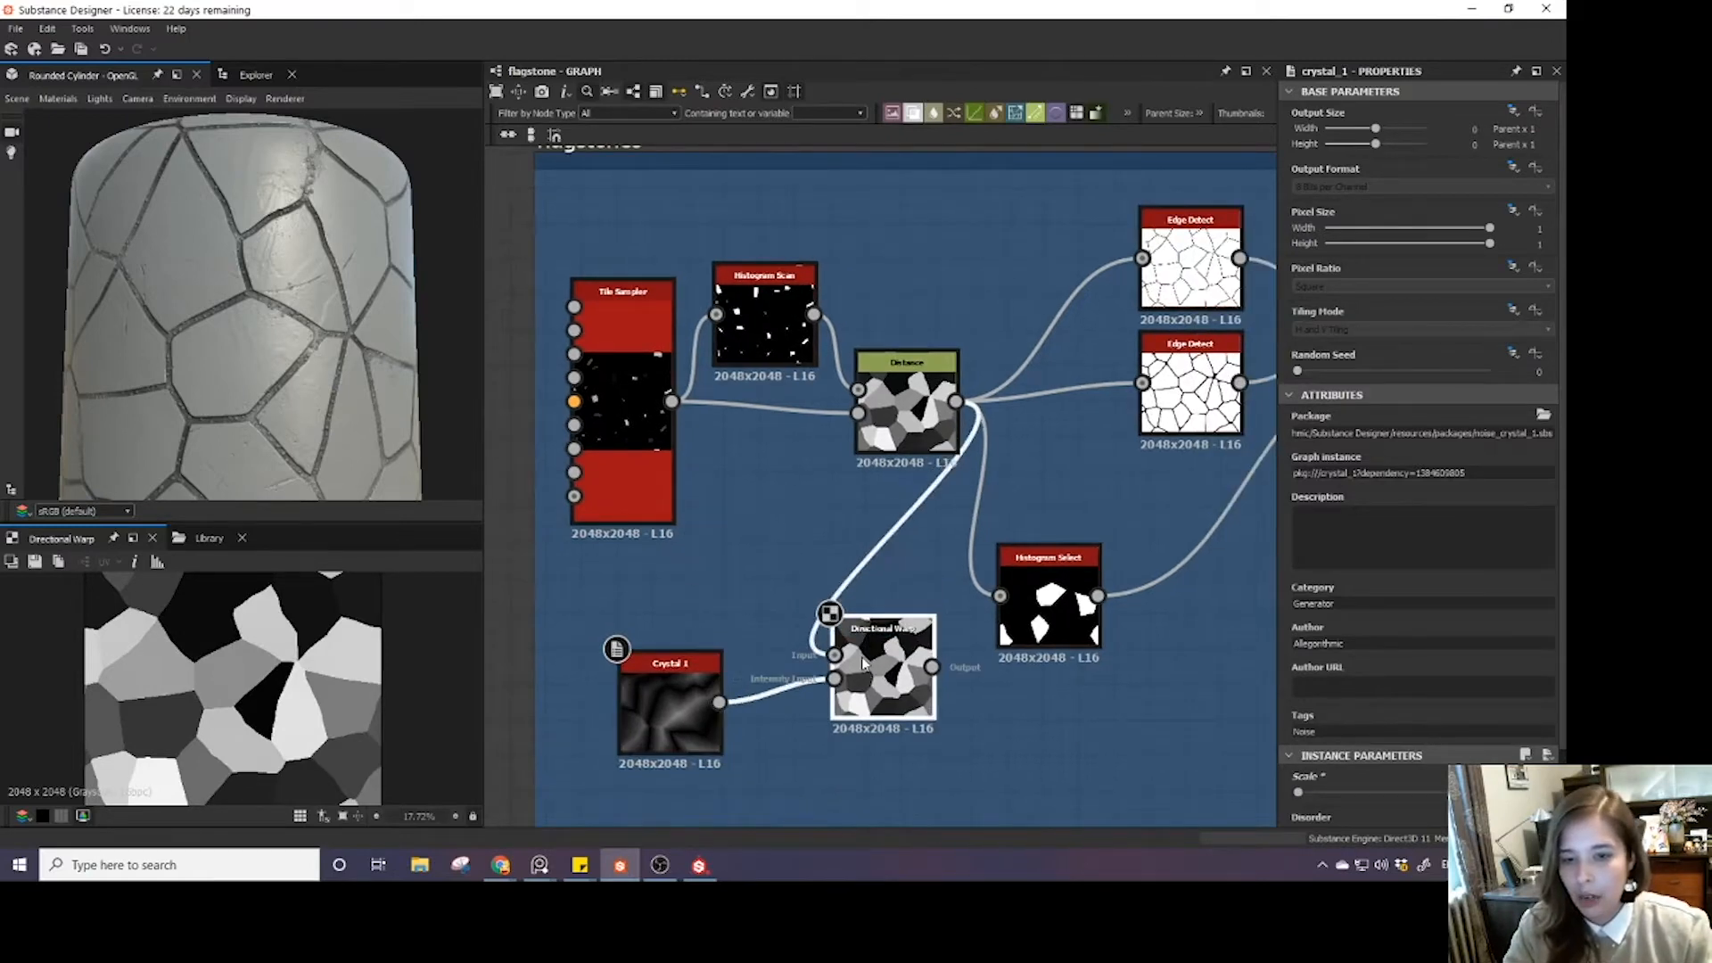
middle_drag(893, 594, 795, 572)
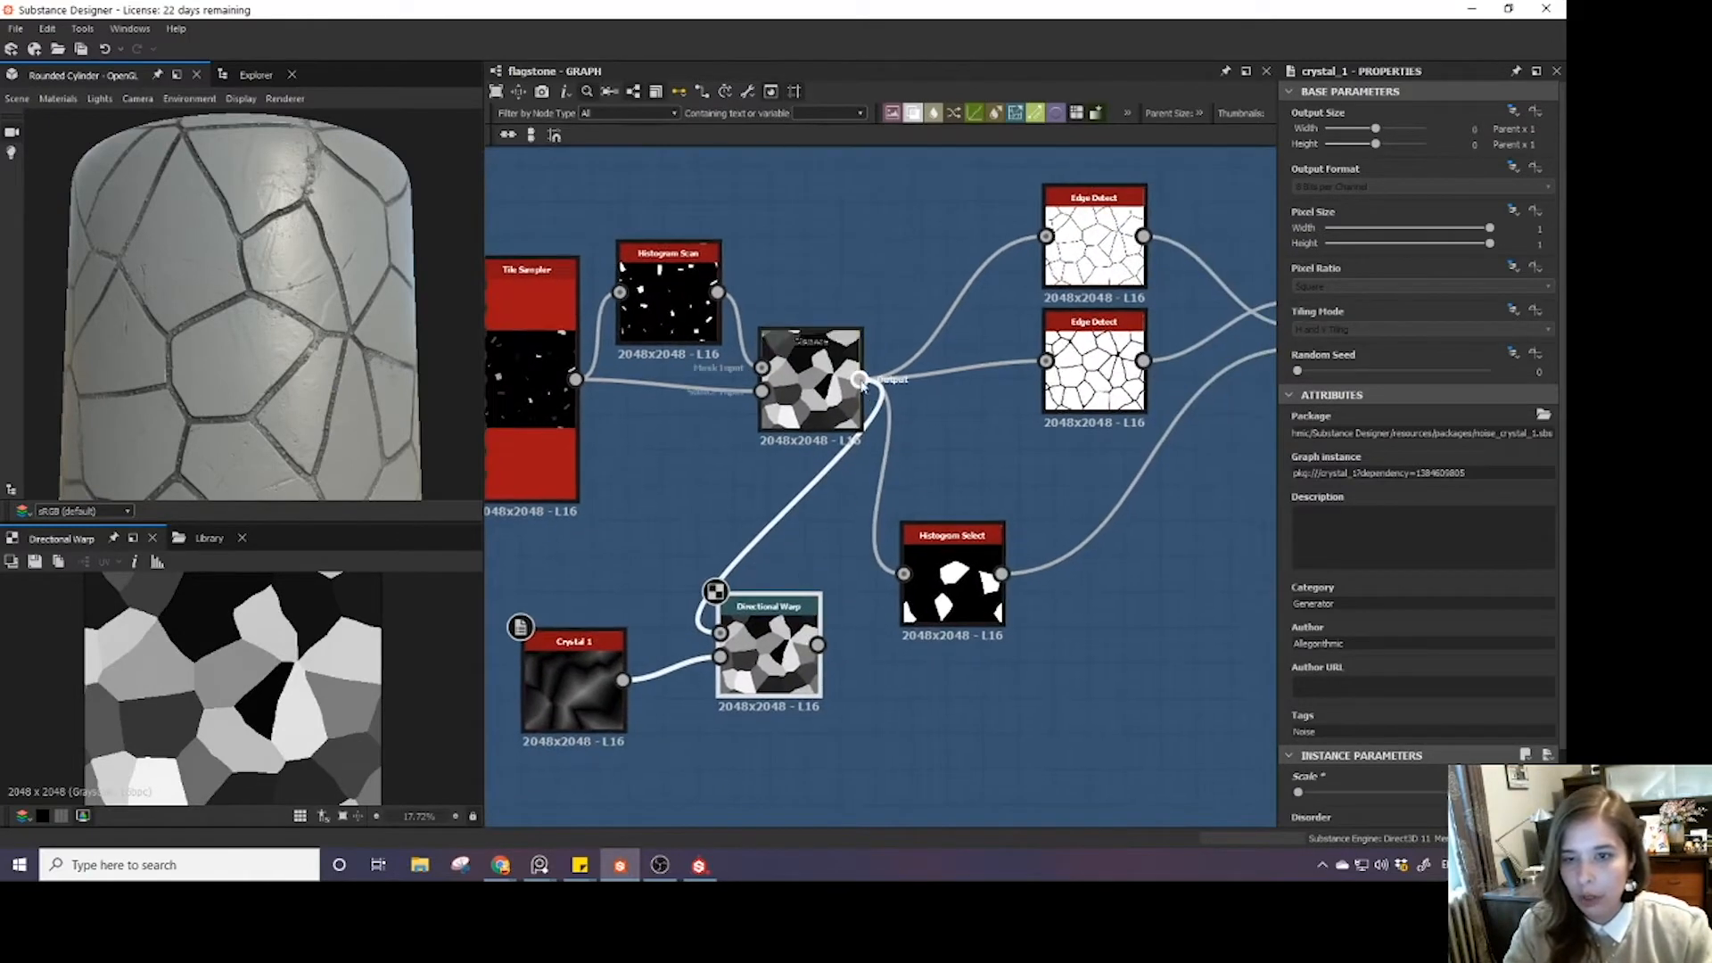
shift+drag(859, 379, 818, 645)
click(758, 615)
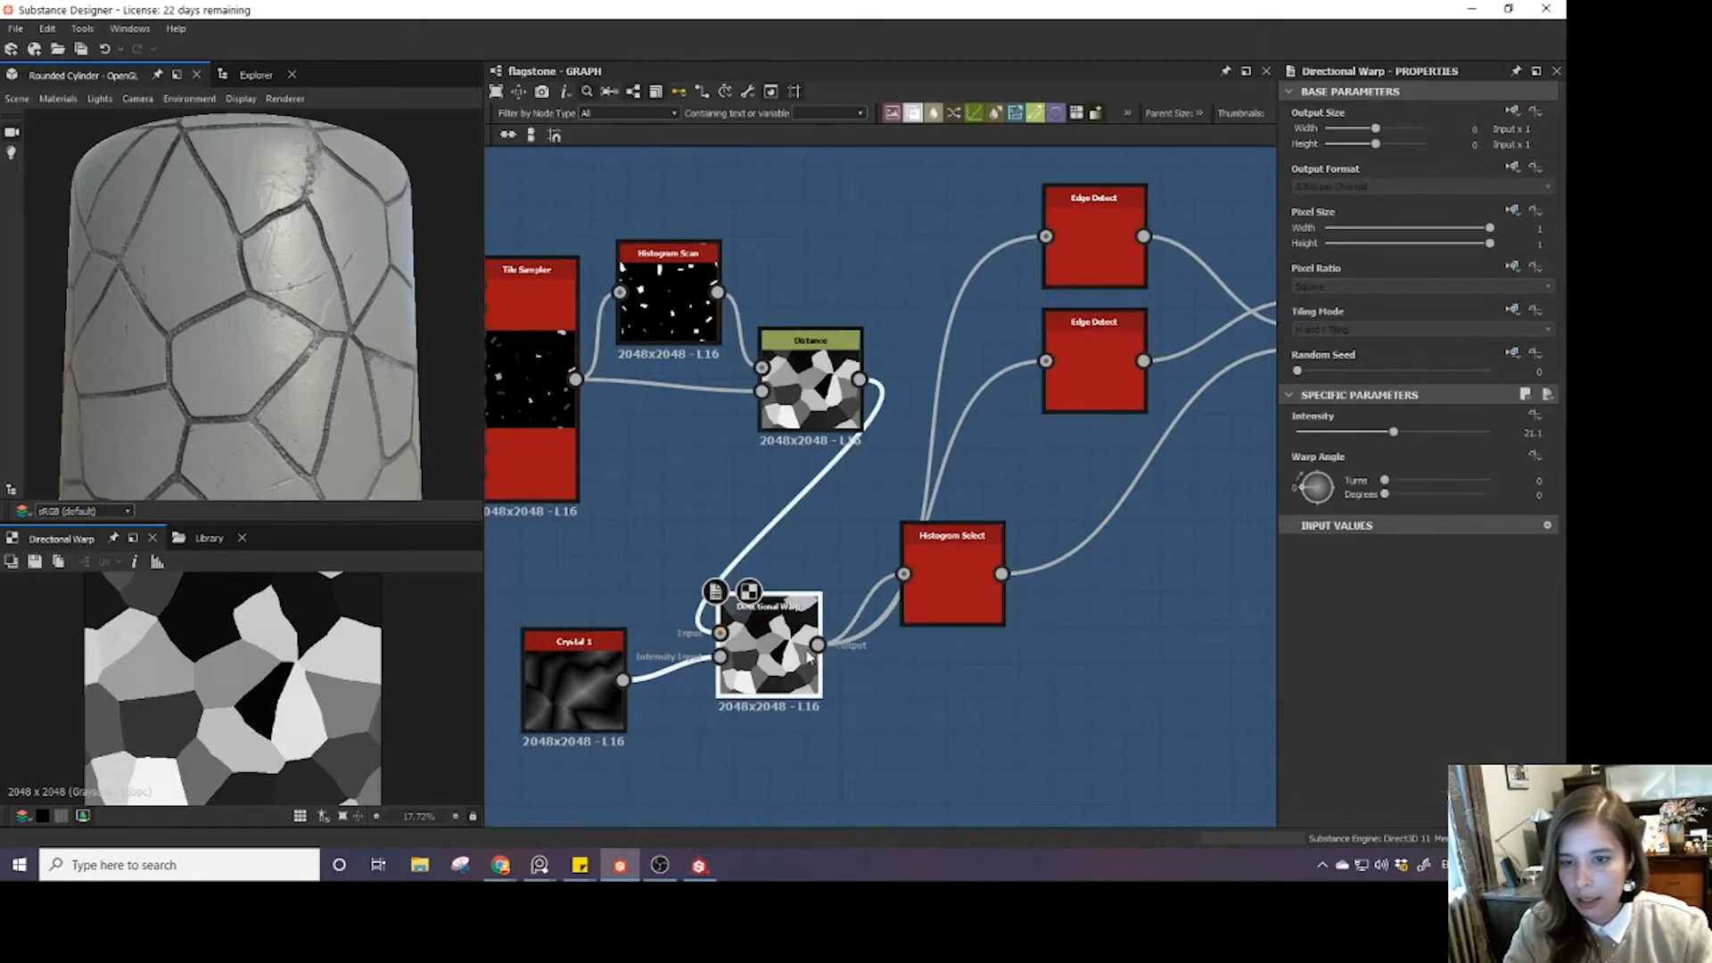
- Move the Histogram Select node clear of the connections and preview its mask, examining the stone edges up close
drag(978, 619, 1049, 726)
double_click(1043, 704)
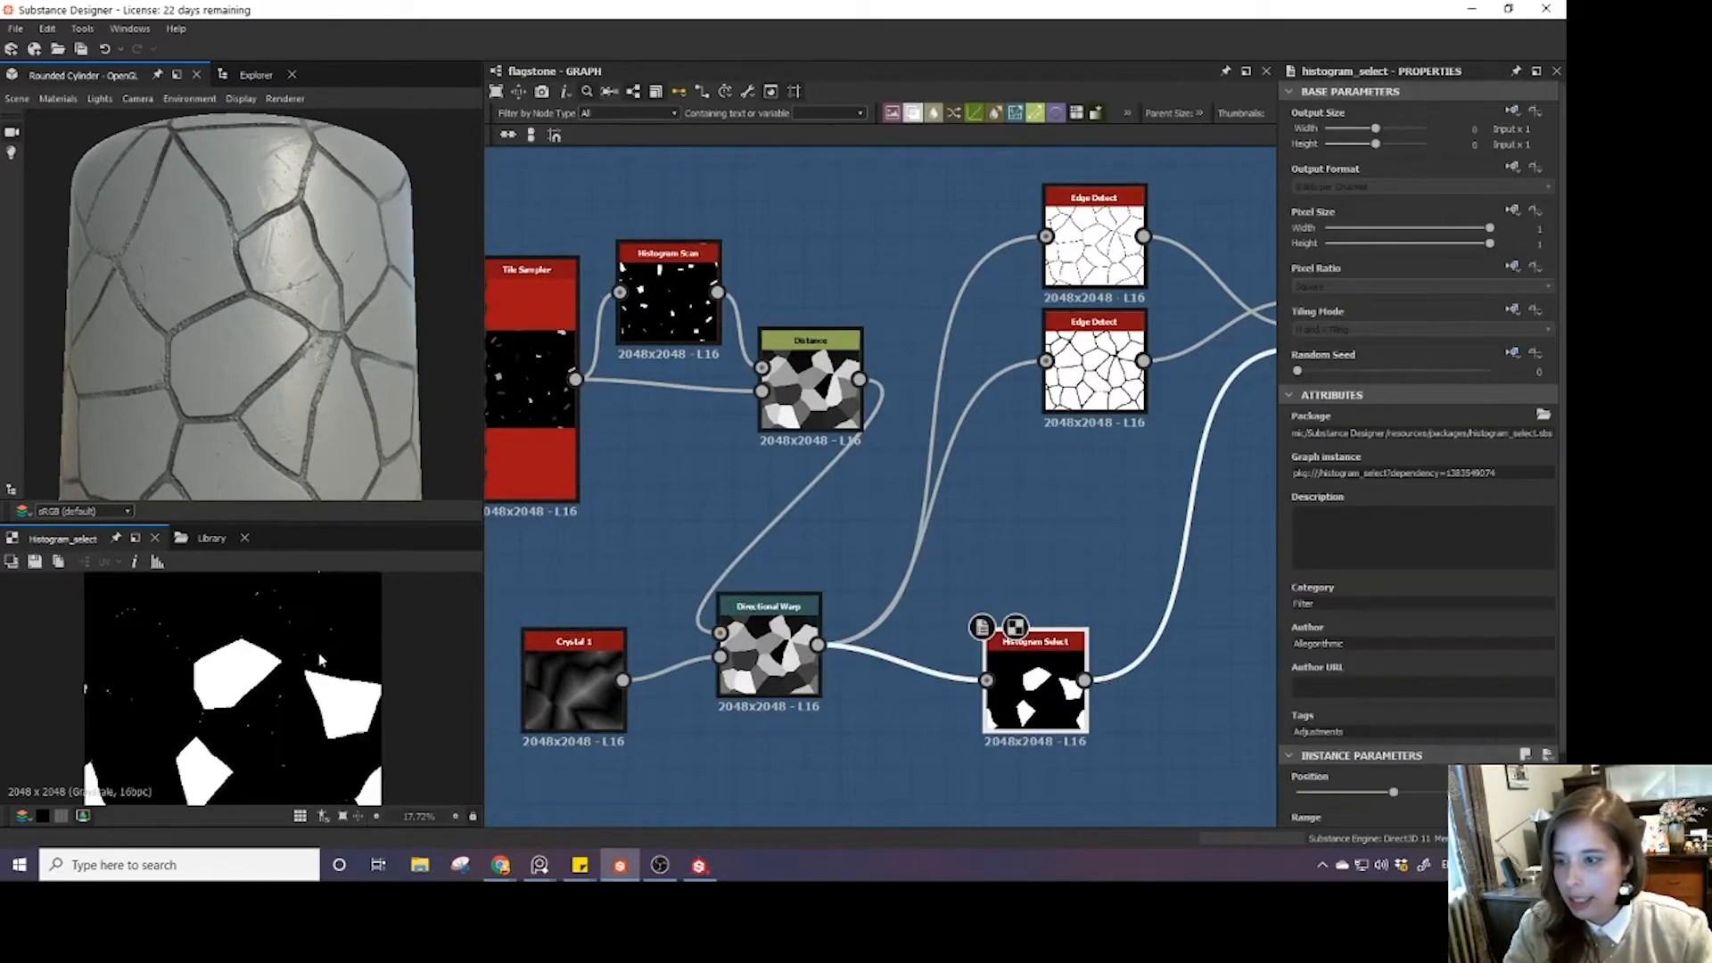
scroll(286, 684, up, 5)
scroll(285, 684, down, 3)
scroll(843, 597, down, 2)
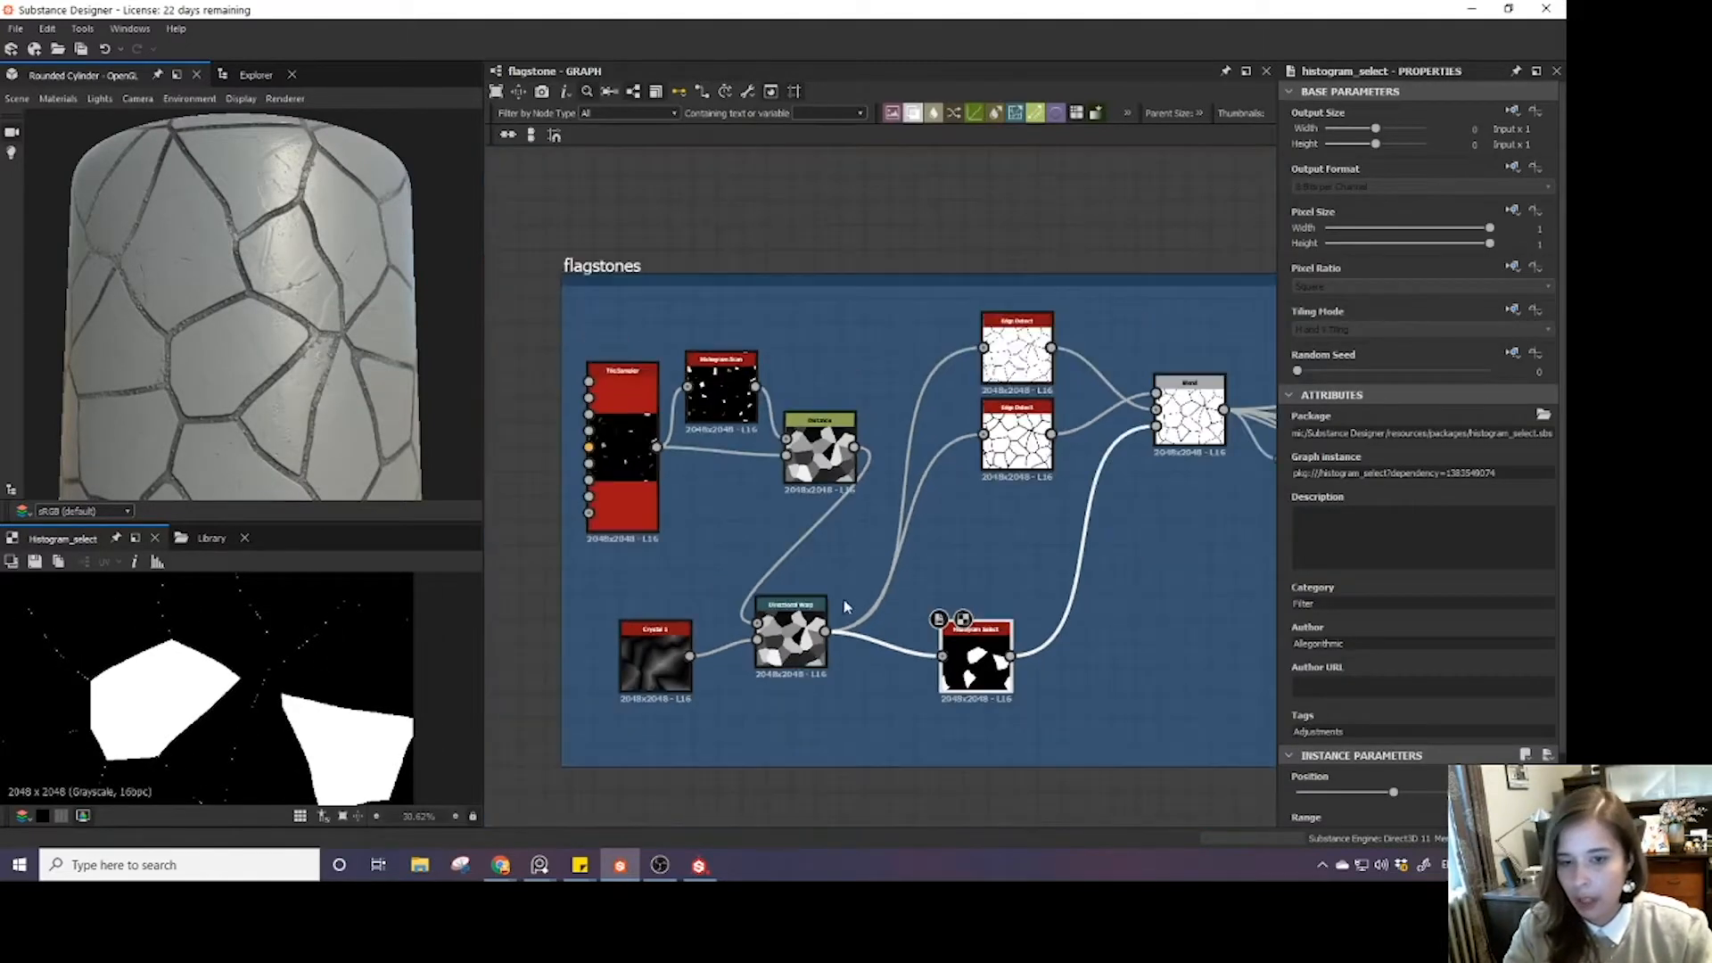
- Move Histogram Select farther away, duplicate the Distance node, and place the copy between the Directional Warp and Histogram Select
middle_drag(843, 598, 769, 584)
drag(887, 660, 985, 660)
scroll(856, 606, down, 2)
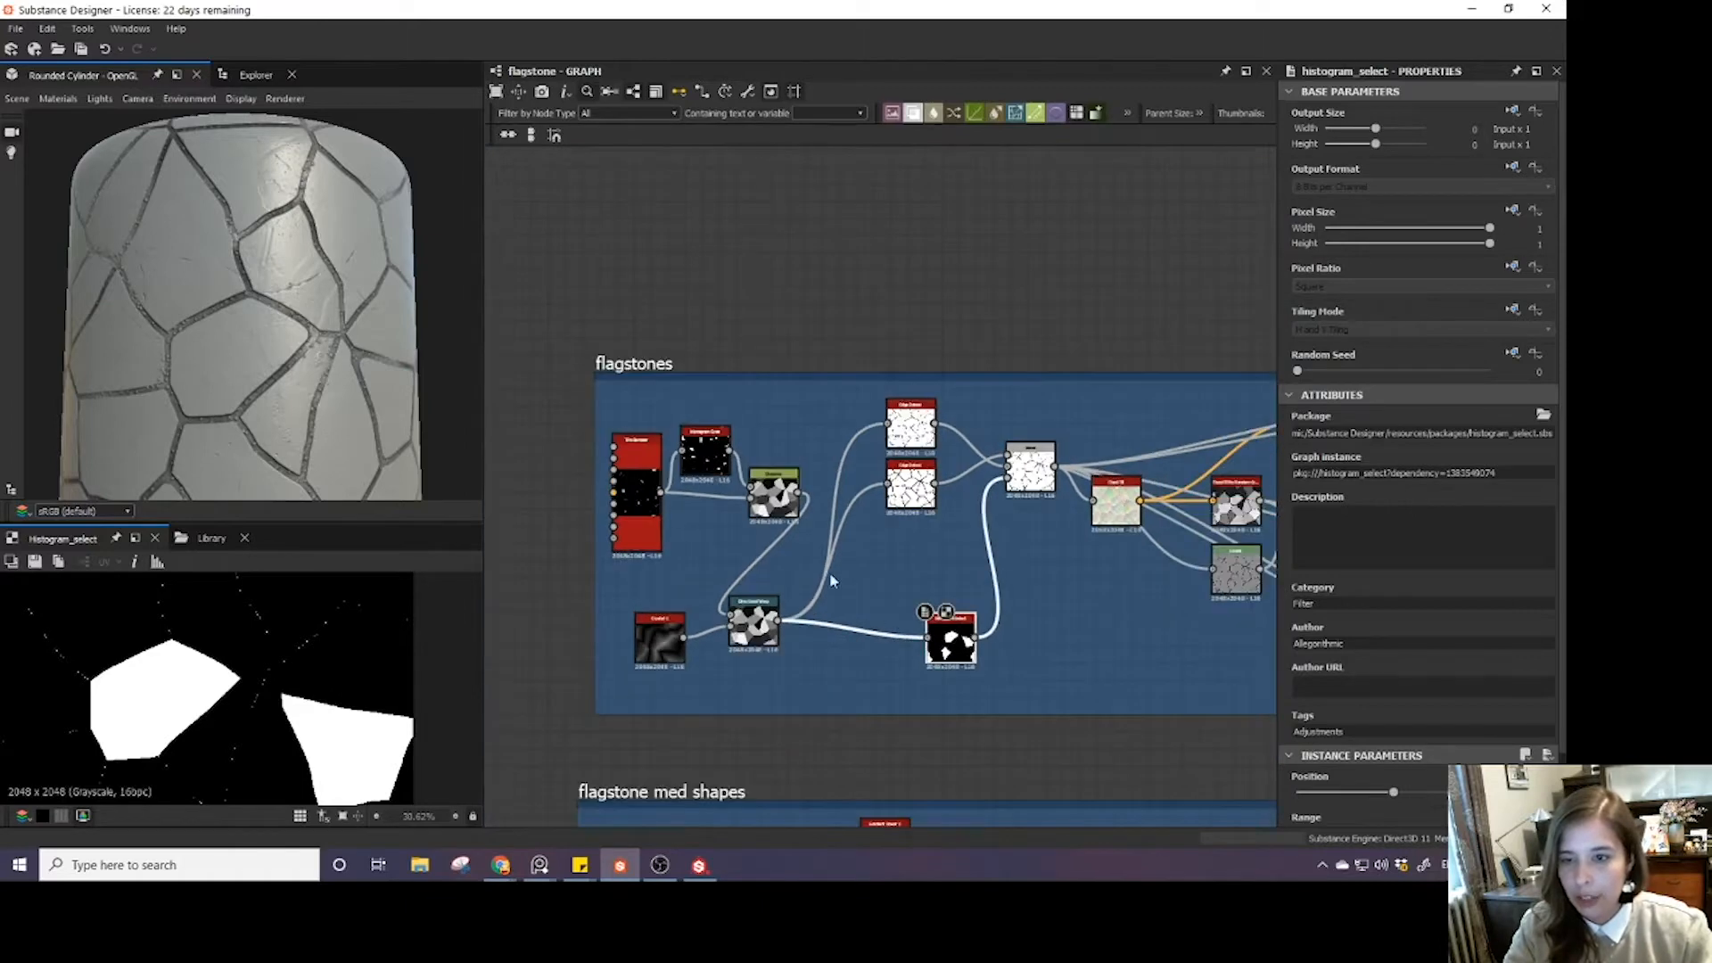
click(776, 498)
key(ctrl+d)
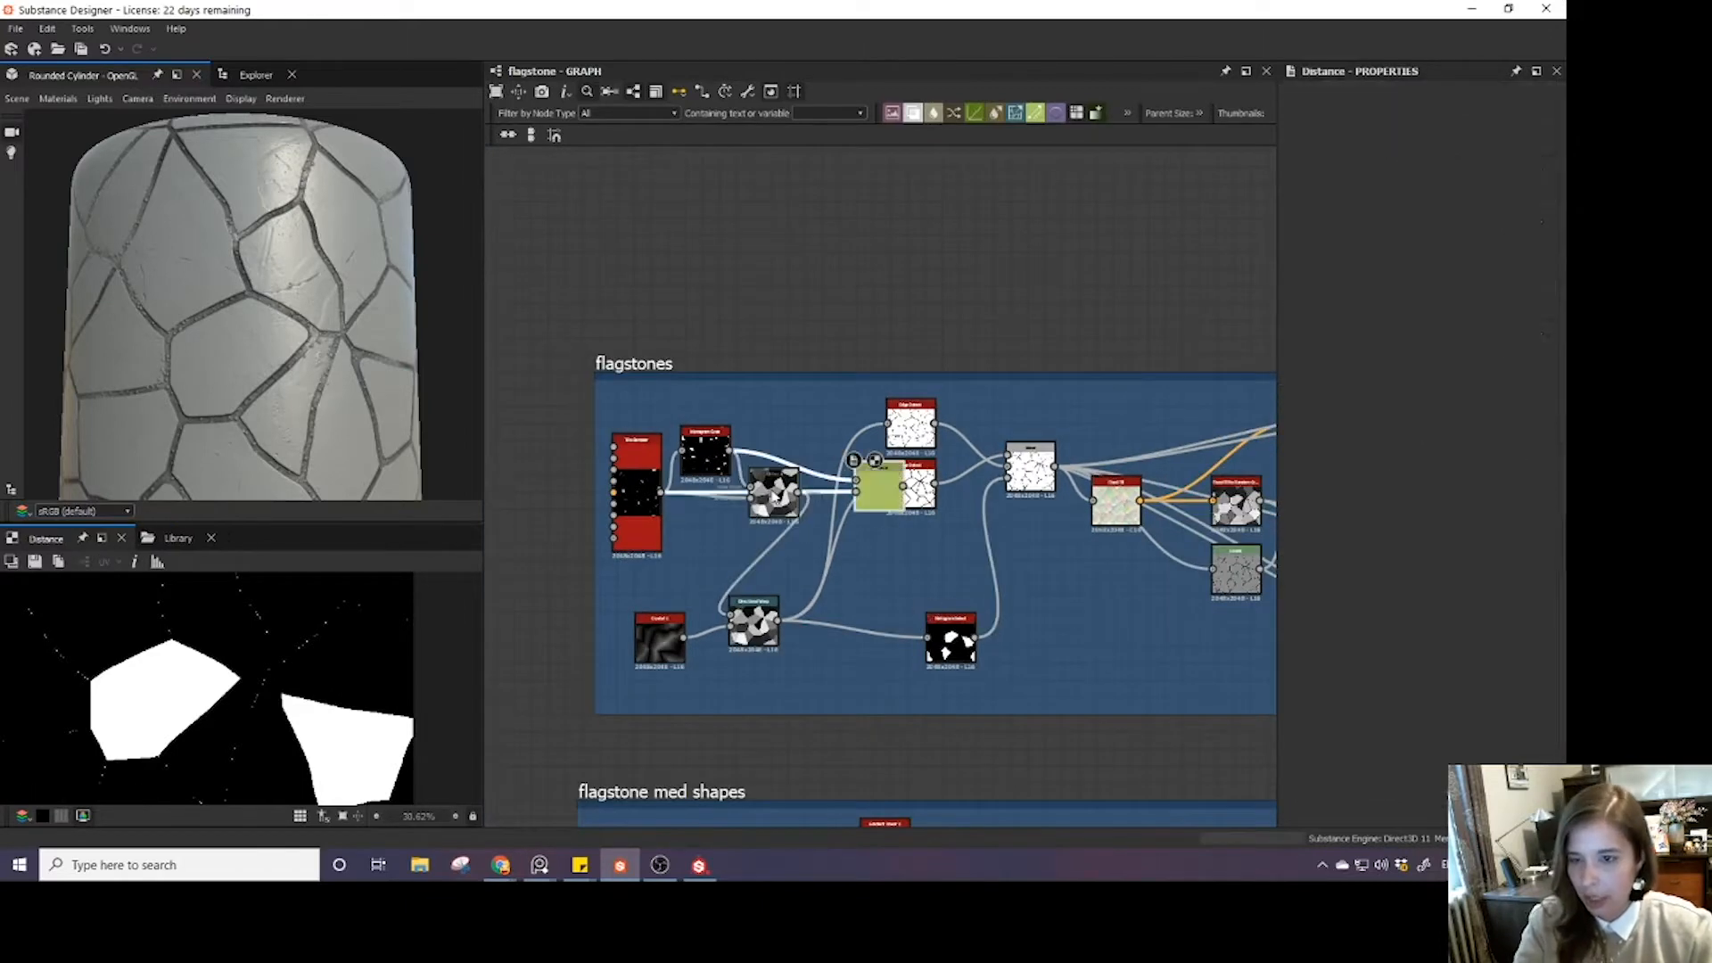
drag(885, 501, 873, 687)
scroll(764, 615, up, 5)
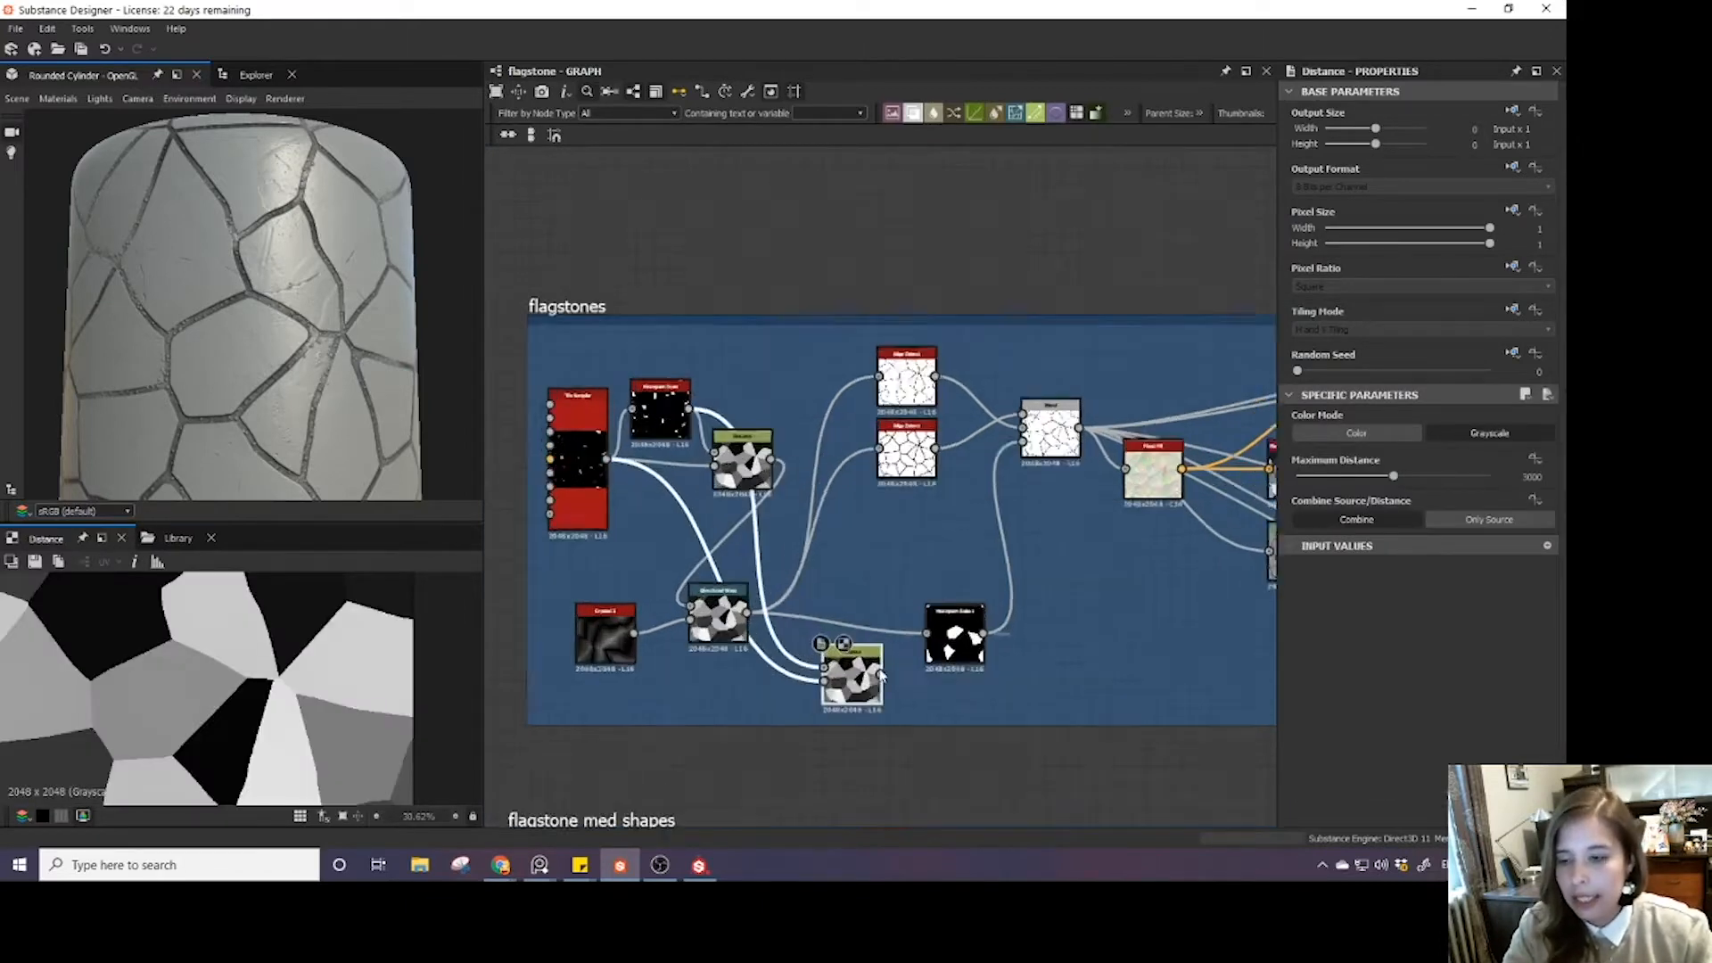
- Preview the Directional Warp and examine the pixels along its stone edges up close in the 2D view
double_click(764, 607)
scroll(305, 680, up, 8)
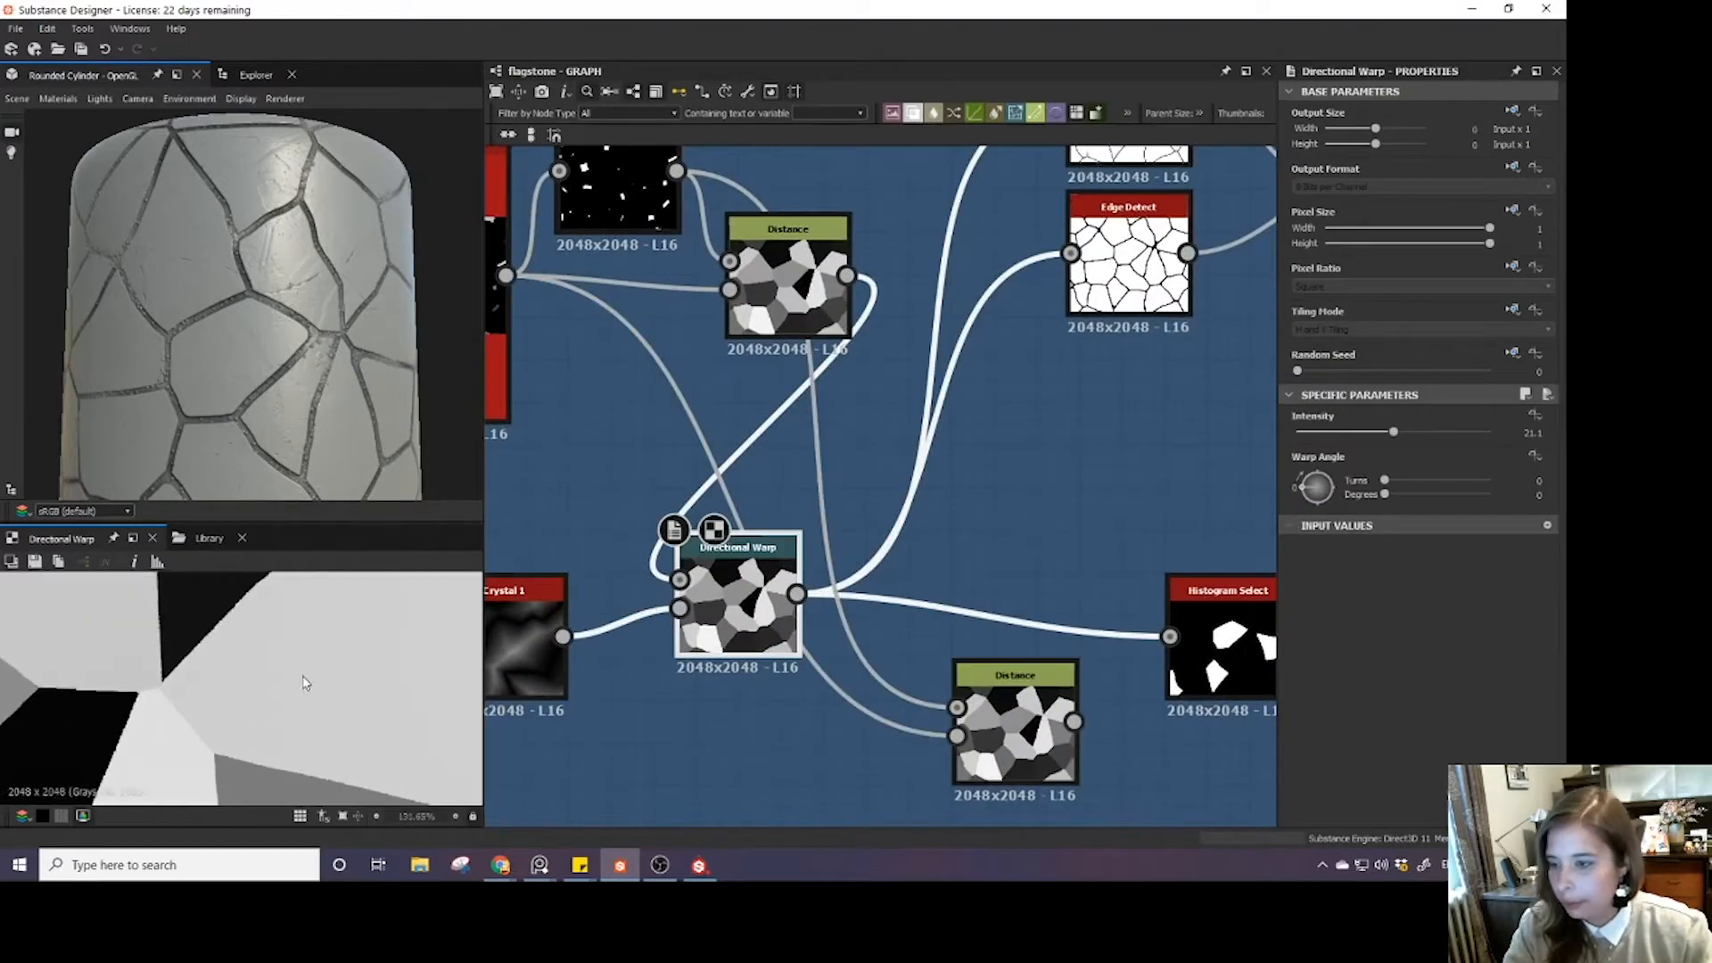
scroll(280, 701, up, 3)
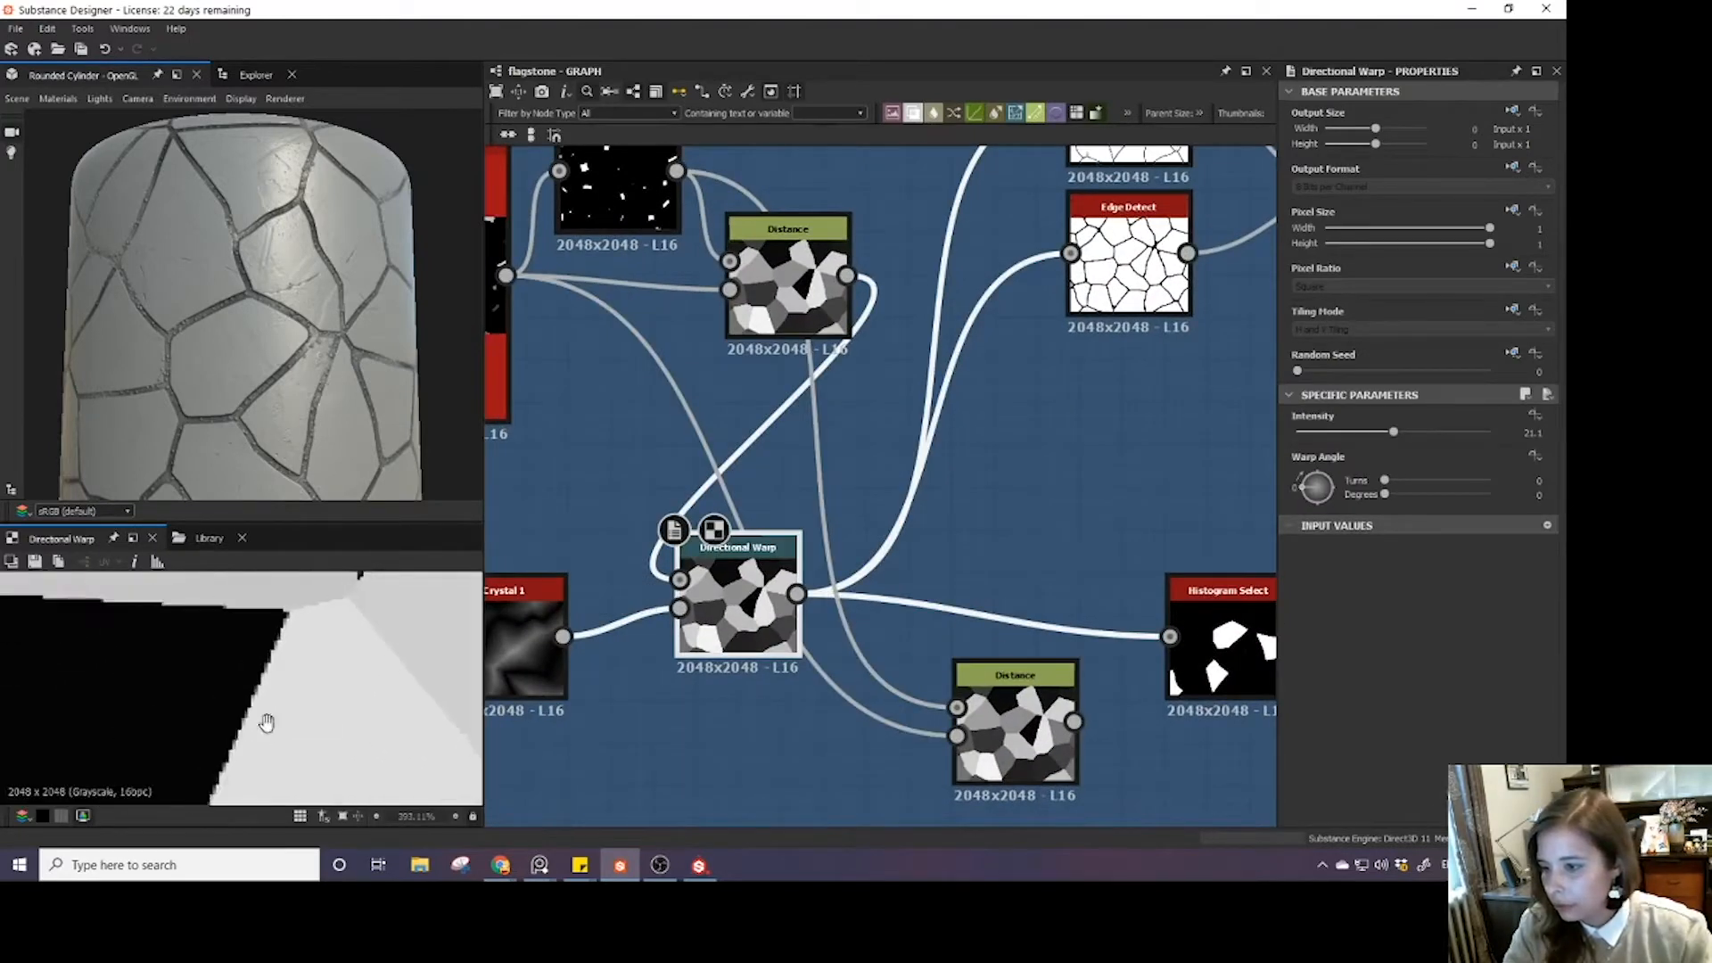
scroll(275, 701, up, 4)
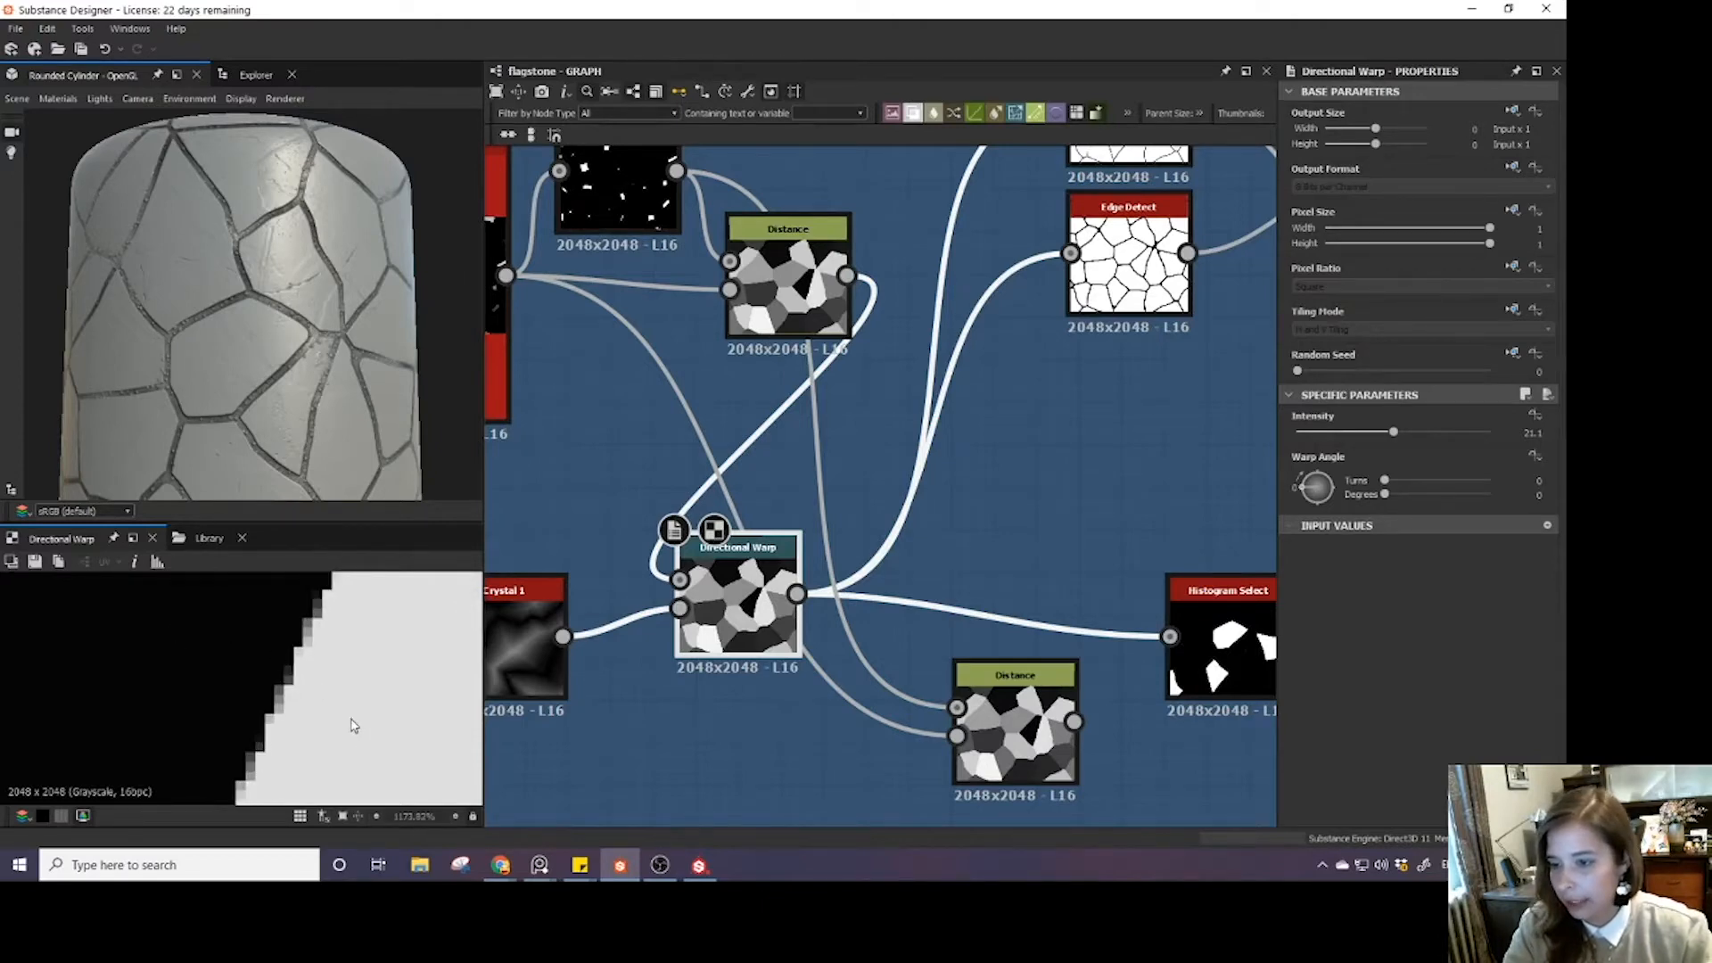
scroll(352, 724, down, 10)
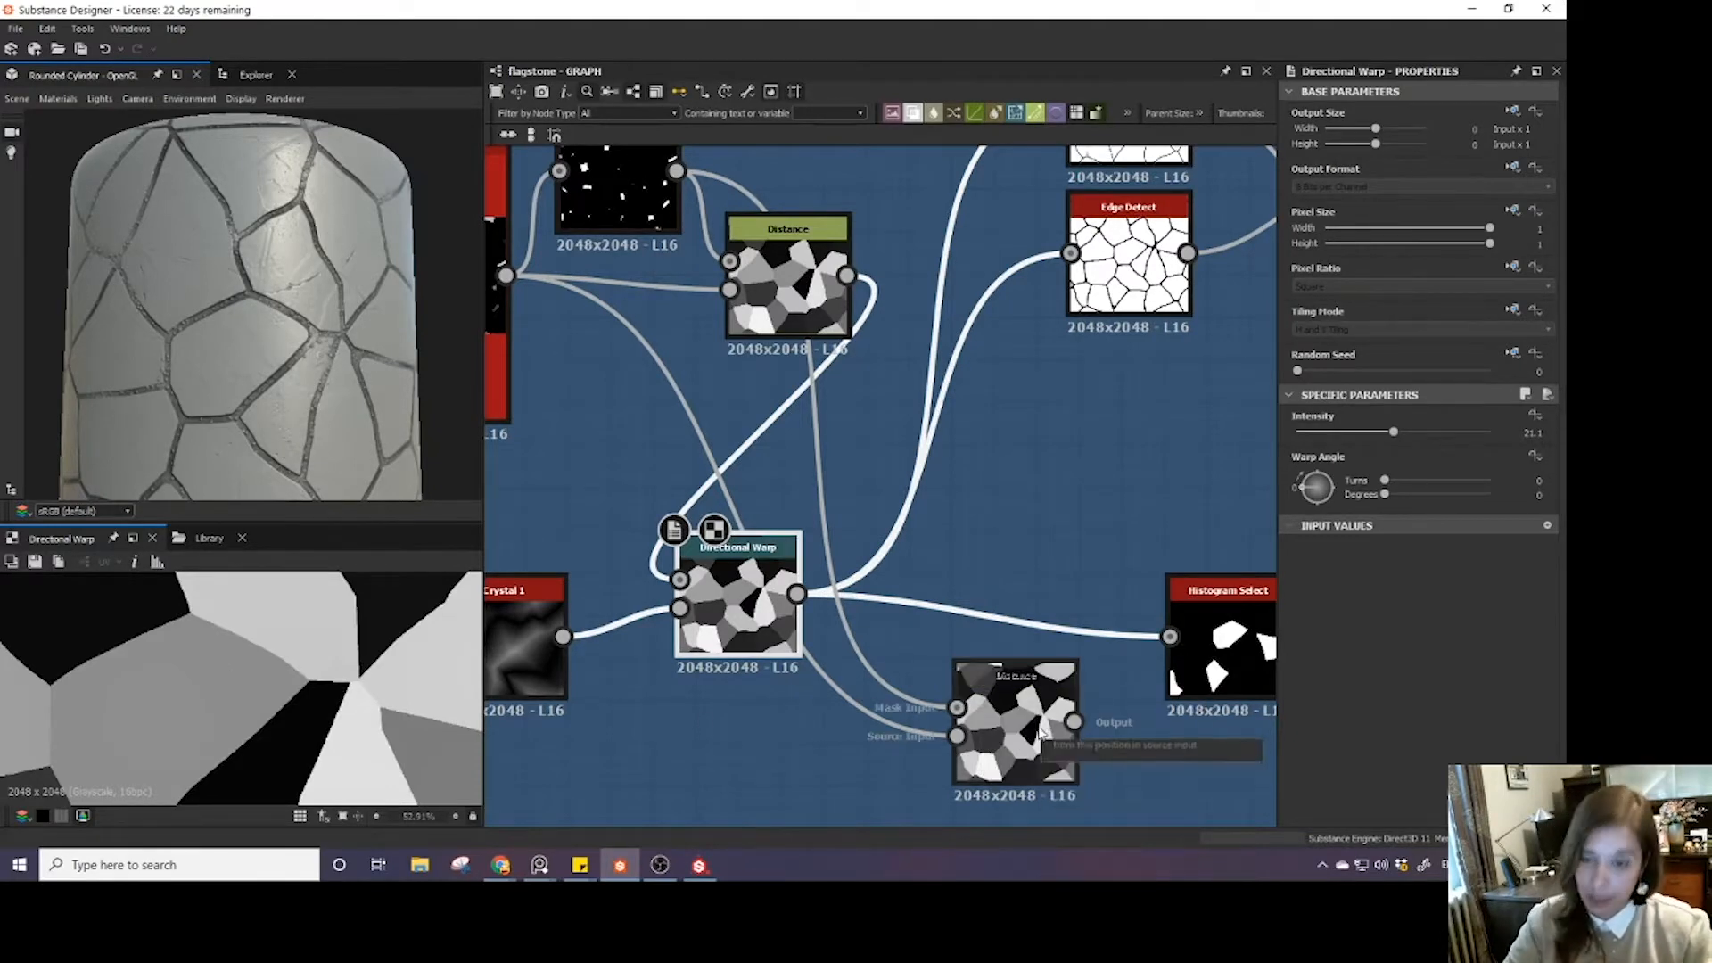
- Rearrange the Directional Warp and duplicate Distance nodes, then connect the first Edge Detect's output to the duplicate's mask input and preview it
scroll(786, 578, down, 3)
middle_drag(787, 578, 785, 635)
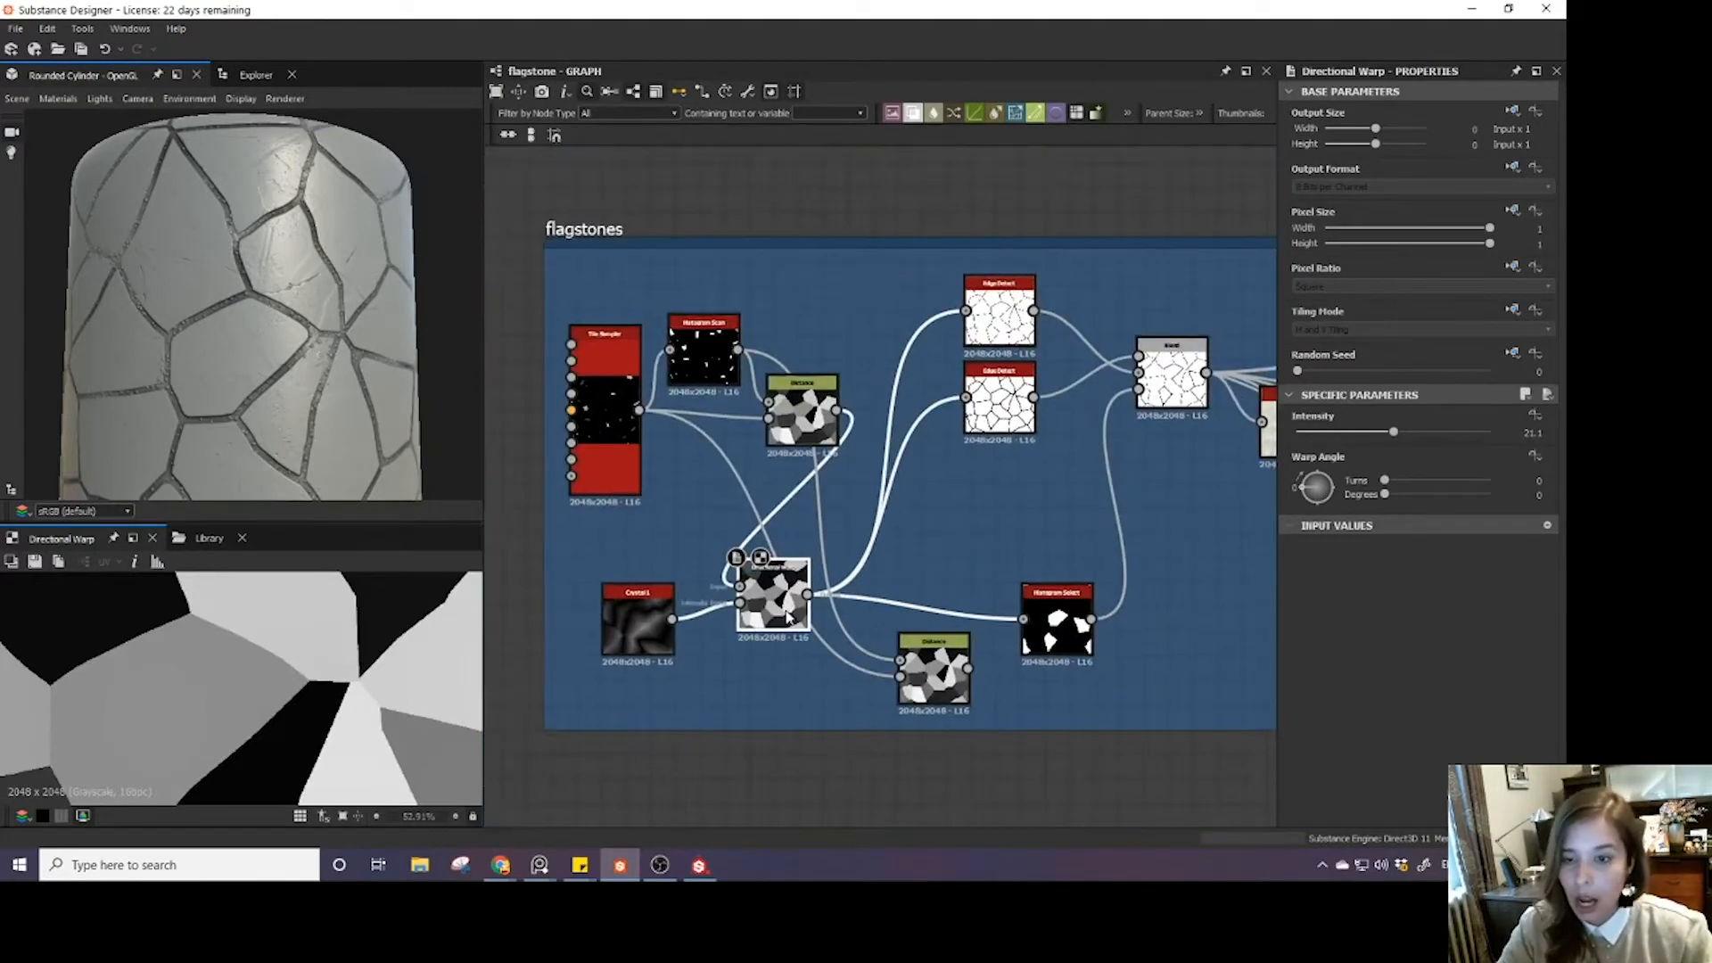
drag(789, 616, 801, 627)
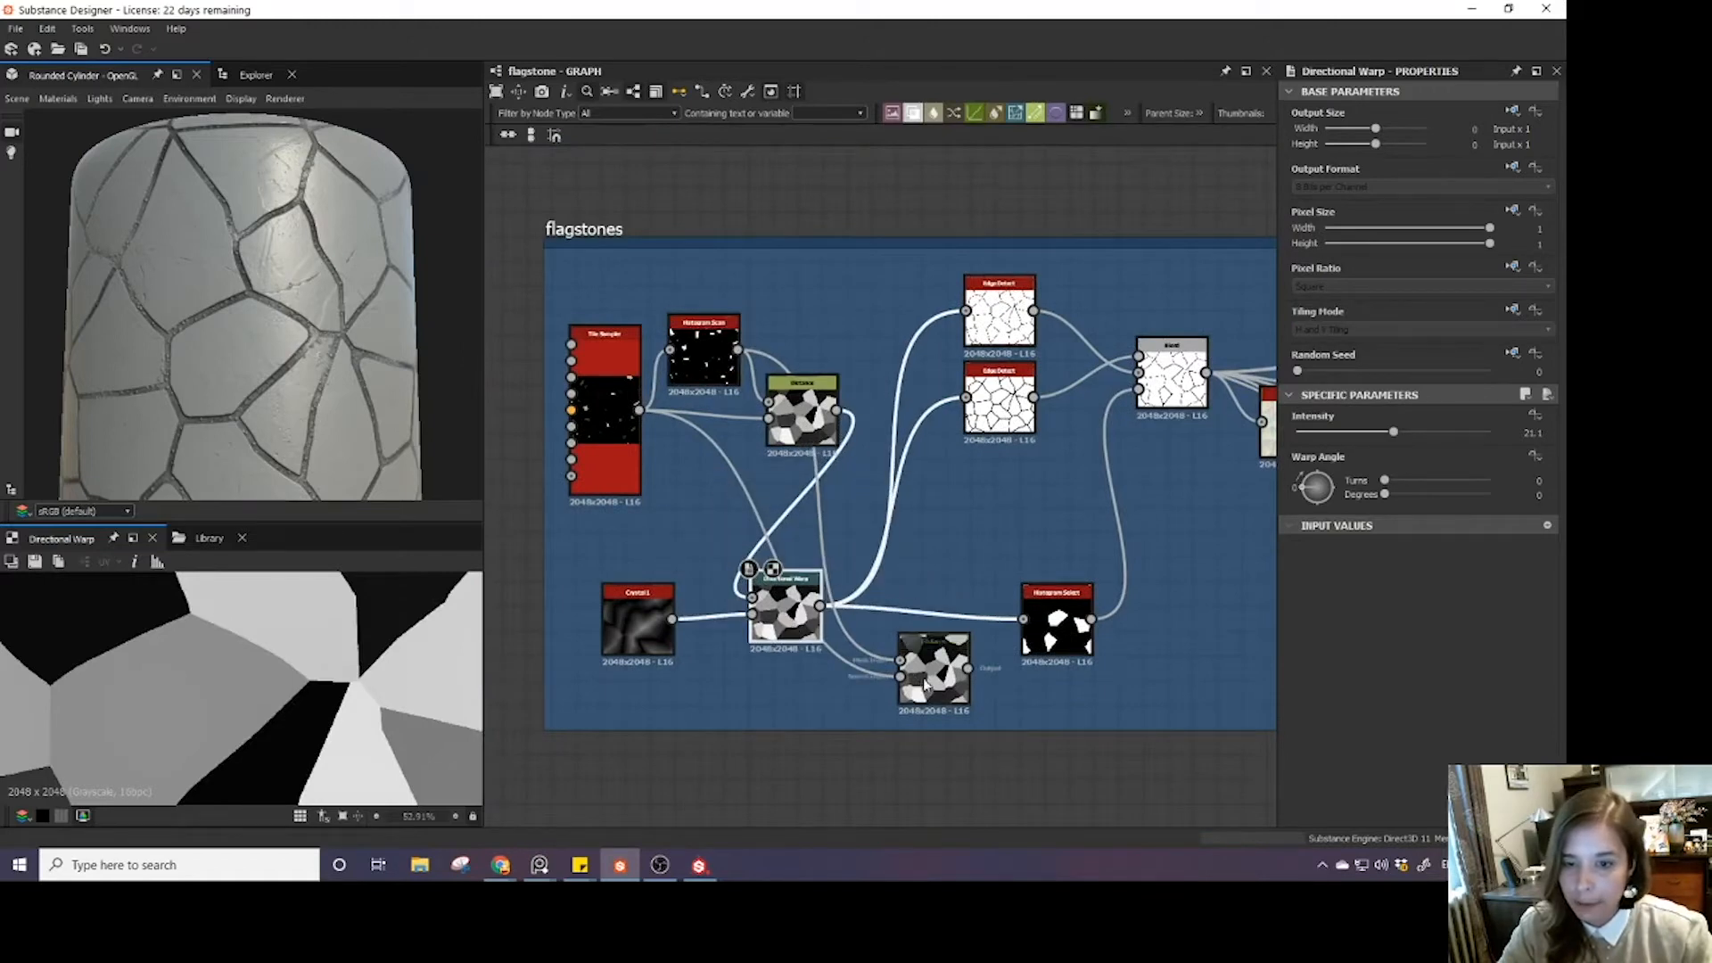
drag(933, 641, 959, 517)
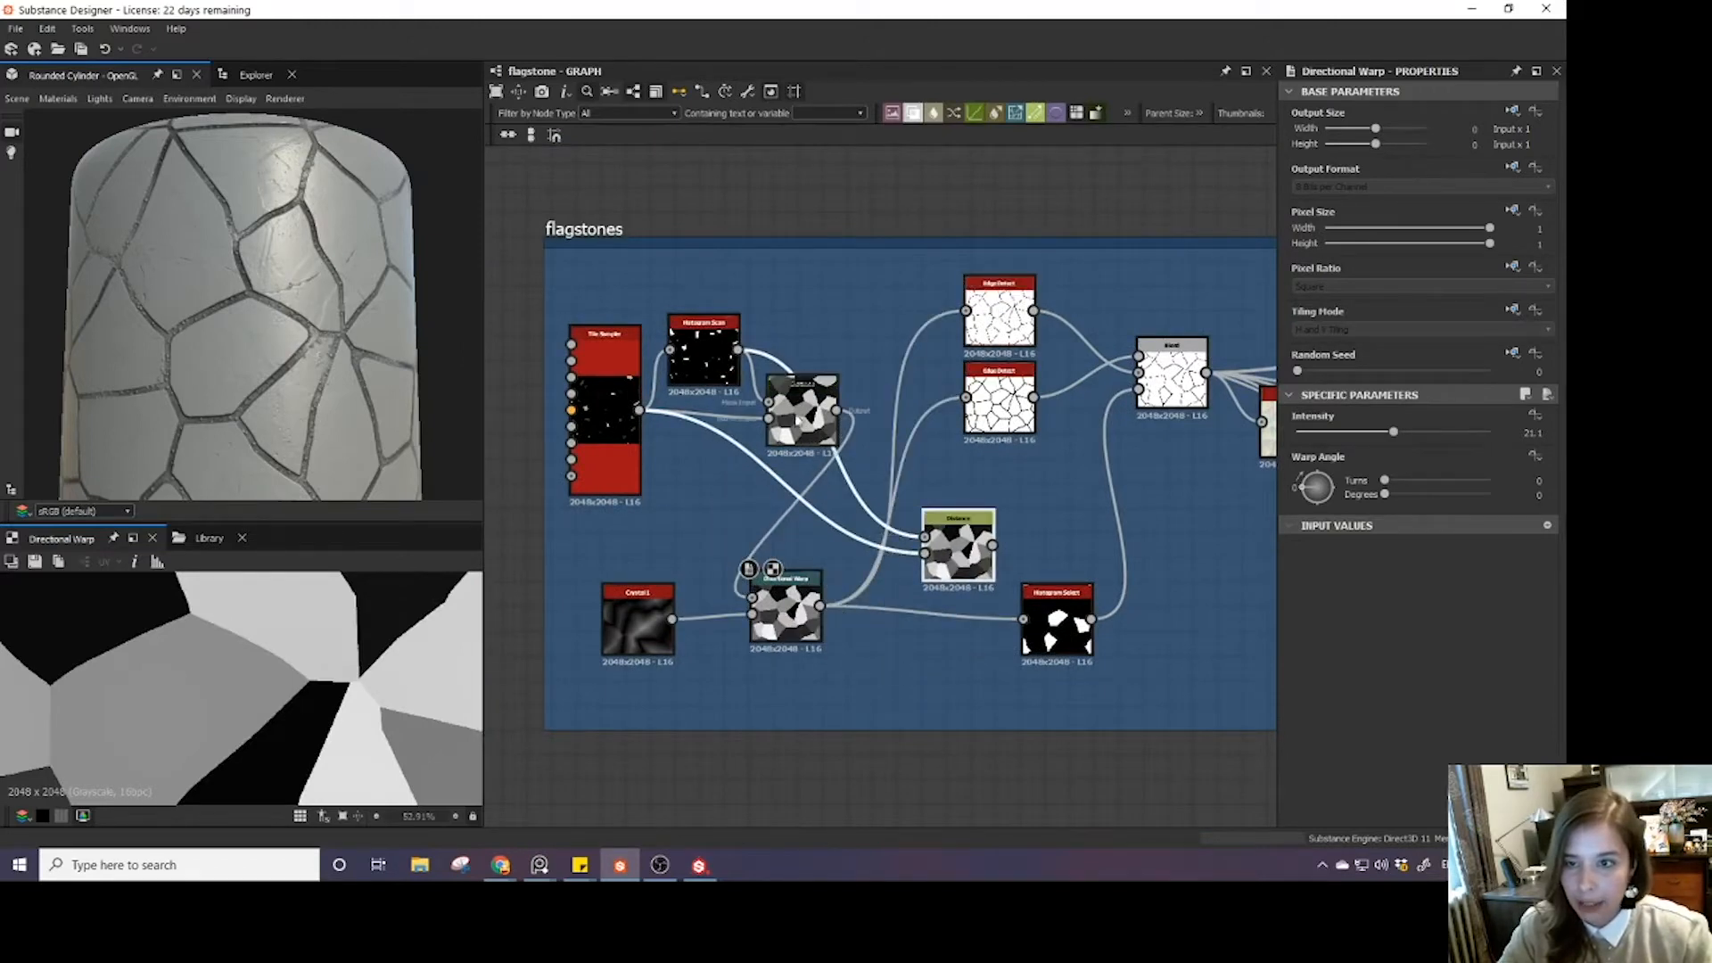
drag(1033, 311, 883, 688)
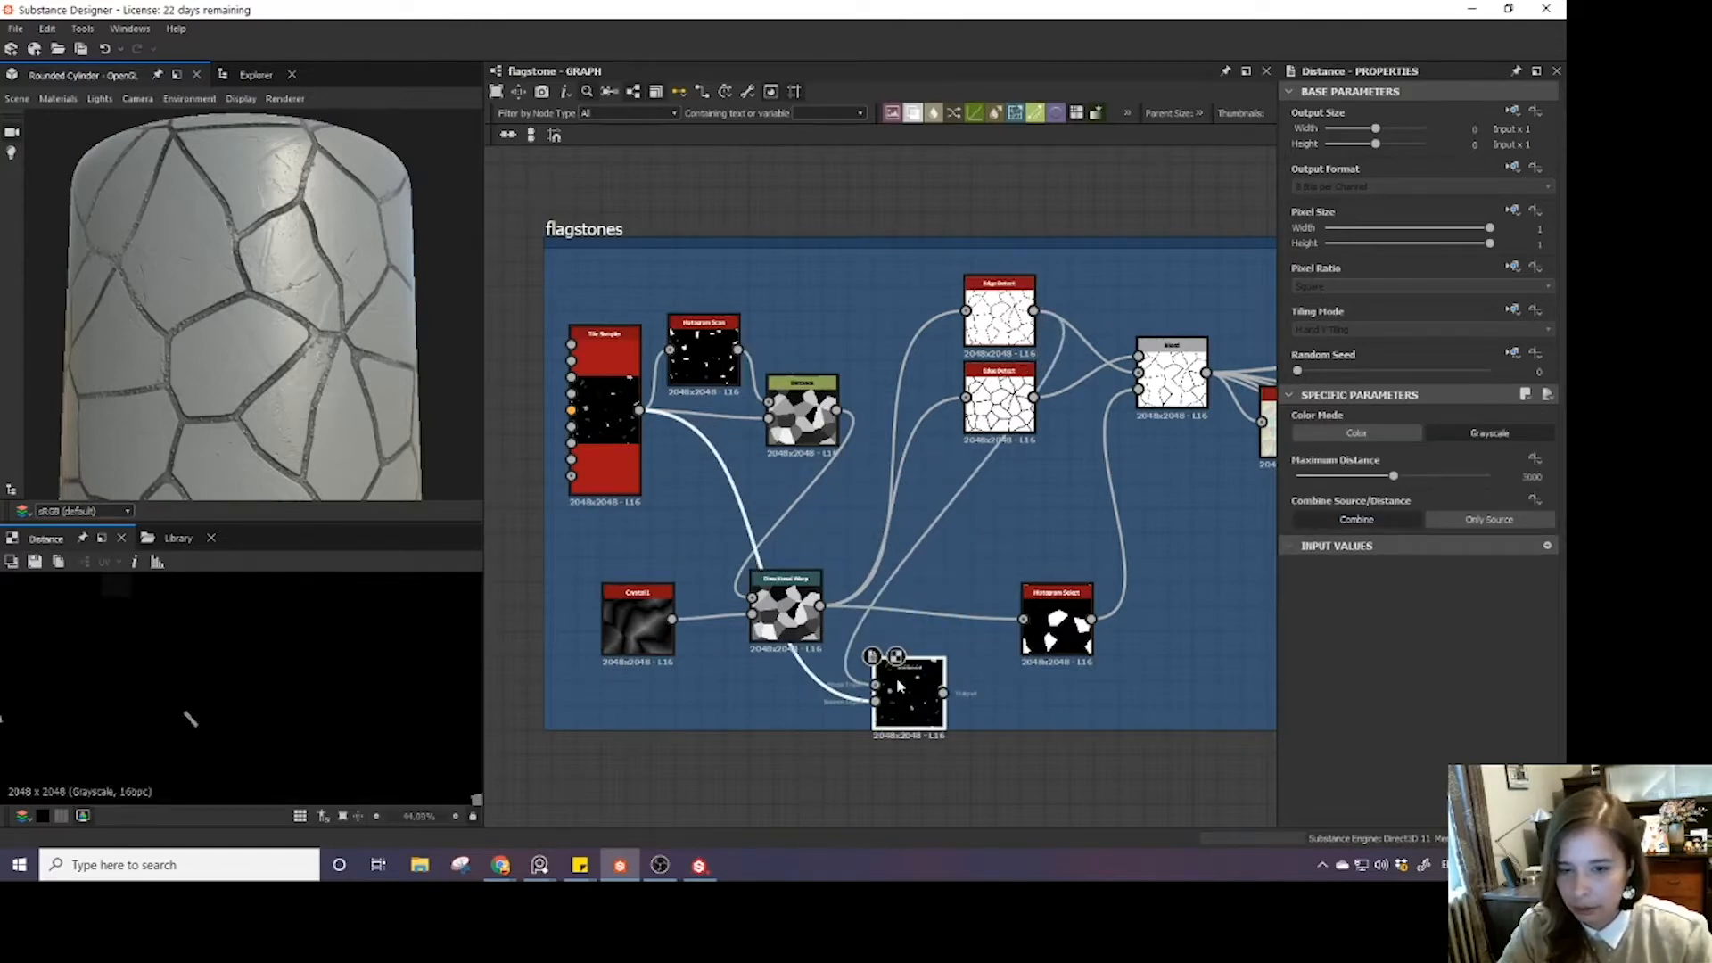
scroll(896, 676, up, 5)
scroll(895, 704, down, 5)
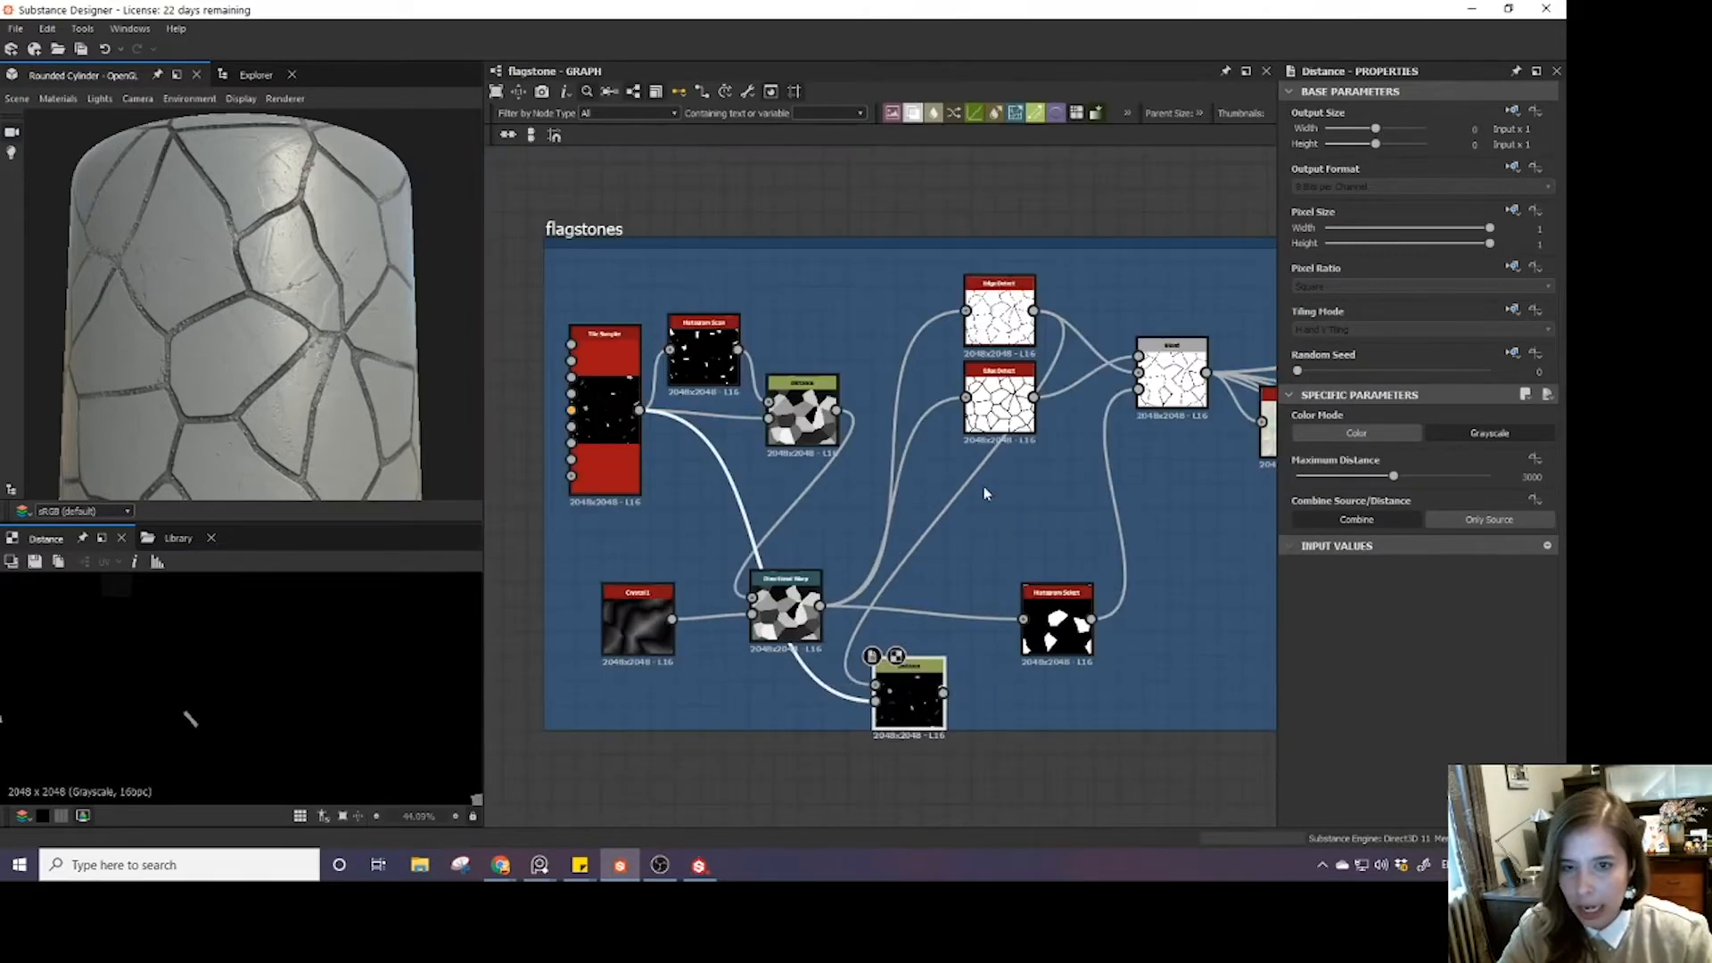
- Connect the original Distance output to the duplicate's source input, inspect the result, and set the duplicate's maximum distance to 6000
drag(918, 694, 966, 694)
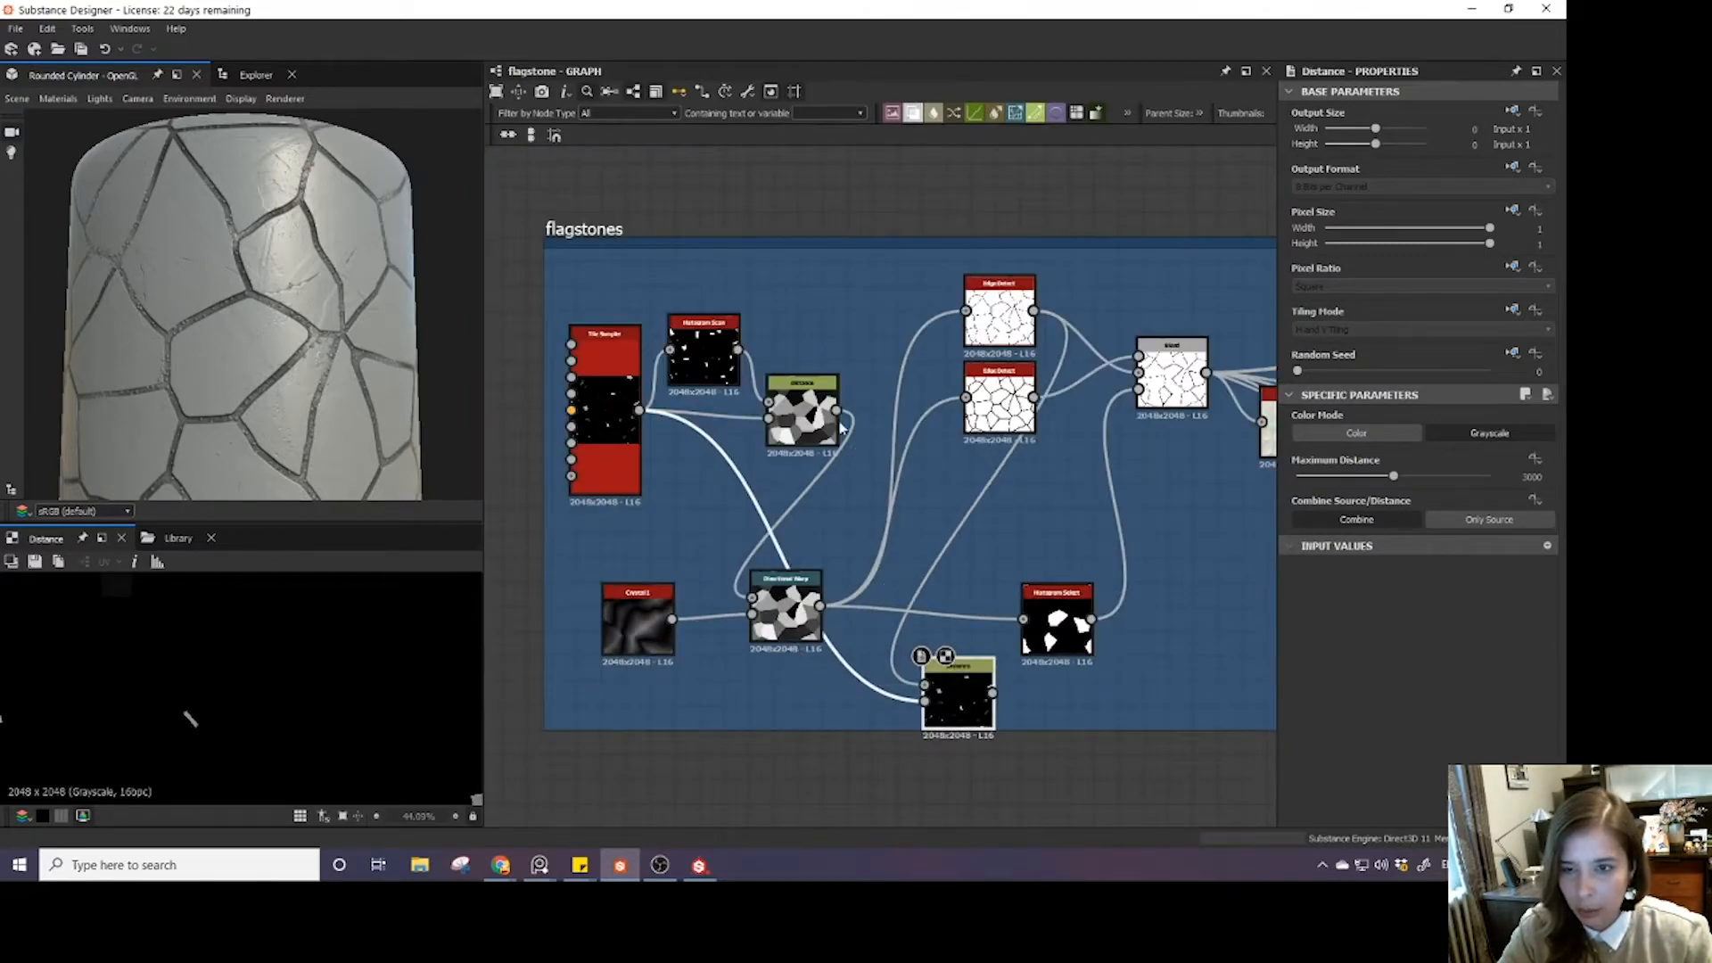
drag(836, 410, 887, 696)
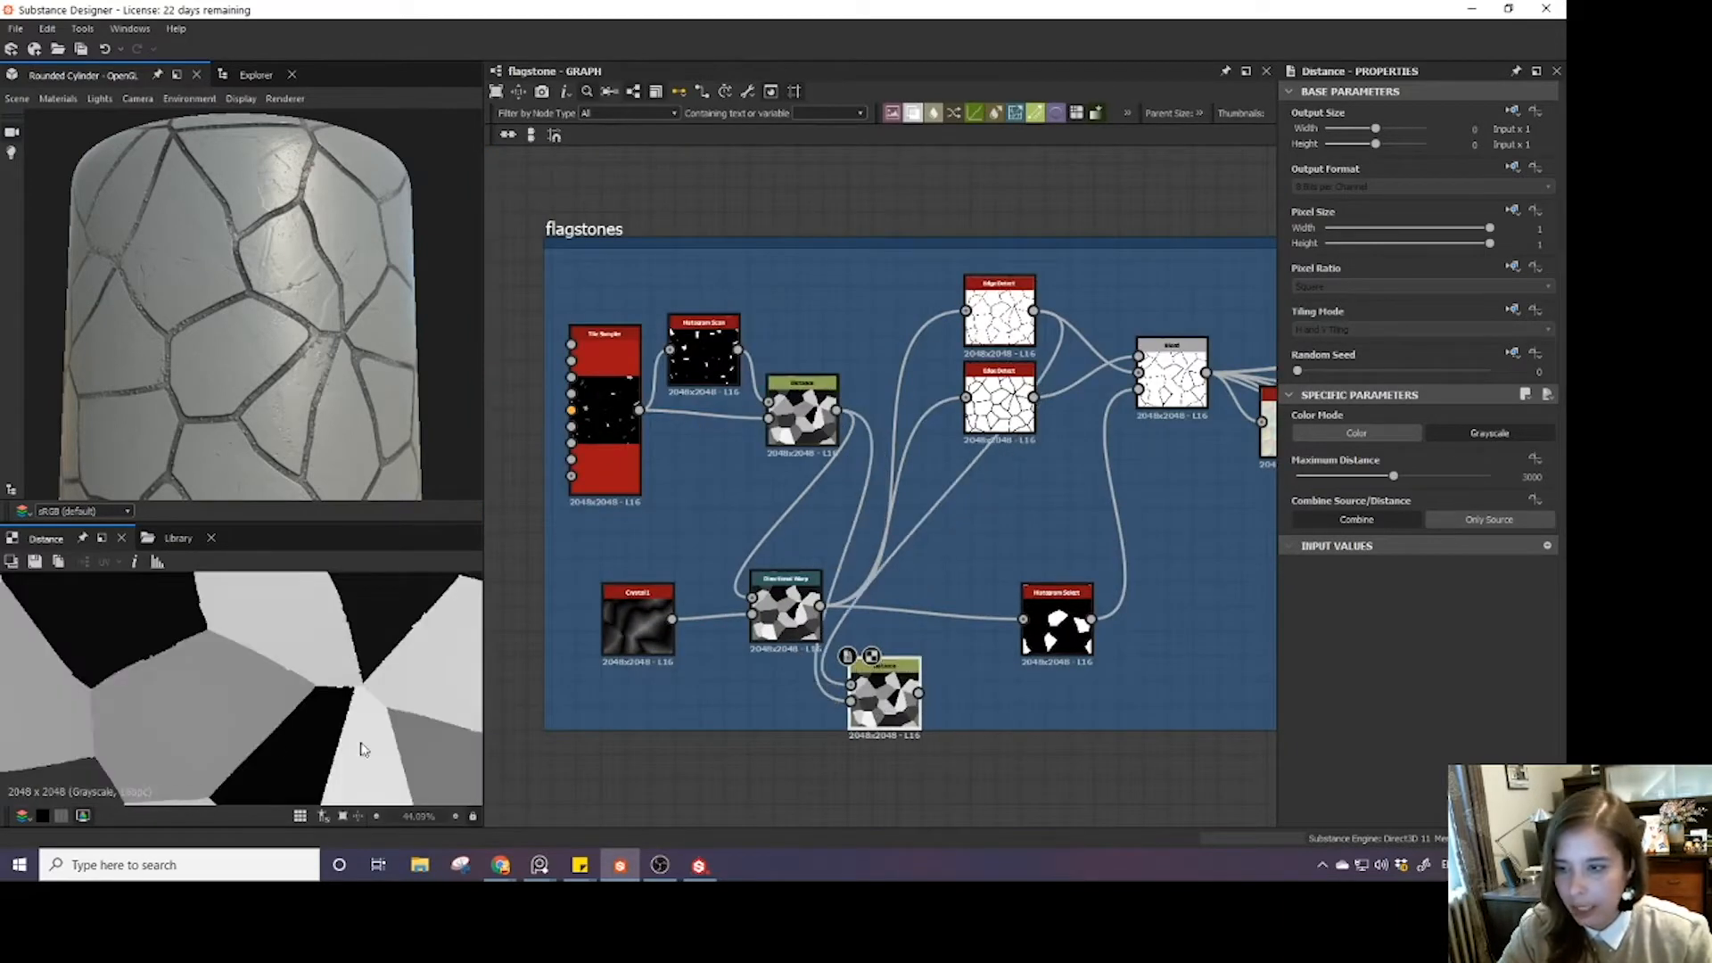
scroll(256, 734, up, 7)
scroll(258, 740, down, 7)
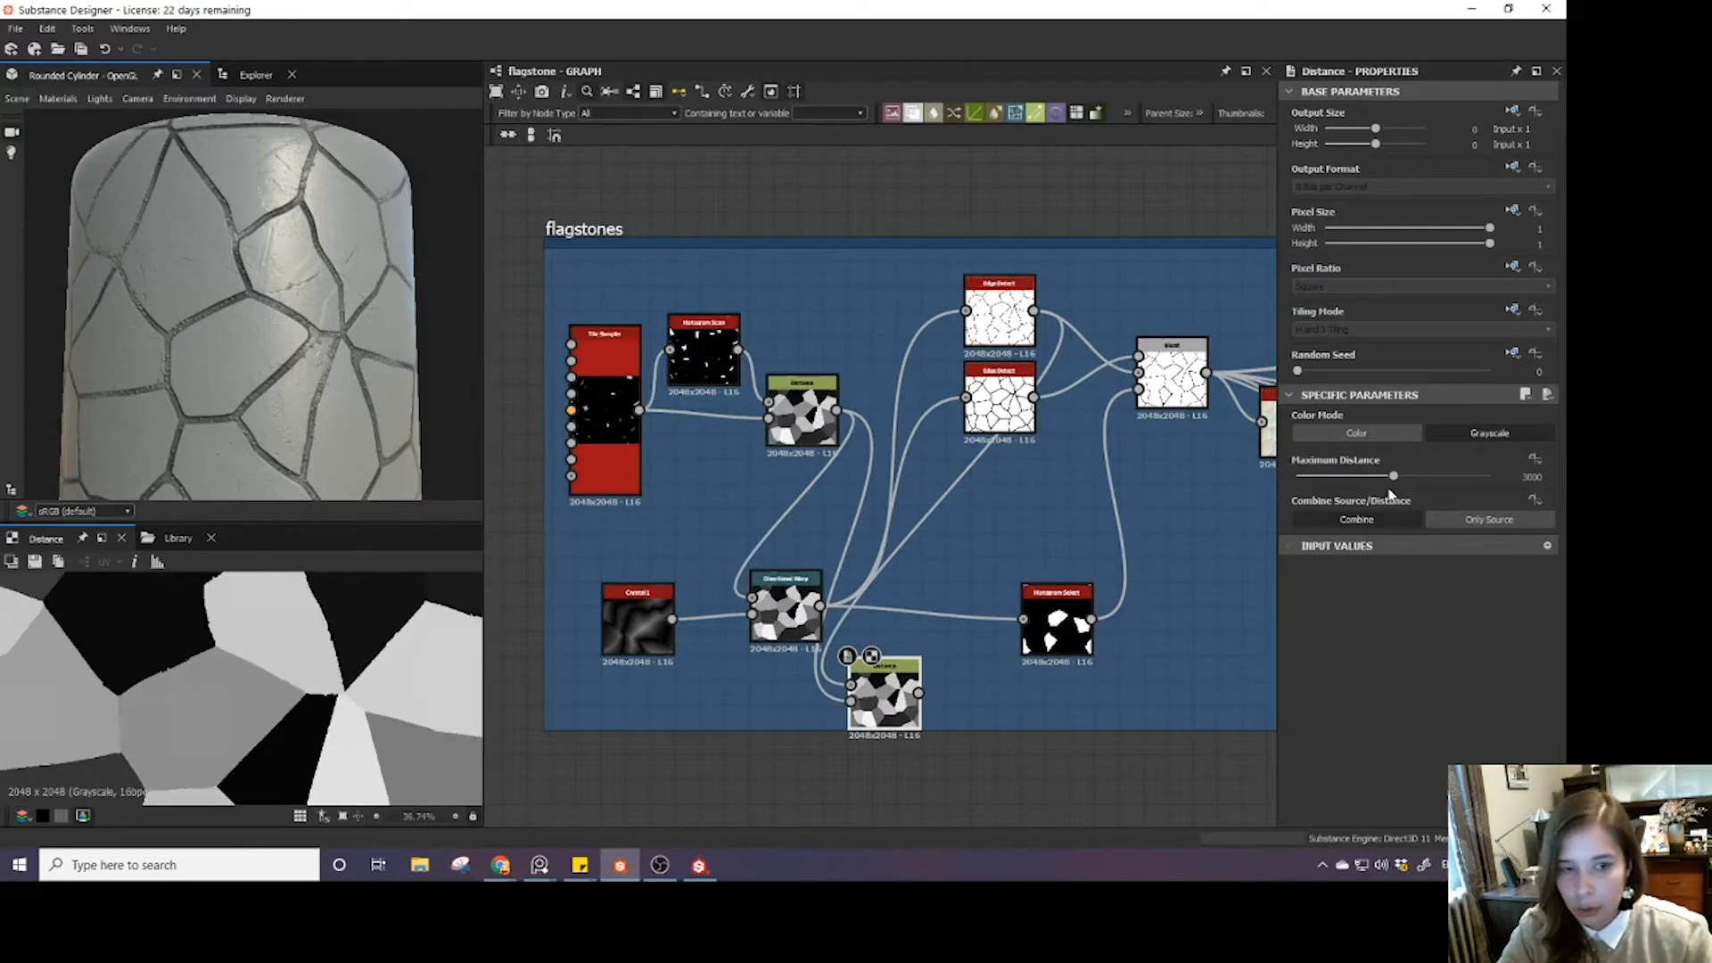
drag(1394, 476, 1520, 480)
- Connect the duplicate Distance output to Histogram Select, reposition the duplicate beside it, and preview the Histogram Select mask
scroll(960, 698, up, 4)
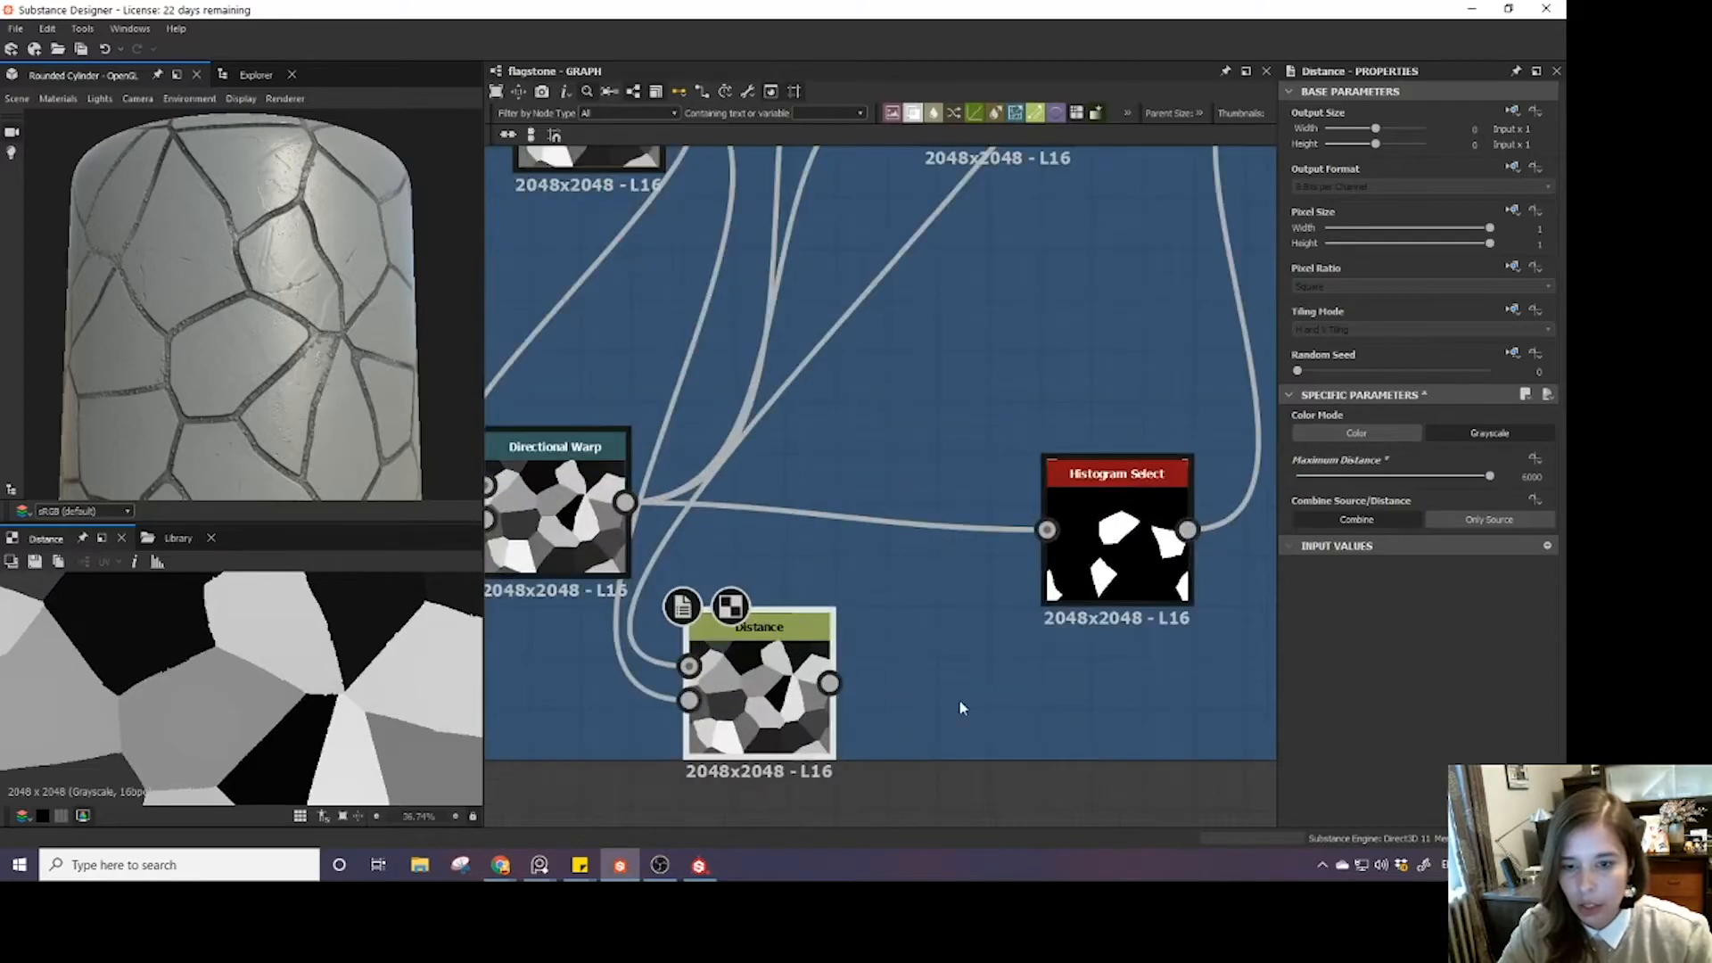
drag(891, 772, 1042, 666)
drag(831, 776, 900, 635)
double_click(1089, 673)
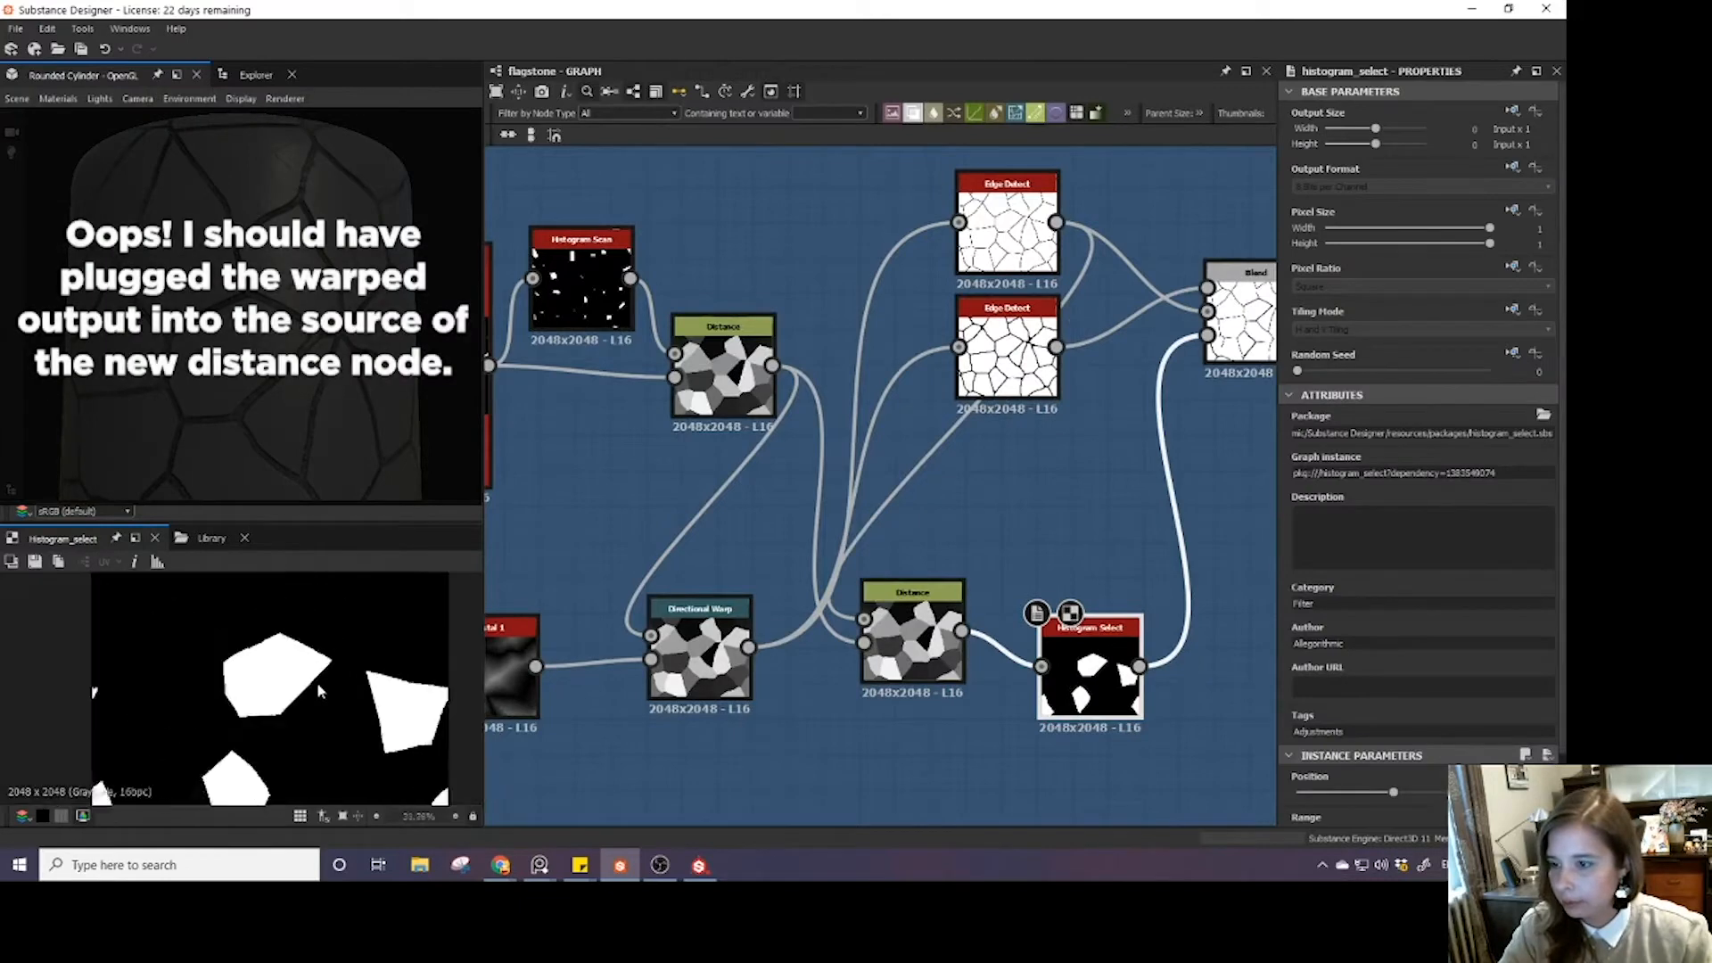
- Tidy the flagstones frame by realigning the Edge Detect, duplicate Distance and Histogram Select nodes
scroll(976, 731, down, 3)
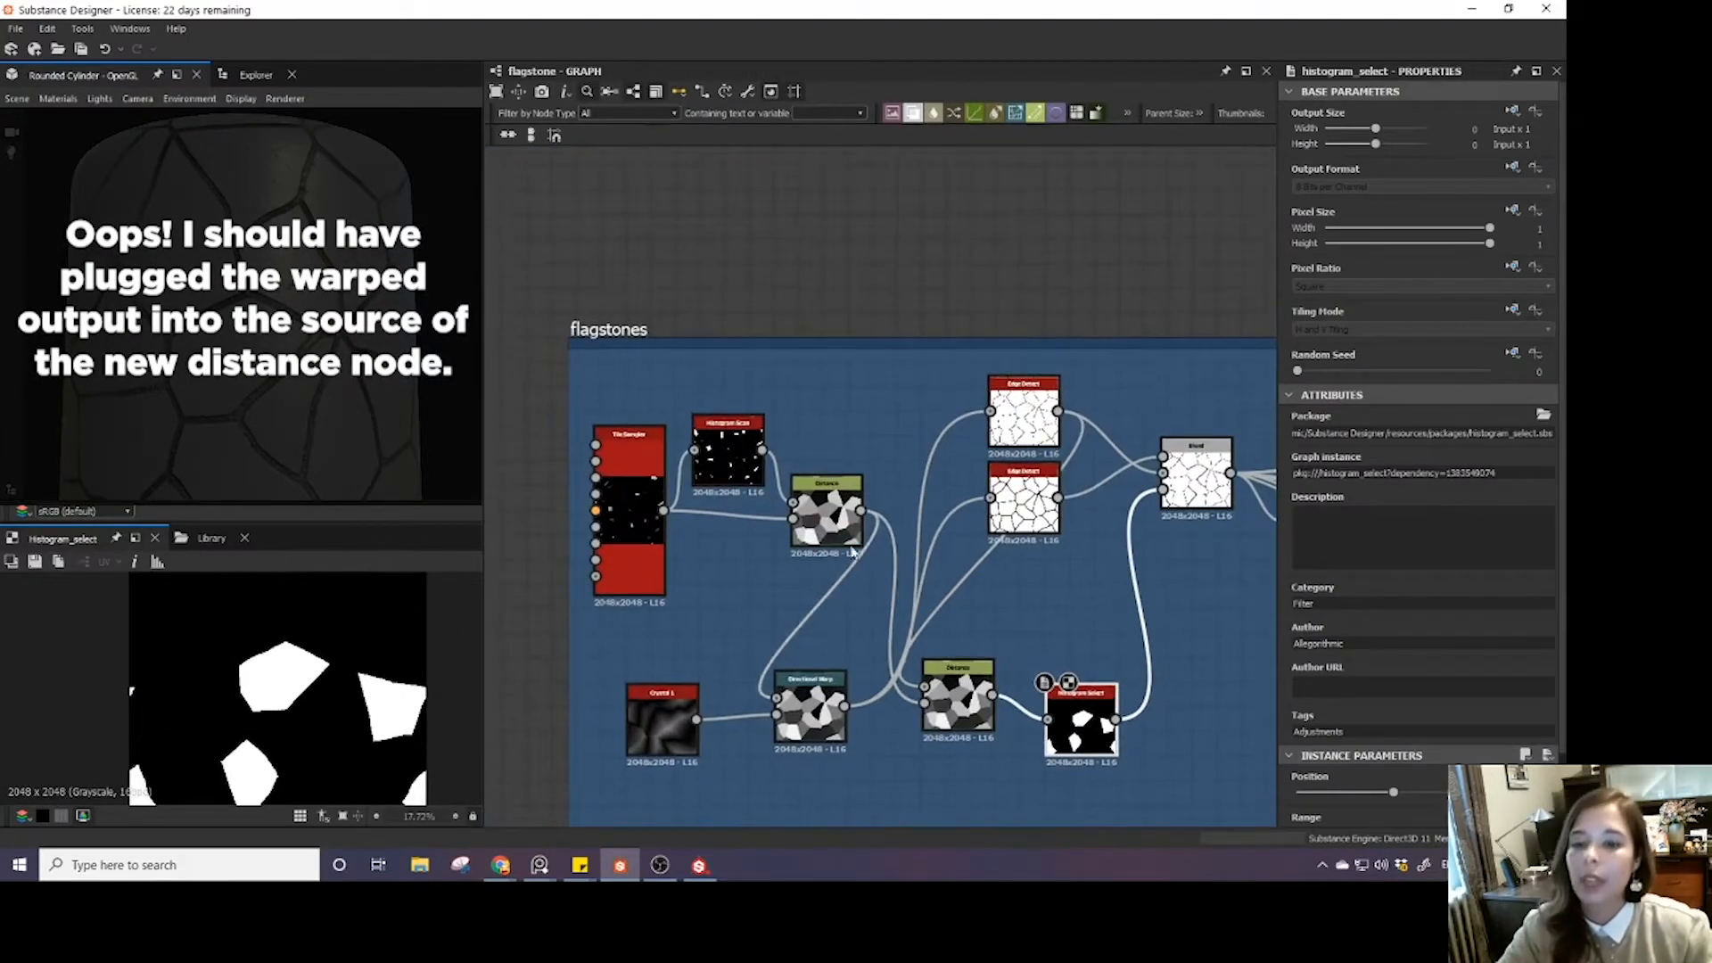
click(943, 706)
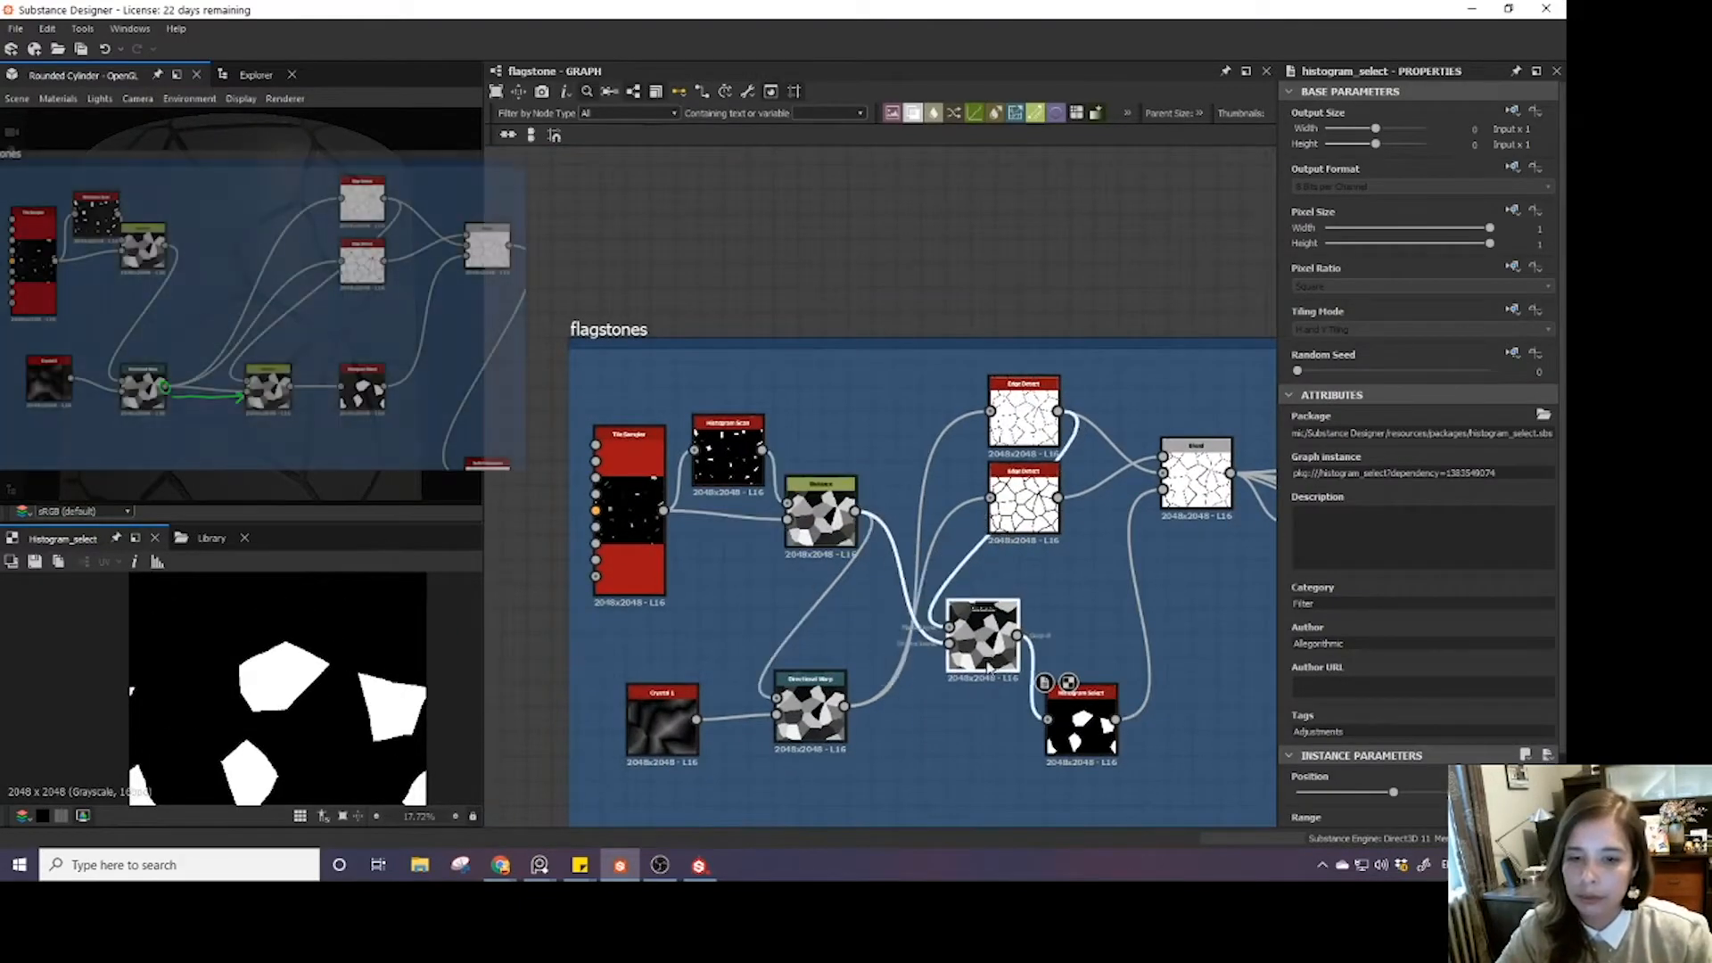
mouse_move(956, 334)
mouse_down()
mouse_move(1032, 509)
mouse_move(936, 347)
mouse_up()
scroll(949, 451, down, 2)
drag(980, 444, 962, 436)
drag(993, 512, 977, 514)
middle_drag(966, 594, 880, 605)
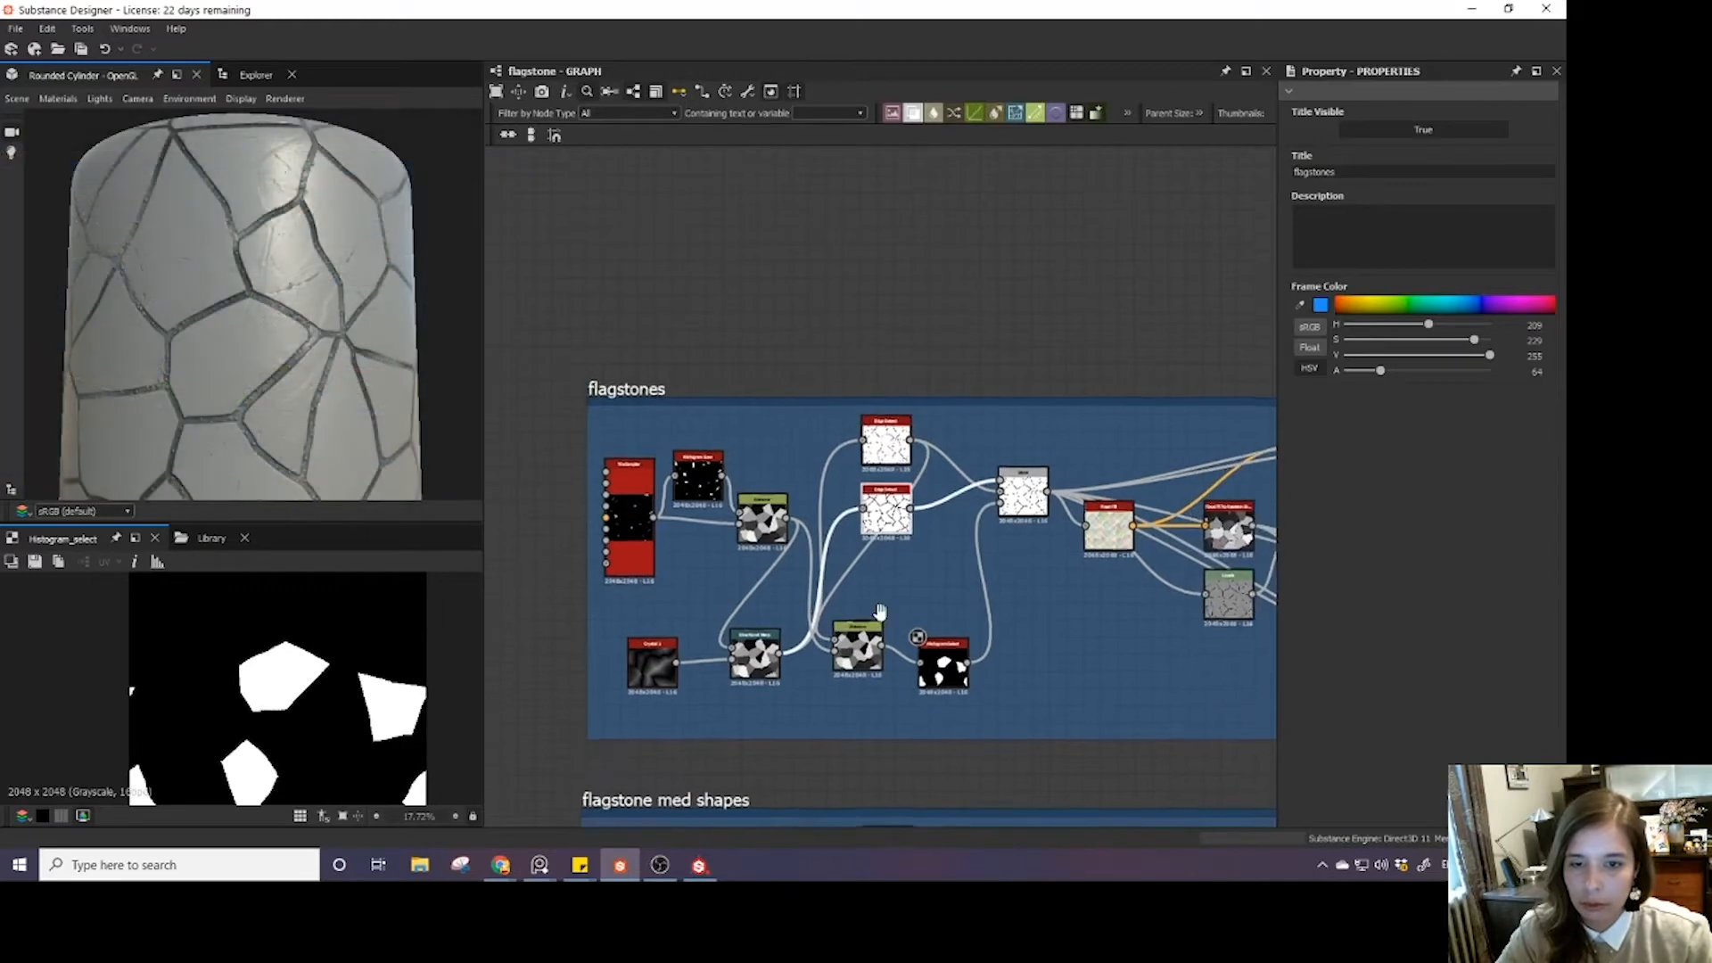
drag(939, 669, 867, 659)
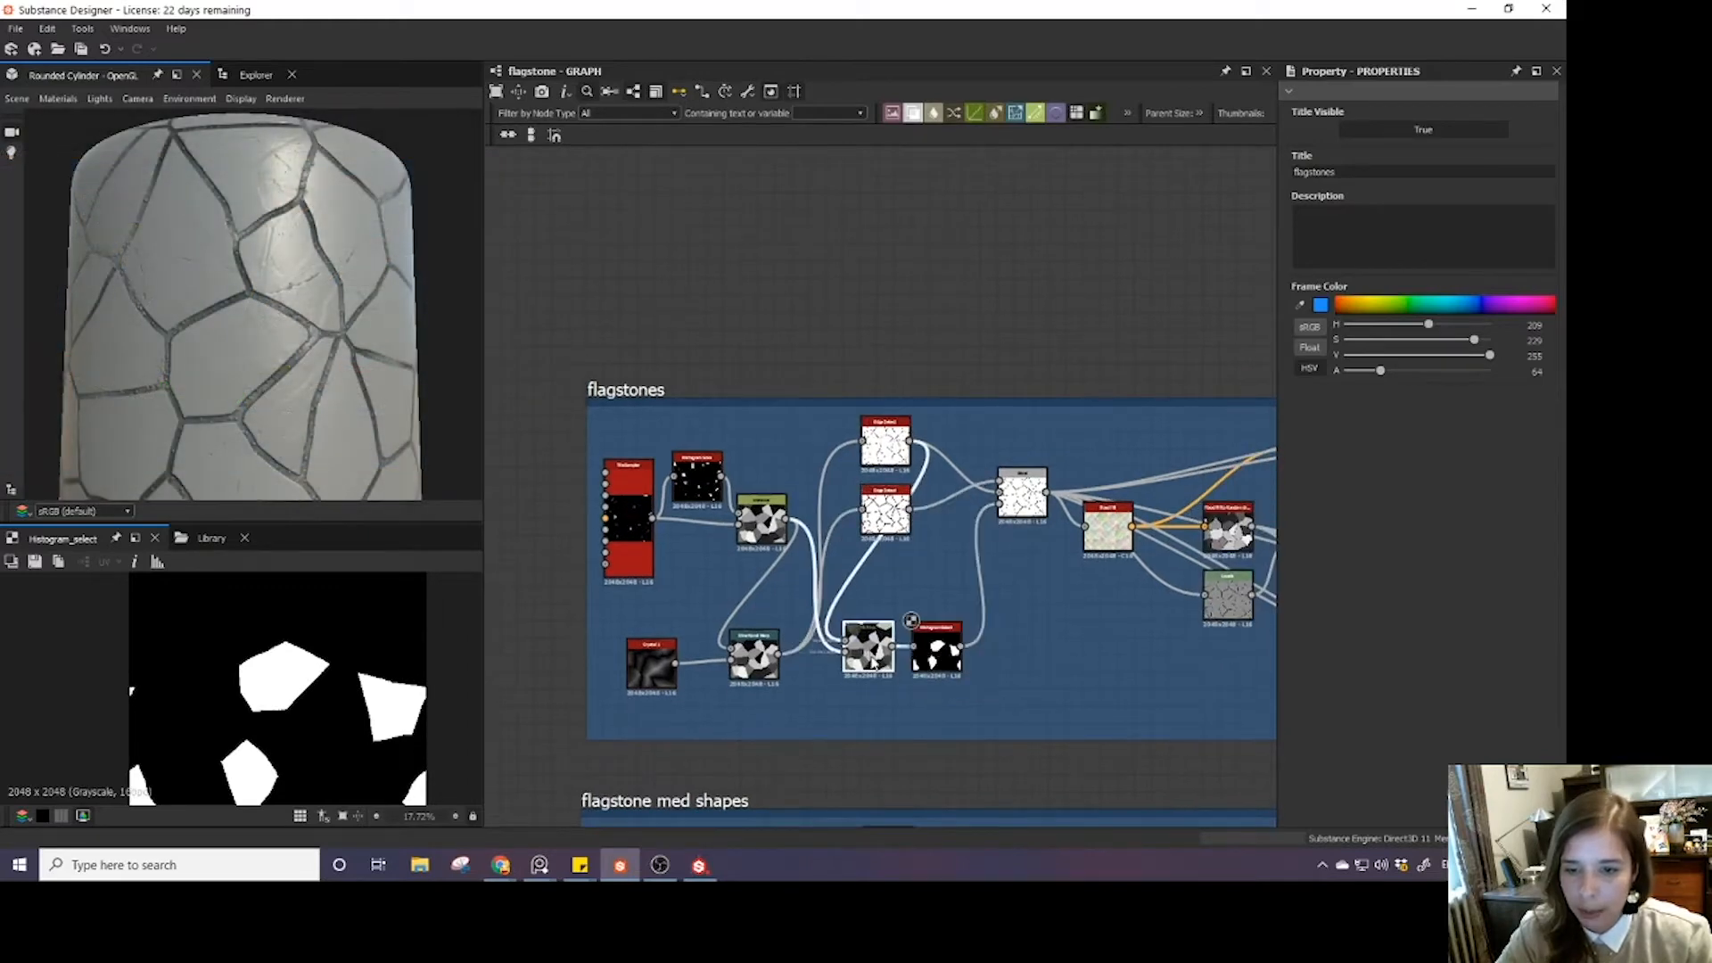
- Inspect the warped stone shapes on the rounded cylinder in the 3D view
scroll(292, 416, down, 2)
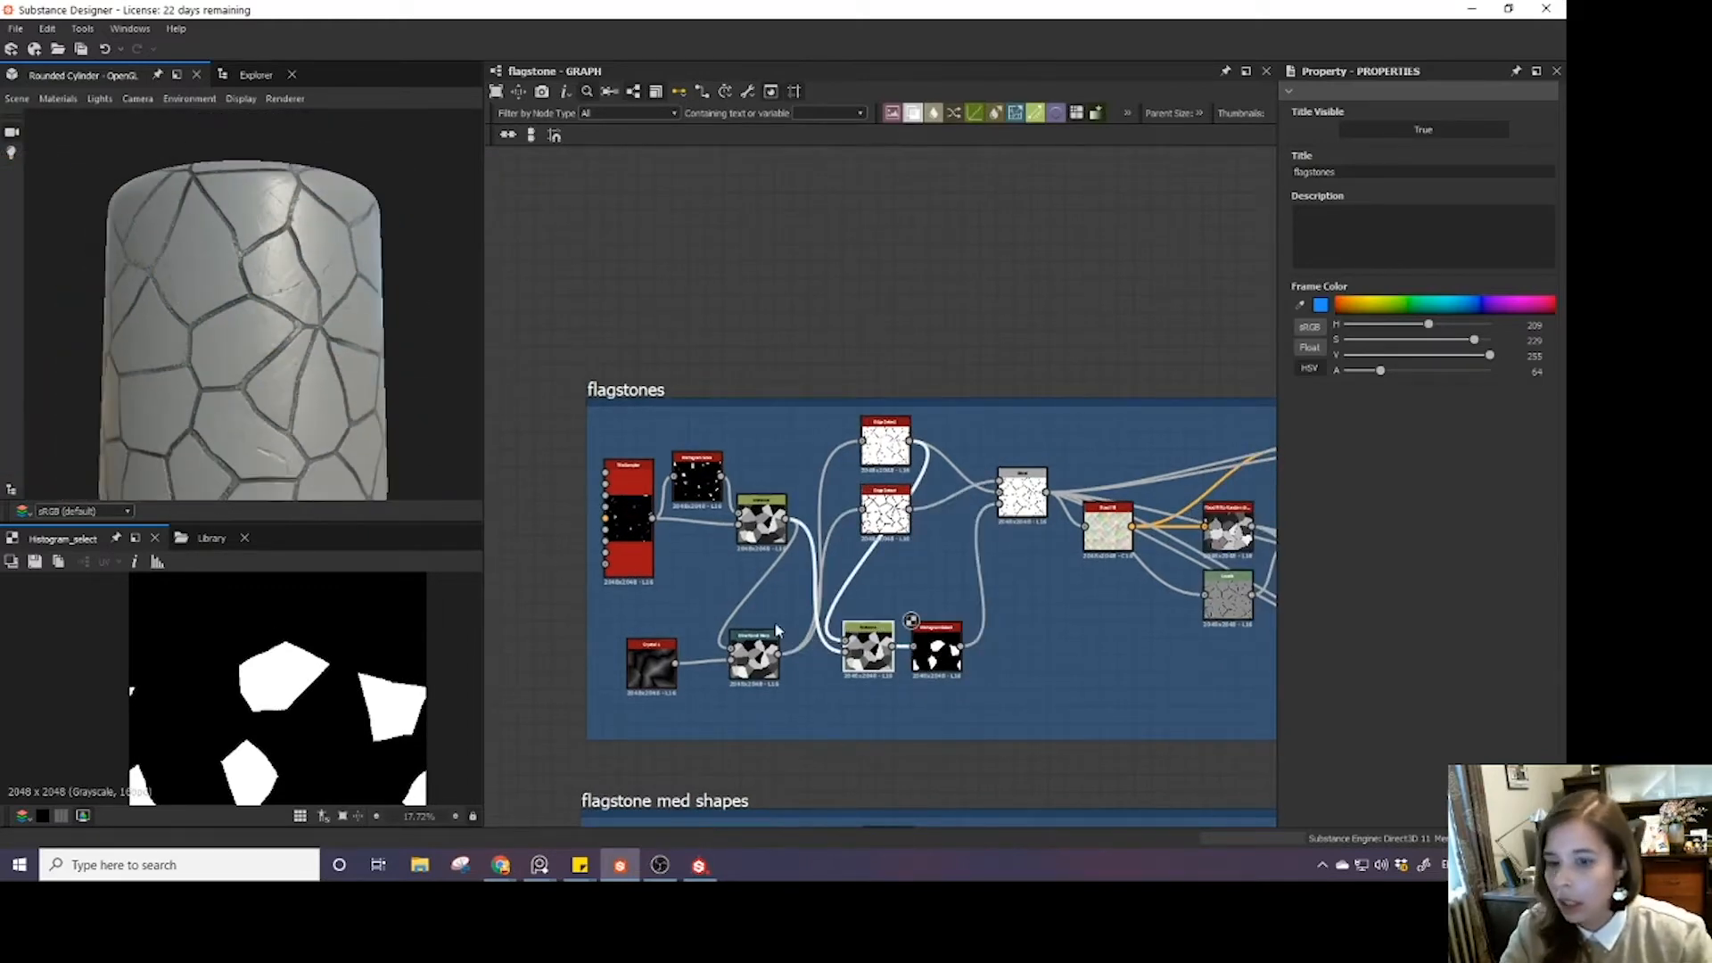
scroll(775, 630, up, 4)
scroll(282, 373, up, 4)
drag(282, 372, 237, 360)
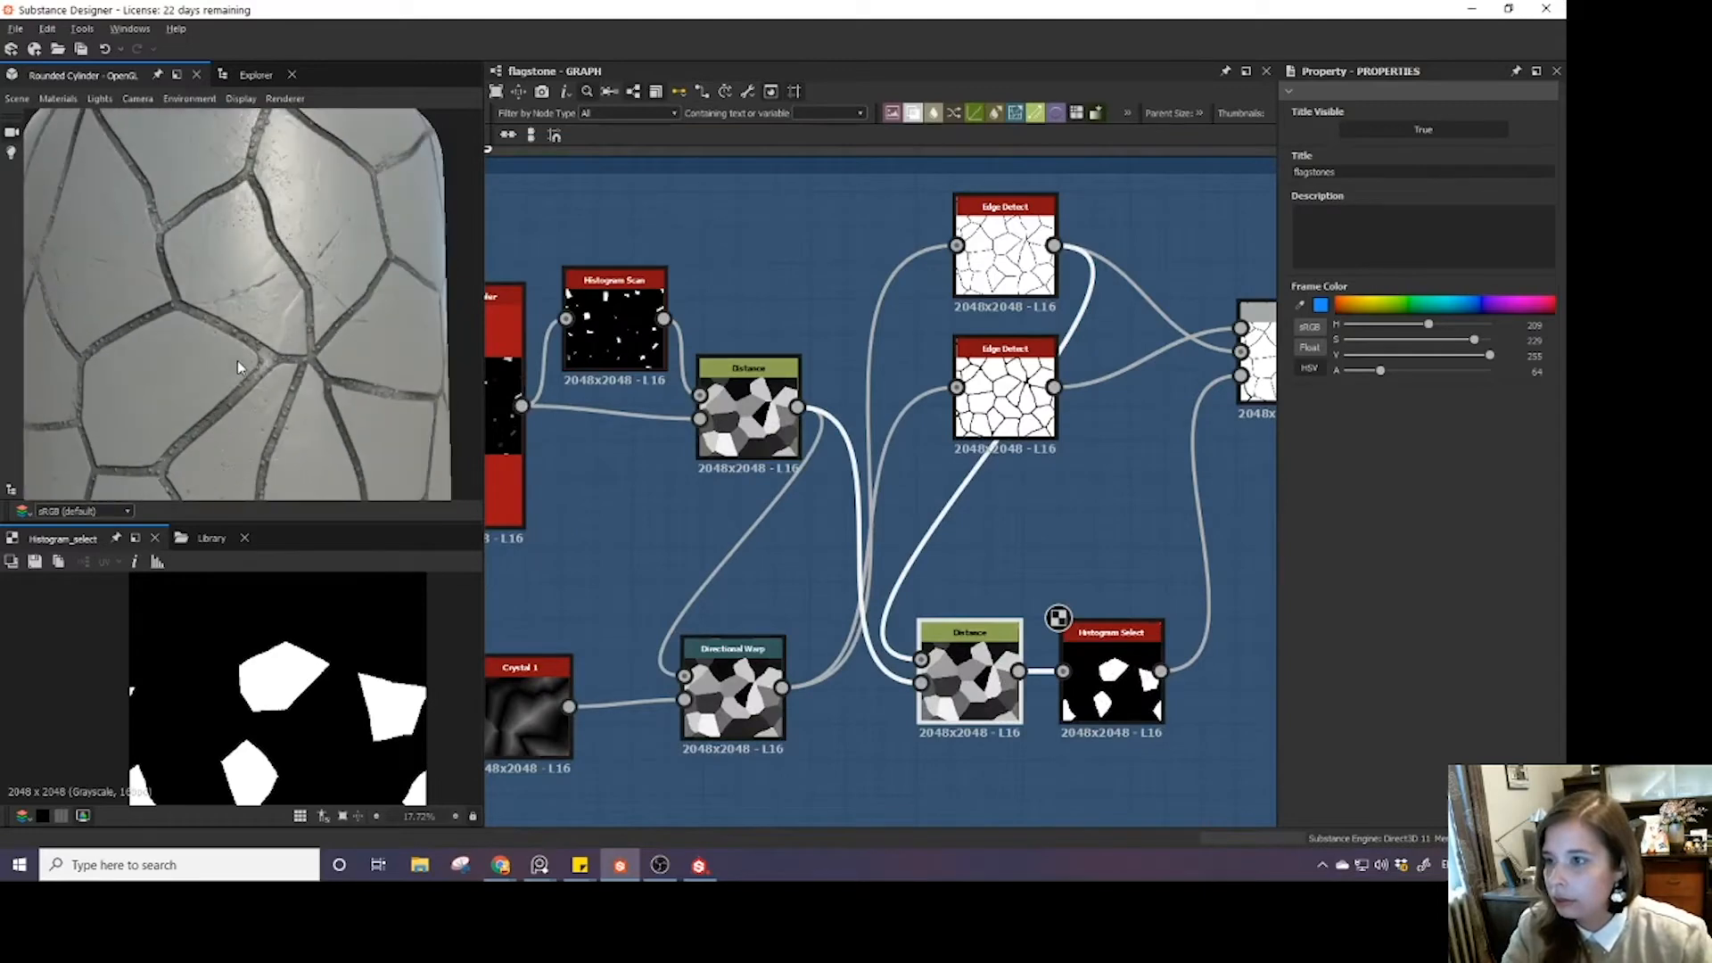
scroll(790, 682, down, 3)
- Compare Directional Warp intensities of 12.11 and 17.98 on the cylinder, and lower the intensity to 8.19
click(791, 680)
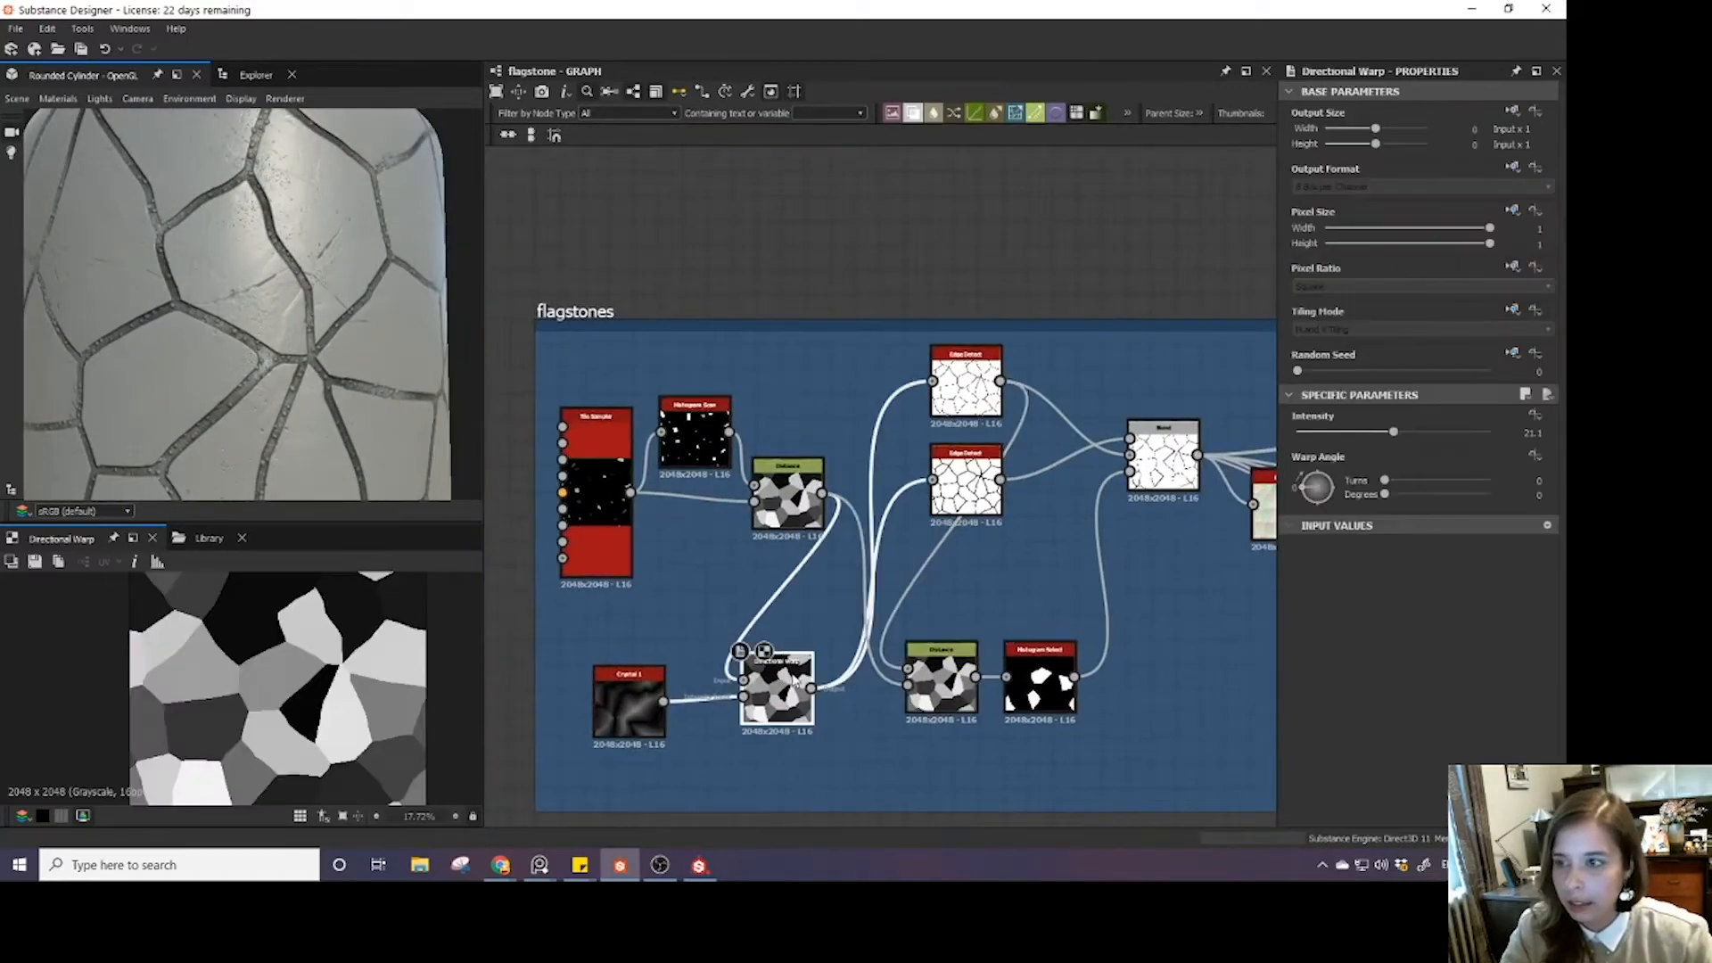
drag(1360, 432, 1354, 436)
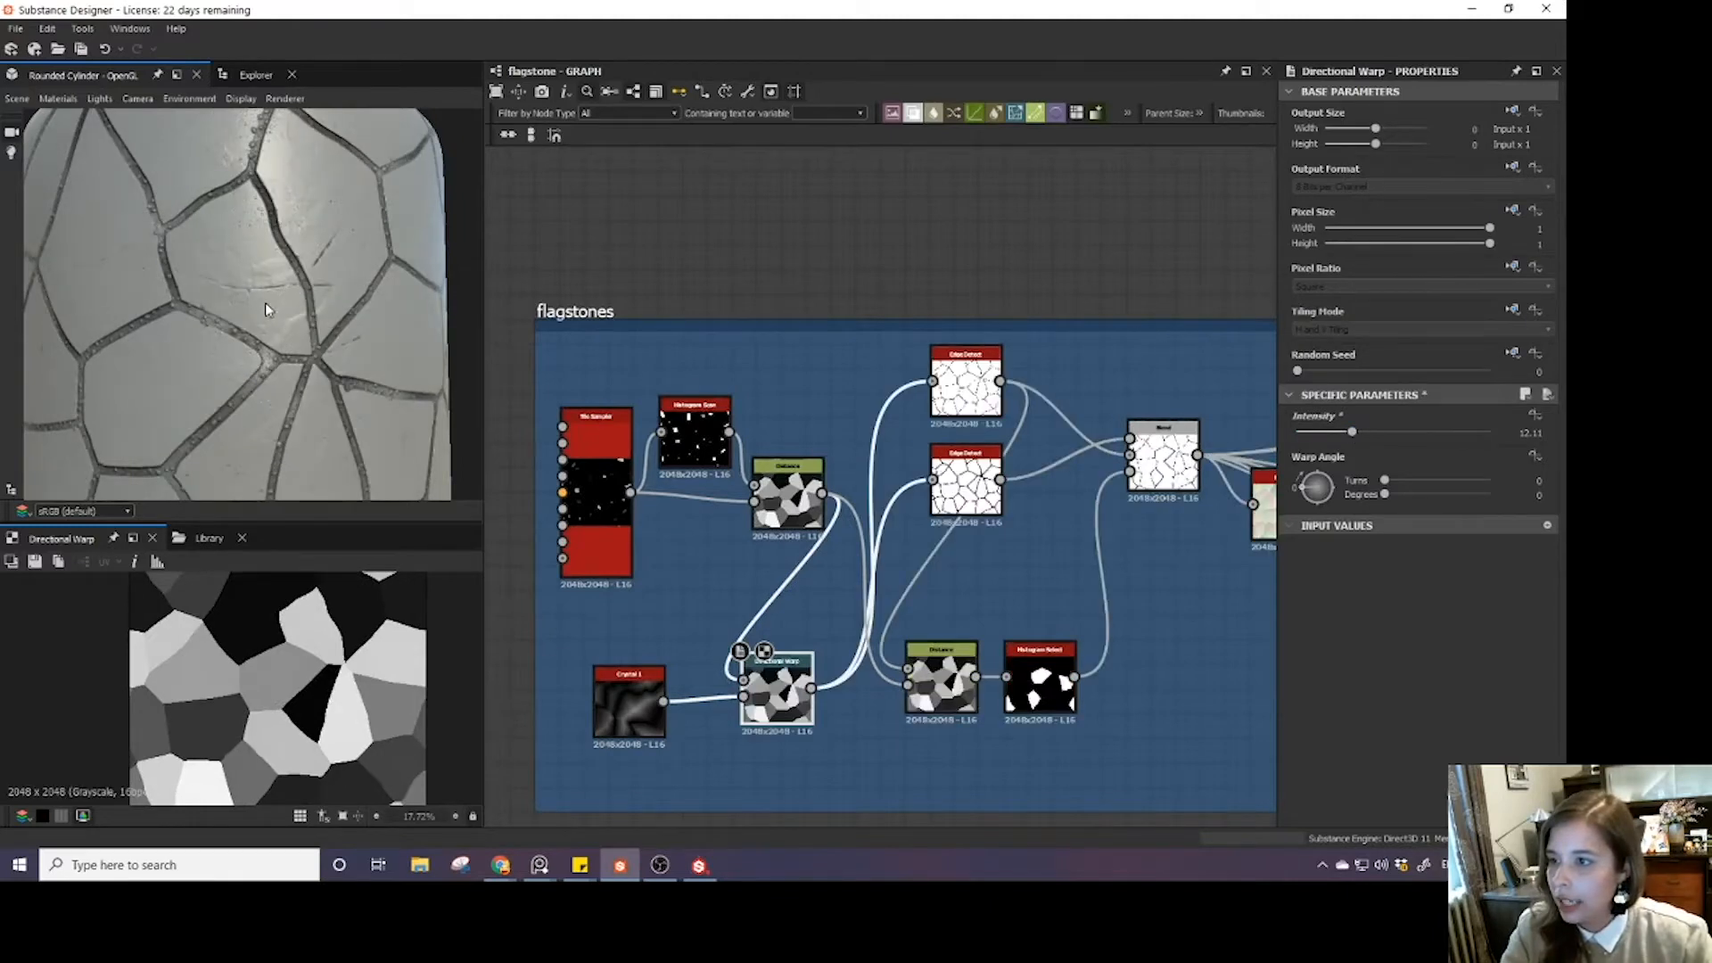
click(1376, 432)
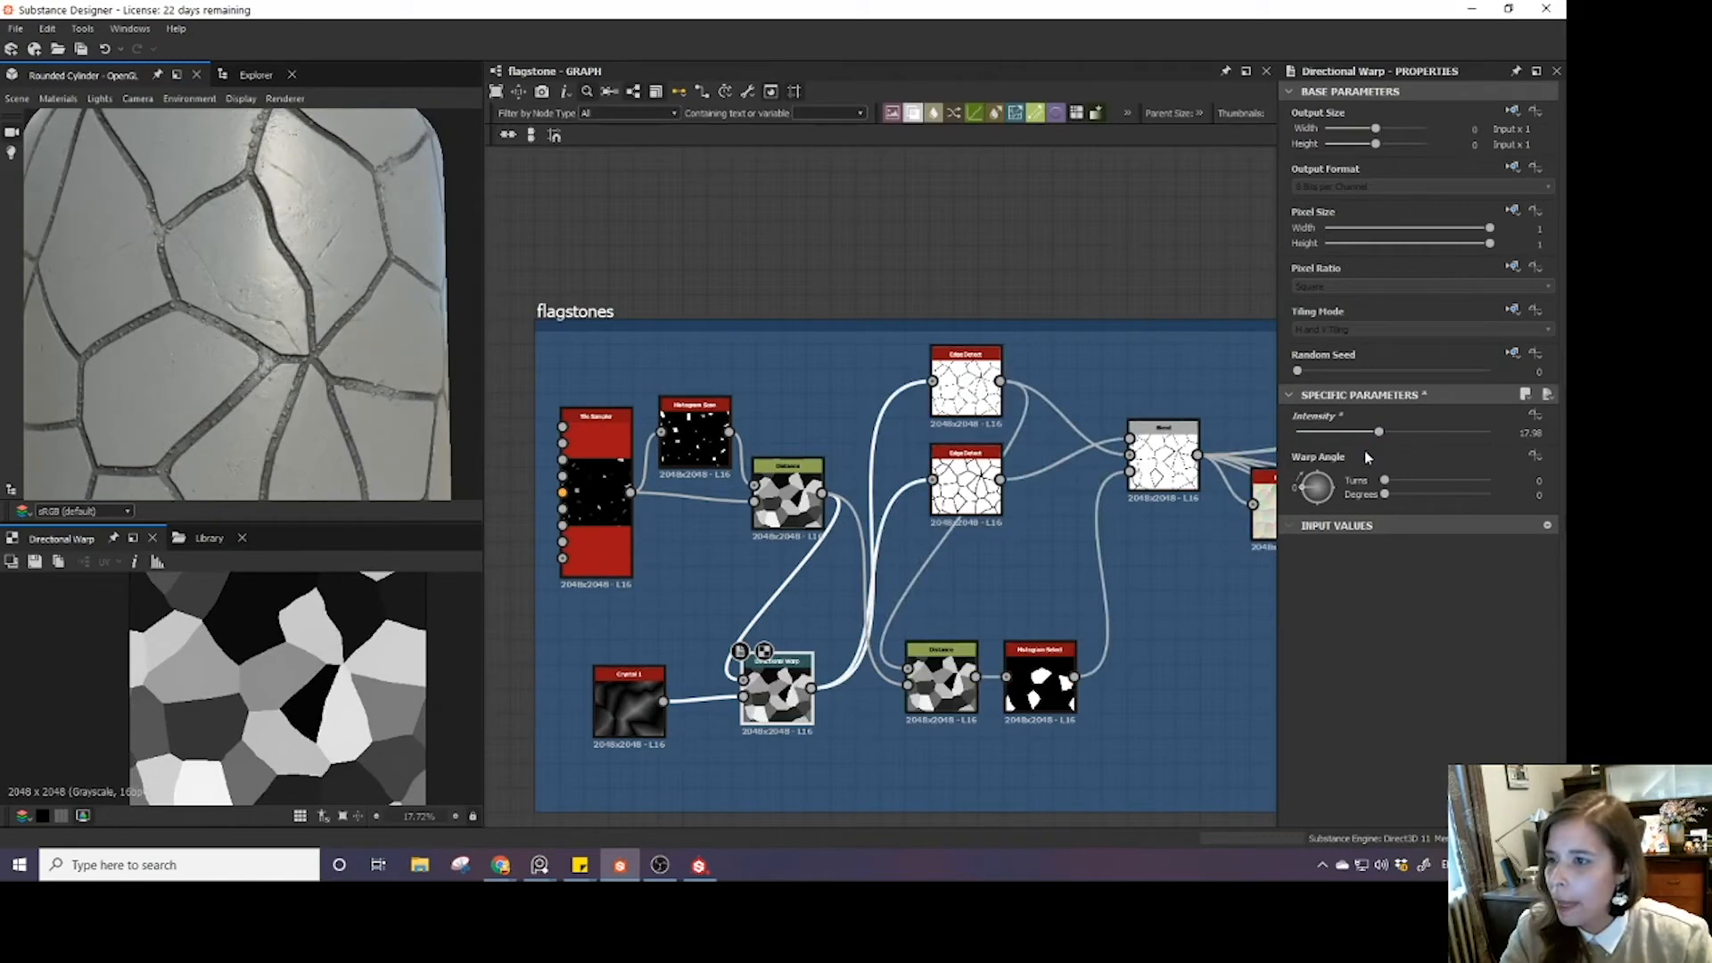
scroll(440, 337, down, 3)
mouse_move(267, 322)
alt+mouse_down()
mouse_move(214, 319)
mouse_move(300, 319)
alt+mouse_up()
scroll(268, 319, down, 4)
click(1335, 433)
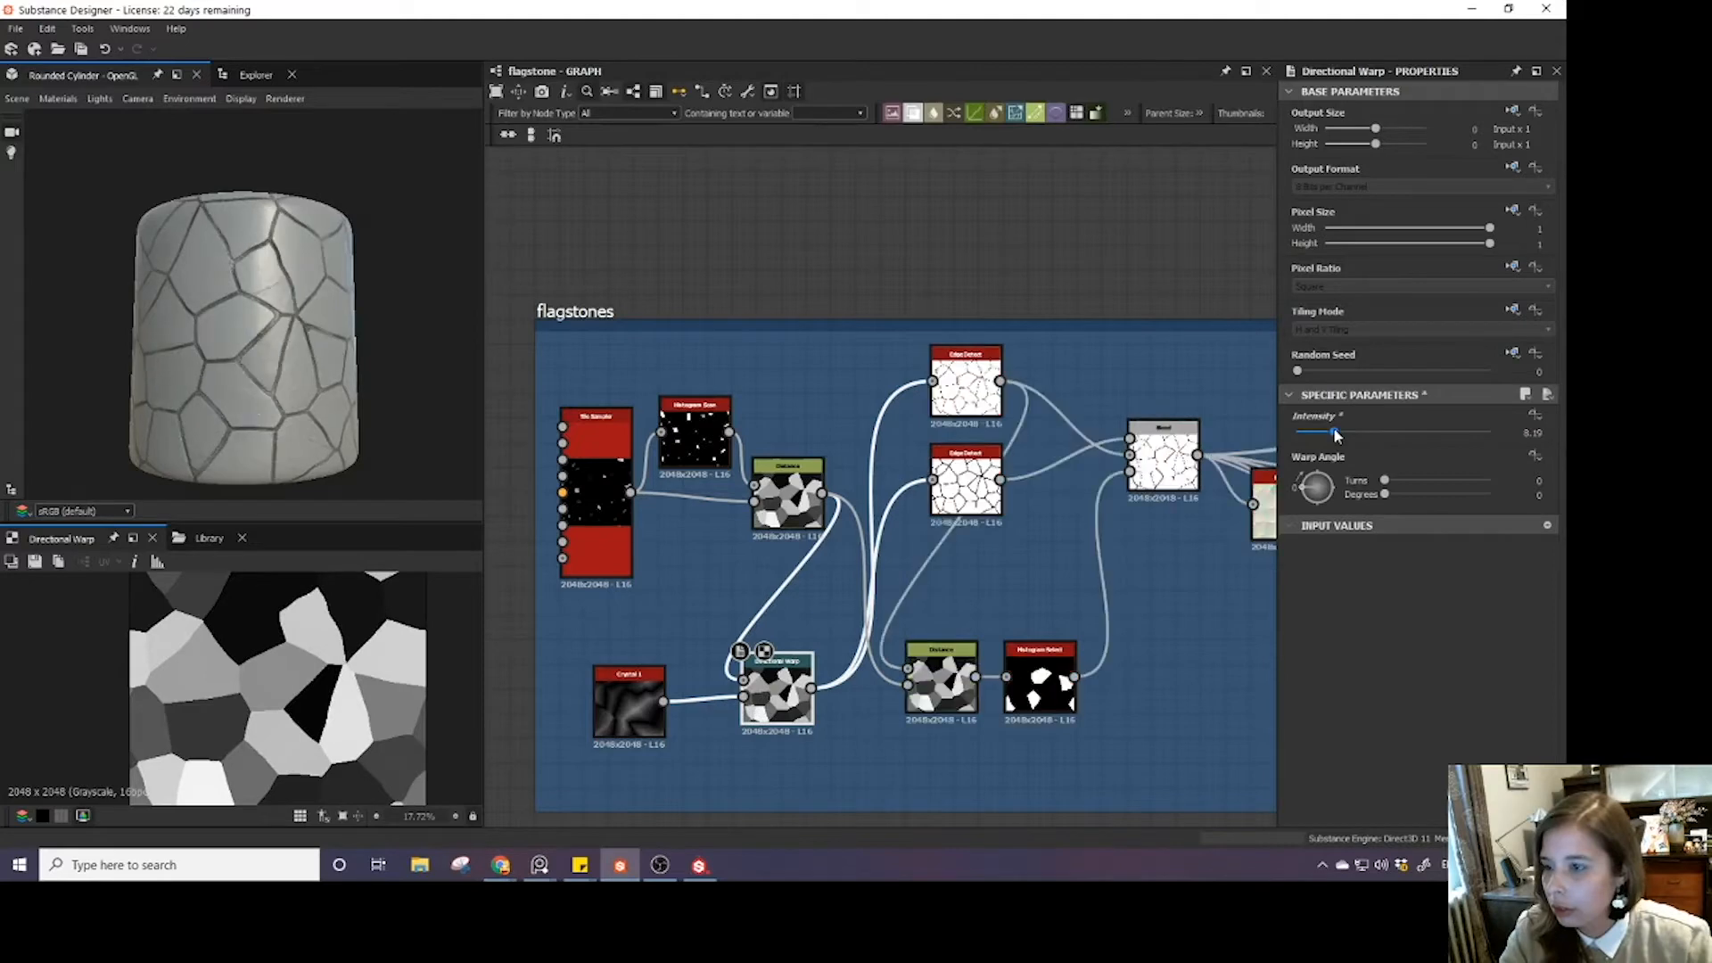
- Try a slightly higher Scale on the Crystal 1 noise and check the warped stone edges on the cylinder
click(628, 702)
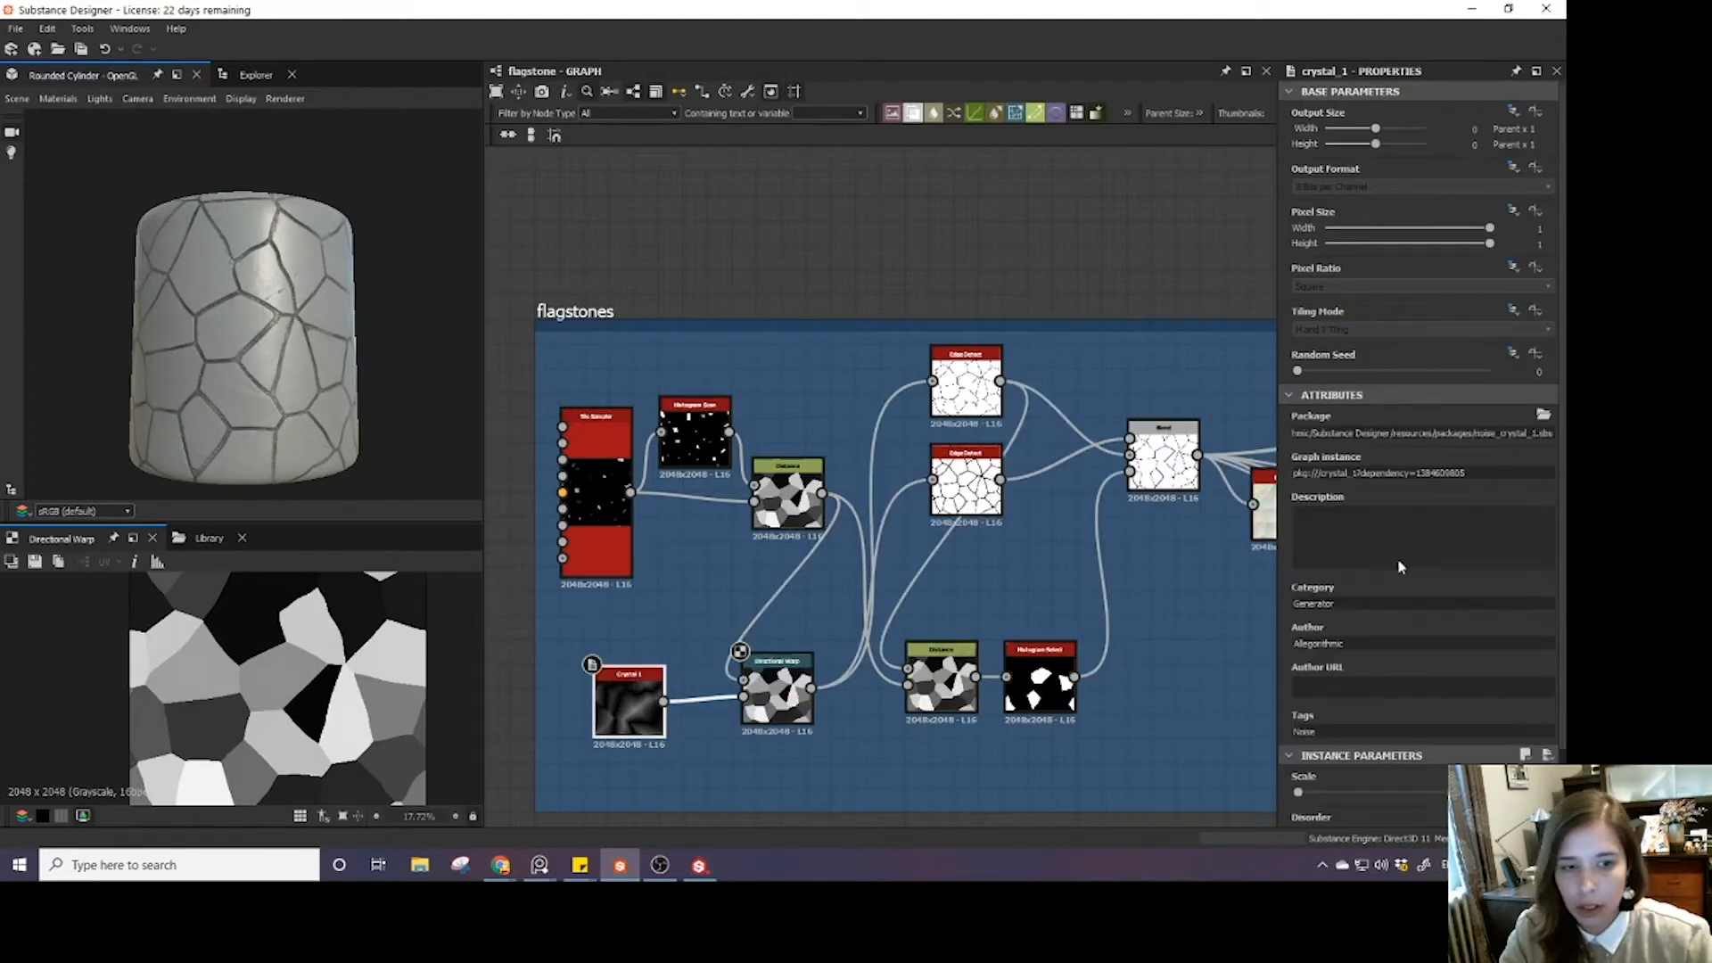
key(Return)
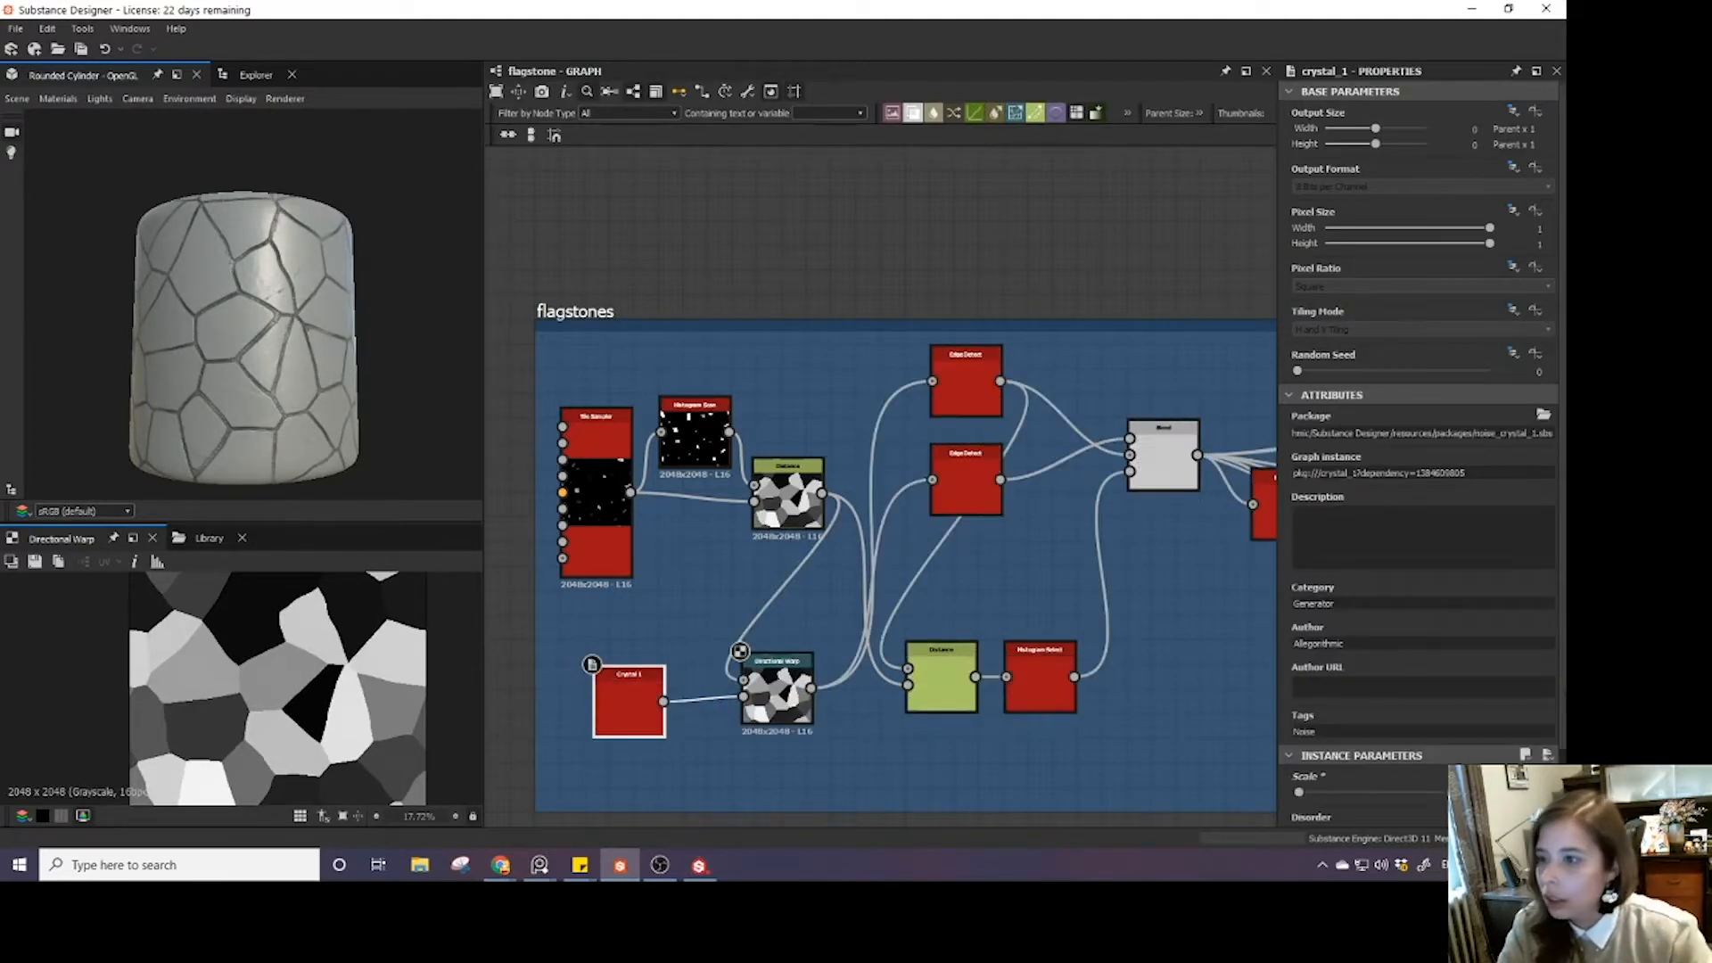
scroll(281, 369, up, 3)
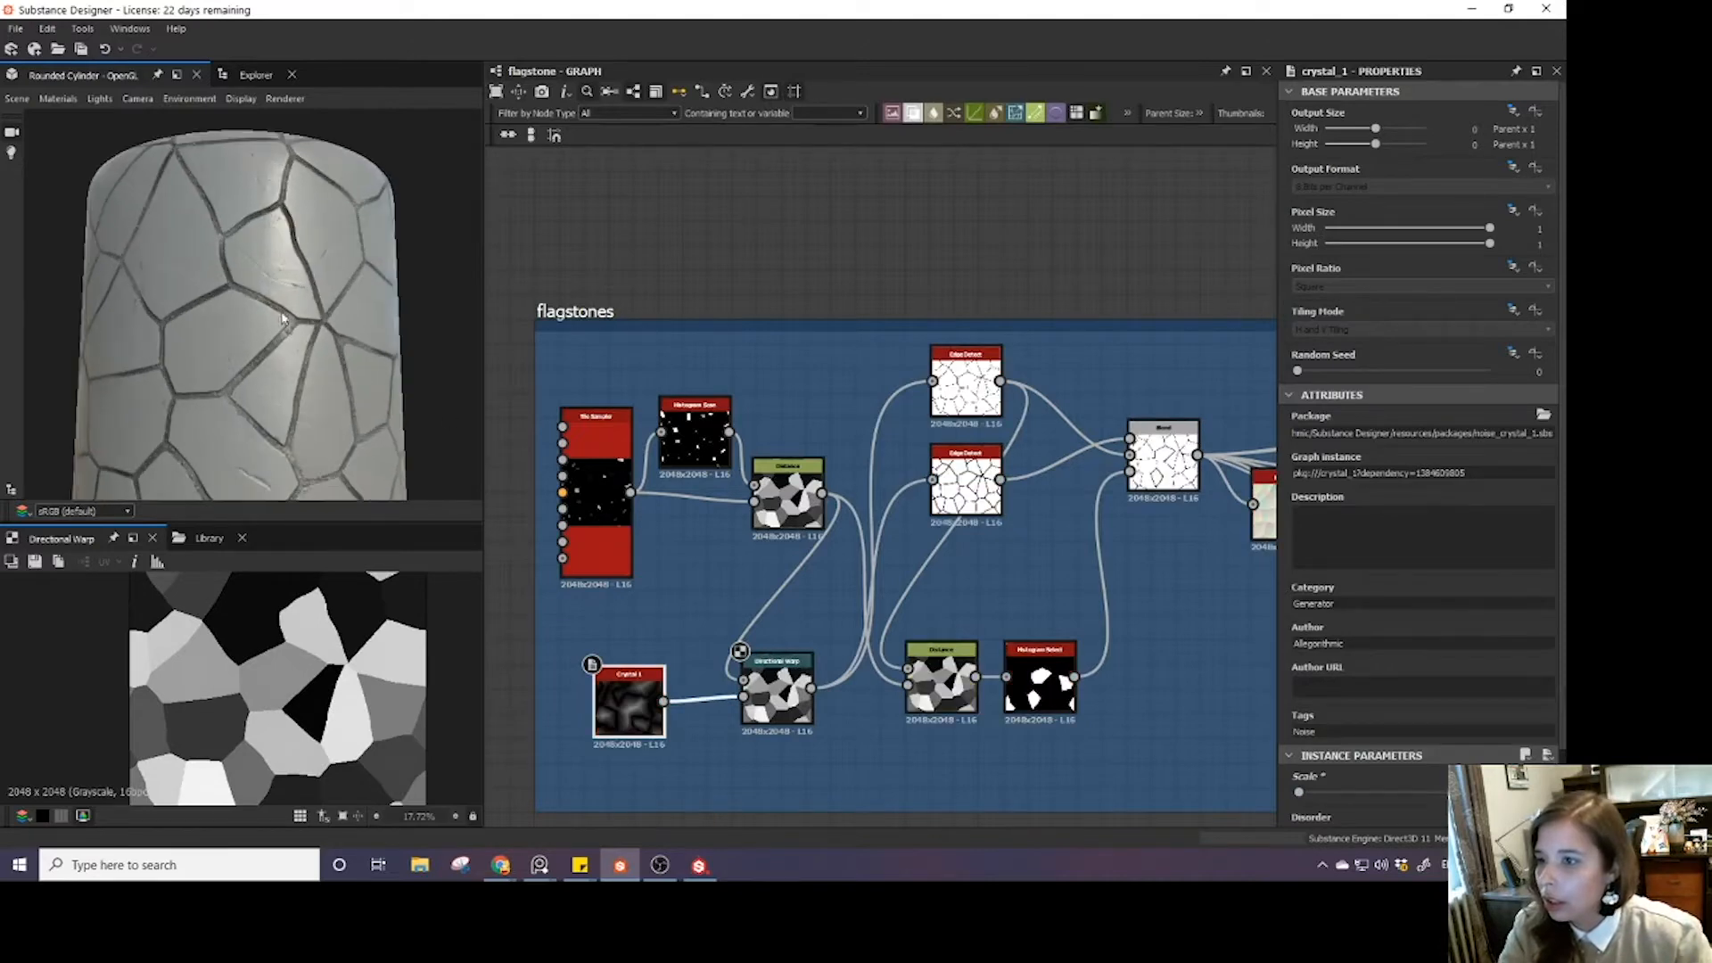
mouse_move(310, 318)
mouse_down()
mouse_move(278, 278)
mouse_move(296, 306)
mouse_up()
scroll(277, 277, down, 3)
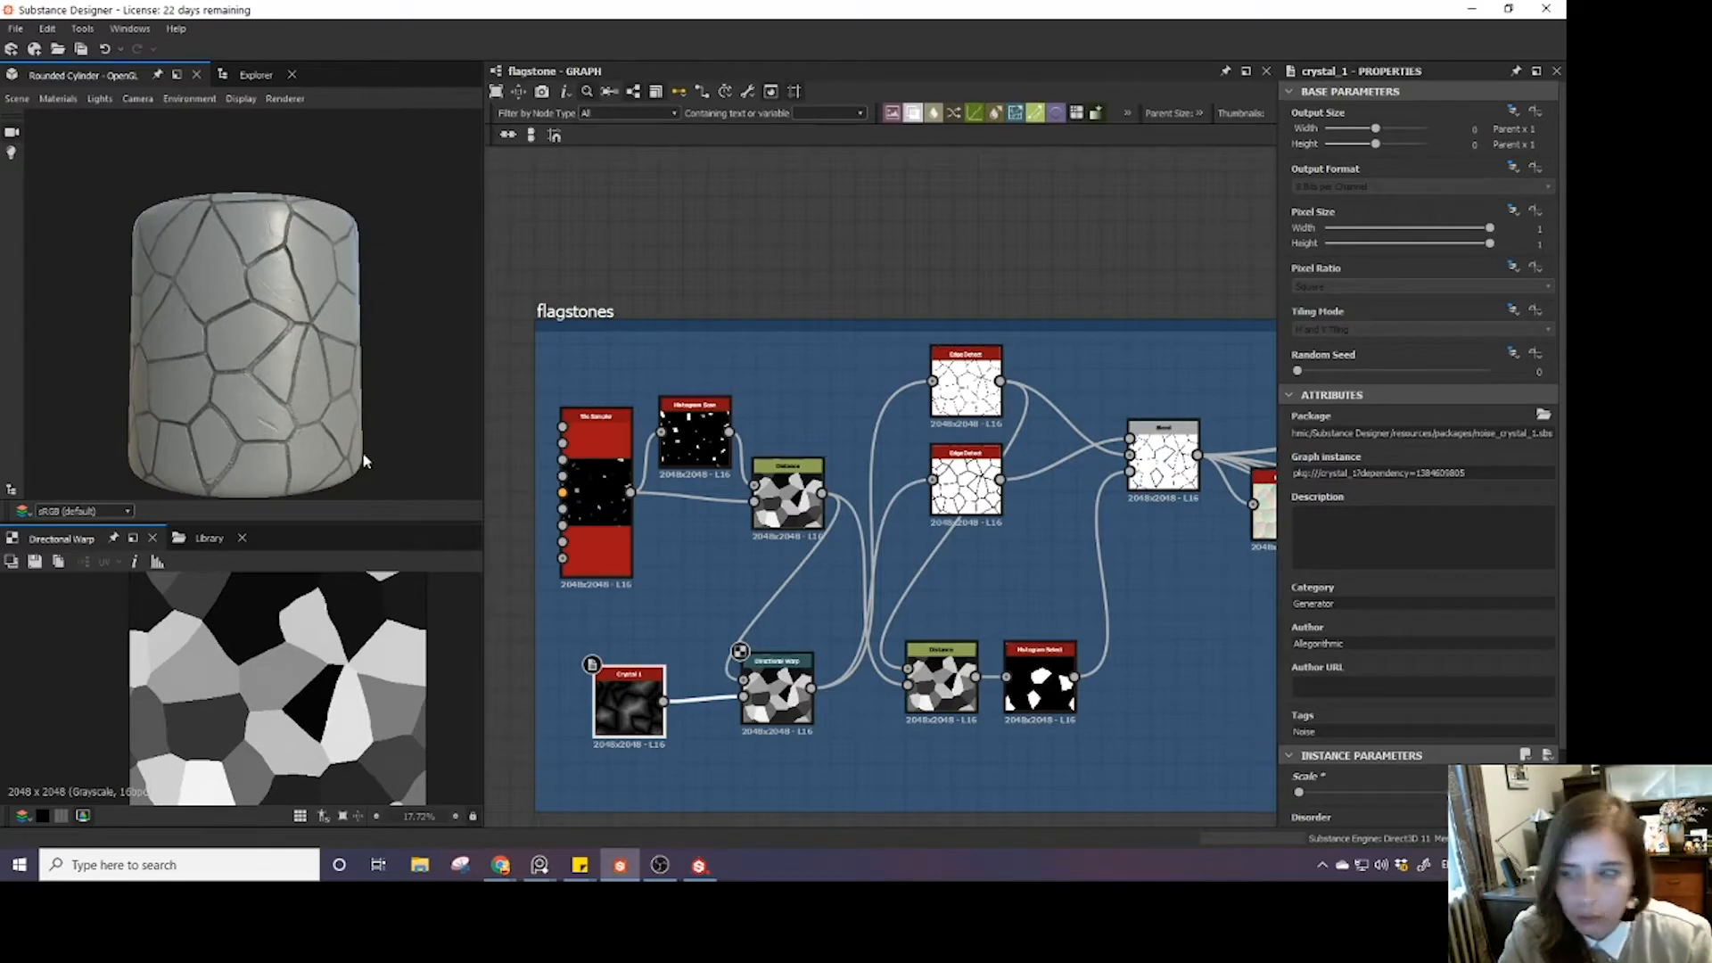
drag(282, 366, 237, 324)
scroll(239, 328, down, 3)
scroll(240, 330, up, 5)
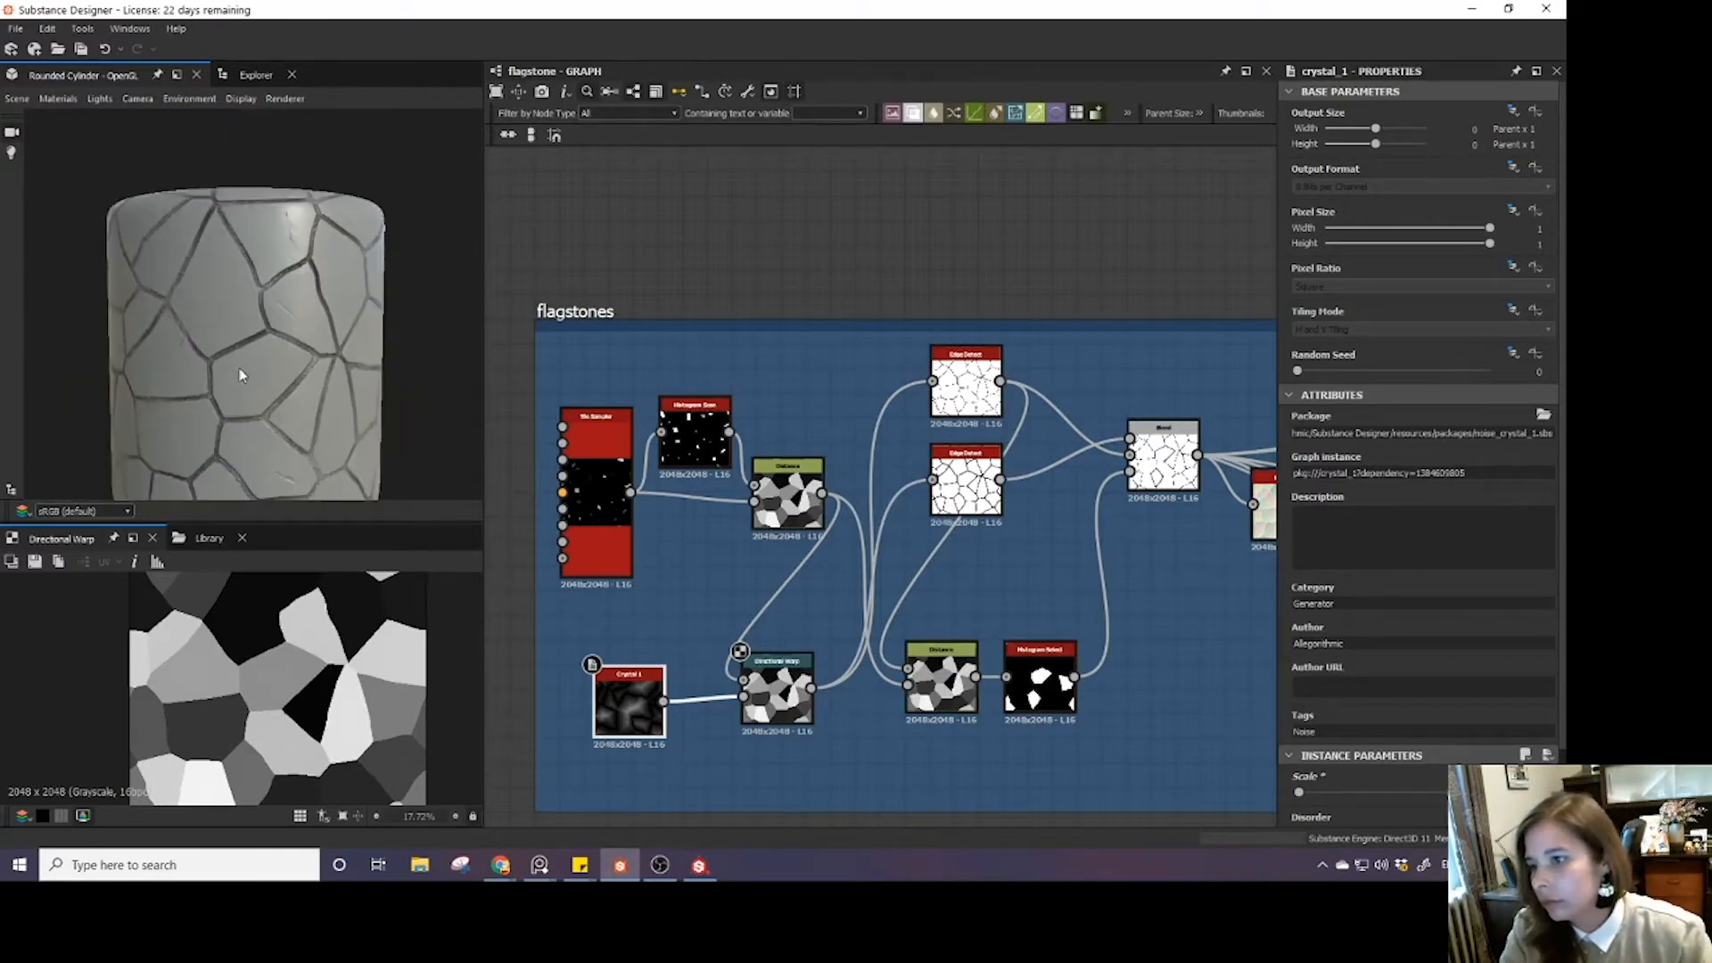
scroll(239, 378, up, 3)
- Return the Crystal 1 noise to its lower Scale and check the stone shapes on the cylinder
drag(649, 714, 641, 714)
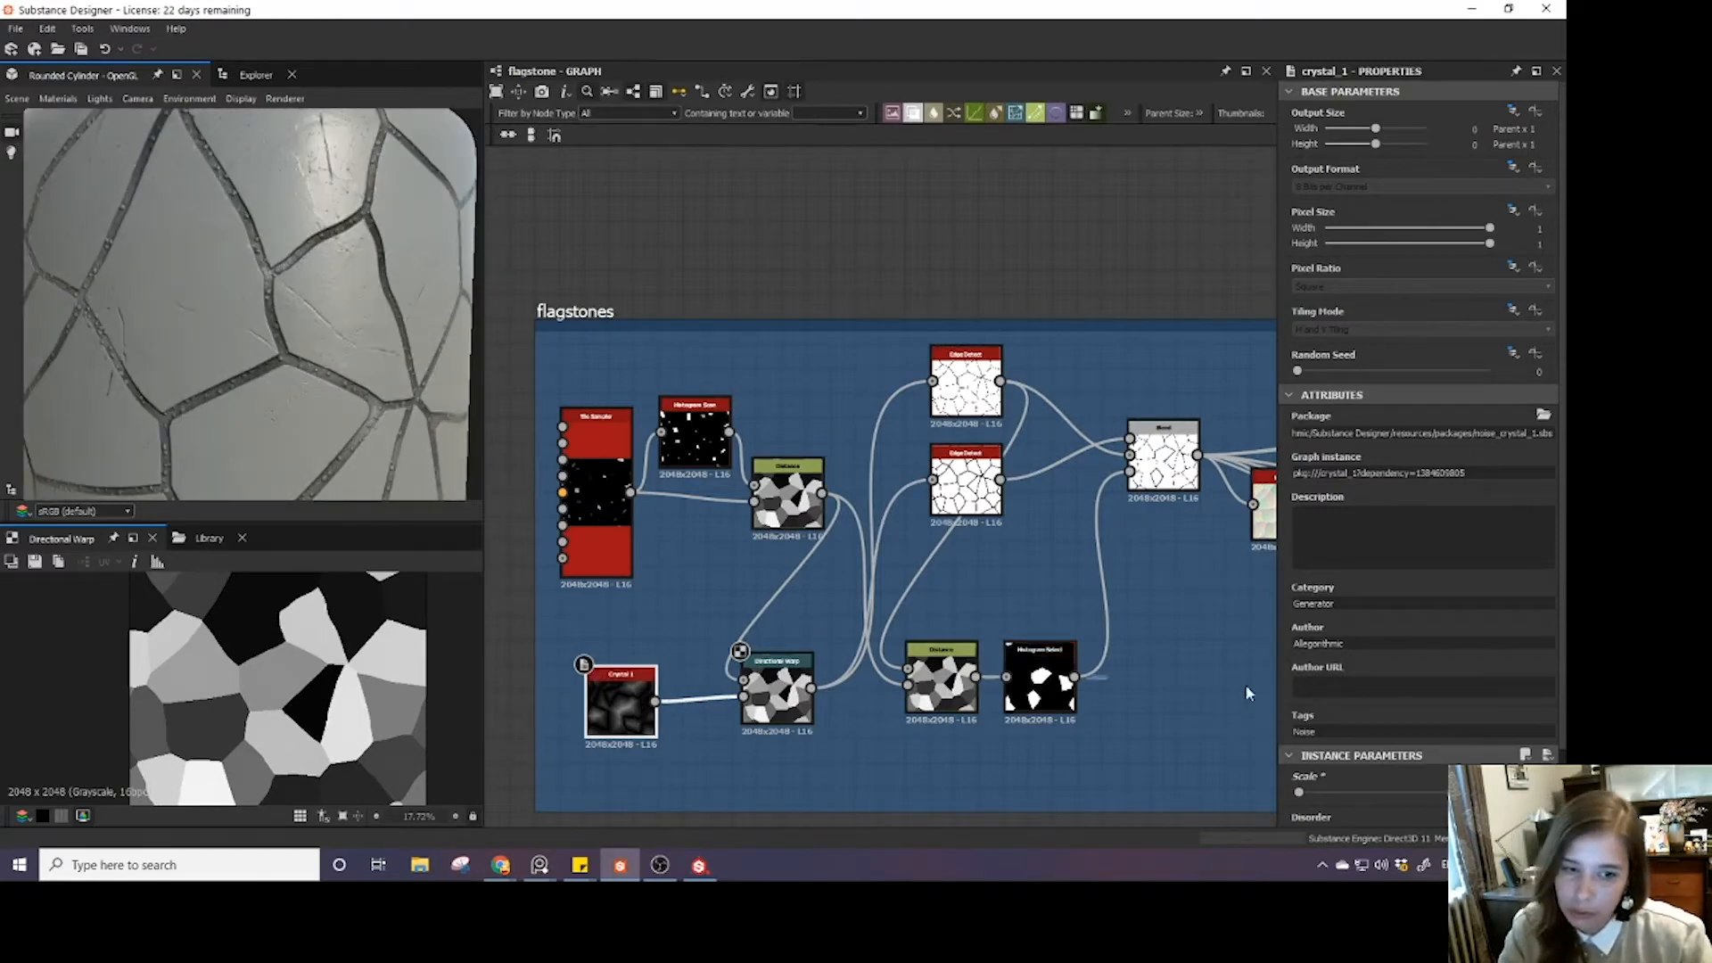
key(Return)
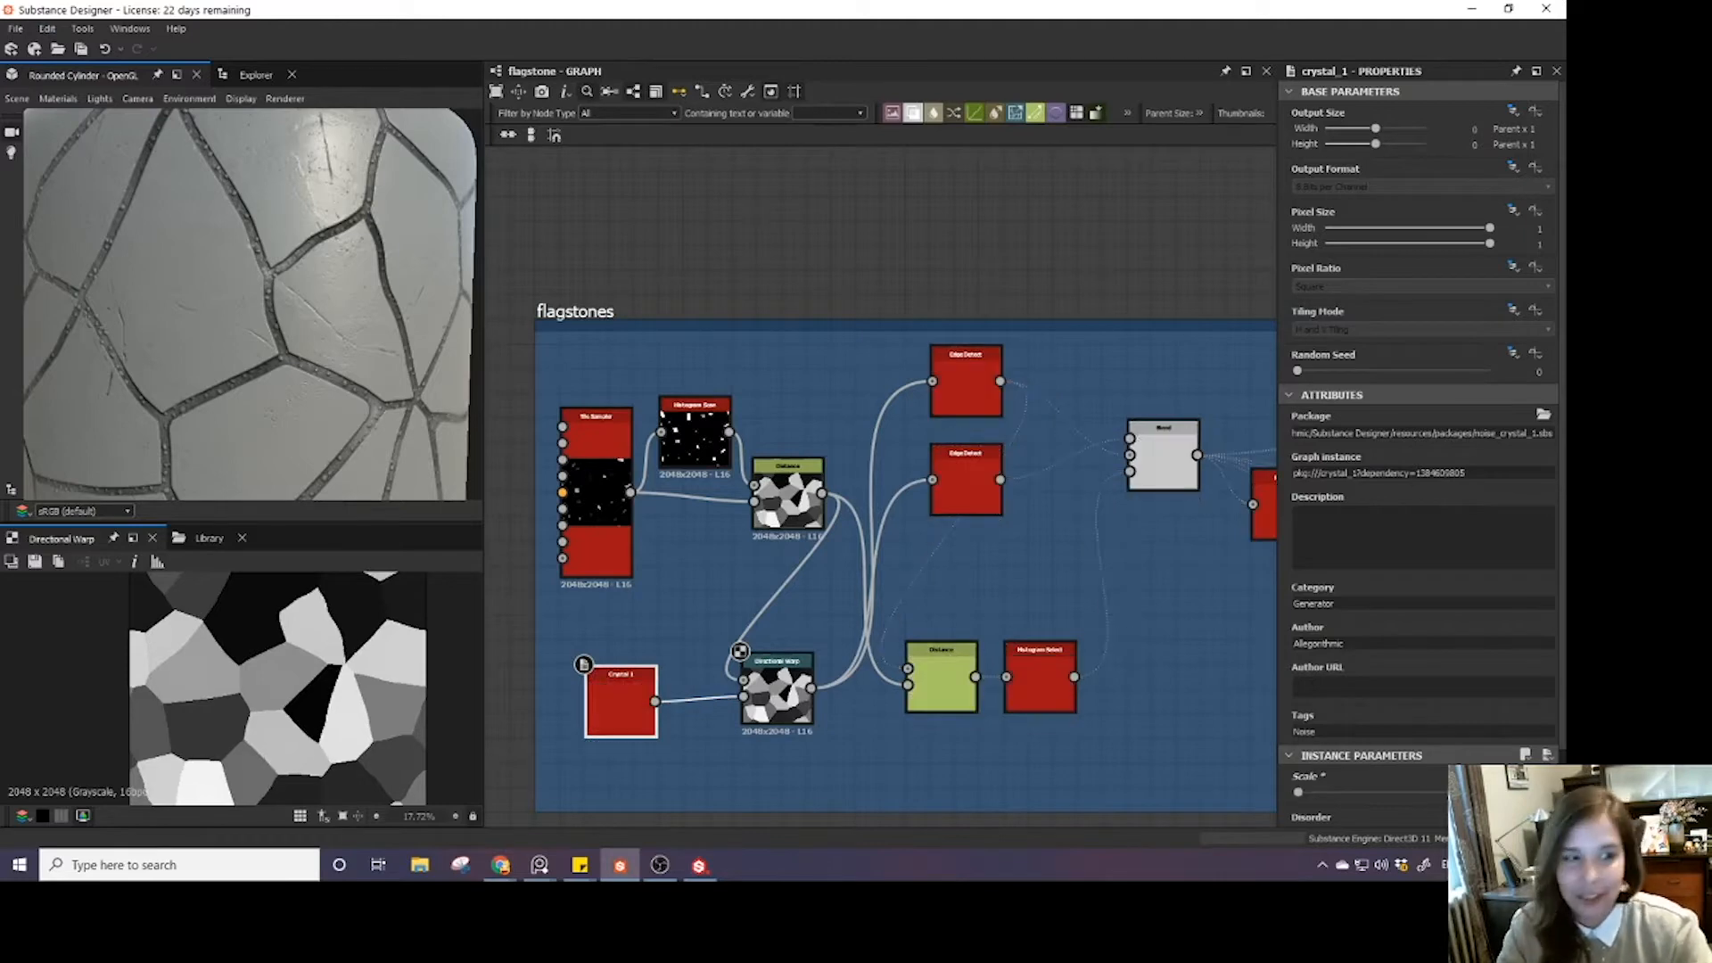
scroll(357, 313, down, 5)
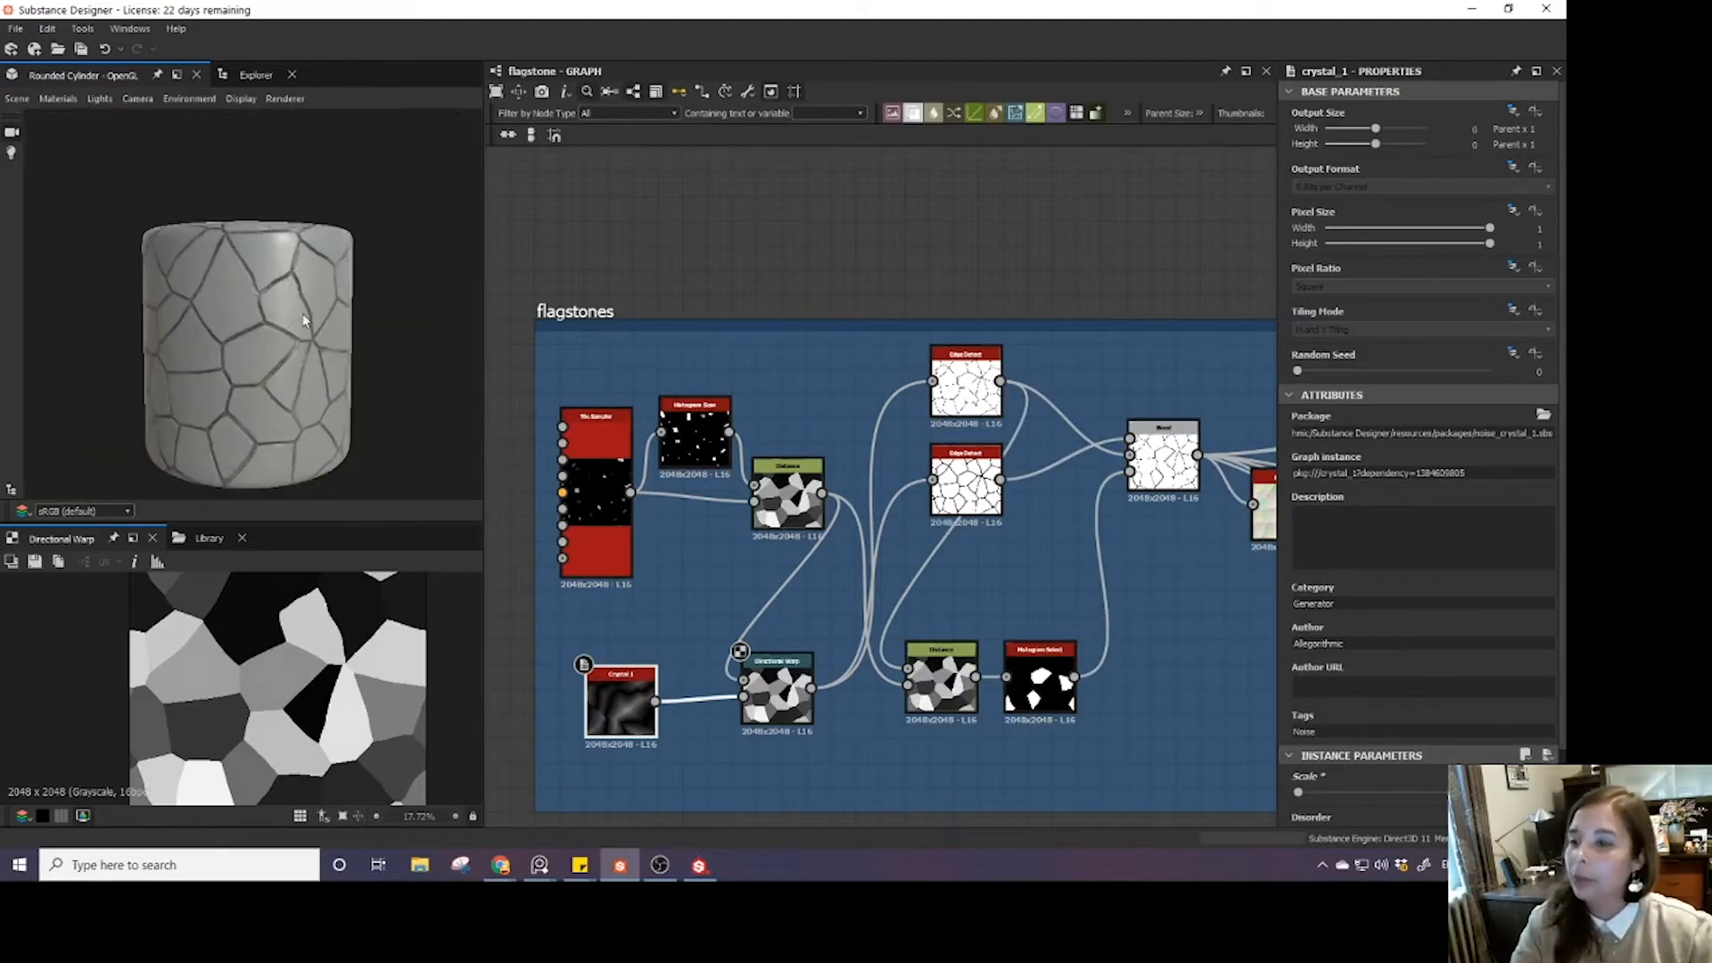
scroll(236, 355, up, 2)
scroll(236, 355, down, 2)
drag(236, 354, 307, 412)
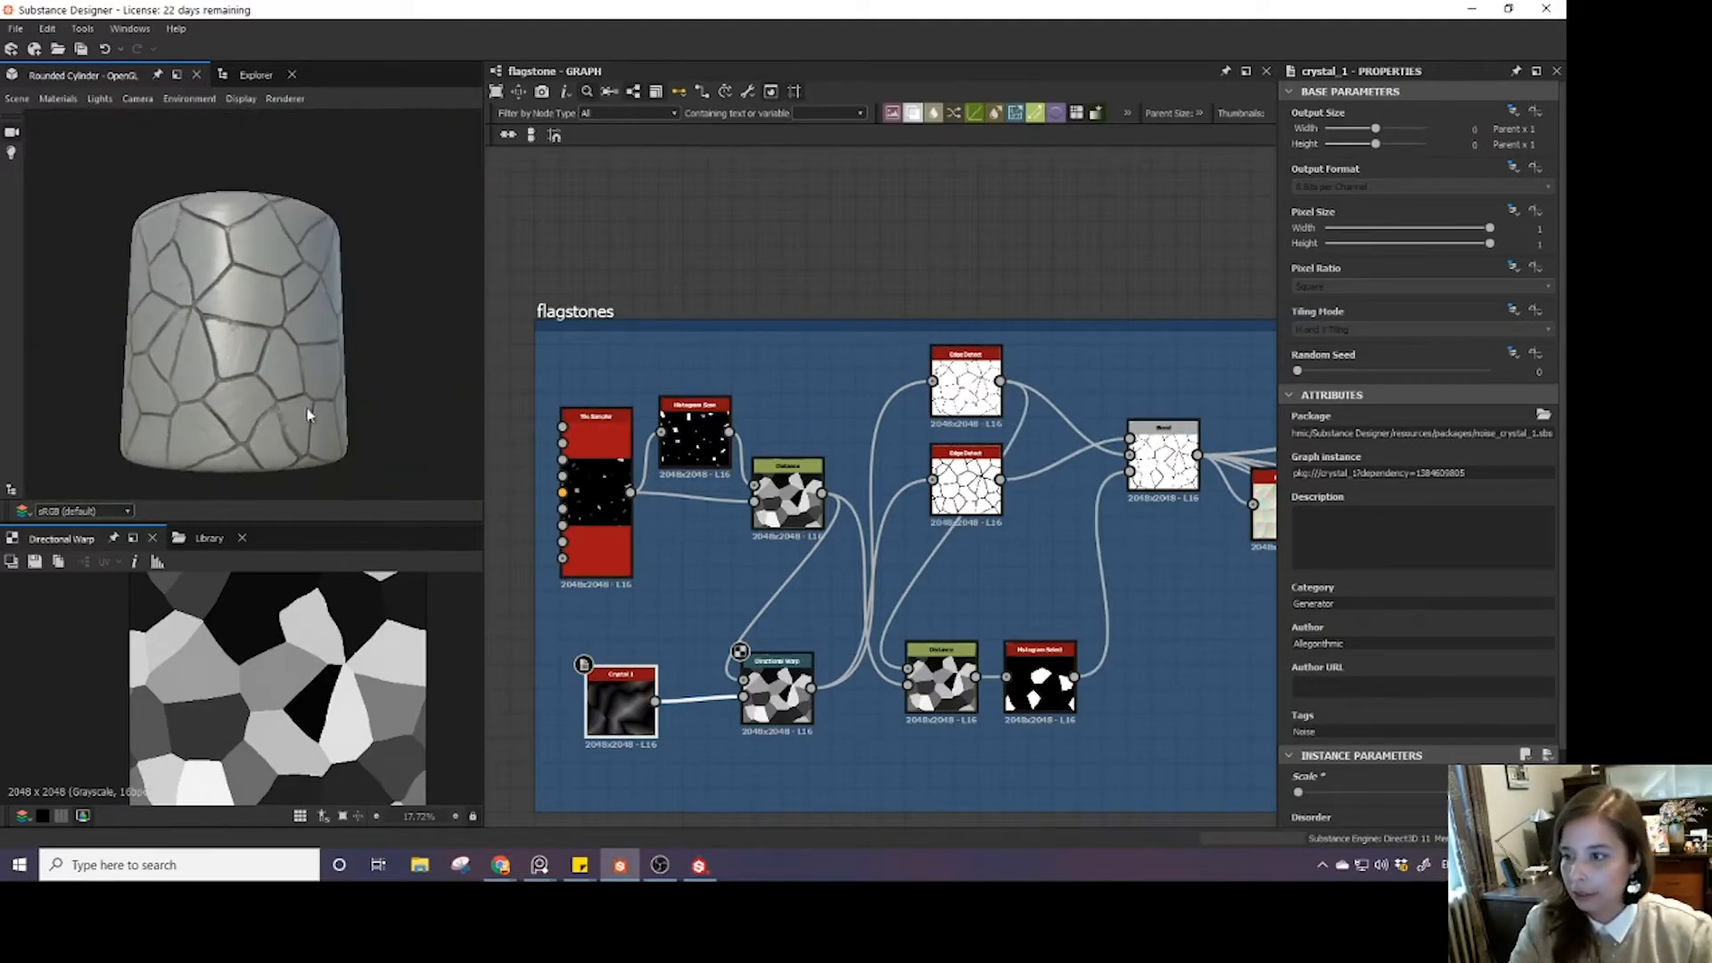
- Try a Perlin Noise with a lowered Scale as the Directional Warp's intensity input and check the stones on the cylinder
scroll(767, 608, down, 2)
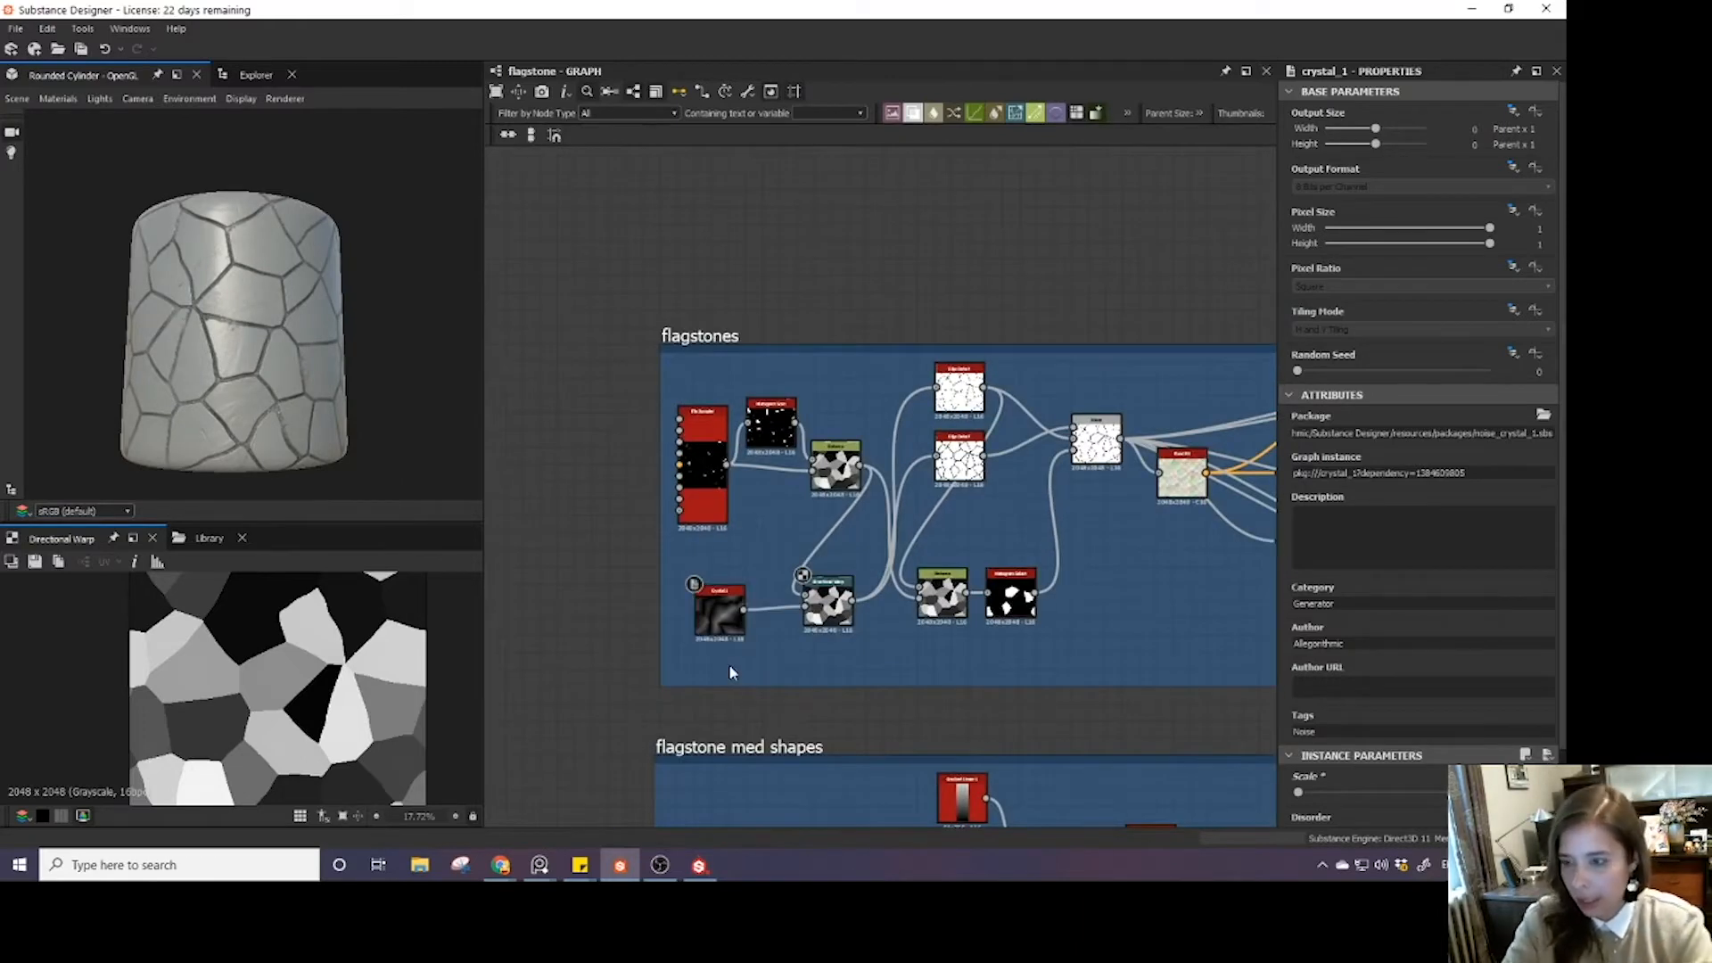
key(space)
text(per)
click(765, 393)
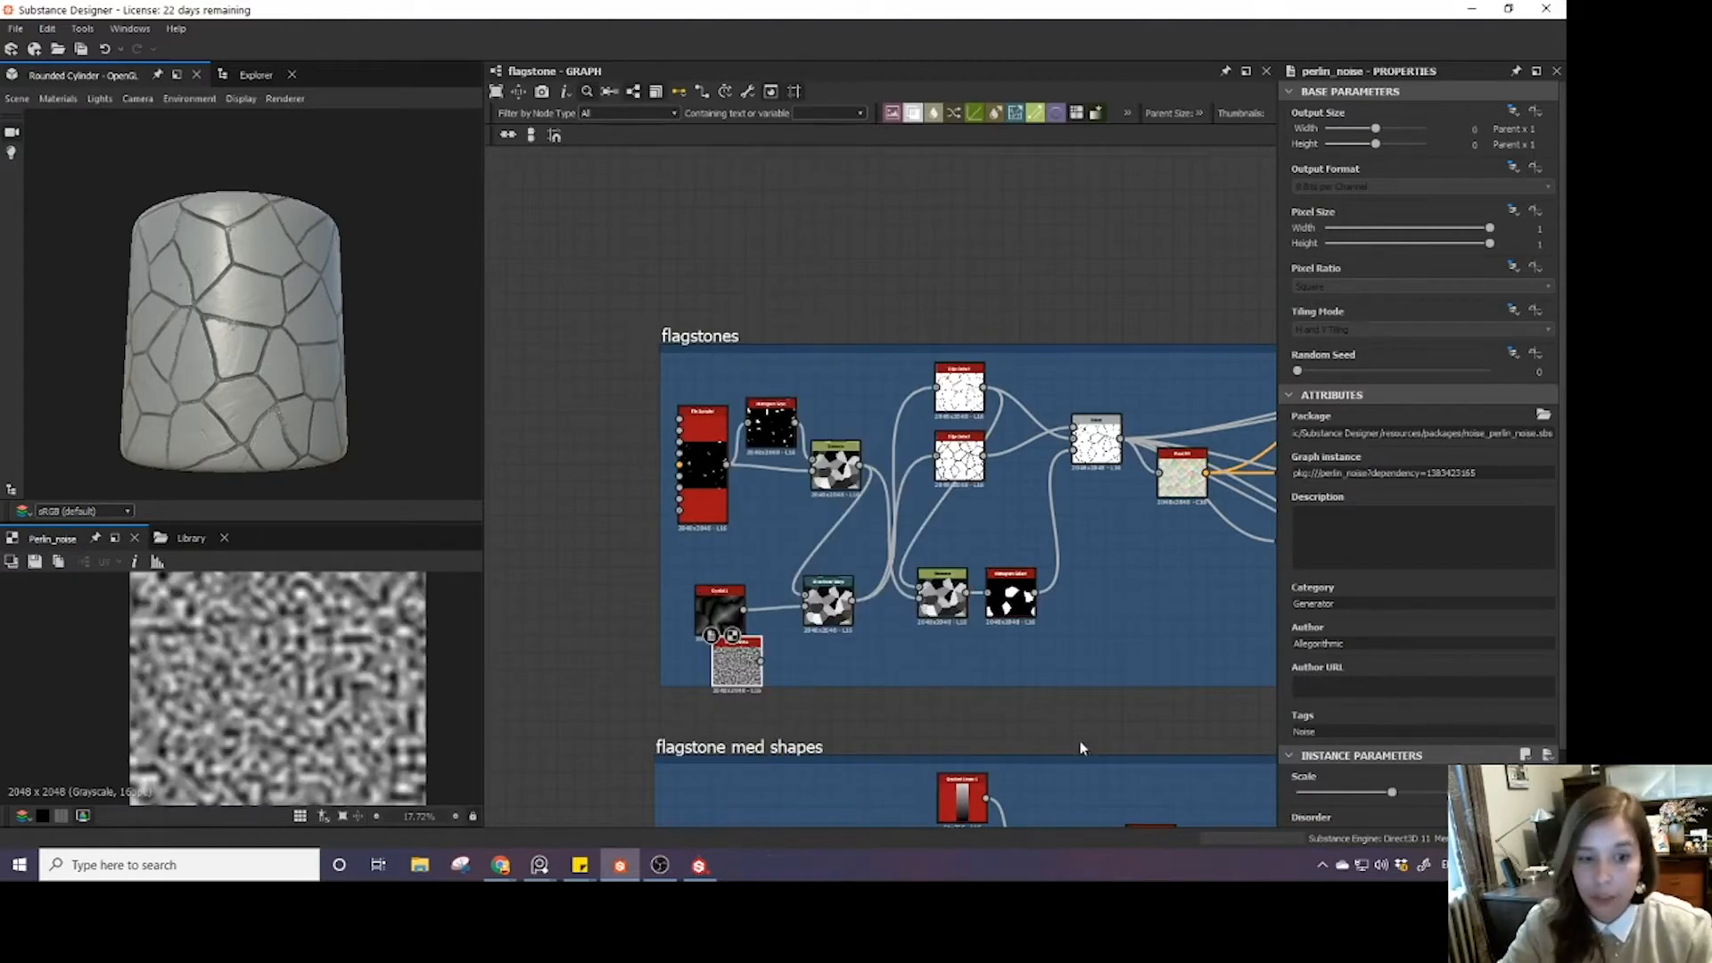
drag(1359, 793, 1308, 788)
drag(760, 671, 804, 606)
scroll(223, 348, up, 3)
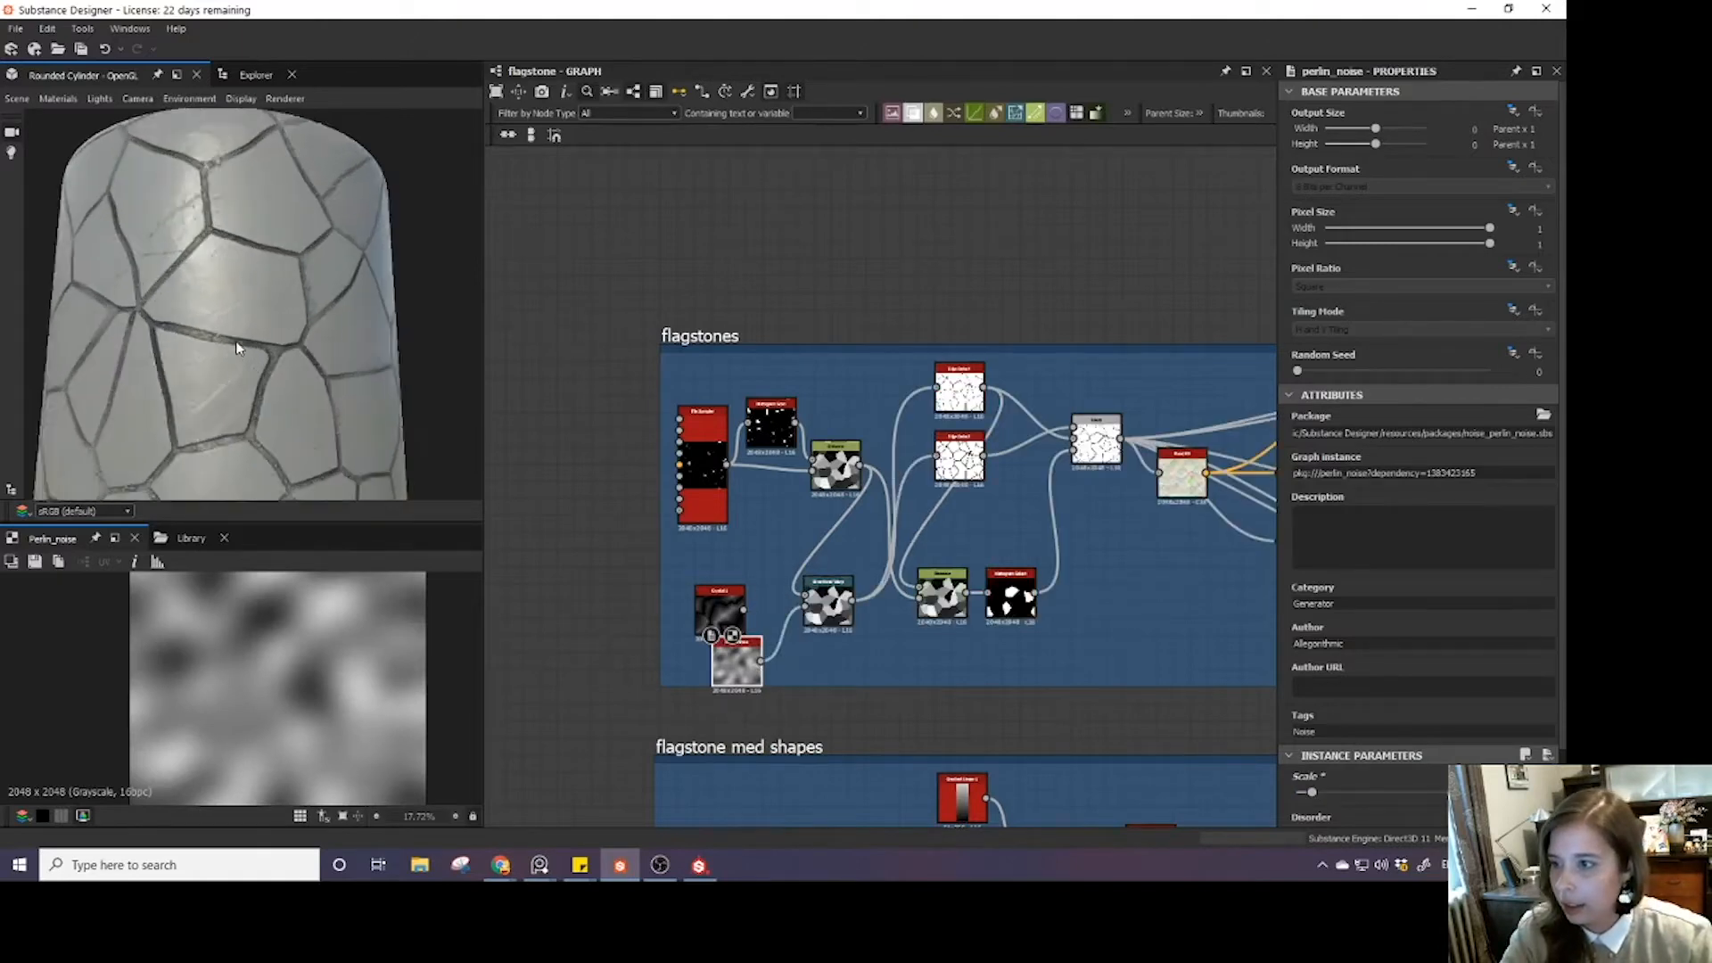
drag(268, 346, 299, 349)
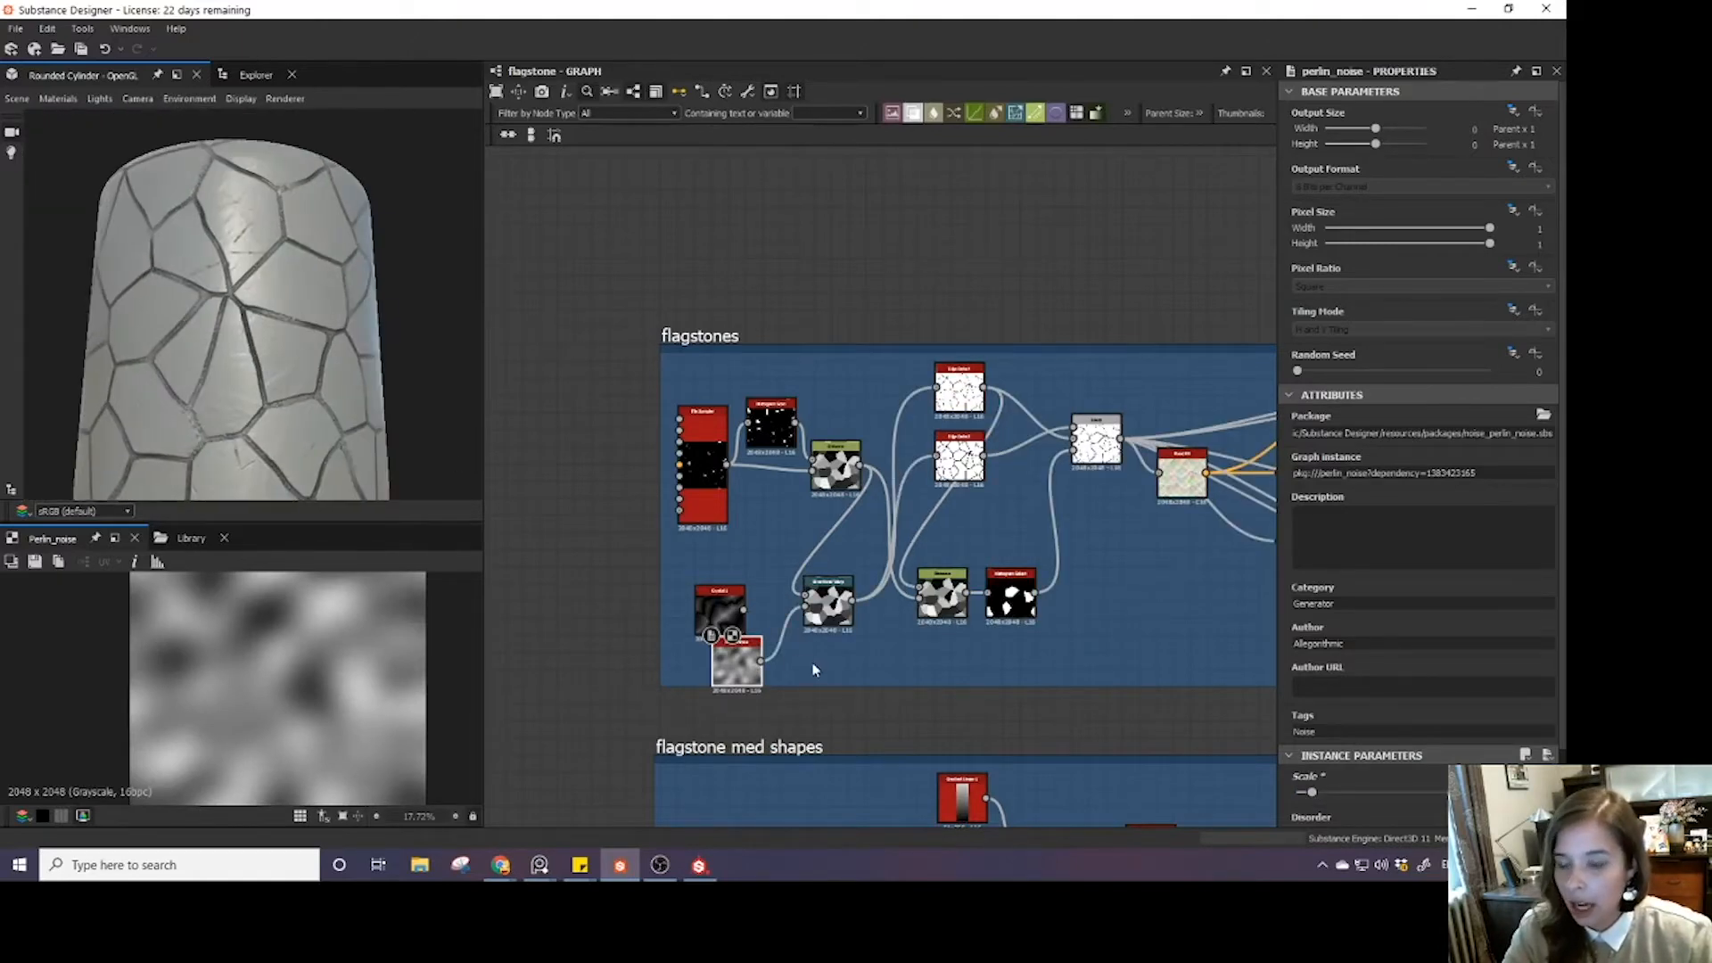
- Reconnect Crystal 1 to the Directional Warp's intensity input and delete the Perlin Noise node
scroll(814, 669, up, 3)
drag(809, 577, 808, 570)
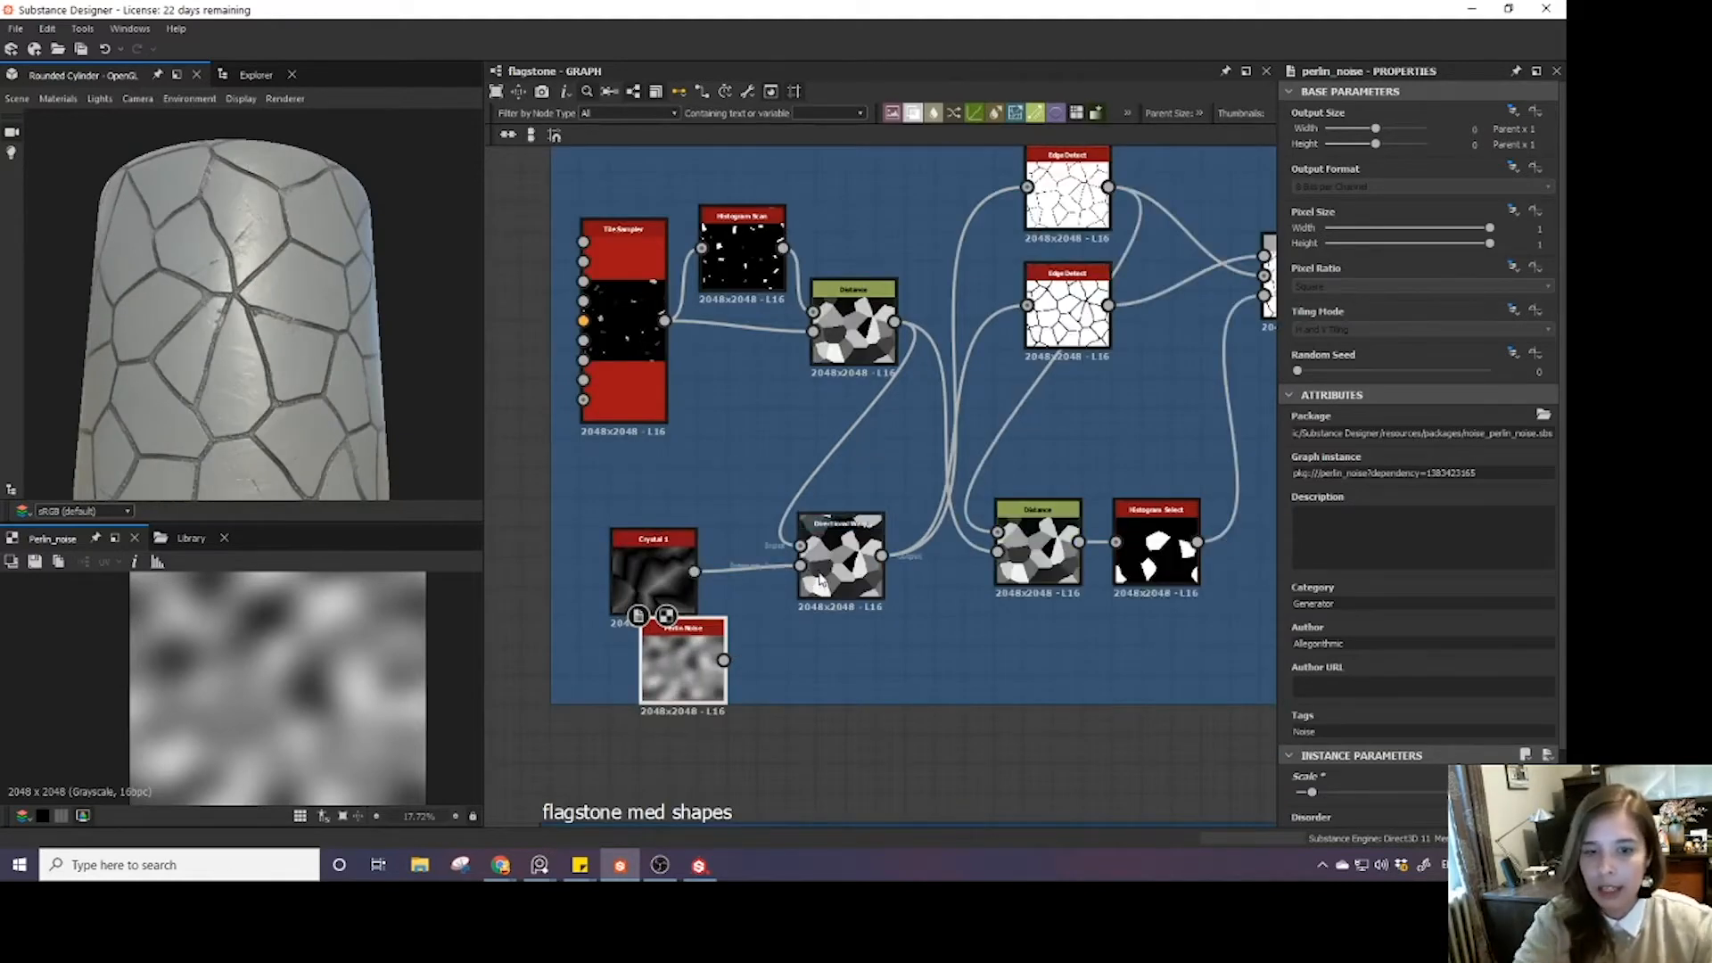
key(Delete)
- Align the Crystal 1 node with the Directional Warp node in the flagstones frame
middle_drag(1116, 577, 902, 671)
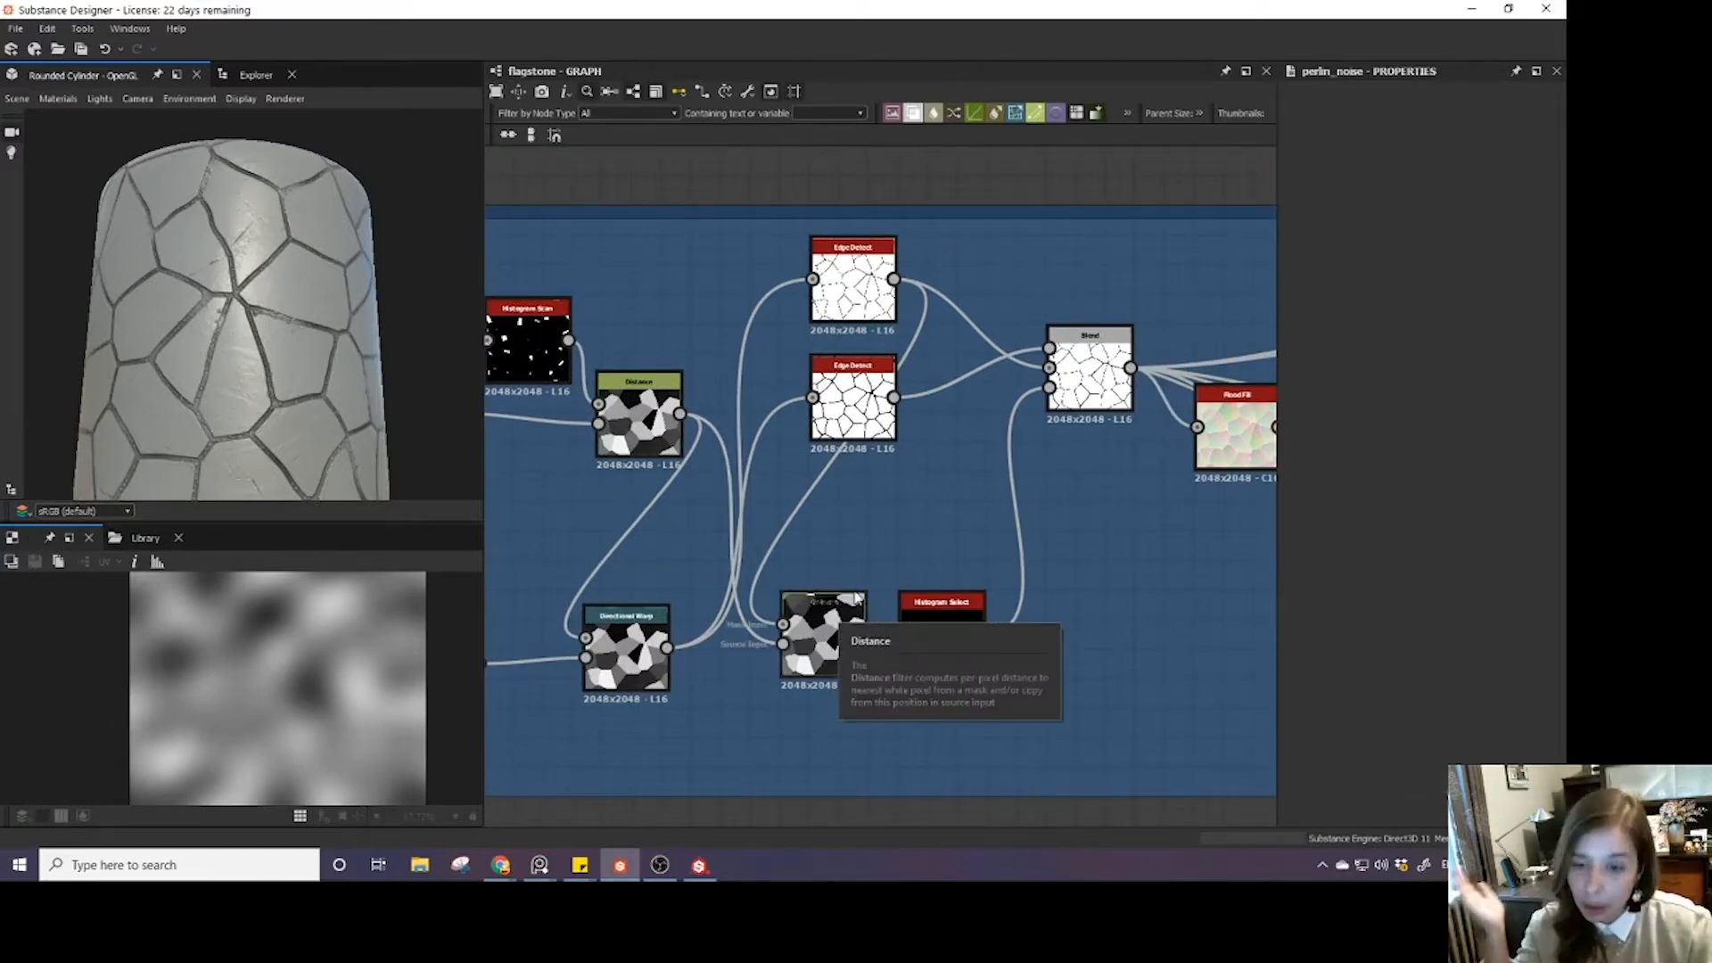
scroll(851, 508, down, 3)
middle_drag(852, 508, 867, 593)
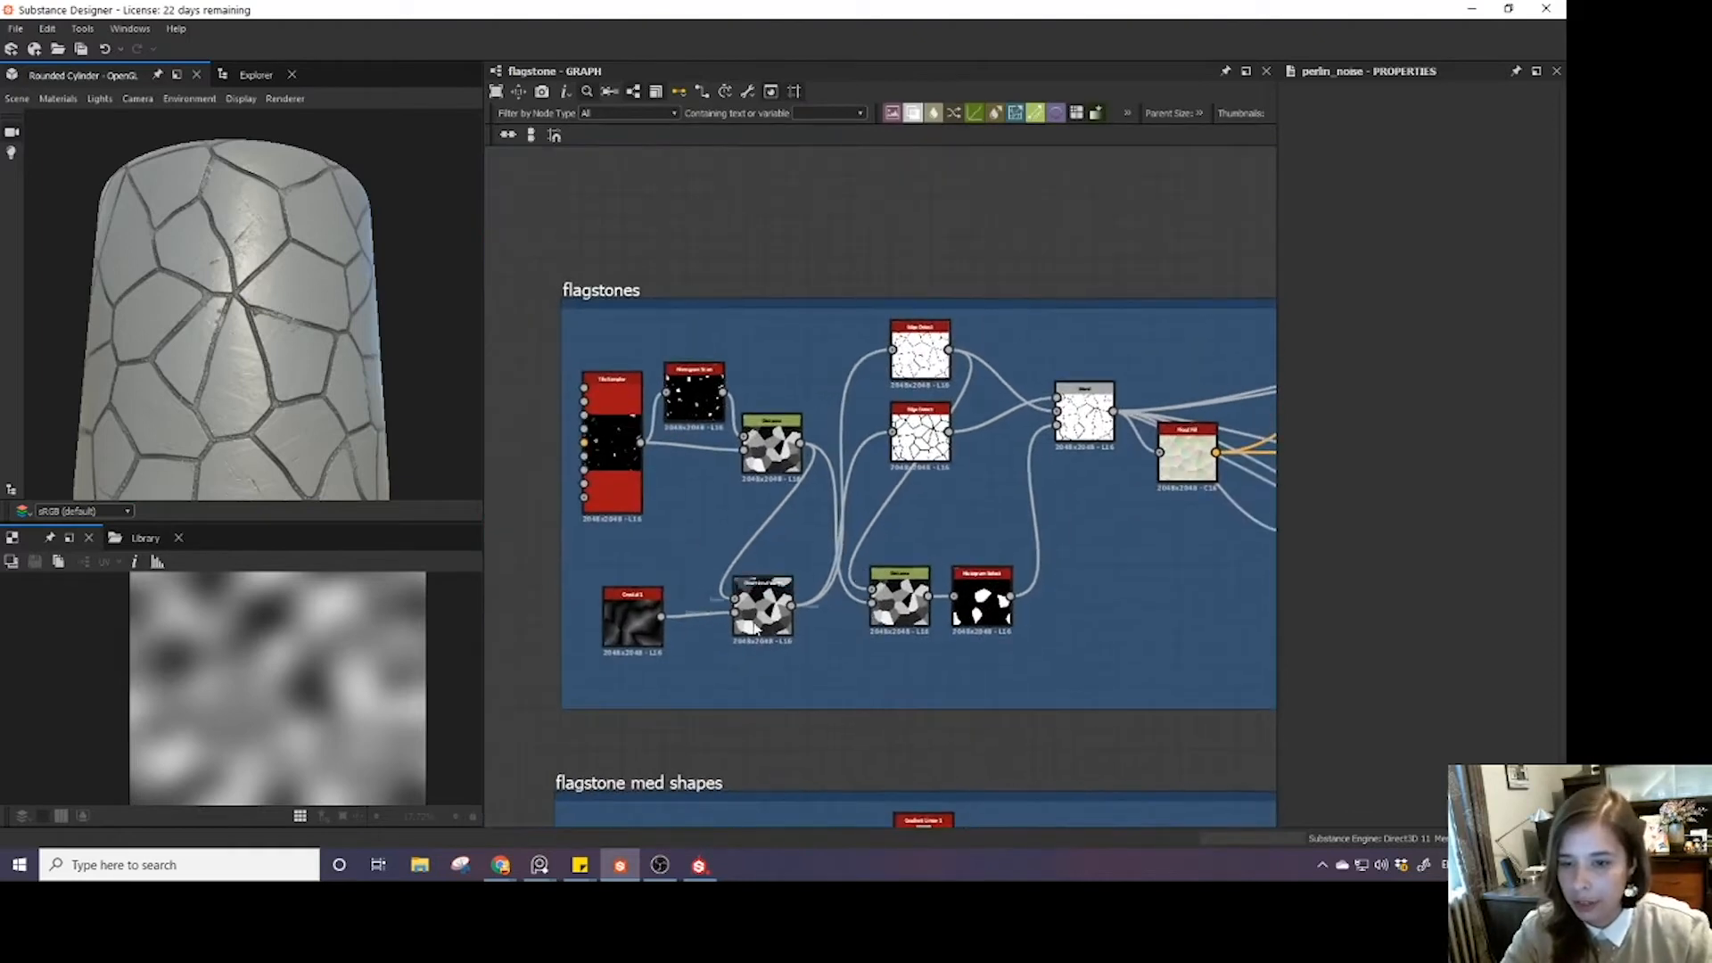
click(621, 621)
drag(622, 621, 643, 602)
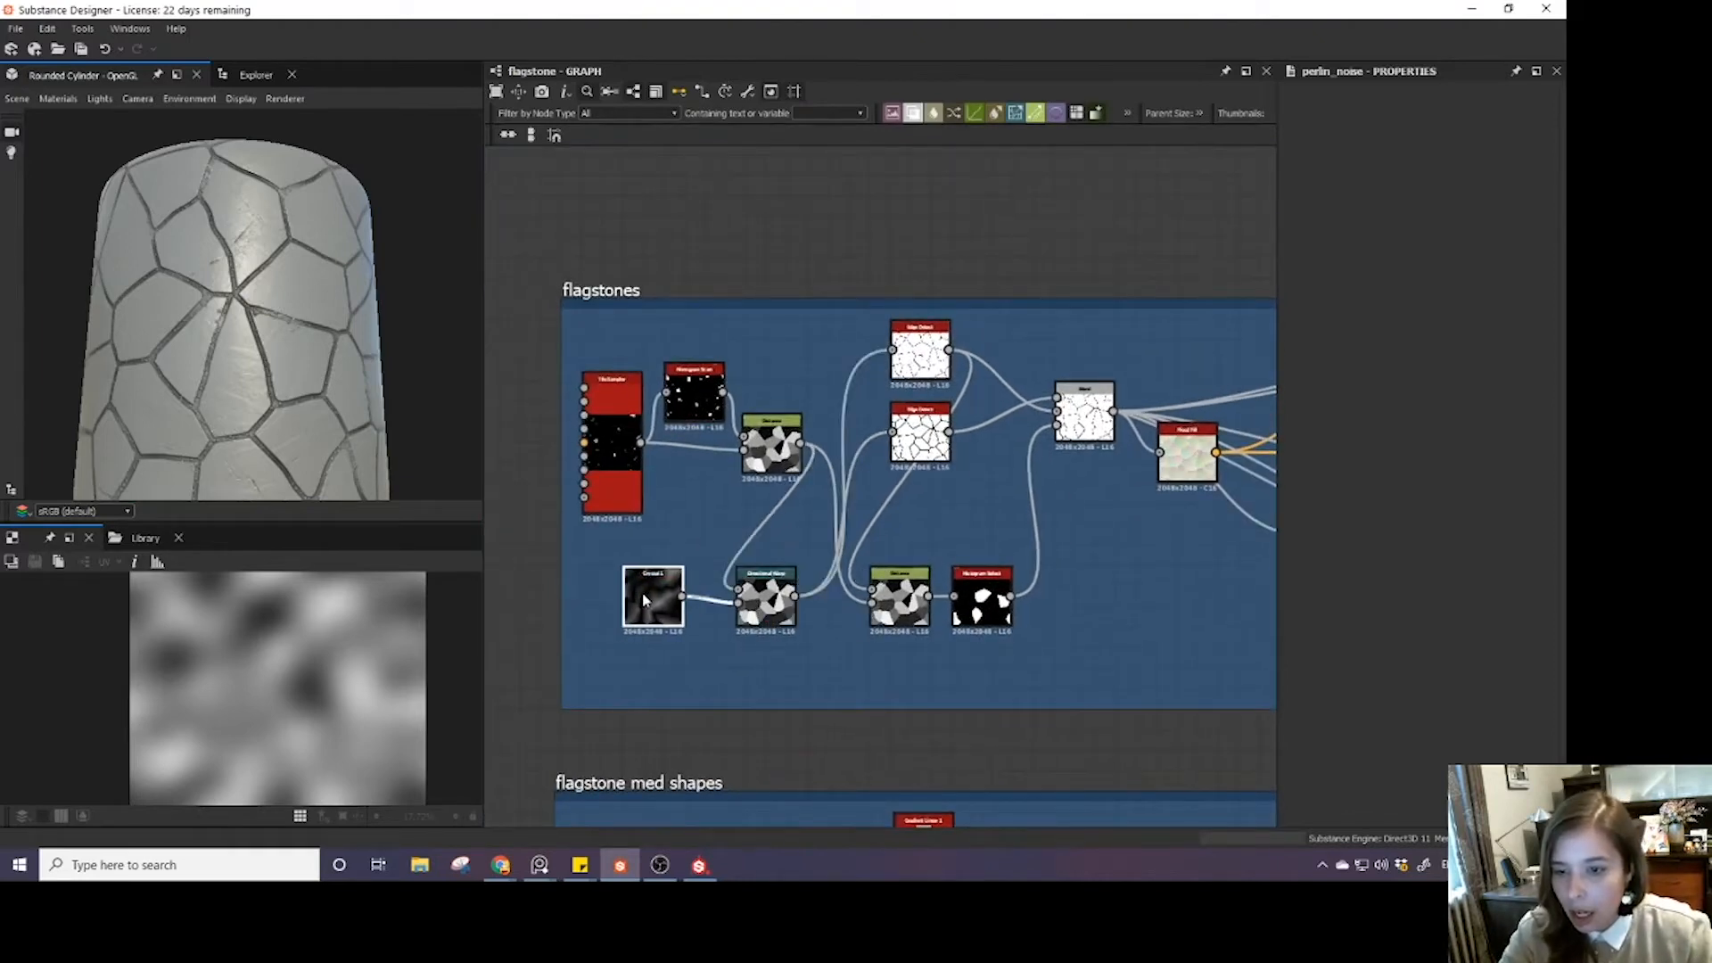
- Examine the stone edges and gaps up close on the rounded cylinder in the 3D view
scroll(919, 544, down, 2)
middle_drag(981, 509, 645, 487)
scroll(855, 463, down, 2)
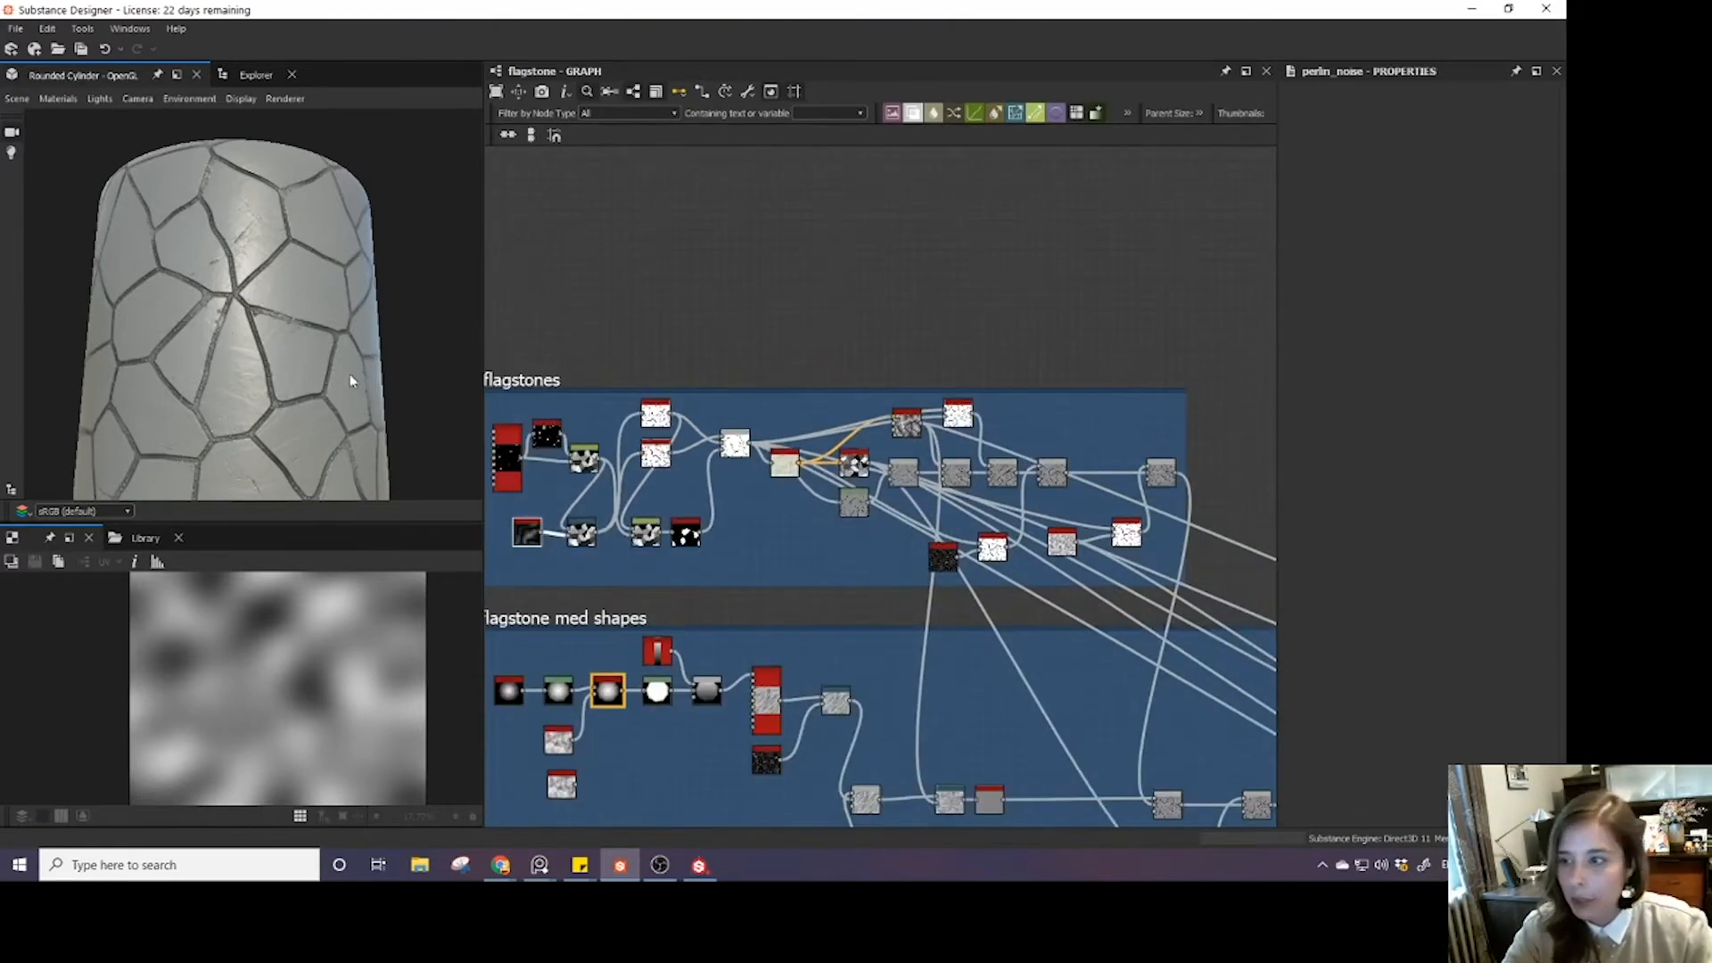
scroll(337, 356, up, 5)
drag(175, 396, 226, 403)
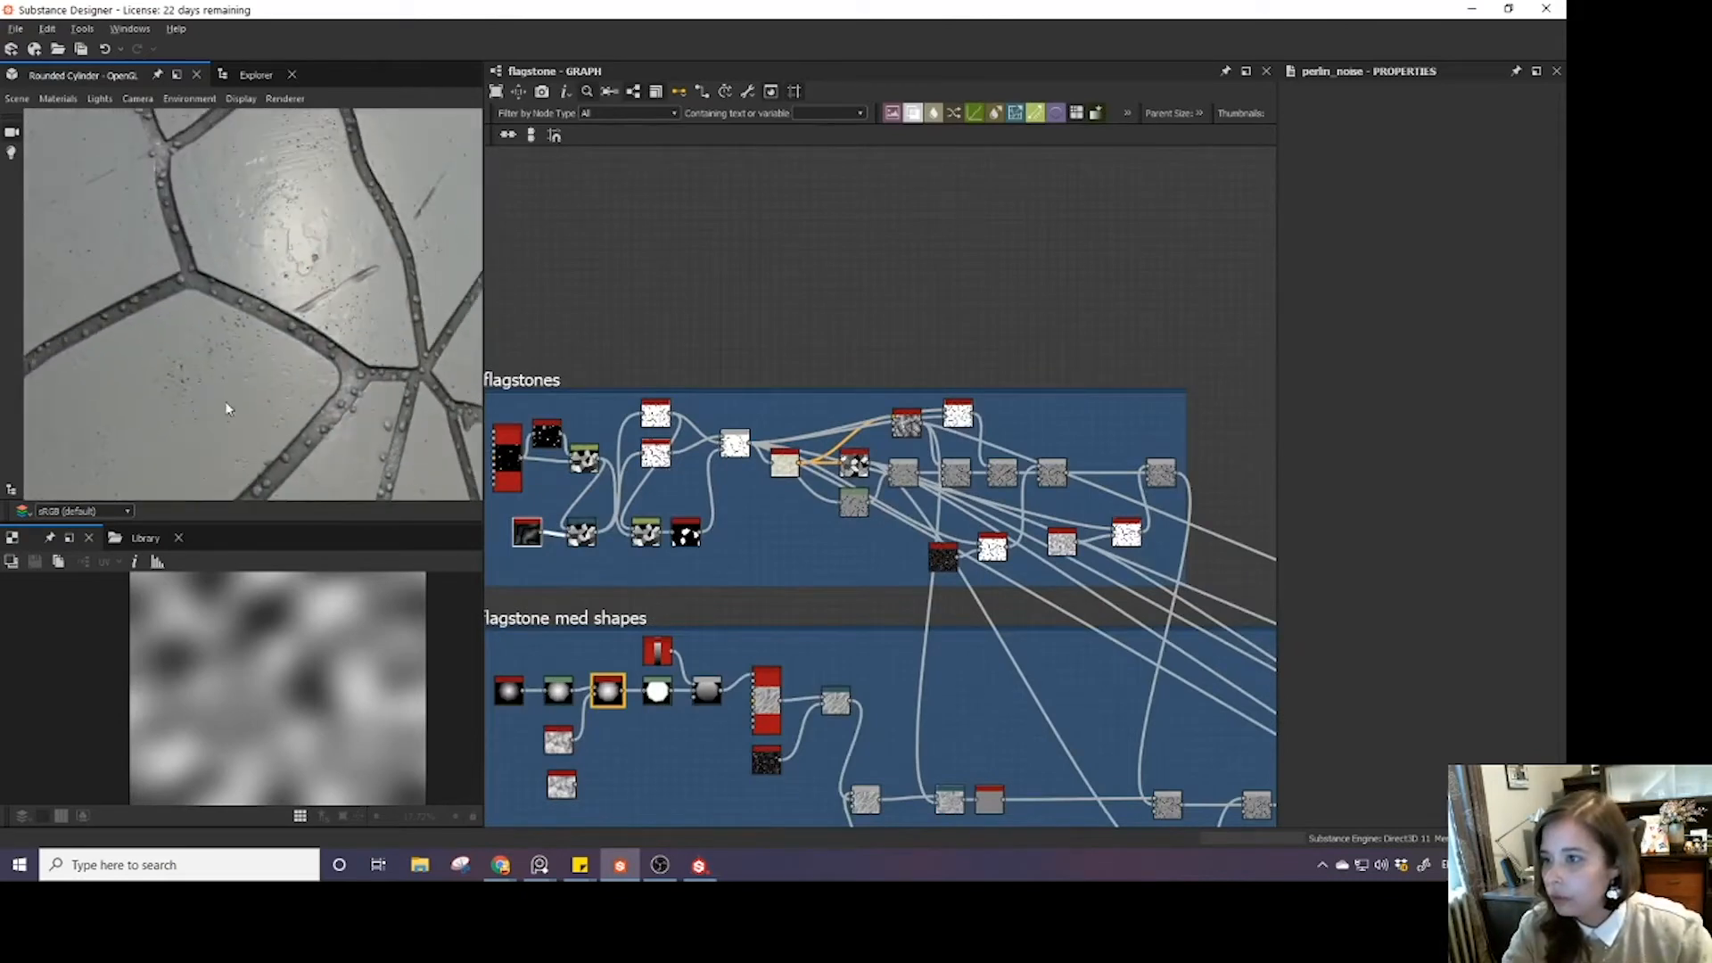
drag(372, 361, 291, 398)
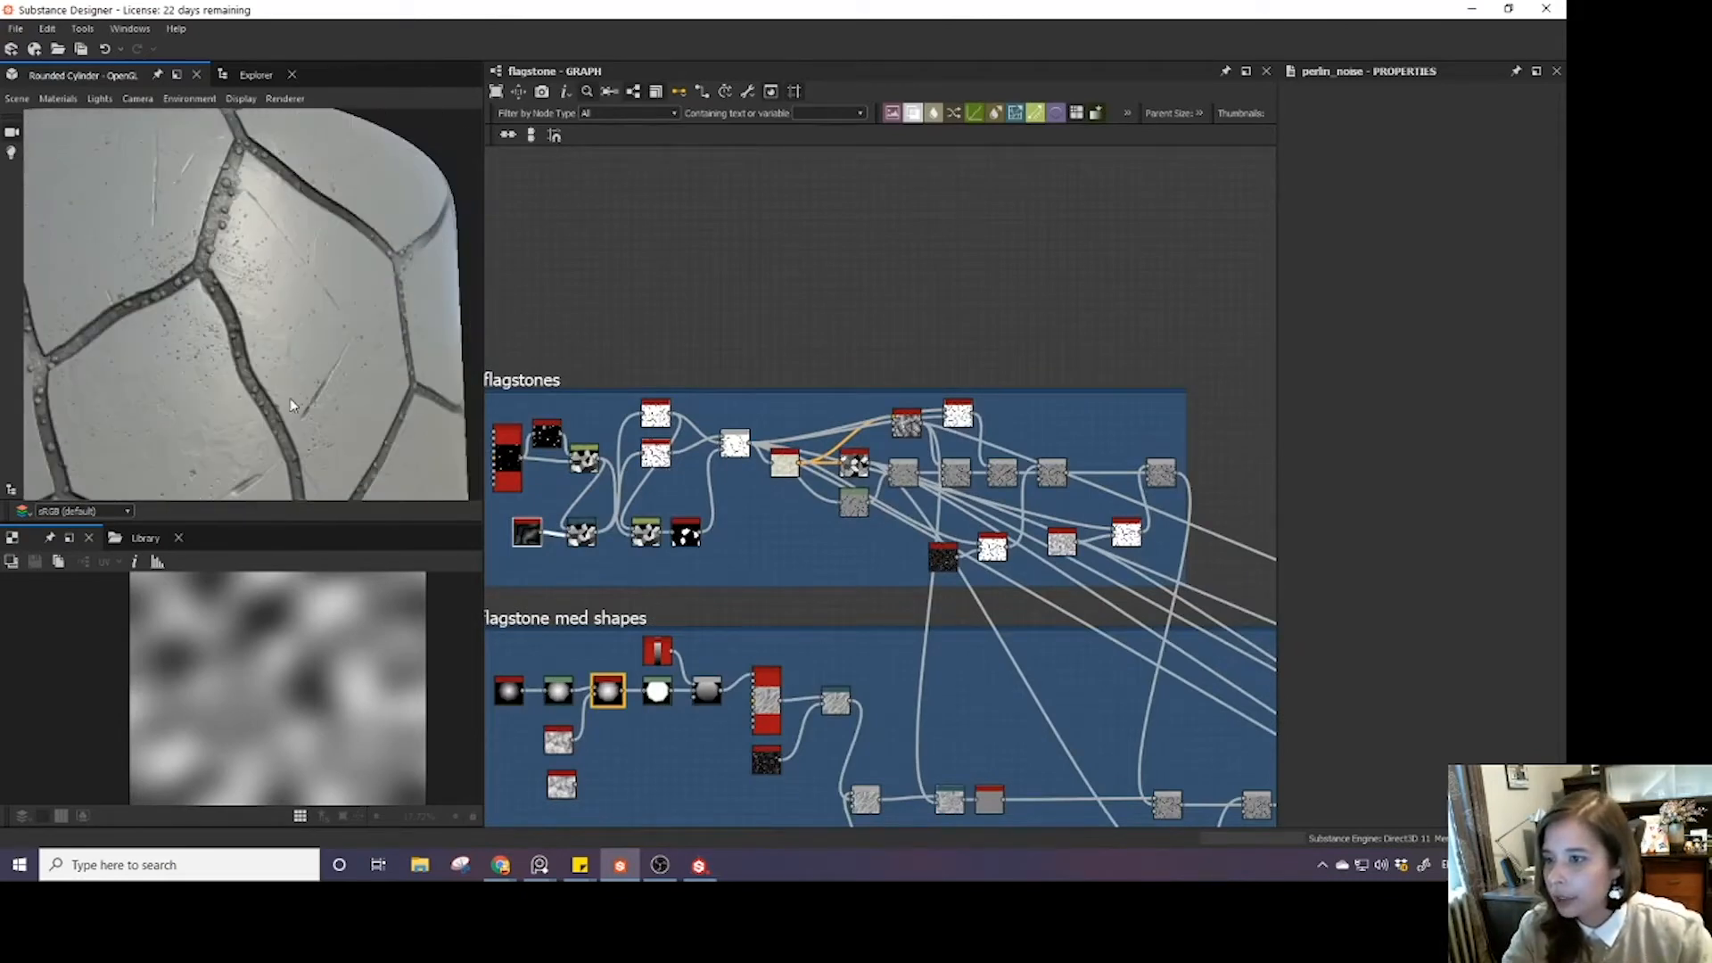
scroll(291, 430, up, 3)
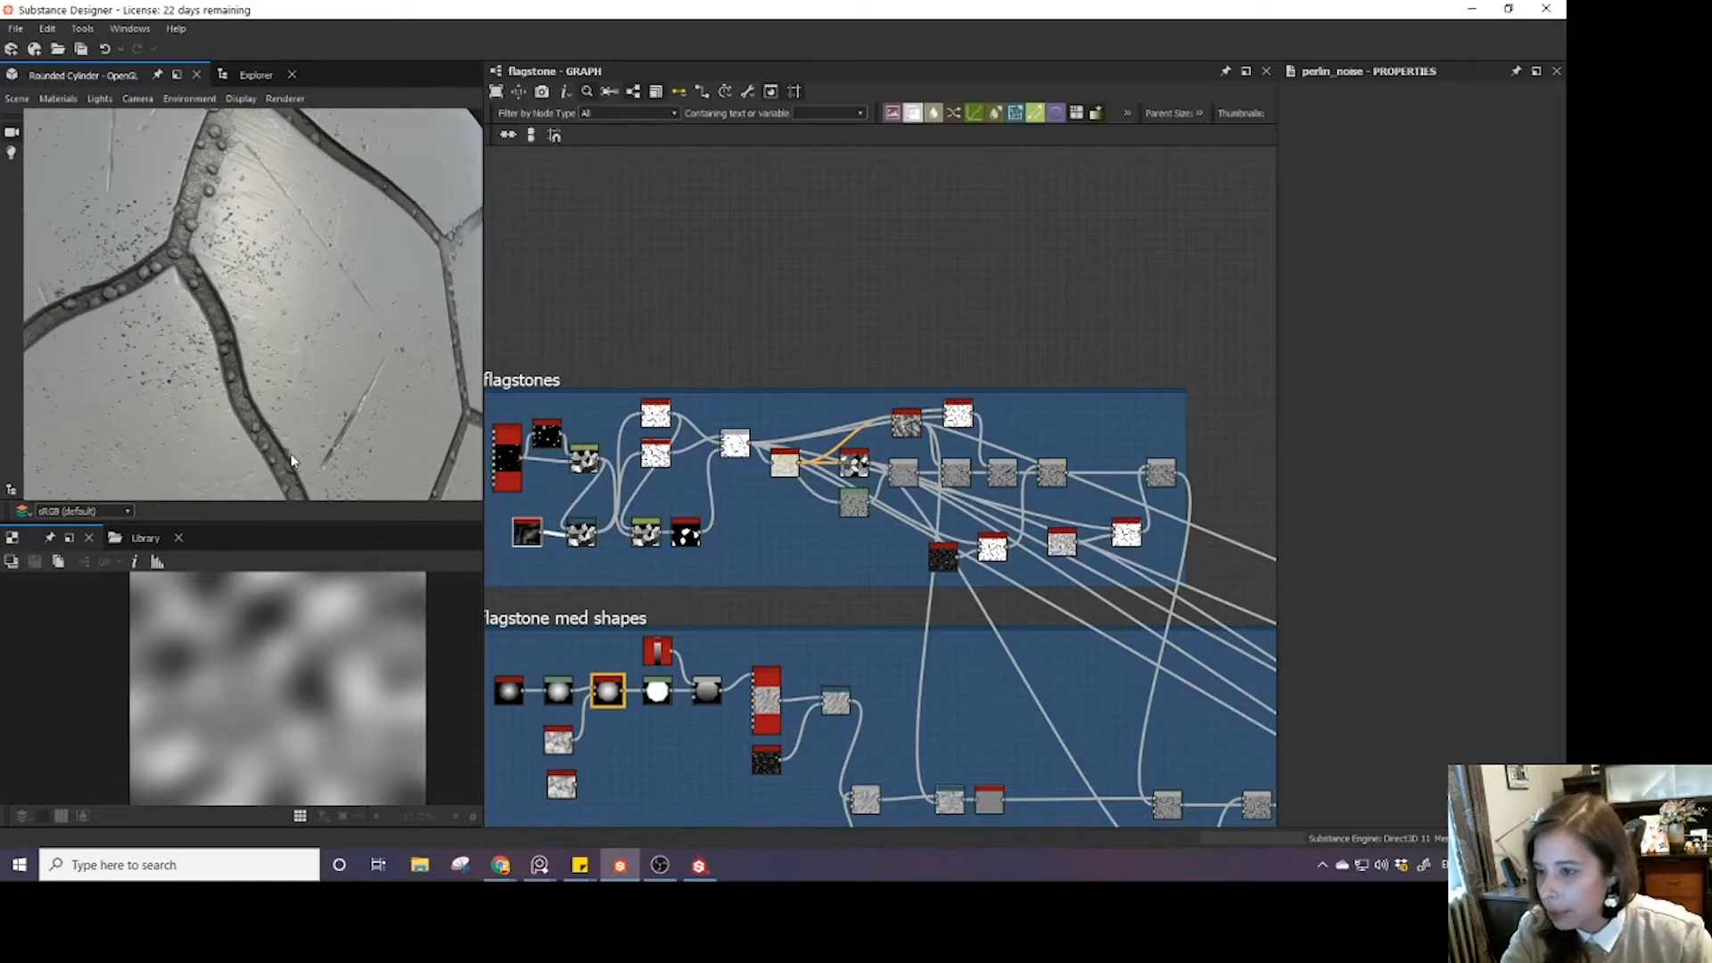
drag(246, 367, 207, 338)
scroll(195, 347, down, 5)
- Examine the Blend stone mask in the 2D view and the Slope Blur Grayscale node driven by Clouds 2
middle_drag(1043, 494, 916, 373)
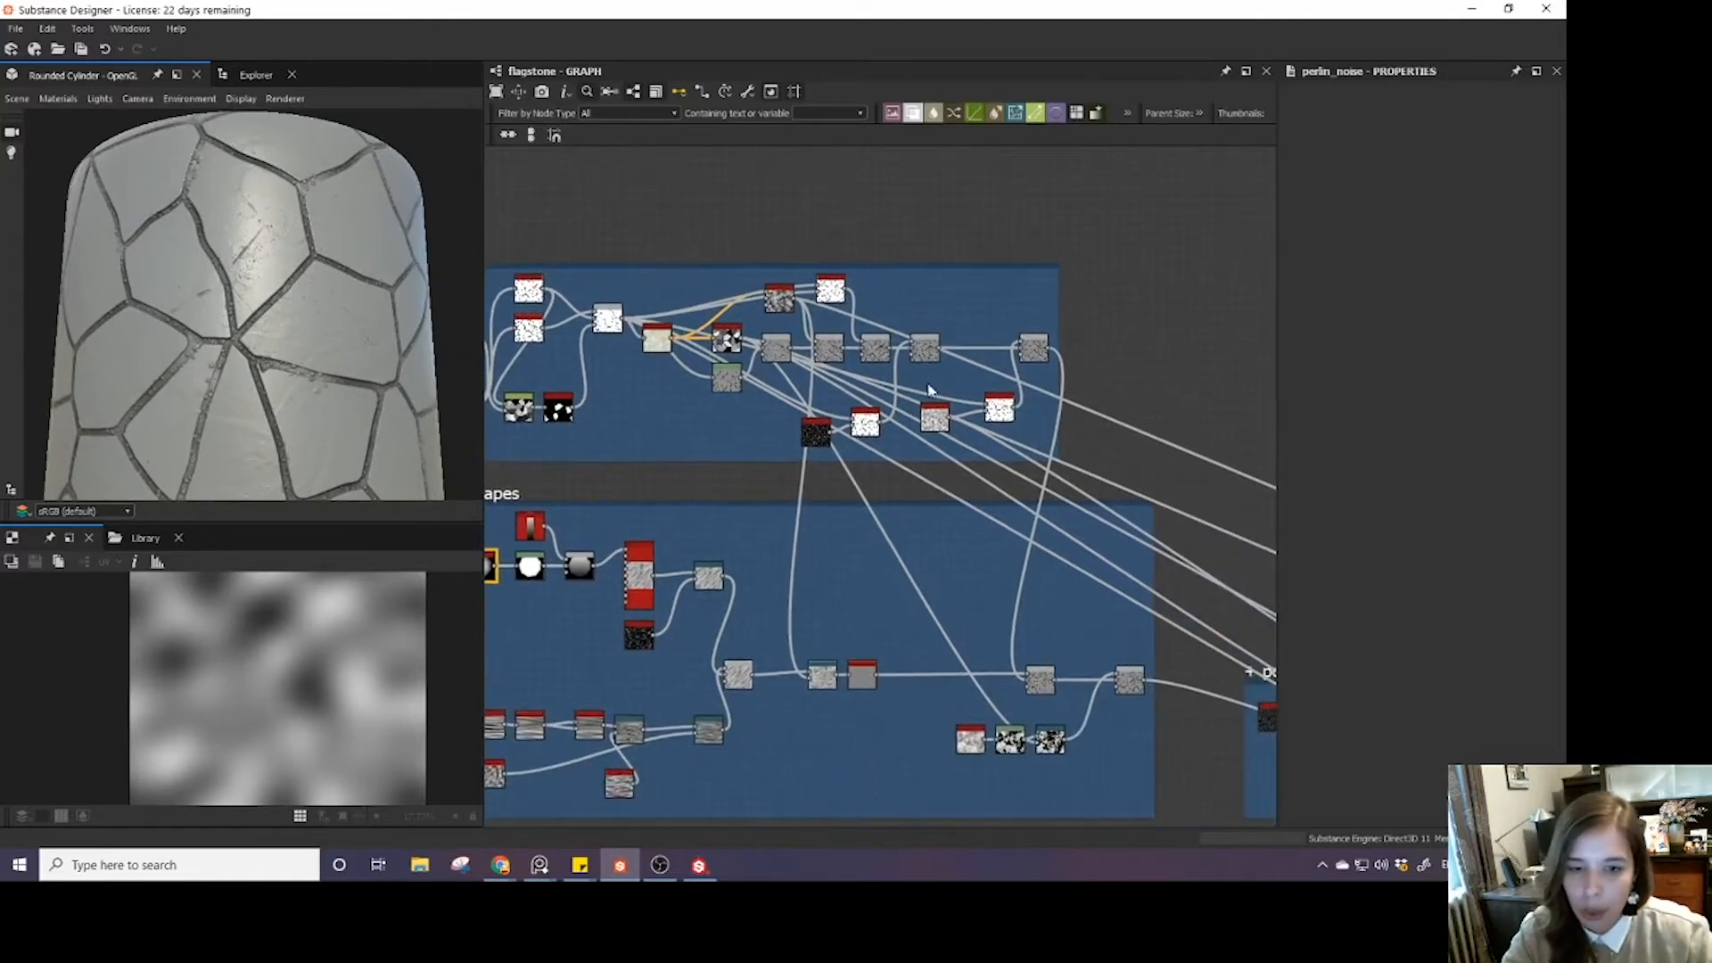
scroll(998, 542, up, 1)
middle_drag(998, 542, 1097, 821)
scroll(979, 629, up, 3)
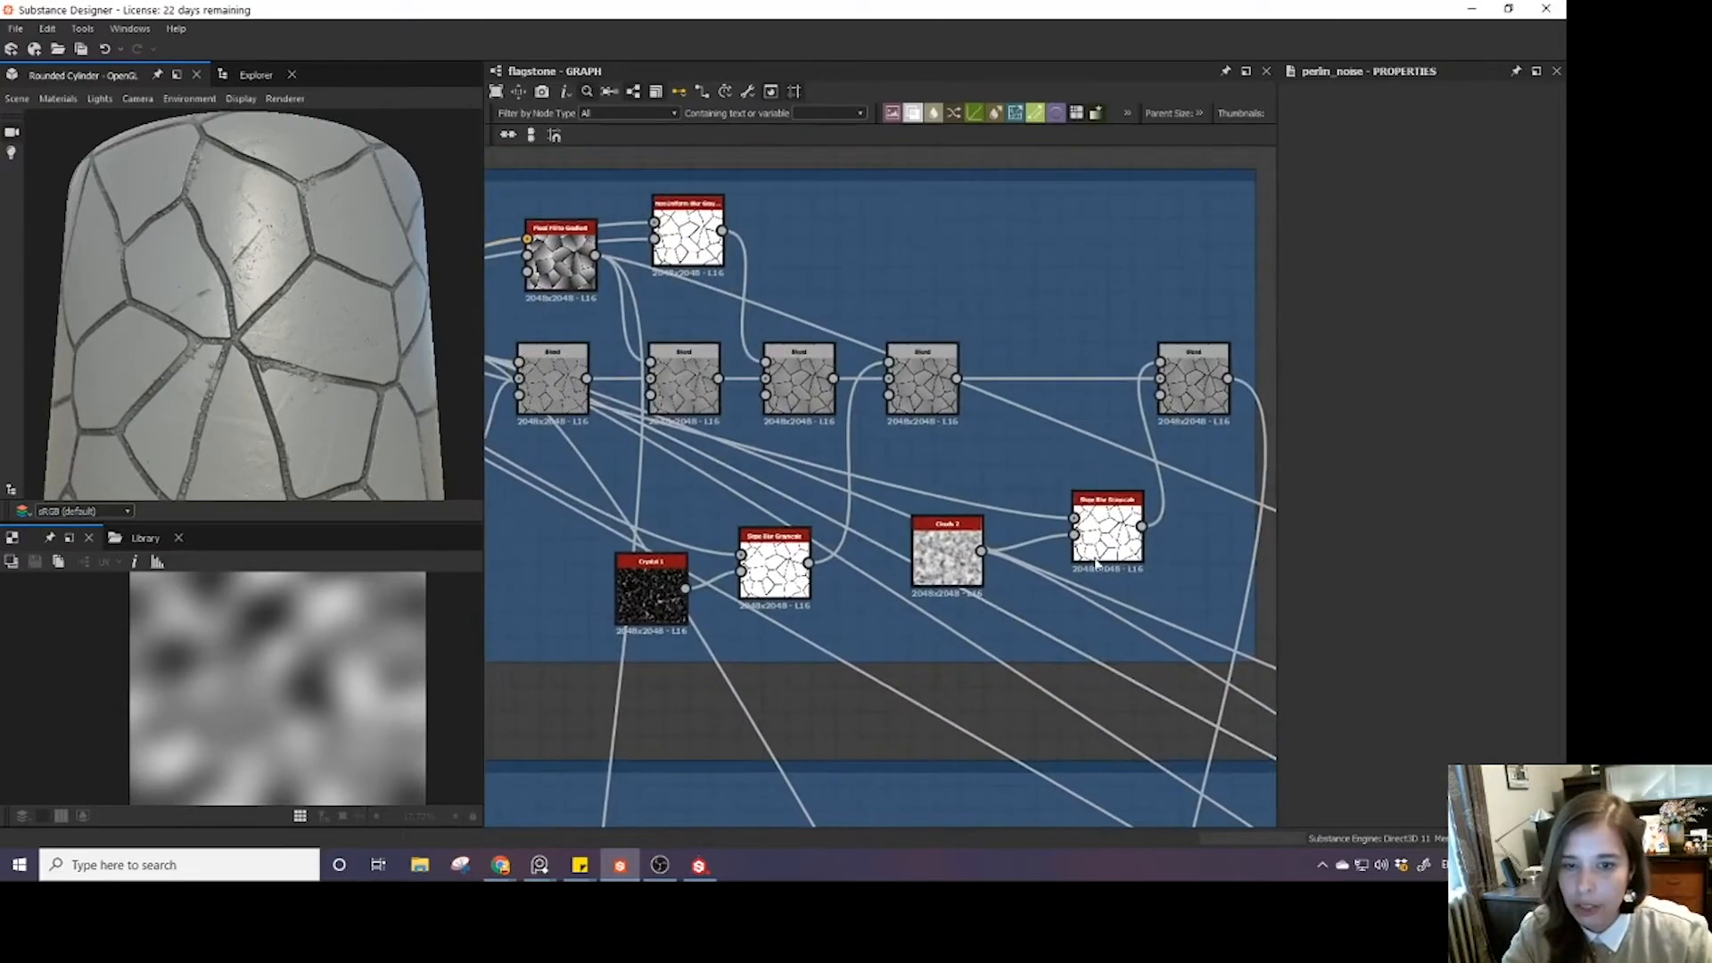
double_click(1106, 533)
scroll(292, 725, up, 6)
middle_drag(907, 615, 891, 668)
click(1059, 570)
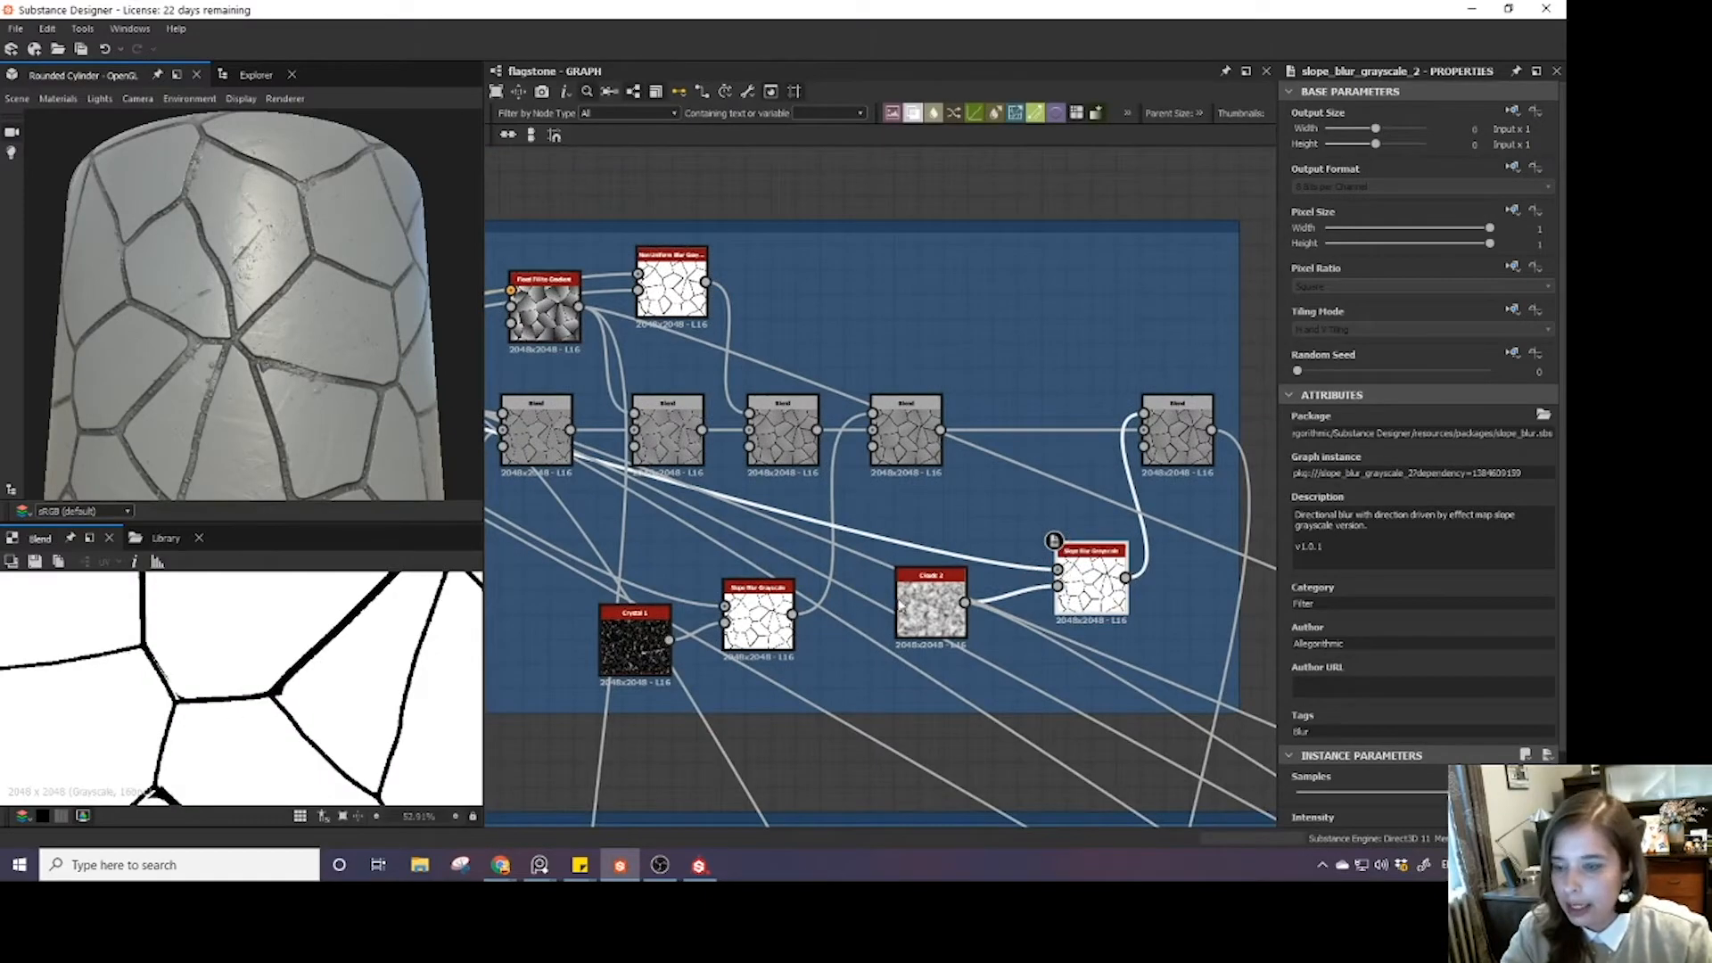
scroll(1061, 576, up, 4)
scroll(1039, 615, down, 6)
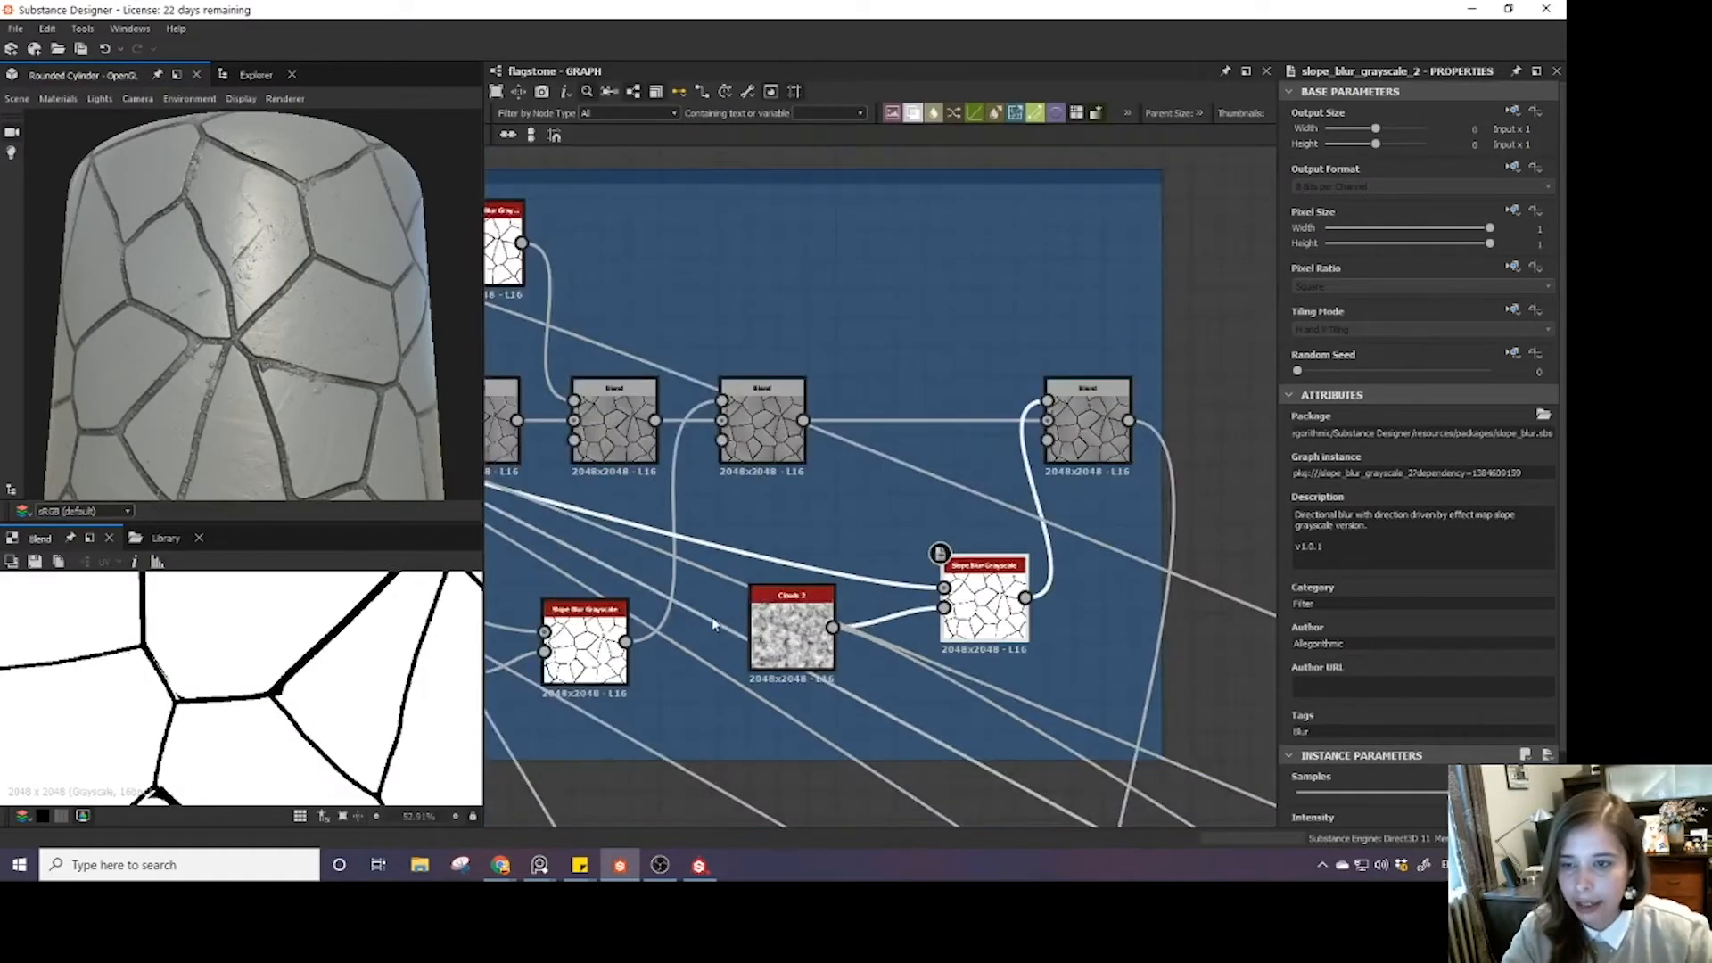
- Trace the mask back through the flagstones frame and preview the Non Uniform Blur Grayscale edges up close in the 2D view
middle_drag(589, 508, 825, 538)
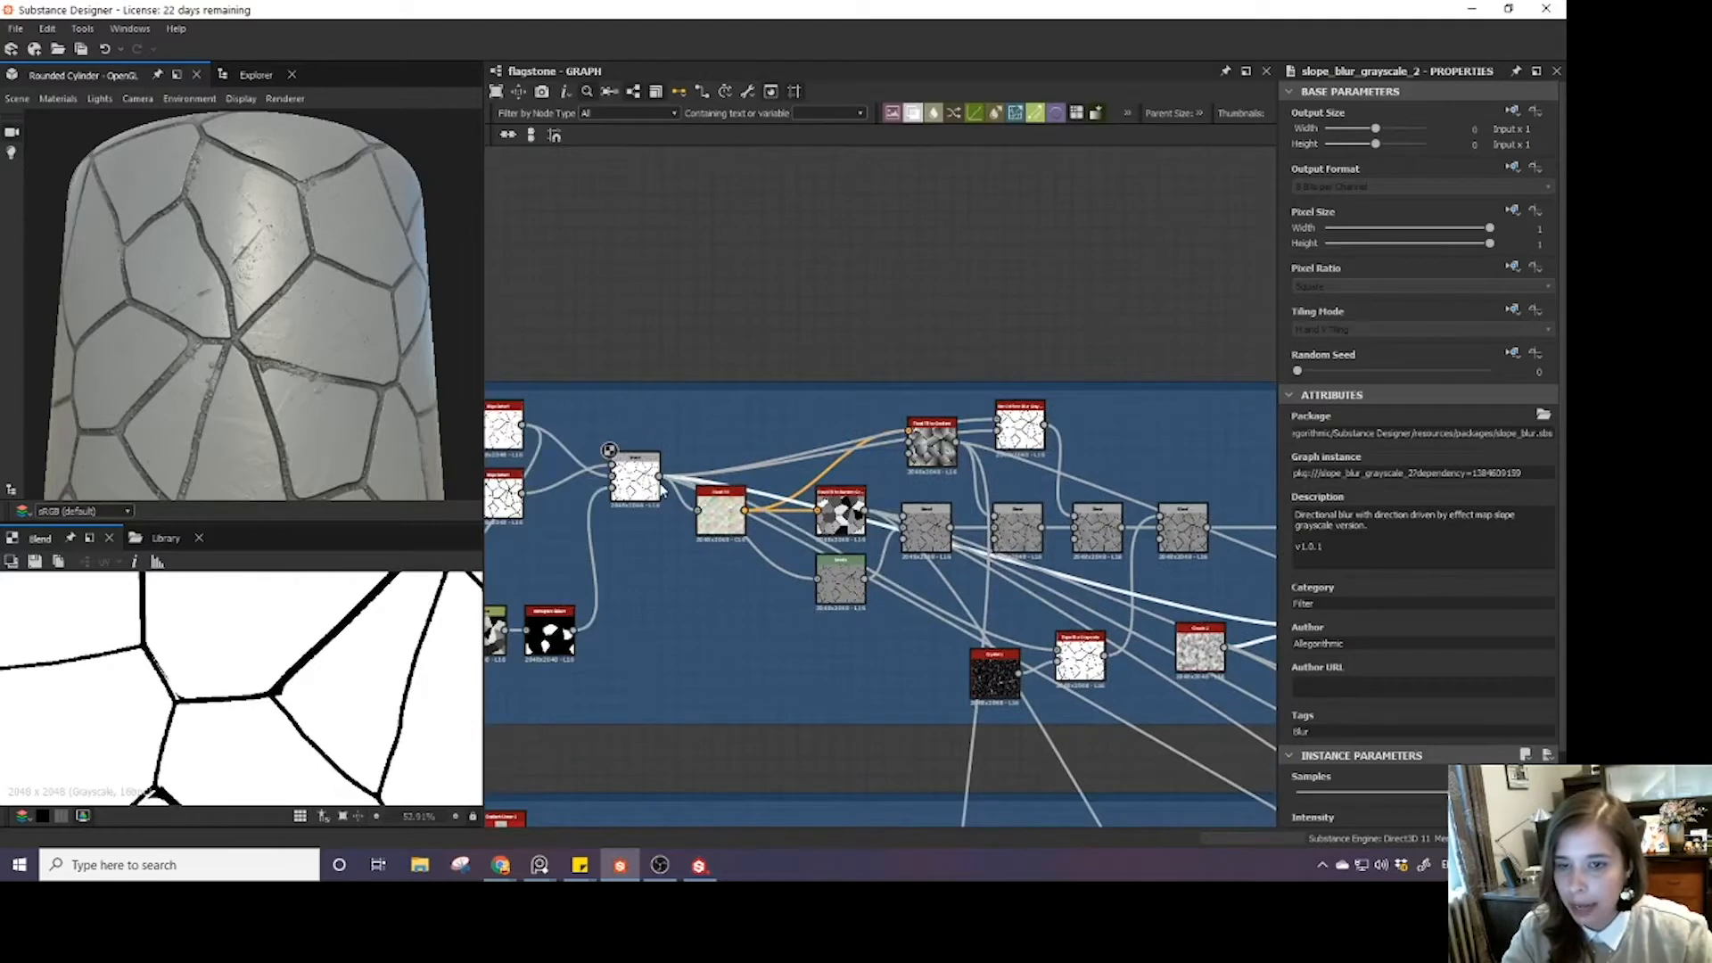
middle_drag(1099, 489, 854, 488)
scroll(853, 488, up, 4)
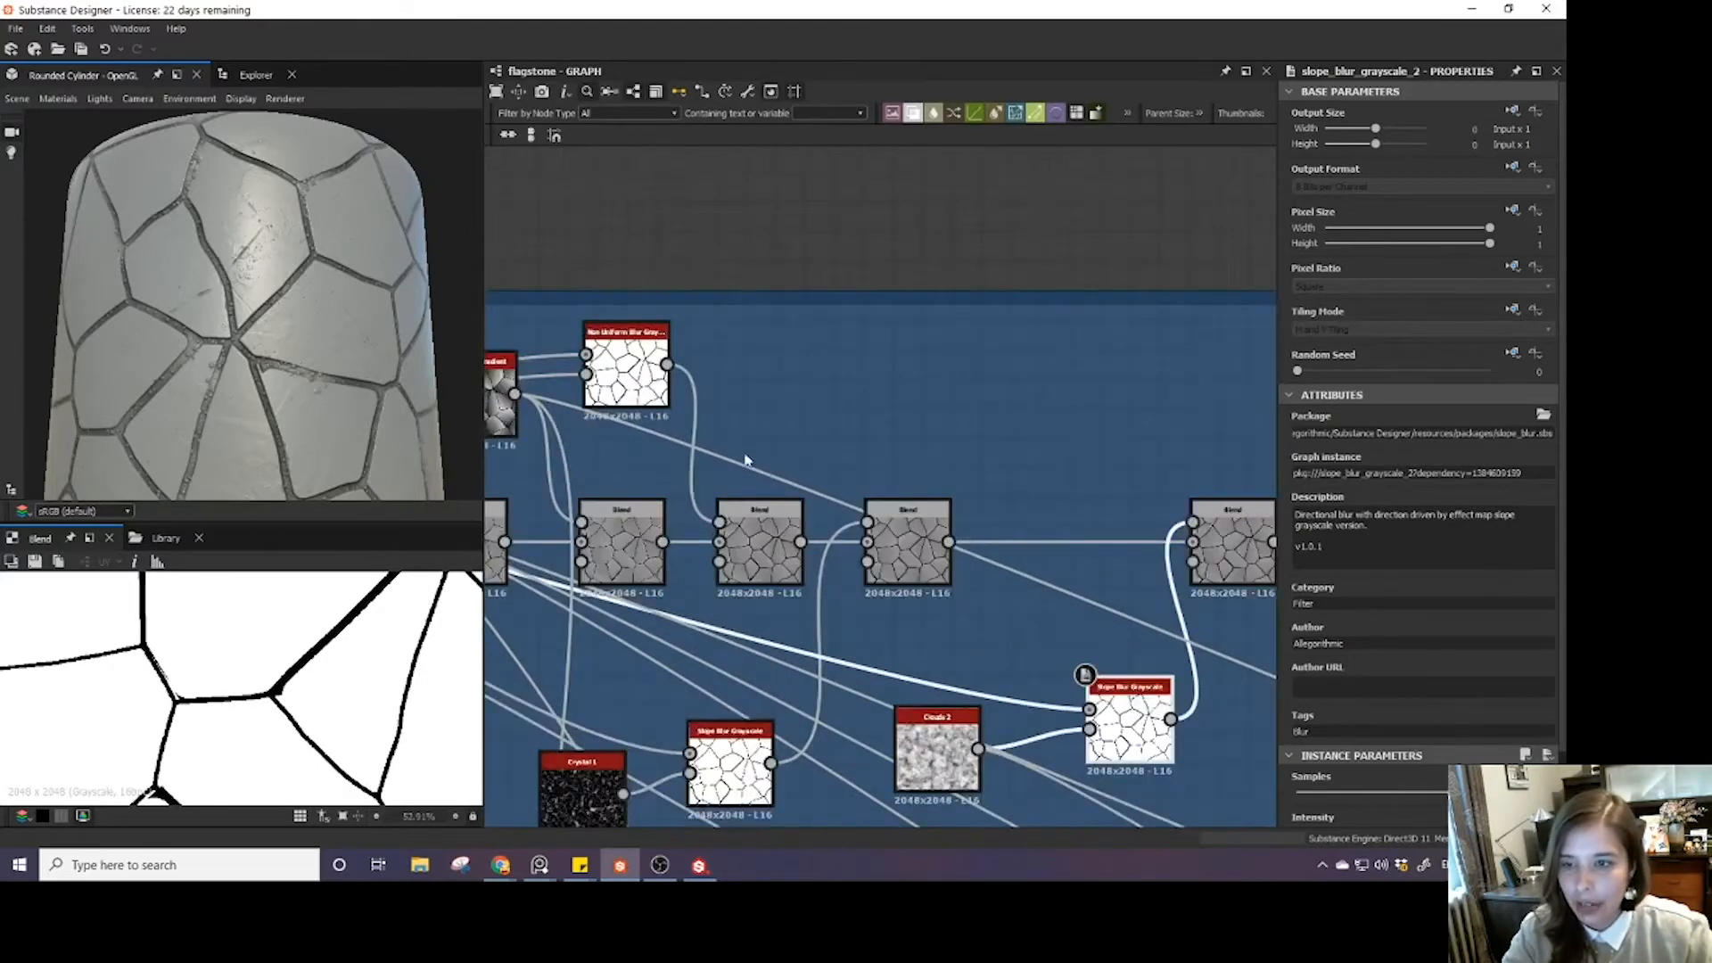
middle_drag(630, 374, 962, 444)
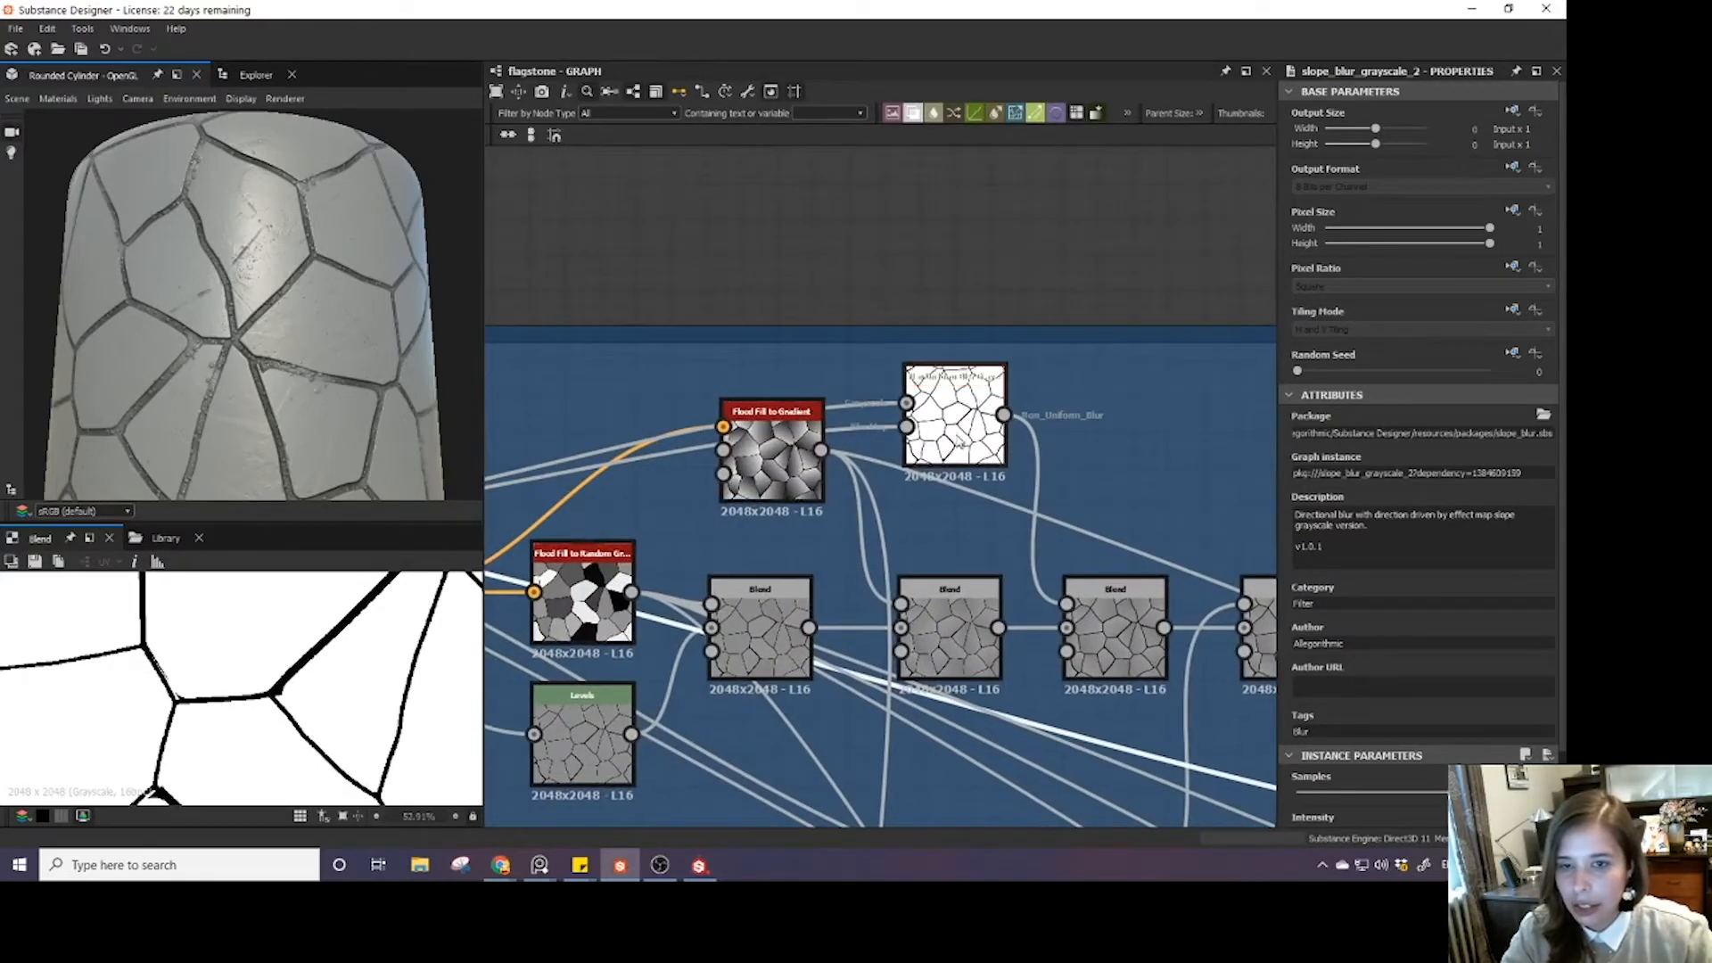
click(954, 415)
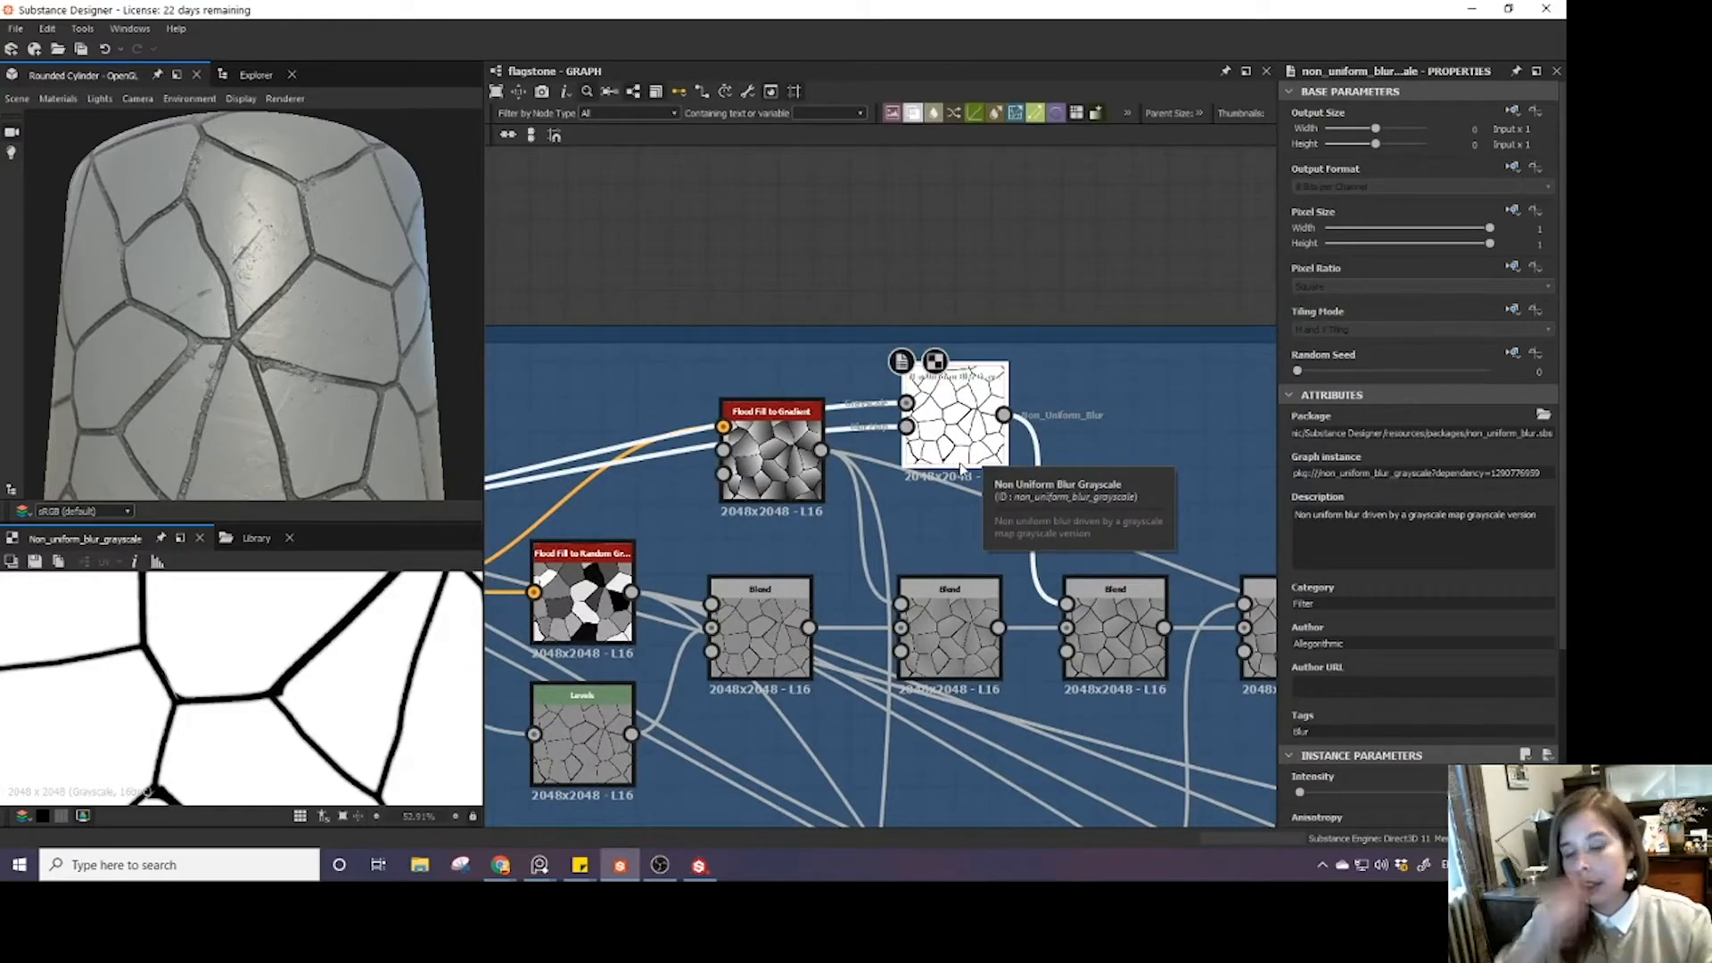
scroll(326, 700, up, 5)
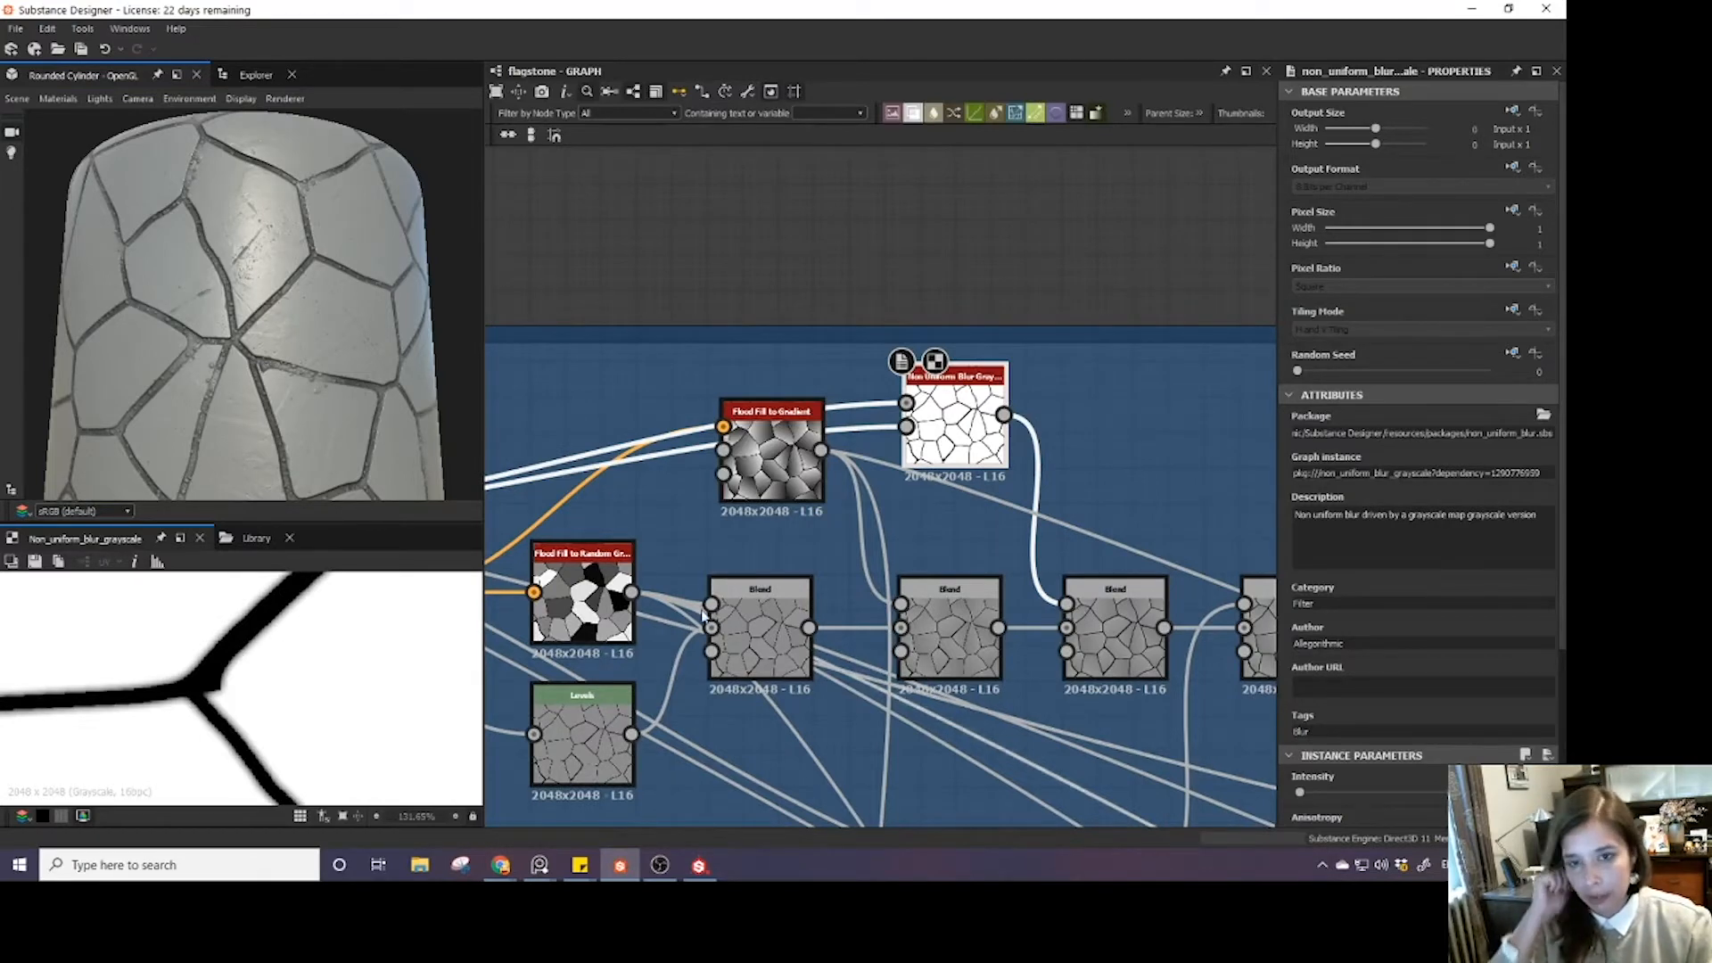
- Feed the Non Uniform Blur Grayscale output into the Slope Blur Grayscale driven by Clouds 2, preview it and check the stone edges
scroll(772, 587, down, 3)
middle_drag(1033, 653, 801, 390)
scroll(301, 412, up, 5)
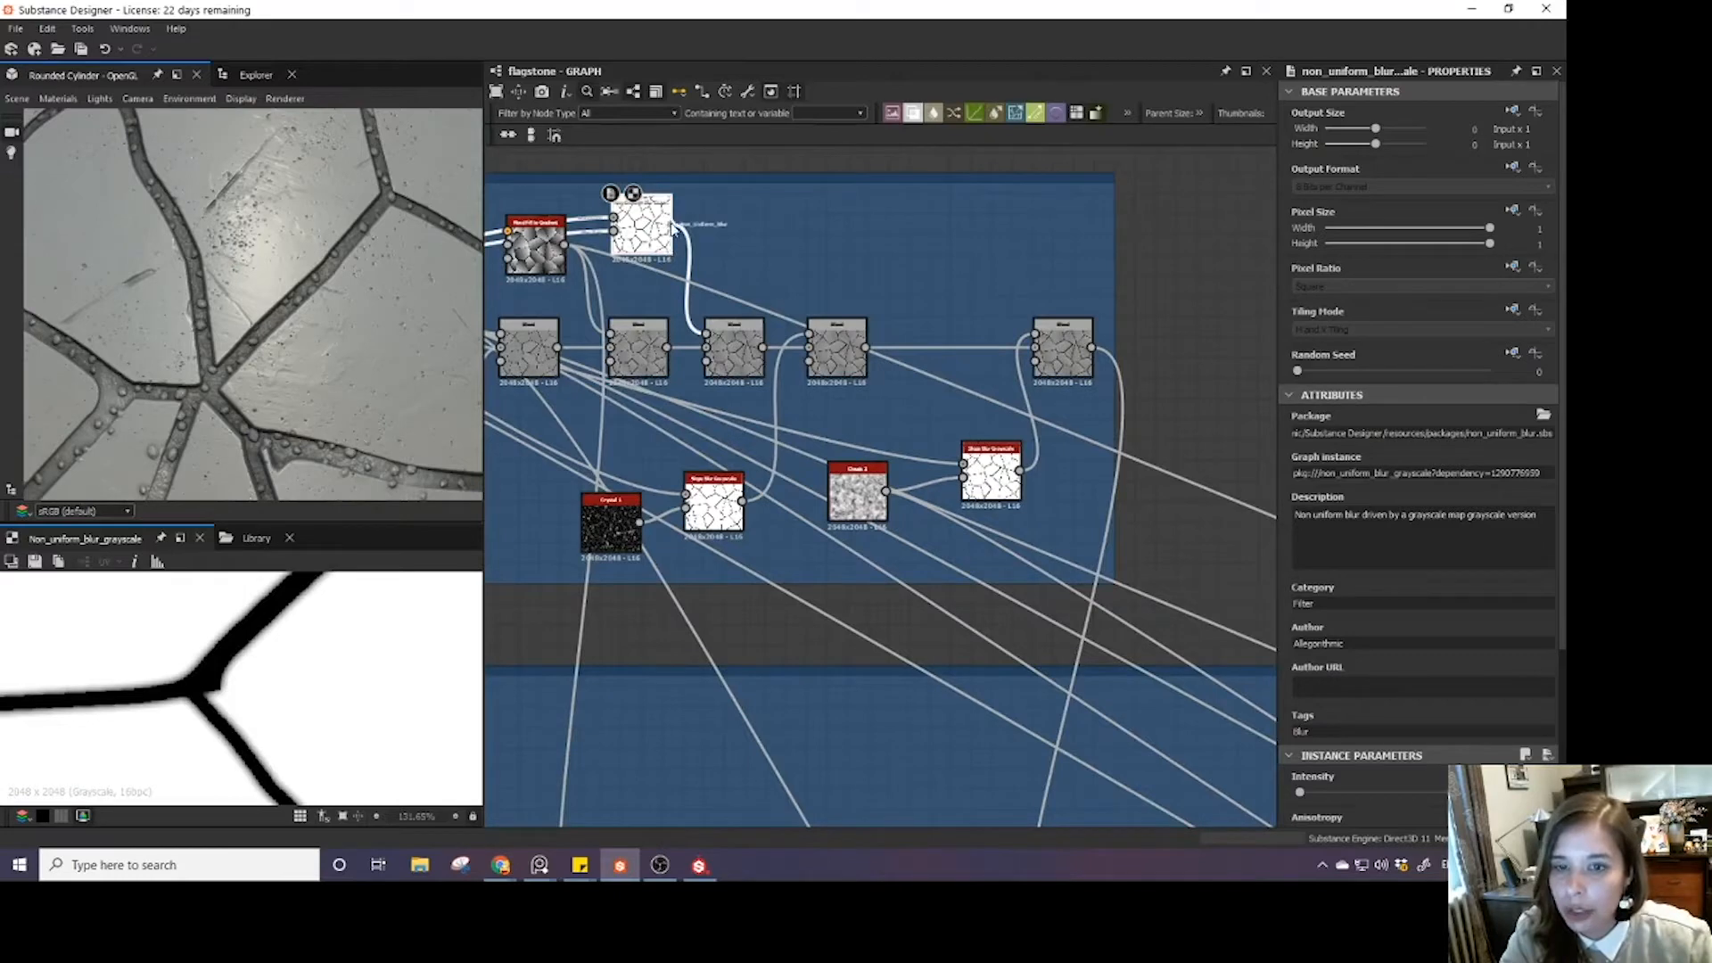
drag(670, 225, 963, 465)
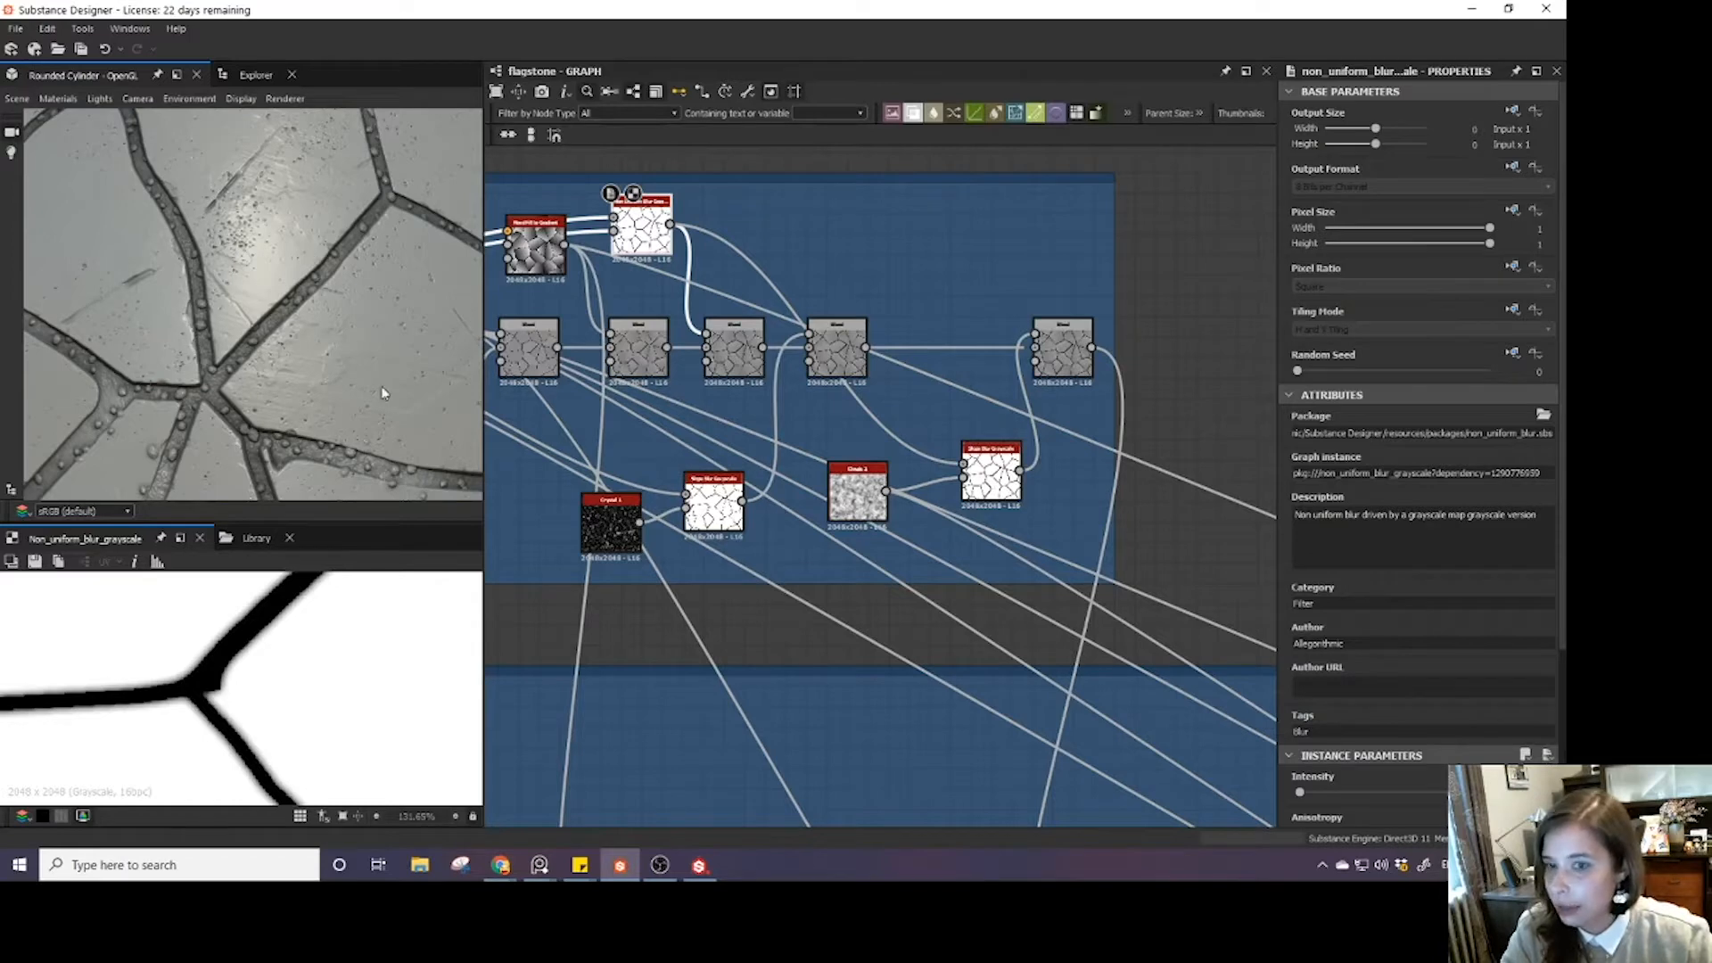
click(992, 473)
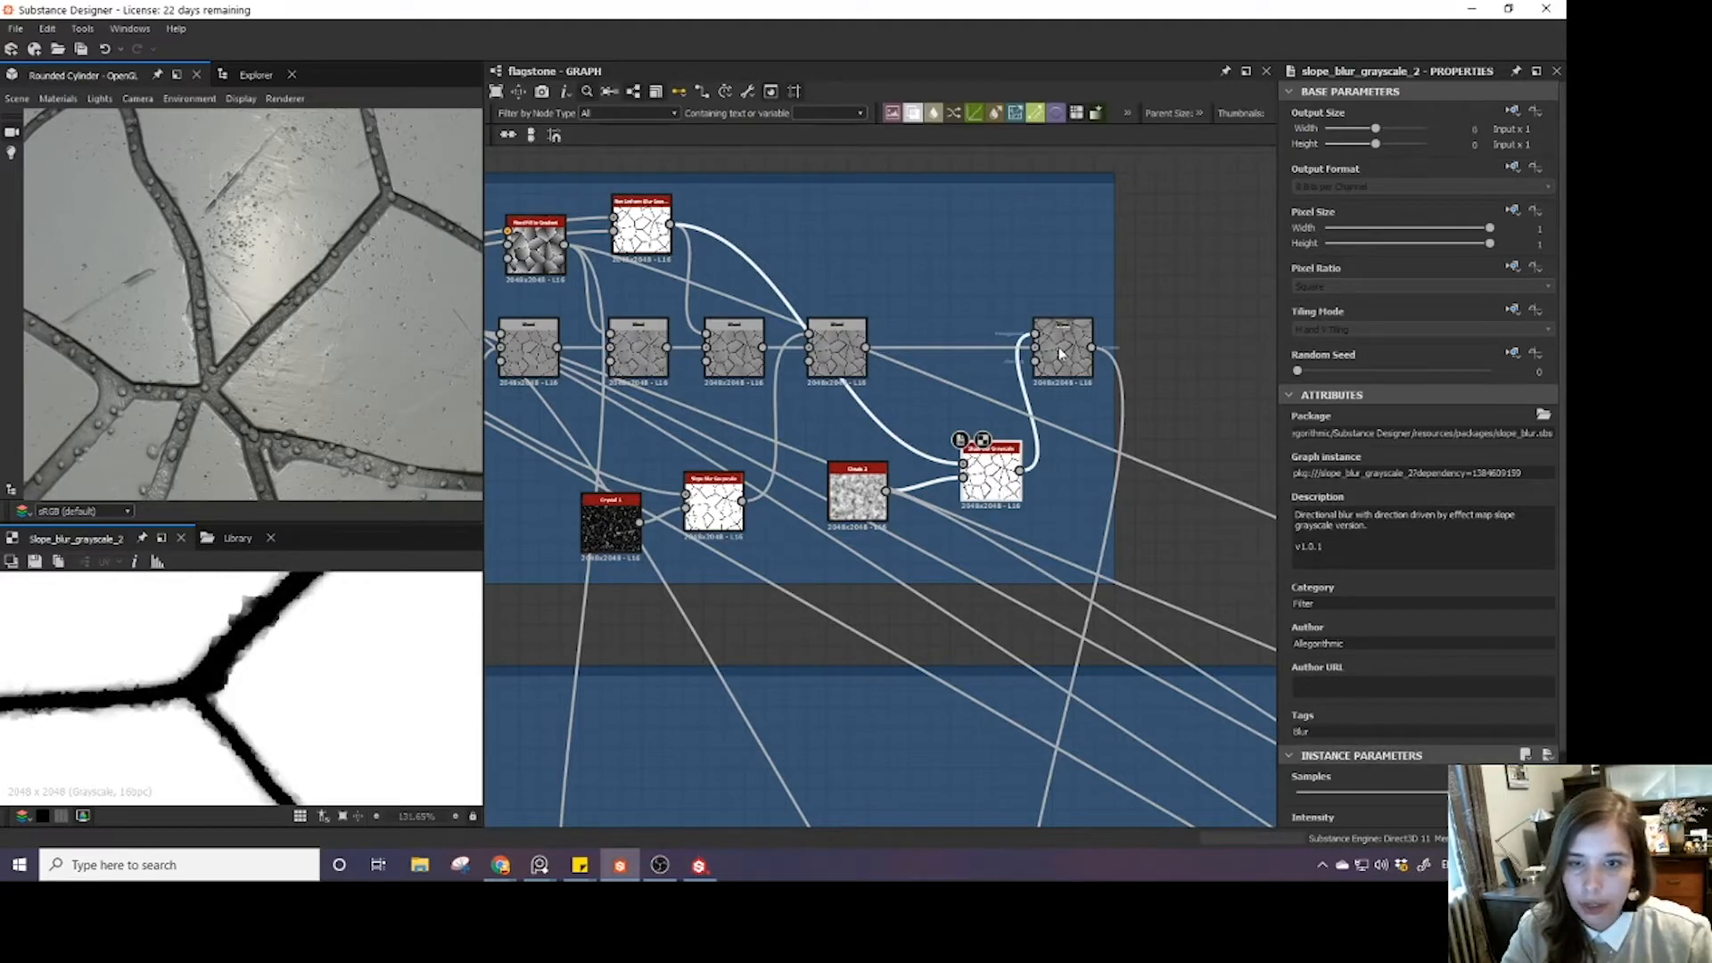
scroll(236, 354, down, 5)
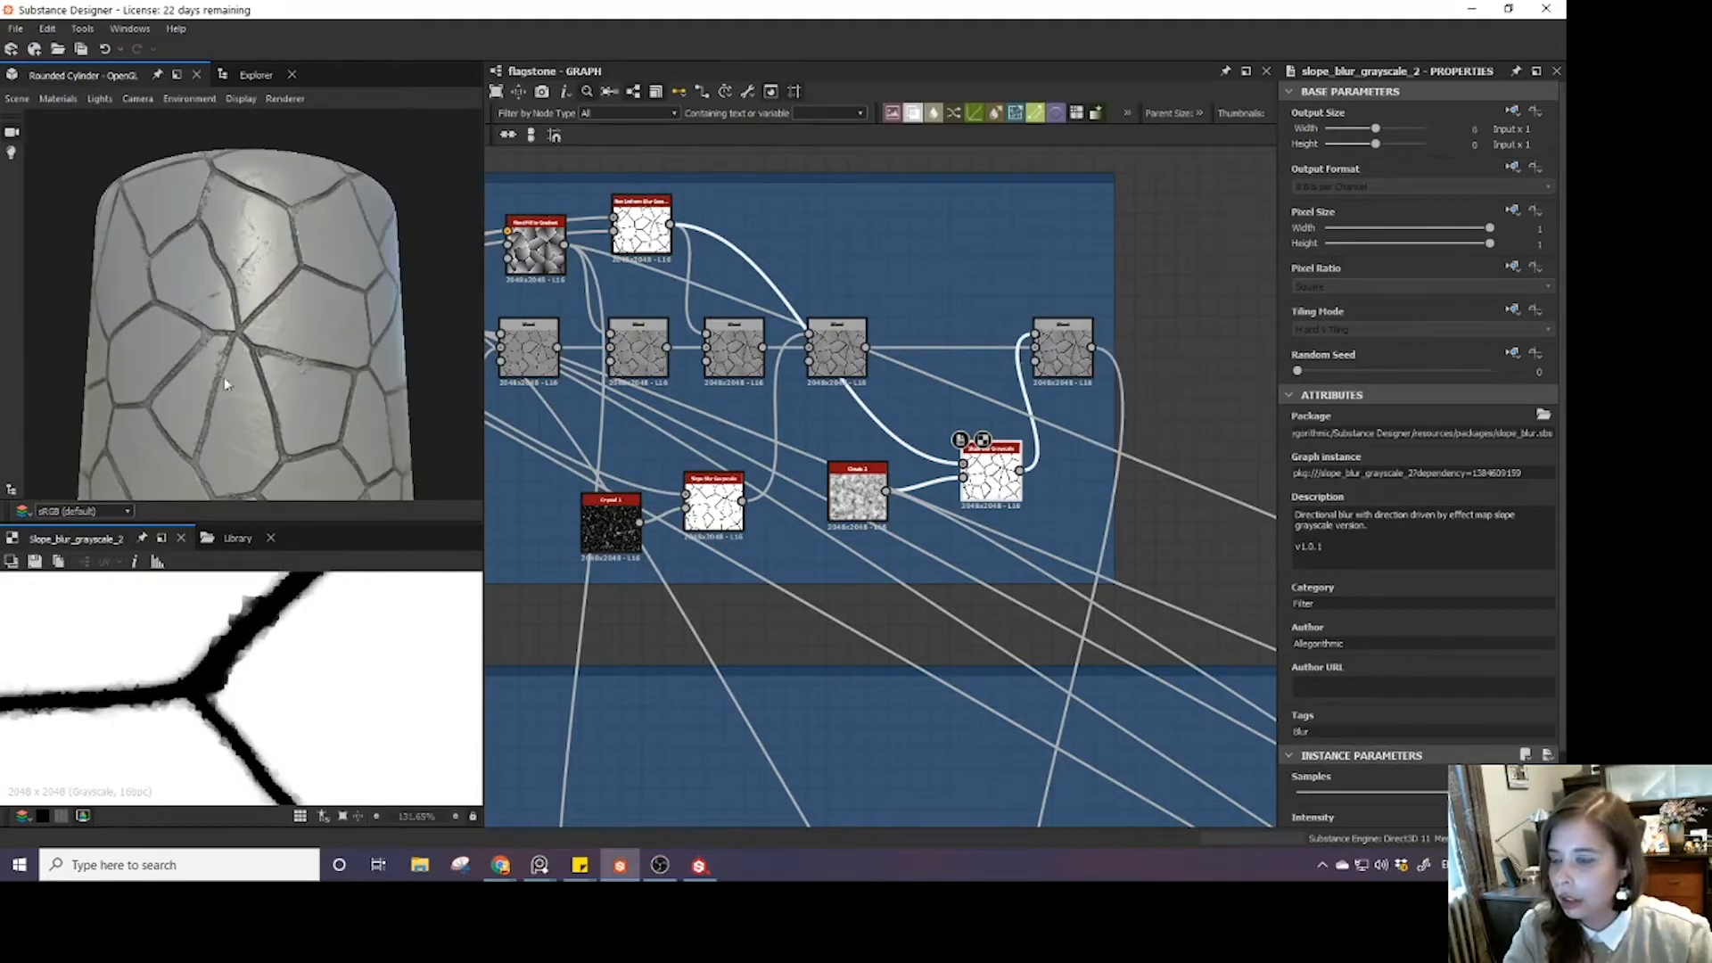
scroll(223, 377, up, 8)
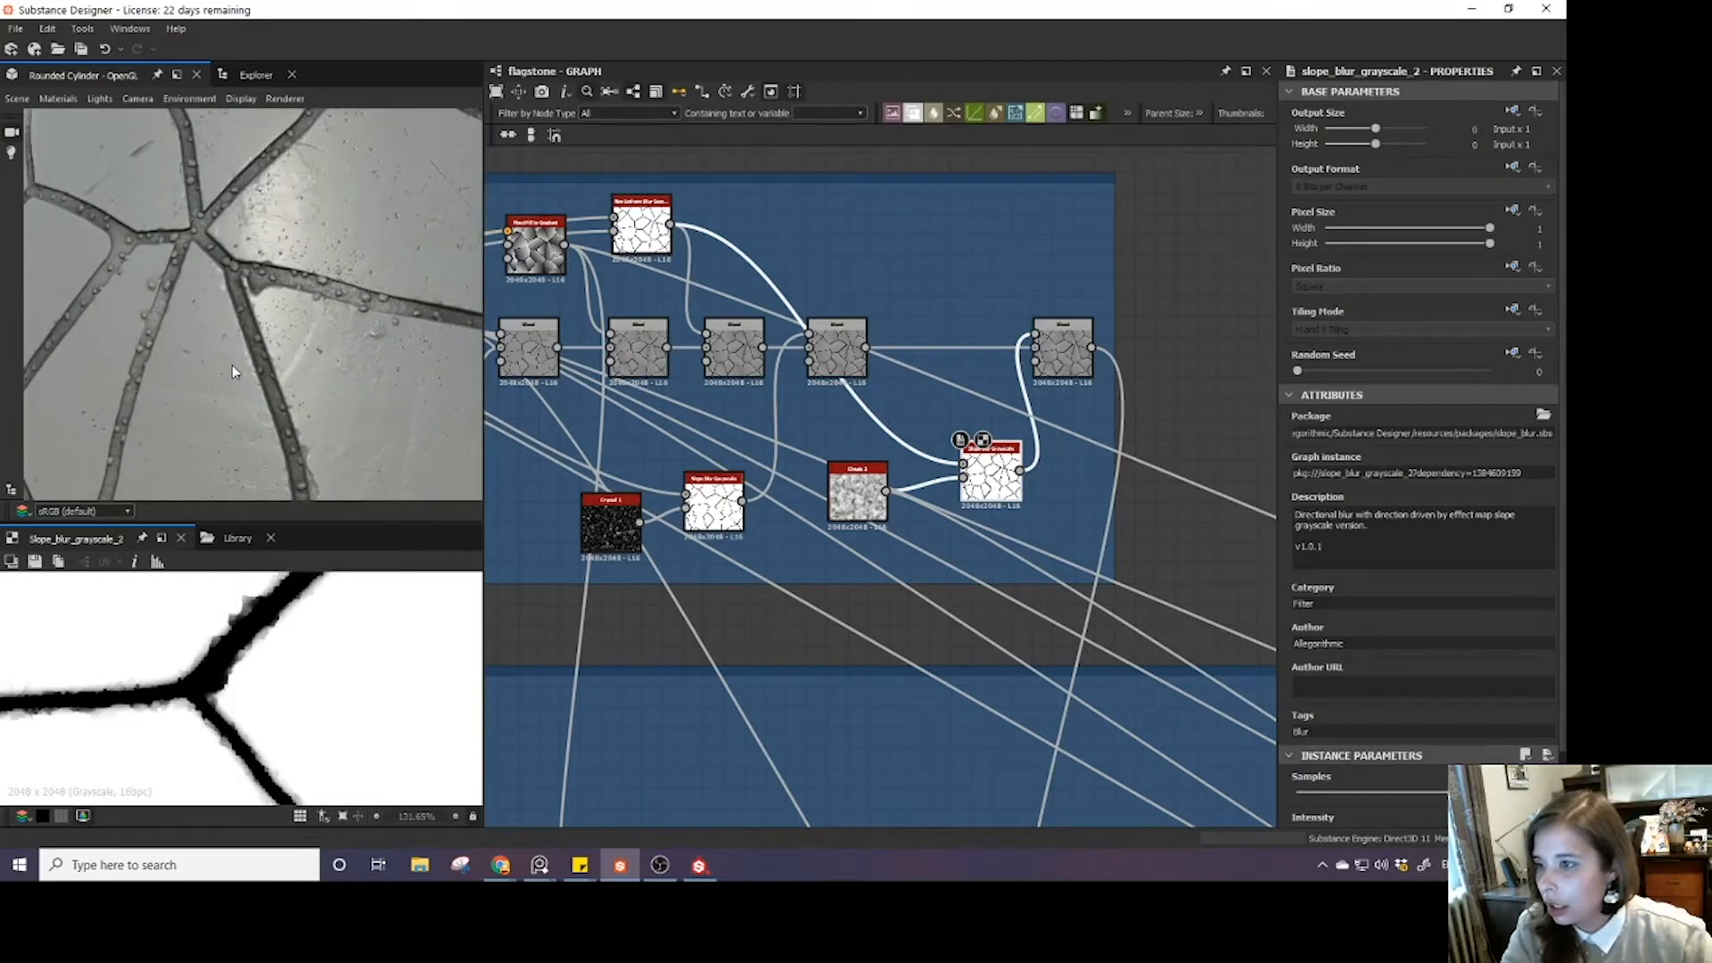
- Try an intensity of 0.68 on the Slope Blur Grayscale driven by Clouds 2
scroll(232, 372, up, 1)
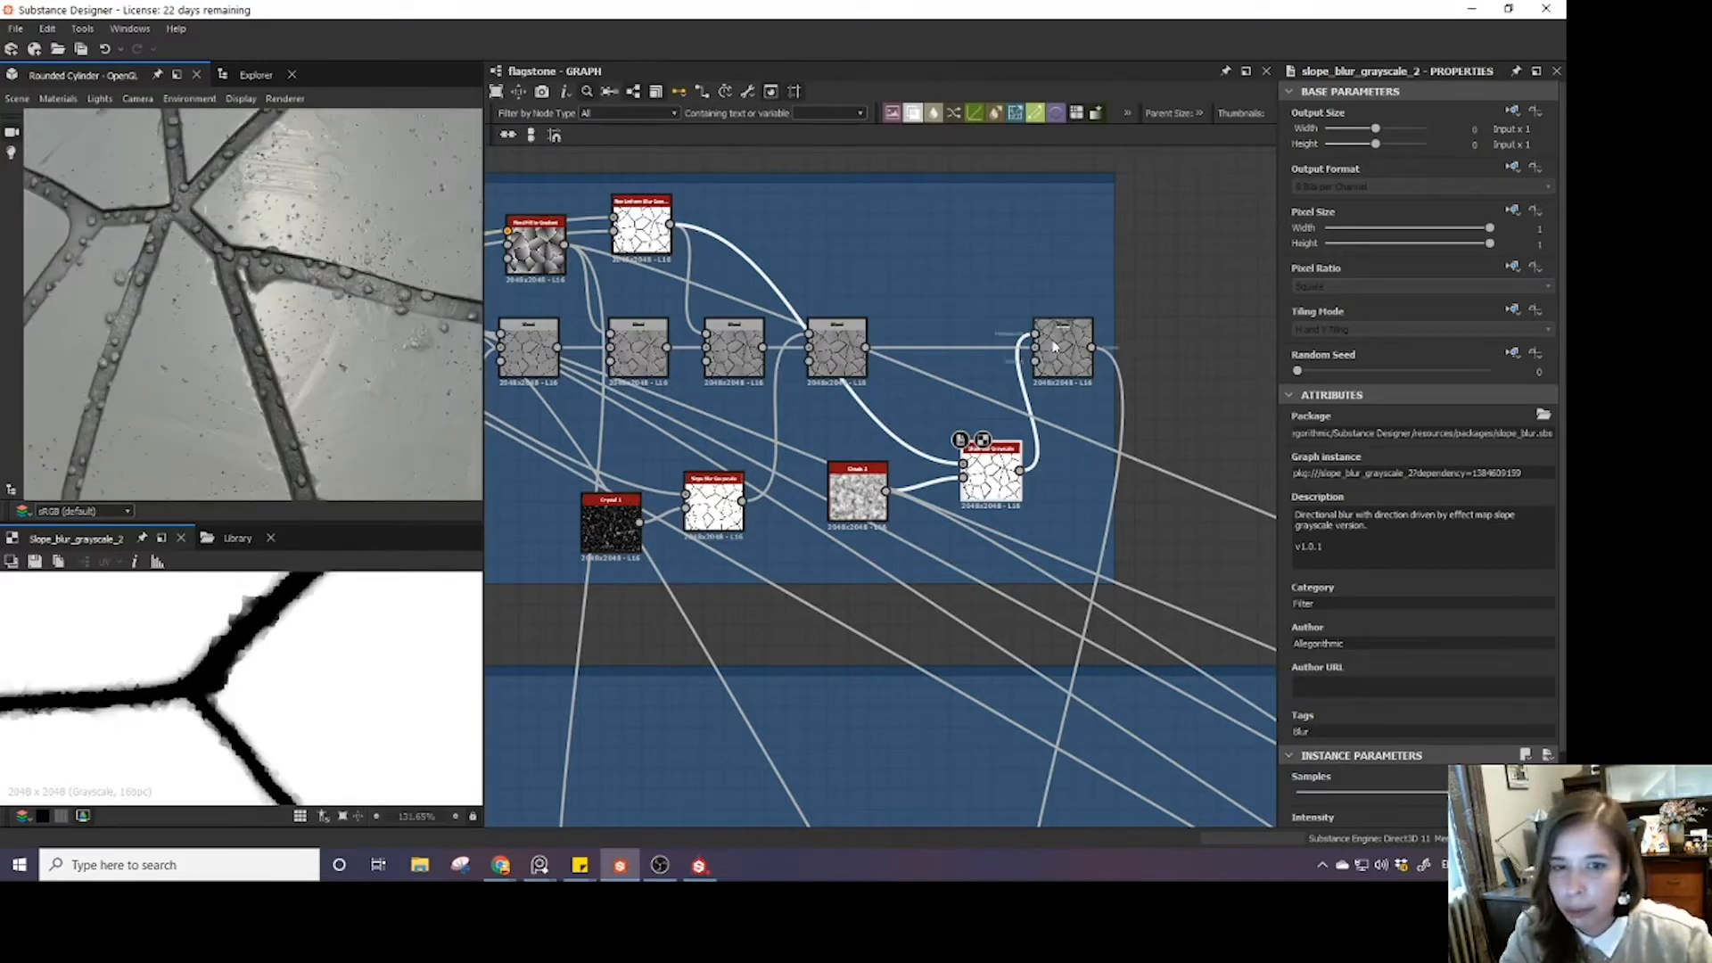
scroll(1422, 446, down, 2)
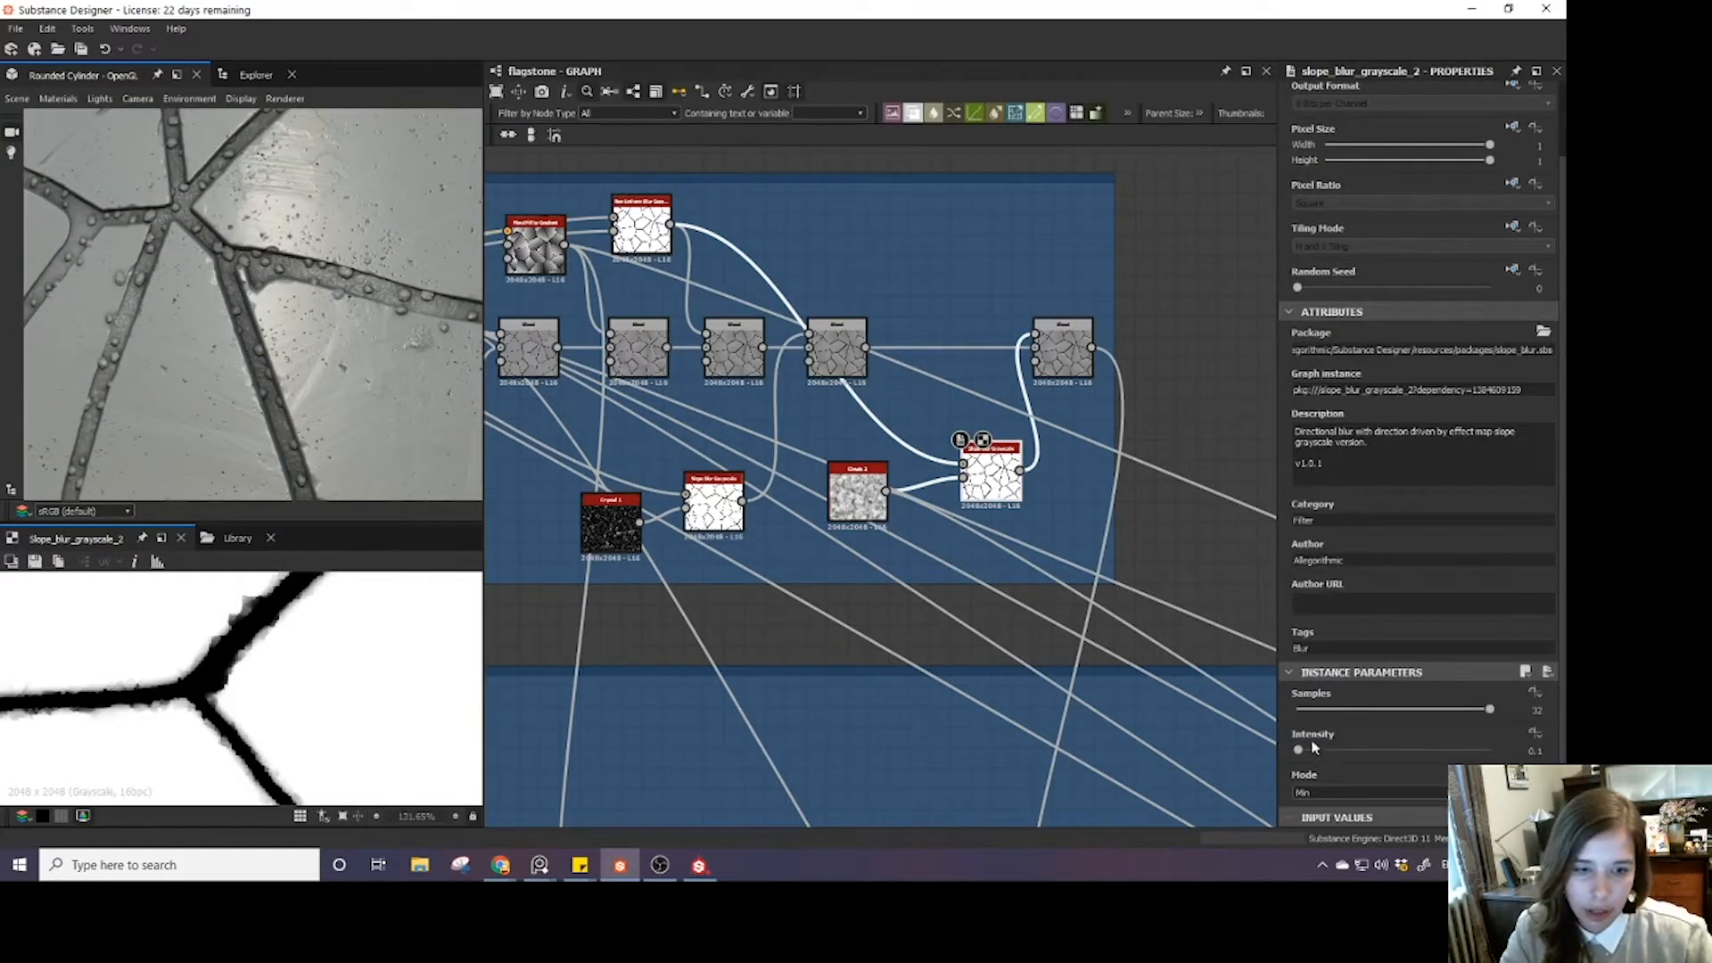
drag(1299, 749, 1305, 752)
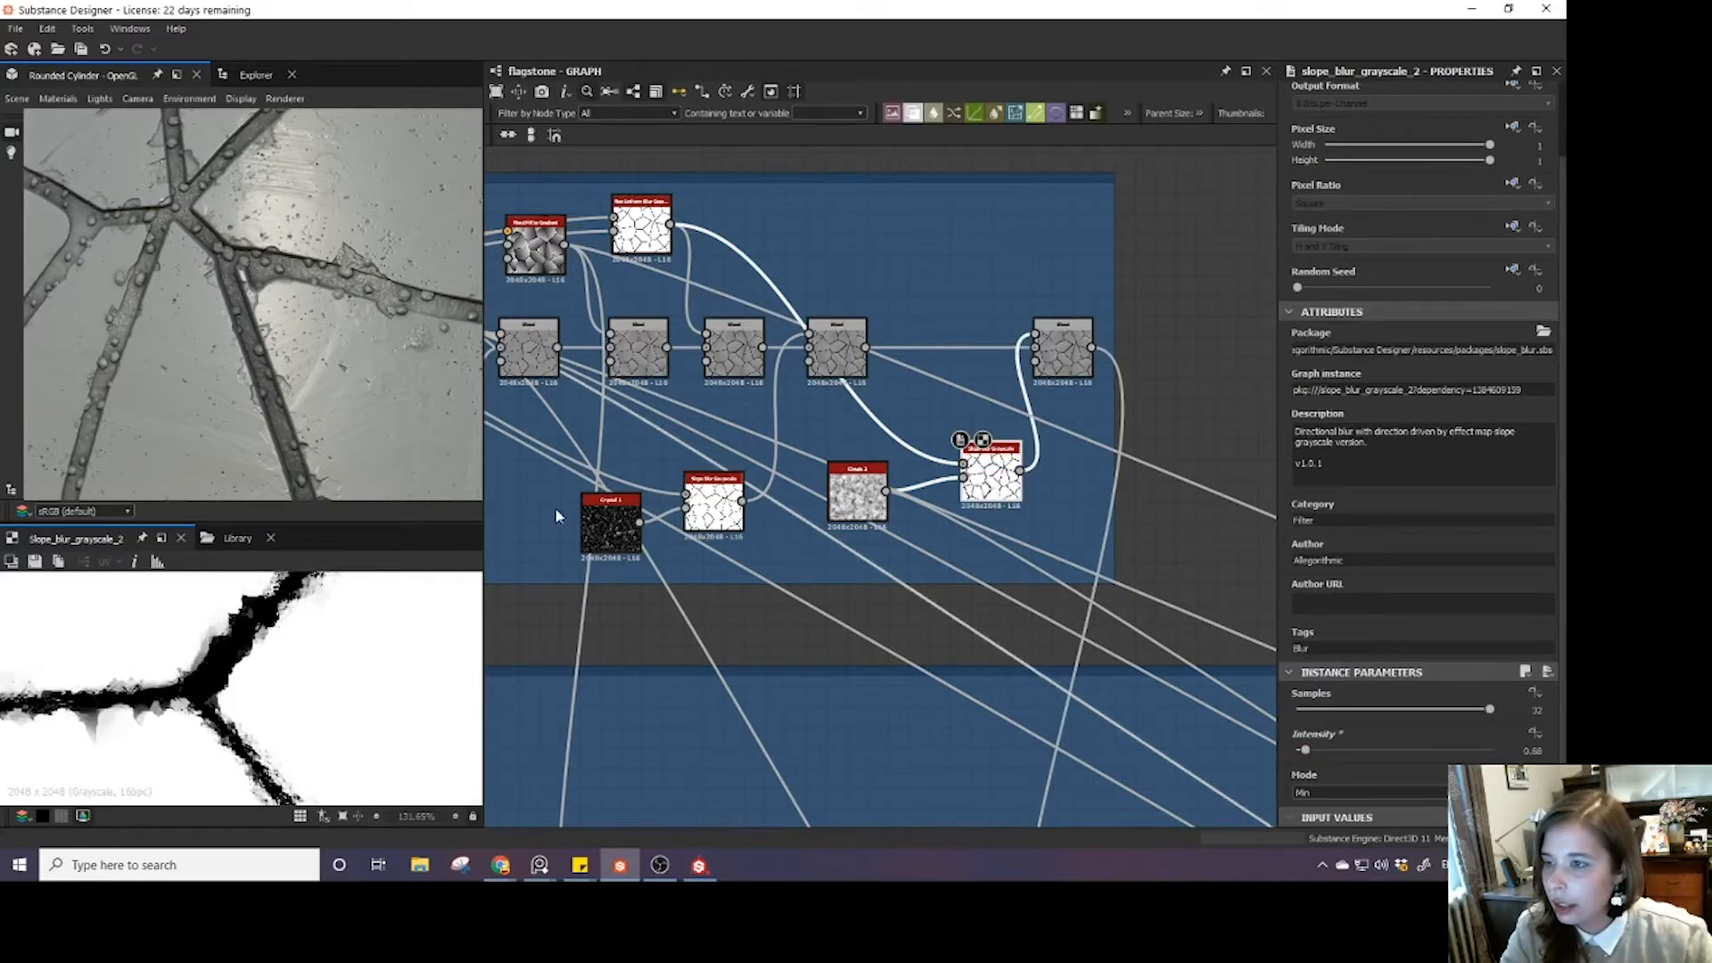
- Set the random seed of the Crystal 1 noise feeding the Directional Warp to 1 and check the stone shapes on the cylinder
middle_drag(666, 380, 1065, 521)
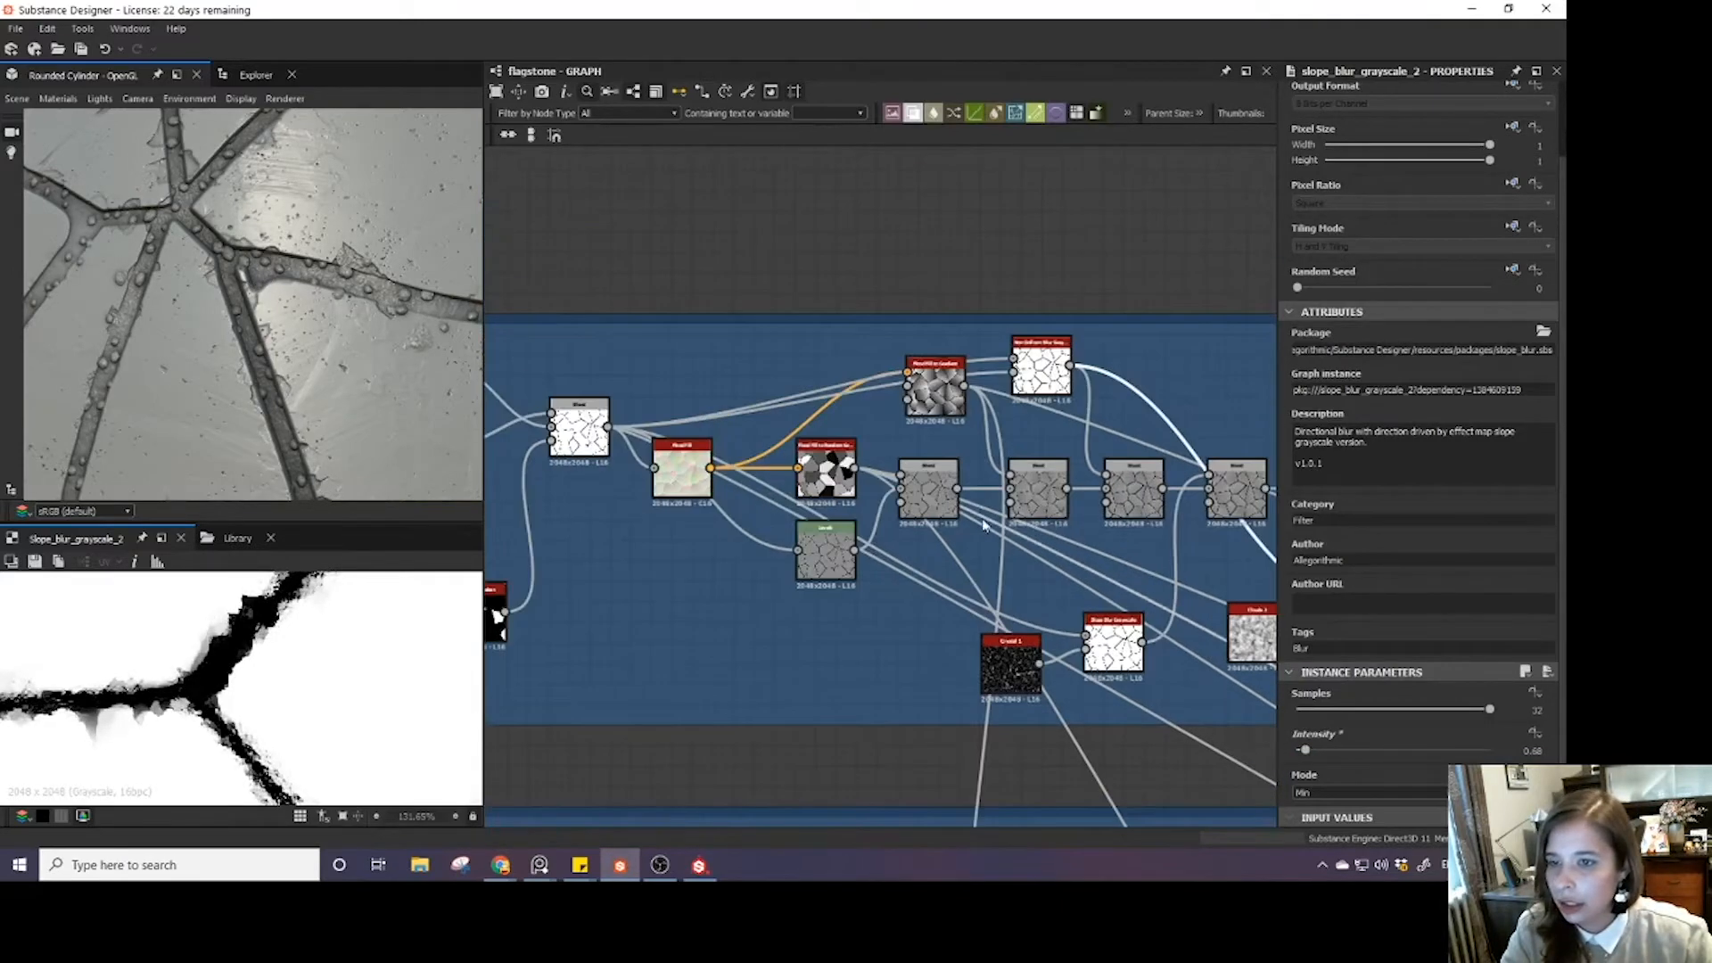
middle_drag(573, 446, 762, 486)
scroll(761, 486, up, 8)
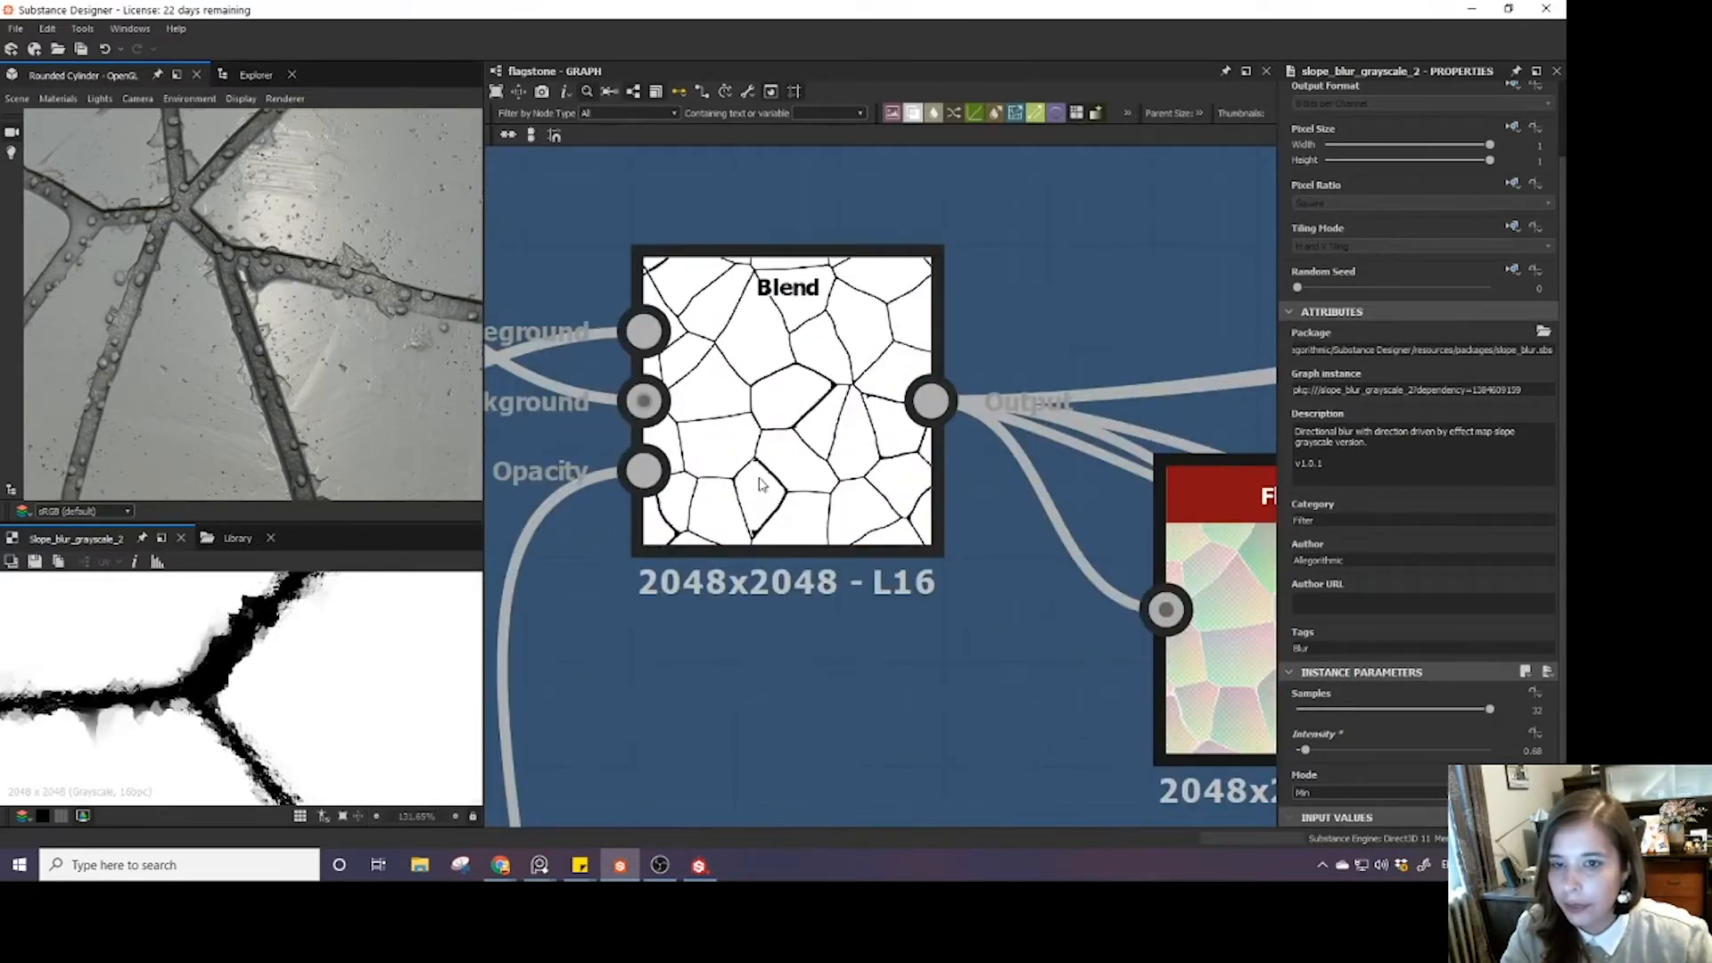
scroll(873, 410, down, 5)
scroll(702, 535, down, 3)
middle_drag(700, 539, 943, 500)
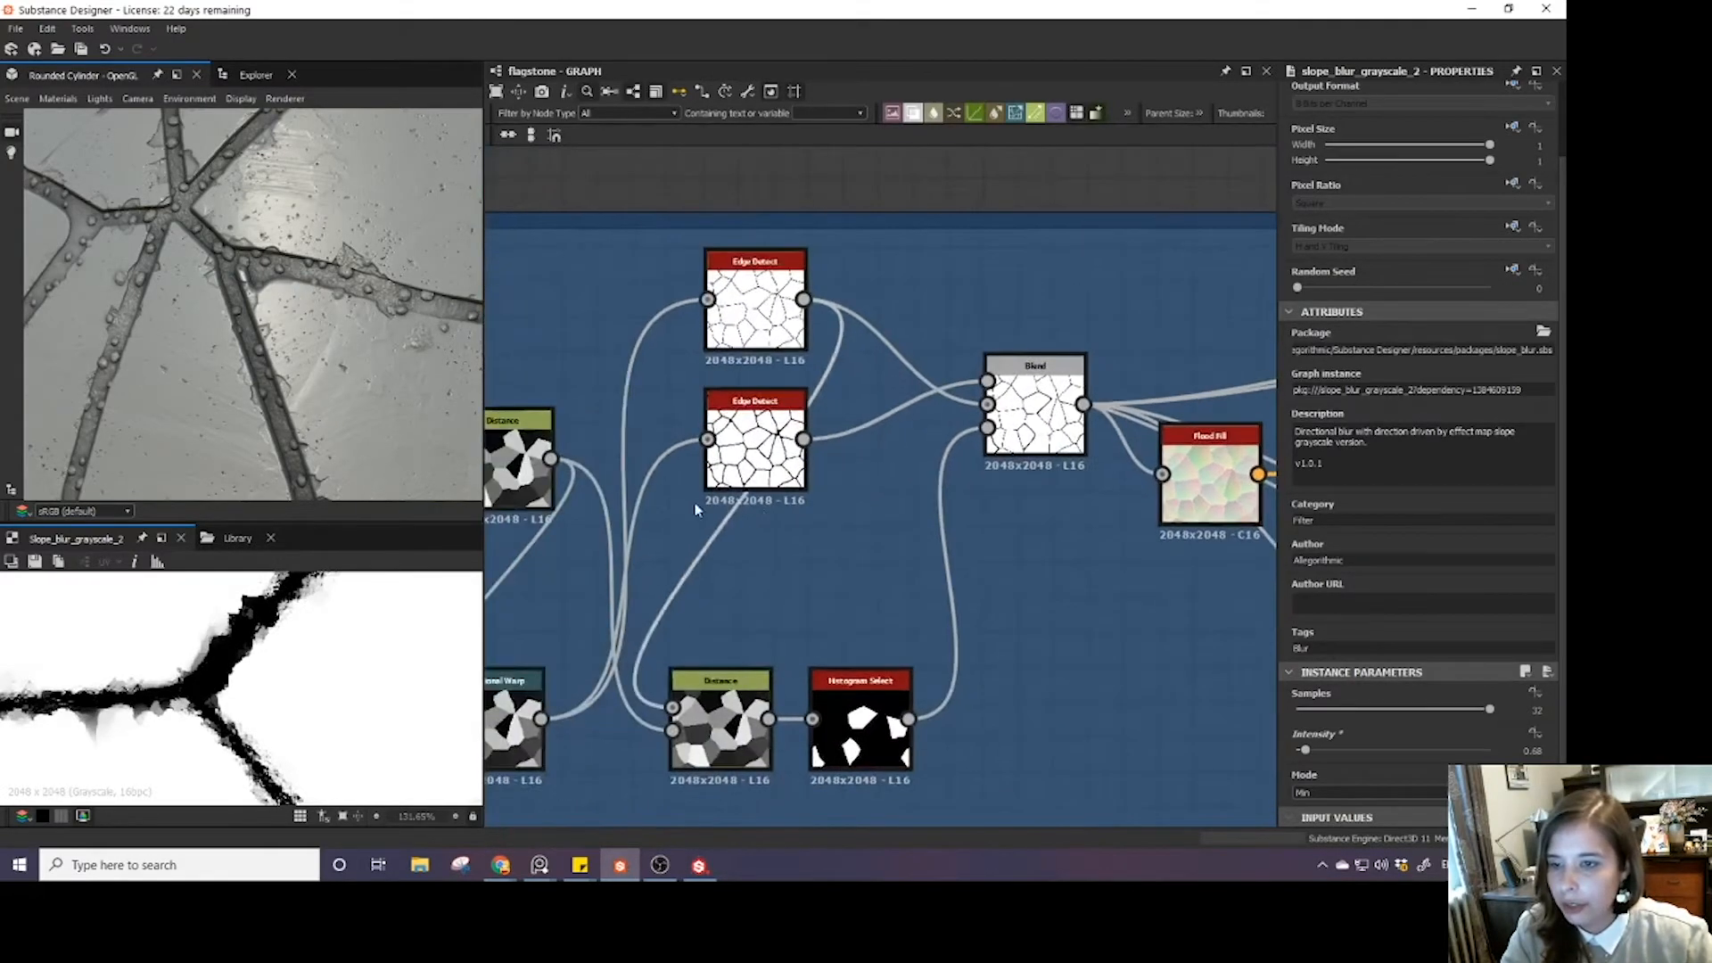
middle_drag(584, 683, 809, 617)
middle_drag(533, 644, 693, 618)
click(693, 618)
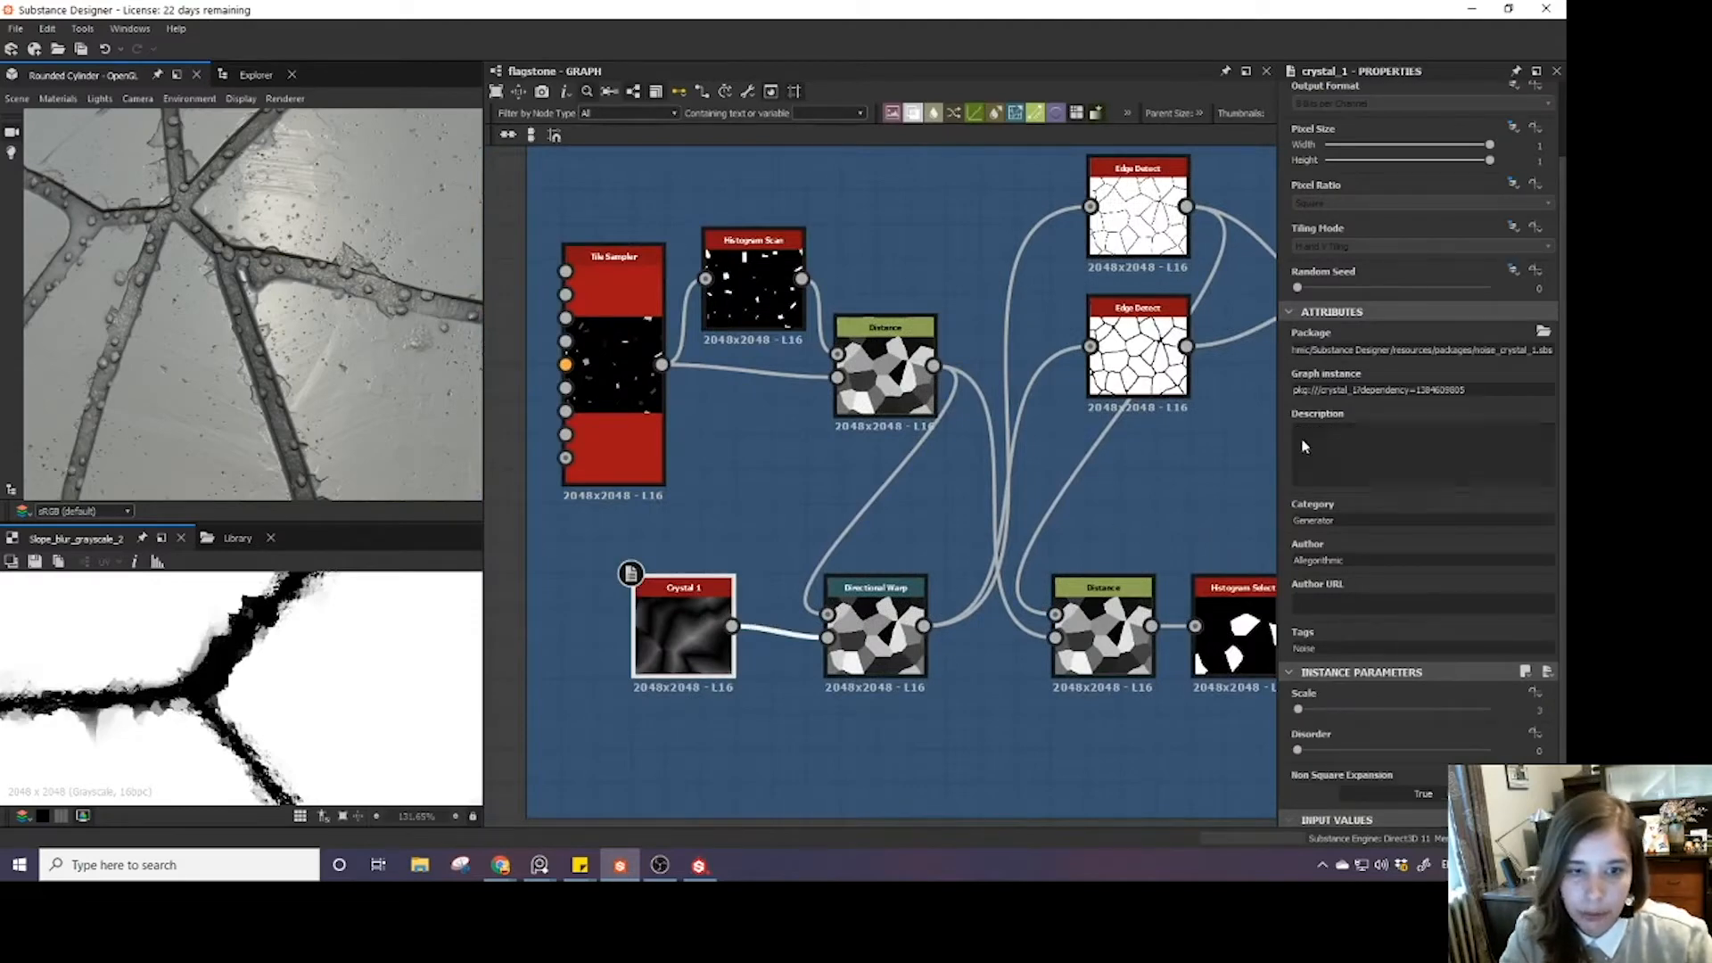
drag(1300, 289, 1316, 289)
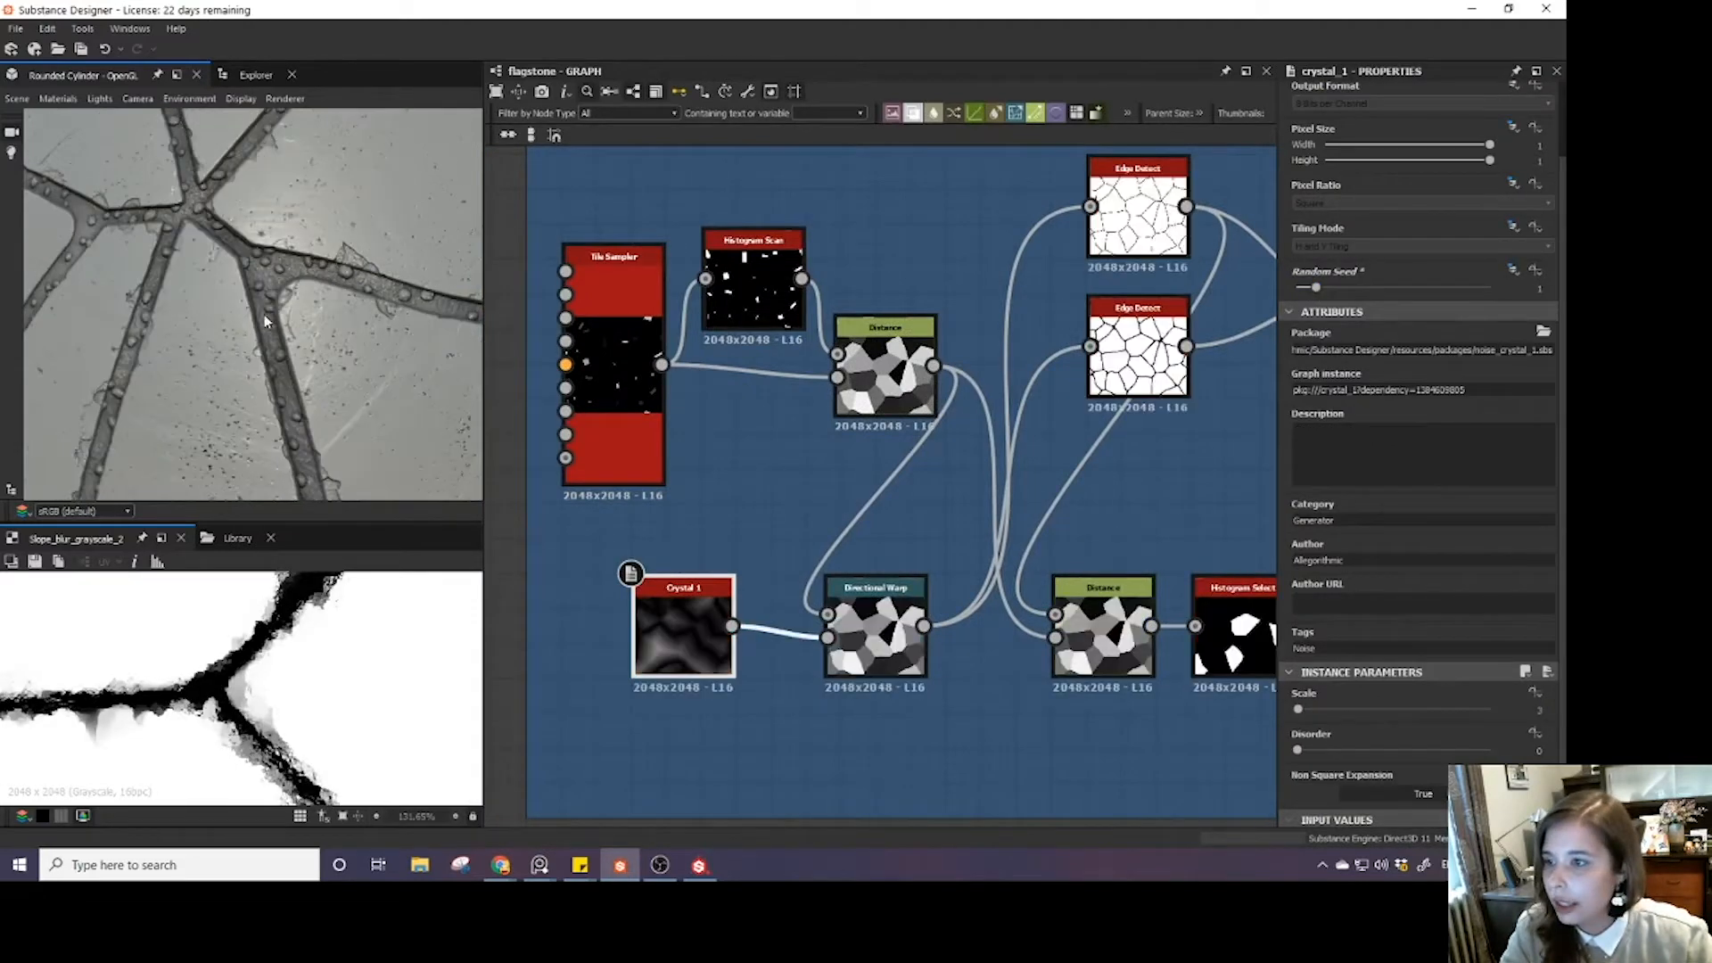
scroll(272, 299, down, 5)
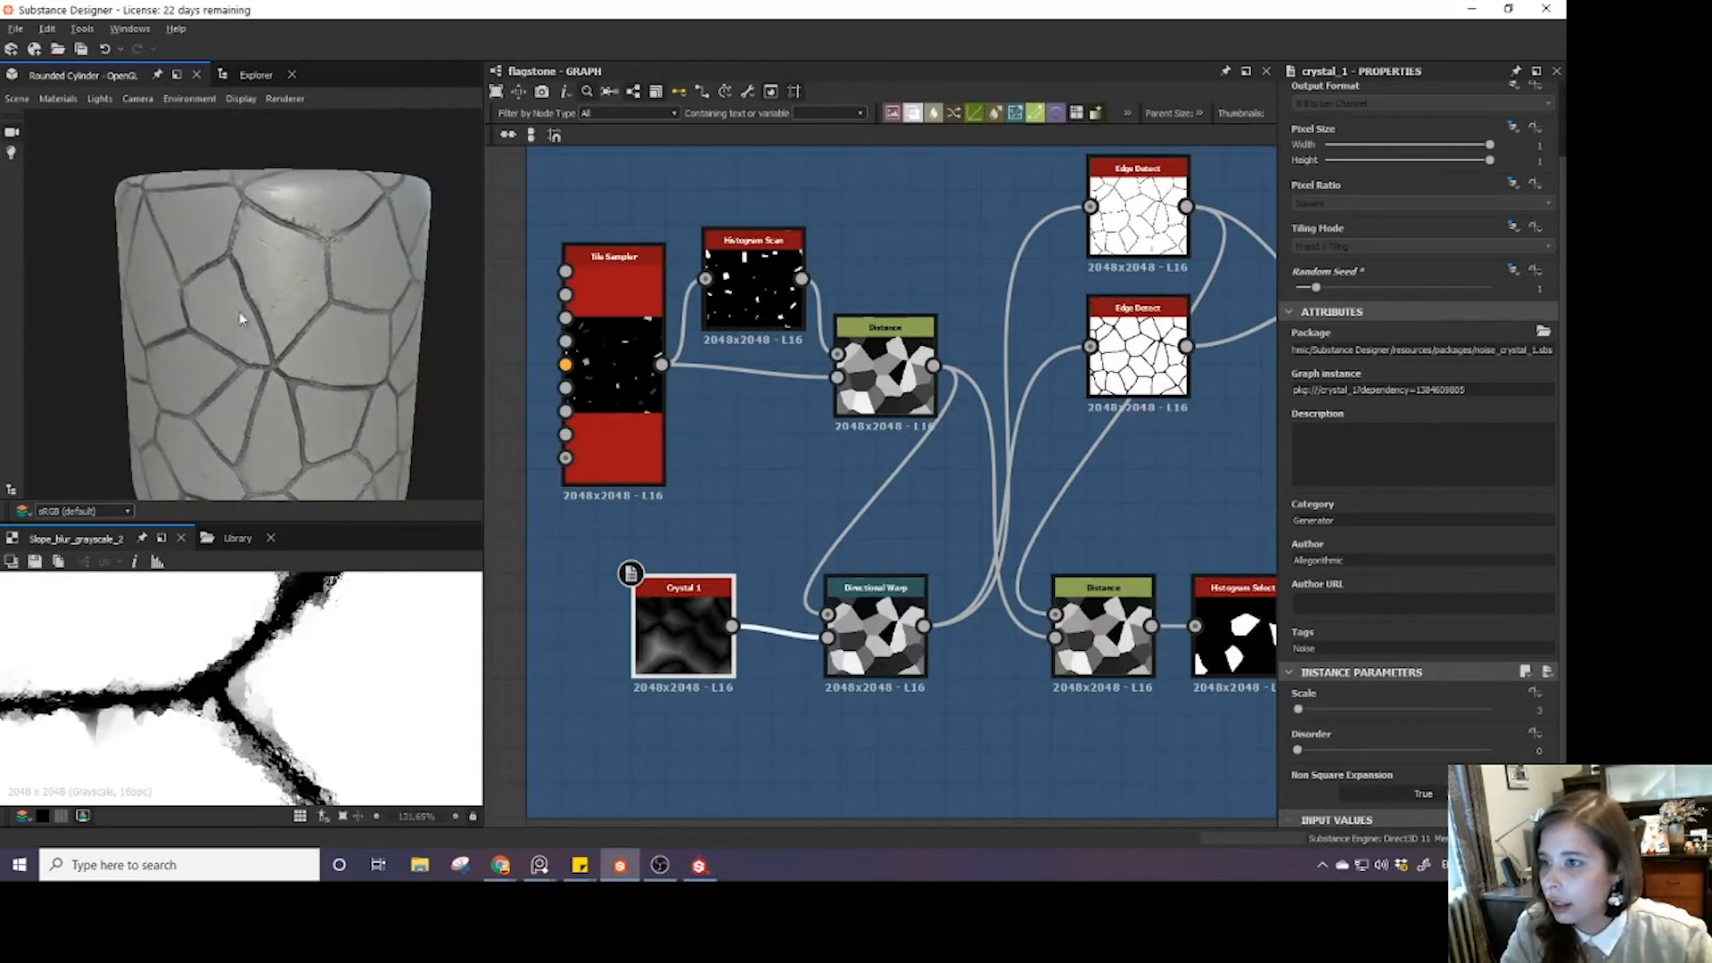
scroll(232, 297, up, 5)
scroll(241, 294, down, 6)
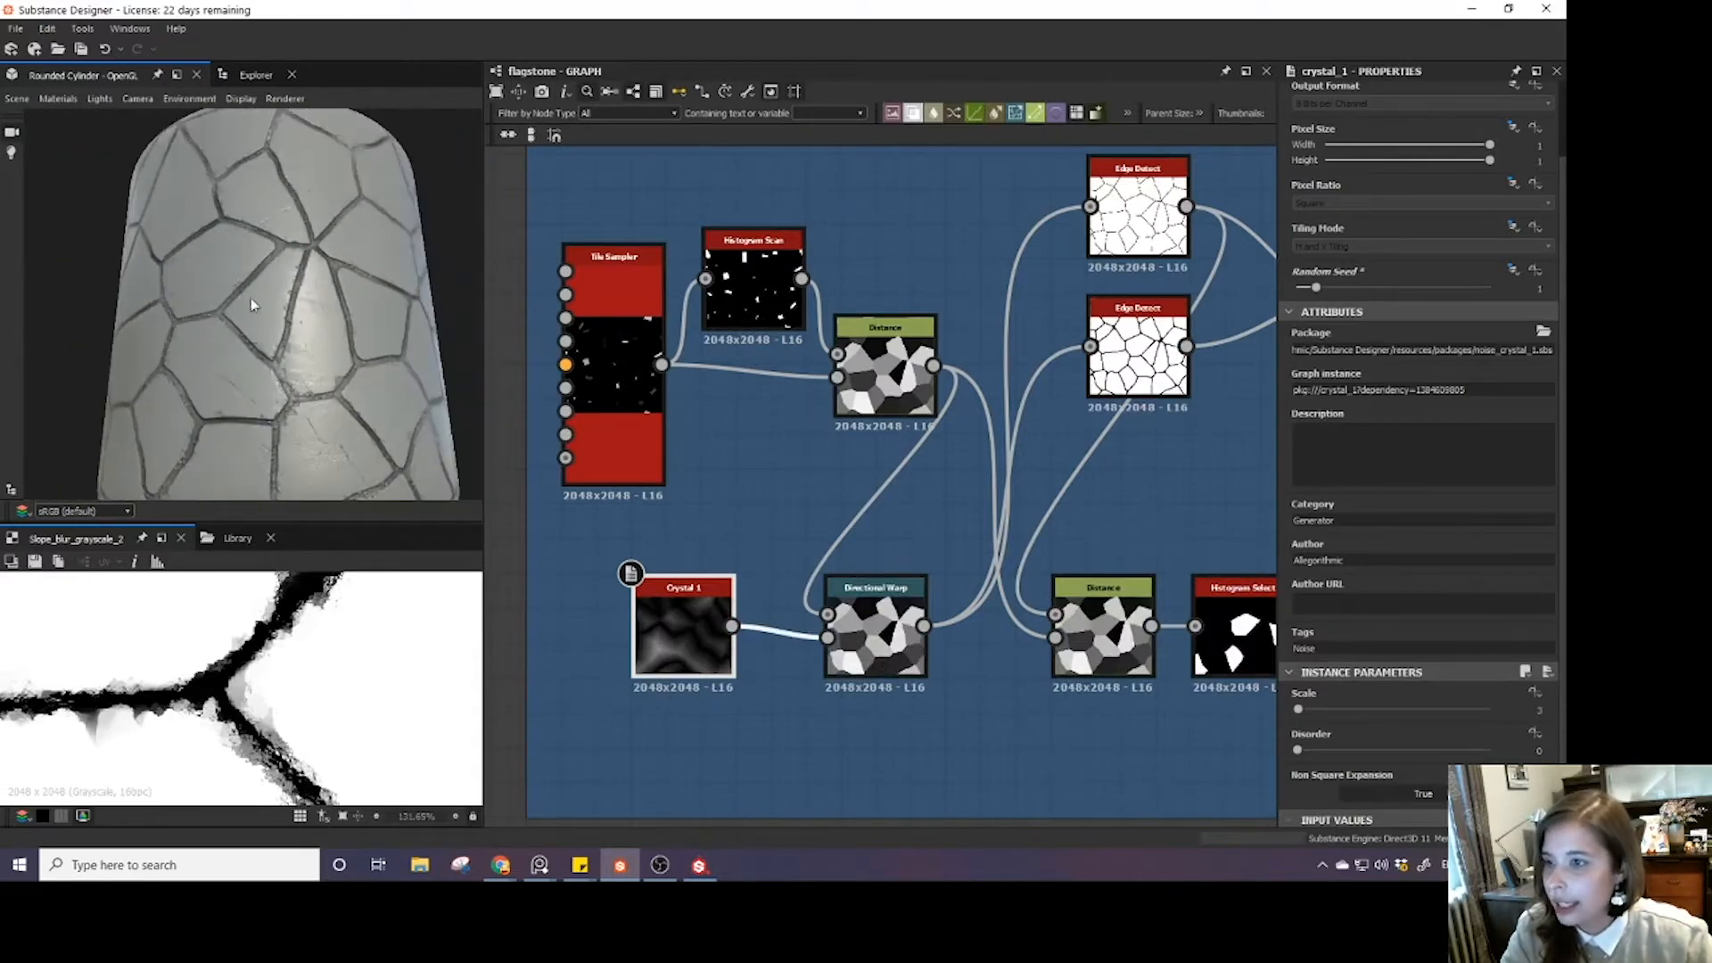
scroll(267, 334, up, 2)
scroll(248, 340, up, 5)
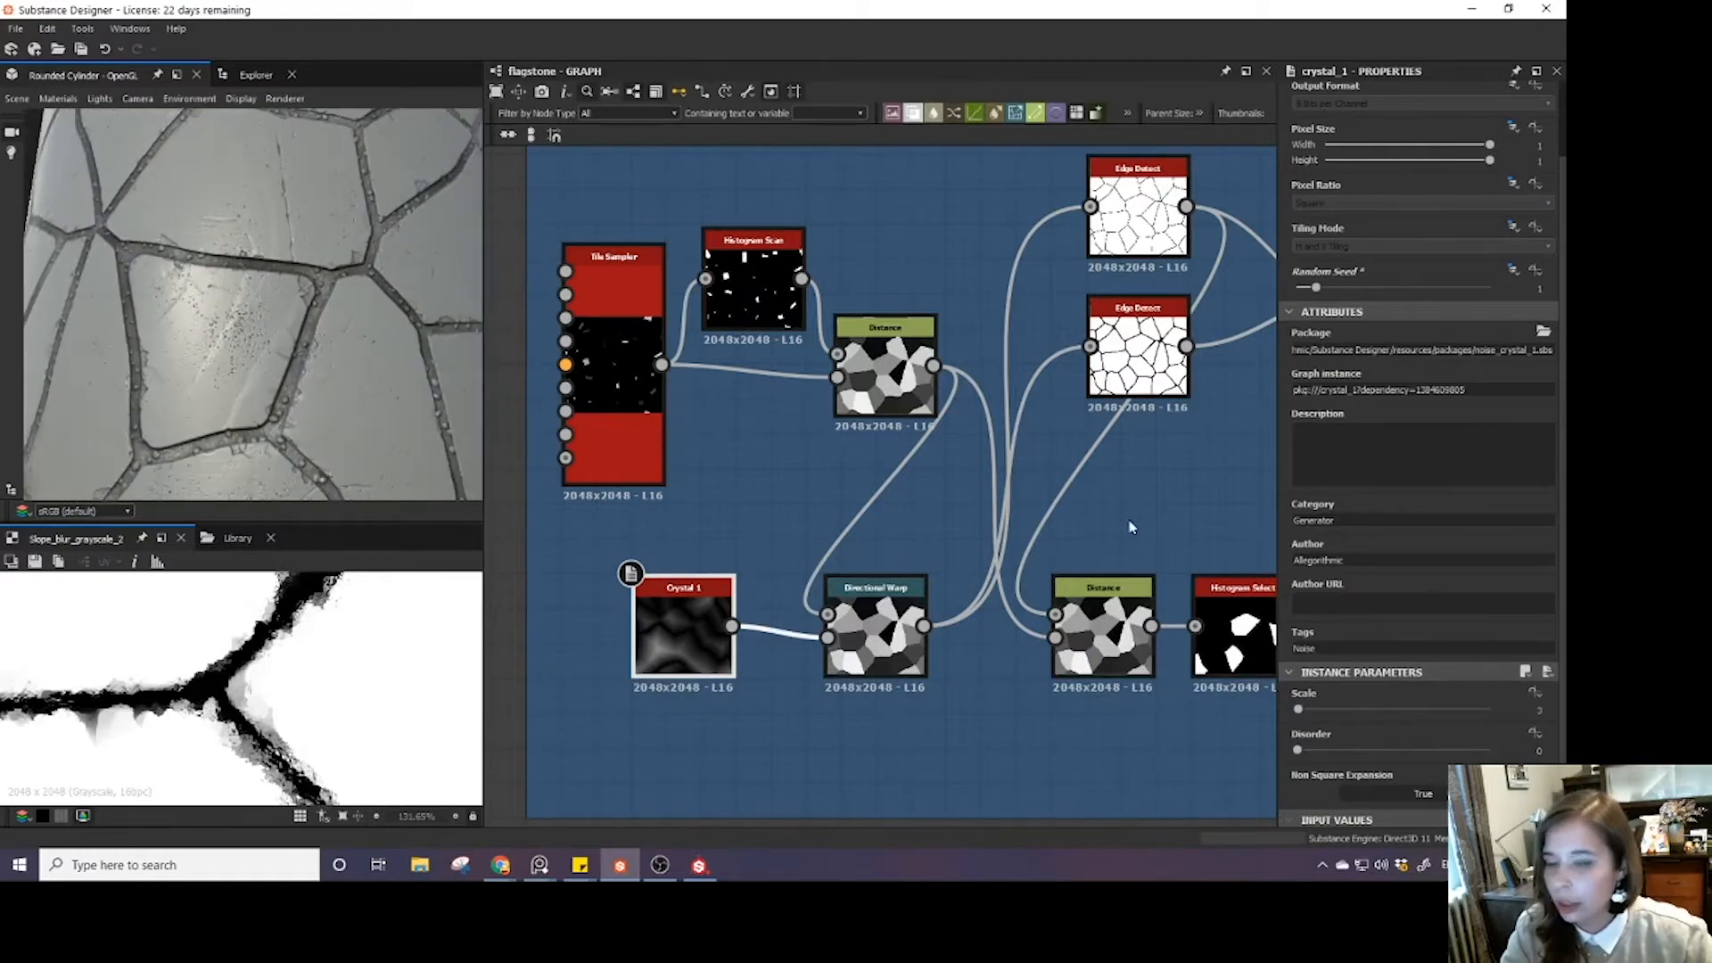
- Set the intensity of the Slope Blur Grayscale driven by Clouds 2 to 0.15 and check the stone edges on the cylinder
middle_drag(1249, 415, 959, 432)
scroll(955, 419, down, 3)
middle_drag(1231, 401, 880, 432)
middle_drag(1000, 512, 381, 510)
scroll(580, 508, up, 4)
middle_drag(951, 479, 1039, 424)
click(981, 644)
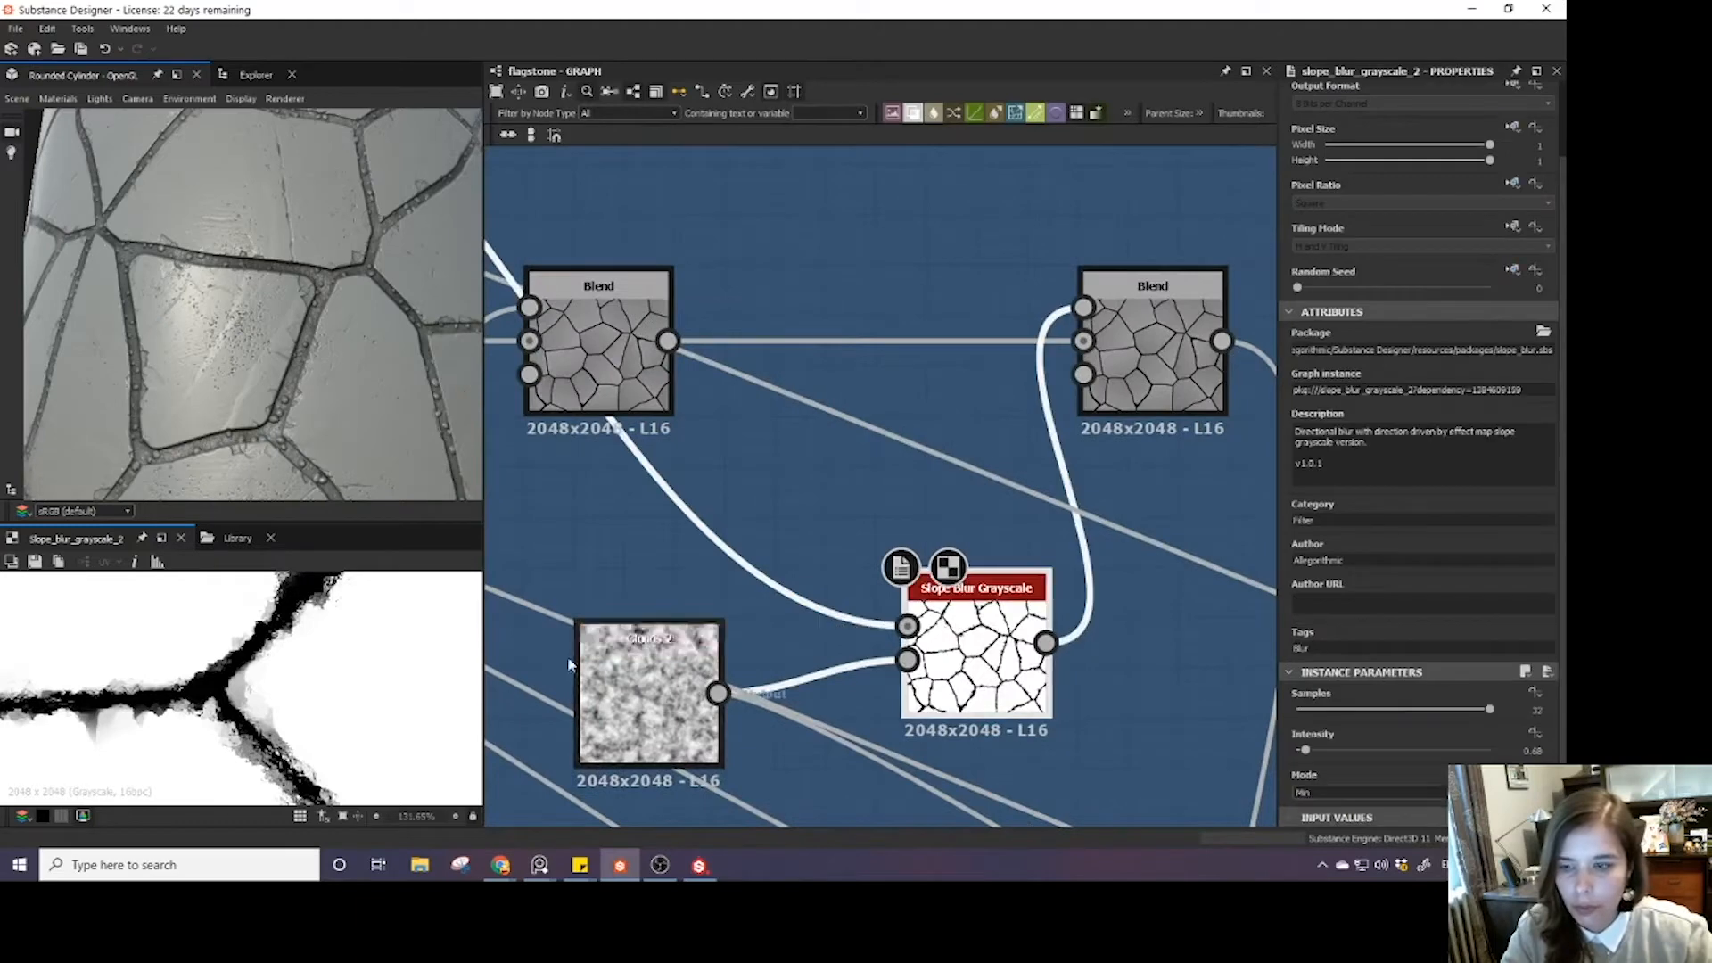
scroll(275, 727, down, 4)
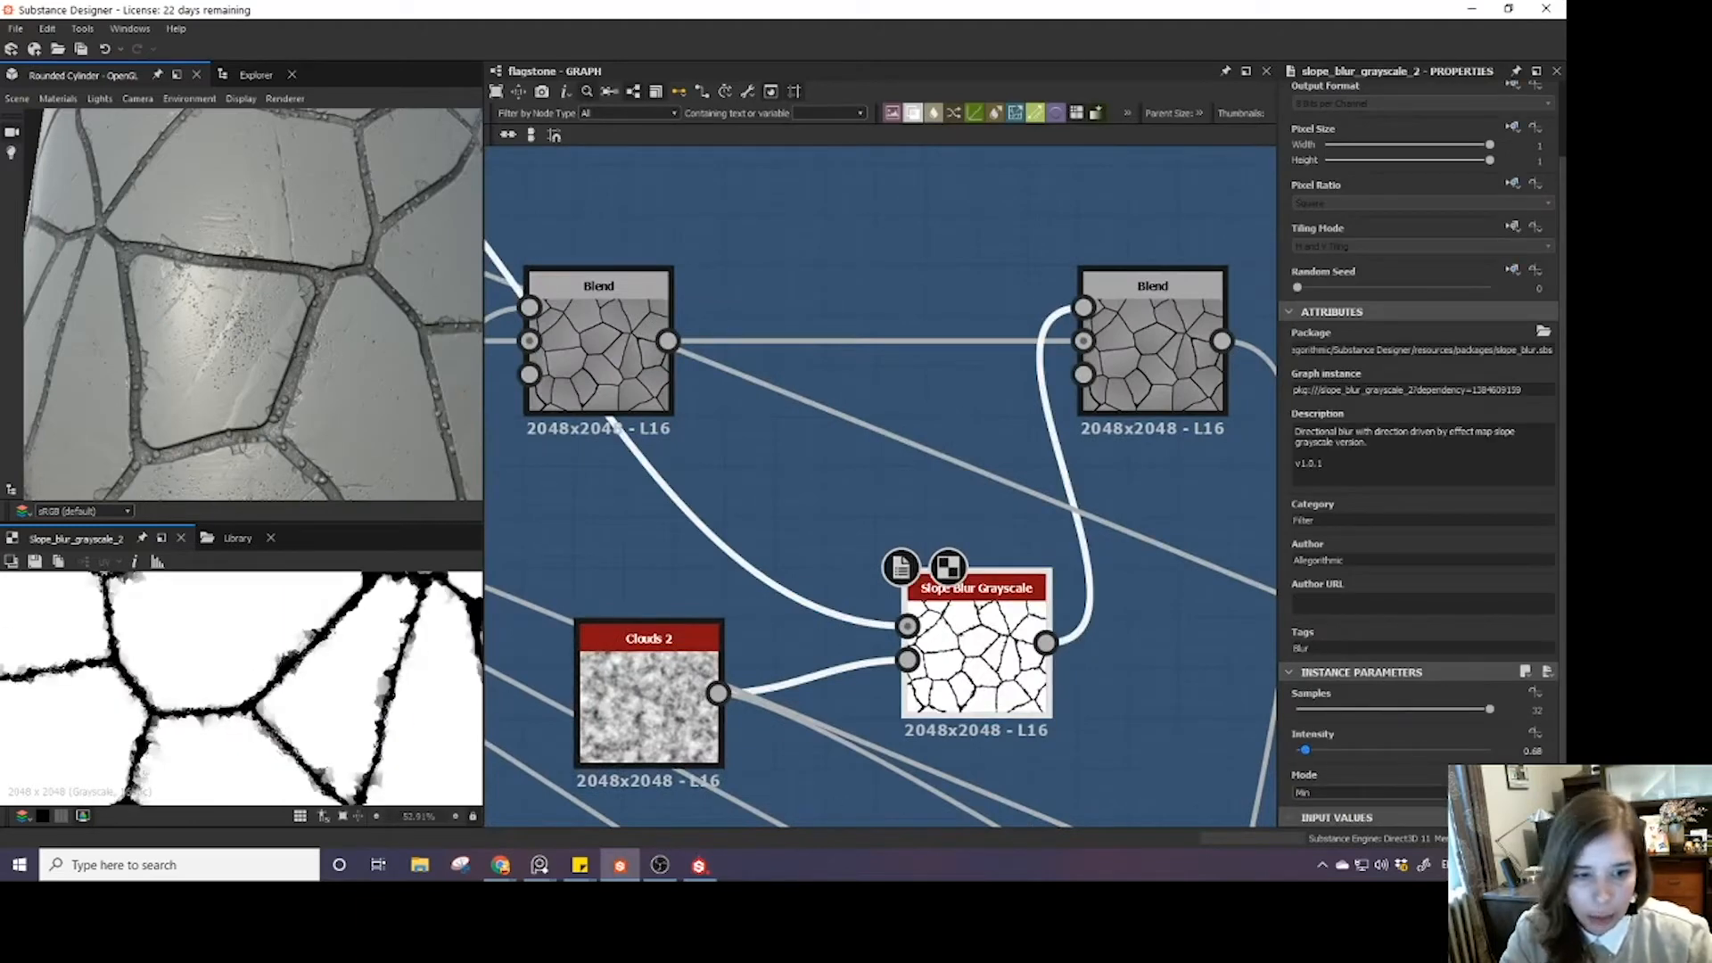
click(1534, 750)
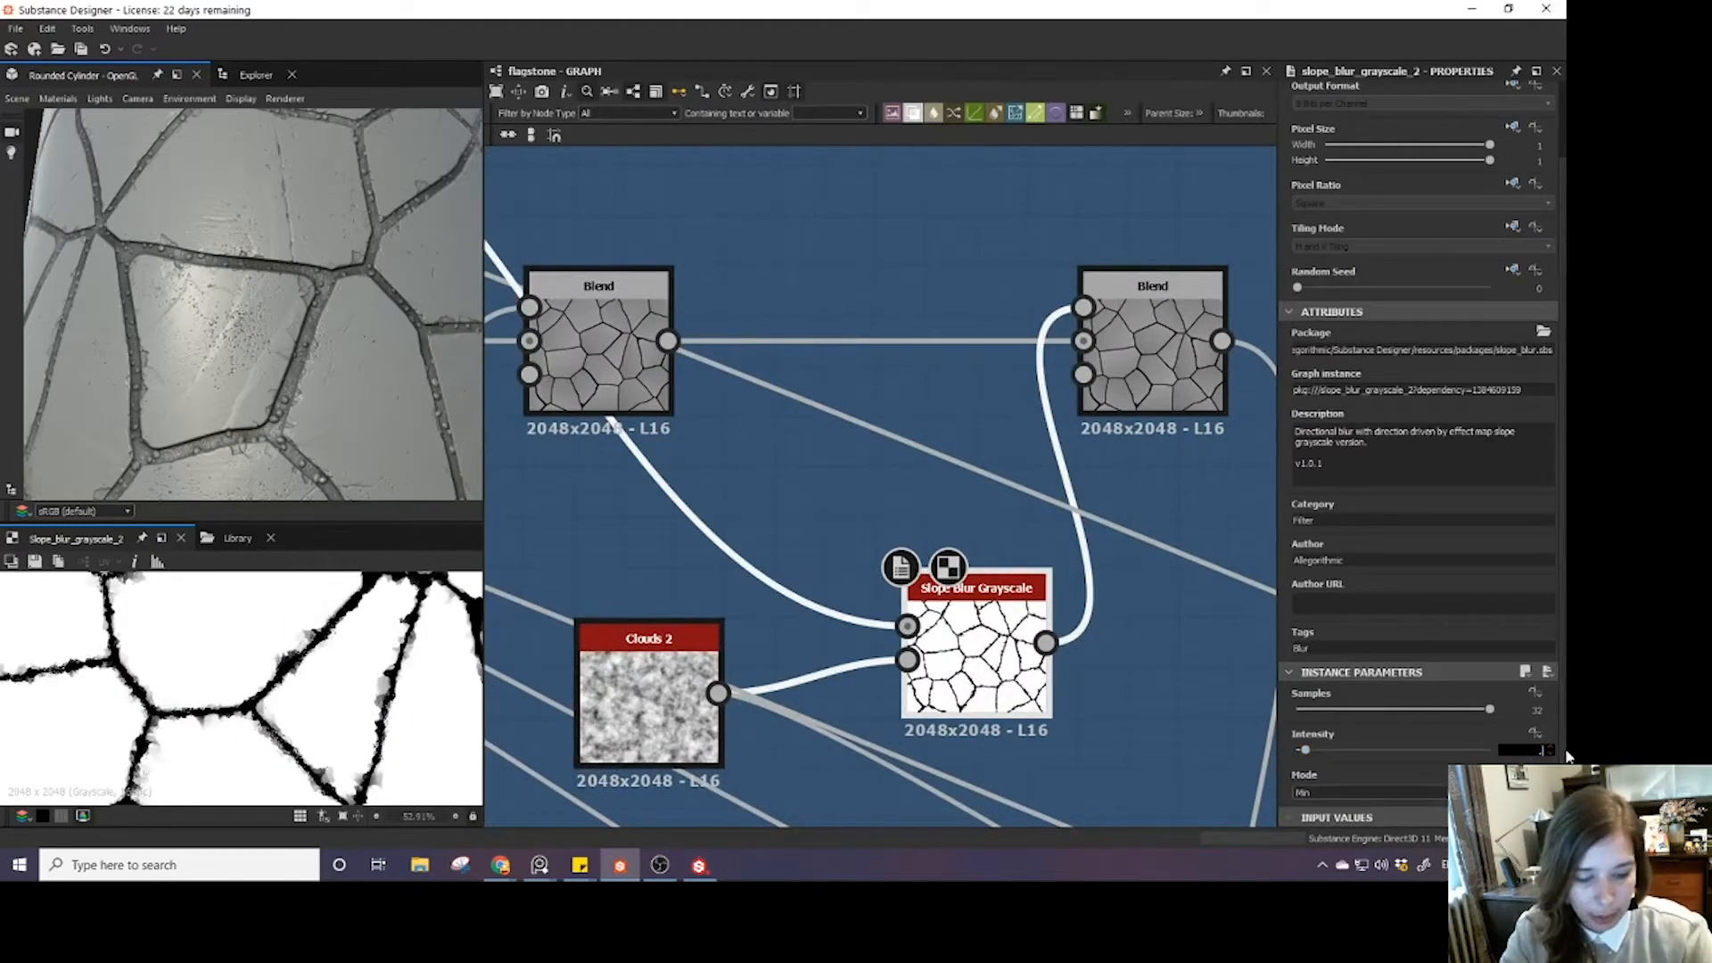
key(Return)
scroll(280, 390, up, 3)
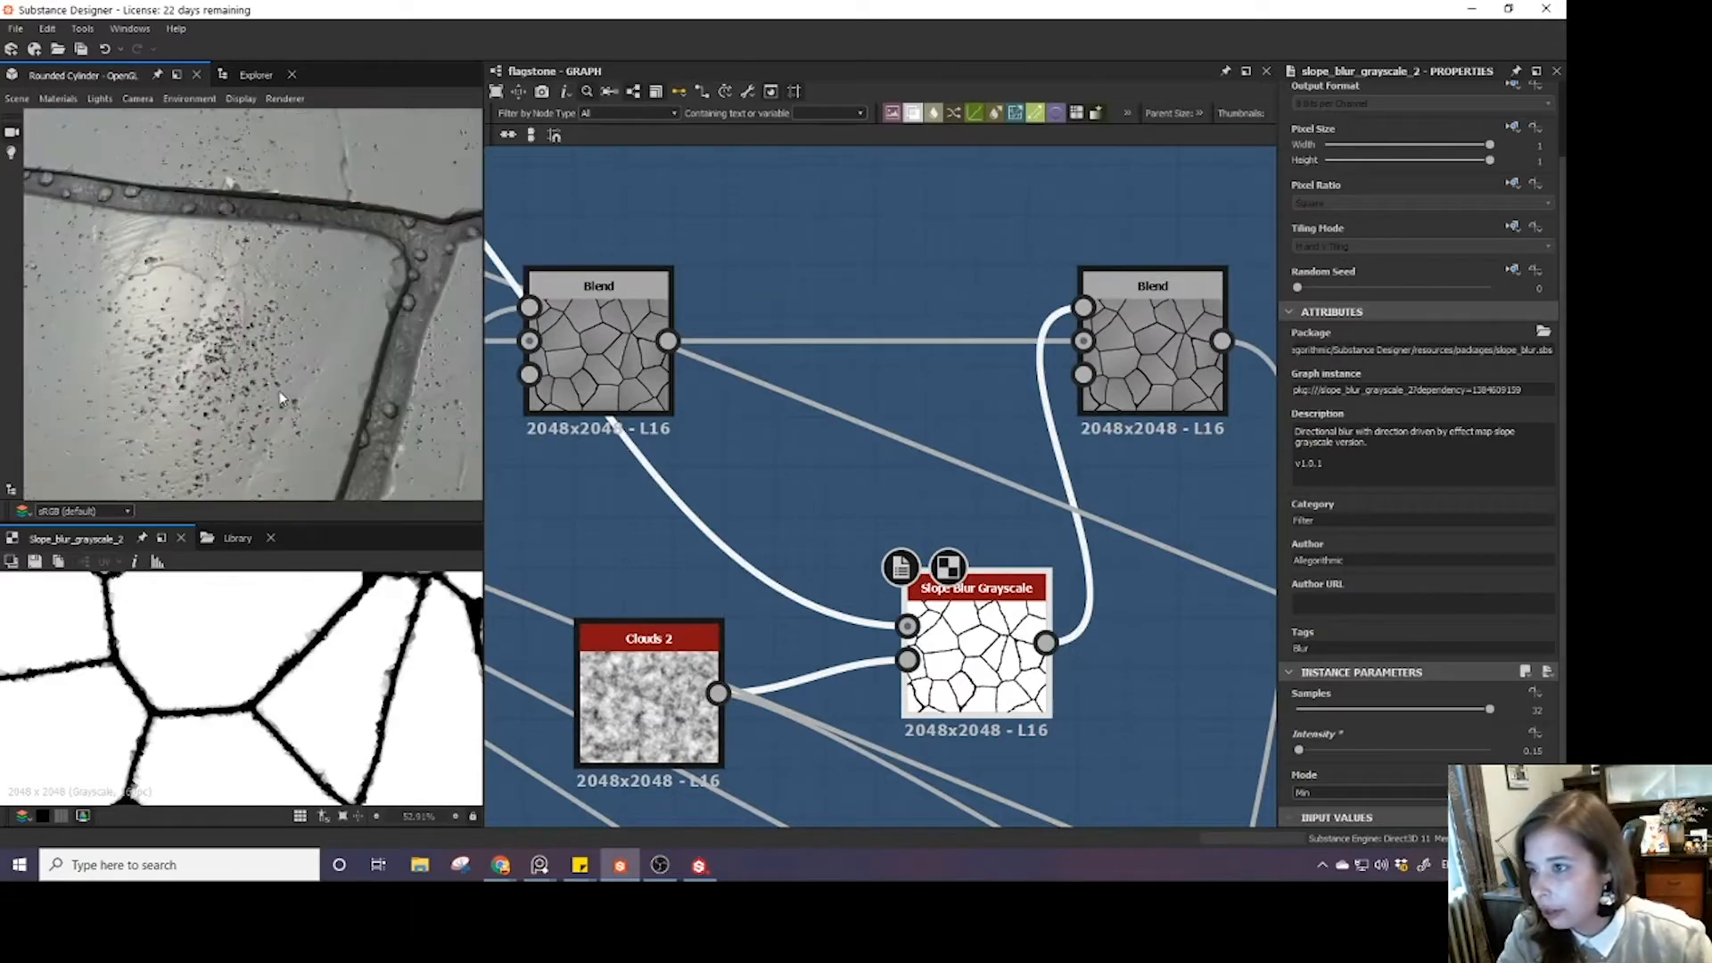
scroll(273, 388, down, 4)
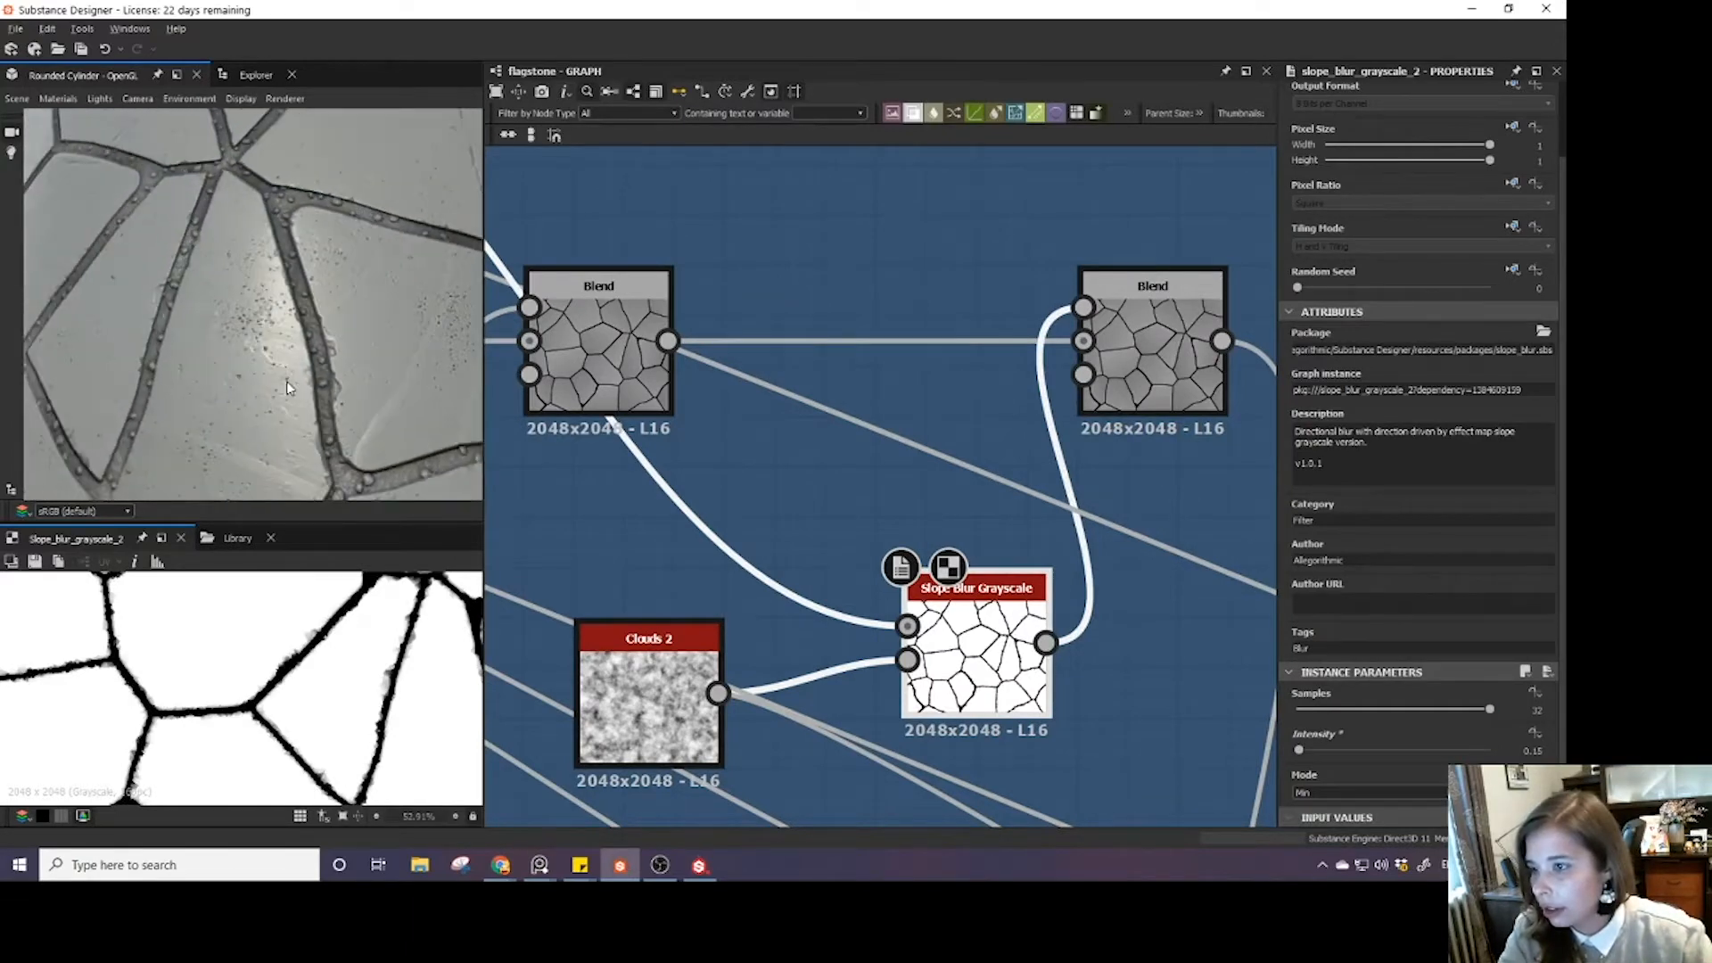
- Try a scale of 4 on the Clouds 2 noise, check the stone edges, and set the scale back to 3
click(633, 687)
mouse_move(1352, 709)
mouse_down()
mouse_move(1326, 710)
mouse_move(1368, 718)
mouse_up()
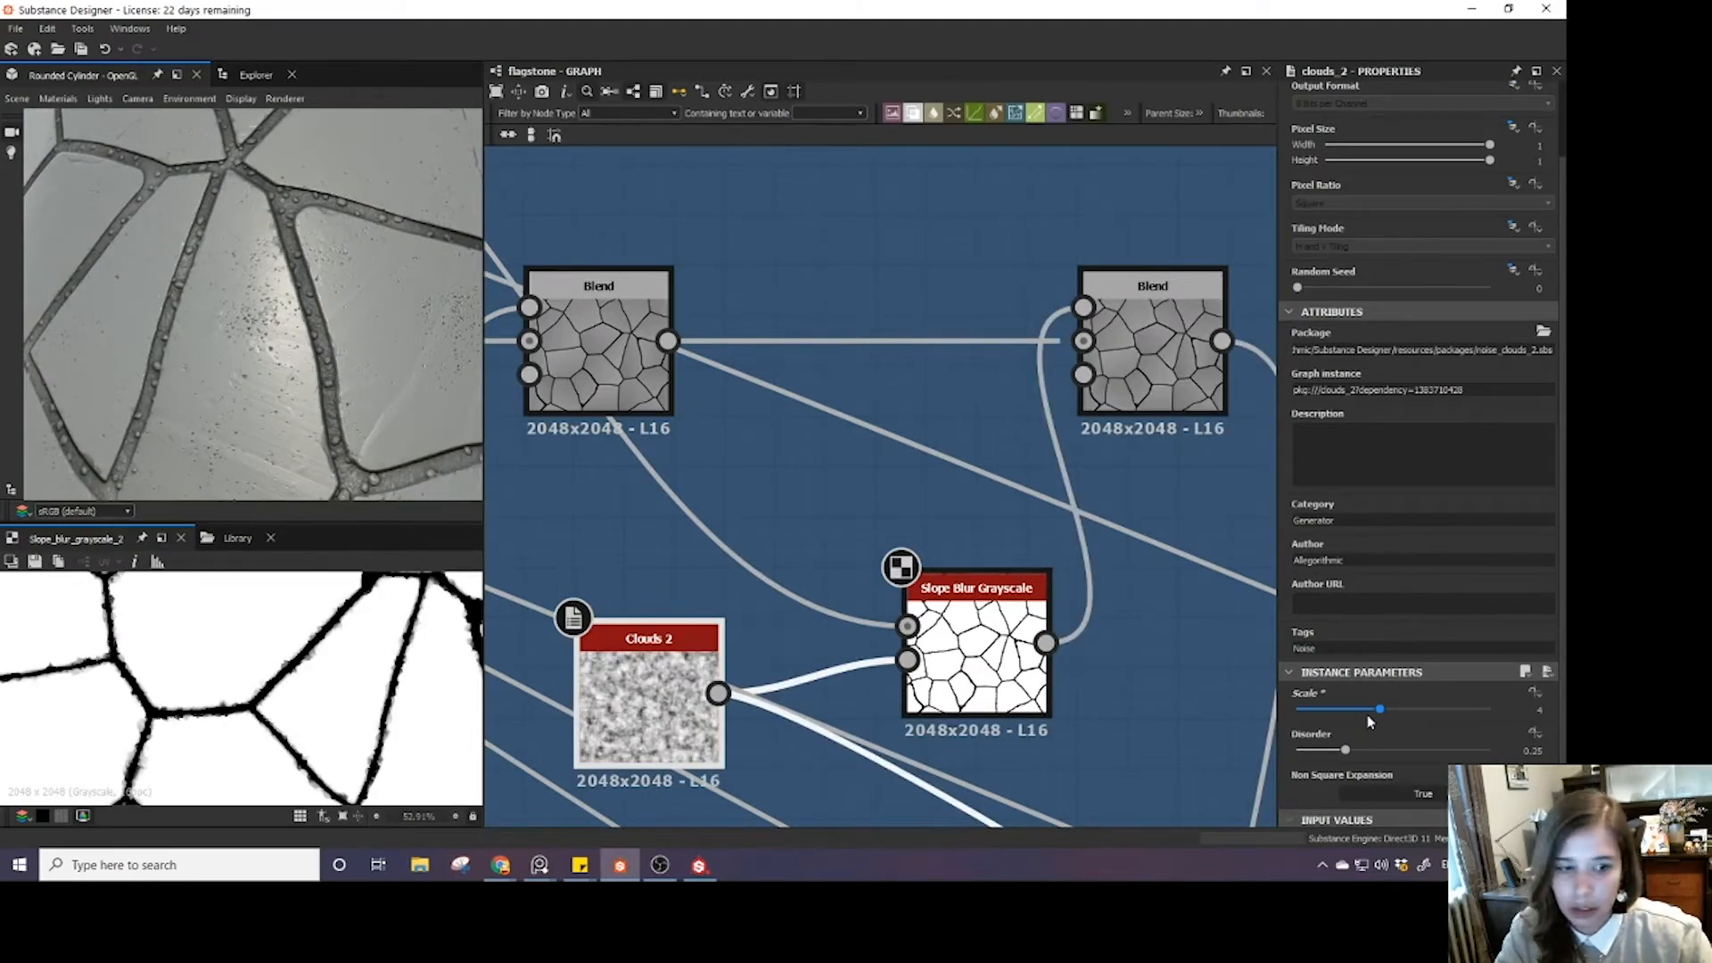
scroll(221, 268, down, 4)
drag(221, 268, 205, 270)
scroll(205, 271, up, 4)
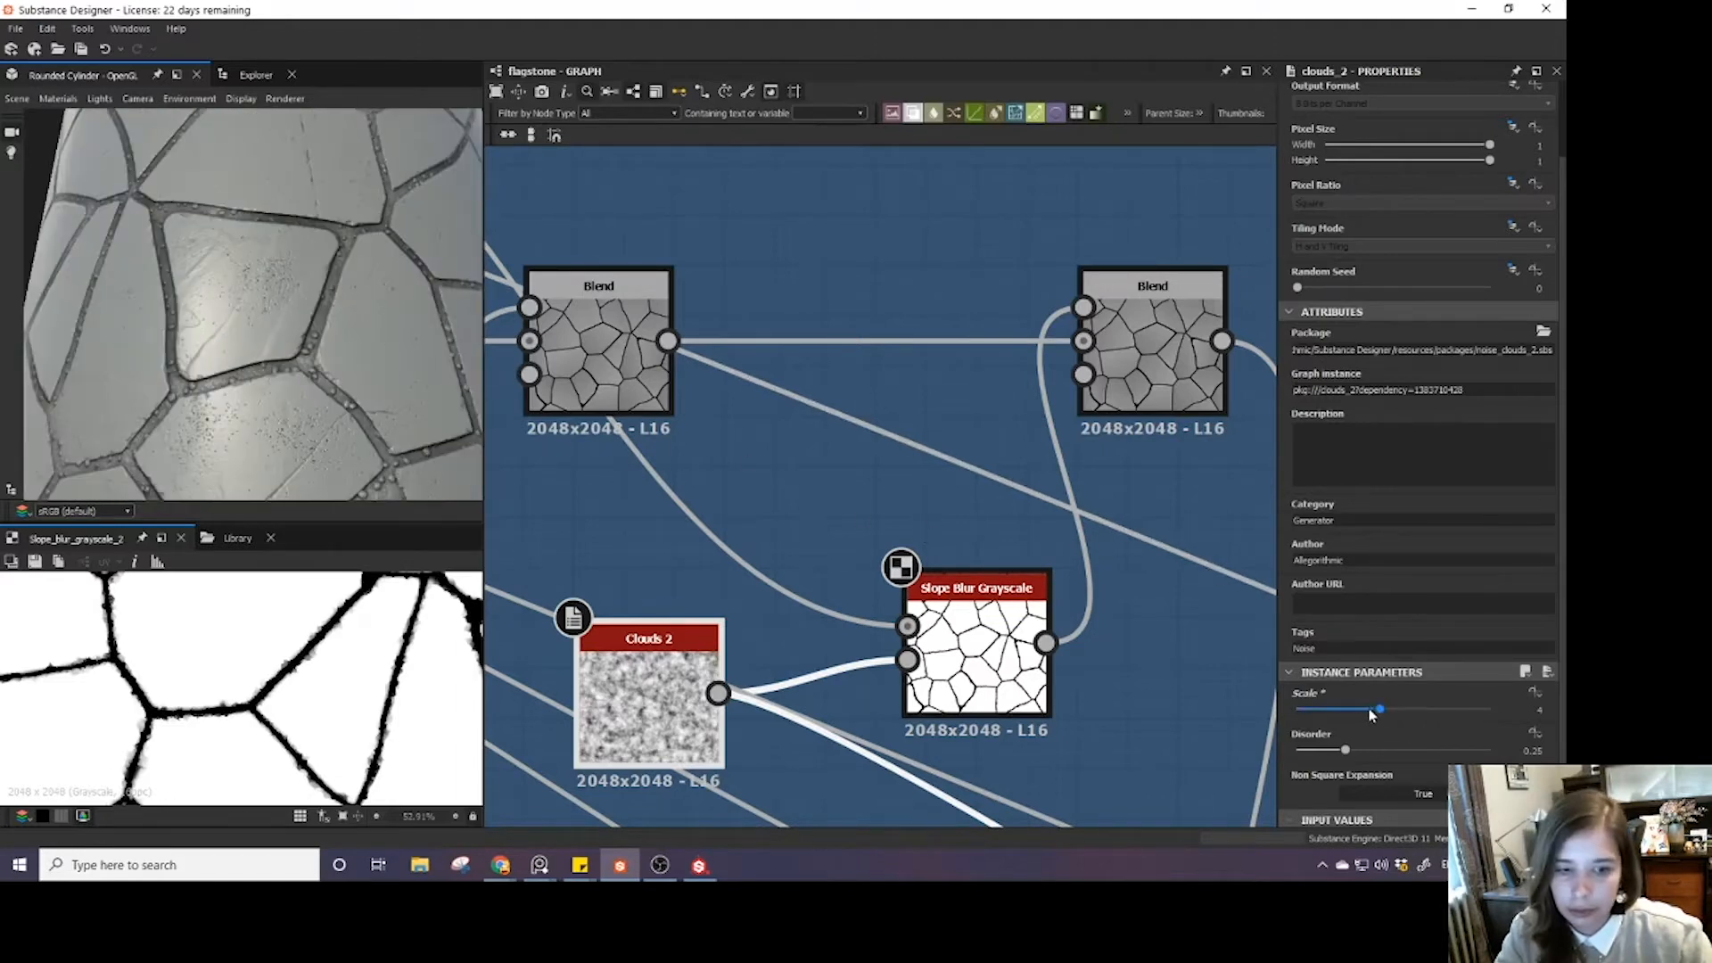
drag(1372, 714, 1365, 709)
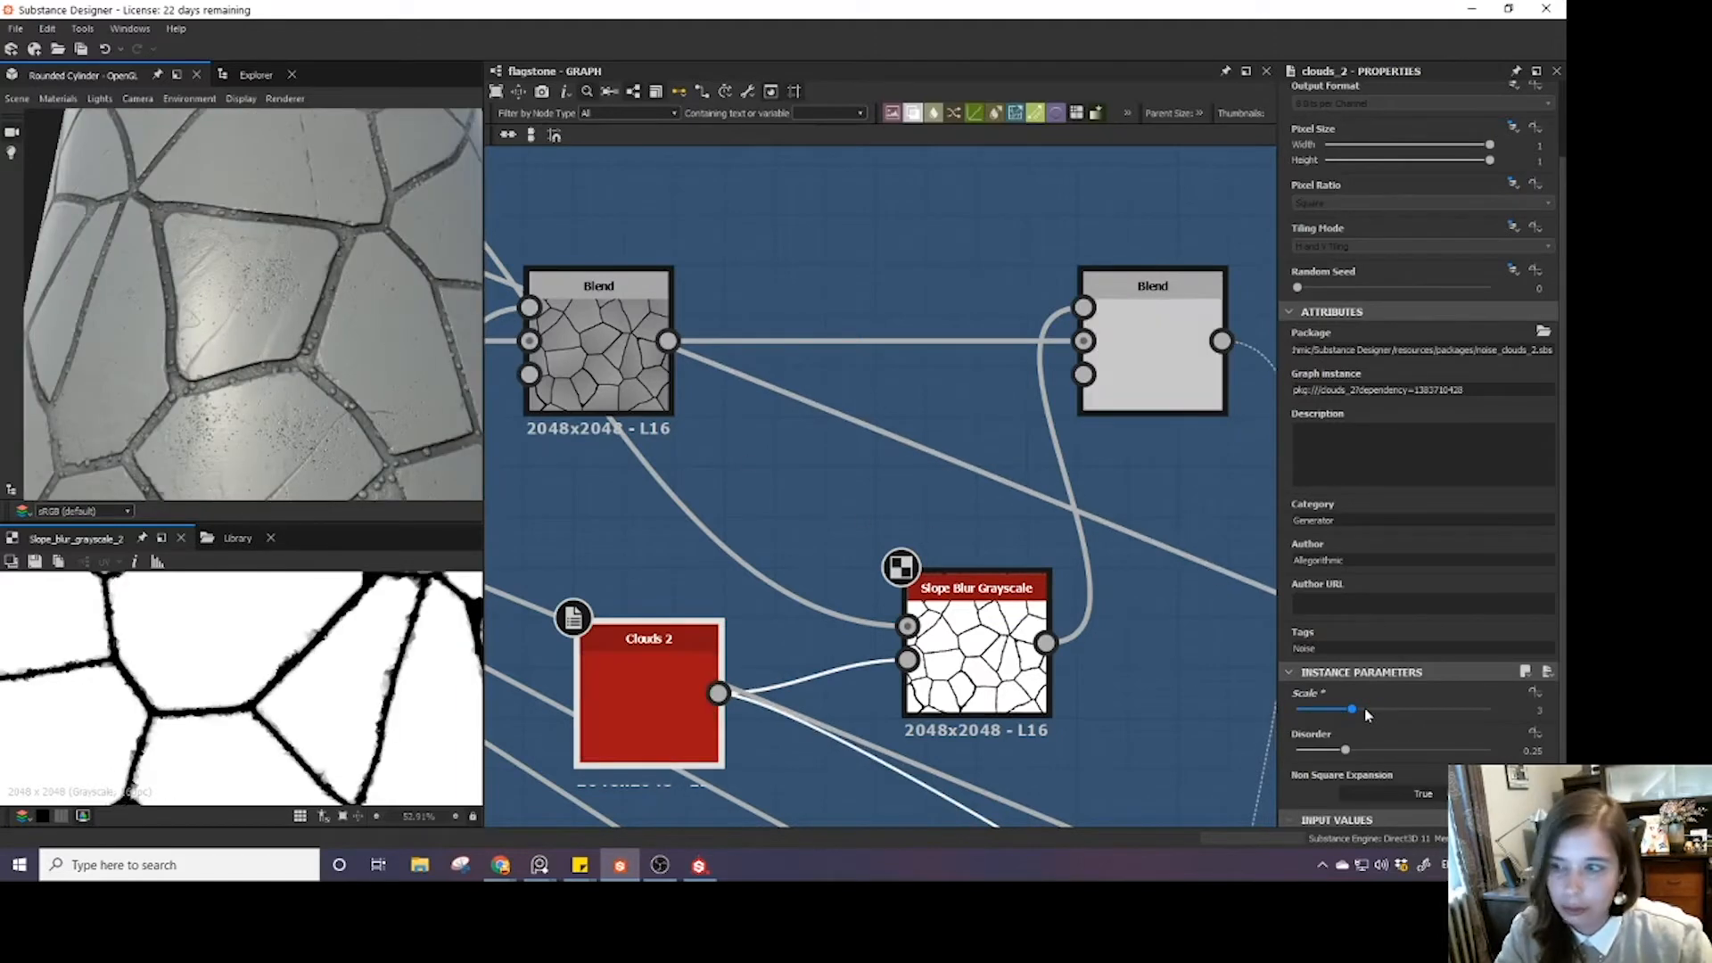
- Set the opacity of the Multiply Blend fed by the Slope Blur Grayscale to 0.1
click(1106, 379)
double_click(1532, 433)
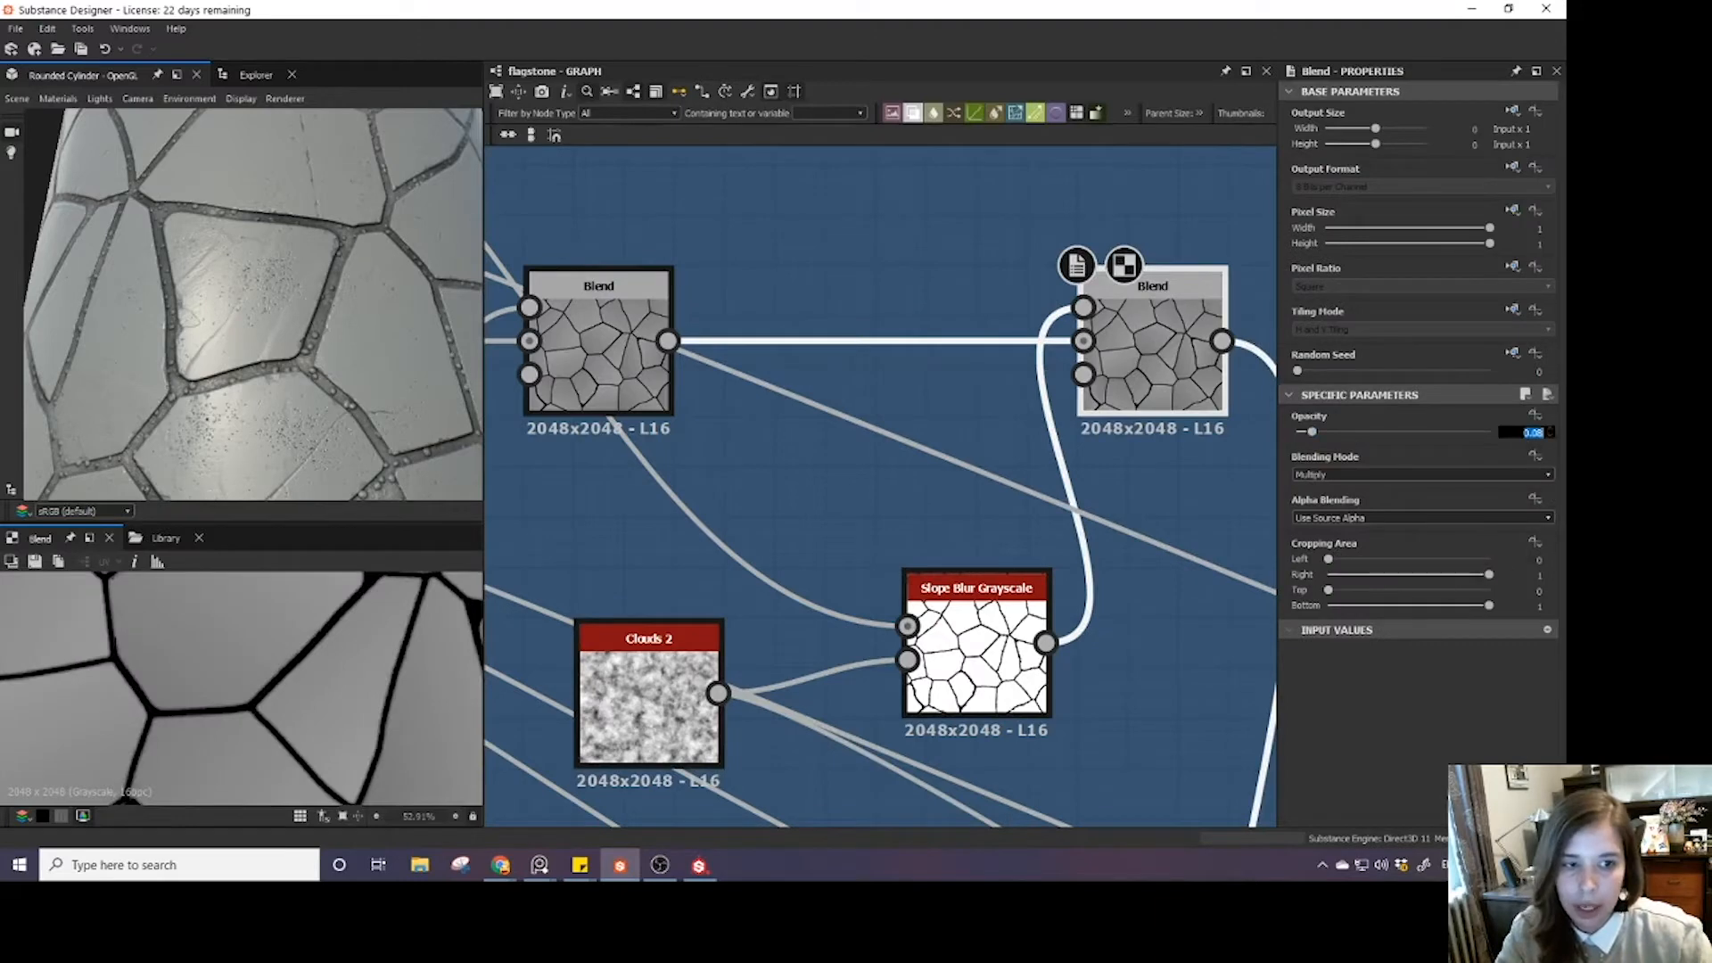
text(0.1)
key(Return)
- Examine the stone edges and gaps on the rounded cylinder in the 3D view, both up close and from a distance
scroll(367, 311, up, 10)
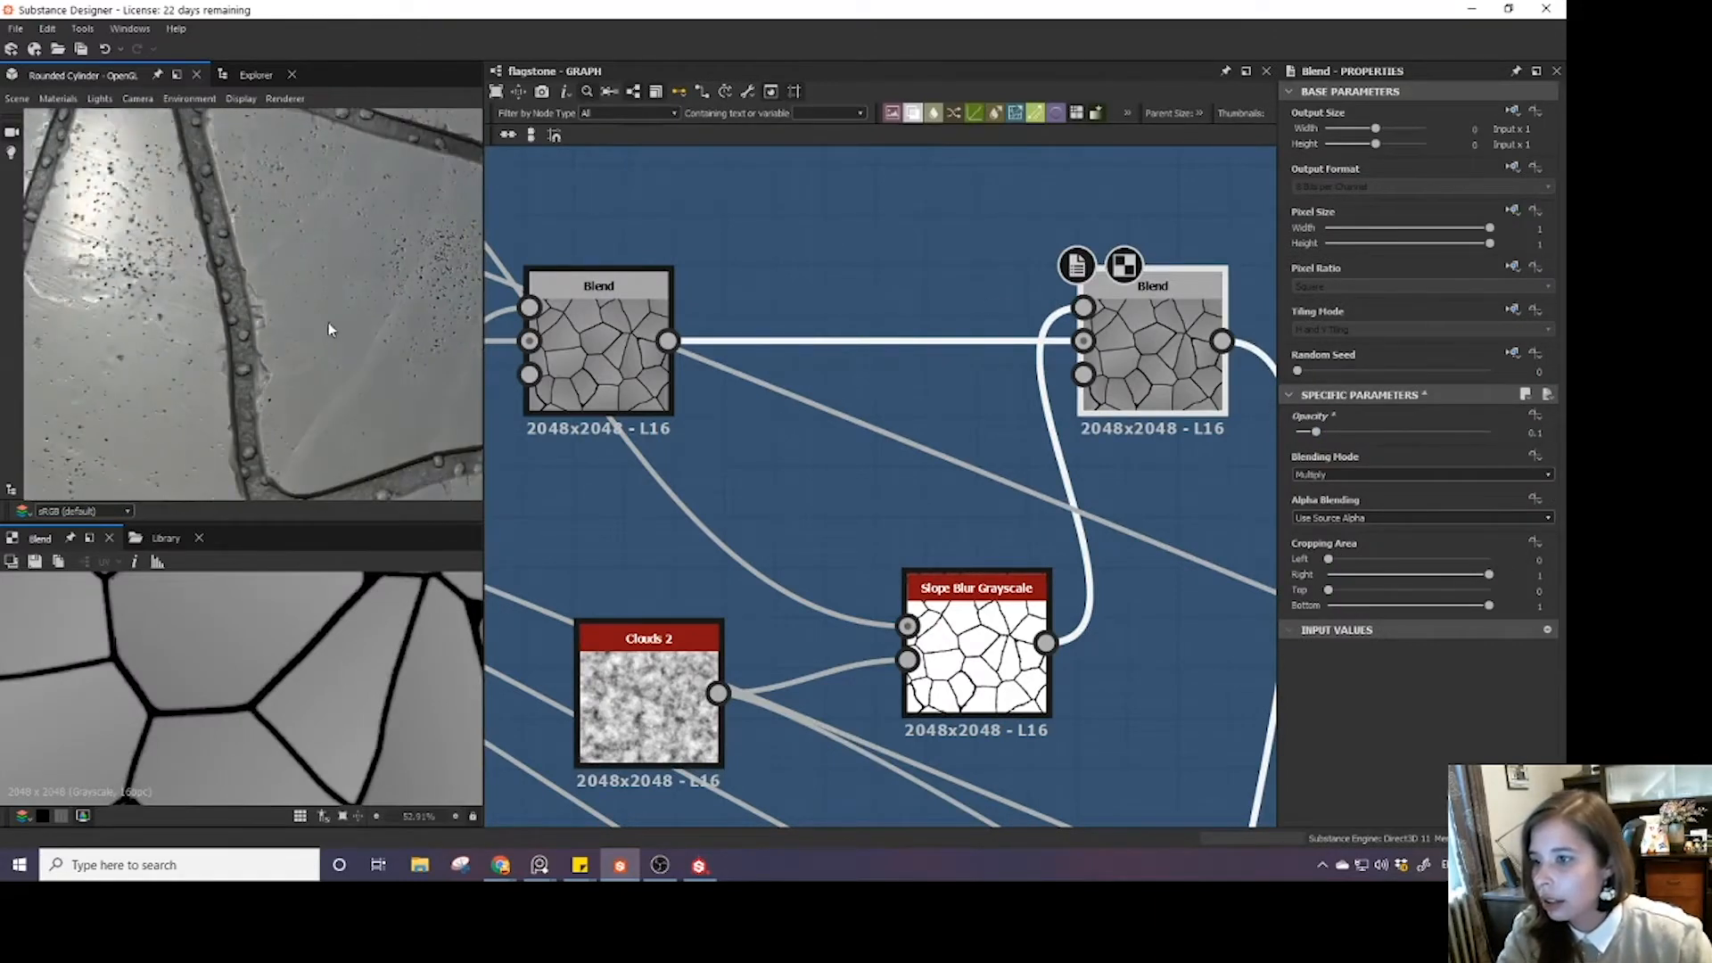
scroll(356, 337, down, 10)
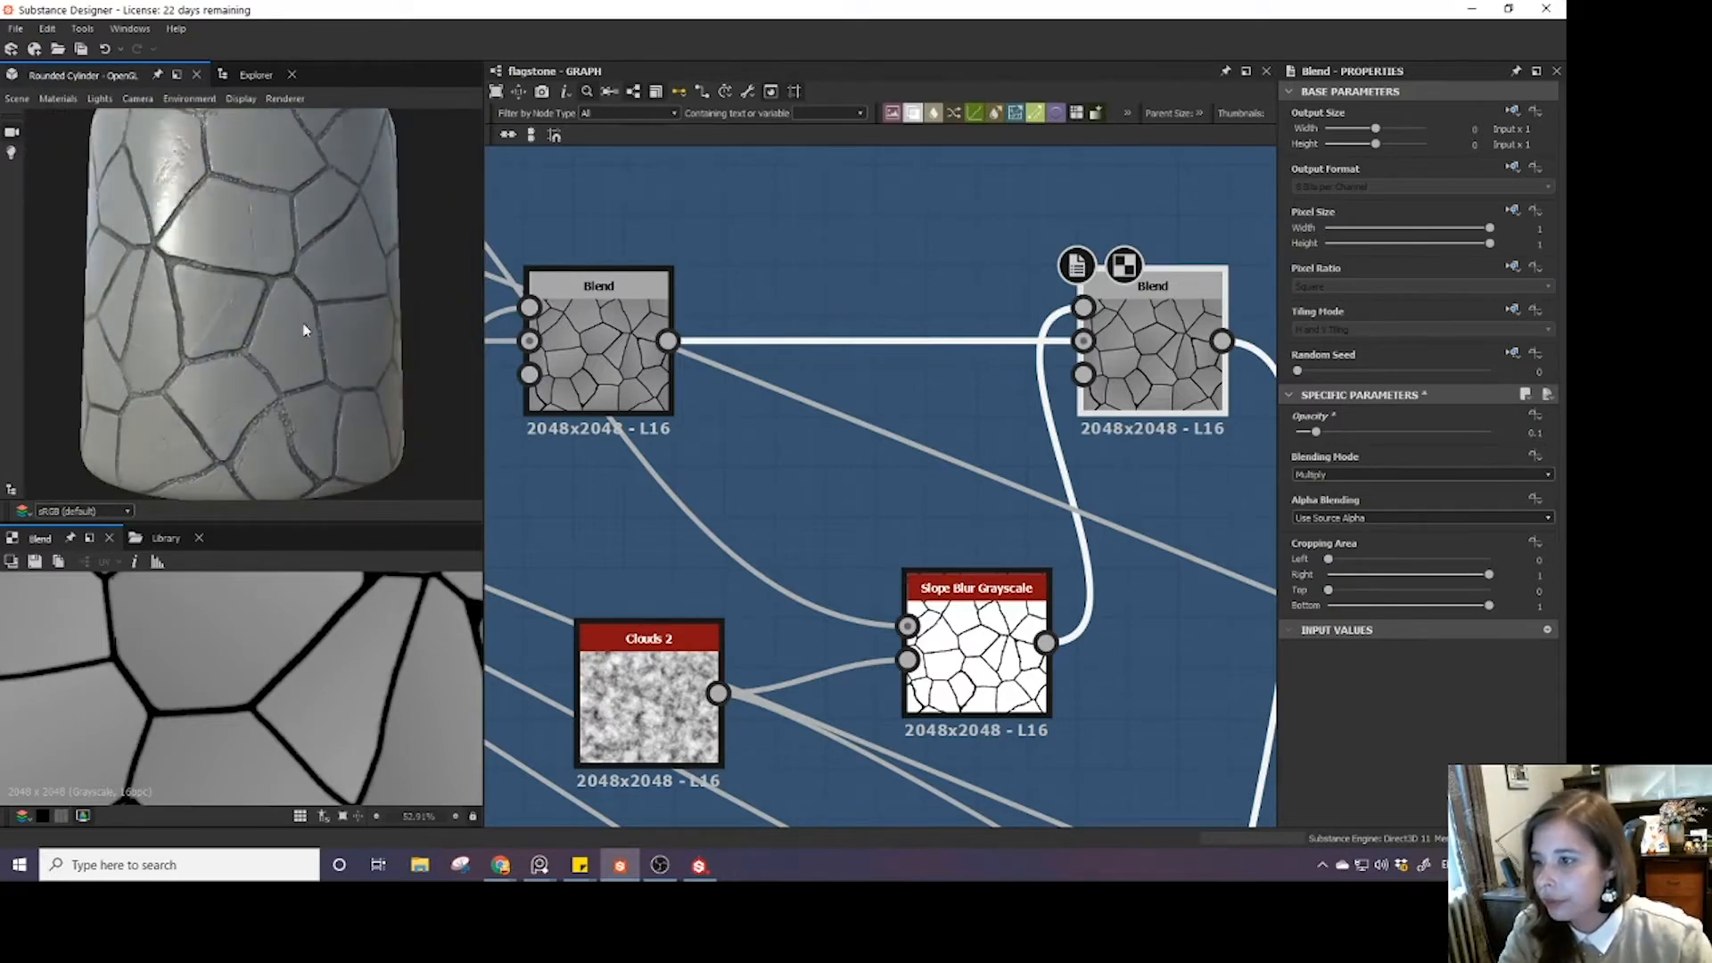
scroll(320, 317, up, 8)
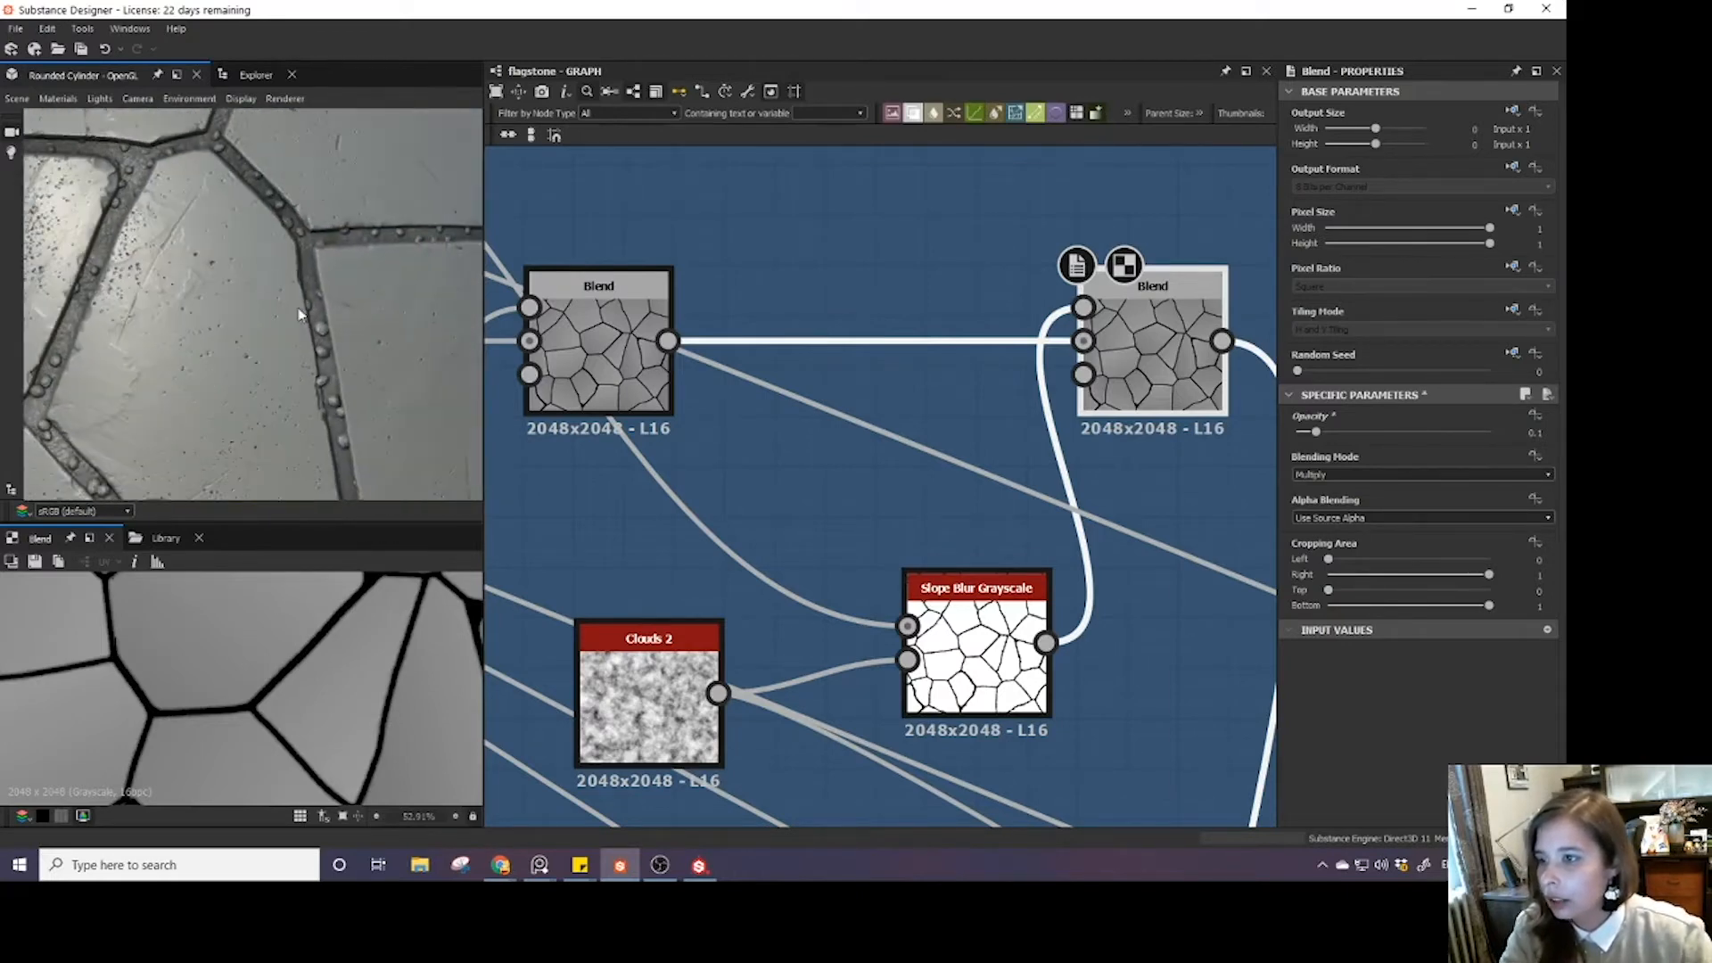
scroll(299, 314, down, 8)
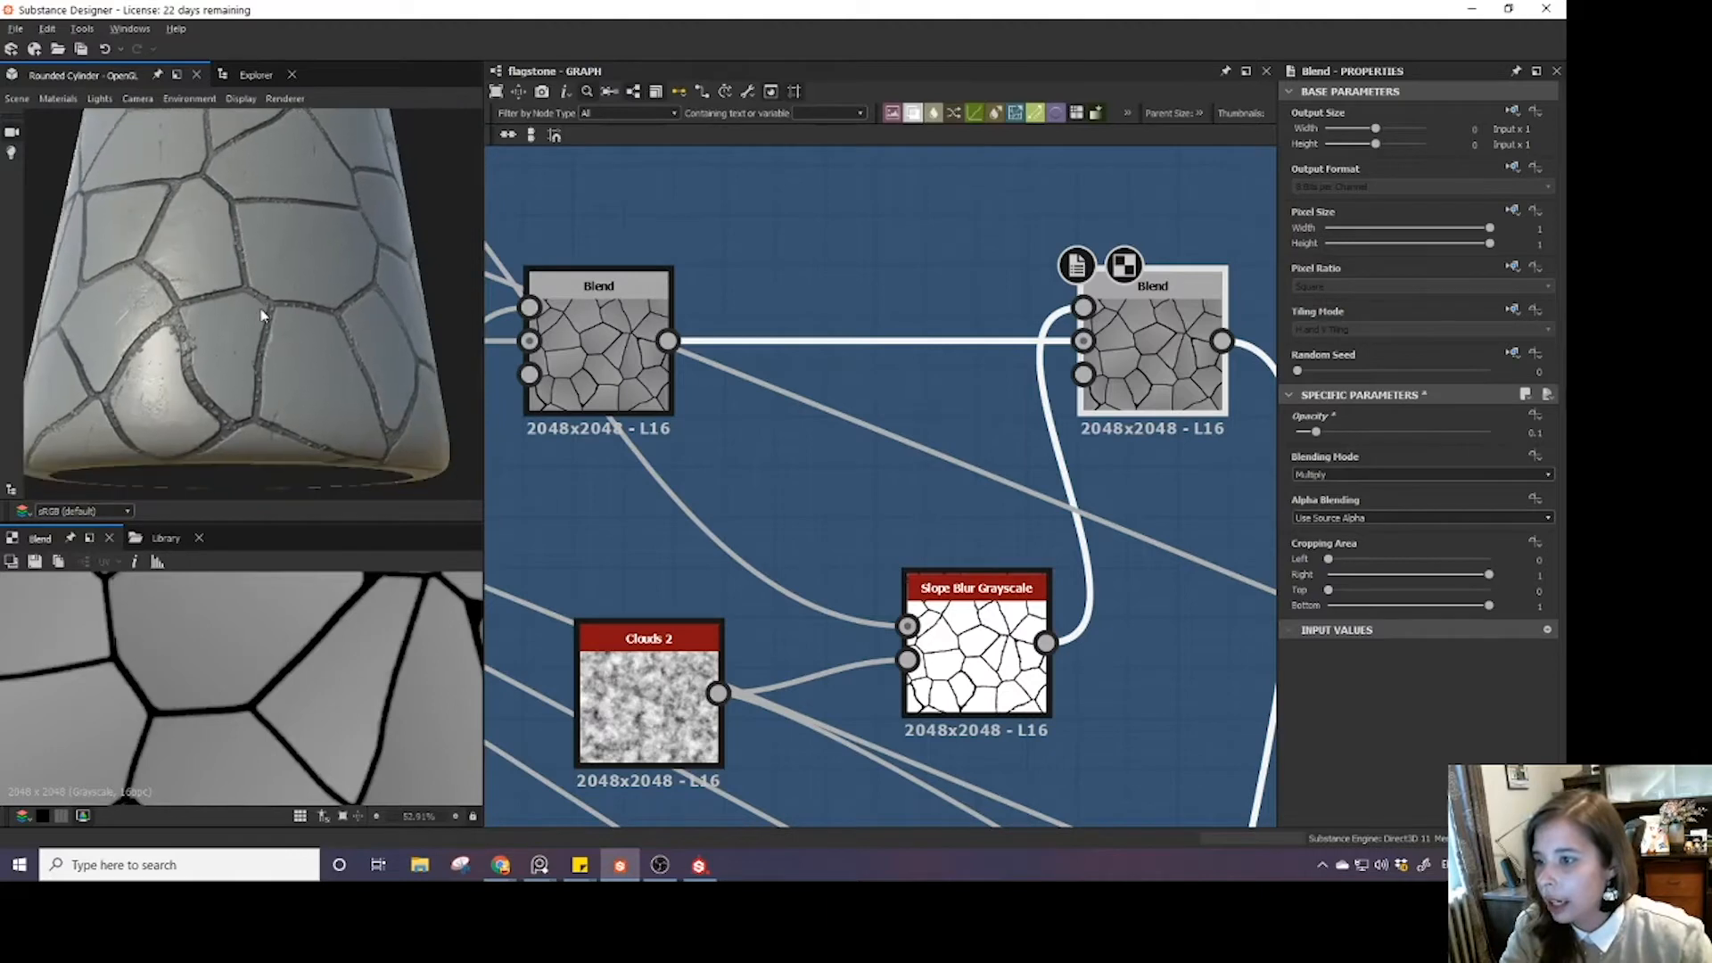
scroll(313, 326, up, 8)
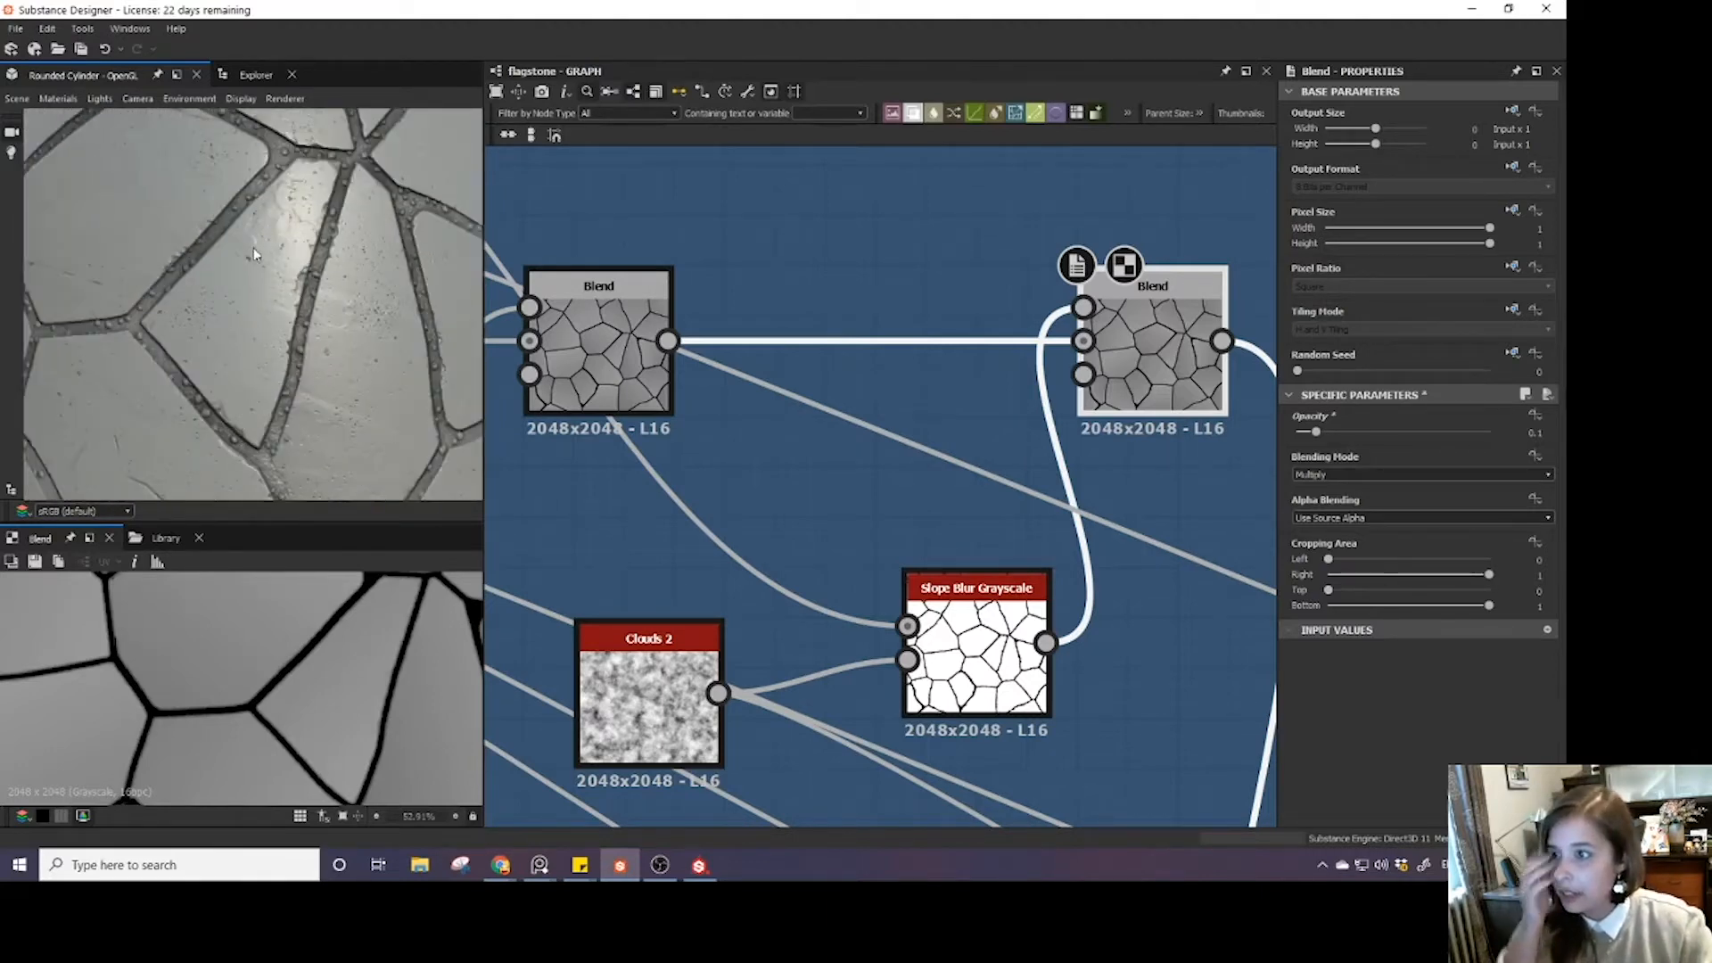
scroll(348, 332, down, 6)
scroll(340, 324, up, 3)
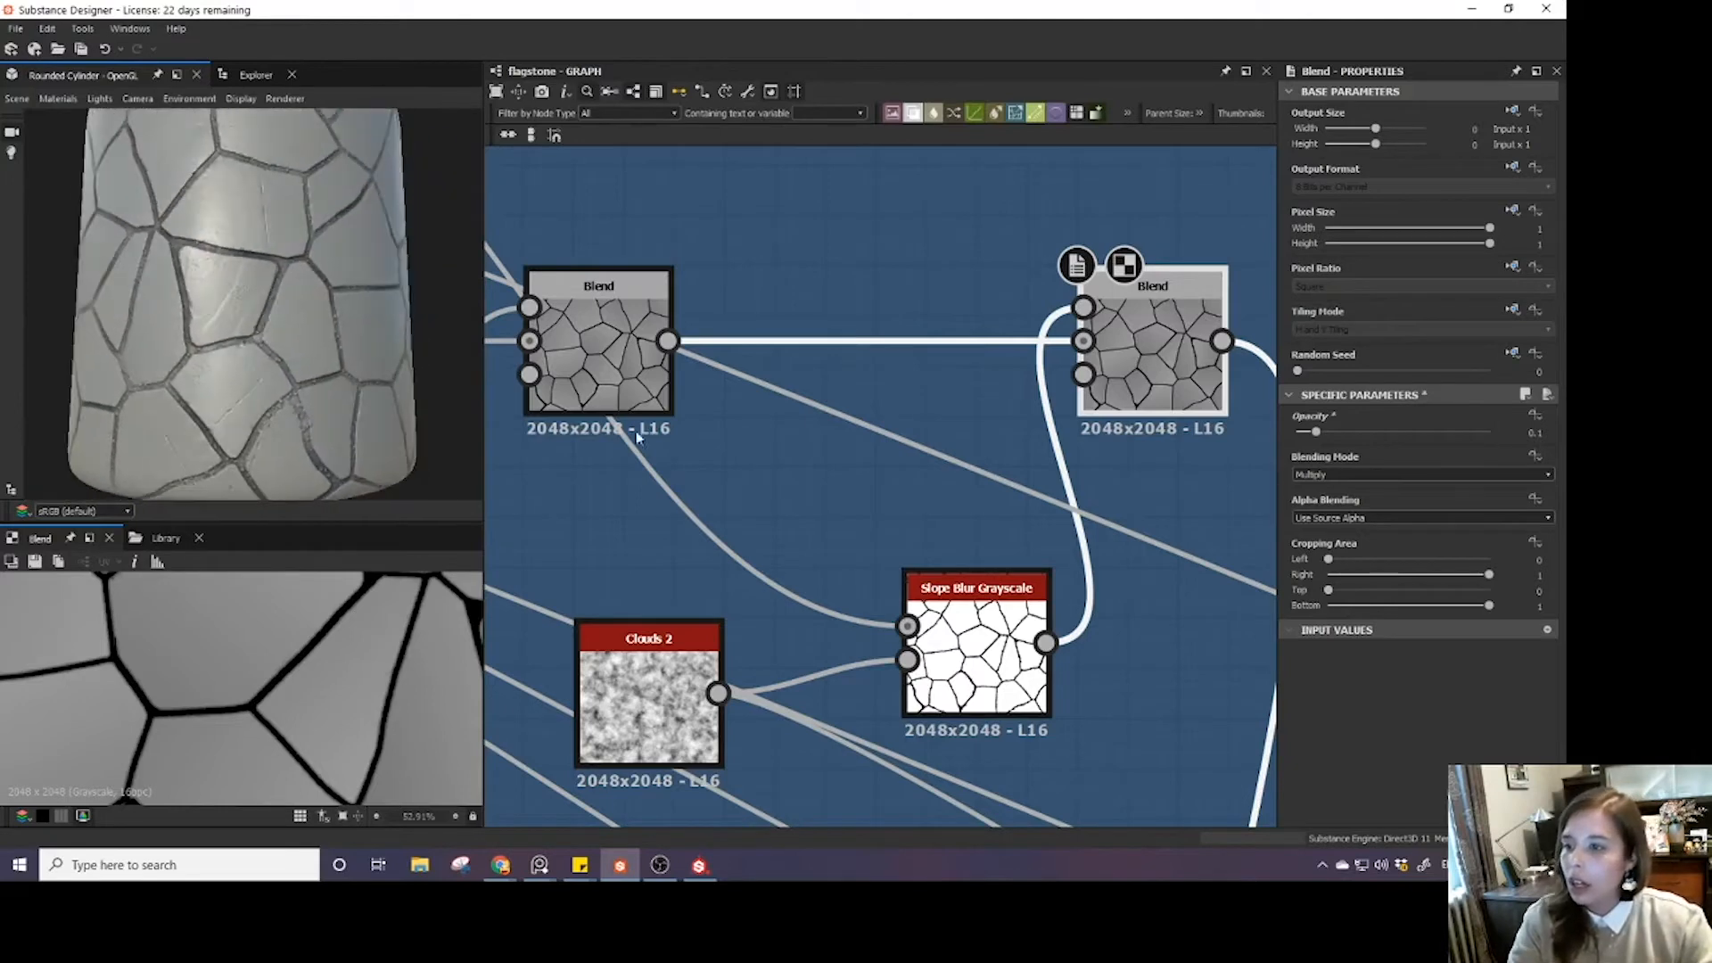
- Review the flagstone med shapes frame in the graph and inspect the stone surfaces on the cylinder from several angles
scroll(1081, 575, down, 6)
middle_drag(1079, 572, 976, 346)
scroll(967, 339, down, 3)
middle_drag(666, 632, 843, 539)
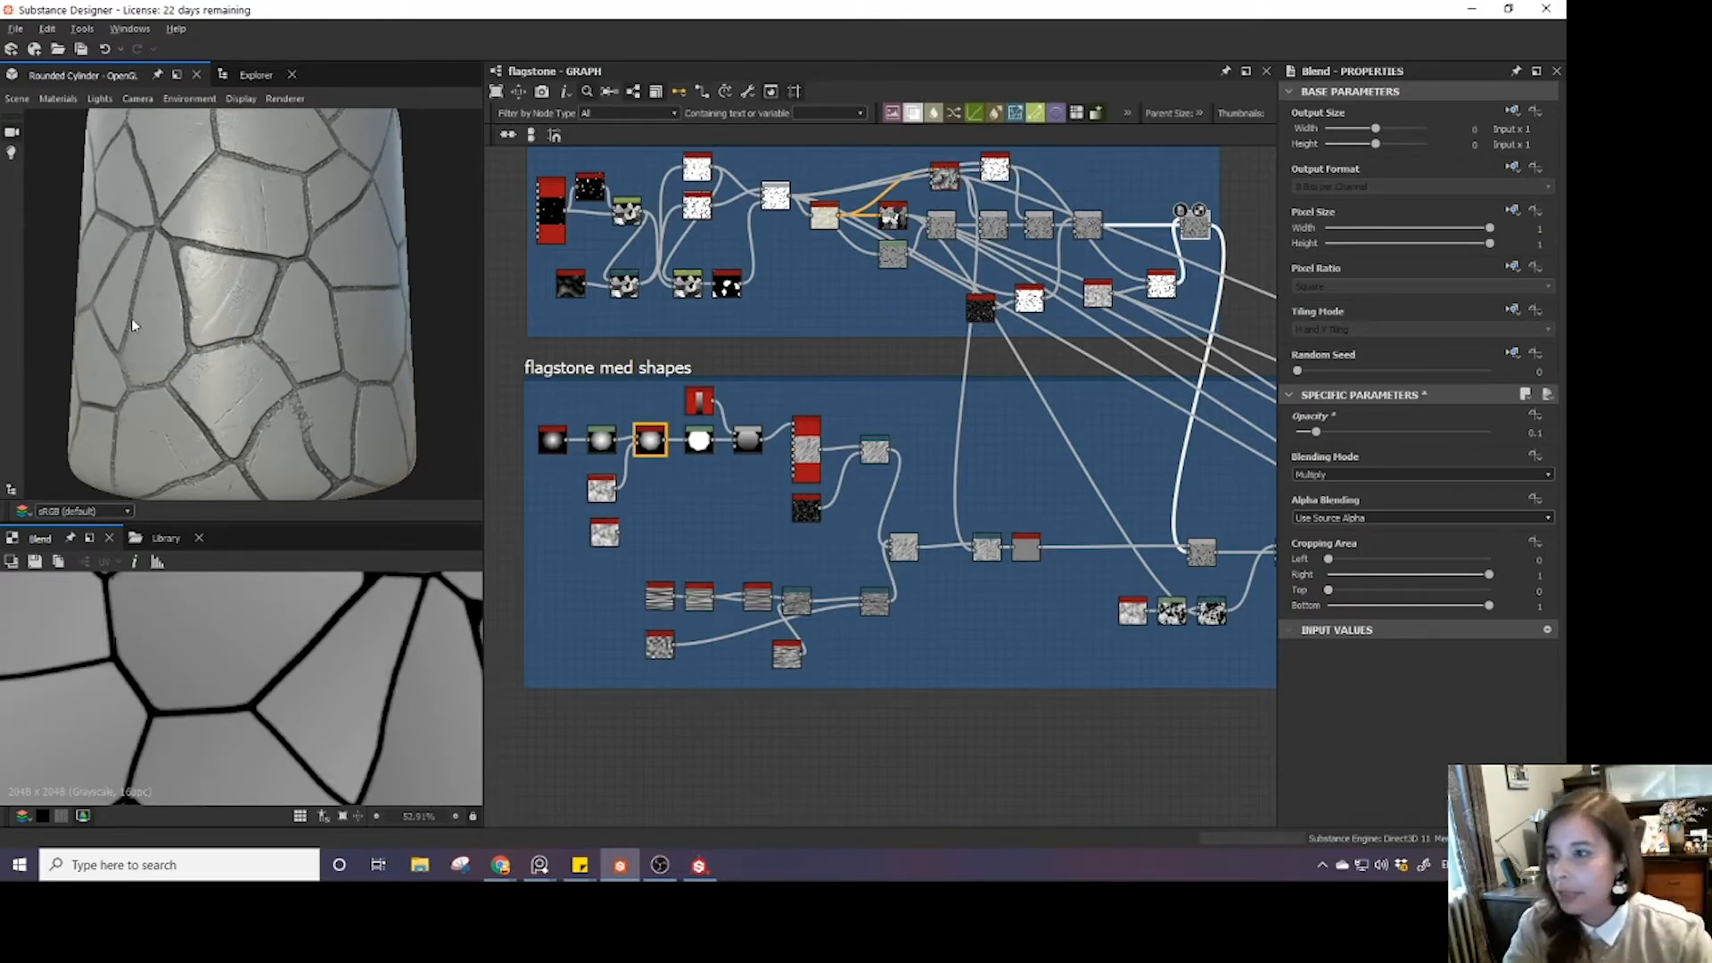
drag(131, 319, 124, 306)
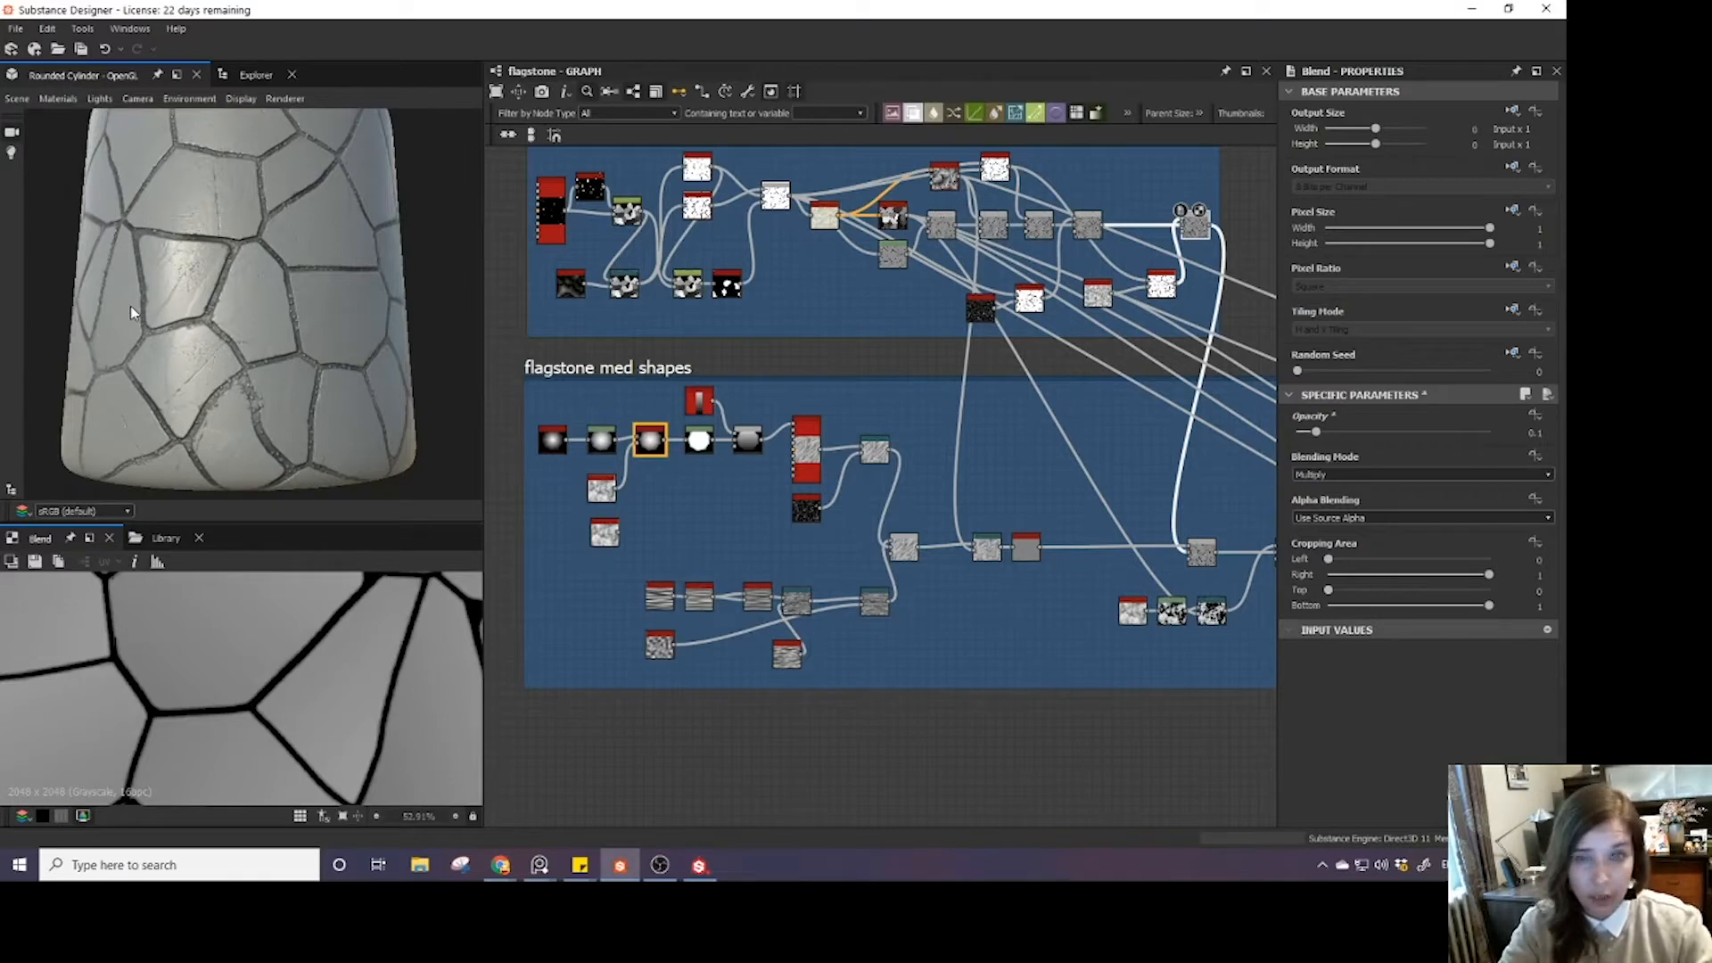
drag(130, 307, 250, 304)
middle_drag(1002, 533, 965, 512)
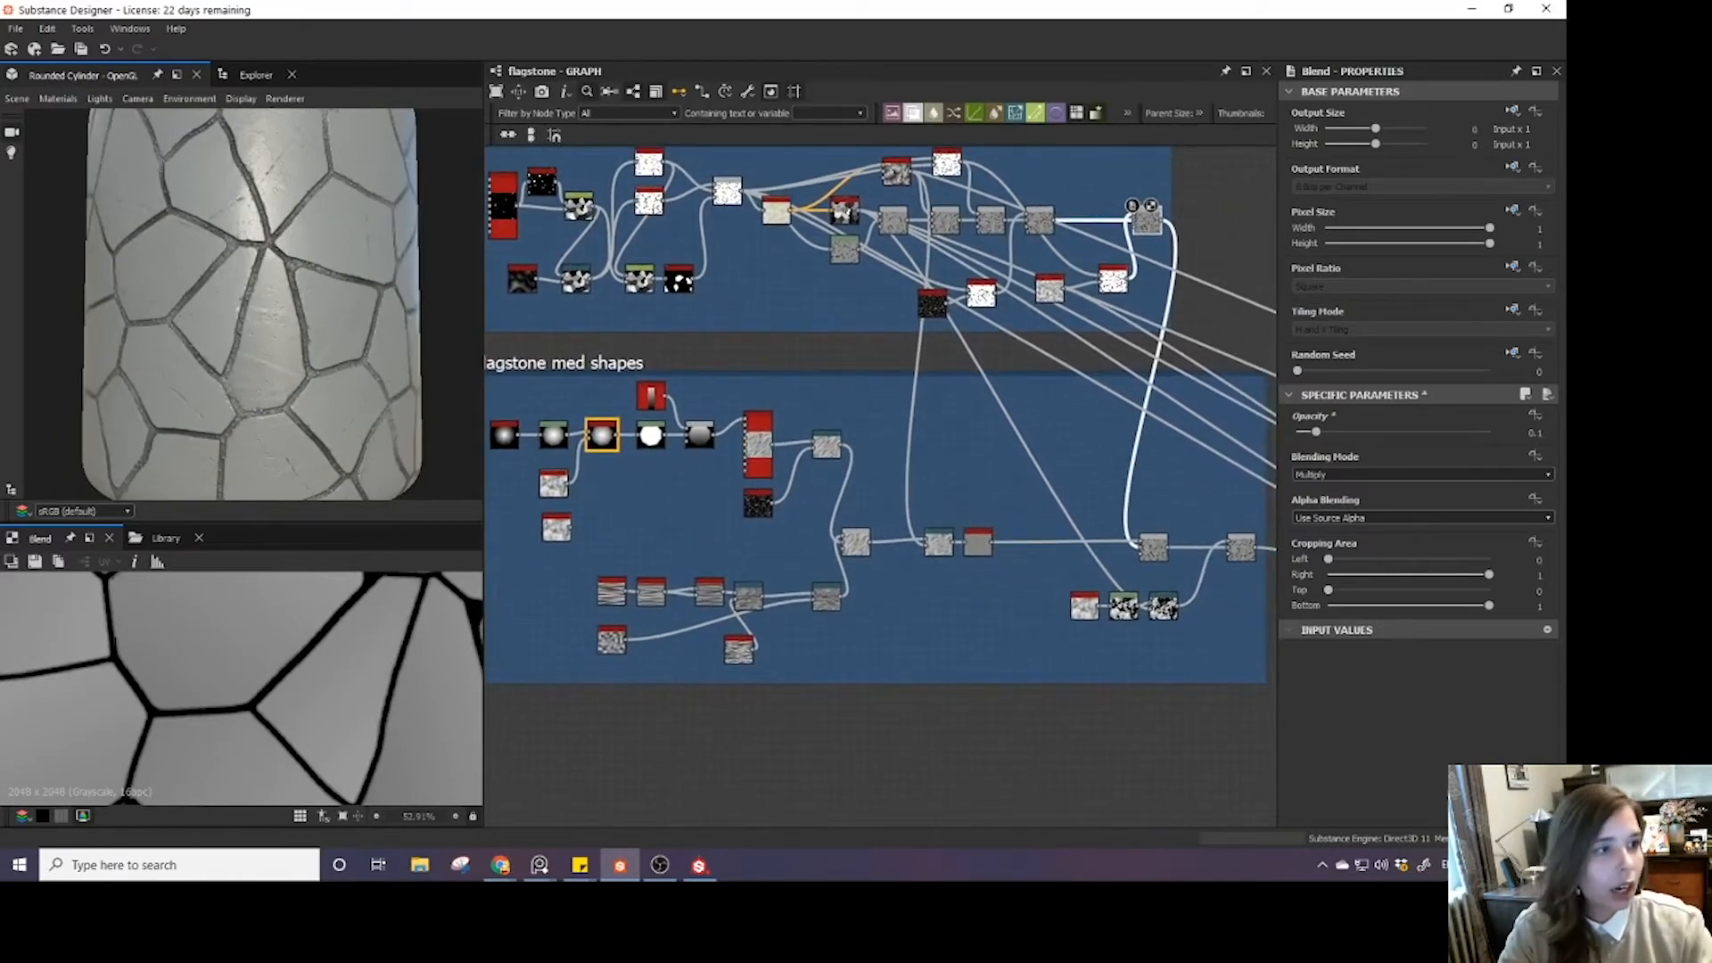
key(alt+Tab)
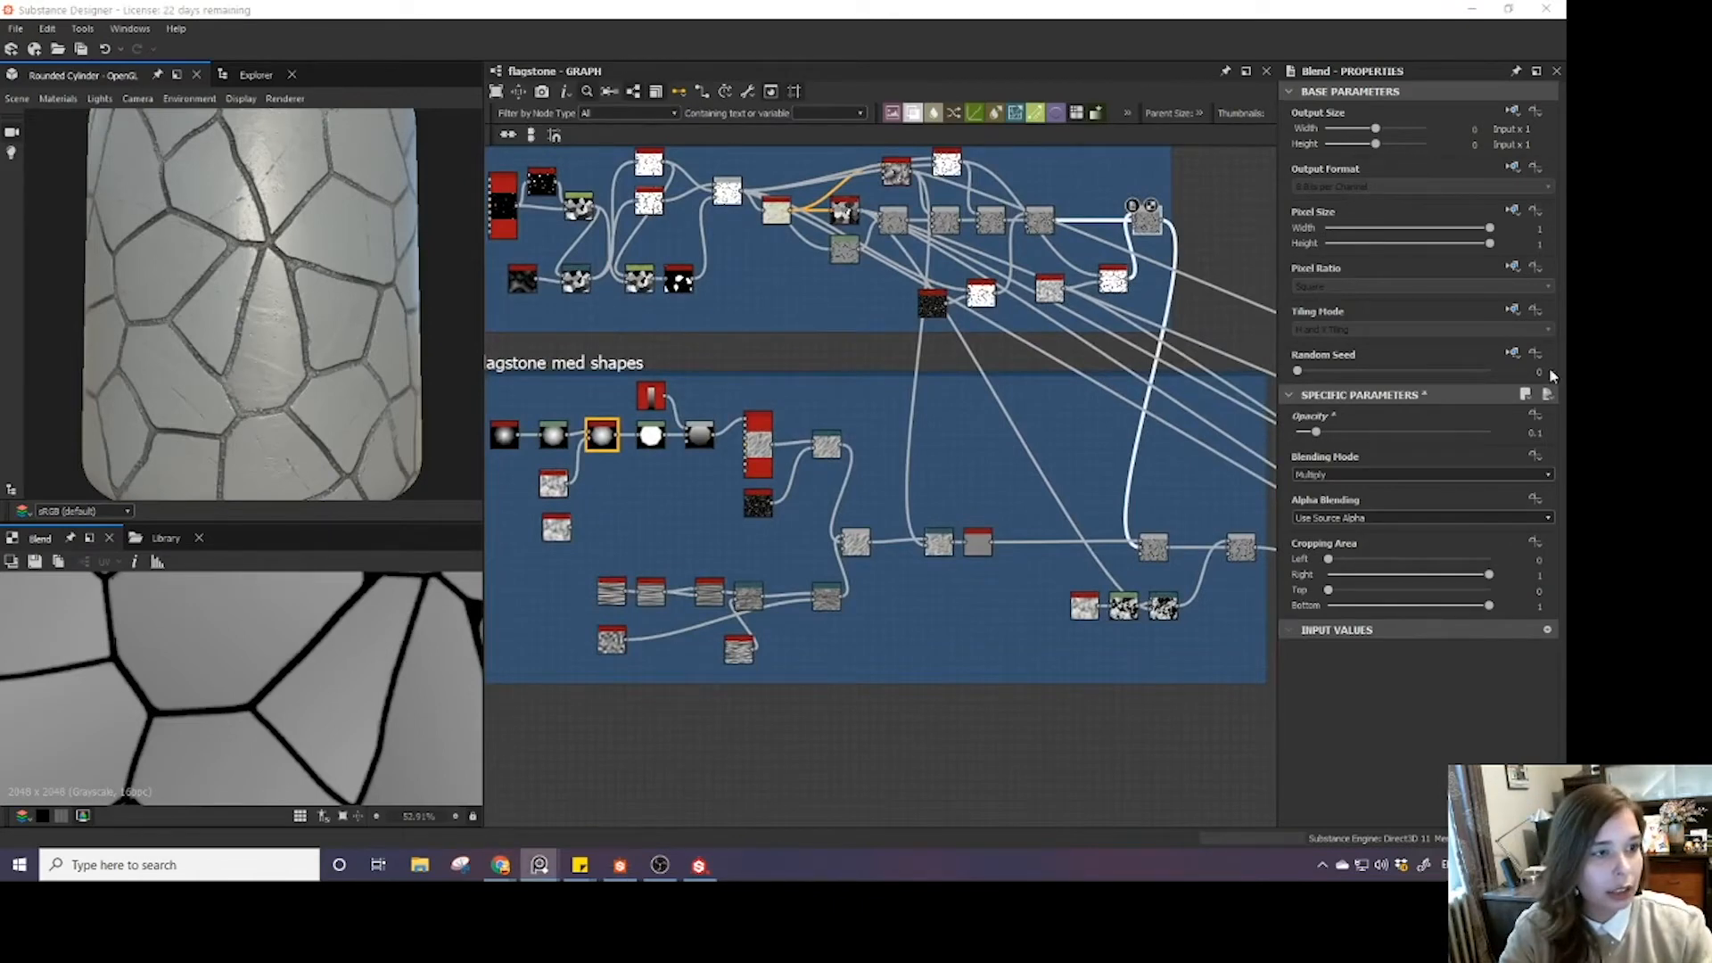
scroll(929, 428, down, 4)
scroll(929, 428, up, 4)
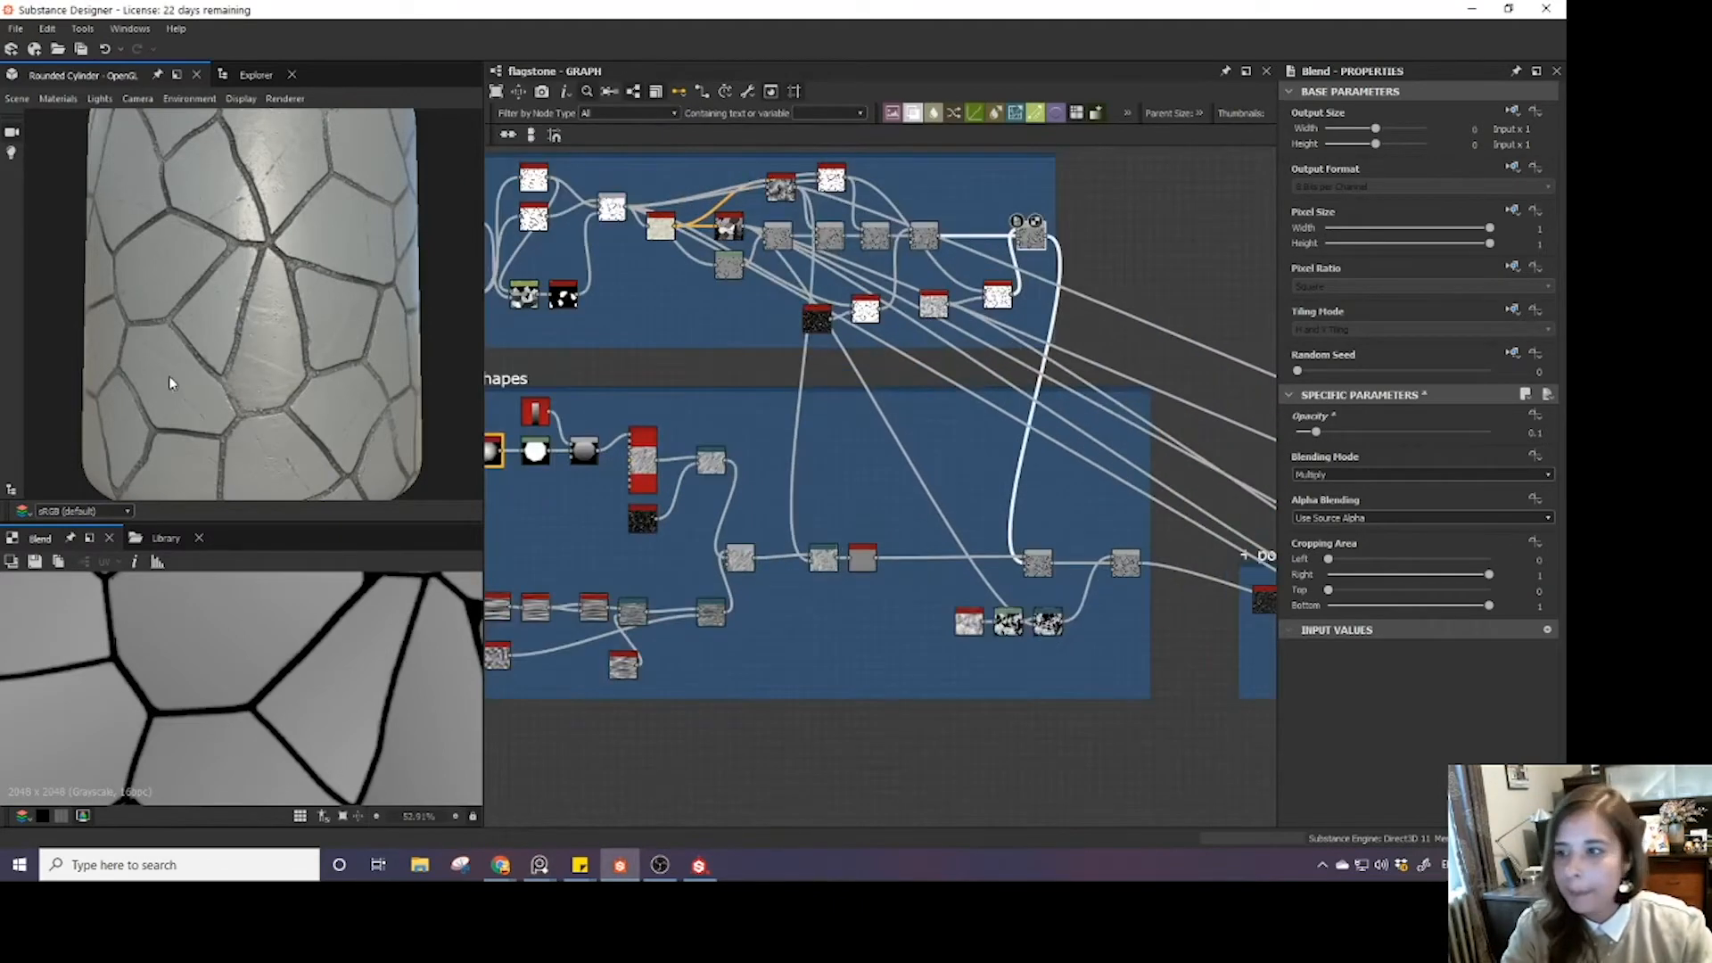
drag(169, 376, 269, 330)
scroll(269, 330, up, 3)
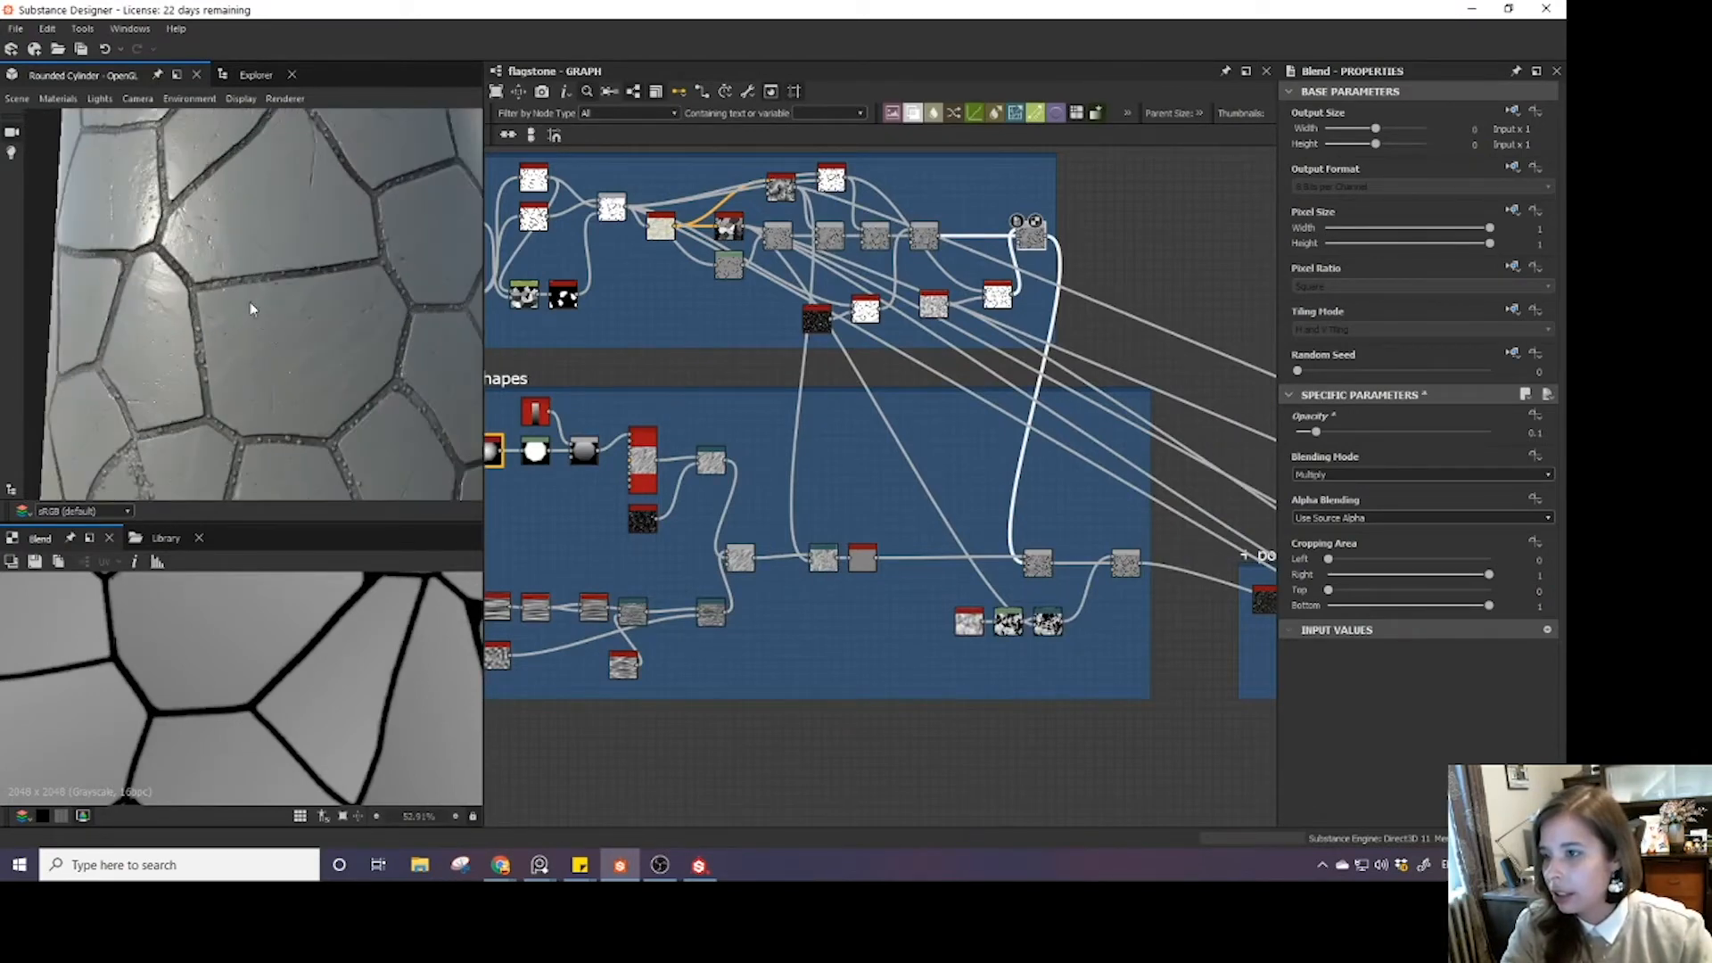
click(49, 99)
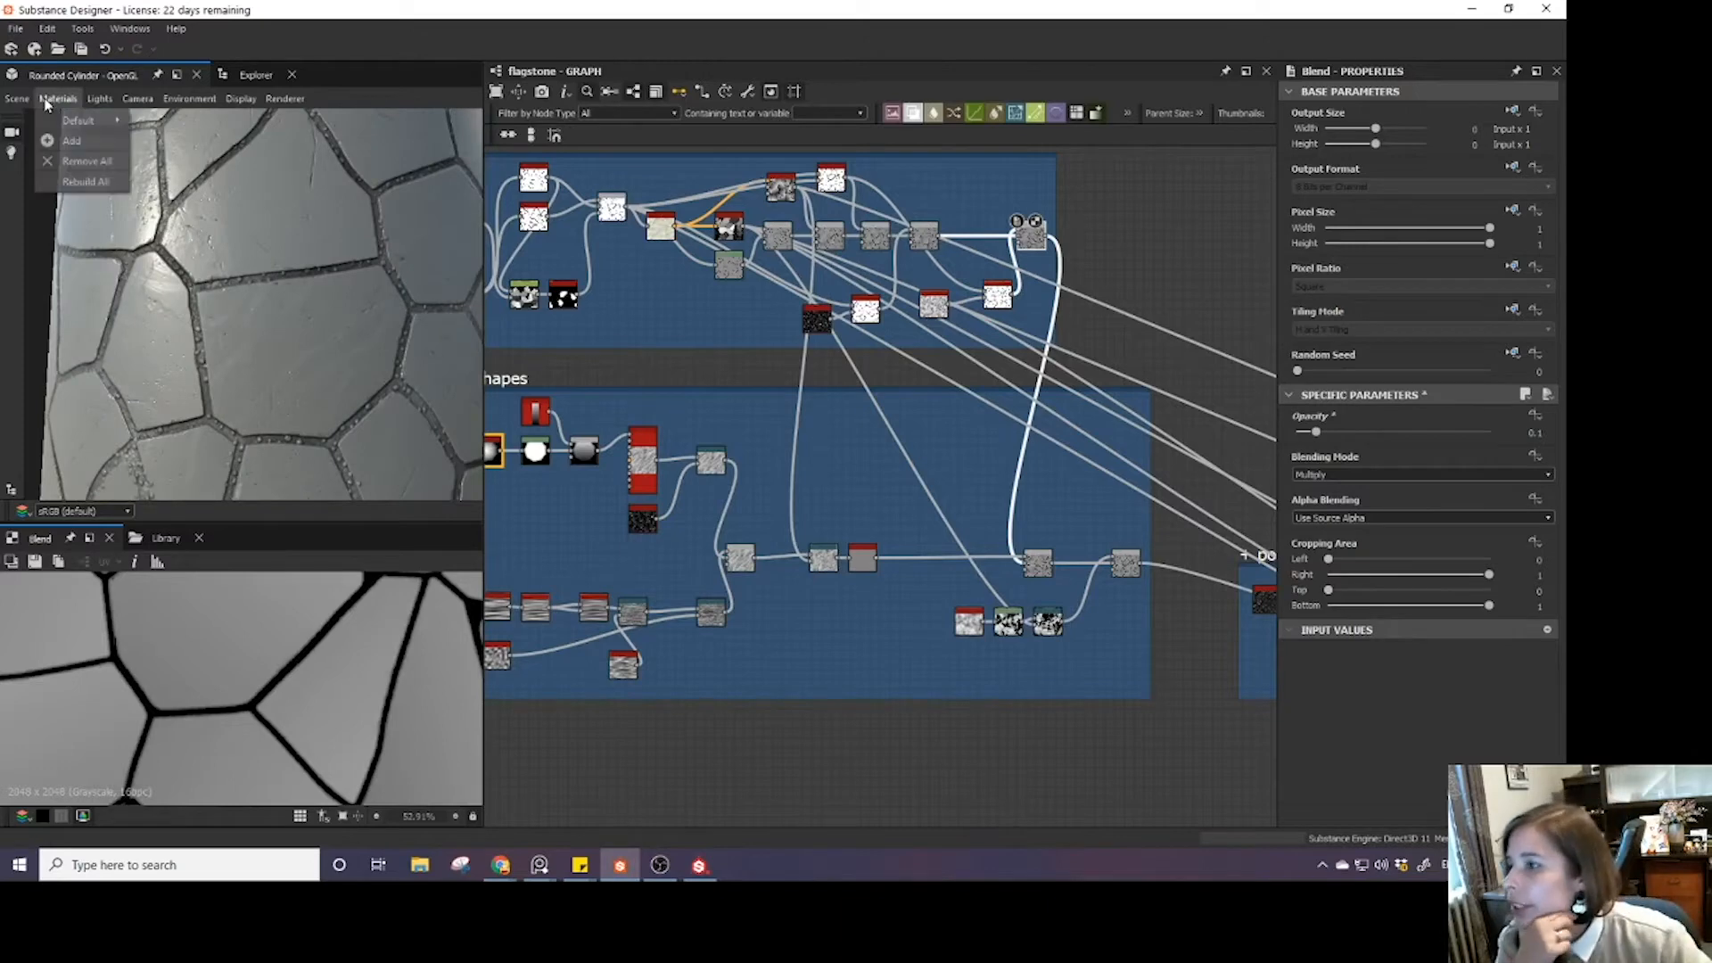
mouse_move(82, 120)
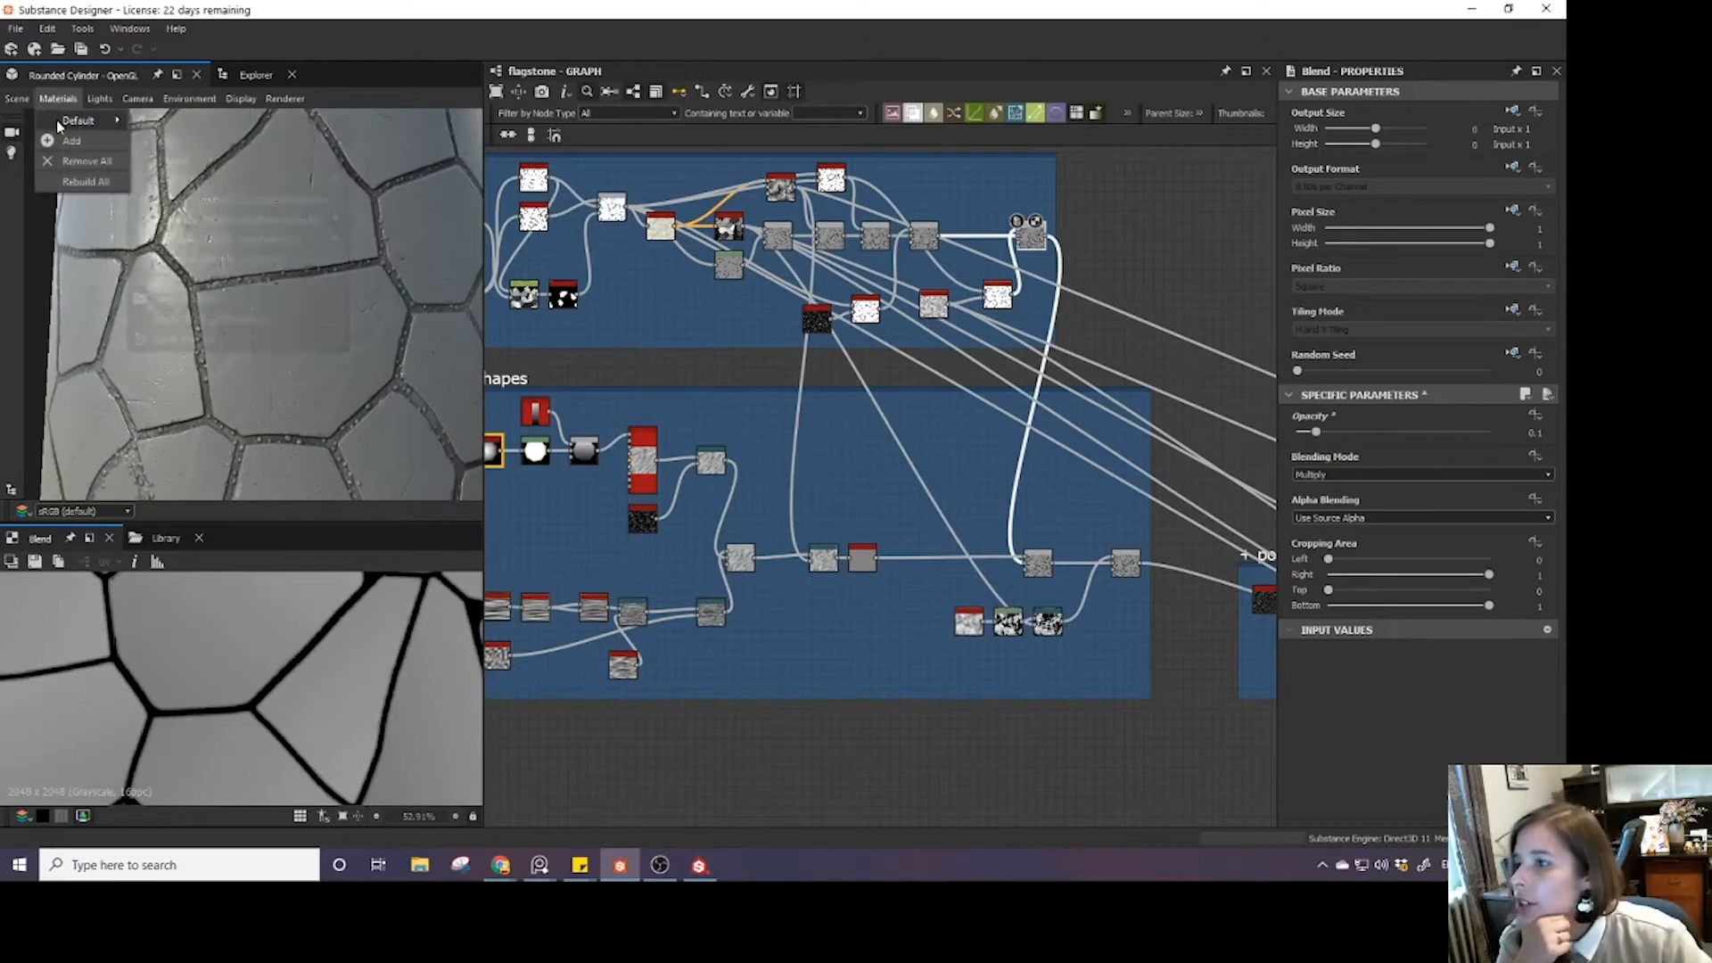
click(169, 132)
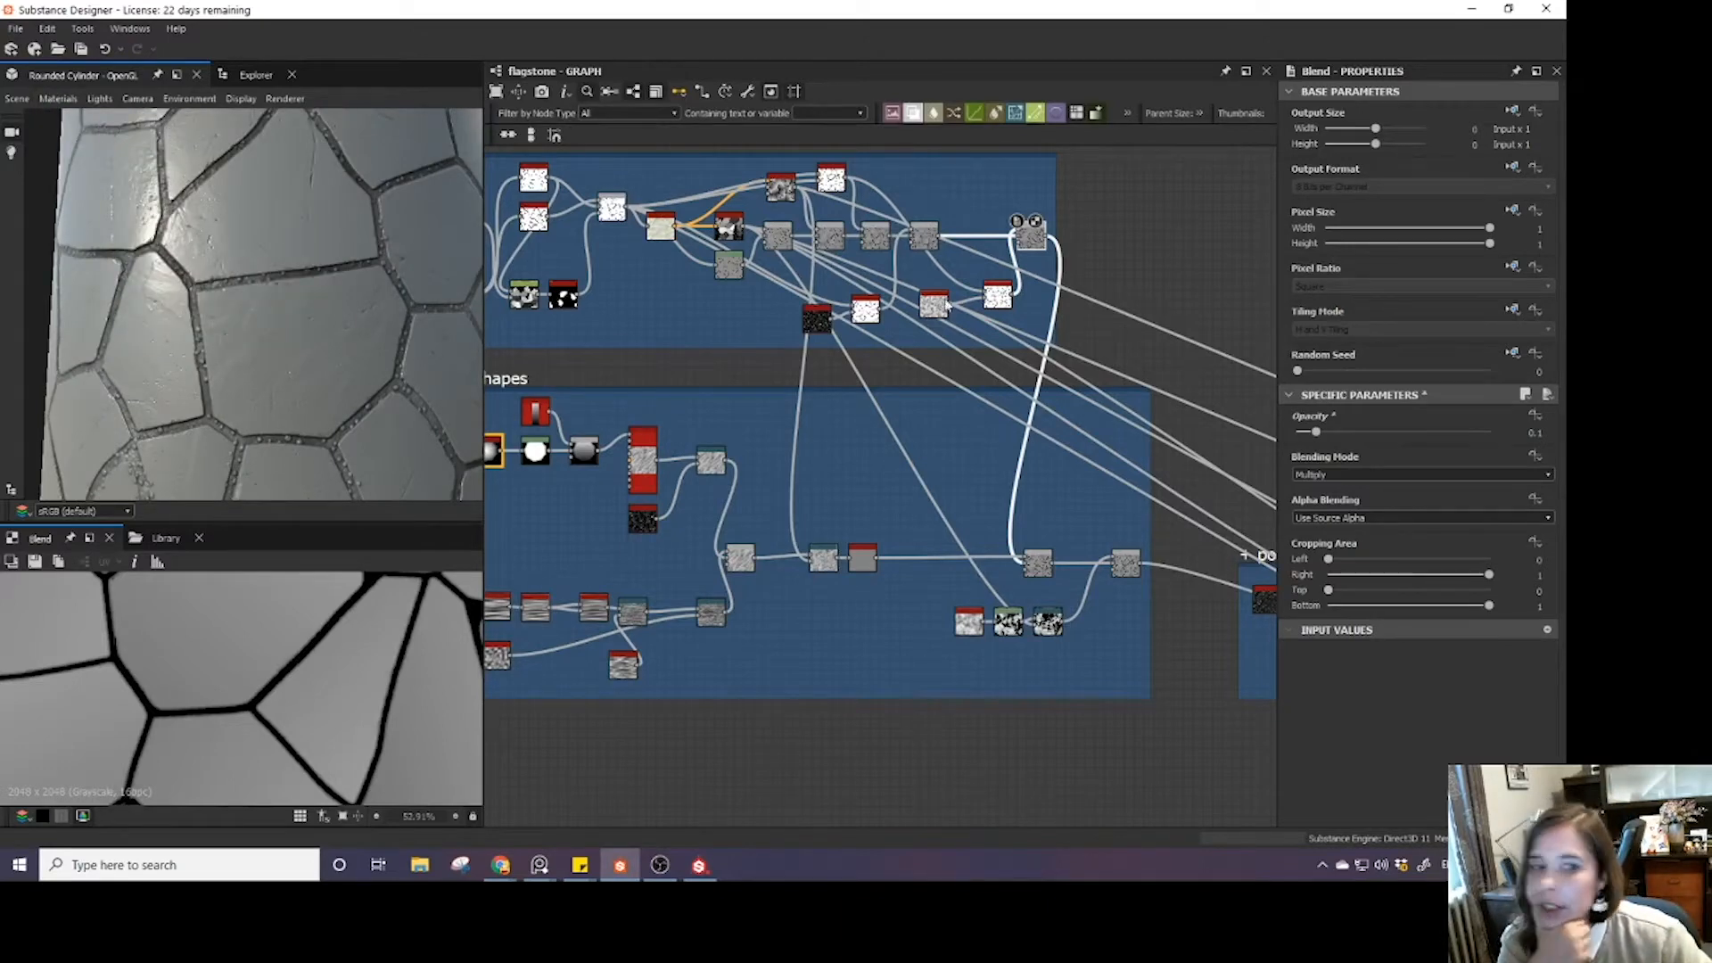
- Set the height scale of the default material to 5 and check the displaced stones on the cylinder
click(58, 98)
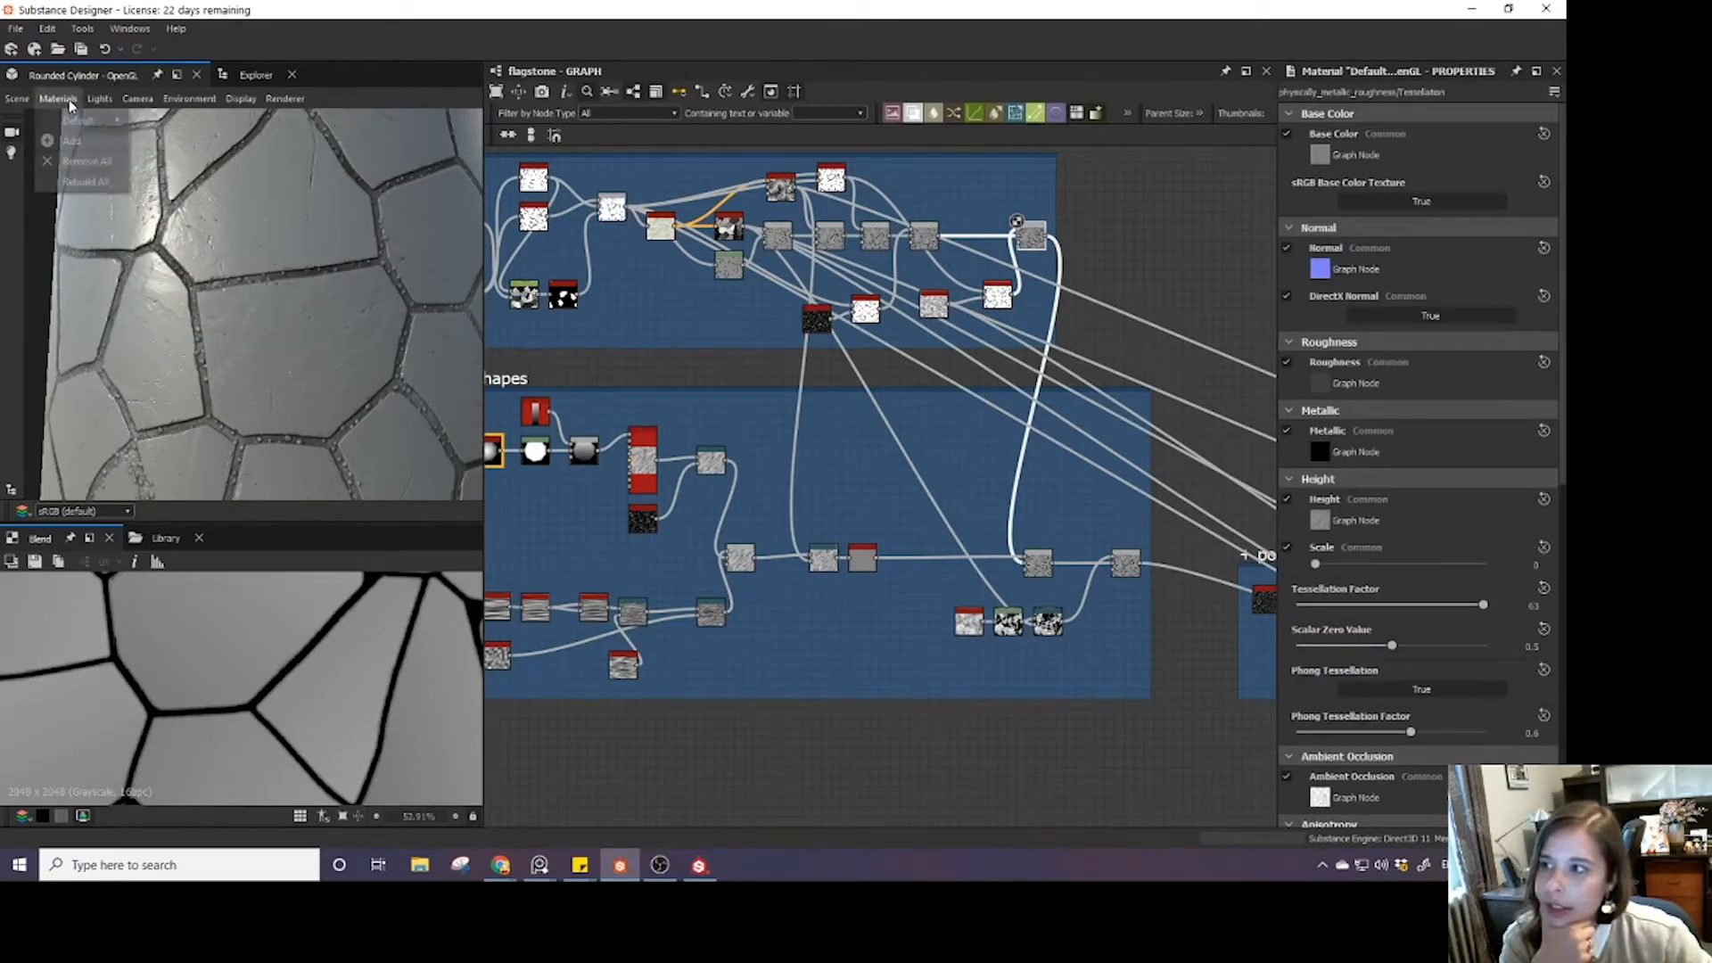
mouse_move(82, 120)
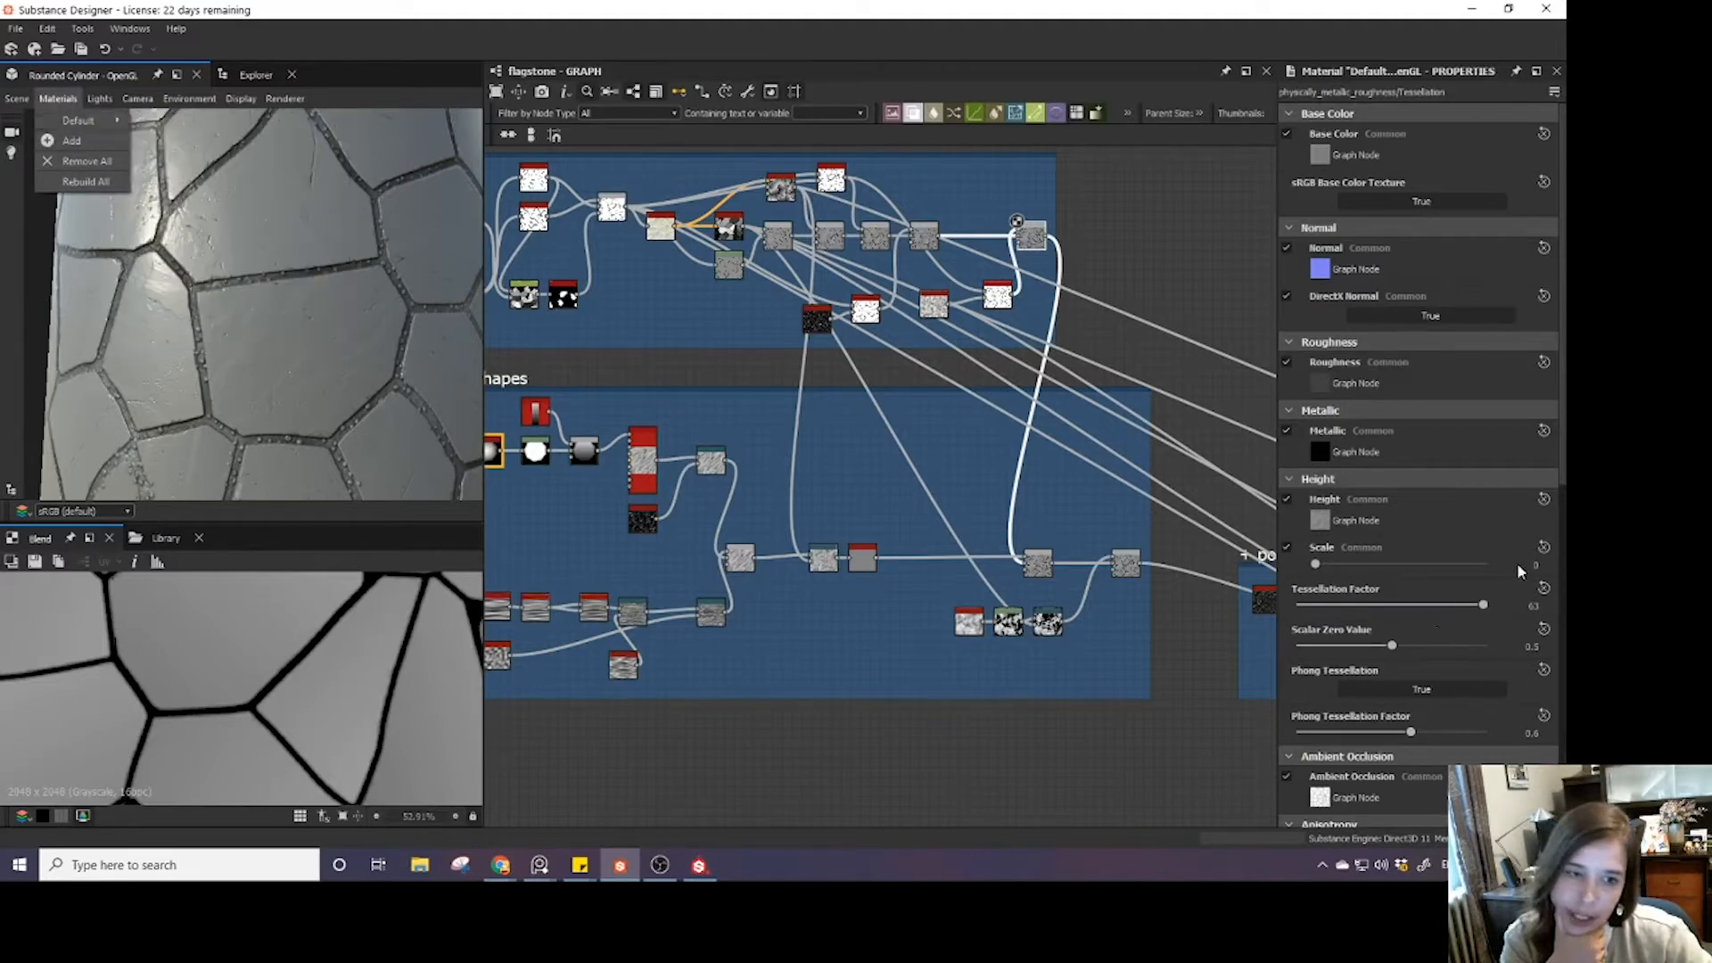
click(1531, 565)
text(5)
key(Return)
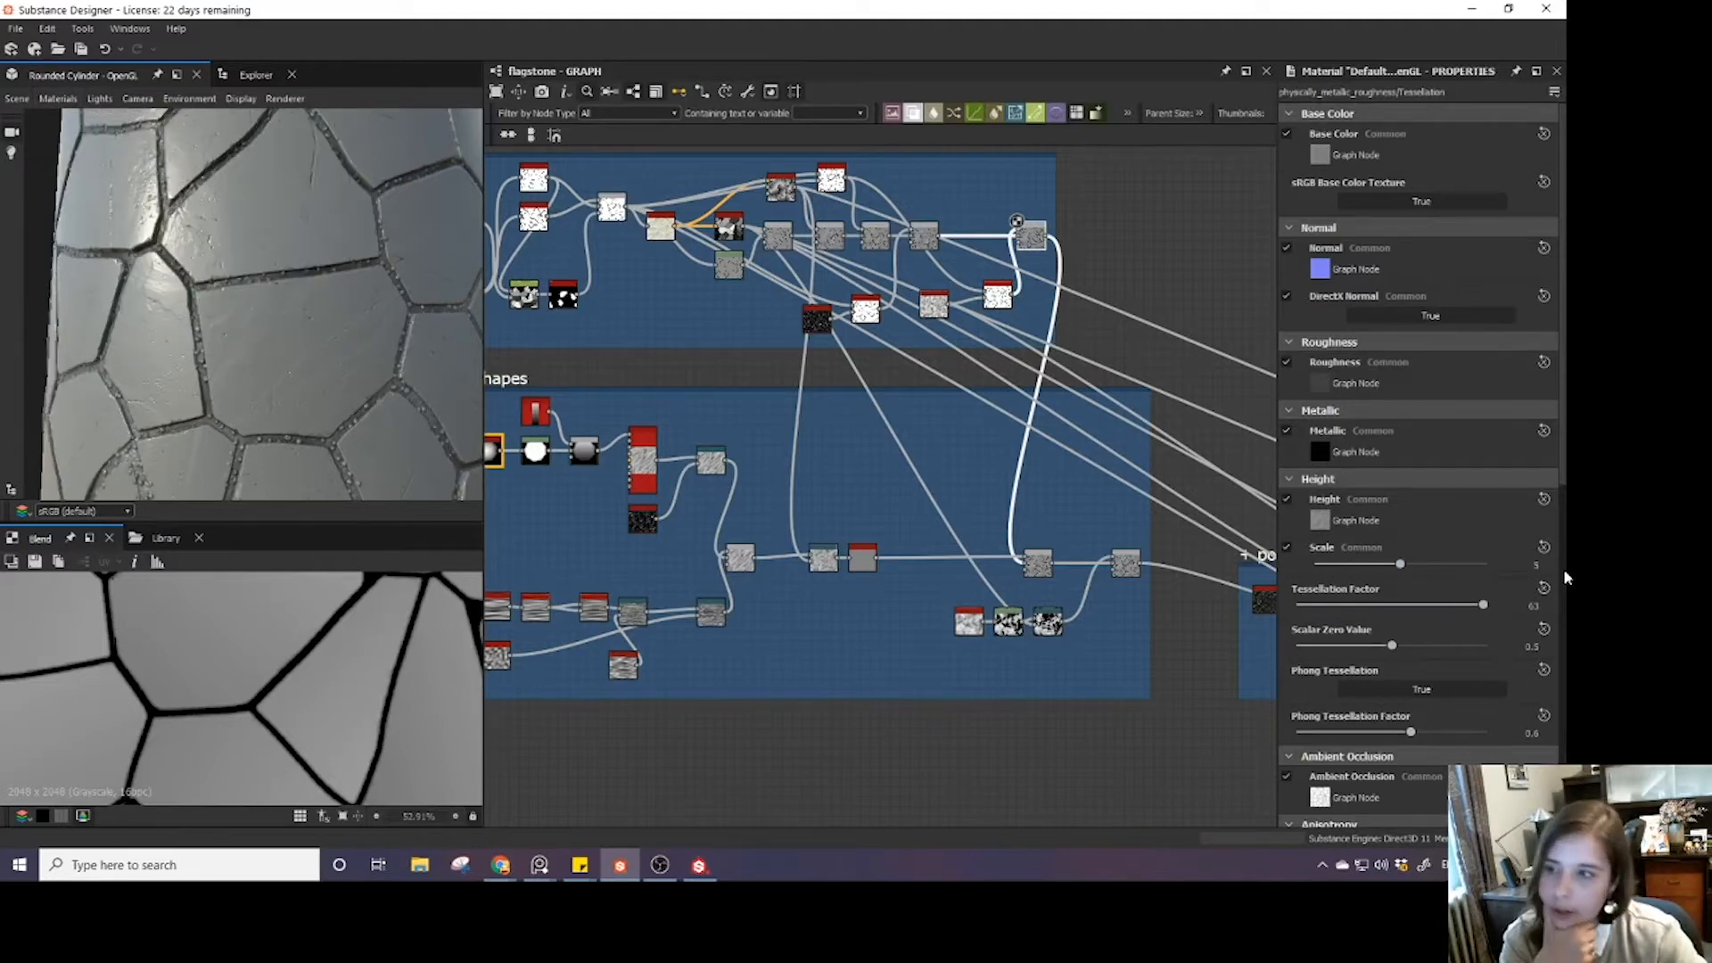
drag(339, 232, 343, 268)
scroll(296, 250, down, 3)
- Increase the range of the Histogram Range node that follows the Directional Warp in the flagstone med shapes frame
middle_drag(758, 460, 827, 453)
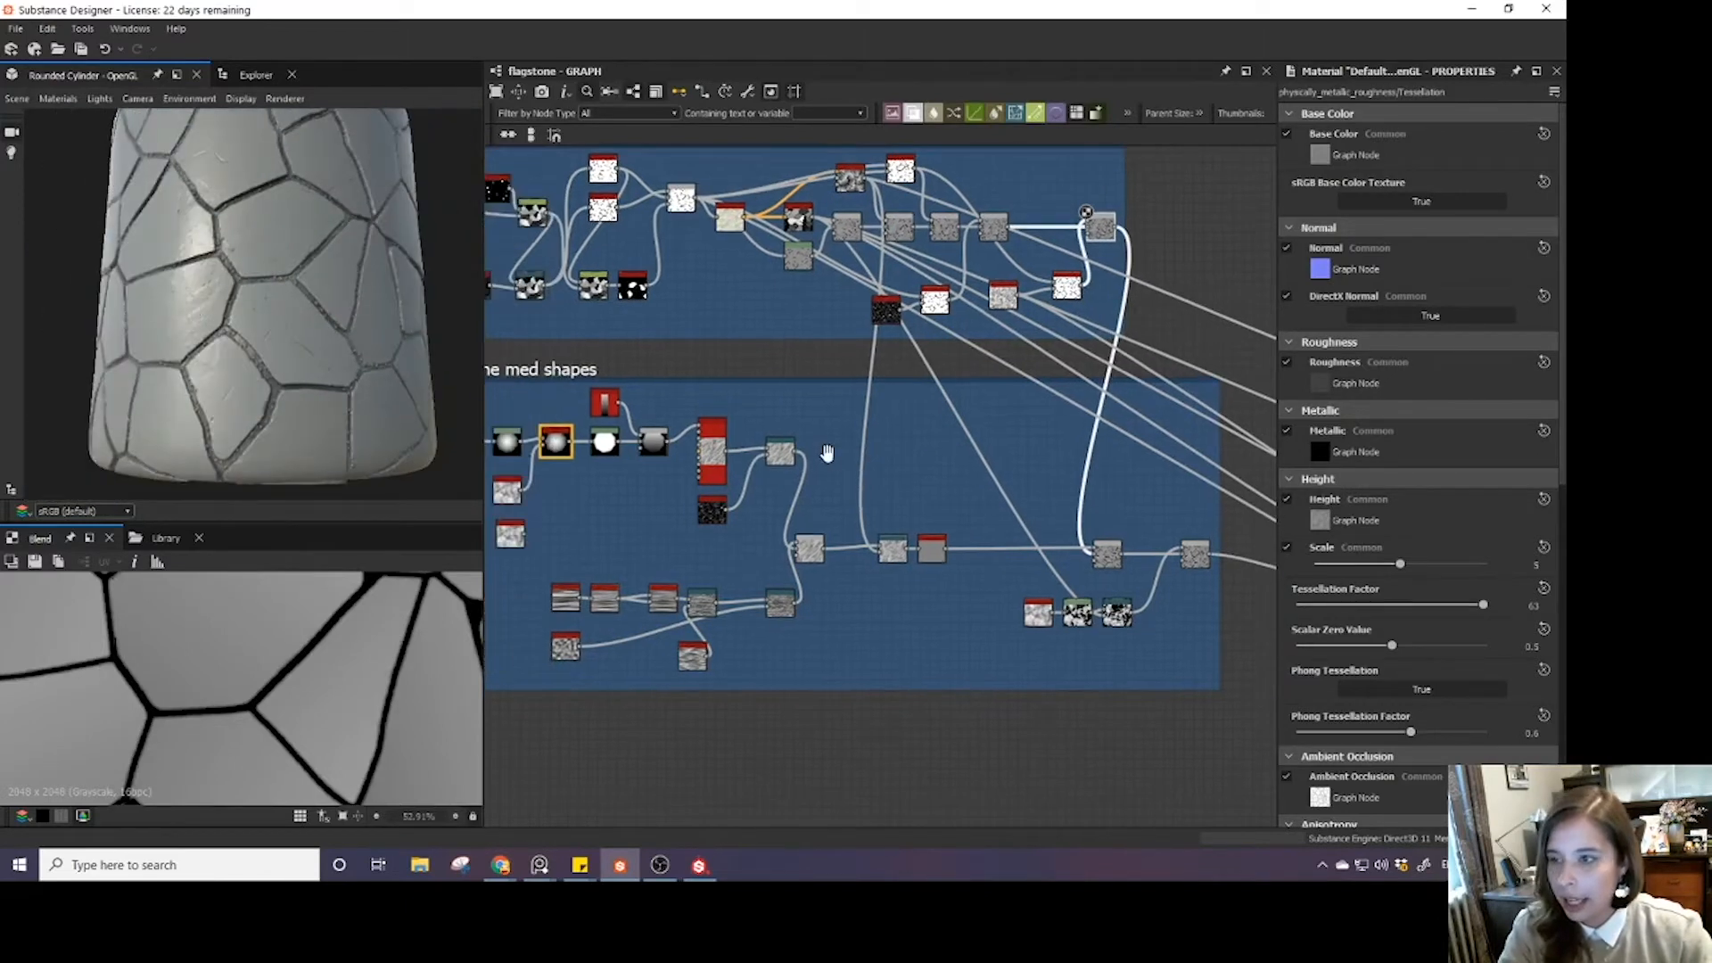
scroll(828, 453, up, 1)
scroll(828, 456, up, 4)
scroll(752, 473, down, 3)
middle_drag(782, 543, 785, 389)
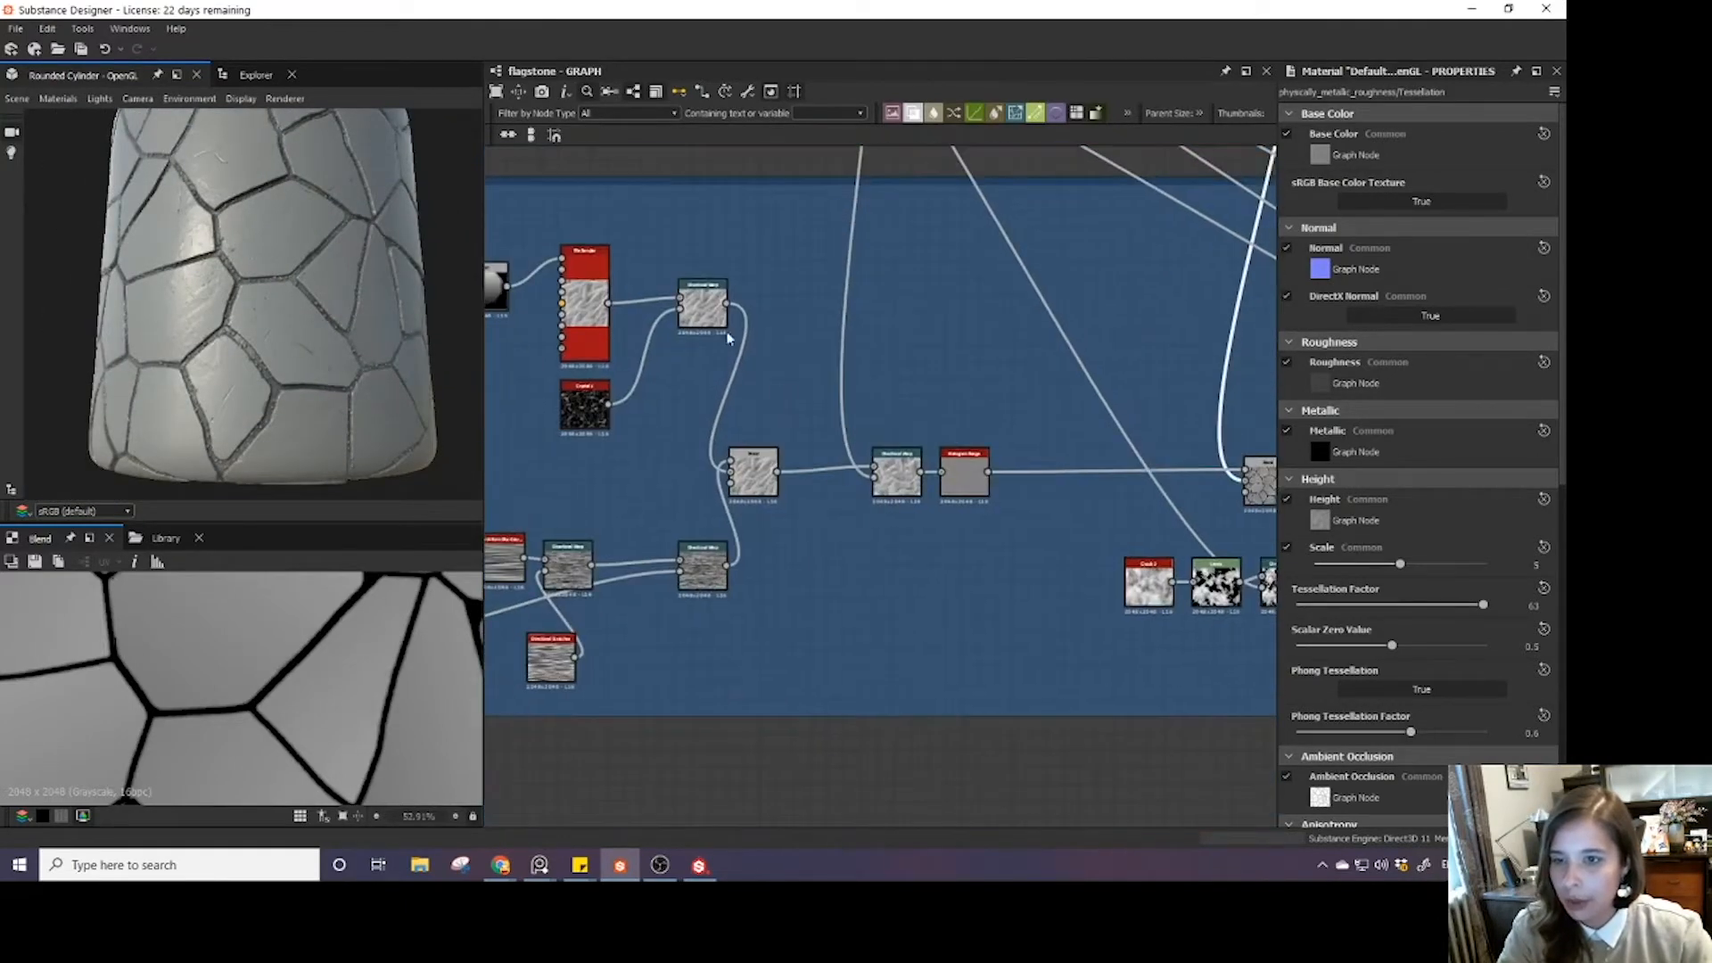
middle_drag(971, 513, 865, 525)
click(864, 518)
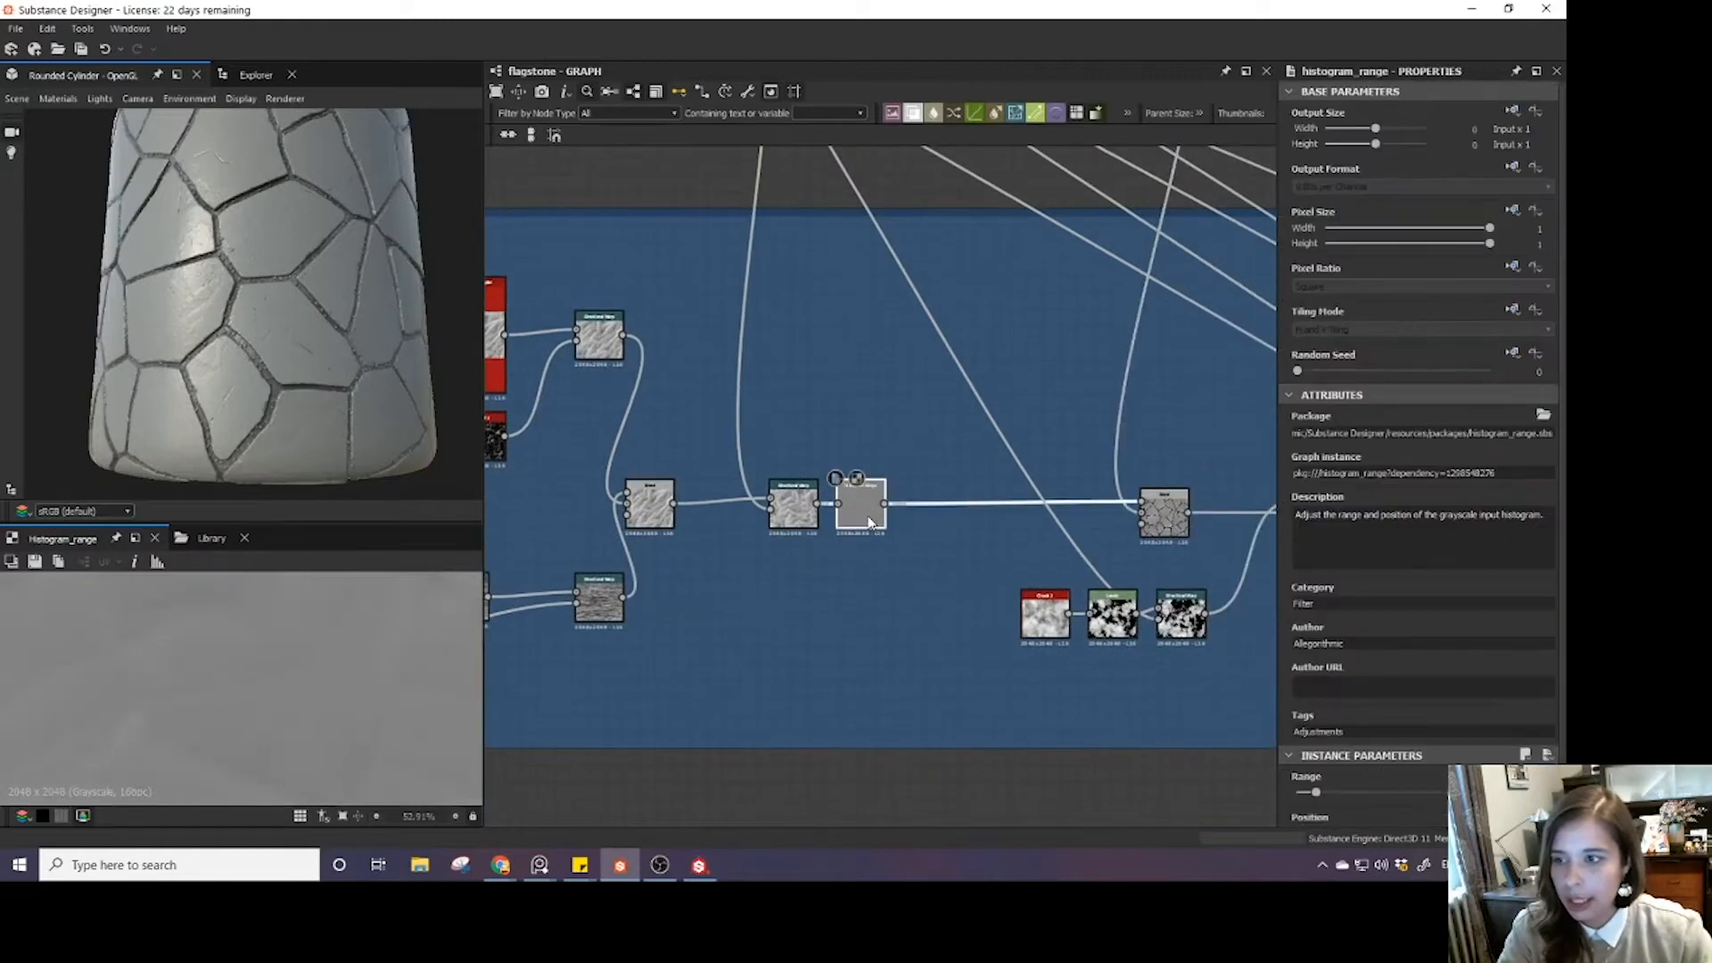
scroll(274, 328, up, 5)
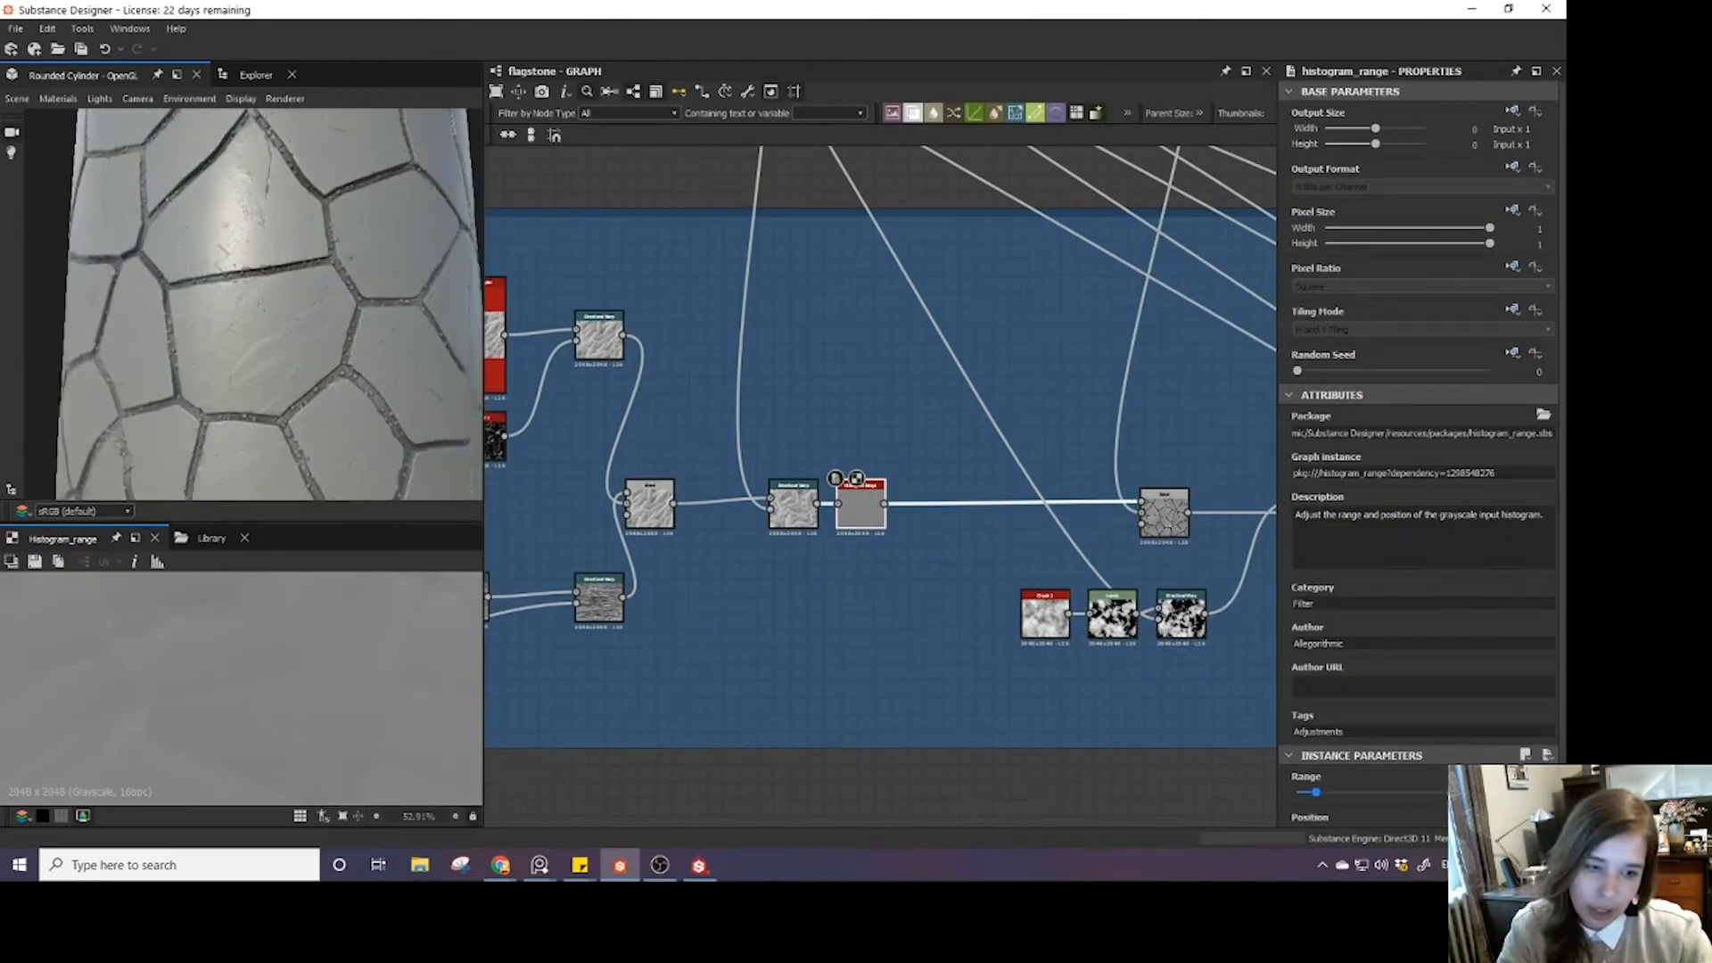
key(Return)
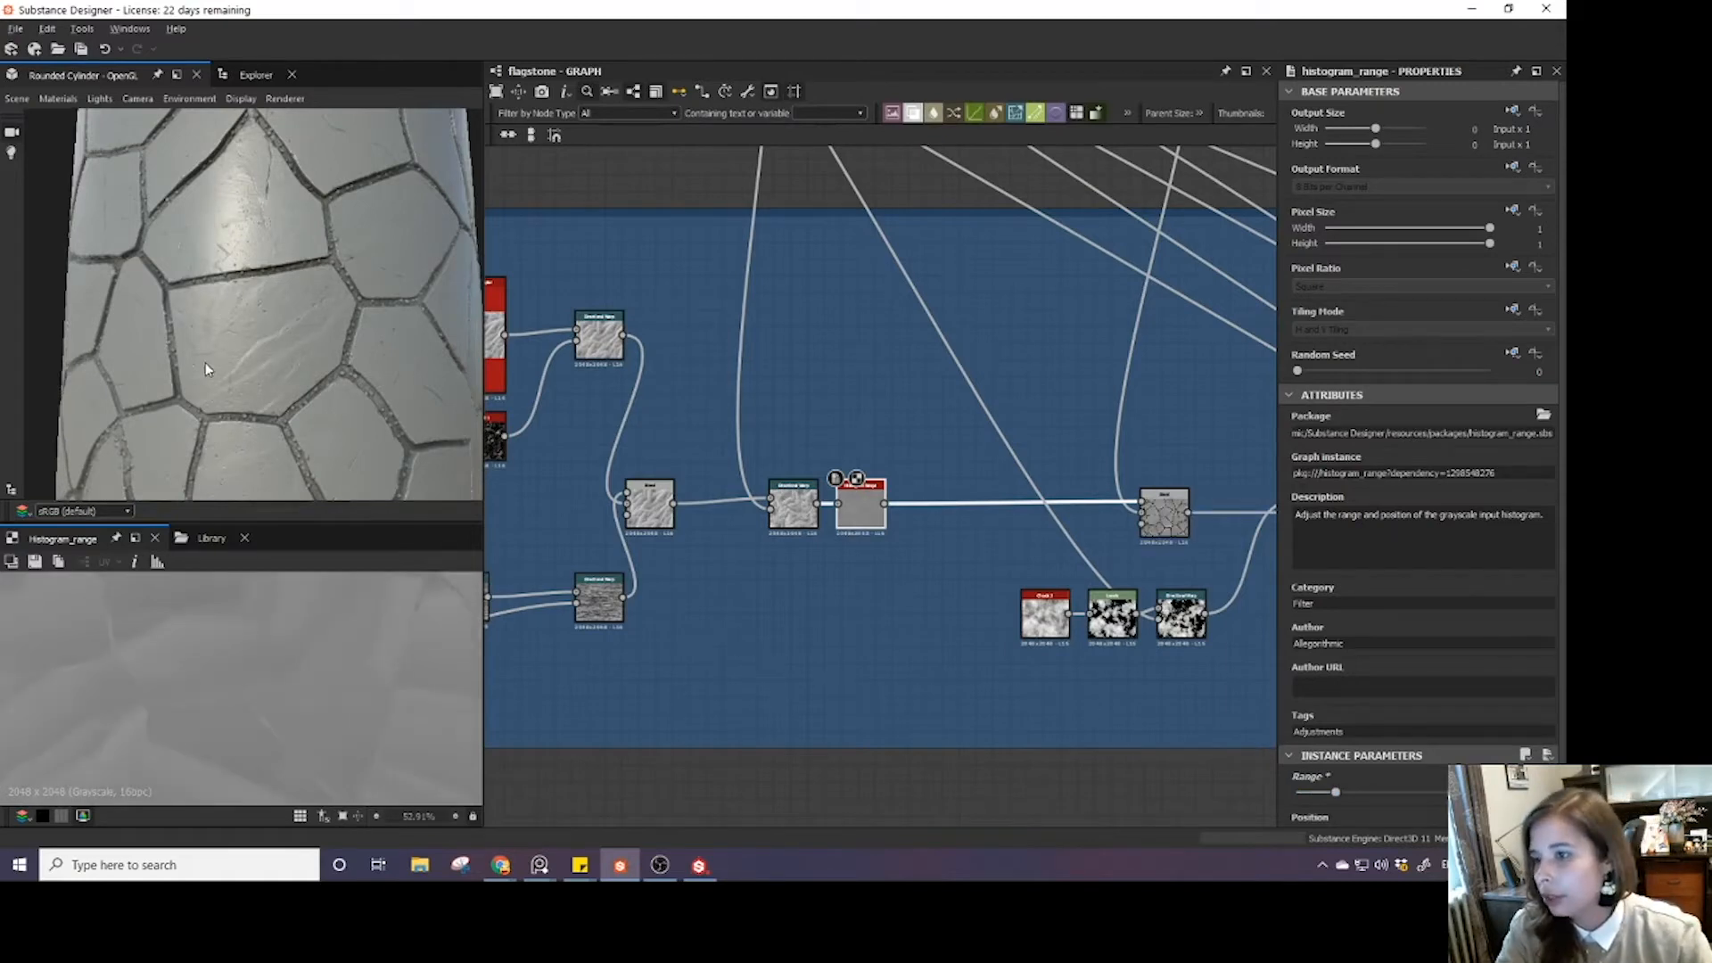
- Raise the Histogram Range node's range further and inspect the stone surfaces from different angles and distances
drag(206, 369, 269, 369)
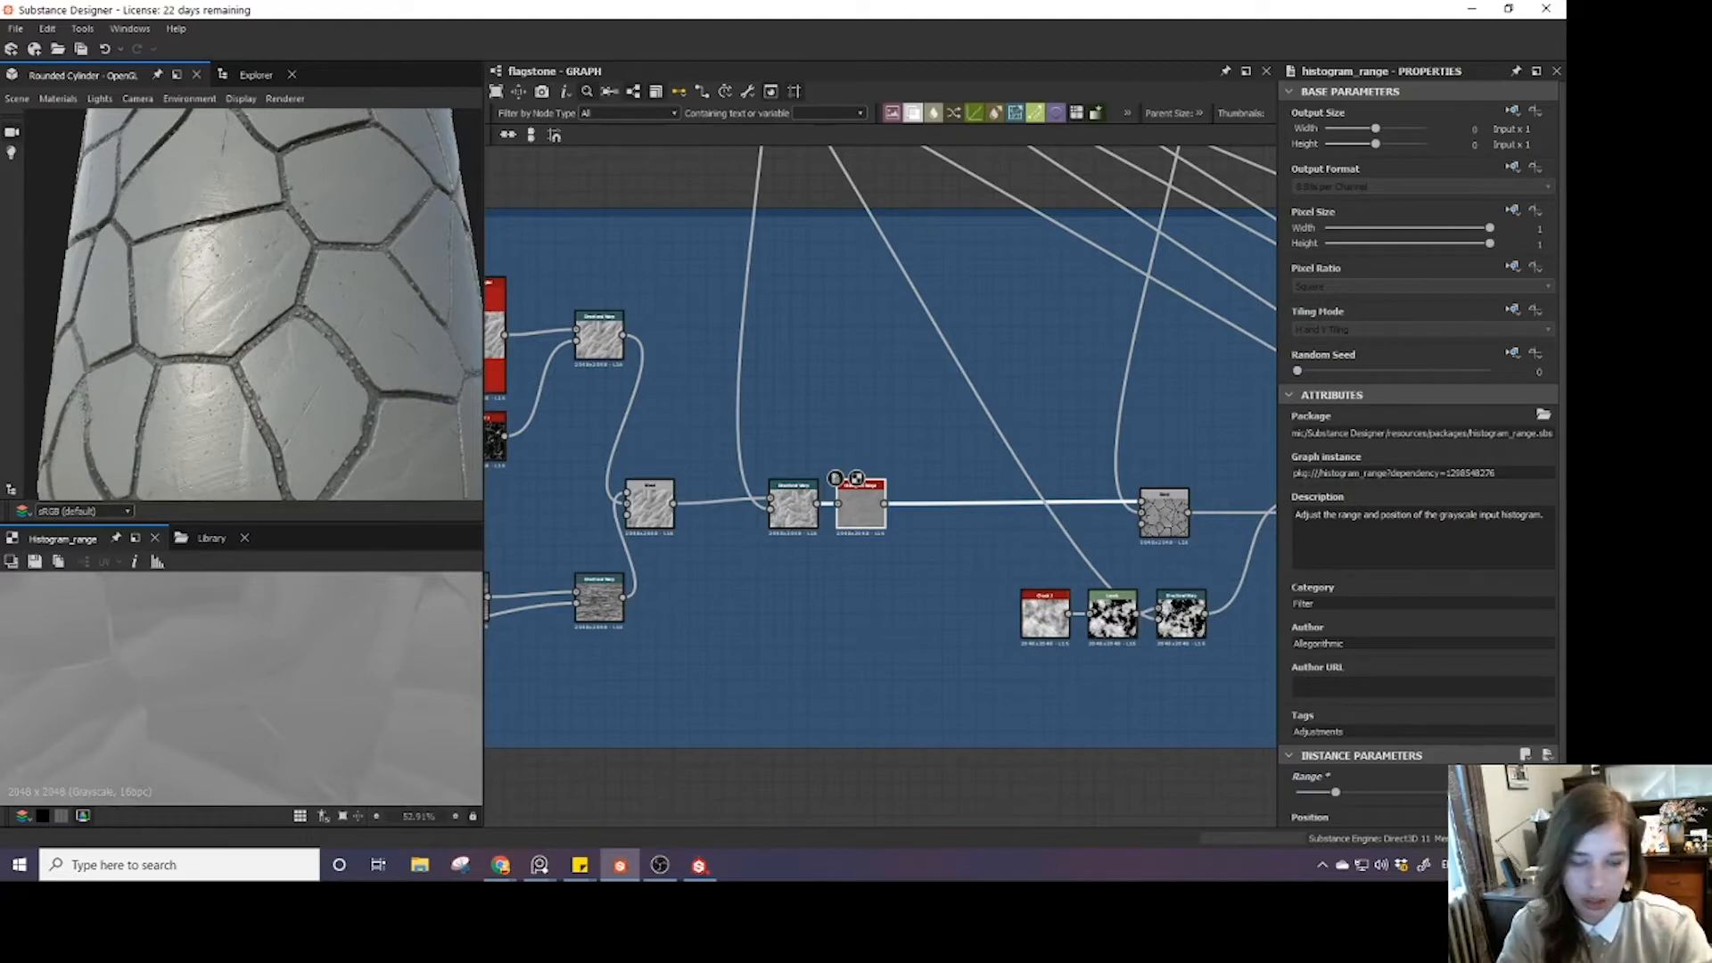
scroll(296, 344, down, 5)
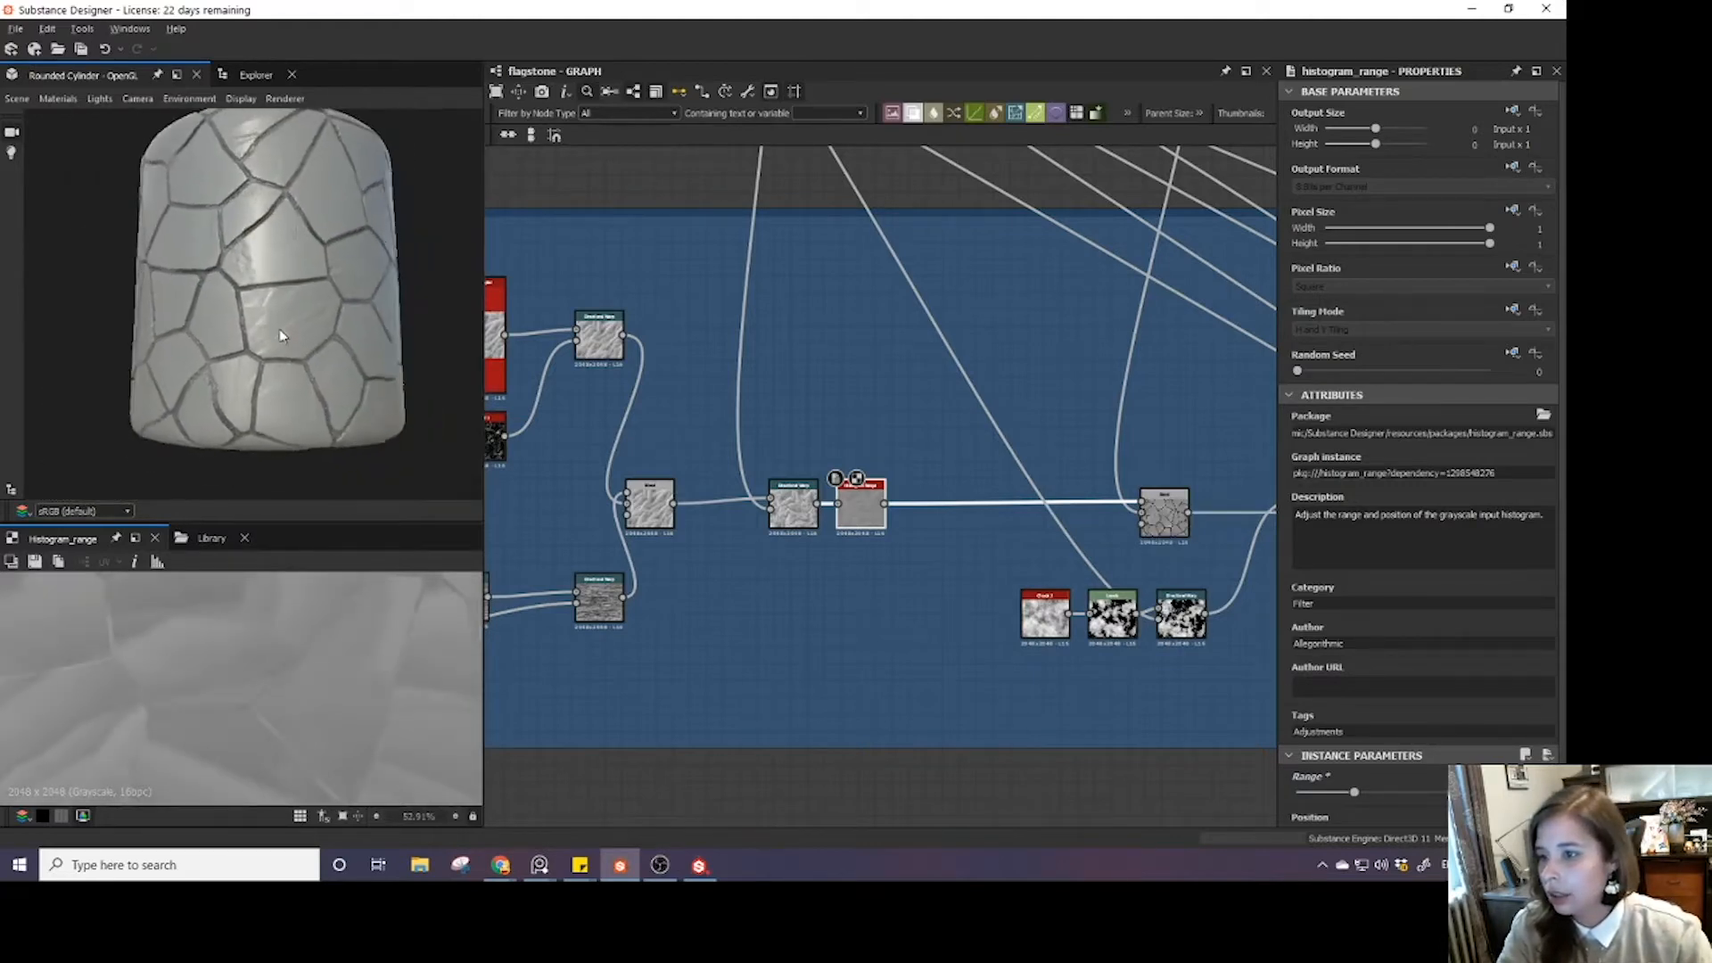
mouse_move(281, 335)
mouse_down()
mouse_move(238, 319)
mouse_move(317, 319)
mouse_move(301, 319)
mouse_move(304, 355)
mouse_up()
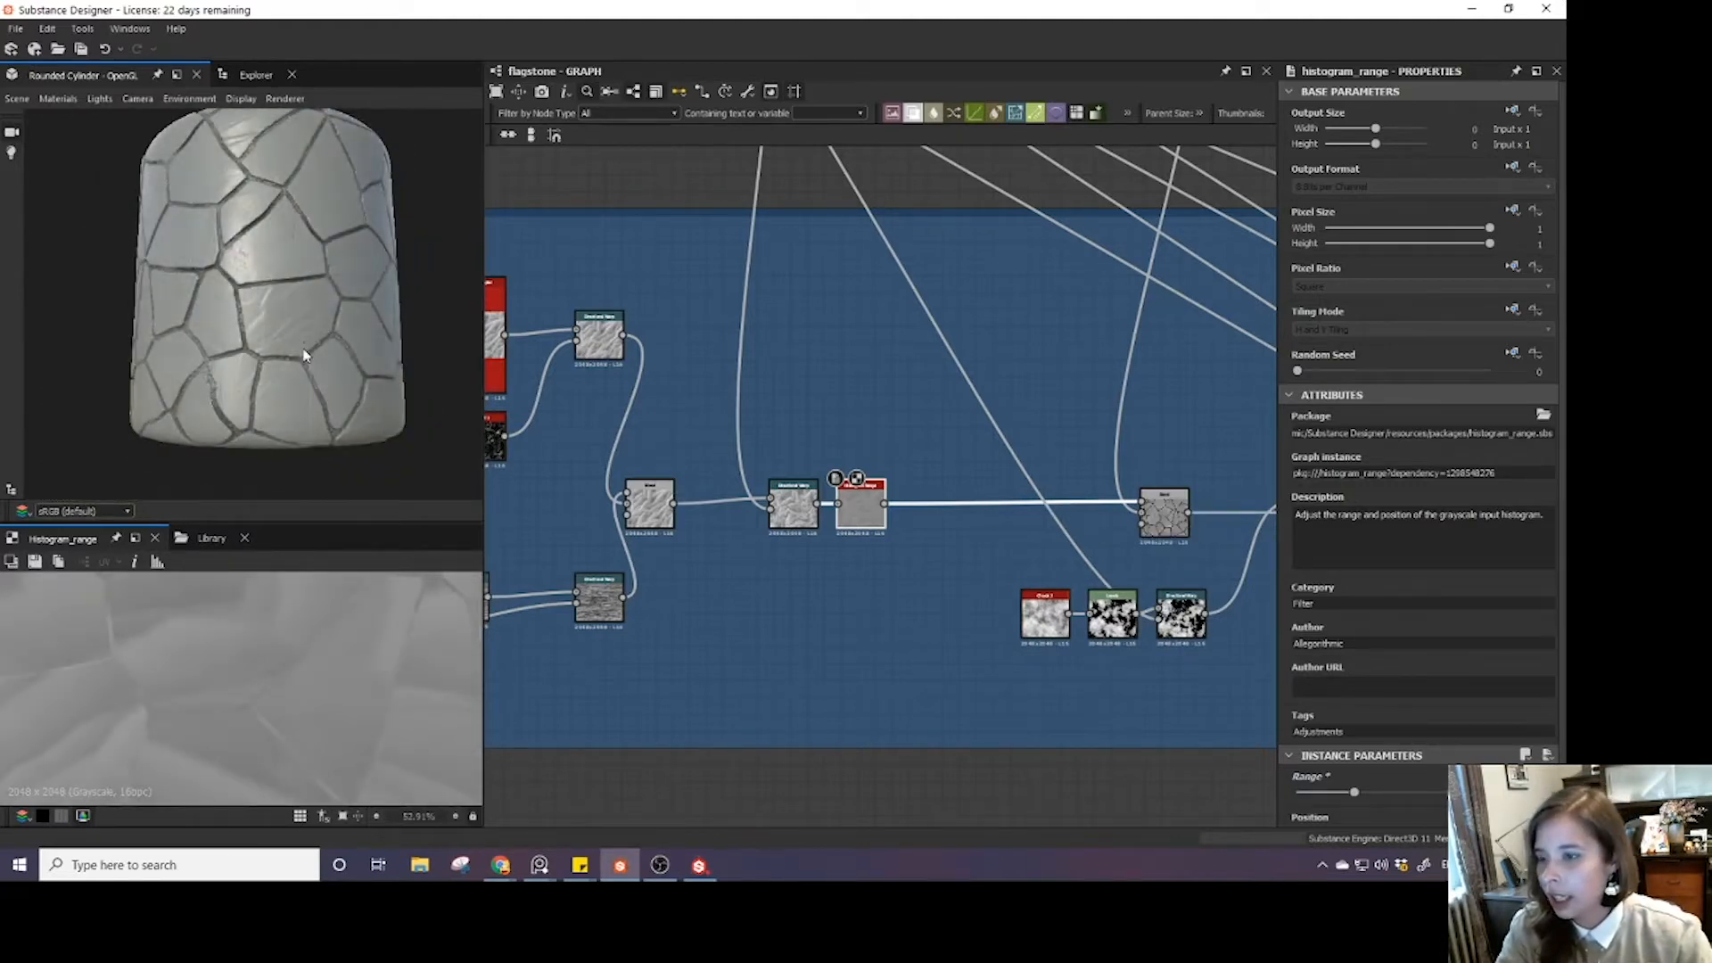
scroll(304, 356, up, 5)
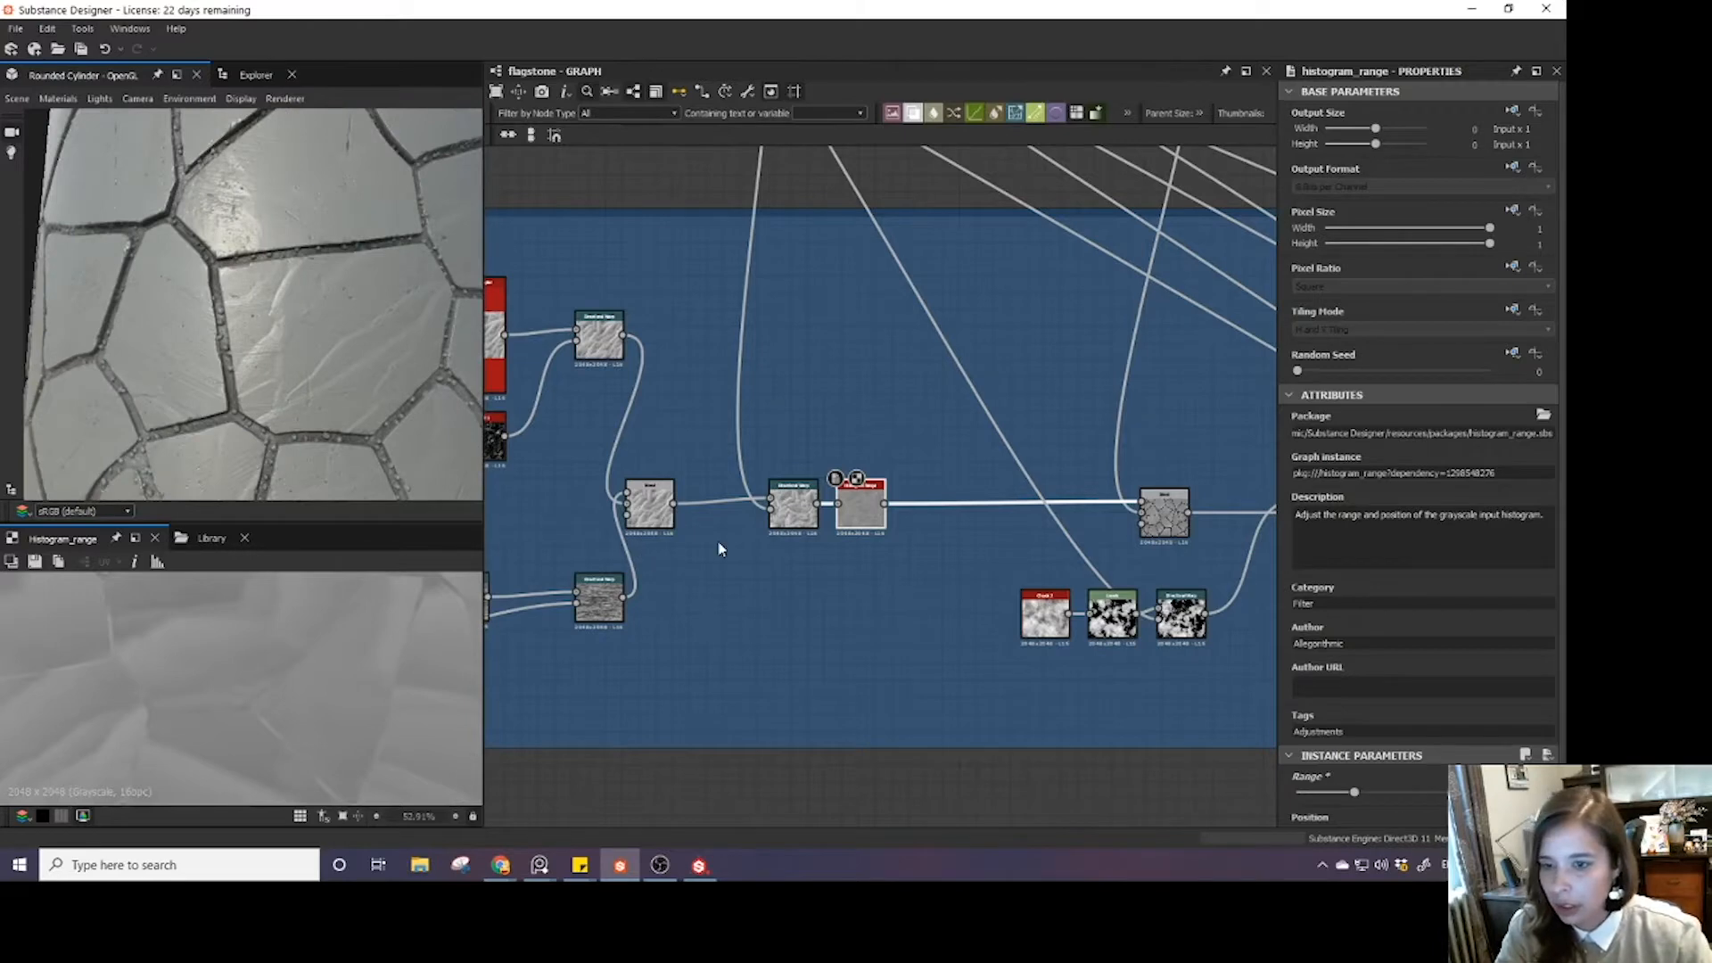
scroll(719, 546, down, 2)
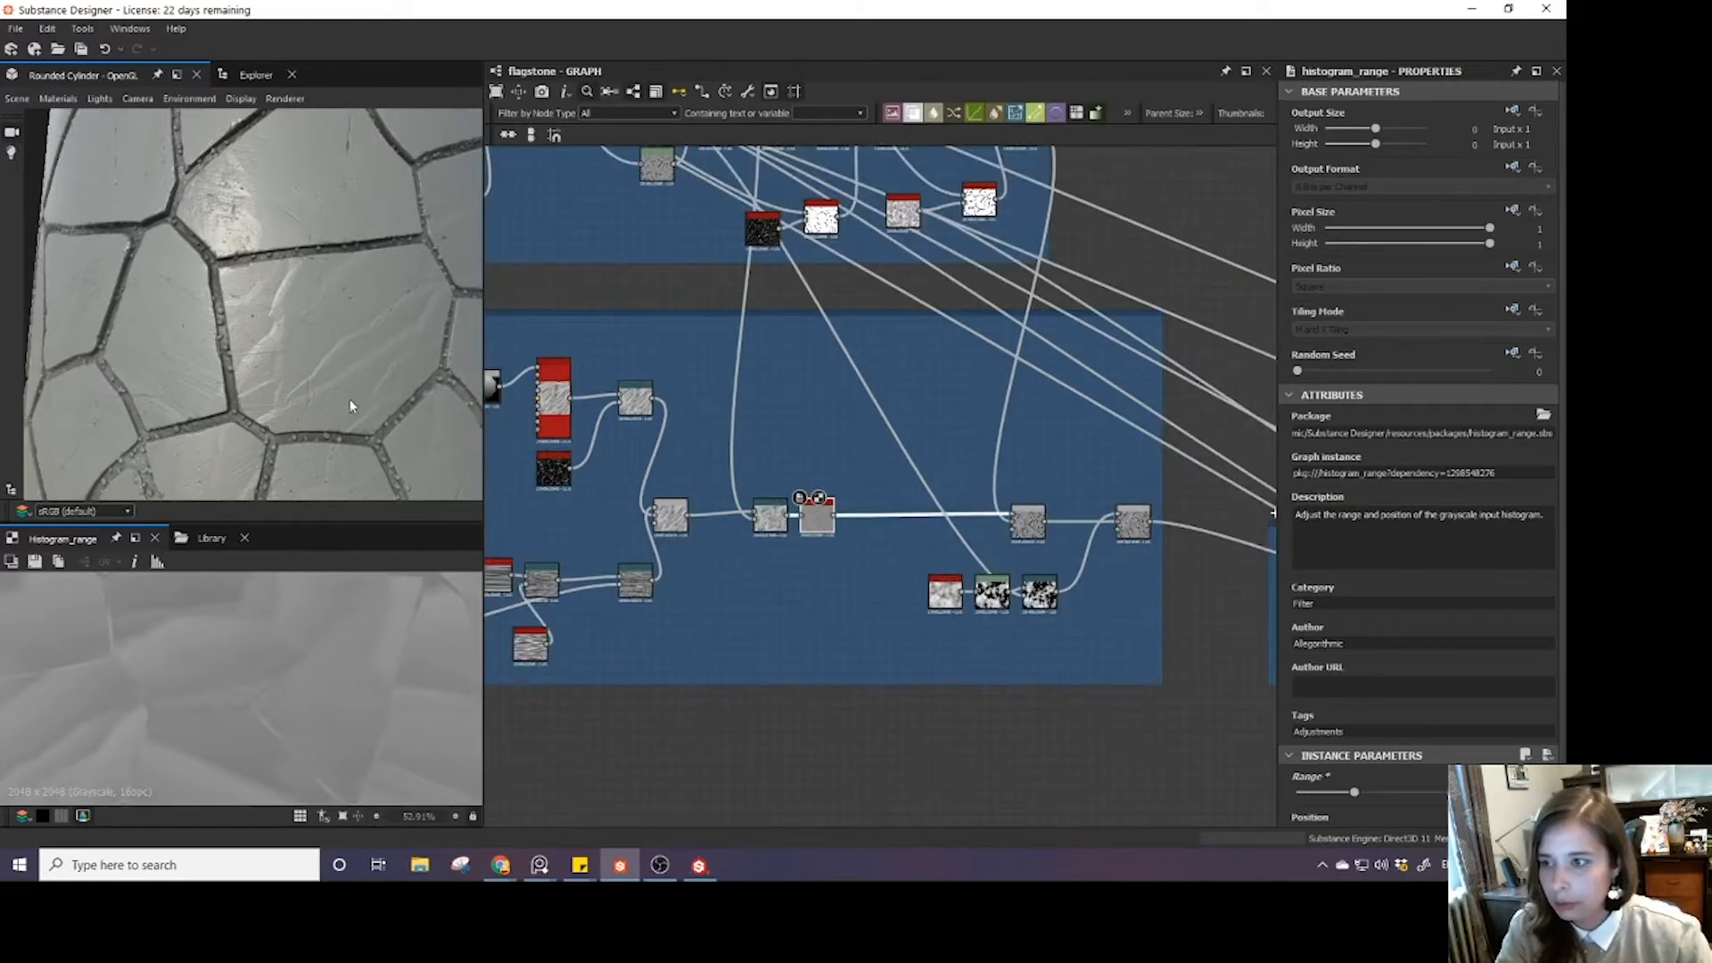
drag(351, 407, 308, 294)
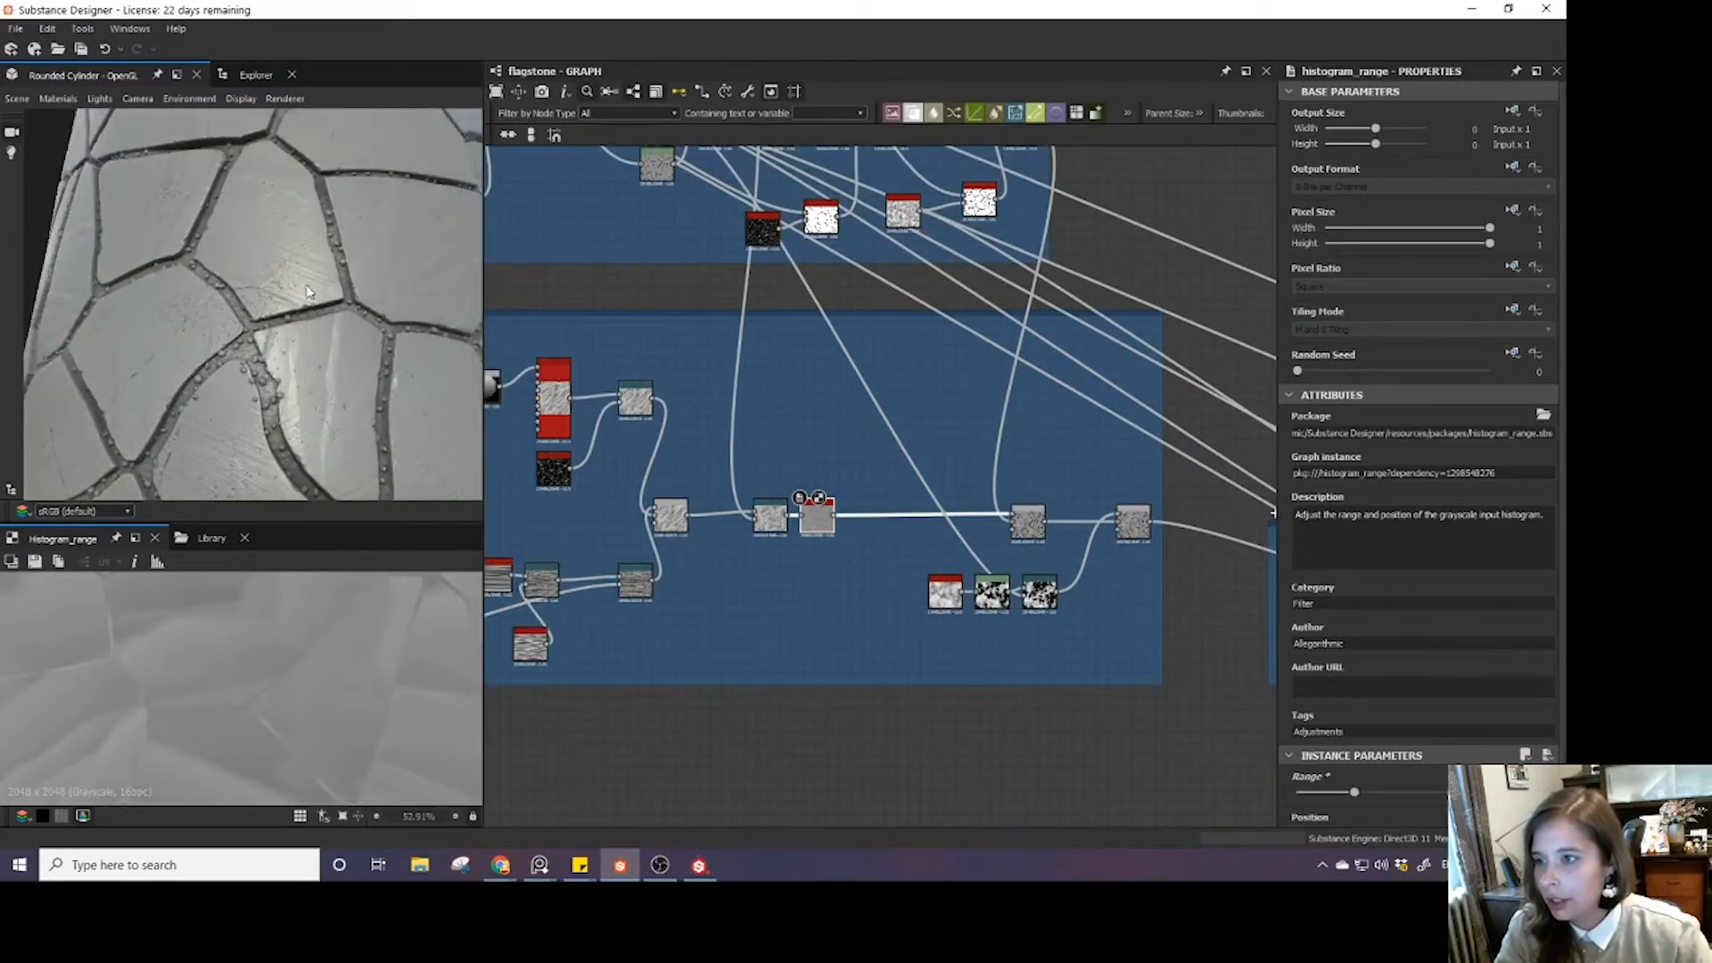
- Set the opacity of the Overlay Blend that combines the two Directional Warp branches to 0.04
middle_drag(635, 533, 669, 654)
scroll(661, 550, up, 1)
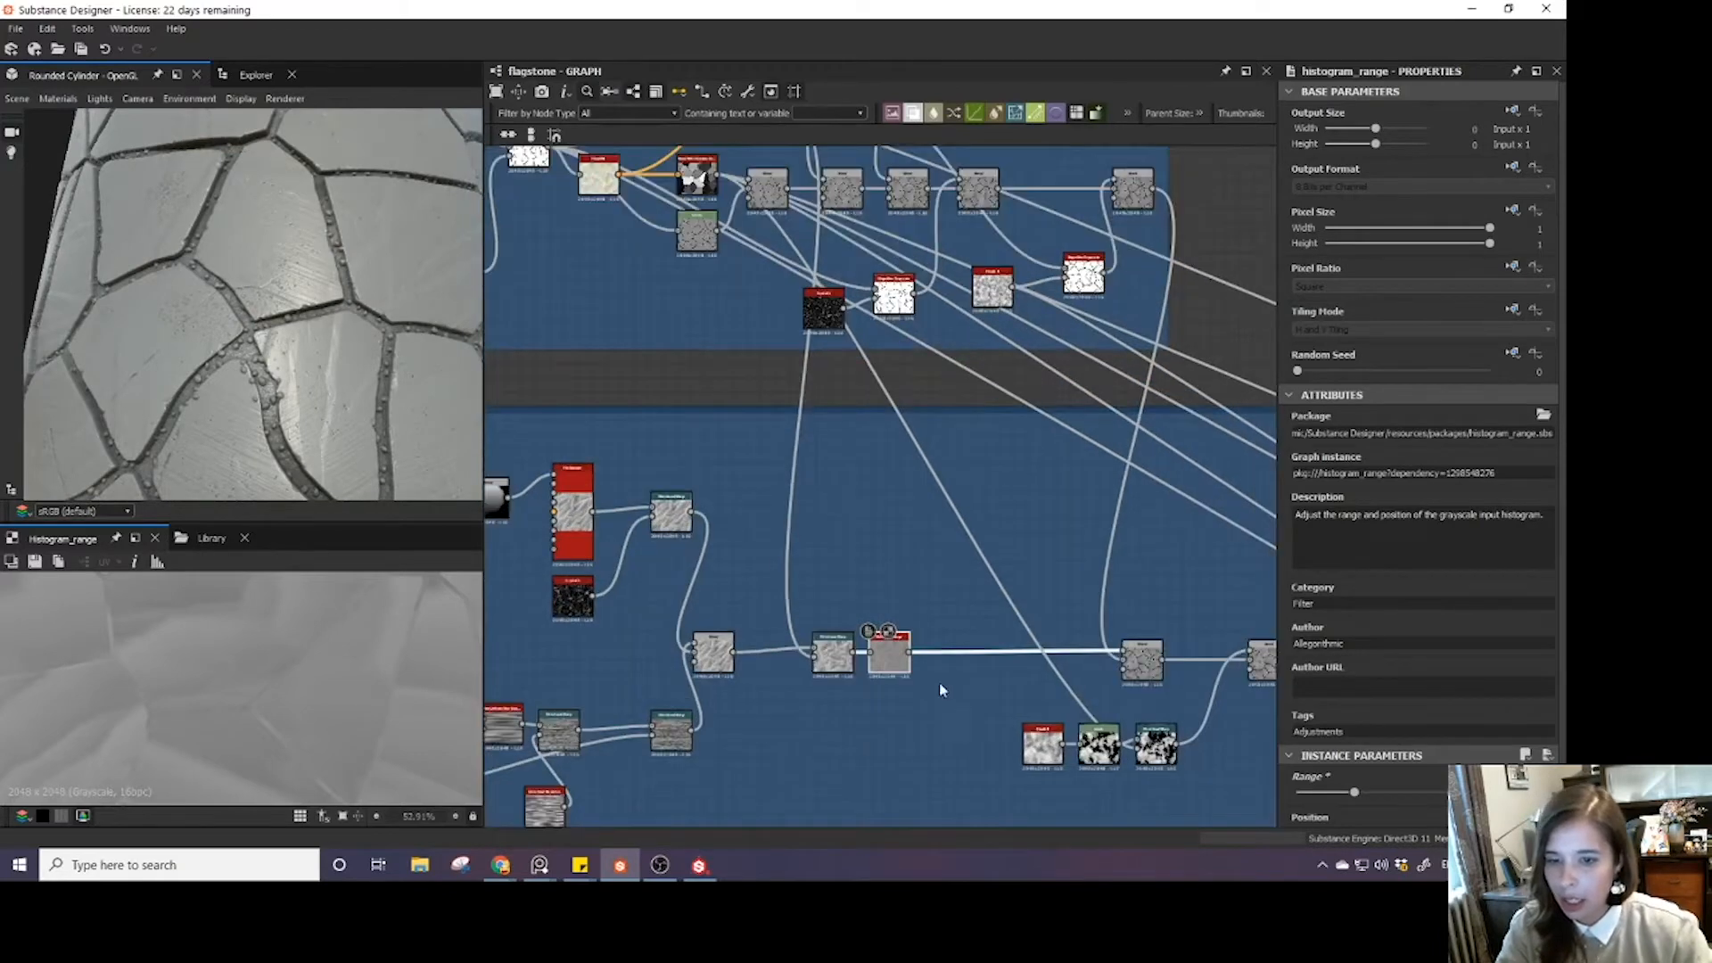
middle_drag(941, 690, 963, 599)
scroll(774, 608, up, 4)
double_click(697, 499)
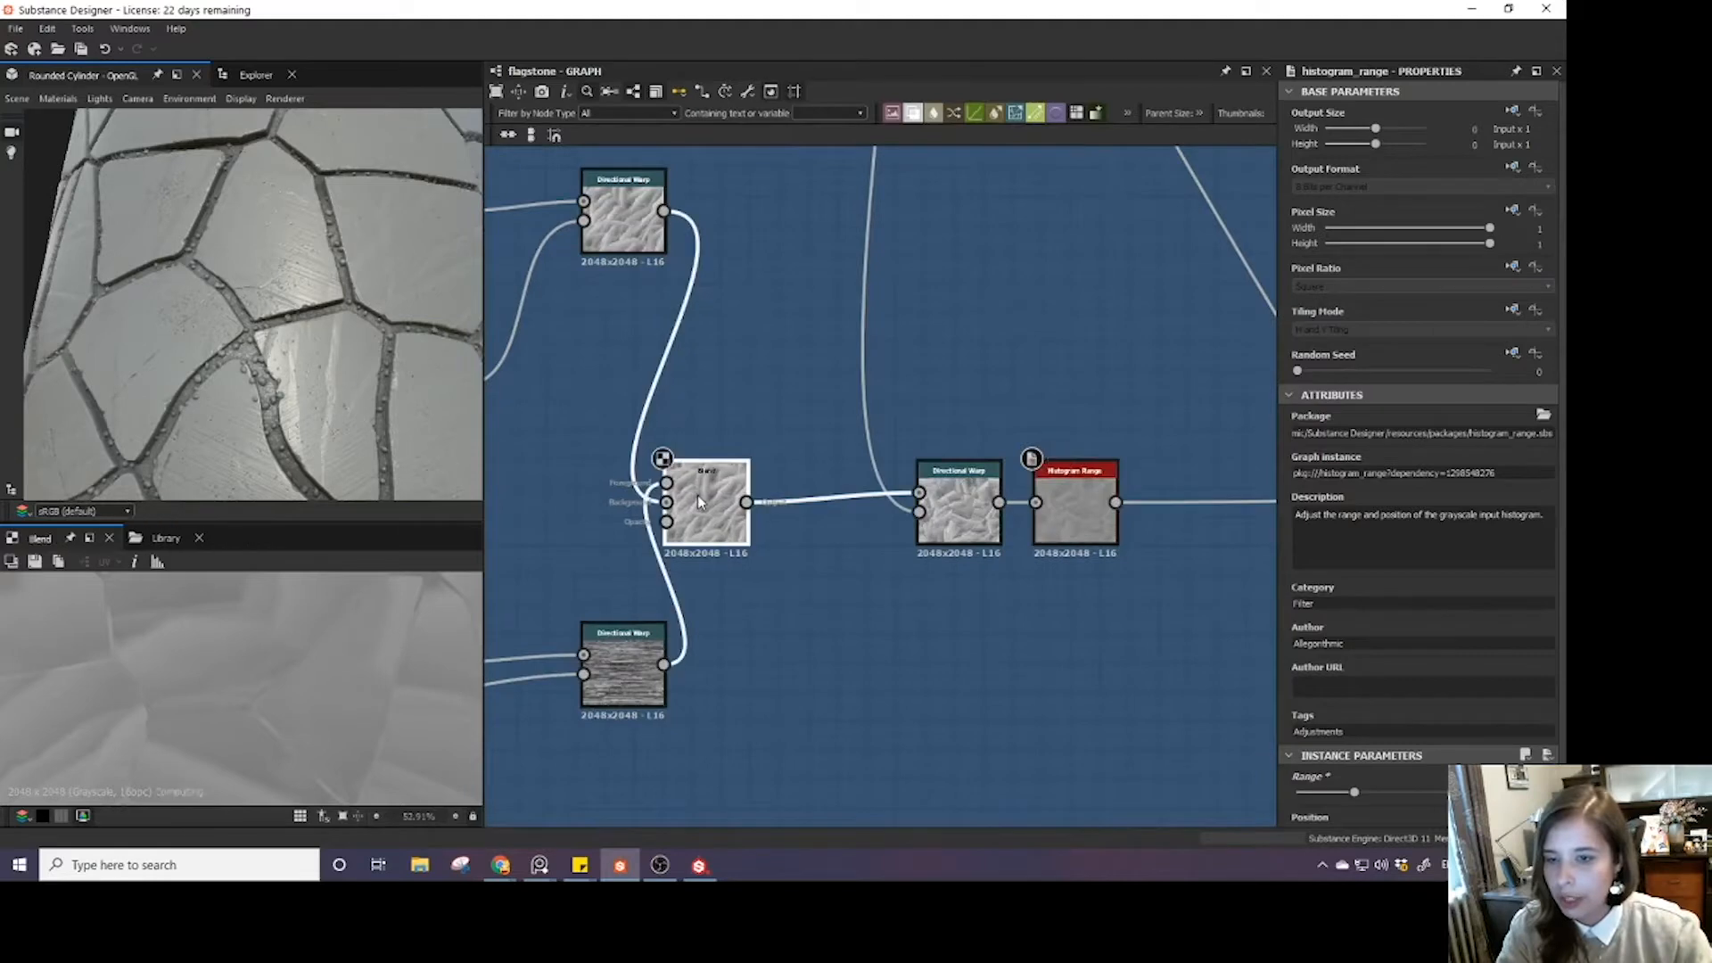
text(.)
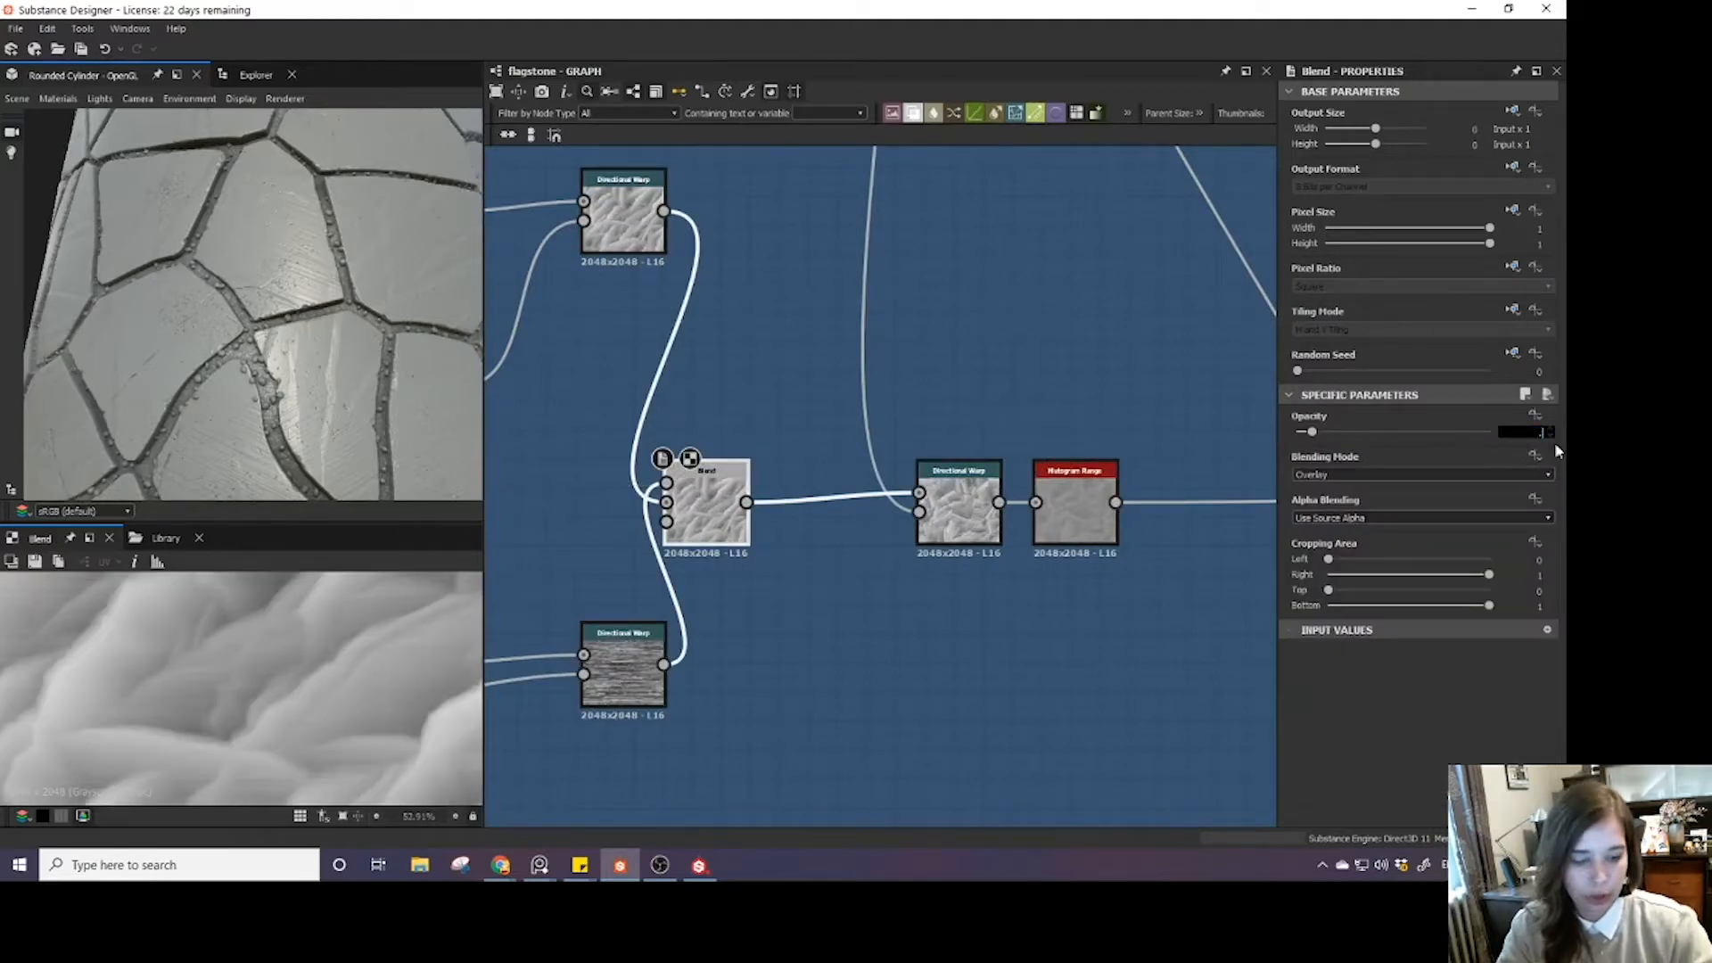
text(04)
key(Return)
- Examine the surface relief of the stones on the rounded cylinder, both up close and from a distance
drag(290, 245, 190, 296)
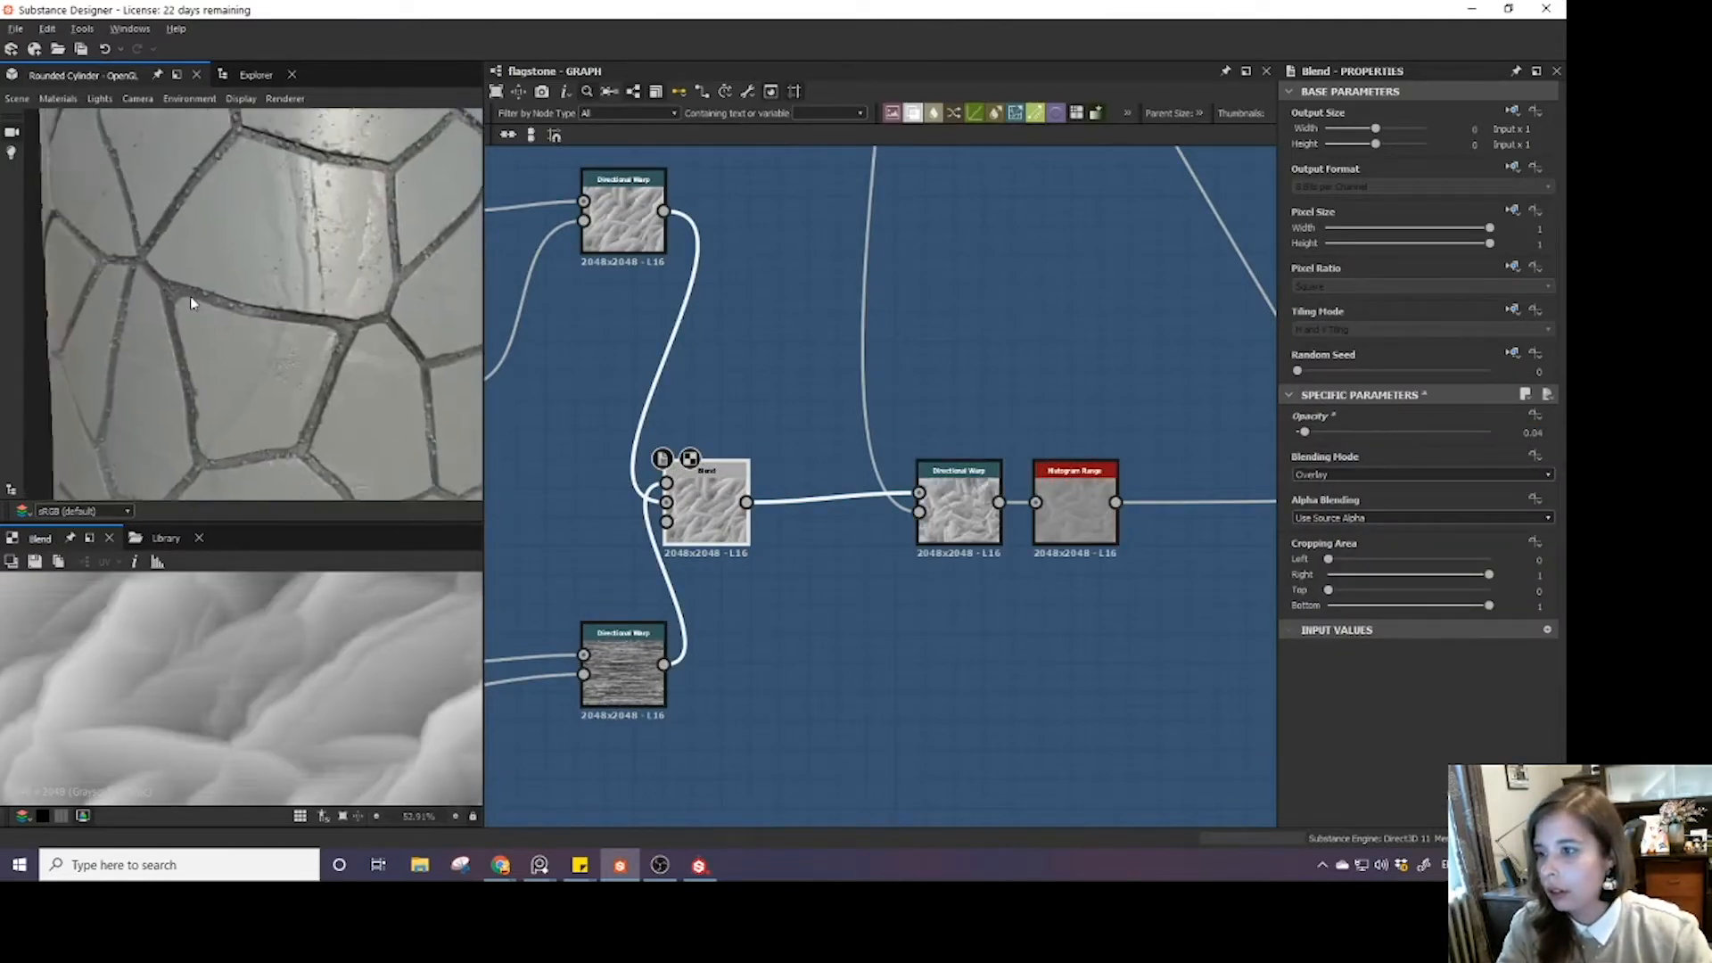
scroll(190, 296, down, 5)
drag(355, 351, 283, 334)
scroll(296, 304, down, 4)
scroll(280, 320, up, 5)
scroll(280, 321, down, 4)
scroll(955, 462, down, 4)
scroll(1047, 452, down, 1)
- Find the Slope Blur Grayscale node in the cracks frame and inspect its output in the 2D view
middle_drag(1037, 455, 651, 492)
scroll(942, 421, down, 2)
scroll(981, 421, down, 2)
middle_drag(1013, 421, 772, 447)
scroll(1007, 473, up, 3)
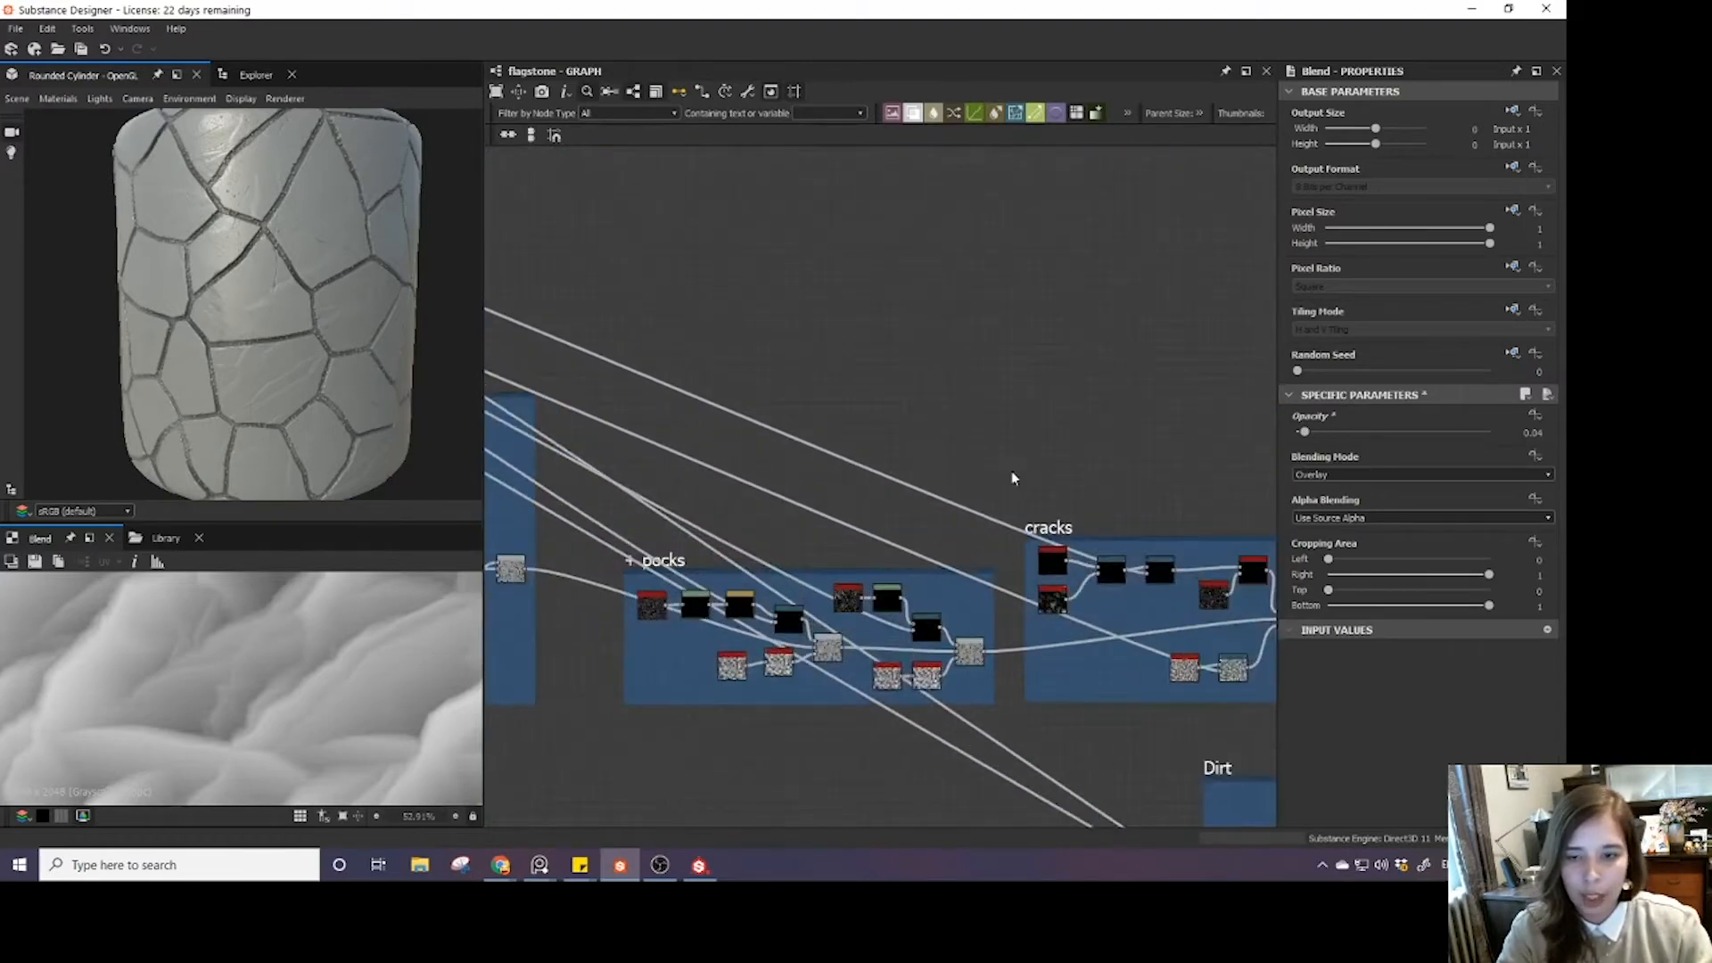
scroll(1012, 473, up, 1)
middle_drag(1045, 463, 712, 311)
scroll(892, 364, up, 4)
middle_drag(999, 405, 858, 303)
scroll(968, 426, up, 2)
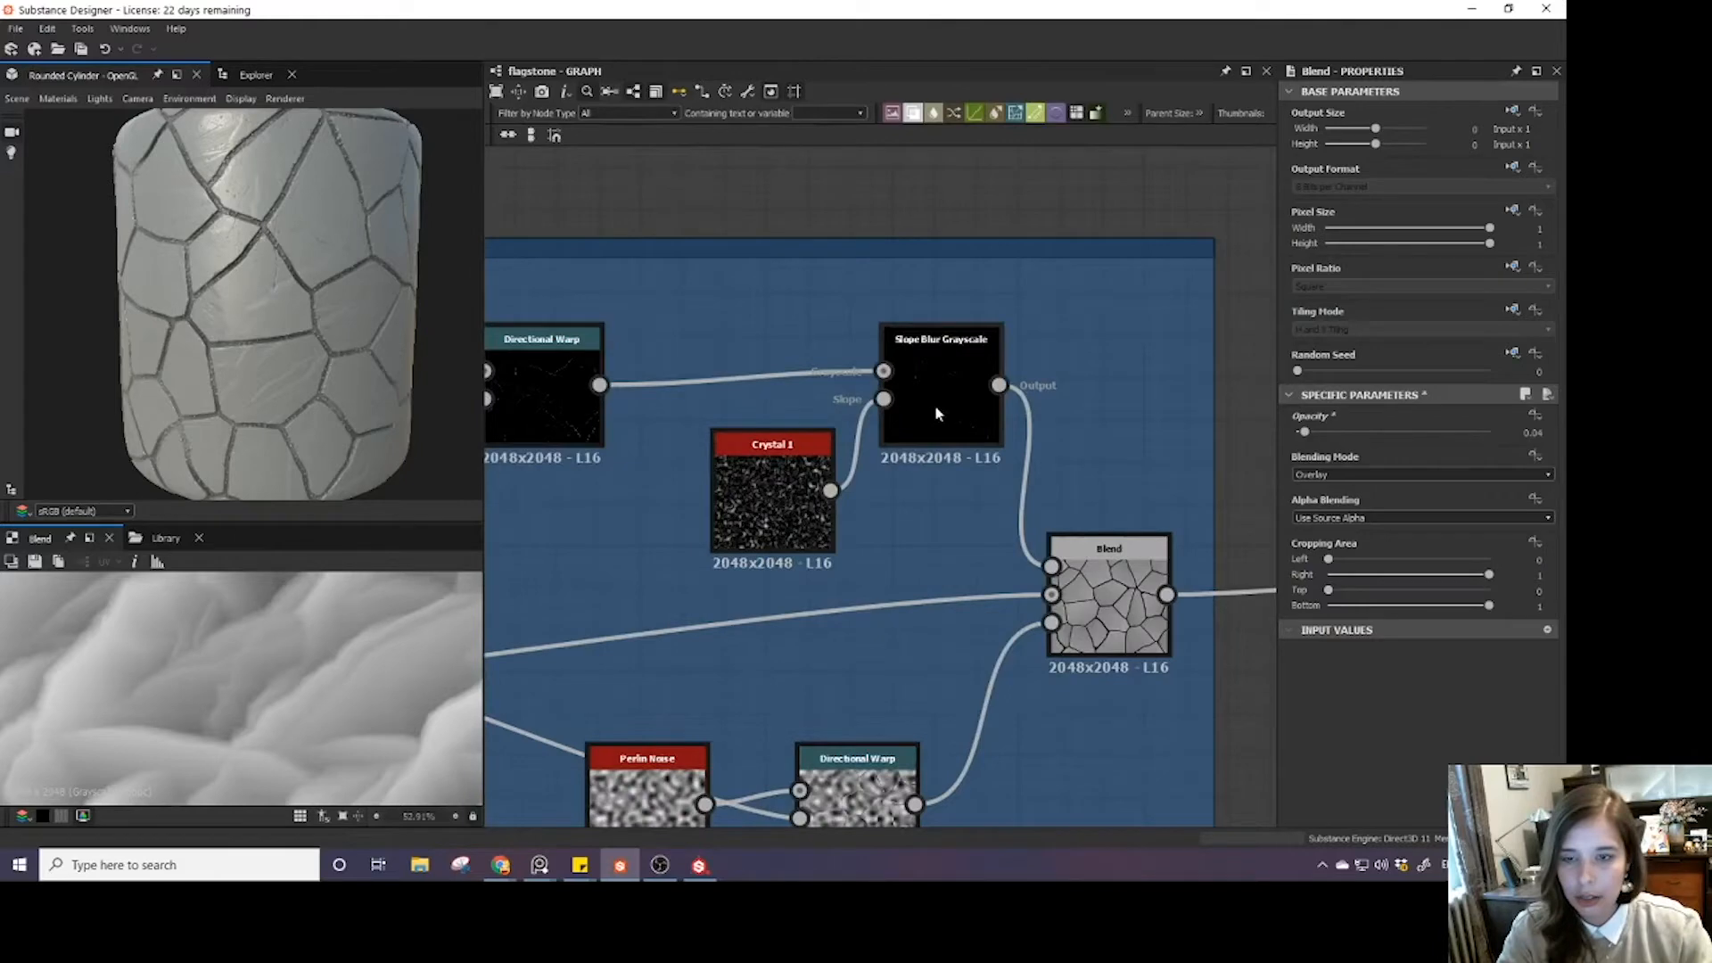
double_click(936, 413)
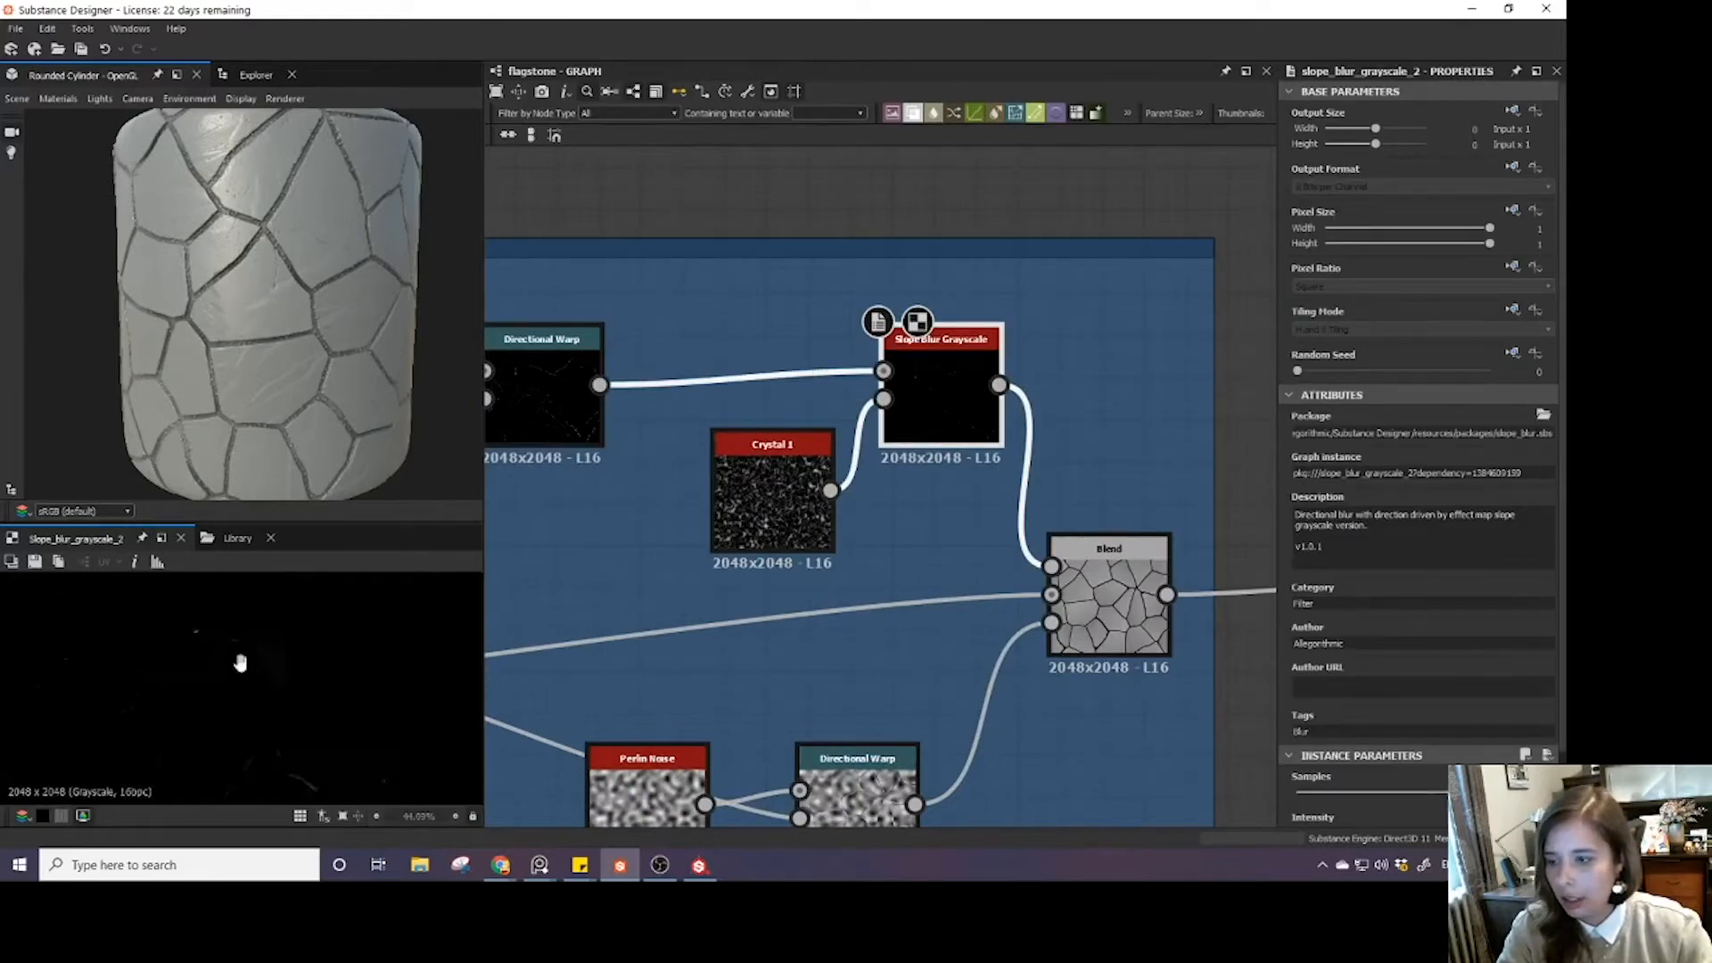
scroll(301, 652, down, 1)
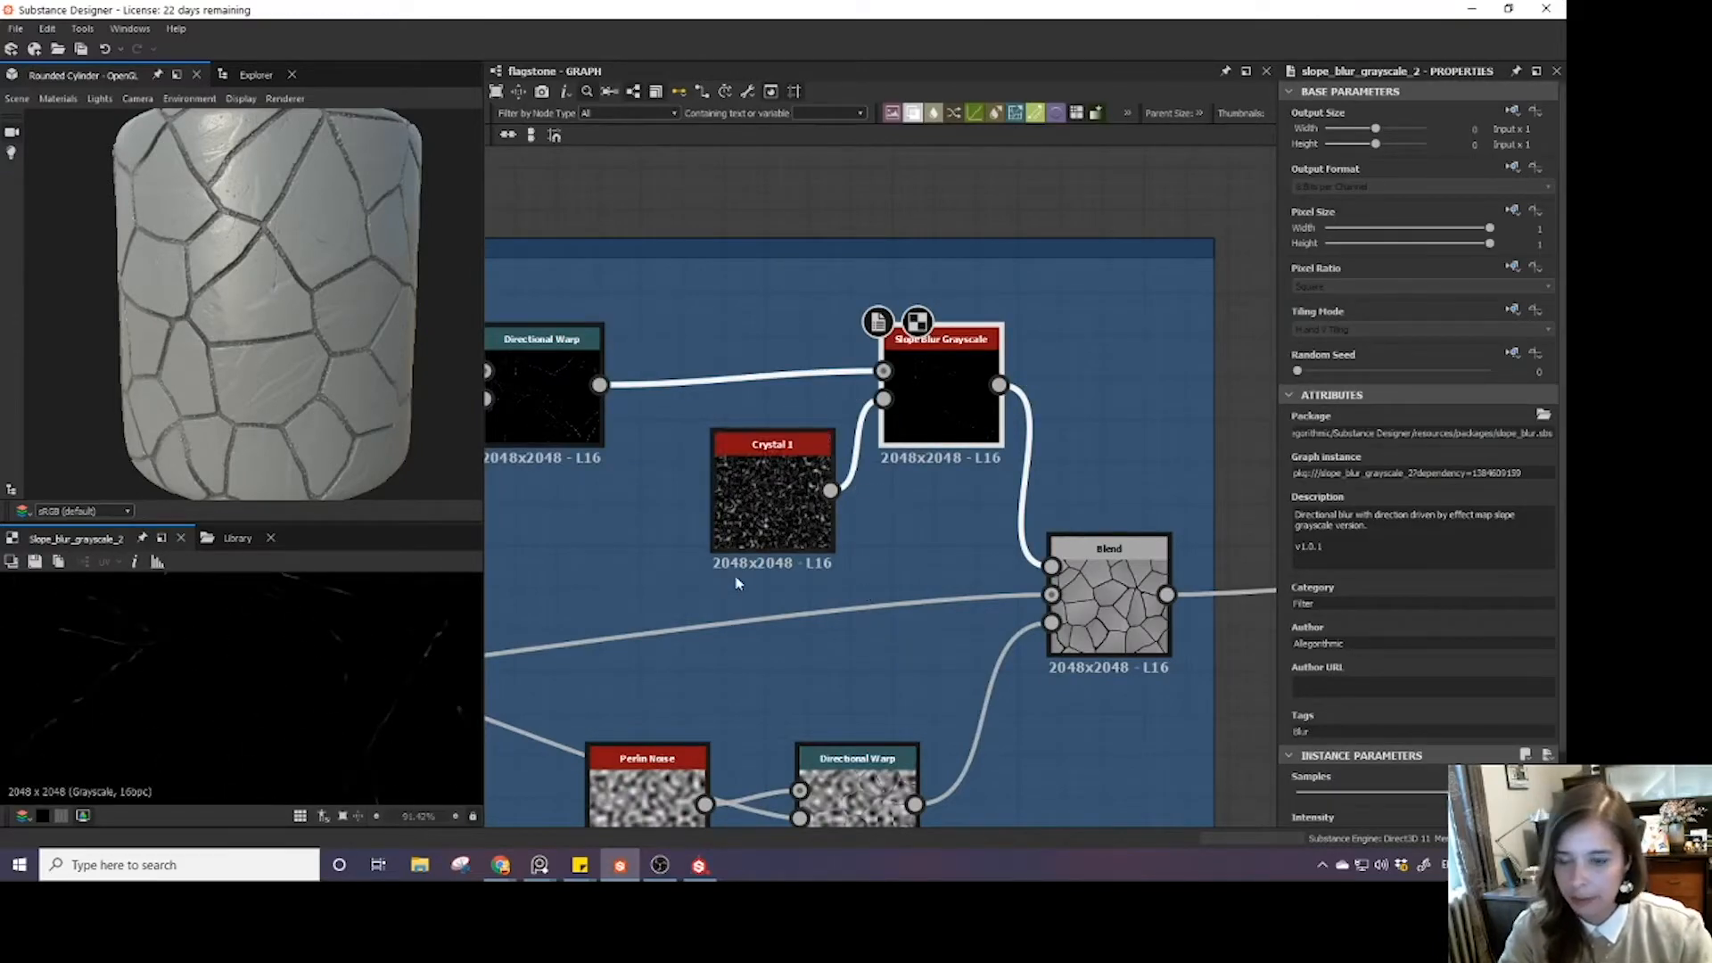
- Replace the Crystal 1 noise with a Clouds 2 noise as the slope input of the cracks' Slope Blur Grayscale
scroll(811, 505, down, 3)
key(space)
text(clou)
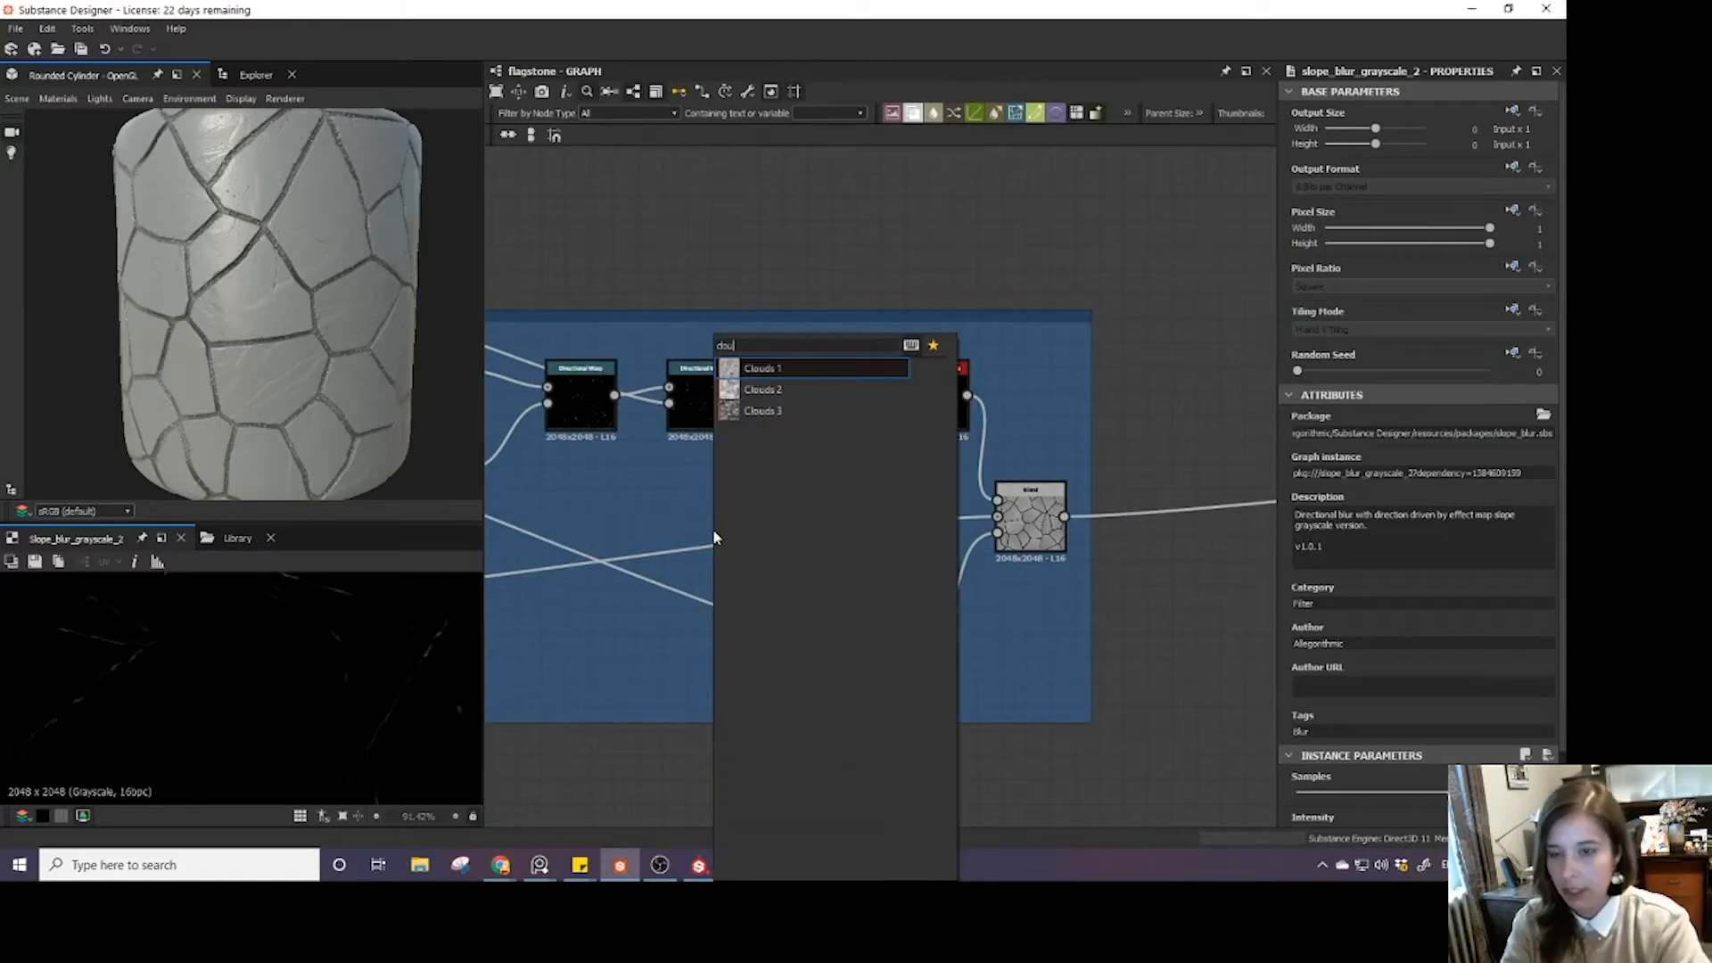
click(762, 390)
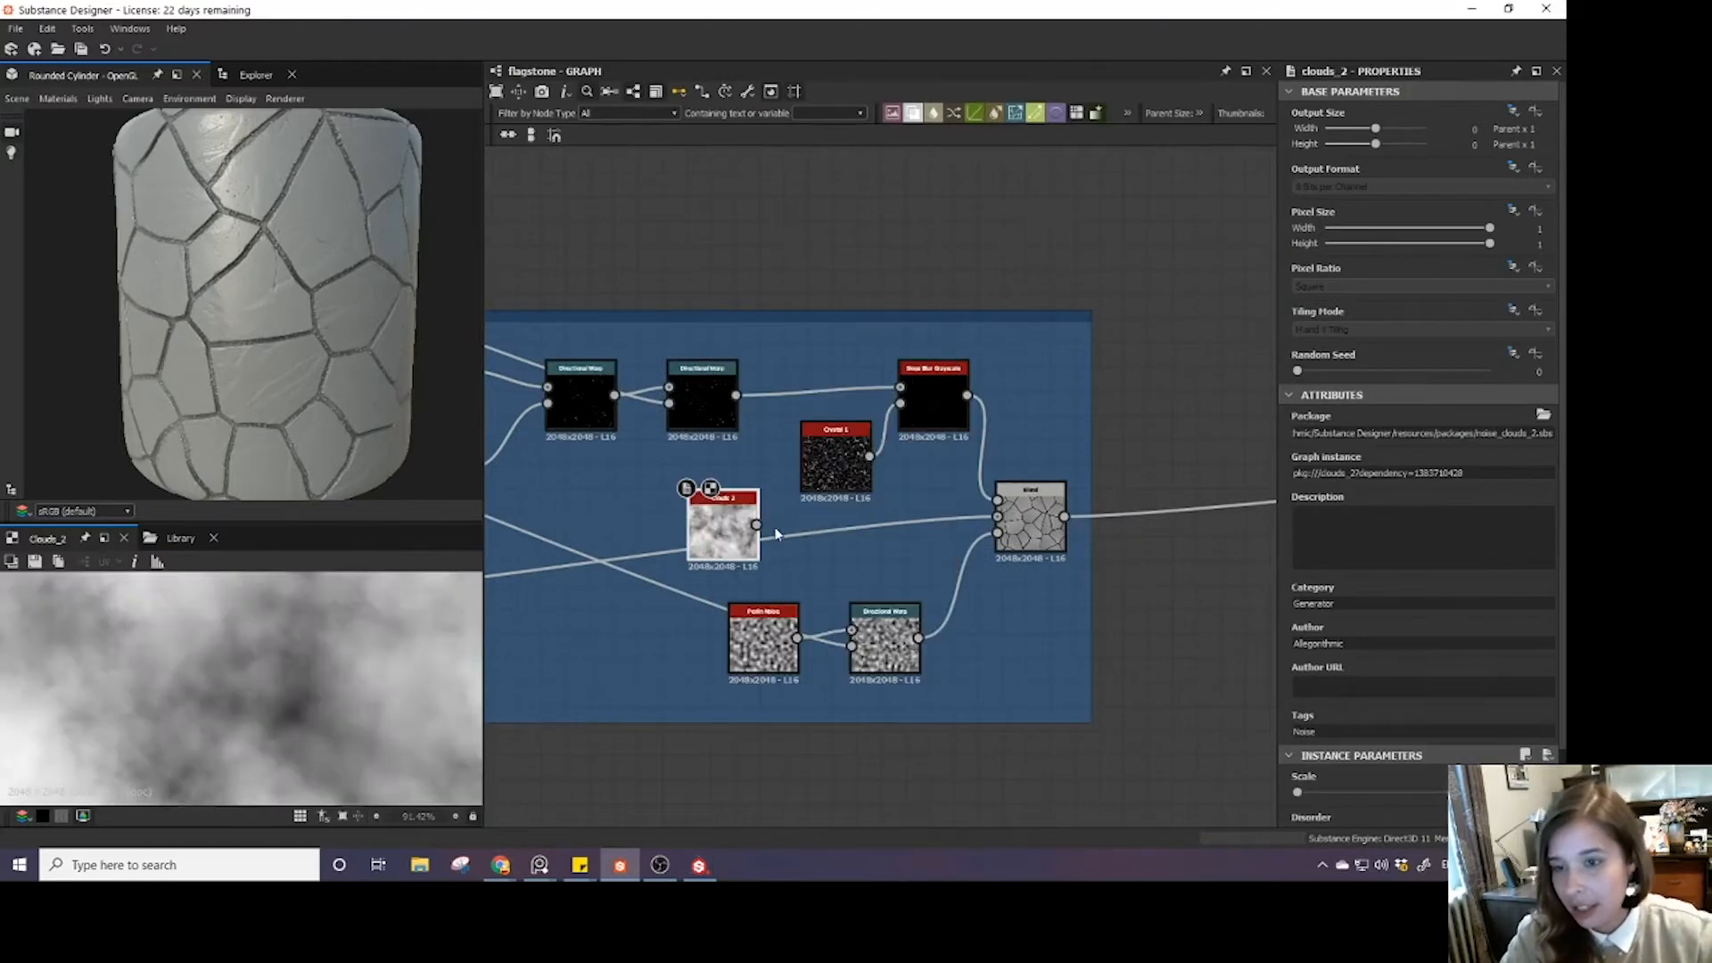
drag(758, 525, 910, 412)
click(842, 465)
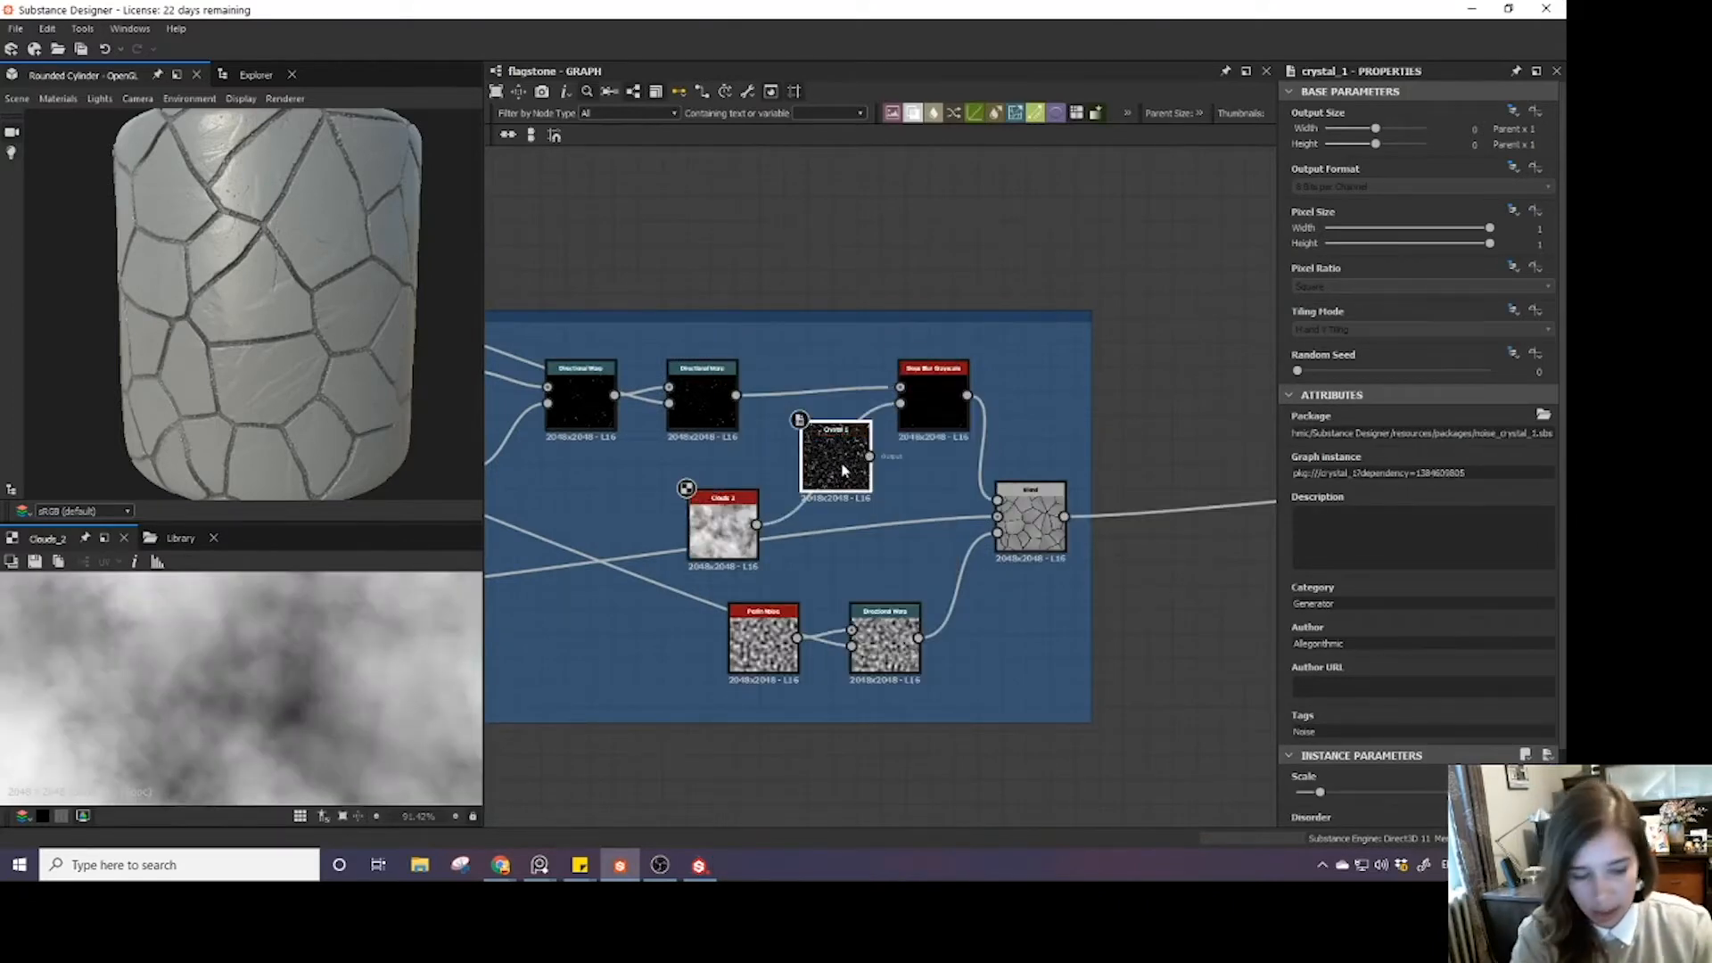
key(Delete)
drag(750, 521, 850, 450)
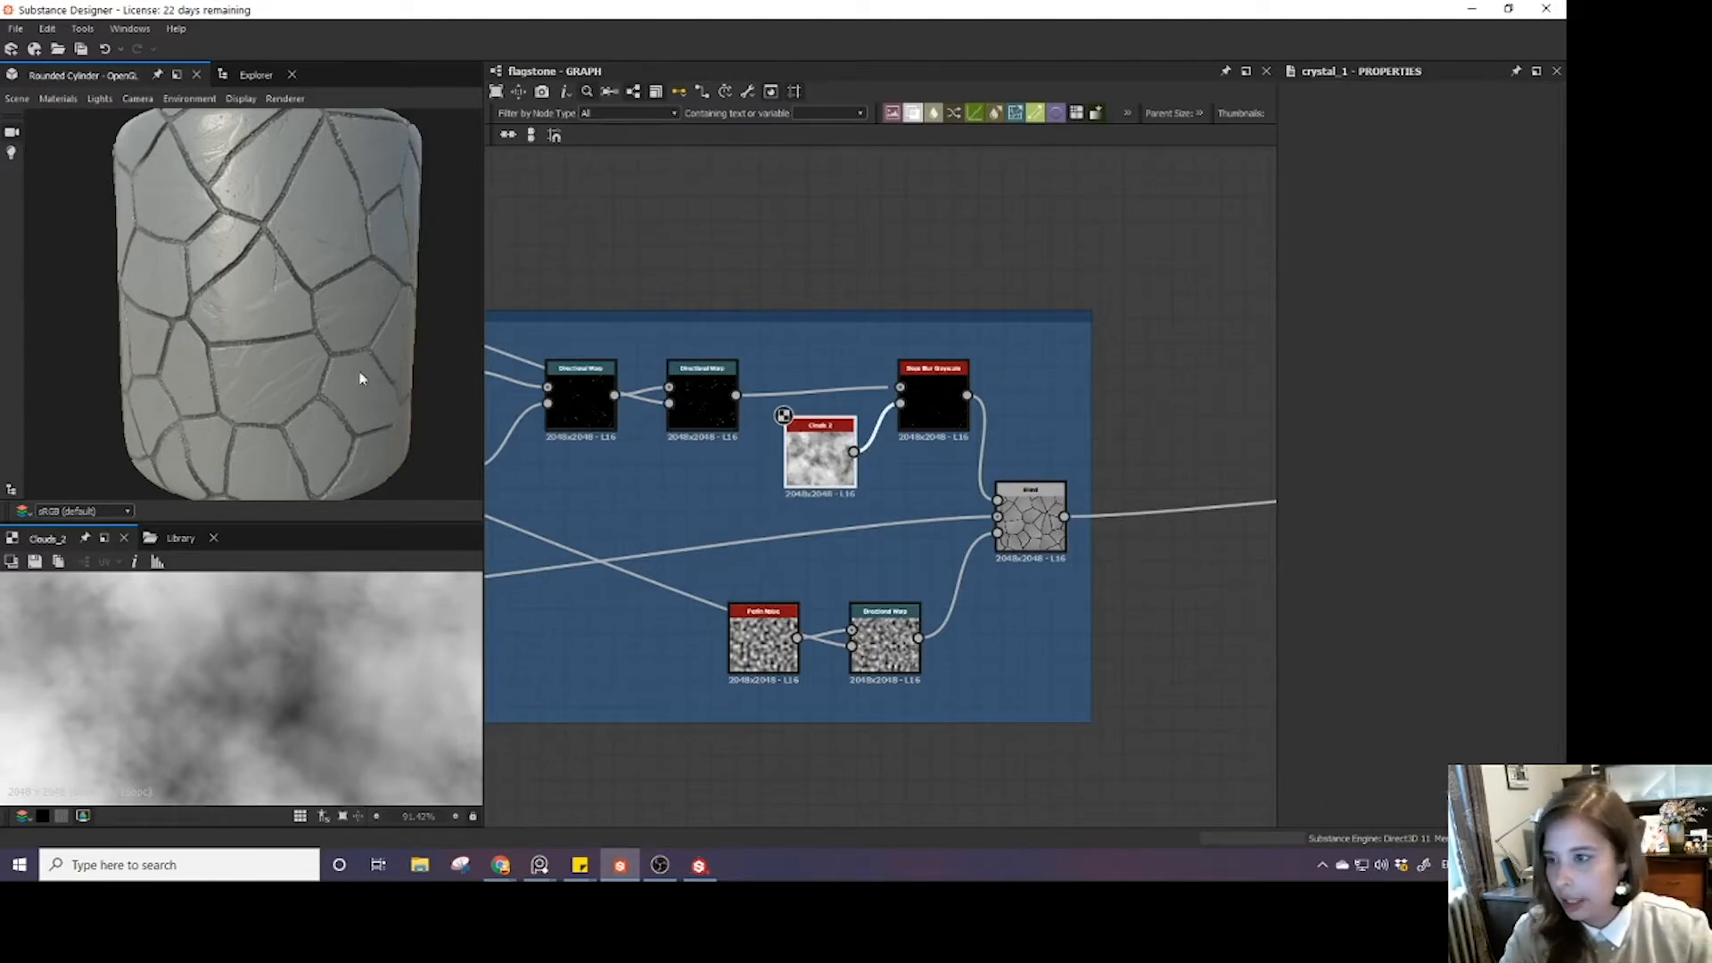
- Preview the blurred cracks, then set the scale of the Clouds 2 noise to 2
double_click(916, 386)
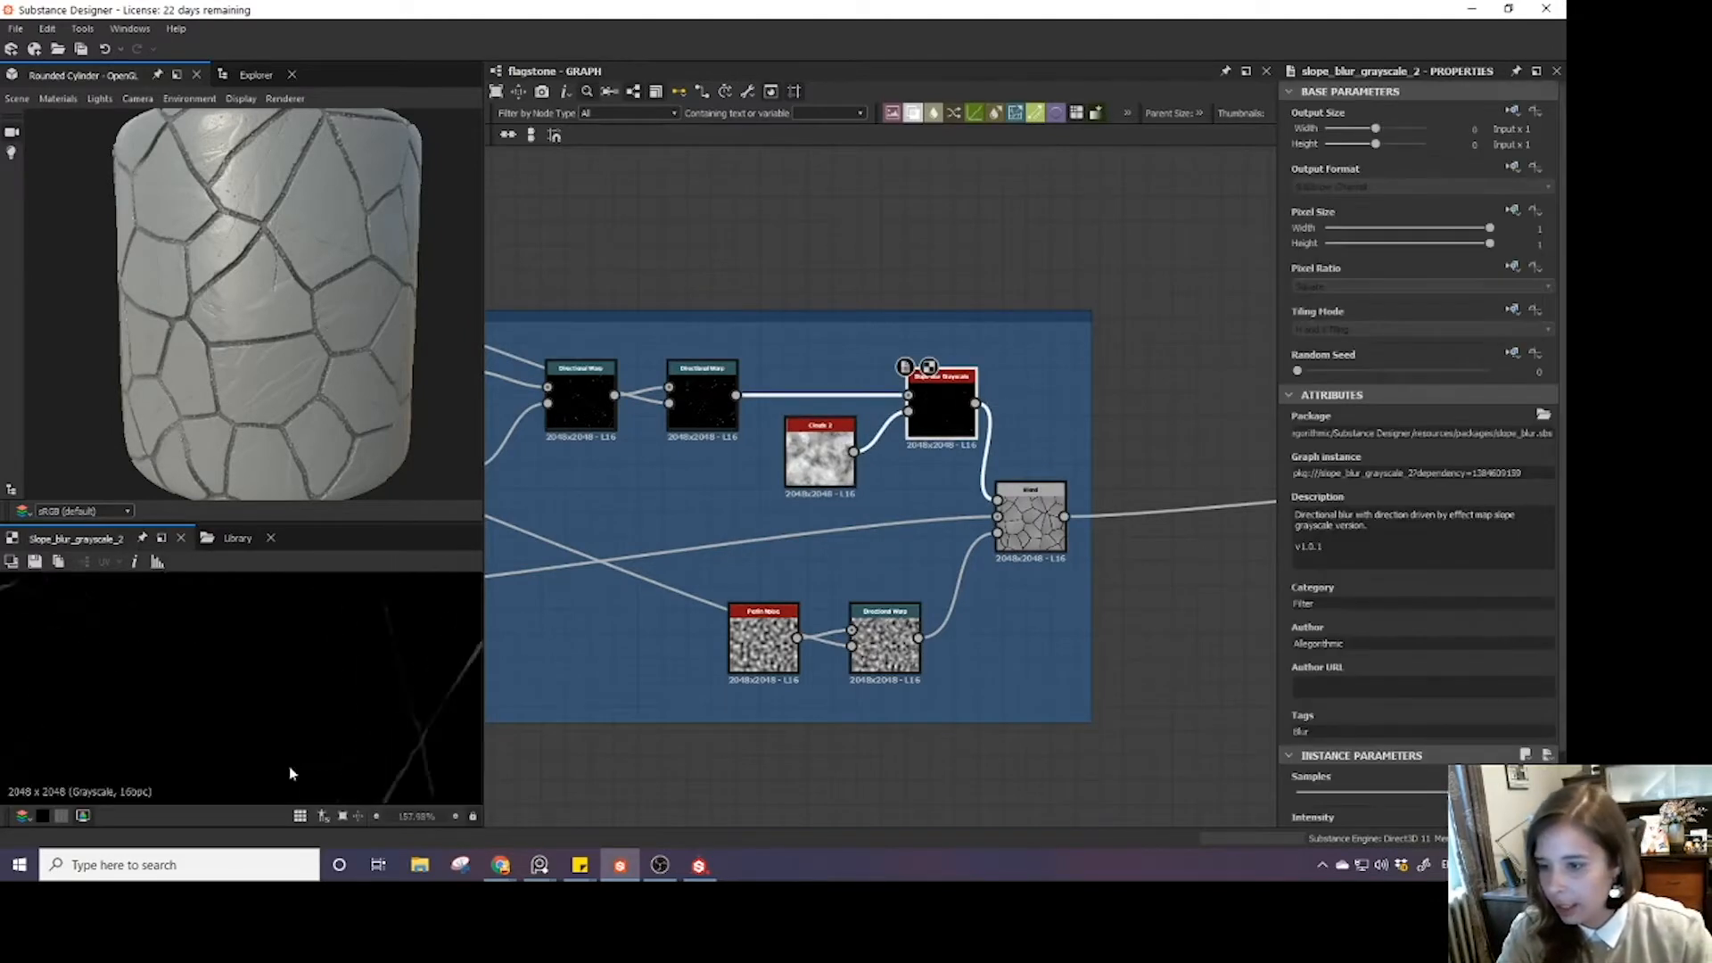
scroll(1352, 789, down, 2)
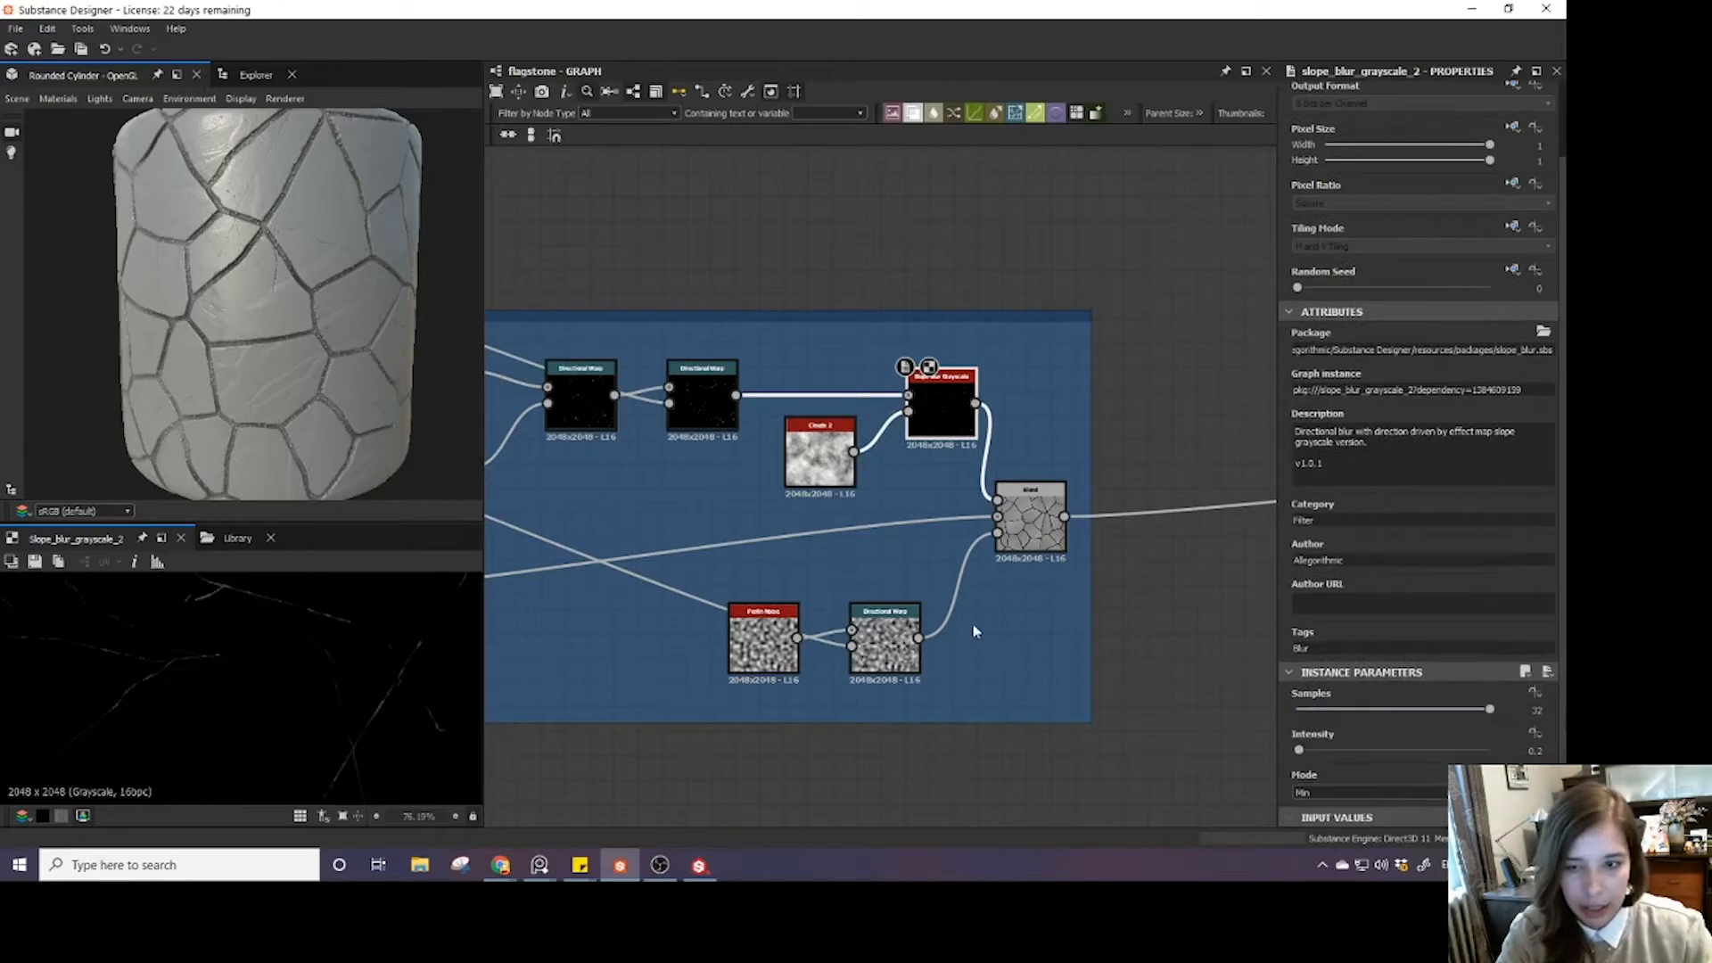
double_click(820, 455)
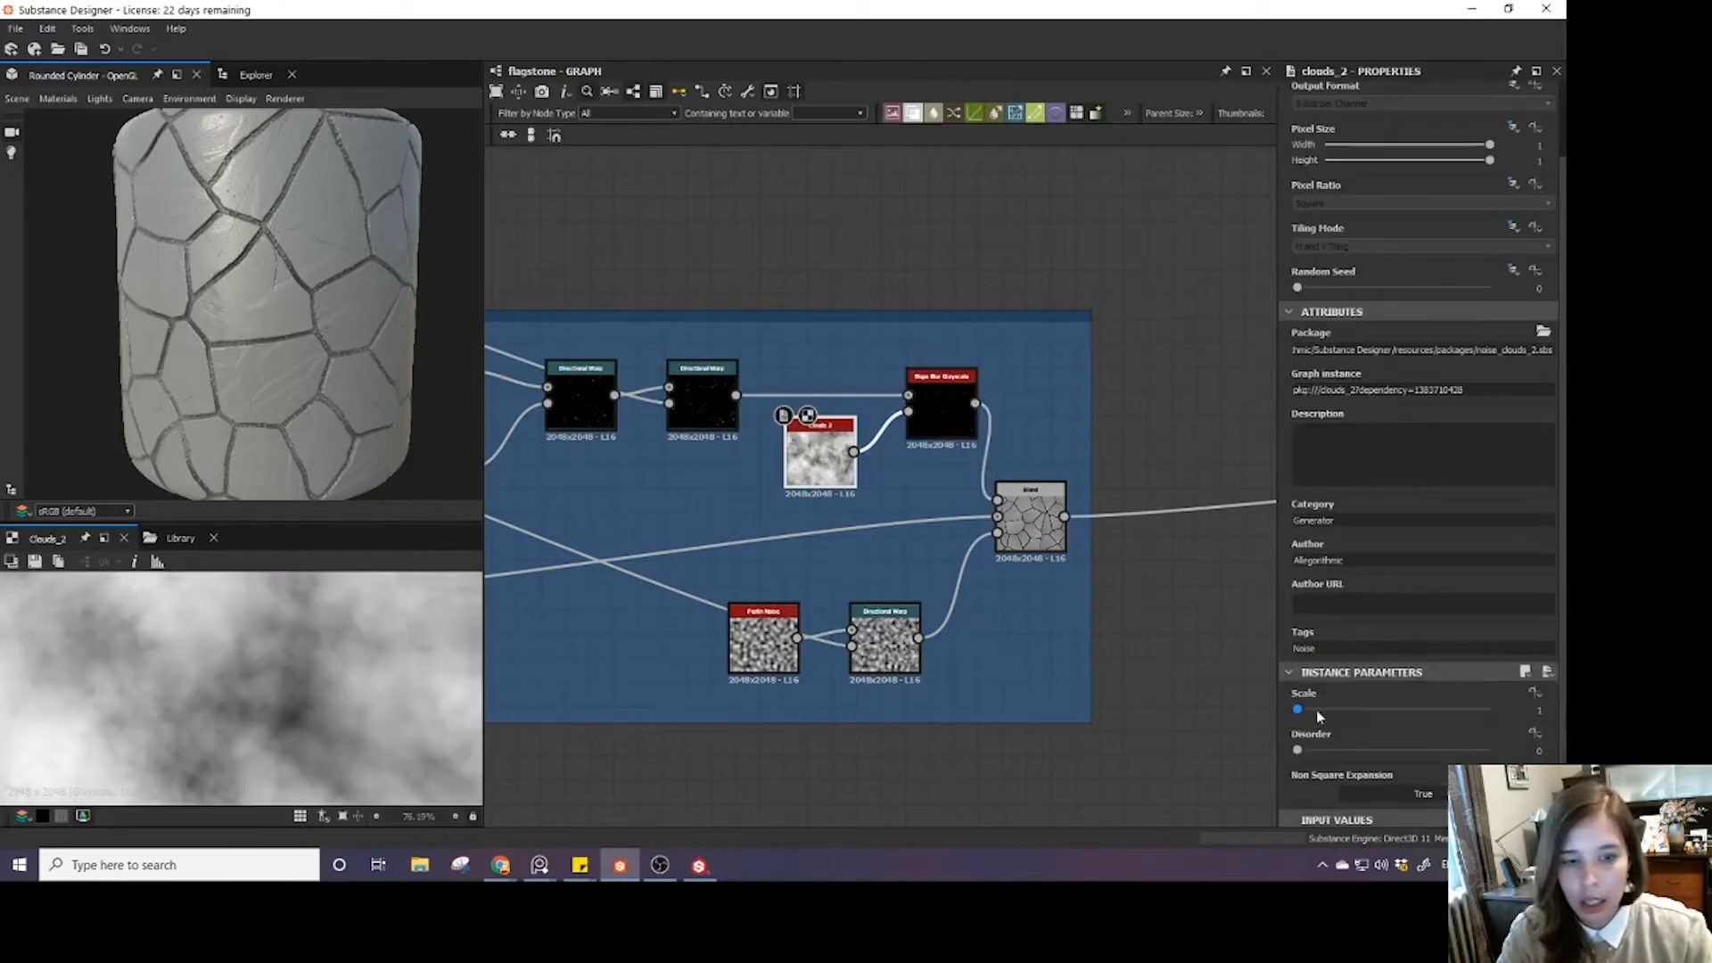
drag(1311, 715, 1325, 720)
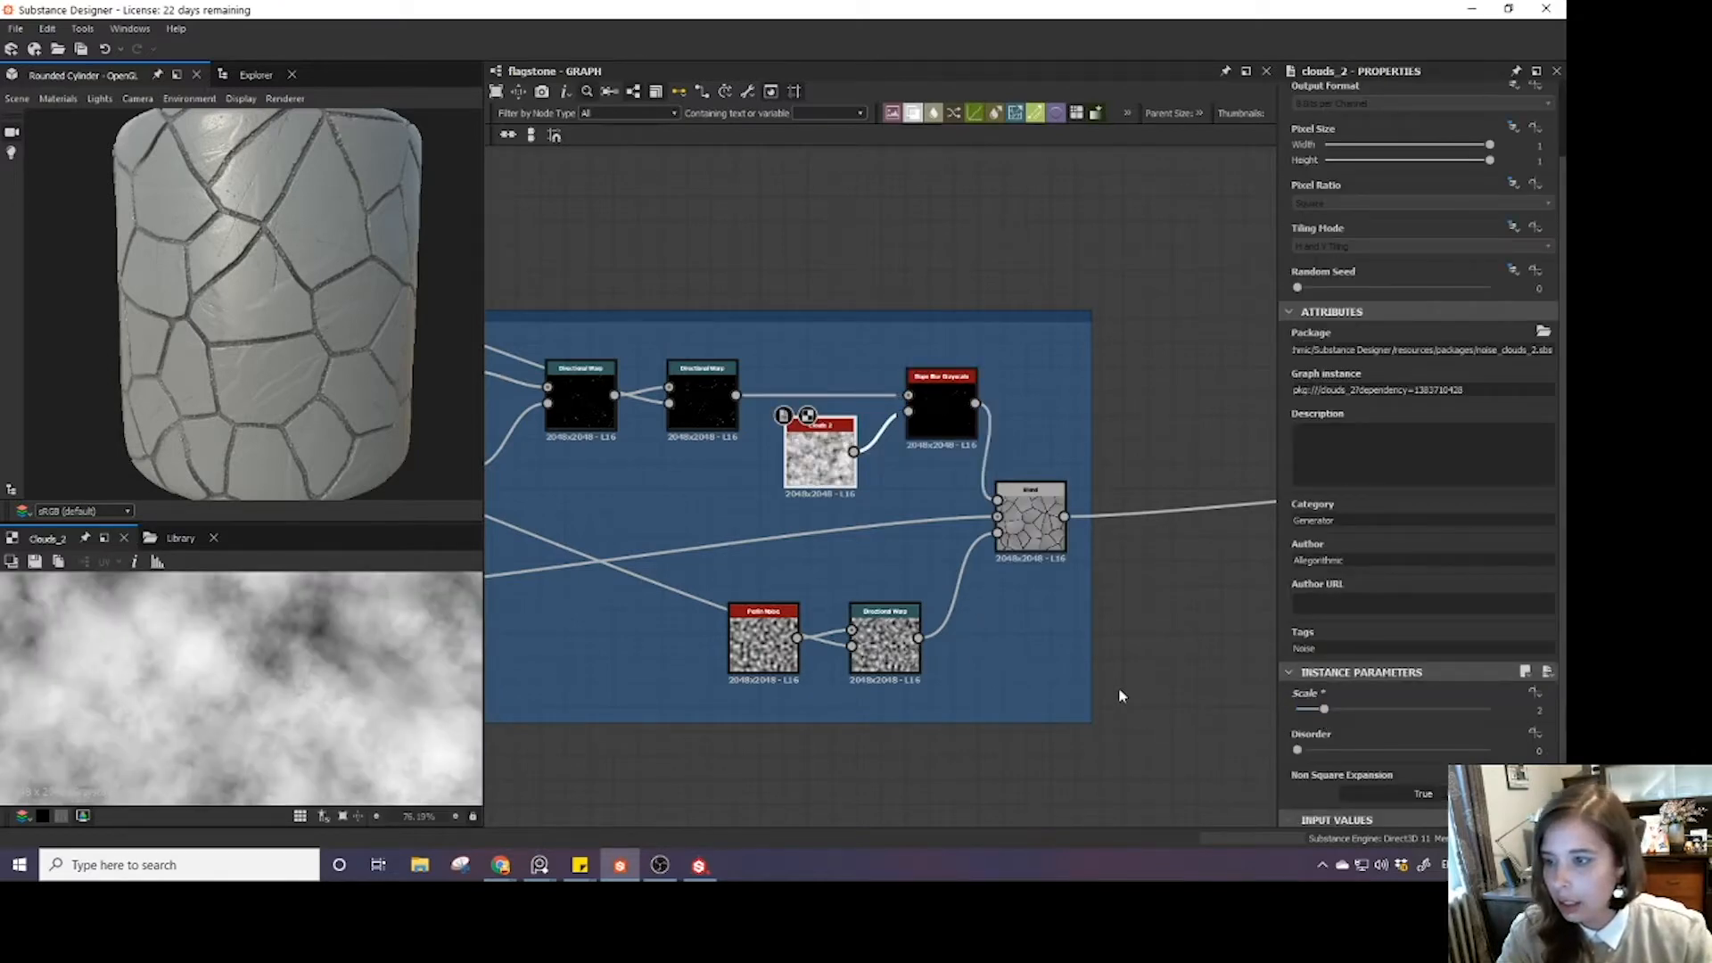
- Inspect the cracks up close and set the mode of their Slope Blur Grayscale to Max
double_click(956, 406)
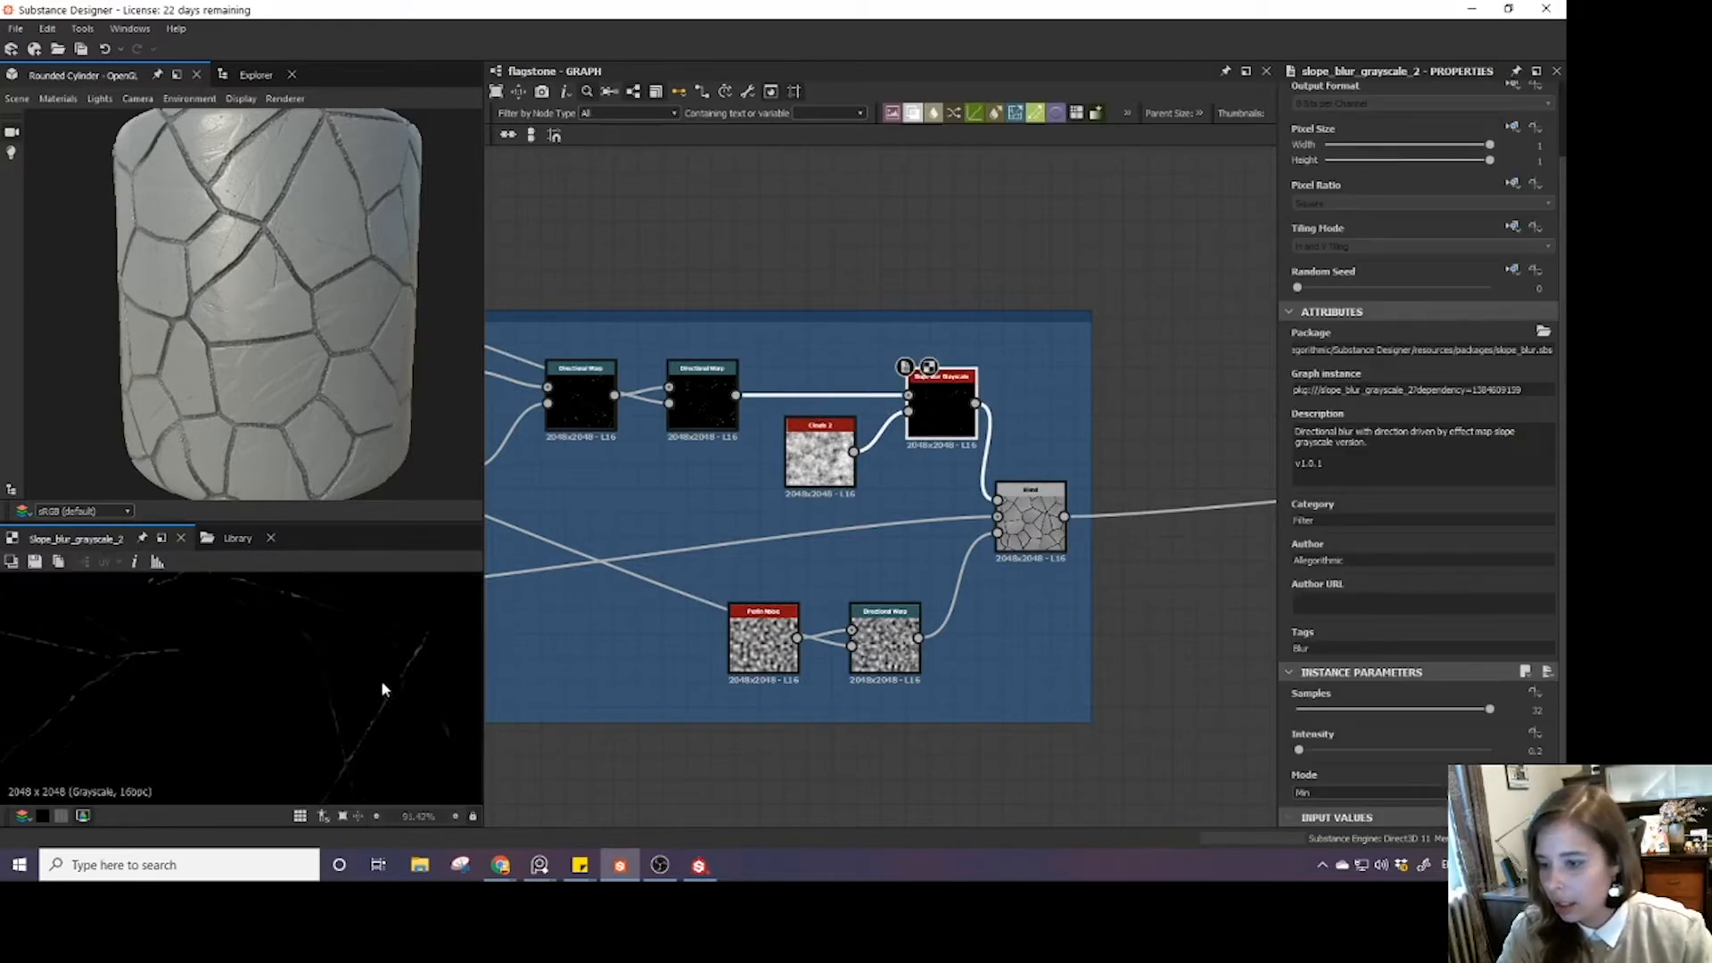
scroll(289, 674, up, 1)
scroll(275, 404, up, 5)
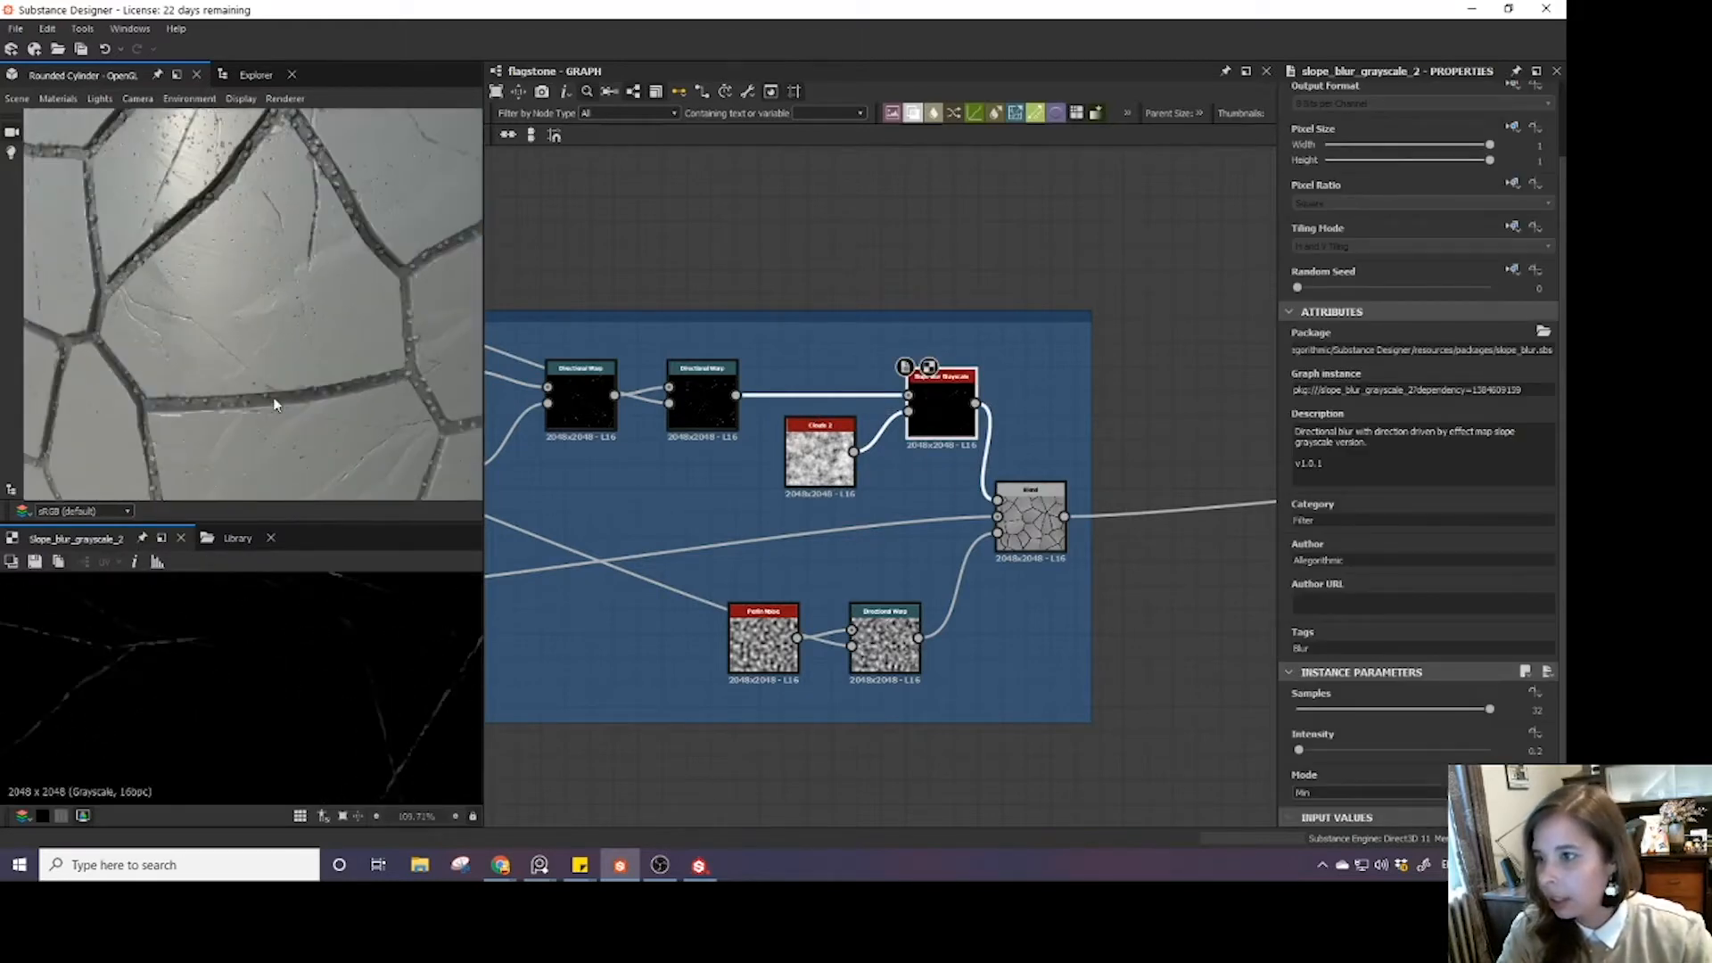
drag(275, 256, 306, 286)
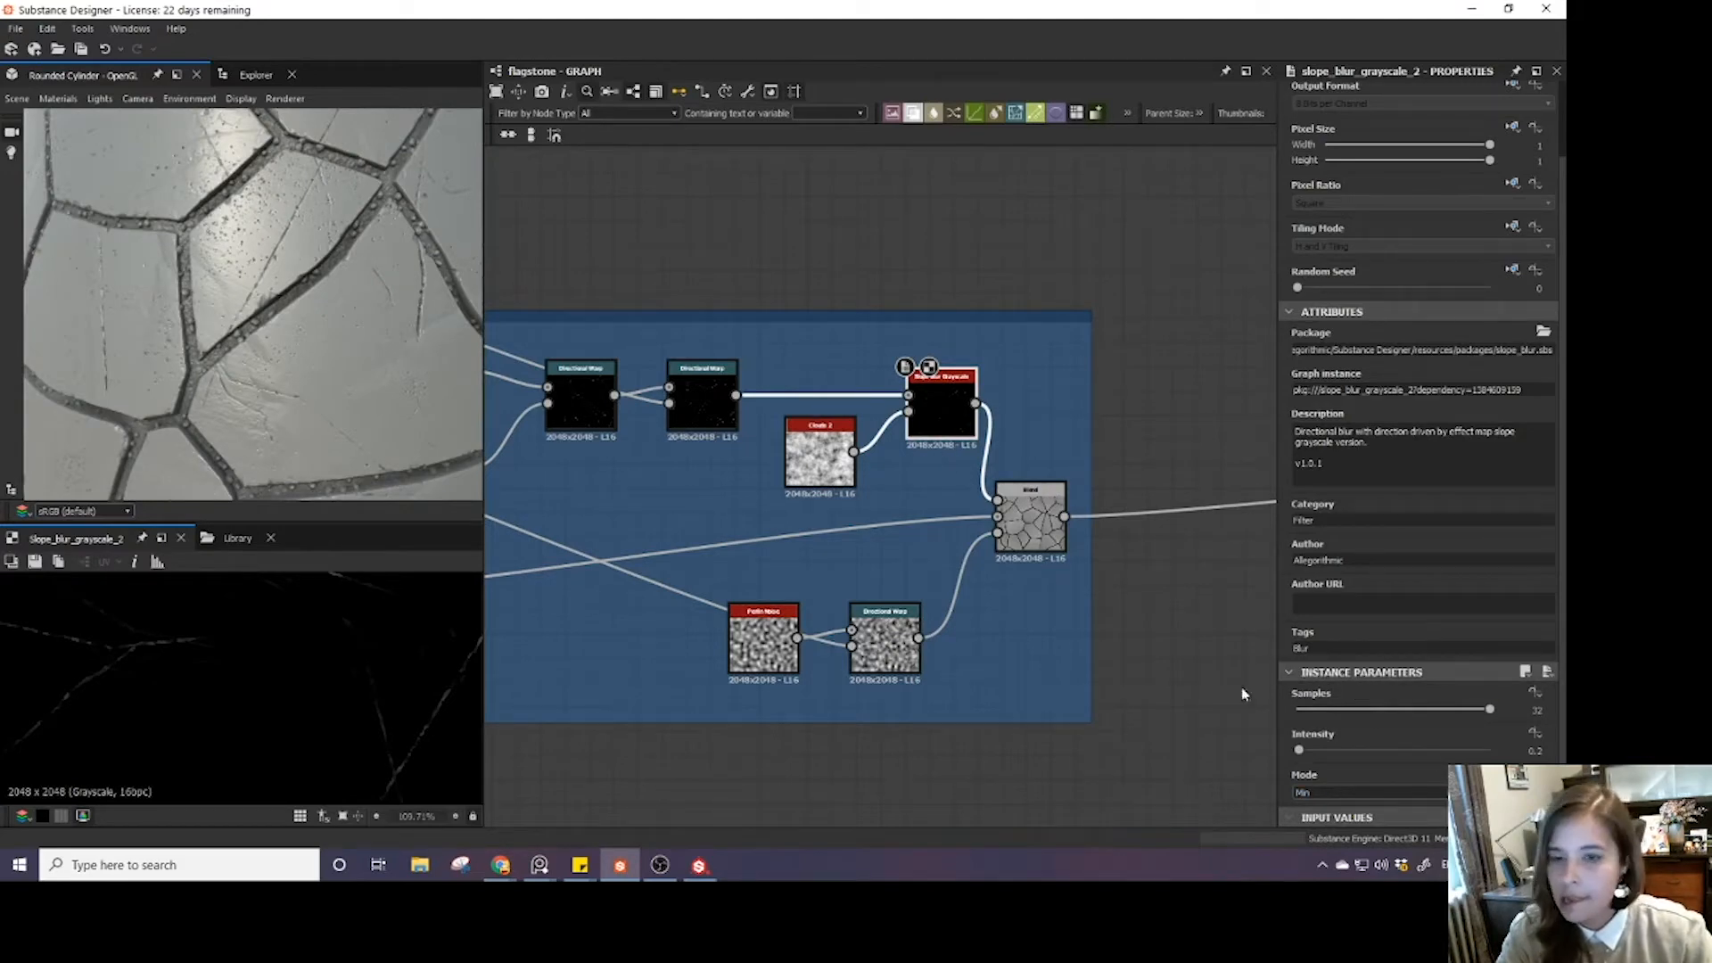
click(1401, 794)
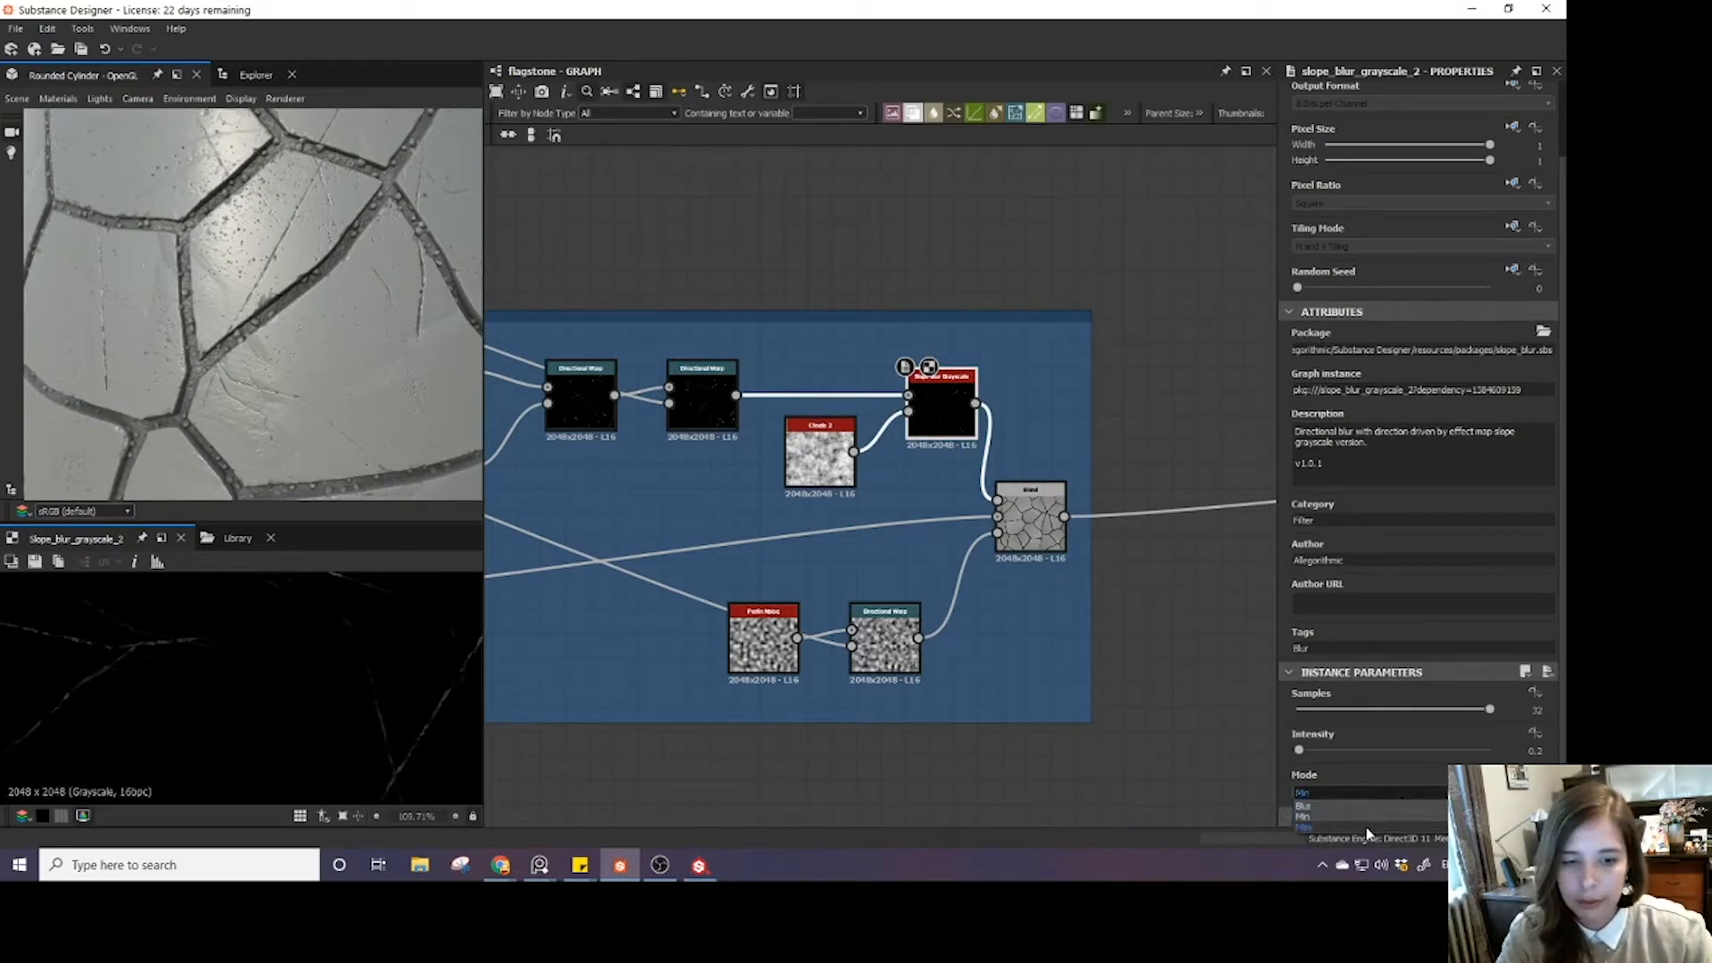
click(1366, 830)
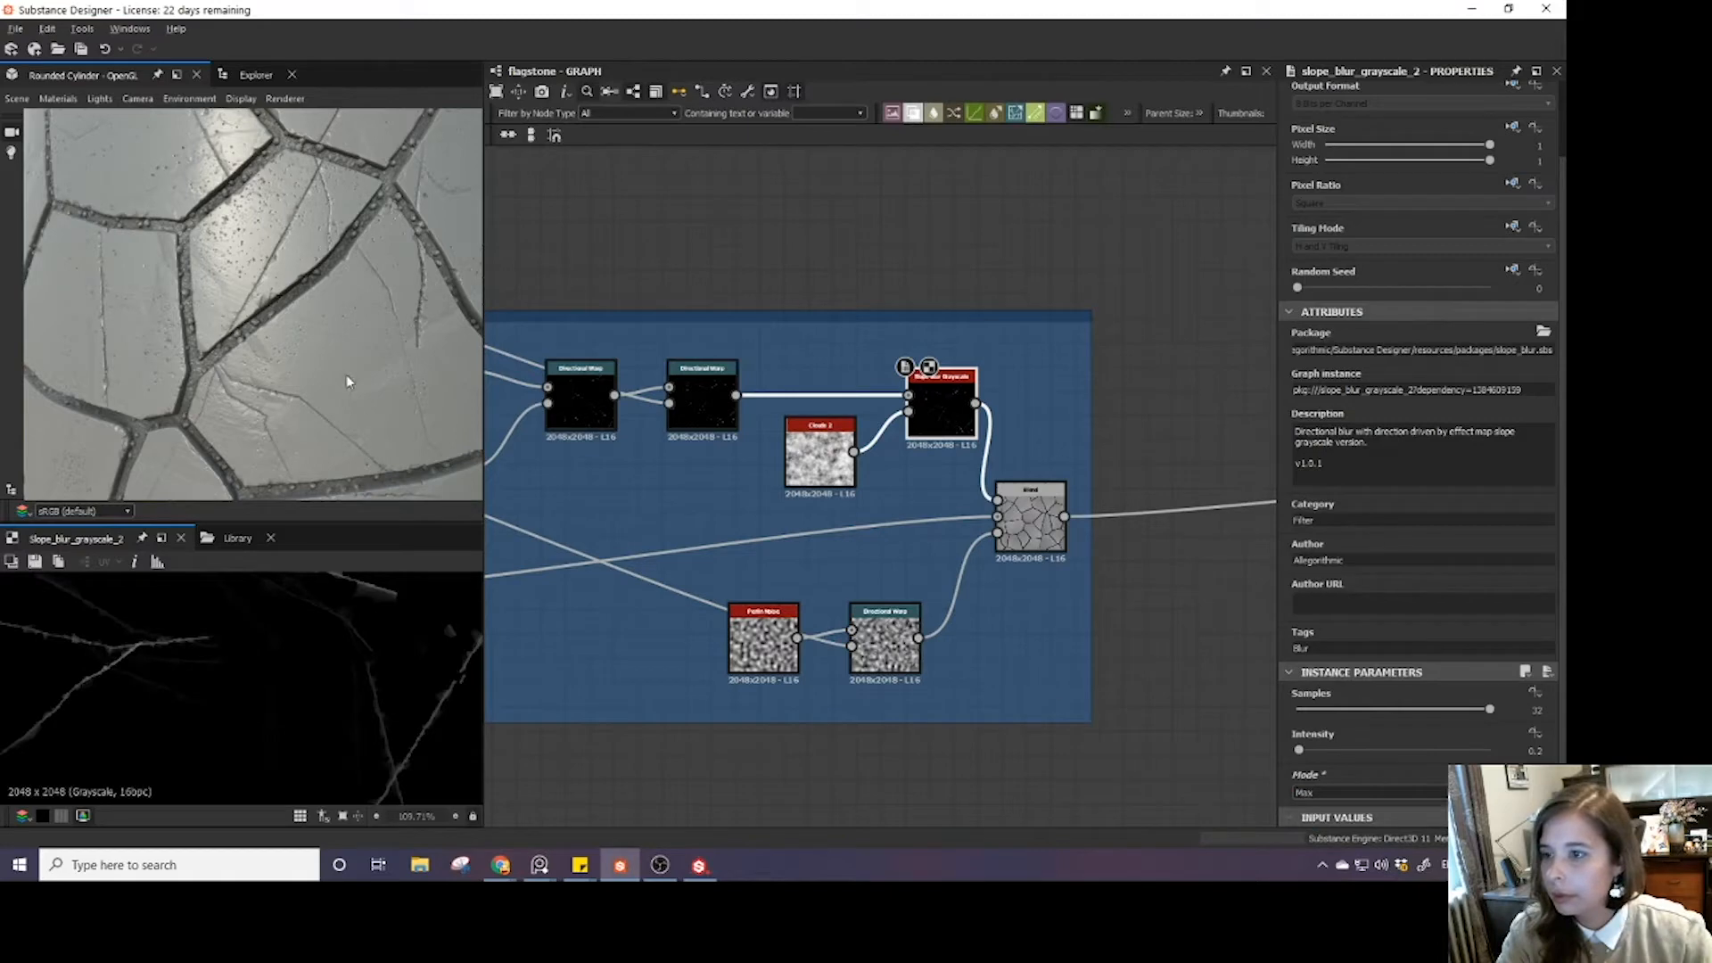
- Set the scale of the Clouds 2 noise feeding the cracks' slope blur to 4 and check the cracks on the cylinder
drag(346, 375, 384, 359)
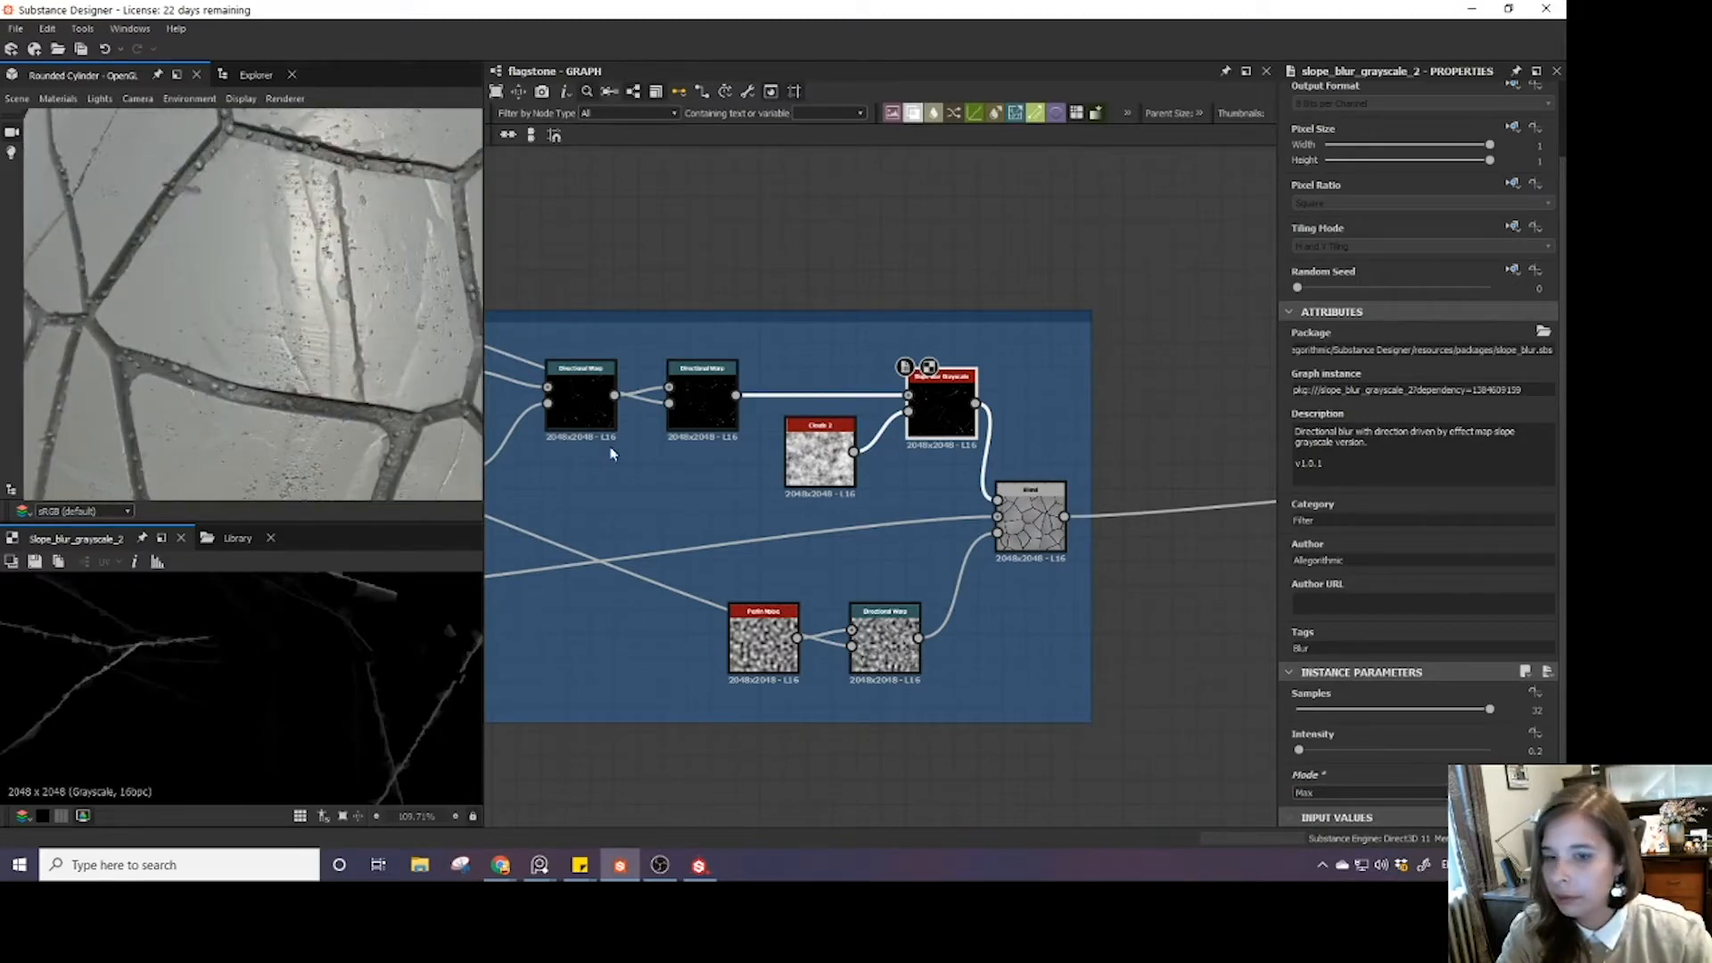
click(824, 445)
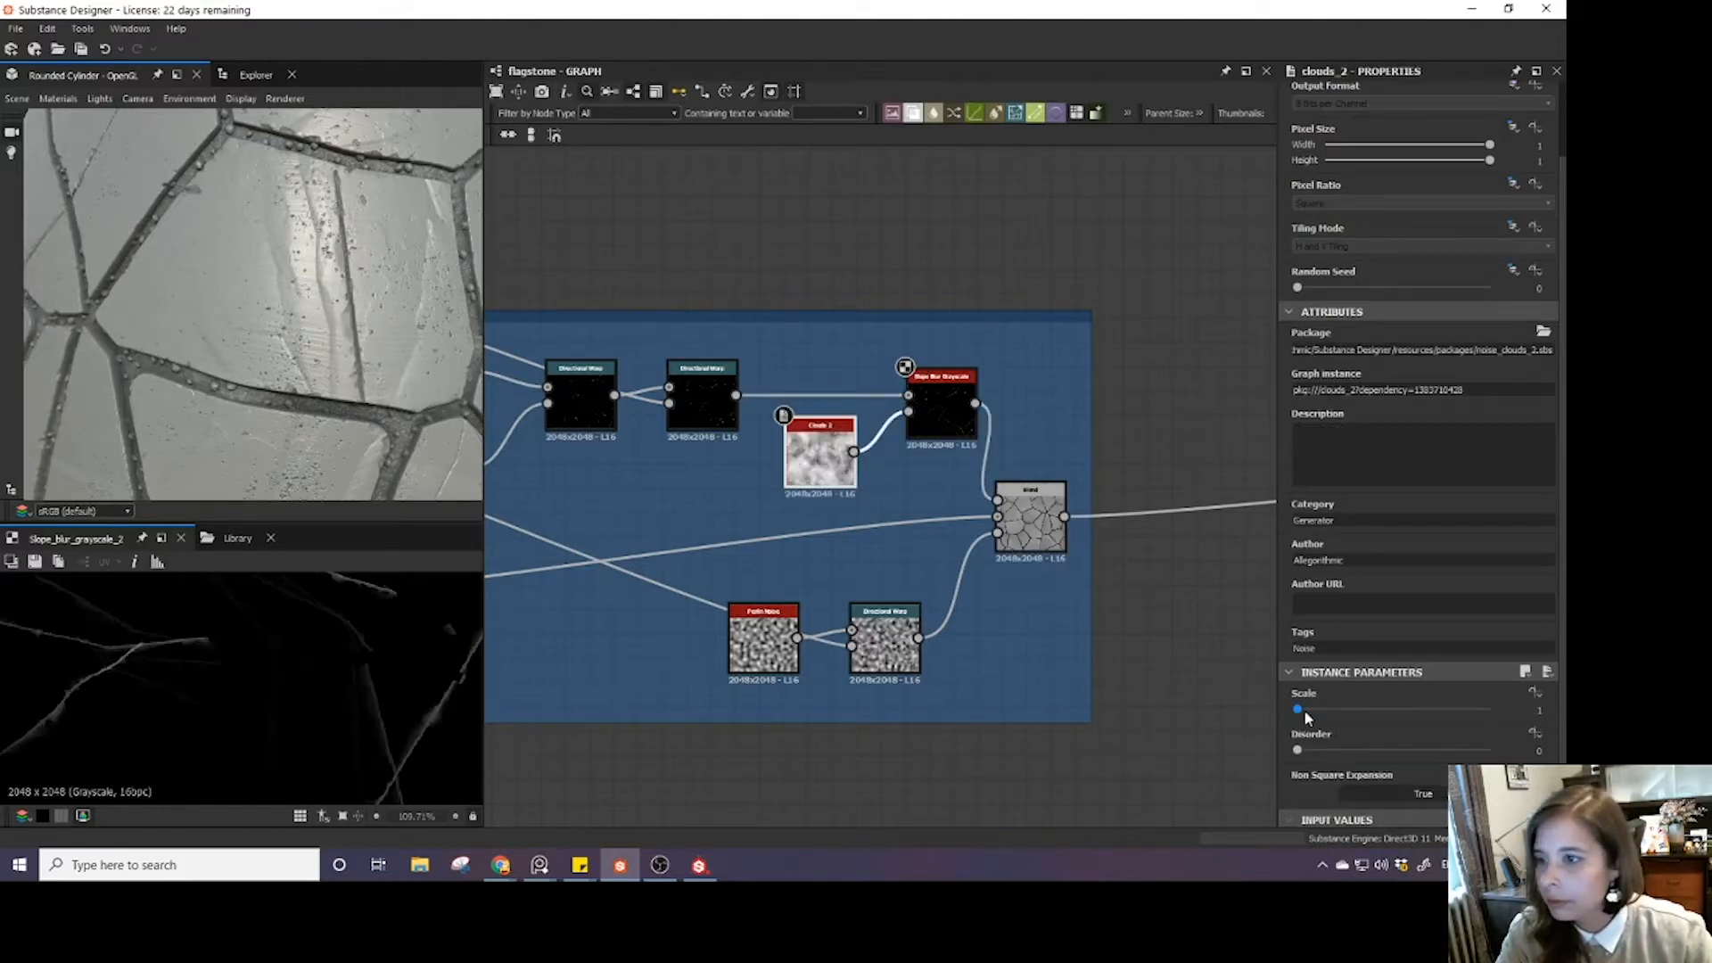
drag(1304, 709, 1375, 722)
scroll(390, 361, down, 5)
drag(389, 360, 278, 359)
scroll(290, 314, up, 3)
scroll(292, 325, up, 2)
scroll(239, 371, down, 2)
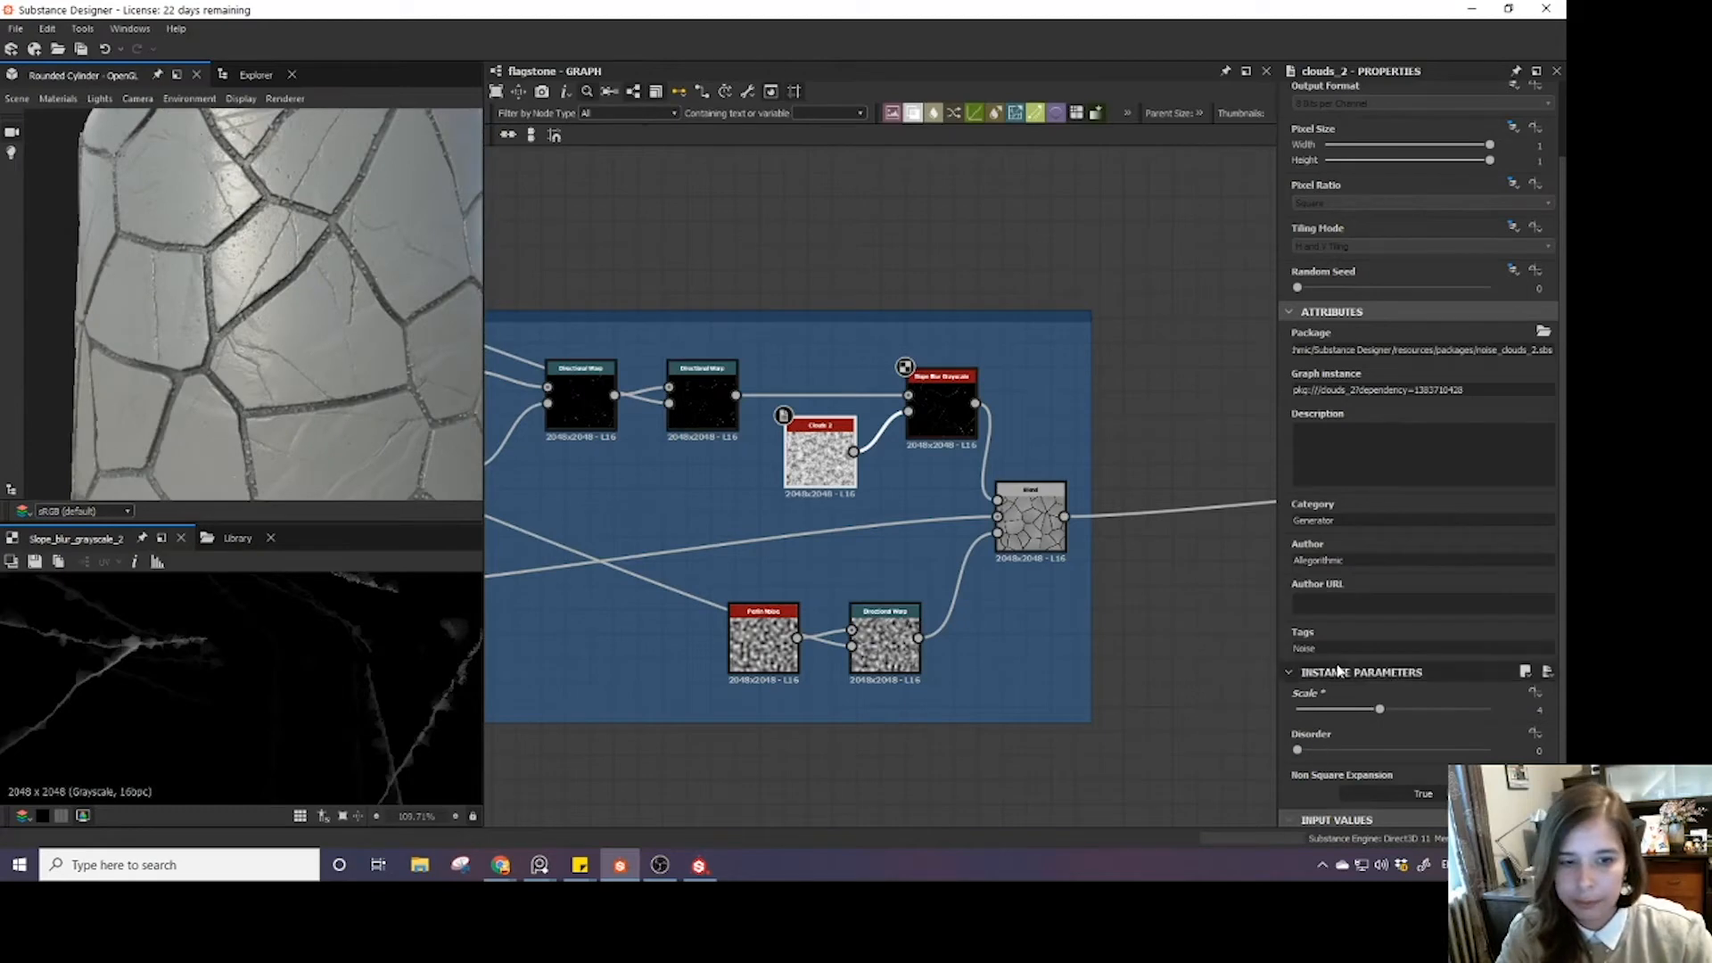
- Set the mode of the cracks' Slope Blur Grayscale to Min and check the cracks on the cylinder
click(944, 422)
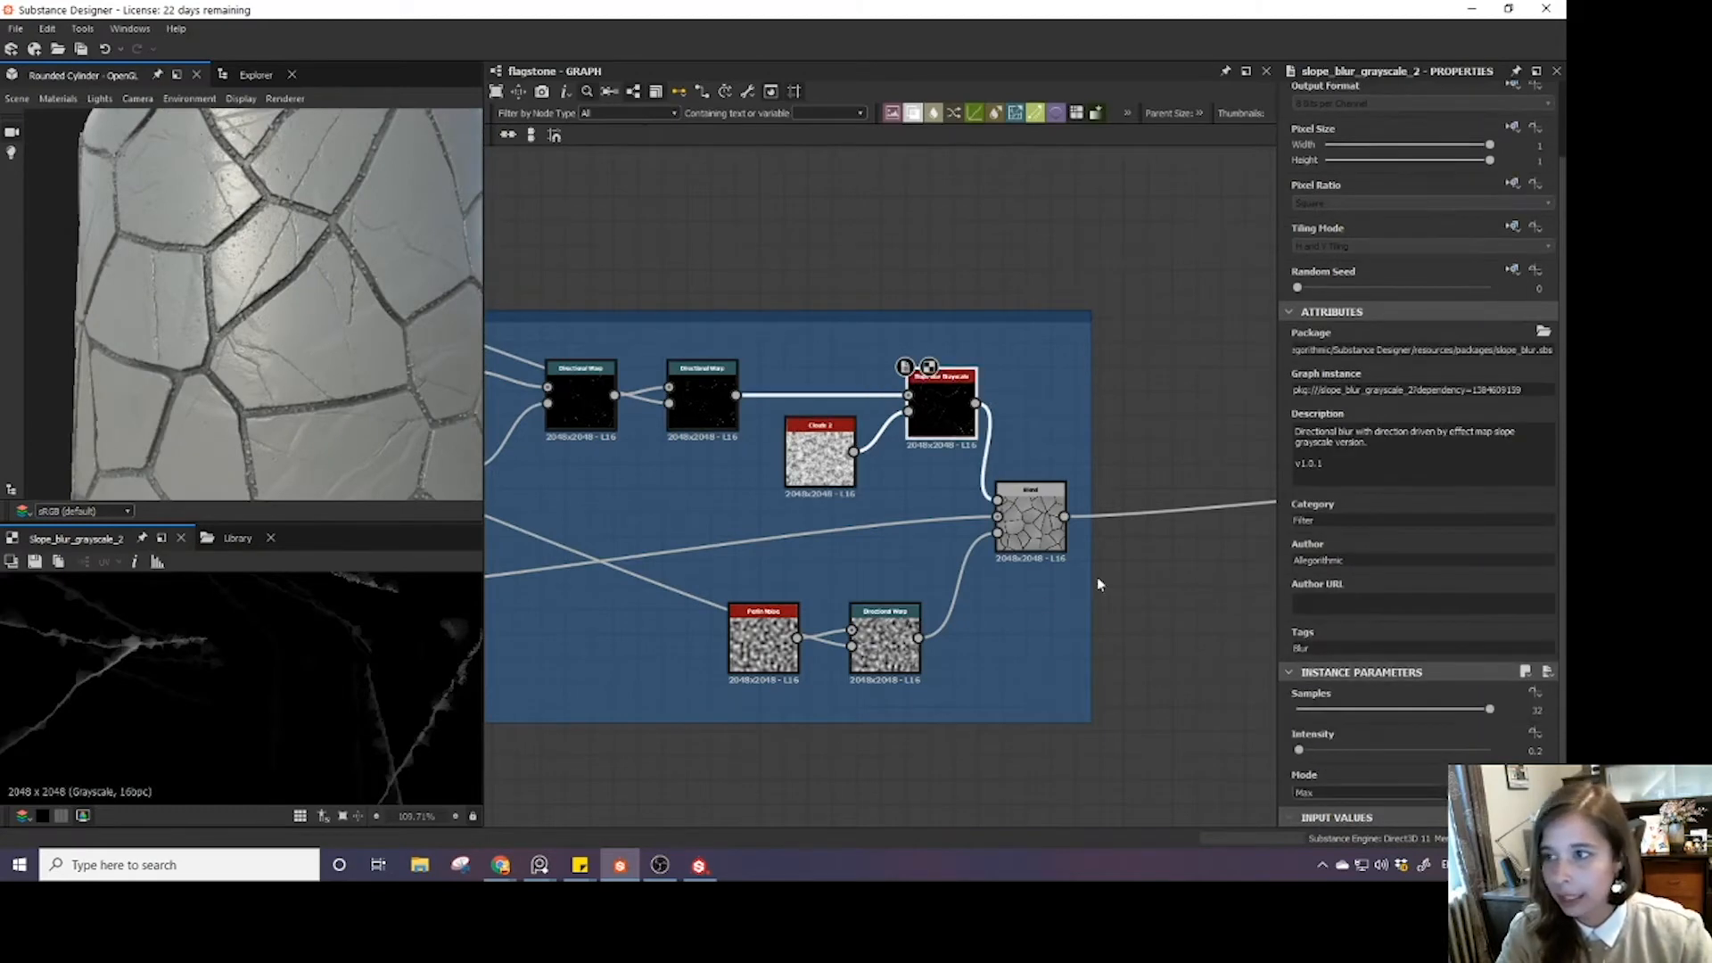
click(1329, 793)
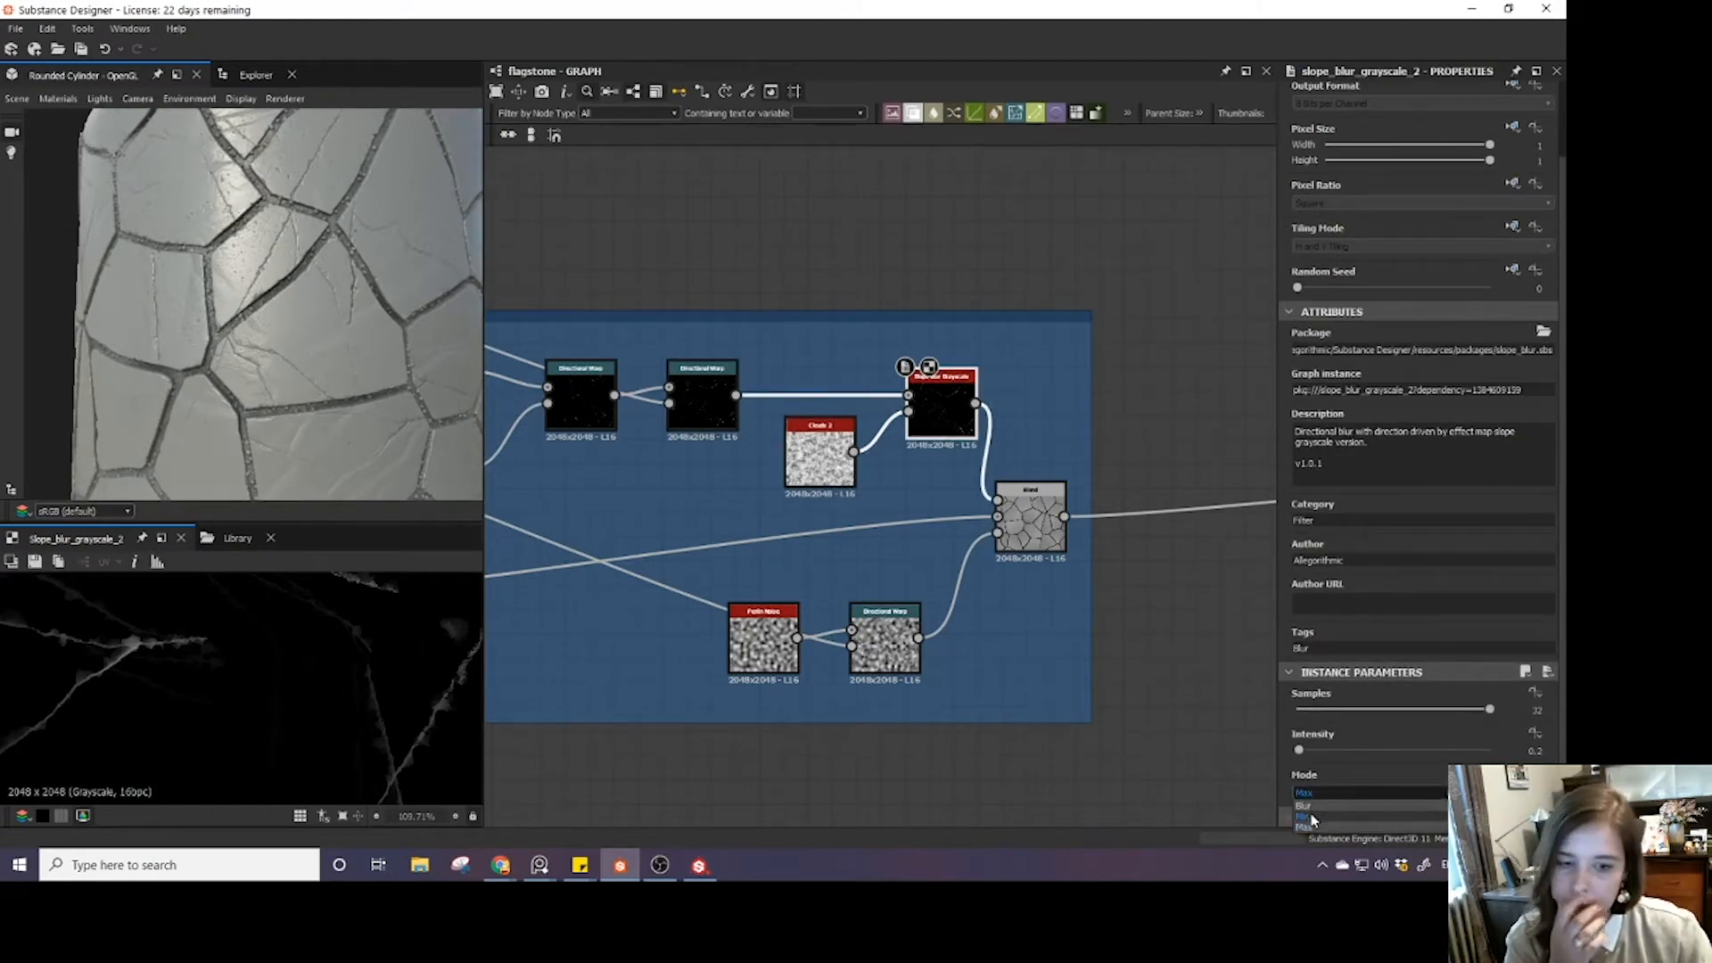
click(1311, 813)
scroll(399, 331, up, 3)
scroll(399, 324, down, 2)
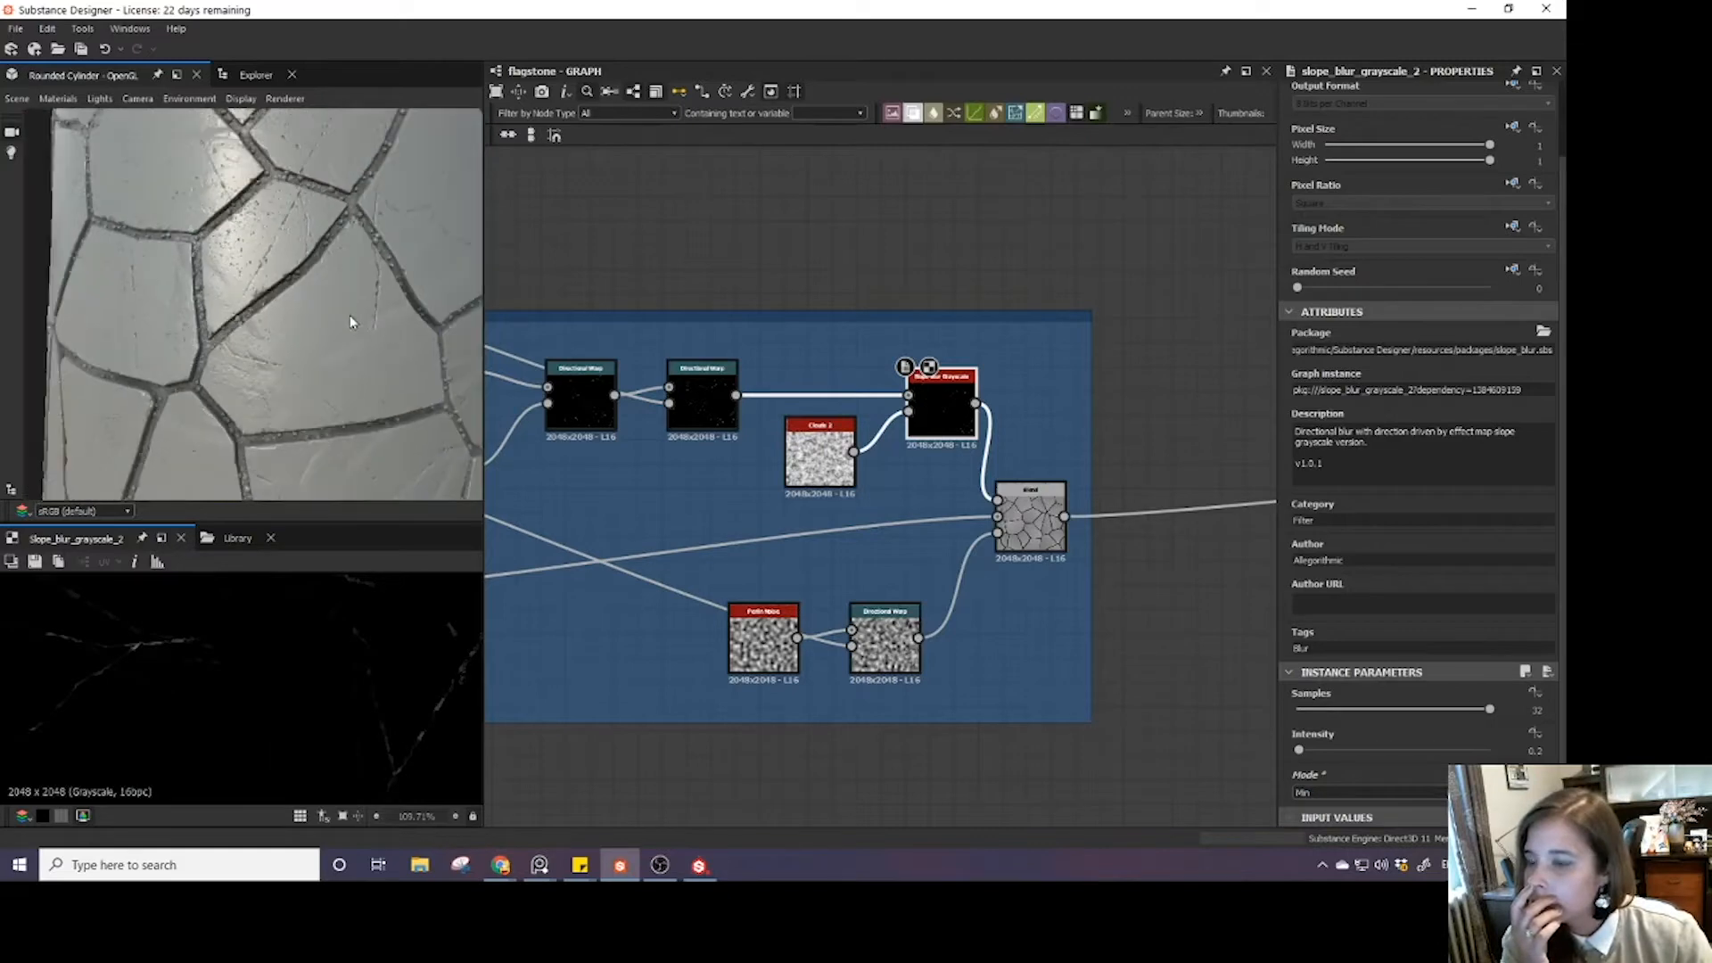
scroll(350, 314, down, 2)
- Try the Blur mode on the cracks' Slope Blur Grayscale and inspect the cracks up close
click(1318, 793)
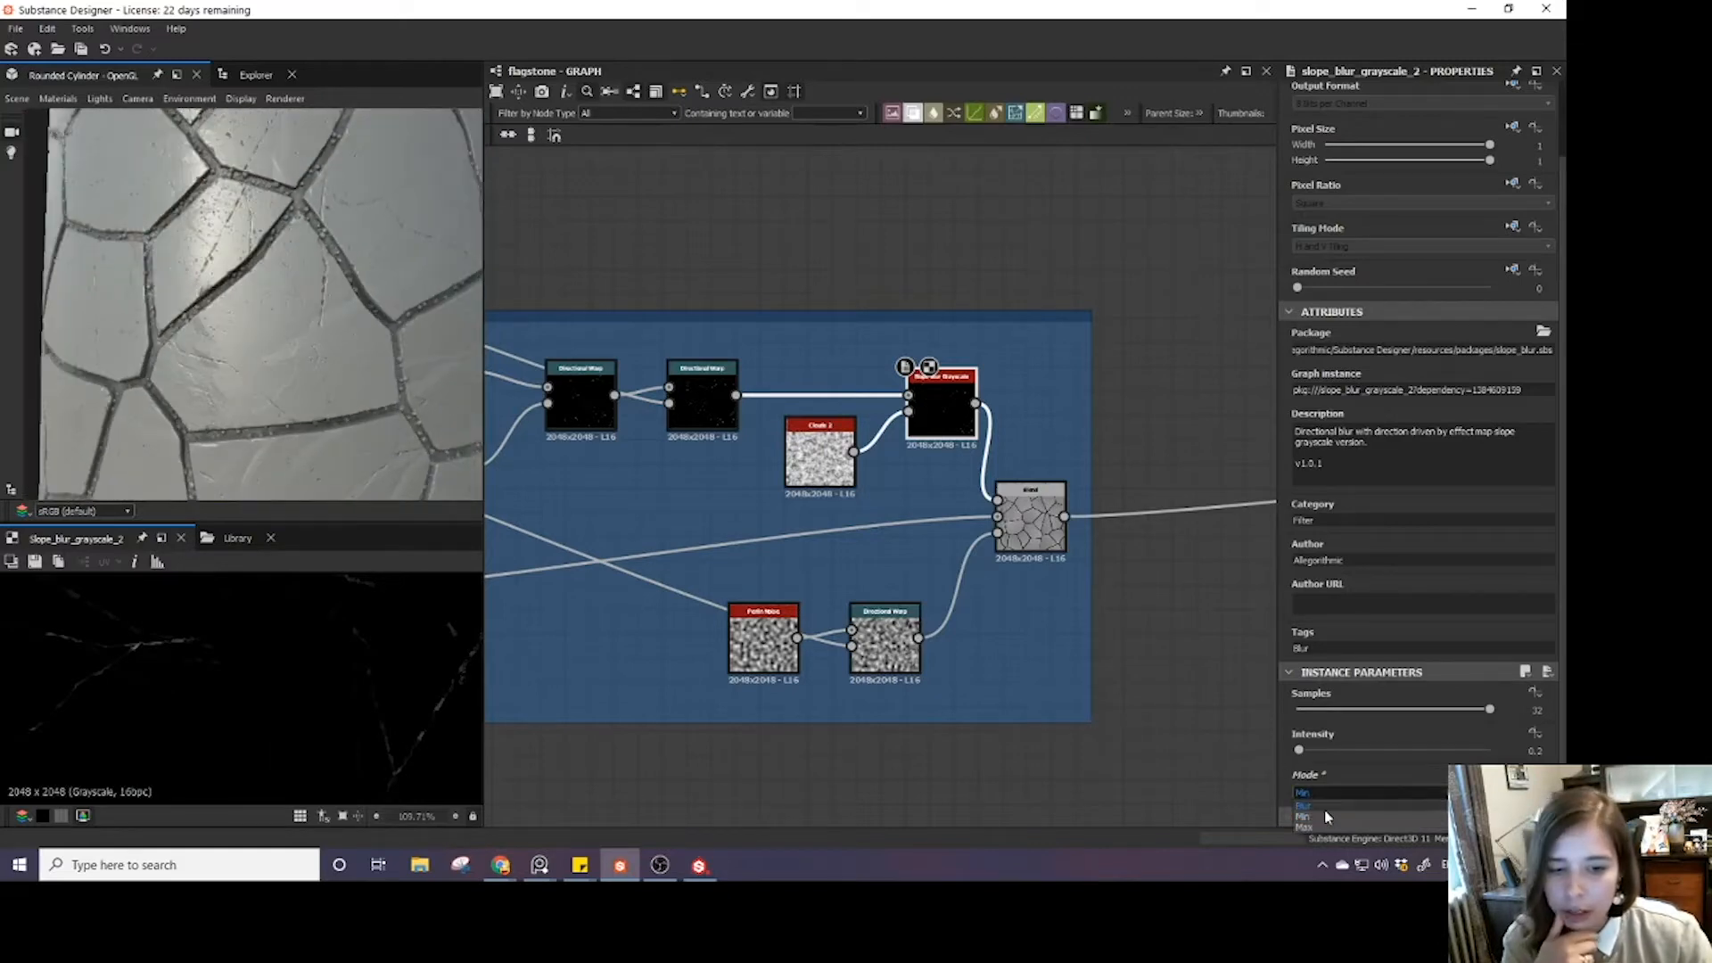
click(1324, 810)
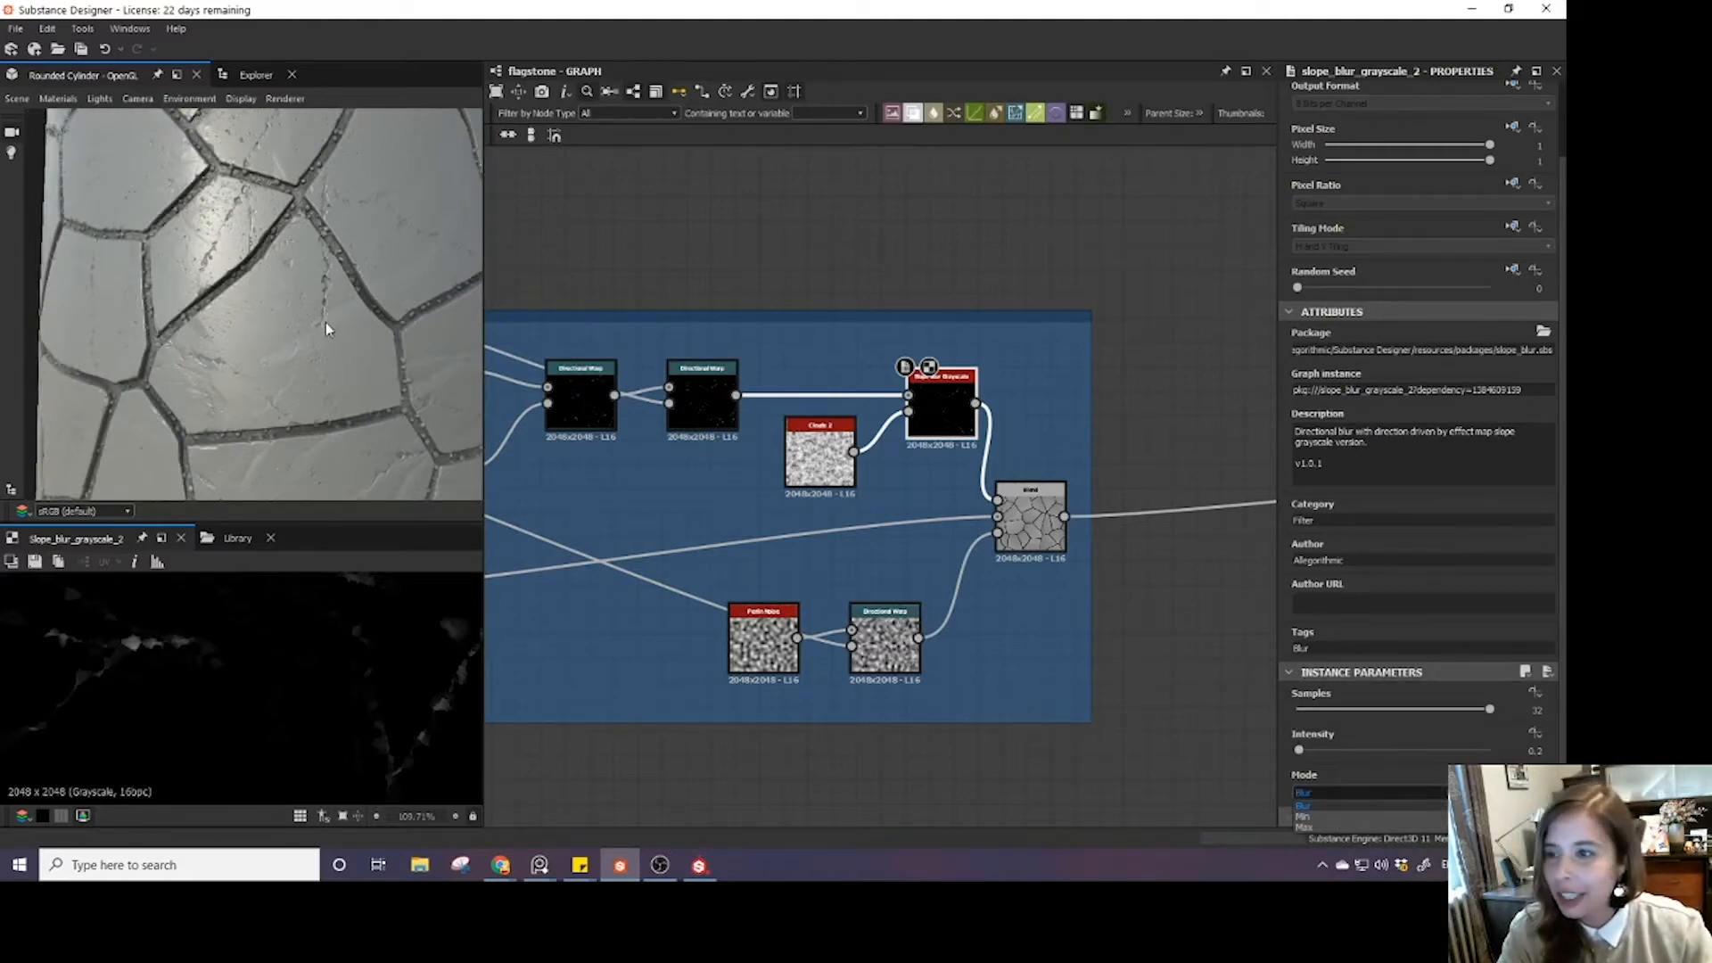
mouse_move(324, 324)
mouse_down()
mouse_move(288, 327)
mouse_move(297, 294)
mouse_move(345, 322)
mouse_up()
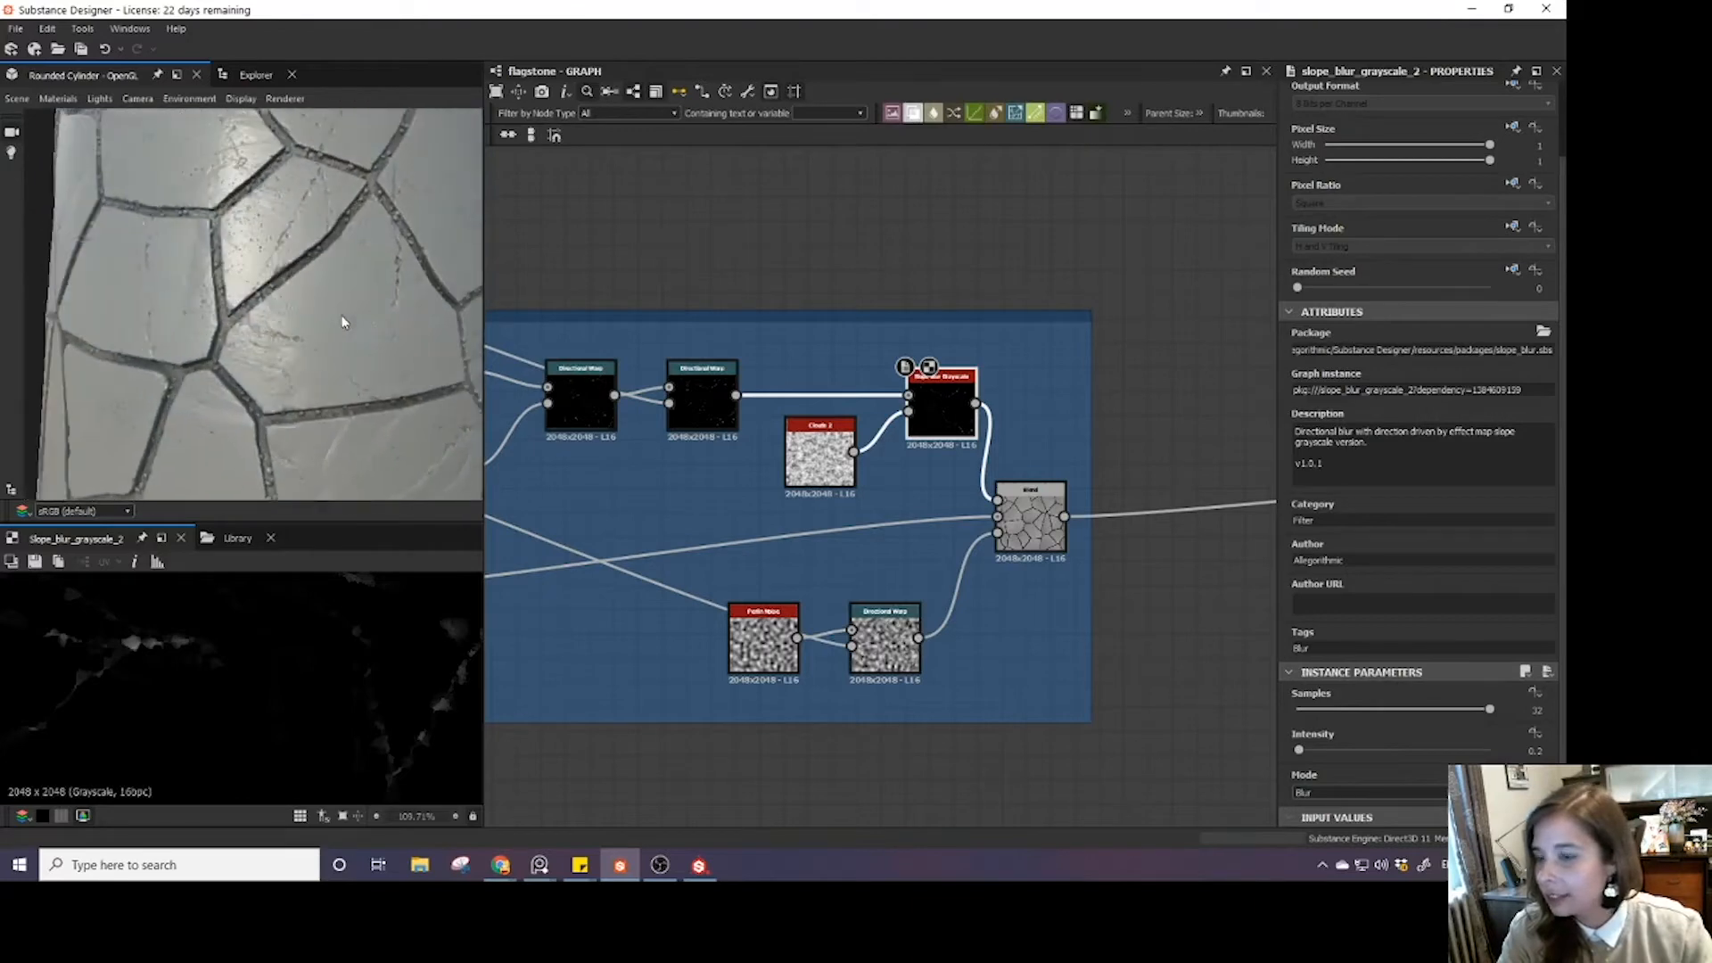
scroll(313, 287, up, 3)
drag(270, 277, 343, 299)
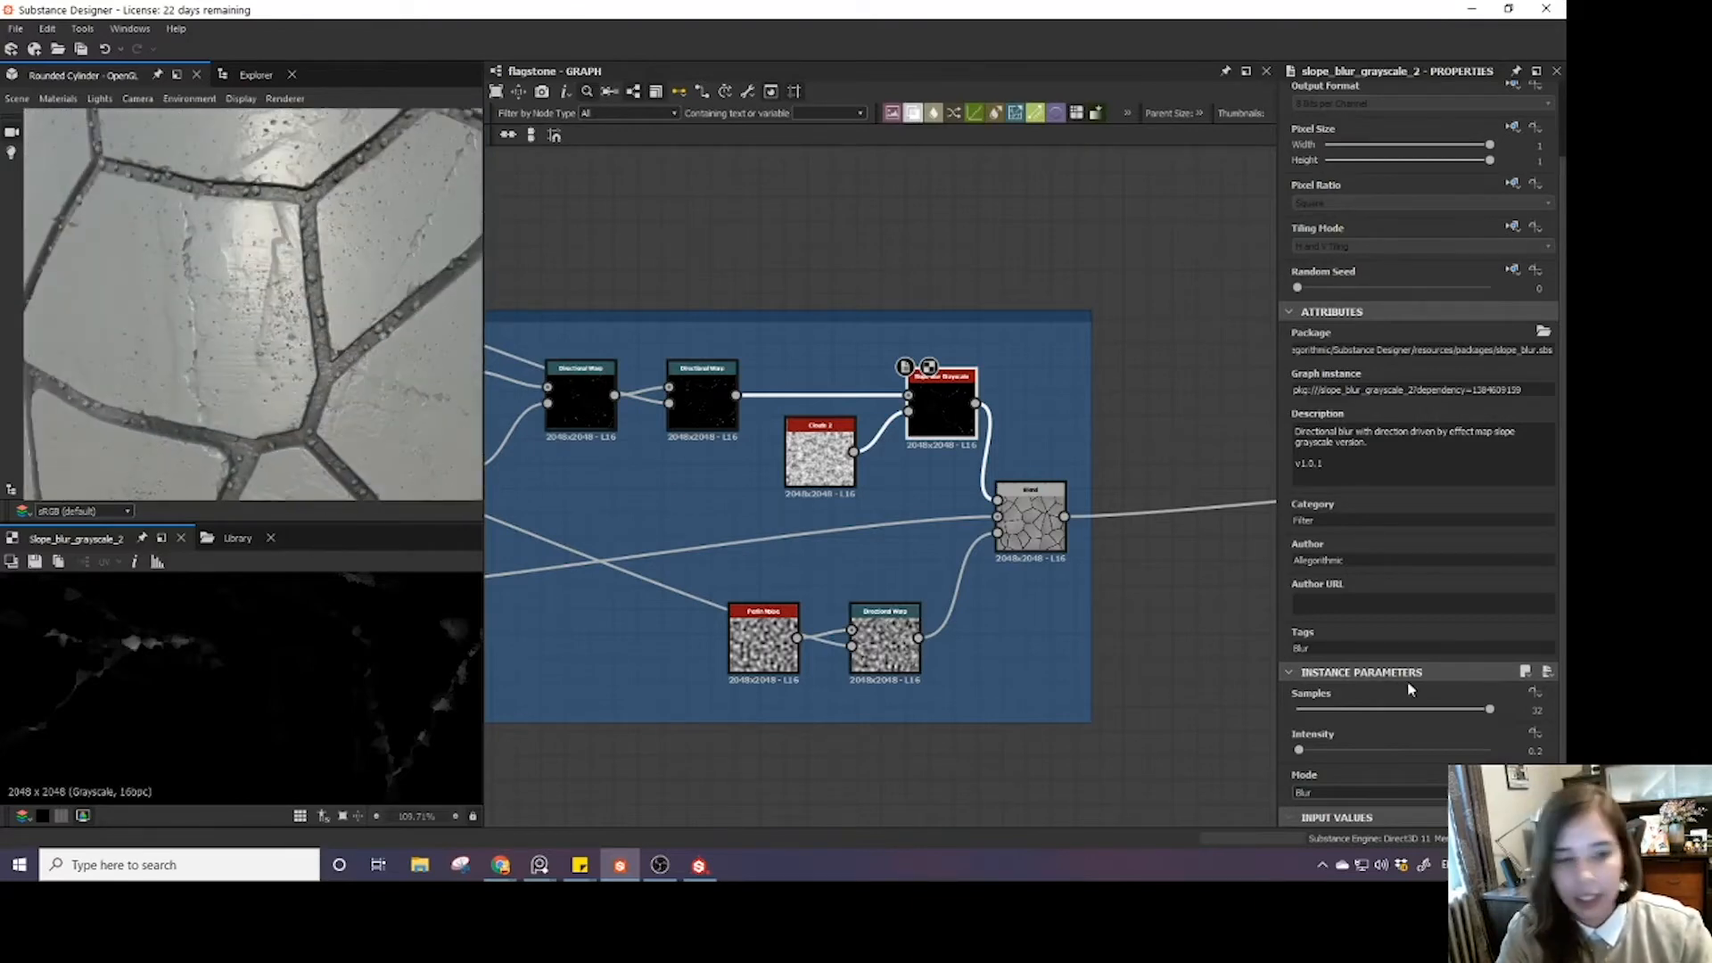
- Switch the cracks' Slope Blur Grayscale back to Min and review the whole cylinder
click(1328, 792)
click(1313, 811)
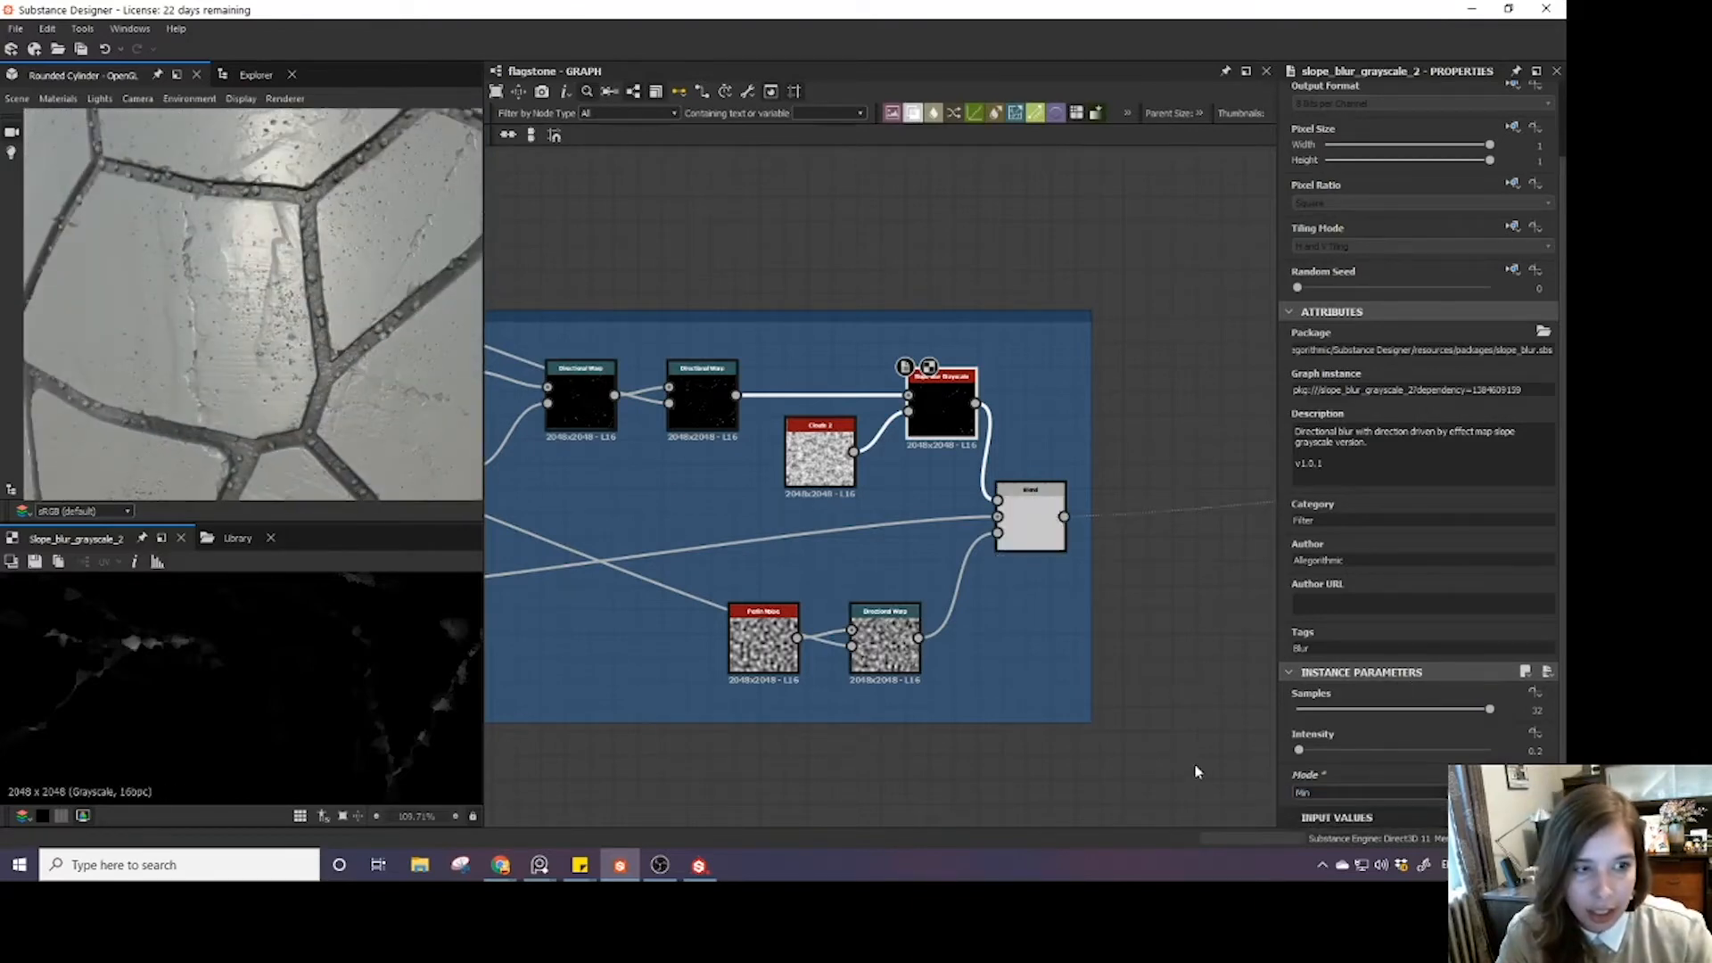
mouse_move(297, 331)
mouse_down()
mouse_move(347, 321)
mouse_move(317, 326)
mouse_up()
scroll(304, 335, down, 3)
scroll(334, 333, down, 3)
scroll(348, 321, up, 4)
scroll(347, 318, down, 5)
scroll(318, 326, down, 4)
scroll(1025, 598, down, 4)
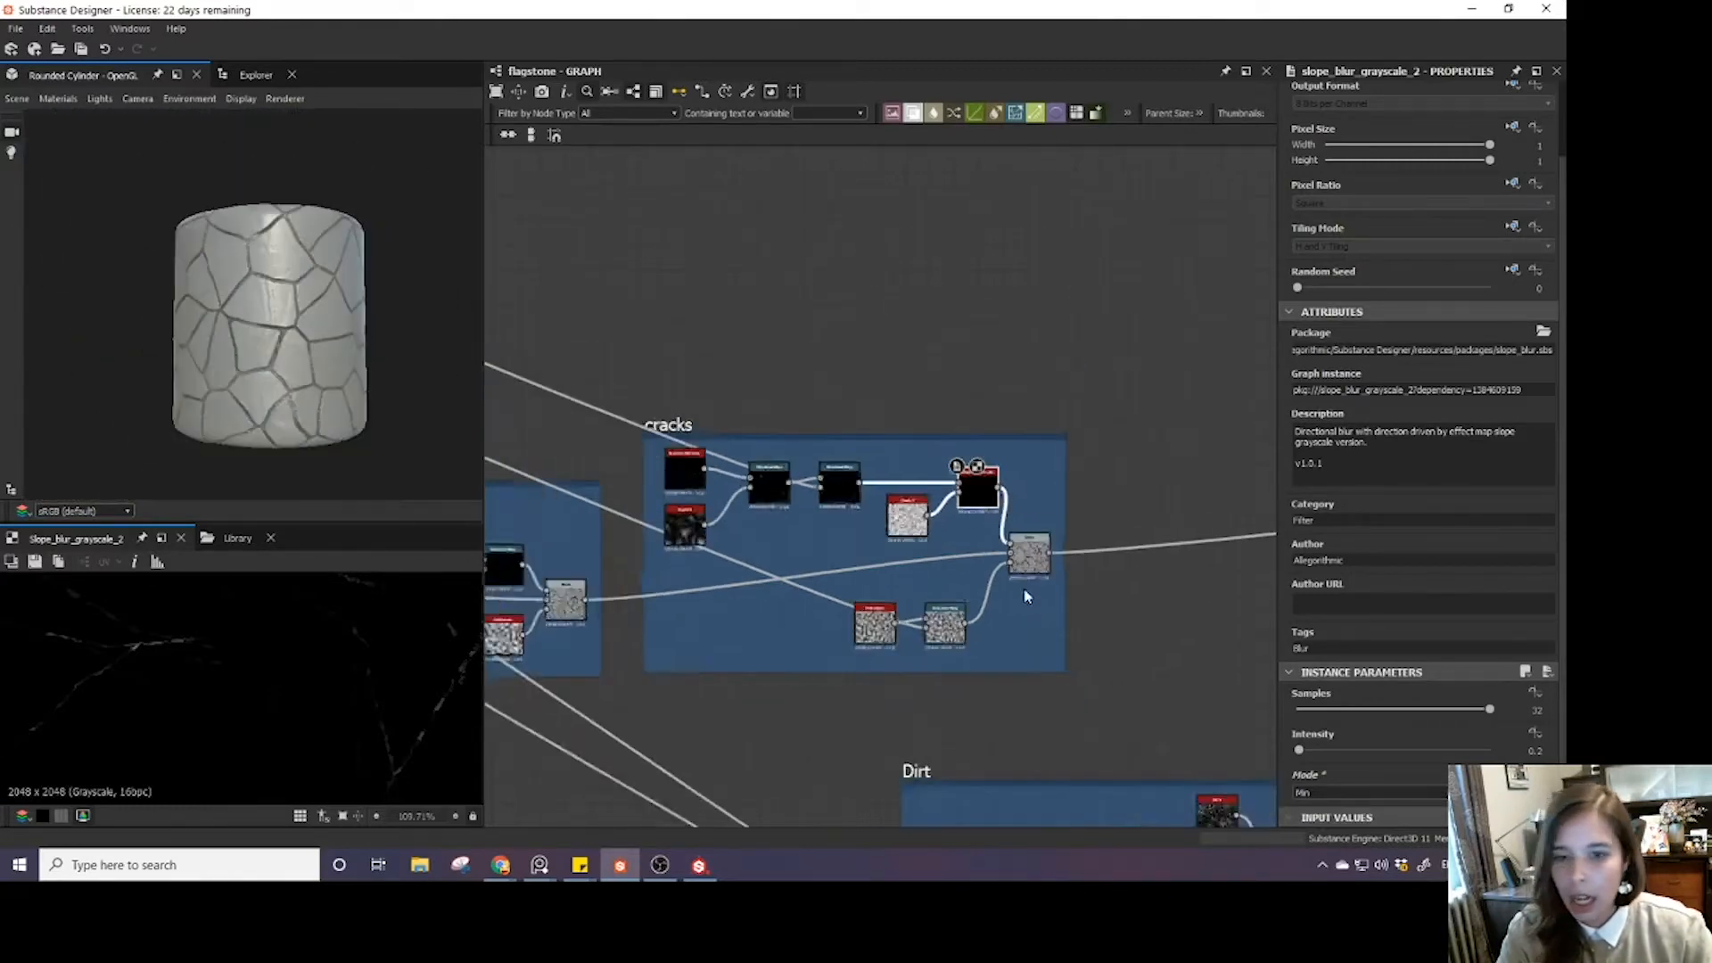
- Try an opacity of 0.2 on the Subtract Blend at the end of the cracks frame and inspect the stones
middle_drag(1073, 581, 986, 572)
click(961, 558)
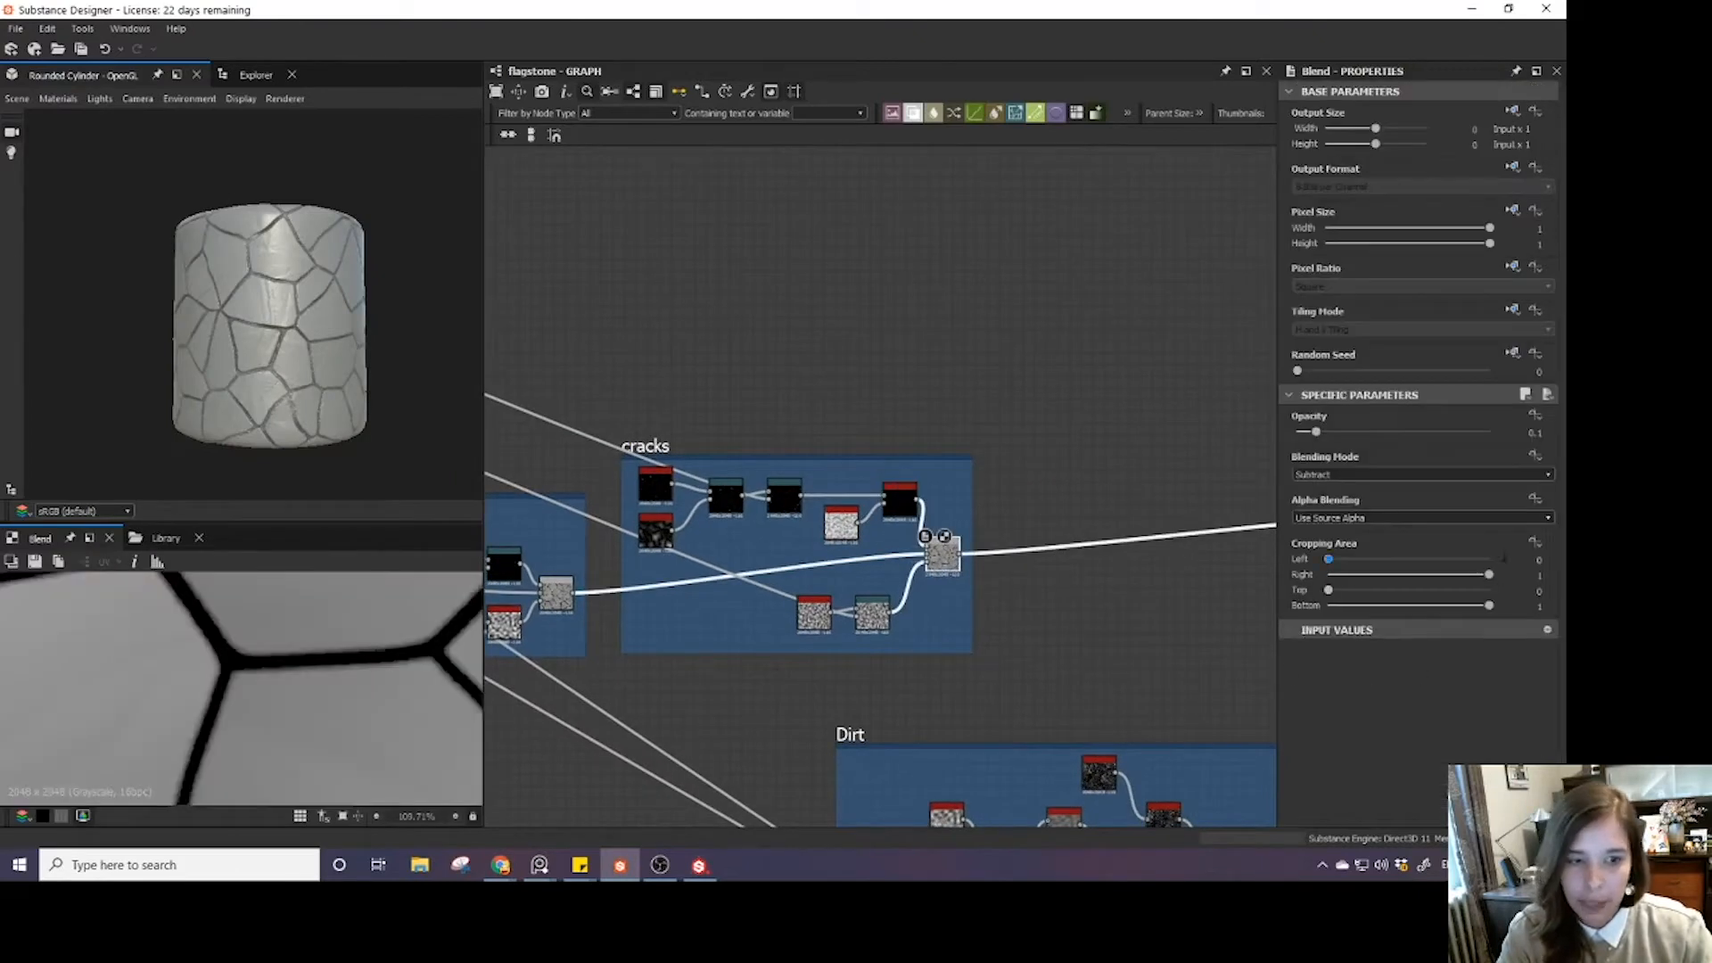
double_click(1554, 434)
text(0.2)
key(Return)
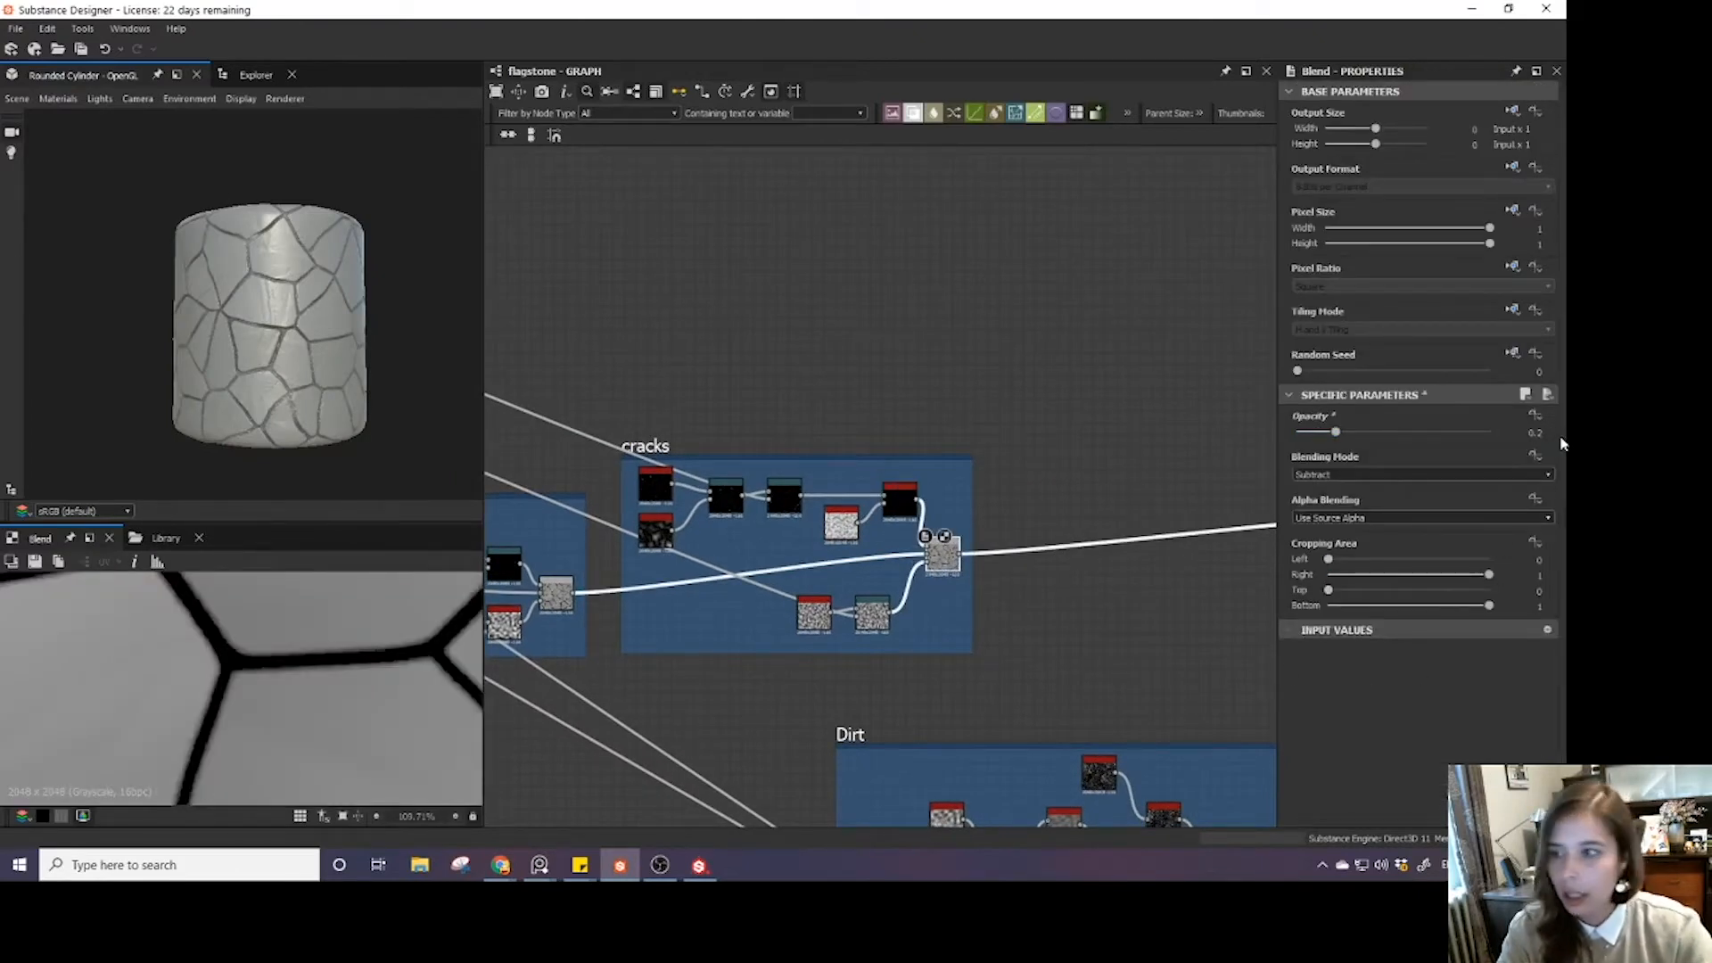
scroll(400, 275, up, 5)
scroll(400, 276, down, 4)
drag(399, 276, 280, 250)
scroll(323, 280, up, 3)
scroll(280, 251, down, 5)
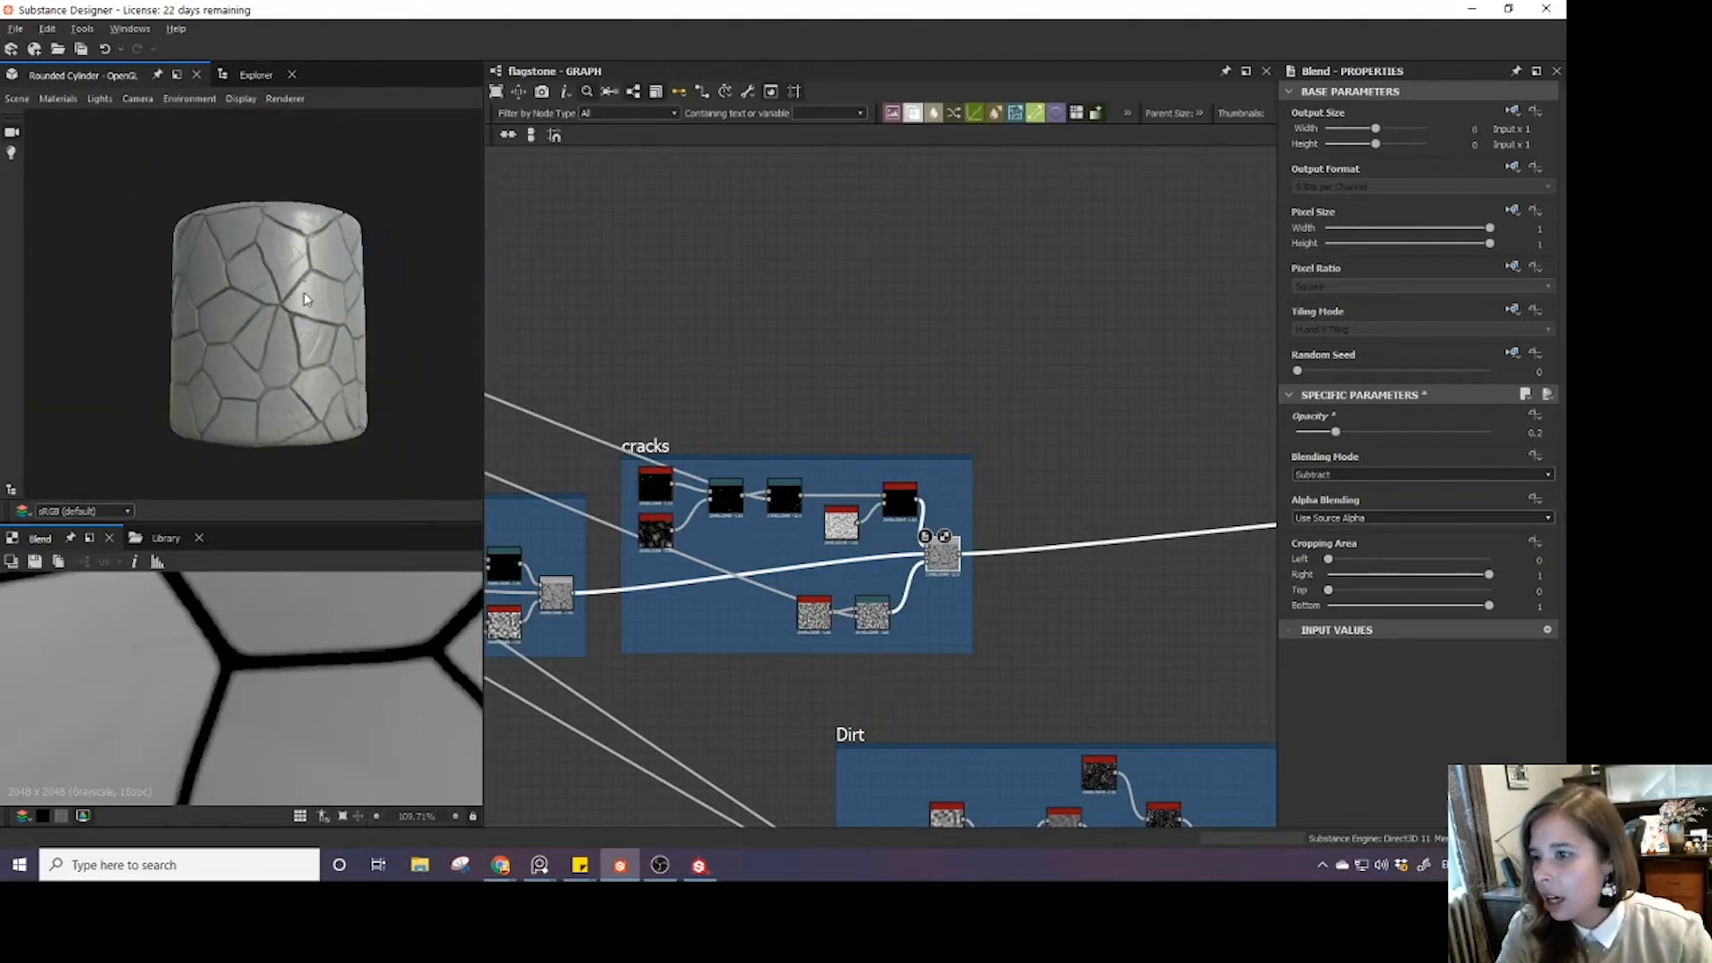
- Set the opacity of the cracks frame's final Blend to 0.15 and inspect the cracks on the cylinder
double_click(1534, 433)
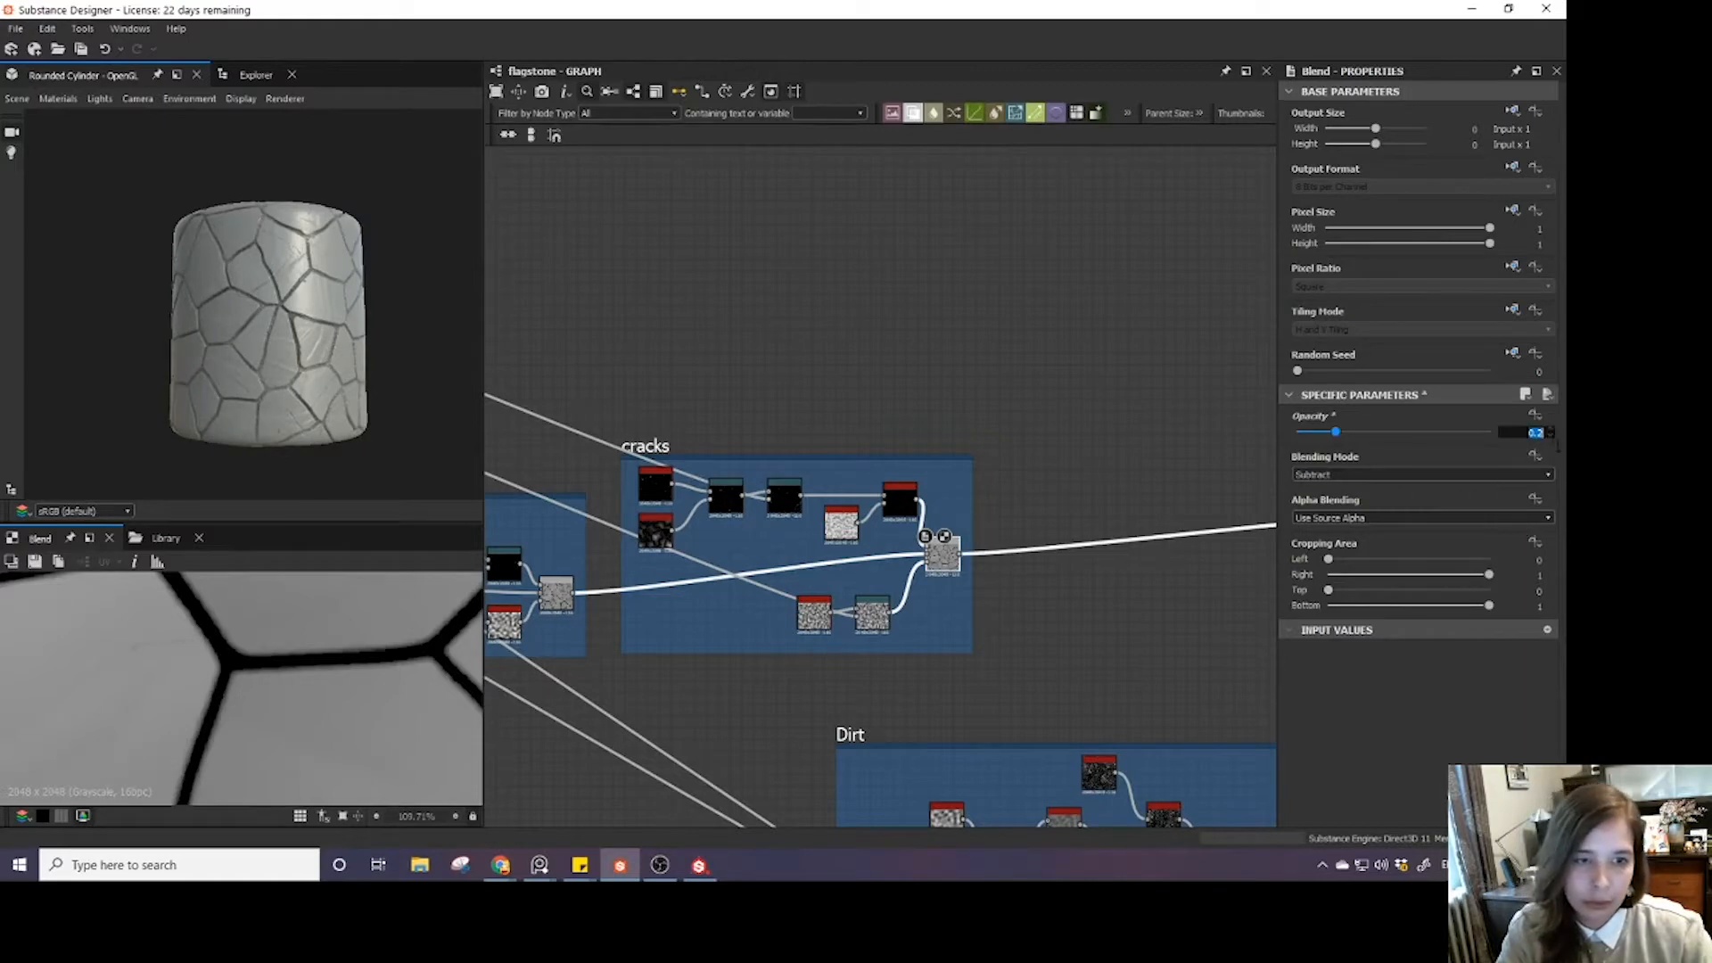
text(0.15)
key(Return)
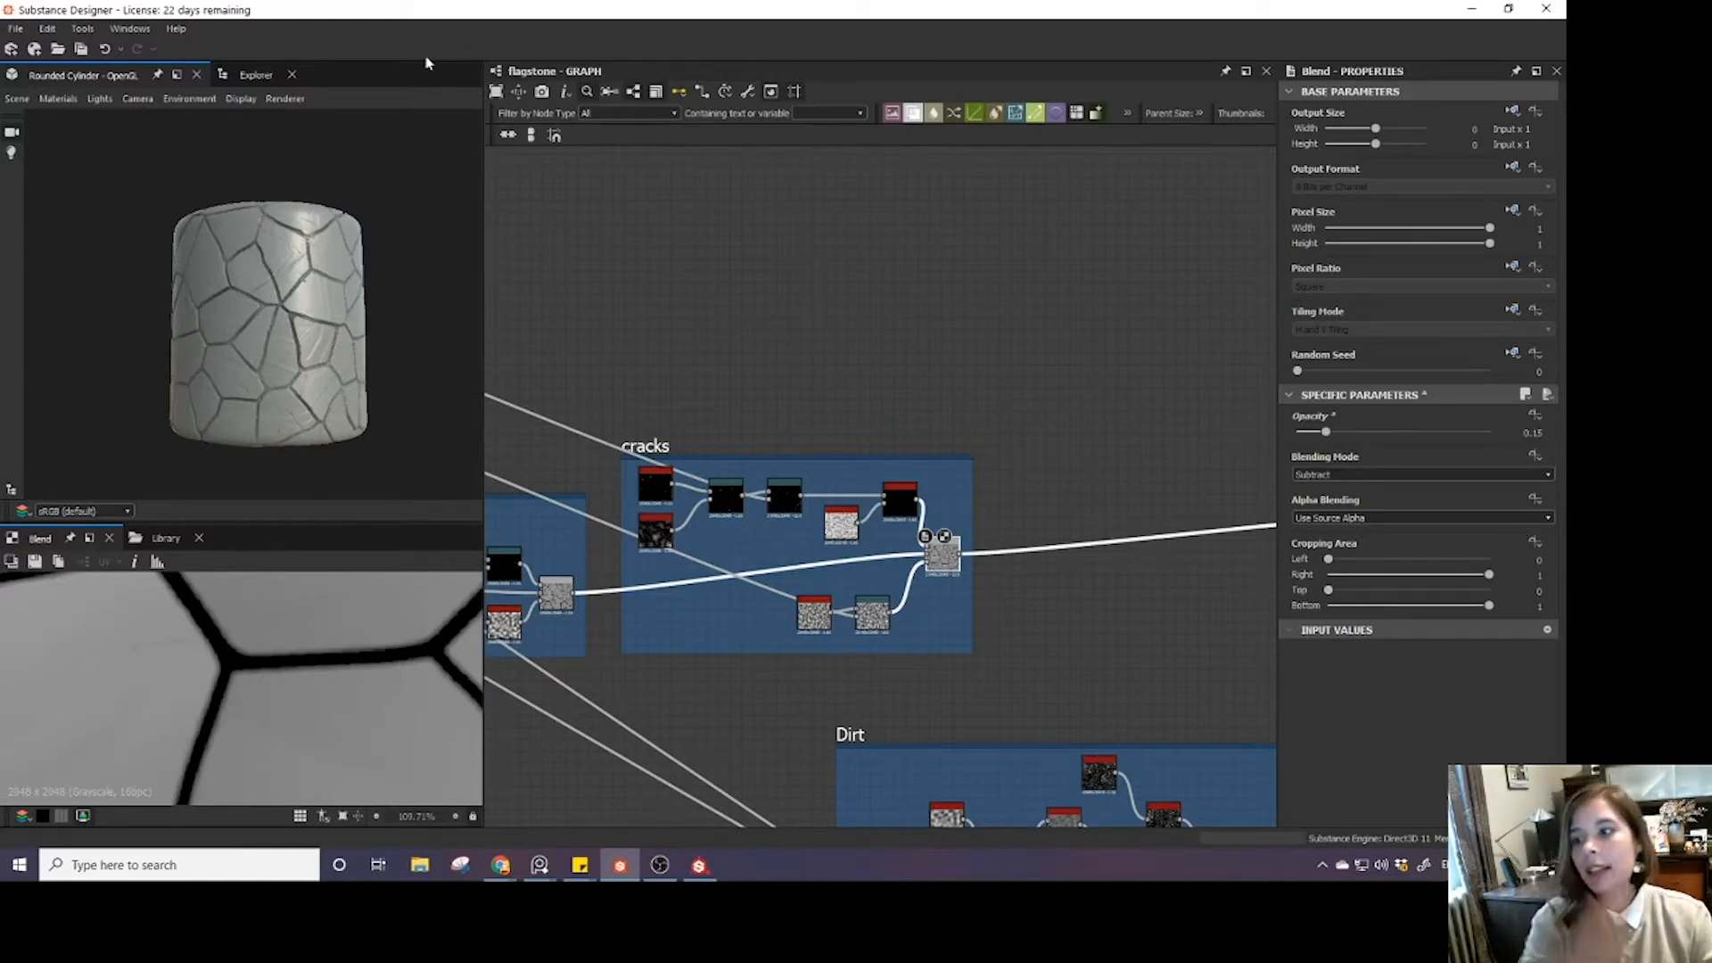
drag(330, 343, 277, 327)
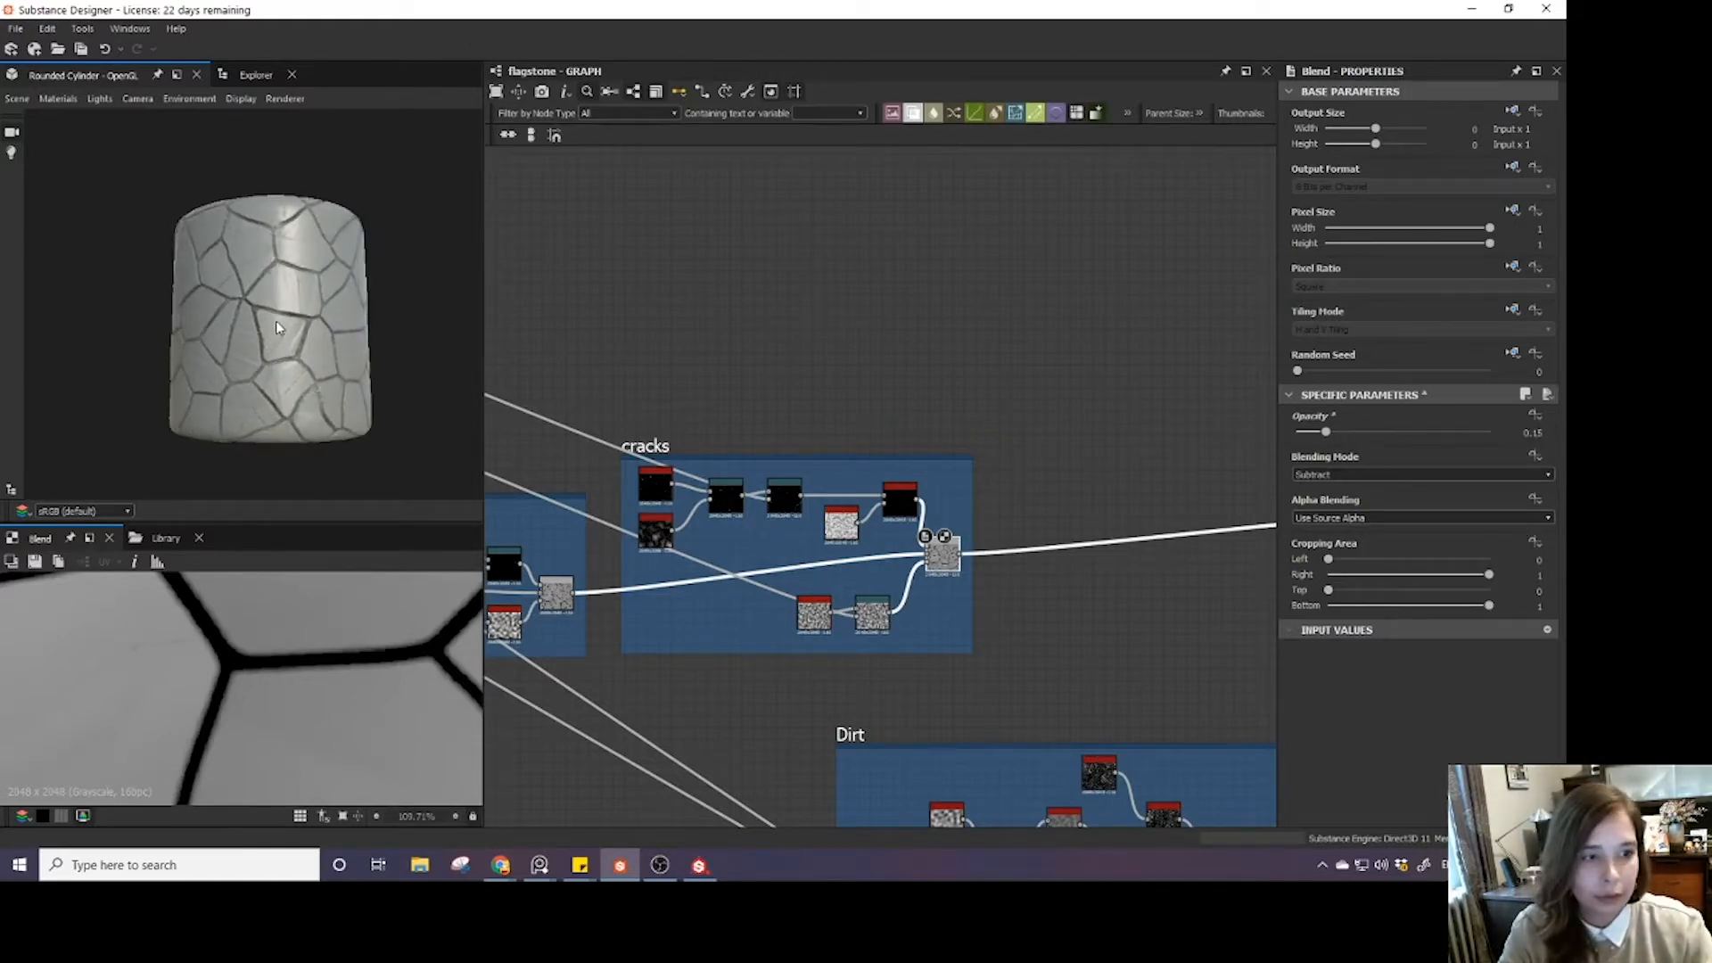
scroll(266, 330, up, 5)
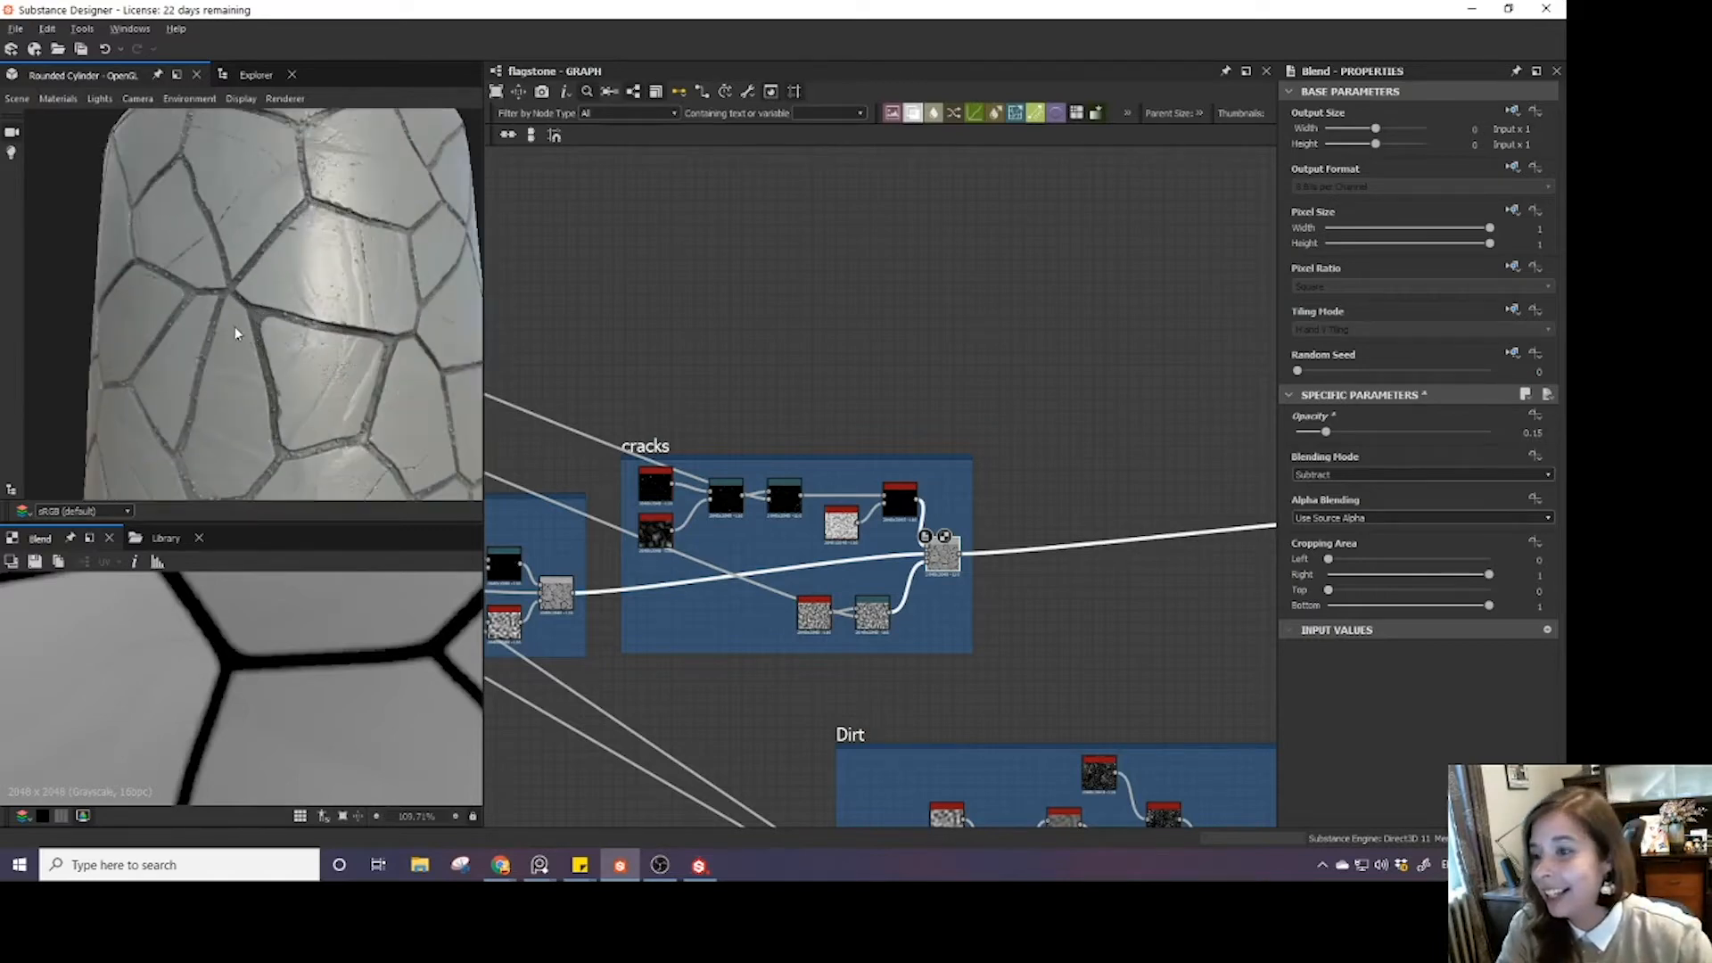
scroll(234, 326, down, 2)
drag(246, 325, 245, 307)
scroll(246, 308, down, 4)
- Inspect the dirt between the stones and preview the output of the dirt height blend node
scroll(1036, 579, down, 4)
middle_drag(1160, 626, 922, 489)
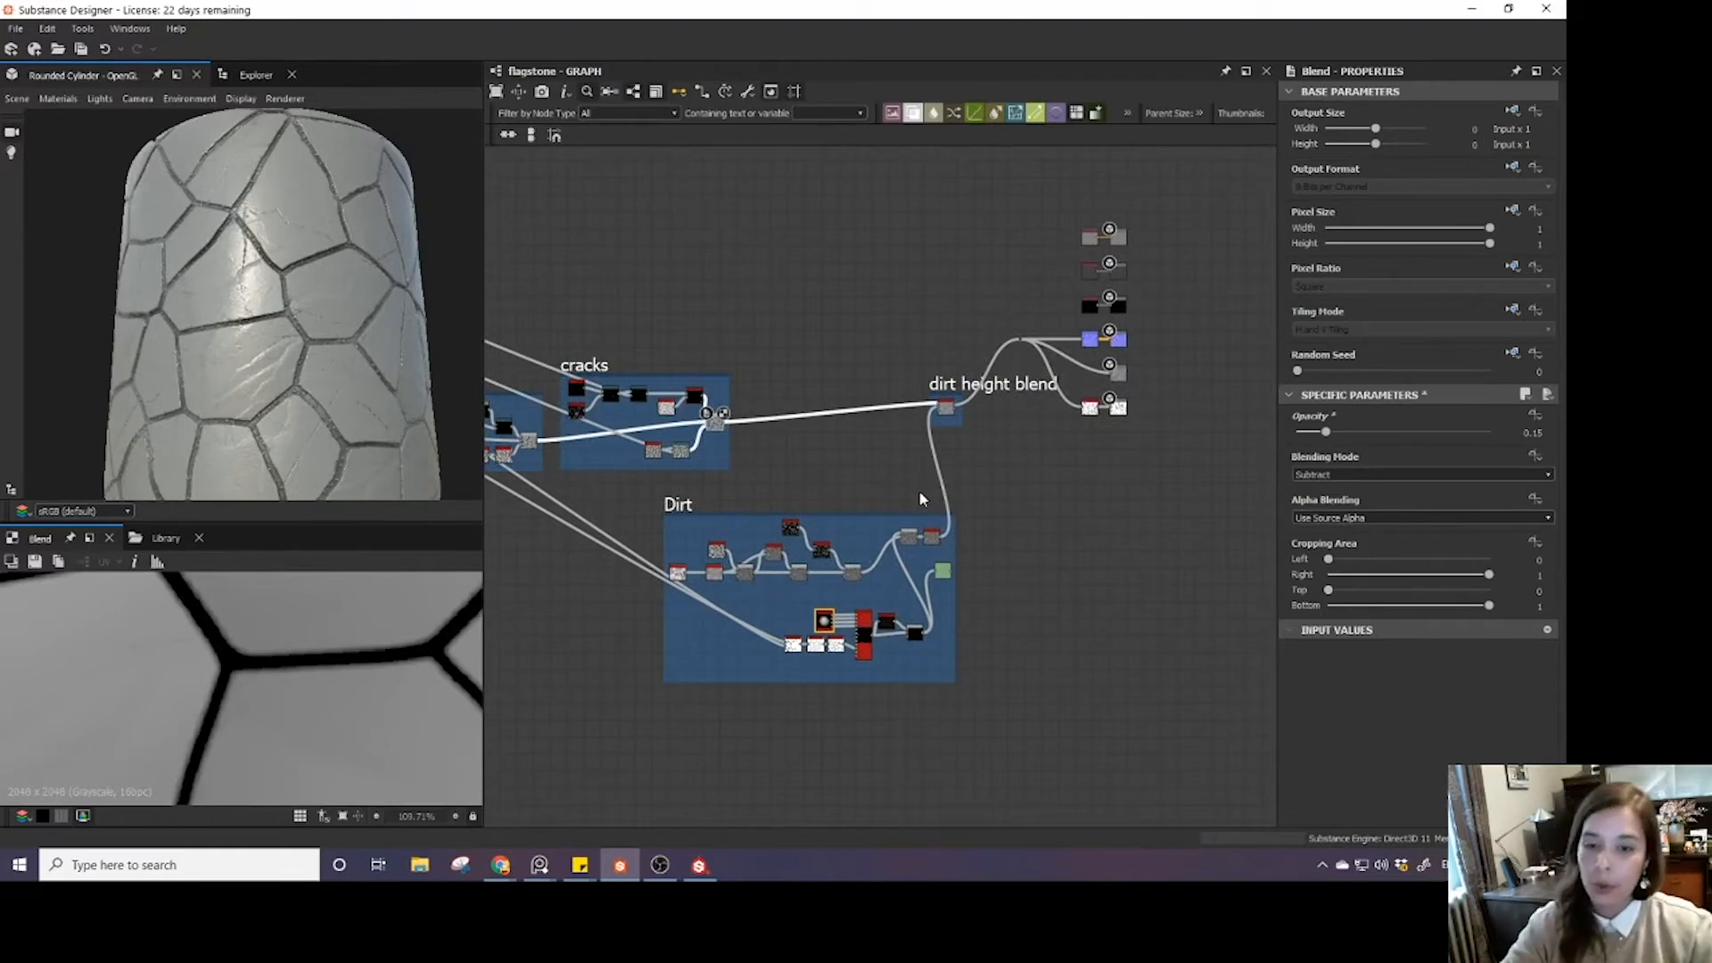
scroll(974, 521, up, 3)
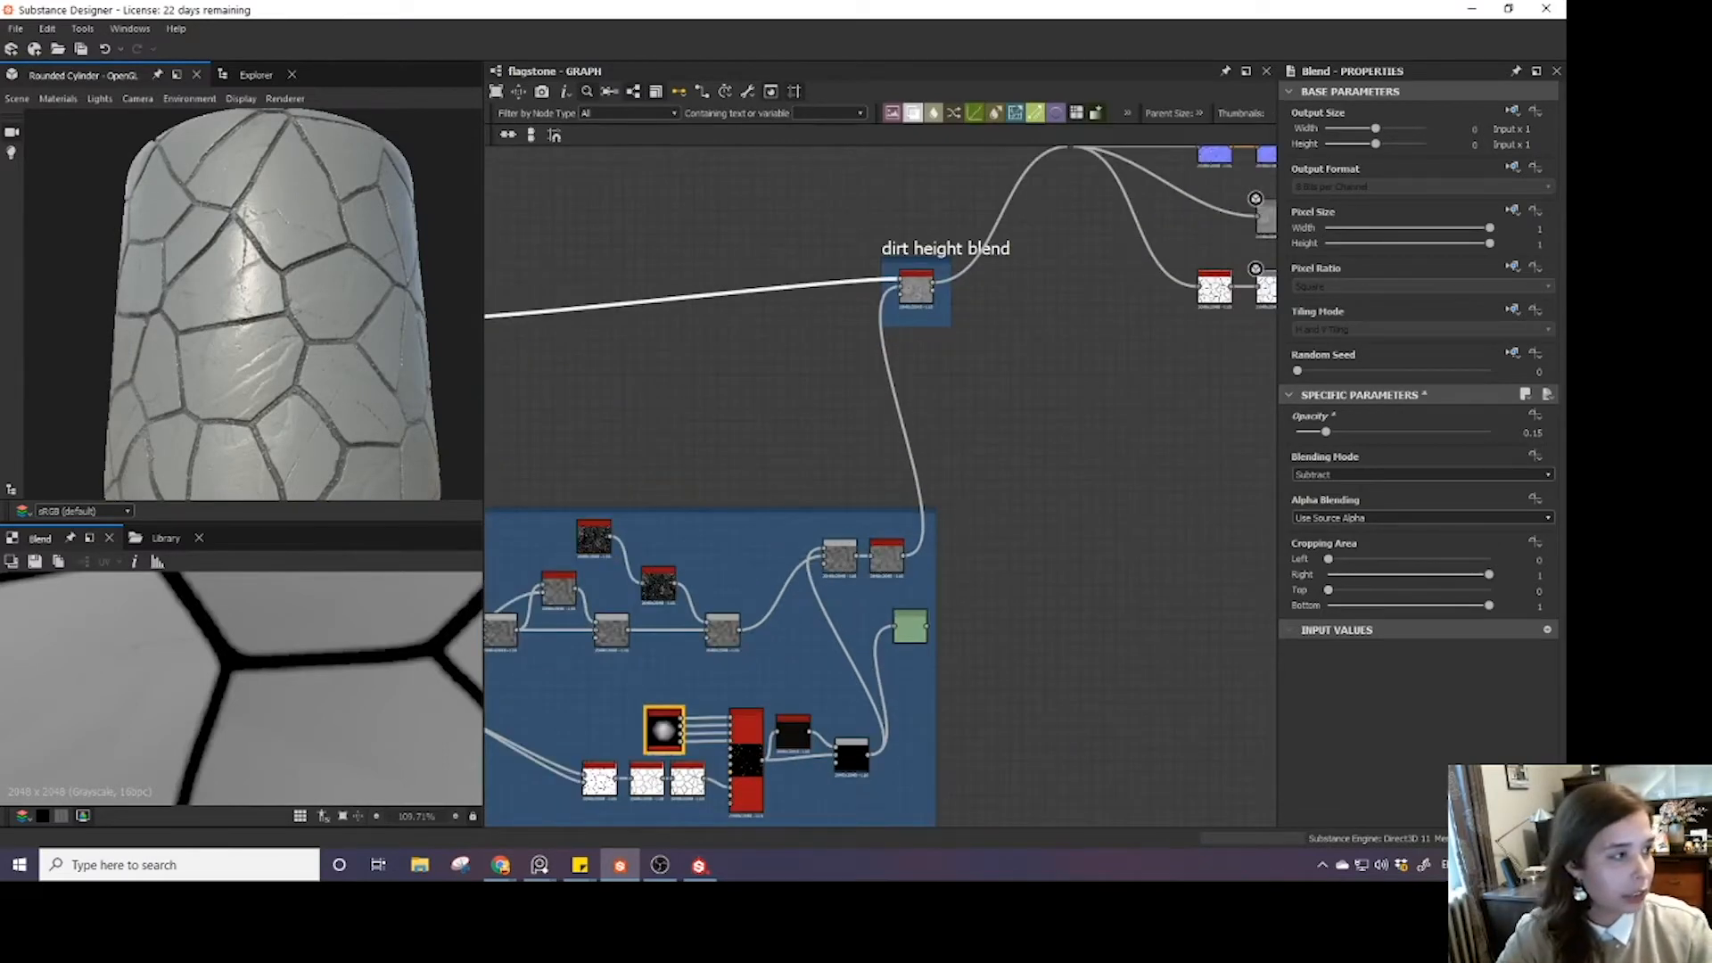
scroll(336, 337, up, 5)
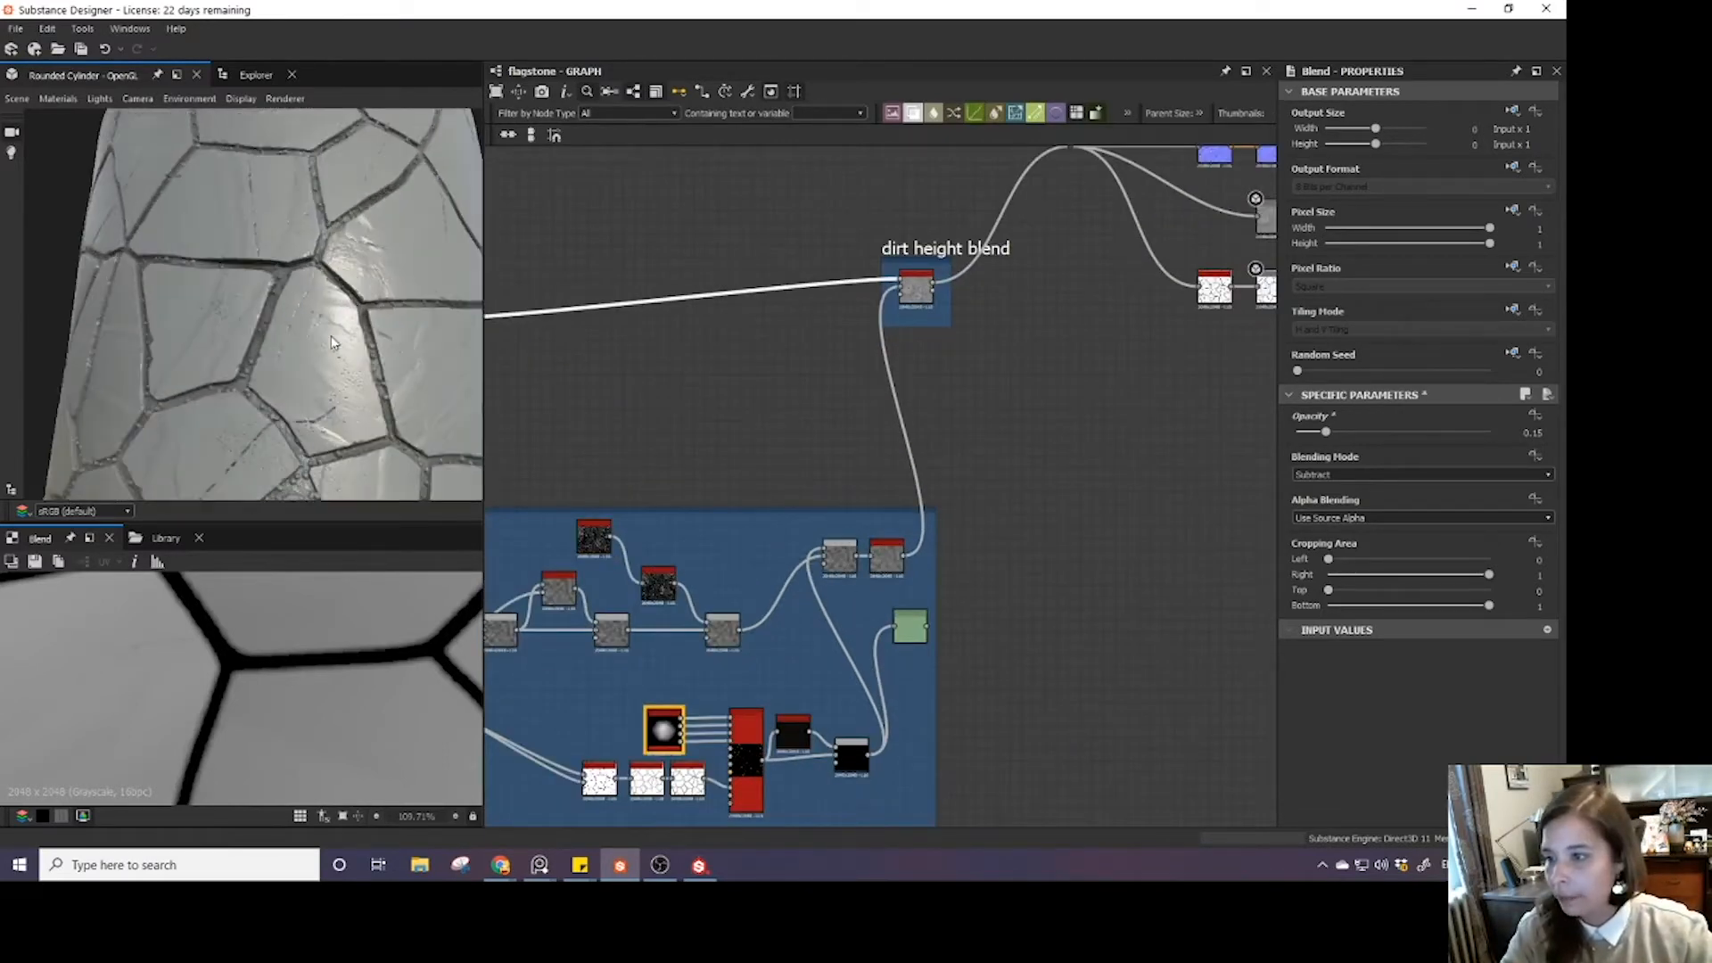
drag(290, 356, 305, 348)
scroll(299, 362, up, 4)
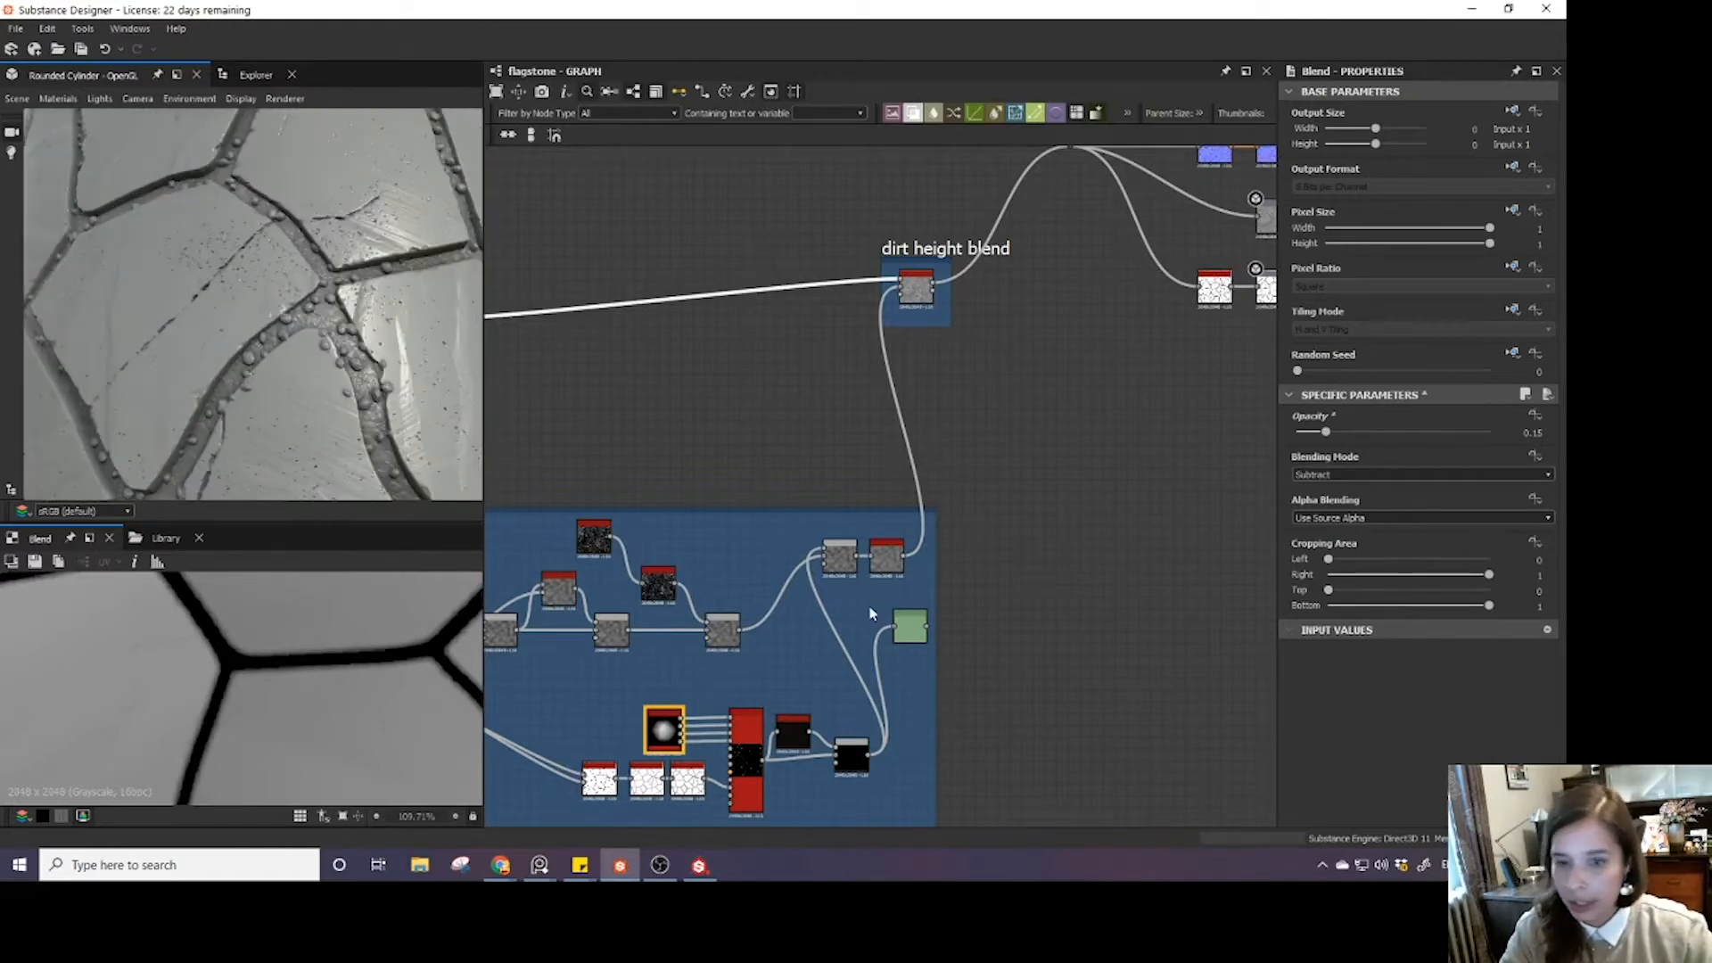
middle_drag(915, 615, 993, 695)
double_click(993, 367)
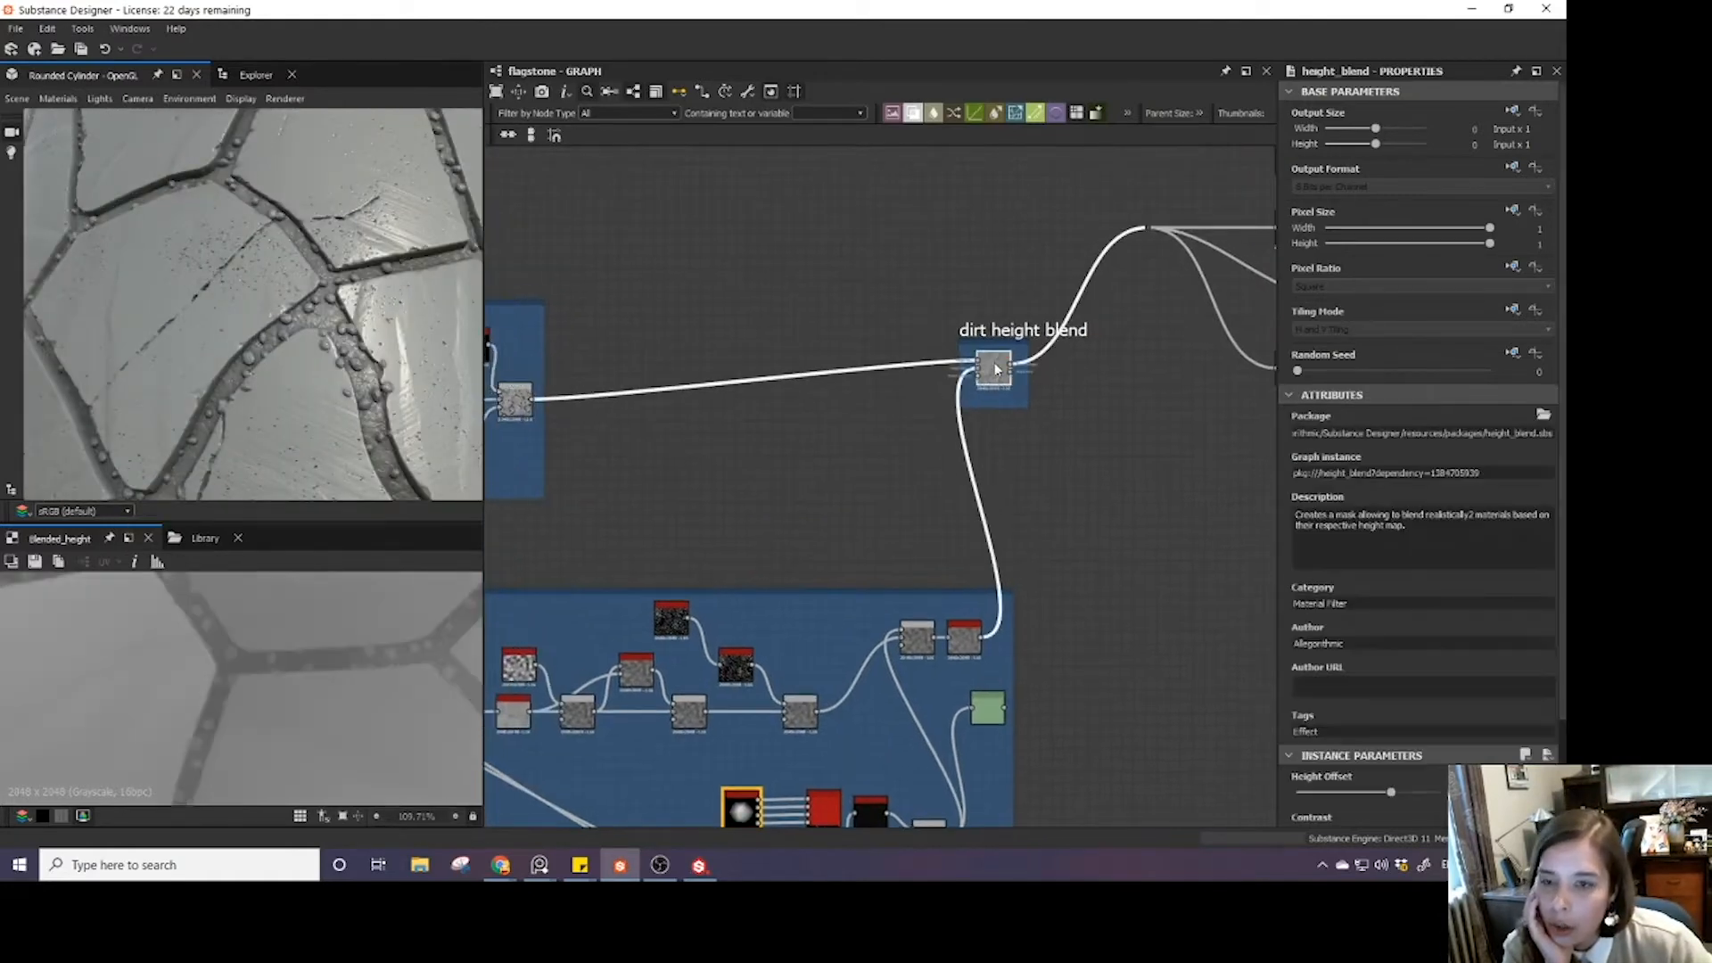
- Tune the height offset of the dirt height blend, trying 0.38 and keeping 0.62
scroll(1391, 705, down, 3)
mouse_move(1391, 668)
mouse_down()
mouse_move(1419, 673)
mouse_move(1370, 670)
mouse_up()
scroll(339, 316, down, 3)
drag(339, 317, 270, 306)
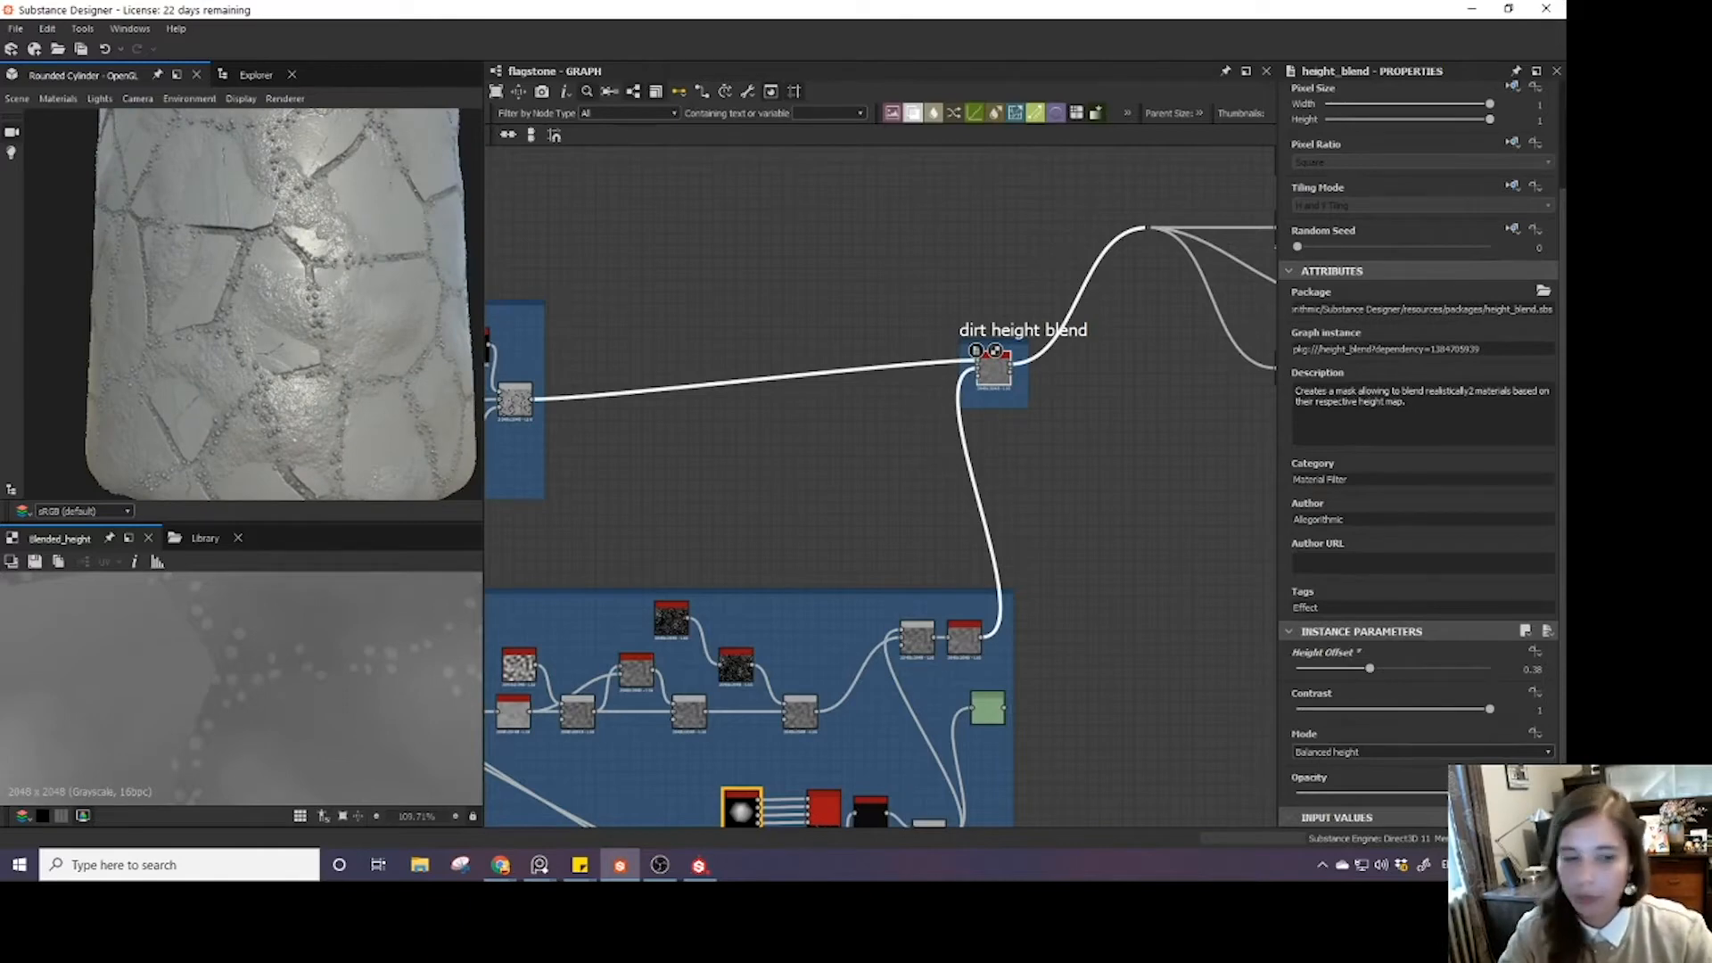
key(ctrl+z)
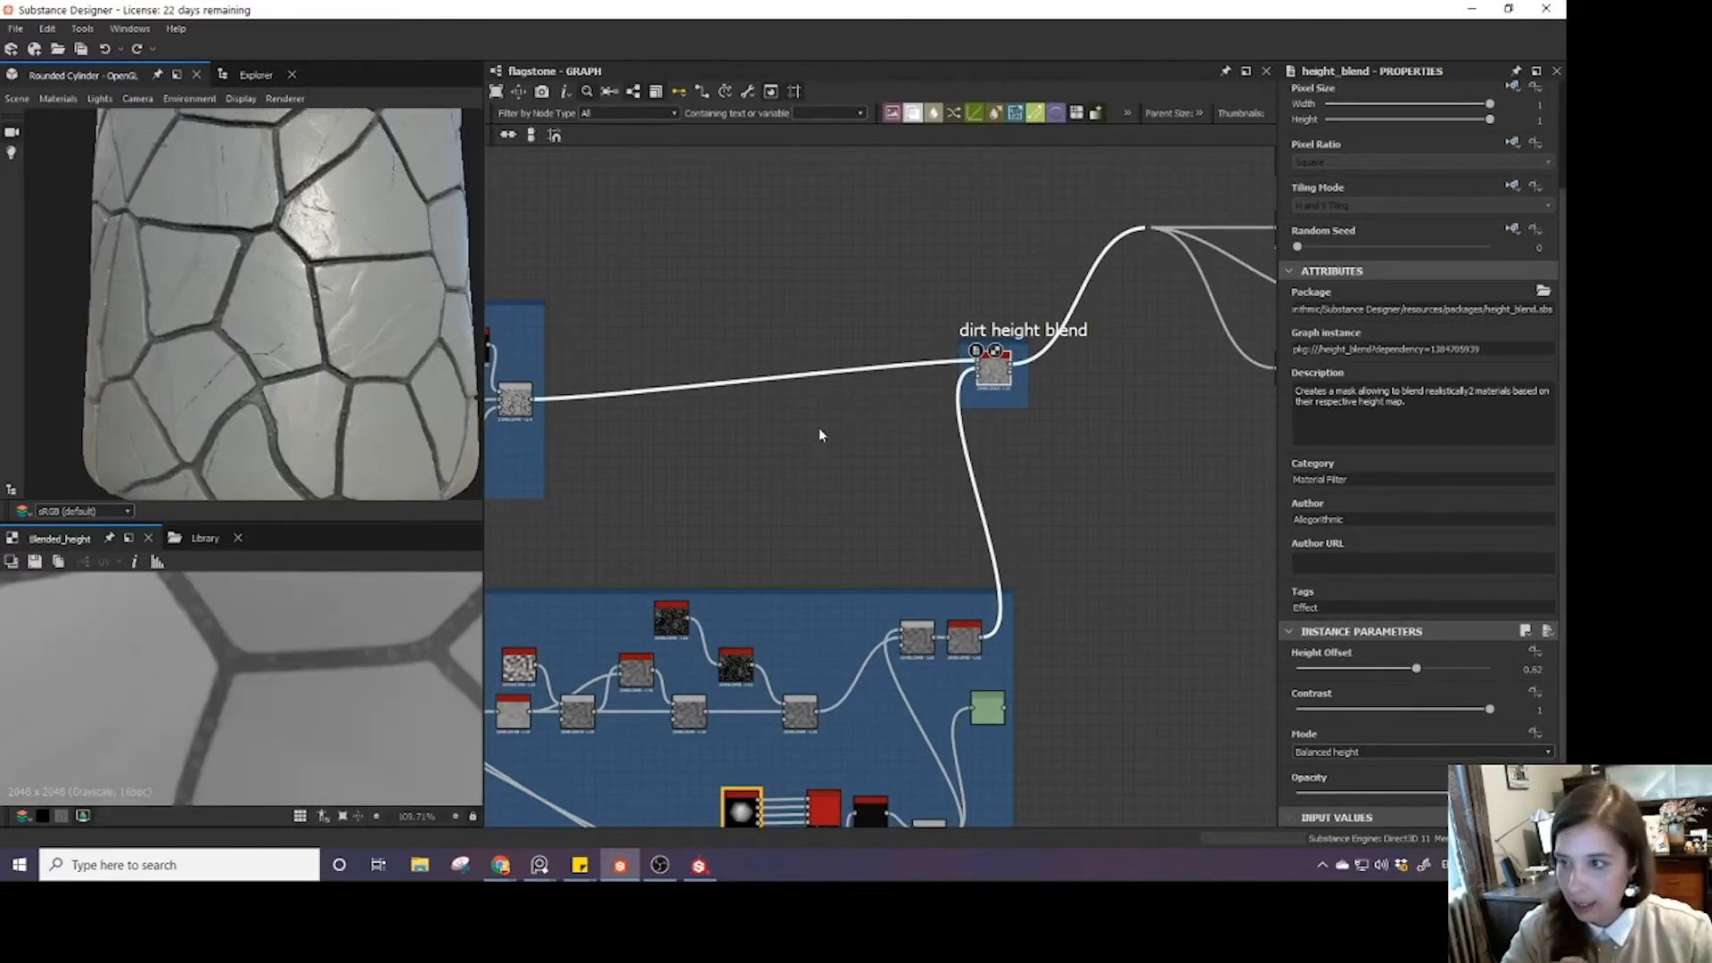
- Add a Non Uniform Blur Grayscale node in the free area above the Dirt frame
middle_drag(820, 539, 903, 480)
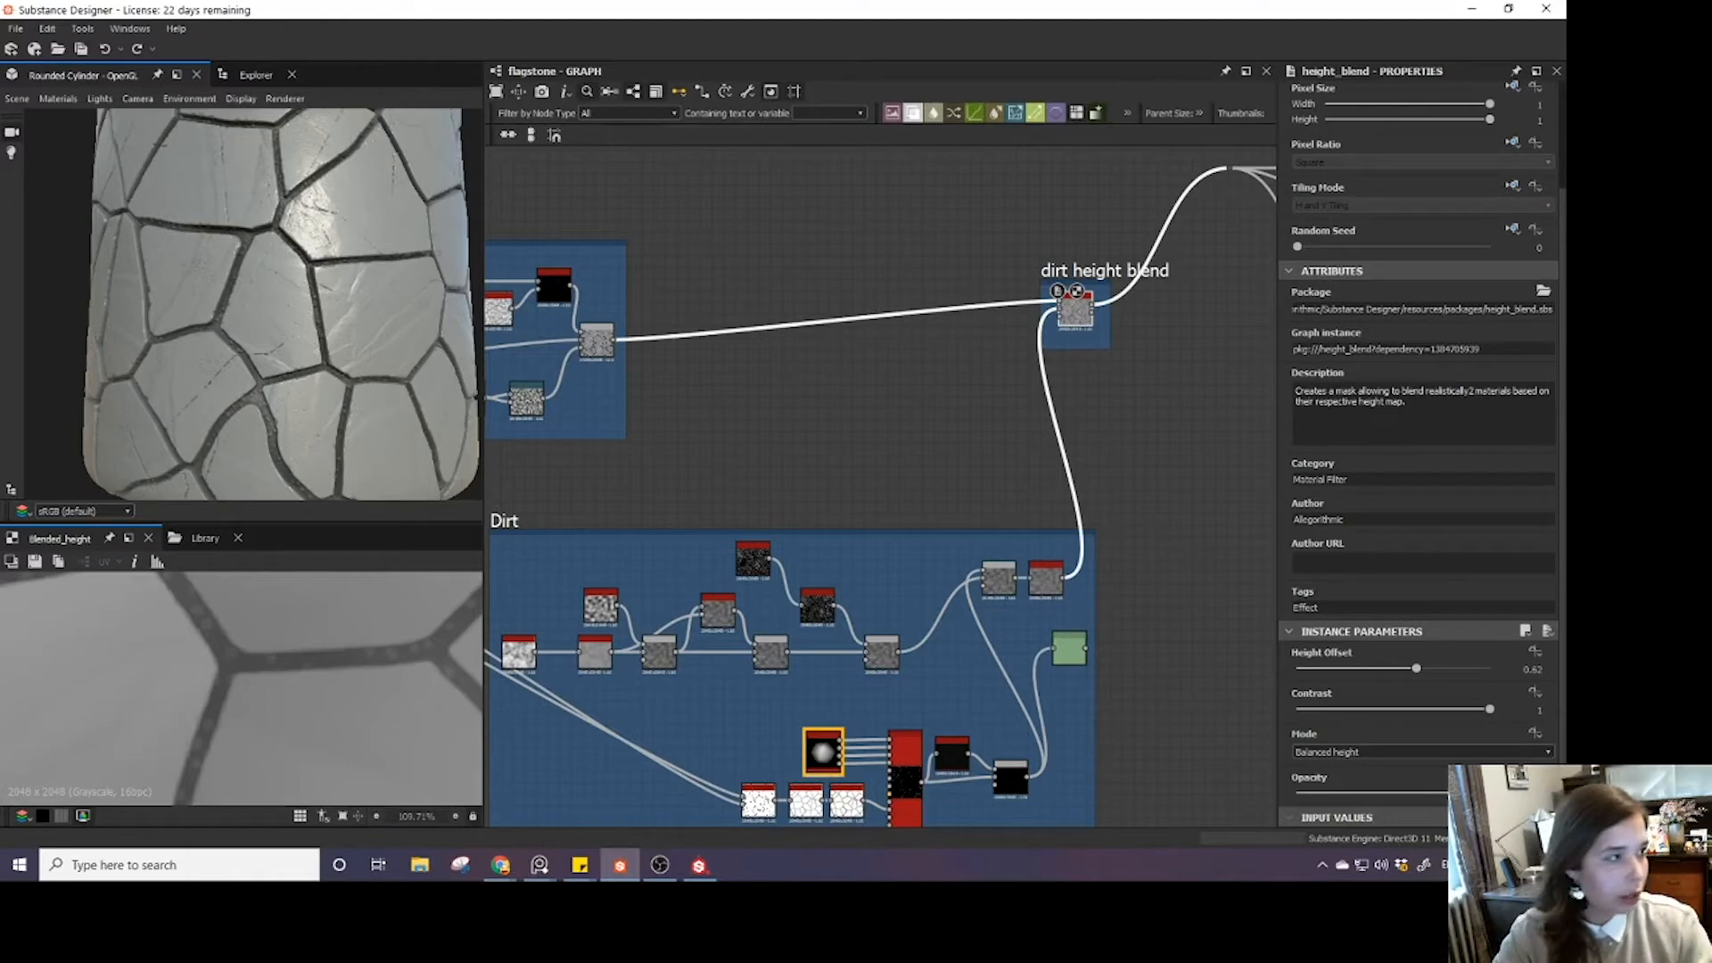
key(alt+Tab)
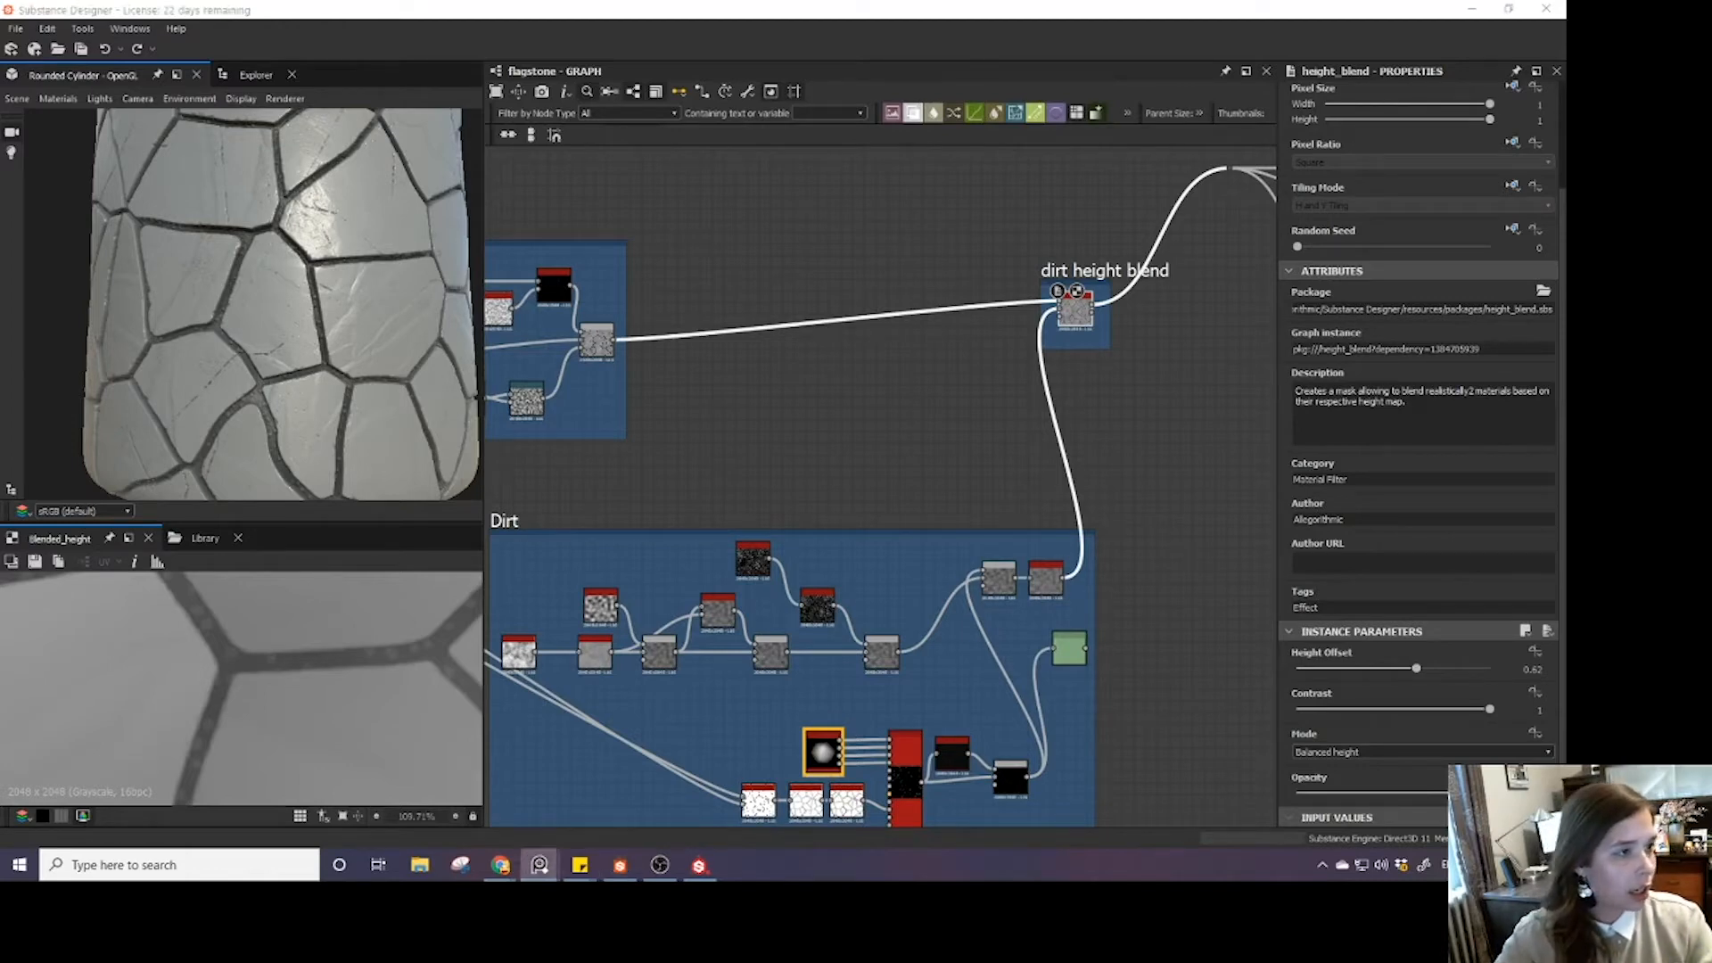
middle_drag(788, 402, 777, 377)
click(782, 392)
key(space)
text(non)
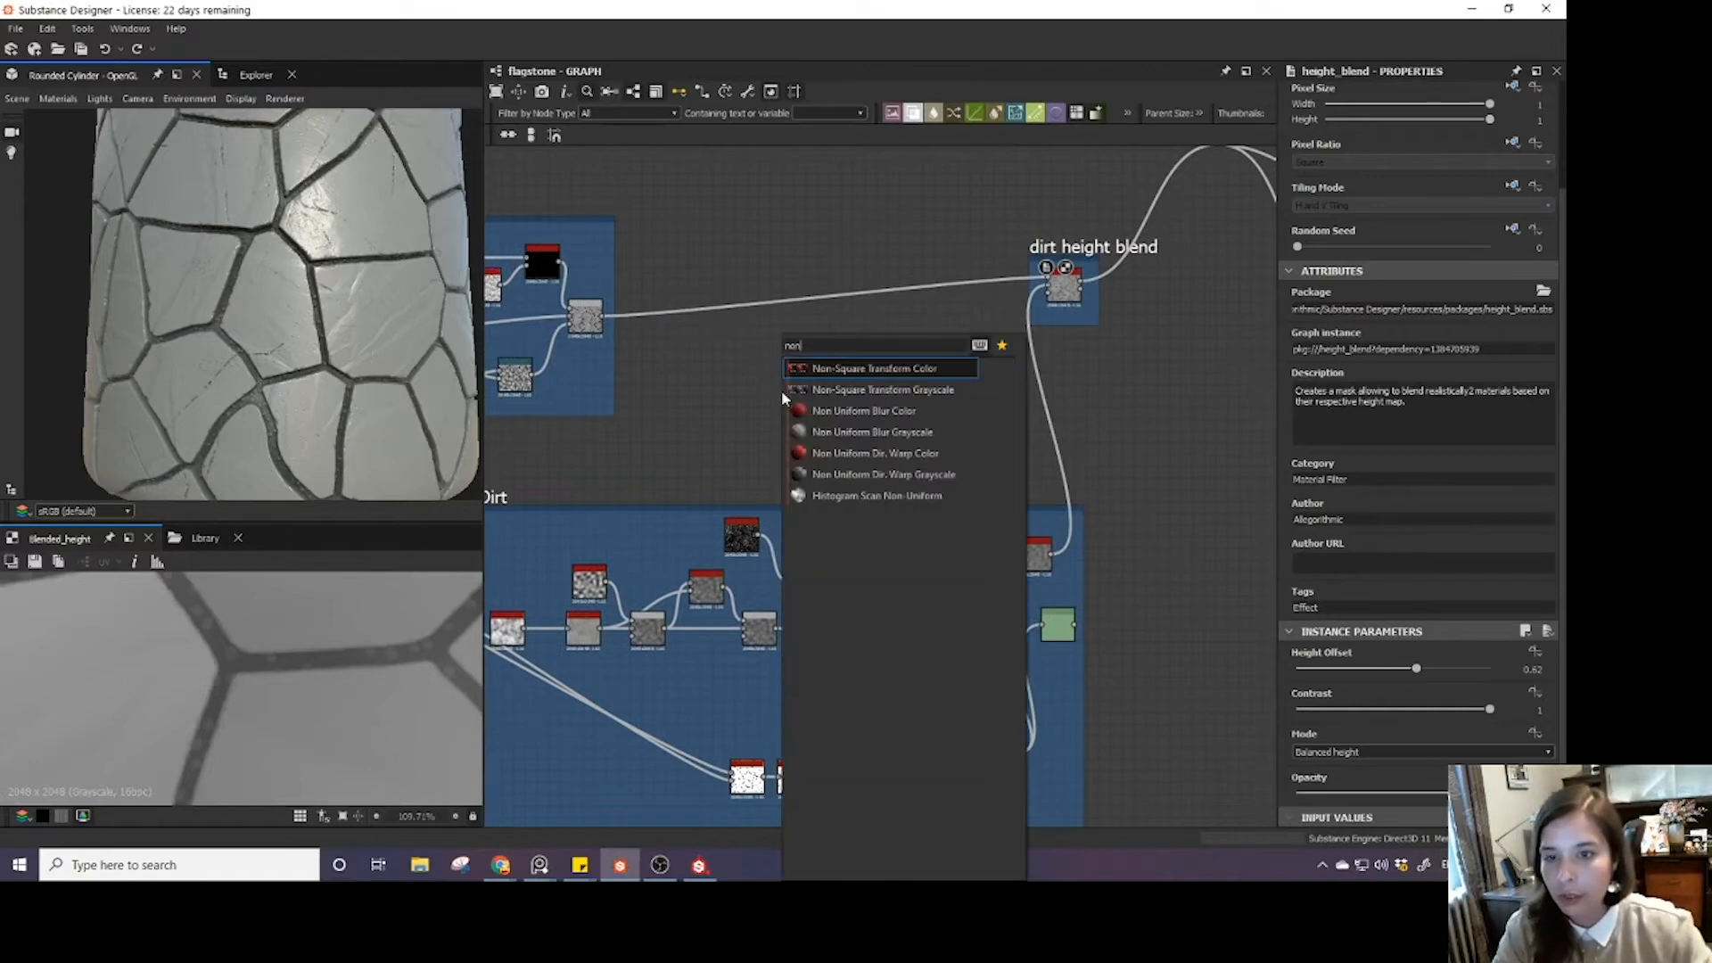
click(834, 433)
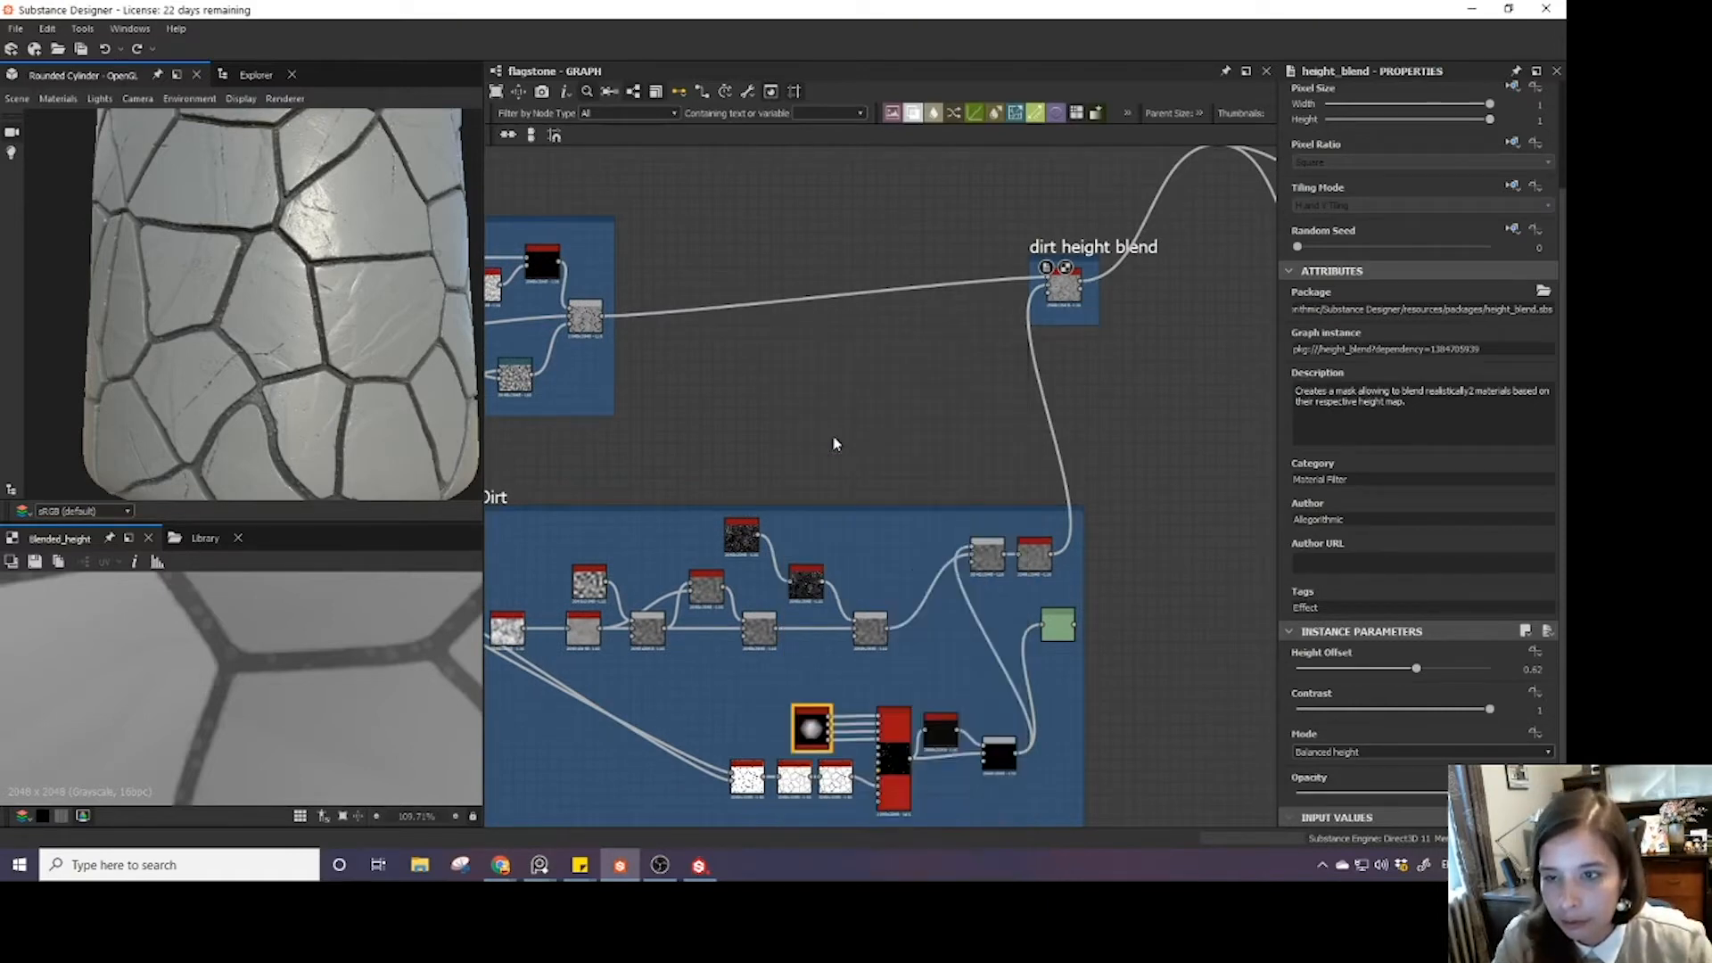
- Examine the output of the cracks frame's final Blend and connect it to the Non Uniform Blur Grayscale node
click(585, 316)
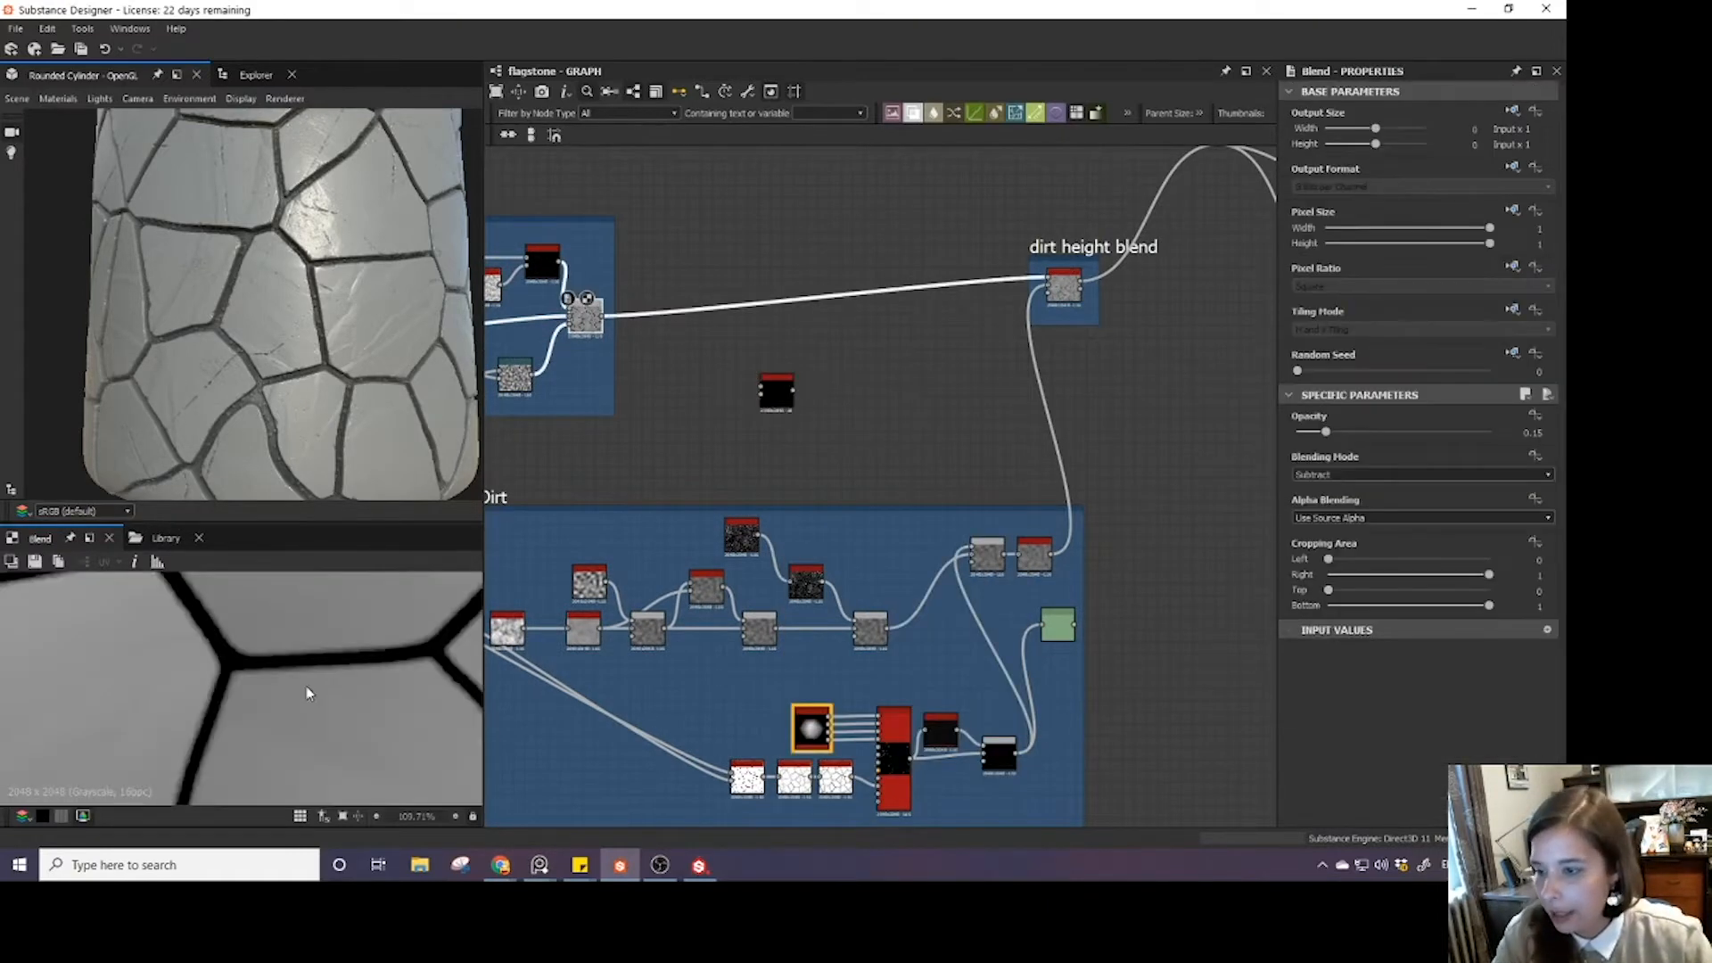
scroll(247, 704, down, 3)
scroll(248, 704, up, 3)
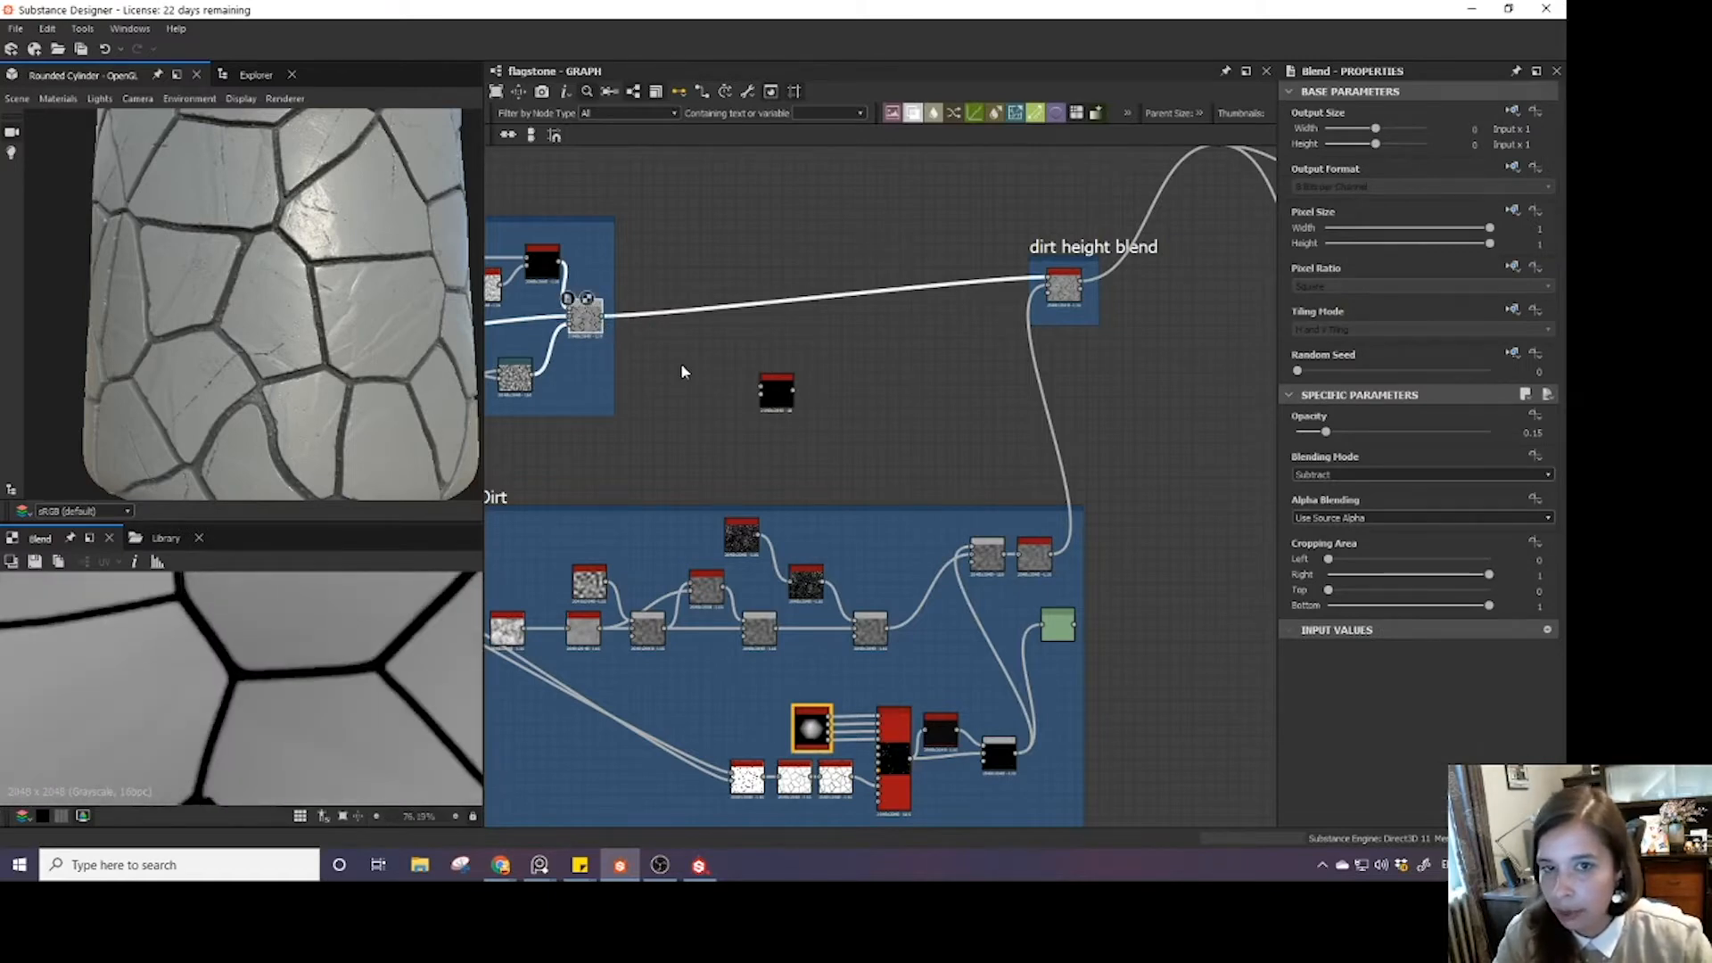
scroll(684, 372, up, 2)
drag(563, 288, 791, 408)
- Connect the Dirt frame's final node to the Non Uniform Blur Grayscale node and preview the blurred output
scroll(797, 437, down, 3)
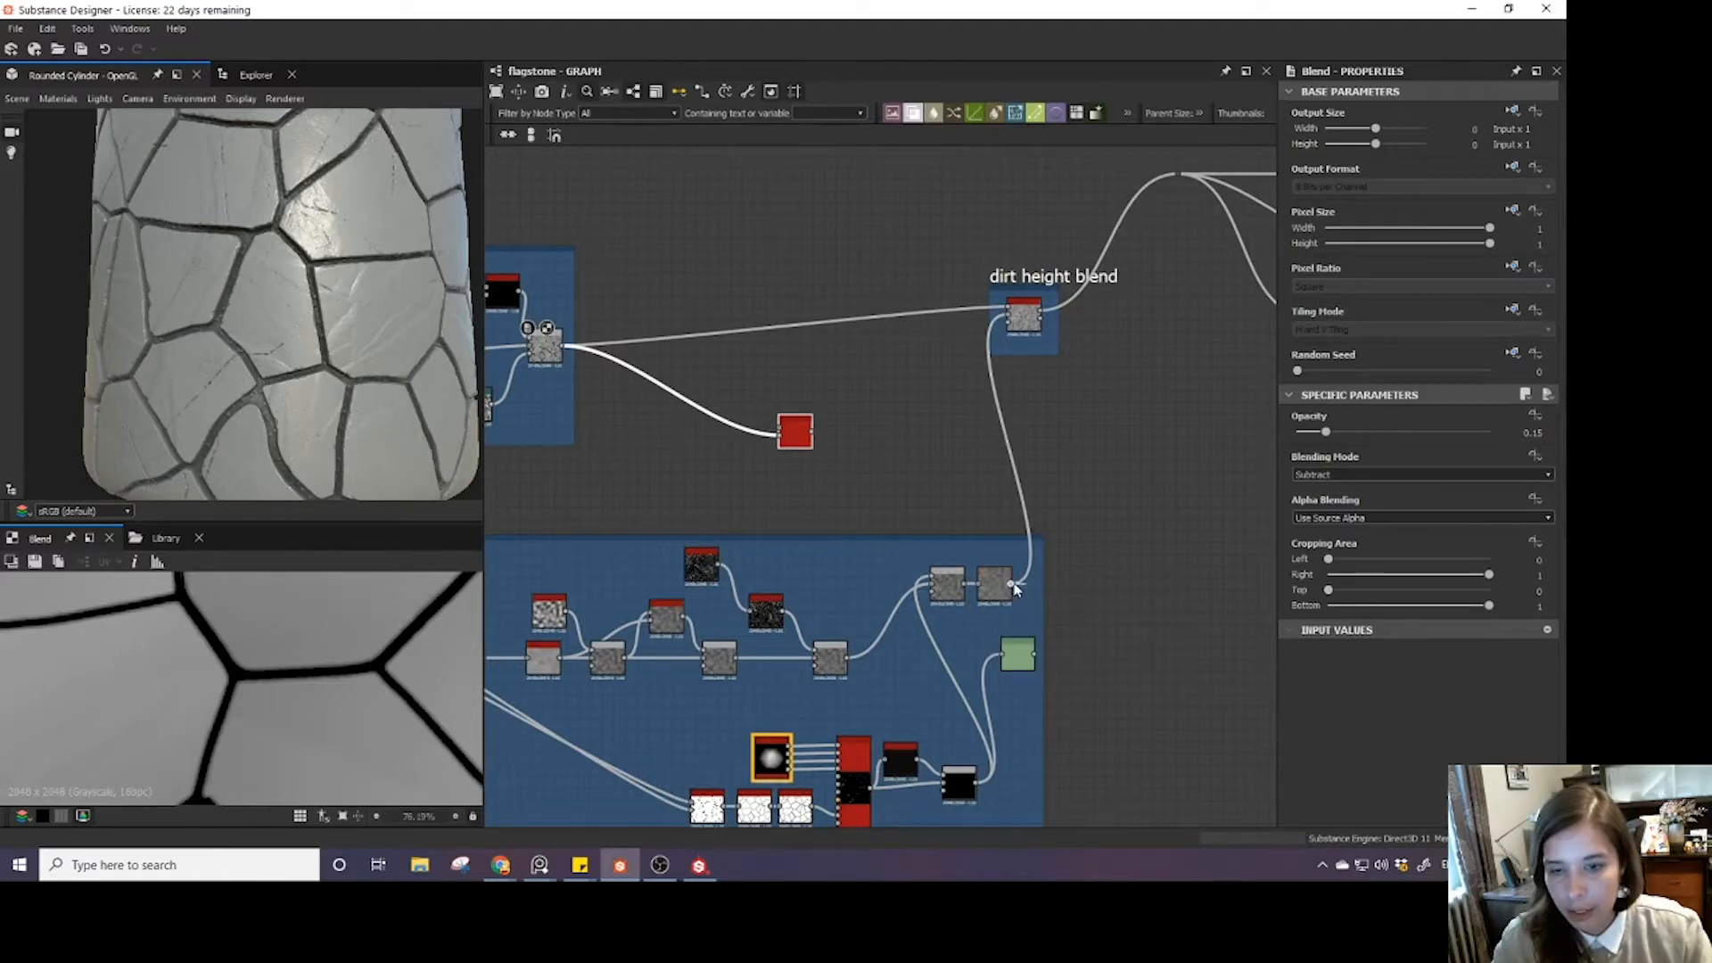
double_click(795, 432)
scroll(795, 433, up, 5)
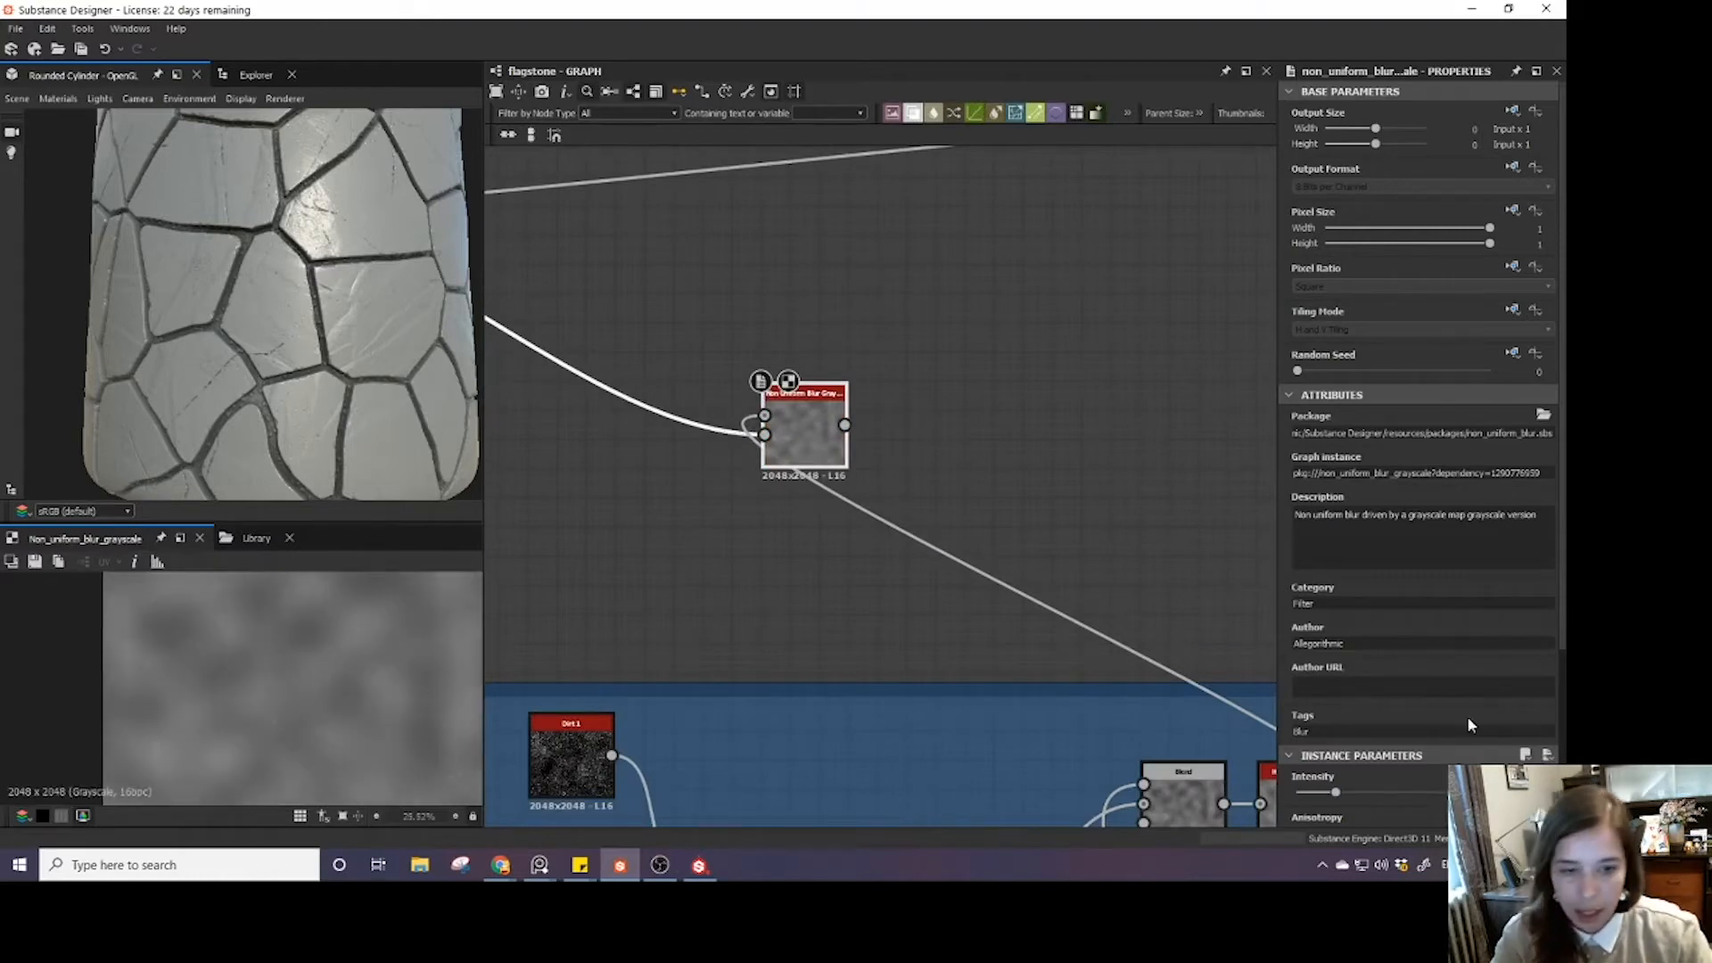
- Set the Non Uniform Blur Grayscale node's intensity to 100 and samples to 16, and raise its number of blades
scroll(1405, 691, down, 5)
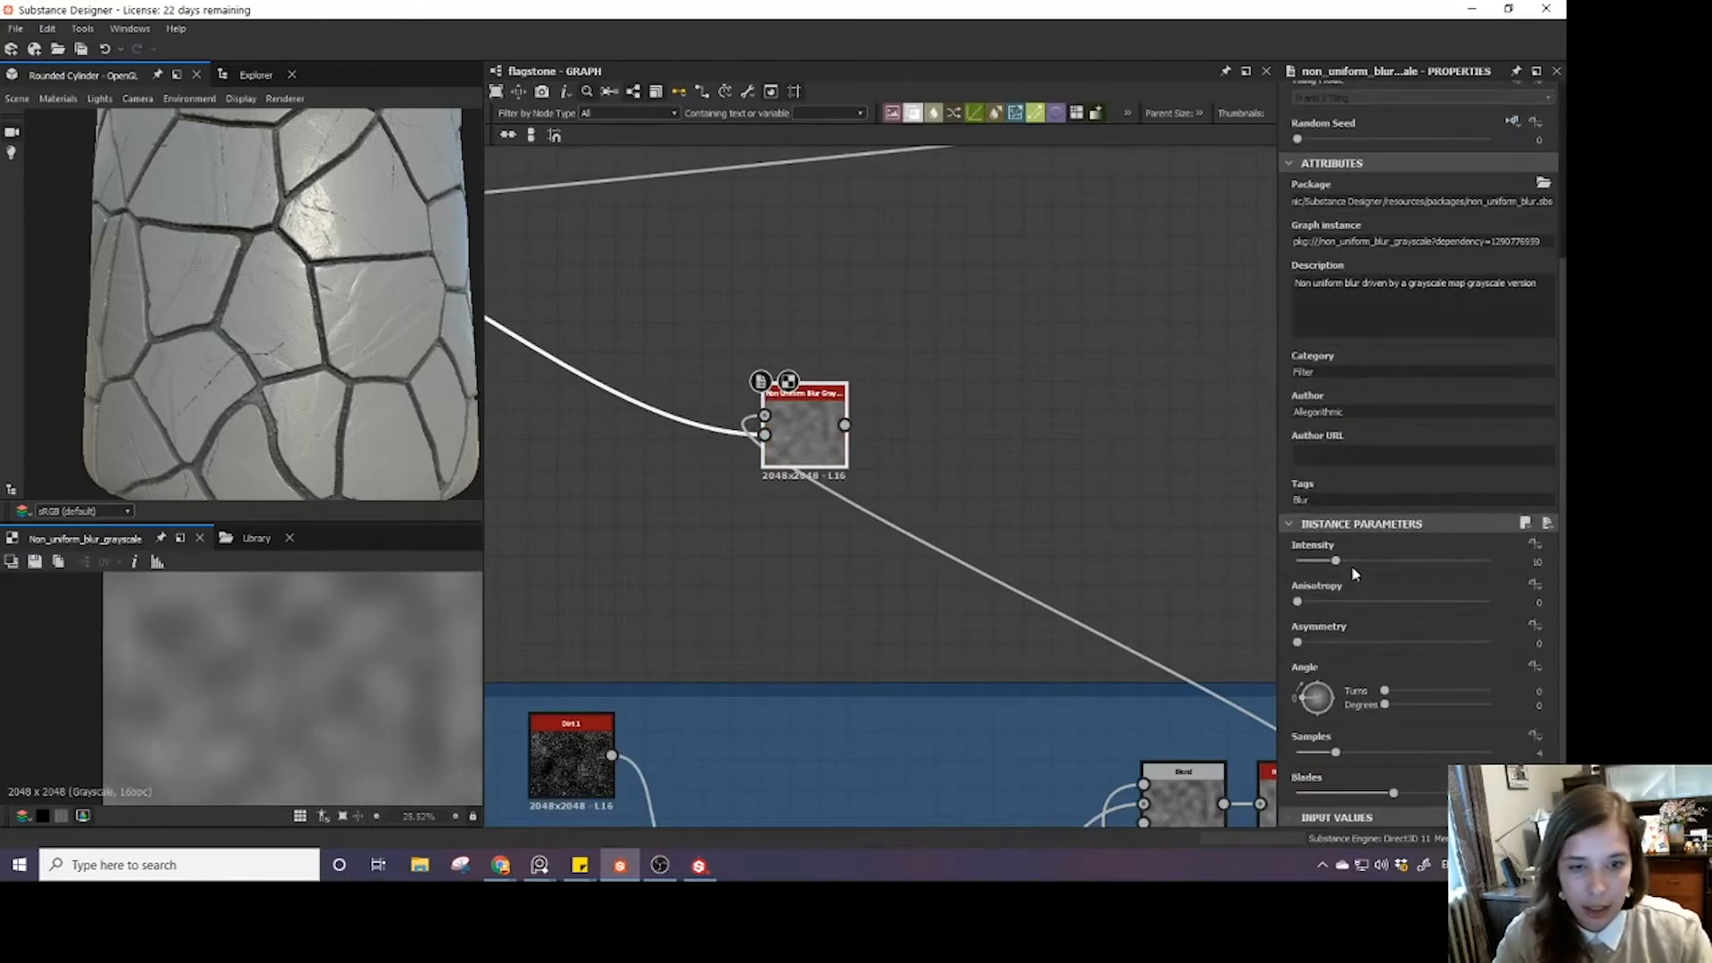
drag(1346, 559, 1421, 651)
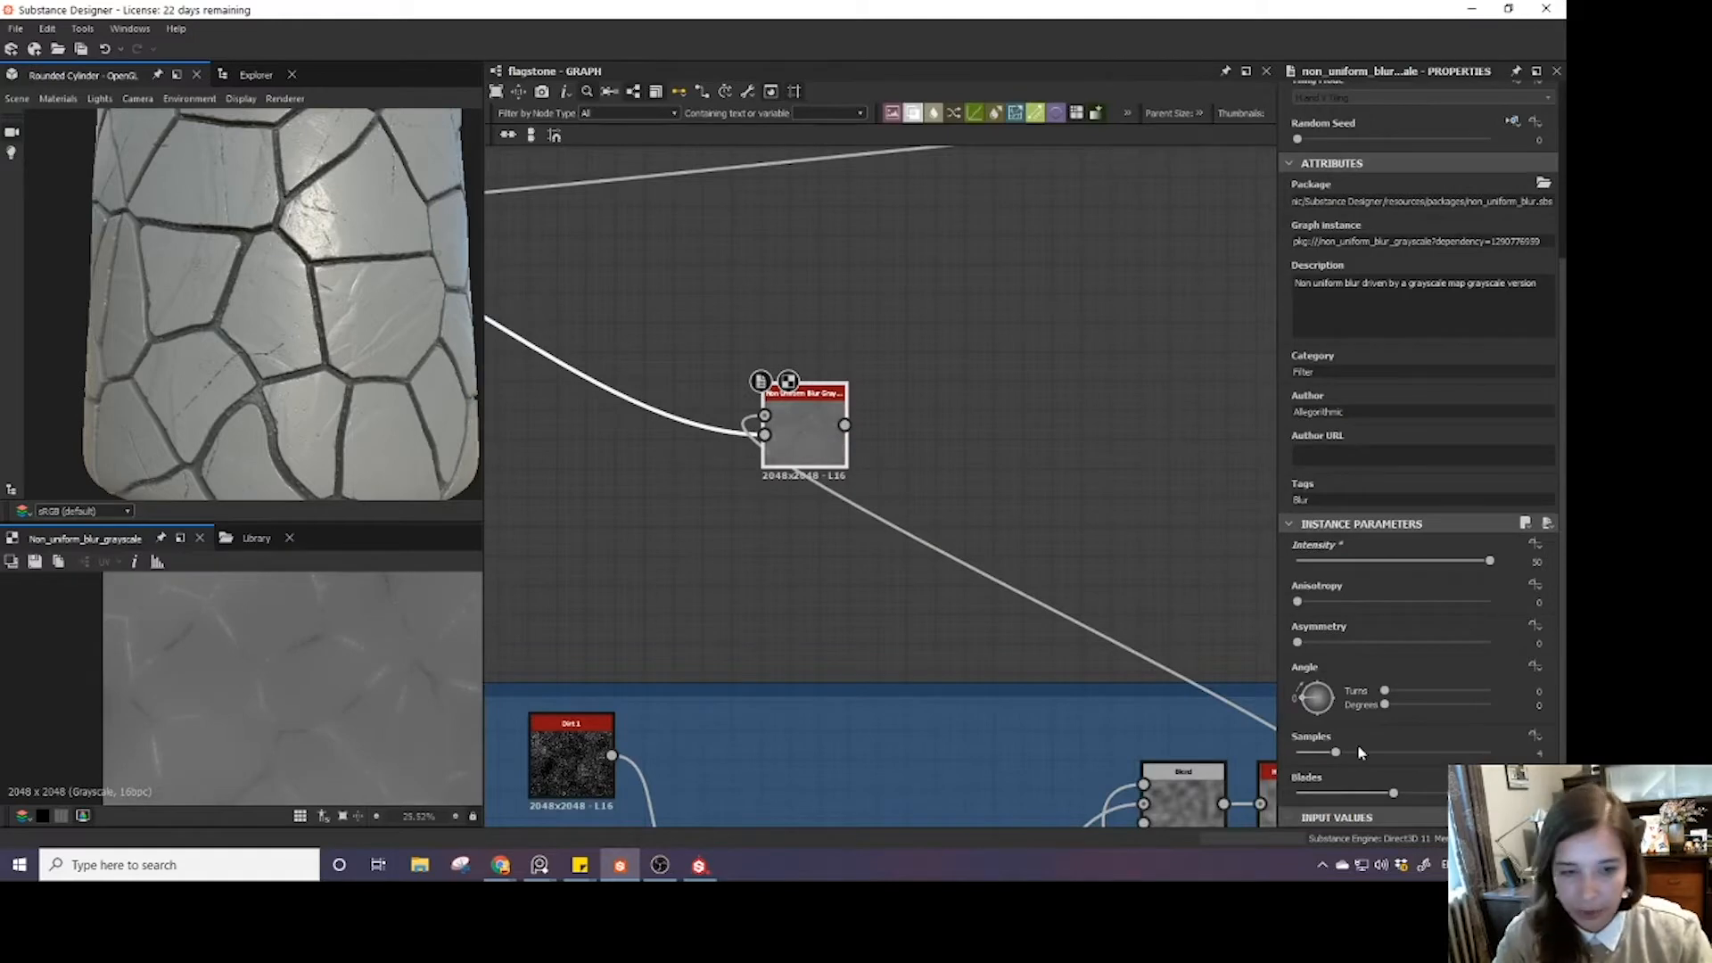
drag(1353, 749, 1489, 752)
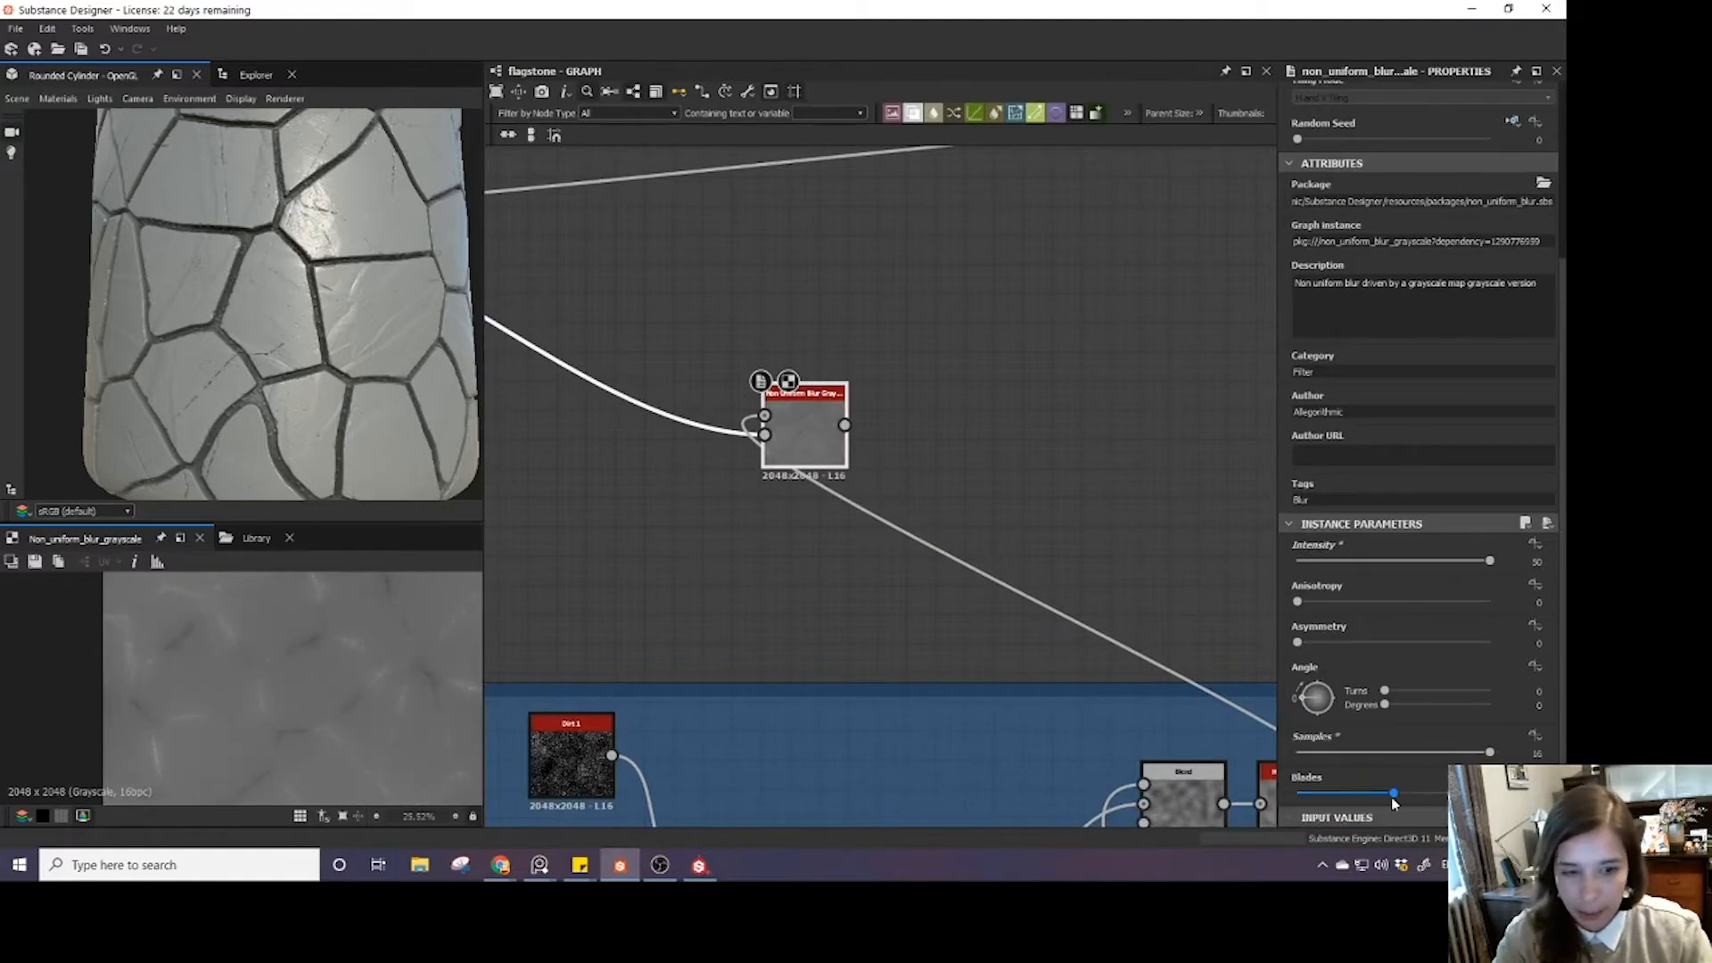
drag(1393, 793, 1472, 793)
scroll(300, 659, up, 3)
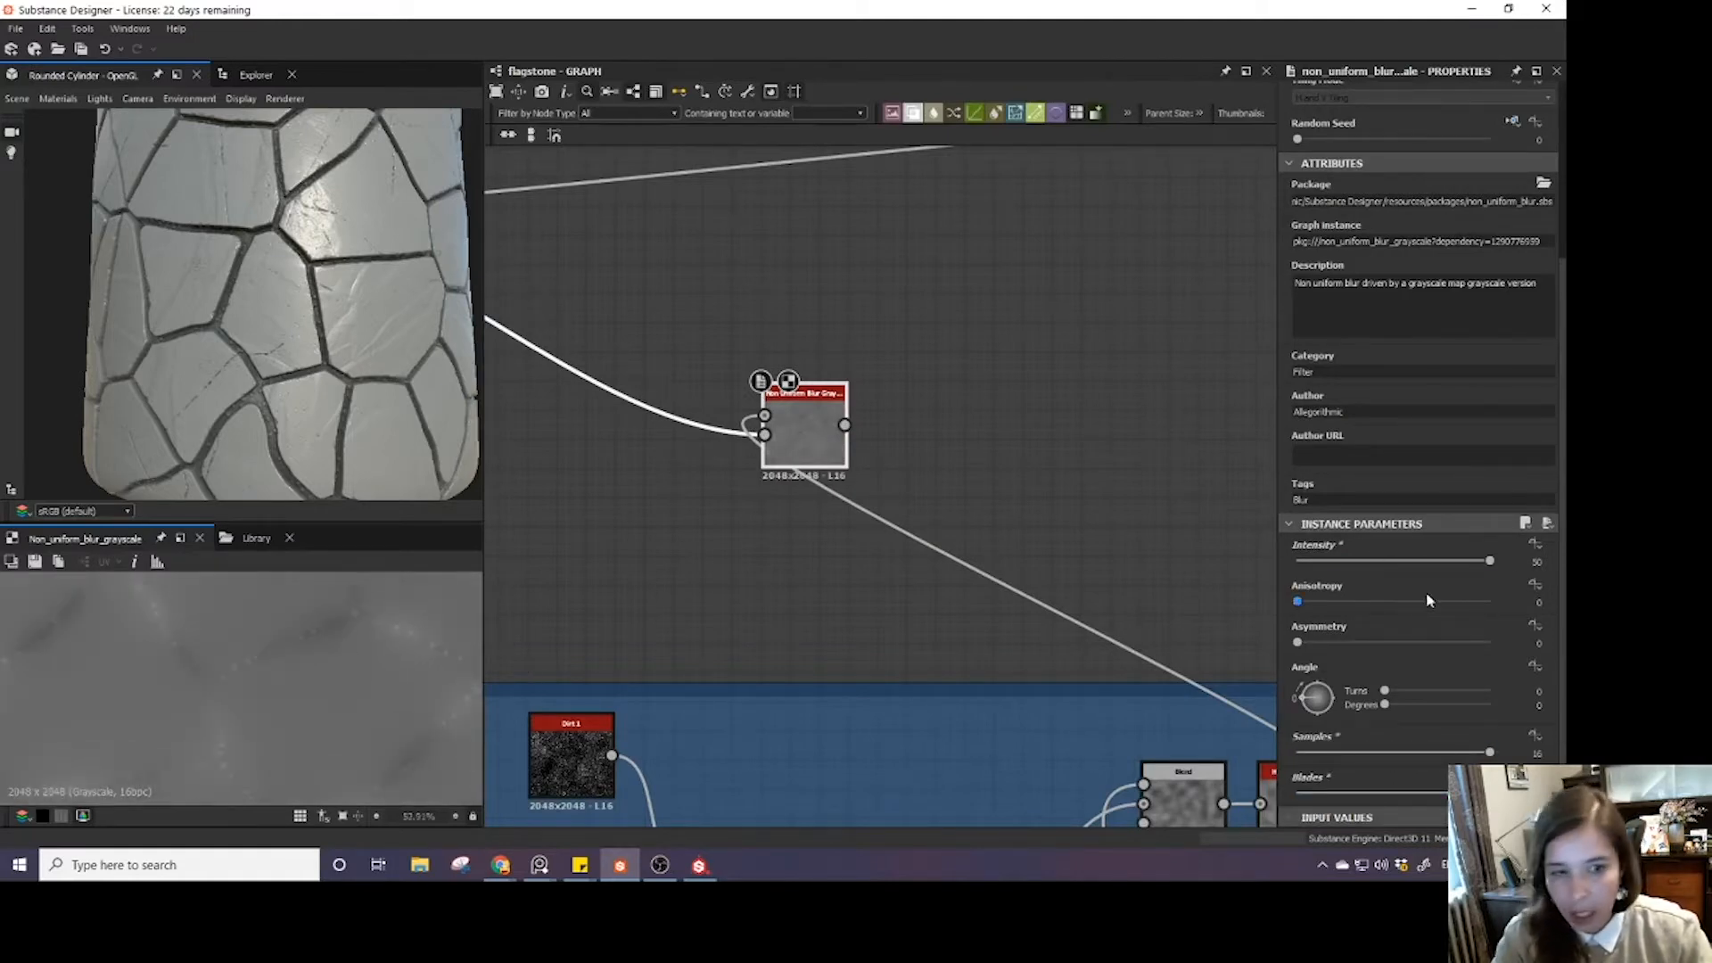
click(1543, 562)
text(100)
key(Return)
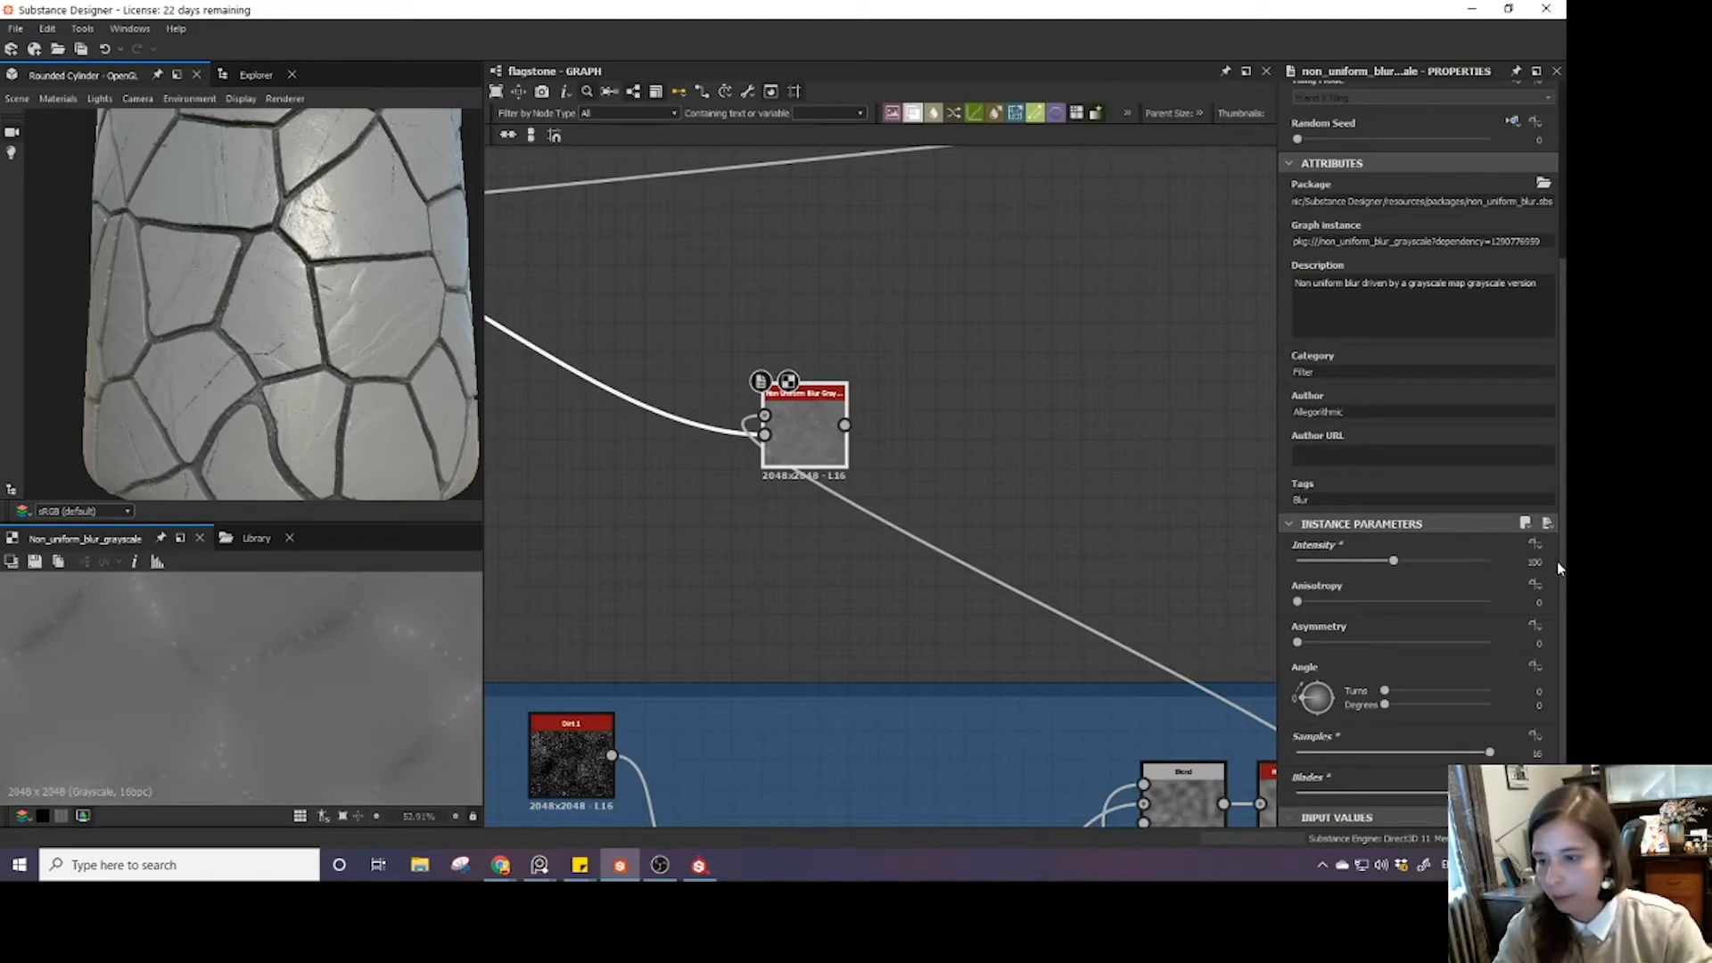
- Add a Blend node beside the Non Uniform Blur Grayscale node, in the free area below the dirt height blend
scroll(375, 656, up, 1)
scroll(910, 384, down, 3)
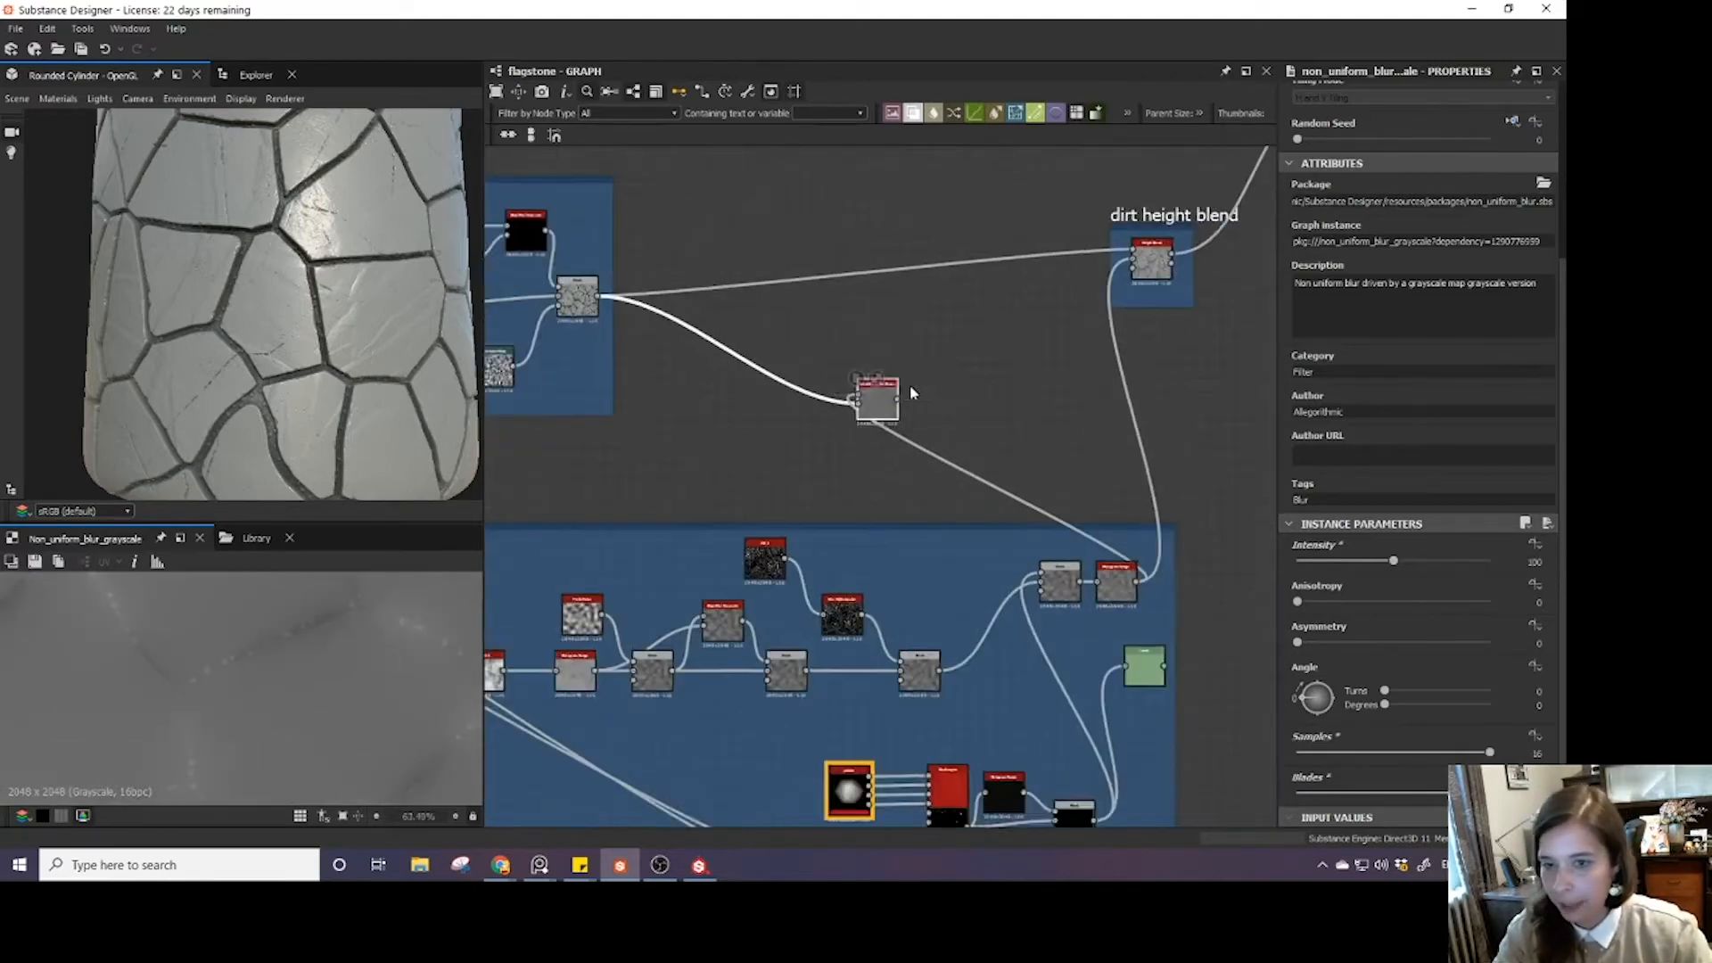
scroll(813, 475, up, 1)
drag(808, 484, 848, 497)
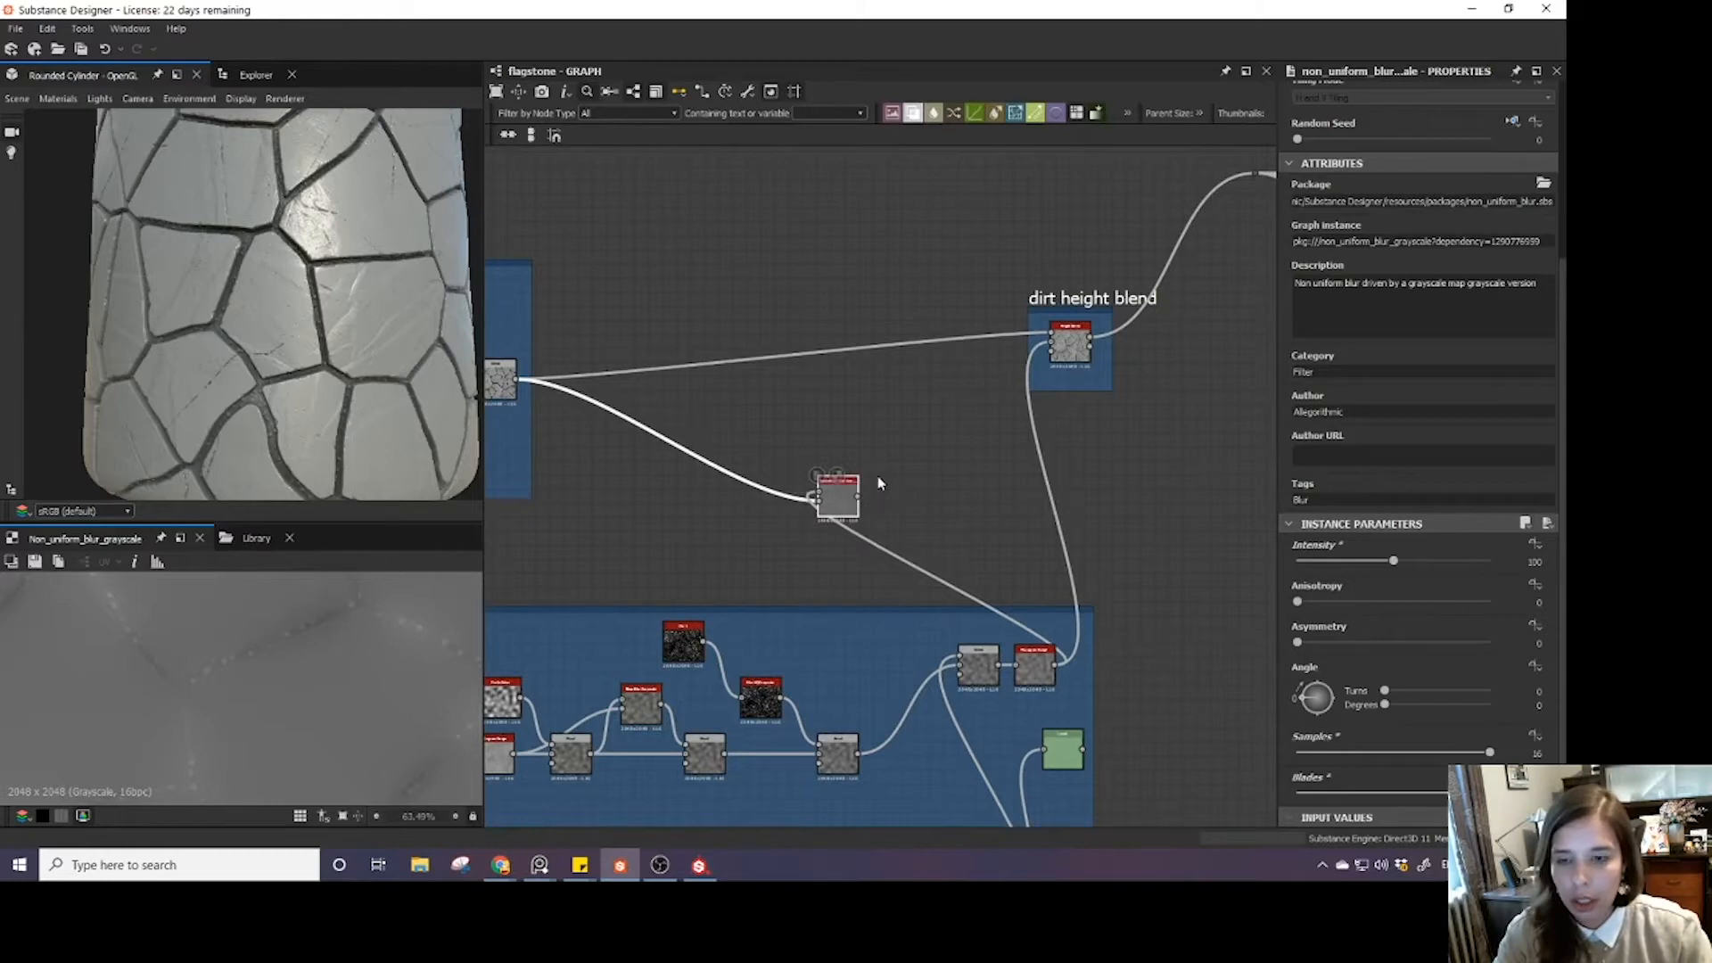
key(space)
text(ble)
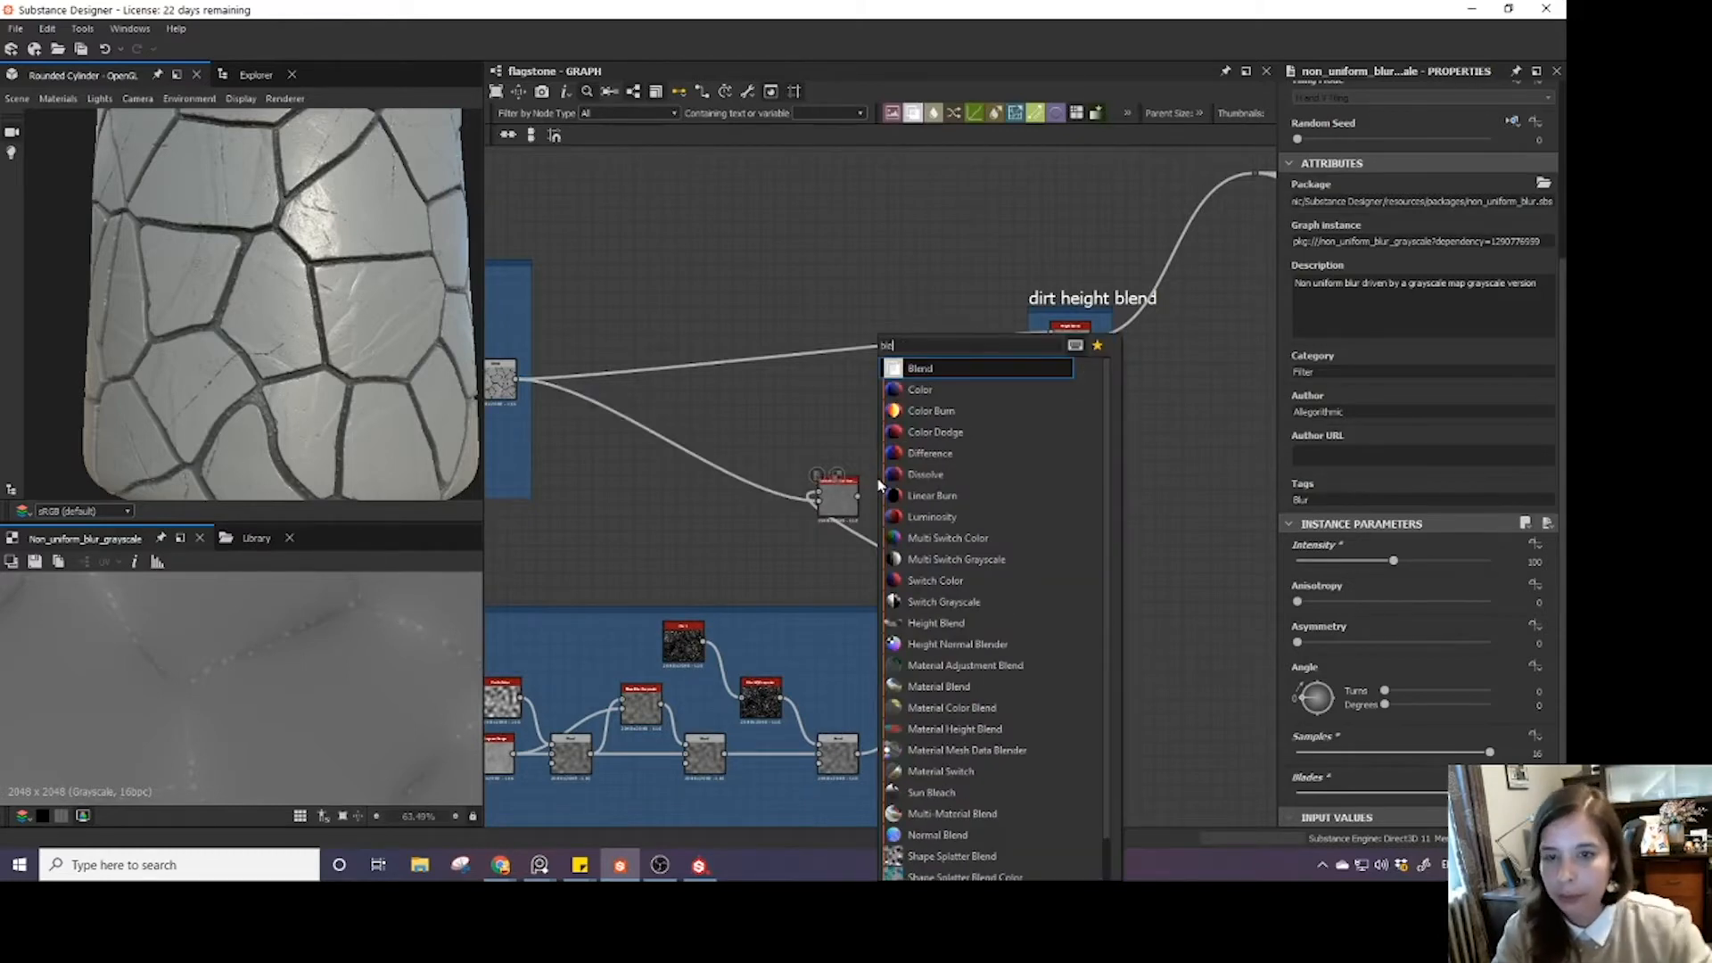
click(906, 390)
drag(894, 488, 949, 491)
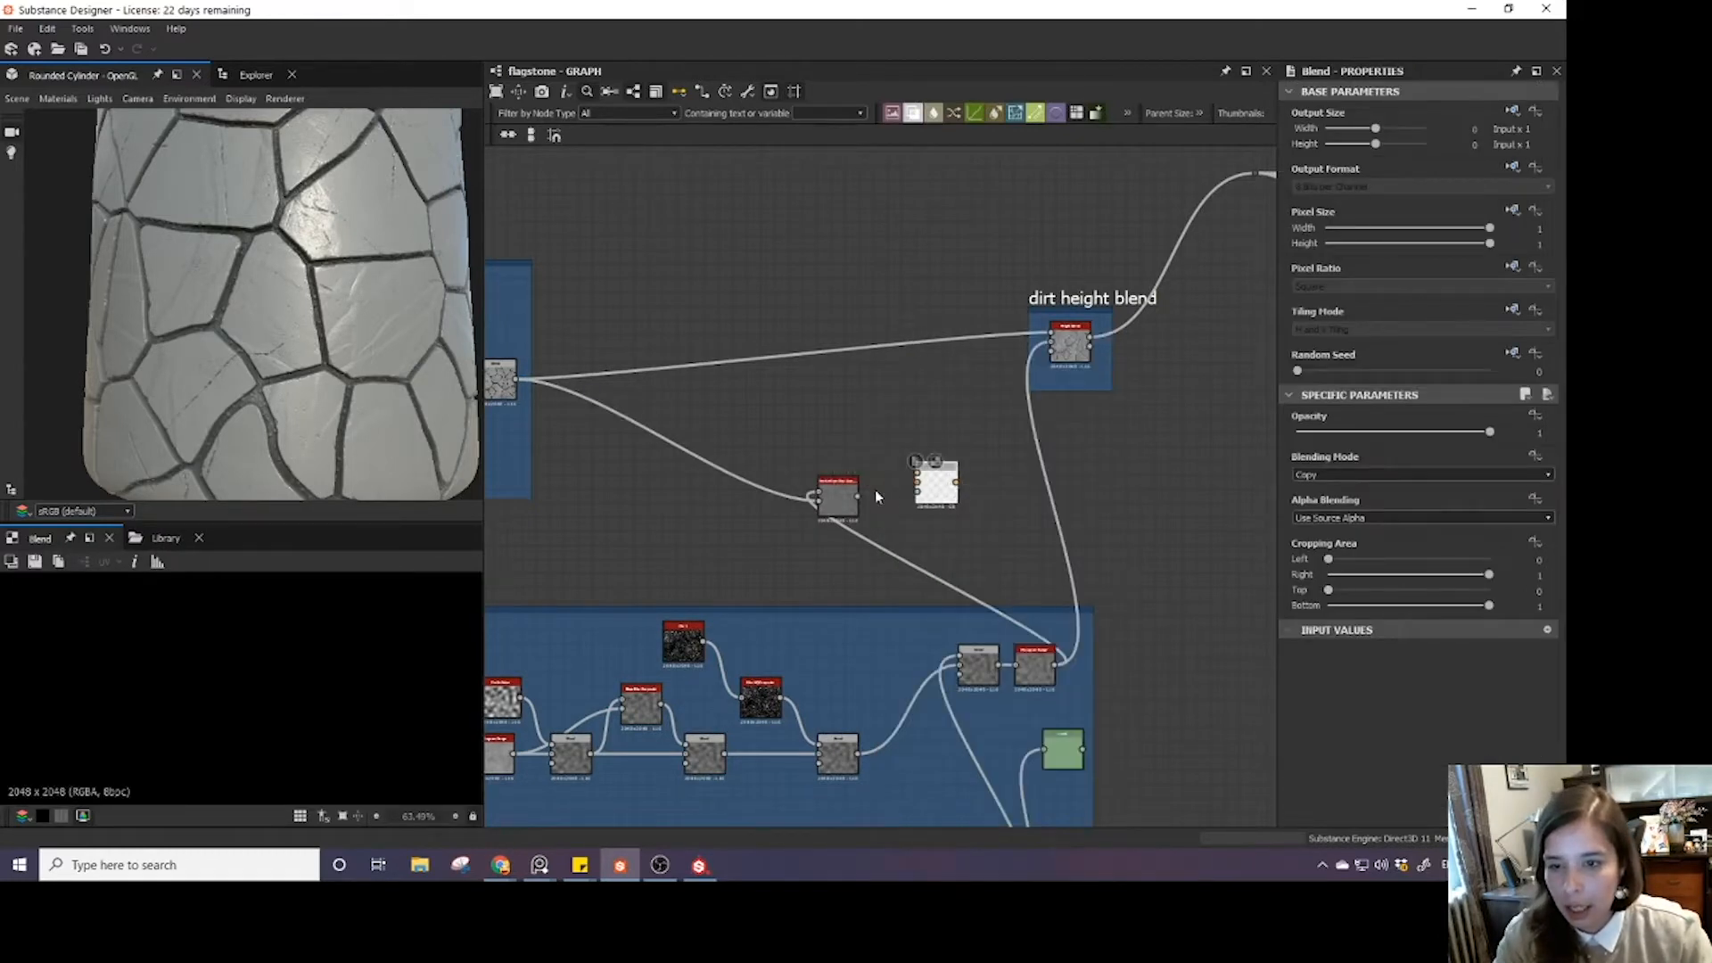
- Search the earlier stone shape frames for a gap mask and preview the last Slope Blur Grayscale node
scroll(869, 490, down, 2)
middle_drag(775, 501, 865, 488)
scroll(777, 495, down, 3)
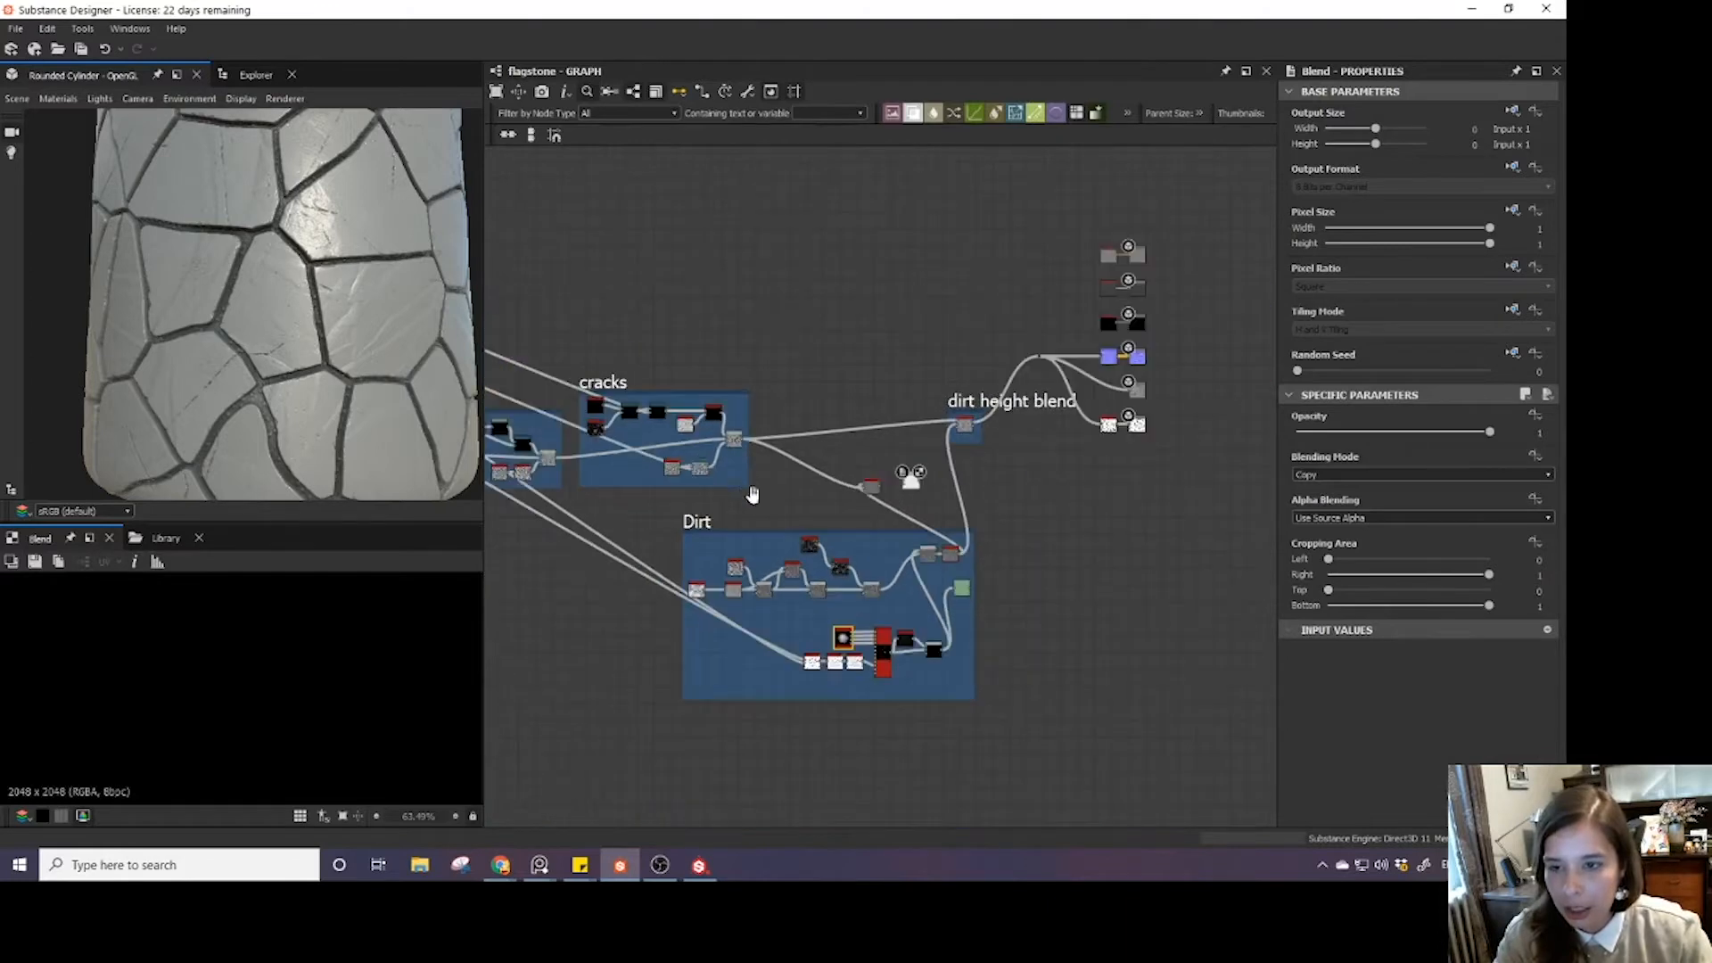
middle_drag(752, 494, 772, 535)
scroll(772, 535, down, 2)
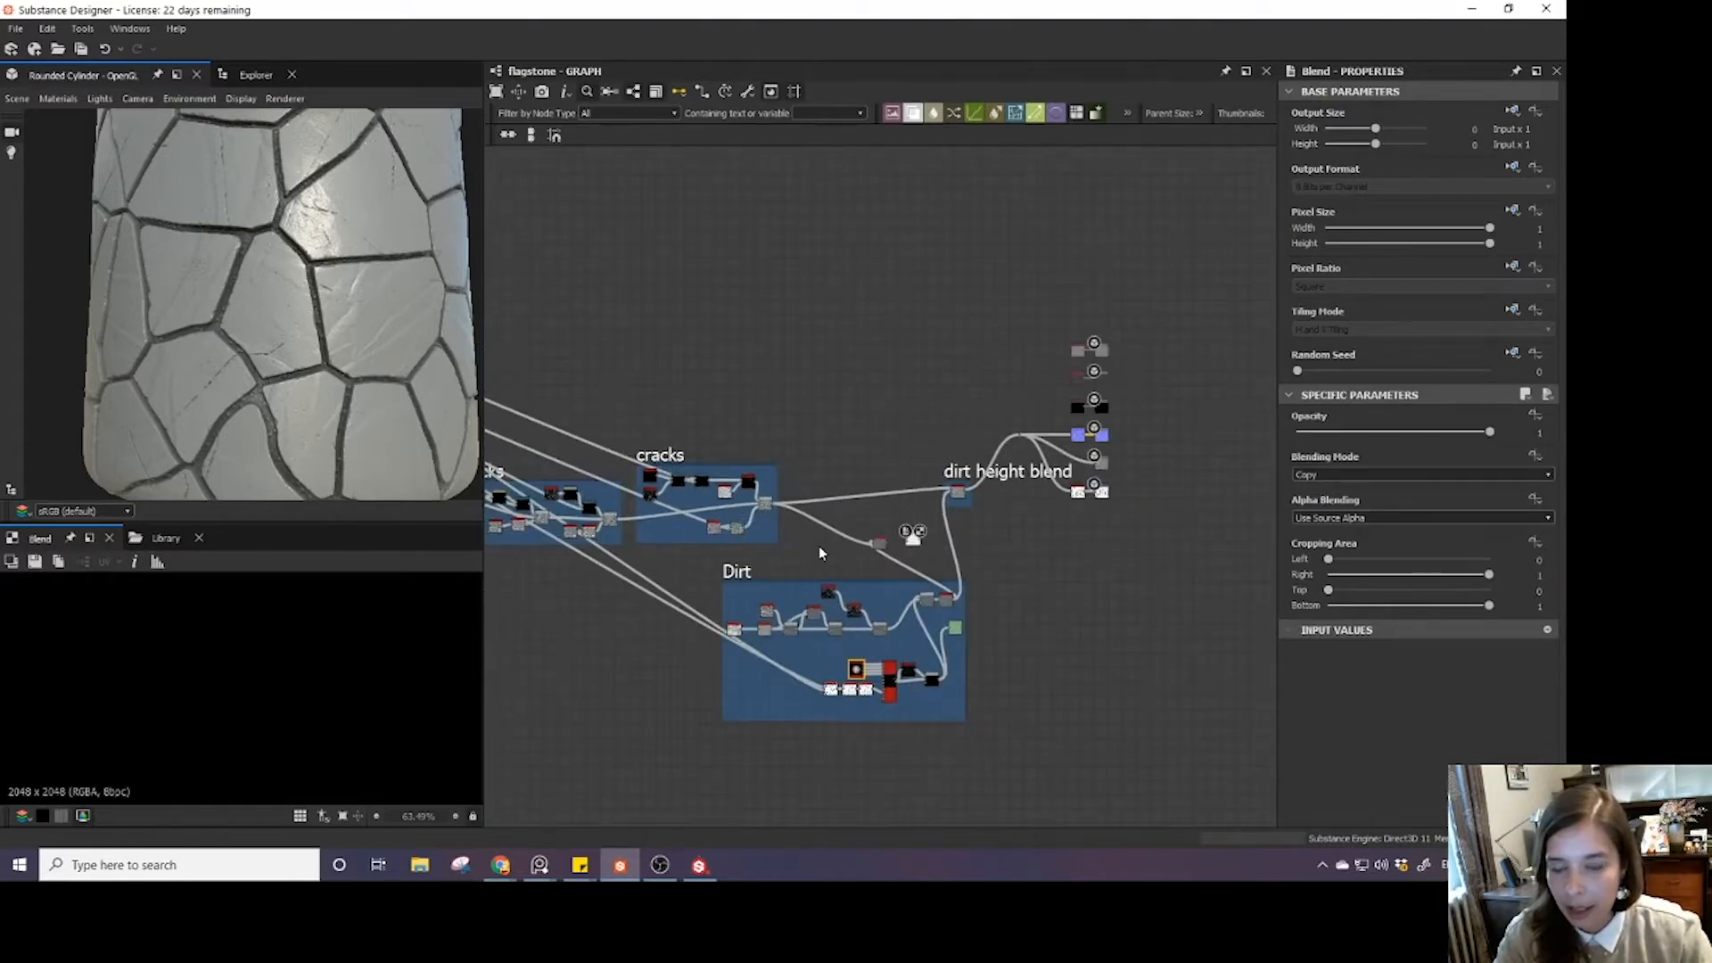
scroll(820, 550, up, 3)
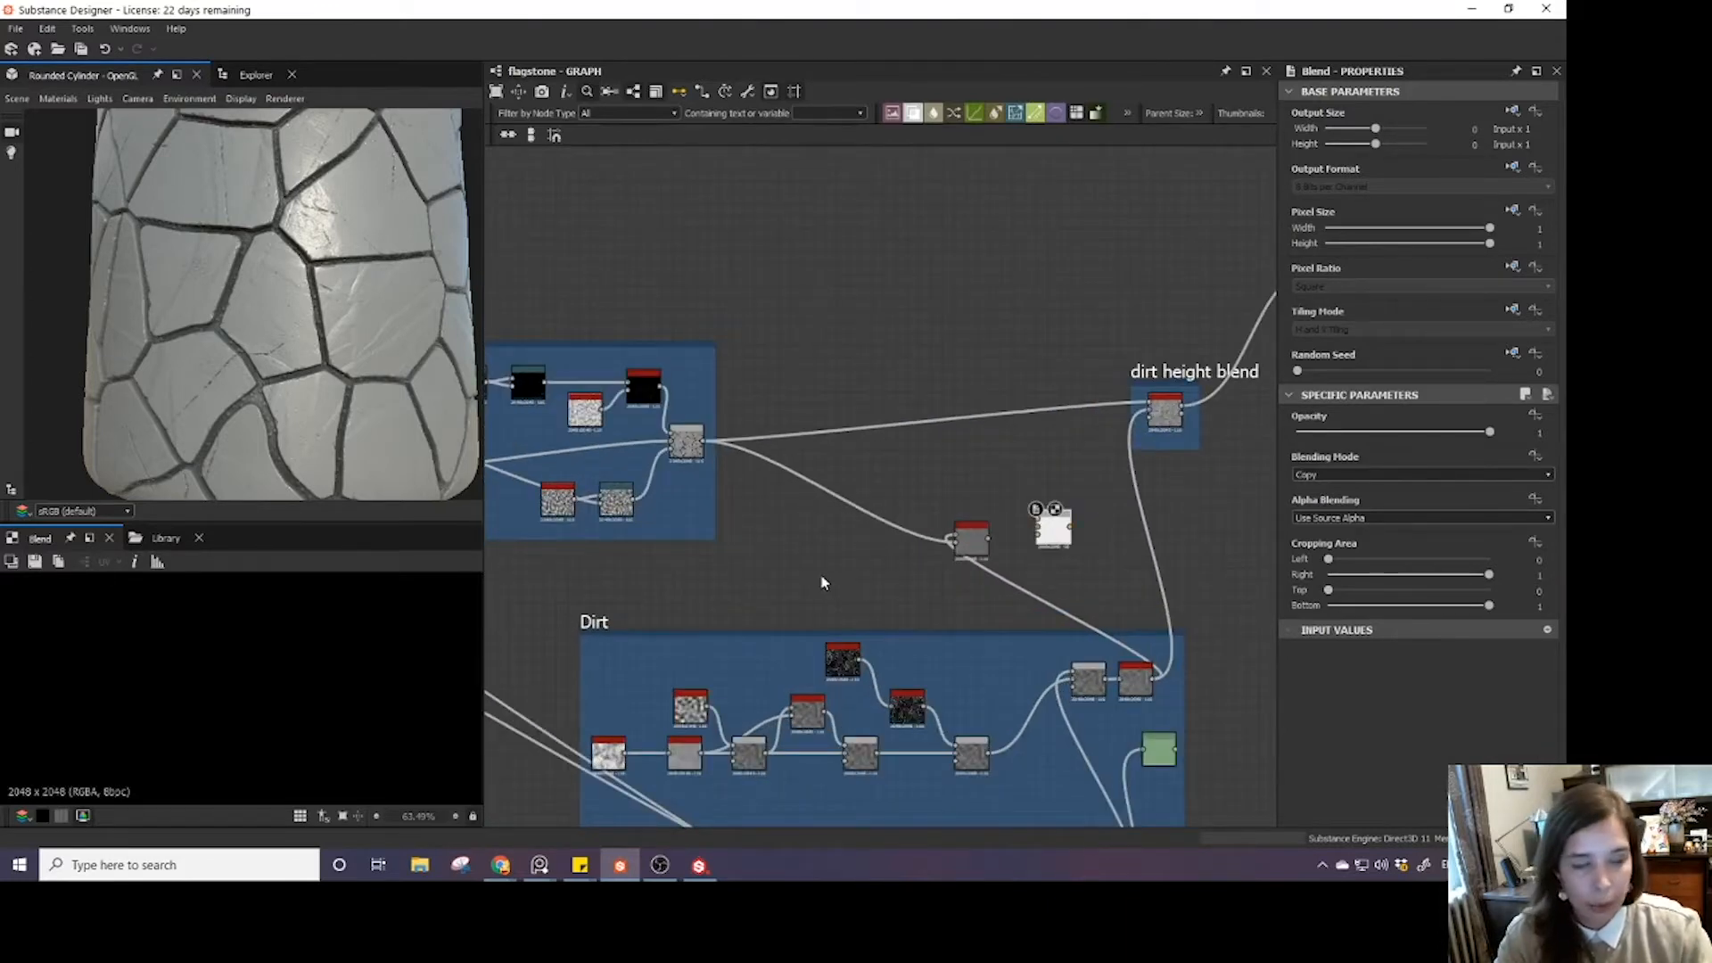
scroll(790, 546, down, 2)
middle_drag(785, 526, 1033, 541)
scroll(1033, 541, down, 1)
middle_drag(734, 427, 771, 451)
scroll(747, 433, up, 3)
scroll(738, 428, up, 2)
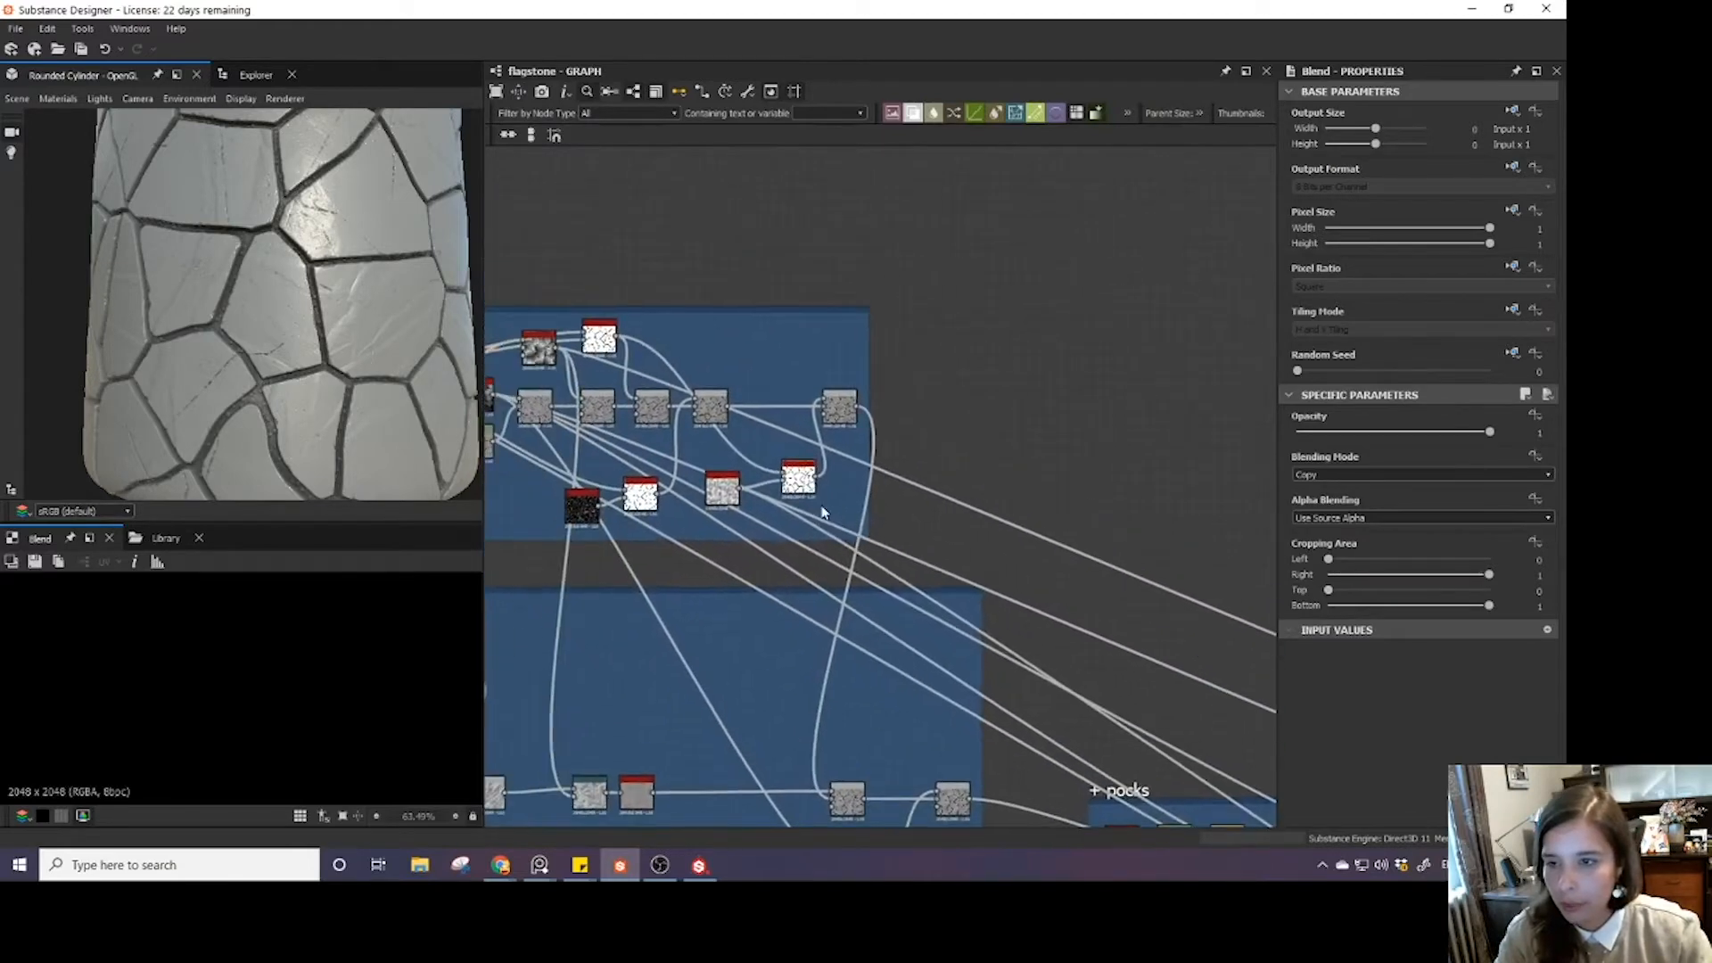
double_click(800, 482)
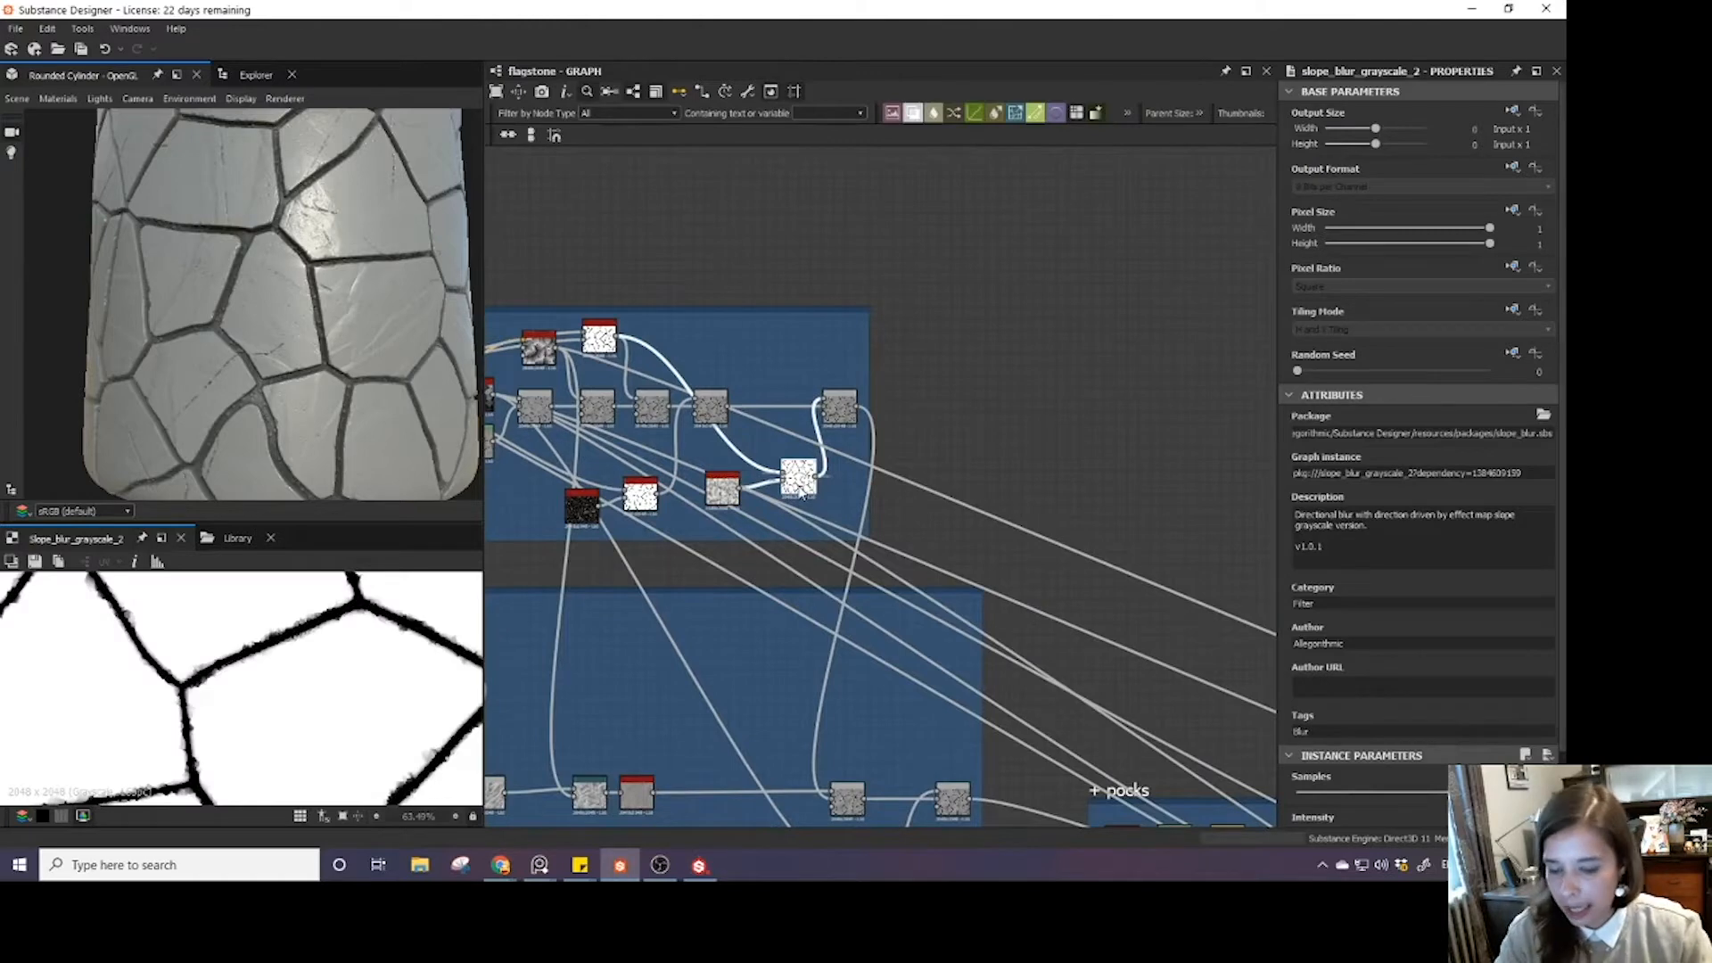
- Duplicate the Slope Blur Grayscale node with its input links and place the copy above the Dirt frame, before the Non Uniform Blur
scroll(847, 519, down, 4)
middle_drag(930, 562, 754, 447)
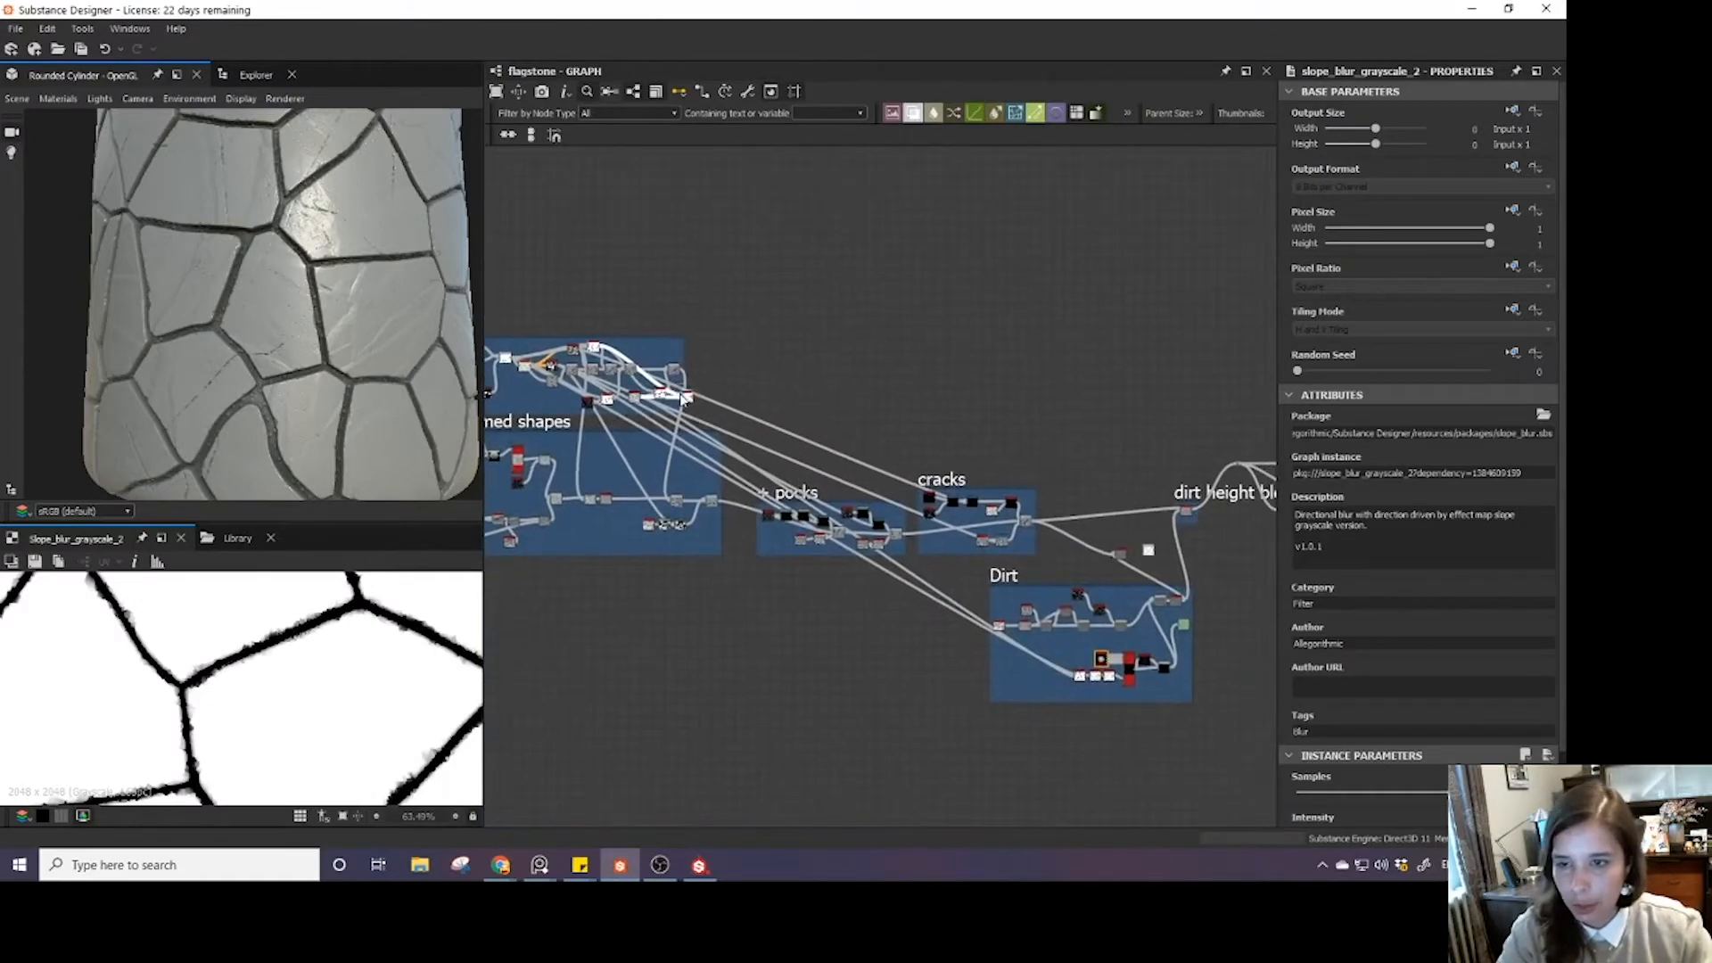
drag(689, 404, 1100, 575)
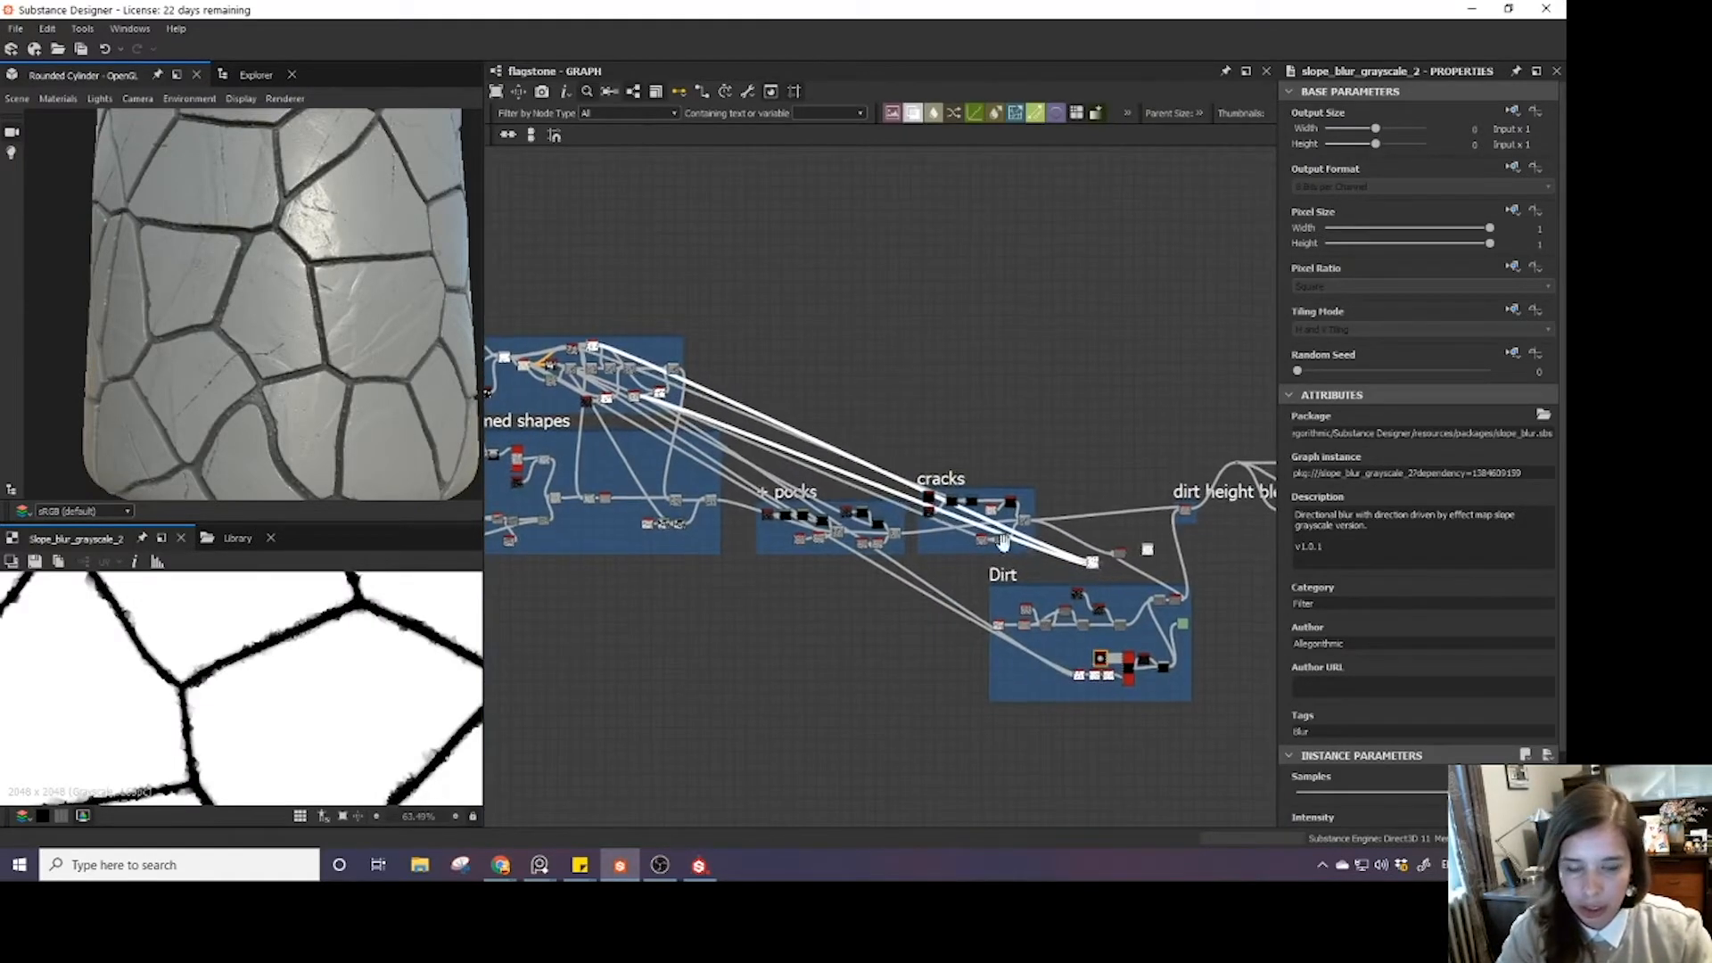
scroll(1101, 575, up, 1)
middle_drag(1101, 576, 939, 551)
scroll(939, 552, up, 8)
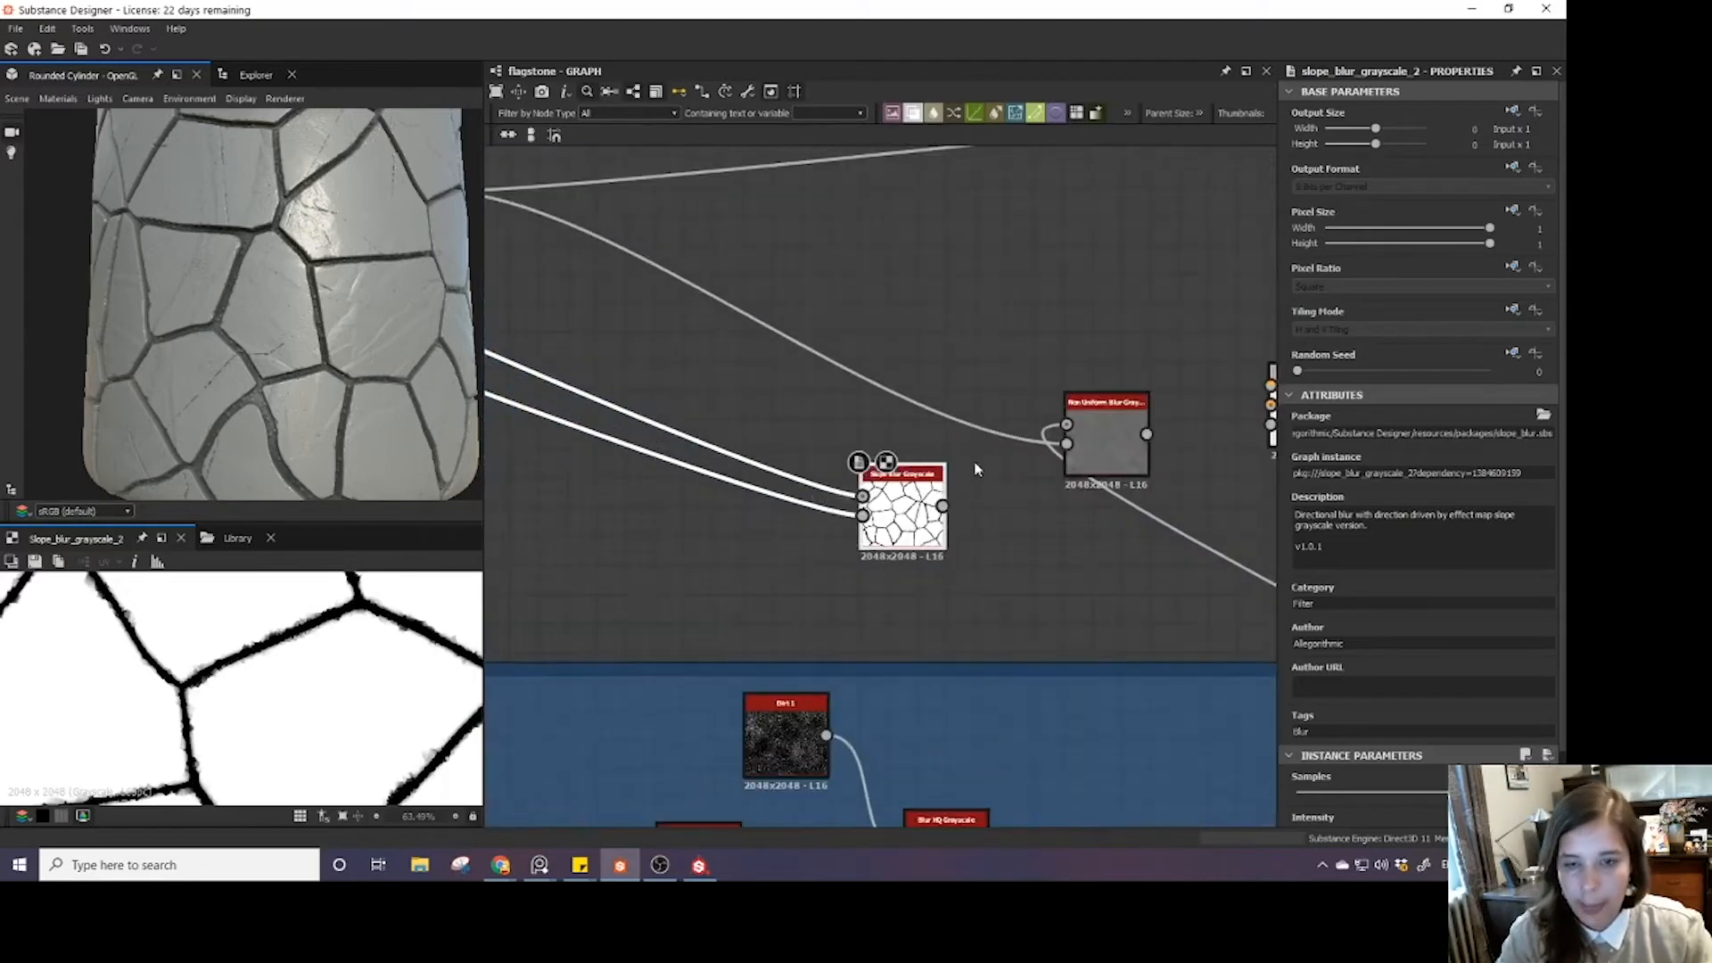
middle_drag(974, 470, 834, 575)
drag(752, 660, 628, 679)
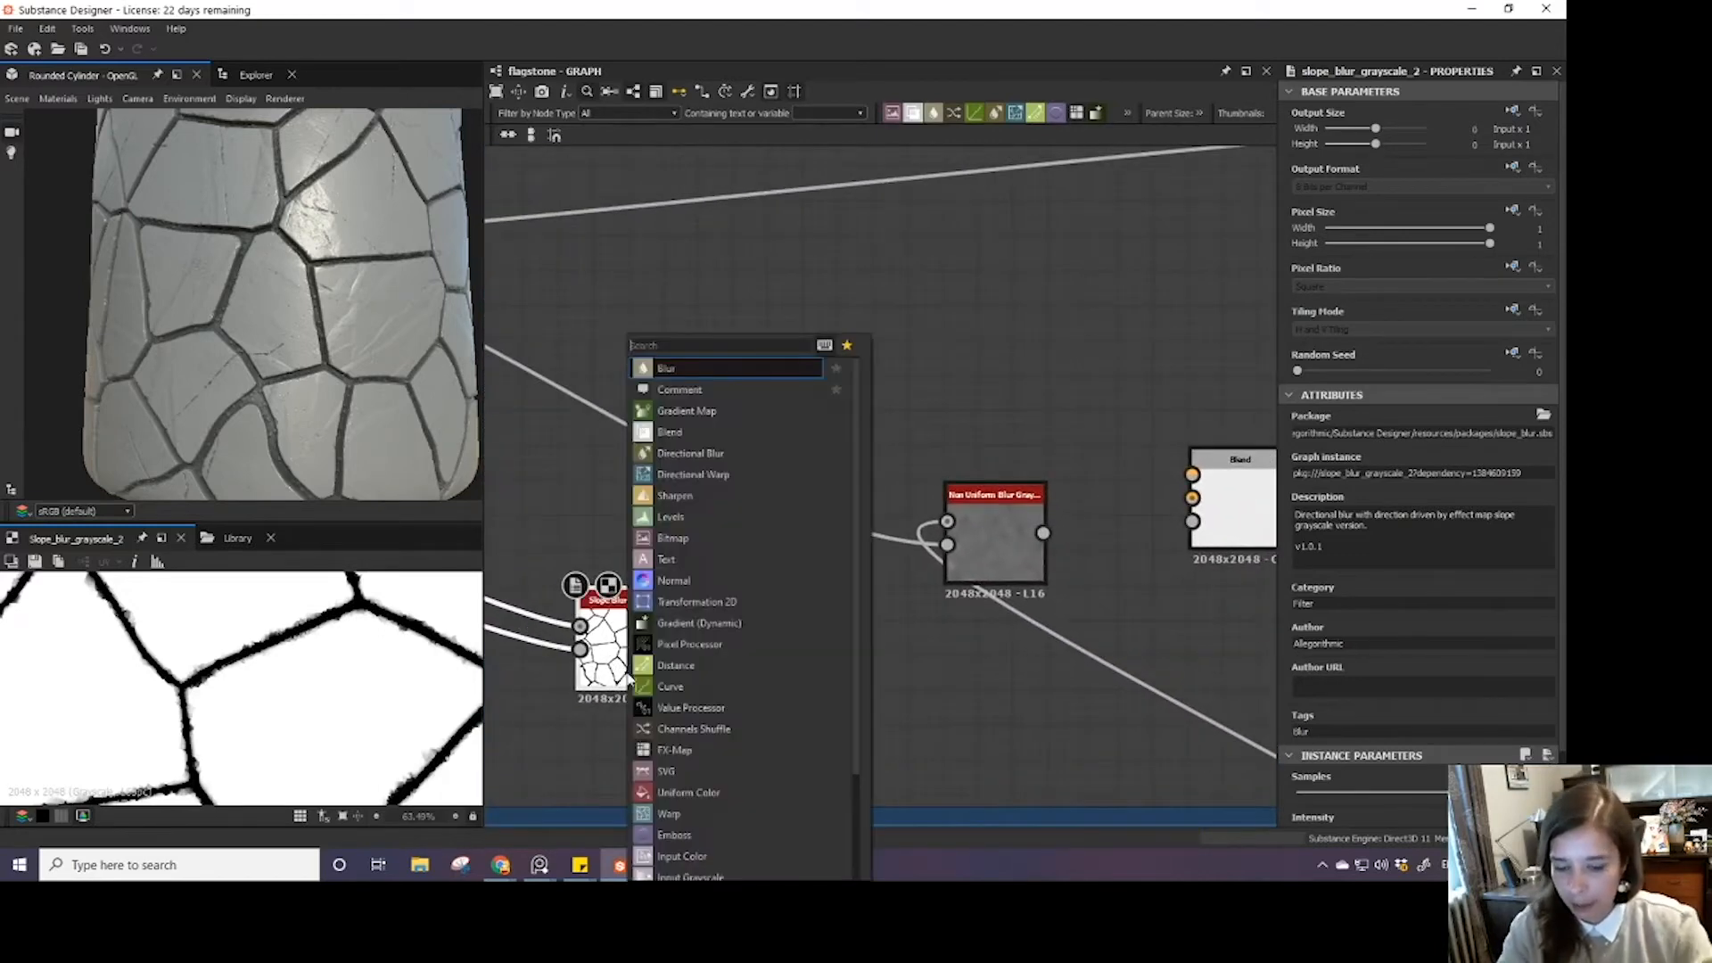
- Add a Bevel node fed by the duplicated Slope Blur Grayscale and set its distance to -0.07
key(space)
text(be)
key(Return)
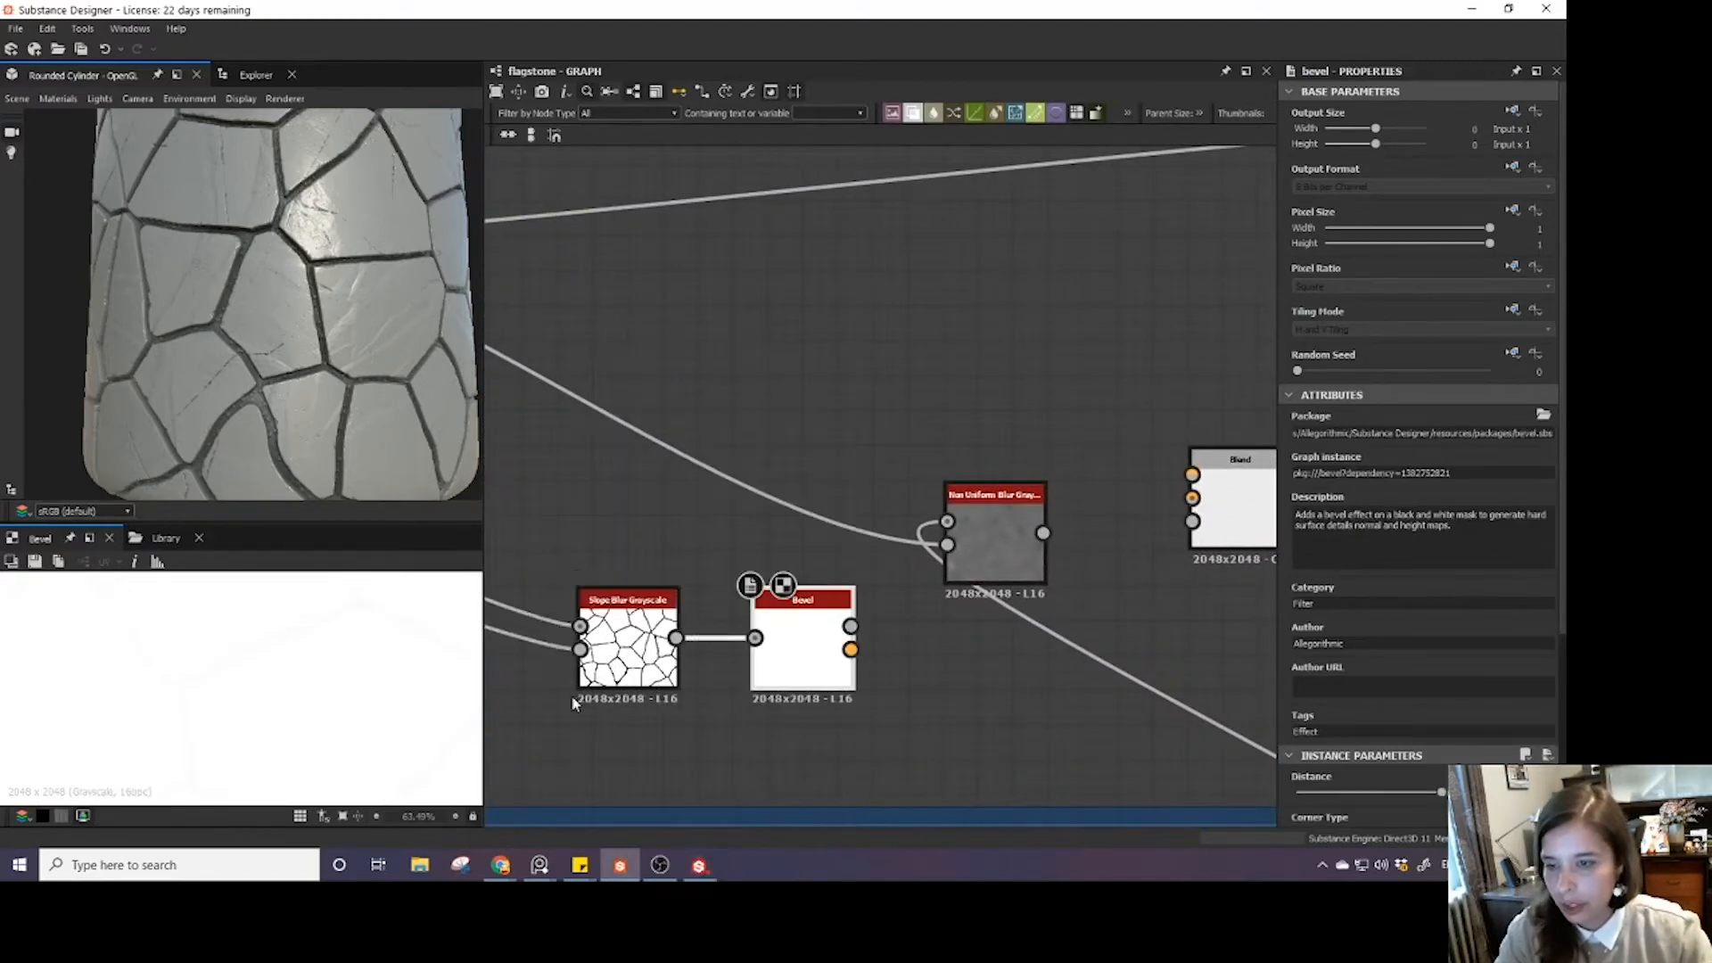
drag(1441, 792, 1387, 796)
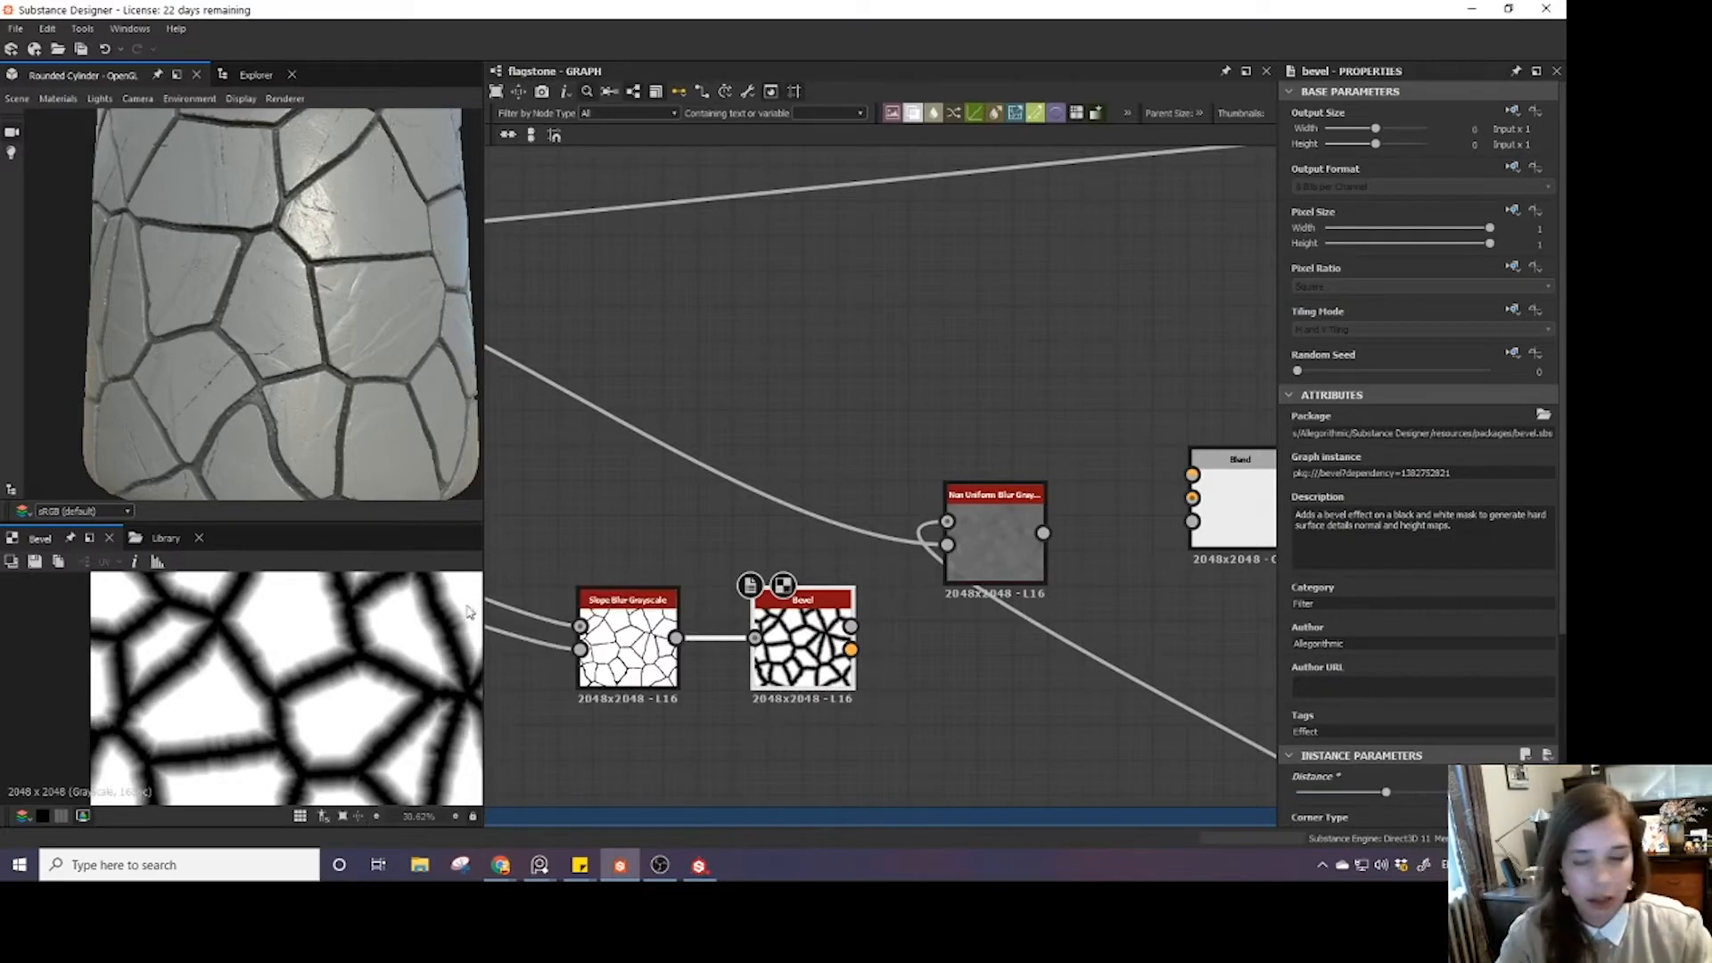
- Set the Bevel's smoothing to 1.54 and shift the Slope Blur and Bevel nodes away from the Non Uniform Blur to make room
middle_drag(657, 568, 842, 493)
drag(820, 566, 697, 565)
drag(992, 571, 868, 571)
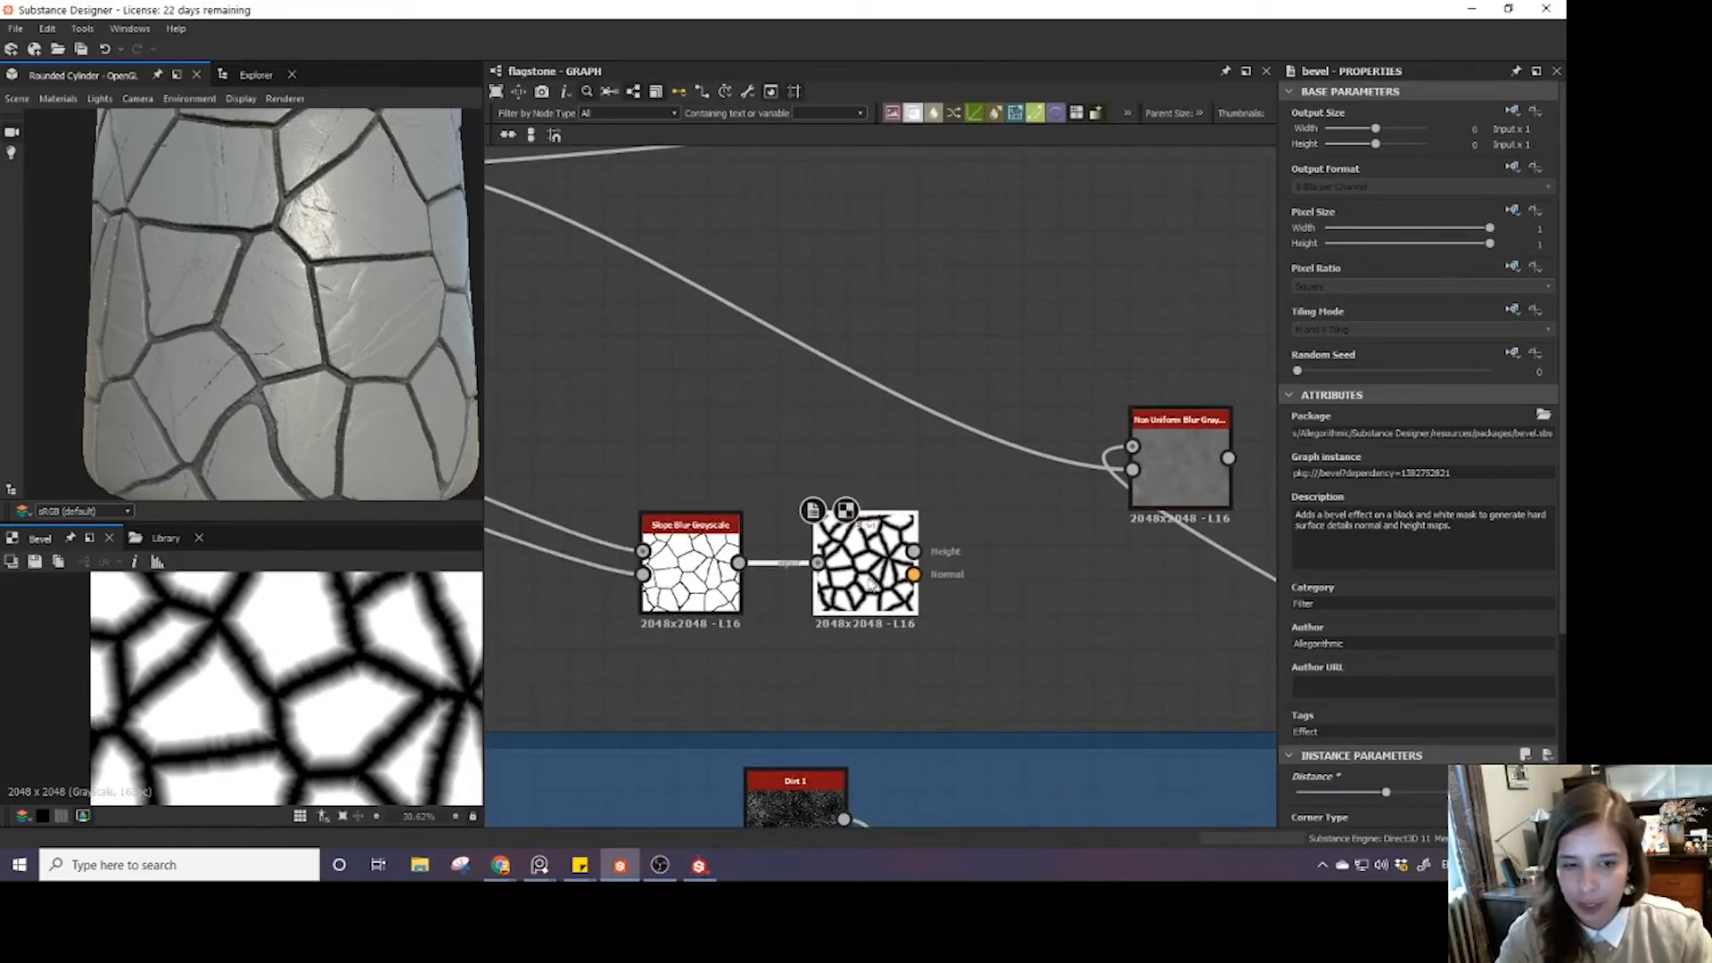
scroll(1334, 705, down, 5)
drag(1297, 632, 1356, 631)
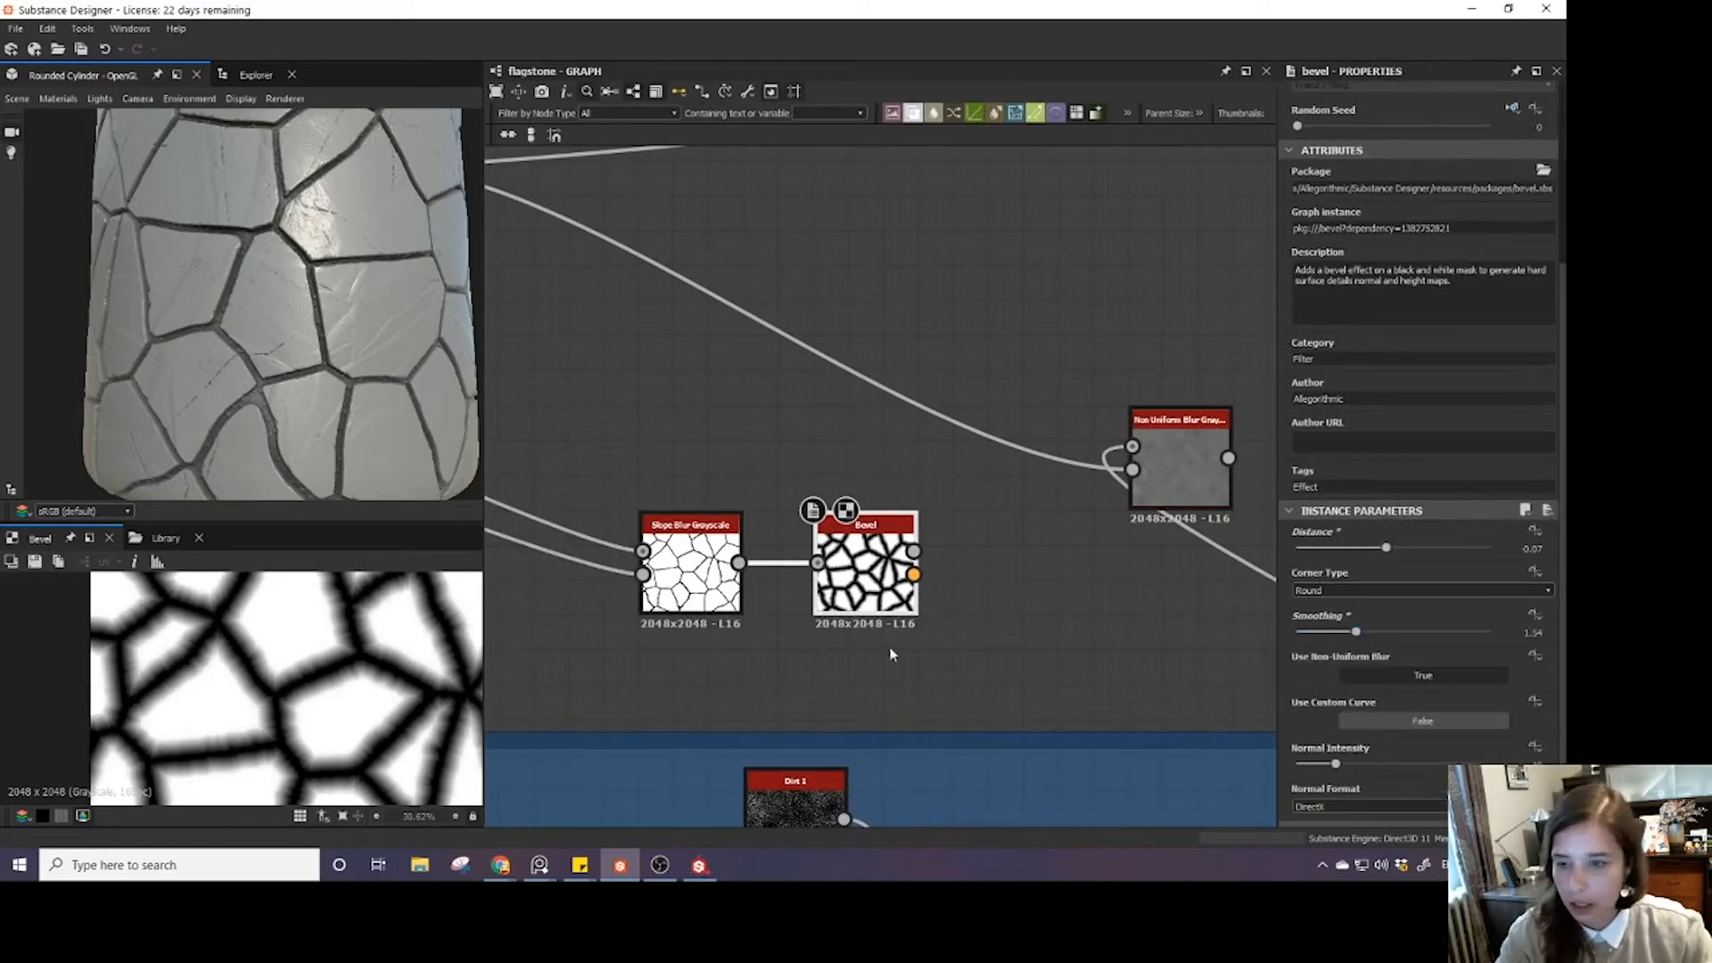
drag(579, 473, 823, 585)
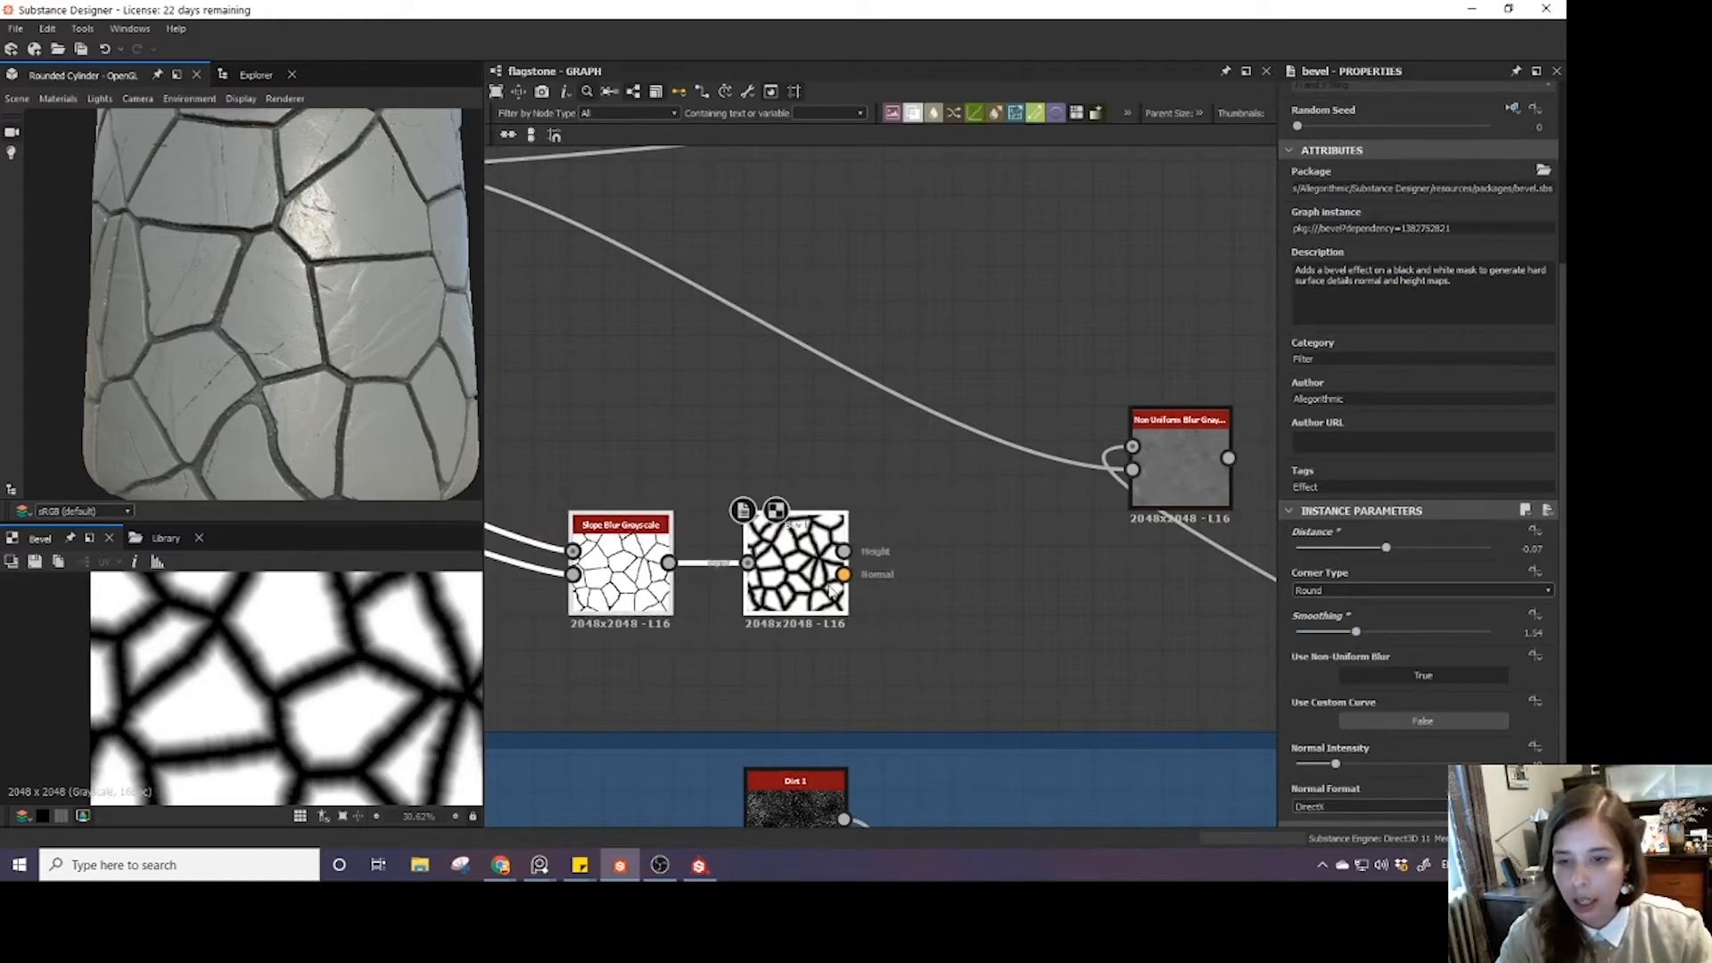
- Add a Levels node after the Bevel and connect the Bevel's height output to it
click(885, 577)
key(space)
text(leve)
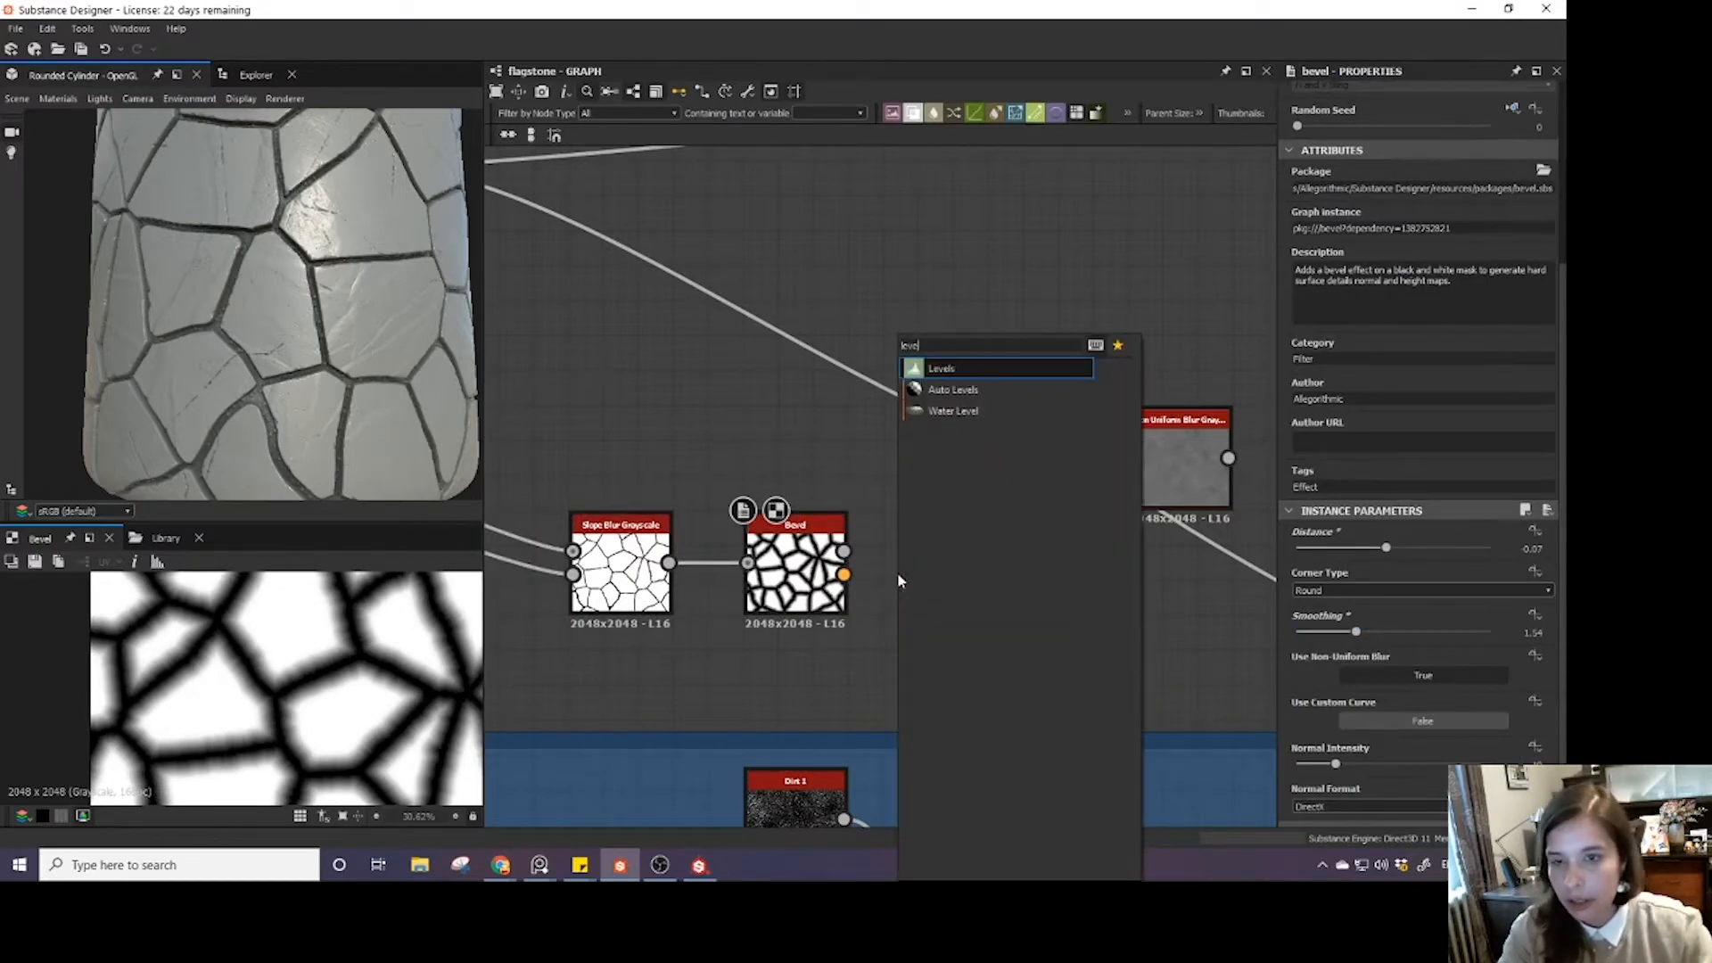
click(998, 370)
drag(882, 578, 972, 578)
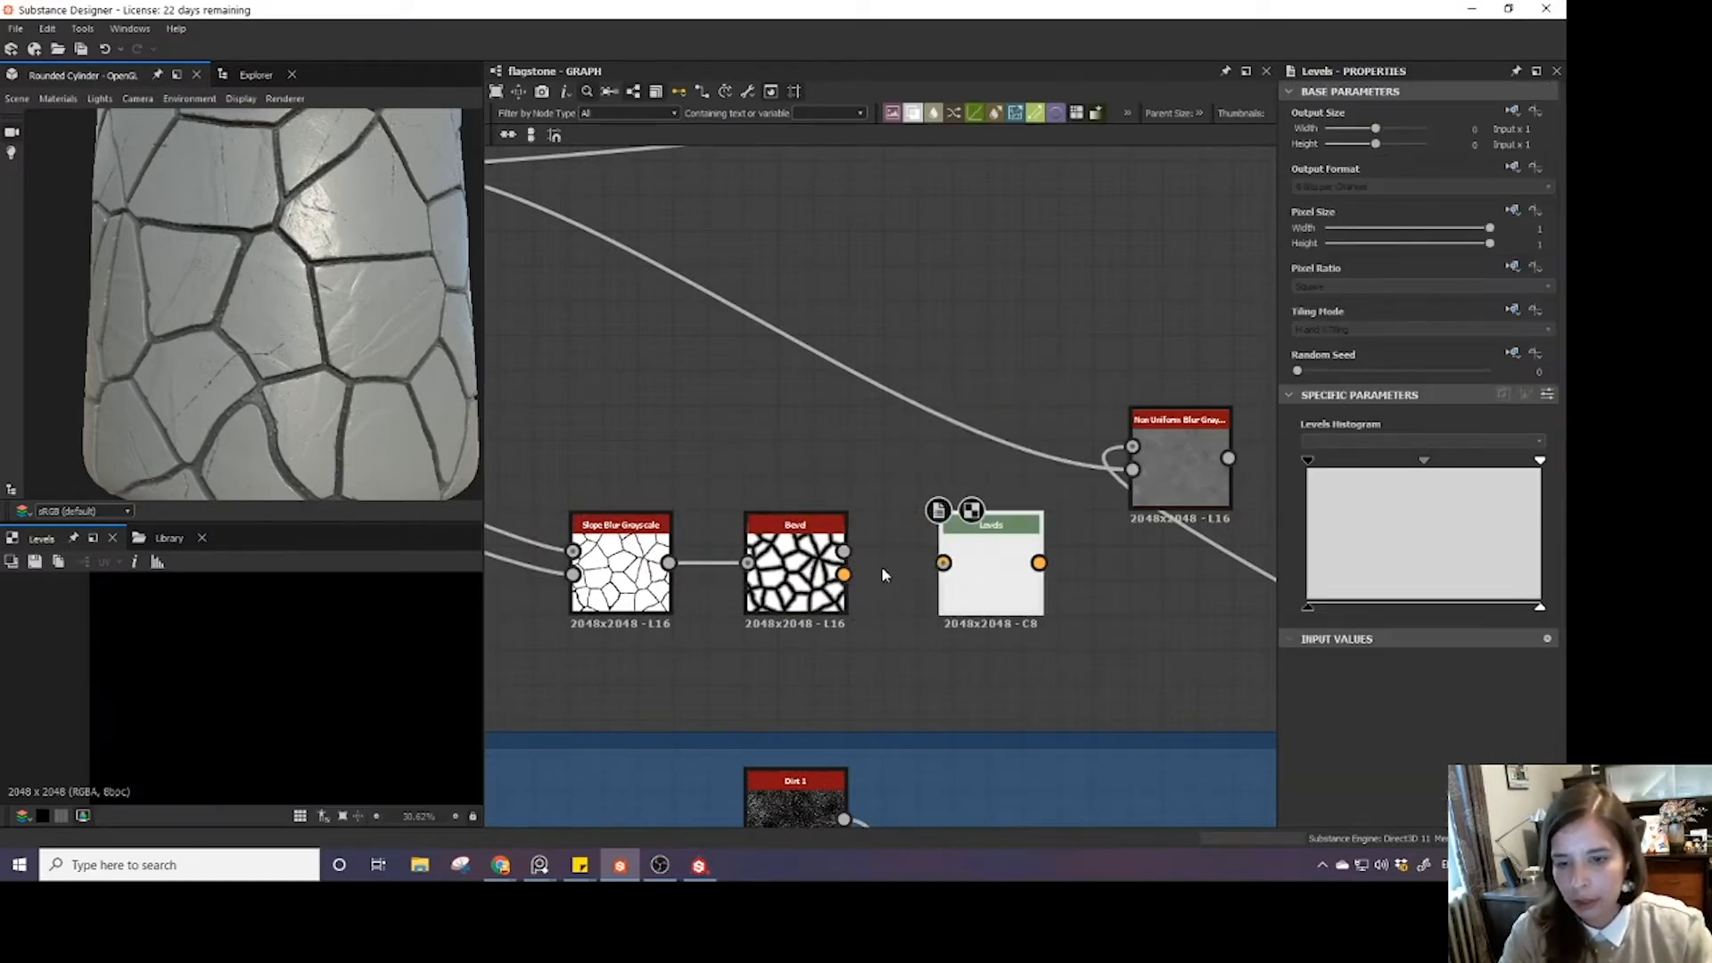
drag(843, 551, 945, 567)
- Invert the Levels node and connect it to the opacity input of the Blend node, placed beside it
scroll(849, 556, down, 1)
scroll(900, 563, down, 1)
middle_drag(954, 565, 815, 565)
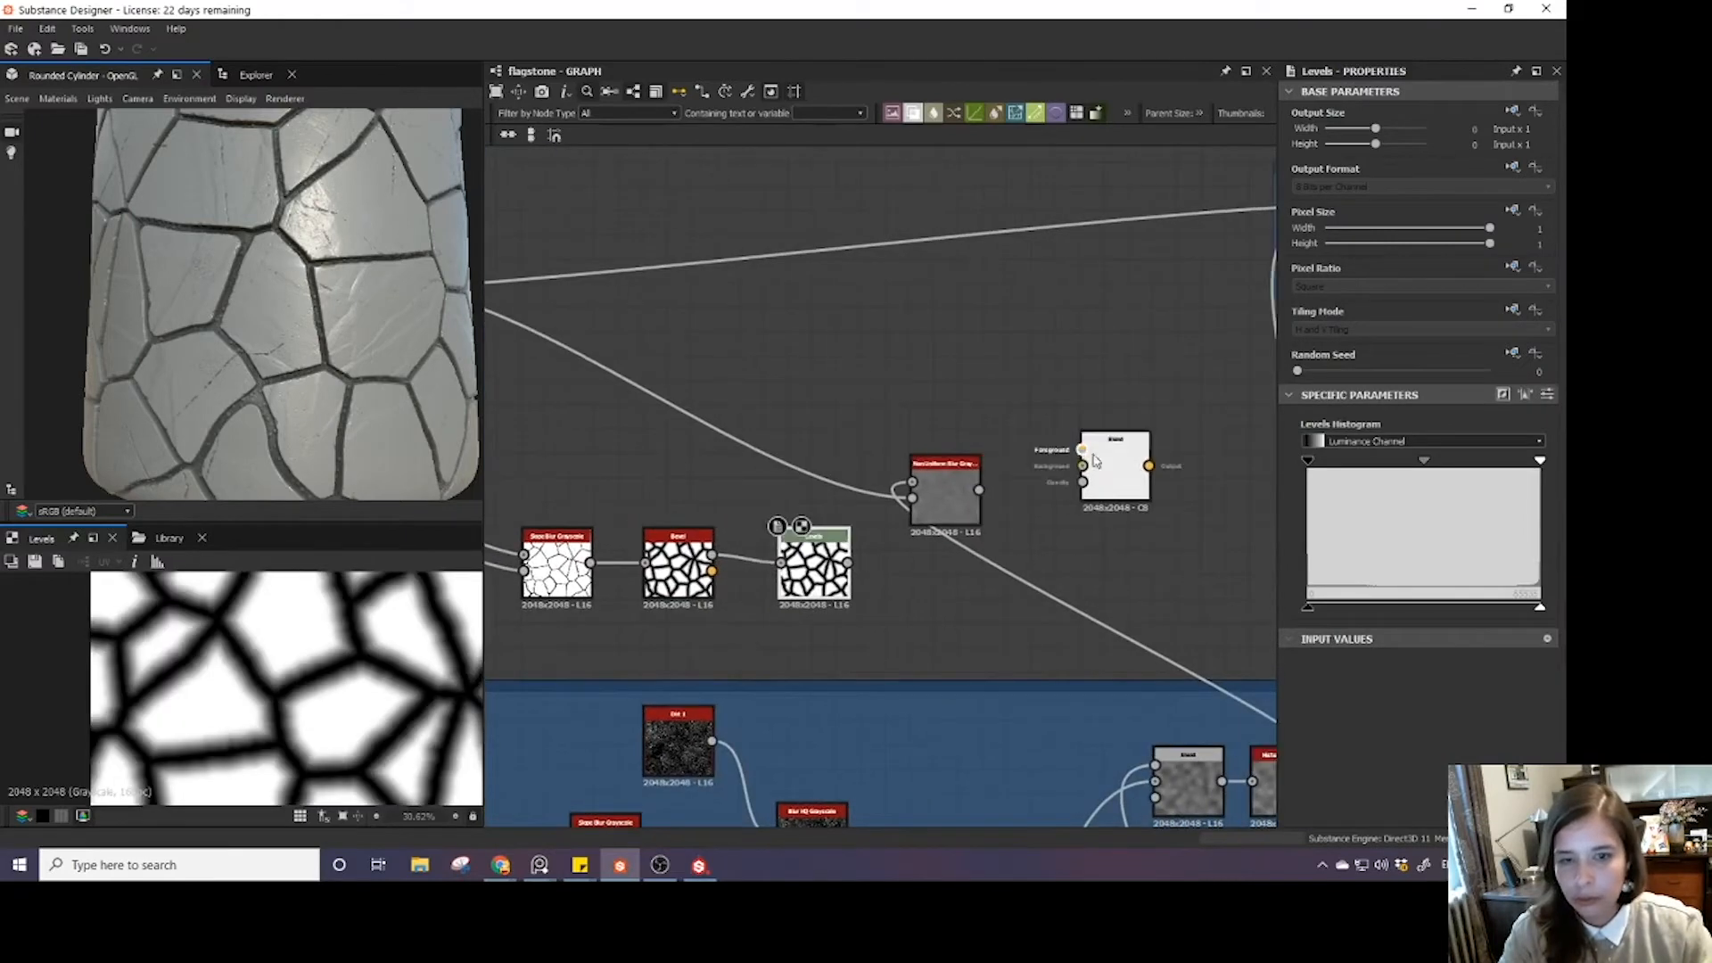
drag(1113, 470, 992, 567)
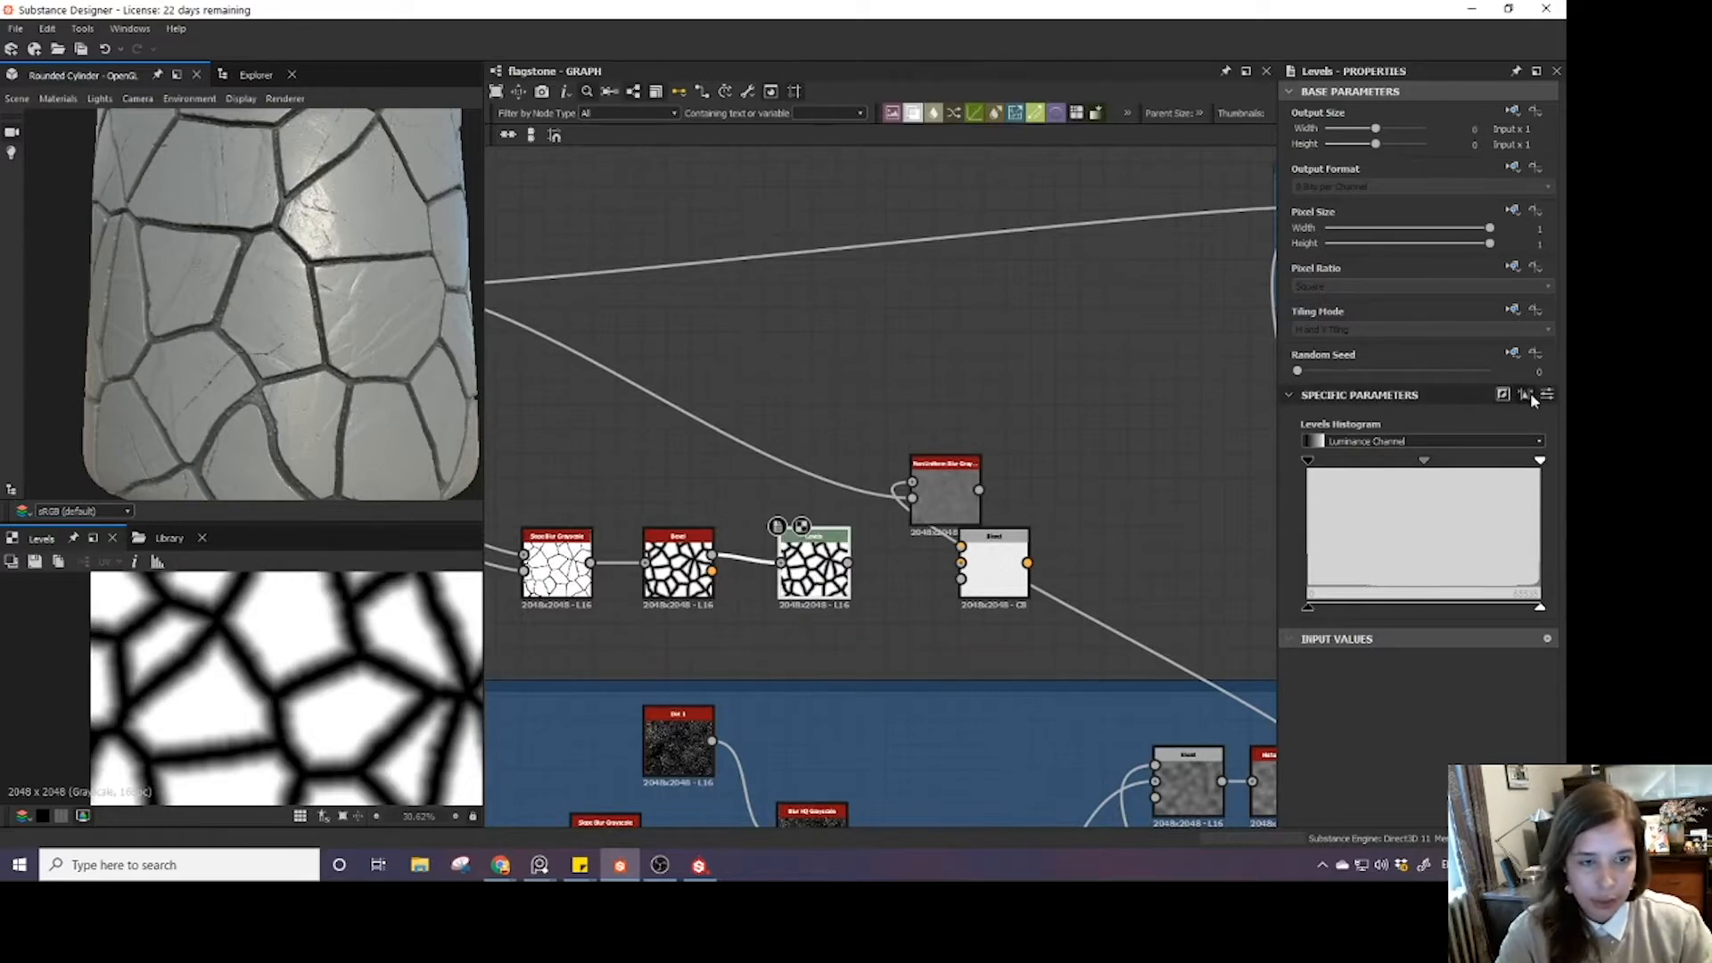
click(1505, 395)
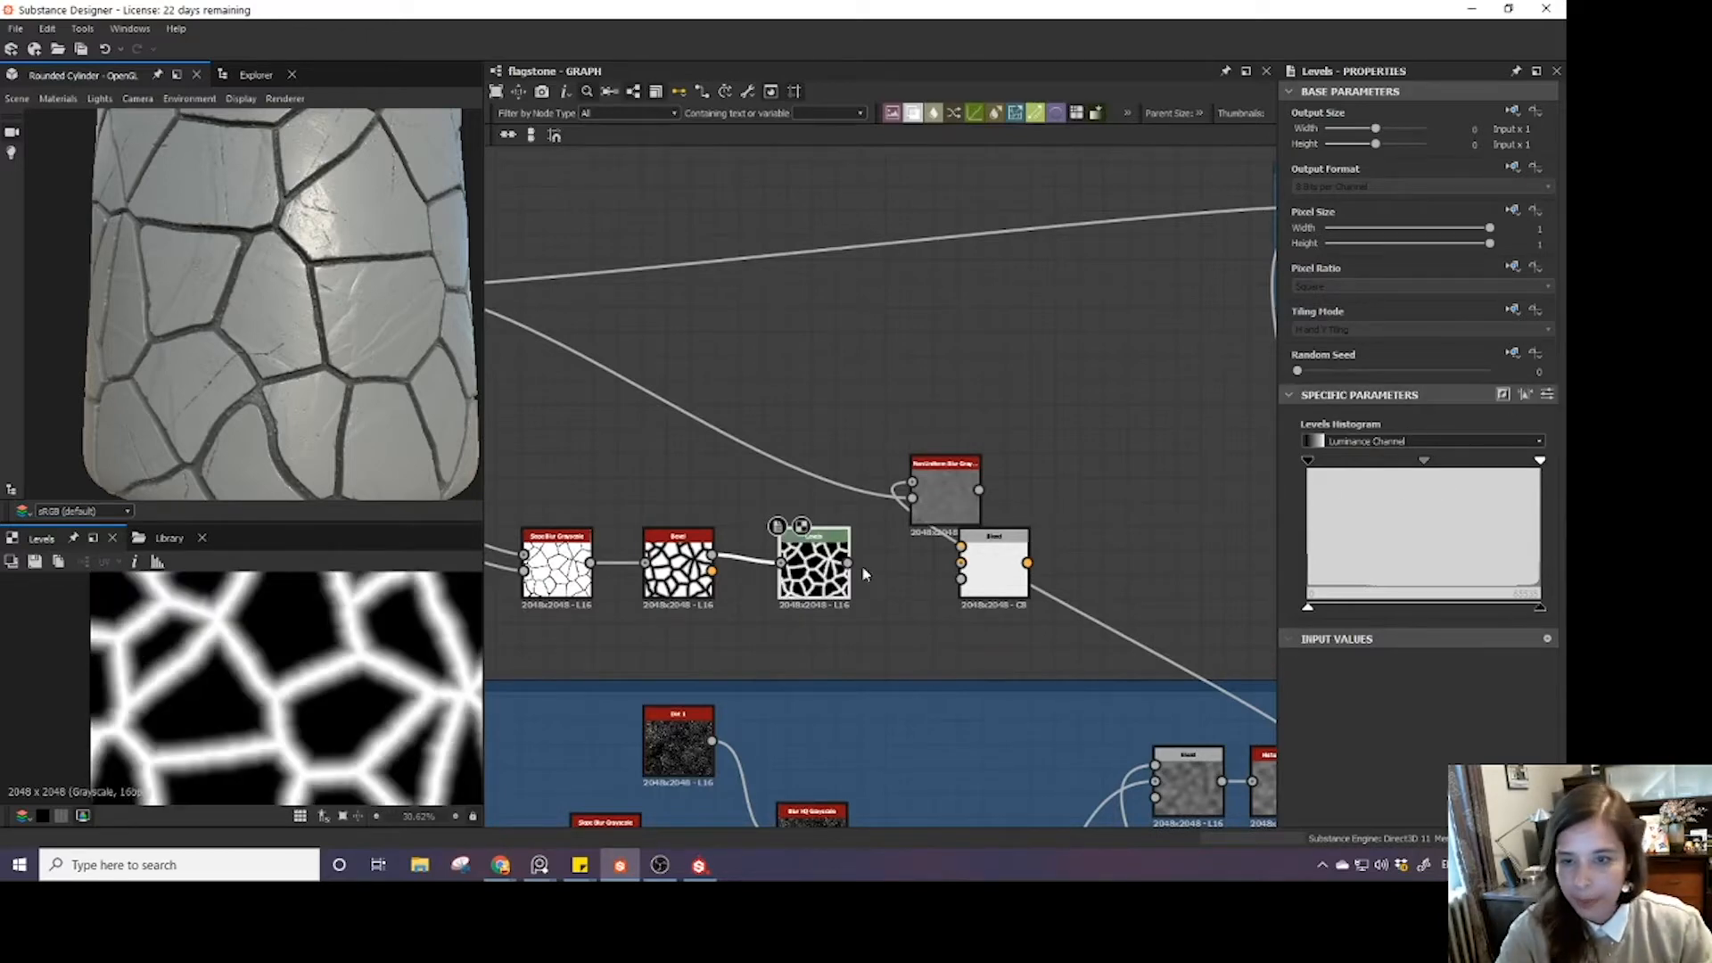
drag(849, 563, 961, 579)
- Move the Blend node clear of the Non Uniform Blur Grayscale and connect the blur's output to the Blend's background
double_click(945, 499)
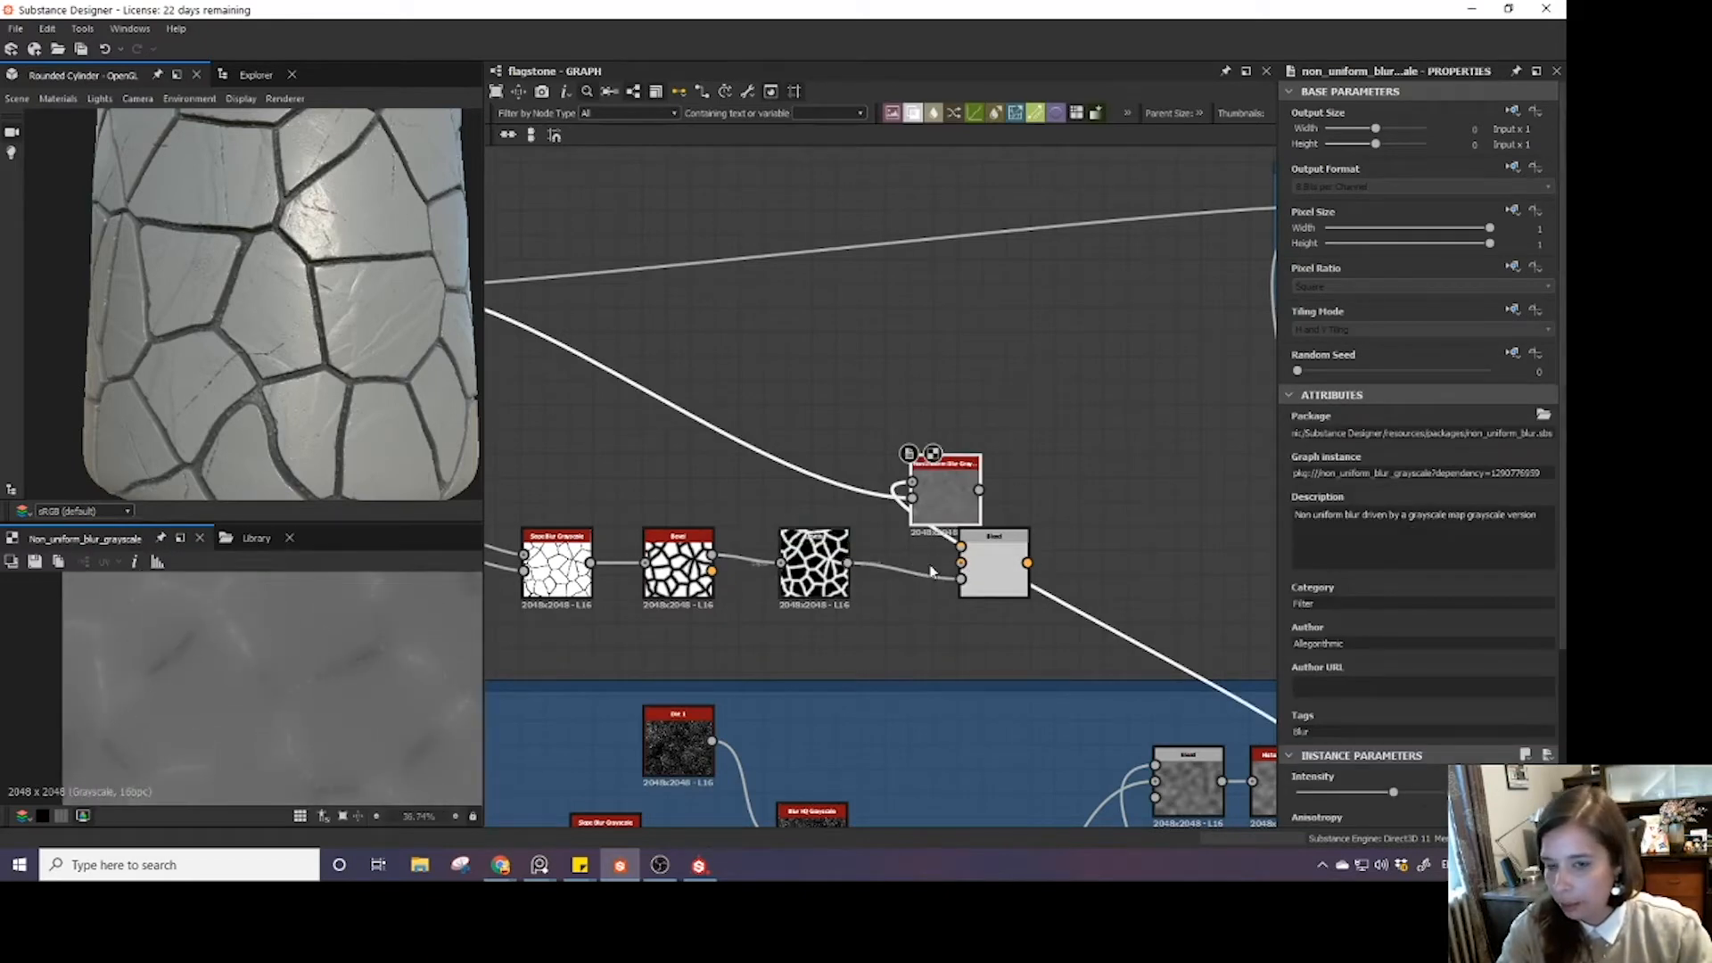
drag(994, 570, 1115, 557)
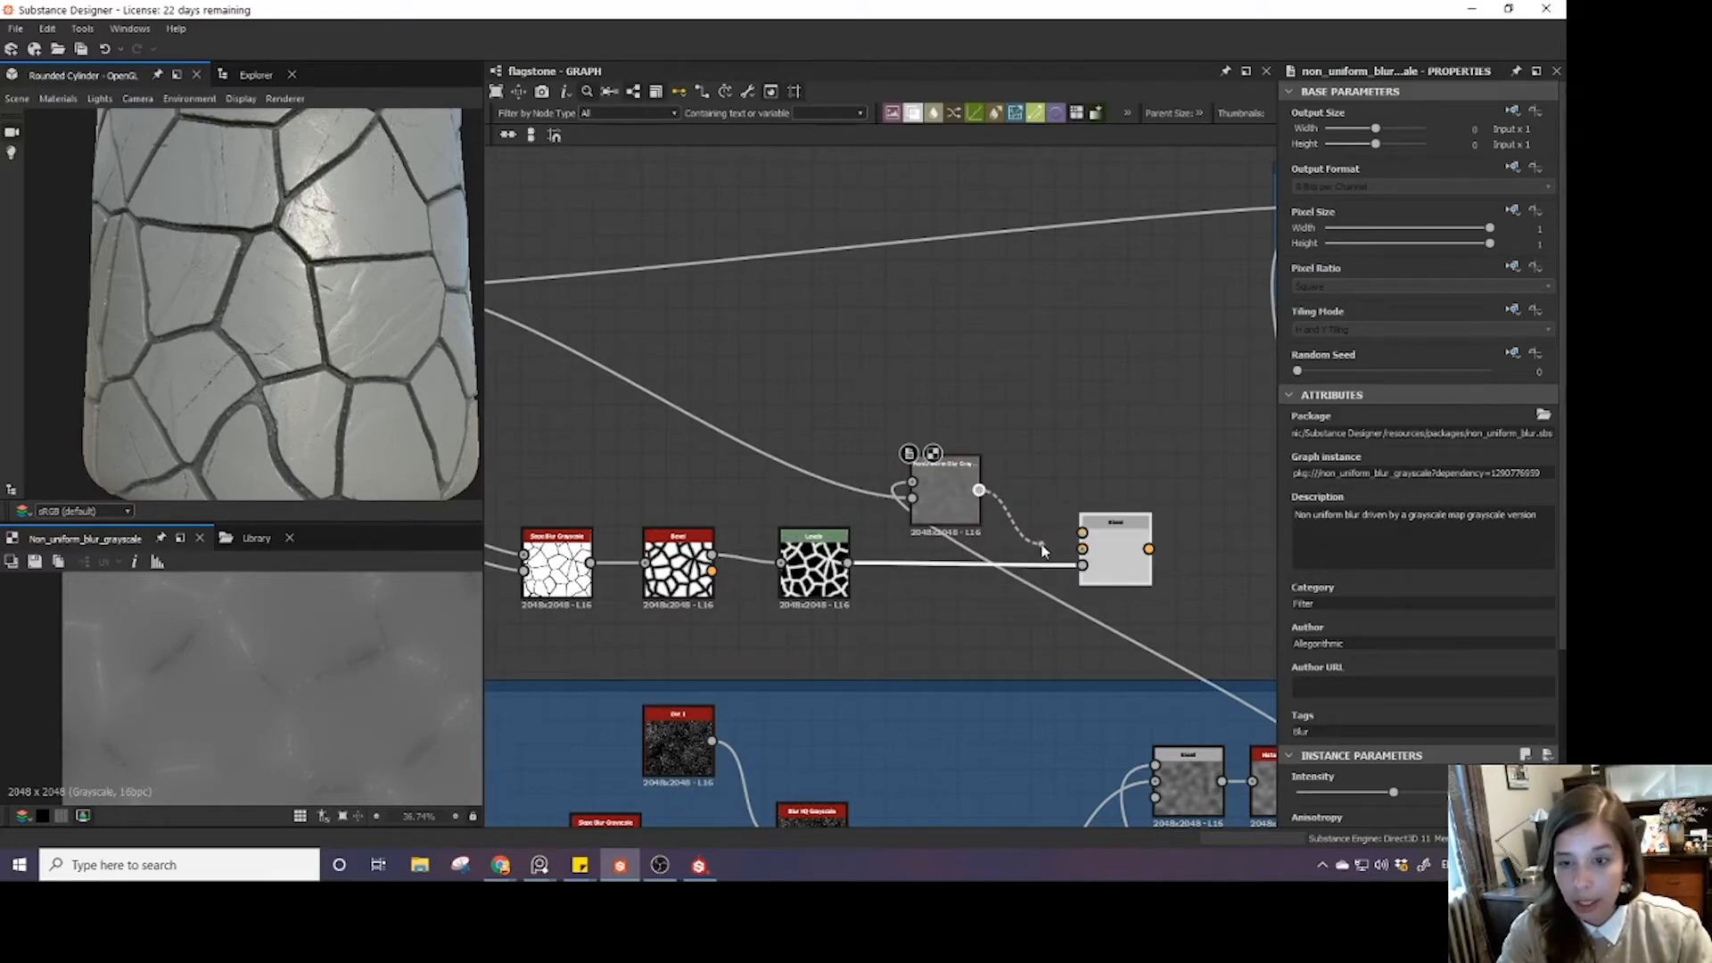
drag(1043, 550, 1085, 552)
click(1086, 557)
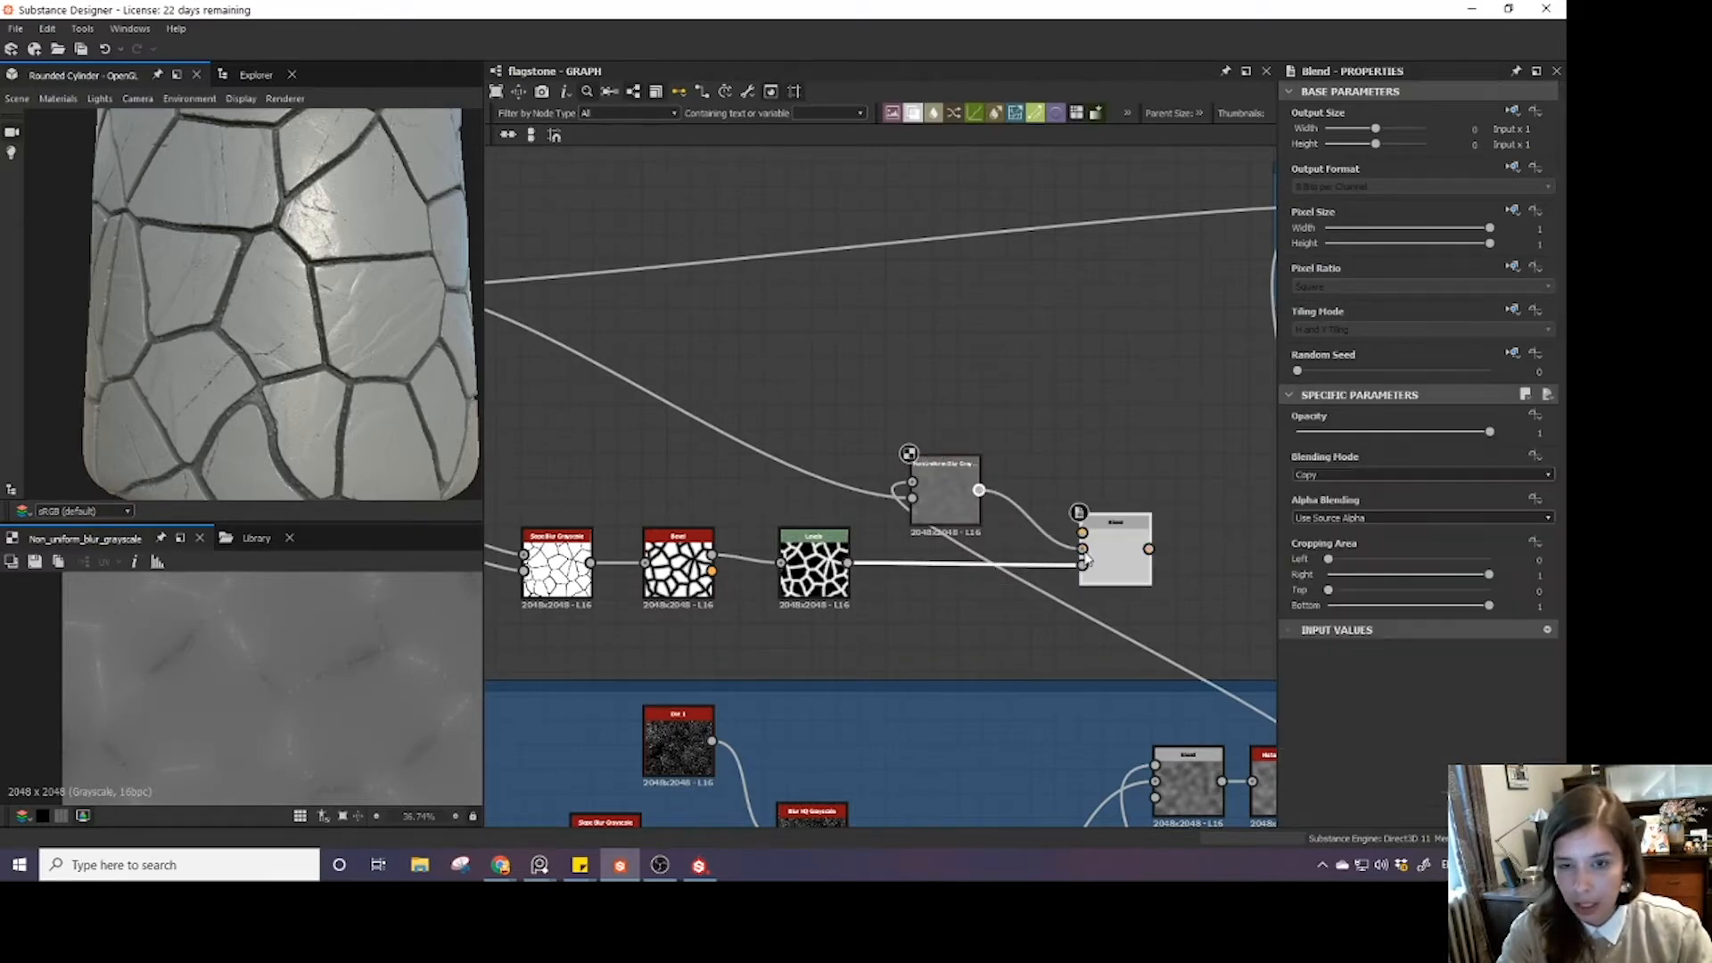
- Connect the Dirt frame's final node to the Blend's foreground and preview the blended result
scroll(1087, 558, down, 3)
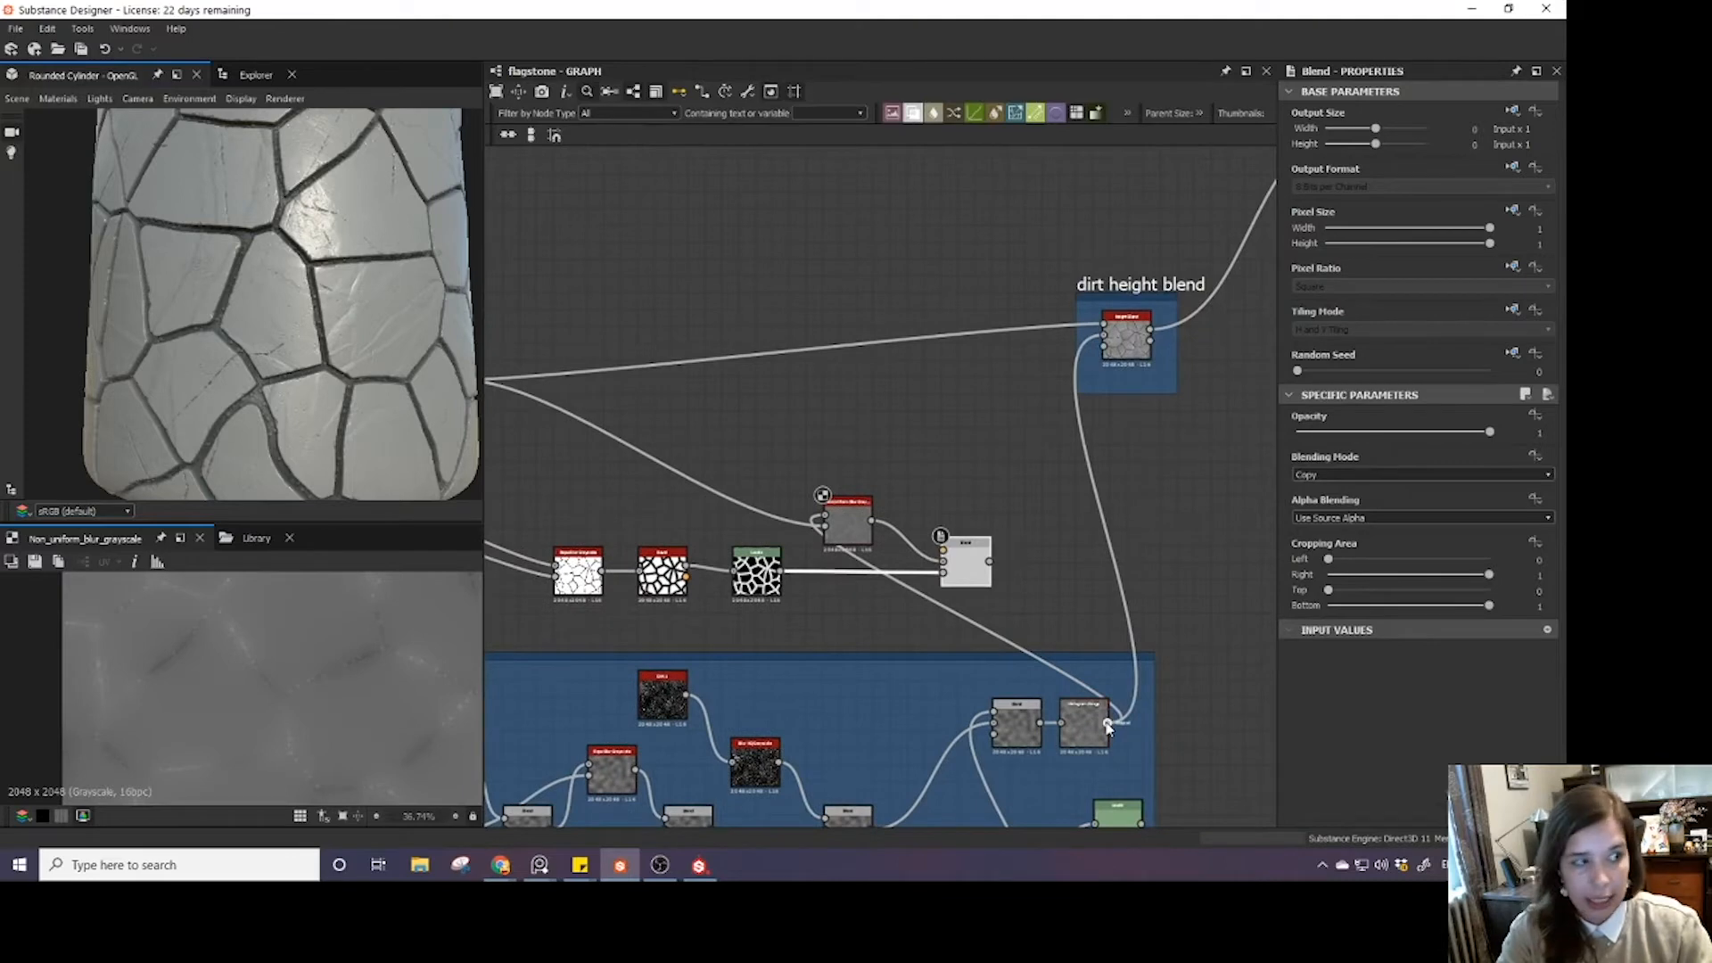
drag(1108, 722, 942, 555)
double_click(966, 562)
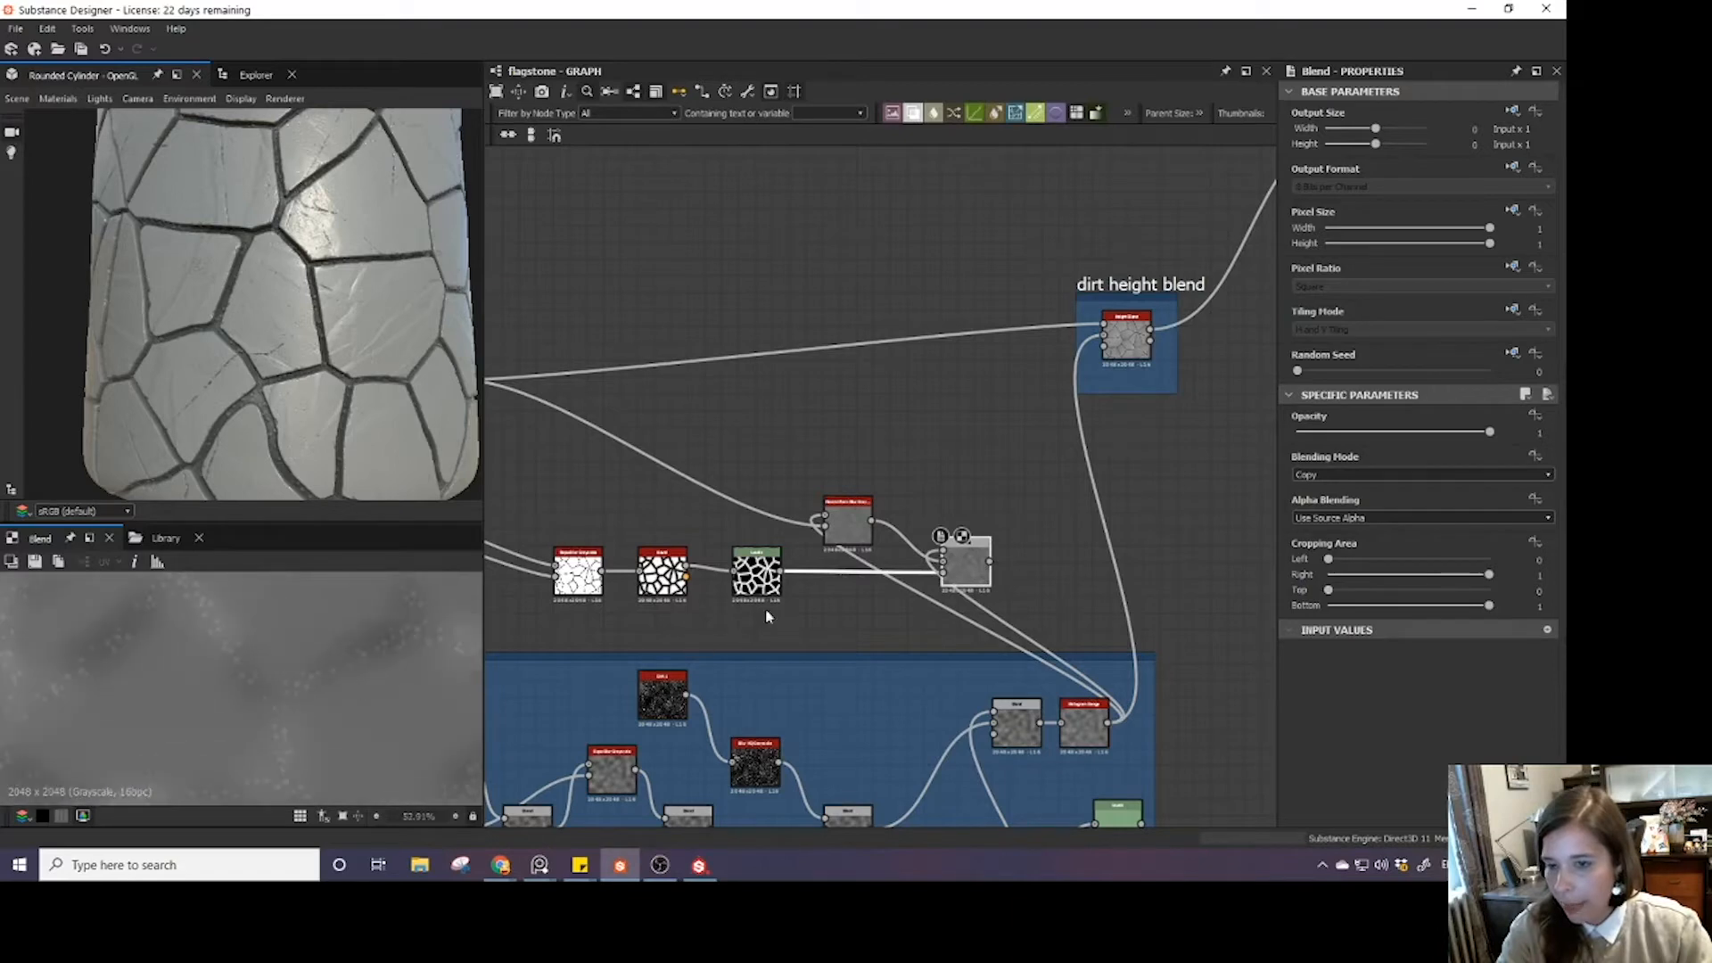
- Rearrange the new Blend, Non Uniform Blur Grayscale and dirt height blend frame to make space between them above the Dirt frame
drag(965, 562, 1015, 549)
drag(843, 526, 804, 458)
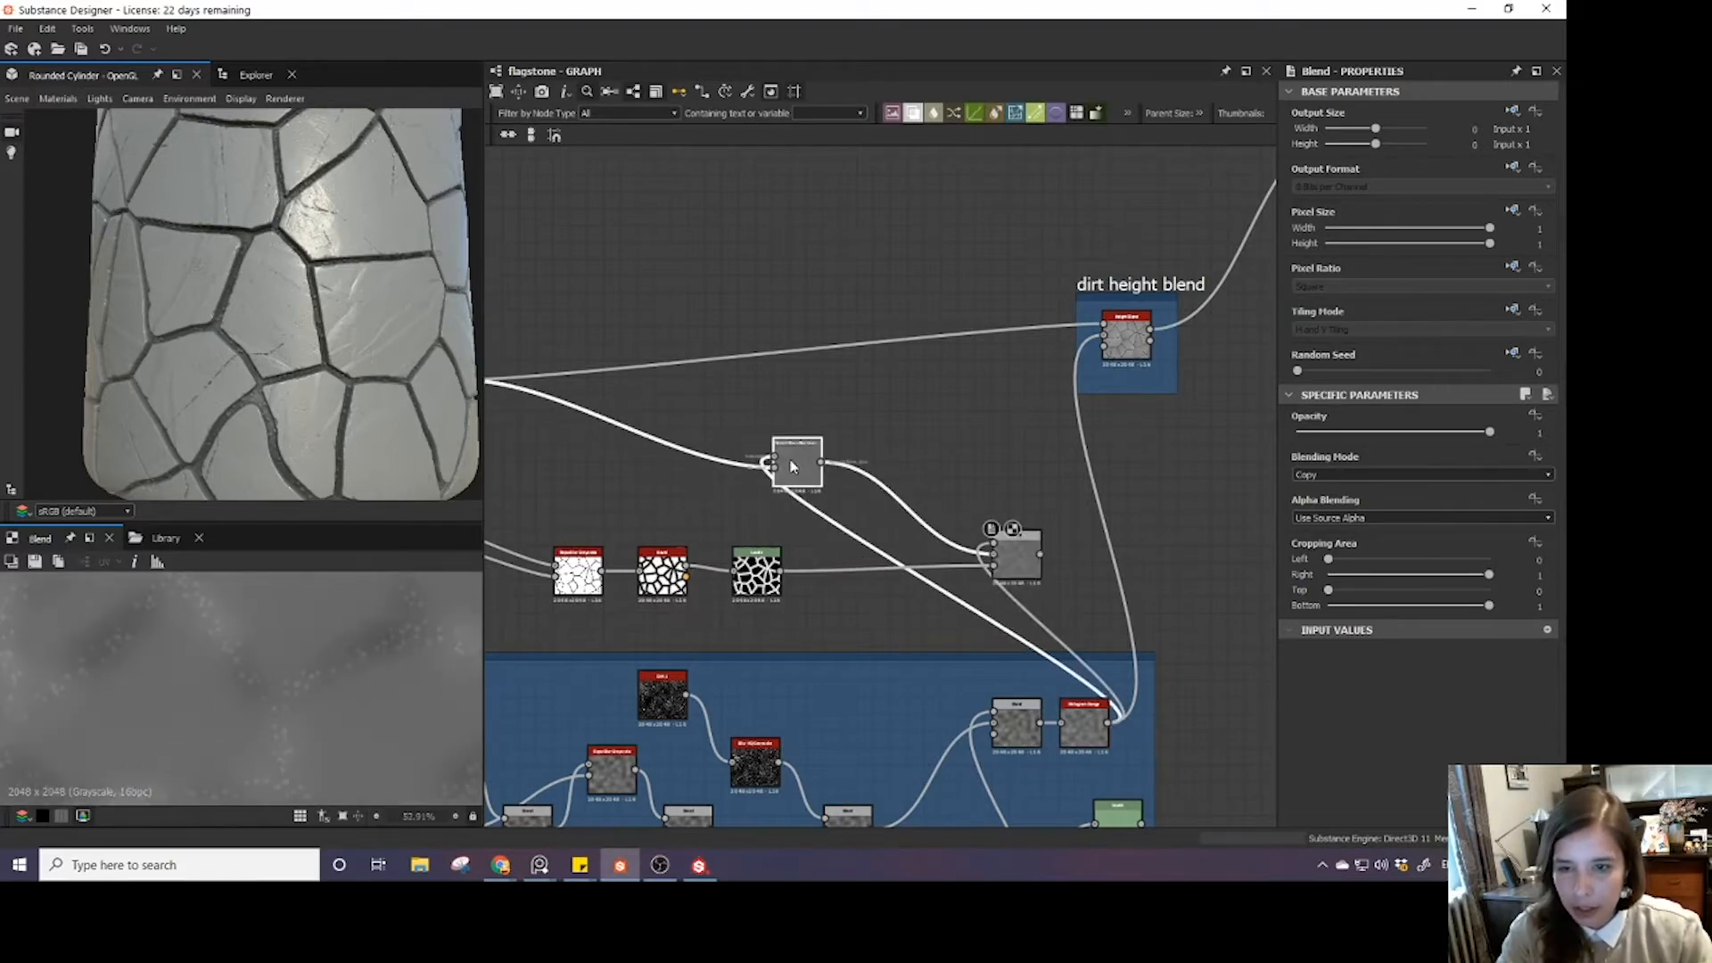
scroll(854, 528, down, 2)
middle_drag(900, 546, 758, 444)
scroll(840, 364, down, 3)
drag(869, 299, 945, 303)
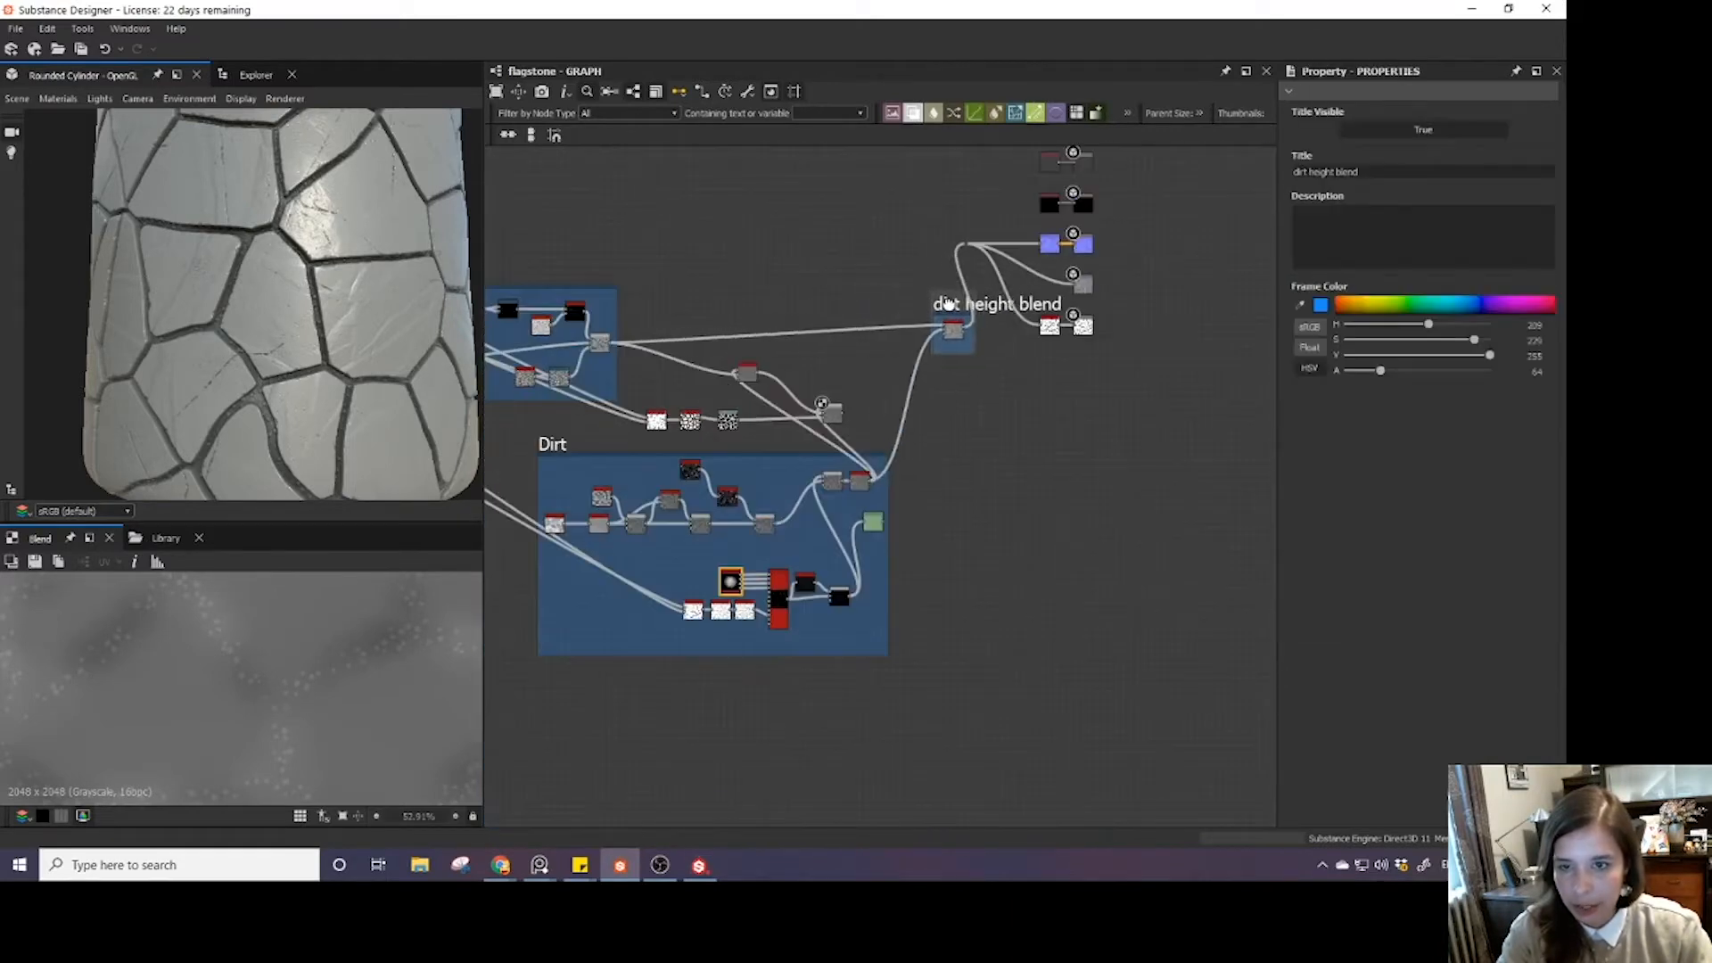
drag(834, 419, 861, 412)
drag(750, 374, 824, 377)
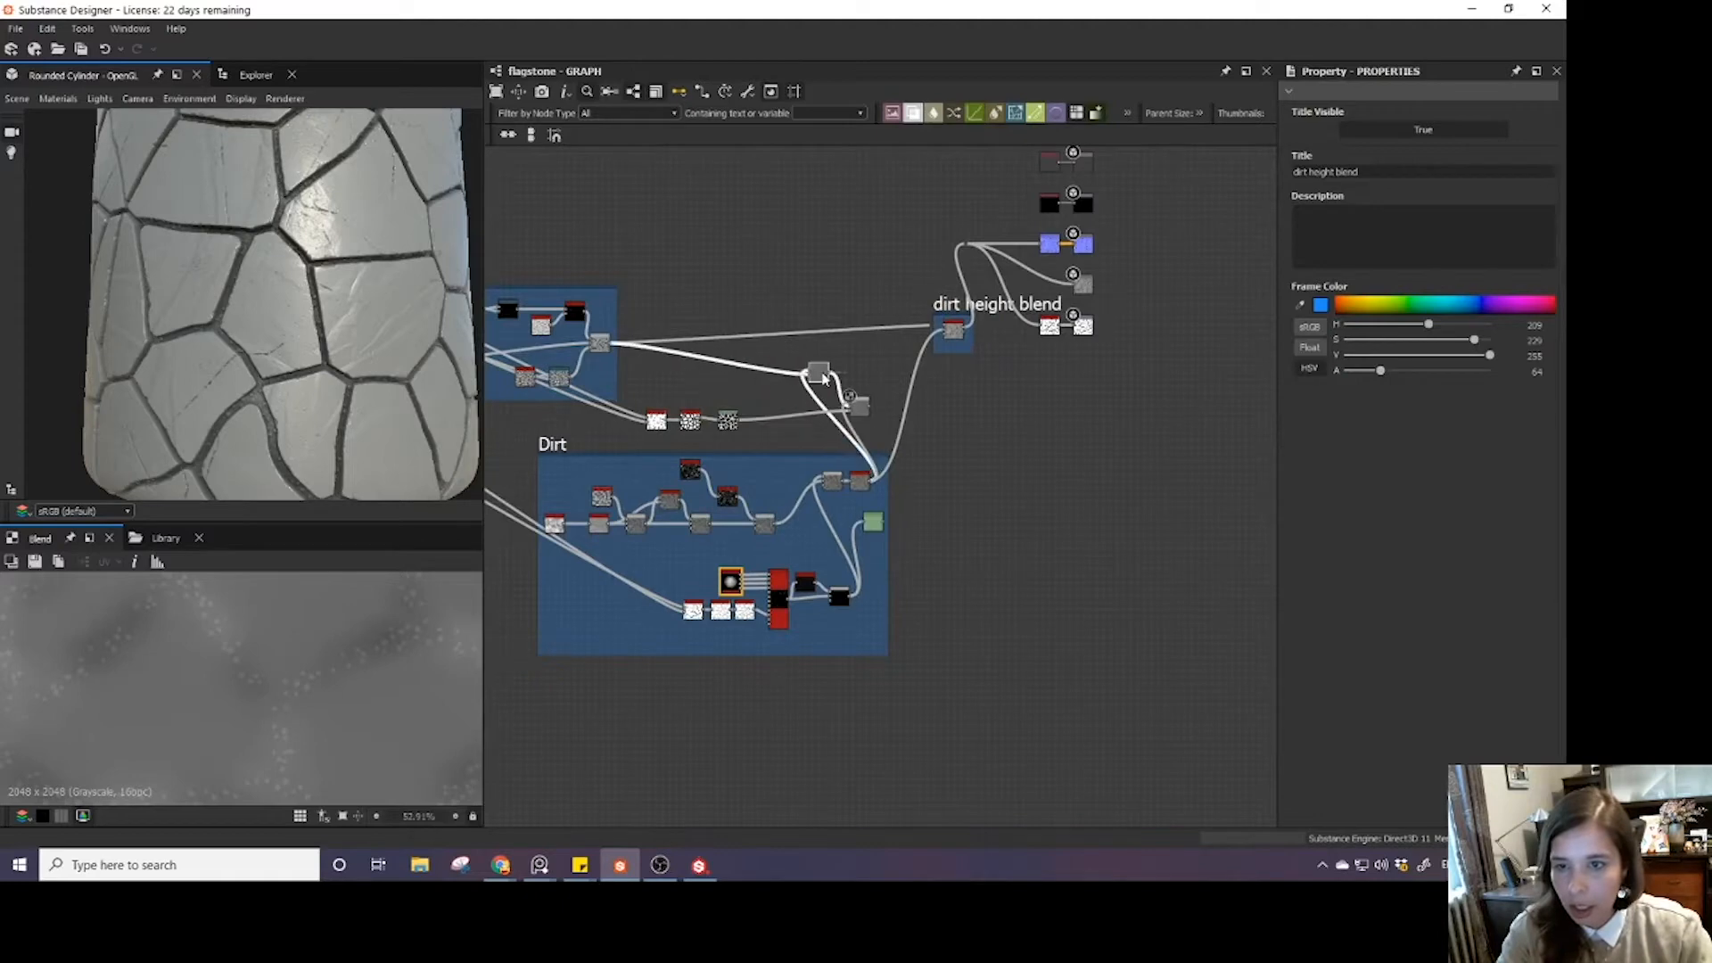
drag(797, 464, 829, 491)
scroll(828, 489, up, 5)
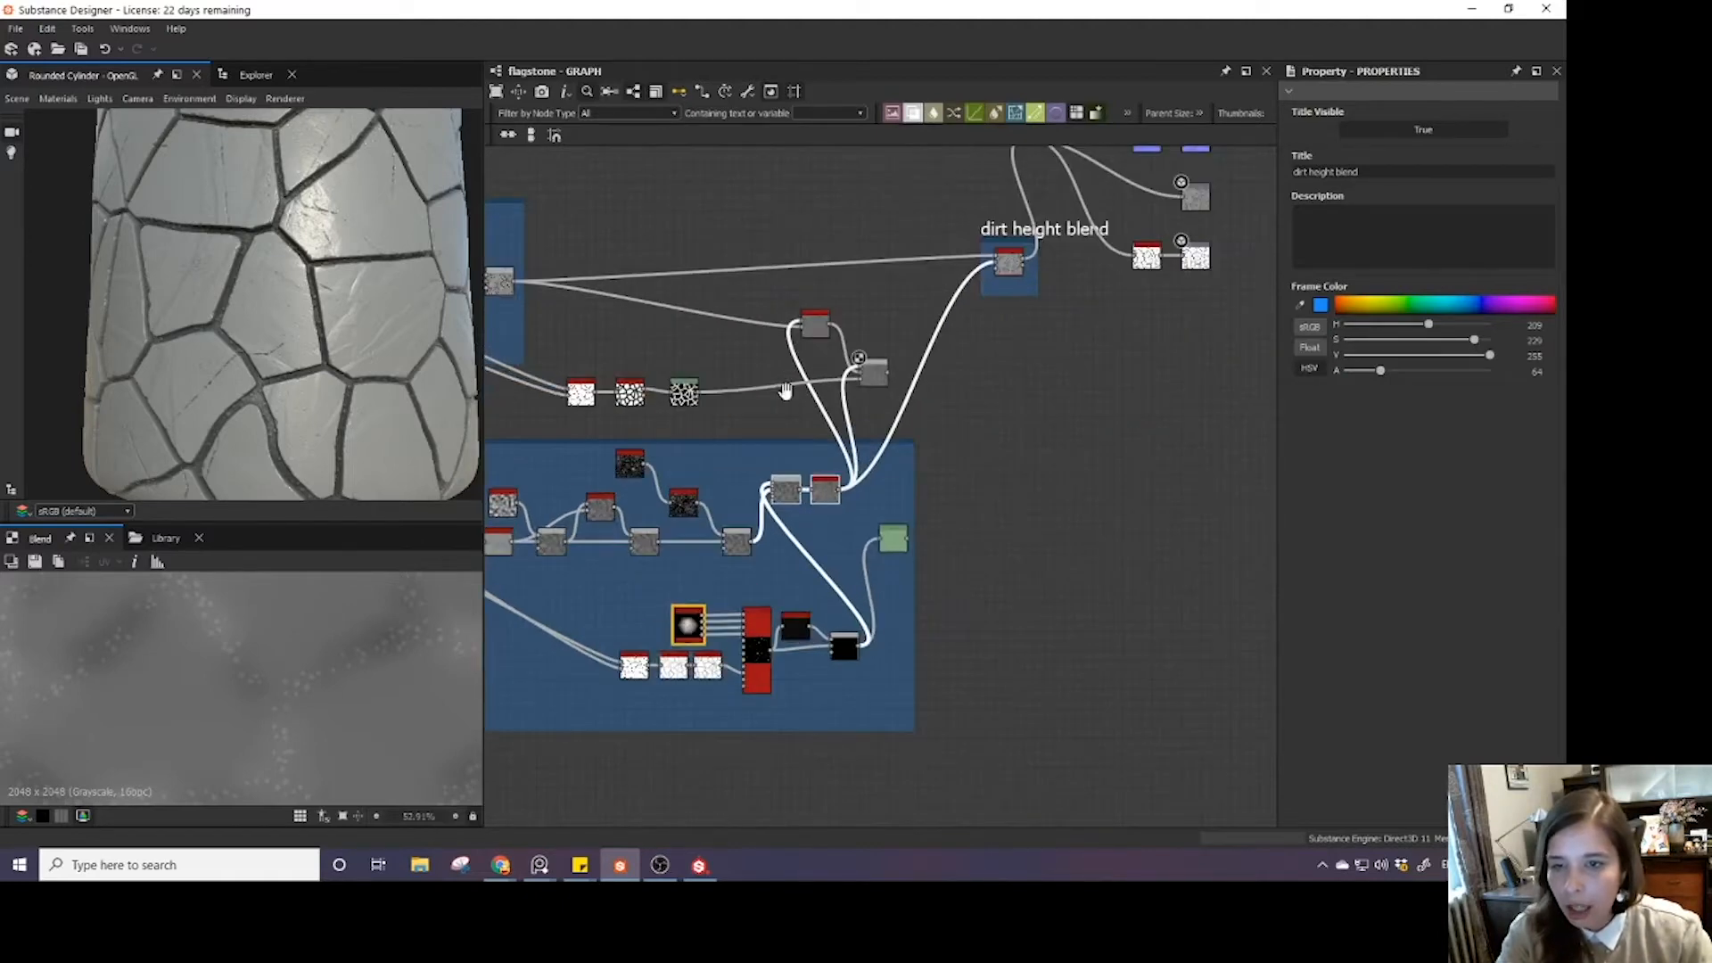
- Preview the Non Uniform Blur Grayscale and insert a Histogram Range node on the connection coming from the Dirt frame's final node
click(800, 398)
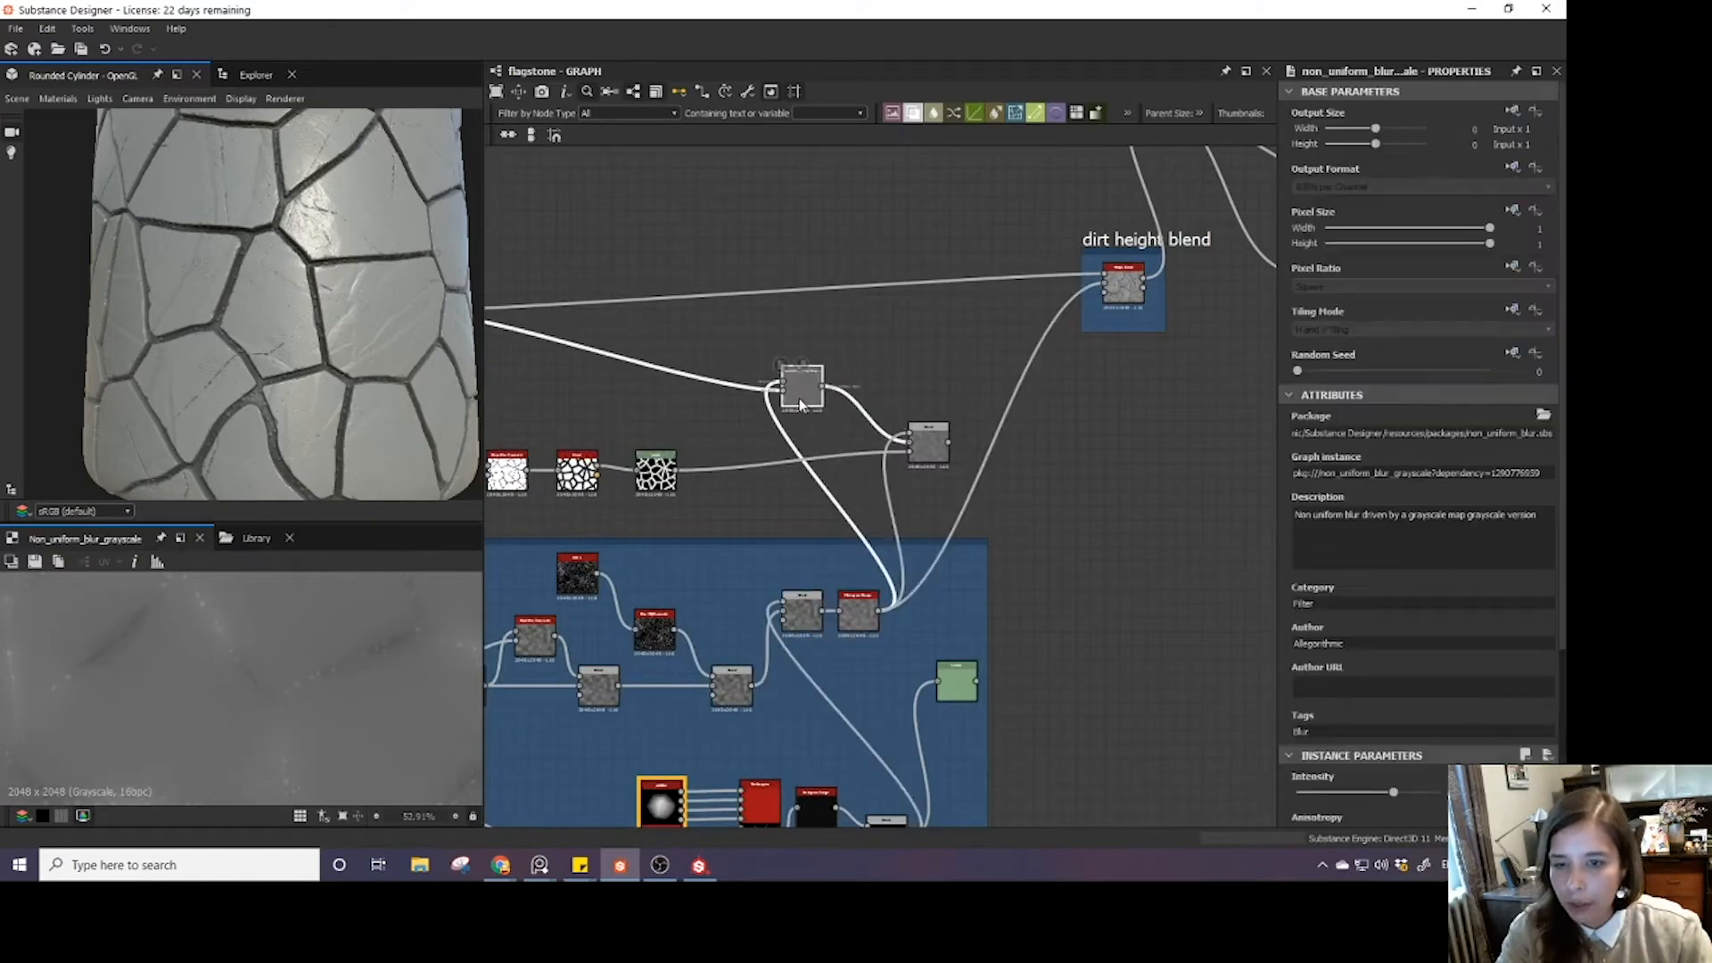
scroll(805, 450, up, 2)
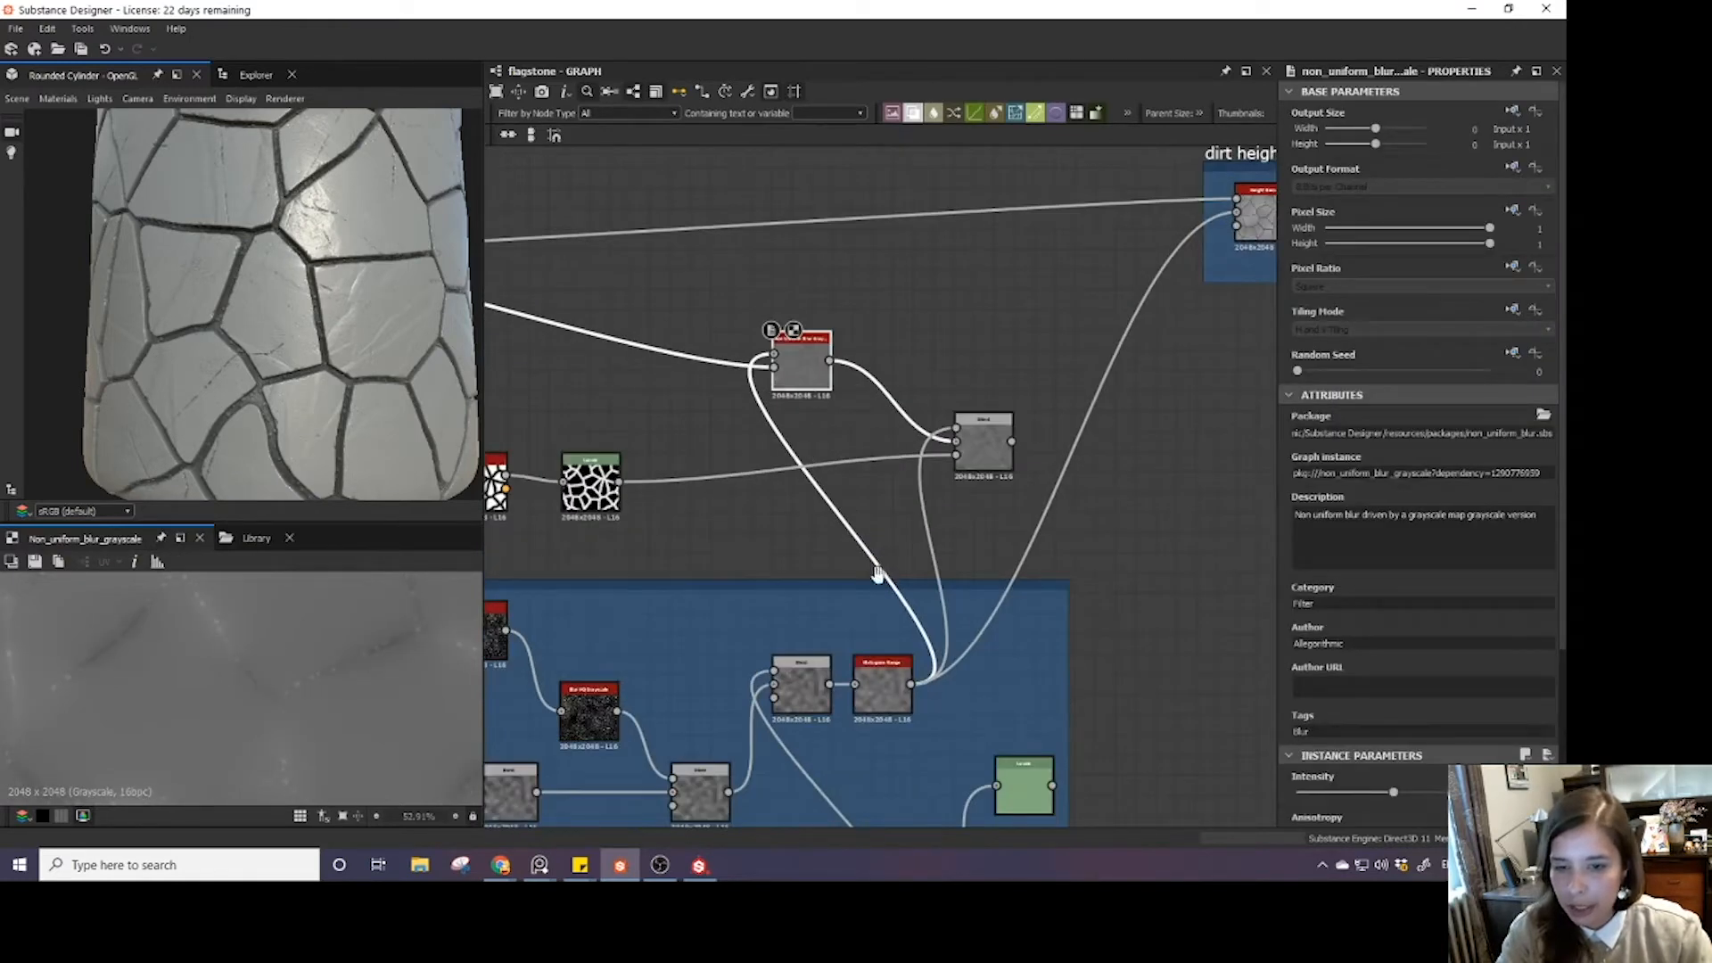
key(space)
text(h)
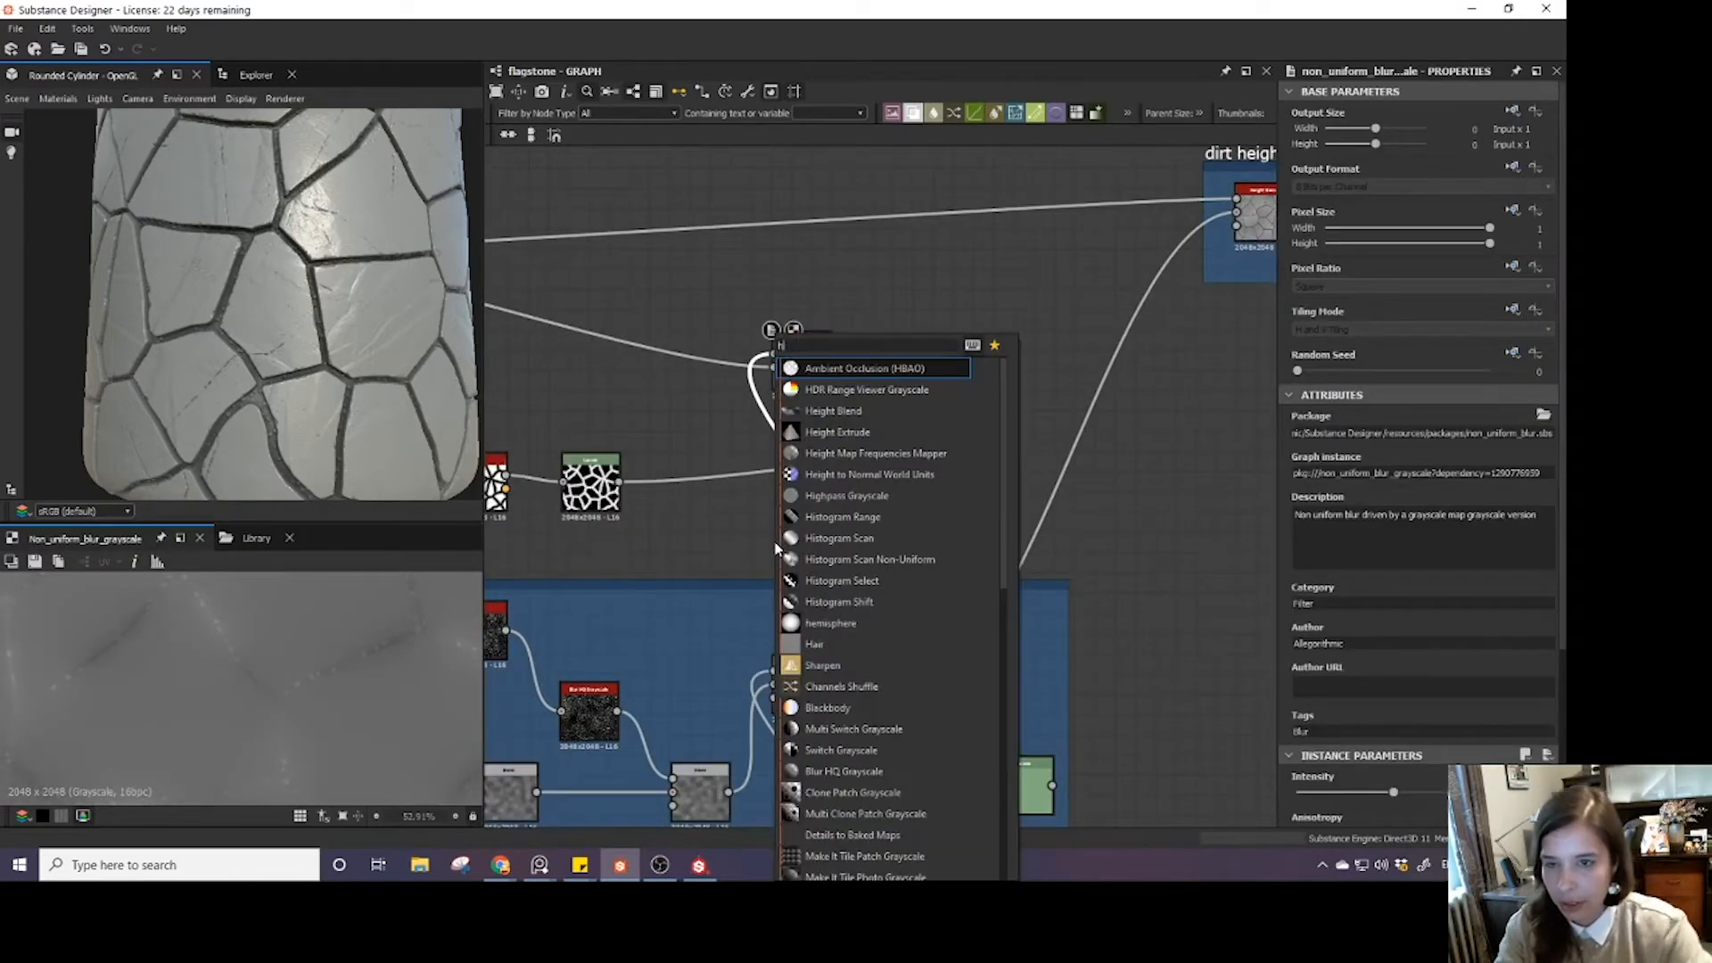
text(is)
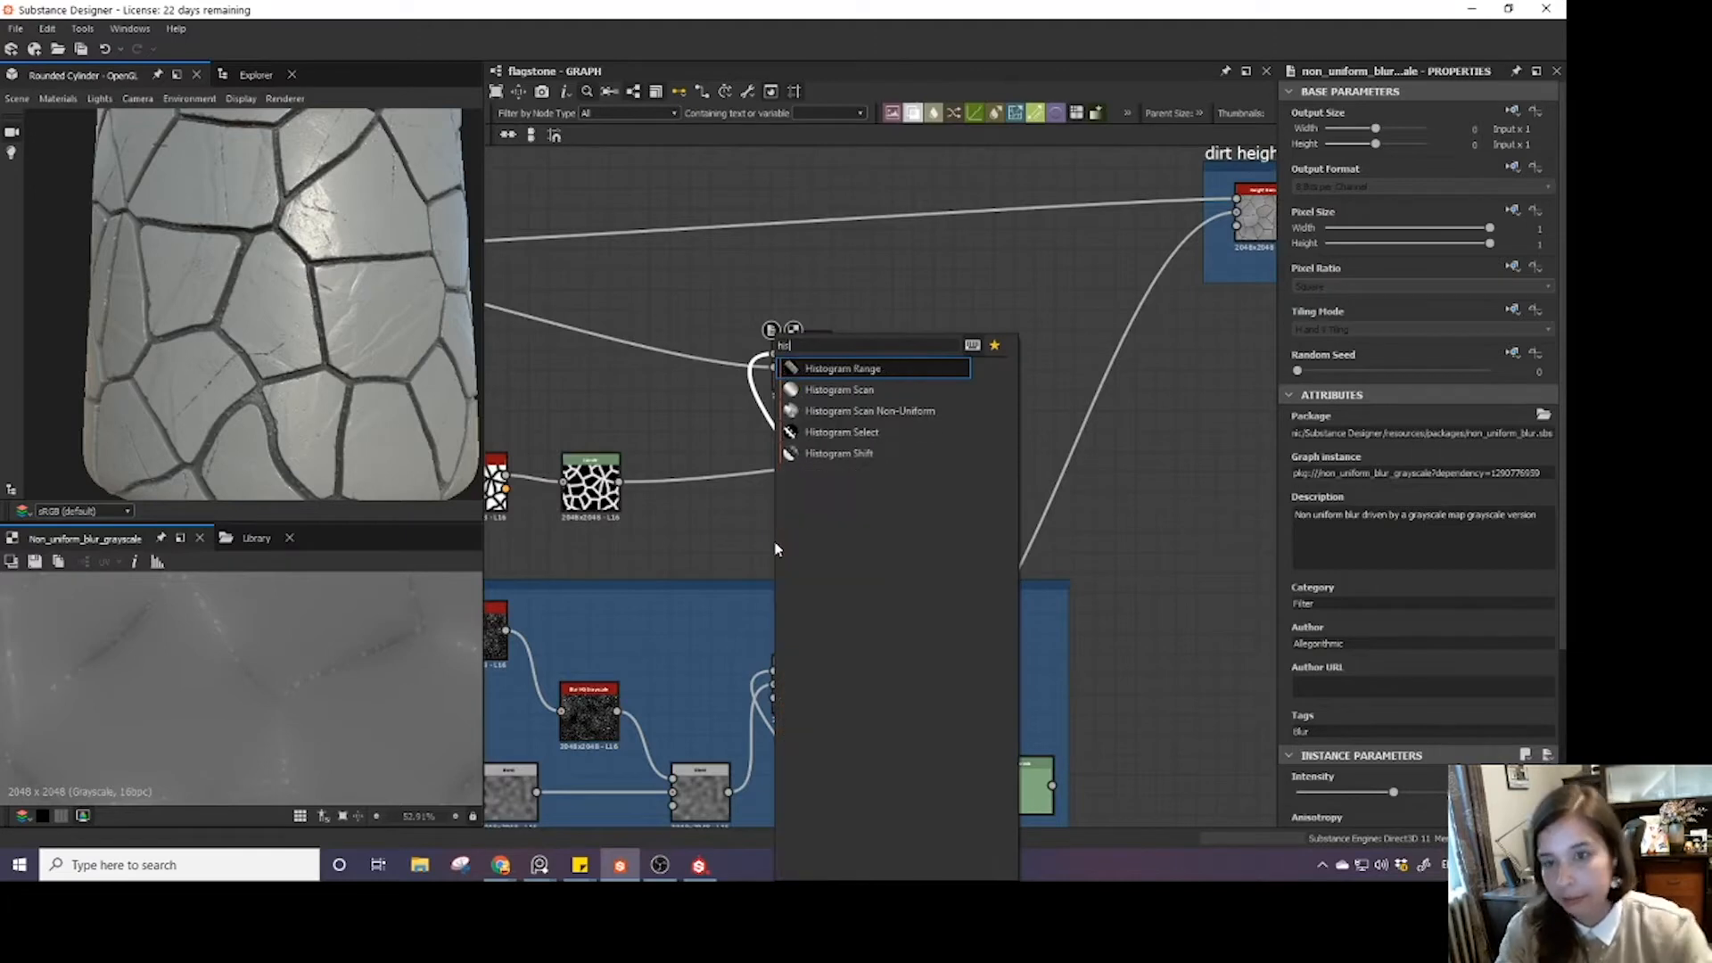
click(891, 367)
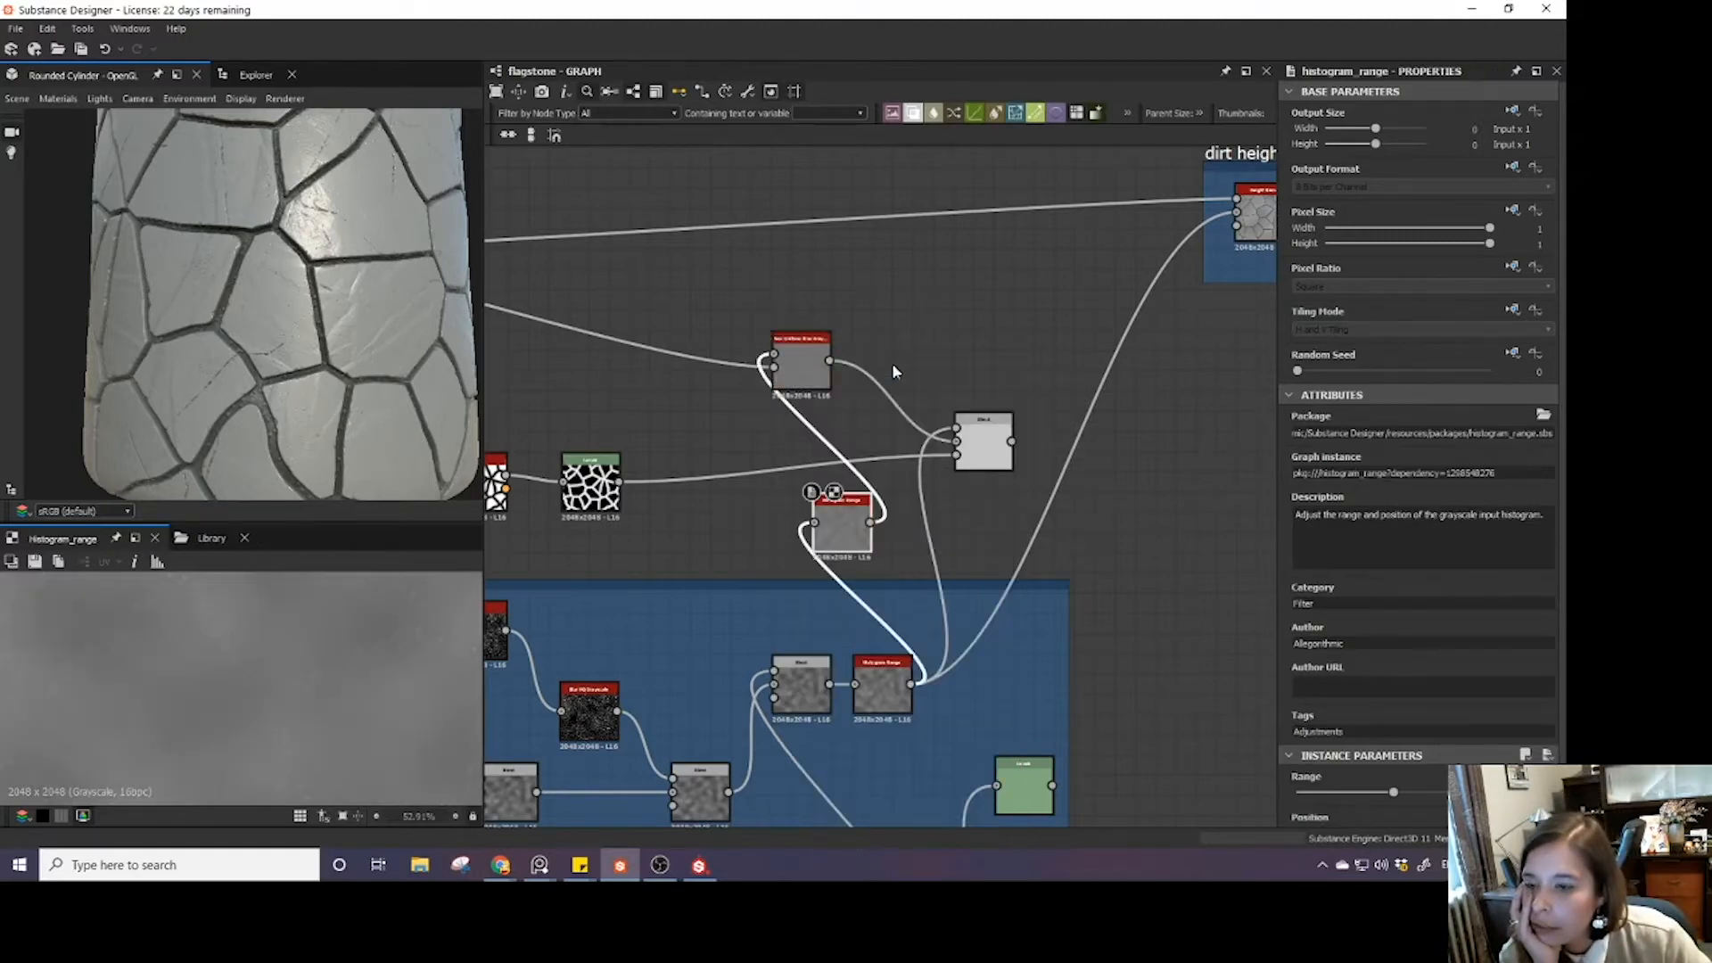
- Set the new Histogram Range's Range to 1, lower its Position to about a quarter, and preview the Blend
drag(1424, 797, 1502, 794)
scroll(1463, 778, down, 1)
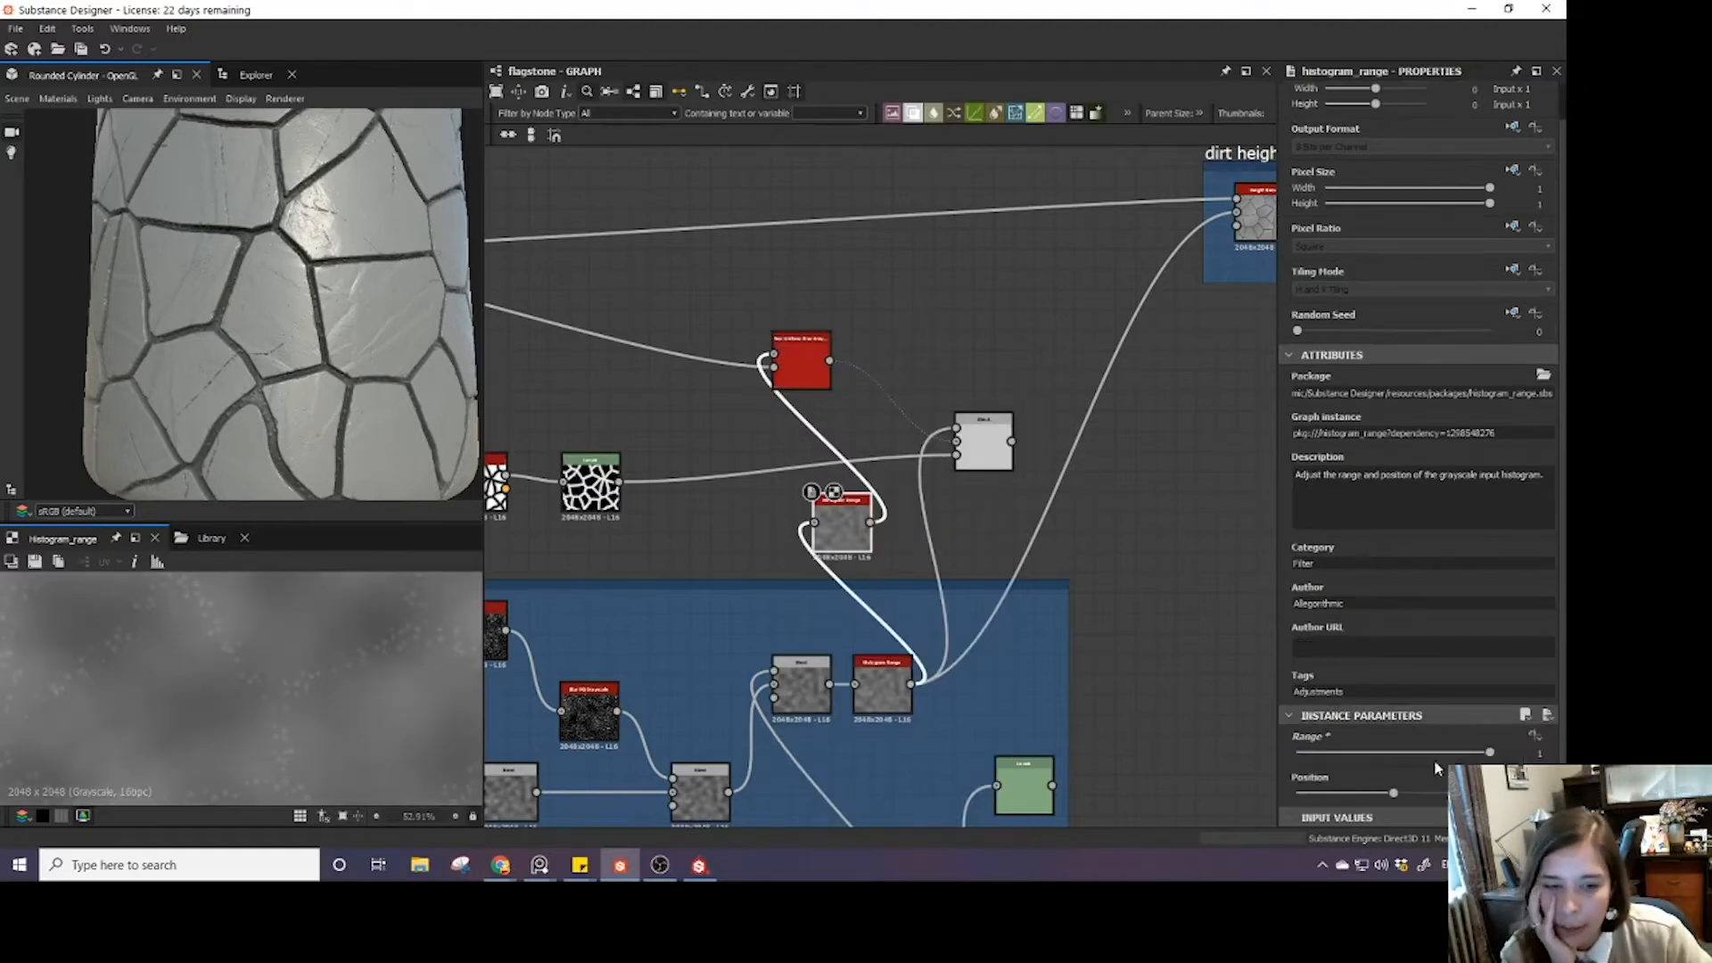
drag(1395, 794, 1346, 799)
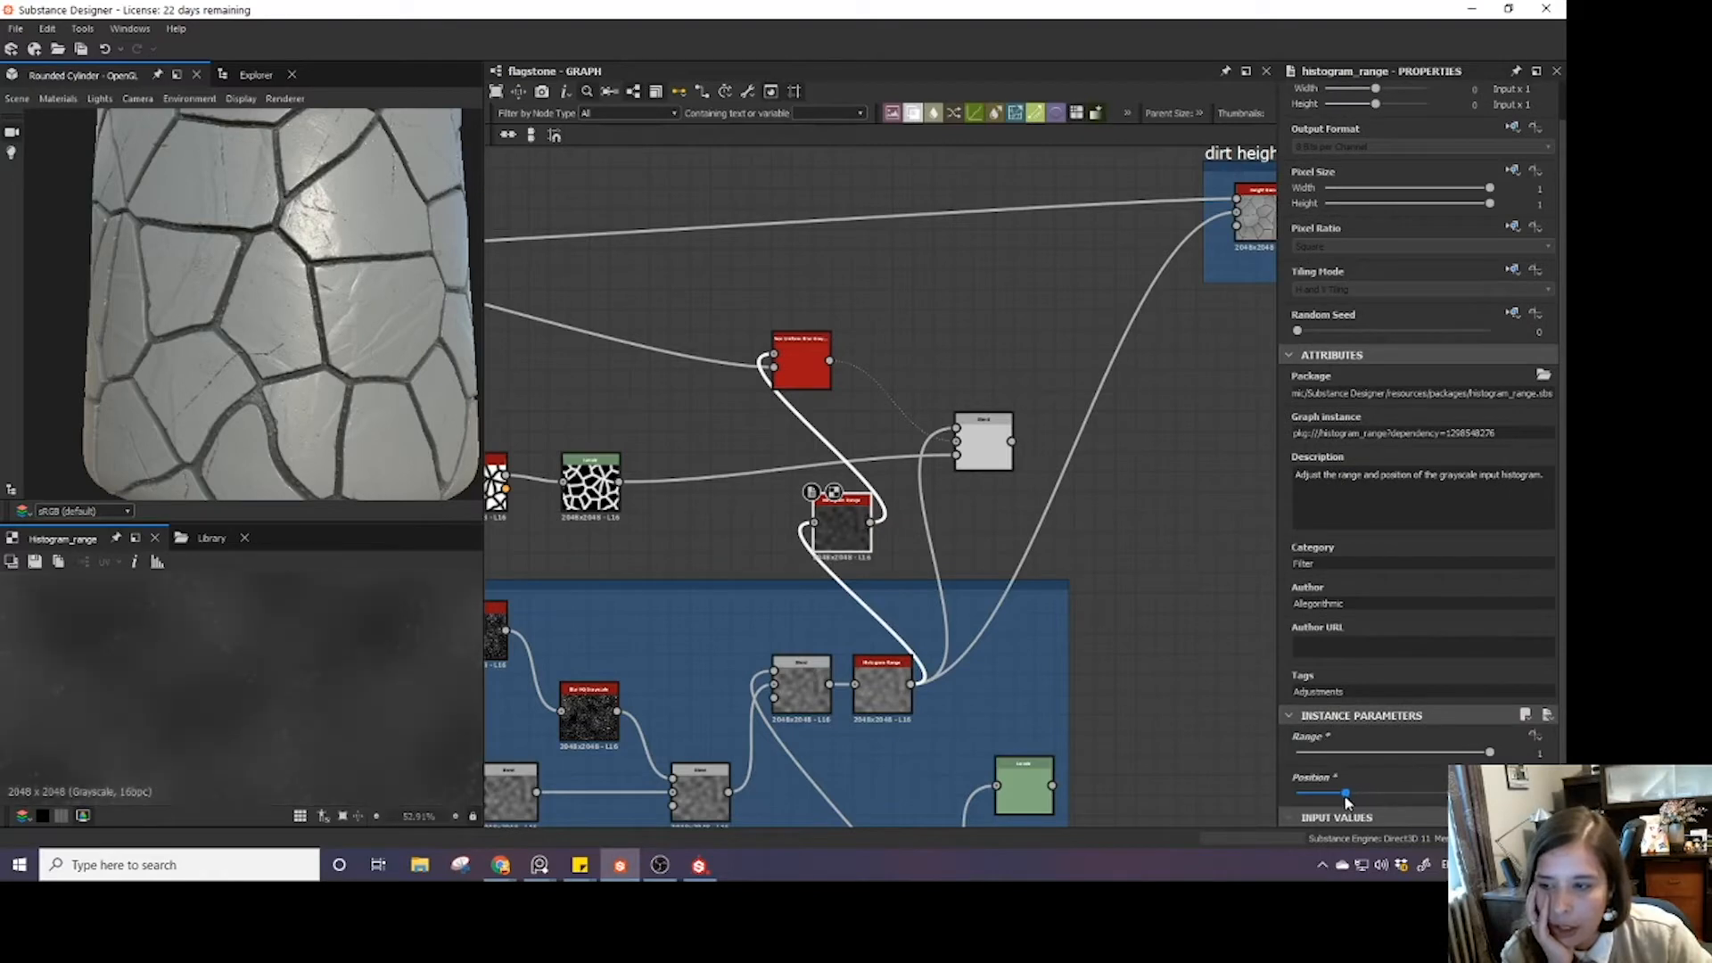
double_click(983, 441)
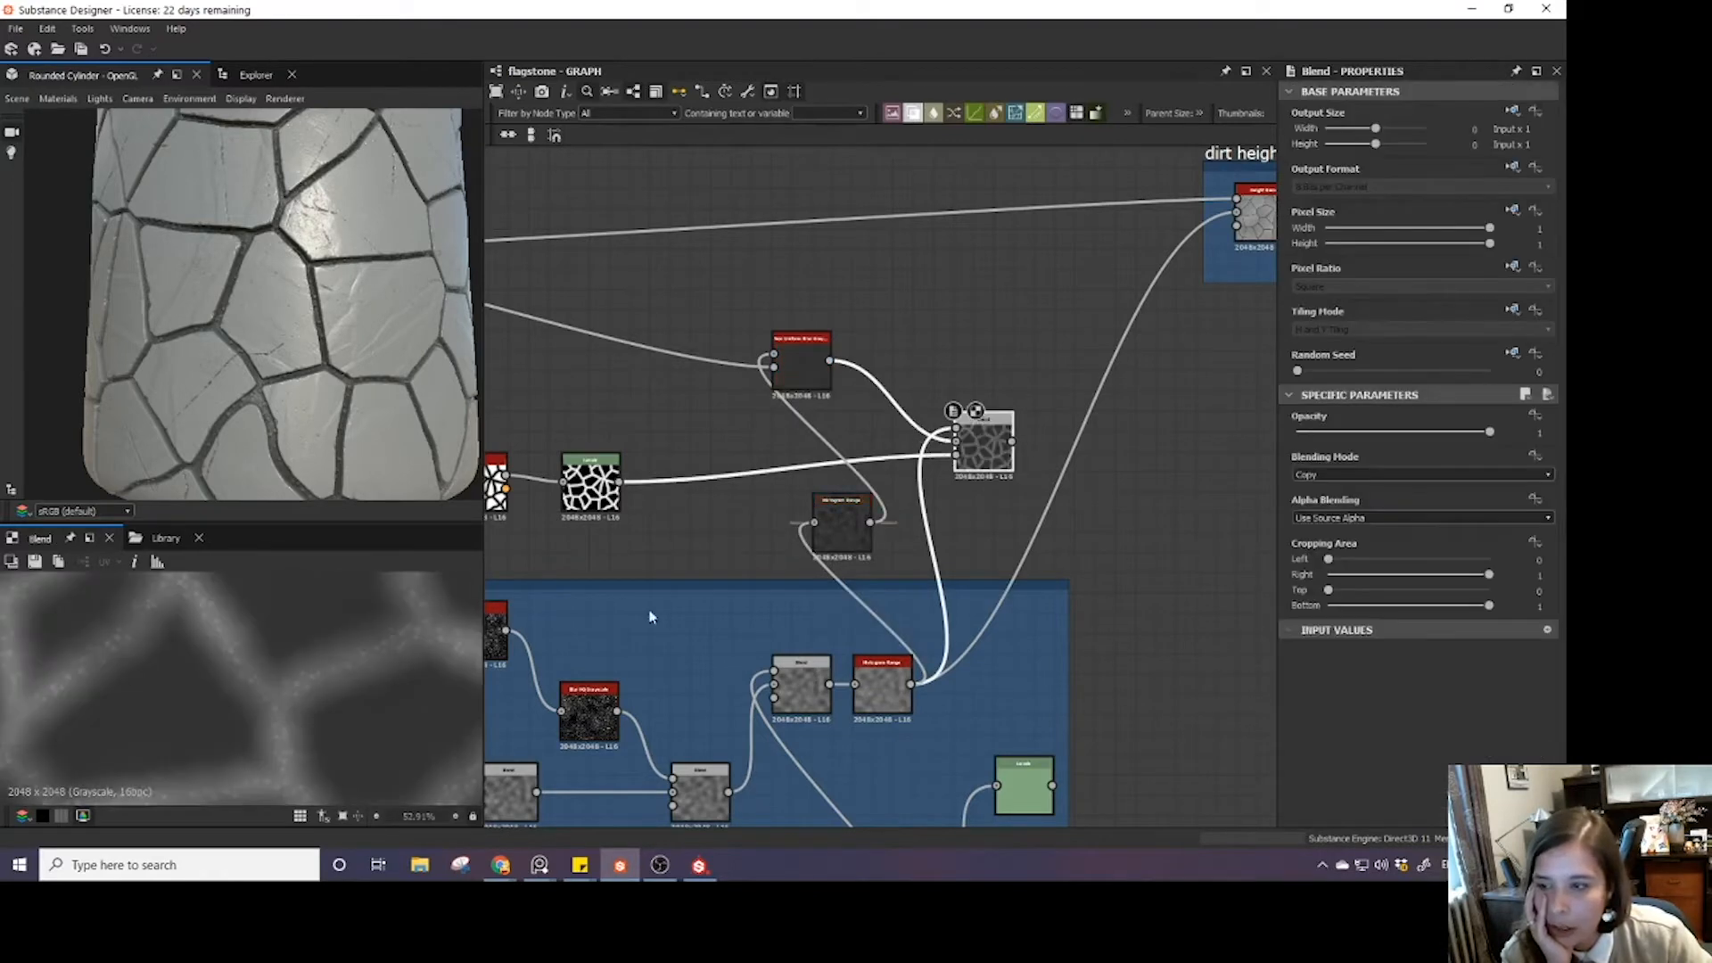
- Examine the Blend's dirt pattern between the stones and the mask nodes feeding it
scroll(303, 720, up, 1)
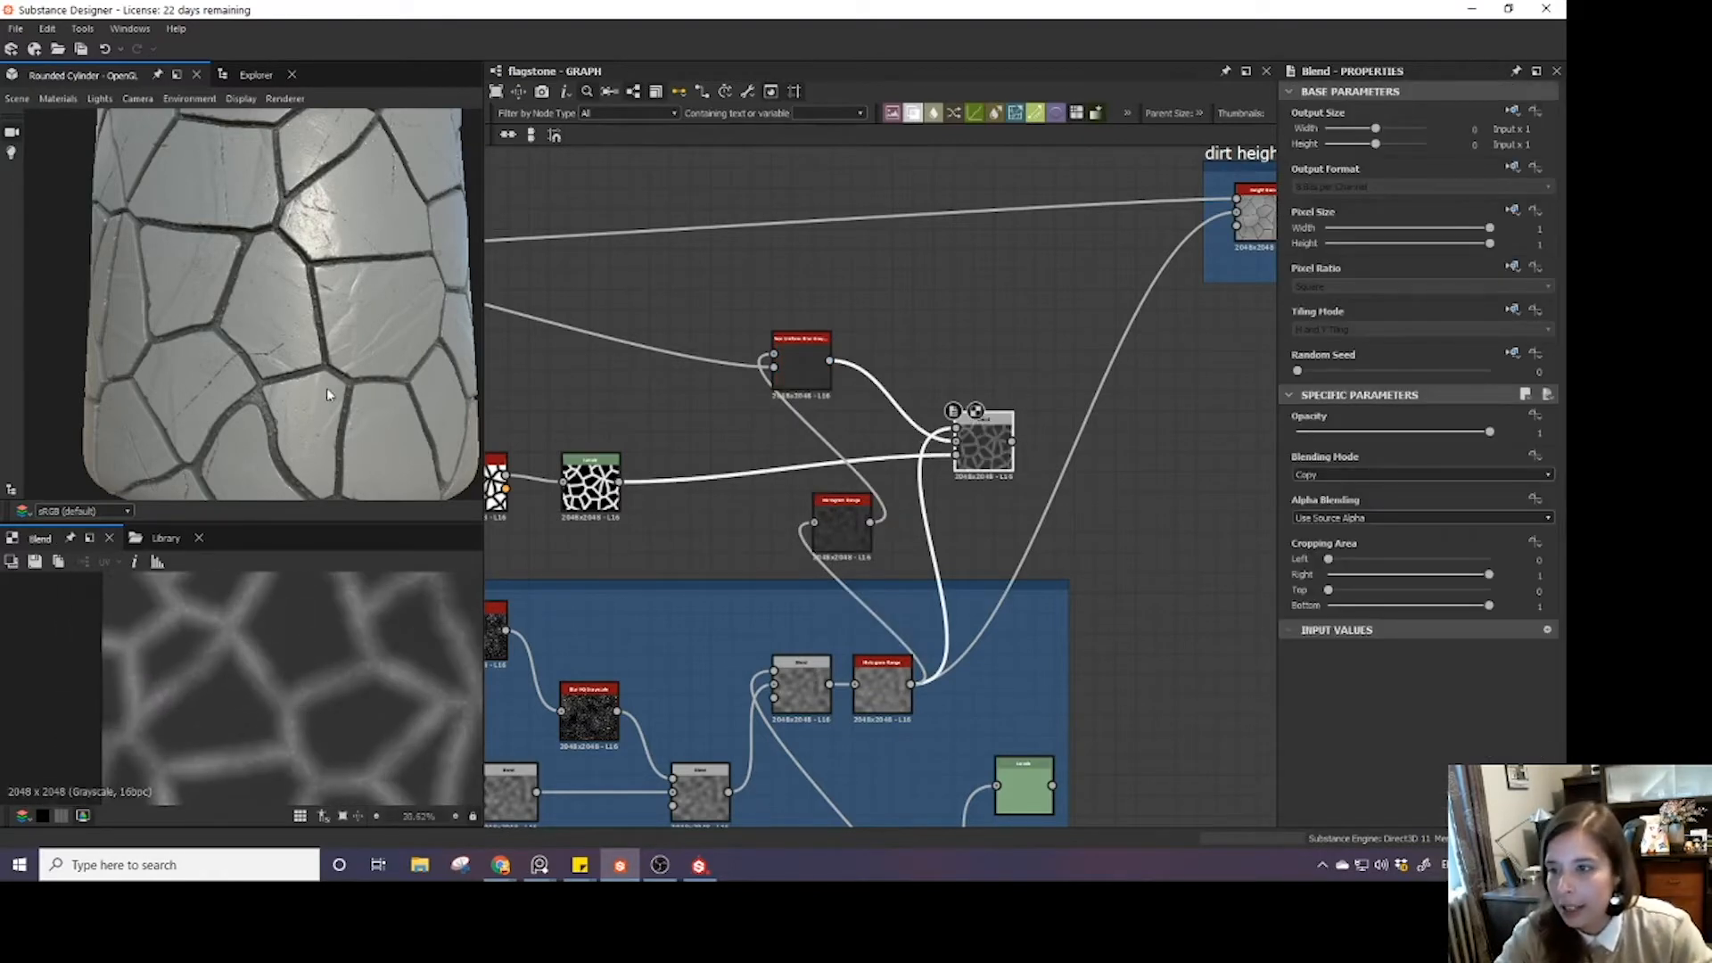
scroll(308, 657, up, 2)
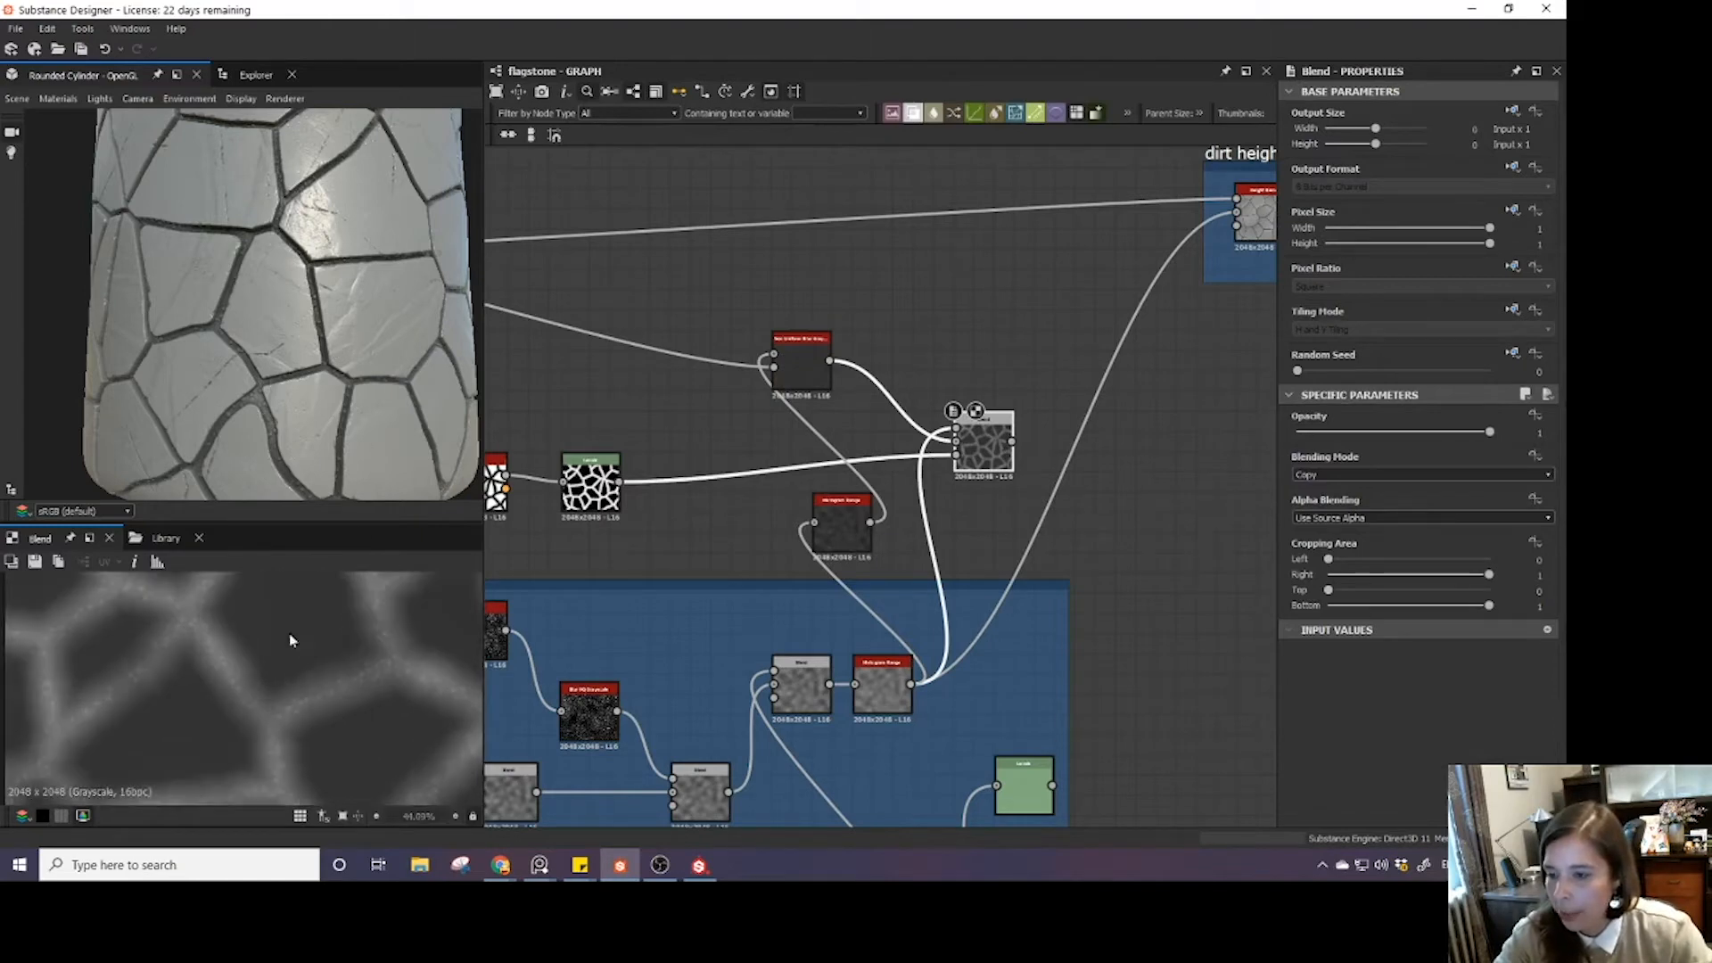
scroll(776, 426, down, 2)
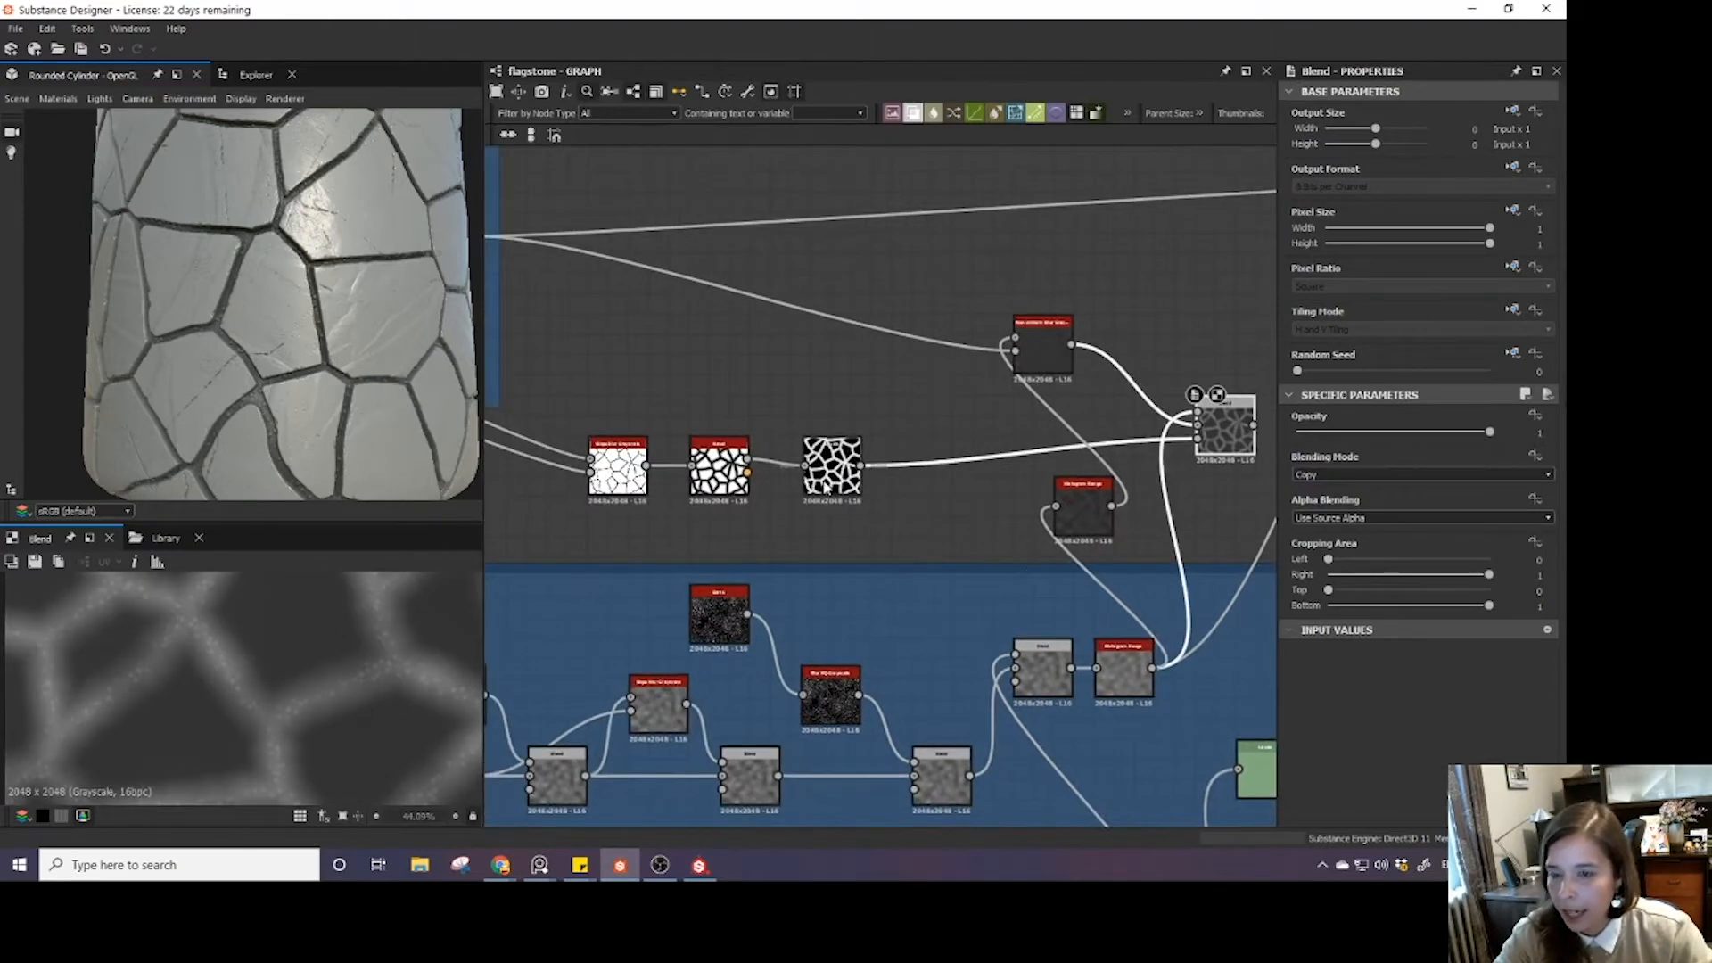
middle_drag(855, 416, 831, 438)
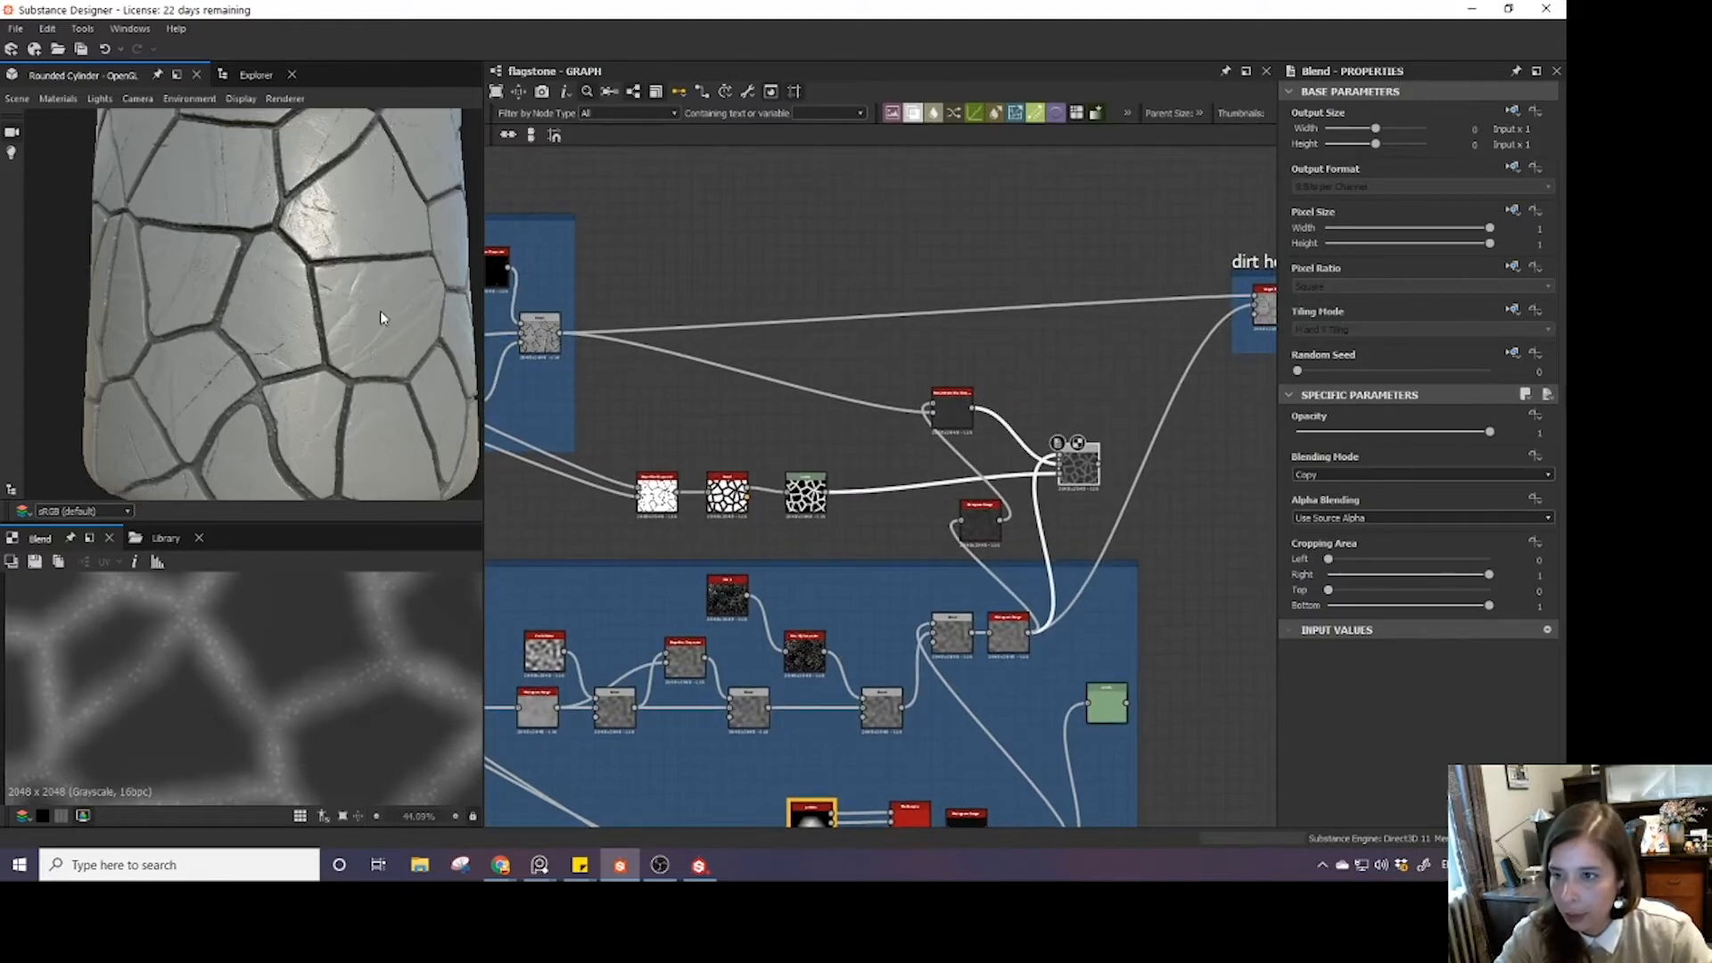
scroll(669, 504, down, 1)
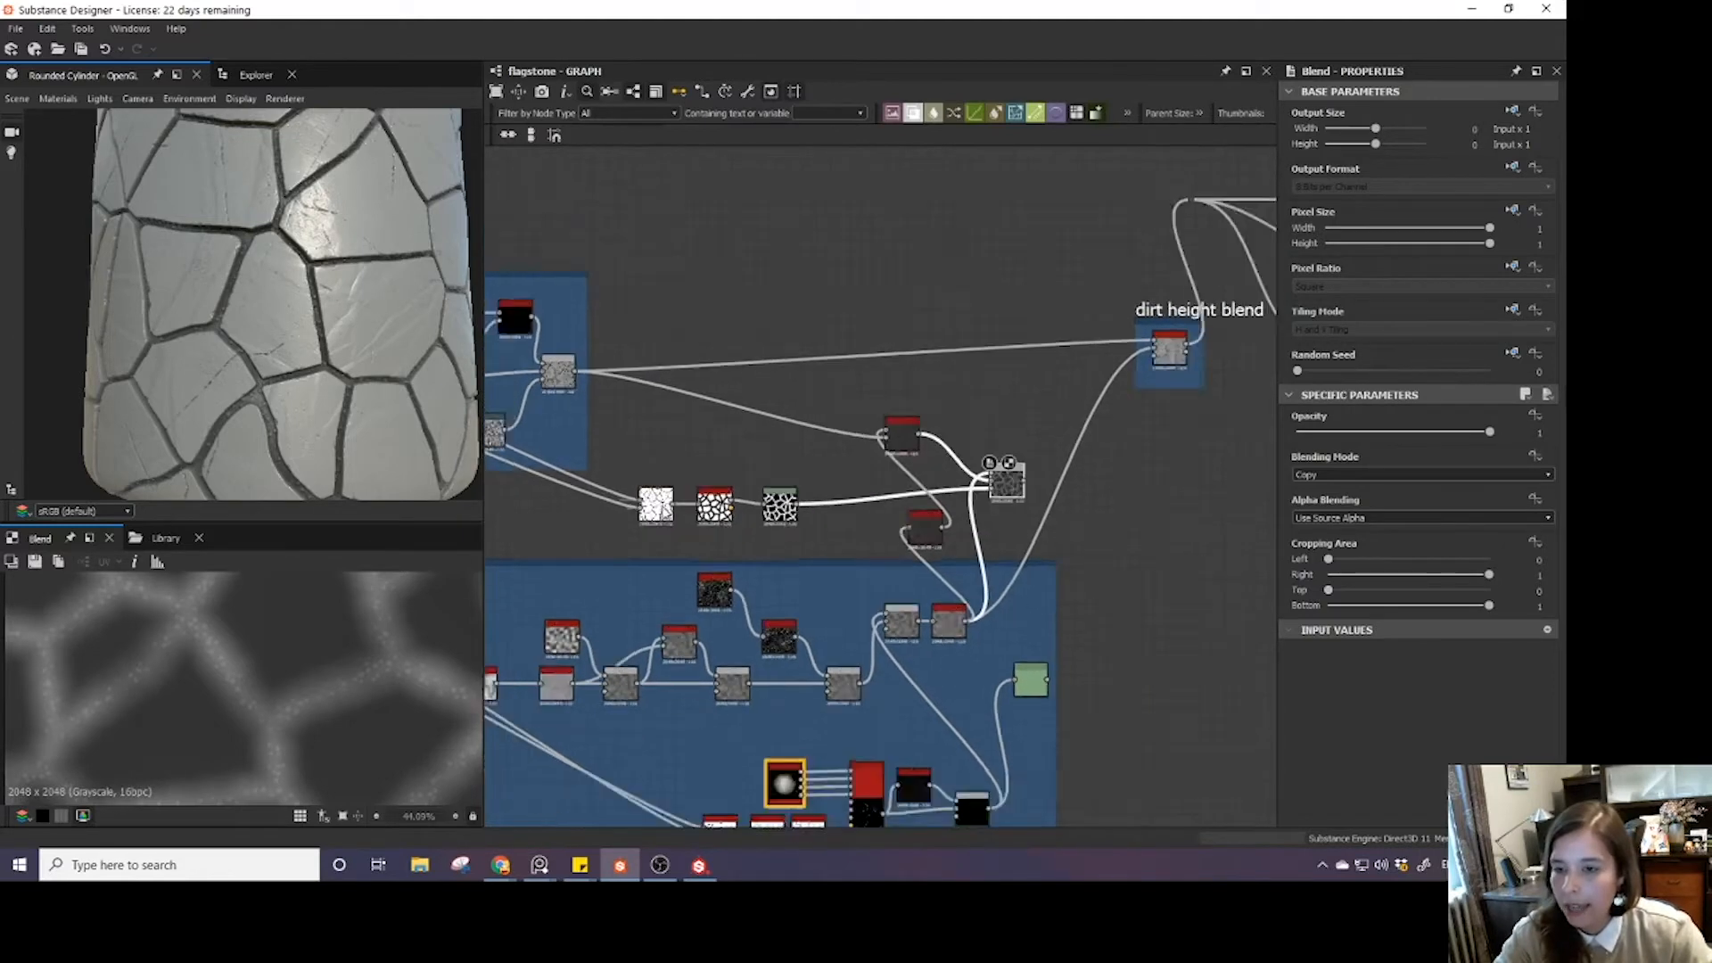
scroll(660, 505, up, 3)
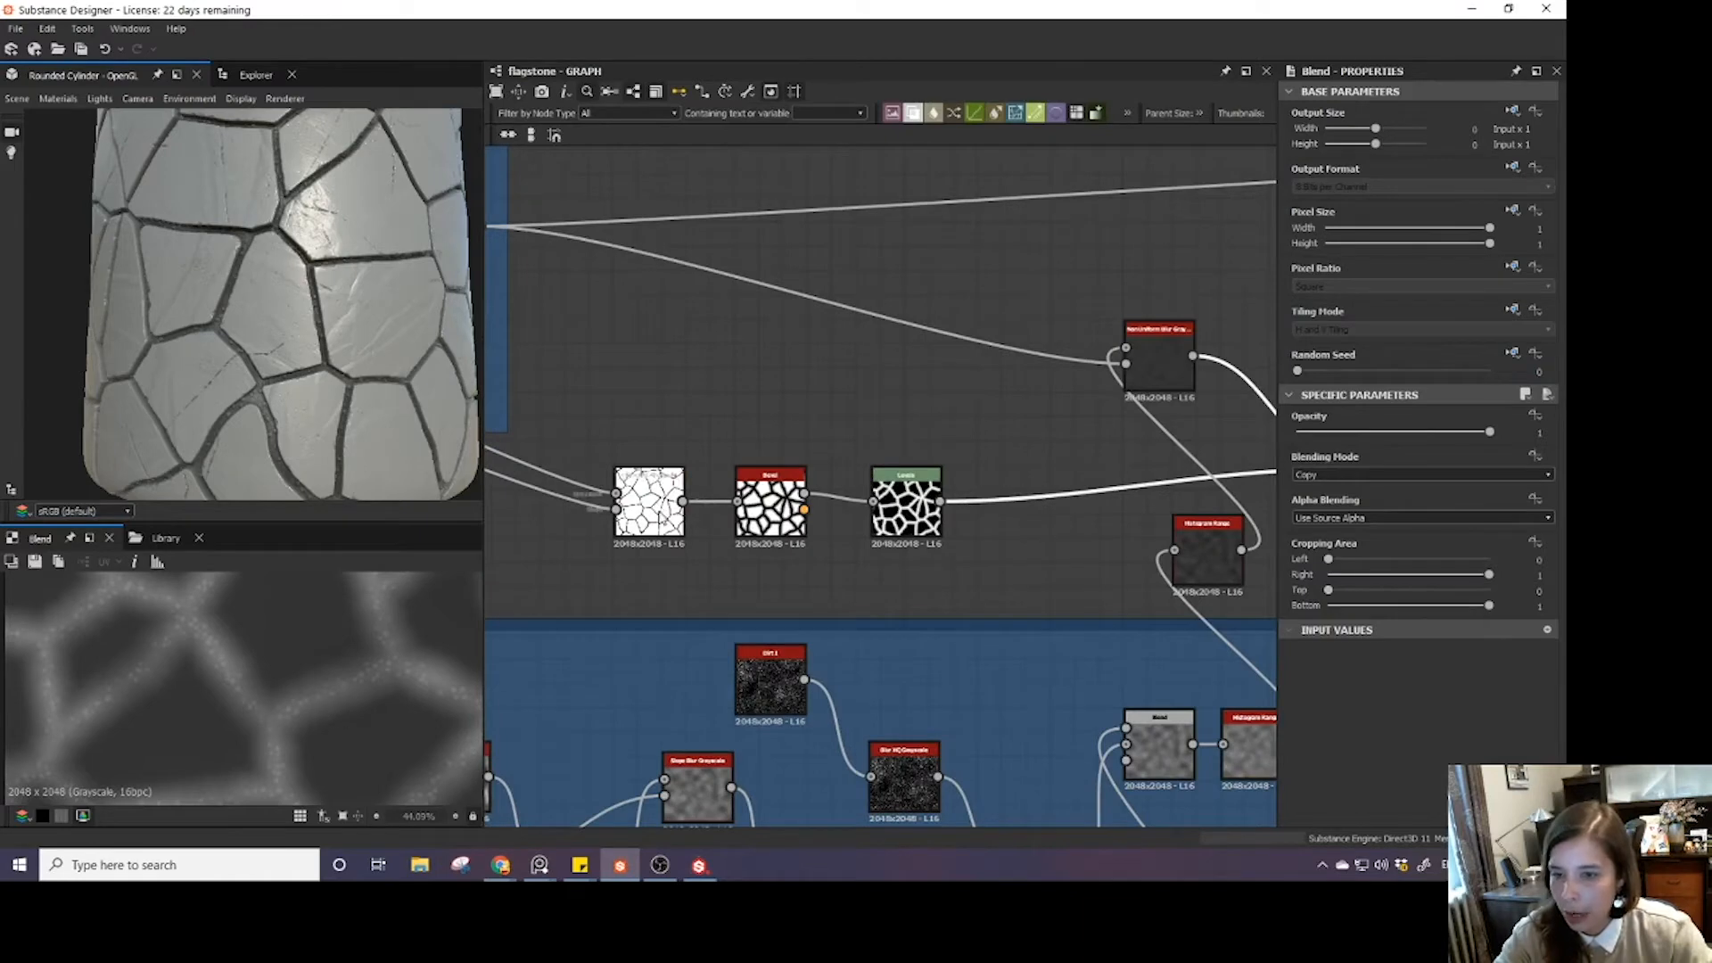
scroll(659, 518, up, 2)
scroll(837, 510, down, 4)
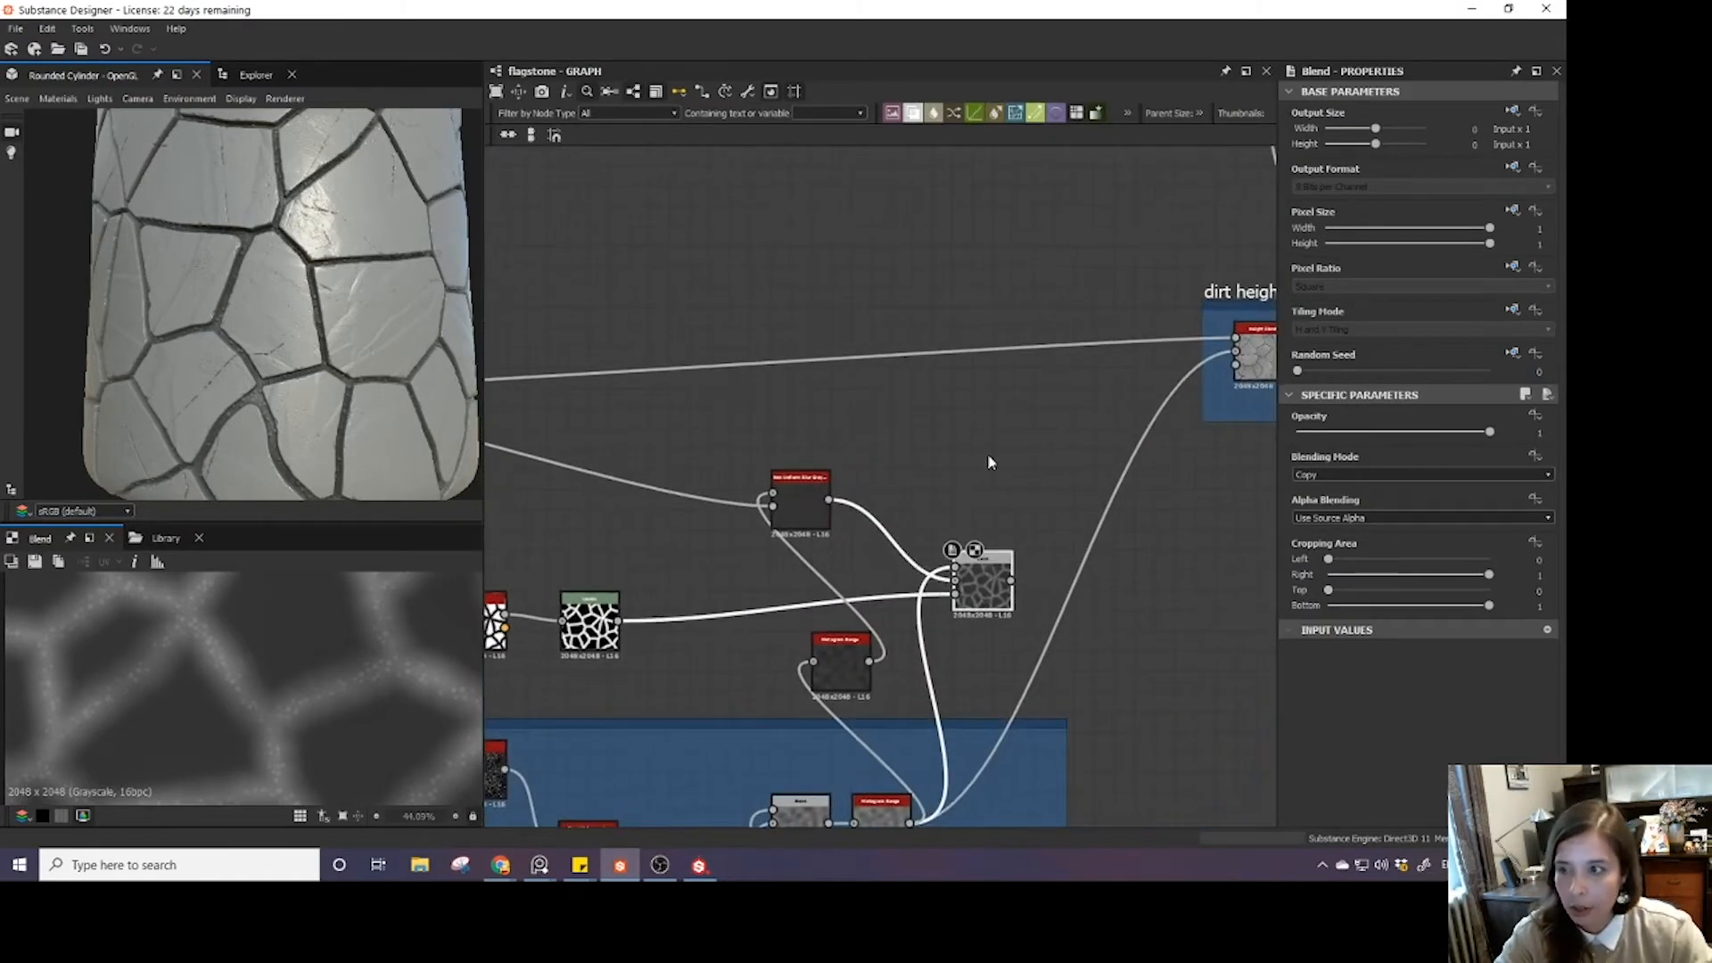
- Lower the Height Offset of the dirt height blend node to slightly below the middle of its range
scroll(988, 453, down, 2)
scroll(1008, 448, up, 1)
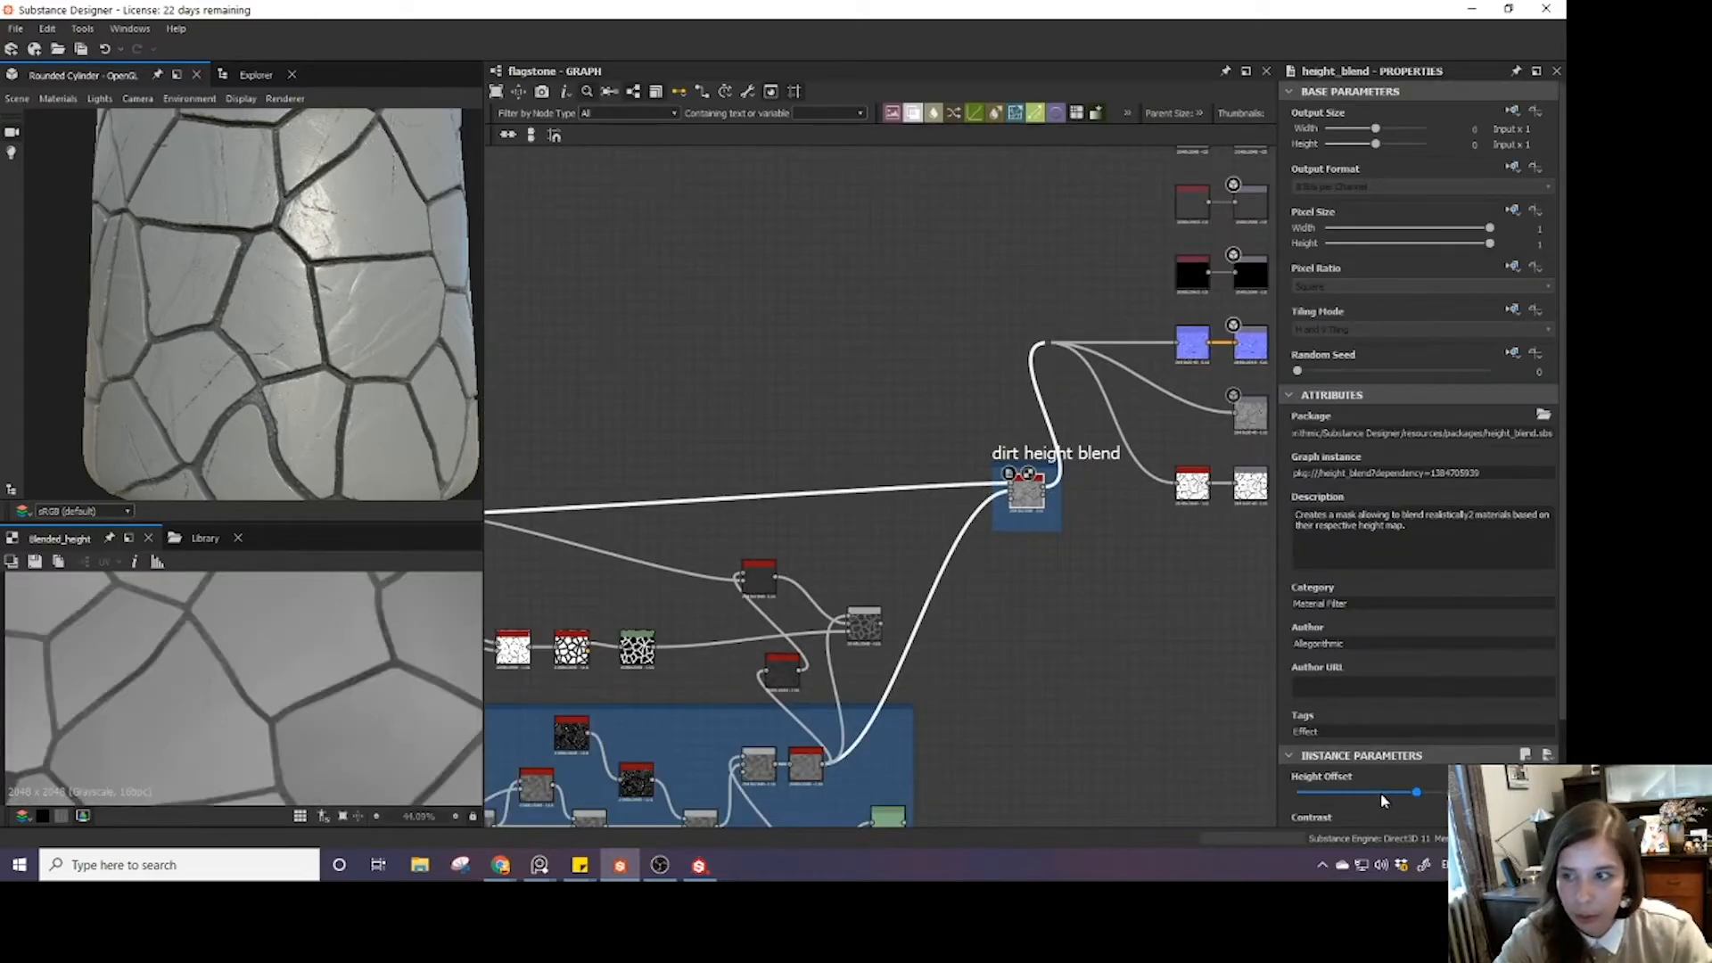
click(1383, 792)
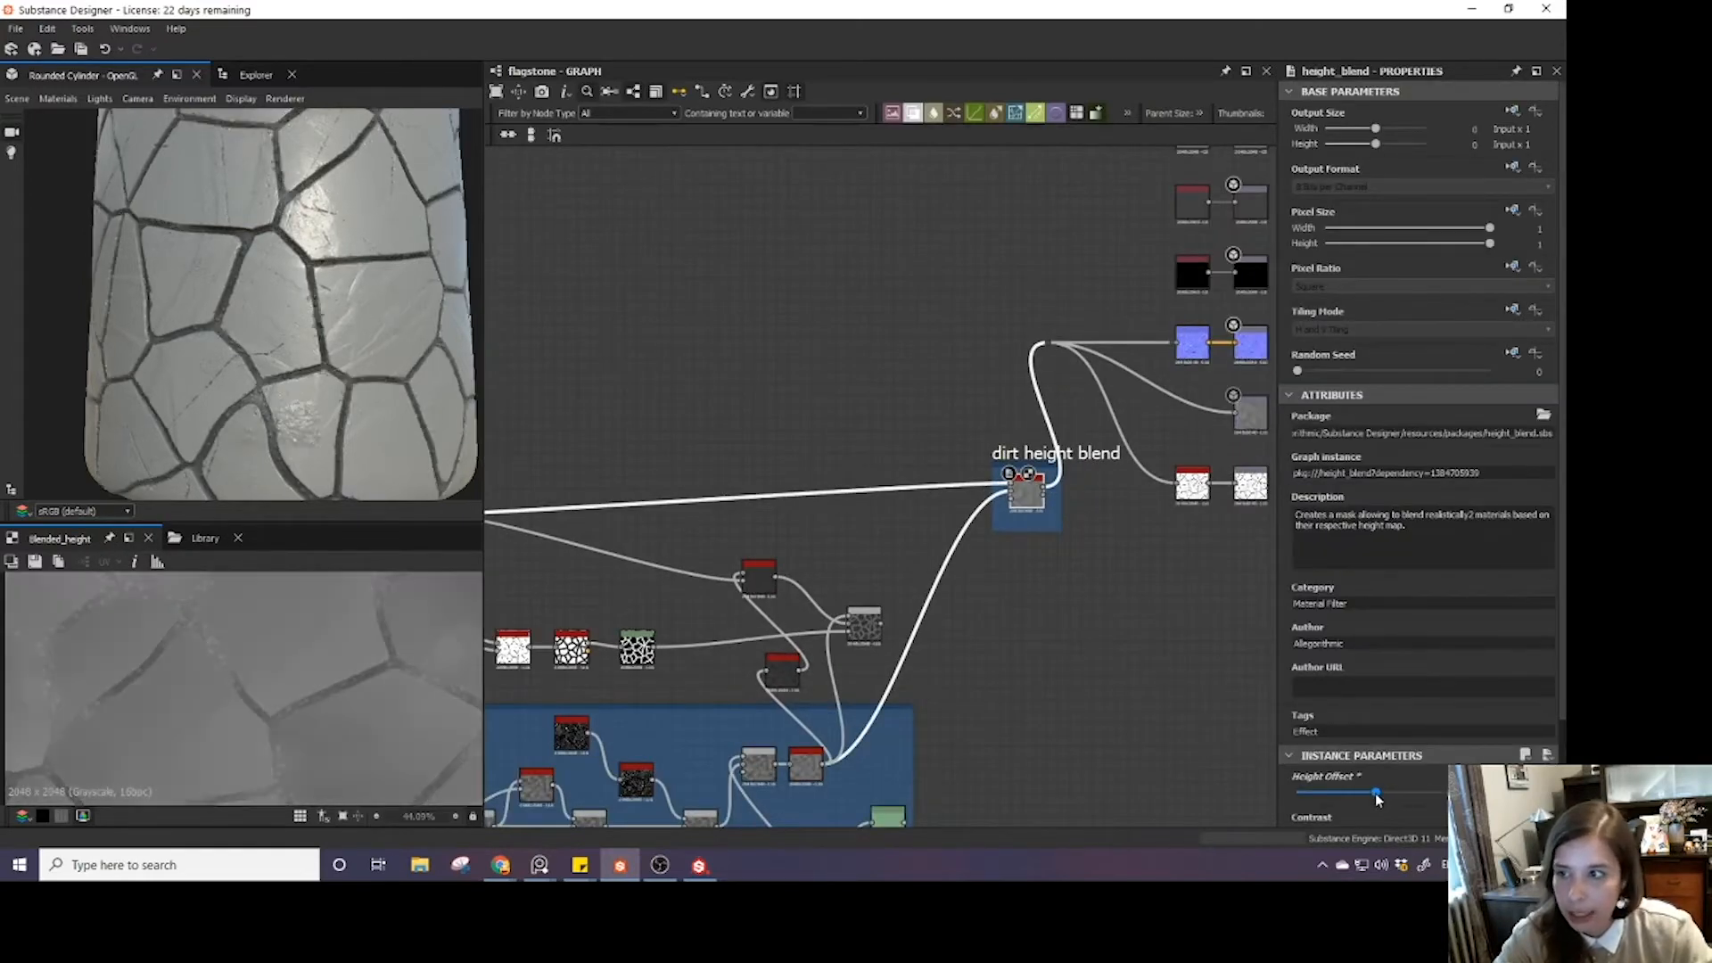
- Connect the masked Blend's output to the dirt height blend node's second input, replacing the direct connection from the Dirt frame
scroll(973, 744, up, 2)
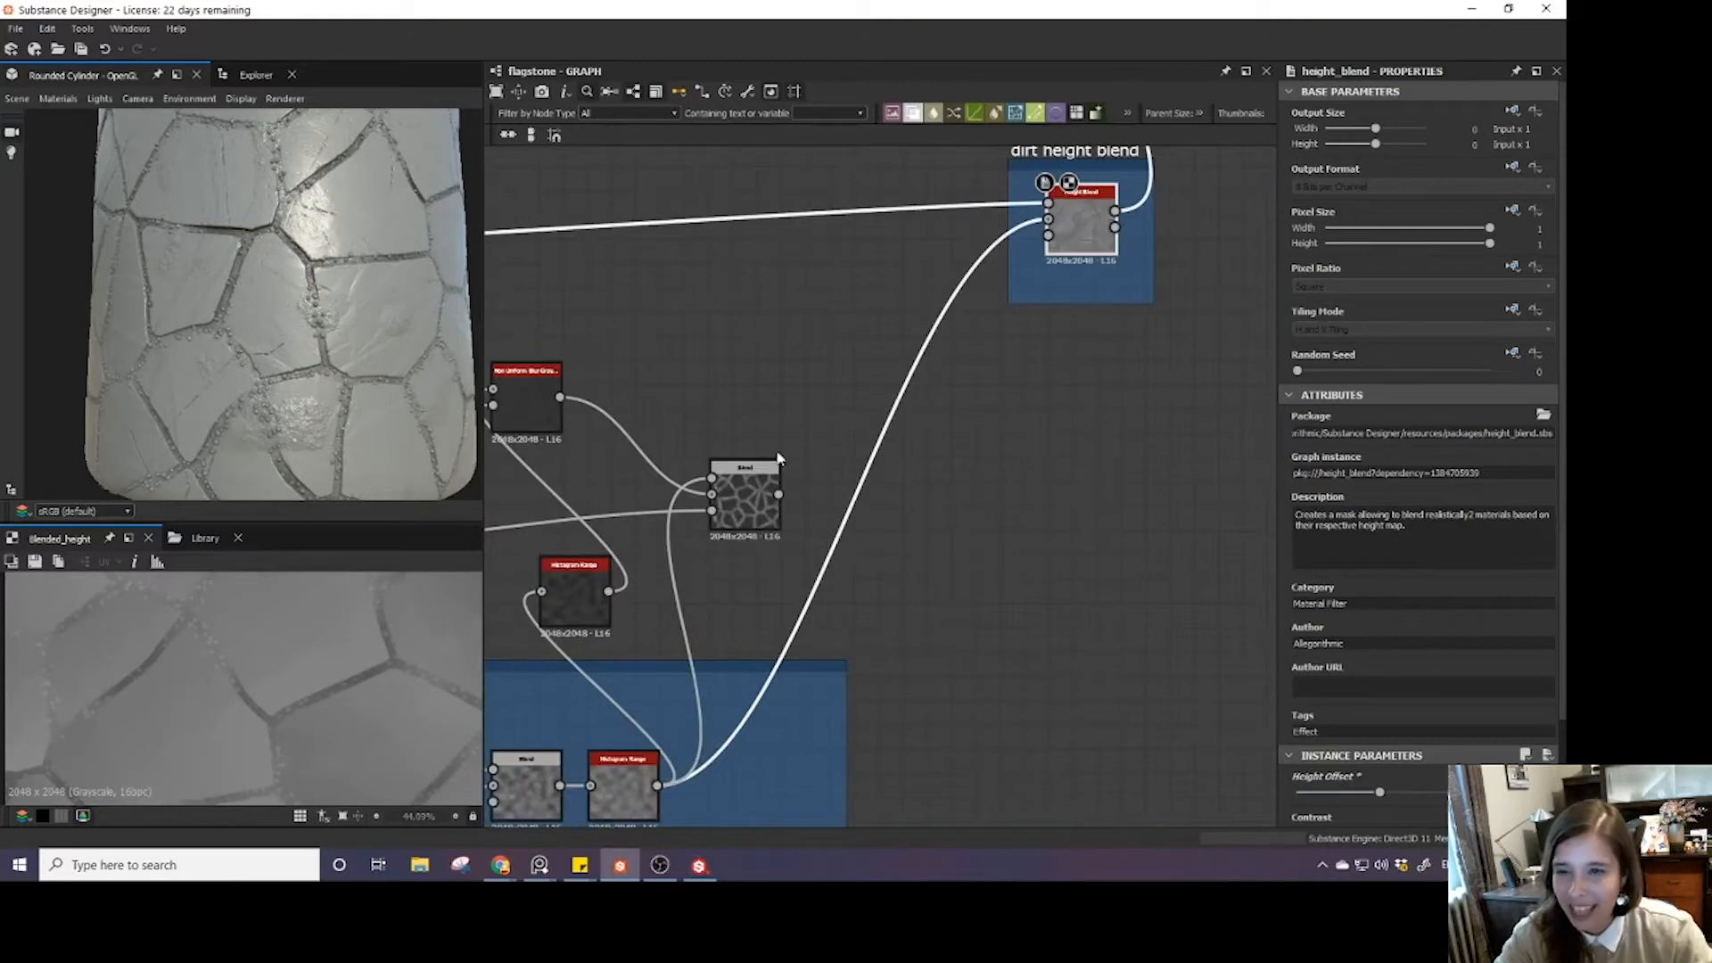
middle_drag(777, 458, 813, 615)
drag(813, 650, 1106, 393)
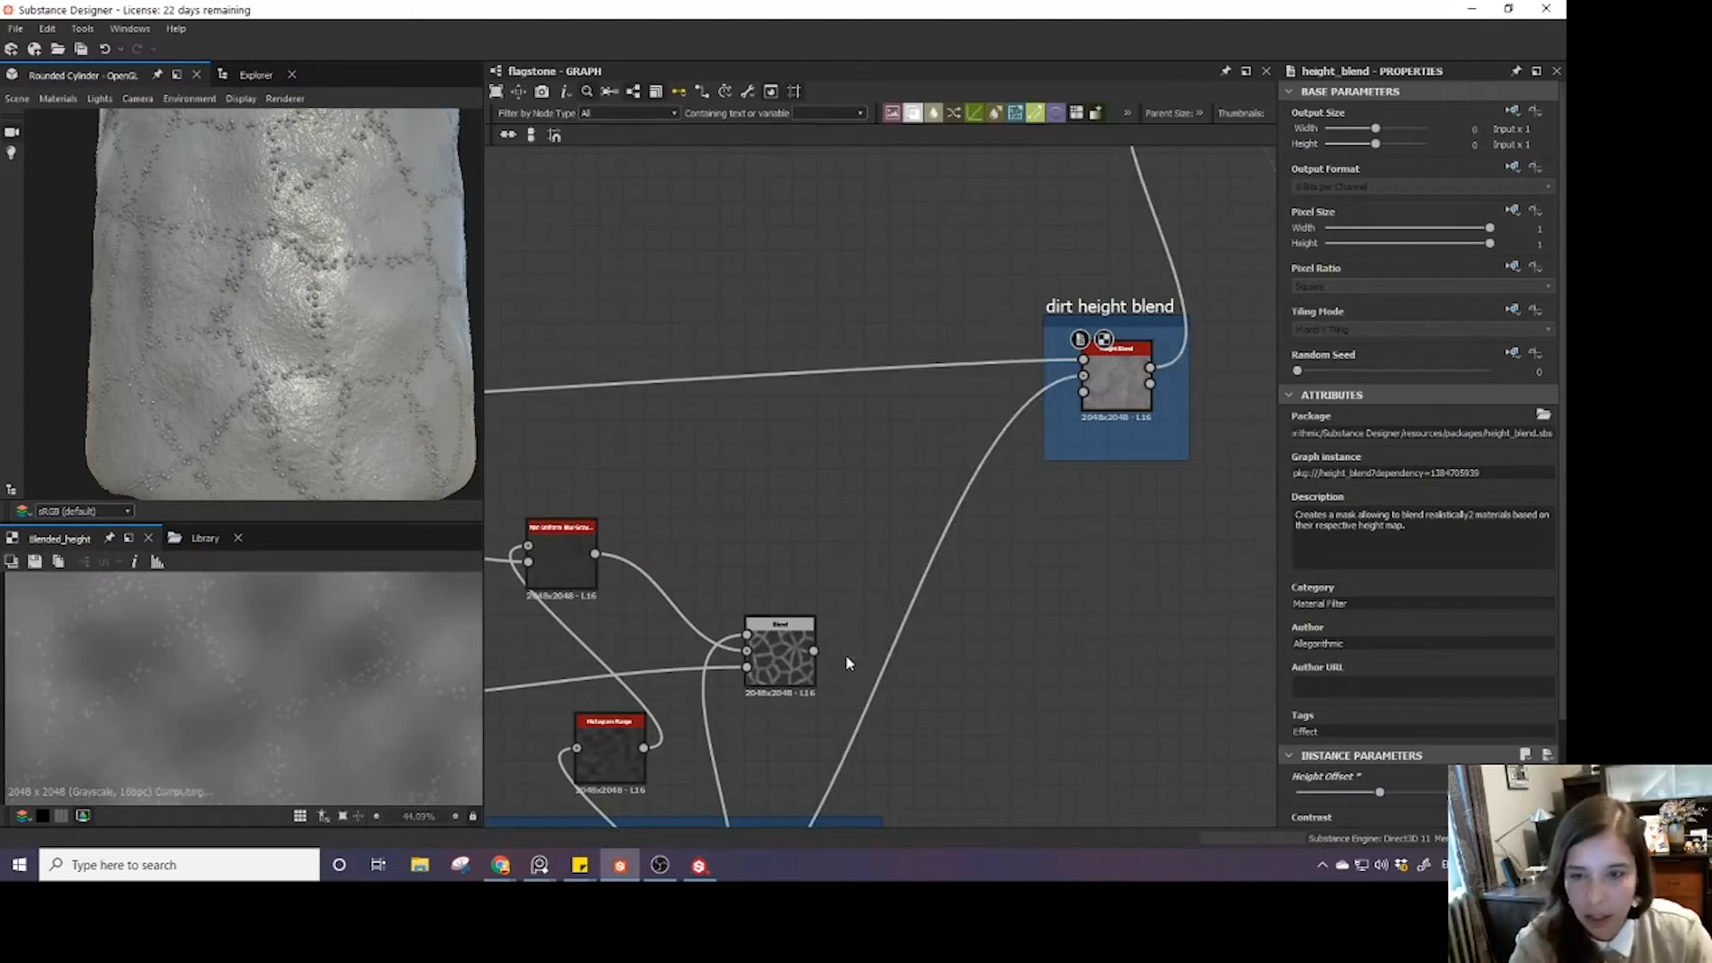
drag(1094, 370, 1085, 378)
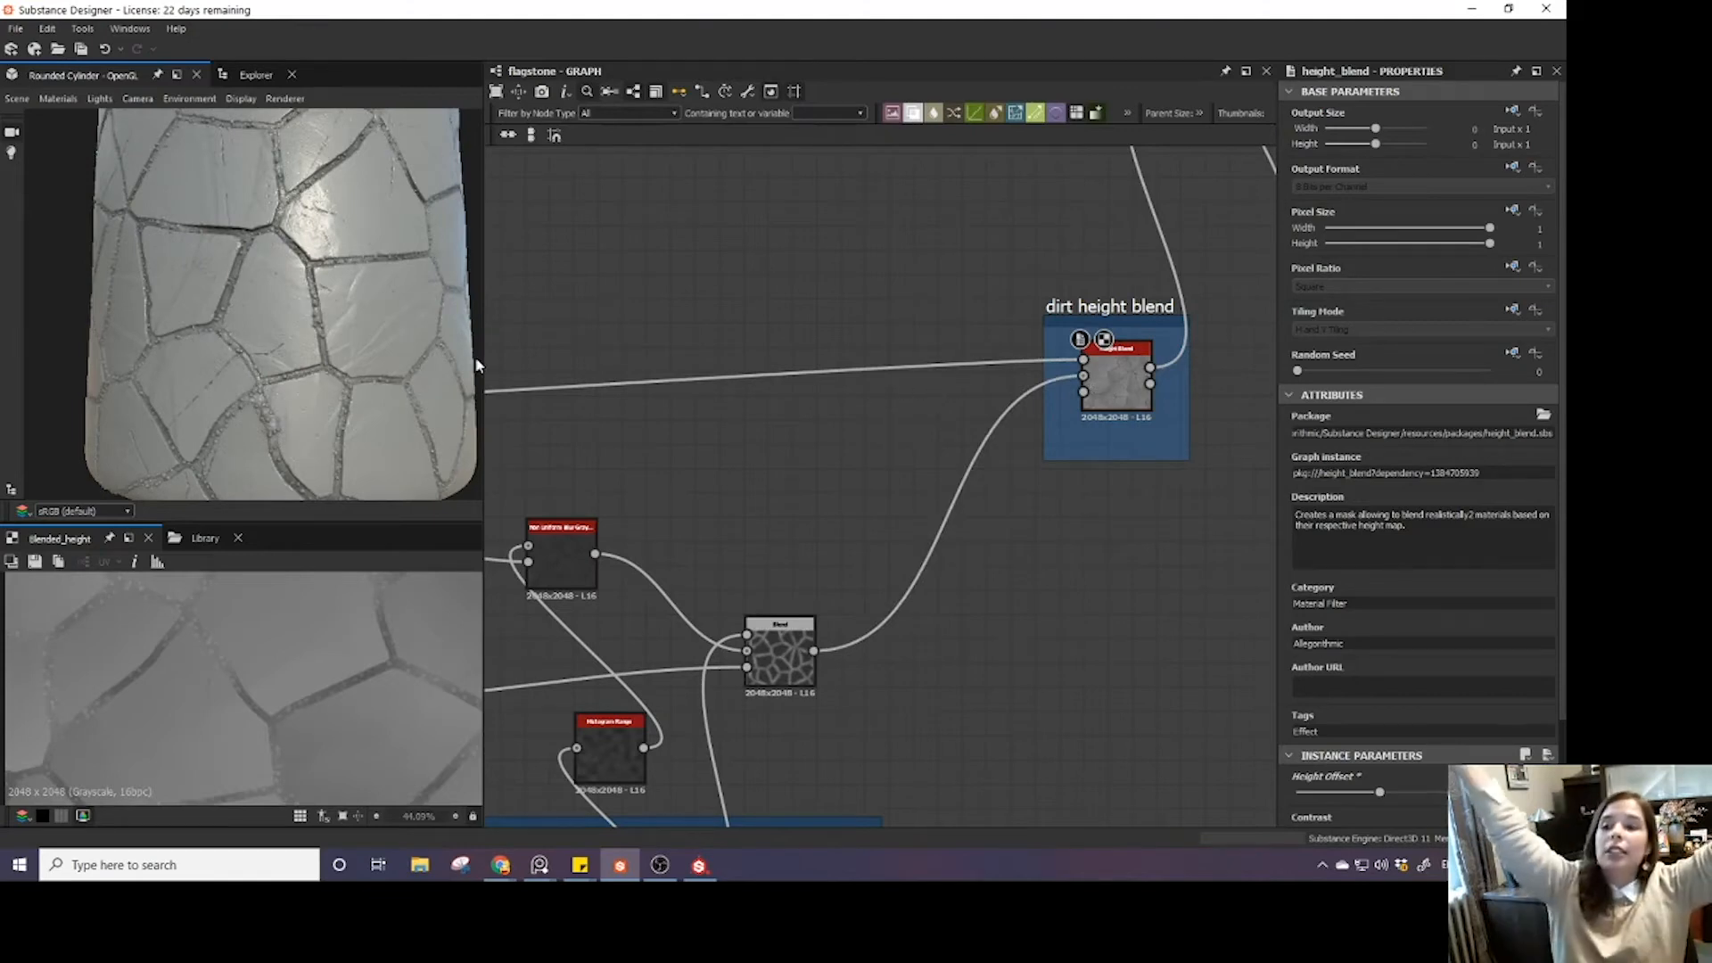
- Examine the dirt between the stones on the 3D cylinder from several angles and distances
drag(289, 289, 273, 322)
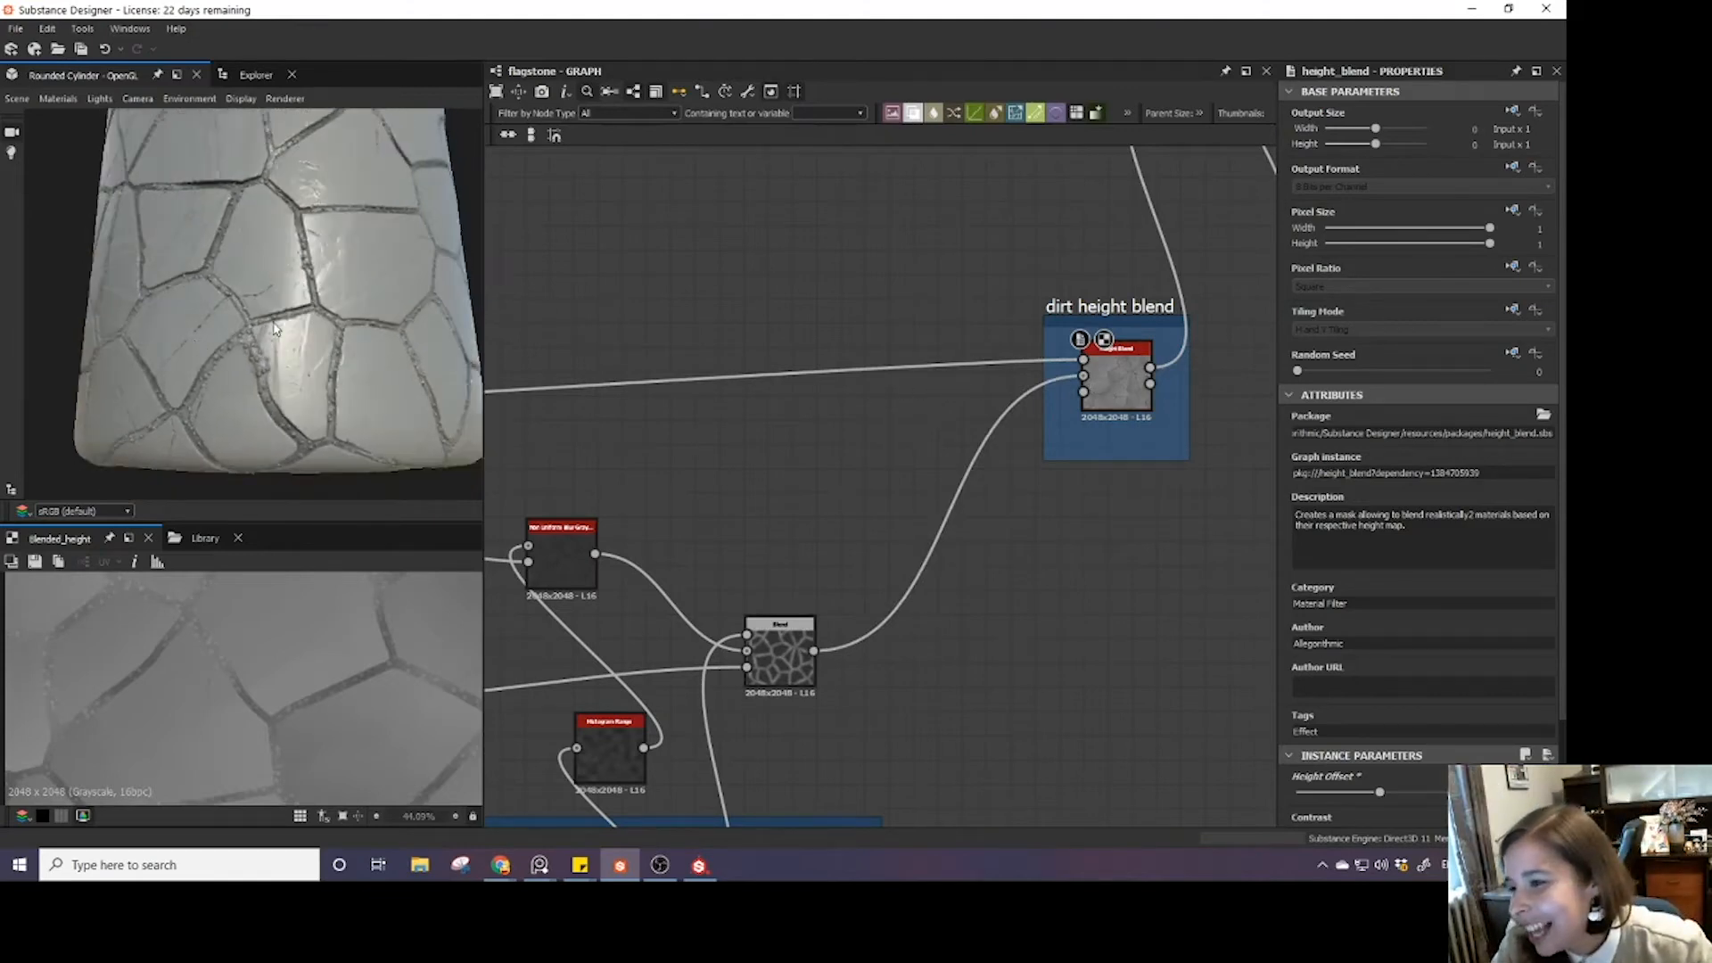
scroll(222, 216, up, 4)
drag(203, 246, 256, 321)
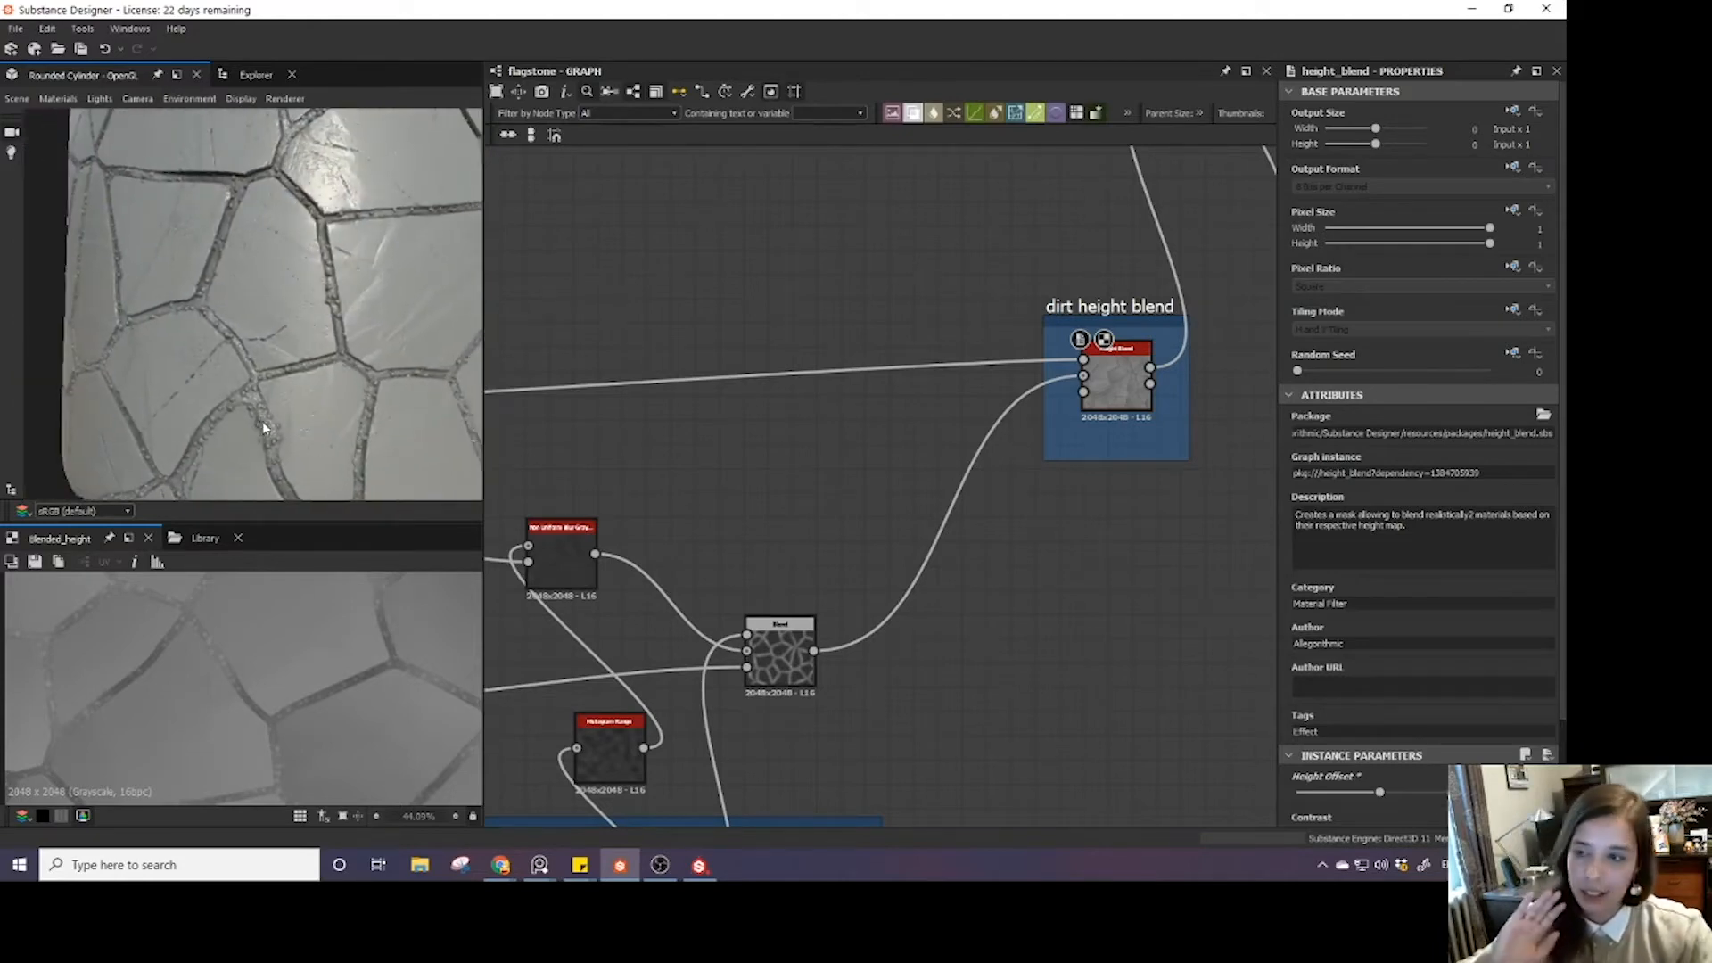
drag(268, 426, 362, 408)
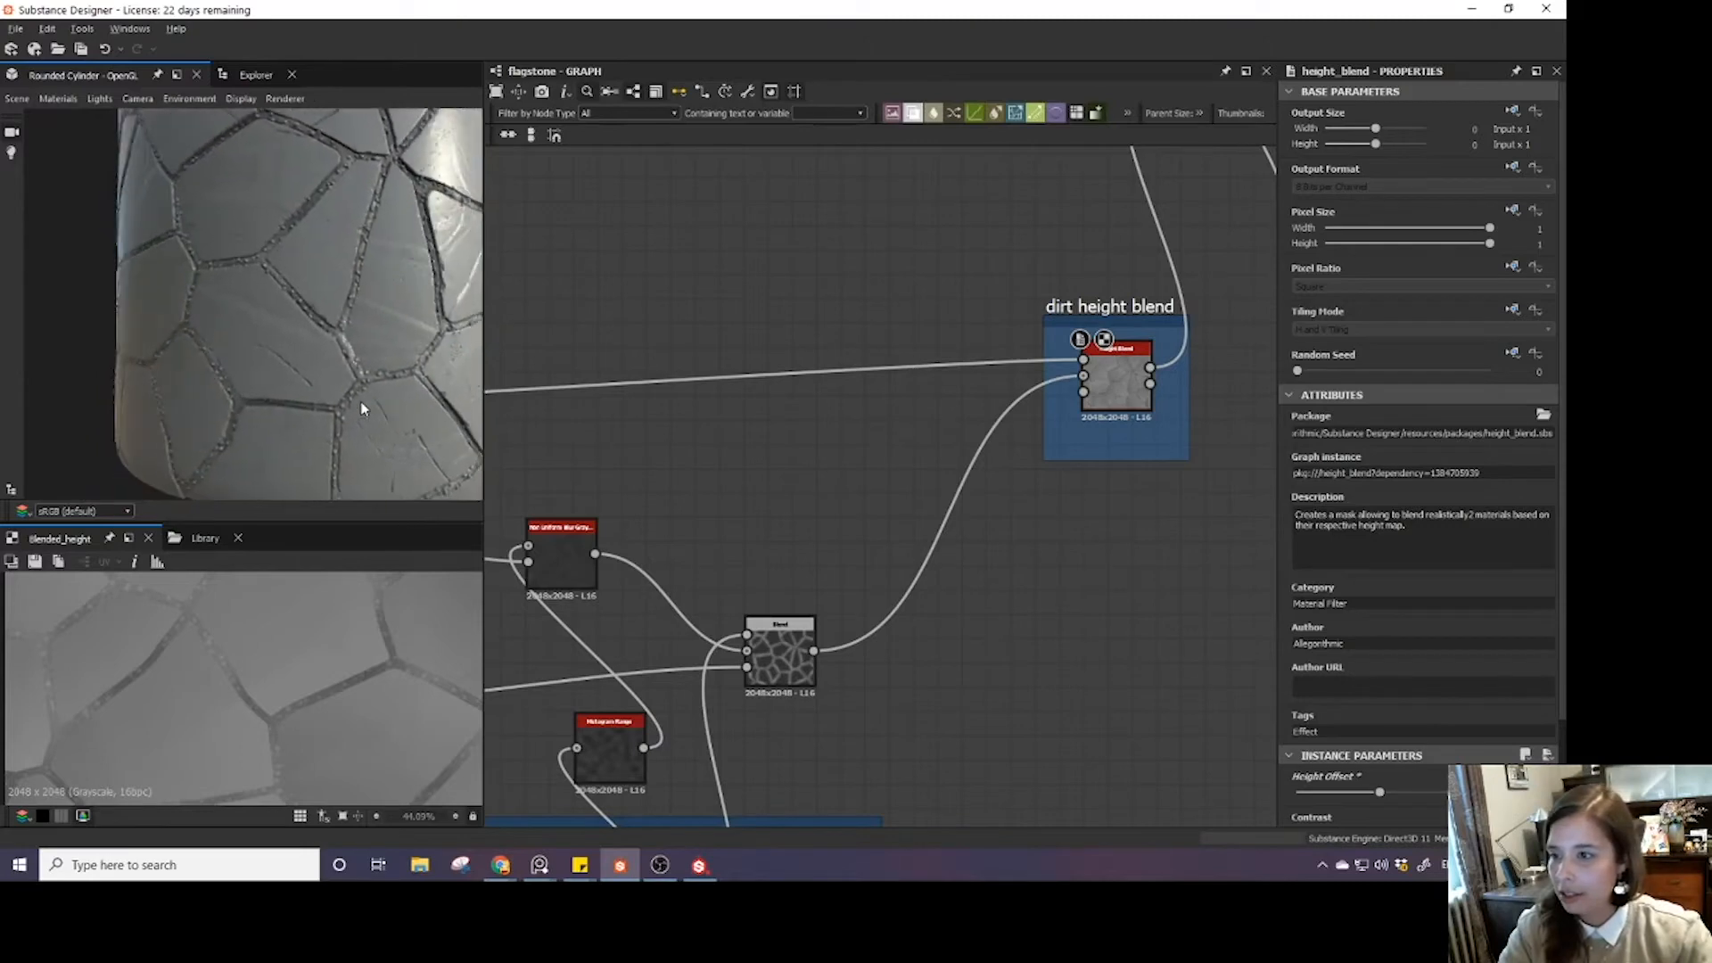
drag(424, 332, 330, 317)
scroll(329, 315, down, 4)
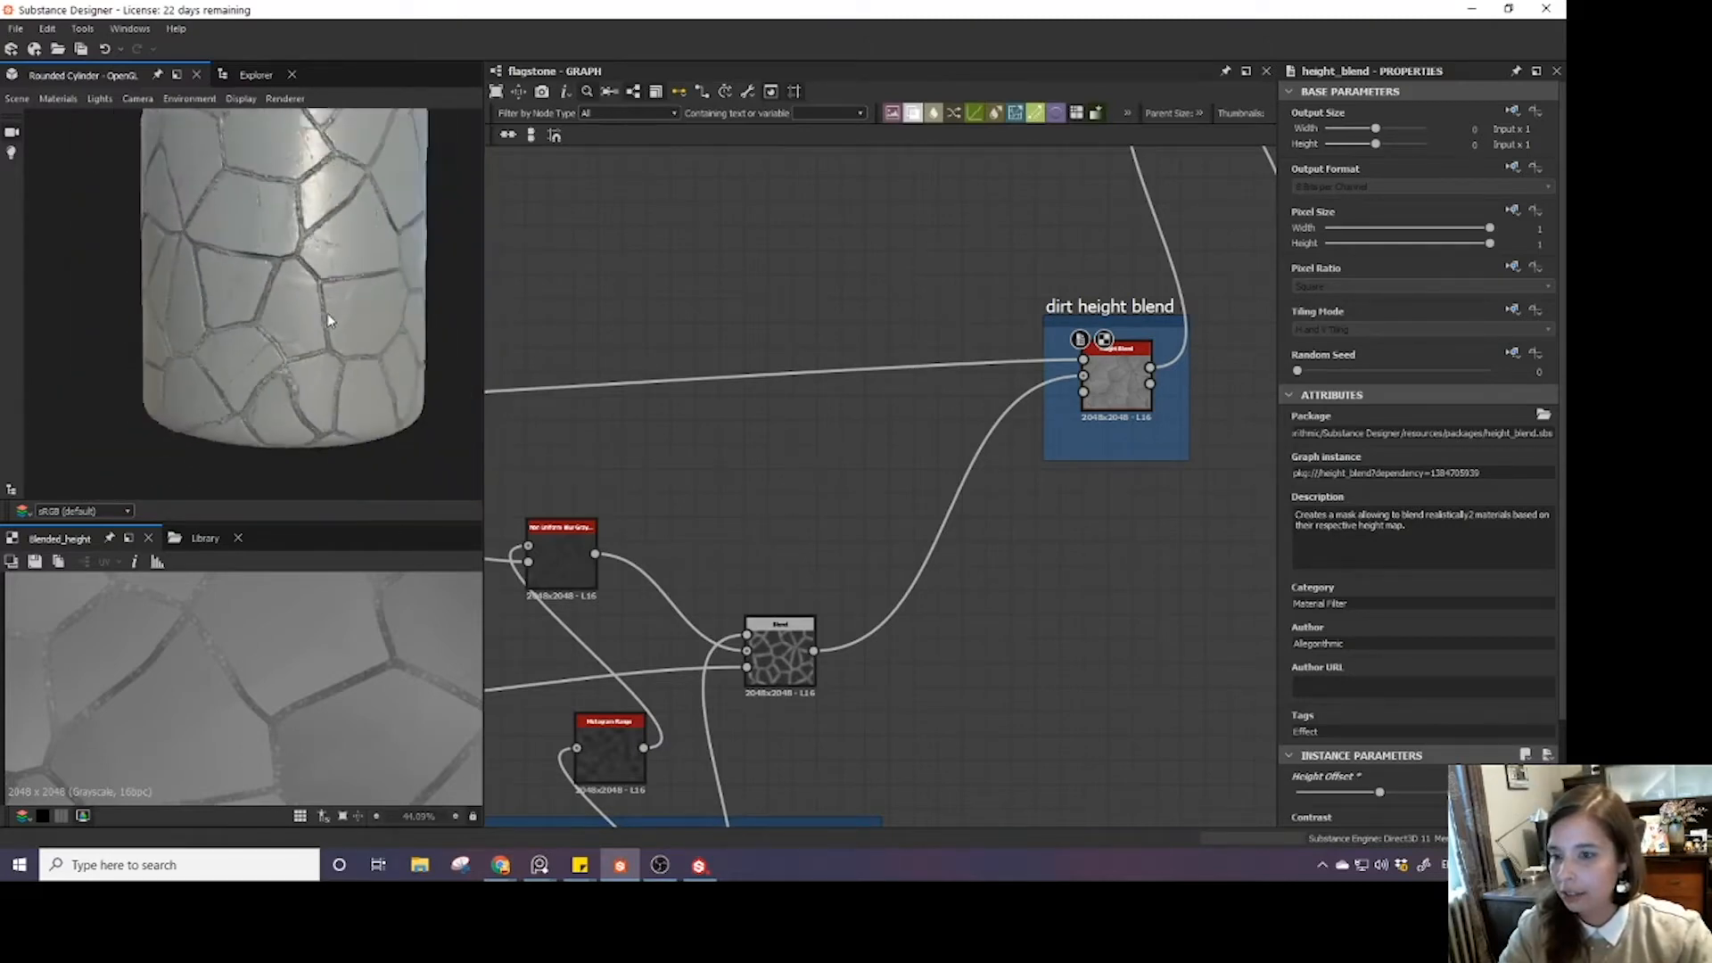
scroll(328, 314, up, 4)
scroll(326, 316, down, 1)
scroll(325, 314, down, 3)
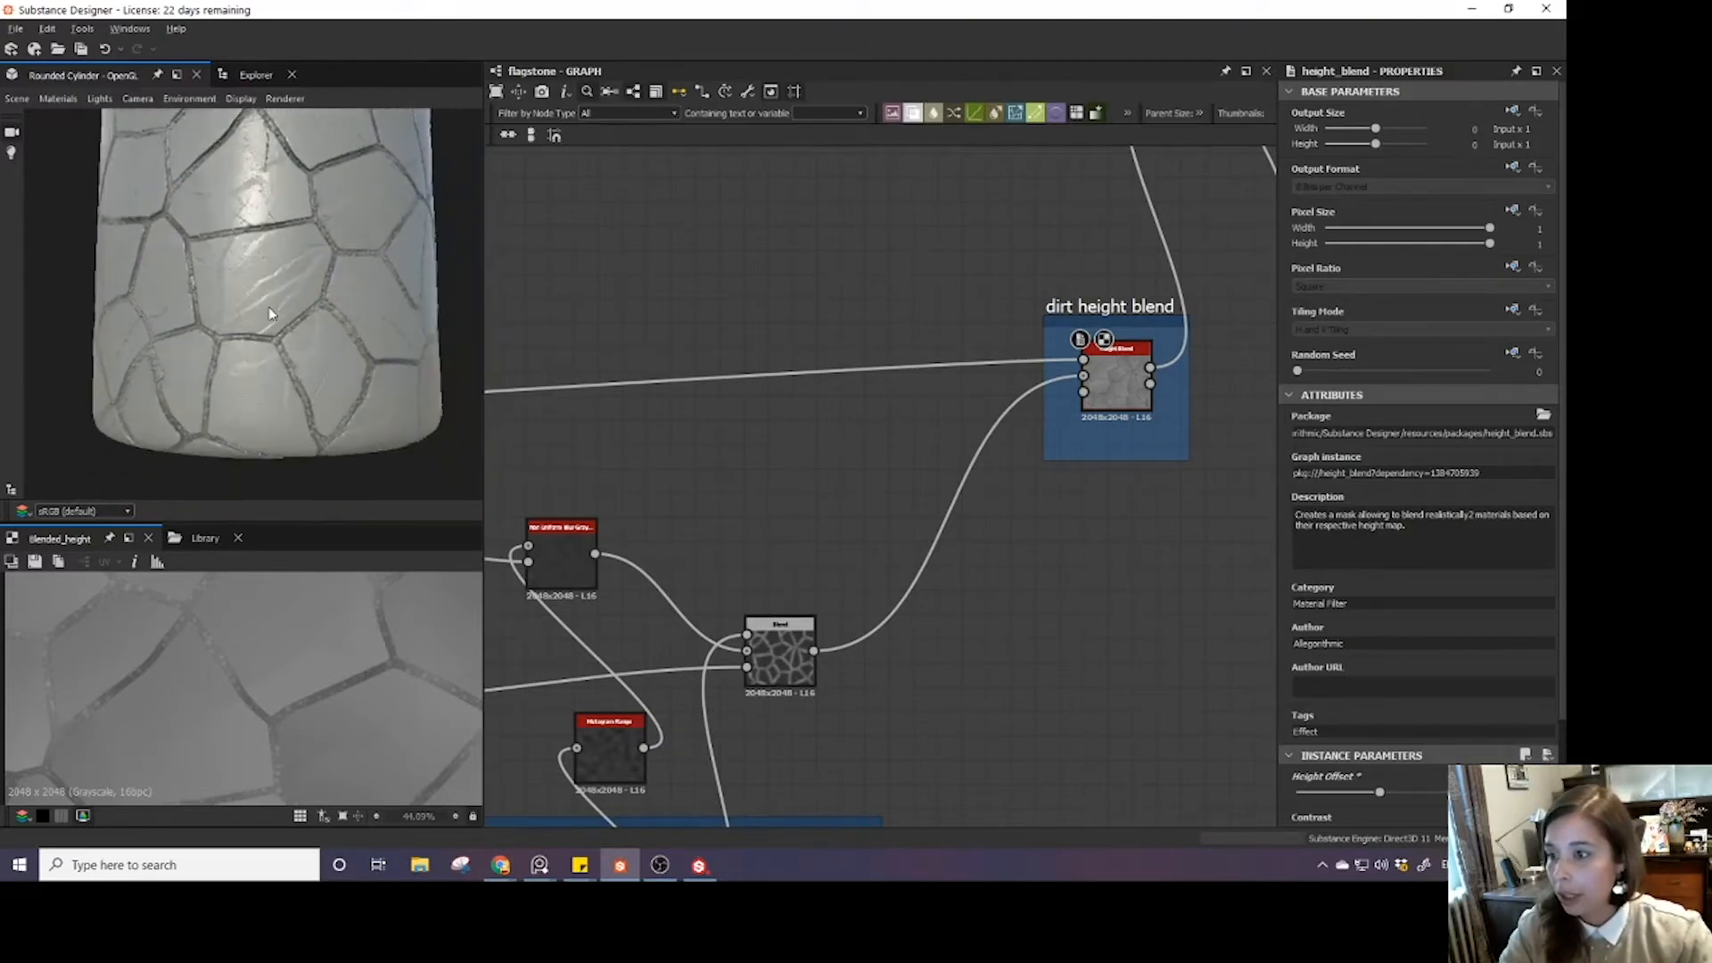
drag(269, 307, 261, 359)
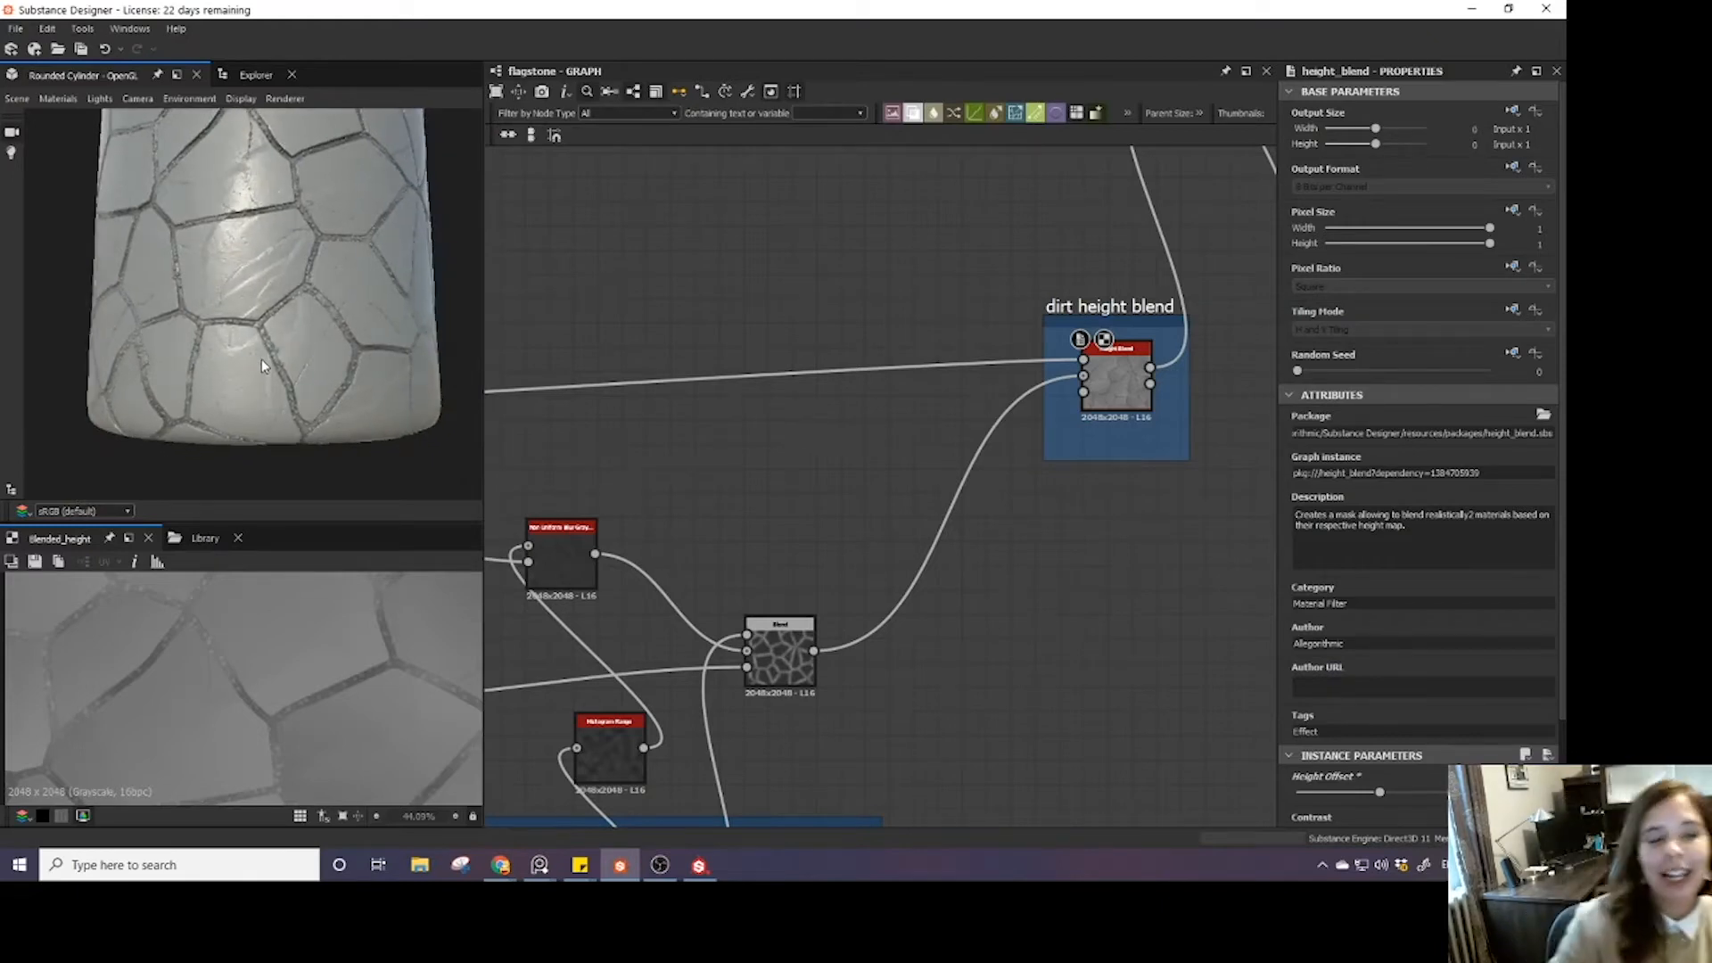
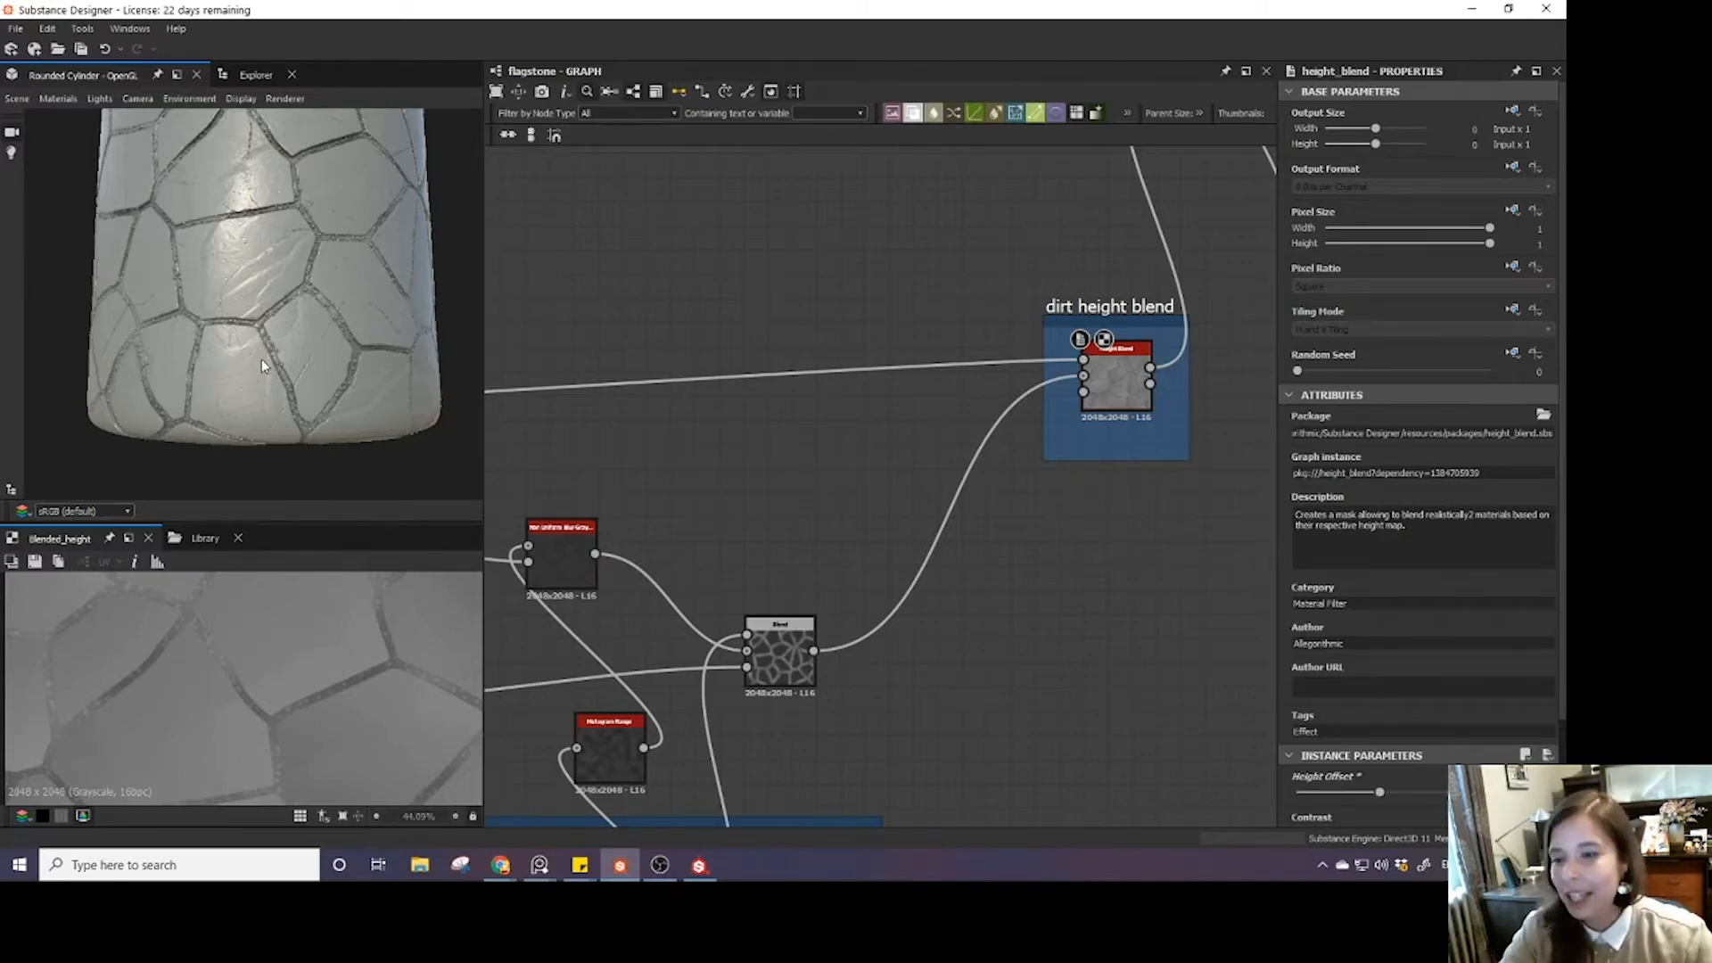
- Move the masked Blend, Non Uniform Blur Grayscale and new Histogram Range closer to the dirt height blend, and check the 3D preview
scroll(714, 564, down, 3)
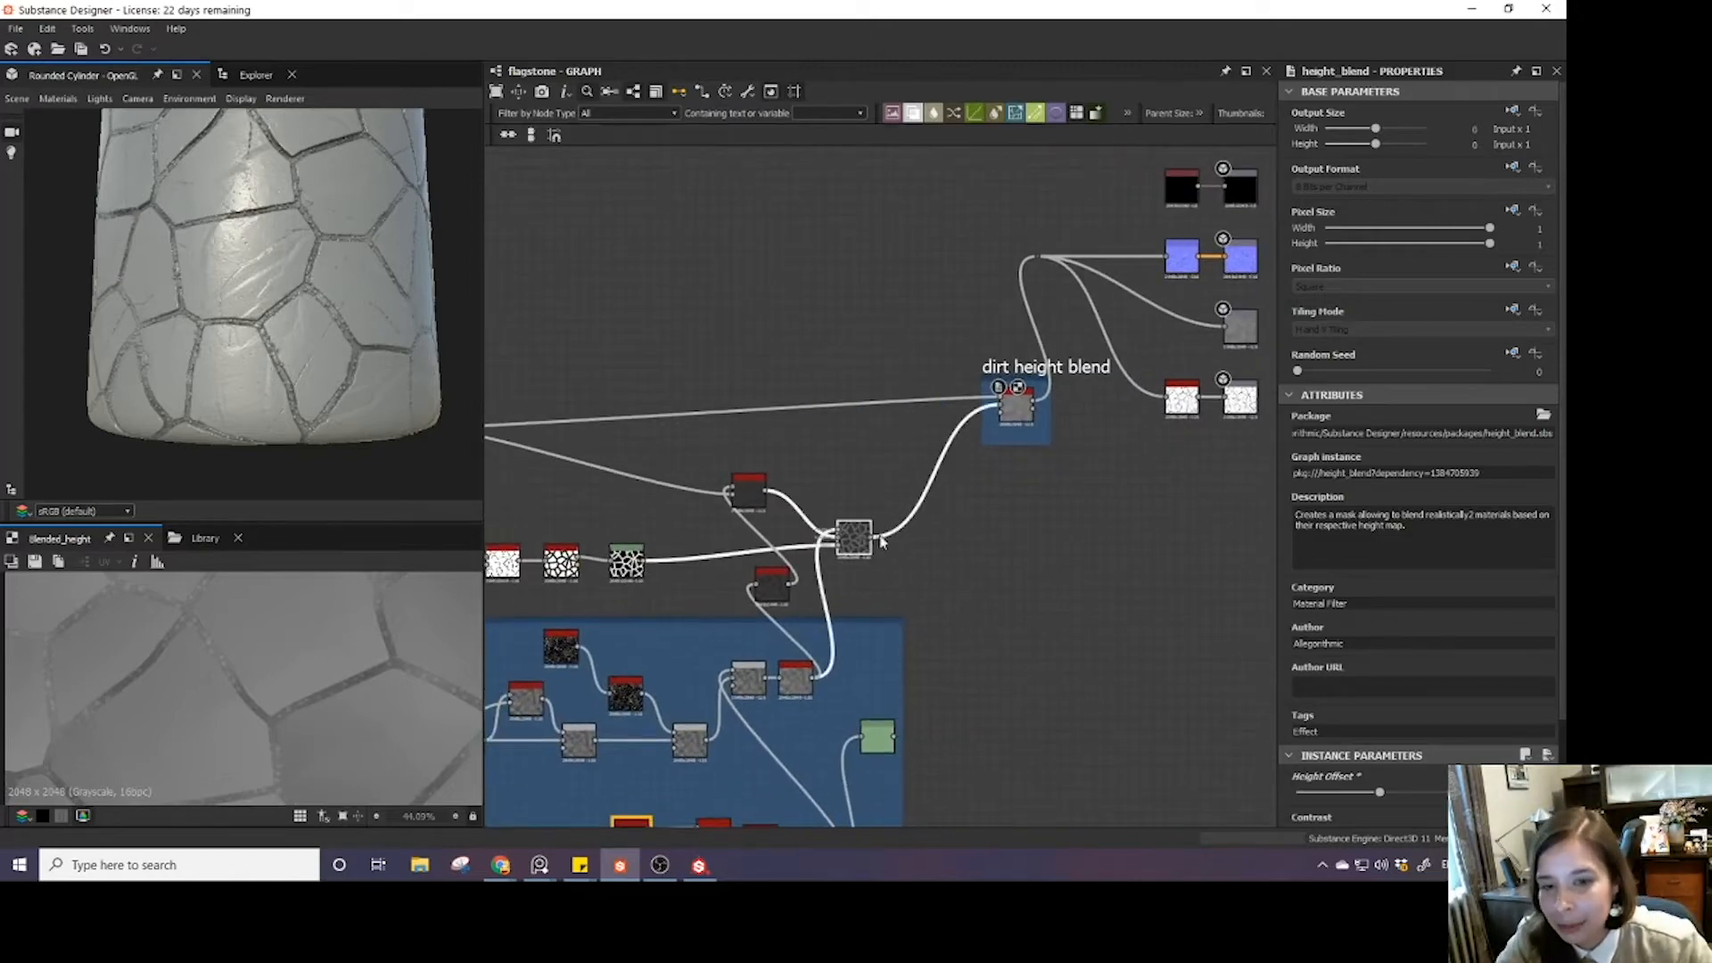
drag(864, 541, 945, 542)
drag(746, 494, 874, 506)
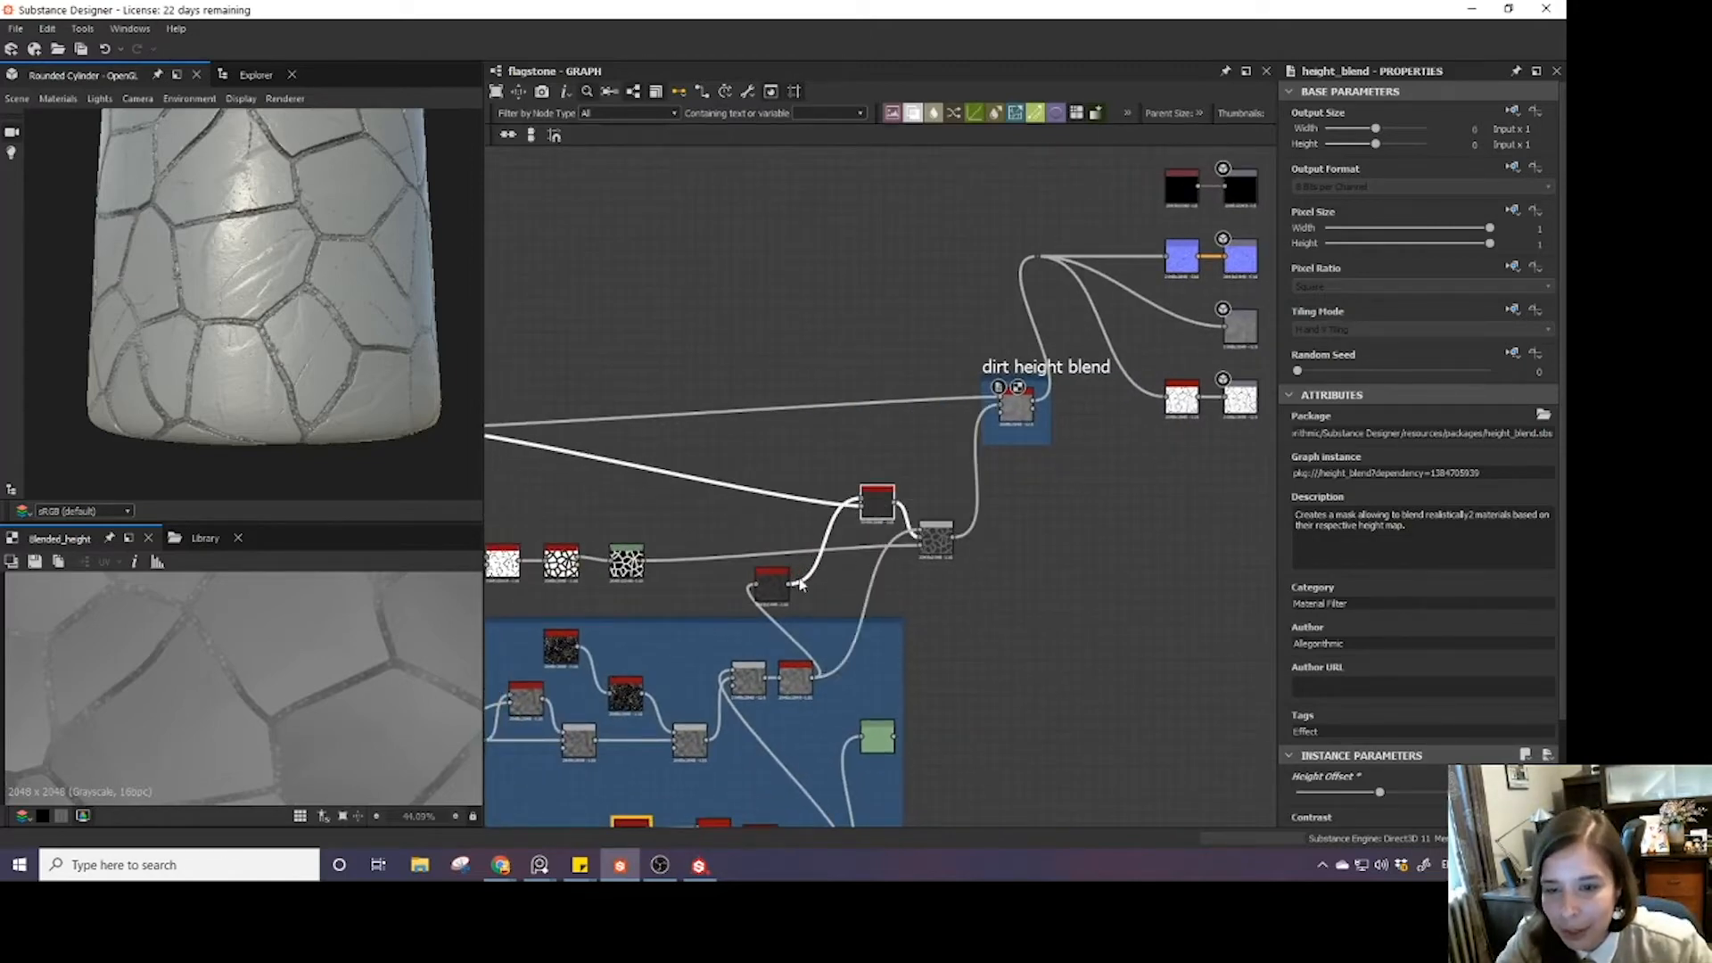
middle_drag(769, 609, 885, 553)
drag(886, 548, 945, 546)
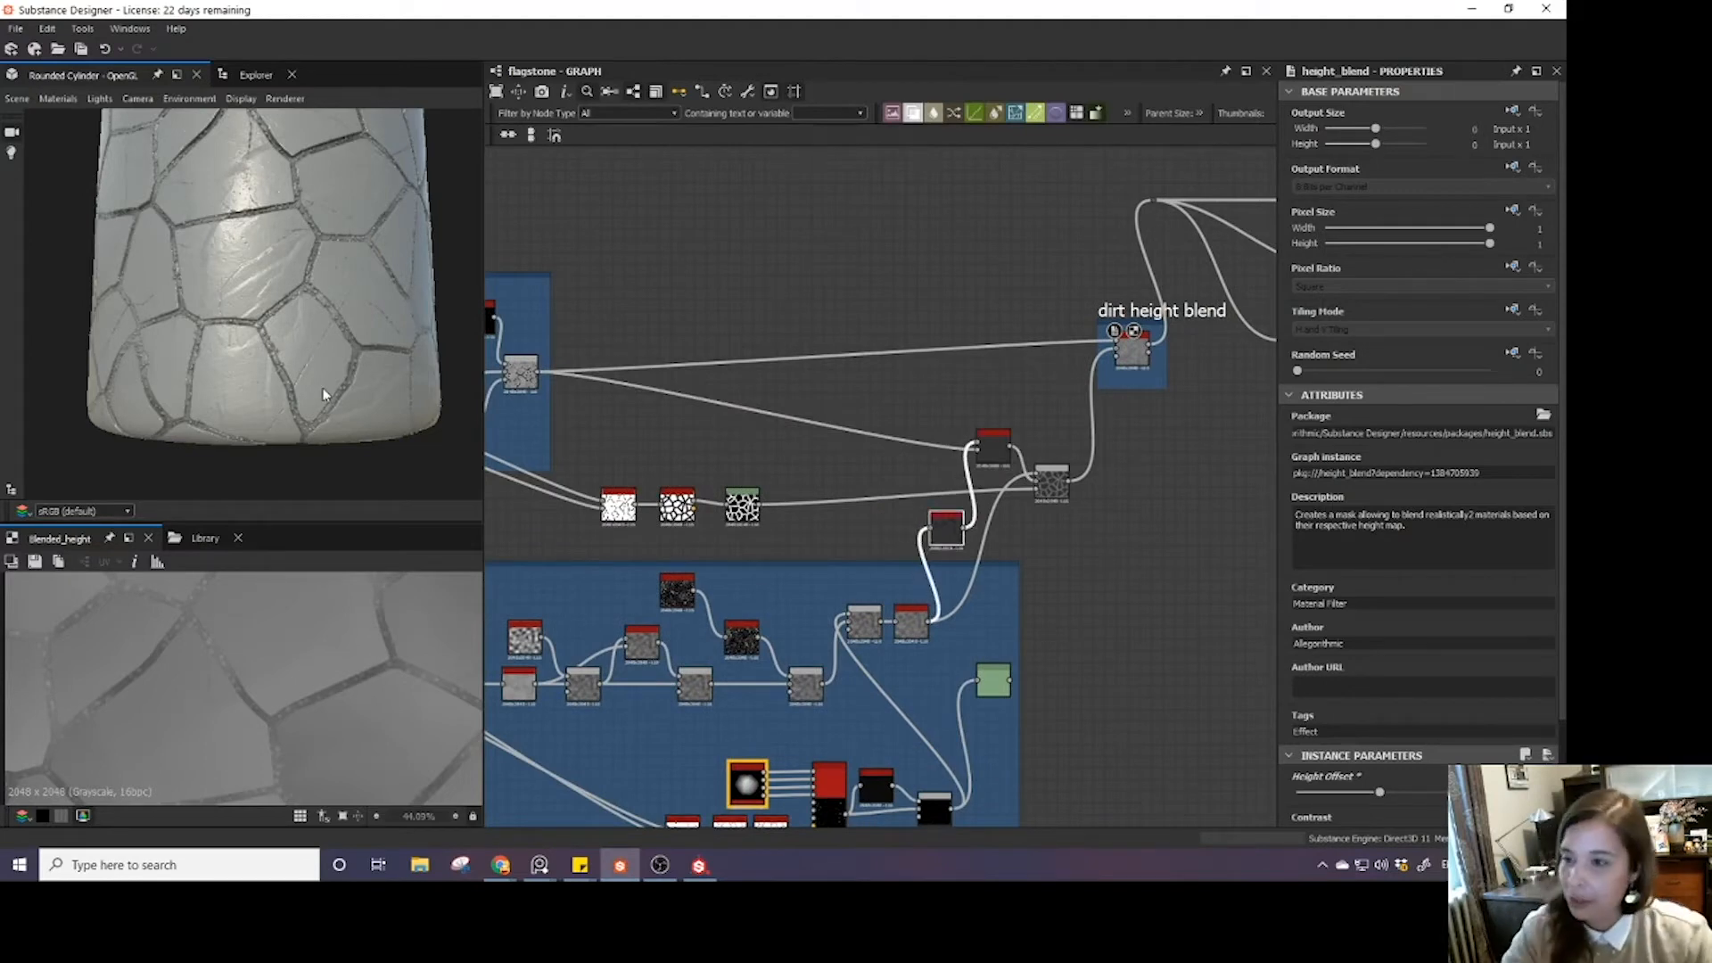
drag(280, 383, 311, 345)
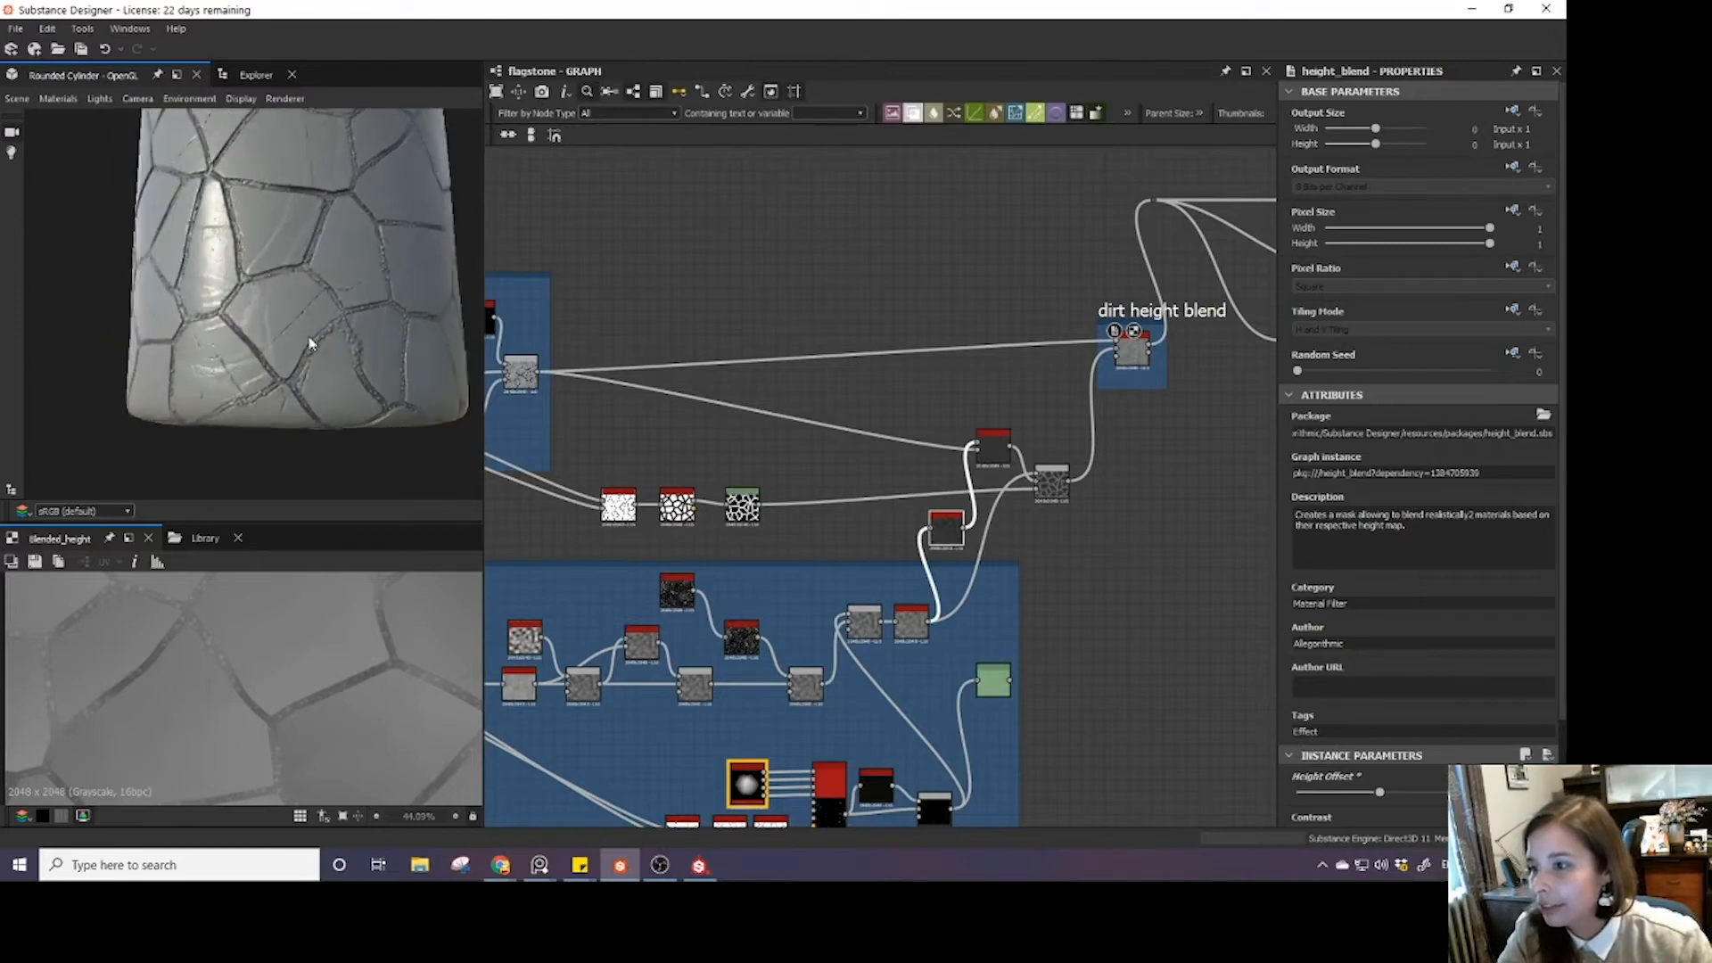
- Lower the dirt height blend's Height Offset slightly further and check the gaps between the stones in the 3D preview
scroll(311, 346, up, 5)
scroll(311, 345, down, 3)
middle_drag(1005, 421, 892, 462)
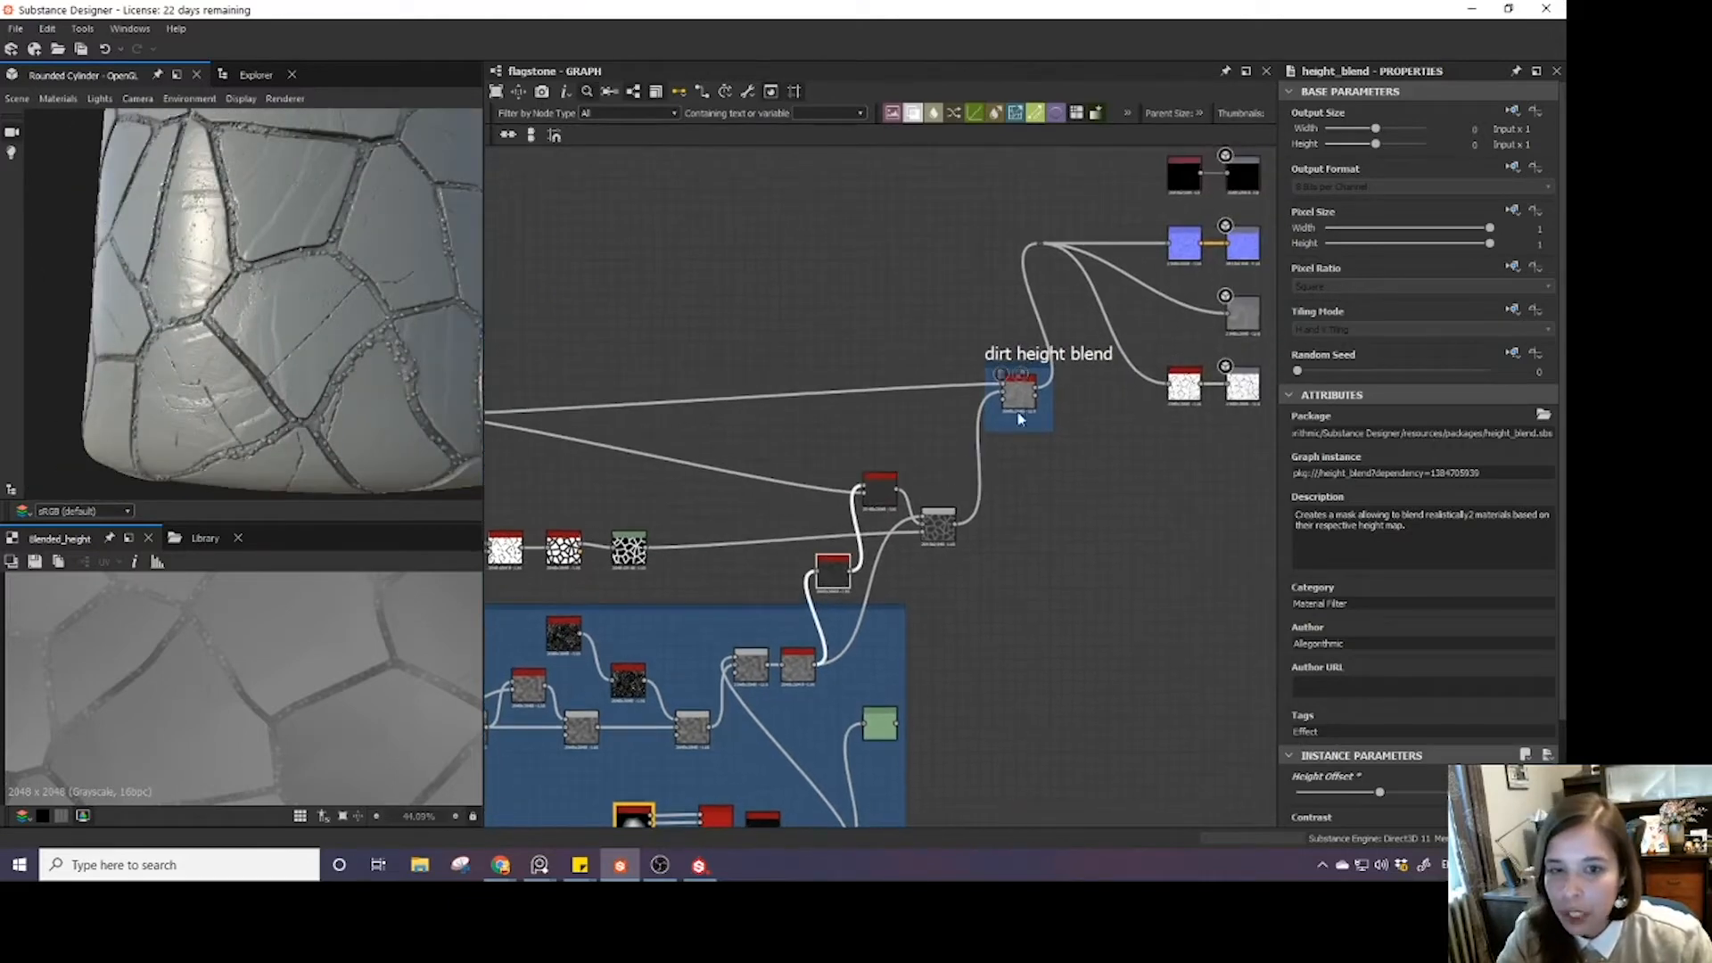
drag(1374, 792, 1372, 792)
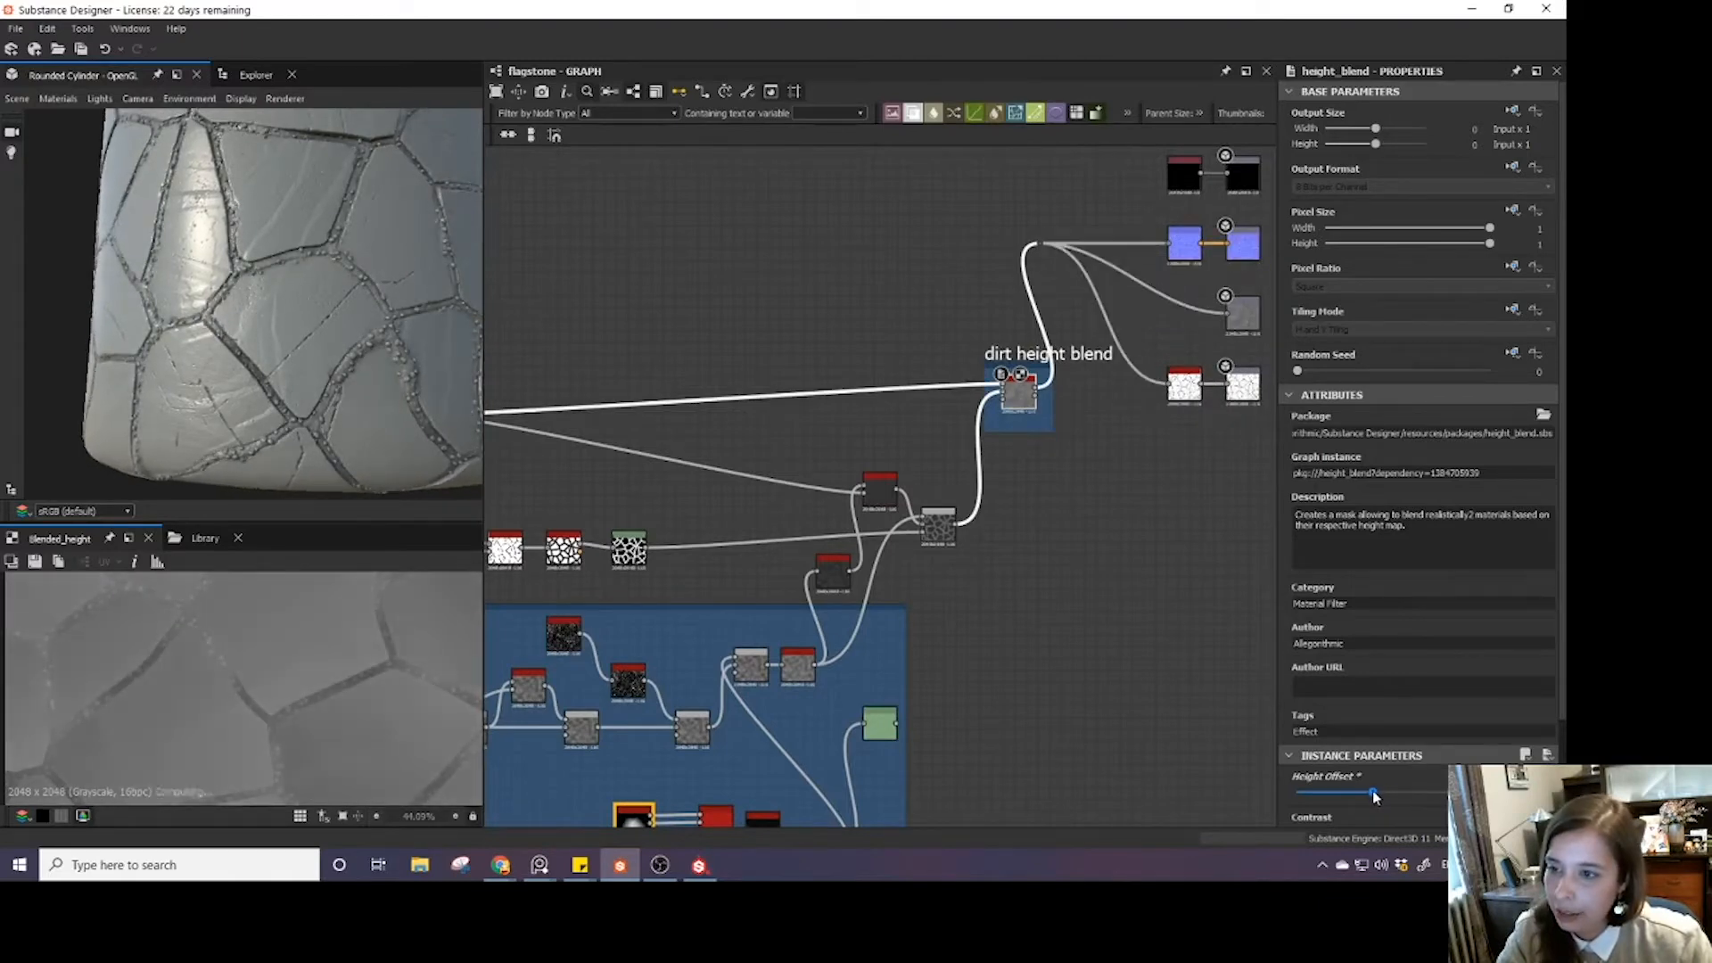
scroll(357, 370, down, 4)
scroll(280, 372, up, 4)
mouse_move(298, 358)
mouse_down()
mouse_move(280, 372)
mouse_move(277, 343)
mouse_up()
- Add a Slope Blur Grayscale node beside the stone mask's Levels node and connect the Levels output to its first input
middle_drag(747, 605, 741, 548)
scroll(805, 489, up, 6)
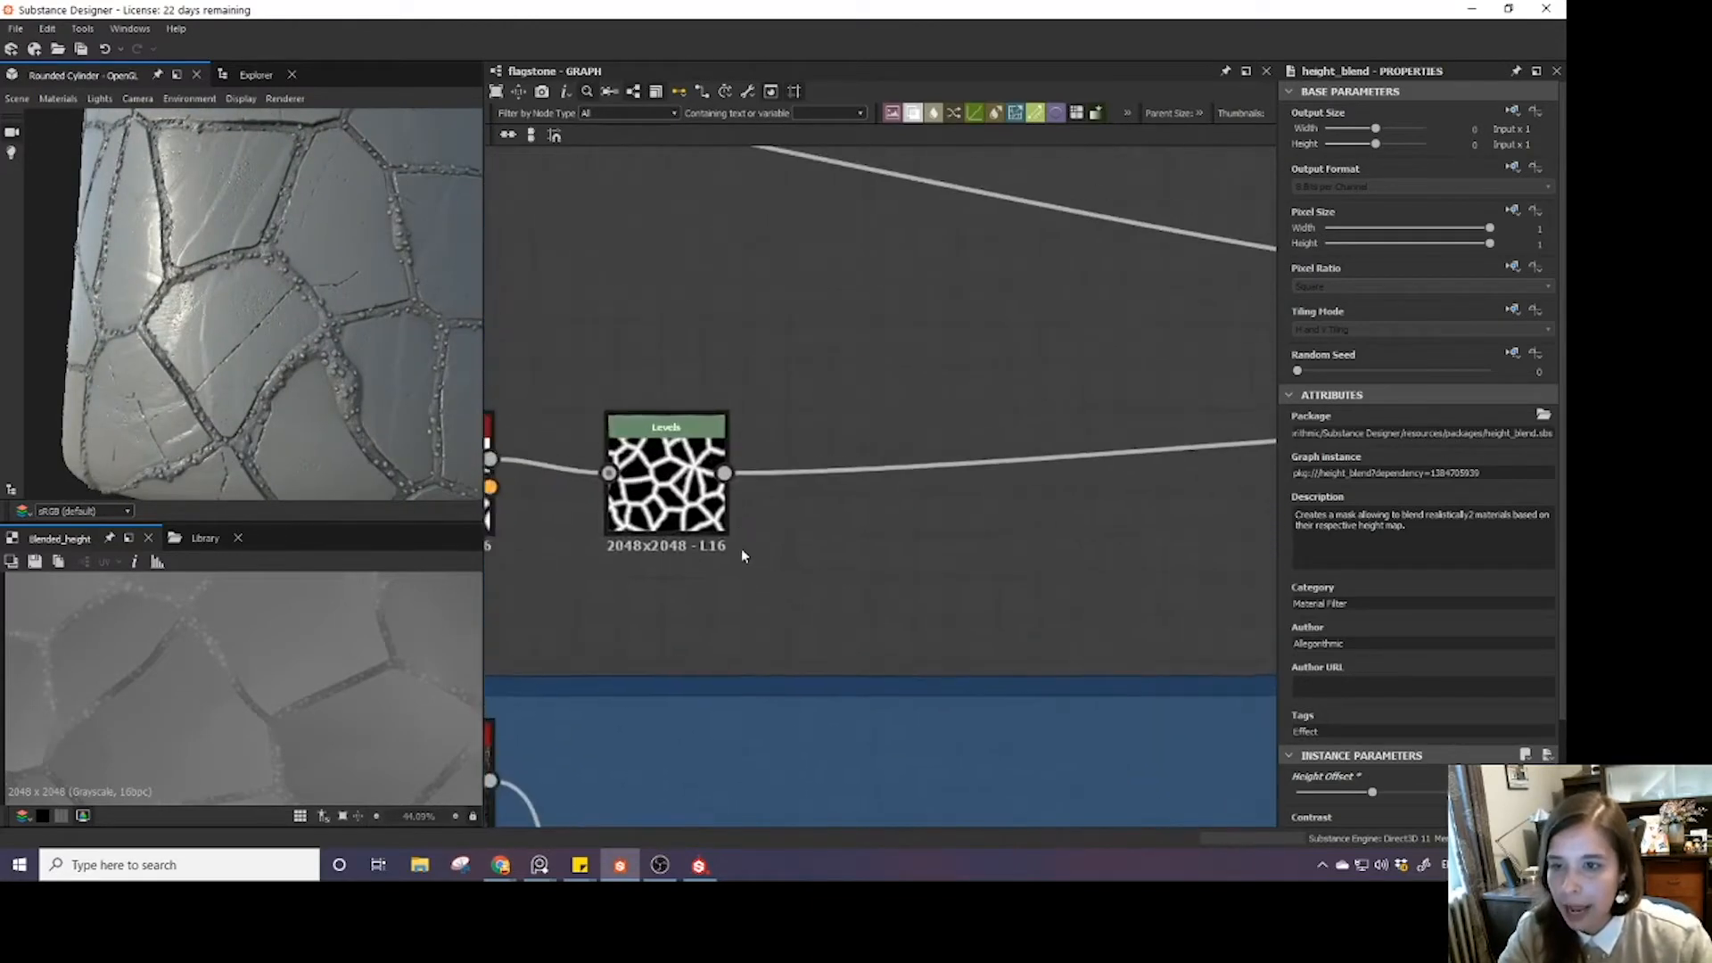
scroll(758, 484, down, 3)
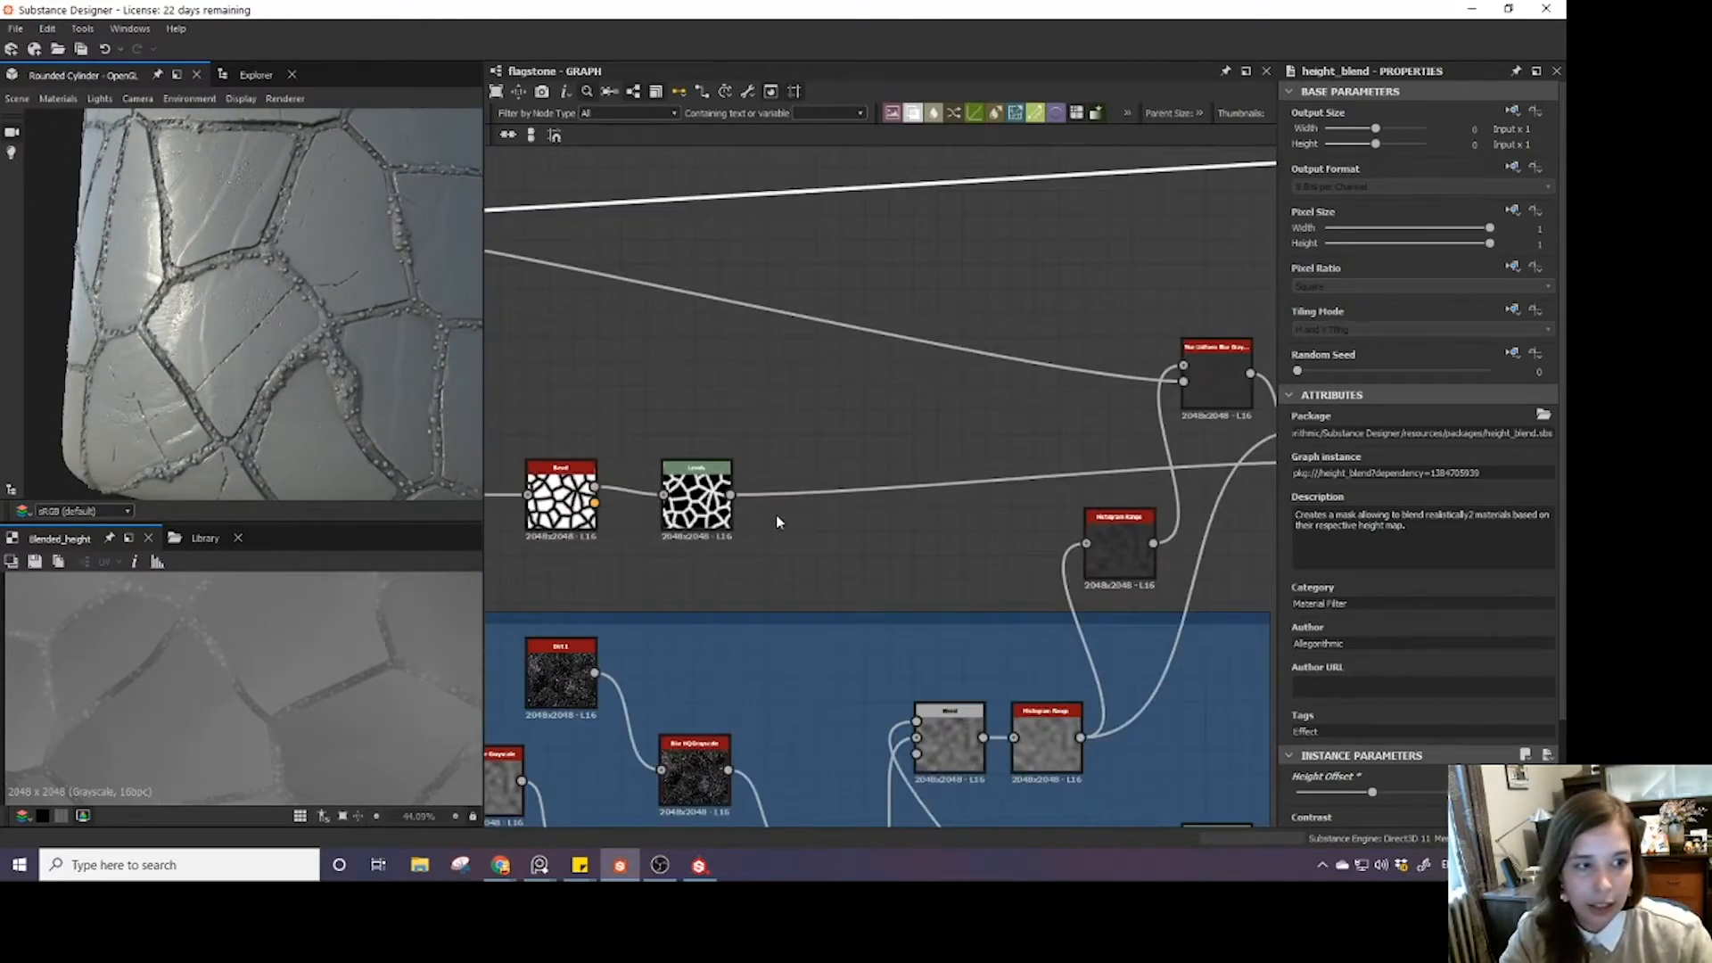
key(space)
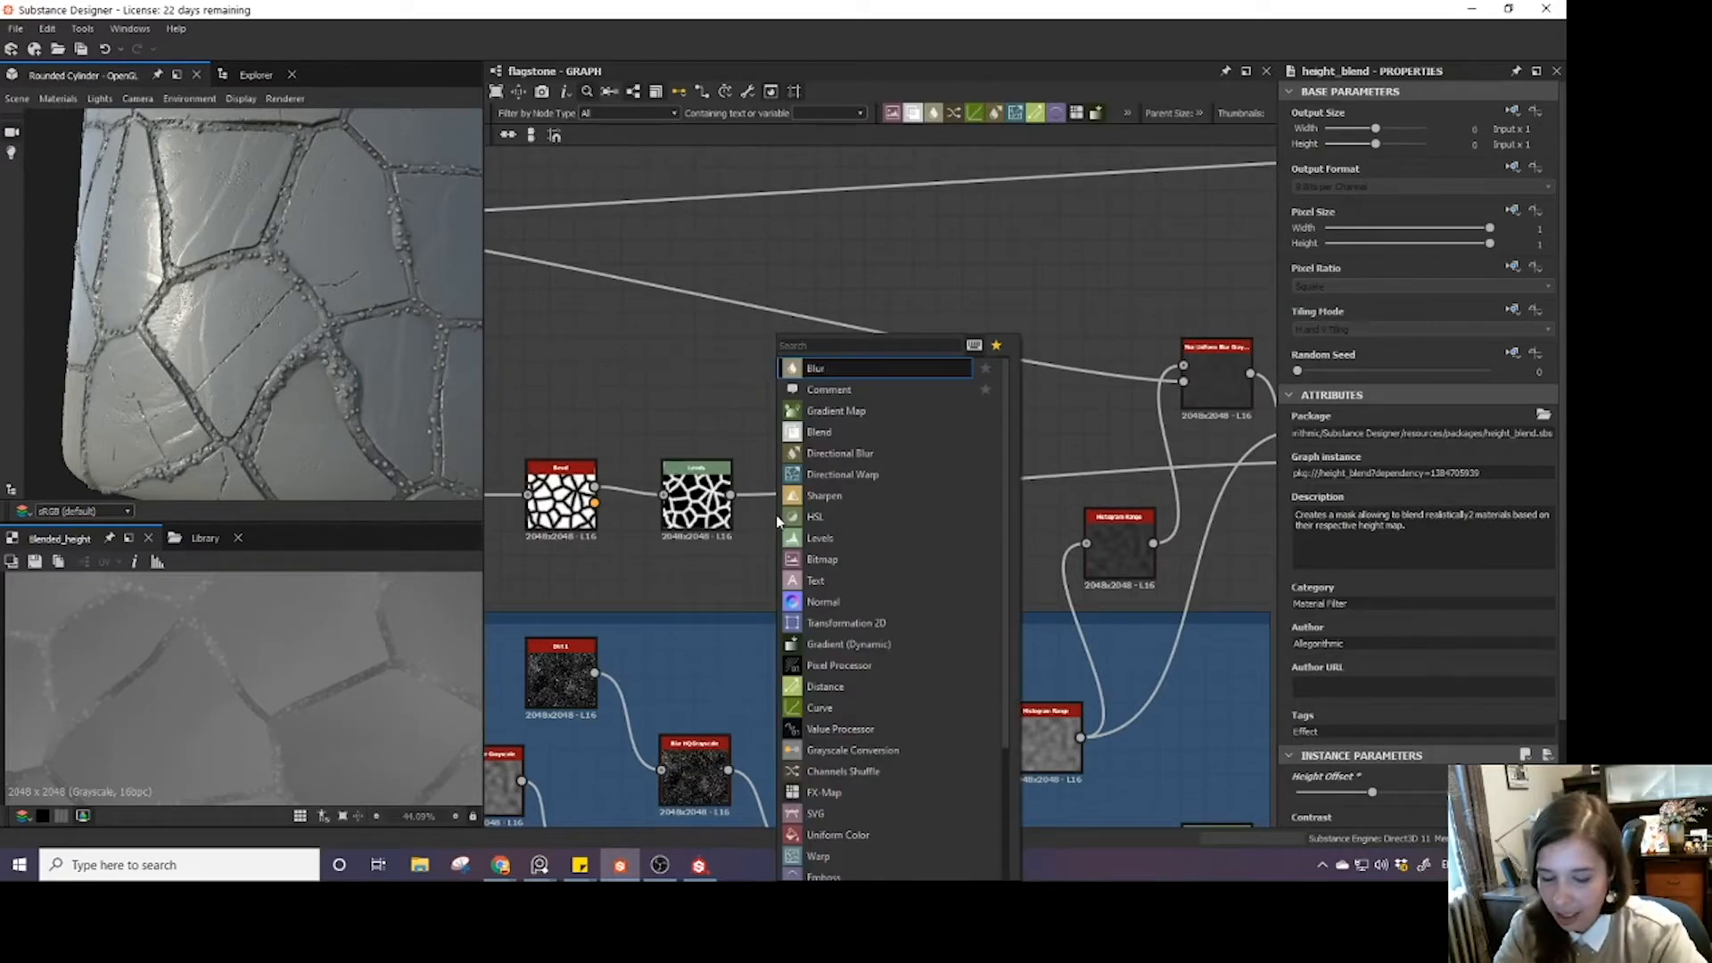
text(slop)
click(845, 389)
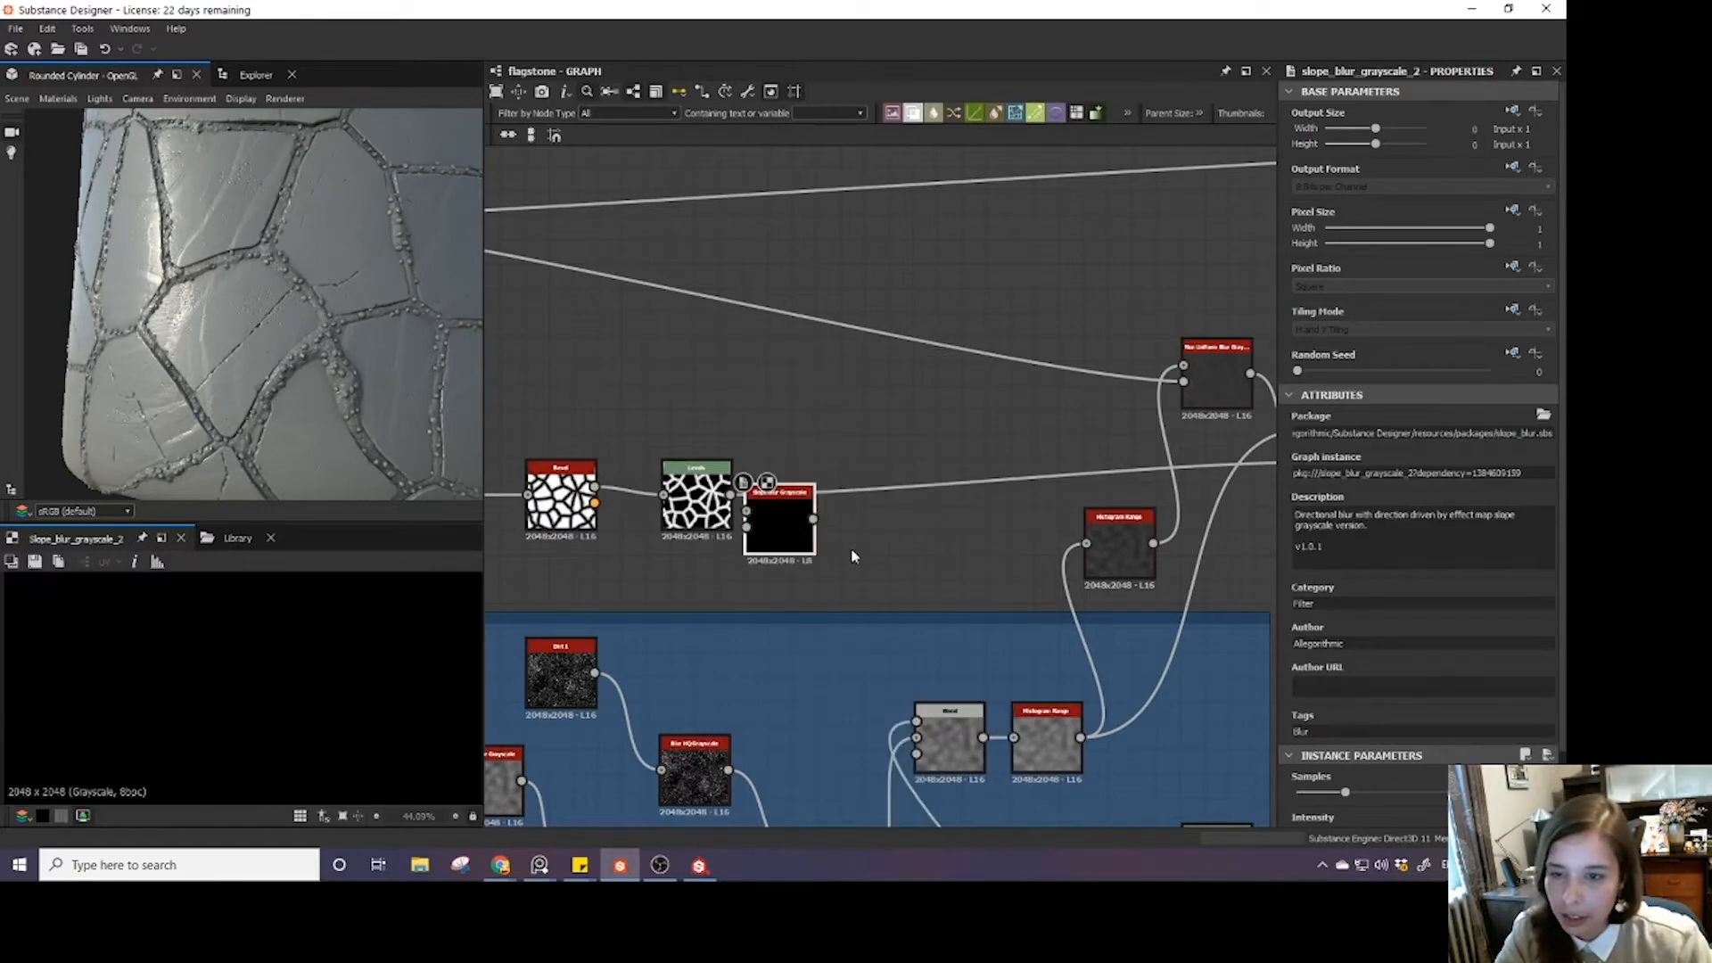
drag(801, 523, 889, 548)
scroll(821, 553, up, 3)
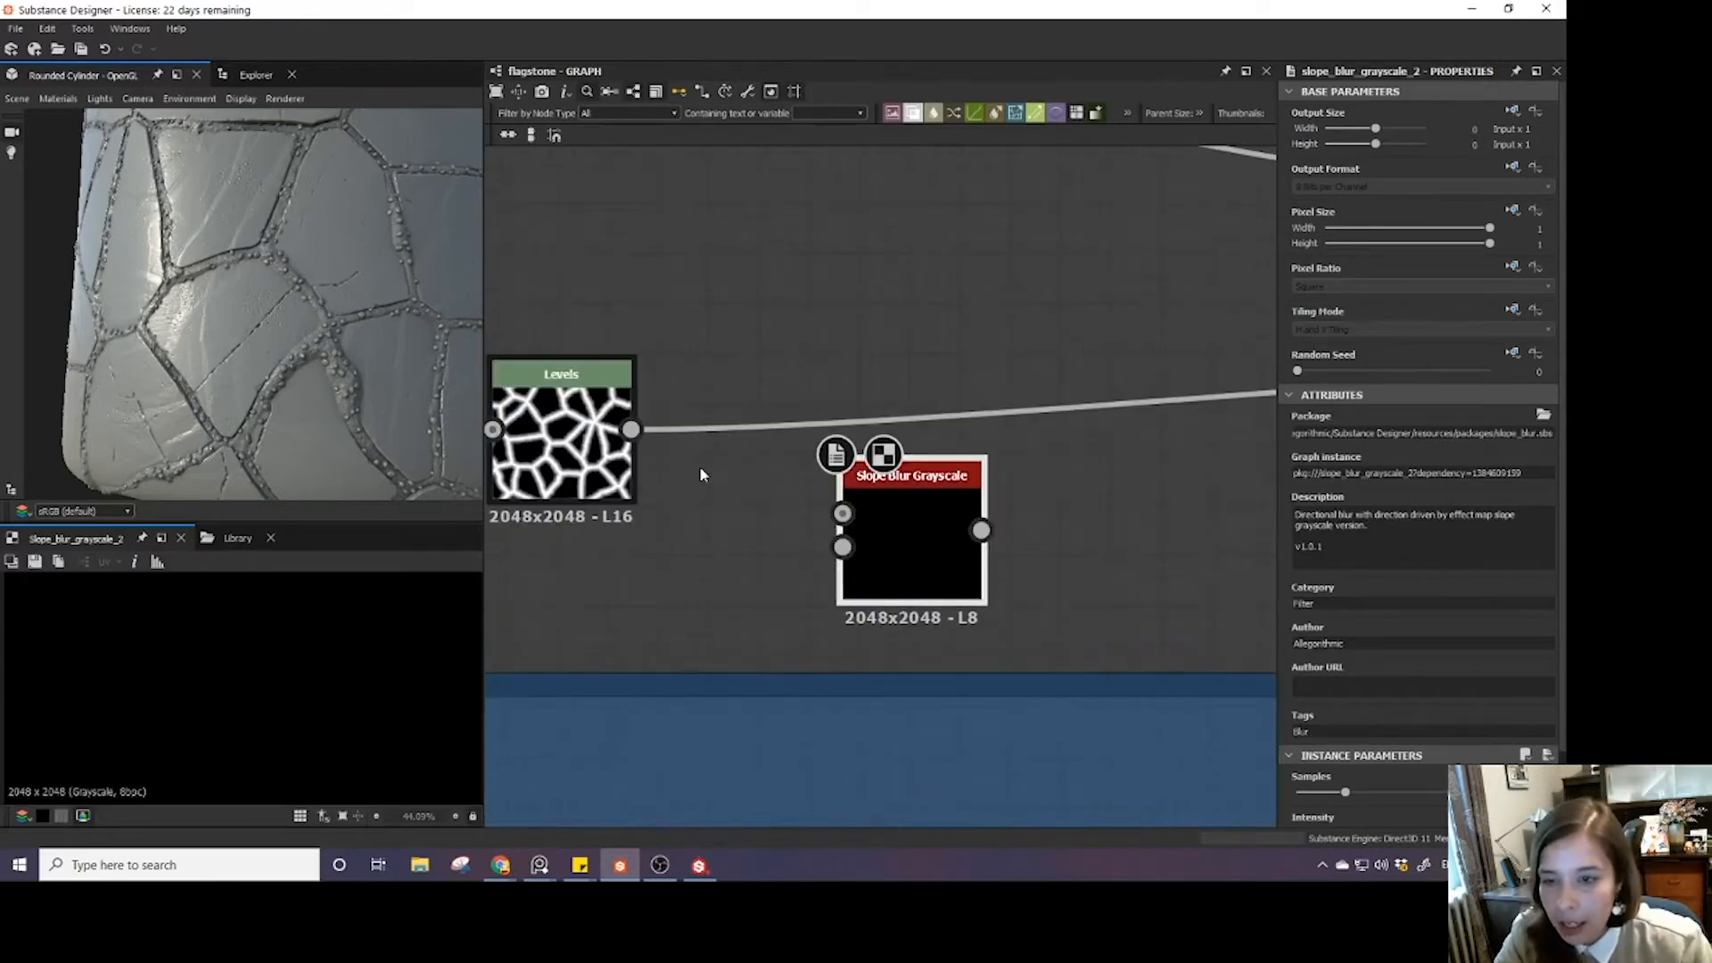
drag(630, 429, 840, 516)
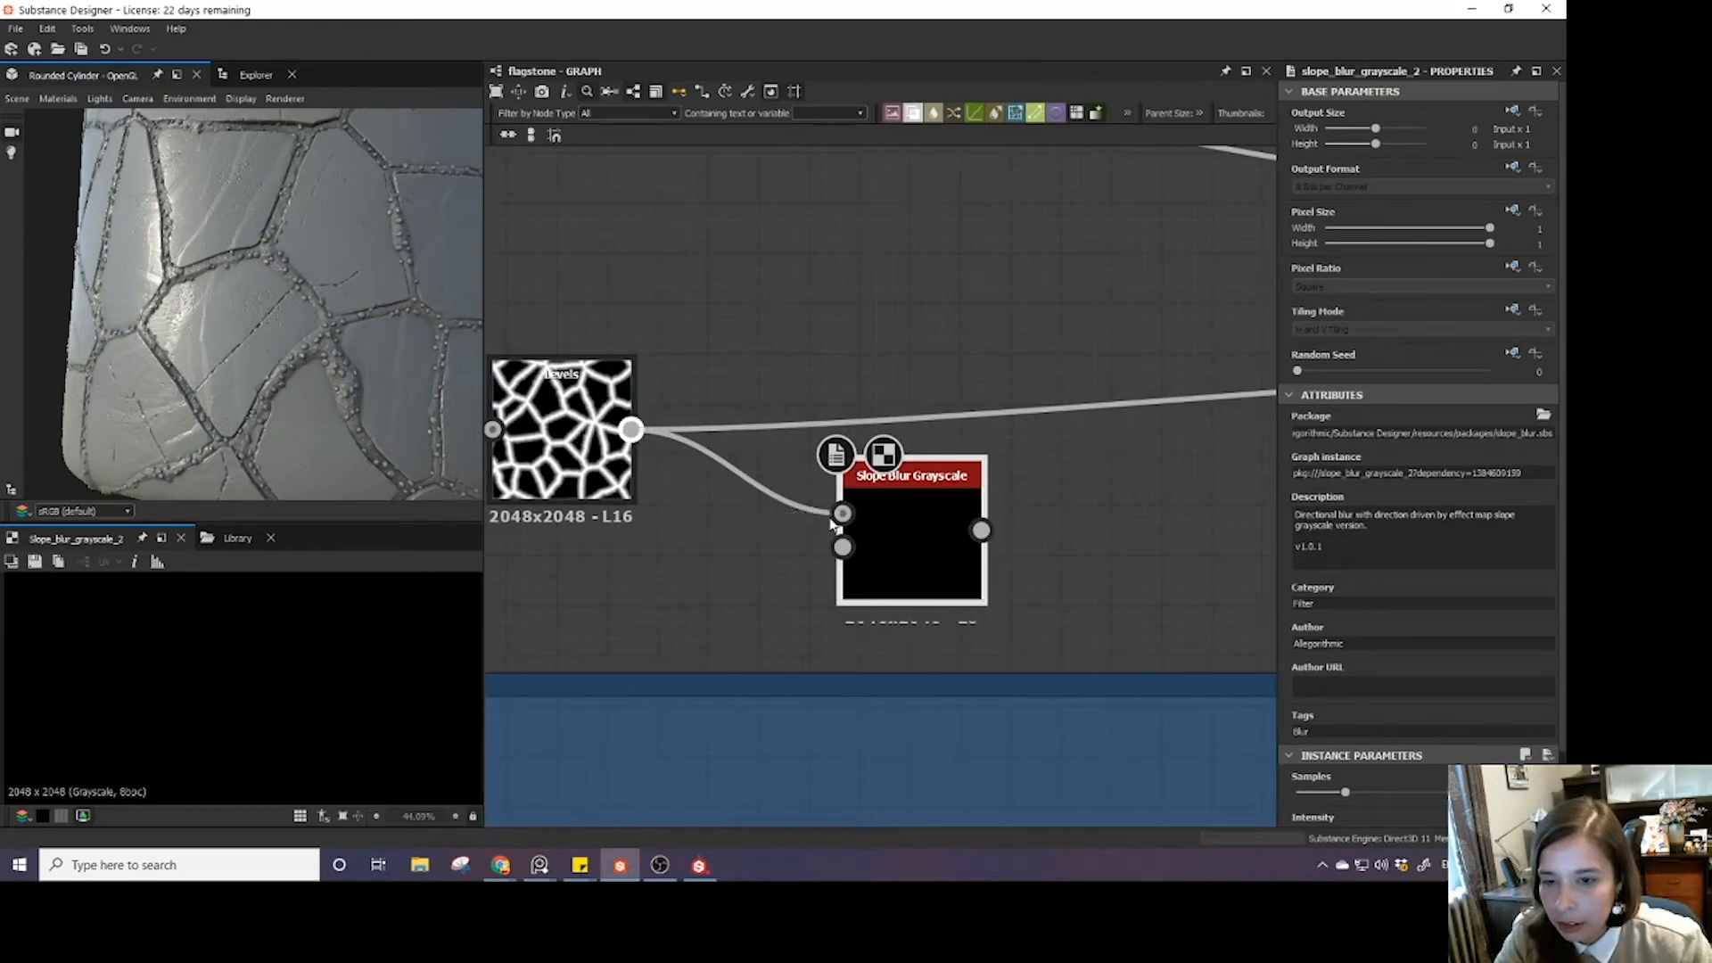
- Add a Clouds 1 noise node below the Levels node and connect it to the Slope Blur Grayscale's second input
scroll(705, 546, down, 4)
middle_drag(703, 547, 776, 541)
scroll(776, 541, down, 1)
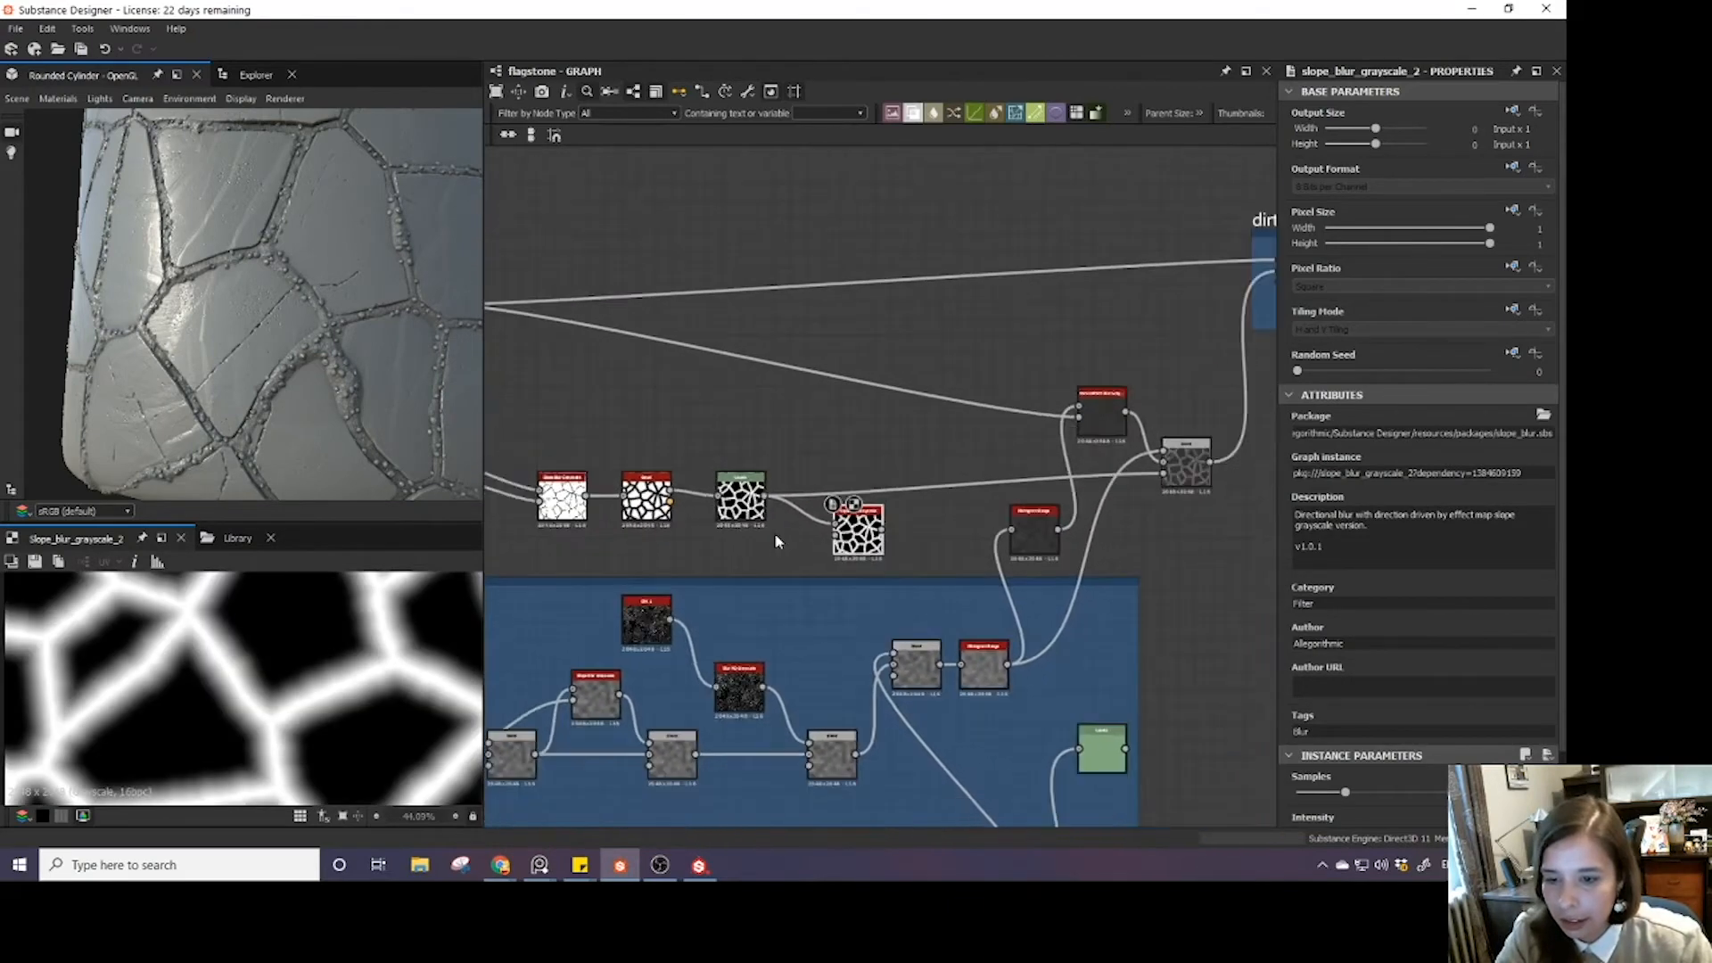
scroll(849, 518, down, 2)
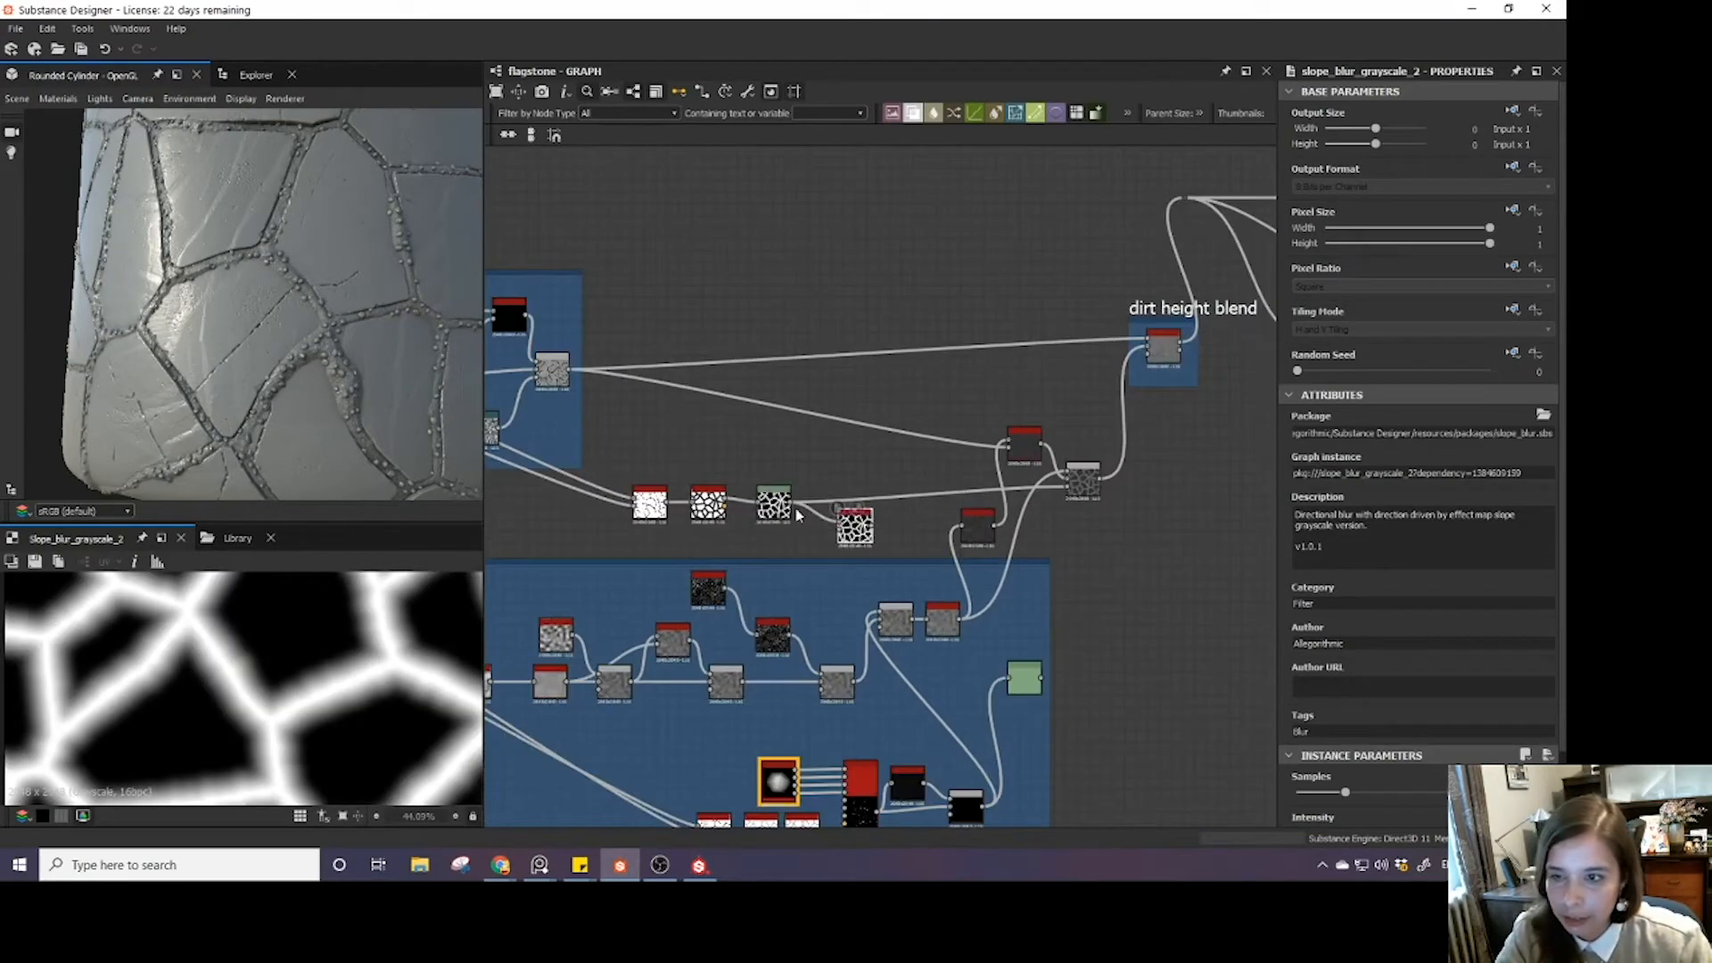
scroll(775, 537, up, 3)
key(space)
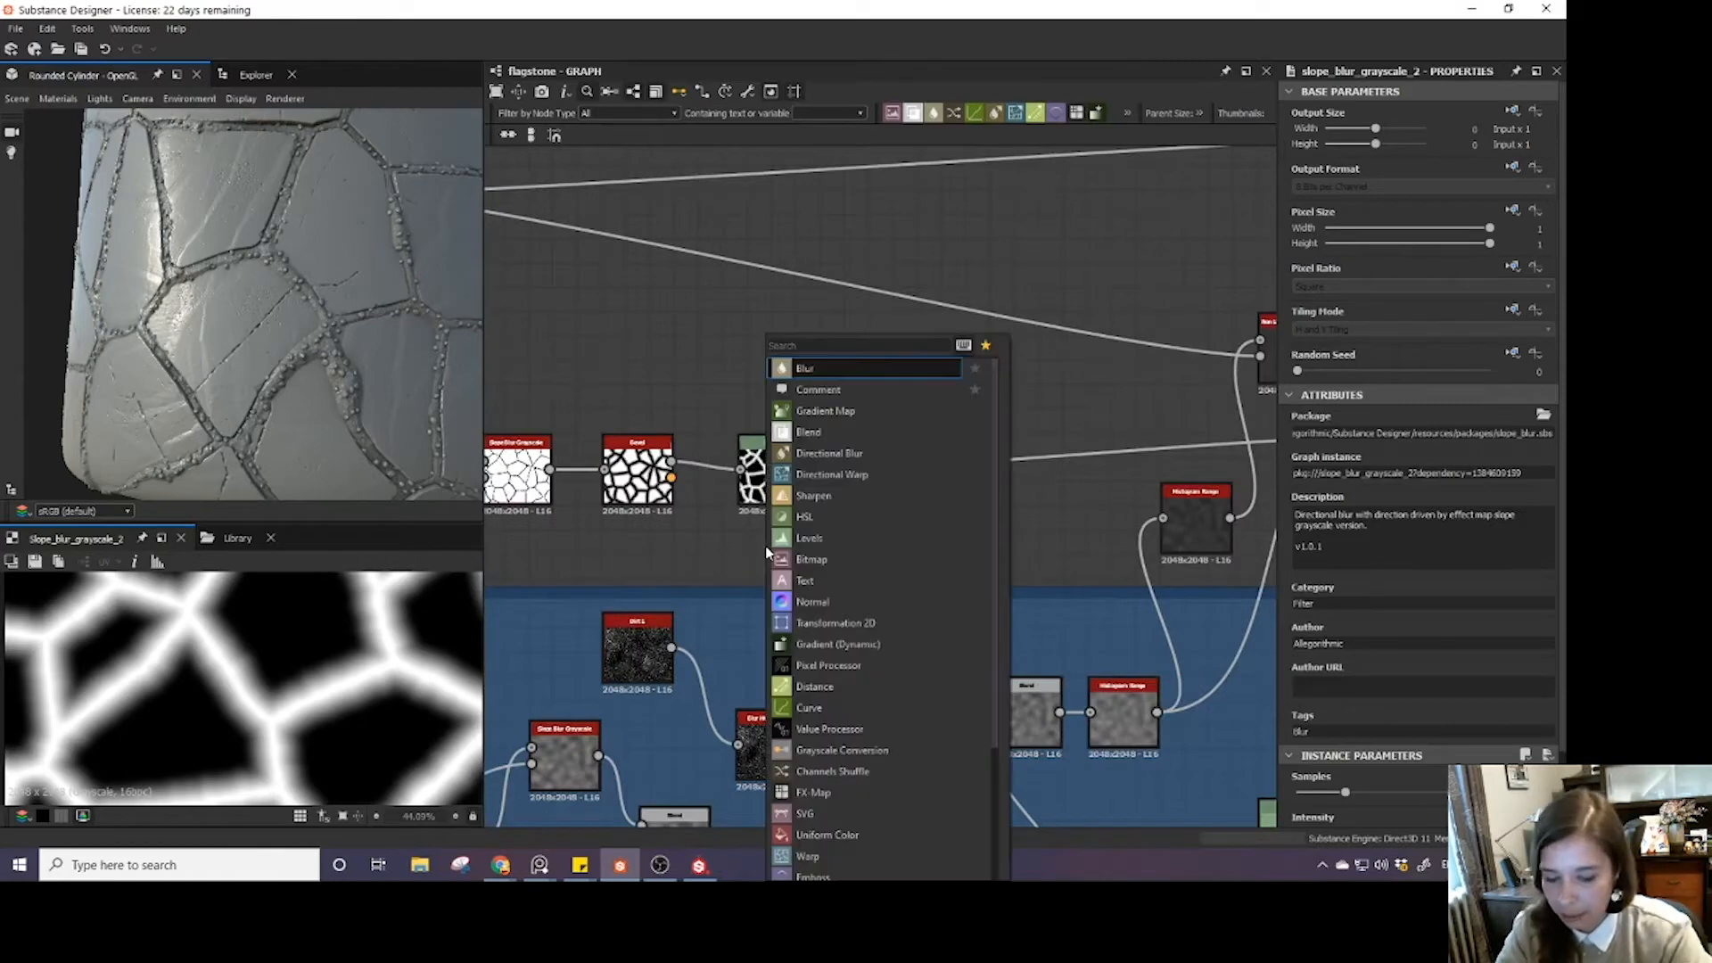
text(clou)
click(809, 418)
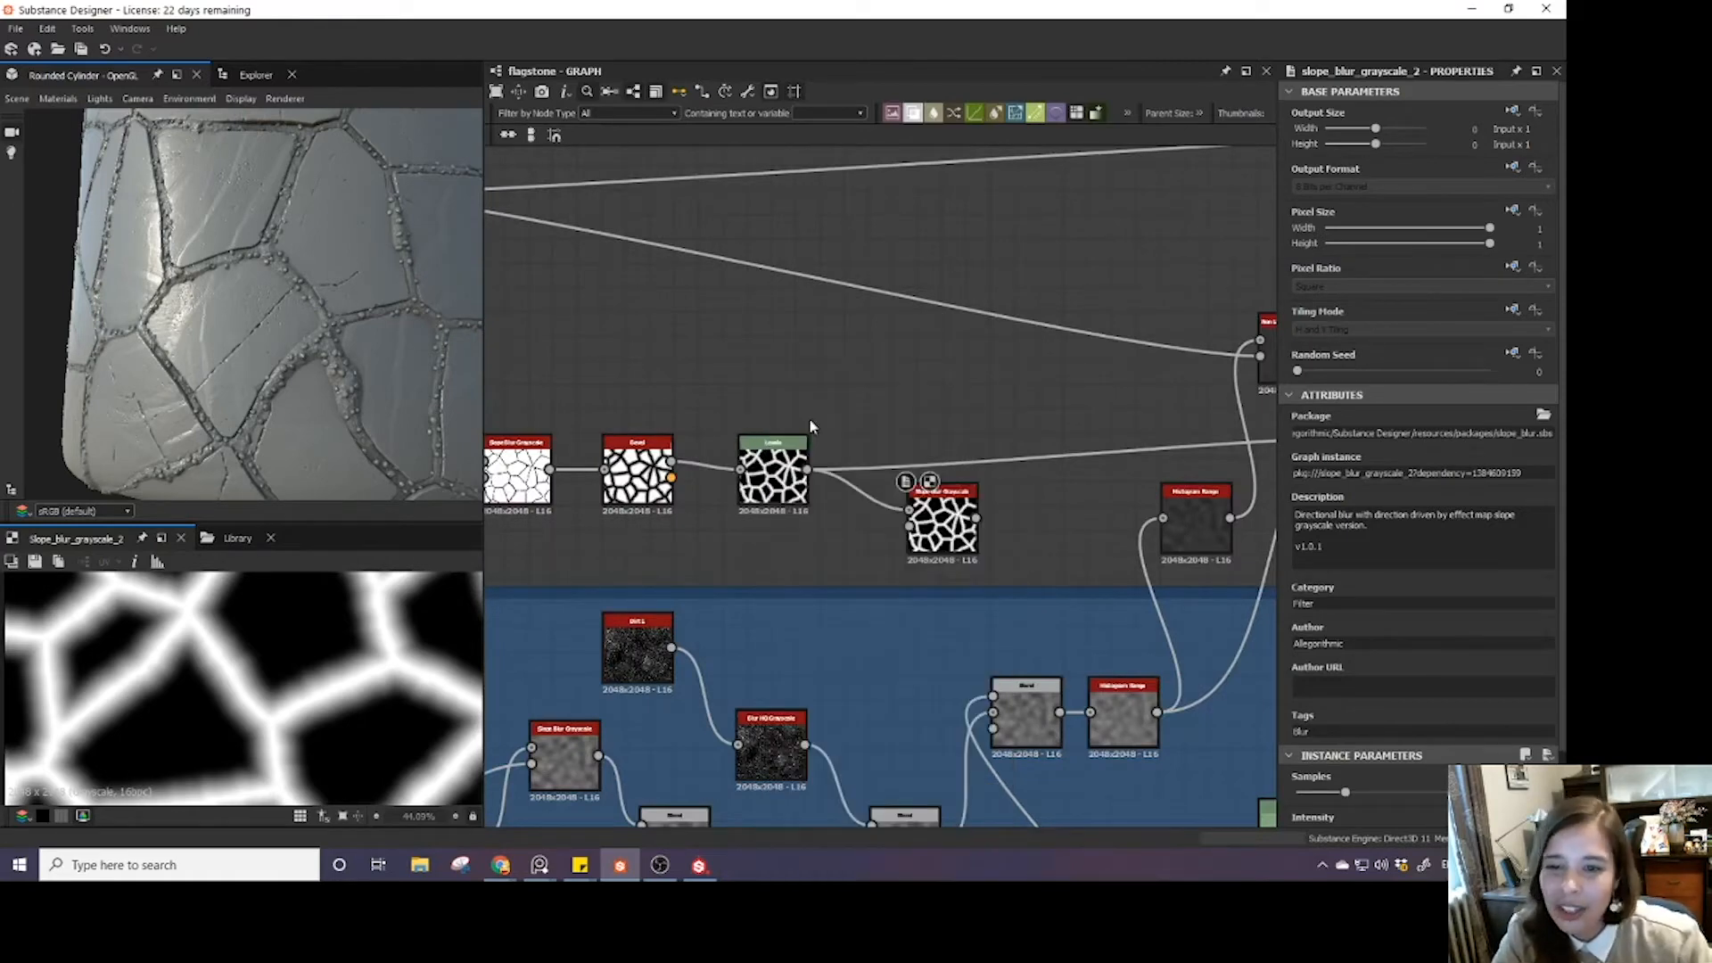
drag(792, 542, 909, 527)
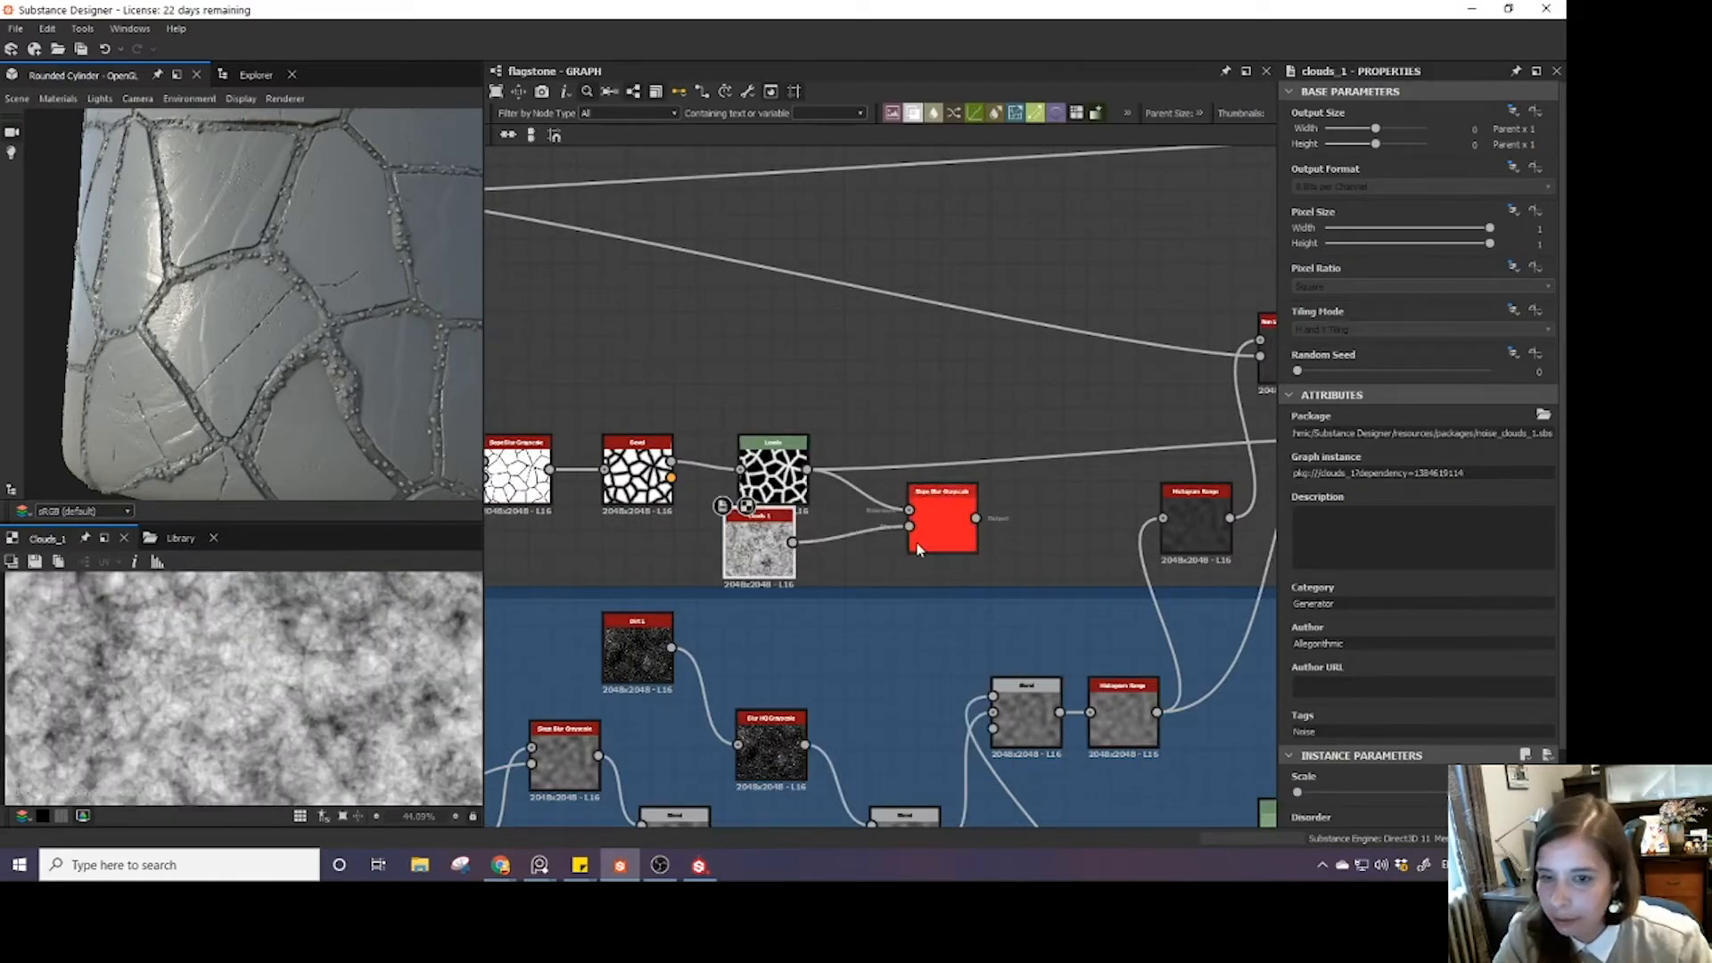
- Set the new Slope Blur Grayscale to 32 Samples, Intensity 0.34 and Mode Min
double_click(918, 547)
scroll(1353, 791, down, 1)
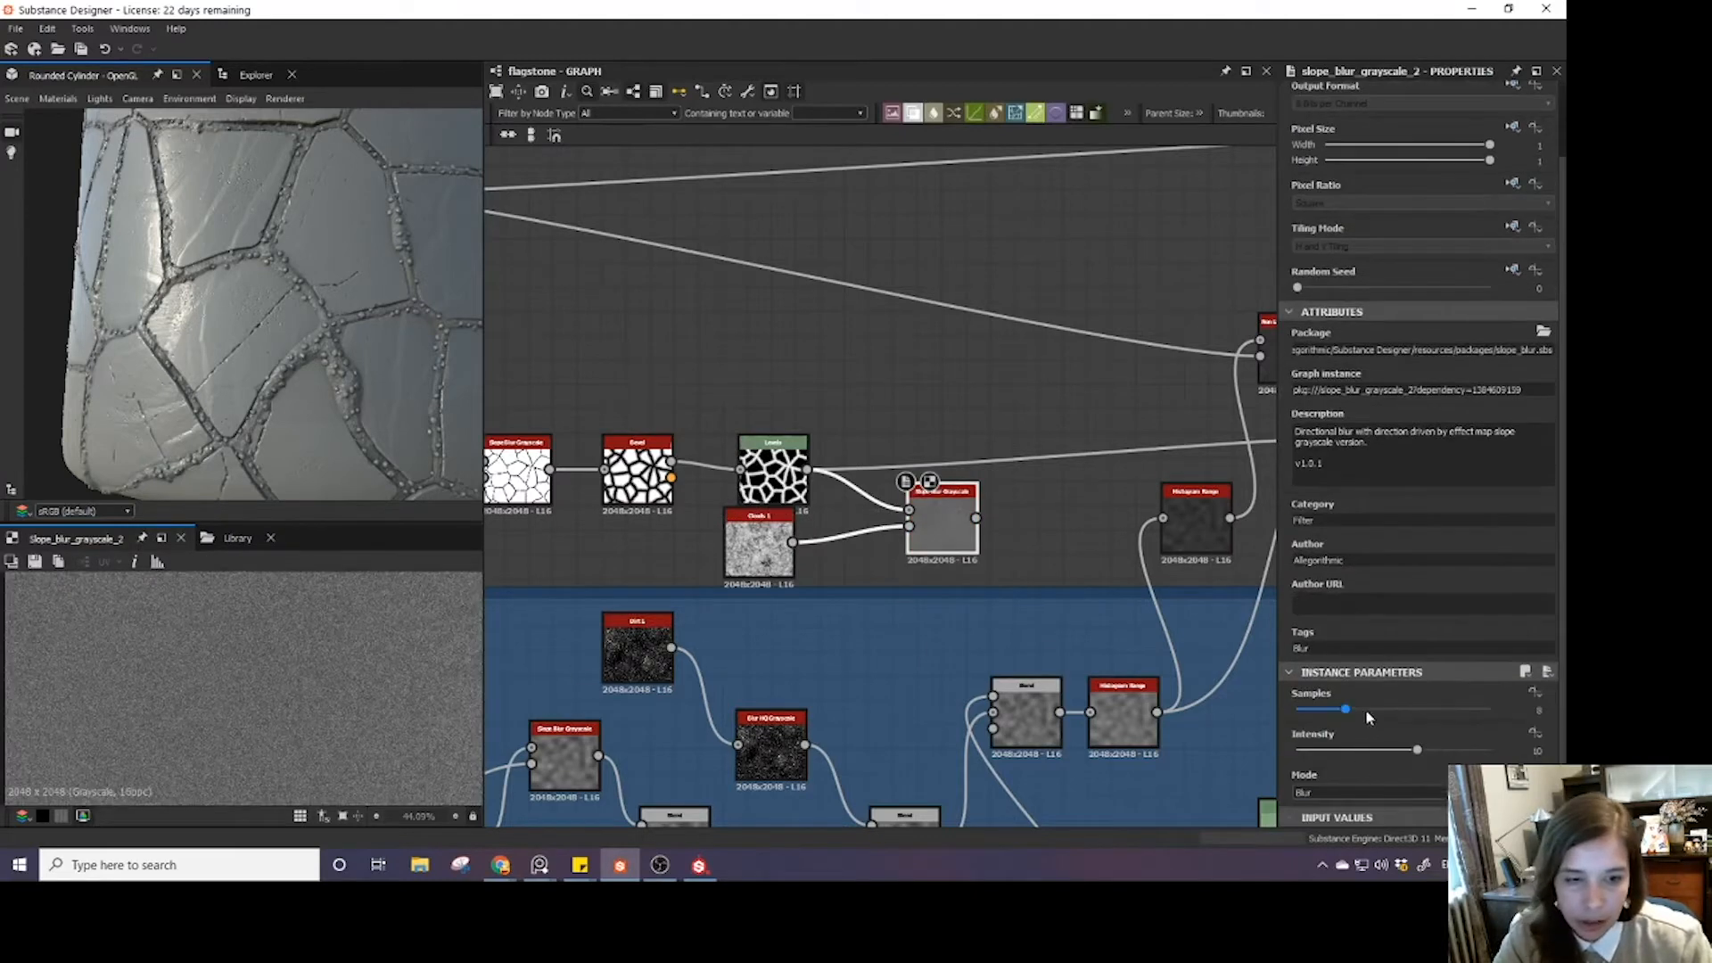
drag(1359, 711, 1525, 714)
drag(1417, 751, 1303, 744)
click(1313, 796)
click(1314, 807)
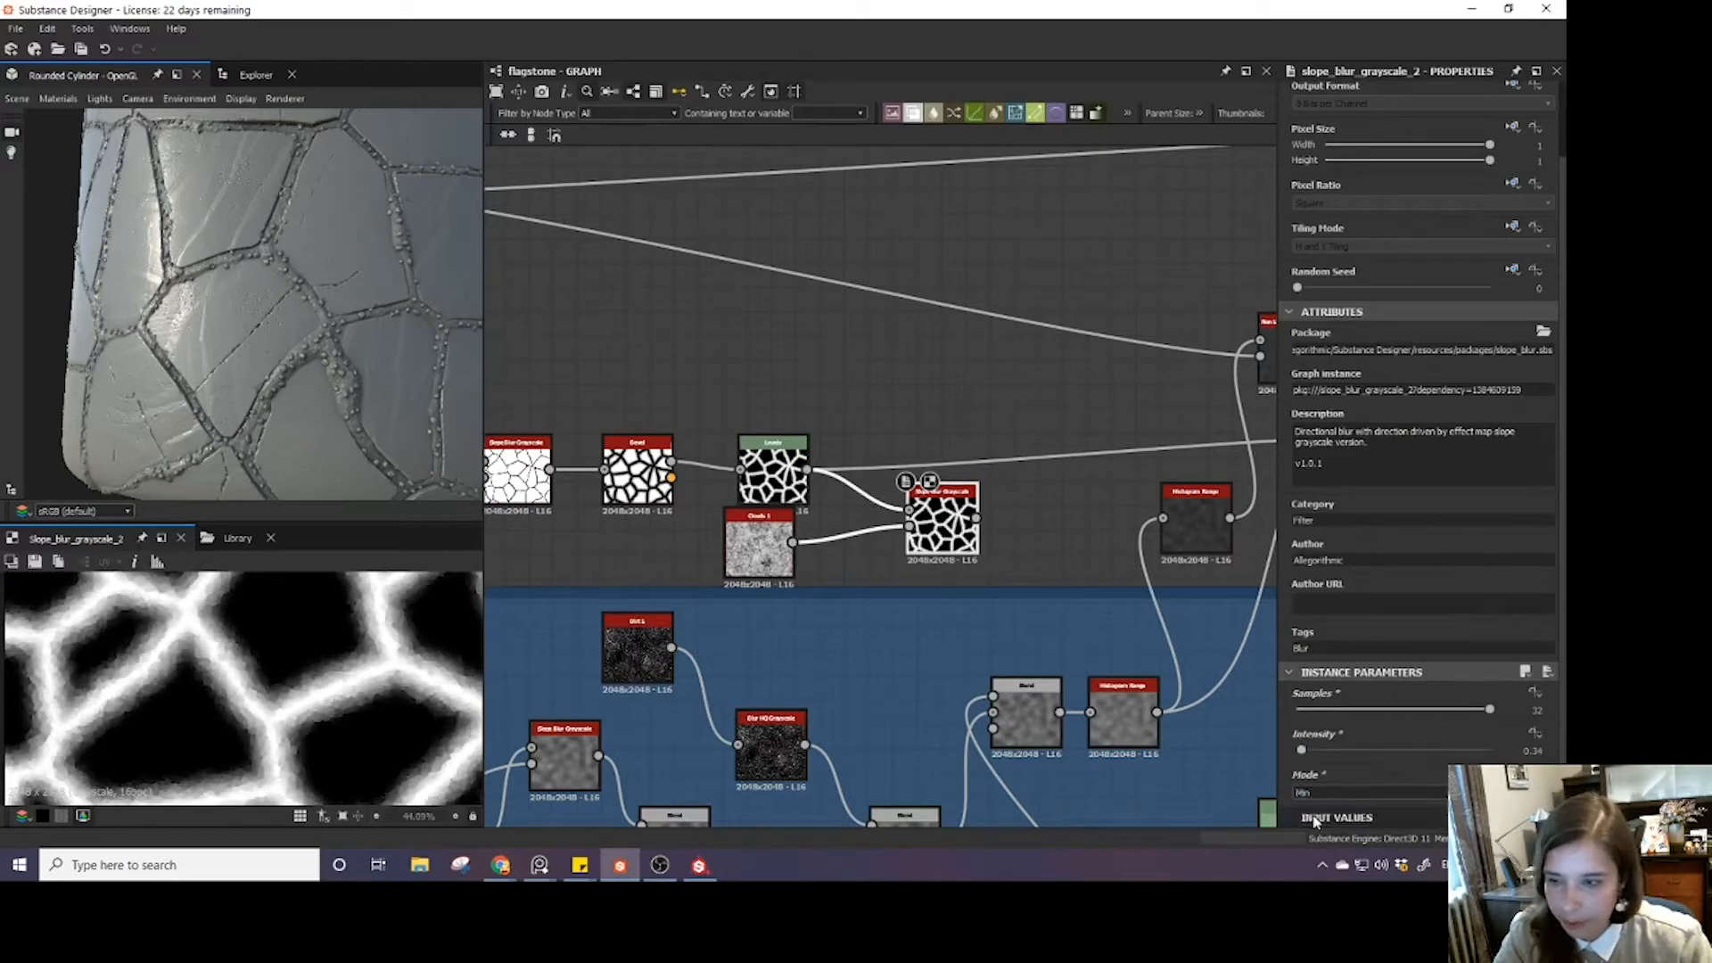
- Move the Levels node aside and connect the Slope Blur Grayscale's output to the masked Blend's mask input, replacing the Levels connection
drag(943, 517, 929, 528)
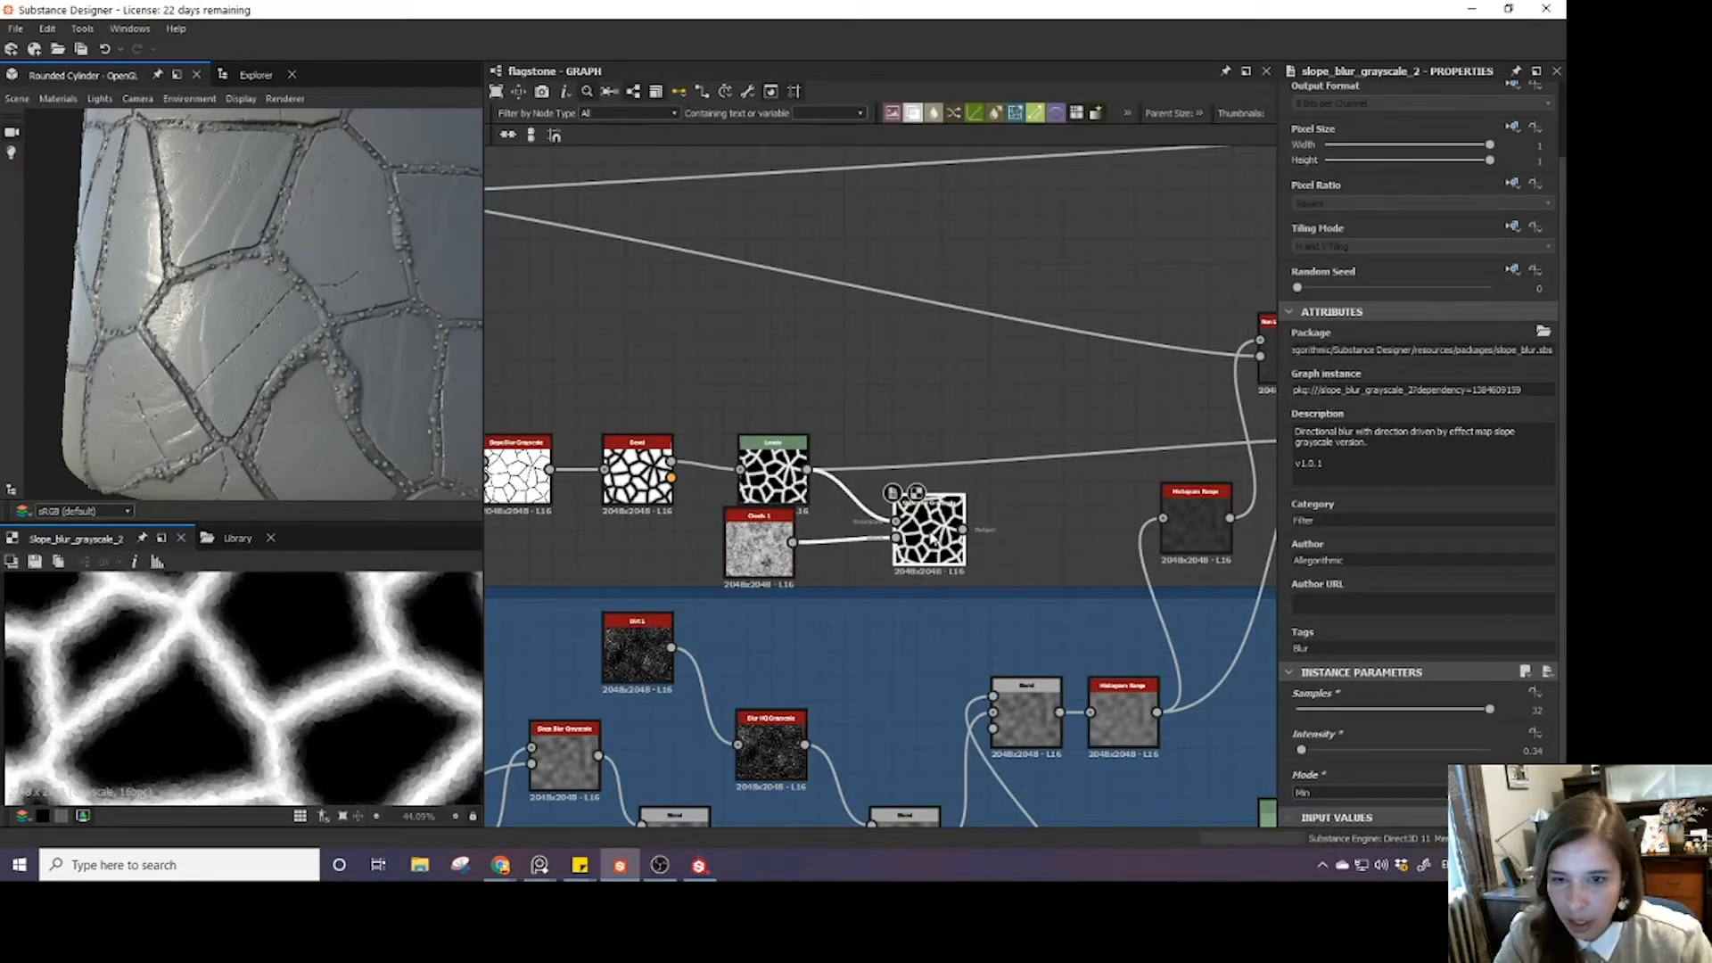
drag(798, 481, 980, 432)
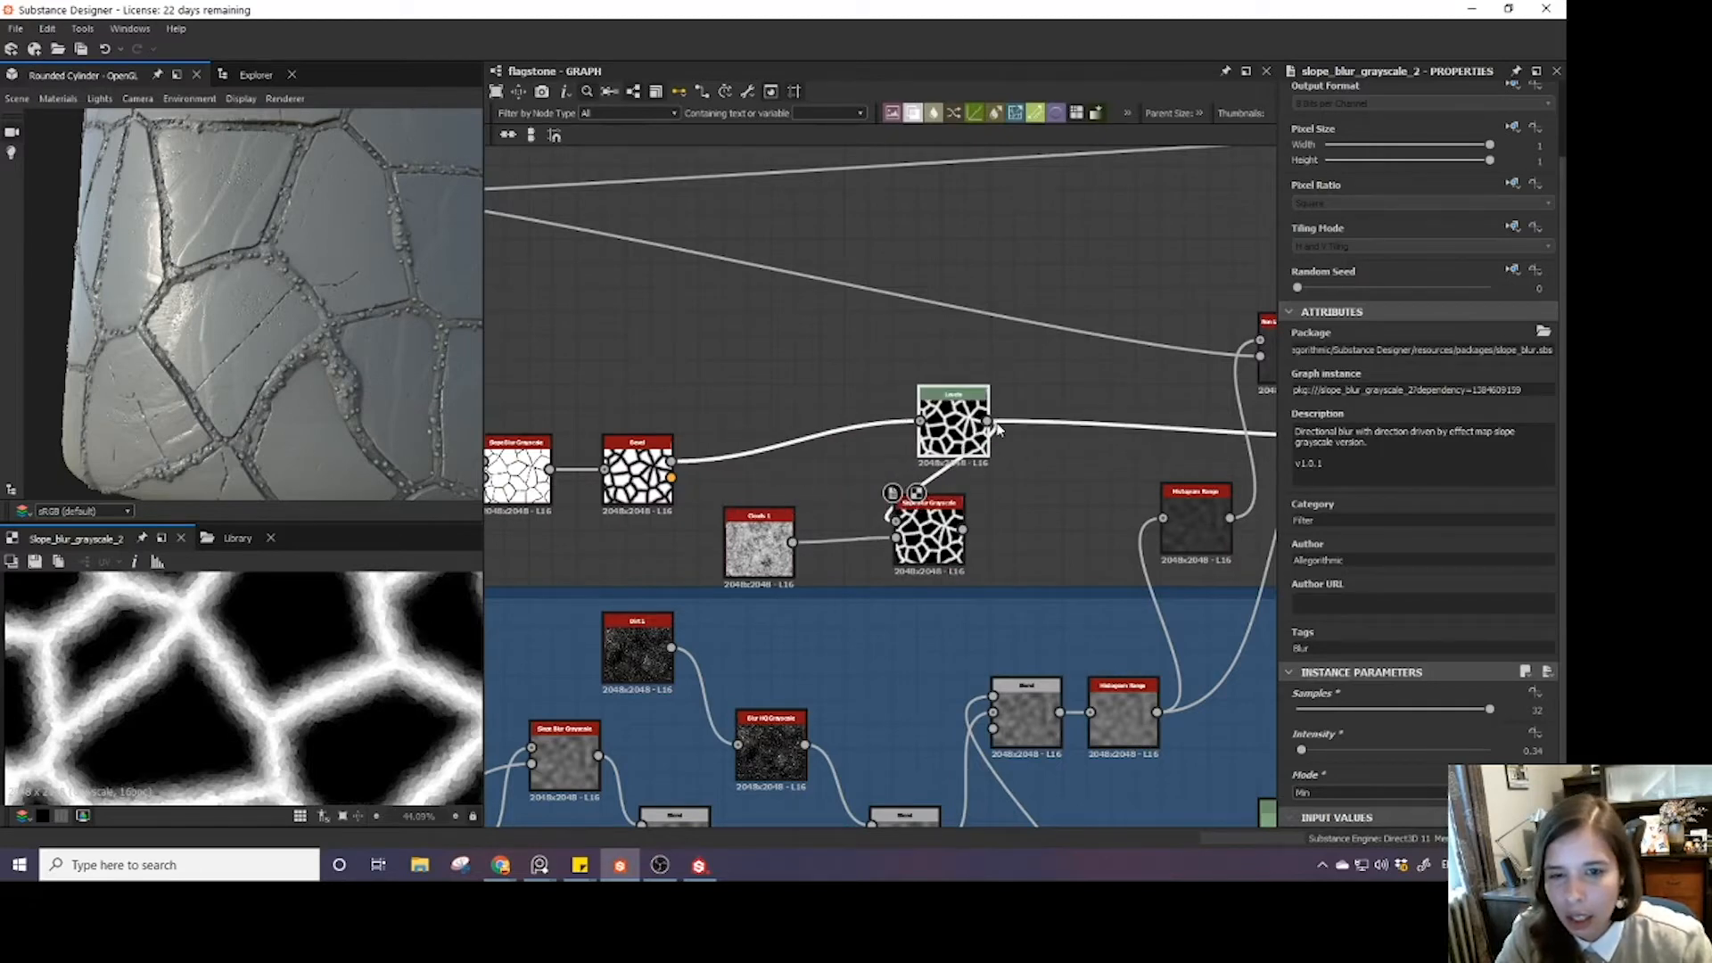
middle_drag(992, 420, 781, 443)
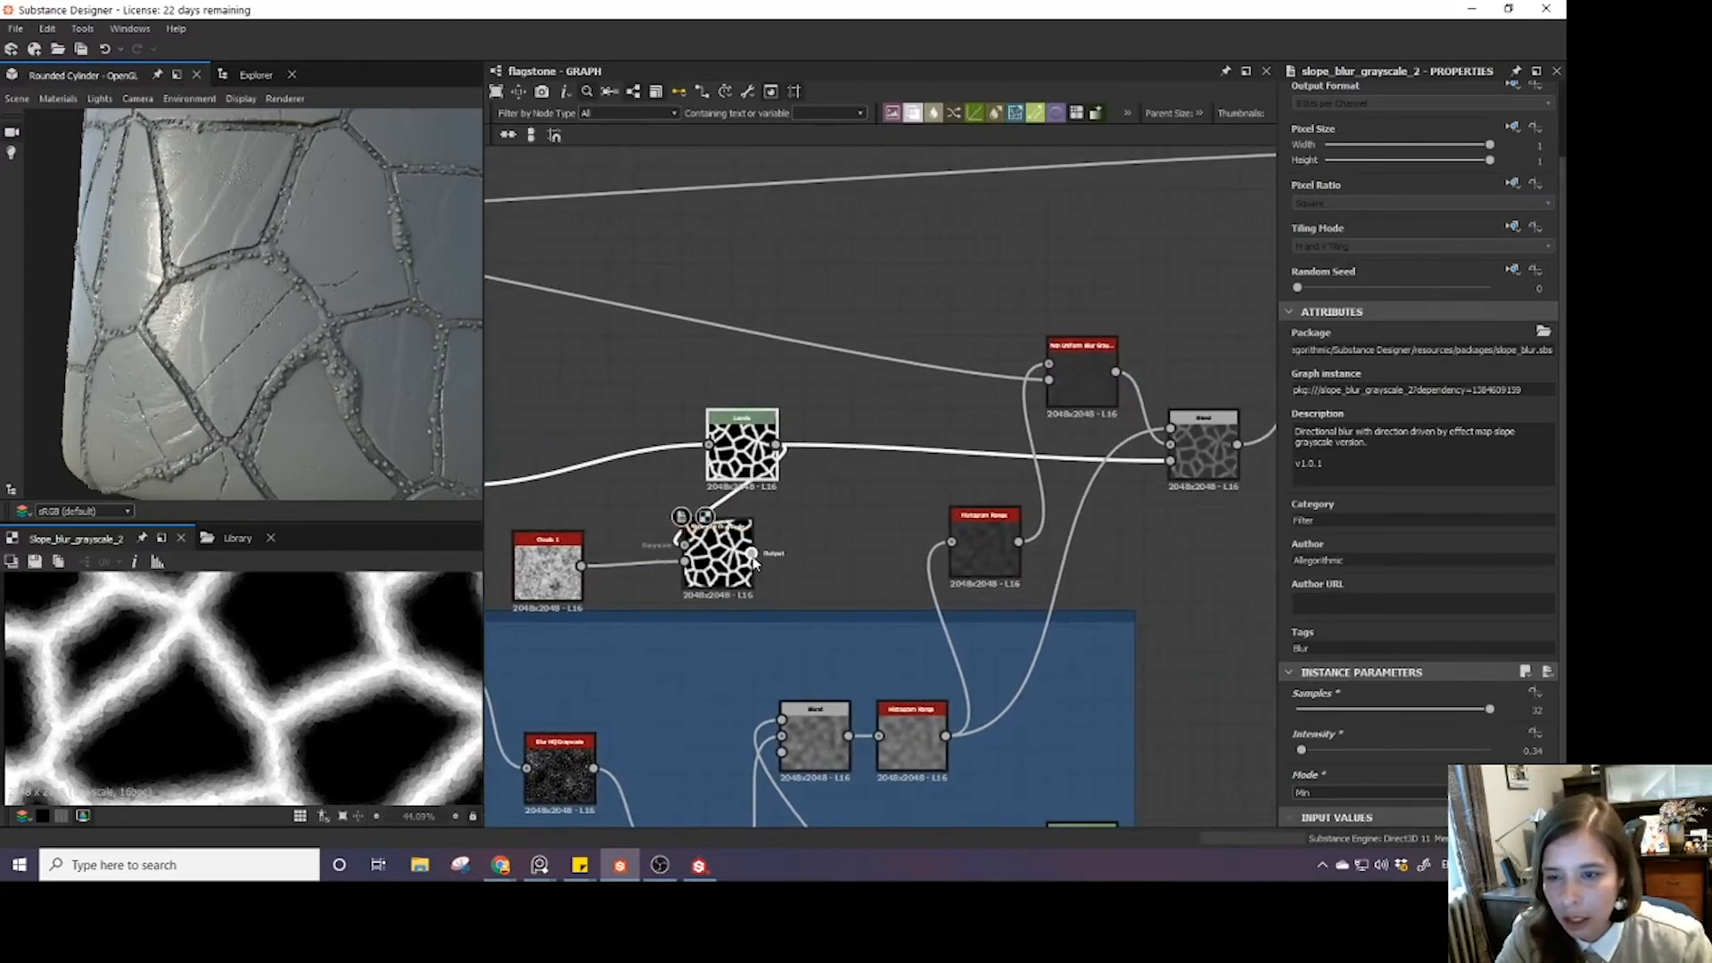
drag(752, 554, 1171, 461)
- Check the dirt edges in the 3D preview and spread out the Levels, Slope Blur Grayscale and Clouds 1 nodes
click(742, 450)
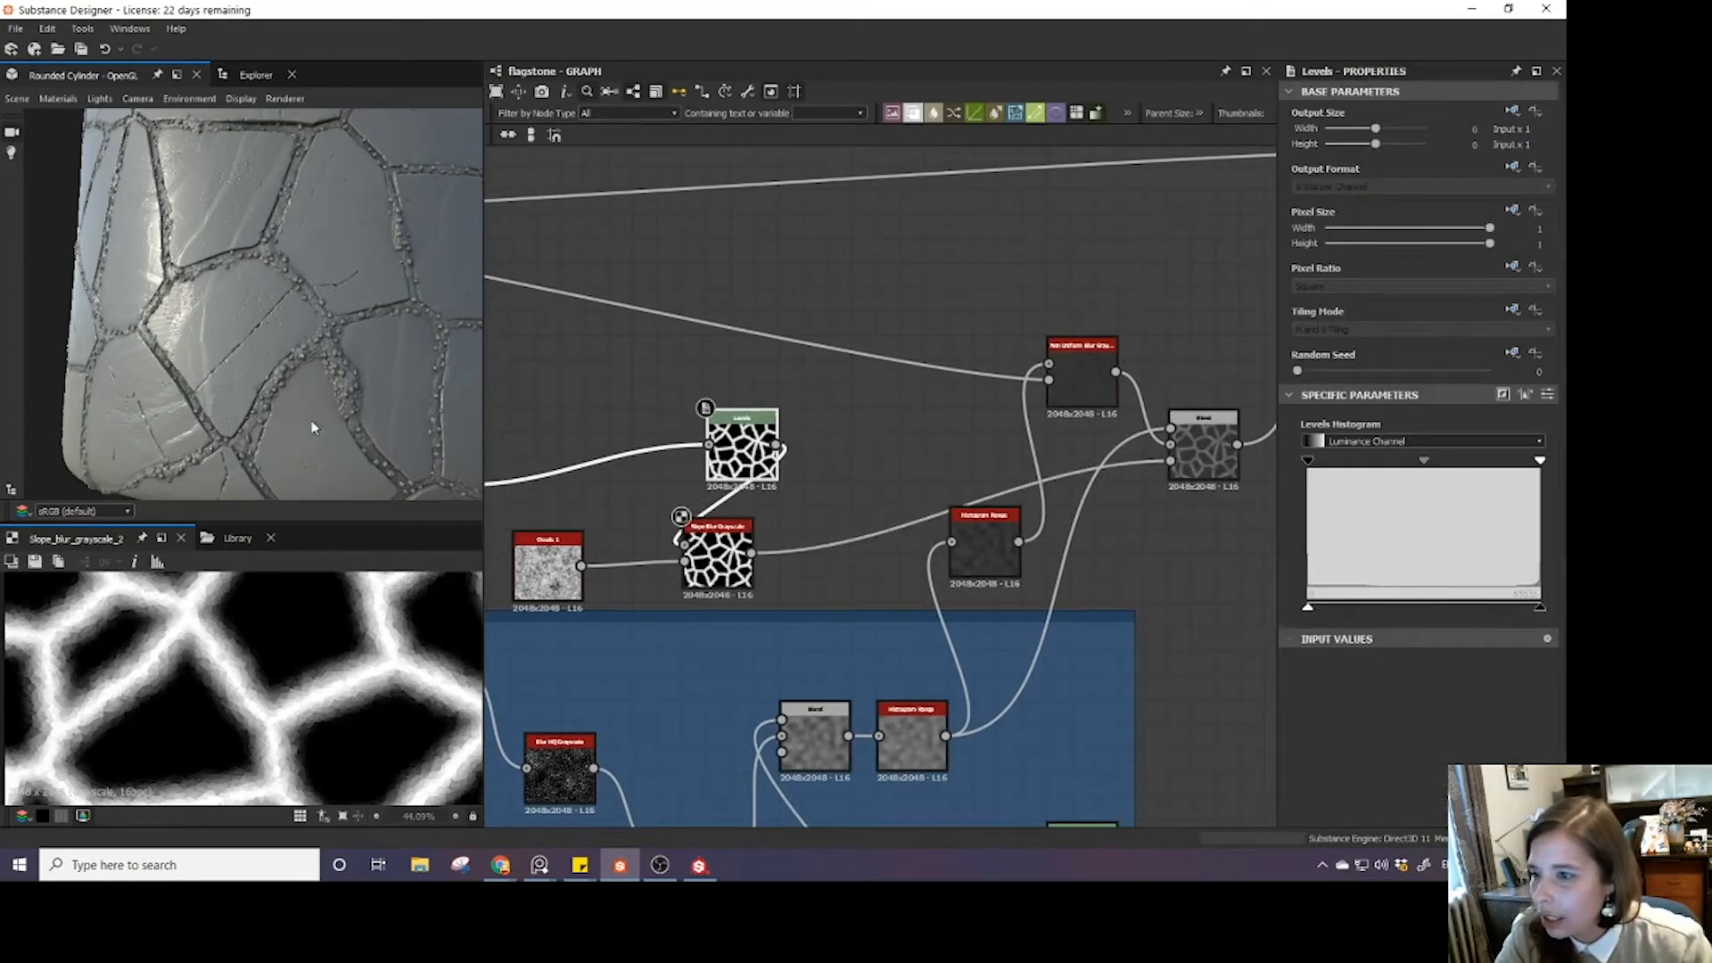
scroll(331, 402, up, 3)
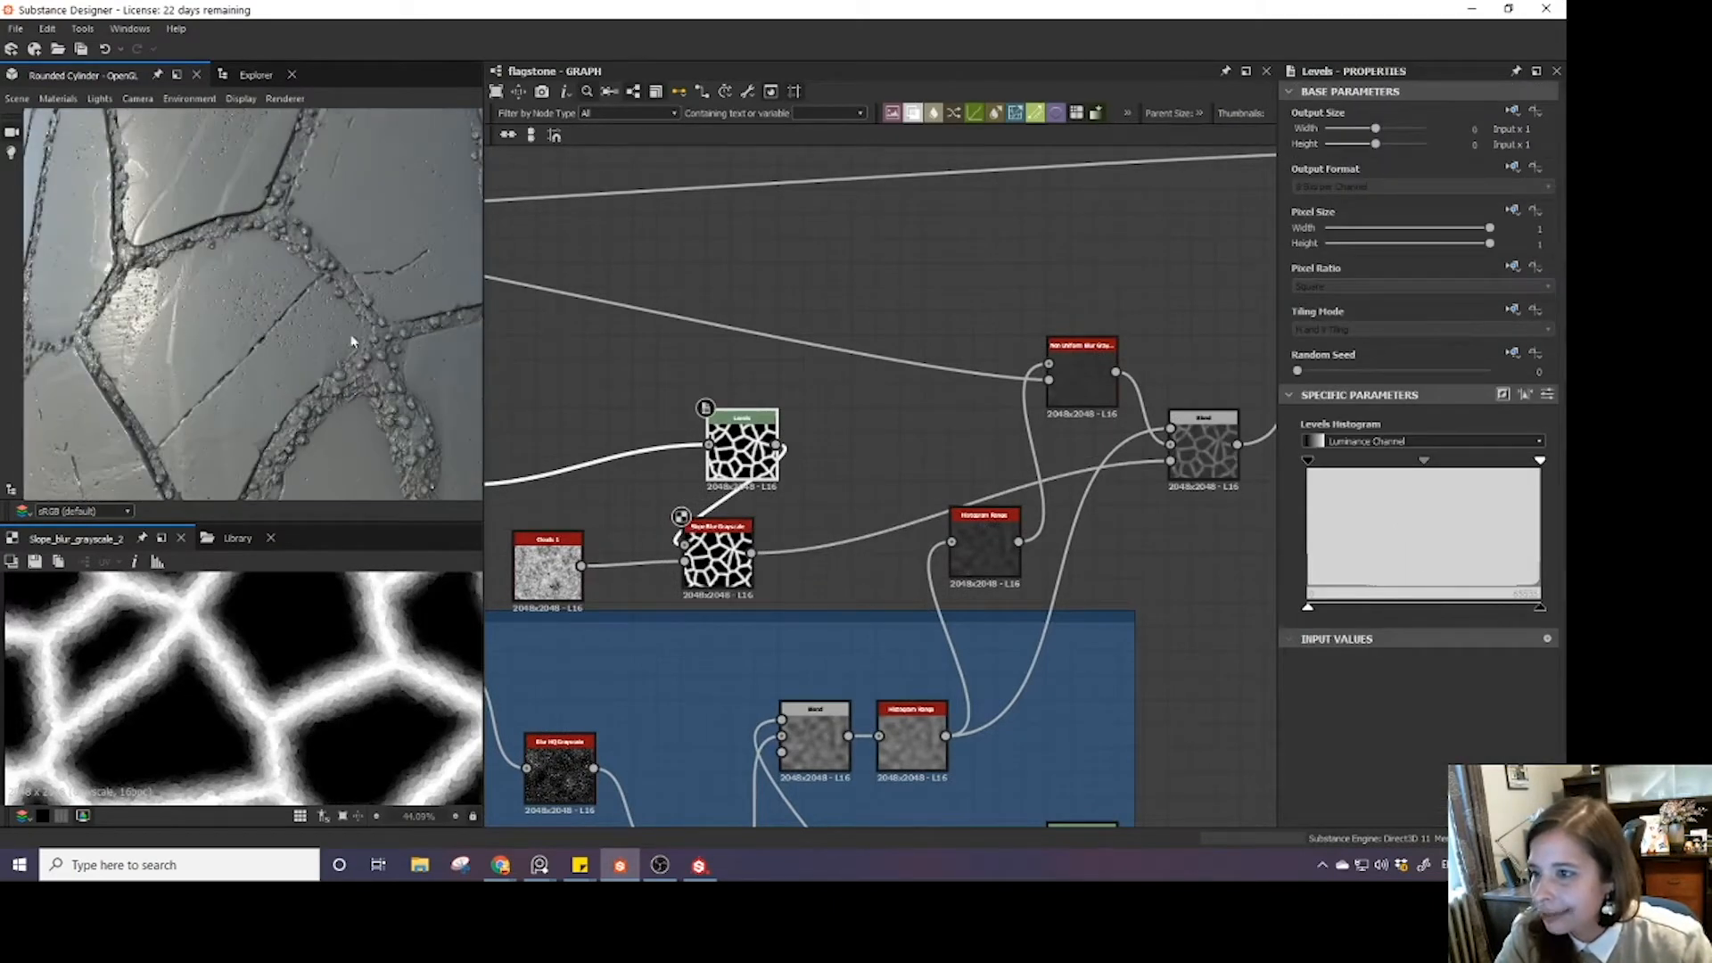
scroll(366, 394, up, 3)
scroll(367, 394, down, 3)
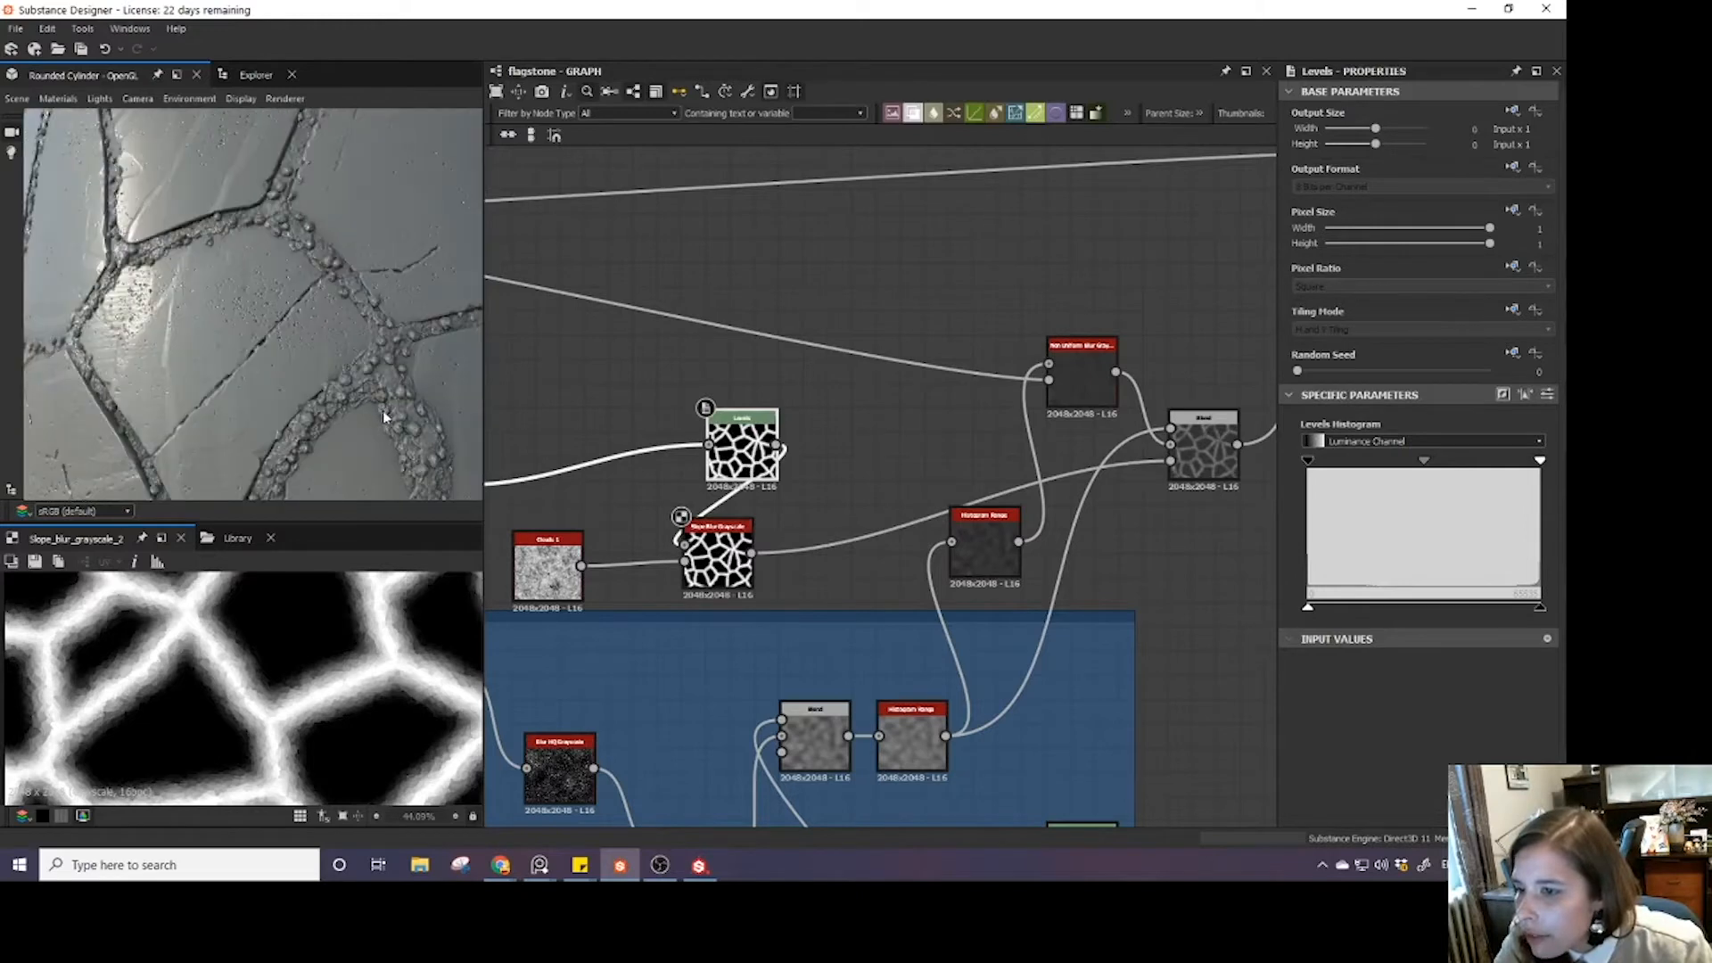
drag(742, 437, 597, 406)
middle_drag(718, 426, 885, 399)
drag(282, 342, 335, 340)
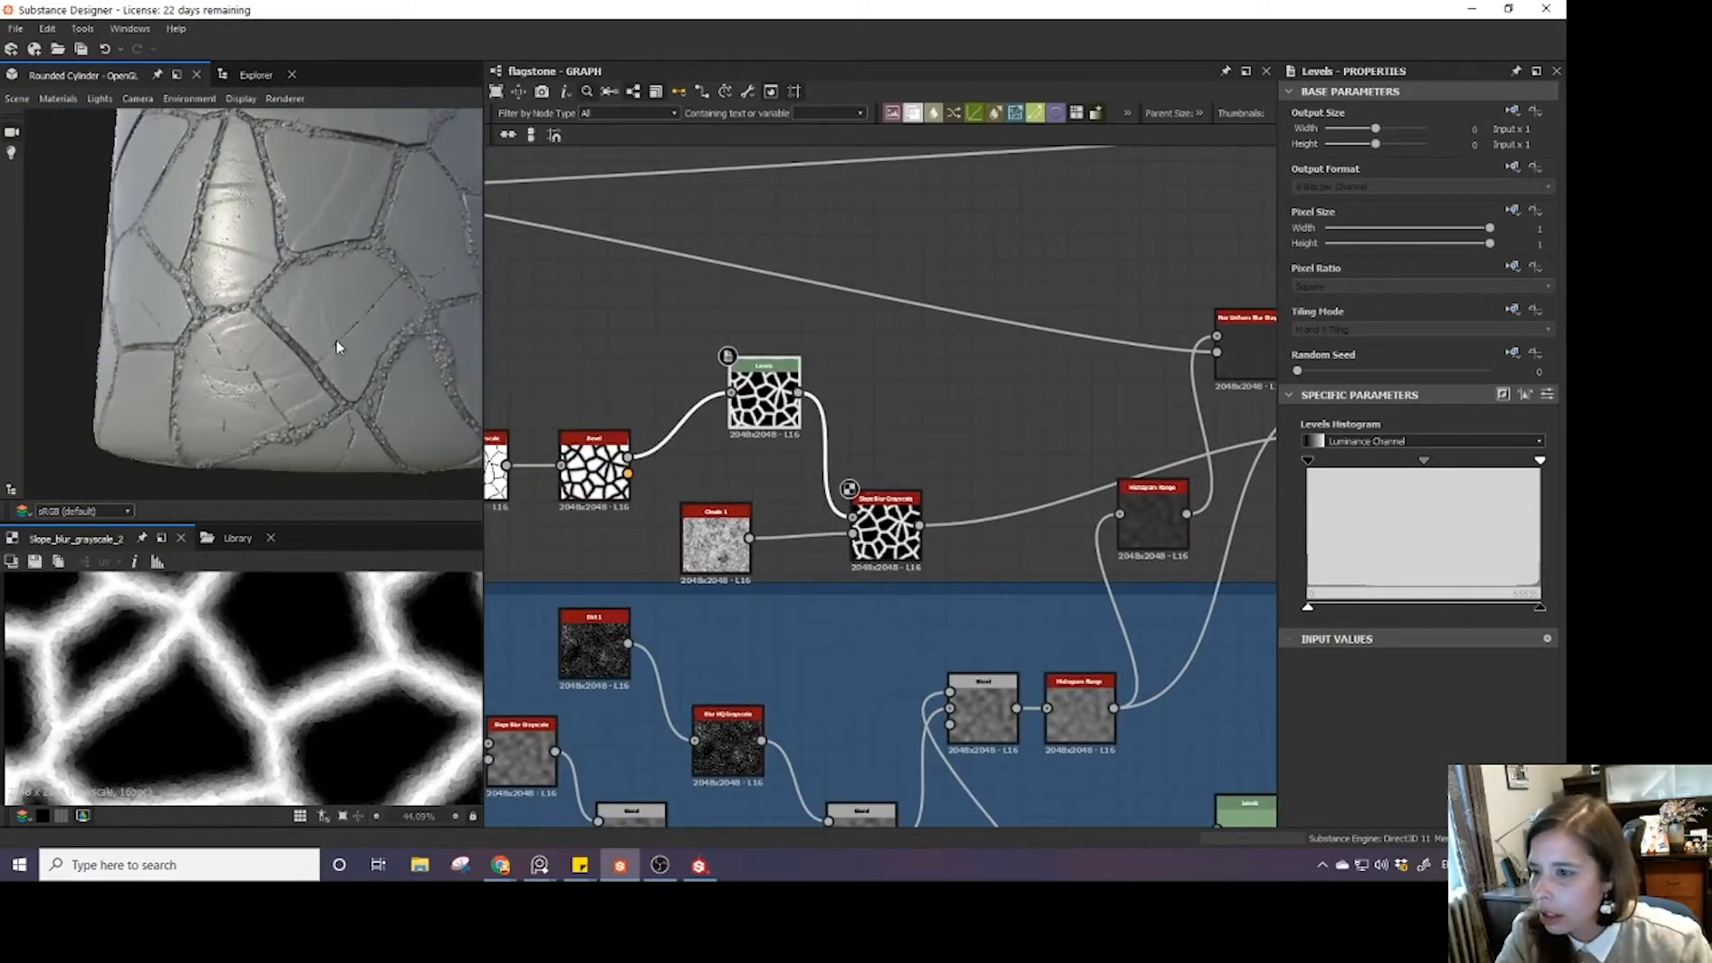
scroll(336, 340, up, 3)
drag(887, 516, 921, 505)
drag(723, 528, 698, 526)
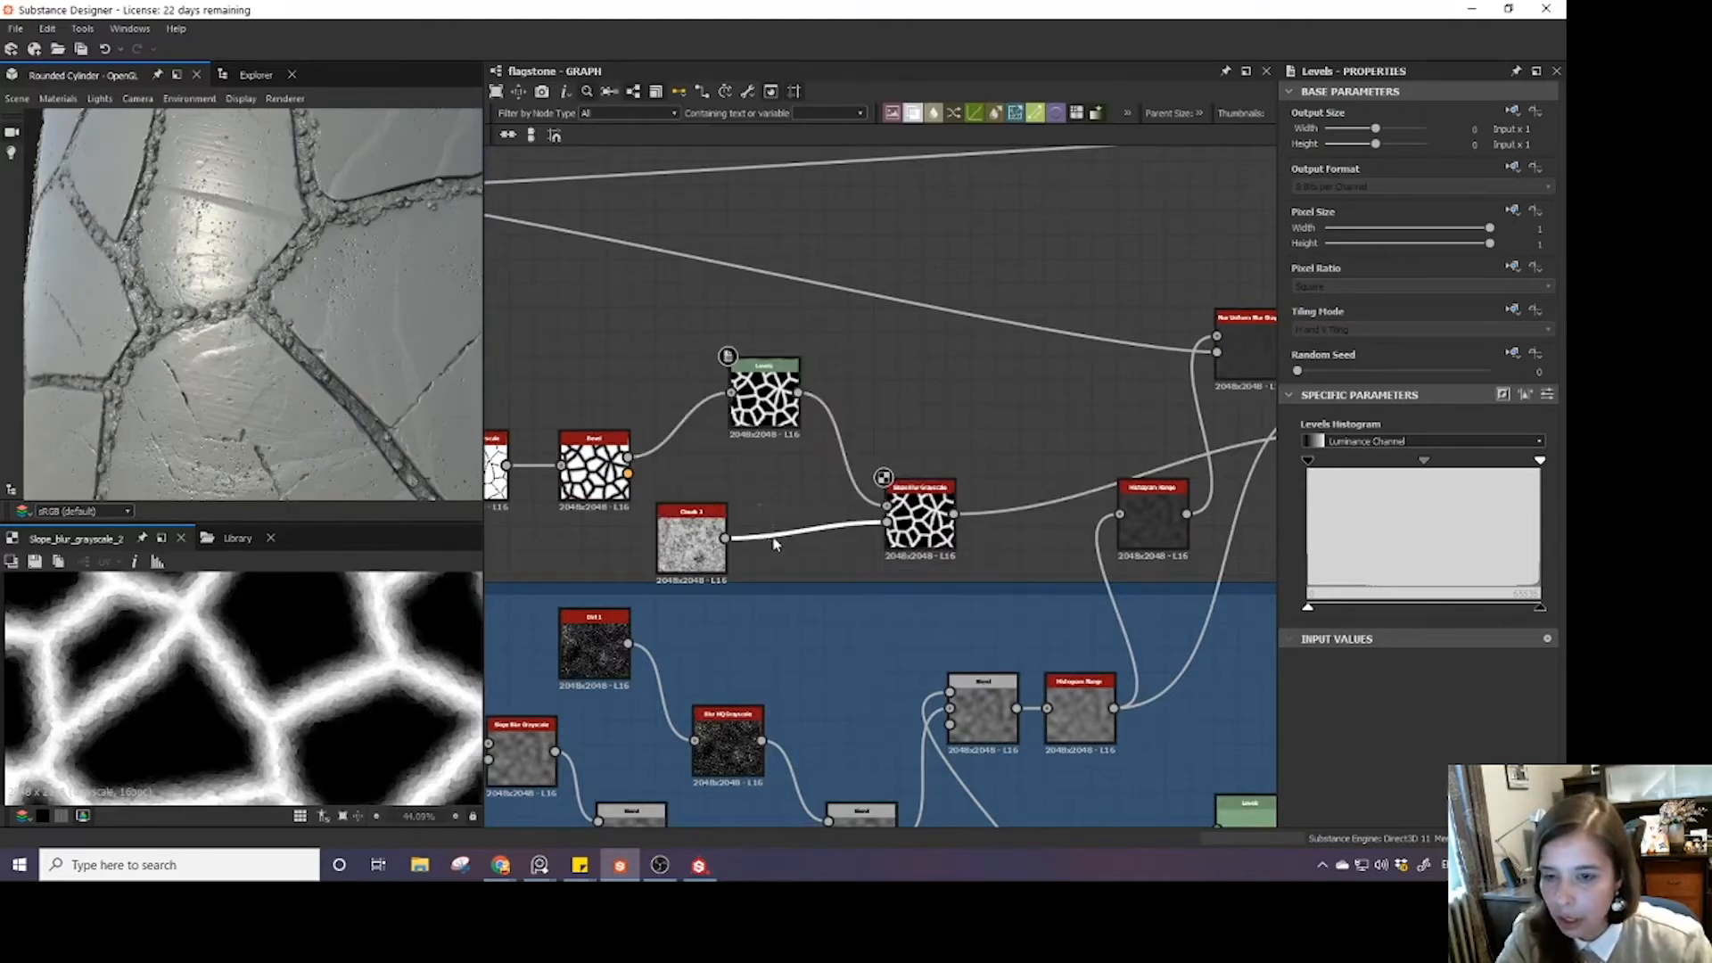
- Insert a Blur HQ Grayscale between Clouds 1 and the Slope Blur Grayscale, with raised Quality and Intensity 0.34
key(space)
text(bl)
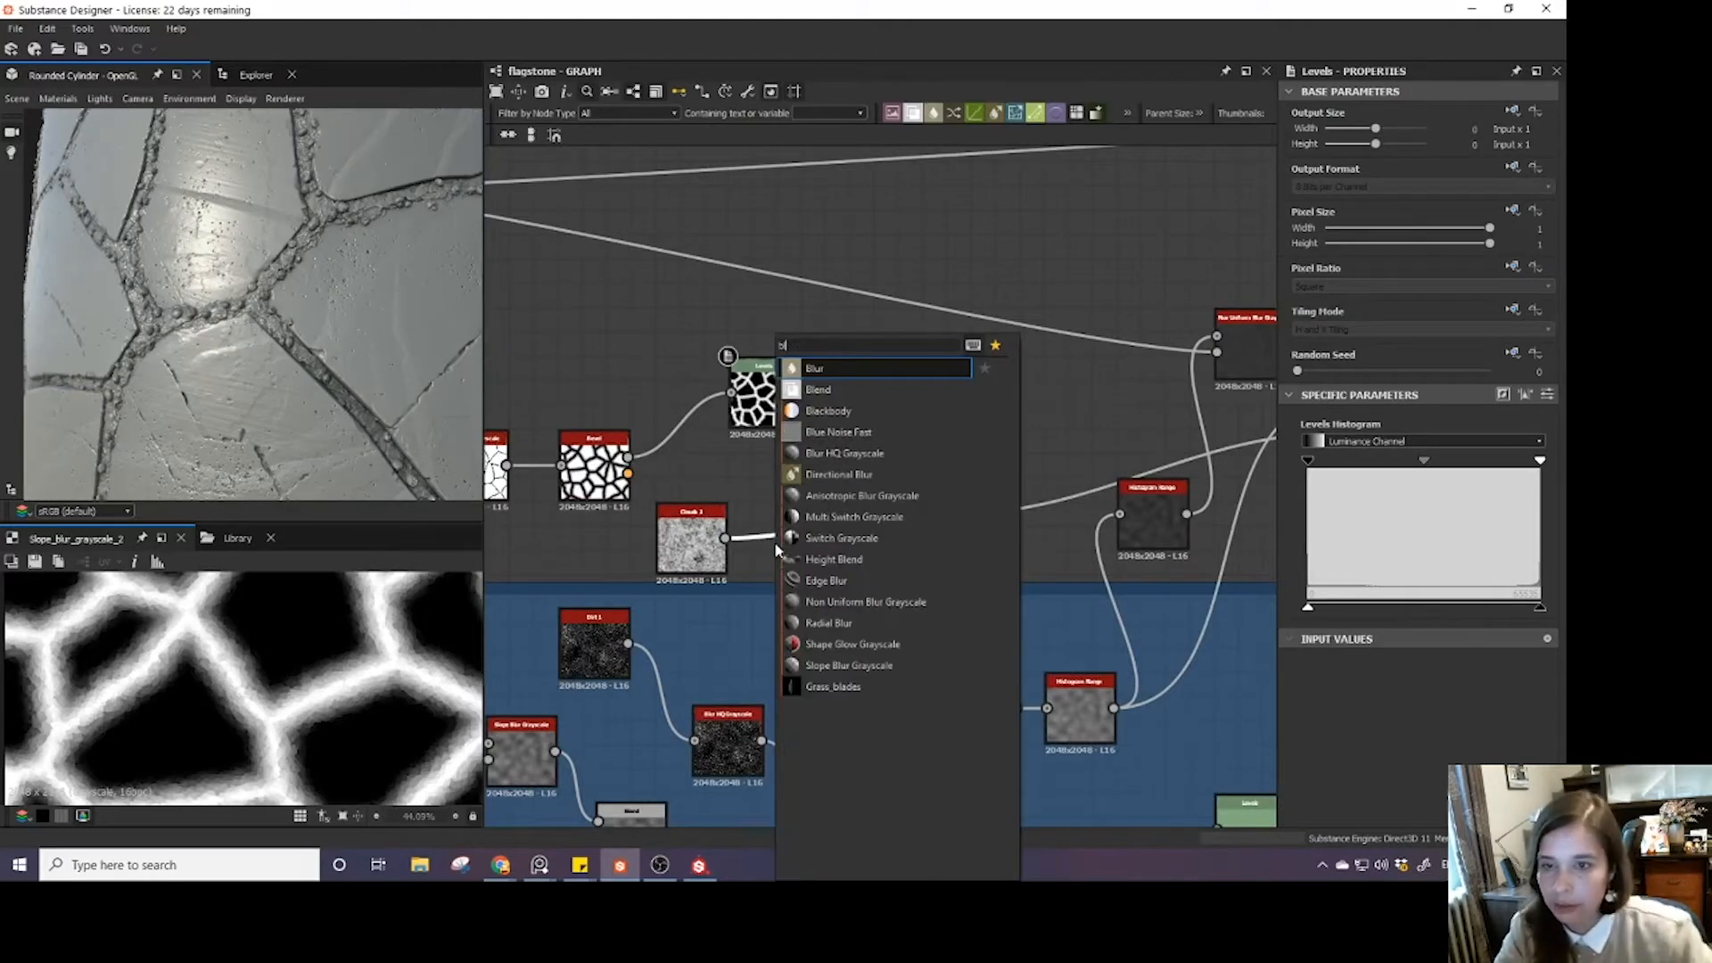
click(845, 453)
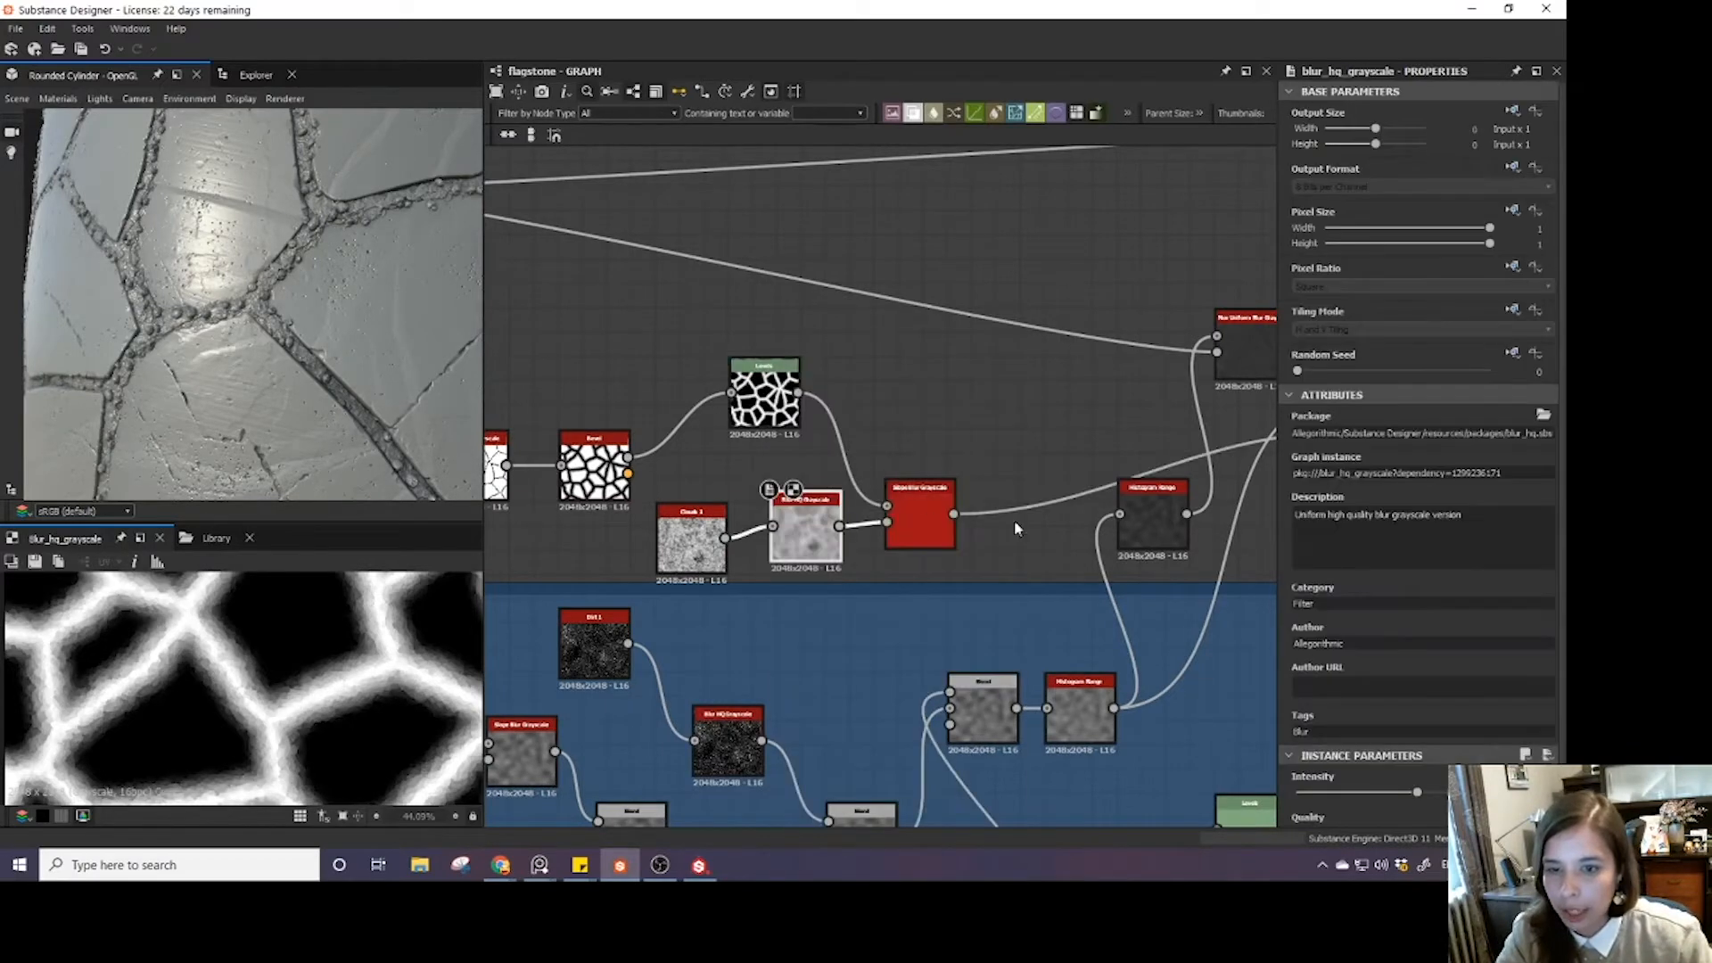
scroll(1418, 801, down, 1)
click(1479, 793)
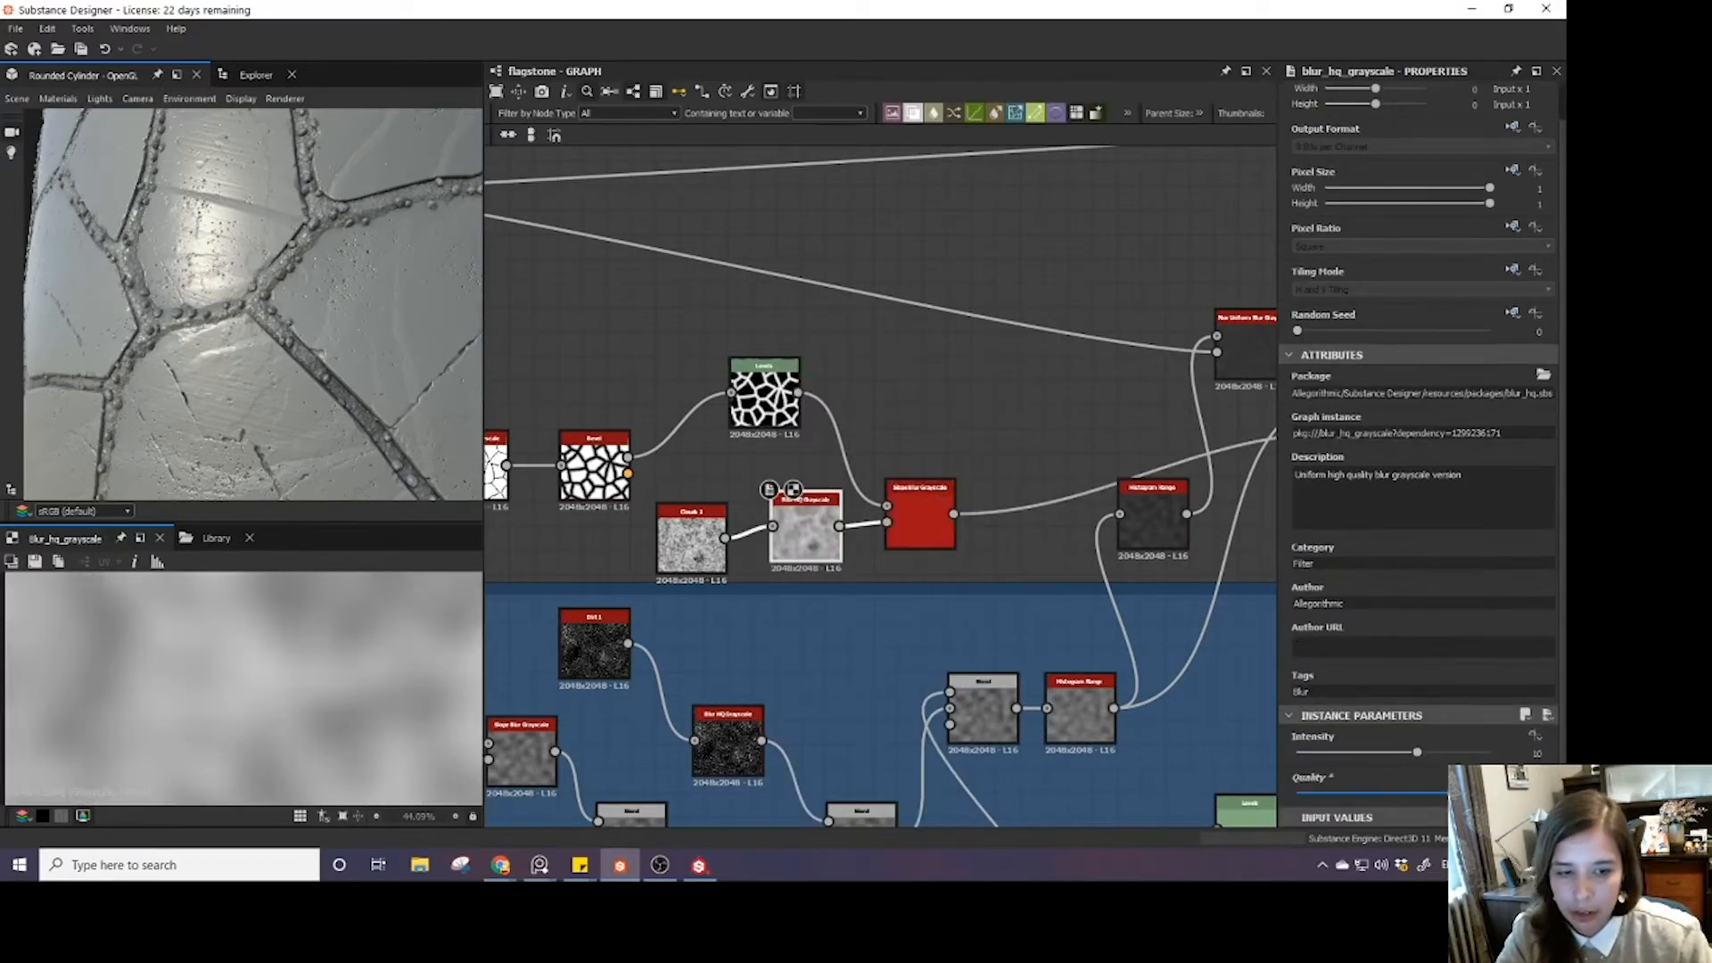
drag(1380, 755, 1302, 756)
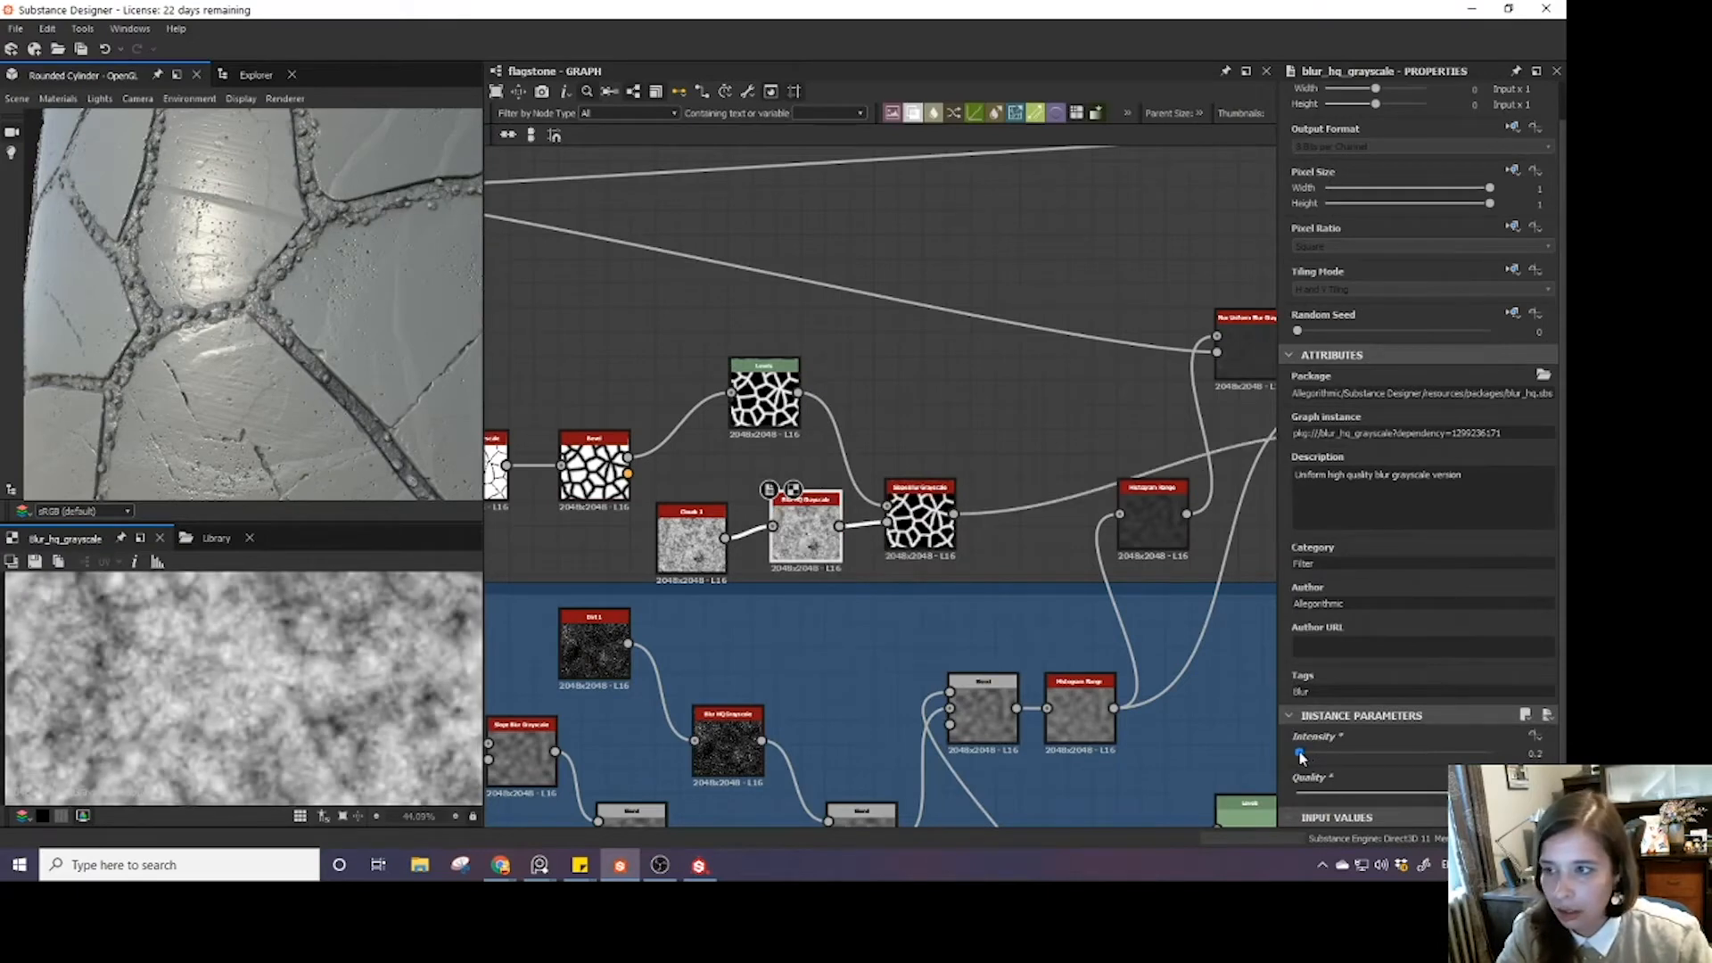
- Examine the dirt edges along the stone gaps on the 3D cylinder, near and far
scroll(329, 268, down, 4)
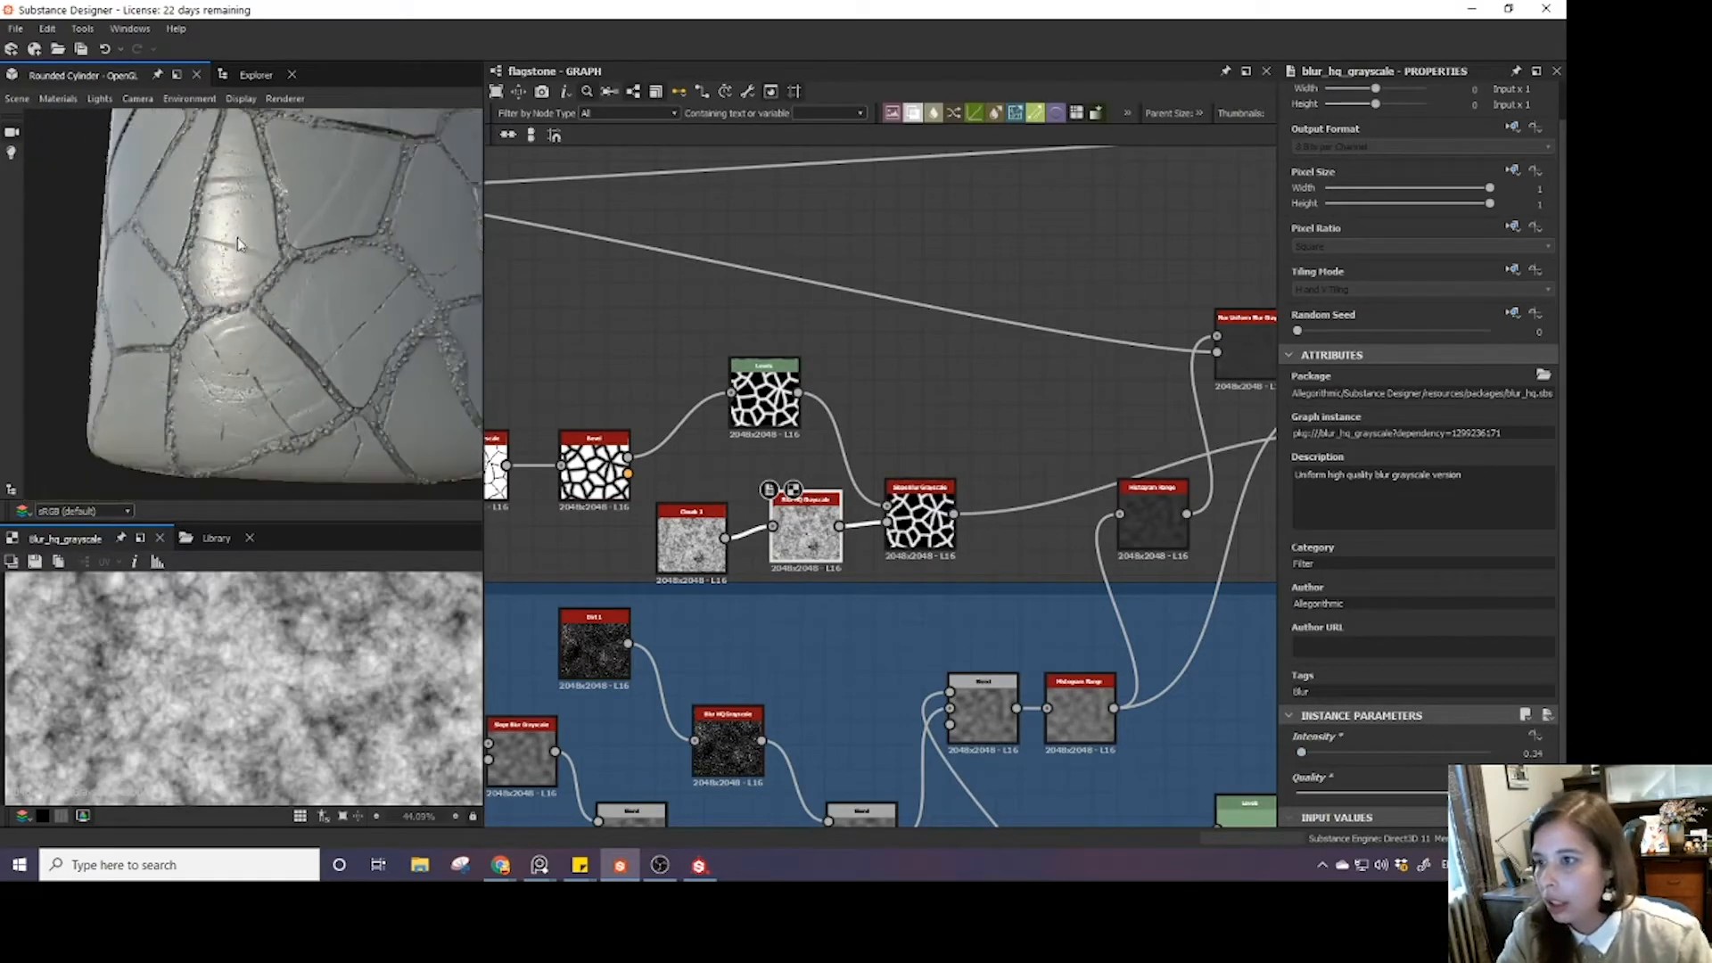
scroll(331, 269, up, 6)
drag(356, 240, 263, 314)
scroll(318, 275, down, 4)
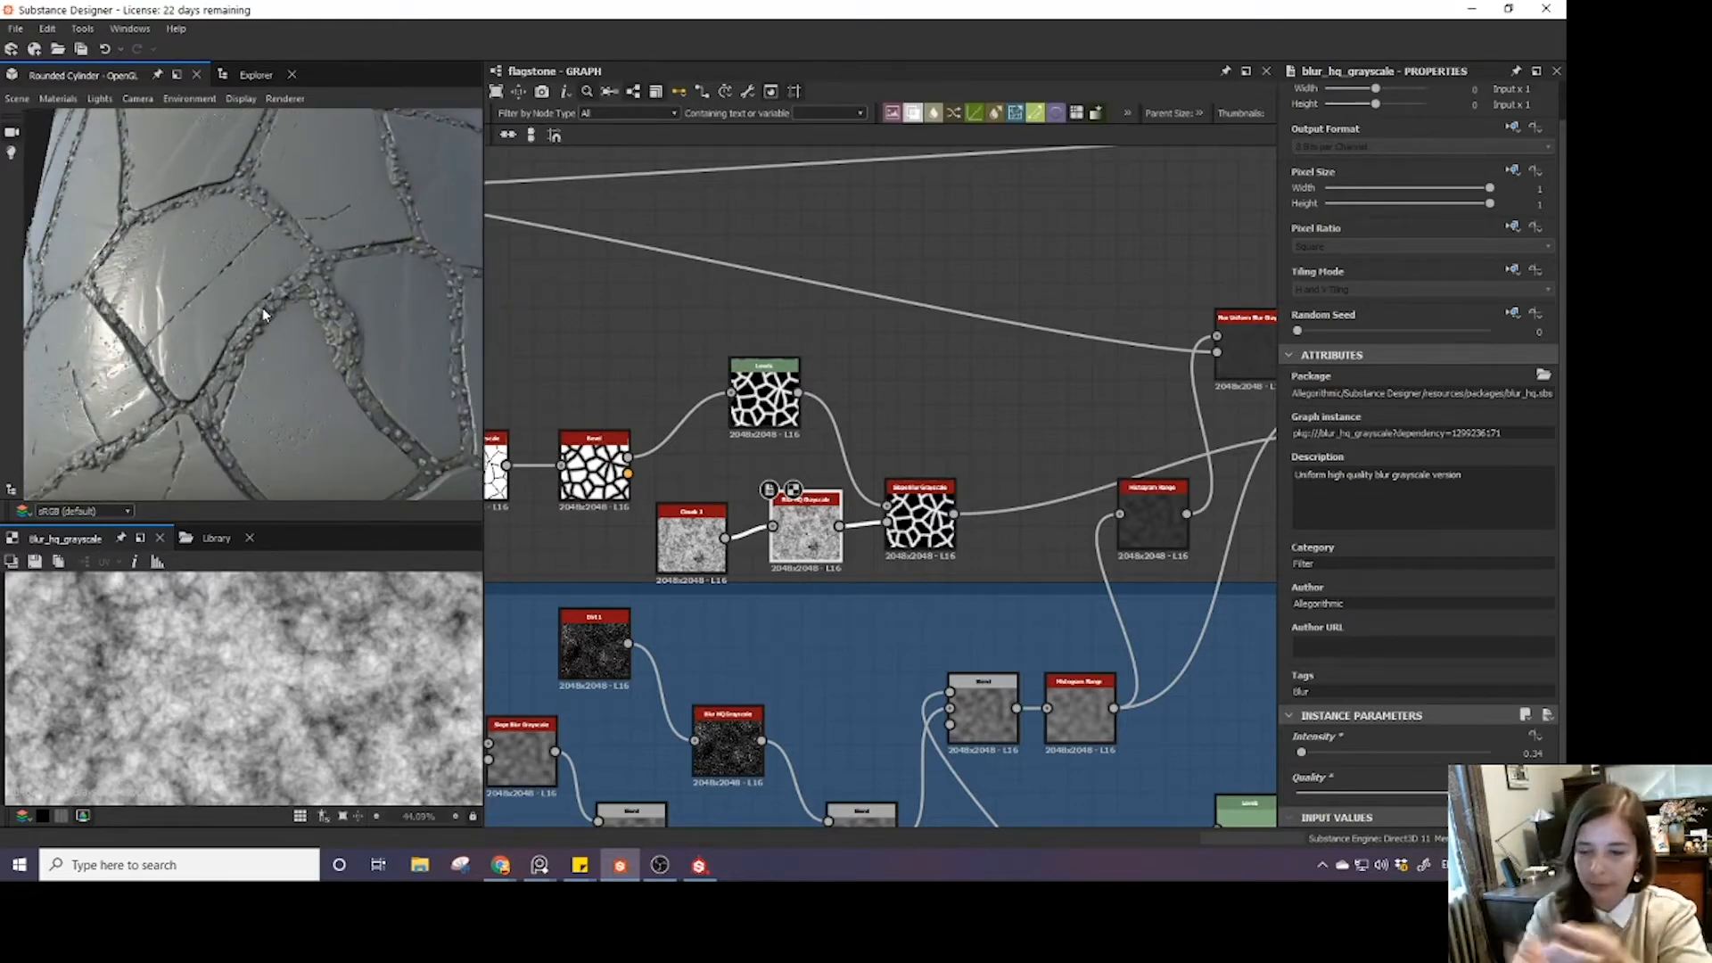
scroll(262, 307, up, 5)
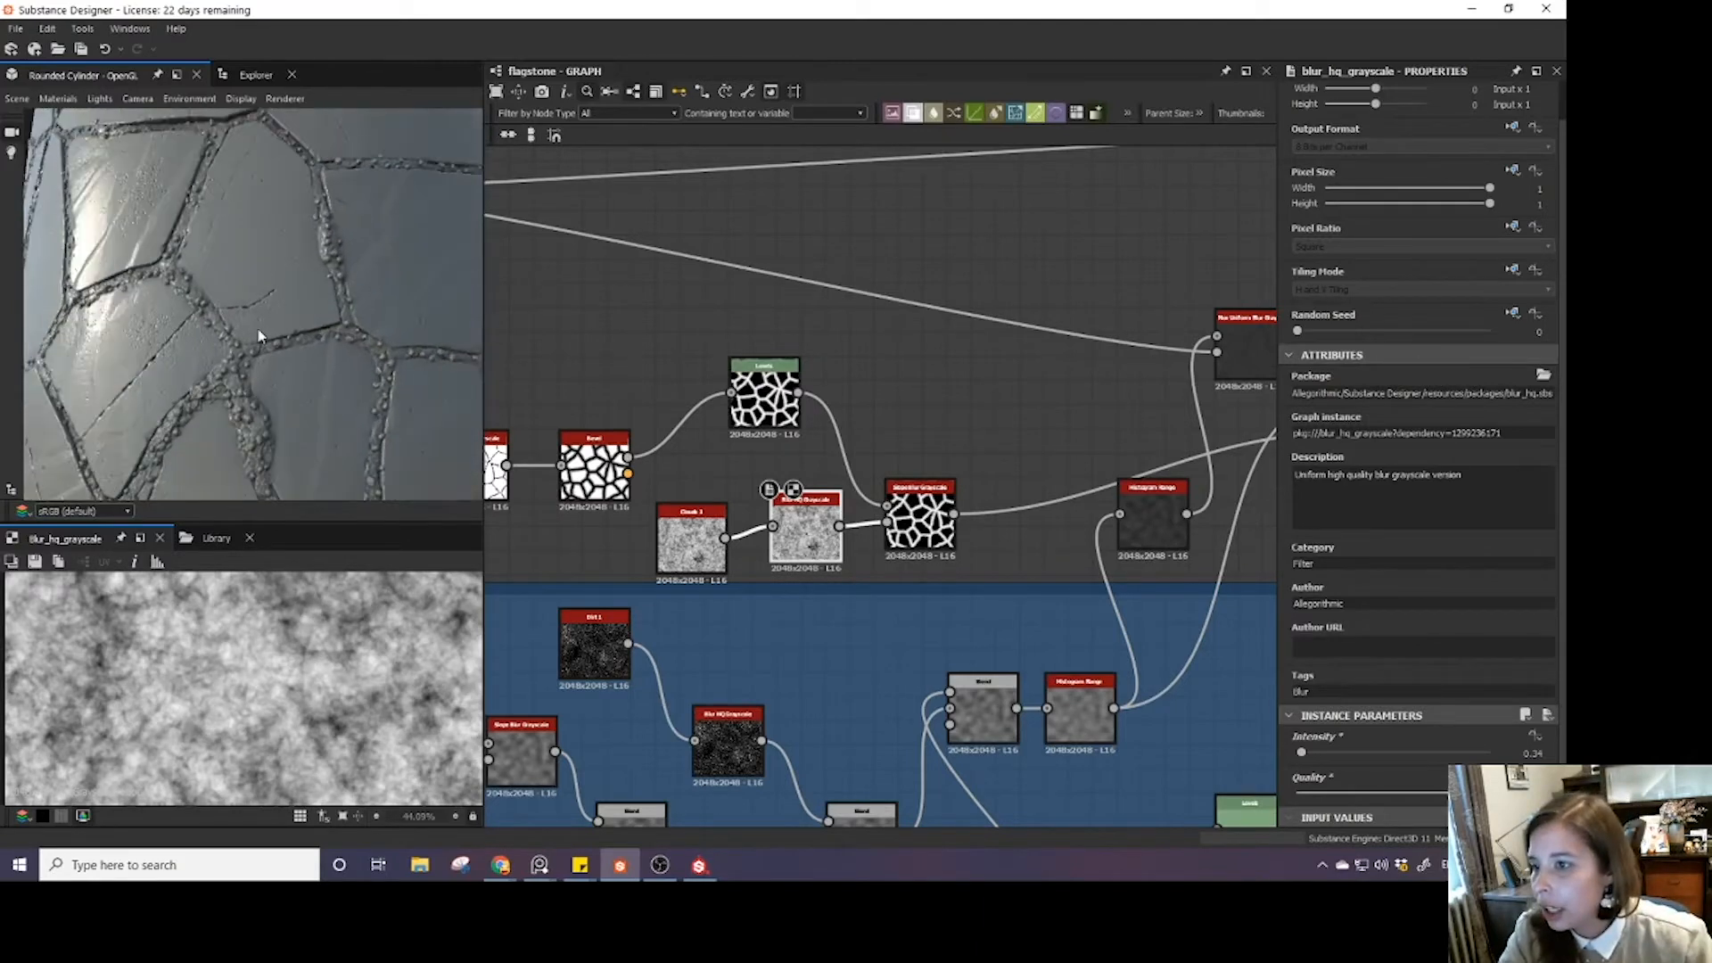
scroll(719, 600, up, 4)
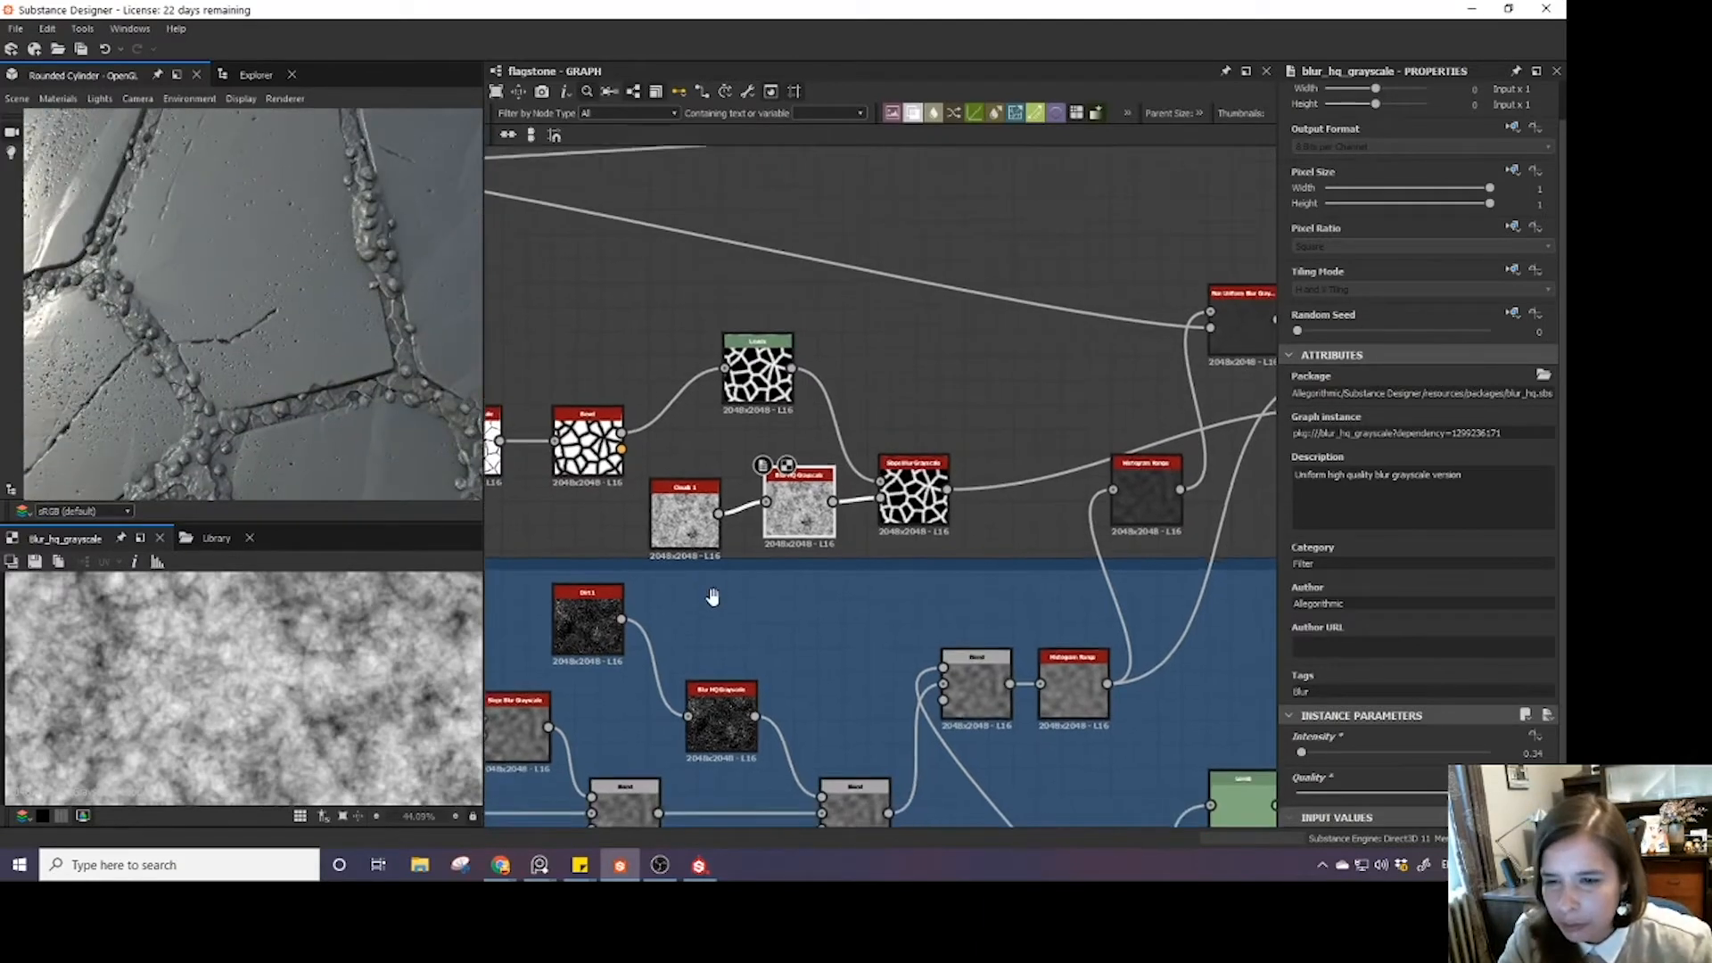
- Delete the Clouds 1 and Blur HQ Grayscale nodes that feed the new Slope Blur Grayscale
middle_drag(774, 494, 797, 586)
drag(716, 463, 891, 571)
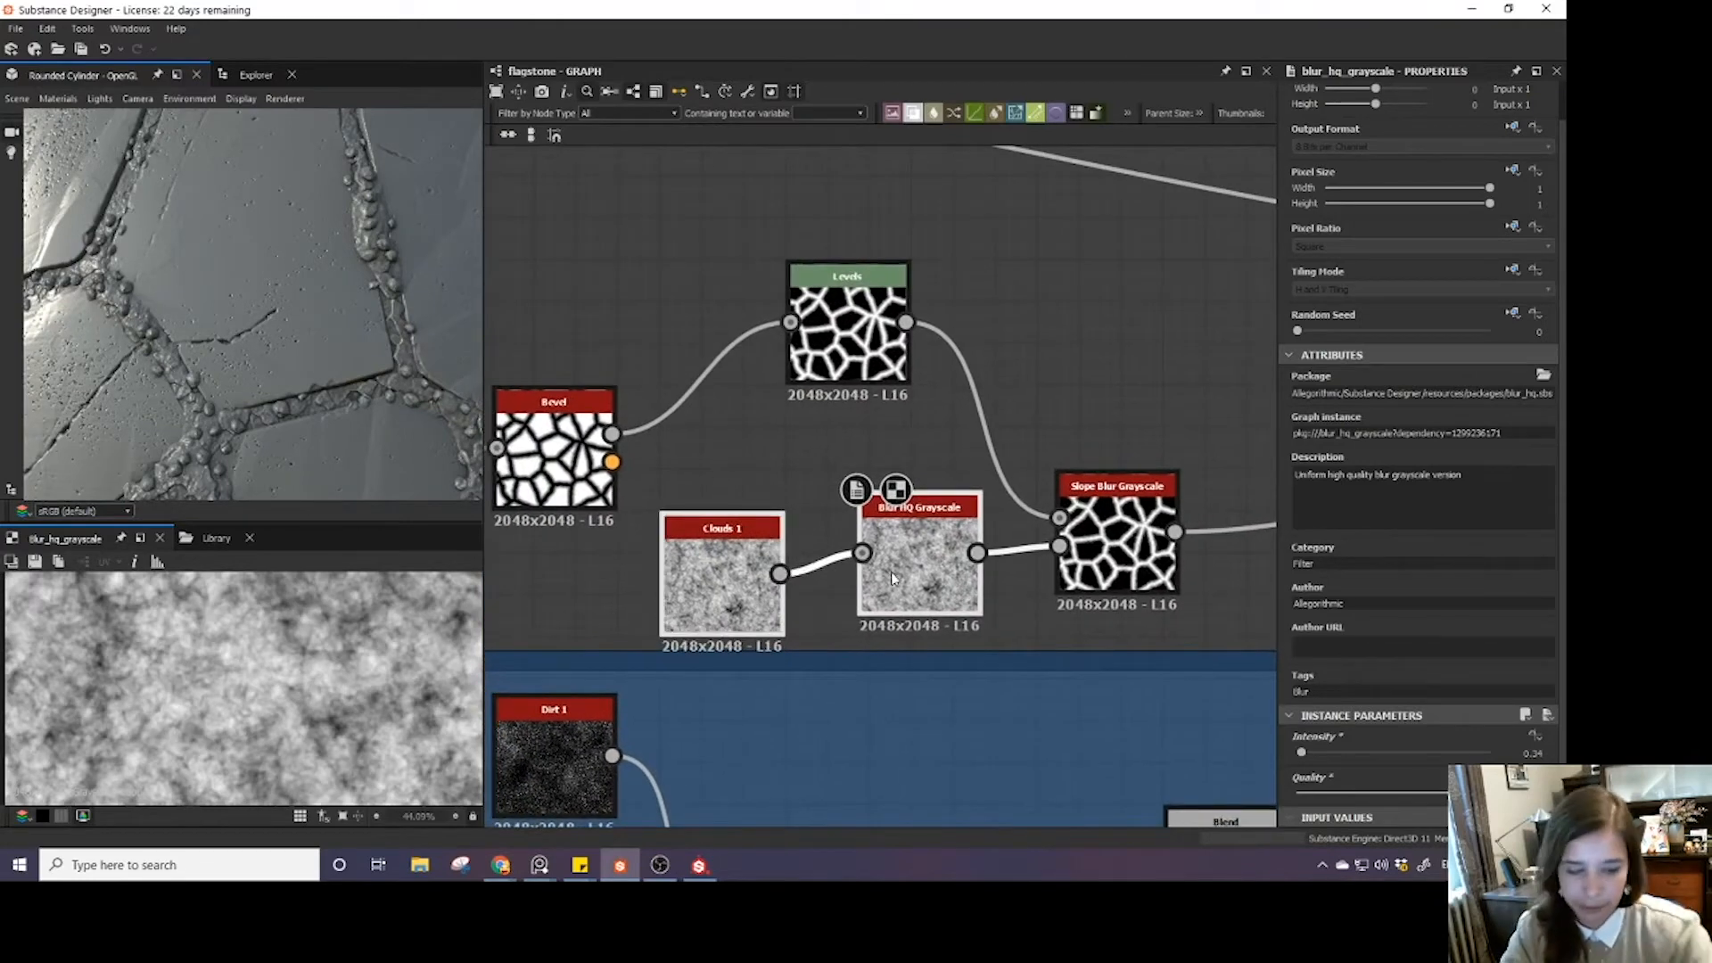
key(Delete)
- Add a Clouds 2 noise node below the Levels node and connect it to the Slope Blur Grayscale's second input
key(space)
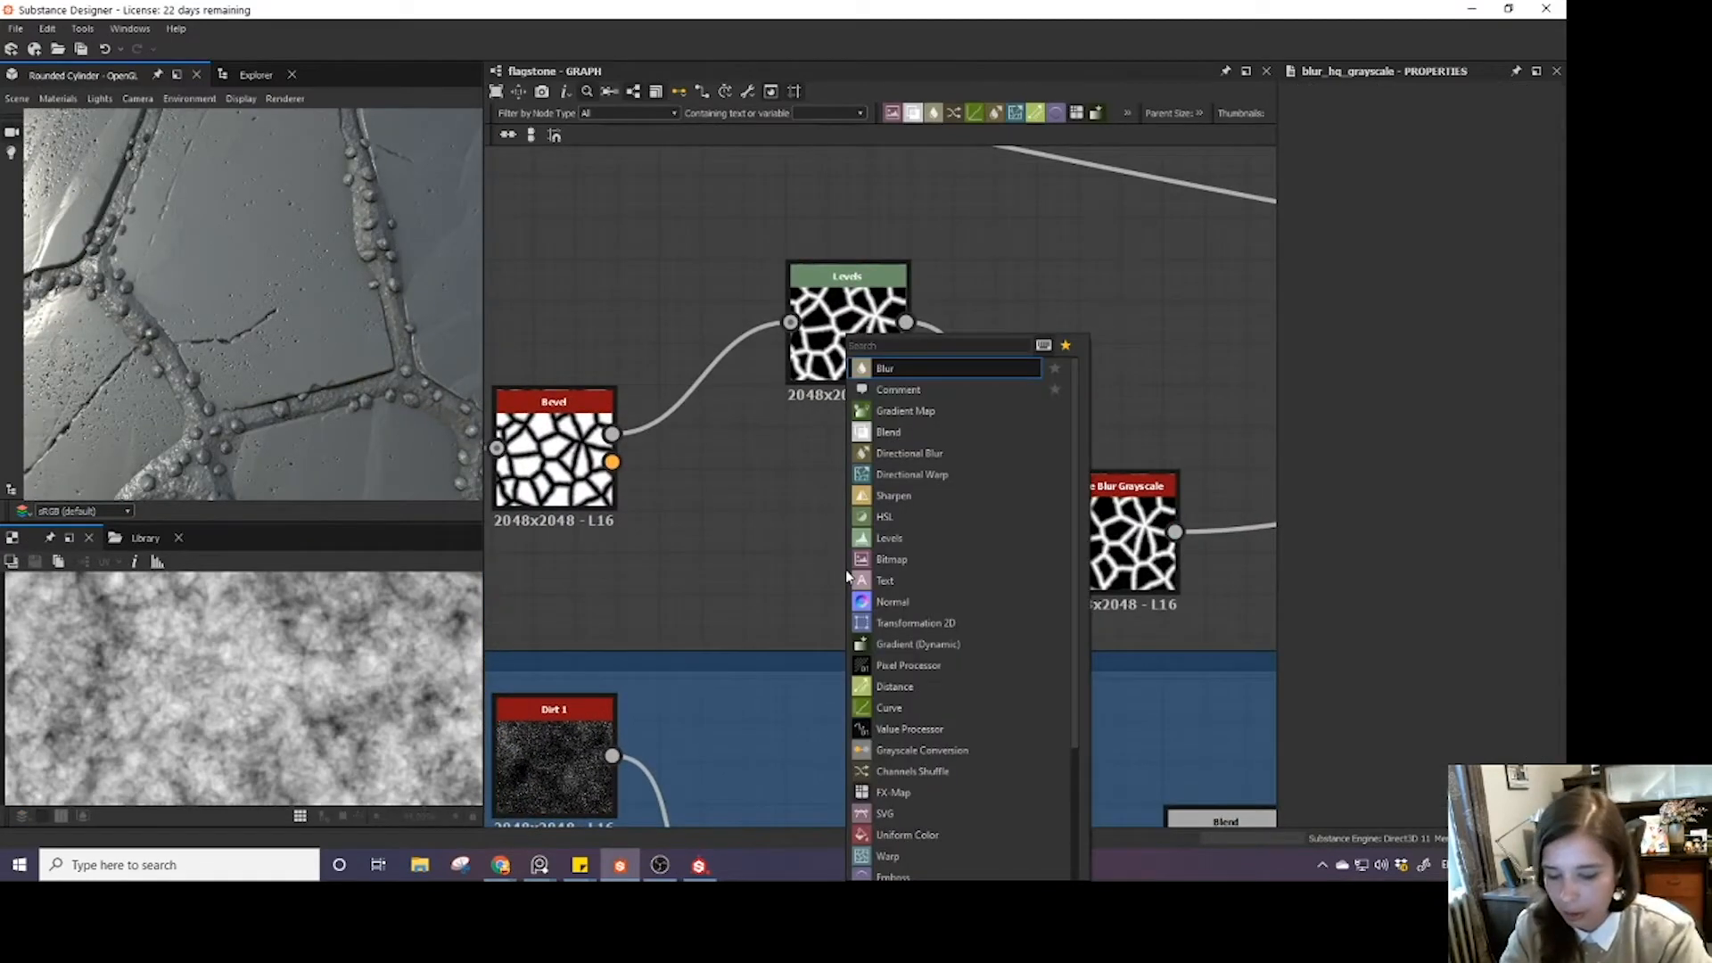
text(clou)
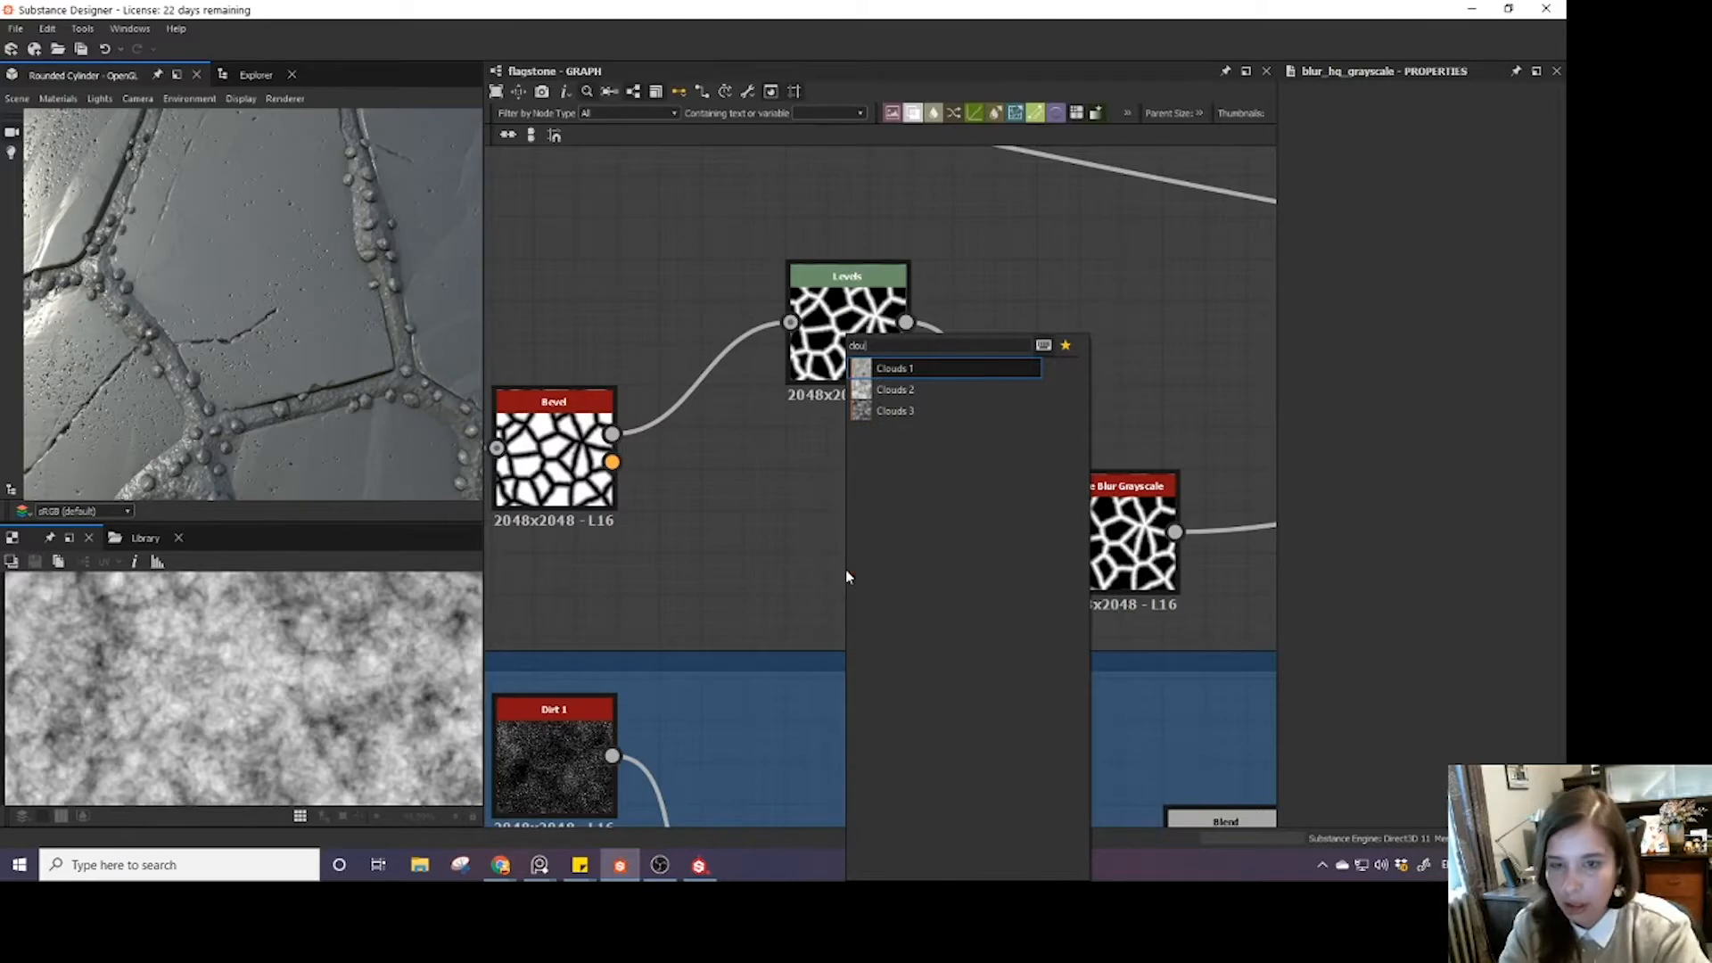
click(889, 396)
drag(906, 573, 1059, 546)
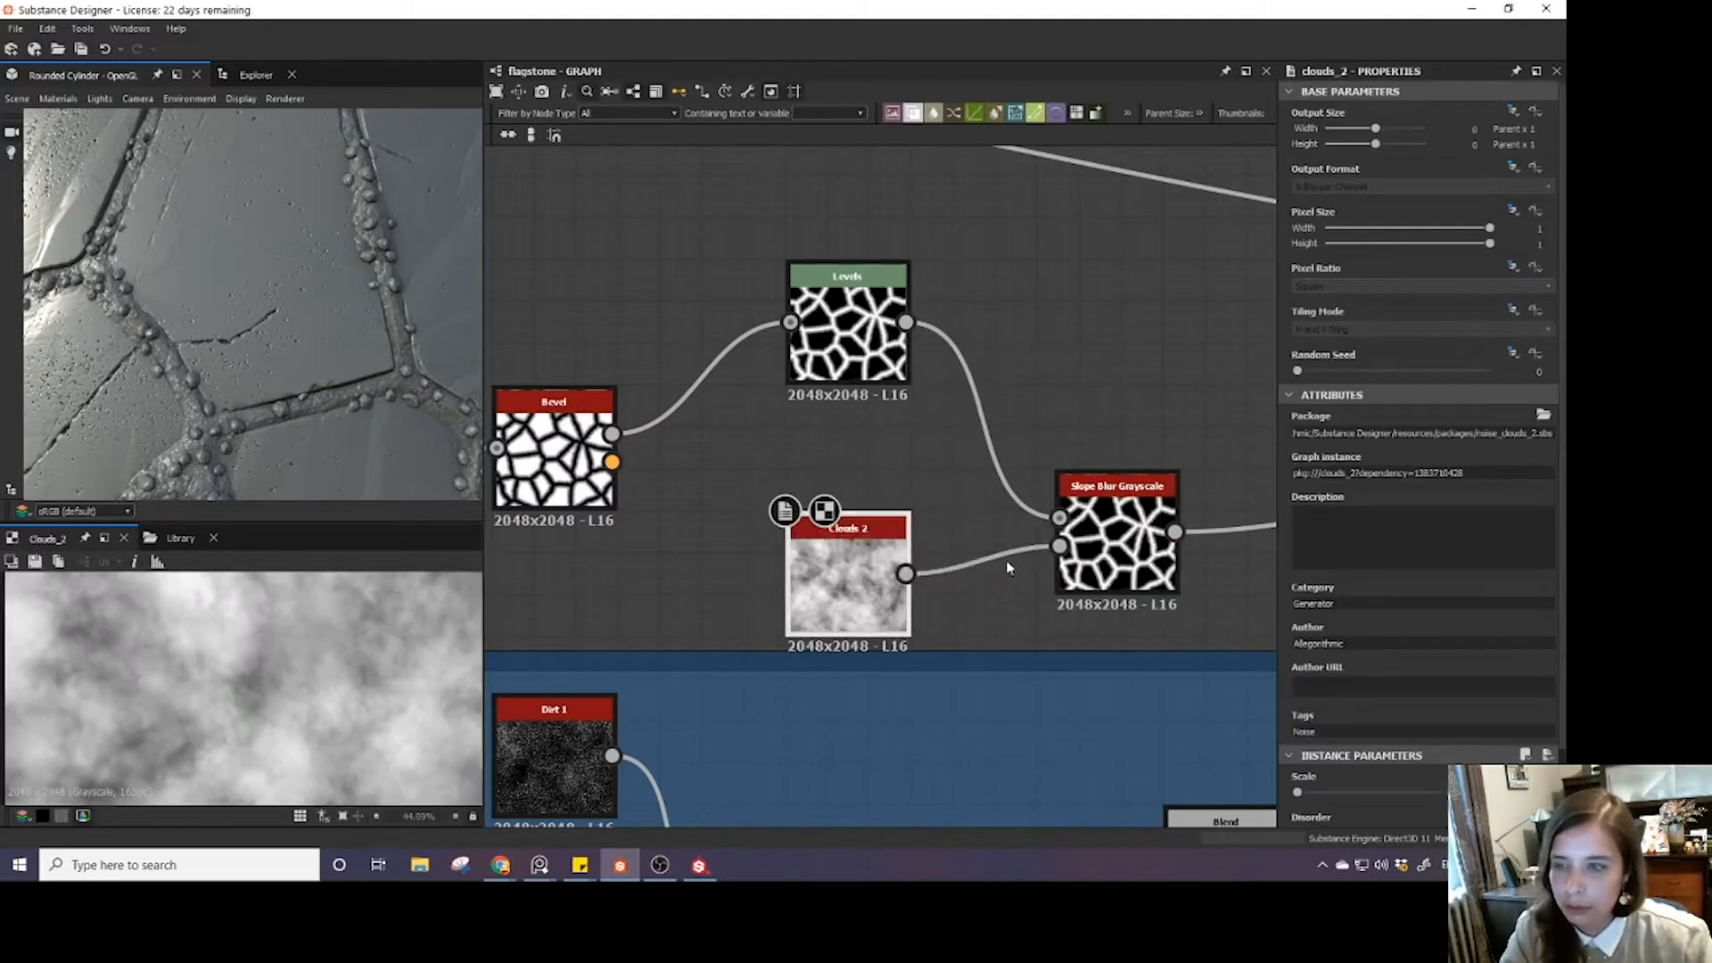
- Align Clouds 2 with the Slope Blur Grayscale beside it and set that blur's Mode to Max
drag(827, 559, 826, 535)
double_click(1117, 544)
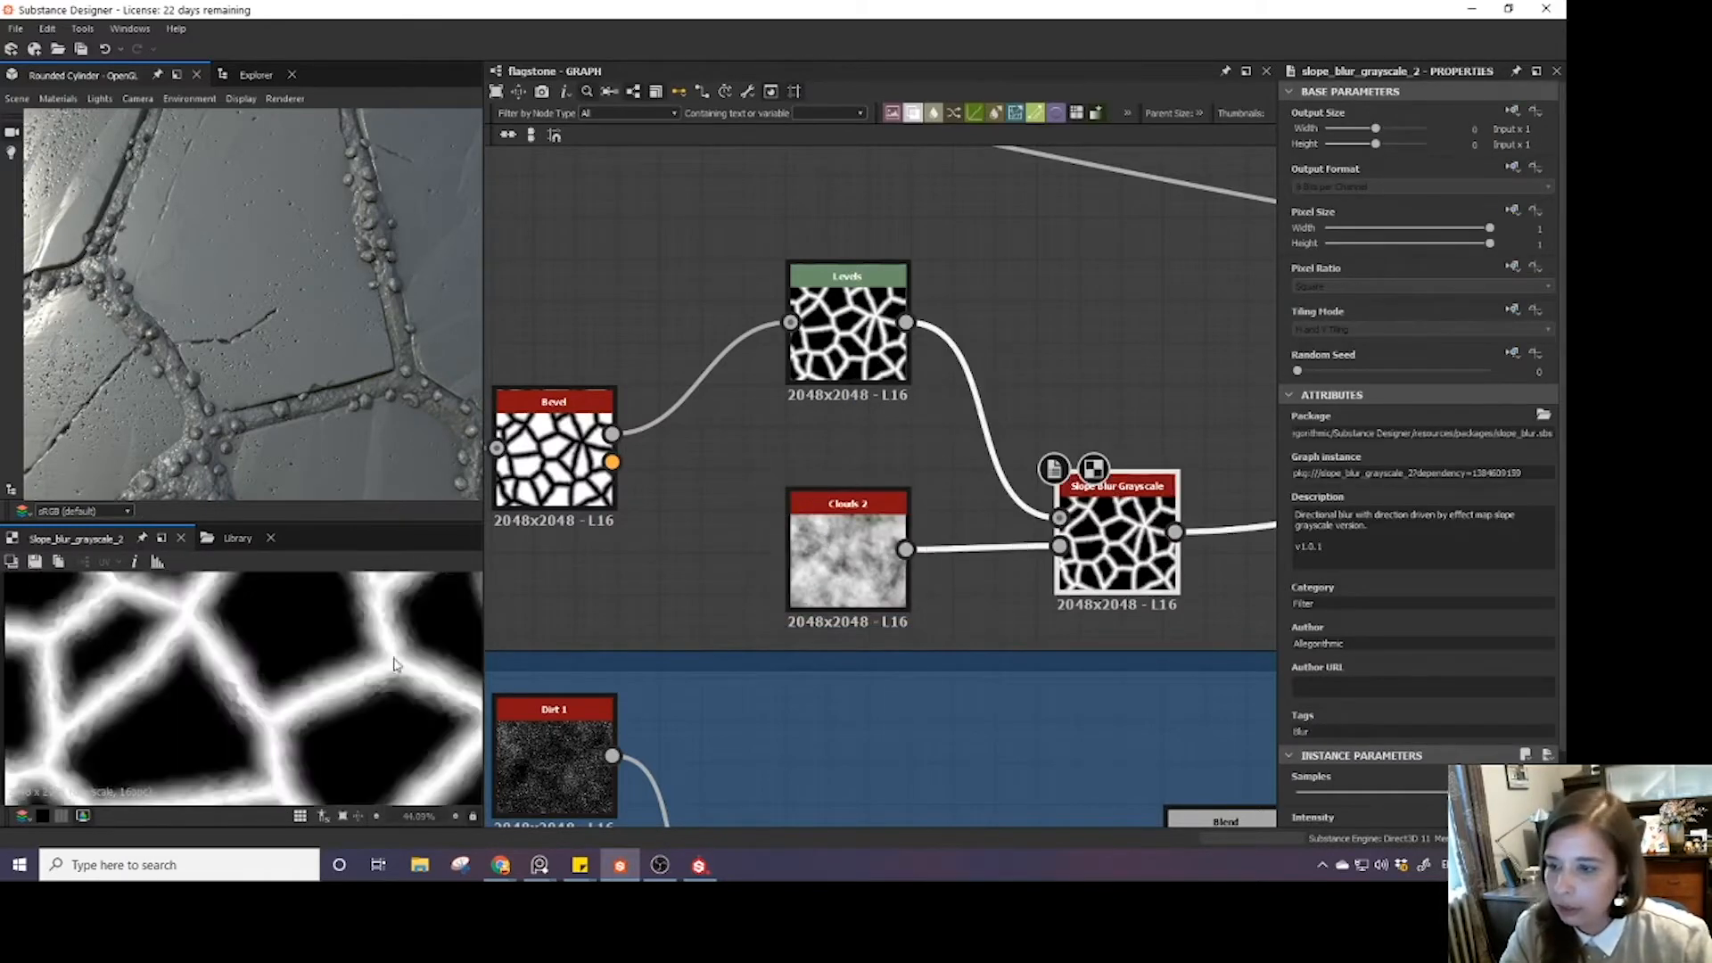
scroll(305, 465, up, 1)
scroll(305, 466, down, 2)
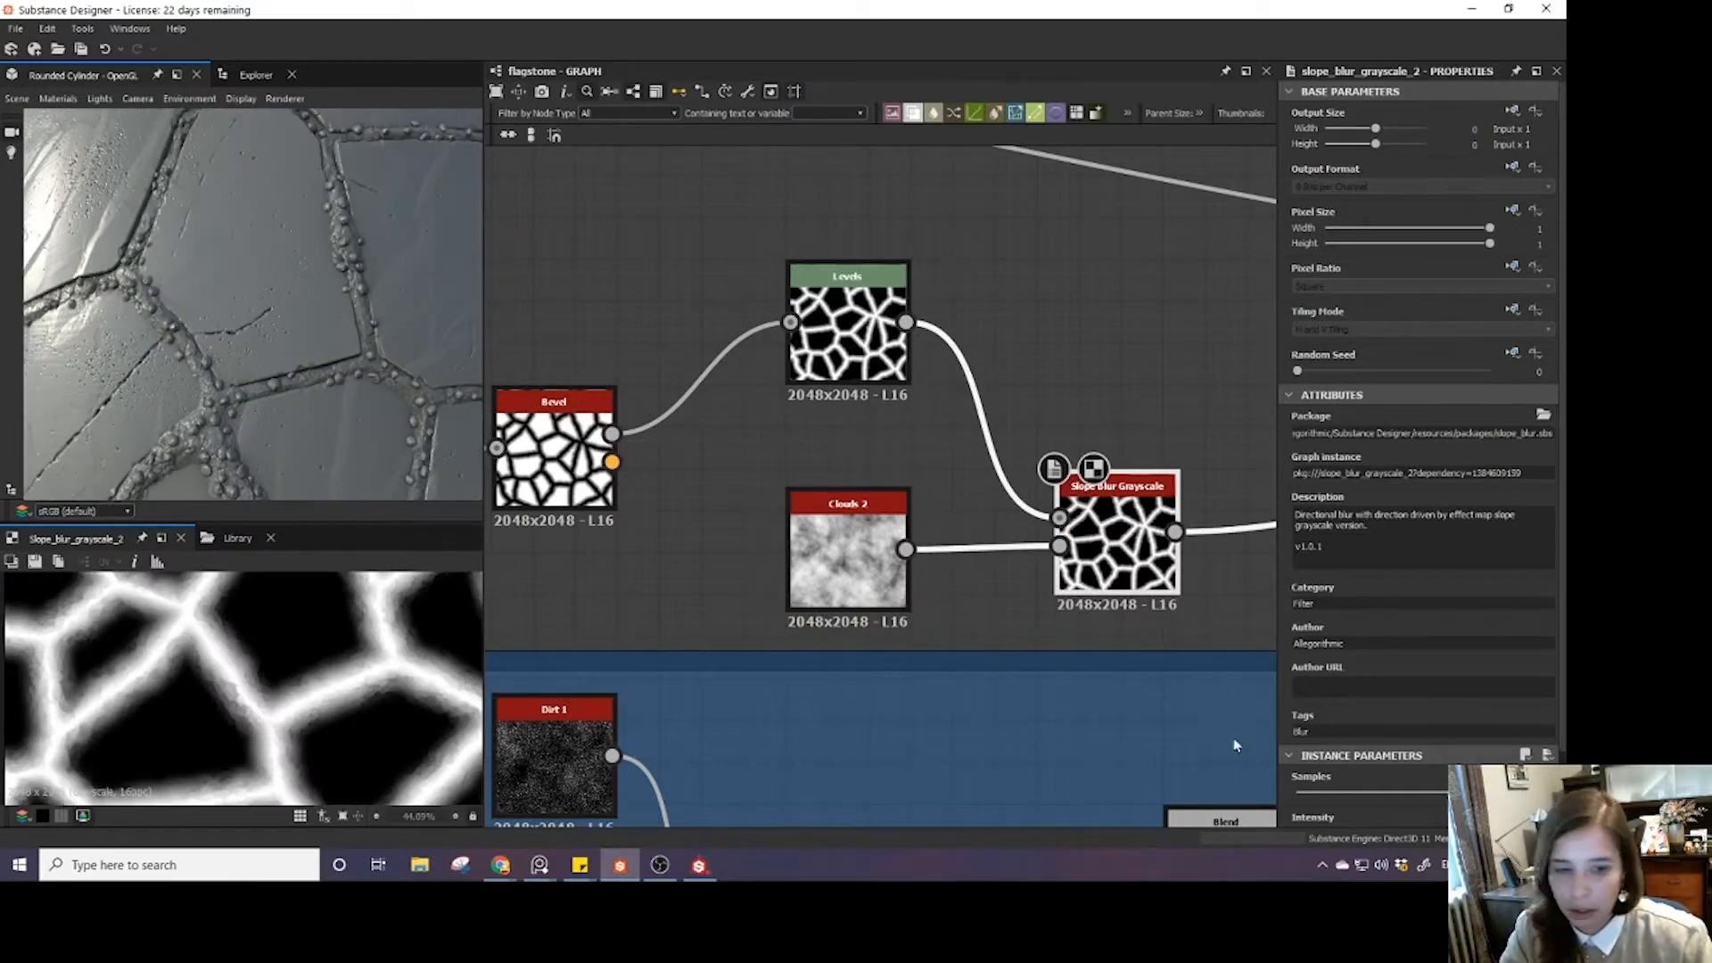
scroll(1397, 747, down, 2)
click(1348, 796)
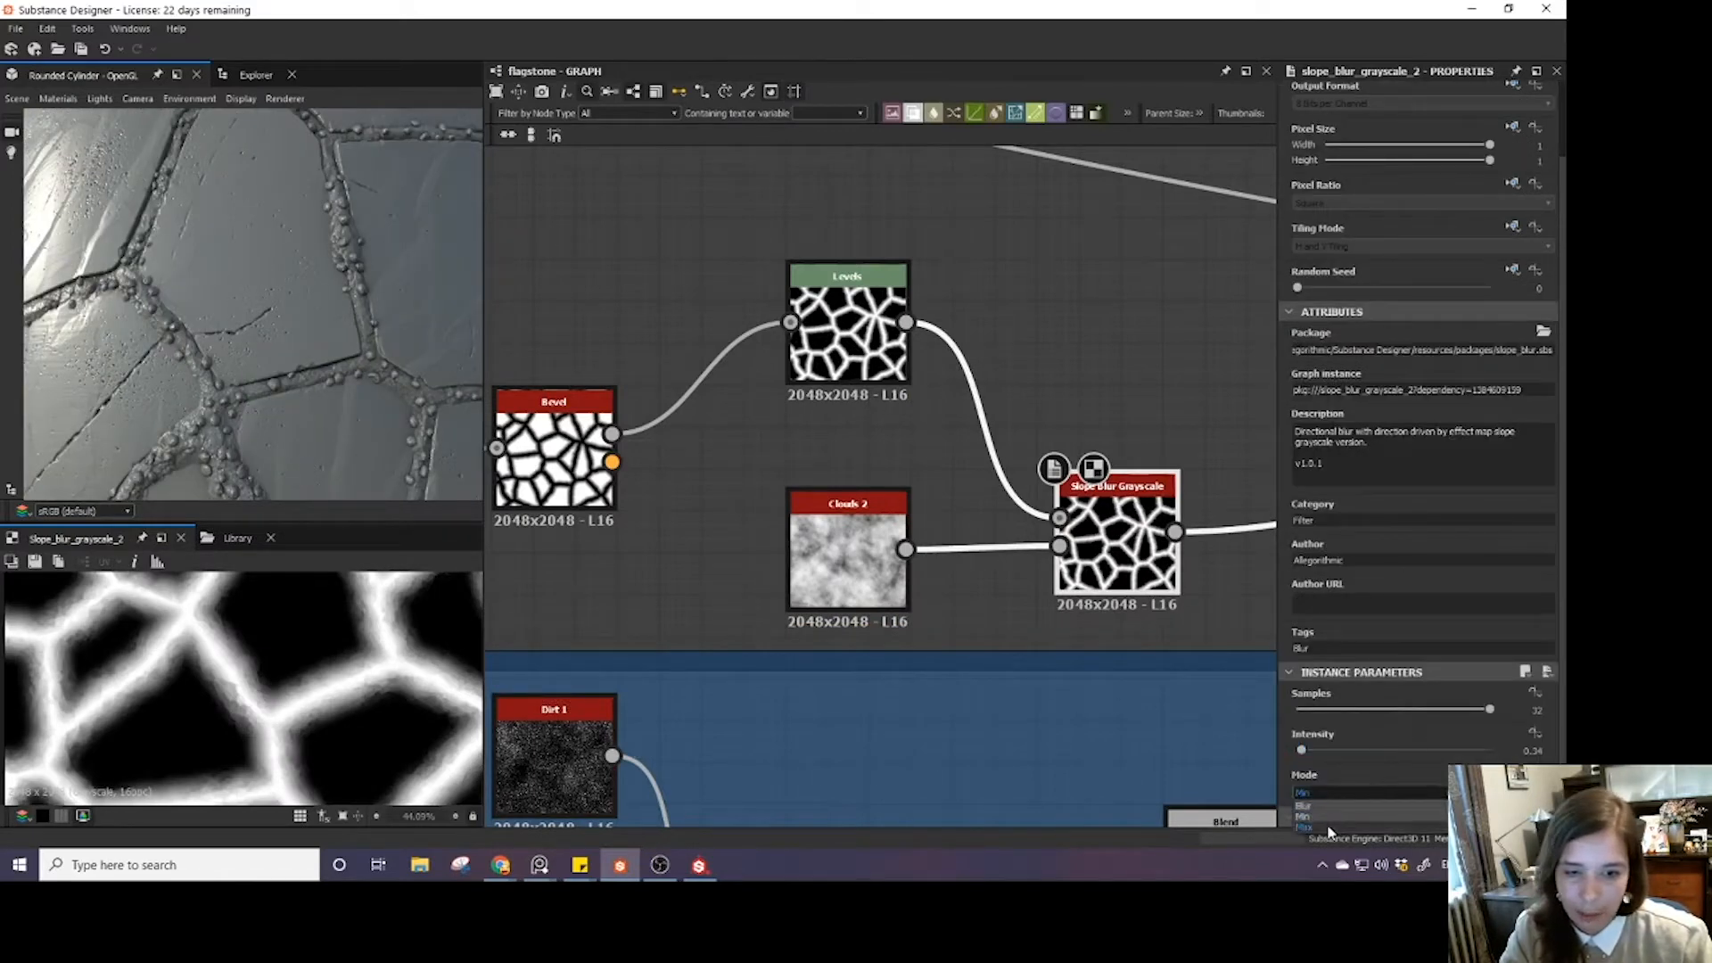
click(1327, 830)
drag(377, 346, 330, 346)
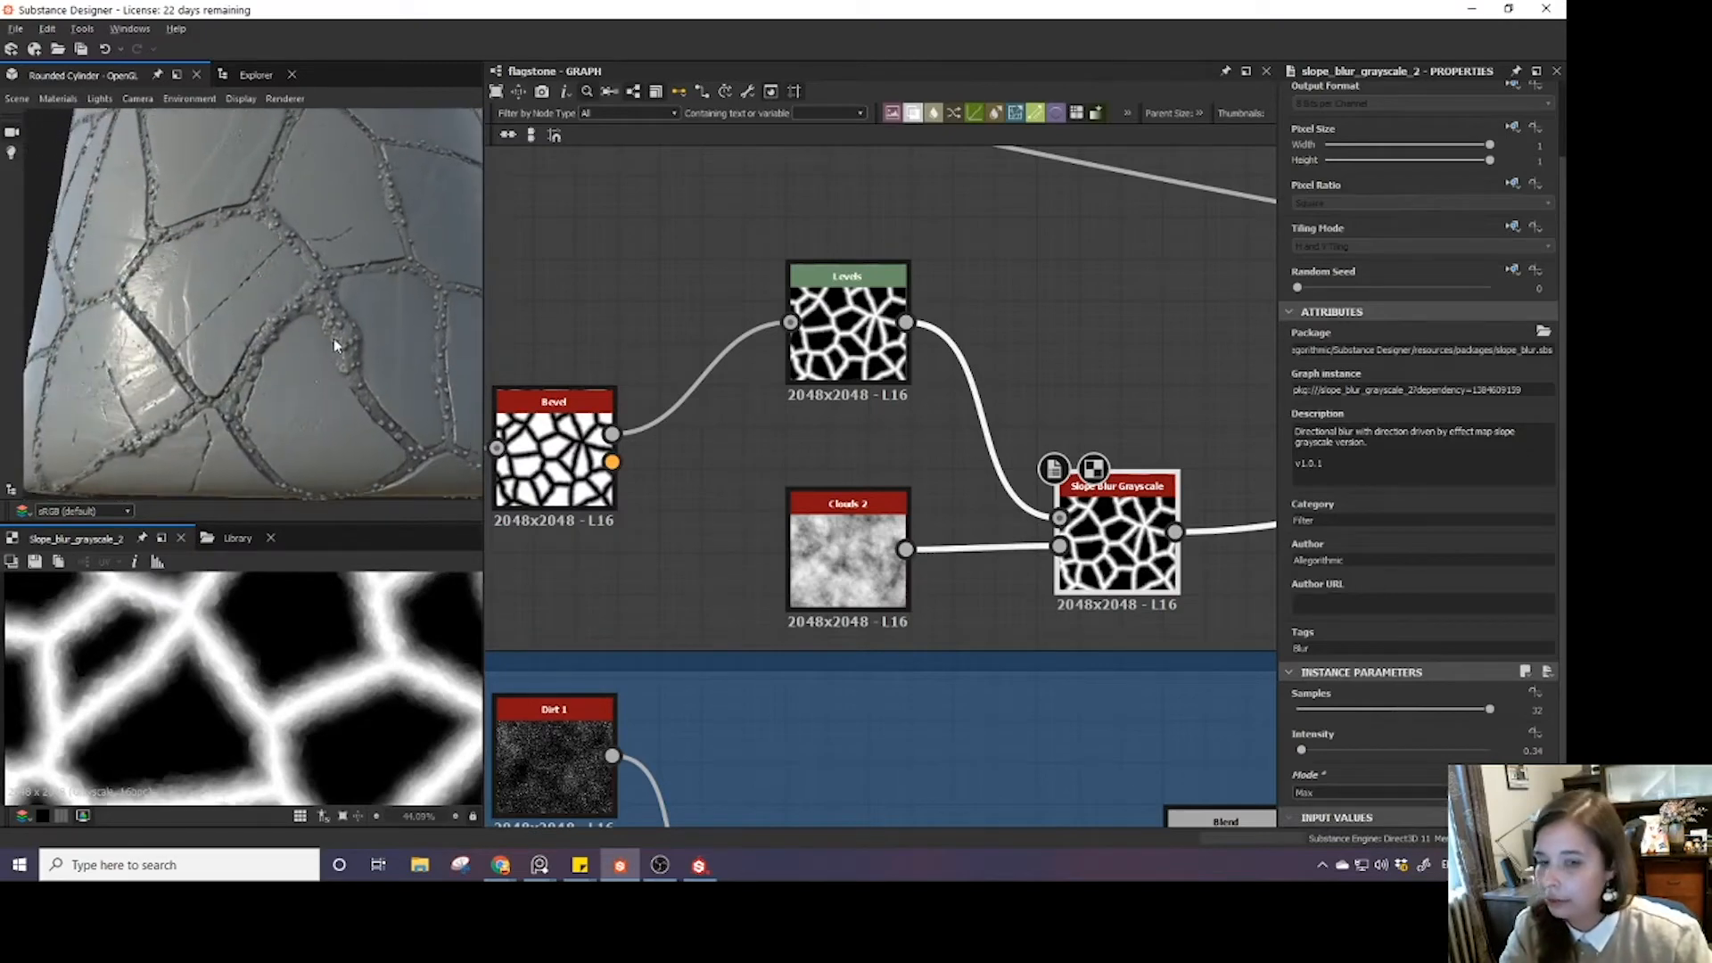
- Reduce the Smoothing of the Bevel node in the gap mask chain to its minimum and check the cylinder
scroll(821, 455, down, 2)
middle_drag(676, 431, 863, 455)
scroll(836, 489, up, 4)
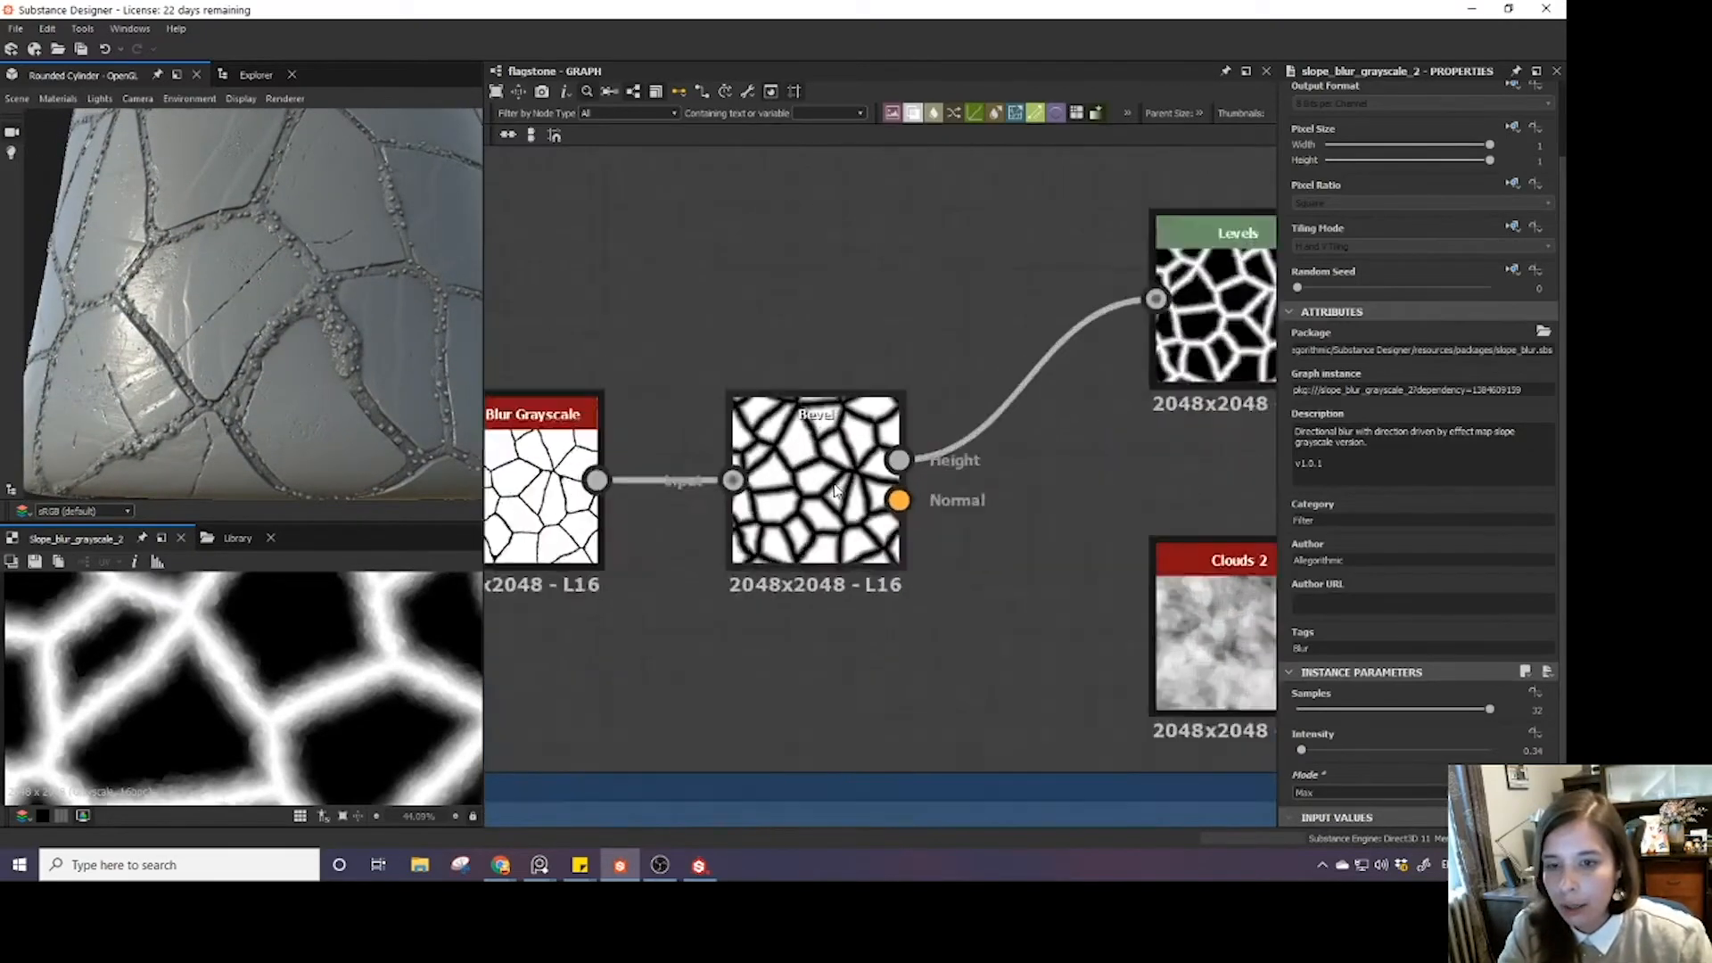
click(816, 498)
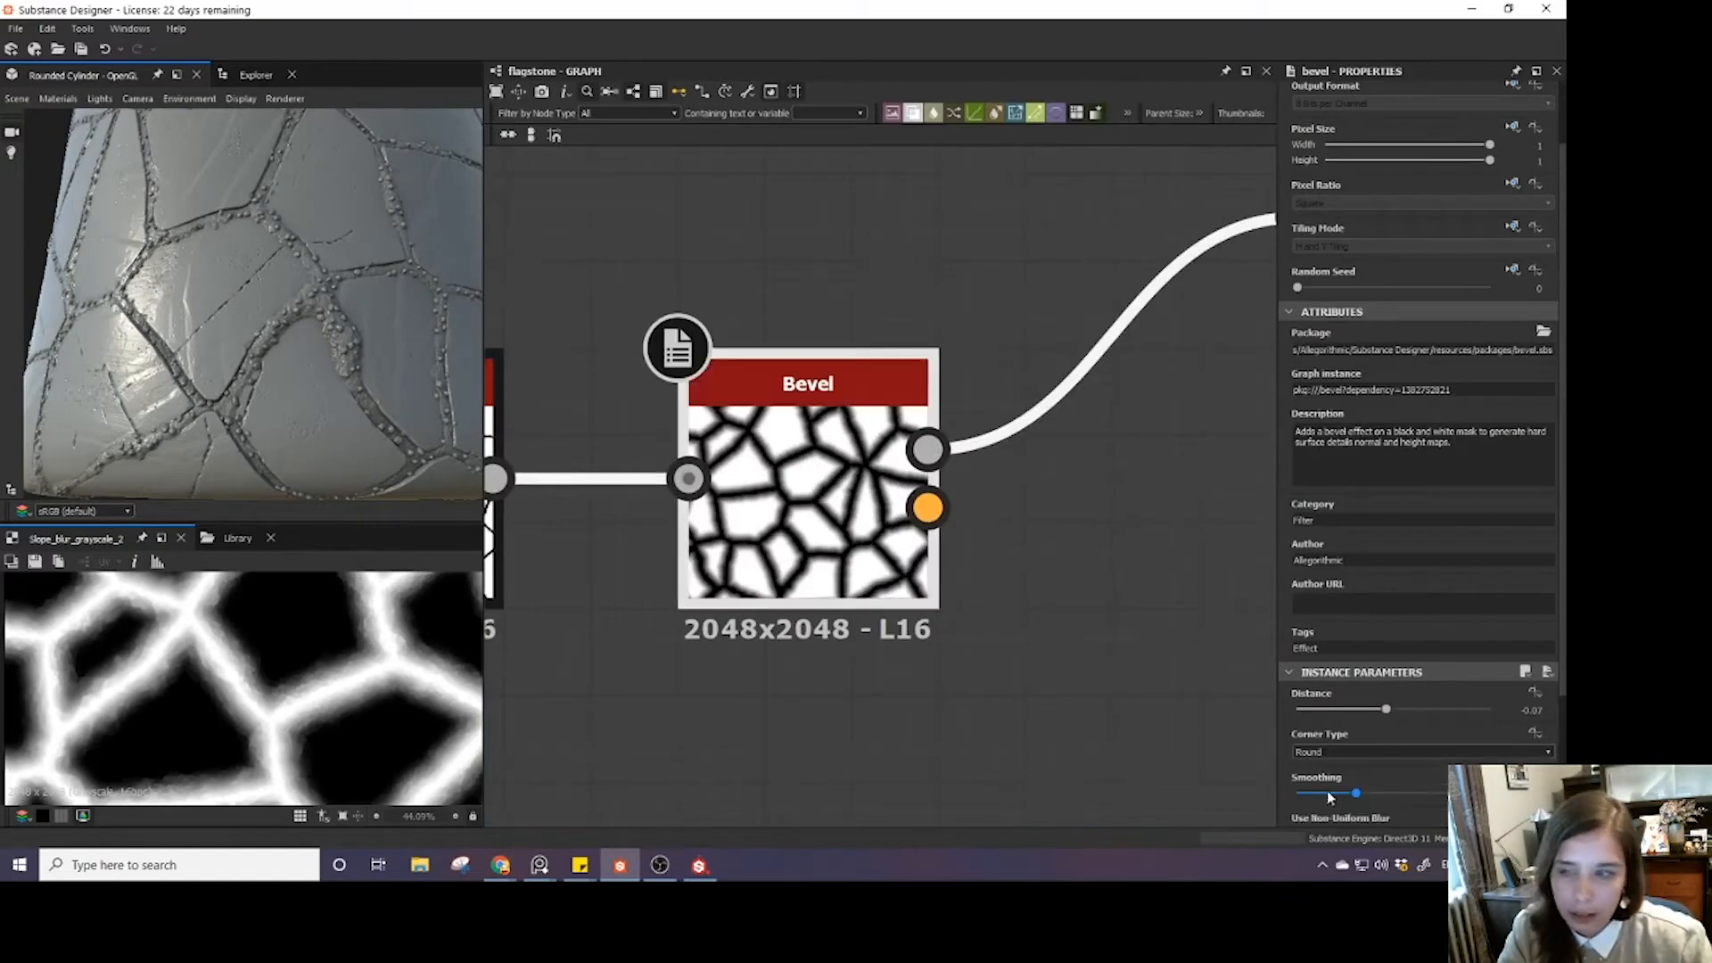
mouse_move(1327, 790)
mouse_down()
mouse_move(1397, 794)
mouse_move(1297, 794)
mouse_up()
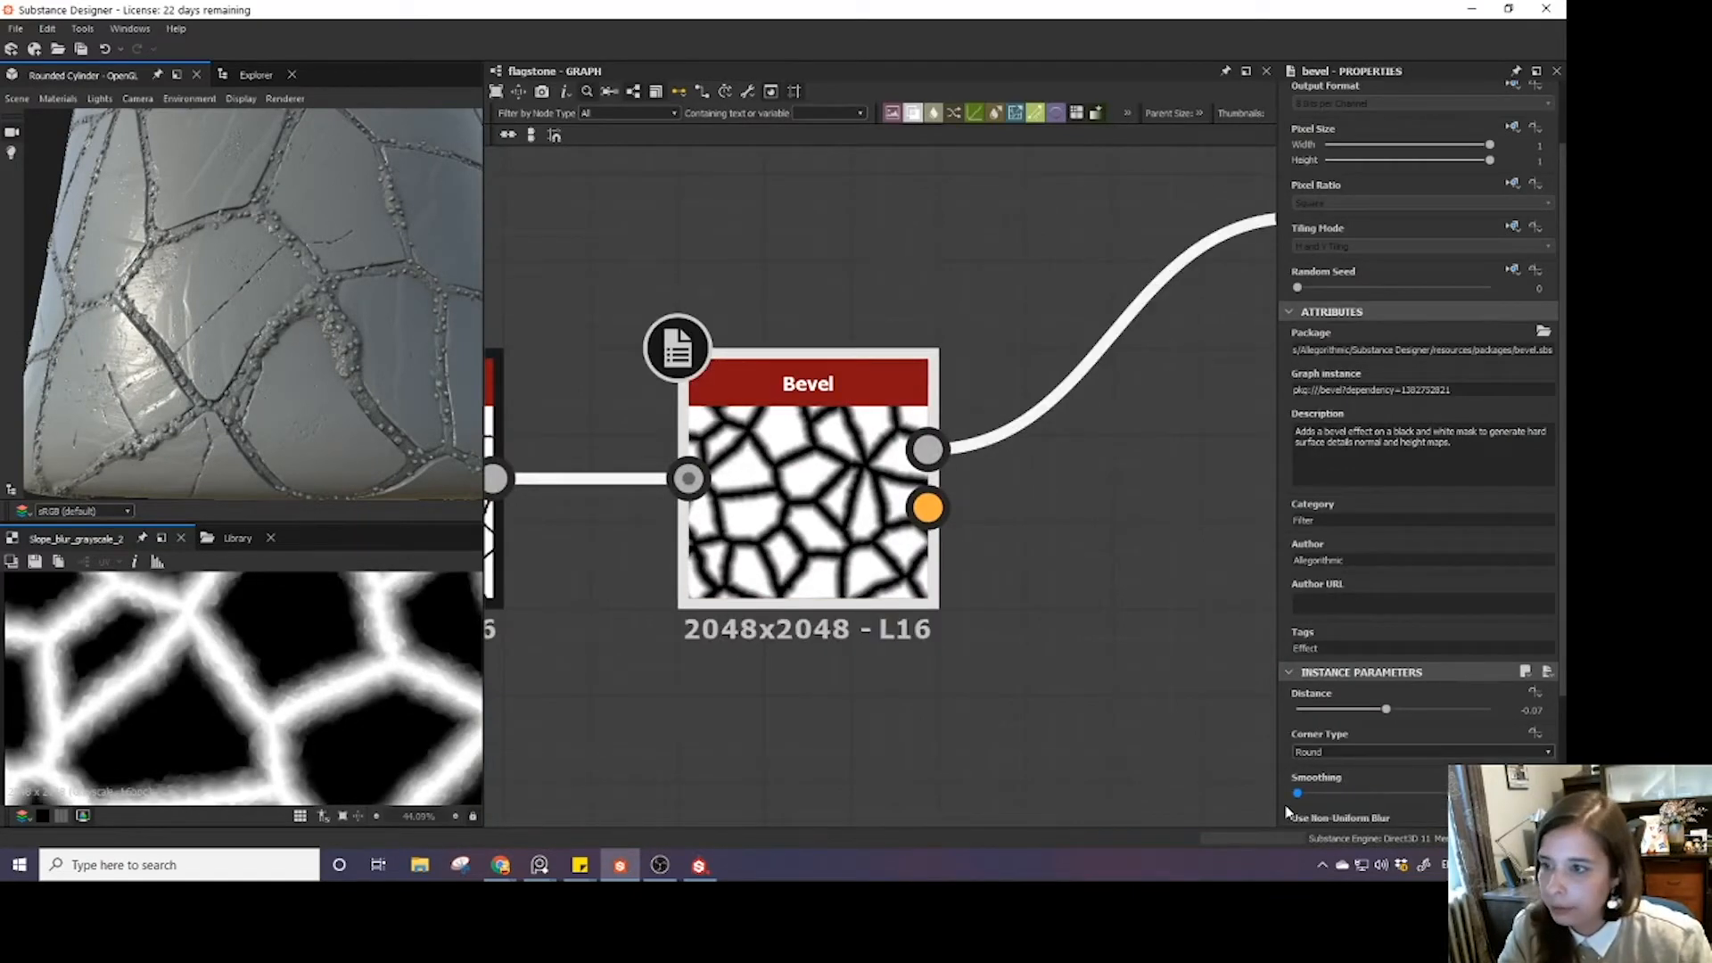
drag(262, 397, 460, 296)
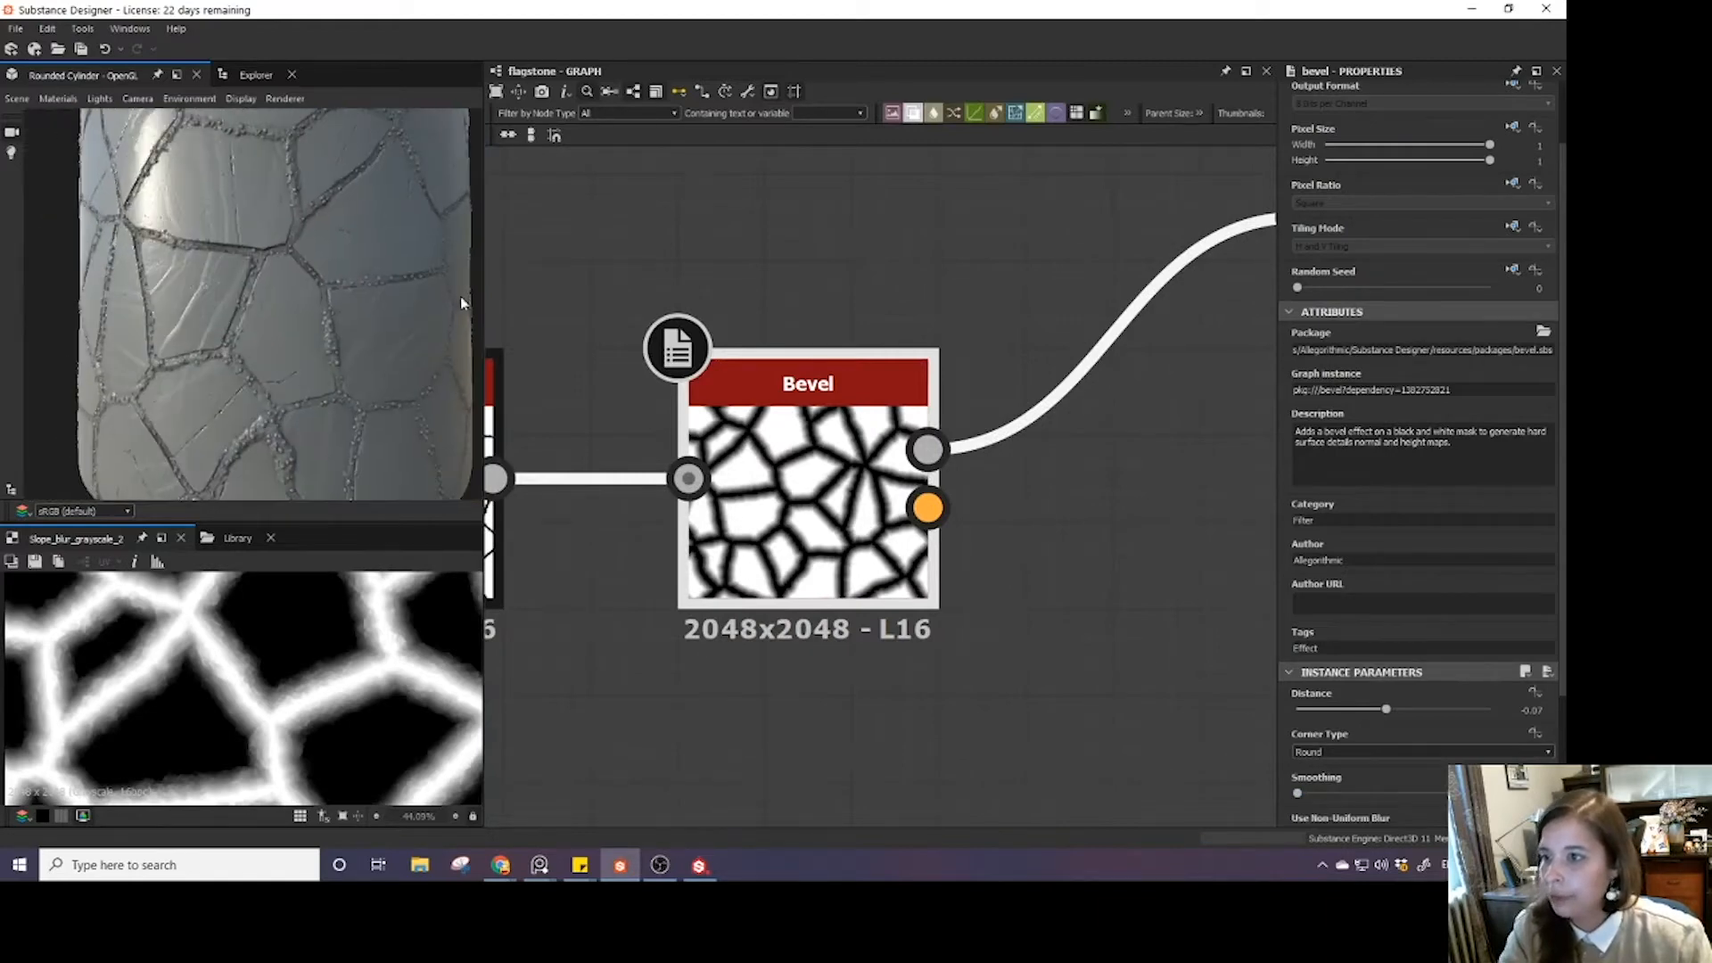
- Move the Dirt frame lower in the graph and gather the gap mask nodes compactly beside the stone-and-dirt blend
scroll(1167, 379, down, 4)
middle_drag(1159, 433, 754, 469)
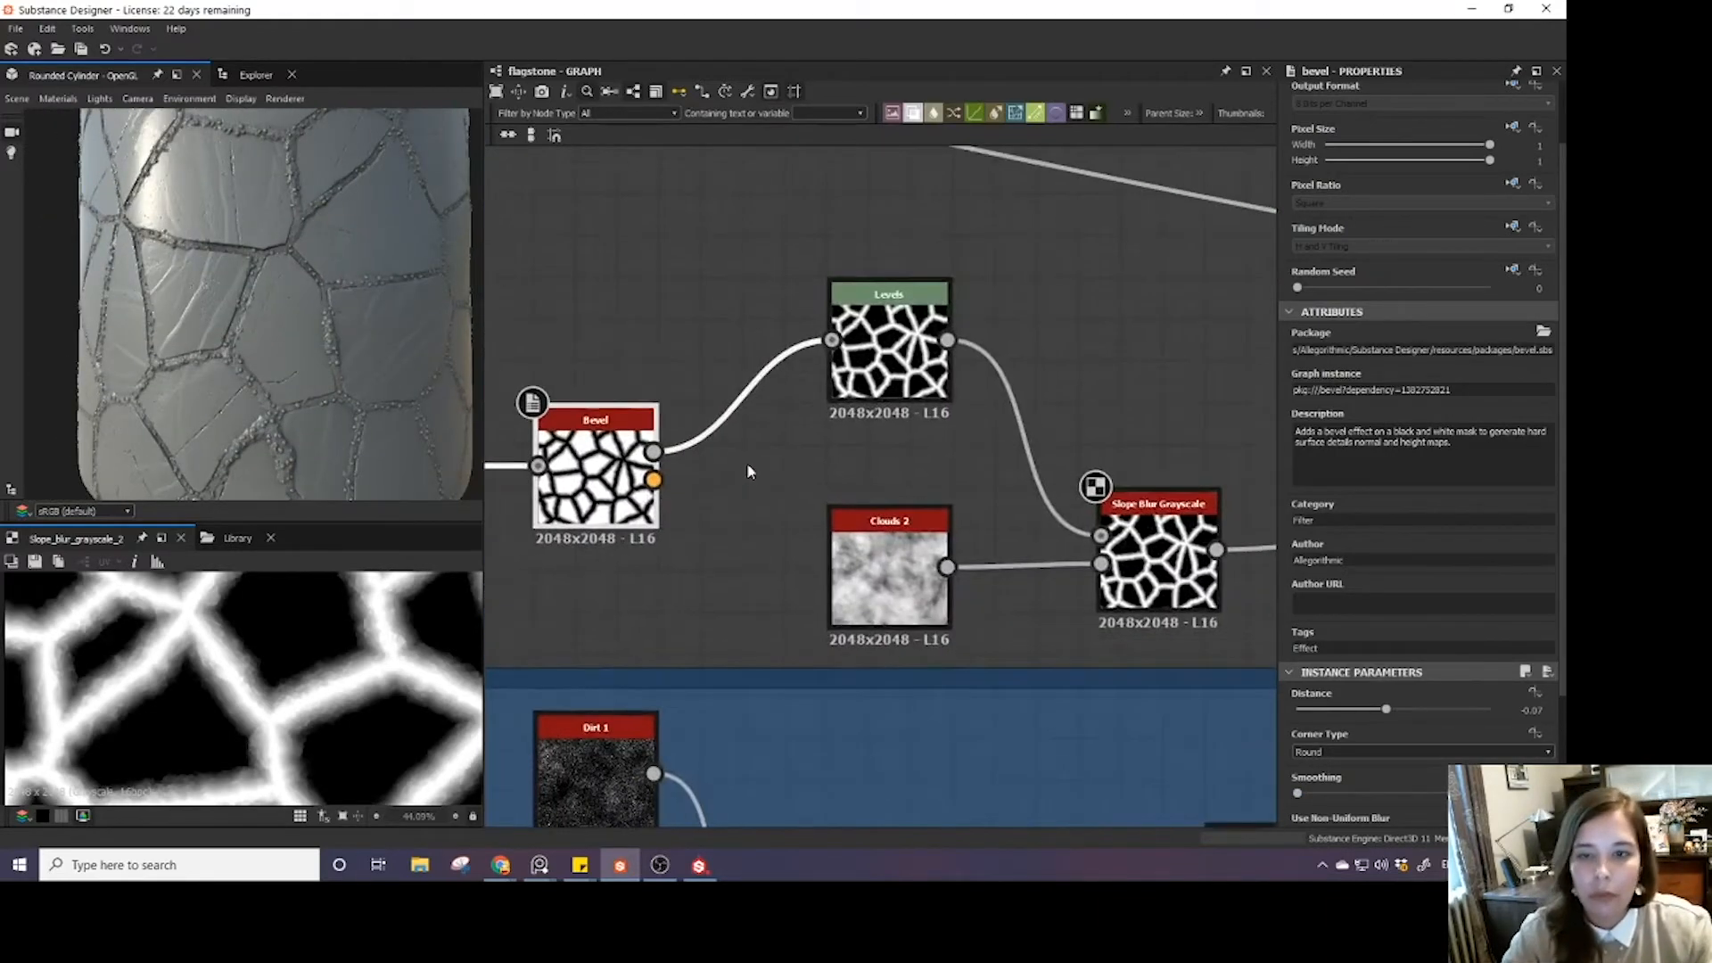
scroll(762, 447, down, 4)
scroll(789, 412, down, 5)
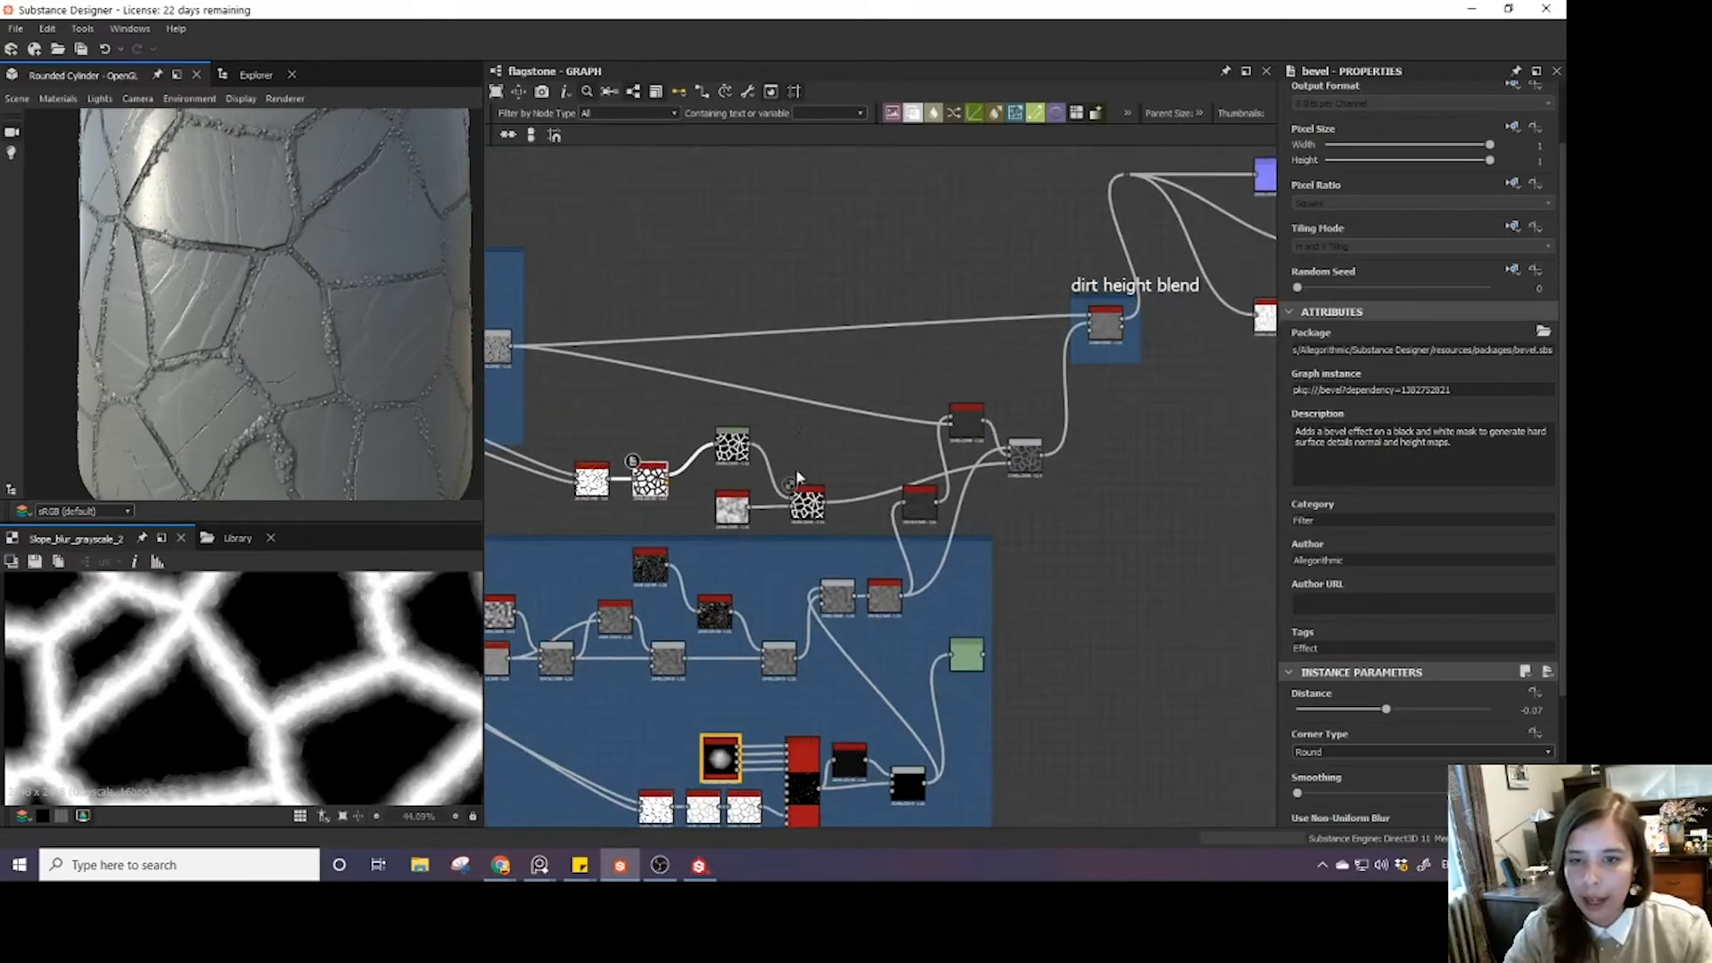
scroll(818, 510, down, 4)
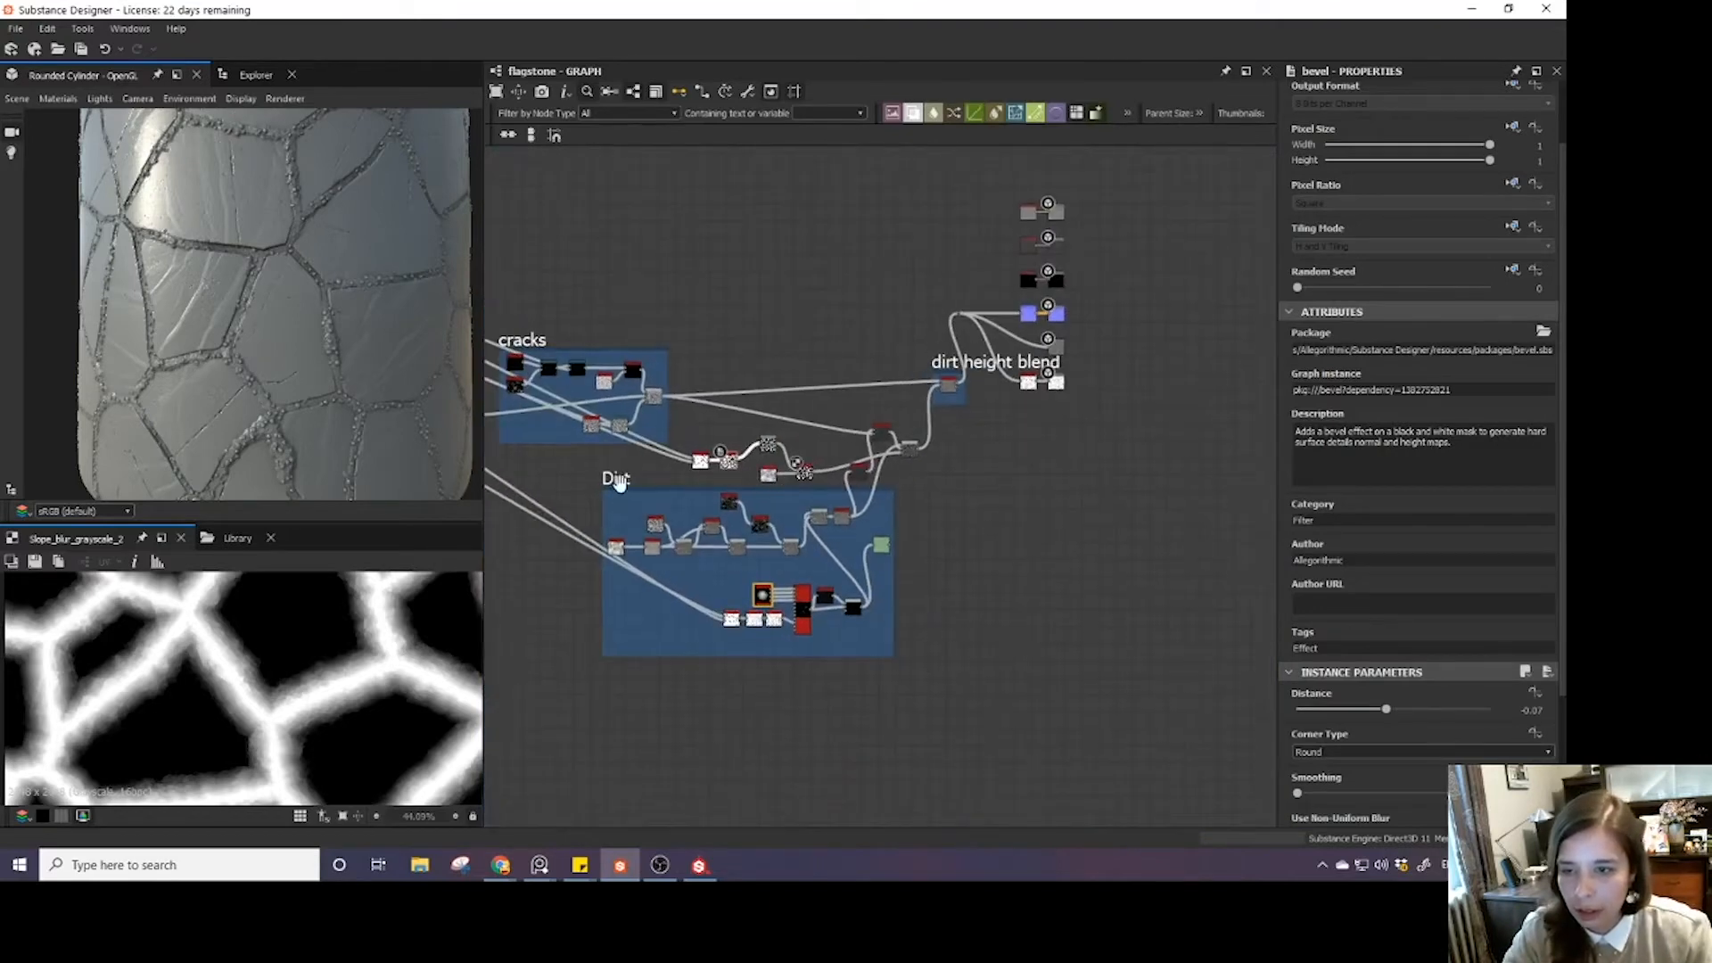
drag(618, 481, 614, 546)
scroll(851, 419, up, 3)
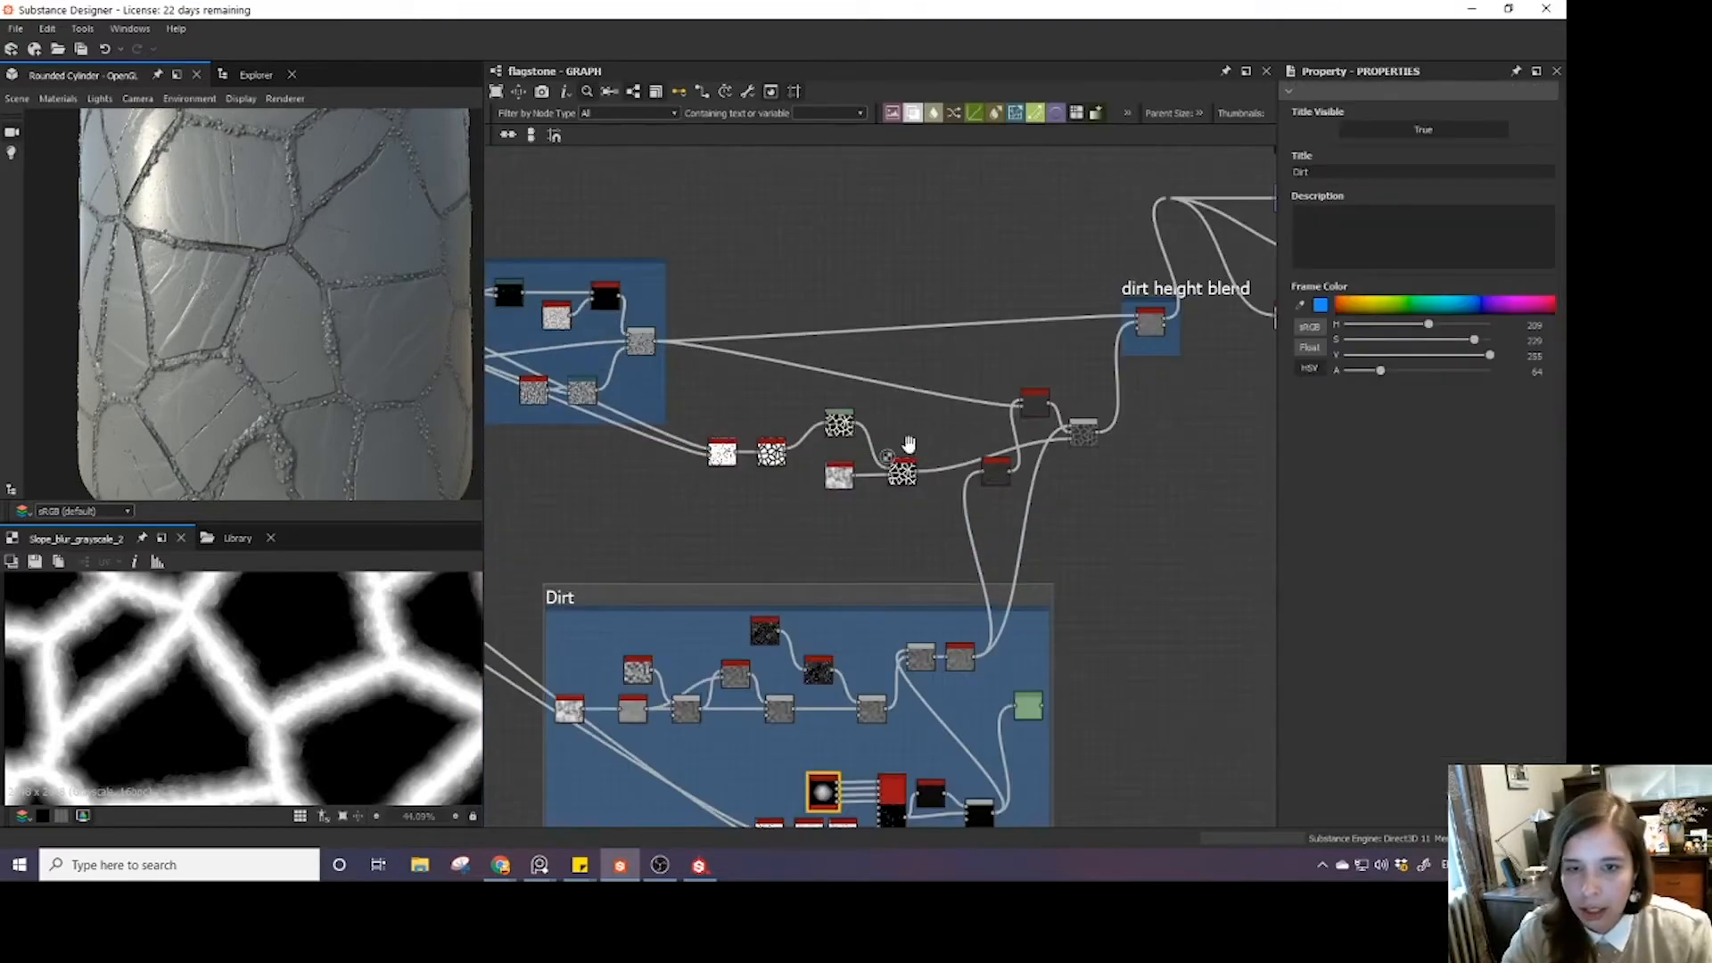
drag(869, 510, 860, 471)
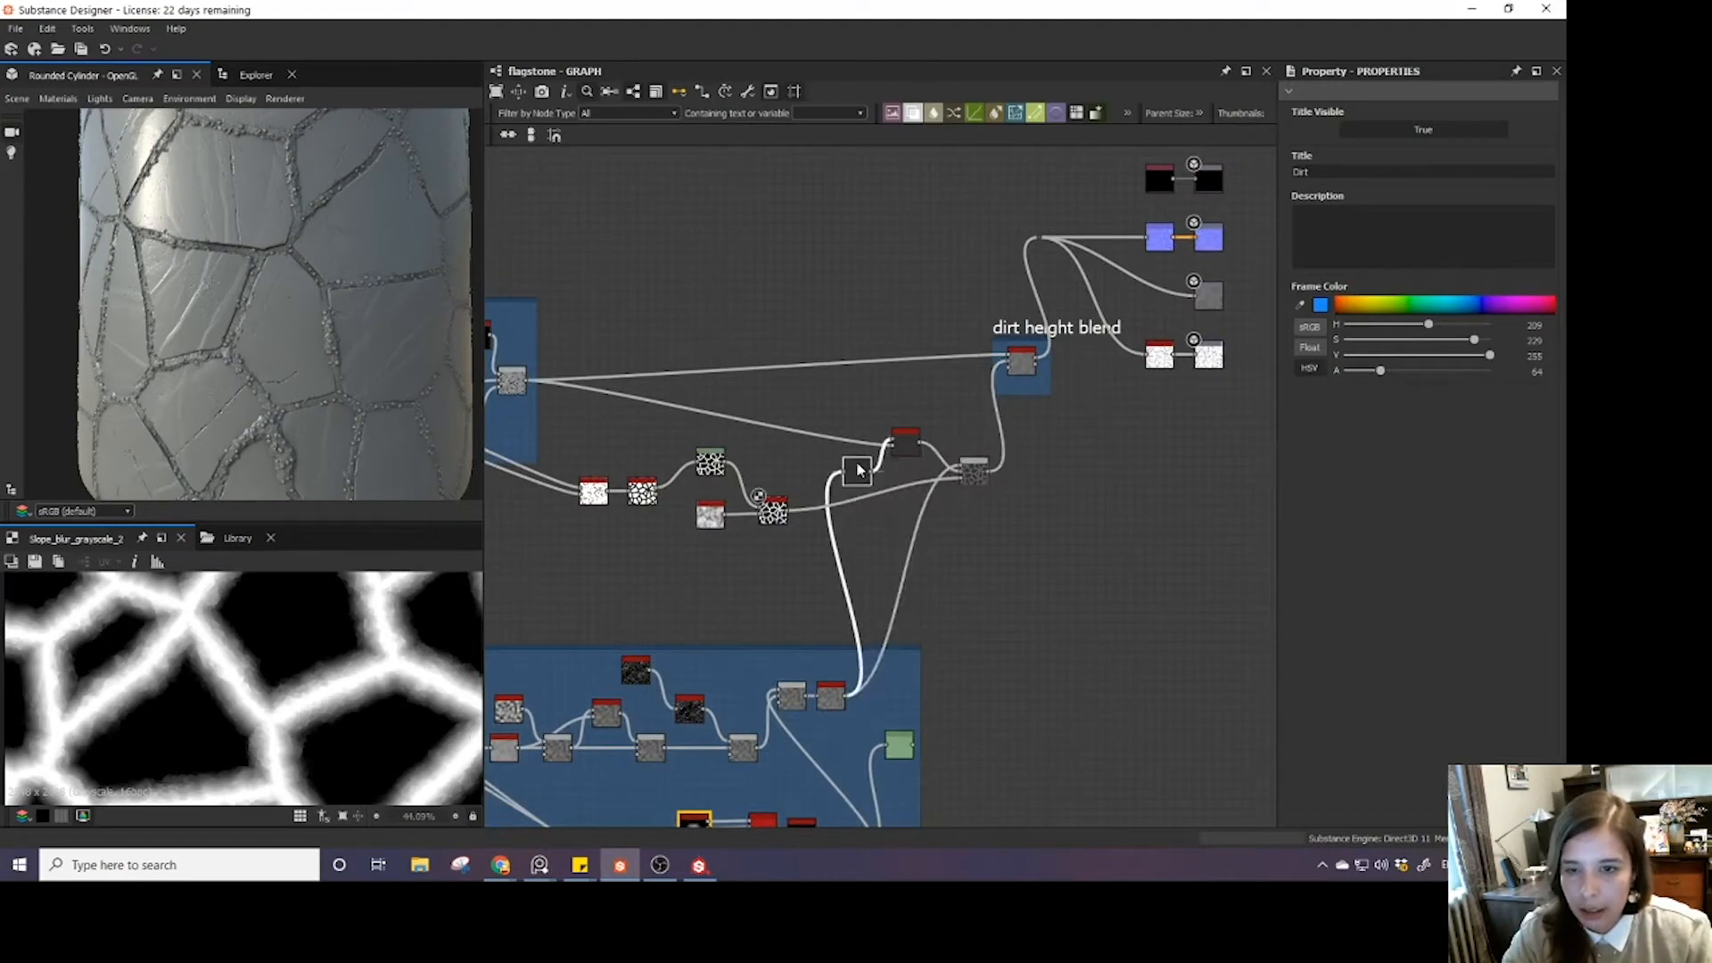
drag(711, 458, 851, 519)
drag(593, 493, 700, 501)
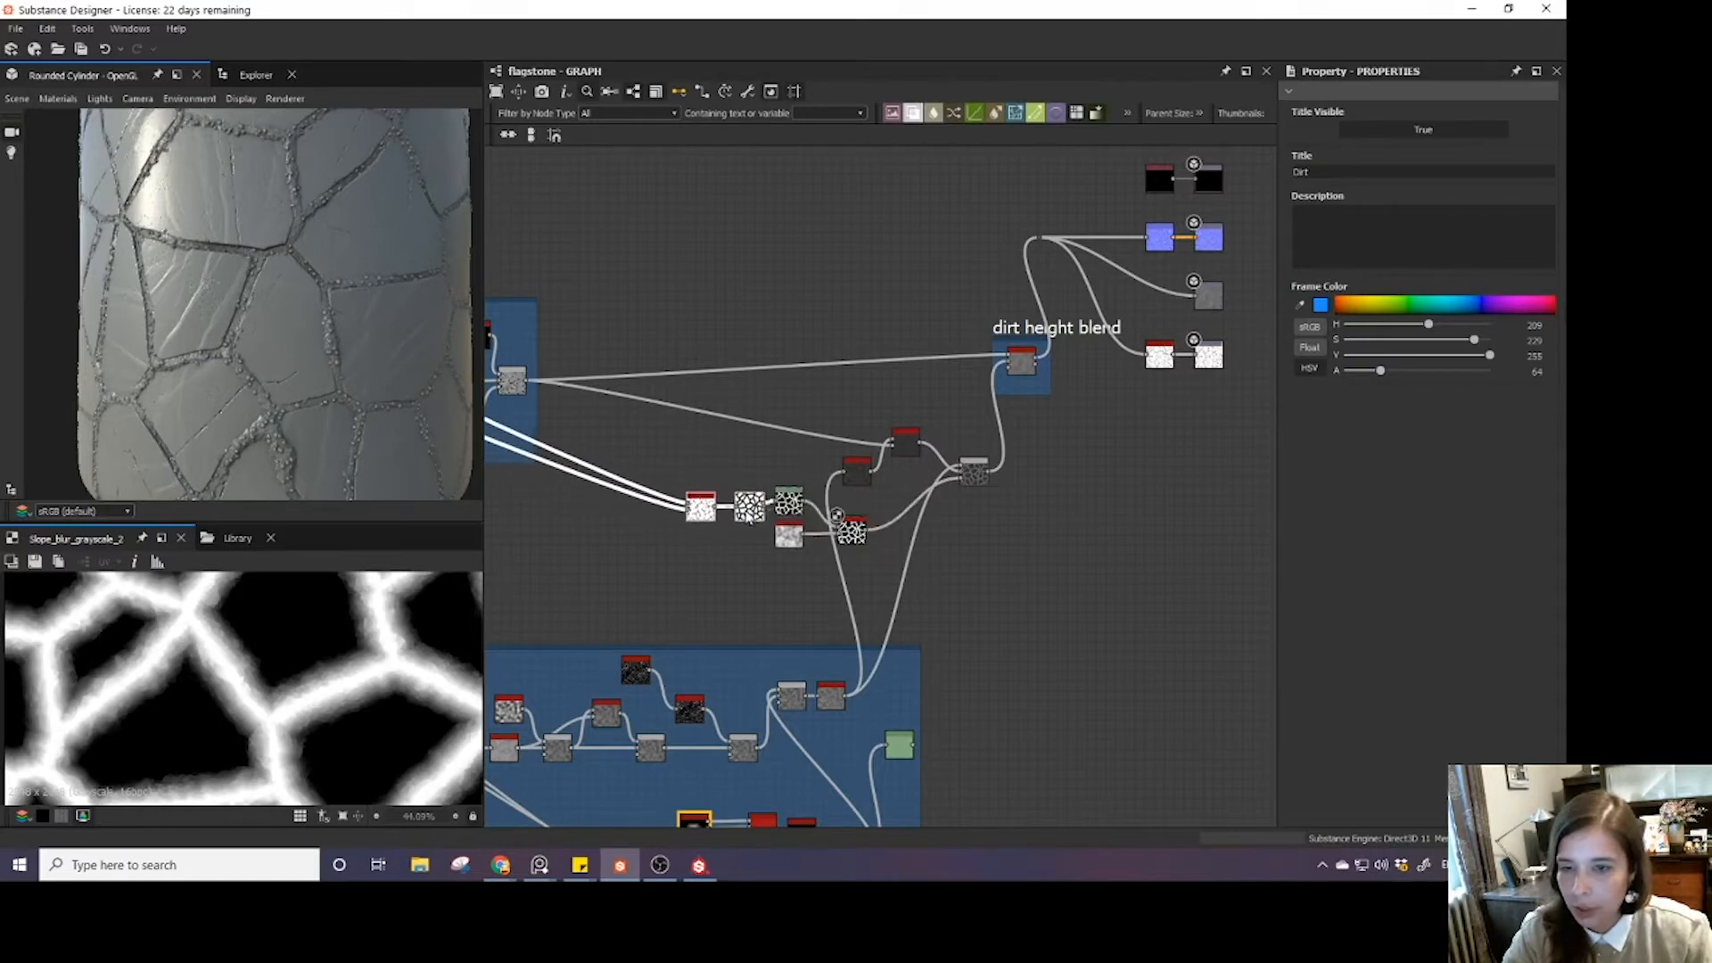
- Try a lower Height Offset on the dirt height blend node and inspect the gaps on the cylinder
scroll(268, 306, down, 2)
drag(267, 306, 336, 298)
scroll(338, 296, up, 2)
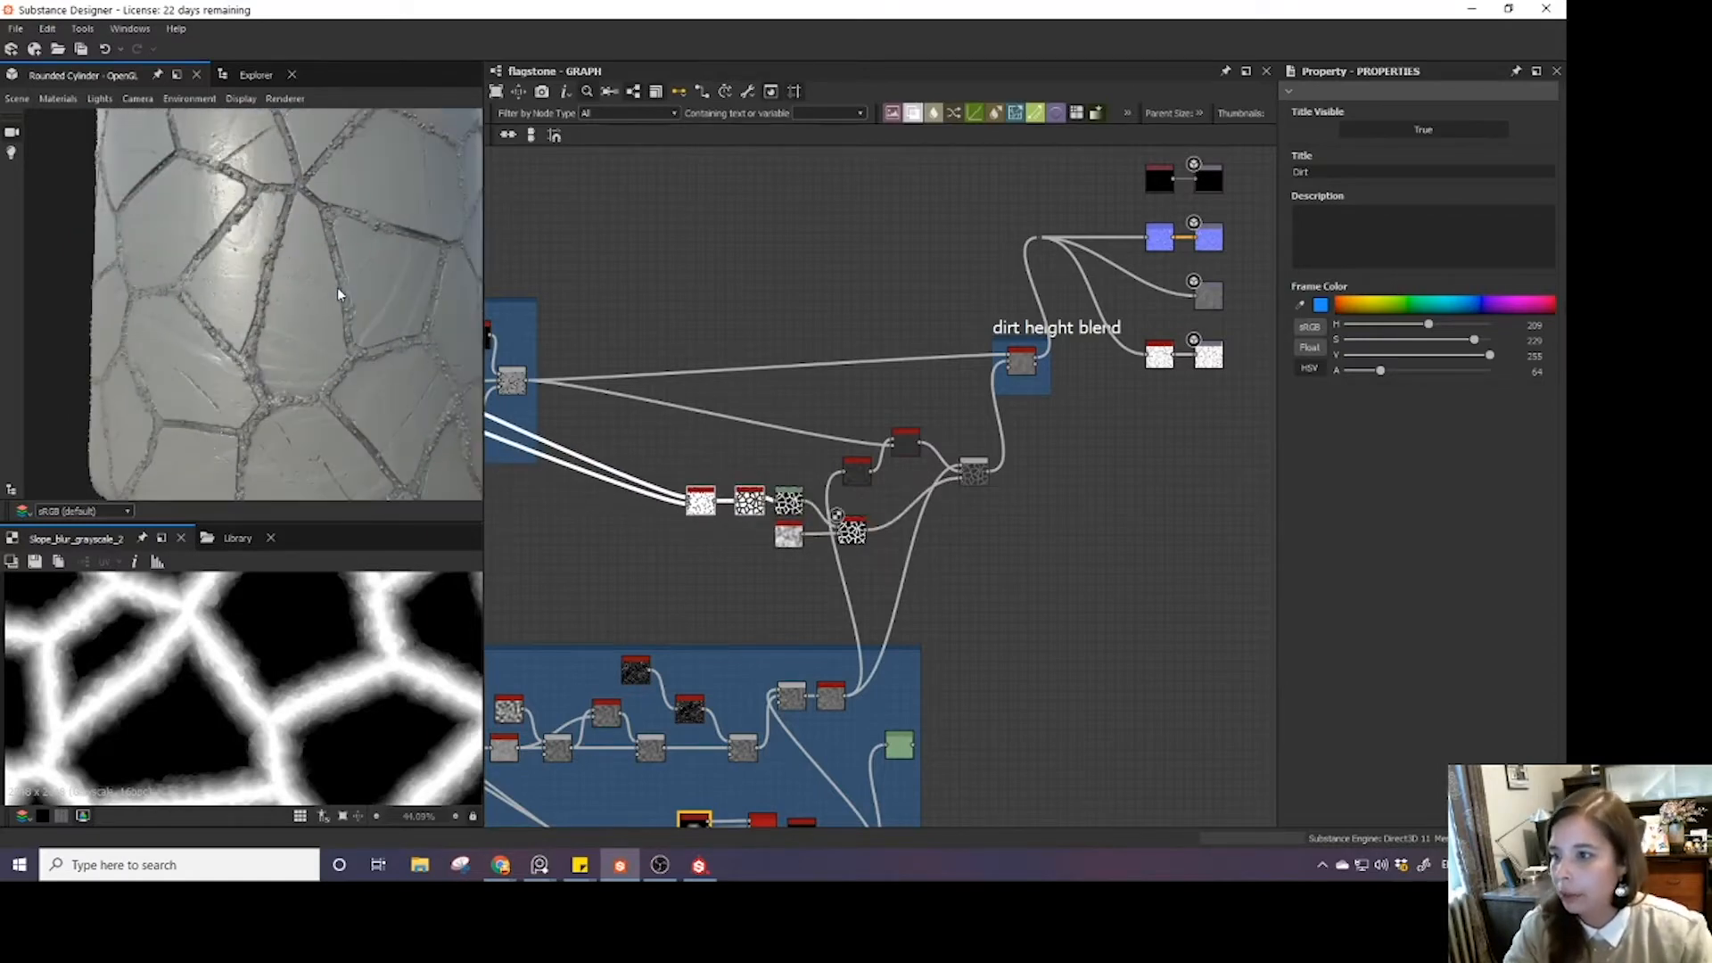
middle_drag(781, 595, 872, 463)
drag(317, 318, 304, 313)
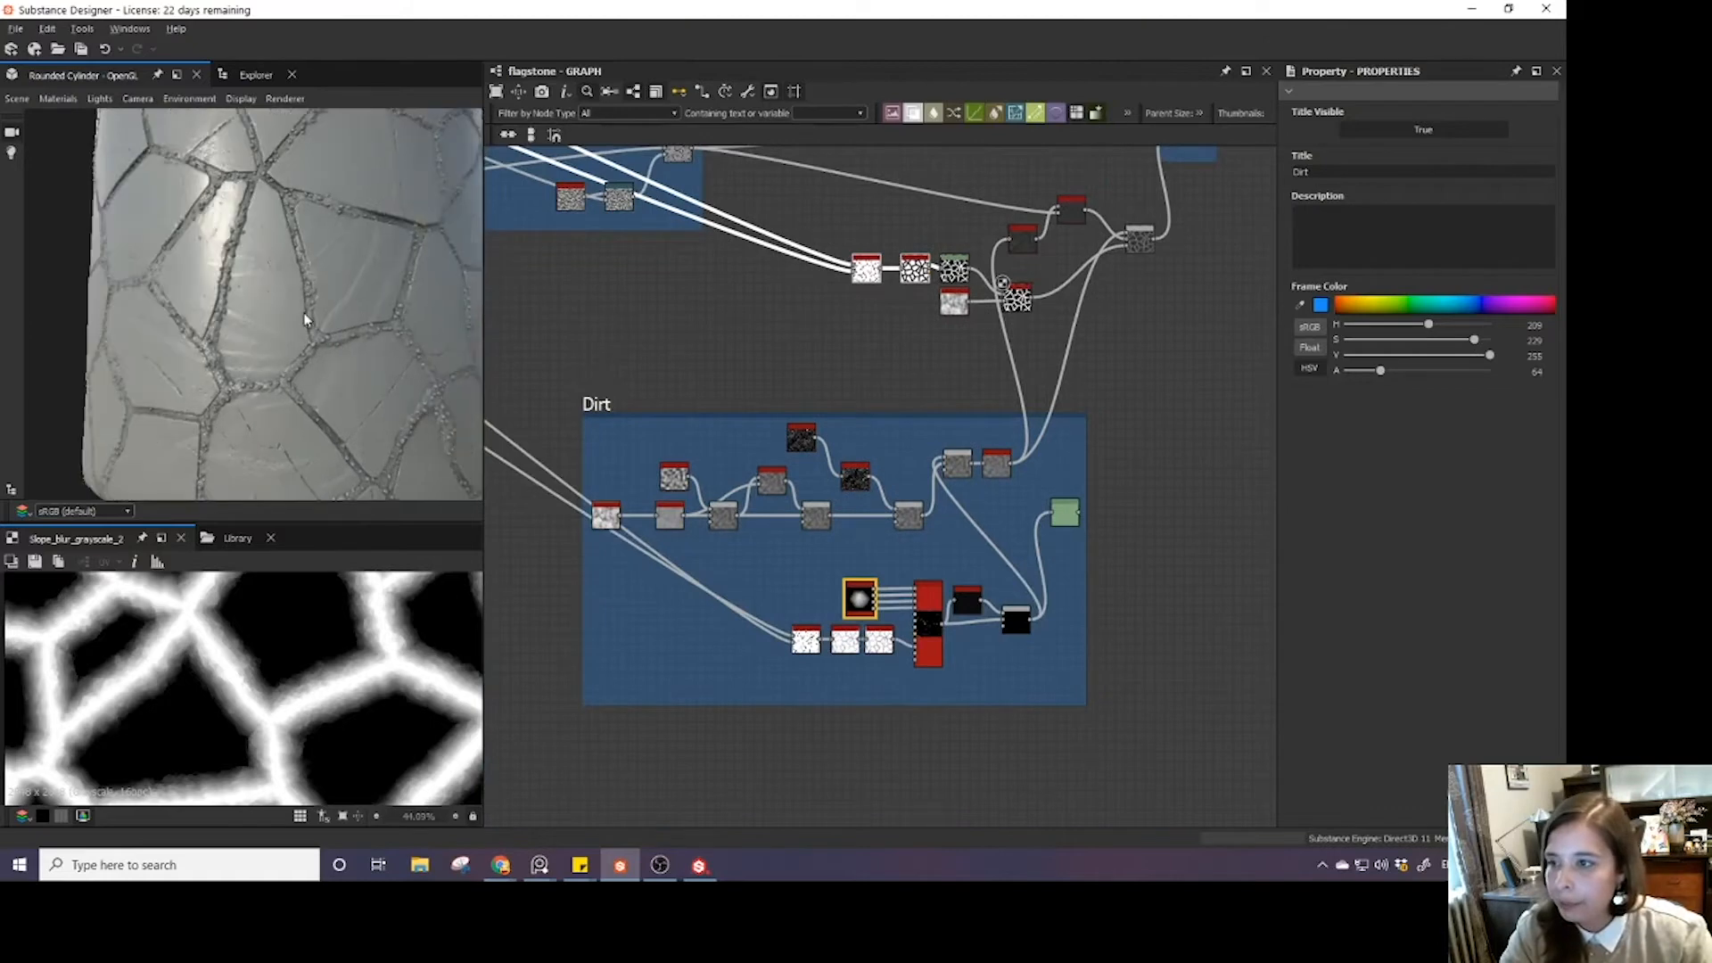
middle_drag(1213, 239, 1080, 396)
double_click(1050, 288)
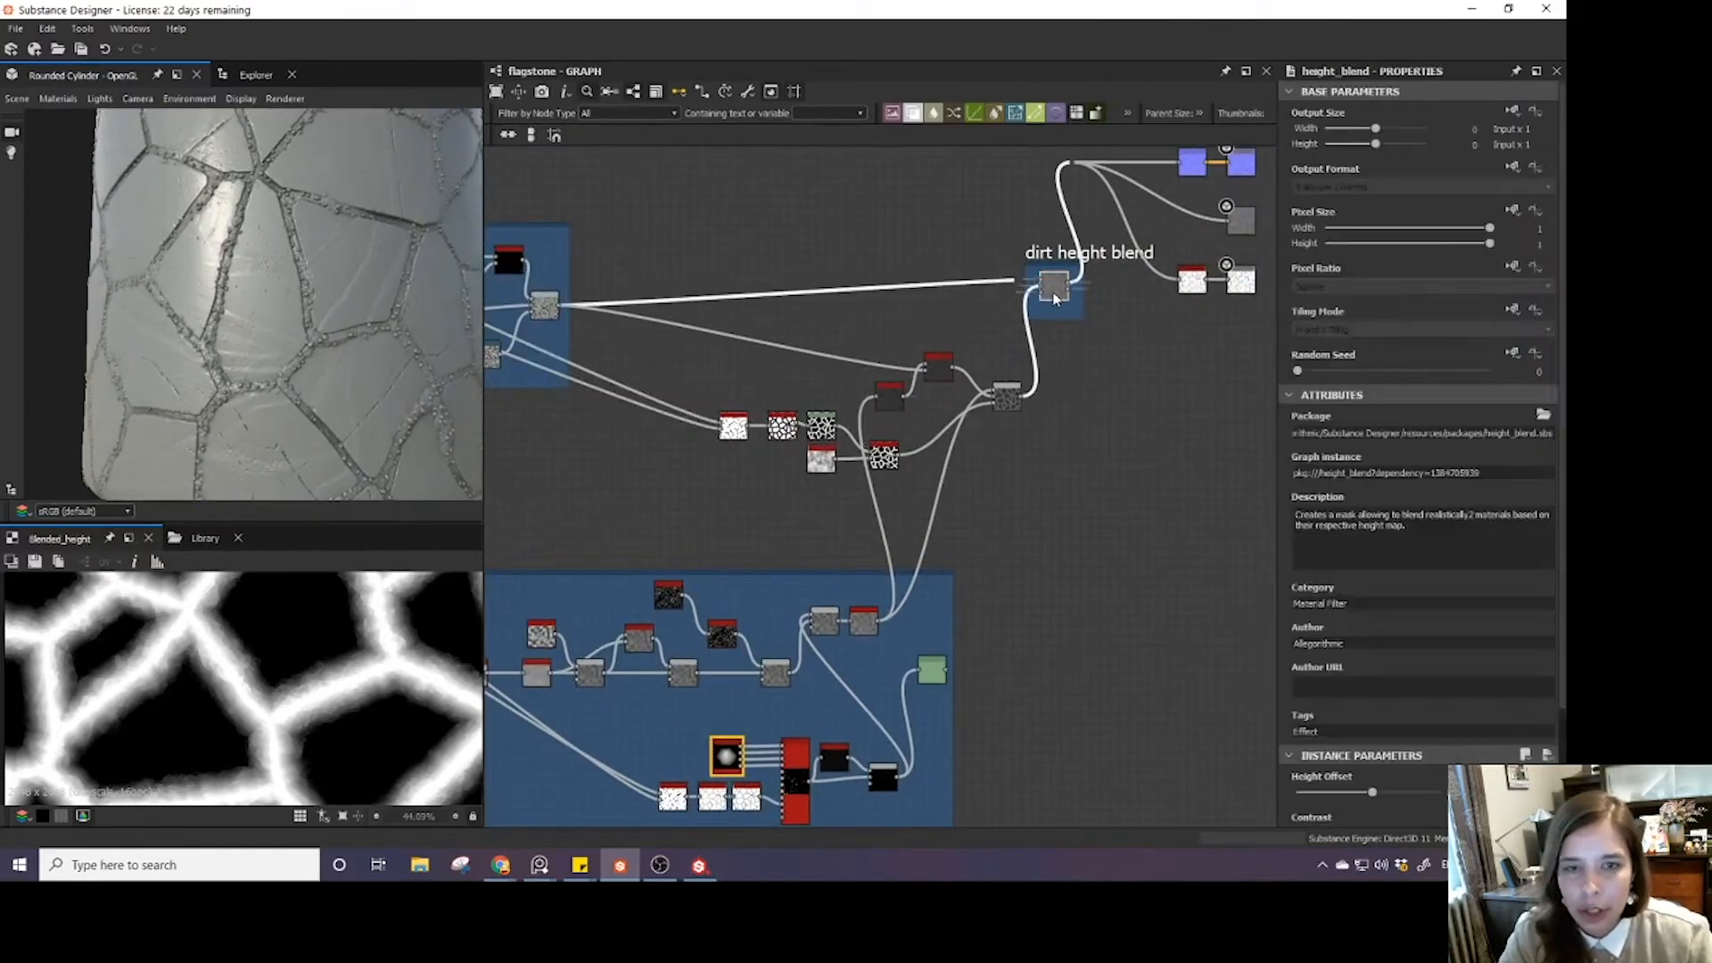
drag(1354, 797, 1338, 798)
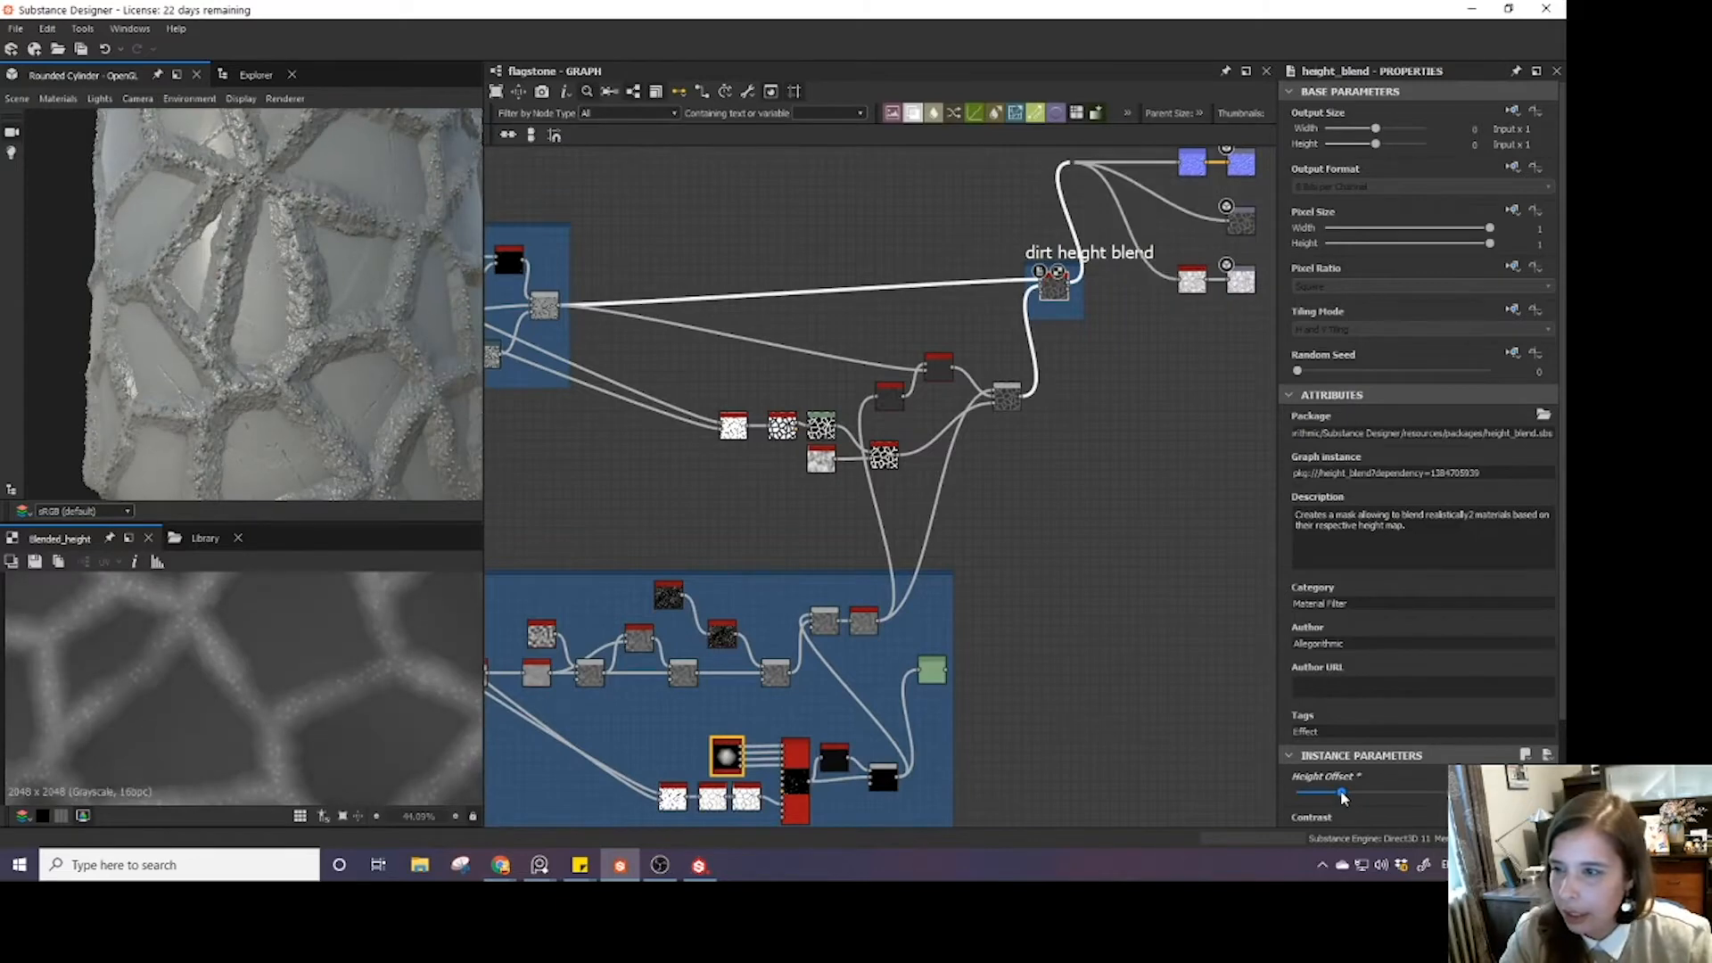
scroll(354, 368, up, 5)
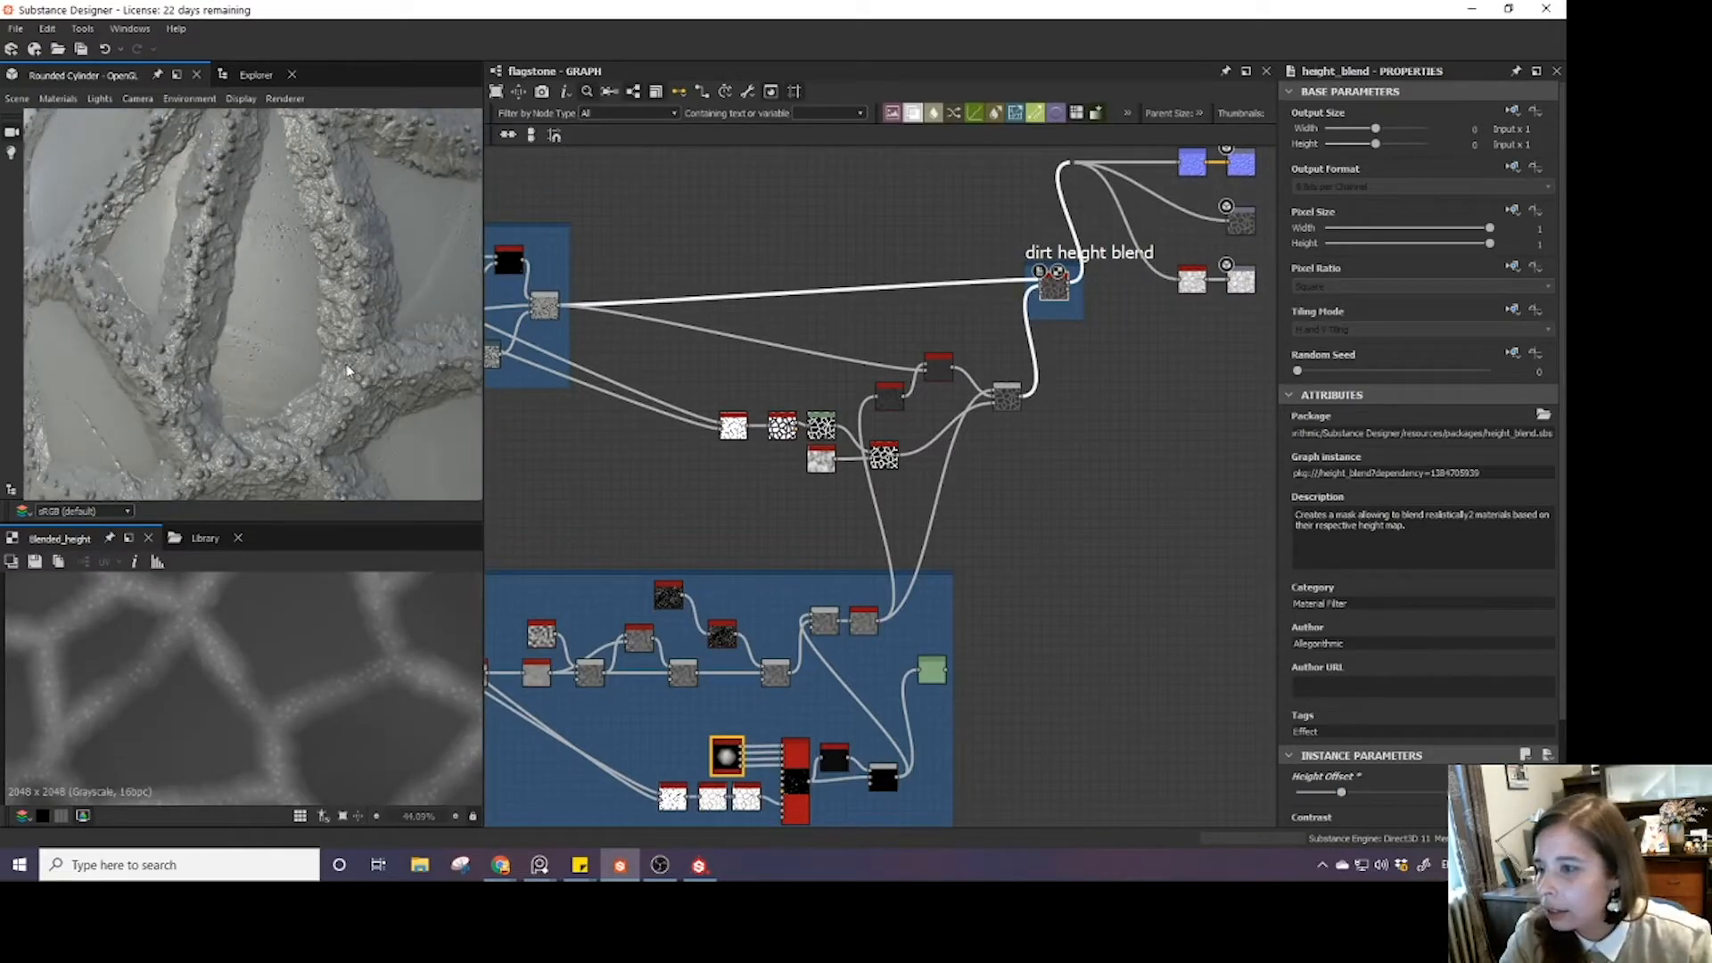
drag(265, 451, 310, 316)
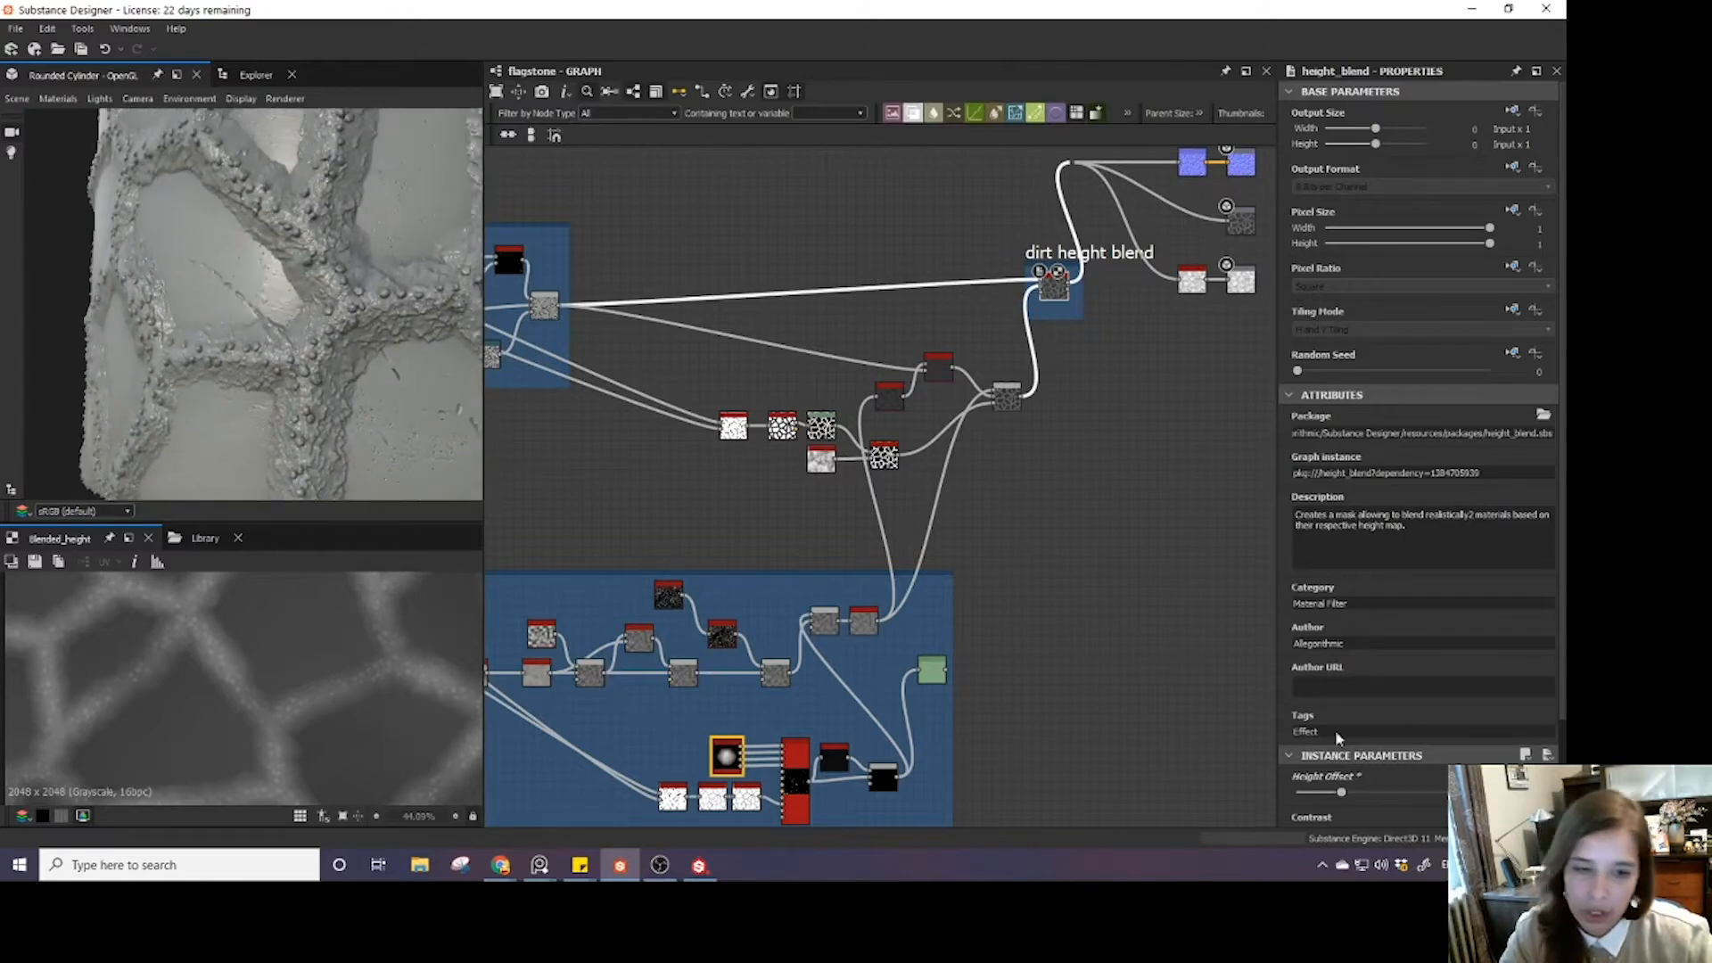
- Raise the dirt height blend's Height Offset to around the middle of its range so dirt stays within the gaps
click(1386, 794)
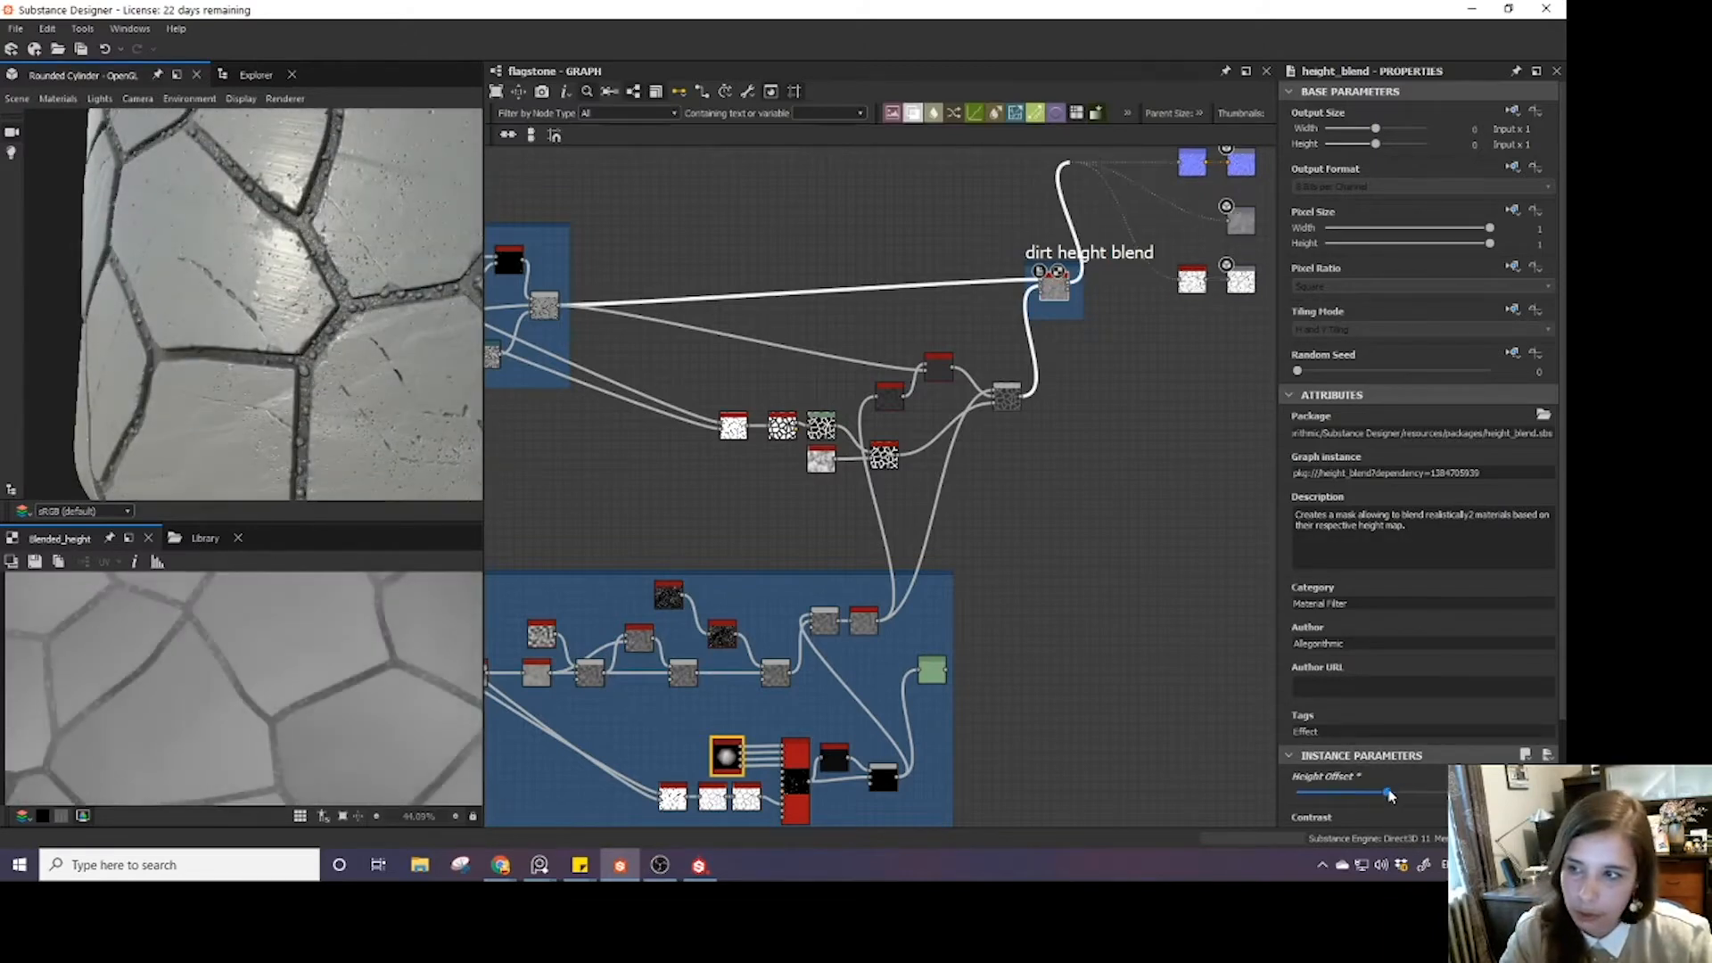
drag(1381, 791, 1374, 792)
middle_drag(780, 472, 792, 463)
scroll(746, 567, down, 1)
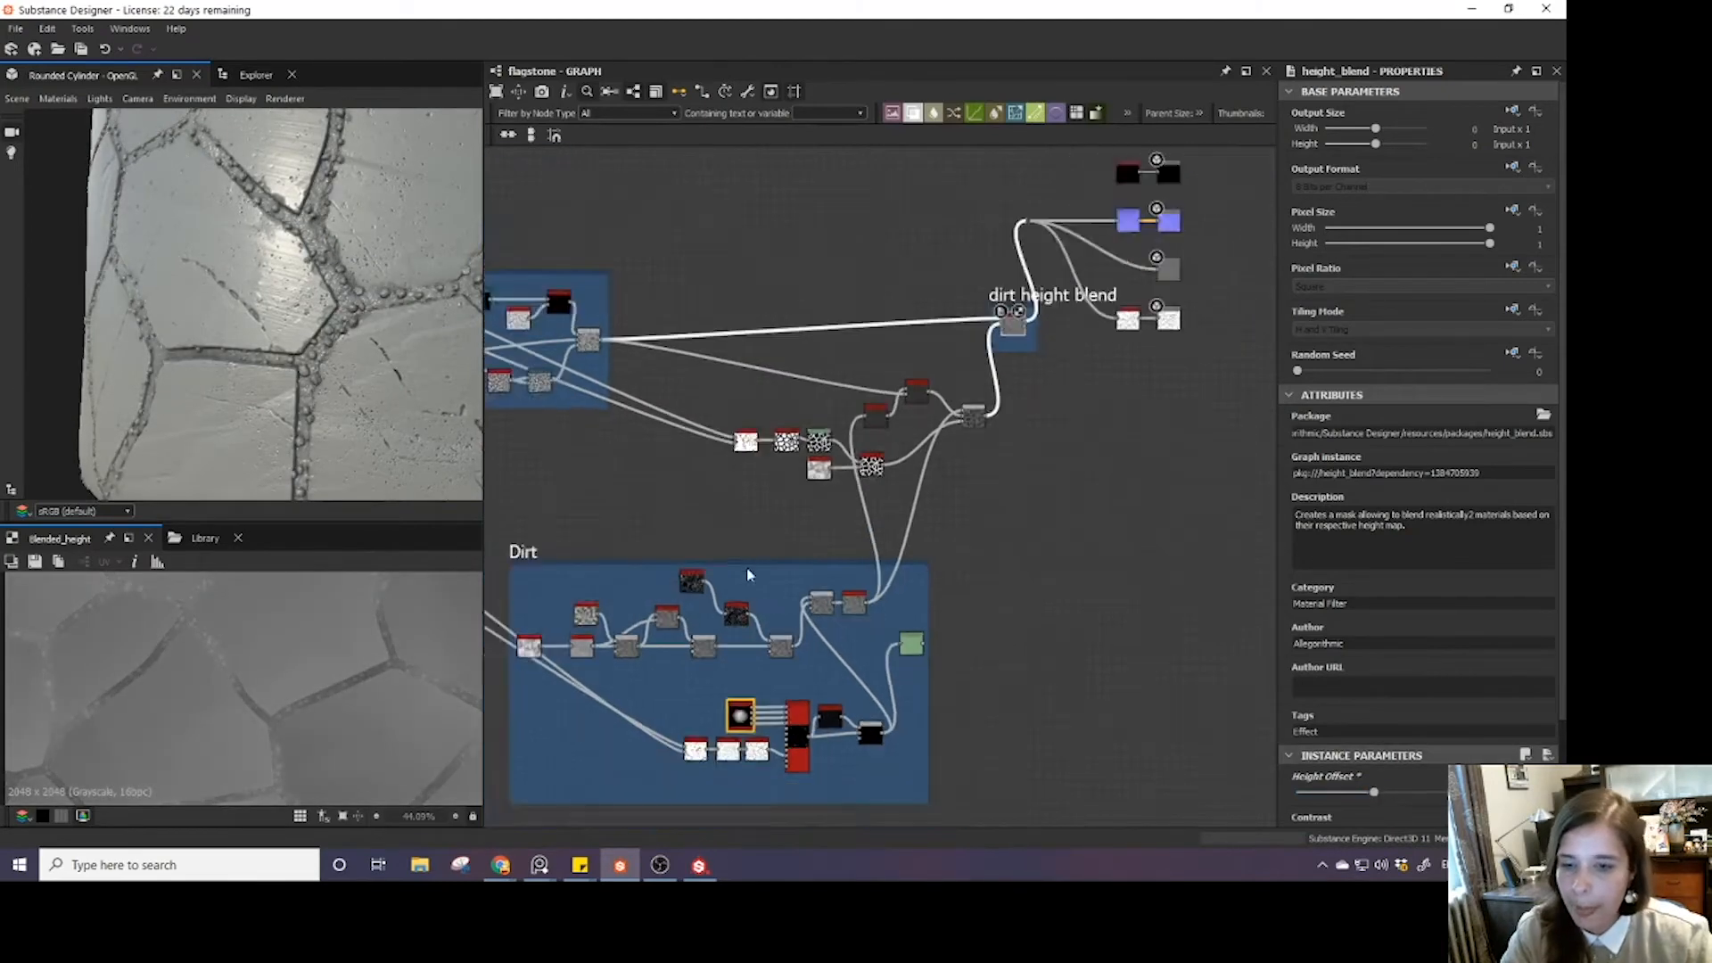
- Examine how the pebbles Tile Sampler in the Dirt frame is masked, including its Color mask parameters
middle_drag(721, 656, 821, 501)
scroll(276, 342, up, 3)
scroll(274, 340, down, 4)
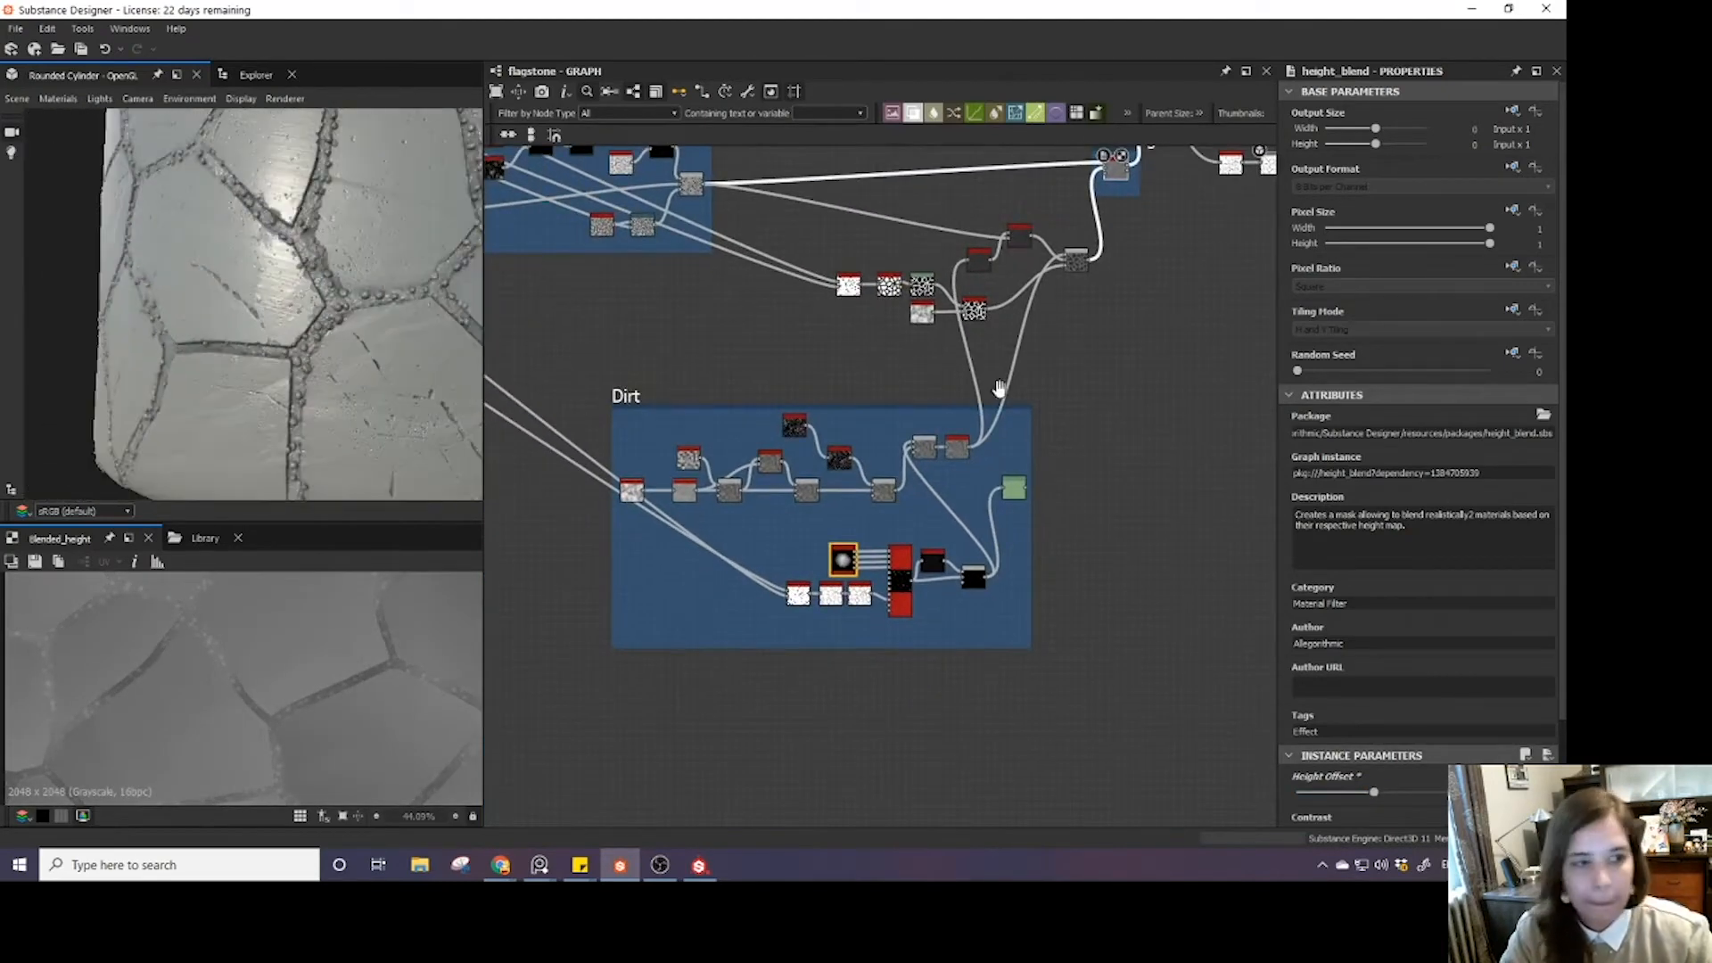
scroll(1032, 600, up, 5)
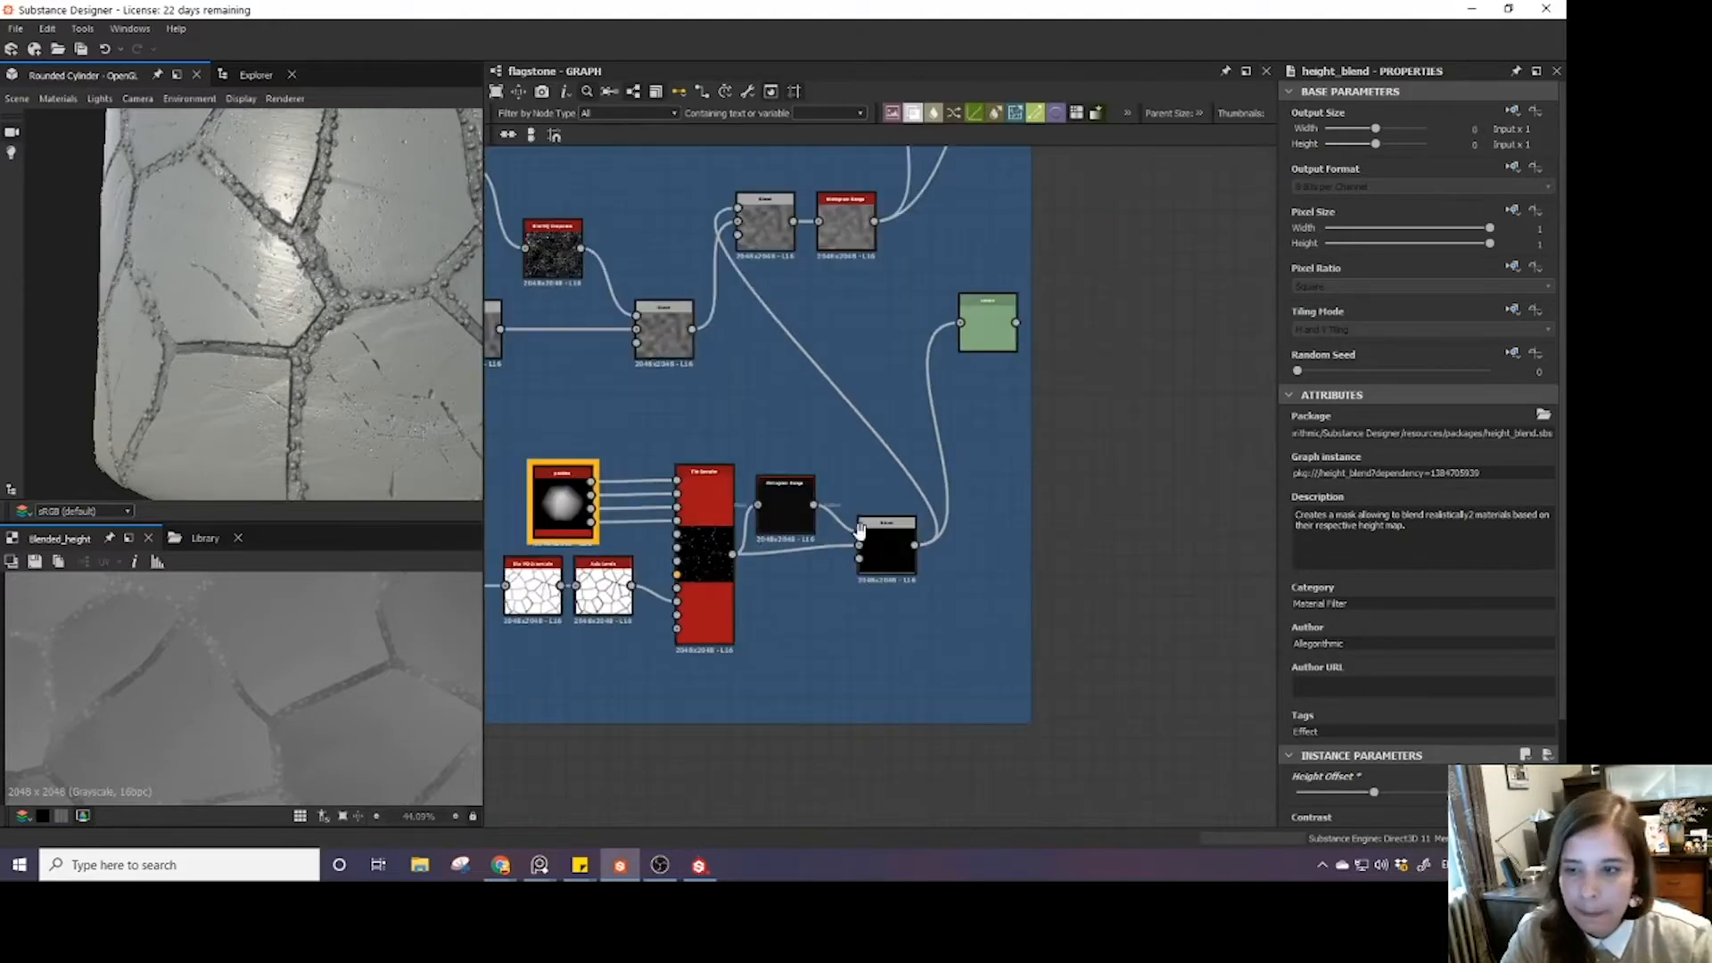
middle_drag(853, 528, 1148, 516)
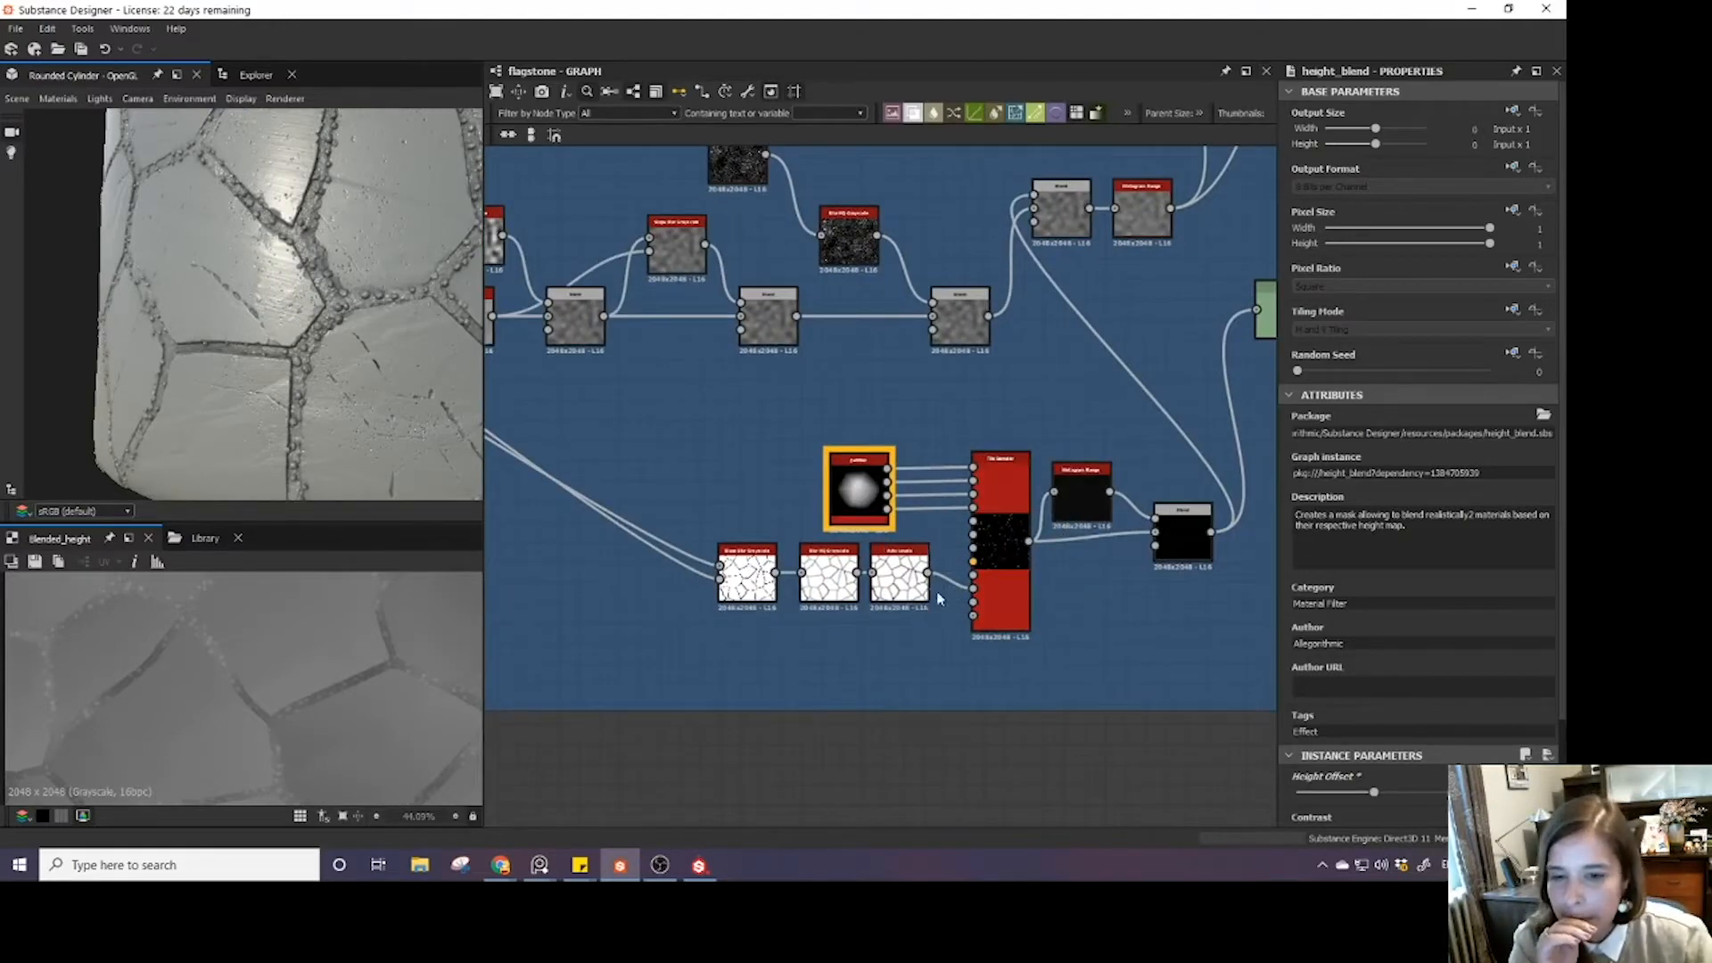
scroll(977, 616, up, 5)
scroll(977, 615, down, 2)
scroll(977, 615, down, 1)
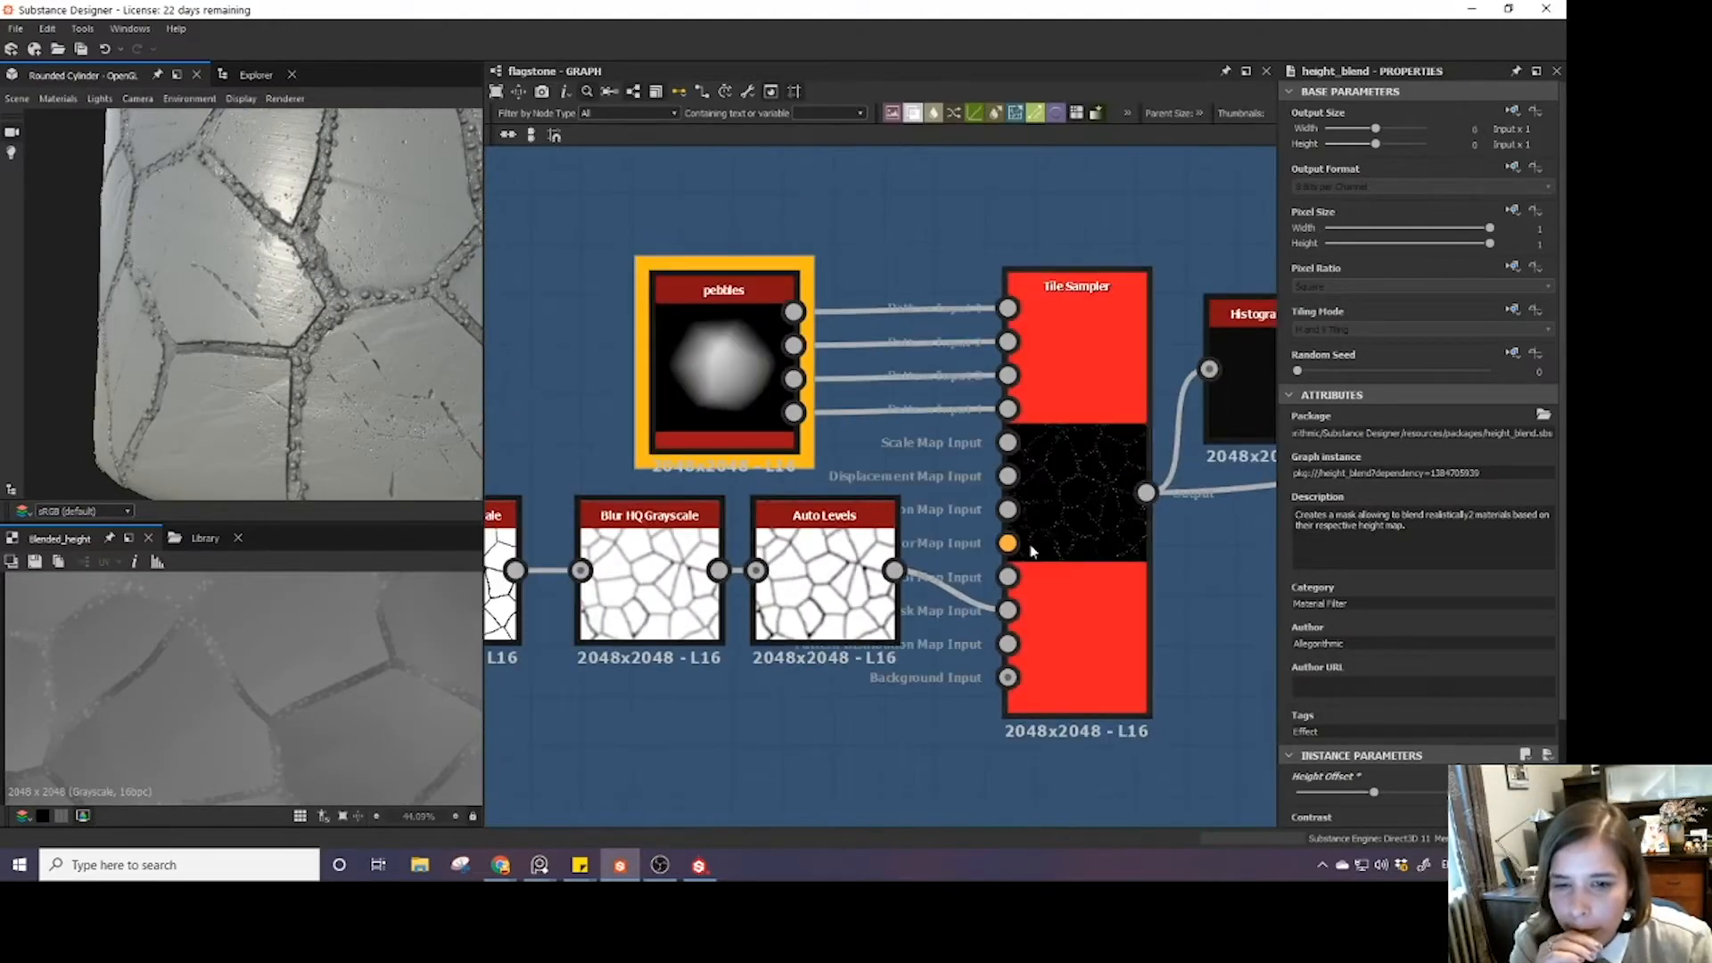
click(1046, 550)
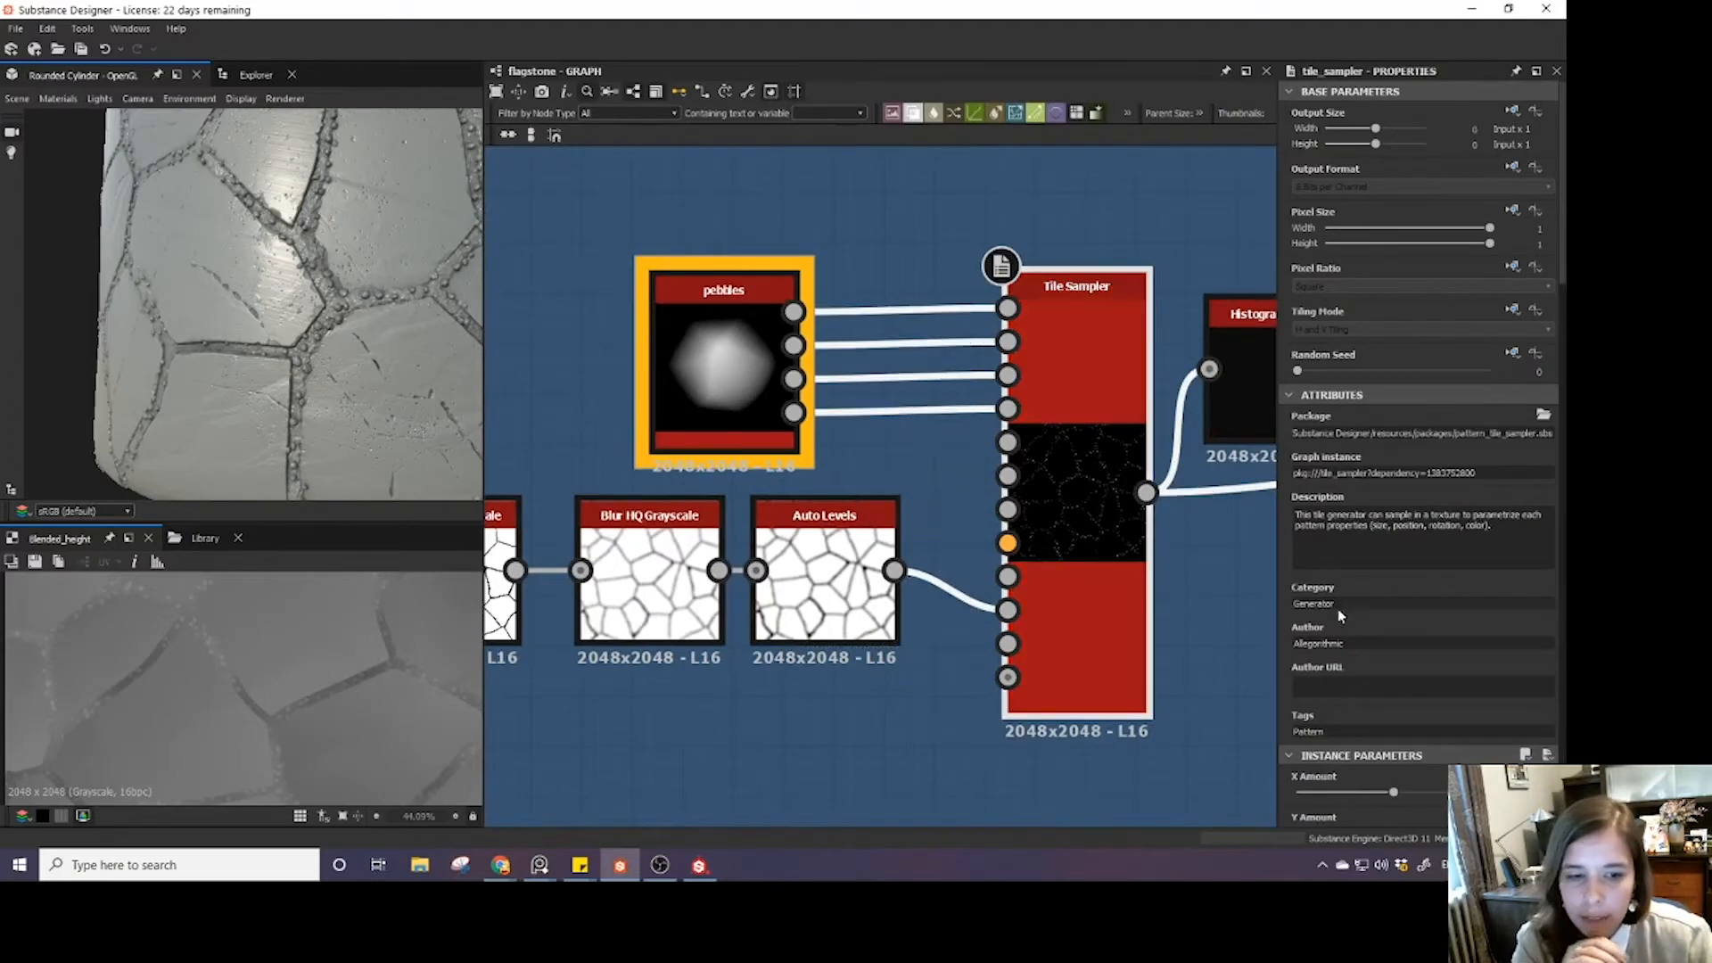
scroll(1338, 609, down, 10)
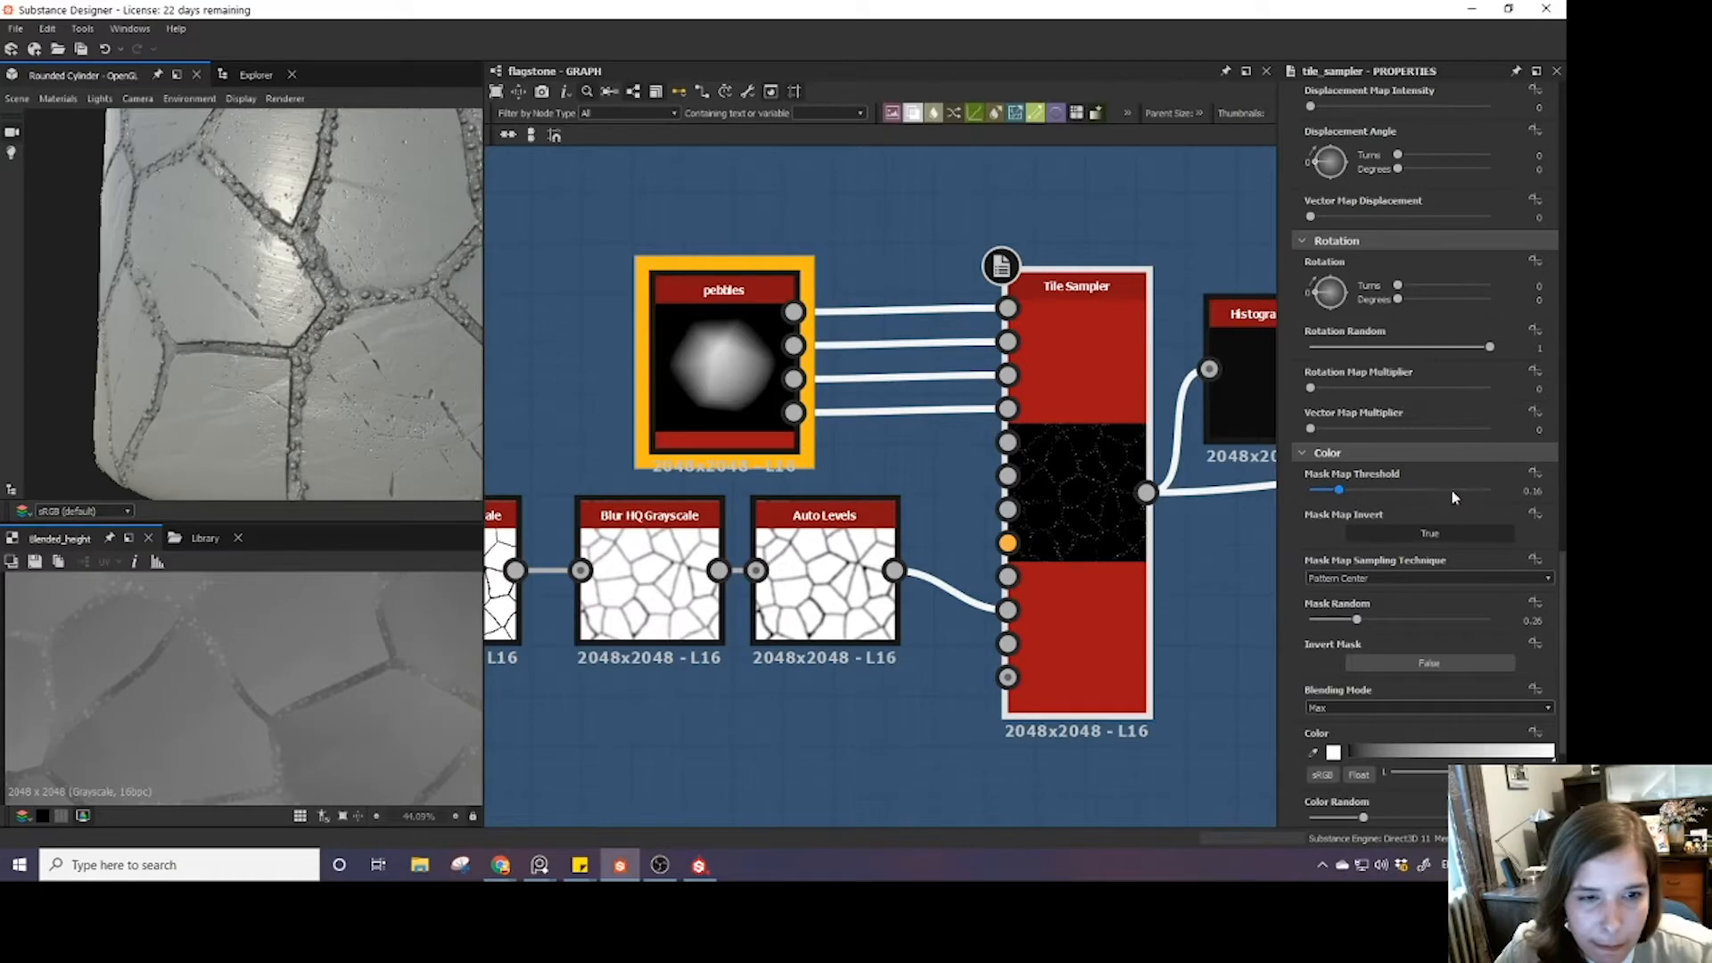
scroll(906, 583, down, 2)
scroll(899, 623, up, 3)
scroll(910, 603, down, 1)
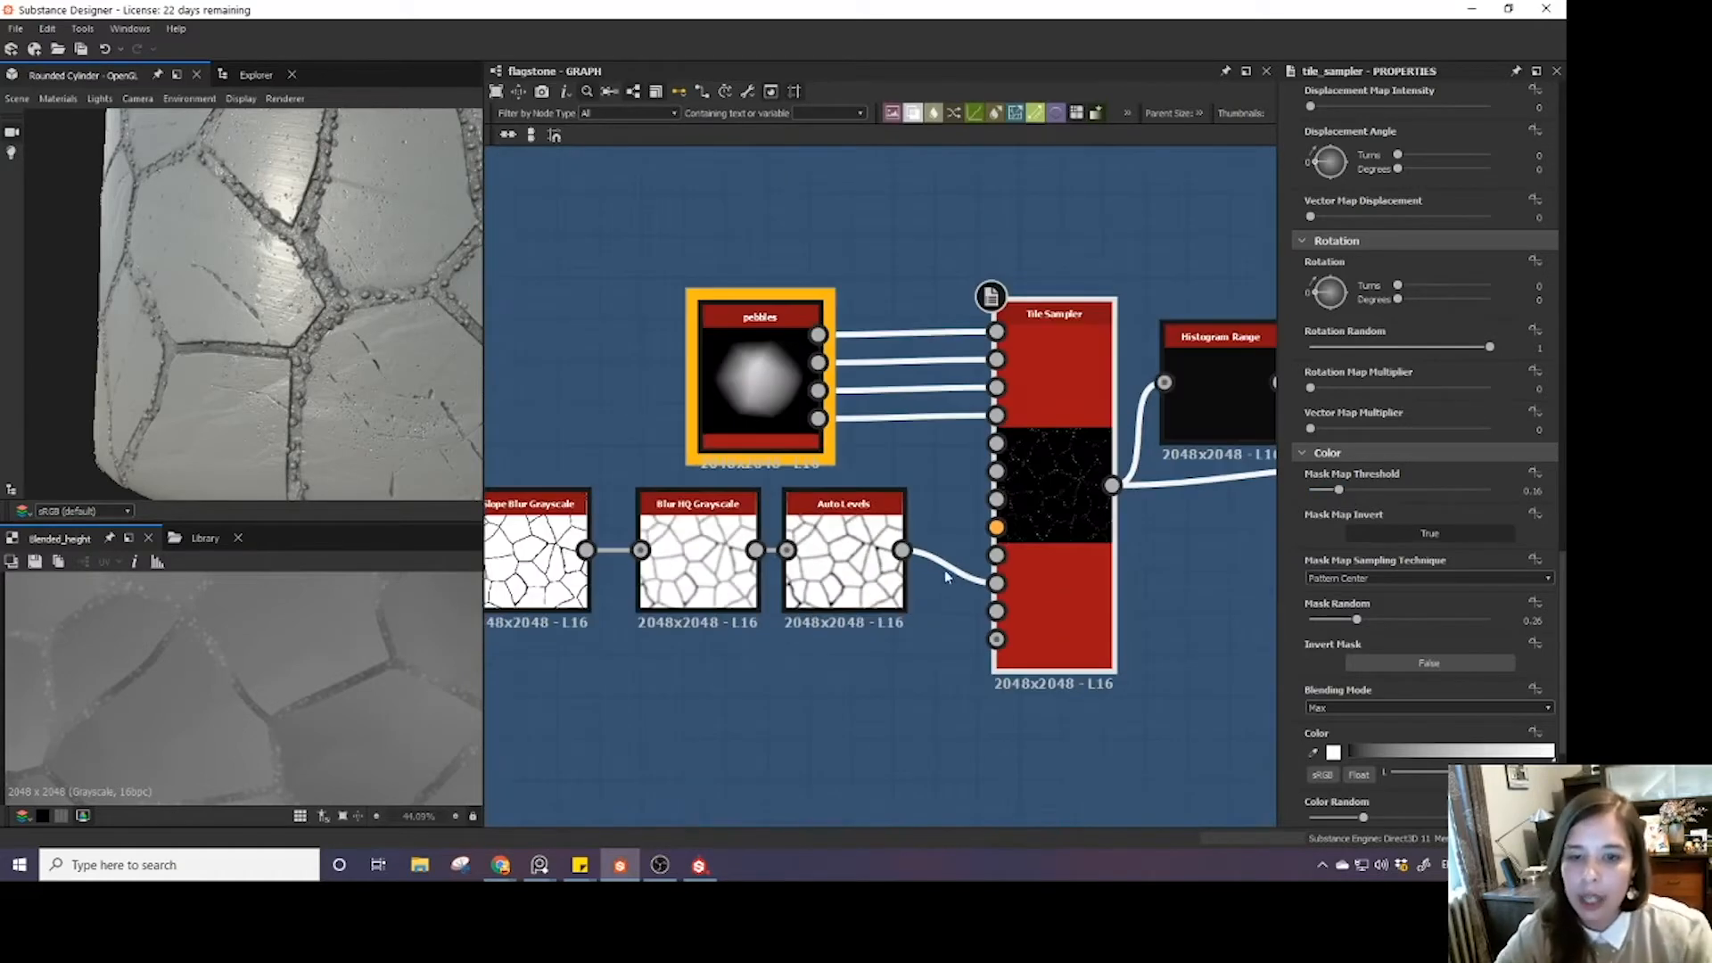
- Move the Slope Blur Grayscale, Blur HQ Grayscale and Auto Levels mask nodes farther from the pebbles Tile Sampler
scroll(956, 577, up, 3)
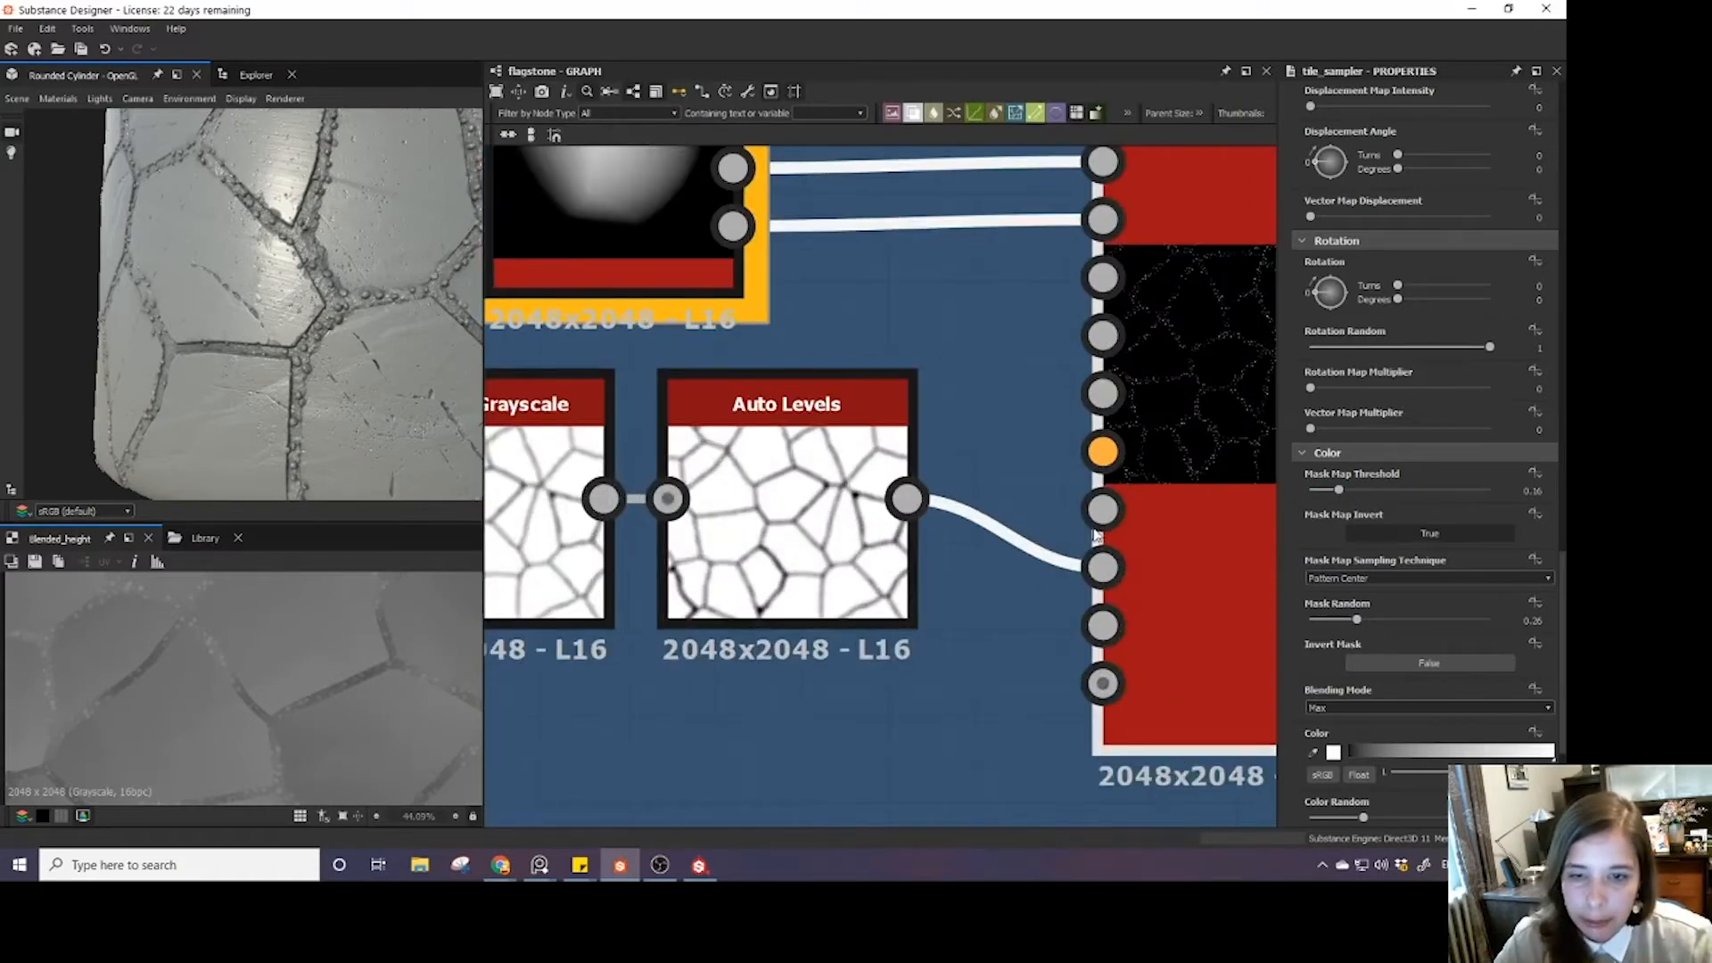
scroll(691, 555, down, 4)
middle_drag(536, 615, 719, 600)
drag(603, 585, 822, 596)
scroll(978, 202, down, 3)
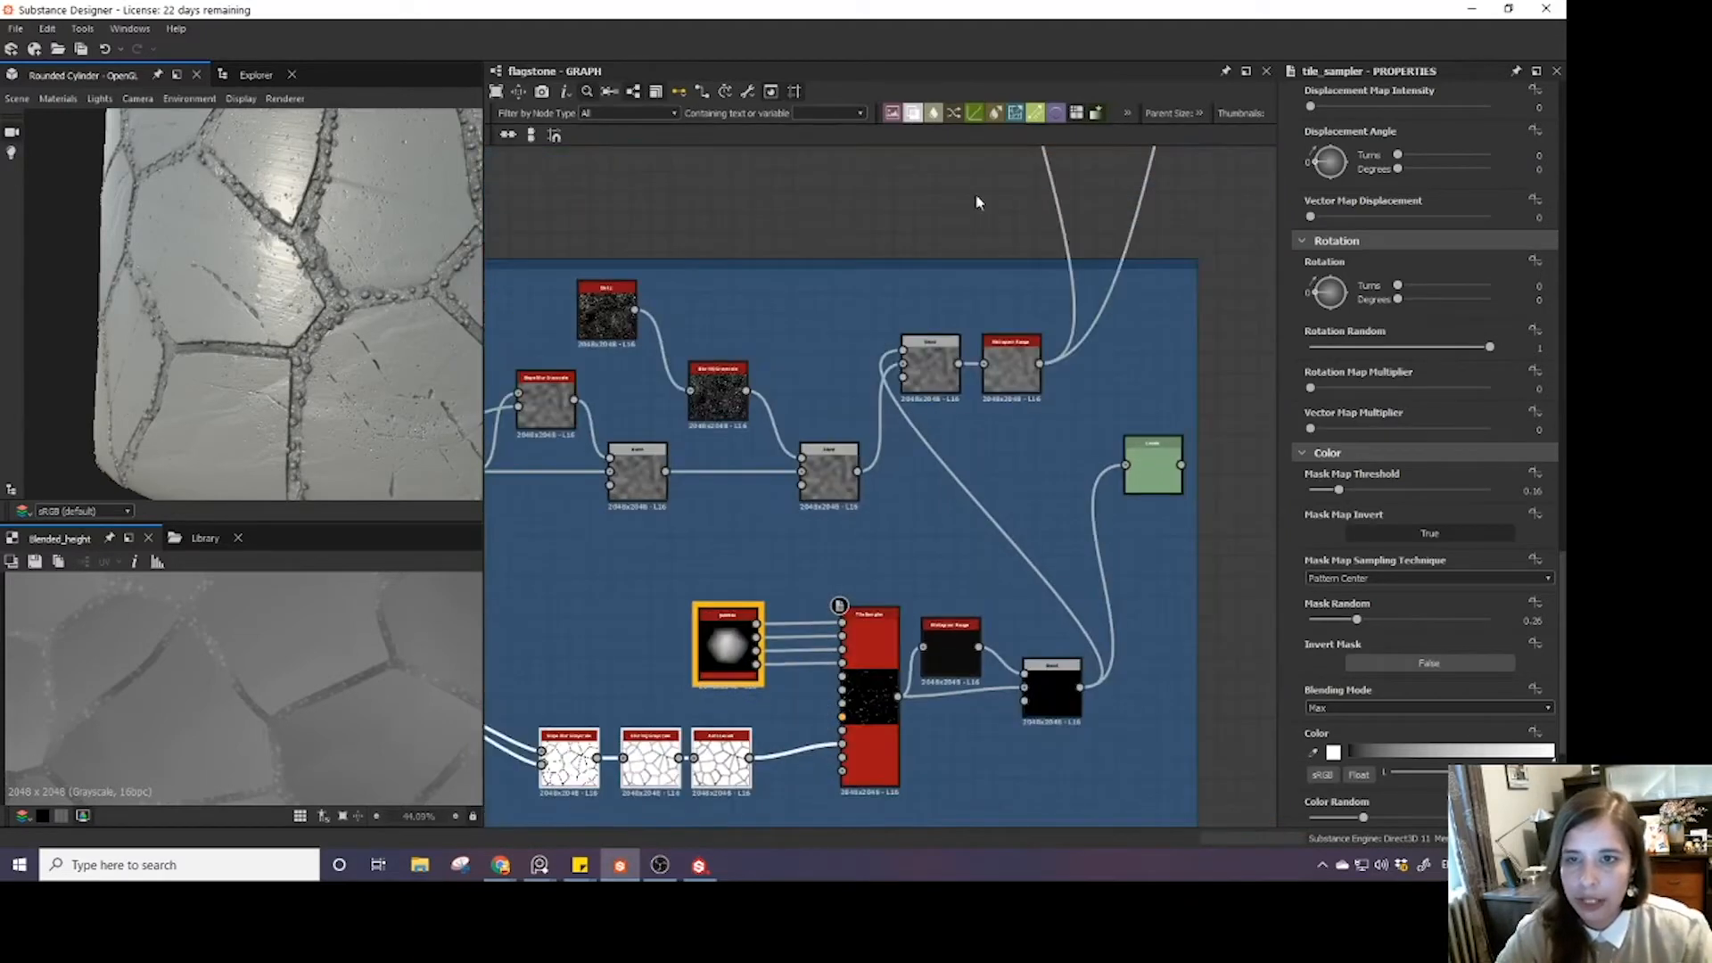
middle_drag(850, 756, 905, 609)
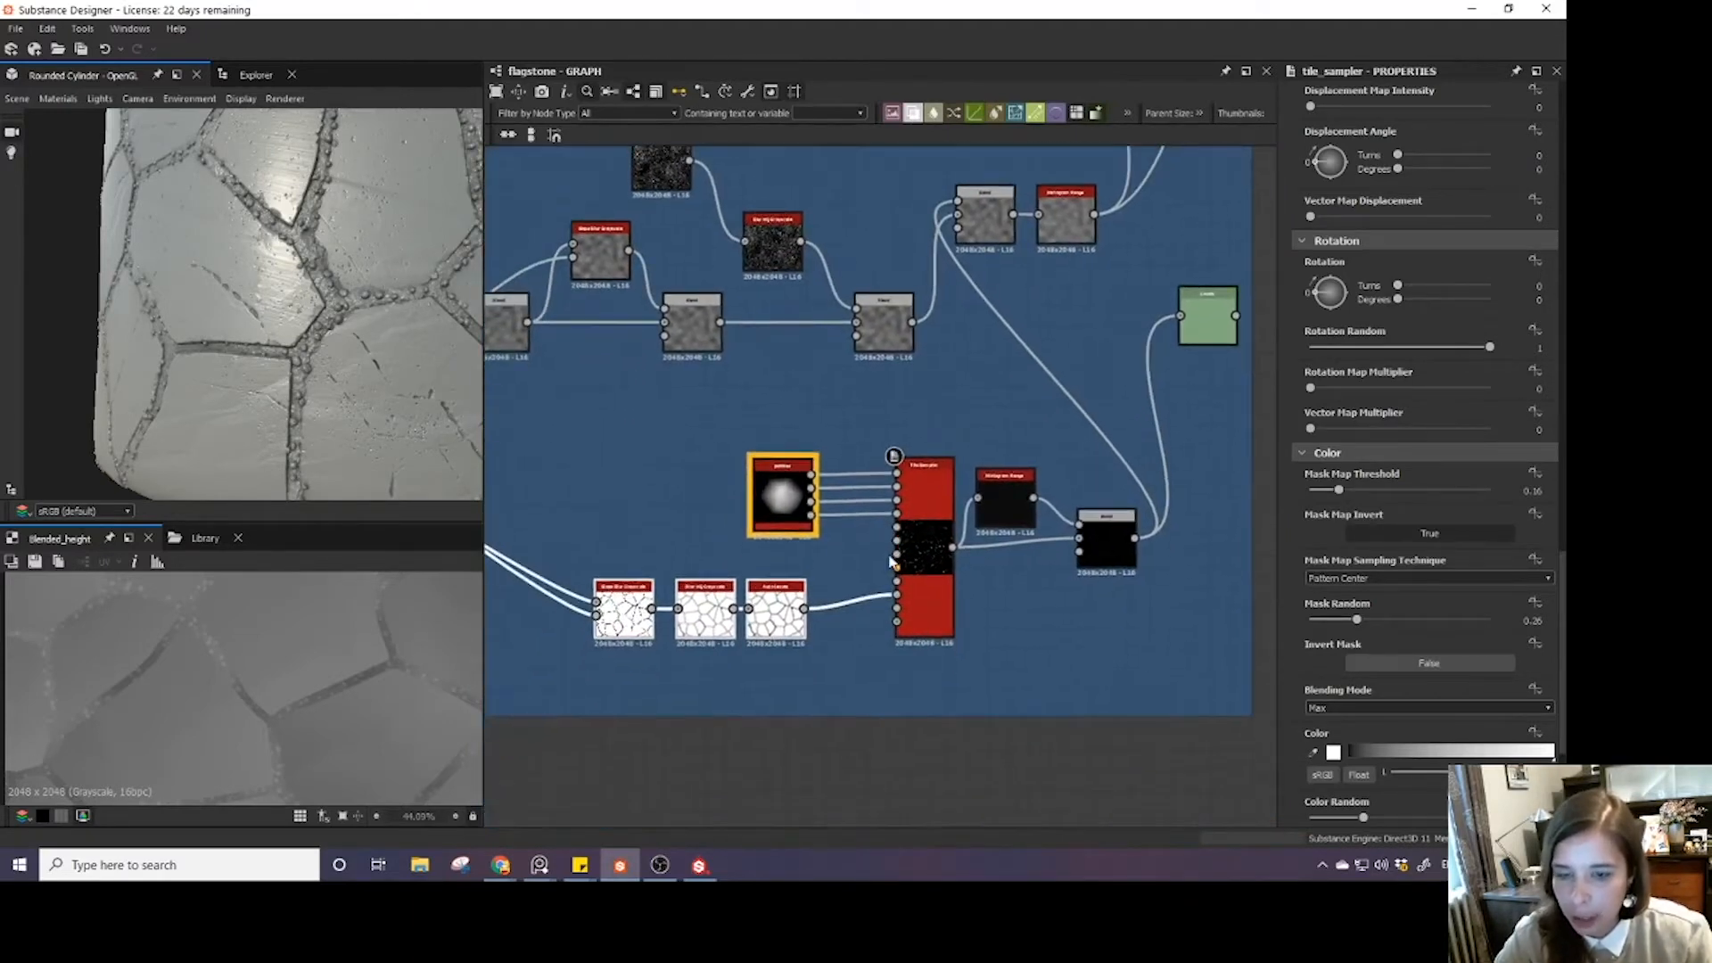
- Set the pebbles Tile Sampler's Mask Map Threshold to 0
scroll(896, 571, up, 4)
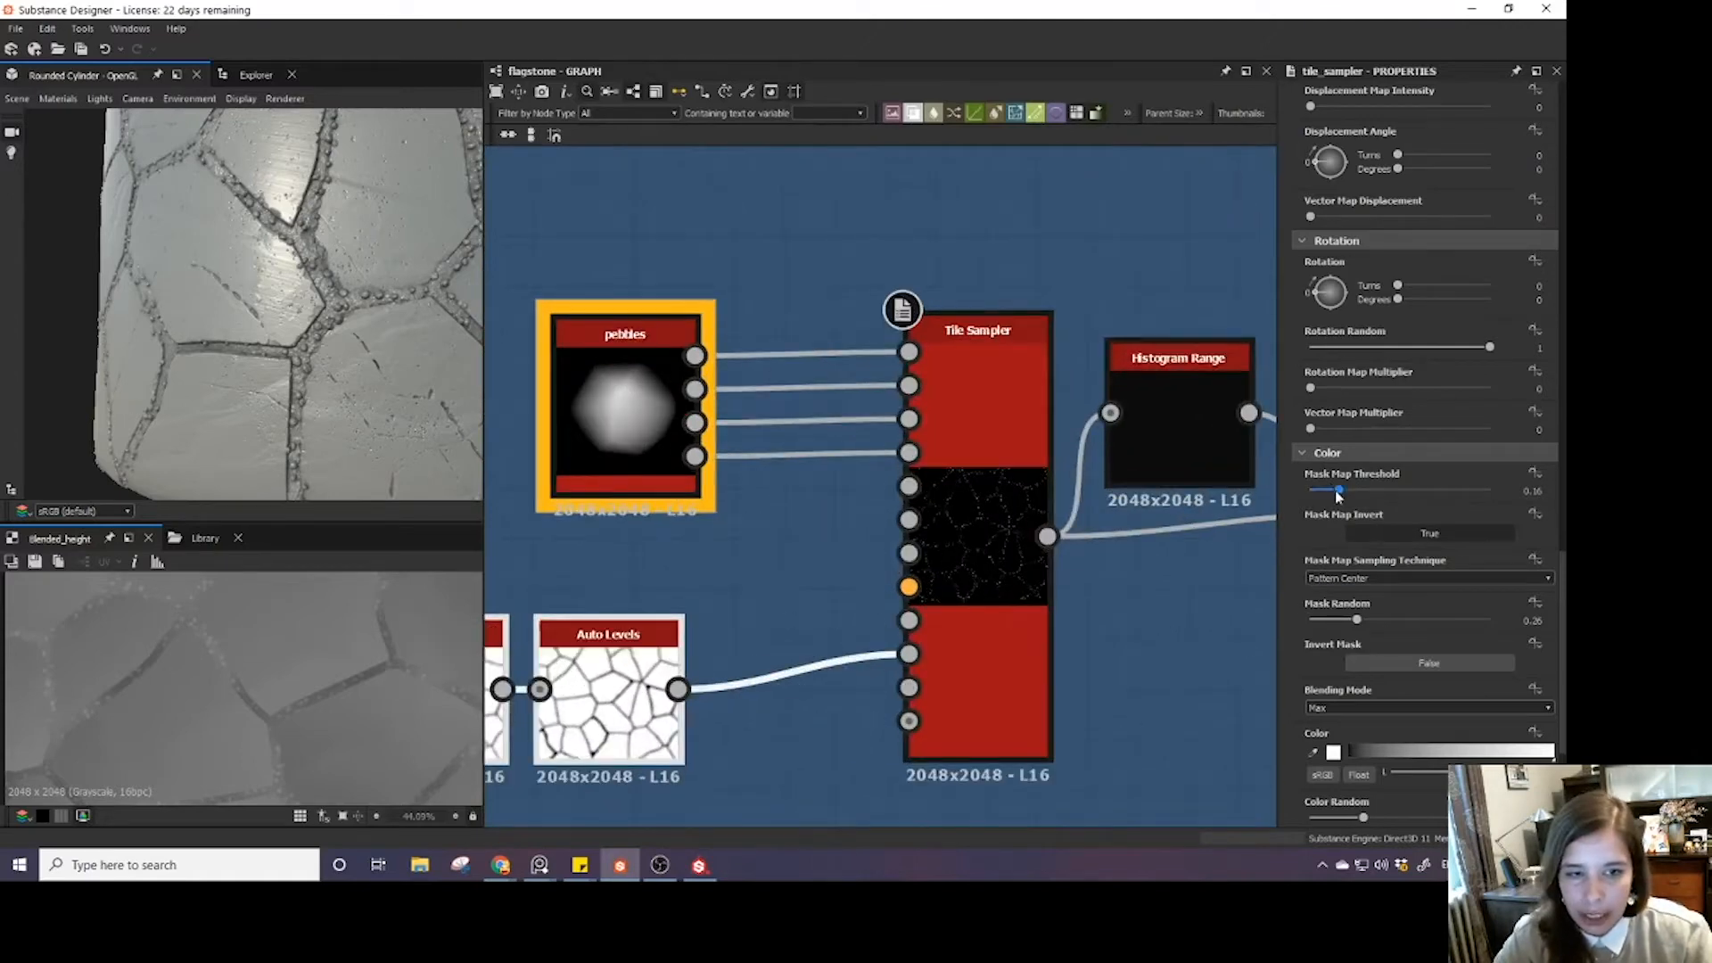
drag(1335, 490, 1304, 492)
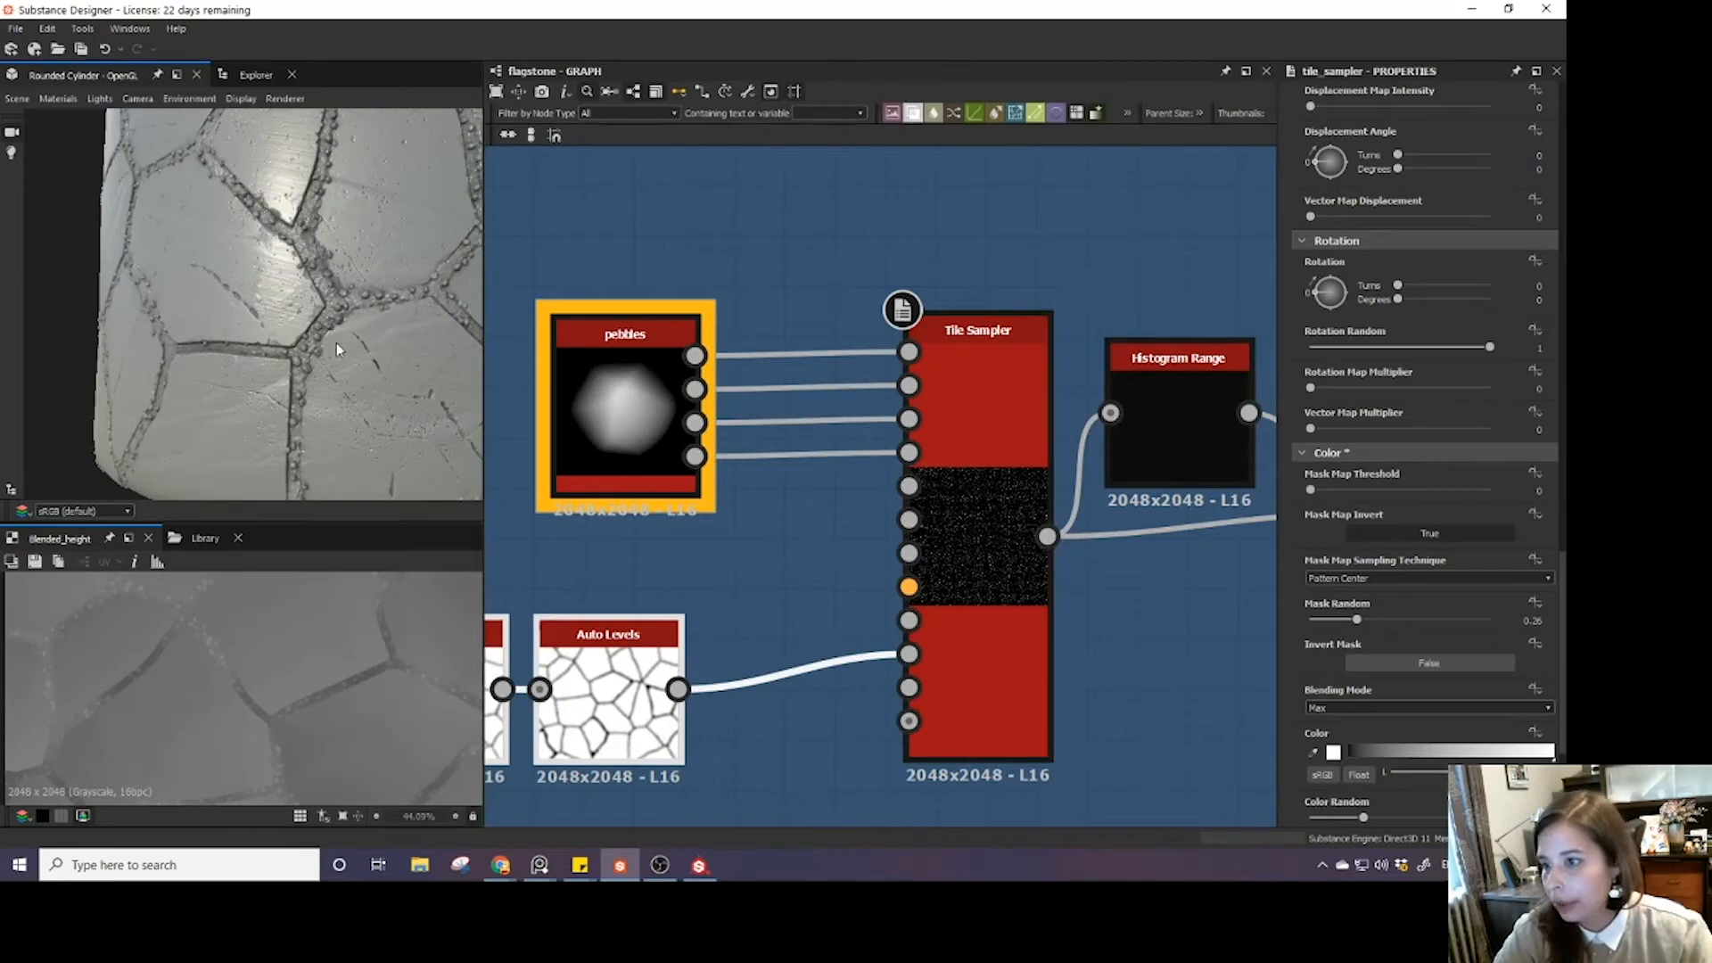
middle_drag(773, 656, 875, 576)
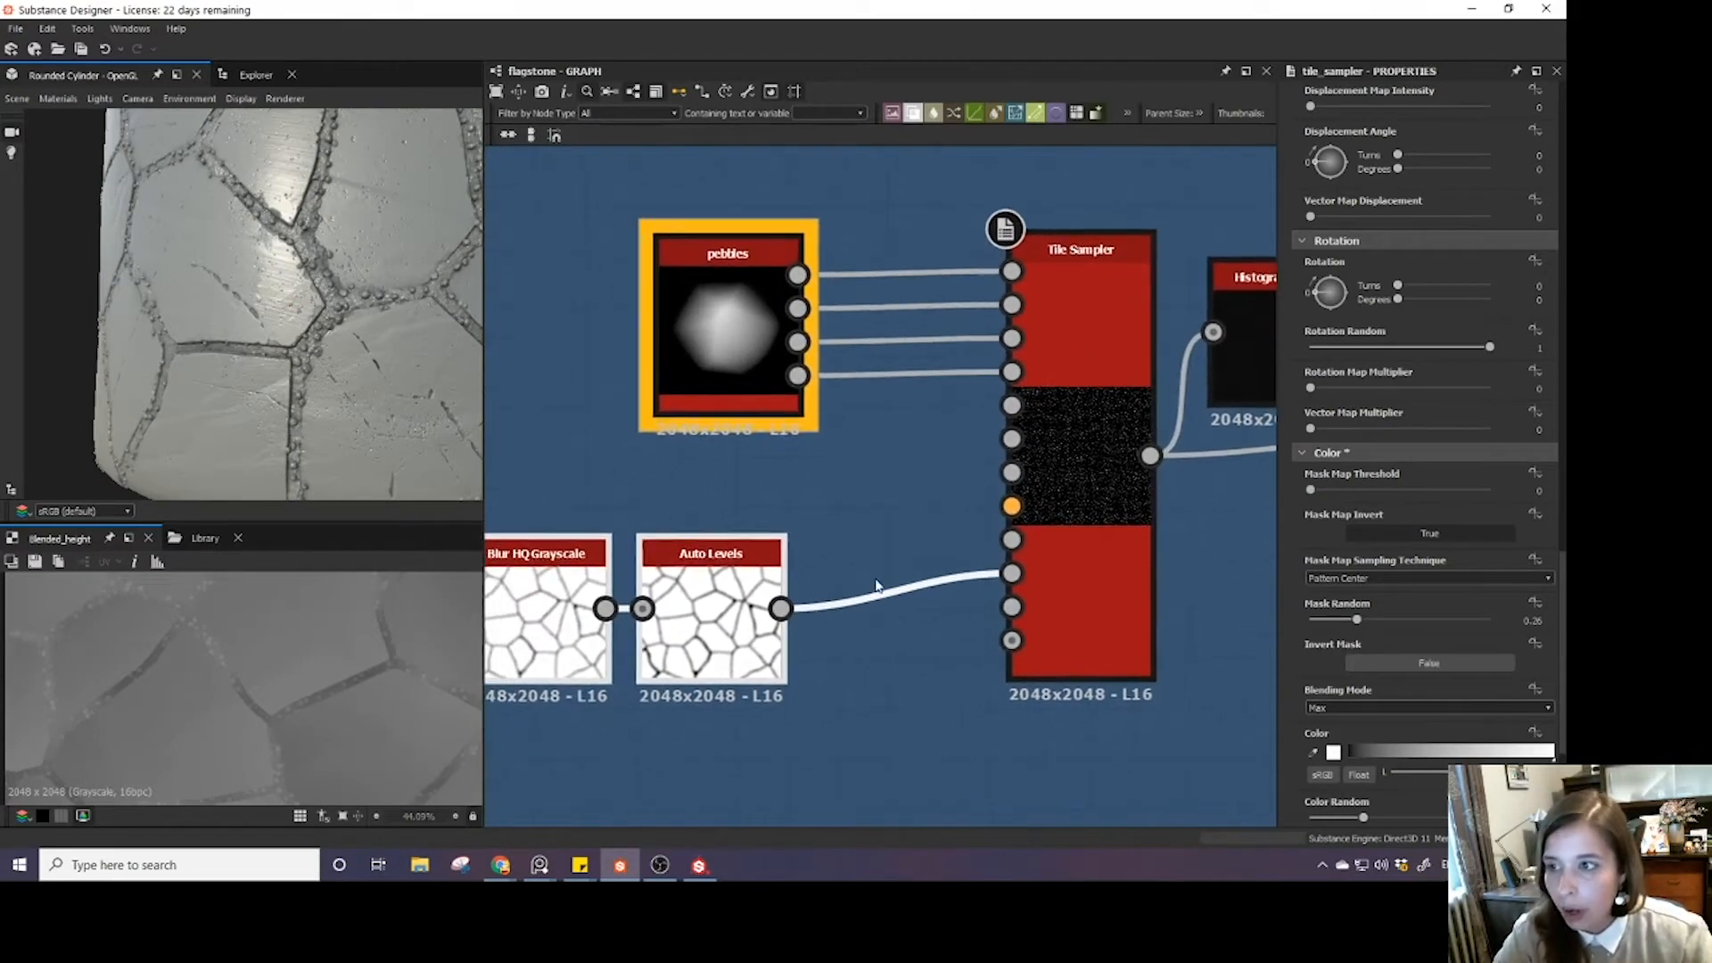
- Connect the Auto Levels gap mask to the pebbles Tile Sampler's Color Map Input as well
scroll(346, 343, down, 3)
scroll(348, 348, up, 3)
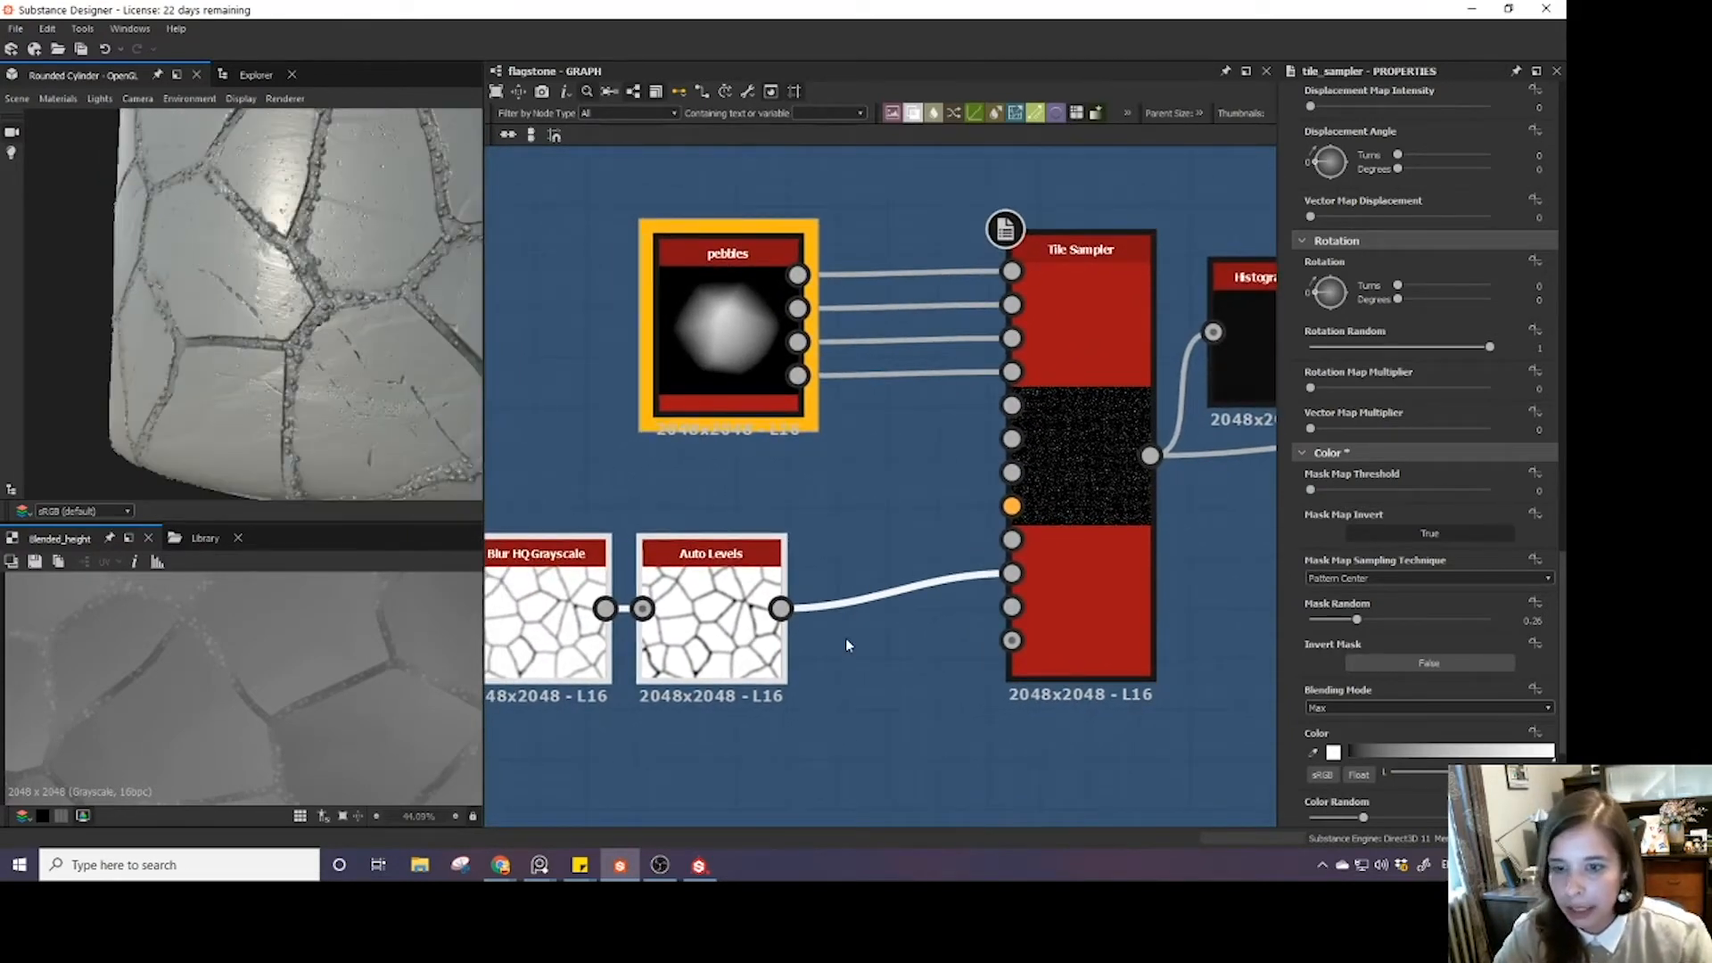
scroll(846, 639, down, 3)
scroll(954, 550, up, 5)
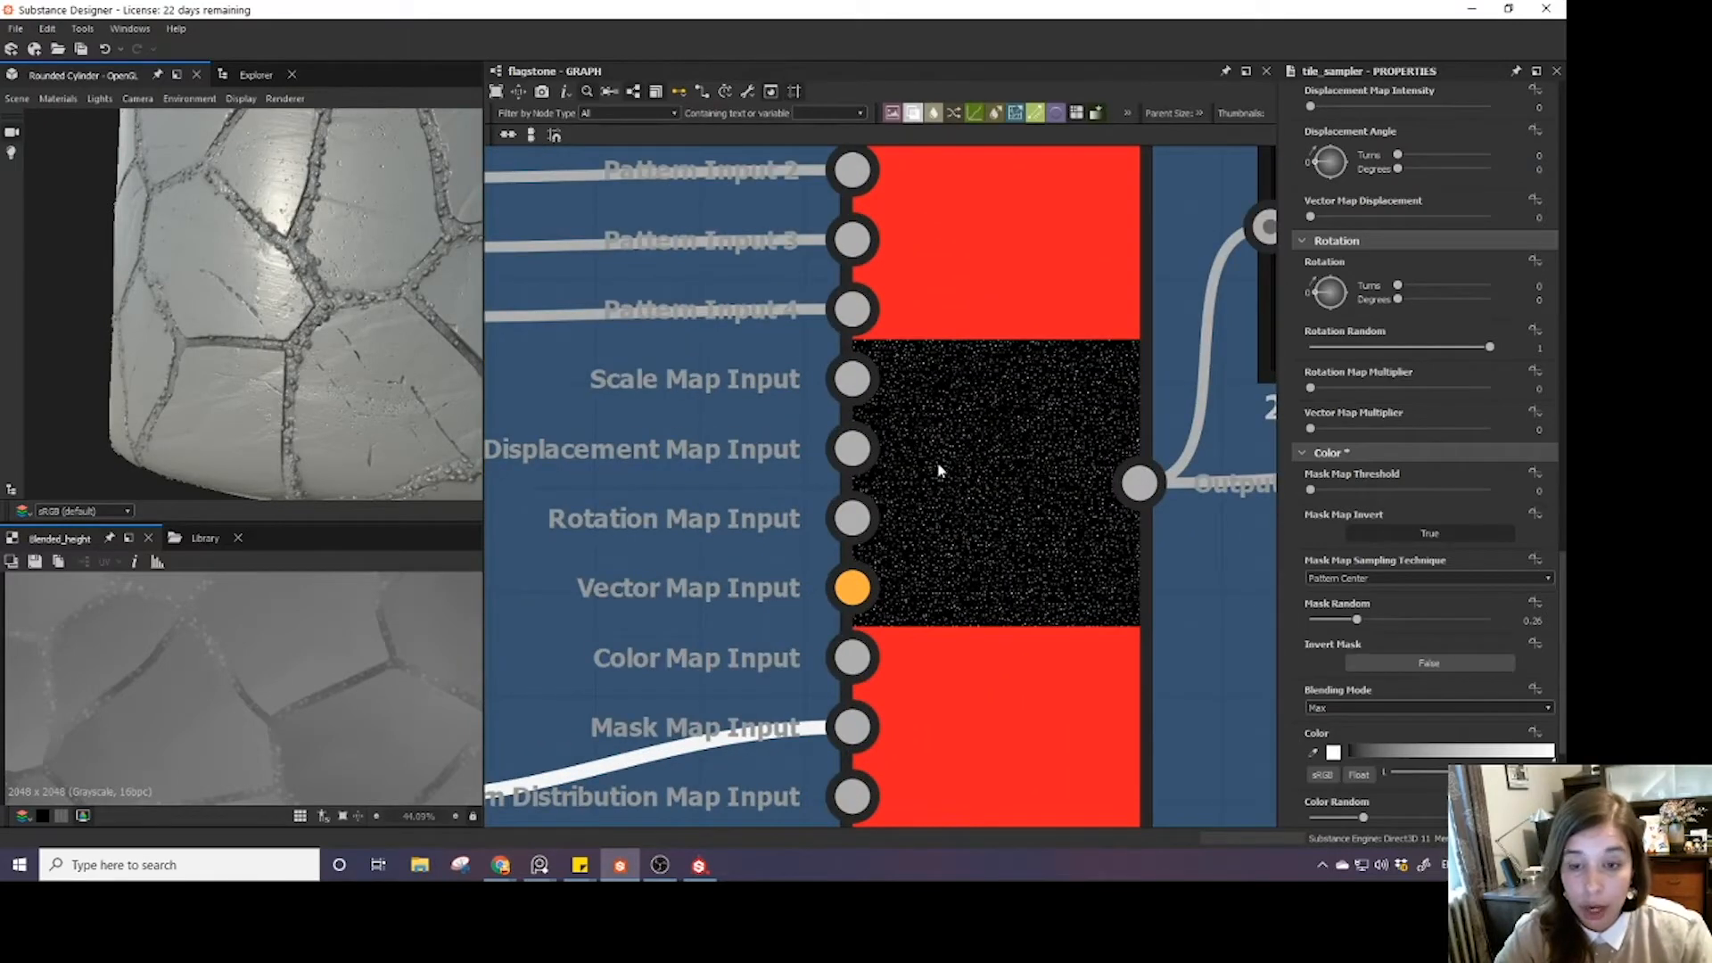
scroll(938, 470, down, 2)
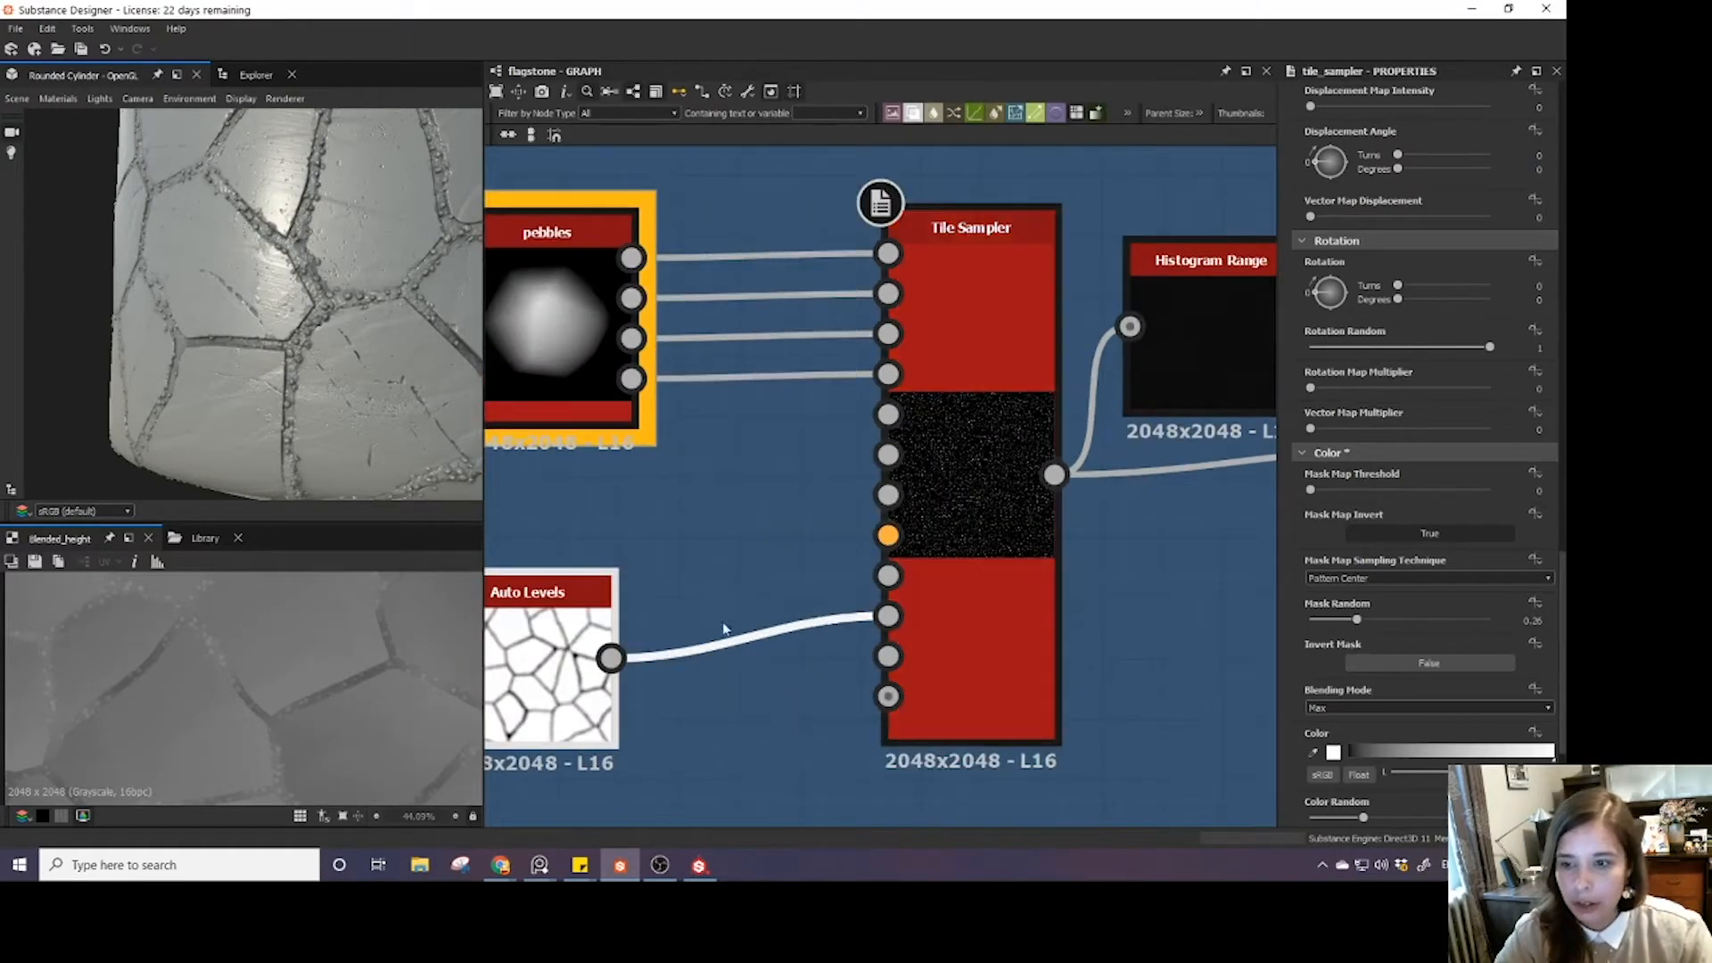
middle_drag(724, 629, 862, 611)
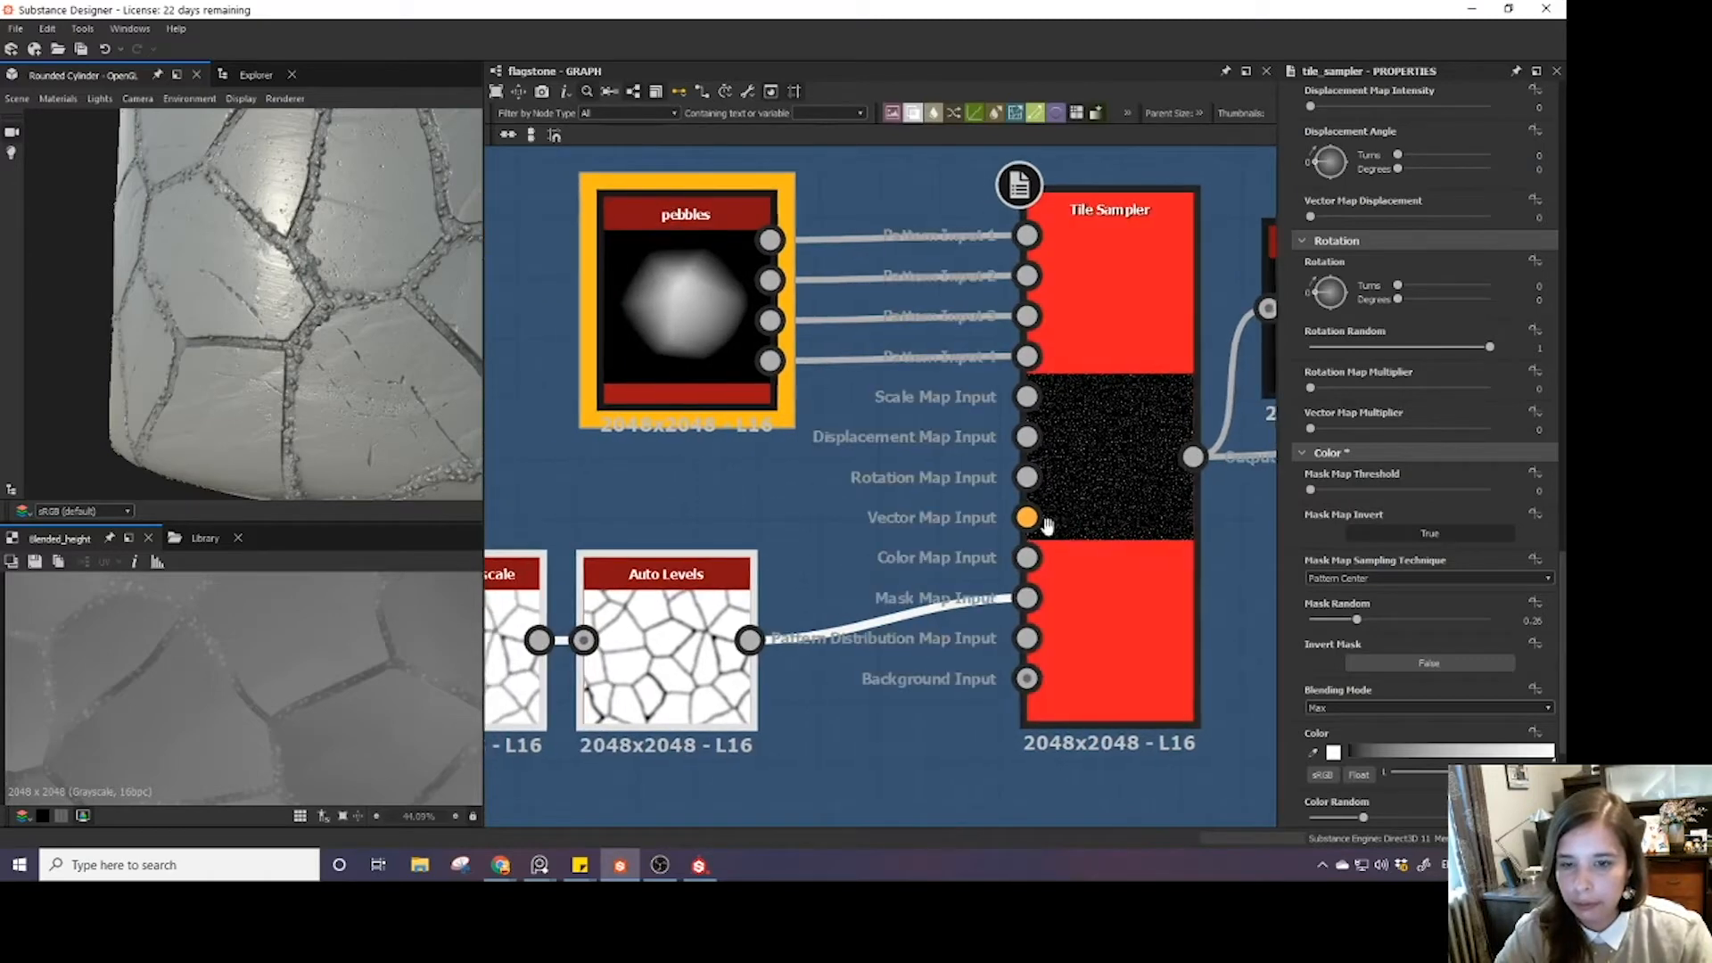
middle_drag(1047, 524, 1022, 541)
scroll(734, 612, down, 2)
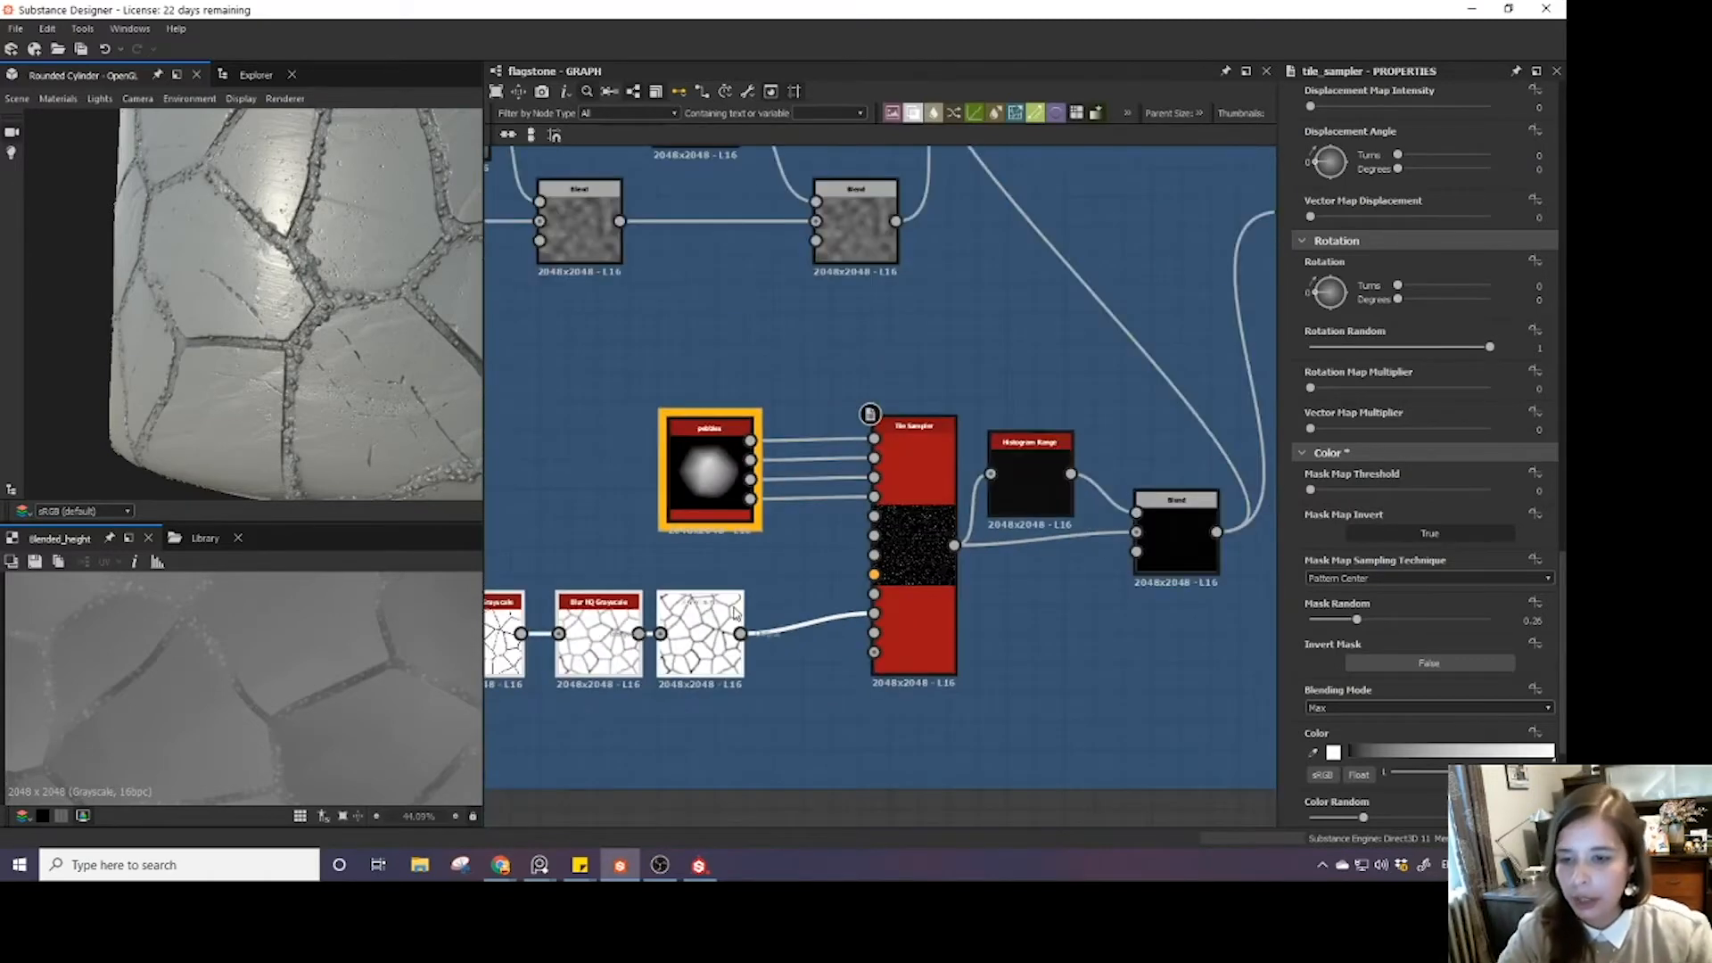
scroll(683, 653, up, 3)
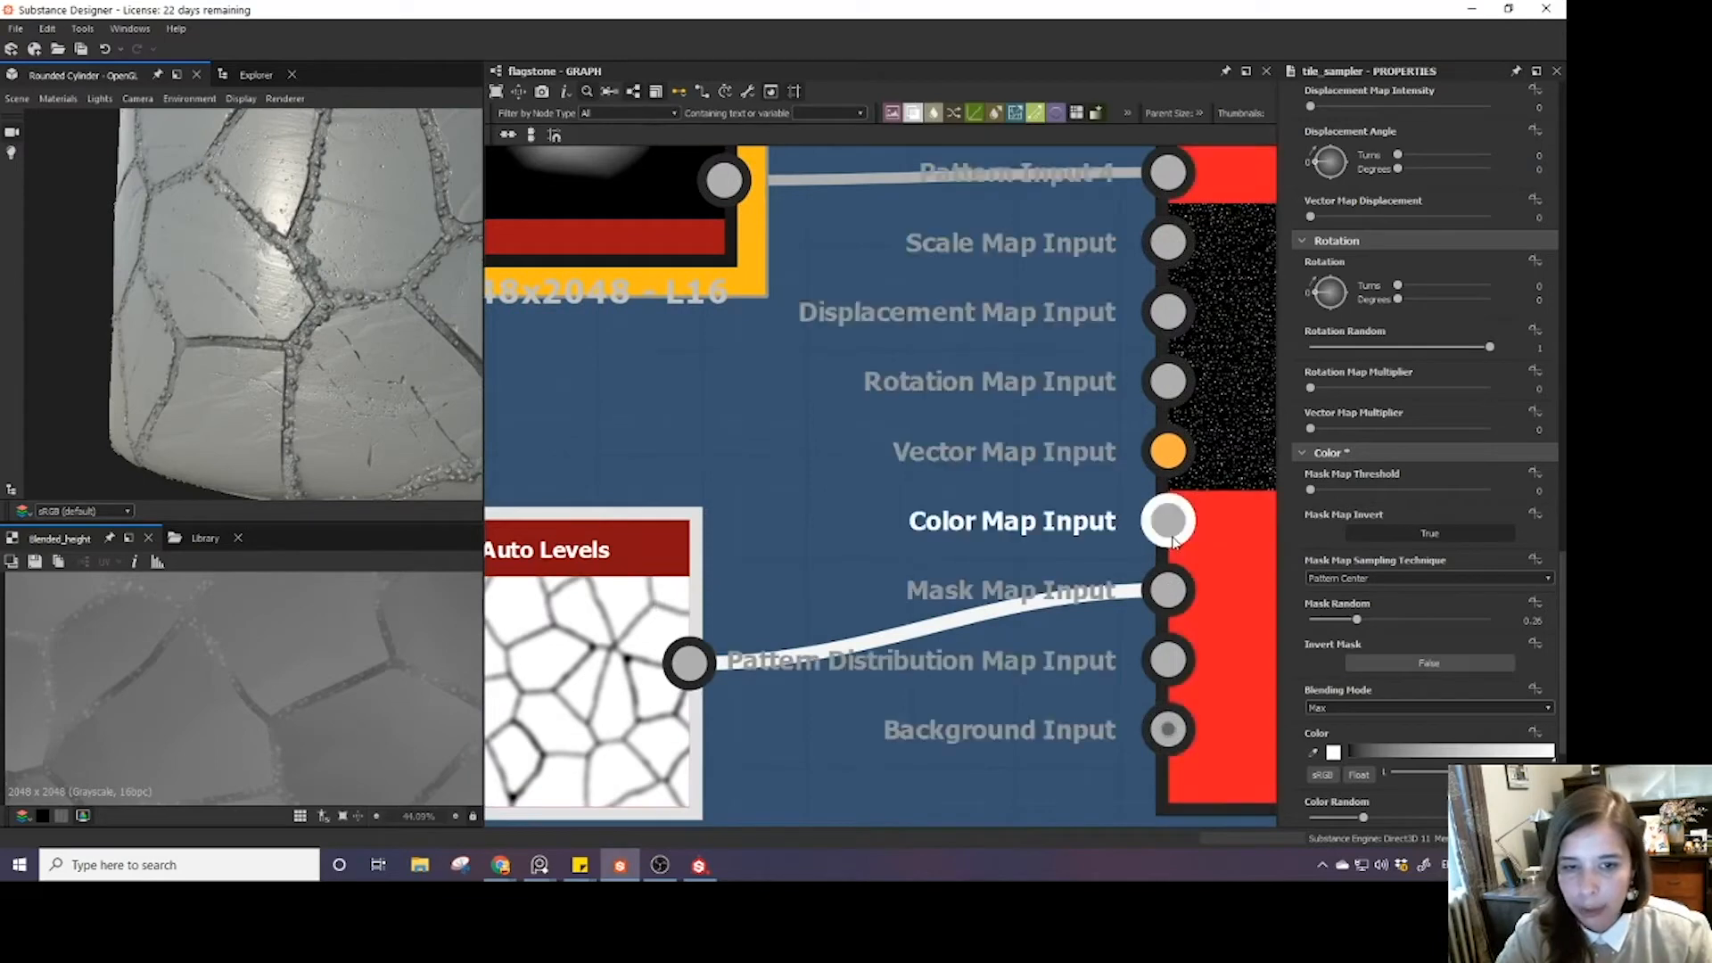
drag(689, 663, 1167, 520)
- Insert an Invert Grayscale node between Auto Levels and the pebbles Tile Sampler's Color Map Input
scroll(981, 468, down, 5)
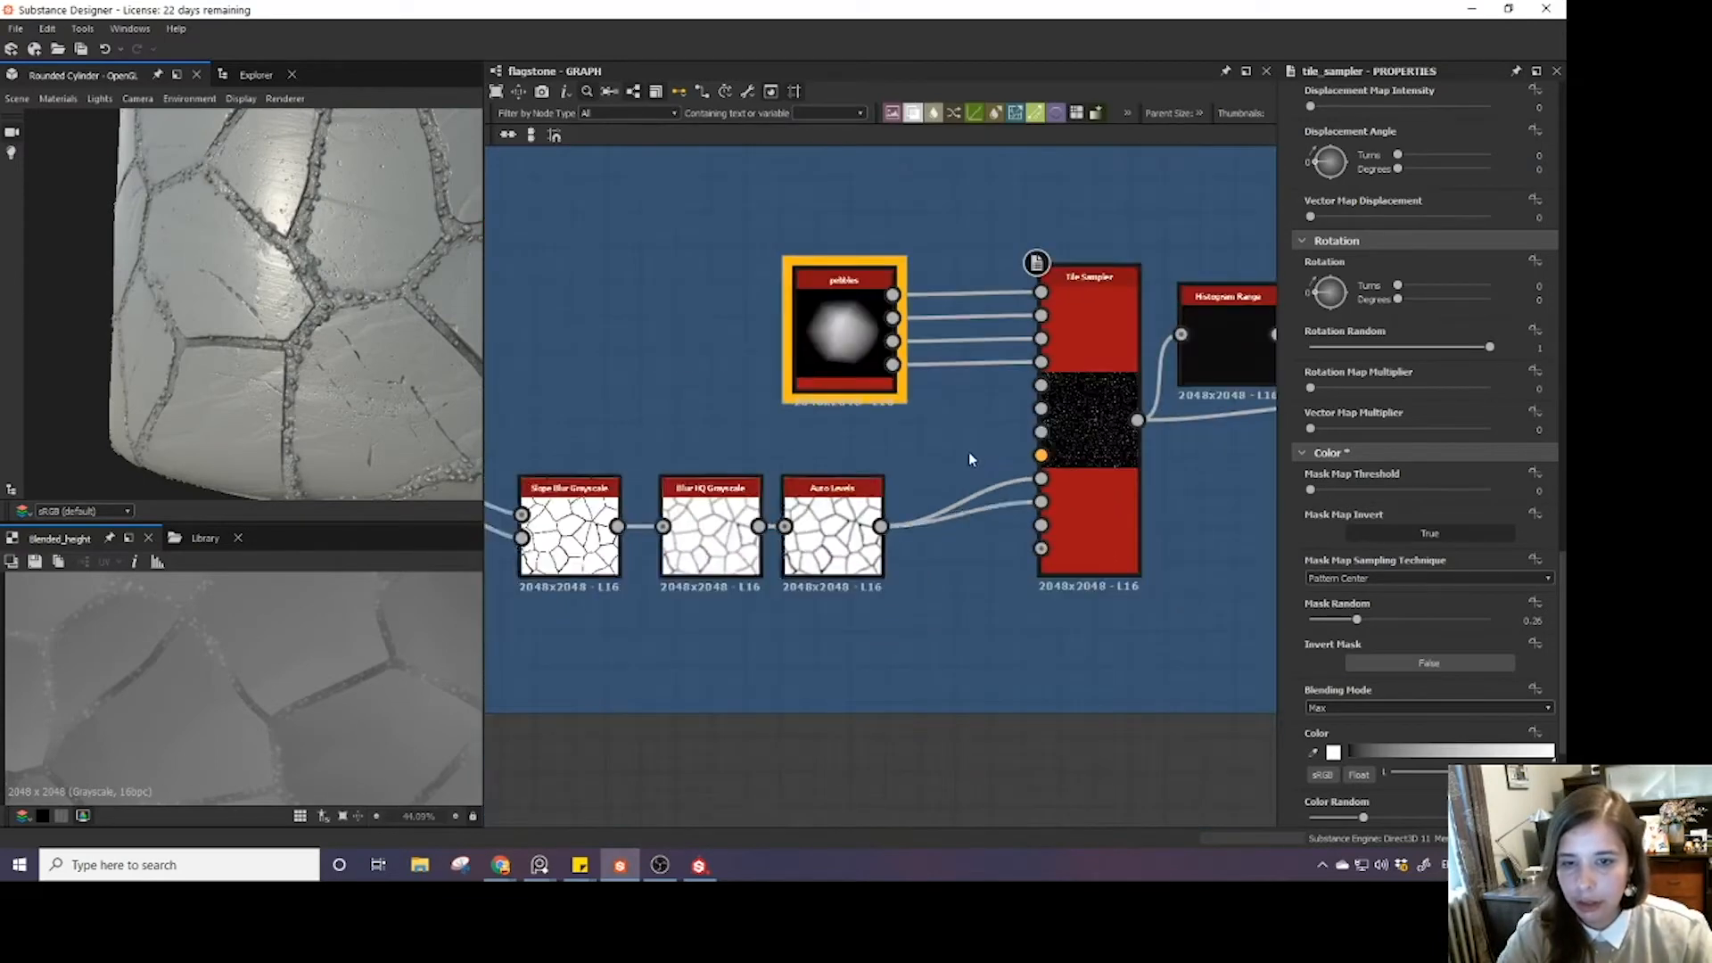
key(space)
text(inver)
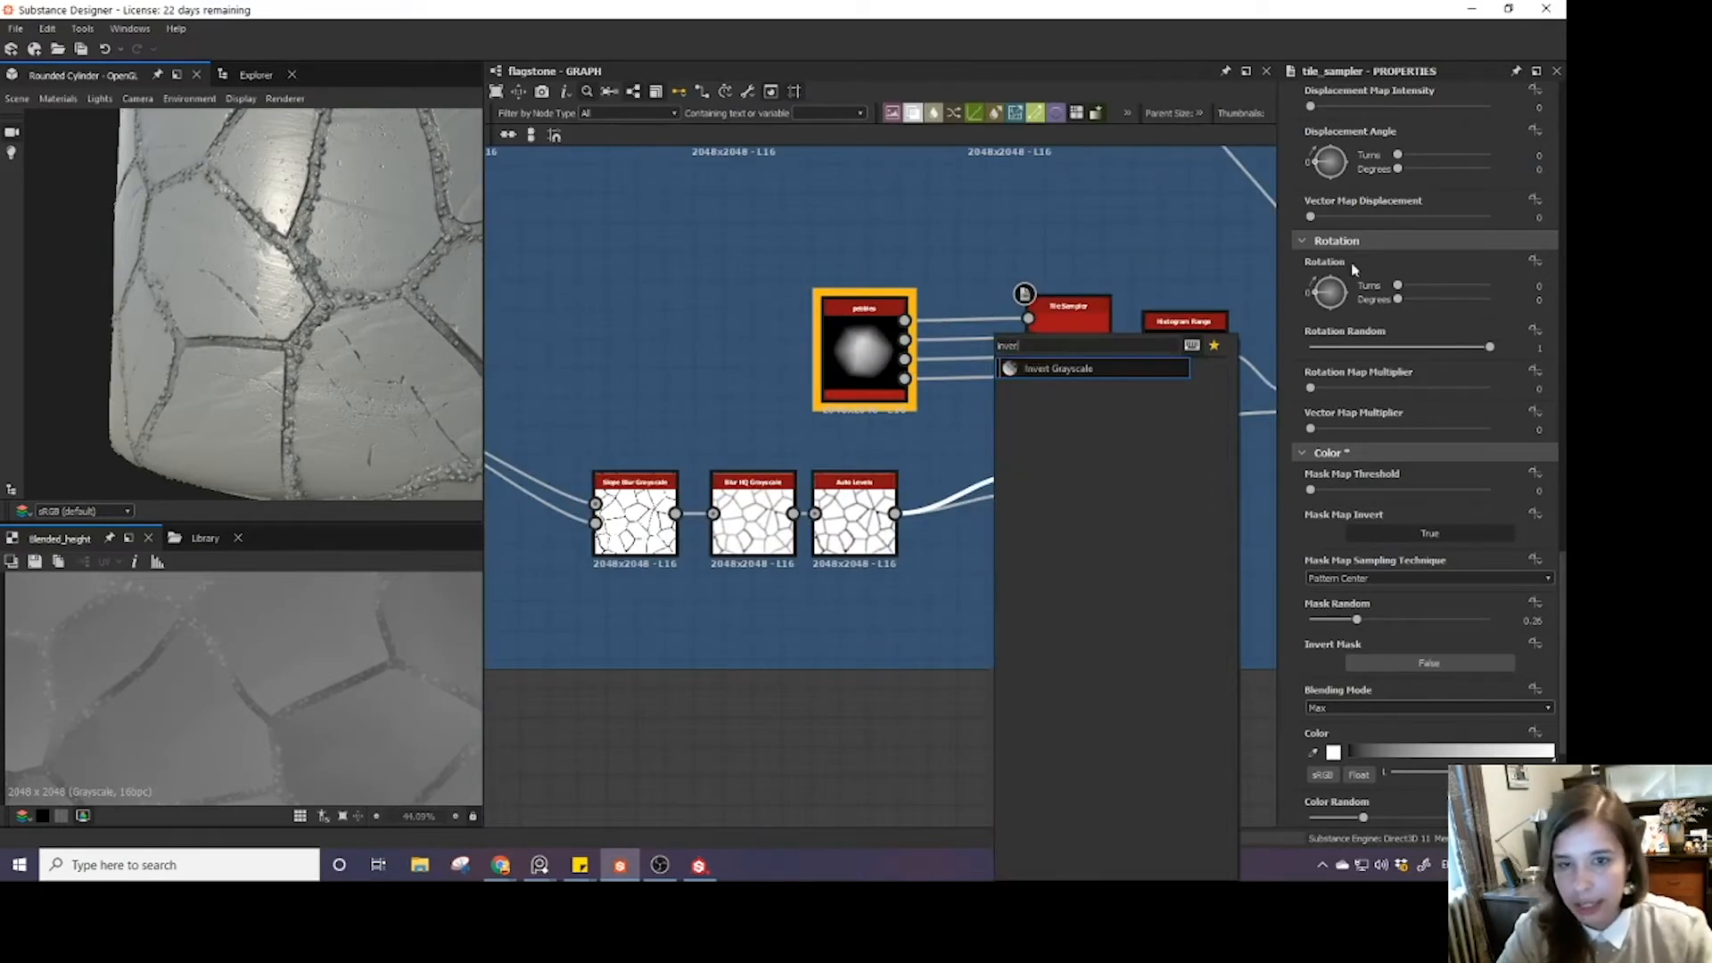
click(1126, 366)
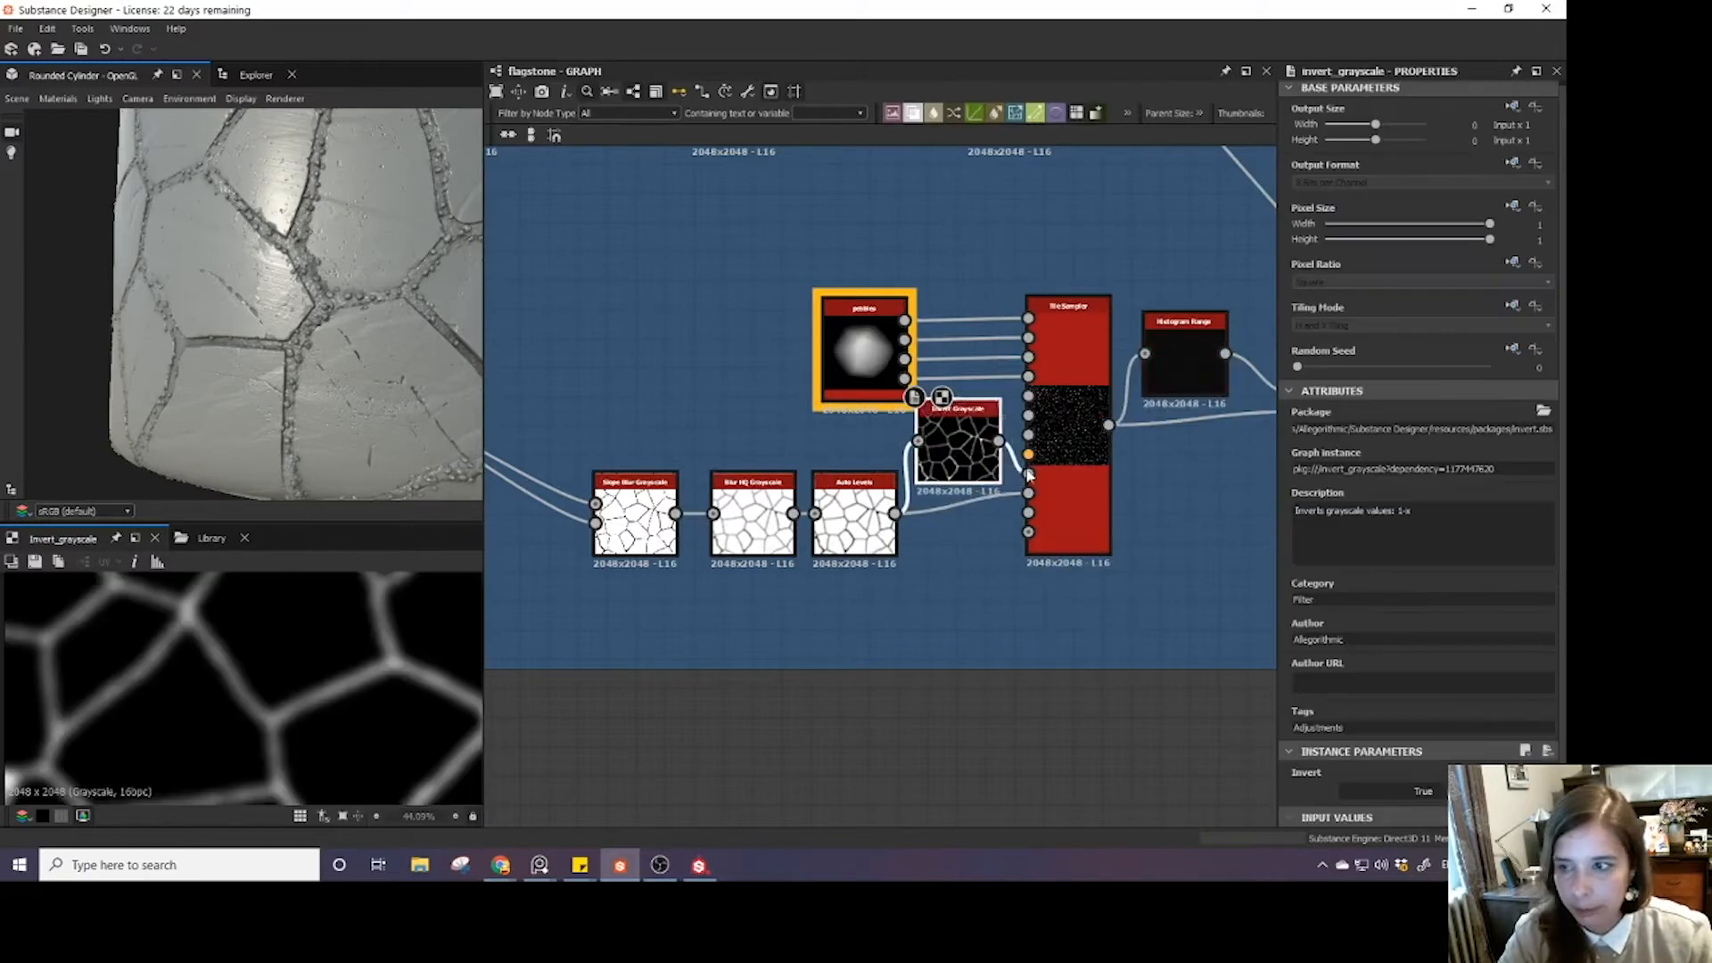
scroll(1077, 486, up, 4)
- Set the pebbles Tile Sampler's Color Parametrization Multiplier to 1
click(1076, 490)
scroll(1359, 617, down, 10)
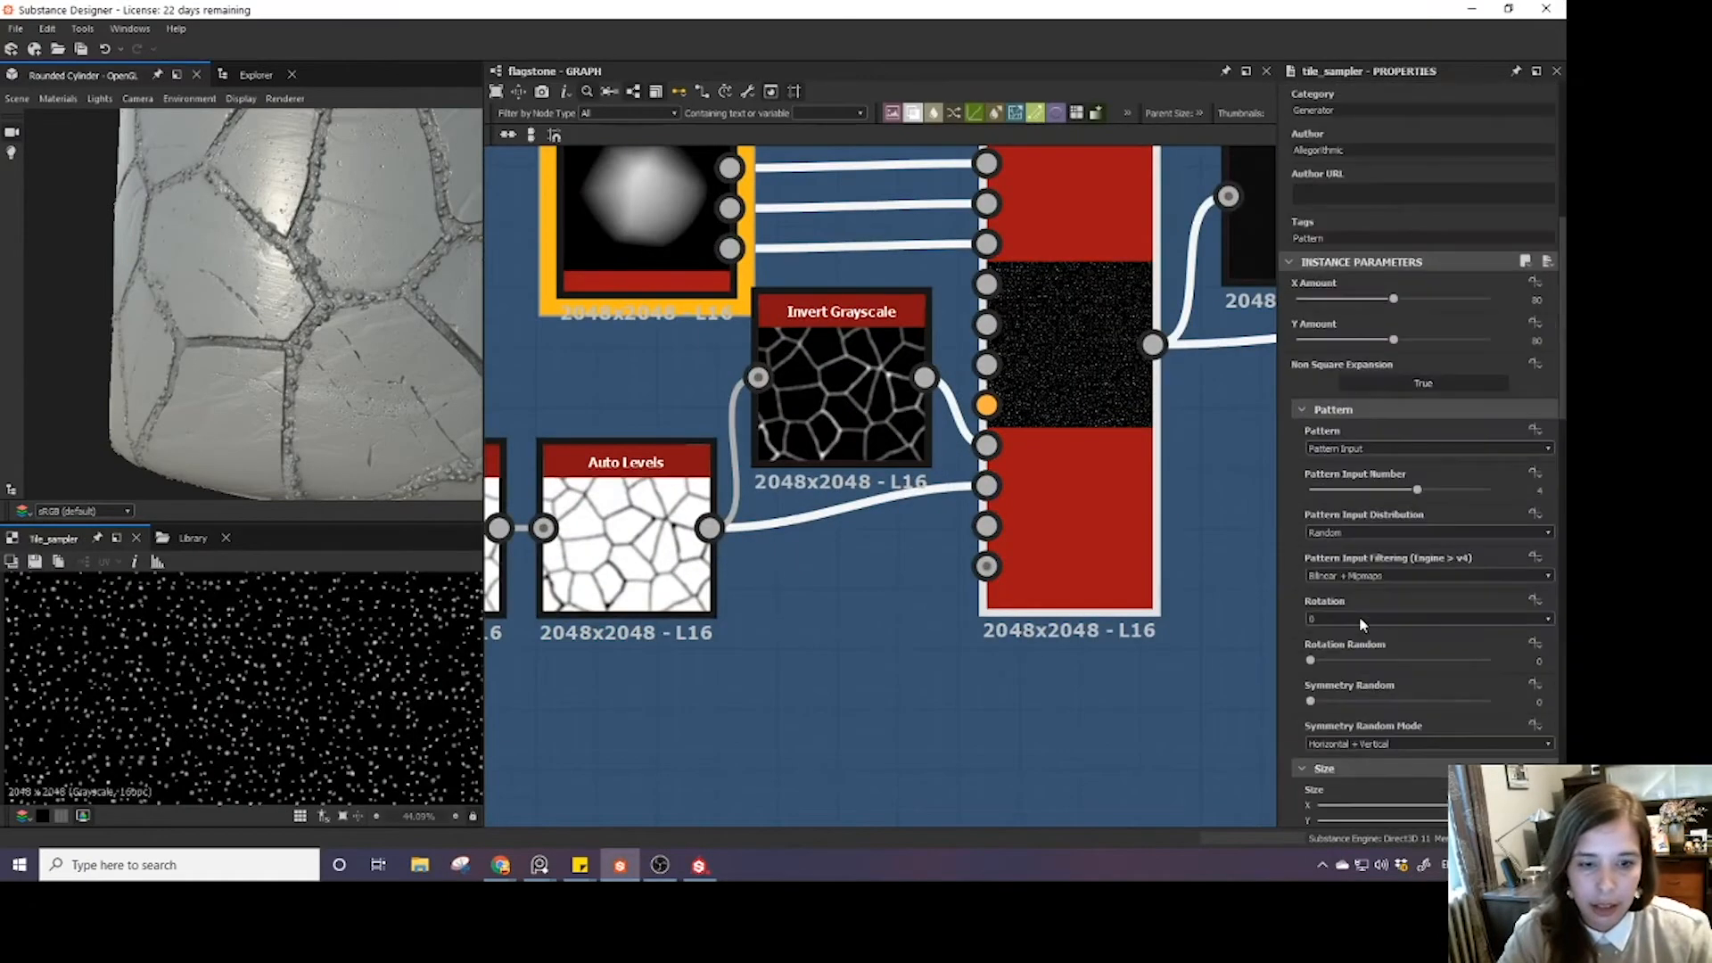
scroll(1359, 617, down, 5)
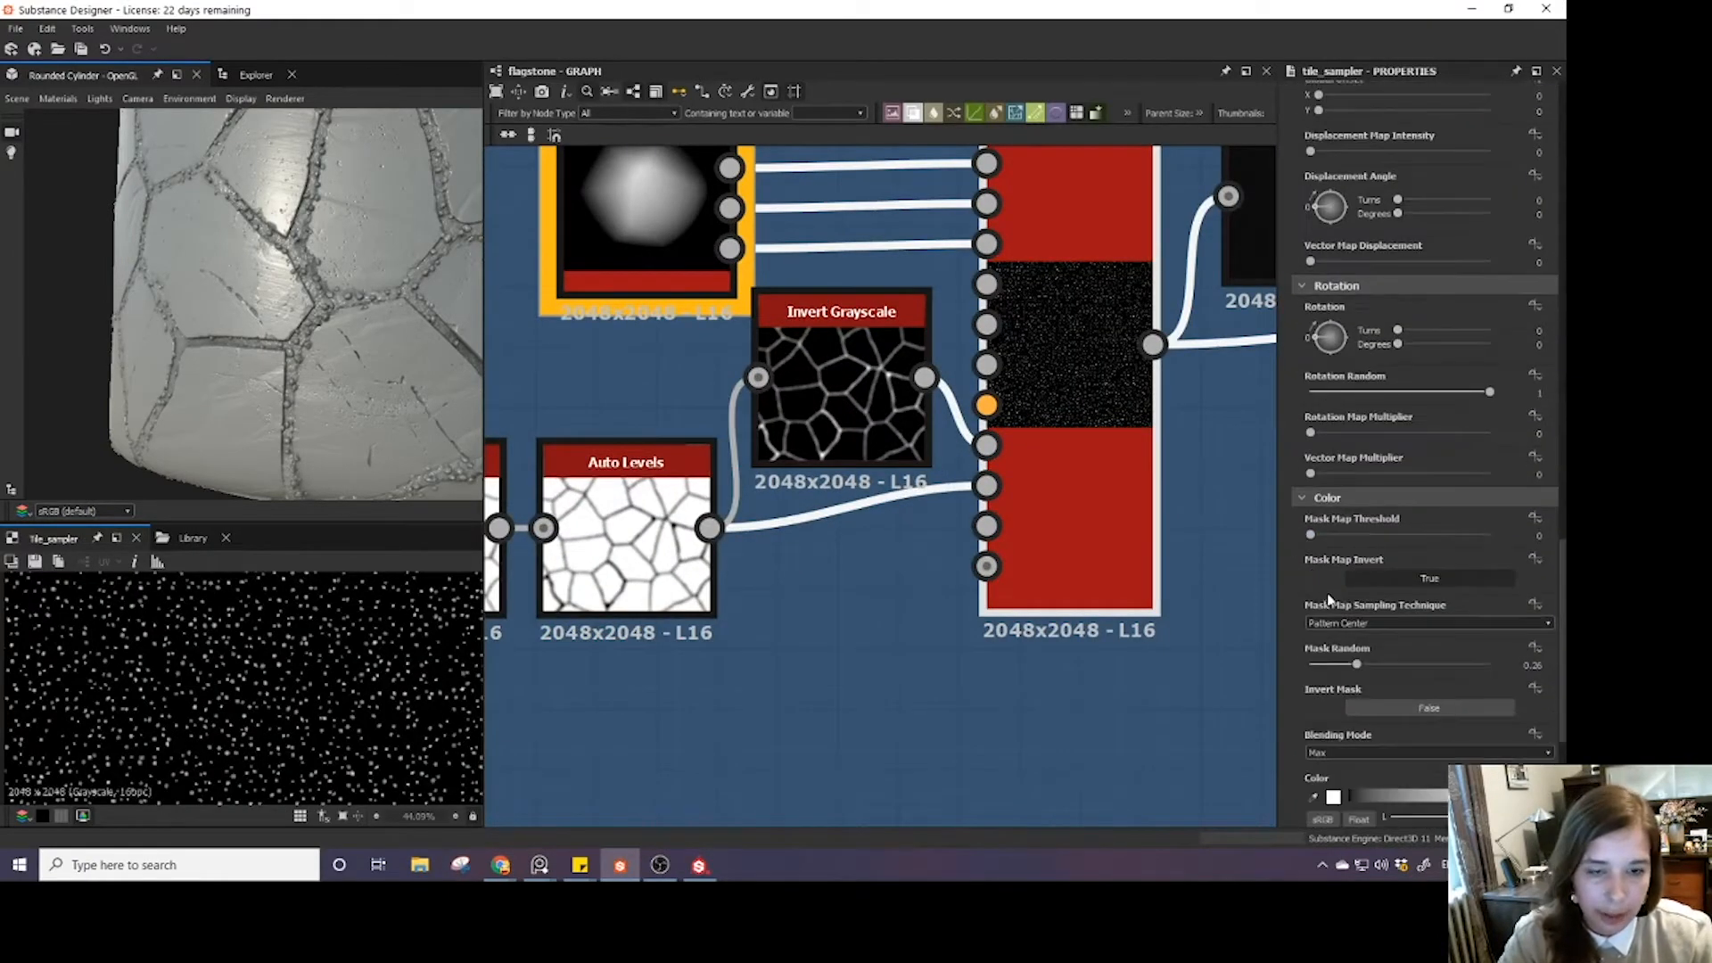
scroll(1348, 695, down, 5)
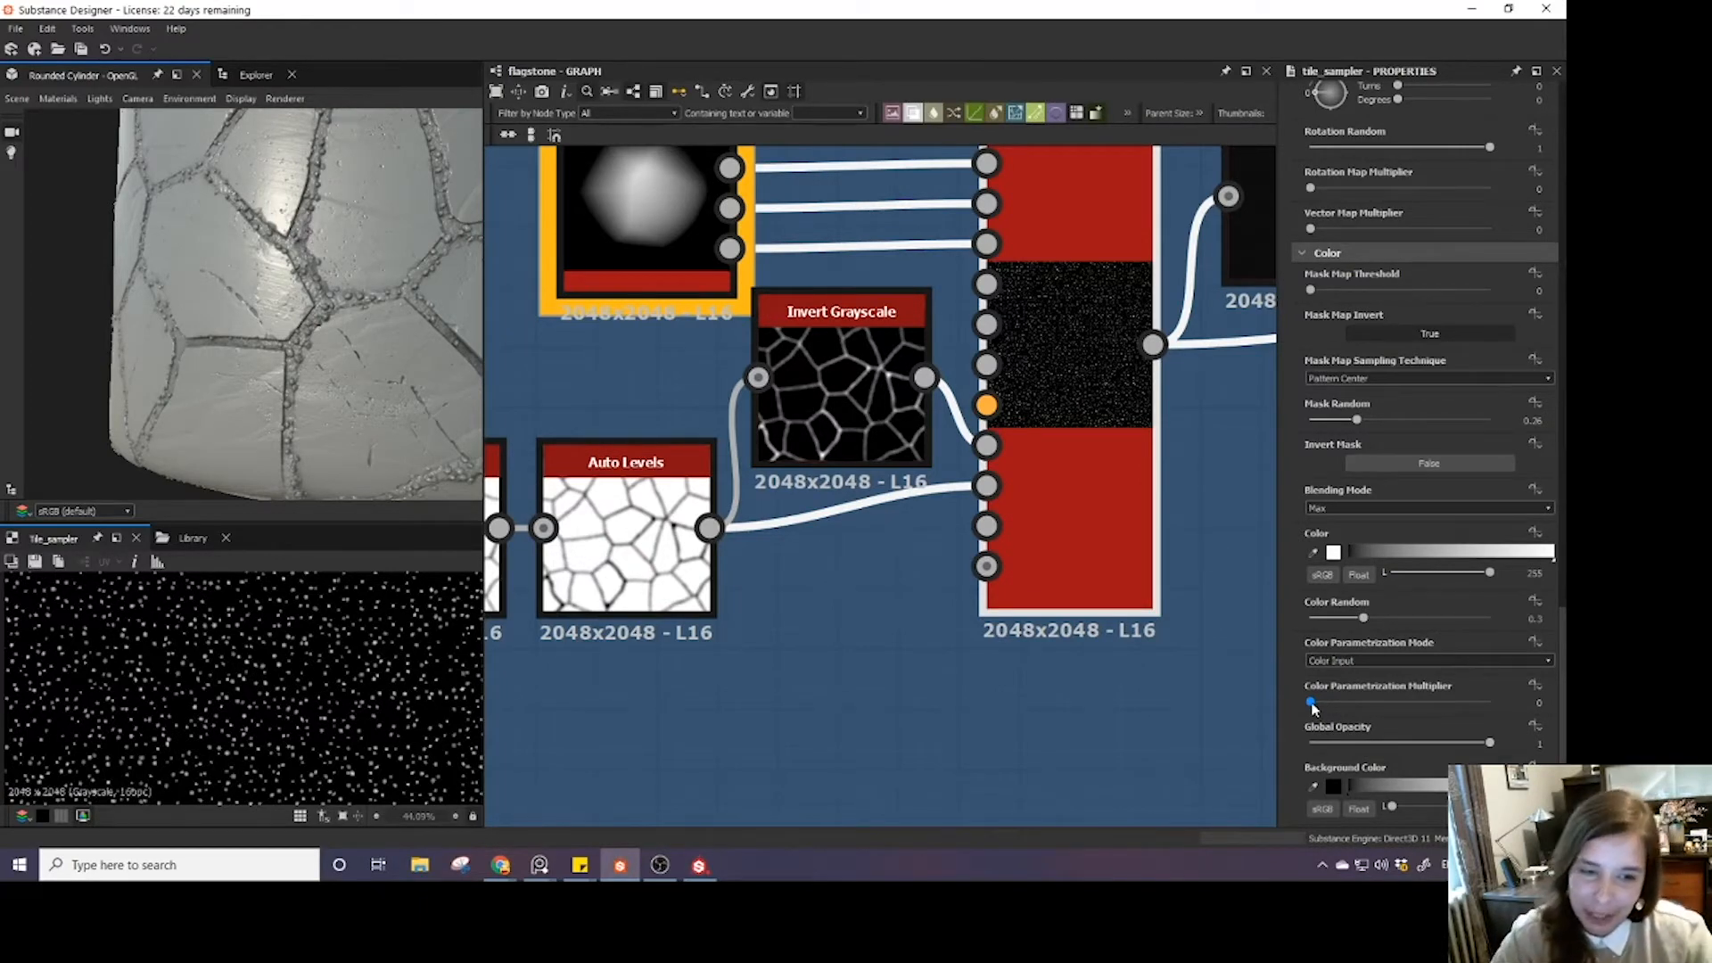
drag(1311, 703, 1543, 702)
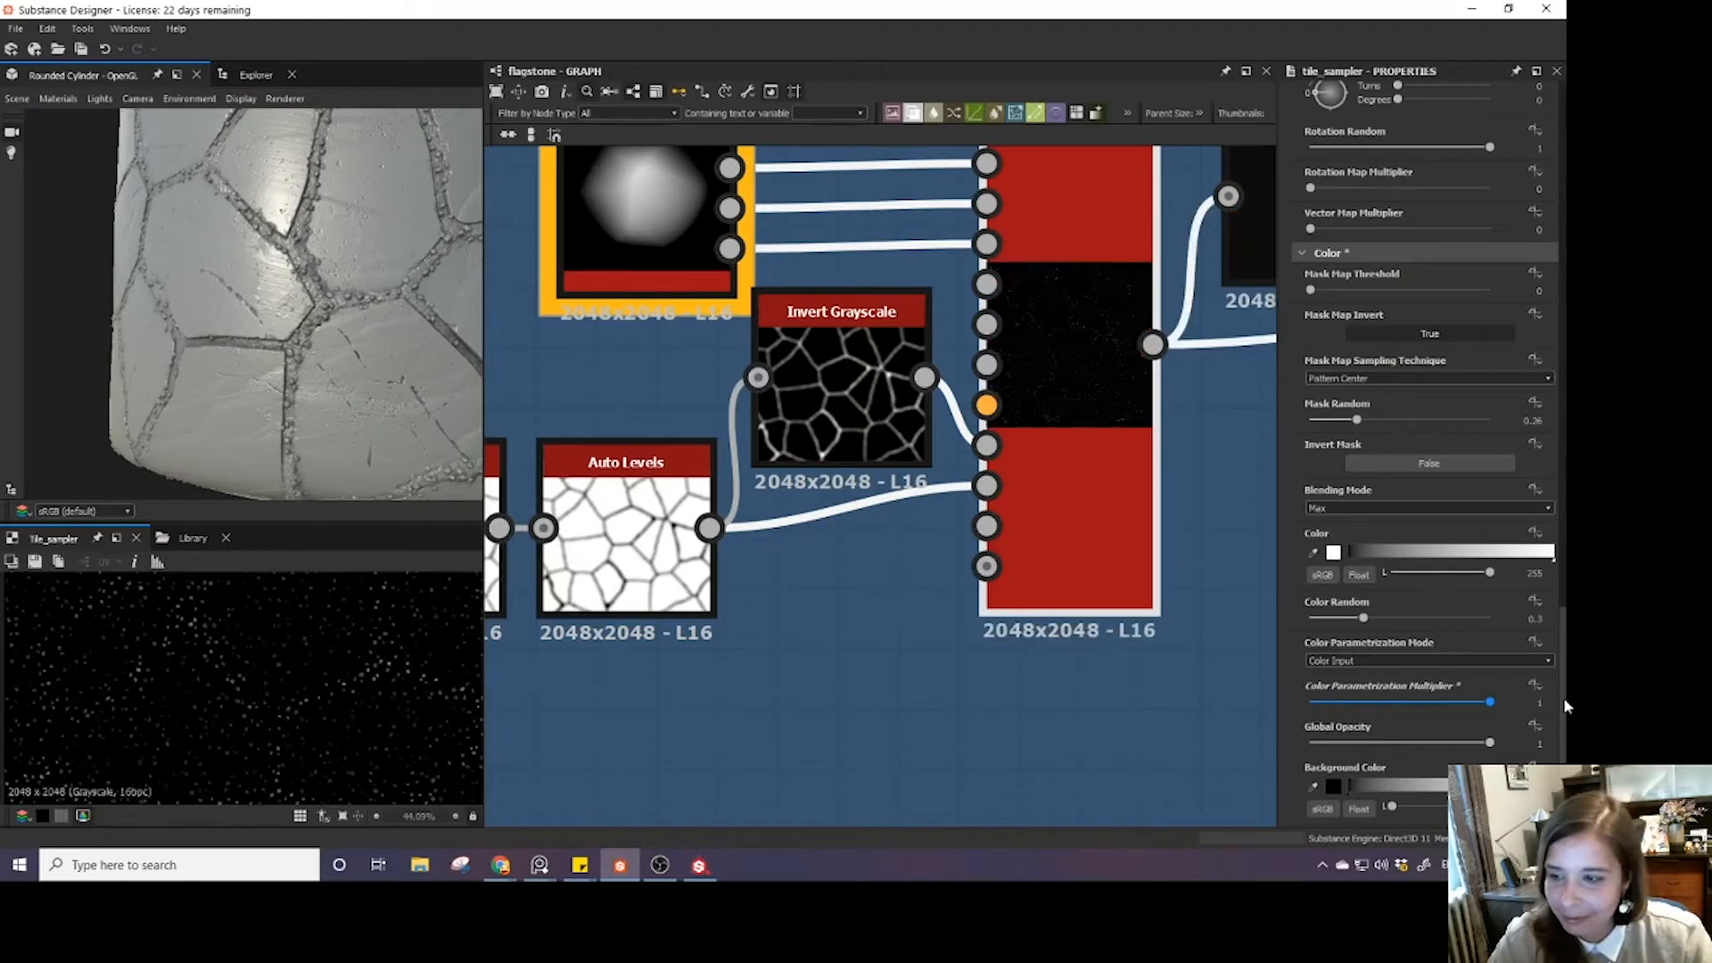
scroll(308, 657, down, 2)
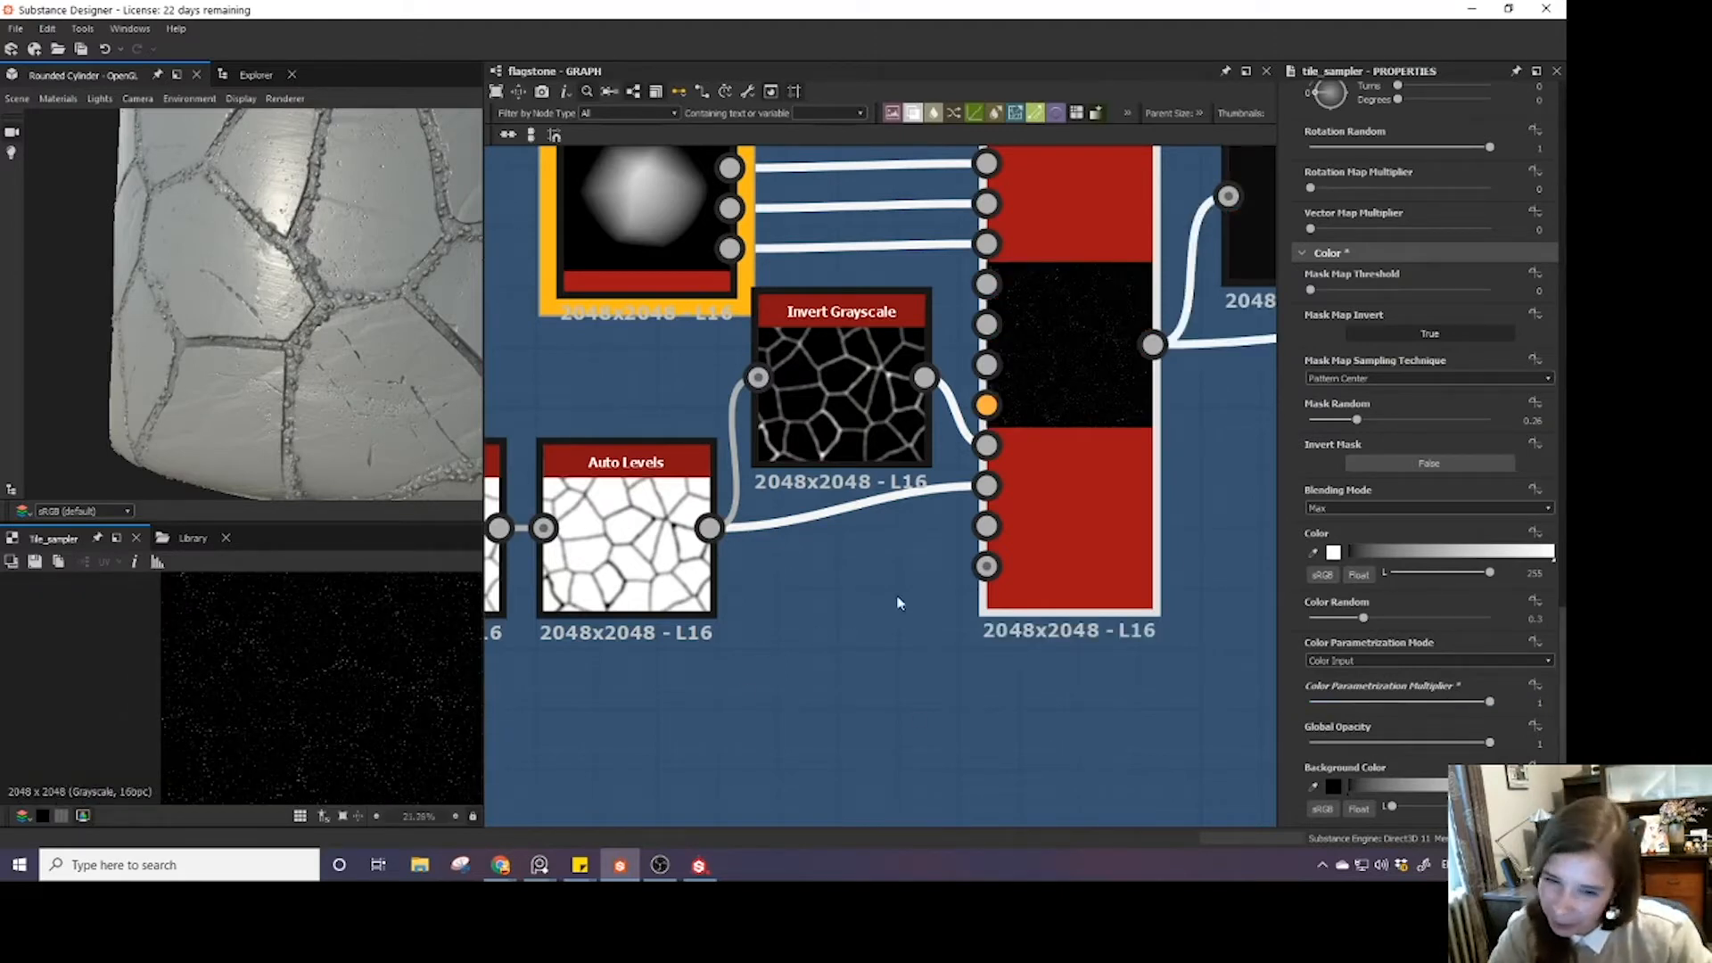
- Reduce the pebbles Tile Sampler's Color Random to 0.02
drag(1362, 619, 1285, 635)
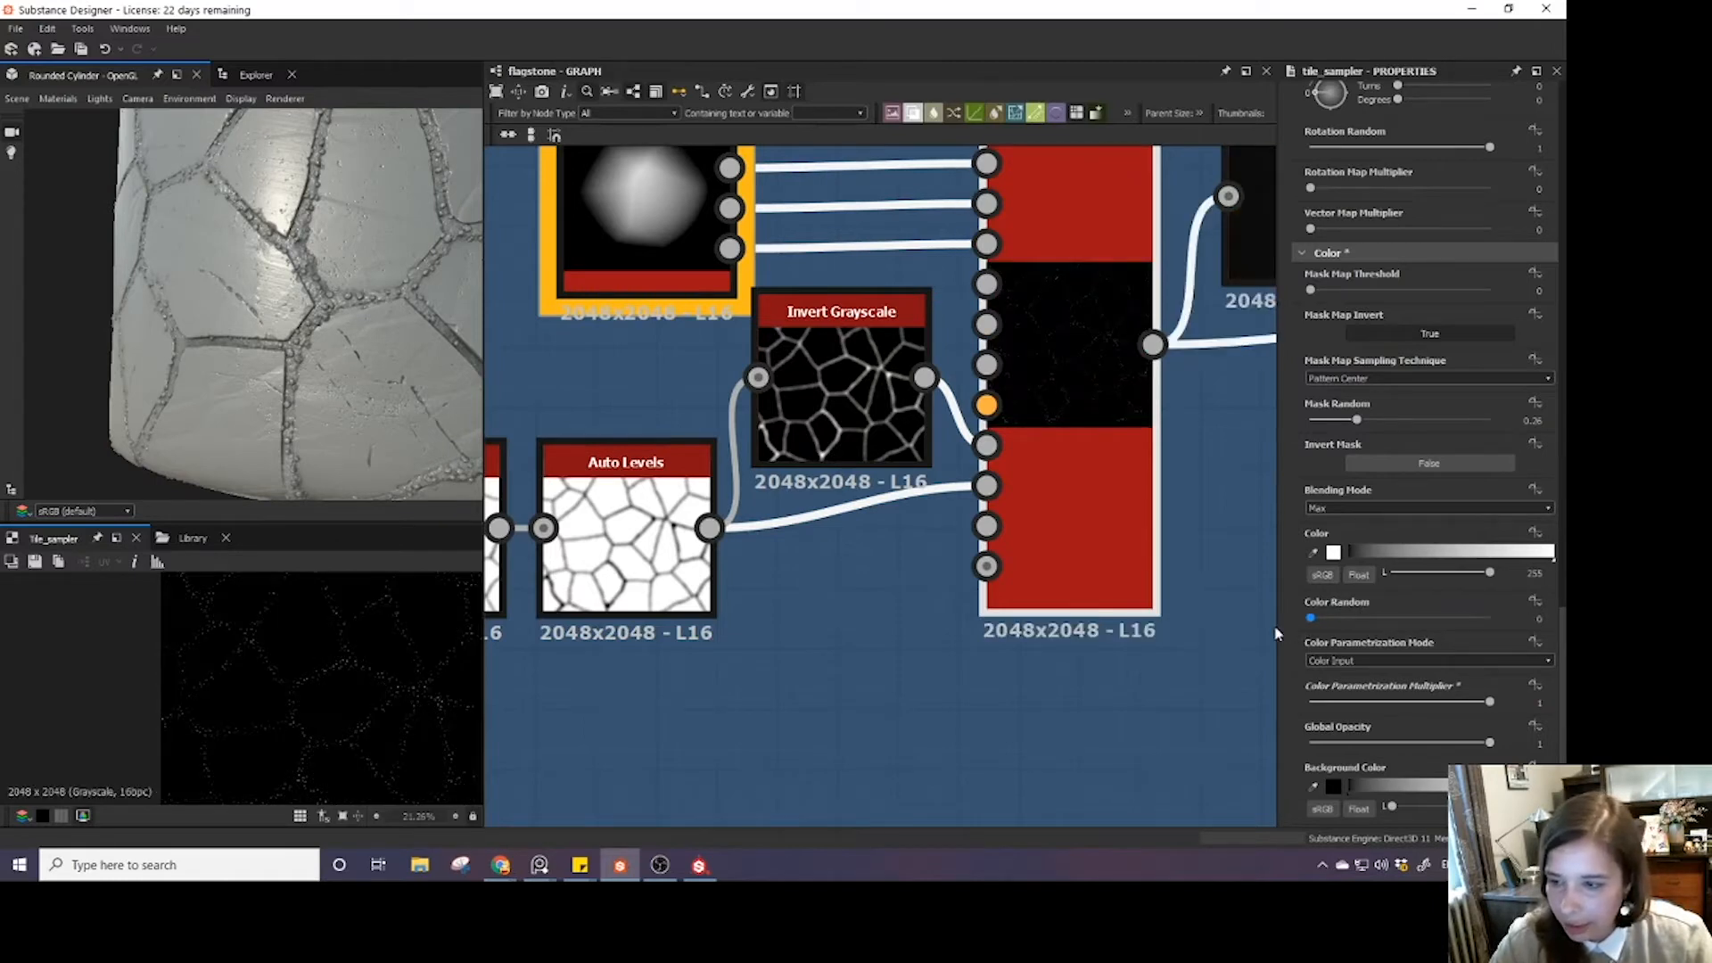
drag(1287, 633, 1315, 641)
scroll(297, 684, up, 4)
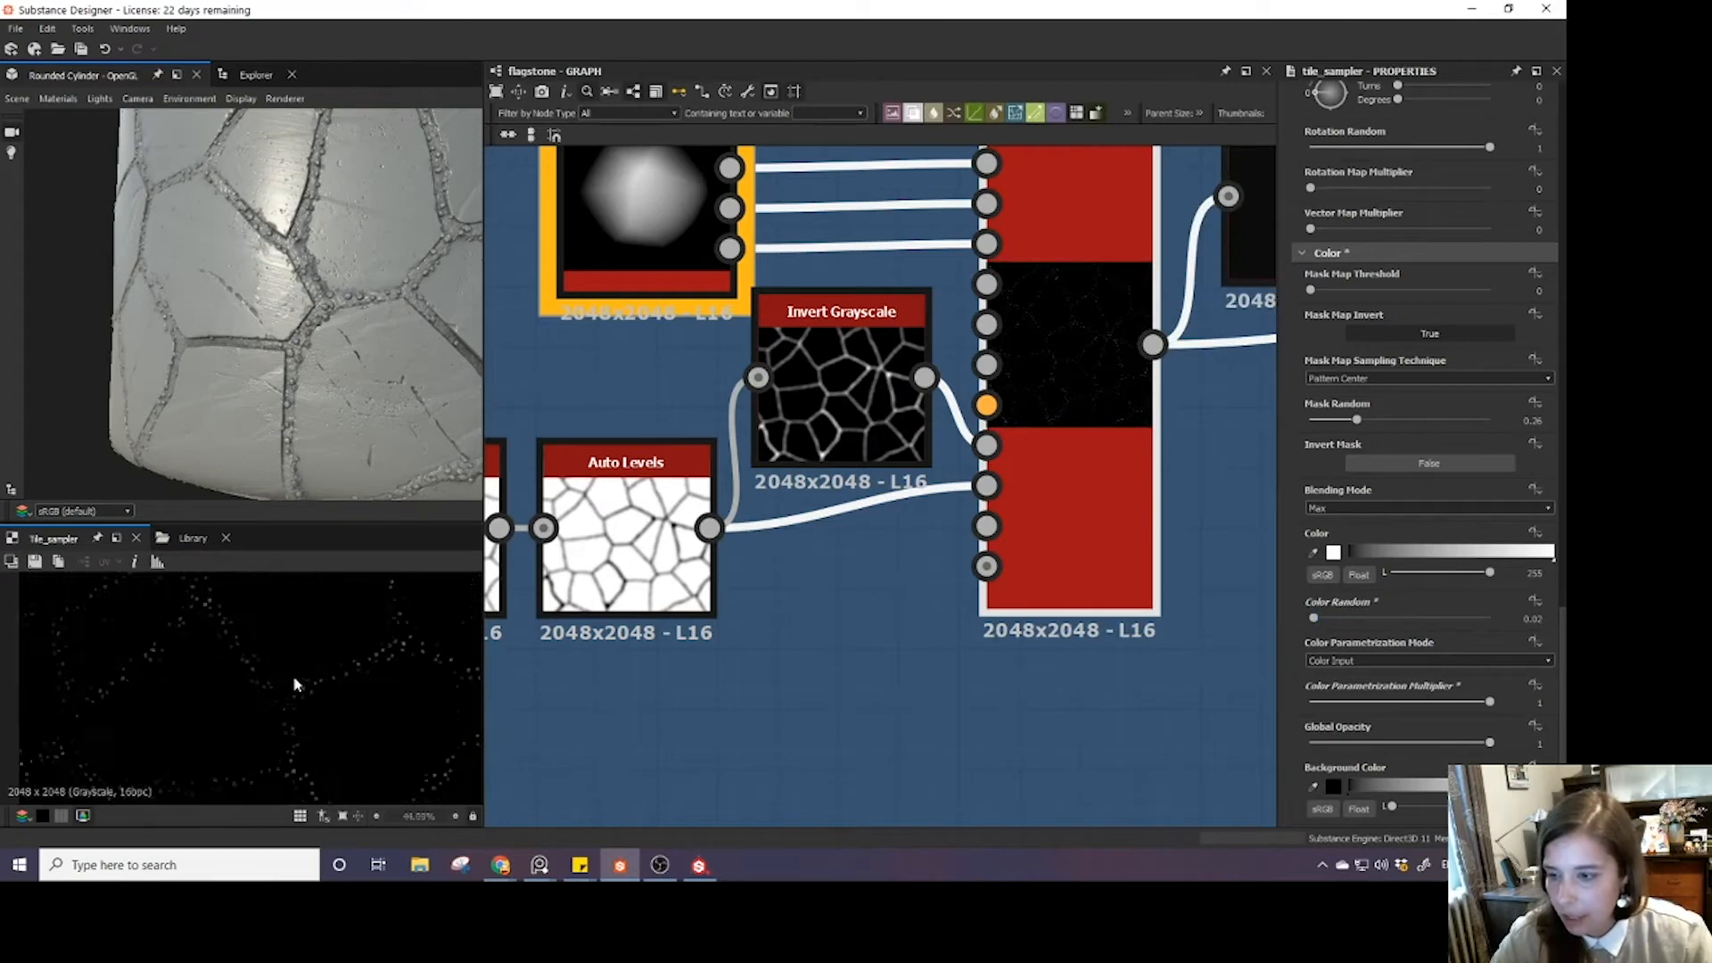
scroll(297, 685, down, 4)
- Move the Slope Blur Grayscale, Blur HQ Grayscale and Auto Levels nodes farther away from the Invert Grayscale node
scroll(692, 627, down, 5)
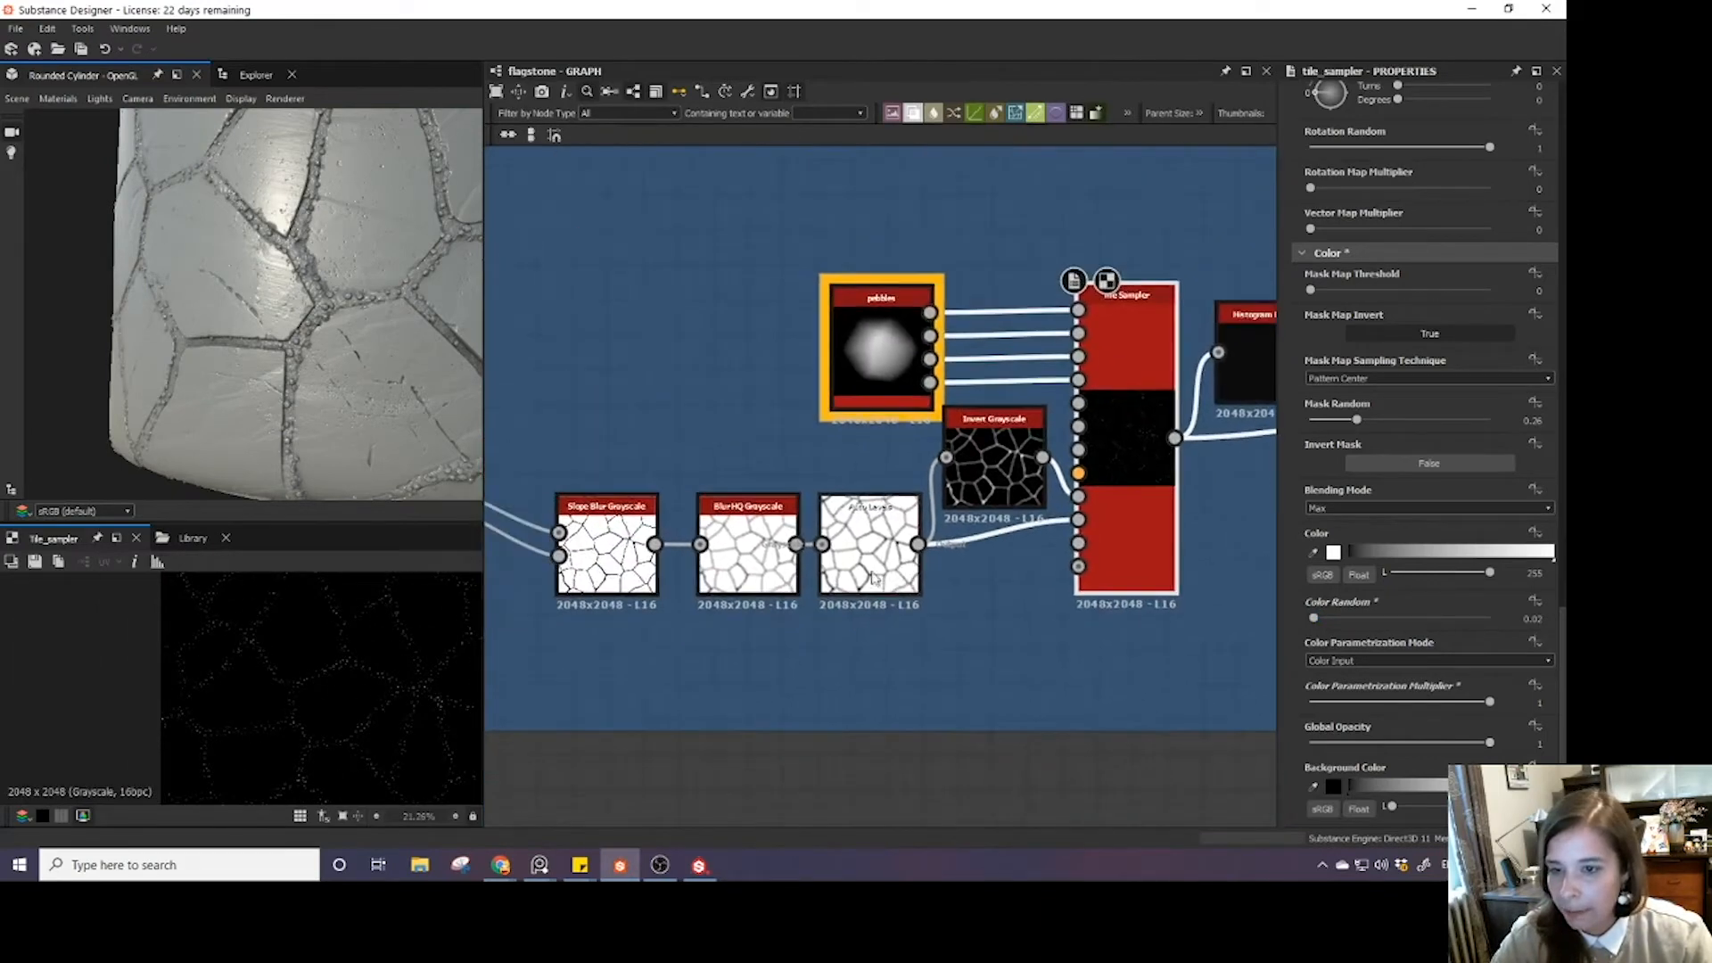
drag(862, 581, 730, 594)
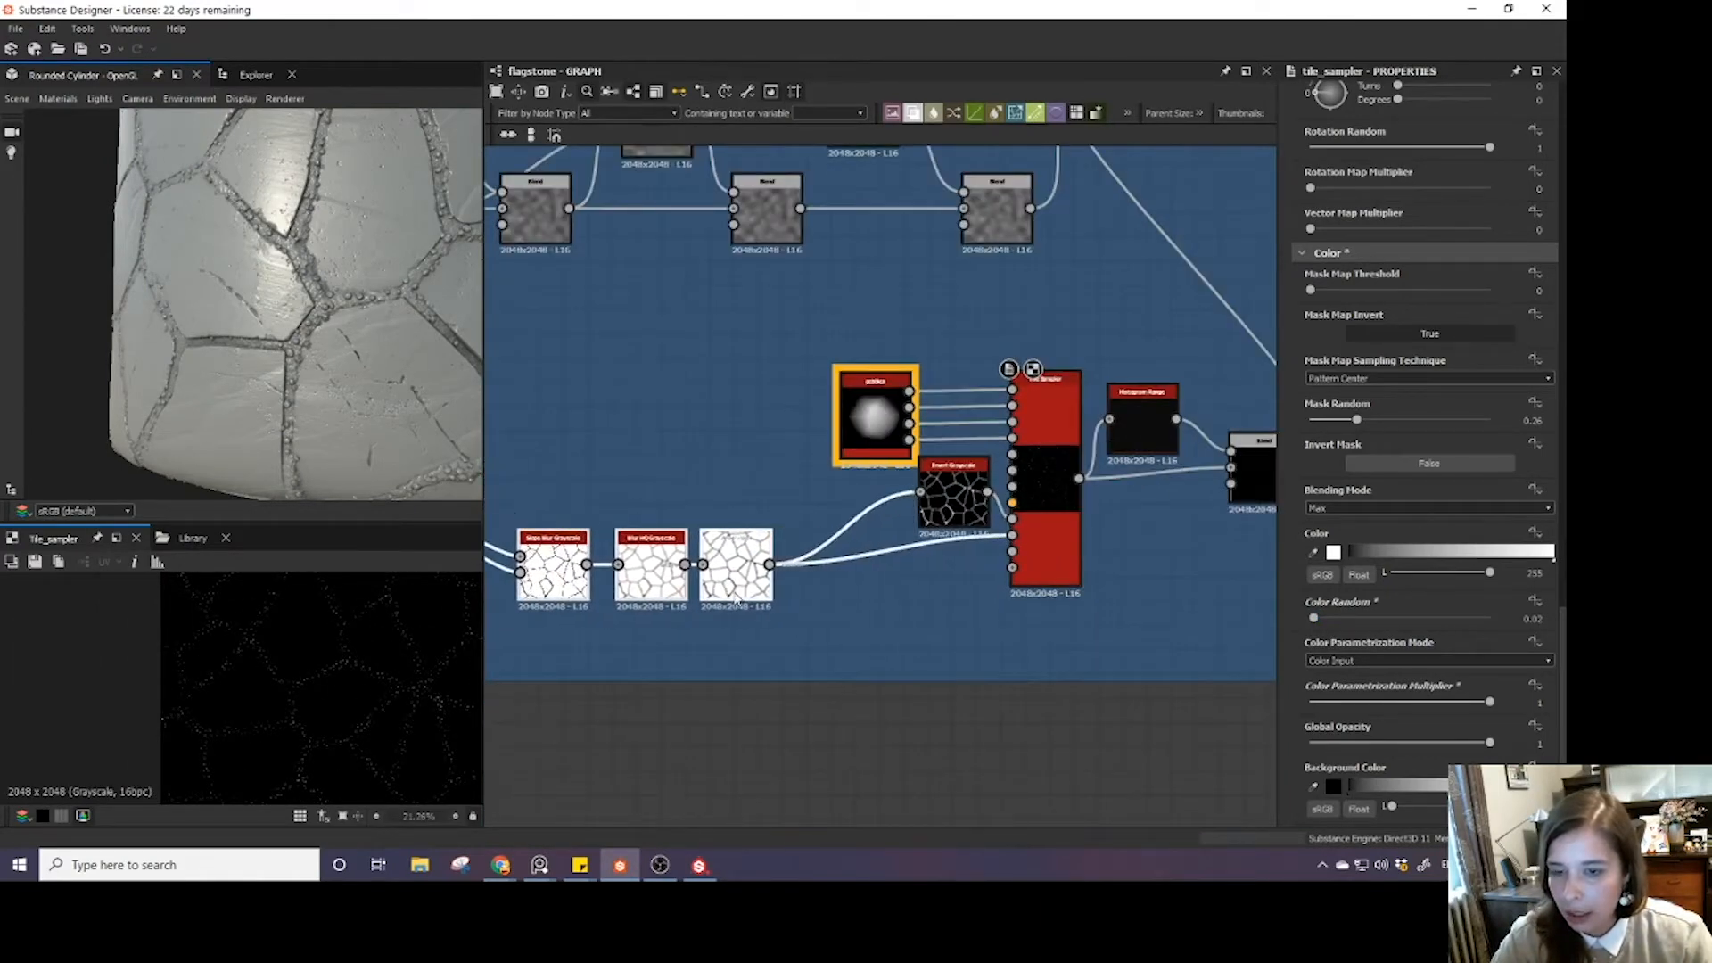
scroll(308, 687, up, 4)
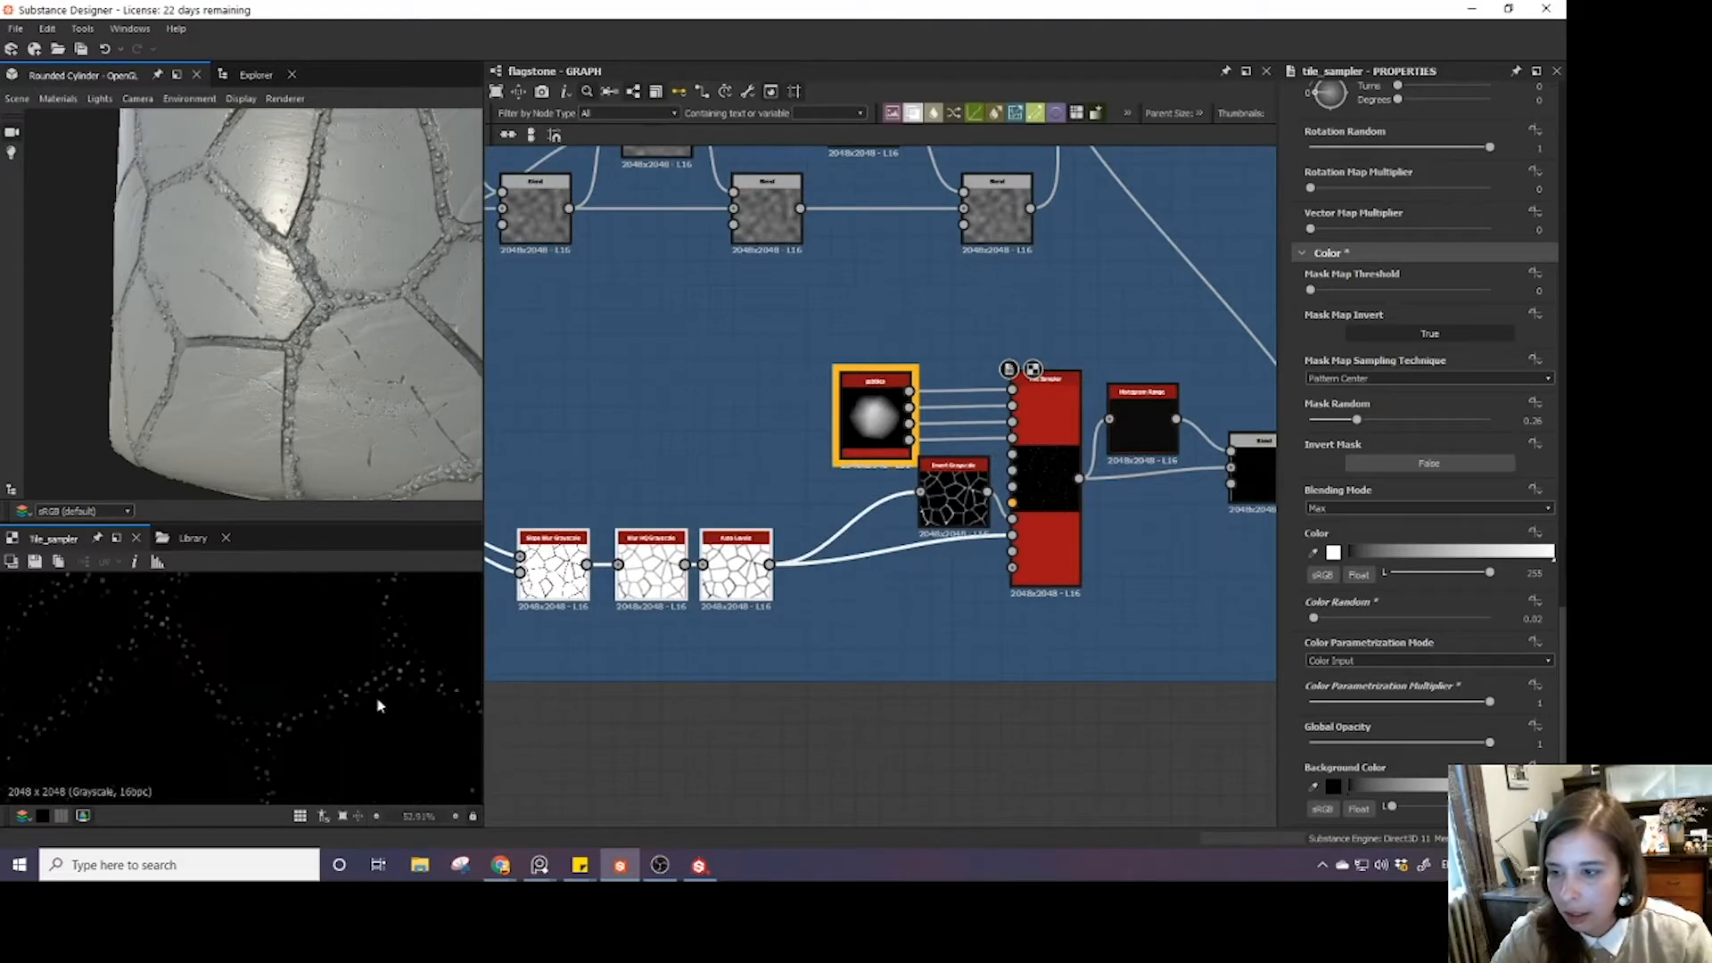
- Examine how the inverted gap mask drives pebble brightness, comparing the mask, the Tile Sampler output and the pebbles on the 3D model
scroll(963, 508, up, 5)
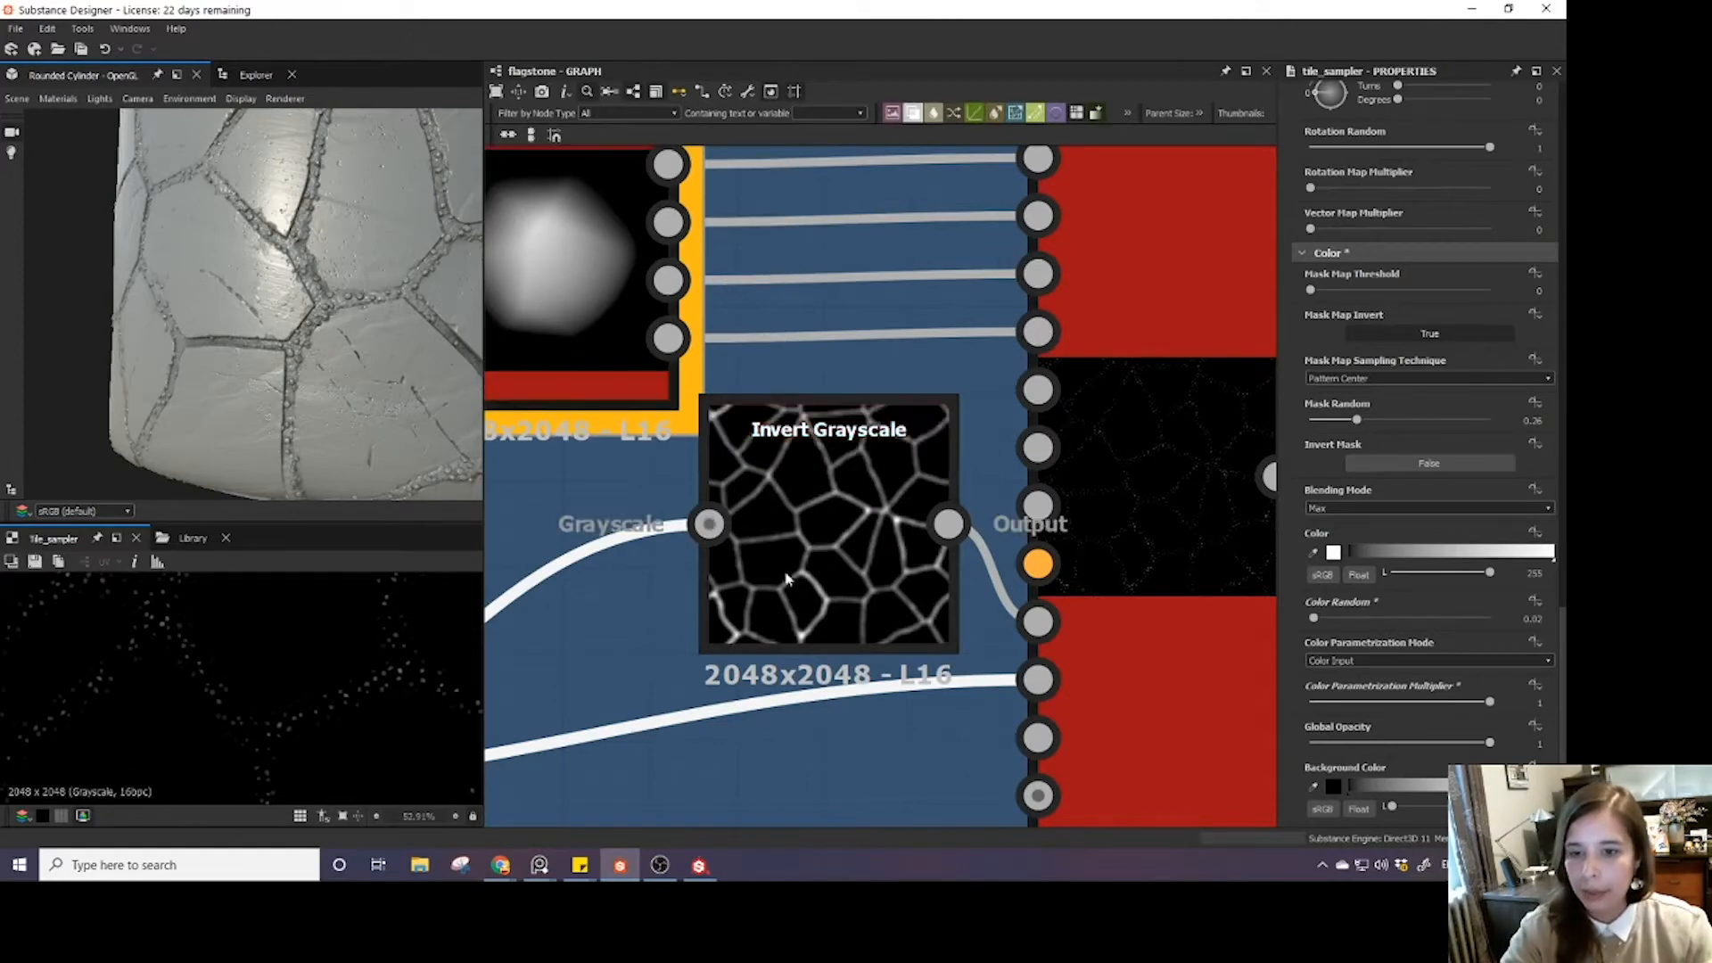
scroll(785, 571, up, 1)
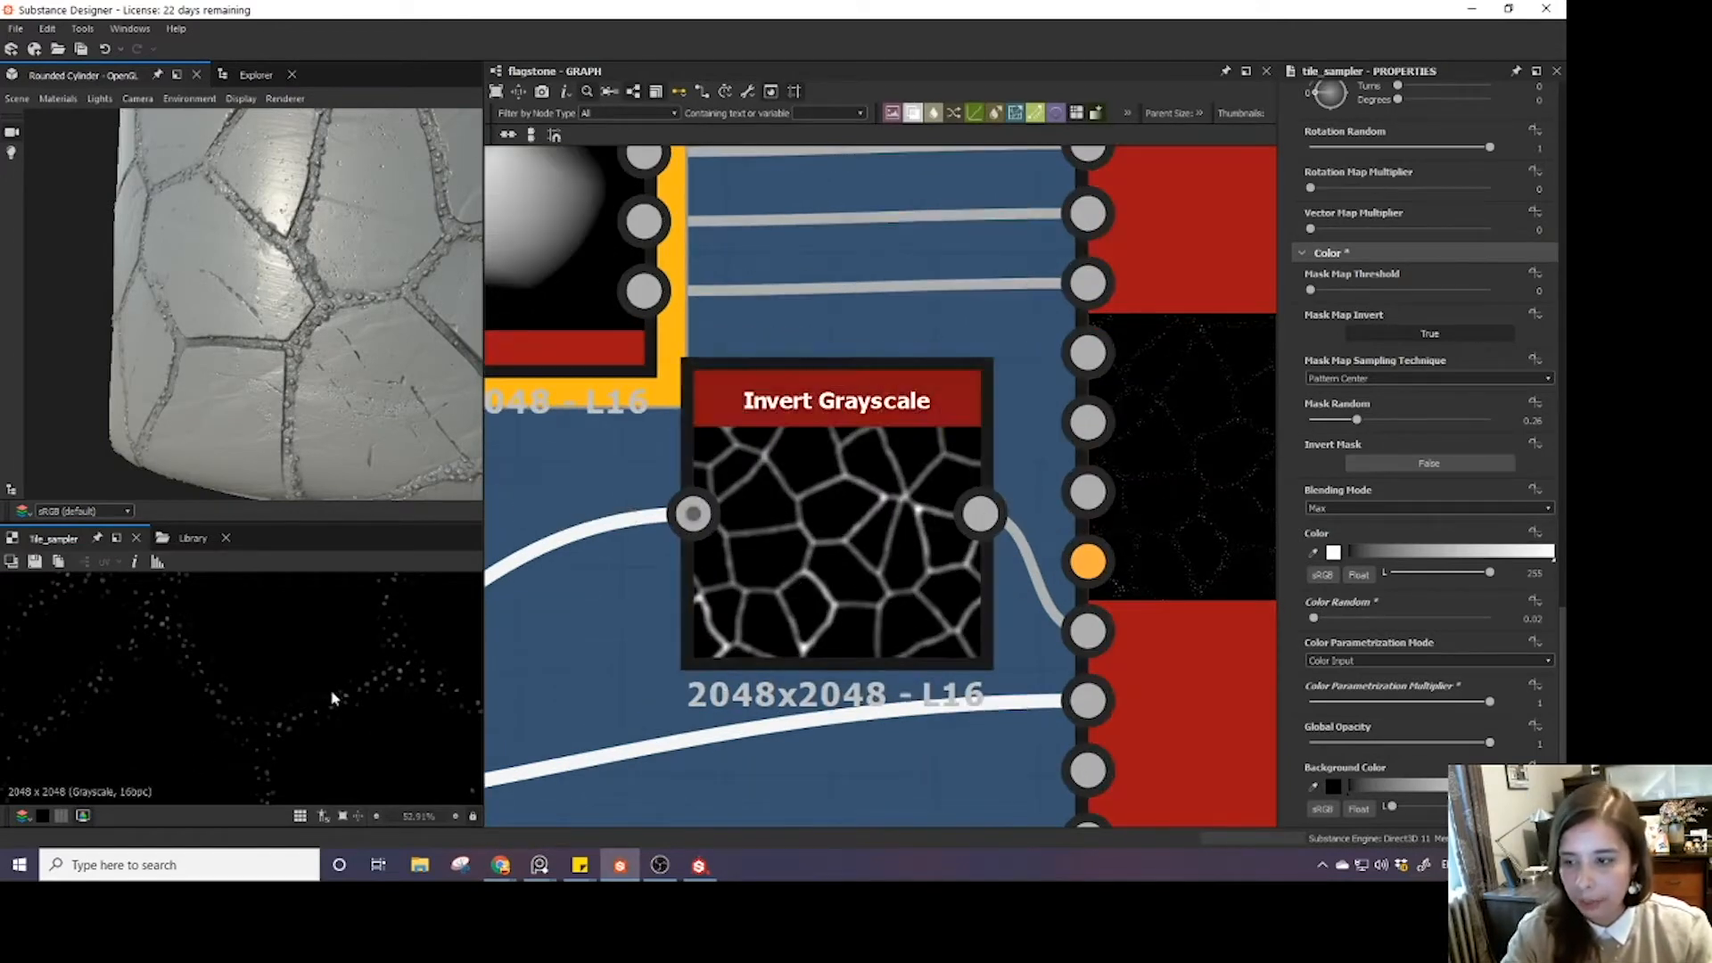
scroll(573, 608, down, 3)
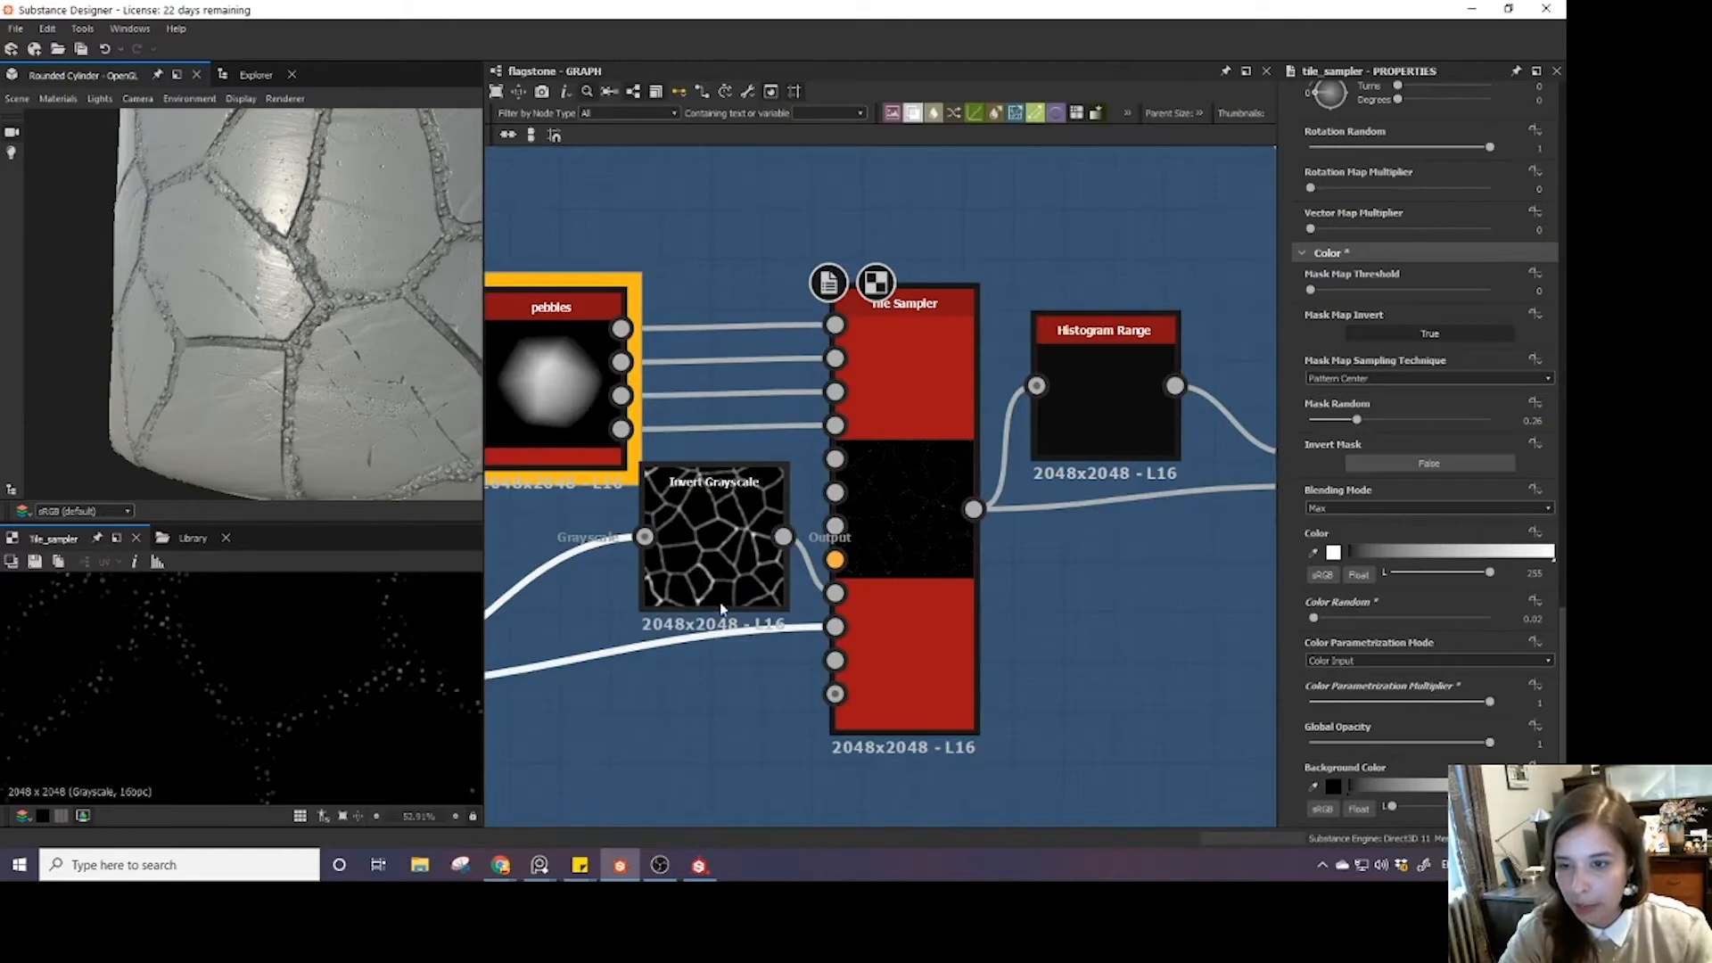
scroll(720, 608, up, 2)
scroll(720, 610, down, 2)
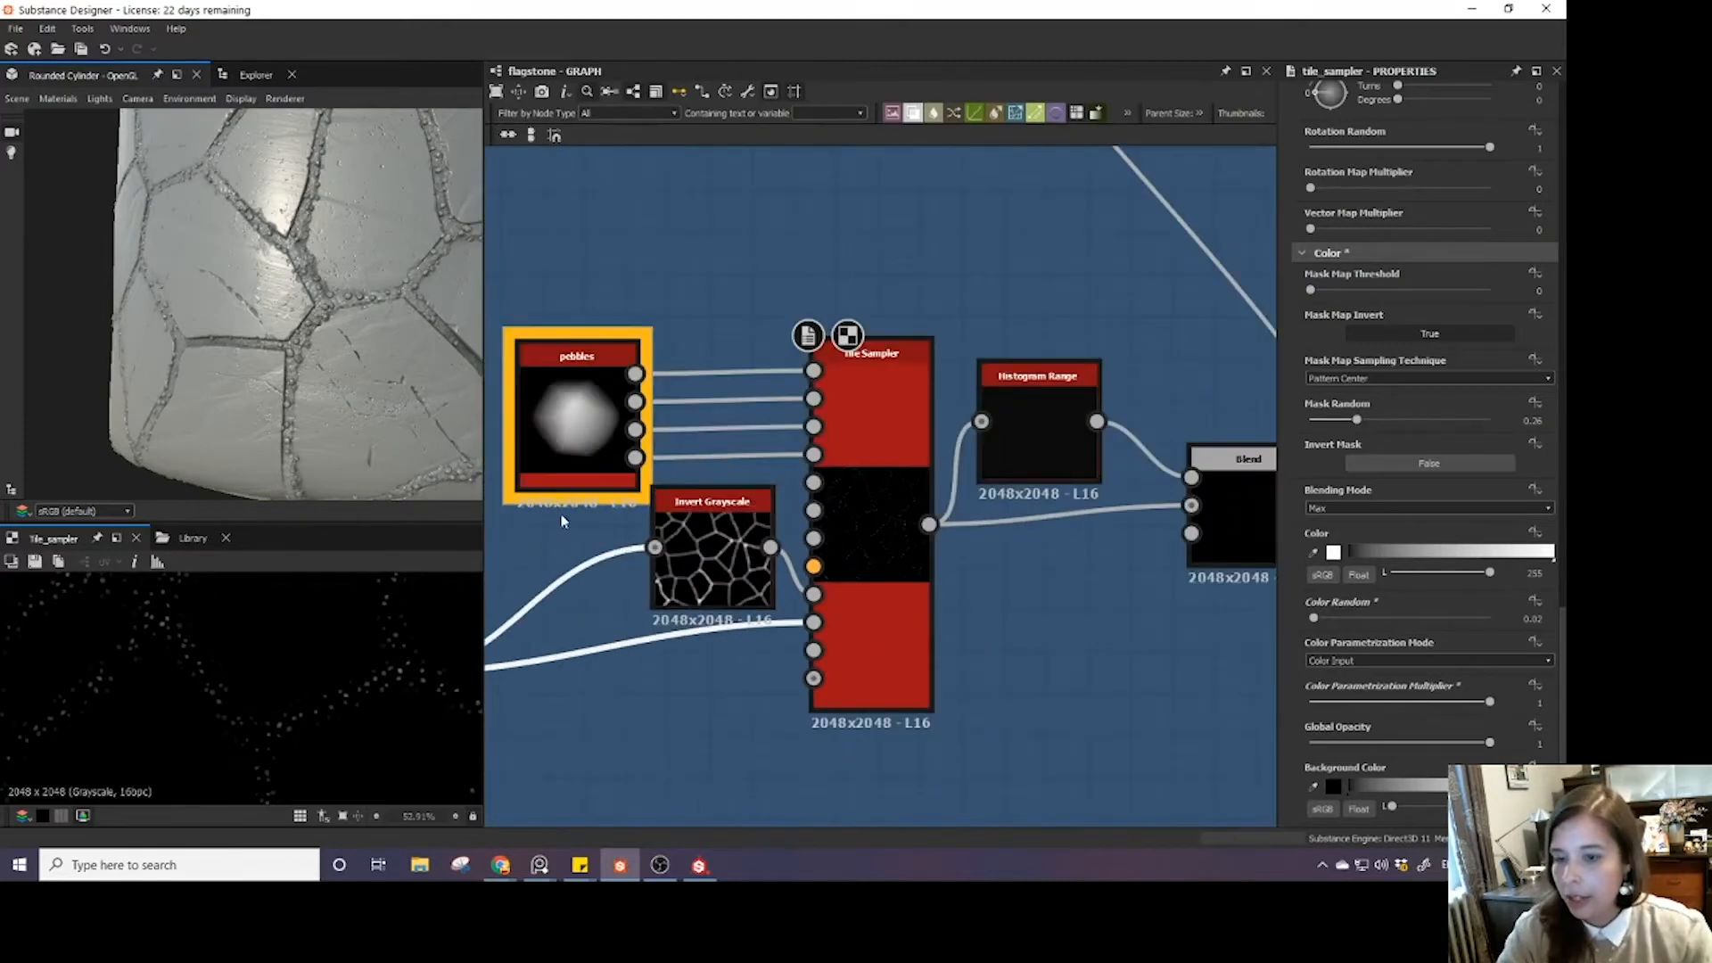
middle_drag(697, 567, 760, 566)
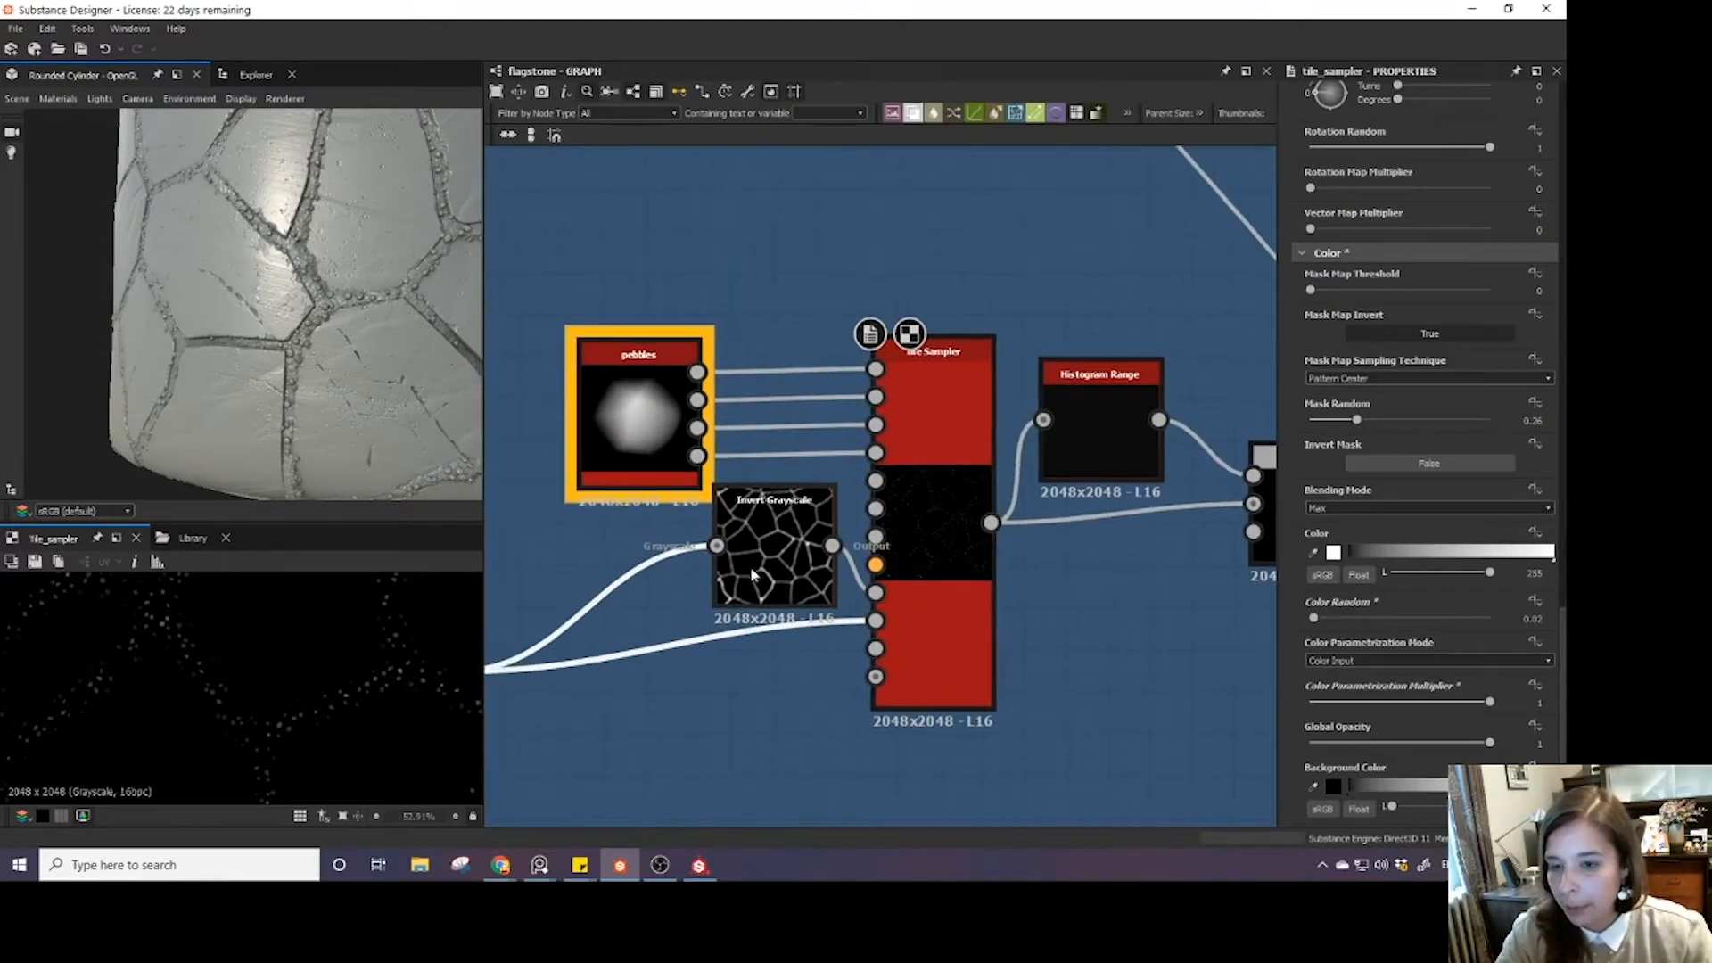
scroll(758, 568, up, 5)
drag(256, 364, 325, 349)
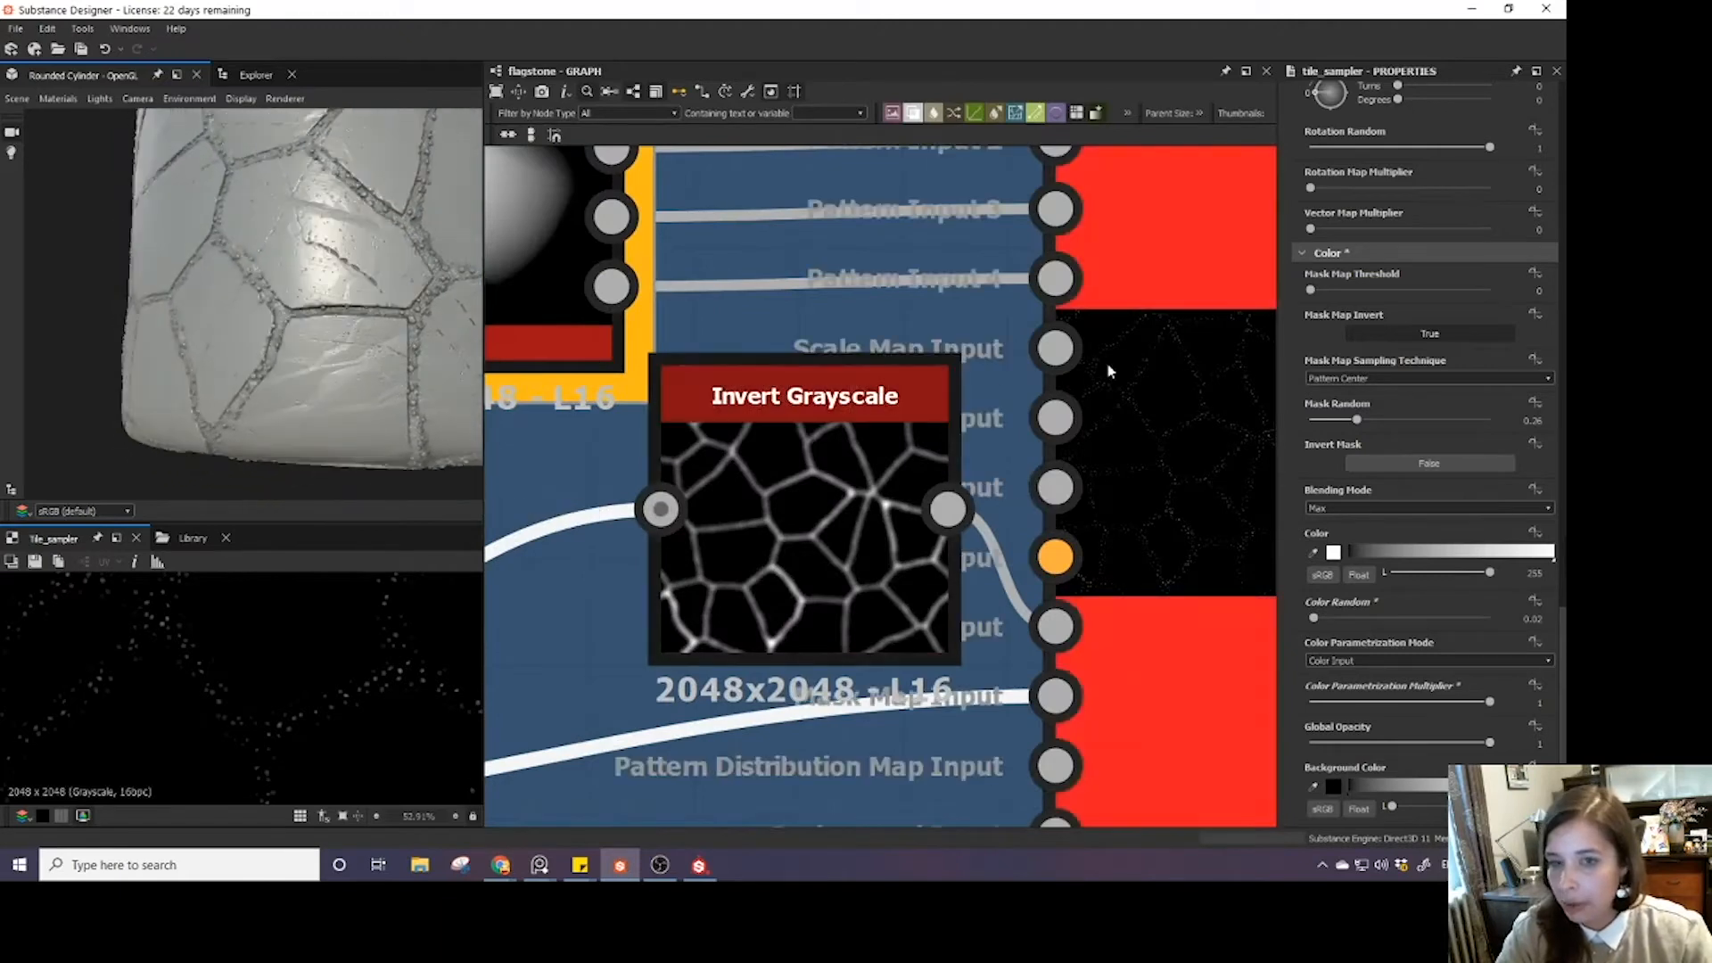
middle_drag(1103, 382, 929, 437)
scroll(1032, 482, down, 4)
scroll(323, 384, up, 2)
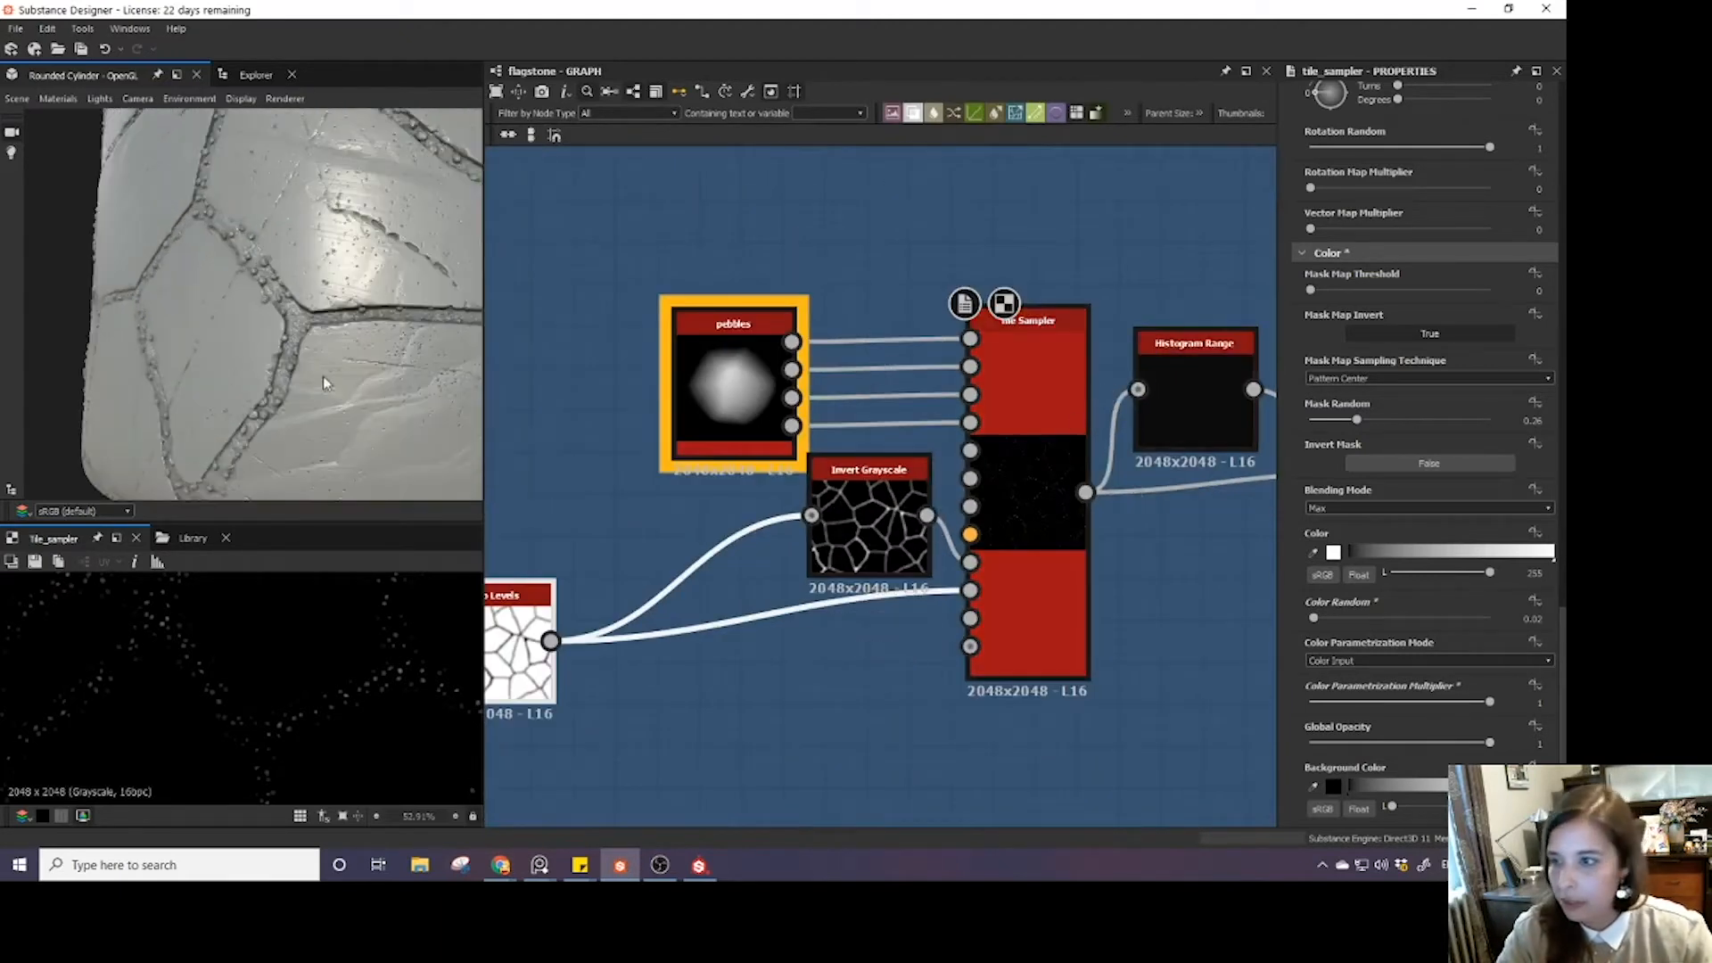
middle_drag(561, 543, 726, 512)
scroll(726, 512, up, 1)
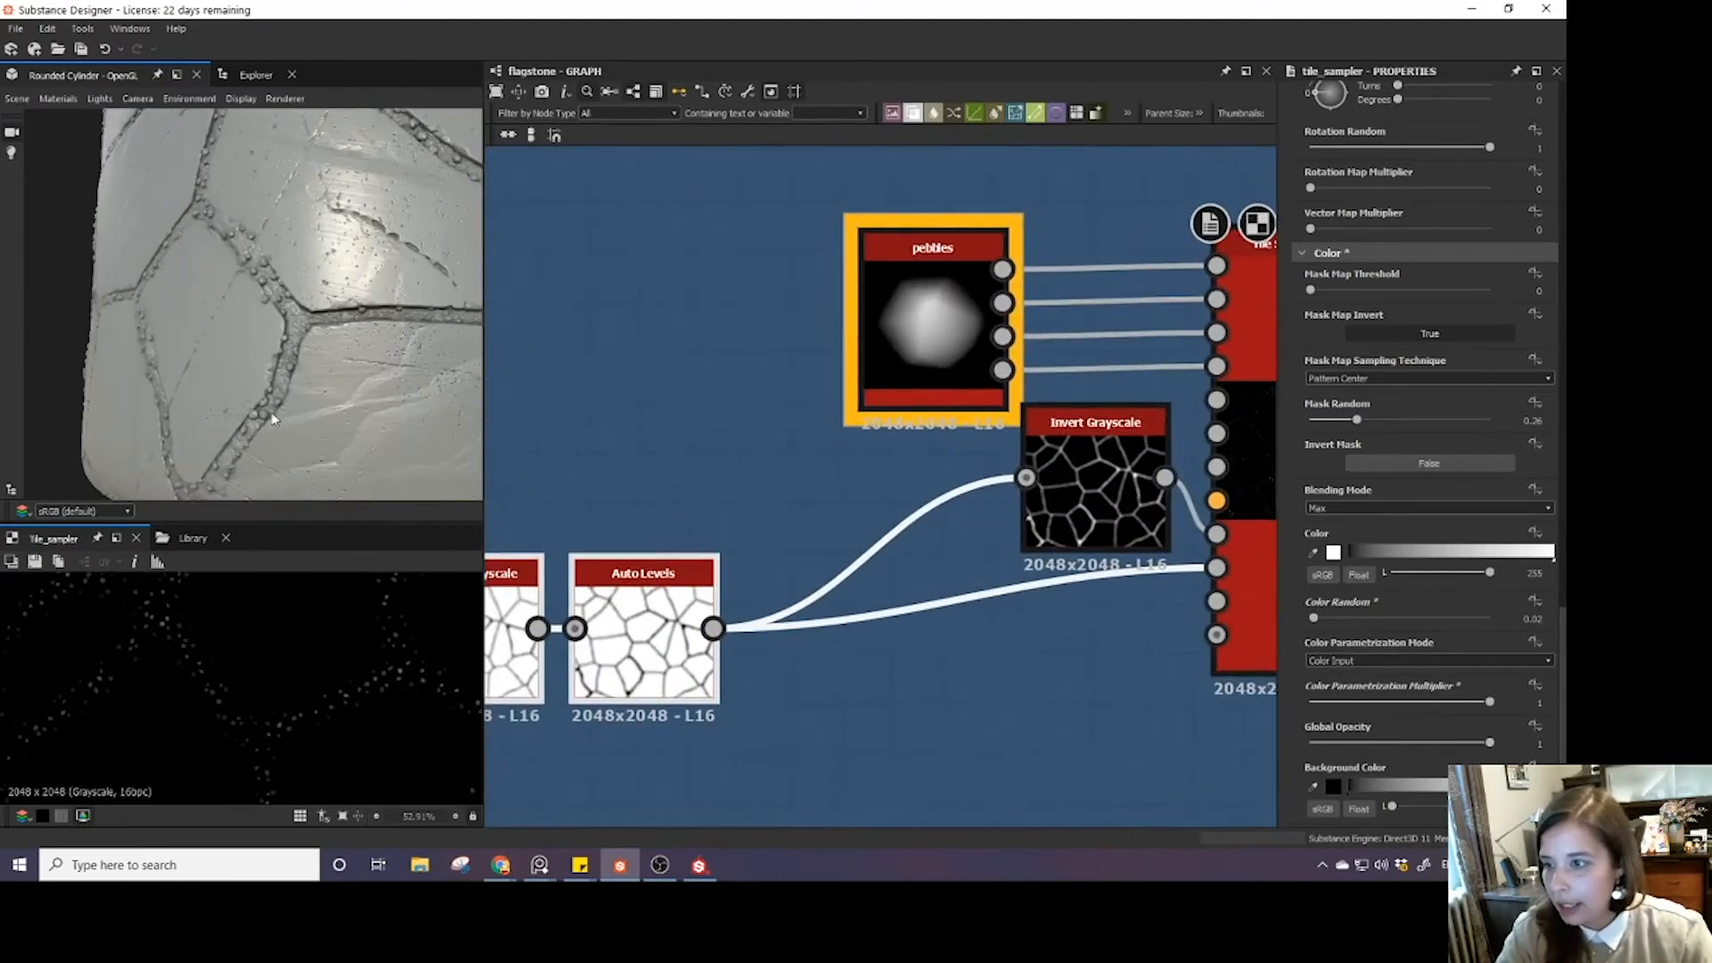
drag(236, 453, 313, 397)
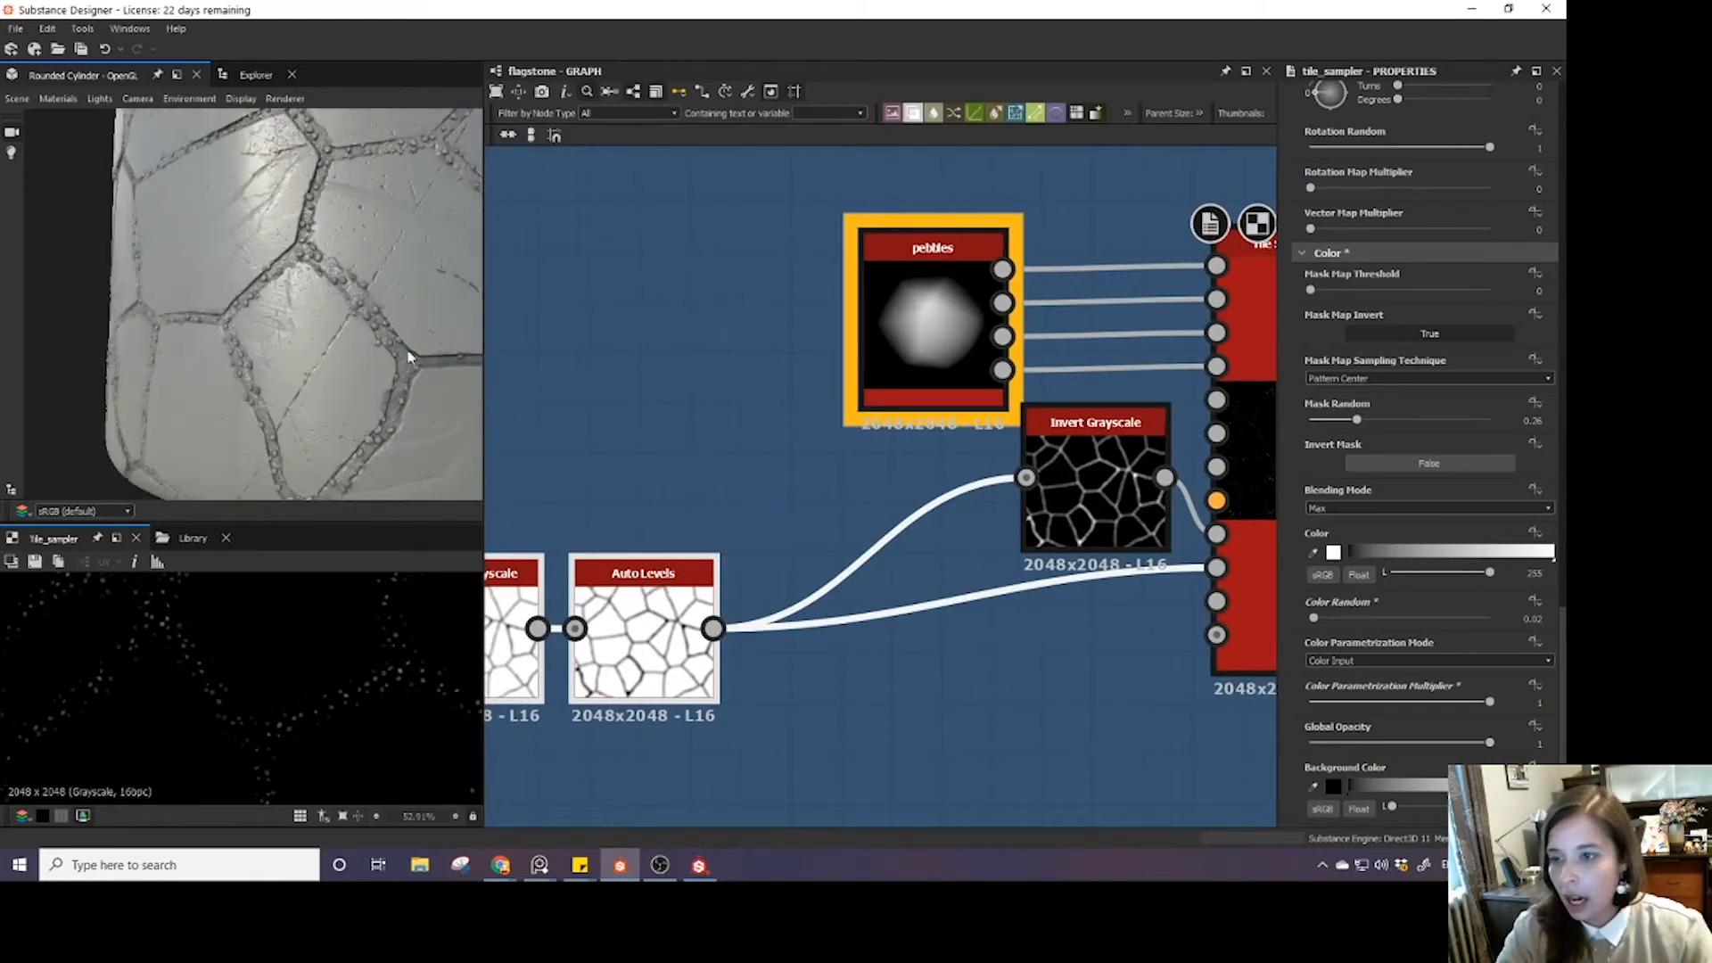
drag(409, 357, 335, 358)
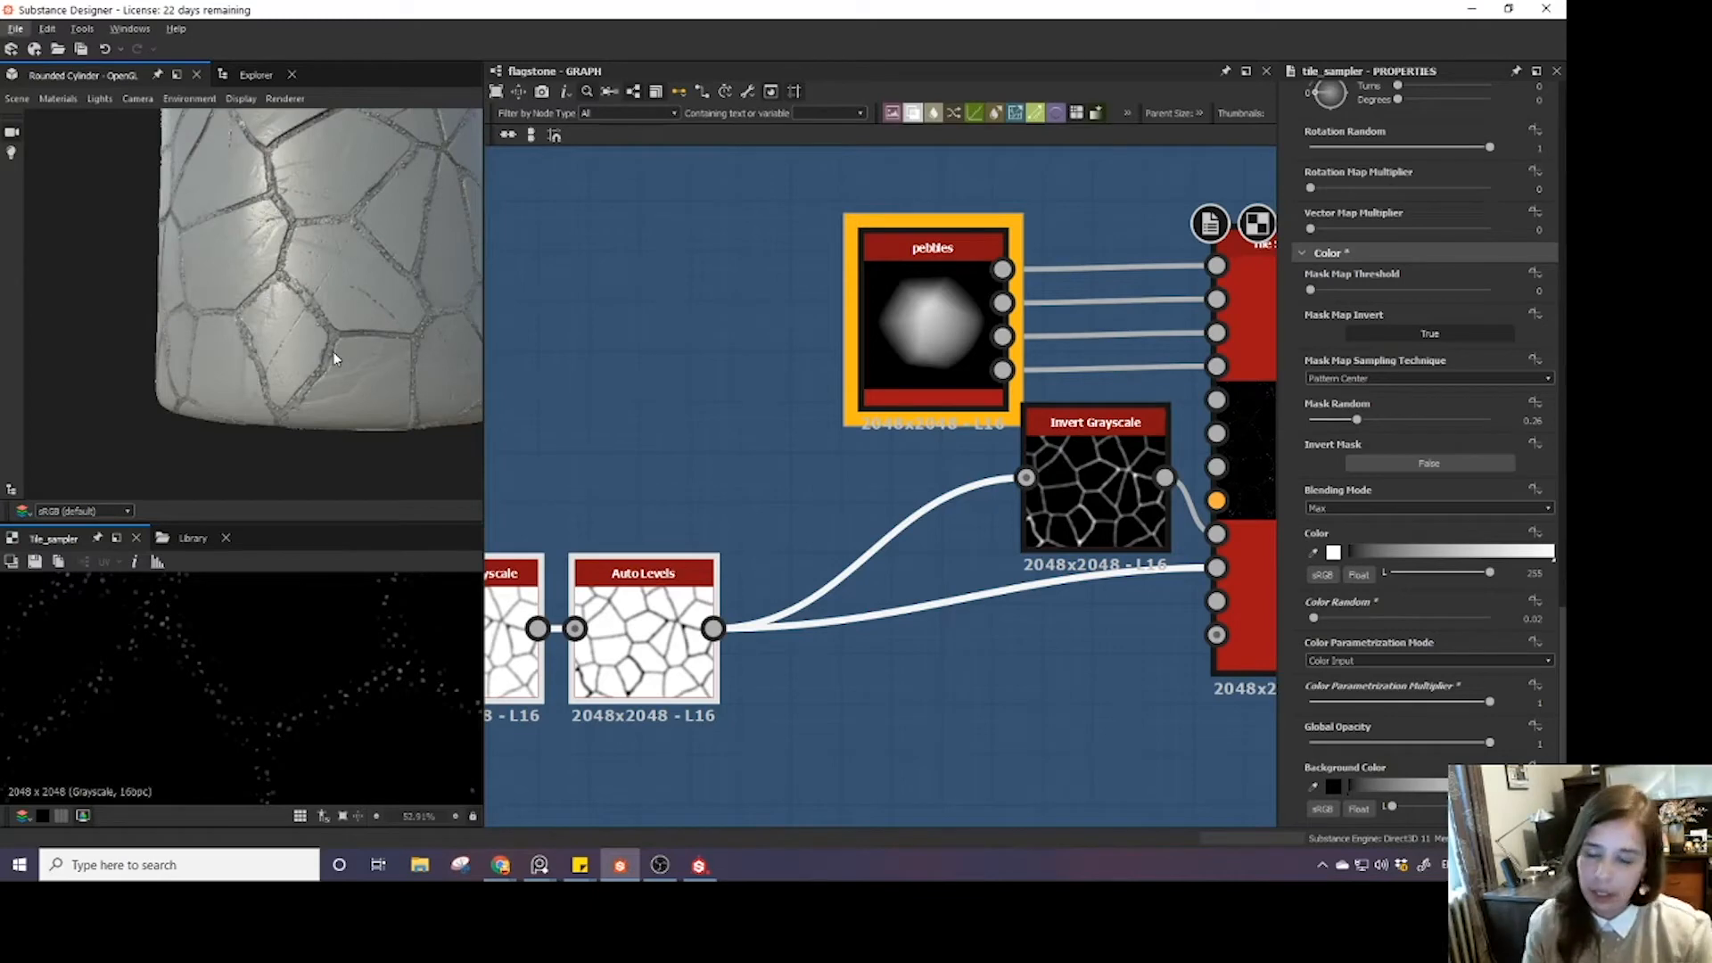
- Move the Invert Grayscale node farther from the pebbles Tile Sampler so its link is clear
middle_drag(1027, 481, 915, 483)
drag(1014, 534, 831, 534)
scroll(933, 497, down, 4)
scroll(872, 480, up, 4)
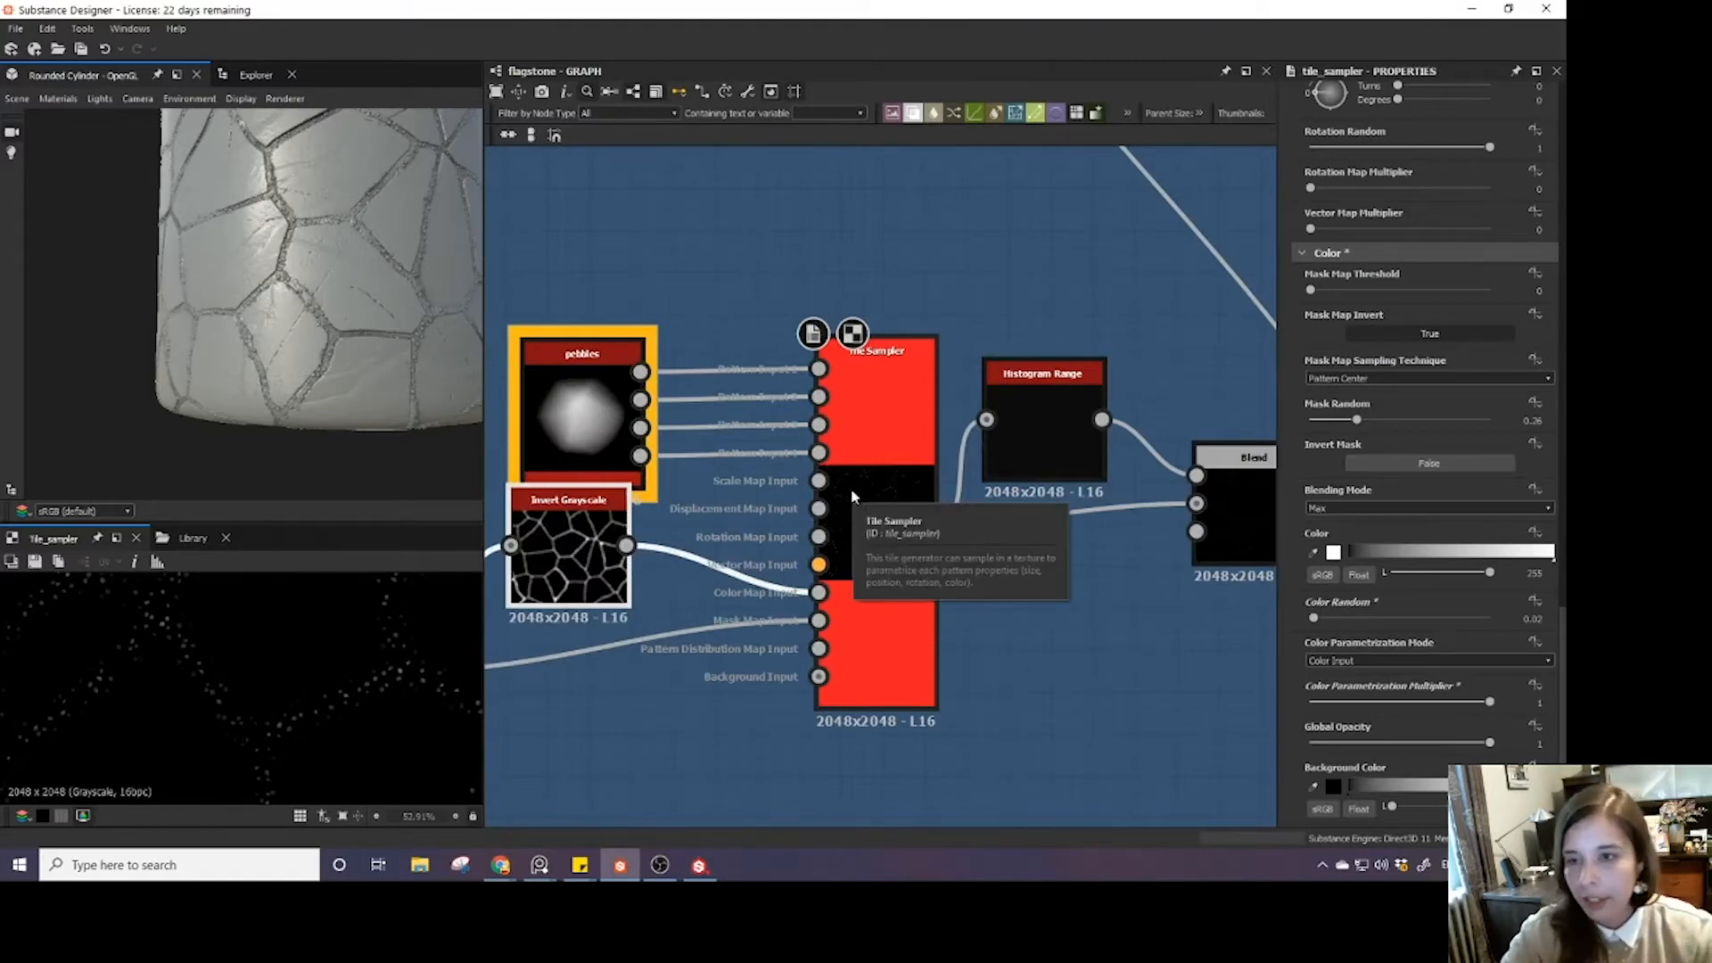
- Inspect the gap pebbles on the 3D model and review the pebbles Tile Sampler's map inputs, Color and Rotation parameters
drag(404, 301, 313, 347)
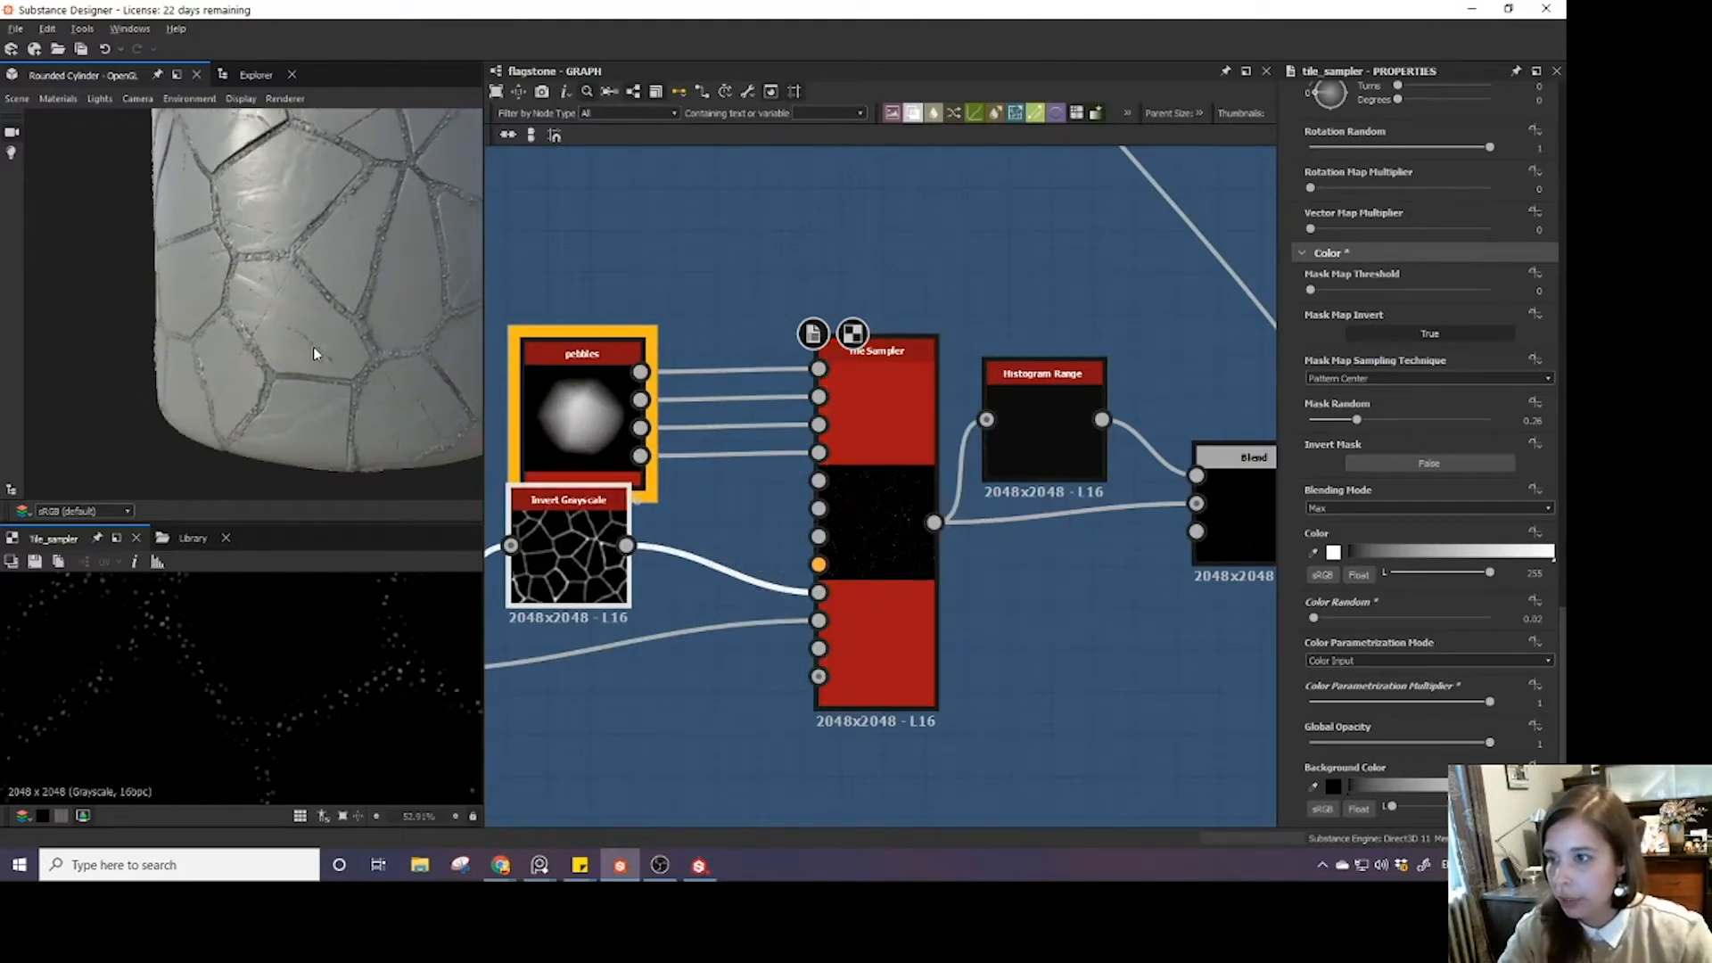
middle_drag(640, 454, 681, 438)
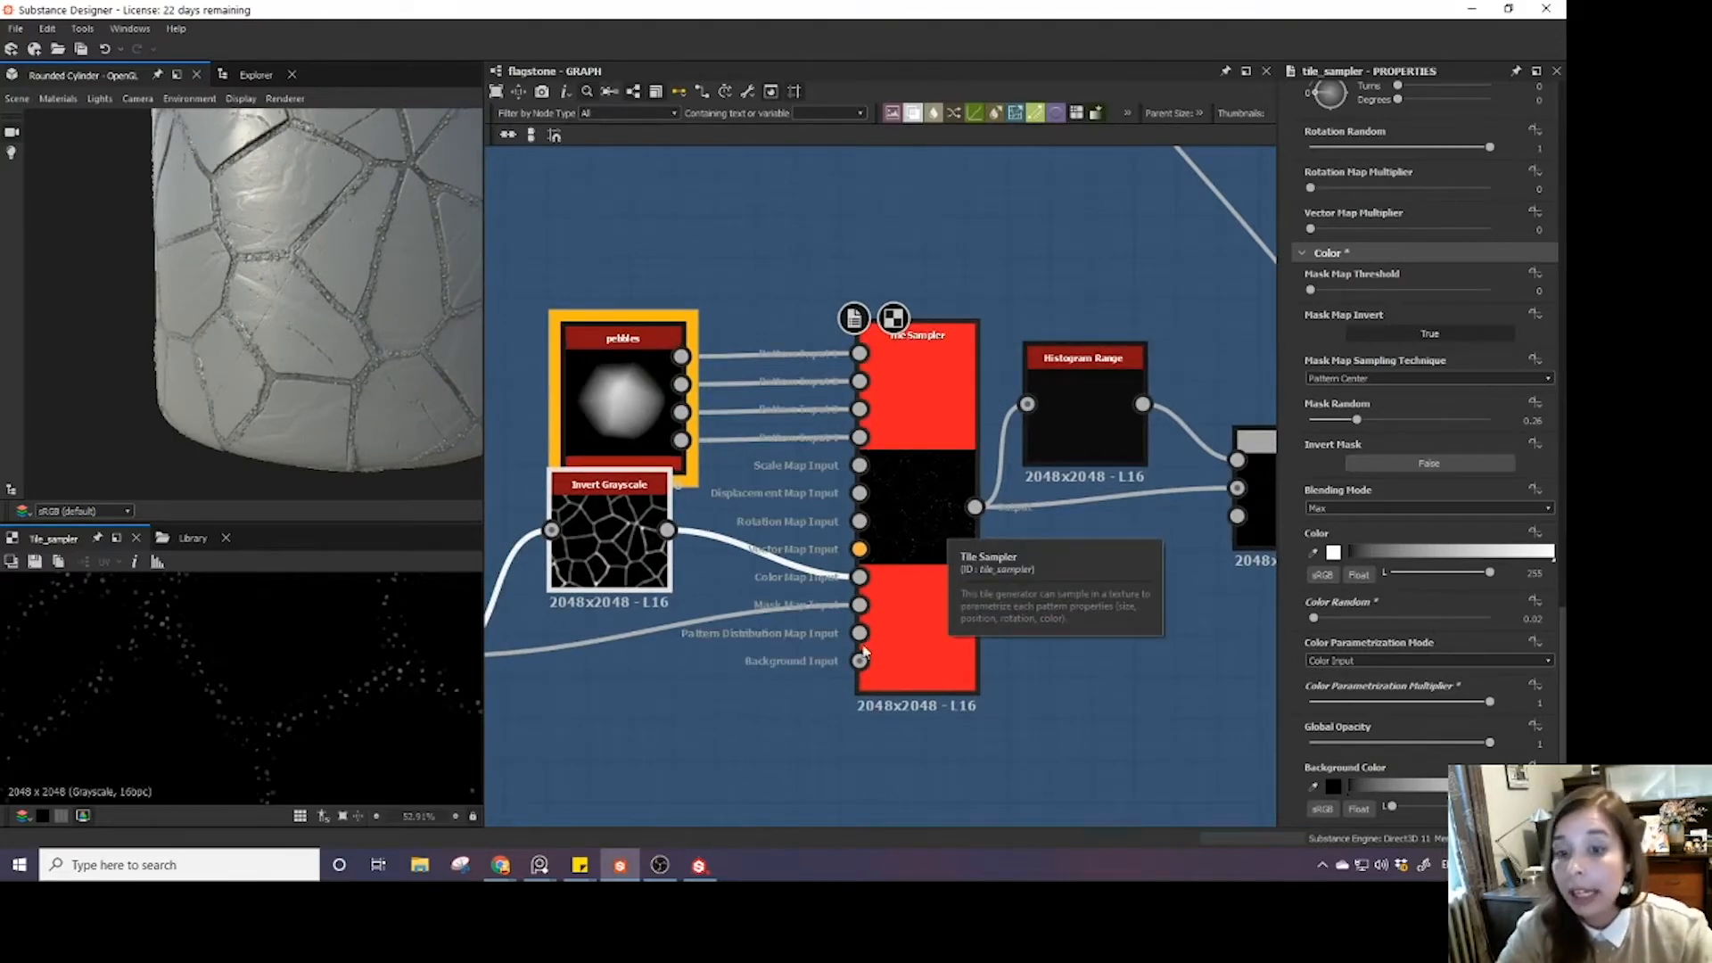
scroll(863, 652, up, 2)
drag(256, 360, 363, 298)
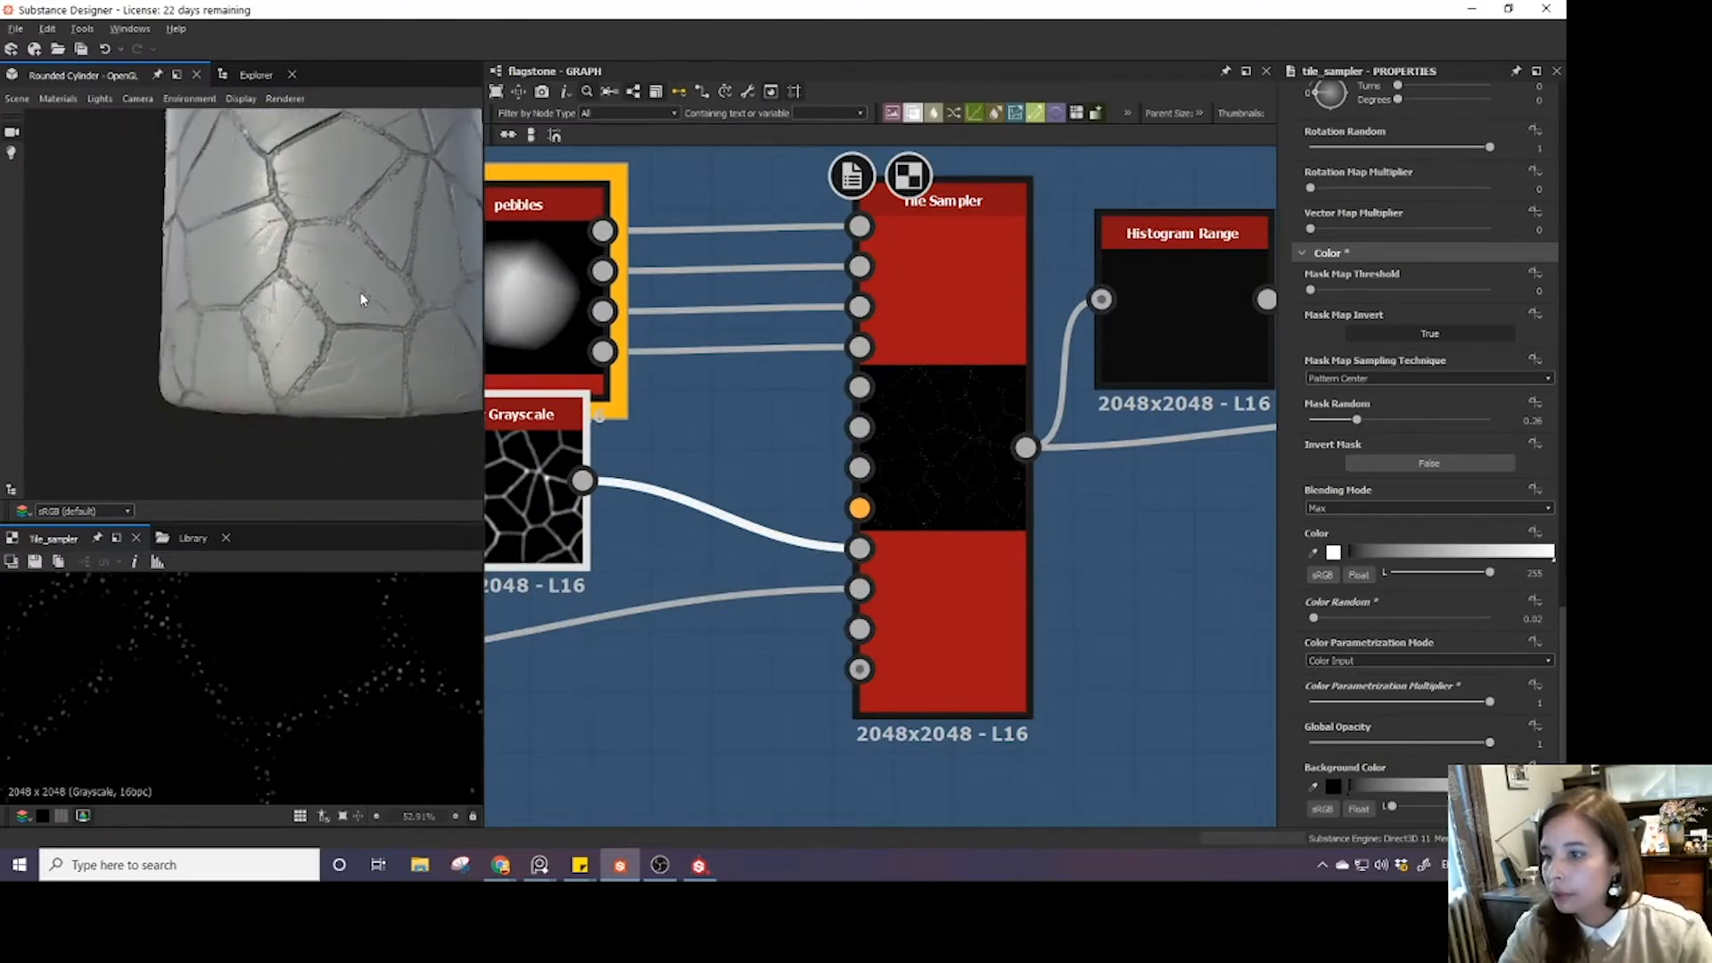
click(905, 547)
scroll(1462, 688, down, 1)
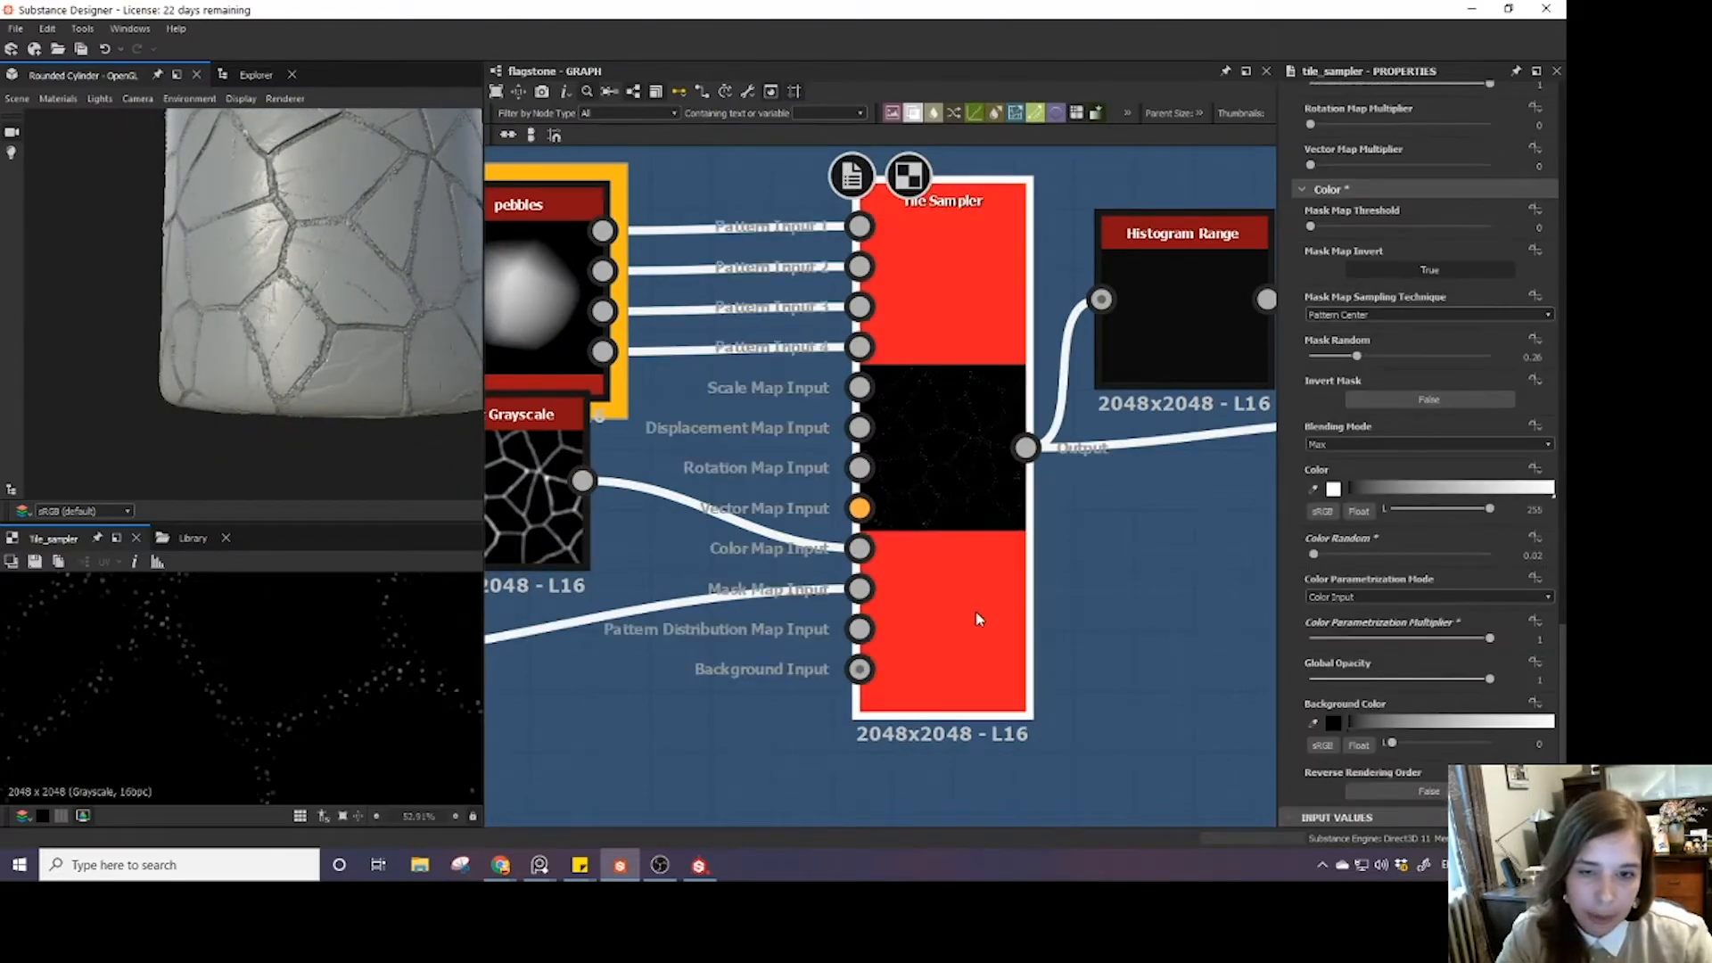
scroll(1400, 589, up, 3)
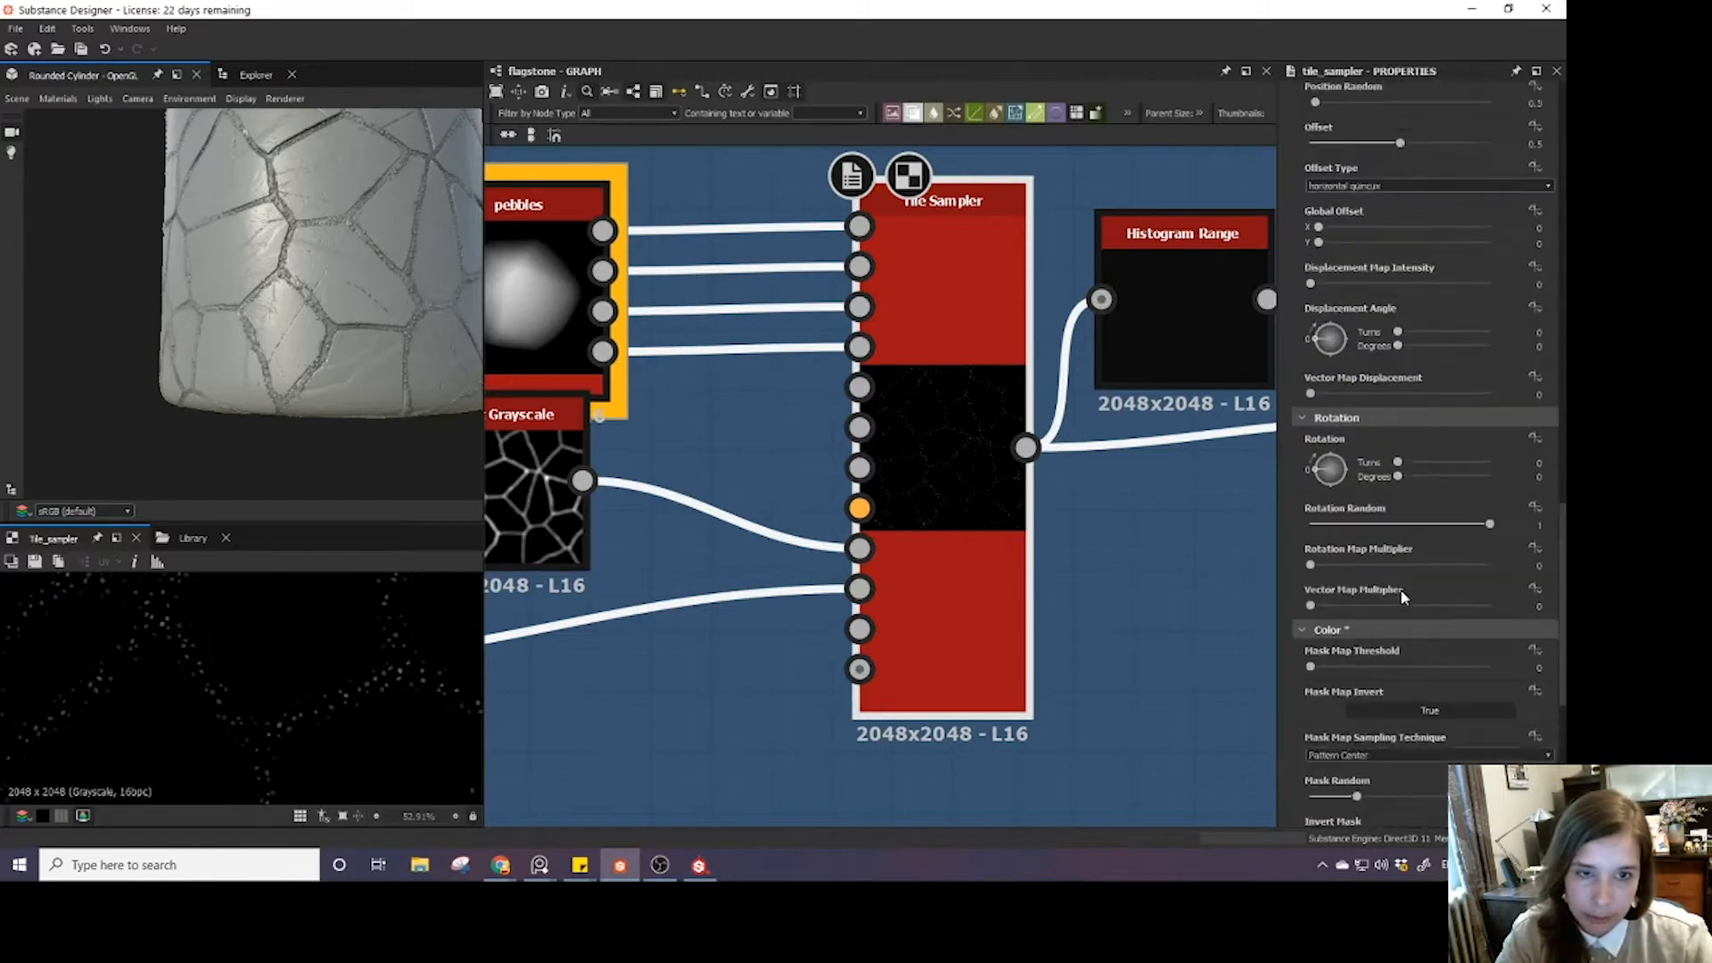
- Set the Tile Sampler's Mask Random to about 0.43 and inspect the scattered pebbles on the 3D cylinder
drag(1356, 552, 1386, 554)
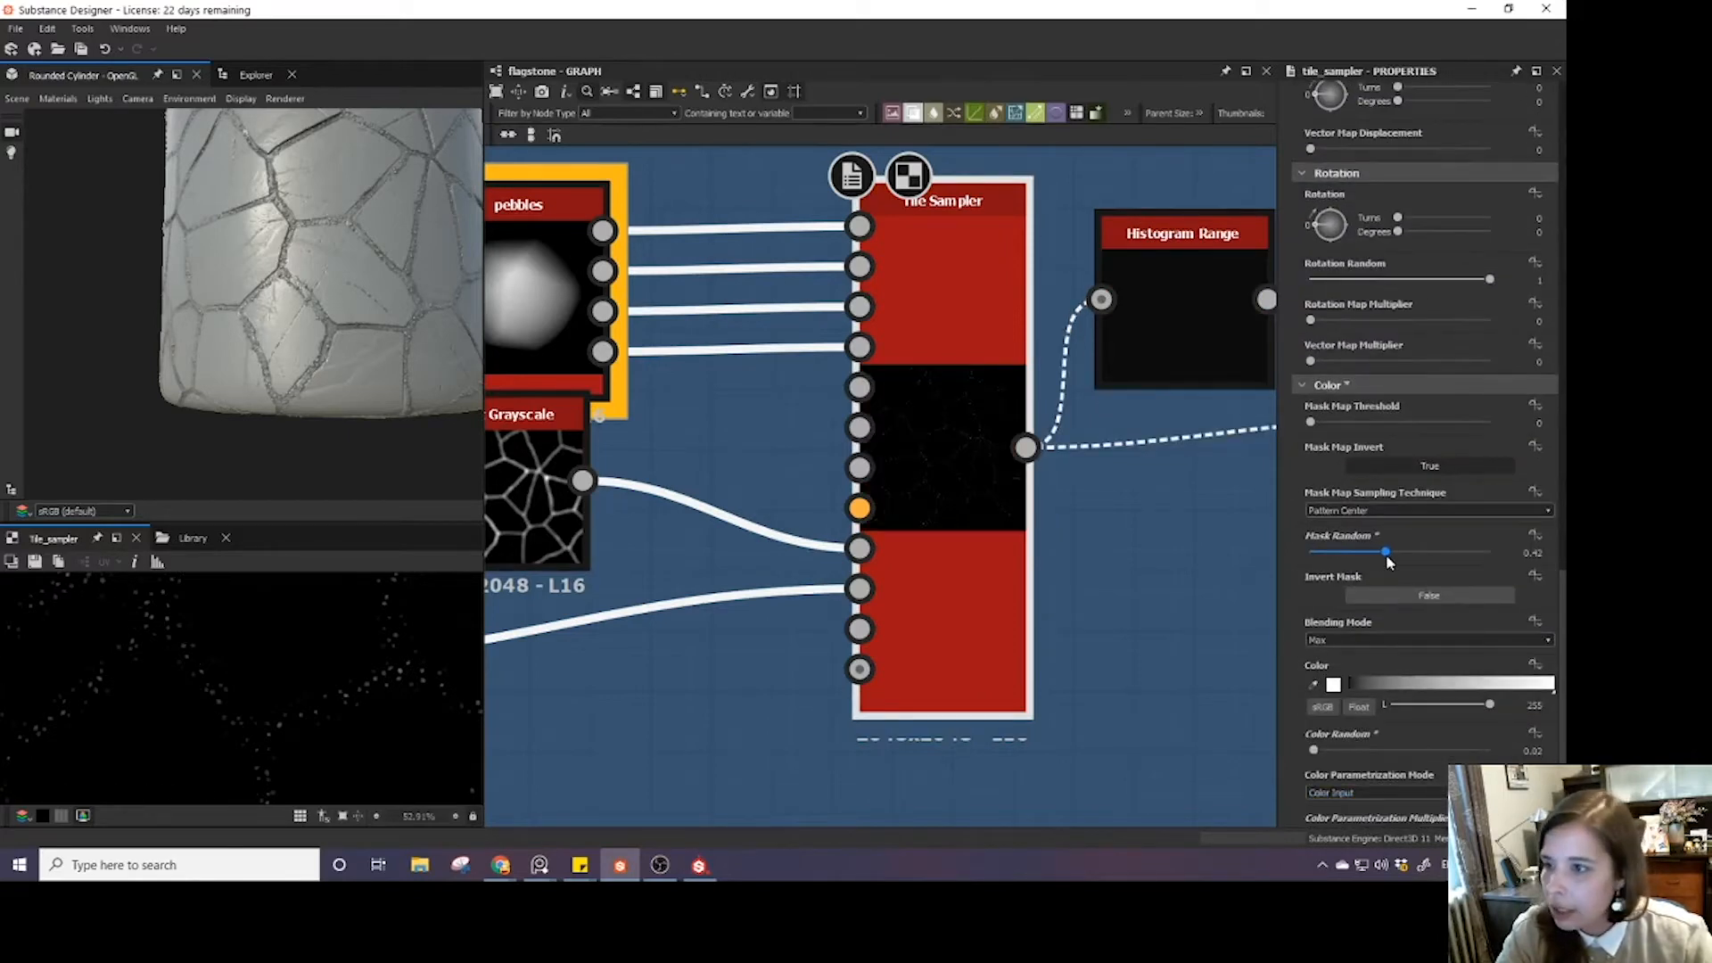
scroll(448, 356, up, 3)
scroll(437, 350, down, 2)
drag(430, 343, 371, 311)
scroll(398, 348, down, 3)
scroll(346, 308, up, 4)
scroll(310, 305, down, 3)
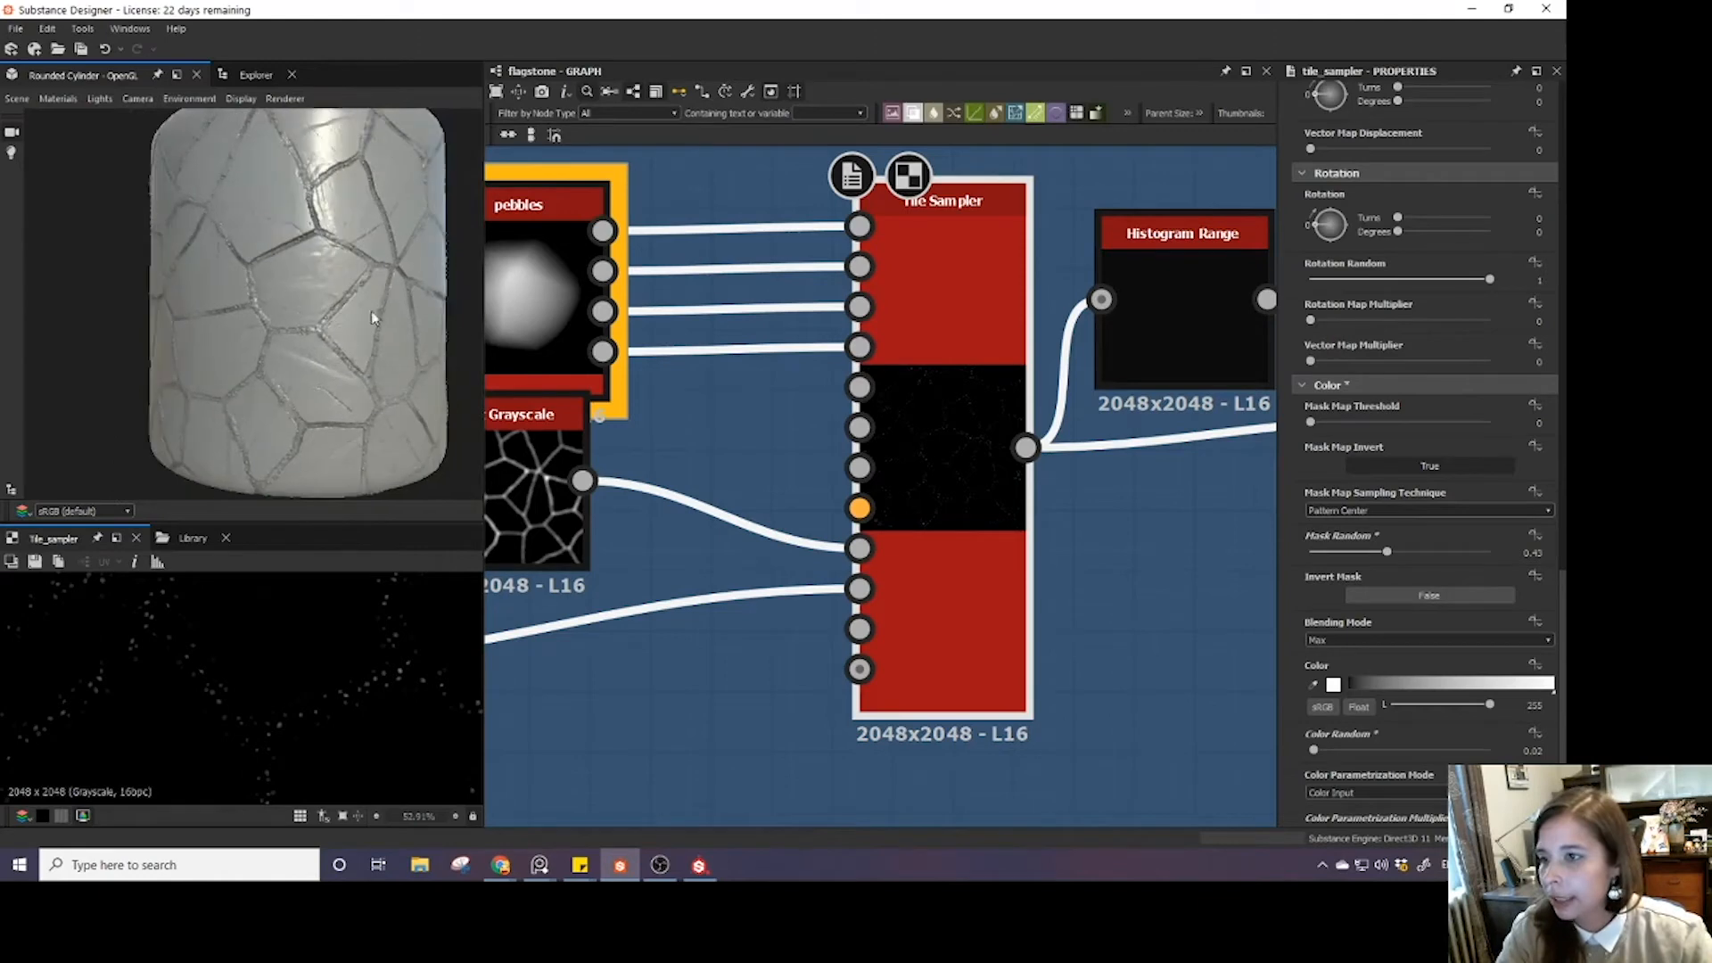
- Review the Dirt section and the surrounding graph layout up to the output nodes, checking the cylinder preview
scroll(944, 415, down, 5)
scroll(952, 471, up, 2)
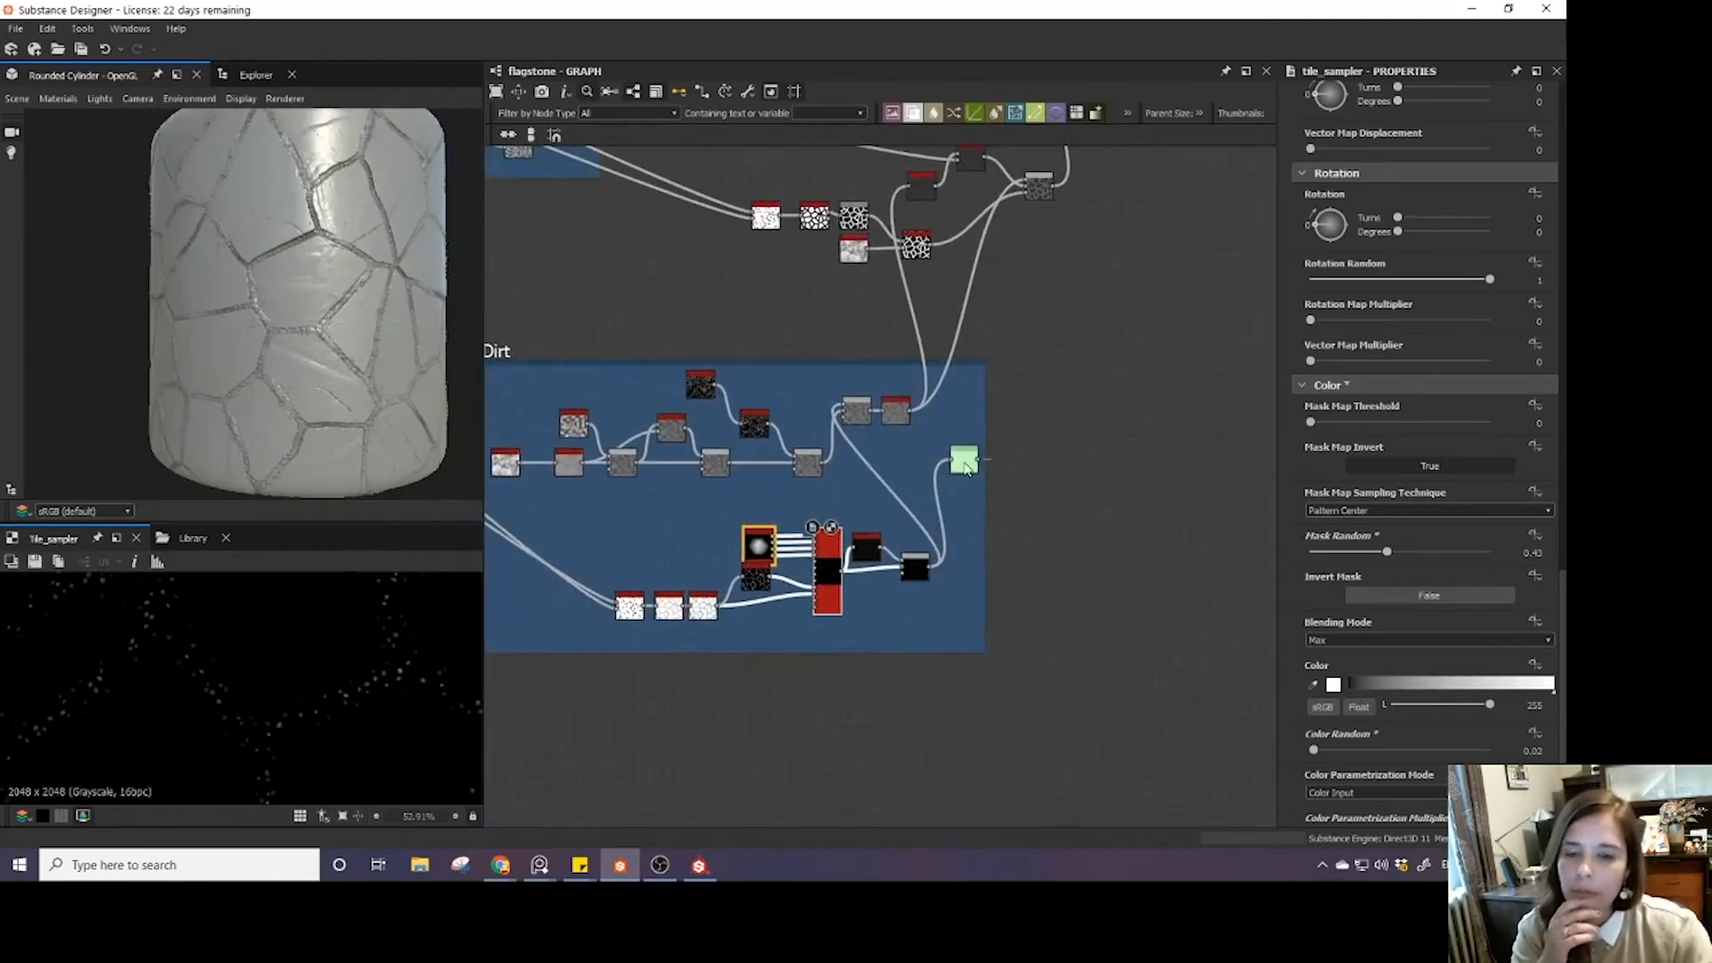
scroll(966, 469, down, 5)
middle_drag(780, 598, 1017, 554)
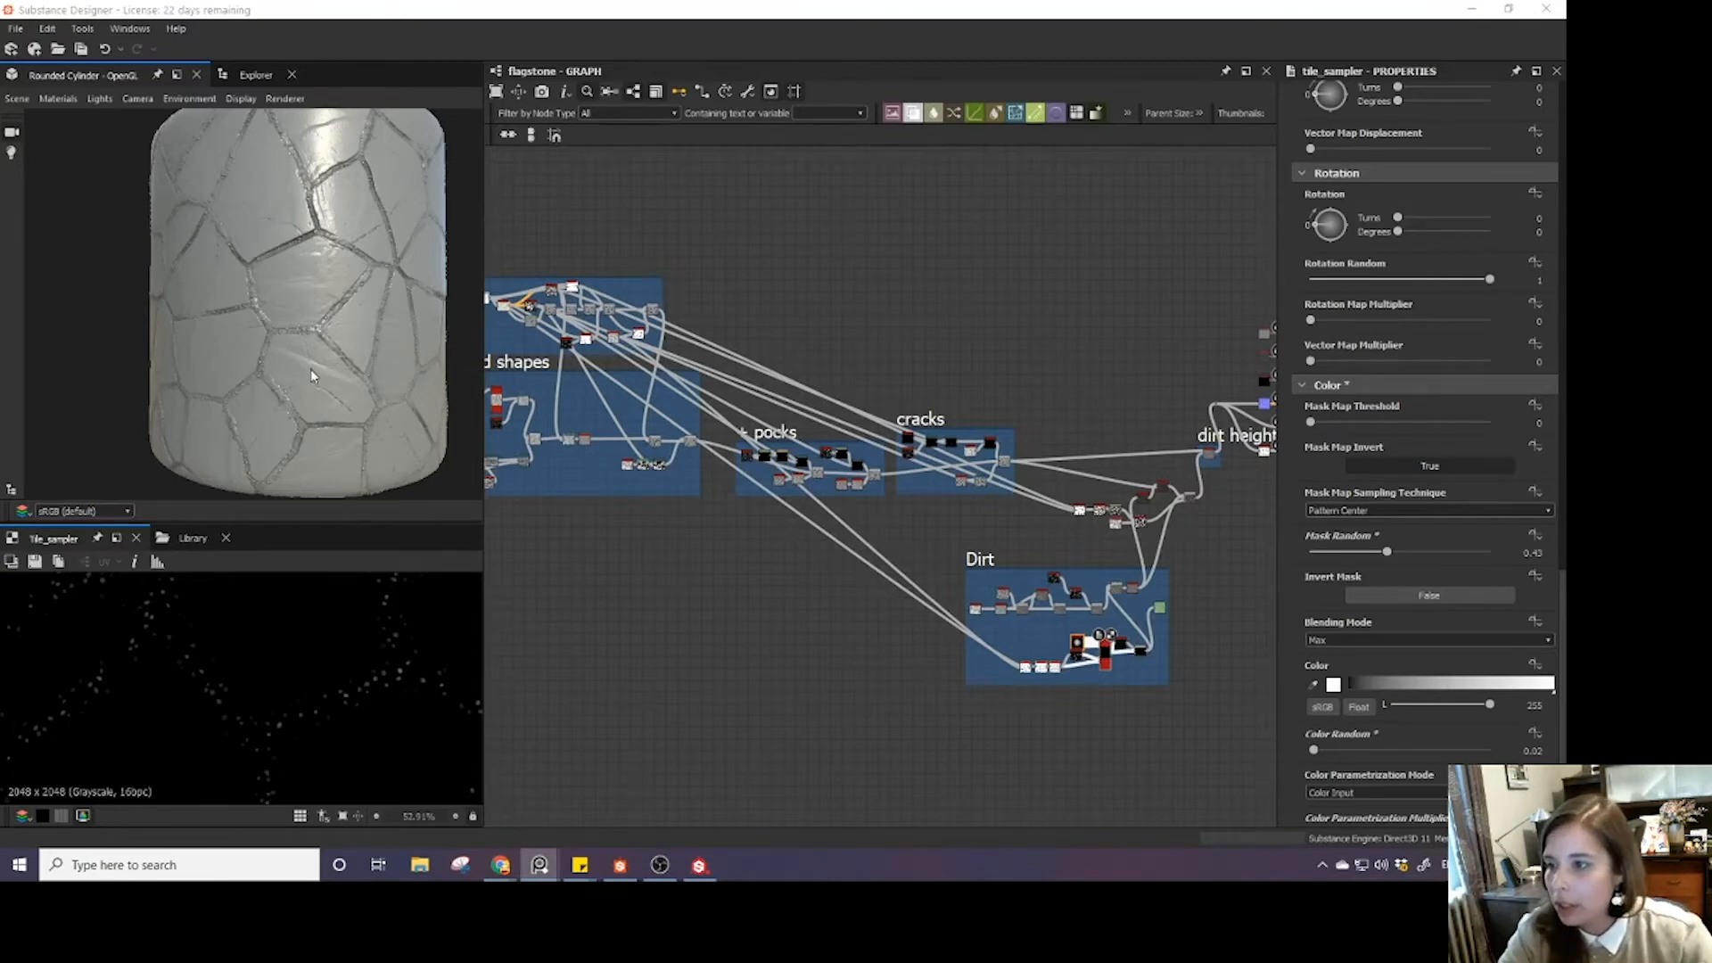
drag(311, 368, 349, 361)
scroll(350, 361, up, 3)
scroll(350, 361, down, 4)
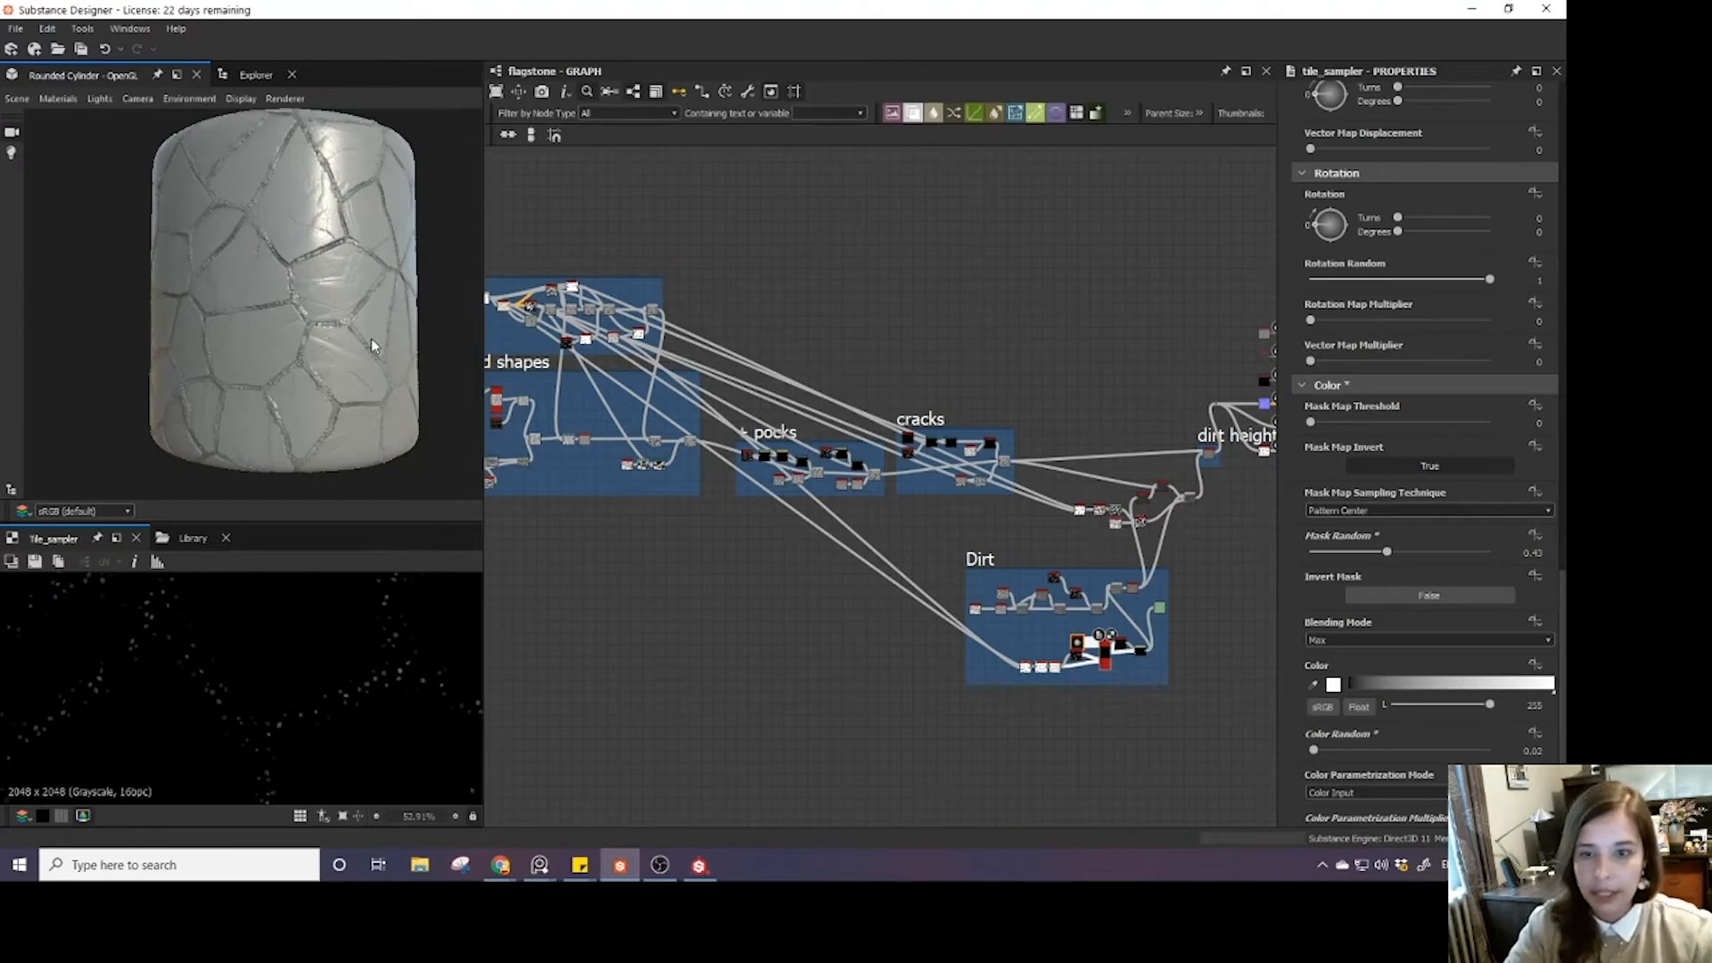
middle_drag(1020, 222, 886, 272)
scroll(882, 294, up, 2)
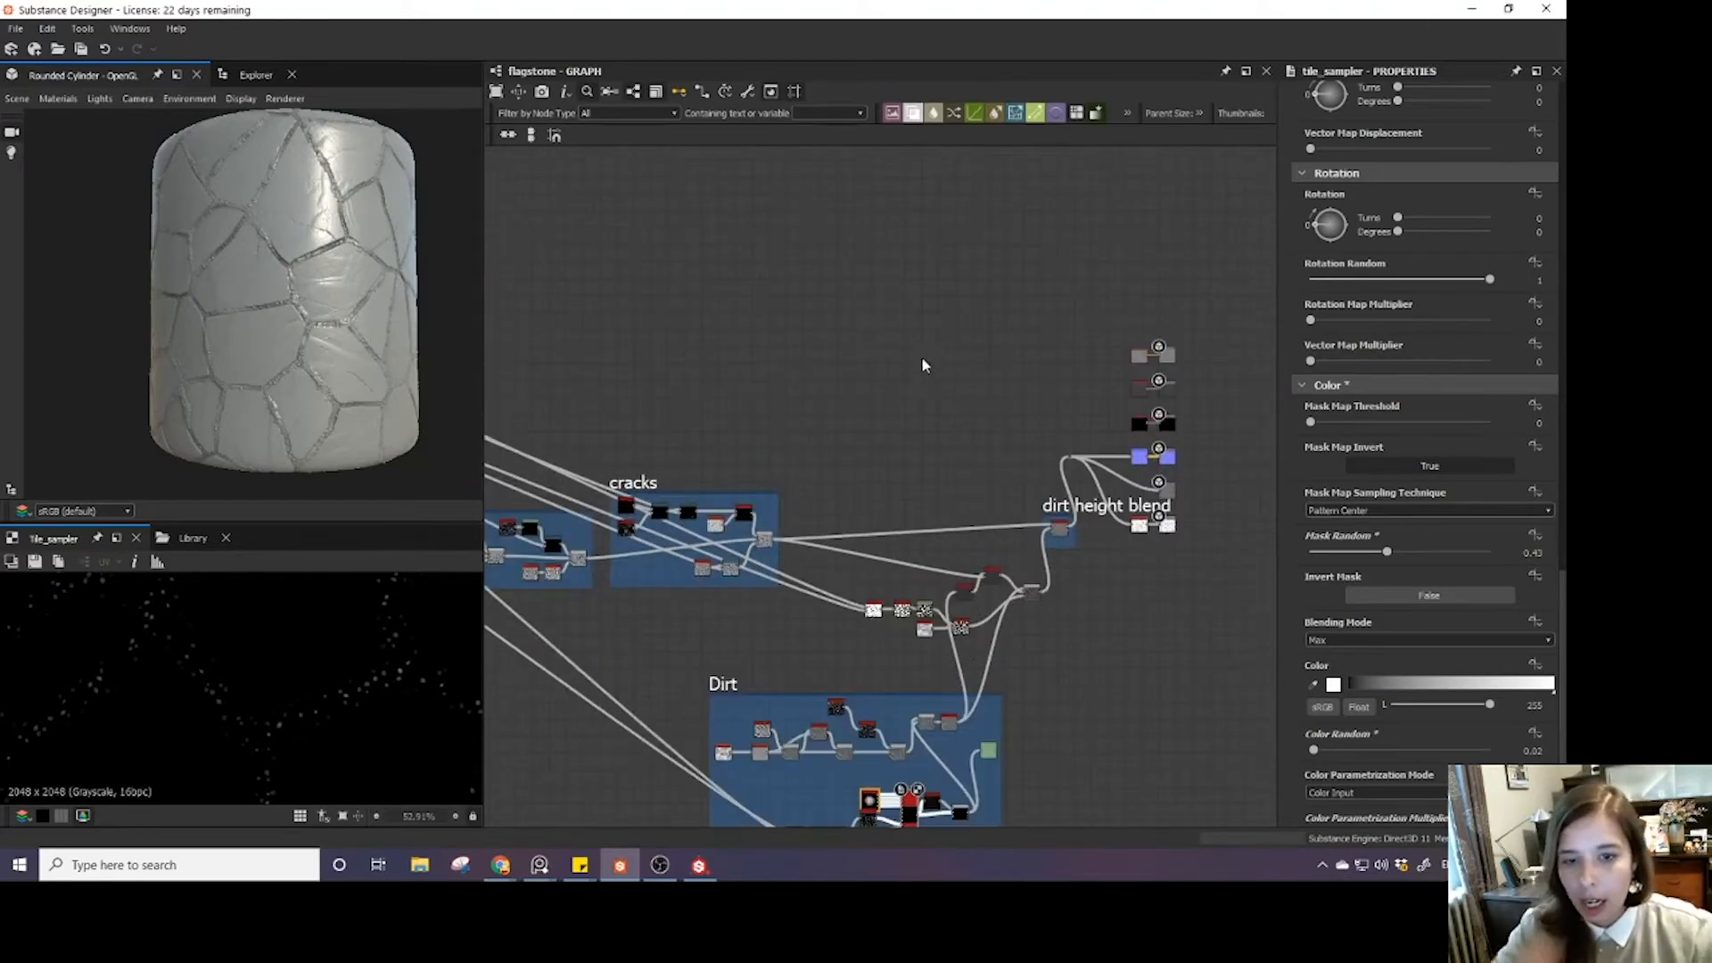
middle_drag(884, 338, 744, 438)
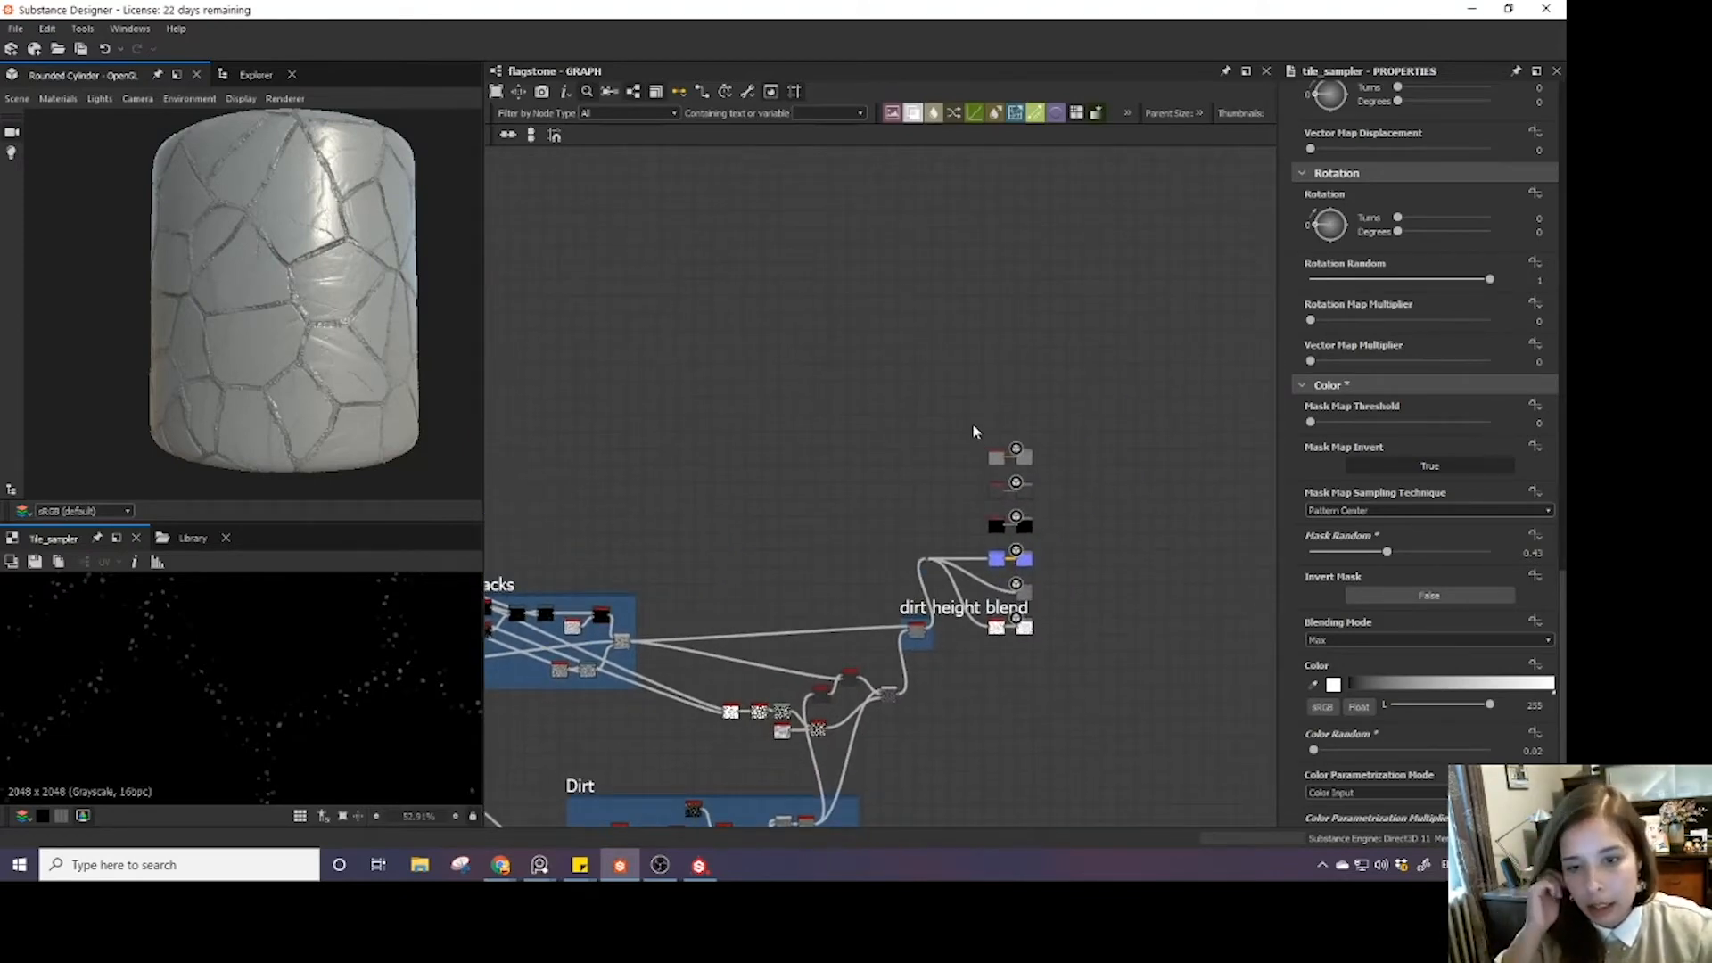
- Preview the Metallic output, and move the three upper output node pairs well above the Normal output
double_click(1027, 526)
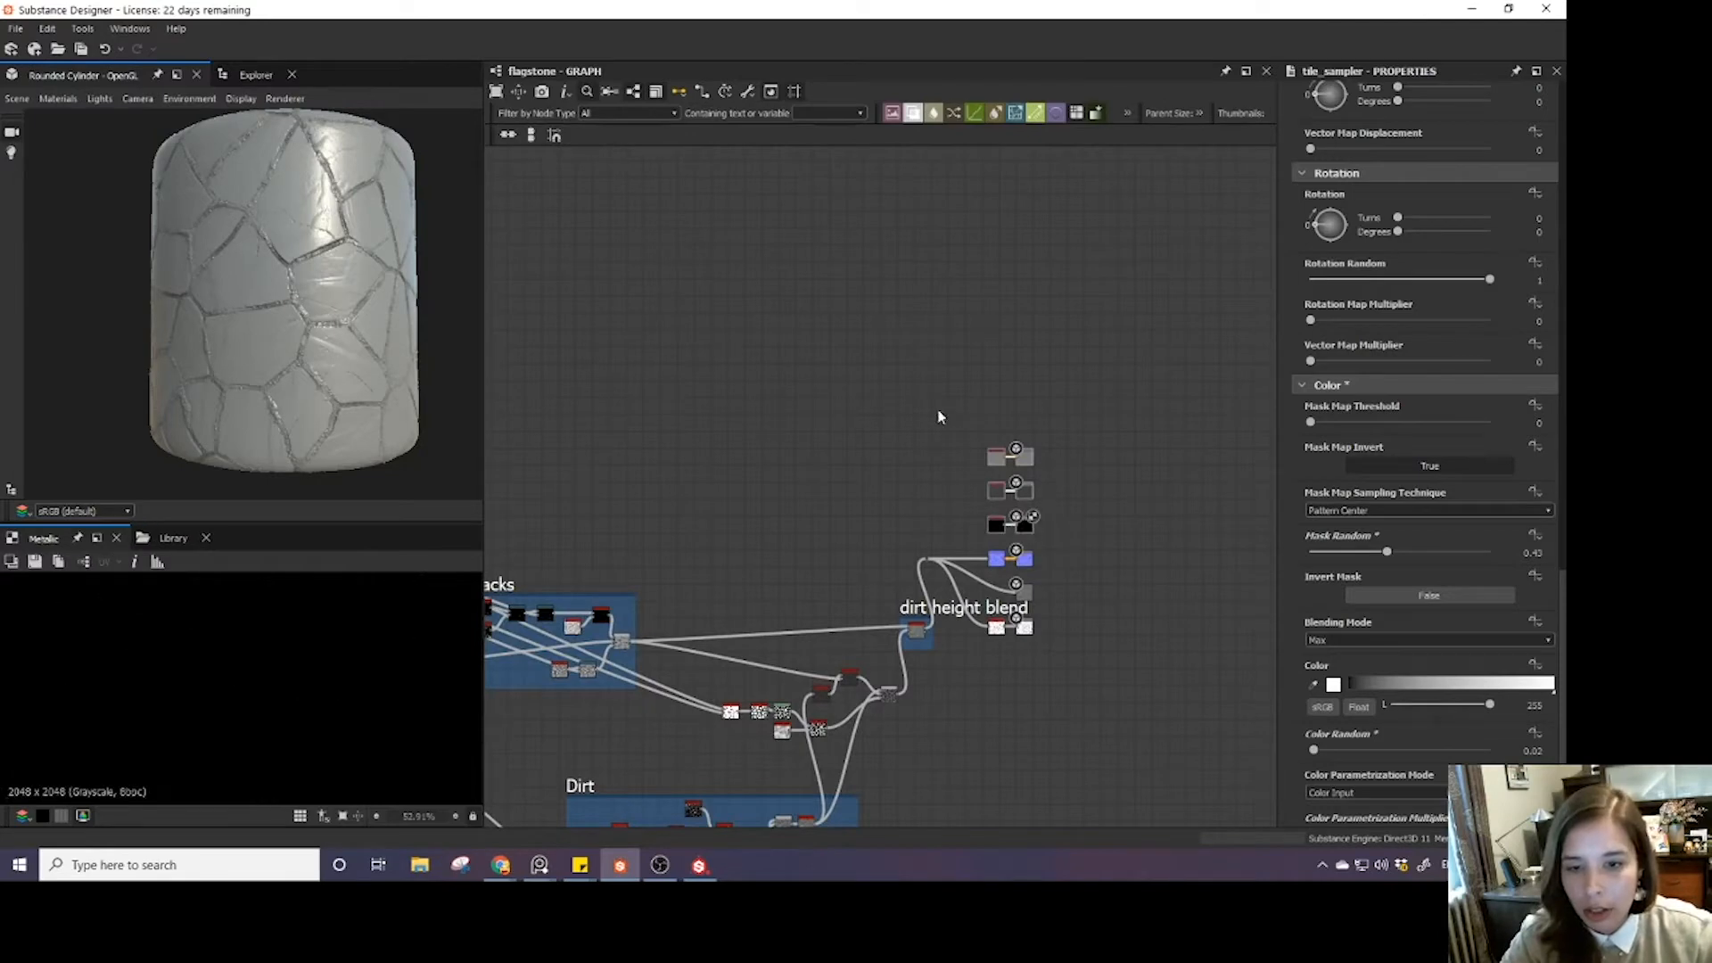
drag(939, 414, 1026, 355)
scroll(989, 444, down, 2)
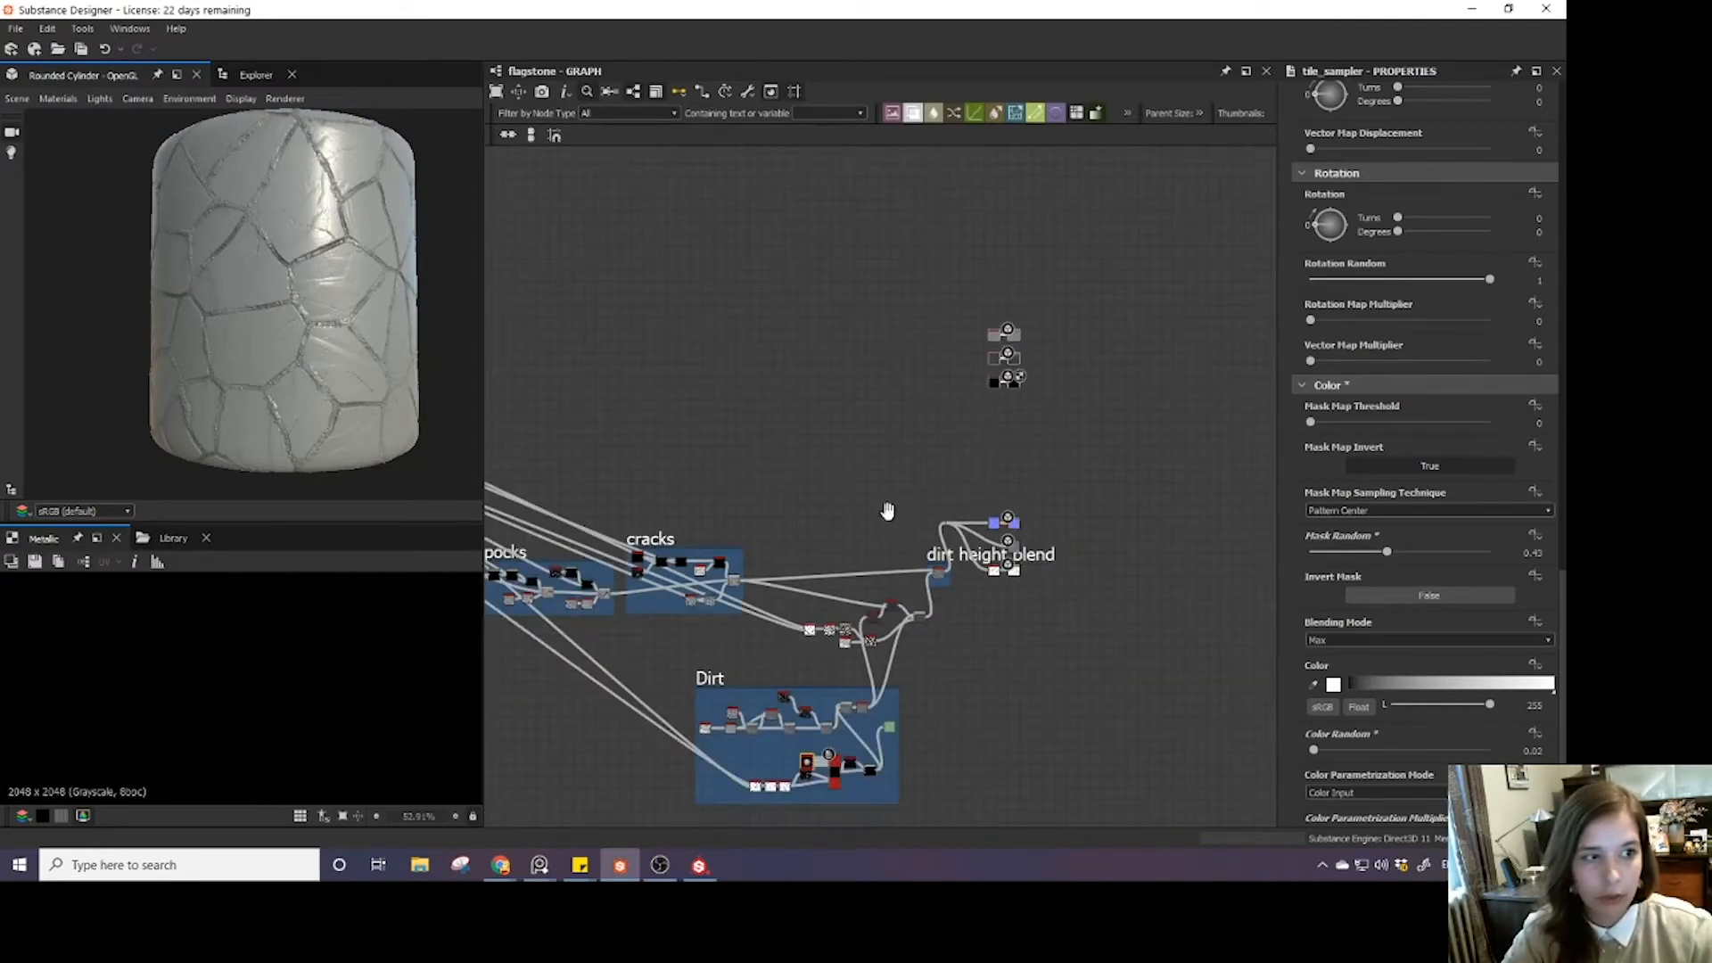
middle_drag(888, 511, 958, 405)
scroll(813, 542, down, 2)
middle_drag(813, 542, 871, 575)
scroll(872, 574, down, 1)
scroll(881, 526, up, 2)
scroll(1015, 384, up, 1)
middle_drag(1015, 383, 867, 488)
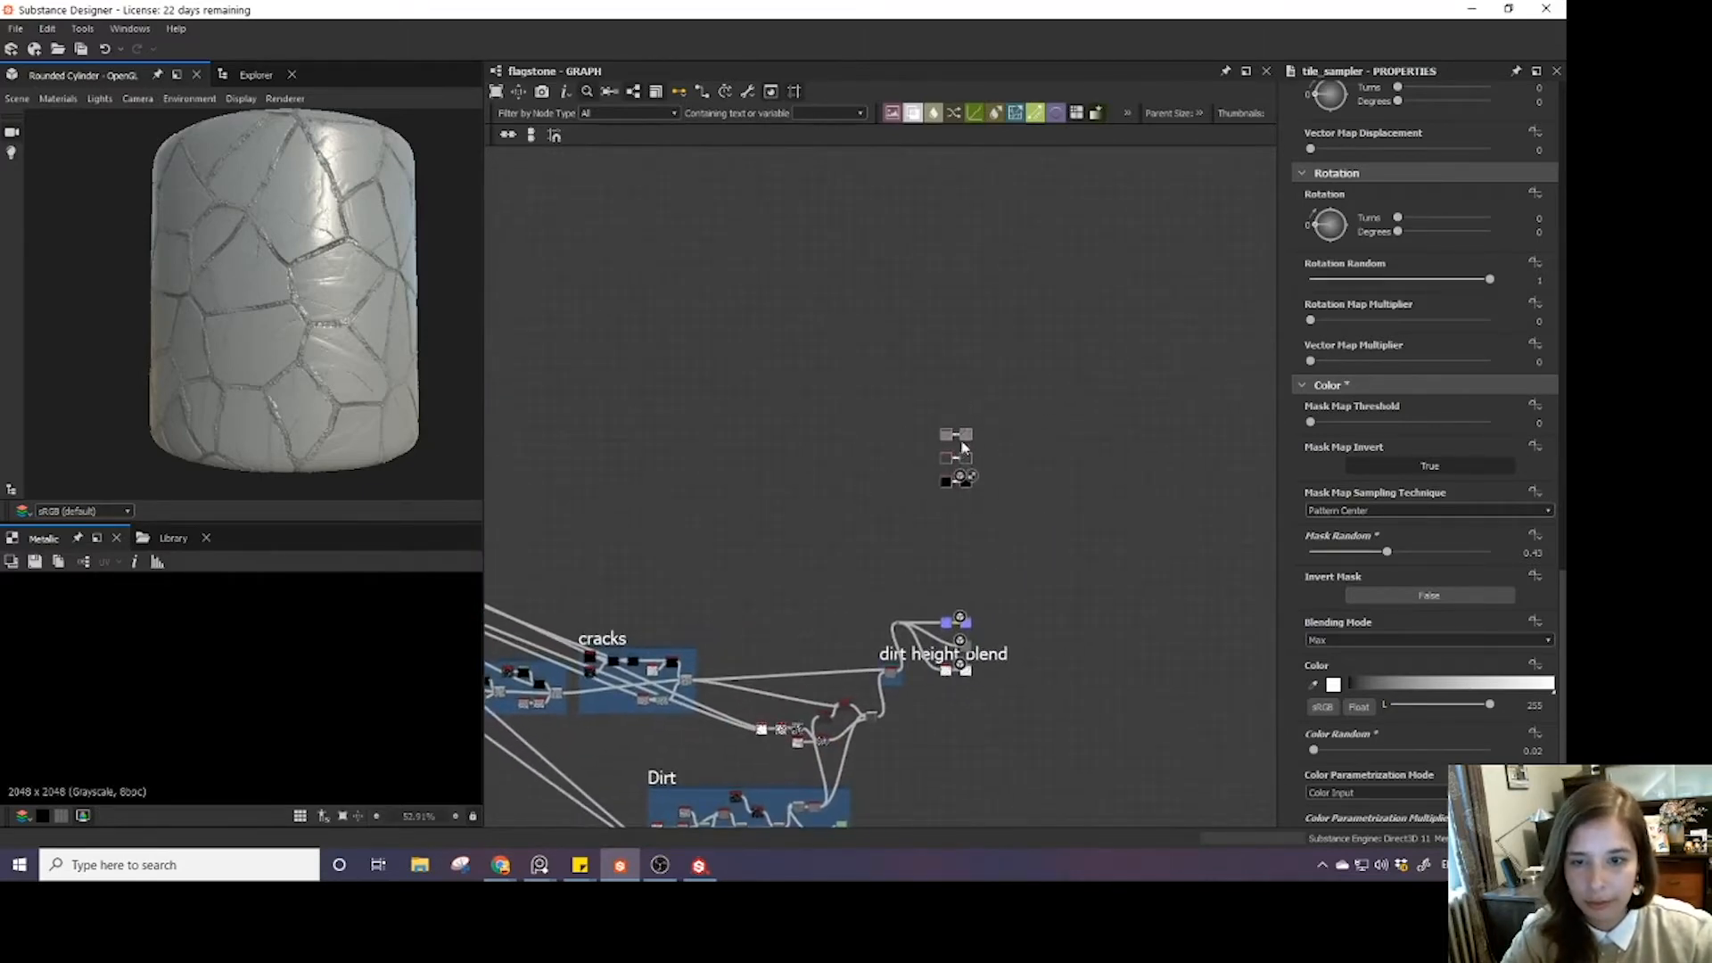
drag(963, 437, 963, 367)
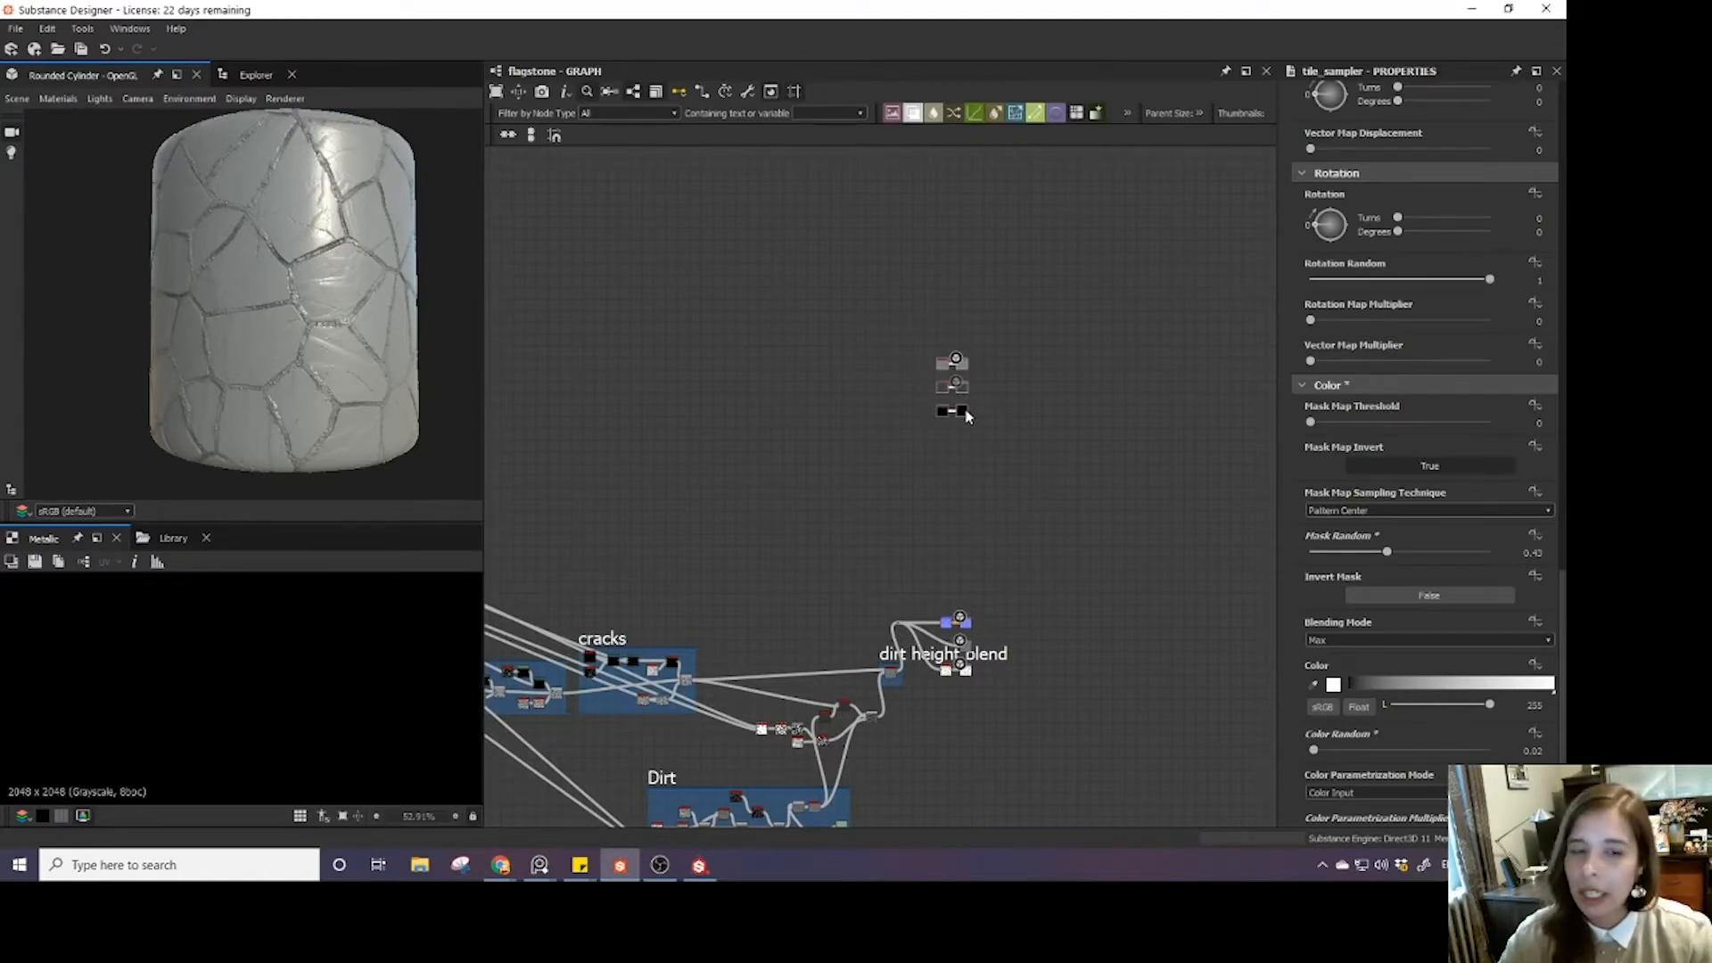
- Examine the three separated output node pairs and their placement relative to the rest of the graph
scroll(968, 415, up, 7)
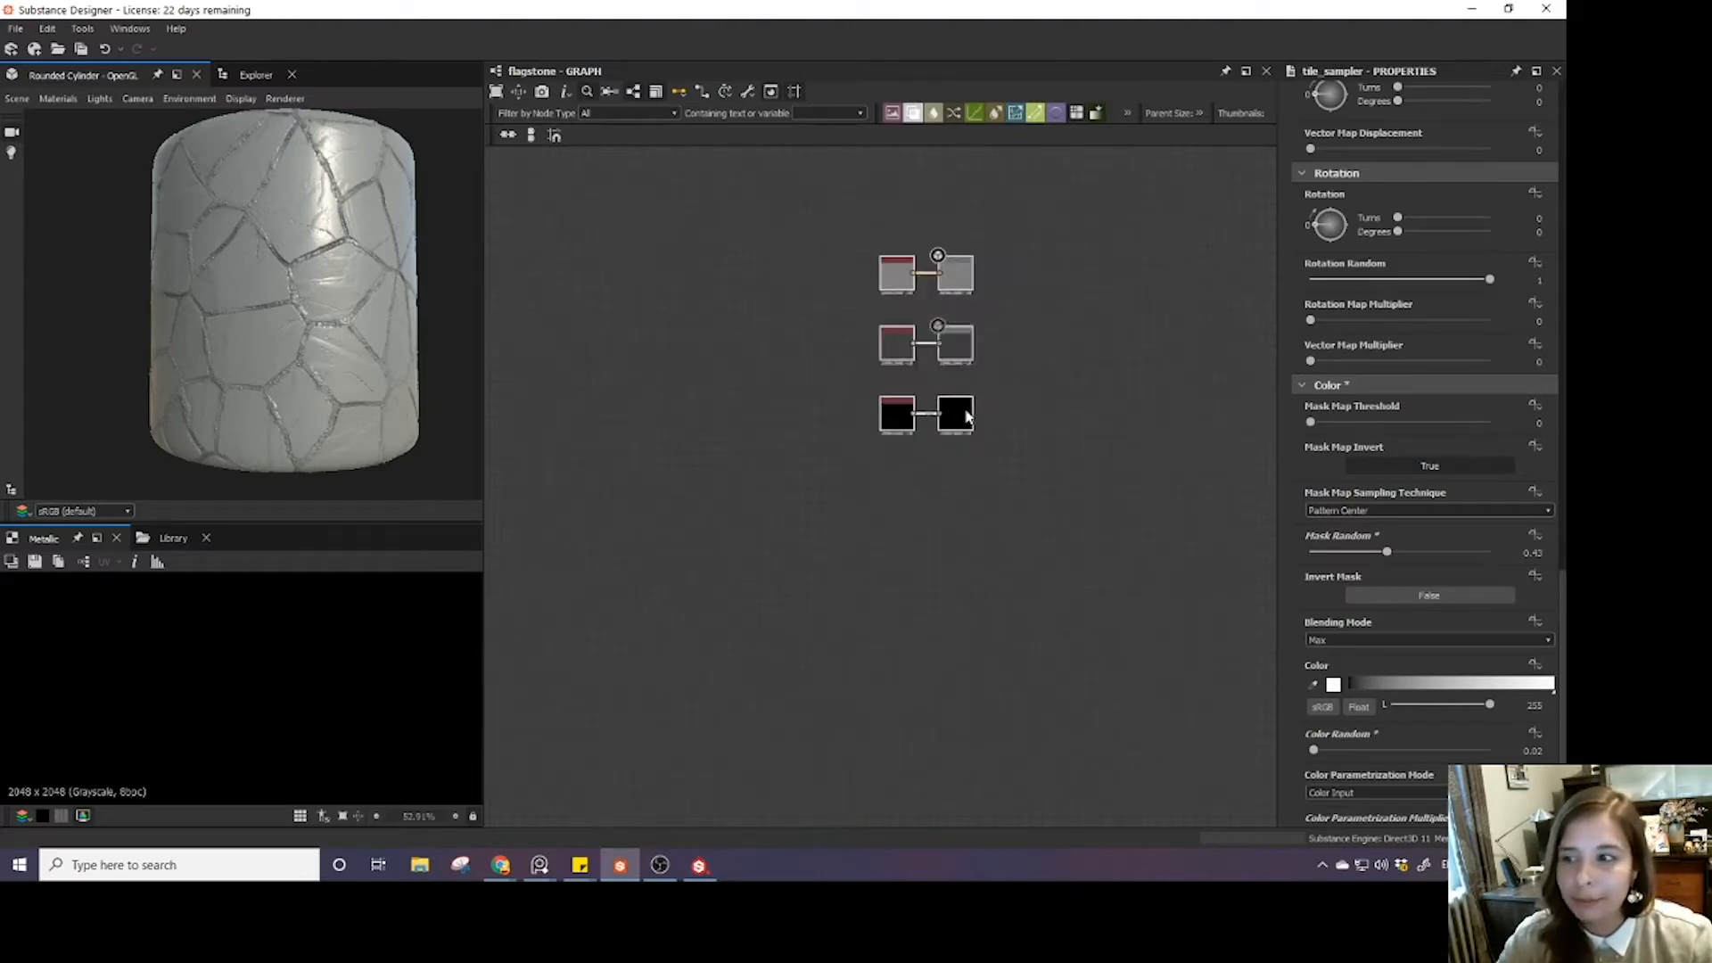
middle_drag(926, 352, 899, 571)
scroll(878, 446, up, 4)
scroll(826, 420, down, 3)
scroll(824, 418, down, 1)
middle_drag(824, 437, 810, 346)
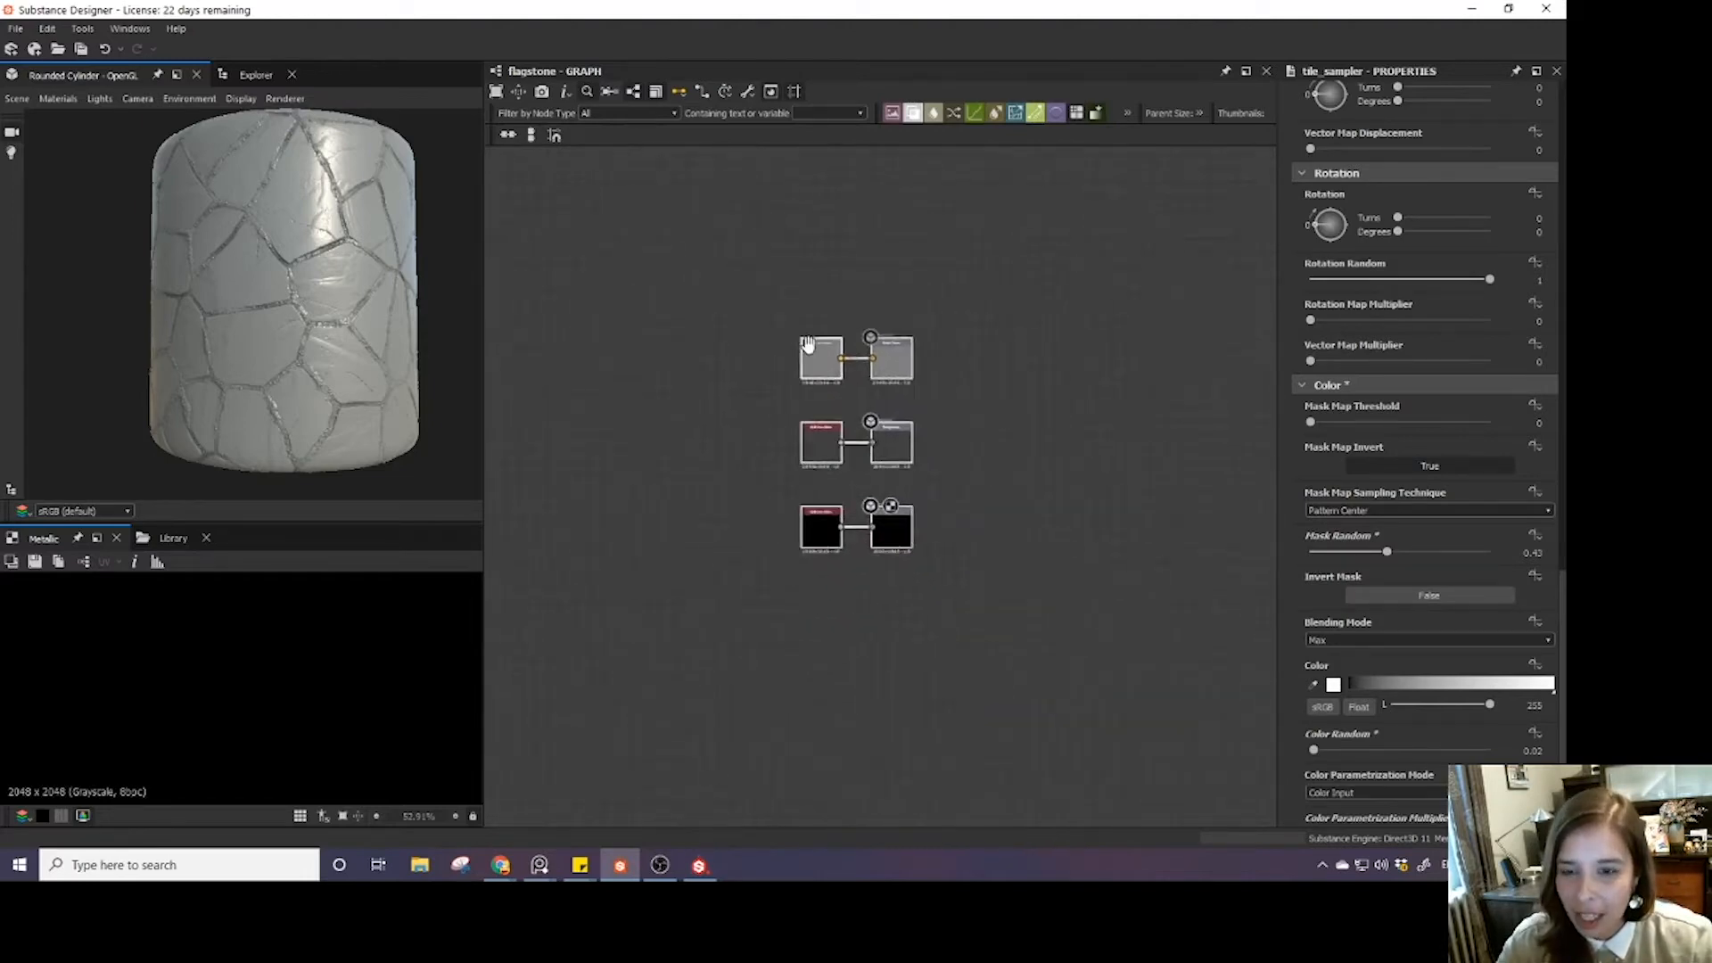
scroll(765, 317, down, 5)
middle_drag(811, 649, 841, 465)
scroll(794, 435, down, 5)
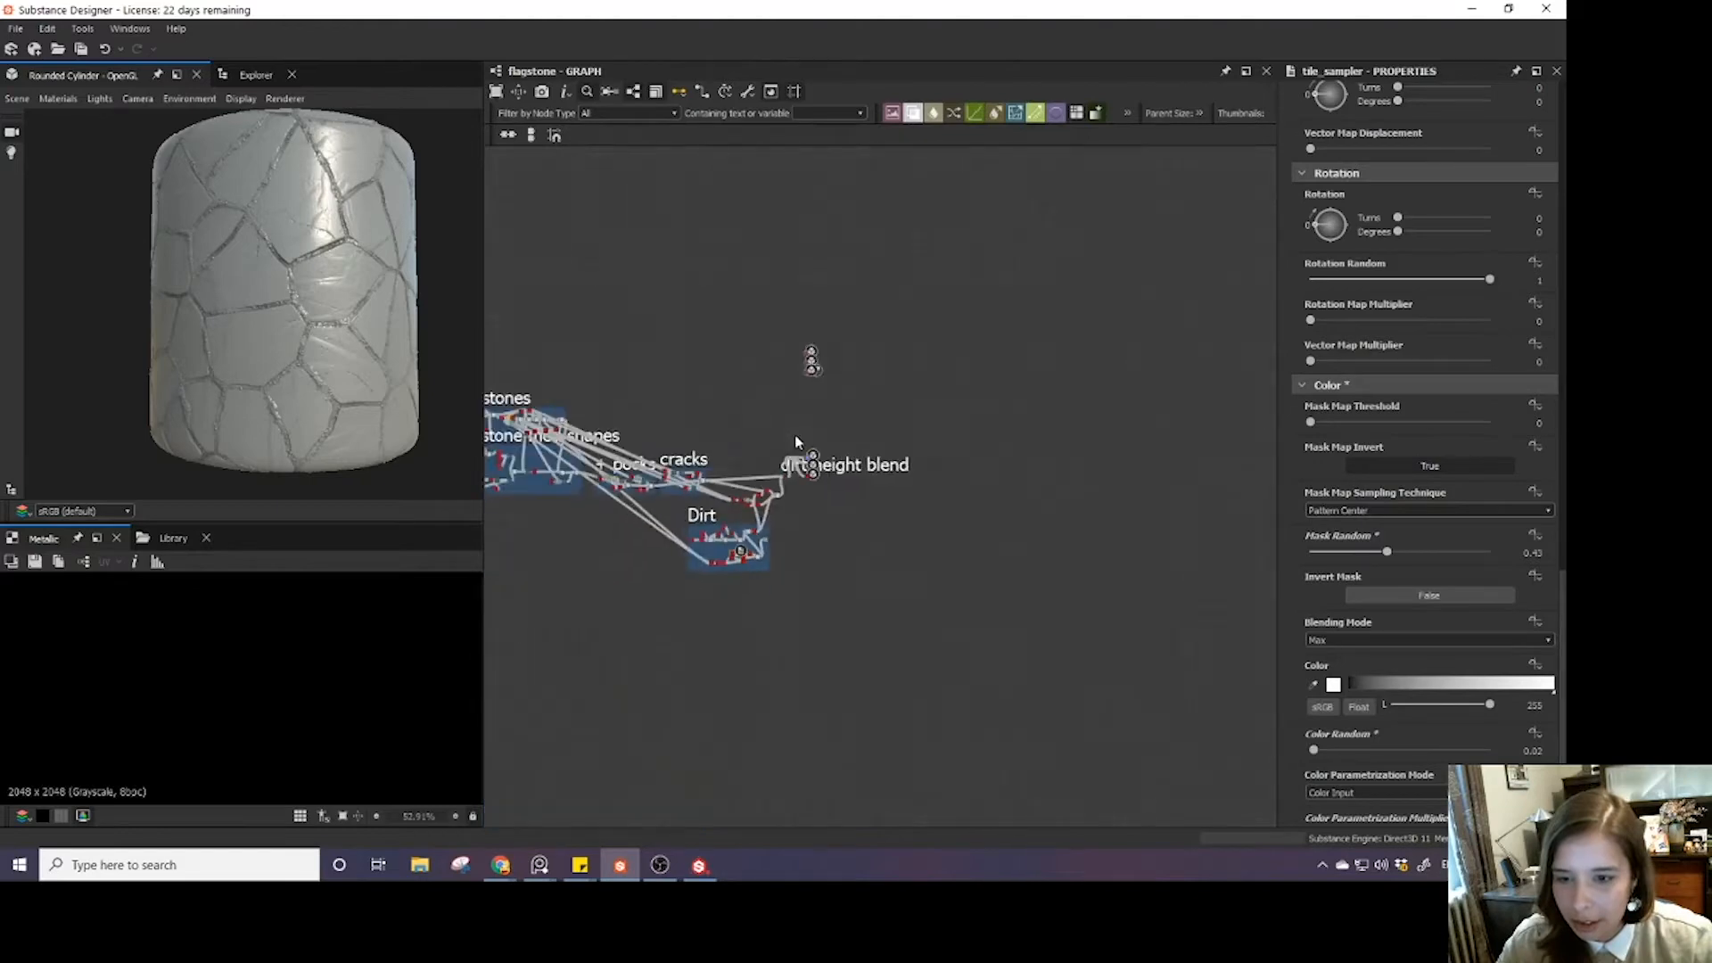
- Move the Normal node pair and the height output below it slightly upward, away from the lowest output pair
scroll(794, 437, up, 5)
scroll(828, 495, up, 4)
middle_drag(860, 548, 852, 515)
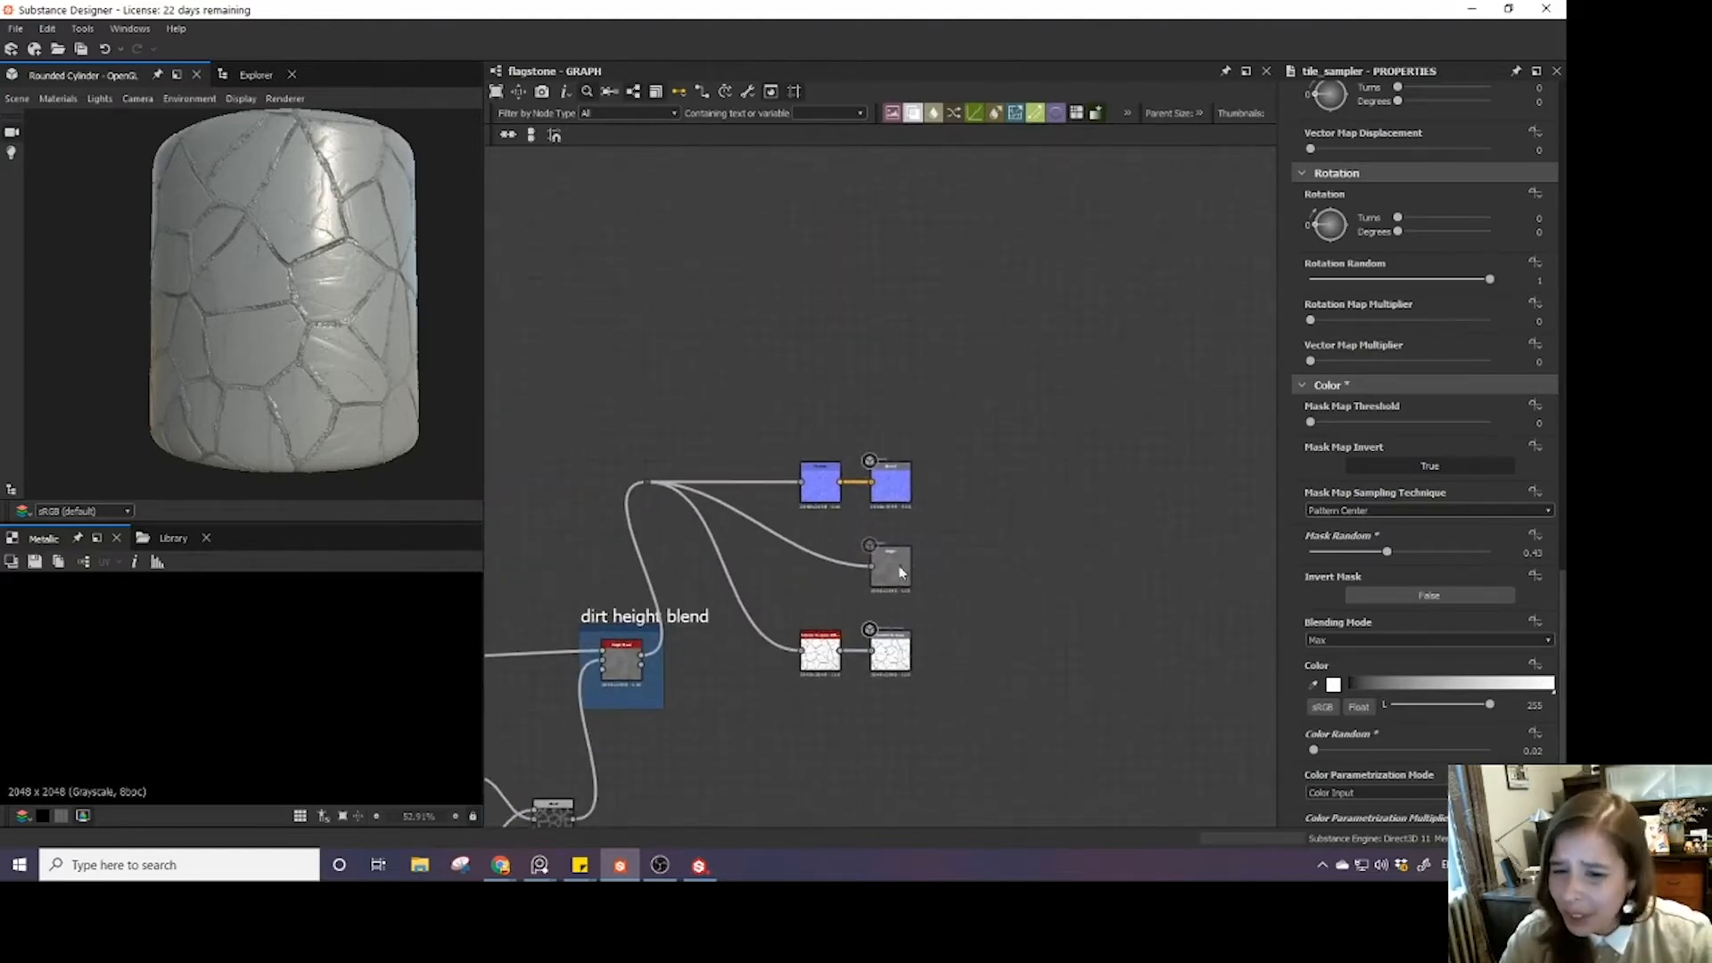
drag(786, 443, 905, 434)
drag(886, 562, 887, 492)
- Add a Normal node in the empty area above the cracks section
scroll(874, 492, down, 5)
scroll(888, 574, down, 6)
middle_drag(821, 464, 865, 567)
scroll(865, 568, up, 4)
middle_drag(652, 601, 842, 569)
key(space)
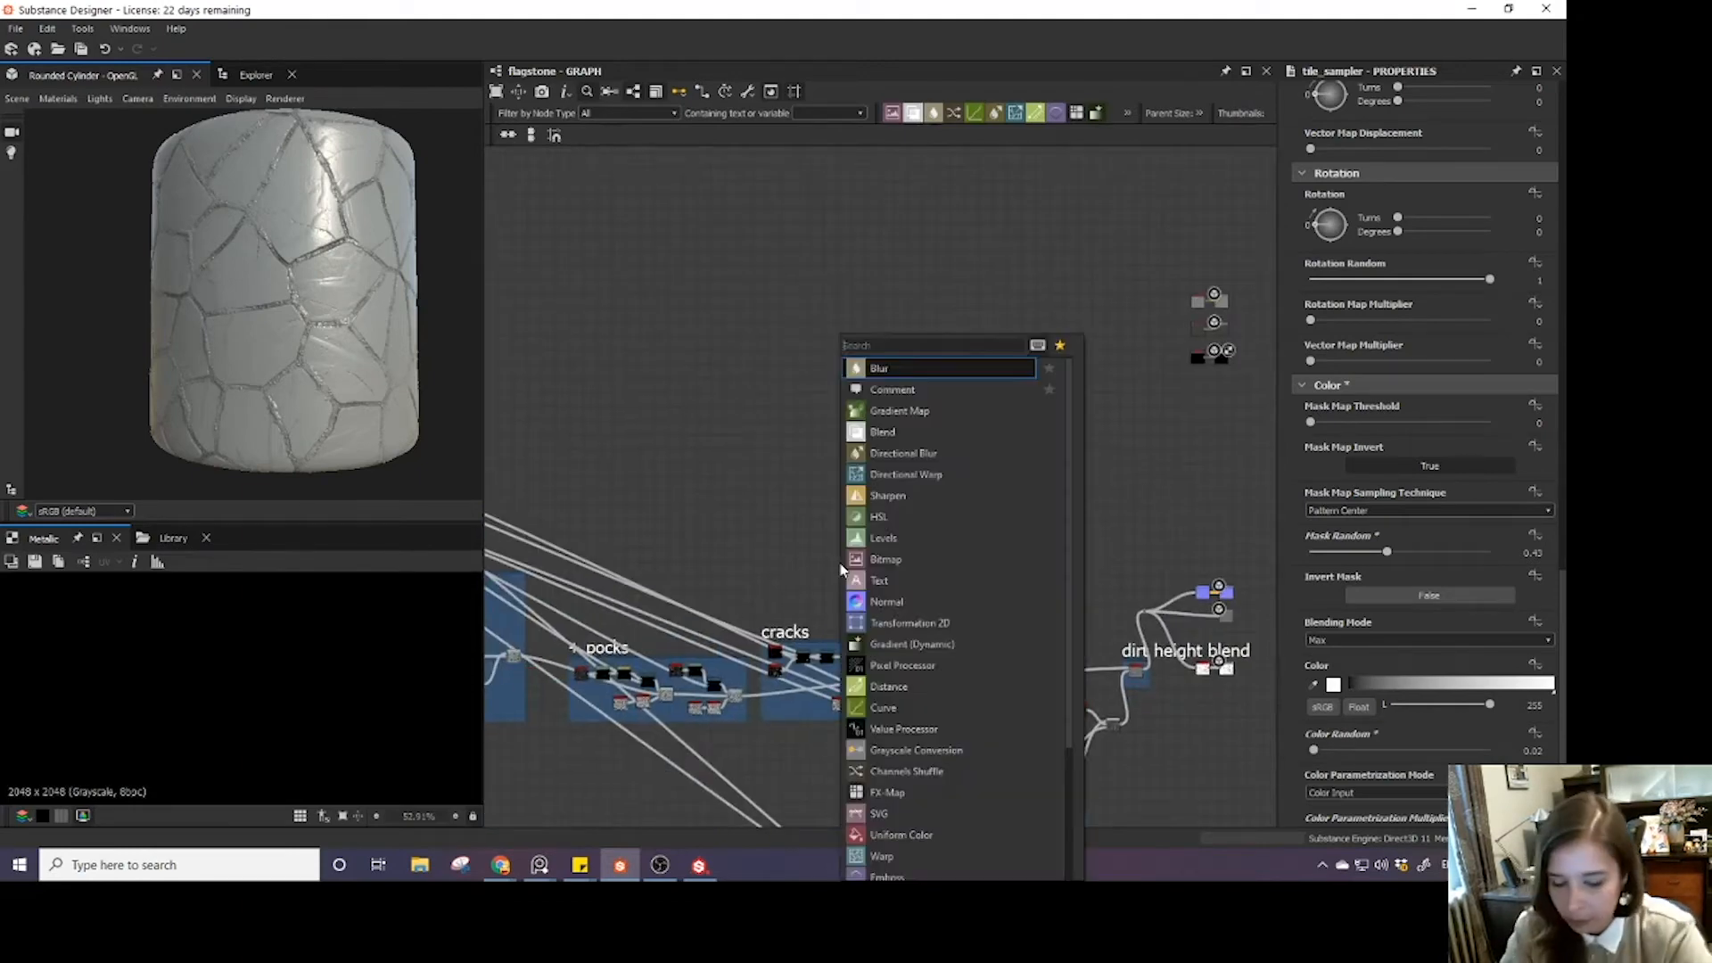
text(normal)
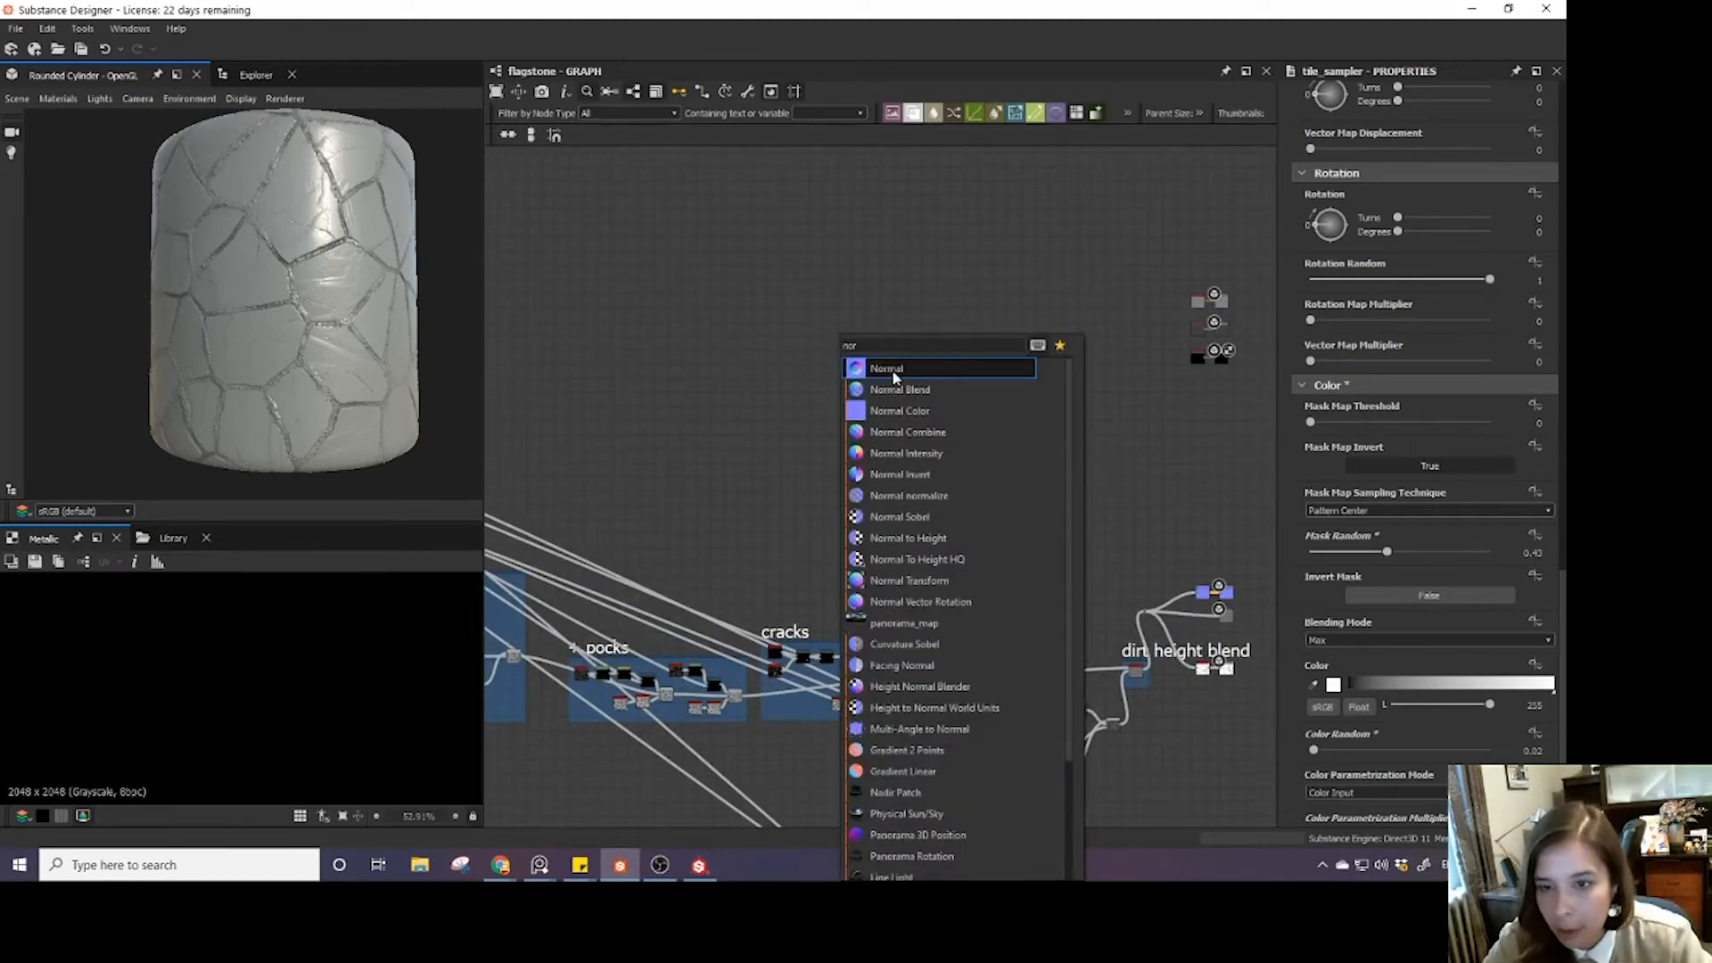
key(Return)
- Add a Curvature filter node in the empty area above the cracks section
key(space)
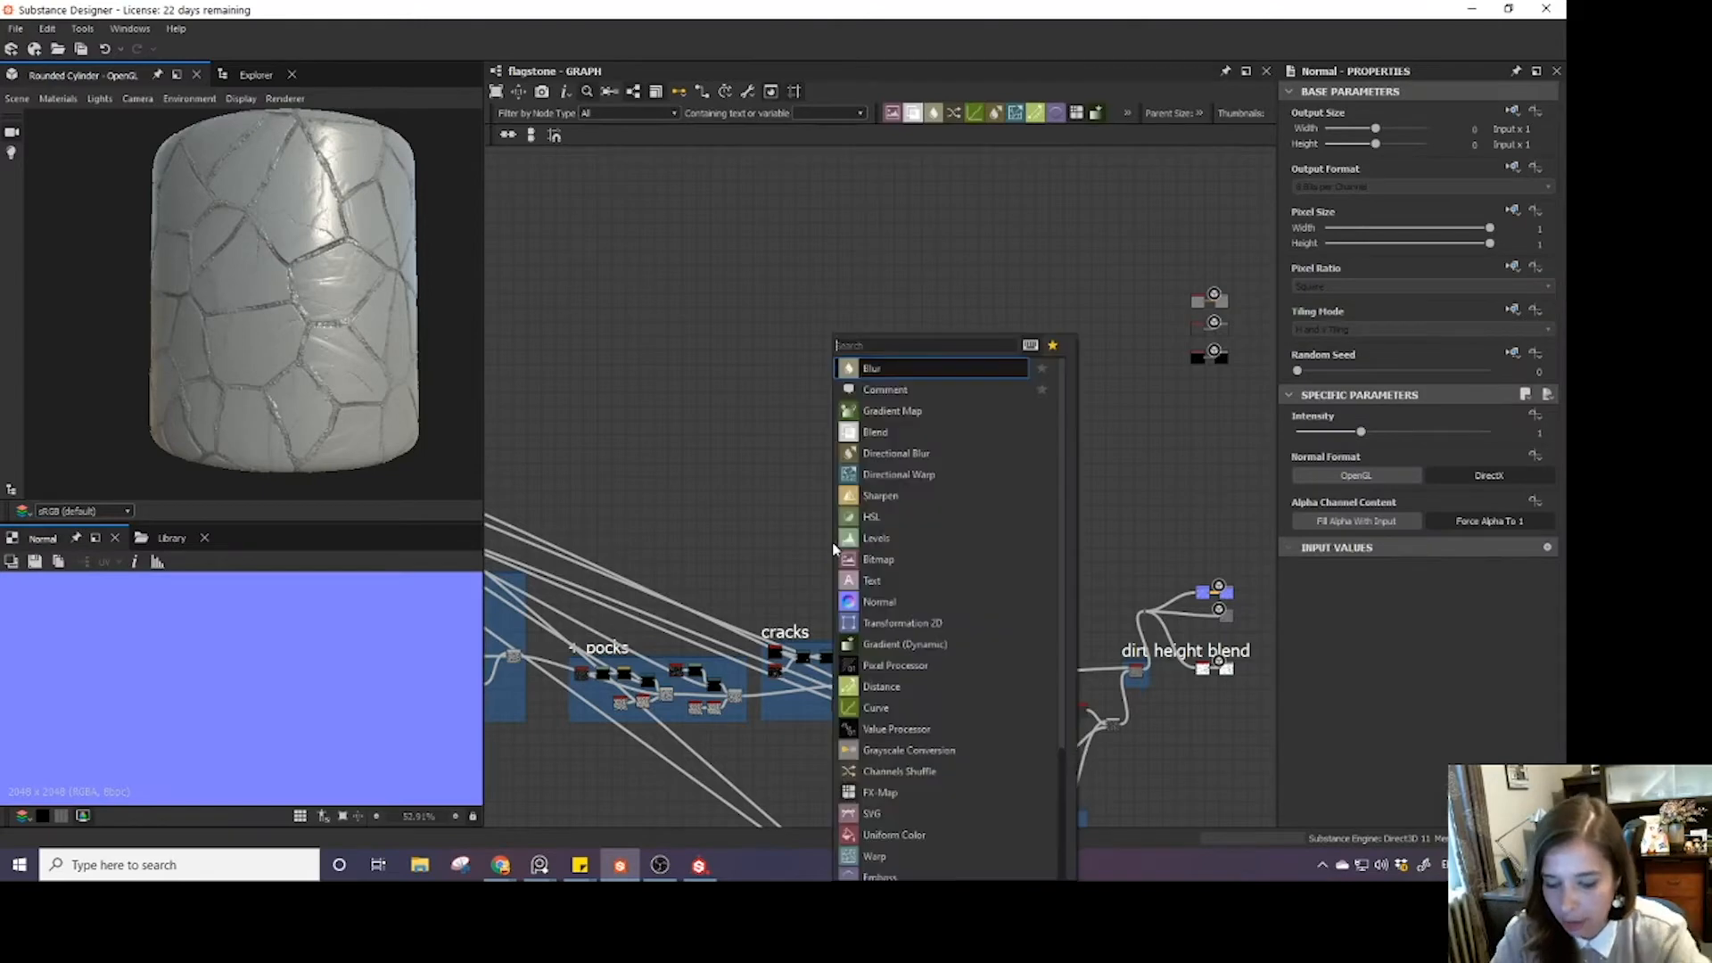
text(cur)
click(886, 390)
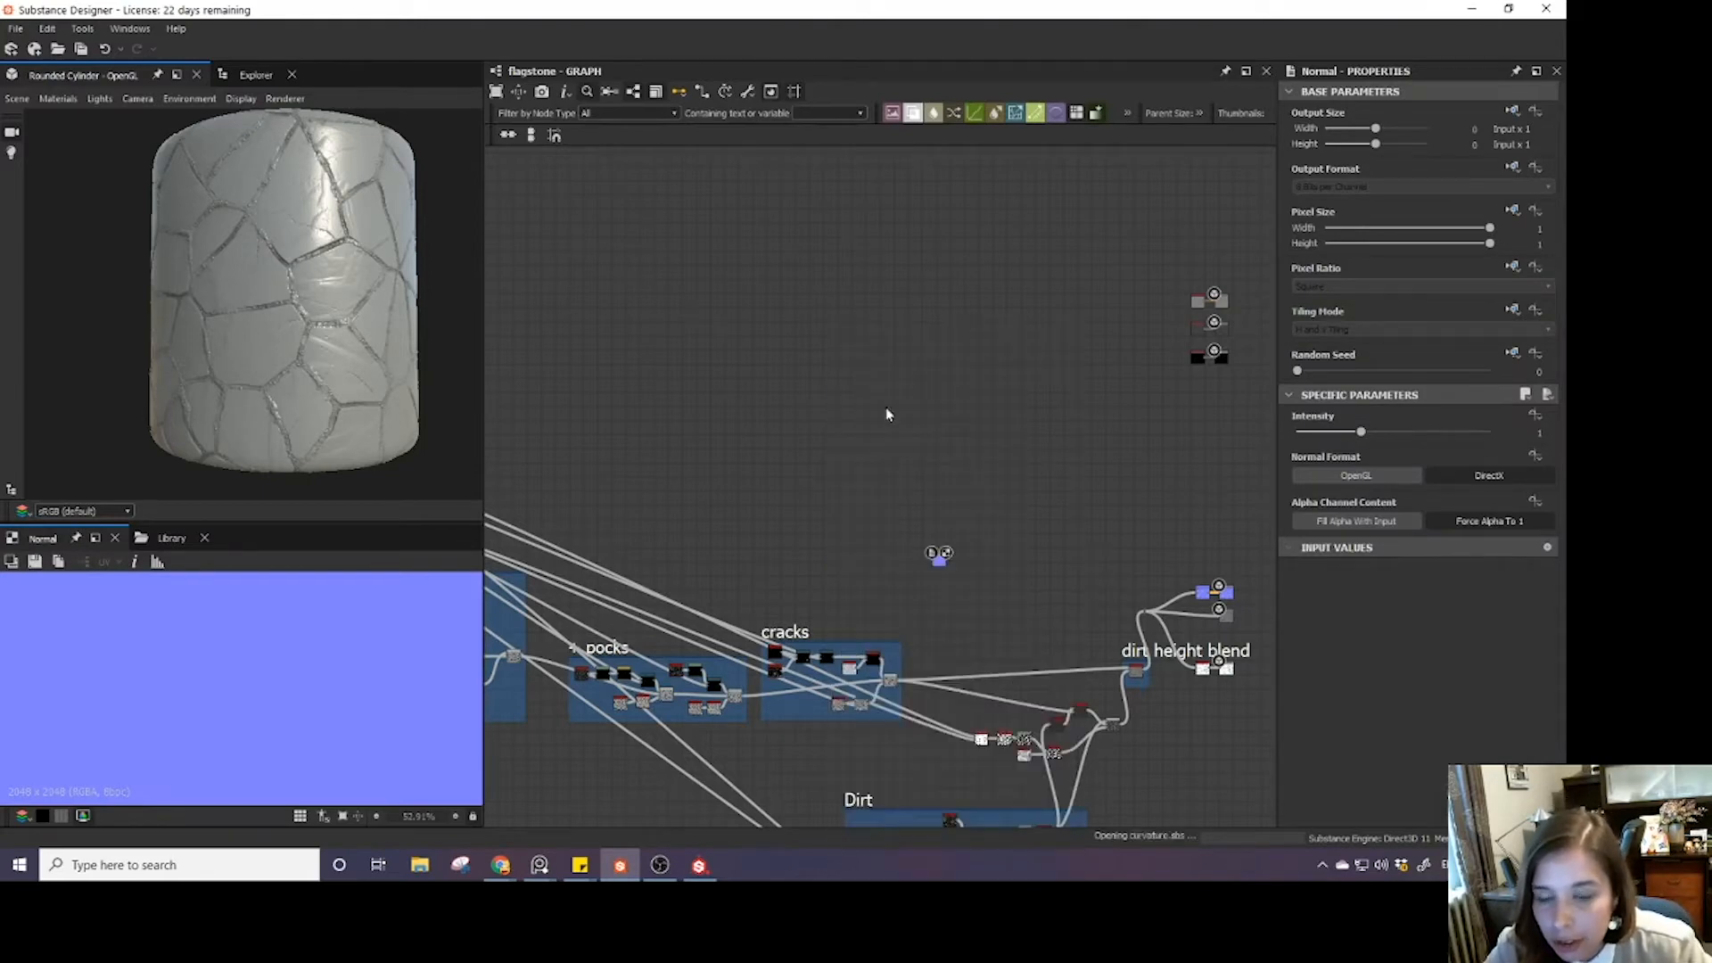
scroll(937, 607, up, 3)
scroll(937, 606, down, 3)
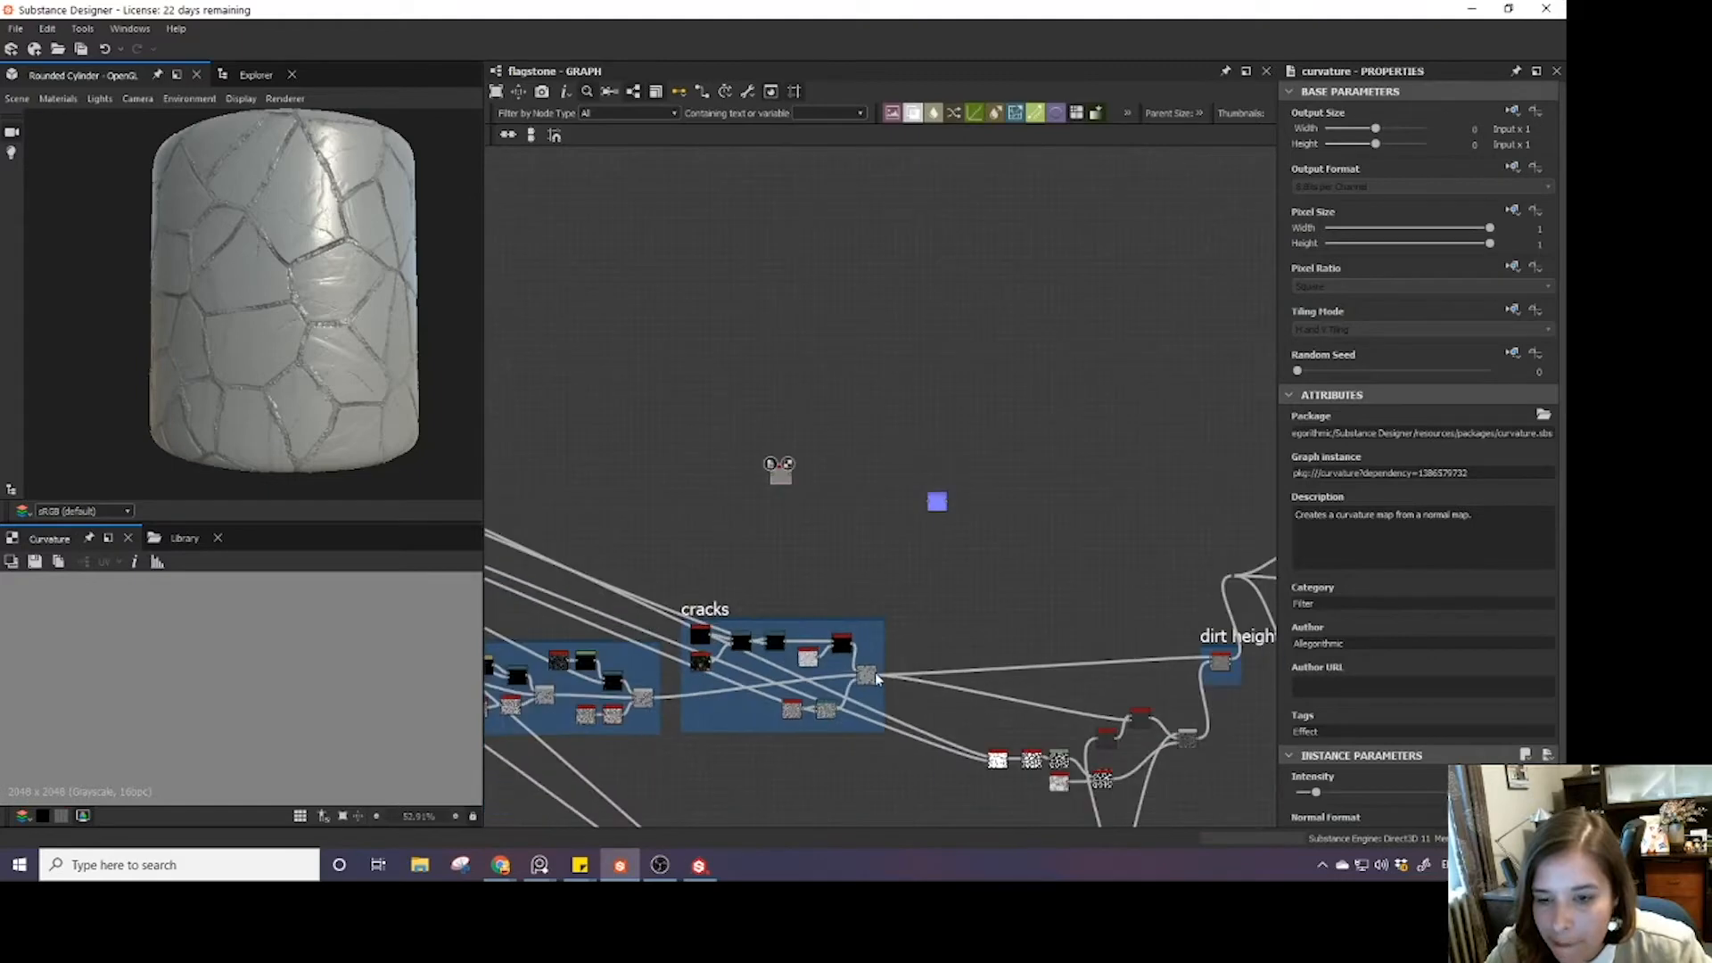
- Connect the output of the last node in the cracks frame to the new Normal node and preview its result
scroll(711, 649, up, 3)
middle_drag(749, 628, 789, 683)
scroll(1026, 487, down, 2)
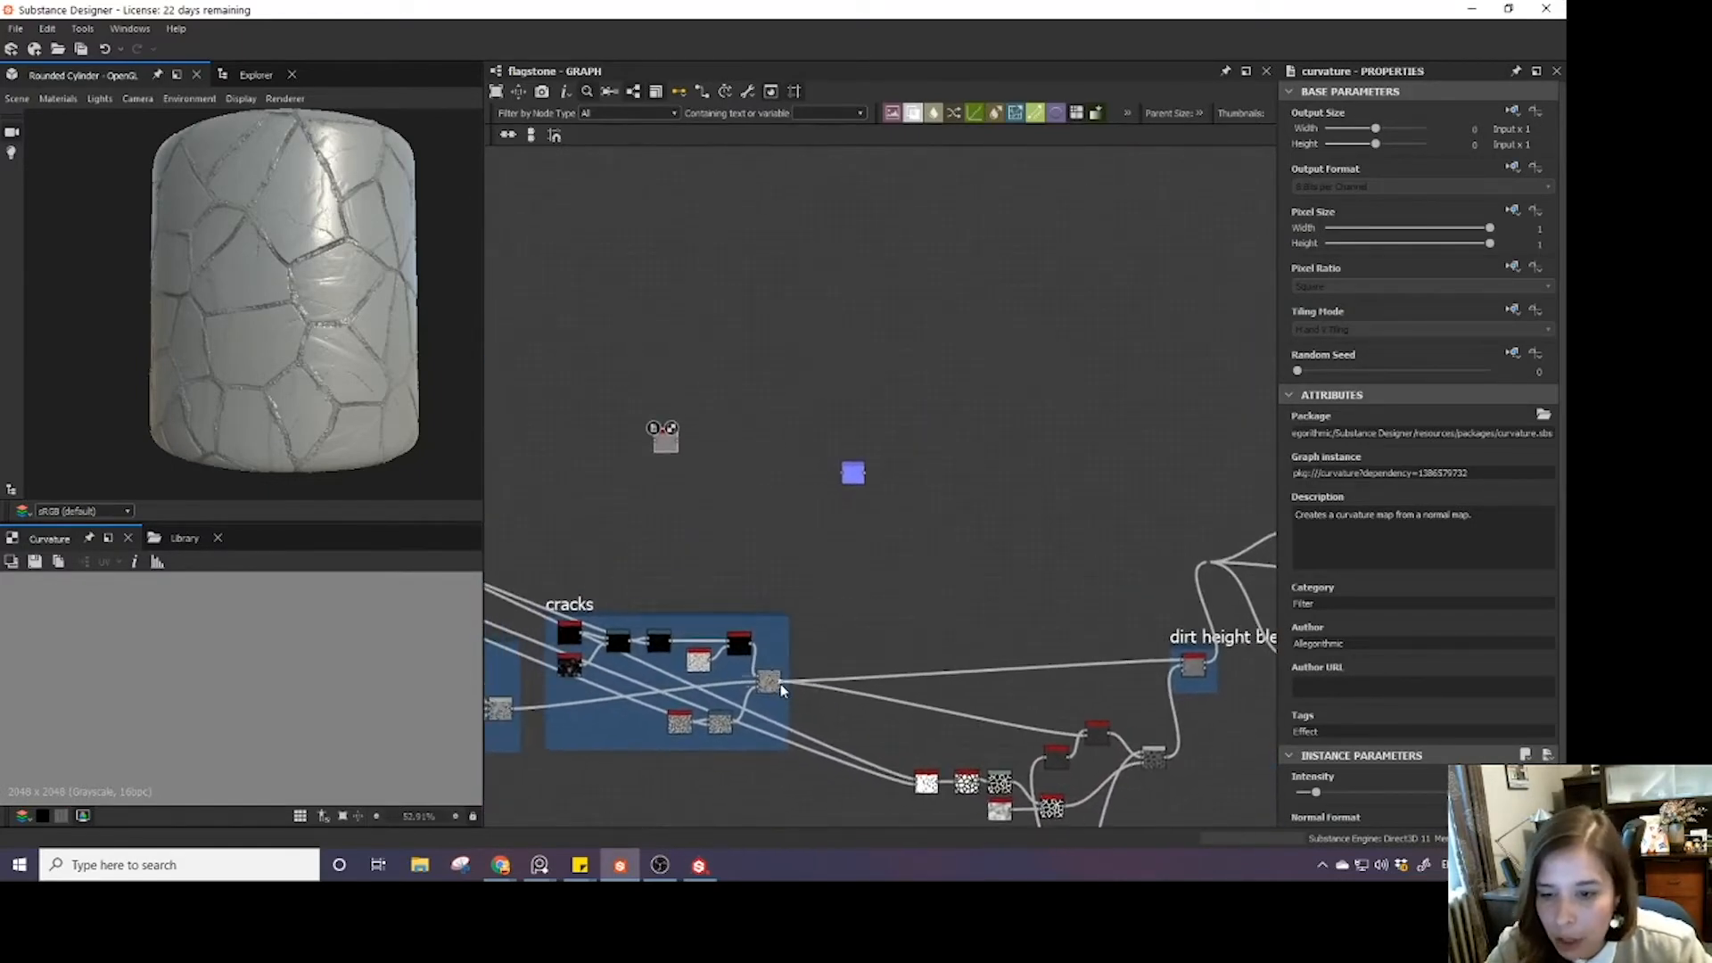
drag(786, 681, 657, 440)
drag(787, 680, 853, 474)
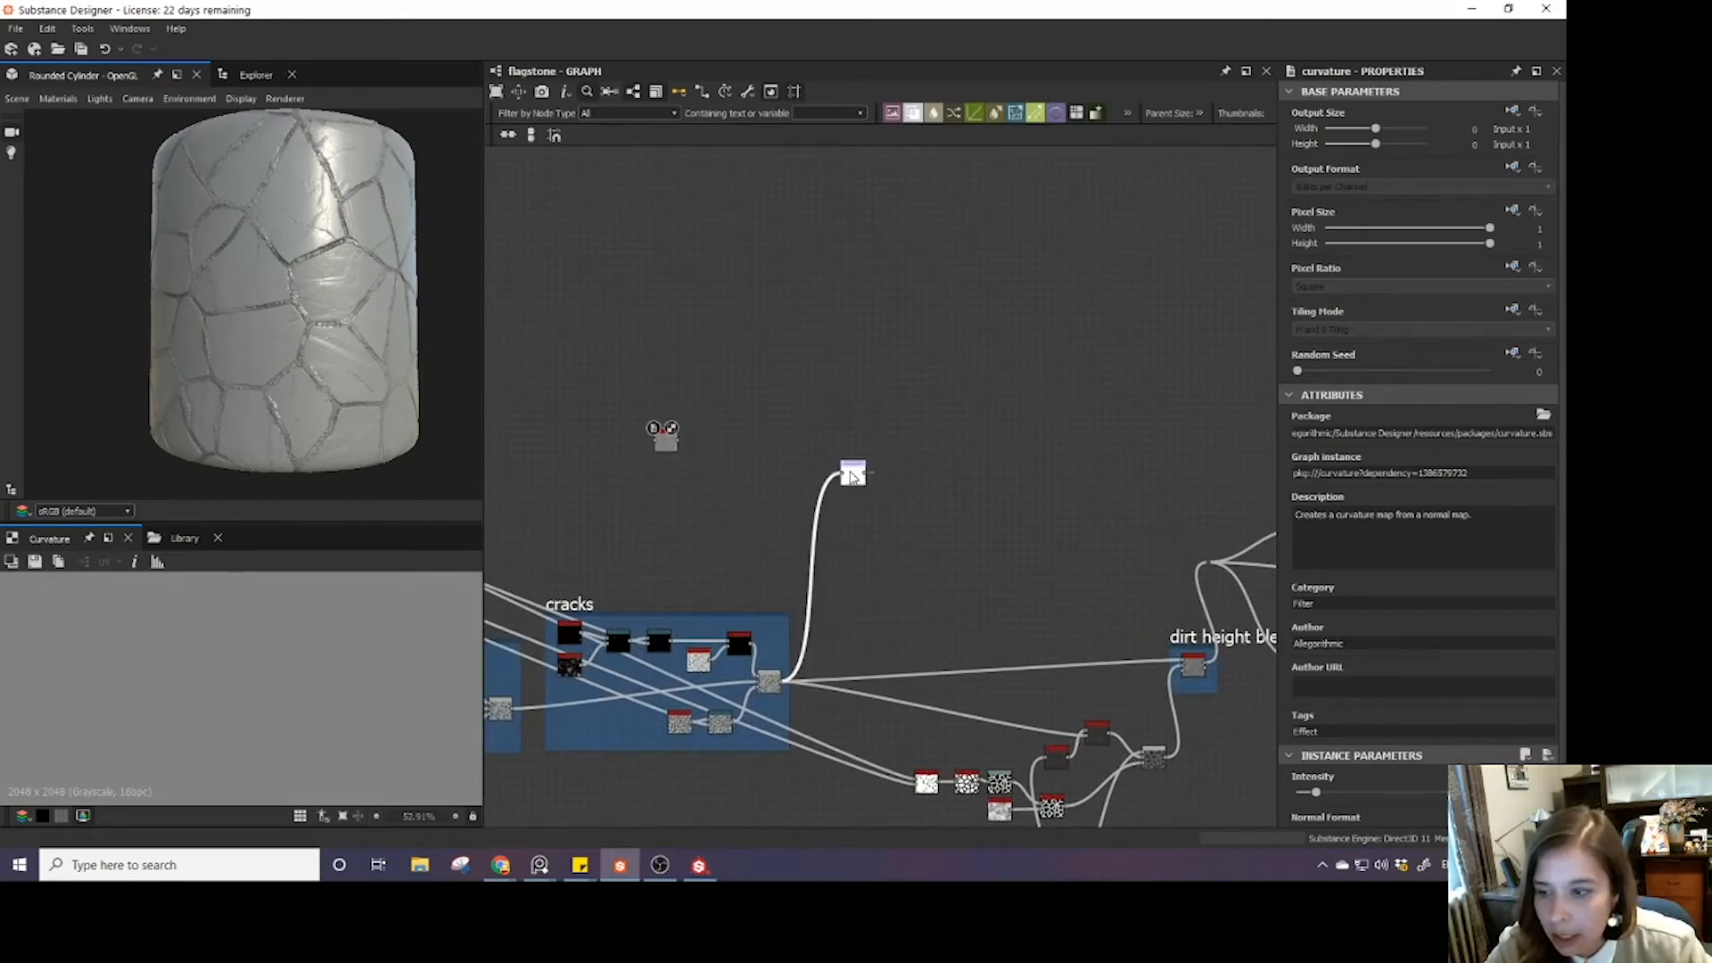
double_click(853, 473)
scroll(326, 669, up, 5)
- Place the Curvature node after the Normal node, connect Normal's output to it, and preview the curvature map
drag(671, 444, 899, 477)
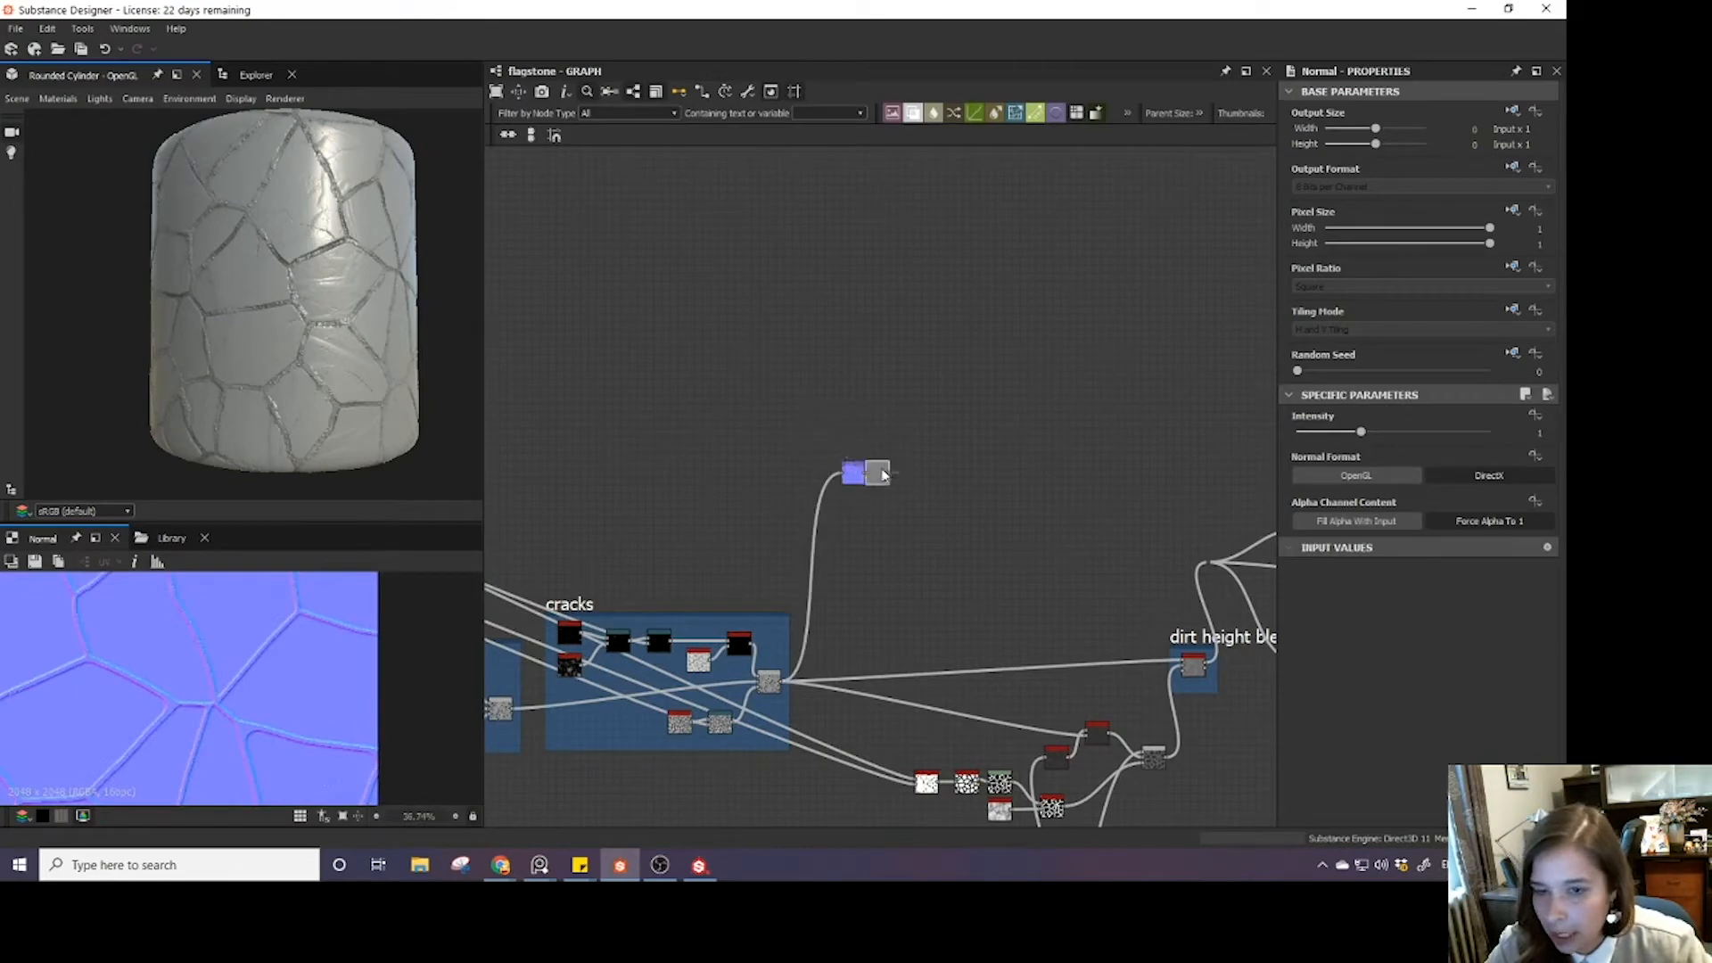
scroll(886, 510, up, 10)
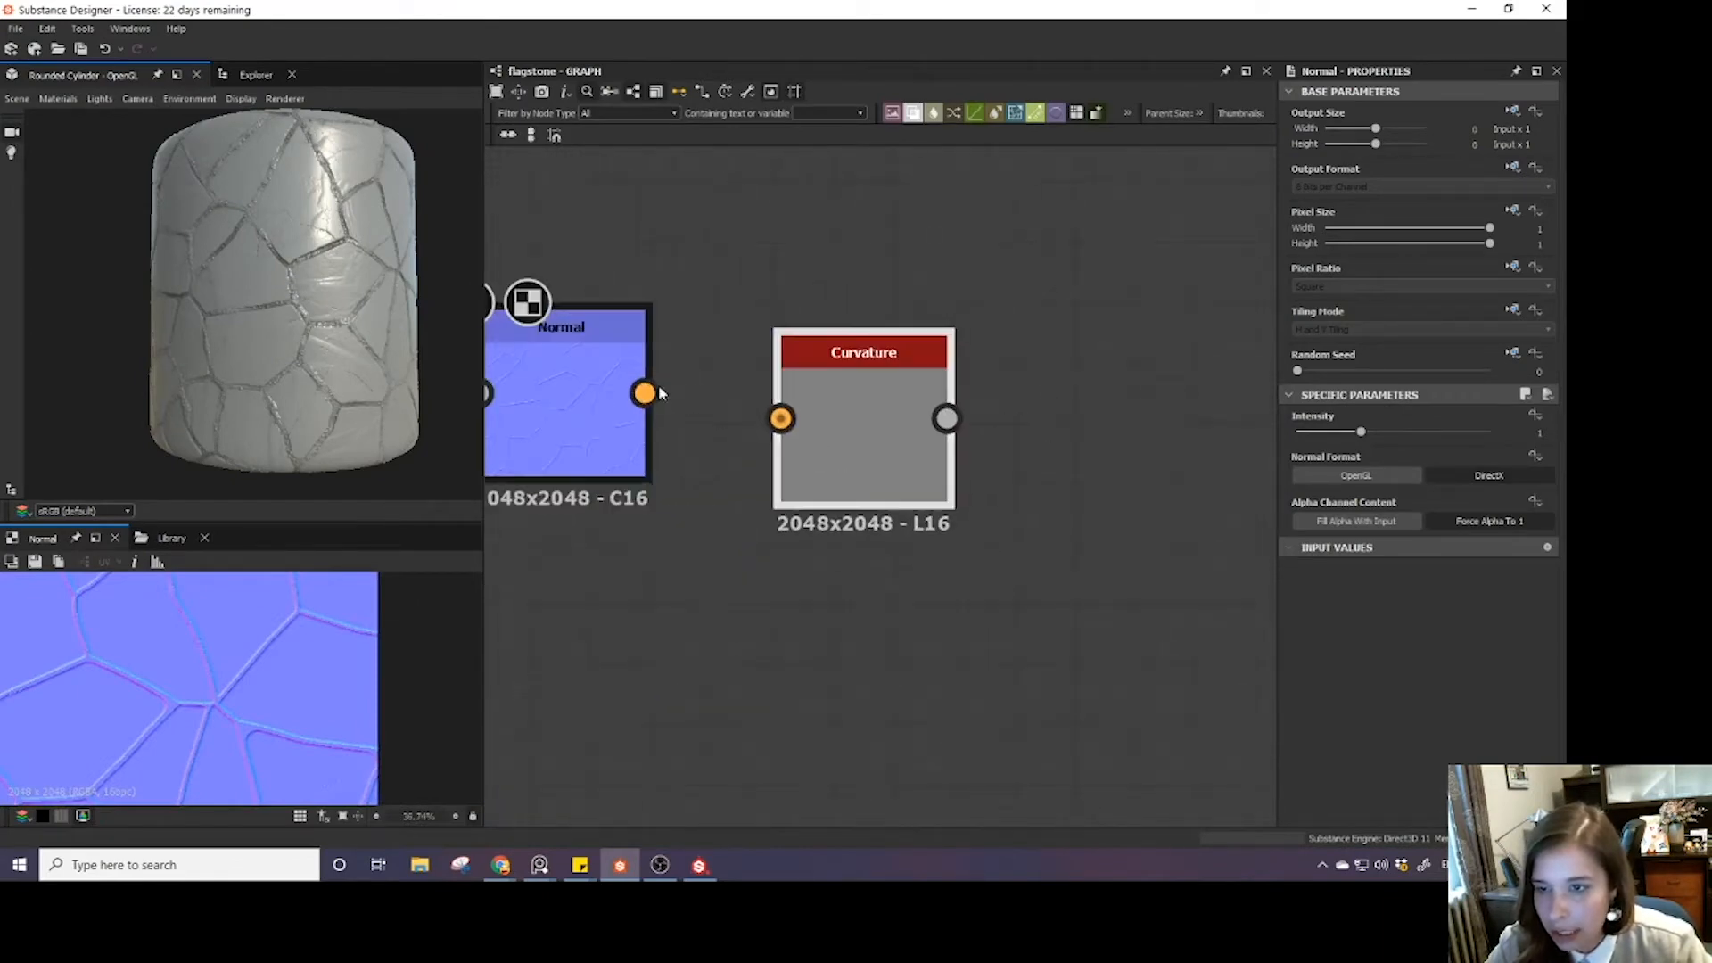
drag(649, 394, 833, 429)
scroll(237, 715, down, 2)
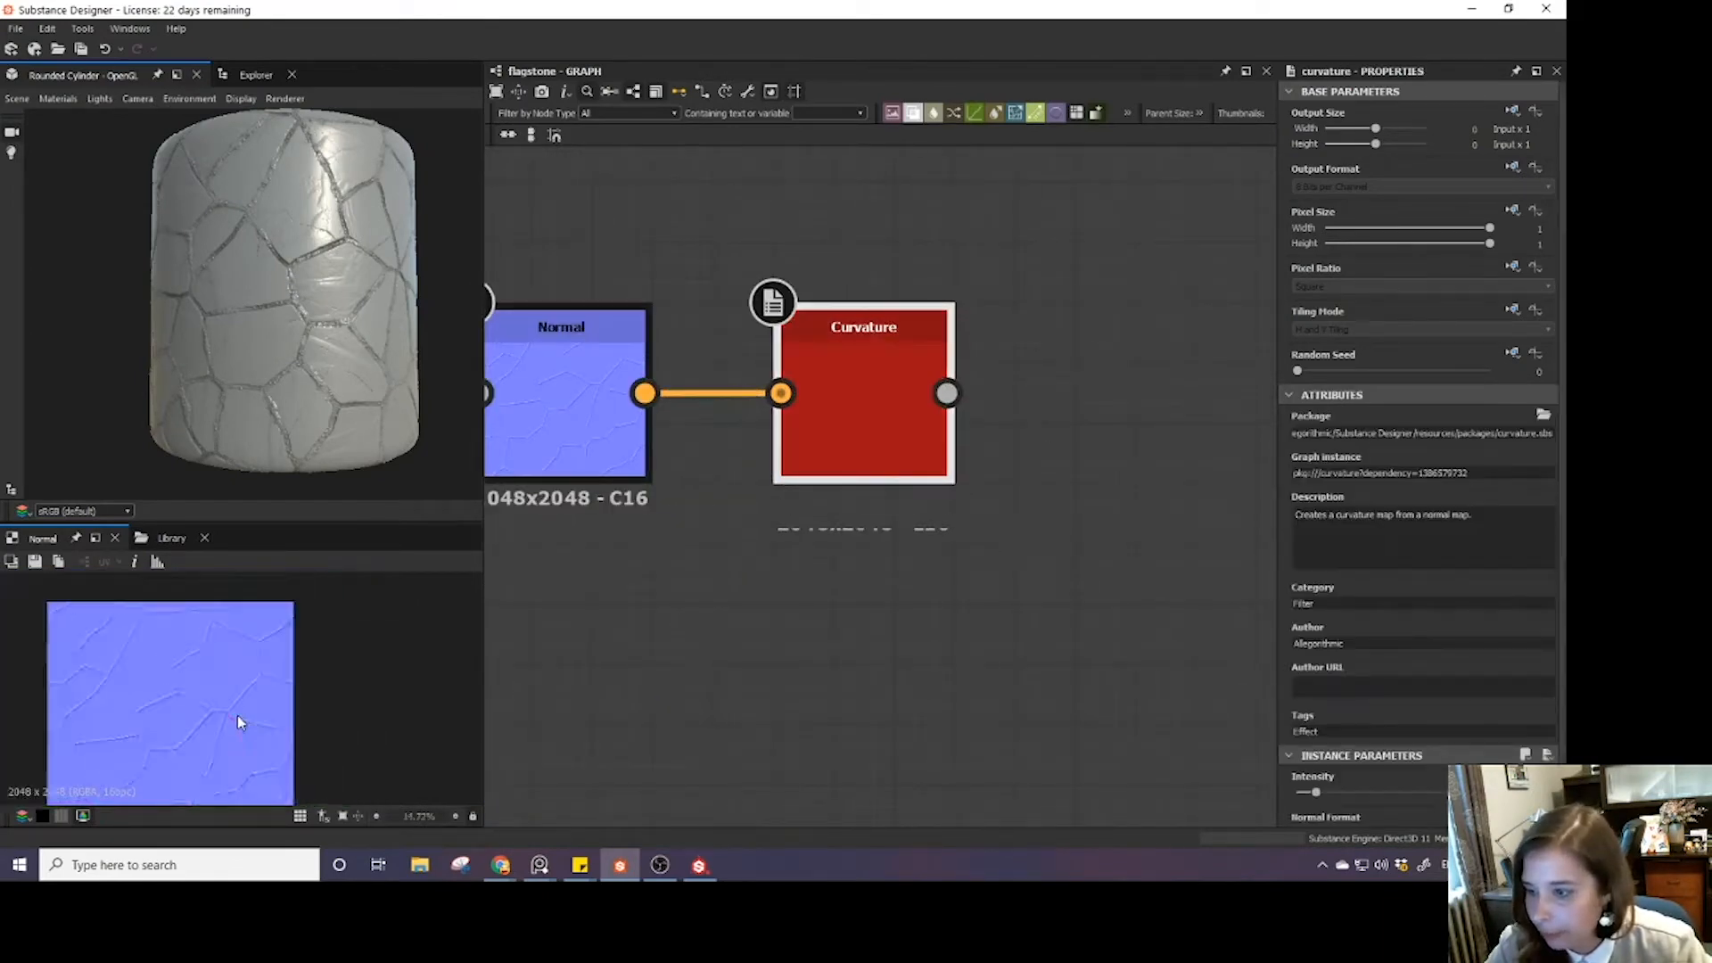
double_click(878, 476)
scroll(180, 705, up, 6)
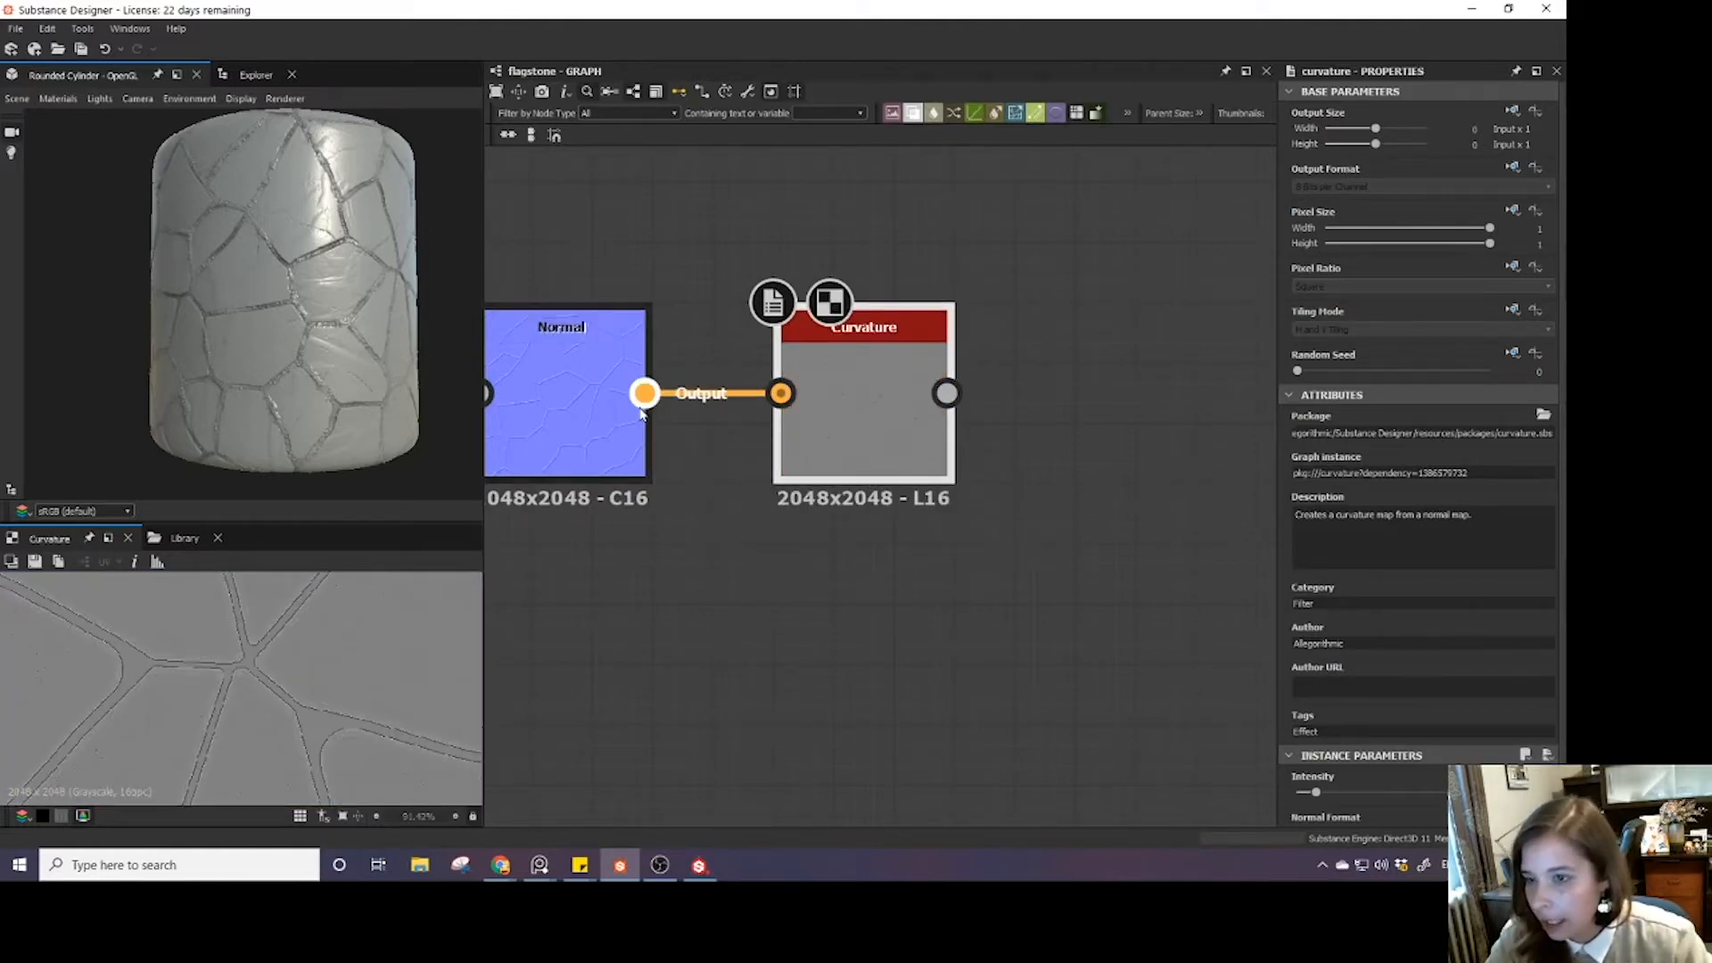
- Set the Normal node's intensity to 30 and check the curvature preview
click(576, 446)
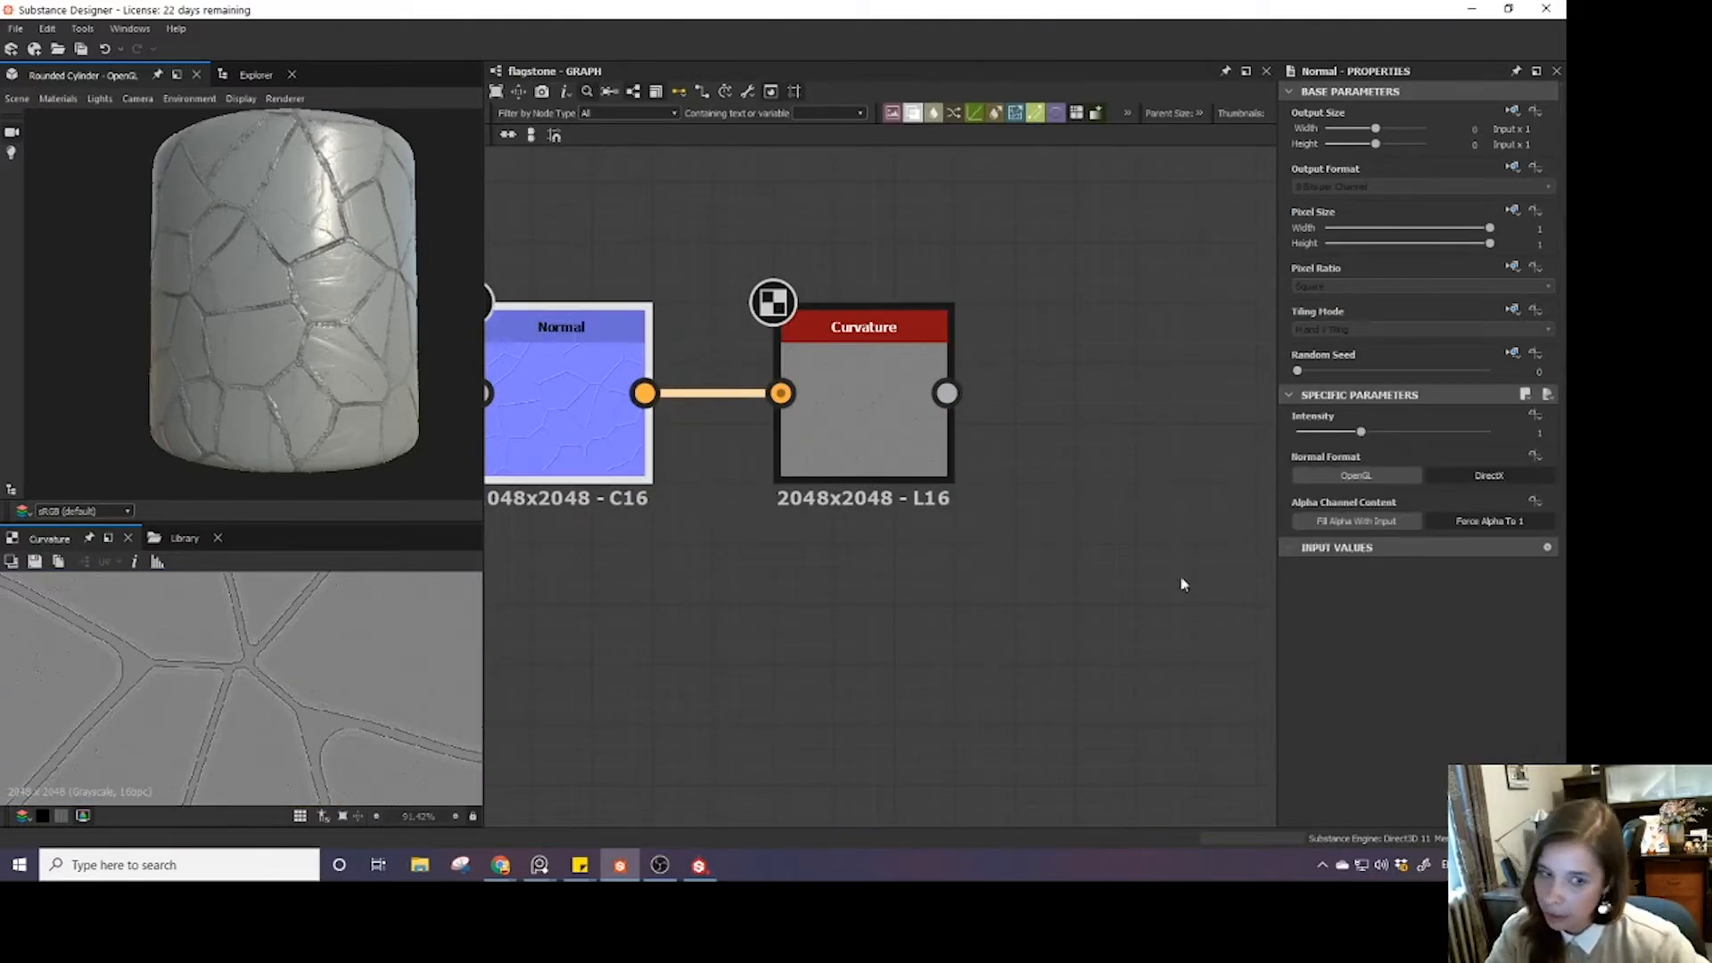
click(1539, 433)
text(30)
key(Return)
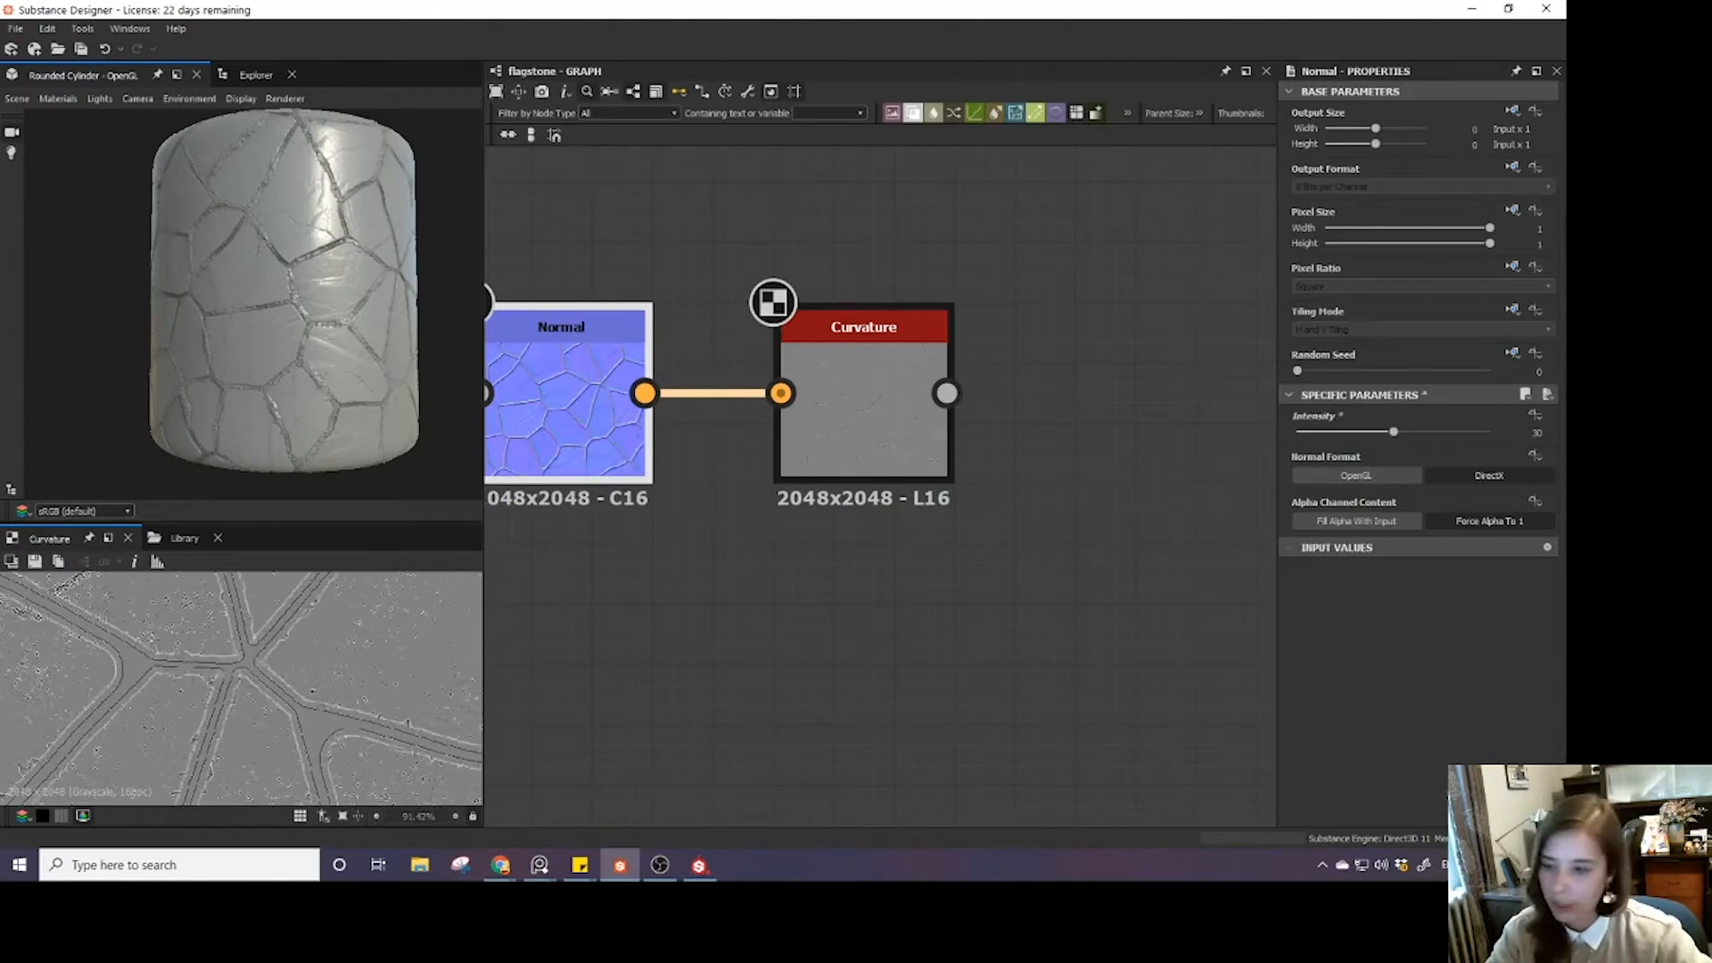
scroll(238, 681, up, 1)
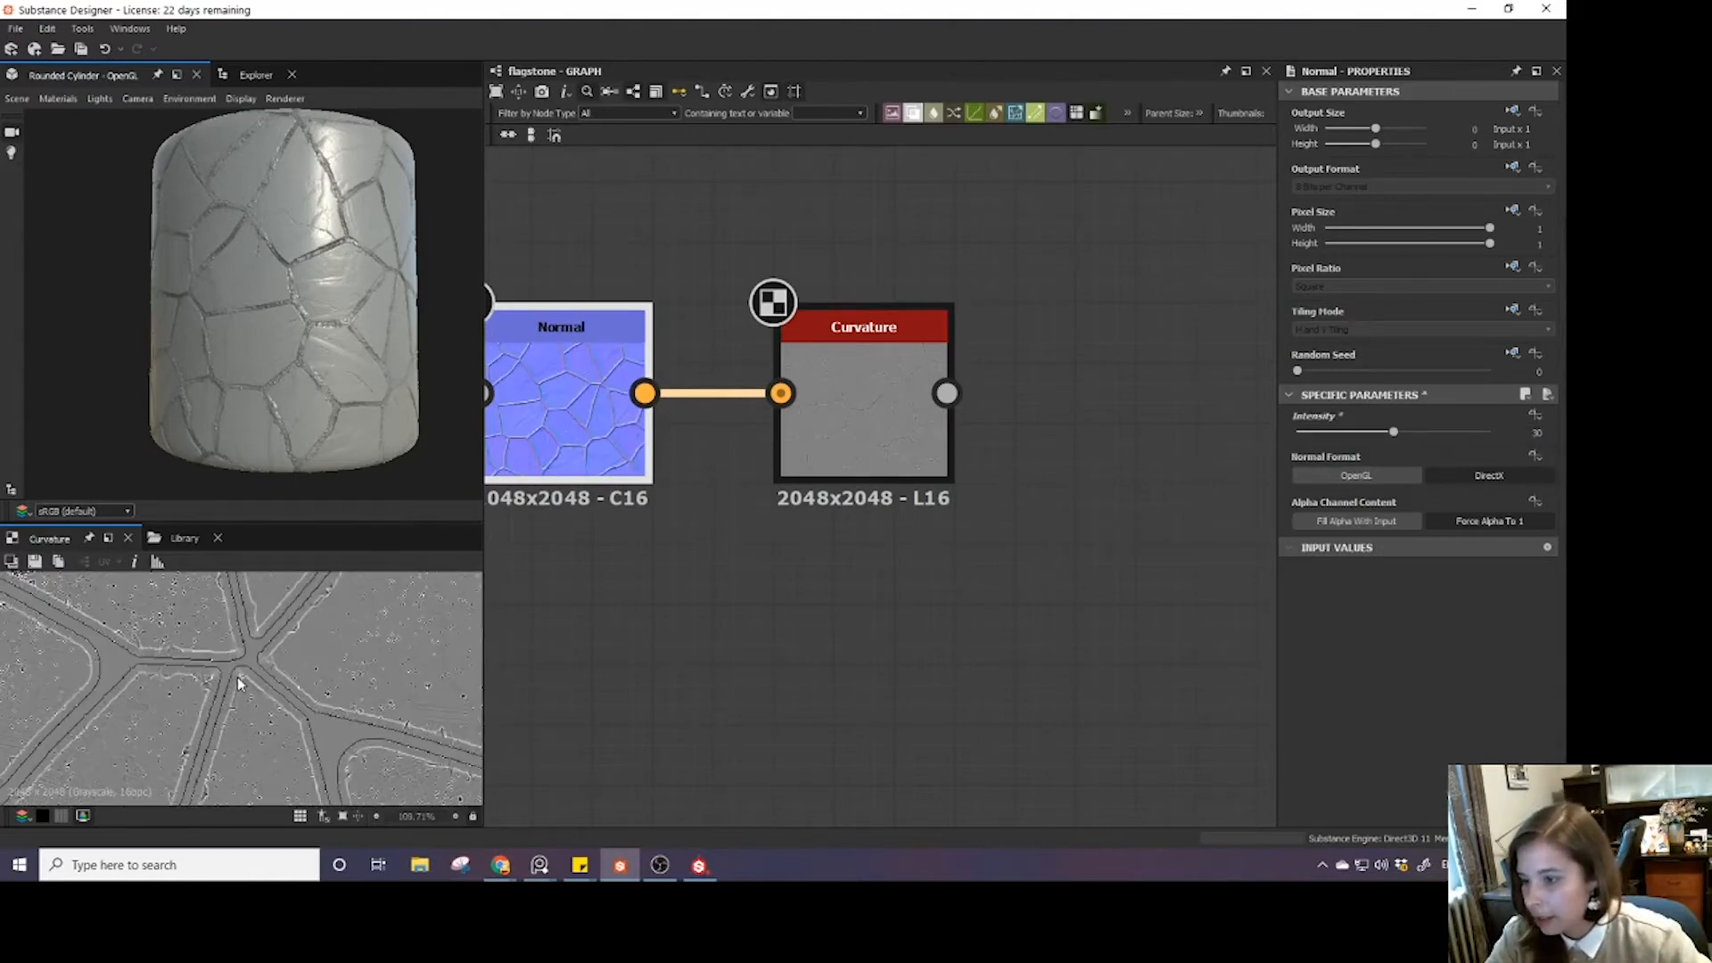
scroll(702, 535, down, 2)
- Add a Levels node connected to the Curvature node's output
click(783, 537)
key(space)
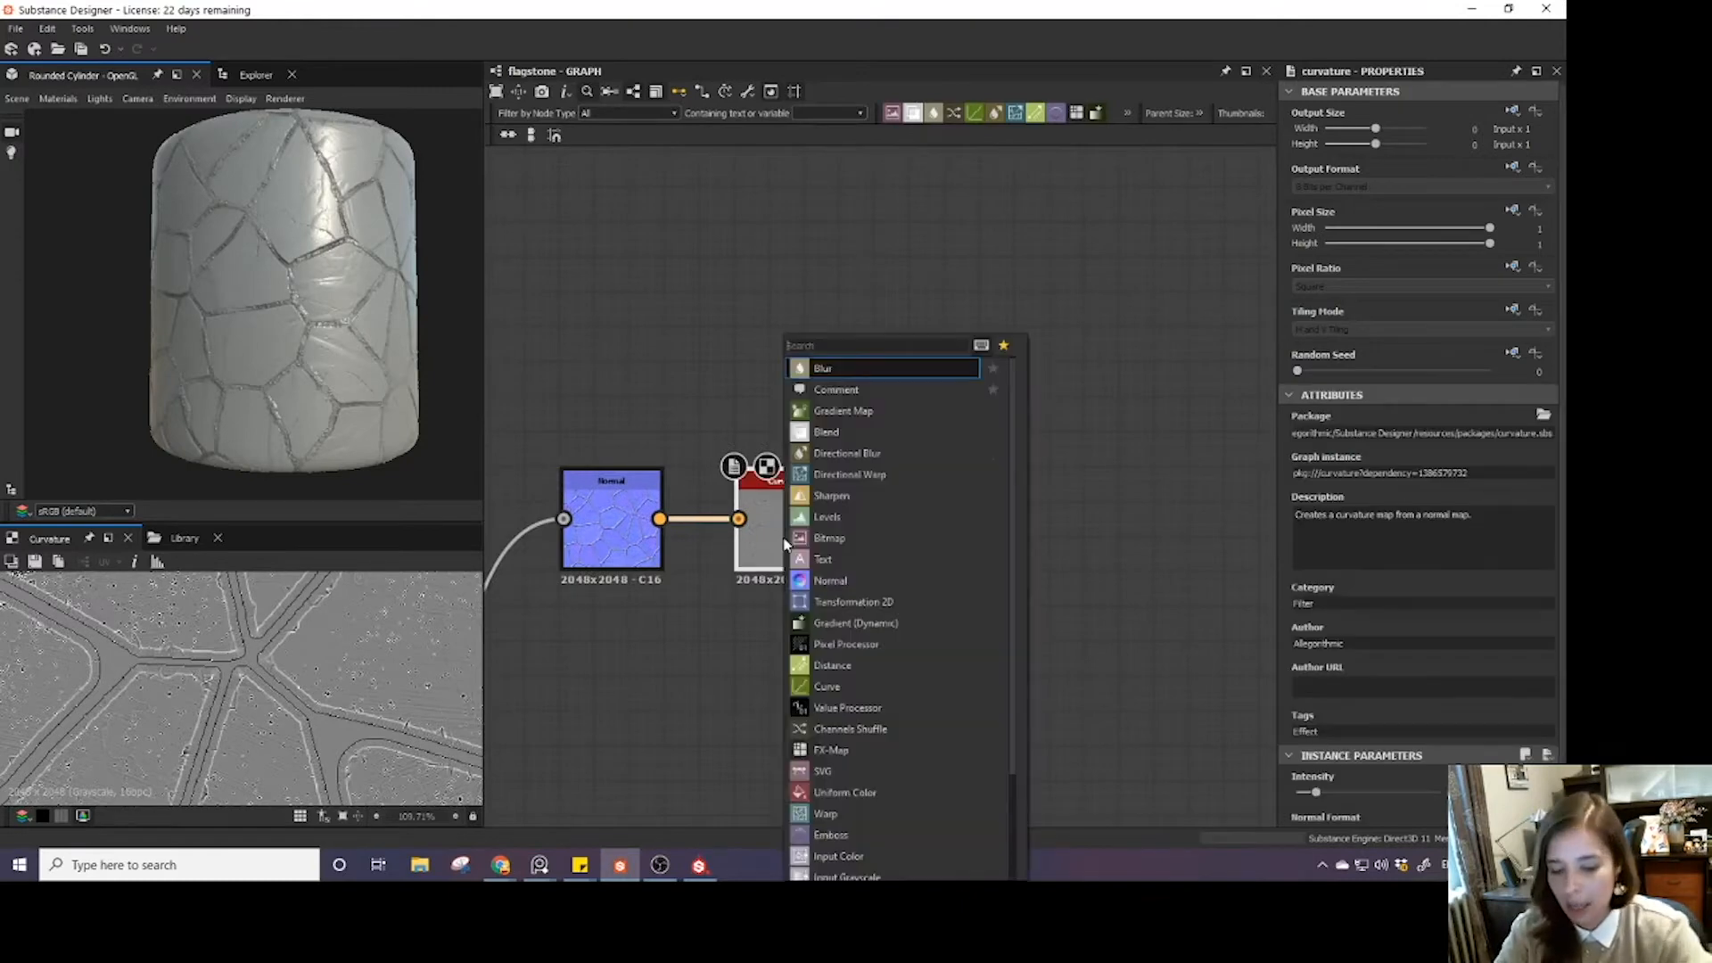
text(level)
click(845, 368)
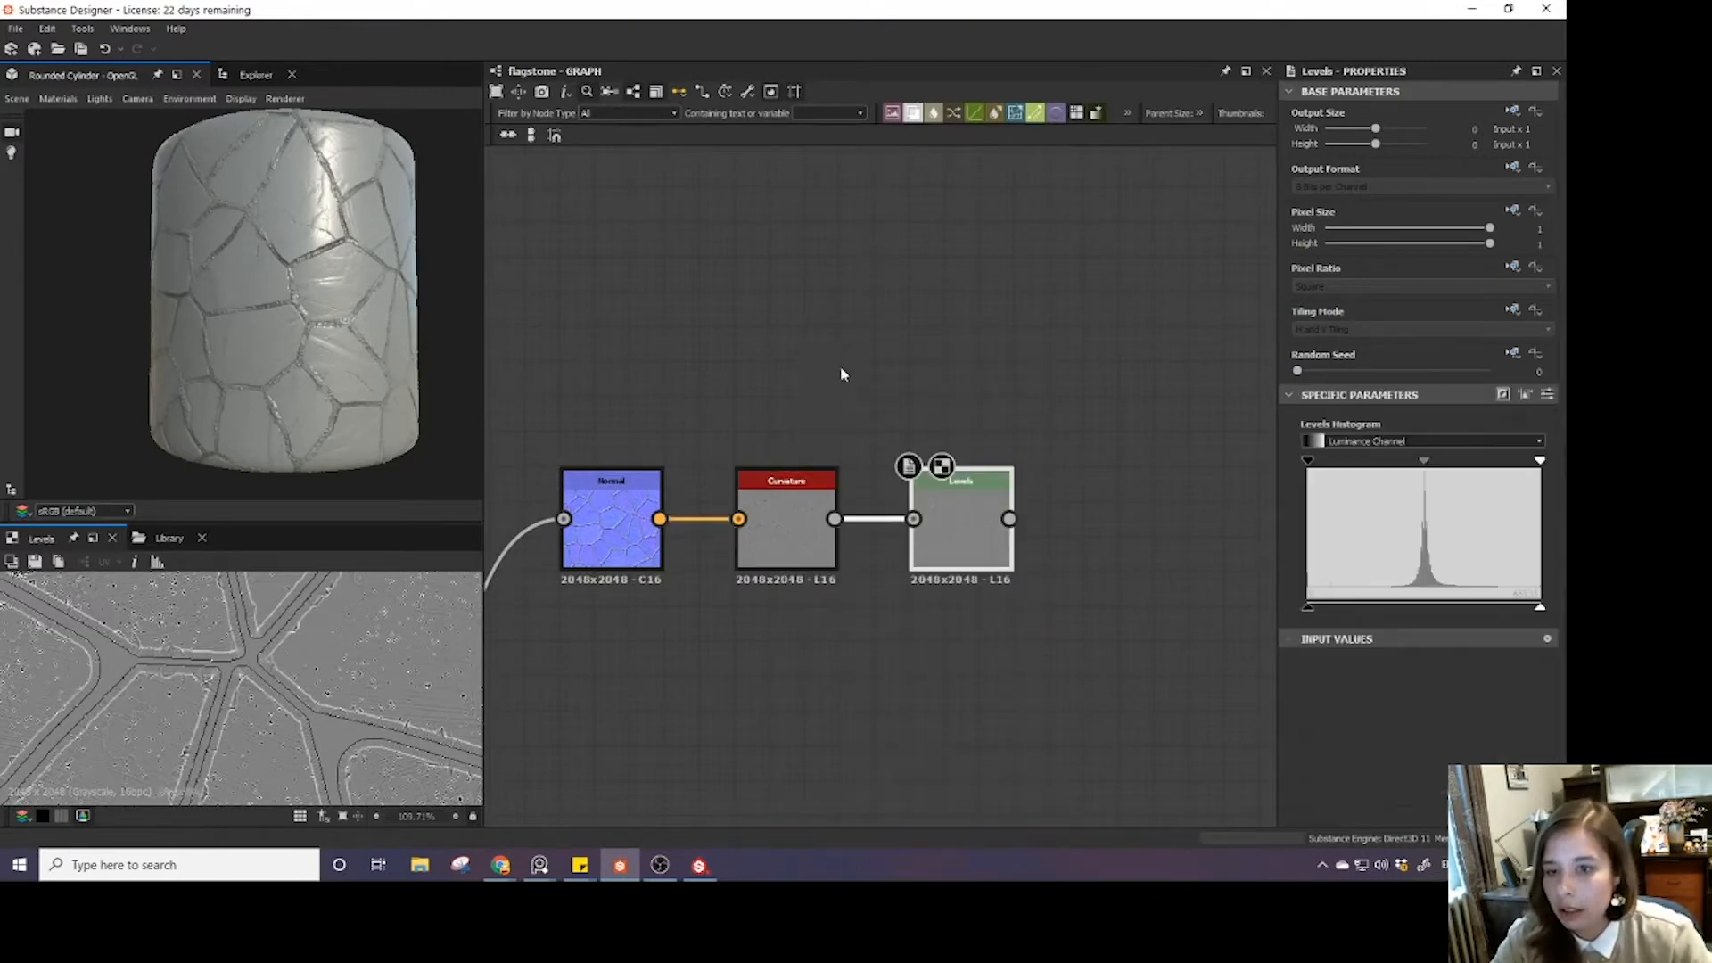
- Narrow the Levels input range around the histogram peak by moving both endpoints inward, and raise the output black level
drag(1539, 464, 1468, 462)
drag(1309, 471, 1404, 476)
drag(1419, 479, 1420, 472)
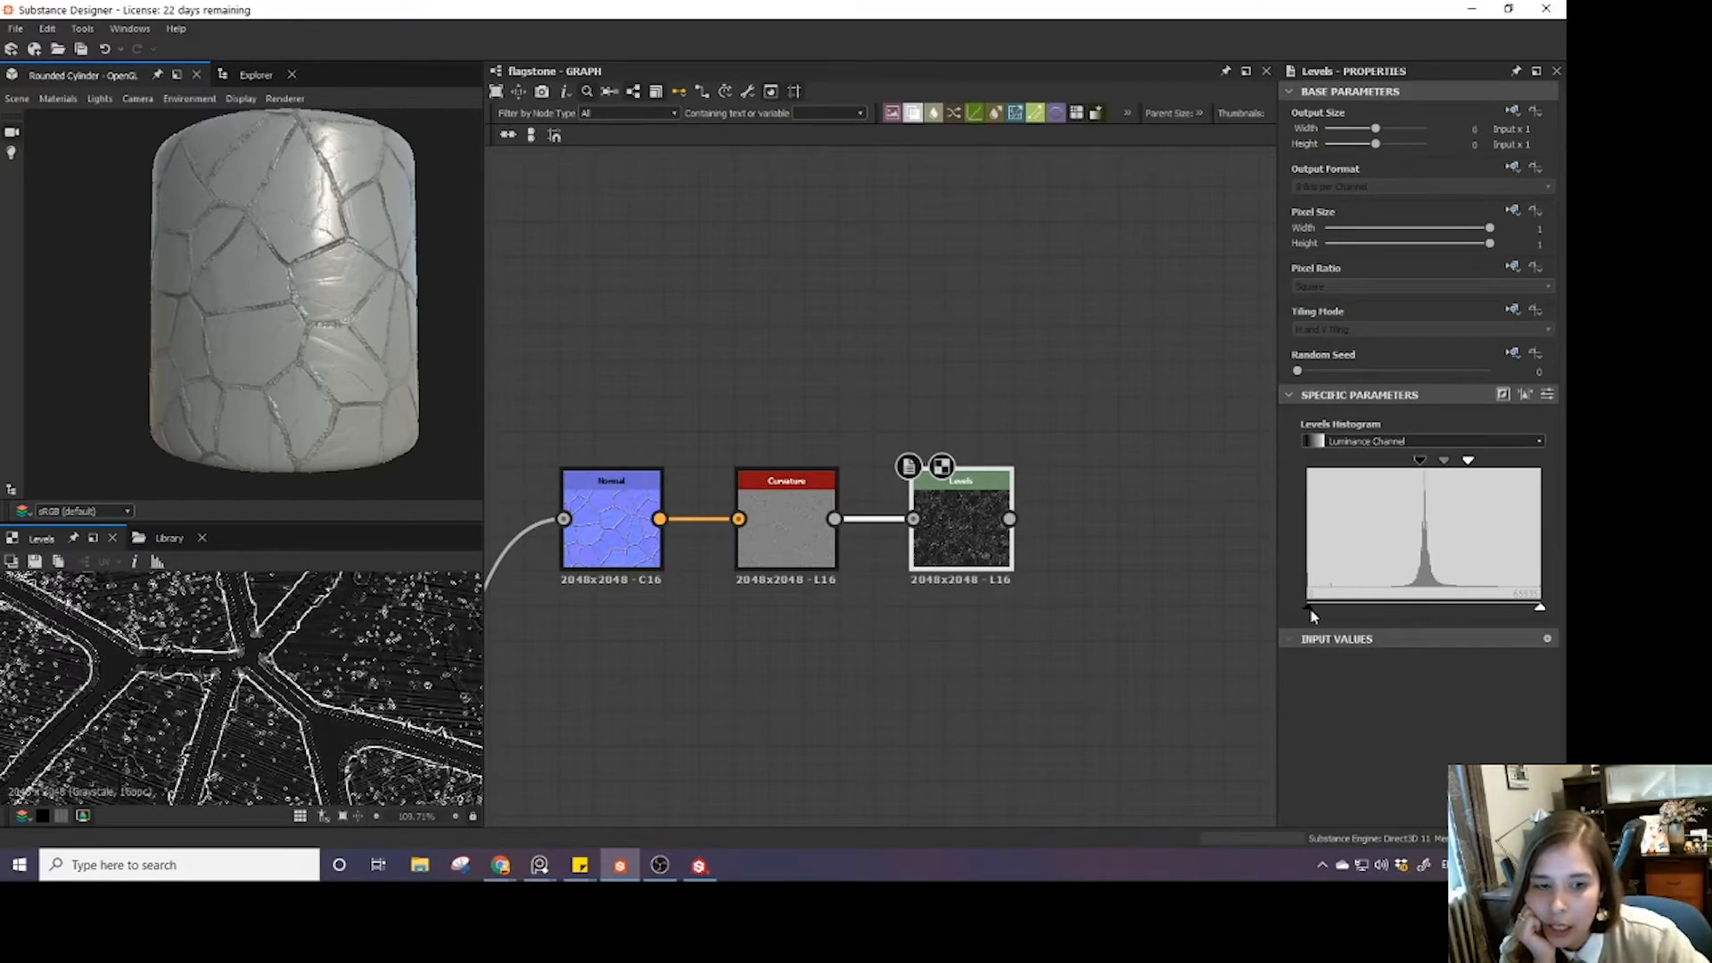
drag(1310, 610, 1382, 620)
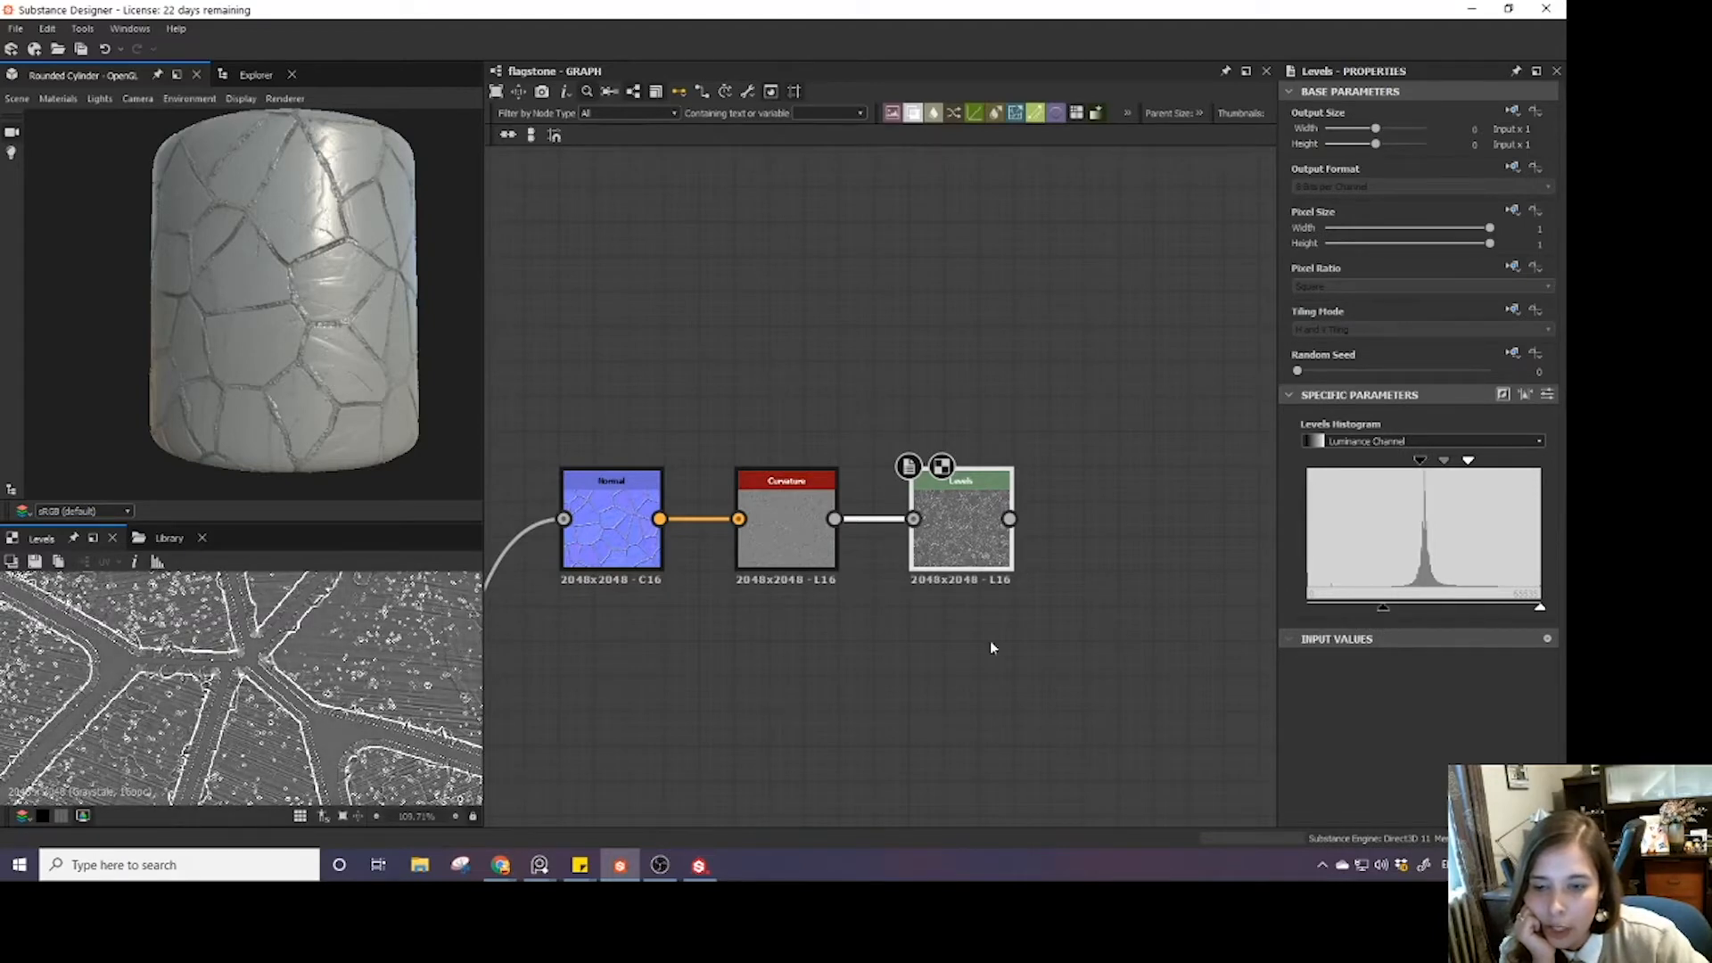
scroll(958, 532, down, 6)
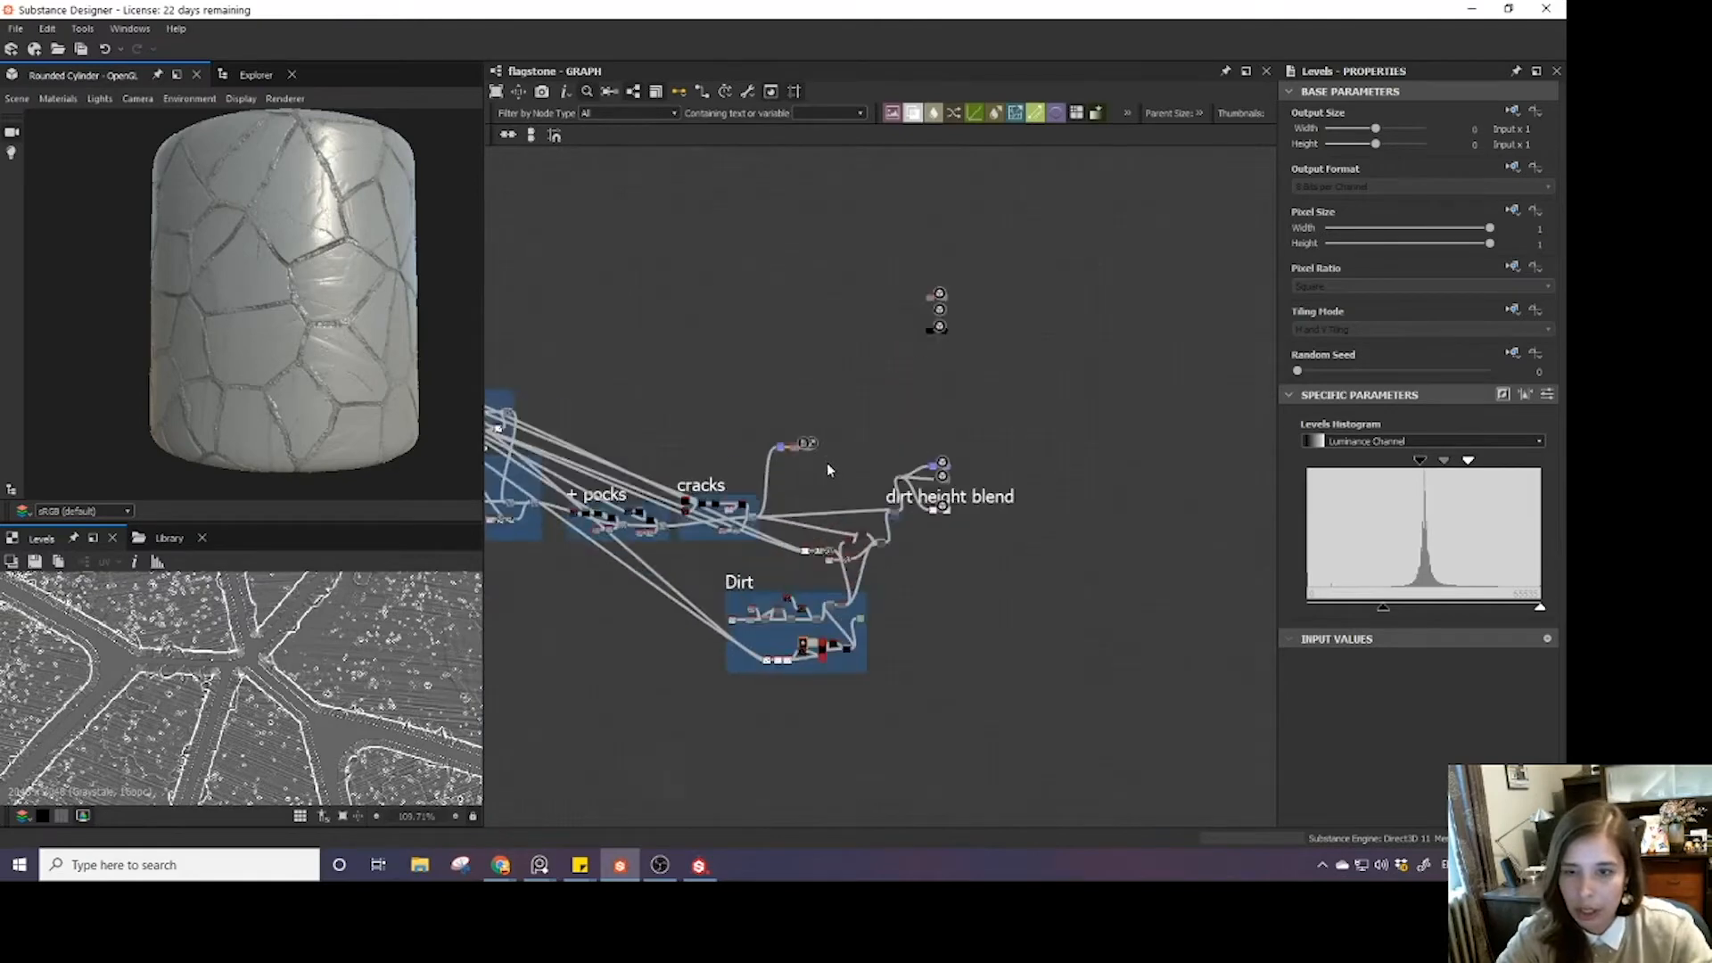
scroll(826, 468, up, 4)
middle_drag(814, 473, 827, 551)
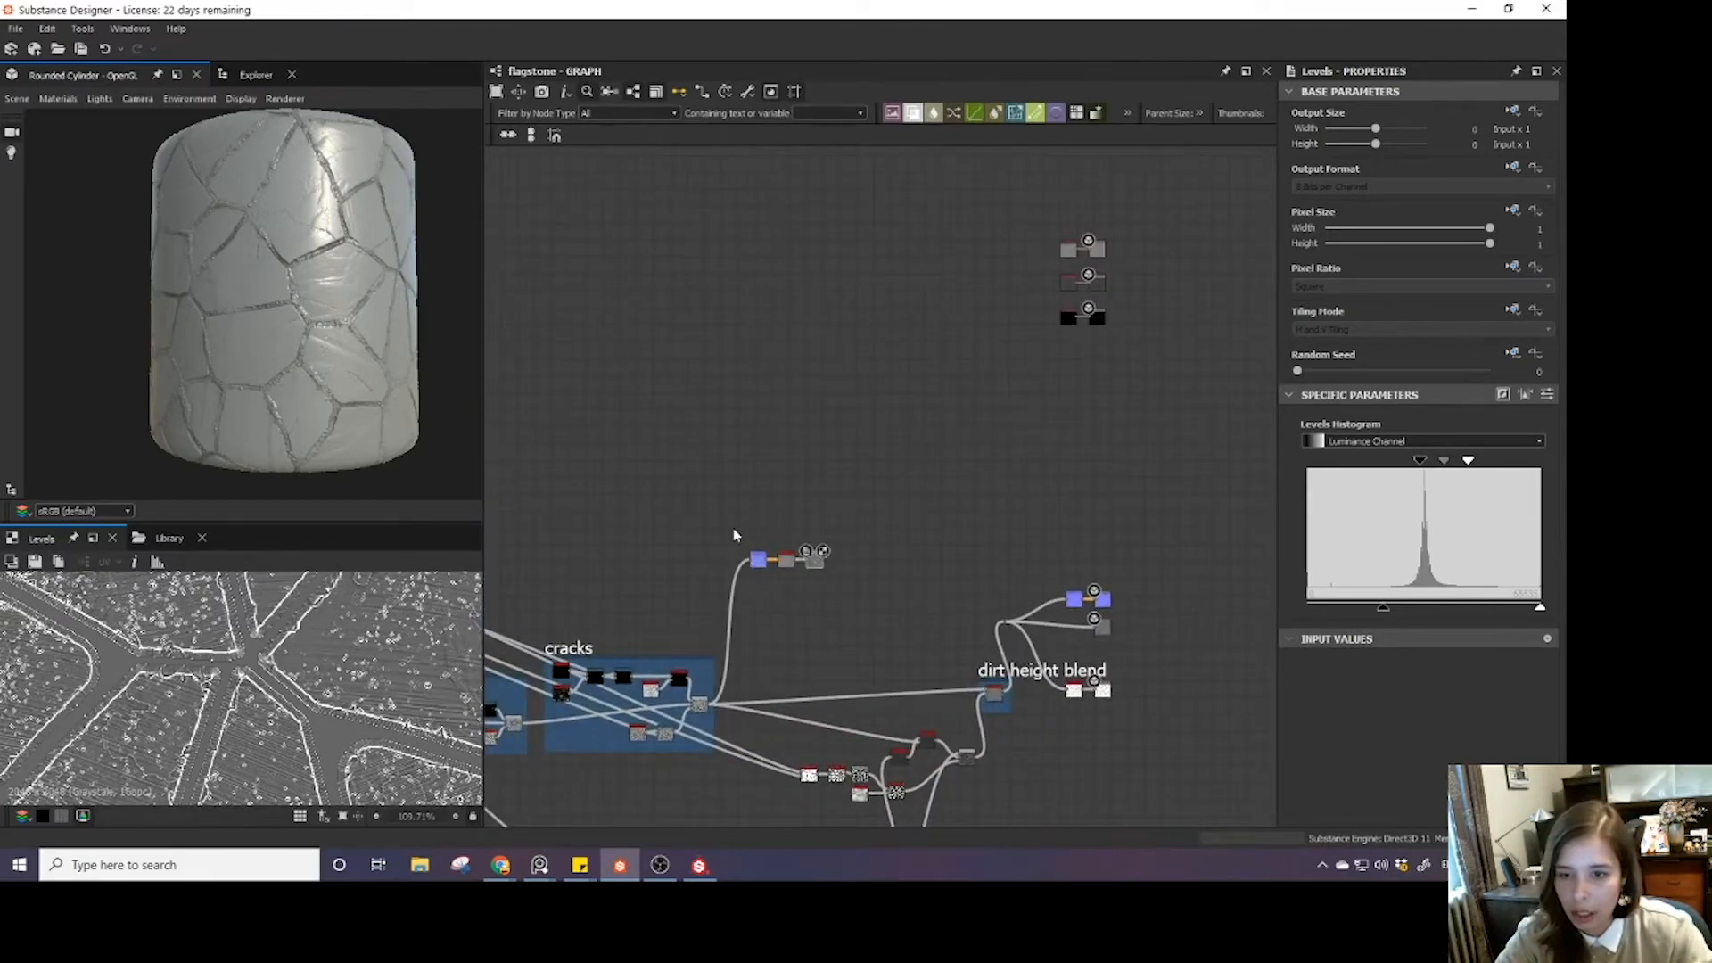
- Spread out the output pairs: lower the black pair near the normal output, roughness above it, and base color level with the curvature chain
drag(733, 529, 875, 316)
middle_drag(912, 302, 801, 437)
scroll(951, 423, up, 4)
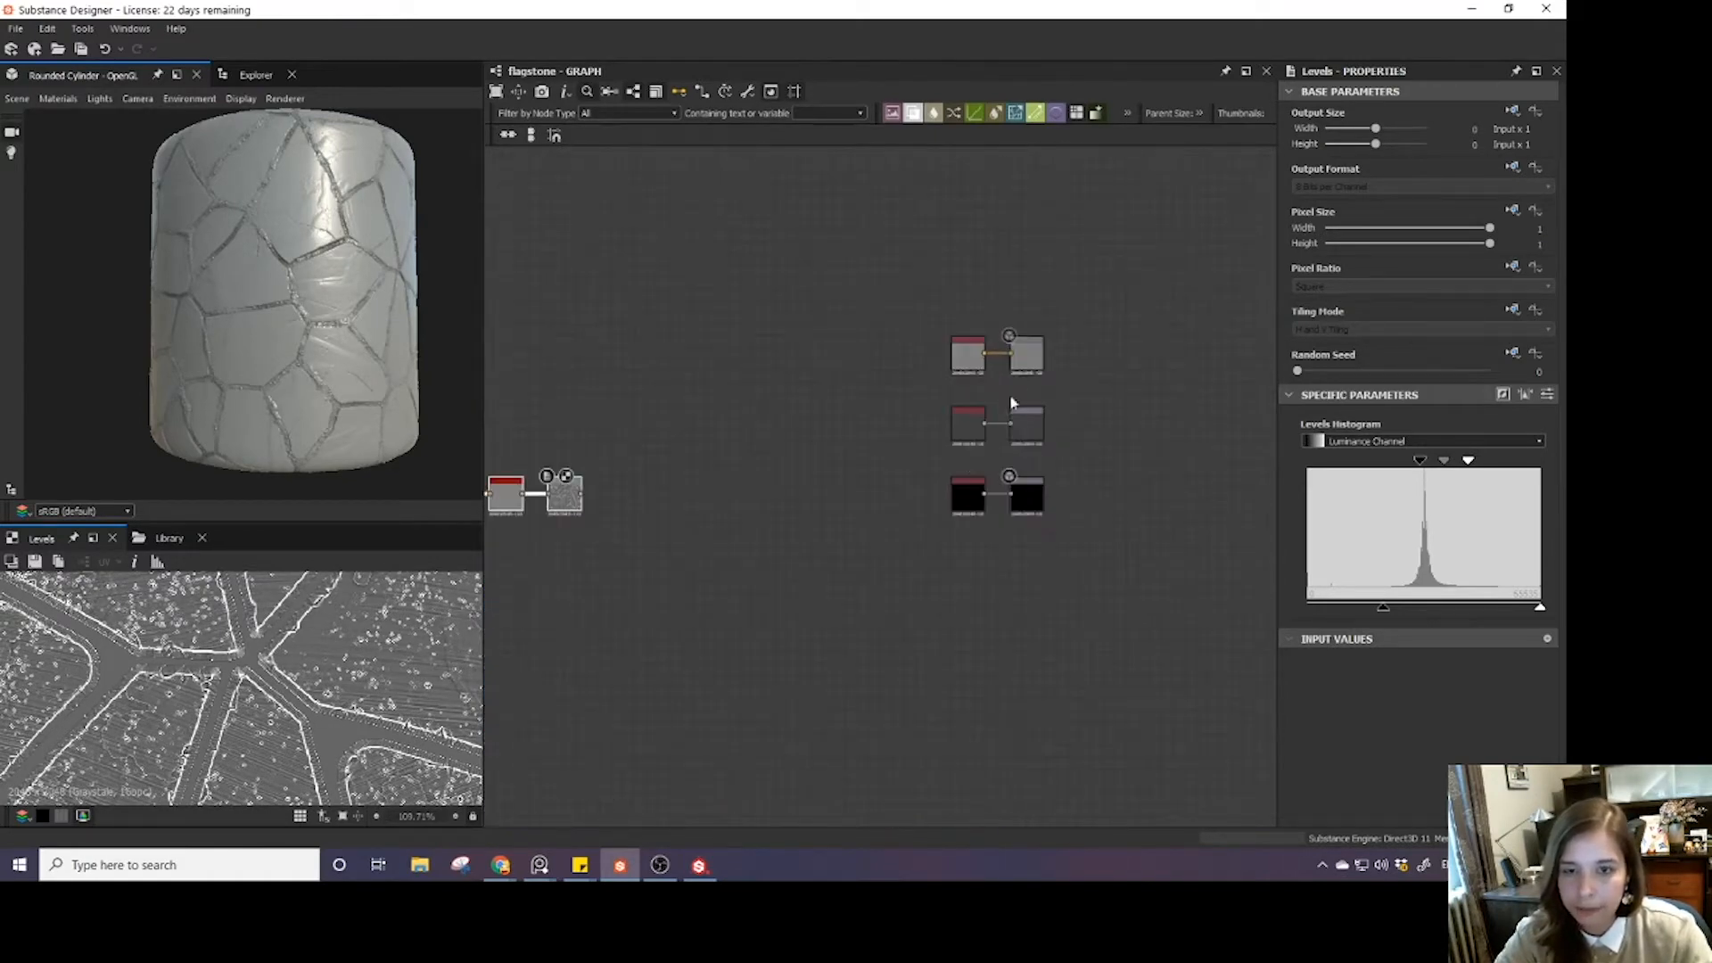
click(1025, 350)
click(1026, 428)
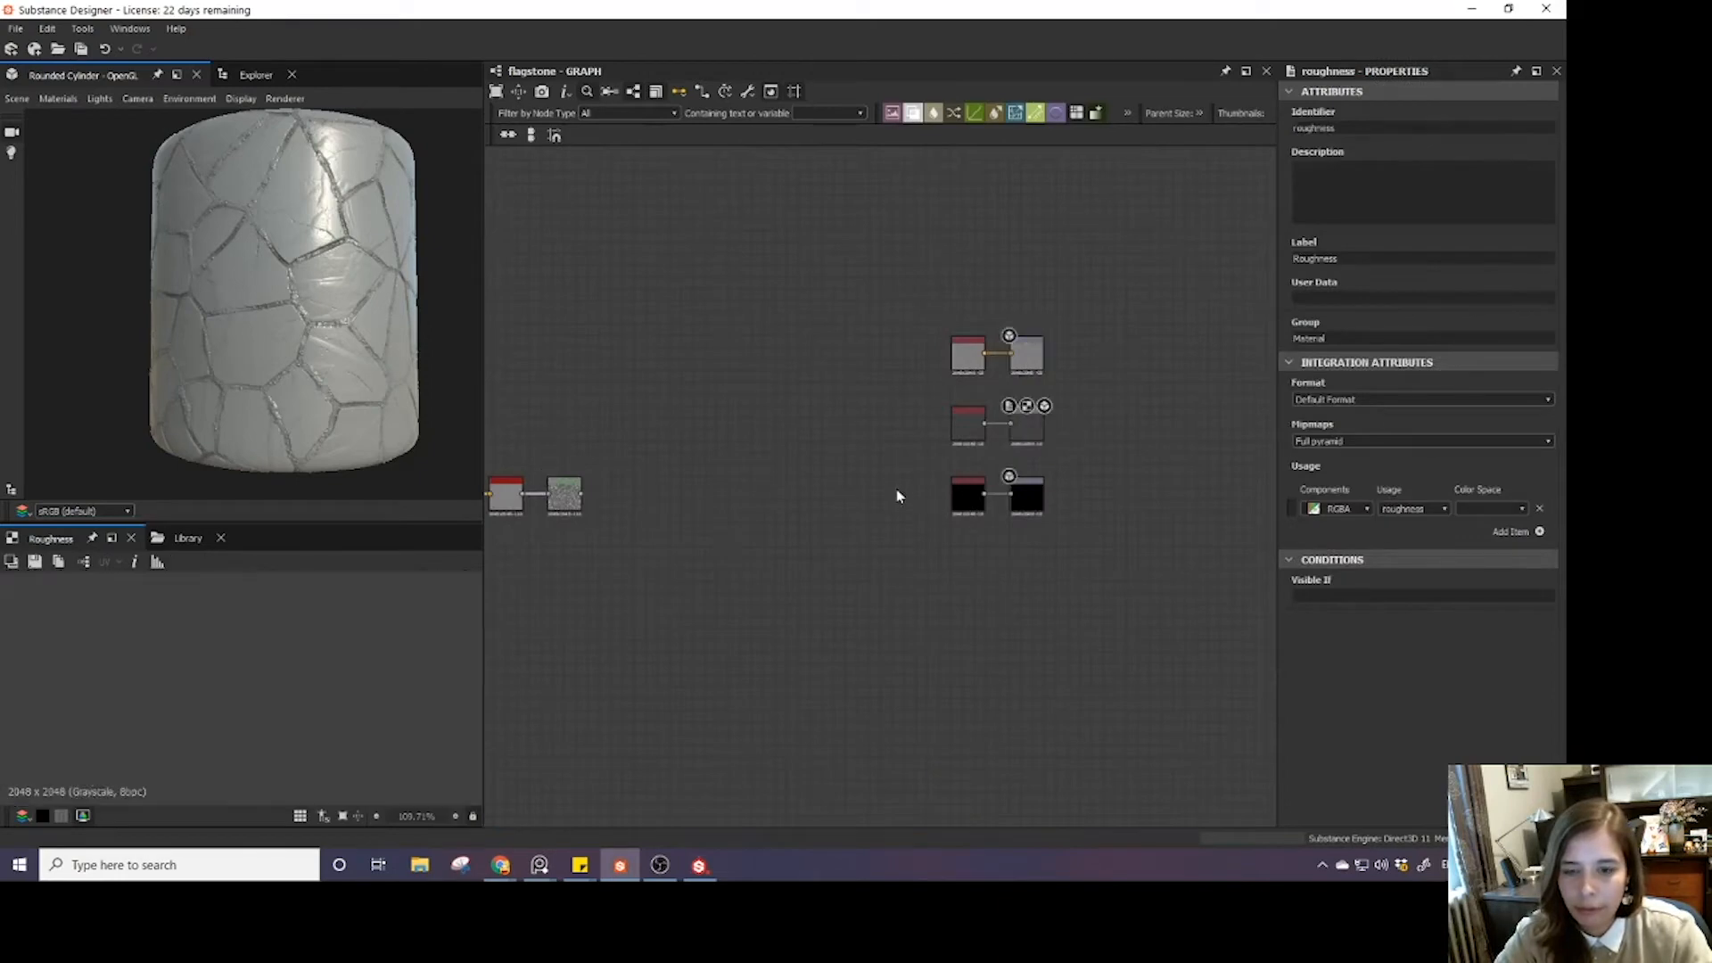
scroll(897, 496, down, 3)
drag(881, 443, 942, 649)
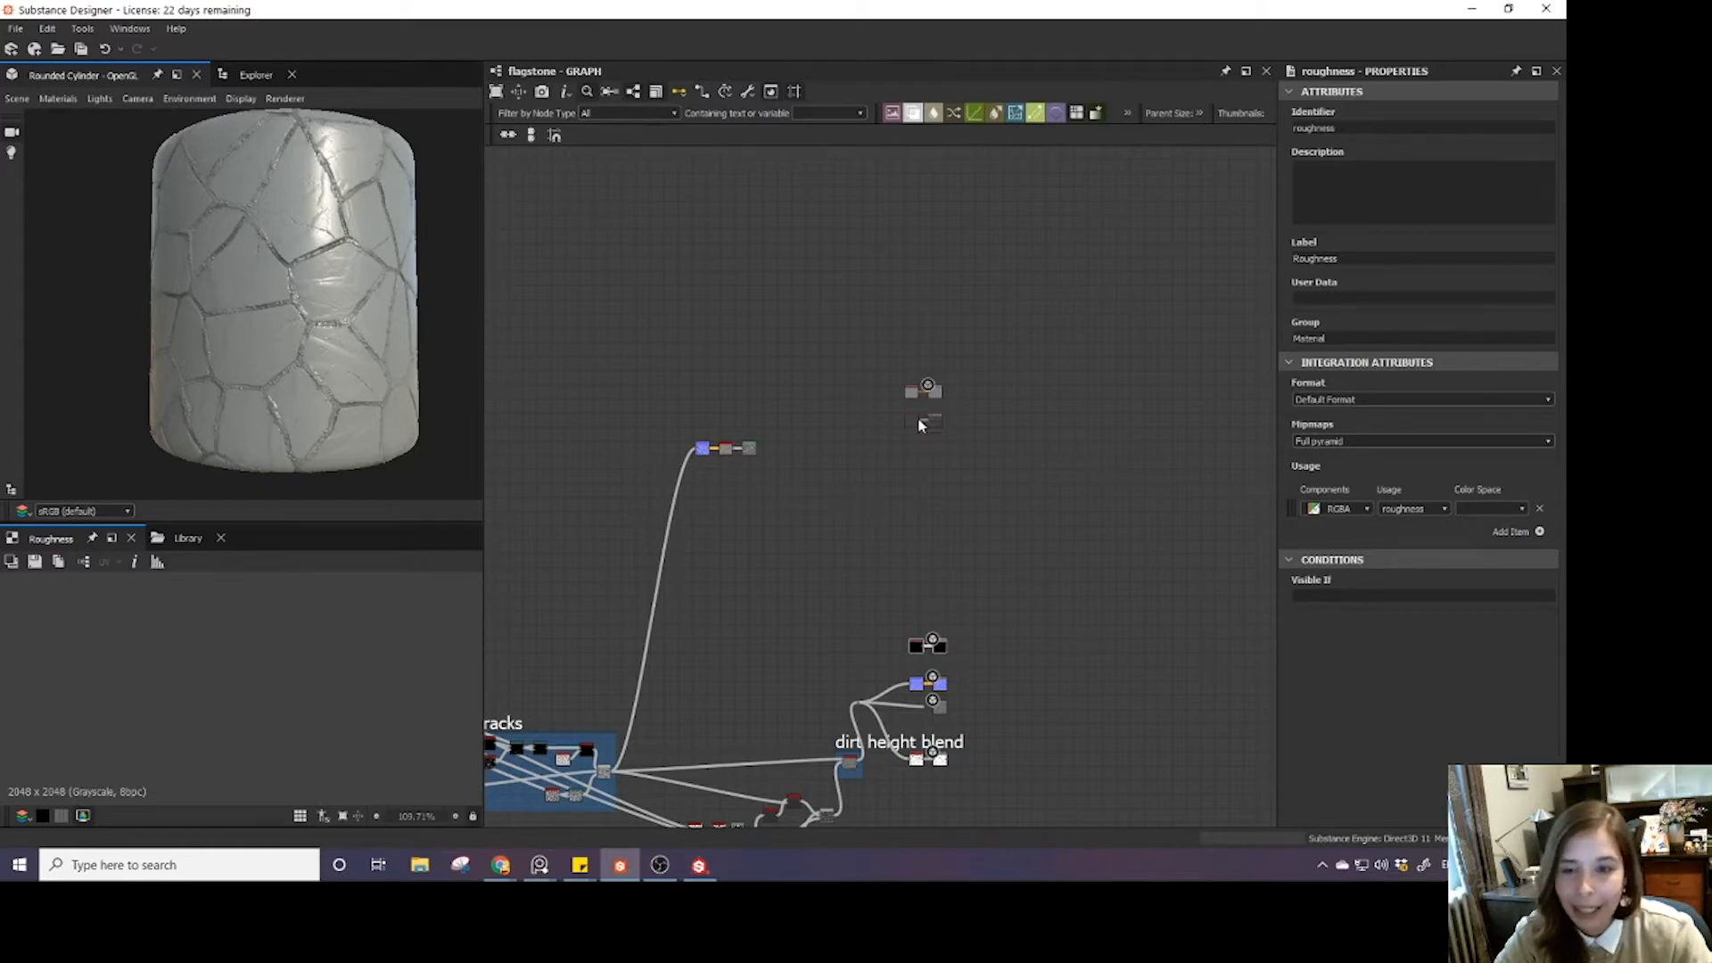
drag(883, 411, 933, 558)
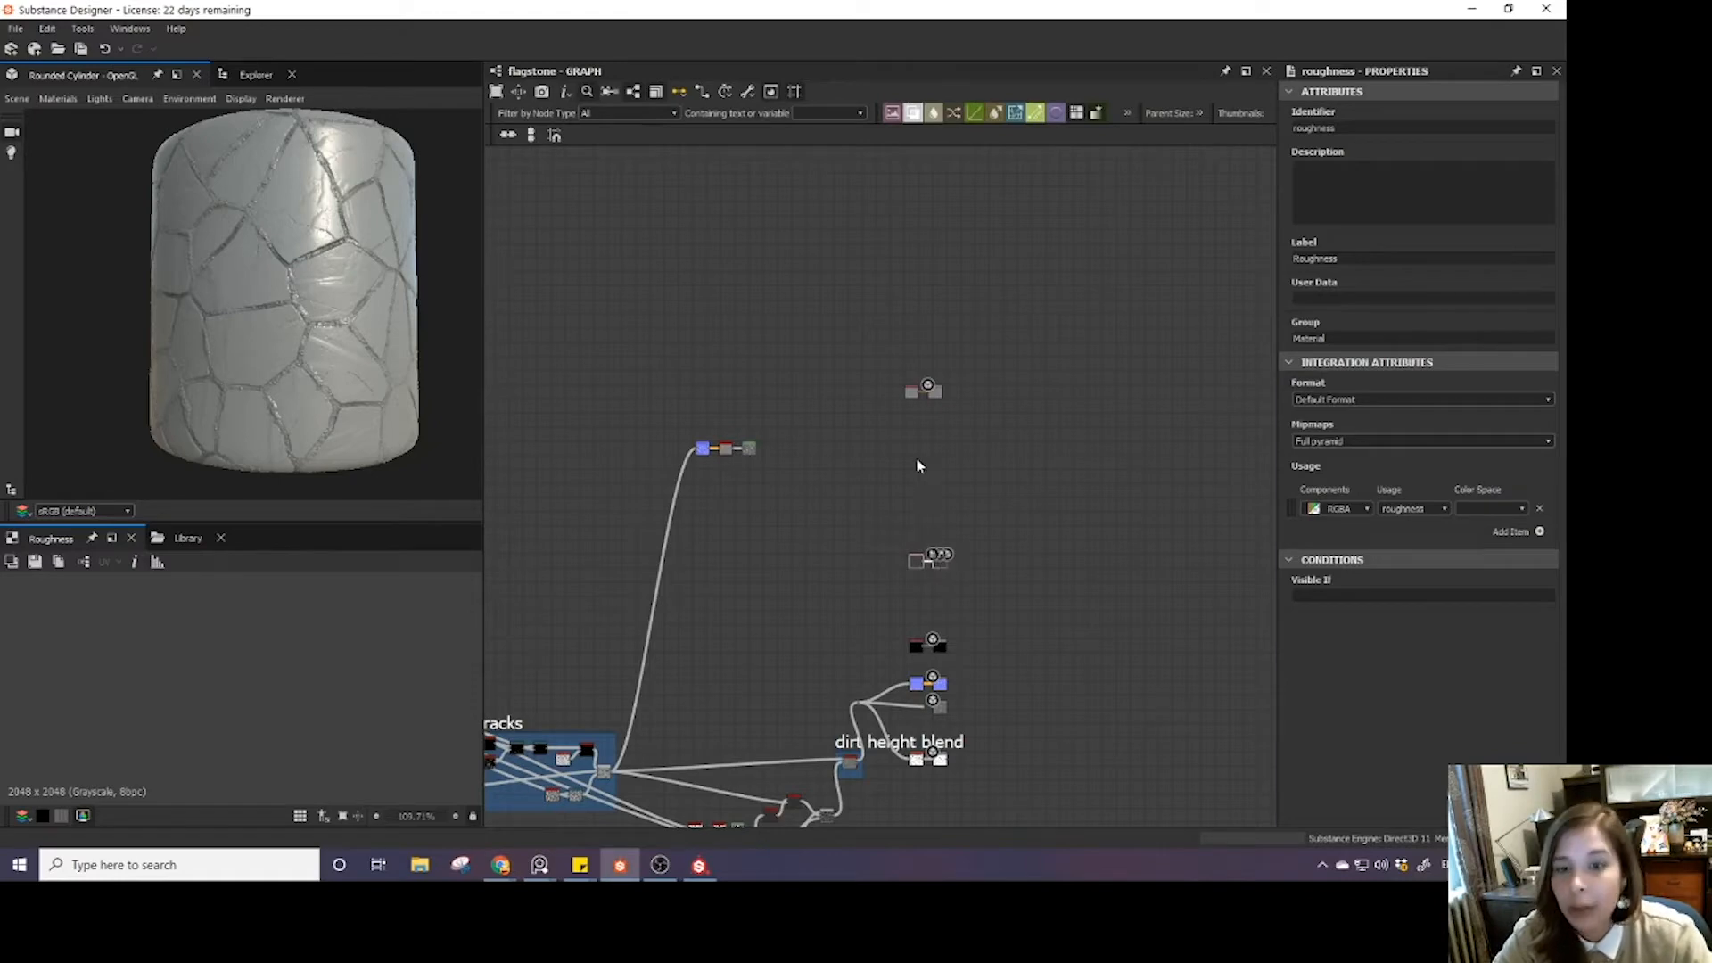
middle_drag(899, 399, 889, 479)
drag(944, 499, 943, 556)
- Preview the curvature chain's Levels result and the Base Color output
scroll(817, 569, up, 4)
double_click(658, 492)
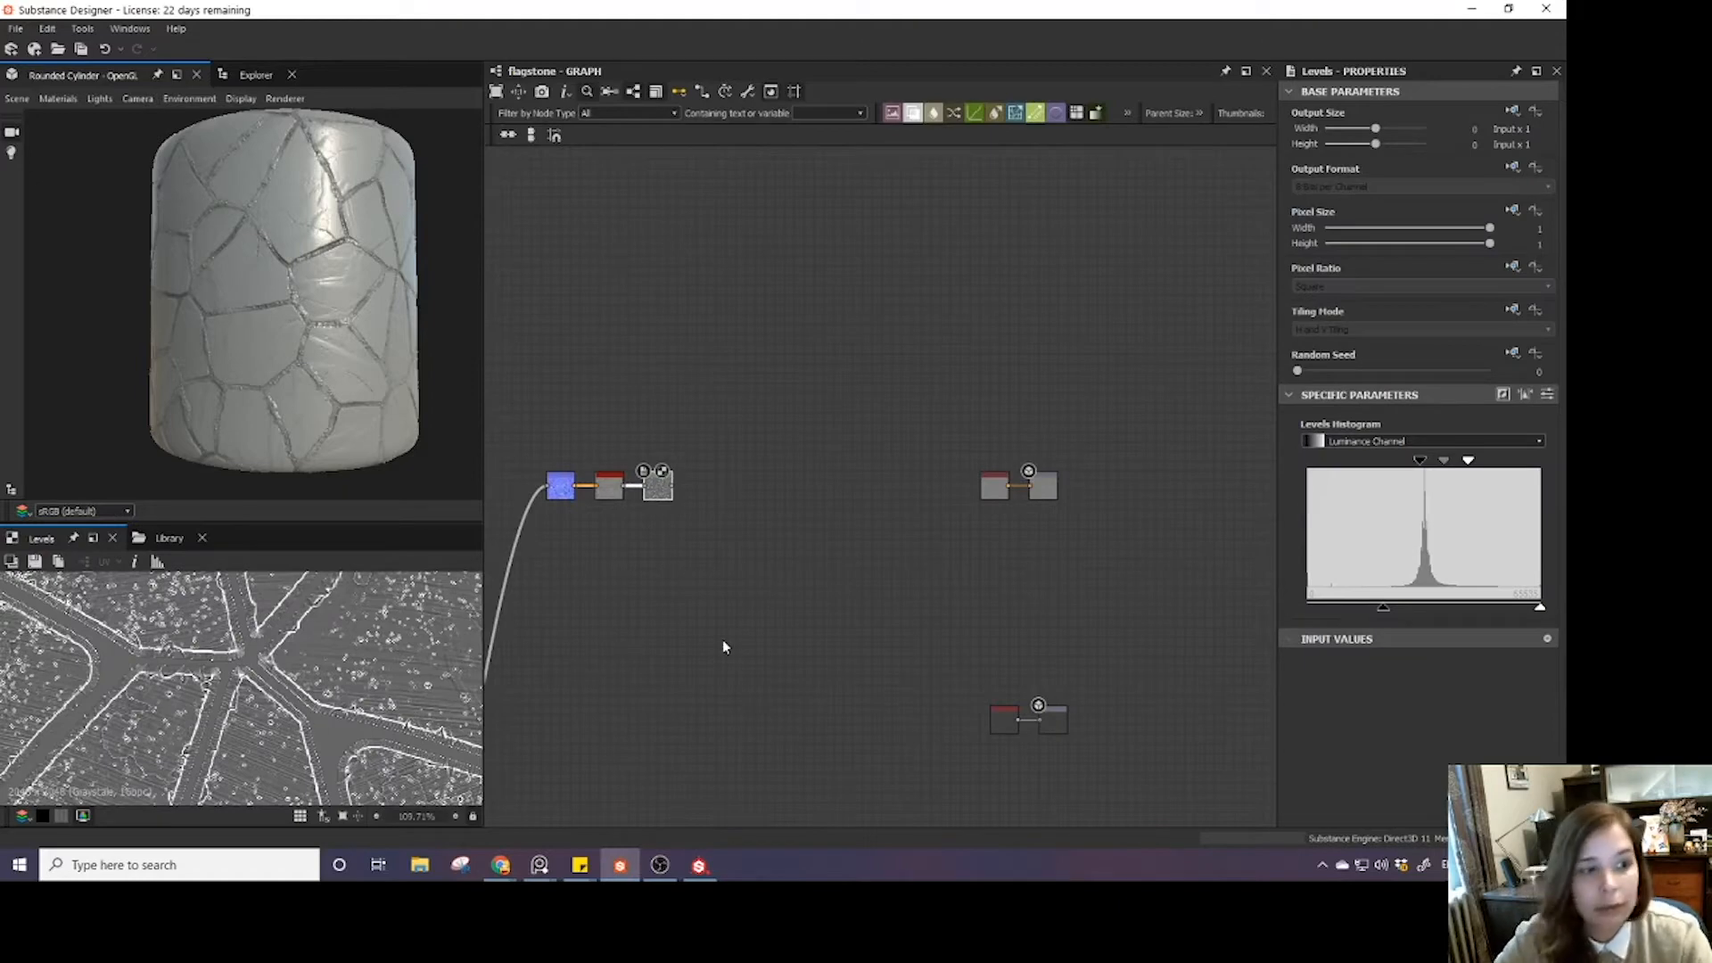
middle_drag(601, 555, 620, 570)
scroll(319, 660, up, 2)
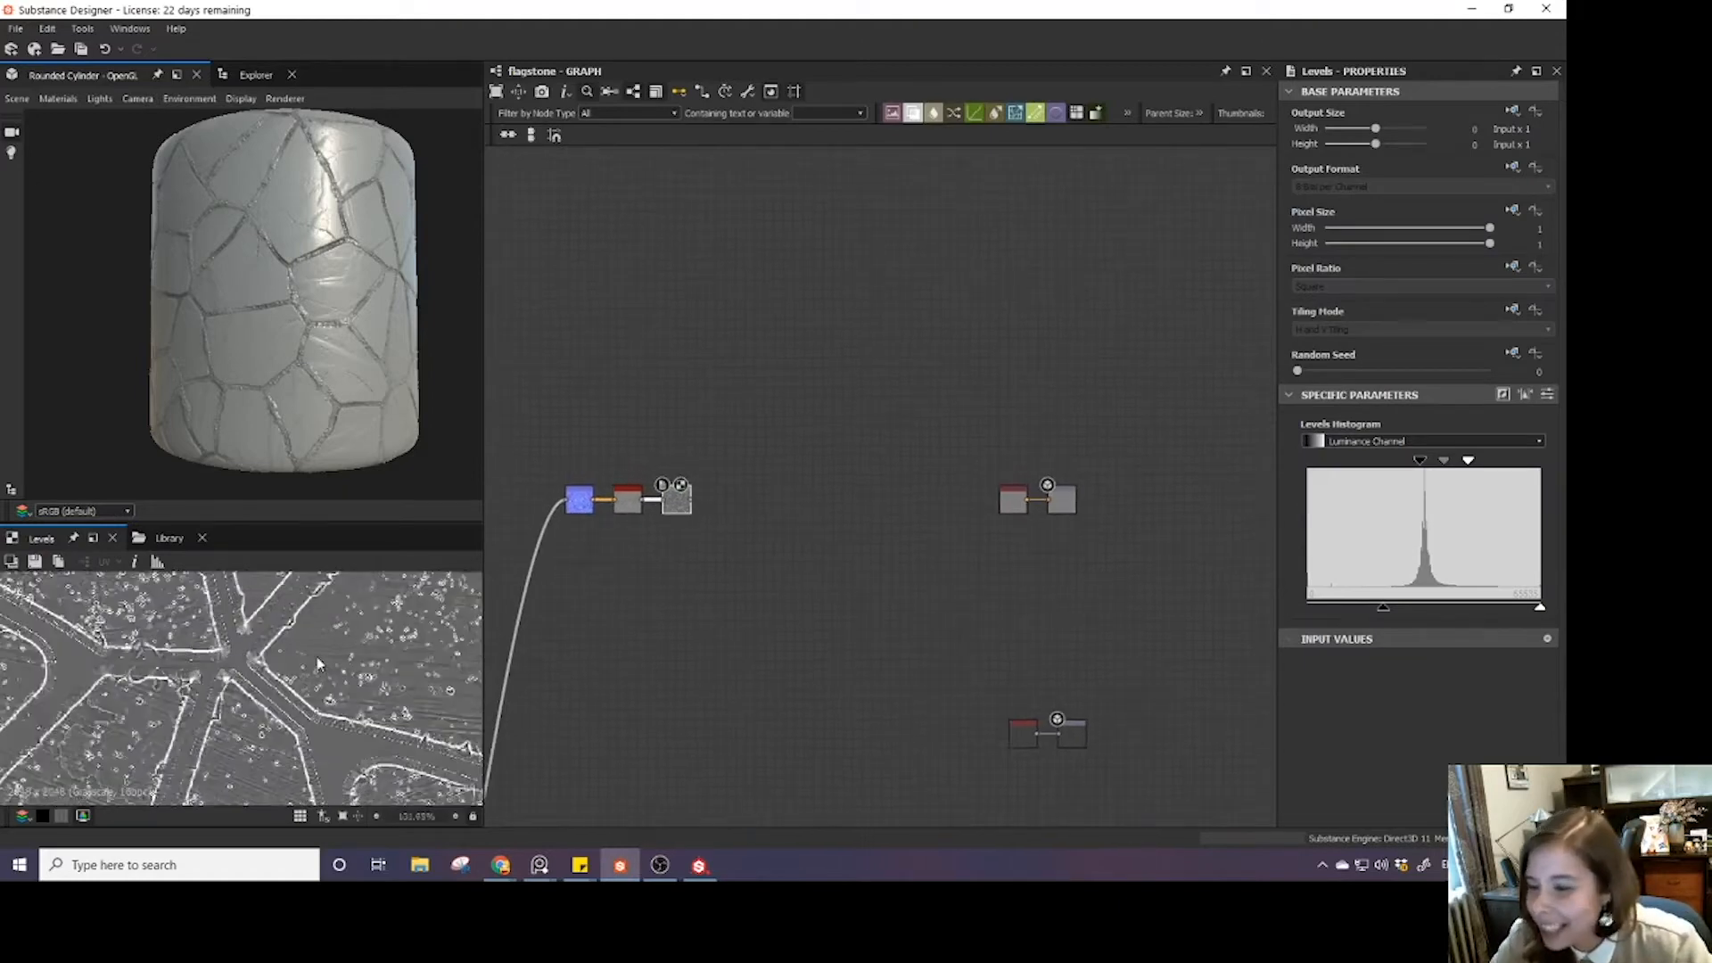
double_click(1071, 501)
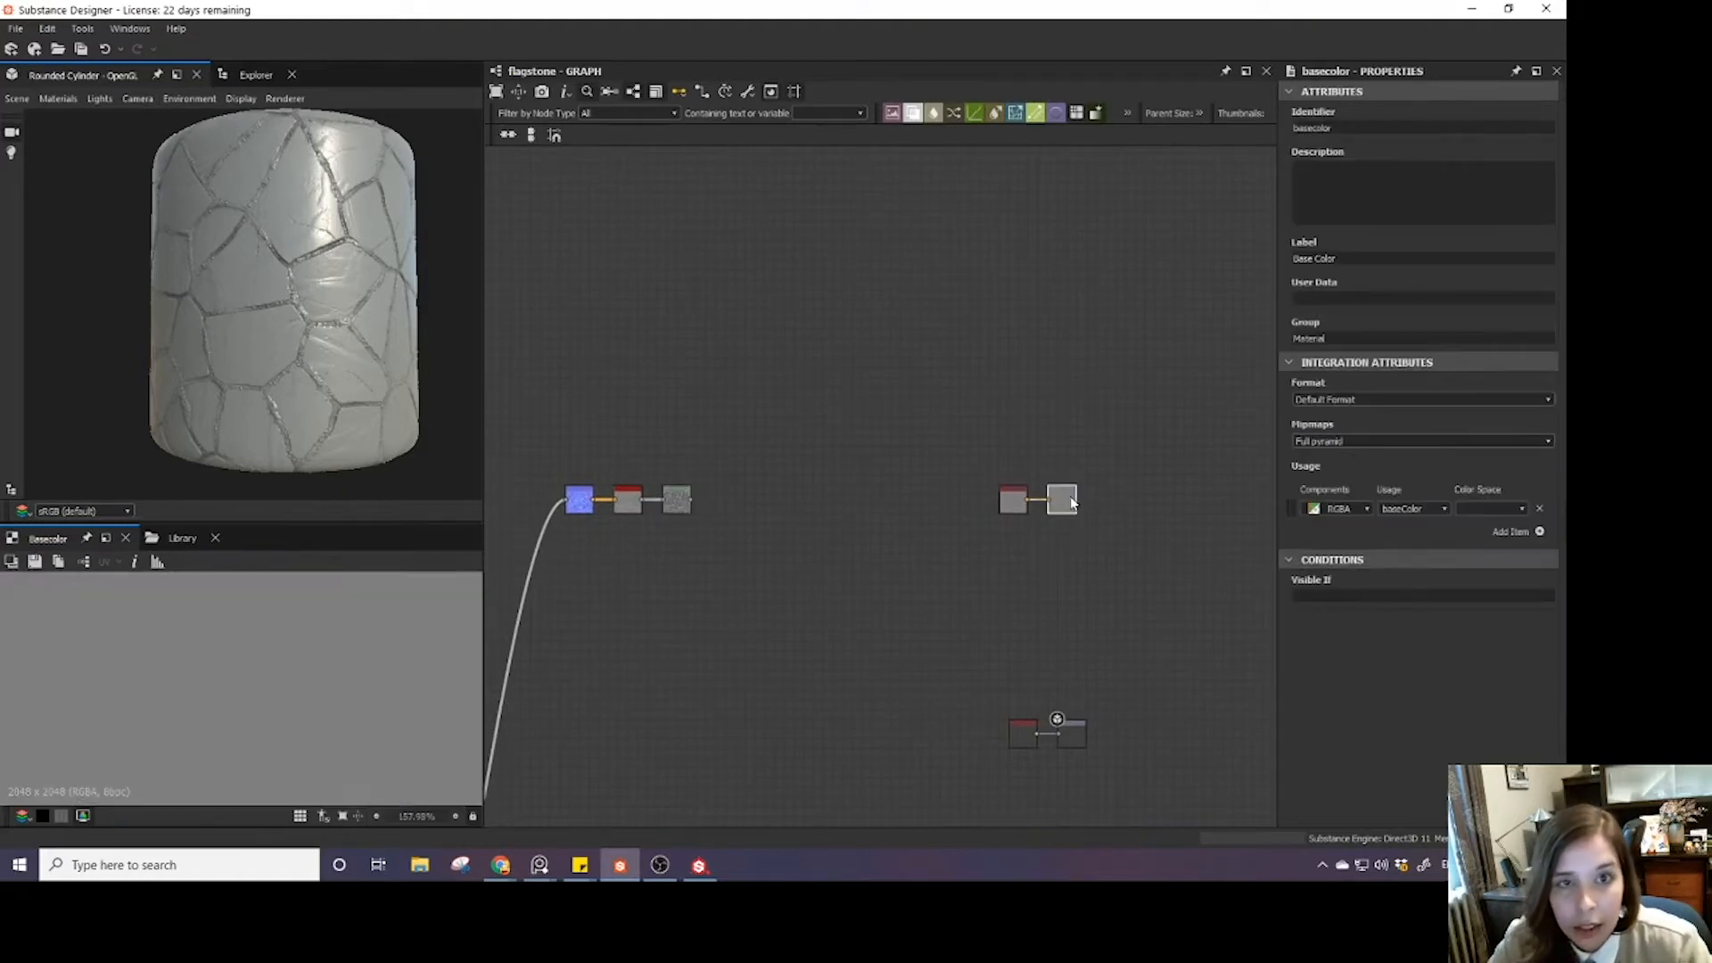
- Move the Normal, Curvature and Levels chain closer to the Roughness output, at about the same height
scroll(891, 631, down, 5)
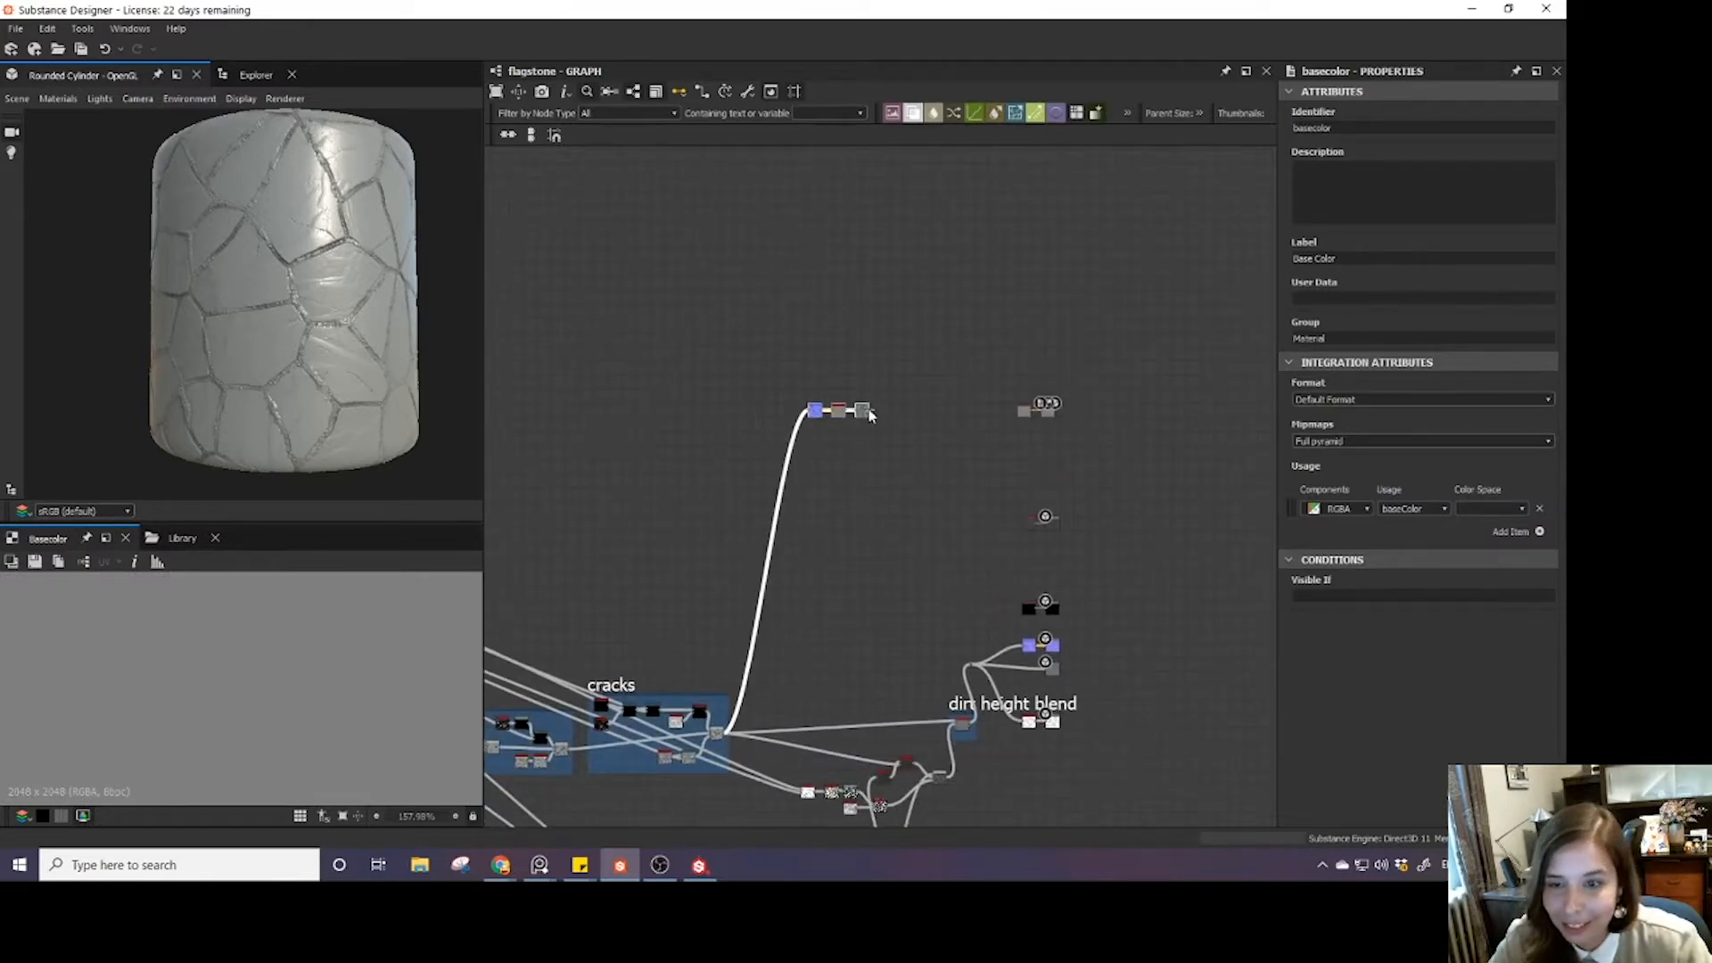
drag(871, 417, 920, 517)
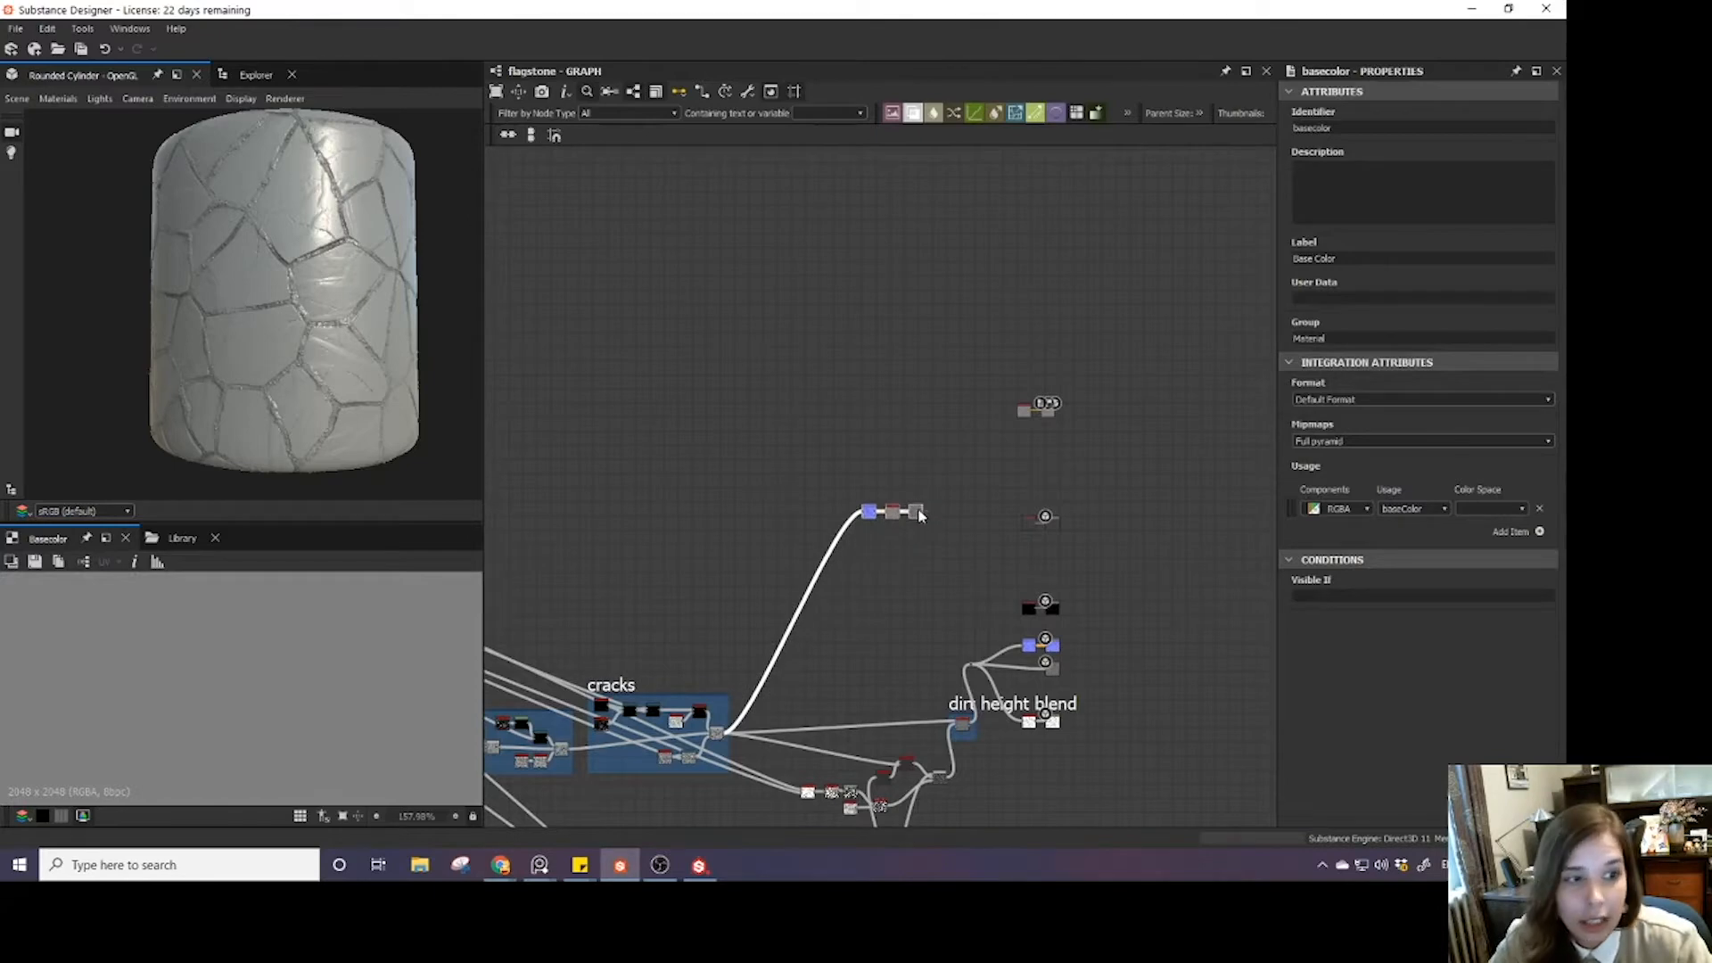
scroll(931, 517, up, 2)
scroll(1025, 513, up, 3)
- Connect the Levels output to the Roughness output and delete the Uniform Color node that fed it
click(1191, 555)
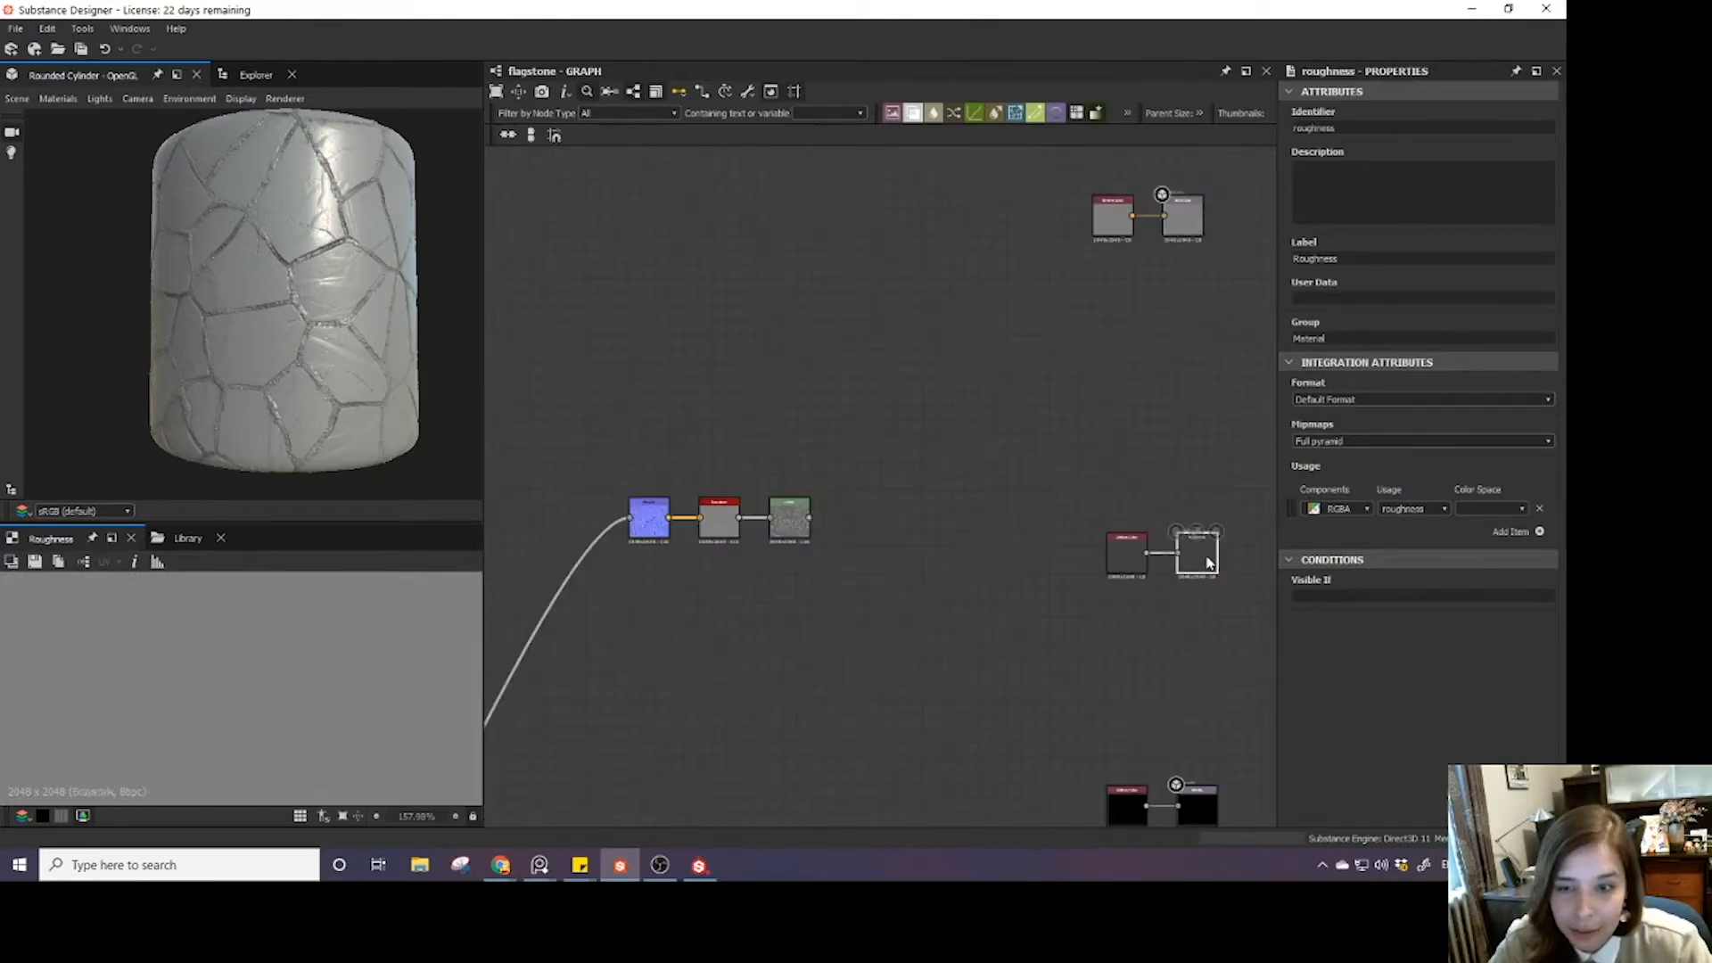
drag(908, 533, 1134, 558)
click(1128, 563)
key(Delete)
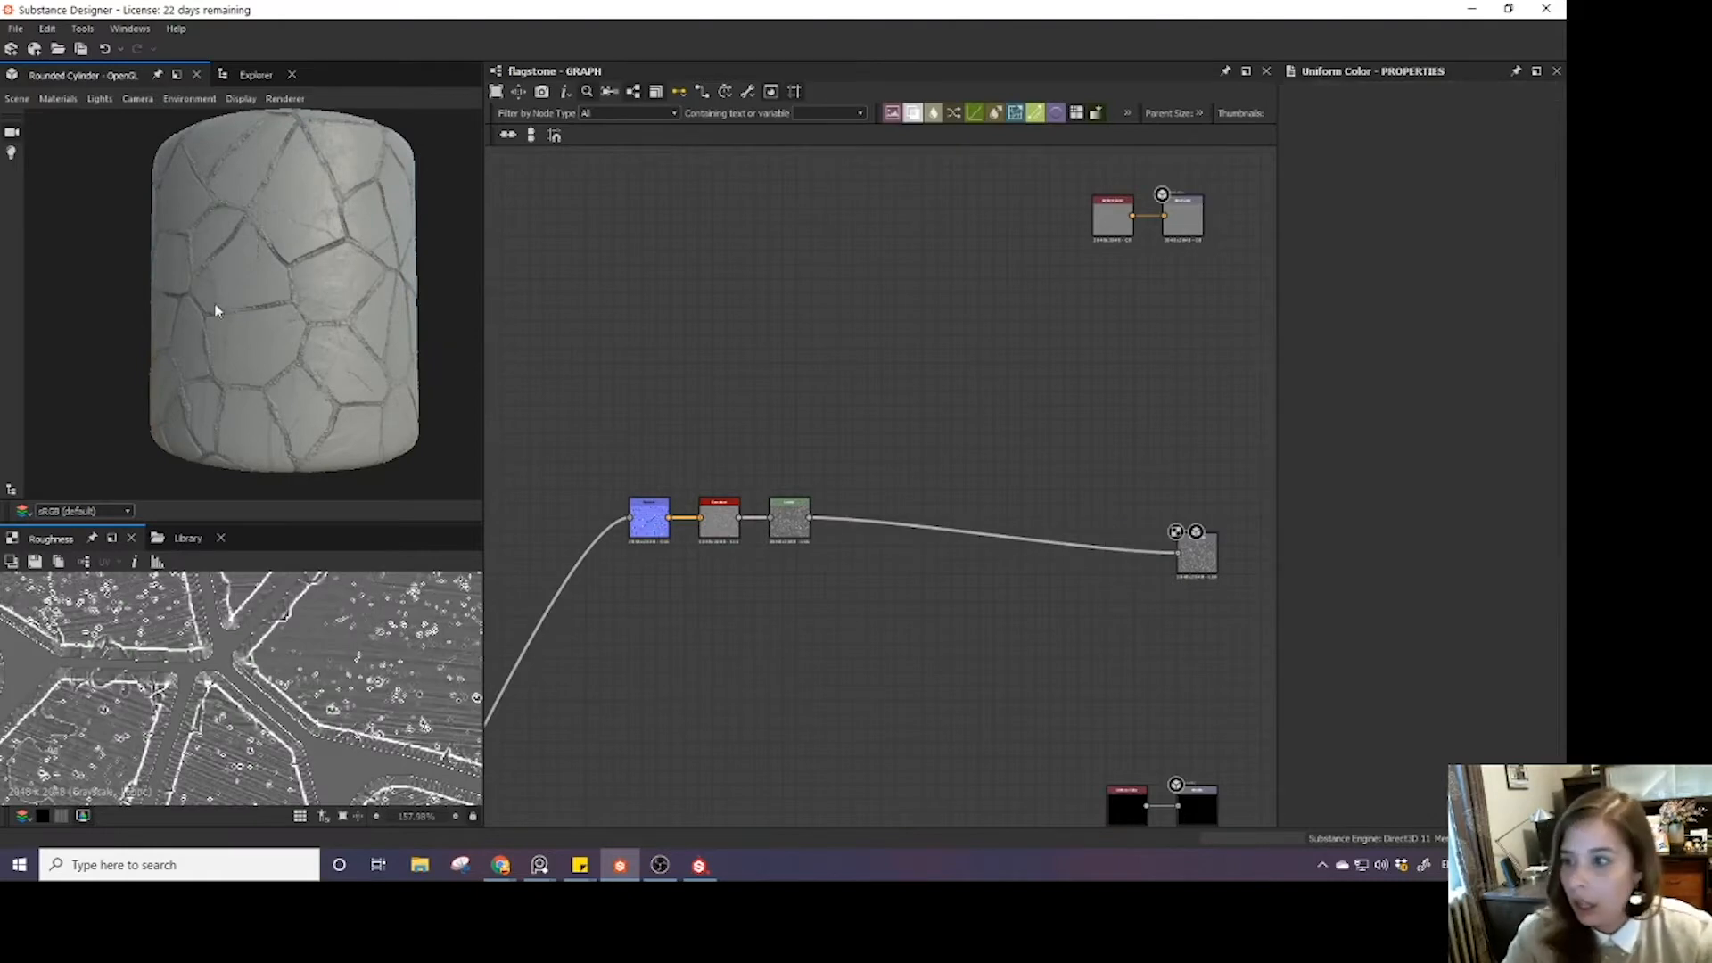
- Examine the roughness response on the cylinder up close with the light rotated
scroll(223, 312, up, 5)
mouse_move(323, 322)
ctrl+shift+mouse_down()
mouse_move(248, 300)
mouse_move(294, 303)
ctrl+shift+mouse_up()
scroll(246, 298, down, 5)
scroll(294, 303, up, 5)
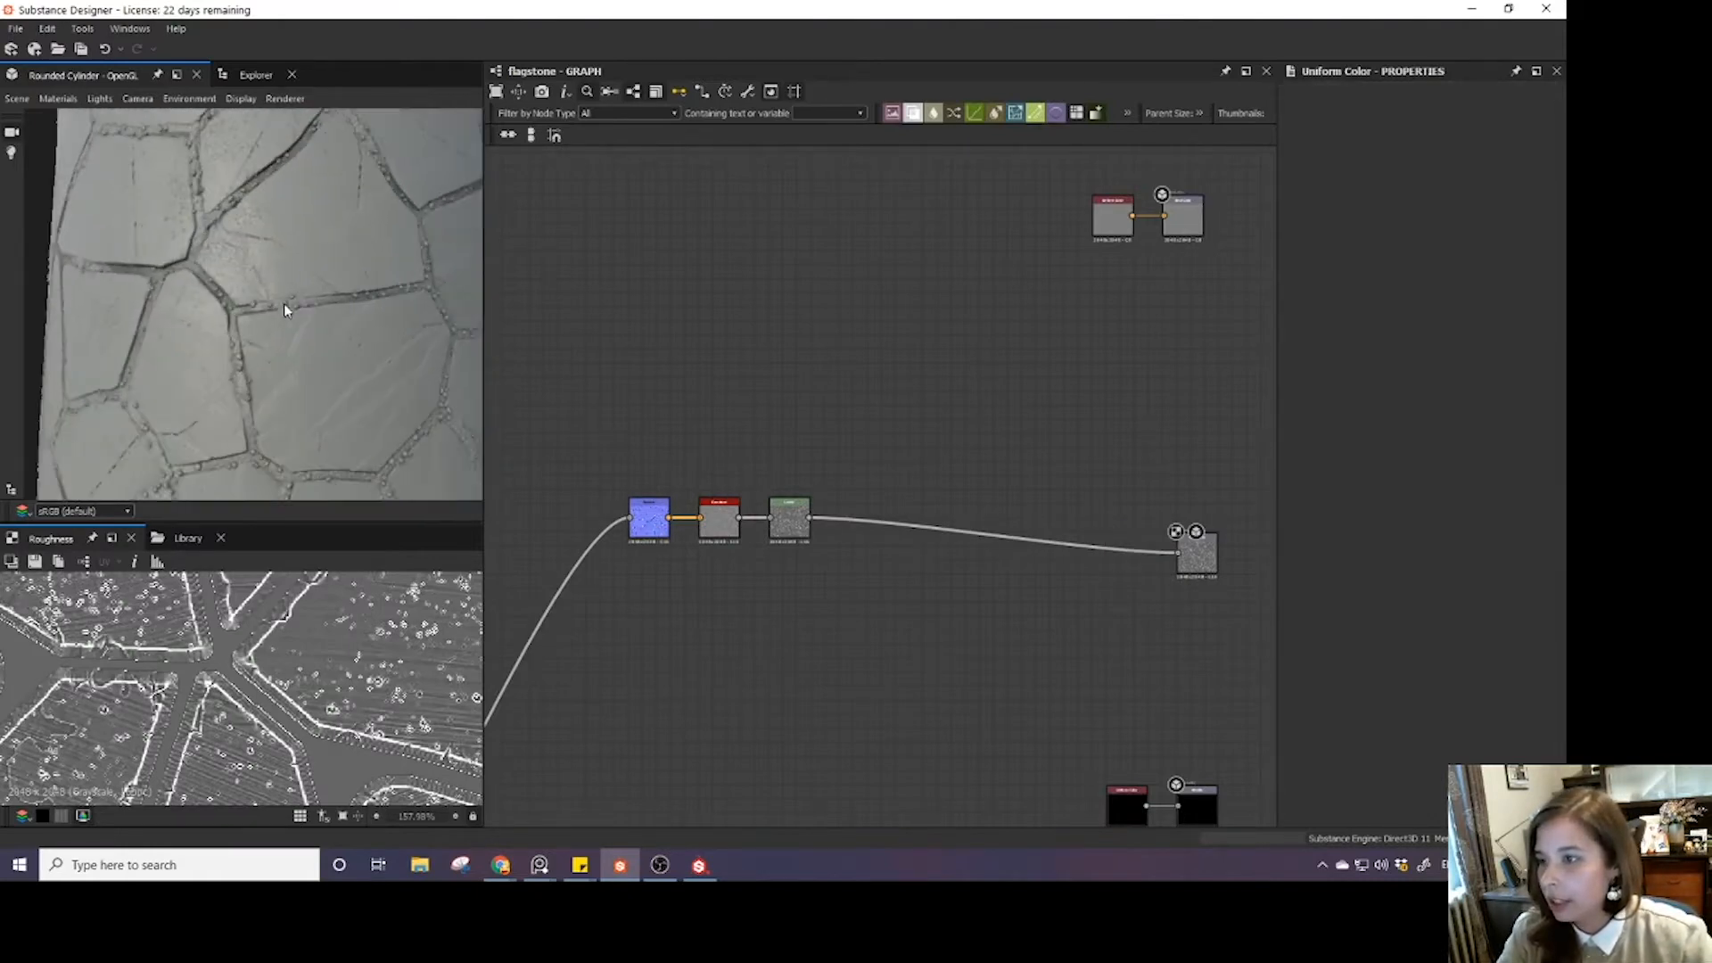
- Shift the Normal, Curvature and Levels chain away from the Roughness output to make room between them
middle_drag(849, 627, 807, 532)
scroll(807, 529, down, 3)
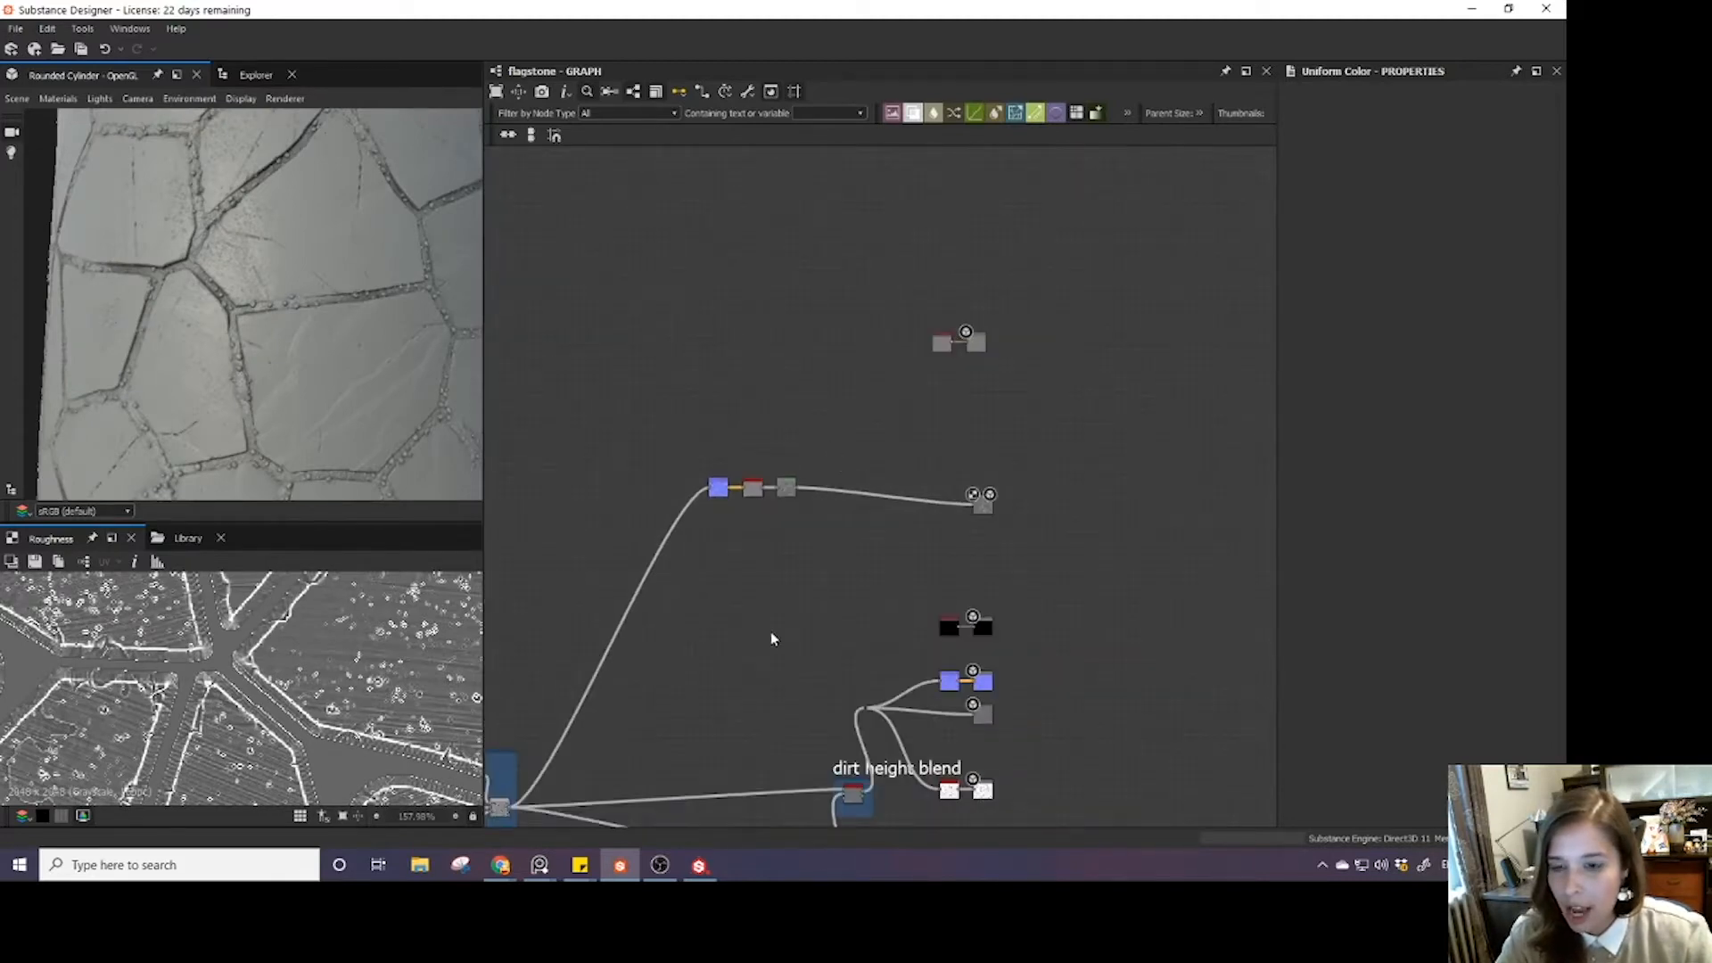
middle_drag(780, 621, 827, 502)
drag(772, 337, 815, 378)
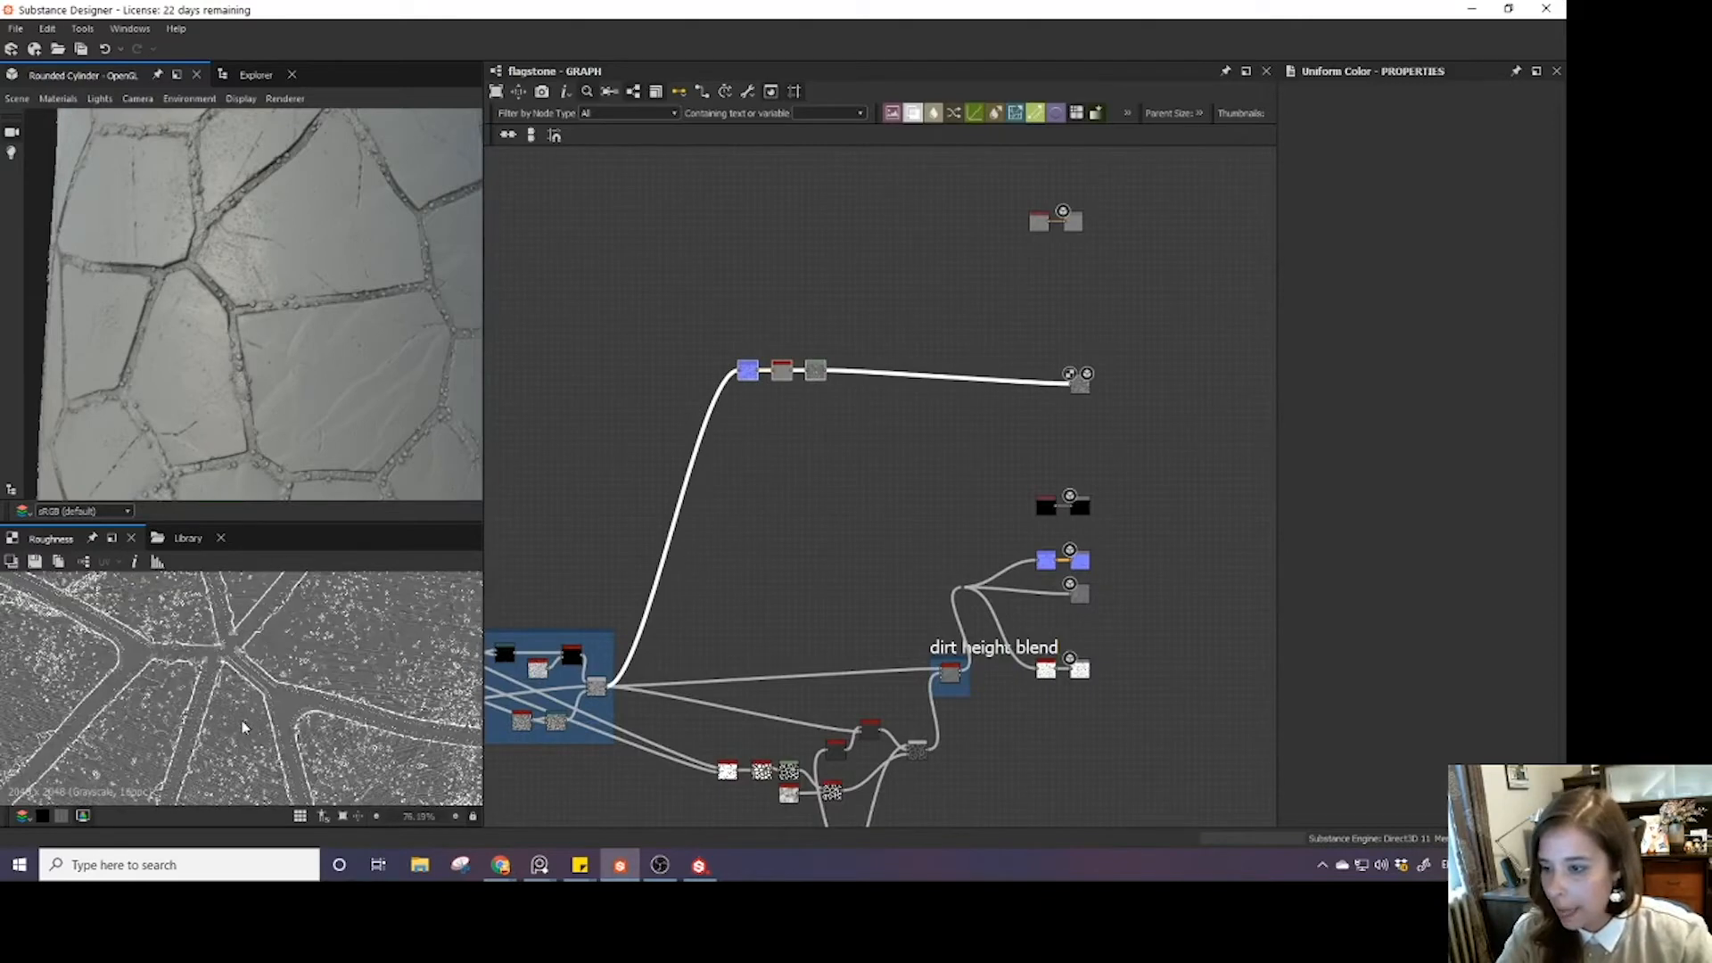
middle_drag(687, 452, 629, 517)
click(629, 517)
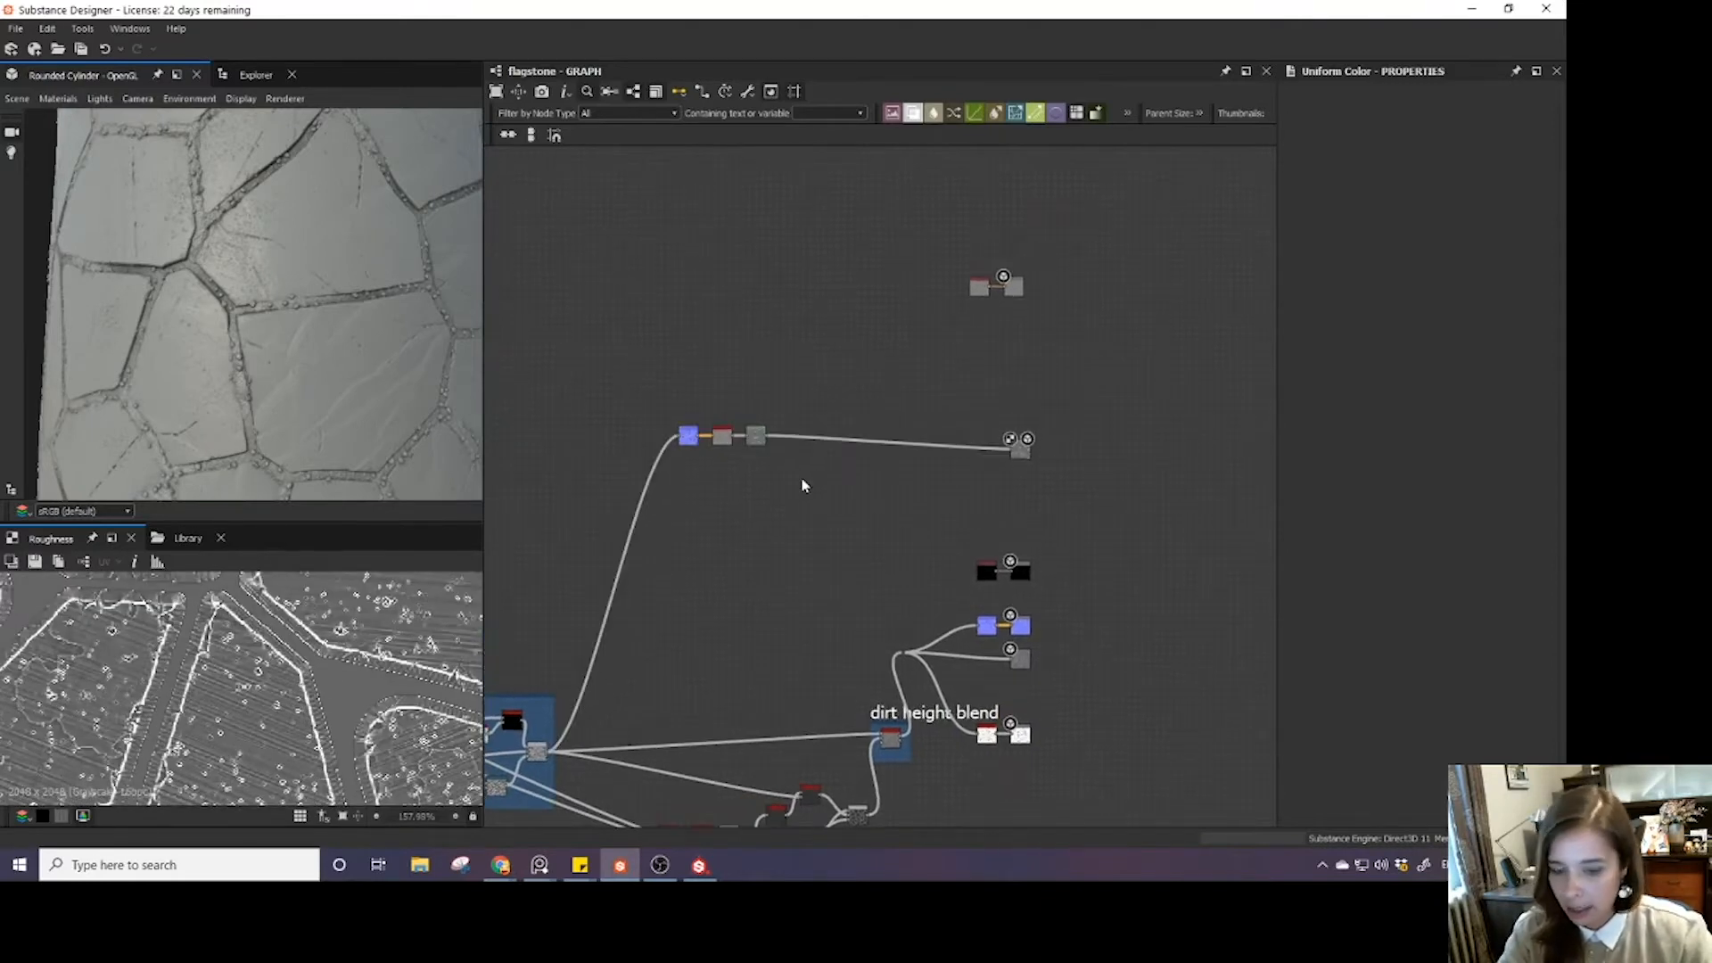
key(space)
click(701, 526)
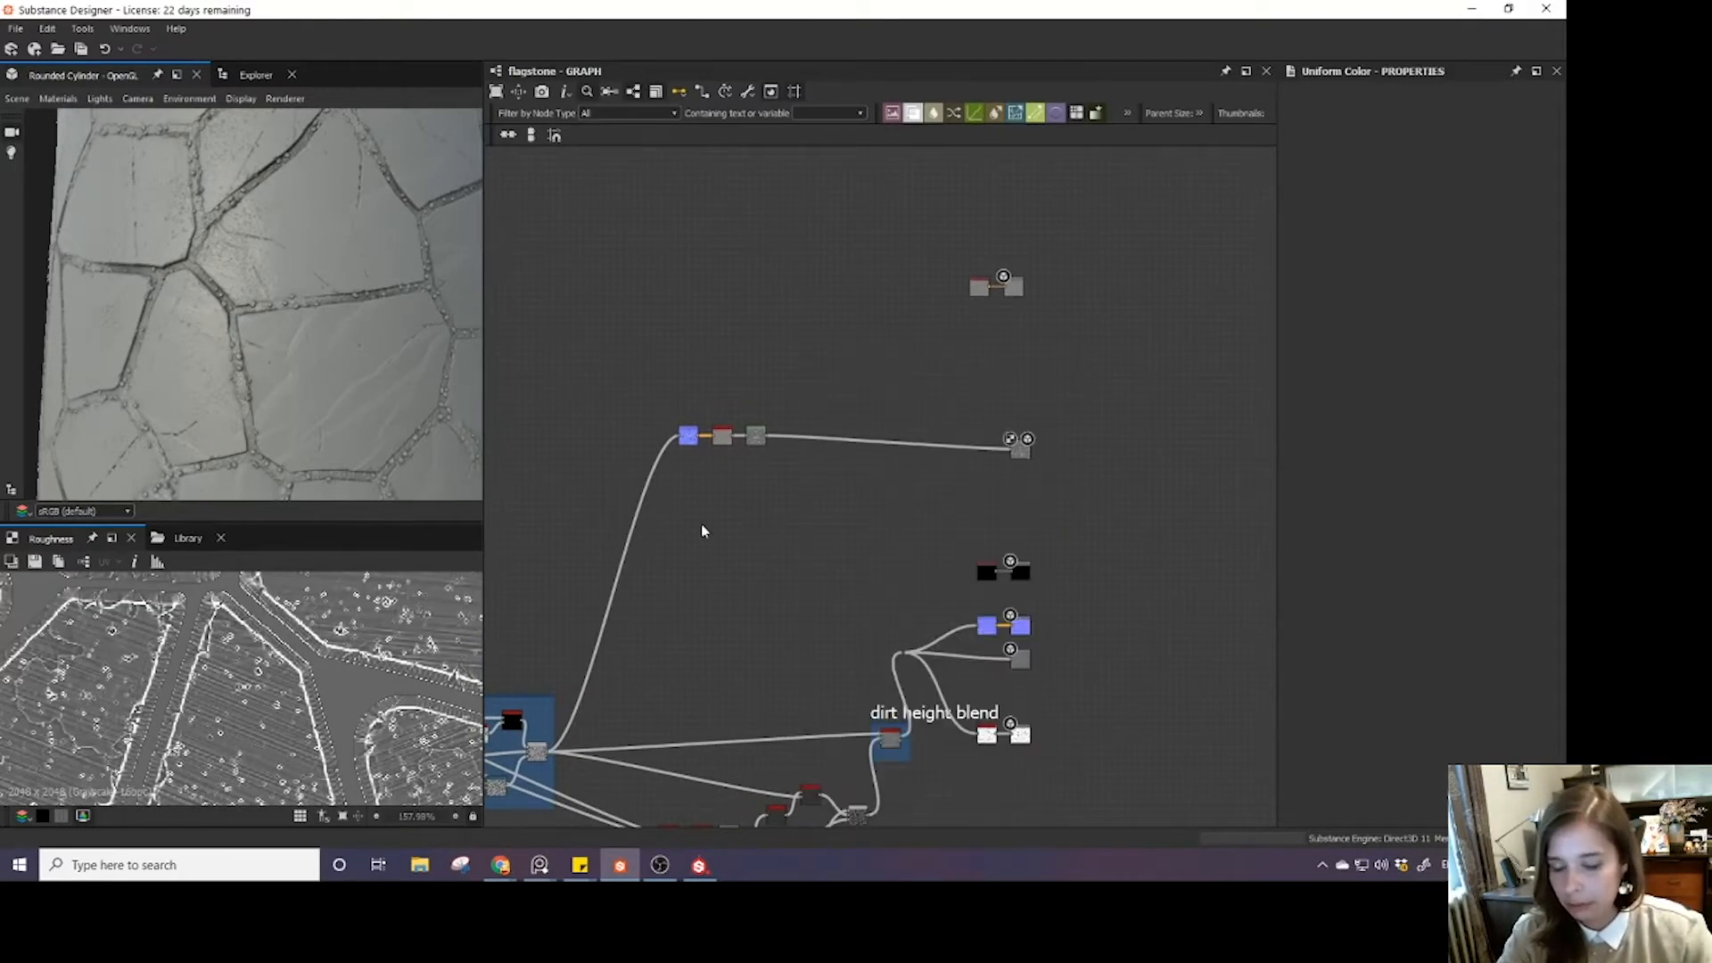
middle_drag(749, 573, 779, 485)
key(space)
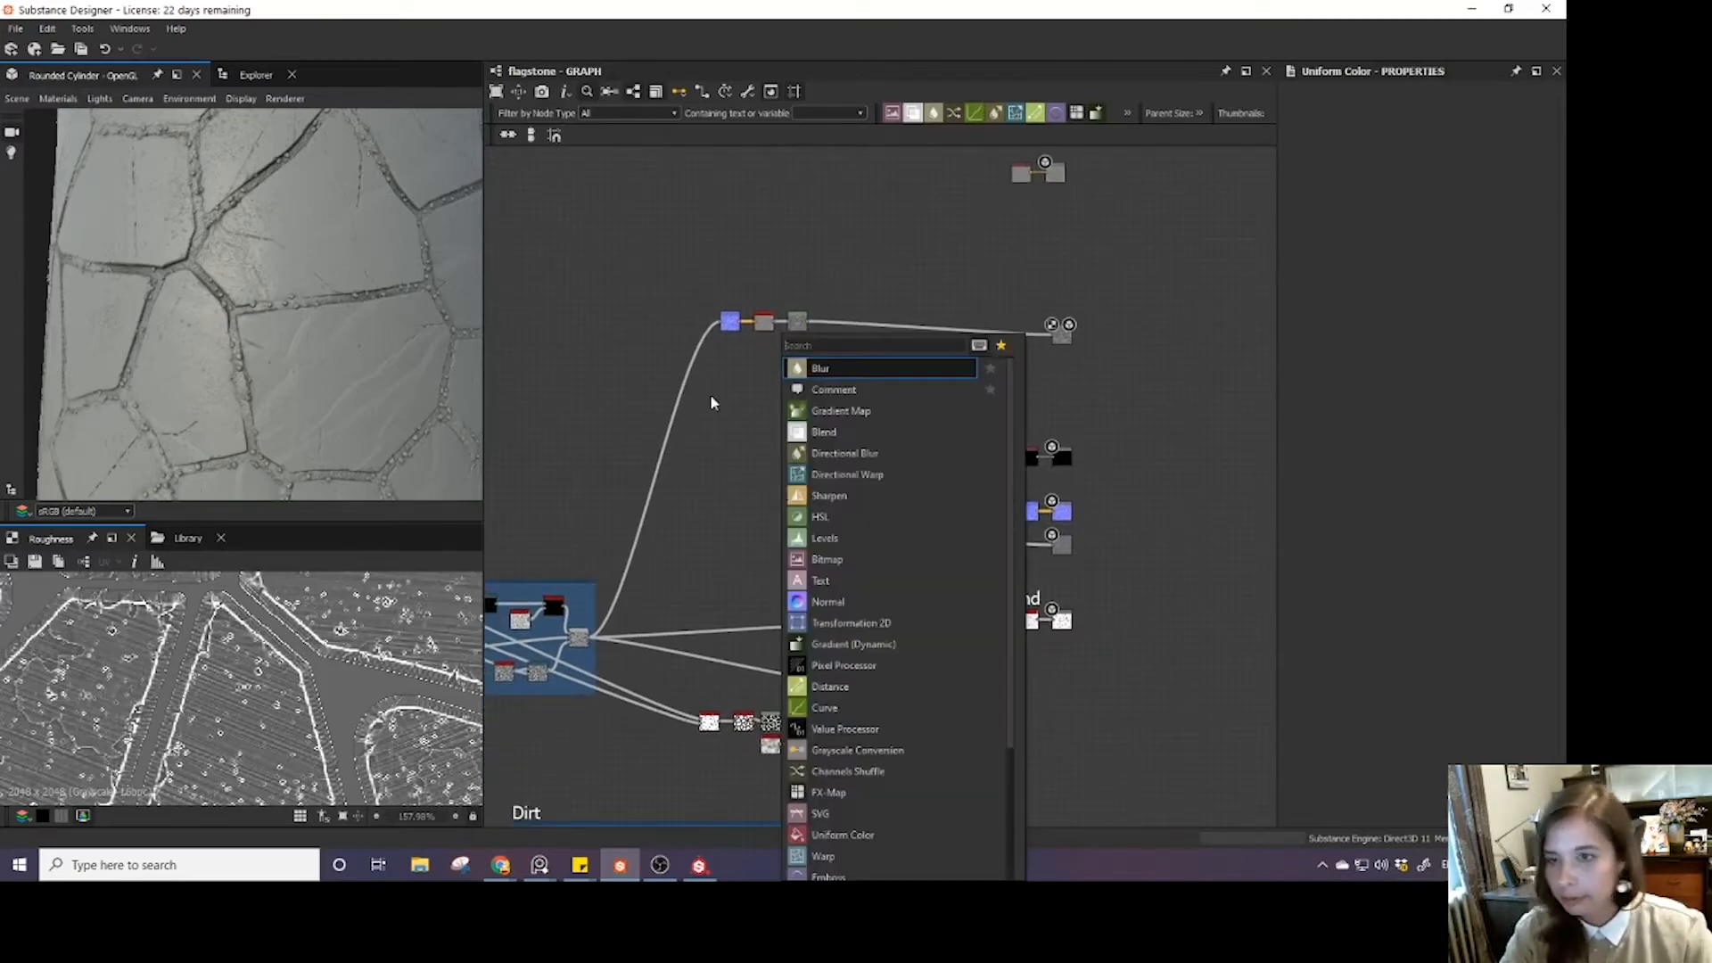
click(731, 332)
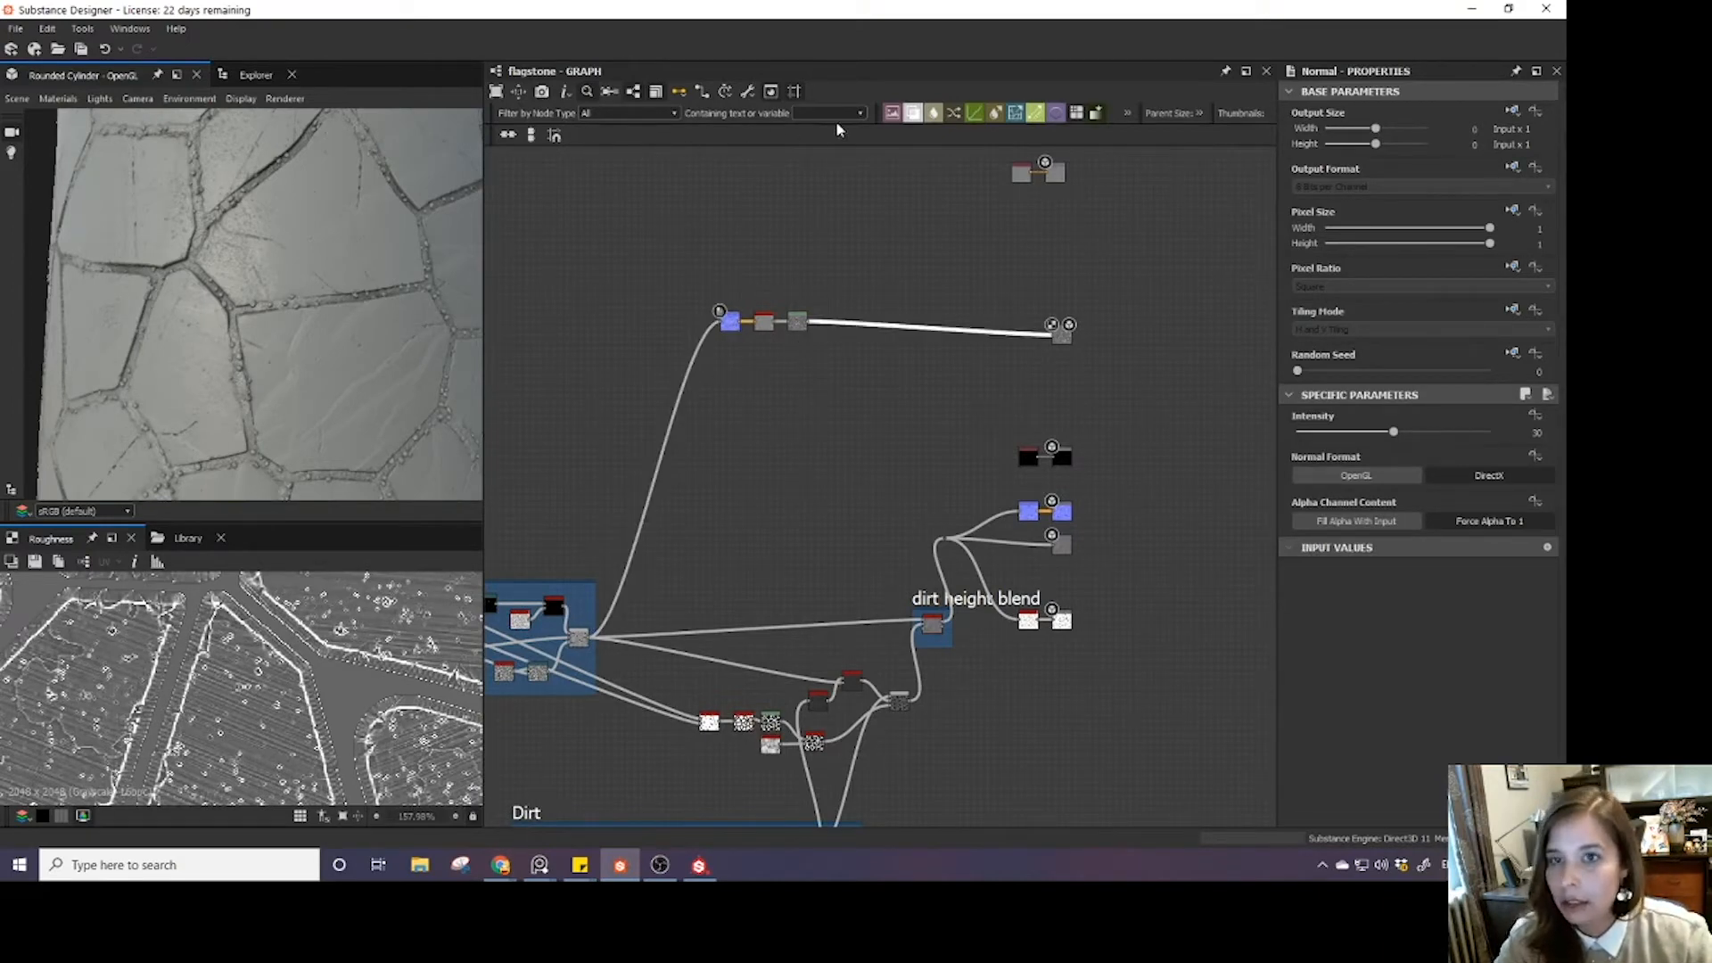
- Insert a Blend node between Levels and the Roughness output, and connect the Dirt frame's height result to its background input
click(916, 119)
middle_drag(839, 739, 814, 521)
scroll(814, 605, up, 3)
scroll(840, 727, down, 3)
scroll(797, 669, up, 4)
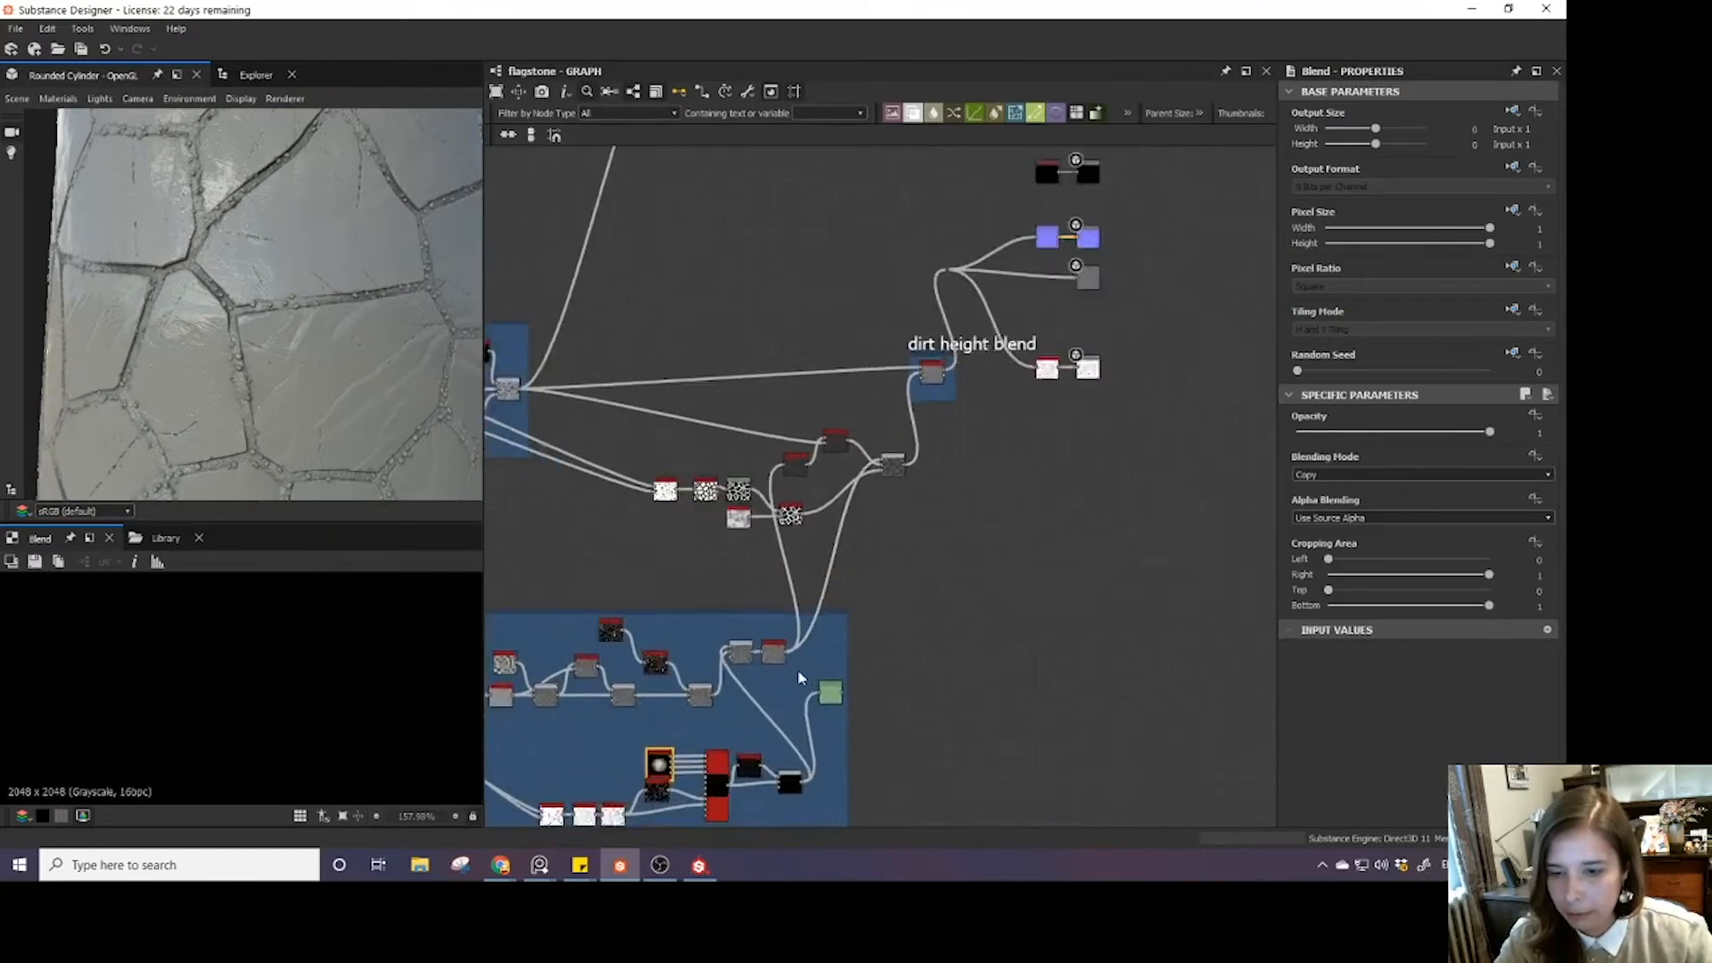
scroll(761, 641, down, 3)
scroll(763, 638, up, 1)
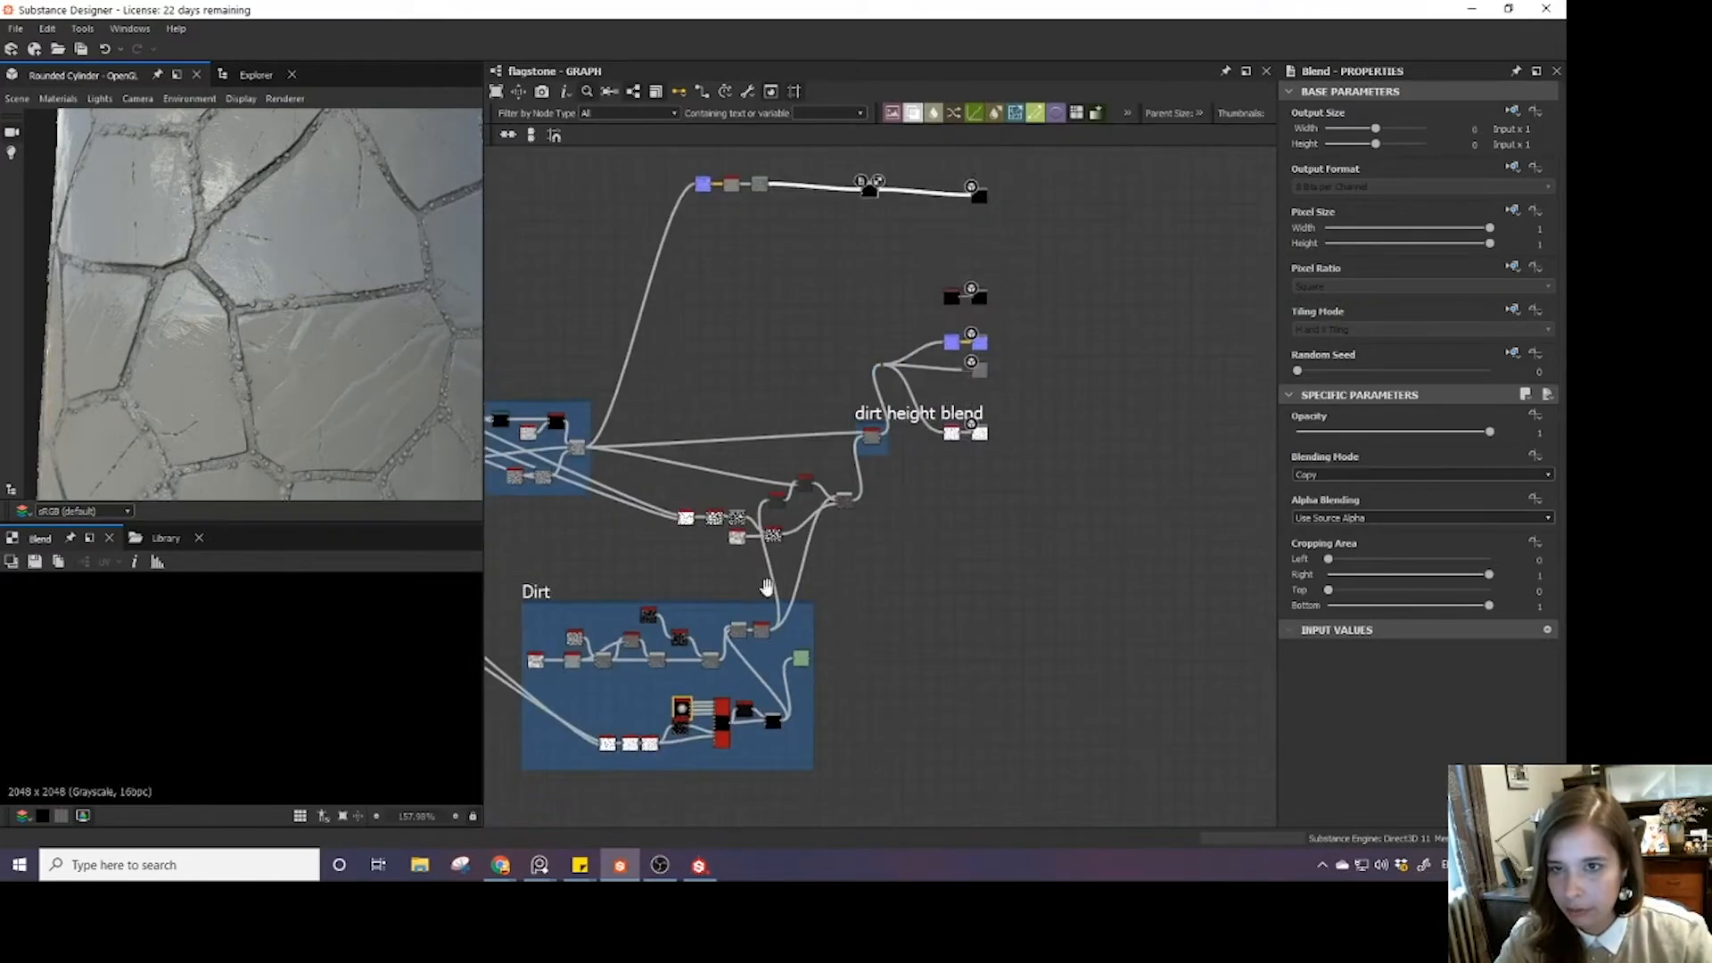
middle_drag(763, 560, 763, 635)
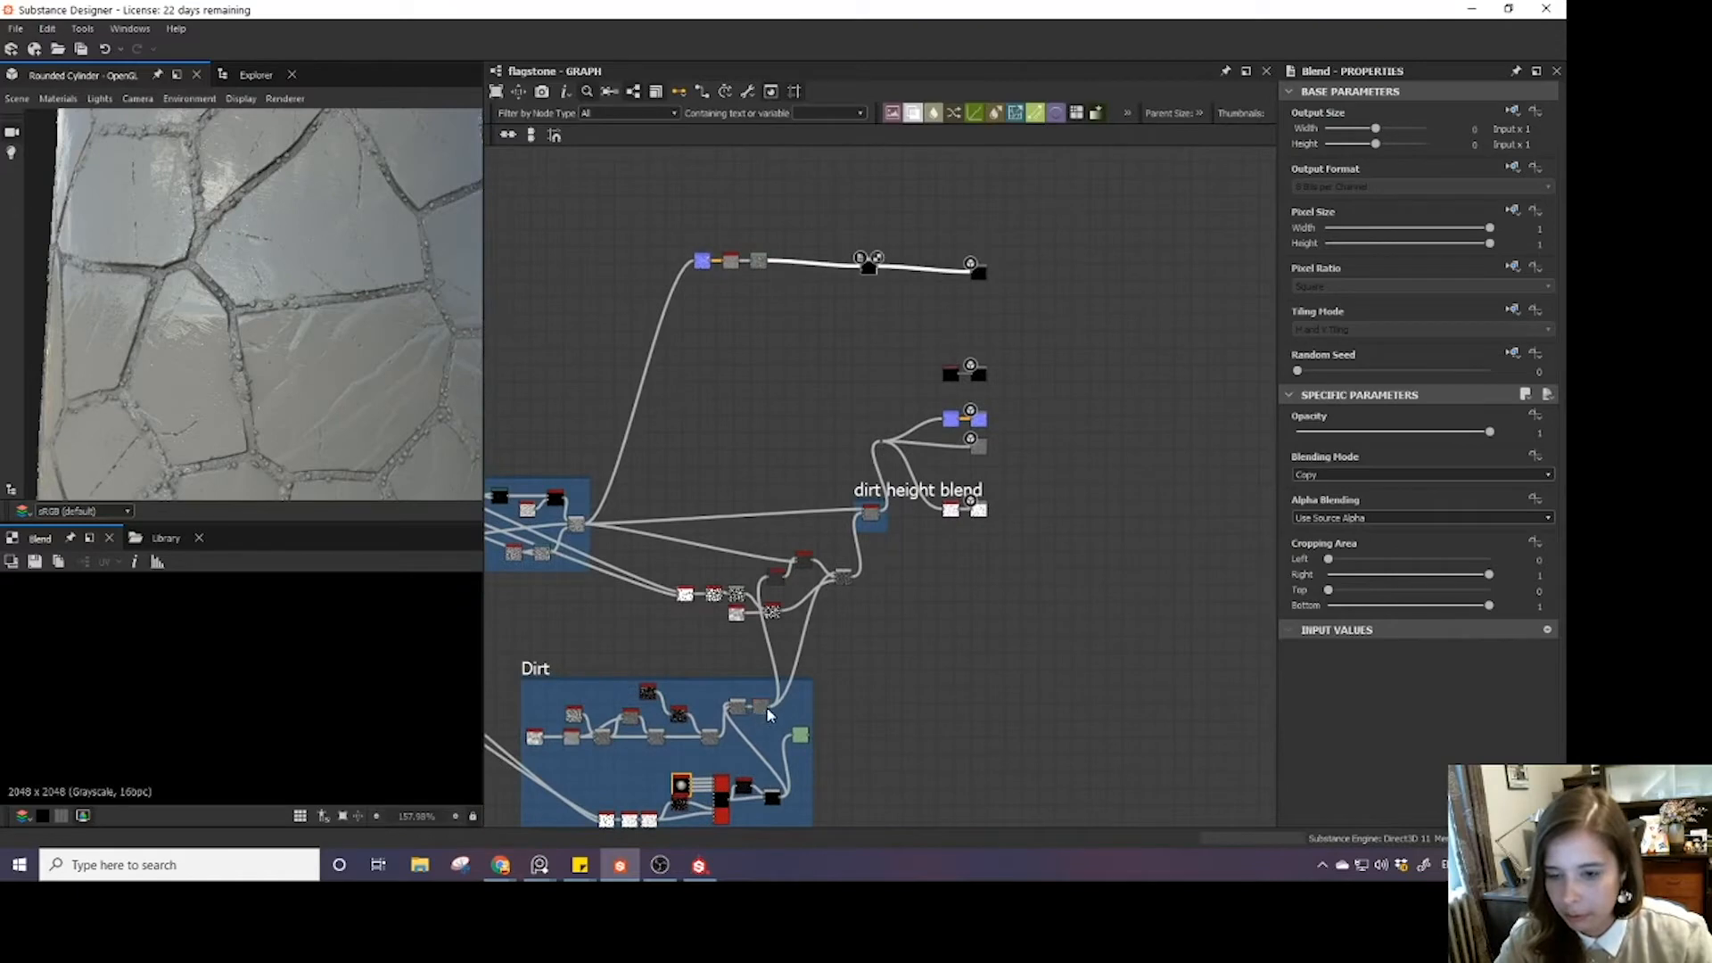
drag(774, 710, 869, 267)
scroll(824, 250, up, 5)
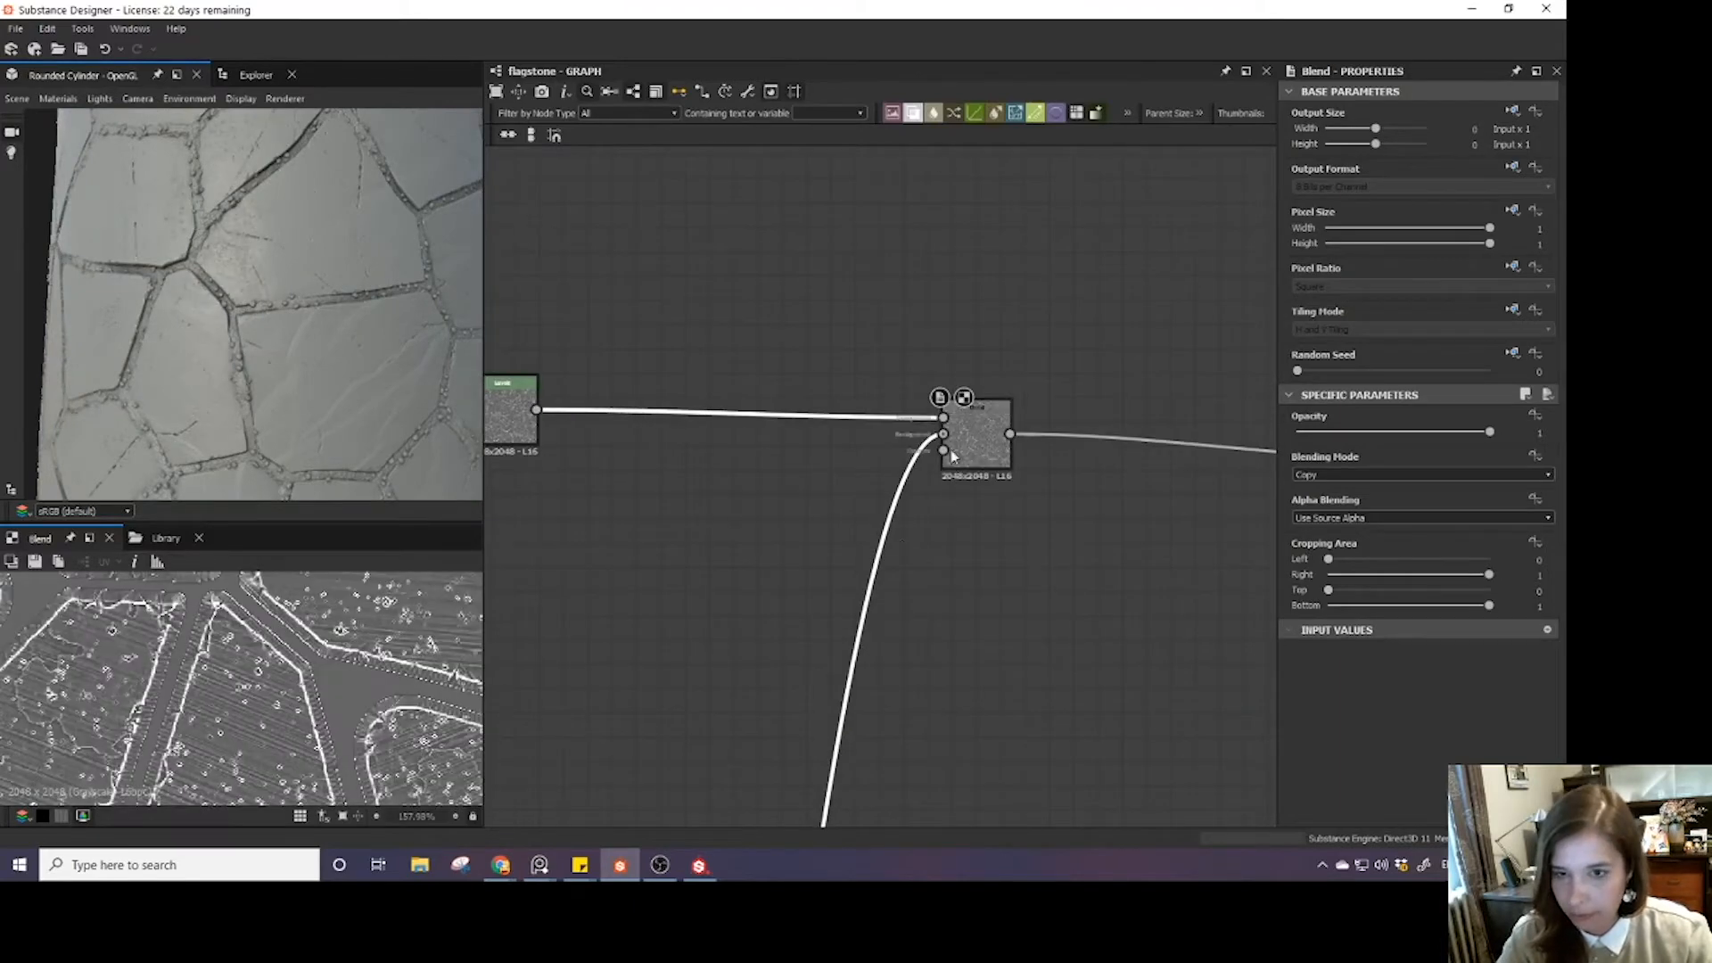
- Preview the Height Mask output of the Height Blend node in the dirt height blend frame
scroll(927, 571, down, 4)
middle_drag(774, 735, 743, 540)
scroll(906, 498, up, 1)
scroll(847, 611, up, 8)
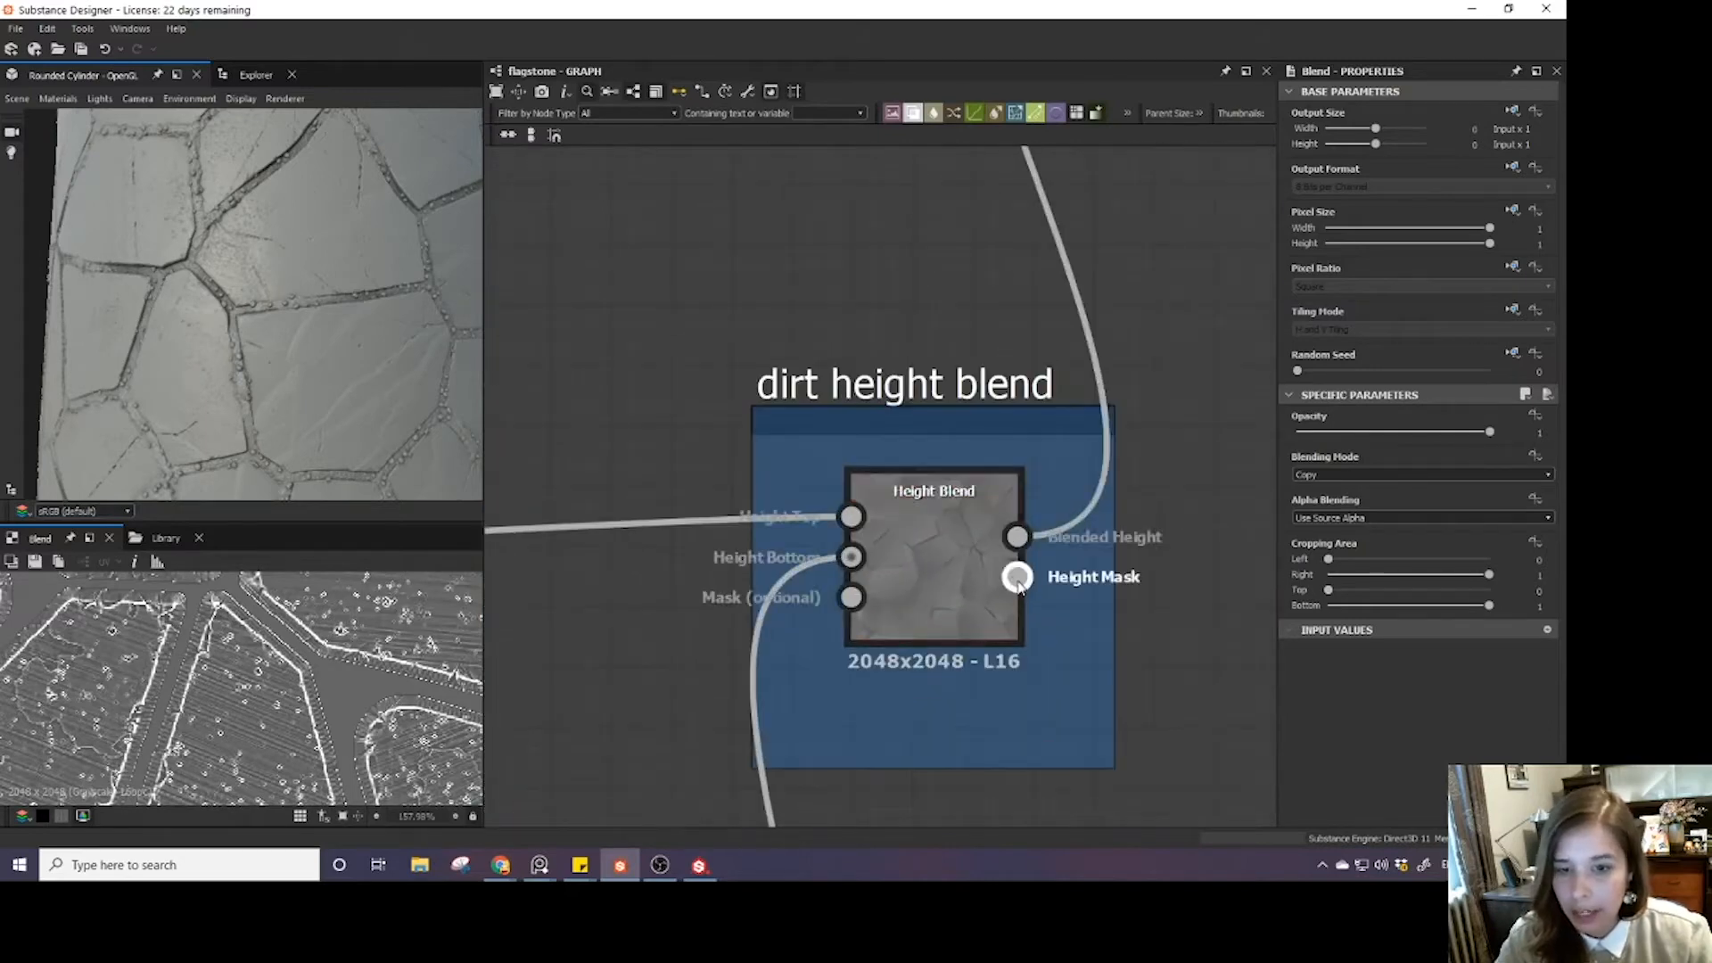
double_click(1017, 578)
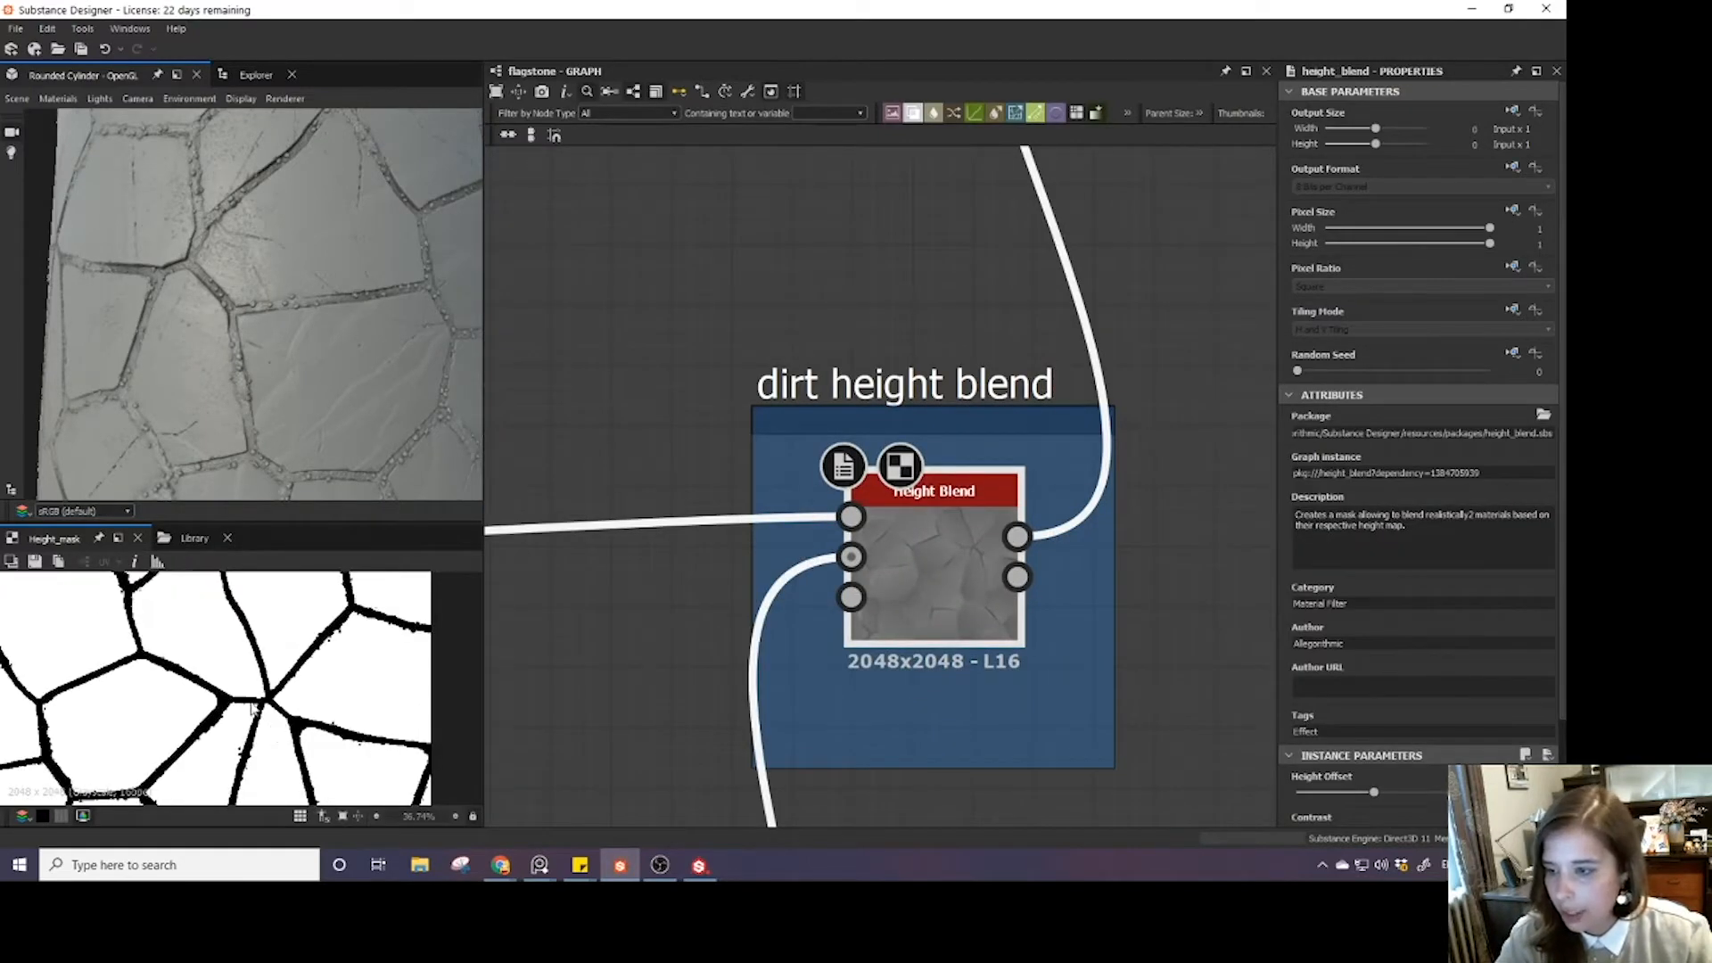
scroll(268, 686, down, 2)
scroll(205, 696, up, 2)
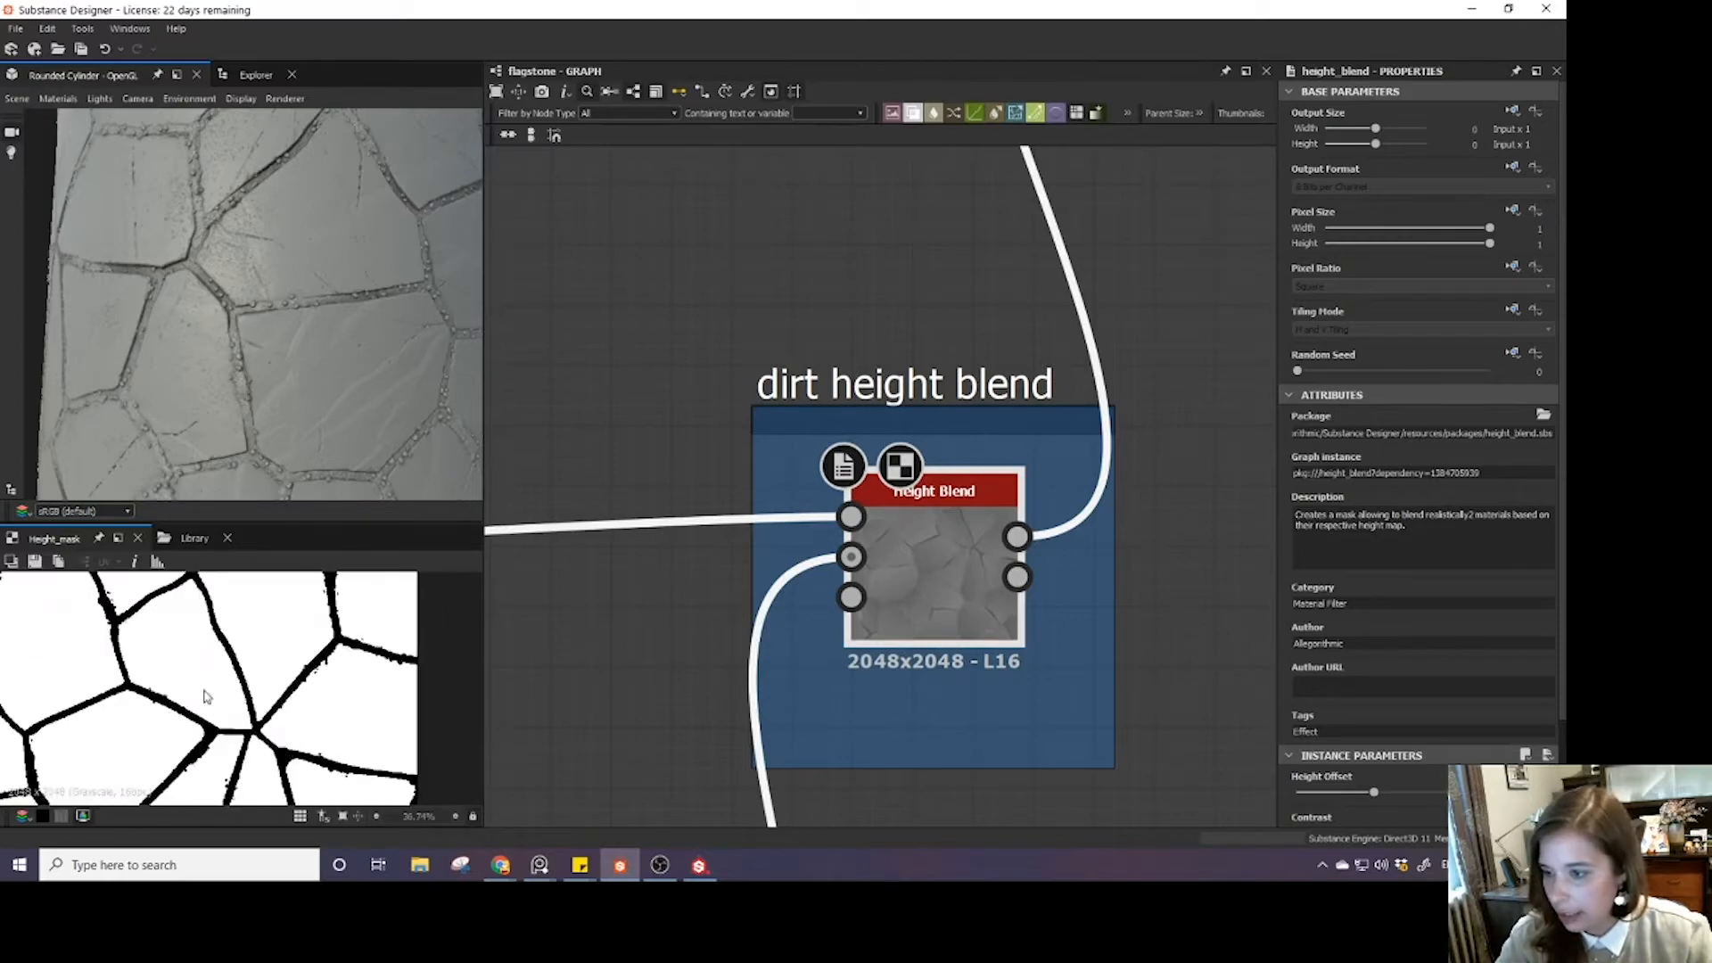
middle_drag(135, 635, 219, 732)
scroll(776, 435, down, 3)
scroll(713, 283, down, 3)
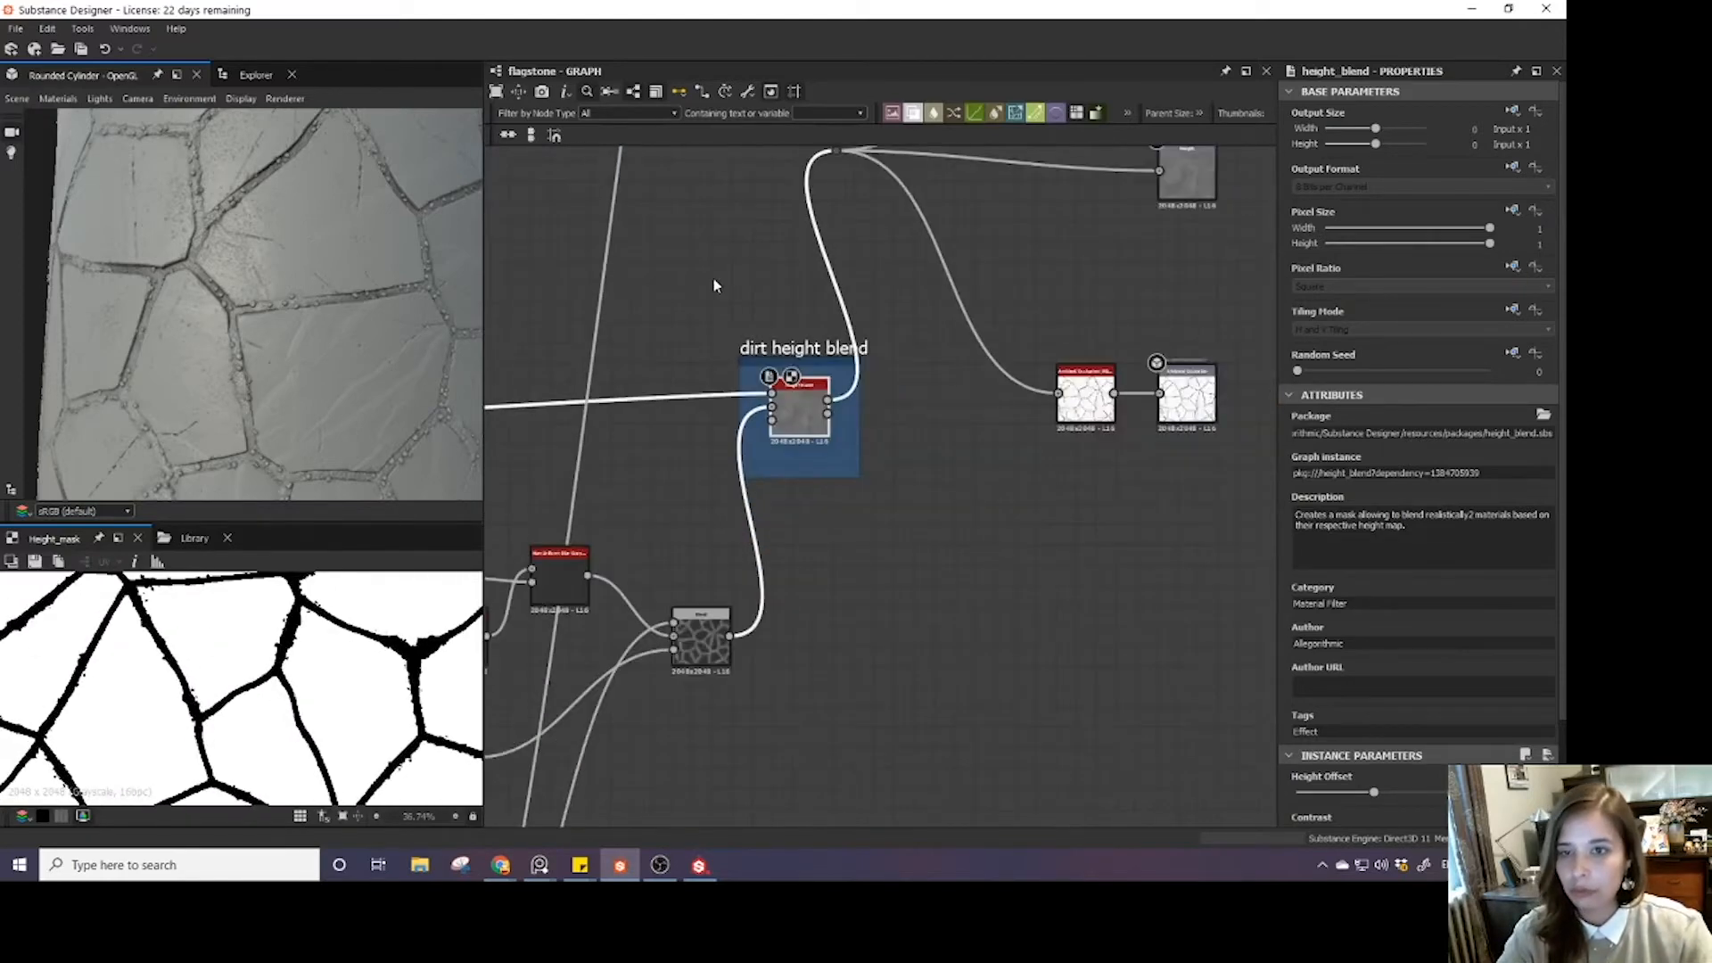
- Connect the Height Blend's Height Mask to the roughness Blend's mask input and preview the blended result
middle_drag(715, 286, 882, 650)
scroll(869, 615, down, 3)
scroll(861, 607, up, 2)
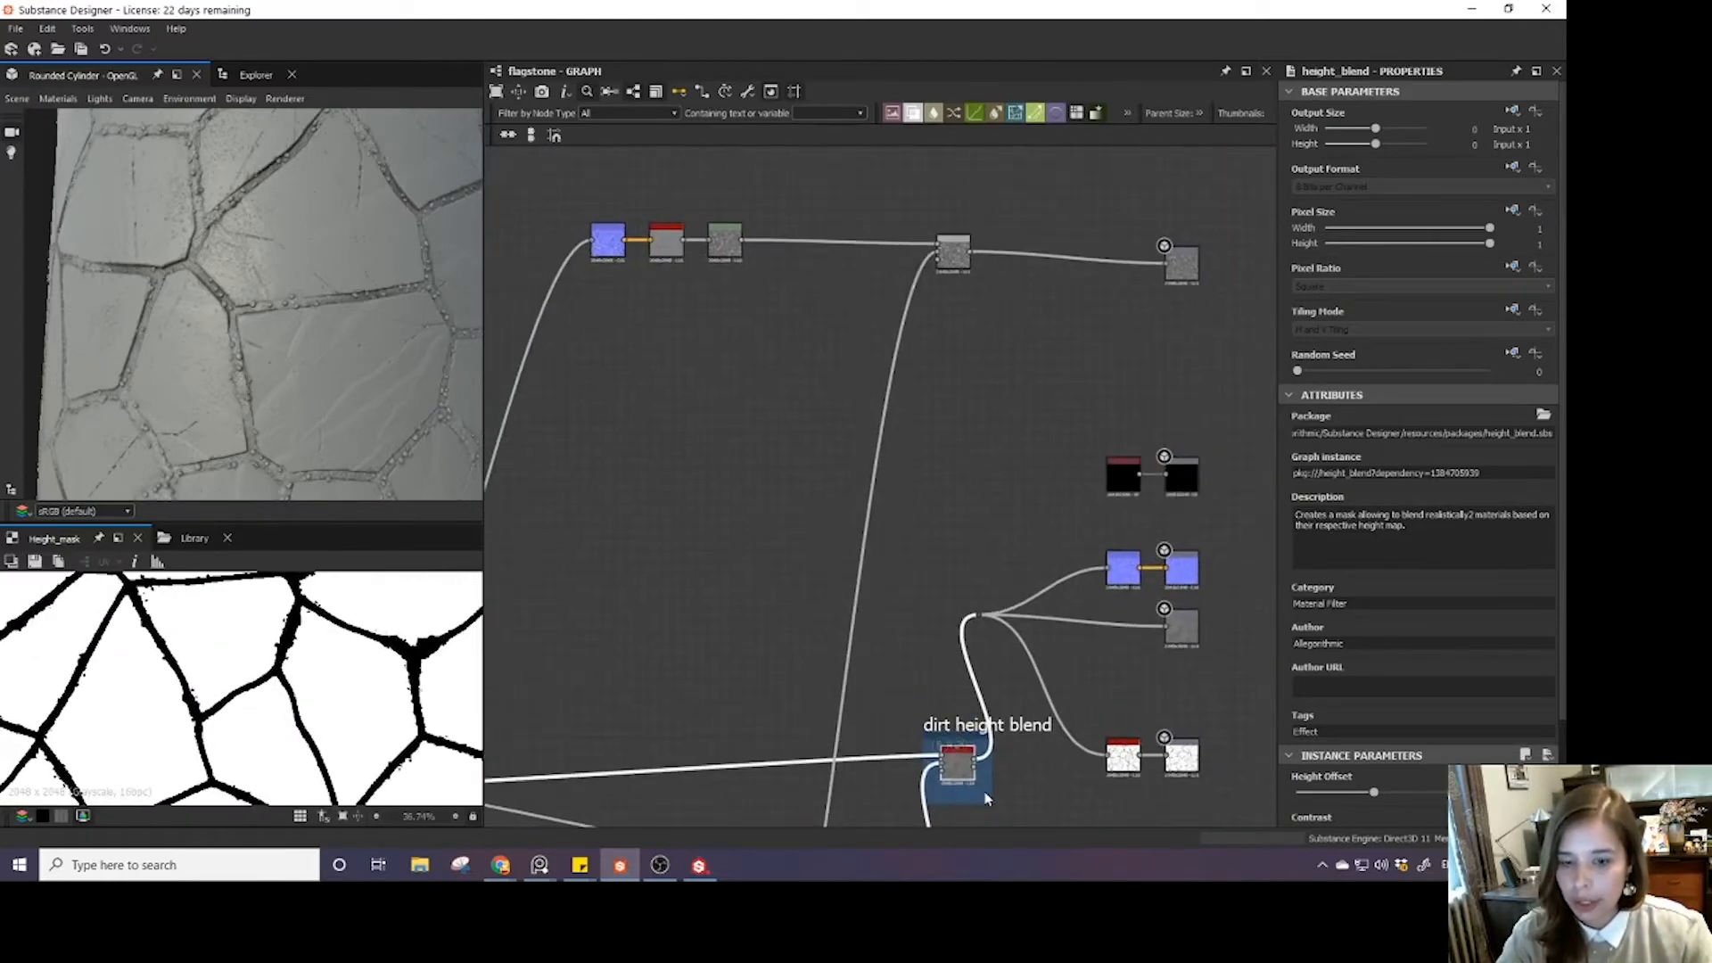
drag(974, 776, 941, 257)
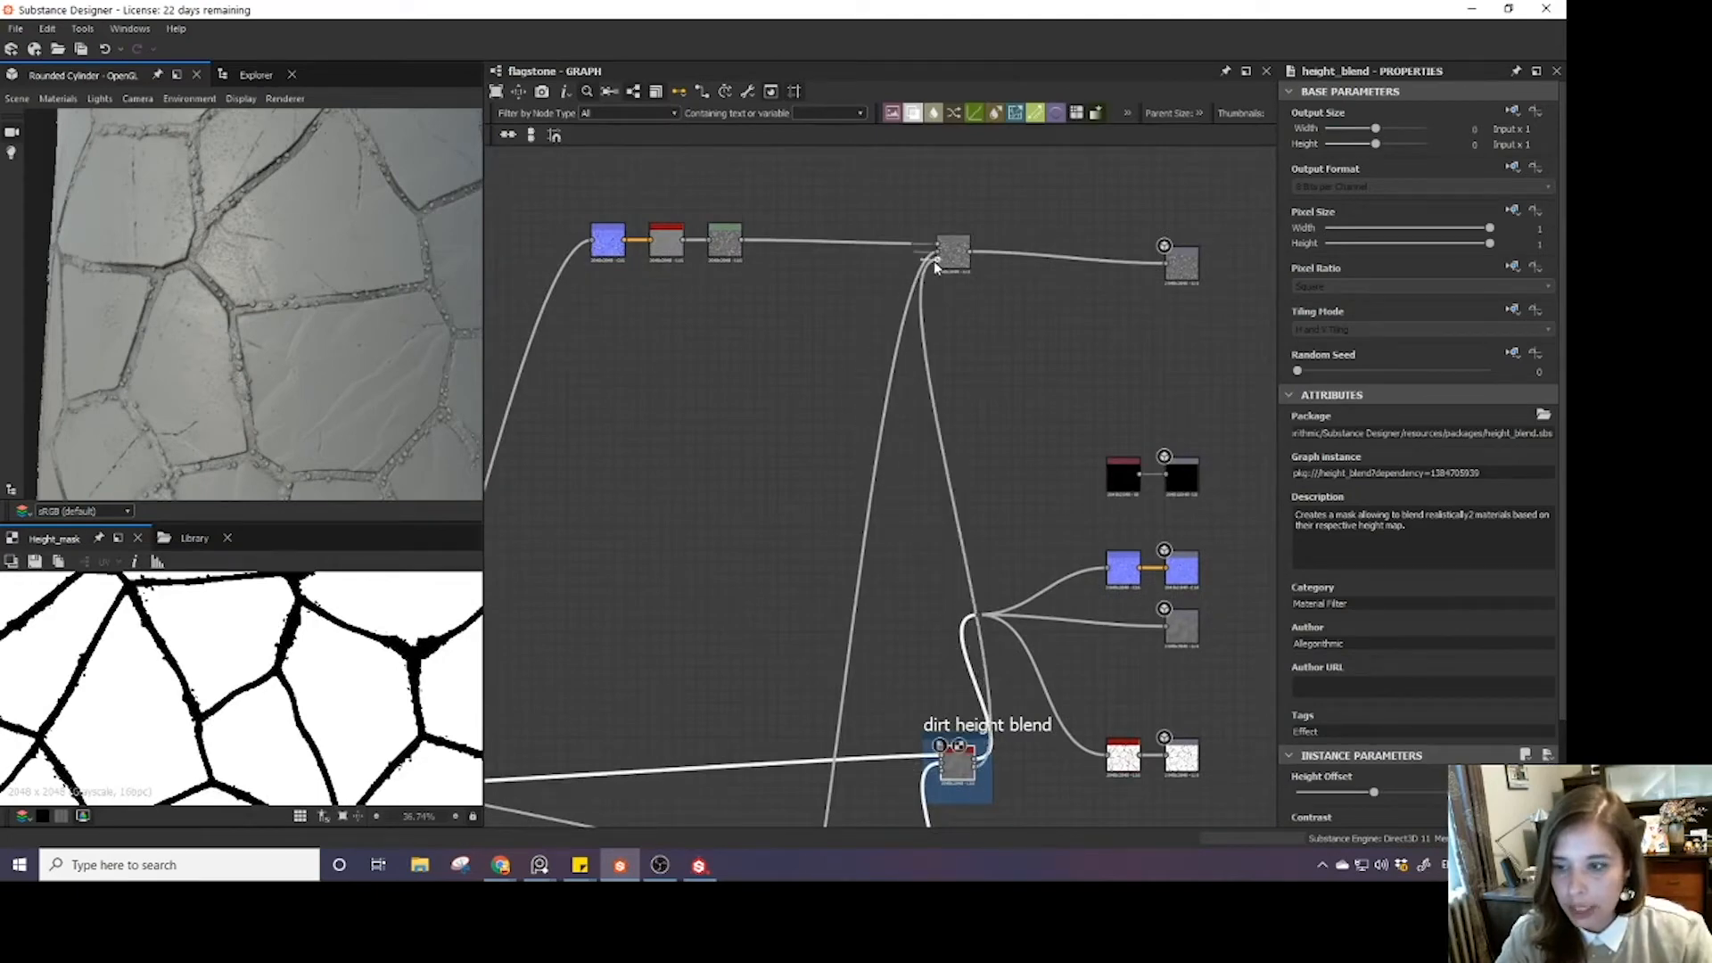
middle_drag(838, 292, 828, 397)
scroll(828, 397, up, 3)
double_click(1076, 431)
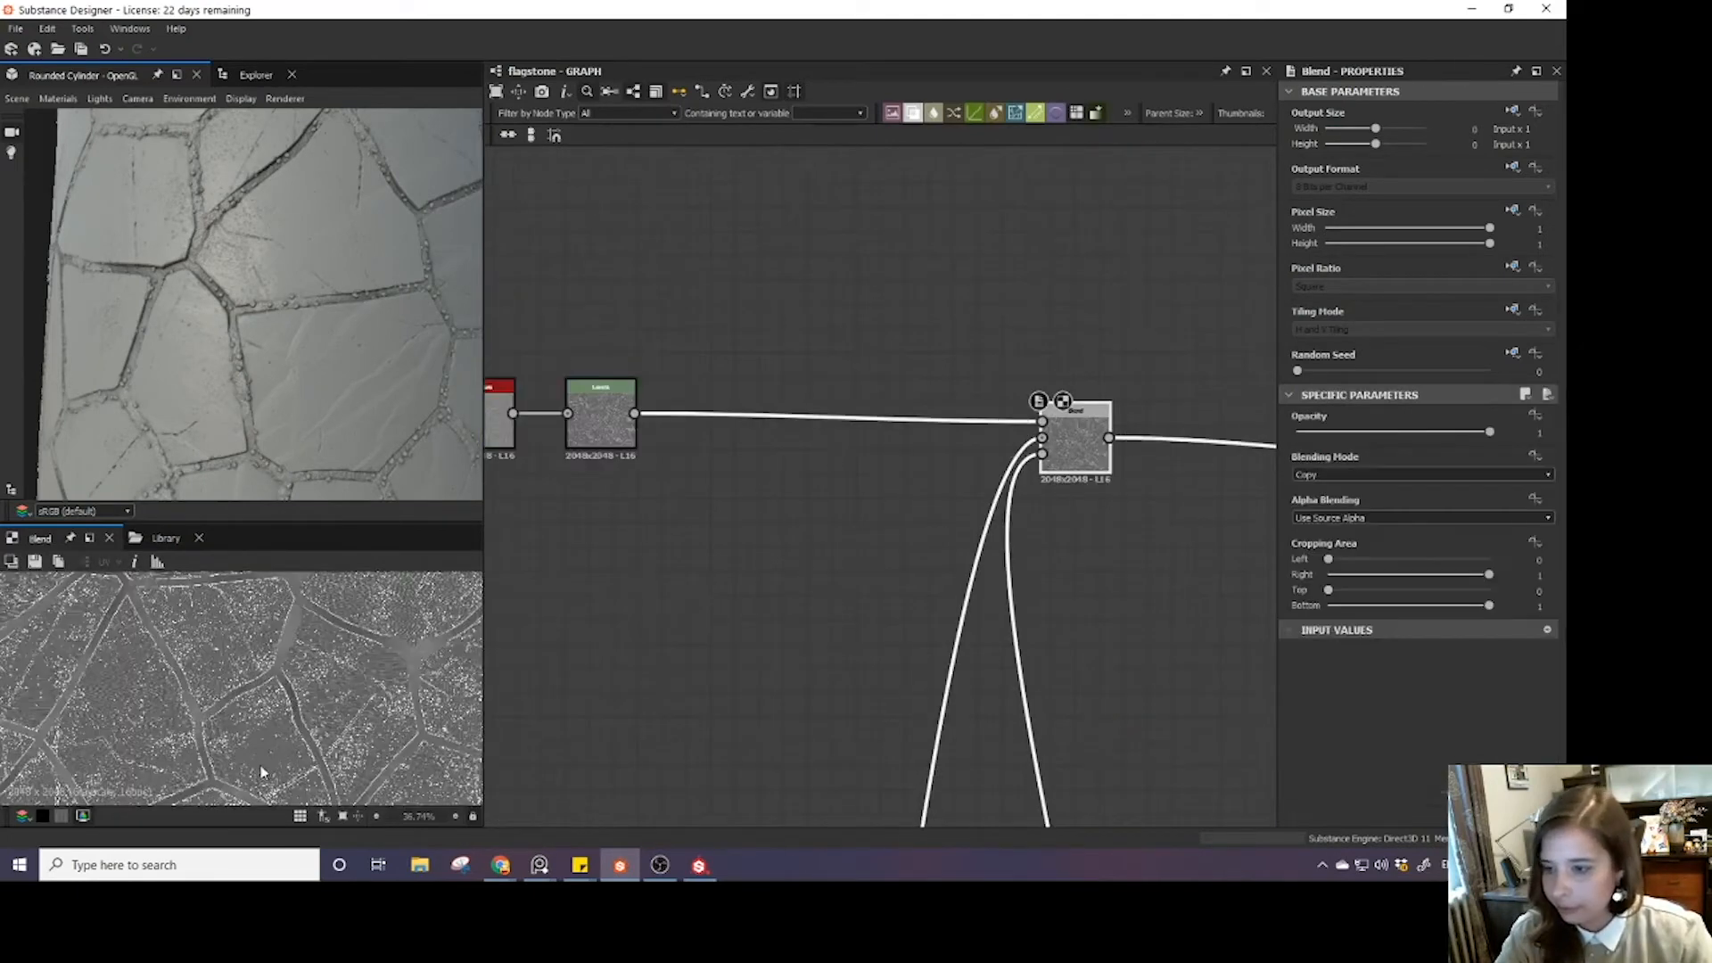
scroll(260, 769, up, 2)
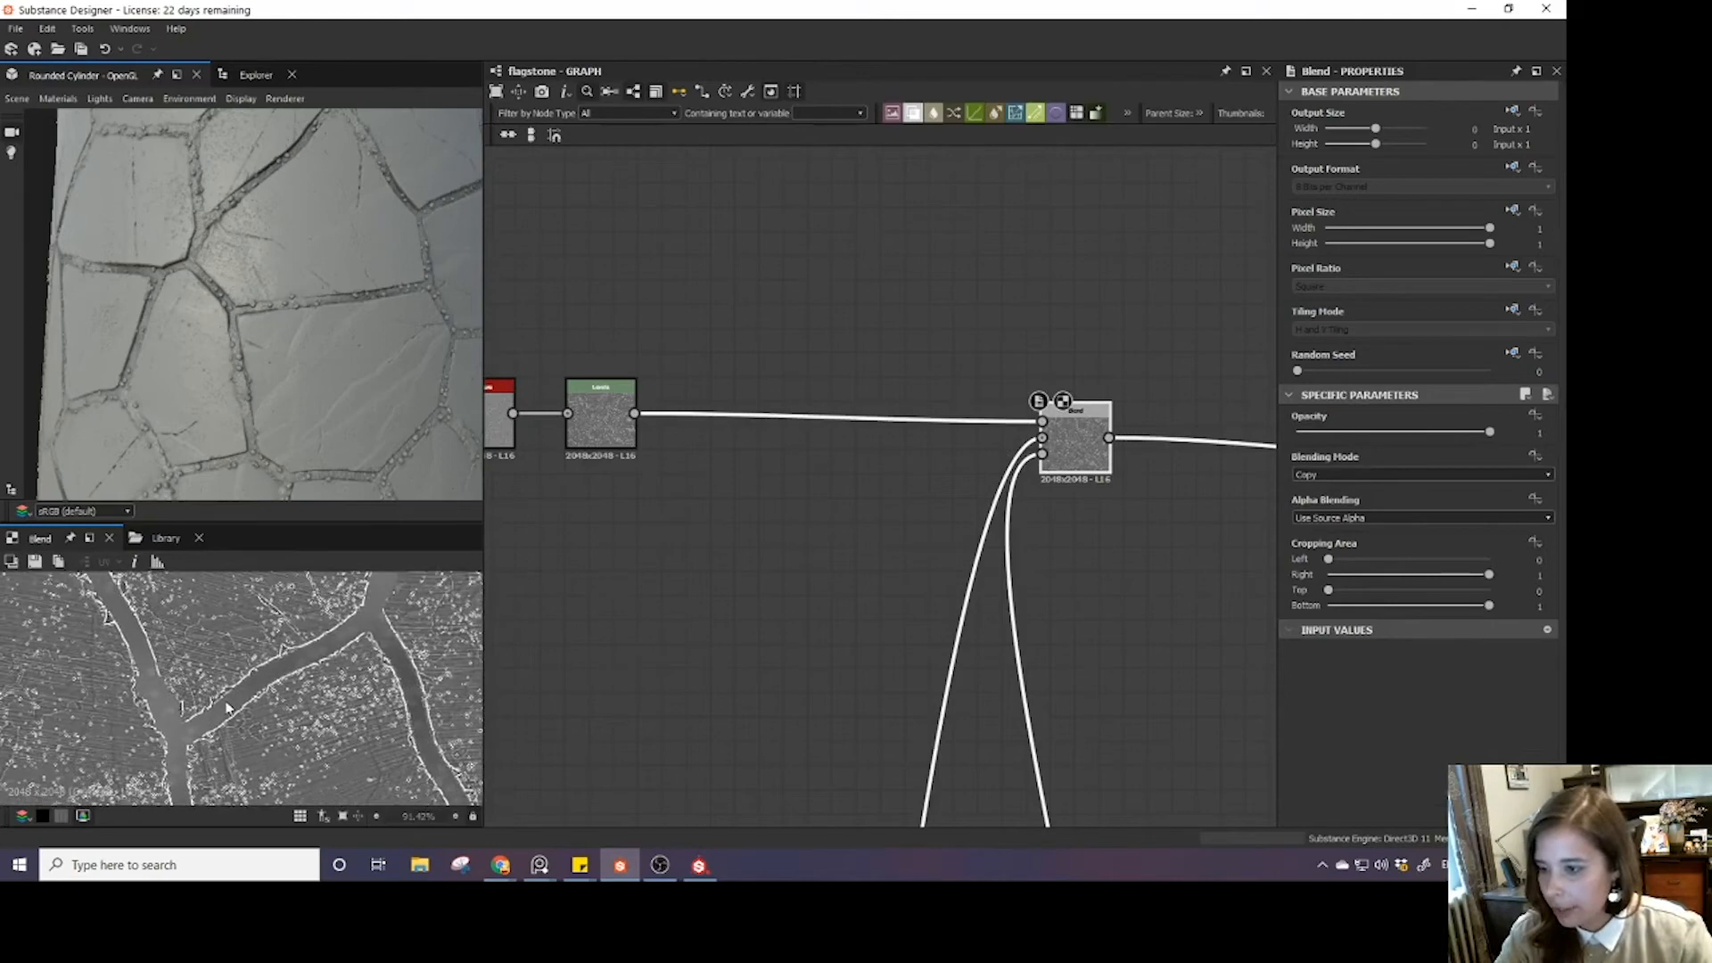
- Insert a Levels node on the link from the dirt height to the Blend's background, and place it just before the Blend
scroll(689, 452, down, 3)
middle_drag(798, 484, 777, 468)
drag(774, 458, 799, 541)
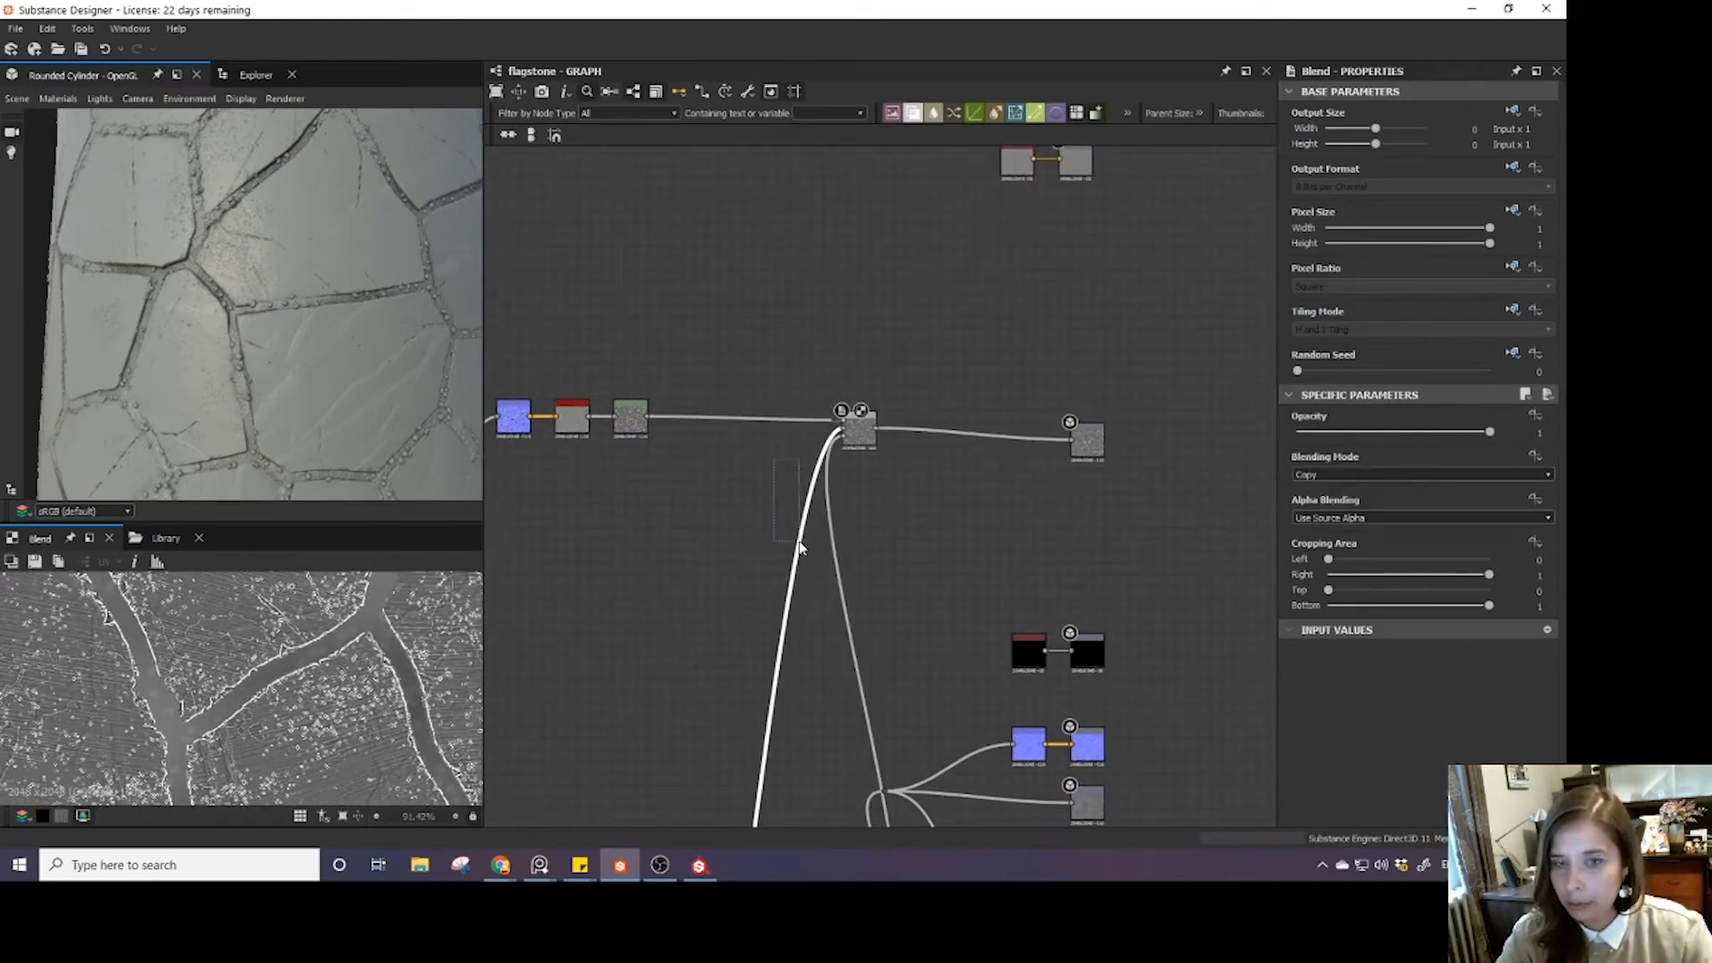
key(space)
text(l)
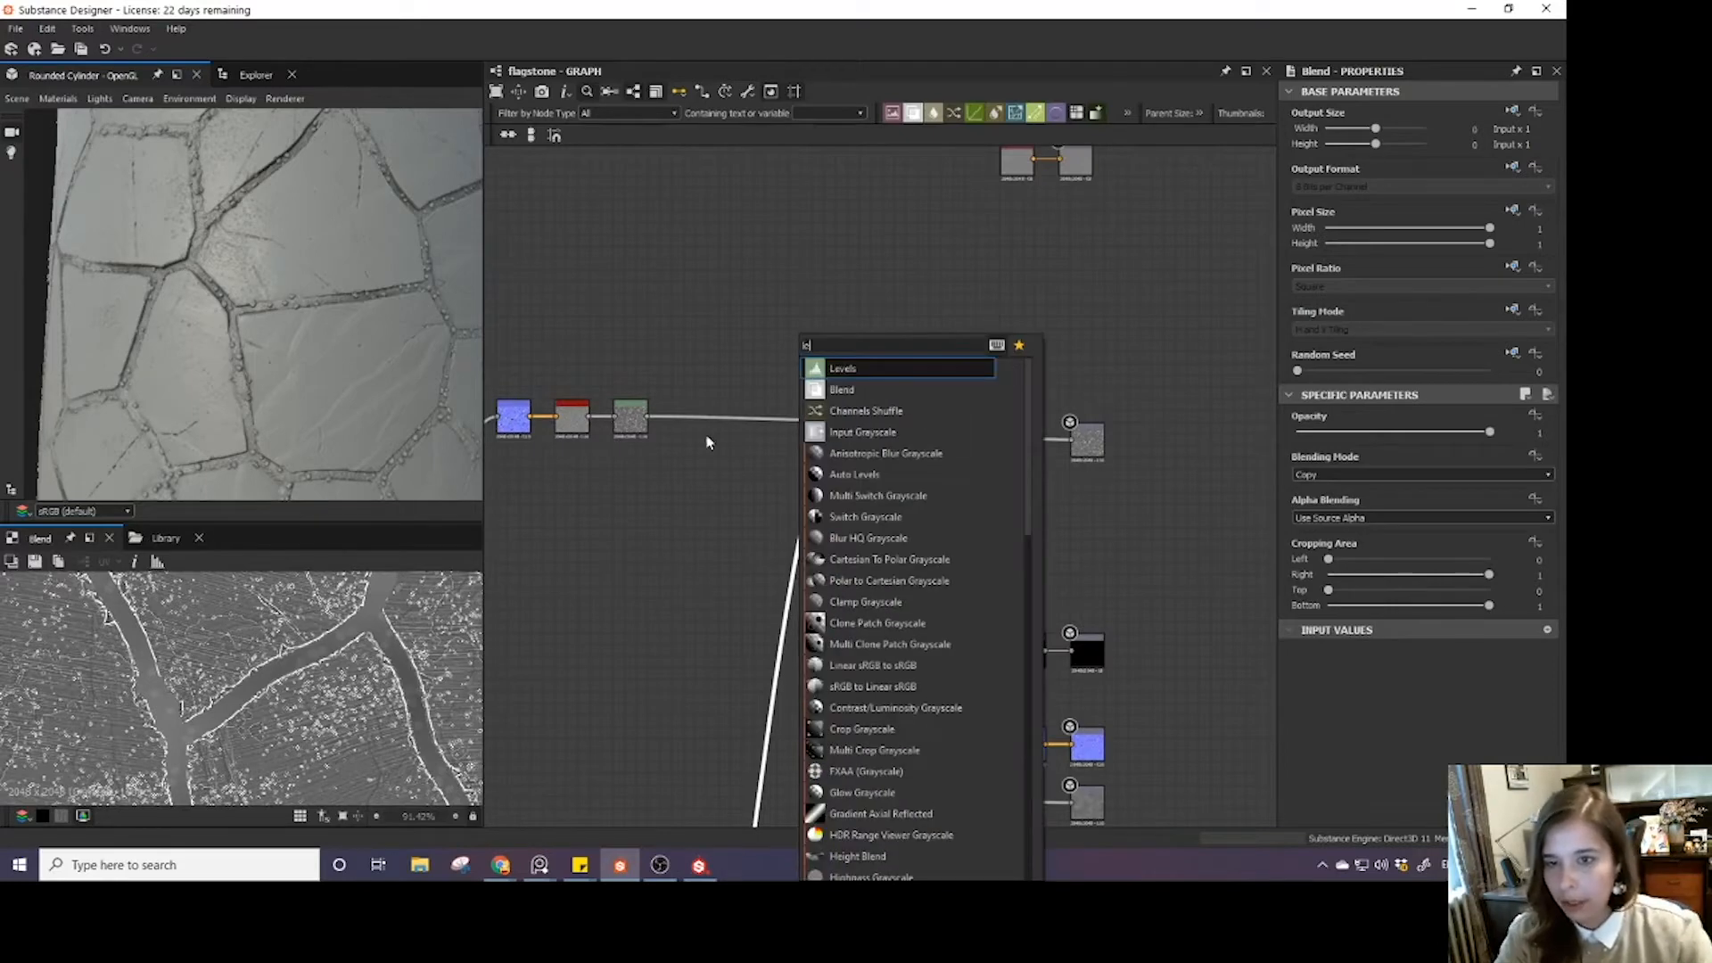
text(e)
click(838, 368)
scroll(790, 689, down, 3)
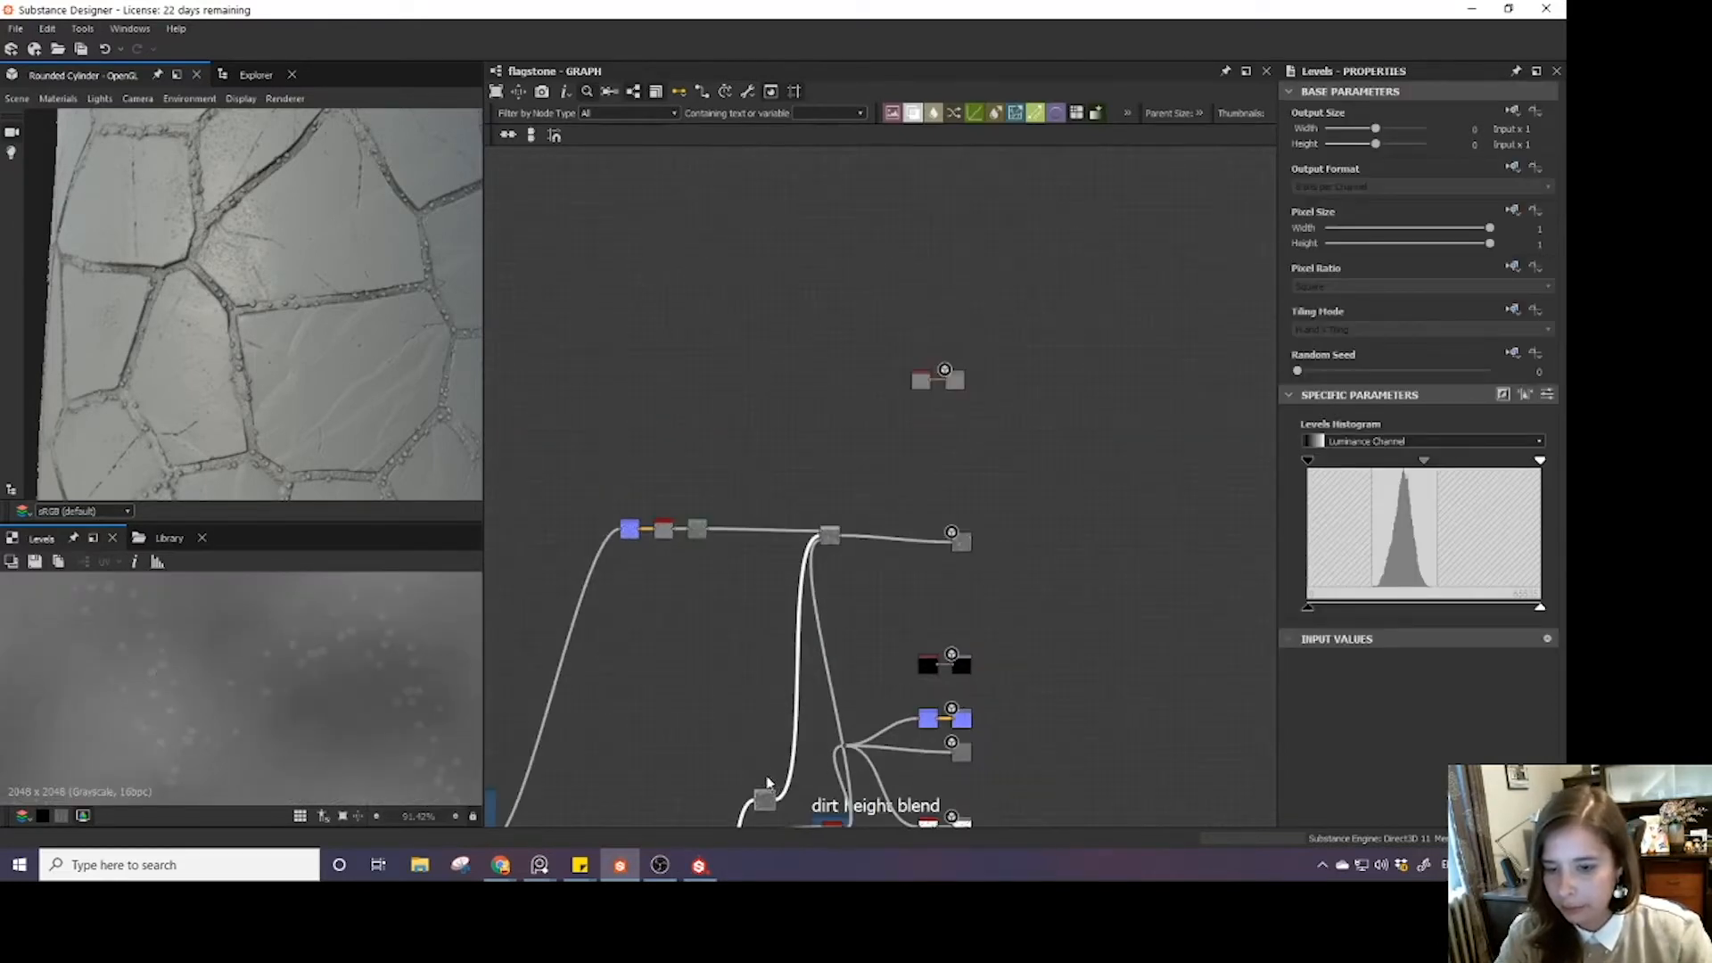
drag(764, 788, 768, 569)
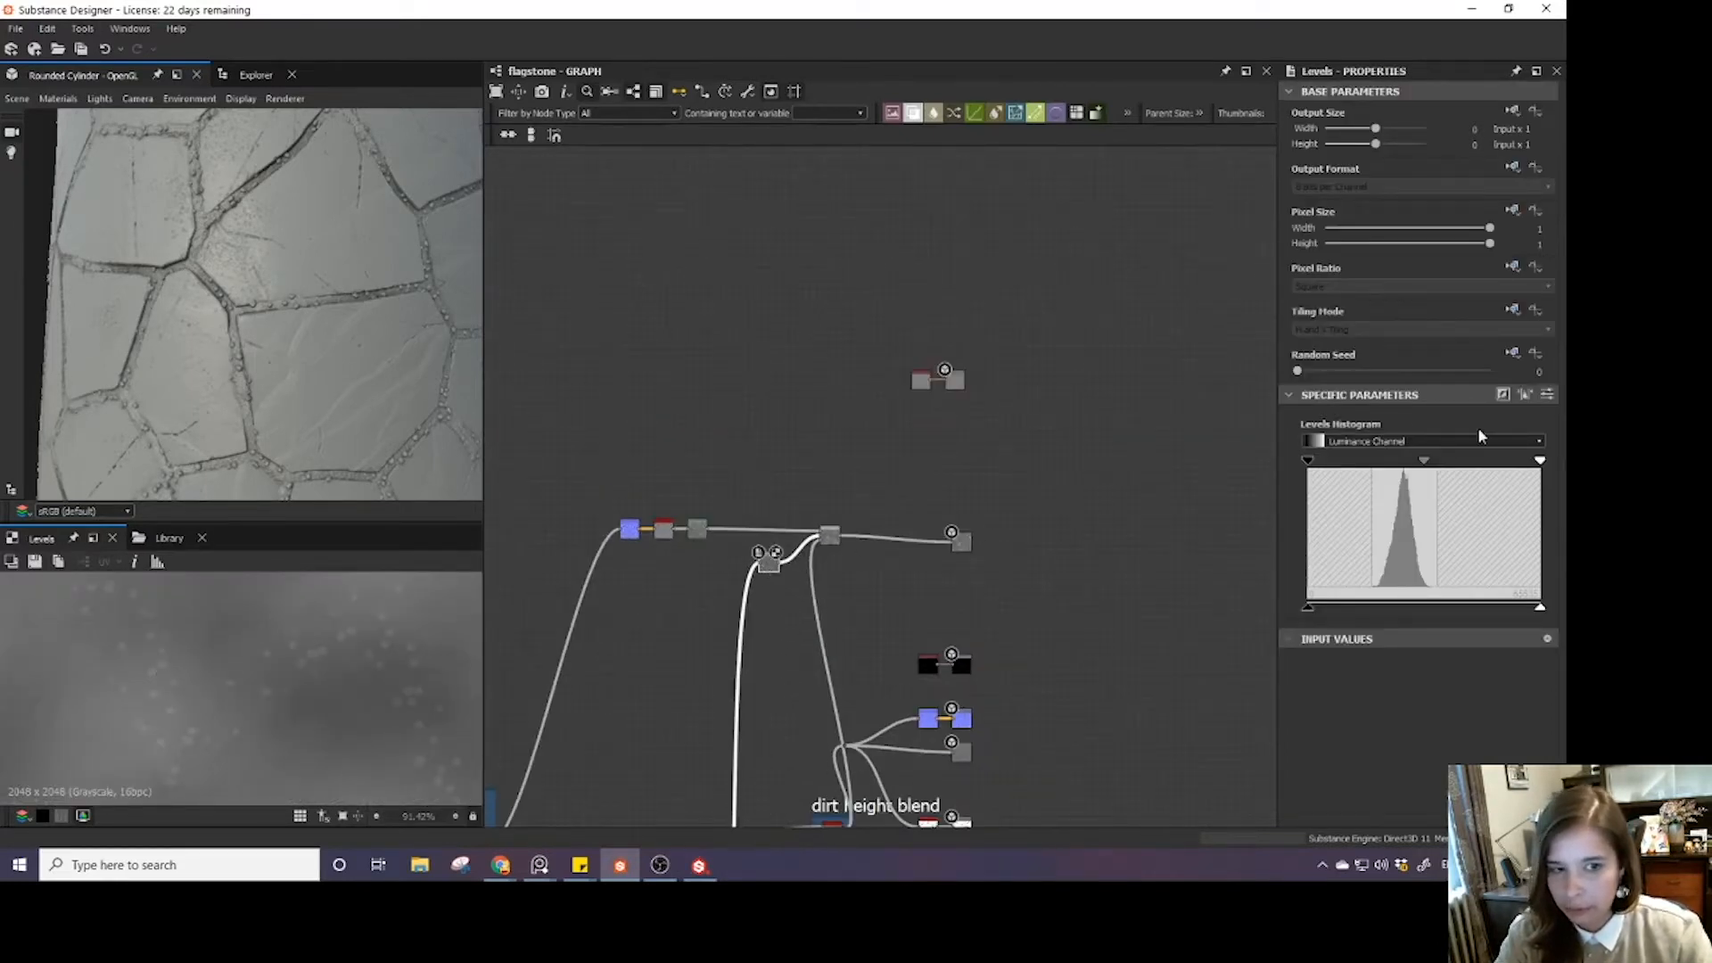
- Increase the dirt Levels' contrast by narrowing its input range around the histogram, raise the output black point, and move the node farther from the Blend
drag(1540, 462, 1457, 462)
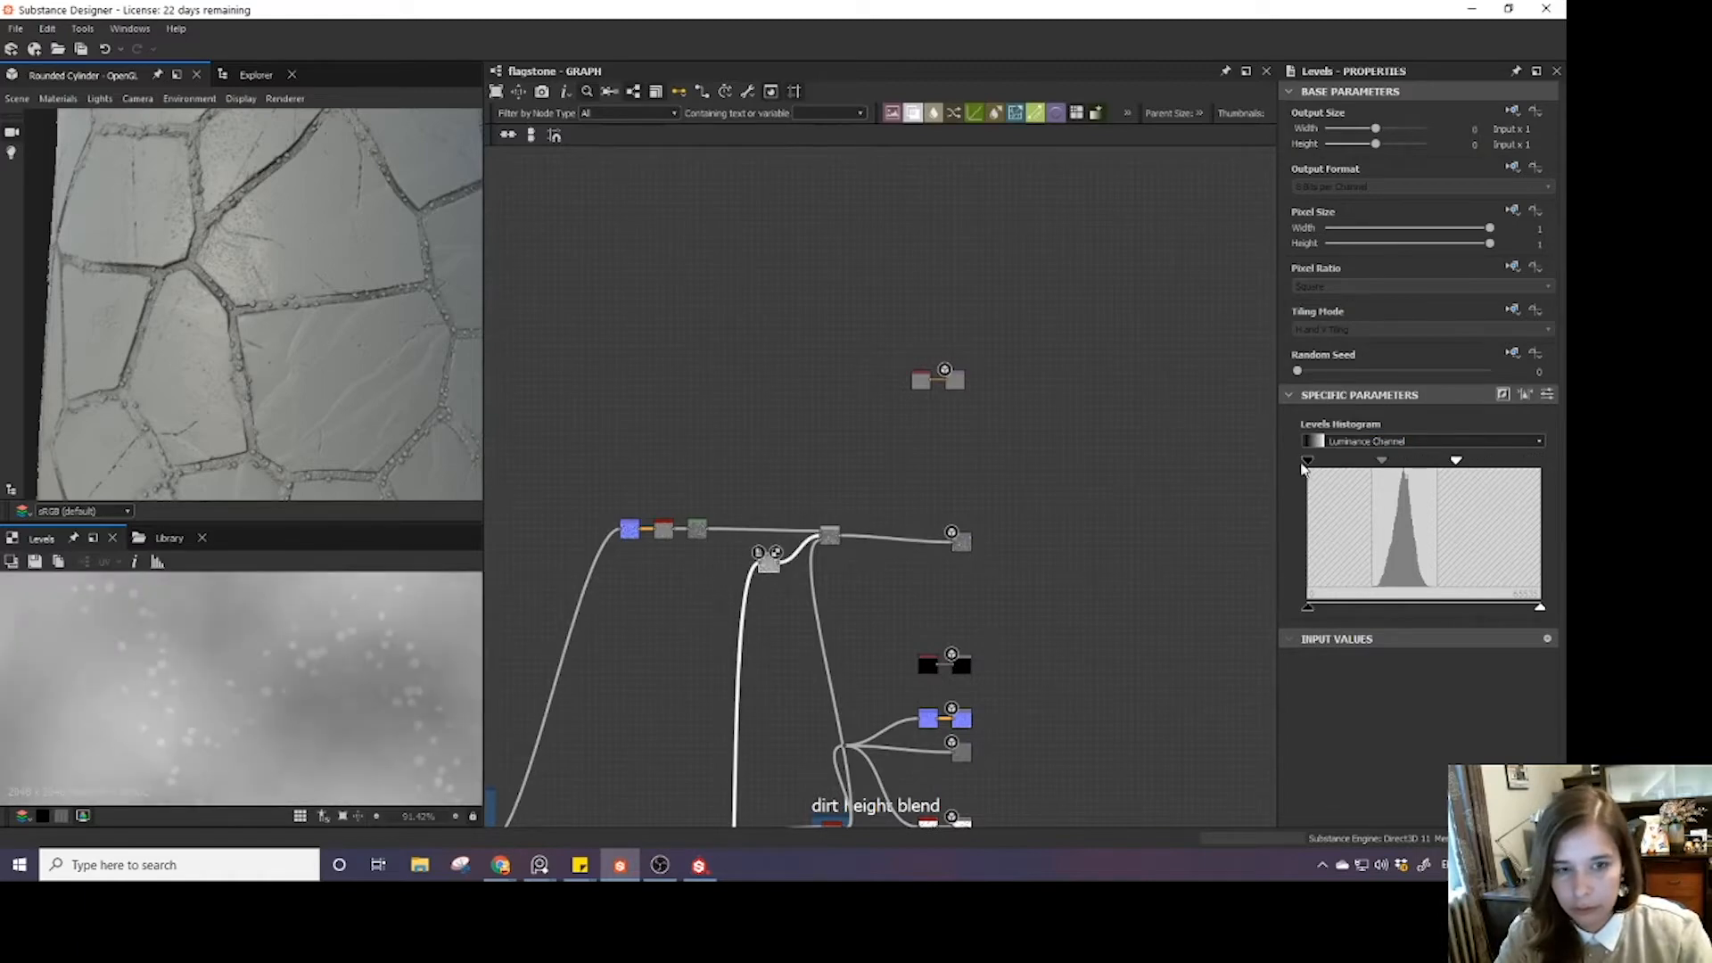
drag(1309, 462, 1419, 461)
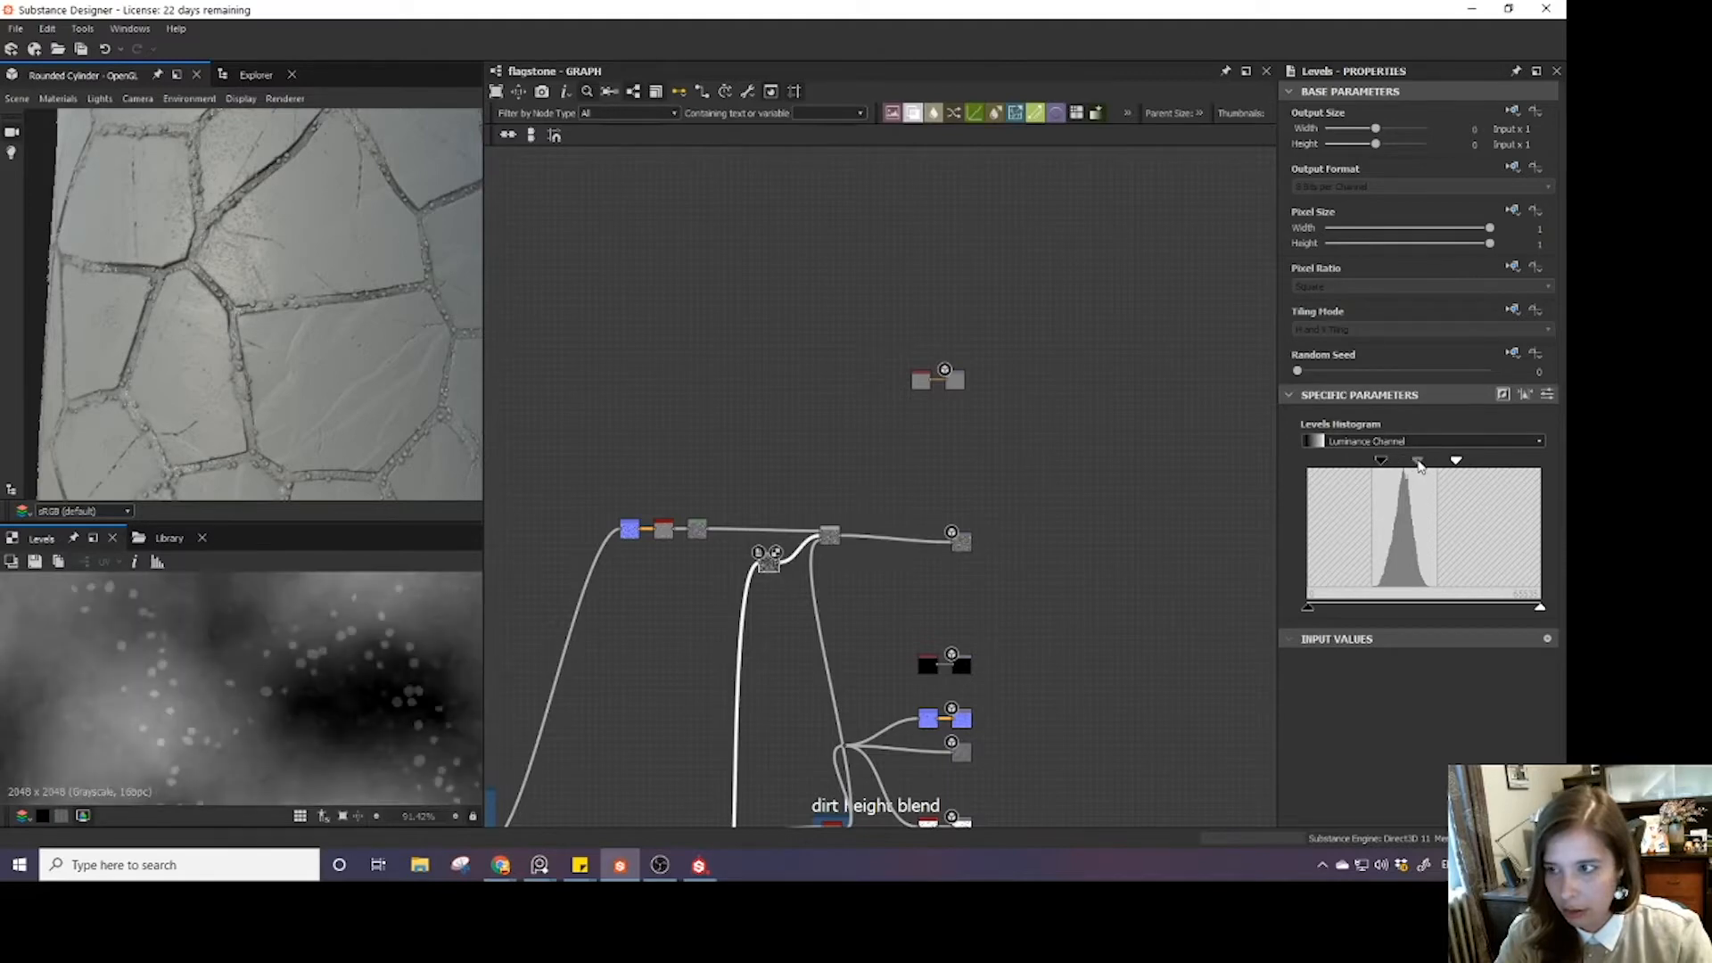
drag(1310, 612, 1380, 625)
scroll(398, 683, down, 5)
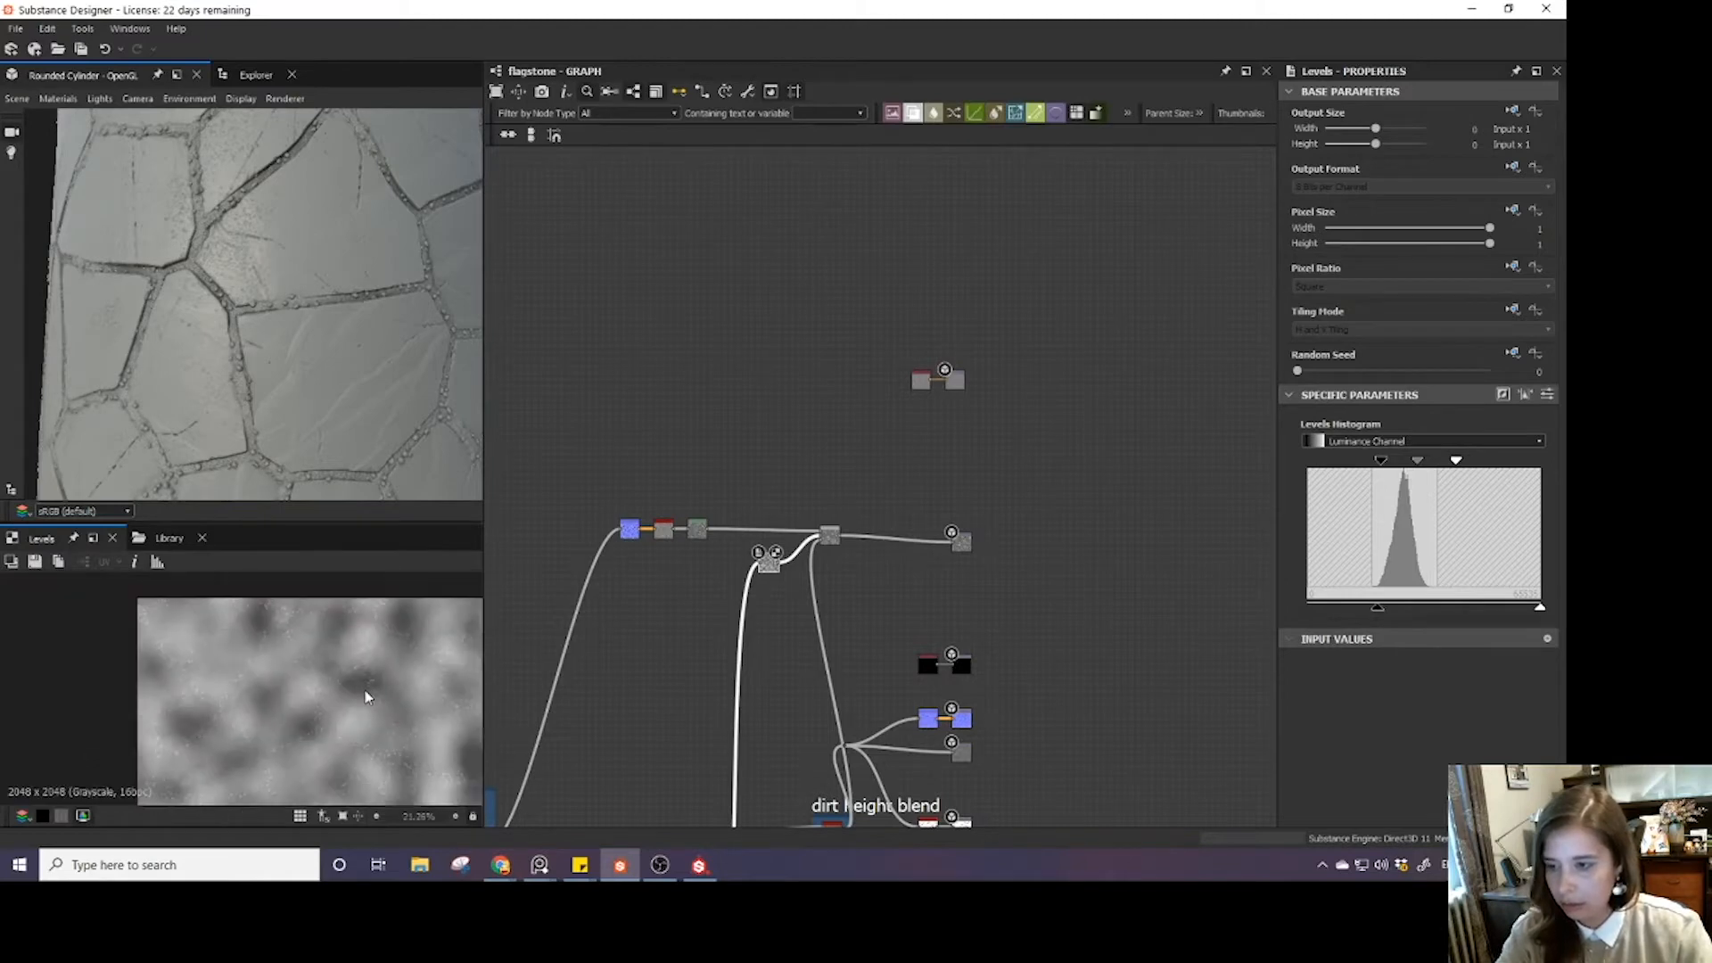
scroll(366, 695, up, 3)
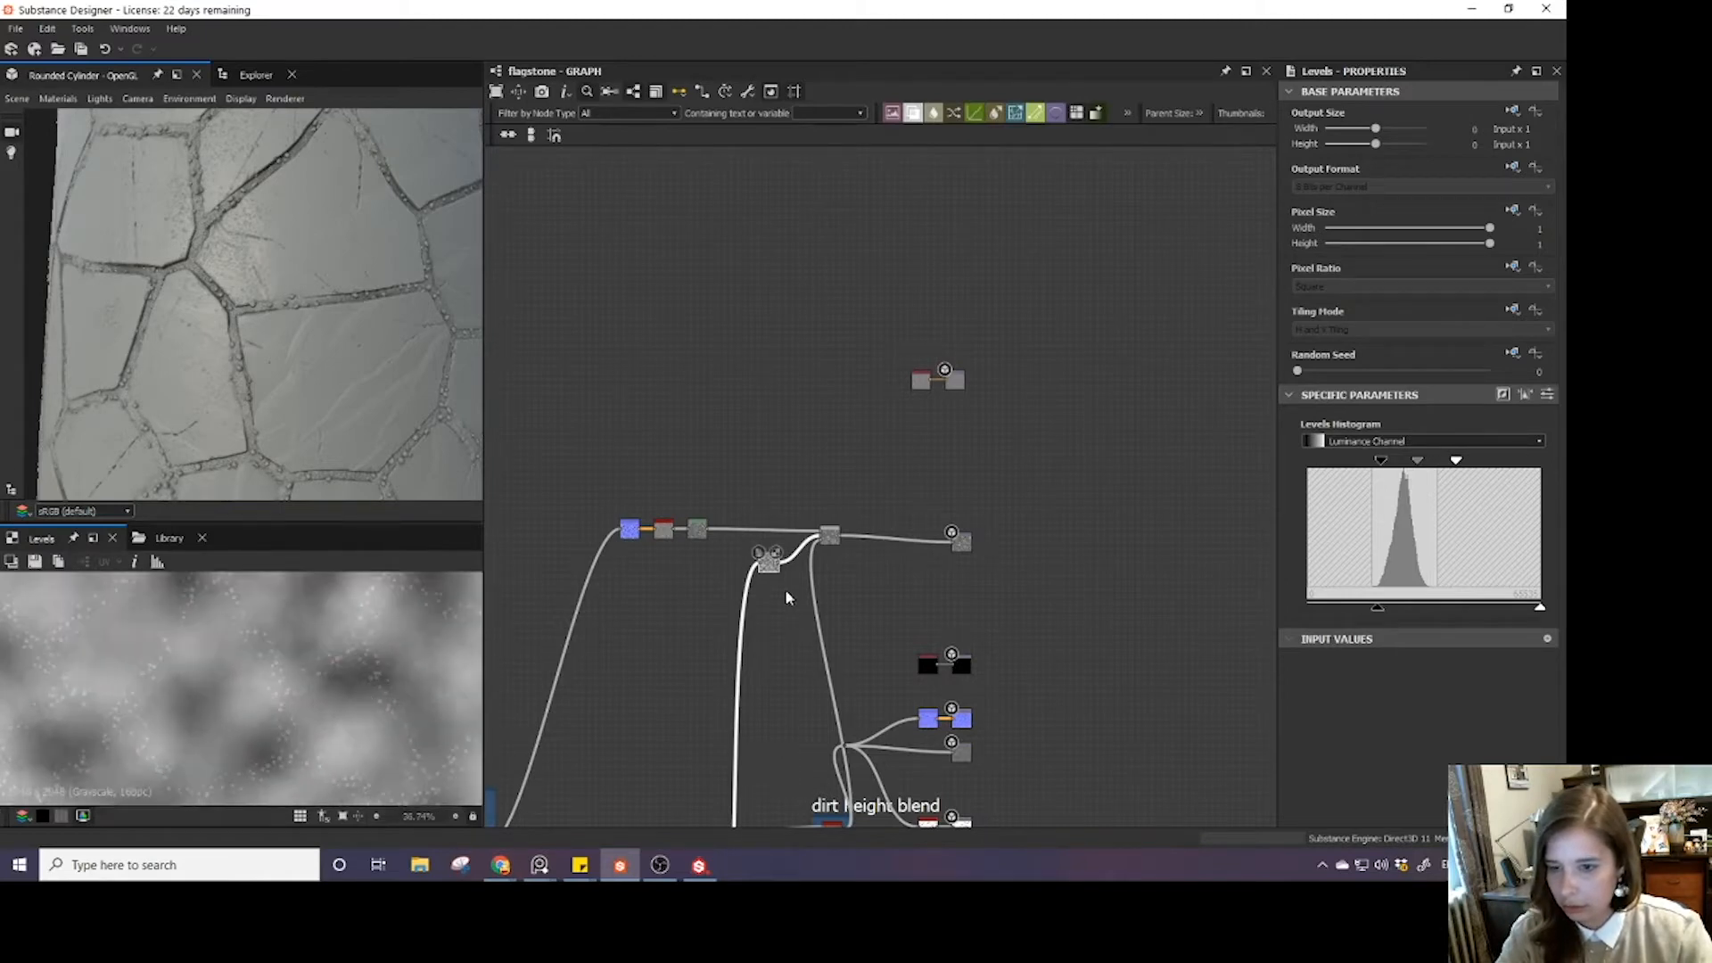
drag(779, 563, 689, 595)
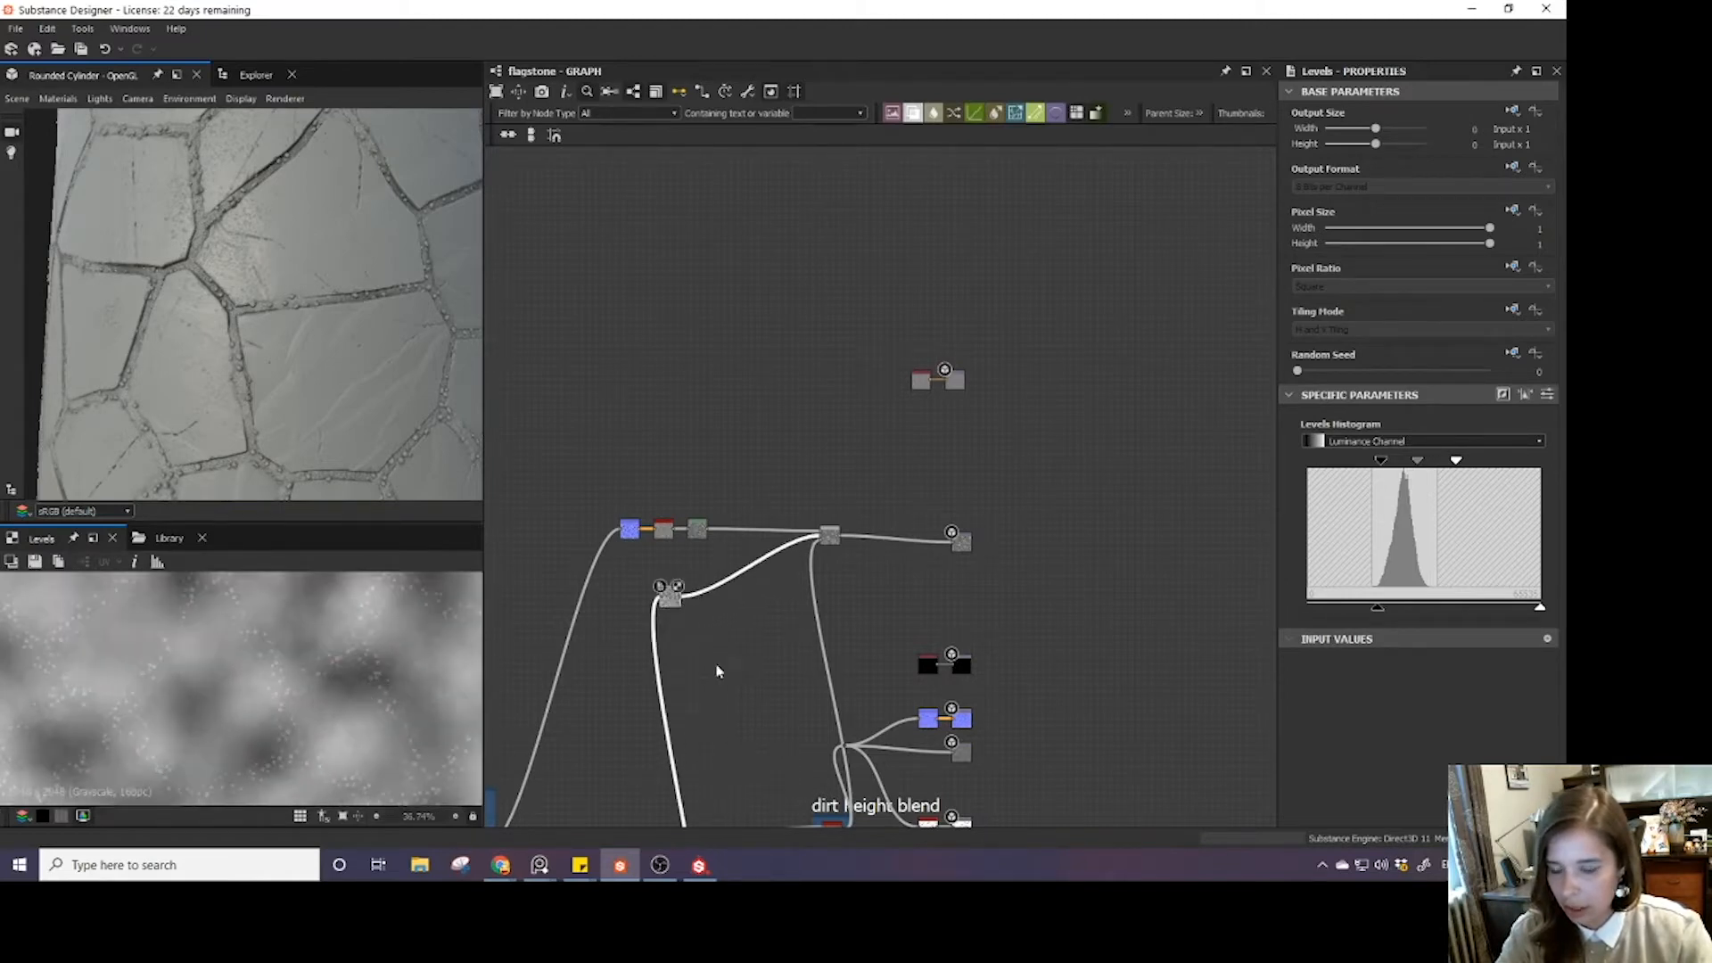
- Duplicate the Dirt frame's Add (Linear Dodge) Blend together with its input links and place the copy near the roughness nodes
scroll(737, 585, down, 4)
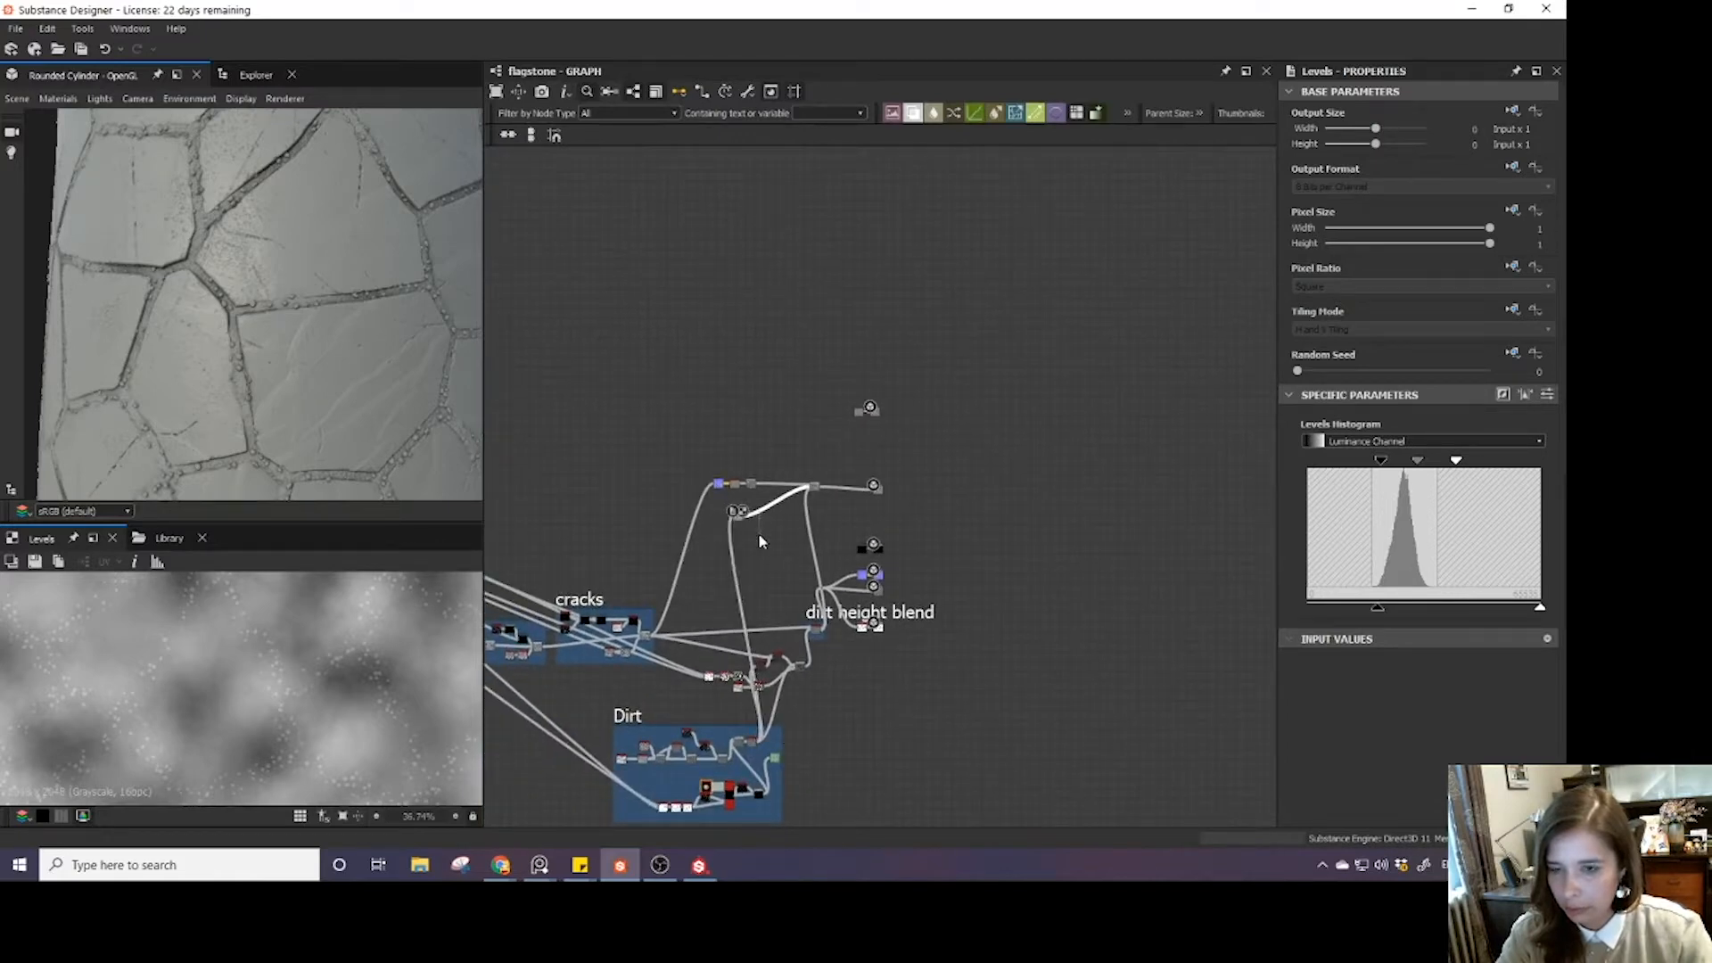
middle_drag(784, 729, 768, 630)
scroll(768, 629, up, 5)
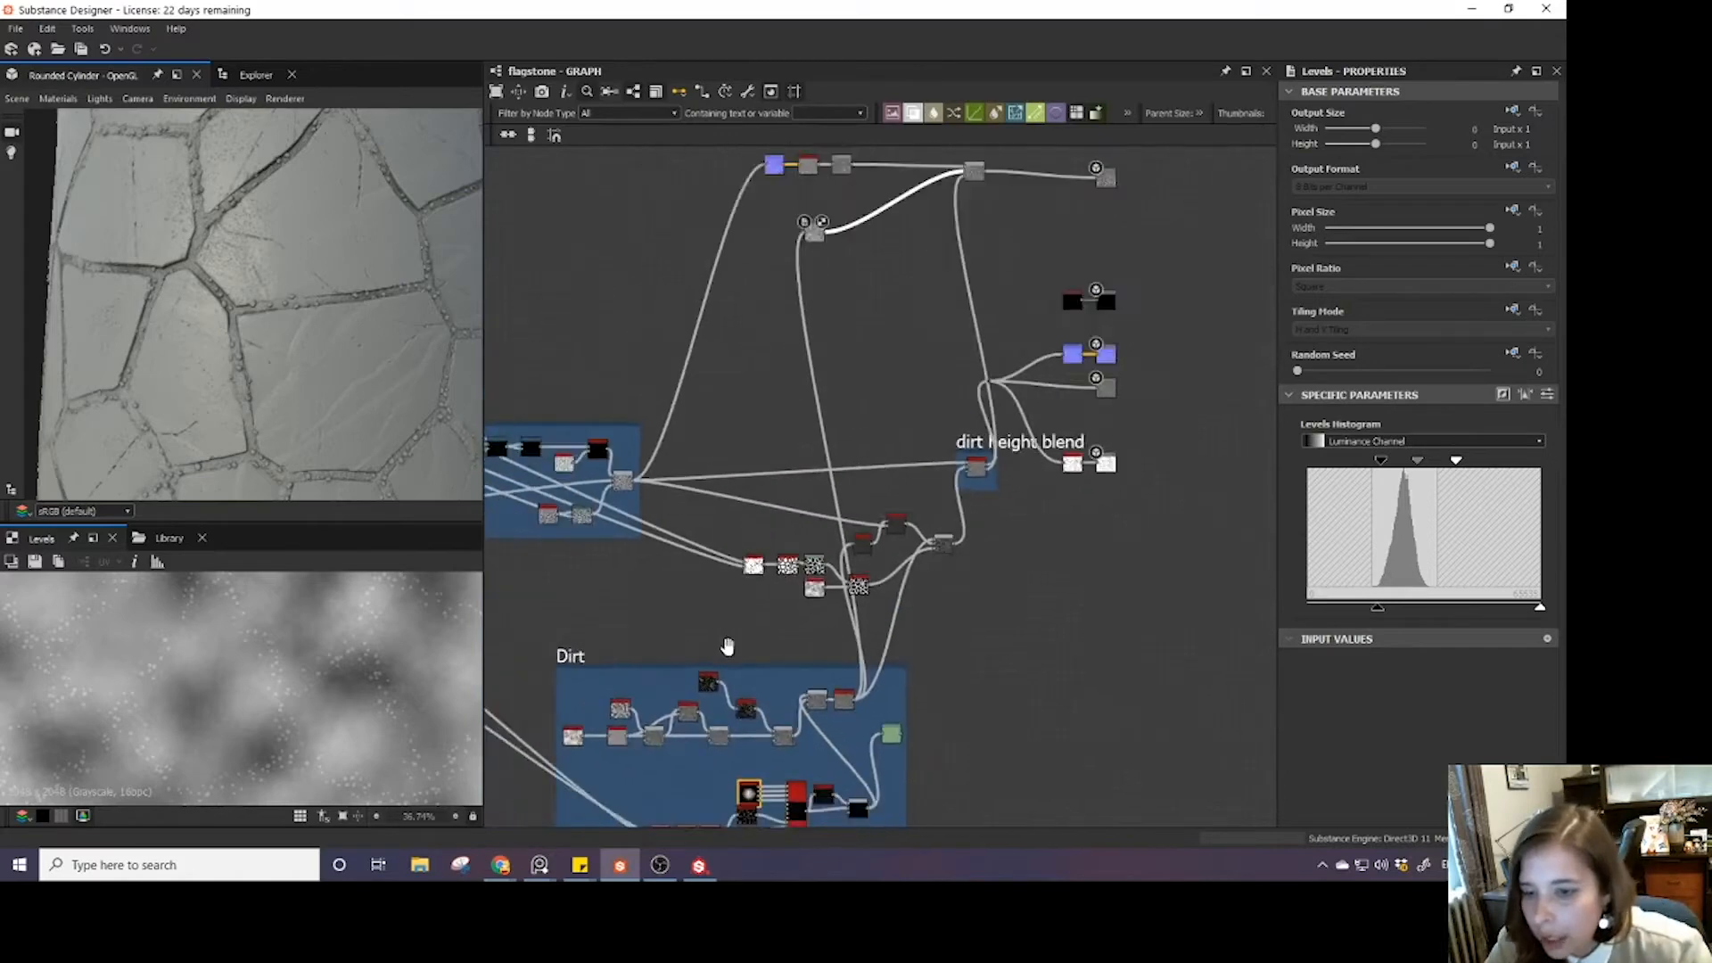
scroll(767, 649, up, 1)
middle_drag(768, 567, 733, 612)
scroll(760, 464, down, 3)
scroll(714, 626, down, 2)
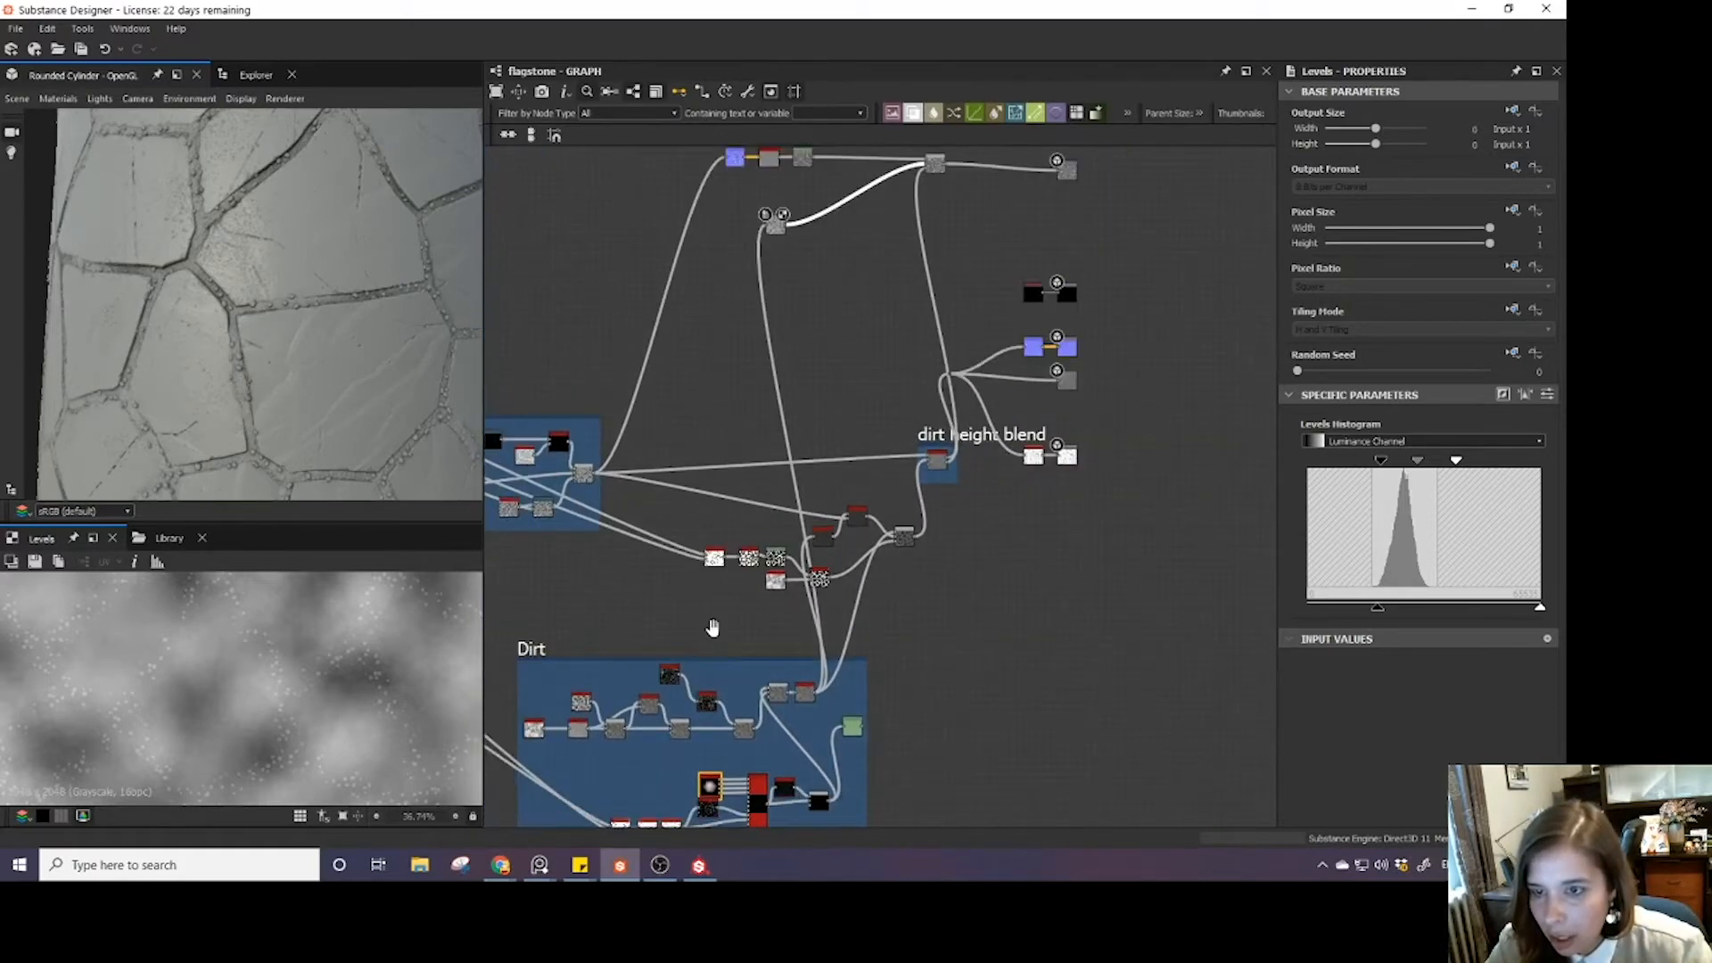
click(743, 737)
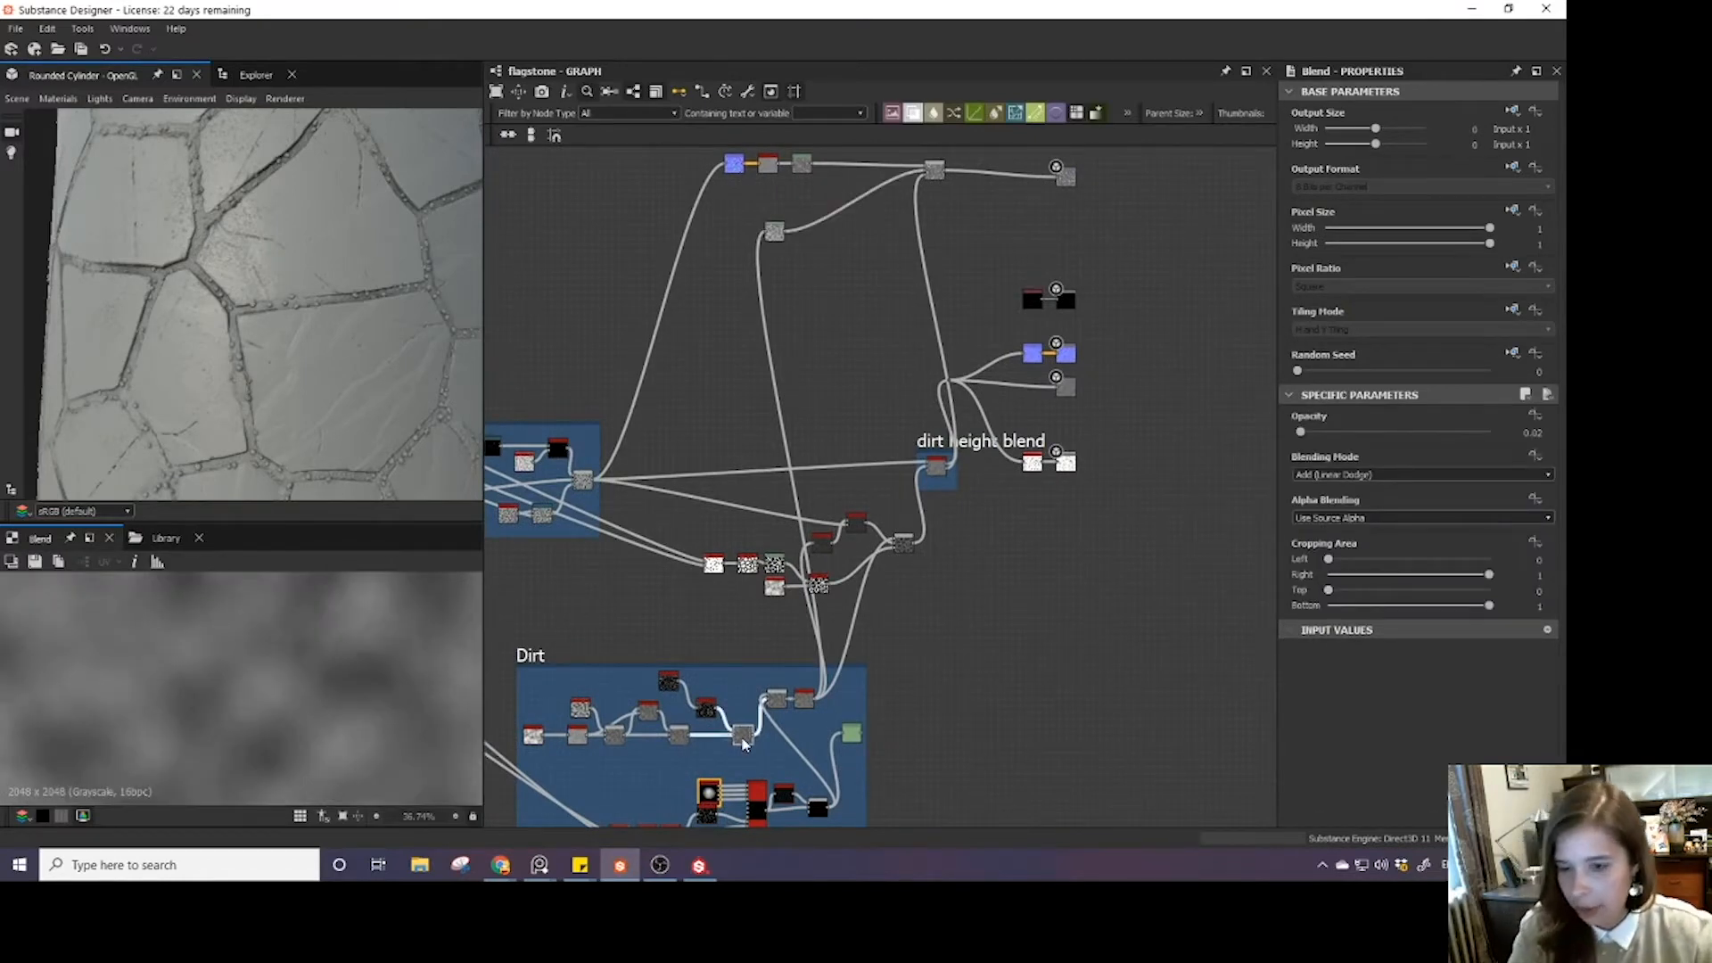
drag(745, 744, 844, 362)
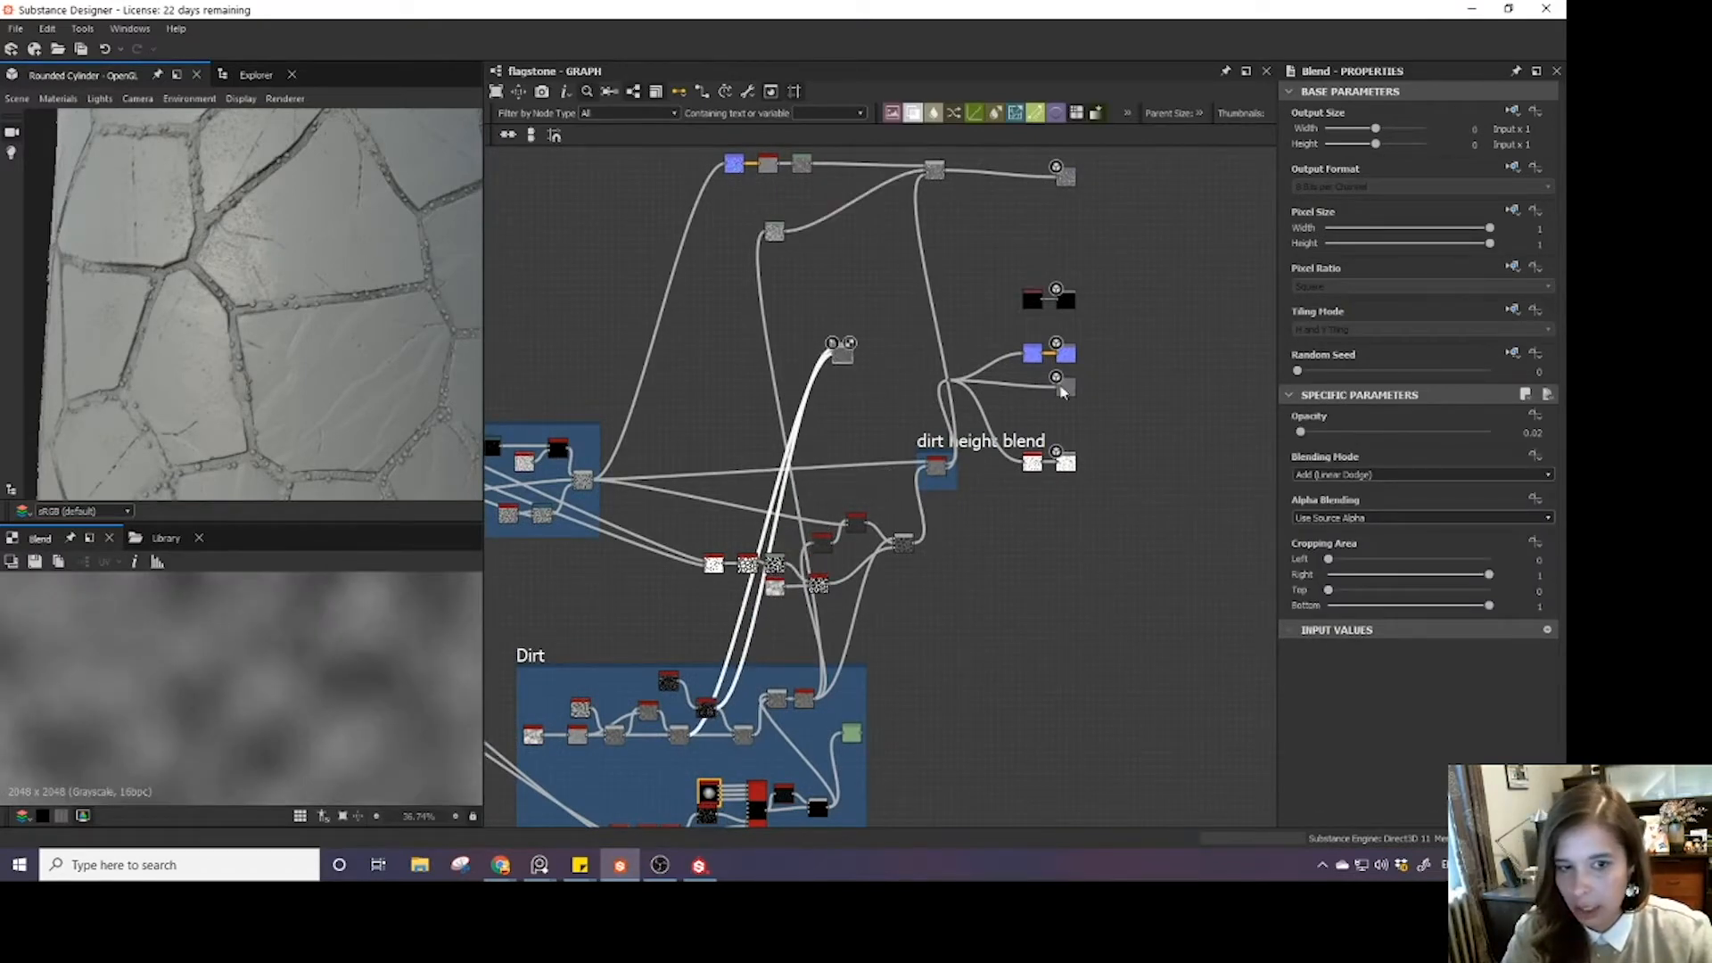
- Set the copied Blend's opacity to 0.24, connect it to the dirt Levels' input, align both nodes, and preview the roughness Blend
drag(1315, 434, 1344, 434)
middle_drag(840, 343, 784, 492)
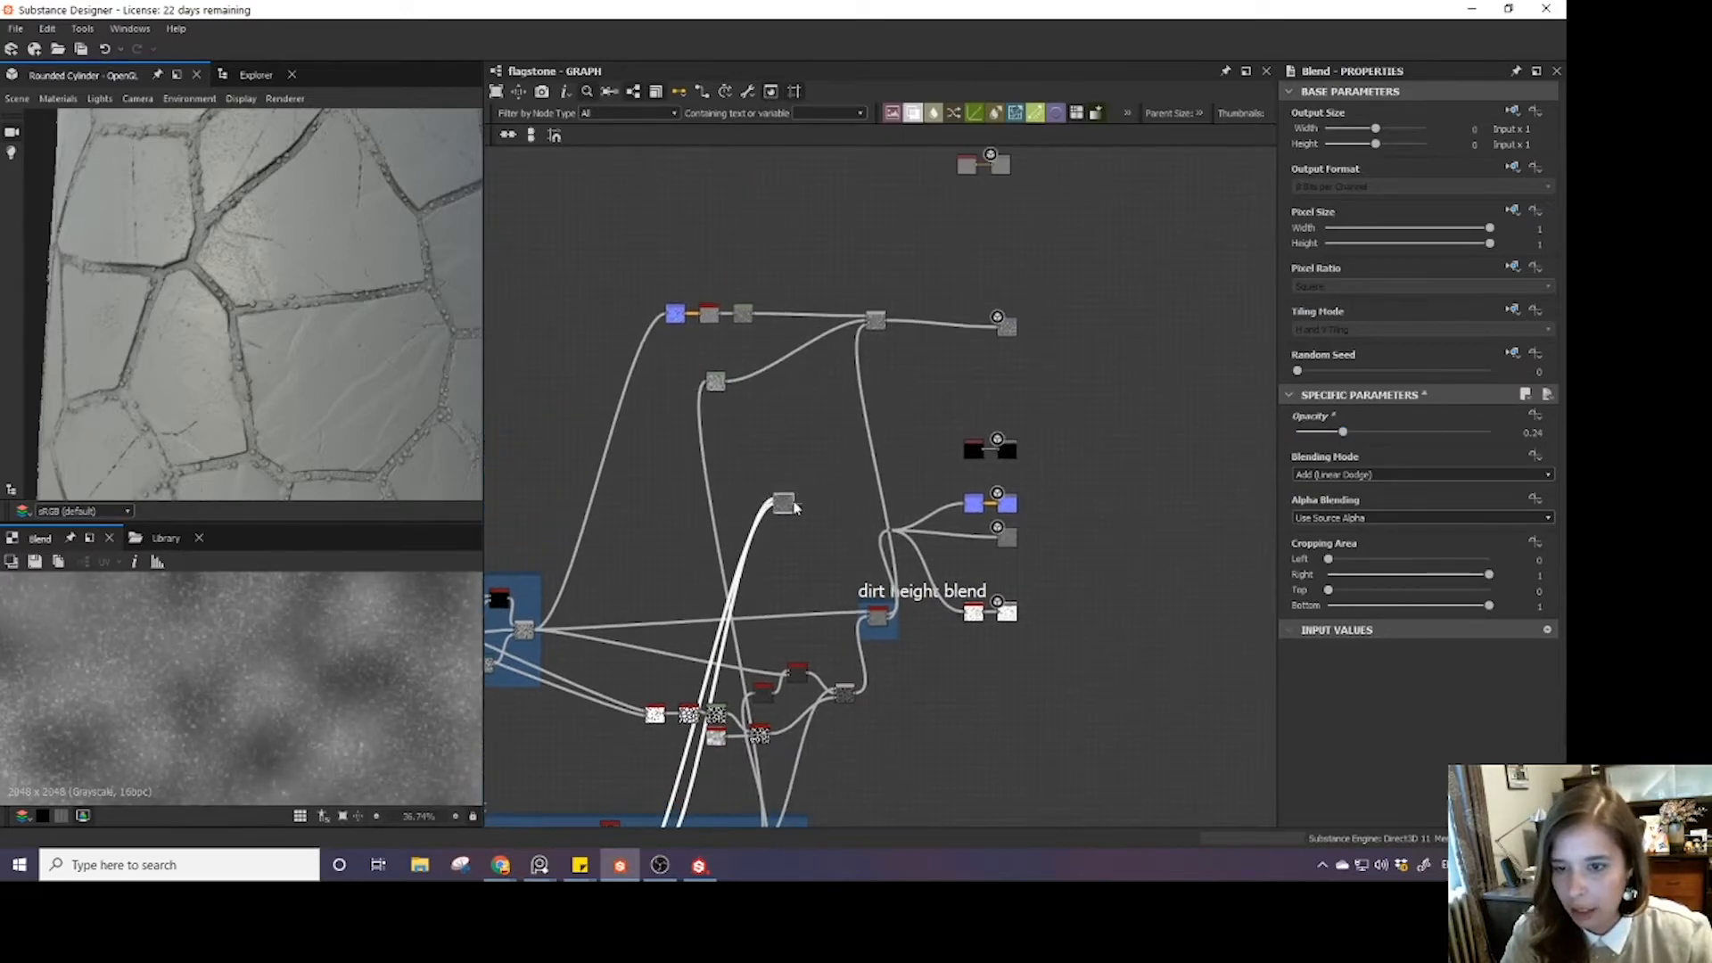
drag(791, 492, 783, 388)
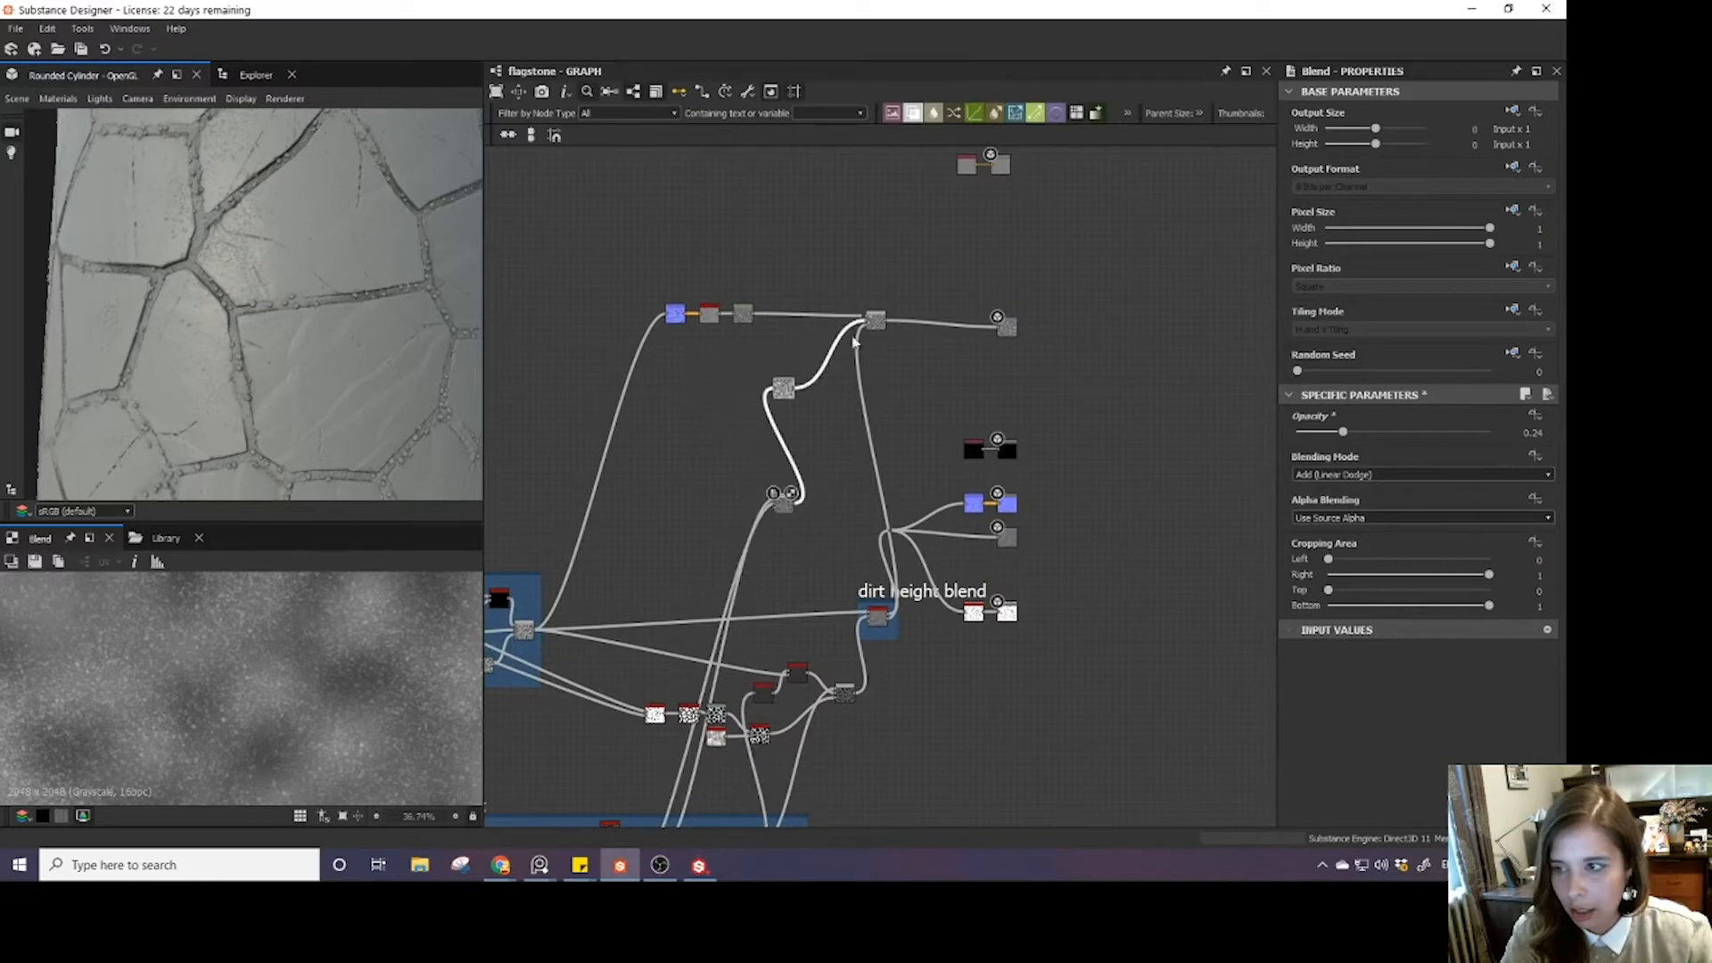
click(876, 320)
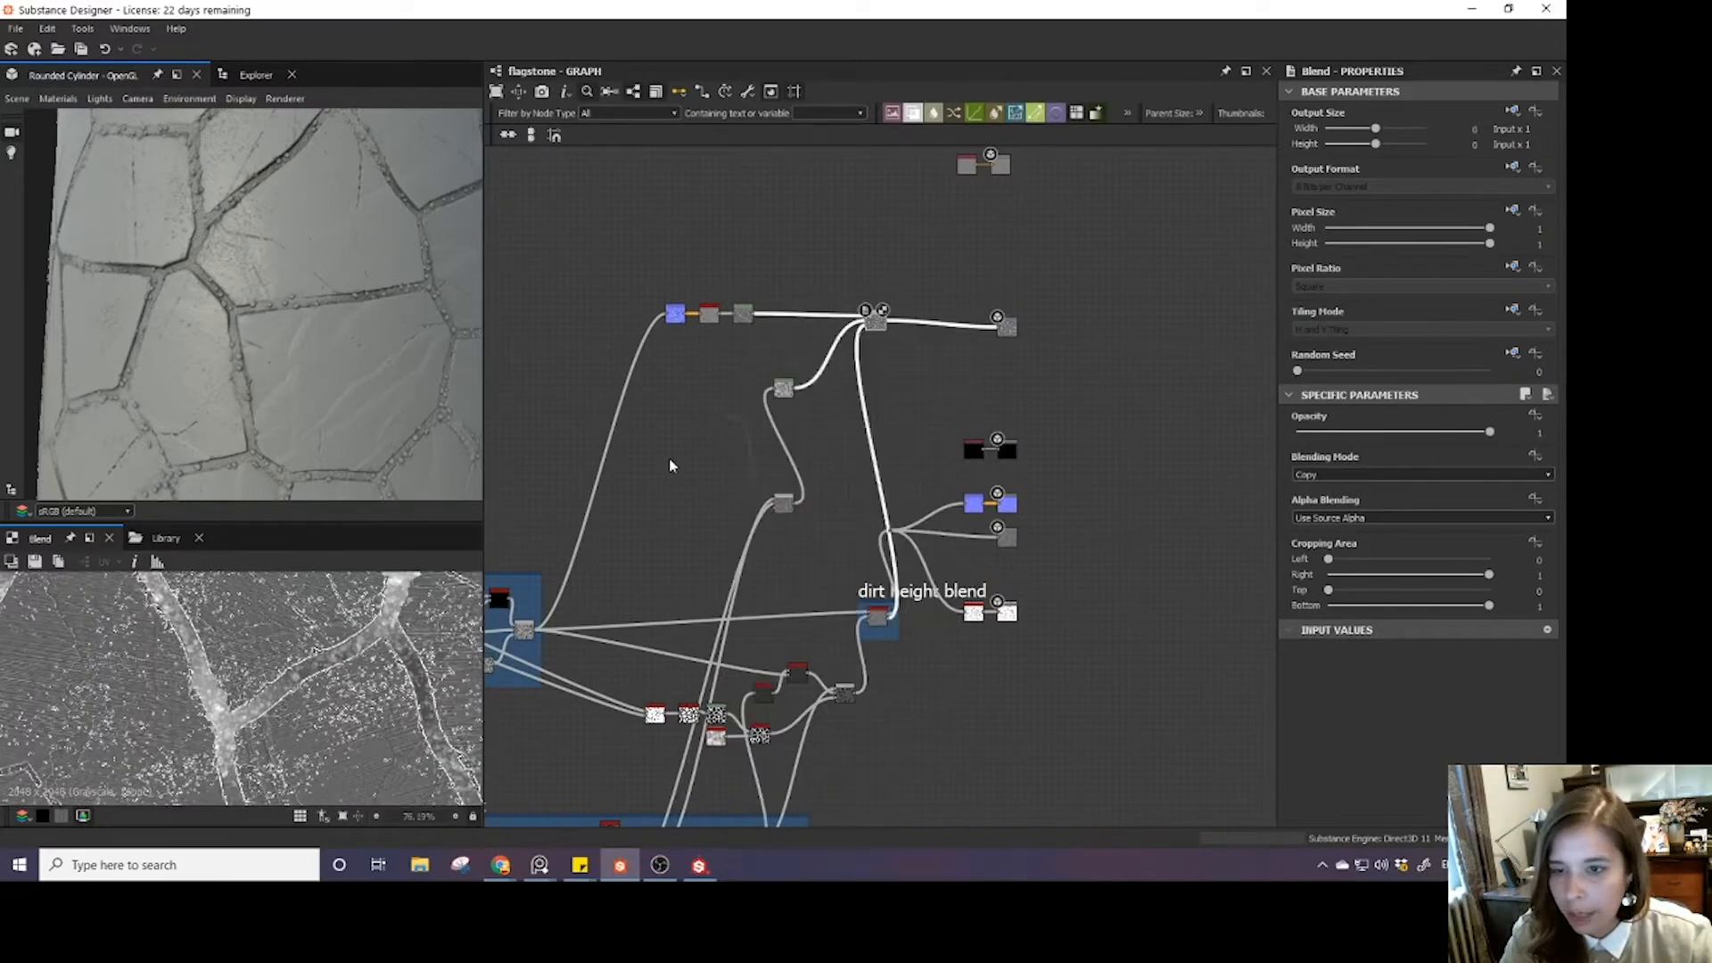
drag(783, 504, 756, 409)
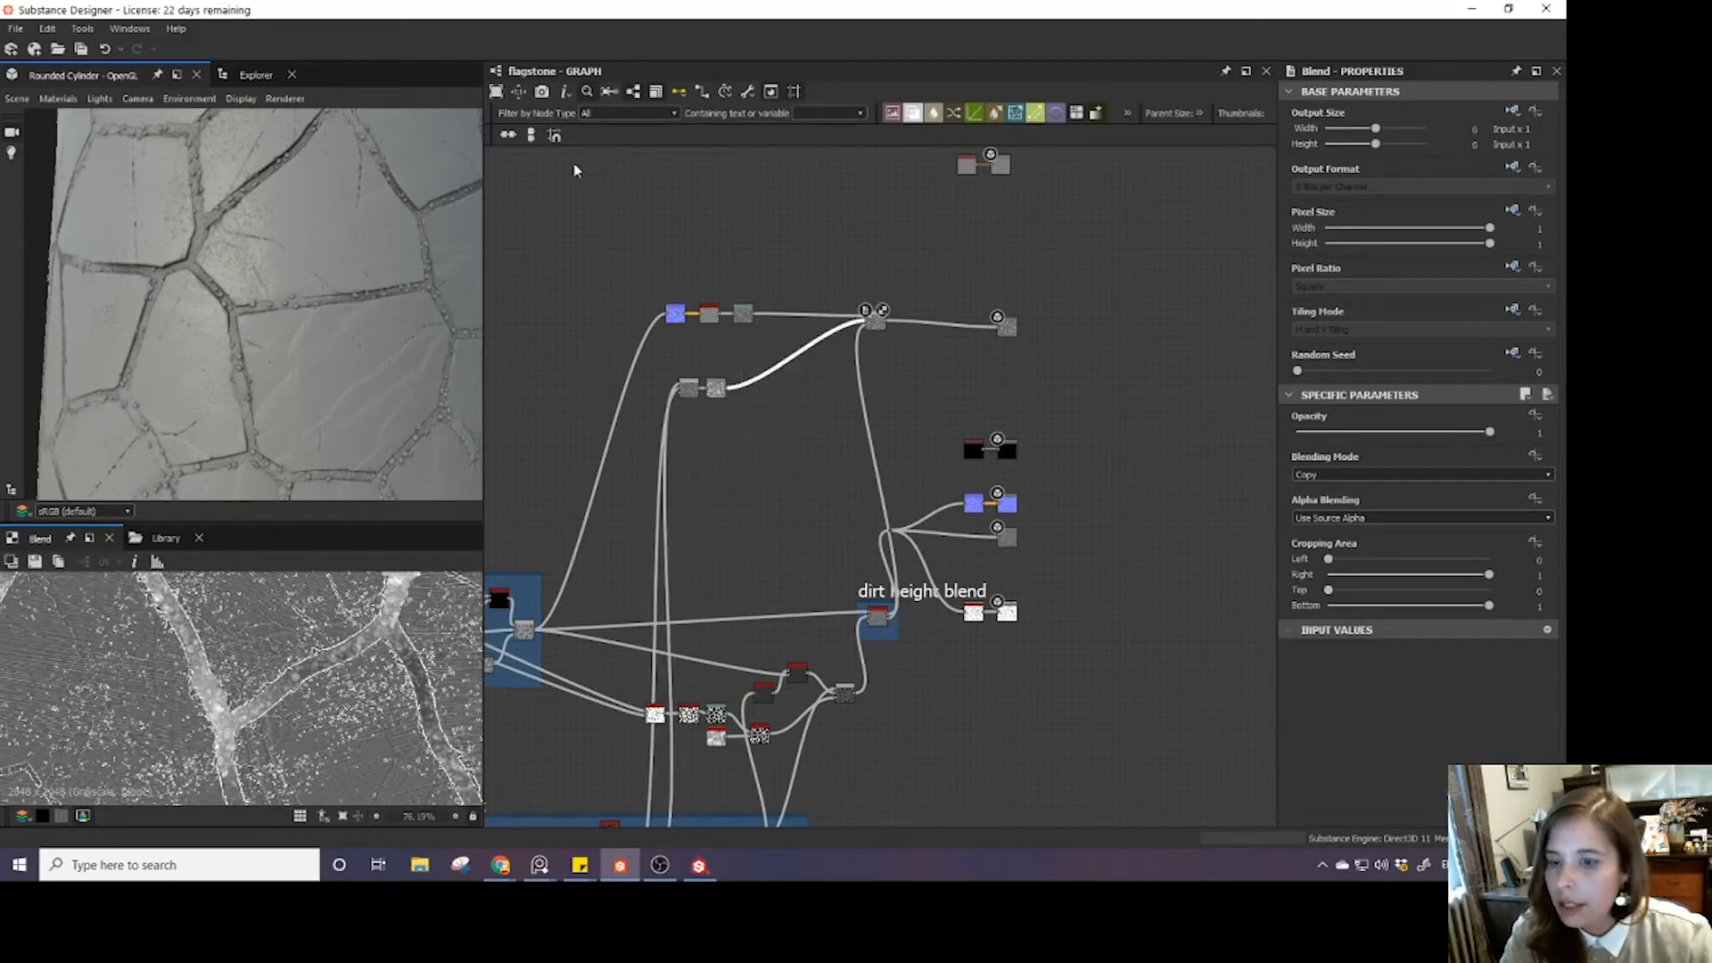
- Insert a Blend node on the link between the dirt Levels and the roughness Blend's background
middle_drag(806, 625, 866, 677)
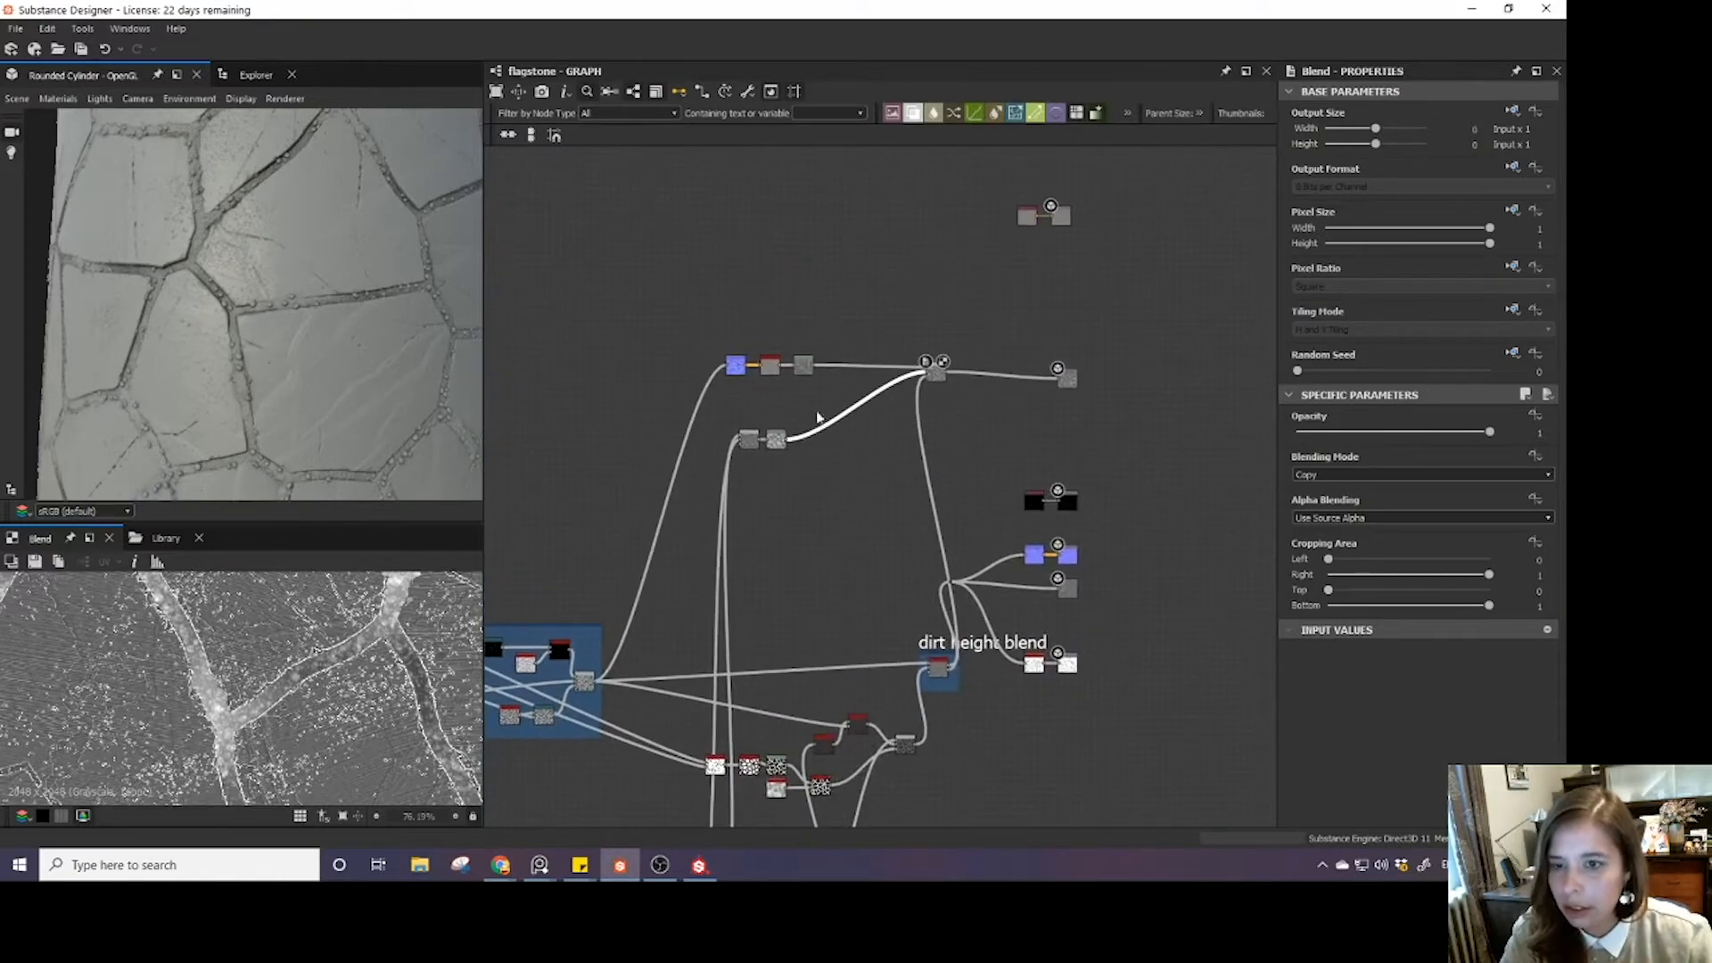
click(913, 113)
click(820, 441)
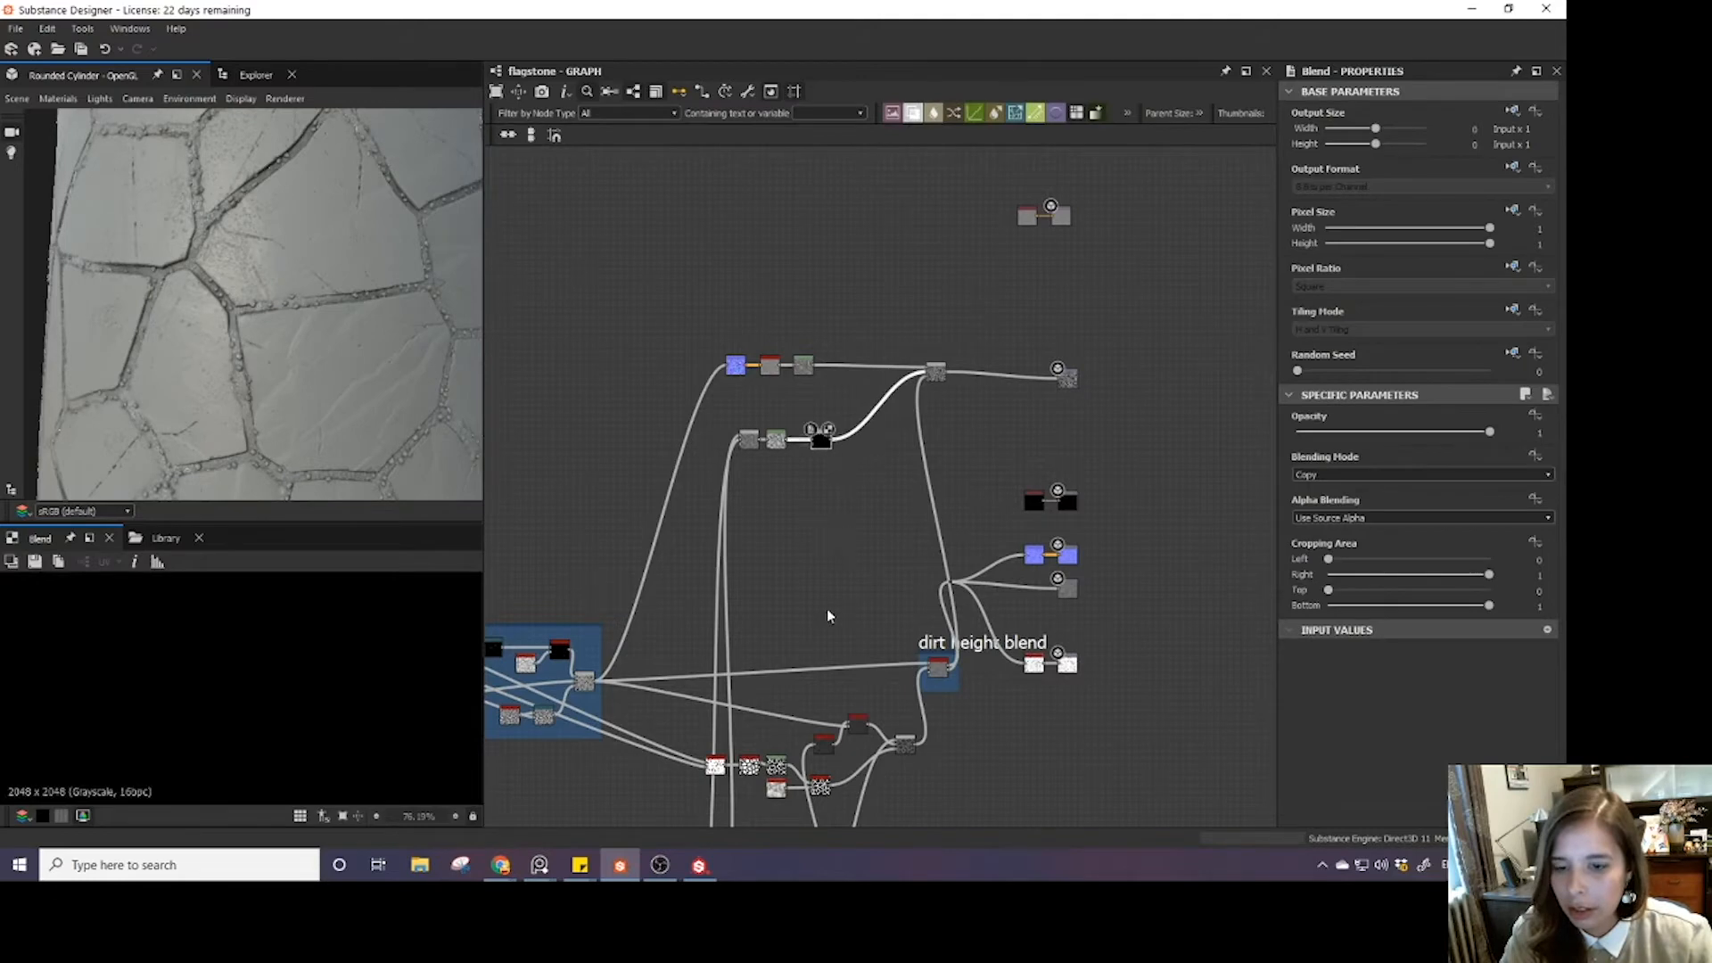
- Examine the outputs of the Levels node and the Min (Darken) Blend after the Tile Sampler in the Dirt frame
middle_drag(827, 616, 784, 439)
mouse_move(784, 650)
middle_down()
mouse_move(779, 488)
mouse_move(787, 629)
middle_up()
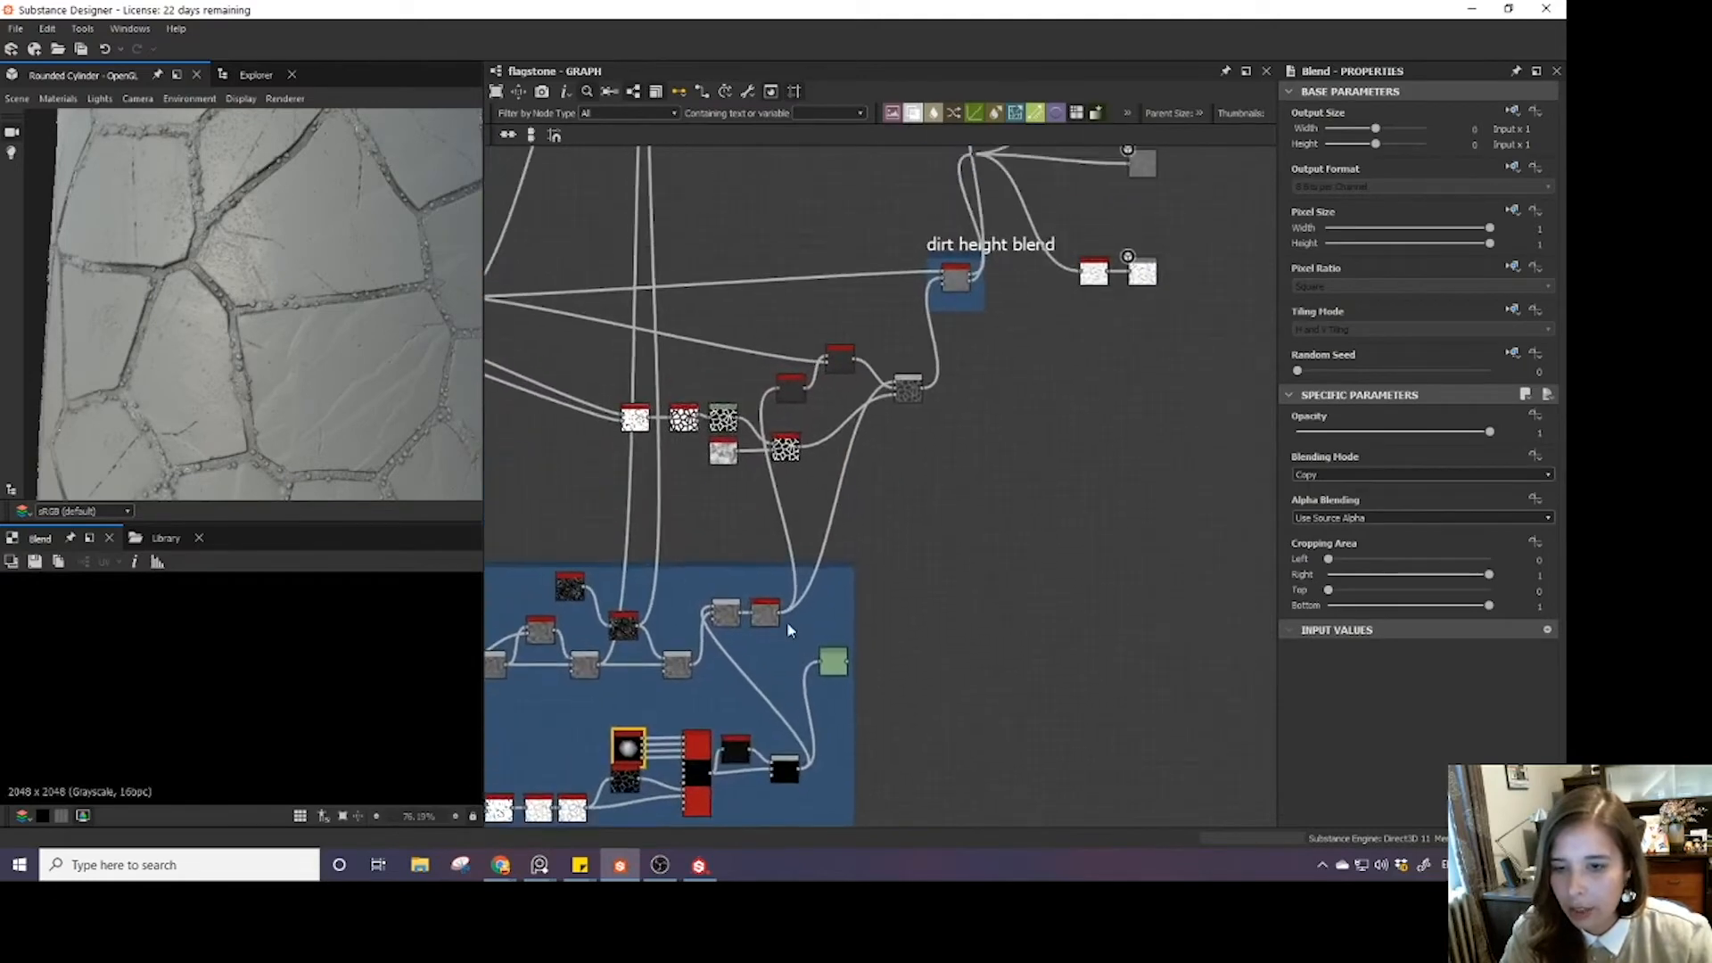
scroll(787, 622, down, 2)
middle_drag(799, 718, 825, 554)
scroll(825, 555, up, 2)
double_click(849, 472)
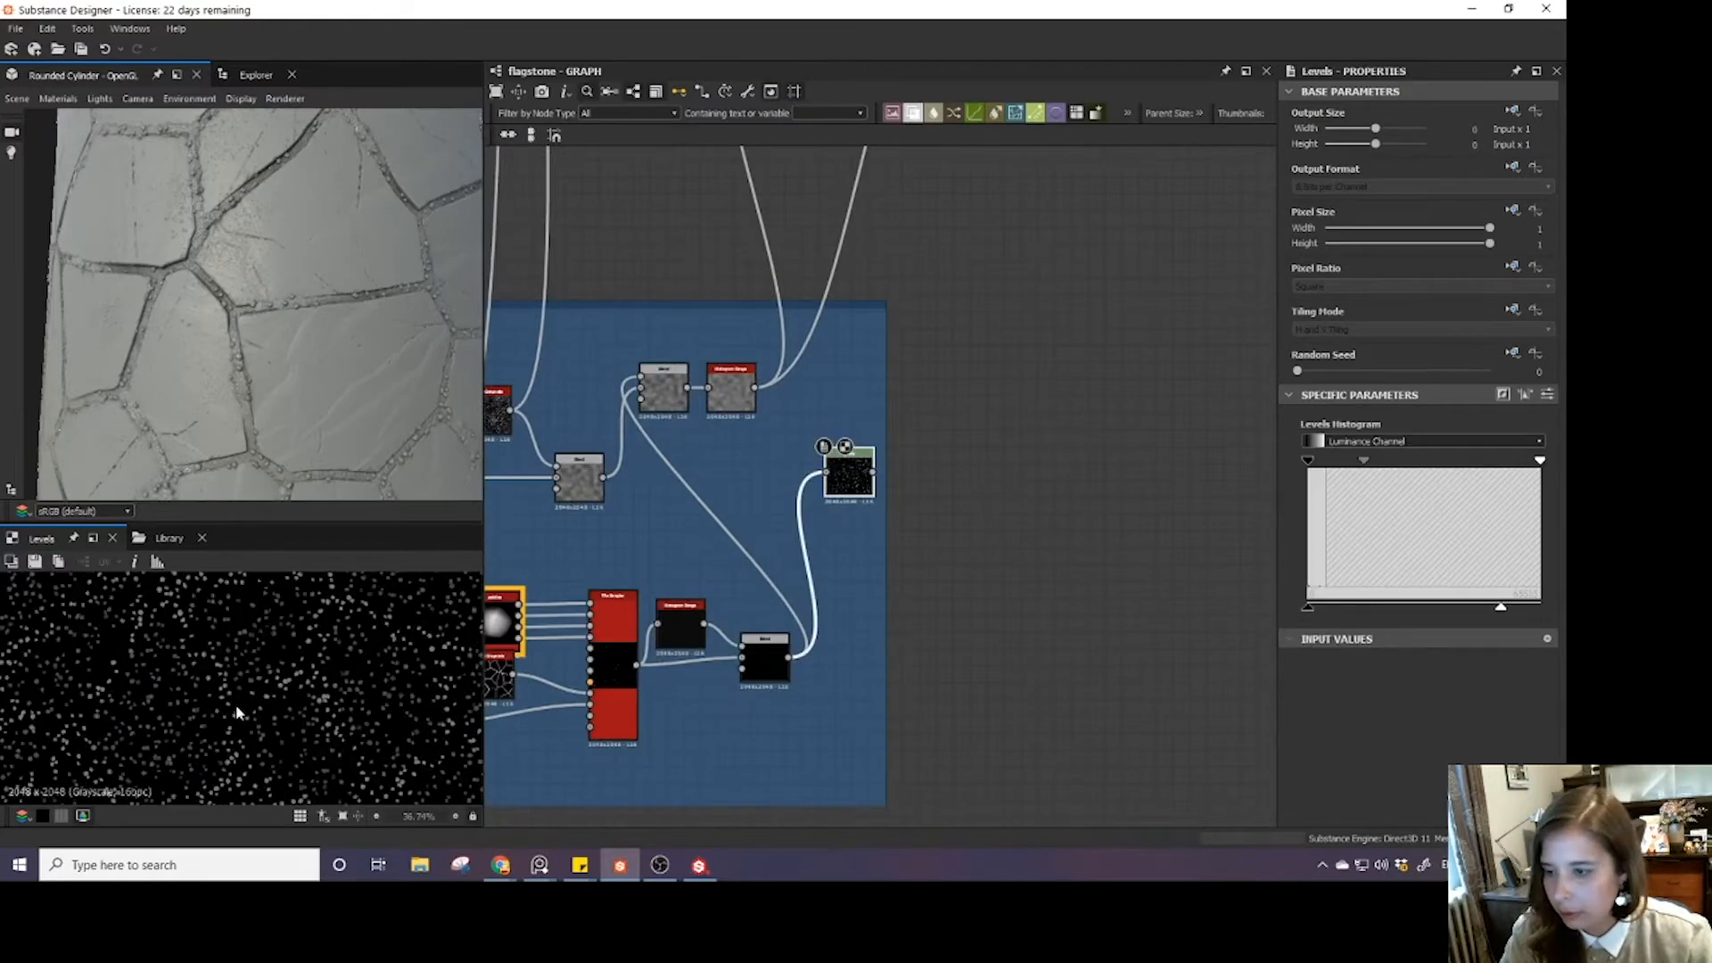
scroll(237, 712, up, 4)
scroll(765, 658, up, 3)
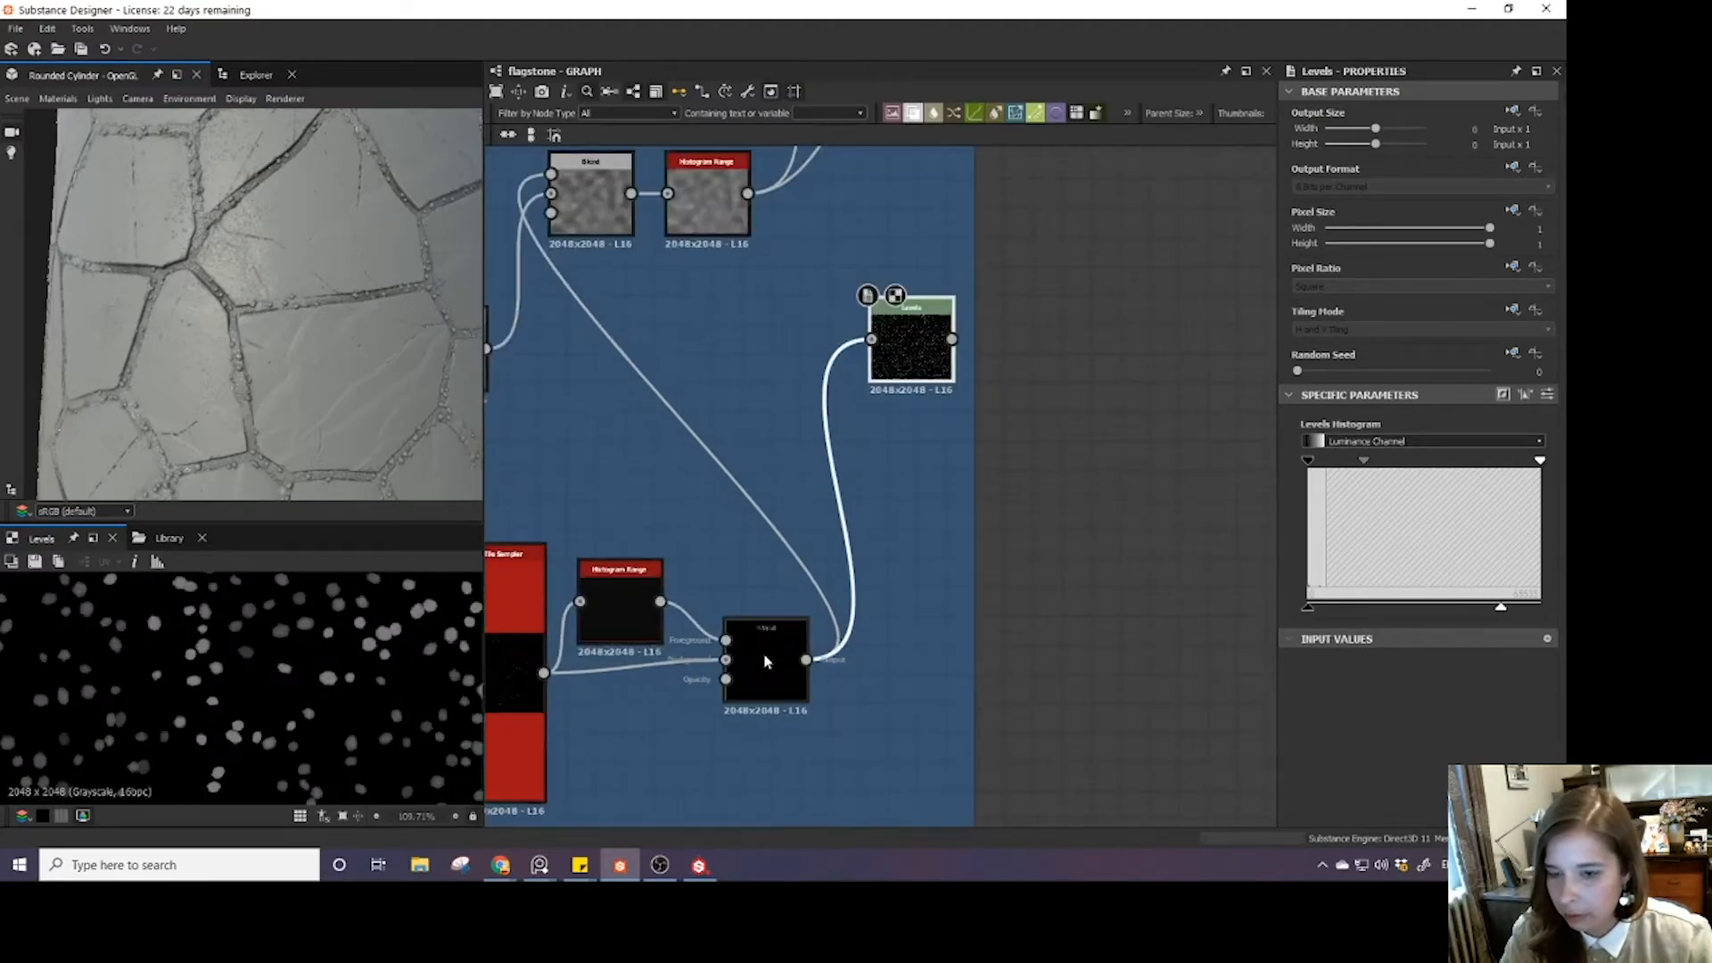
scroll(765, 660, down, 1)
double_click(765, 658)
middle_drag(615, 696, 923, 666)
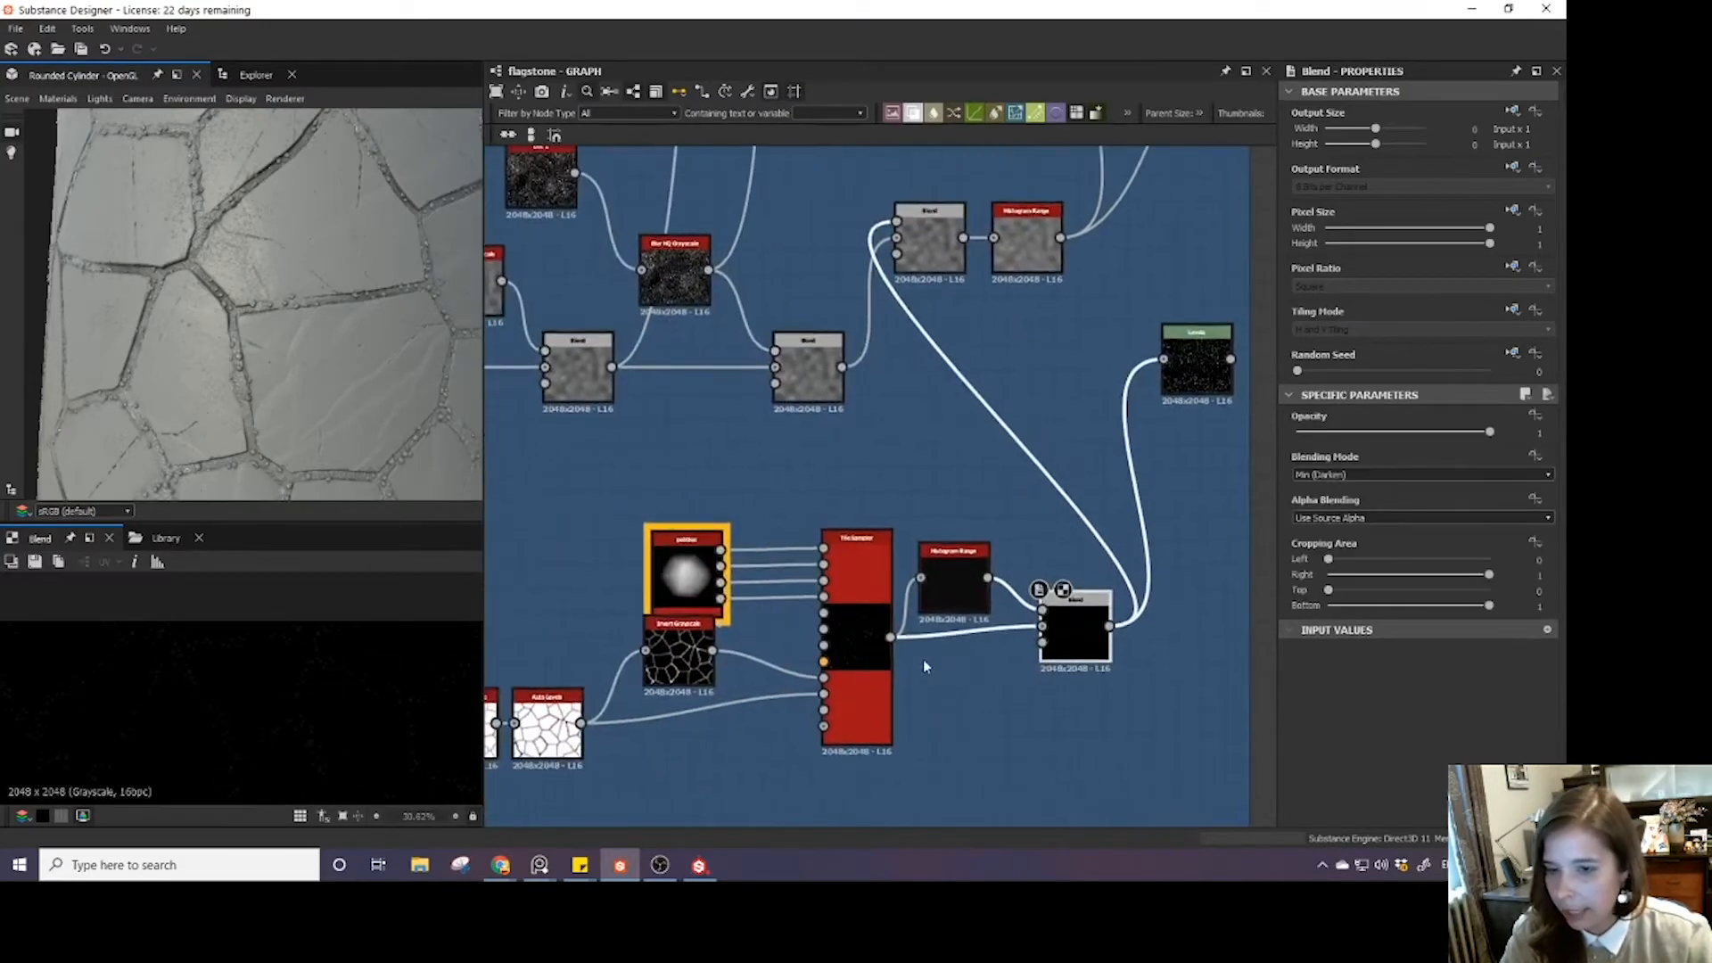
scroll(924, 661, down, 5)
scroll(867, 658, up, 4)
middle_drag(1120, 490, 800, 579)
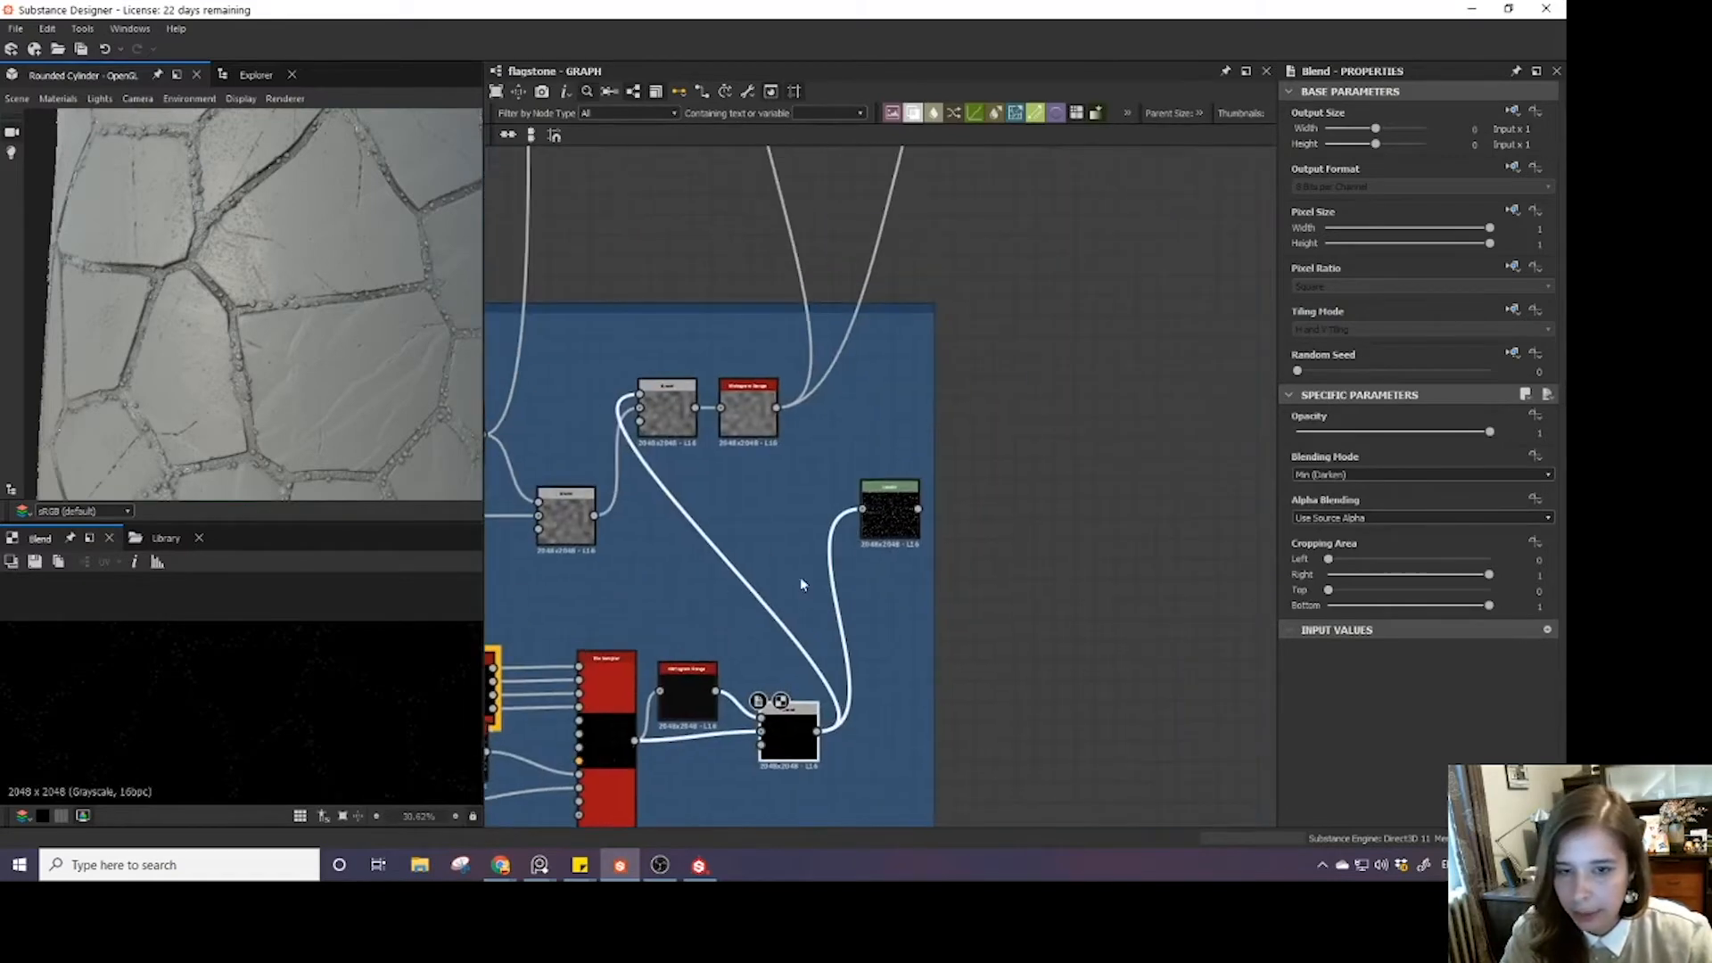
- Place the Dirt frame's pebble Levels node above the roughness dirt Levels and connect it to the new Blend's foreground
drag(887, 517, 884, 539)
scroll(885, 543, down, 4)
middle_drag(894, 571, 849, 782)
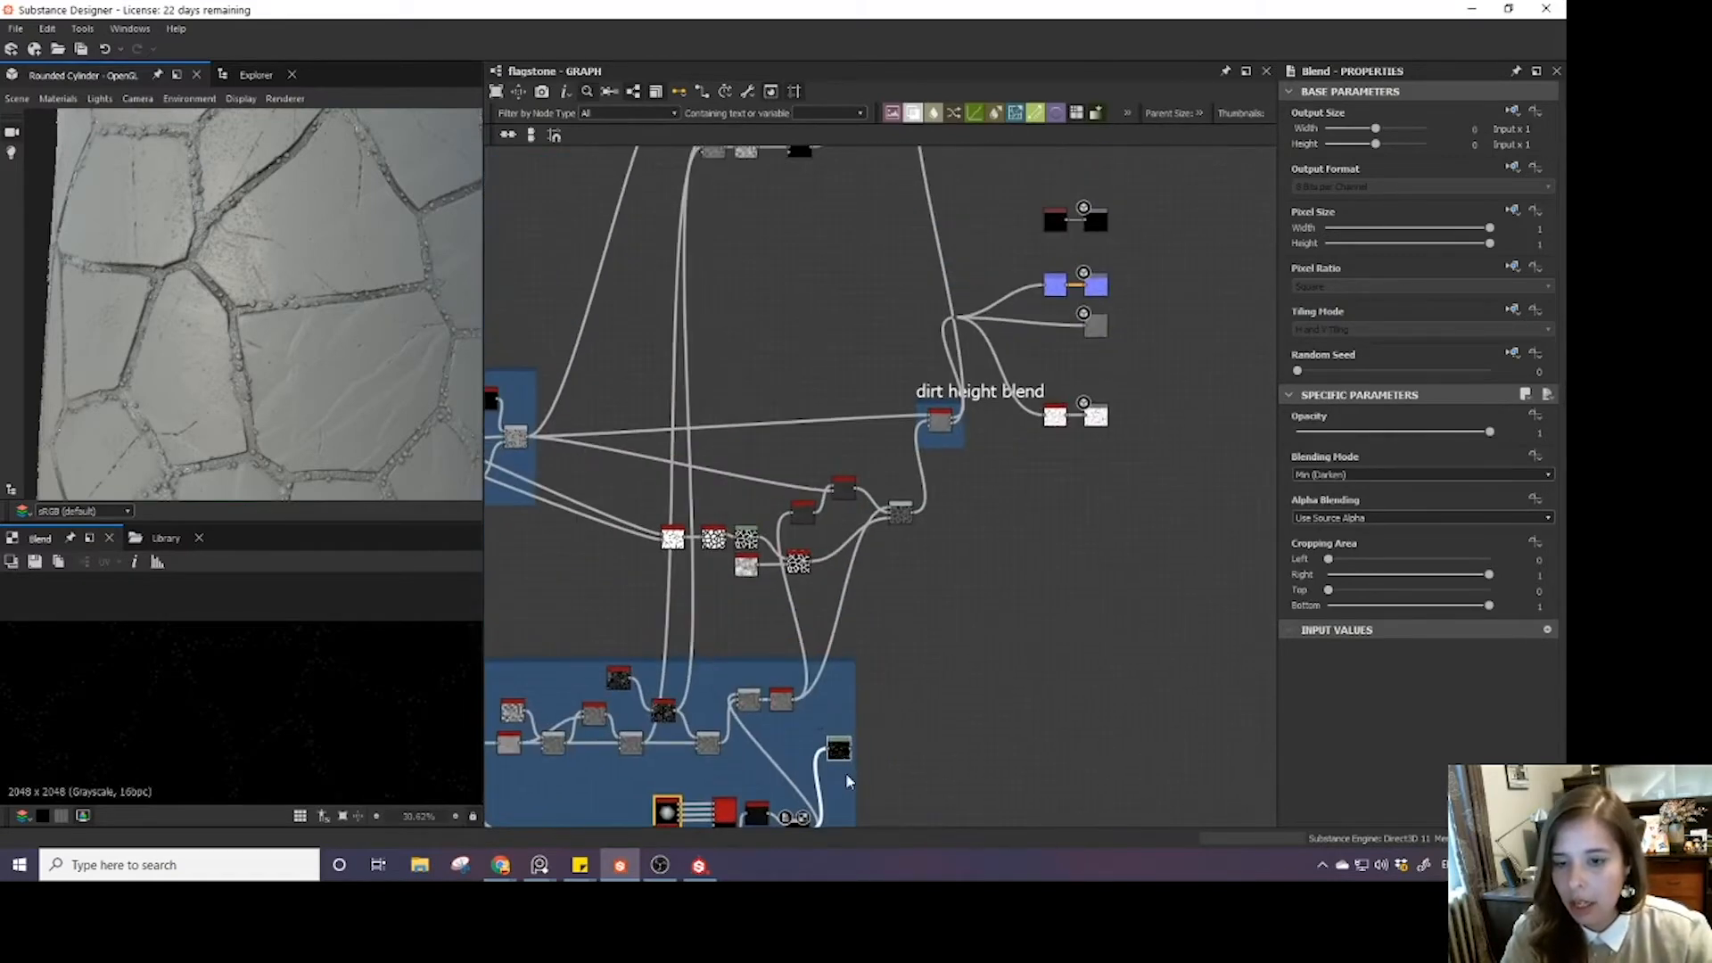
drag(841, 752, 763, 239)
middle_drag(772, 242, 794, 540)
scroll(794, 540, up, 3)
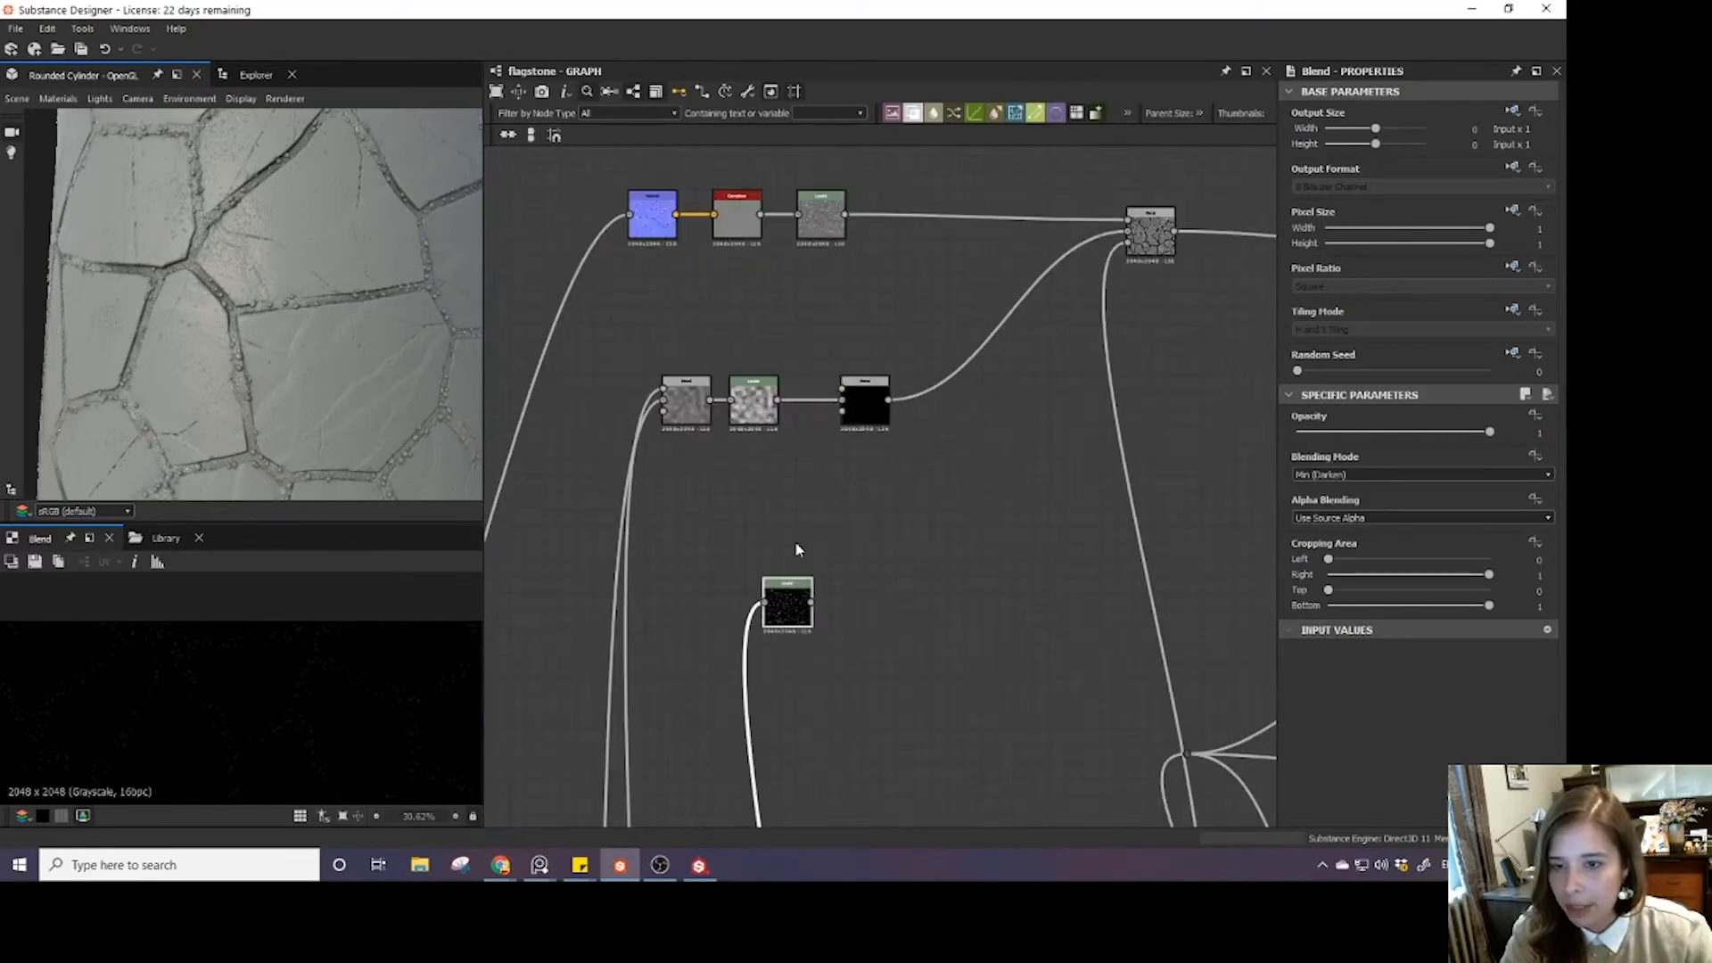
drag(787, 598, 849, 386)
drag(778, 507, 744, 342)
- Set the new dirt and pebble Blend's blending mode to Add (Linear Dodge)
click(864, 410)
click(1354, 475)
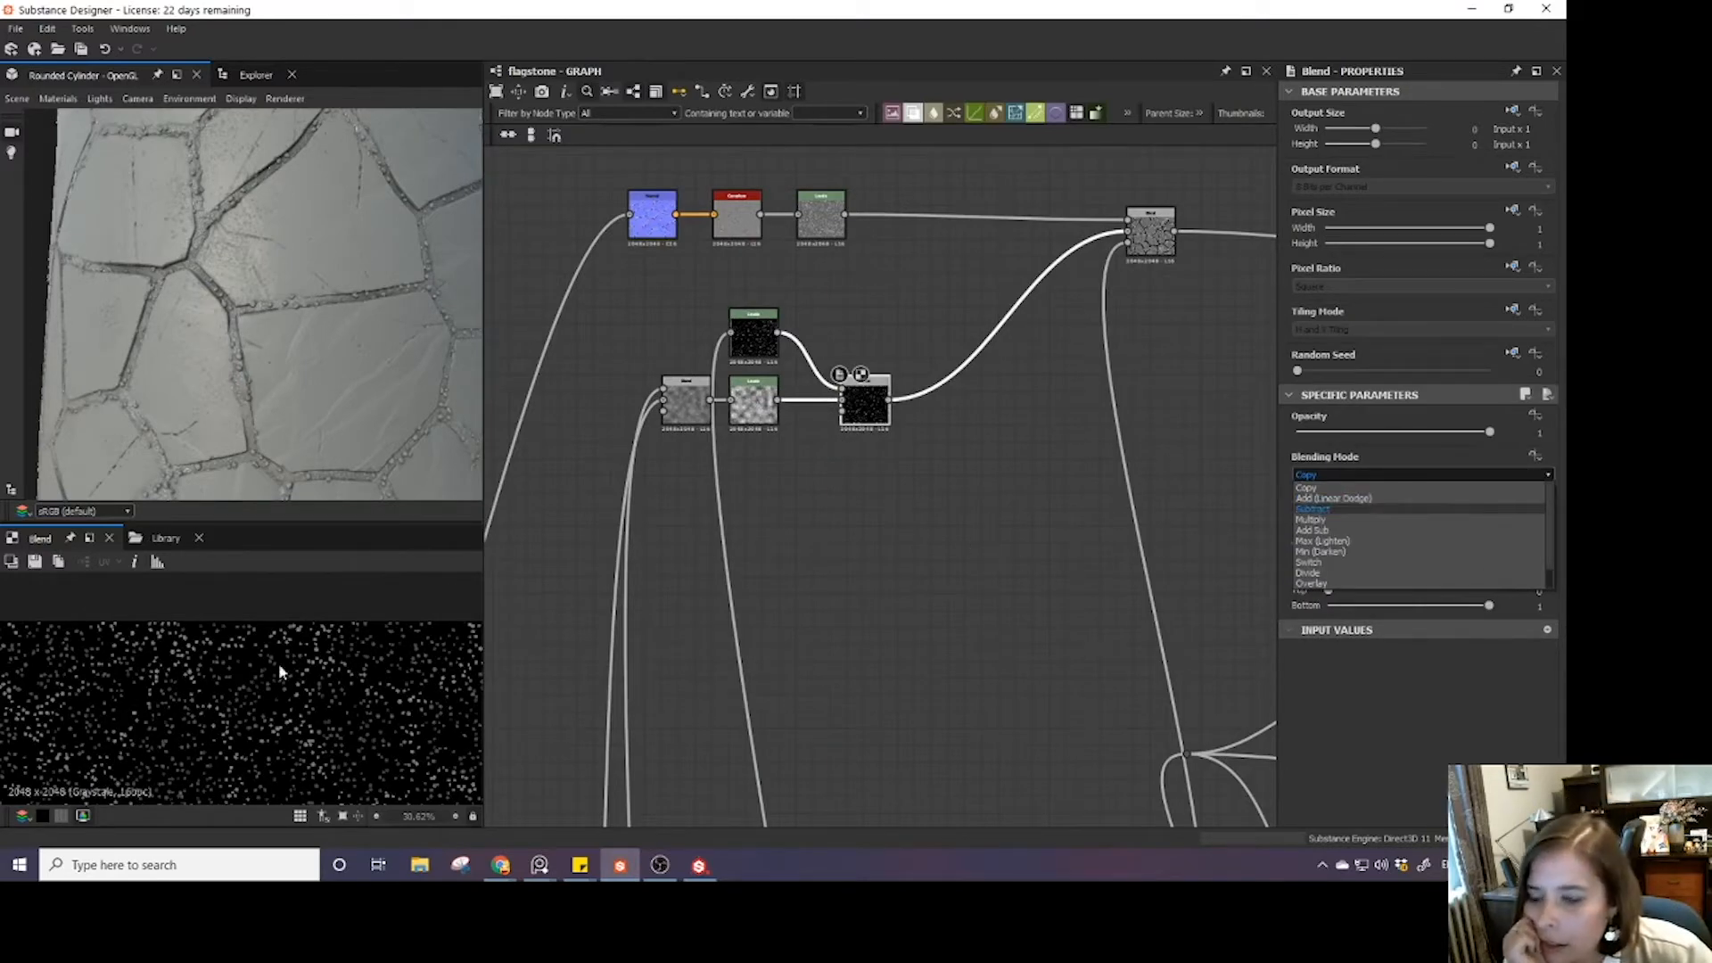
click(902, 693)
click(903, 693)
scroll(803, 693, down, 6)
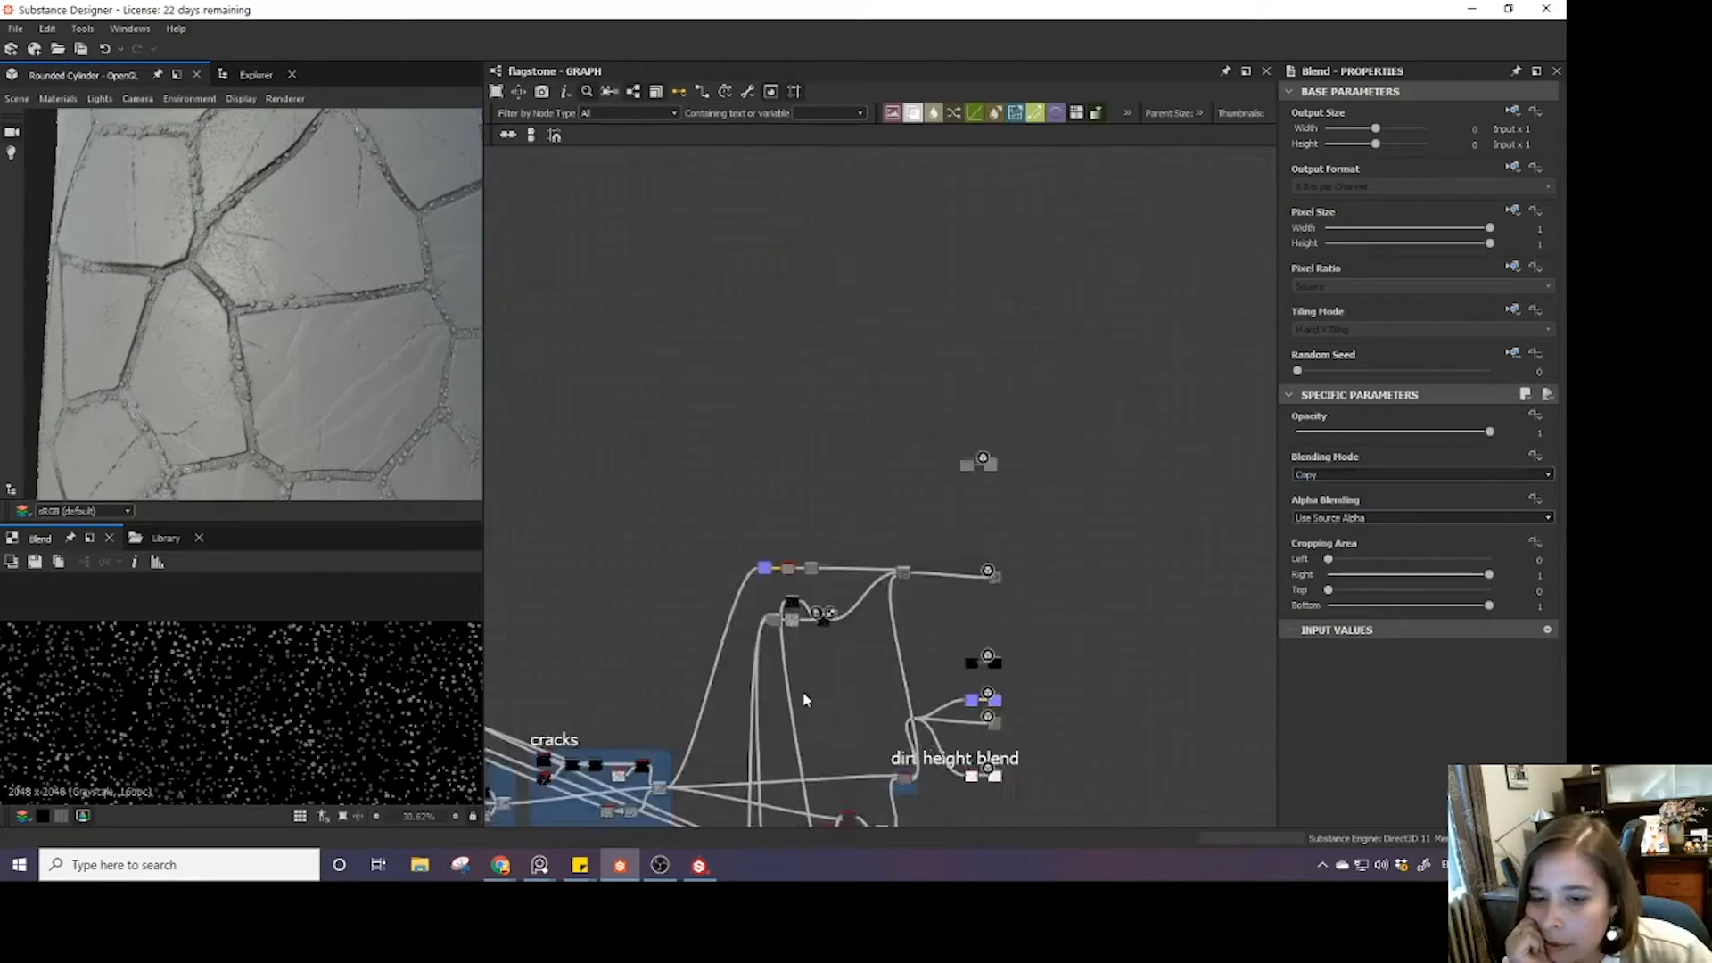
middle_drag(791, 671, 779, 481)
scroll(780, 499, up, 3)
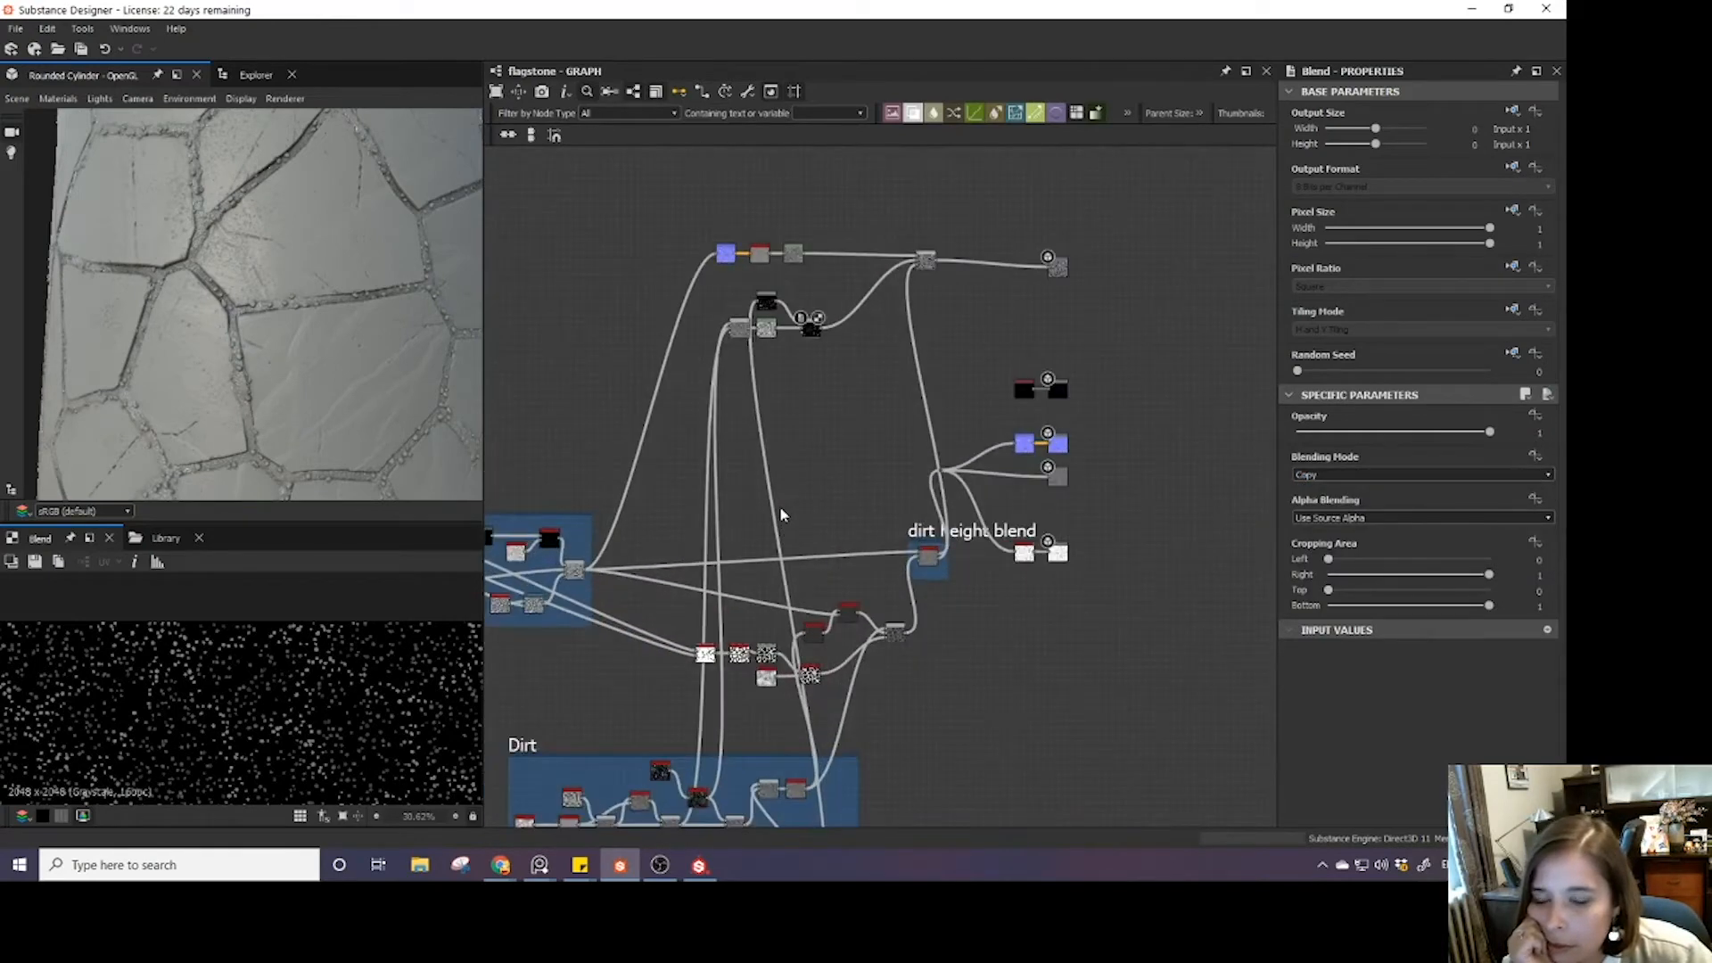
scroll(785, 498, up, 1)
scroll(818, 516, up, 3)
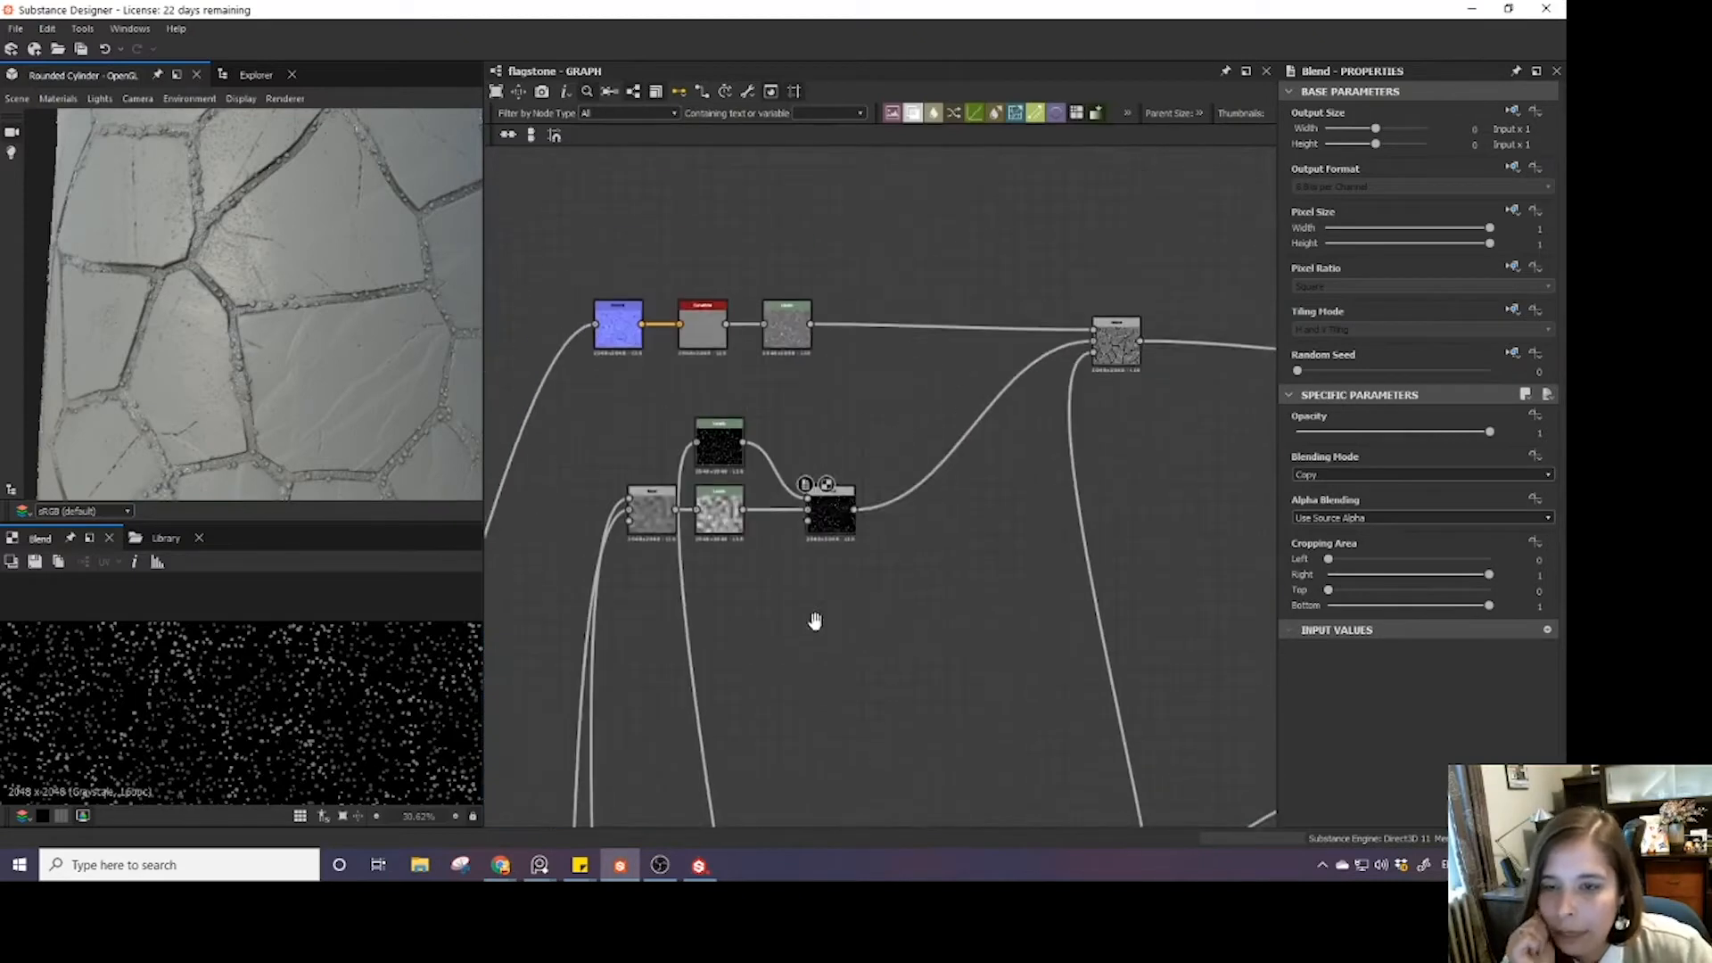
click(1441, 473)
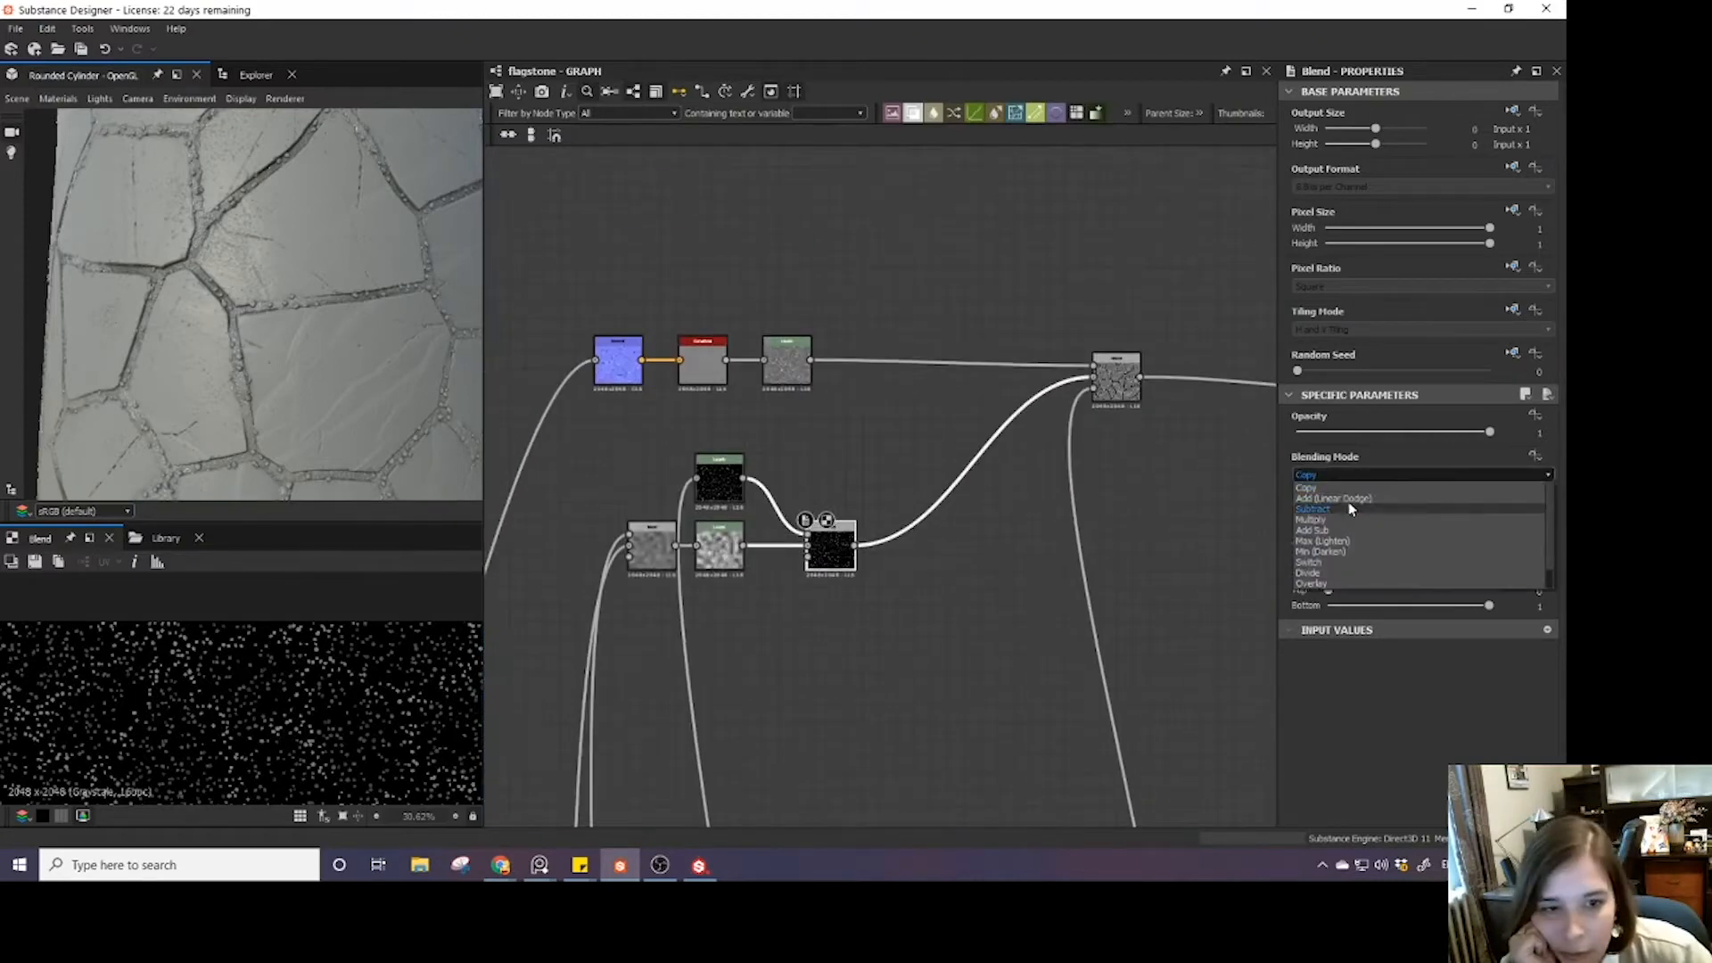
click(1353, 498)
scroll(392, 700, up, 3)
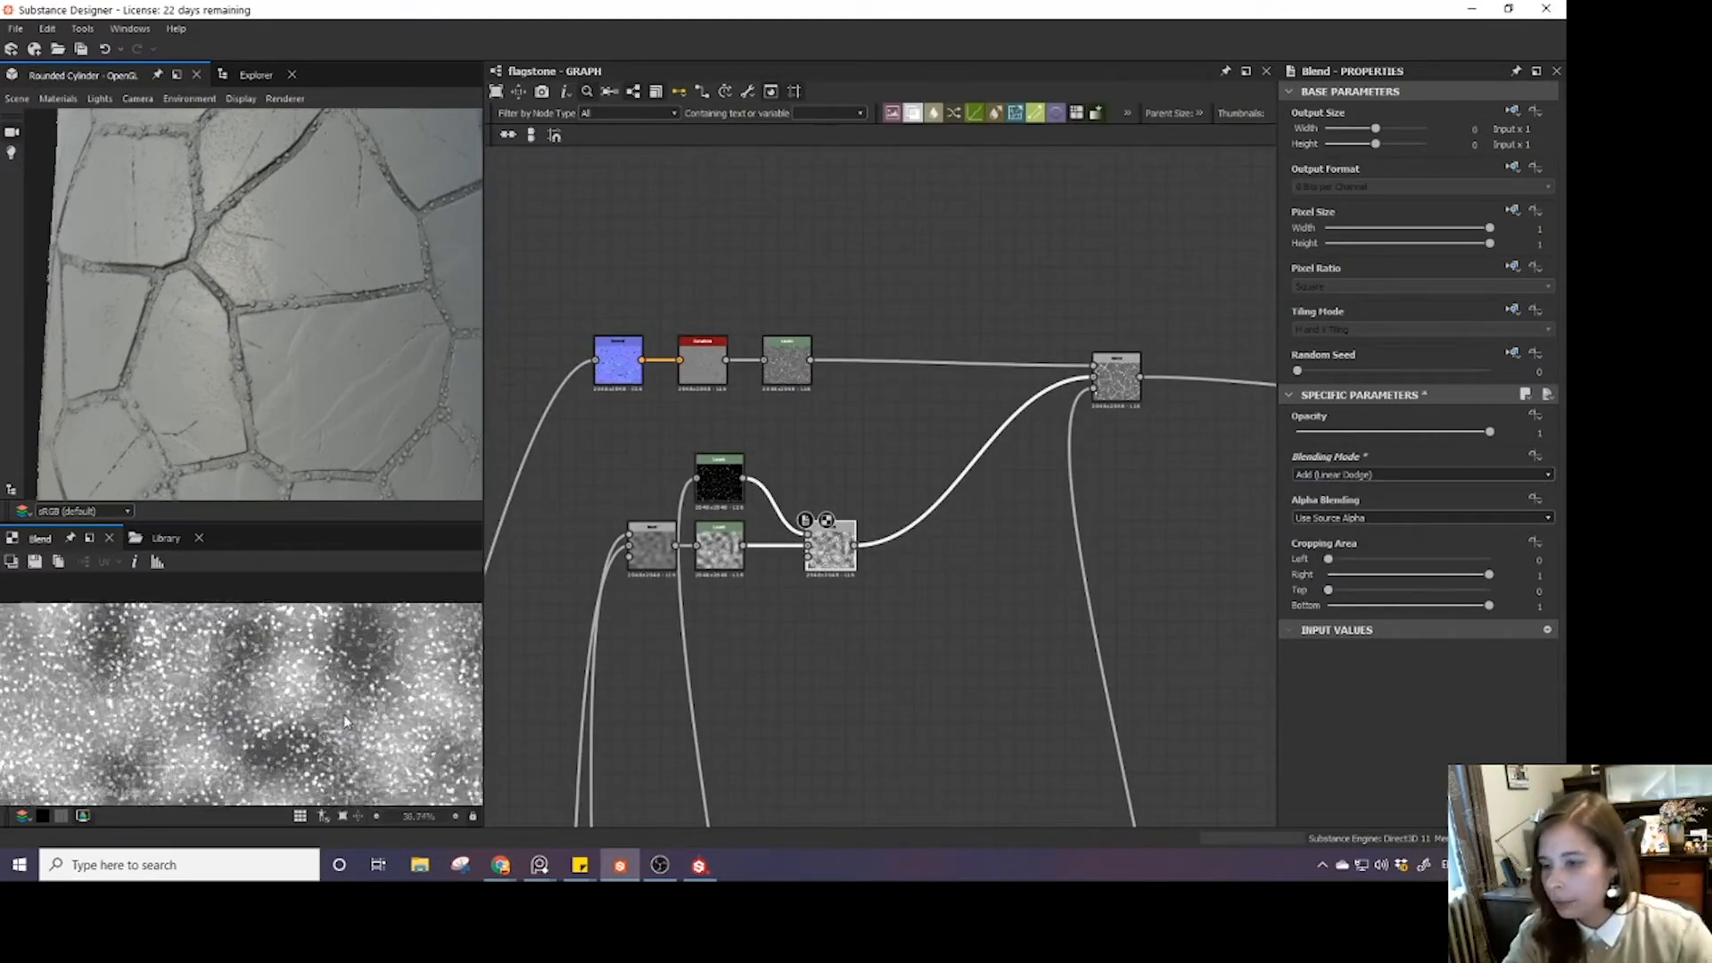
- Preview the roughness Blend, set the dirt and pebble Blend's opacity to 0.59, and check the result in the 2D and 3D views
middle_drag(934, 481, 887, 519)
double_click(1066, 417)
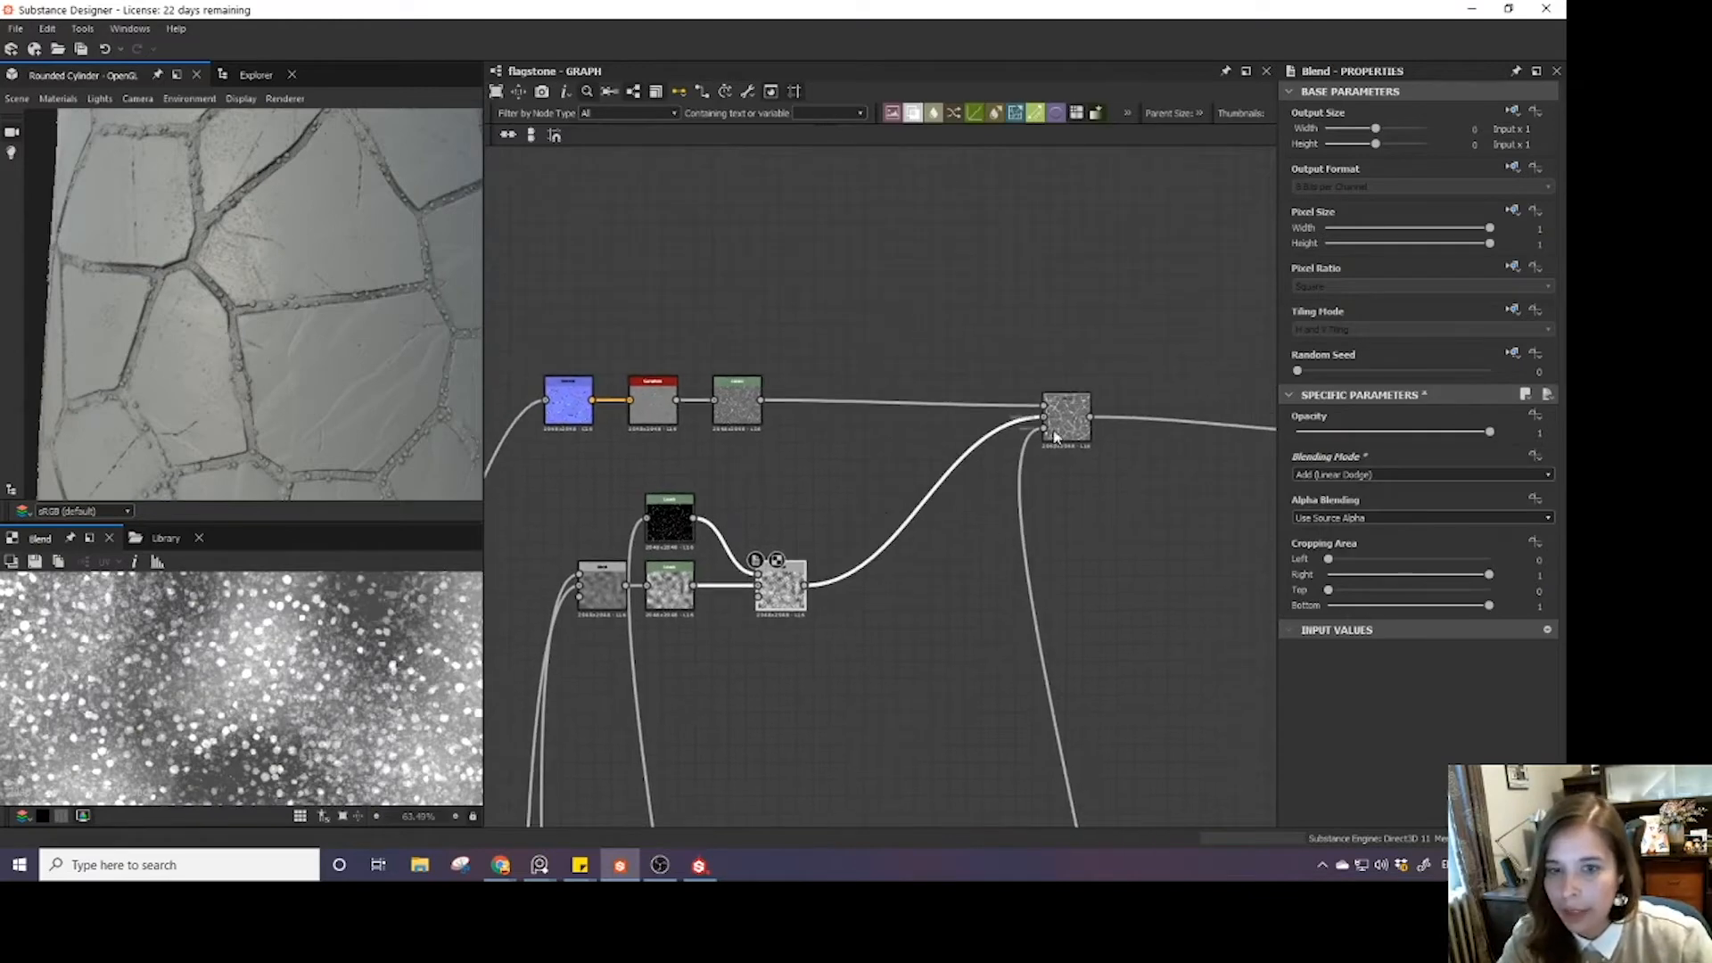
scroll(272, 687, down, 3)
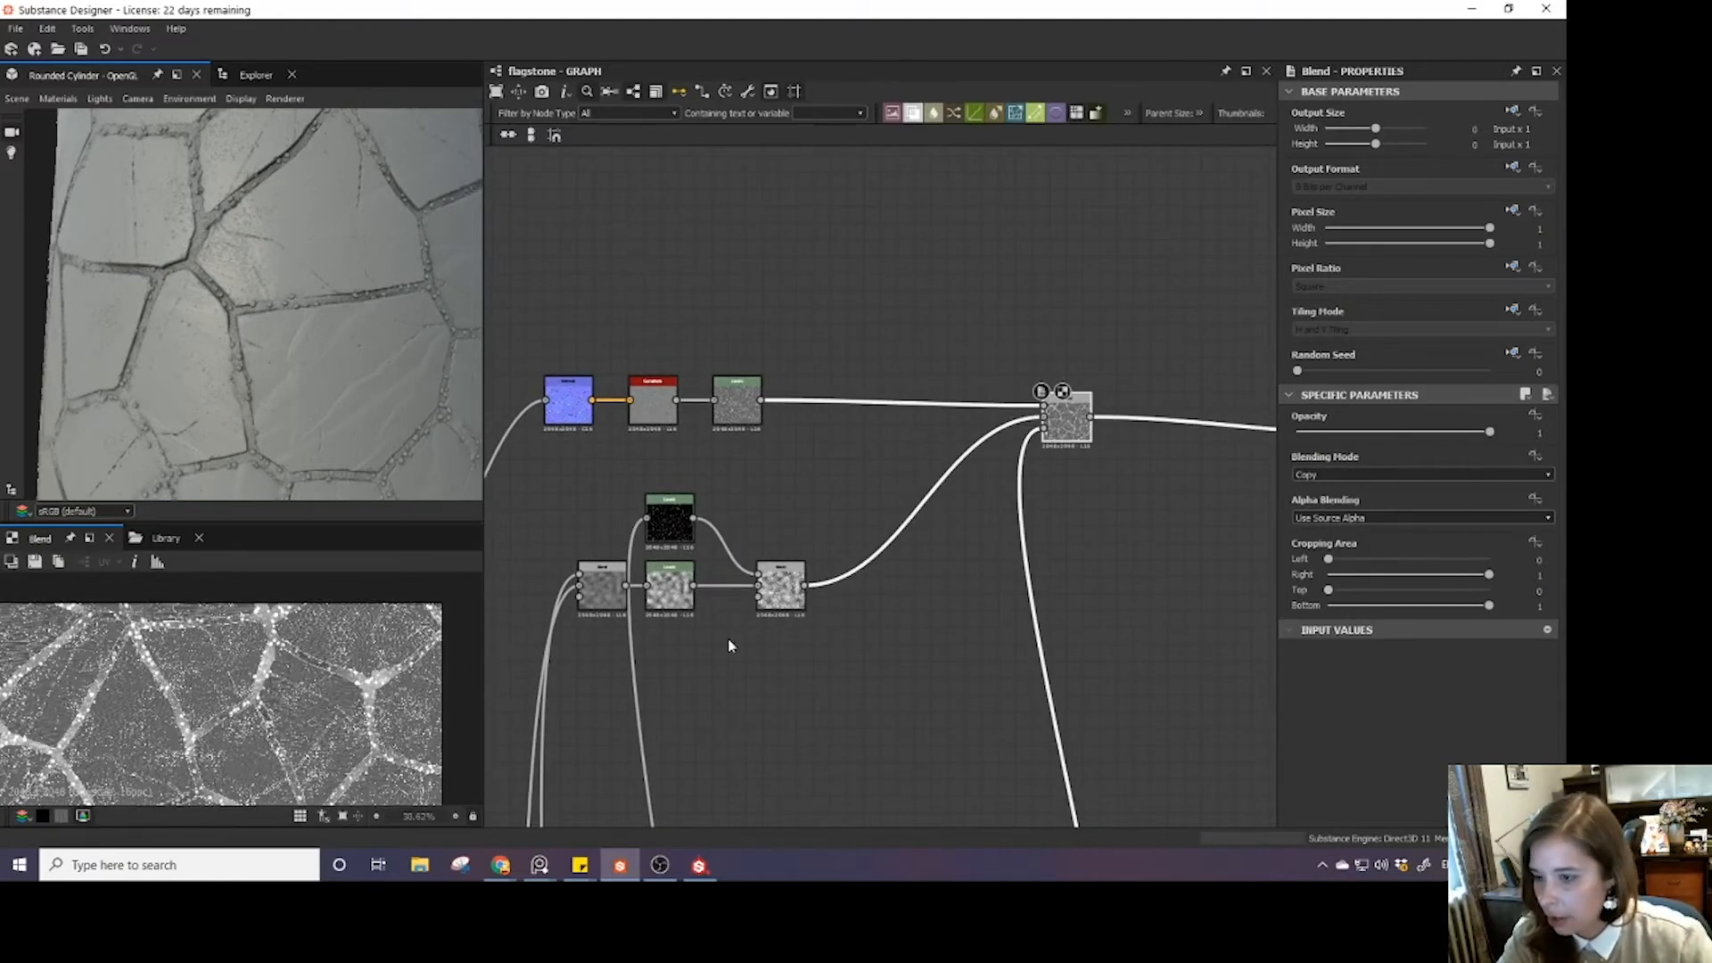
click(785, 593)
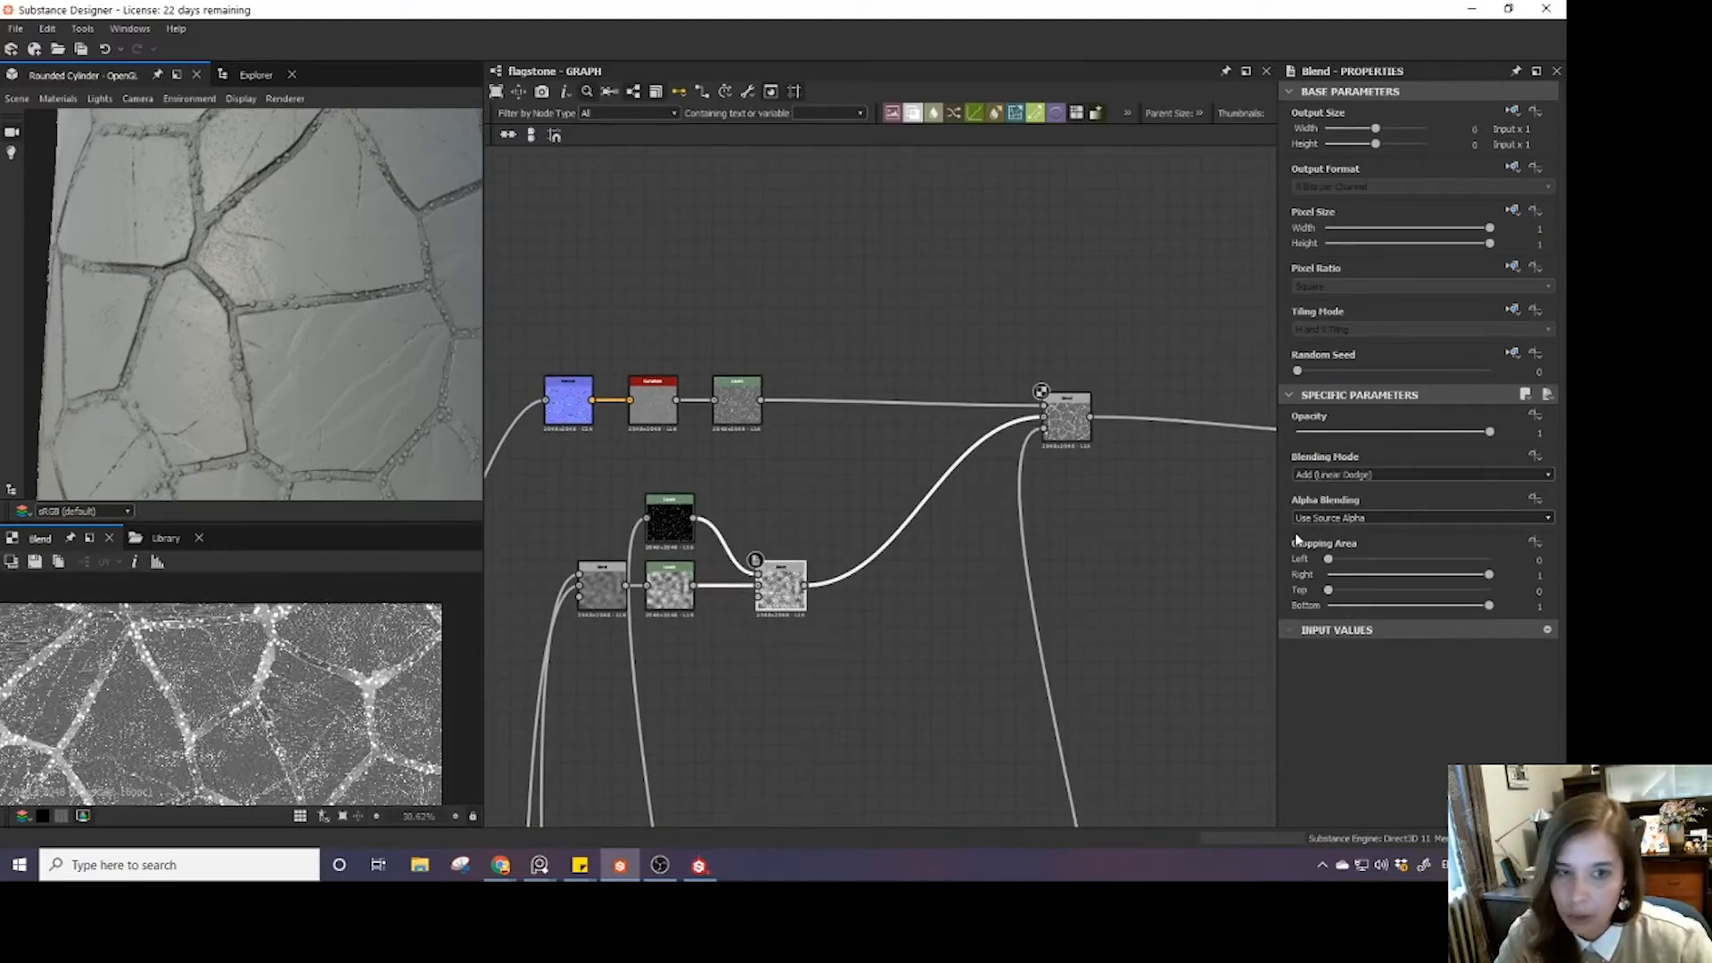
click(1384, 432)
drag(1384, 432, 1403, 433)
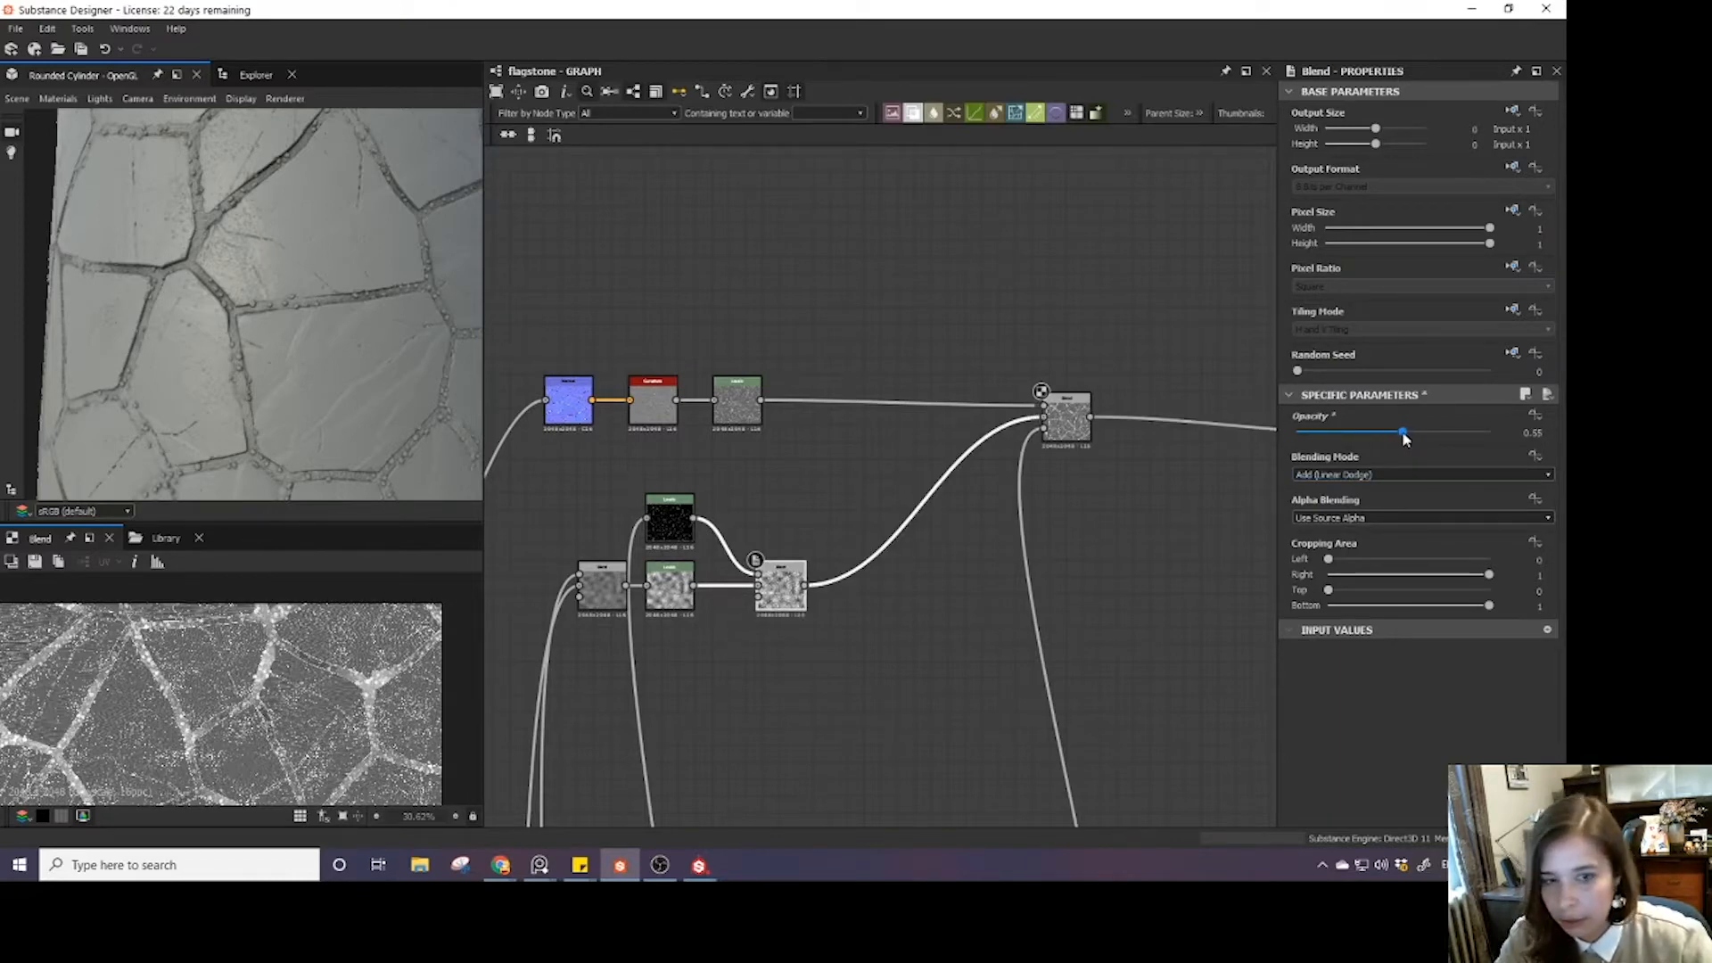
scroll(275, 657, up, 6)
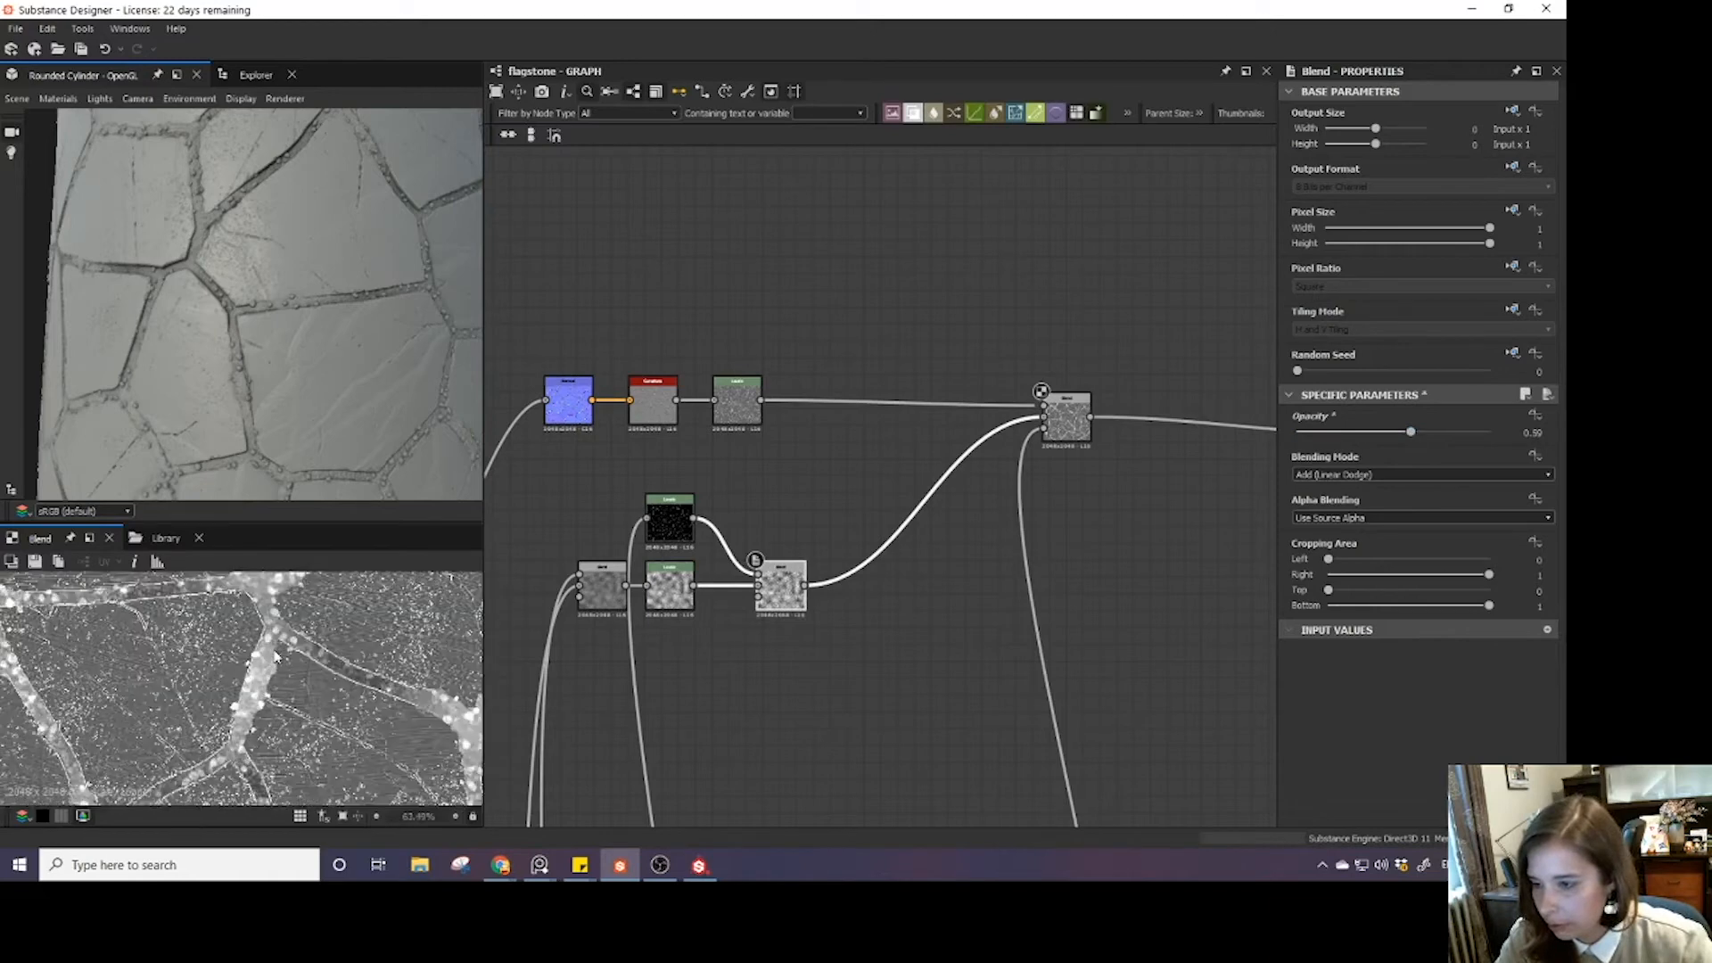
mouse_move(259, 428)
mouse_down()
mouse_move(227, 343)
mouse_move(328, 352)
mouse_move(265, 355)
mouse_up()
scroll(264, 355, down, 4)
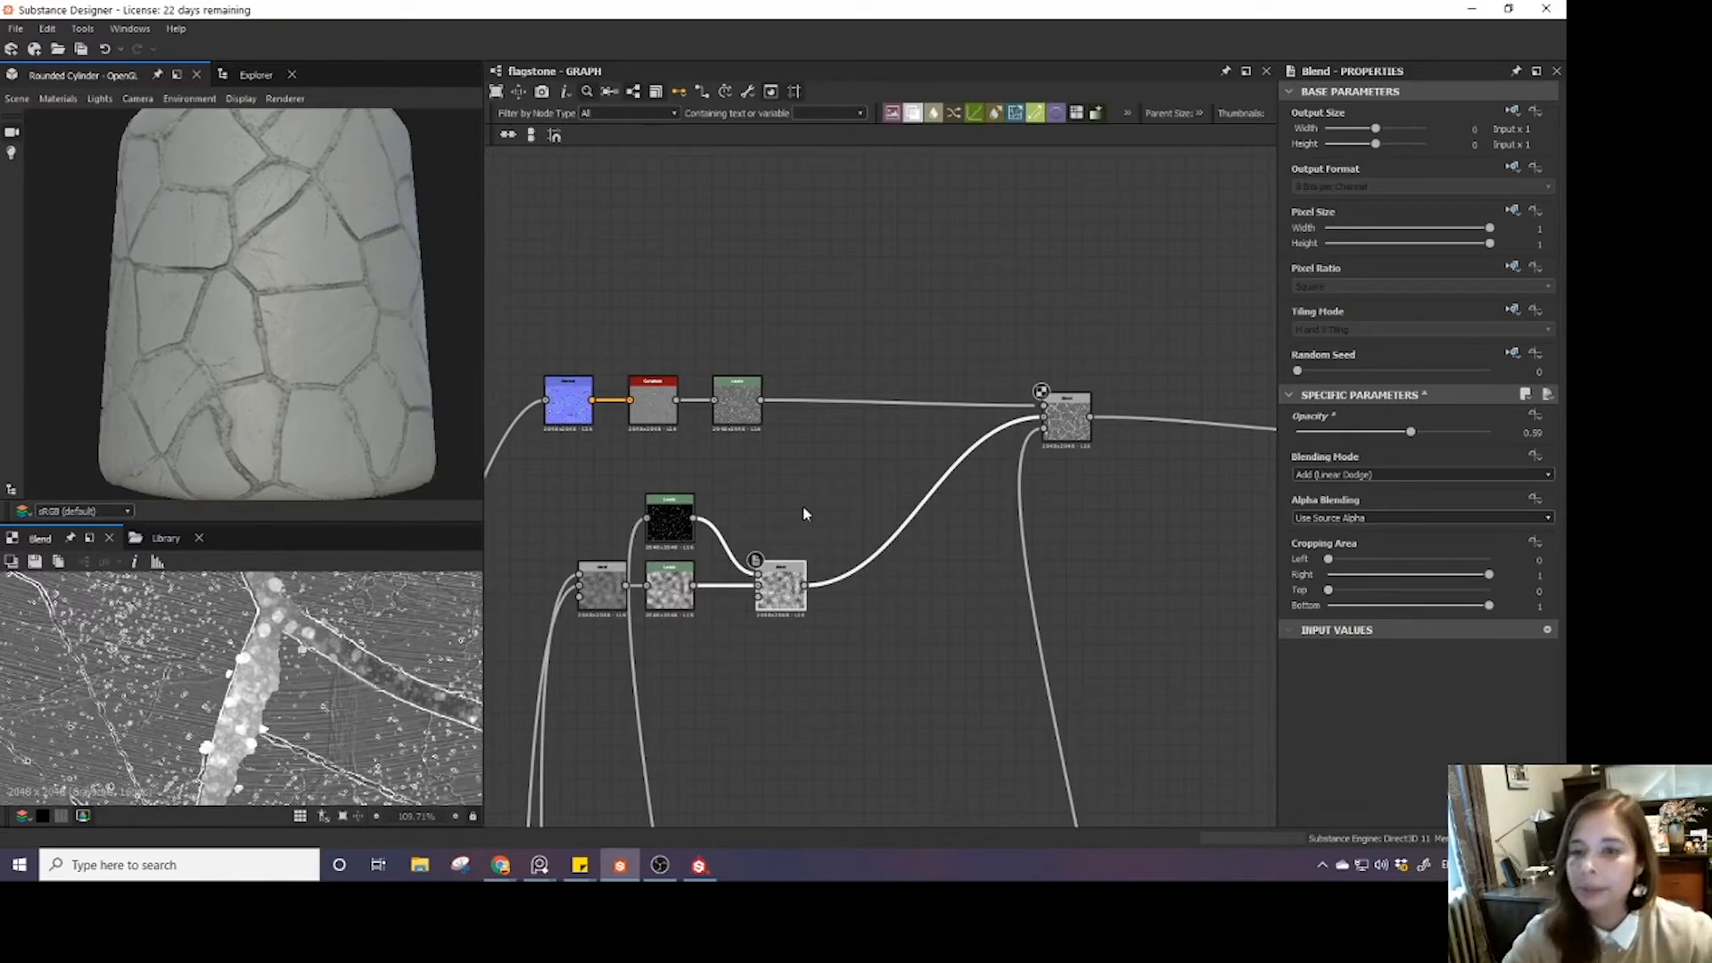
- Raise the dark input point and the black output level in the curvature Levels node's luminance histogram, checking the crack detail in the 2D view
double_click(737, 402)
scroll(338, 651, down, 5)
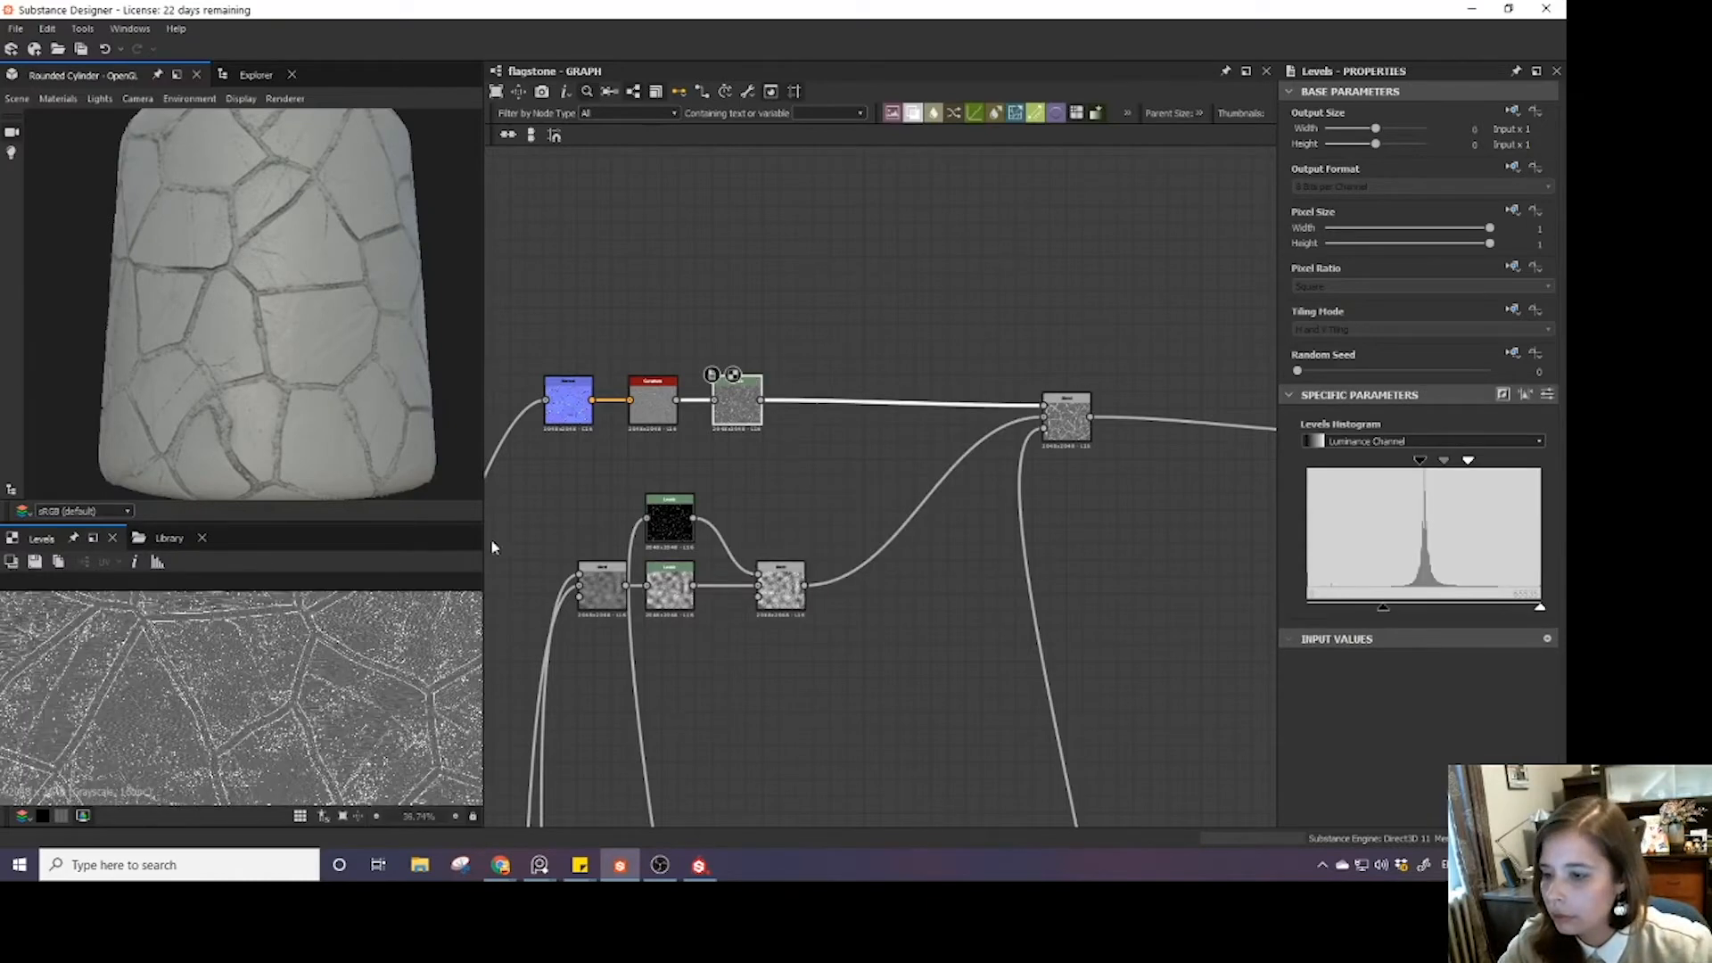
middle_drag(706, 355, 809, 450)
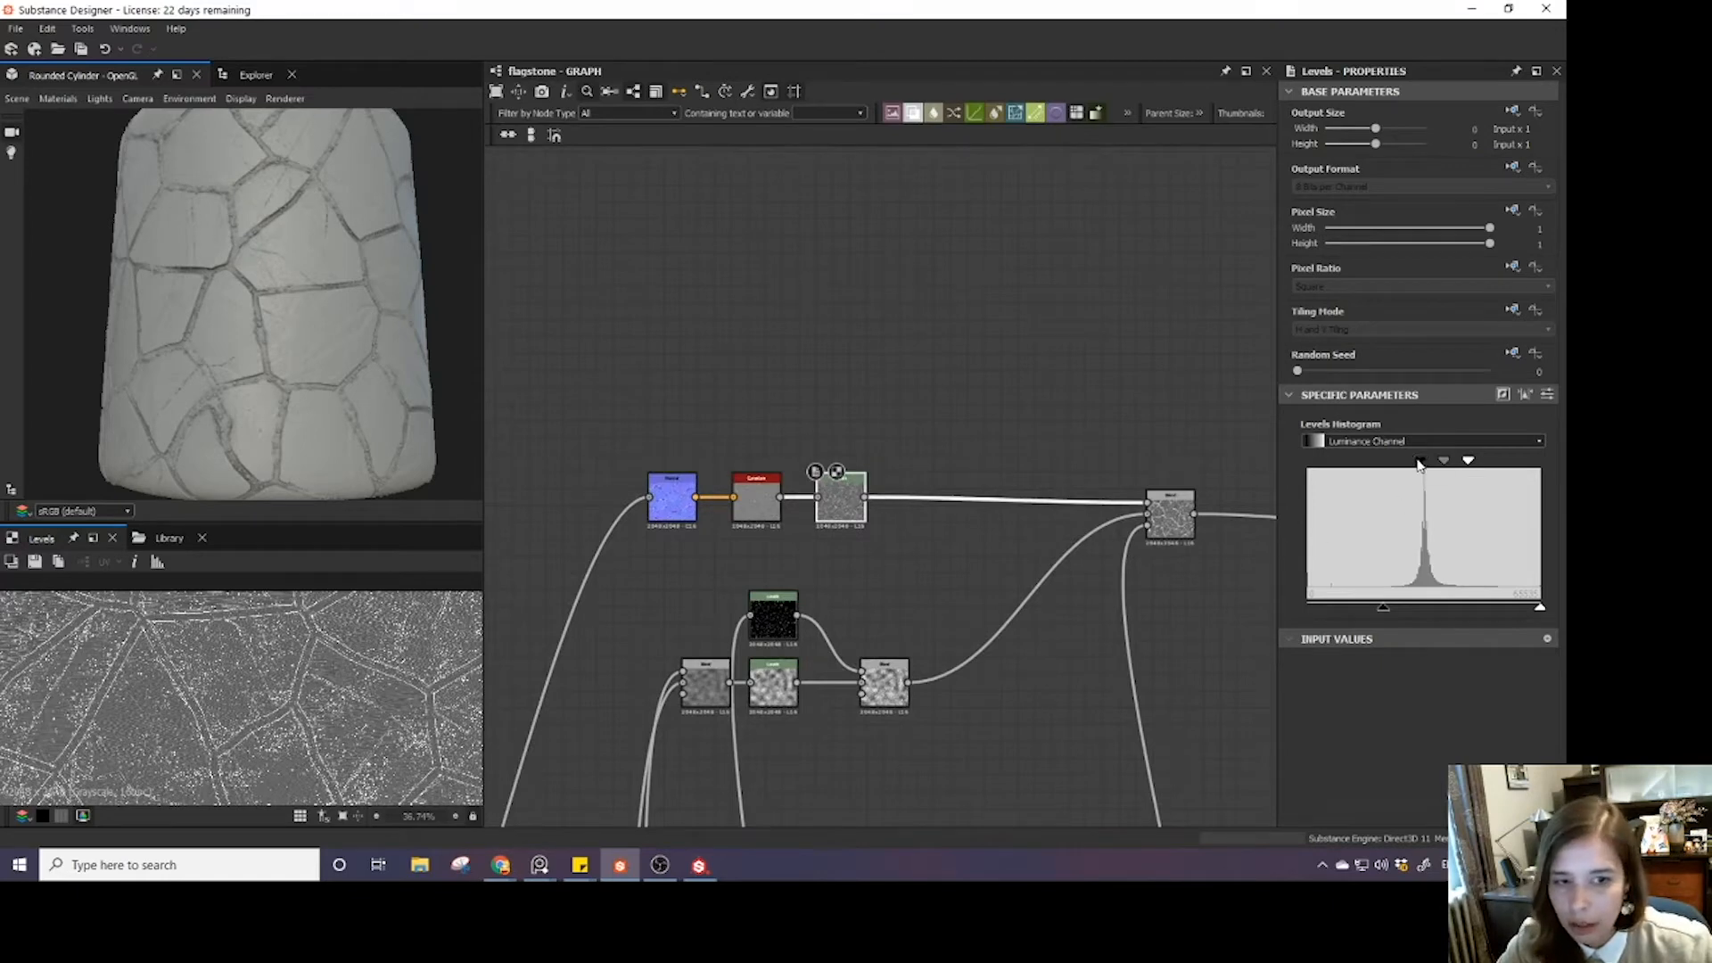
mouse_move(1420, 463)
mouse_down()
mouse_move(1389, 462)
mouse_move(1472, 467)
mouse_move(1433, 462)
mouse_move(1446, 470)
mouse_up()
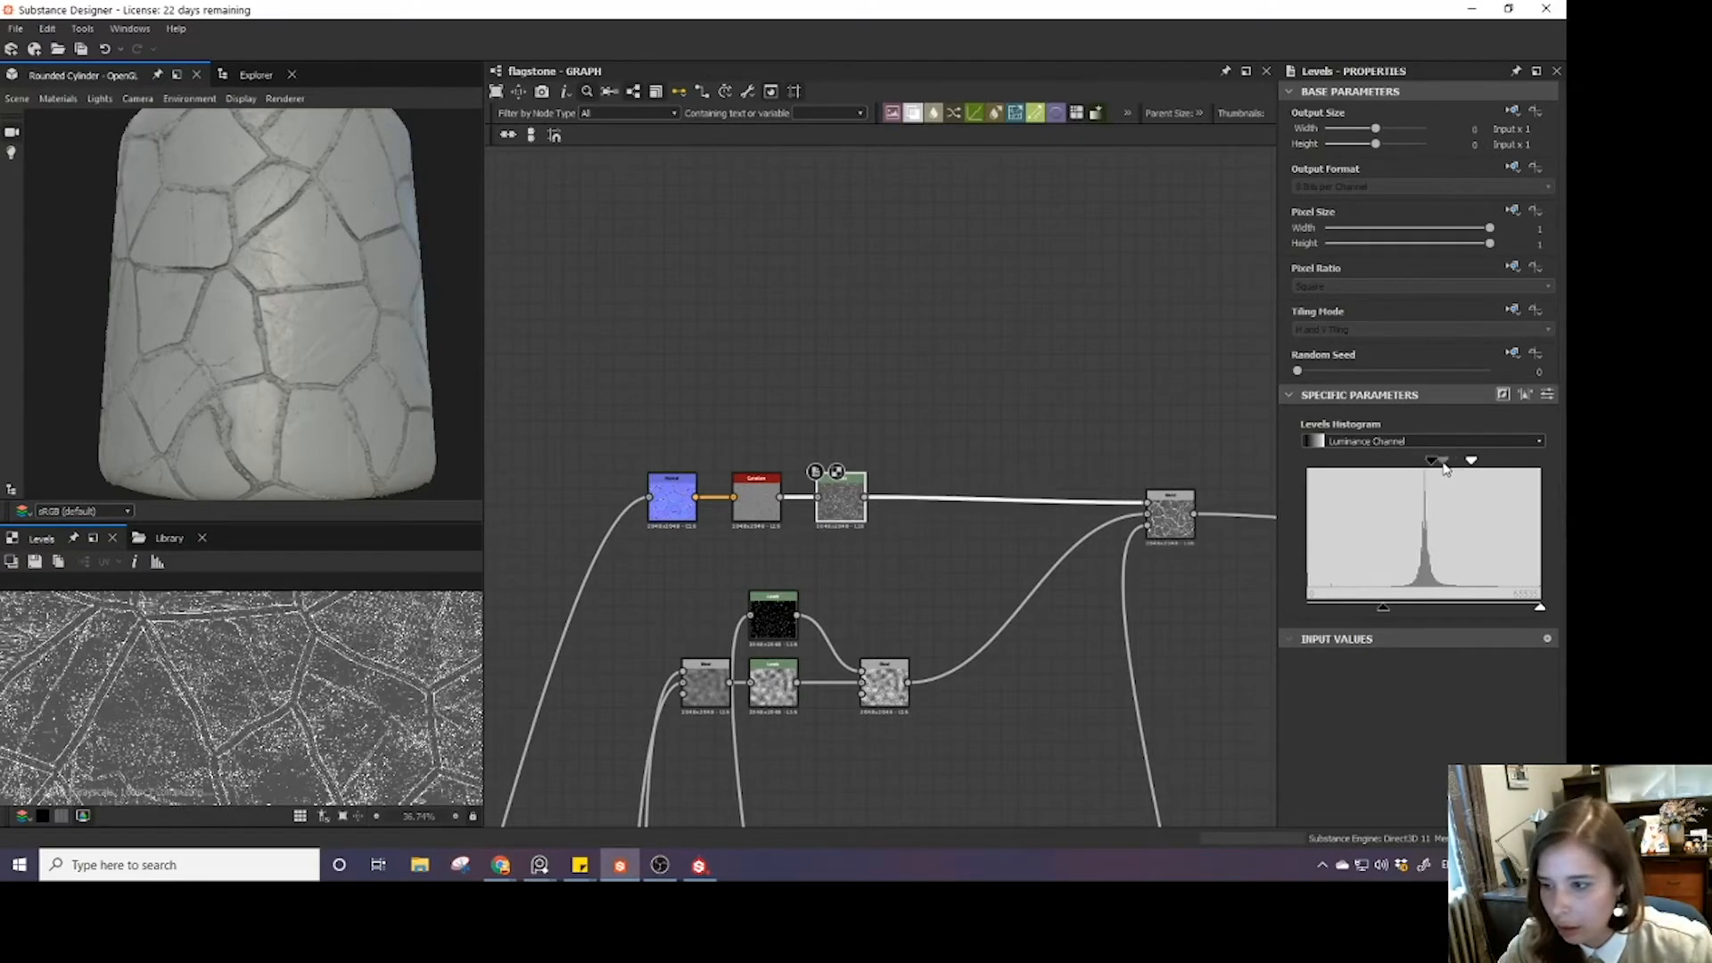
scroll(352, 676, up, 5)
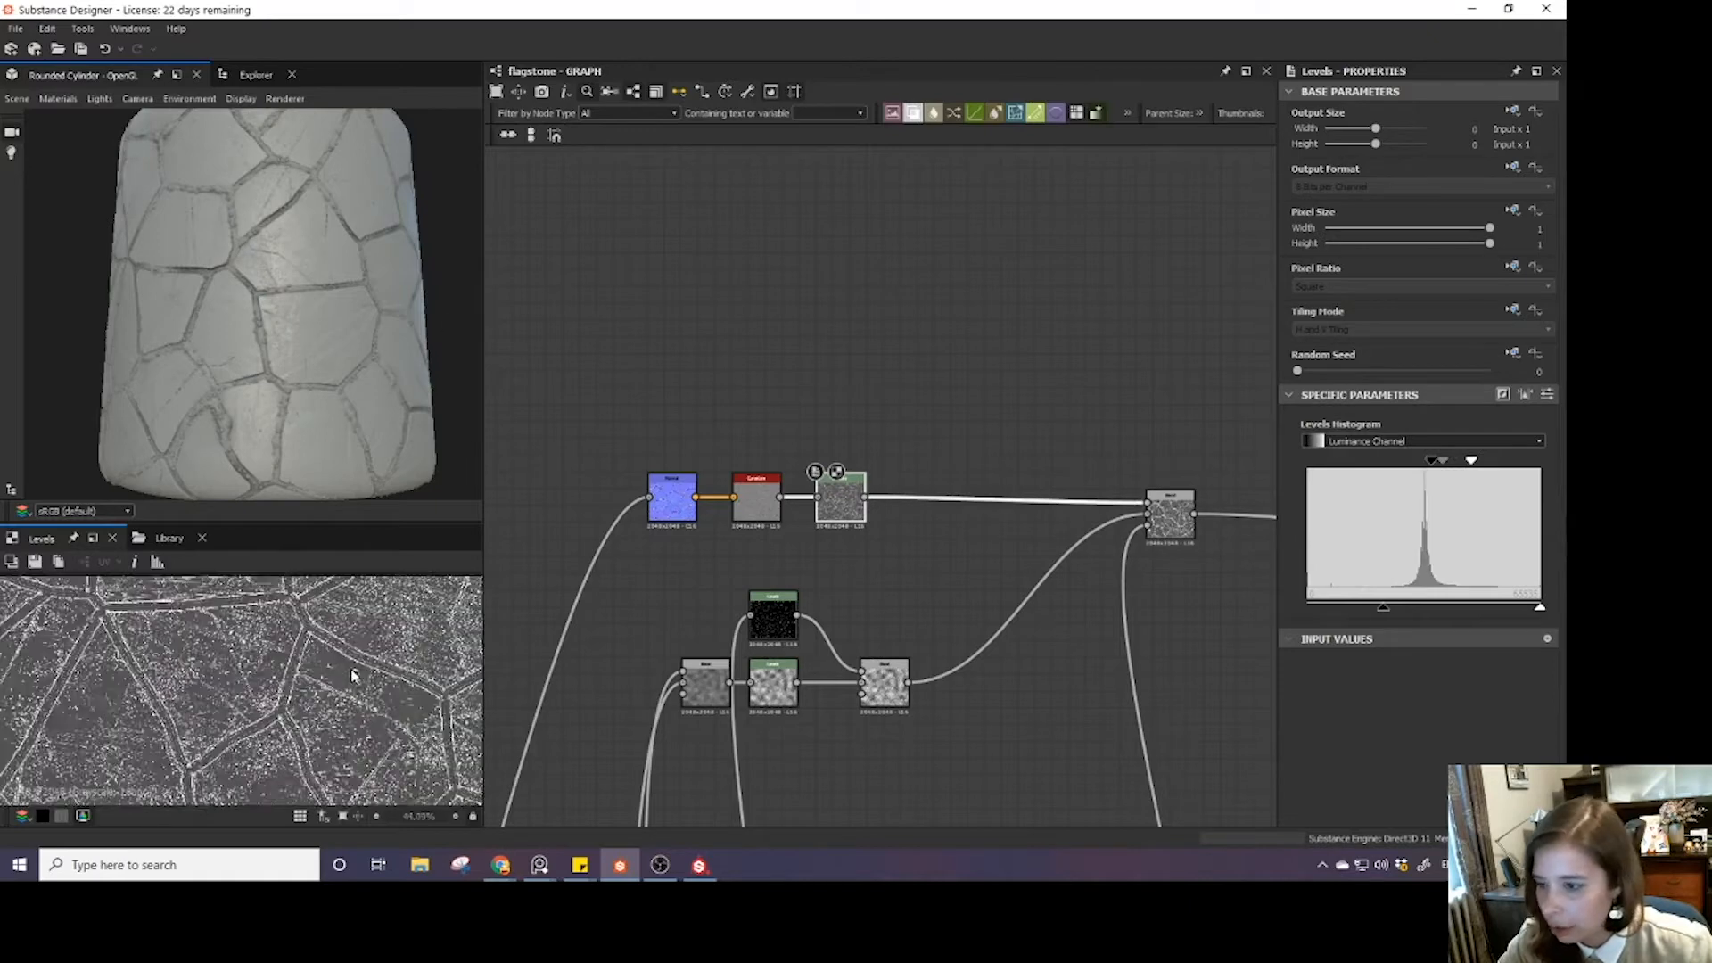
drag(1388, 613, 1404, 615)
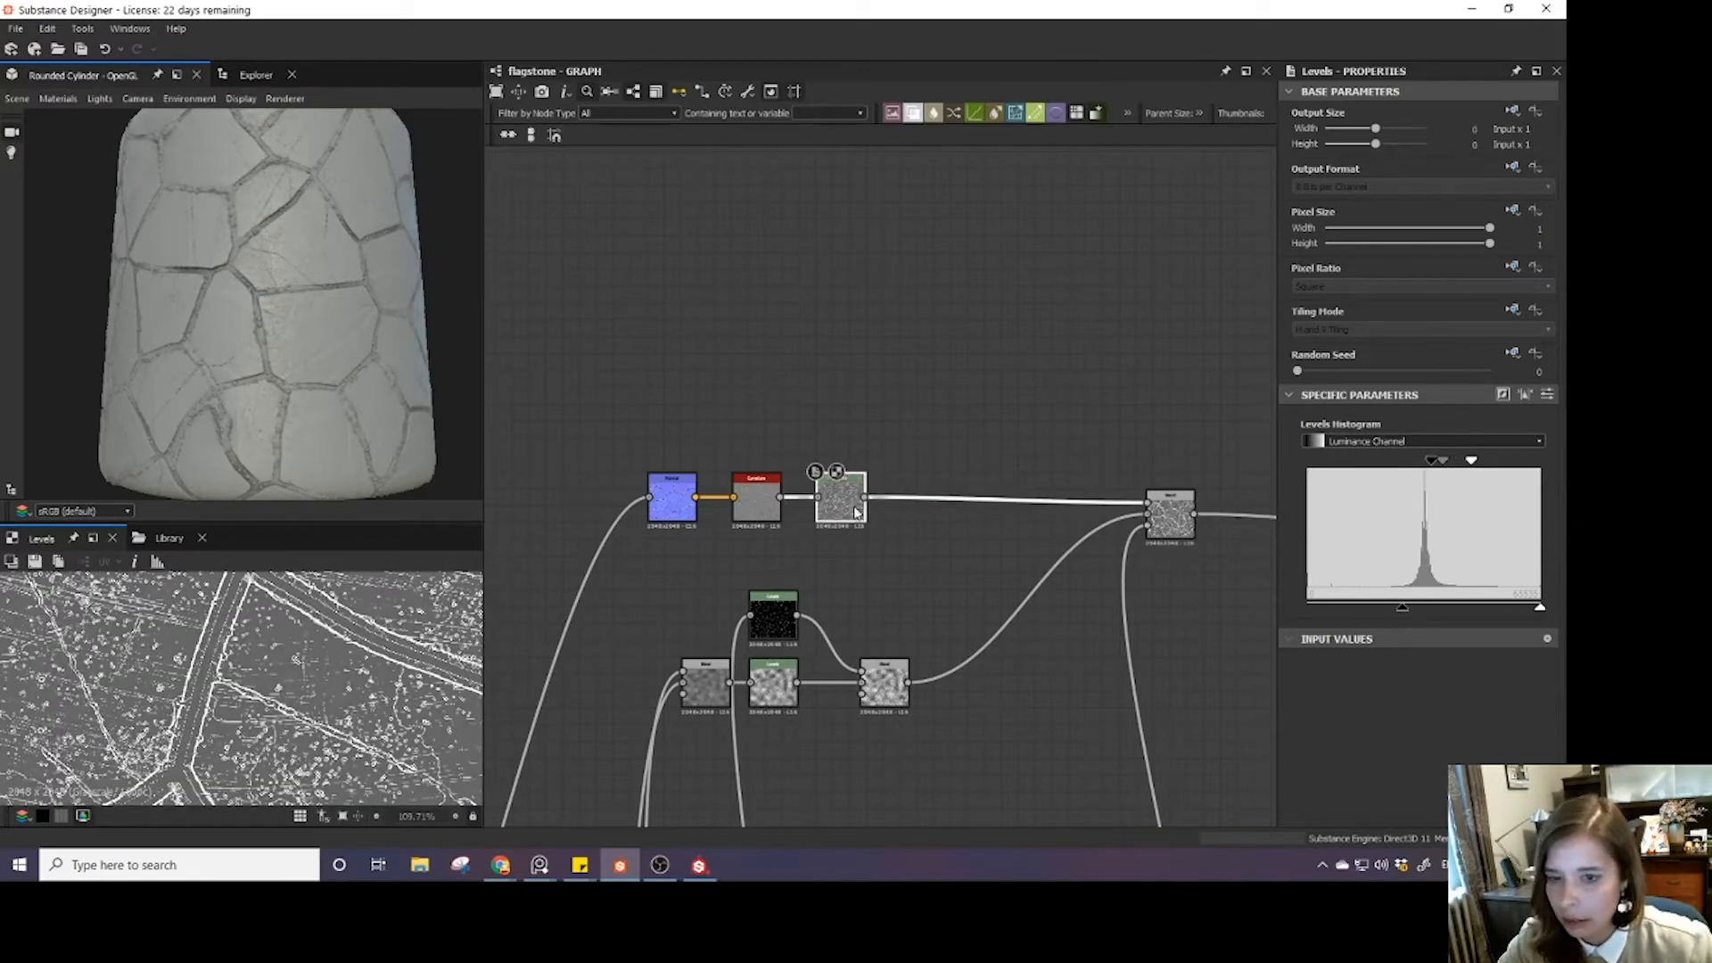
- Preview the roughness Blend and examine the stone surface close up in the 3D view with the lighting rotated
click(1170, 515)
ctrl+shift+right_drag(275, 342, 350, 339)
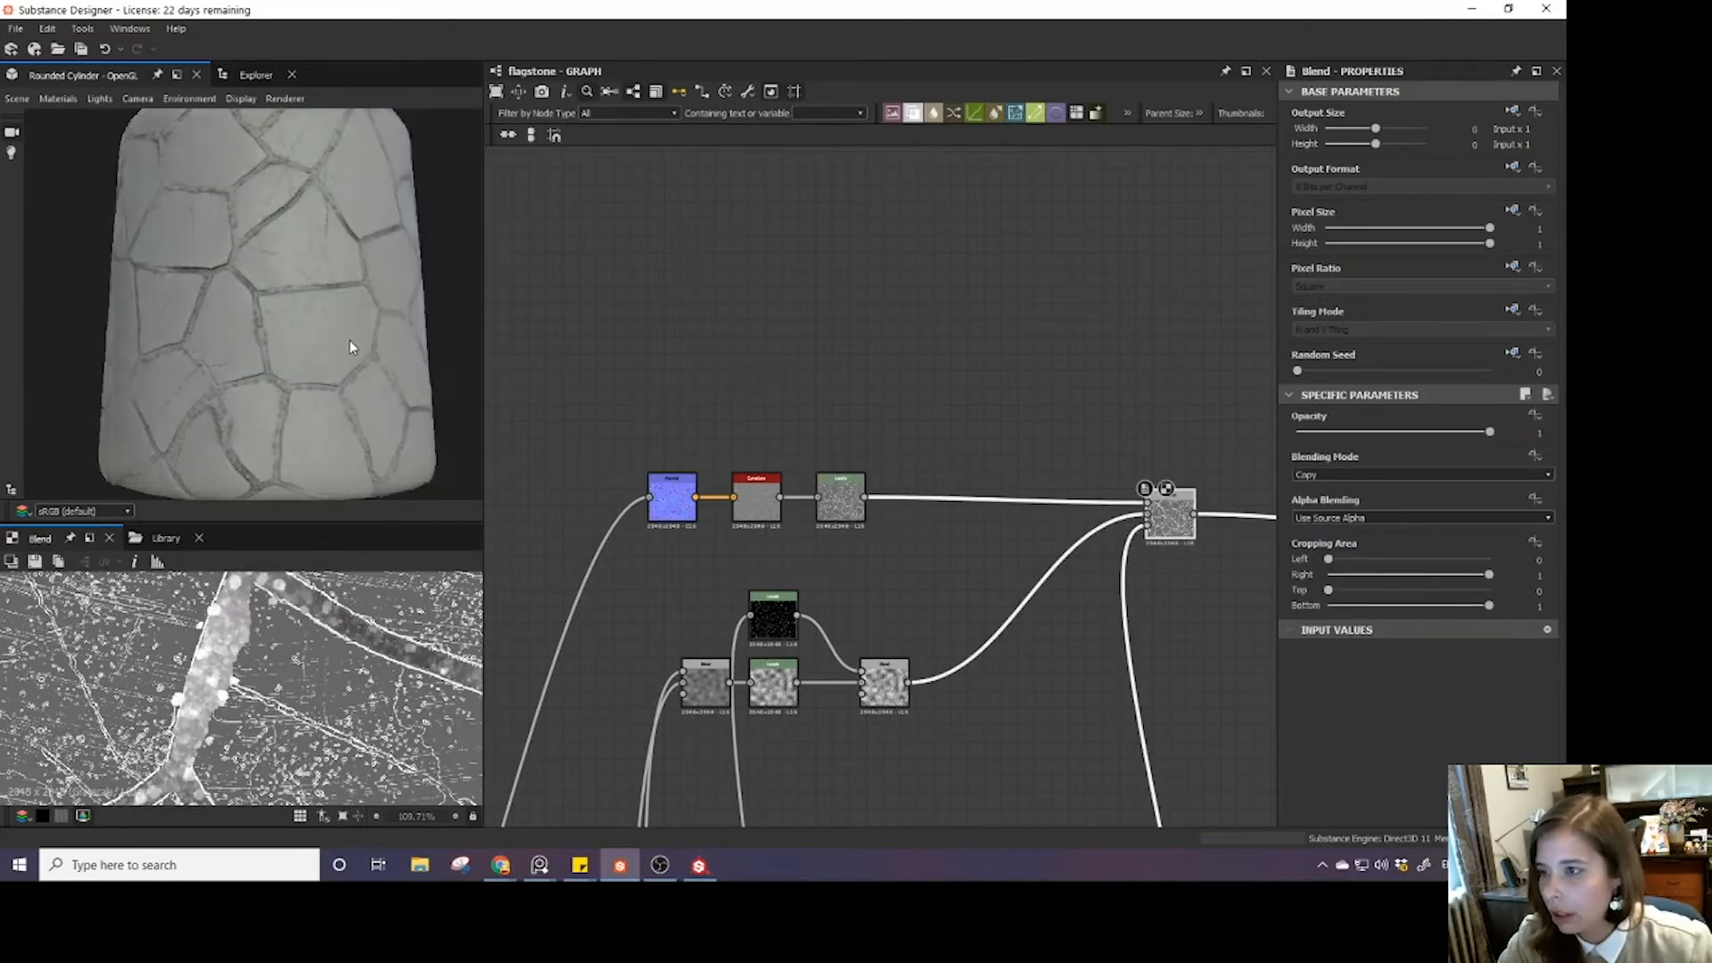
scroll(318, 351, up, 5)
scroll(318, 351, down, 5)
mouse_move(316, 351)
mouse_down()
mouse_move(344, 345)
mouse_move(339, 324)
mouse_move(307, 342)
mouse_move(308, 362)
mouse_up()
scroll(295, 350, up, 6)
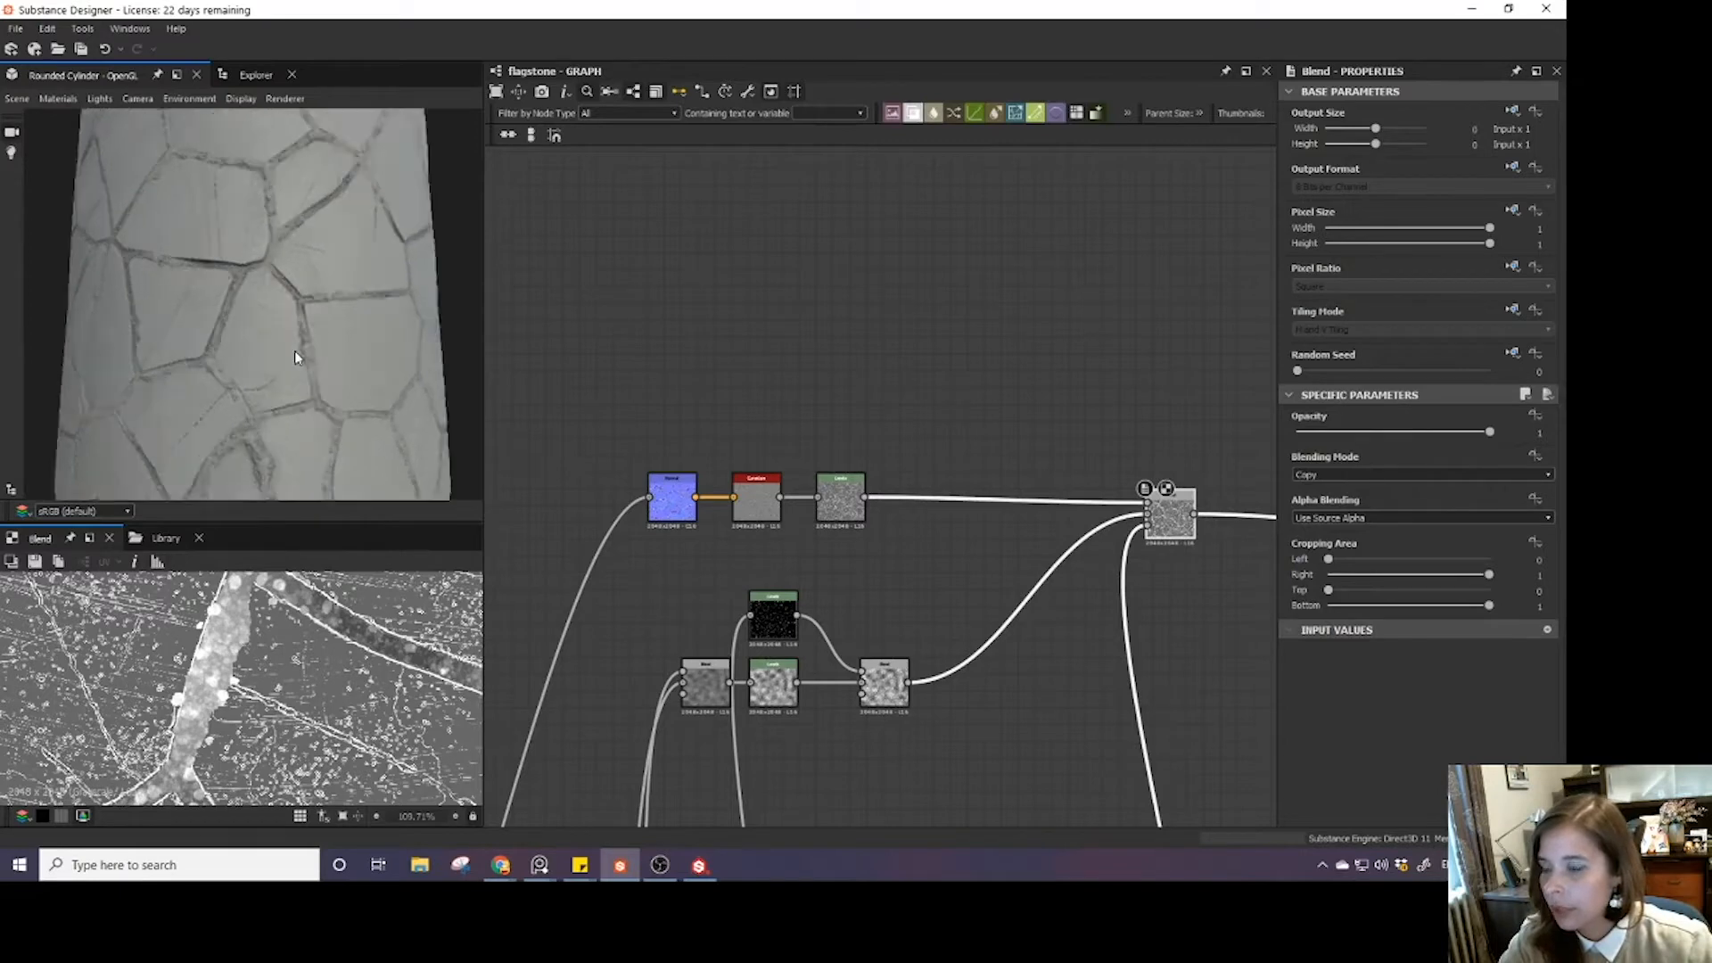
scroll(868, 463, down, 4)
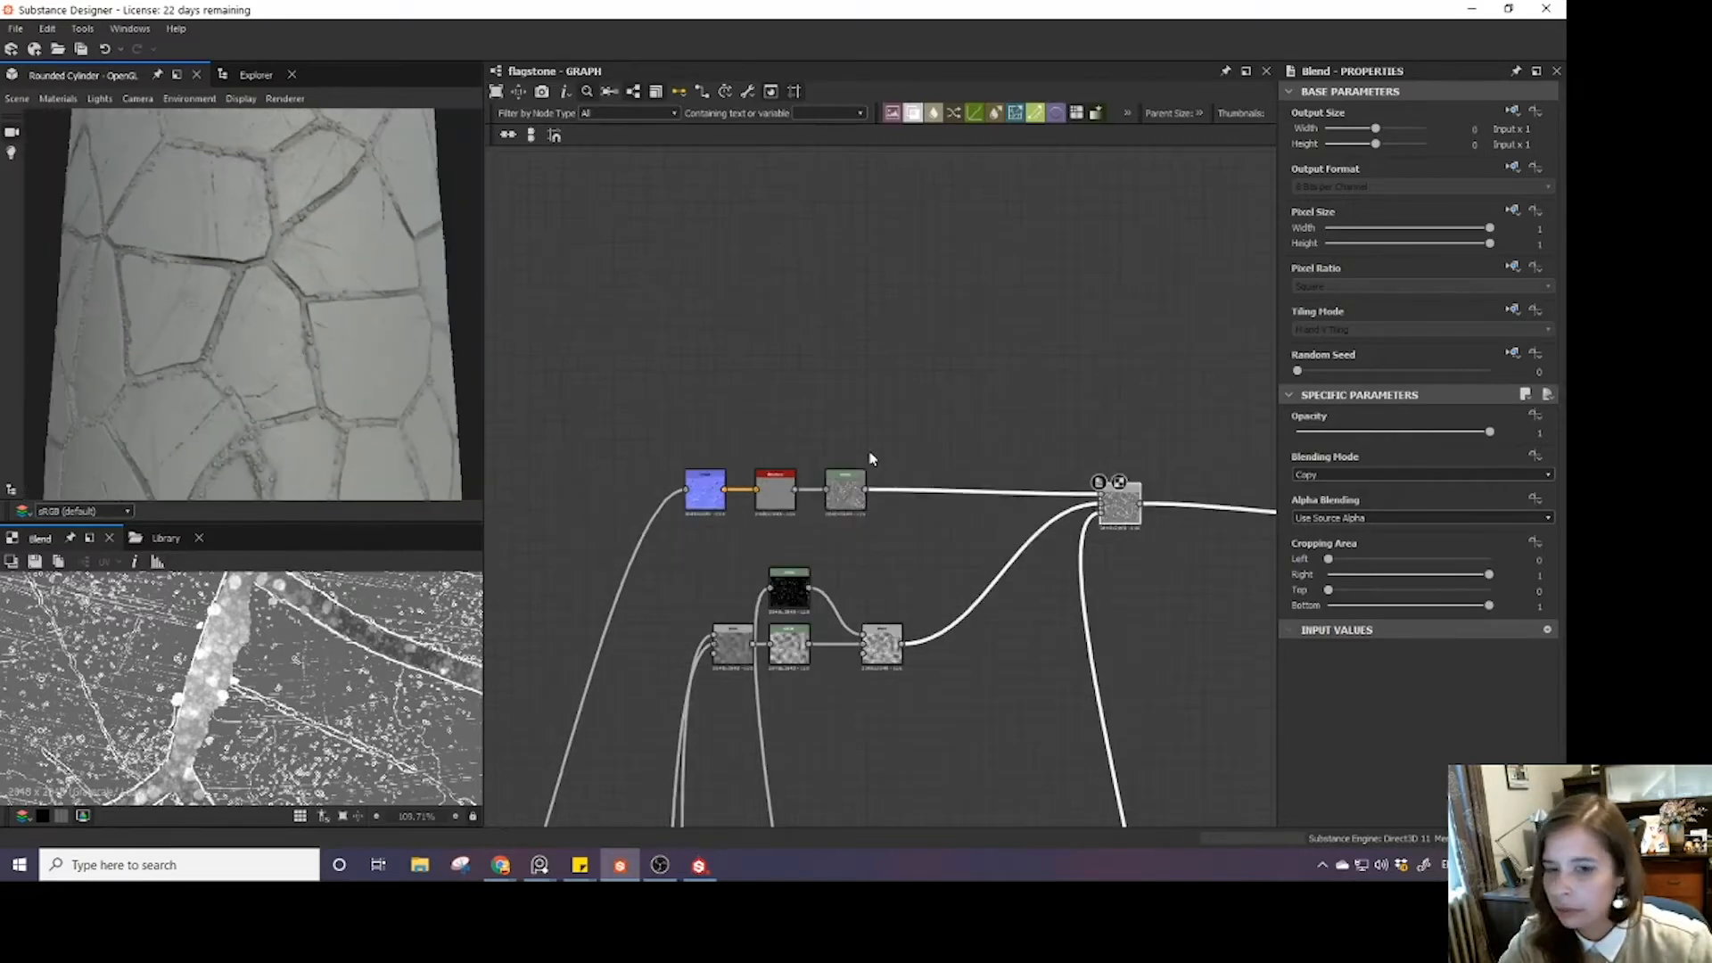
- Move the roughness Blend node up slightly so it lines up with the roughness output
drag(890, 531, 803, 538)
drag(1023, 449, 903, 450)
scroll(954, 486, up, 4)
middle_drag(963, 490, 925, 558)
drag(831, 506, 821, 488)
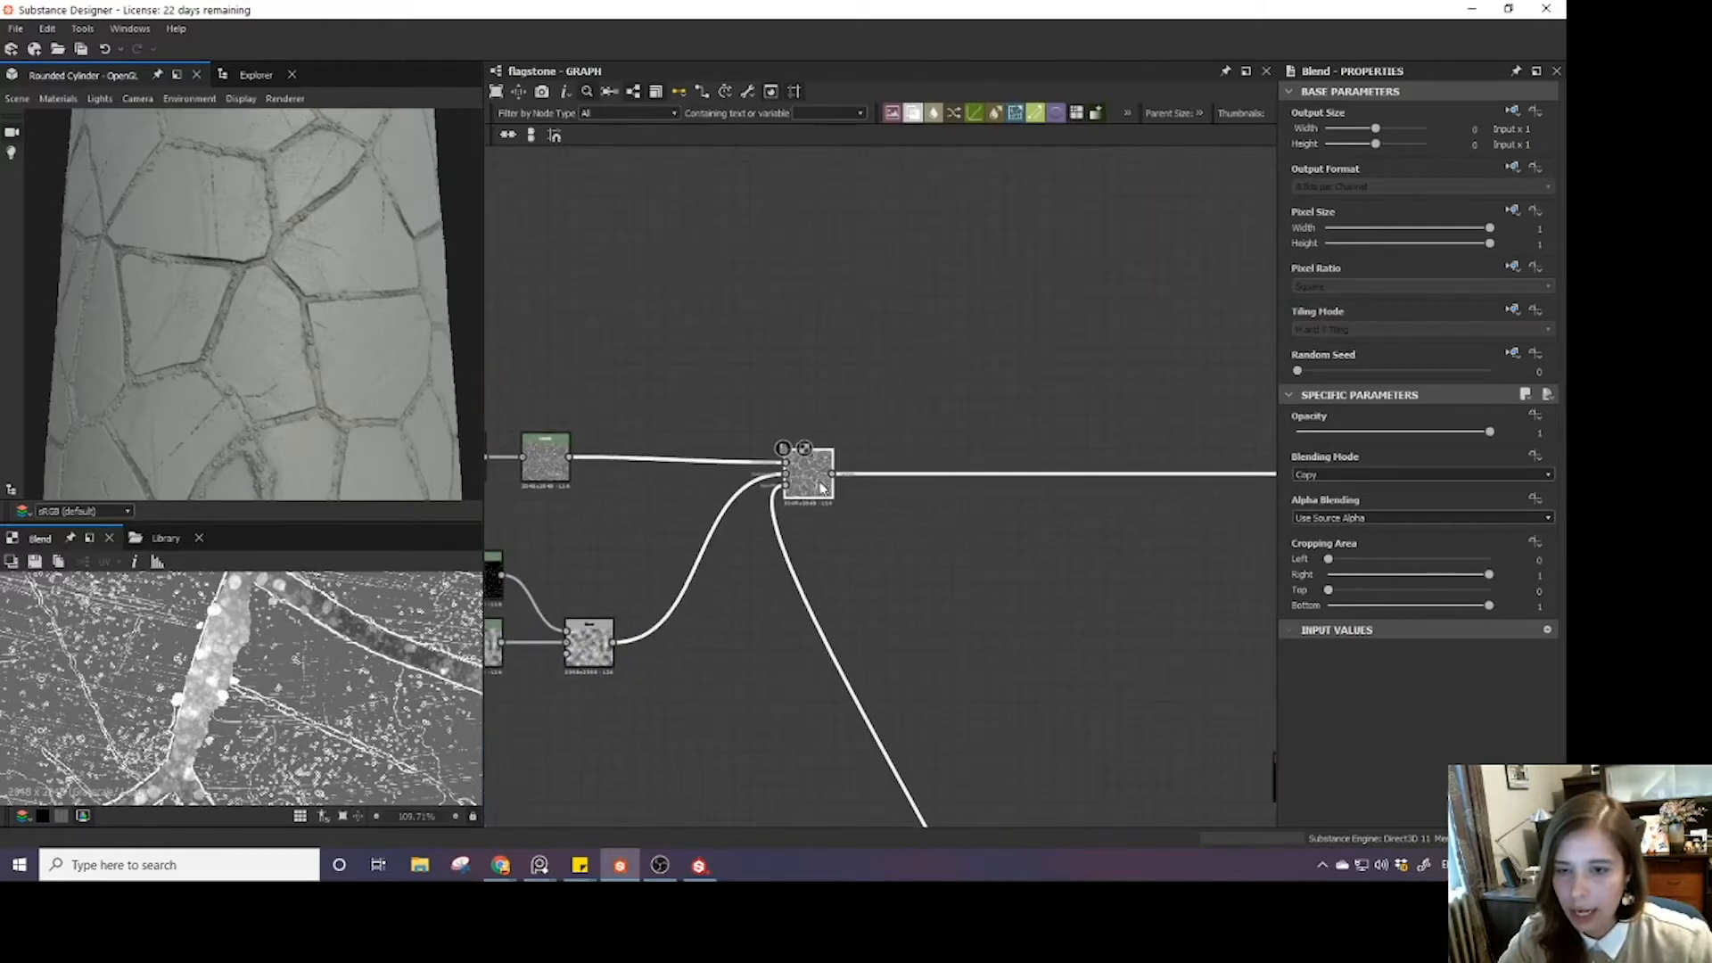
- Examine the mask nodes in the pocks and cracks frames as sources for extra roughness detail
scroll(824, 486, down, 5)
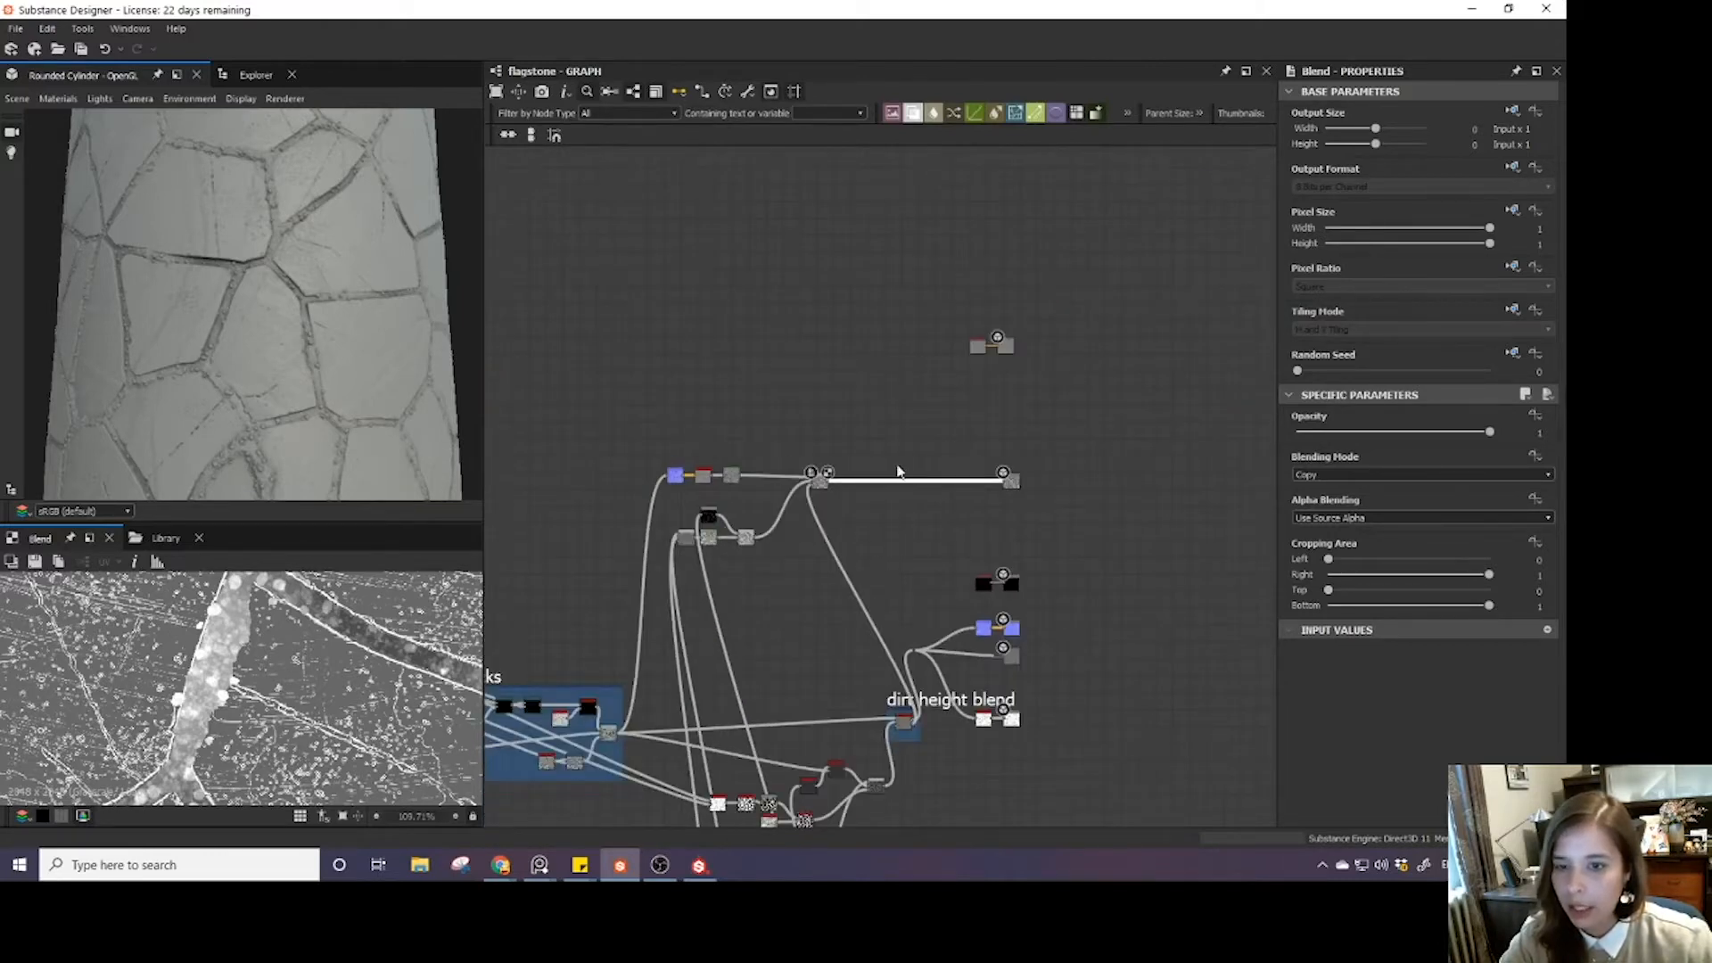
middle_drag(630, 572, 799, 551)
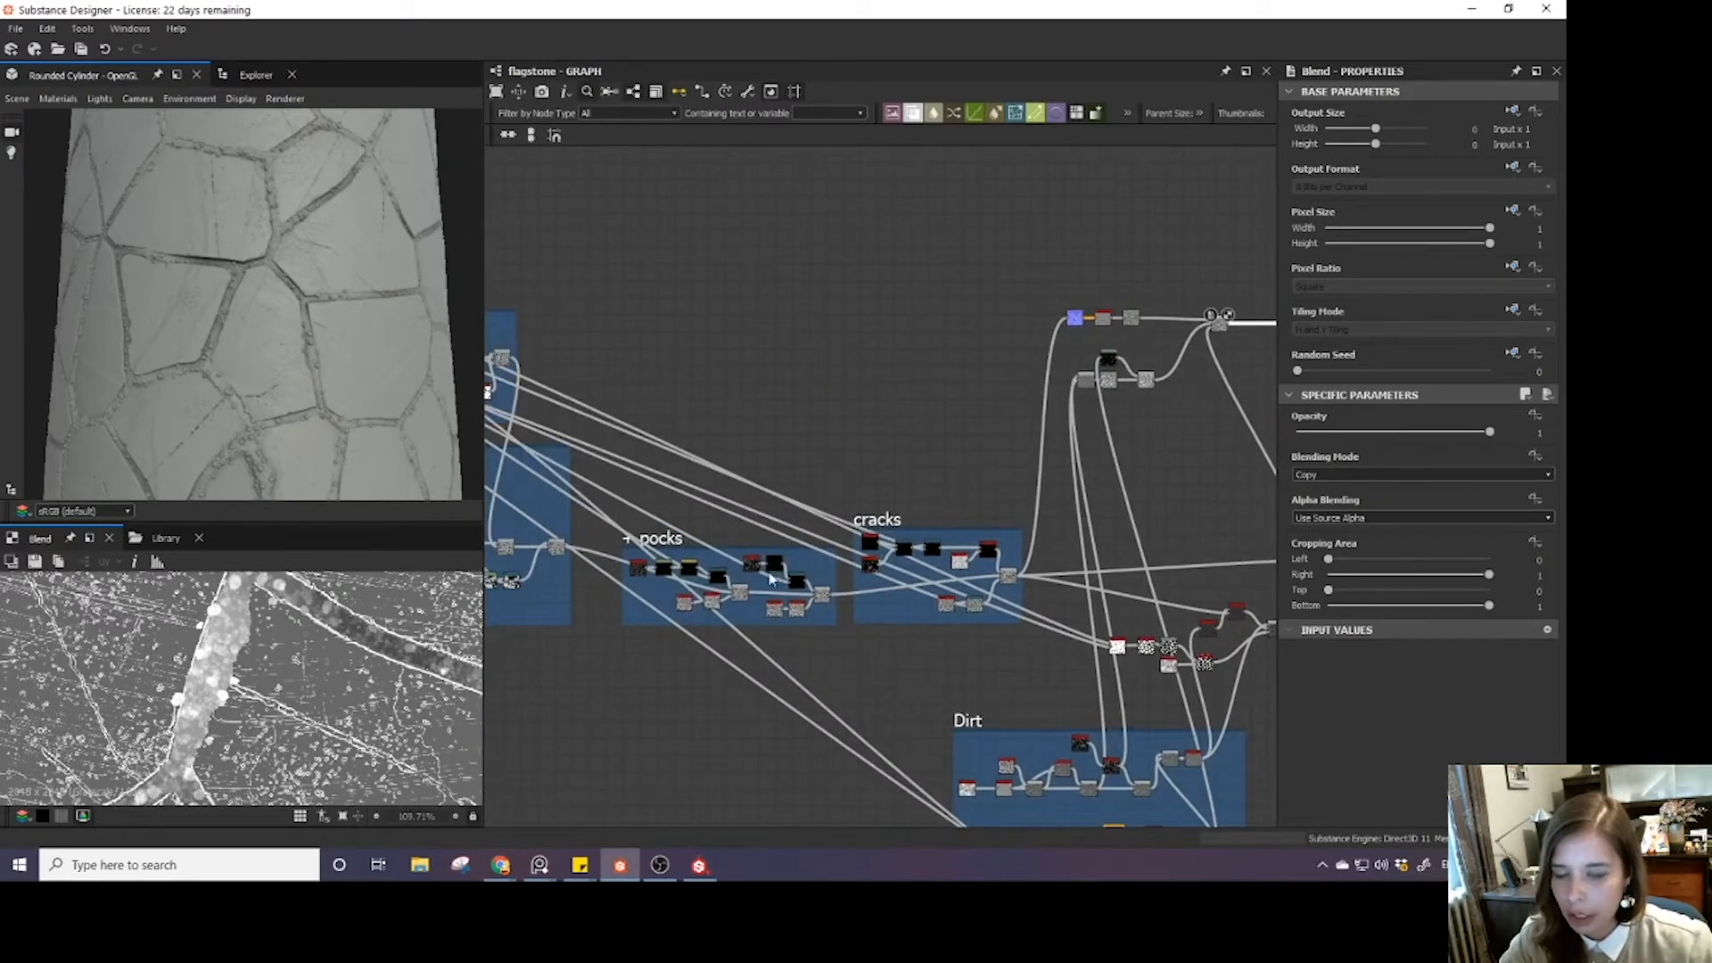
scroll(772, 580, up, 2)
scroll(742, 595, up, 2)
middle_drag(927, 624, 896, 551)
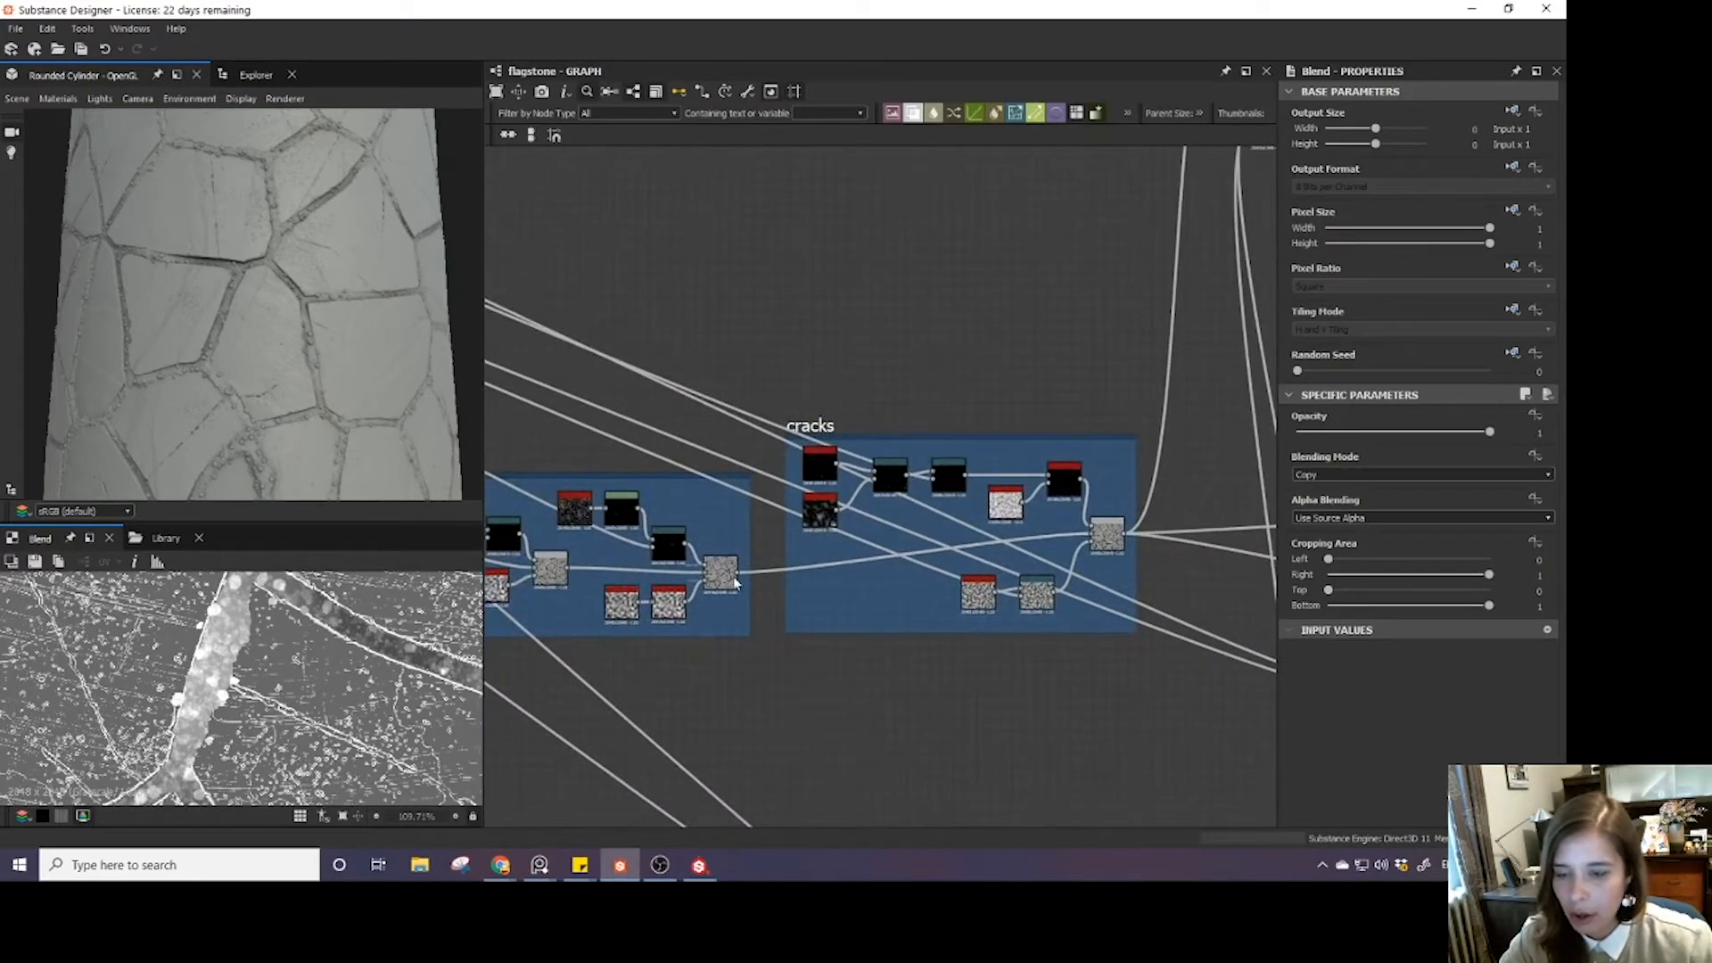
scroll(894, 585, down, 4)
scroll(748, 586, up, 6)
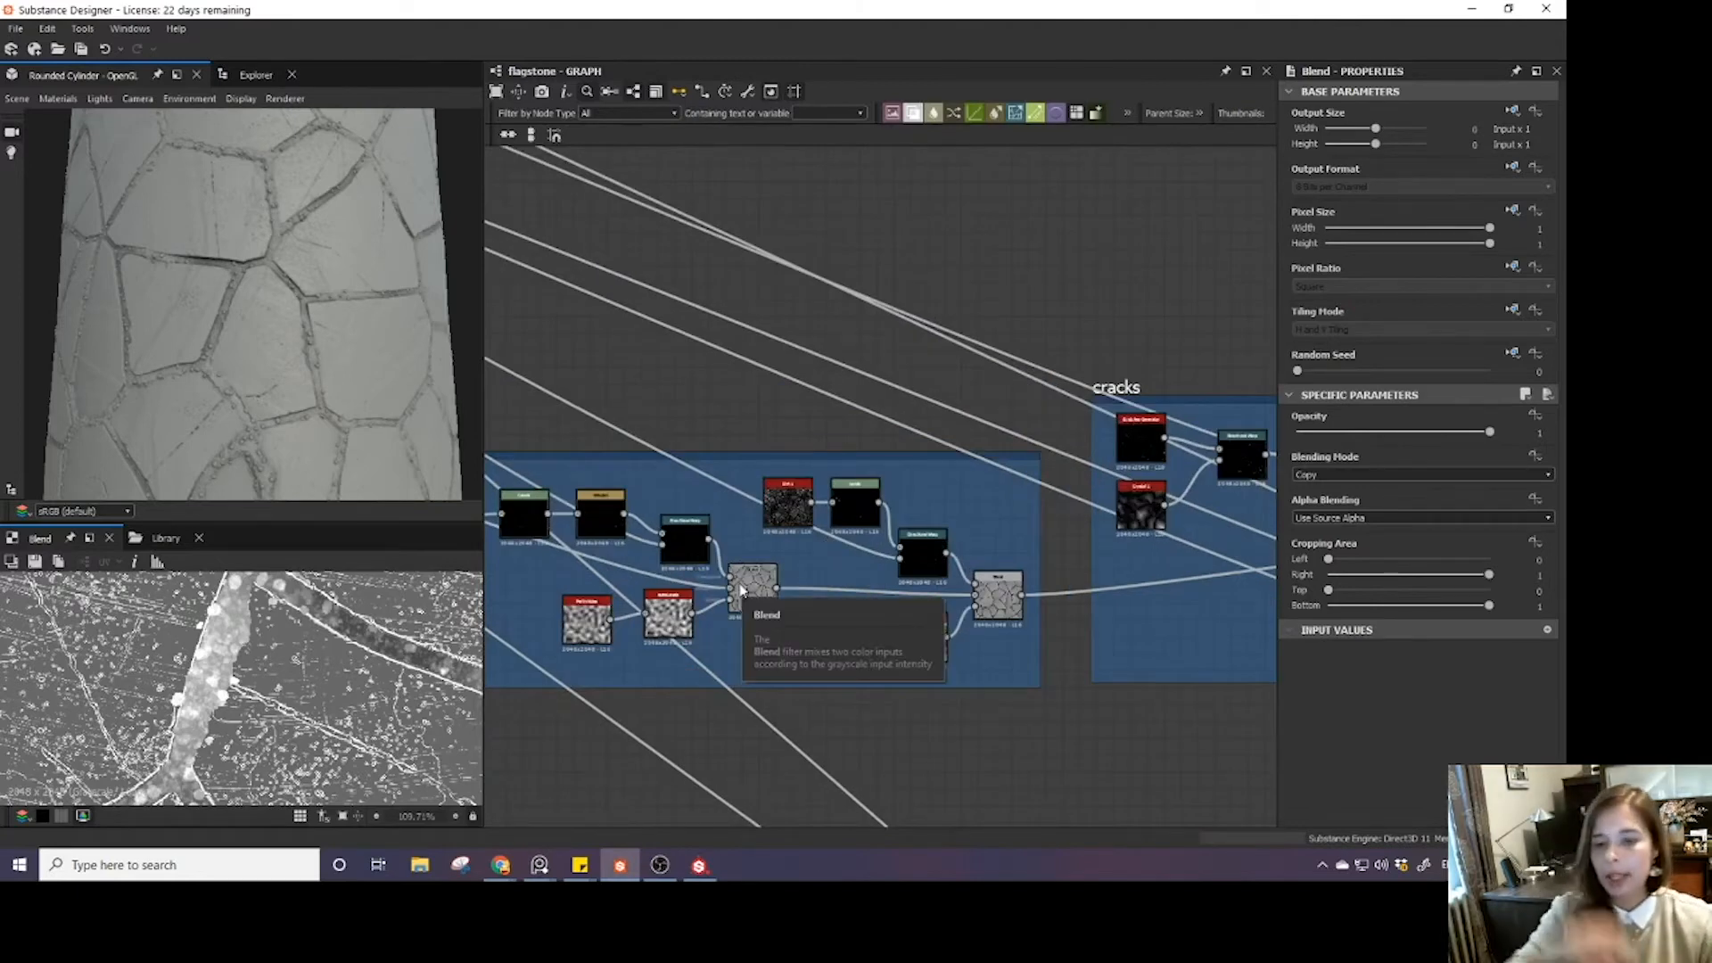
- Add three Blend nodes and line them up in a row in the empty area above the pocks frame
scroll(987, 430, down, 3)
middle_drag(905, 289, 905, 390)
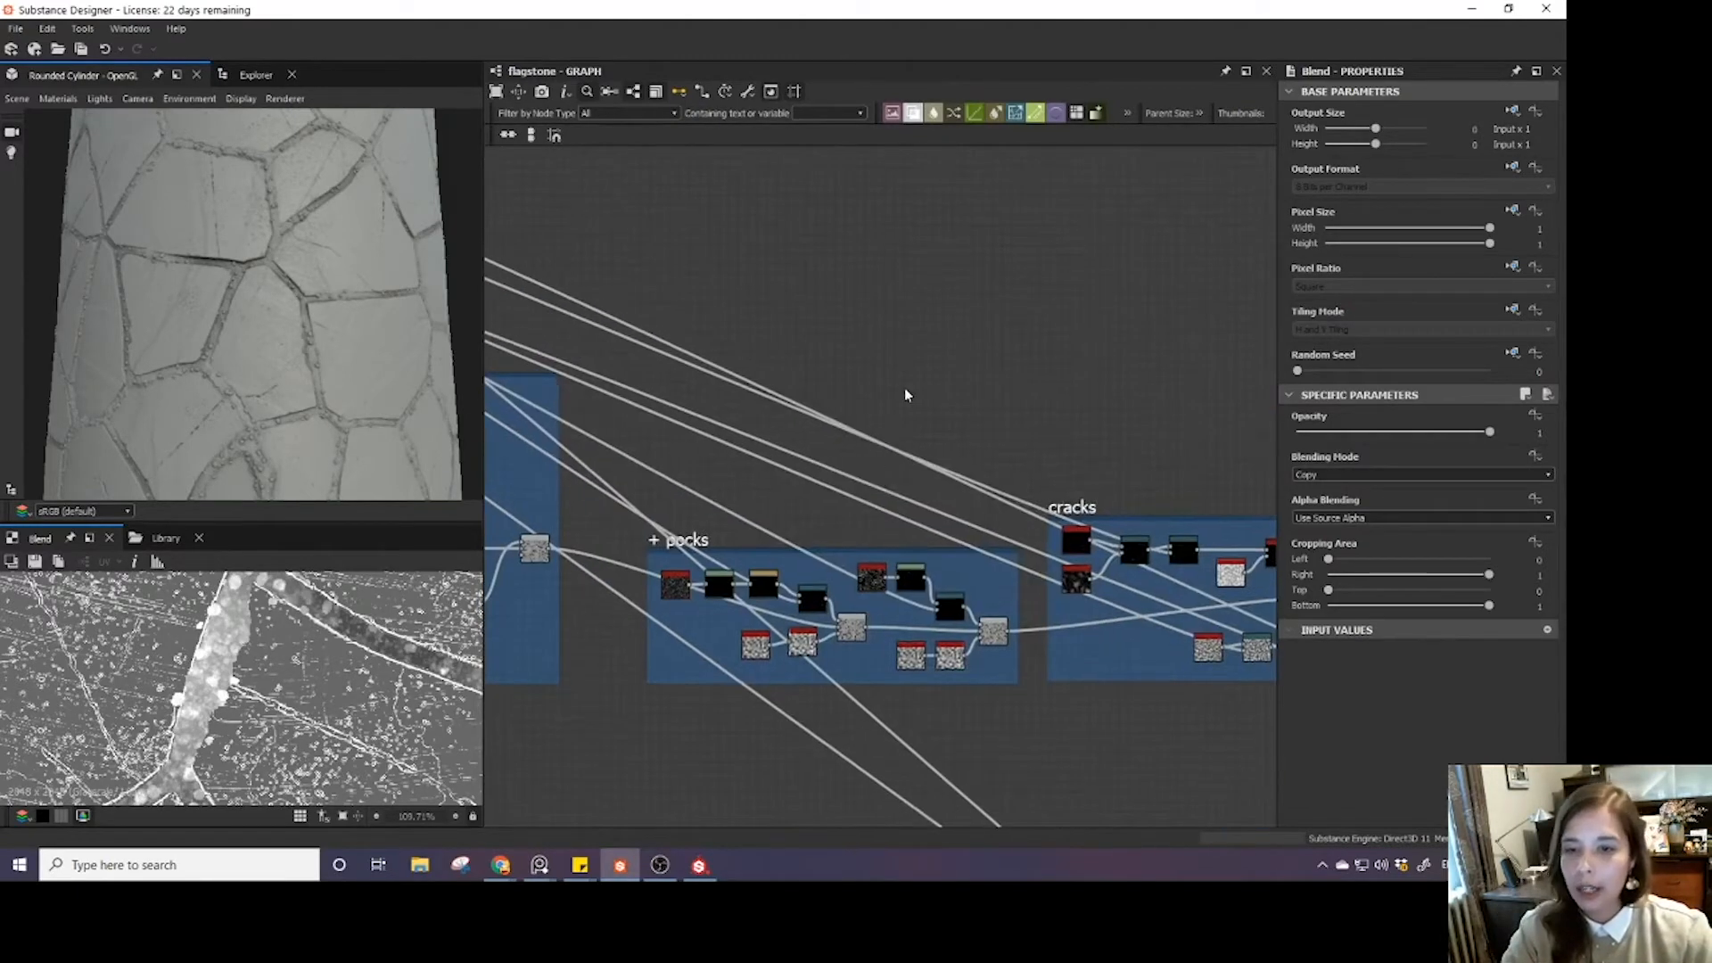
key(space)
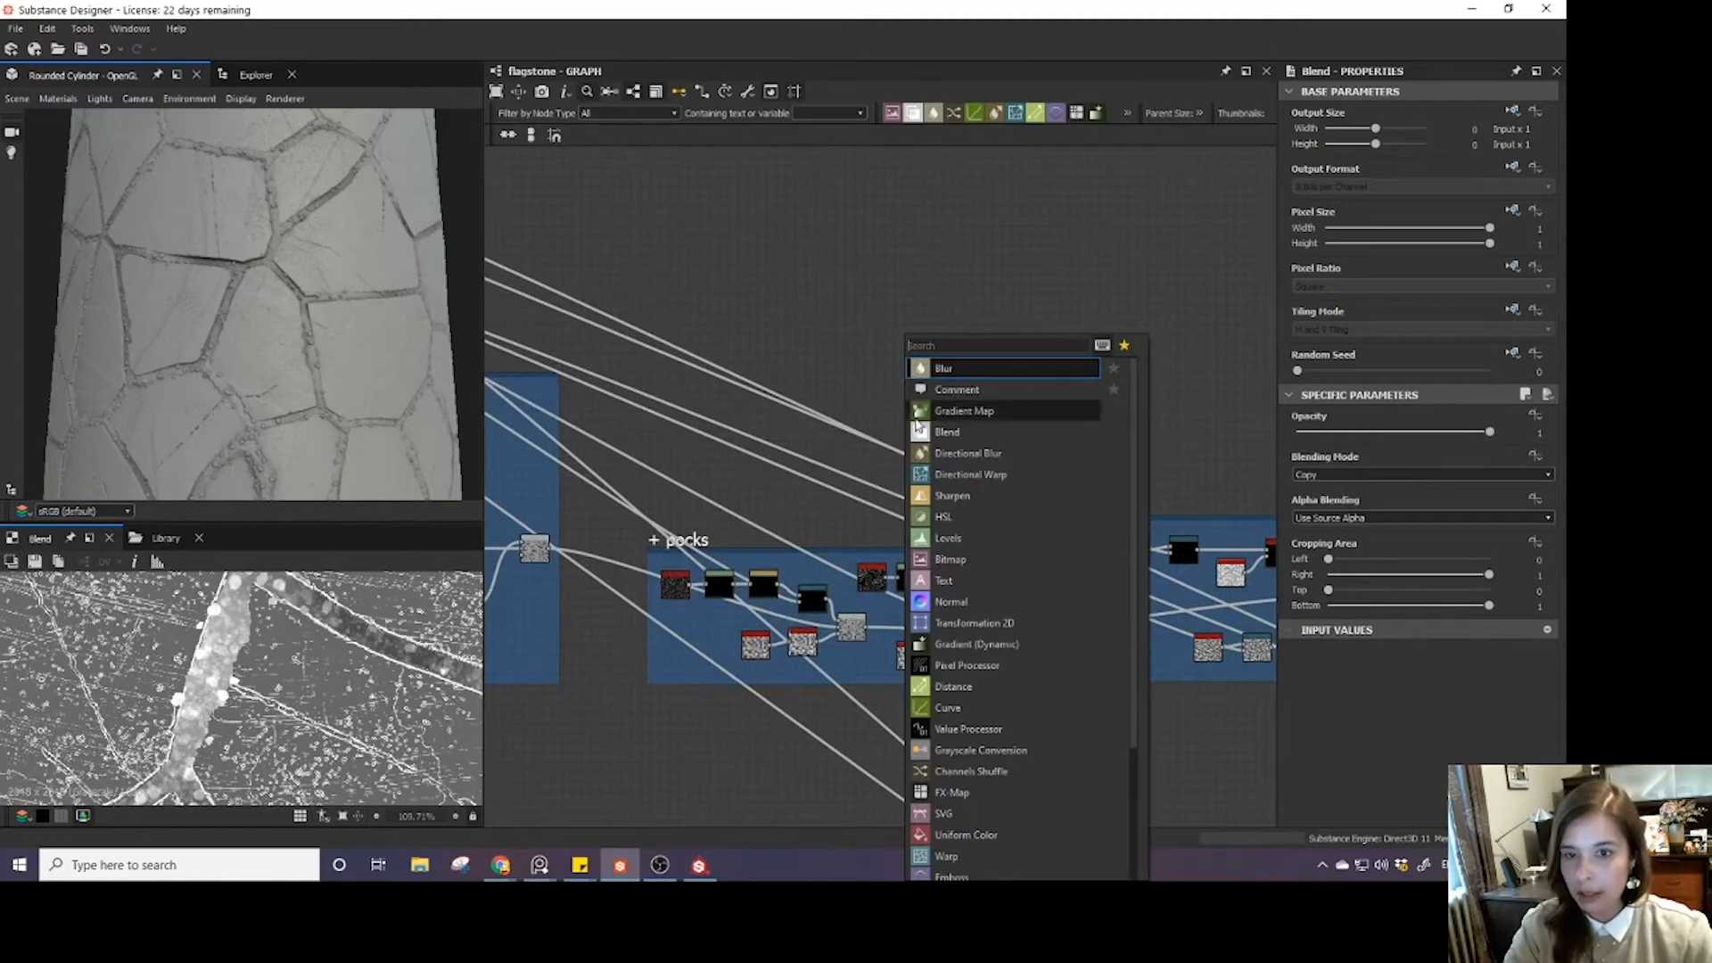
click(919, 431)
key(ctrl+v)
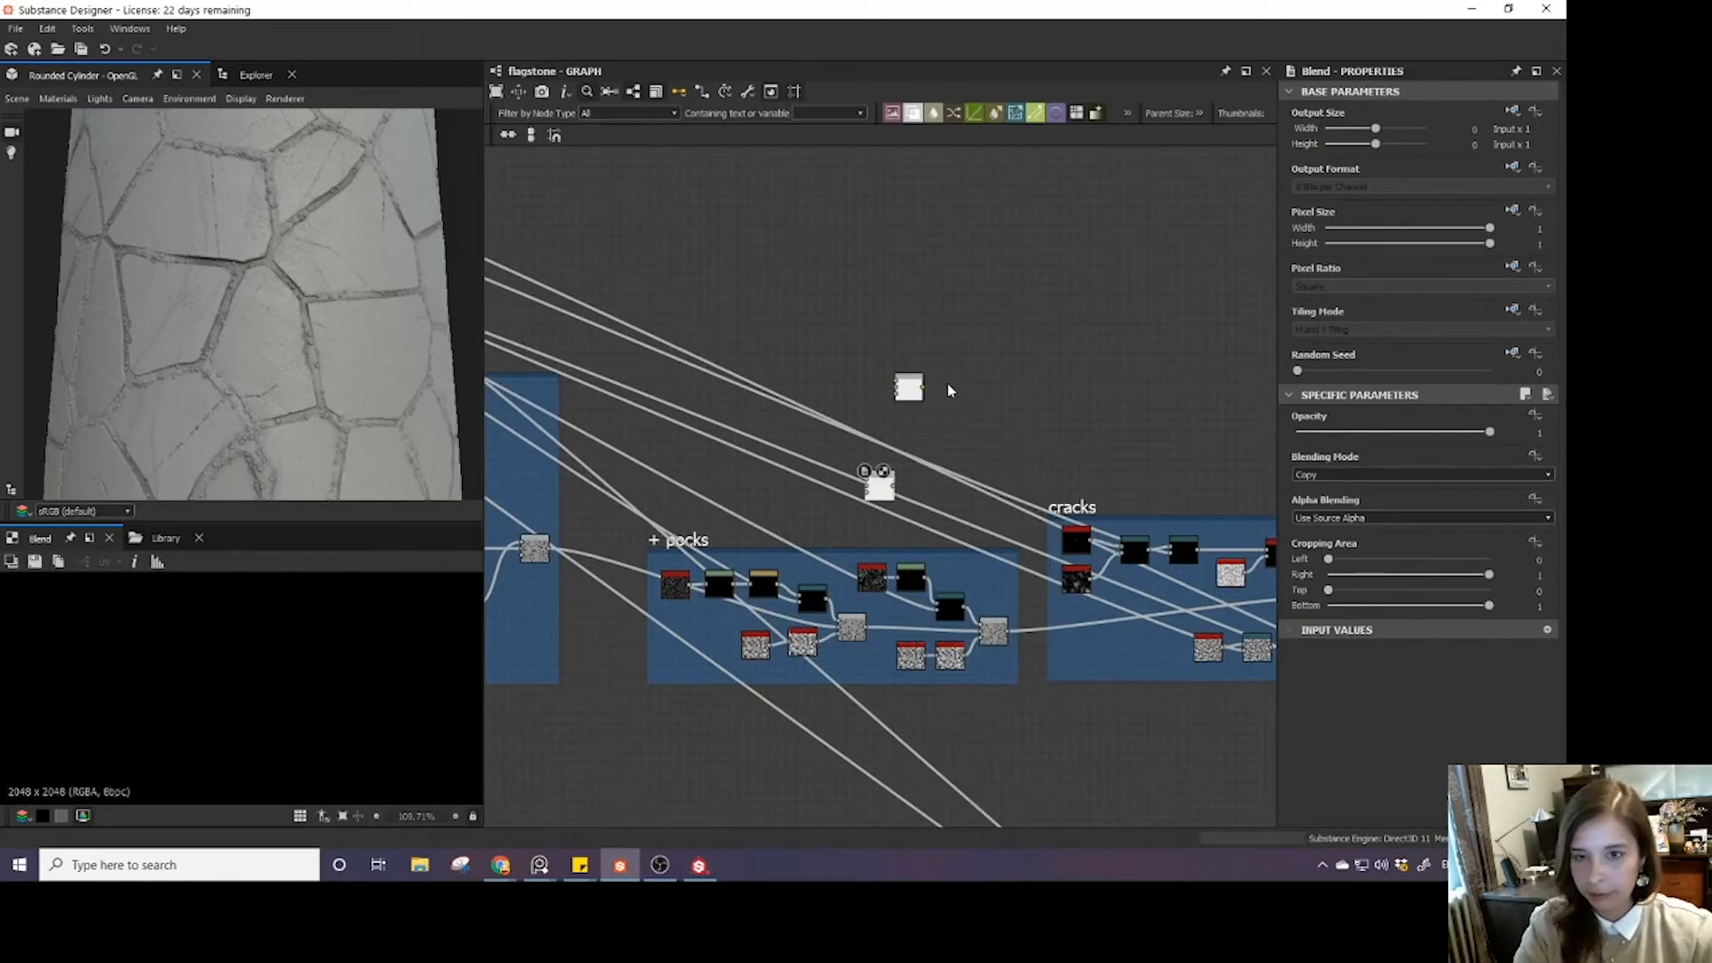
key(space)
key(Escape)
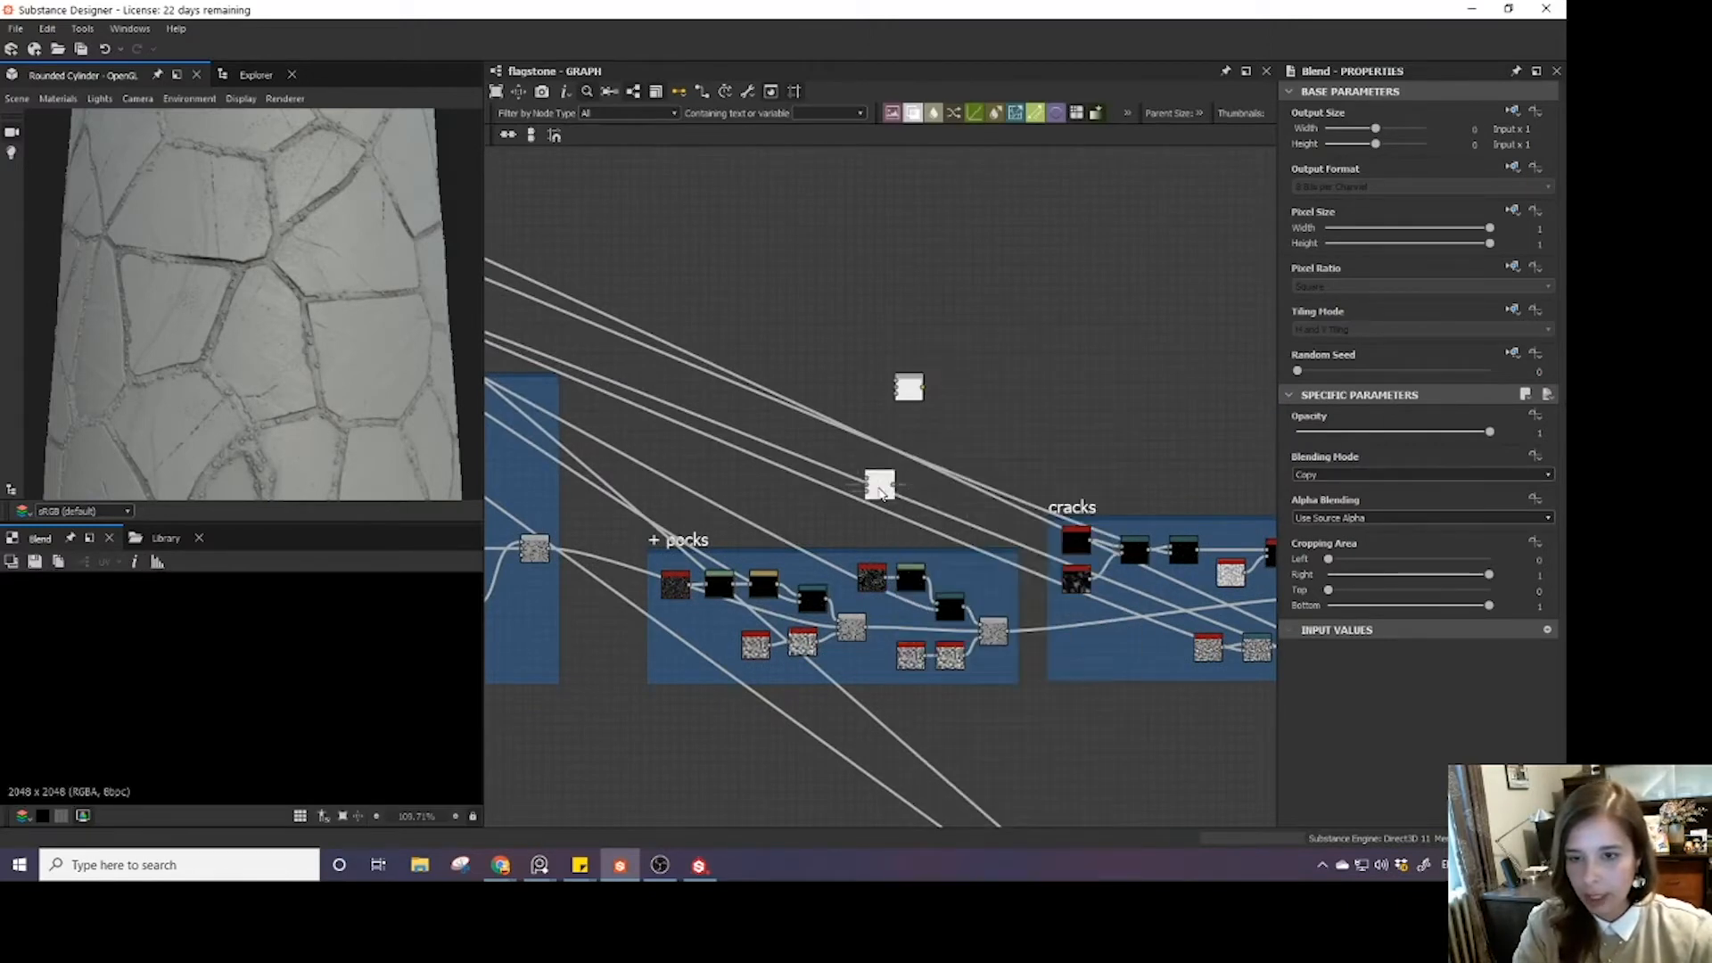
drag(881, 490, 951, 398)
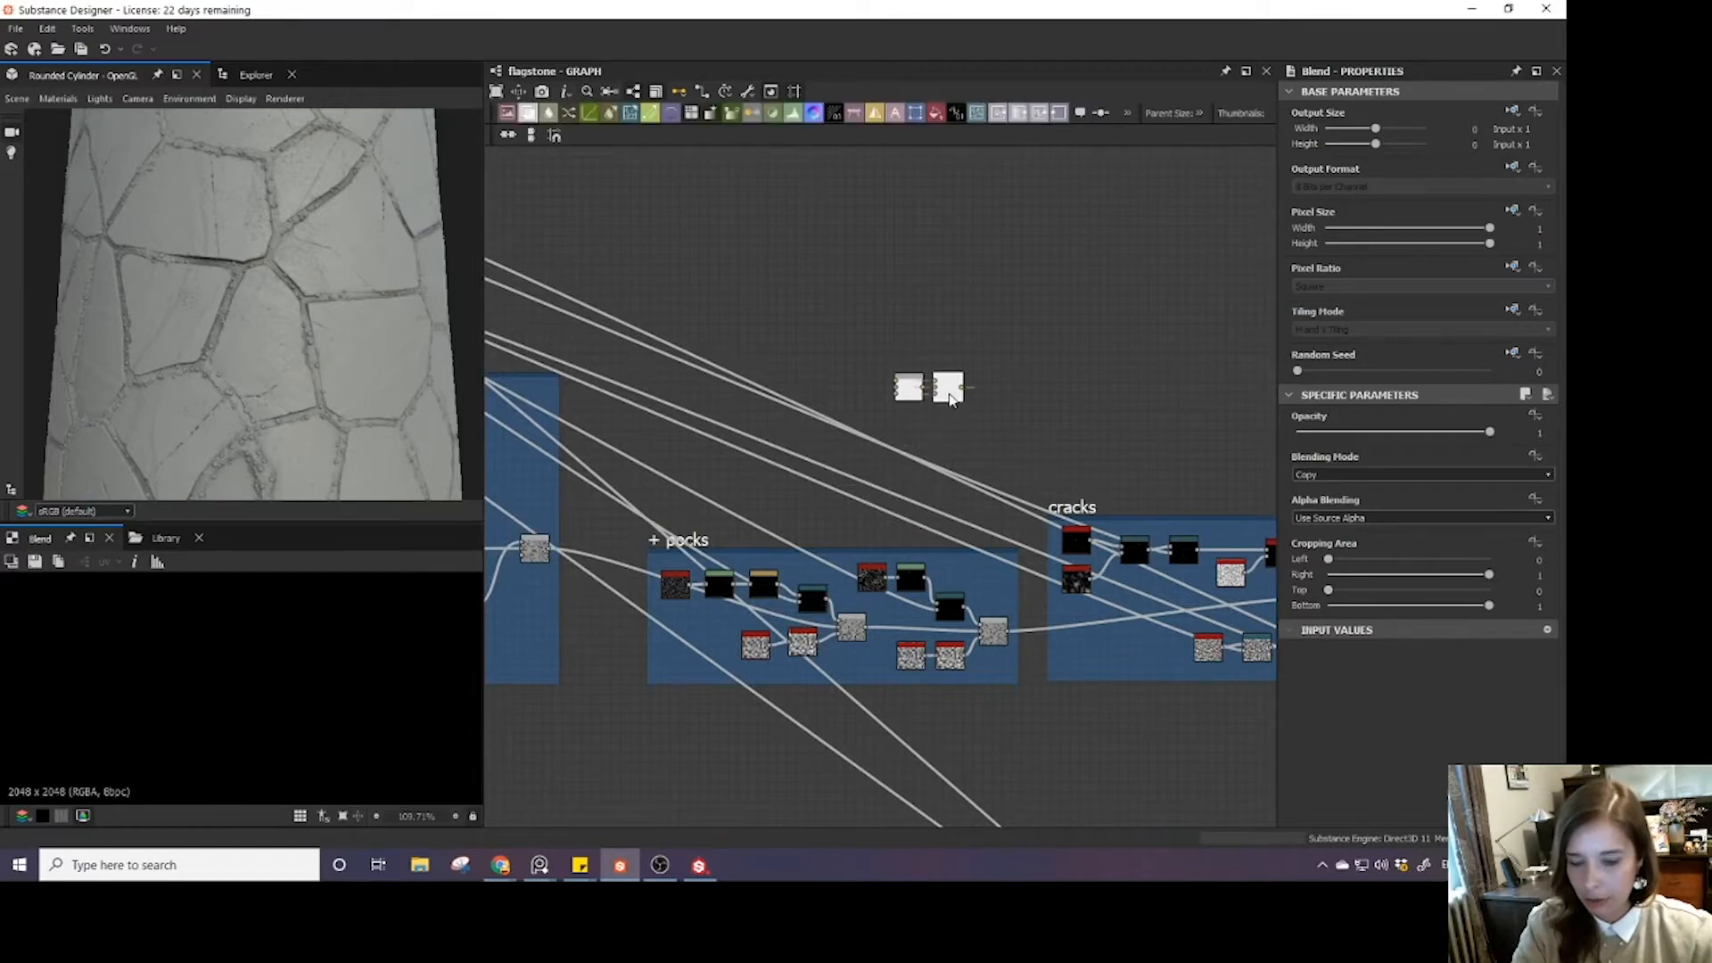
key(ctrl+v)
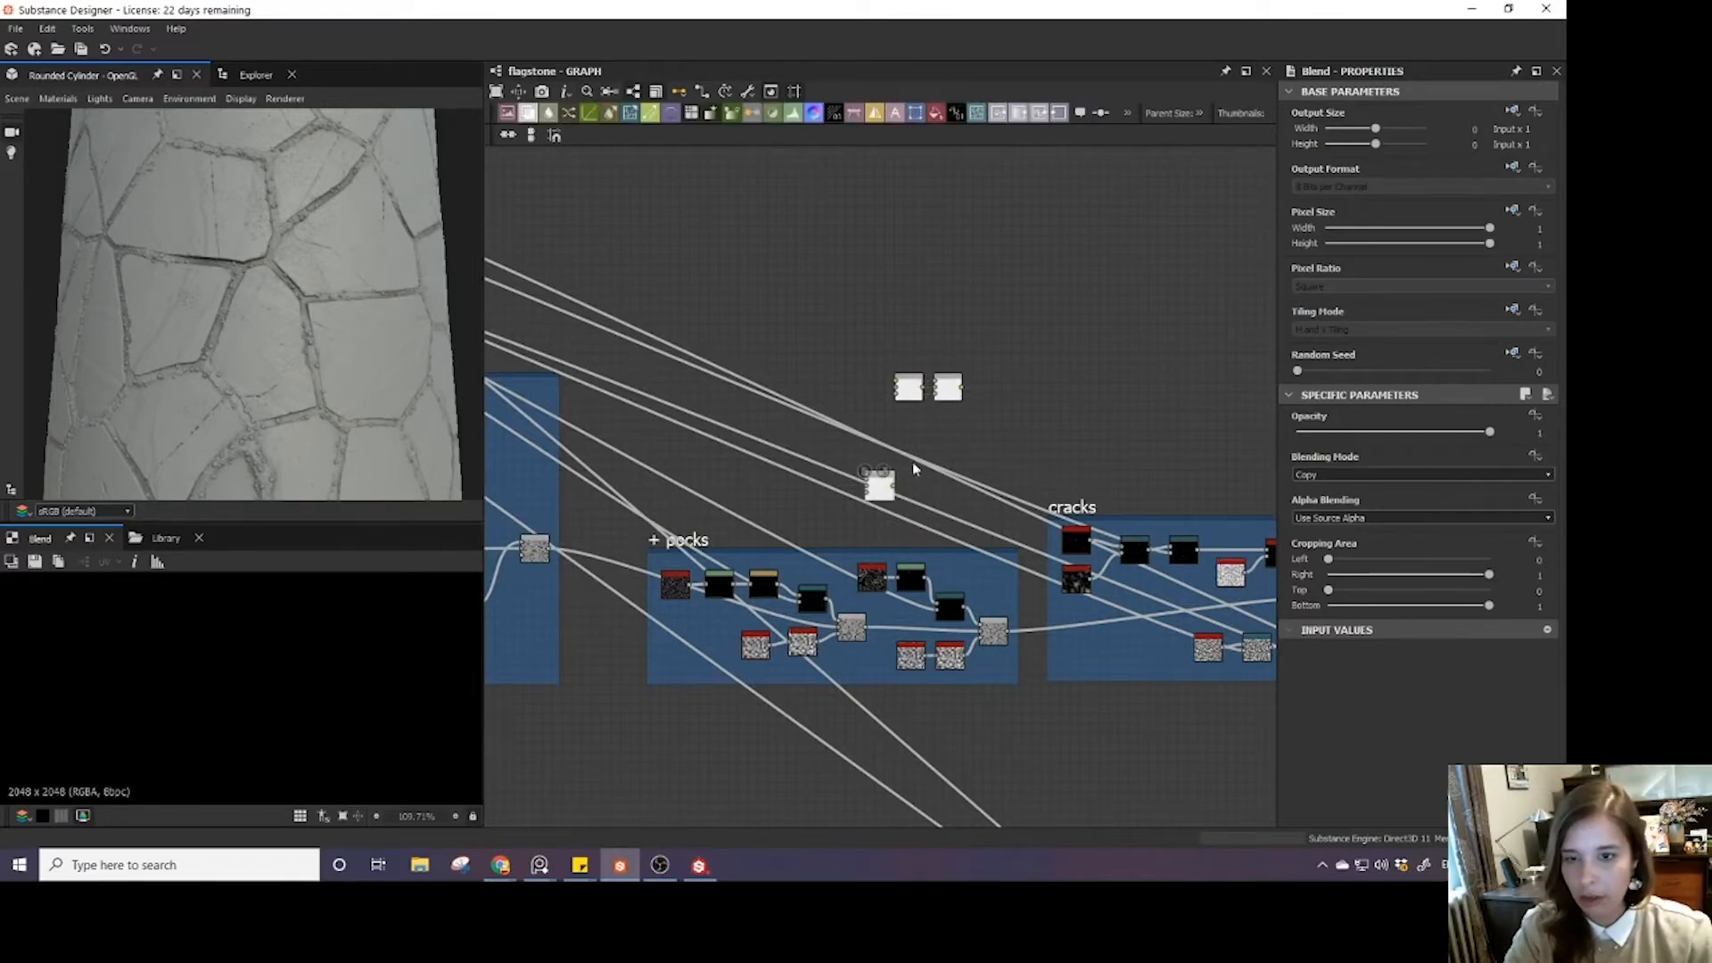
drag(884, 493, 1001, 397)
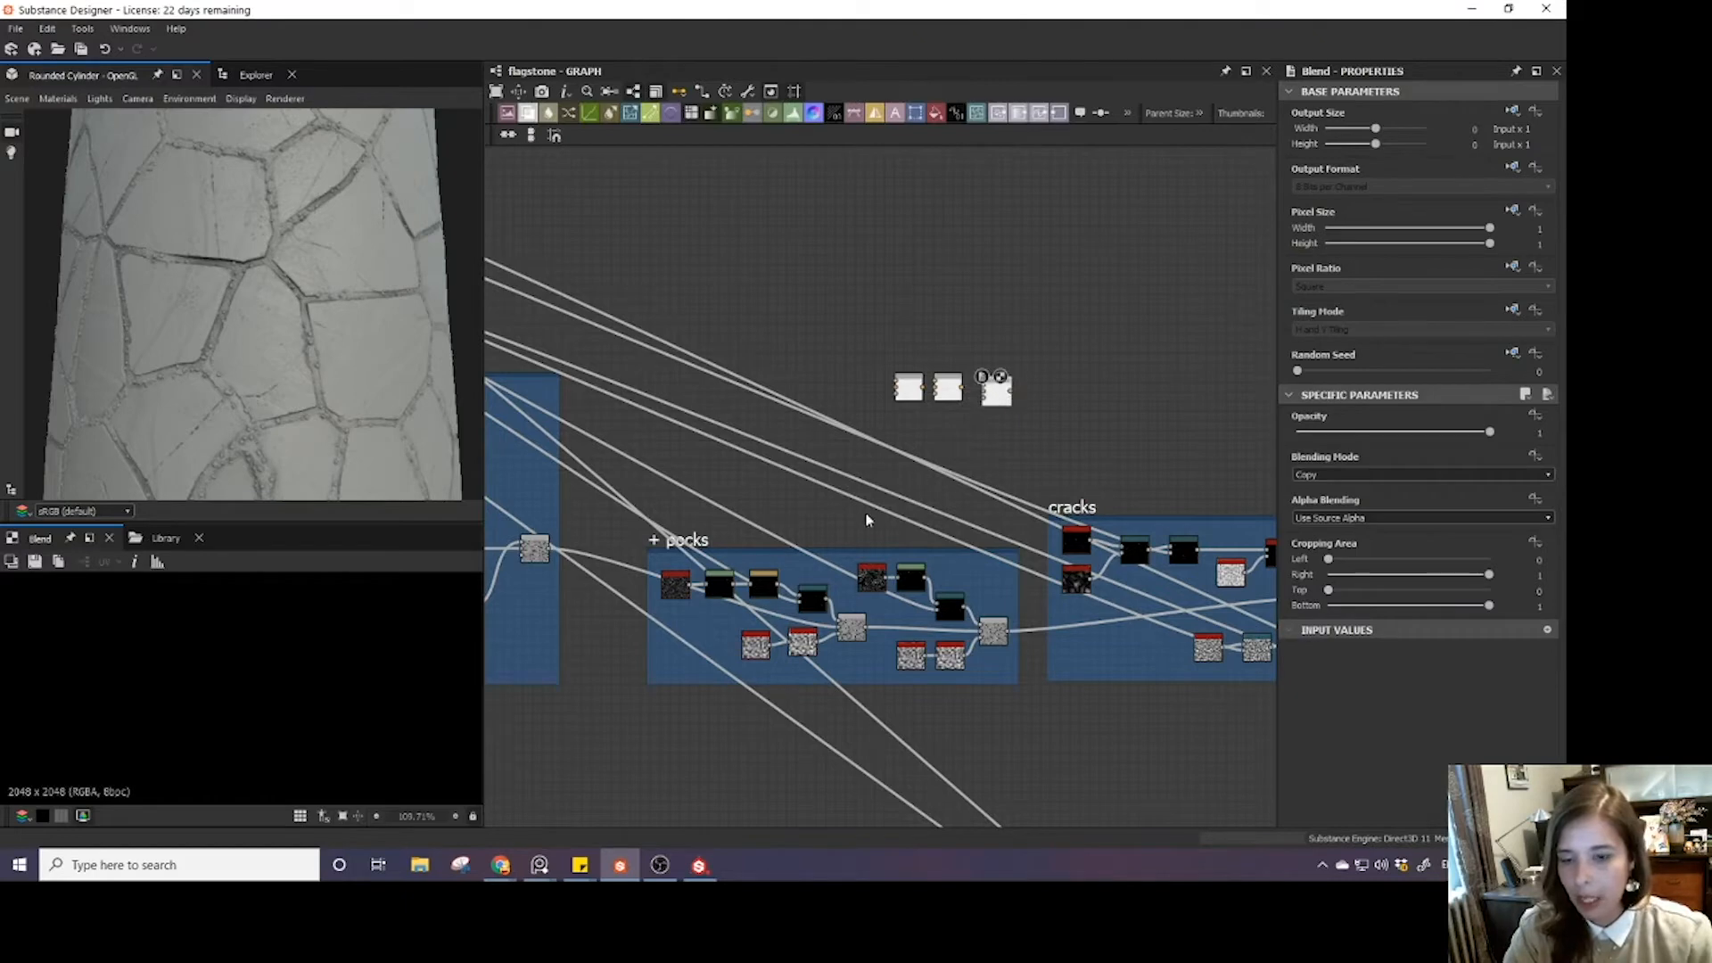
- Connect the first pocks Directional Warp to the first new Blend's background and its Auto Levels to the foreground, and preview the Blend
scroll(842, 590, up, 2)
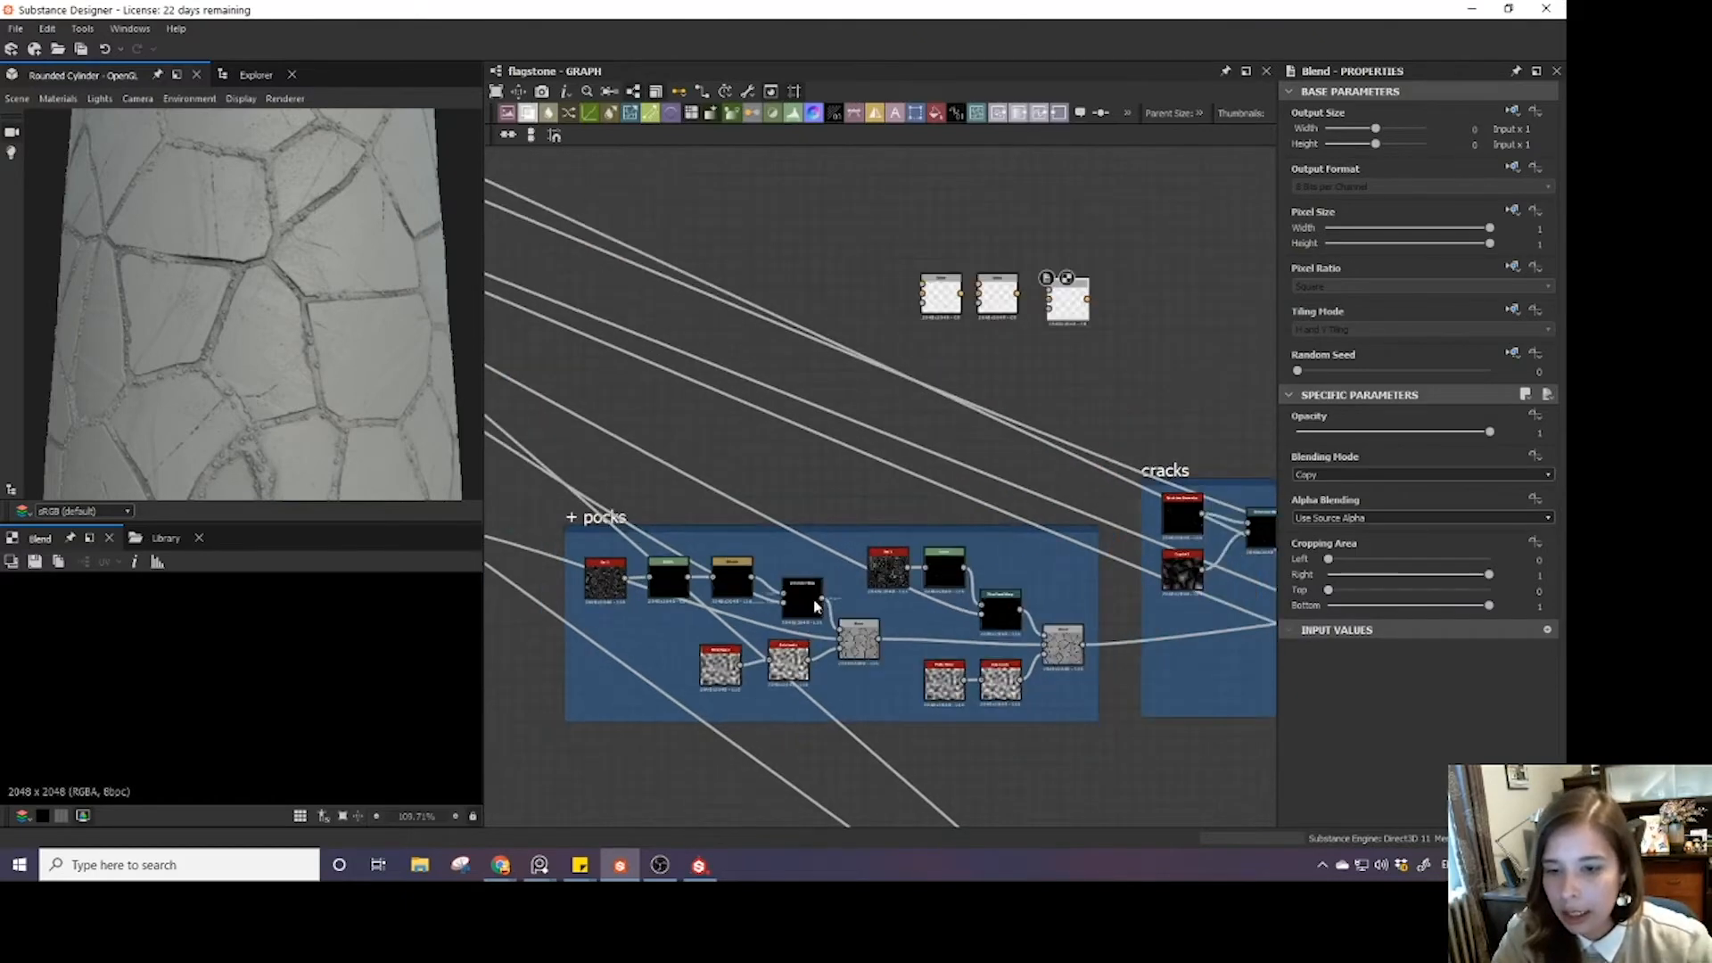
click(805, 610)
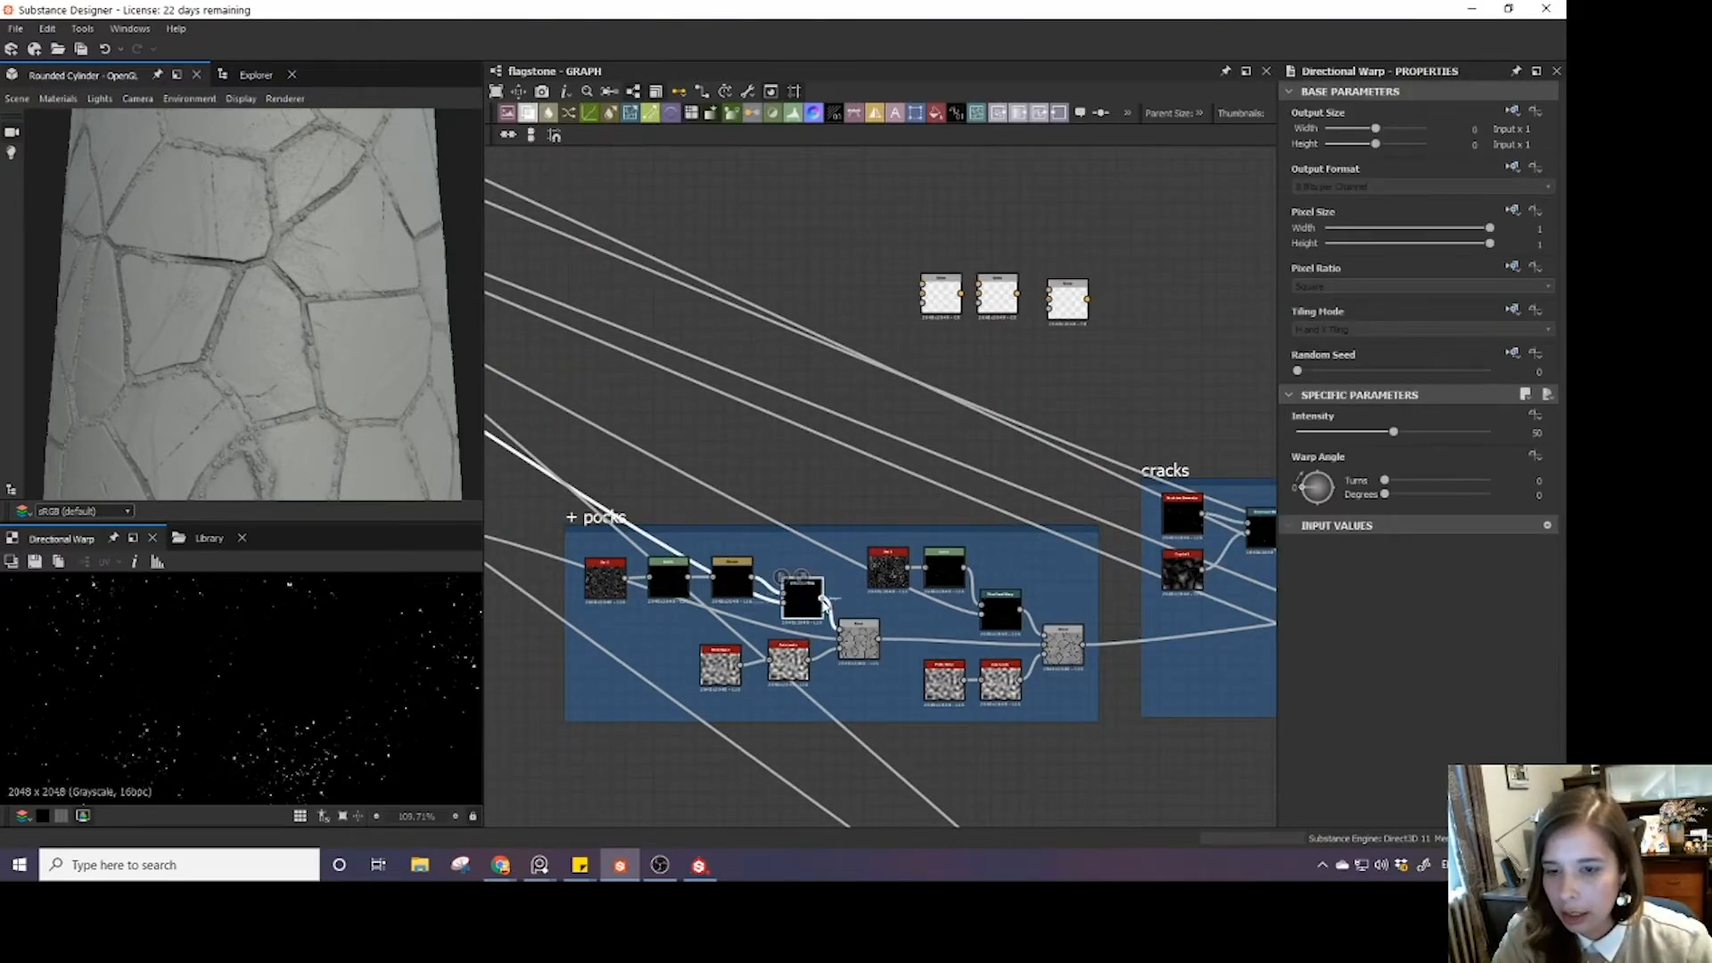
drag(820, 605, 932, 287)
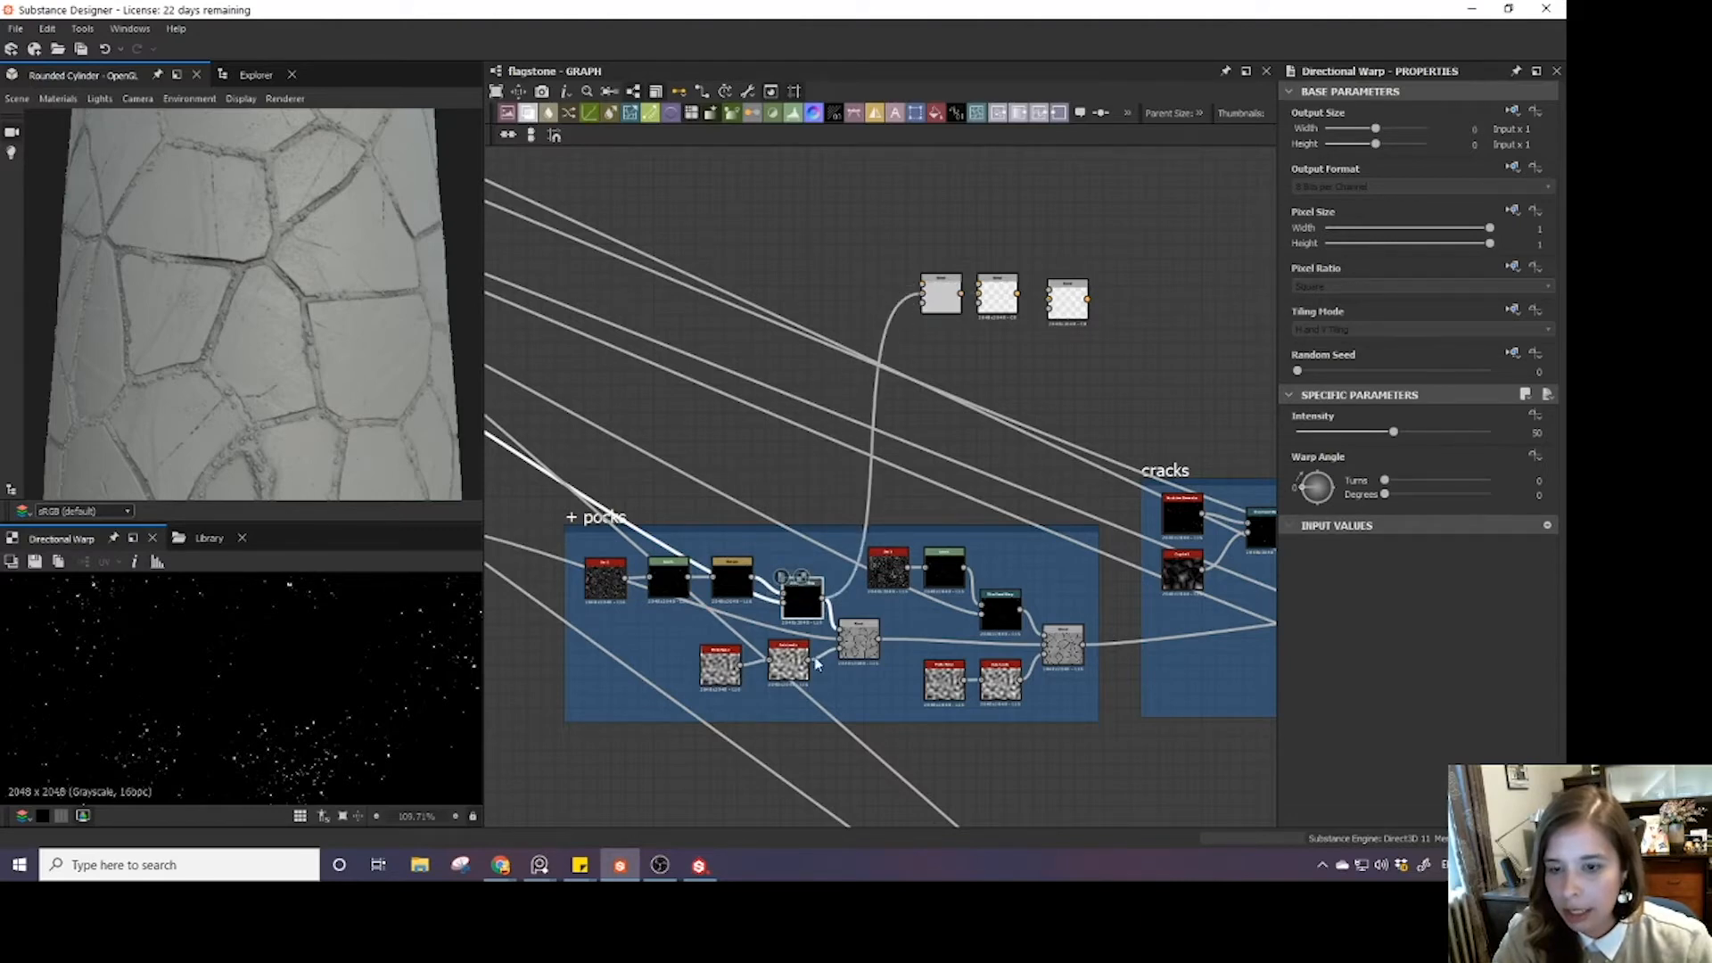
scroll(843, 660, up, 2)
scroll(745, 694, up, 3)
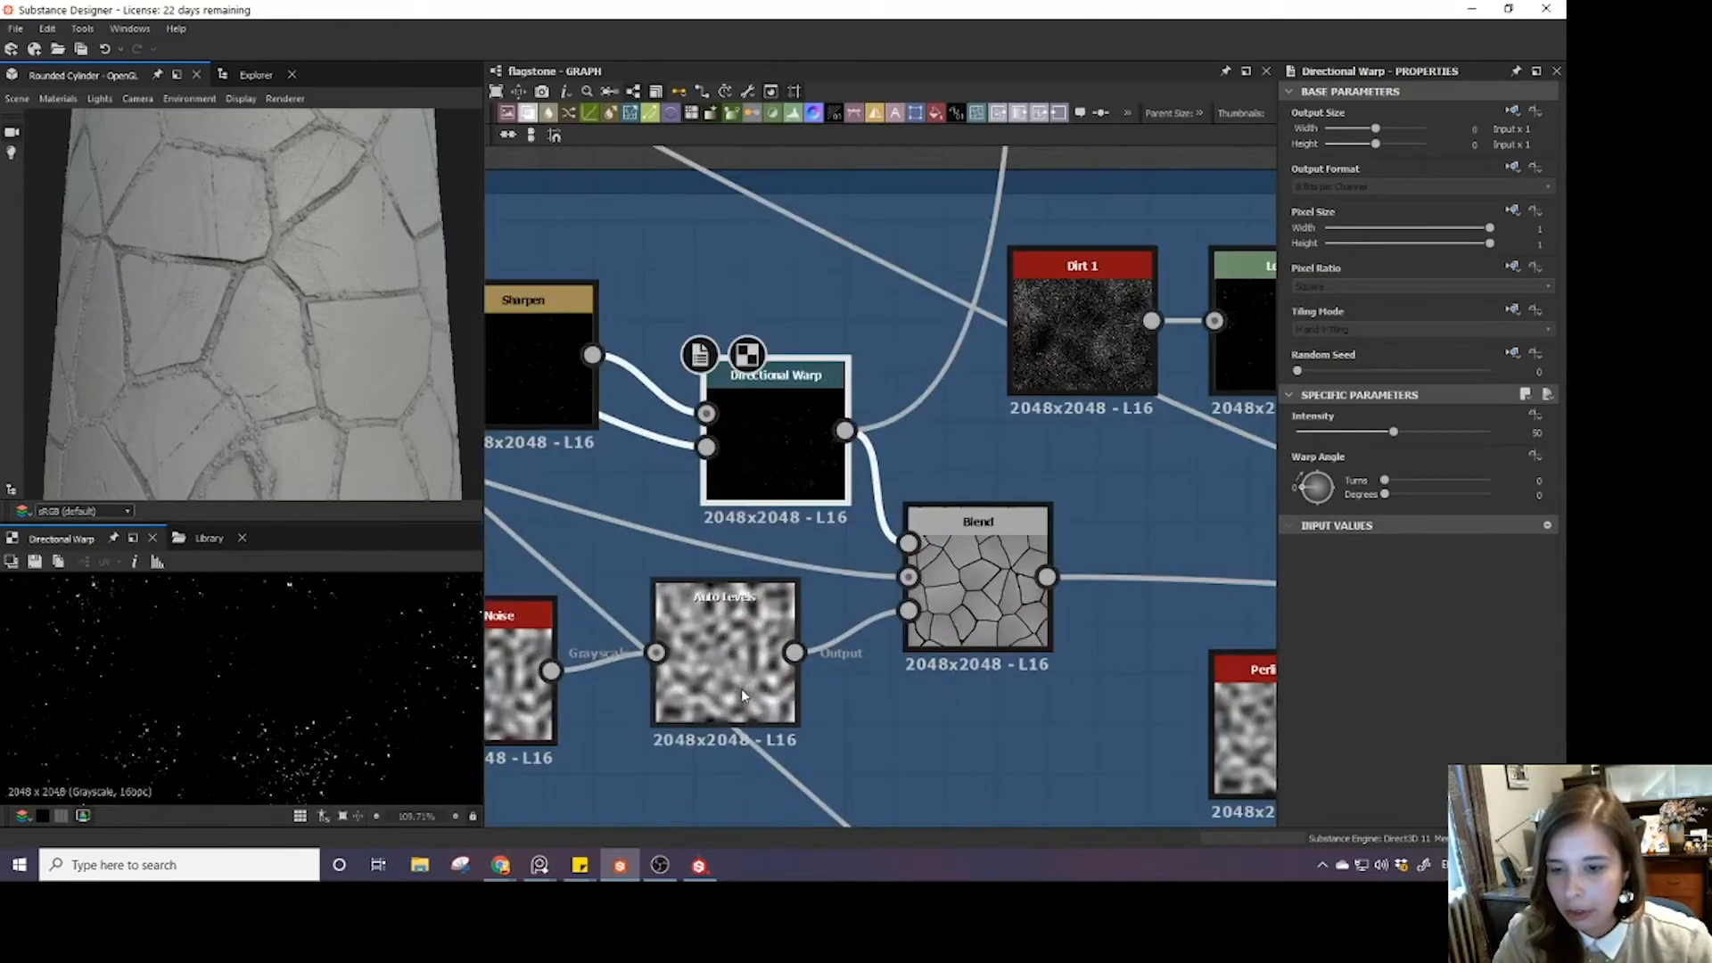
scroll(719, 678, down, 5)
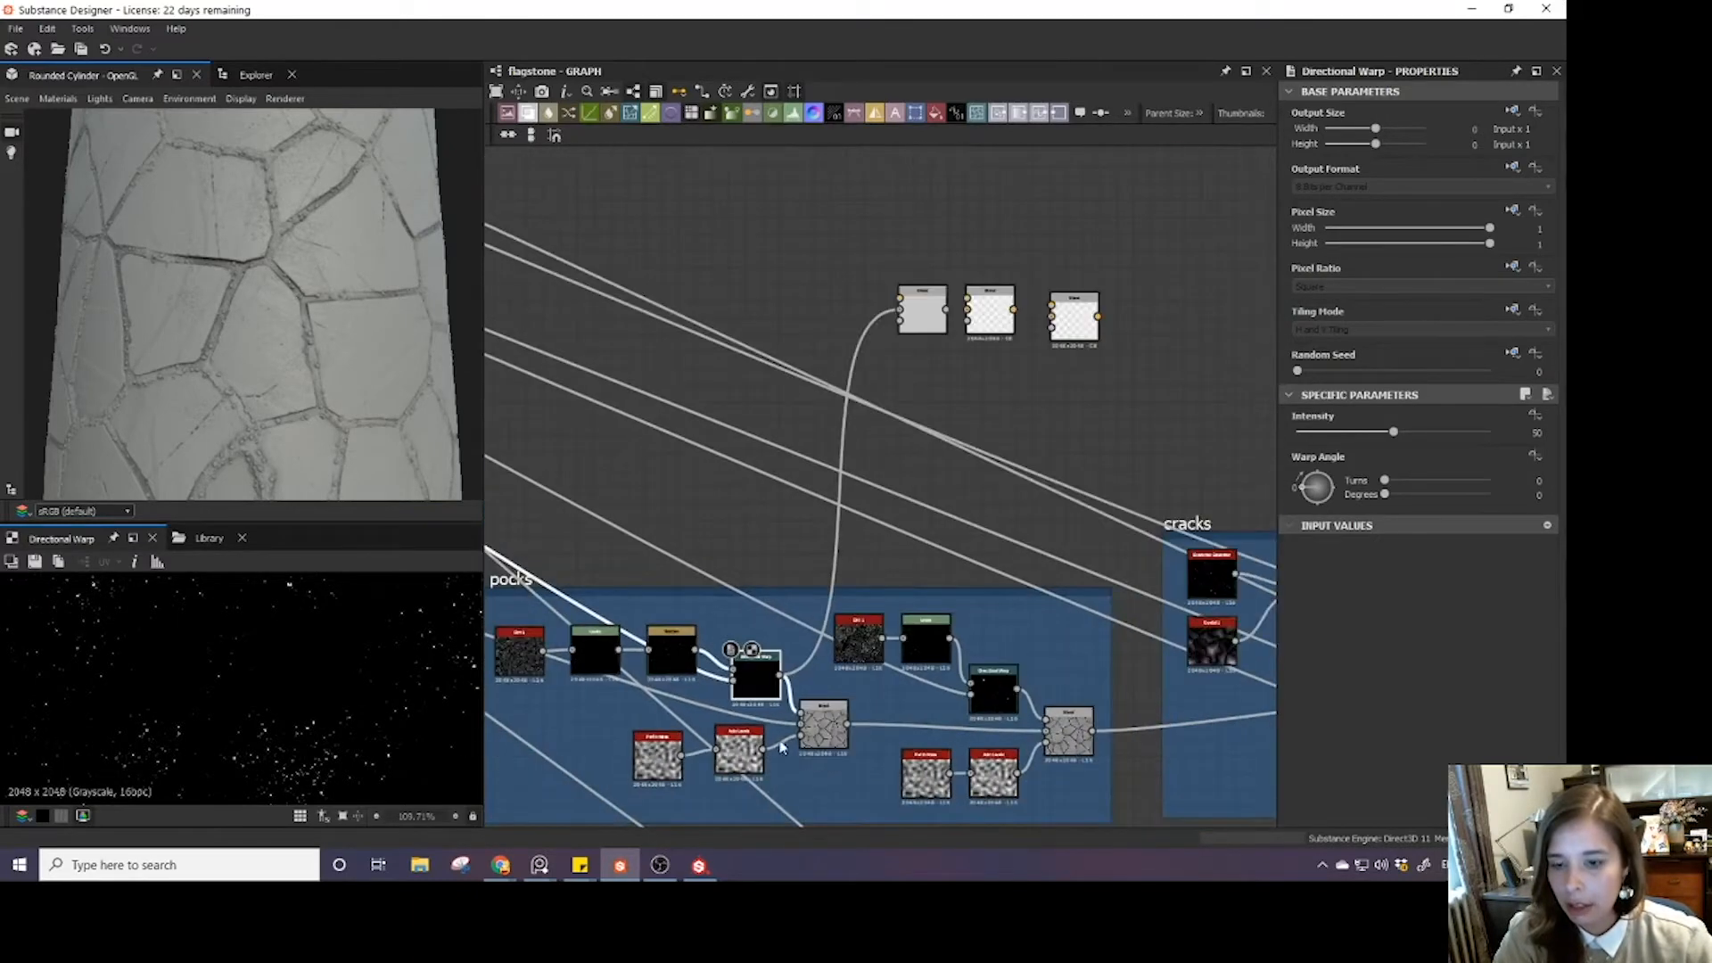
drag(768, 756, 899, 299)
double_click(923, 312)
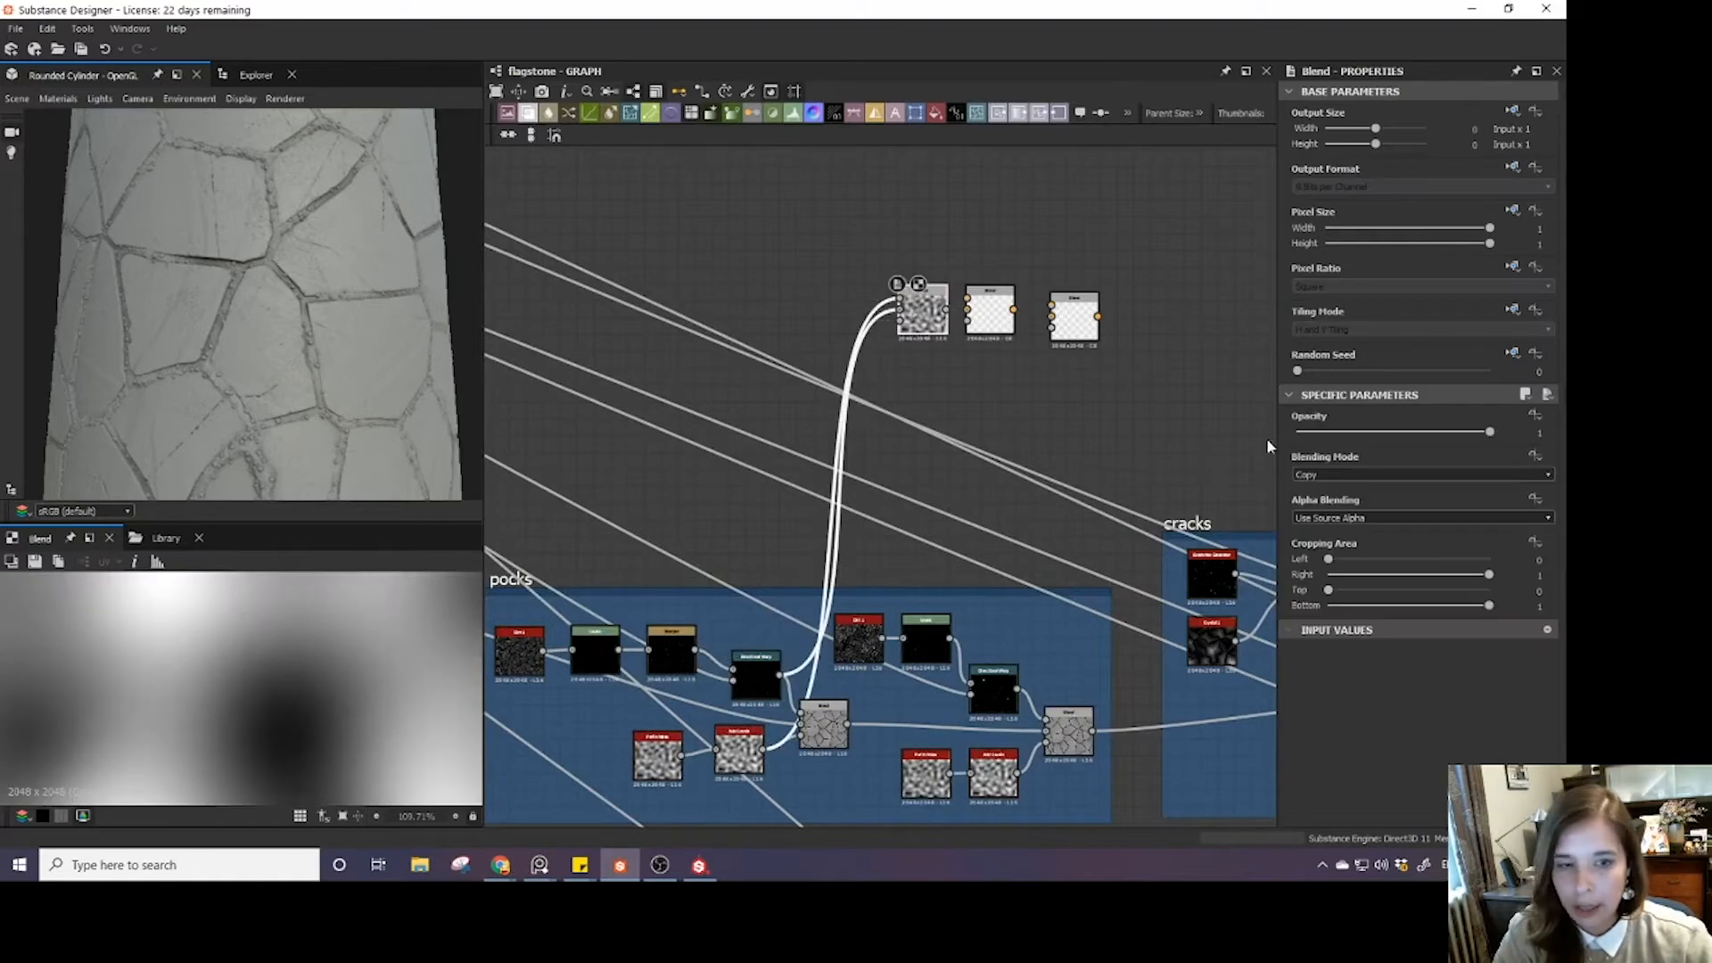
- Compare the Multiply and Min (Darken) blending modes on the first new Blend and keep Multiply
click(1308, 473)
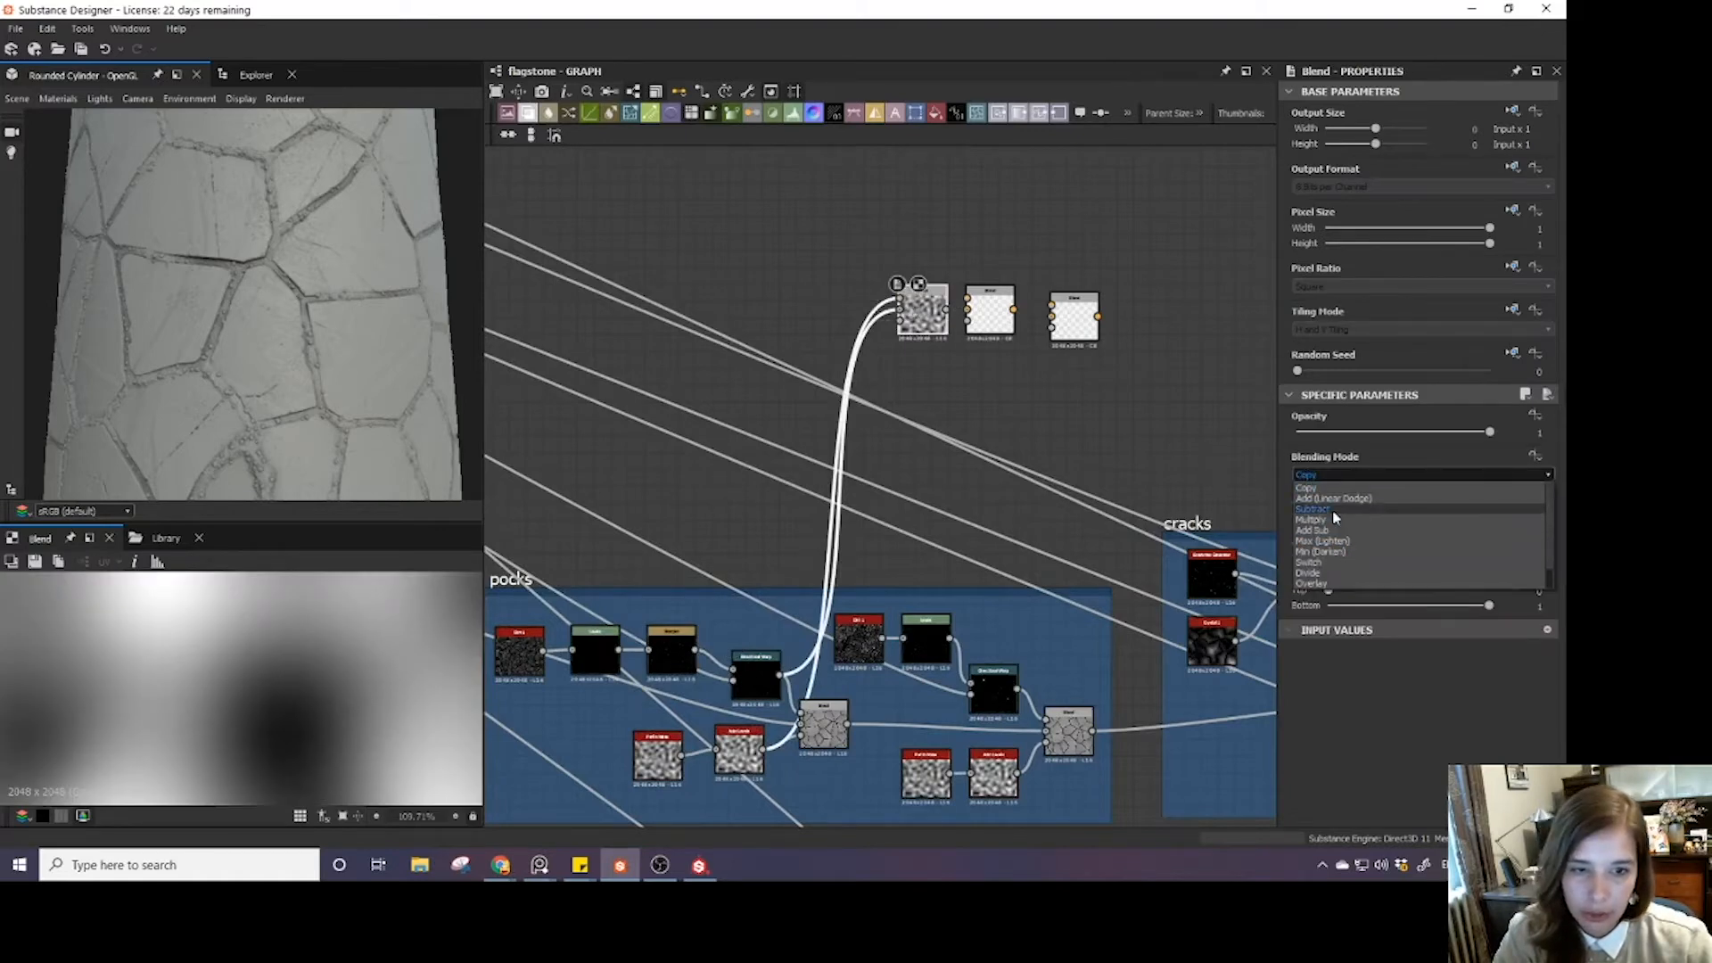
click(1332, 521)
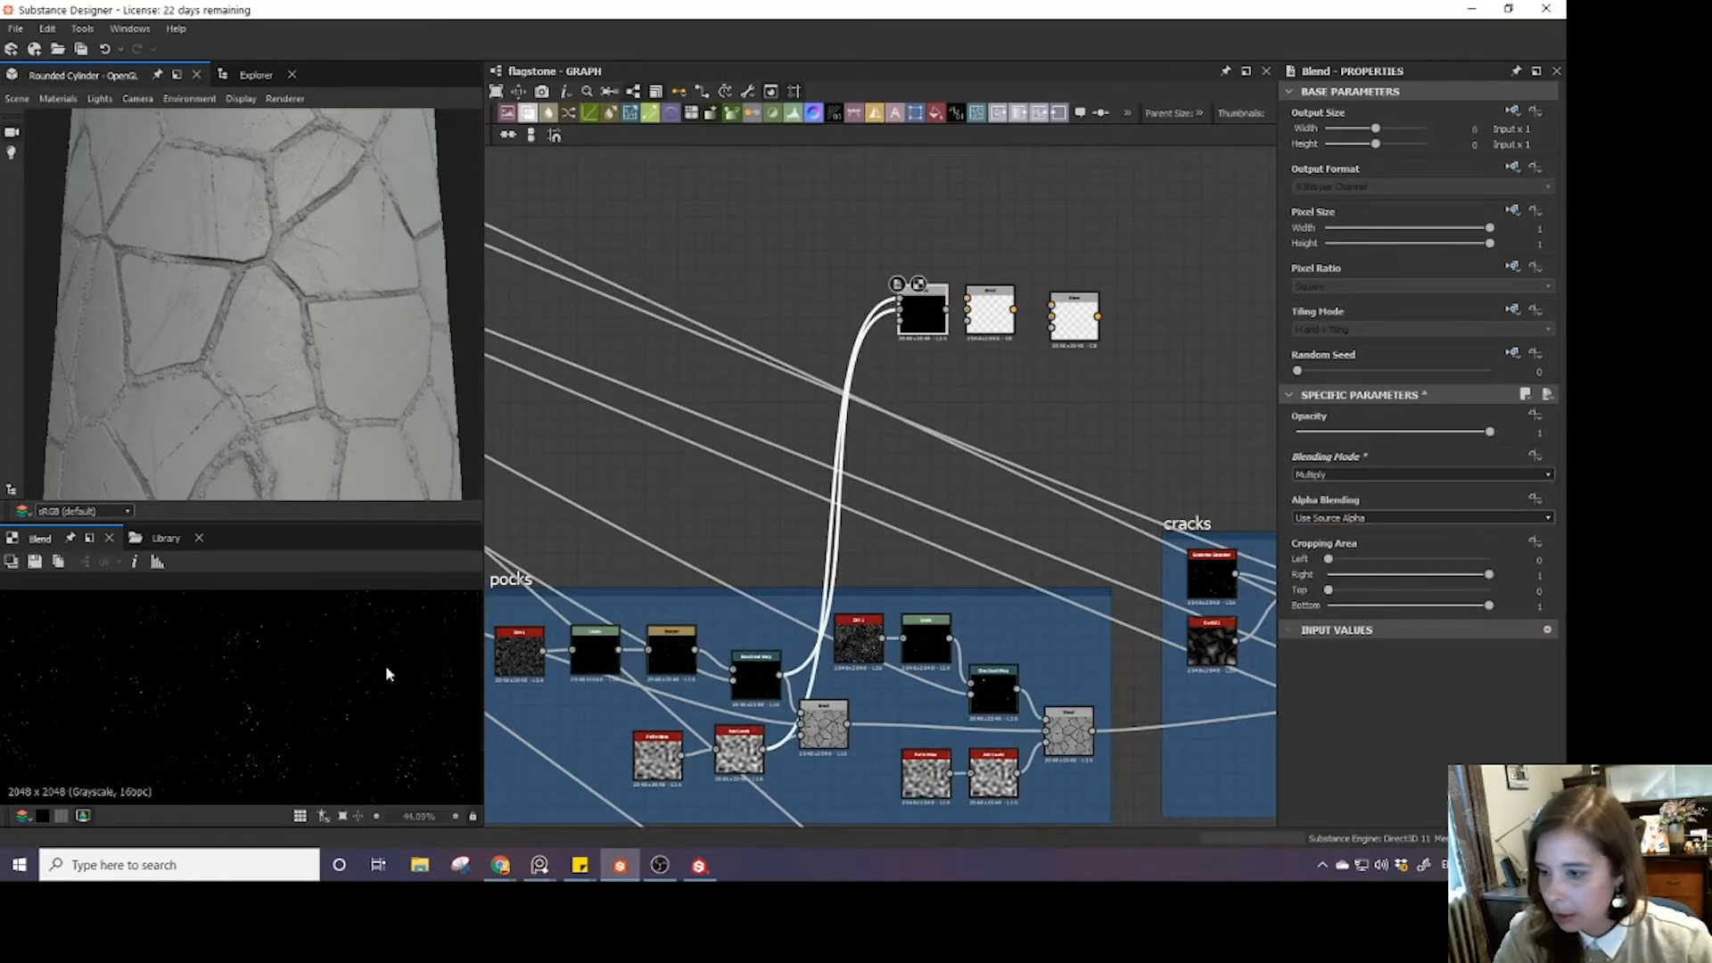
middle_drag(1046, 328, 997, 353)
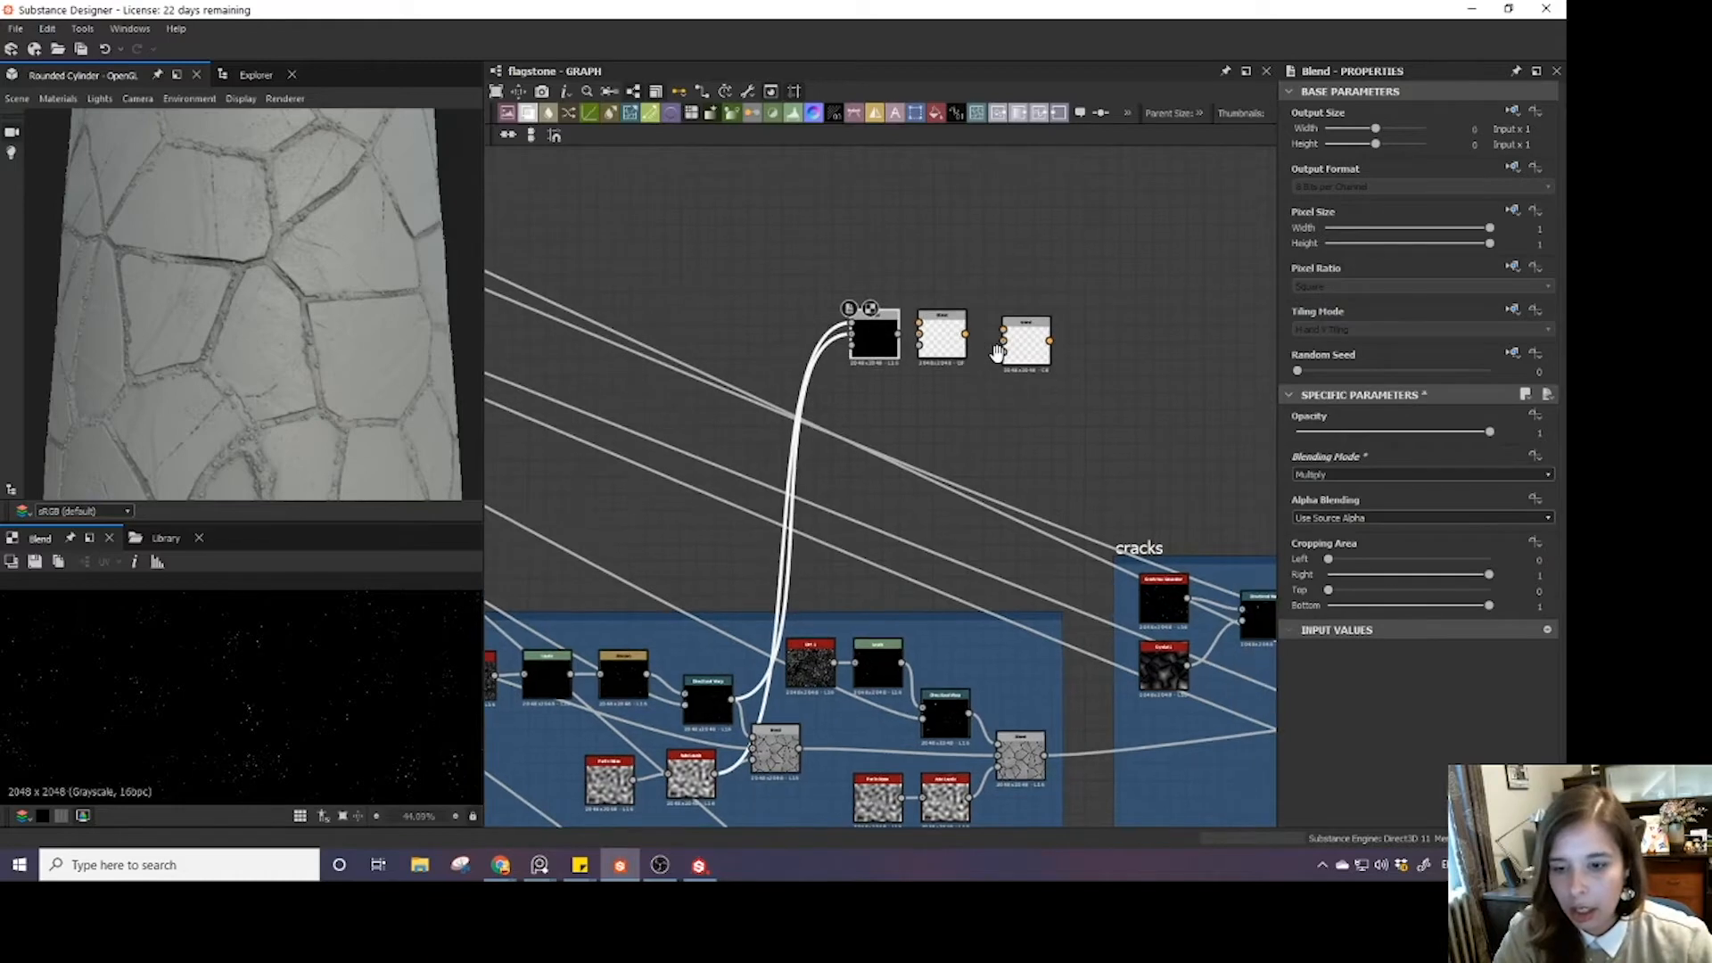
click(1295, 470)
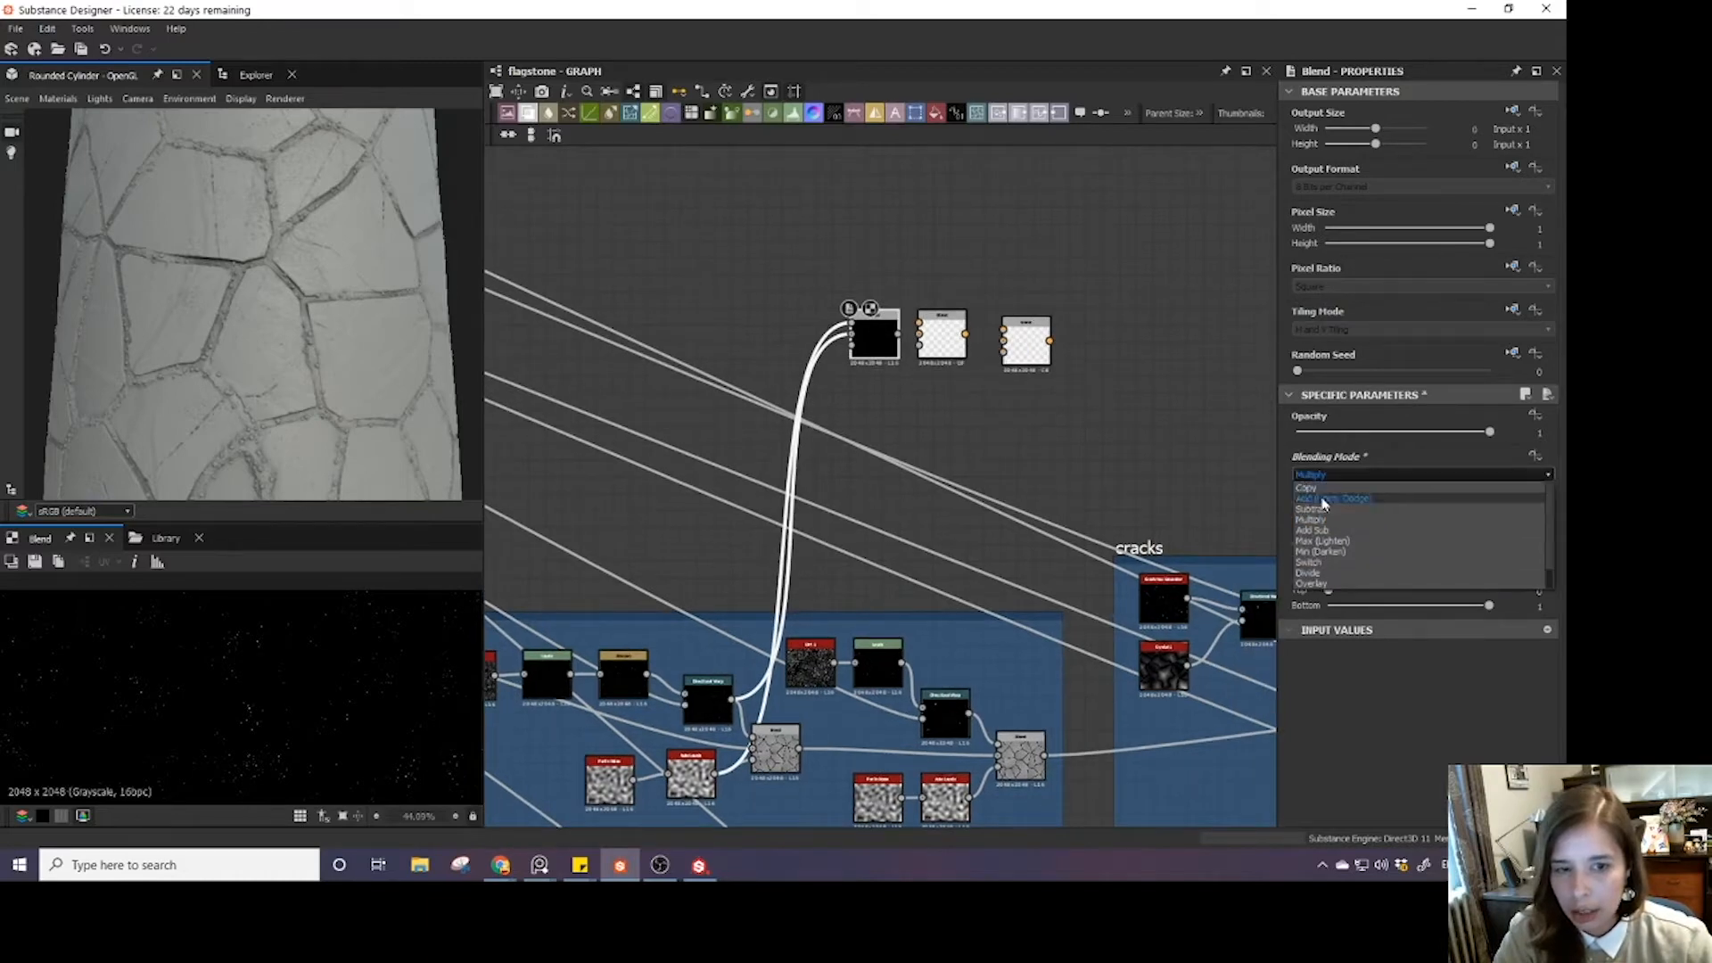
click(1344, 553)
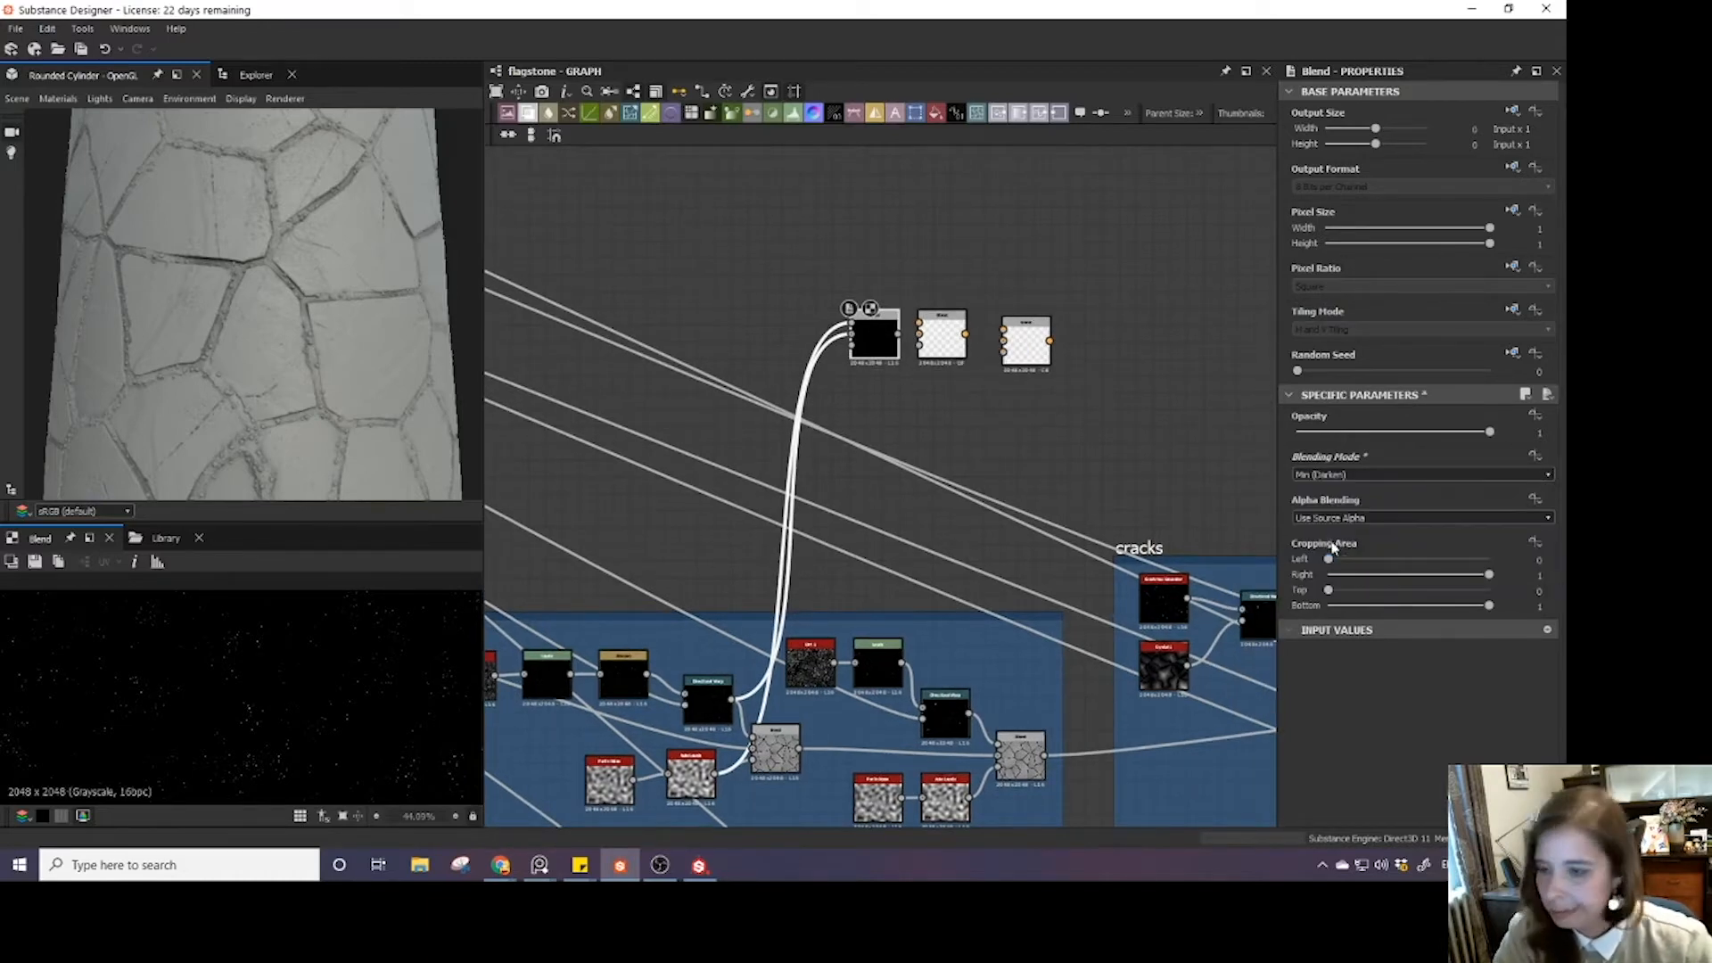
click(1324, 474)
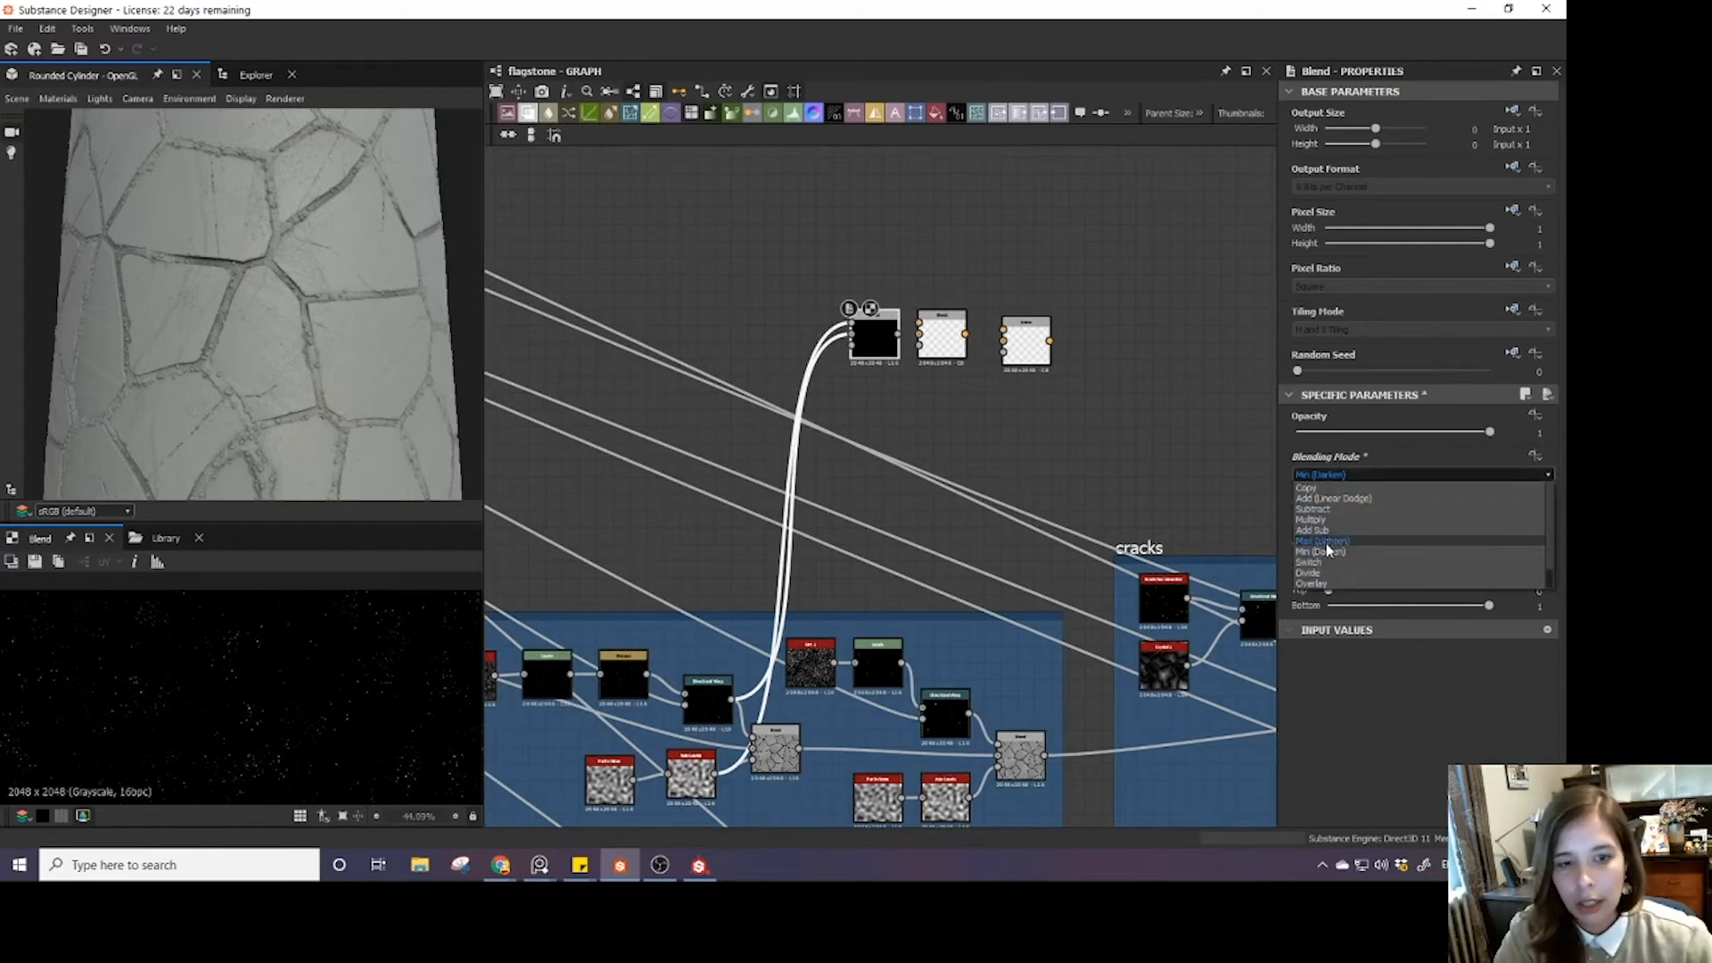
click(1319, 519)
- Feed the Multiply Blend into the second Blend's background, with the second pocks Directional Warp as foreground and its Auto Levels as opacity mask
middle_drag(877, 331, 823, 331)
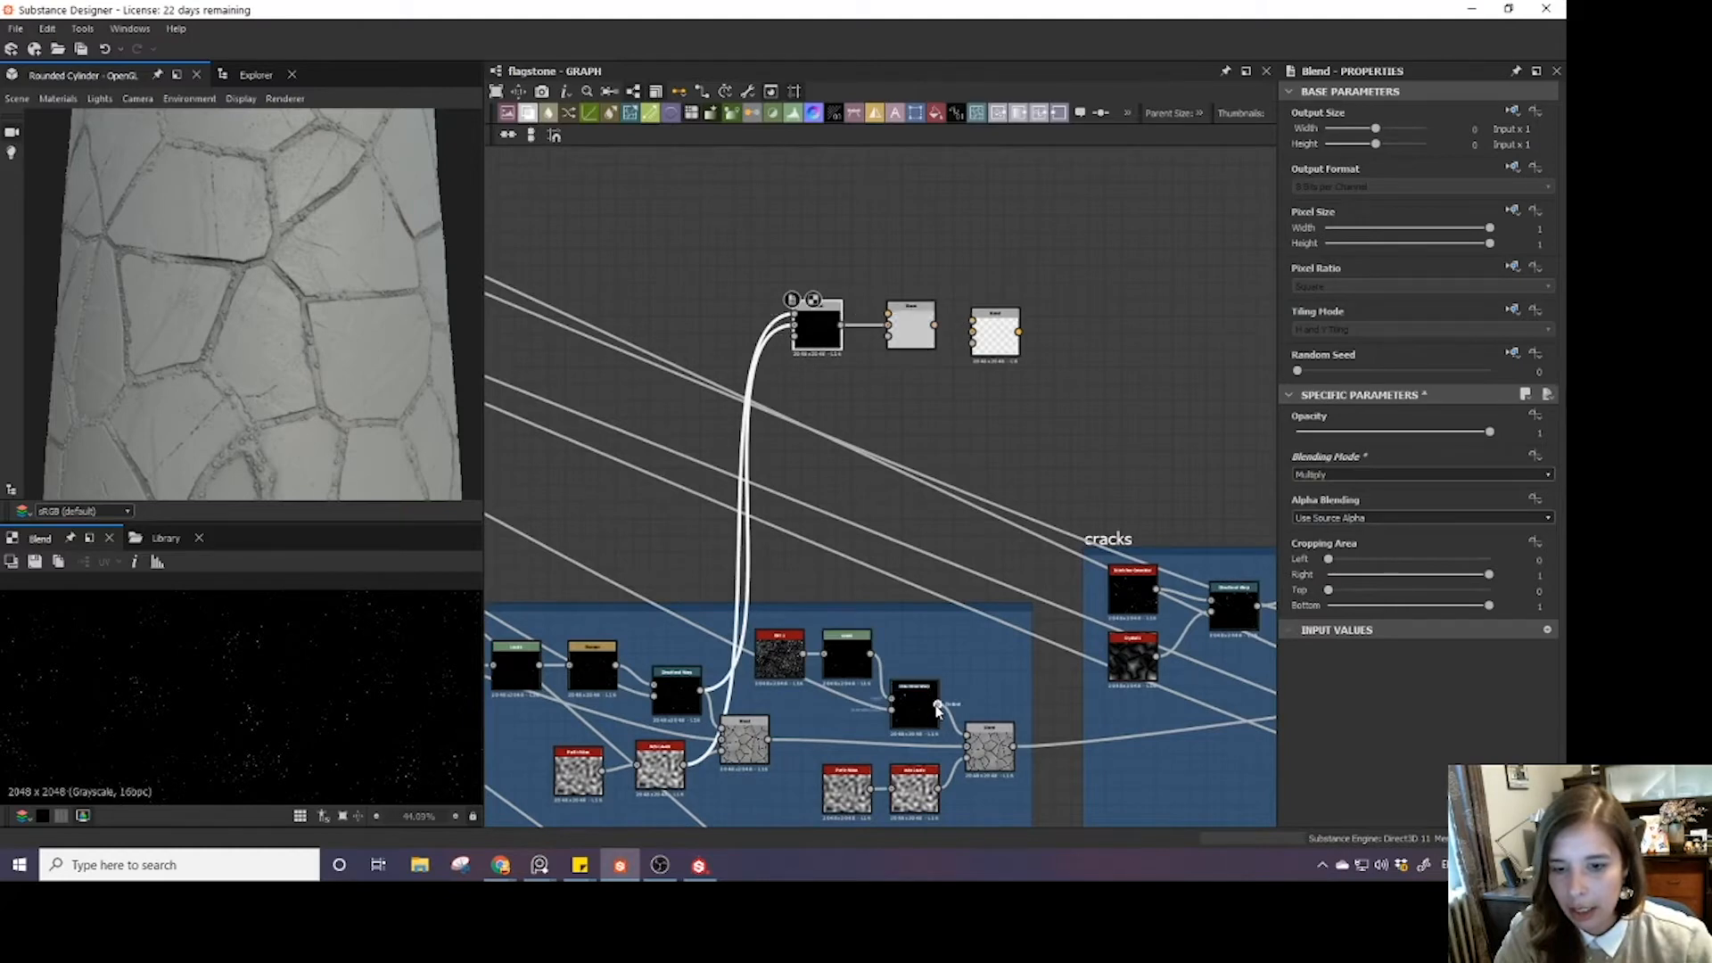
drag(937, 706, 892, 324)
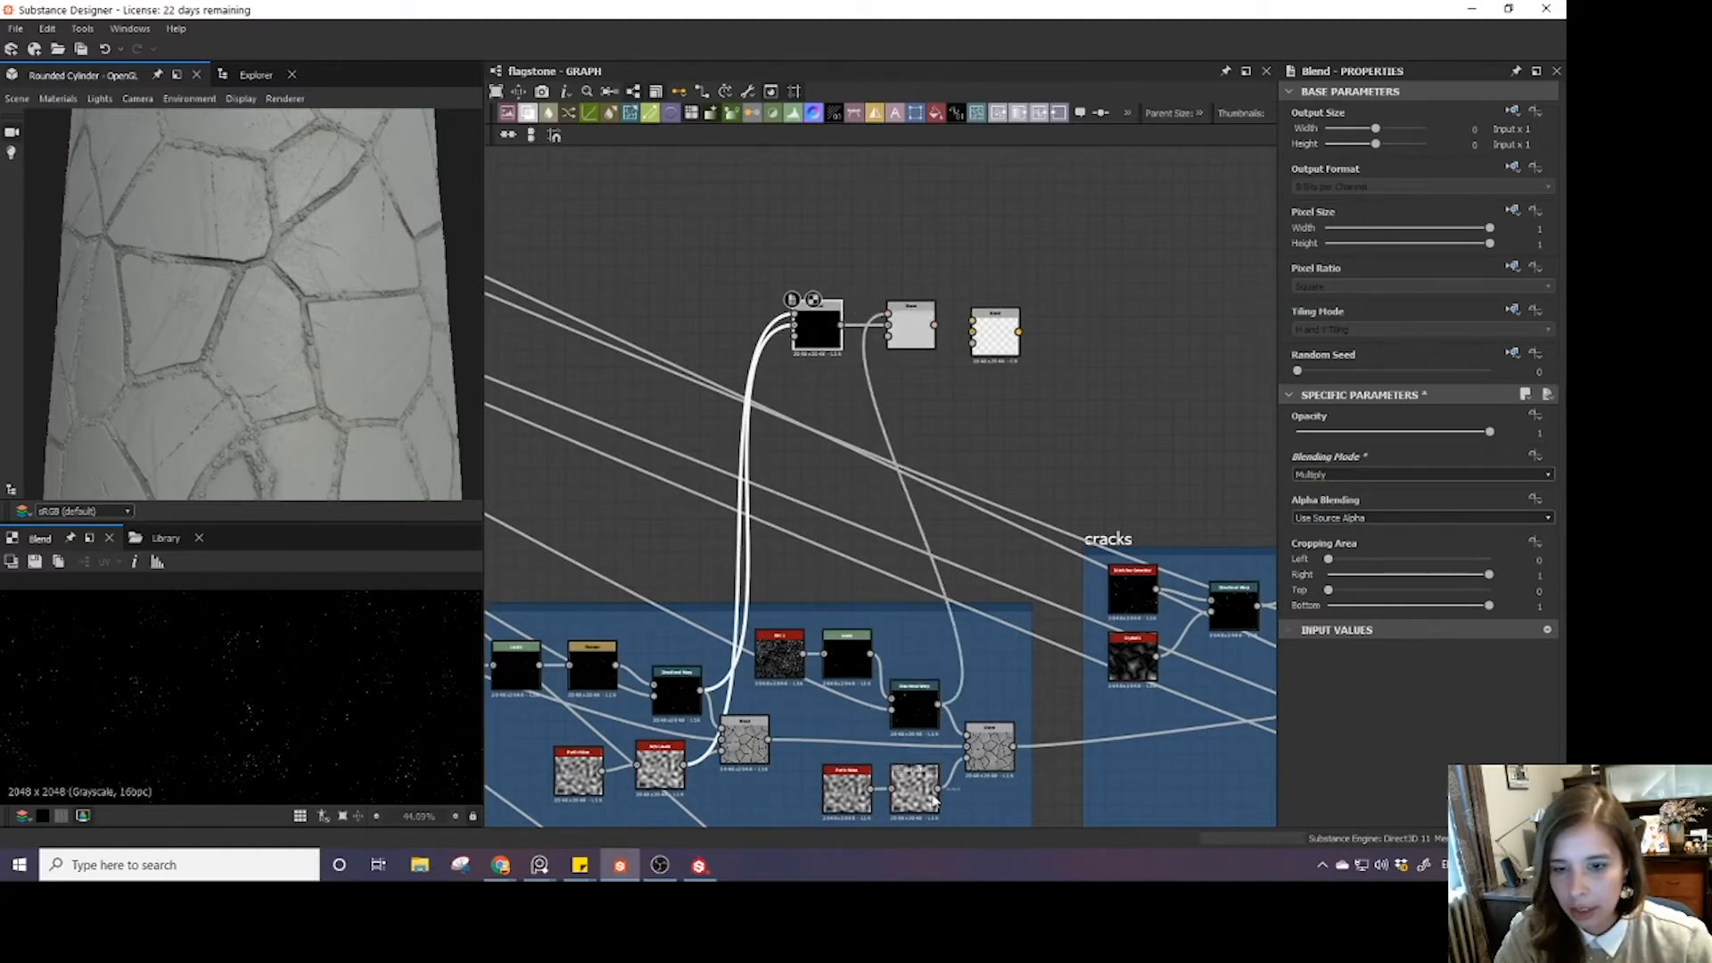
drag(936, 794, 889, 332)
click(910, 328)
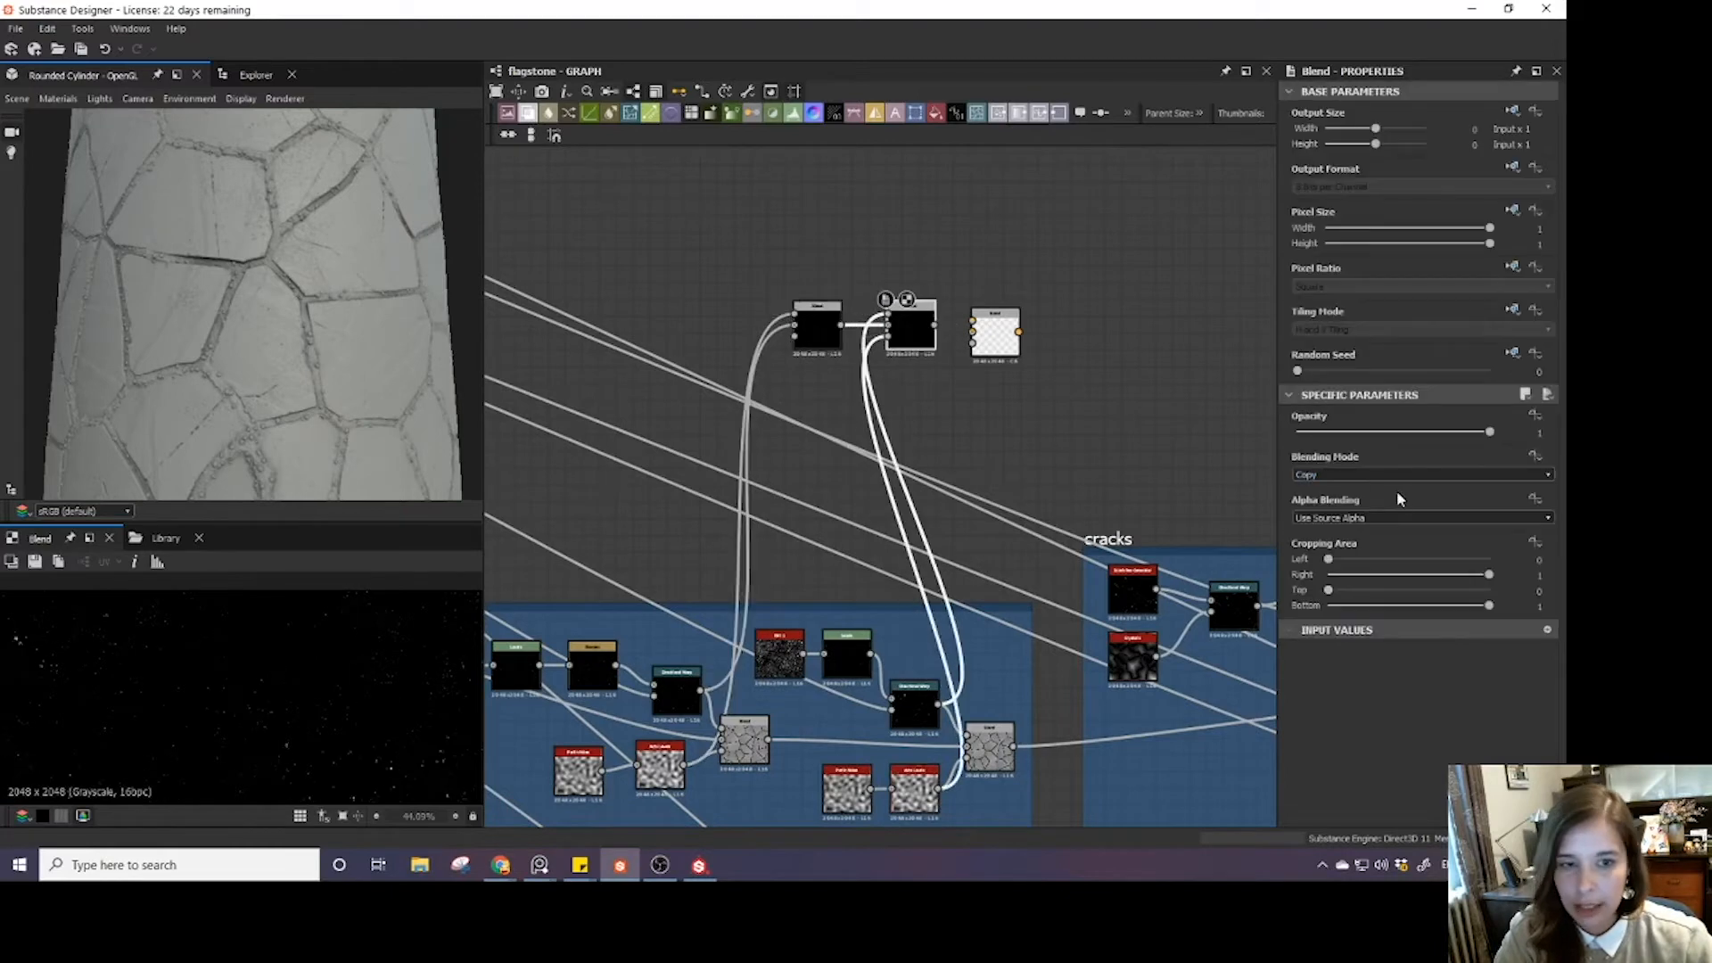
- Set the second Blend to Add (Linear Dodge) and move the row of three Blends above the cracks frame
click(1382, 473)
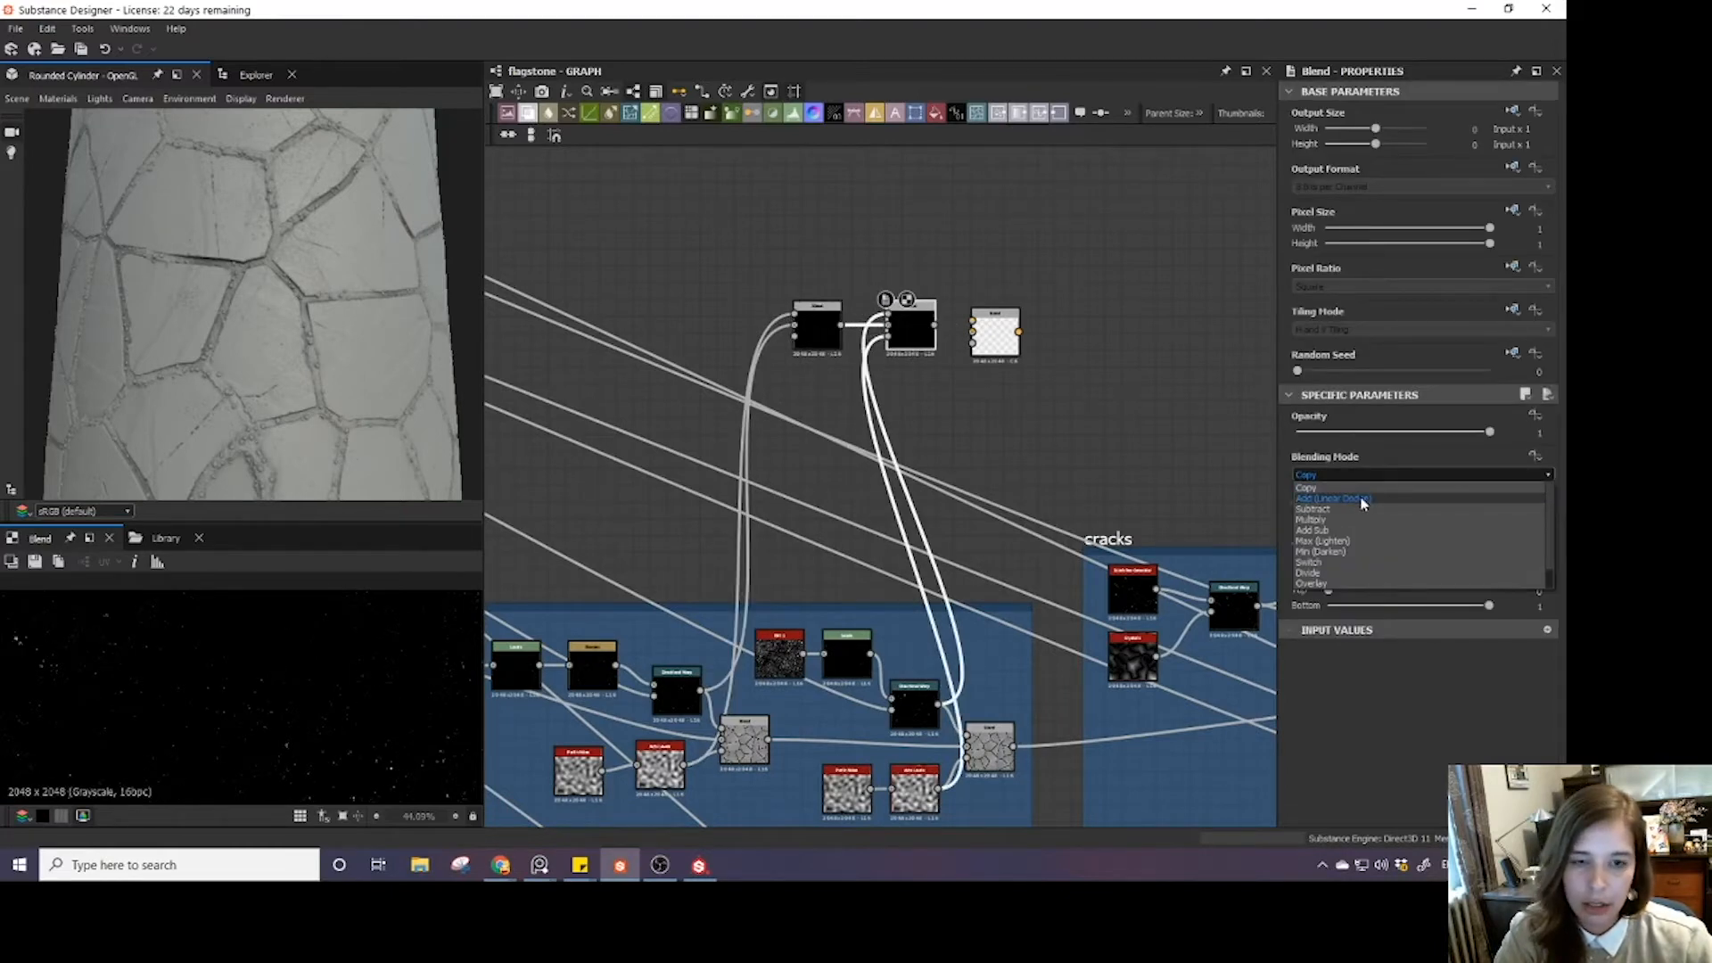
click(1362, 501)
middle_drag(998, 379, 779, 346)
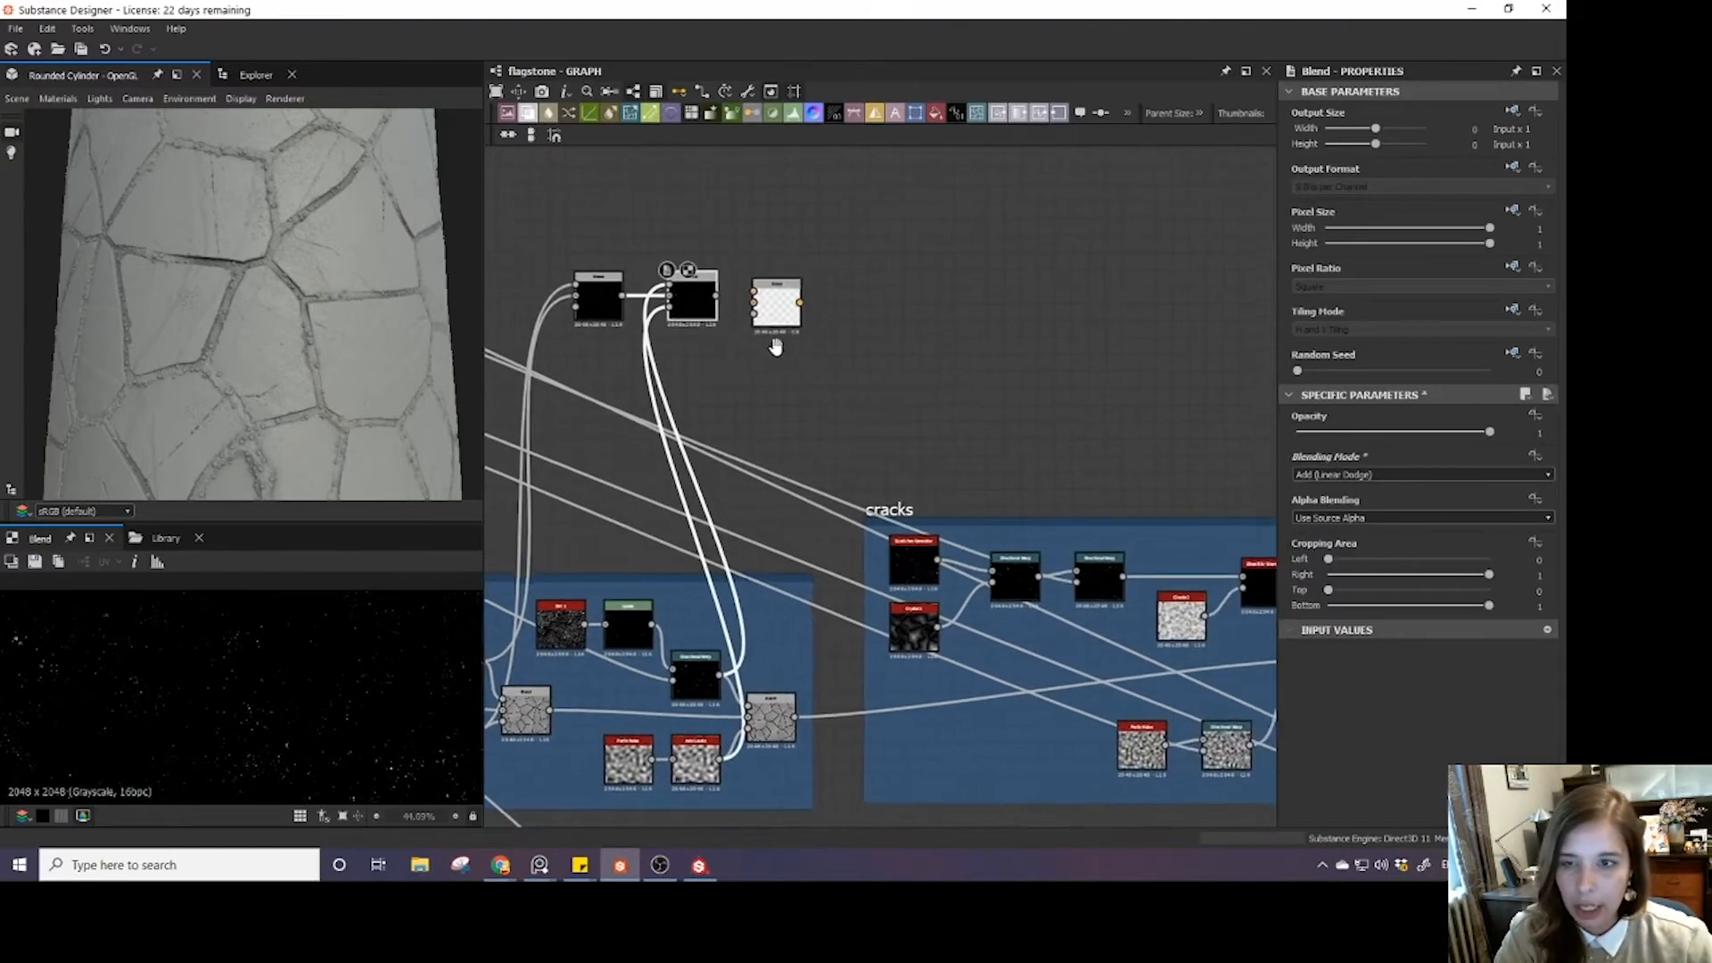
drag(775, 313, 1112, 305)
- Feed the third Blend with the second Blend as background, the cracks Blend's foreground source as foreground, and the lower cracks Directional Warp as opacity mask
middle_drag(1113, 305, 828, 306)
scroll(840, 320, down, 2)
scroll(834, 432, up, 1)
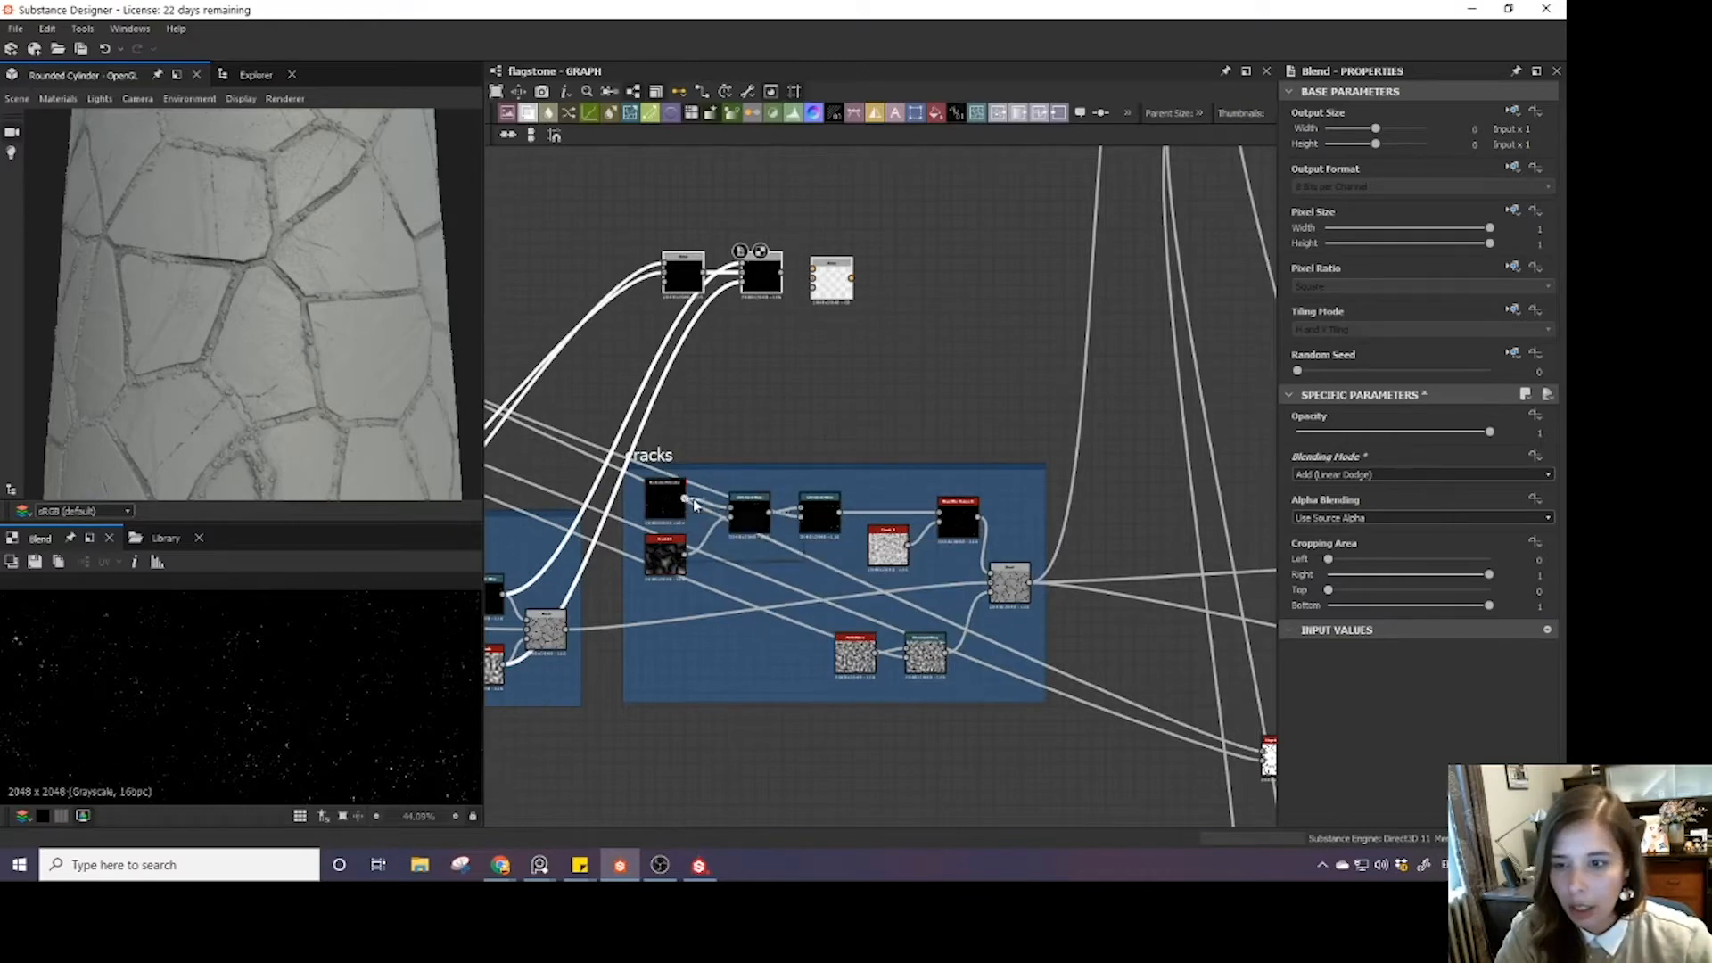
drag(685, 498, 824, 273)
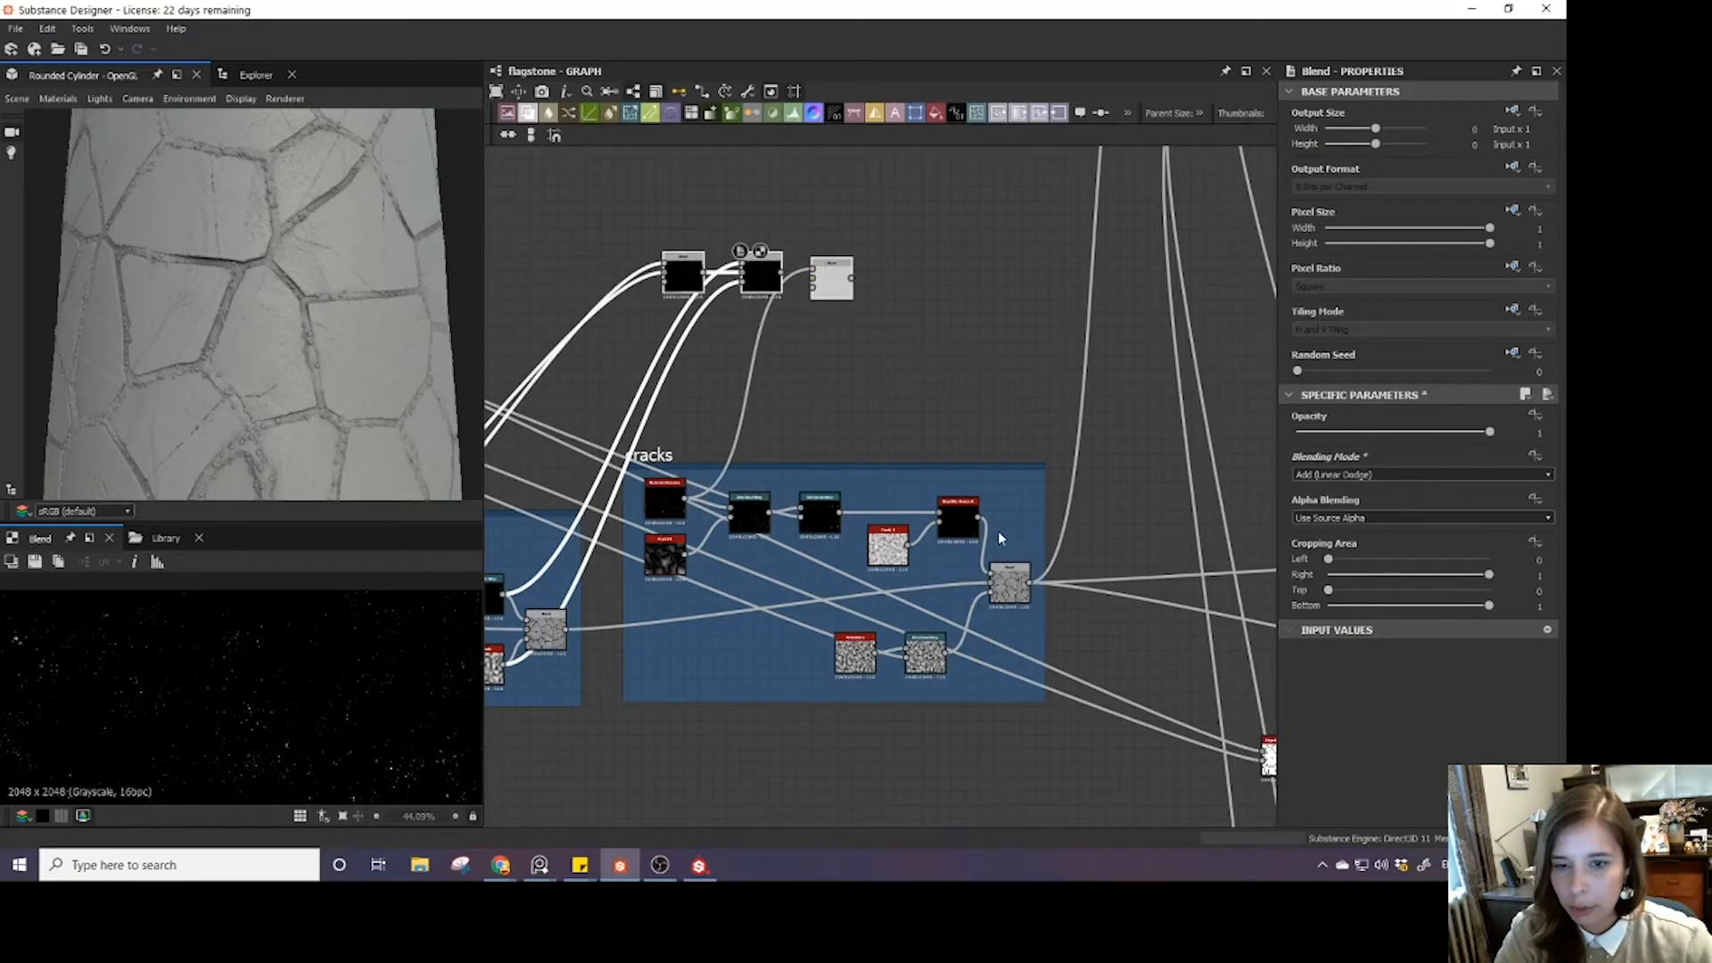
drag(980, 517, 813, 278)
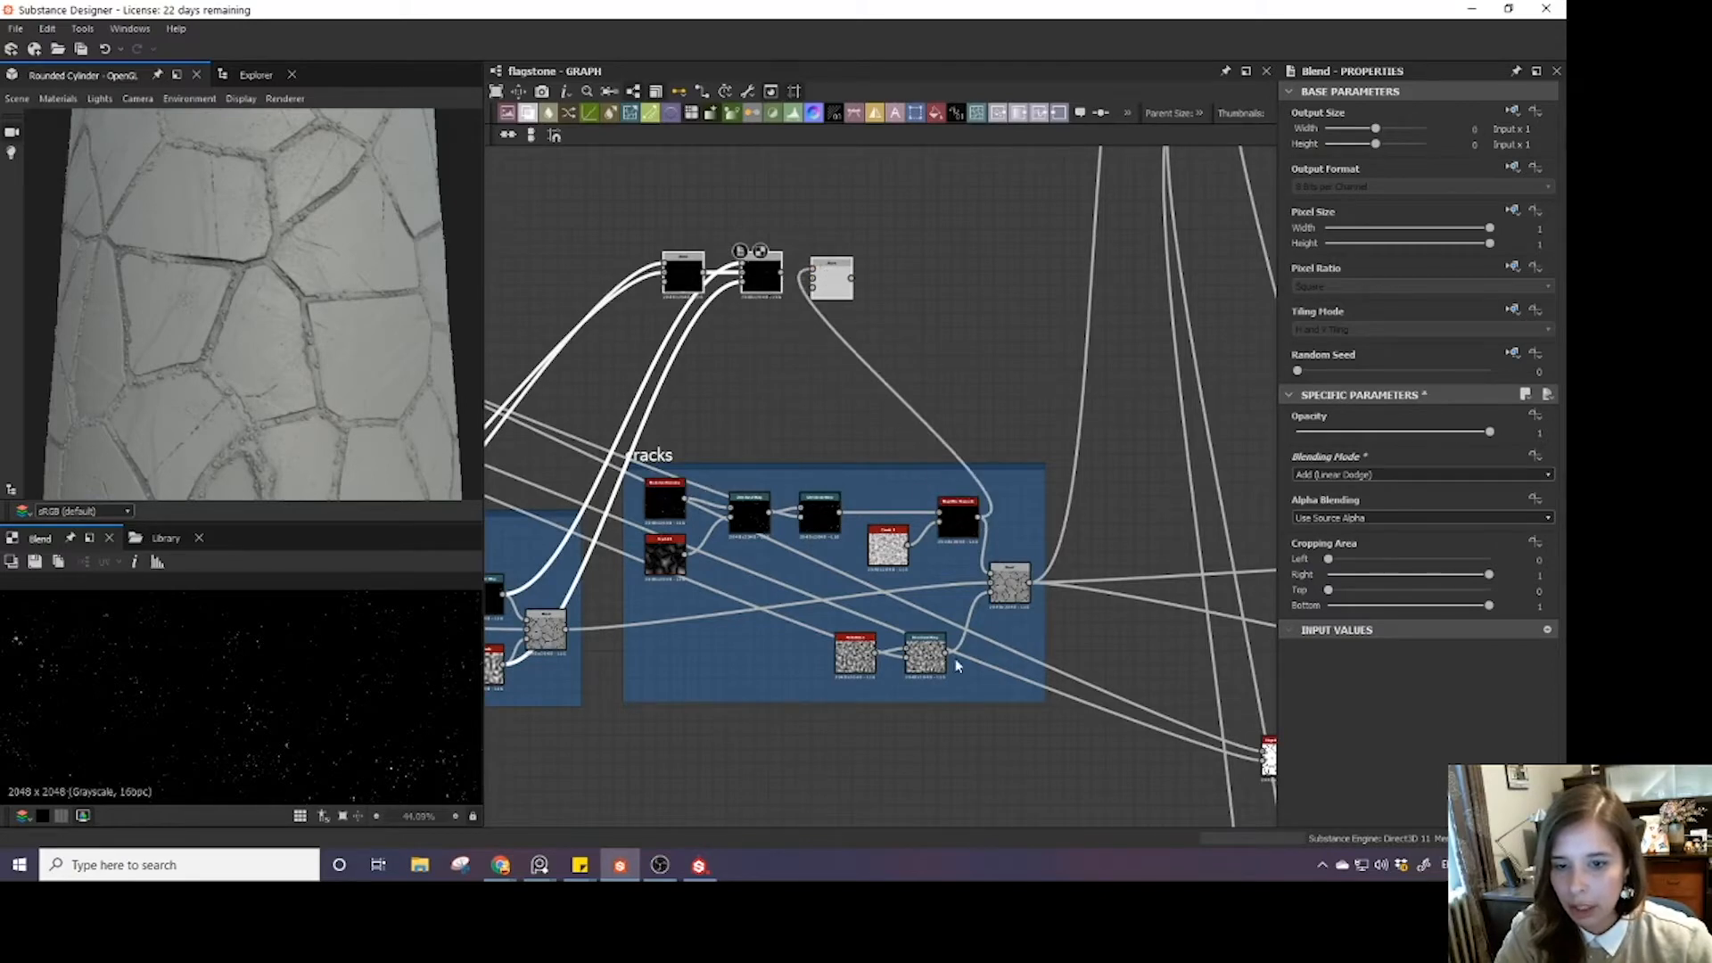
drag(945, 658, 812, 283)
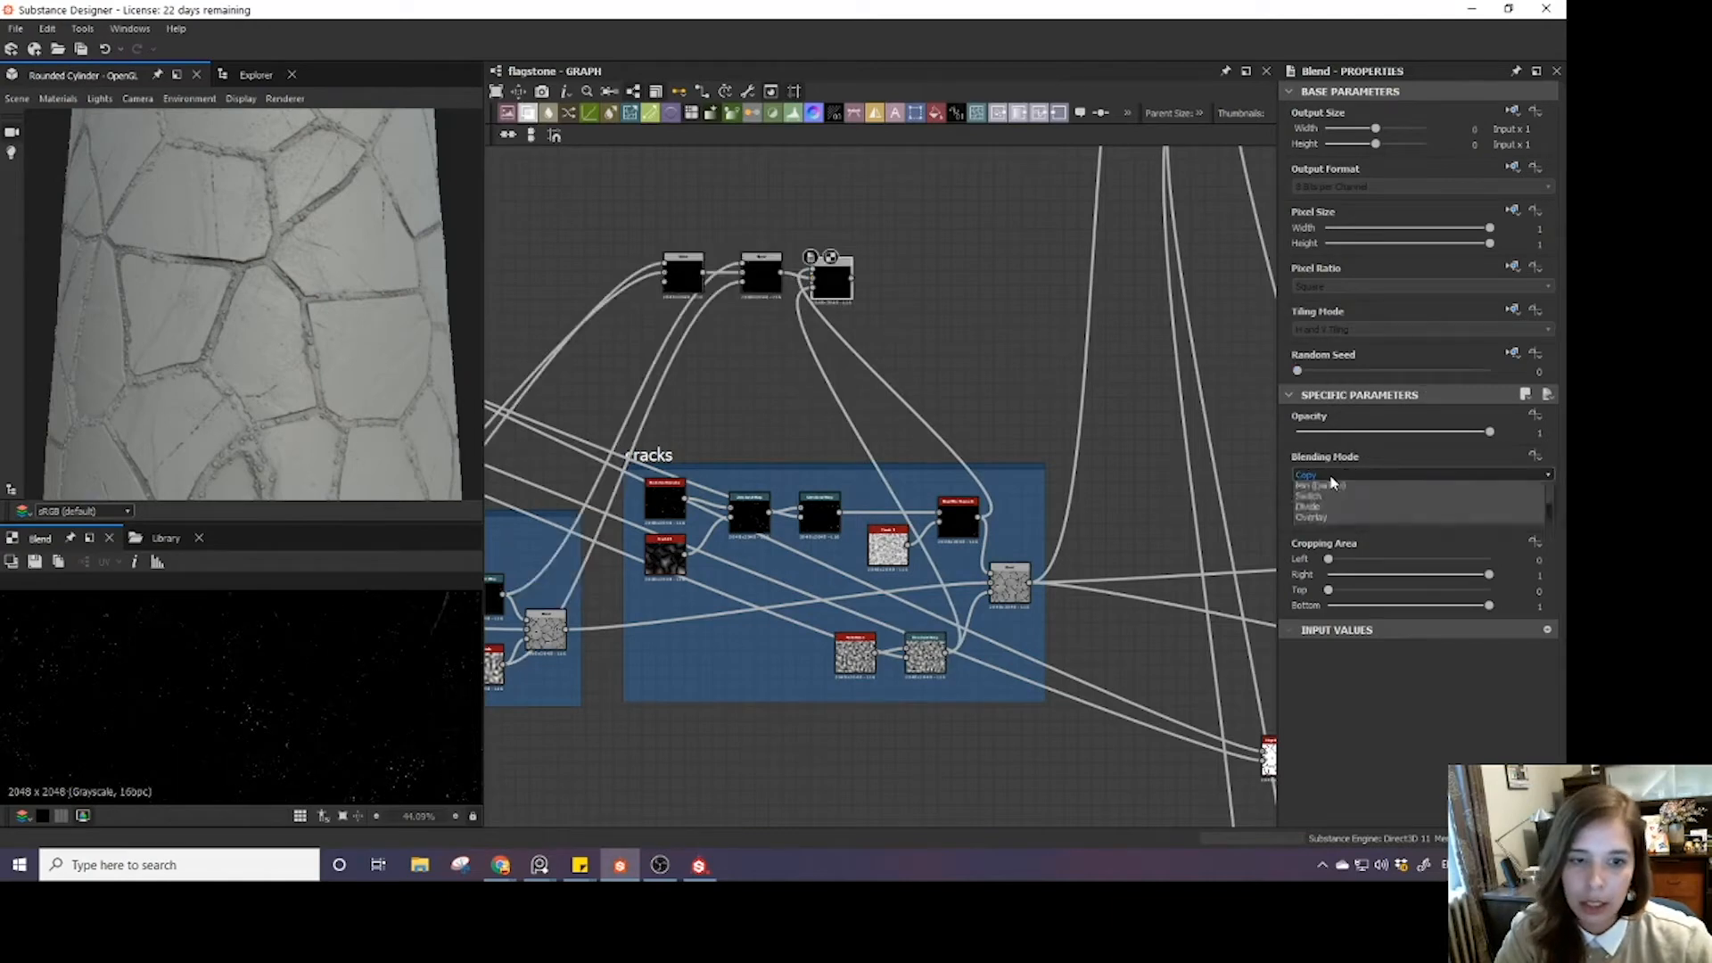
- Set the third Blend's blending mode to Add (Linear Dodge) and view the combined mask in the 2D preview
click(1321, 474)
click(1316, 501)
scroll(361, 677, down, 2)
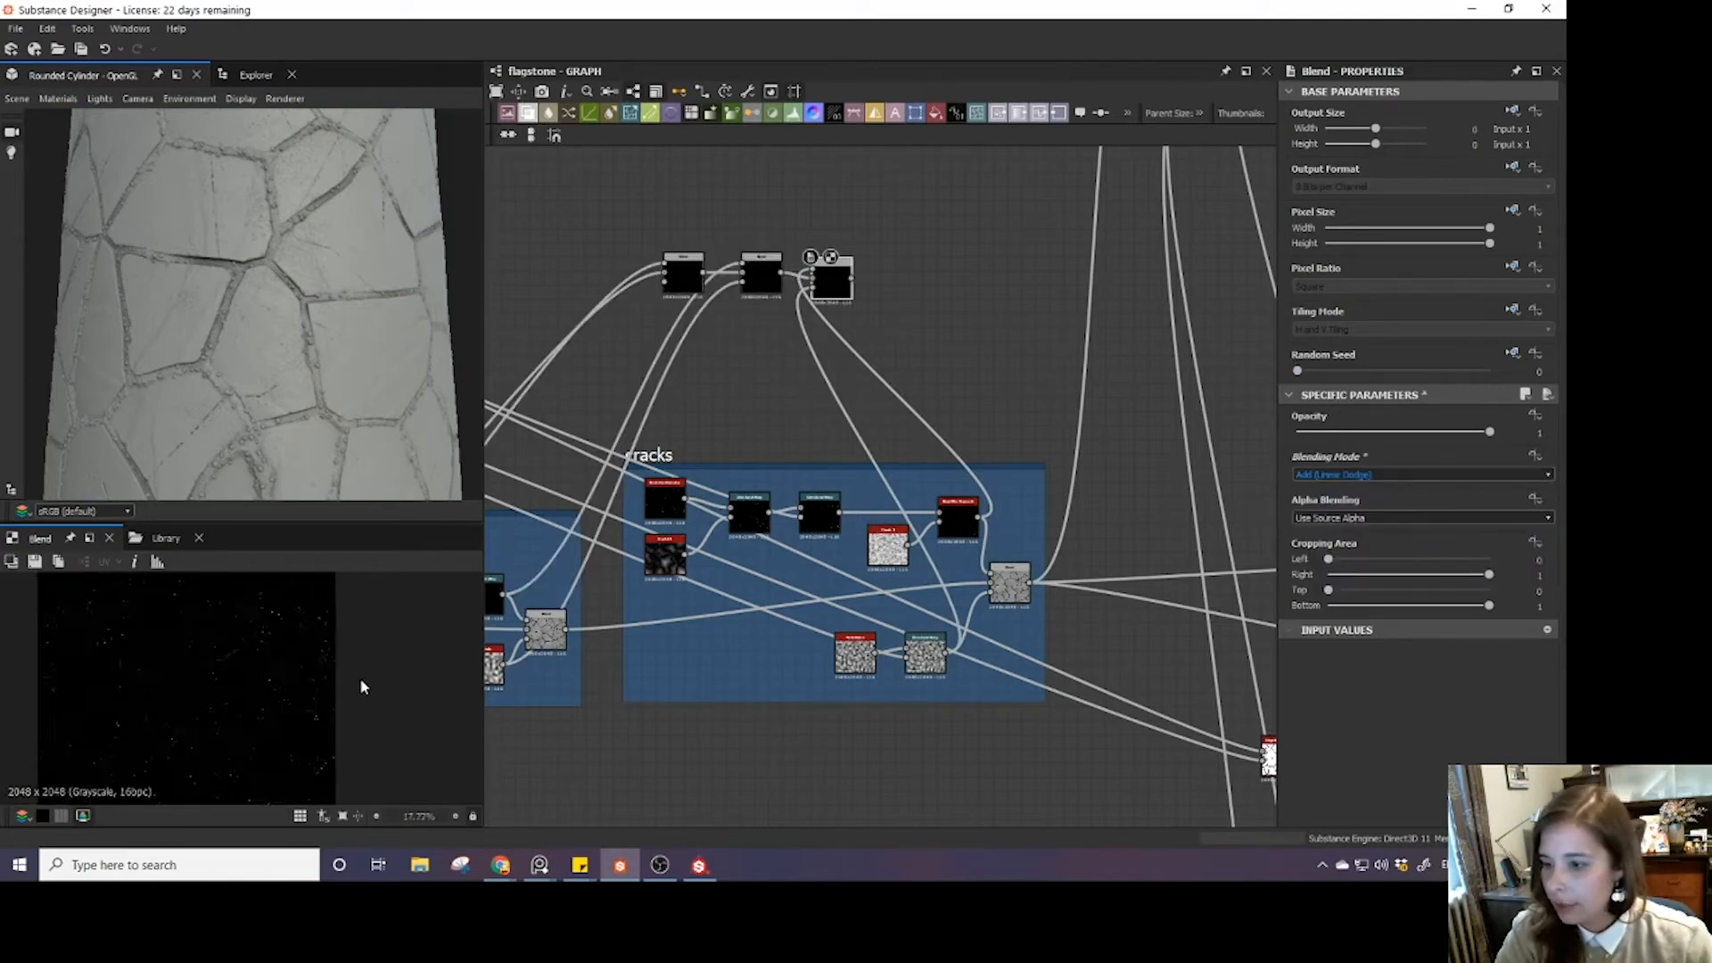
- Move the roughness output and the output nodes below it farther out, and place the three detail Blends beside the roughness chain
scroll(495, 607, down, 5)
drag(665, 429, 803, 470)
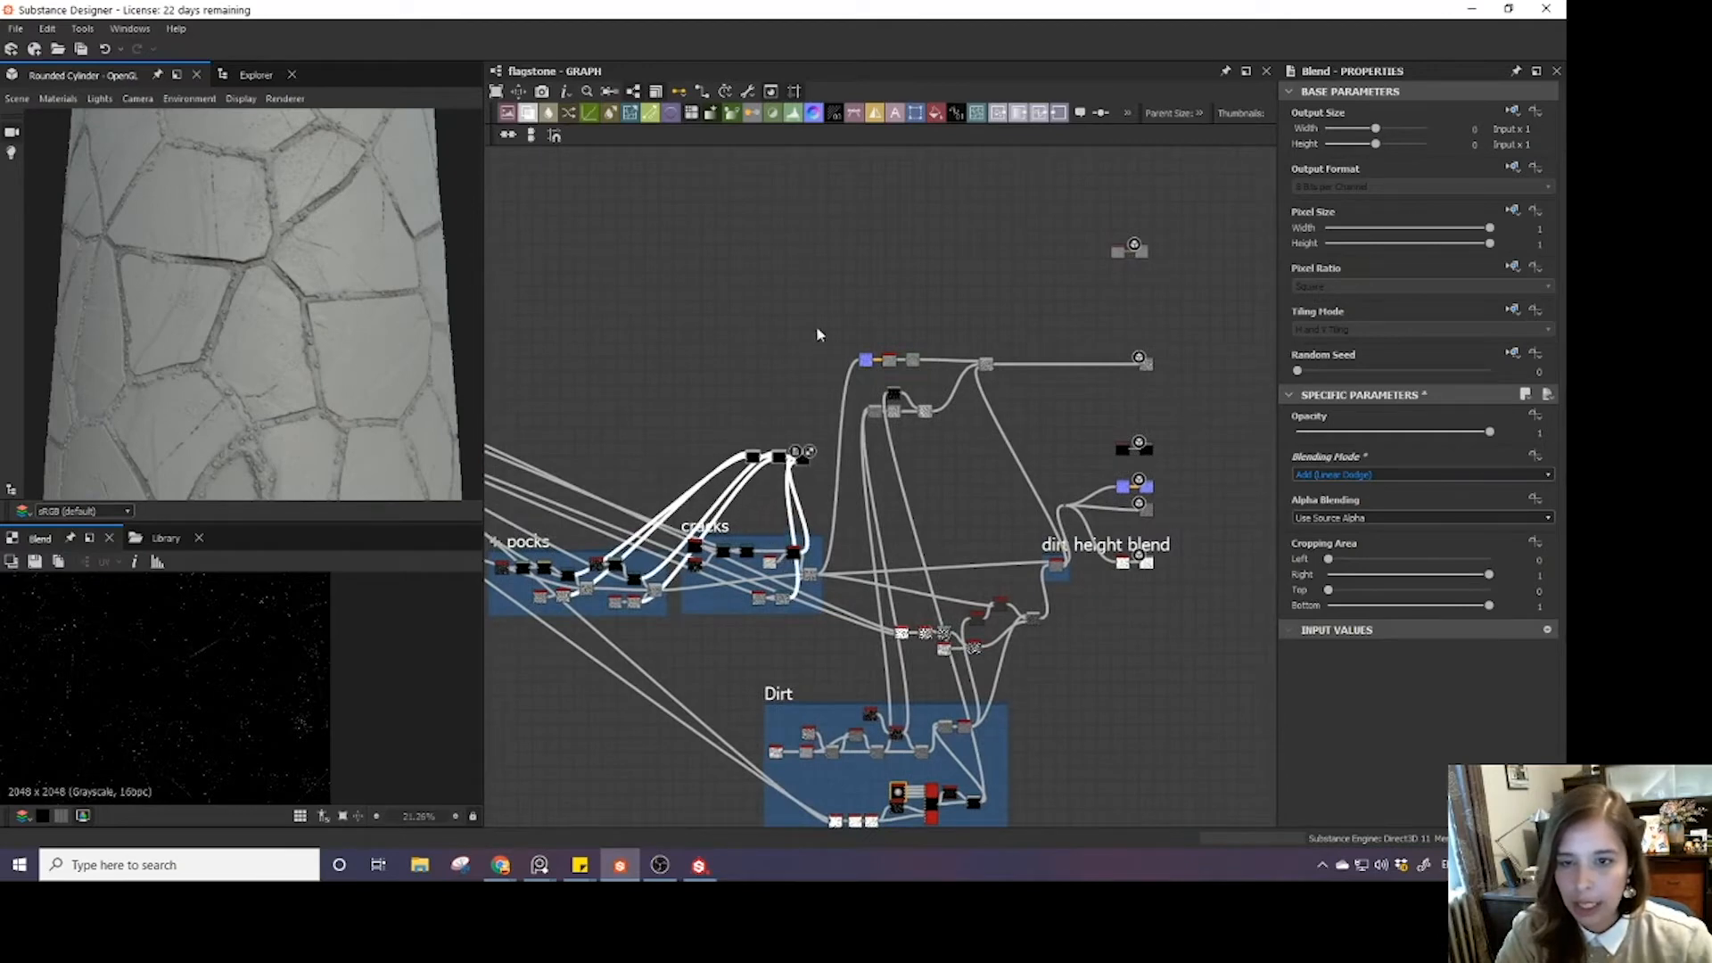
middle_drag(866, 294, 796, 314)
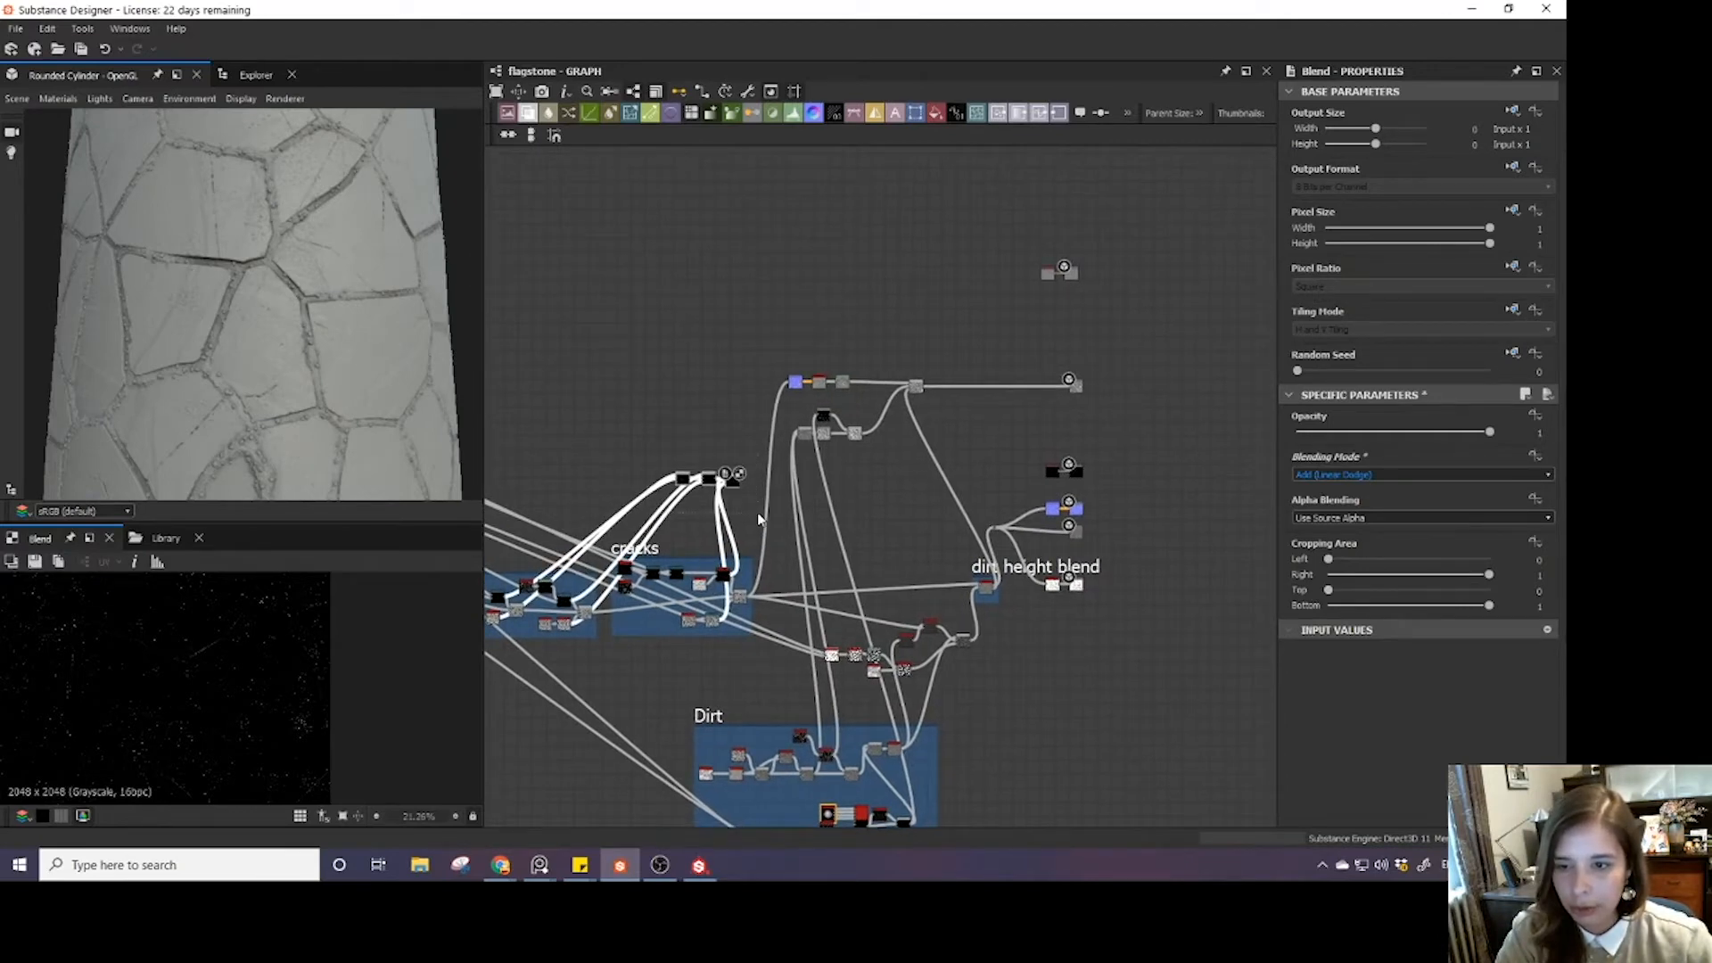
scroll(896, 464, down, 3)
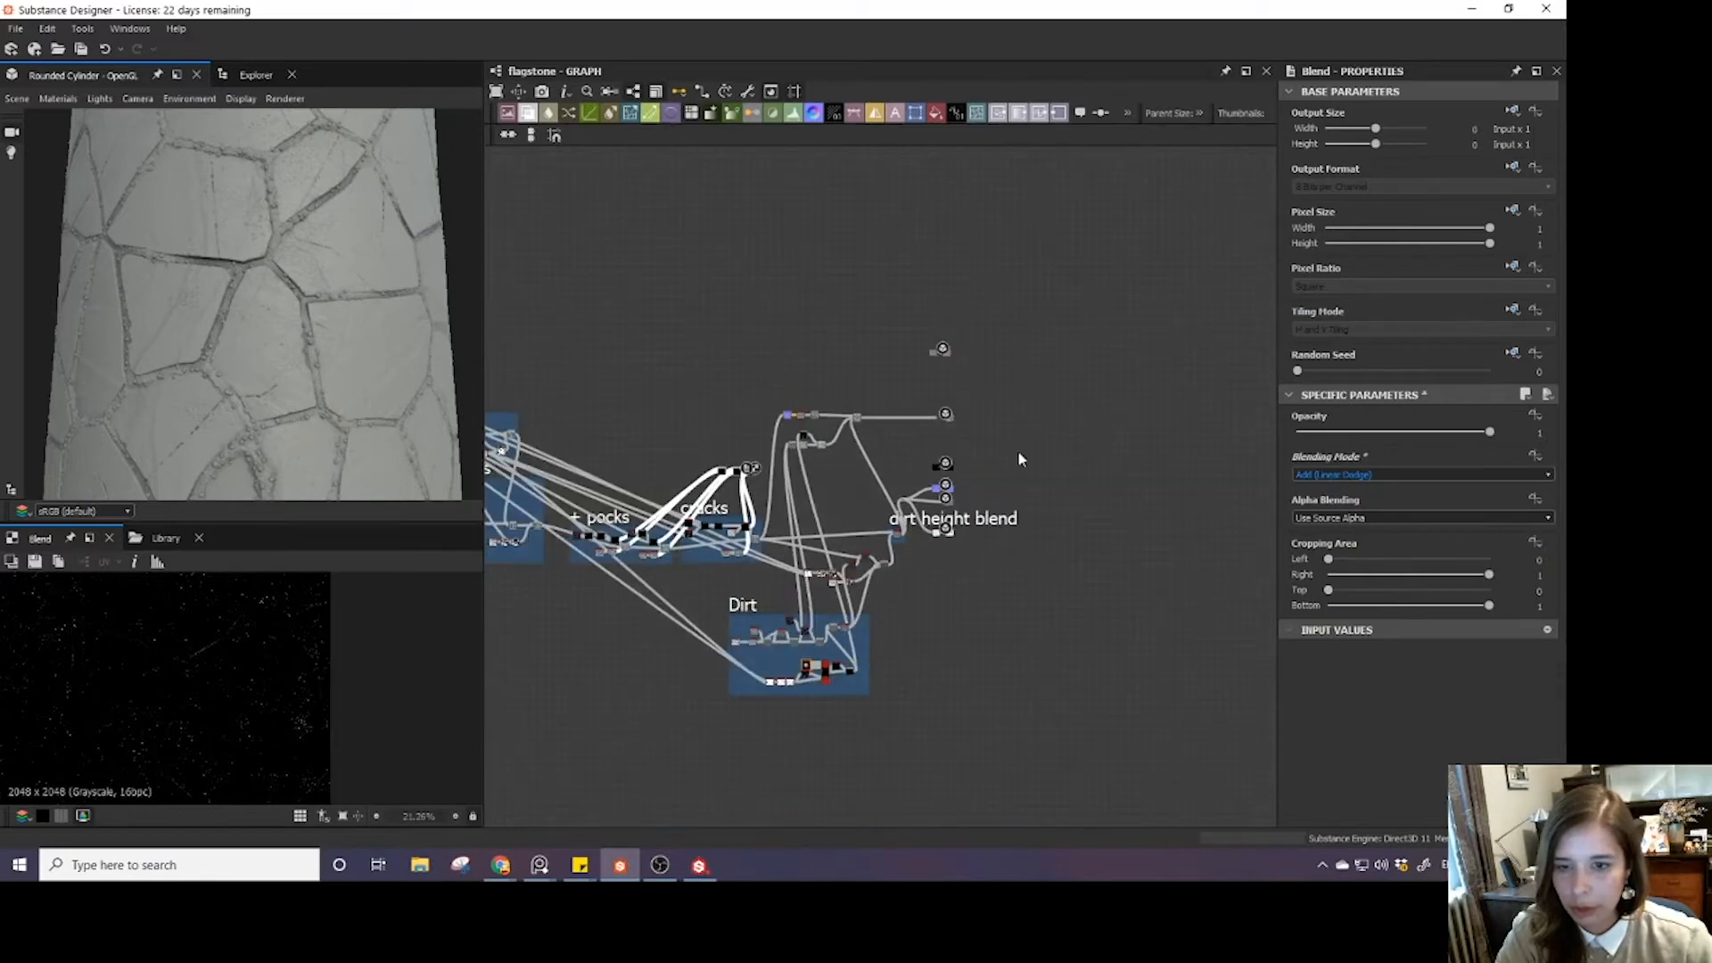
drag(953, 476, 1213, 474)
middle_drag(1024, 415, 1008, 451)
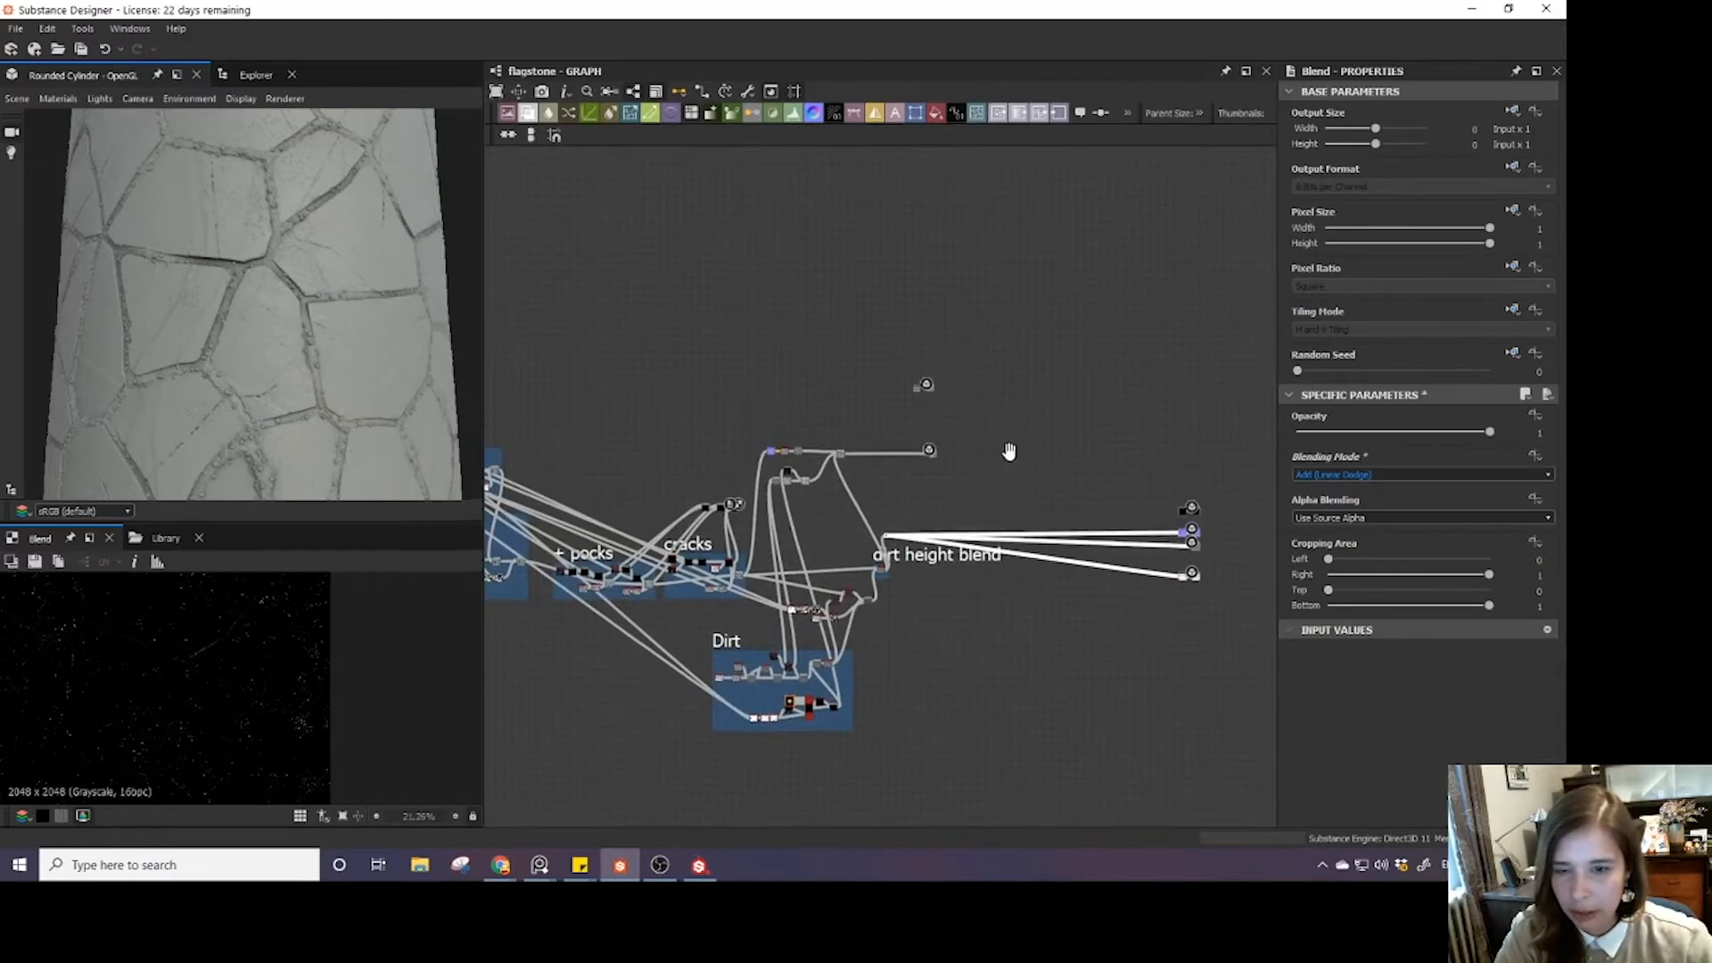
mouse_move(955, 435)
mouse_down()
mouse_move(929, 463)
mouse_move(1179, 459)
mouse_up()
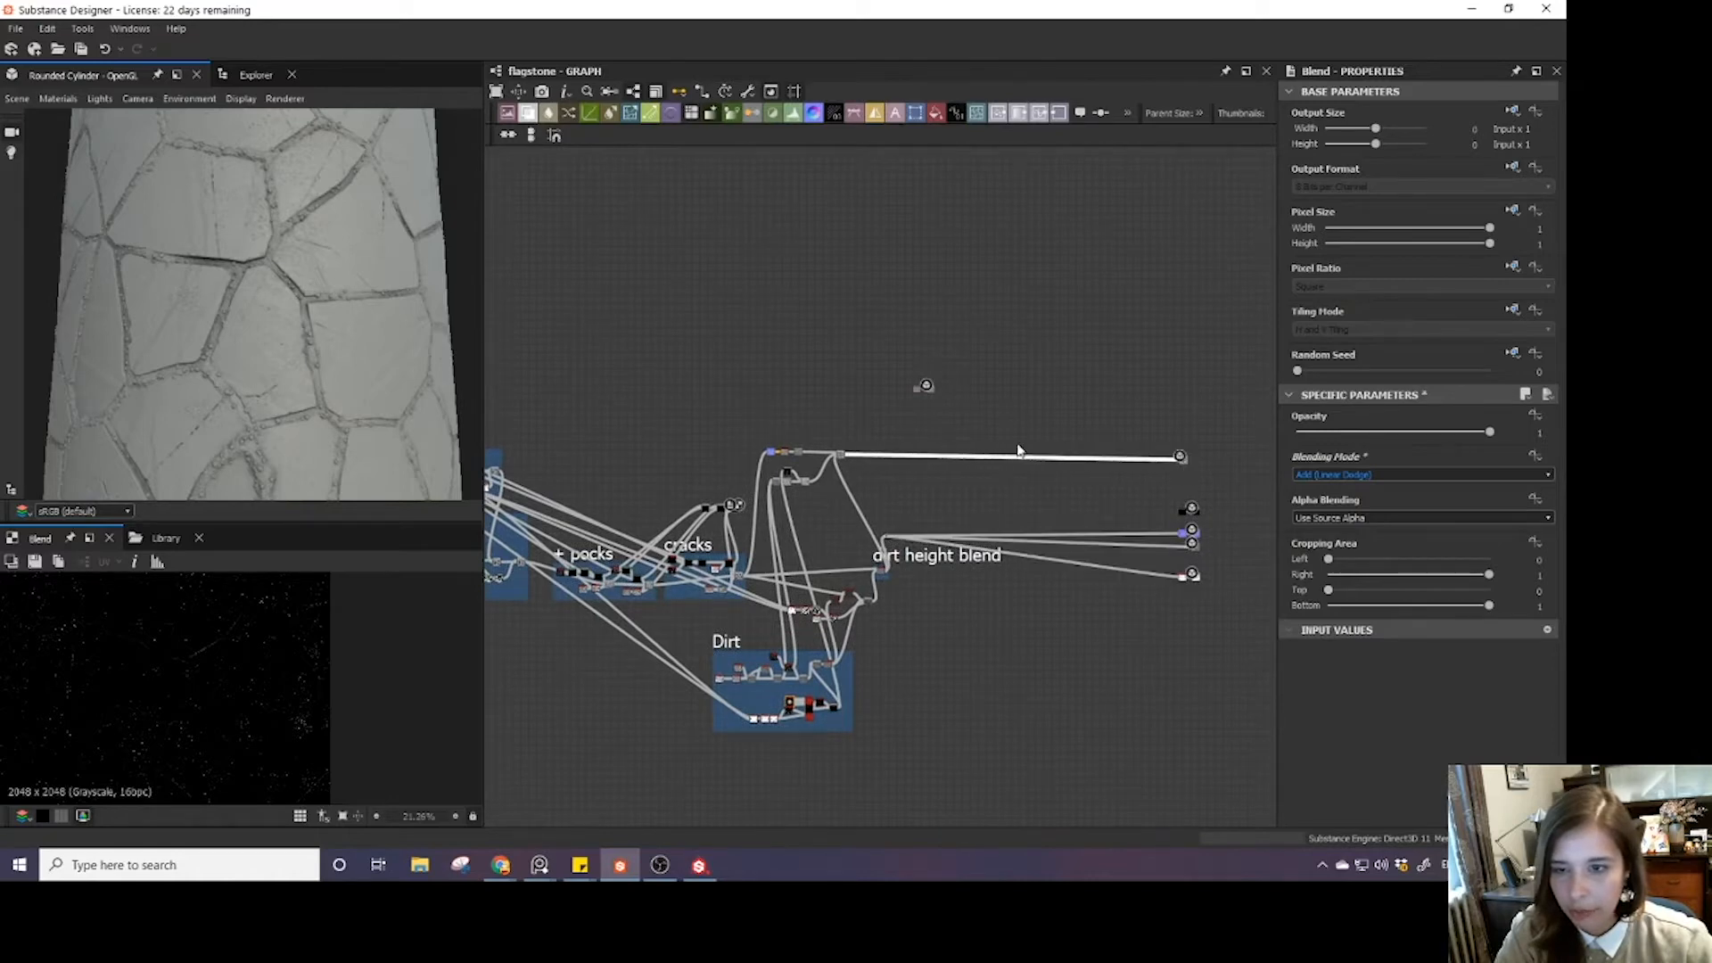
scroll(862, 455, up, 2)
drag(564, 533, 907, 495)
scroll(907, 495, up, 2)
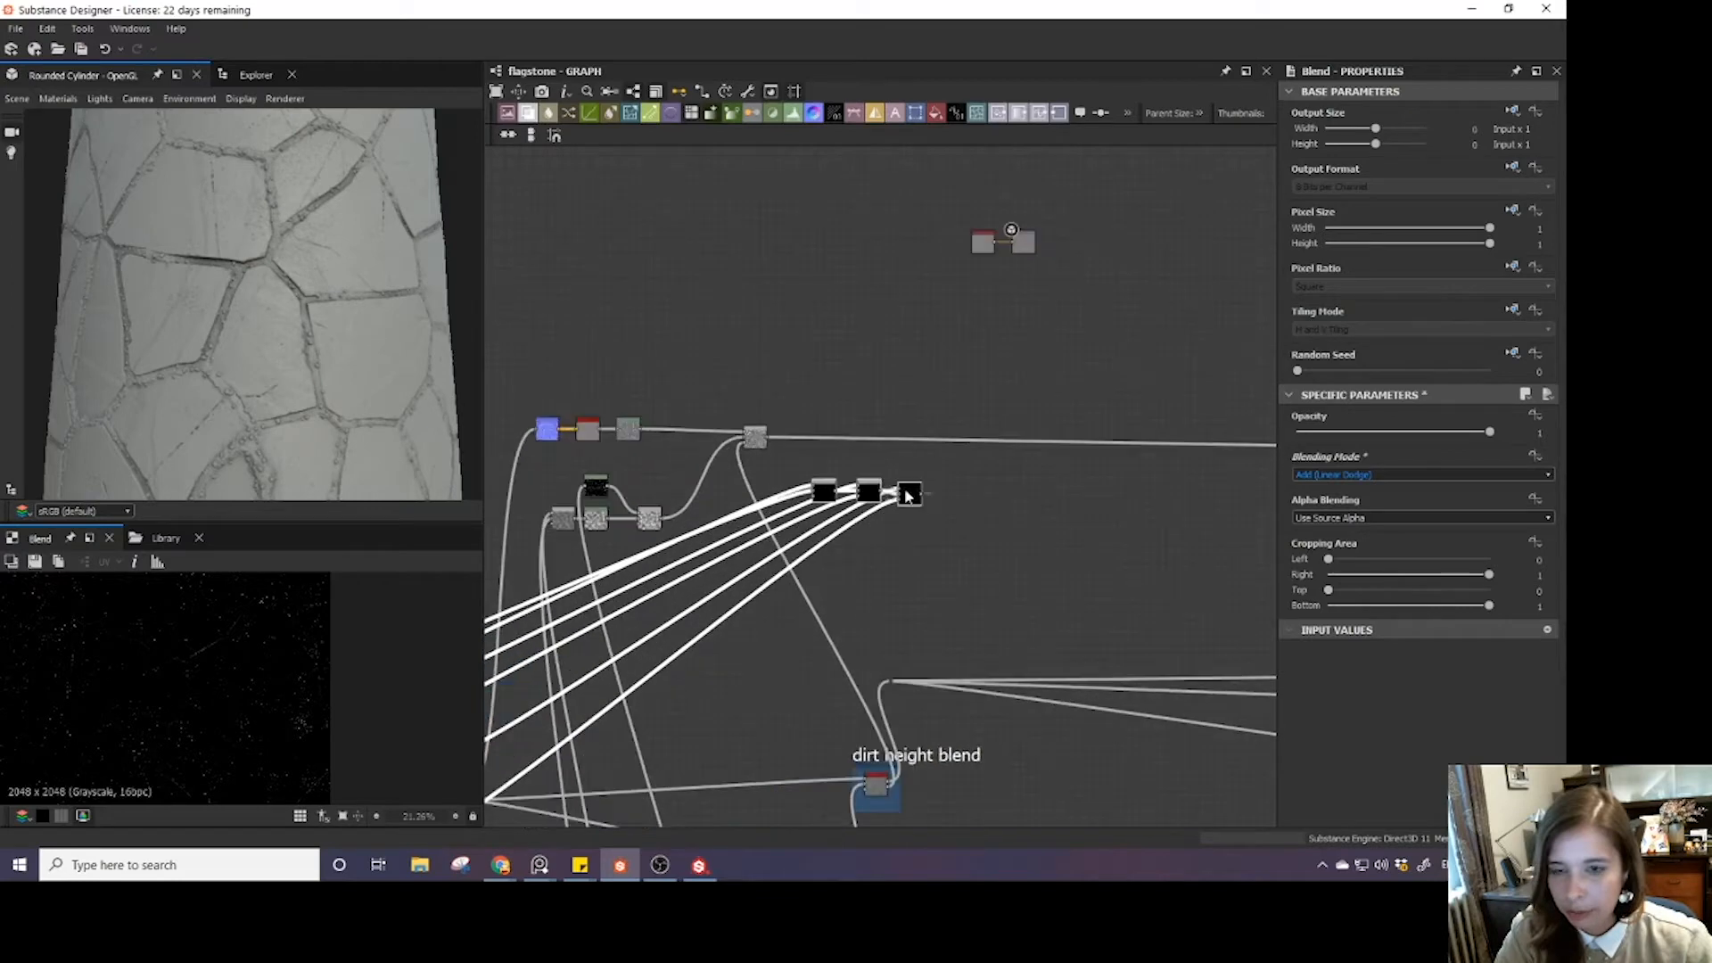
- Insert a Blend on the roughness output link with the third detail Blend as foreground, and set it to Add (Linear Dodge)
click(979, 437)
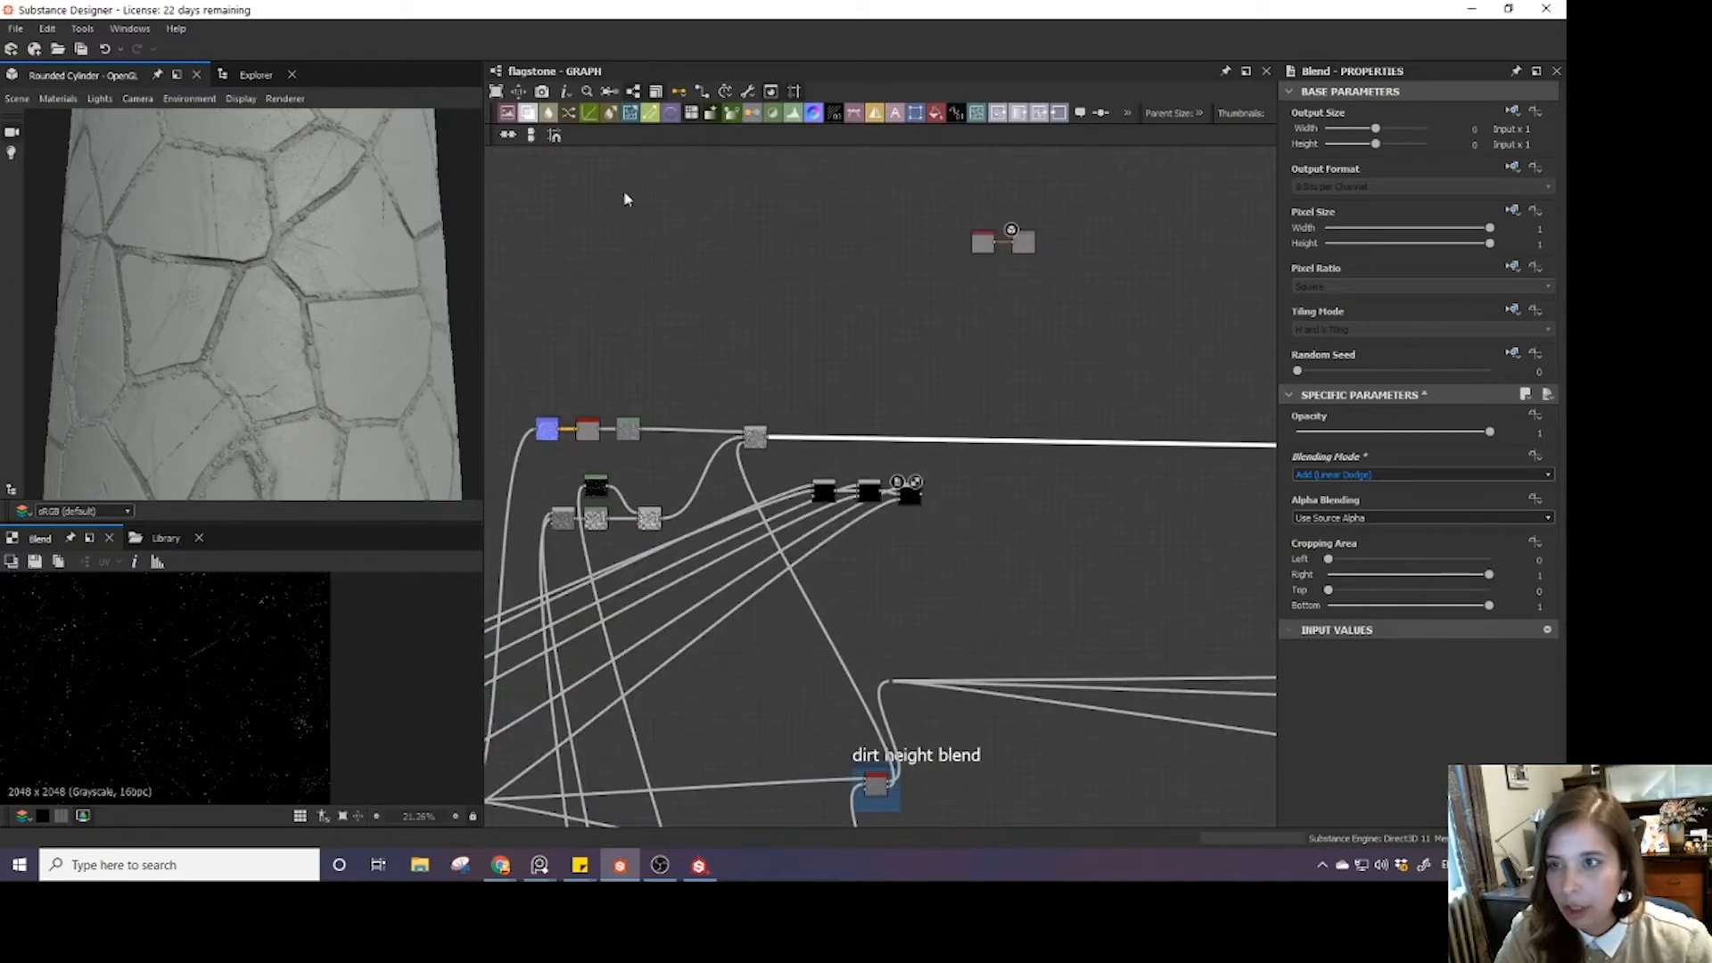
click(532, 121)
drag(1264, 453, 931, 446)
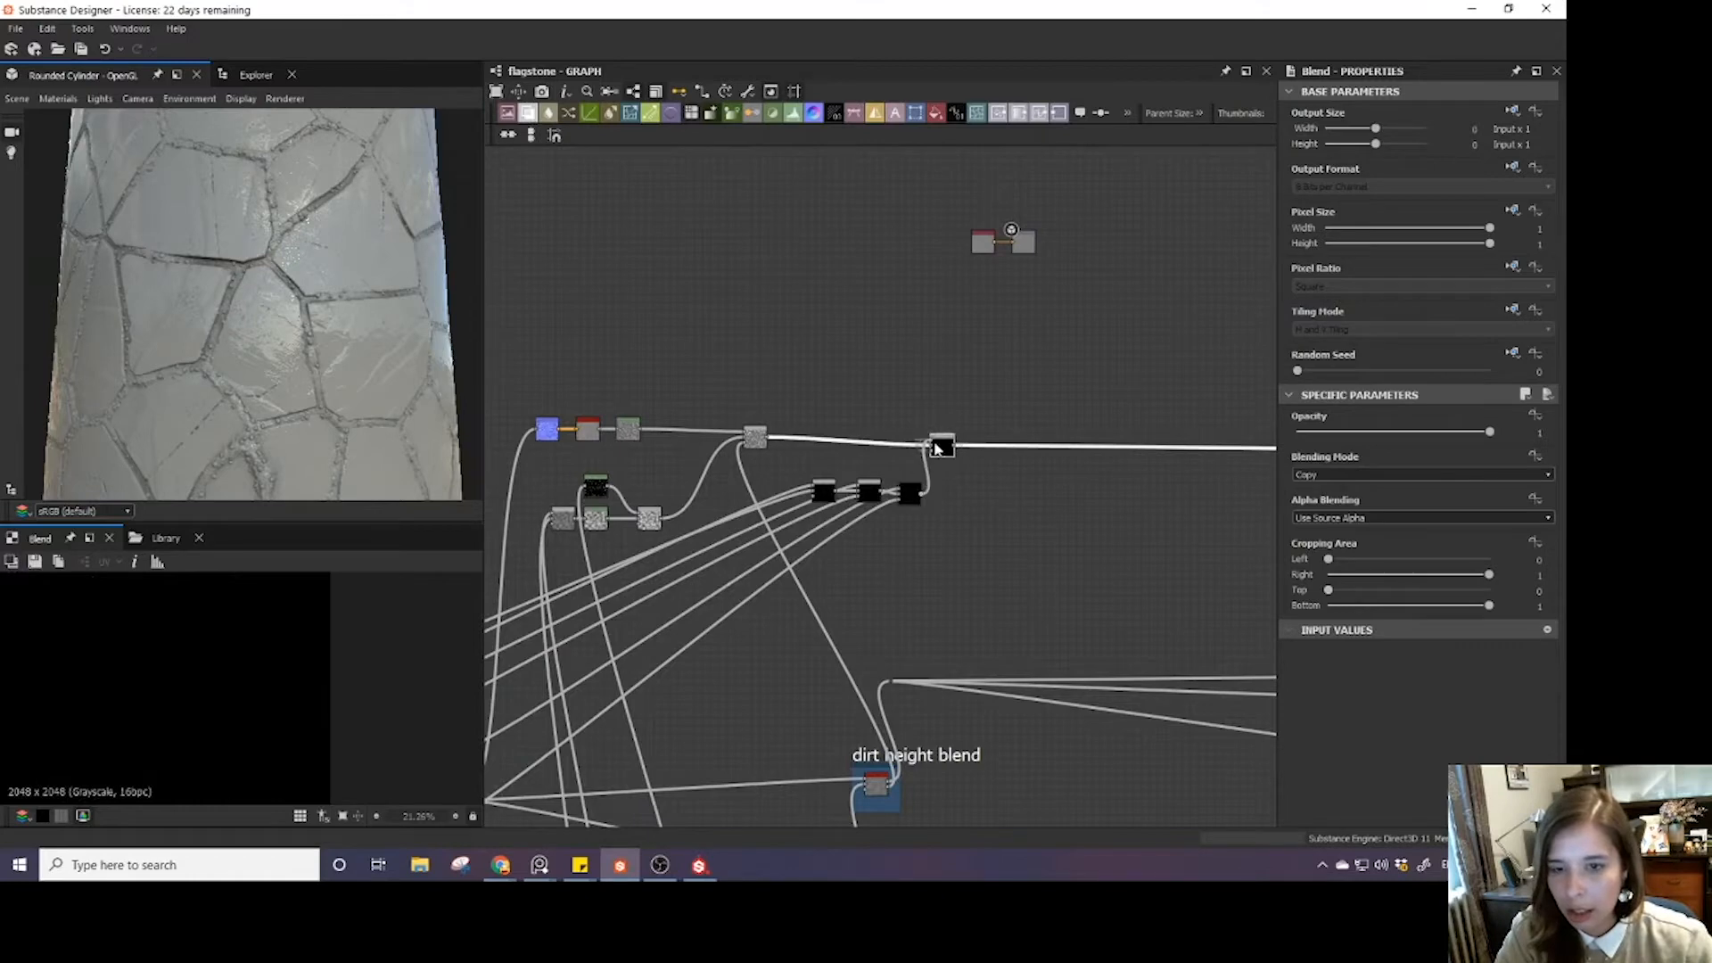
click(1319, 474)
click(1323, 500)
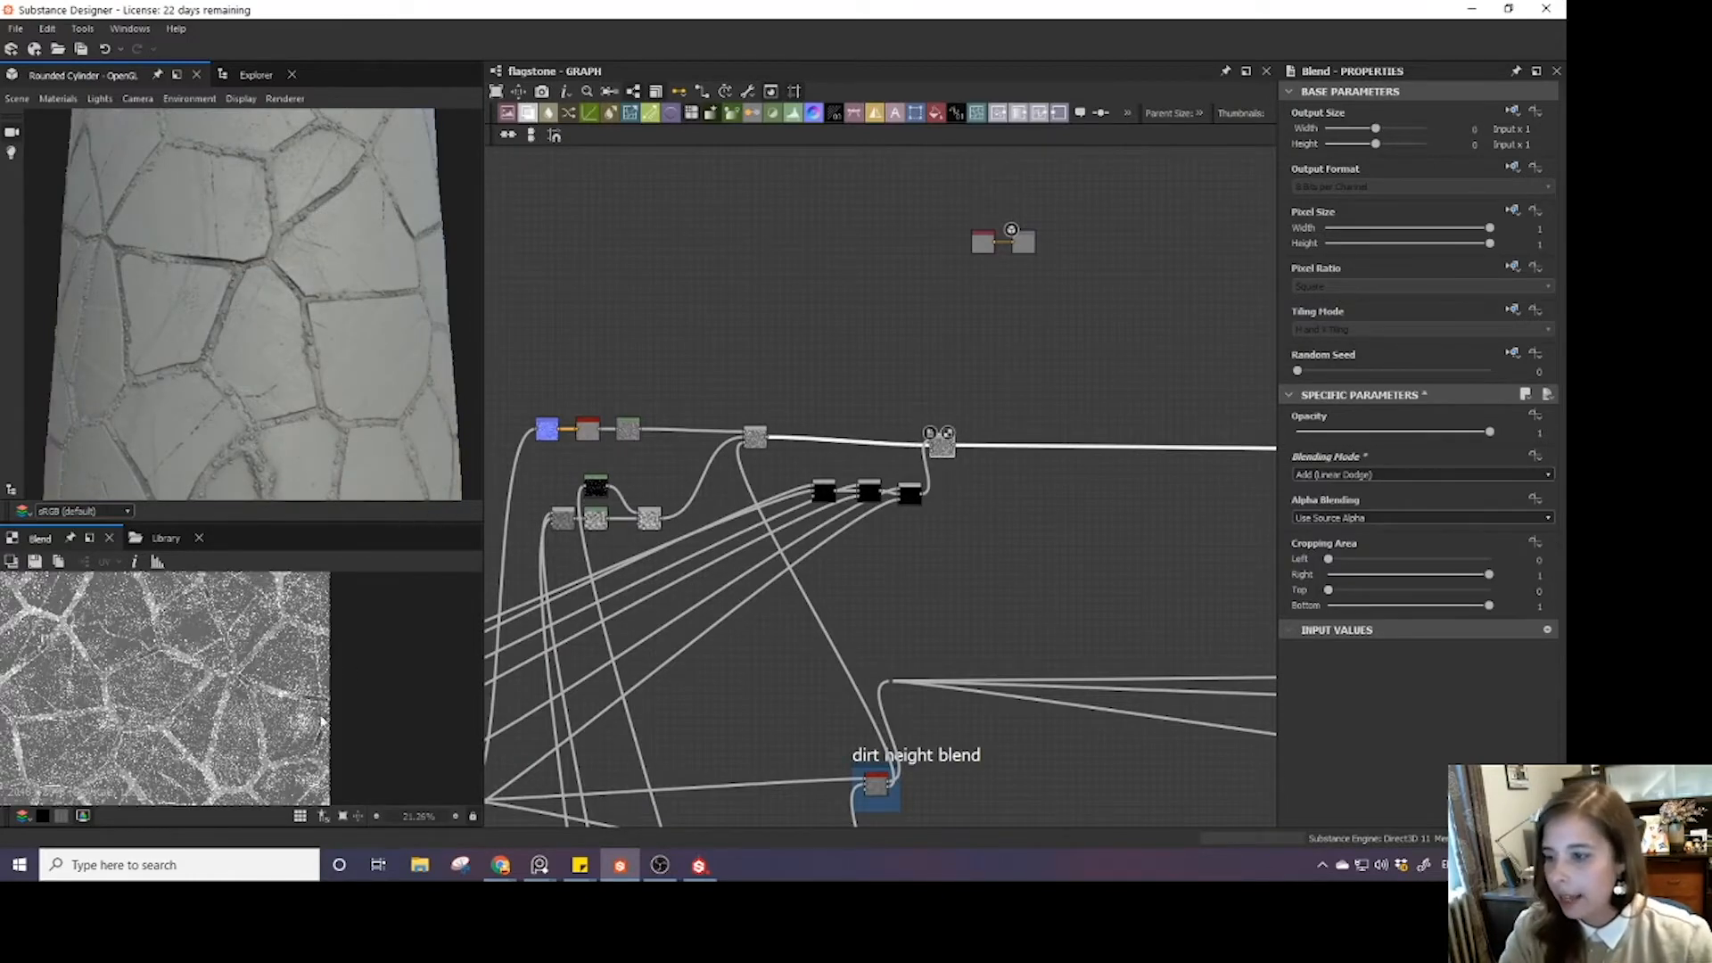
scroll(323, 720, up, 2)
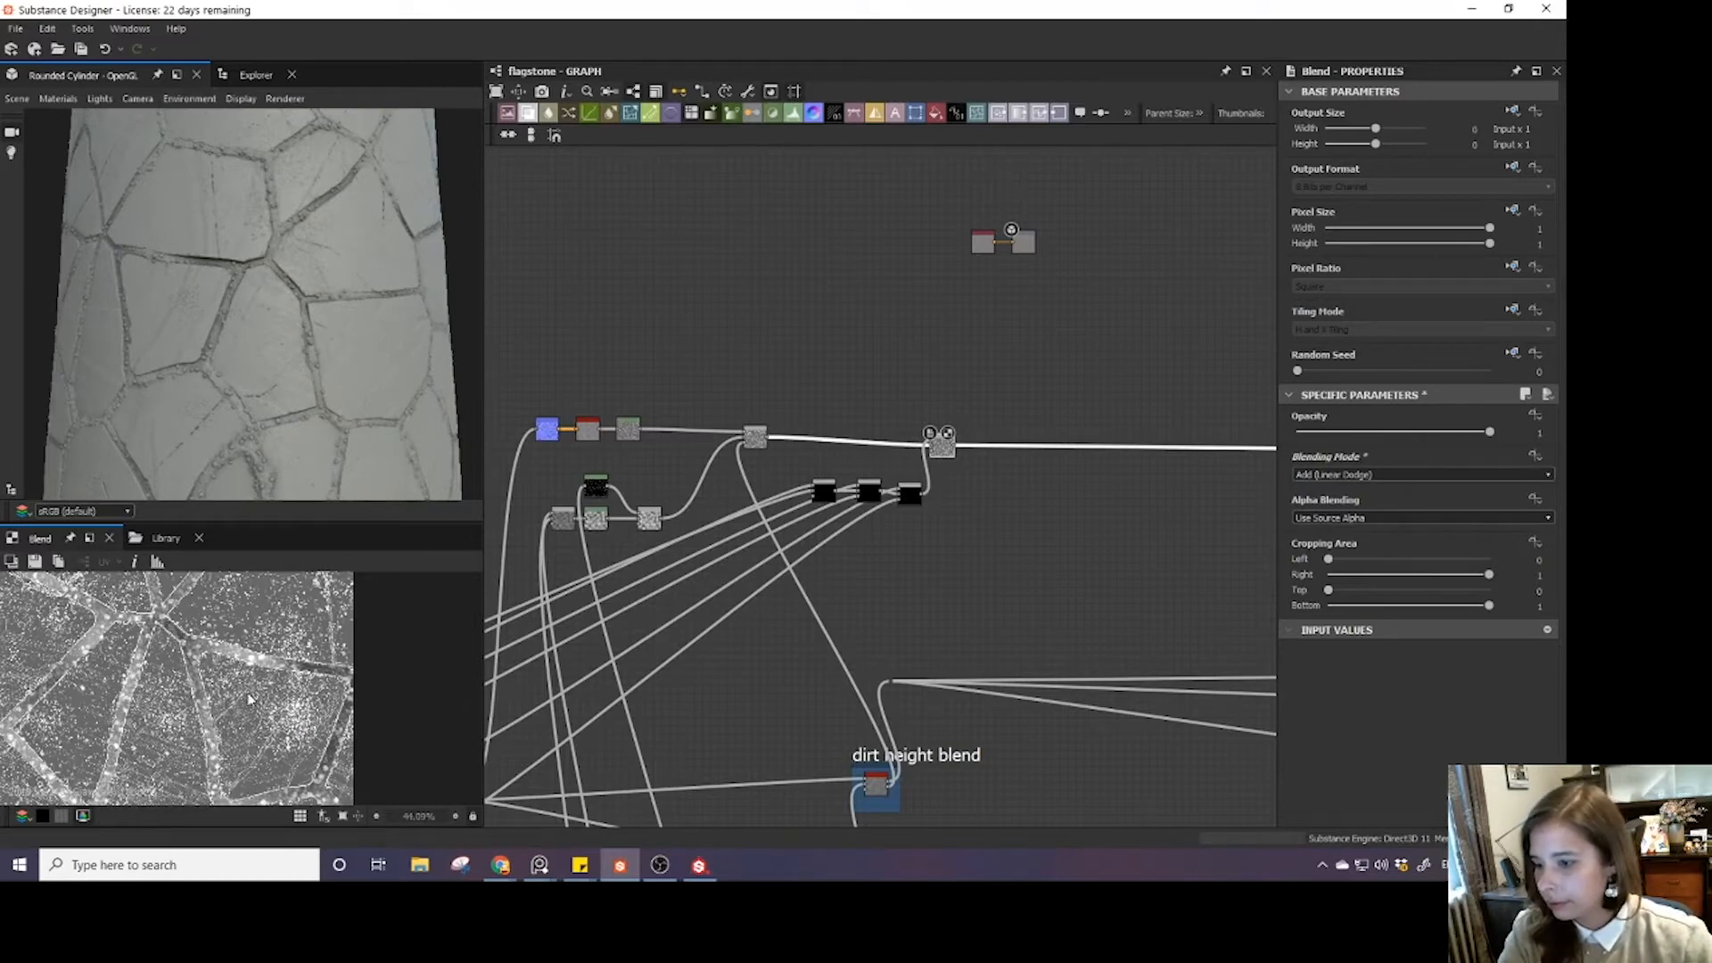
- Connect the dirt height blend's mask output to the new roughness Blend's opacity input and tidy the positions of the neighbouring Blend nodes
scroll(694, 700, down, 1)
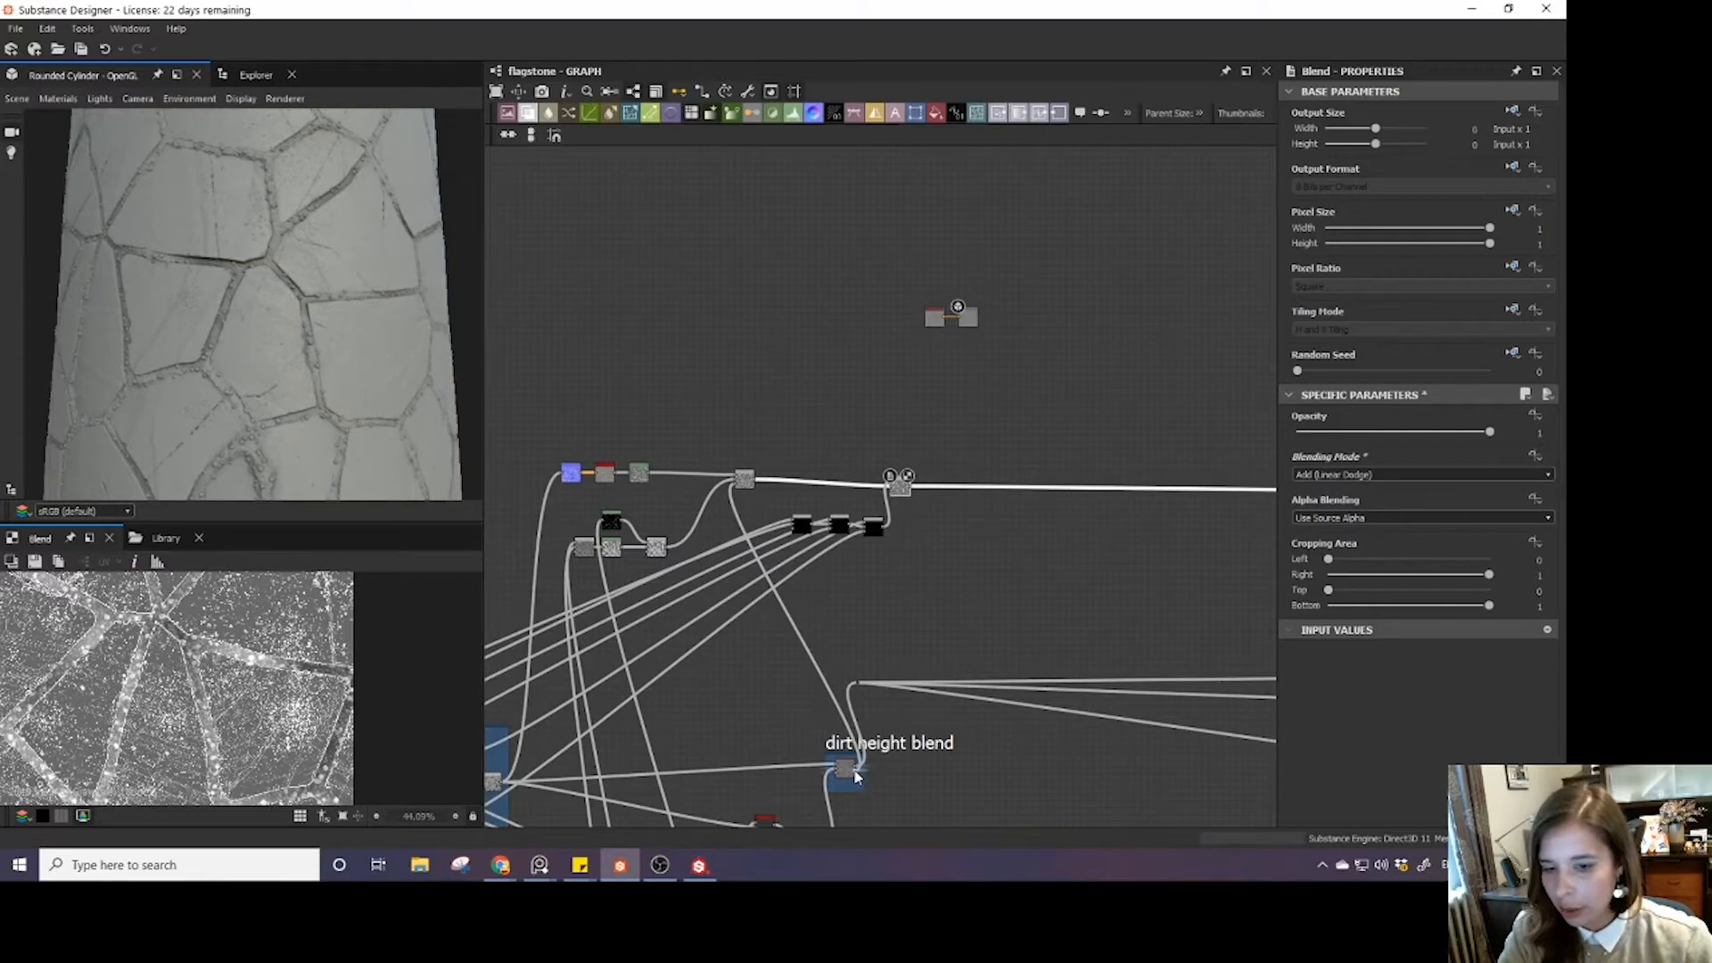
drag(855, 777, 897, 493)
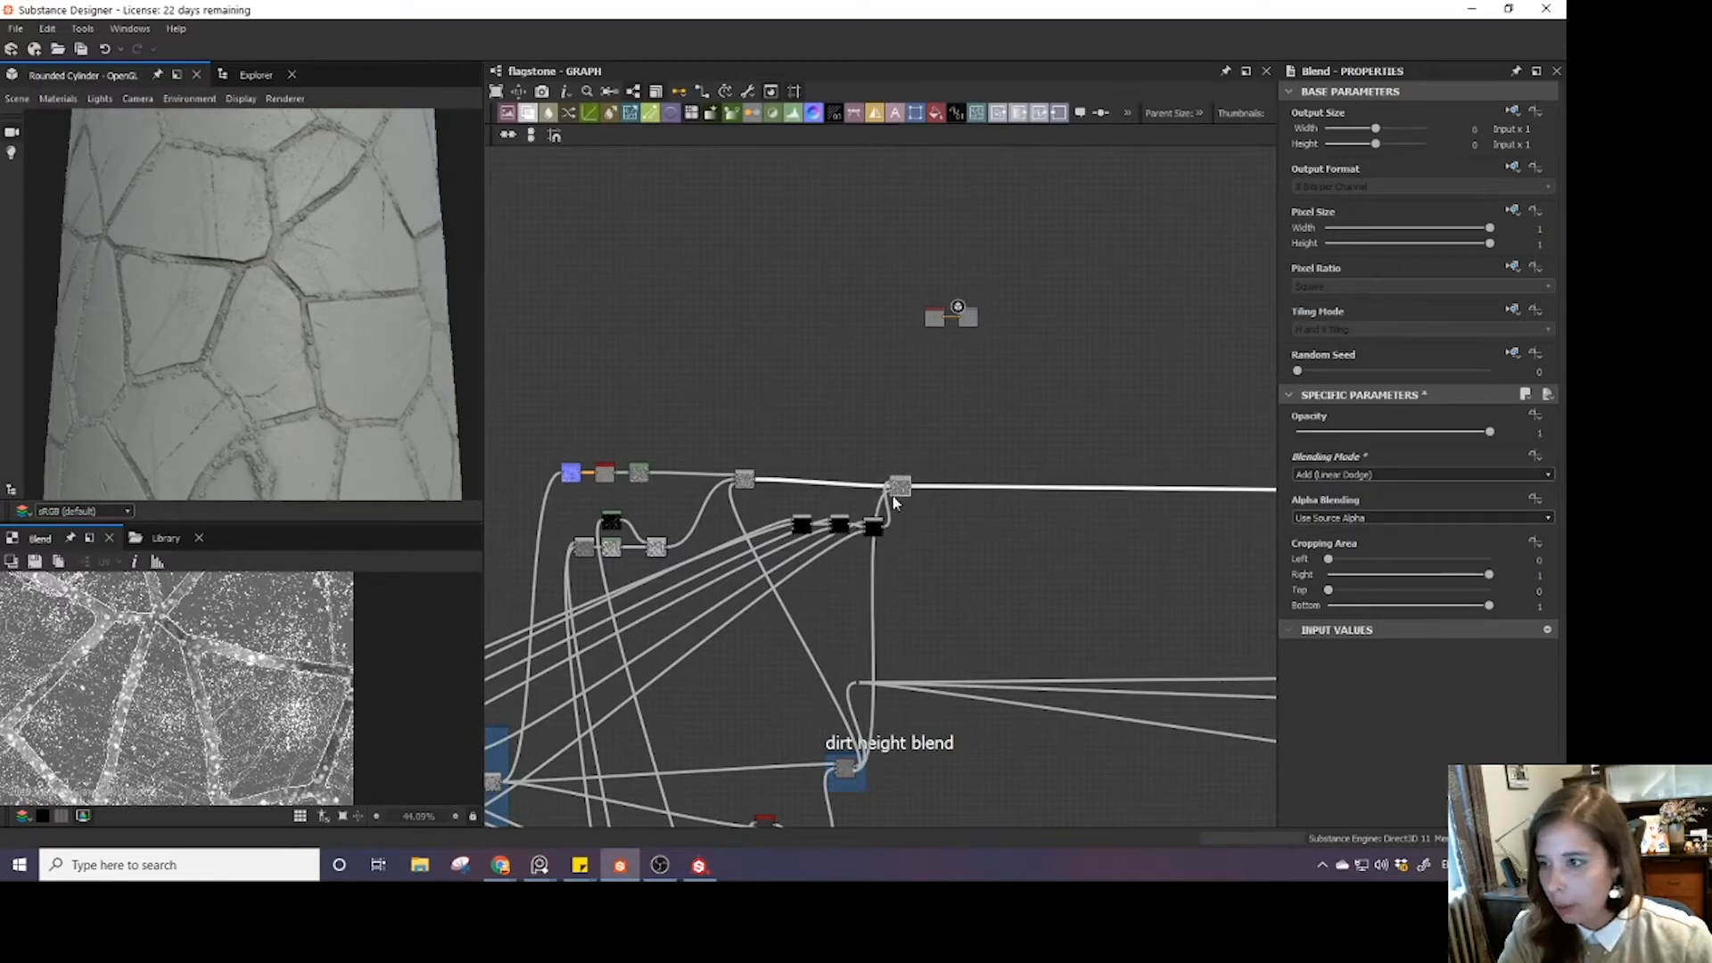
drag(148, 430, 207, 278)
scroll(332, 324, down, 3)
scroll(234, 276, up, 3)
scroll(237, 277, down, 4)
middle_drag(972, 498, 899, 494)
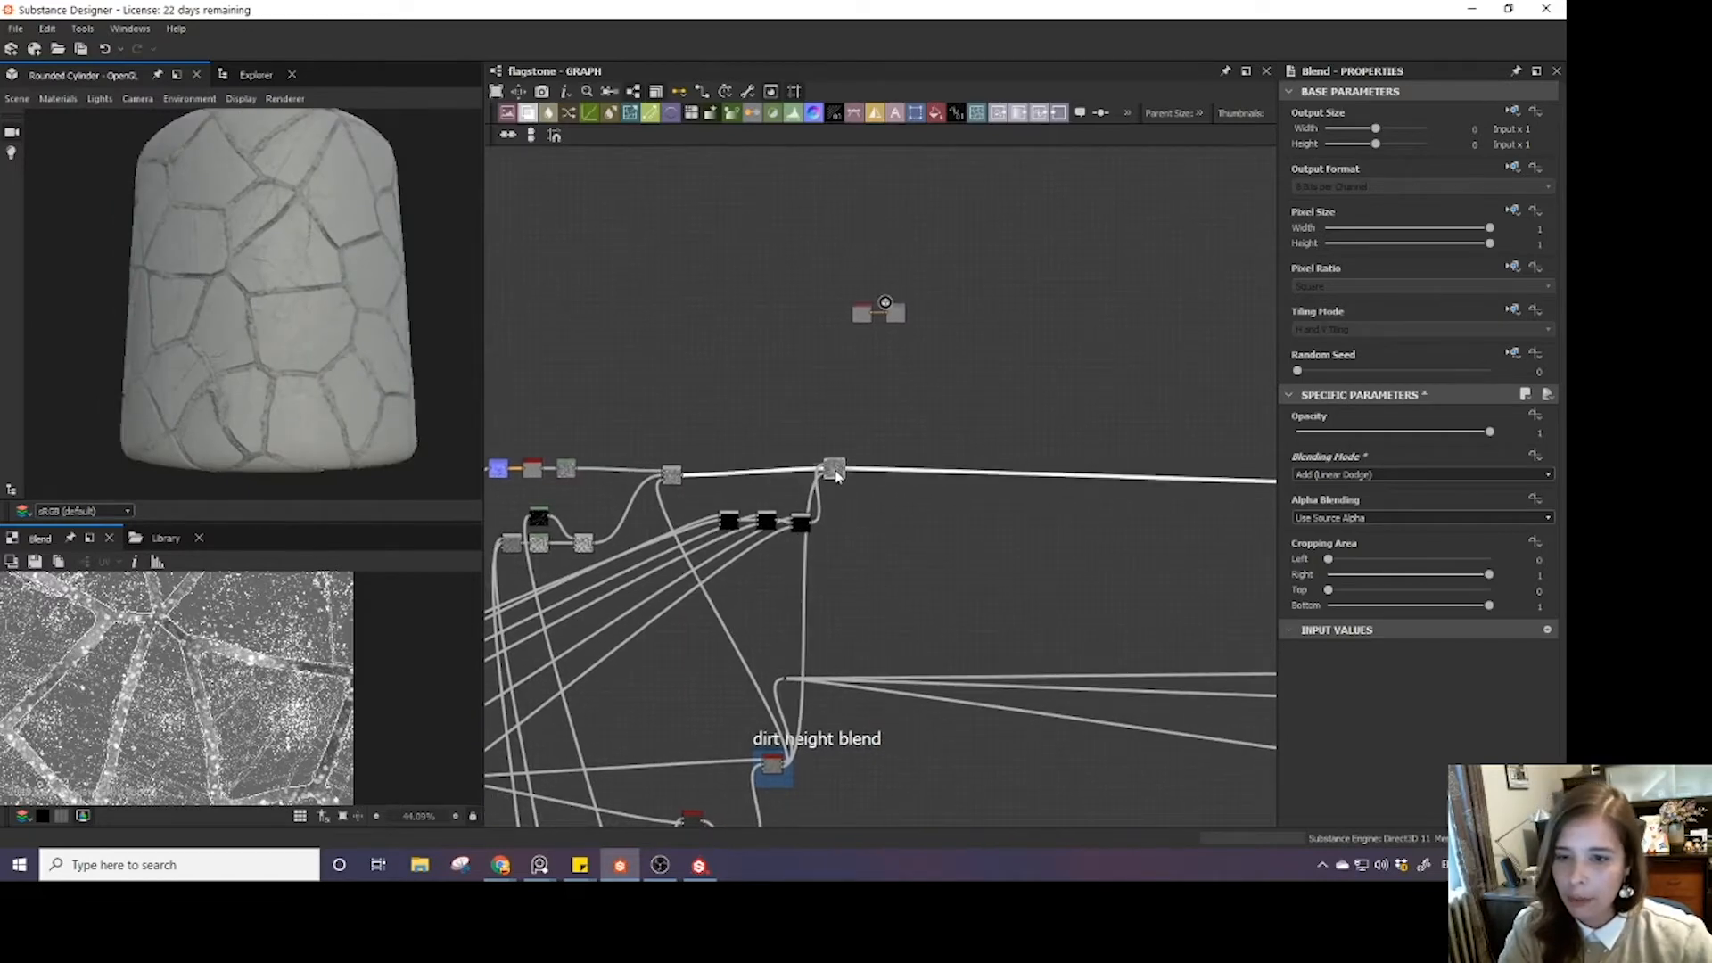
drag(765, 527, 790, 524)
- Examine the stone roughness on the 3D cylinder close up, from several angles and under rotated lighting
drag(322, 390, 296, 366)
scroll(253, 348, up, 4)
scroll(292, 366, down, 5)
ctrl+shift+right_drag(291, 366, 202, 359)
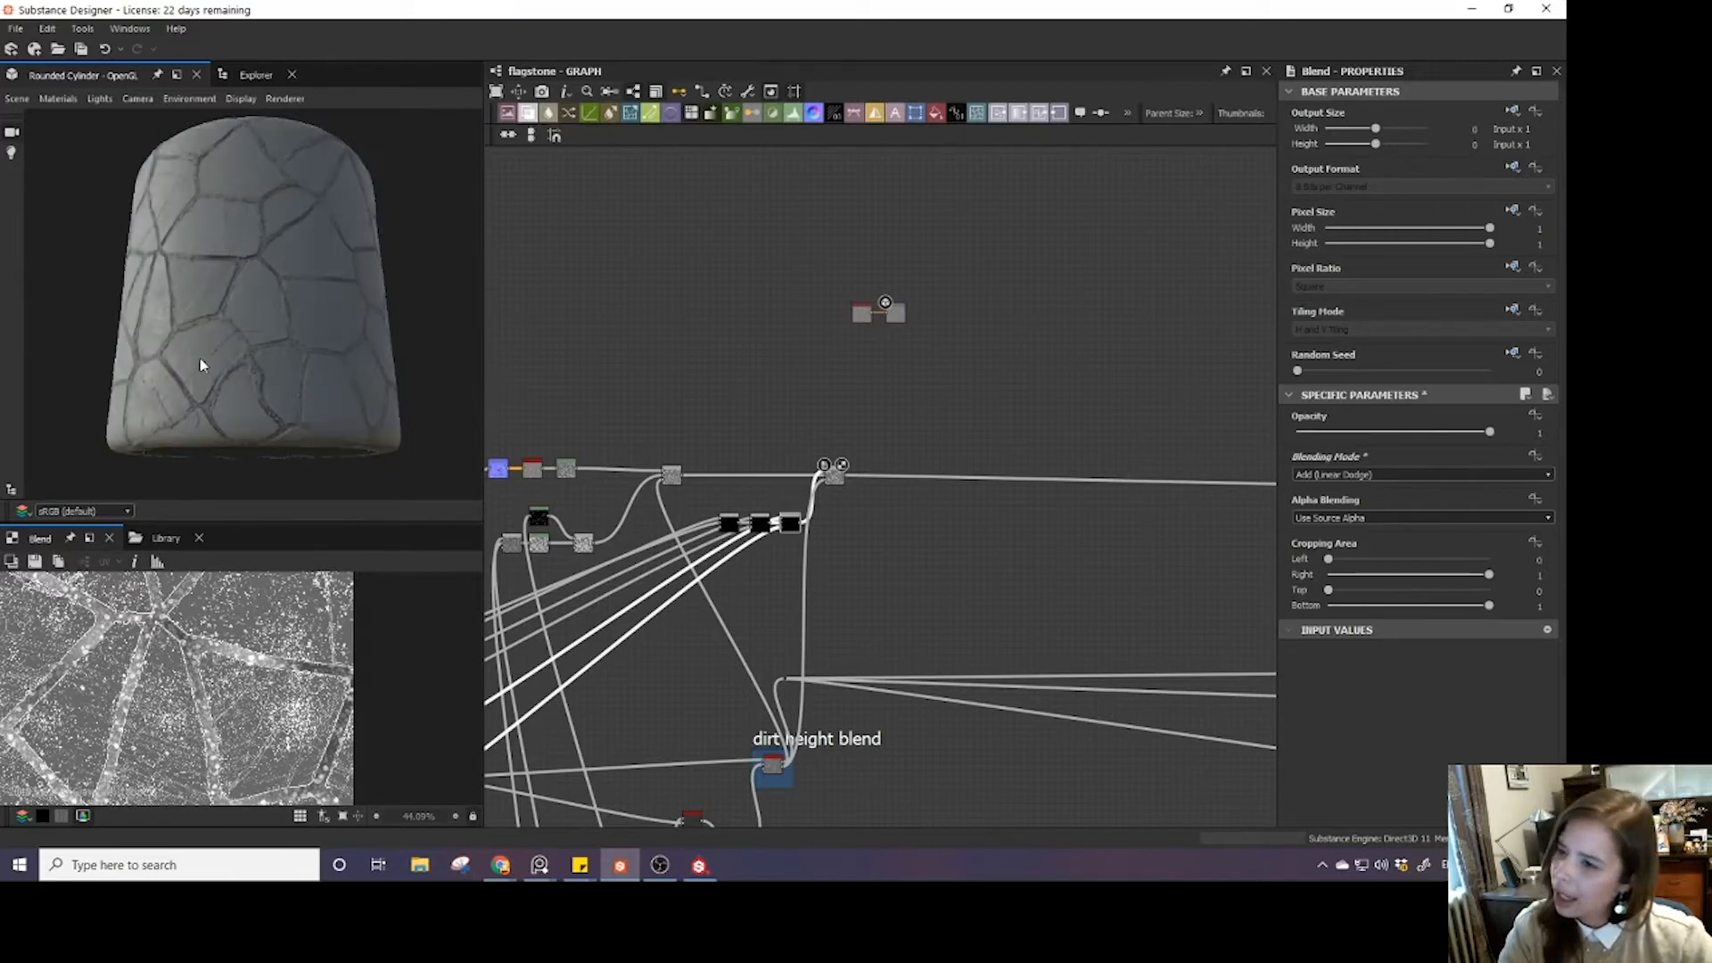
drag(203, 360, 253, 378)
scroll(284, 384, up, 4)
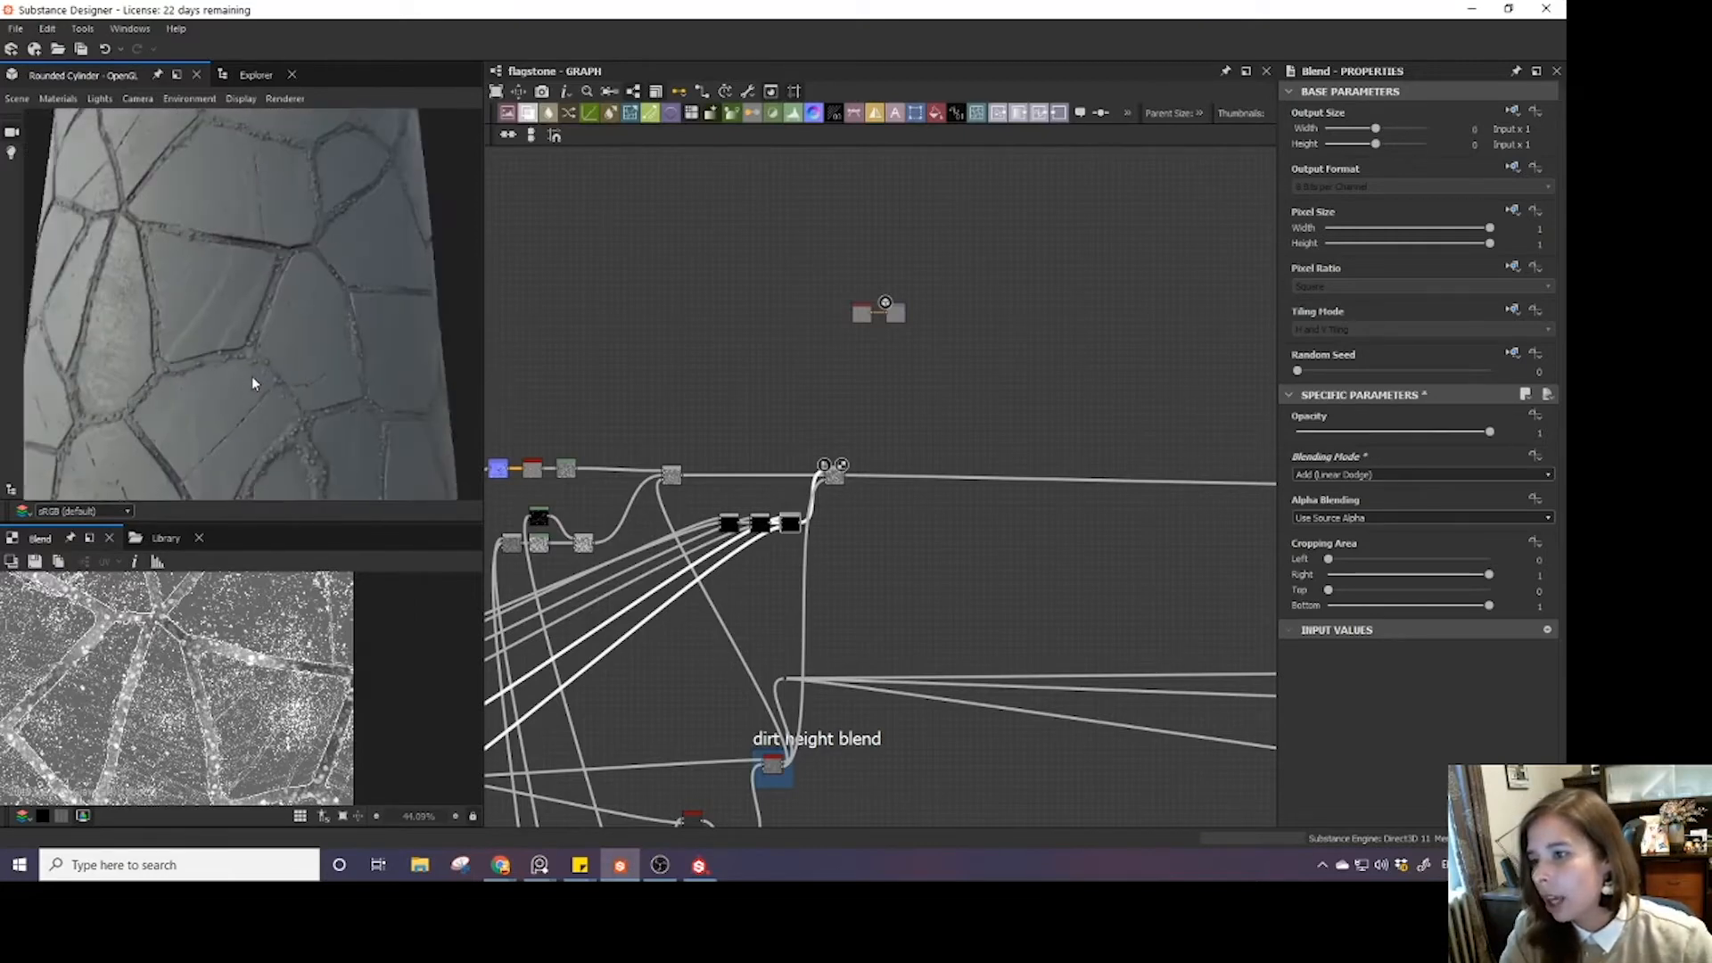
scroll(252, 378, down, 3)
scroll(252, 379, up, 6)
mouse_move(252, 376)
ctrl+shift+right_down()
mouse_move(230, 372)
mouse_move(269, 375)
mouse_move(237, 361)
ctrl+shift+right_up()
scroll(269, 374, down, 5)
drag(237, 364, 285, 381)
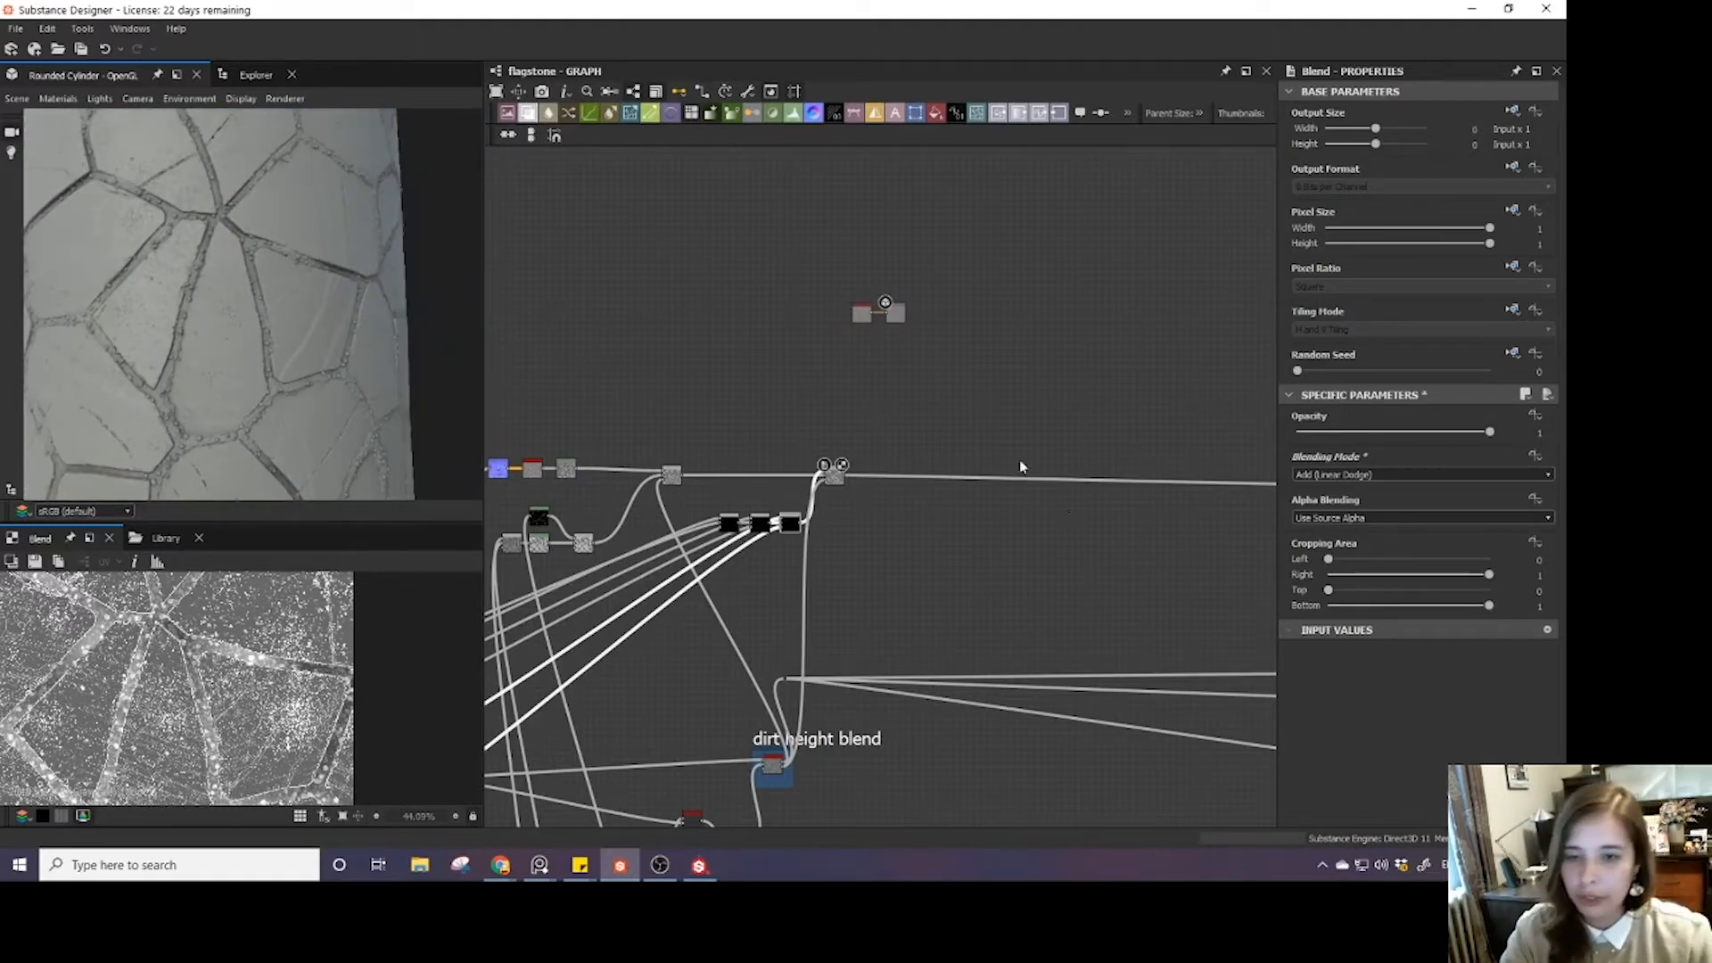
middle_drag(954, 492, 794, 541)
drag(229, 384, 254, 350)
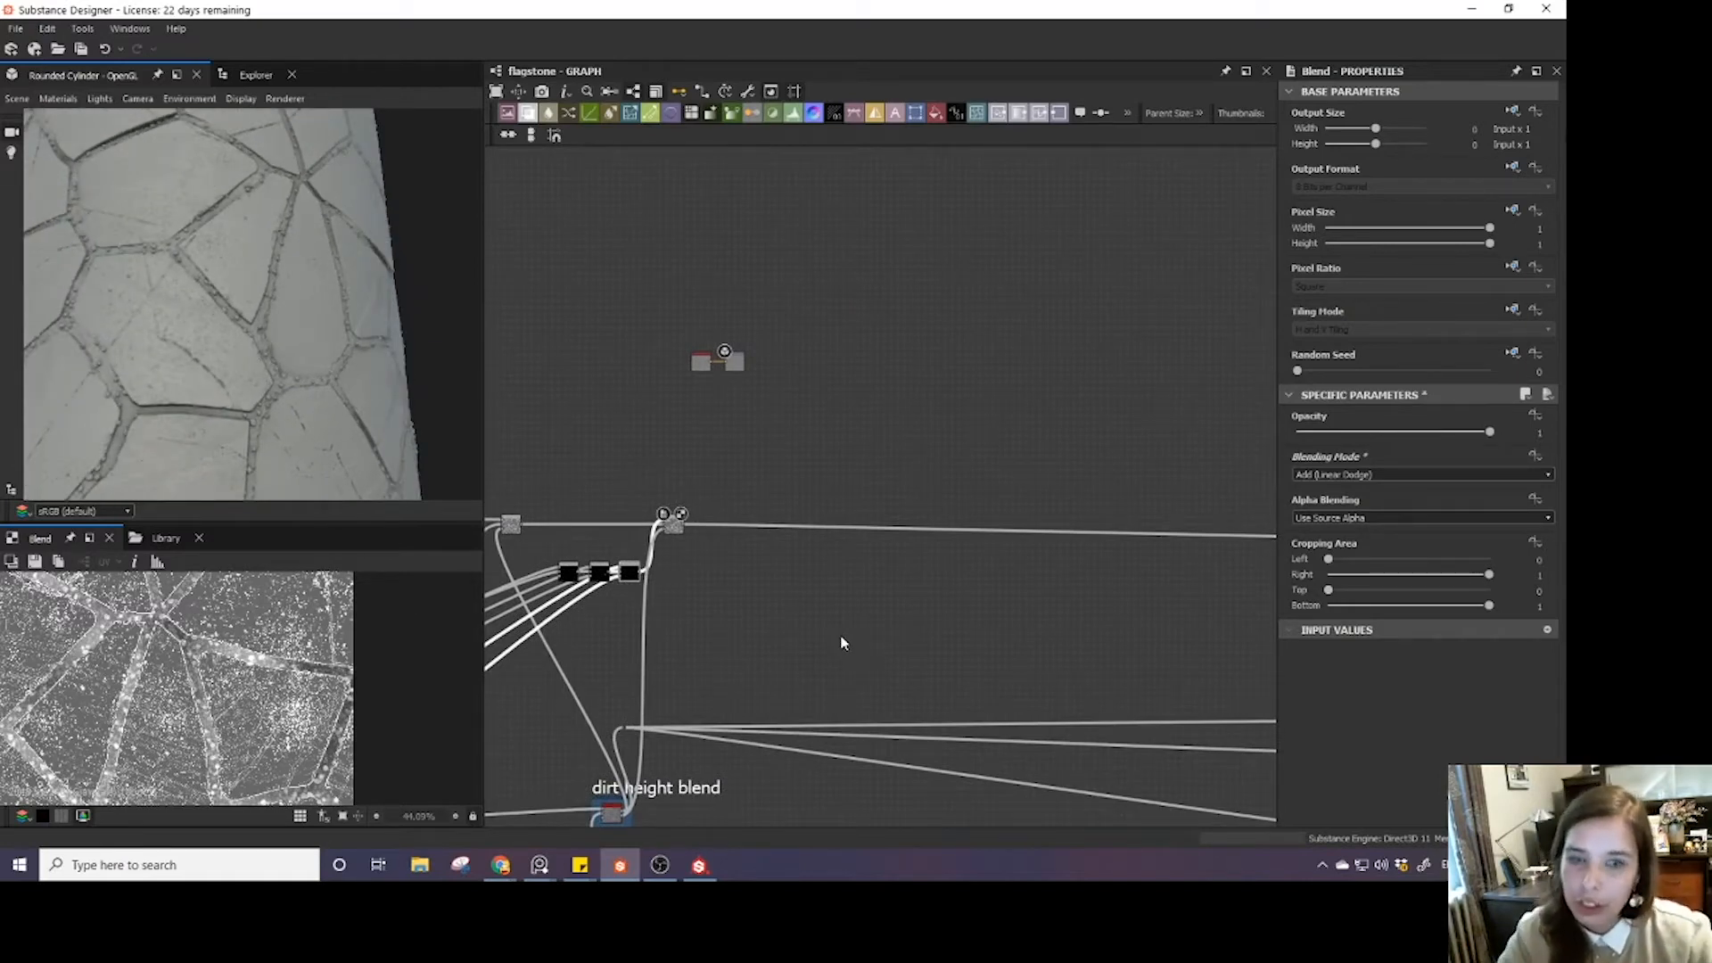
- Add a Moisture Noise node and place it in the empty area above the new roughness Blend
scroll(773, 528, up, 5)
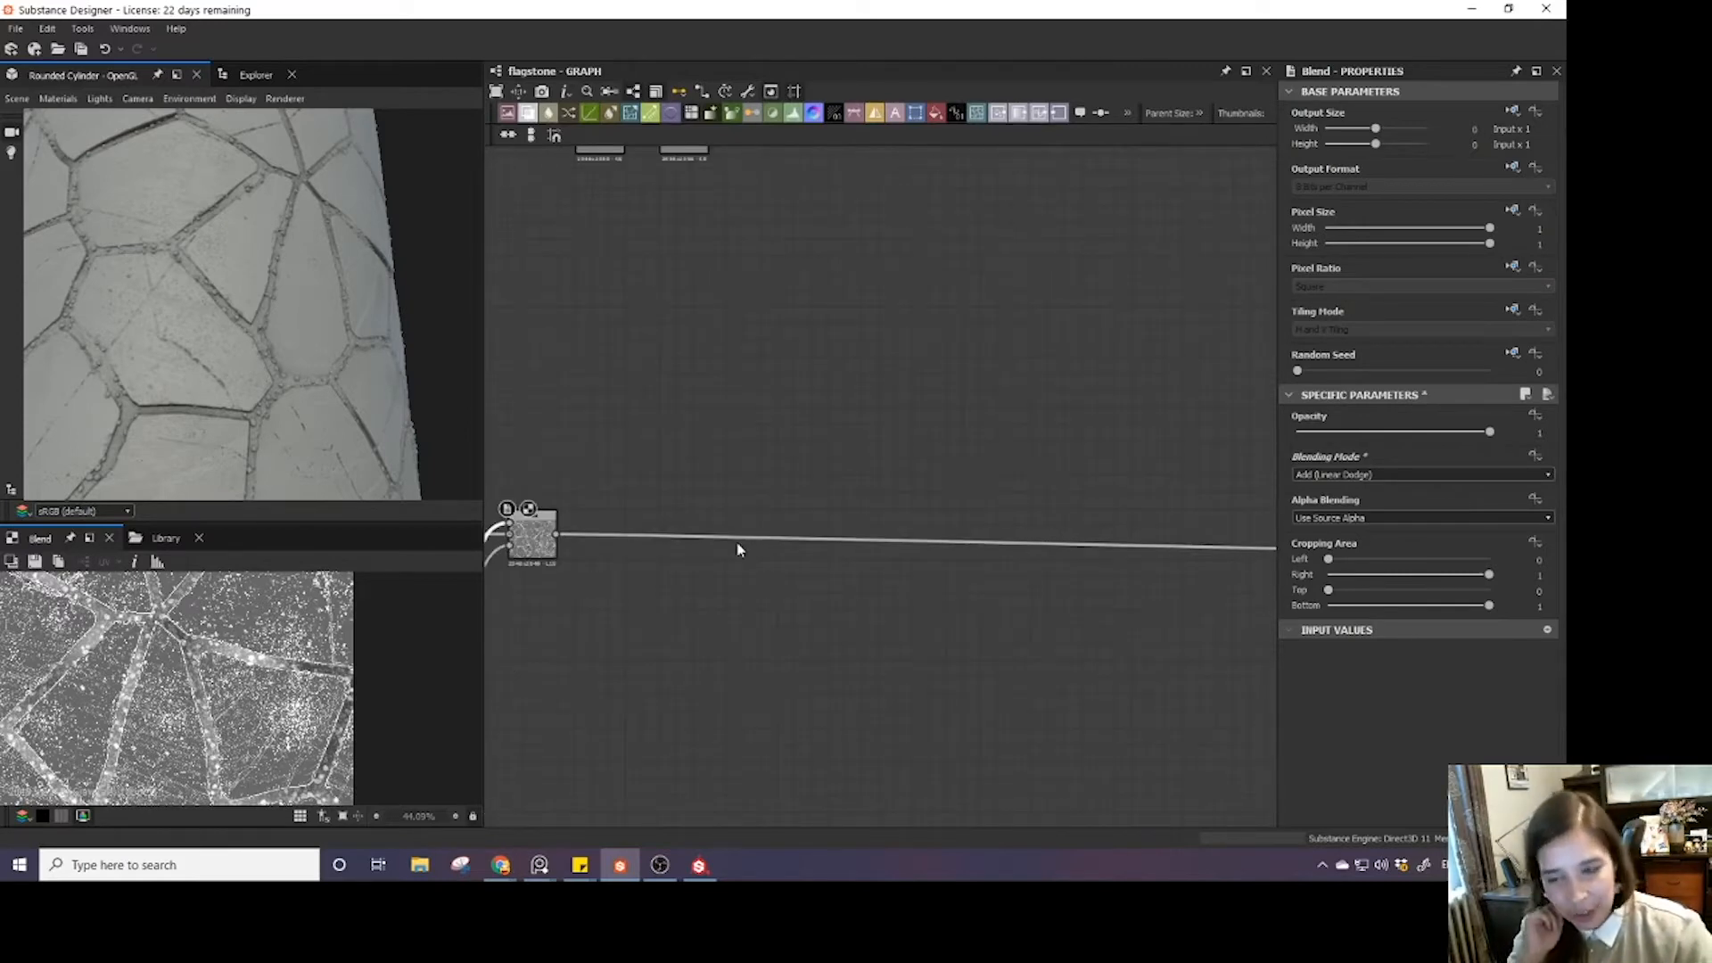
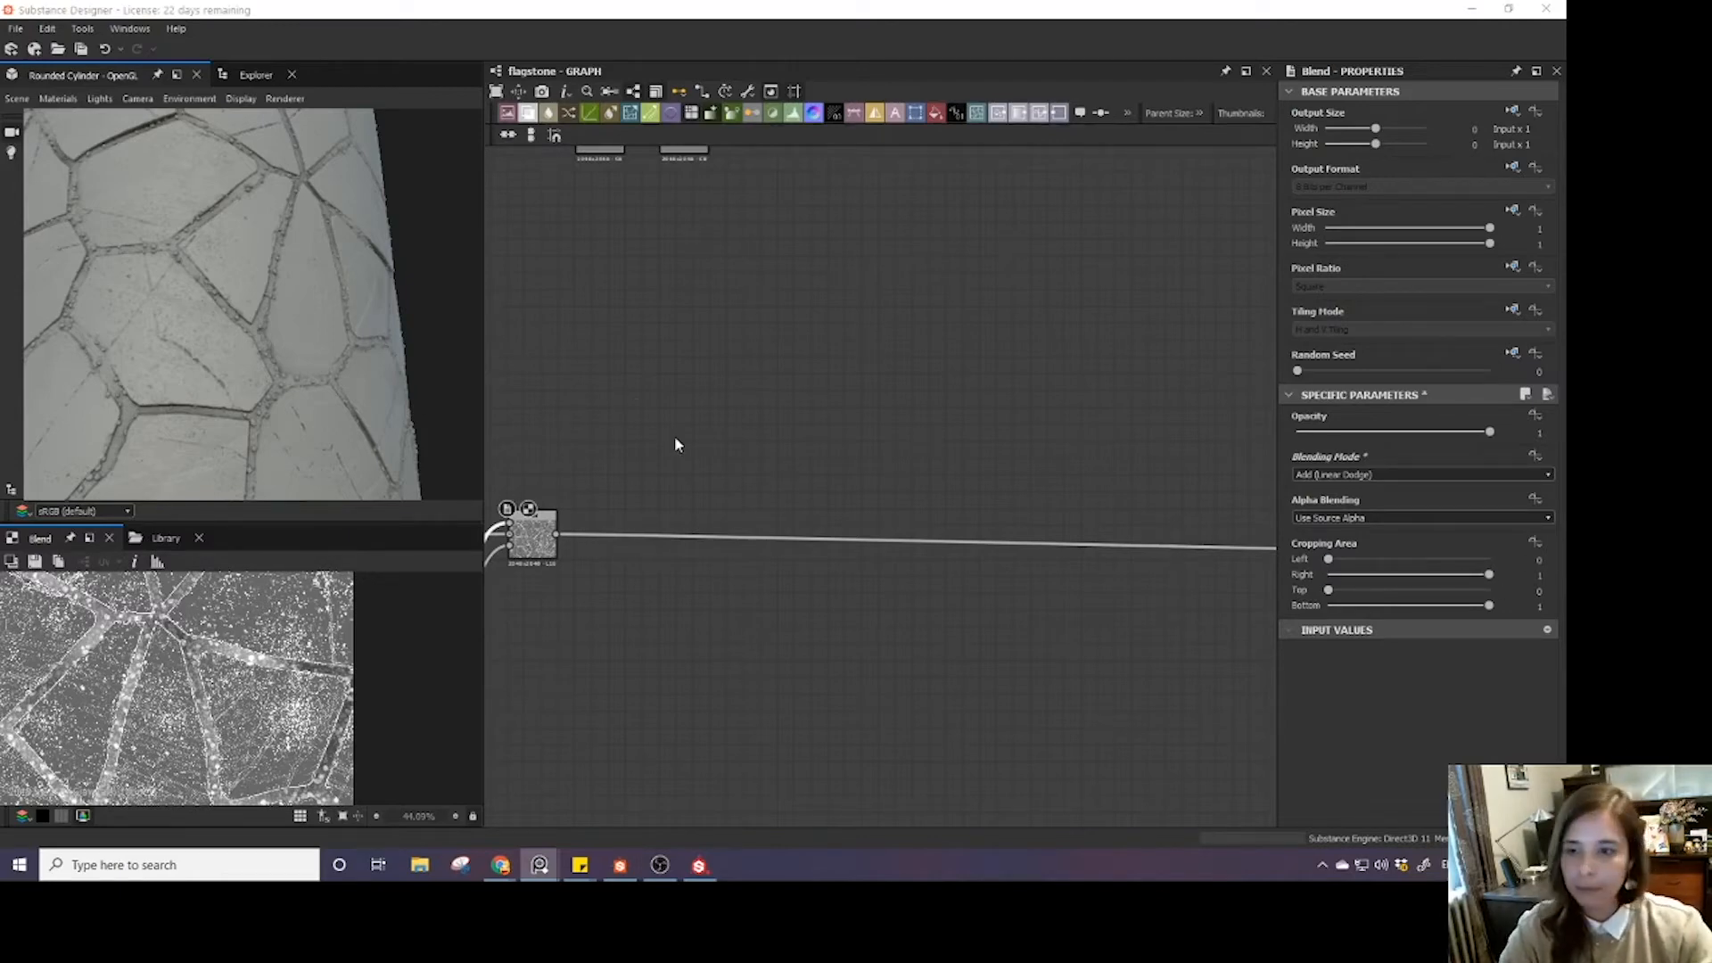
middle_drag(674, 435, 838, 427)
key(space)
text(moi)
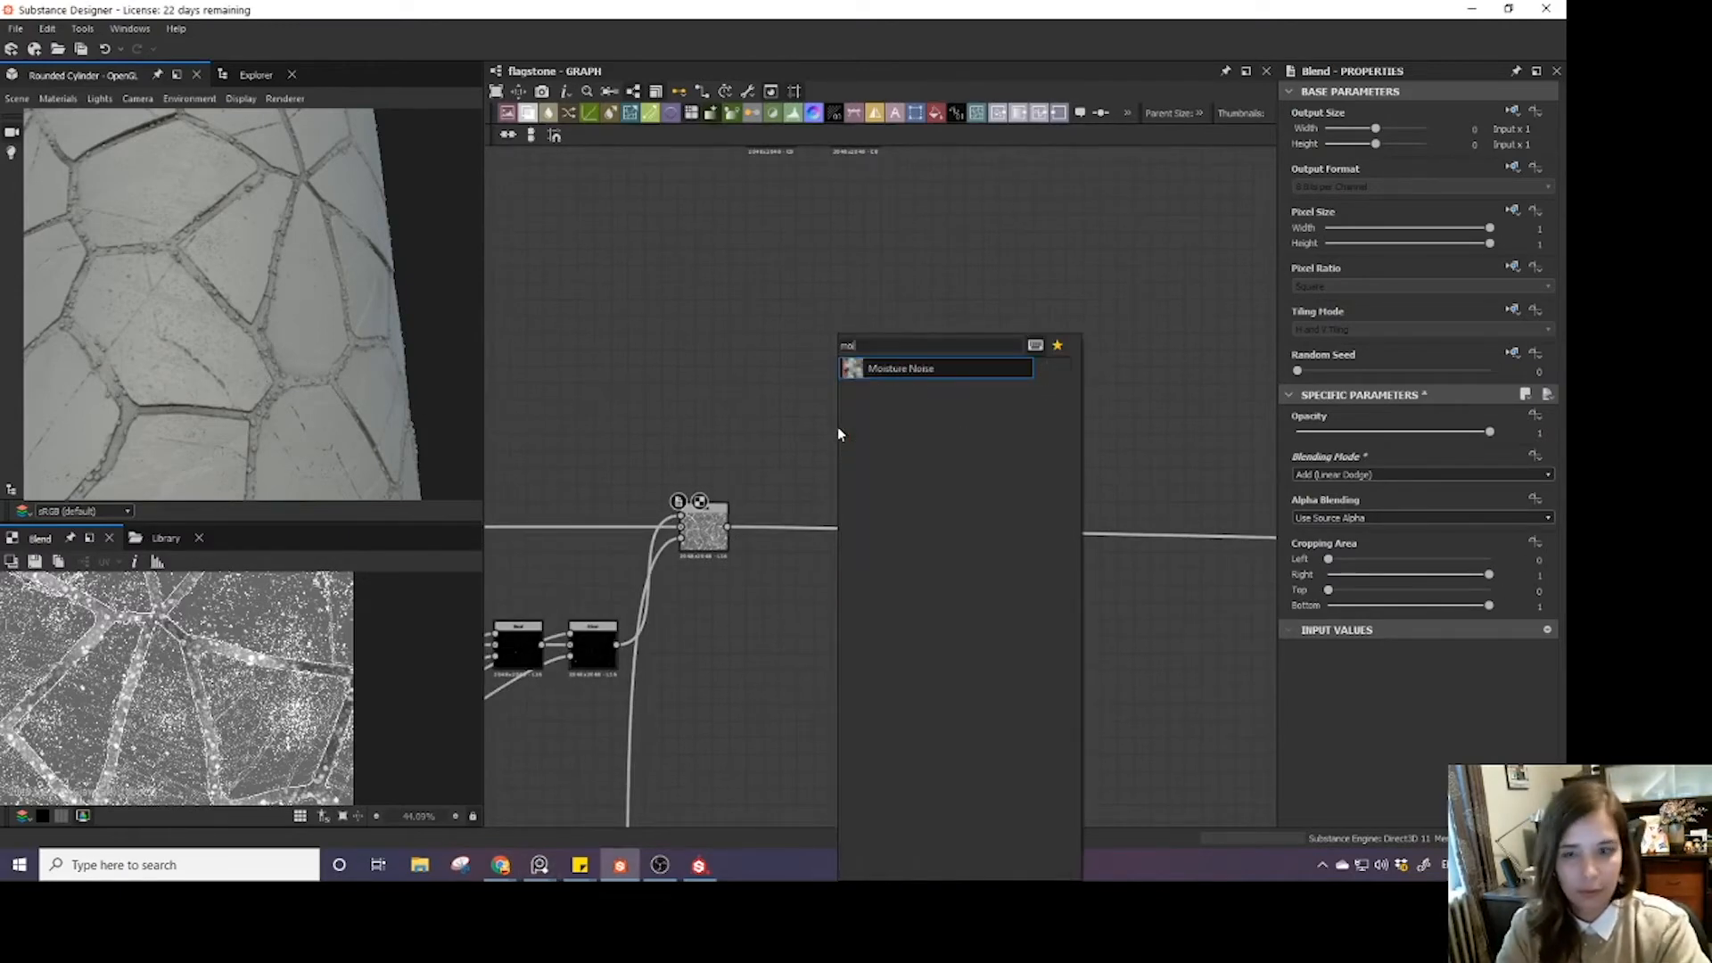
text(s)
key(Return)
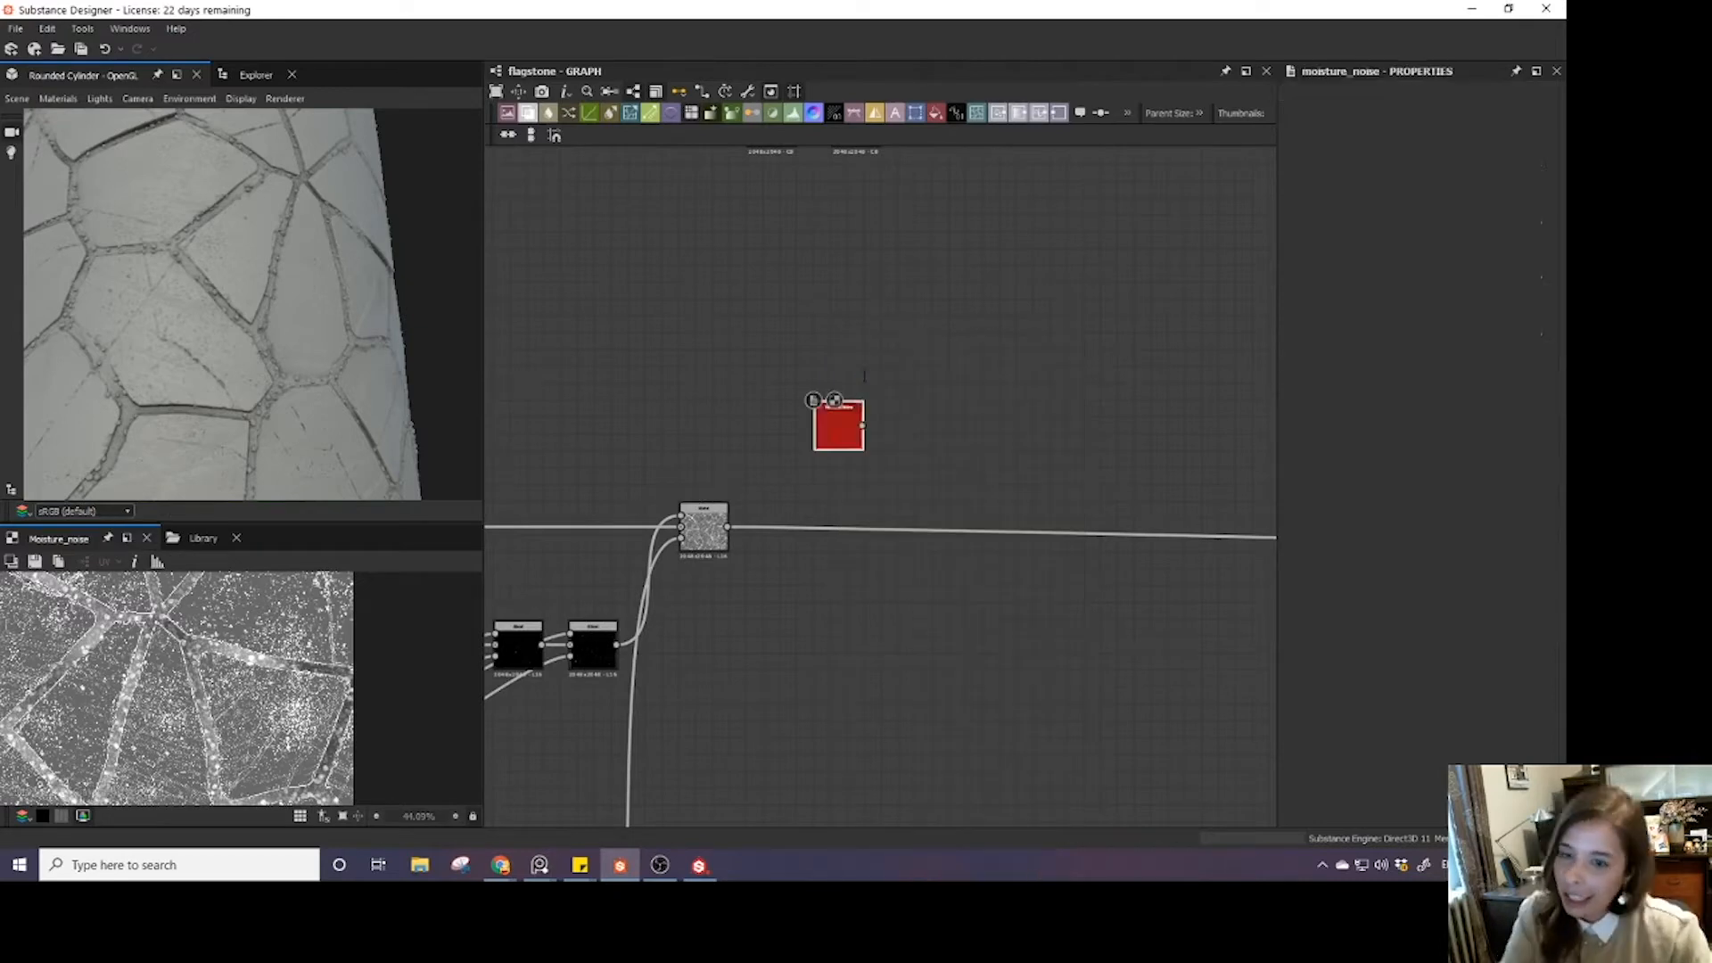
drag(846, 426, 778, 408)
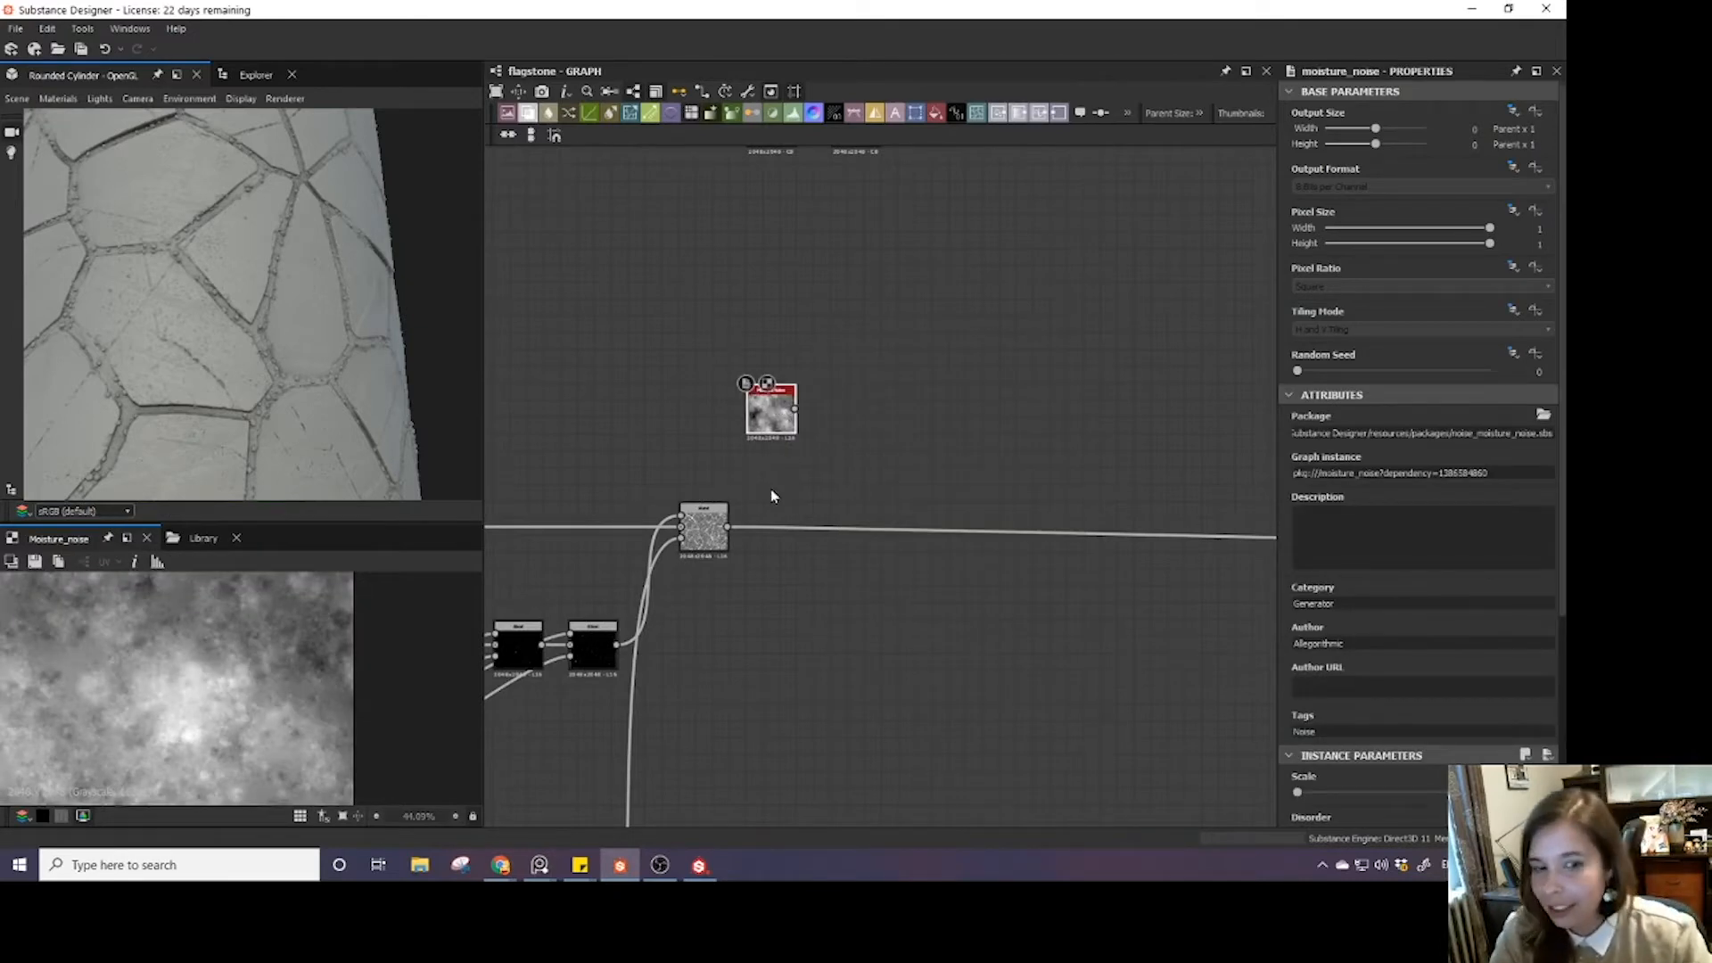
scroll(772, 497, up, 1)
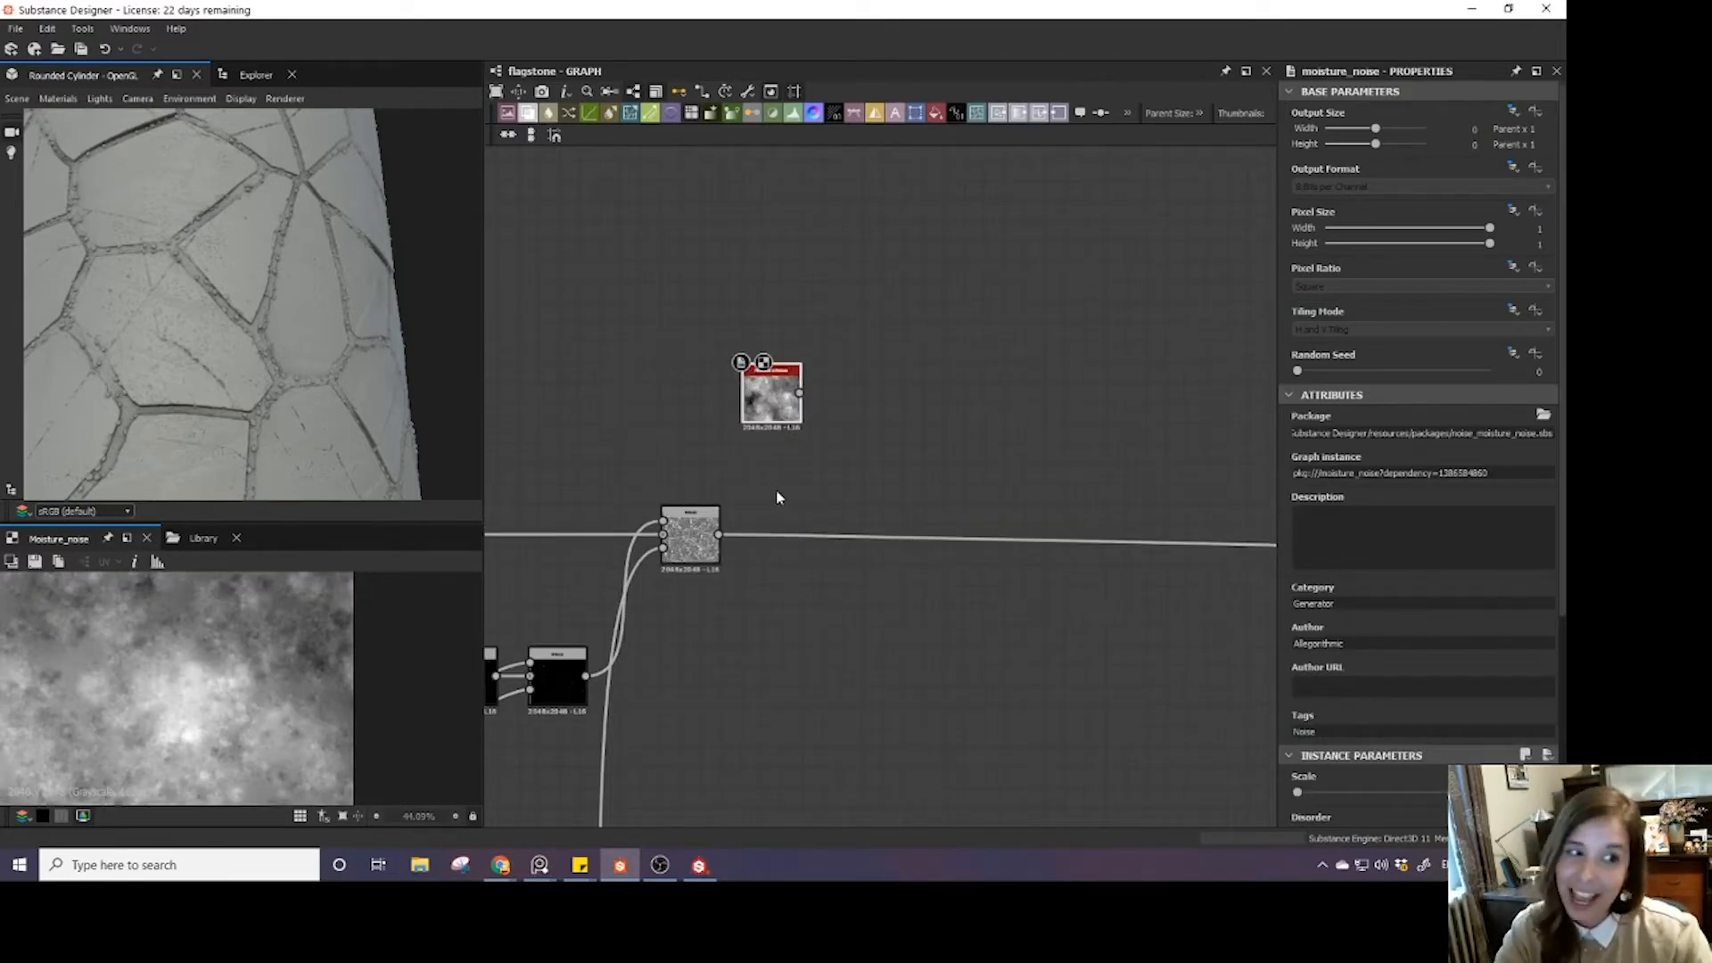
drag(789, 412, 750, 402)
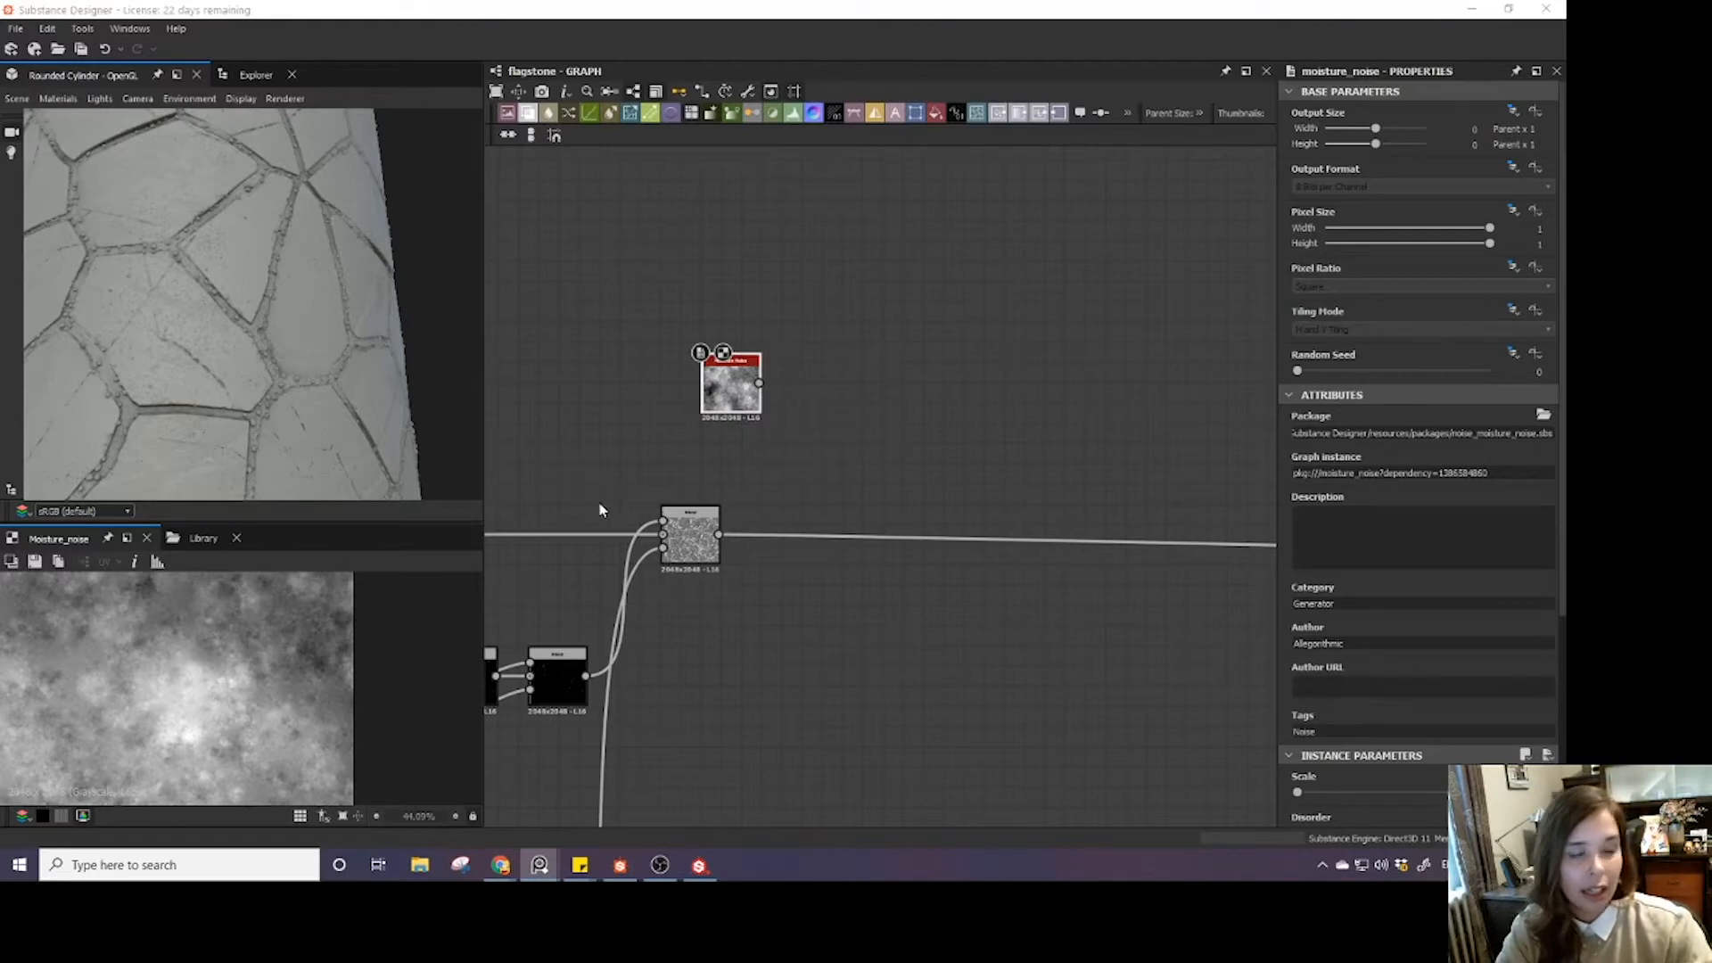
- Move the Moisture Noise node slightly up and add a Warp node fed by it
drag(726, 384, 718, 351)
key(space)
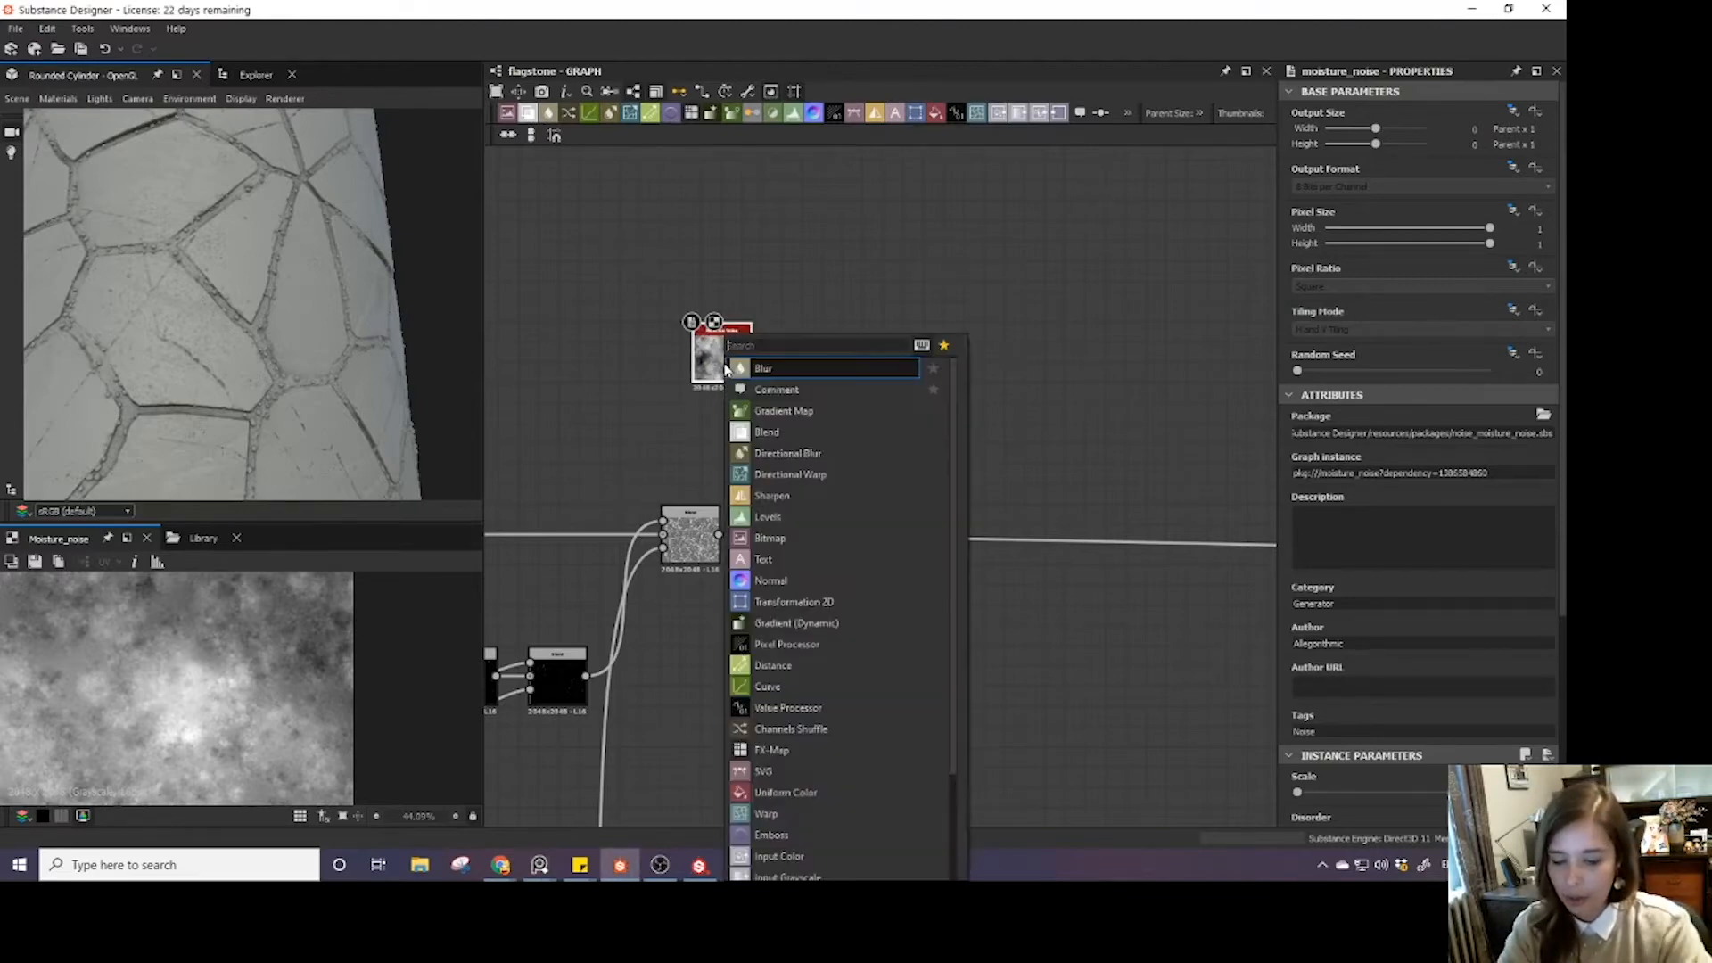
text(war)
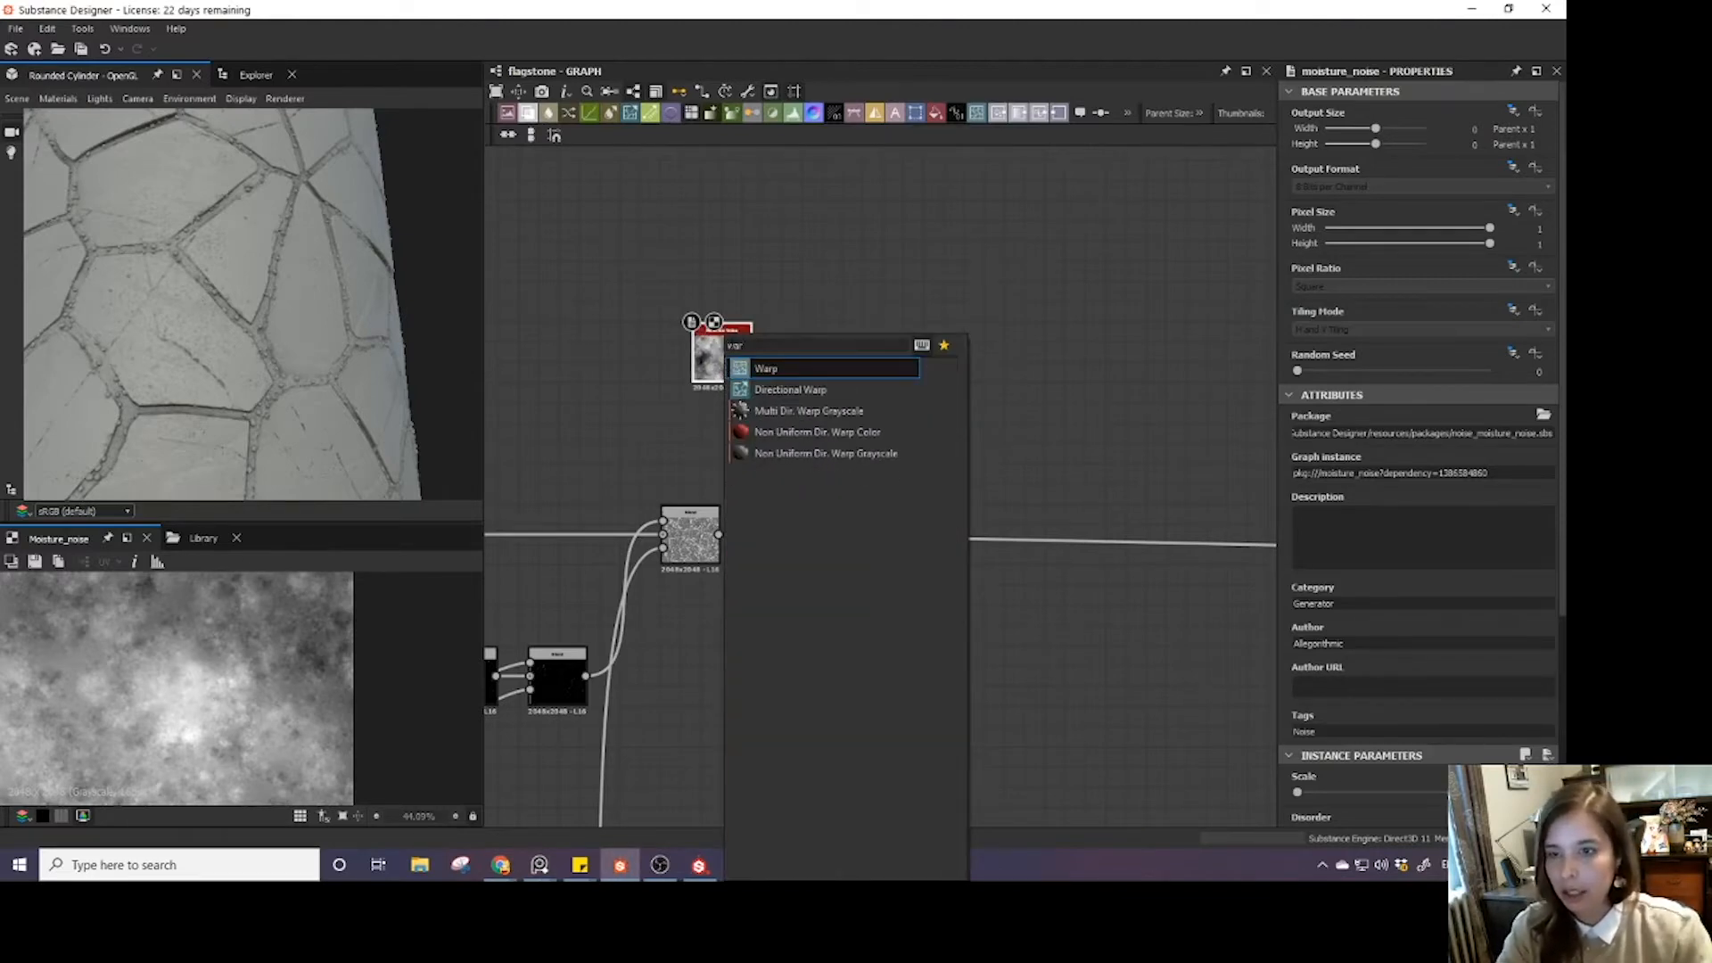
click(760, 373)
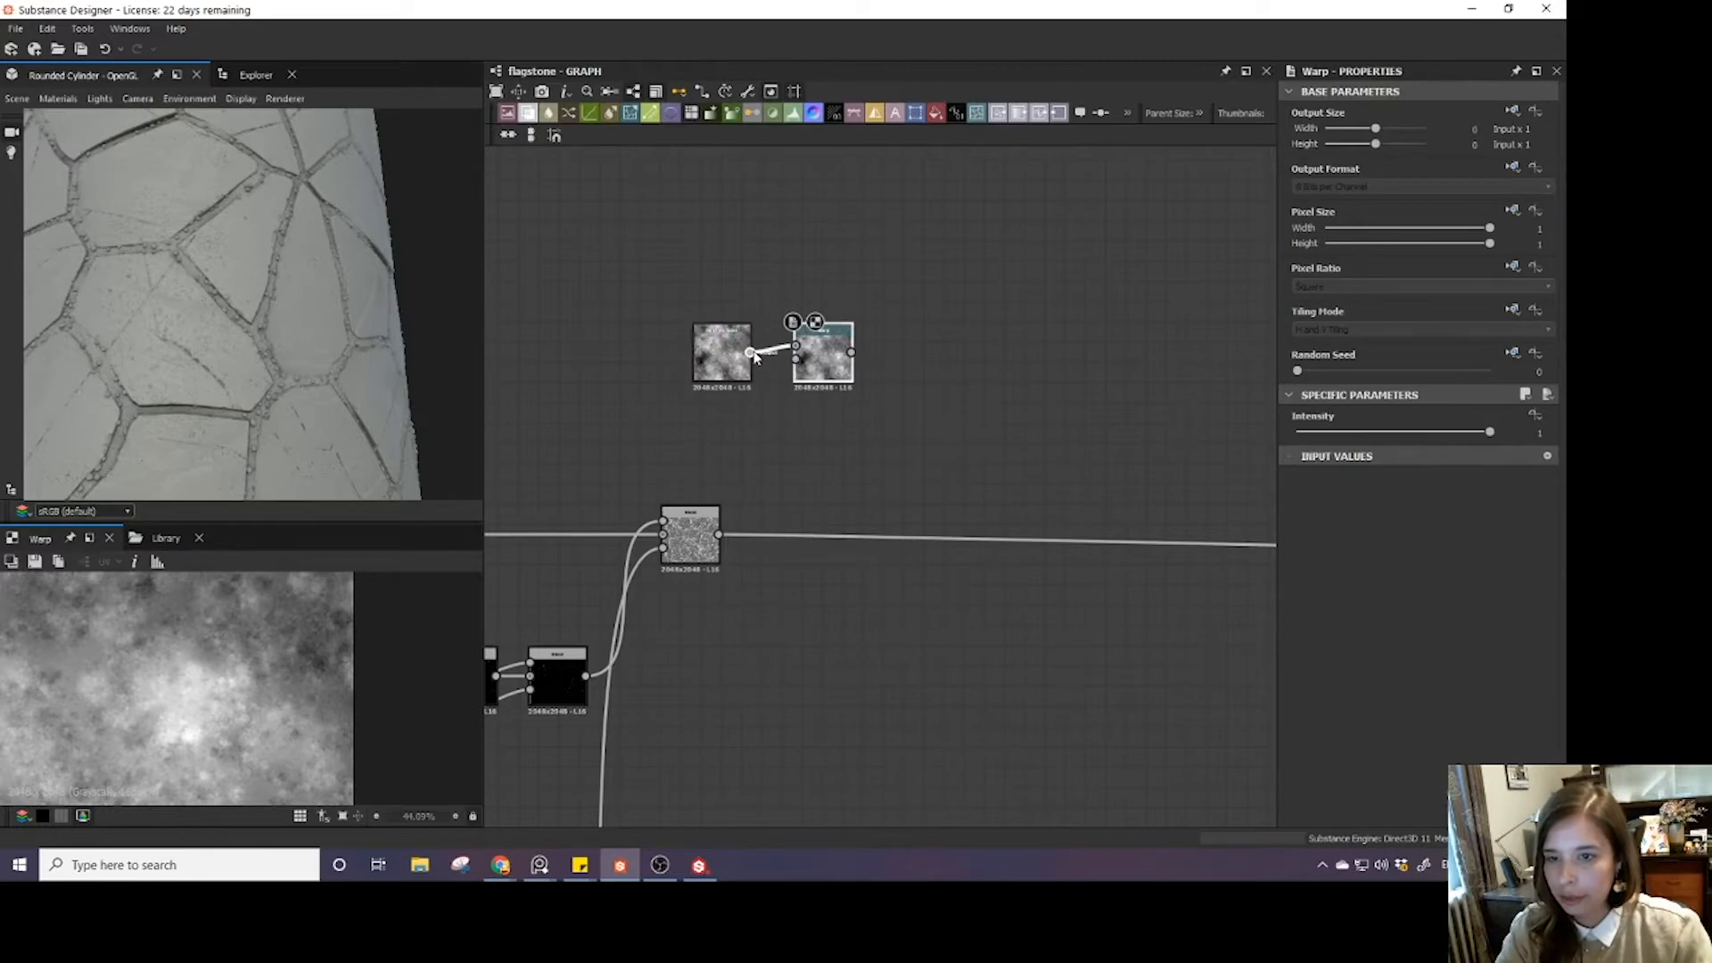
- Move the Moisture Noise node up and left of the Warp and add a Perlin Noise node below it
drag(740, 357, 709, 299)
key(space)
text(per)
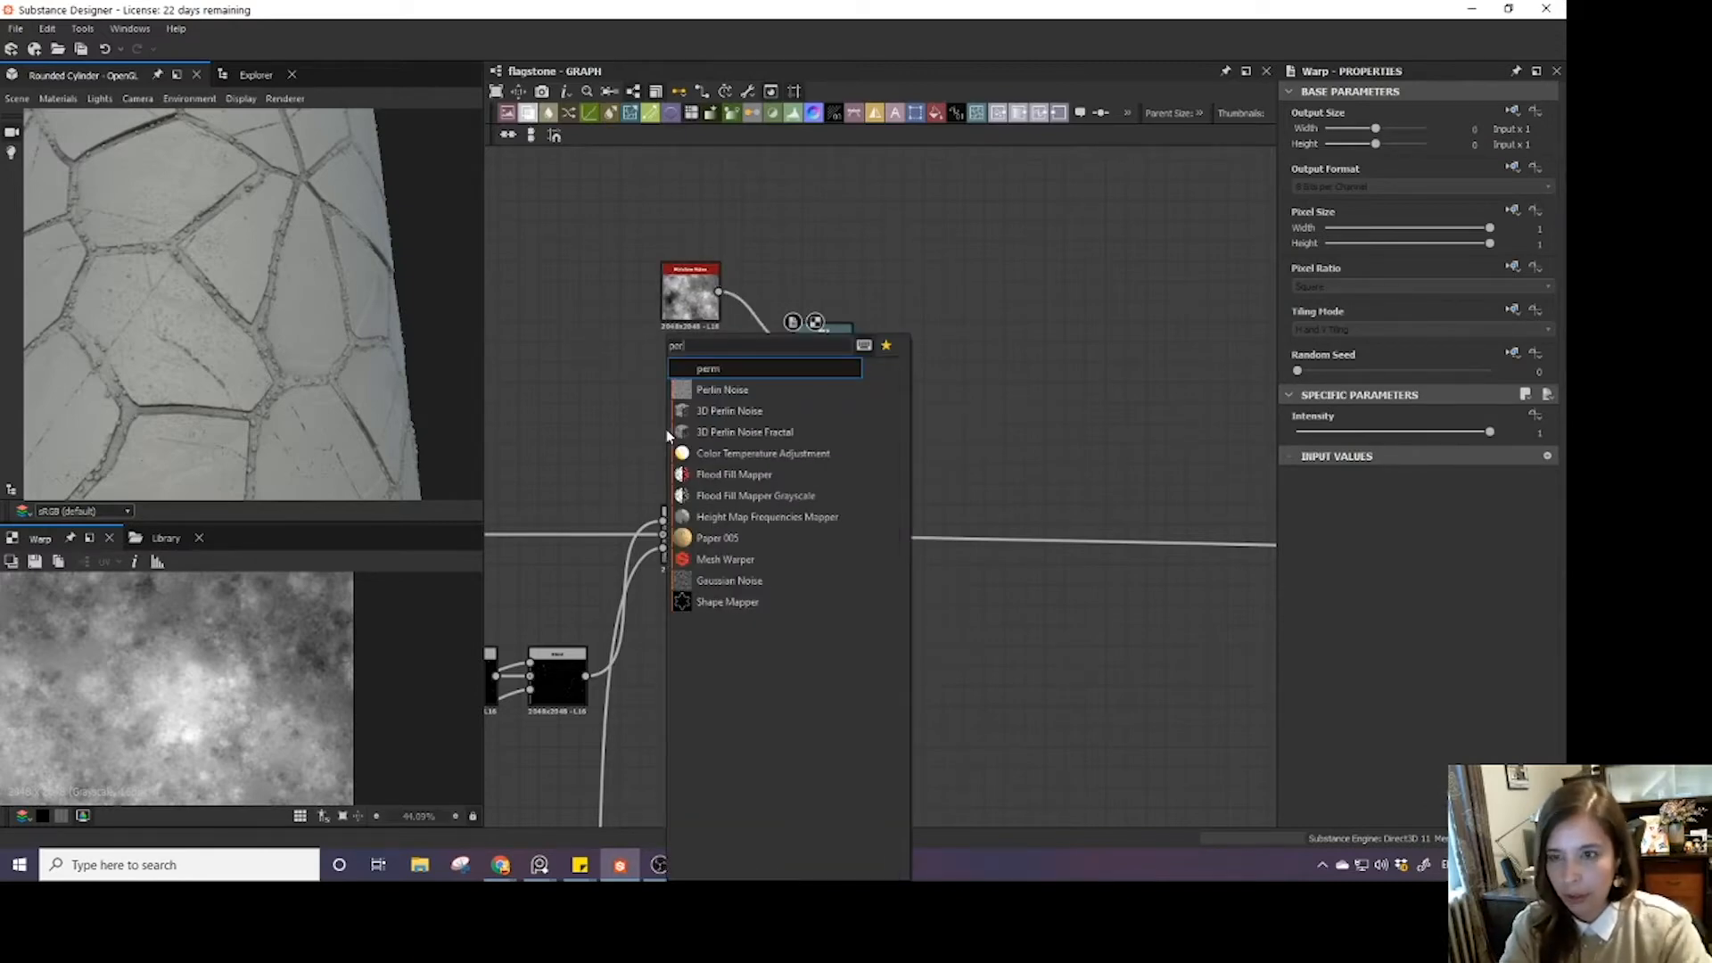
click(731, 393)
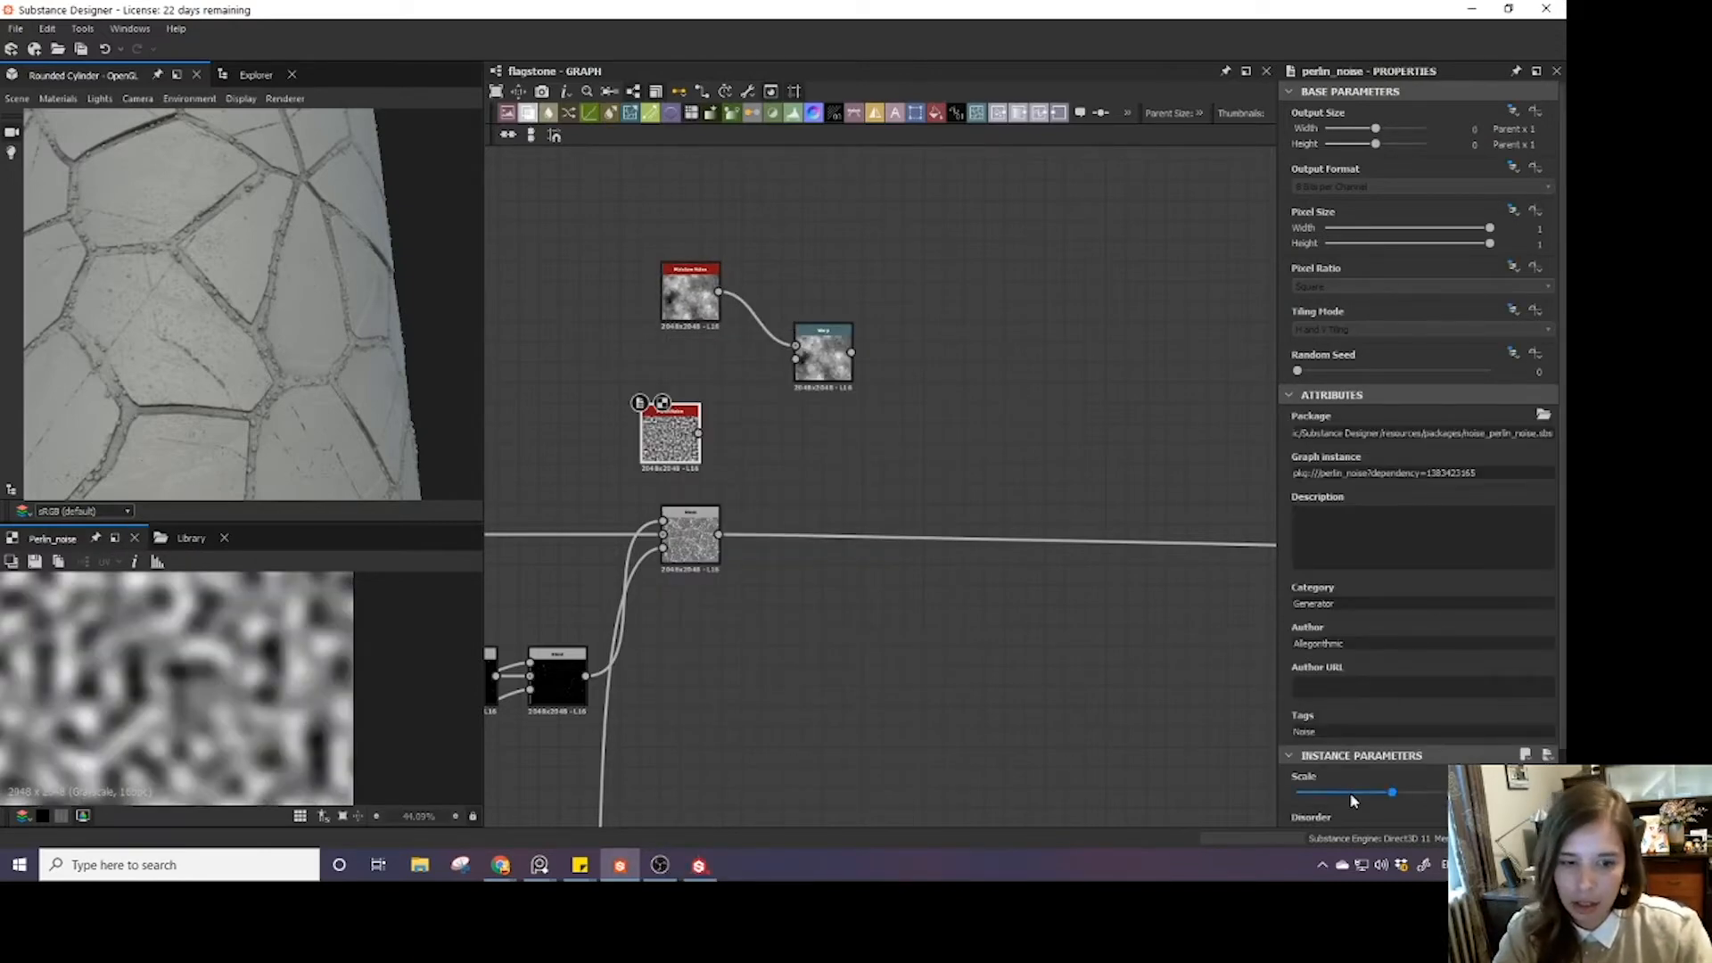
- Connect the Perlin Noise at a lower scale to the Warp's gradient input and set the Warp intensity to 0.4
drag(1351, 796, 1324, 796)
drag(698, 433, 796, 359)
double_click(822, 355)
drag(1343, 432, 1375, 448)
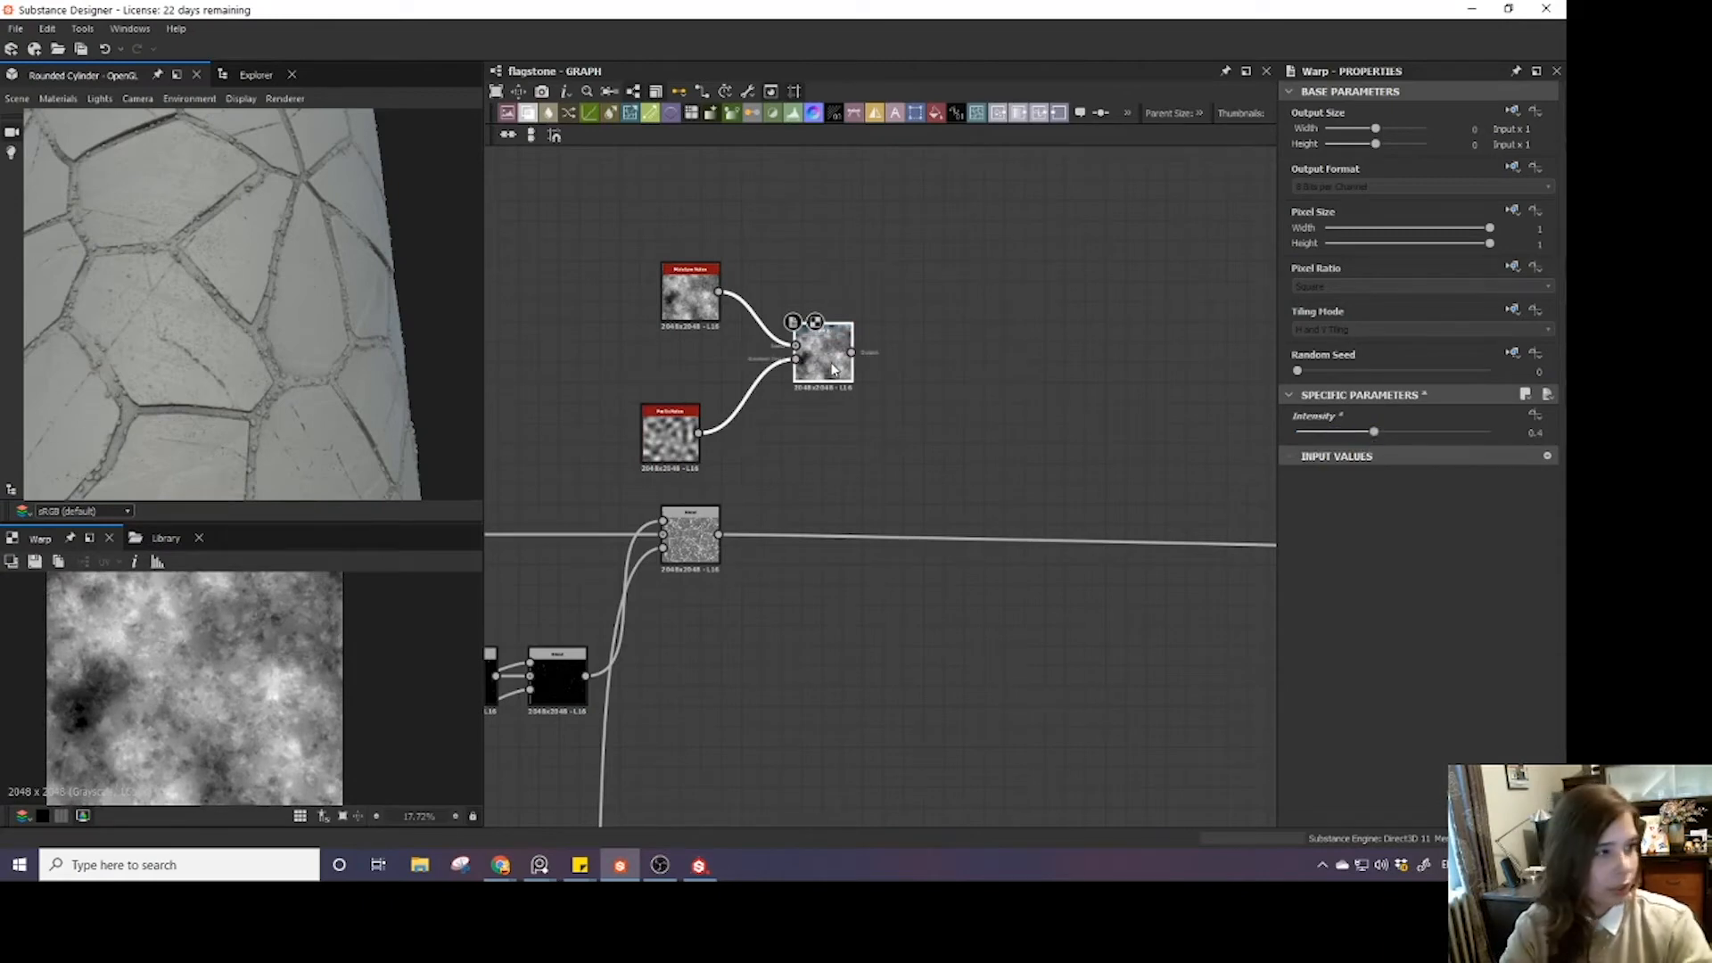
- Add a Directional Warp node fed by the Warp and place it up and to the right of it
key(space)
text(dire)
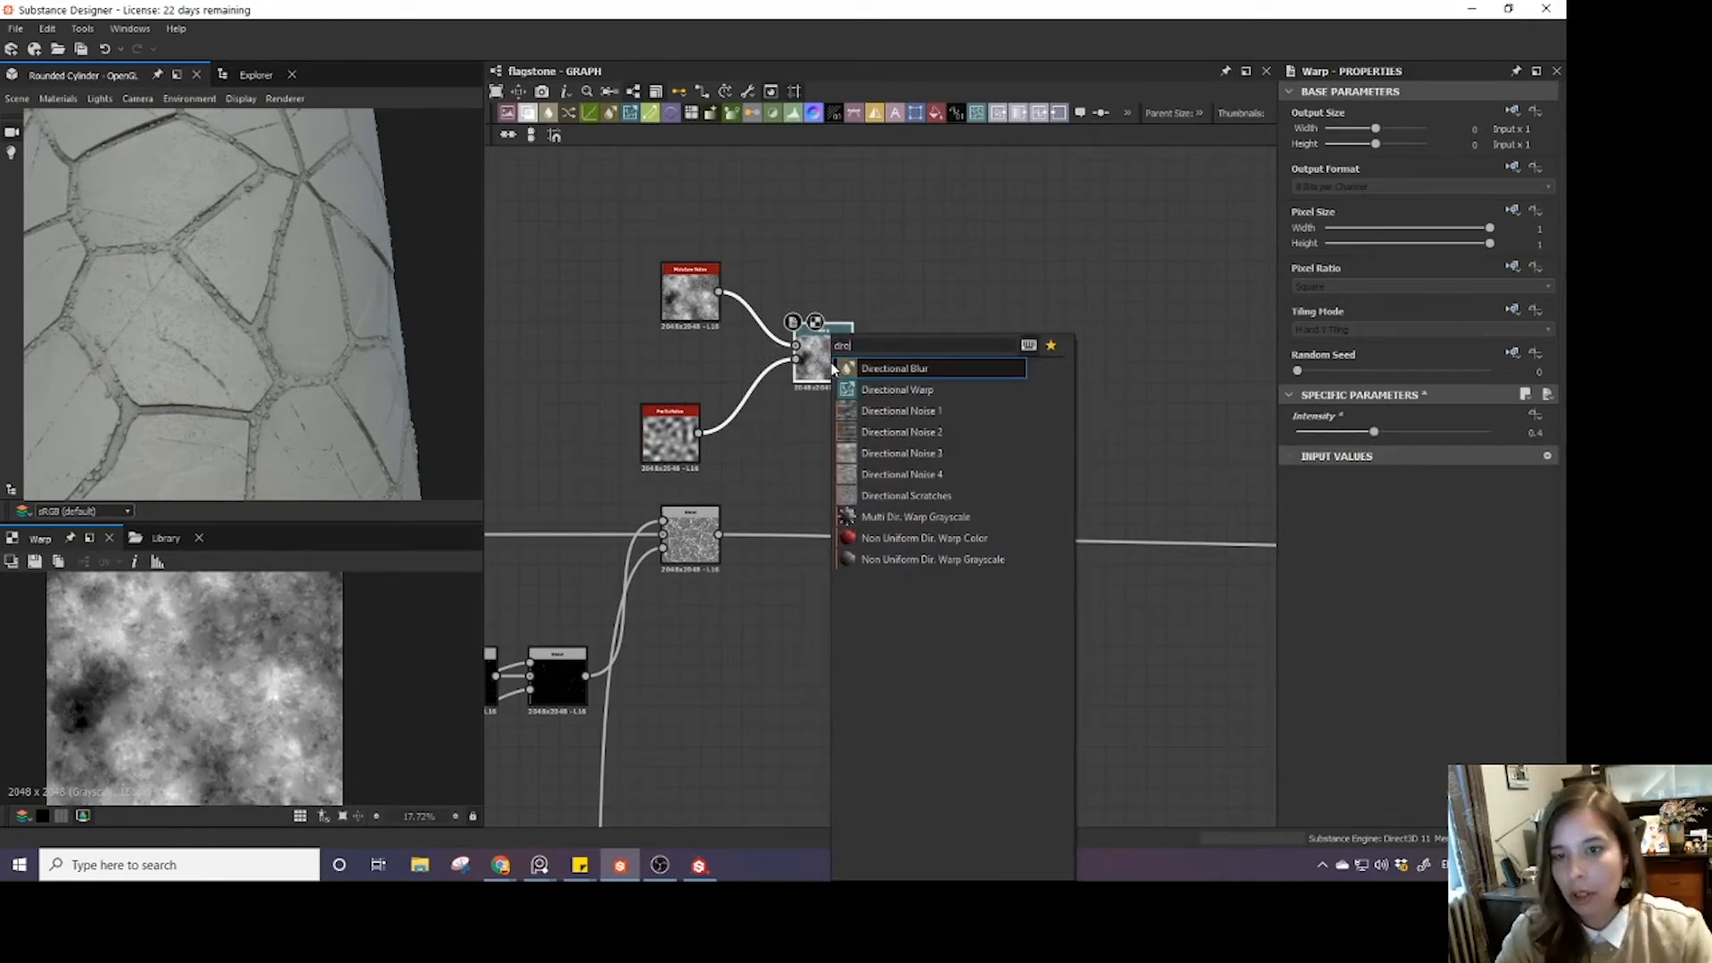
click(967, 390)
drag(927, 352, 990, 307)
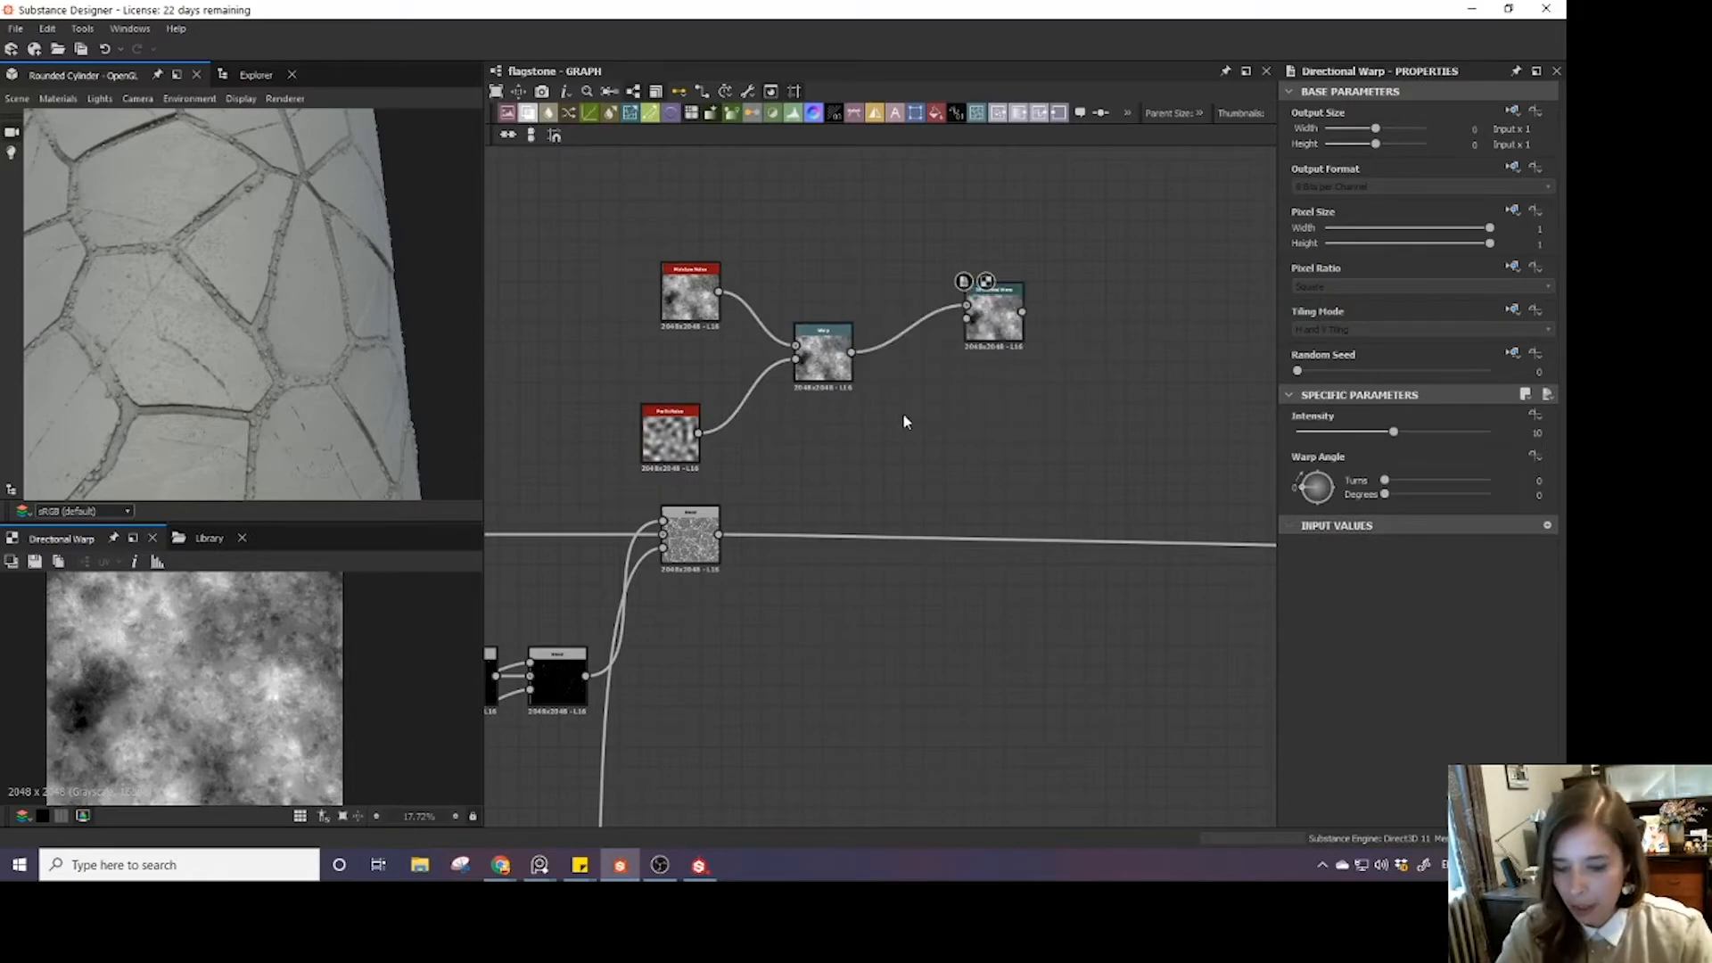
- Add a Directional Noise 4 node below the Warp and connect it to the Directional Warp's intensity input
key(space)
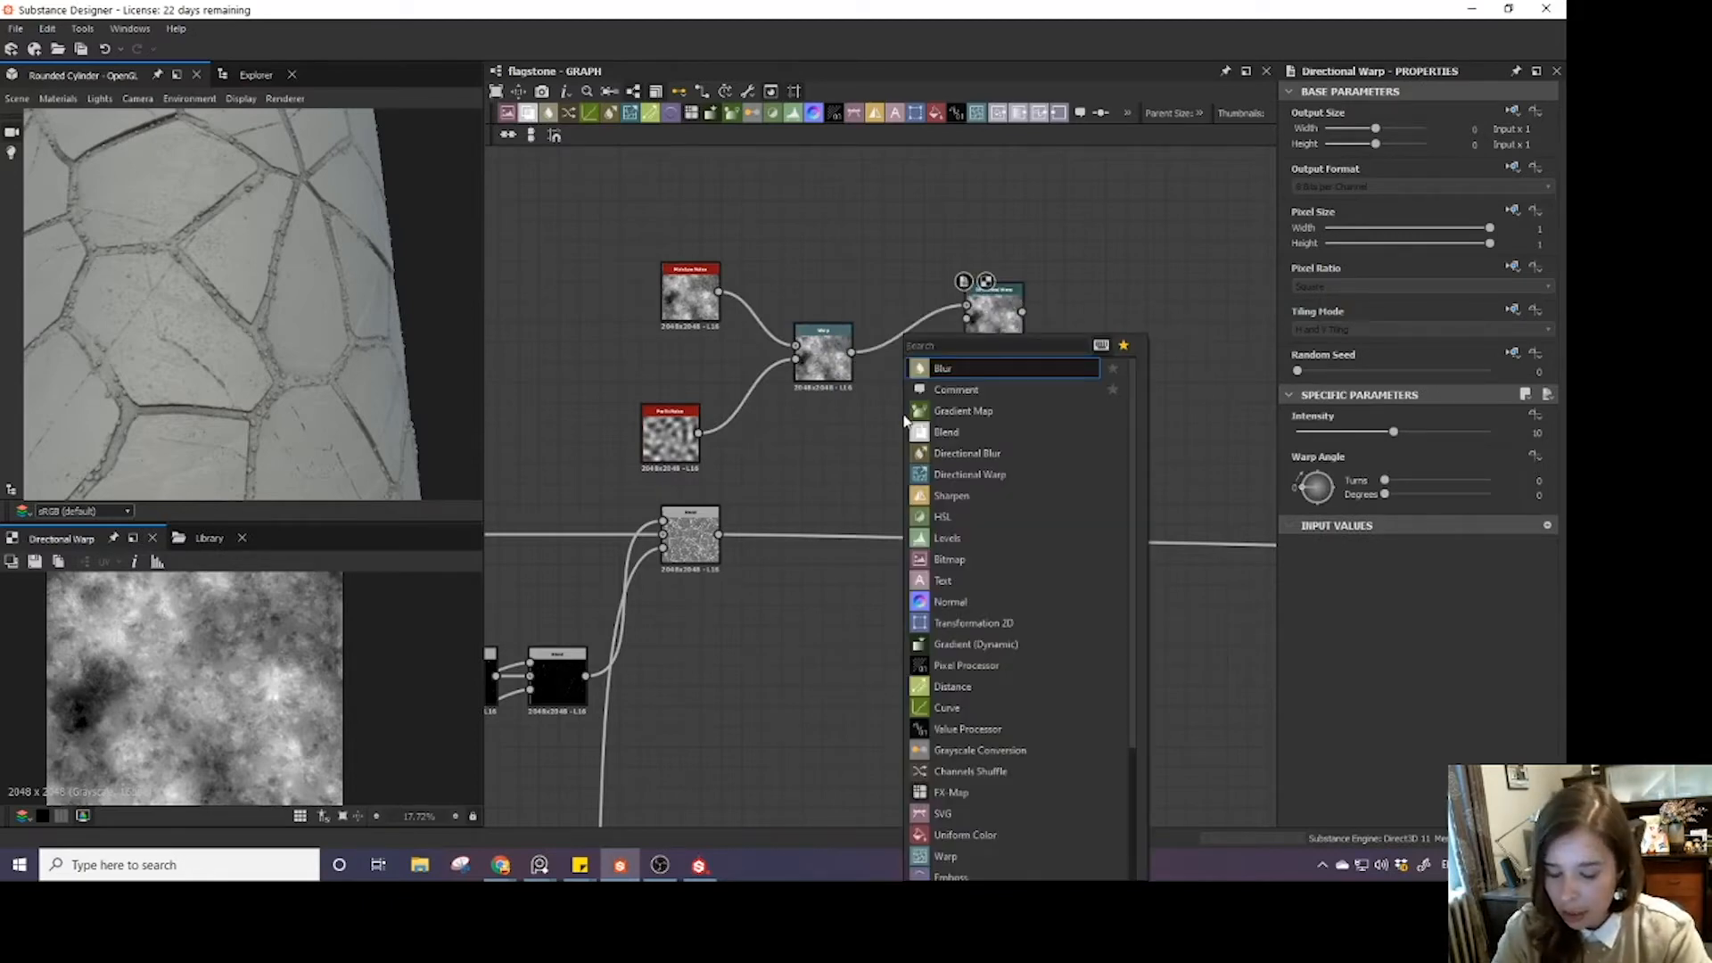
text(dir)
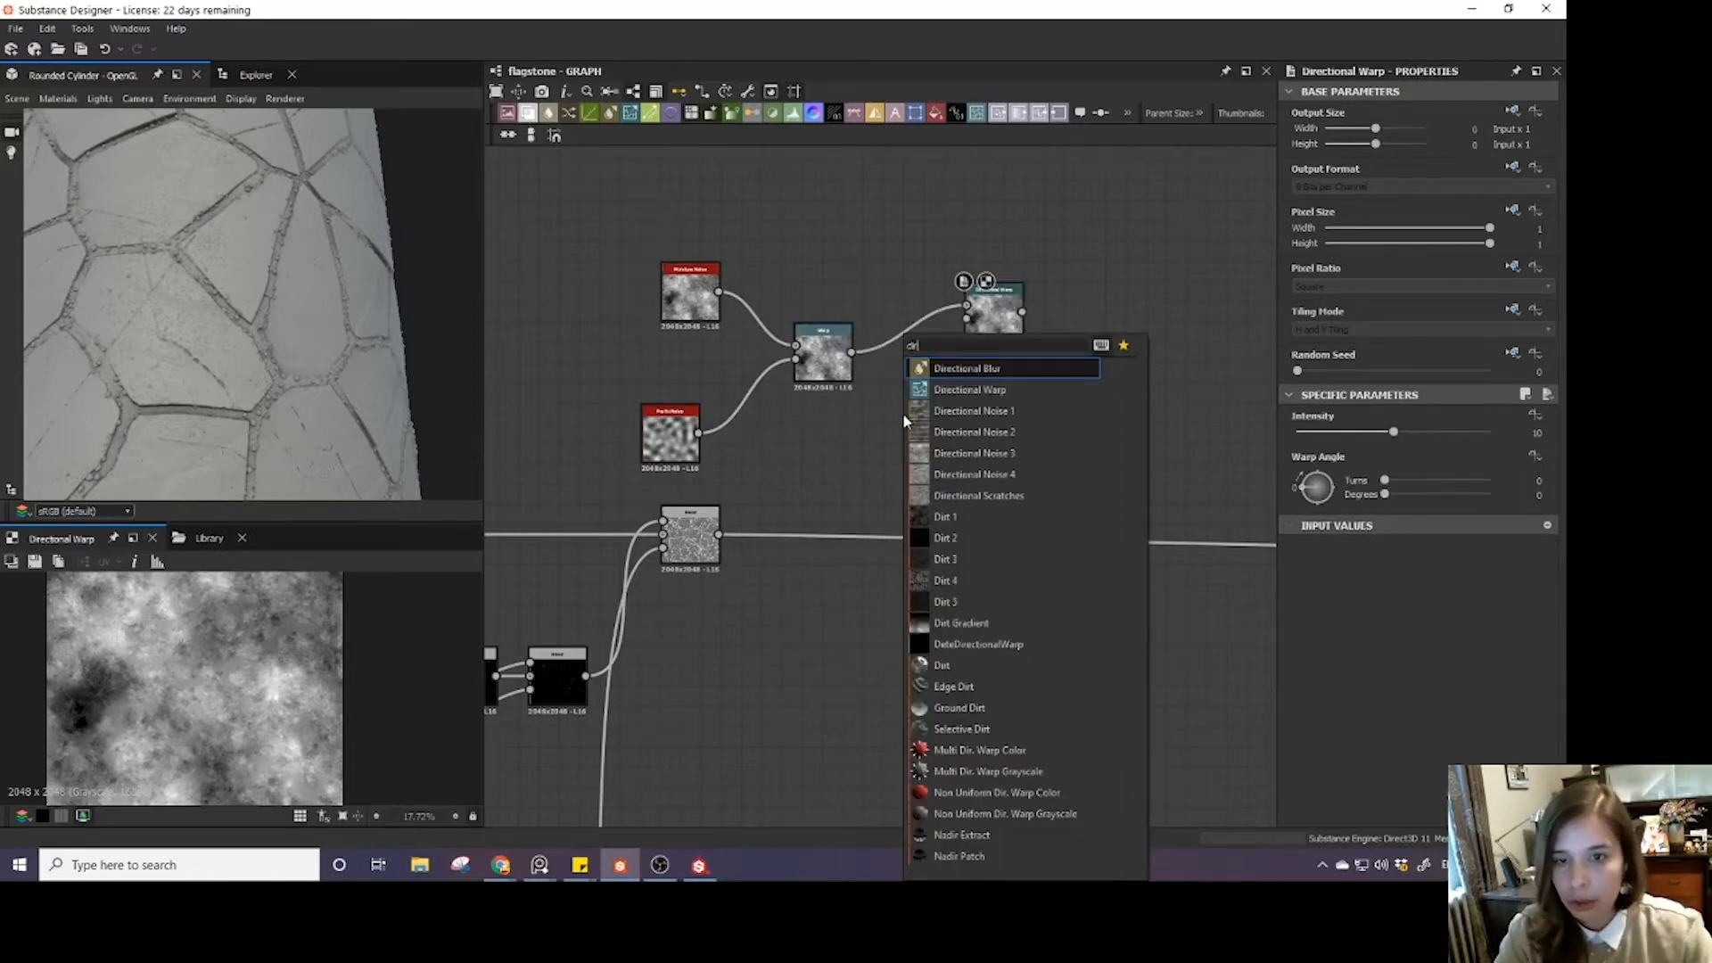
click(970, 471)
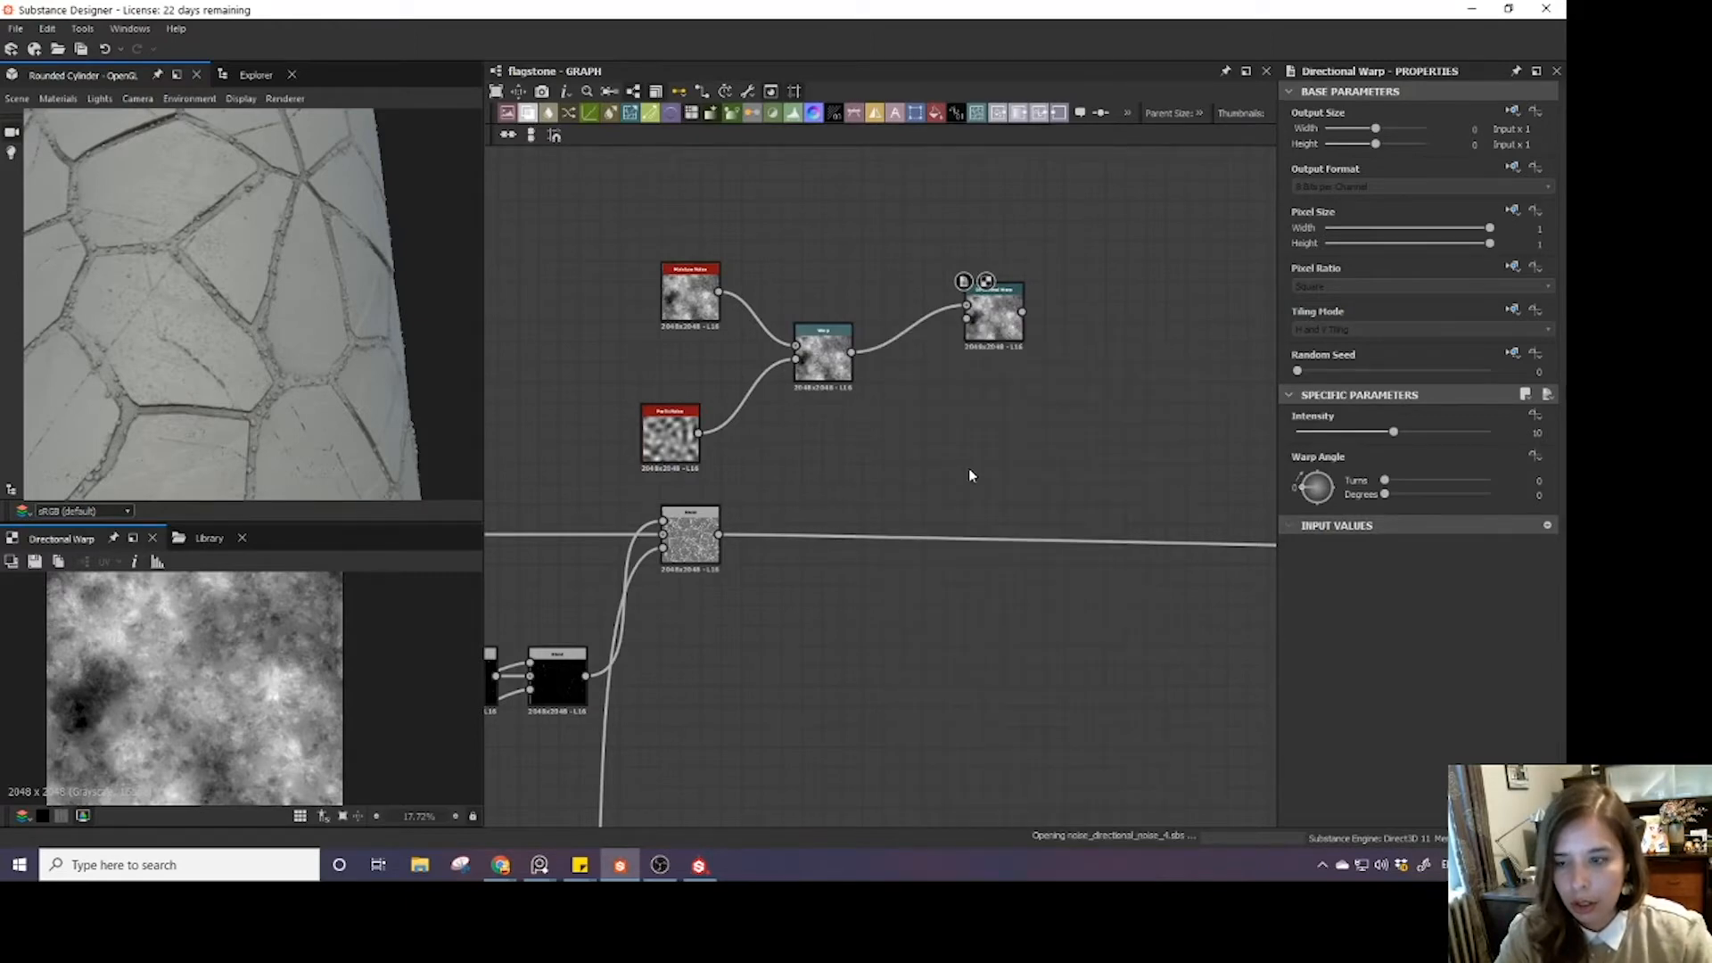
drag(941, 413, 967, 318)
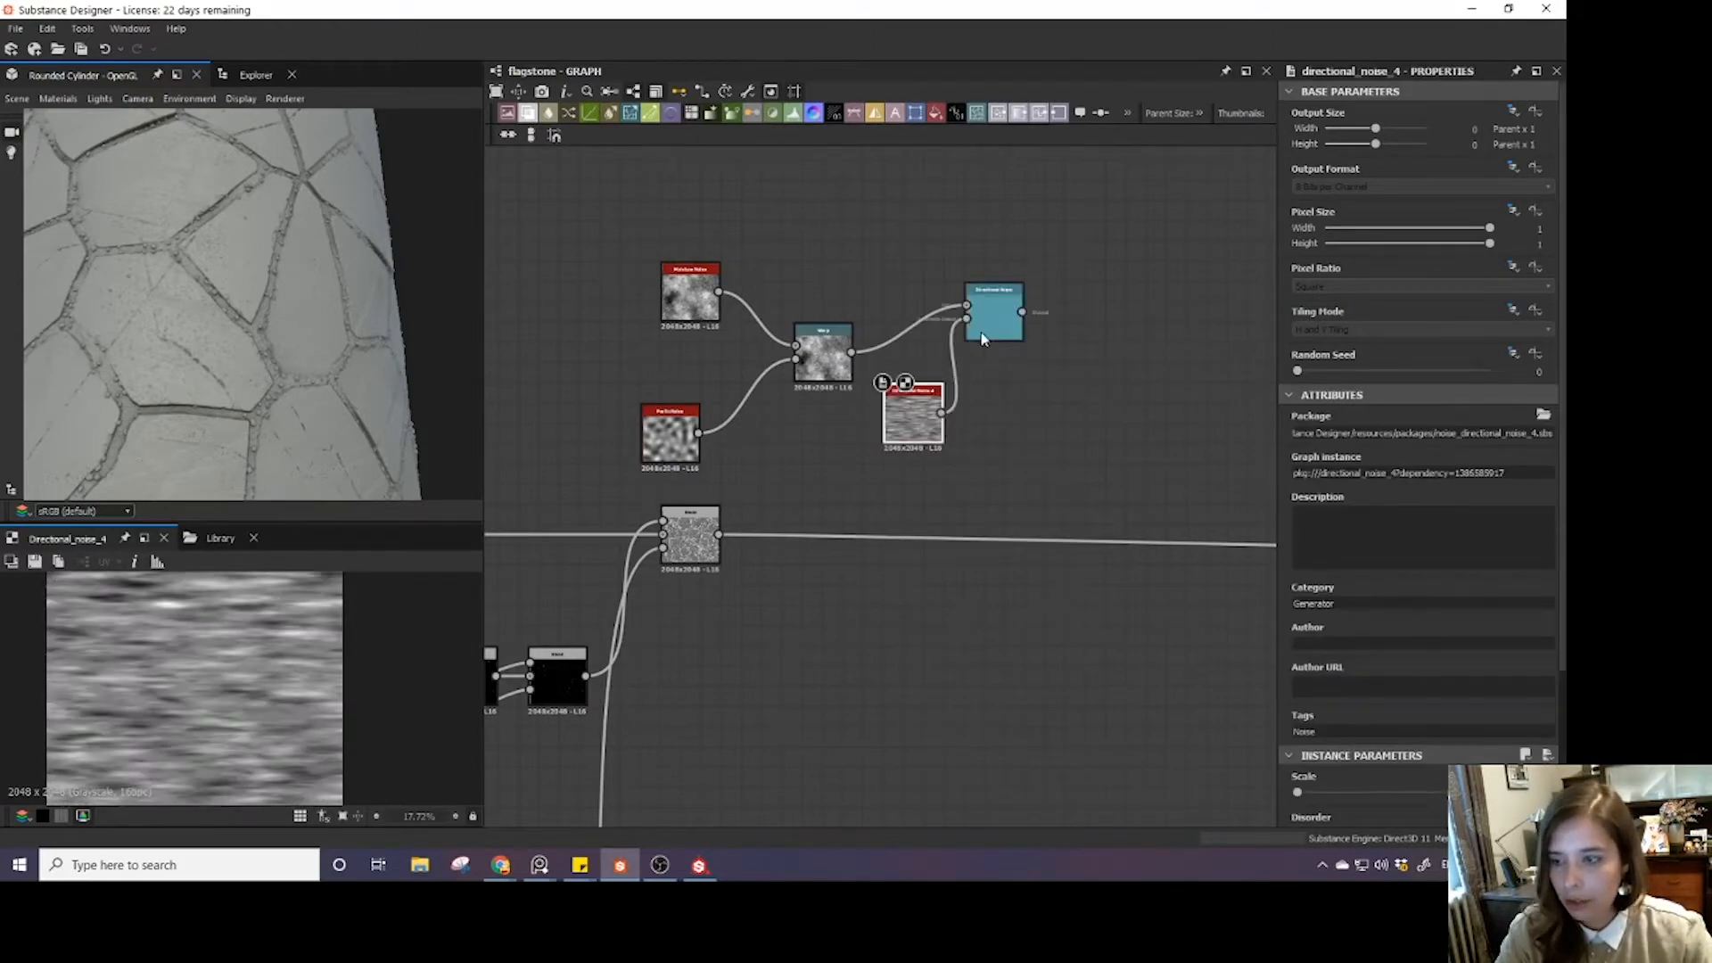
drag(903, 429, 854, 469)
- Set the Directional Noise 4 angle to 90 degrees
scroll(1453, 704, down, 5)
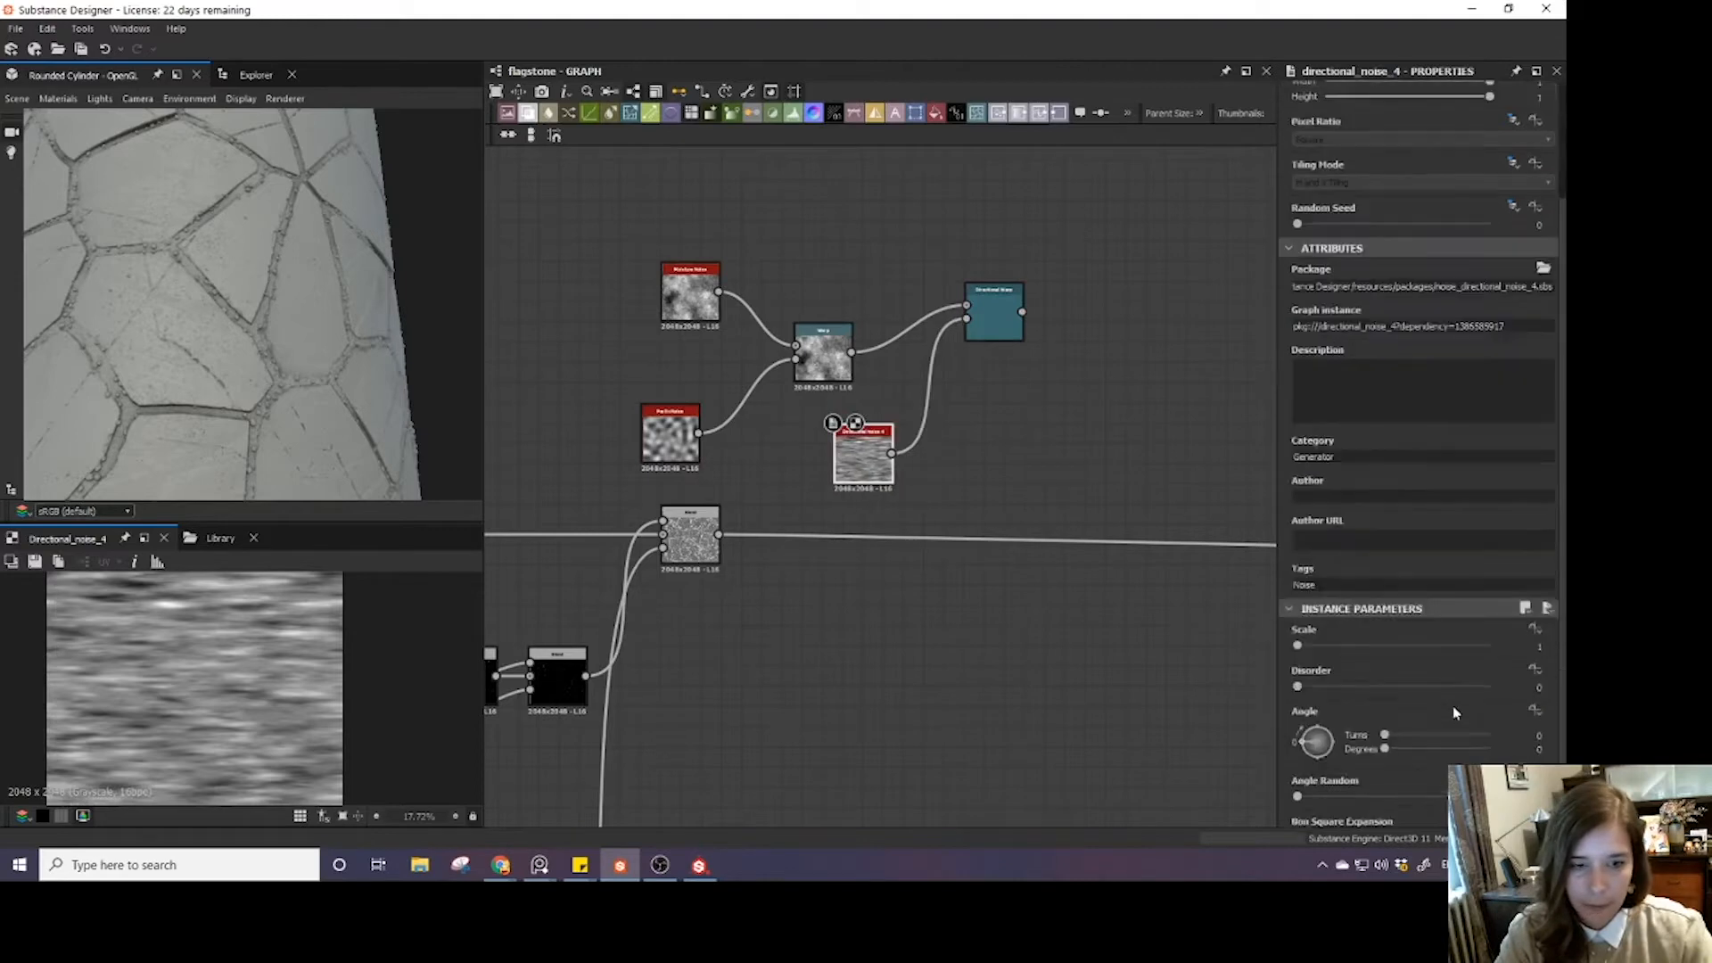
click(1539, 701)
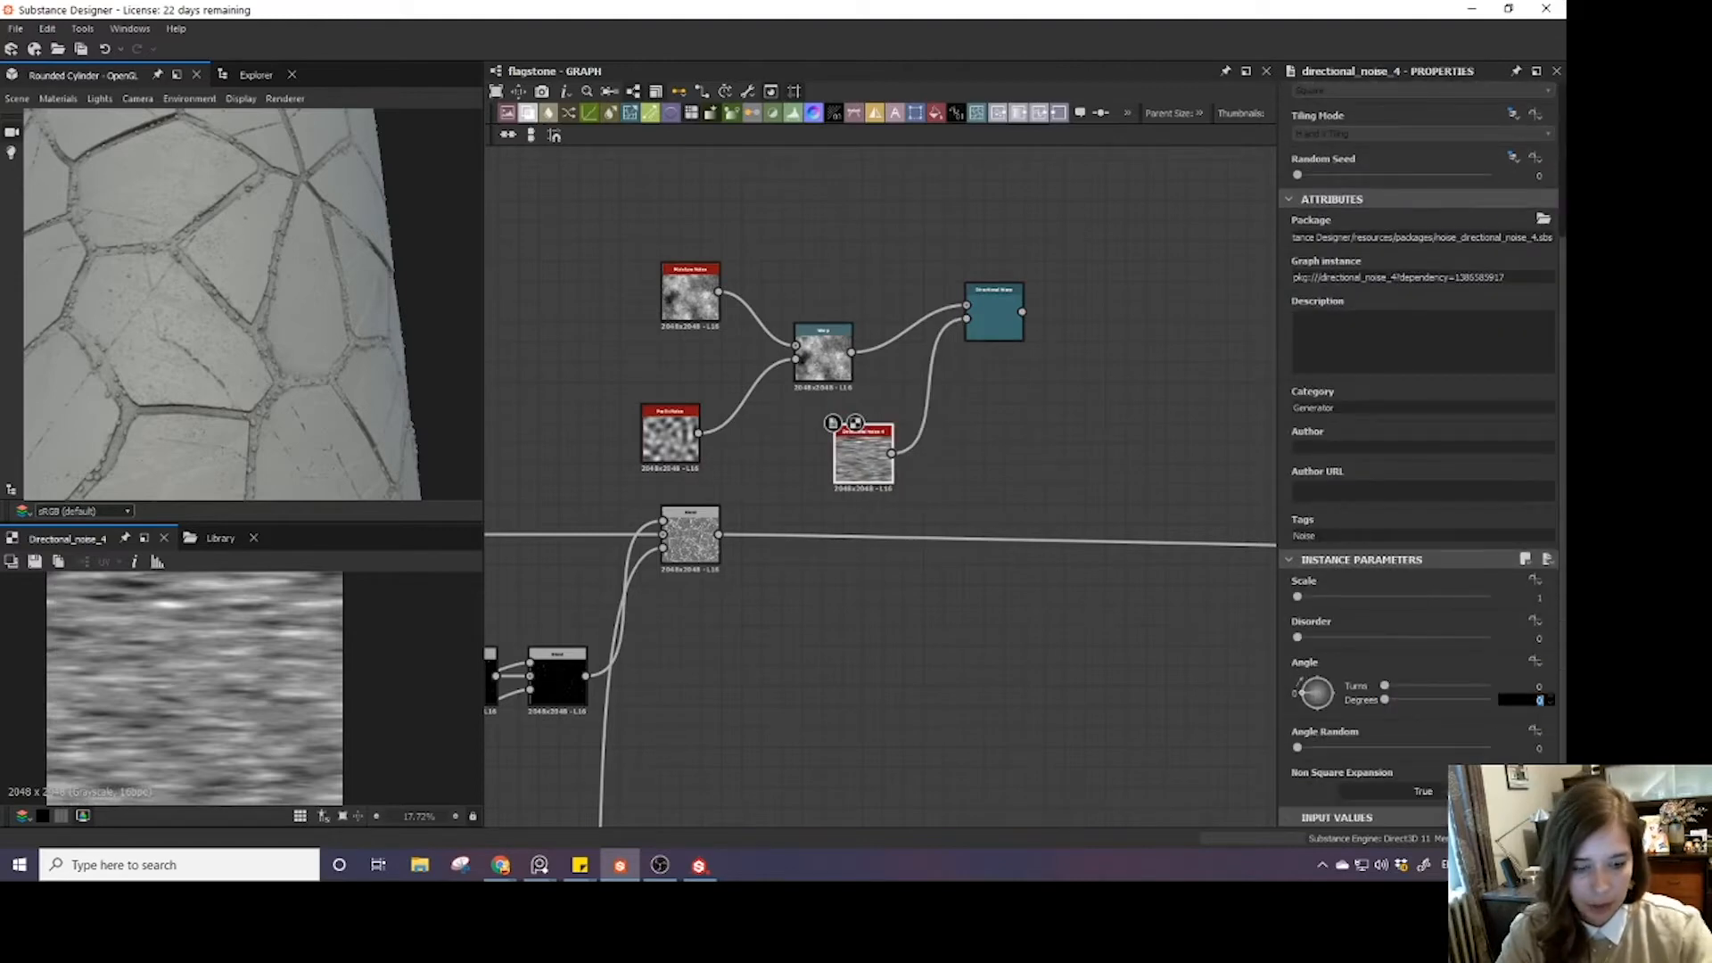
text(90)
key(Return)
- Set the Directional Warp's angle to about -88 degrees and its intensity to about 42
click(982, 314)
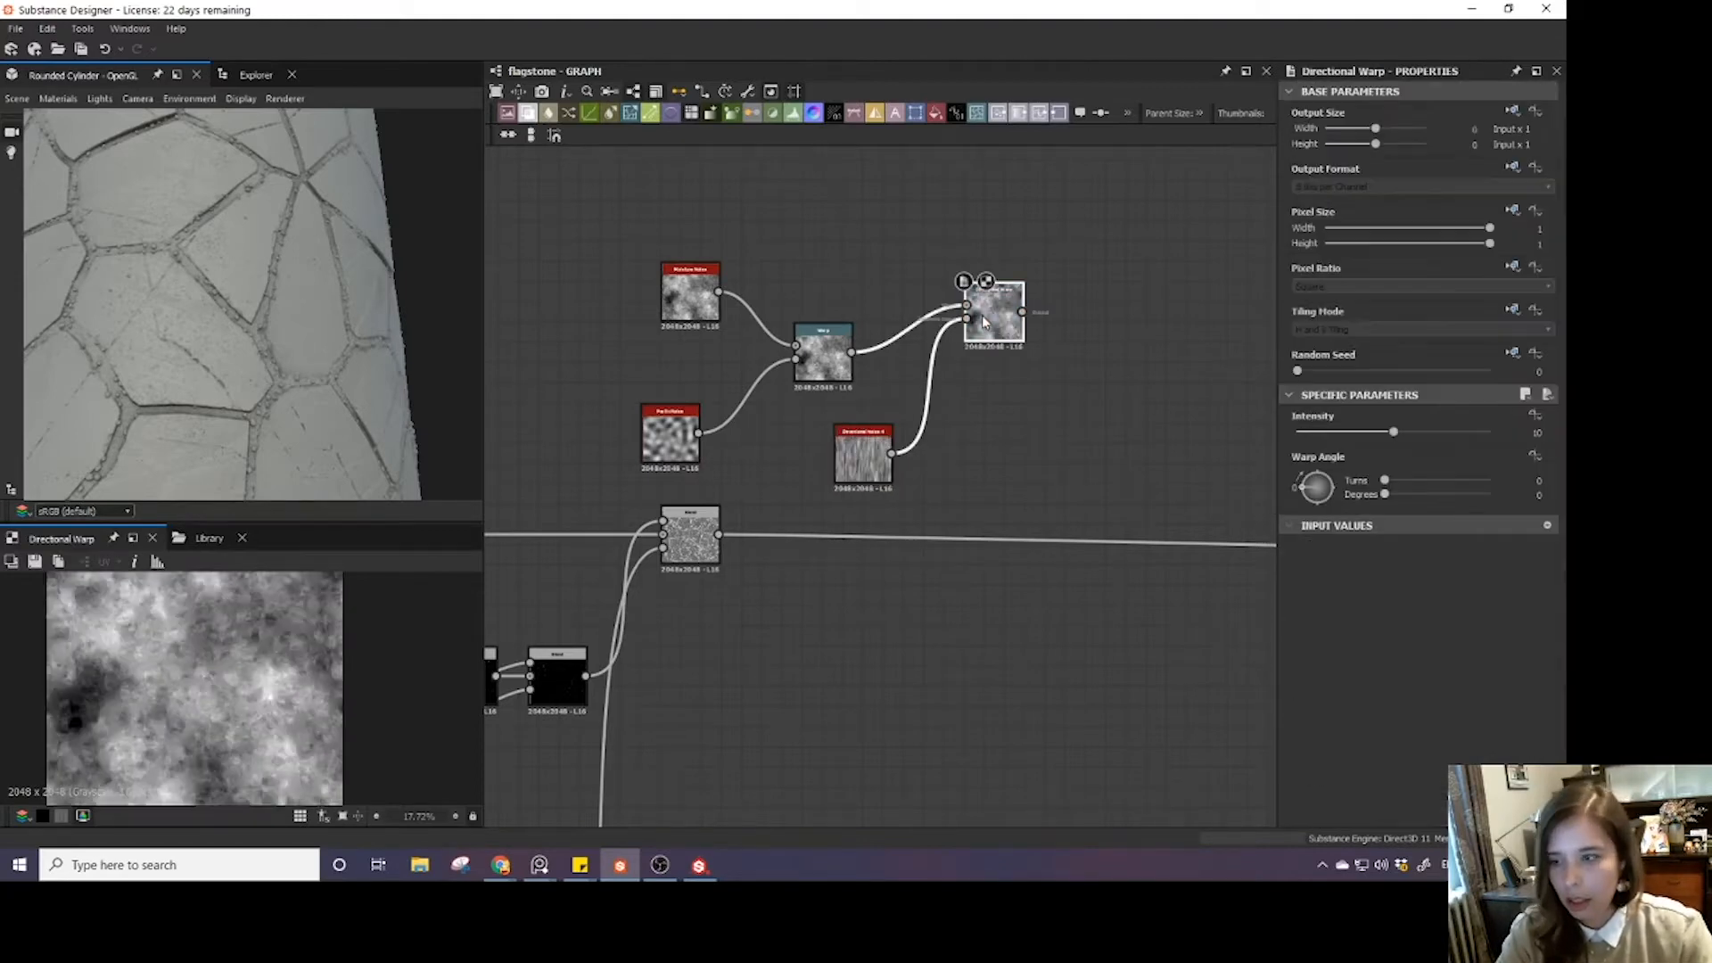
drag(1394, 432, 1498, 432)
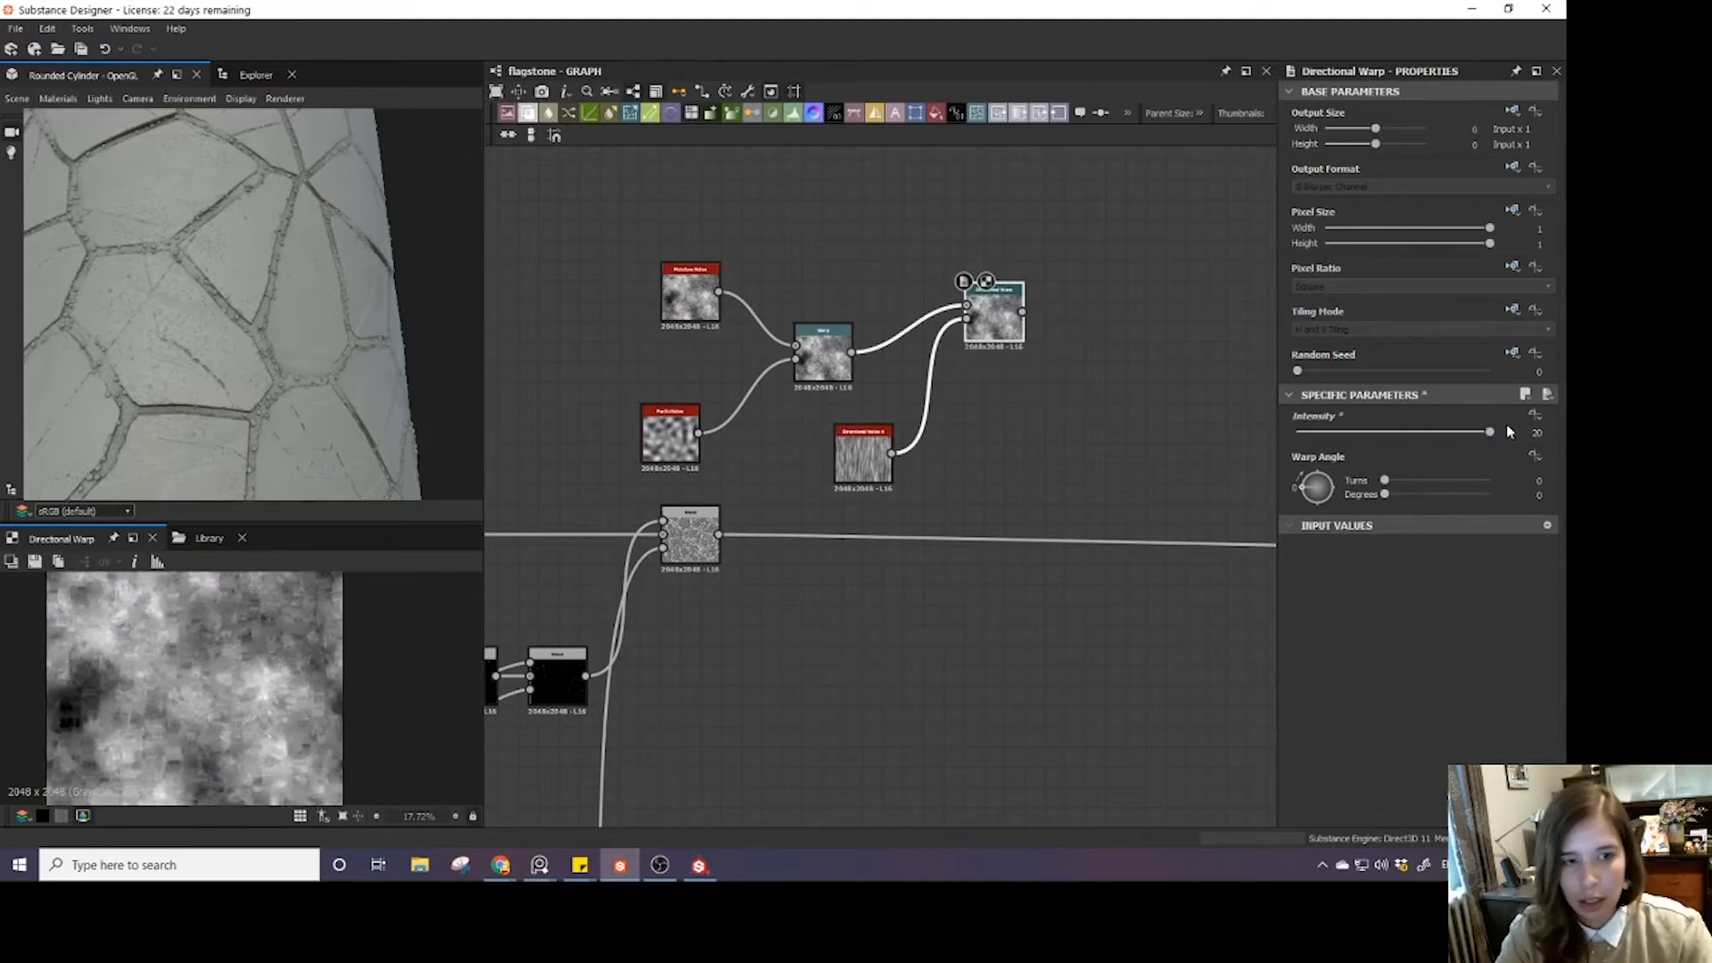
drag(1311, 497, 1318, 515)
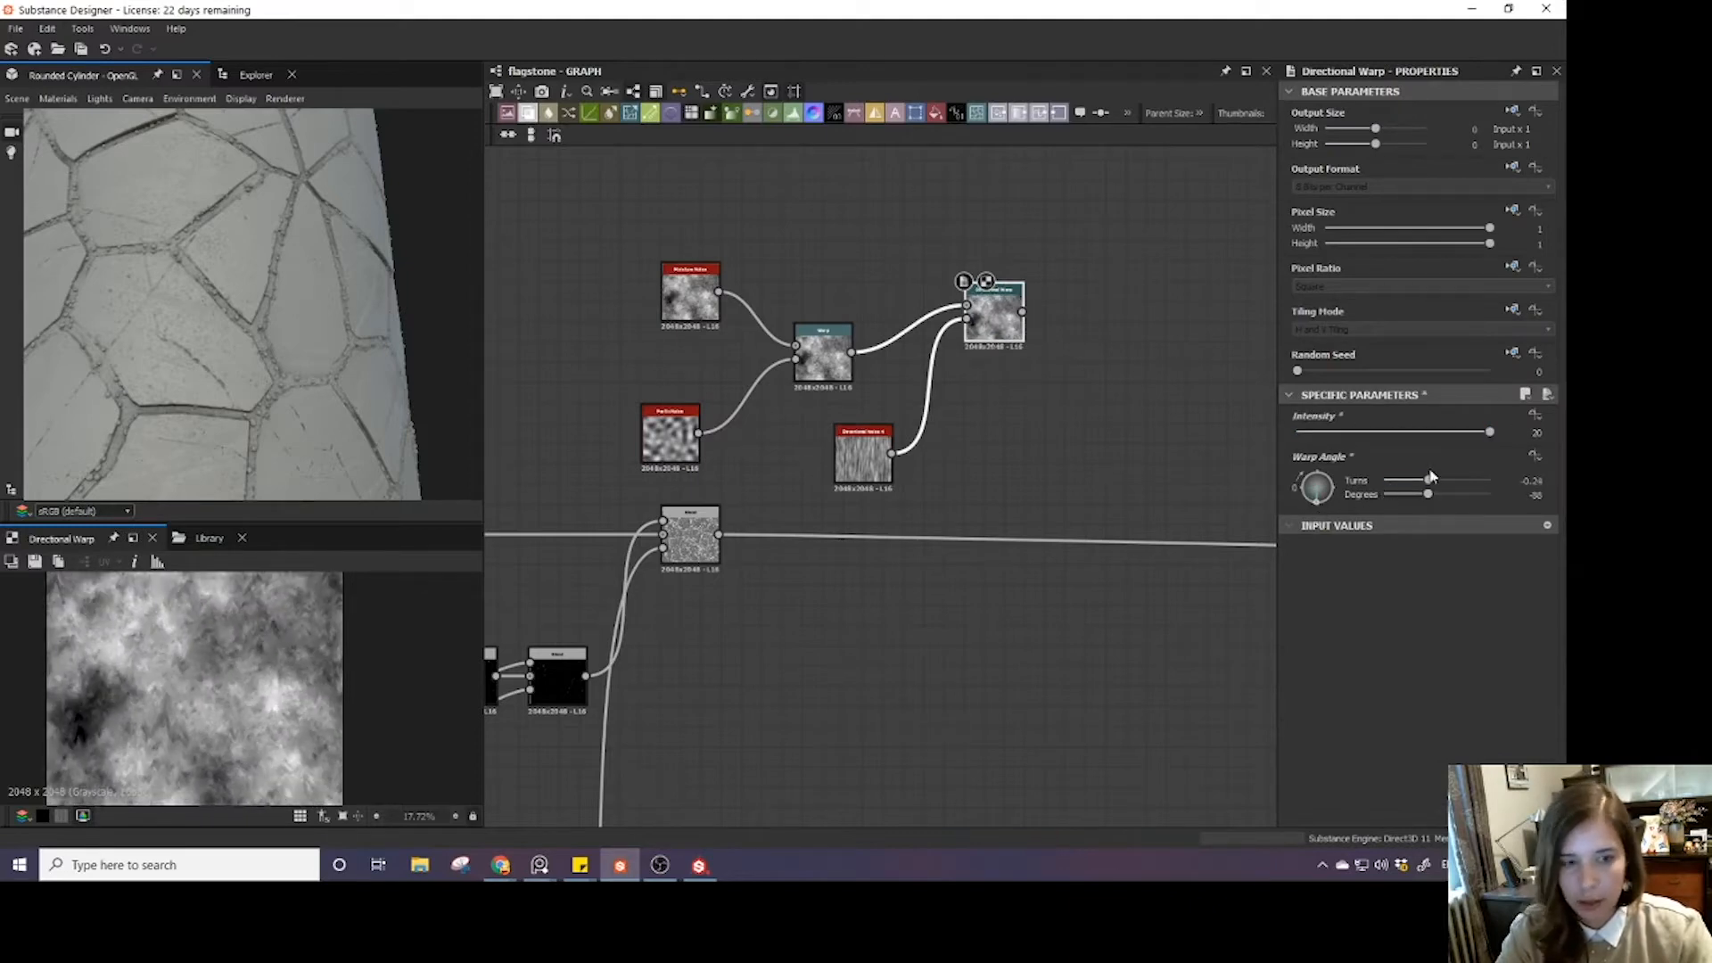
click(1536, 433)
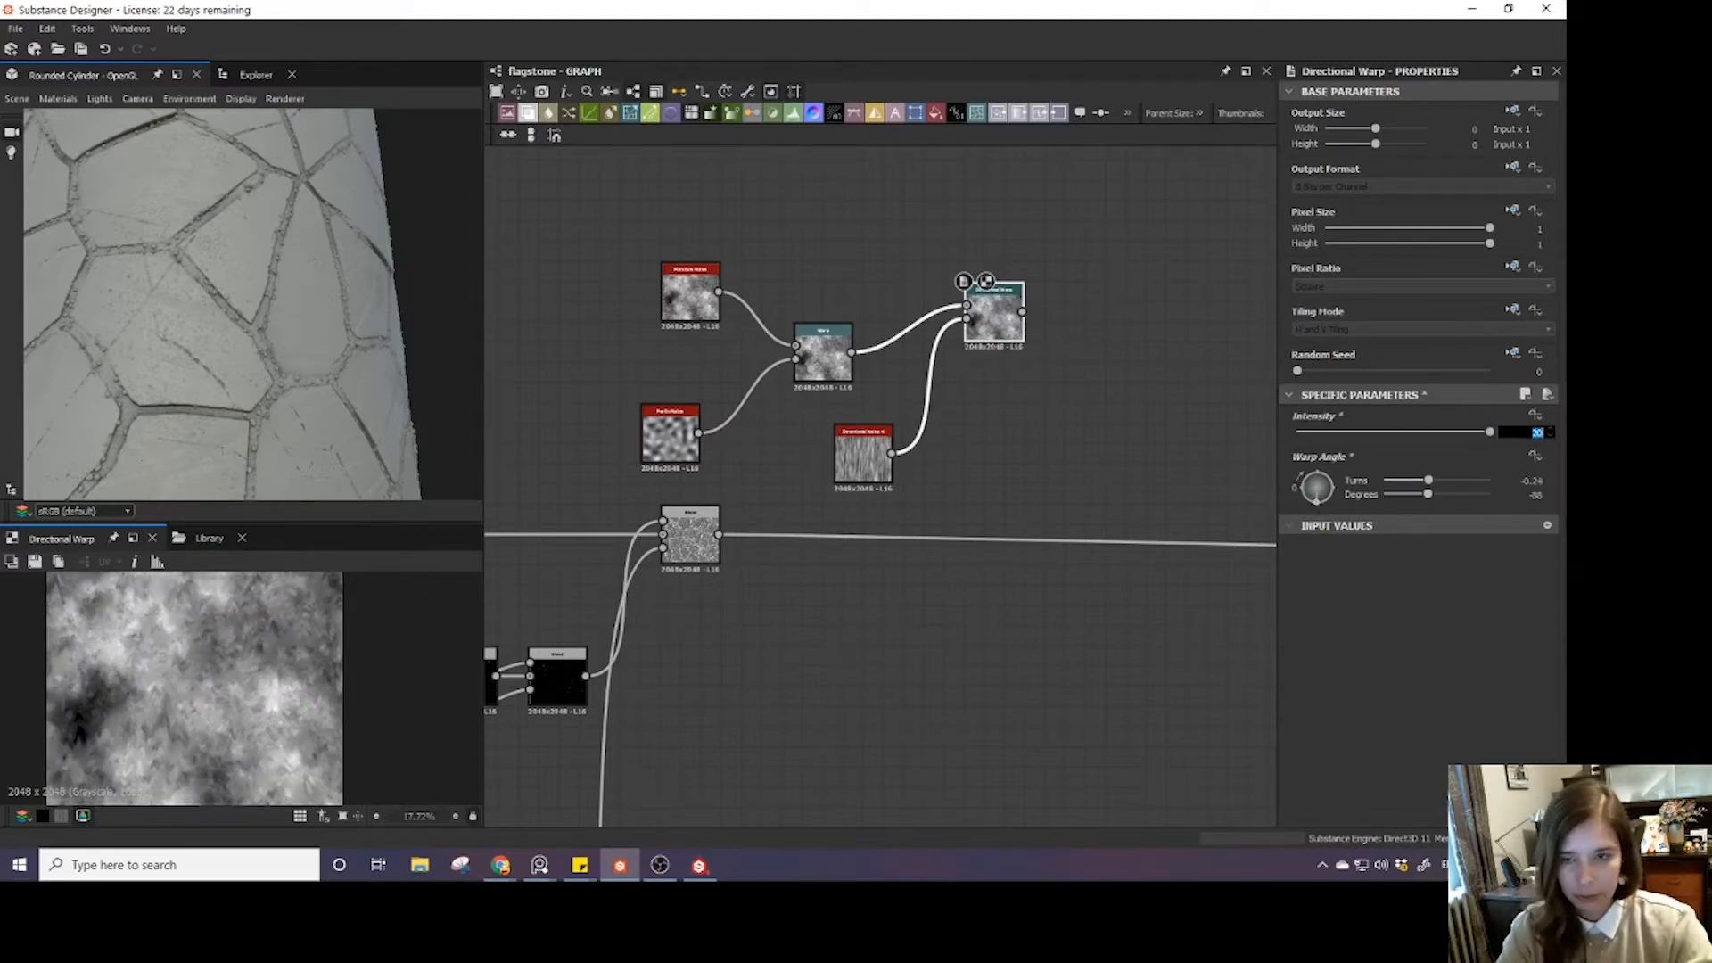
text(30)
key(Return)
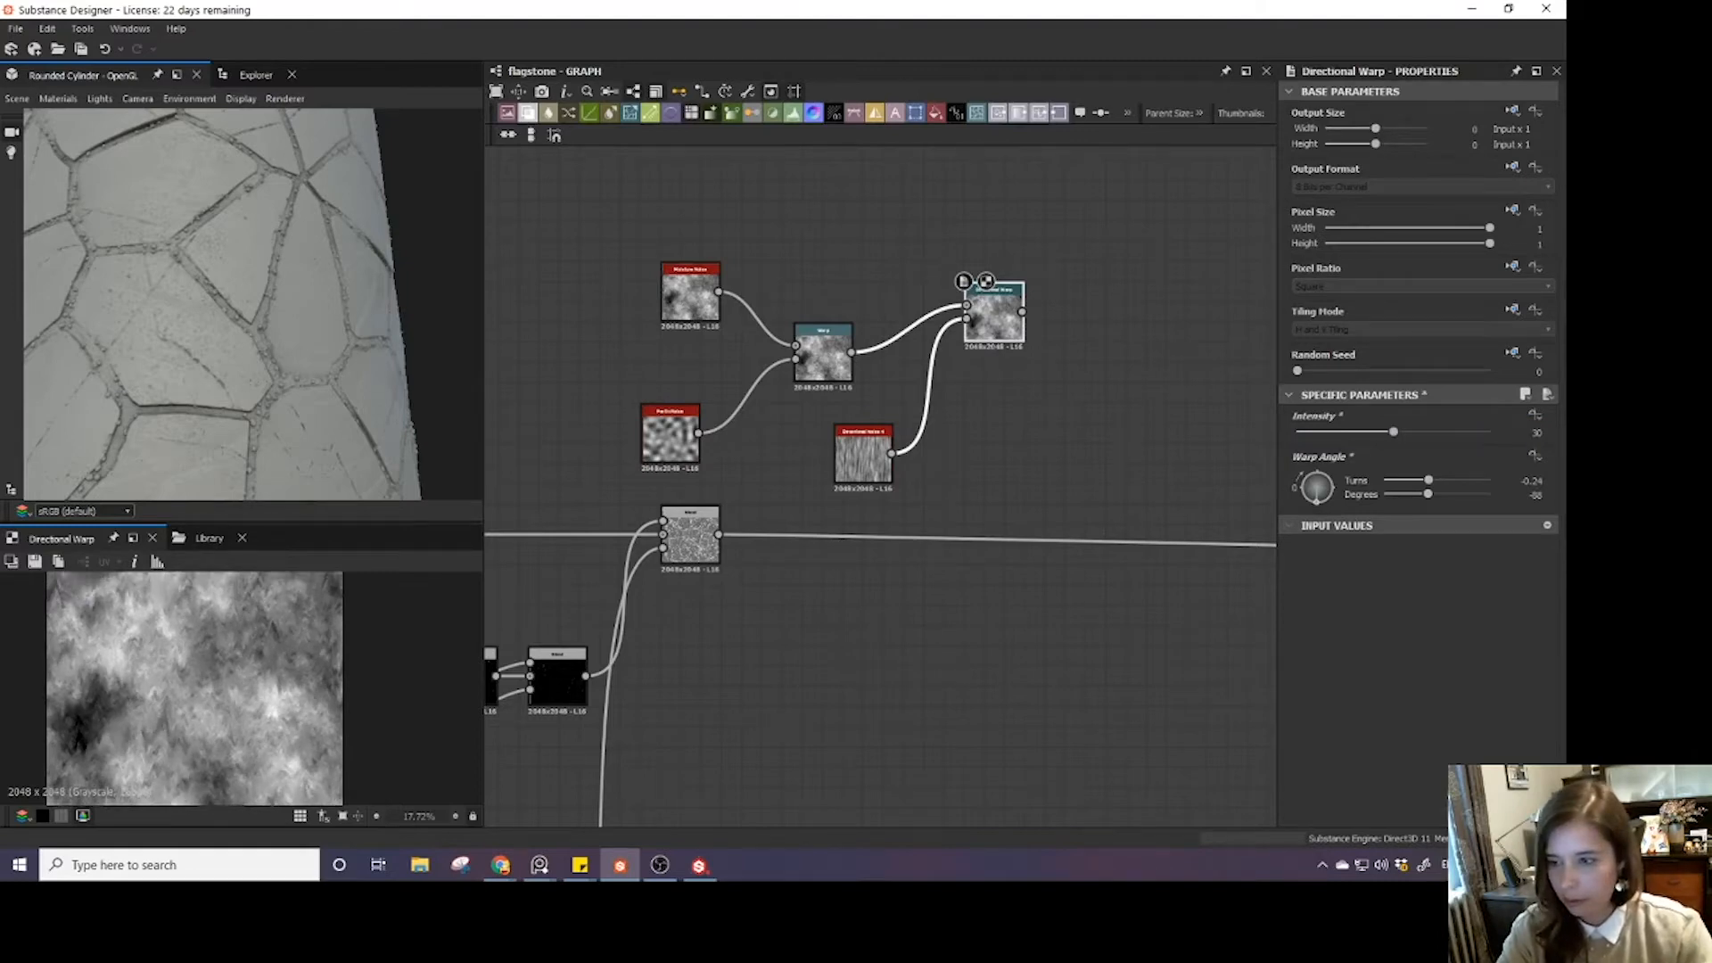
drag(1393, 432, 1432, 434)
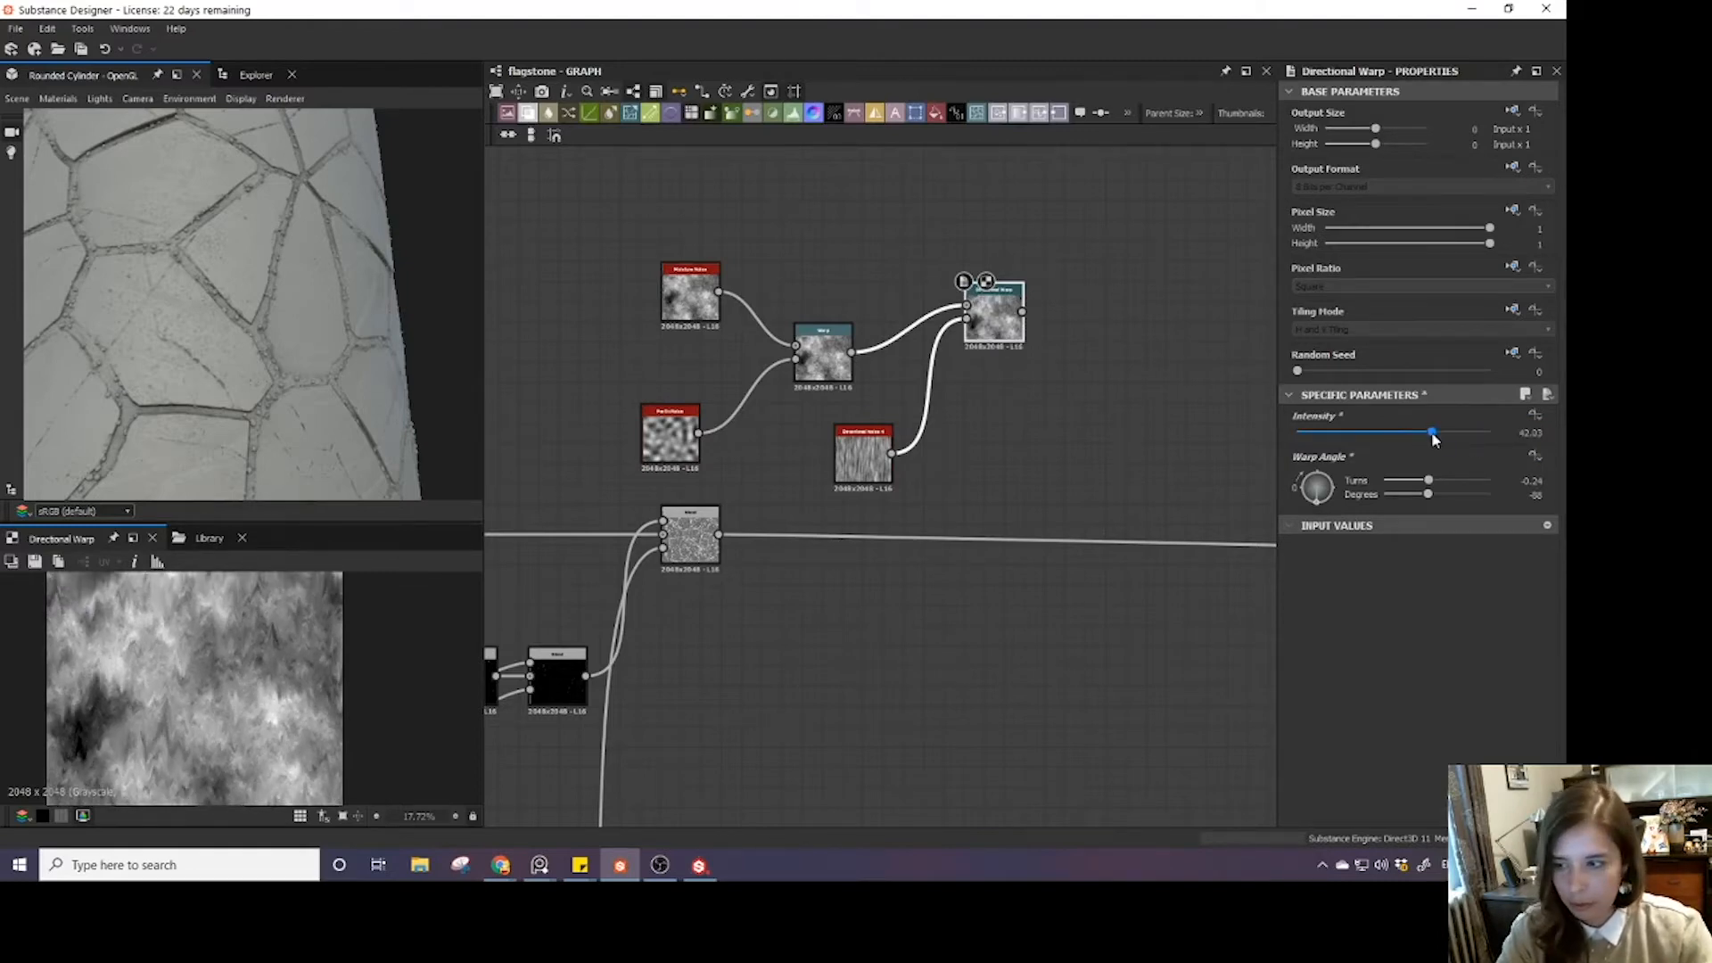
- Set the Directional Noise 4 scale to 4
click(871, 449)
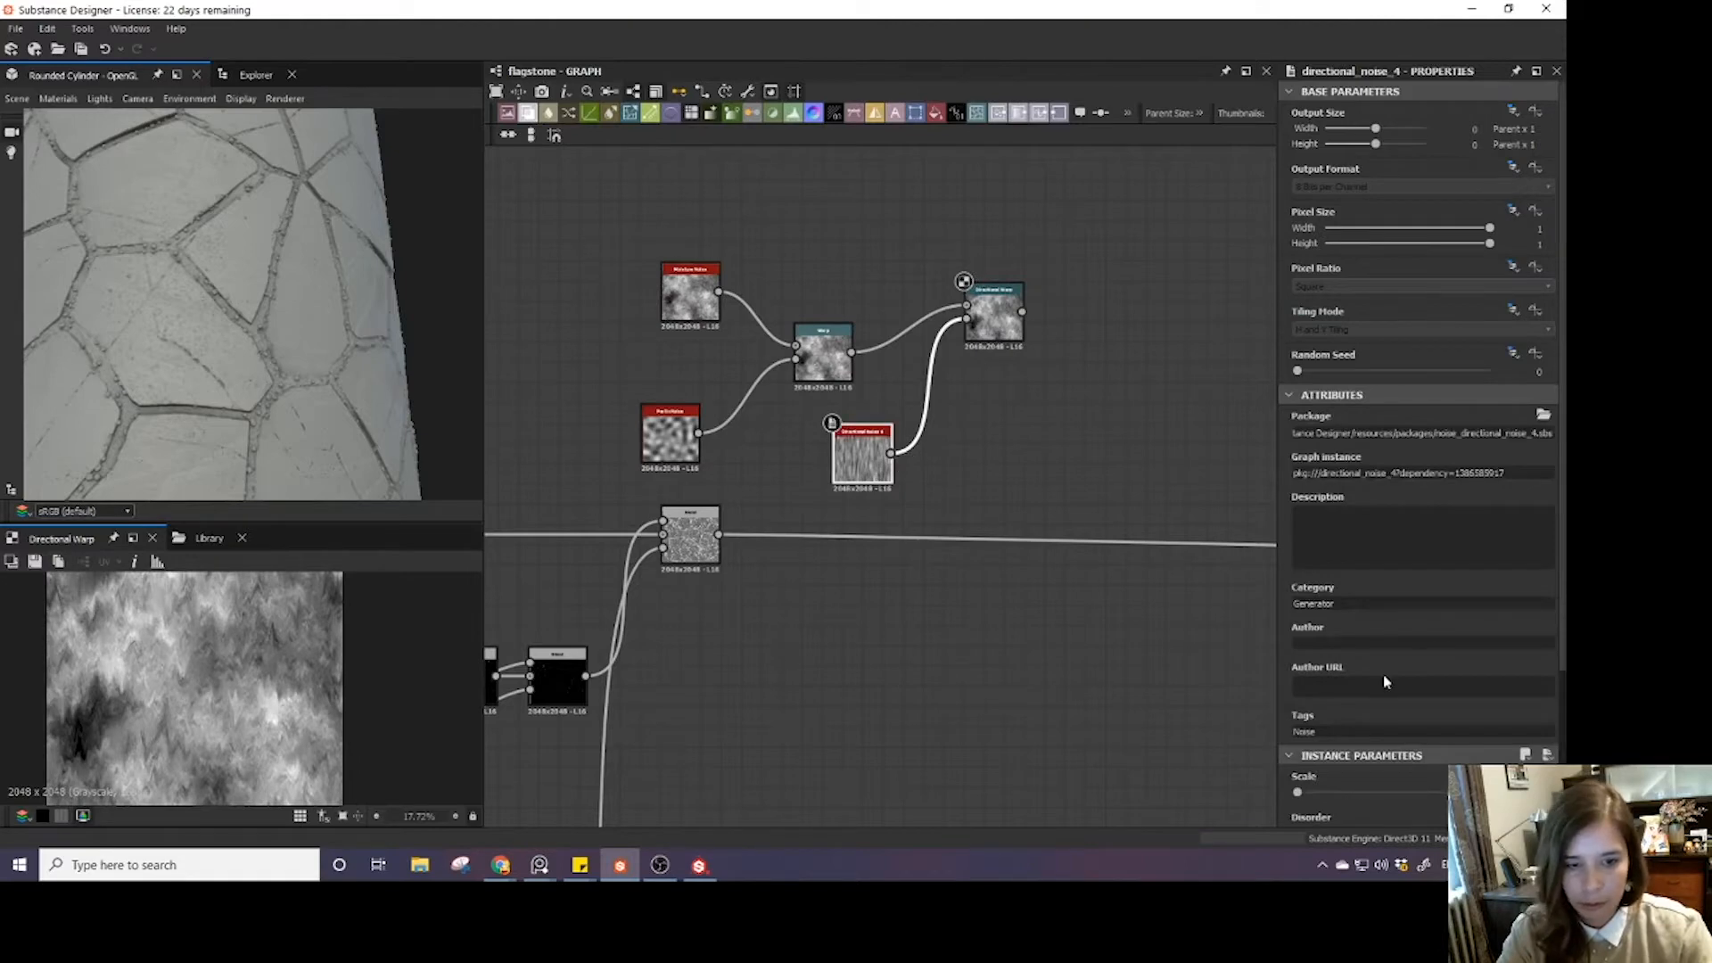
scroll(1385, 683, down, 3)
drag(1299, 596, 1378, 609)
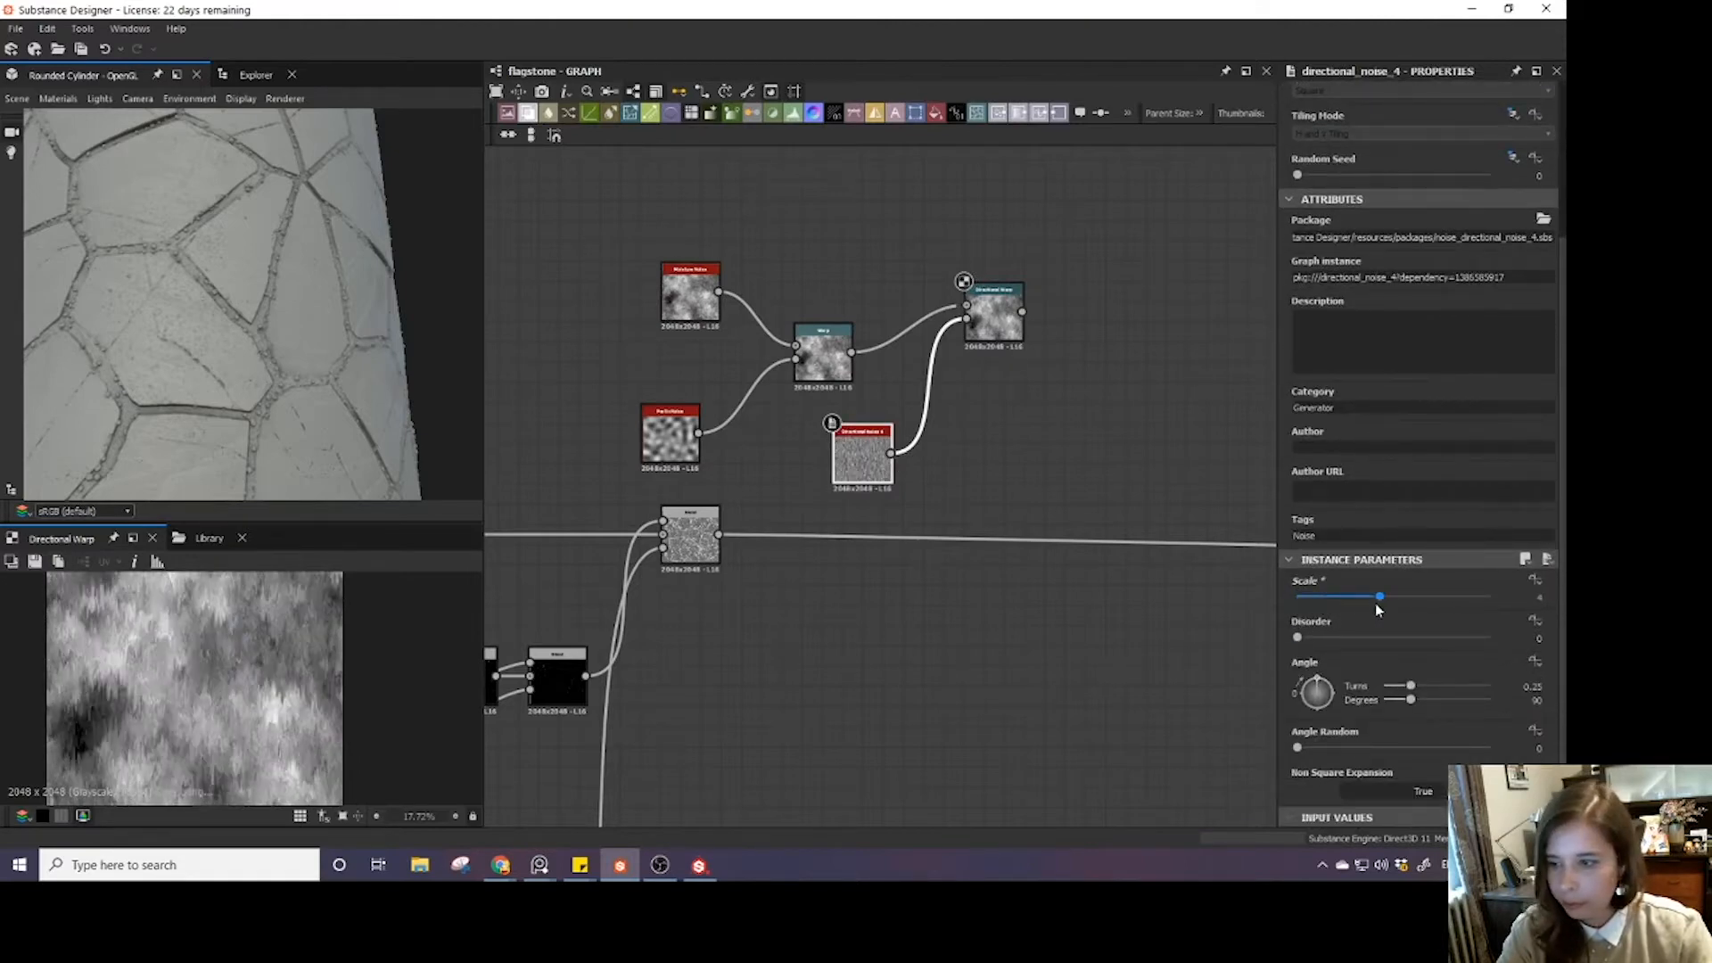
- Insert a Blend node on the roughness output link and connect the Directional Warp to its foreground input
scroll(833, 393, down, 3)
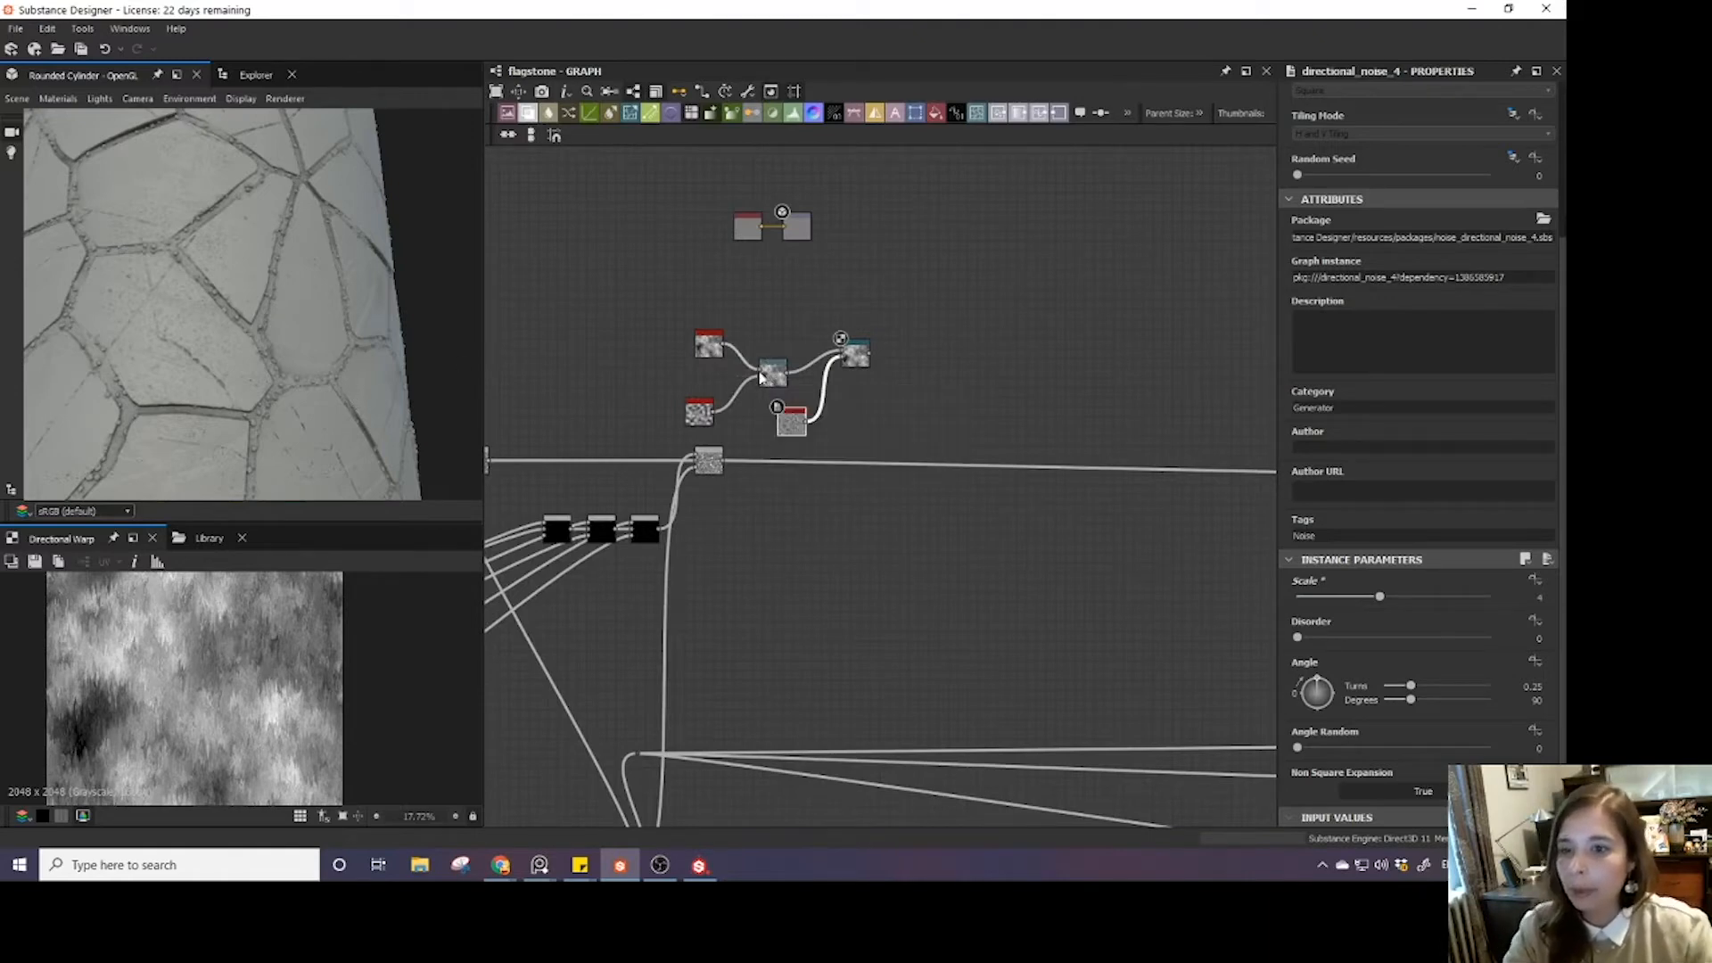
scroll(126, 229, up, 5)
drag(125, 229, 151, 273)
scroll(144, 253, down, 10)
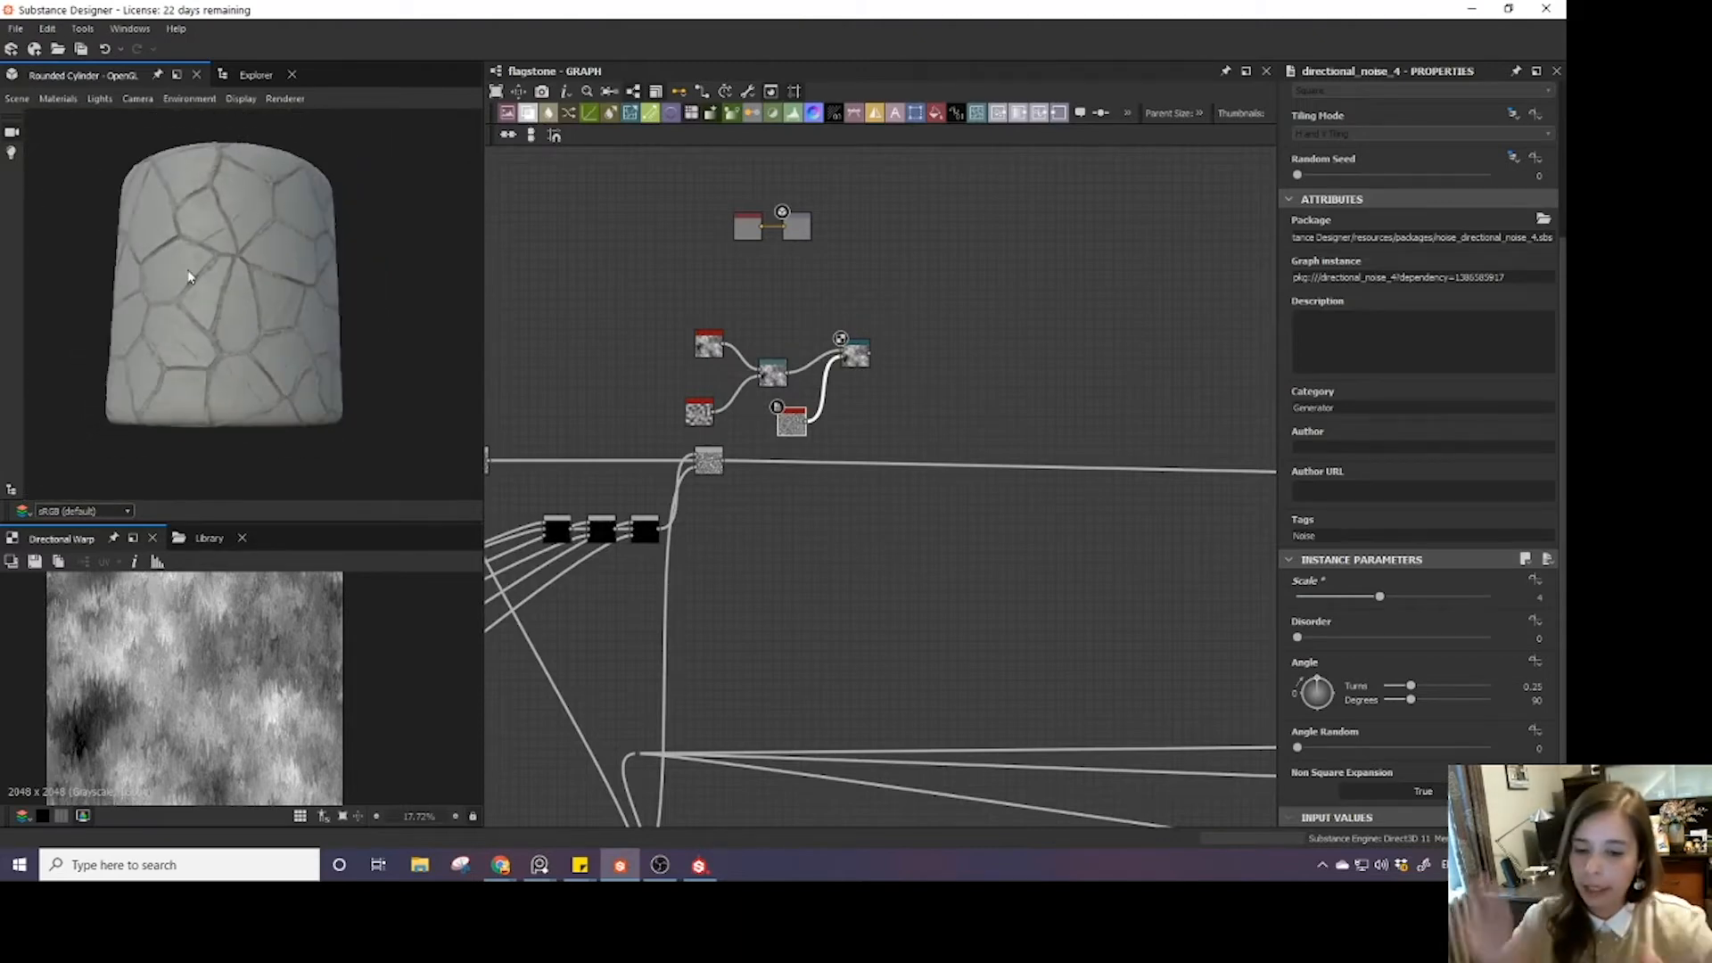
middle_drag(958, 353, 902, 350)
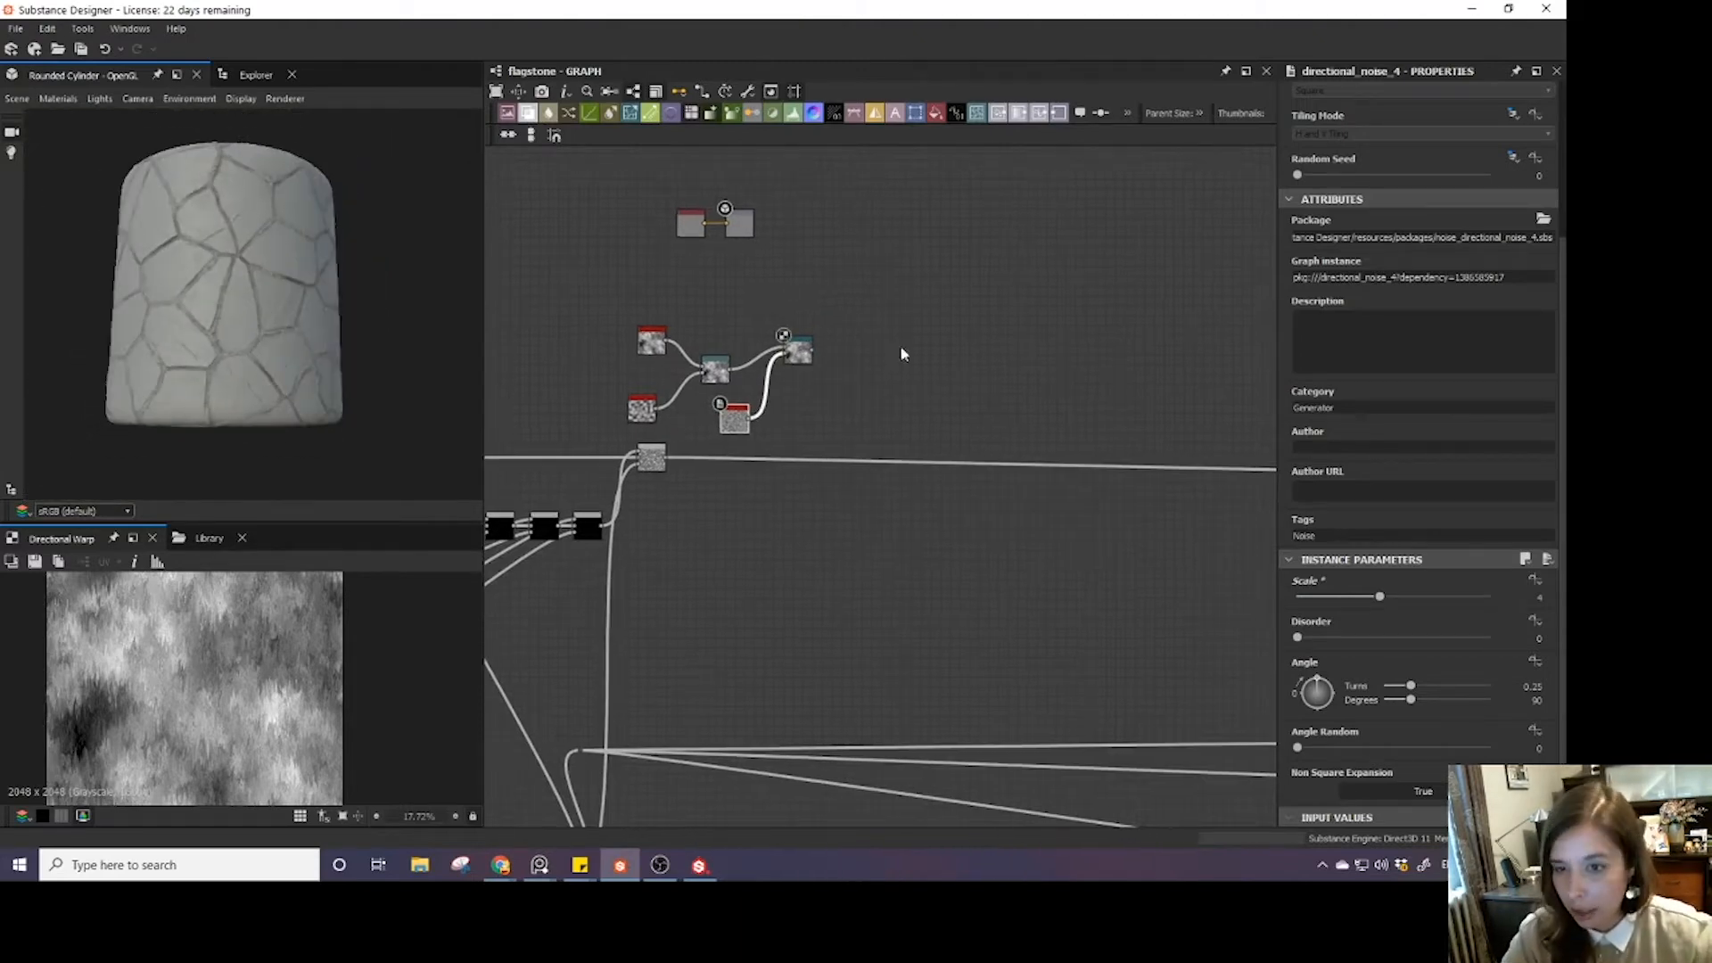
drag(948, 571, 570, 238)
click(509, 114)
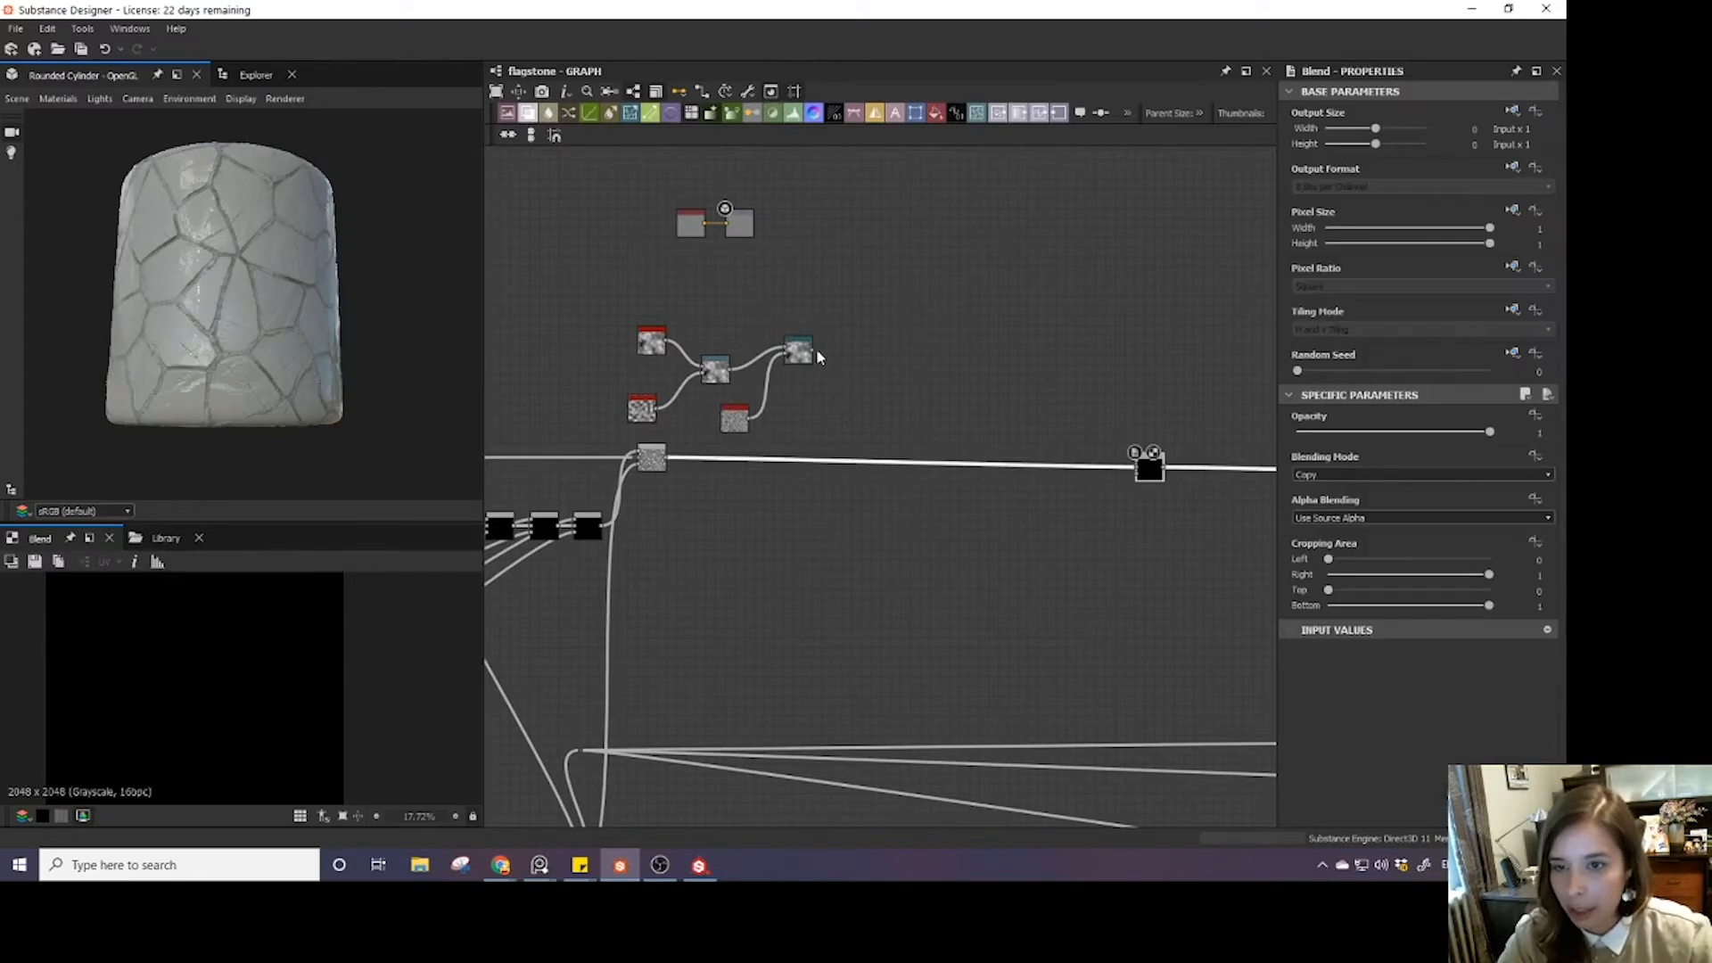
drag(849, 367, 949, 459)
- Set the new Blend's blending mode to Overlay and check the roughness variation on the 3D cylinder
scroll(258, 307, up, 5)
mouse_move(200, 269)
mouse_down()
mouse_move(218, 290)
mouse_move(256, 279)
mouse_move(179, 275)
mouse_move(233, 253)
mouse_move(306, 276)
mouse_move(294, 264)
mouse_move(280, 298)
mouse_move(239, 298)
mouse_up()
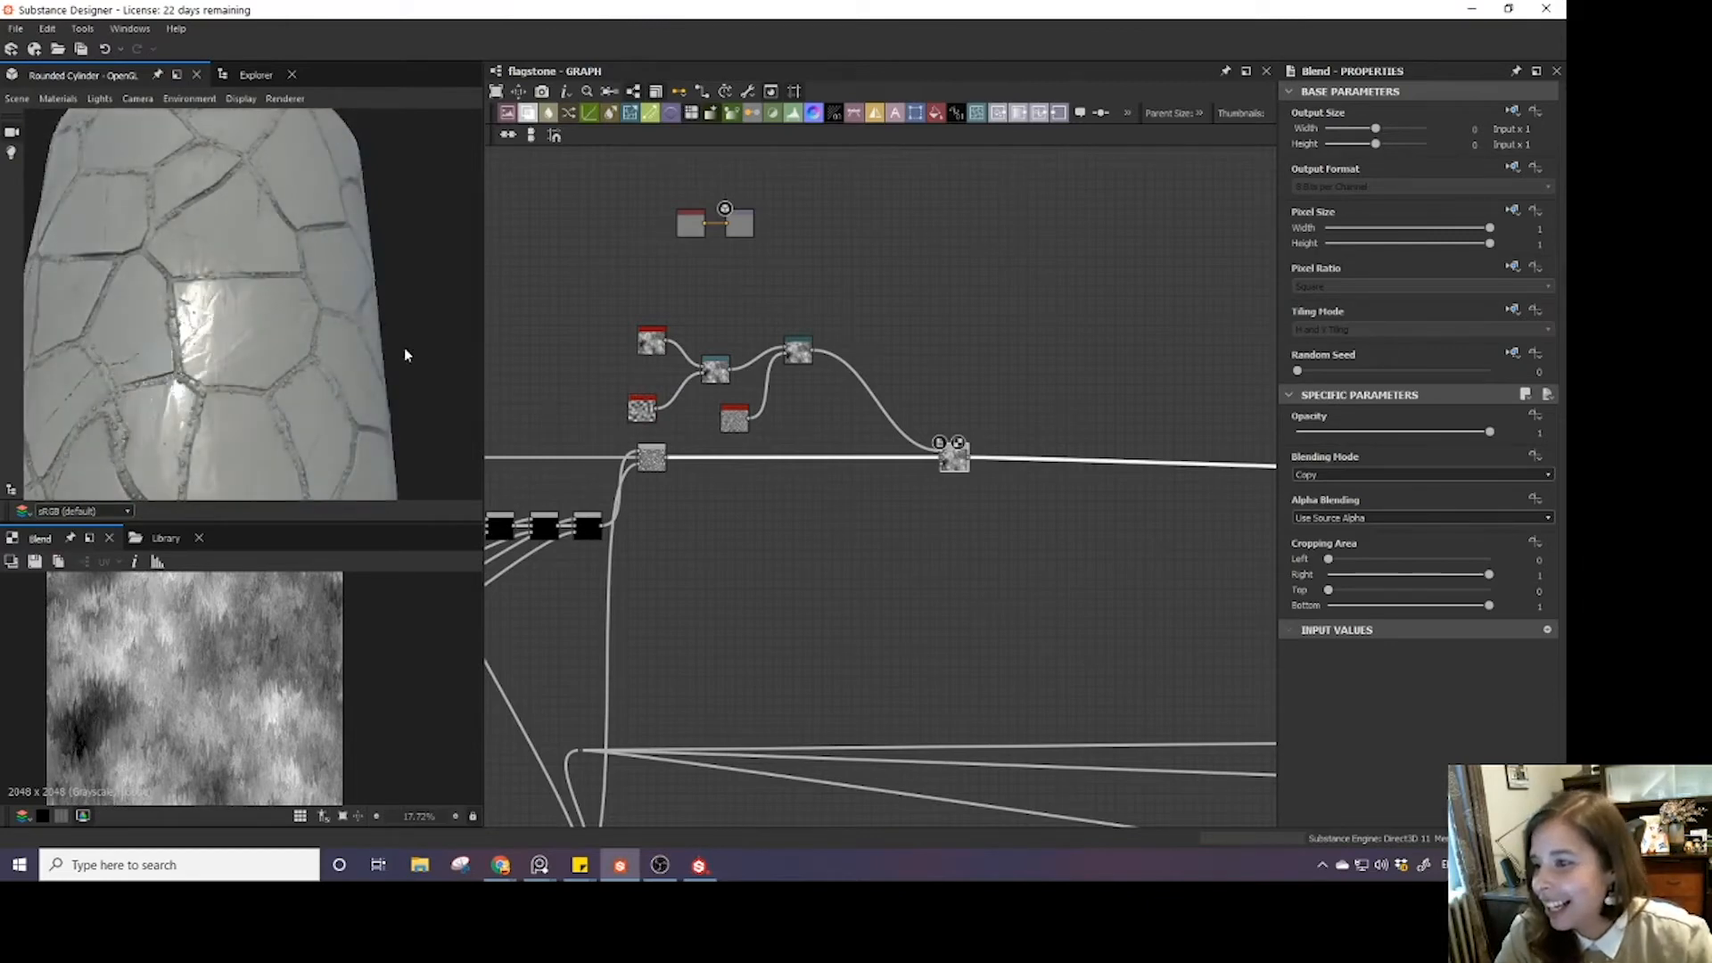
key(f)
scroll(130, 724, up, 3)
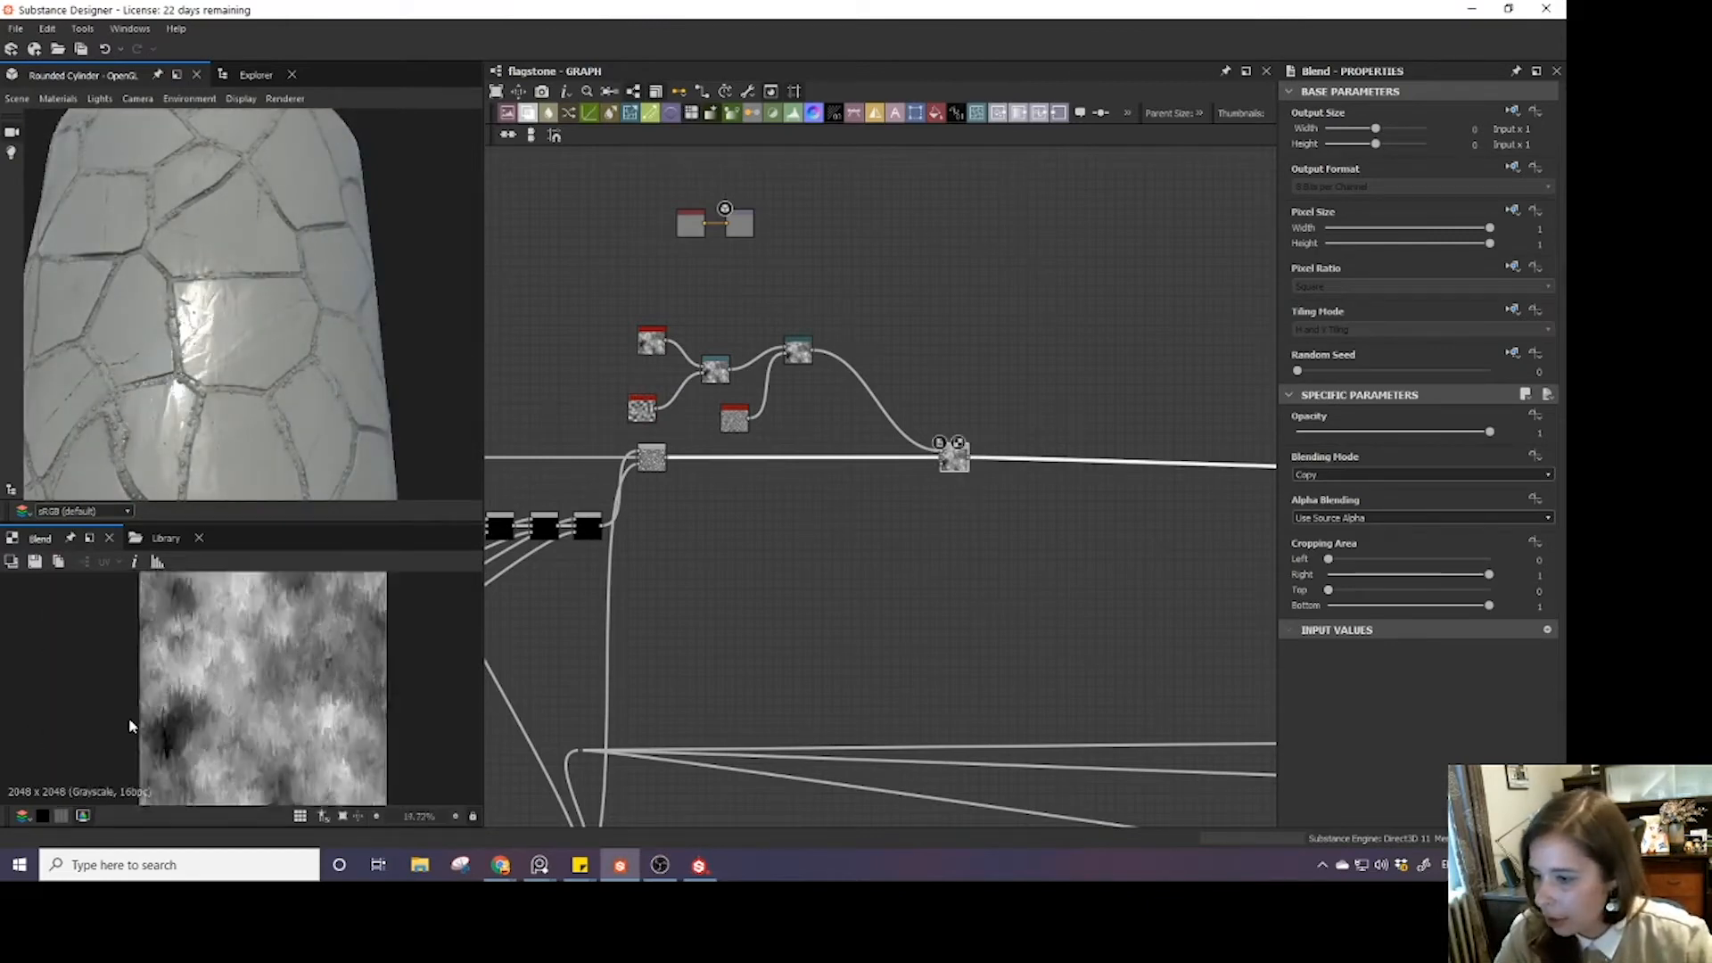
middle_drag(918, 392, 876, 561)
drag(916, 634, 935, 636)
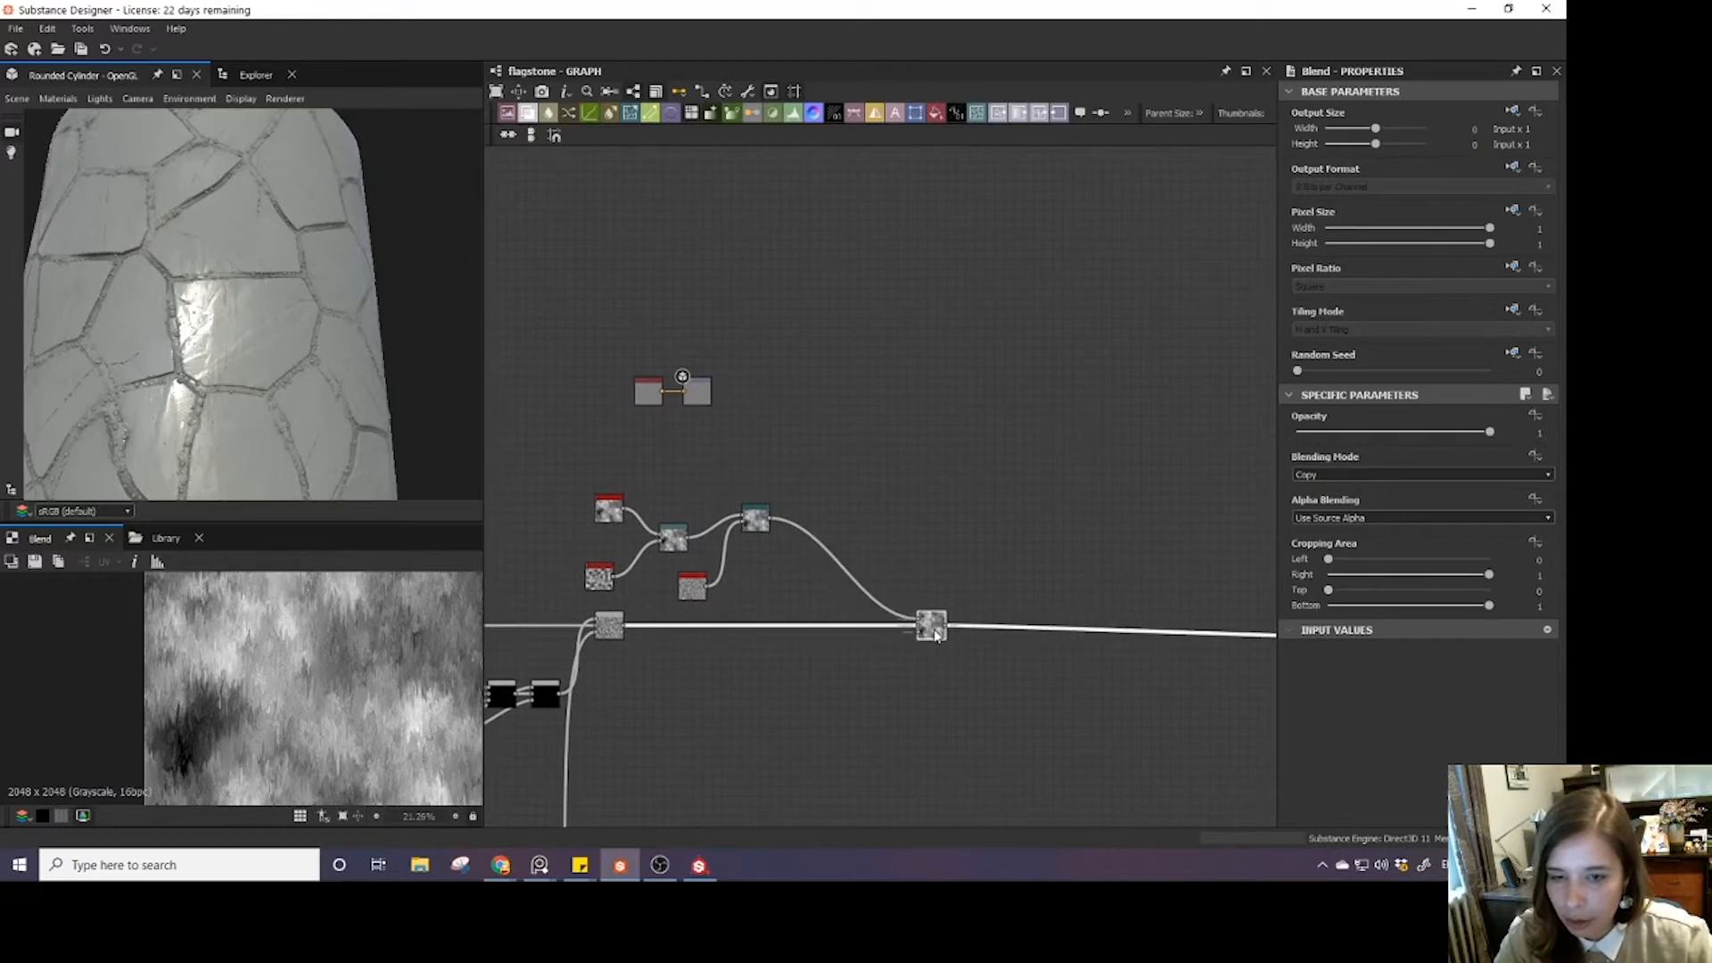
click(838, 573)
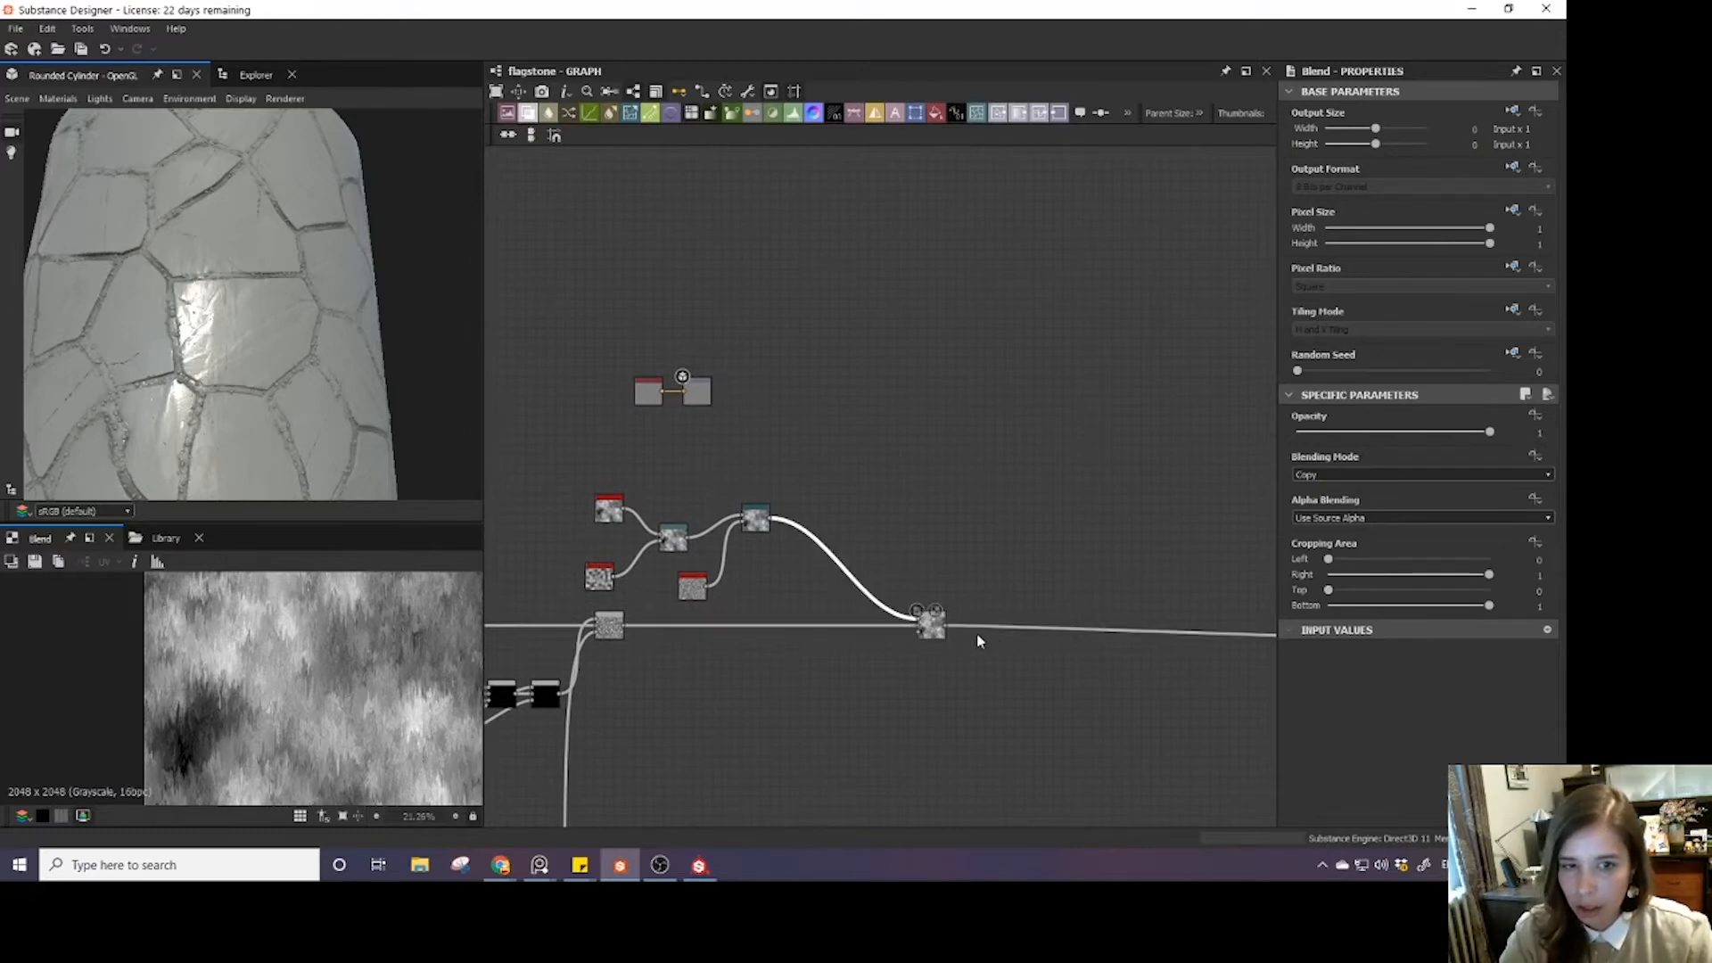
click(1327, 476)
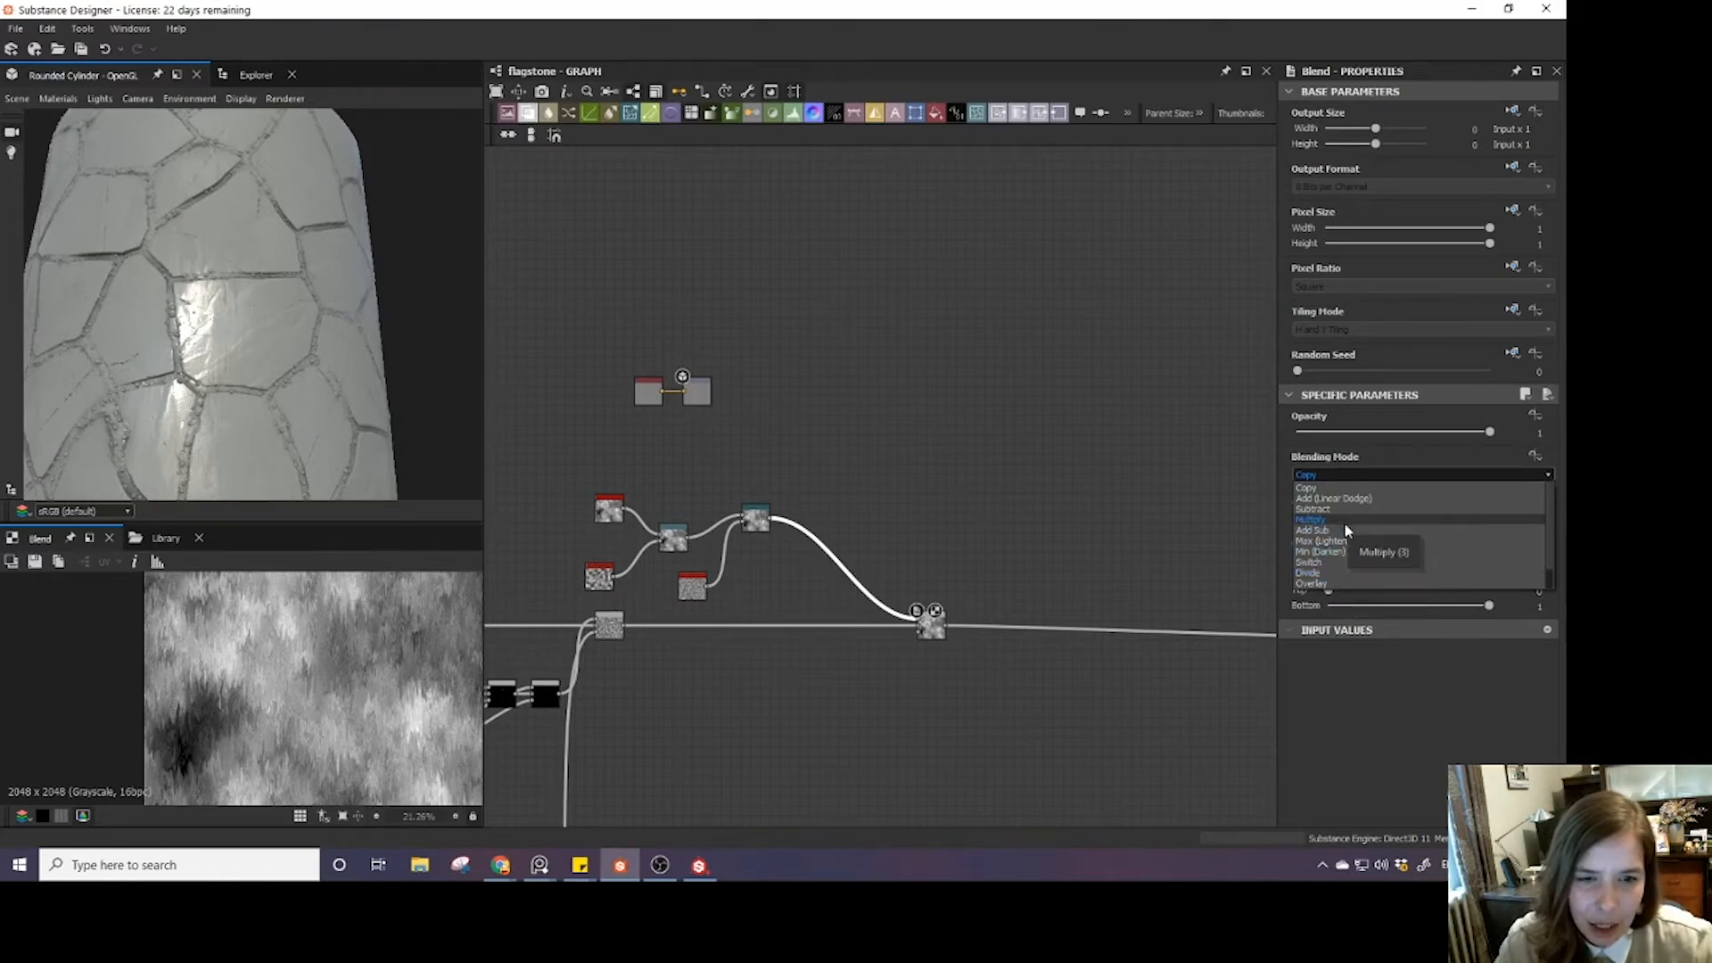
click(1331, 584)
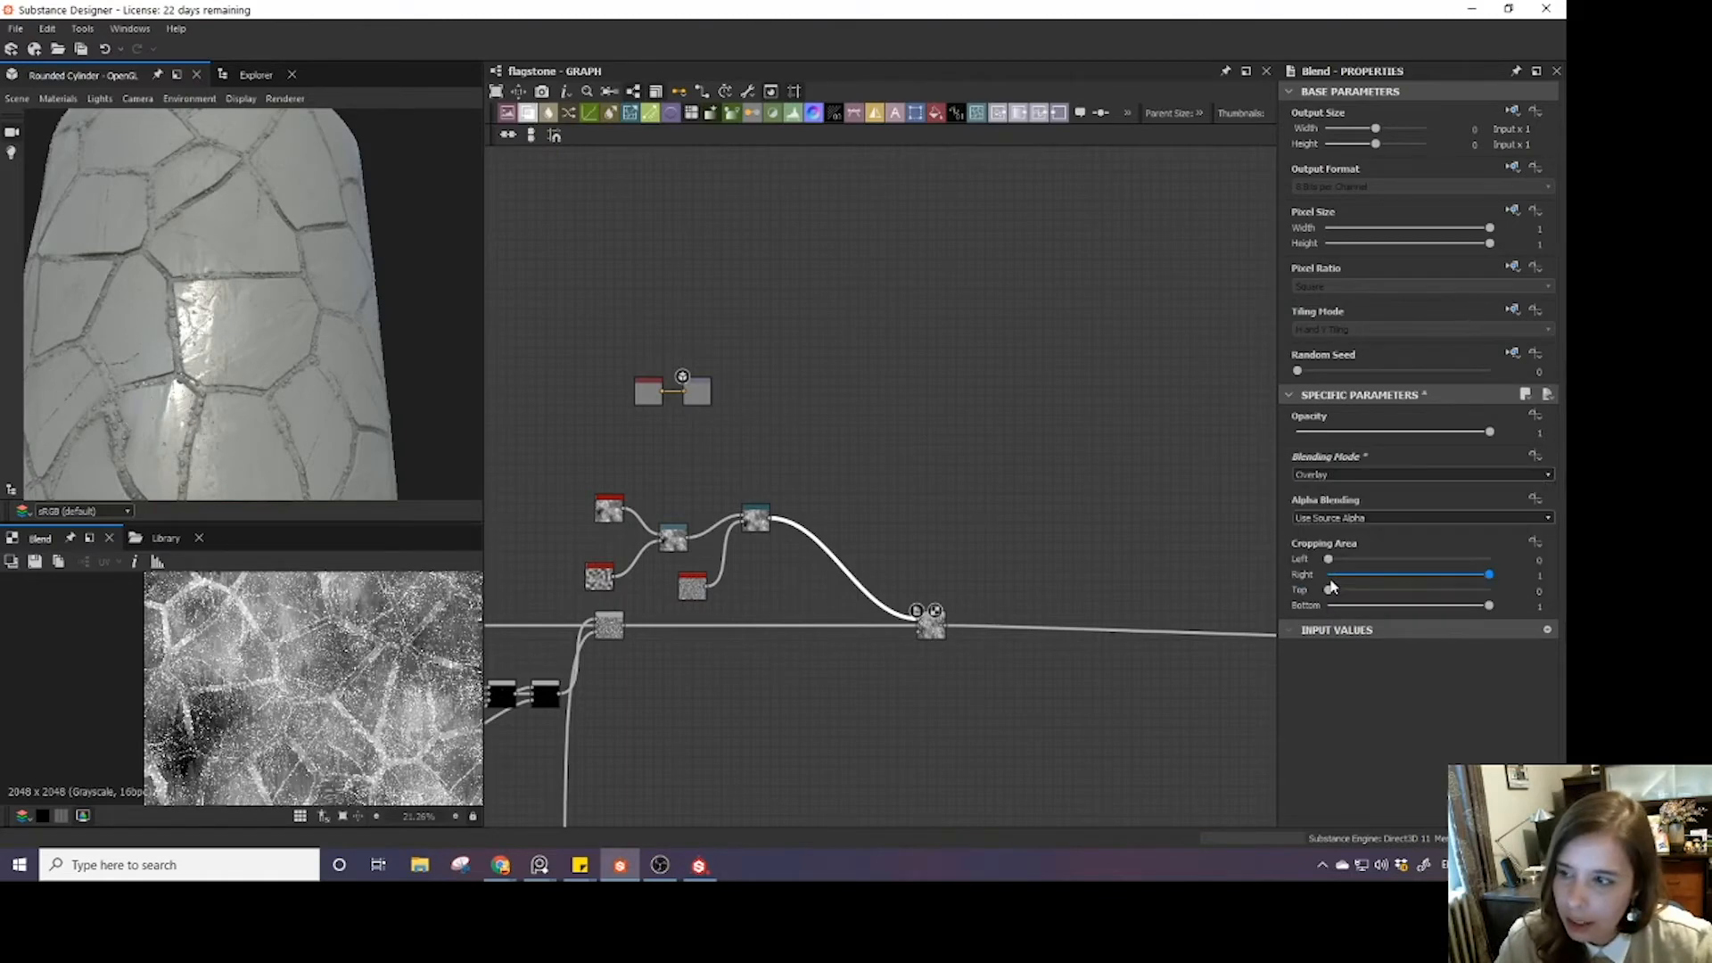
drag(232, 221, 207, 296)
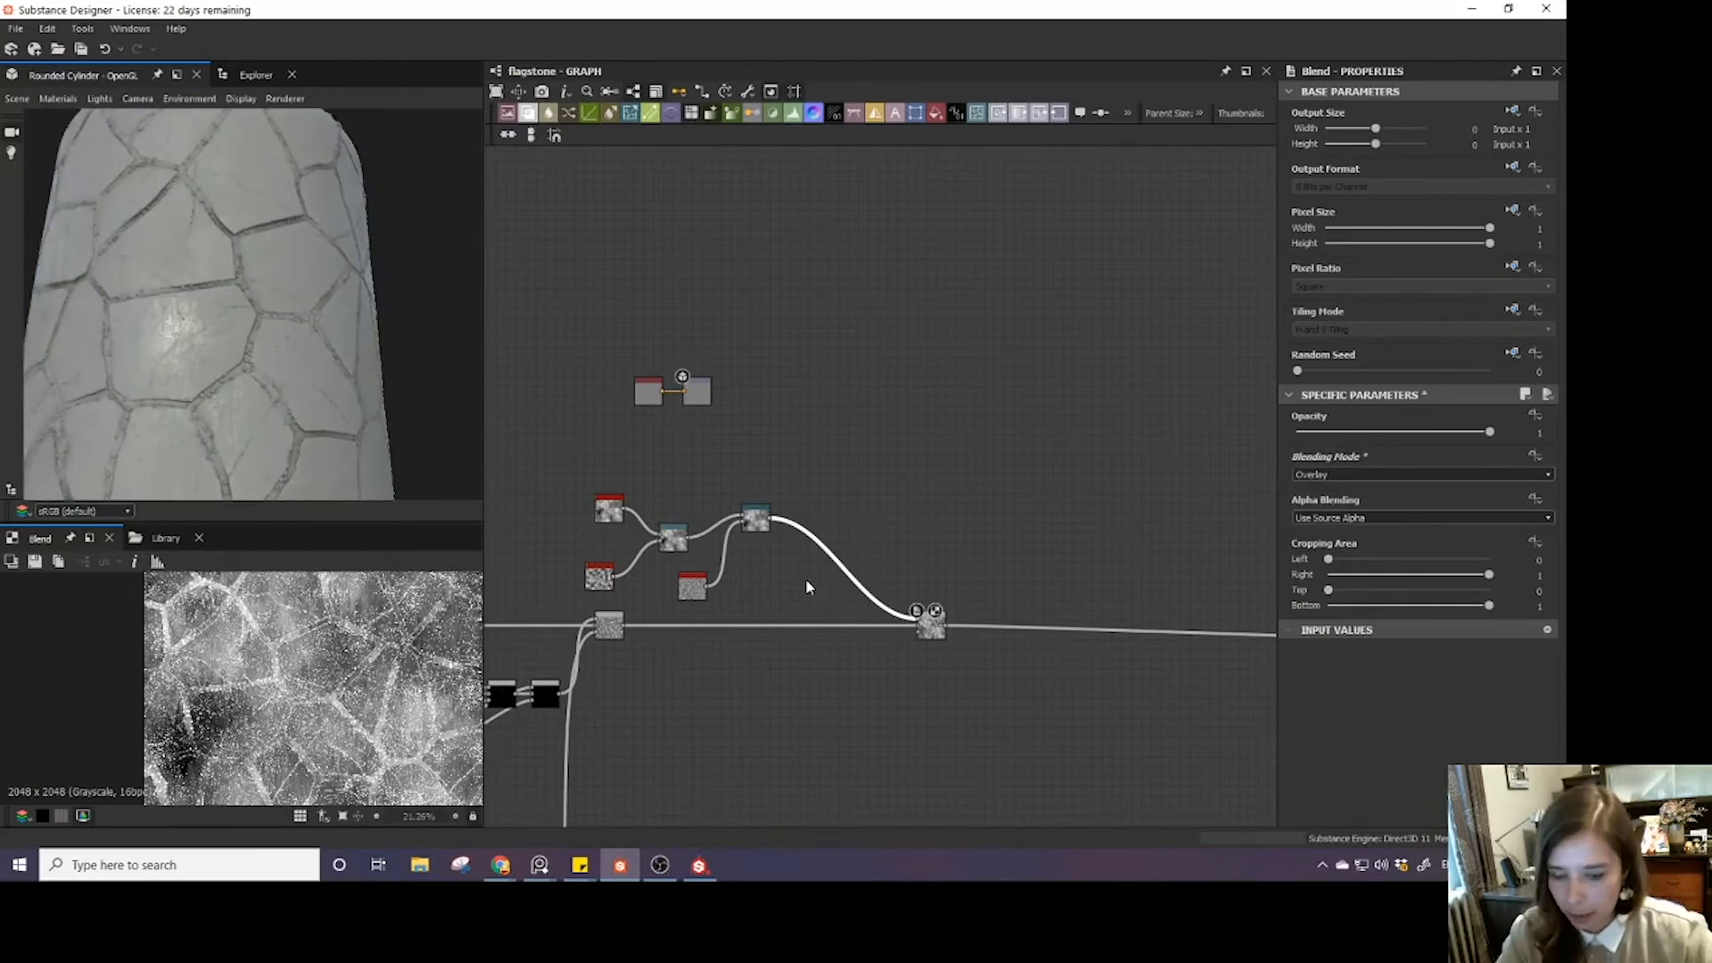
- Insert a Levels node between the Directional Warp and the Blend and raise its black output level to about a third
key(space)
click(916, 403)
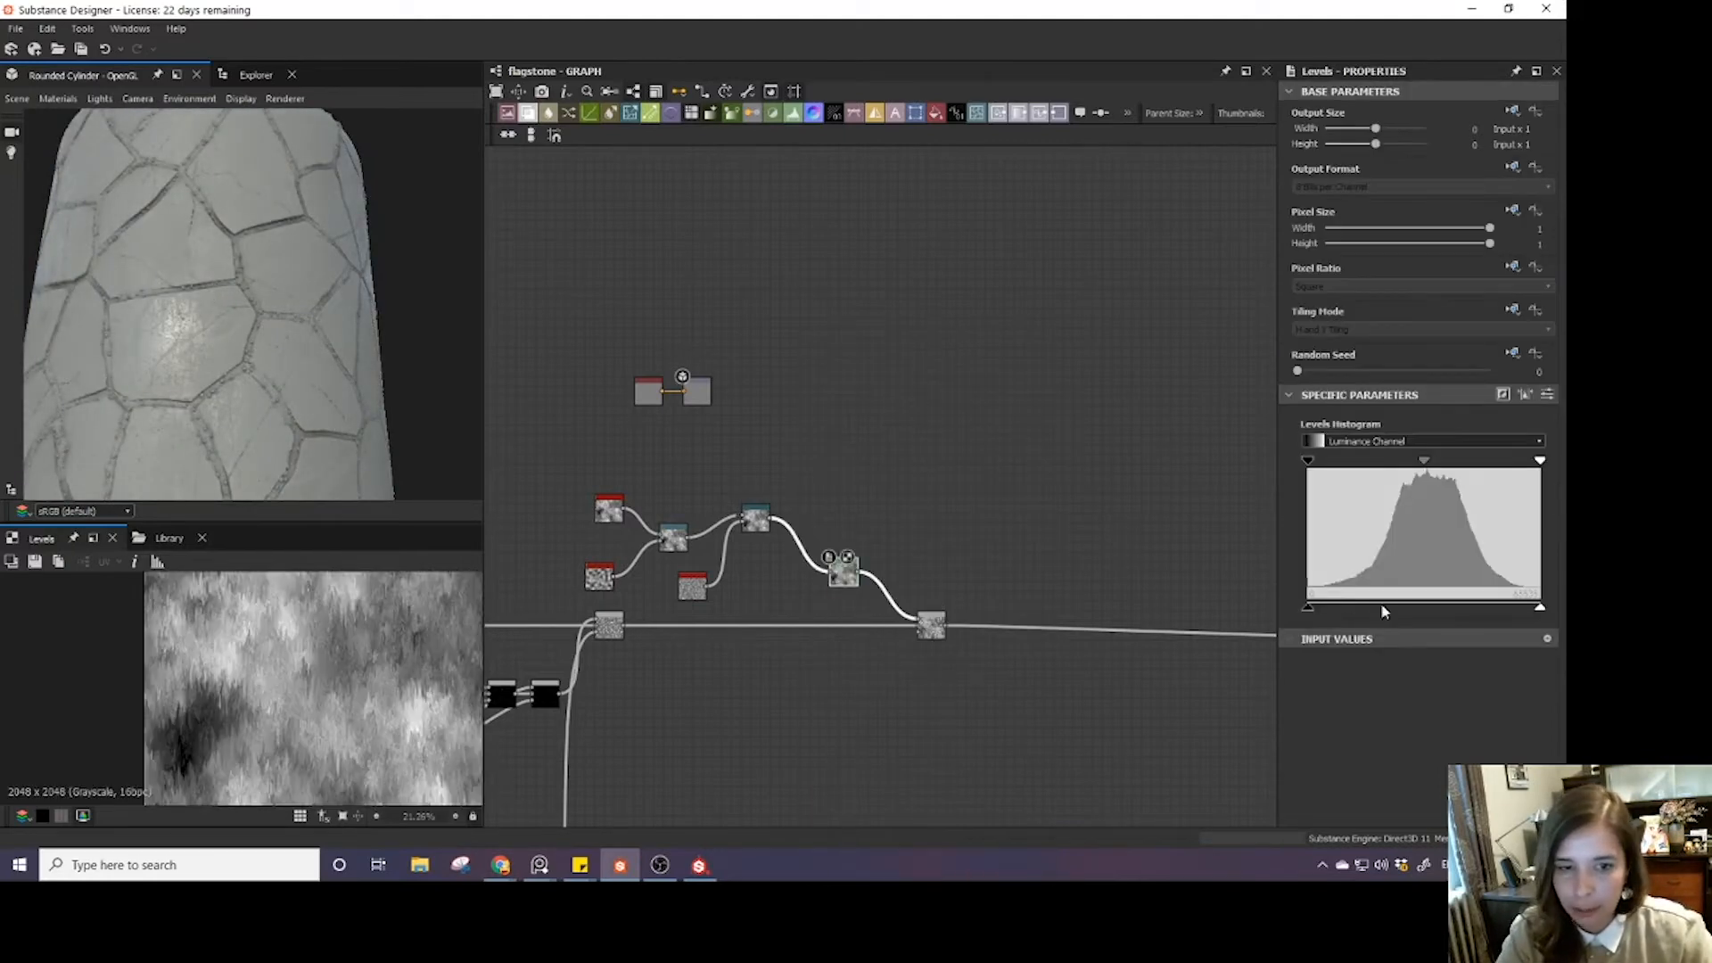
drag(1308, 608, 1387, 634)
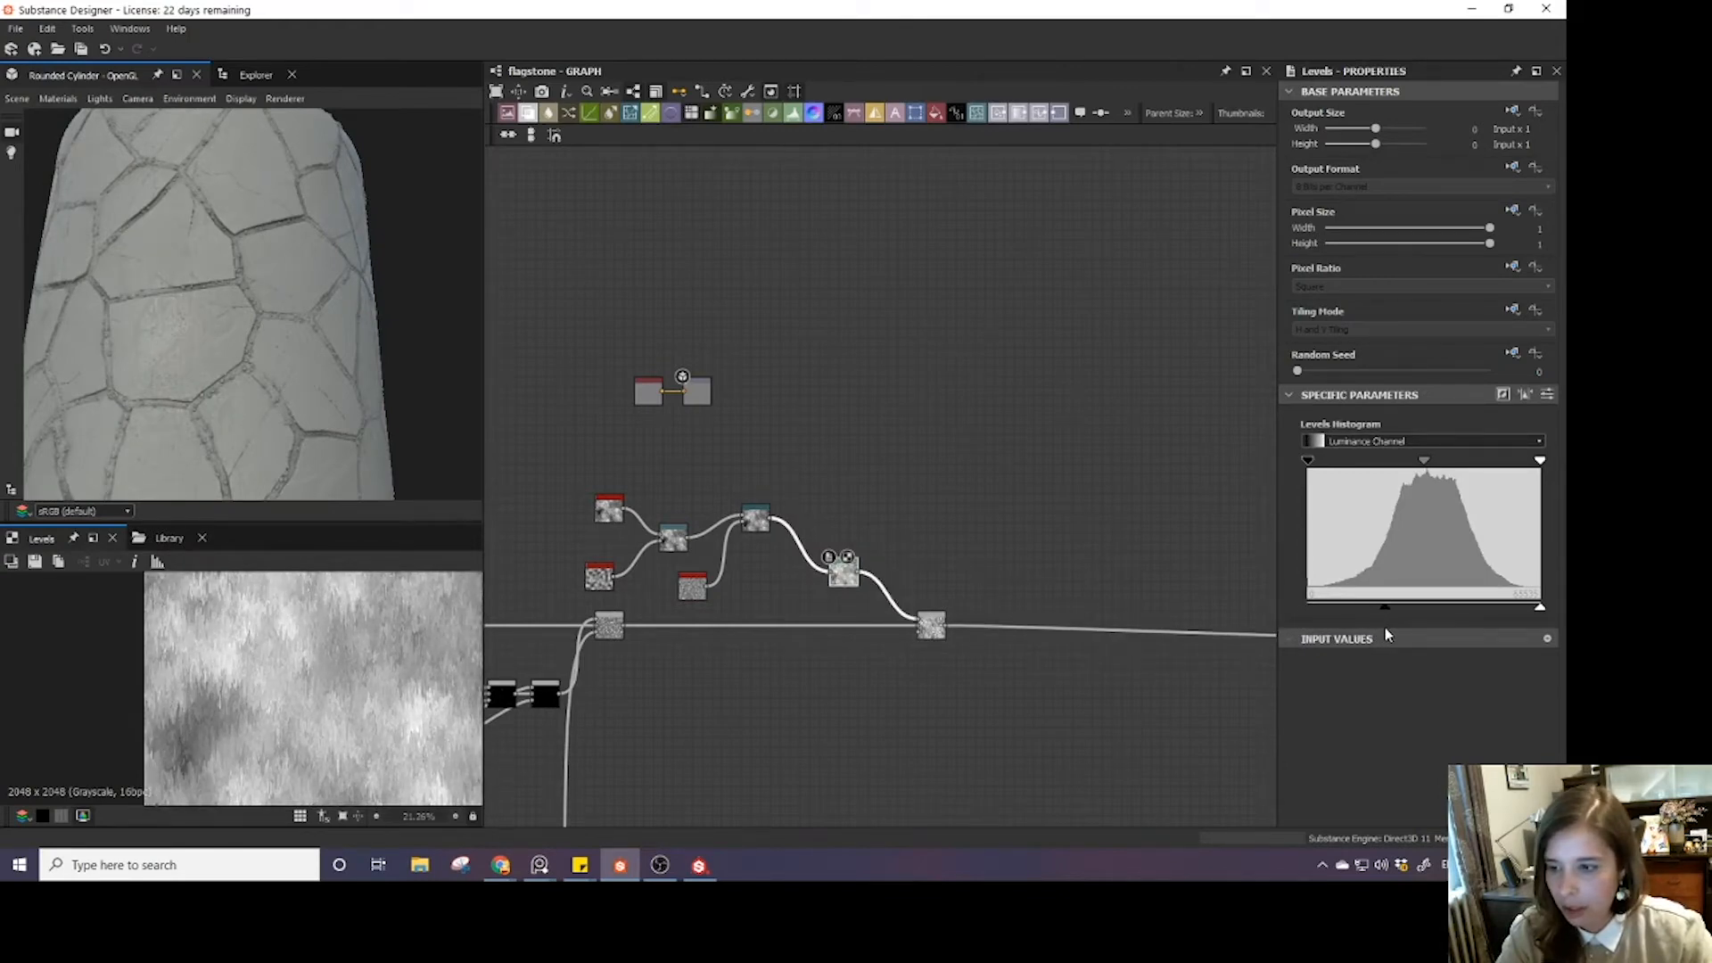
scroll(237, 330, down, 4)
scroll(277, 374, up, 4)
mouse_move(237, 330)
mouse_down()
mouse_move(276, 375)
mouse_move(237, 333)
mouse_move(260, 341)
mouse_move(227, 334)
mouse_up()
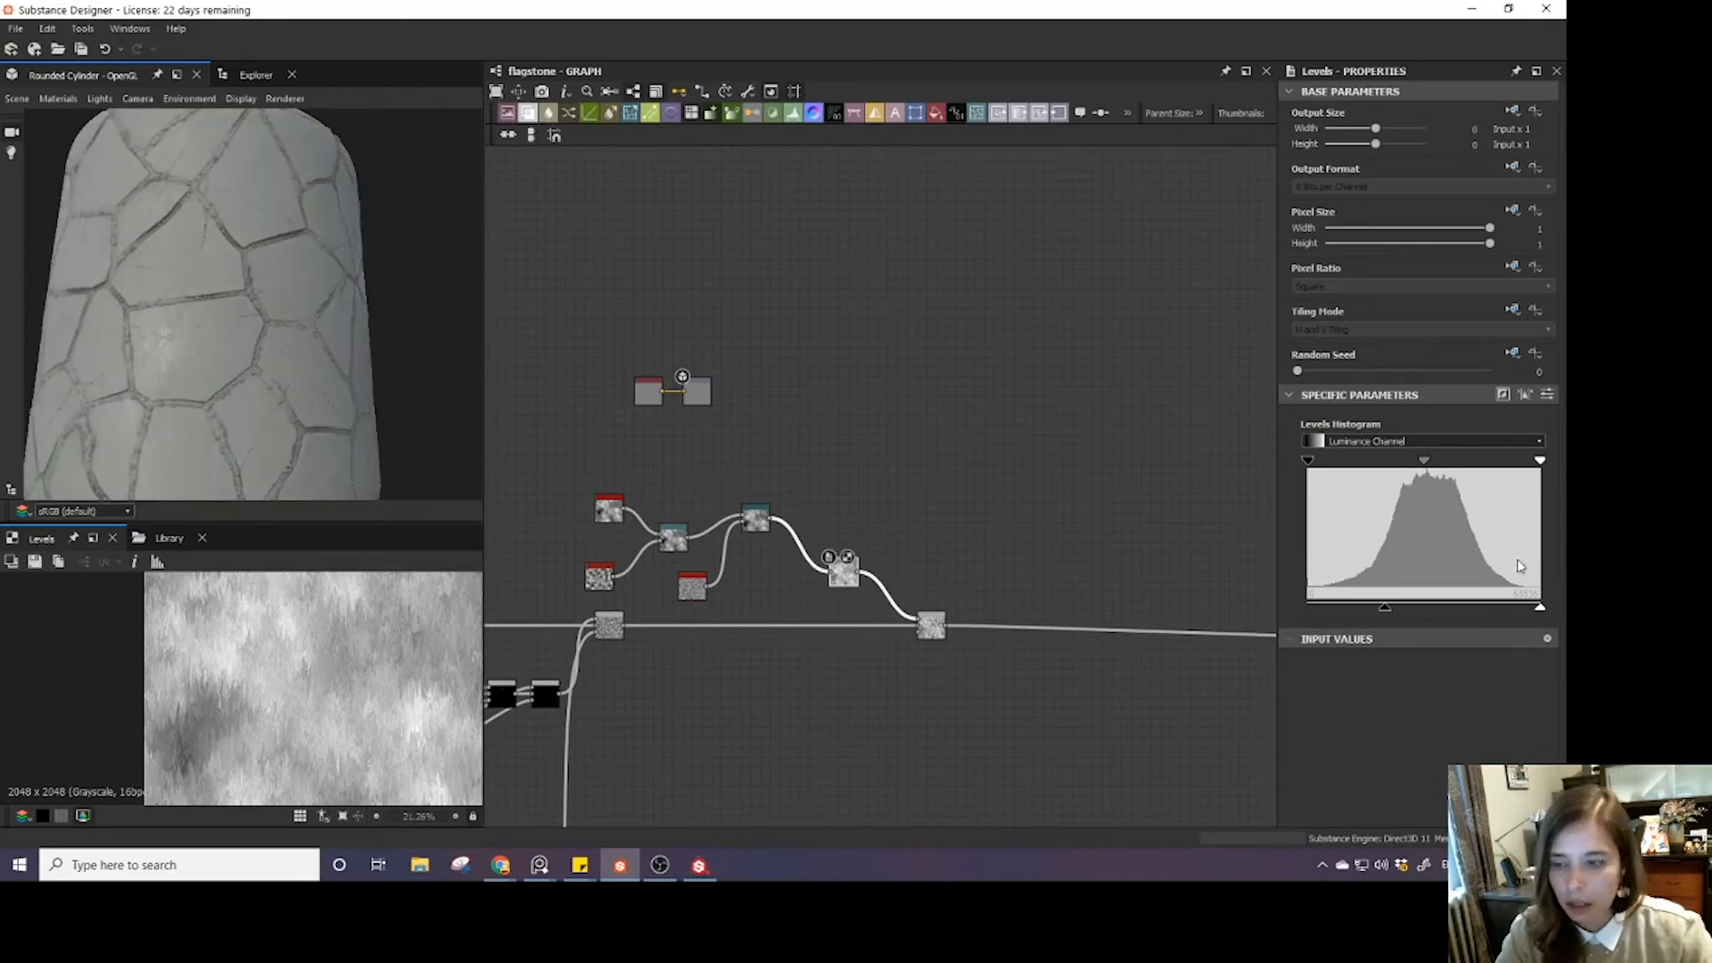
- Lower the Levels node's white output level slightly and check the roughness on the 3D cylinder
drag(1540, 612, 1515, 610)
scroll(256, 298, down, 4)
mouse_move(256, 297)
mouse_down()
mouse_move(217, 327)
mouse_move(232, 312)
mouse_up()
scroll(217, 327, up, 4)
- Try the Min (Darken) and Multiply blending modes on the final roughness Blend and inspect the cylinder under different lighting
scroll(696, 446, up, 3)
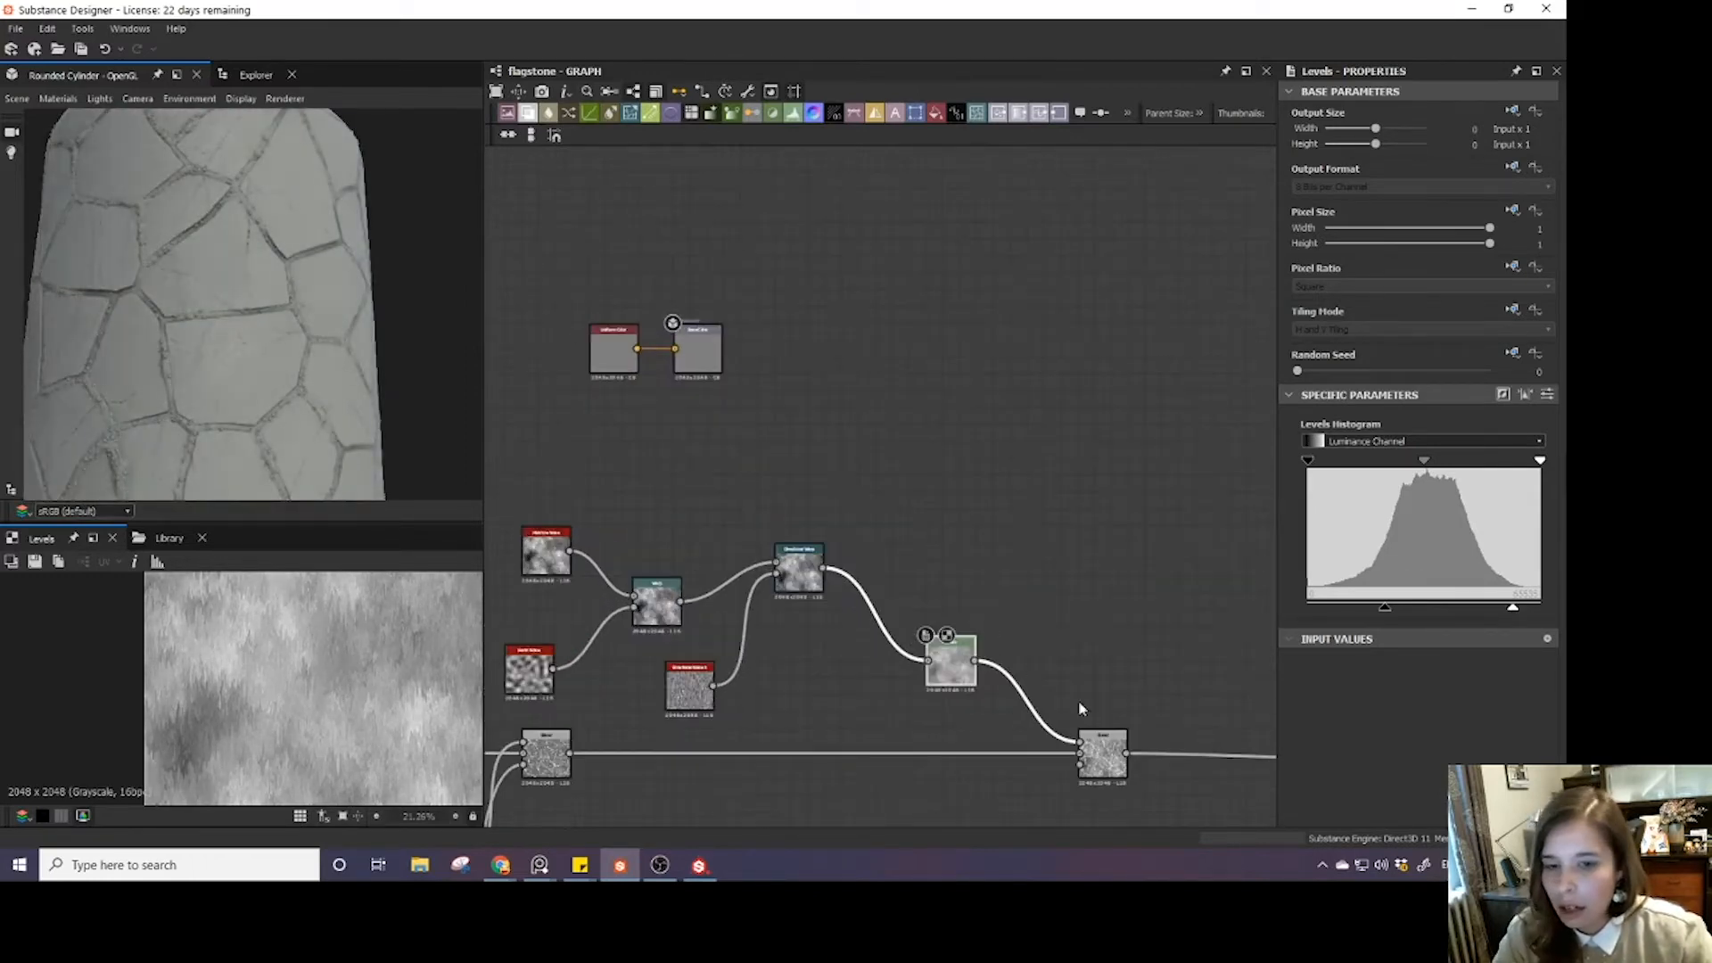
double_click(1117, 774)
click(1338, 475)
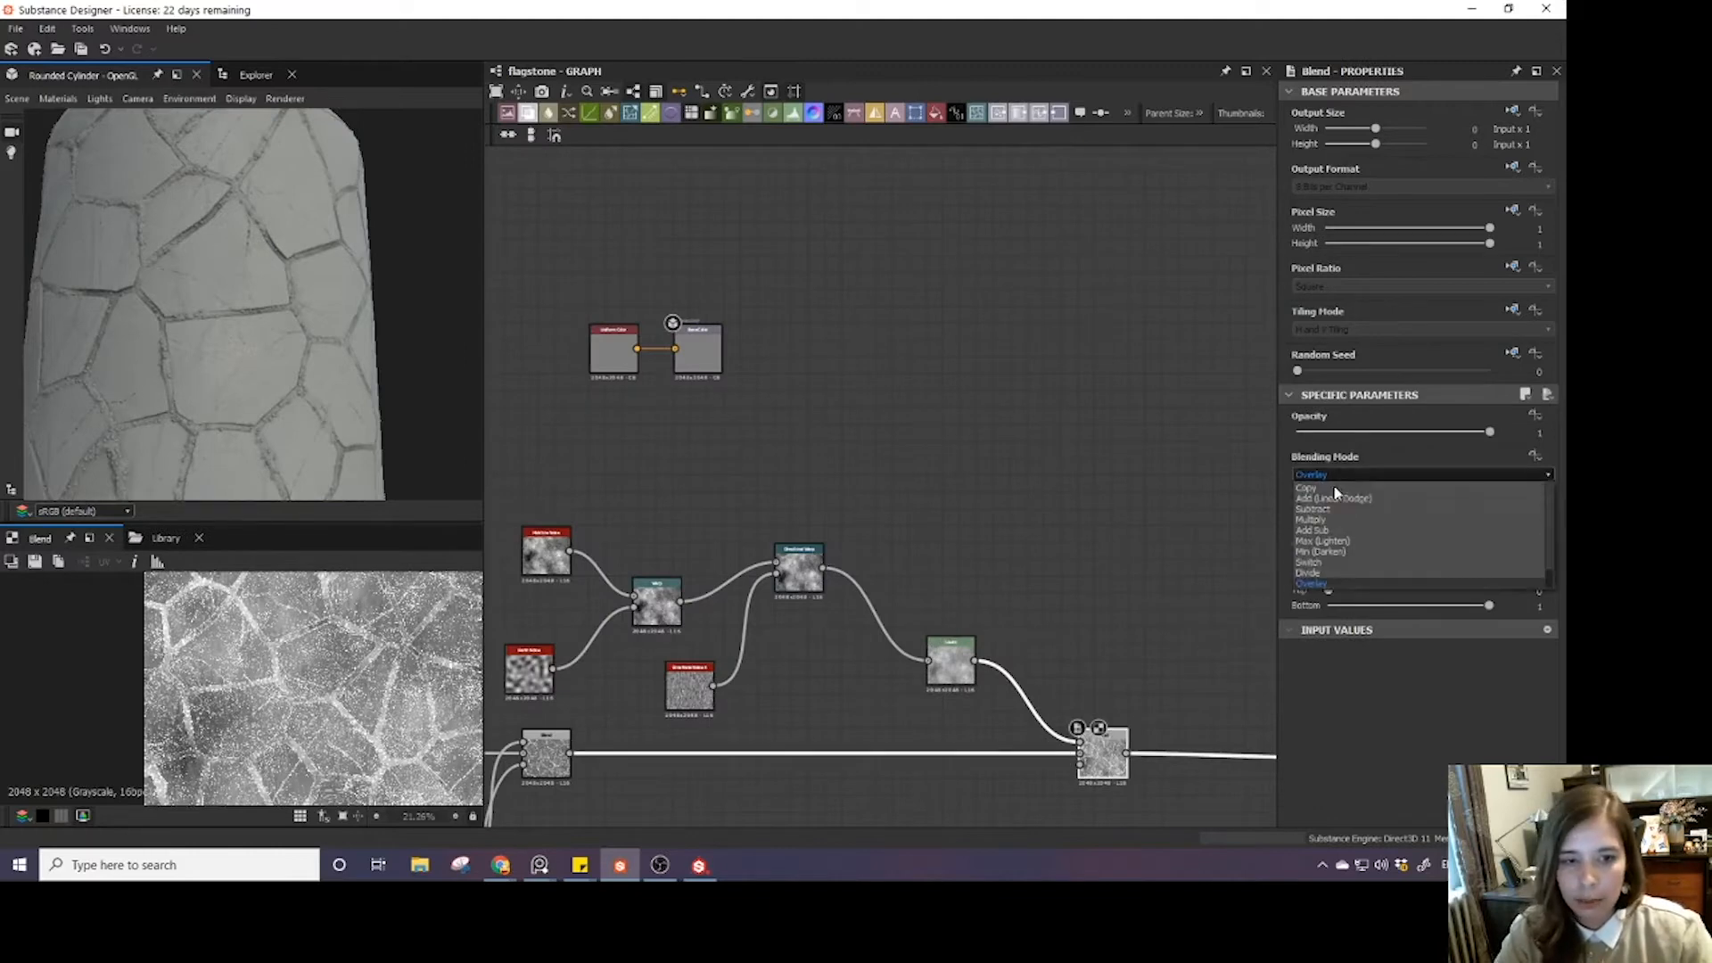
click(1335, 550)
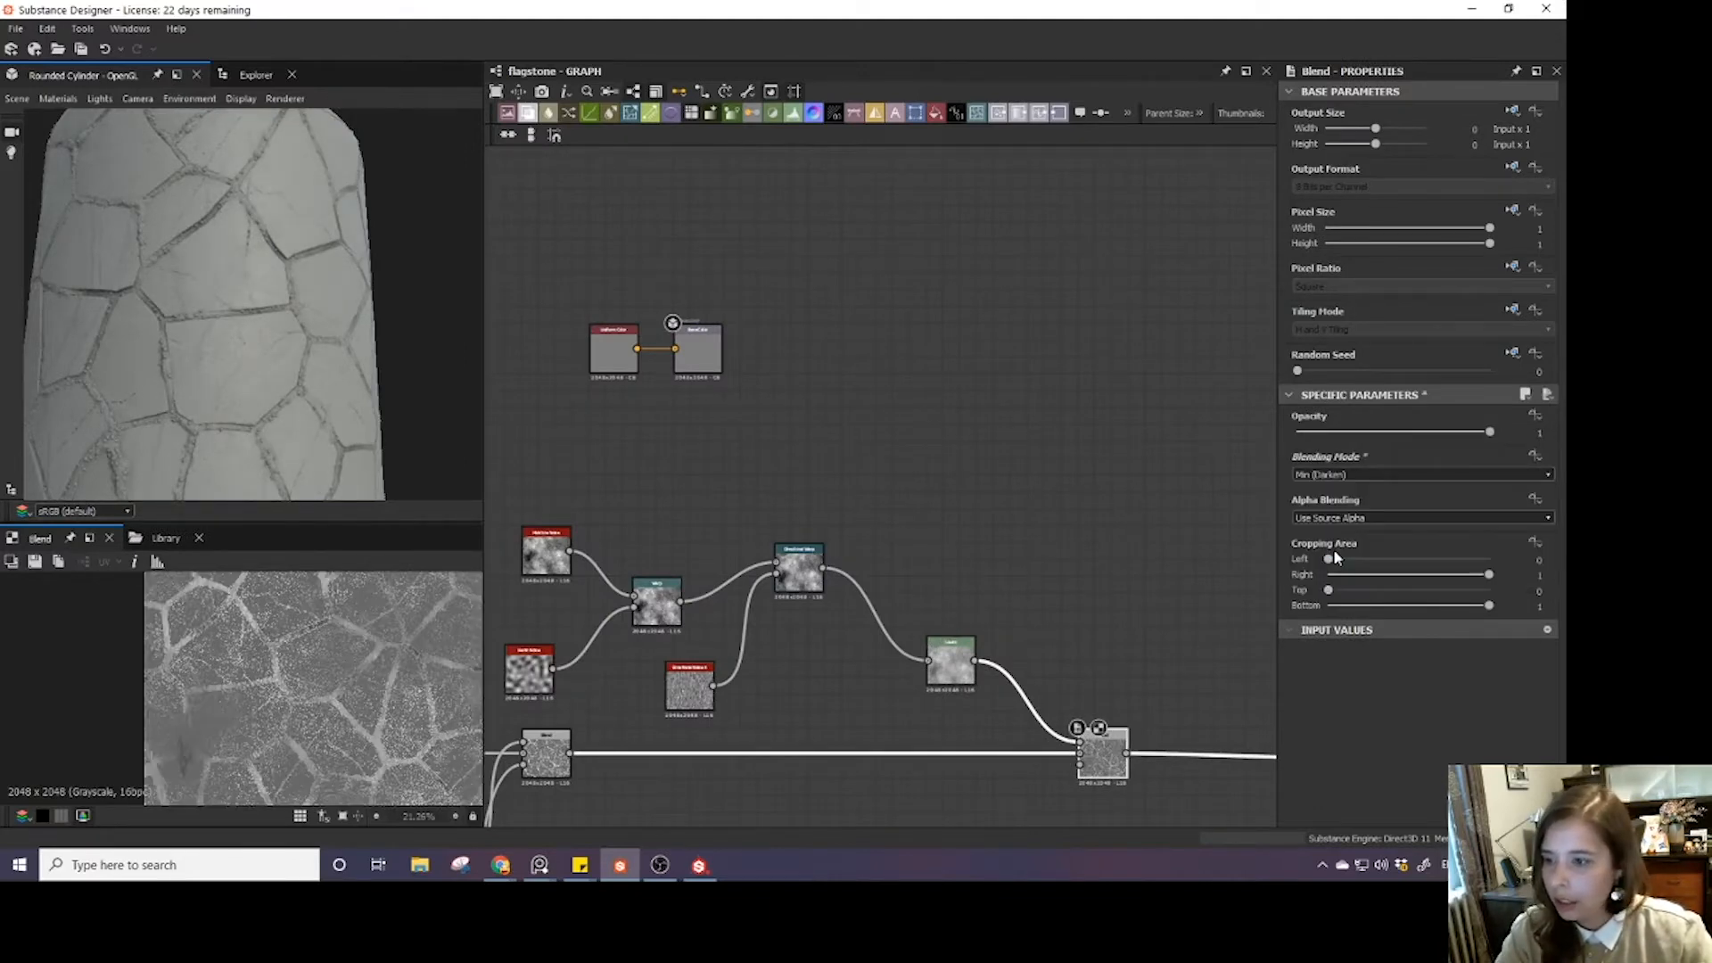
click(1337, 474)
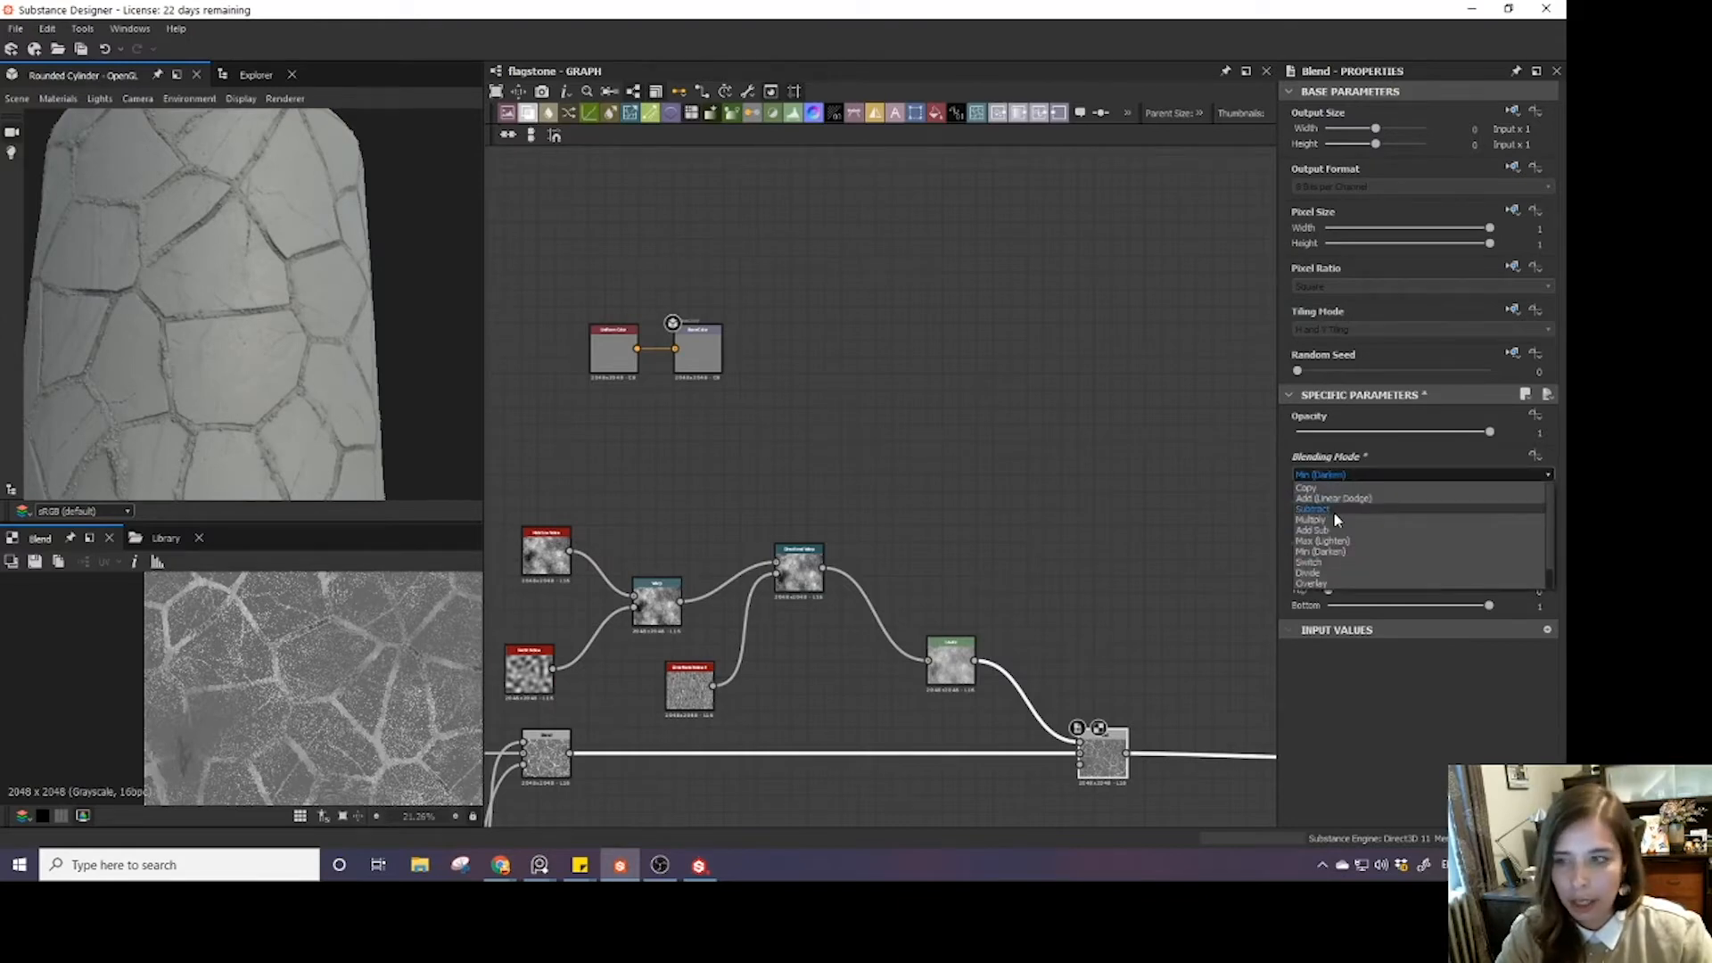
click(1335, 521)
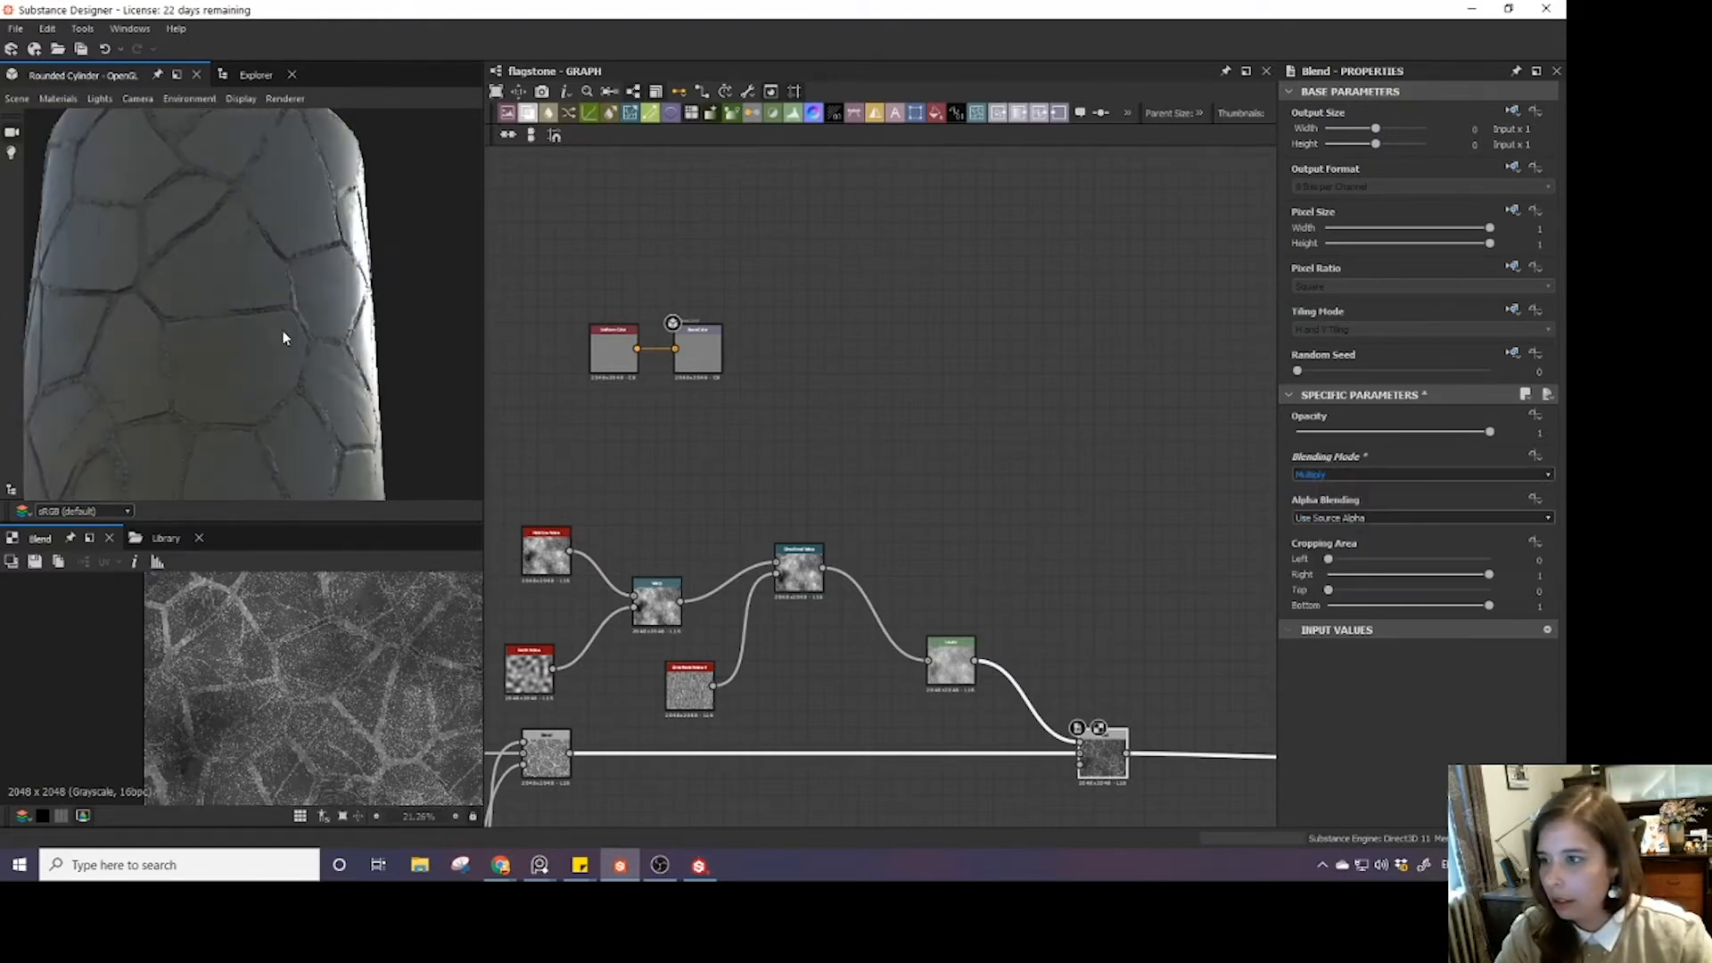
ctrl+shift+right_drag(200, 324, 160, 324)
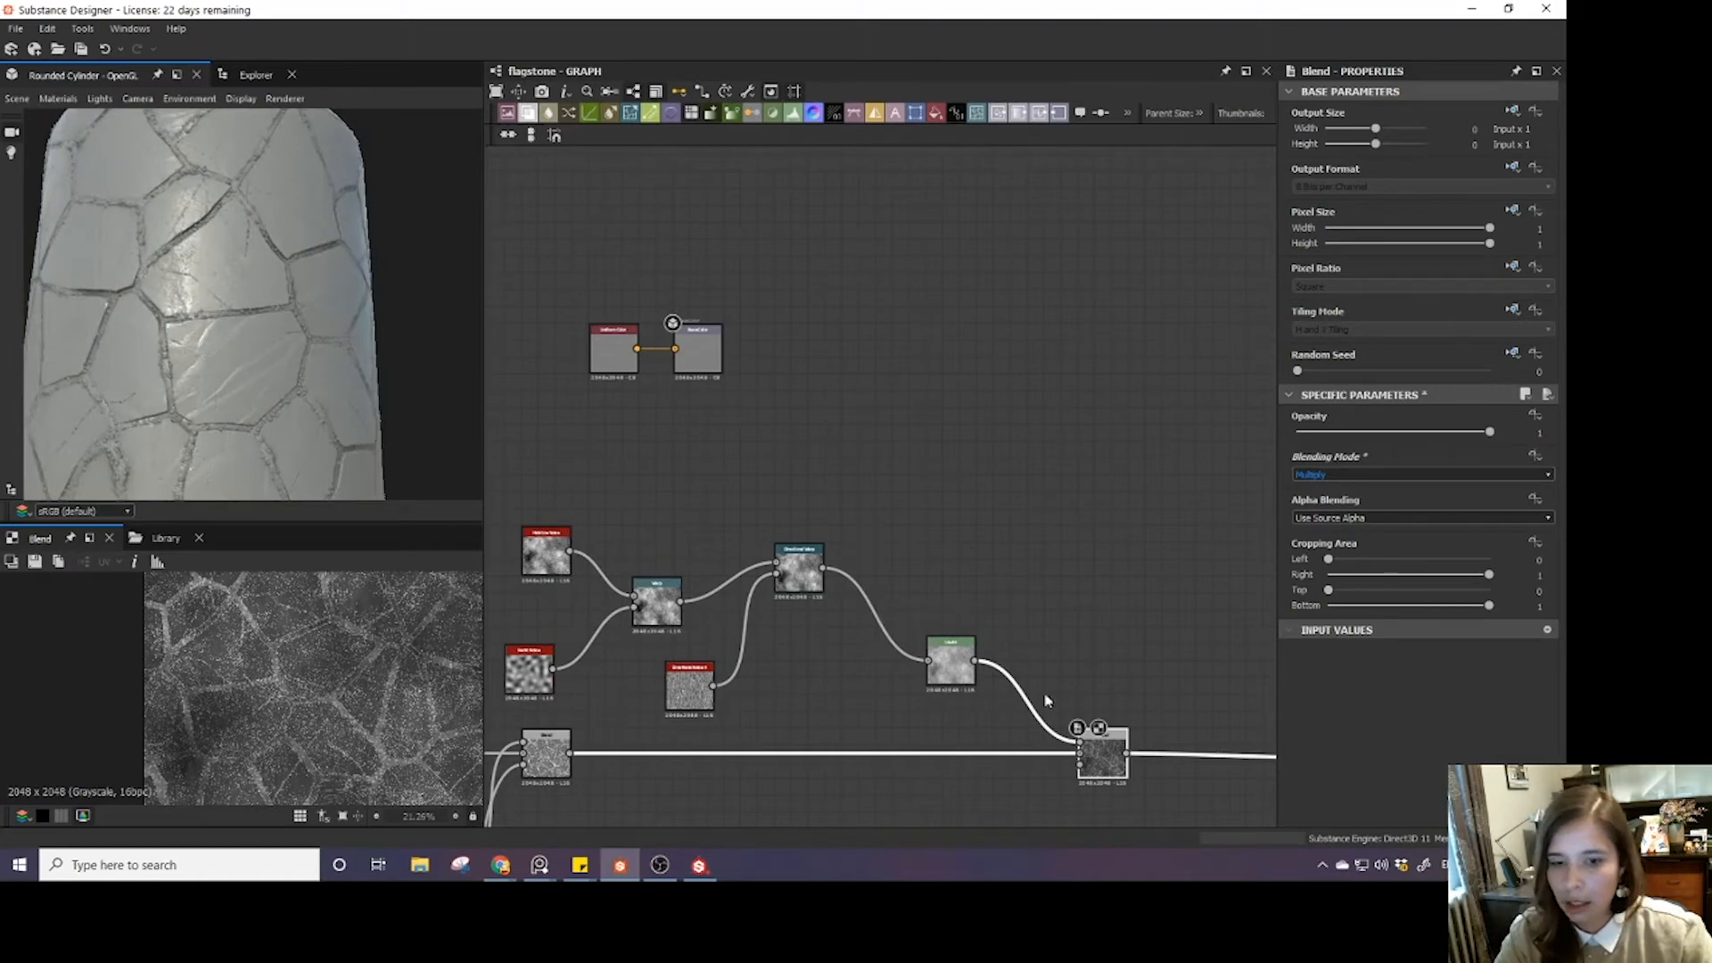
- Set the final roughness Blend's opacity to 0.85 with Overlay blending and inspect the whole 3D cylinder
drag(1311, 431, 1460, 462)
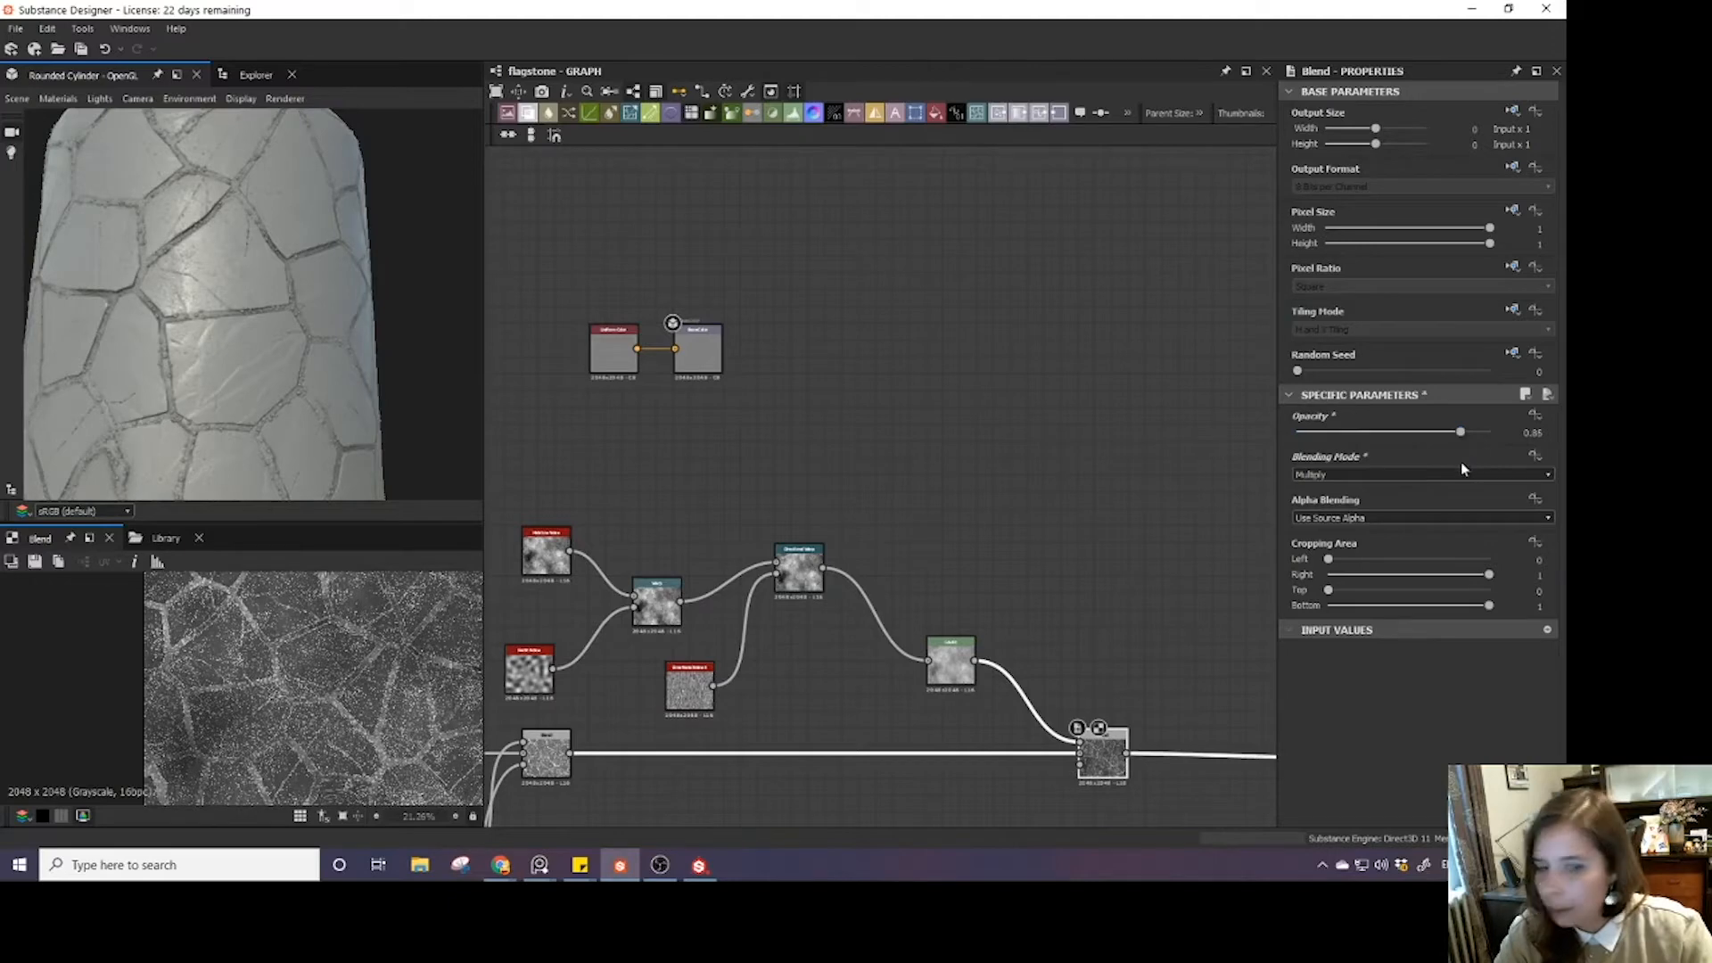
click(1370, 475)
click(1346, 577)
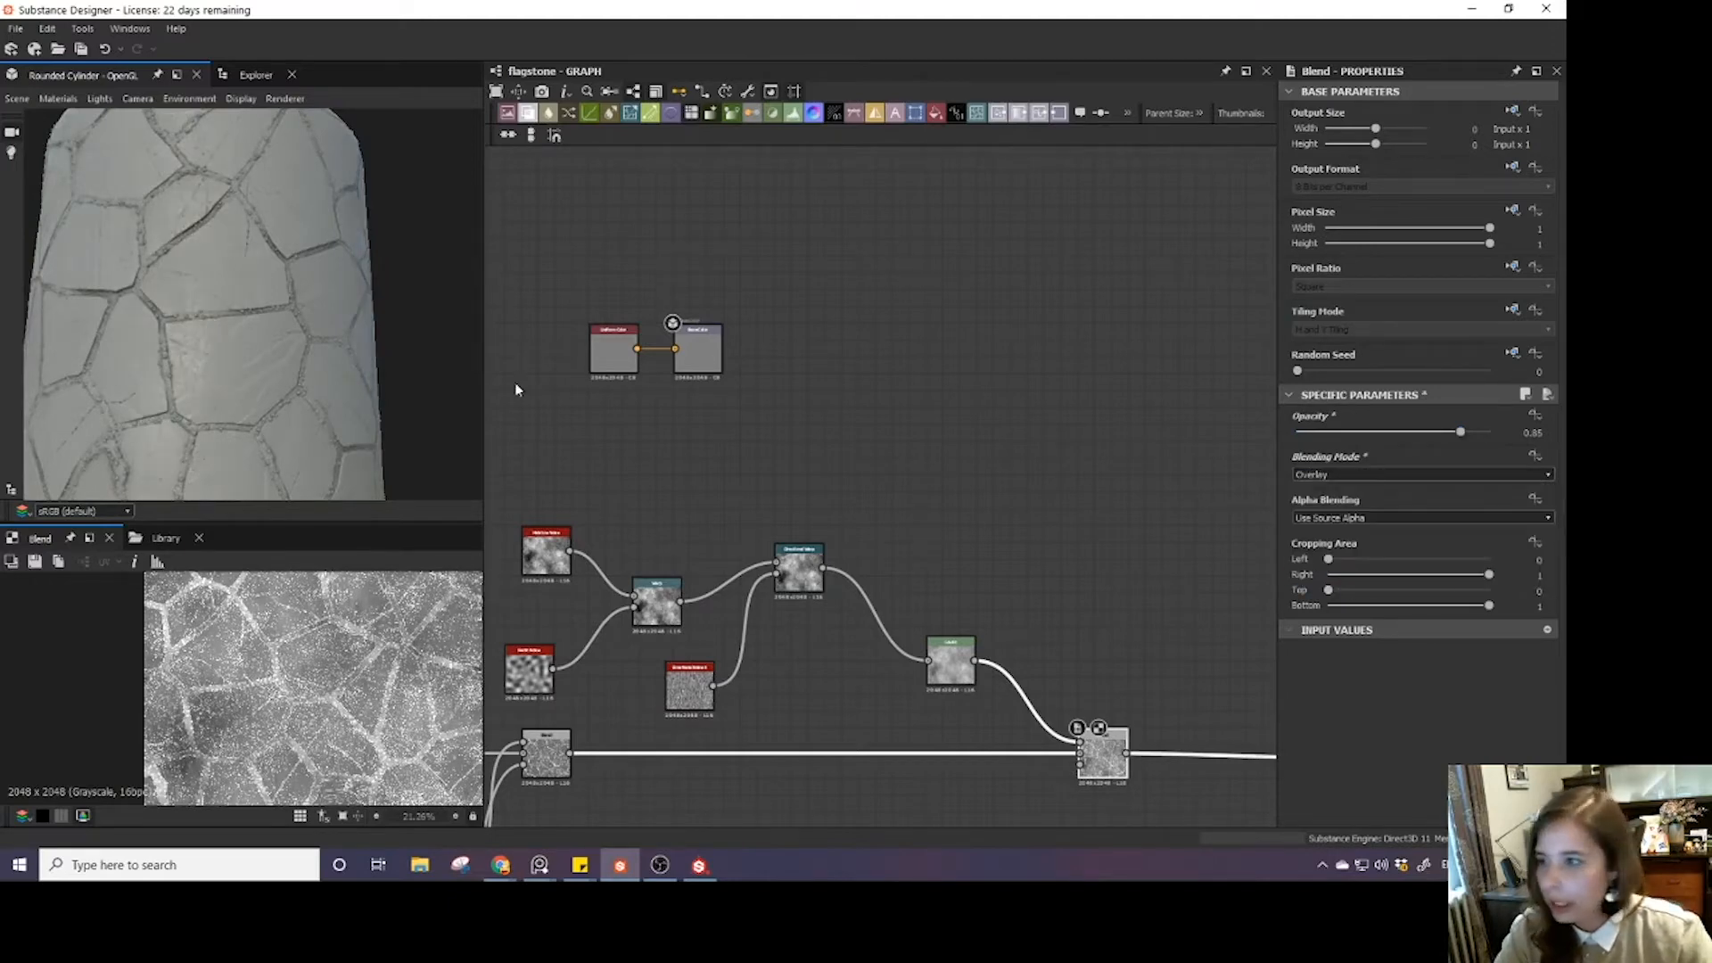
scroll(180, 324, down, 5)
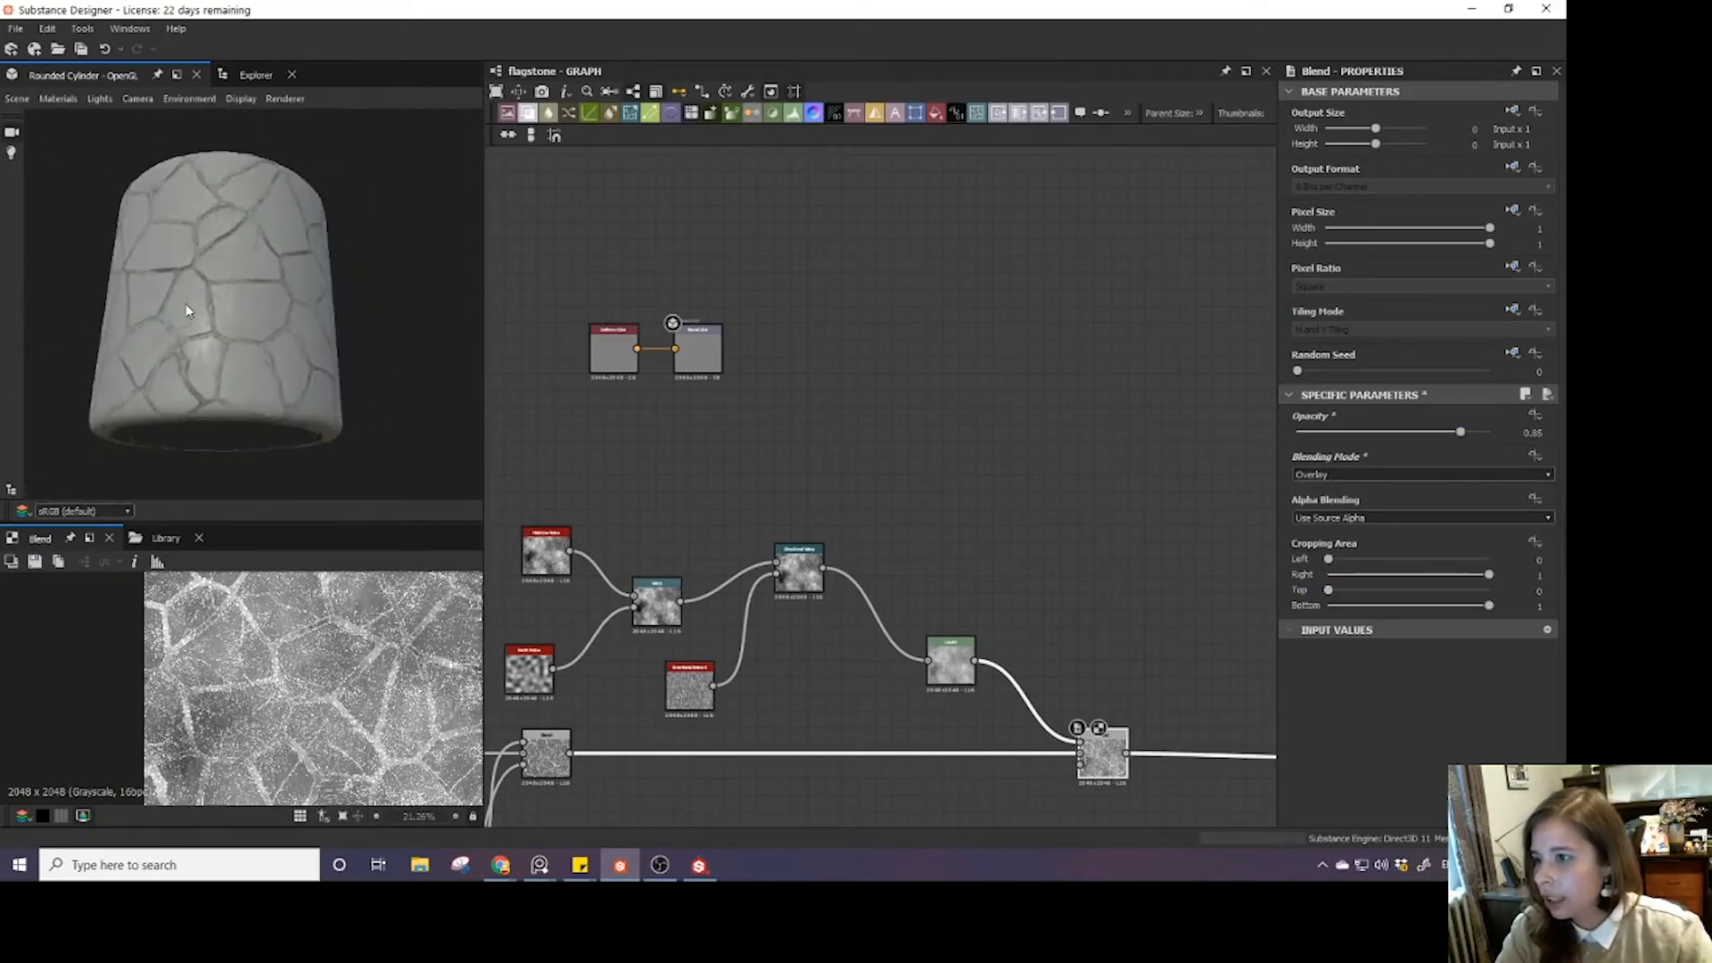
scroll(196, 314, up, 5)
mouse_move(211, 318)
mouse_down()
mouse_move(285, 313)
mouse_move(176, 332)
mouse_move(210, 352)
mouse_up()
scroll(898, 527, down, 3)
- Delete the separate Uniform Color node and its linked output node above the moisture noise nodes
scroll(202, 348, down, 5)
scroll(948, 510, down, 3)
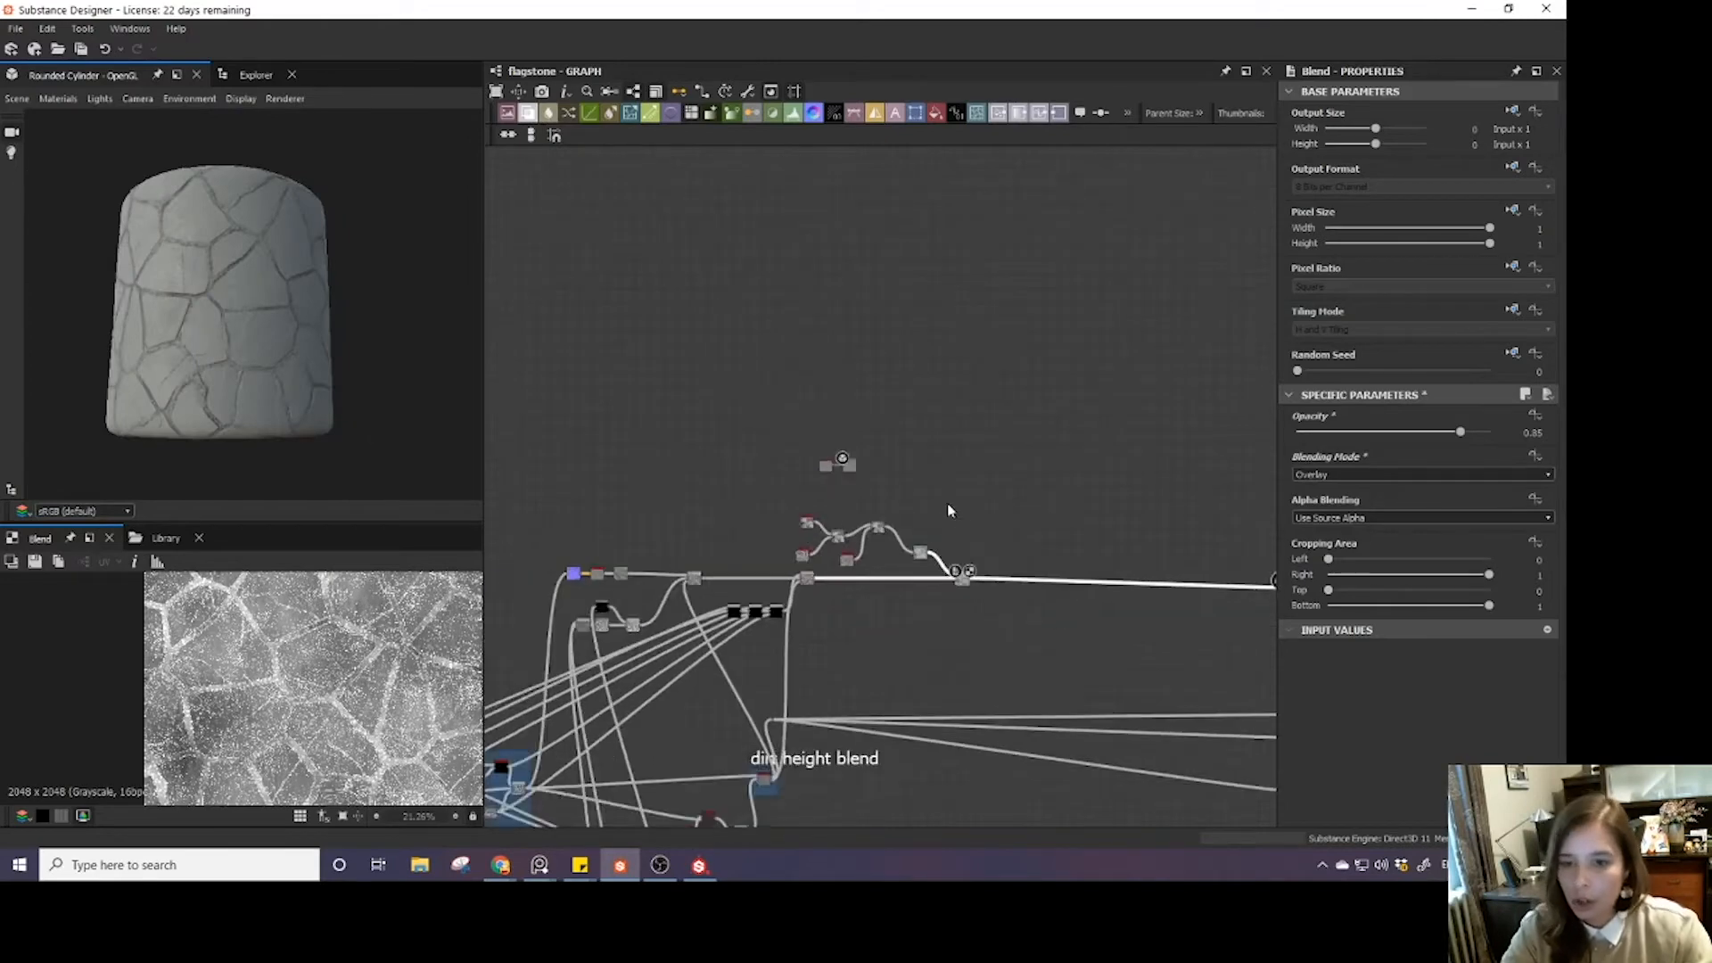
middle_drag(948, 508, 681, 413)
key(Delete)
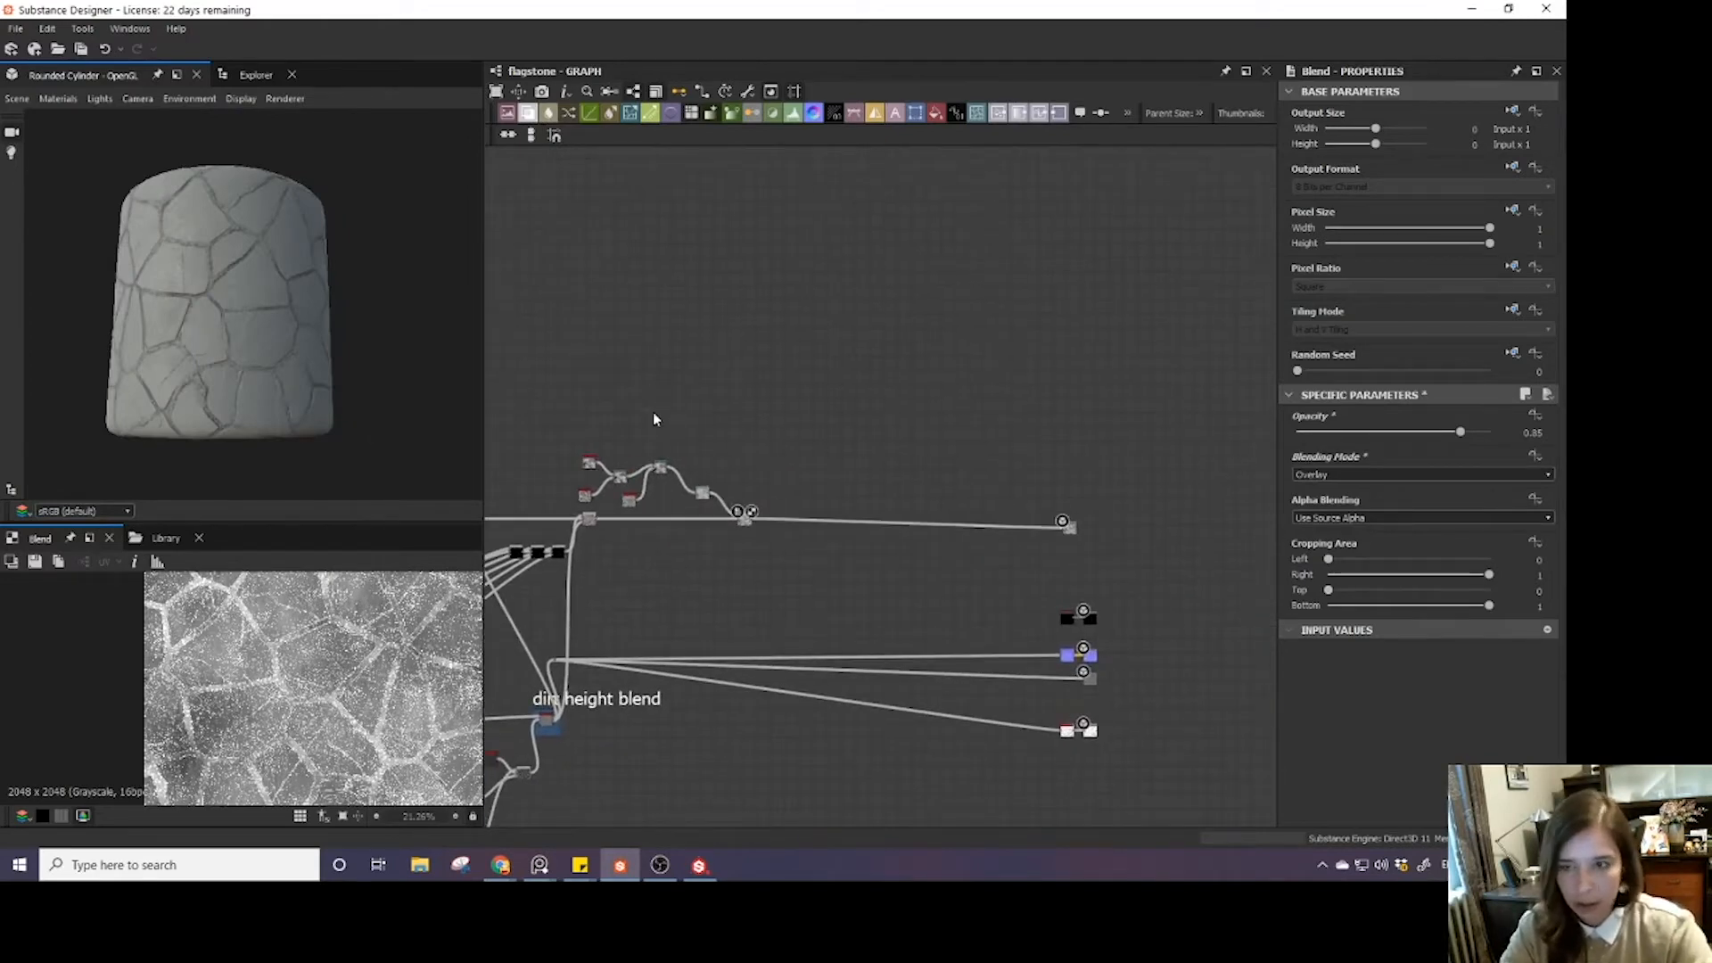
- Move the final Blend, Levels, Directional Warp and noise nodes along the roughness link, closer to the output nodes
scroll(719, 475, up, 3)
drag(781, 569, 872, 575)
drag(685, 516, 790, 548)
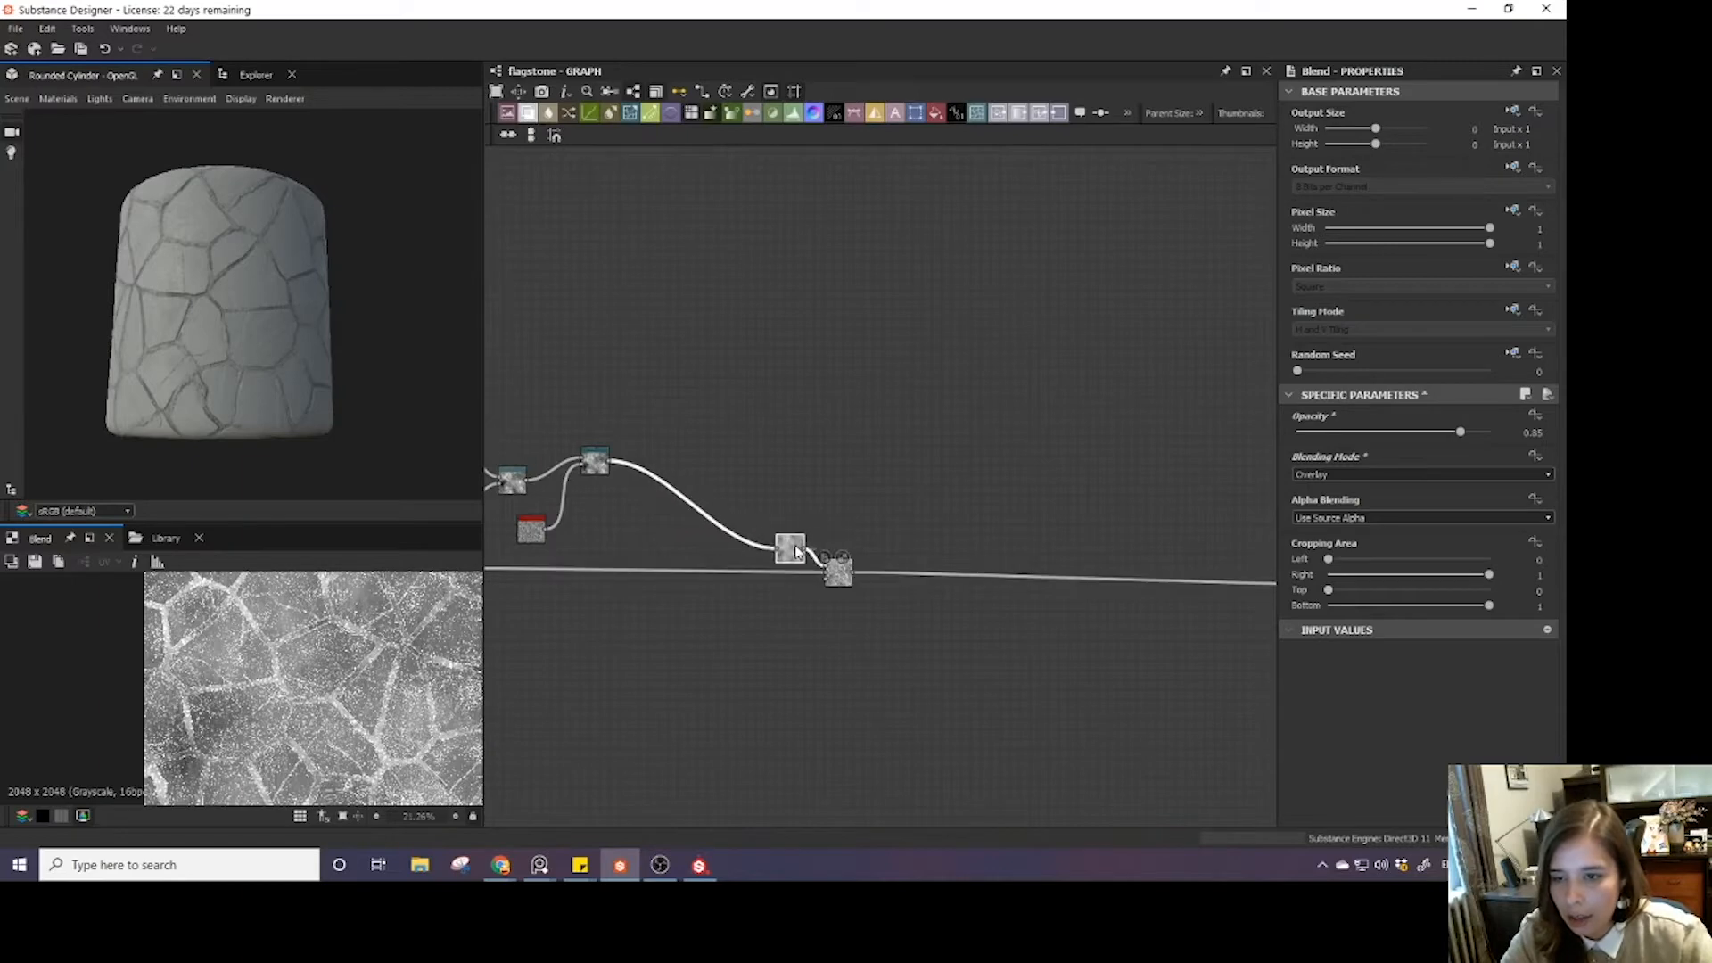
drag(601, 465, 735, 502)
middle_drag(580, 511, 723, 530)
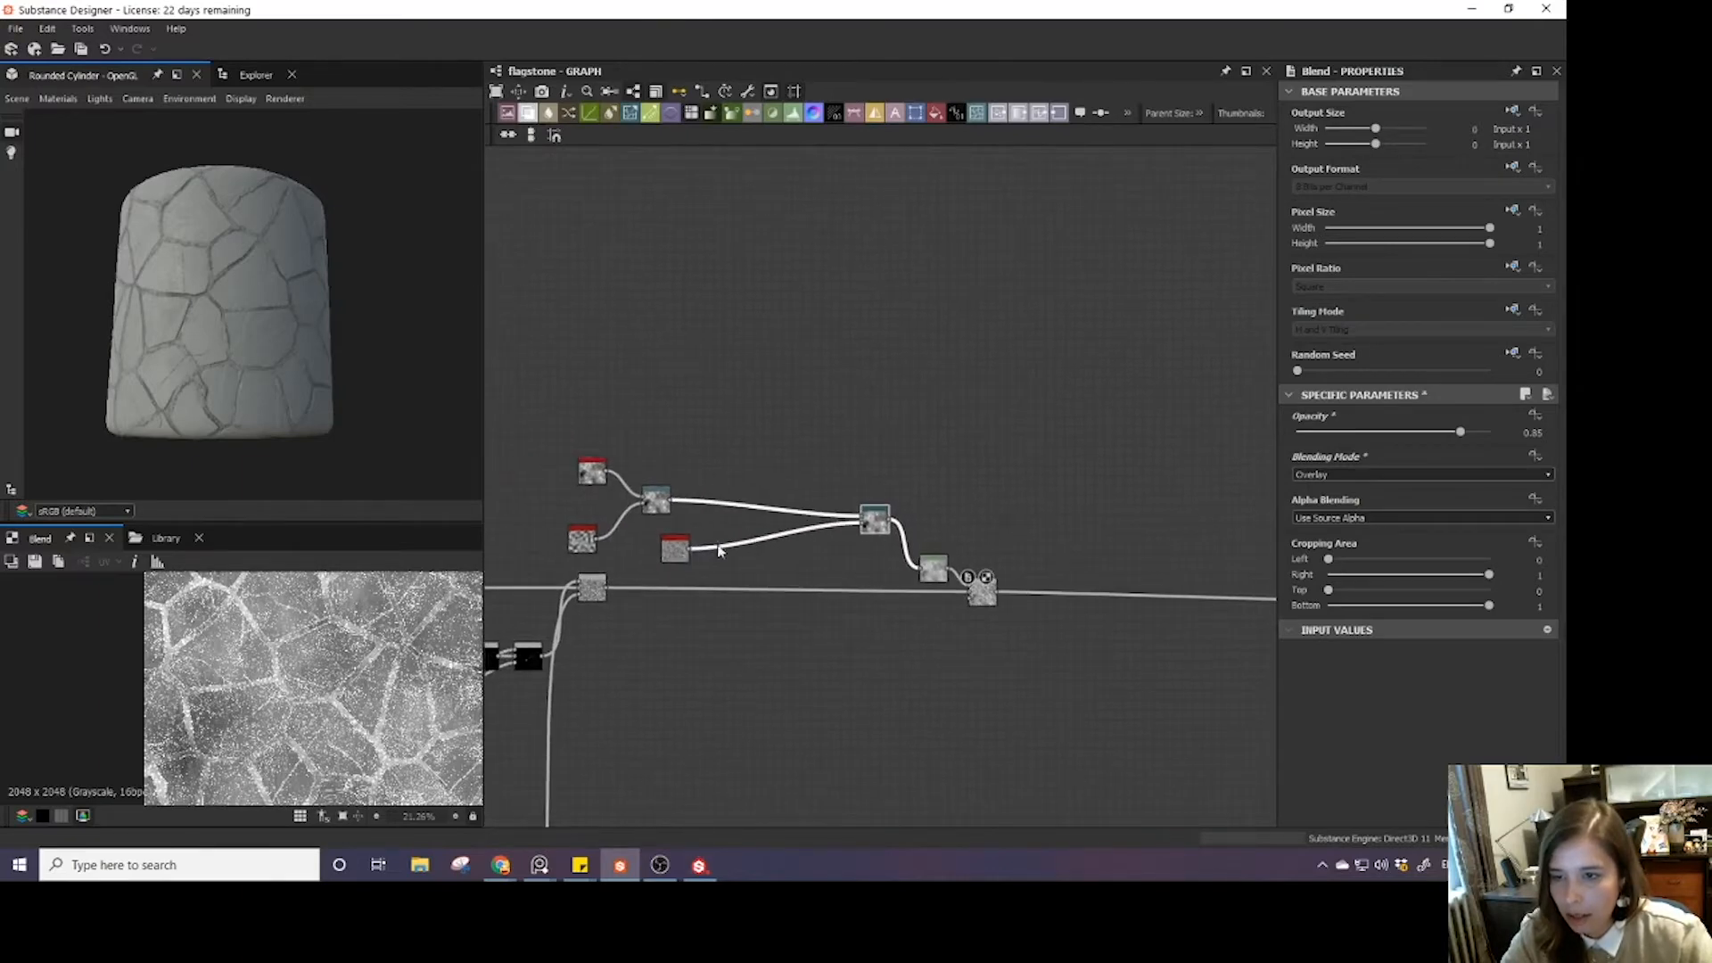
drag(680, 547, 835, 538)
drag(568, 481, 787, 500)
- Add a frame around all the roughness nodes and title it Roughness Pass
scroll(786, 501, down, 3)
middle_drag(700, 584, 803, 575)
scroll(920, 541, down, 4)
scroll(1022, 554, up, 5)
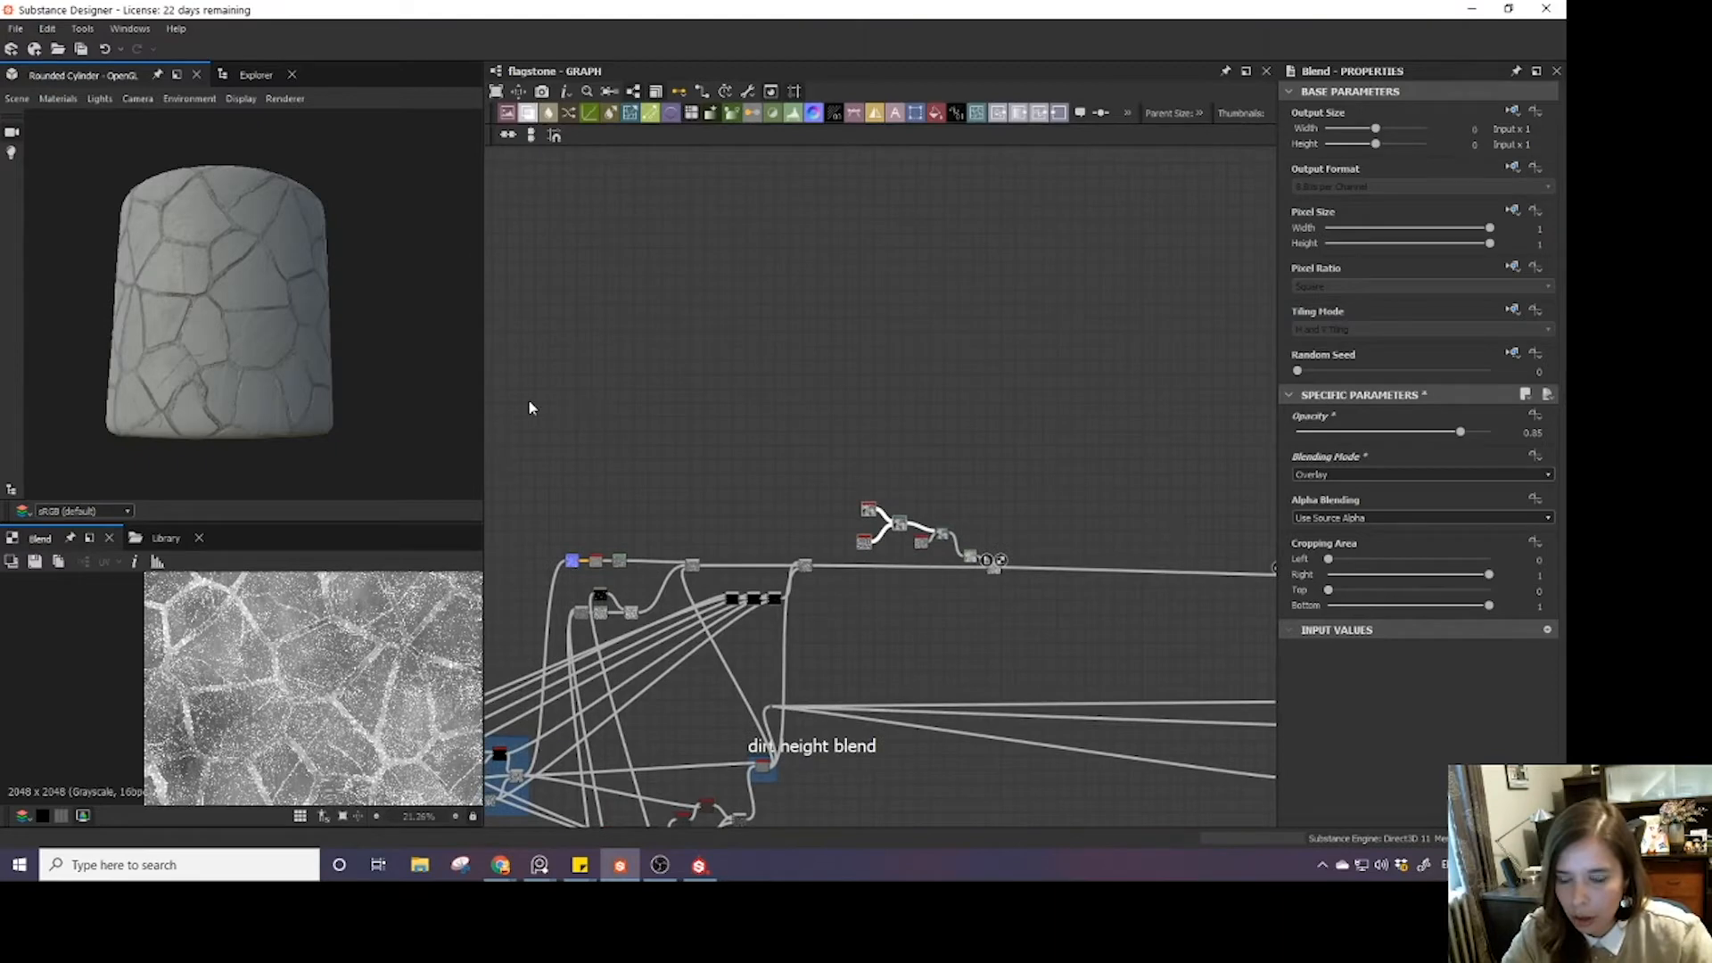
drag(530, 404, 1057, 640)
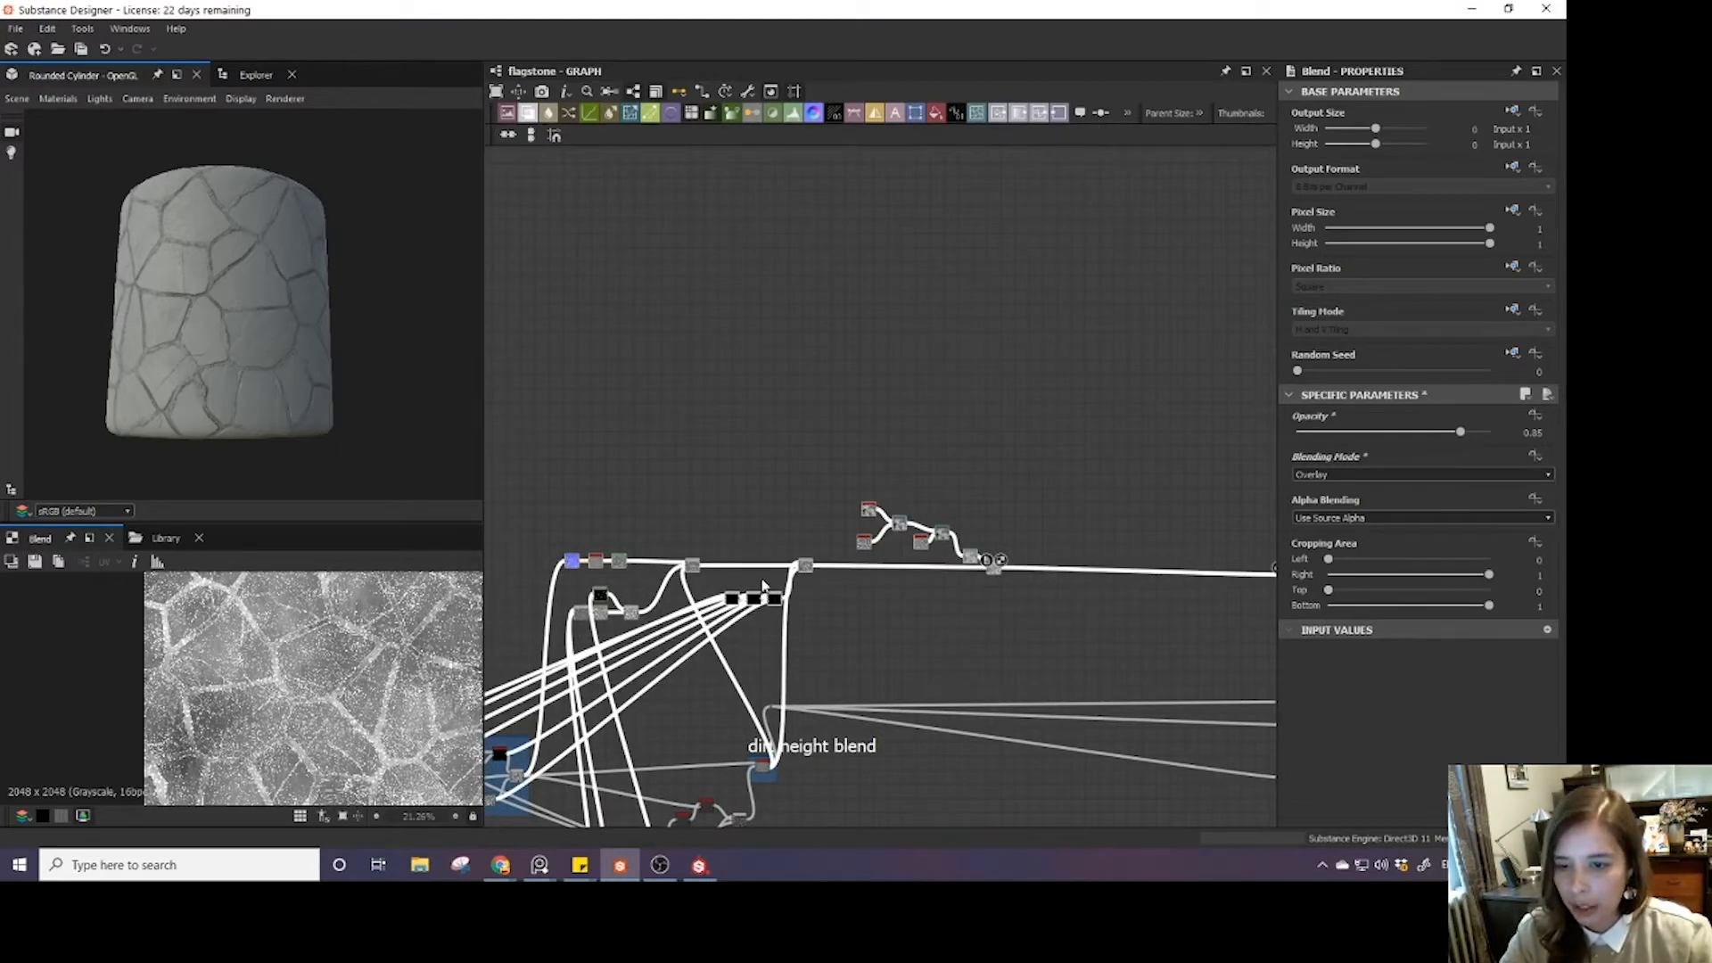
key(space)
text(fr)
click(876, 369)
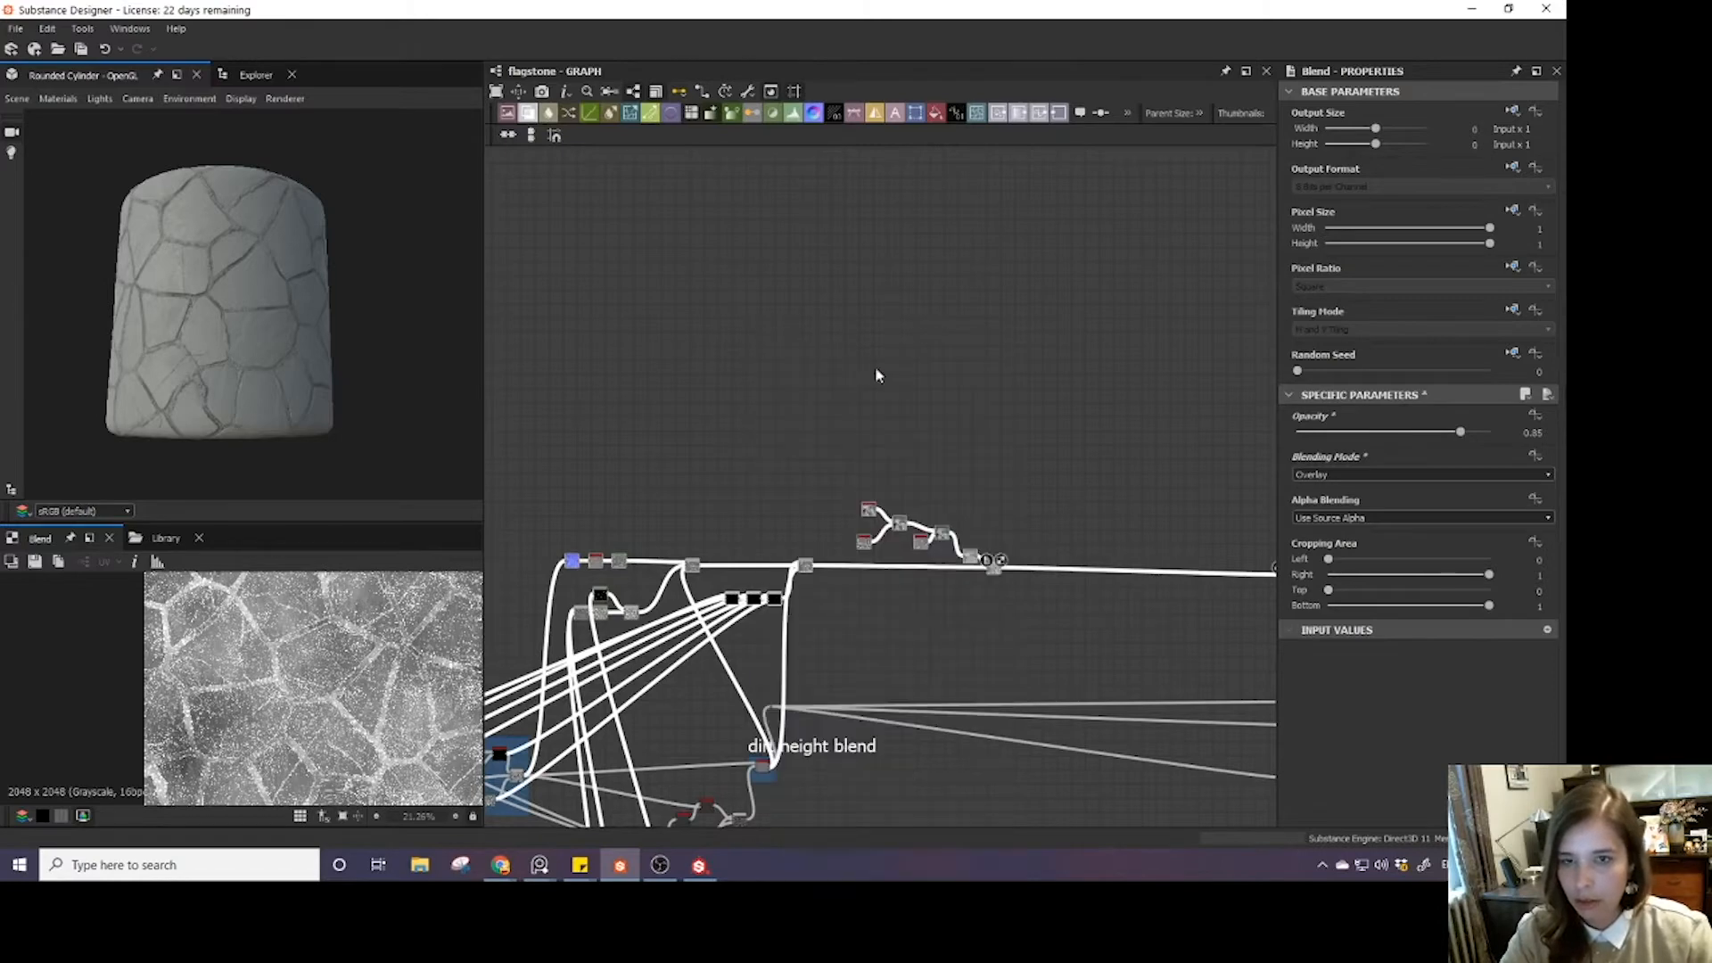
double_click(1374, 176)
text(R)
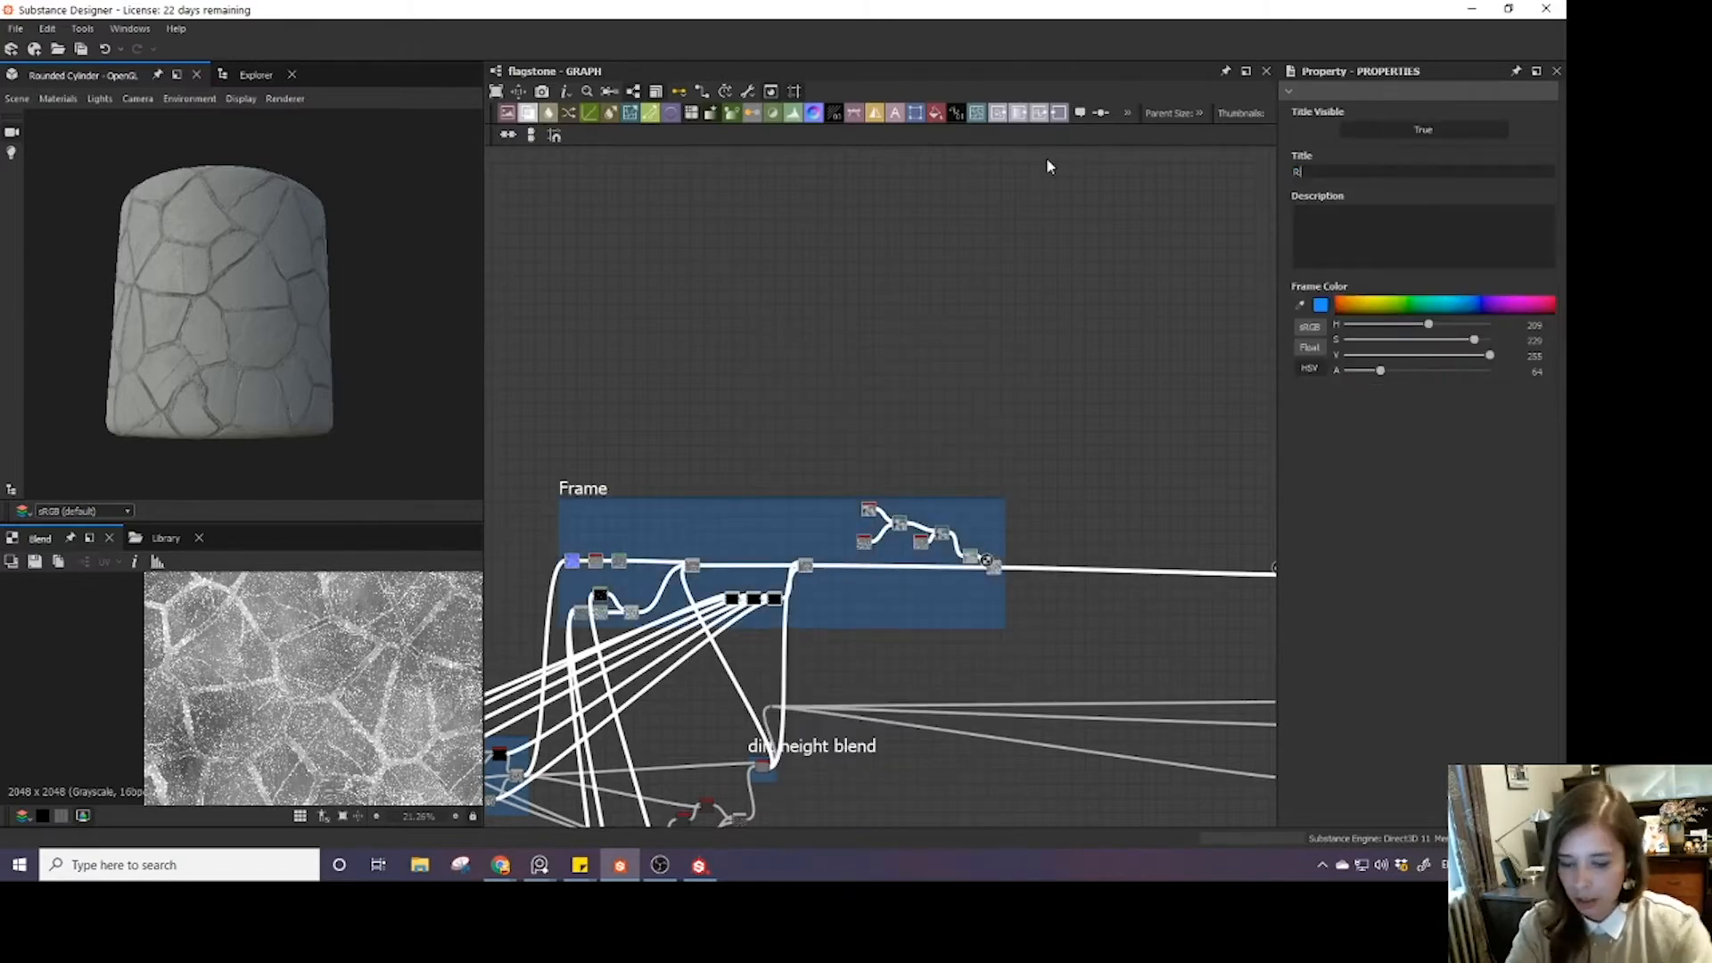
text(oughnes)
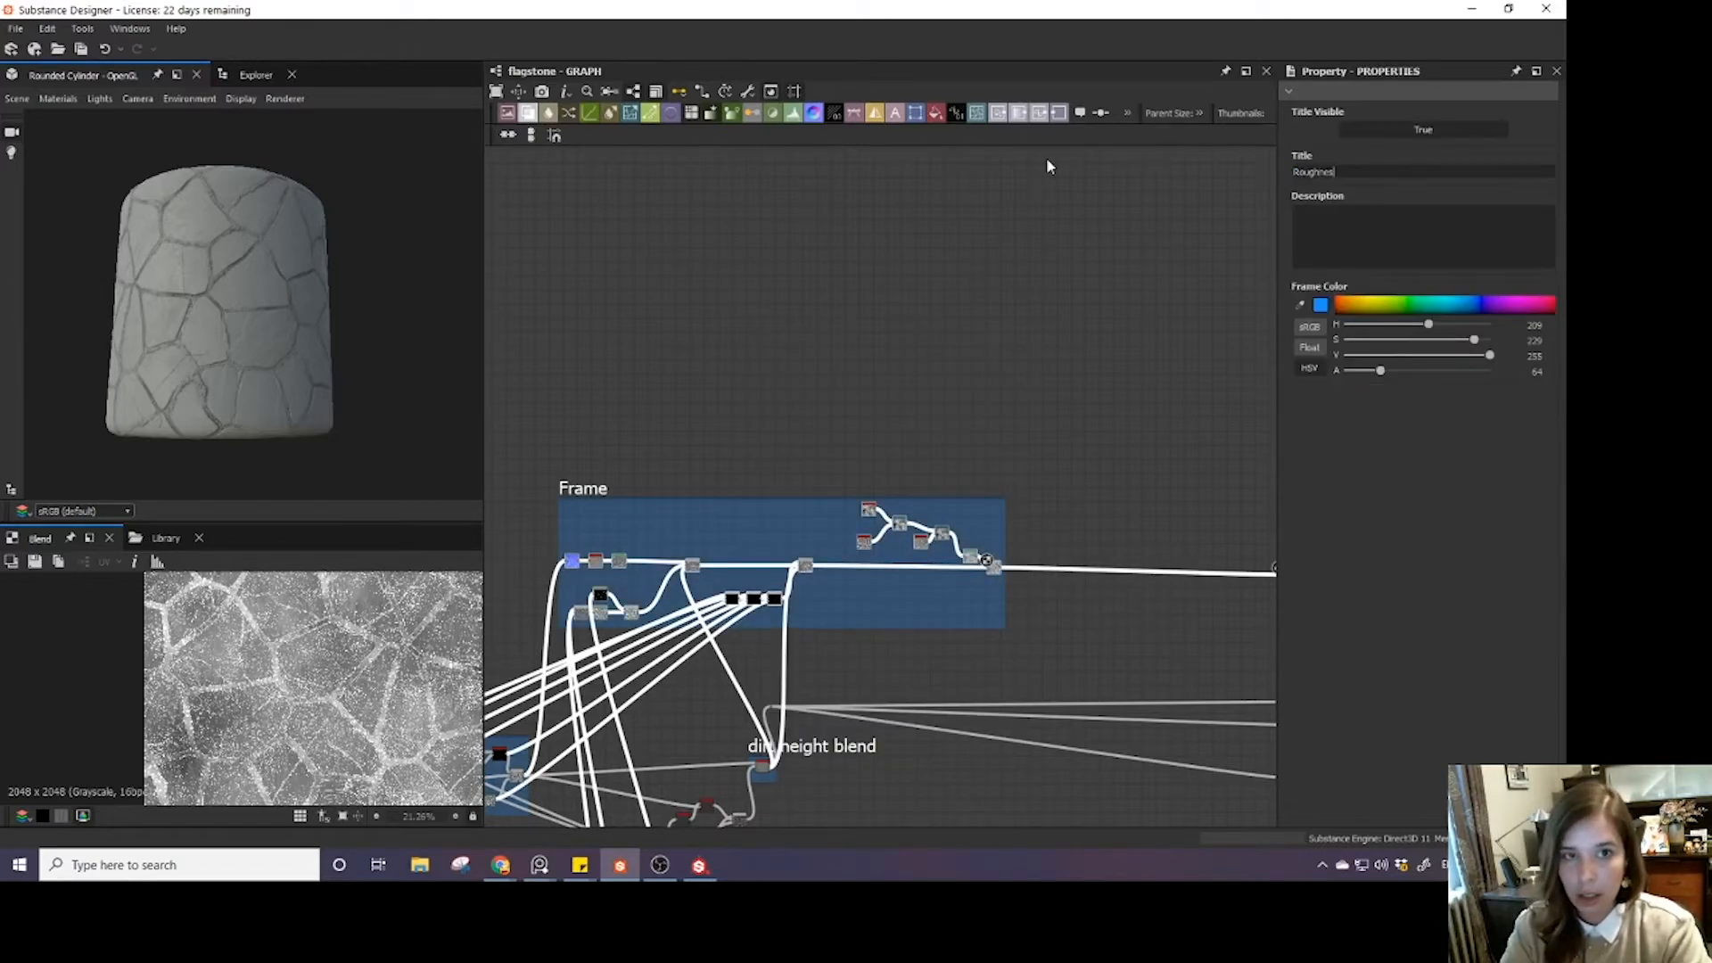
text(s Pass)
- Look over the graph's frames and output nodes, and list the outputs belonging to the flagstone graph
scroll(782, 496, down, 3)
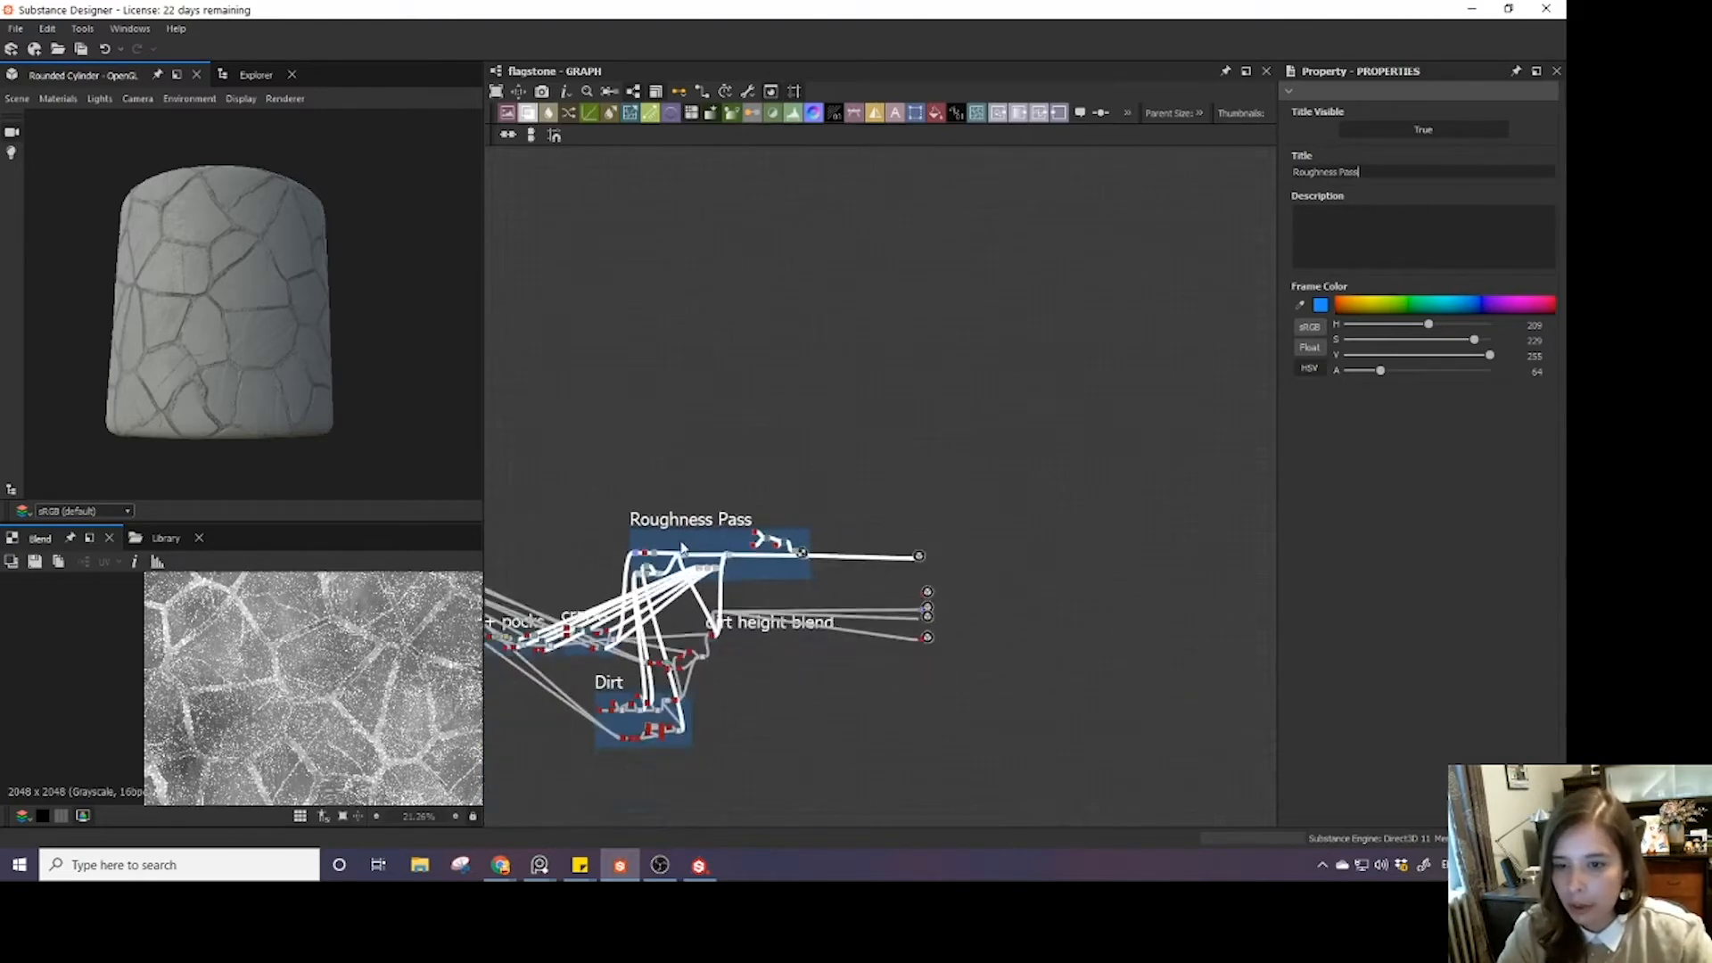
scroll(782, 496, up, 2)
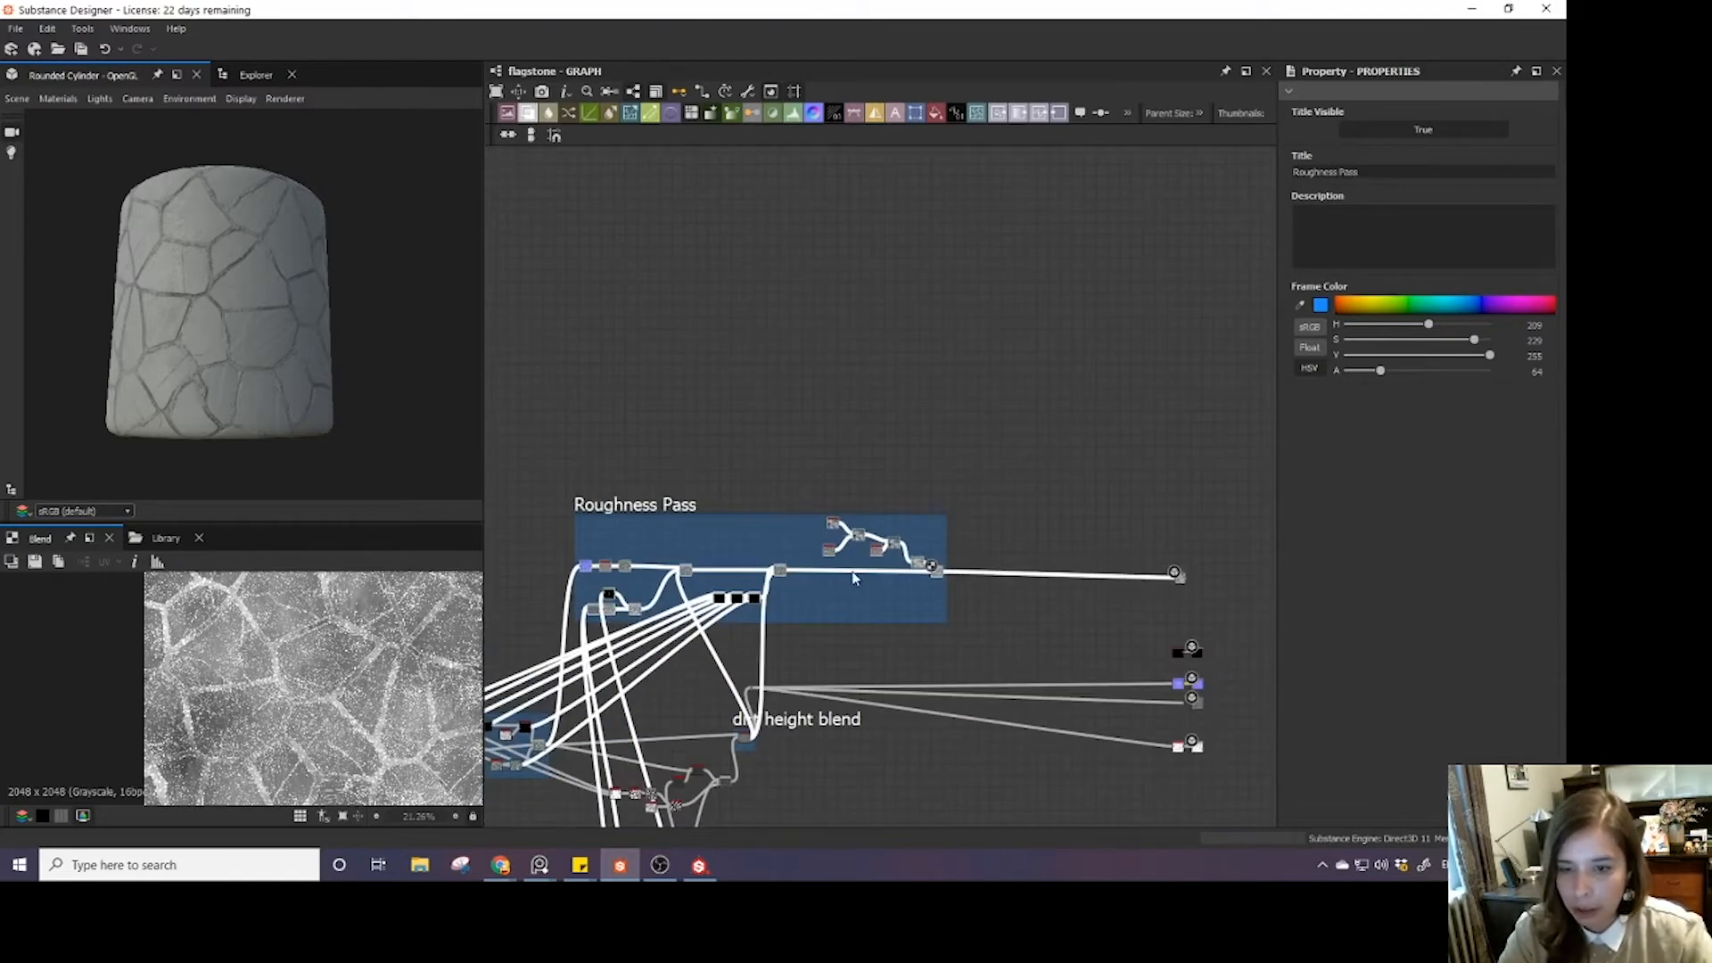
scroll(855, 578, down, 2)
scroll(856, 579, up, 2)
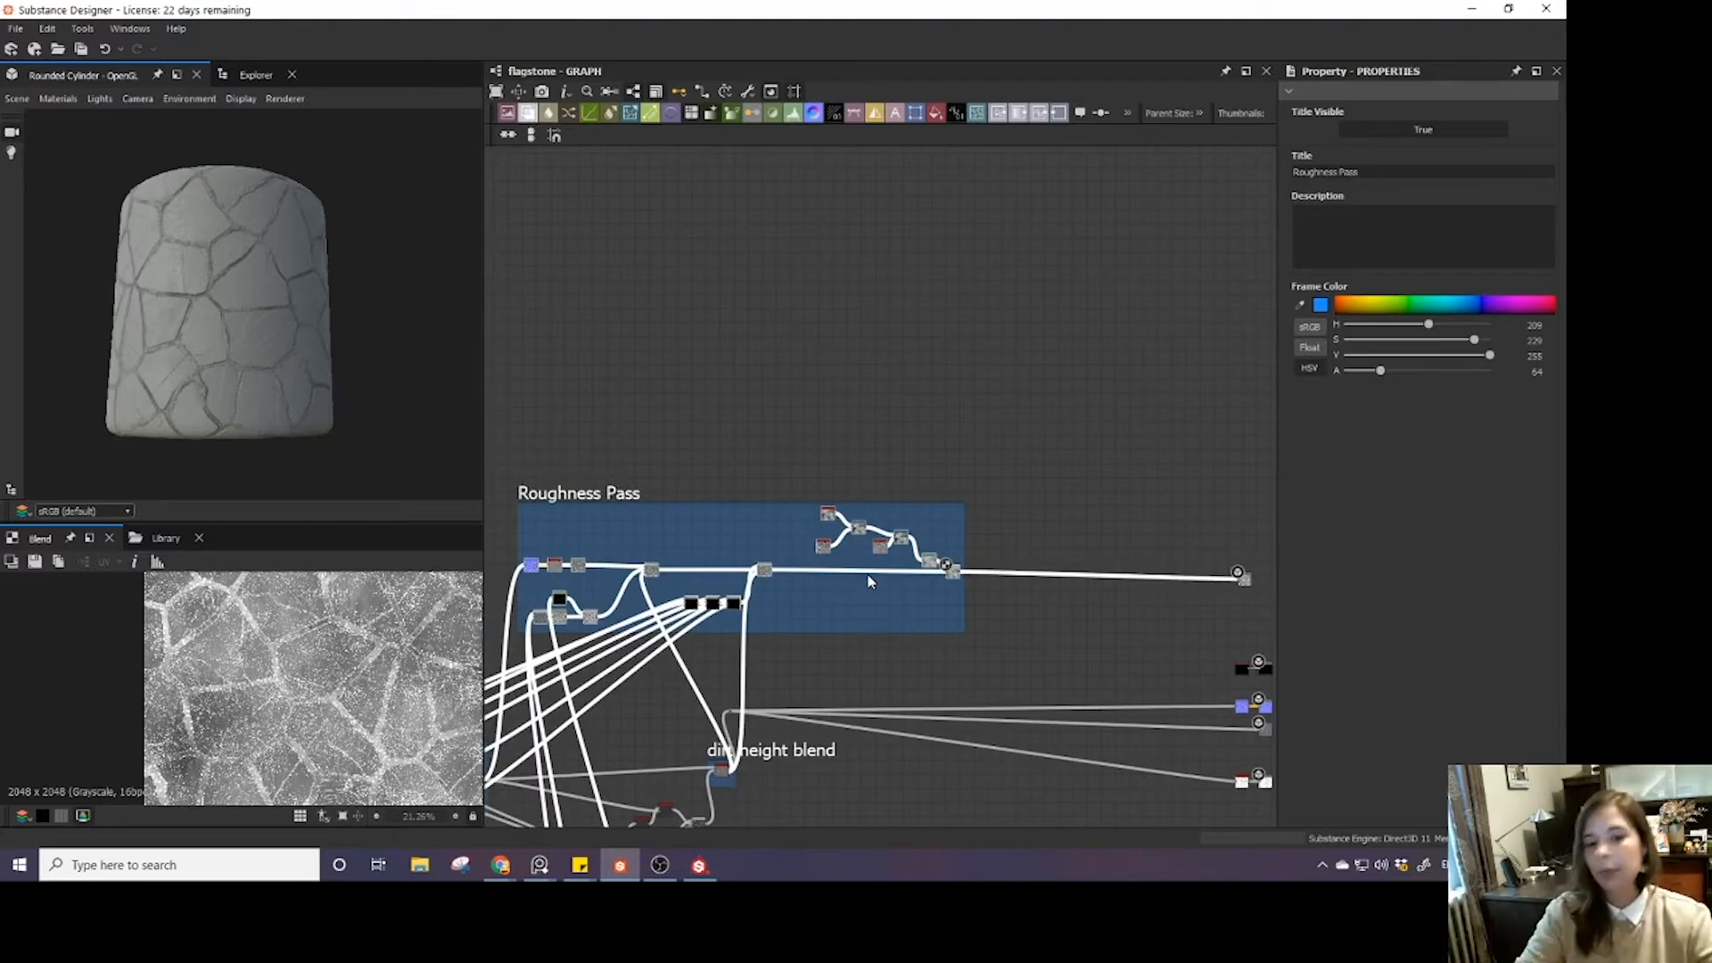
middle_drag(1237, 583, 1157, 578)
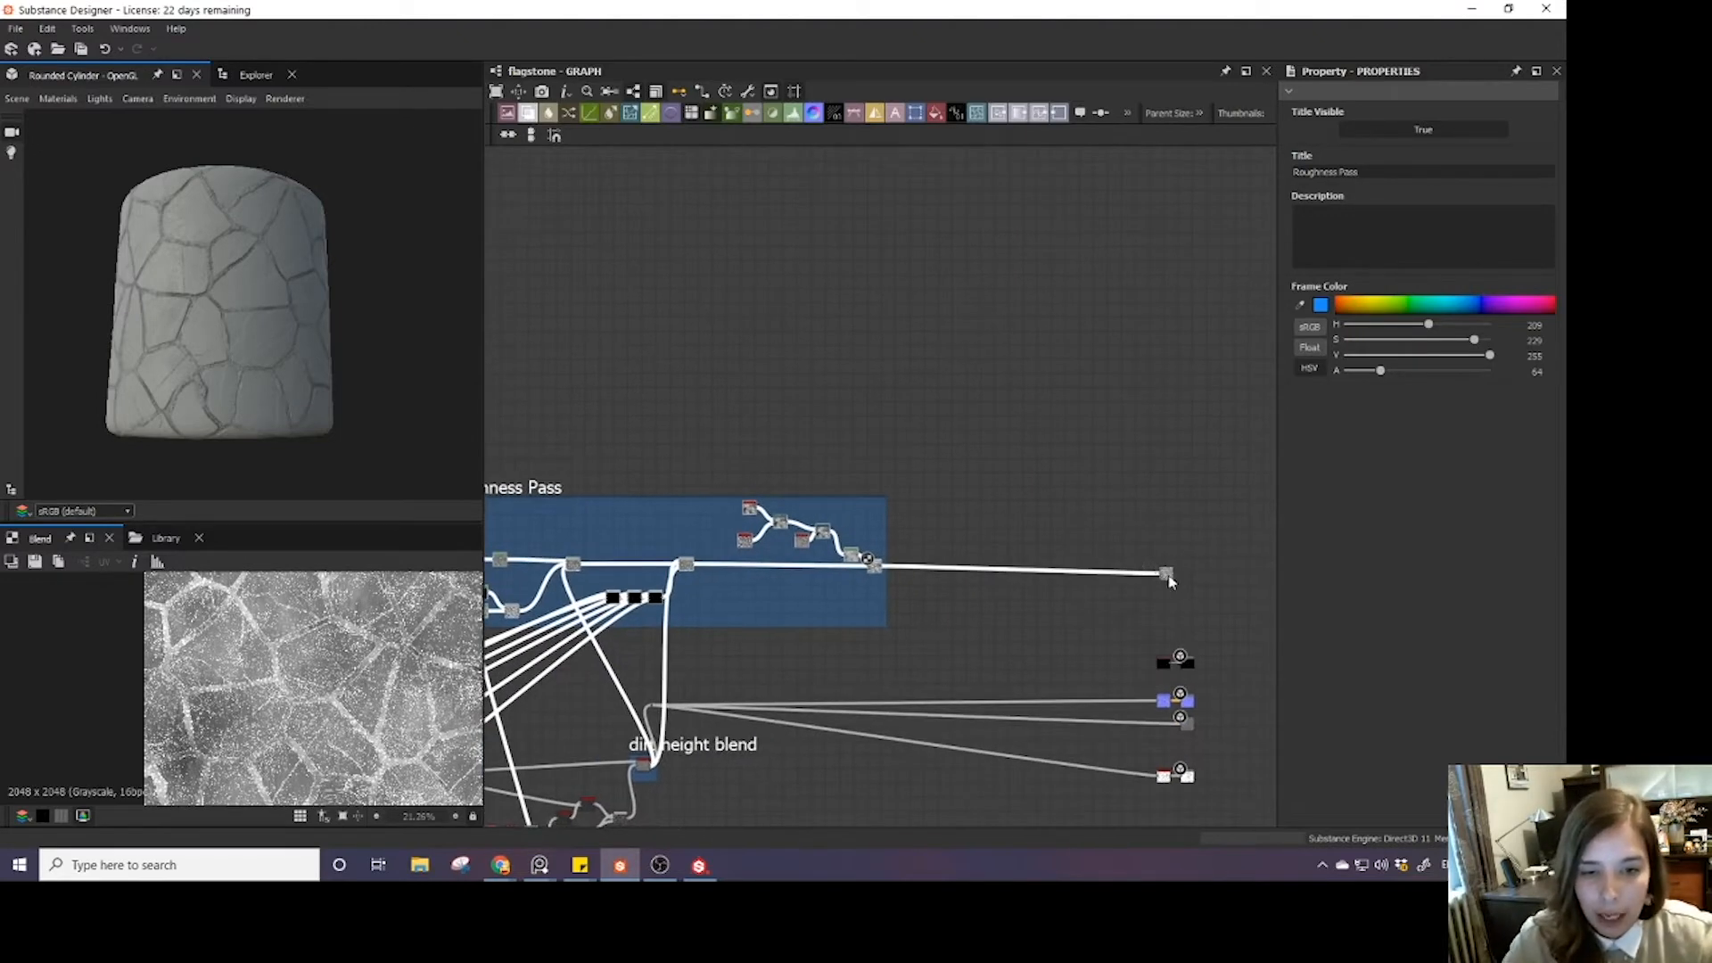
scroll(738, 325, down, 2)
middle_drag(738, 324, 985, 516)
scroll(888, 409, down, 2)
scroll(936, 504, up, 4)
scroll(995, 660, down, 2)
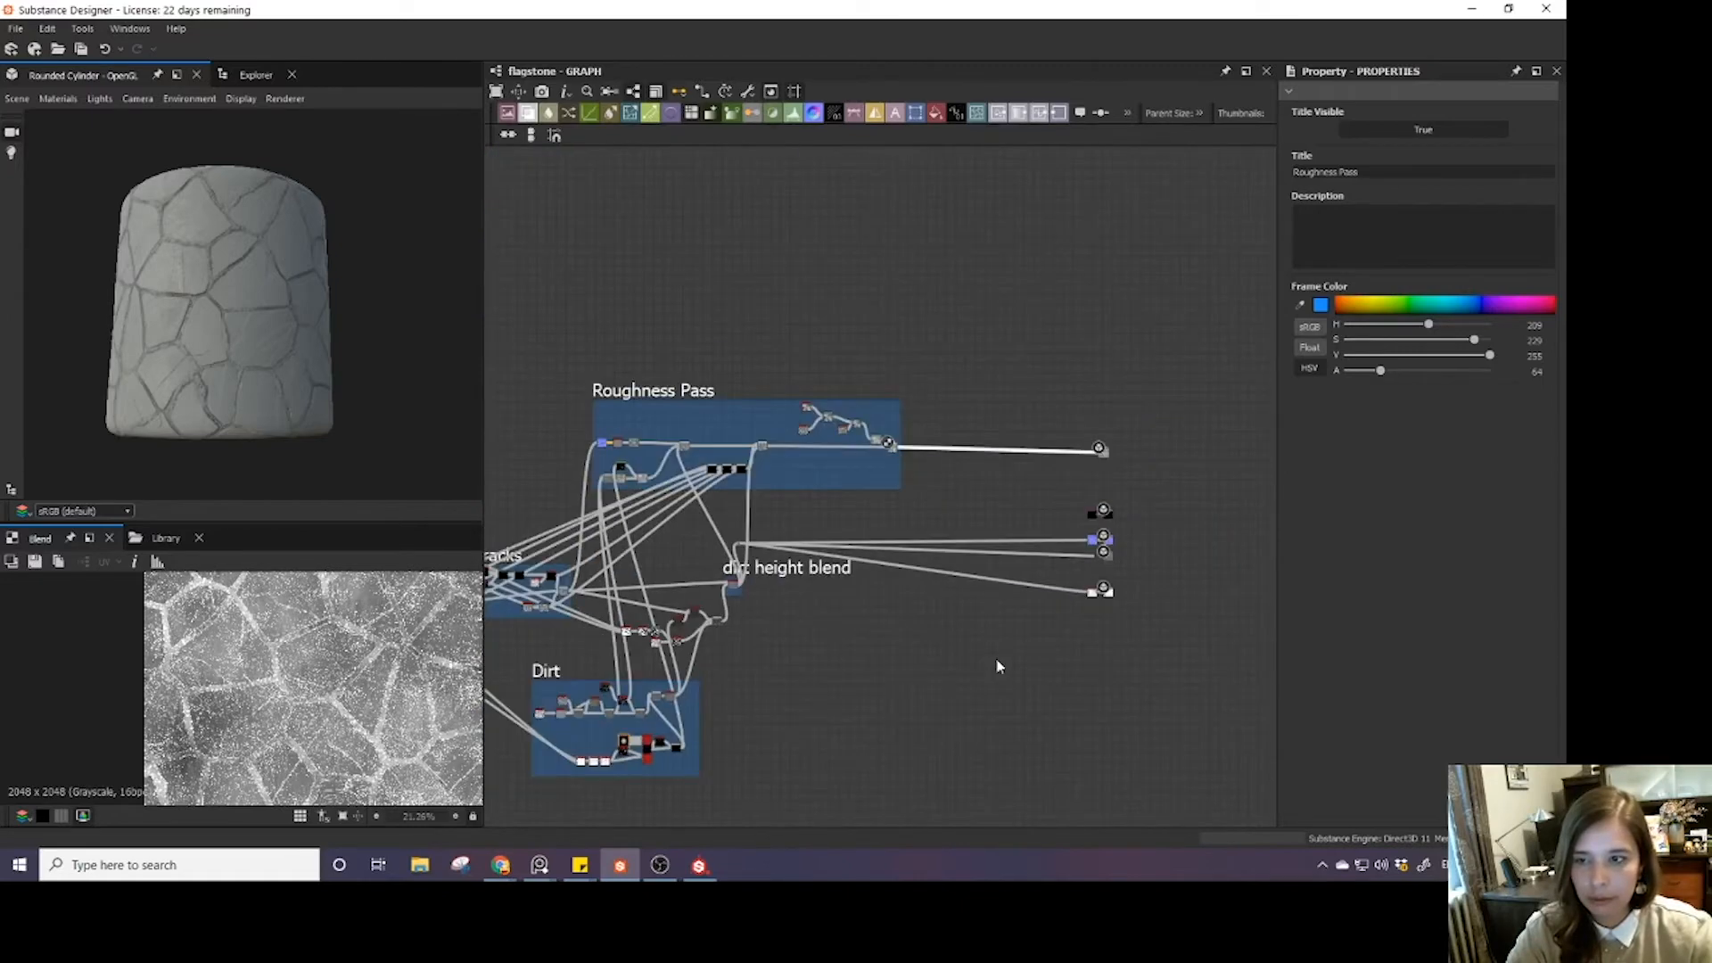
click(242, 76)
click(23, 142)
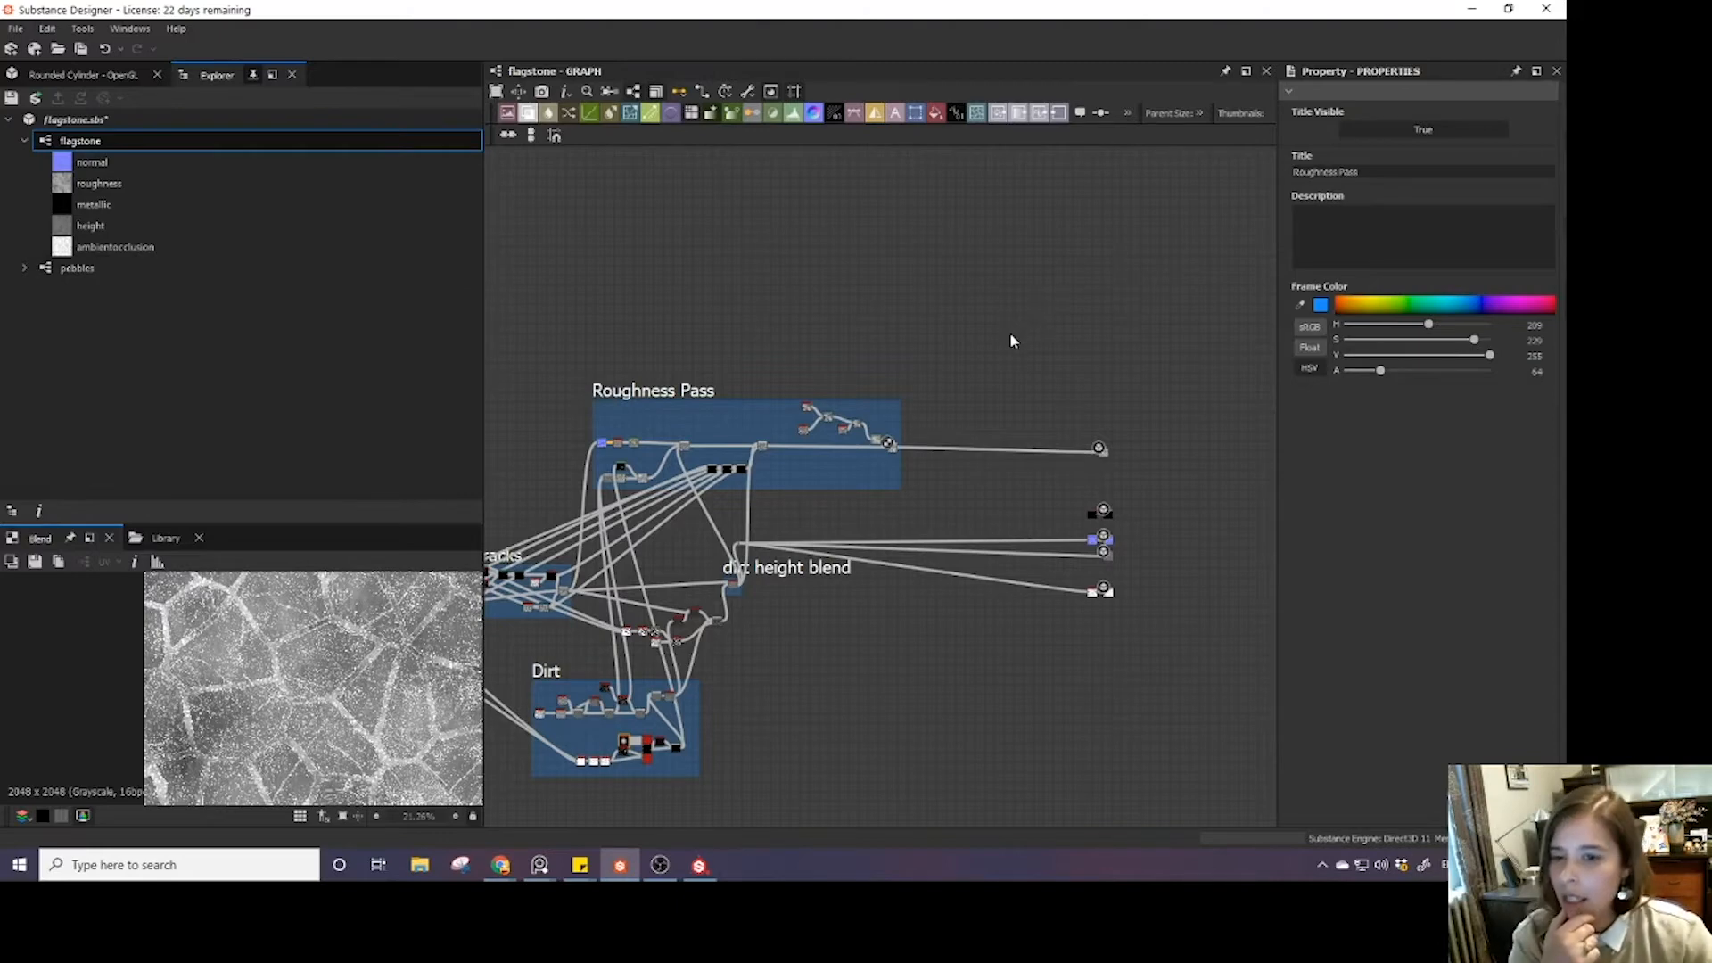
middle_drag(967, 344, 948, 390)
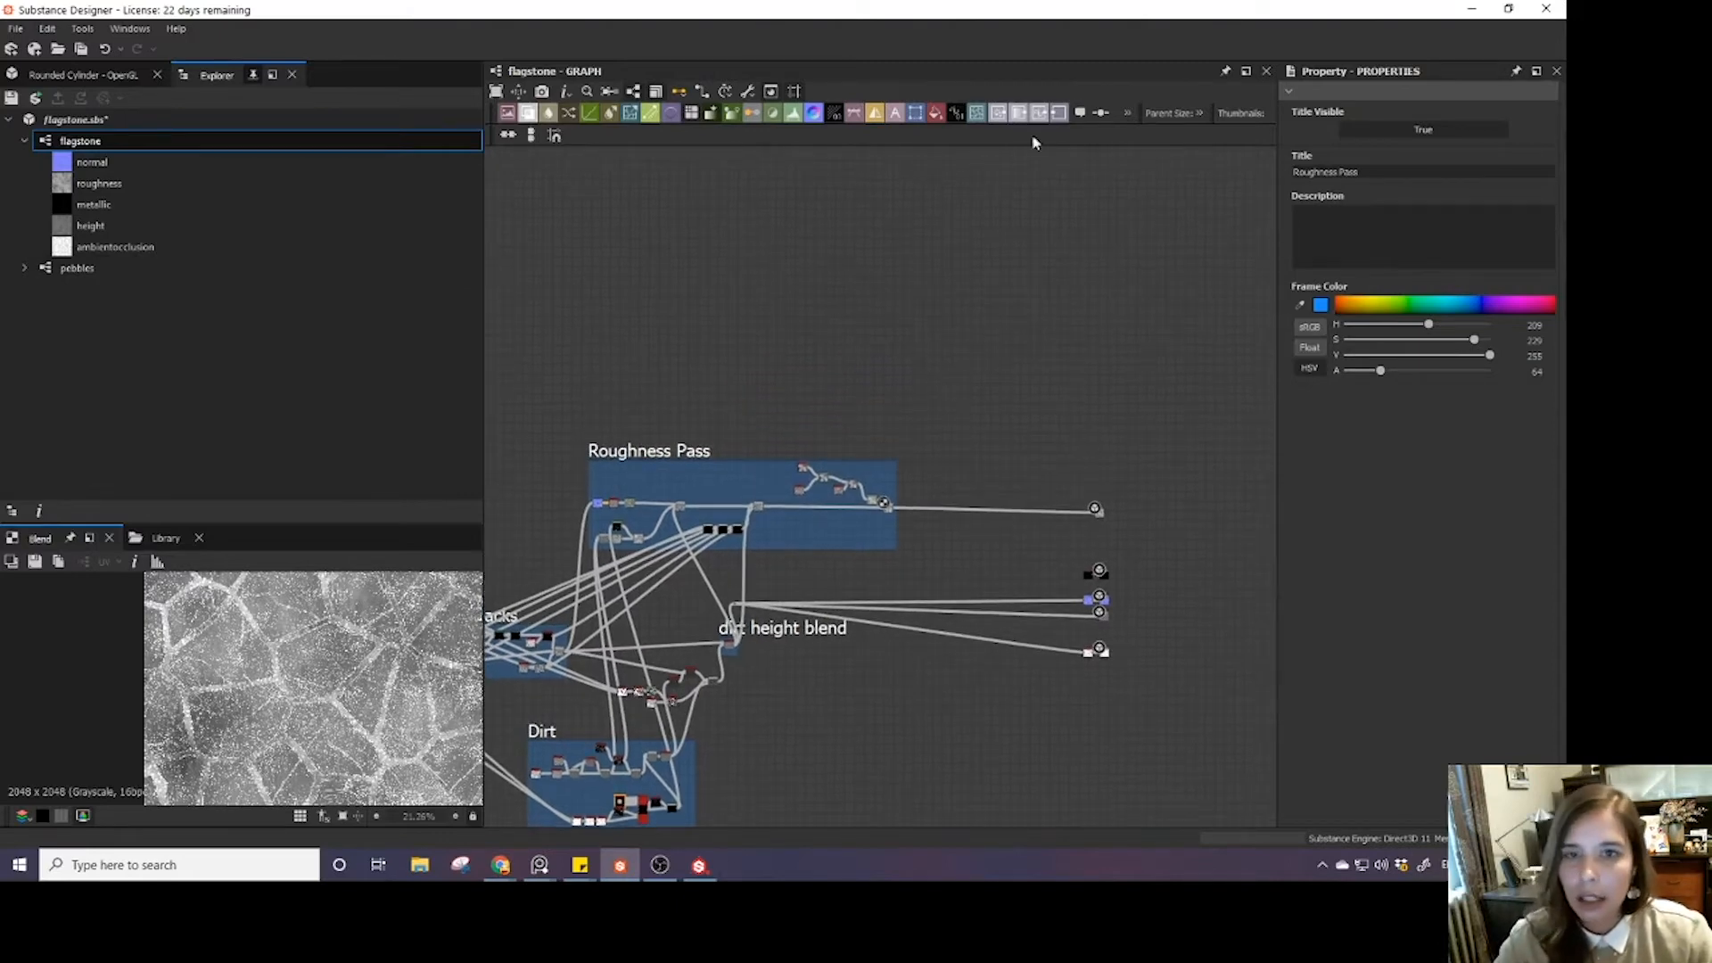
click(1058, 114)
scroll(1062, 460, down, 3)
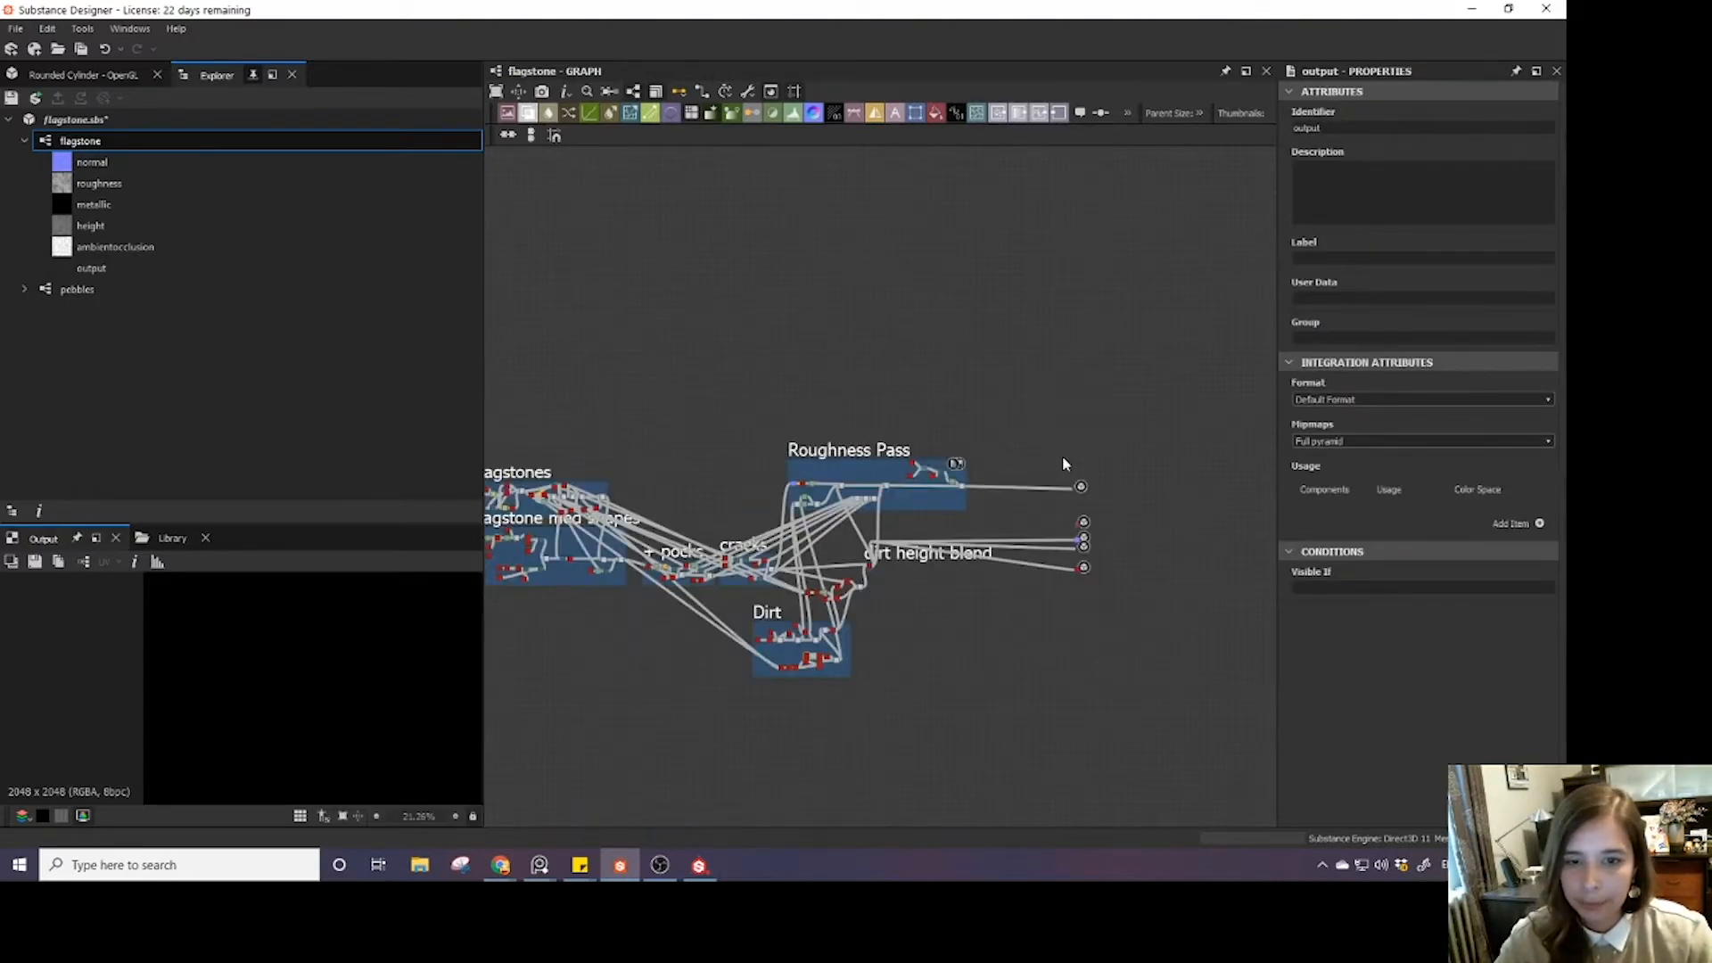
scroll(1063, 460, up, 5)
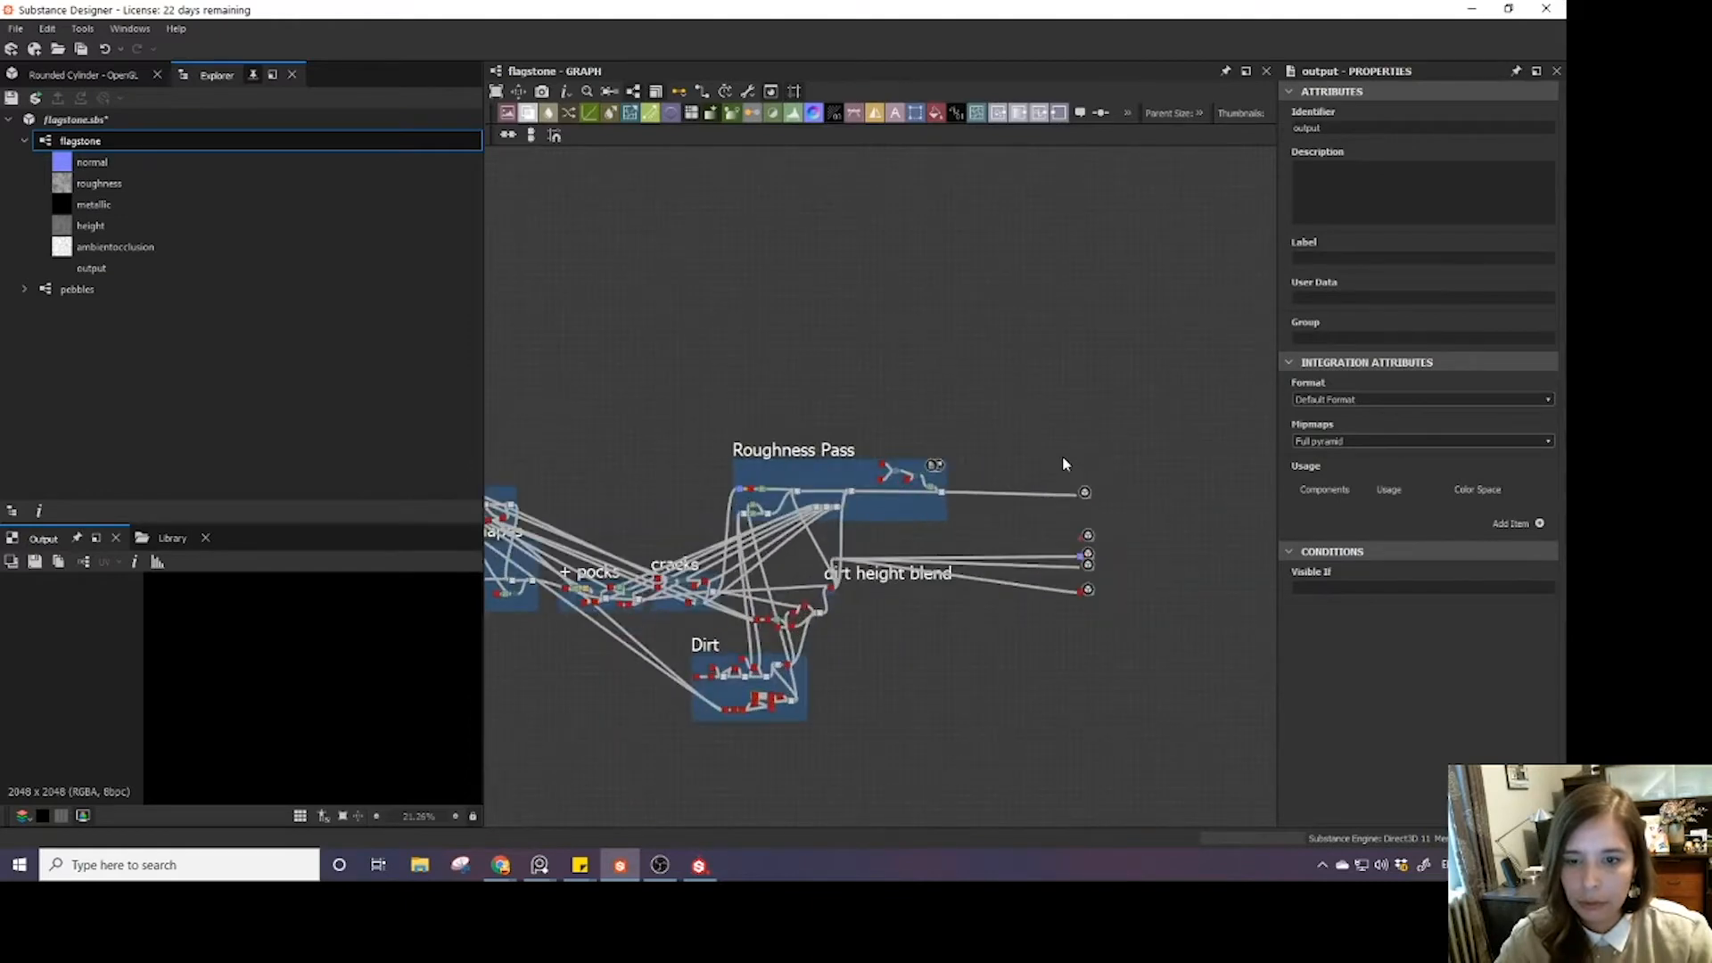
key(ctrl+z)
middle_drag(1012, 464, 865, 500)
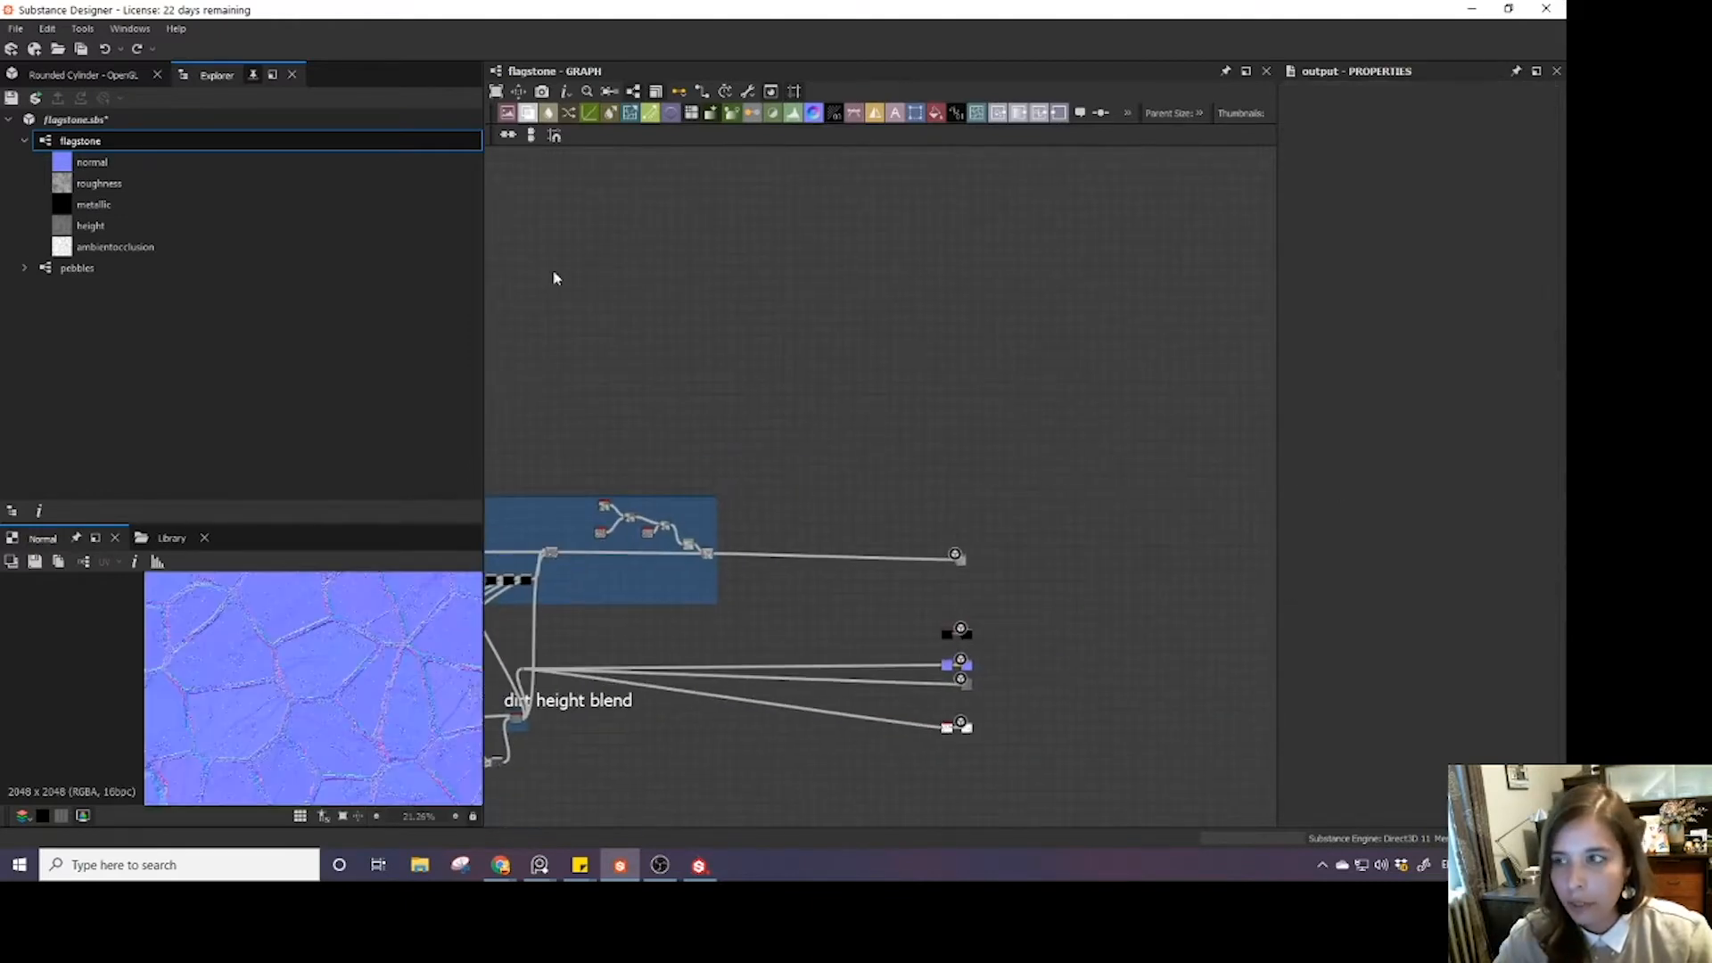
key(space)
text(ba)
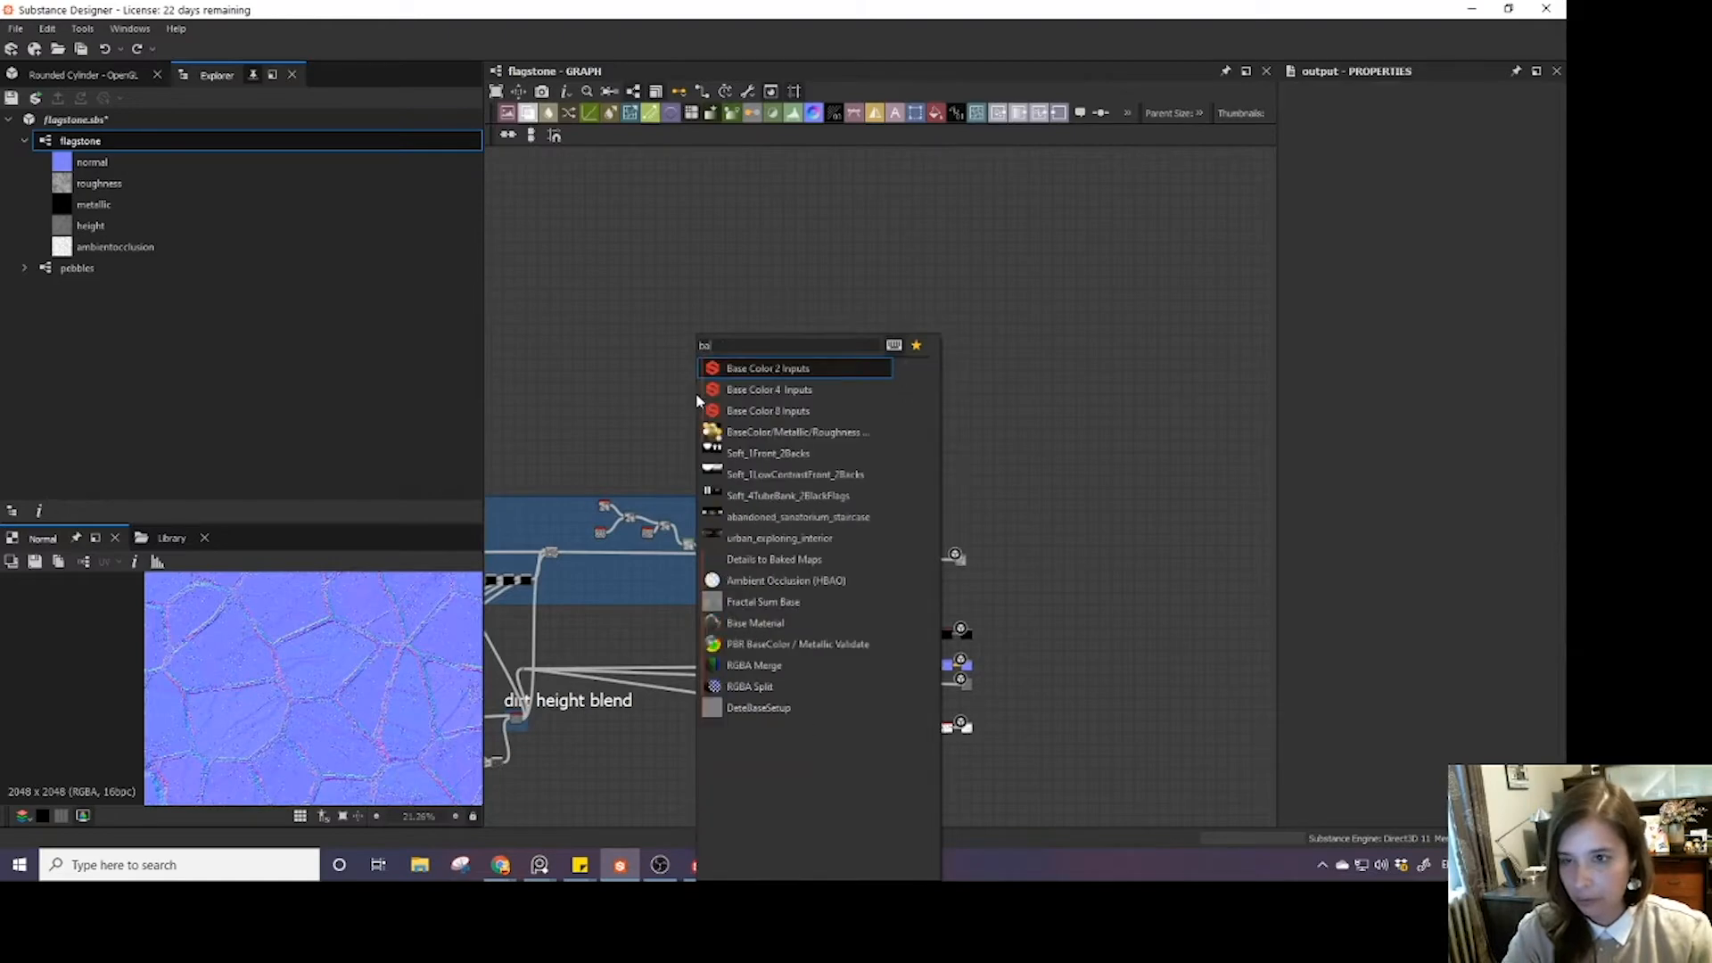
key(Escape)
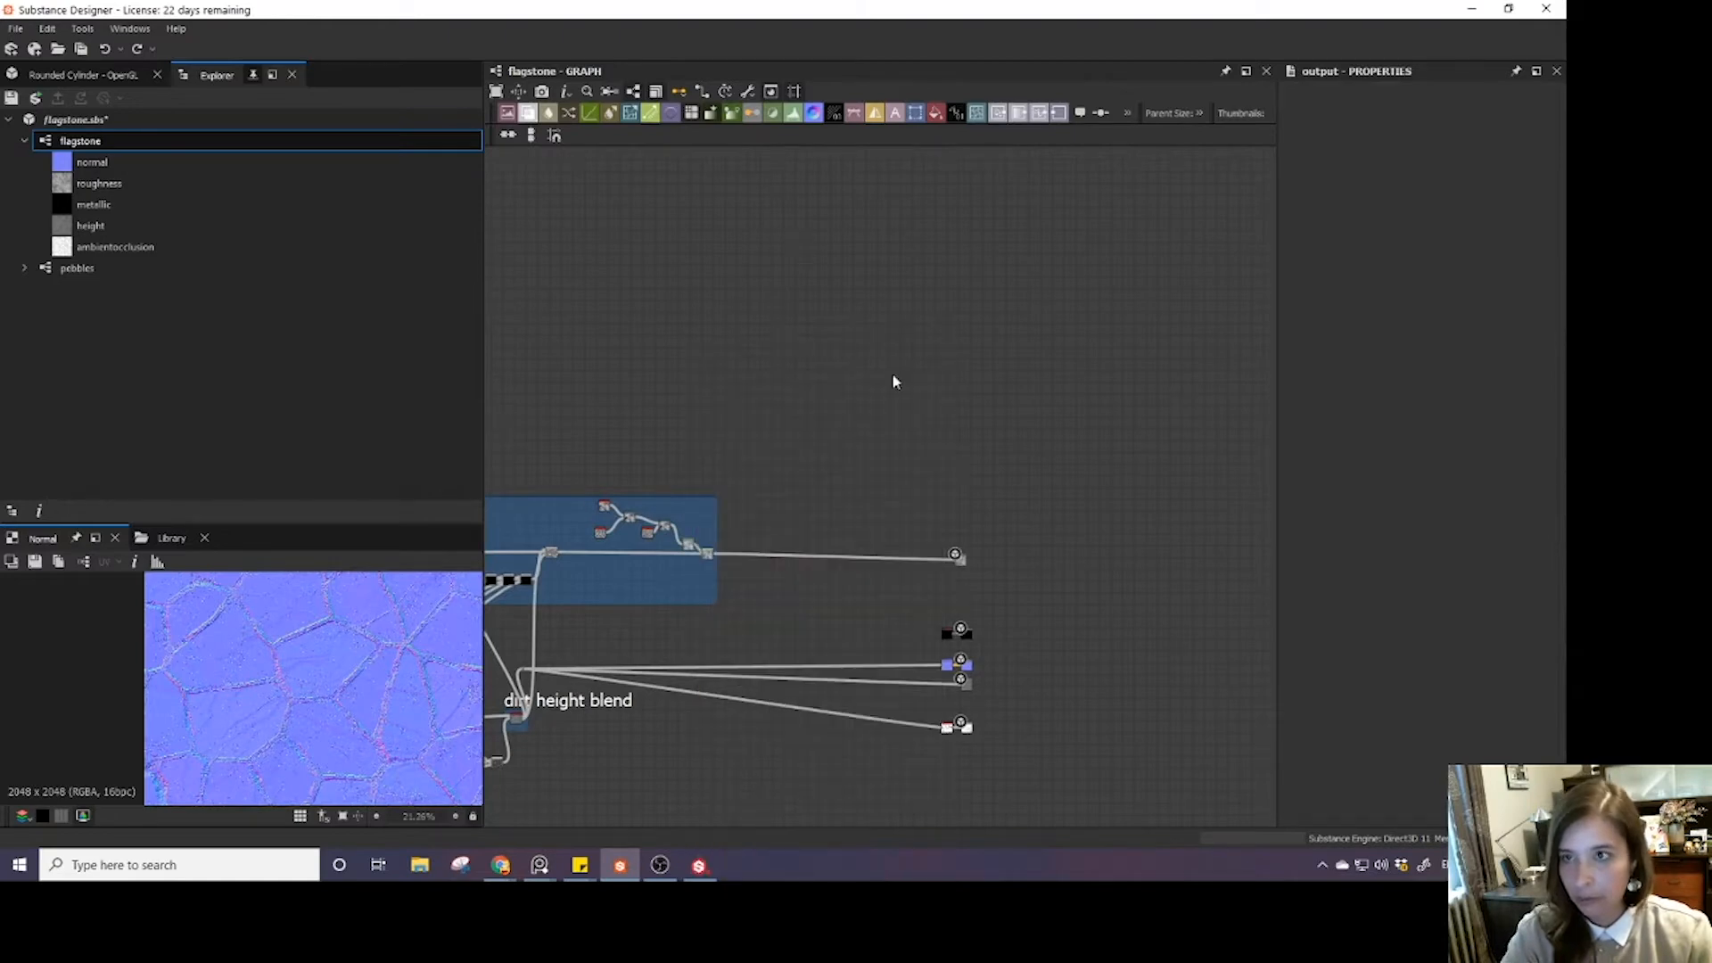
- Add a new Output node to the graph and place it just above the roughness output
click(1064, 118)
drag(880, 478, 962, 519)
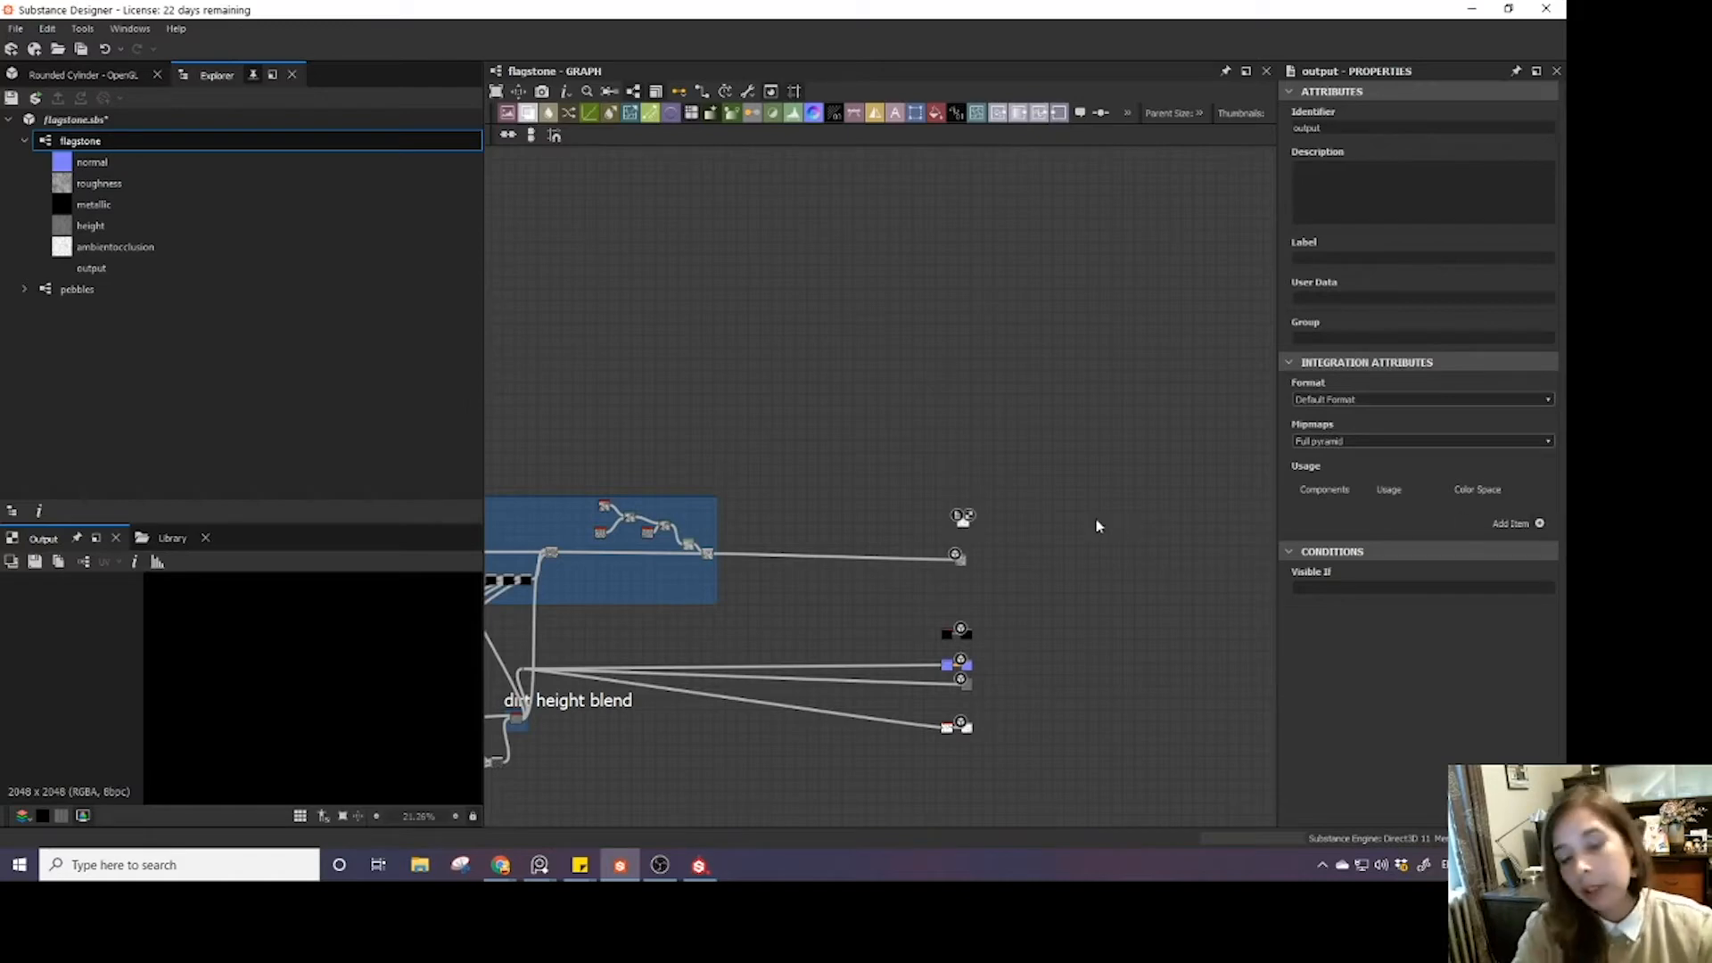
scroll(1083, 526, up, 2)
middle_drag(997, 479, 1073, 471)
drag(989, 513, 975, 482)
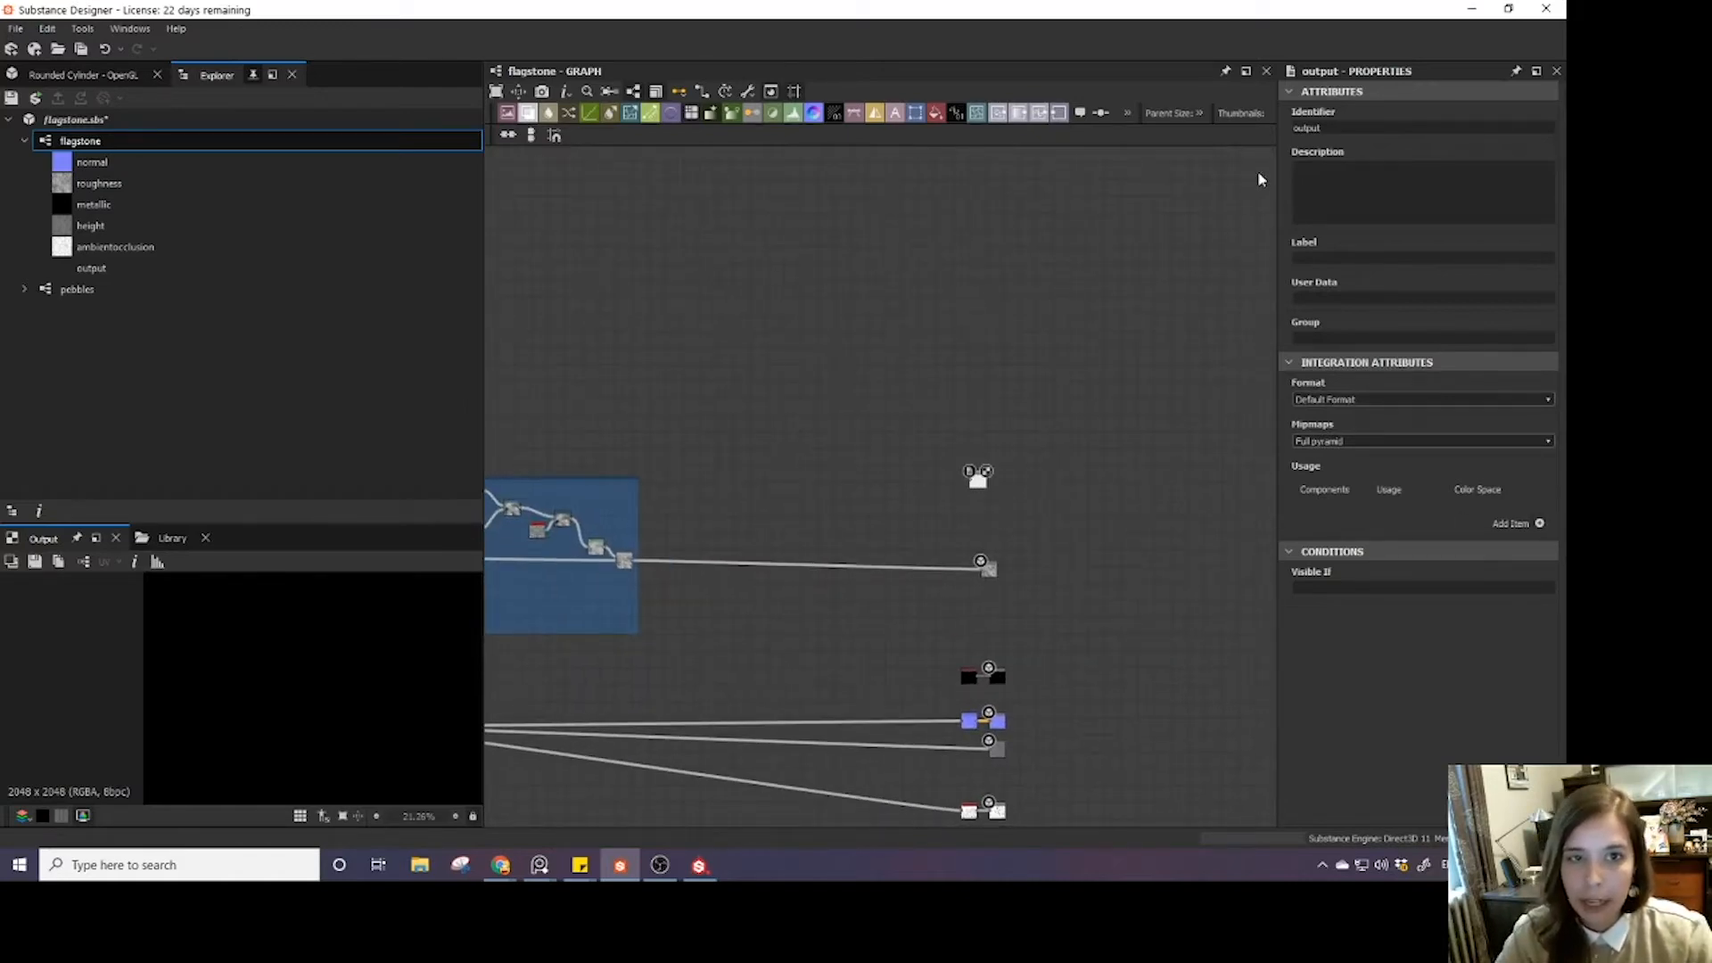
- Set both the identifier and the label of the new output to basecolor
double_click(1308, 128)
text(basecolor)
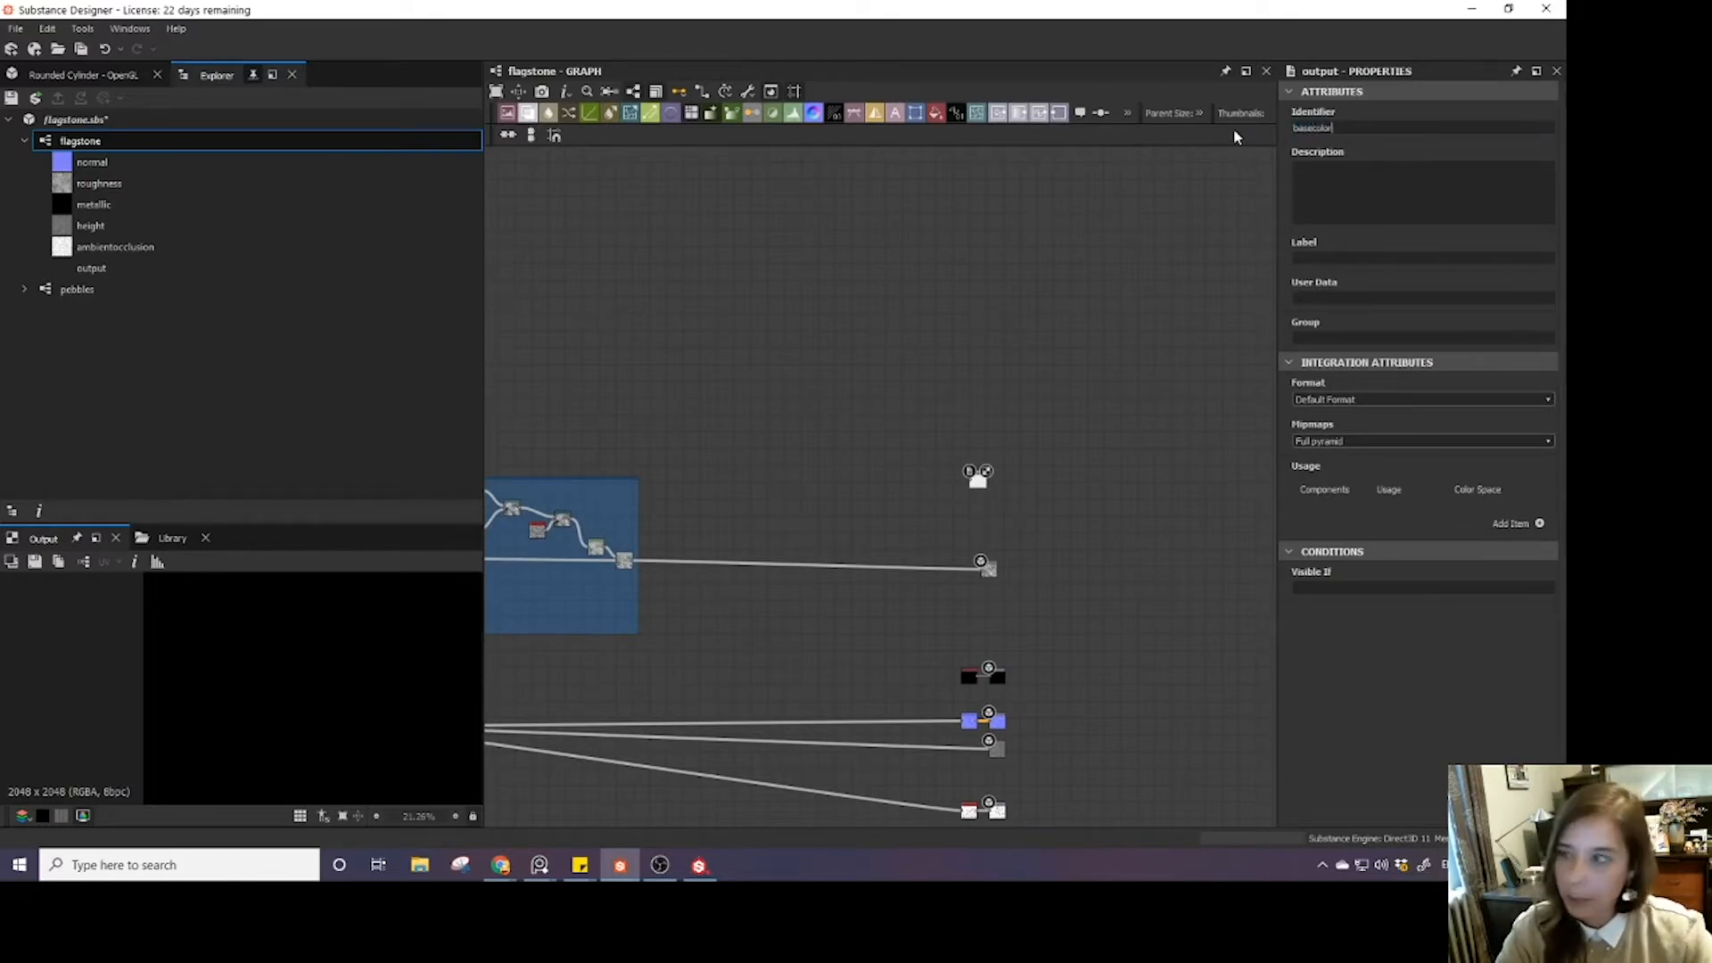
drag(1378, 126, 1258, 125)
key(ctrl+c)
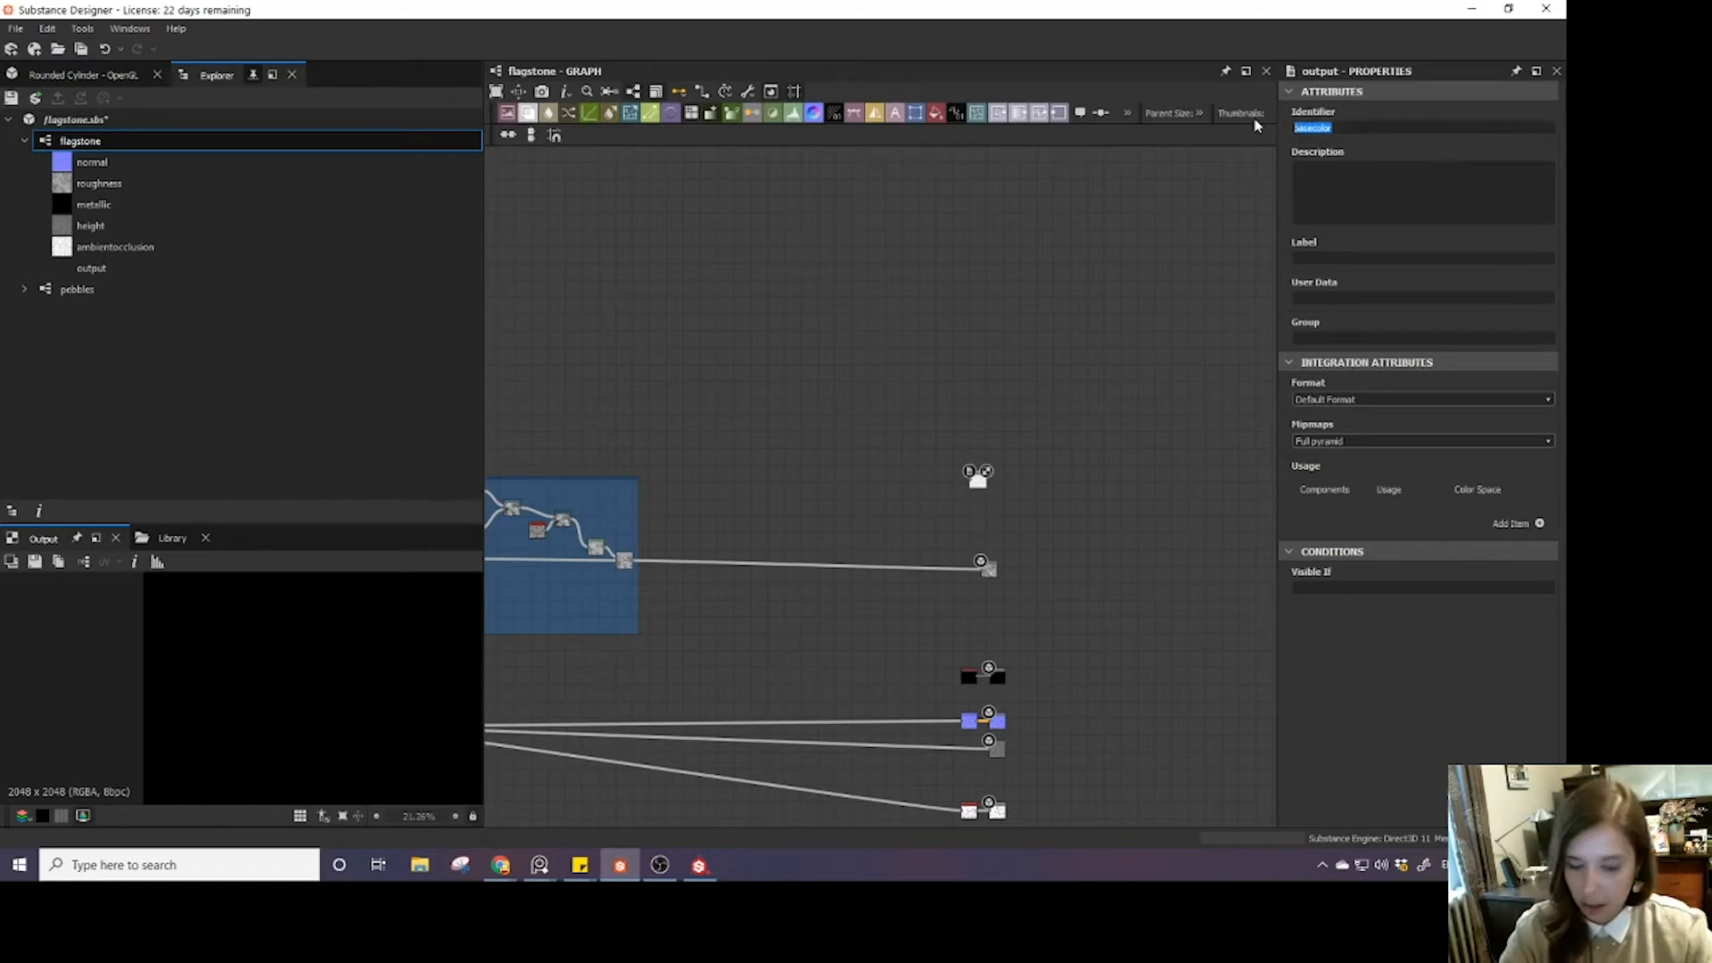
click(1317, 259)
key(ctrl+v)
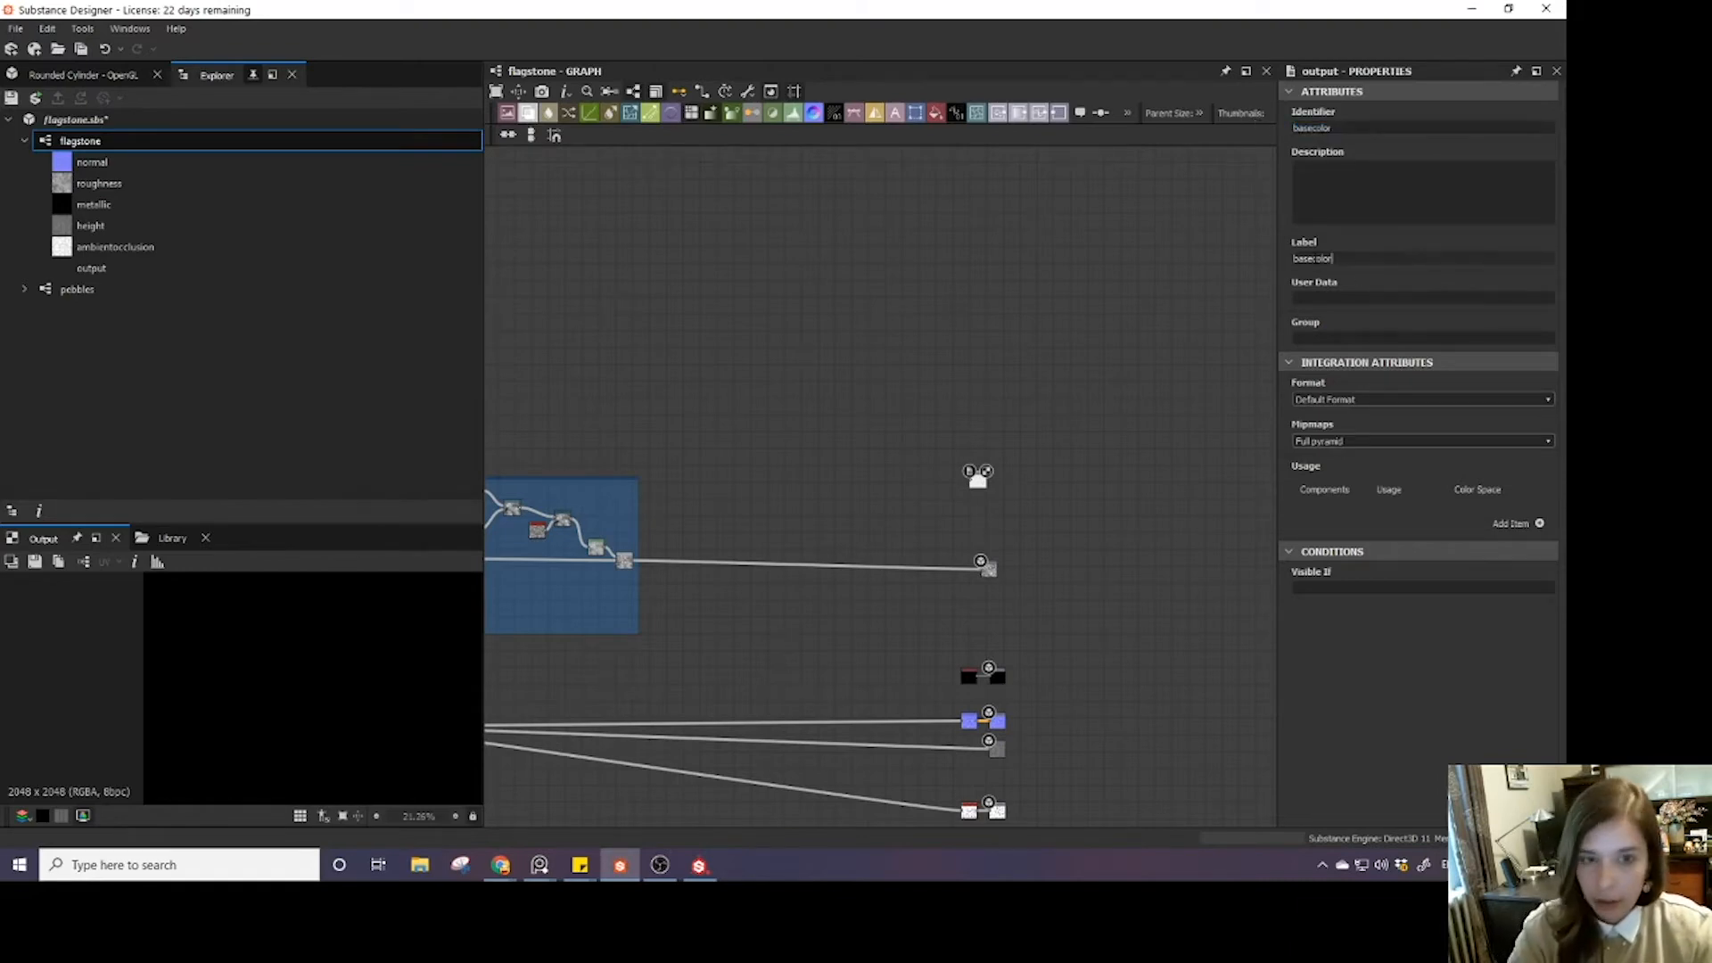
- Following the roughness output's attributes, capitalize the new output's label as Basecolor and set its group to Material
click(990, 569)
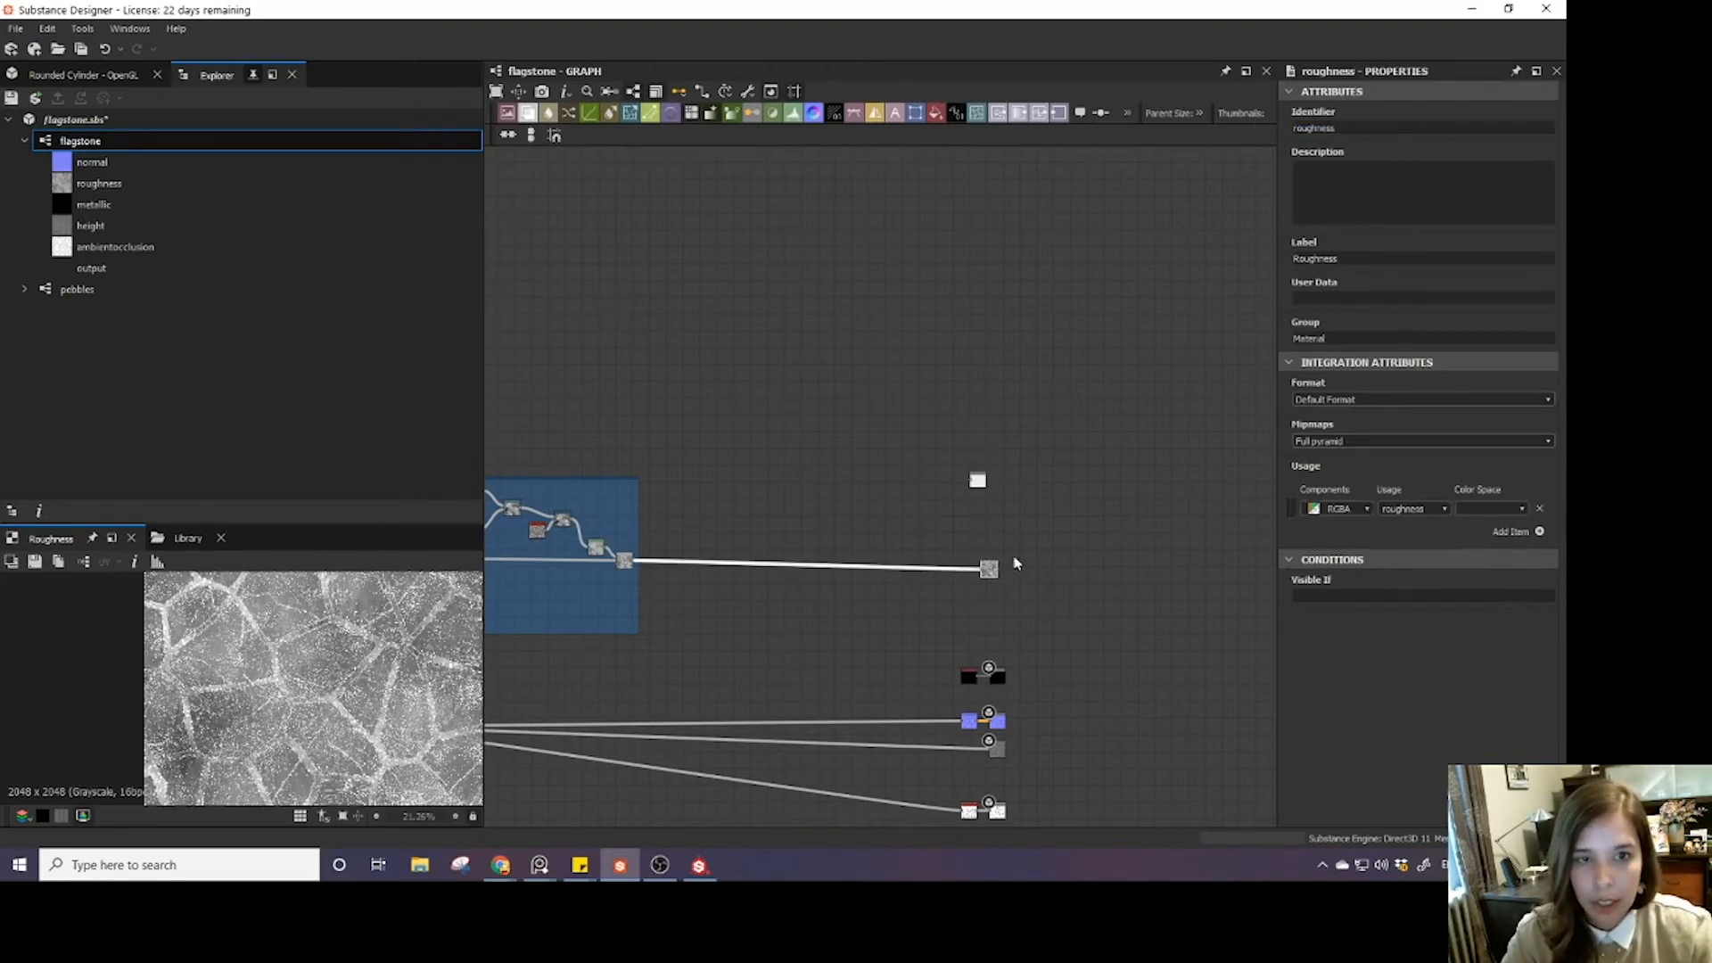
click(980, 480)
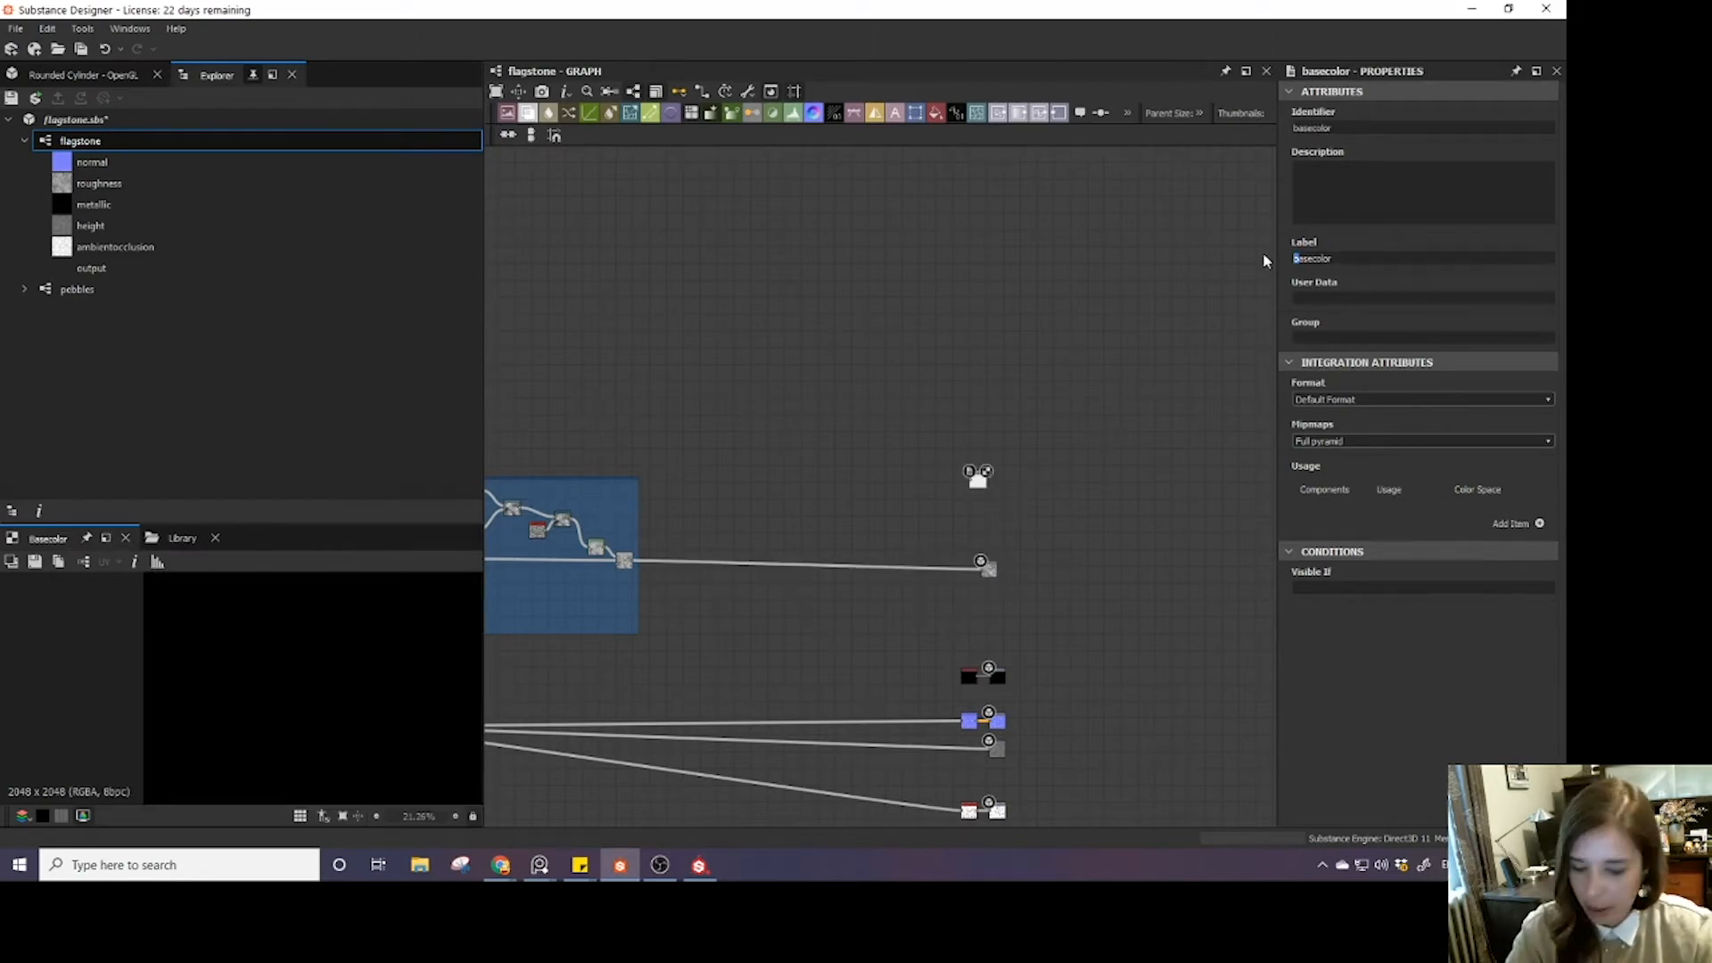
click(988, 569)
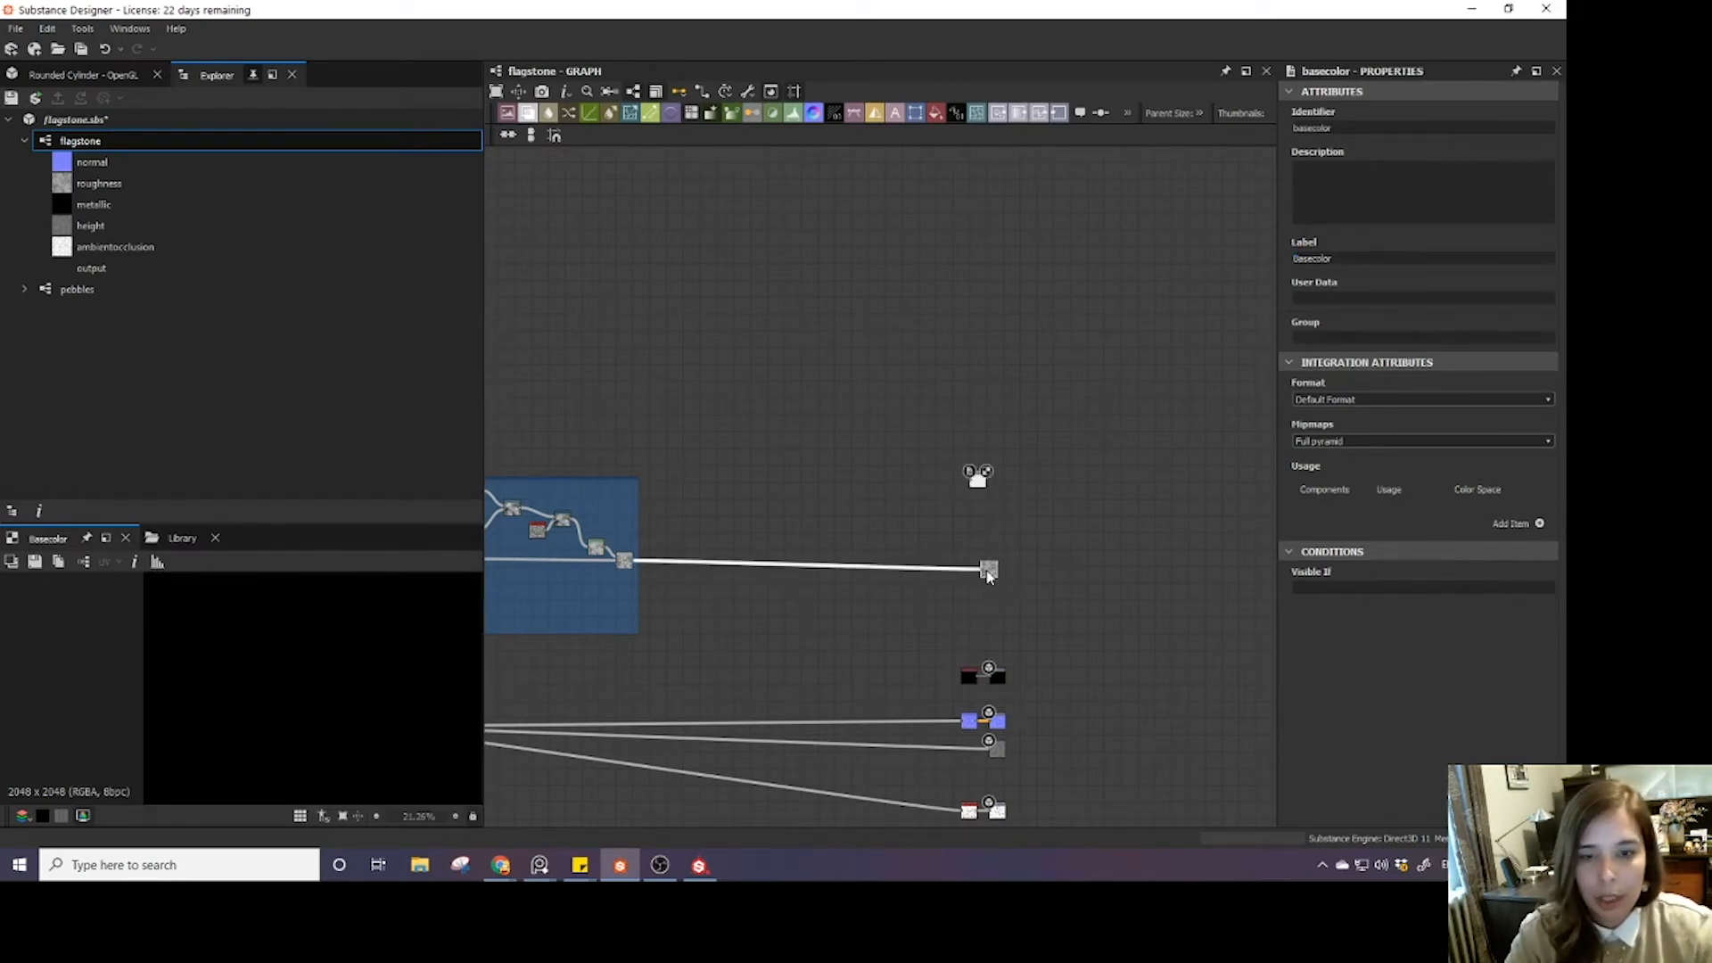
click(977, 481)
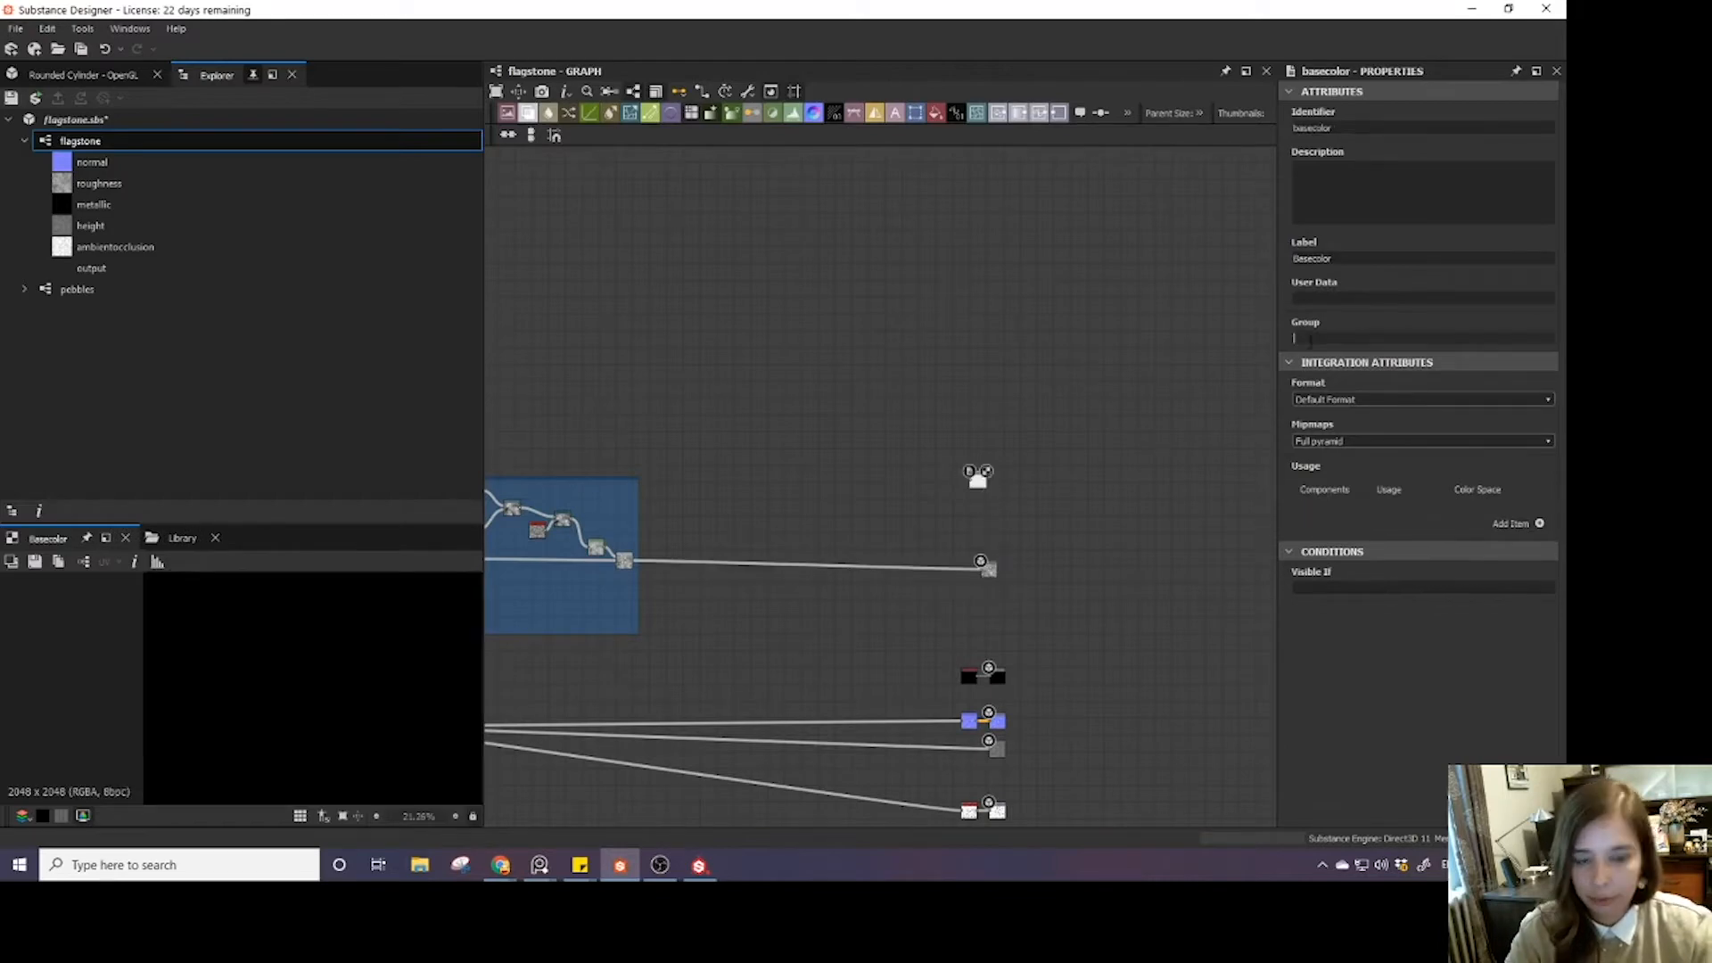
text(Material)
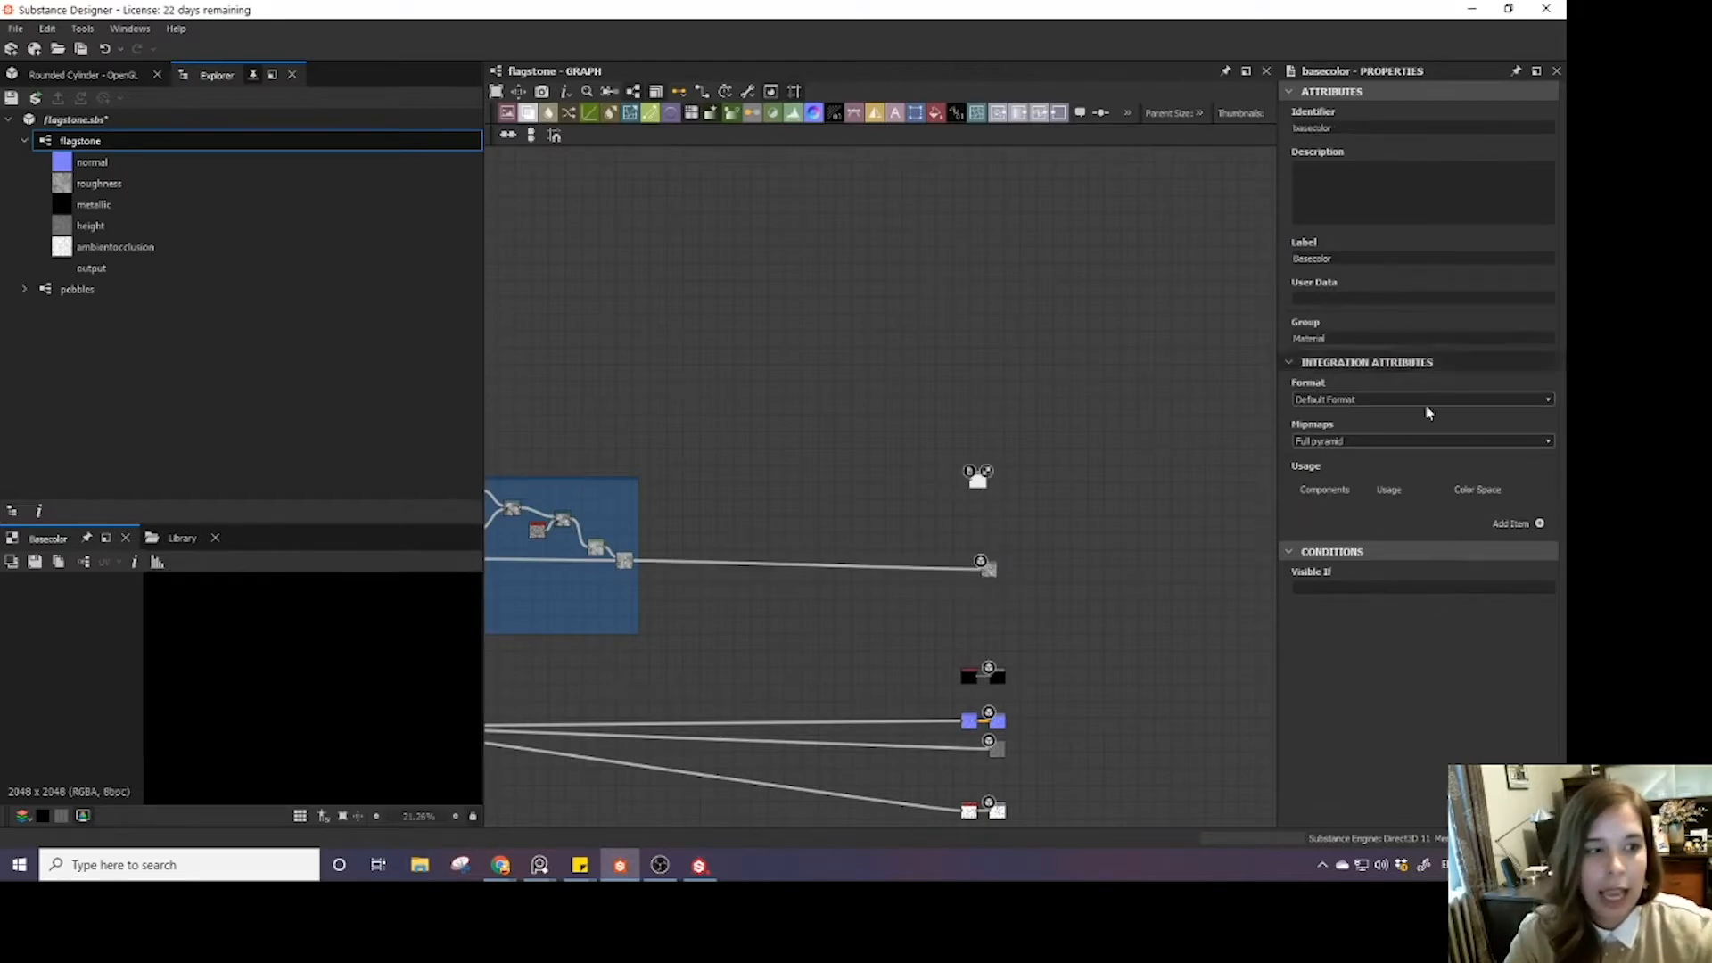
- Add a usage item to the basecolor output with RGBA components, baseColor usage and sRGB color space
click(1540, 524)
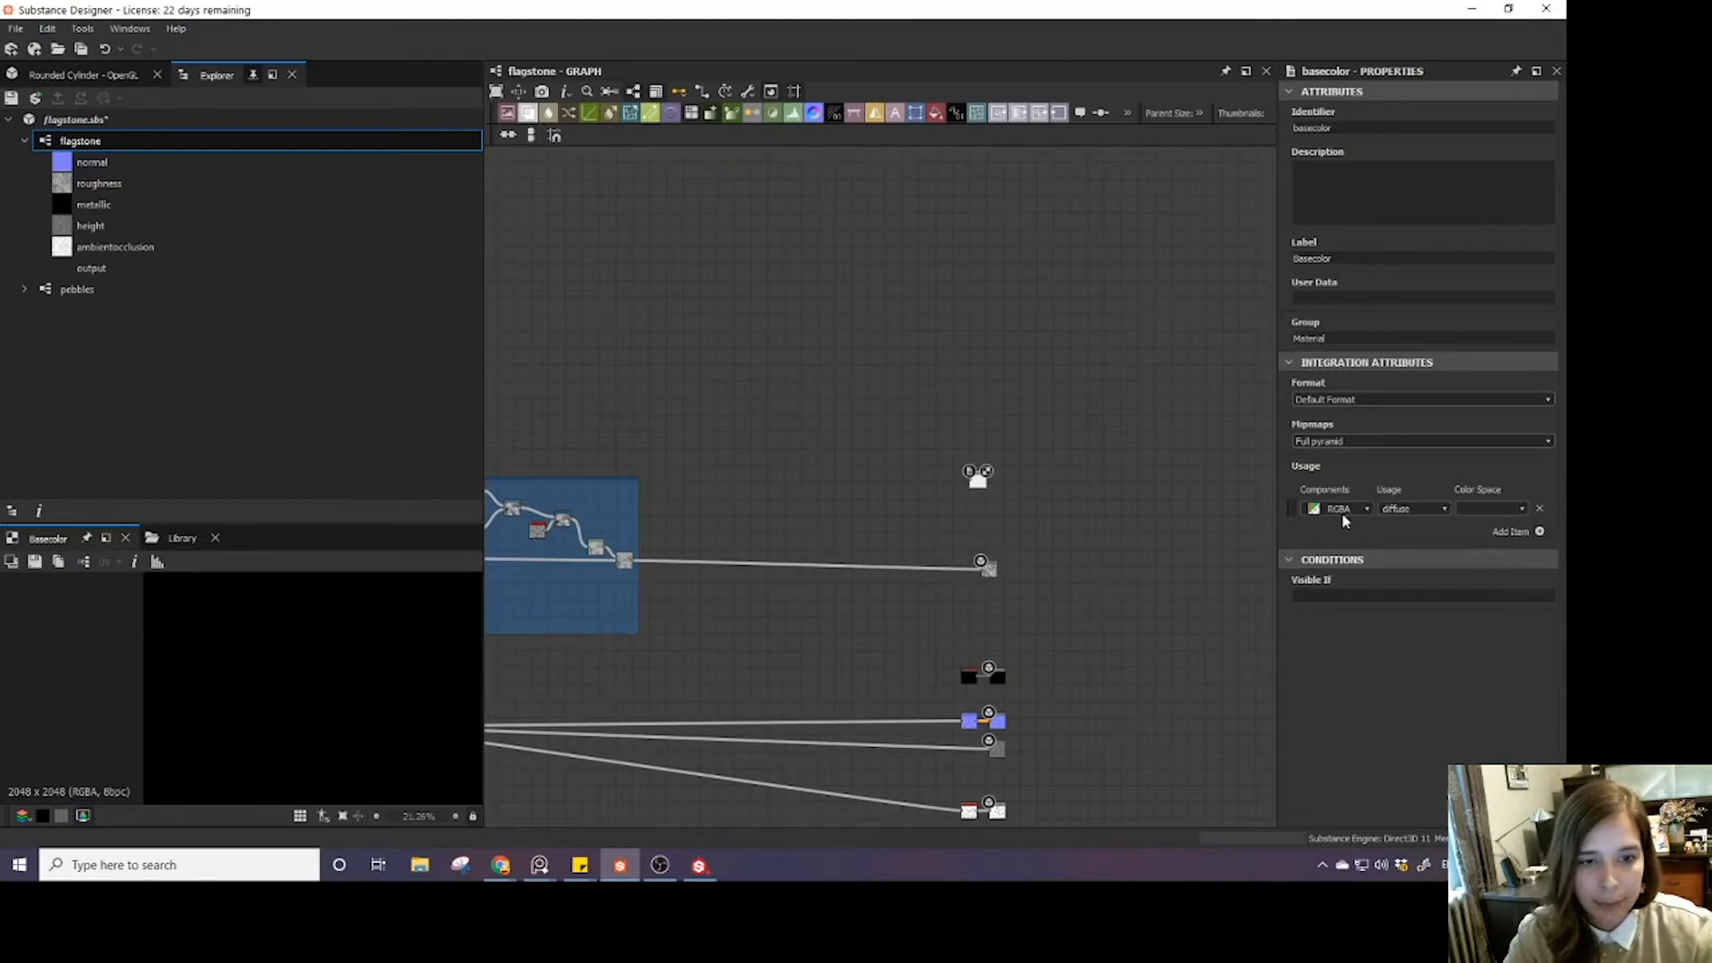
click(1442, 512)
click(1442, 510)
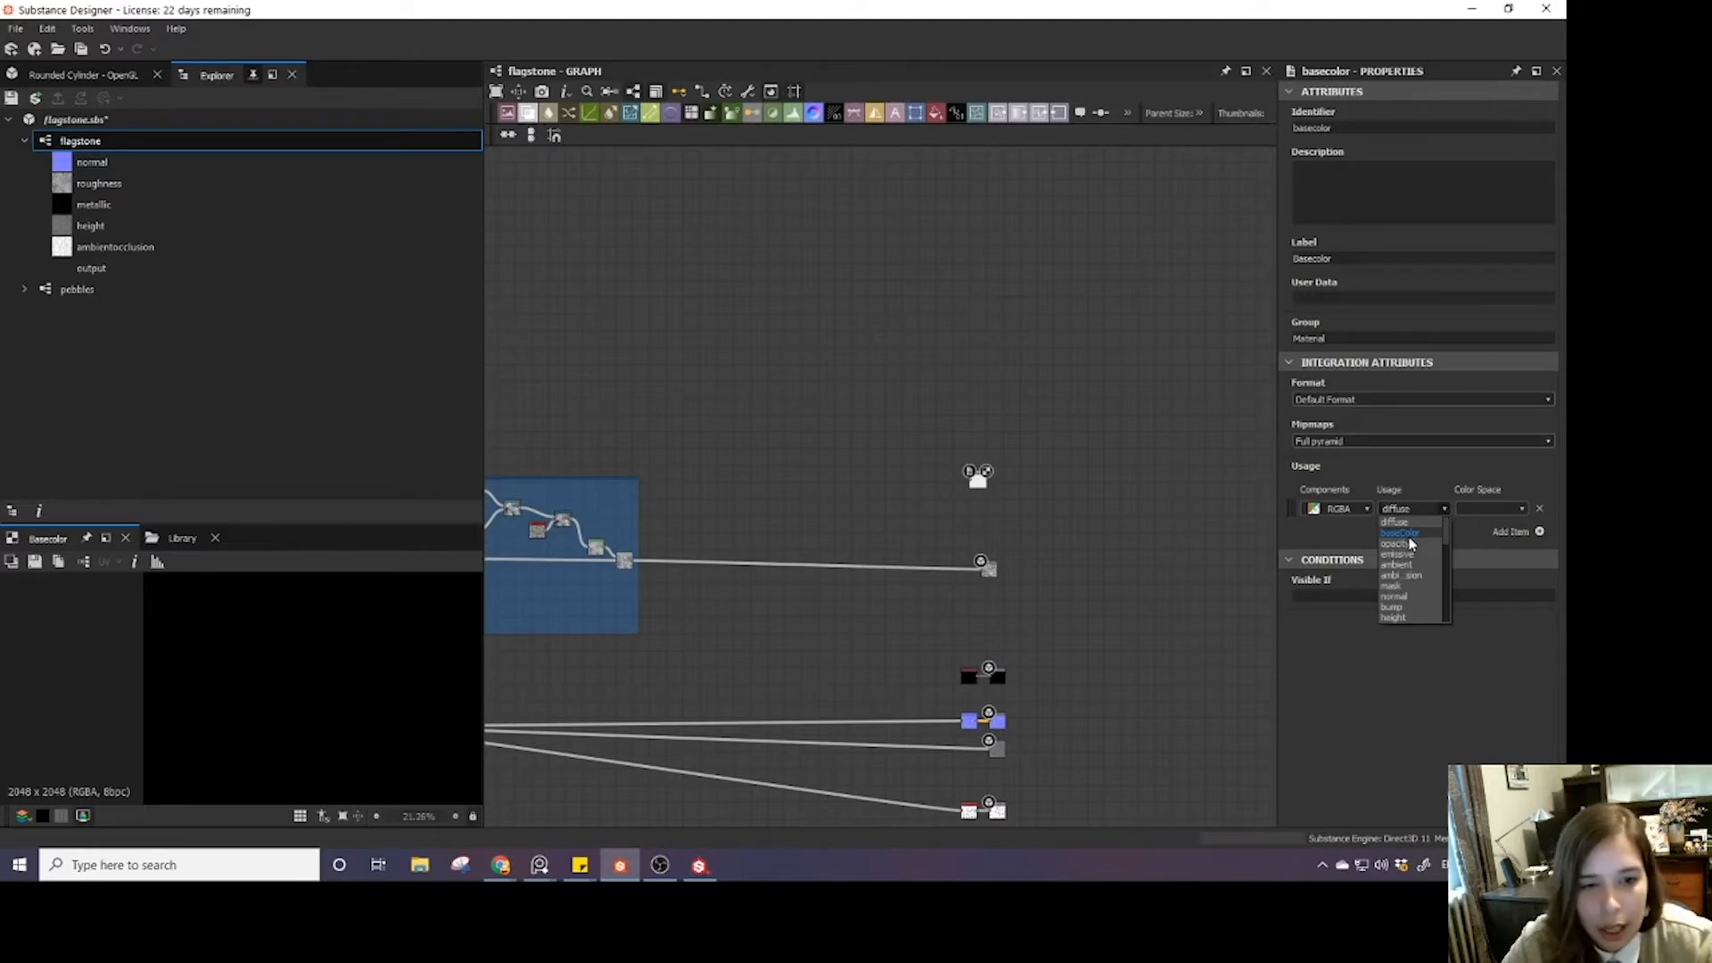
click(1410, 537)
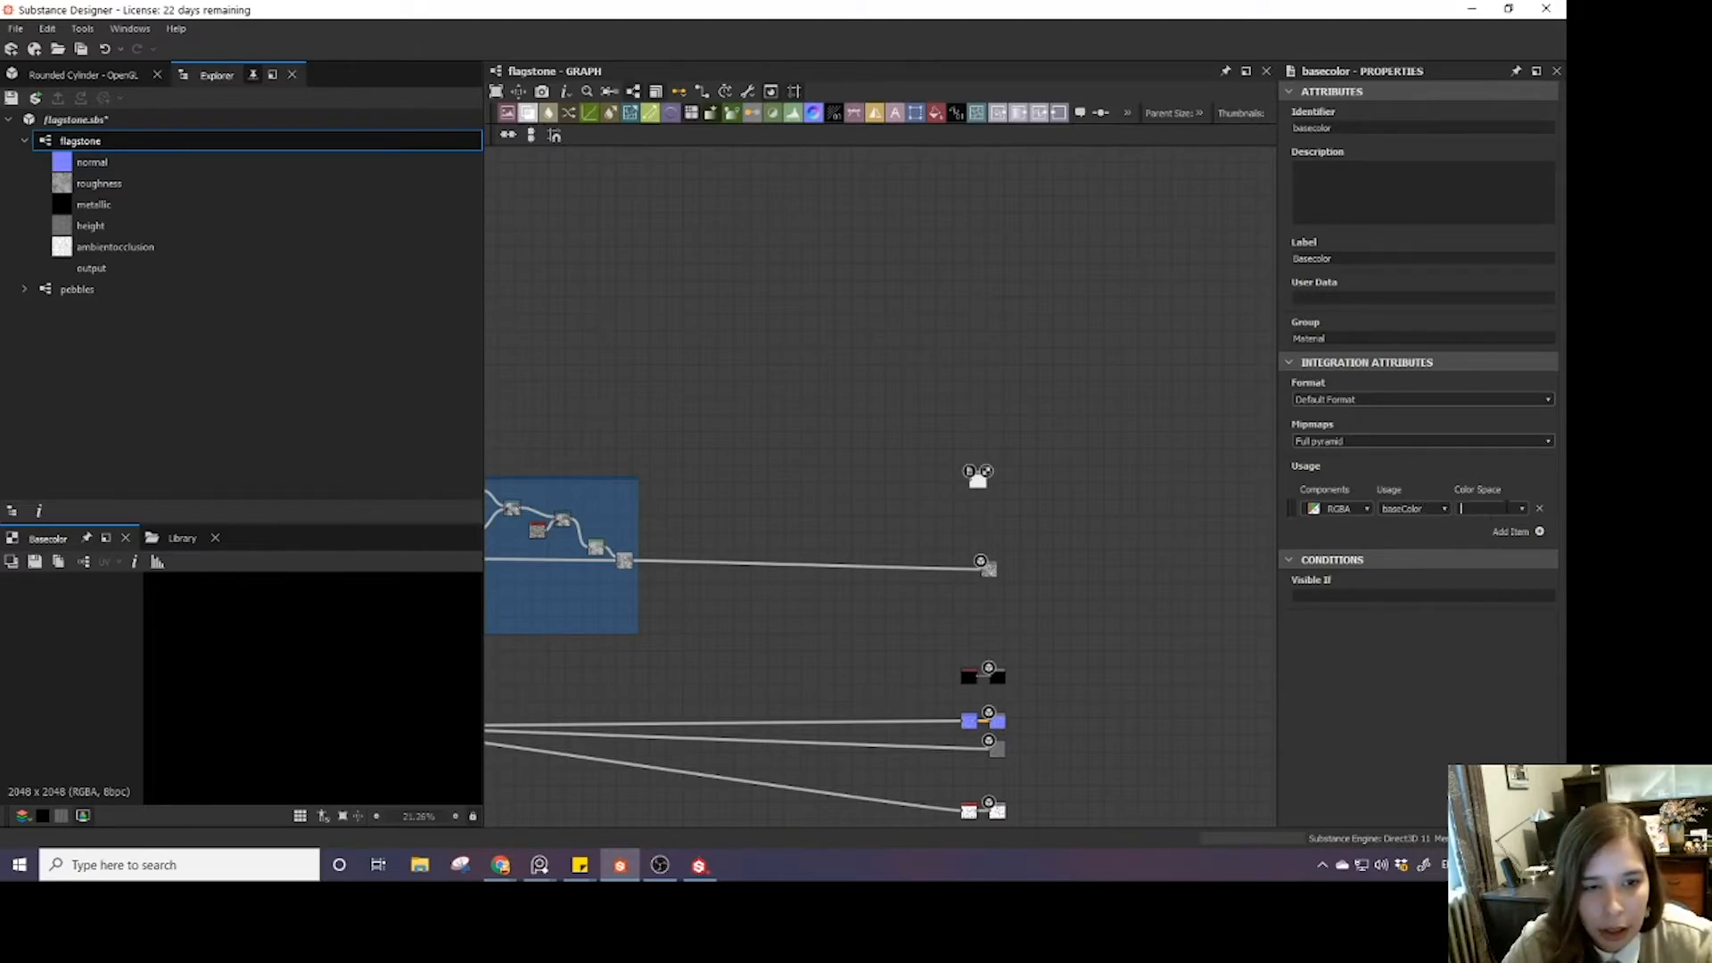
click(1521, 509)
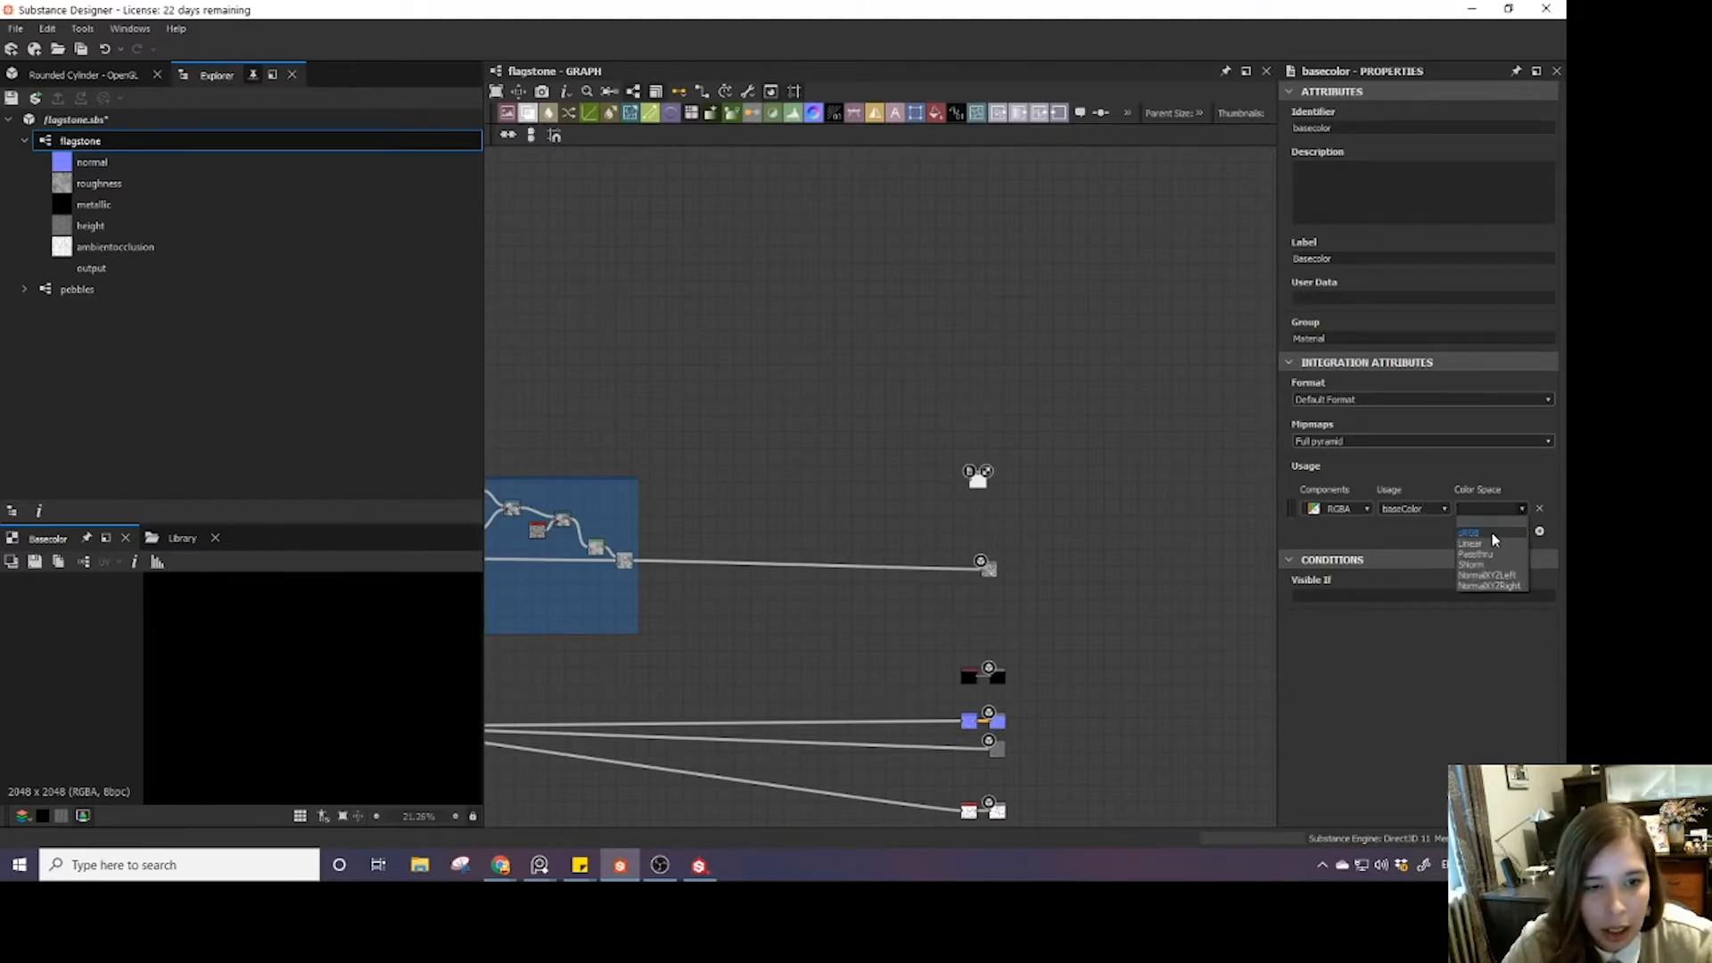
click(1493, 534)
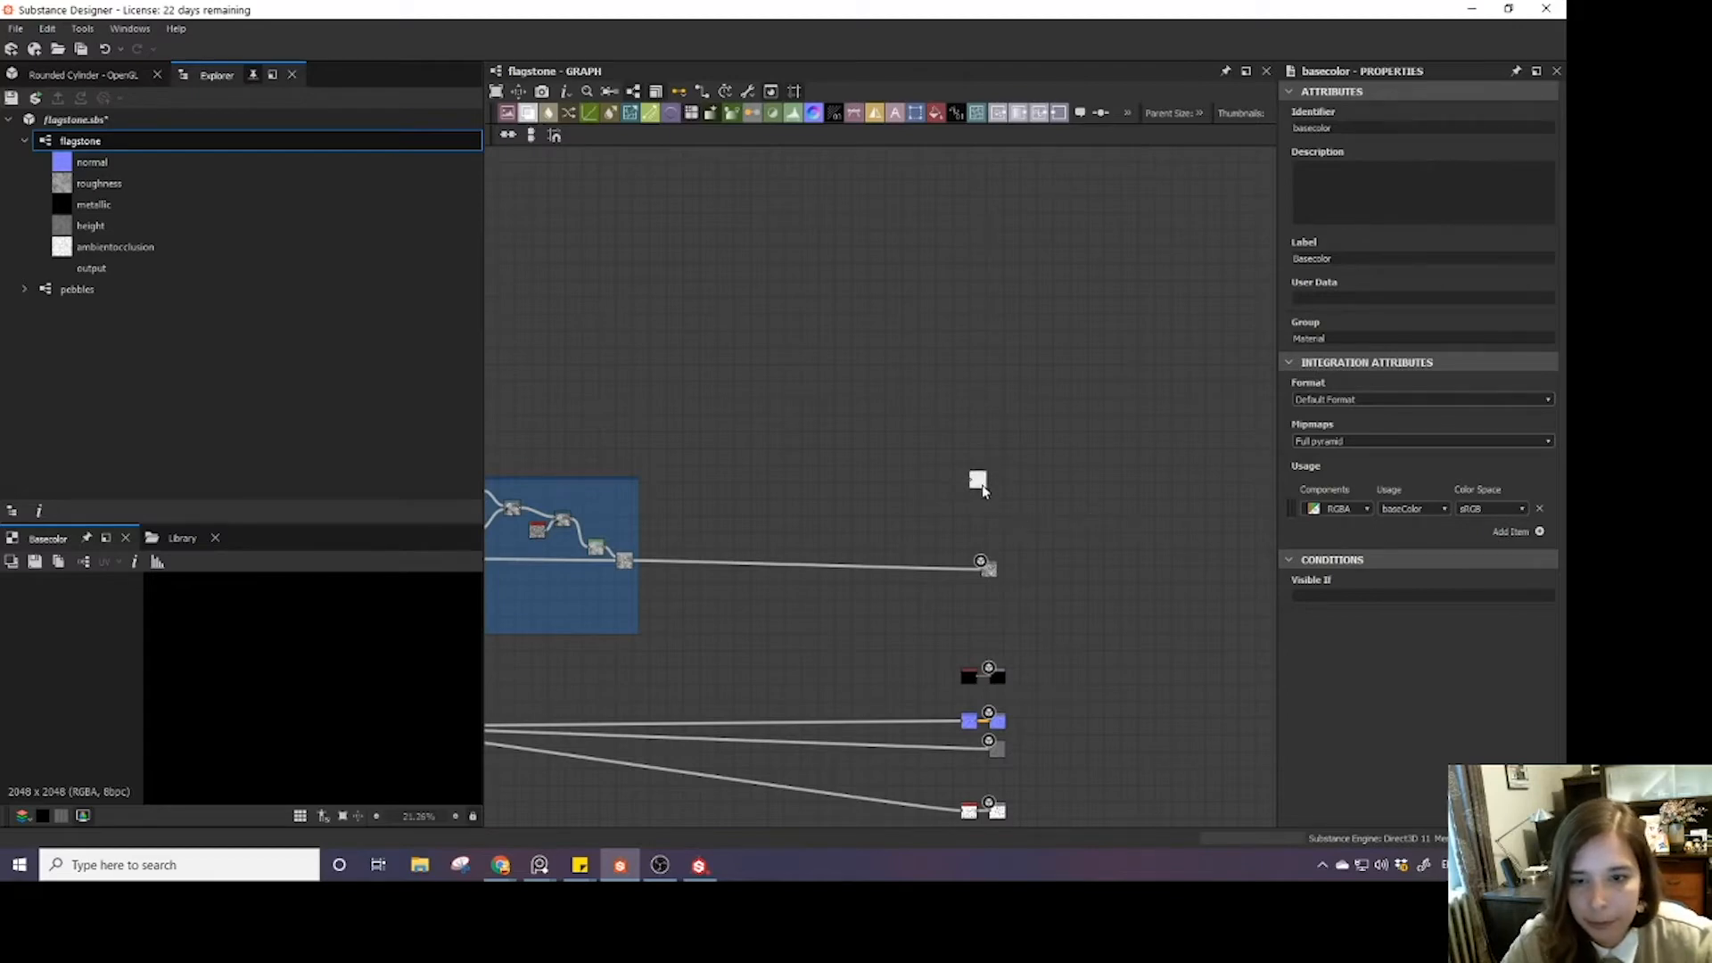
- Shift the basecolor output slightly so it lines up vertically with the roughness output
drag(985, 487, 996, 489)
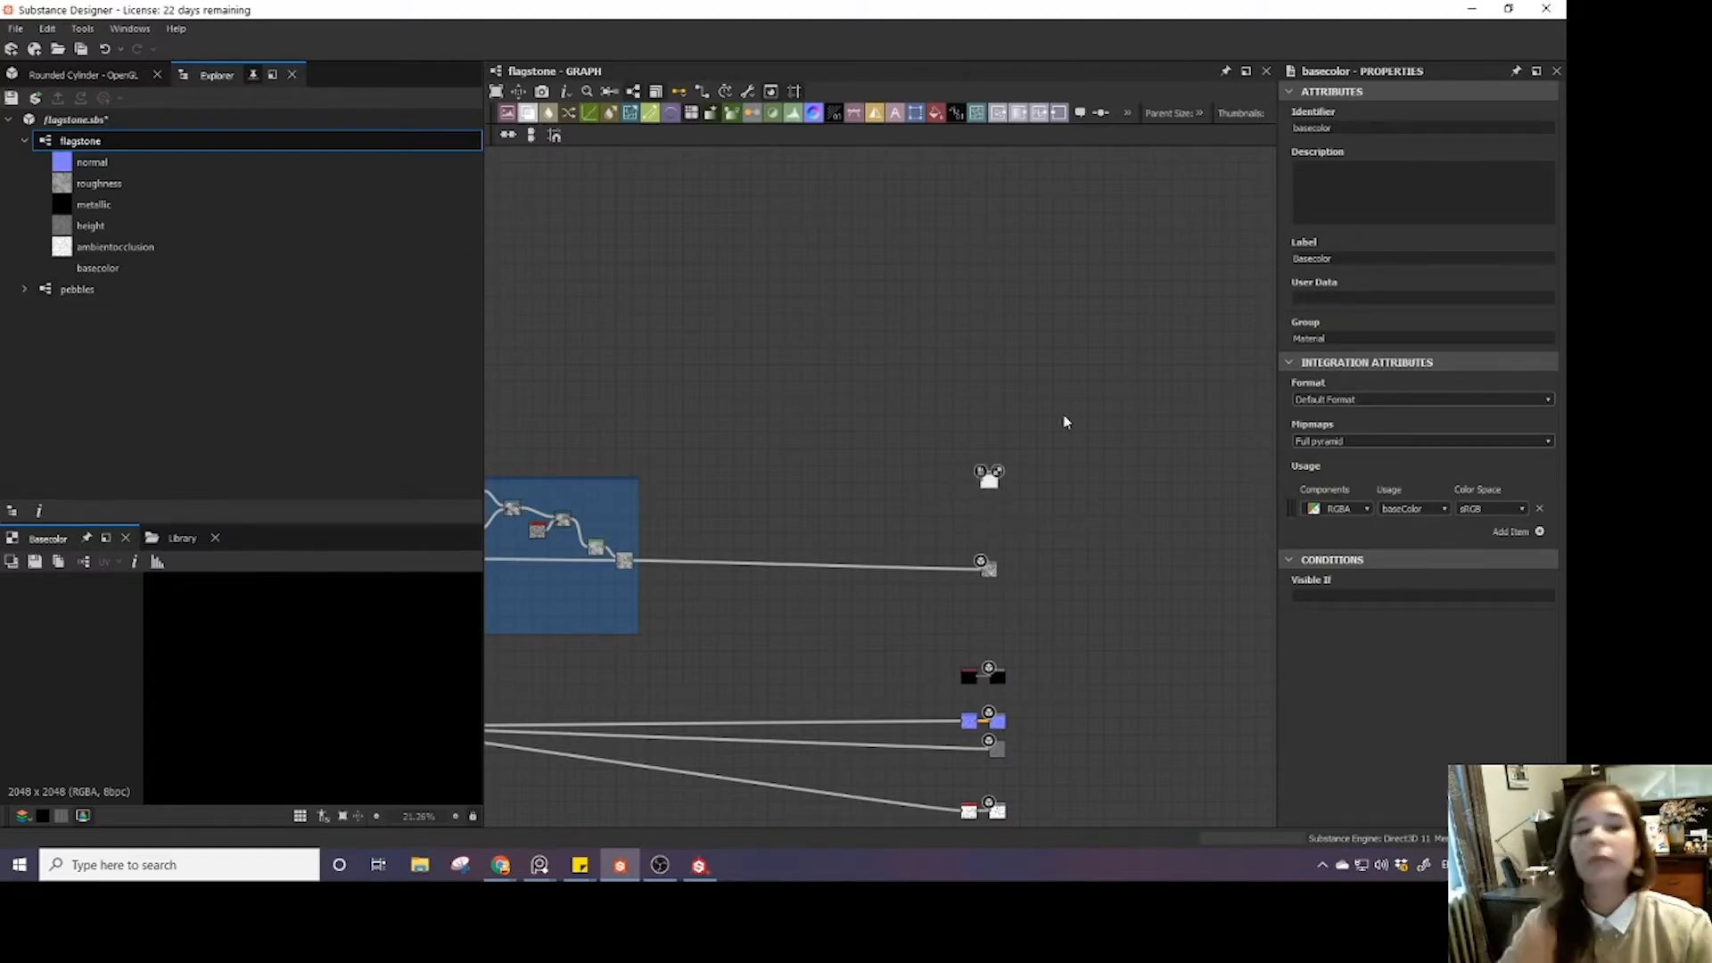
scroll(1055, 489, up, 3)
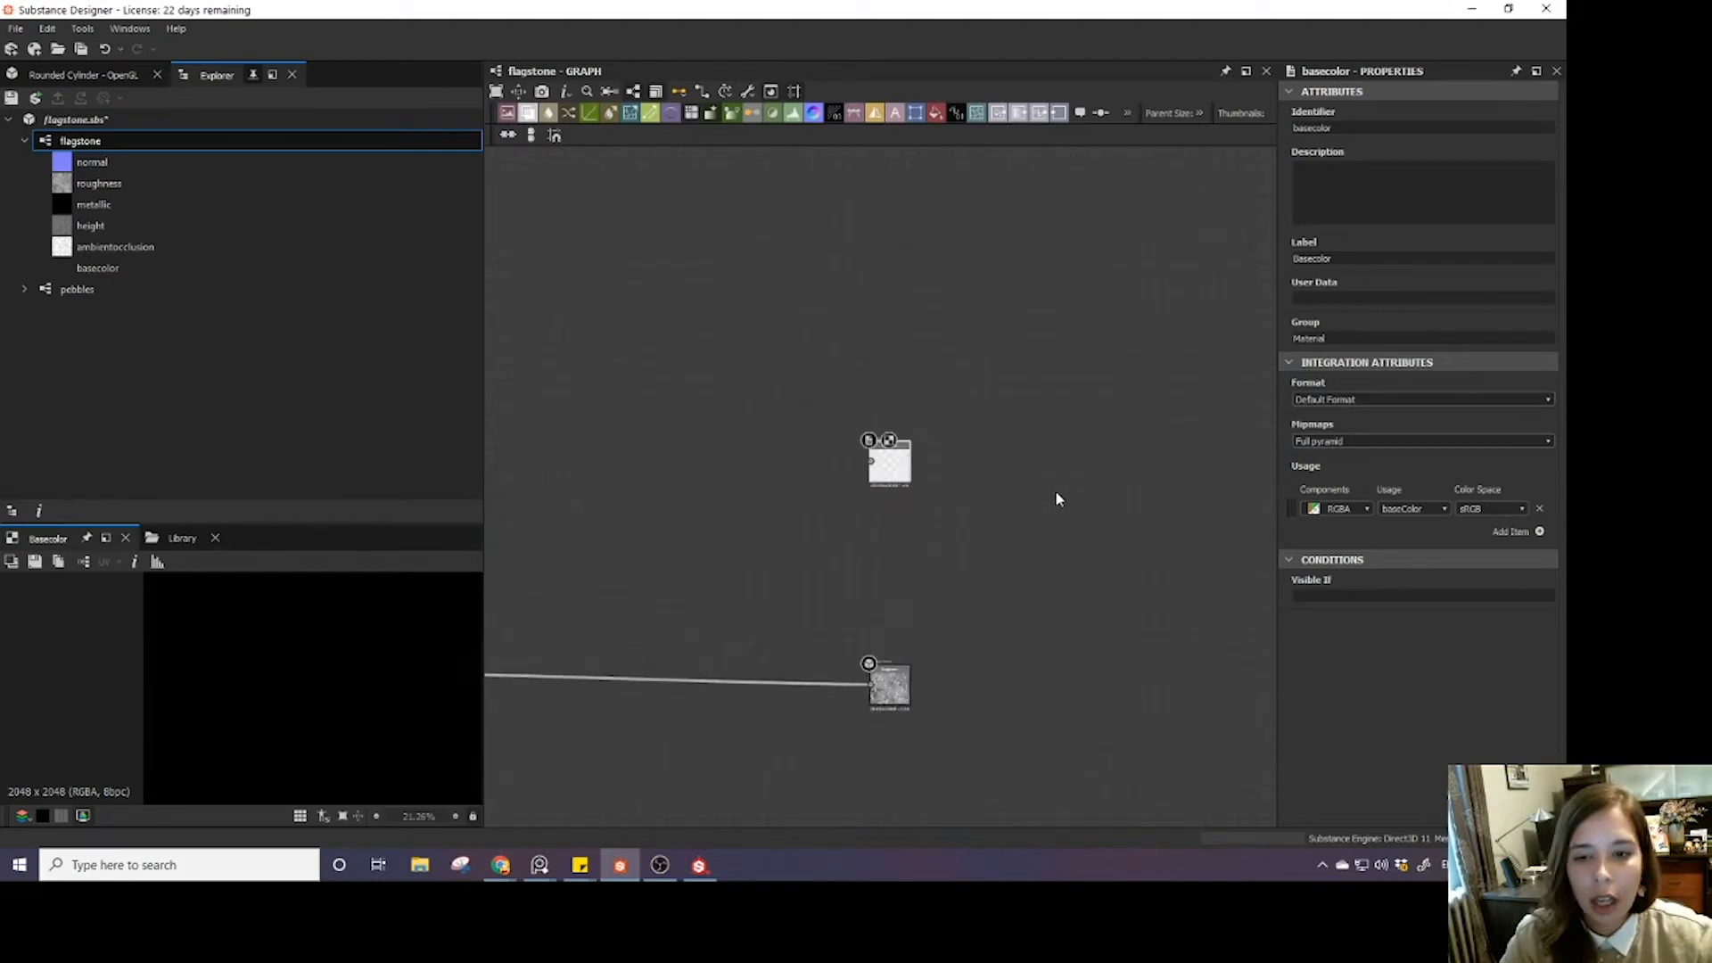
scroll(856, 455, down, 3)
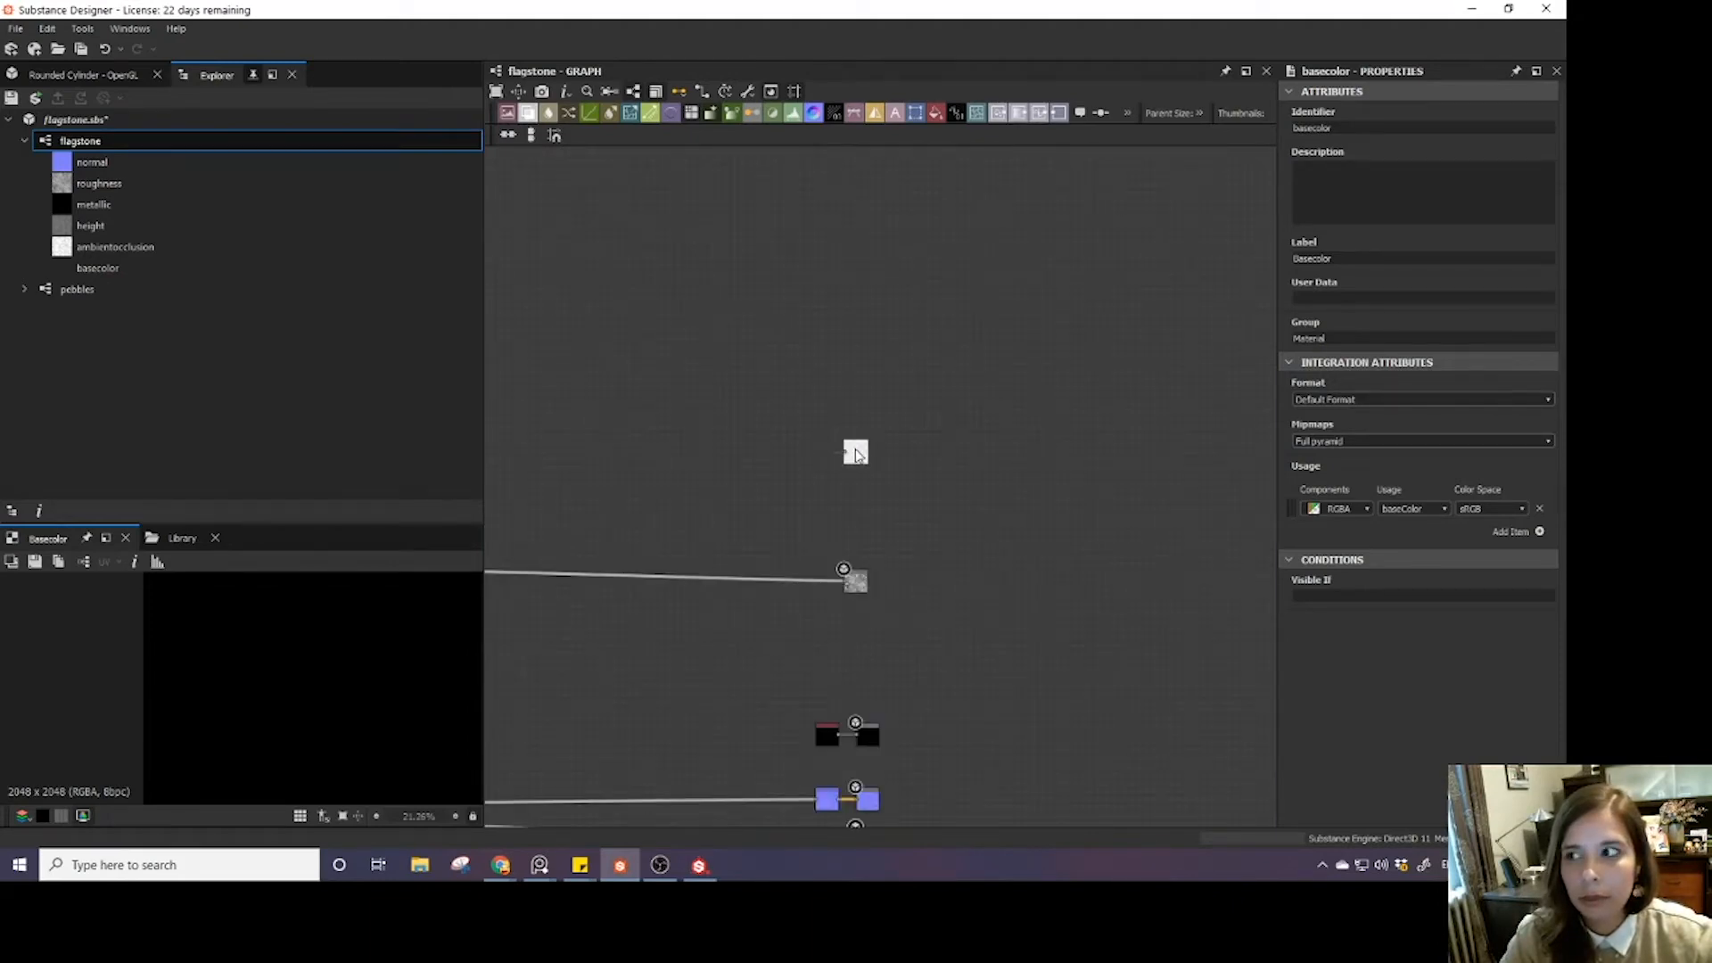
- Create a graph in the flagstone package from the PBR (Metallic/Roughness) template and inspect its base color output's attributes
click(14, 28)
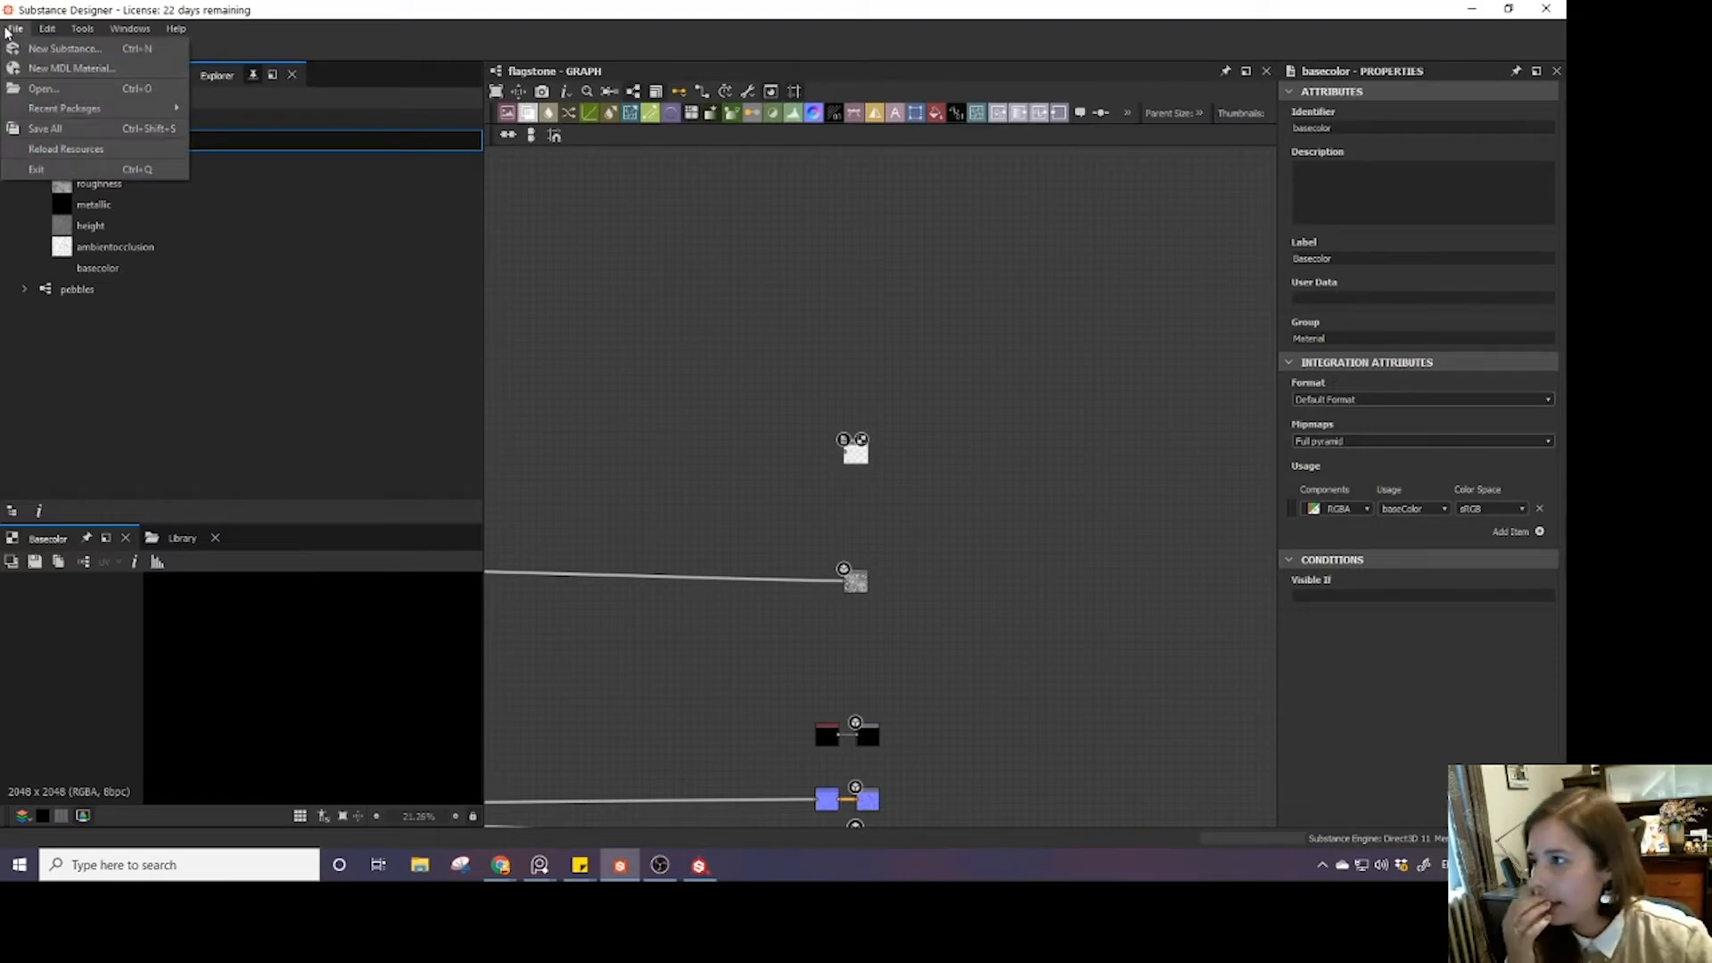
click(137, 386)
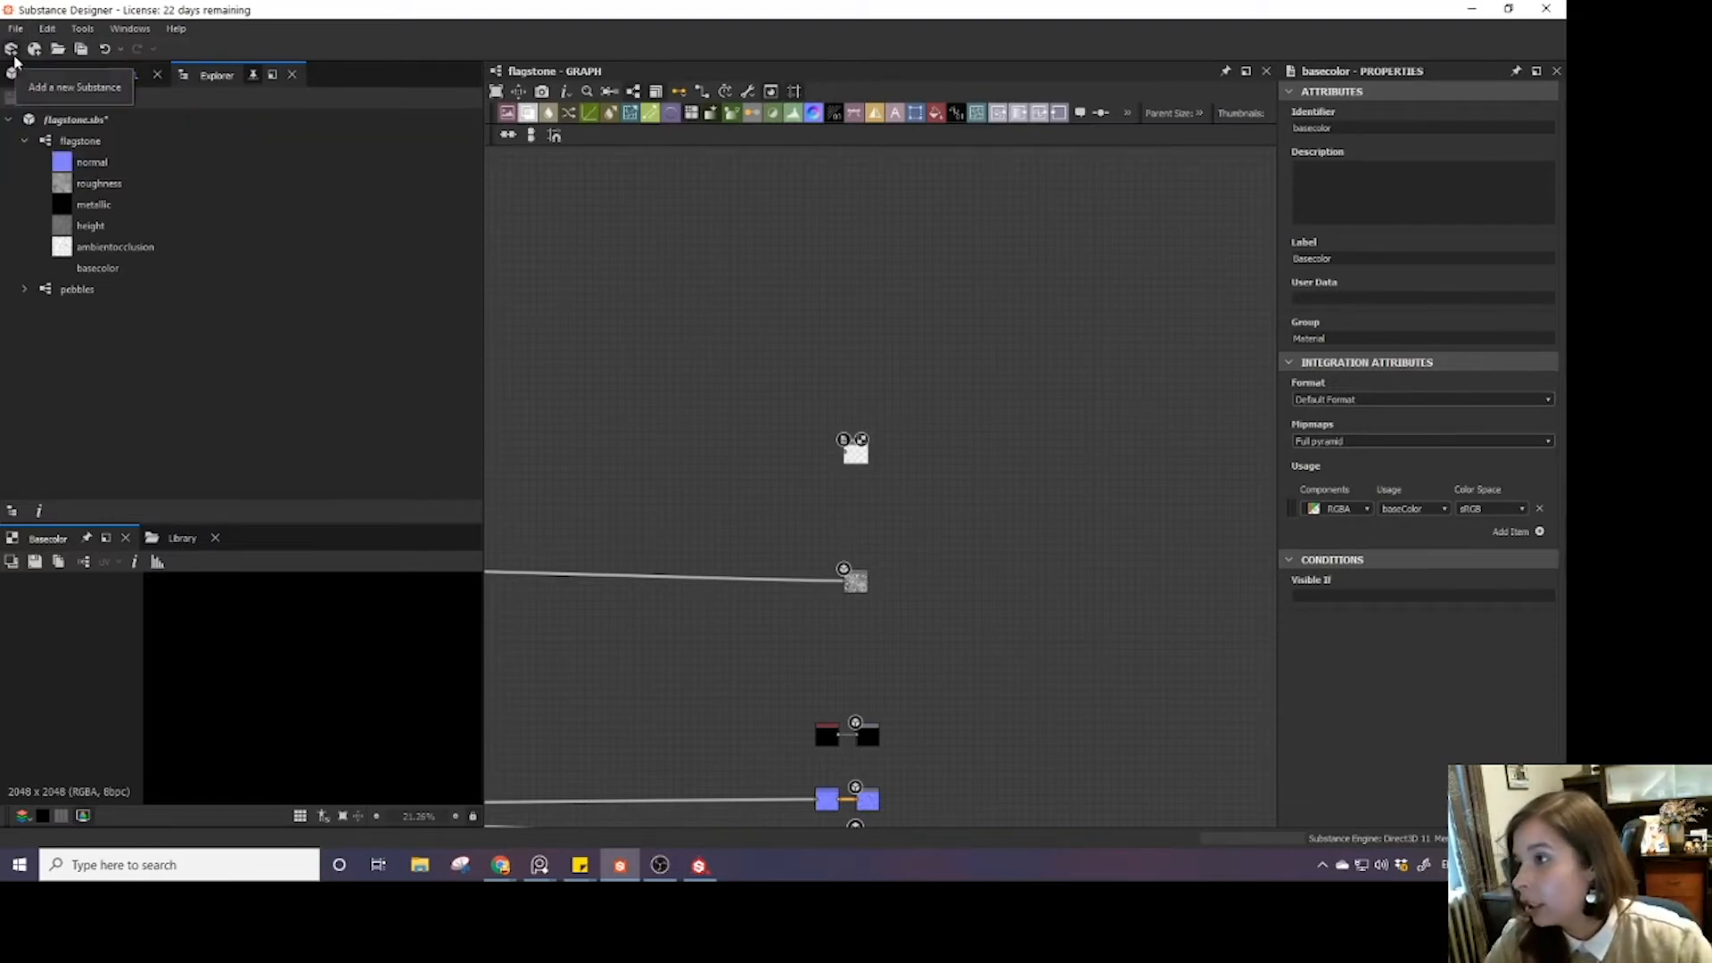
right_click(89, 141)
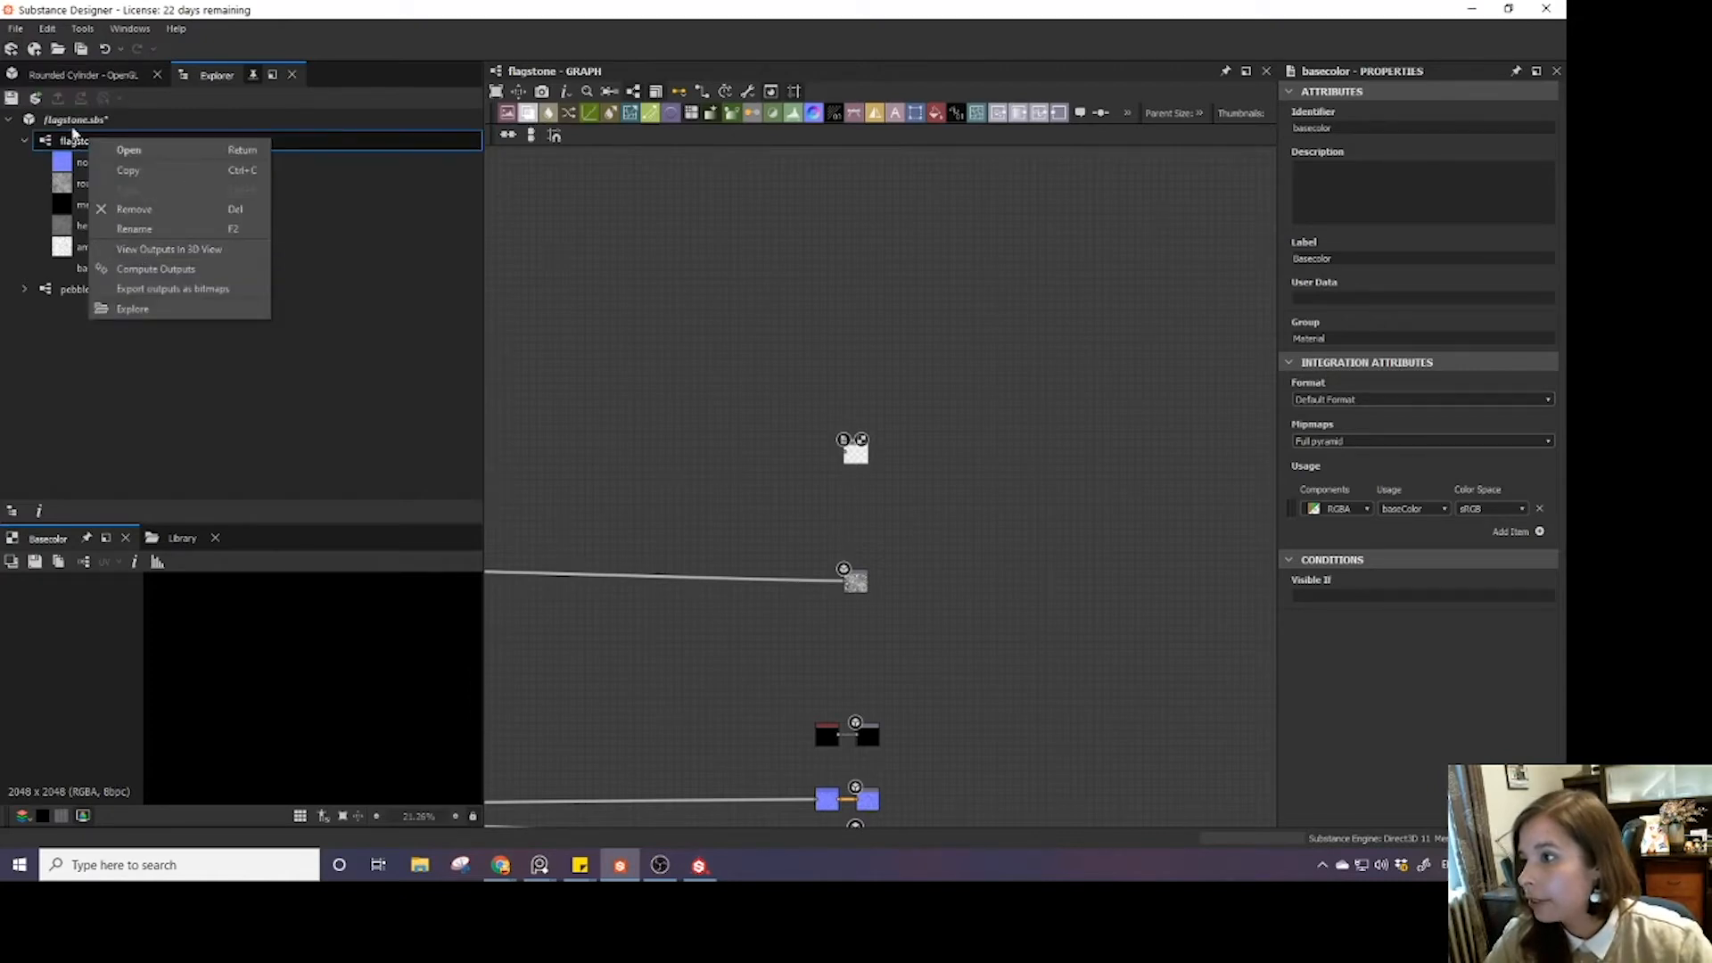
right_click(70, 118)
mouse_move(223, 132)
click(362, 134)
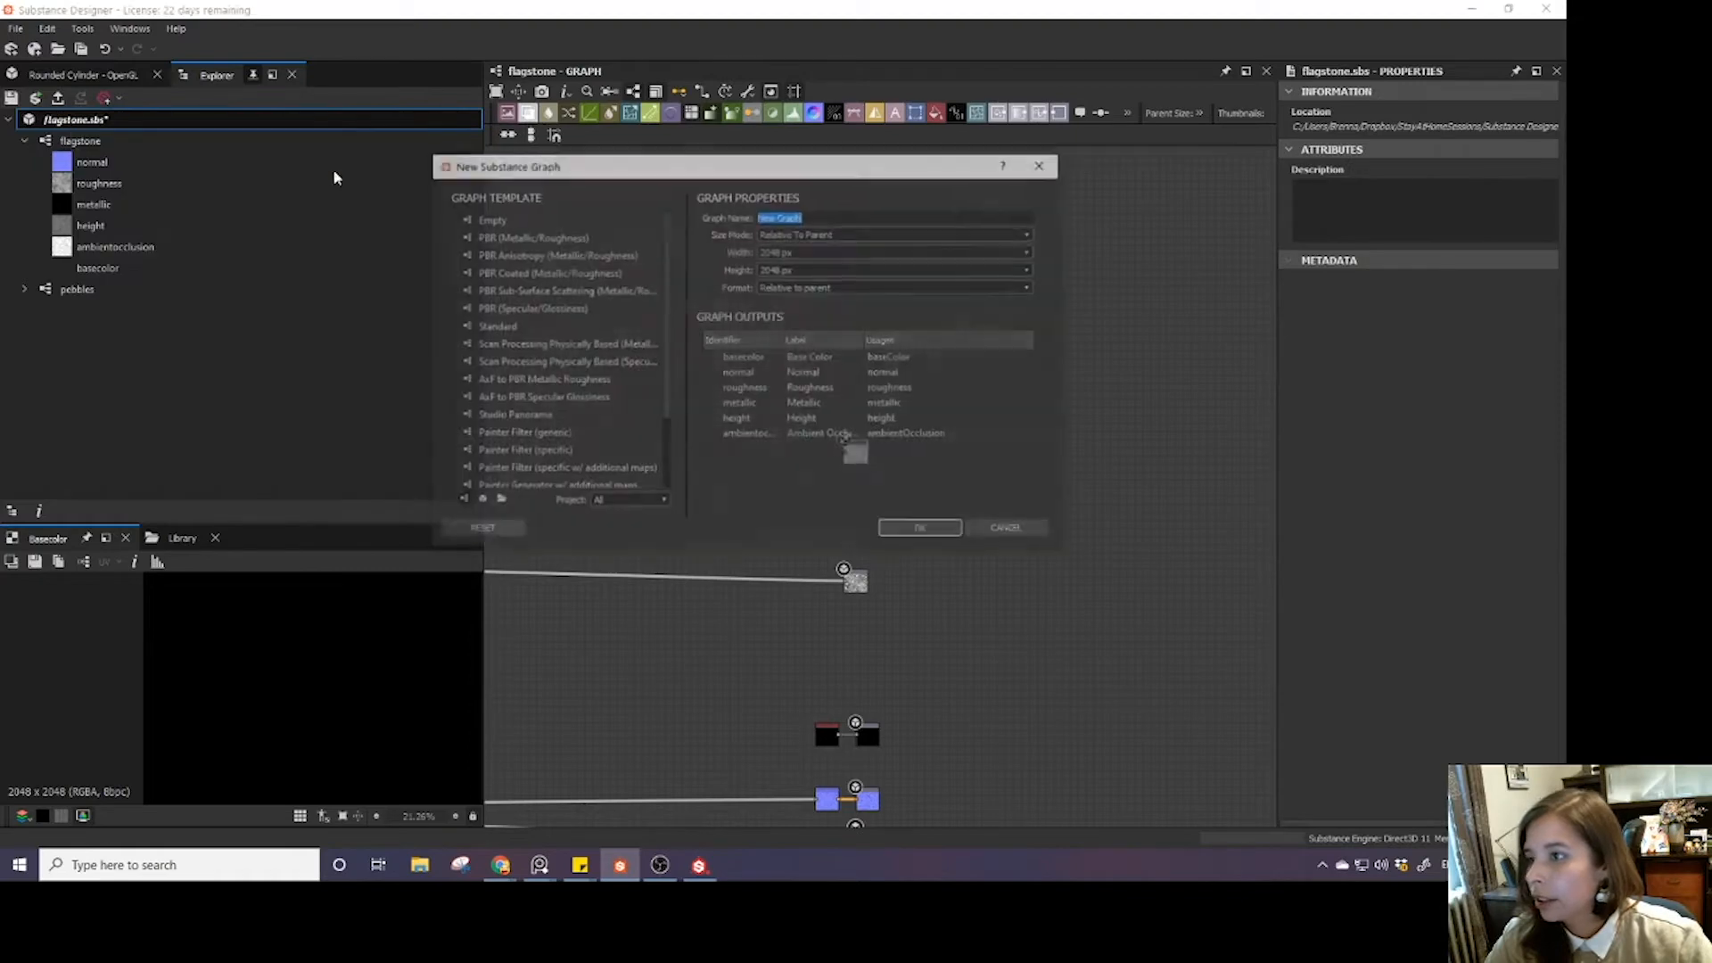
click(602, 240)
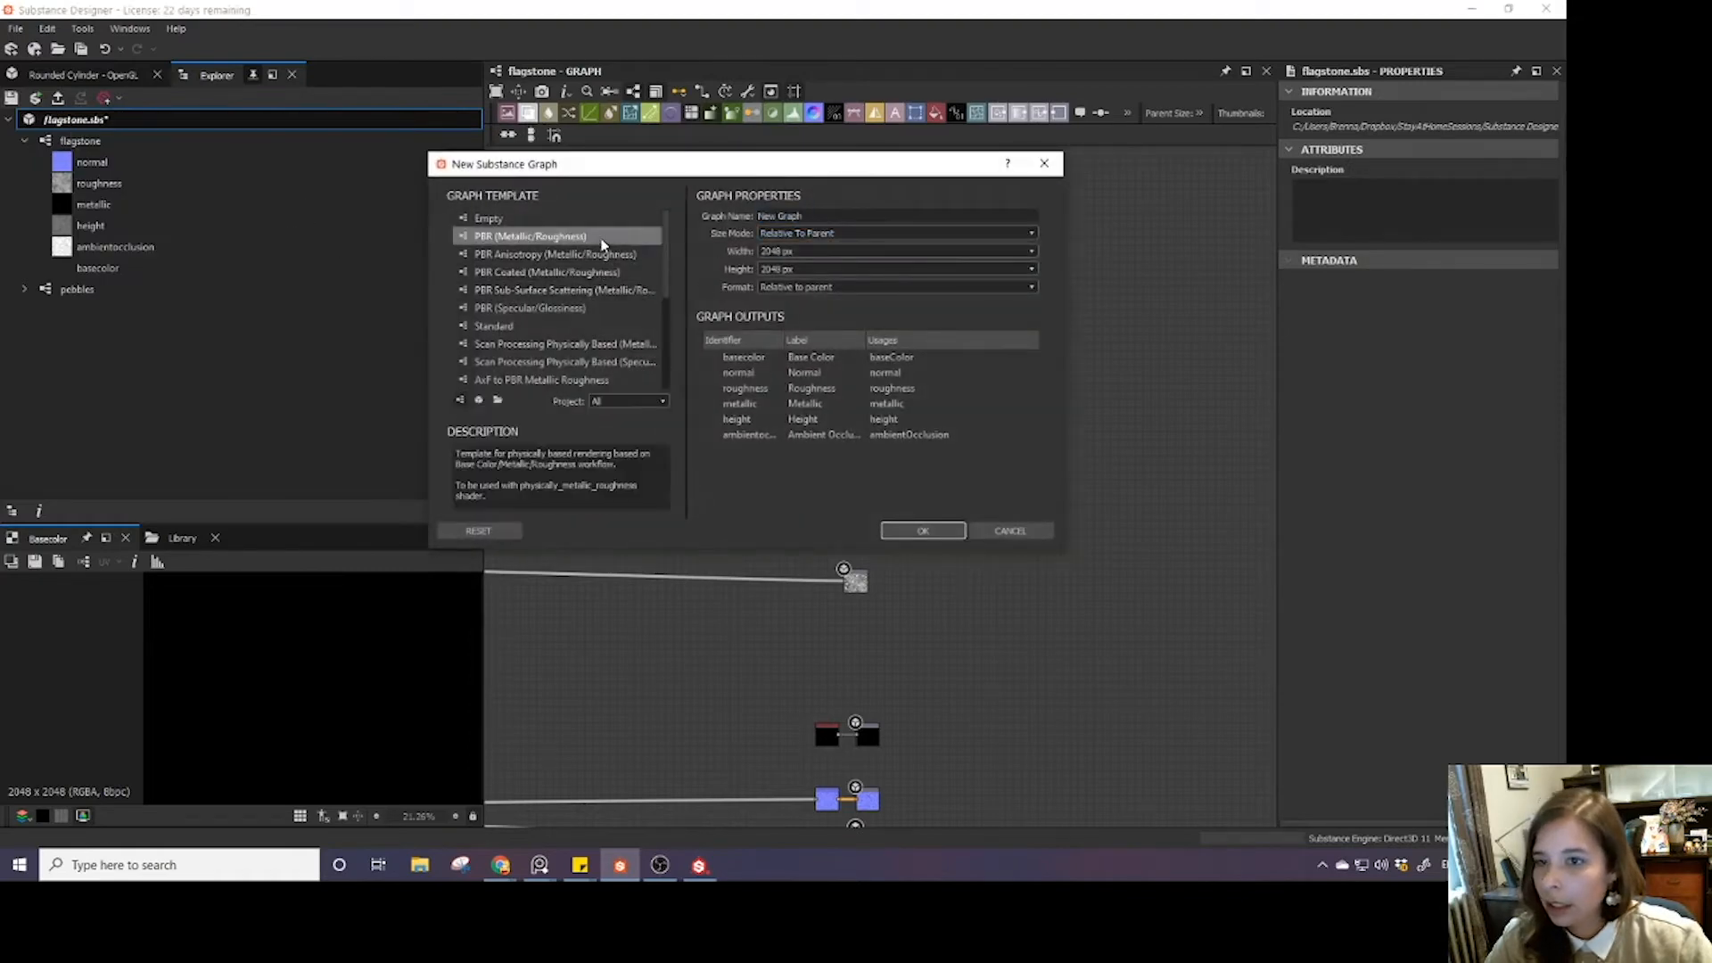
click(922, 532)
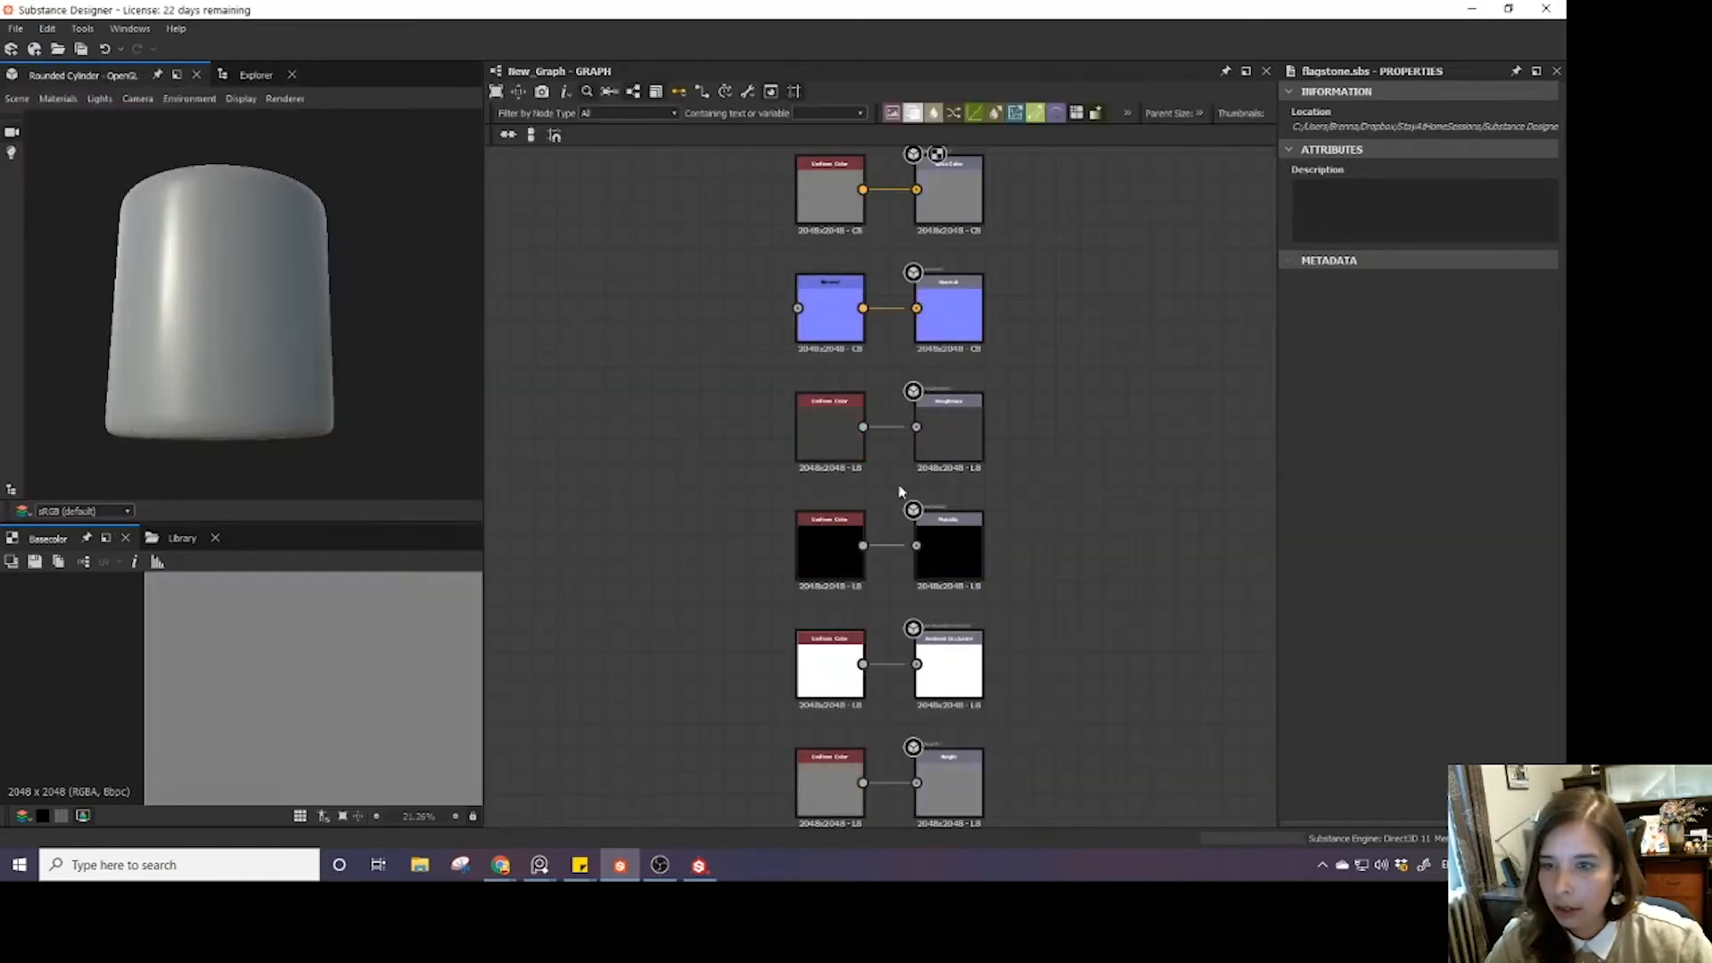
click(949, 193)
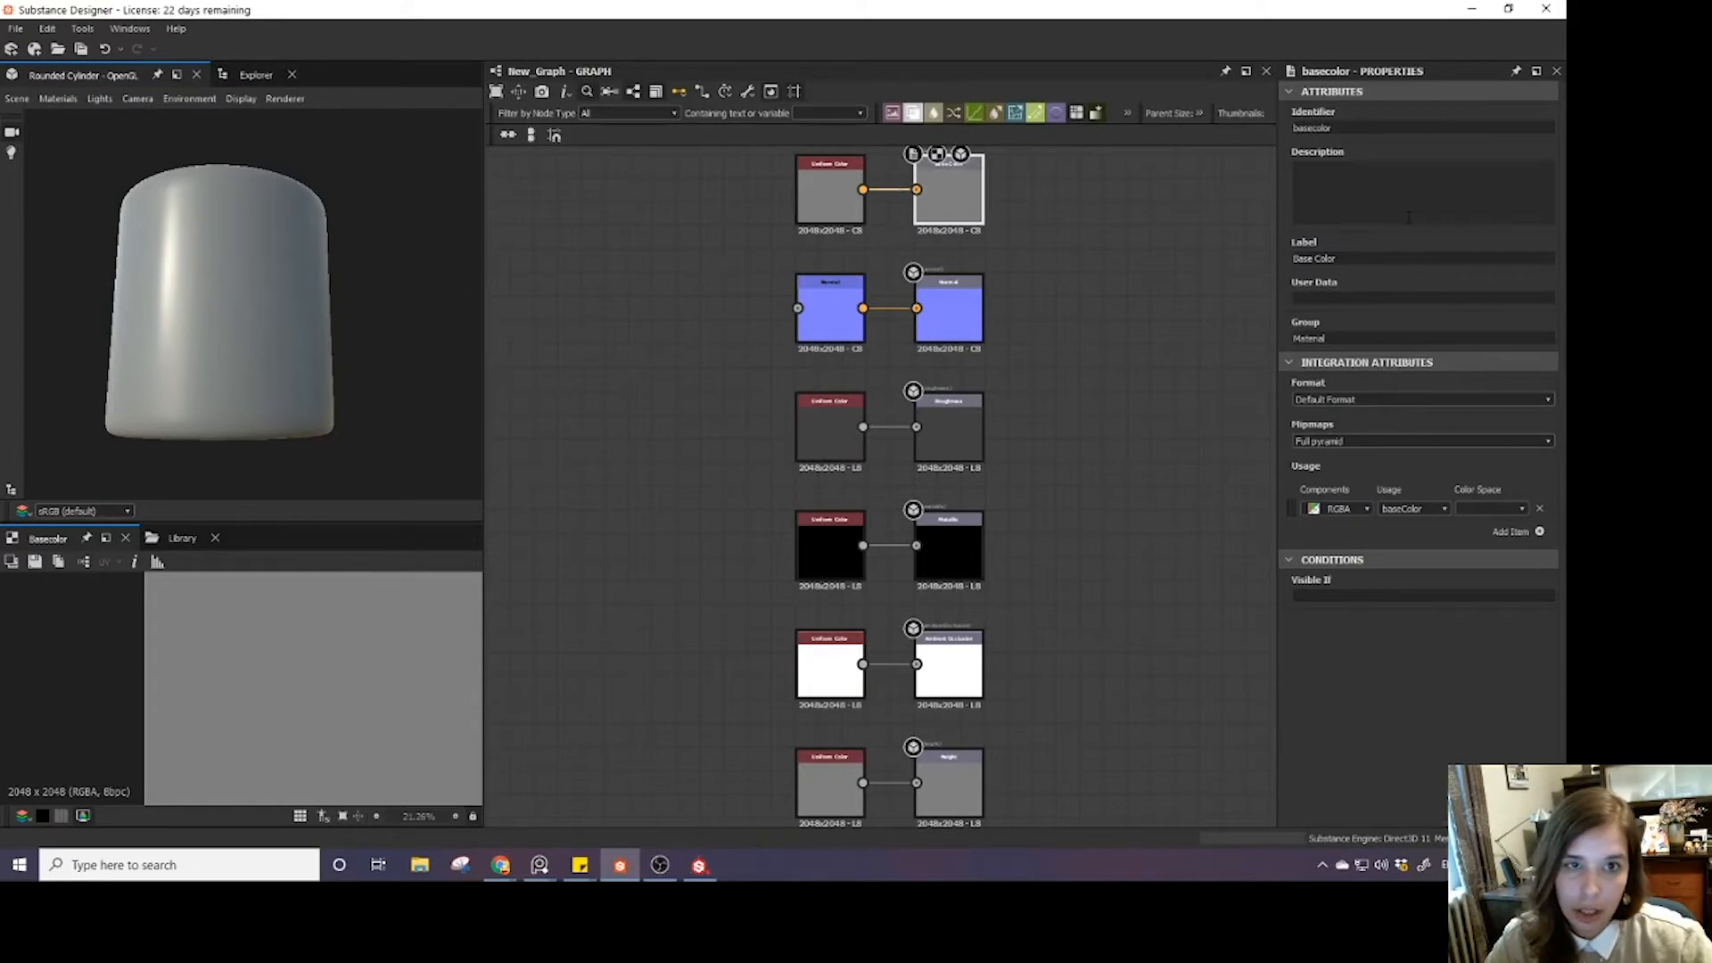
- Remove the newly created template graph from the package and reopen the flagstone graph with its outputs listed
click(254, 75)
right_click(73, 311)
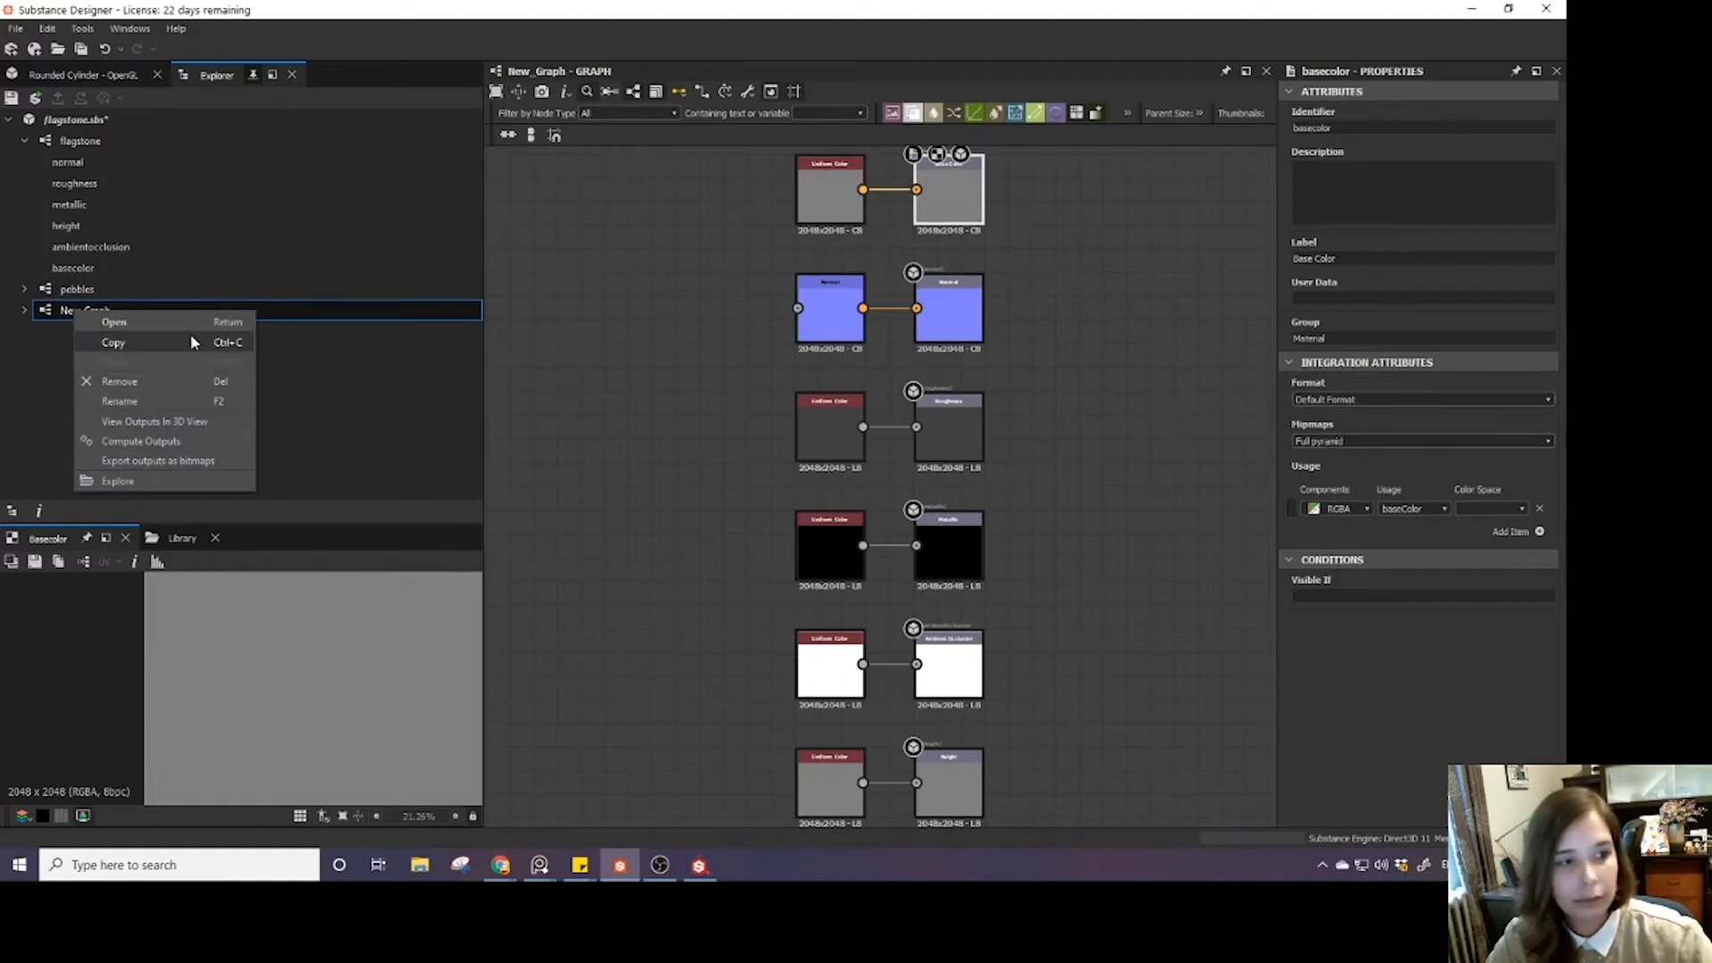
click(134, 384)
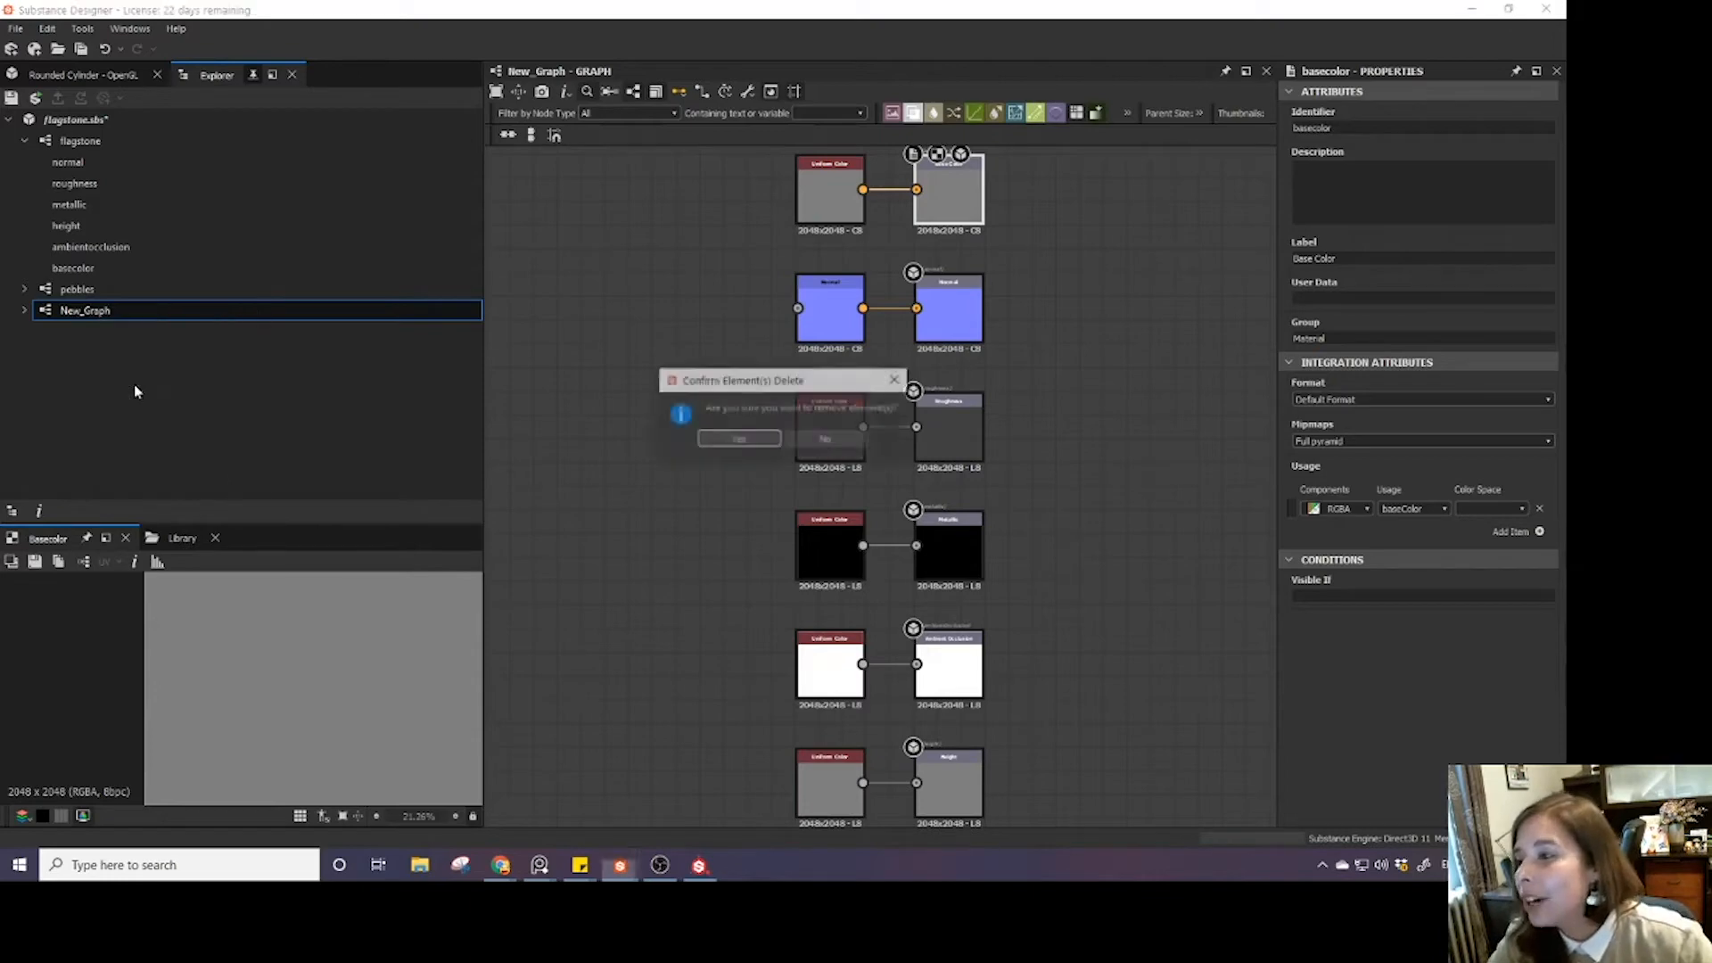
click(738, 439)
click(166, 150)
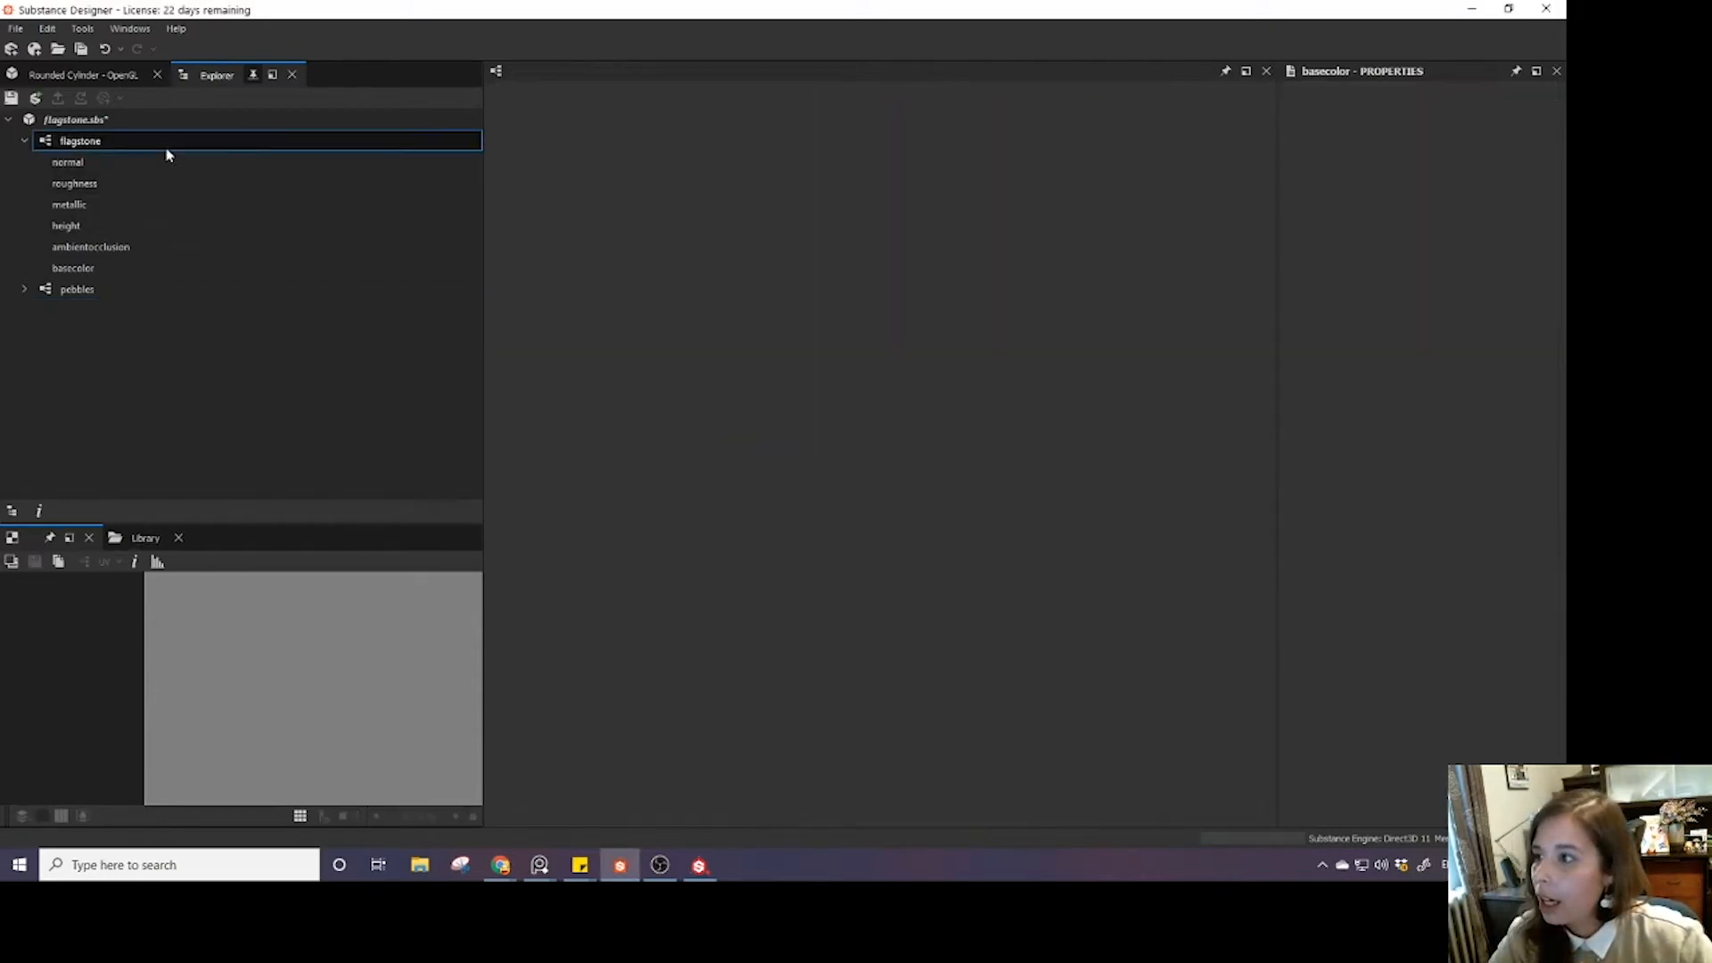
double_click(167, 155)
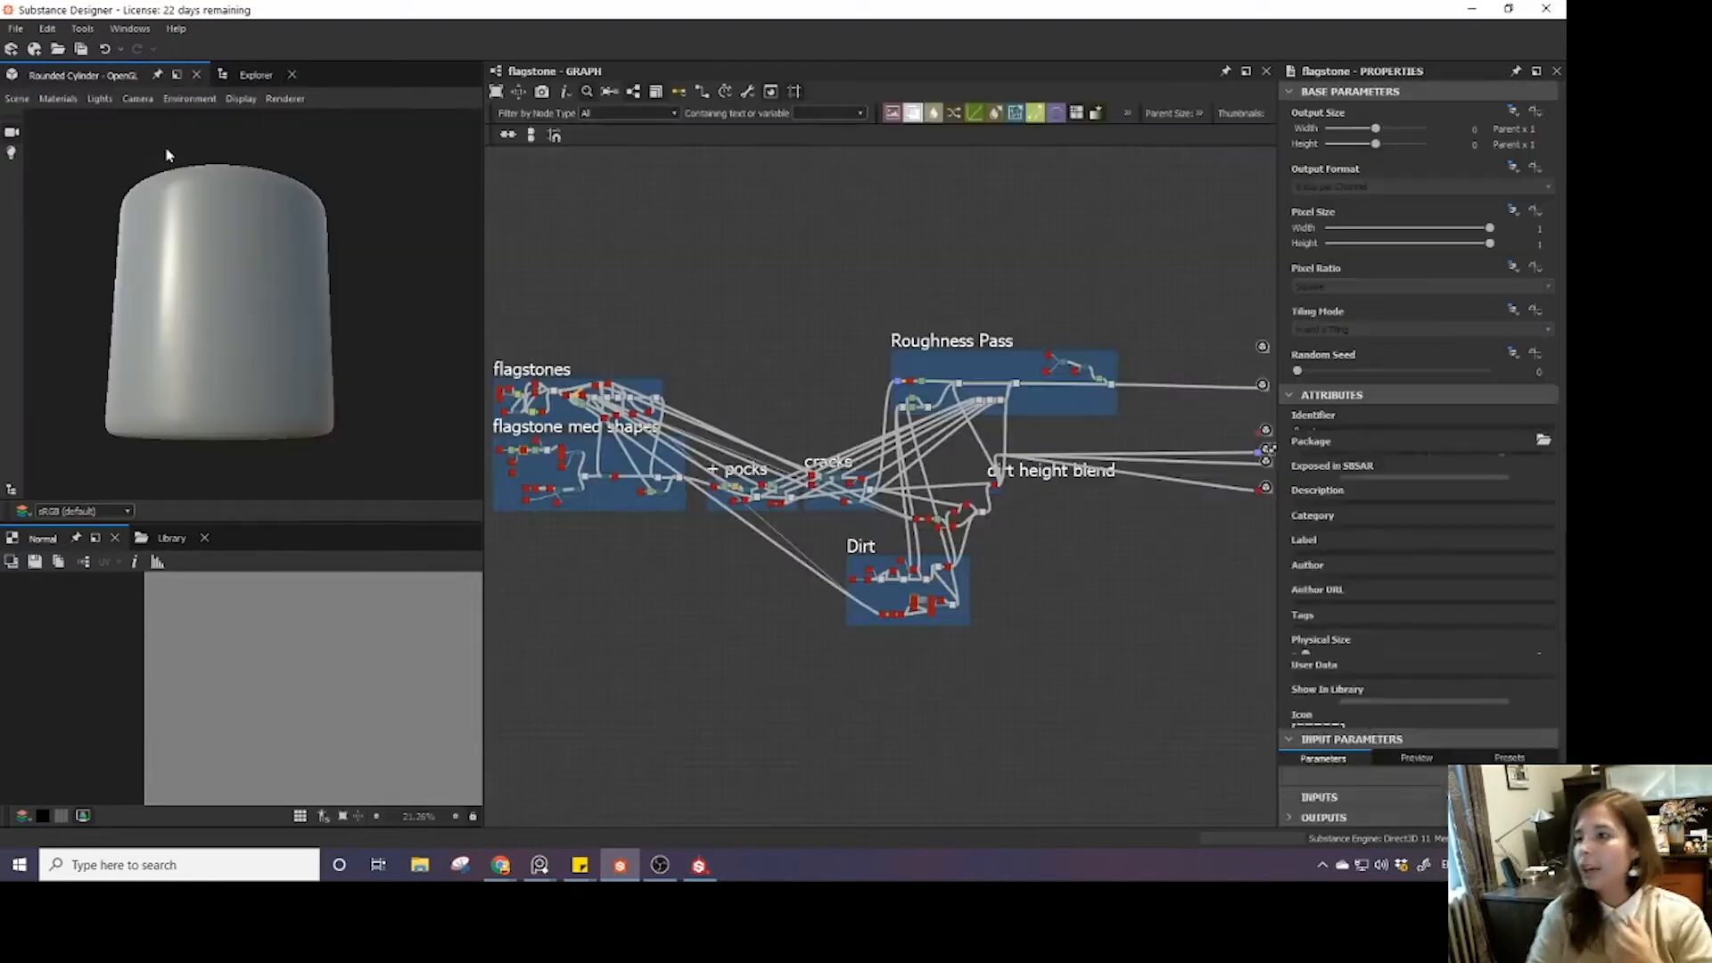
click(225, 79)
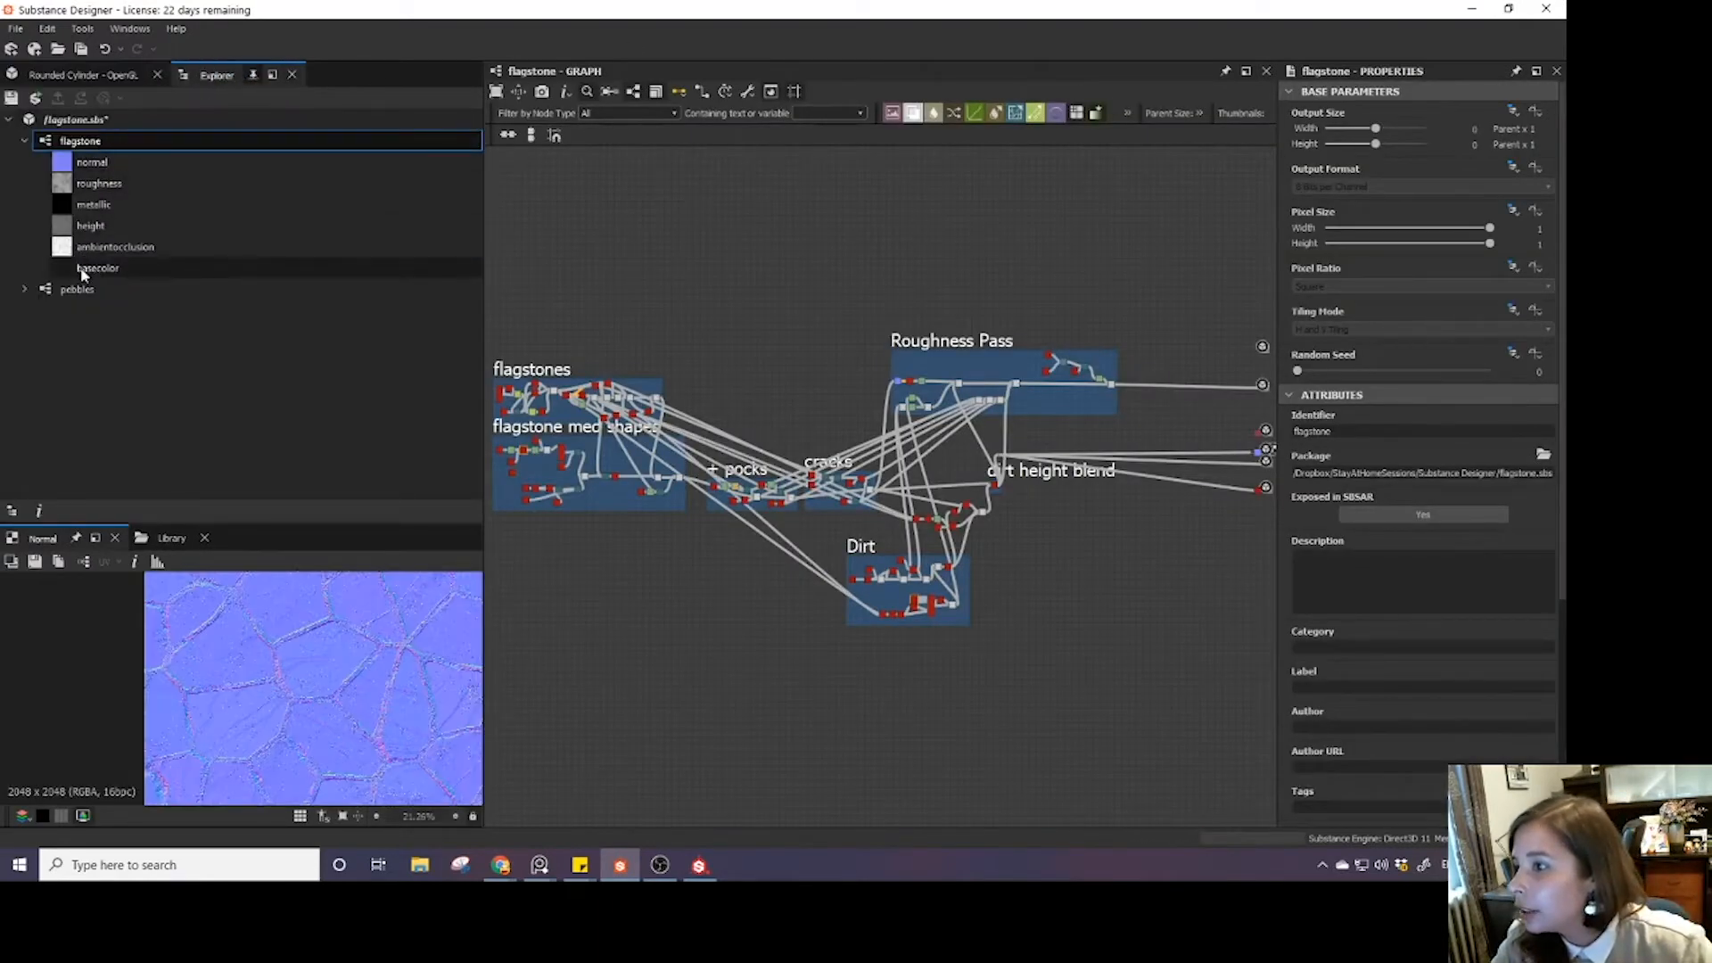
- Move the basecolor output farther up, leaving more space between it and the roughness output
middle_drag(958, 240, 638, 340)
scroll(967, 369, up, 4)
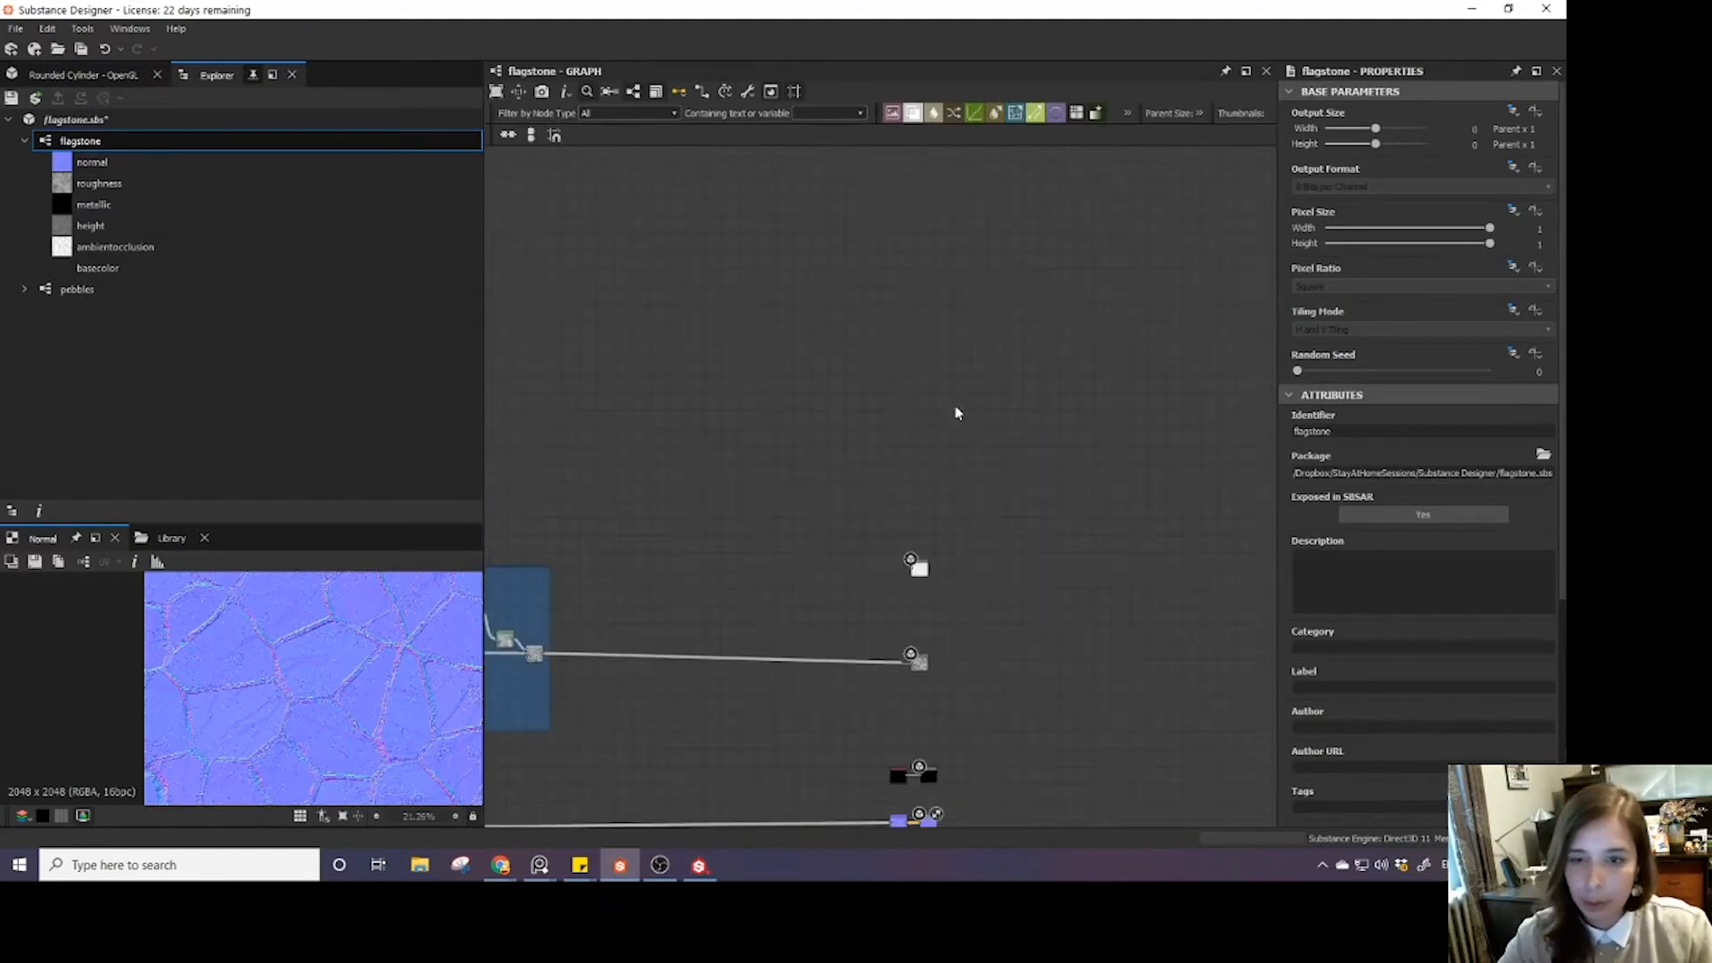
middle_drag(904, 509, 901, 393)
scroll(902, 393, up, 2)
click(950, 442)
drag(949, 442, 950, 387)
scroll(952, 490, down, 3)
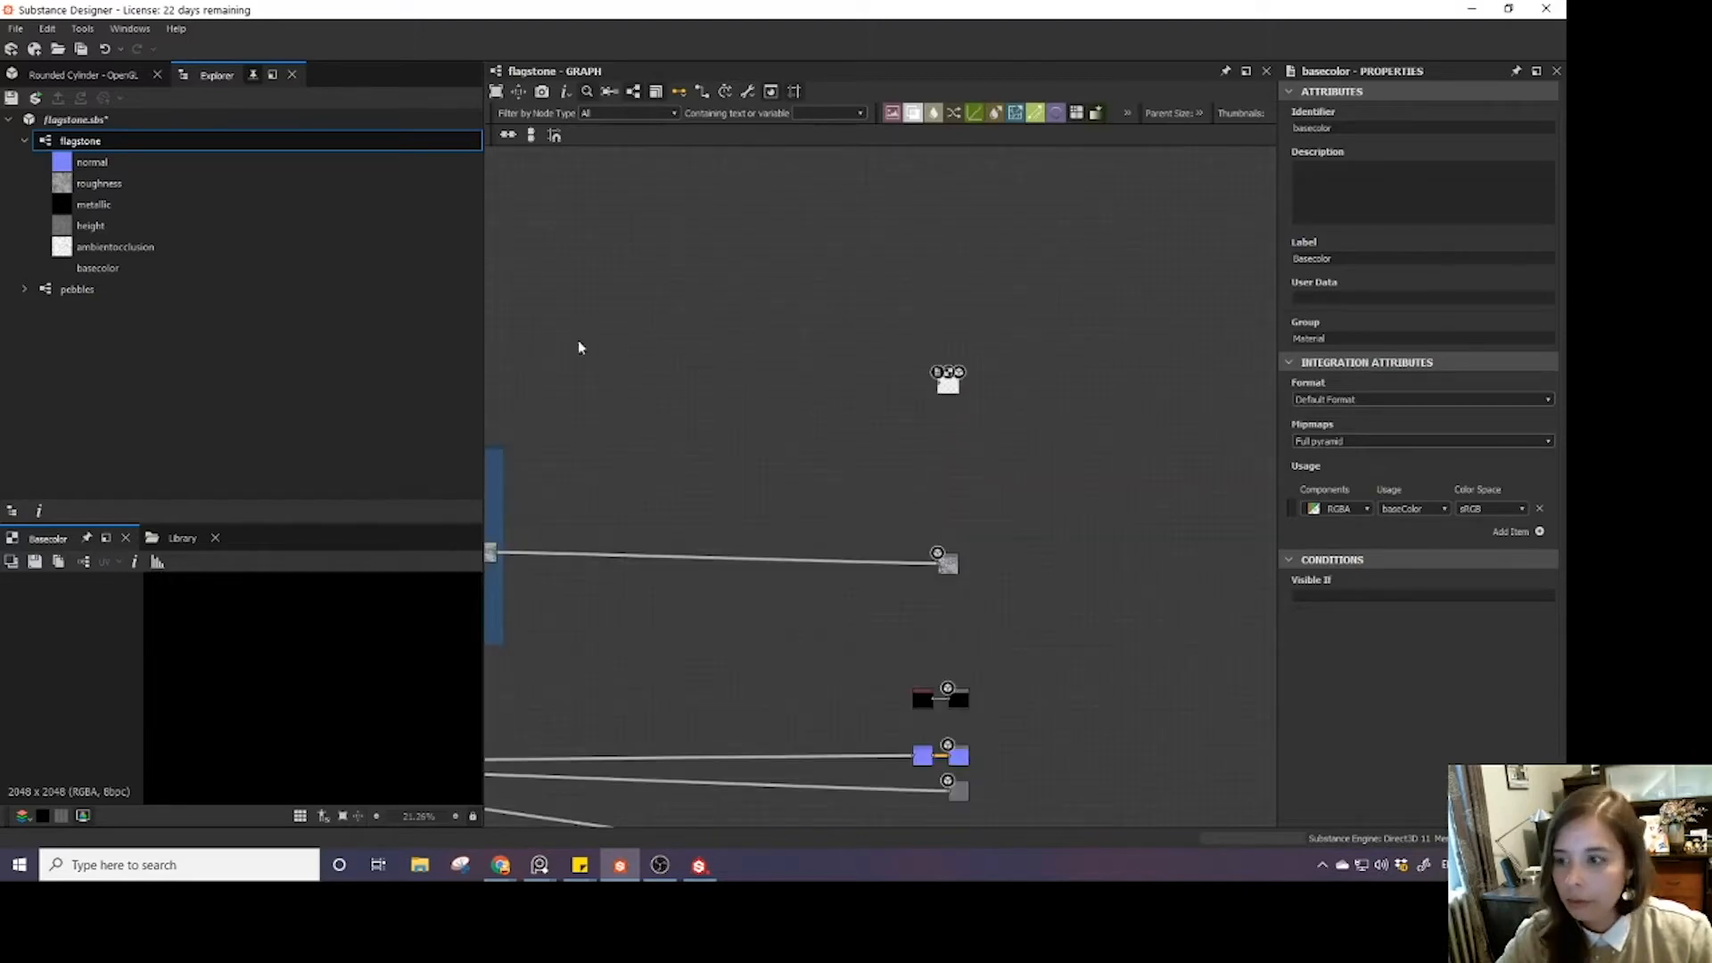
- Show the flagstone graph's outputs on the rounded cylinder in the 3D view
click(127, 78)
right_click(653, 375)
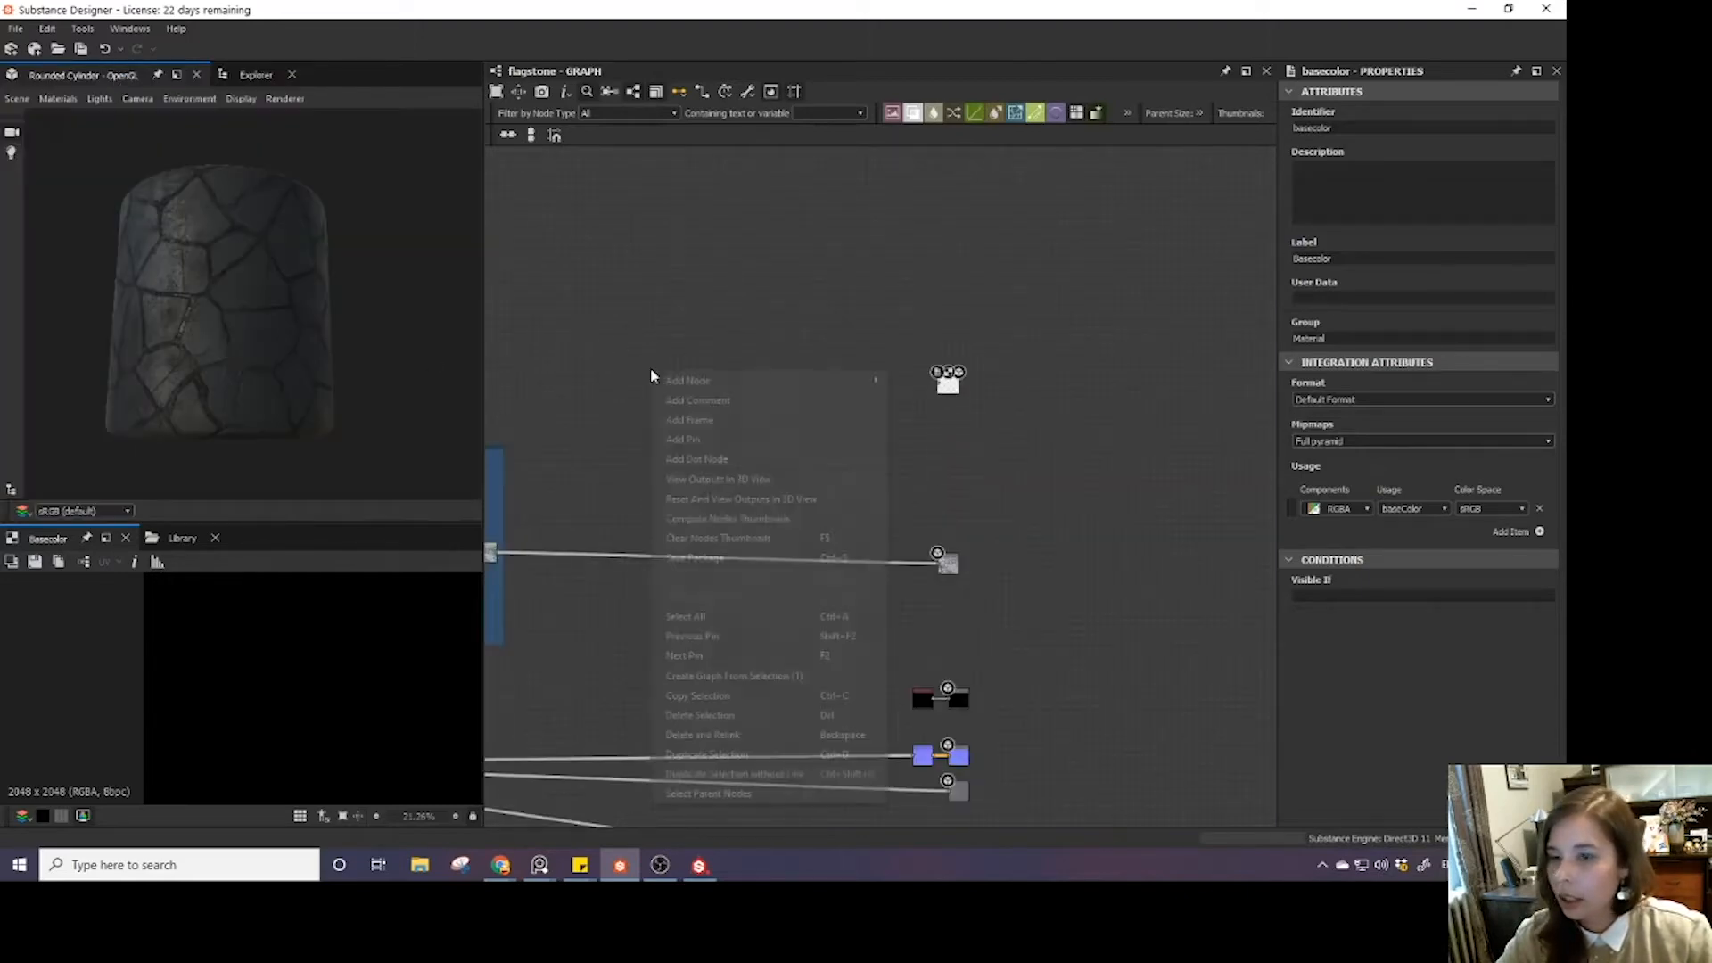
click(717, 486)
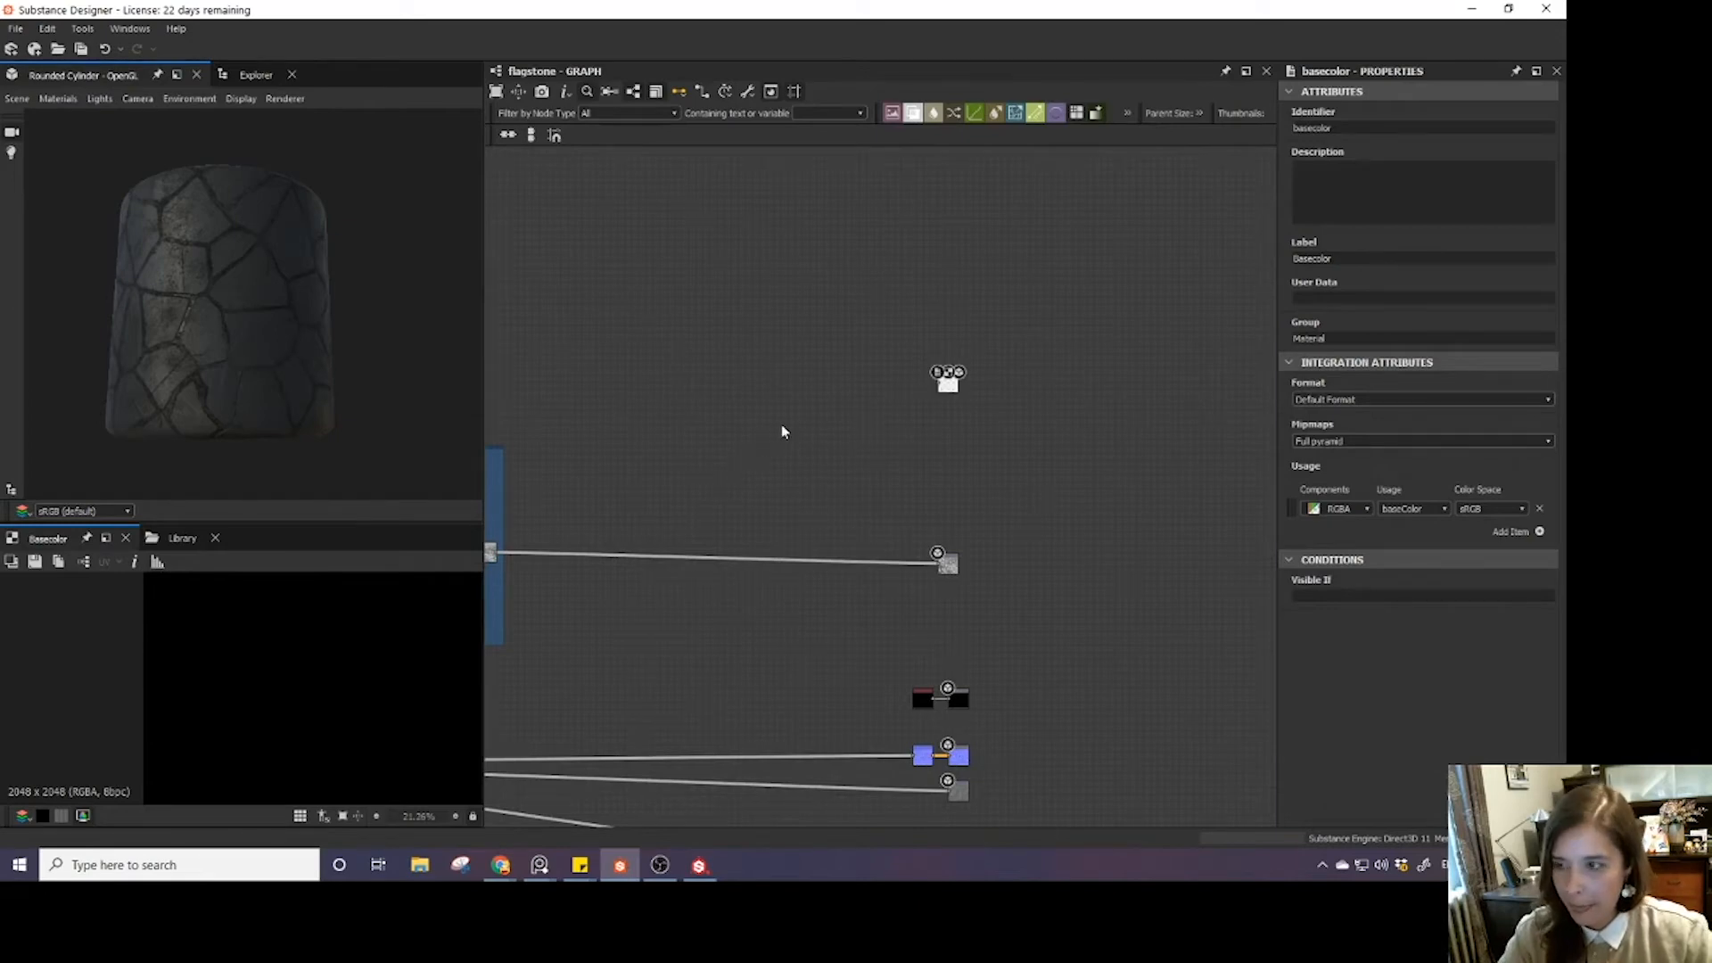
- Add a Uniform Color node beside the basecolor output, give it a green color and connect it to that output
key(space)
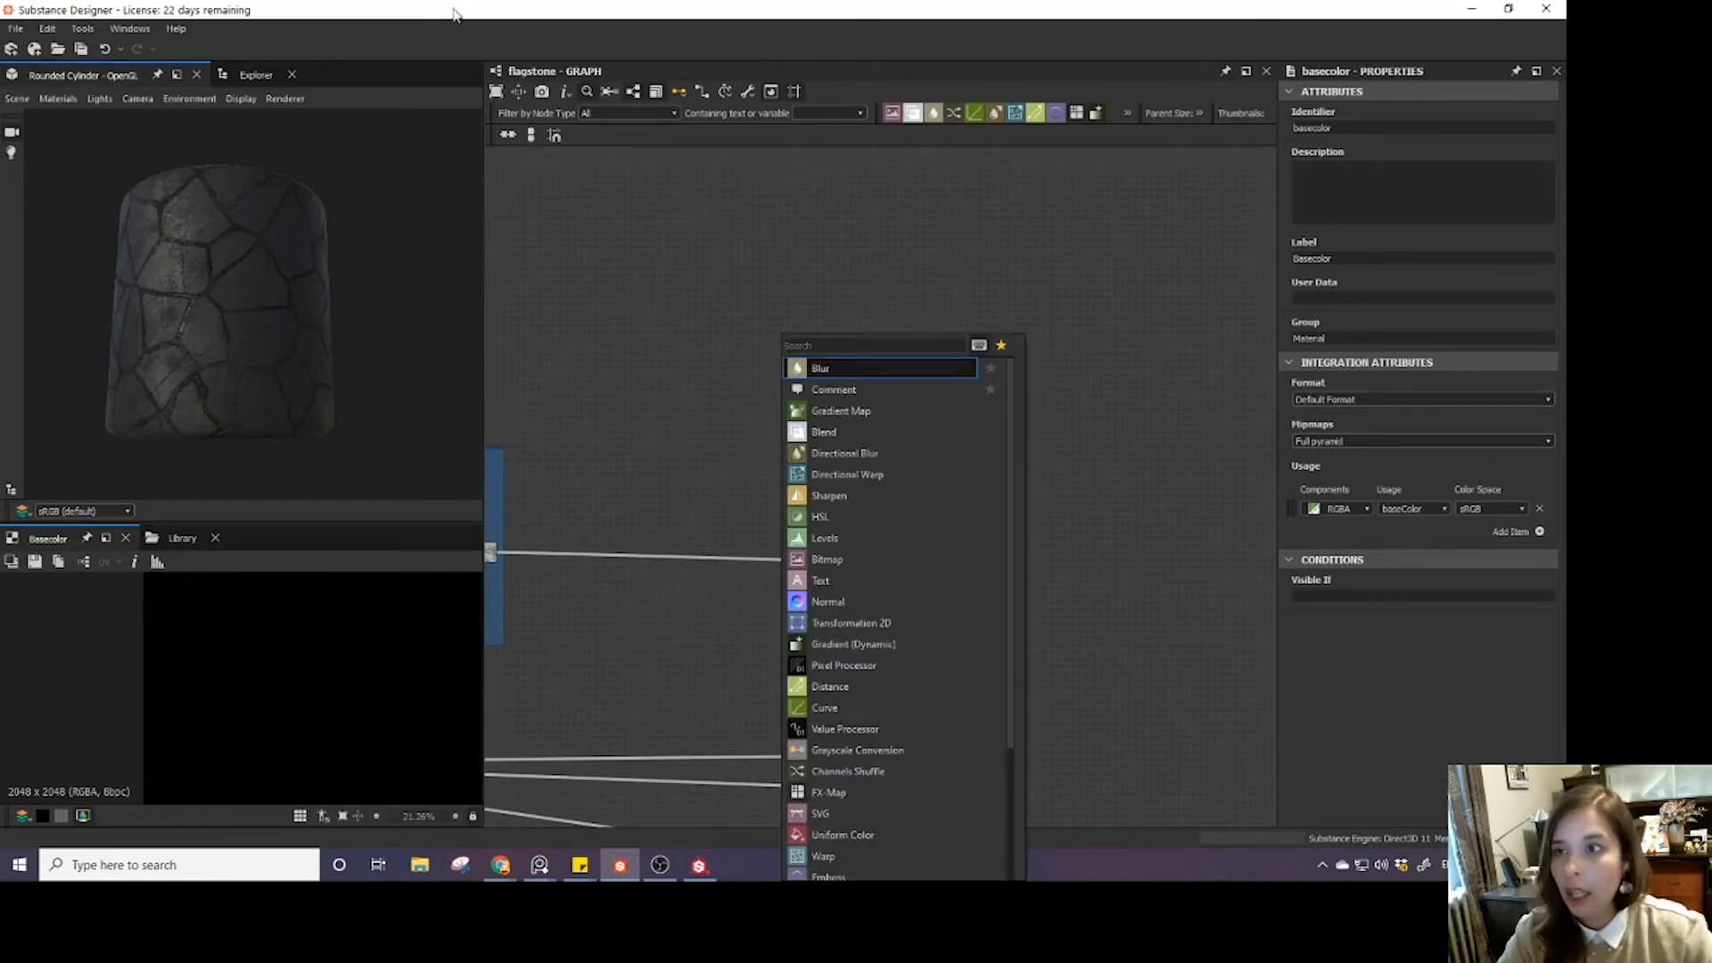
click(651, 373)
key(space)
text(un)
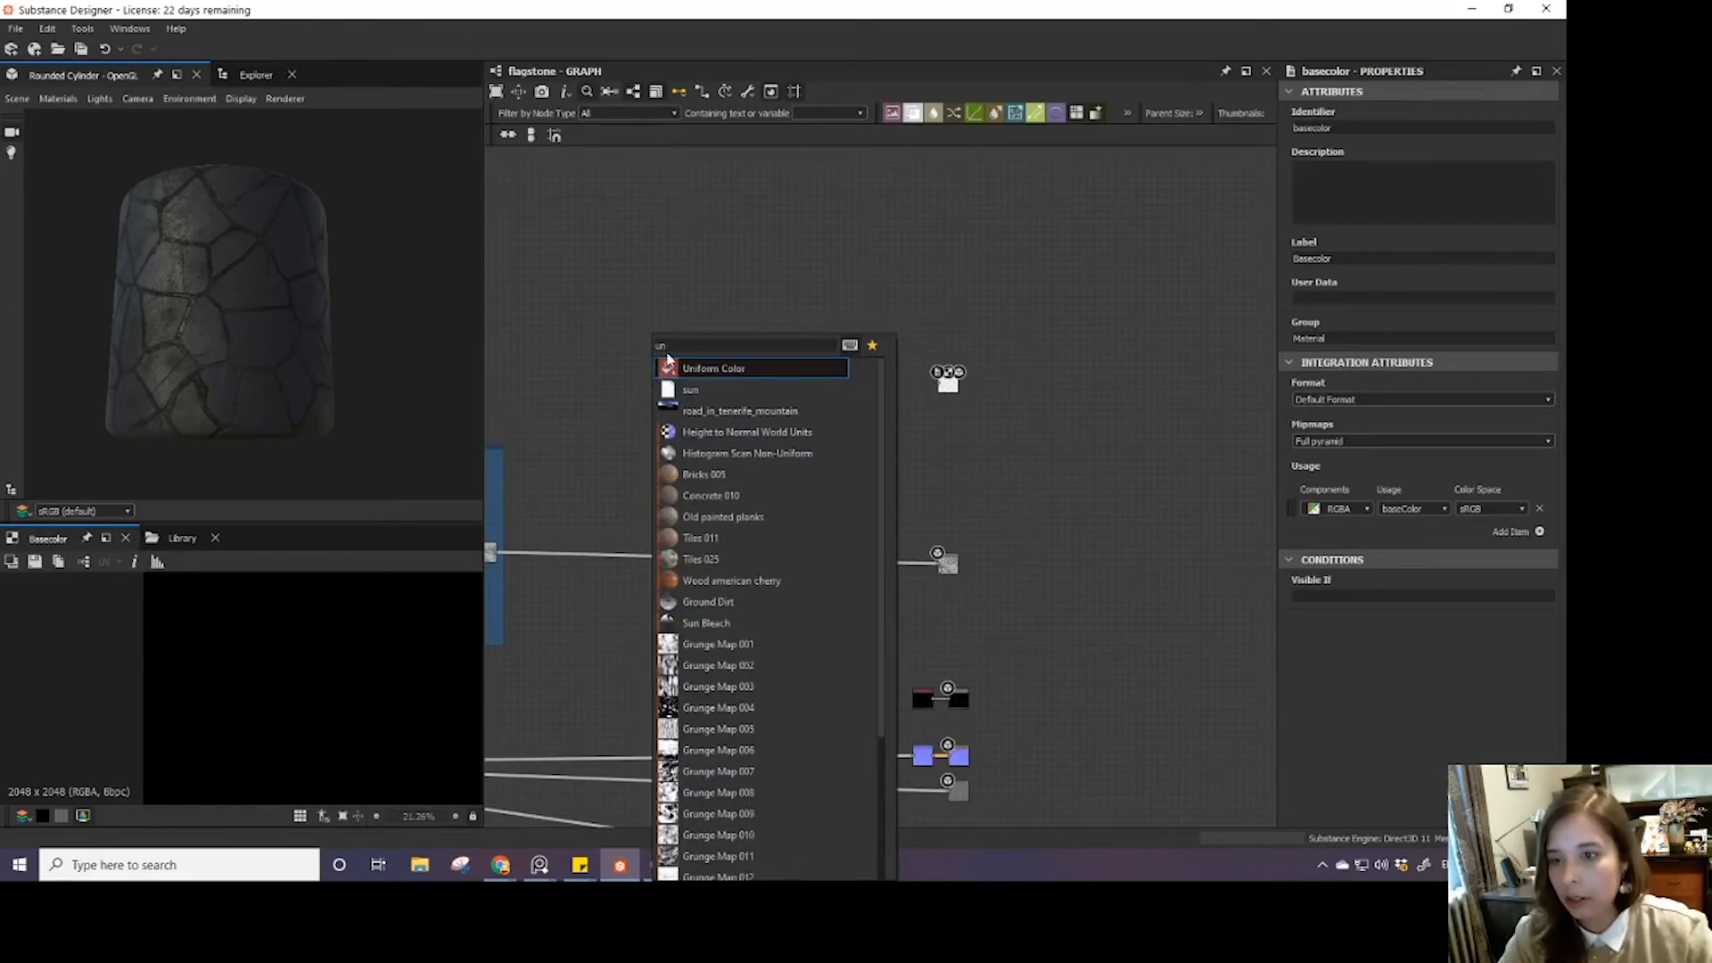
click(670, 368)
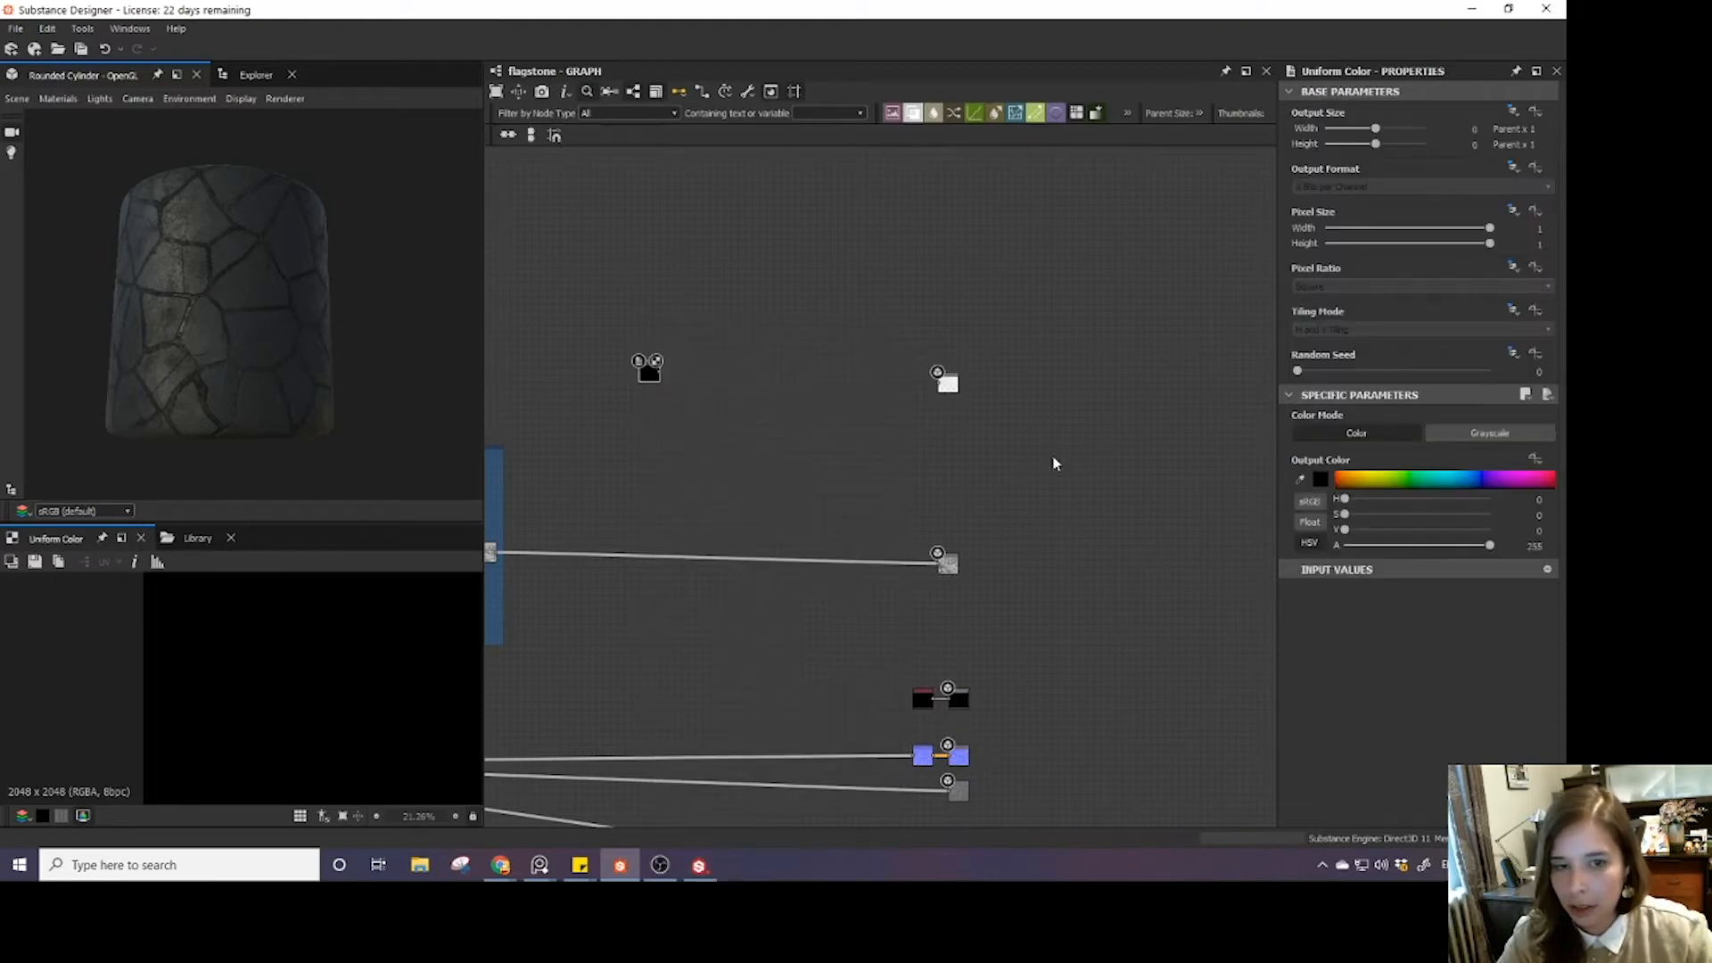
click(1410, 479)
drag(660, 376, 938, 373)
- Check the green on the 3D cylinder and lower the uniform color's saturation to about 40
scroll(239, 347, up, 2)
scroll(239, 346, up, 3)
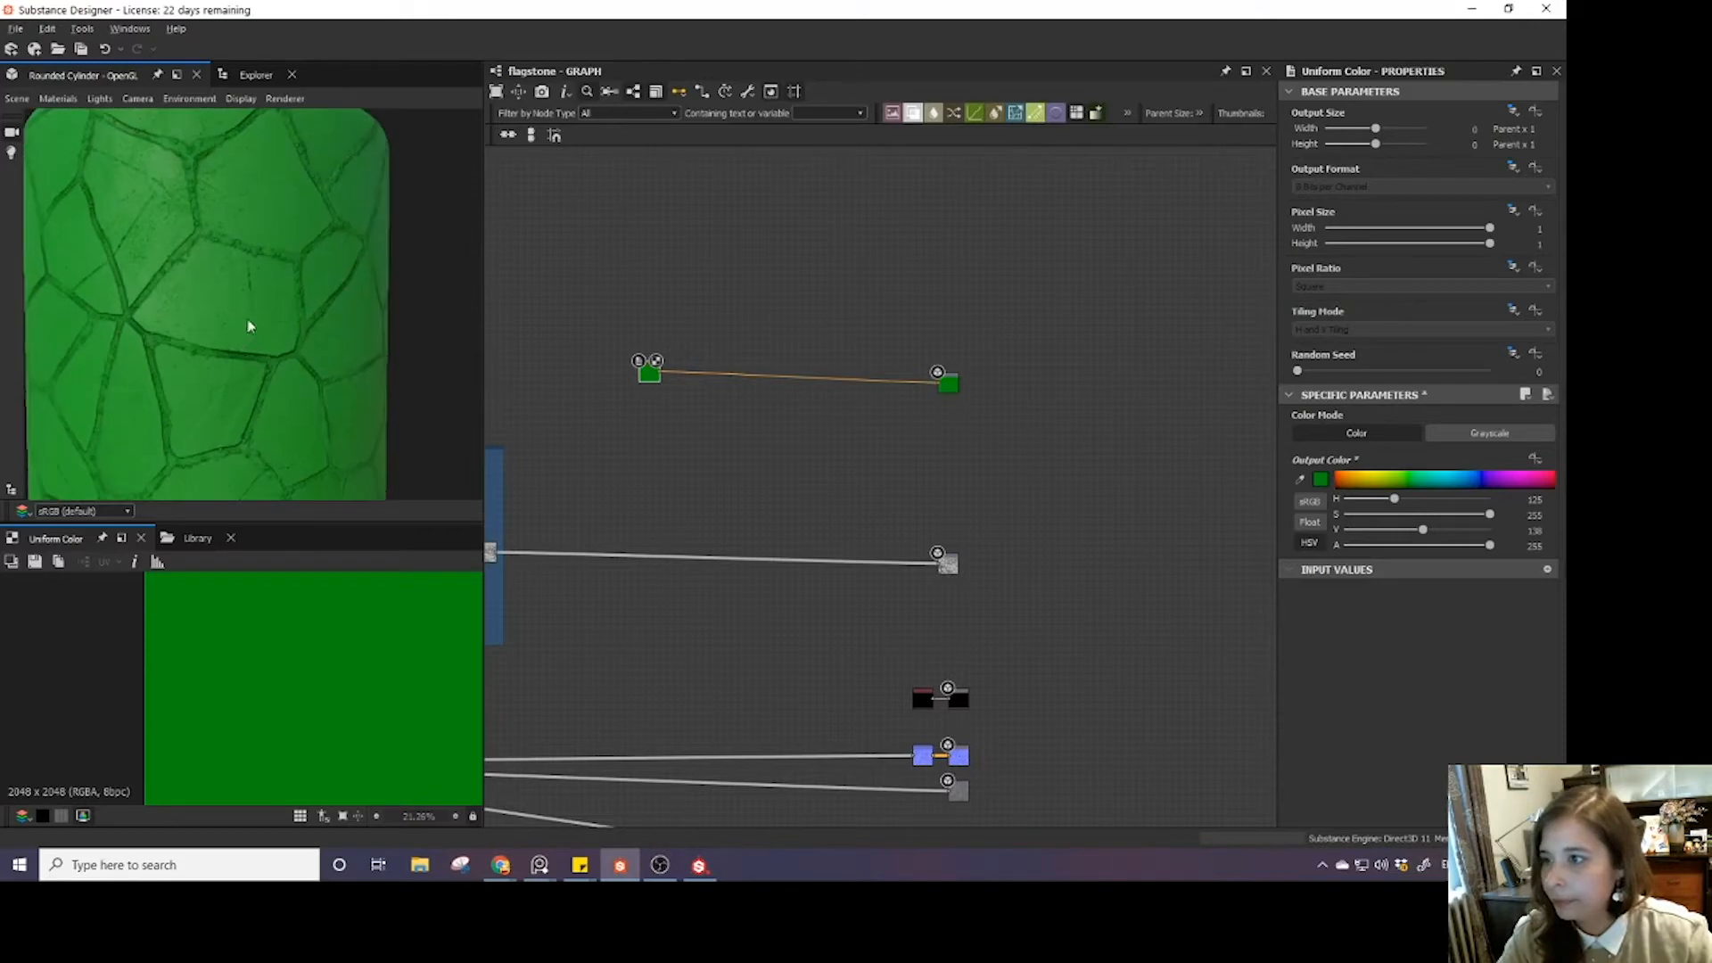
drag(1381, 517, 1367, 515)
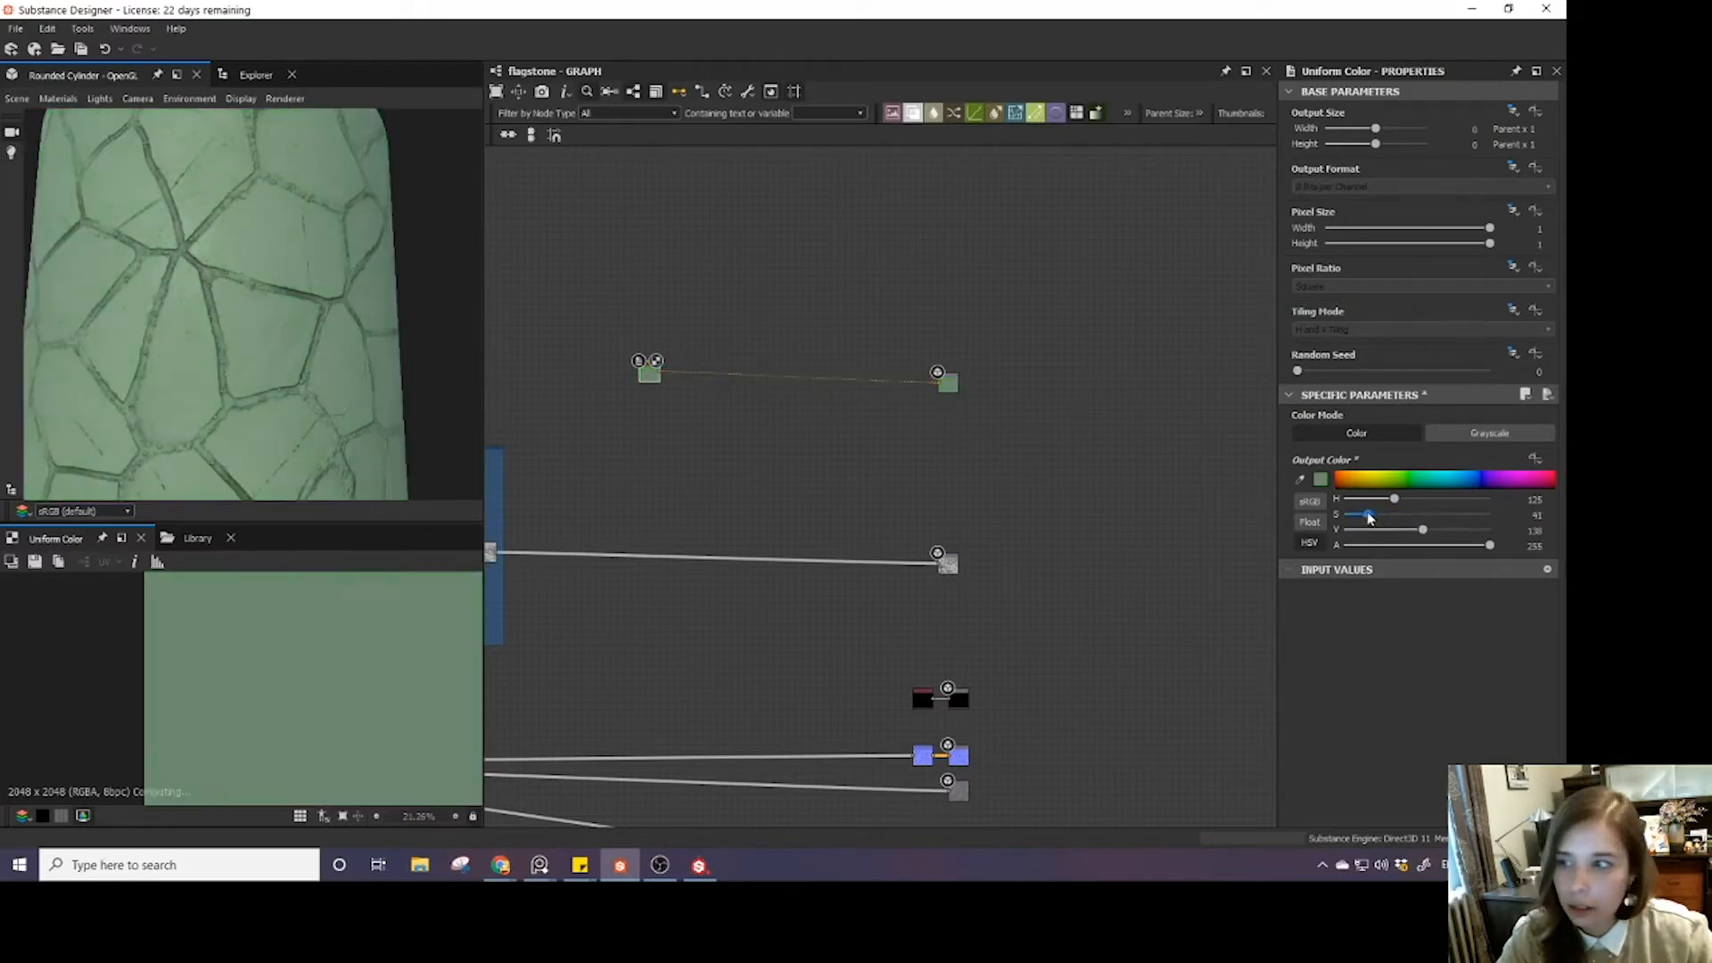
middle_drag(733, 563, 1049, 555)
scroll(923, 537, down, 6)
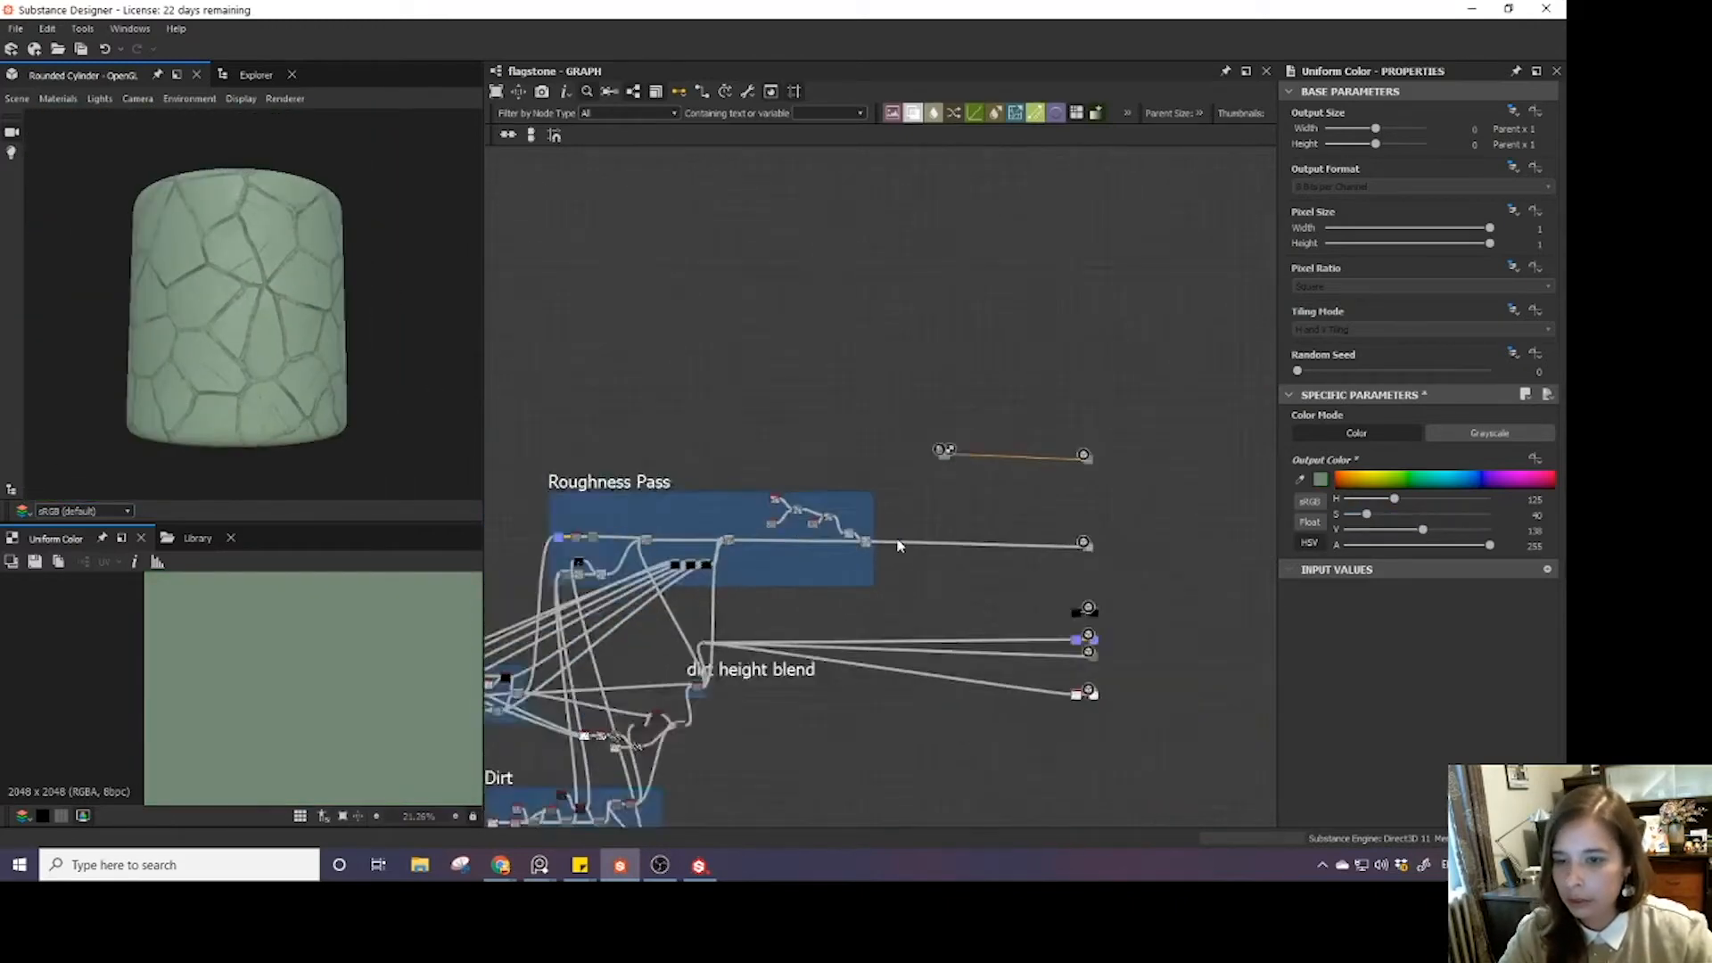
- Bring the reference board over the graph, examine the stone colors in the cylinder render and flagstone photos, and move the board away
middle_drag(757, 534, 905, 445)
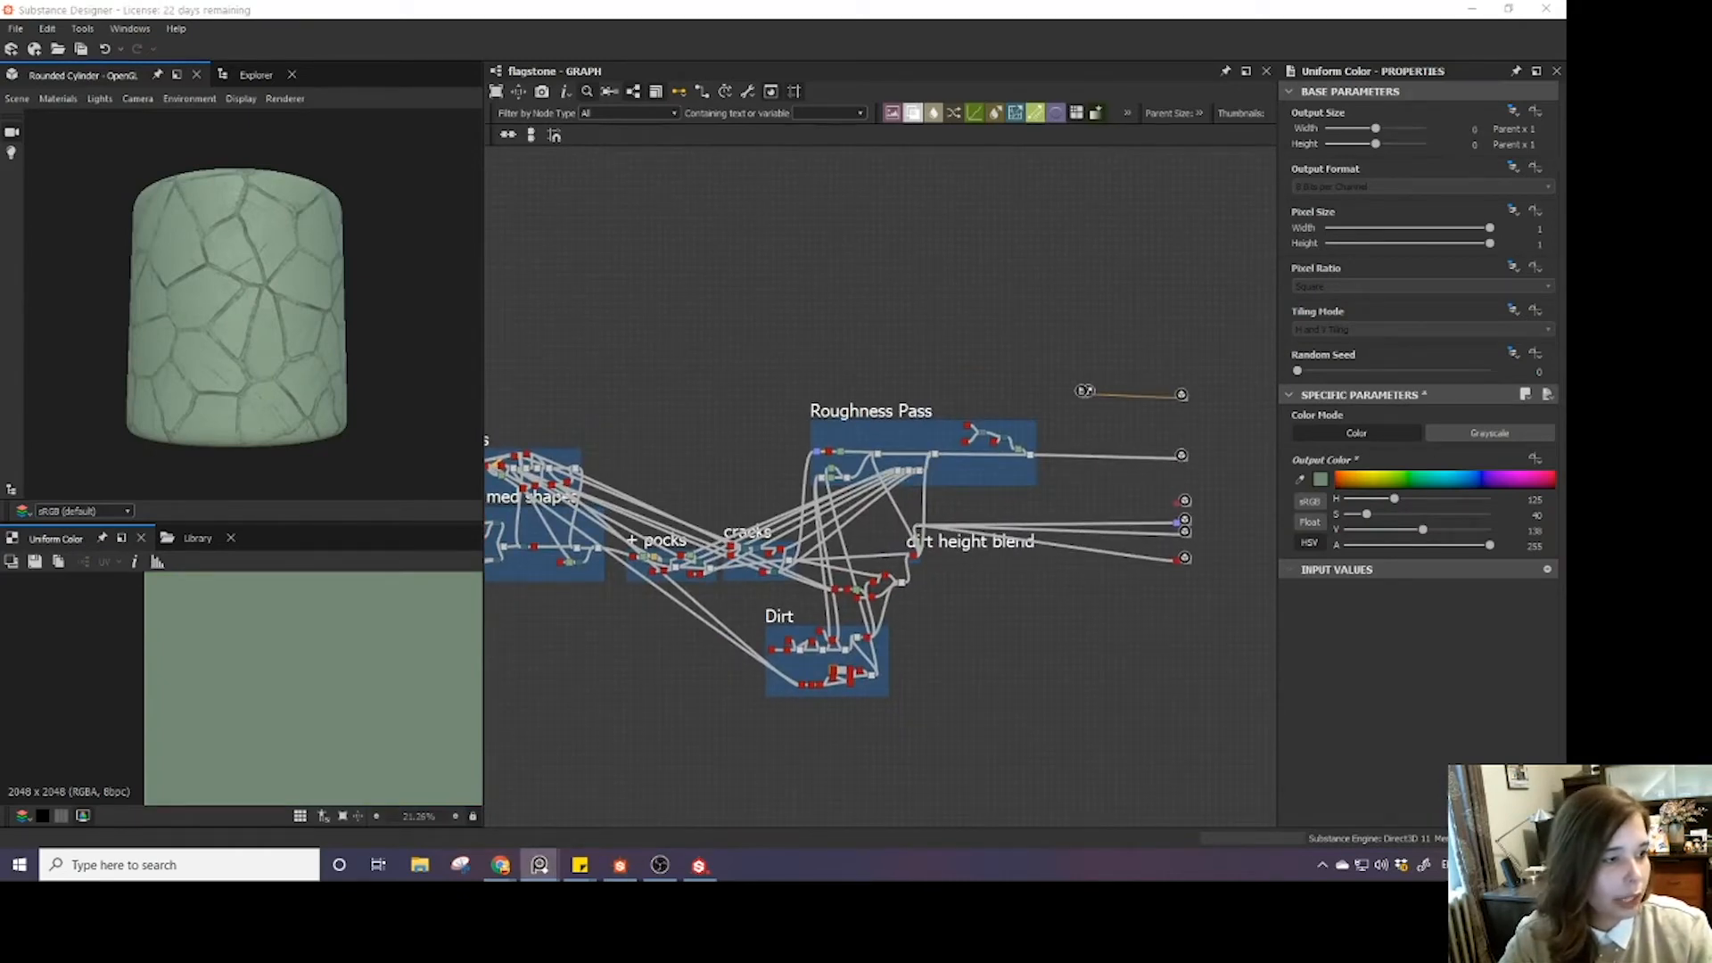
right_drag(1565, 268, 454, 319)
drag(457, 327, 450, 374)
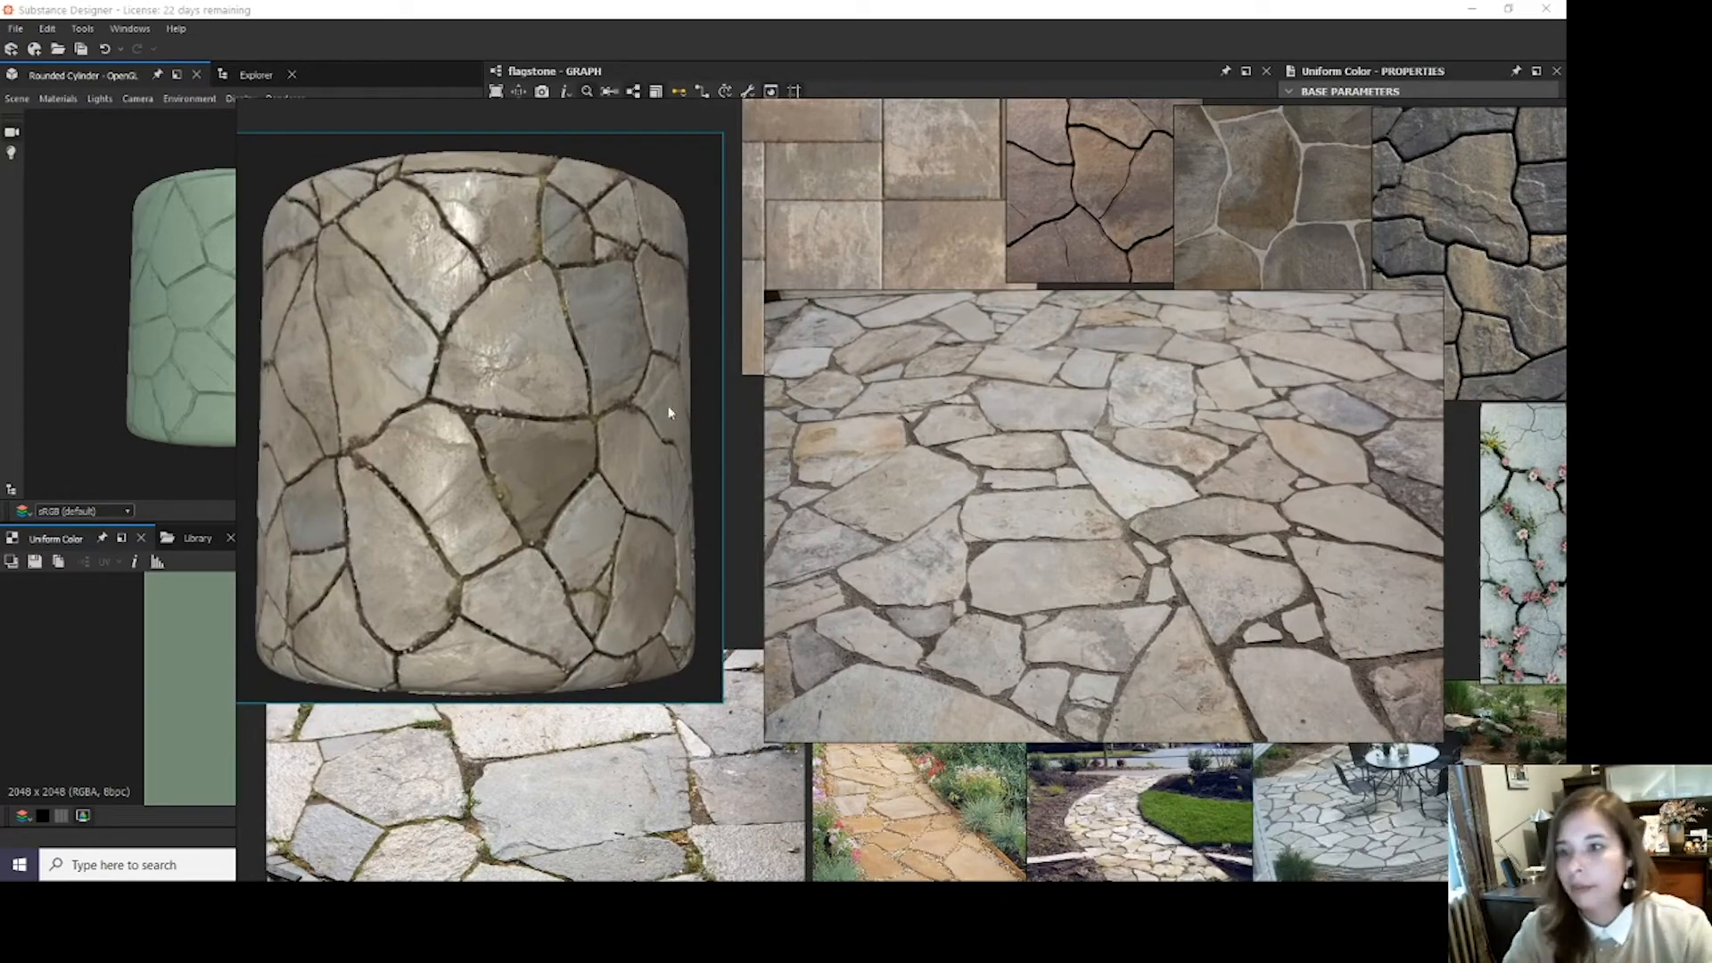
right_drag(963, 566, 850, 545)
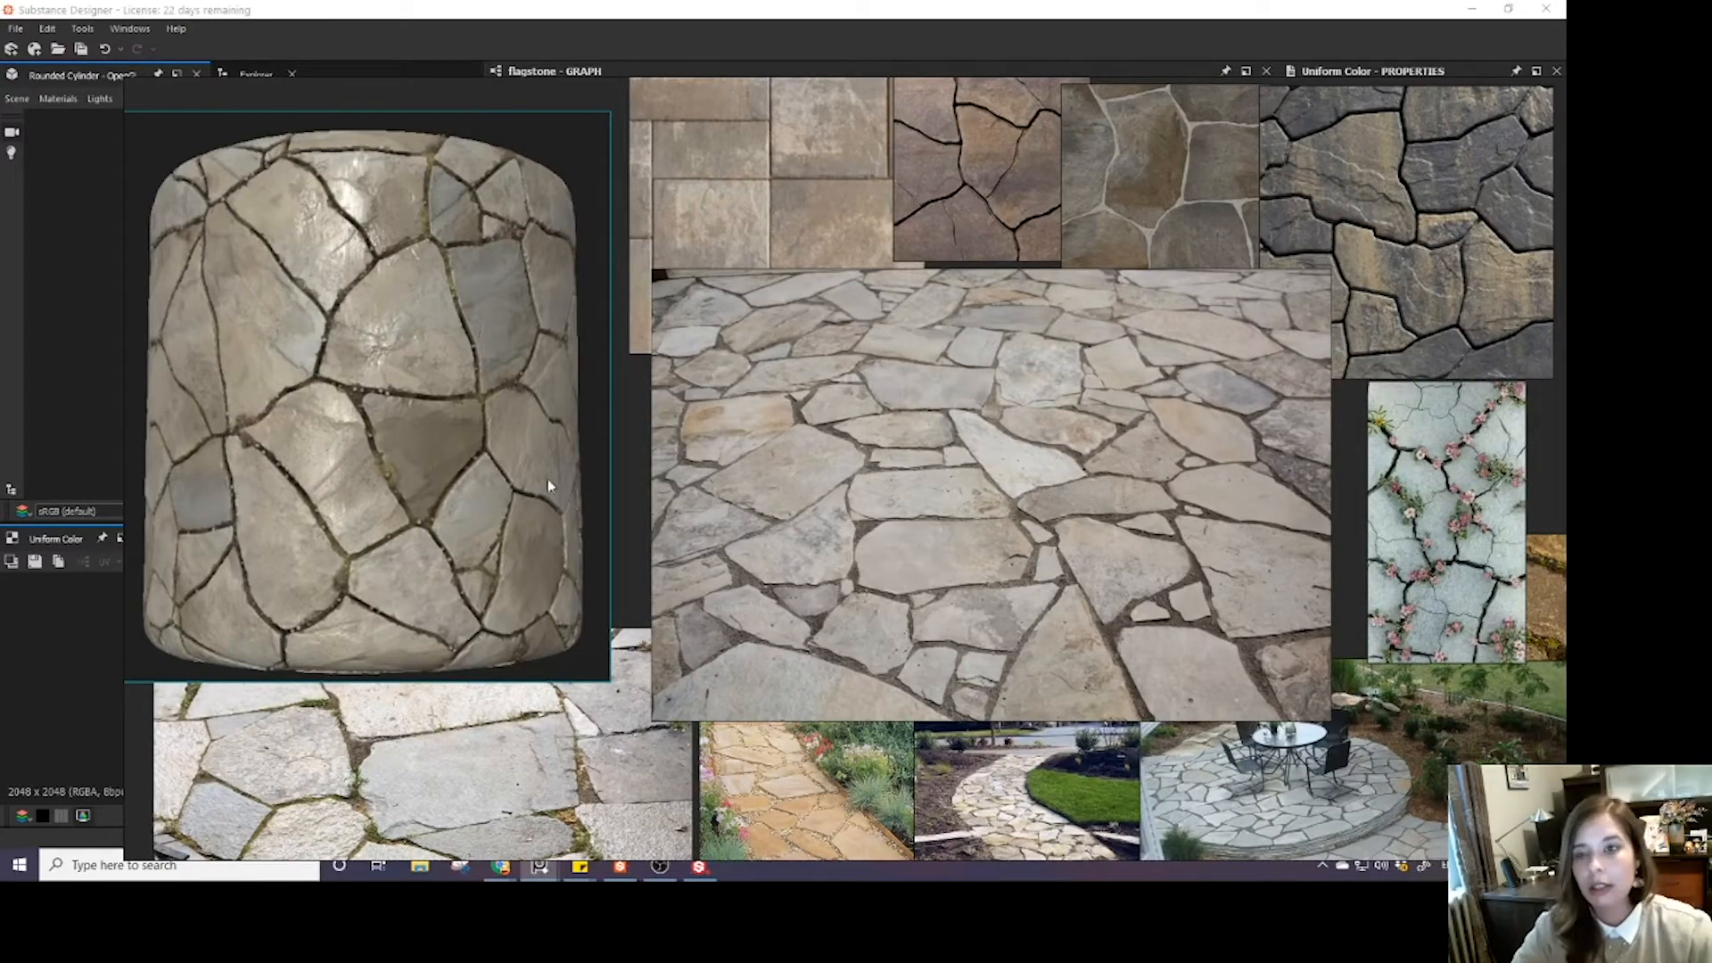
right_drag(890, 453, 842, 443)
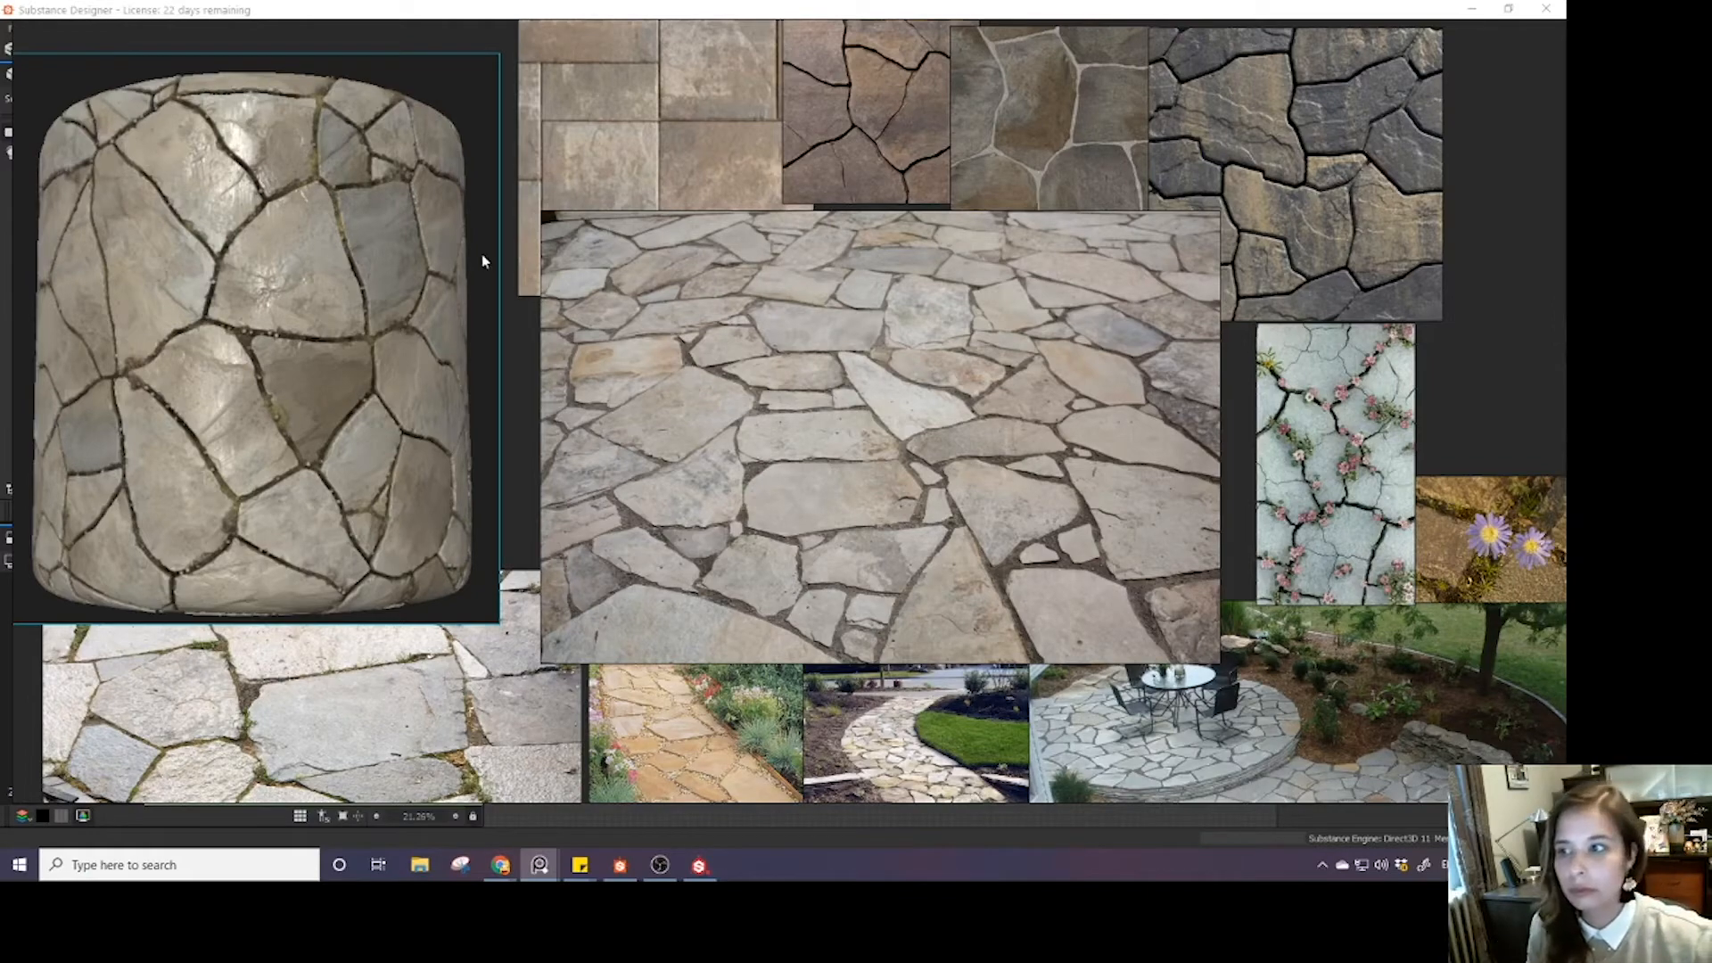
right_click(353, 201)
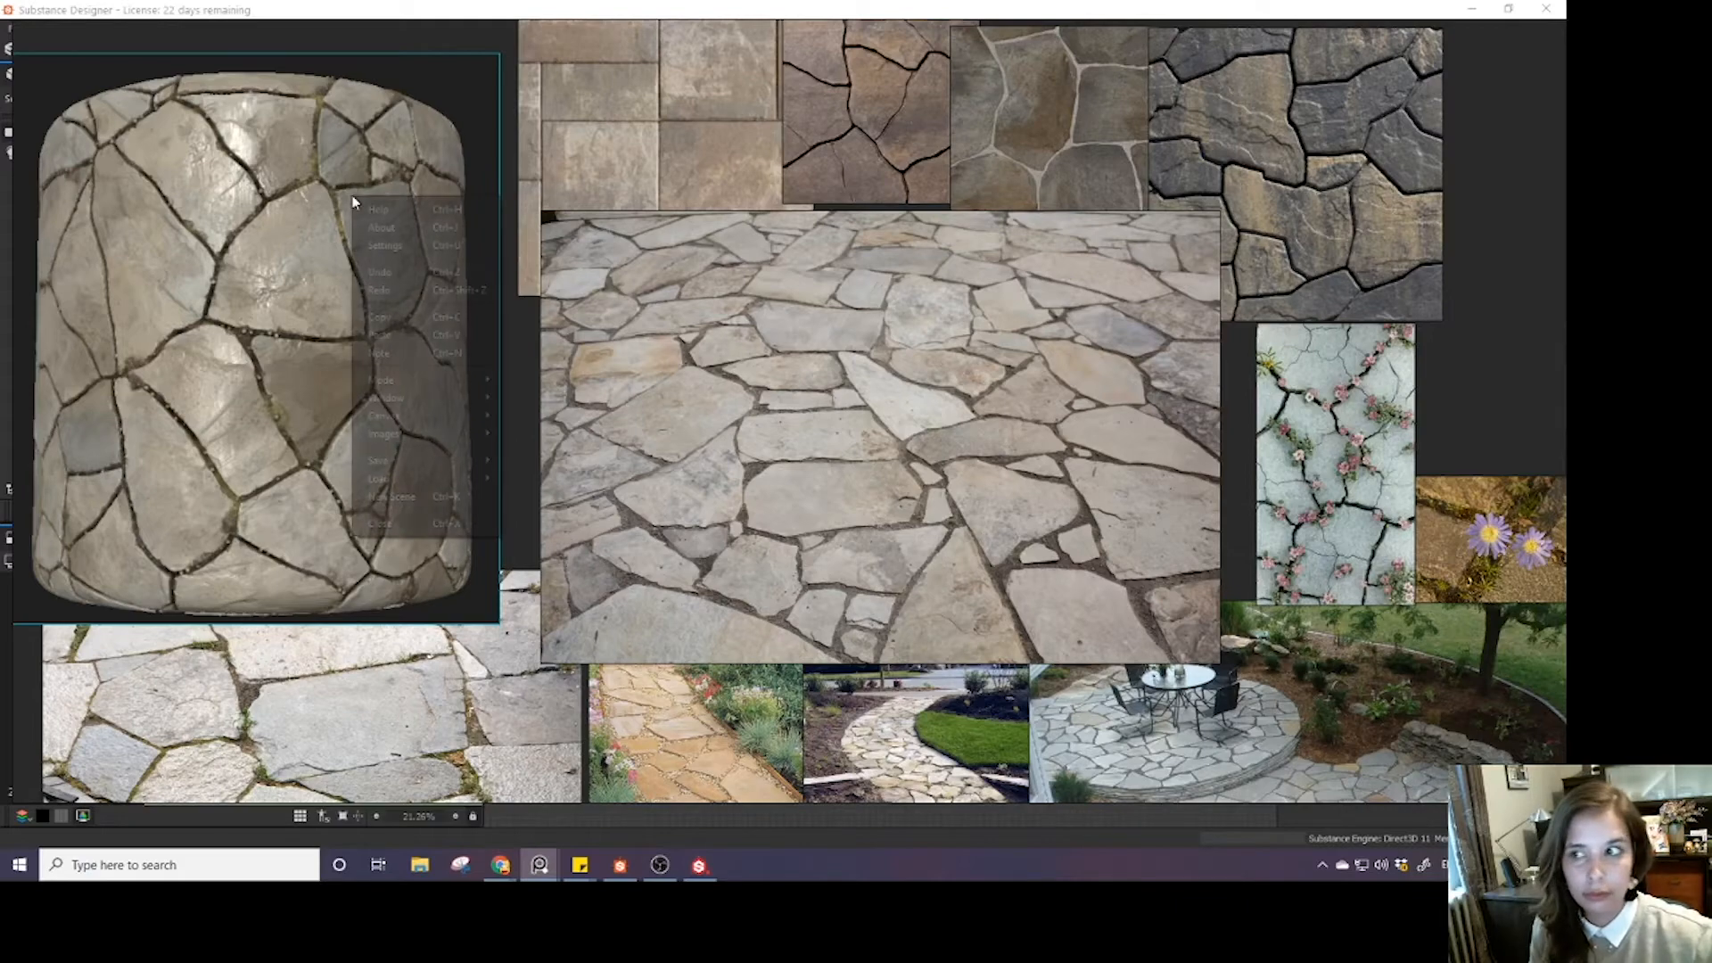
click(1509, 275)
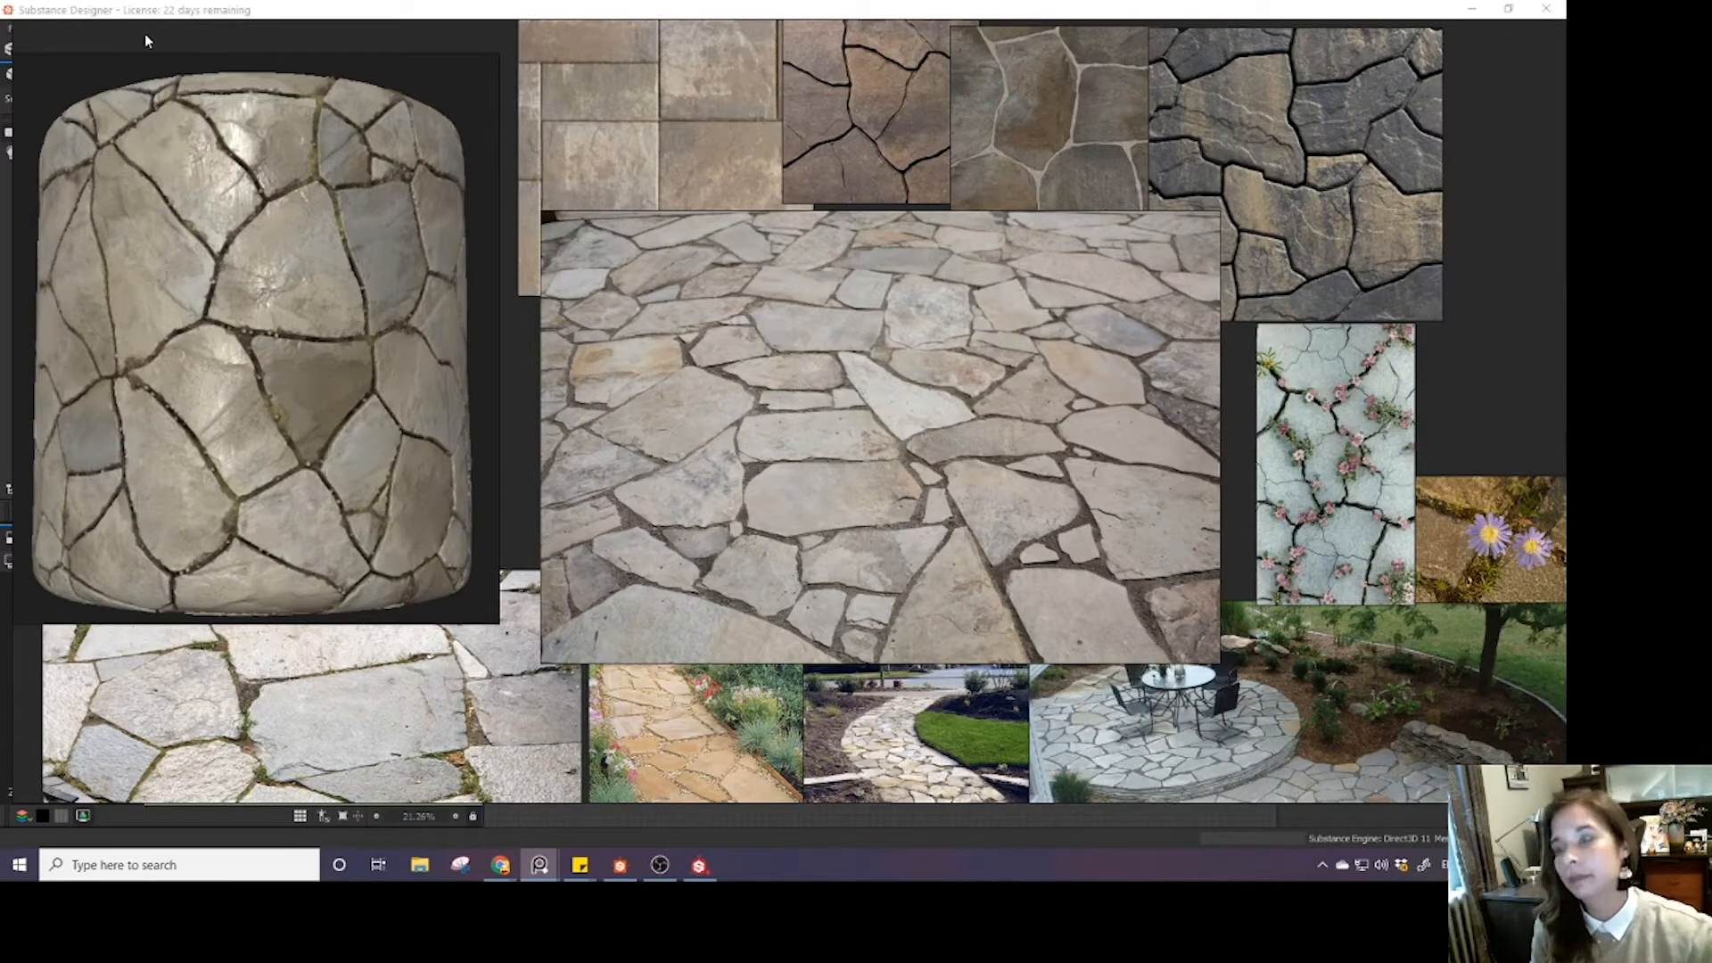
right_drag(146, 35, 1565, 255)
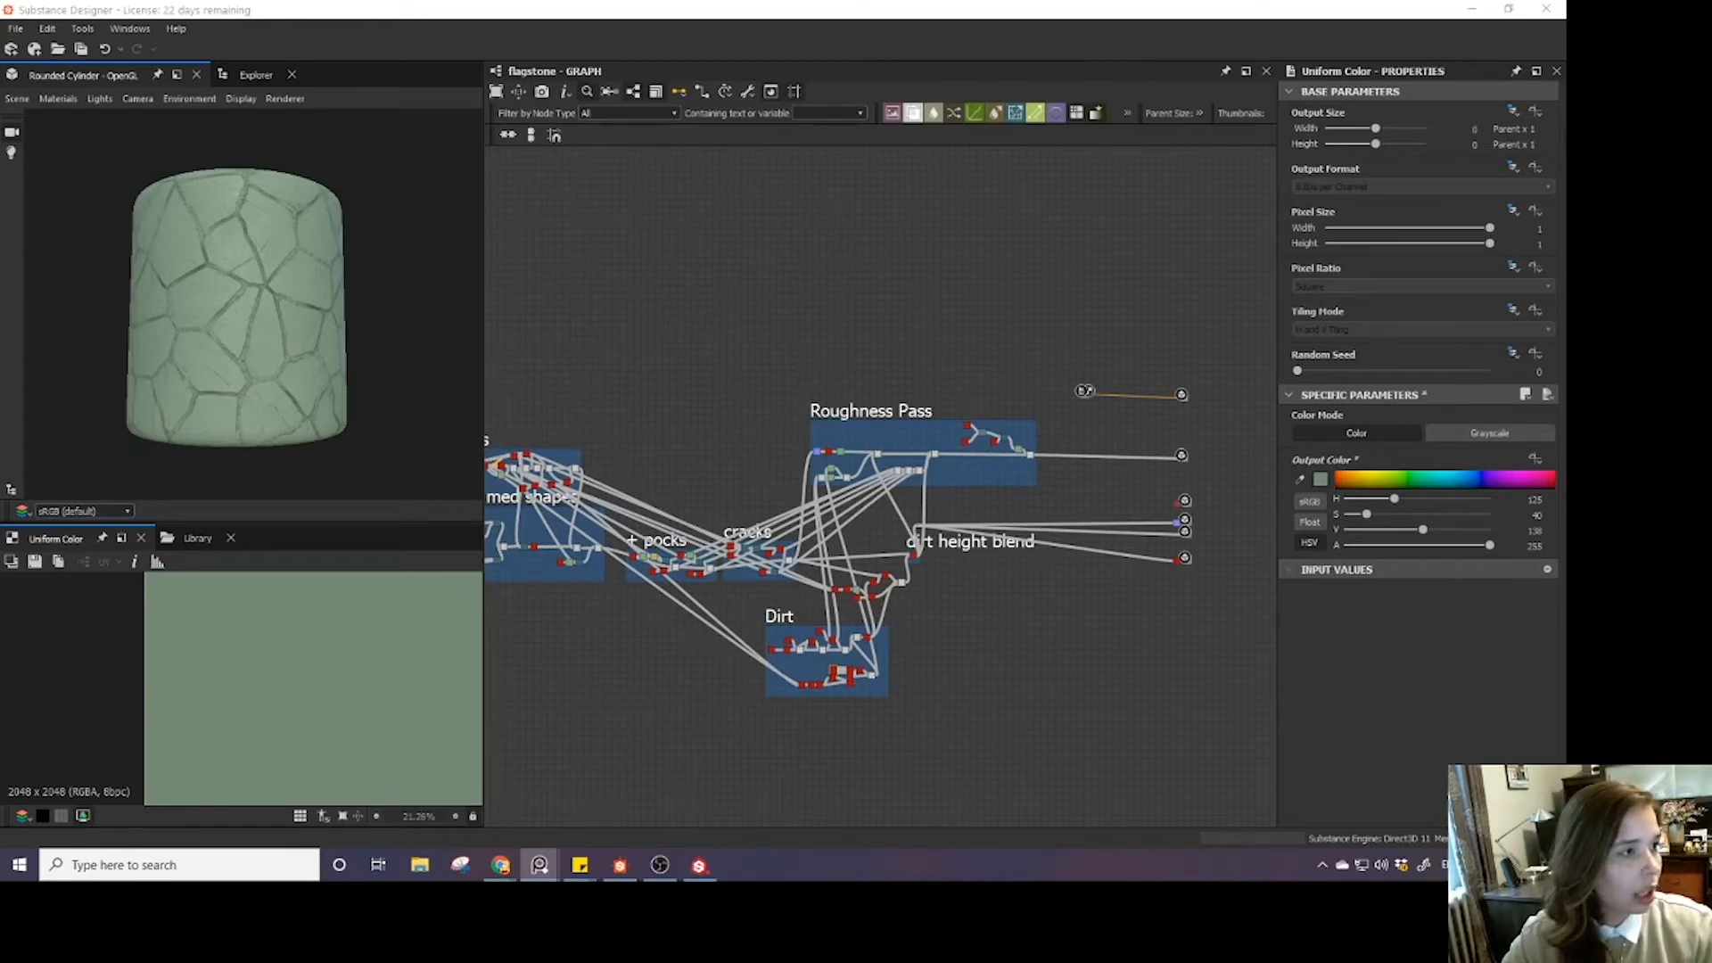
- Add a Gradient Map node in the empty area above the Roughness Pass frame, before the uniform color node
scroll(767, 356, up, 1)
middle_drag(768, 356, 562, 423)
scroll(794, 360, up, 2)
key(space)
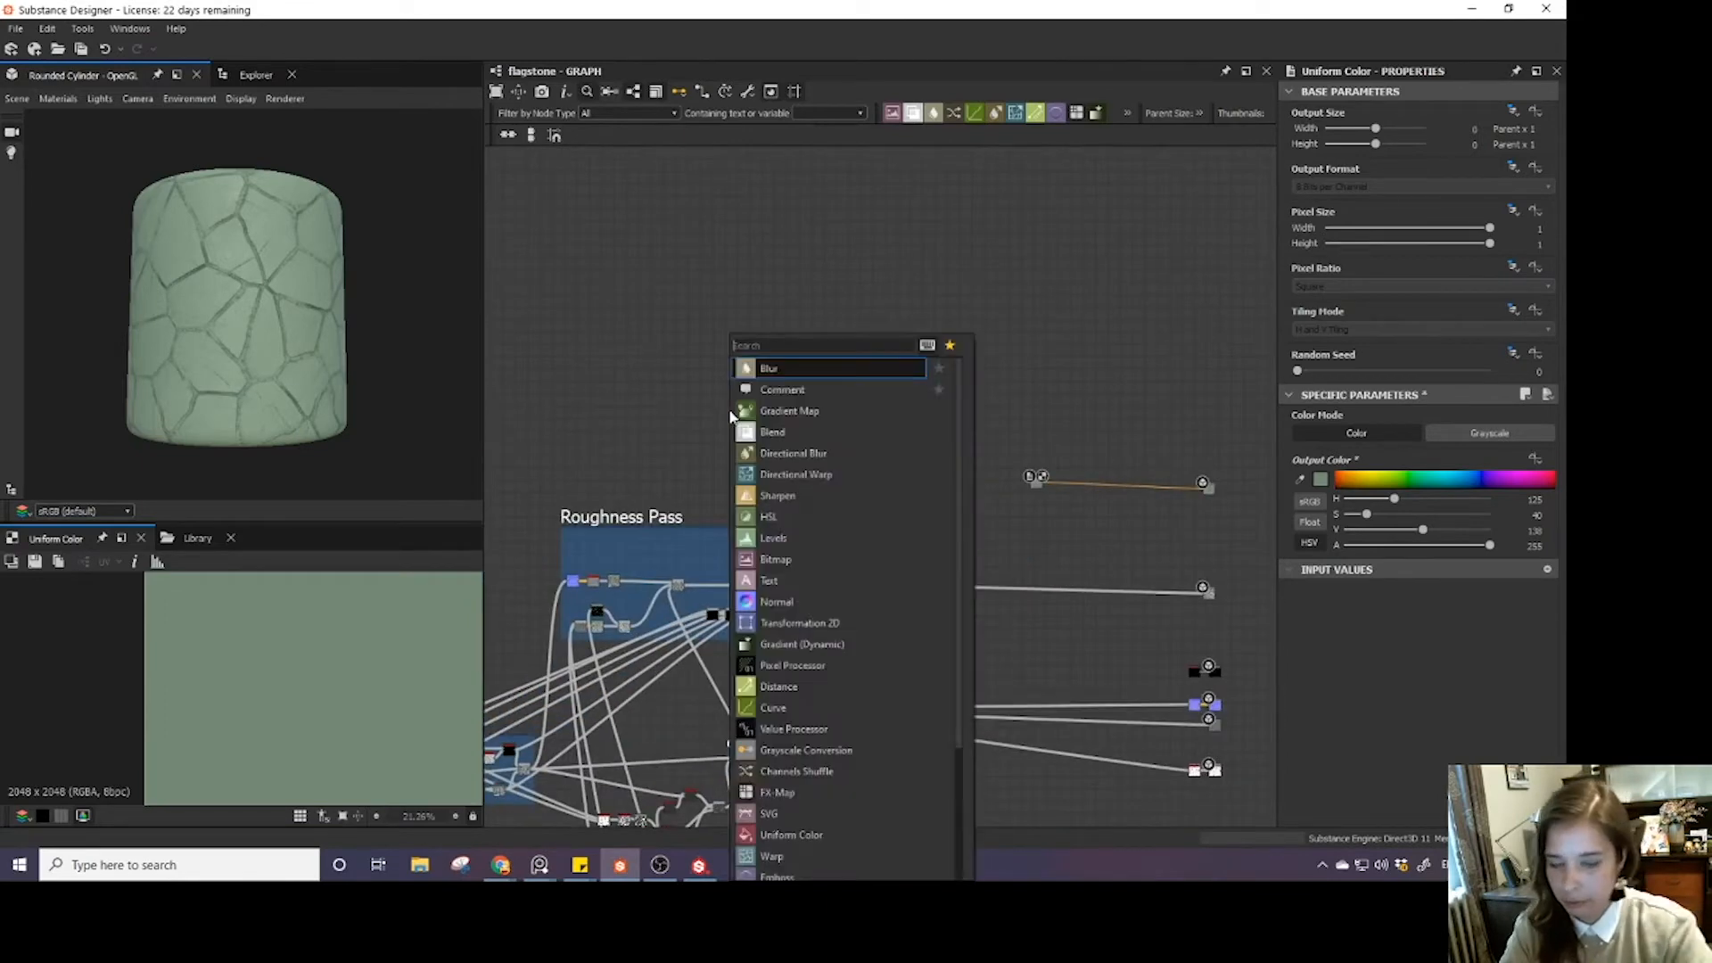
text(gr)
click(758, 371)
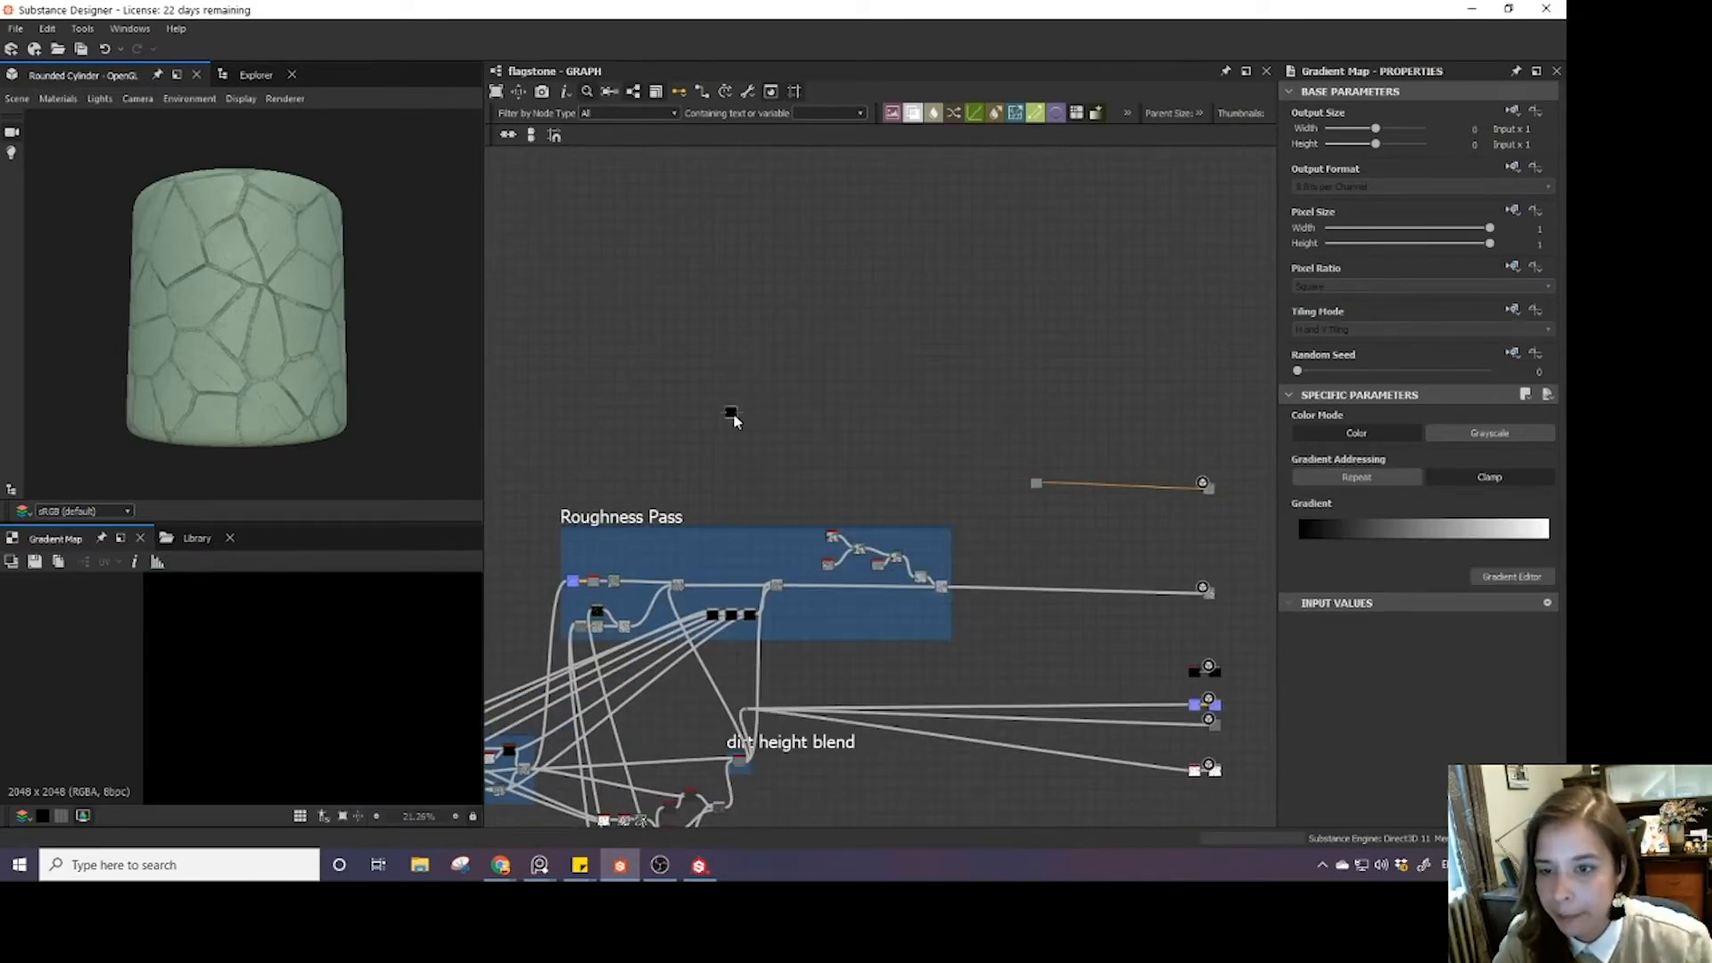
drag(734, 415, 800, 448)
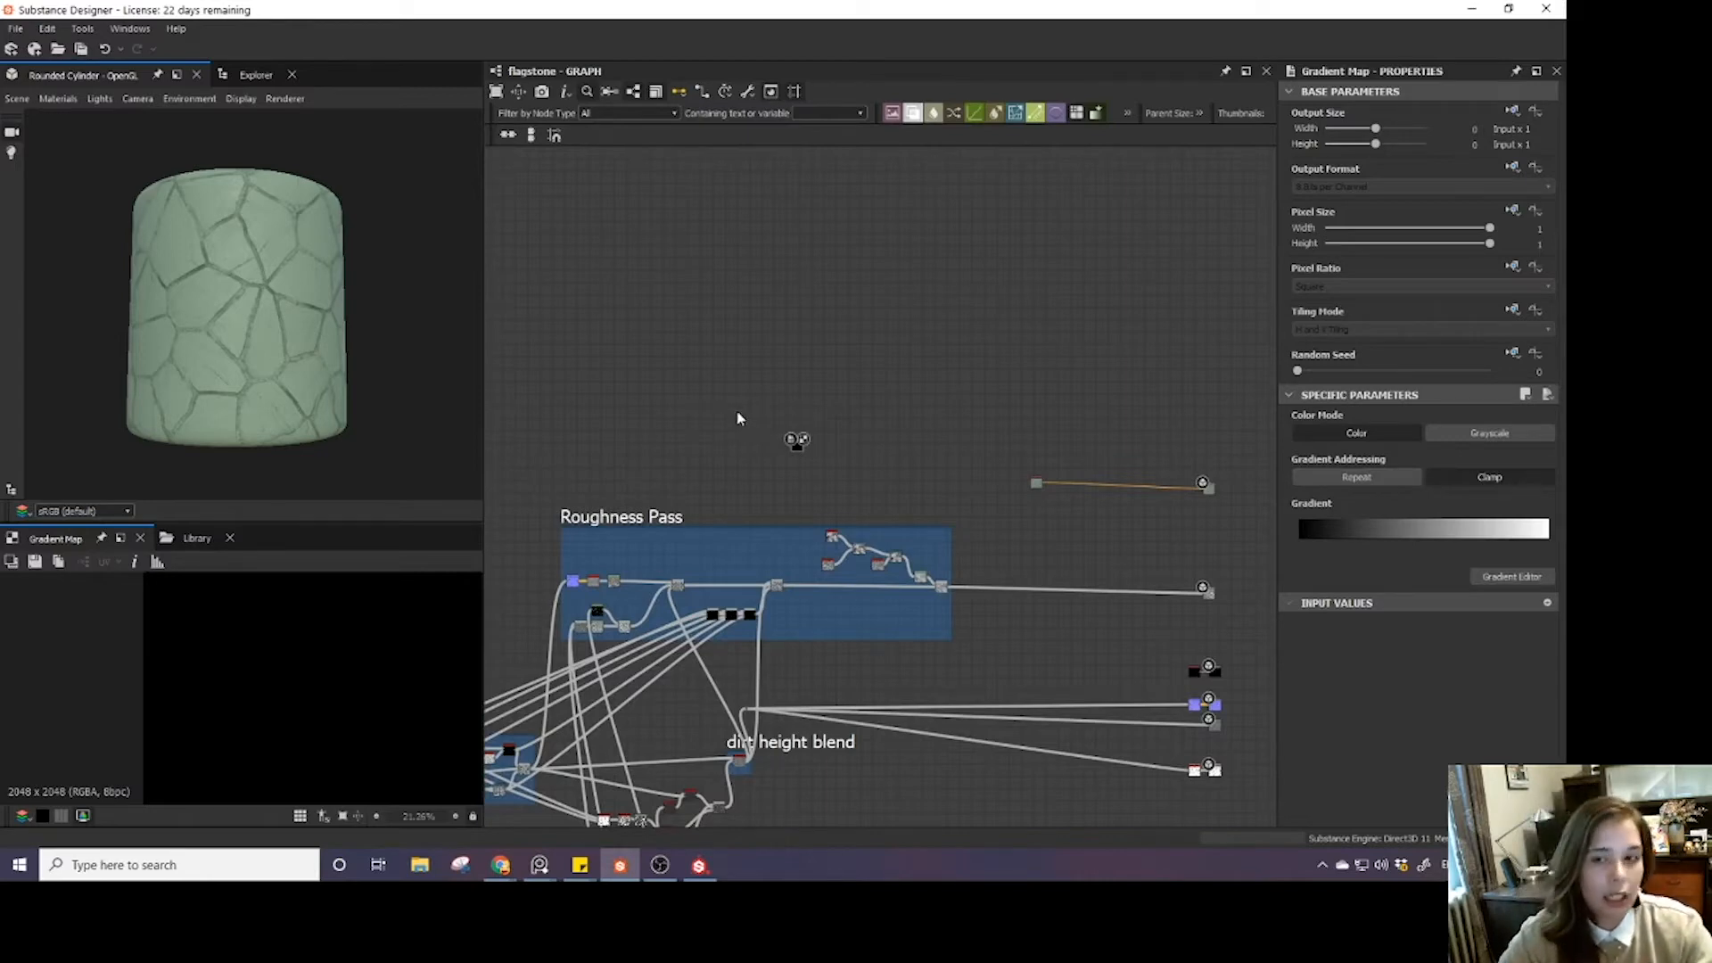
- Preview the final Blend node of the pocks frame in the 2D view and examine its stone pattern up close
middle_drag(610, 443, 918, 330)
scroll(758, 424, down, 1)
scroll(641, 538, up, 2)
scroll(640, 537, up, 4)
middle_drag(596, 543, 617, 514)
click(982, 580)
scroll(334, 672, up, 3)
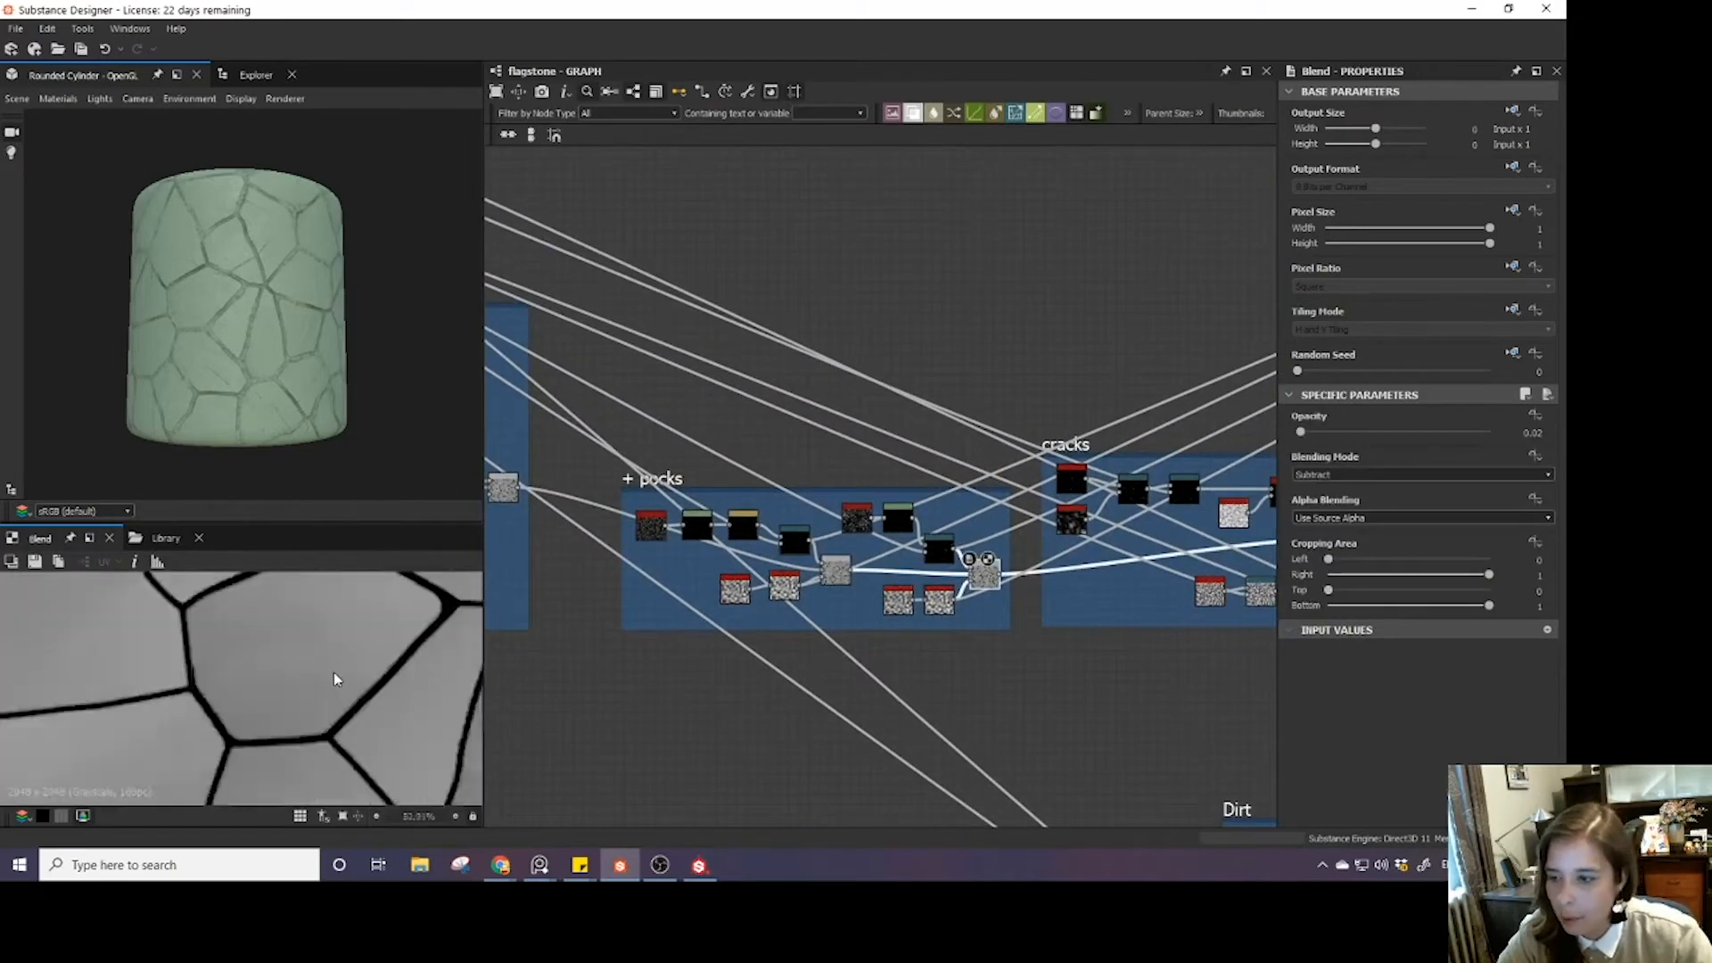
scroll(249, 719, down, 3)
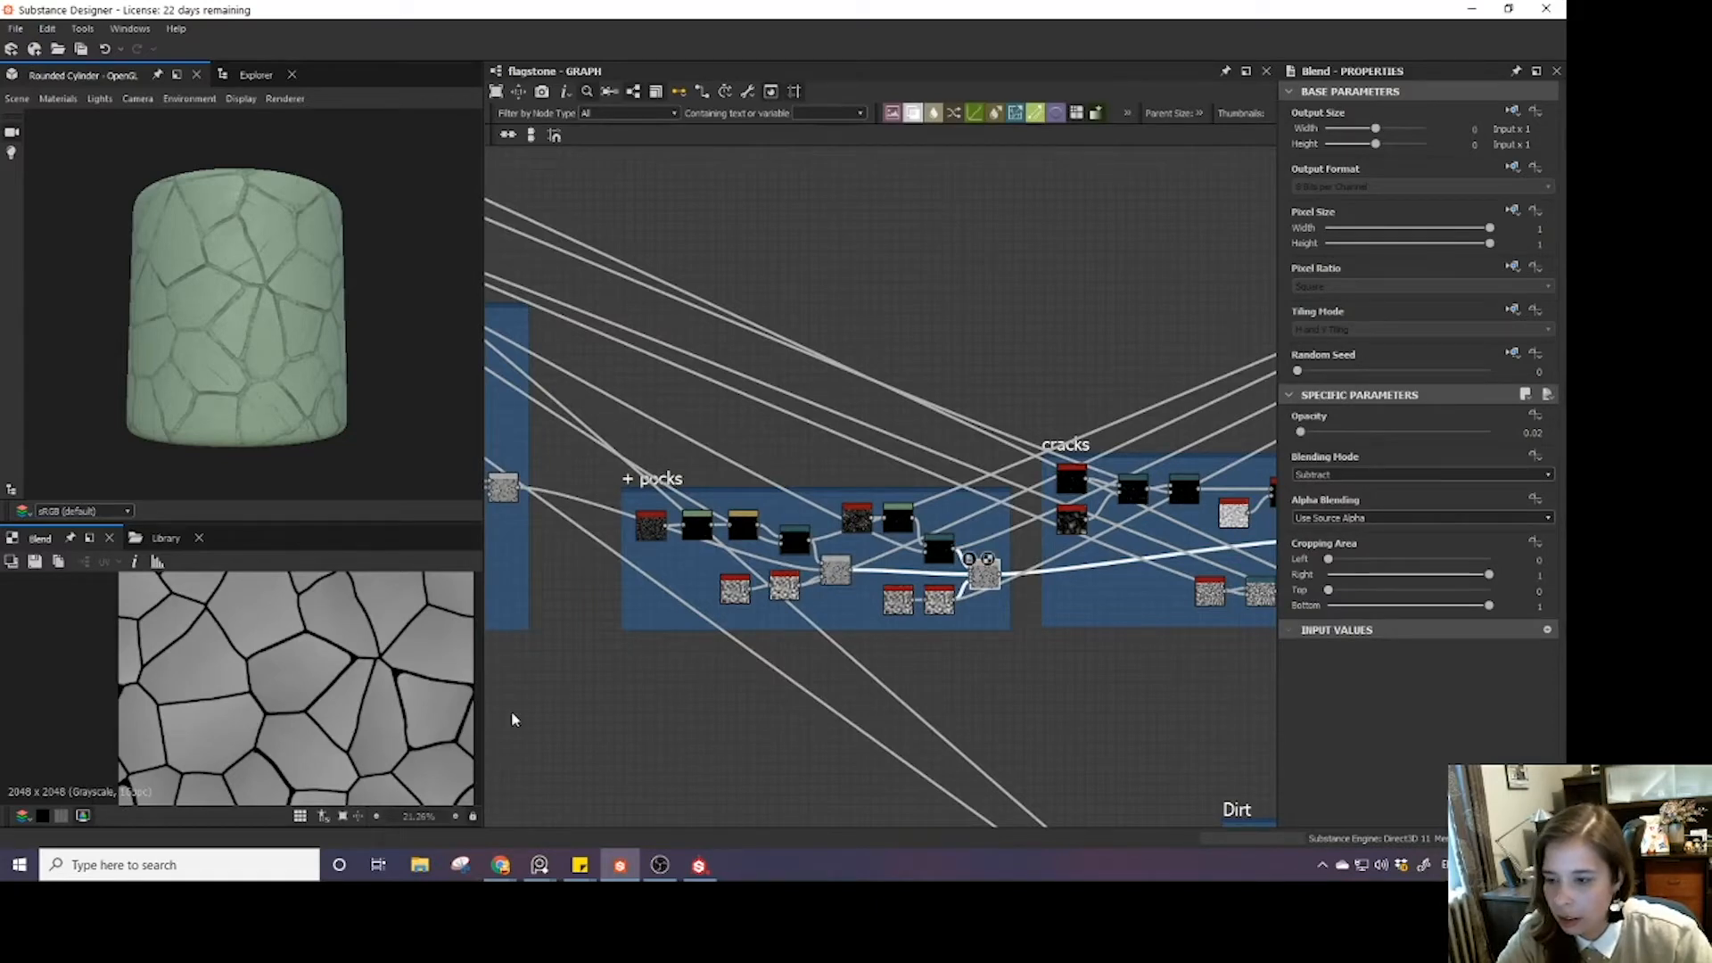
scroll(362, 740, up, 10)
scroll(362, 741, down, 7)
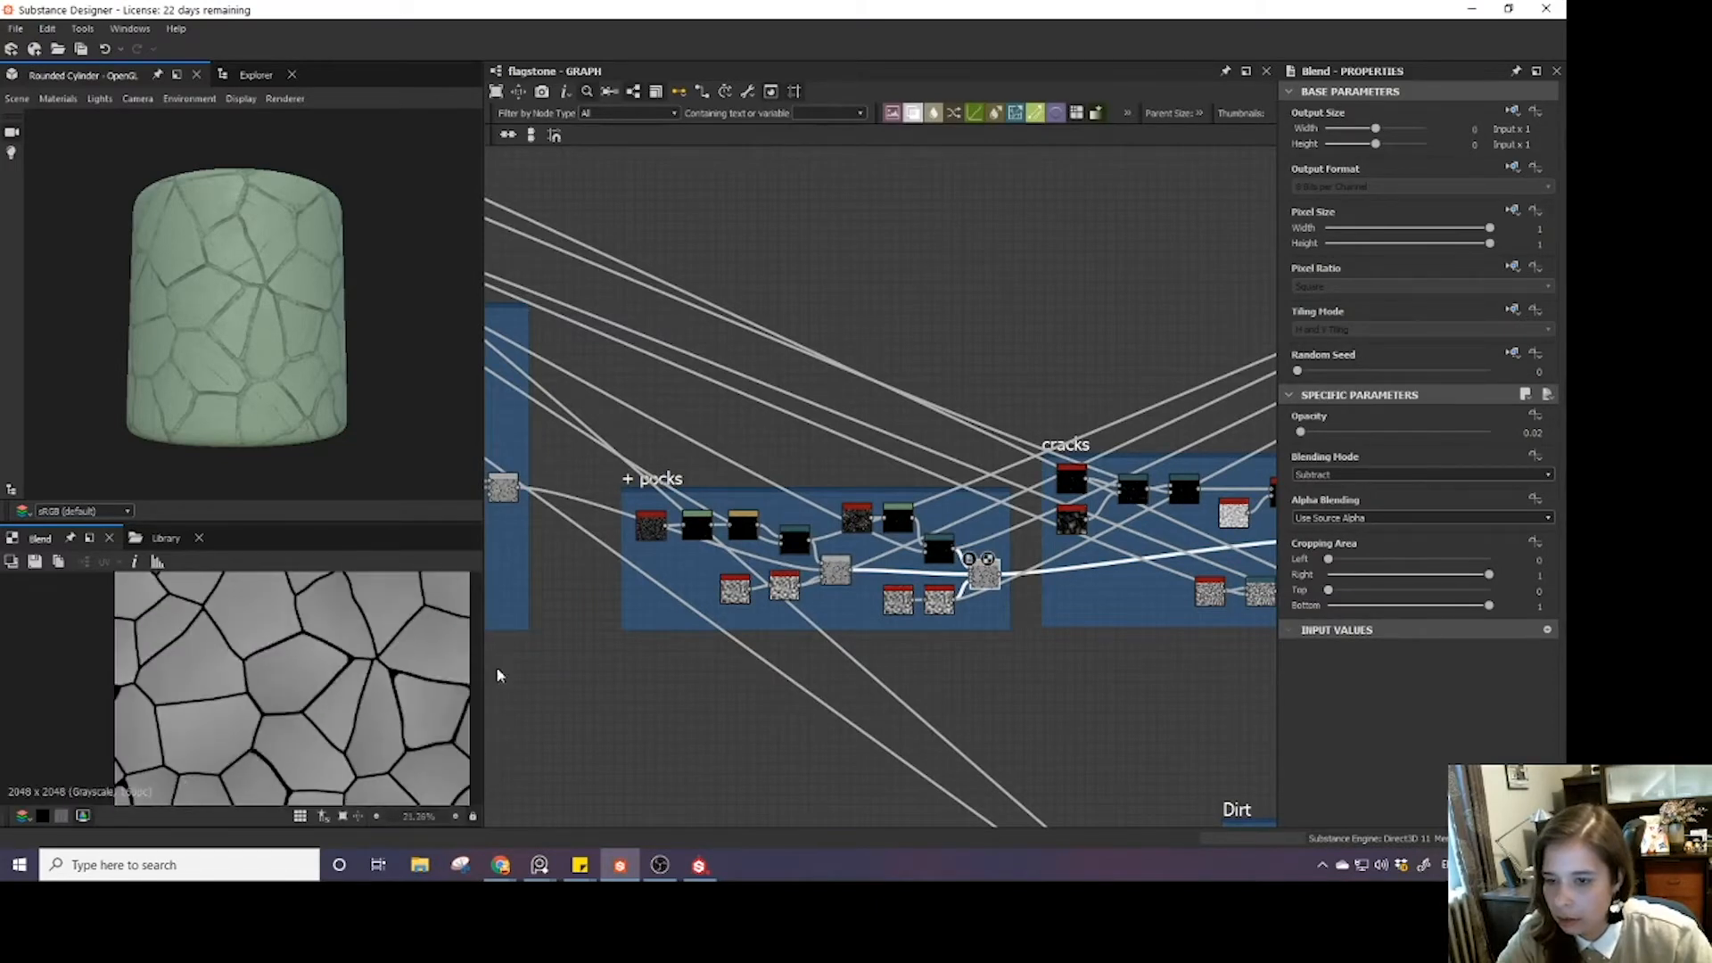
- Compare the final Blend before the pocks frame with the pocks frame's last Blend, inspecting the stone surfaces in the 2D view
middle_drag(730, 502, 958, 558)
click(726, 546)
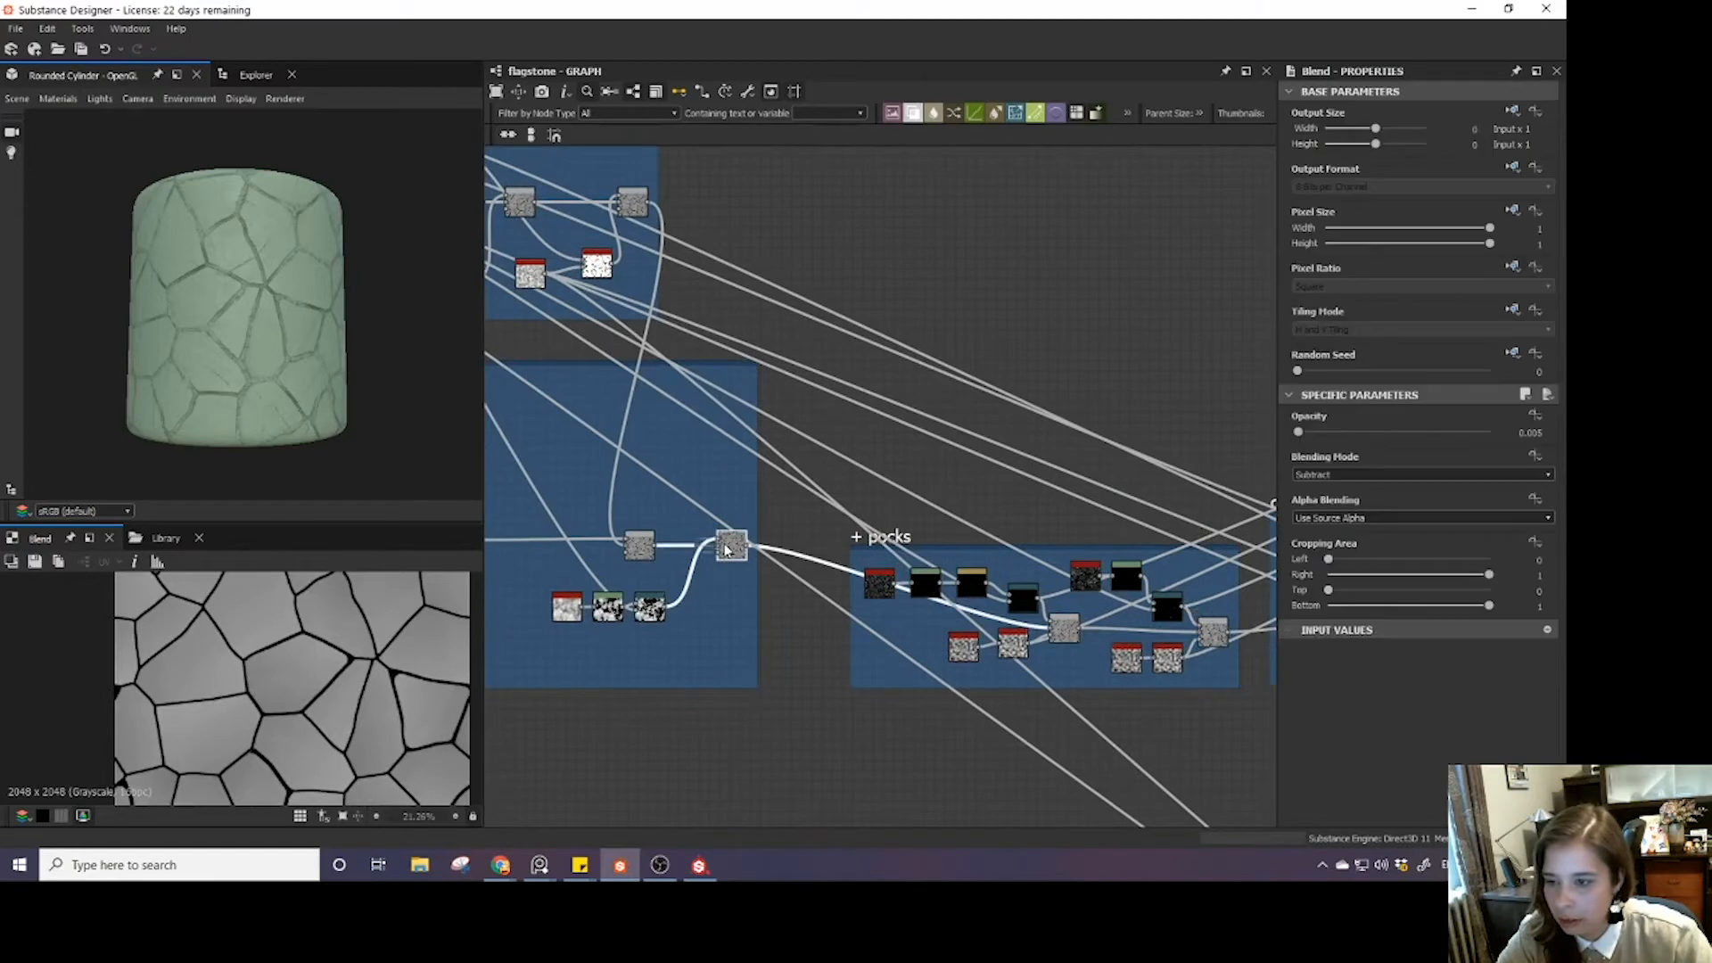
click(1215, 633)
middle_drag(1071, 478, 824, 465)
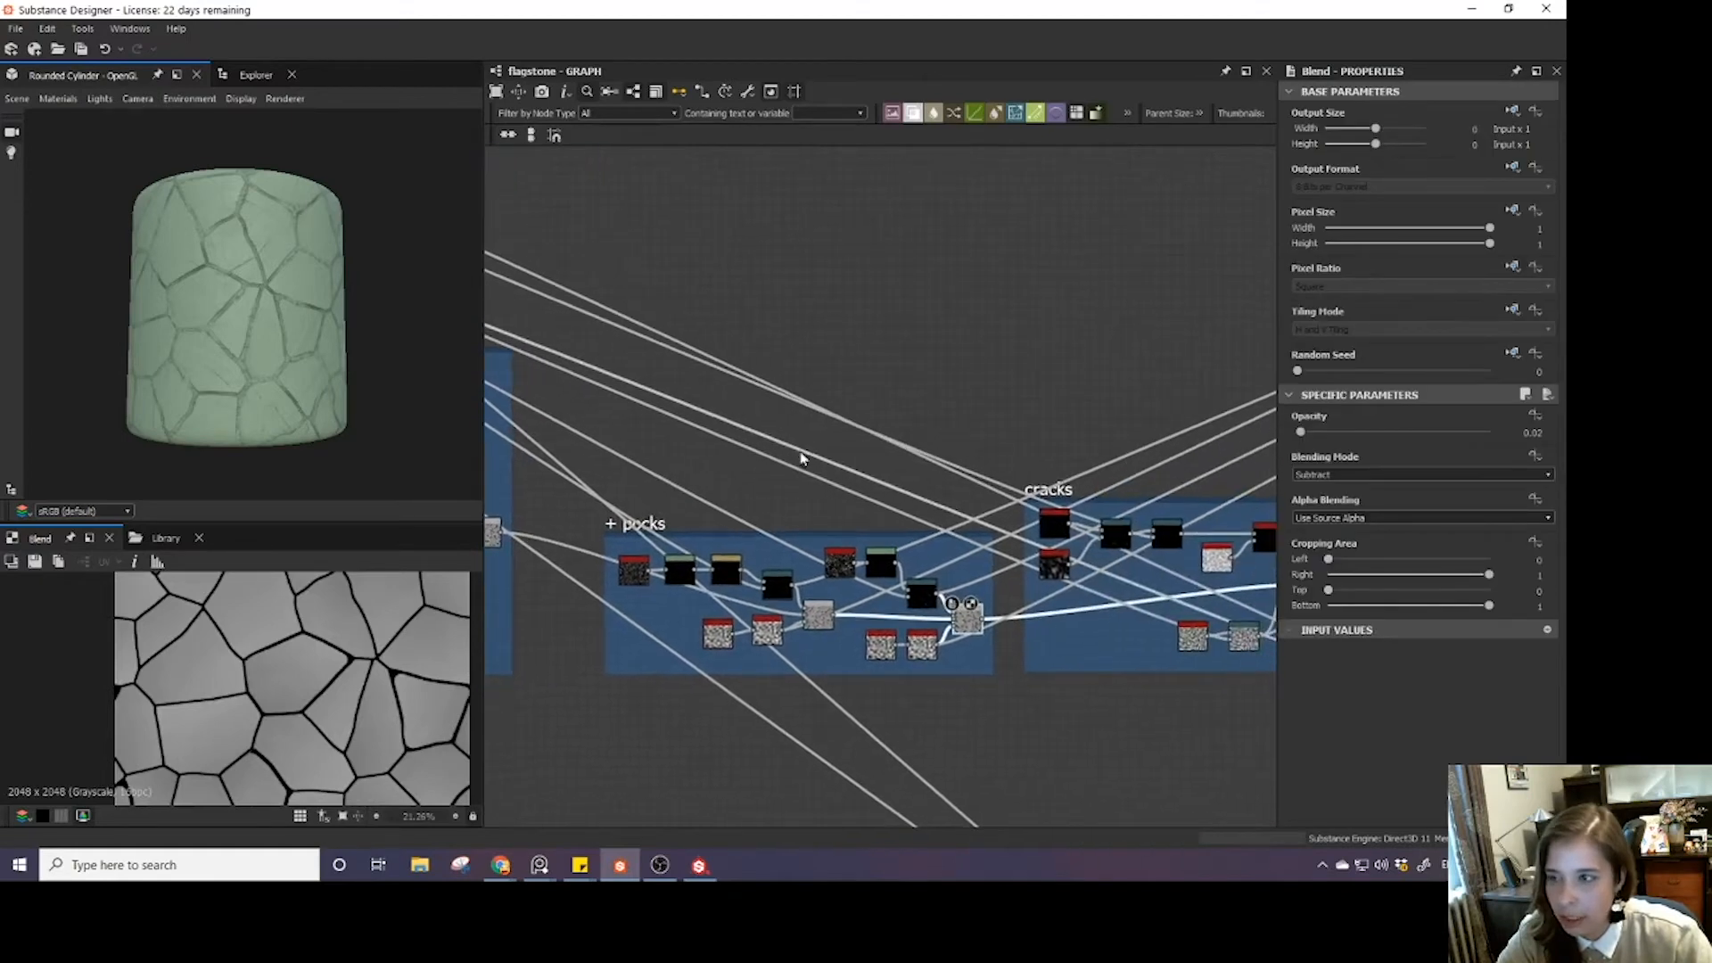
scroll(192, 660, up, 5)
scroll(193, 660, down, 3)
scroll(192, 659, up, 2)
middle_drag(193, 660, 141, 585)
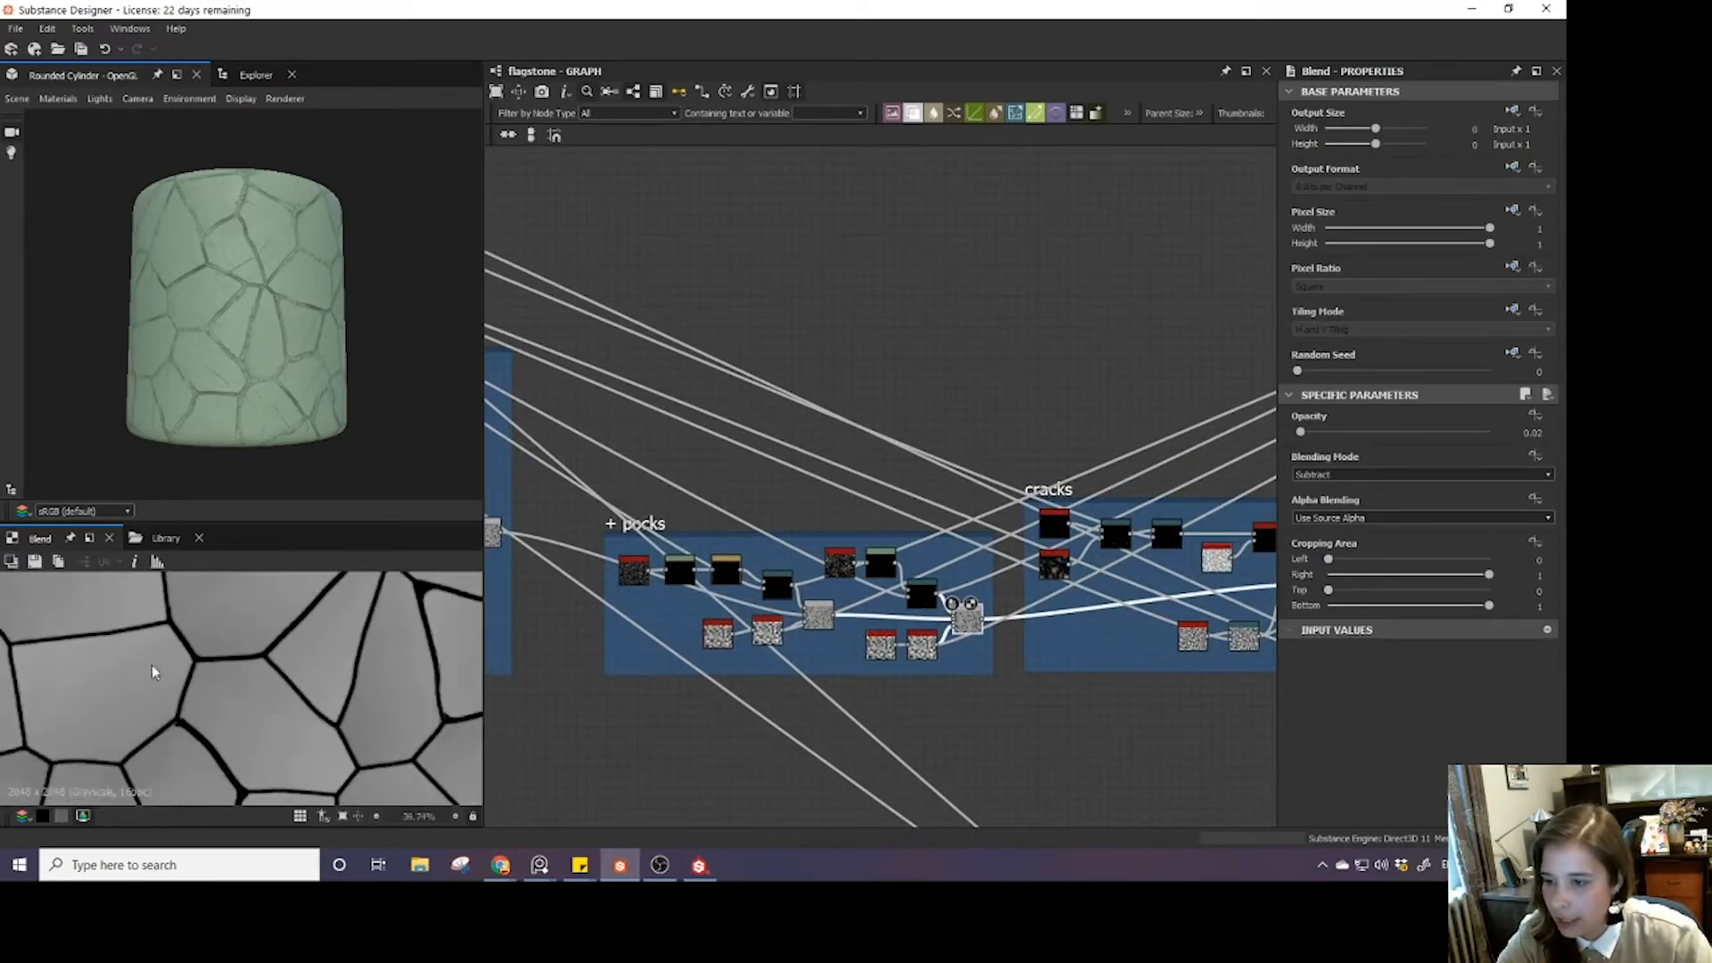
middle_drag(148, 695, 203, 625)
scroll(168, 673, down, 2)
scroll(170, 673, up, 5)
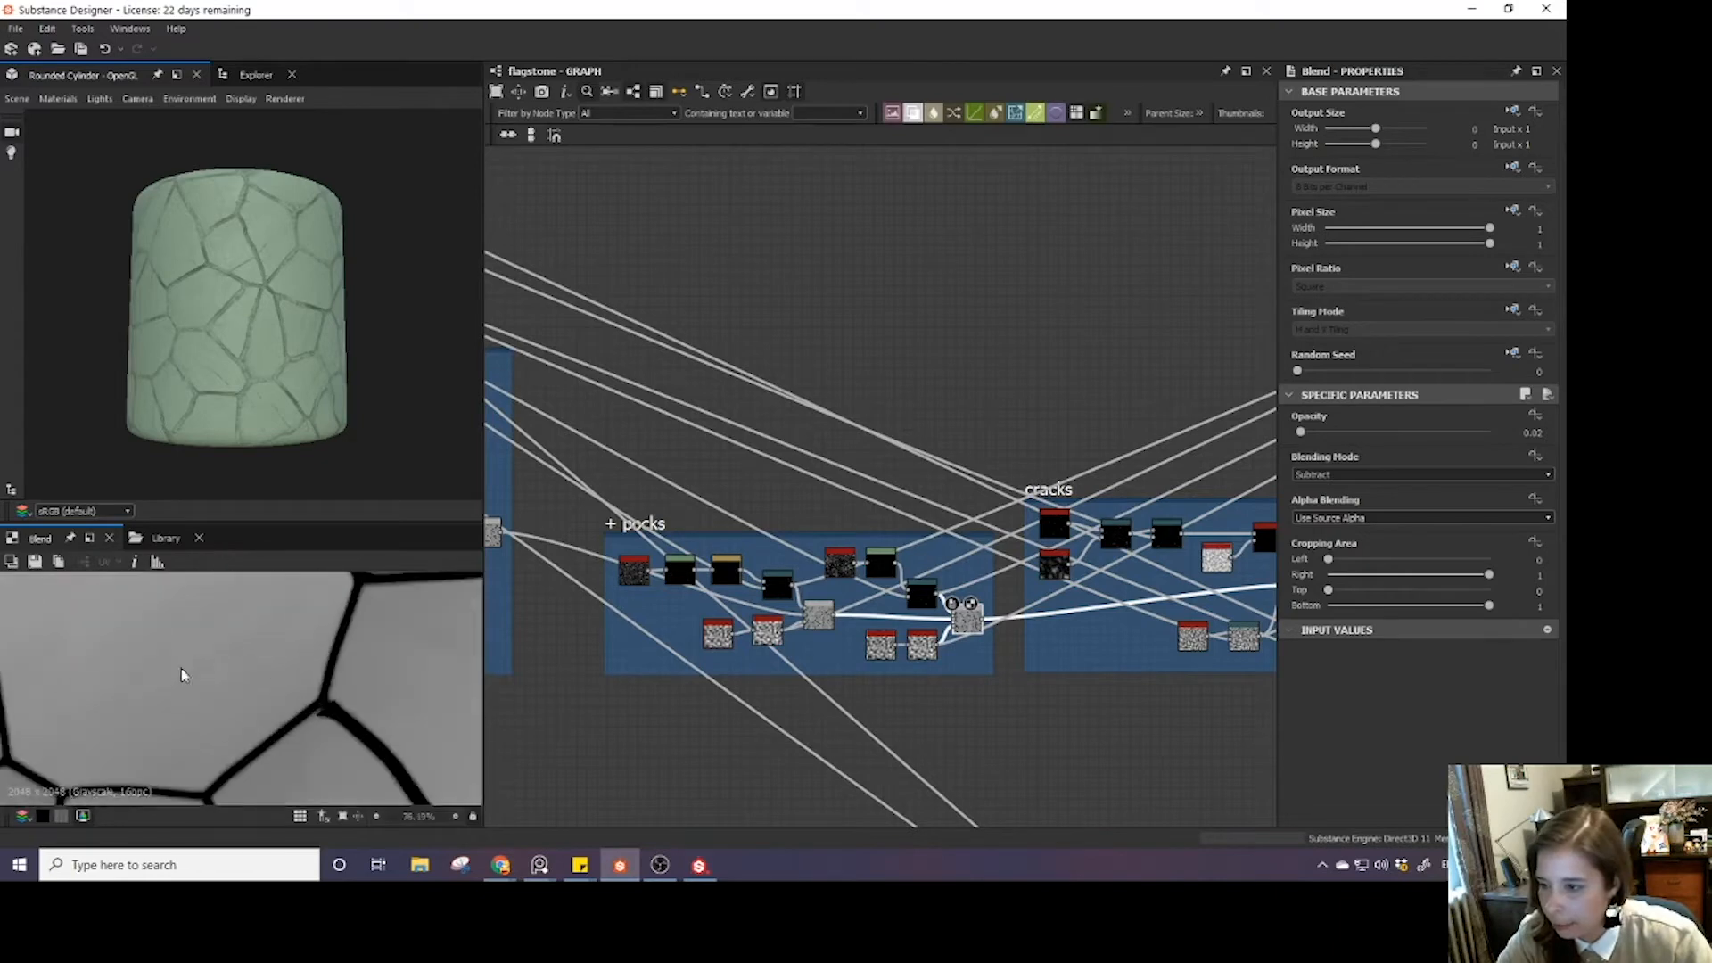
scroll(273, 667, down, 11)
scroll(860, 640, up, 1)
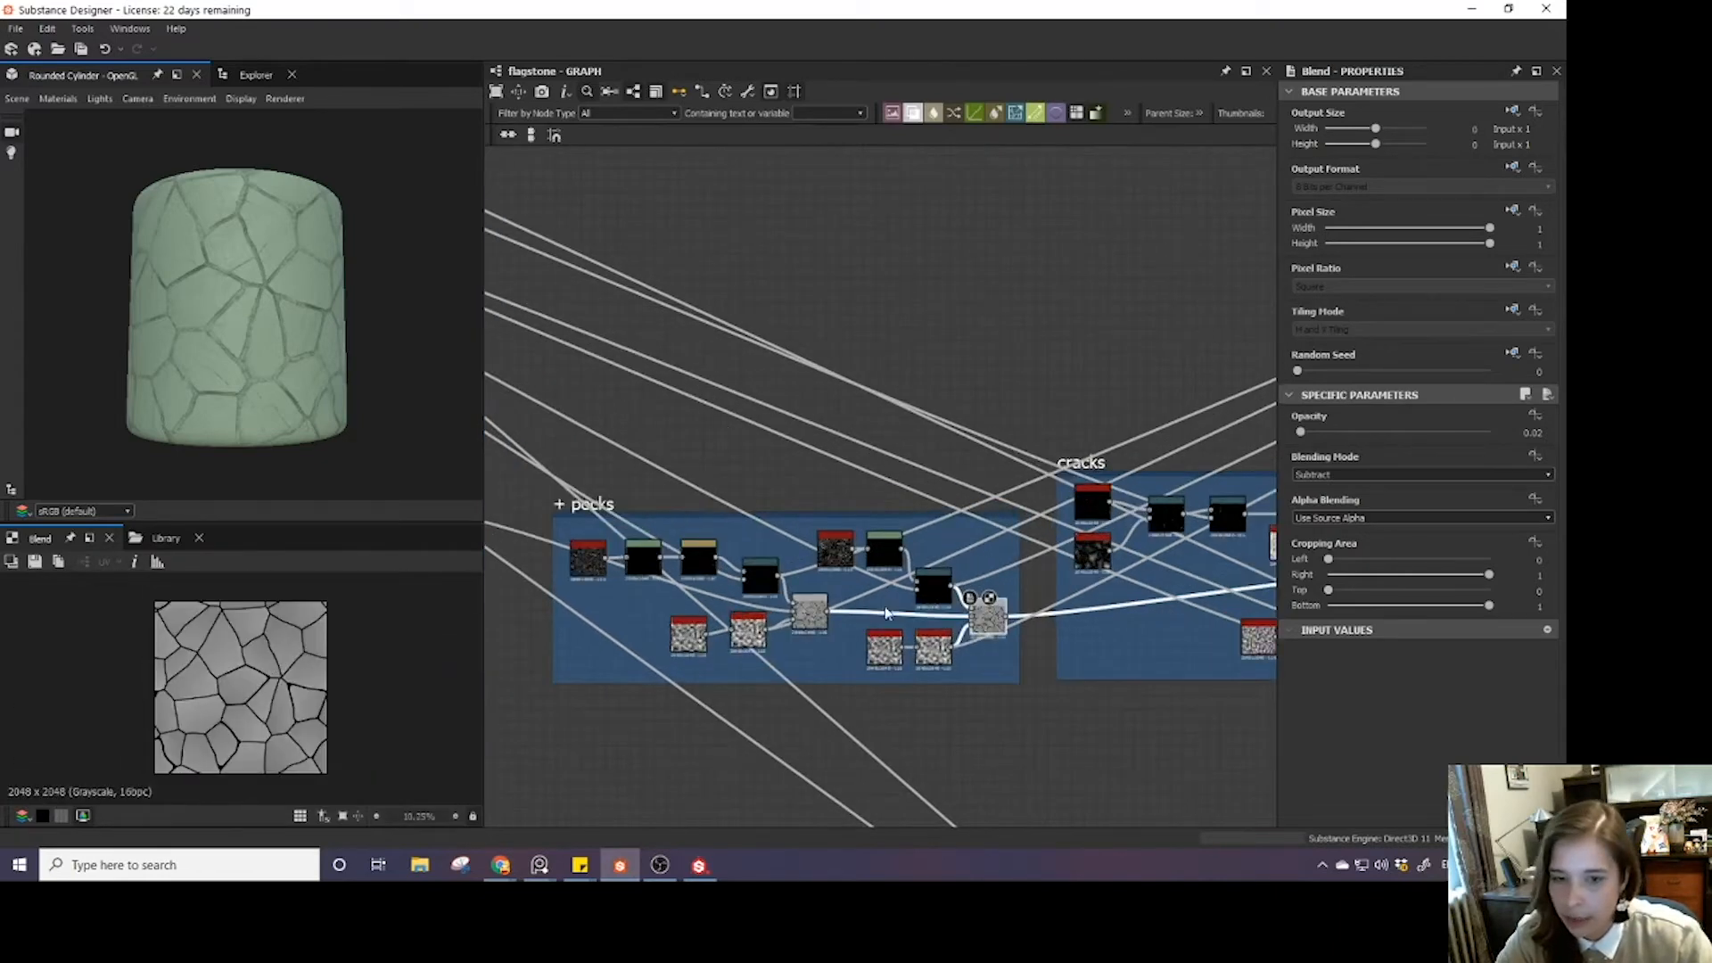
- Duplicate the pocks frame's final Blend node with its input connections and place the copy above the cracks frame, beside Roughness Pass
middle_drag(983, 593, 764, 654)
scroll(764, 655, down, 3)
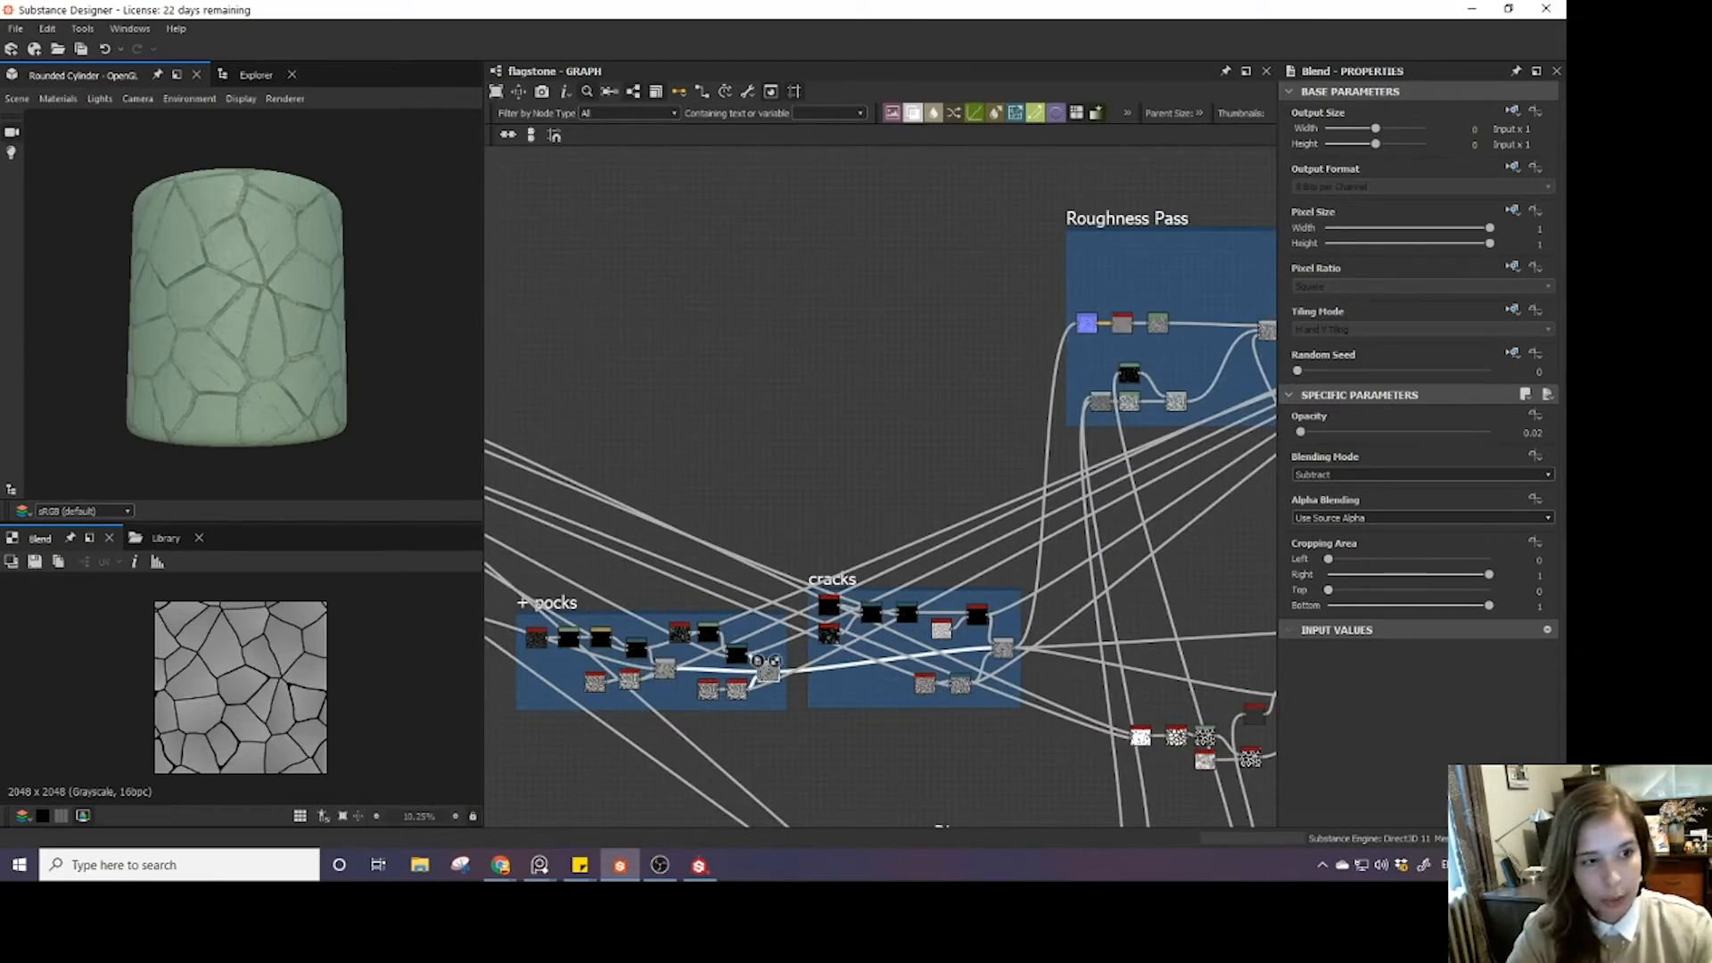
key(alt+Tab)
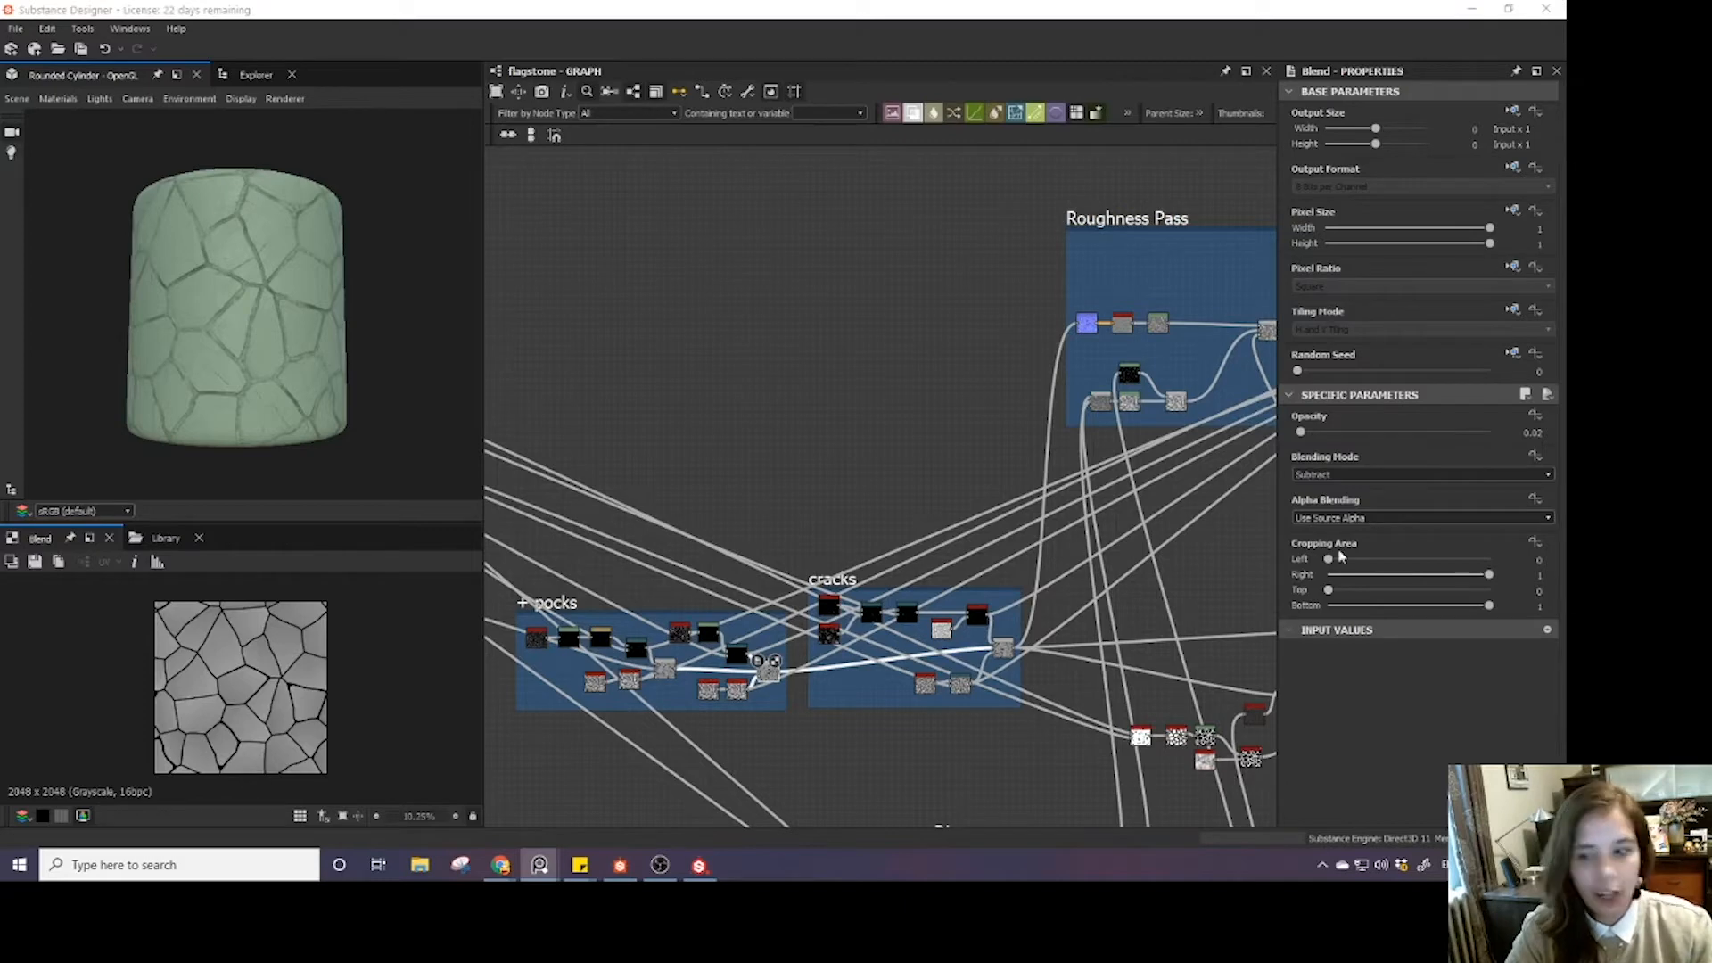
scroll(705, 628, up, 1)
click(786, 693)
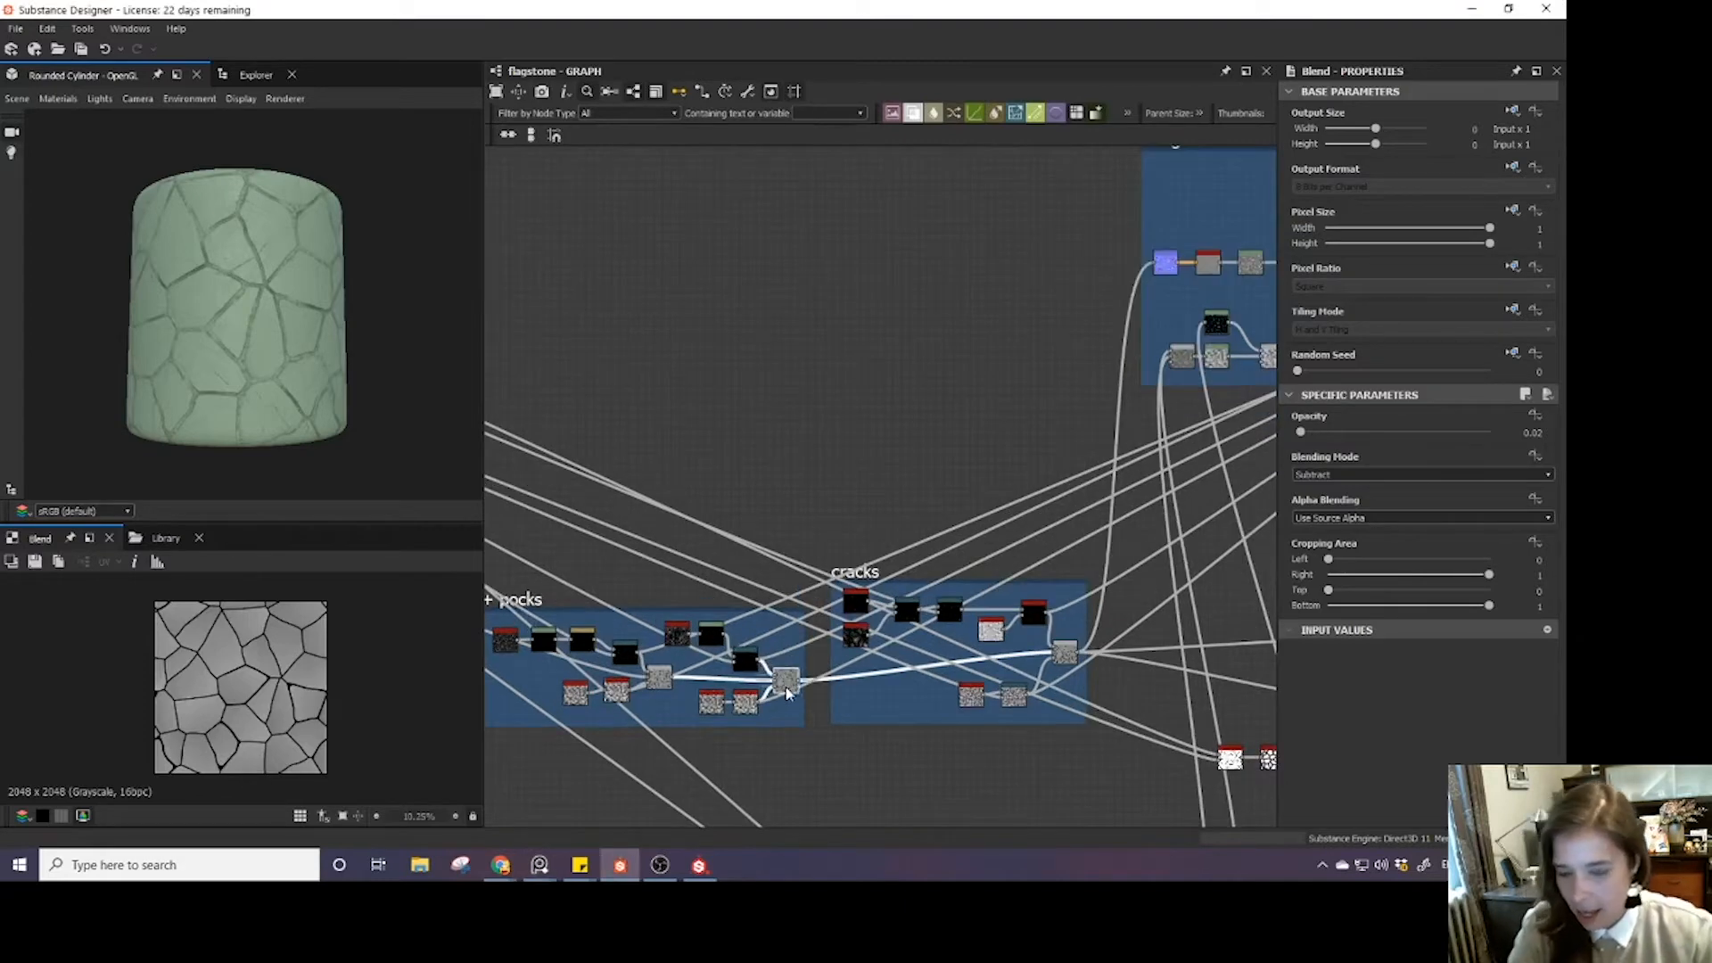
drag(786, 693, 896, 305)
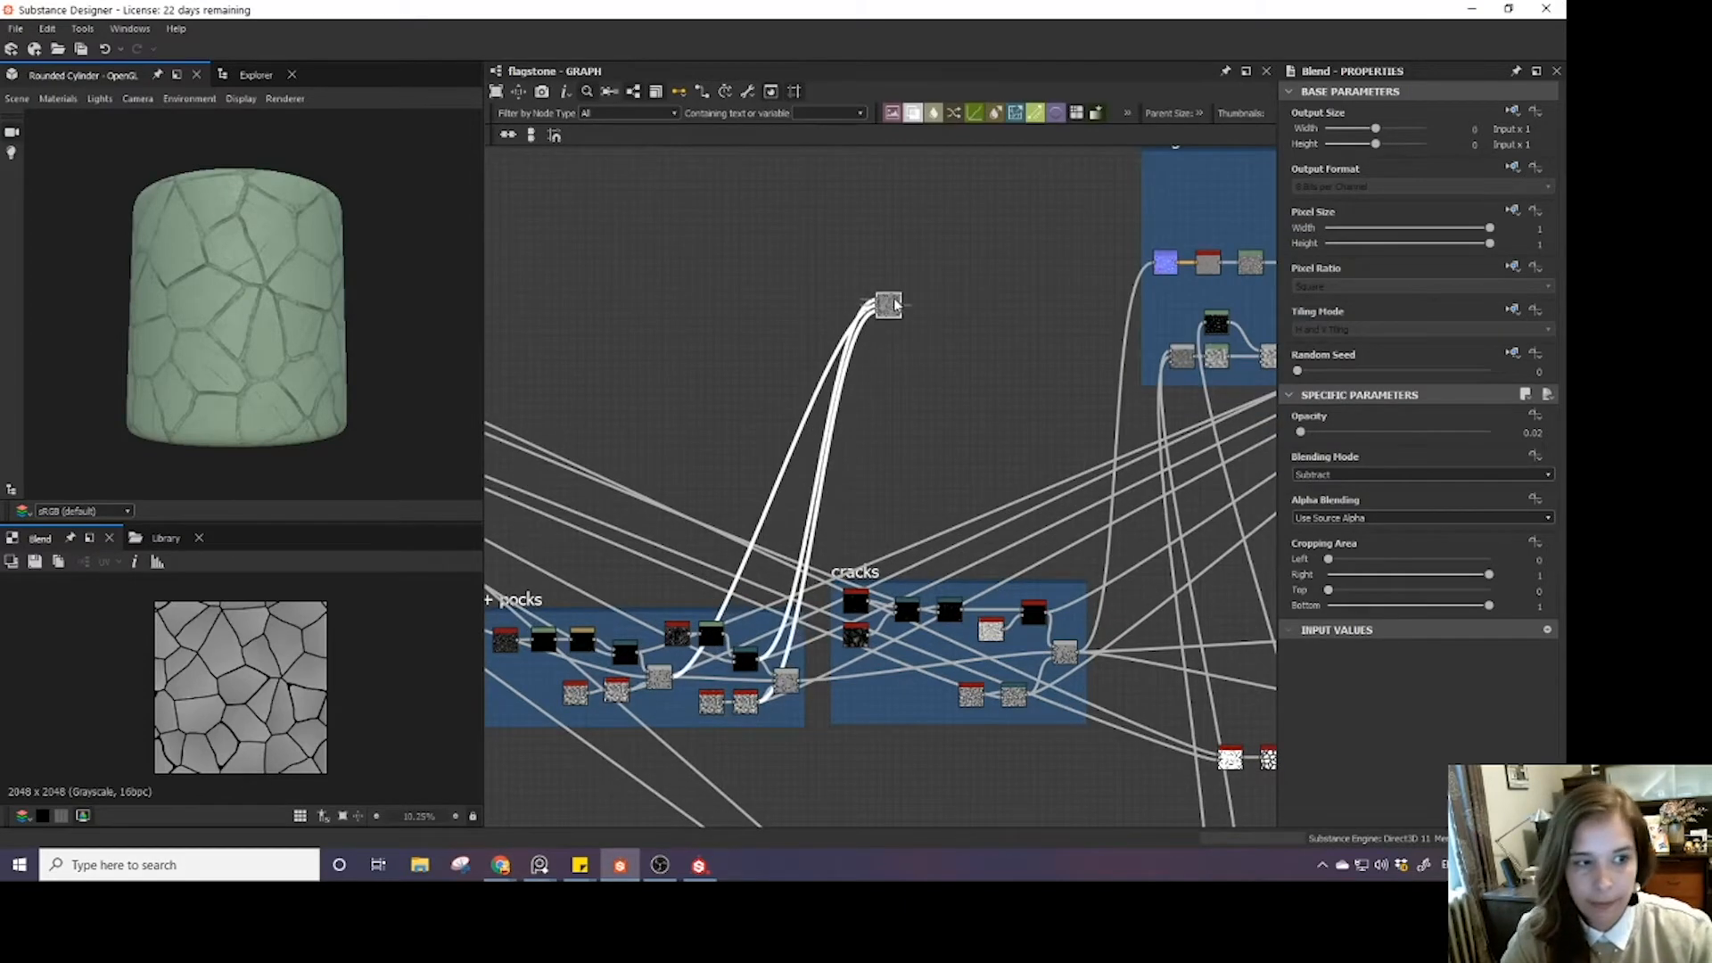
middle_drag(895, 301, 822, 504)
scroll(823, 502, down, 3)
scroll(841, 478, up, 4)
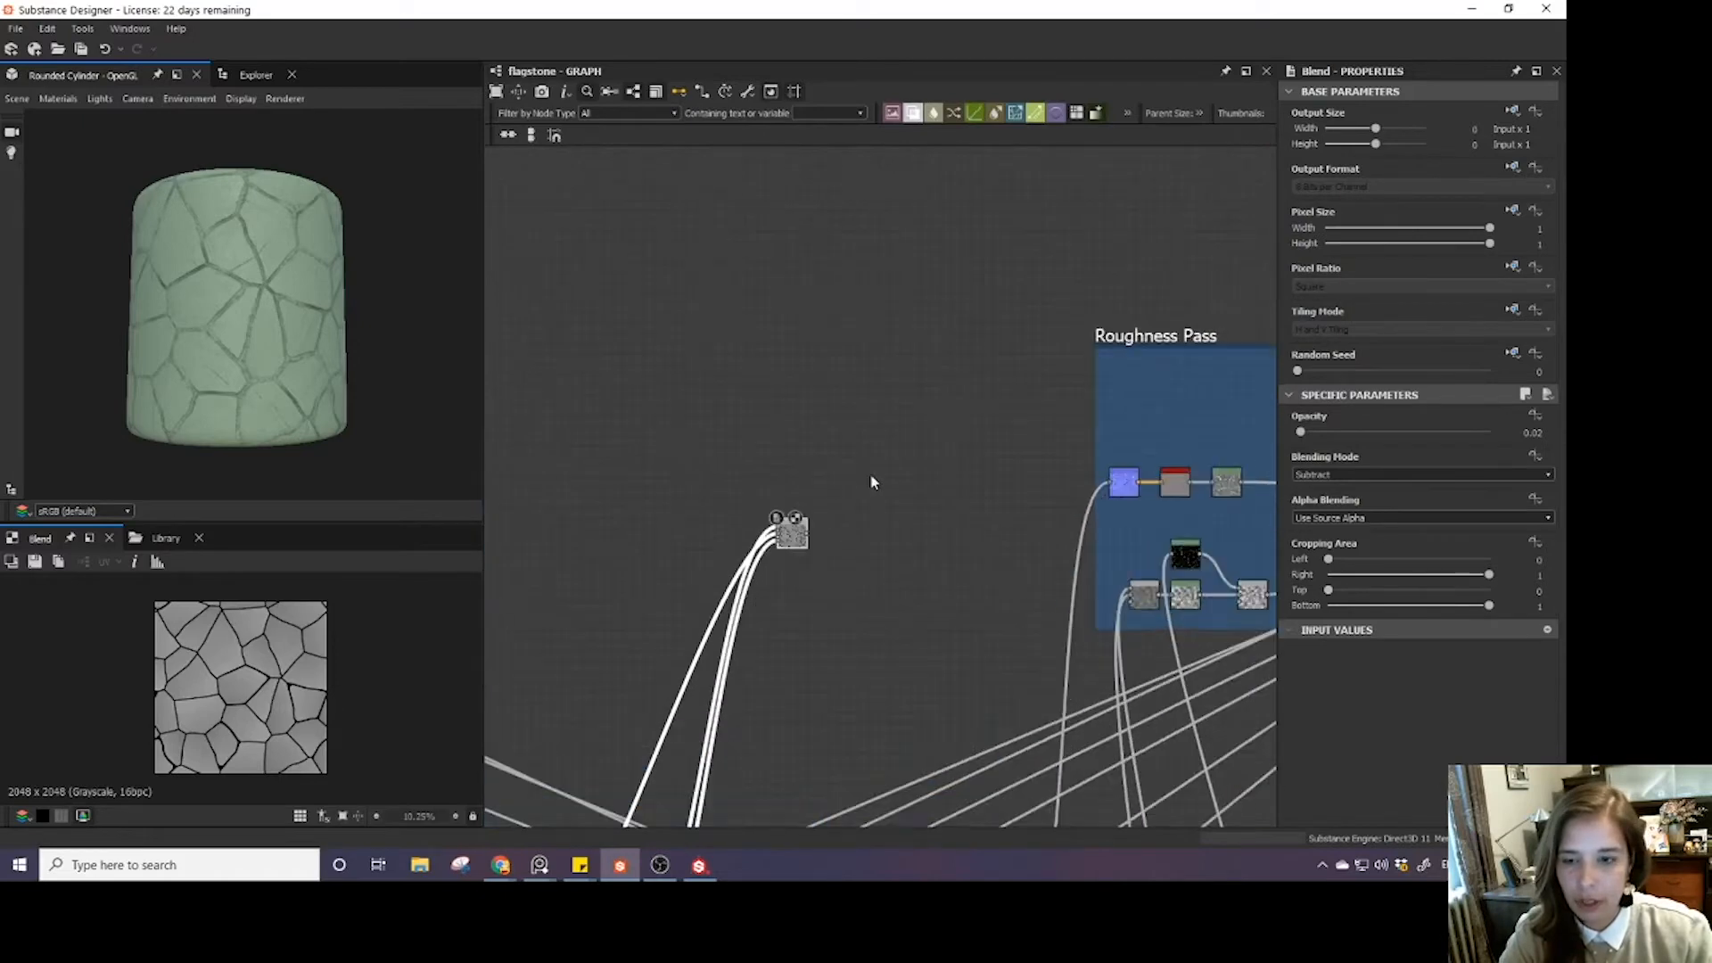
scroll(872, 481, down, 2)
middle_drag(871, 482, 749, 499)
drag(695, 530, 755, 501)
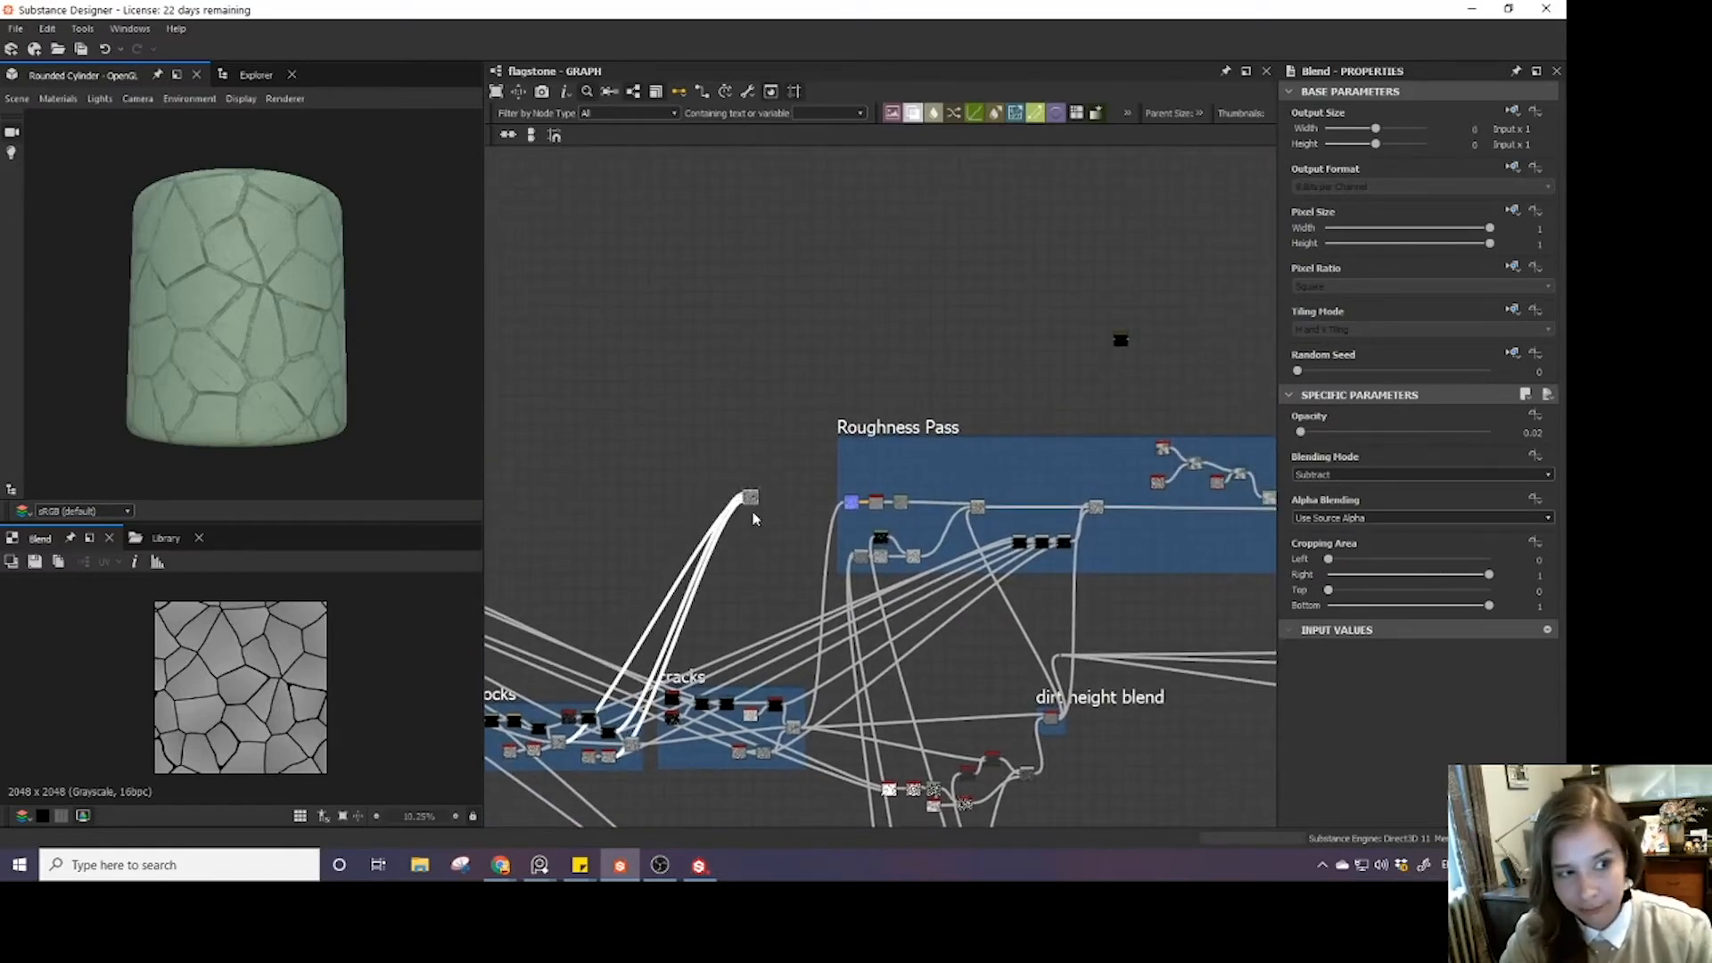
- Move the duplicated Blend node above the Roughness Pass frame, just before the Gradient Map node
scroll(779, 497, up, 4)
scroll(776, 487, down, 2)
middle_drag(719, 489, 587, 500)
scroll(588, 501, down, 2)
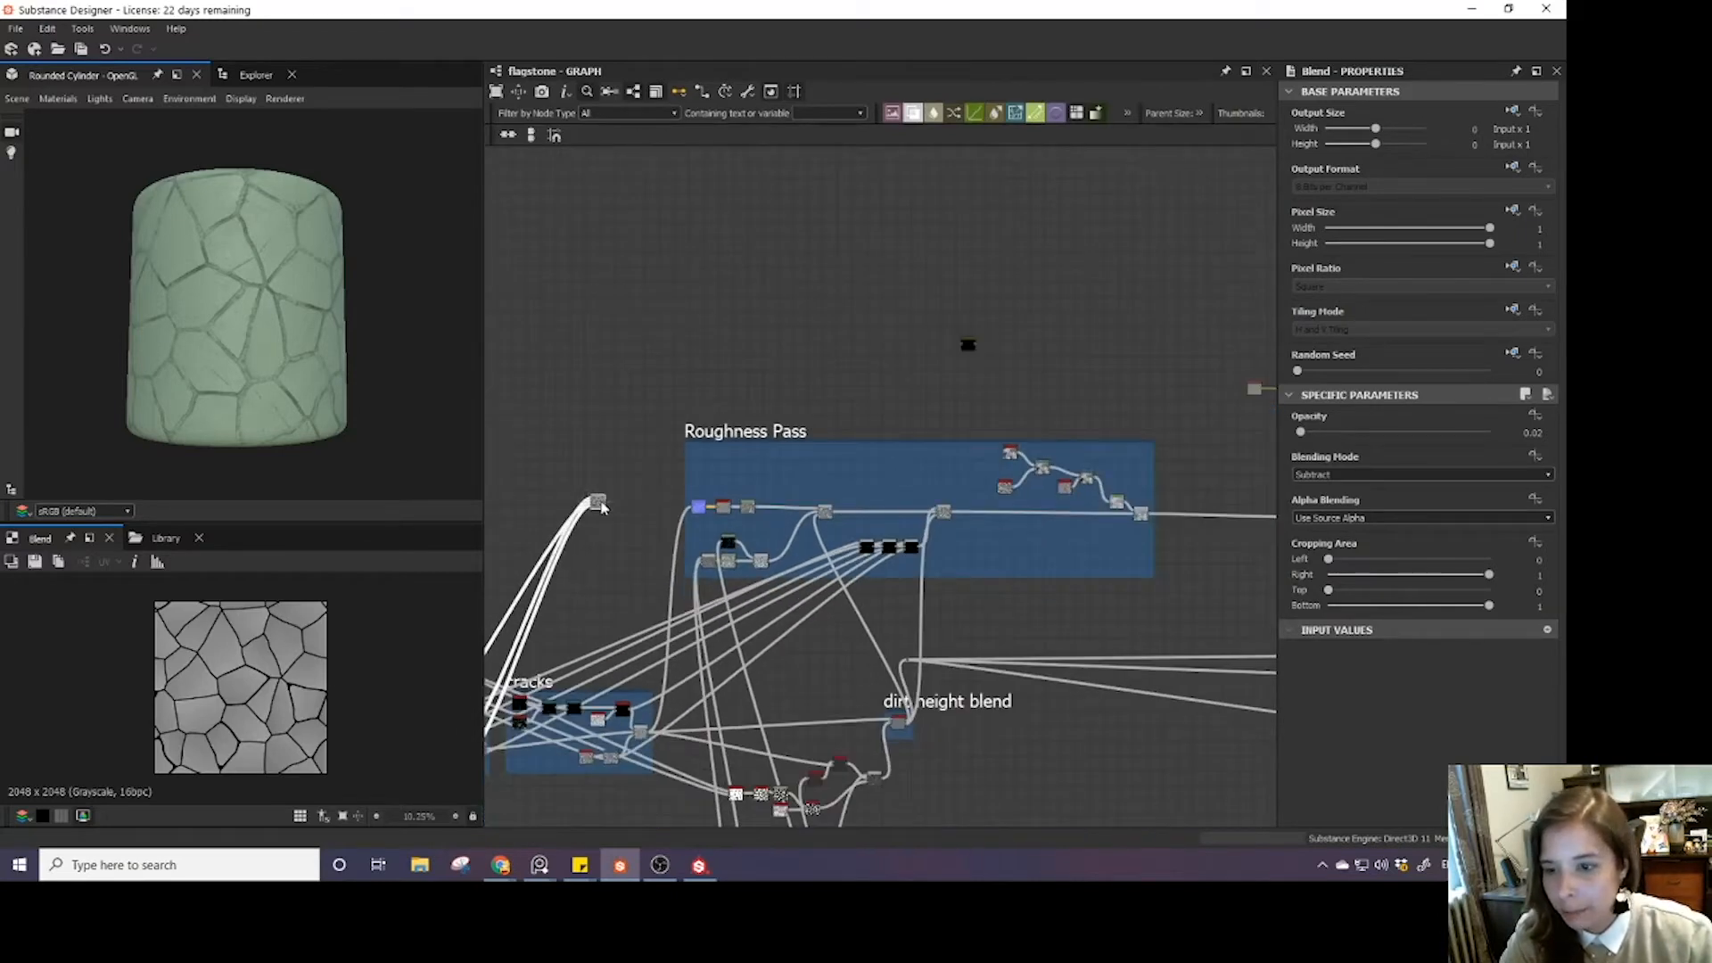
scroll(602, 506, up, 1)
drag(602, 506, 934, 317)
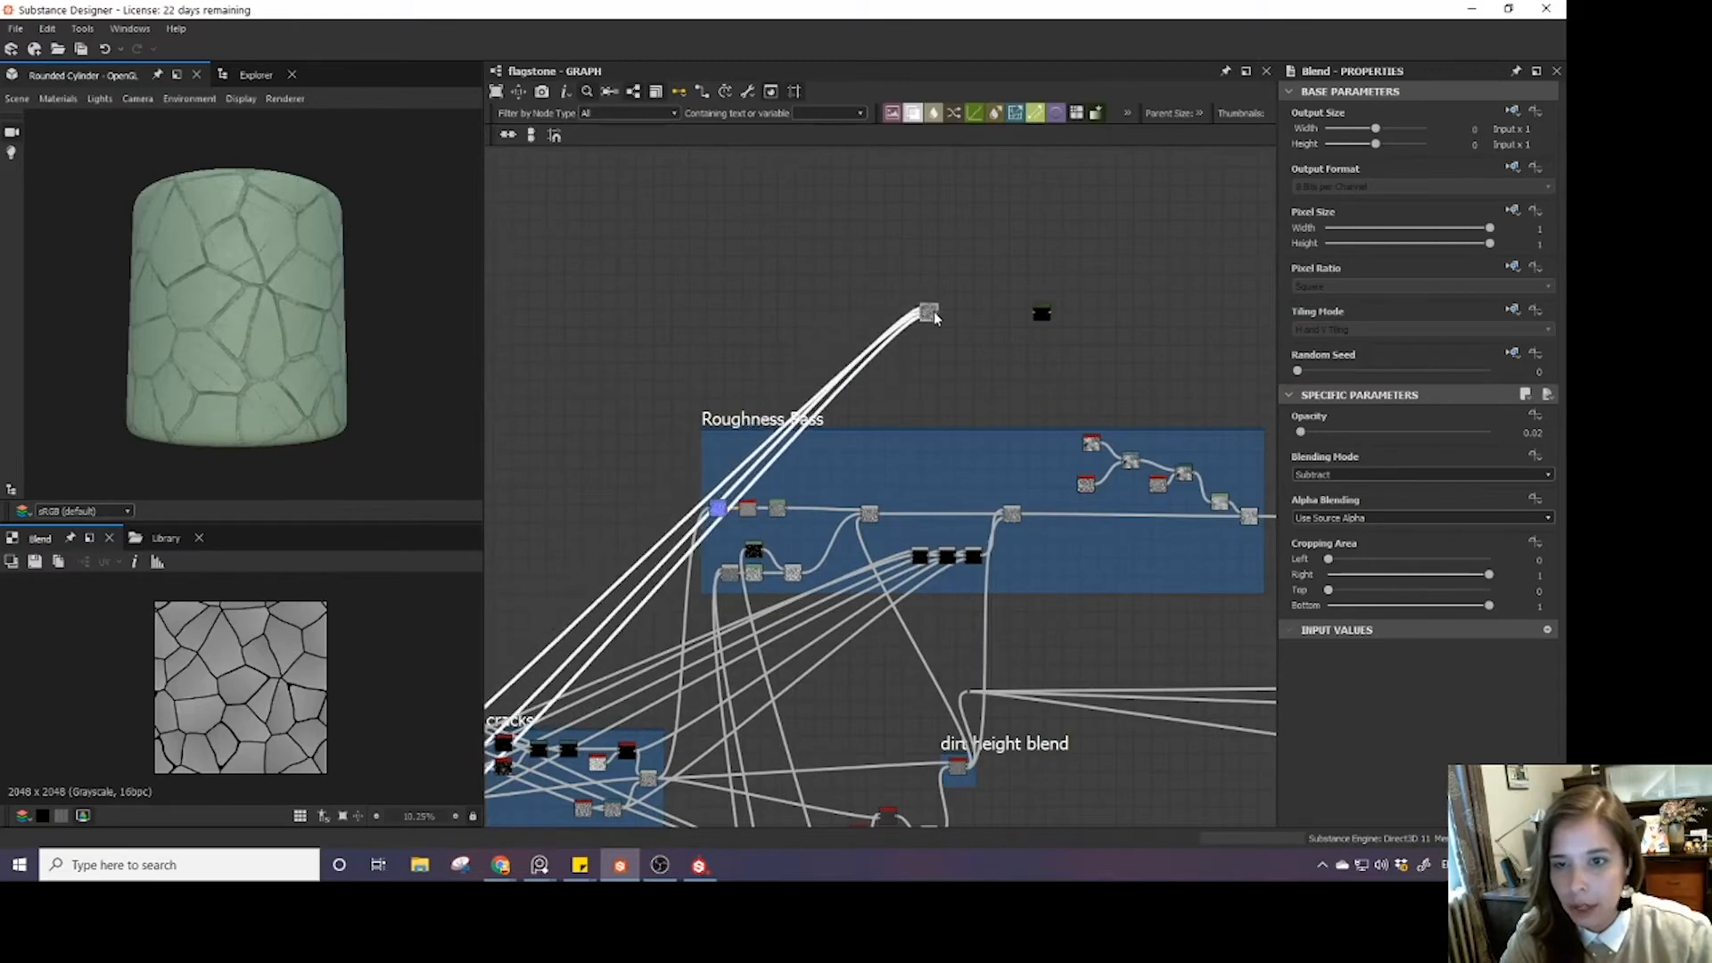
- Trace the duplicated Blend's connections back to the pocks frame and widen the gap between the copy and the Gradient Map
scroll(933, 317, down, 2)
middle_drag(933, 317, 1157, 222)
scroll(809, 588, up, 2)
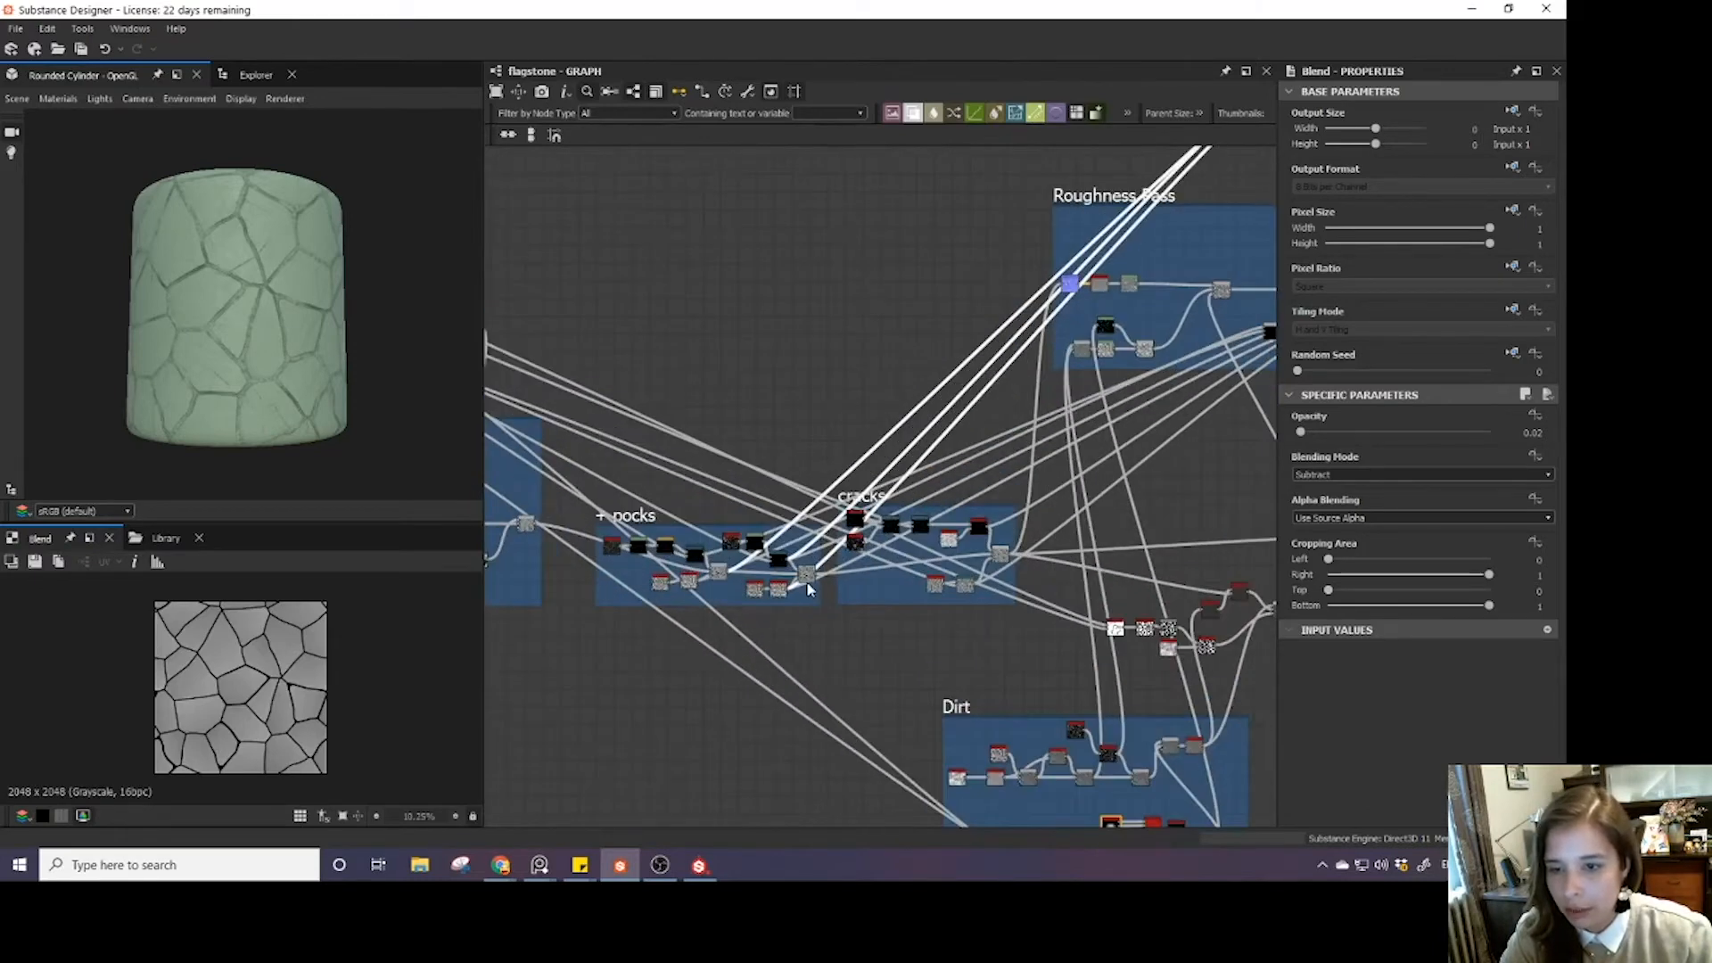
scroll(809, 589, up, 3)
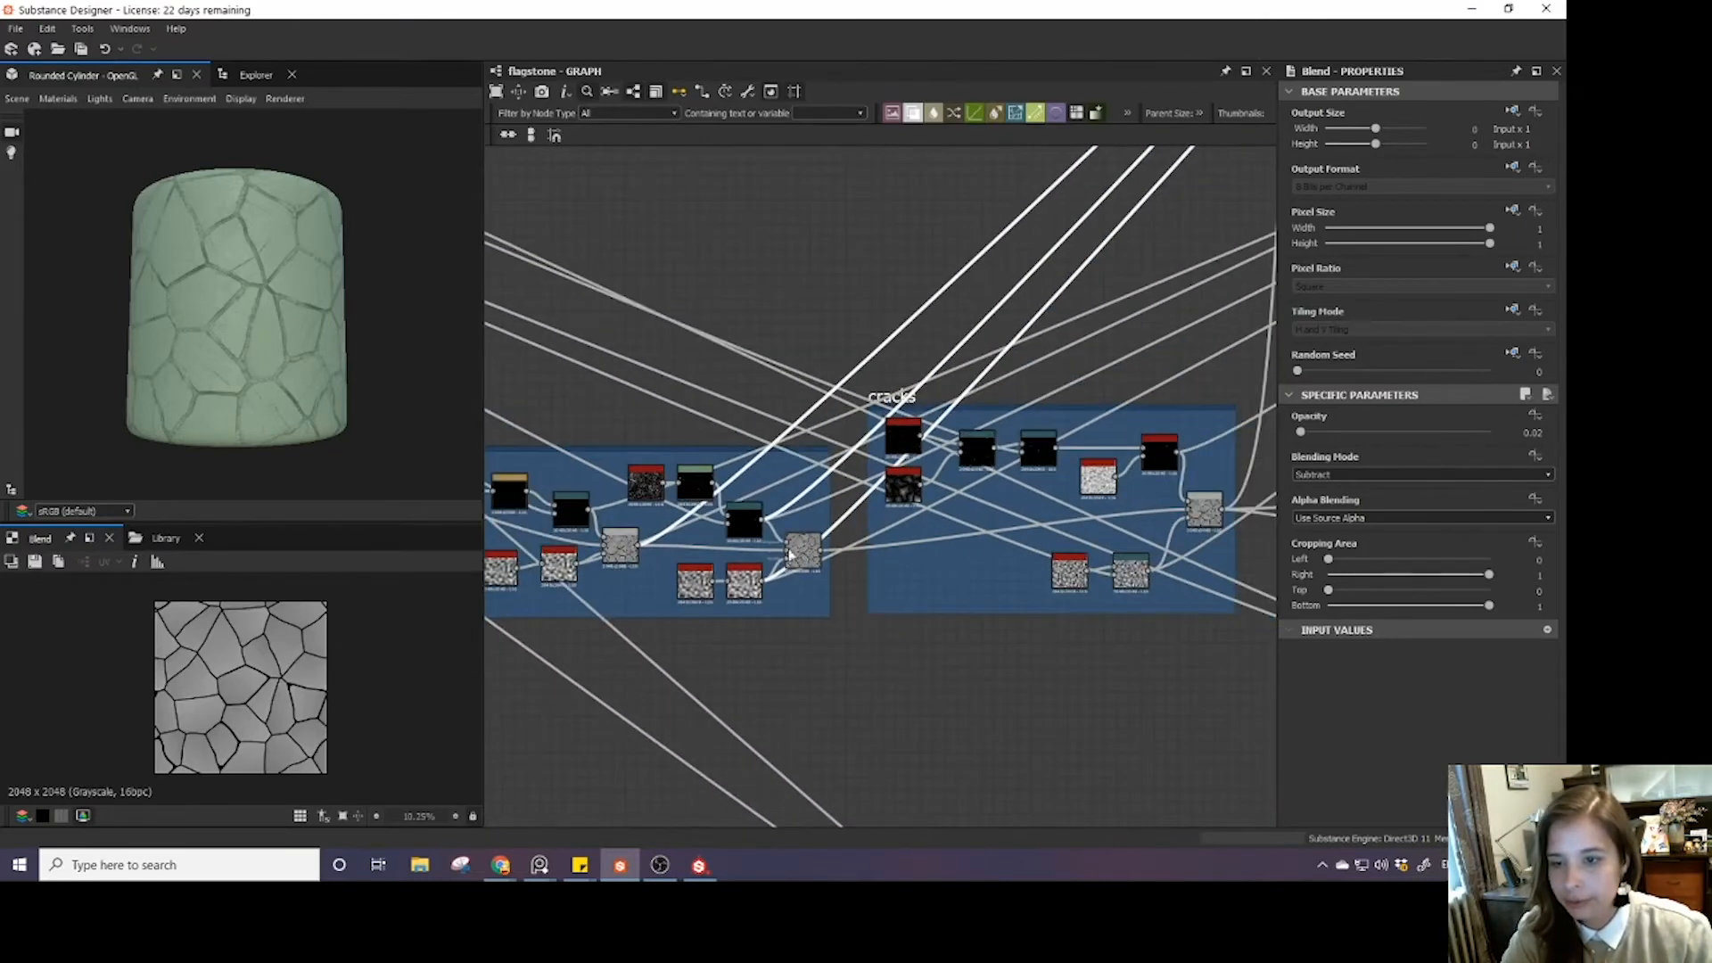
scroll(789, 541, down, 4)
middle_drag(903, 237, 576, 571)
middle_drag(803, 345, 769, 475)
scroll(821, 470, up, 3)
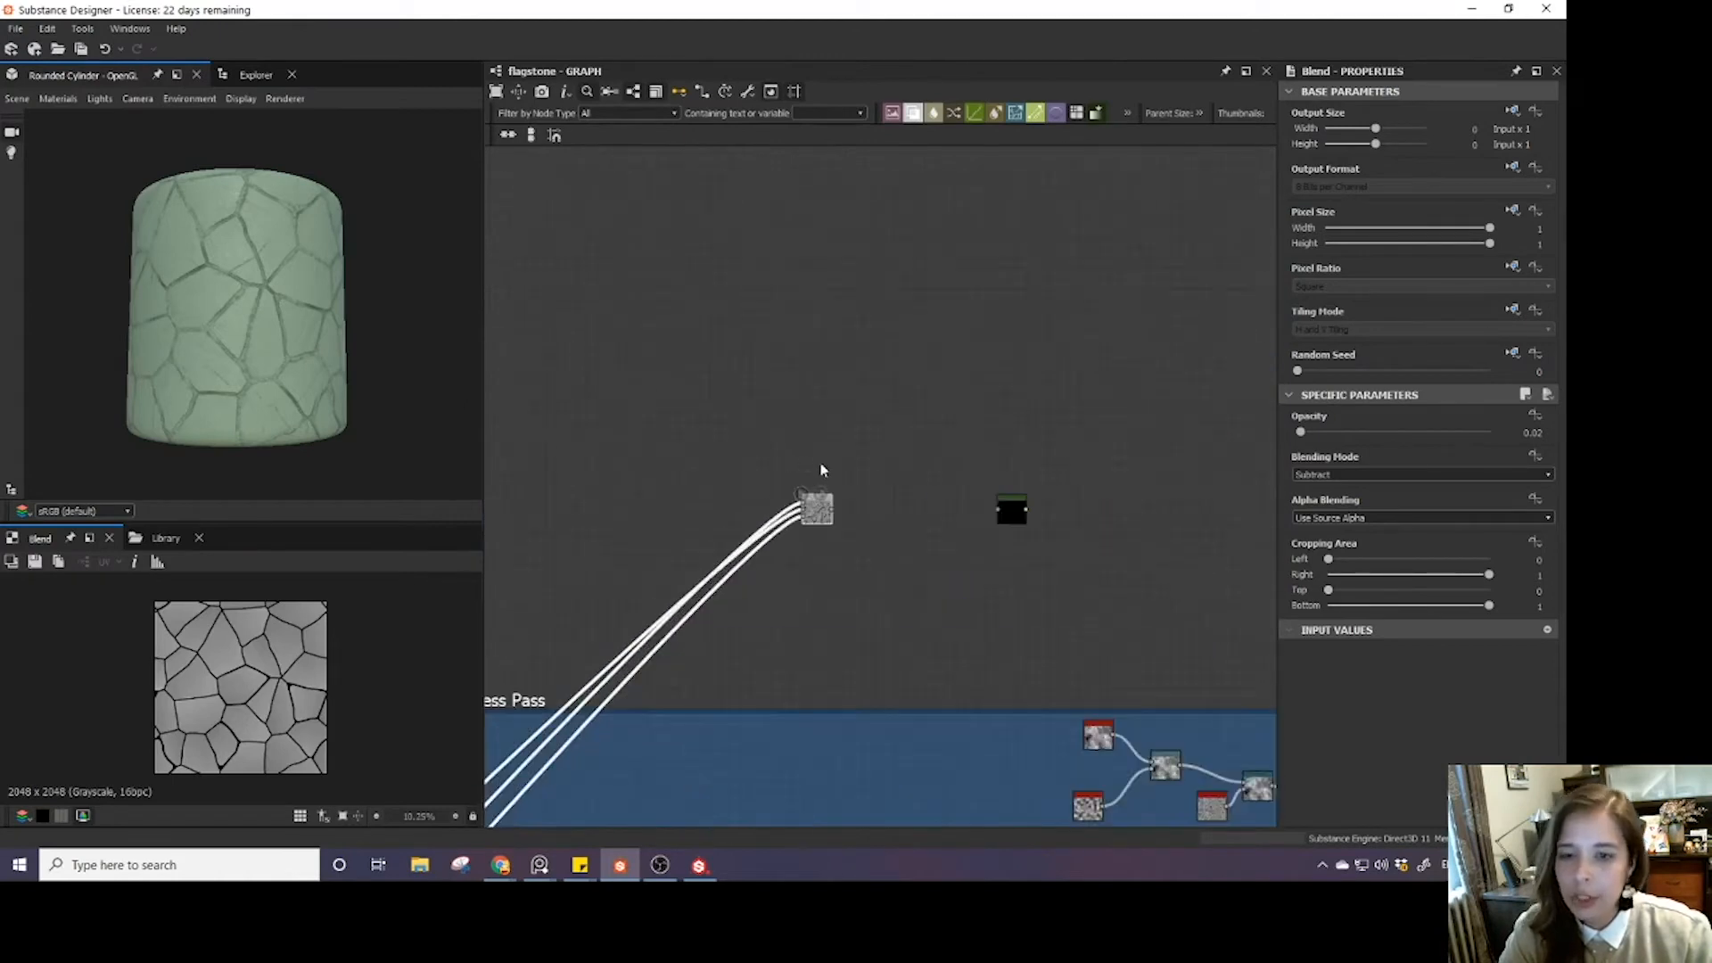
middle_drag(874, 483, 835, 587)
drag(786, 617, 757, 619)
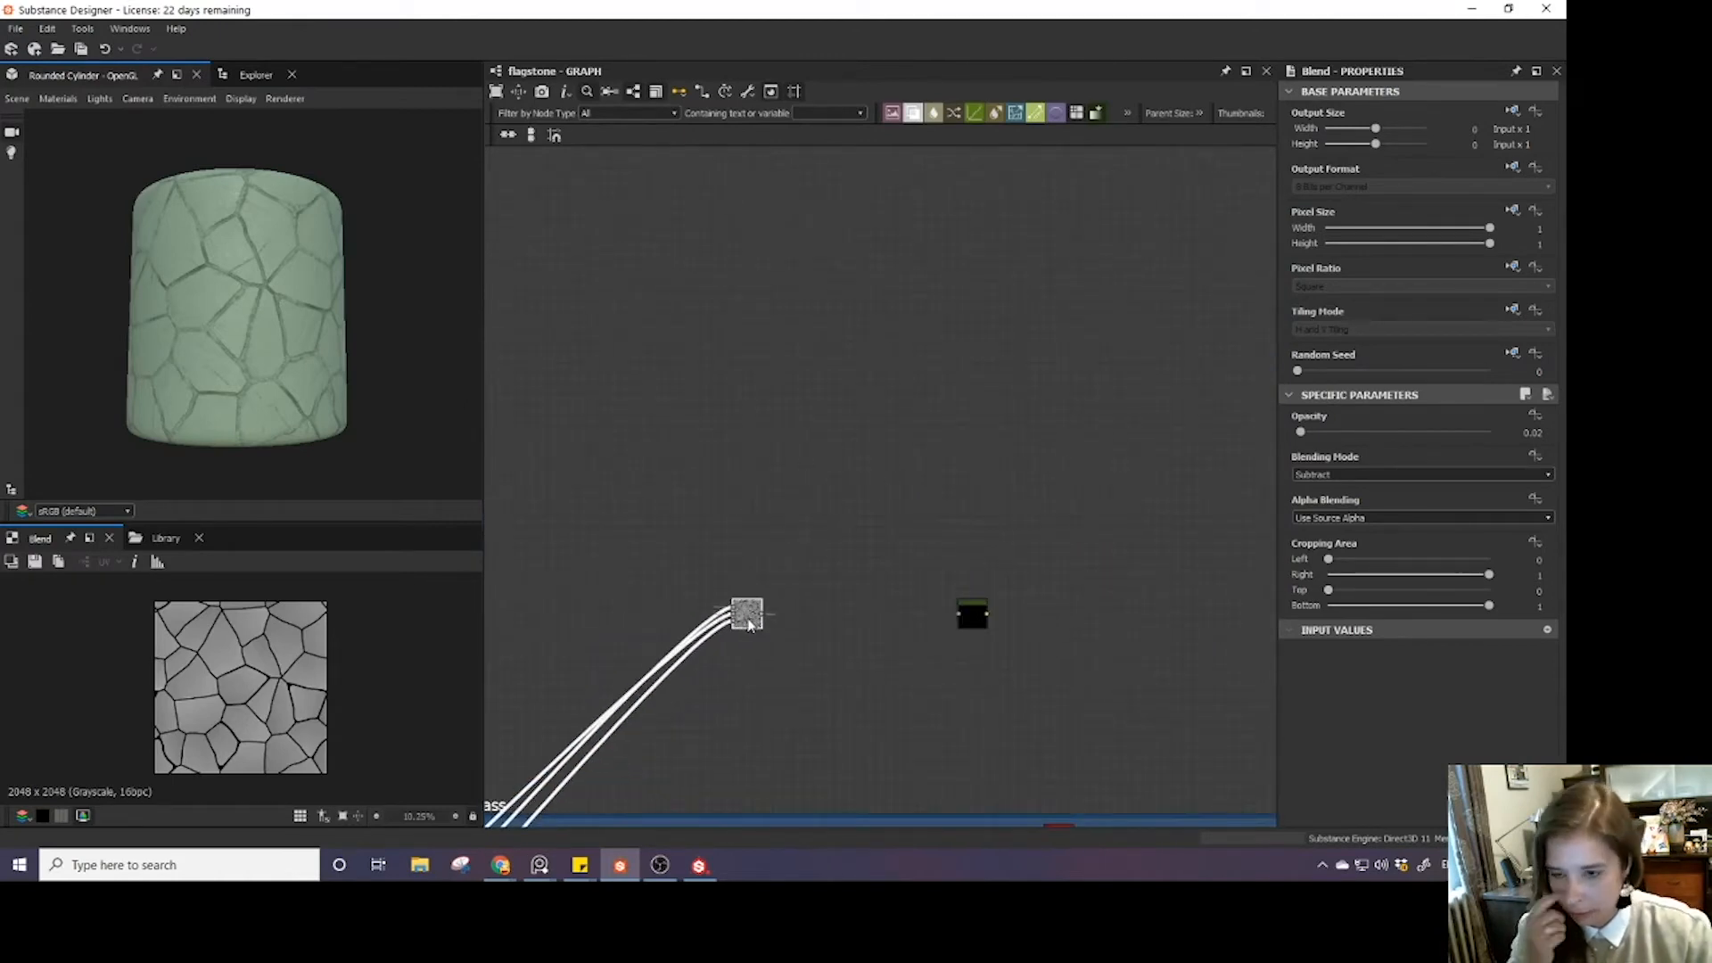
- Try to add a Levels node after the duplicated Blend
scroll(749, 624, down, 4)
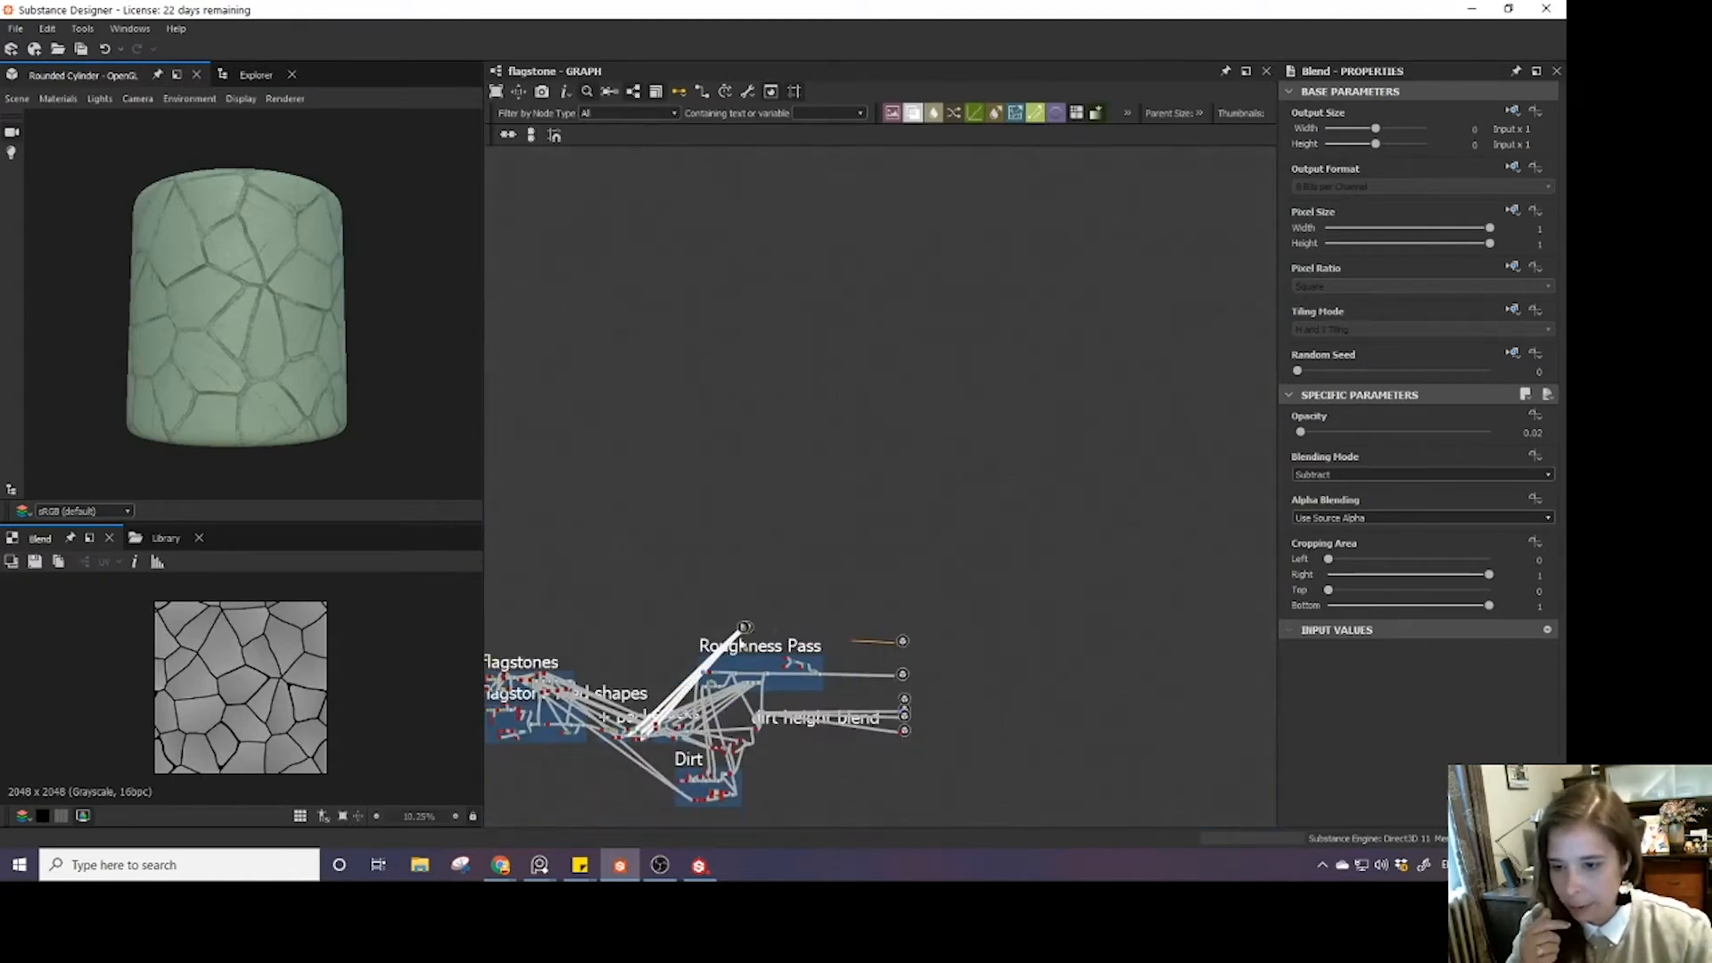
scroll(767, 611, up, 5)
scroll(745, 628, down, 2)
scroll(703, 660, up, 2)
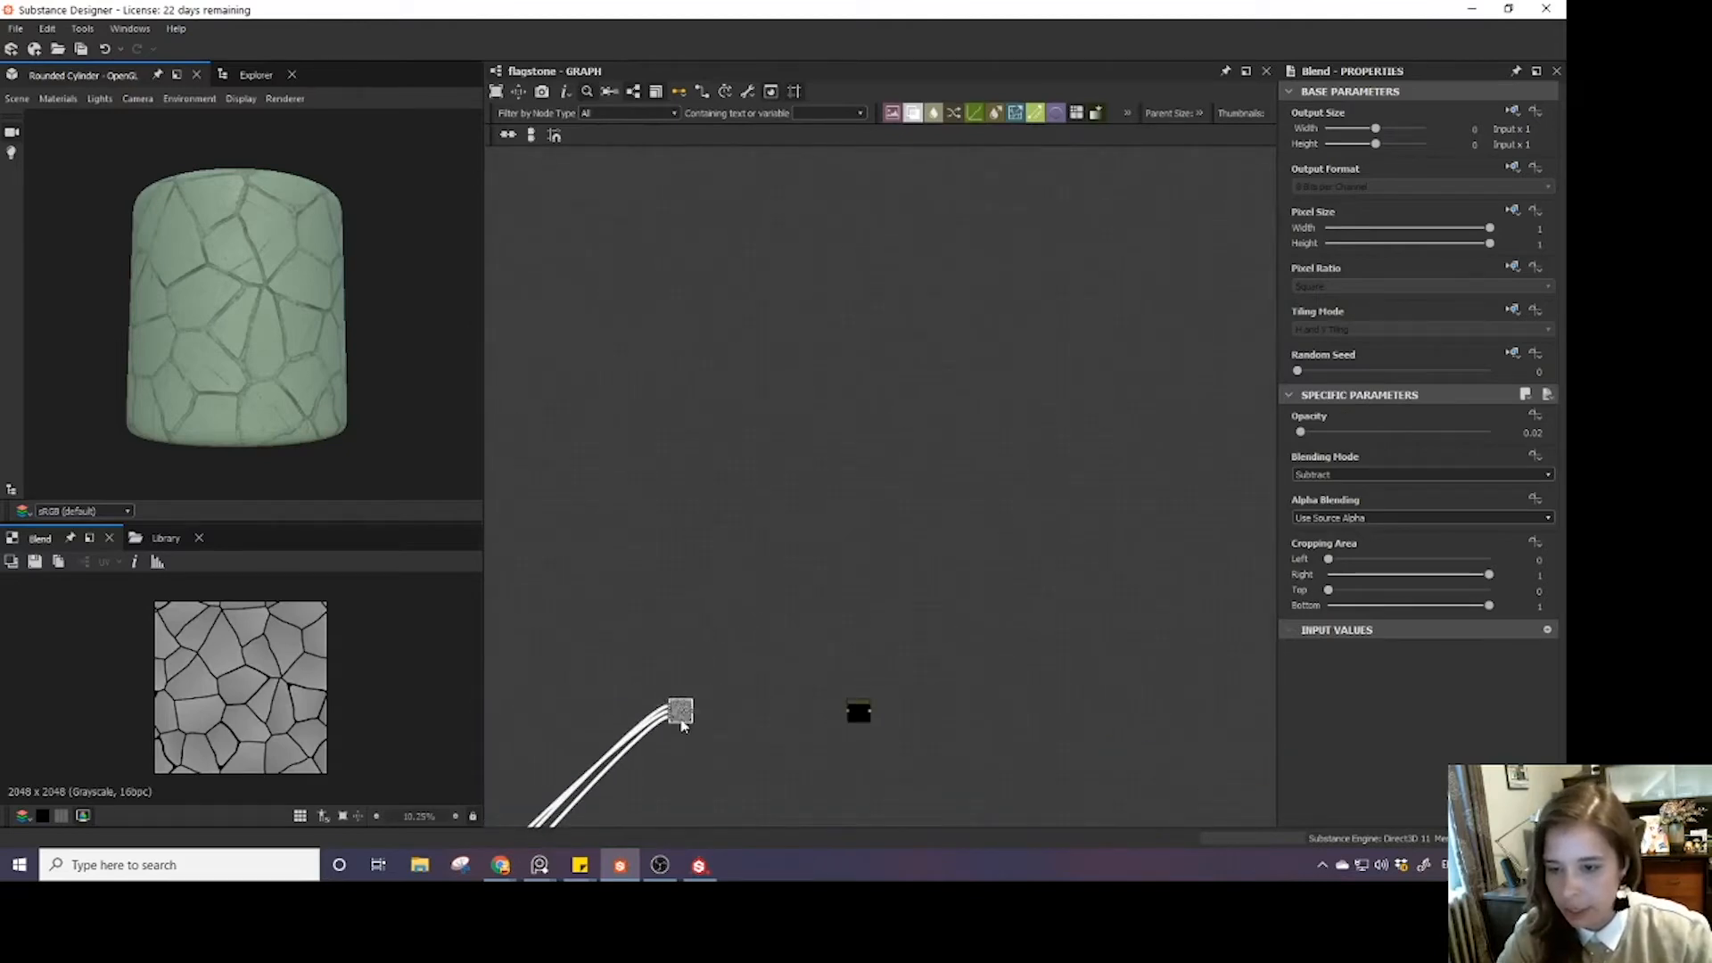
key(space)
text(level)
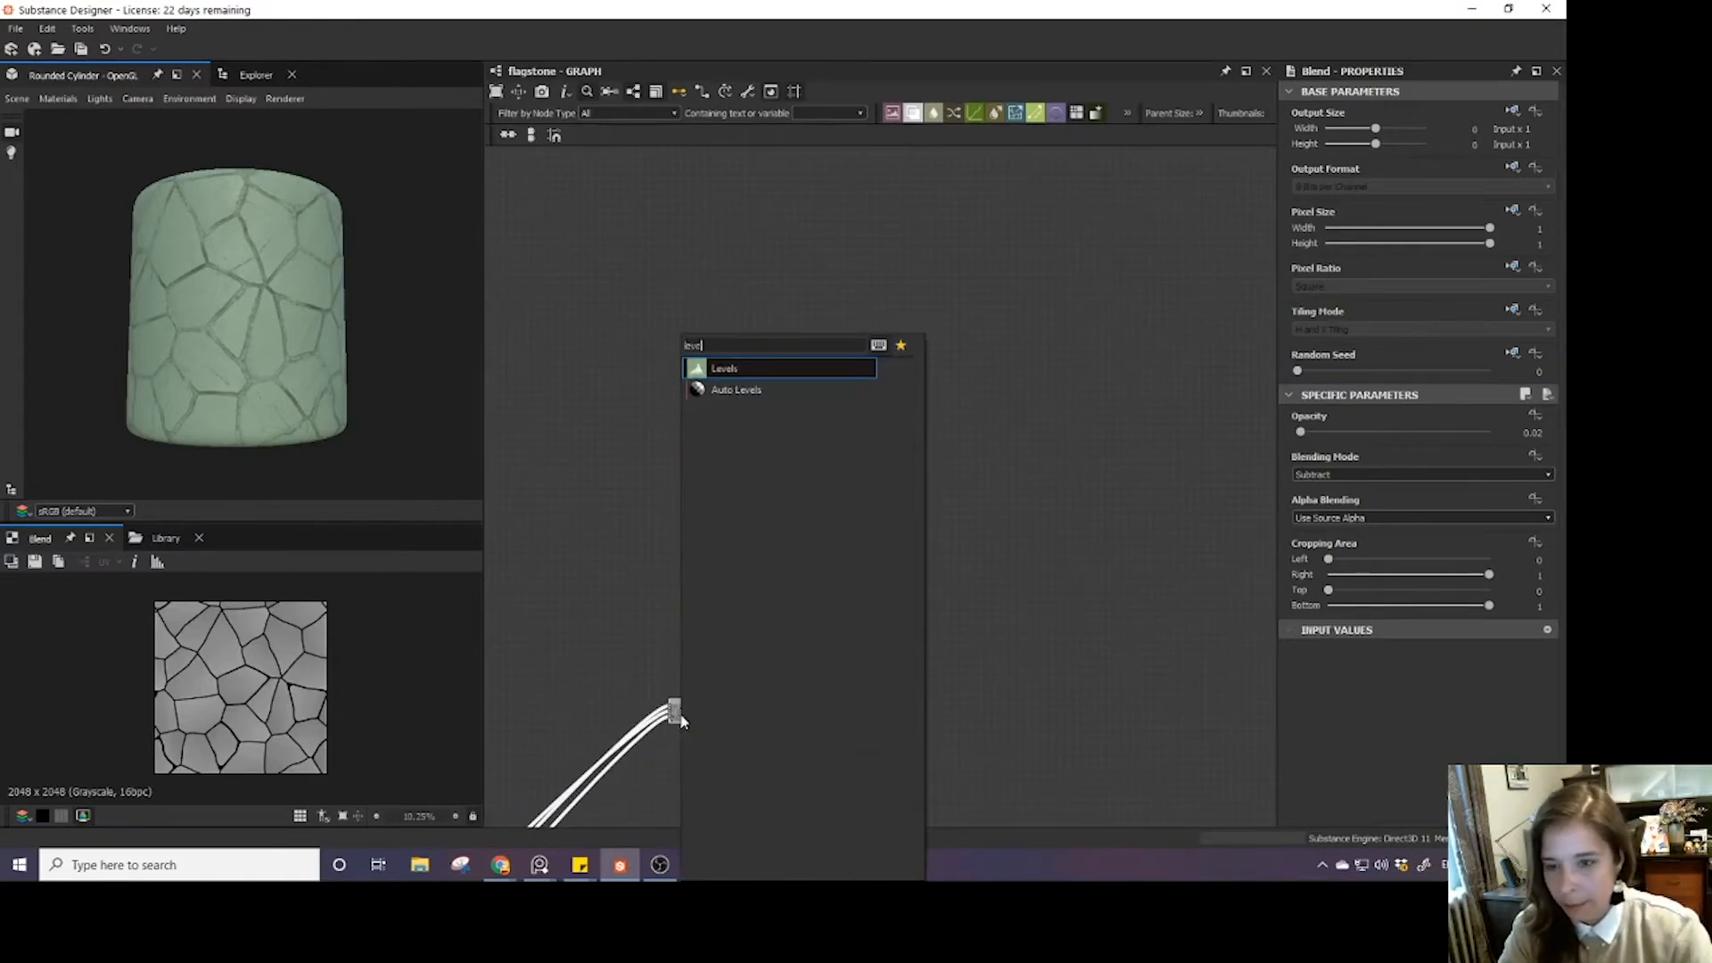
key(Return)
middle_drag(760, 695, 925, 414)
scroll(745, 668, down, 1)
scroll(747, 673, down, 2)
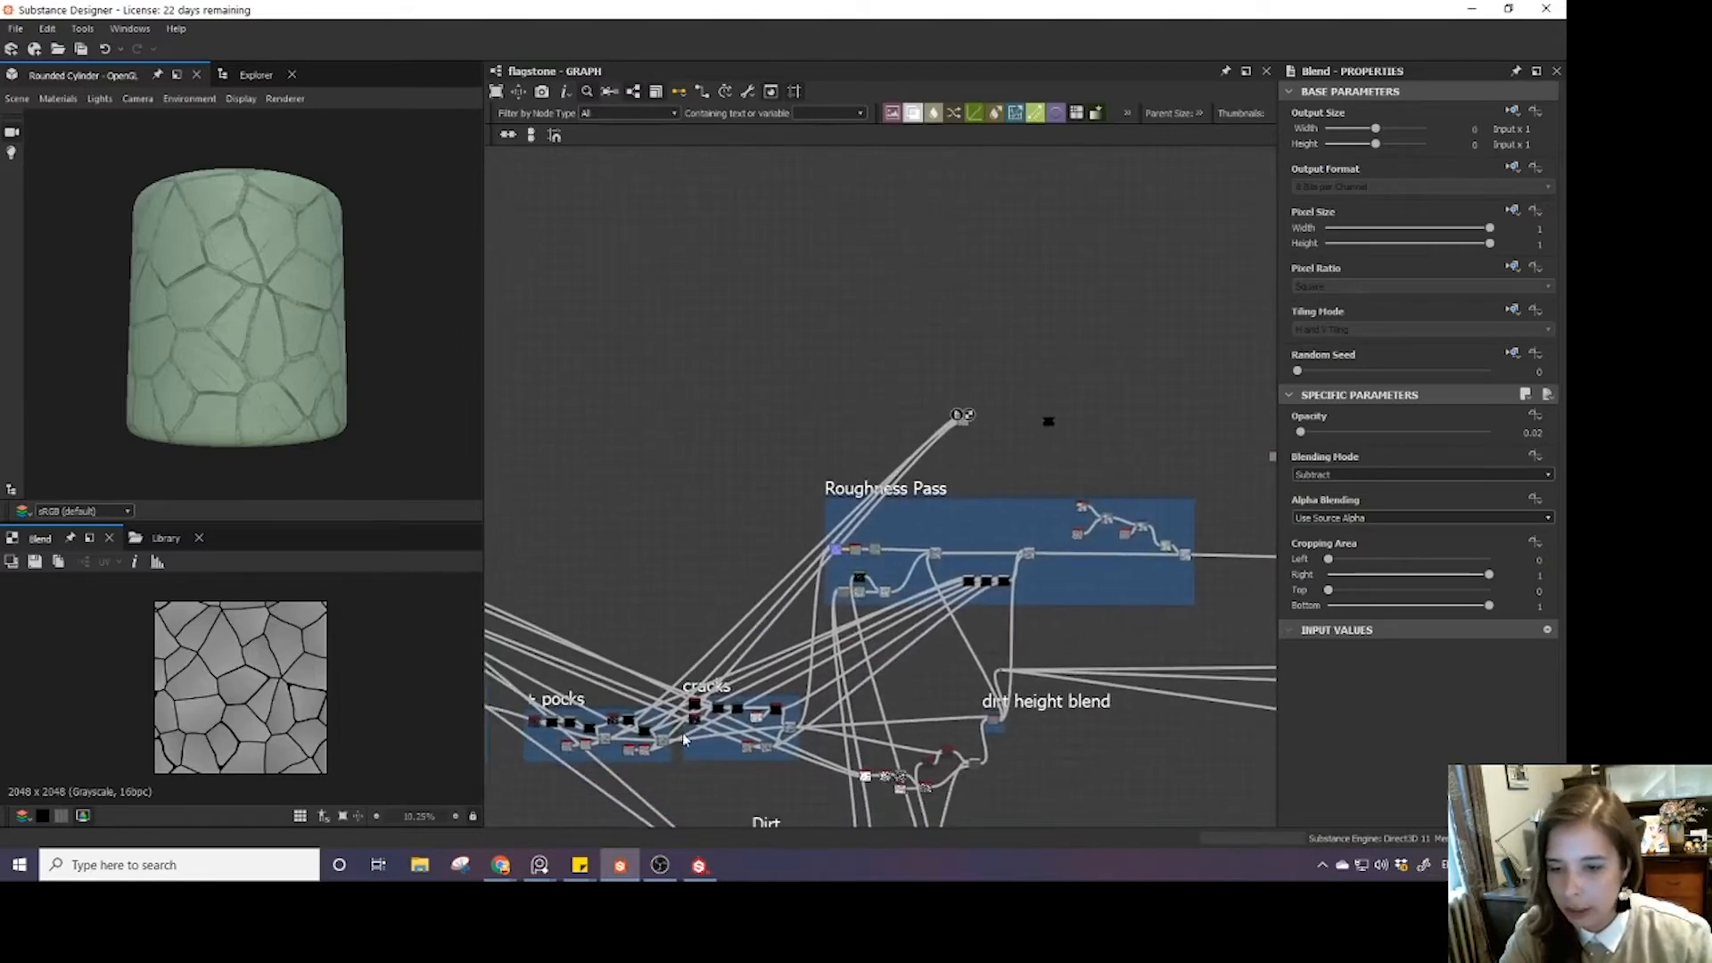
middle_drag(642, 618, 526, 718)
scroll(940, 512, up, 4)
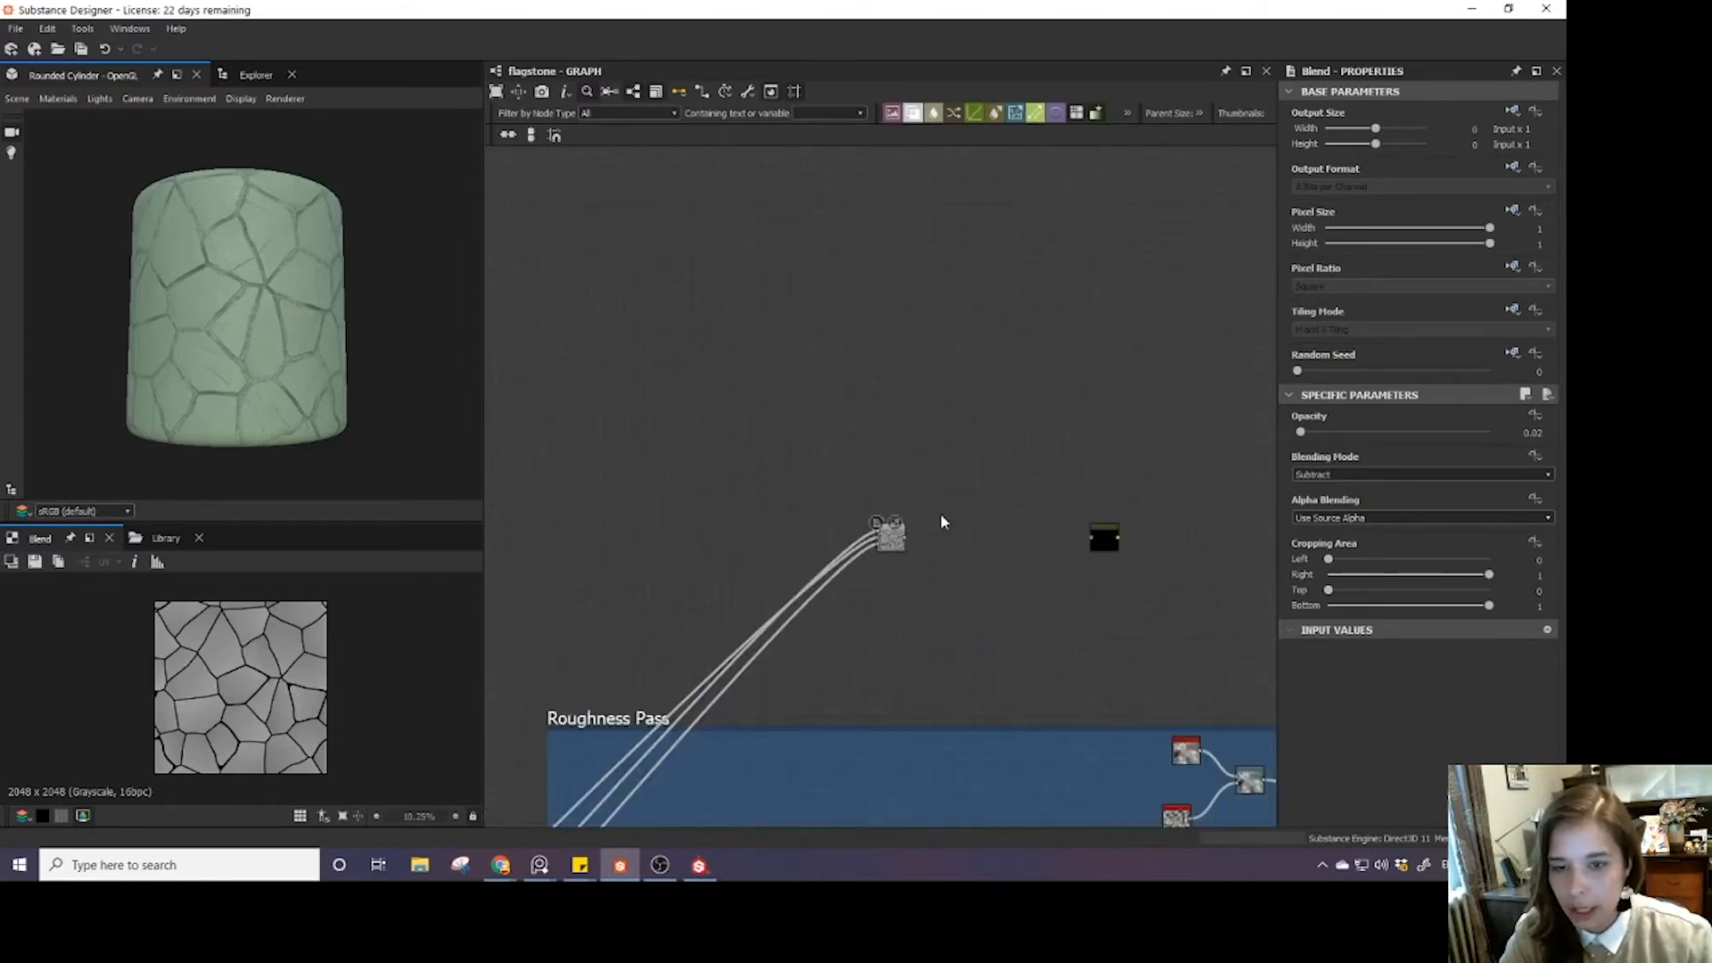
- Add a Gradient Map node after the duplicated Blend above the Roughness Pass frame
middle_drag(940, 512, 773, 551)
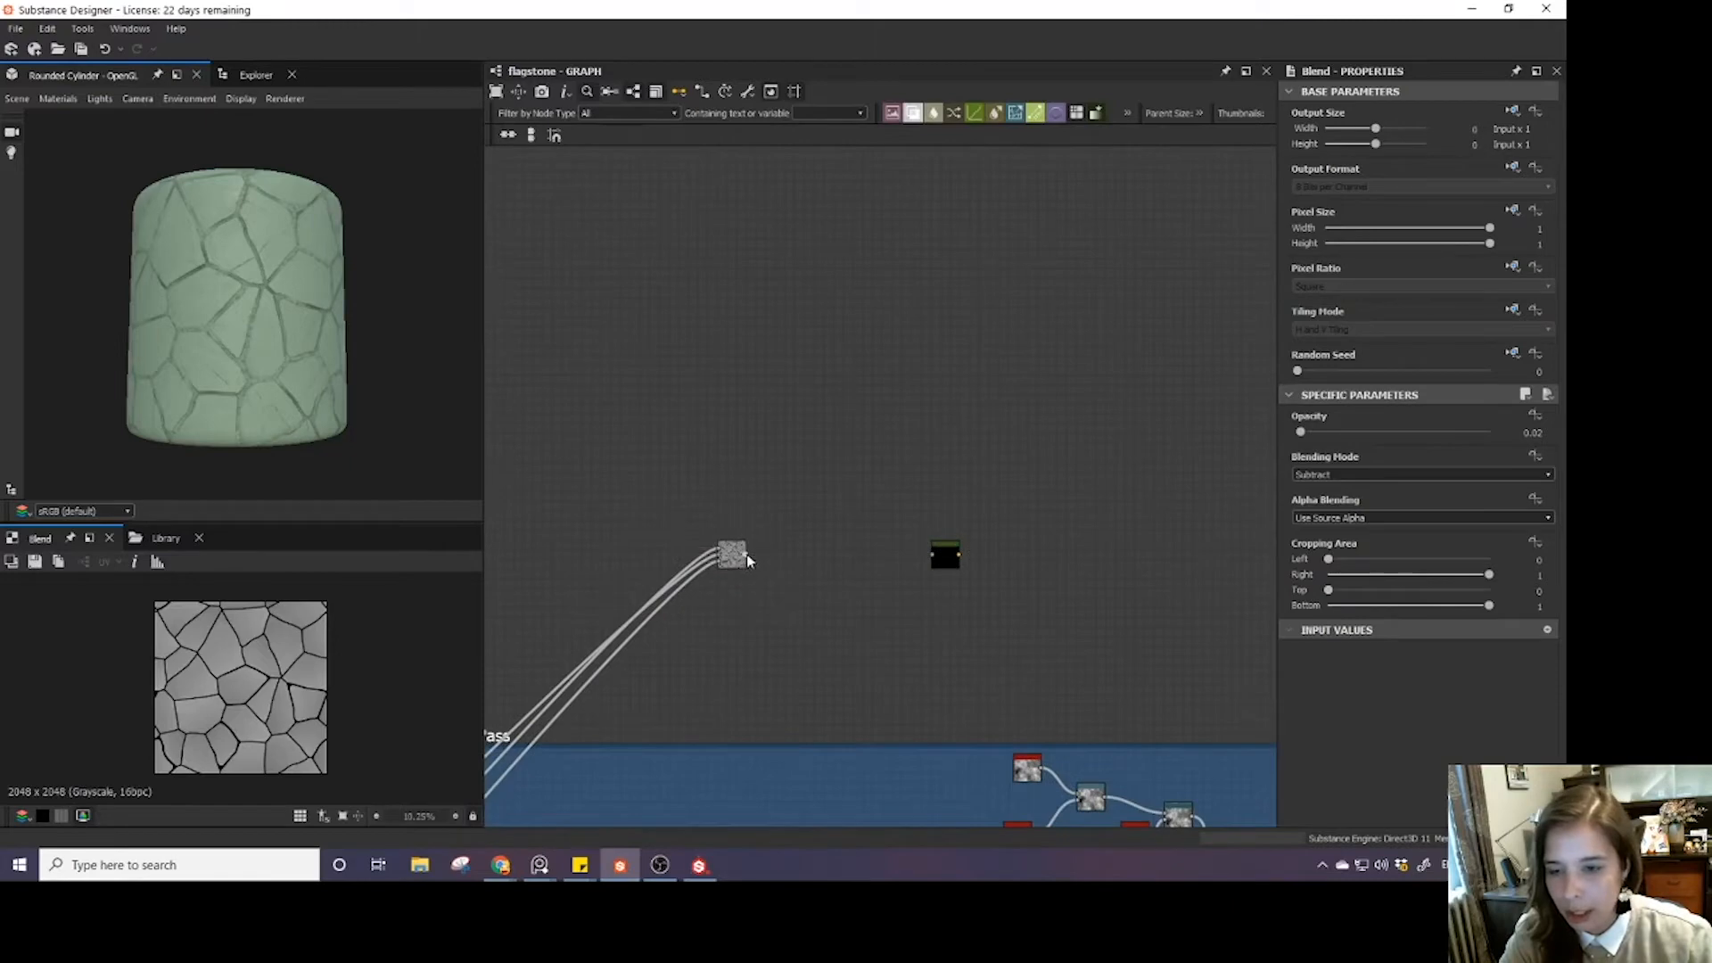
scroll(770, 608, up, 2)
drag(719, 496, 937, 363)
drag(720, 496, 936, 349)
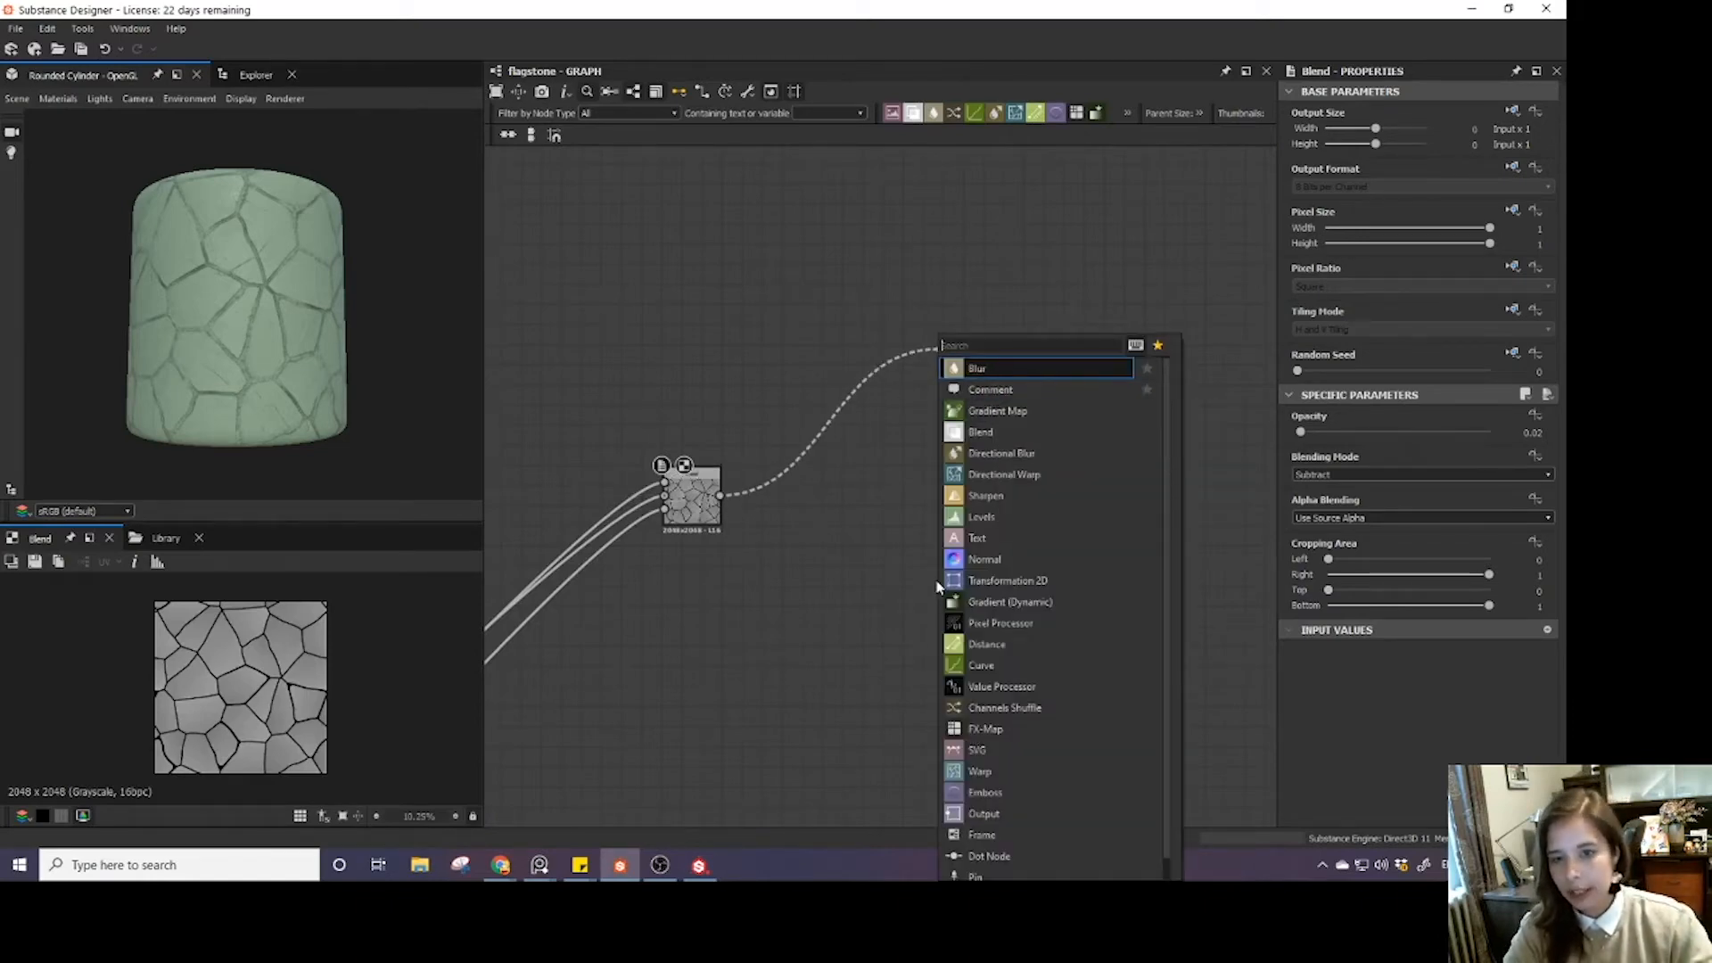
text(gra)
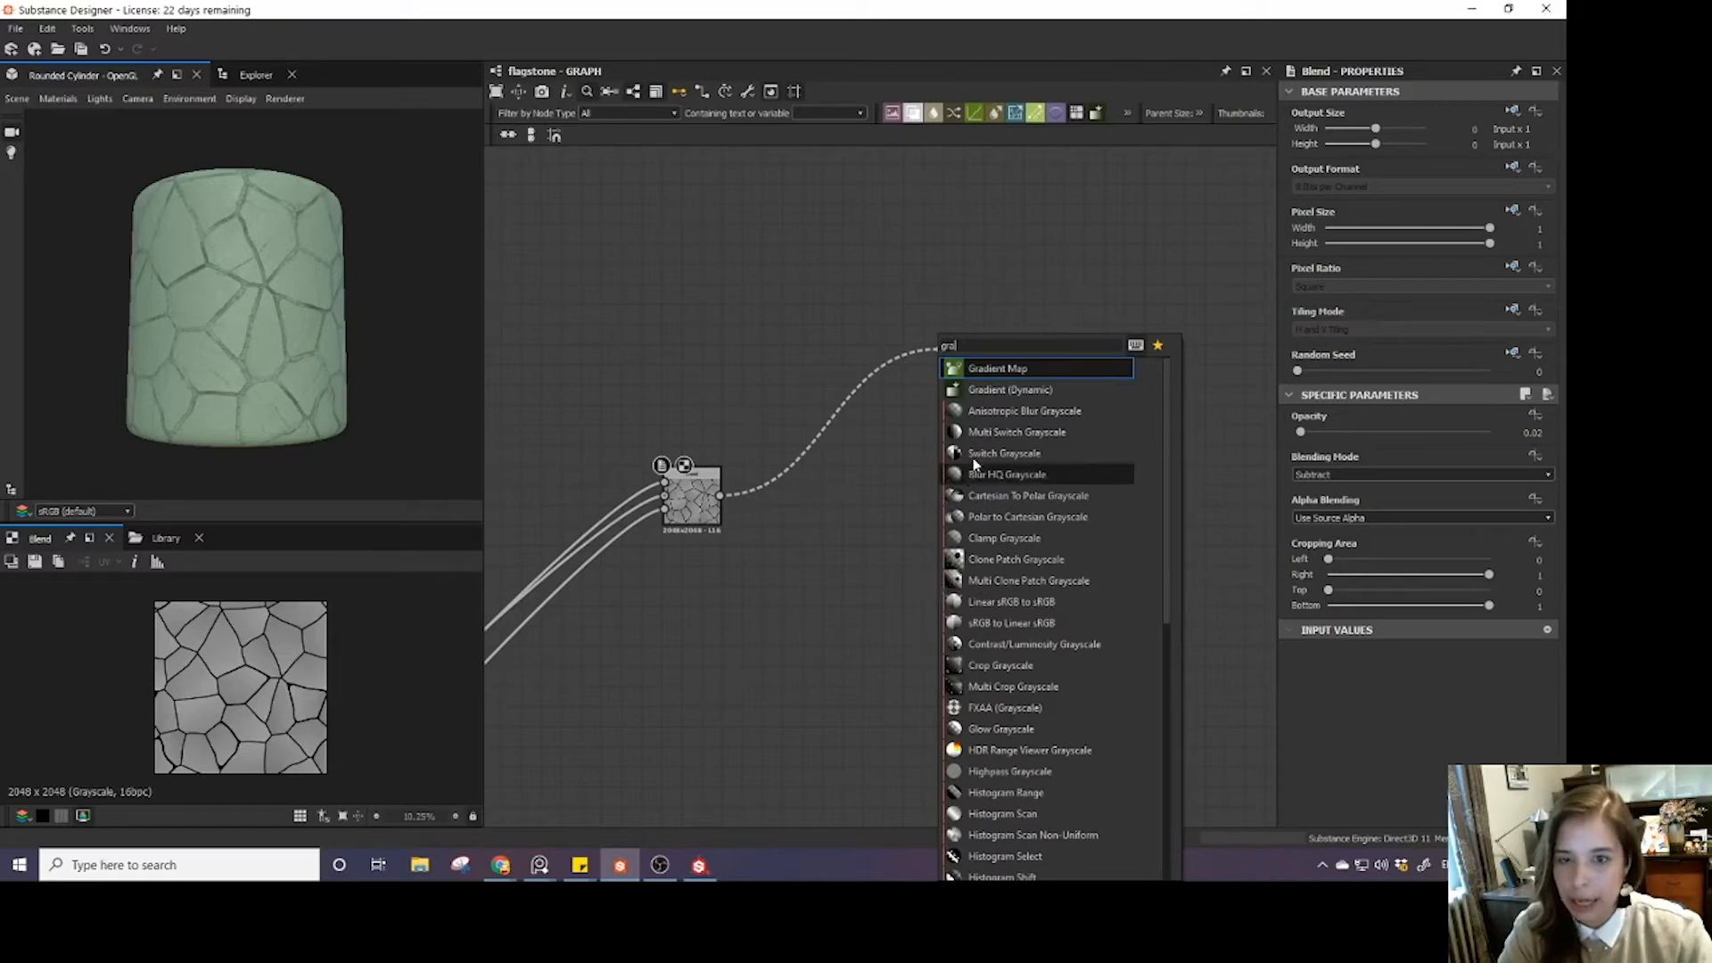
click(999, 368)
drag(1000, 366, 924, 470)
- Delete the duplicated Blend together with the Gradient Map attached to it
scroll(927, 451, down, 6)
scroll(933, 462, down, 4)
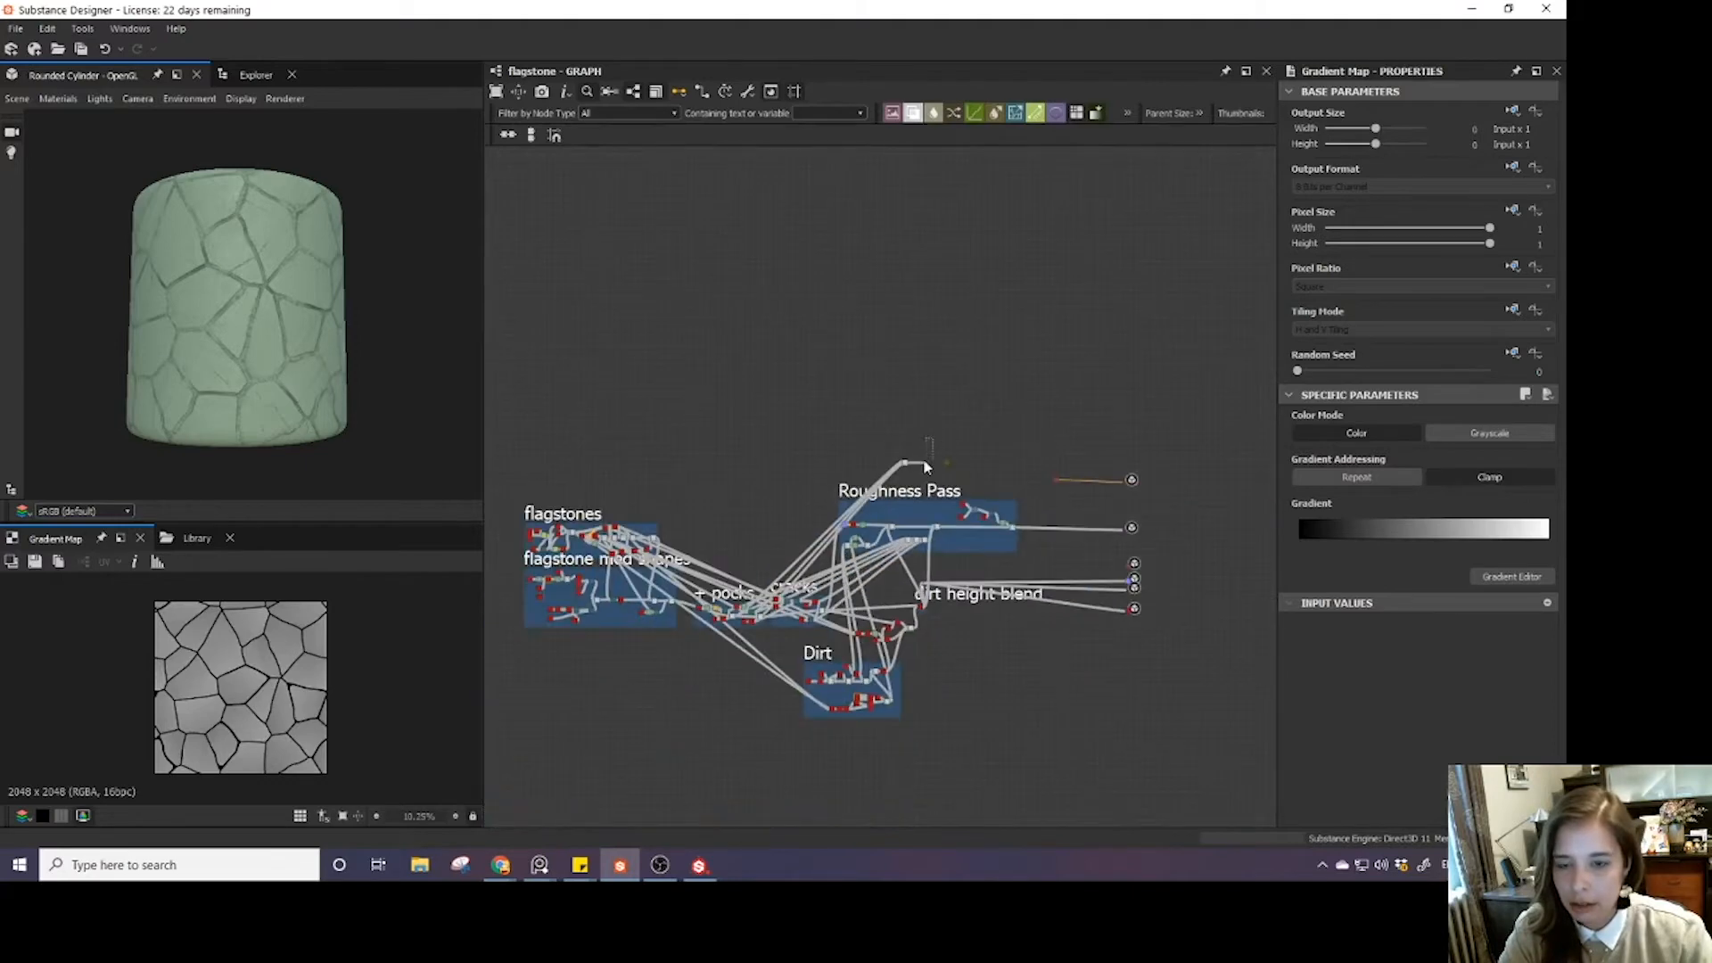
click(901, 467)
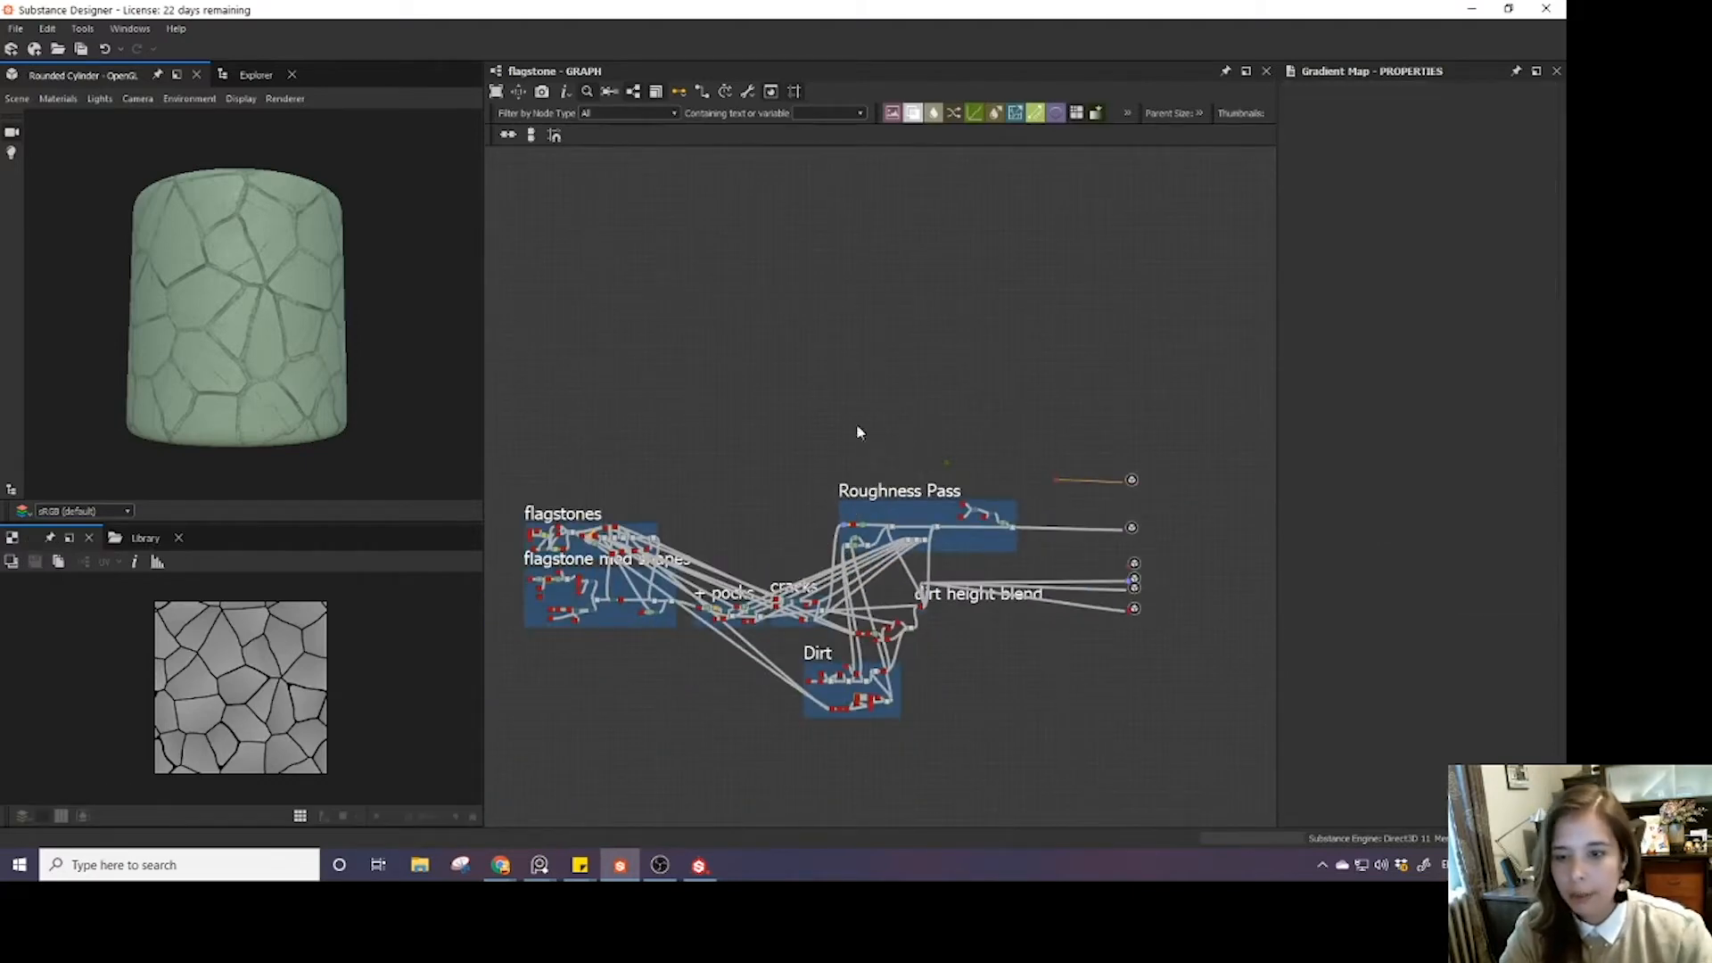
- Add a Gradient Map fed by the pocks frame's final Blend and place it above the Roughness Pass frame
scroll(858, 424, up, 5)
scroll(779, 533, up, 2)
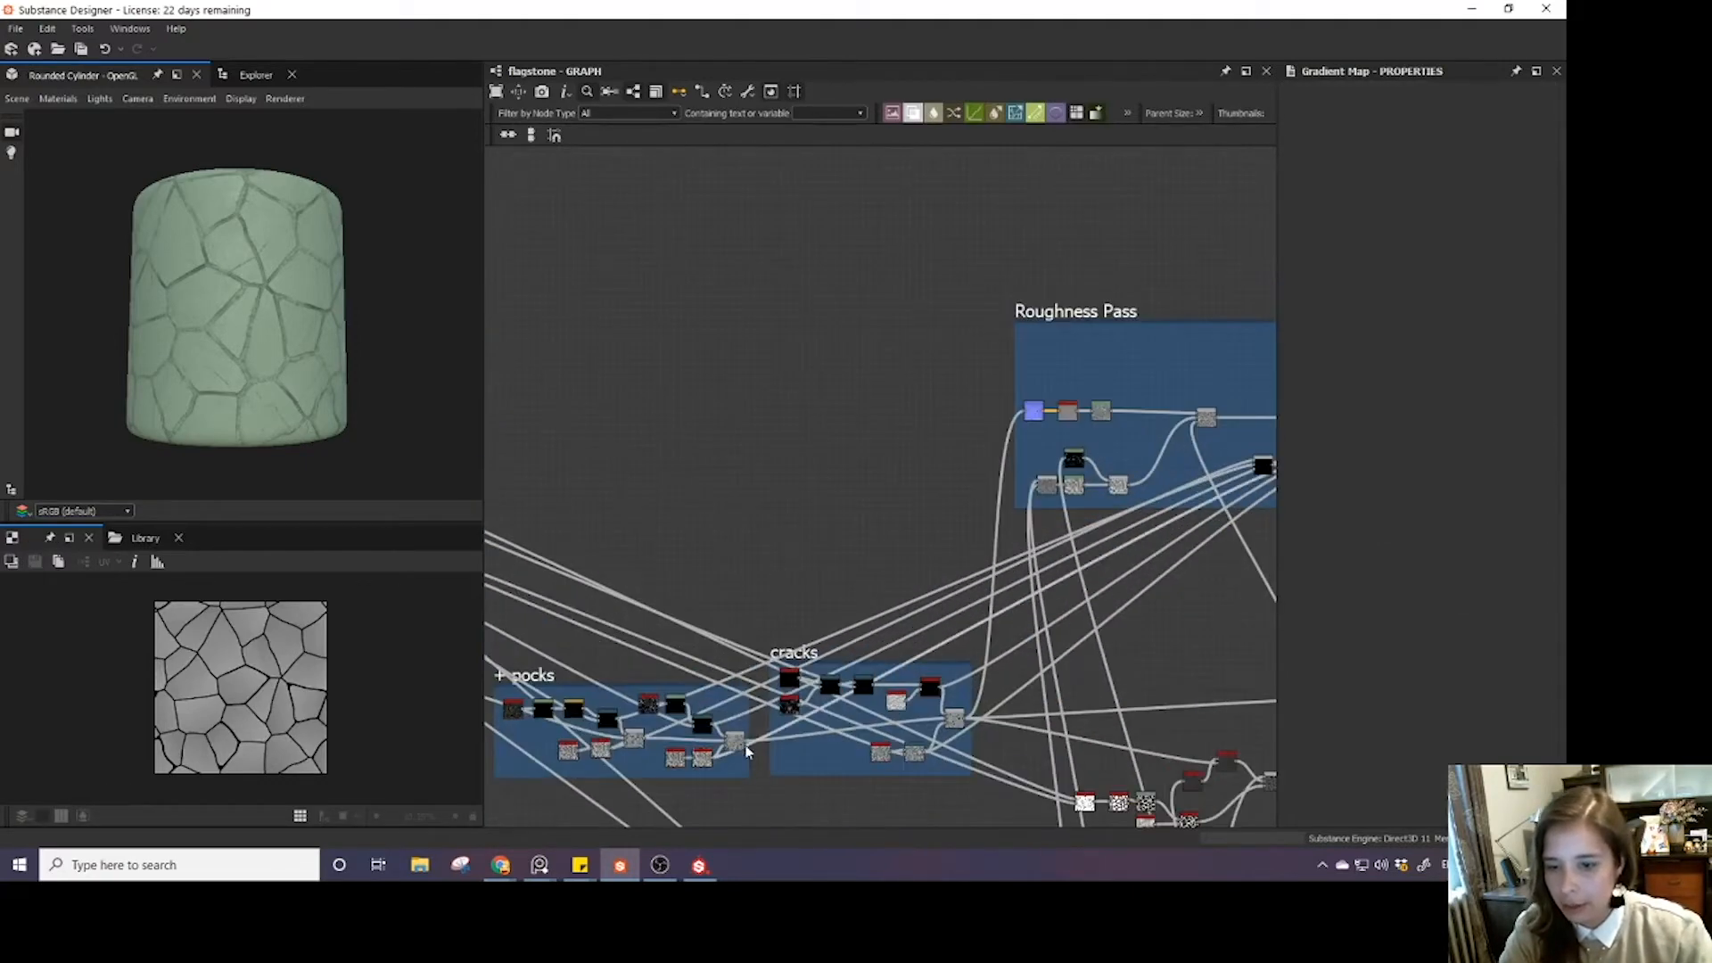
drag(747, 744, 784, 469)
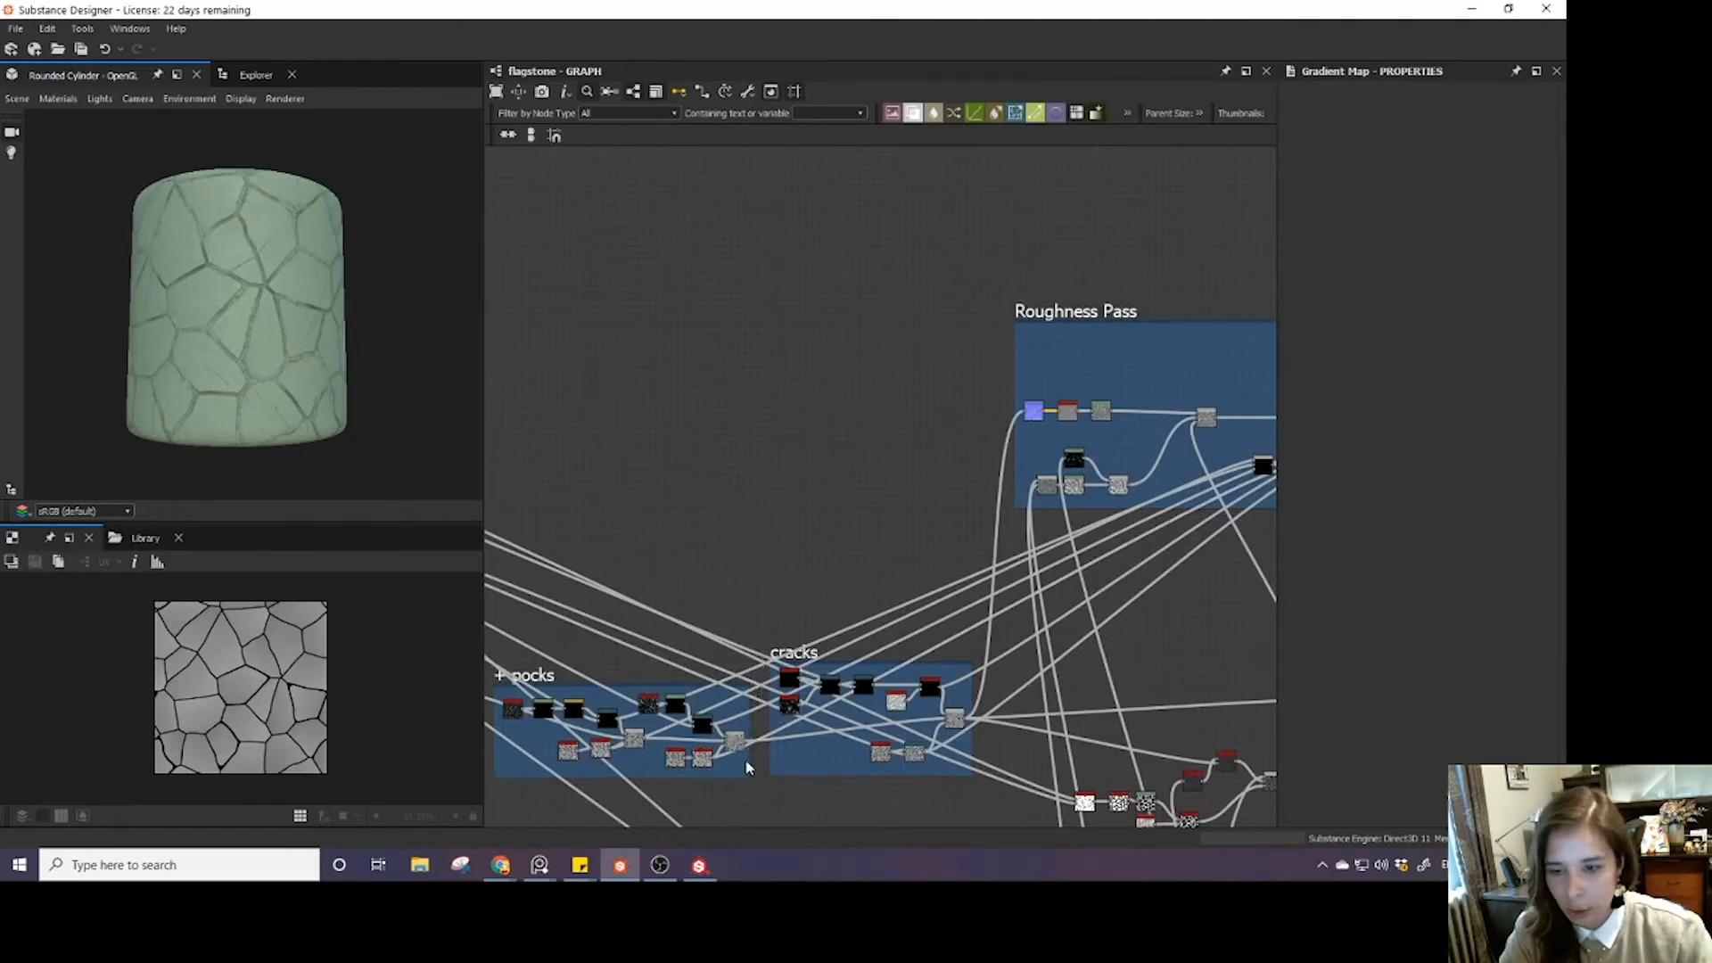
drag(748, 743, 883, 490)
text(grad)
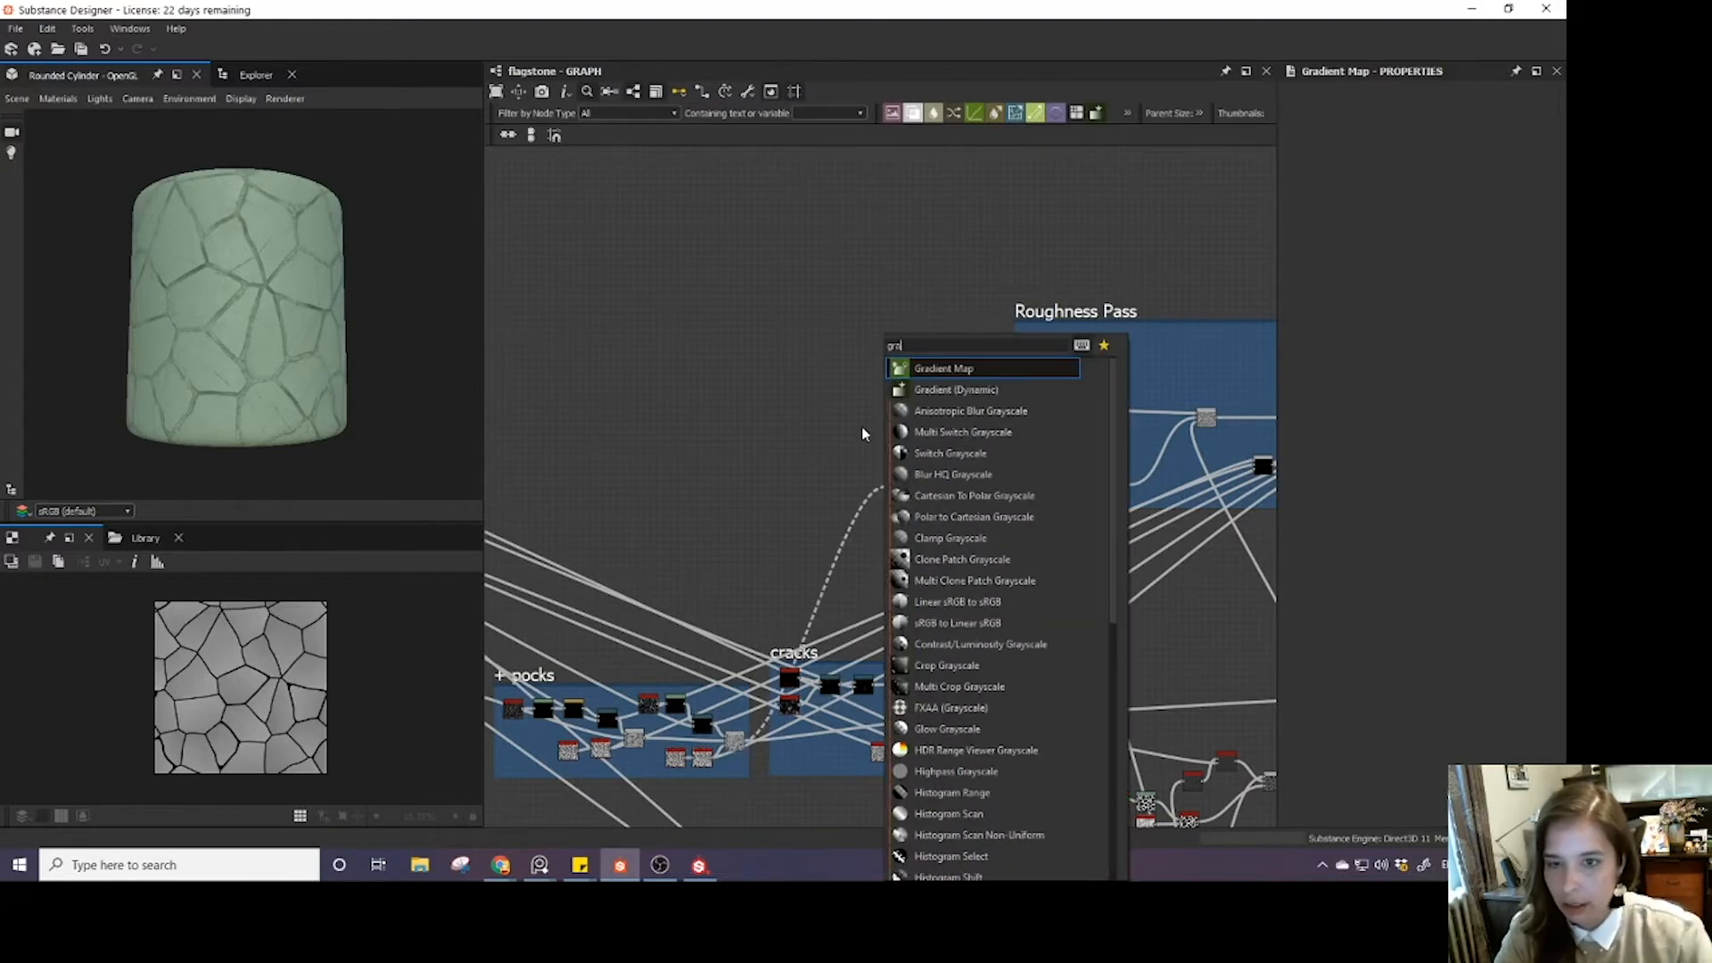
click(919, 369)
drag(904, 489, 1112, 226)
middle_drag(1112, 223, 561, 505)
drag(561, 505, 867, 416)
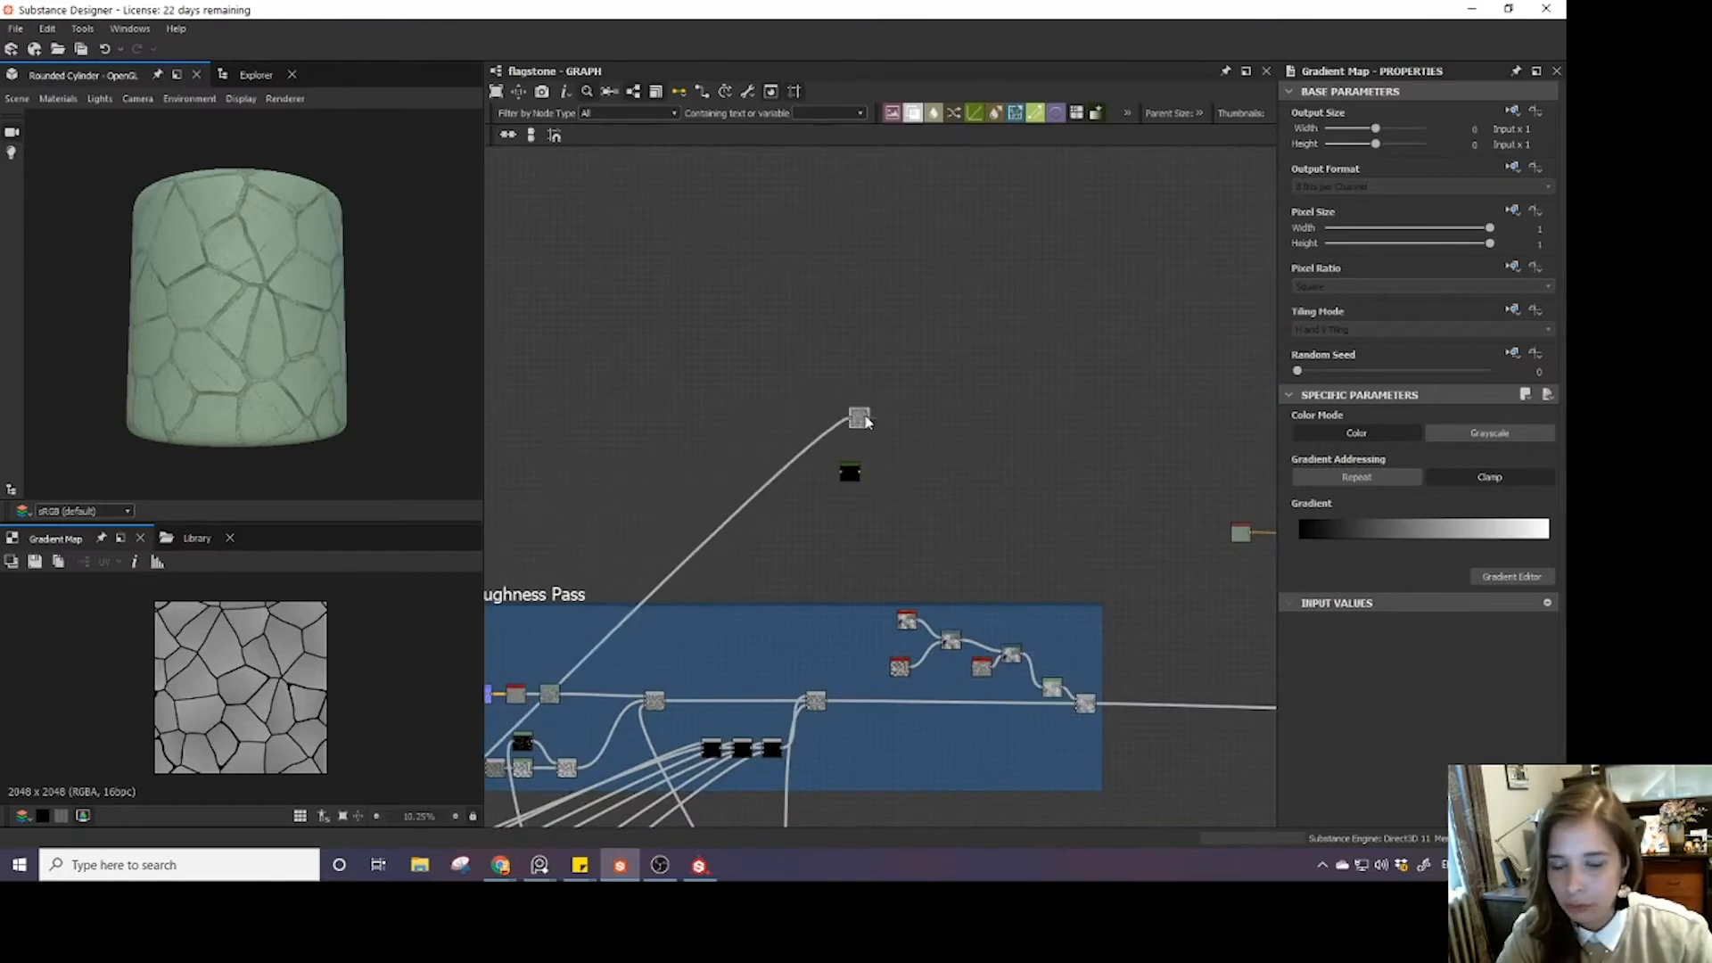
- Insert two dot nodes on the link between the pocks Blend and the new Gradient Map
scroll(839, 423, up, 4)
scroll(727, 474, down, 5)
middle_drag(700, 497, 905, 382)
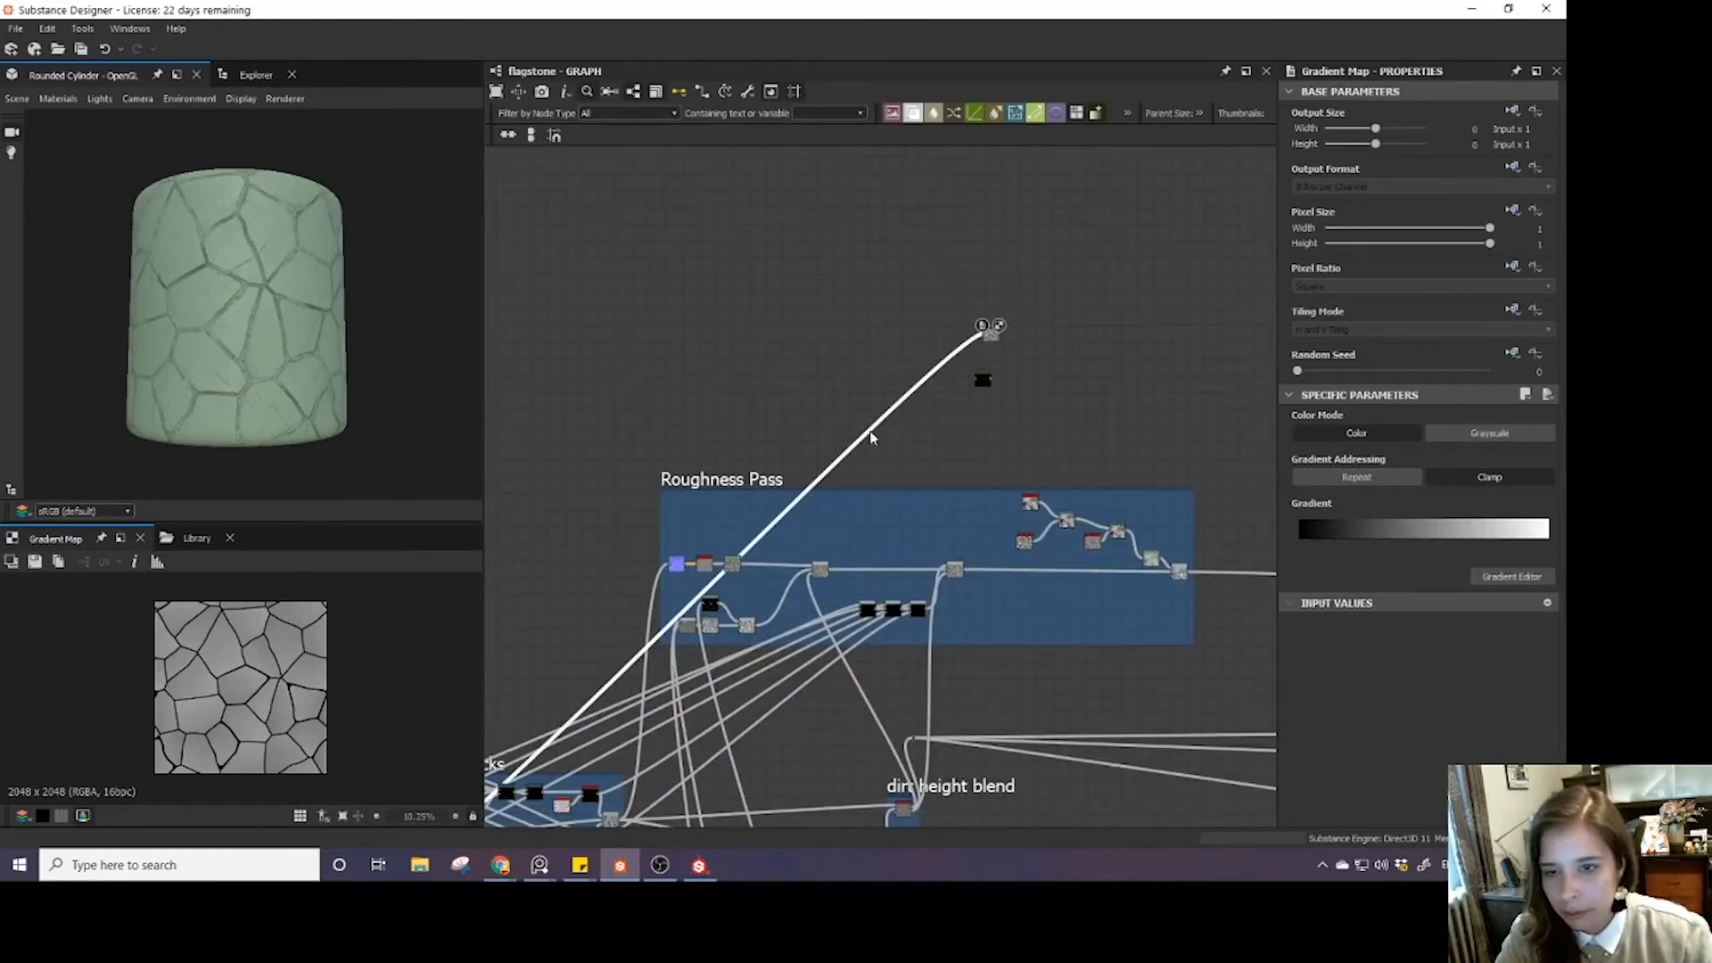
alt+click(858, 440)
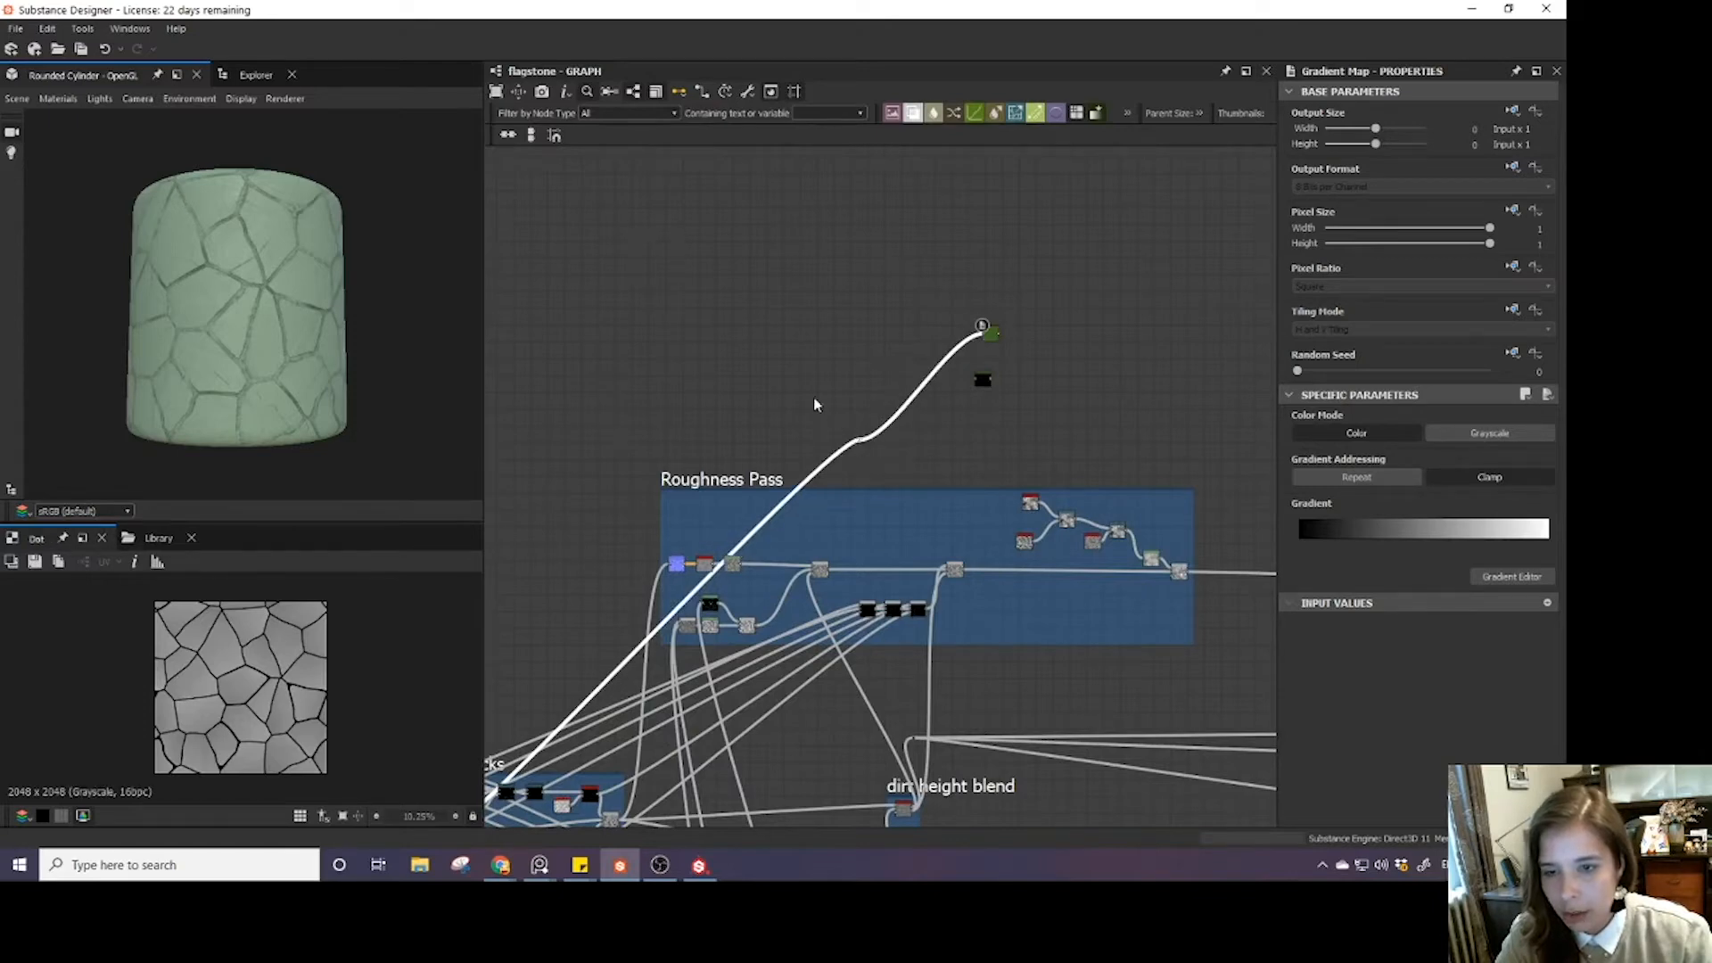
key(space)
click(751, 409)
alt+click(890, 422)
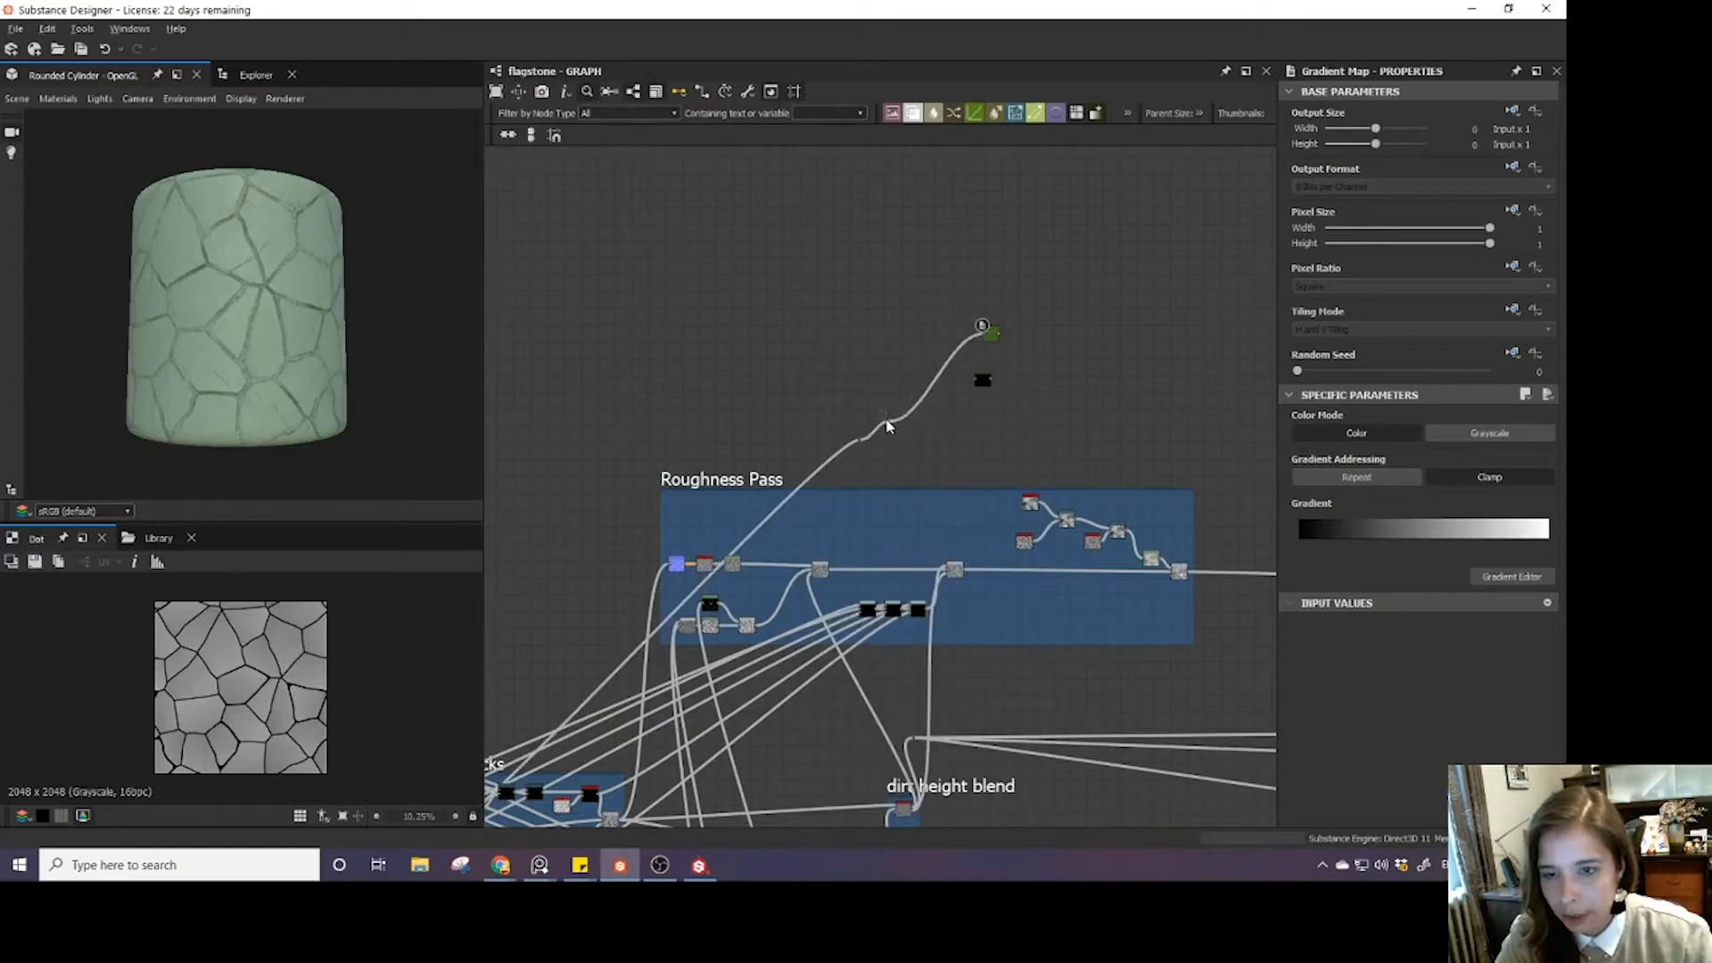
- Move the first dot node above the cracks frame so the link runs clear of the Roughness Pass frame
scroll(856, 424, up, 3)
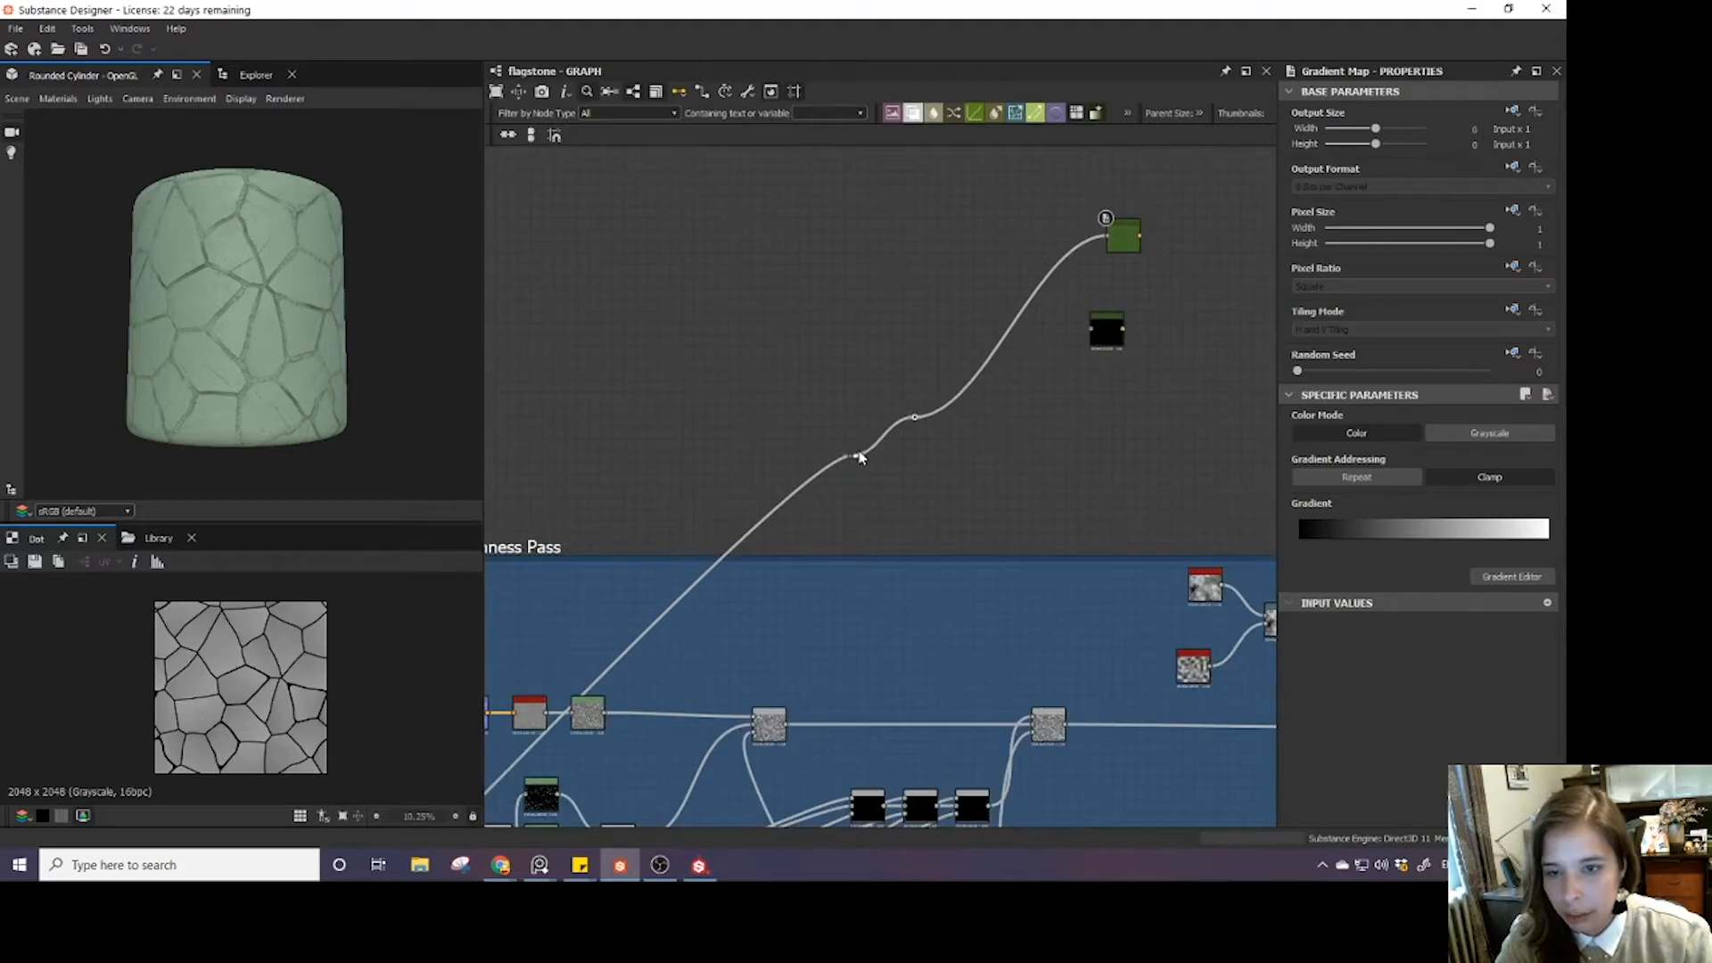
drag(856, 459, 978, 357)
scroll(977, 357, down, 4)
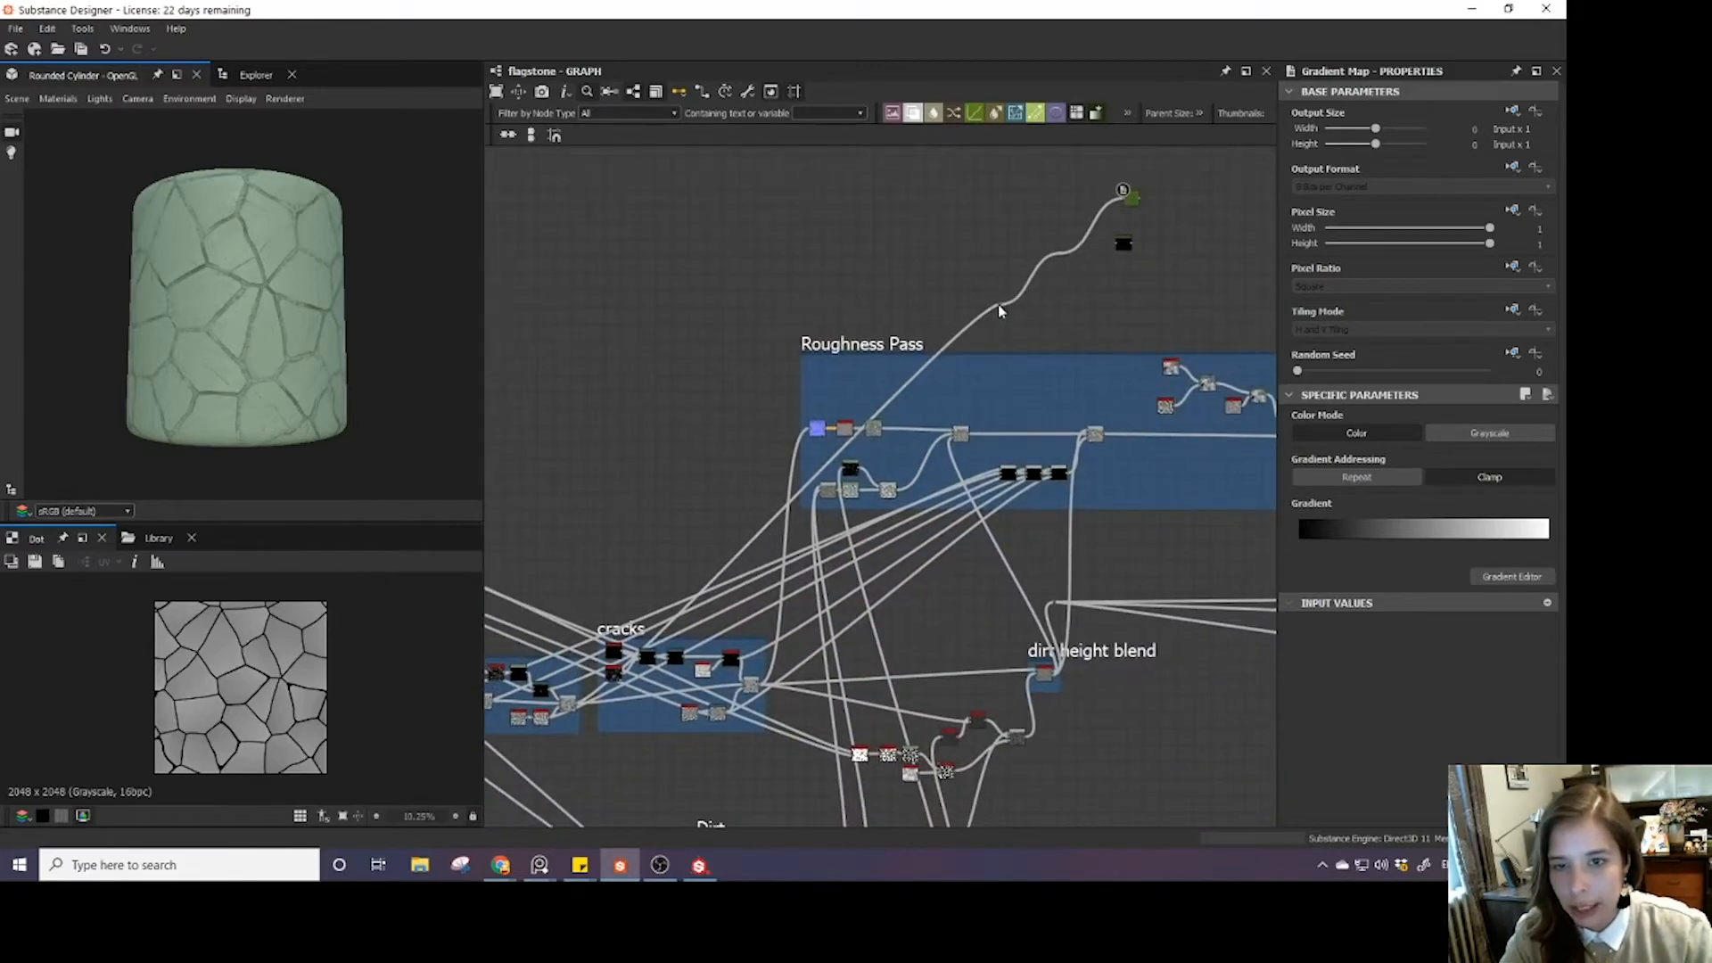
key(space)
key(Escape)
drag(1001, 305, 620, 257)
scroll(624, 265, down, 3)
middle_drag(545, 180, 653, 402)
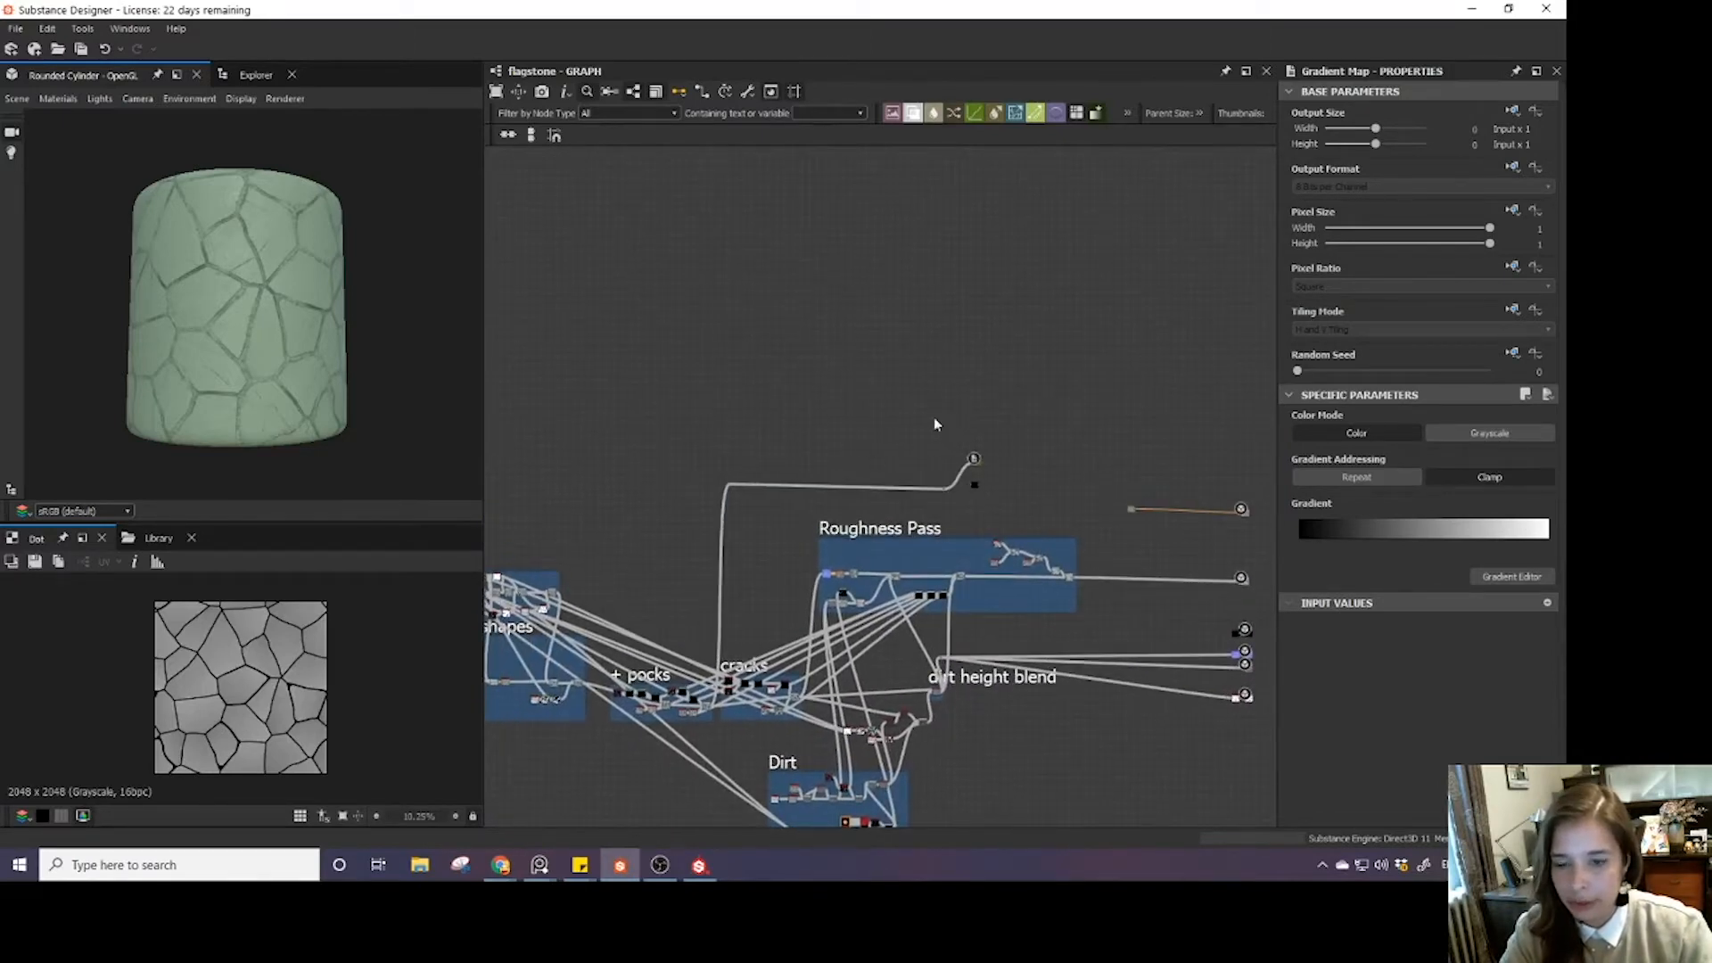
- Align the second dot node near the Gradient Map with the first to level the link between them
middle_drag(918, 426, 784, 487)
scroll(779, 488, up, 6)
middle_drag(904, 607, 828, 412)
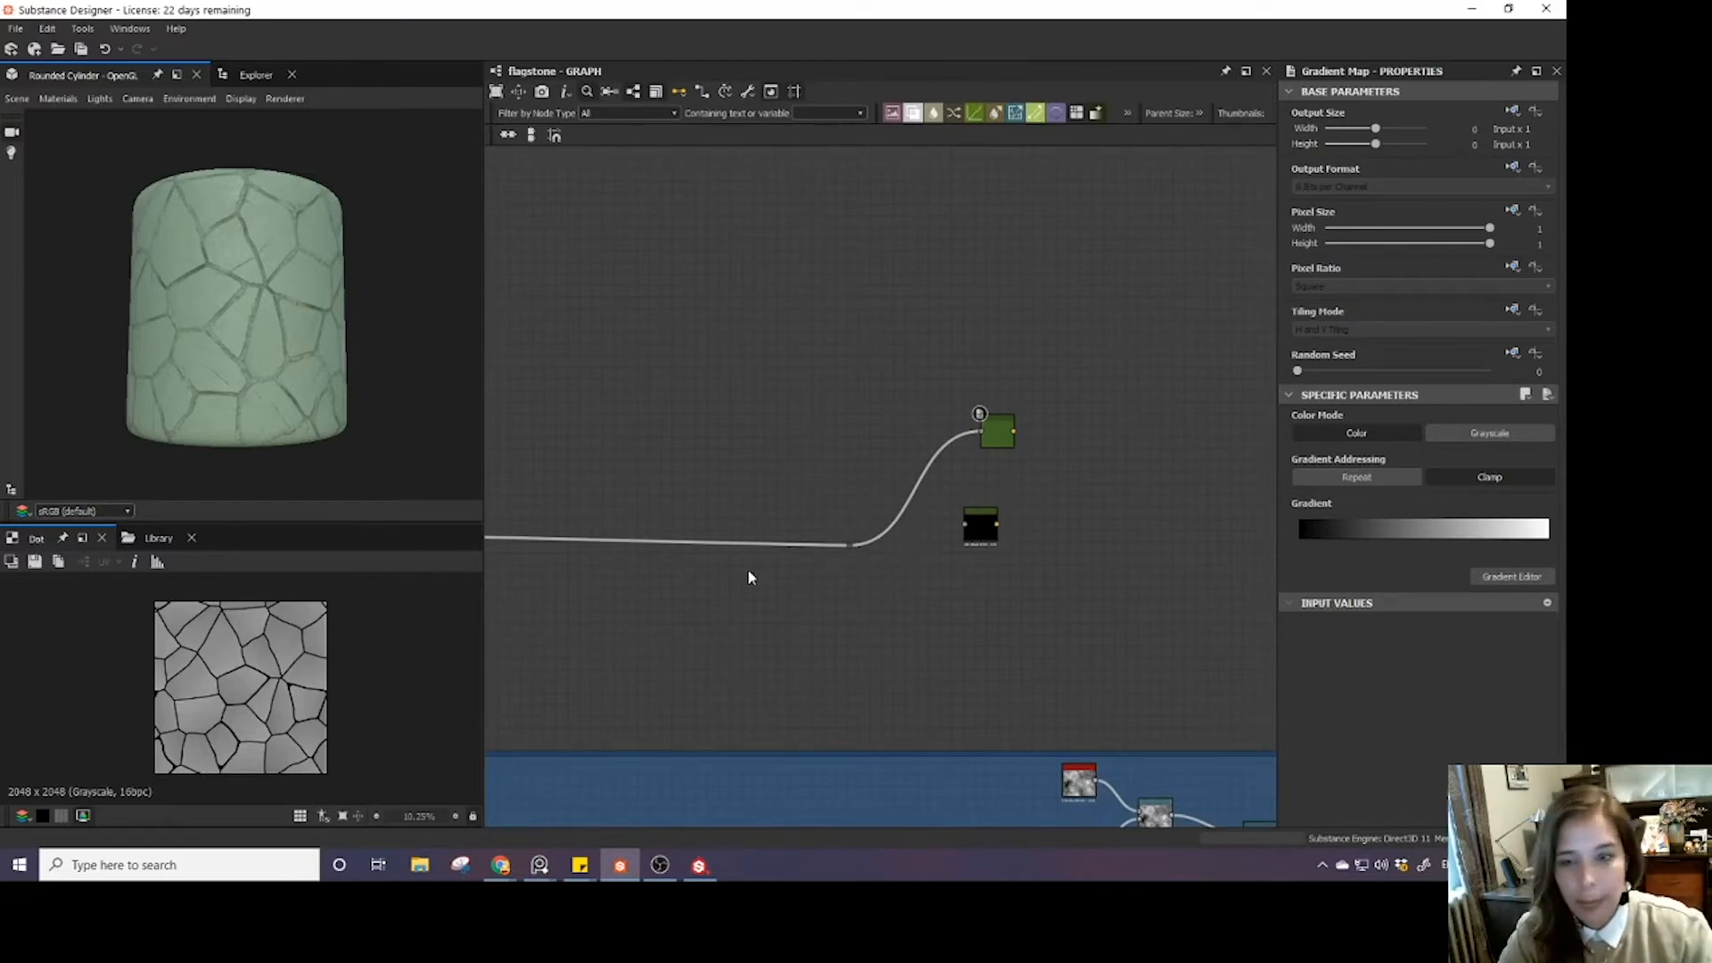
drag(848, 545, 842, 515)
scroll(810, 528, down, 4)
middle_drag(715, 560, 837, 556)
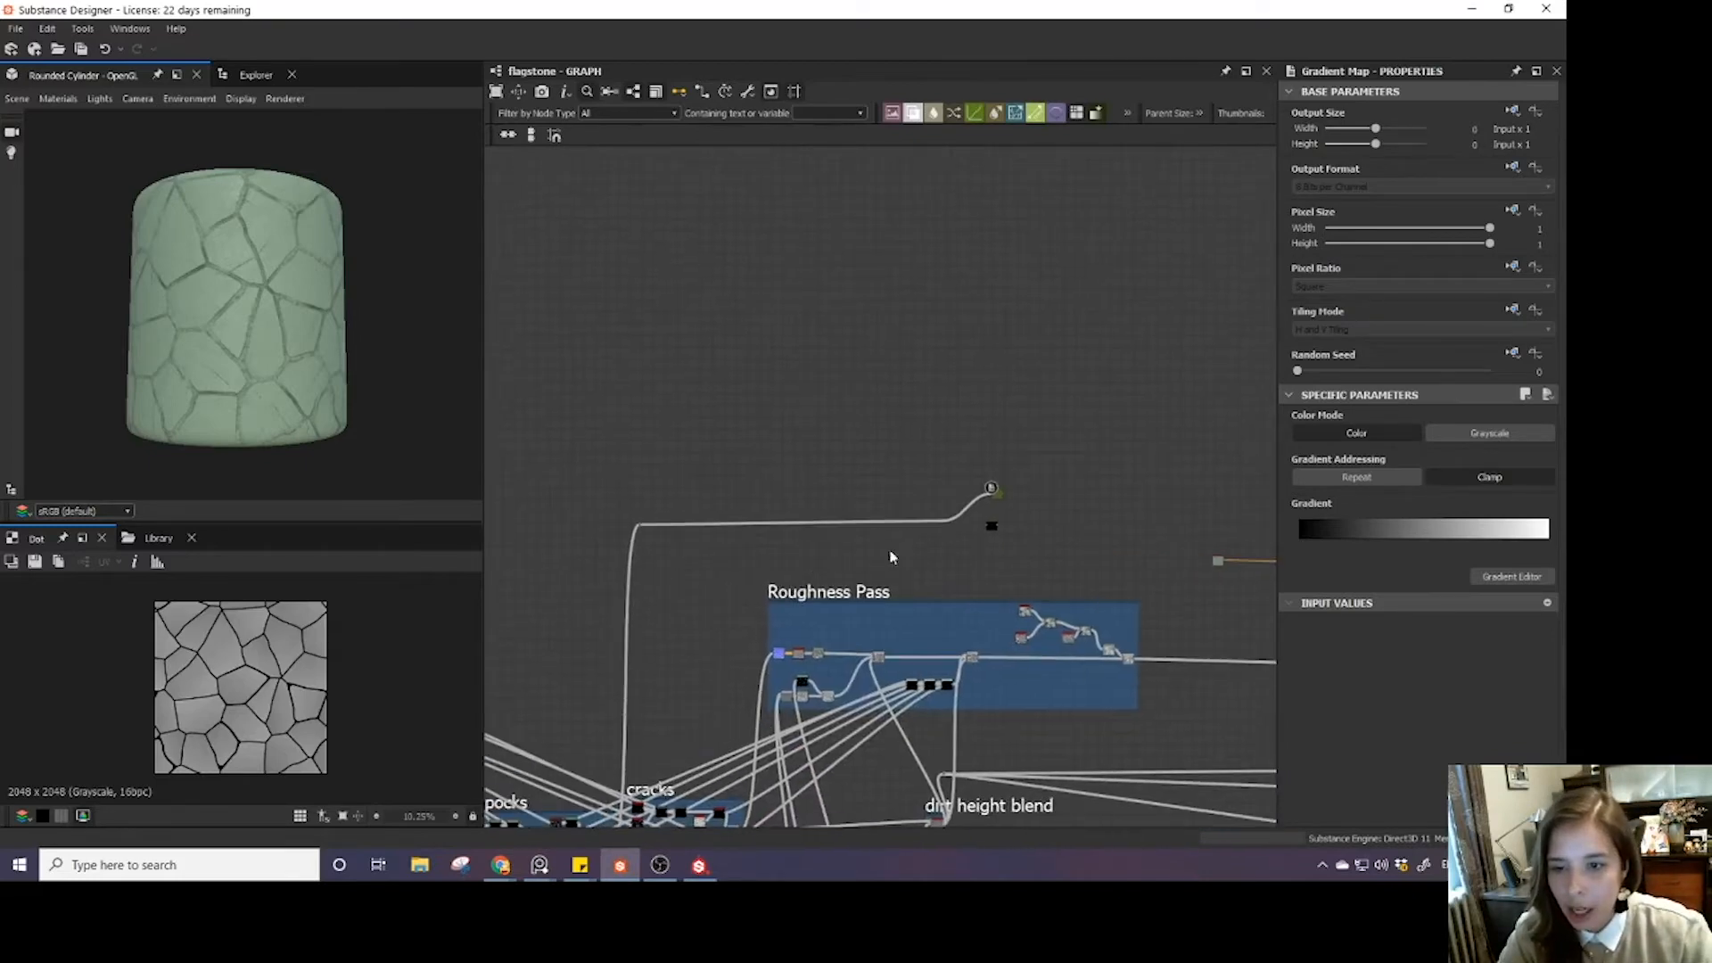
scroll(664, 535, down, 2)
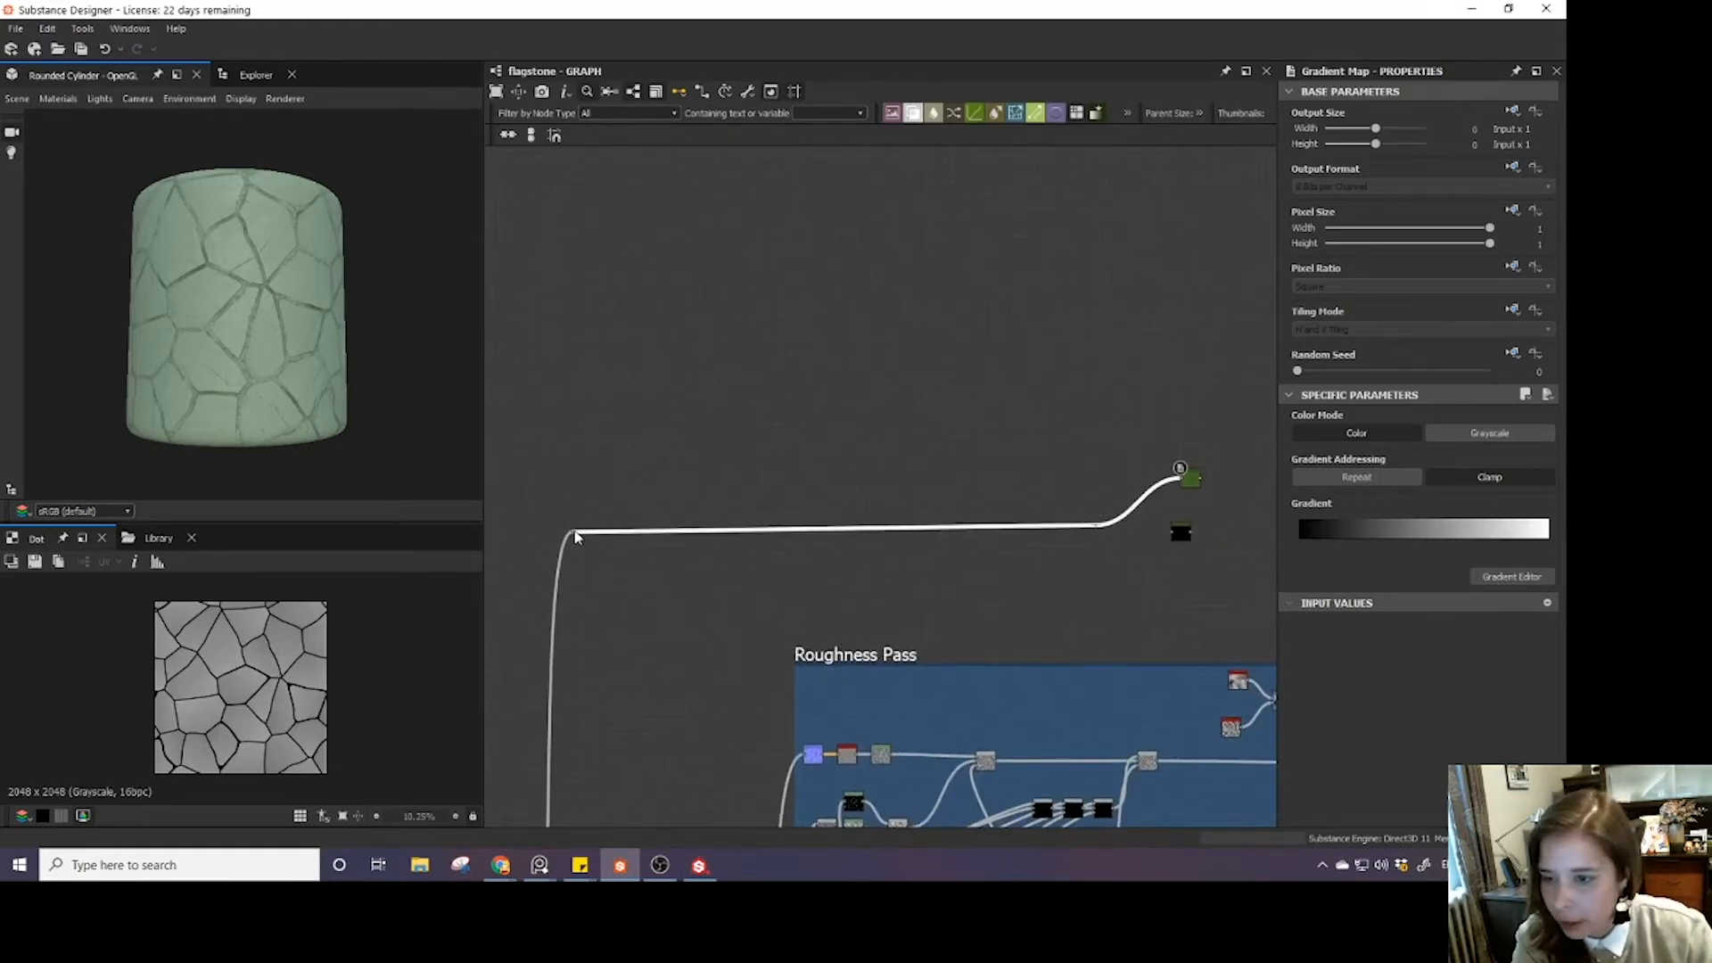
scroll(688, 597, up, 3)
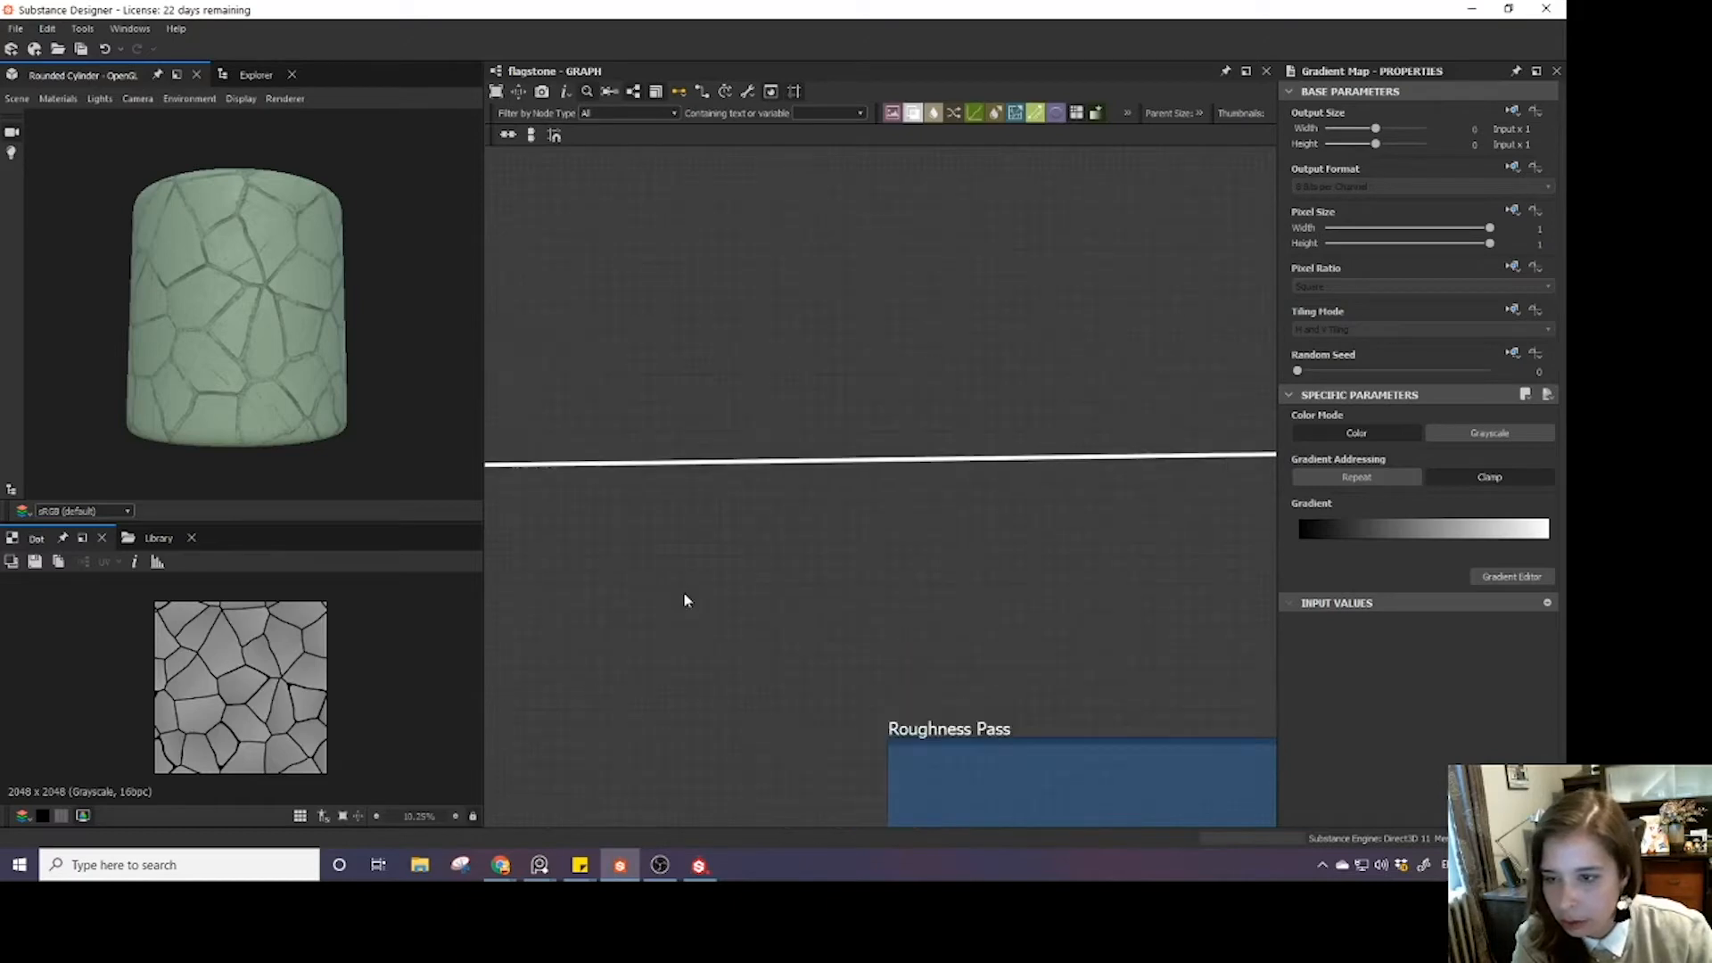
scroll(586, 523, down, 5)
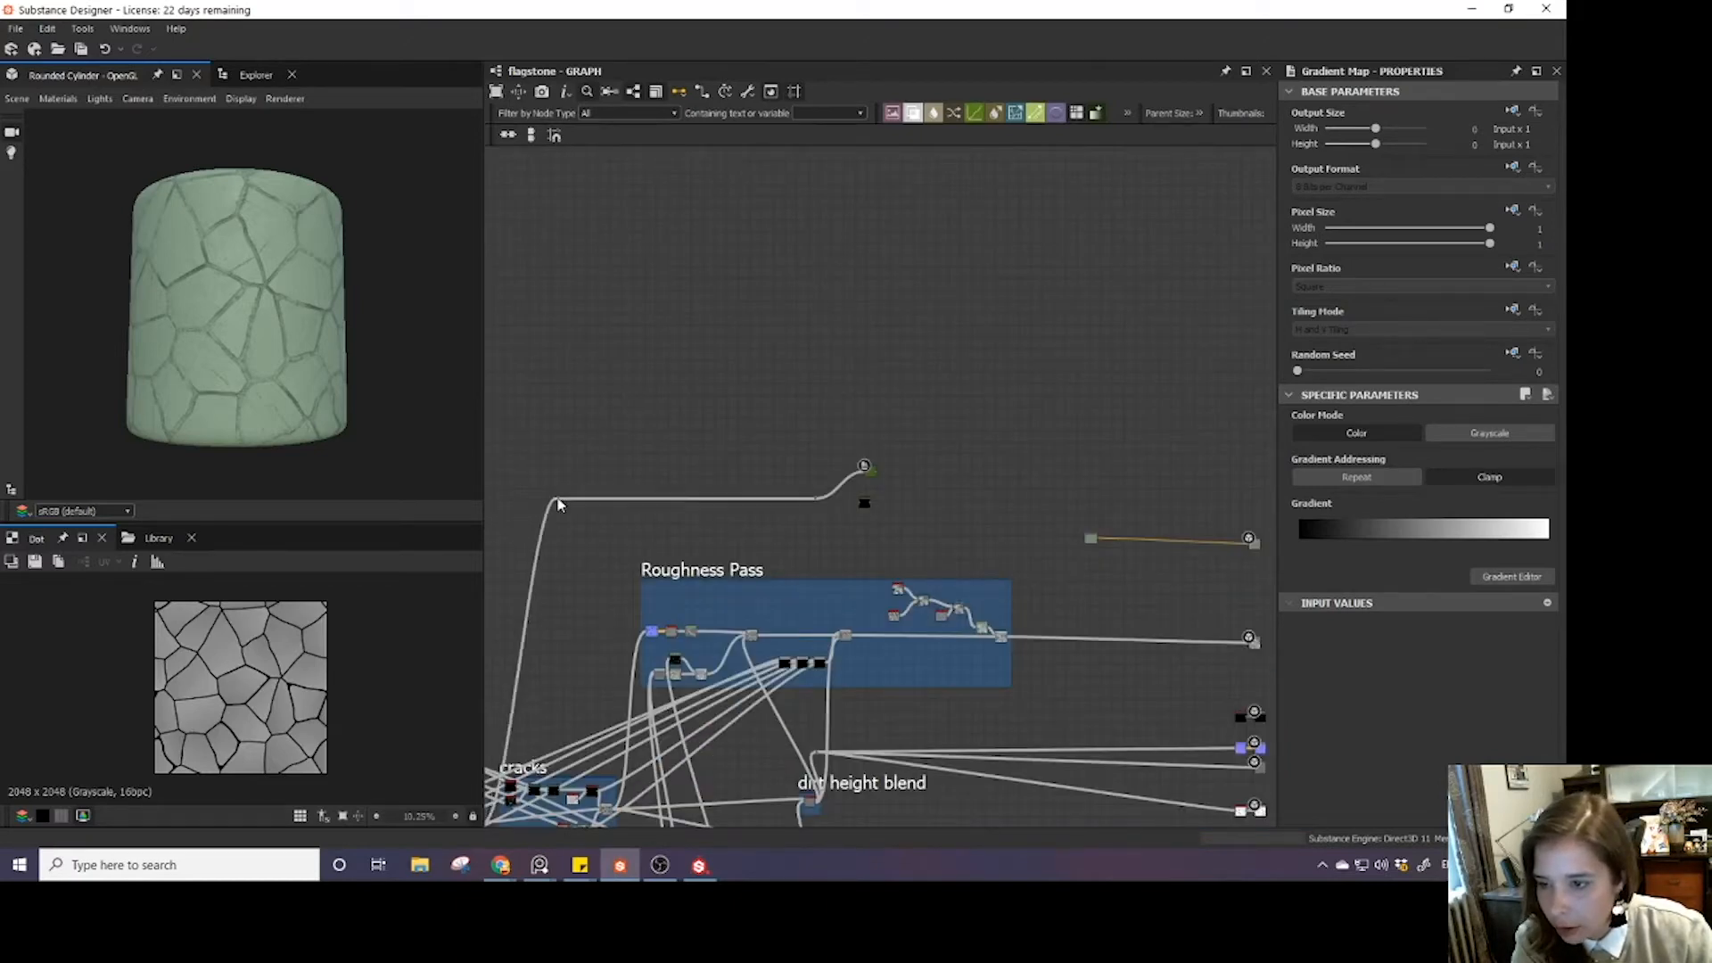
scroll(713, 500, up, 3)
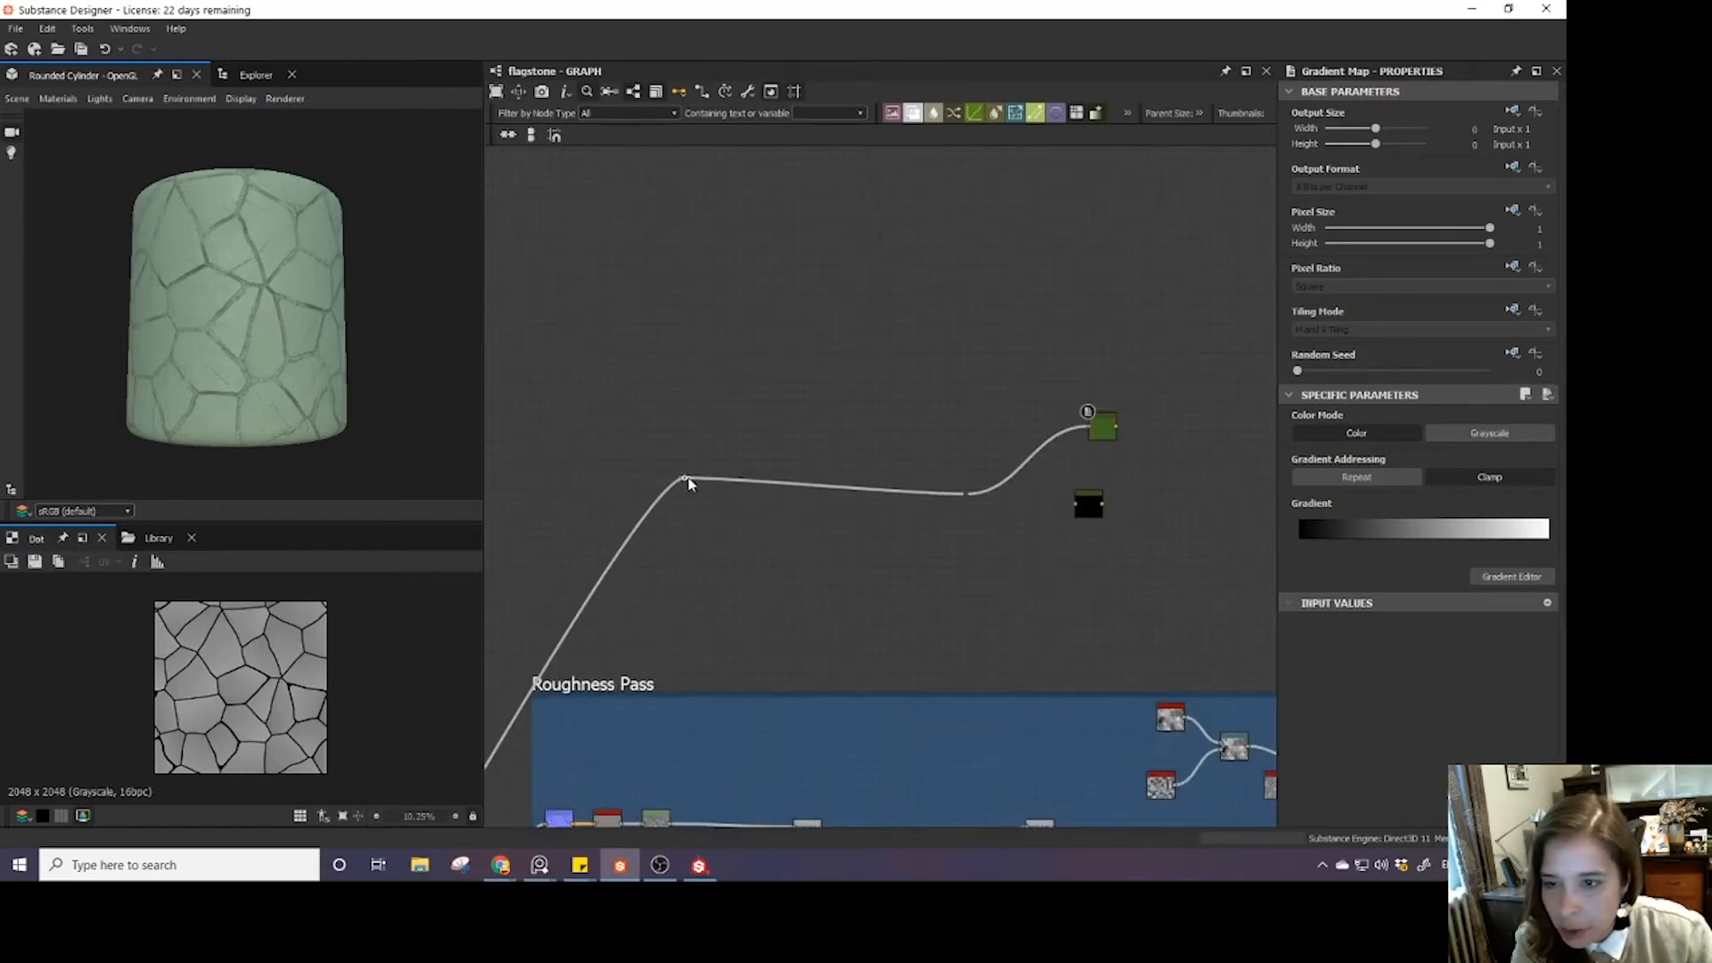
- Connect the first dot directly to the Gradient Map and delete the second dot
drag(687, 479, 1090, 427)
click(957, 493)
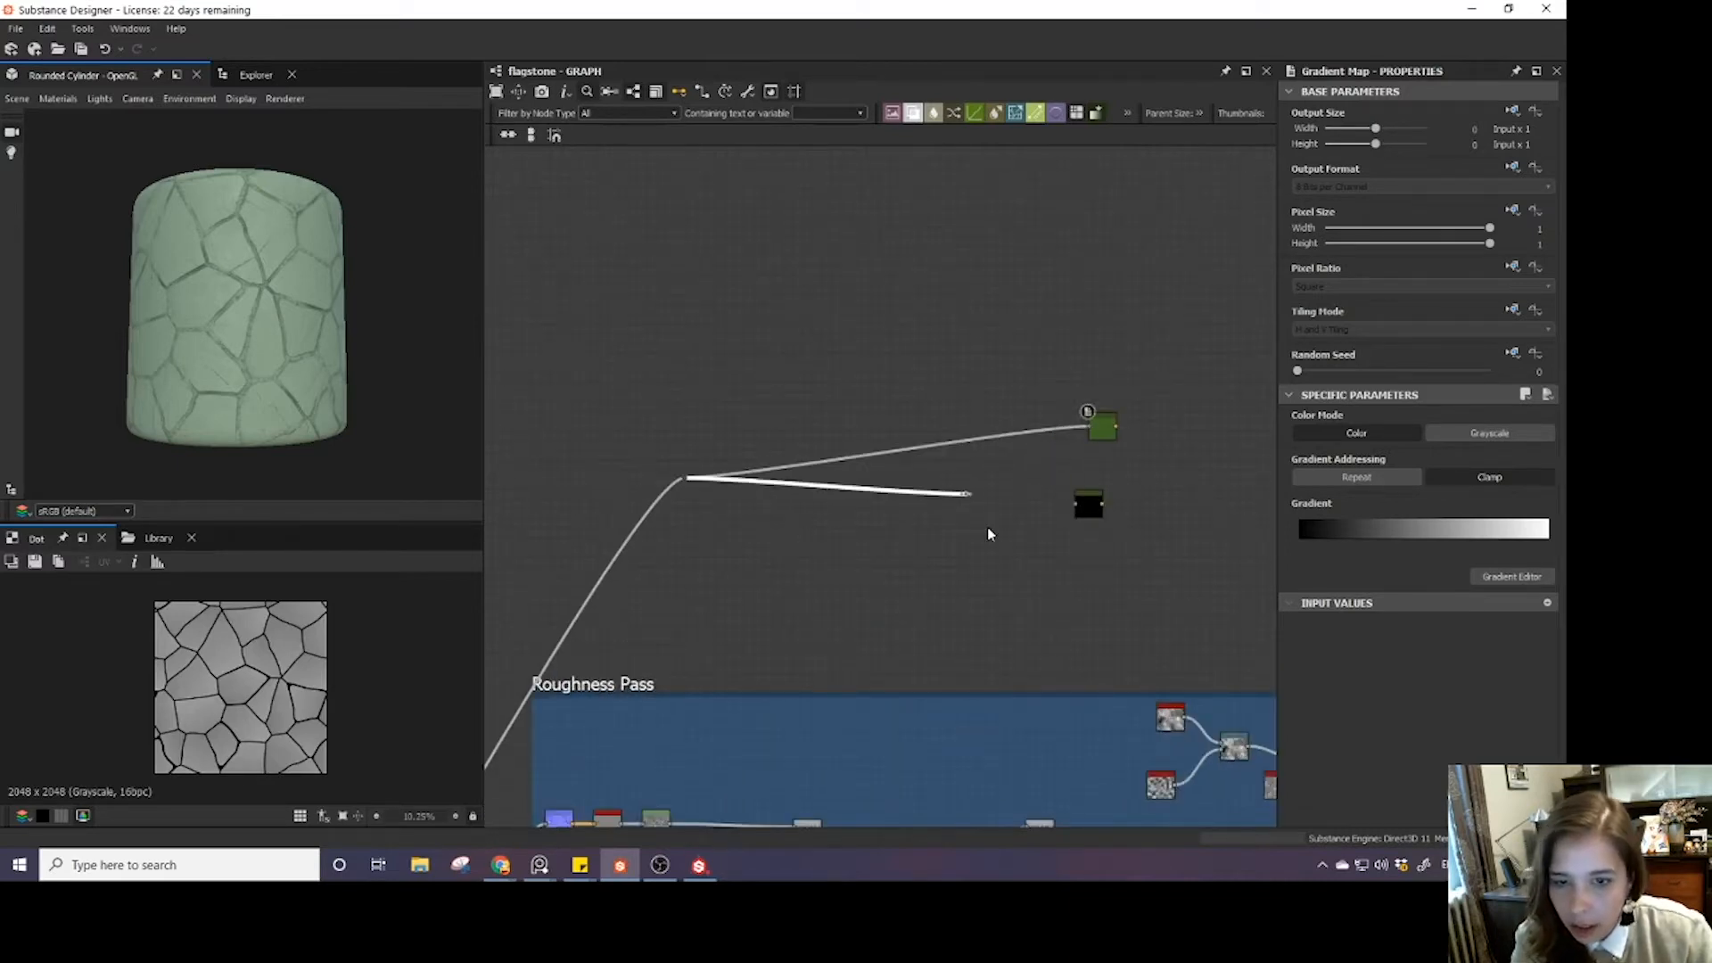
key(Delete)
- Shift the remaining dot closer to the cracks frame and move the Gradient Map nearer to it
scroll(928, 547, down, 4)
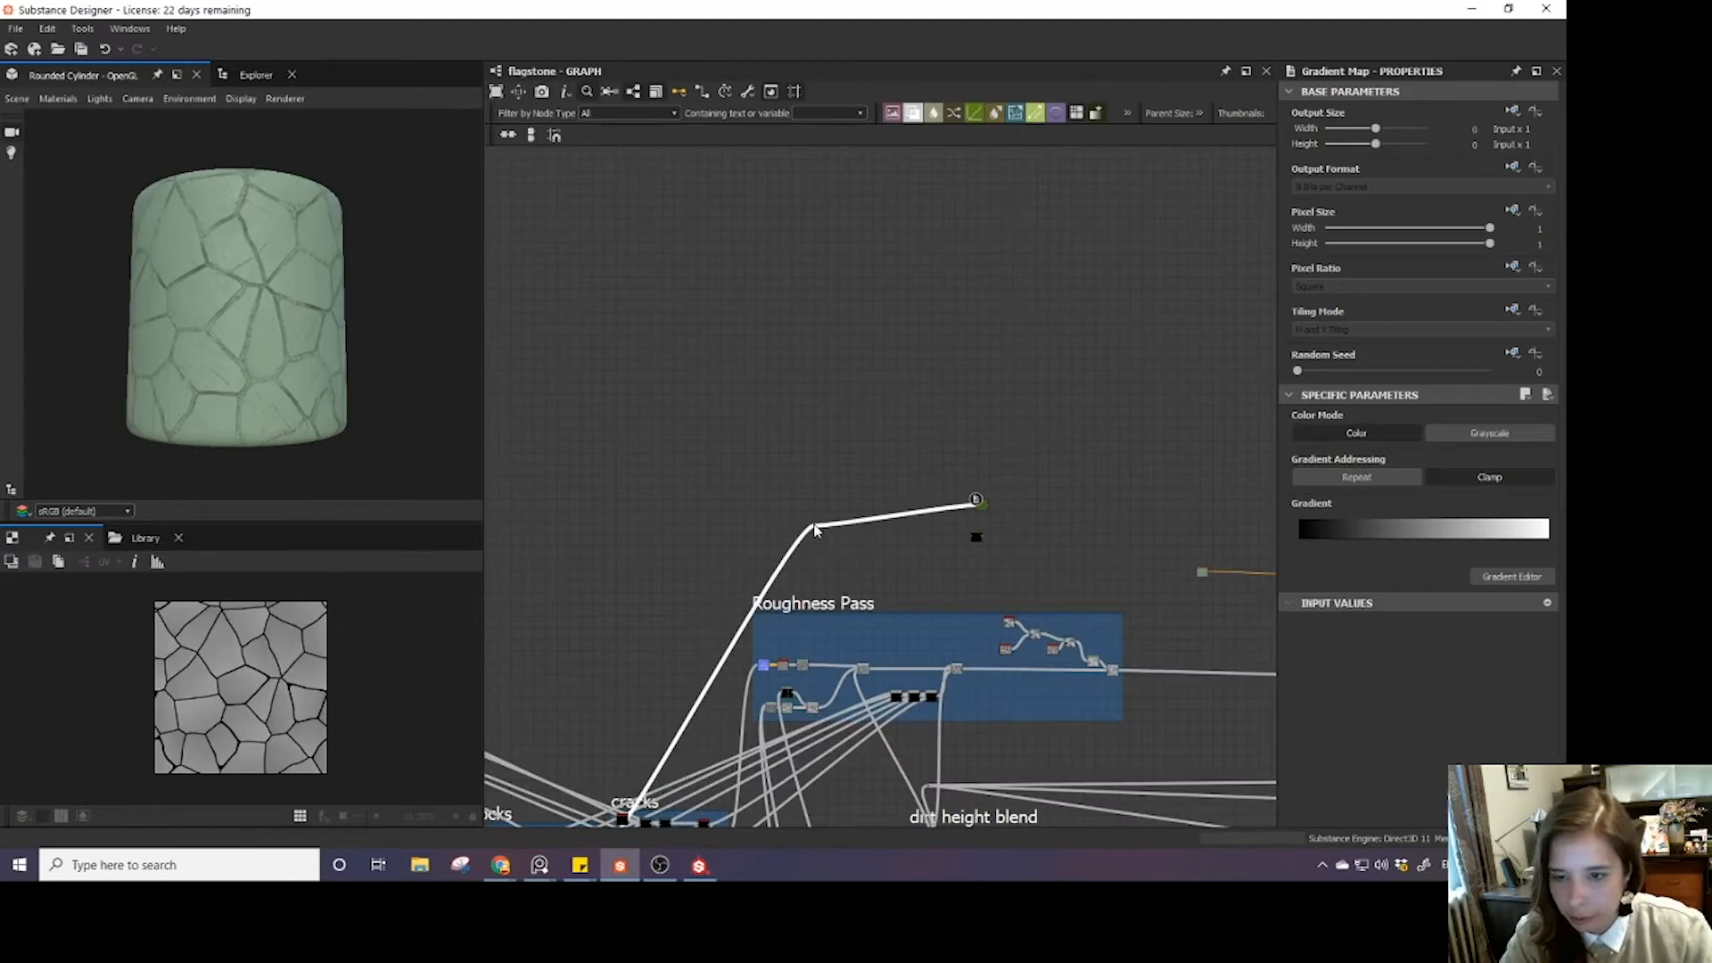
drag(814, 527, 650, 582)
scroll(830, 533, up, 4)
middle_drag(1179, 531, 875, 501)
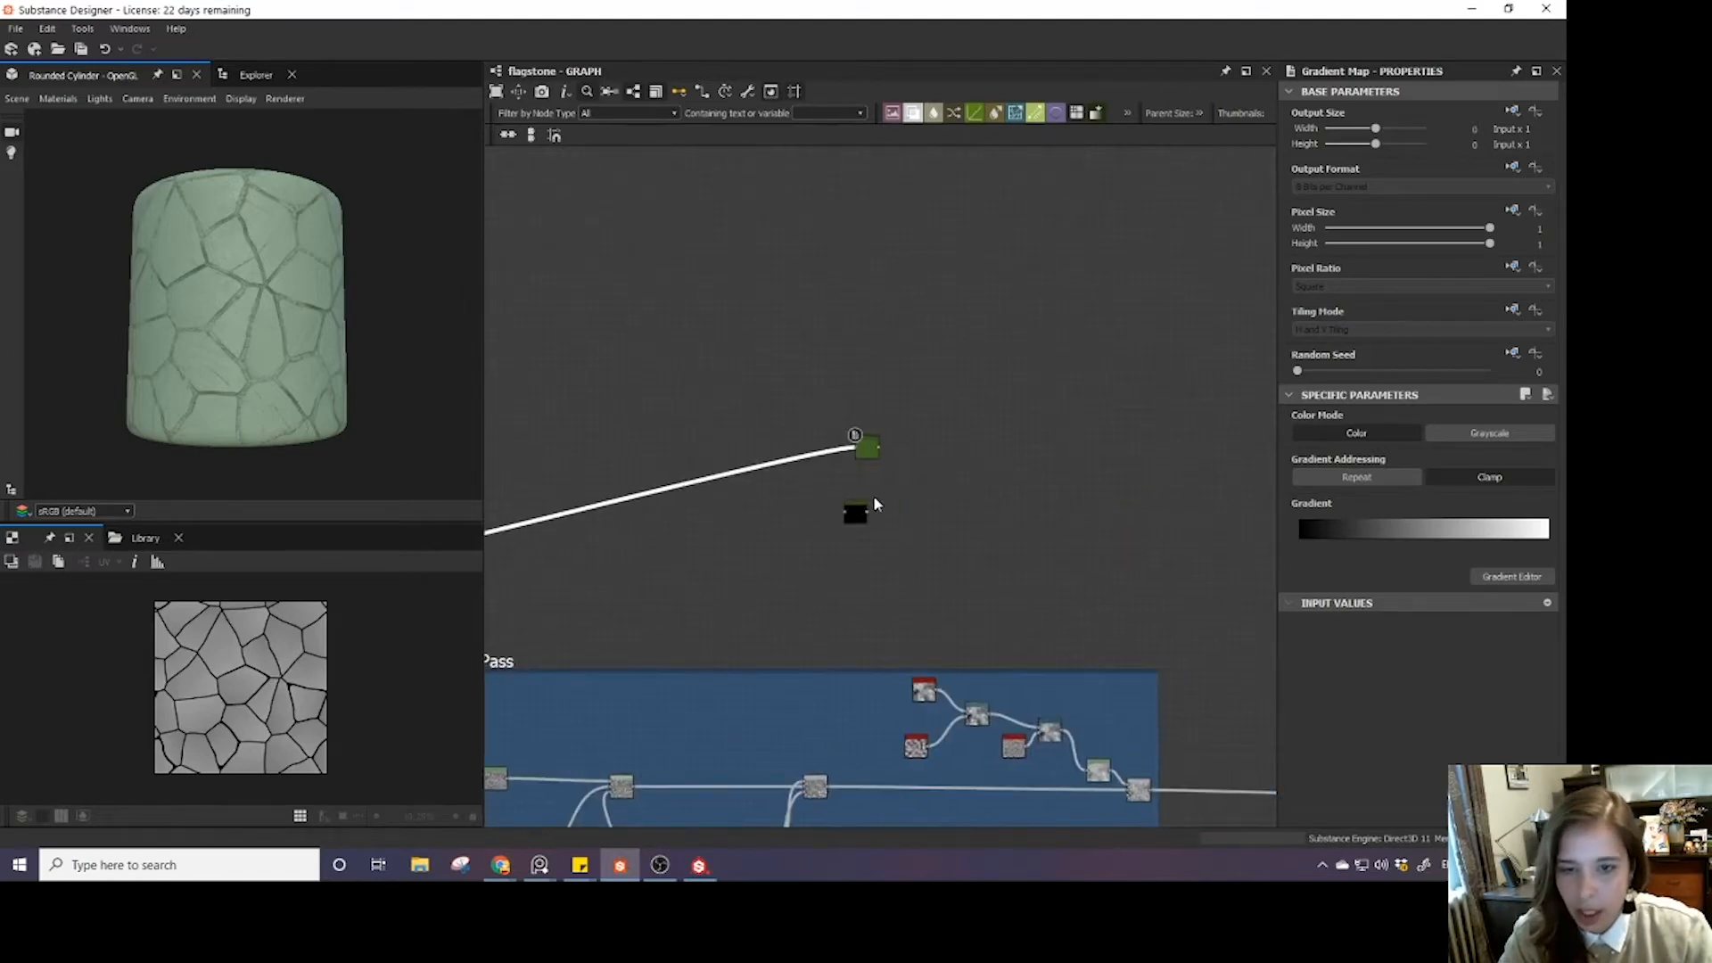
drag(861, 450, 693, 524)
- Insert a Levels node on the link between the dot and the Gradient Map
middle_drag(630, 573, 892, 617)
click(784, 481)
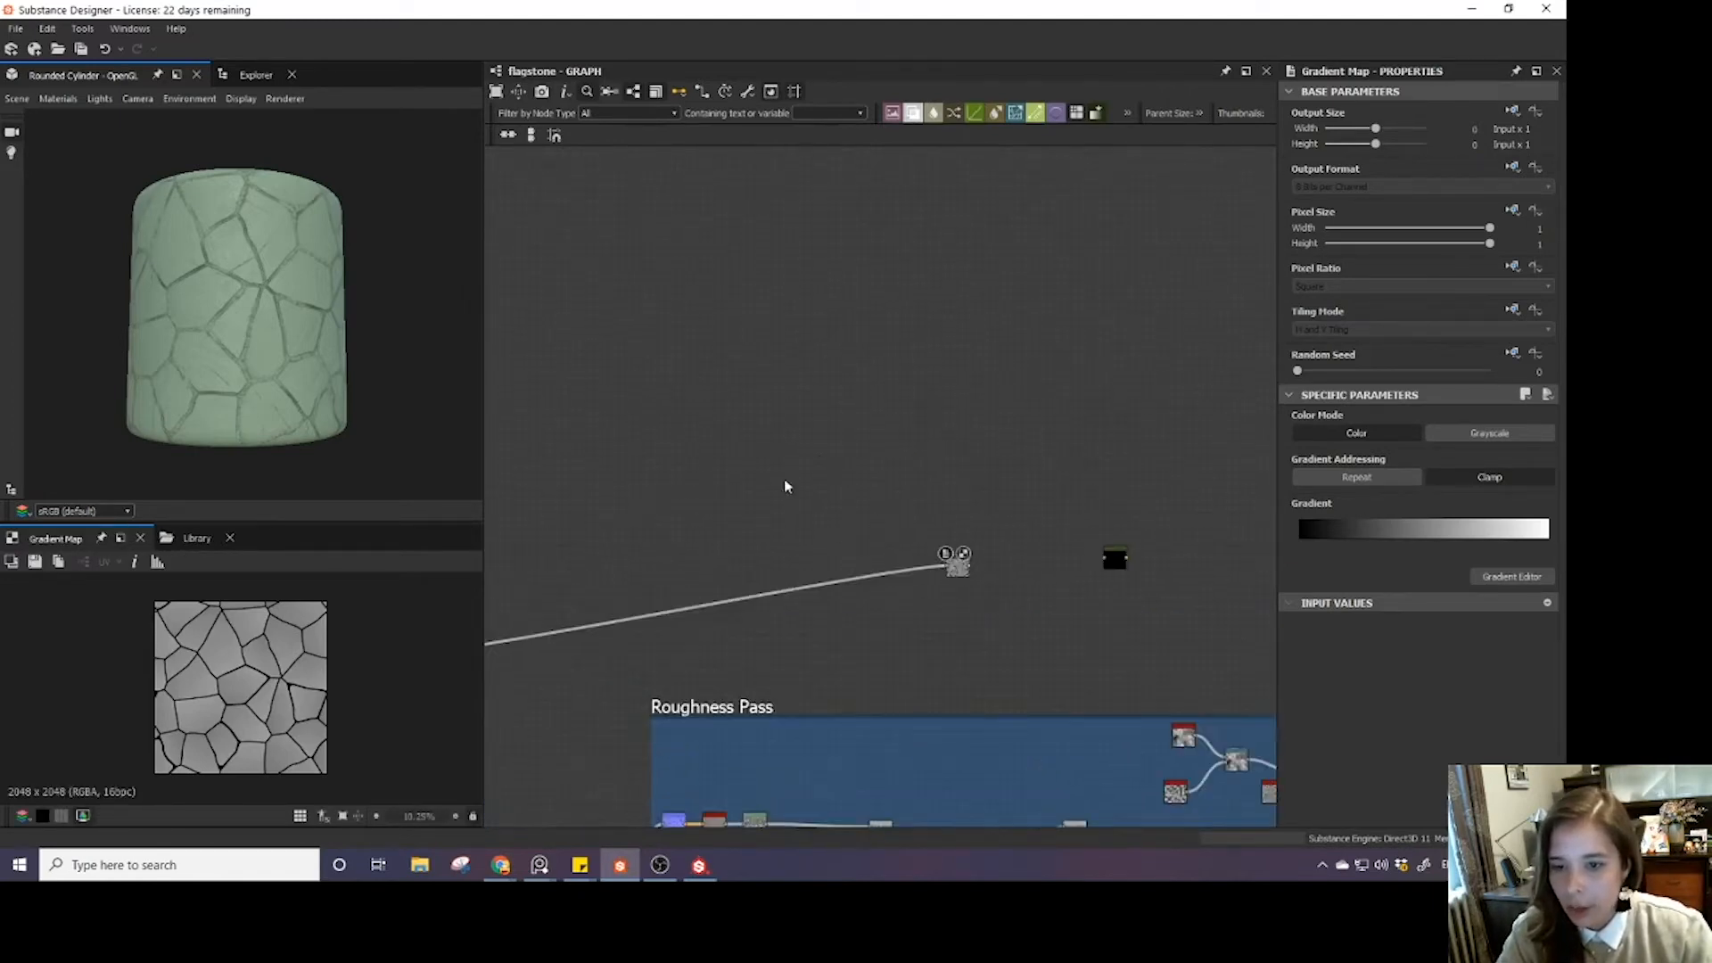
click(813, 586)
key(space)
text(leve)
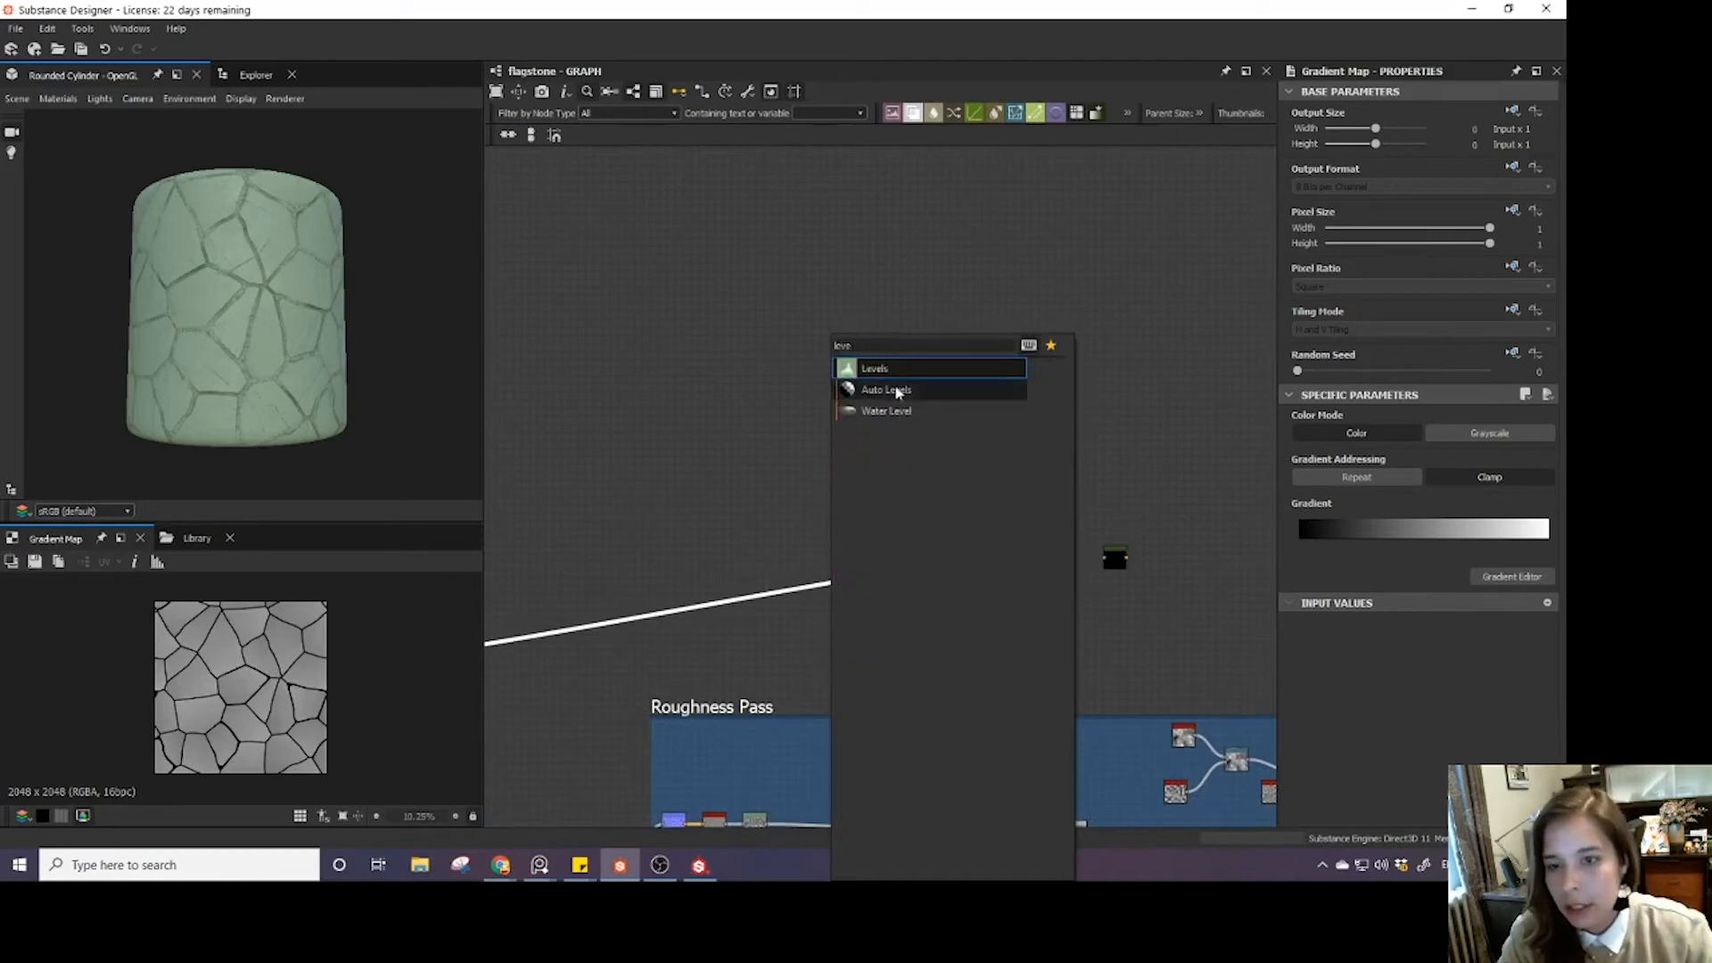
key(Return)
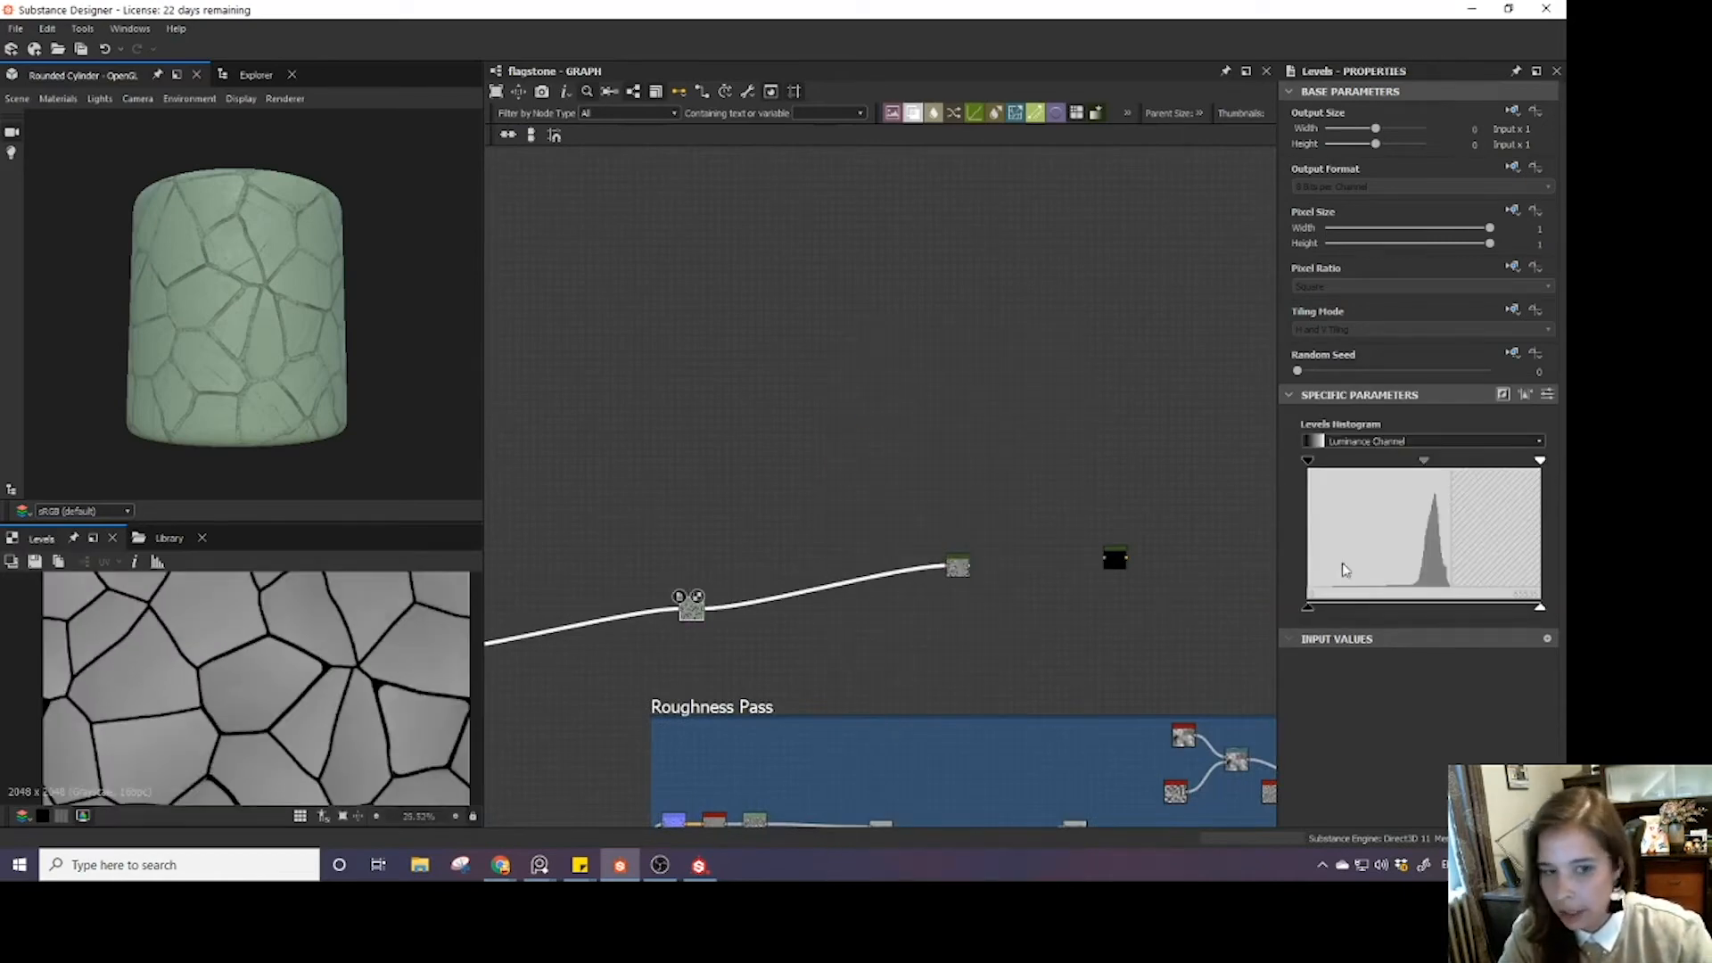
- Increase the Levels contrast by lowering the input white point towards the histogram peak and slightly raising the black point
drag(1540, 460, 1423, 473)
scroll(255, 745, down, 3)
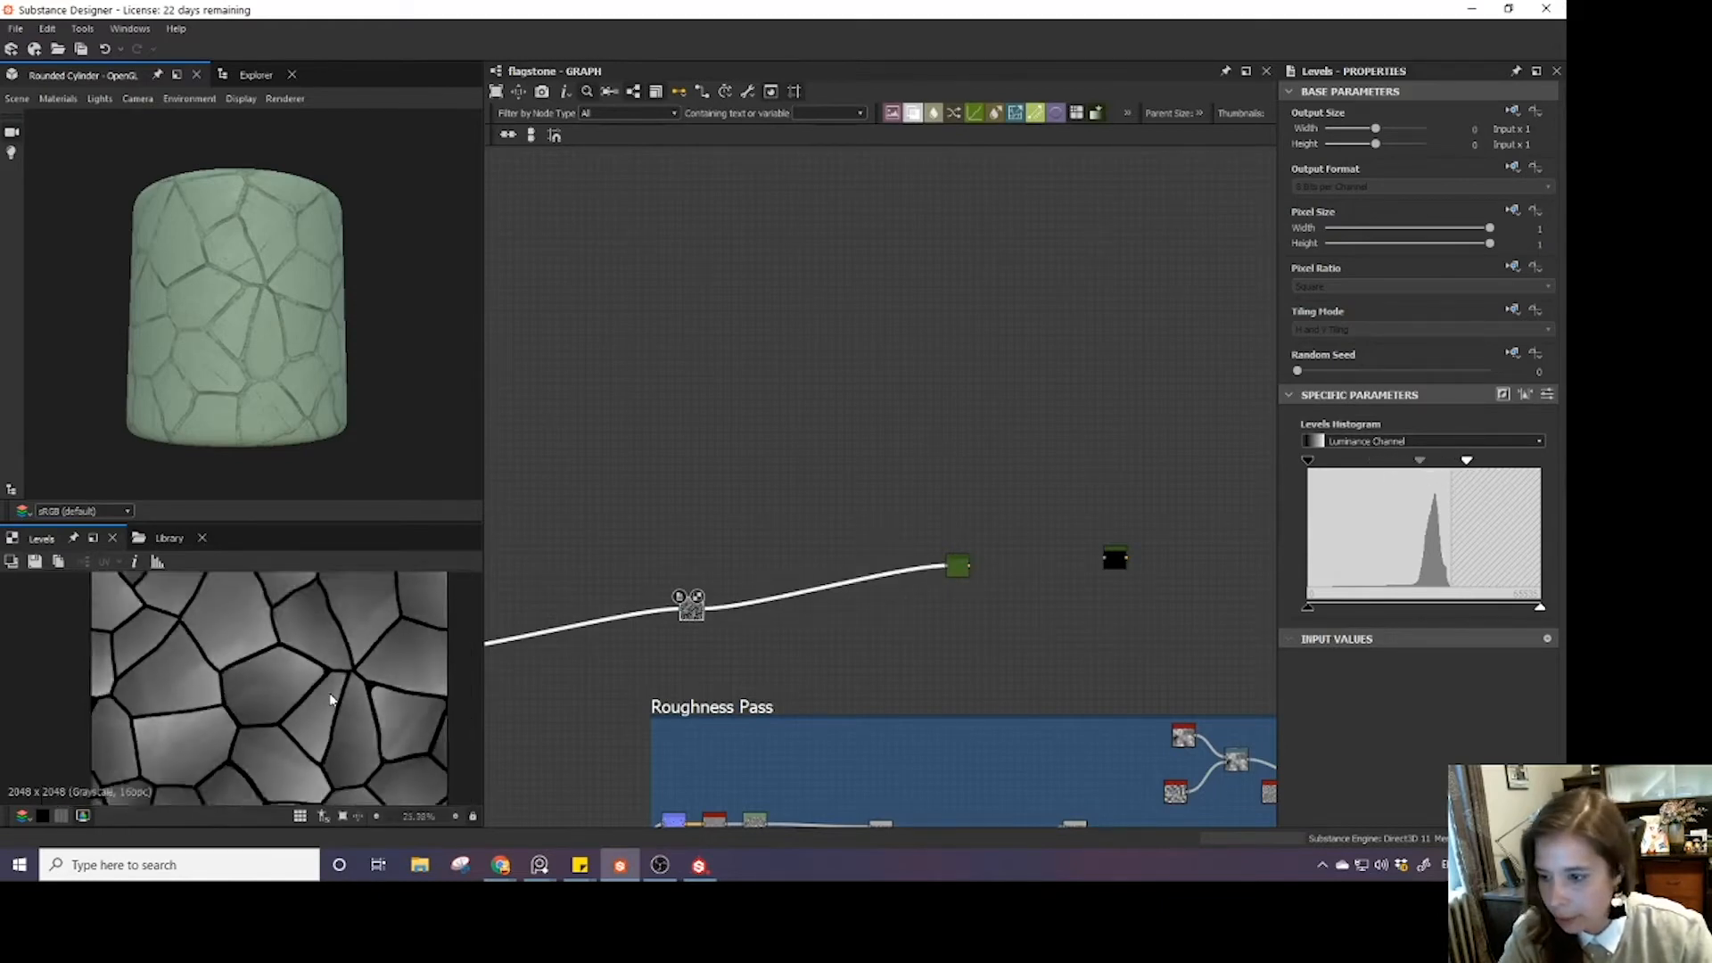
drag(1308, 460, 1321, 462)
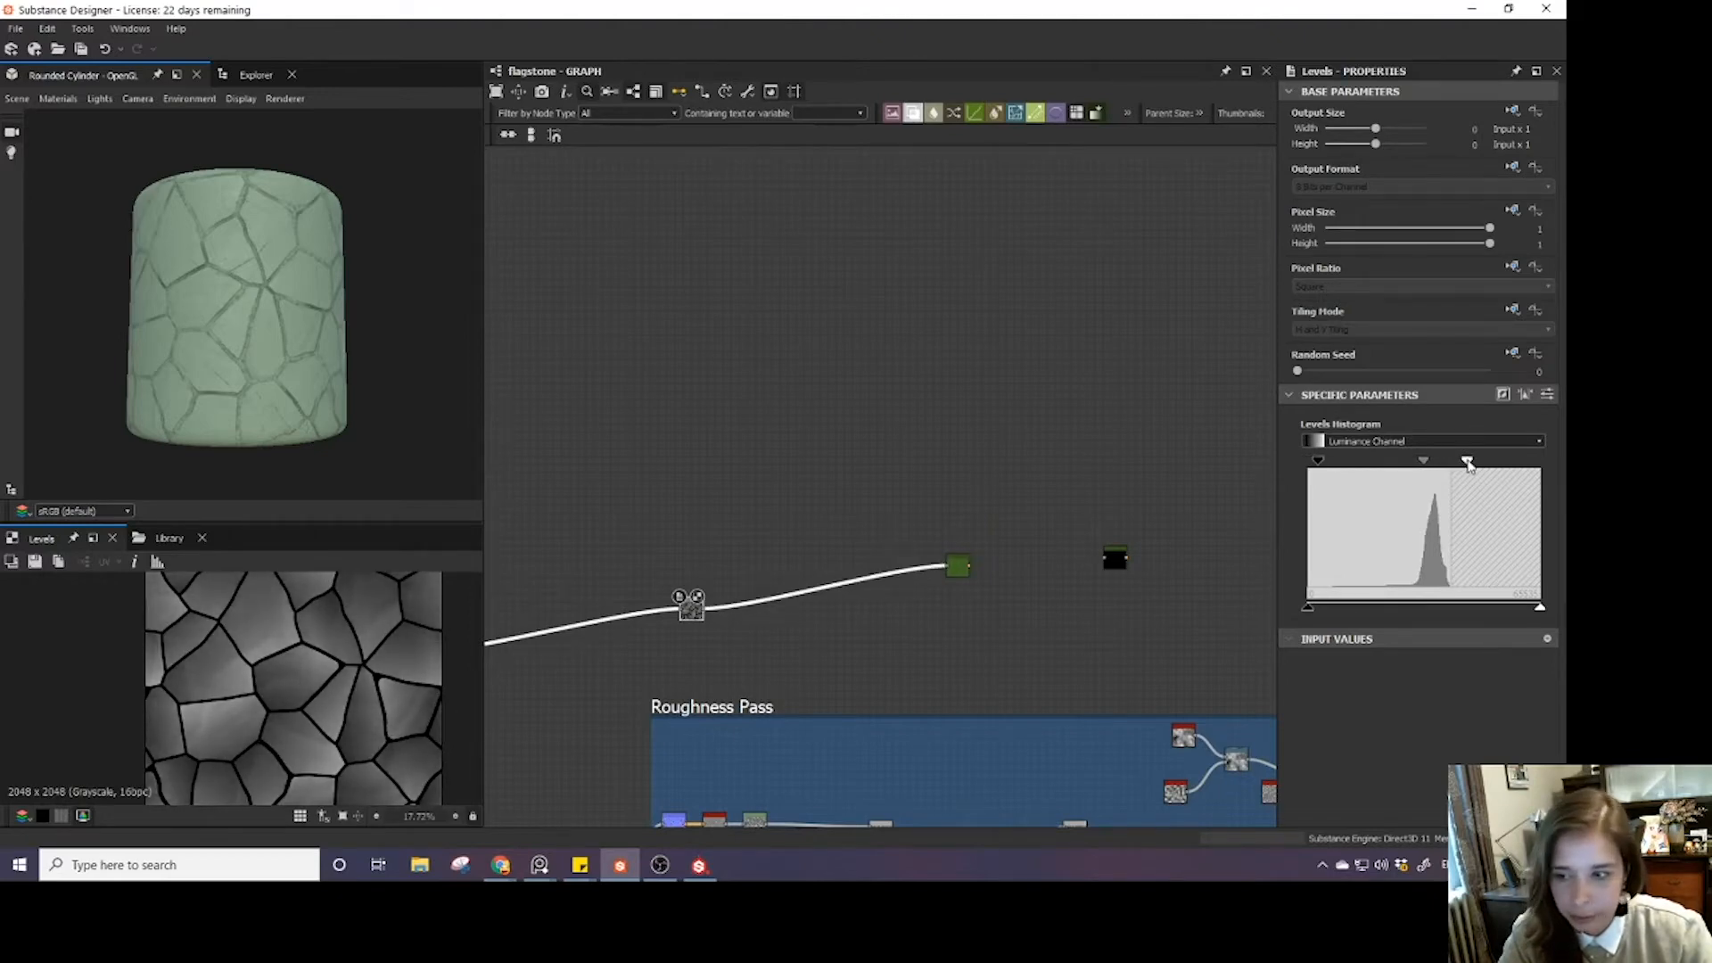
- Place the Gradient Map right after Levels and reposition the pair above the Roughness Pass frame
drag(951, 569, 776, 517)
scroll(769, 613, down, 3)
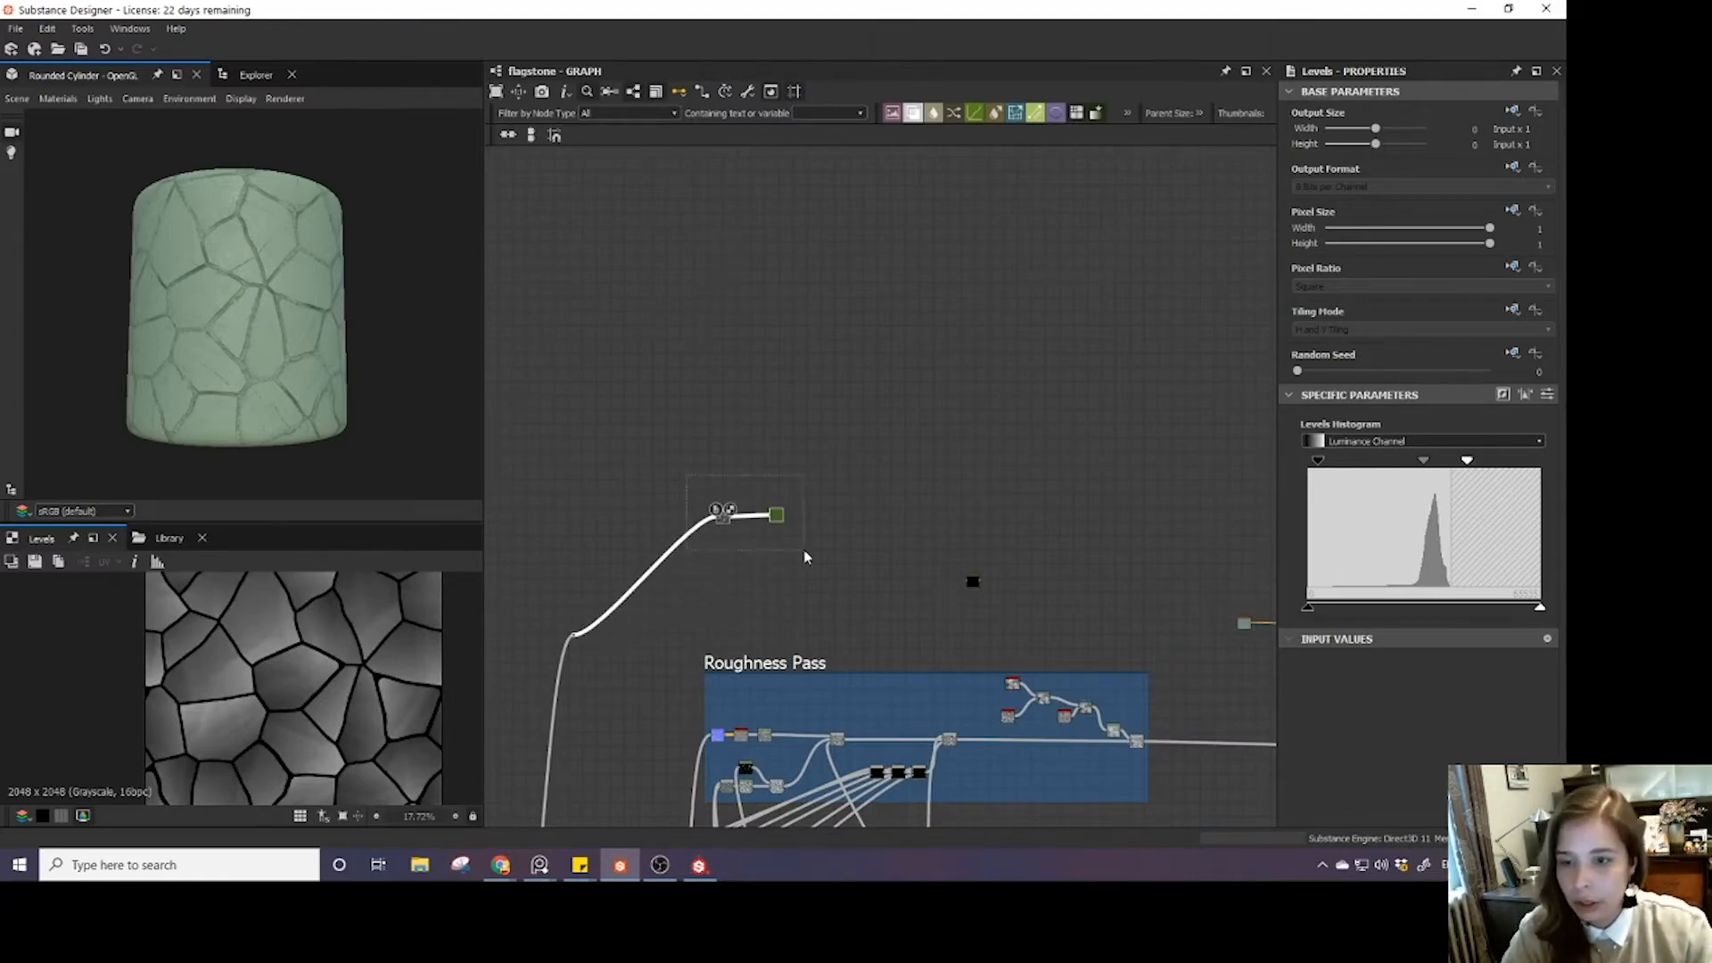
drag(776, 515, 821, 520)
middle_drag(895, 644, 925, 472)
scroll(947, 459, up, 4)
middle_drag(720, 381, 828, 497)
scroll(801, 499, up, 4)
scroll(822, 499, up, 2)
- Switch to the reference photo board, shrink and frame it below the Levels and Gradient Map nodes, and select the Gradient Map
click(539, 865)
right_drag(497, 729, 653, 722)
scroll(654, 722, down, 2)
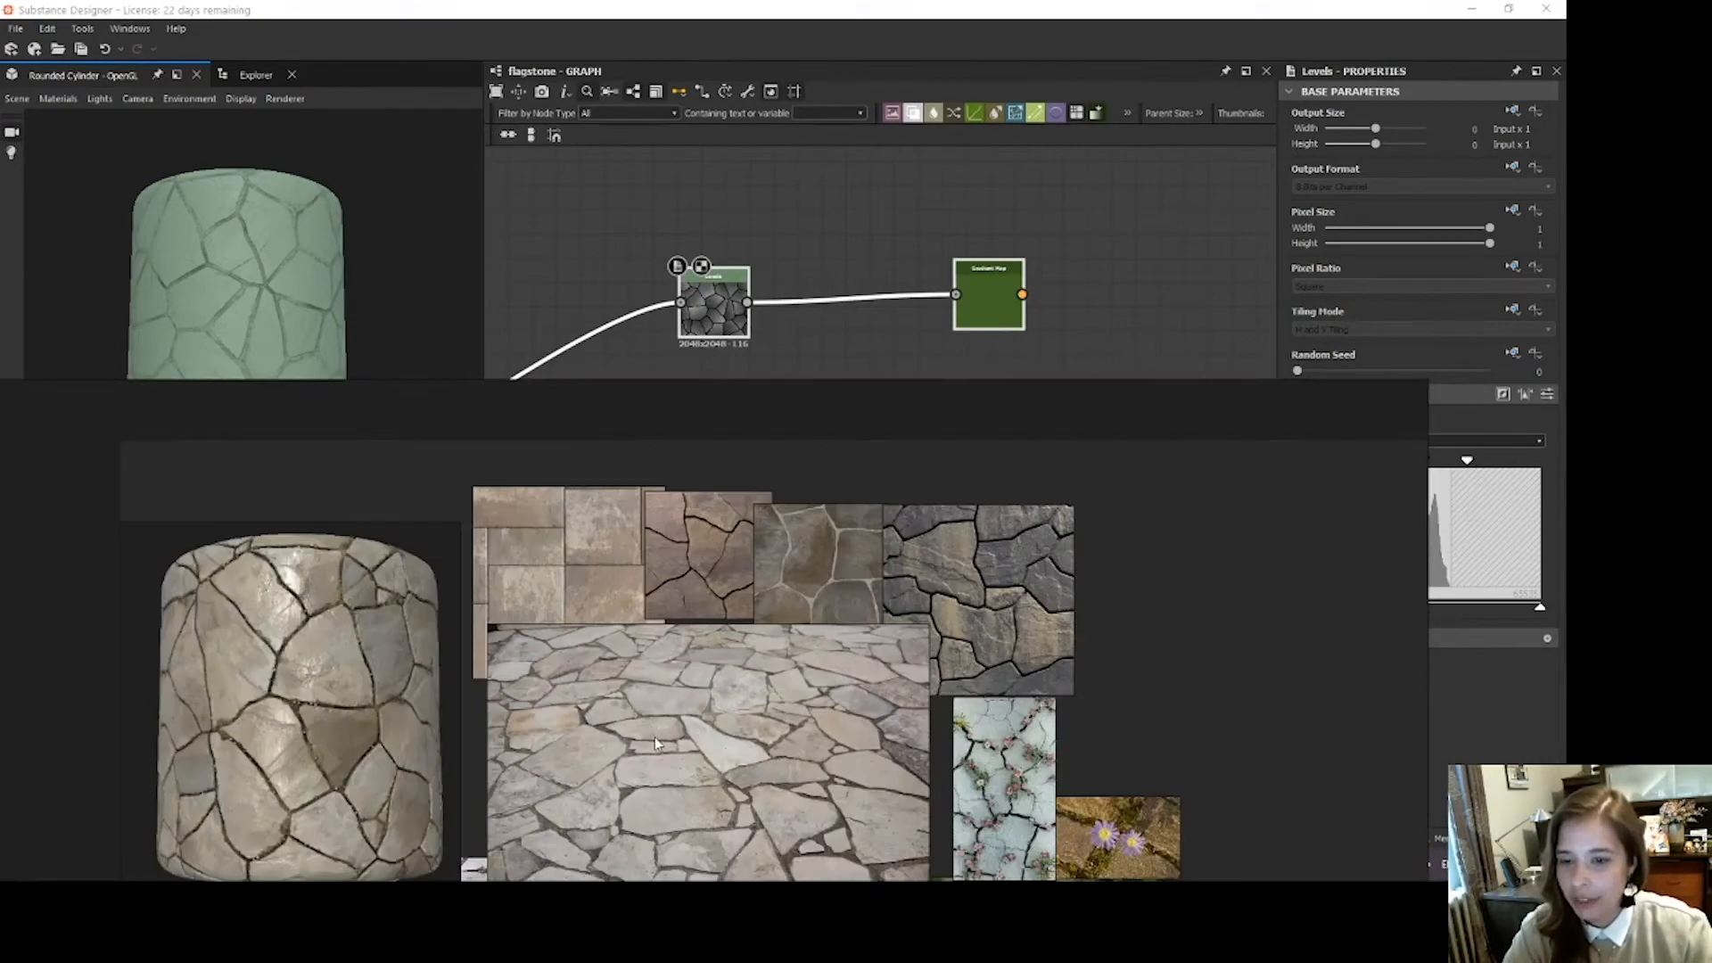
scroll(654, 737, up, 2)
right_drag(657, 741, 720, 739)
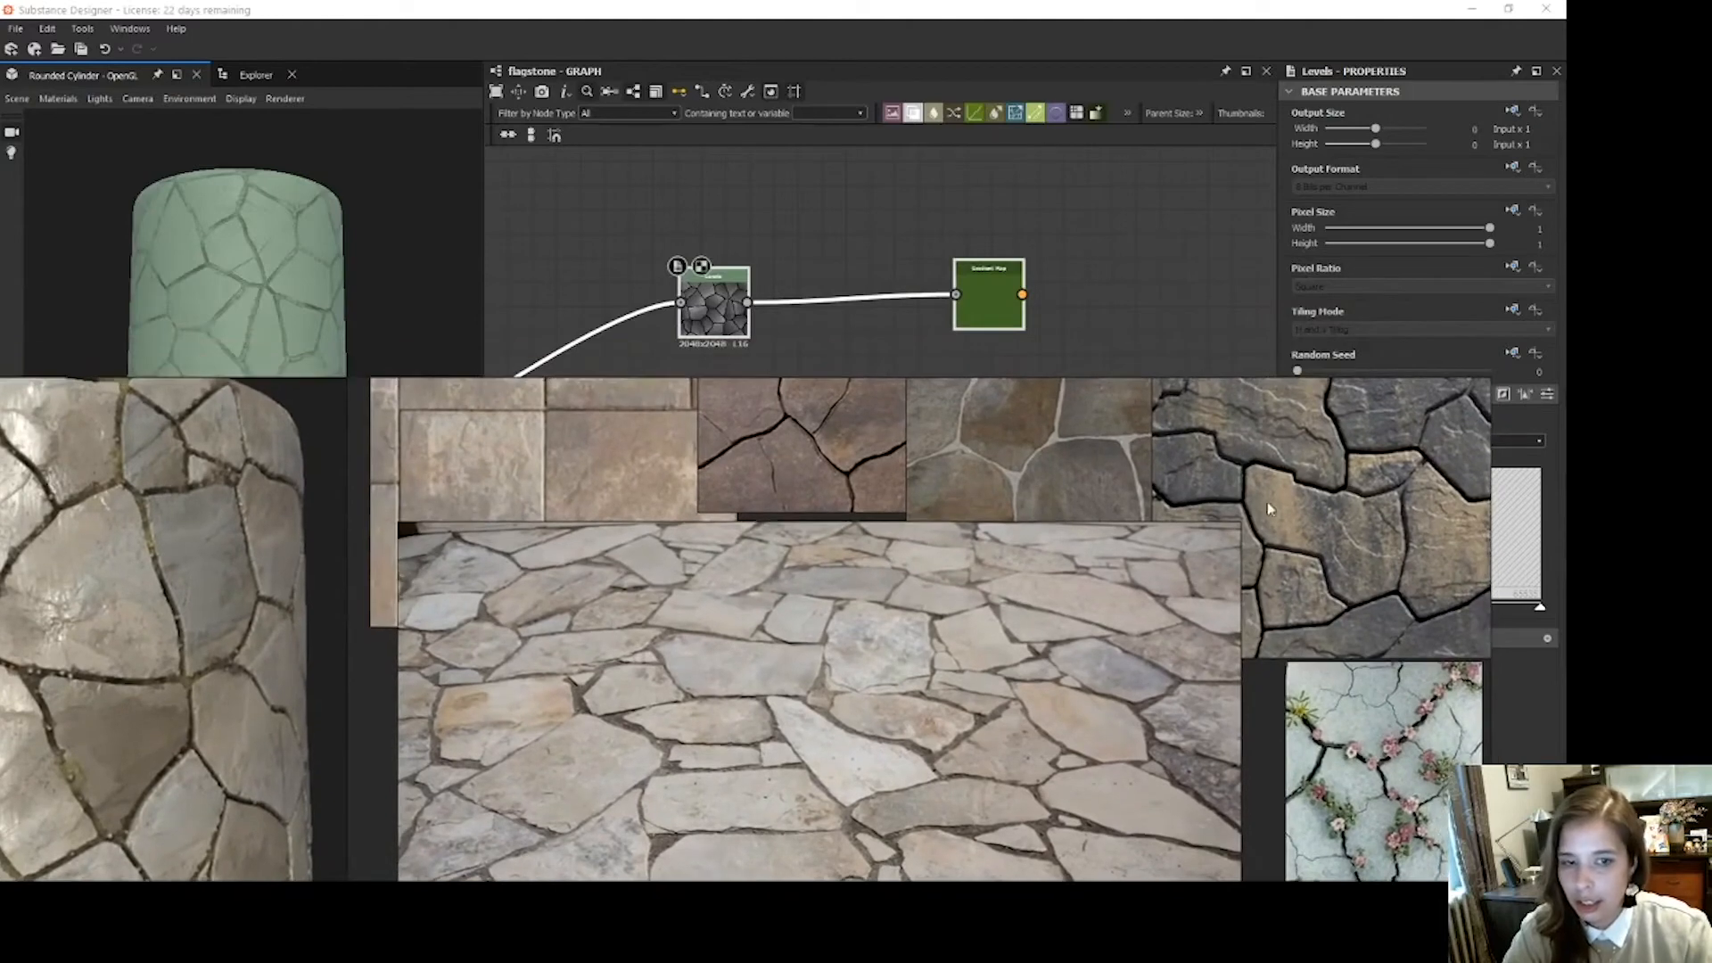
drag(1491, 505, 944, 526)
right_drag(626, 572, 750, 577)
scroll(747, 576, down, 3)
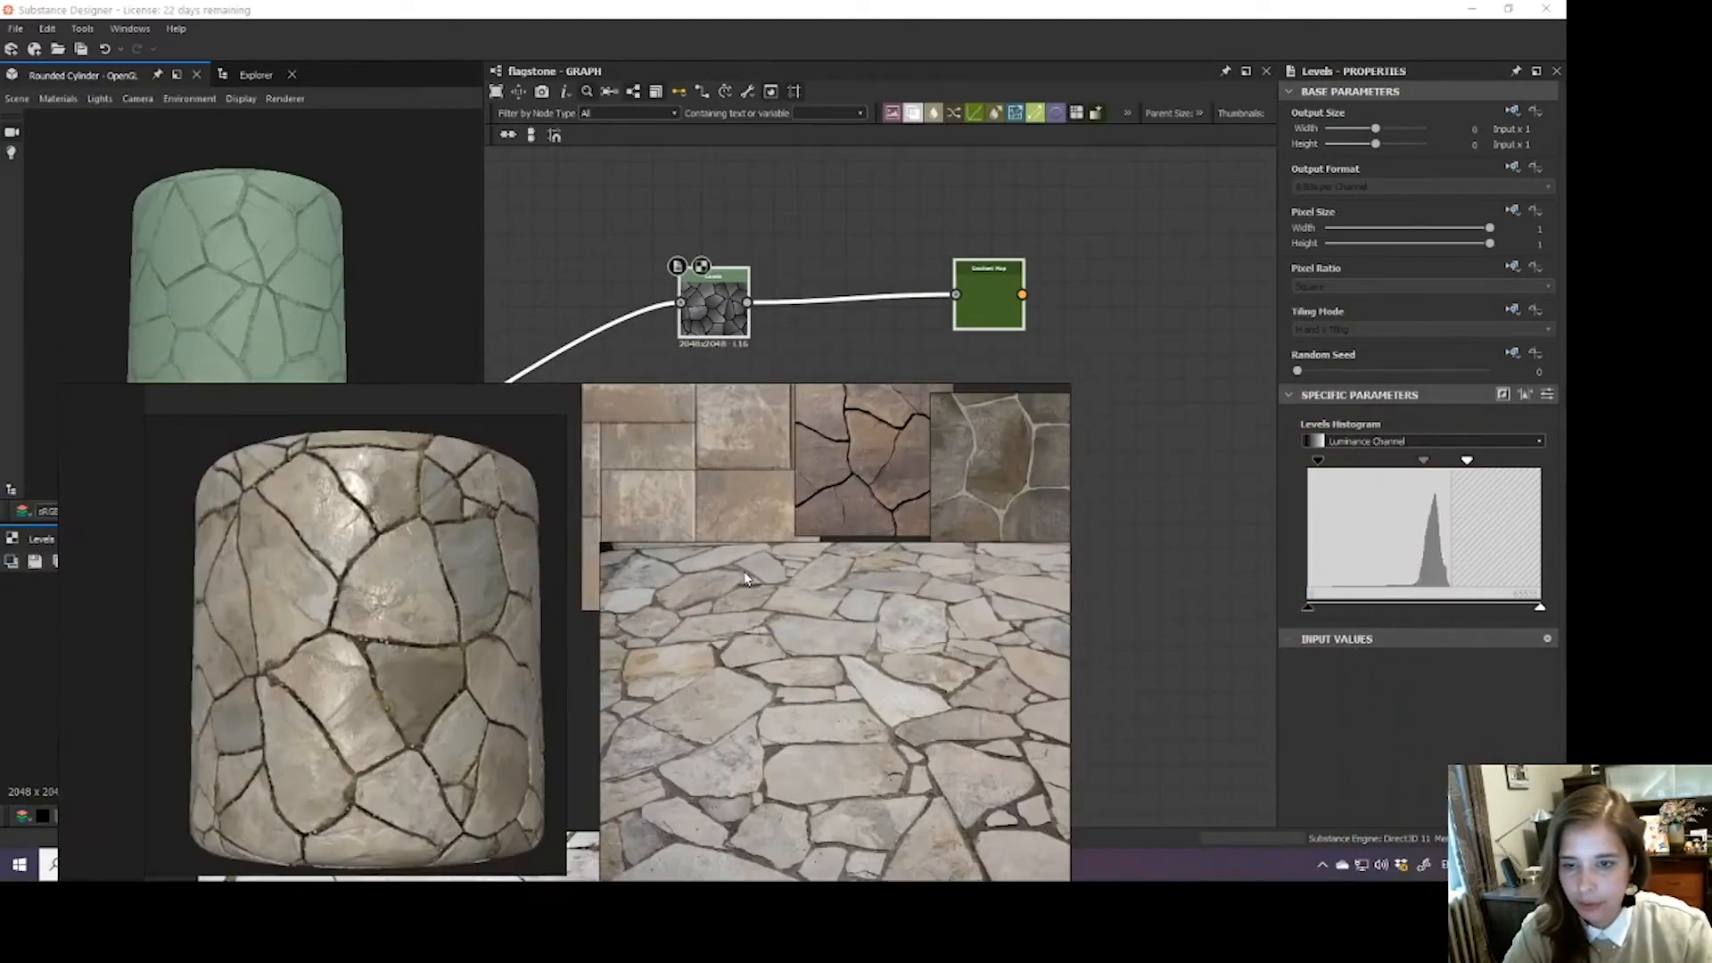
middle_drag(748, 578, 611, 622)
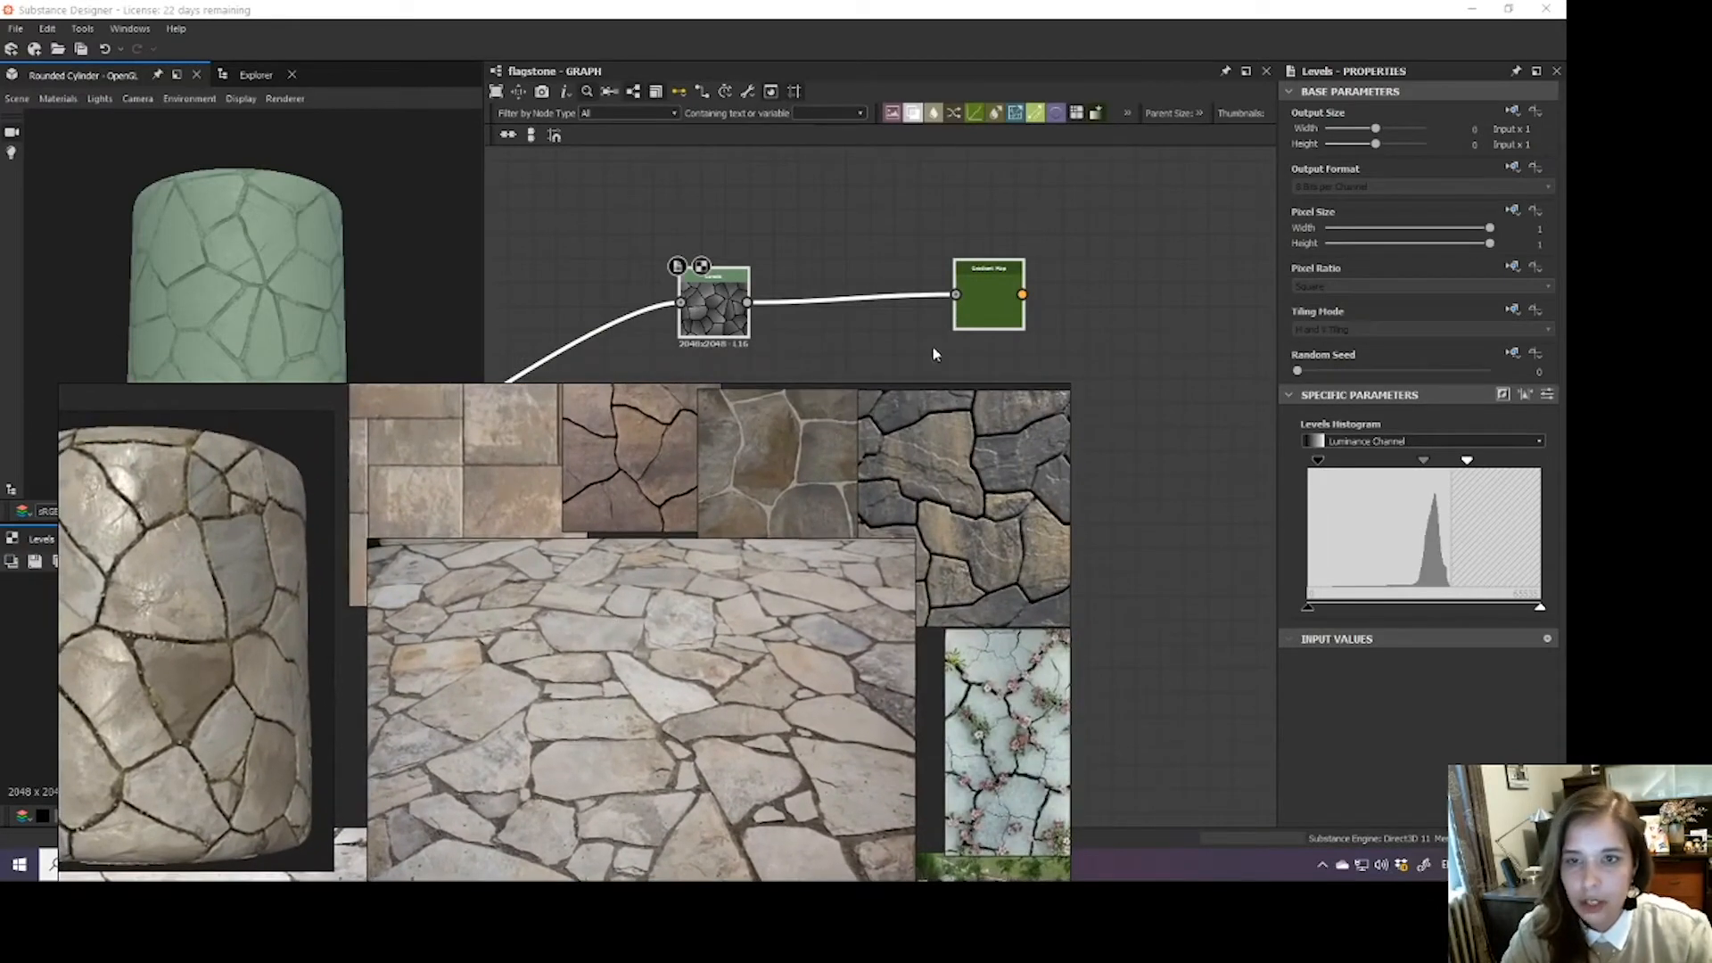
click(972, 305)
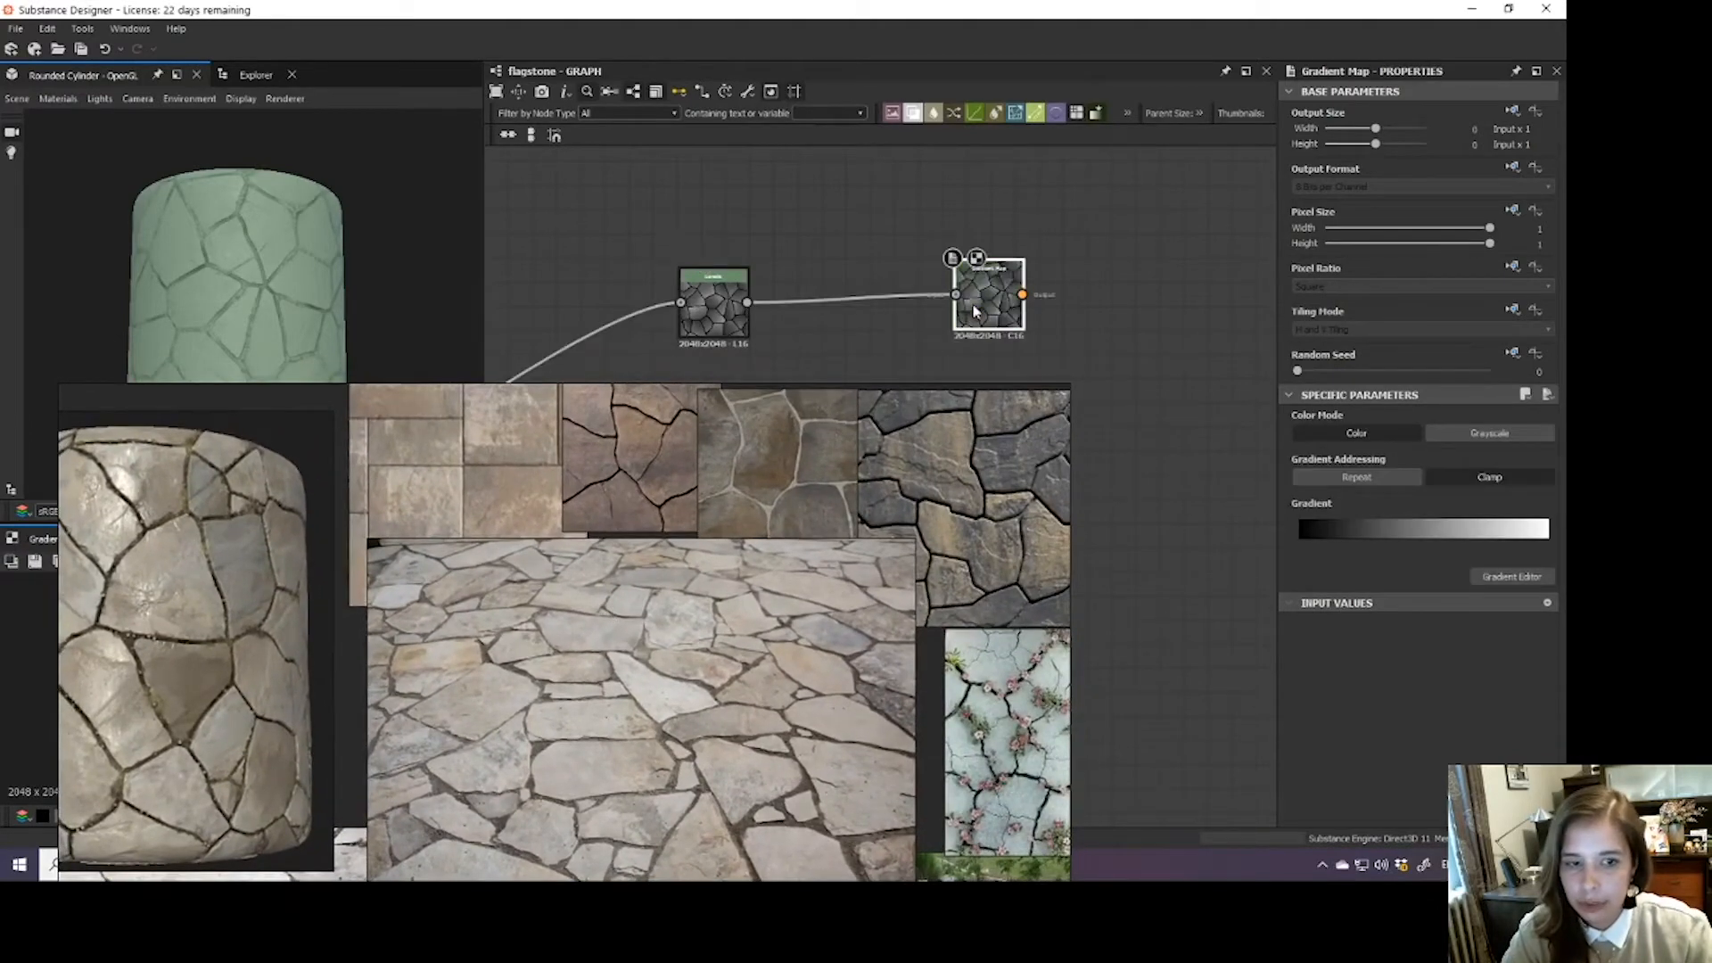
- Open the Gradient Map's Gradient Editor and pick a gradient from a pale beige stone in the large flagstone photo
click(1492, 576)
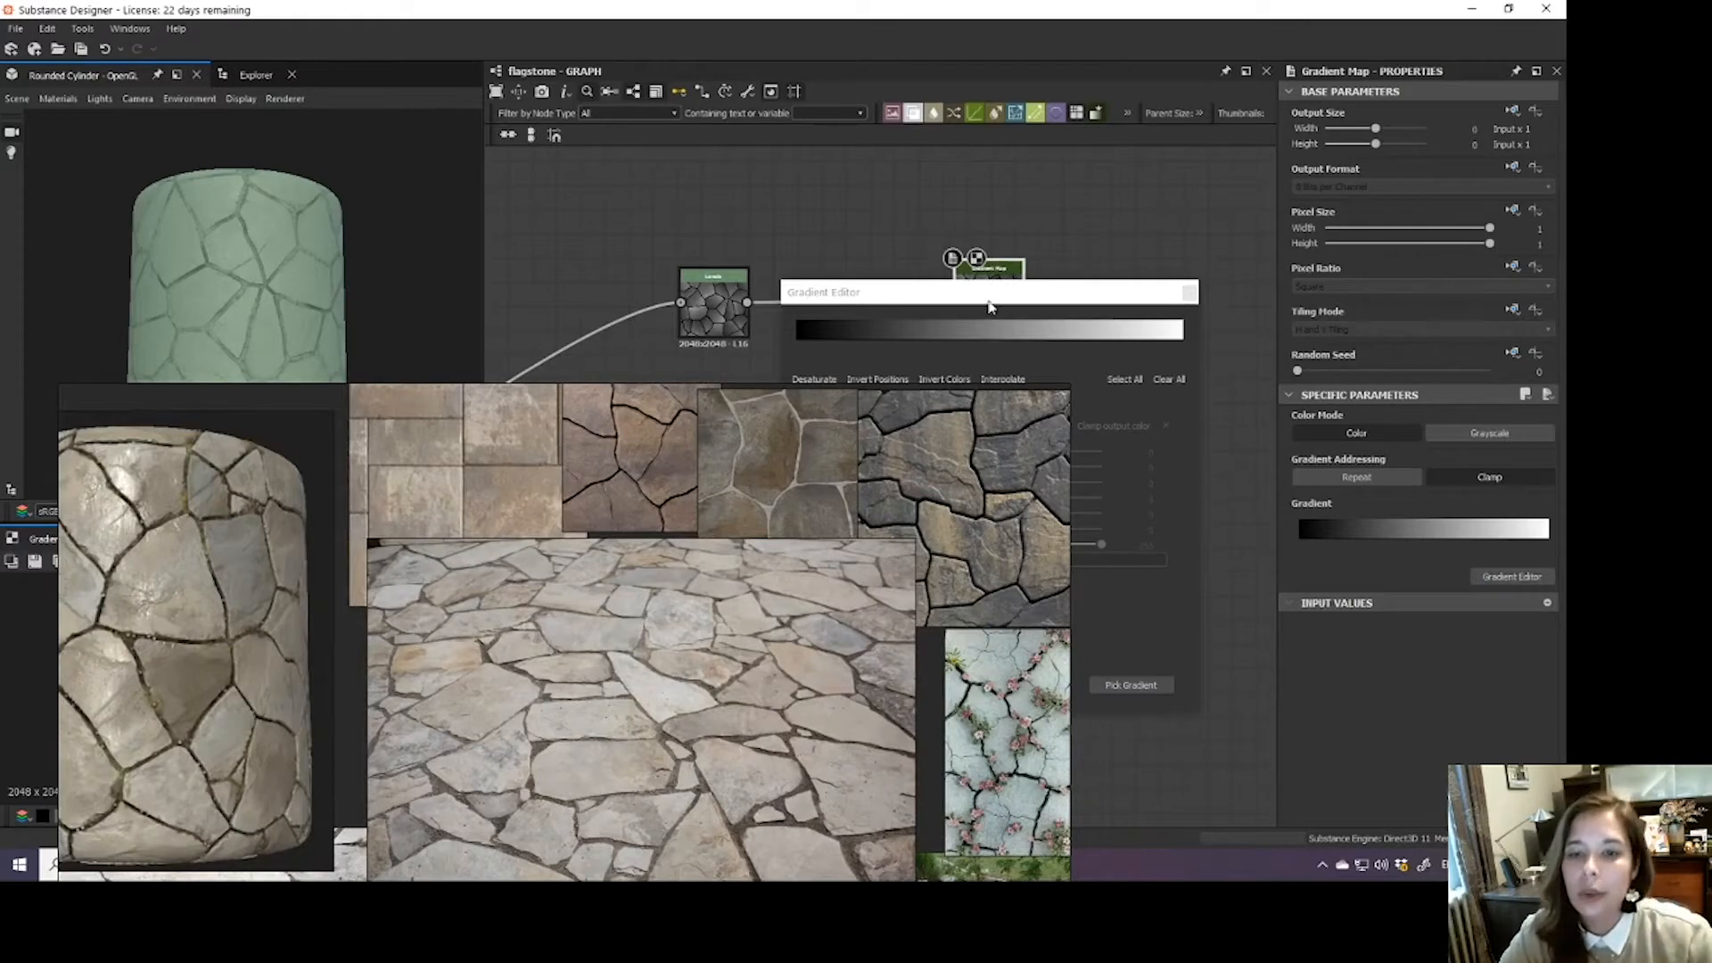
drag(989, 305, 1260, 174)
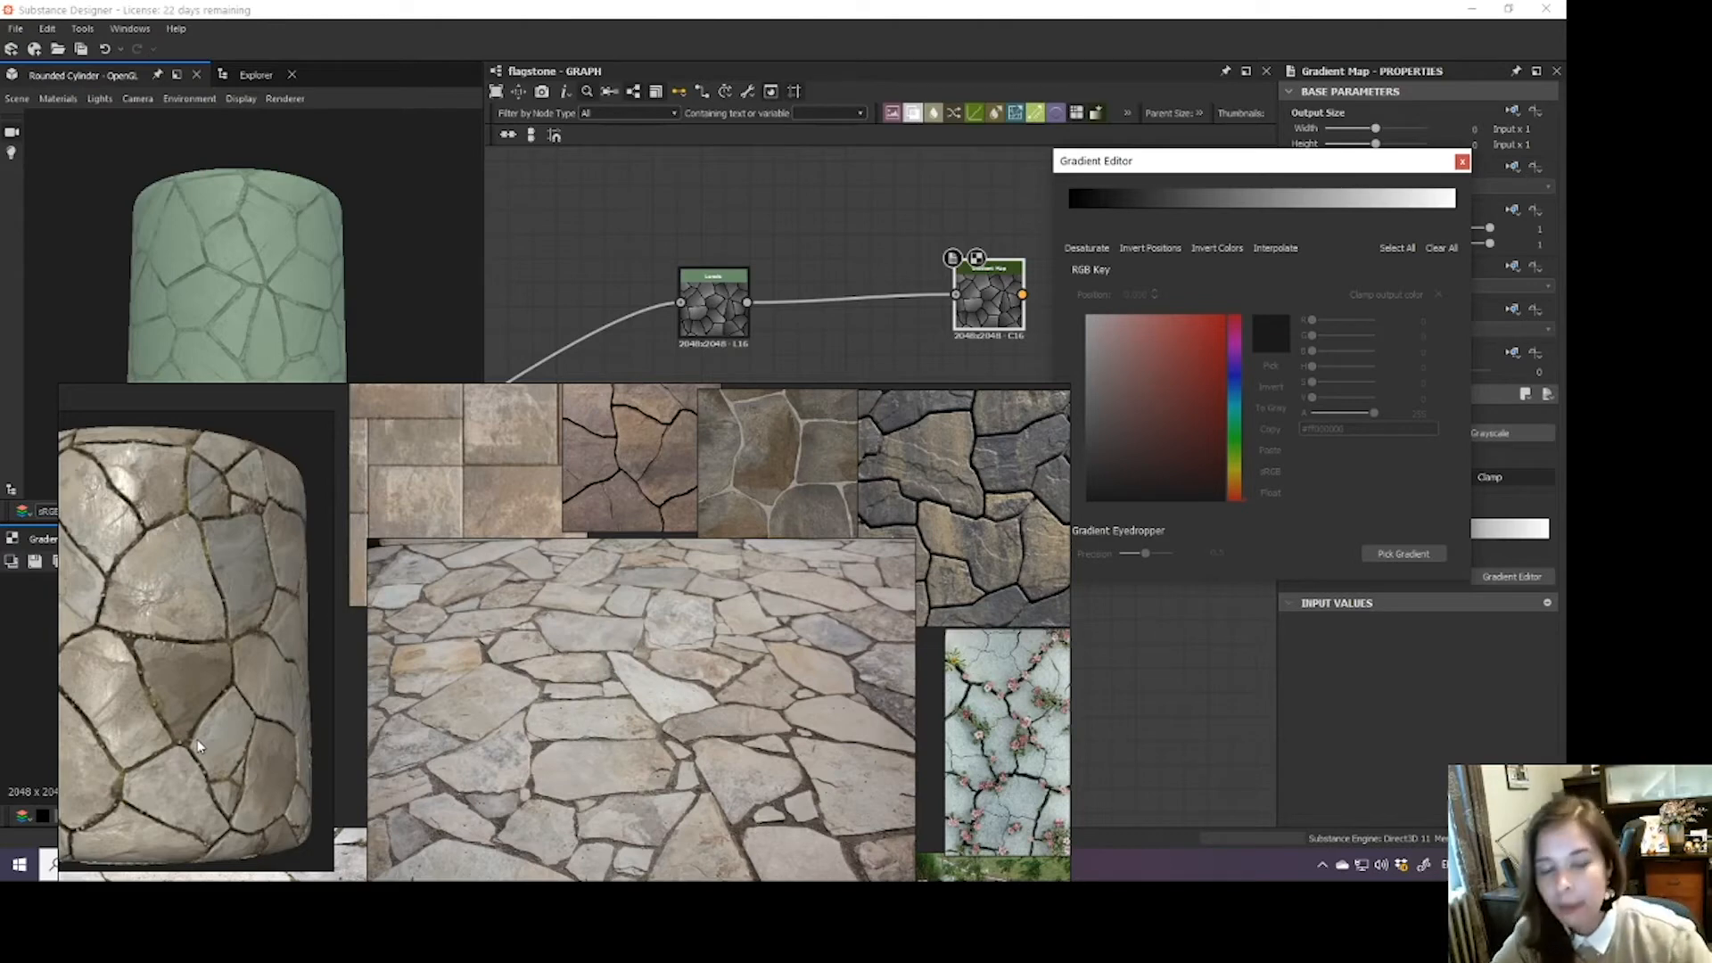
click(1386, 561)
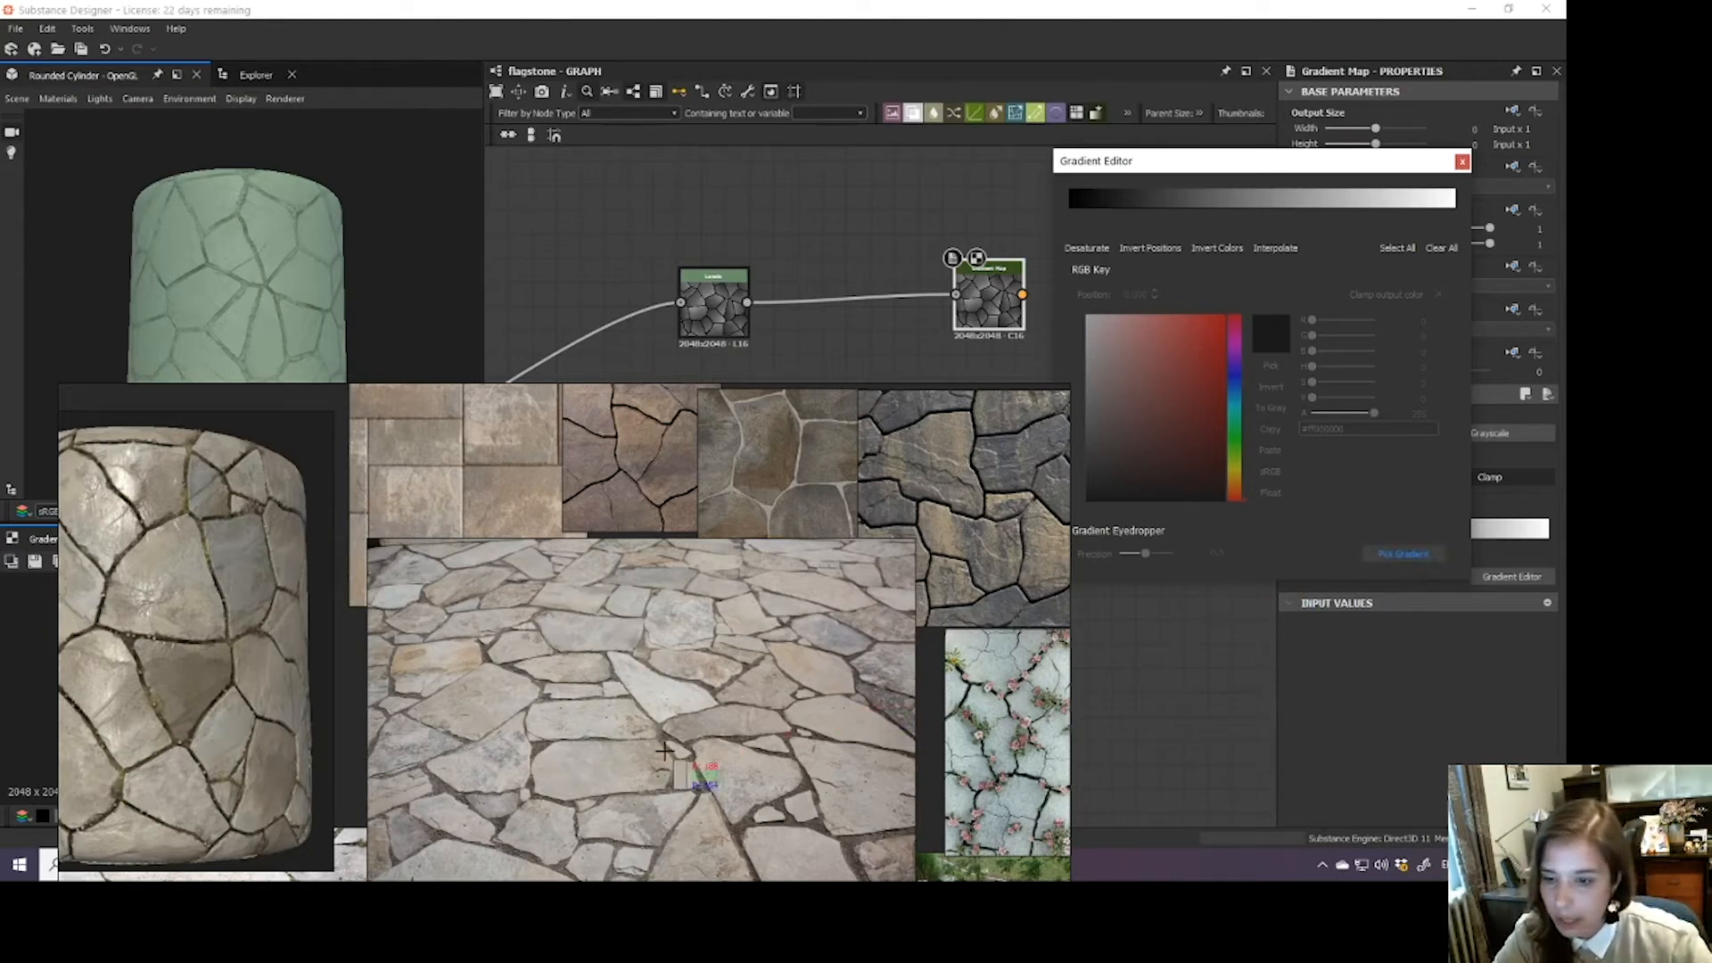
mouse_move(650, 754)
mouse_down()
mouse_move(571, 749)
mouse_move(621, 776)
mouse_move(671, 756)
mouse_up()
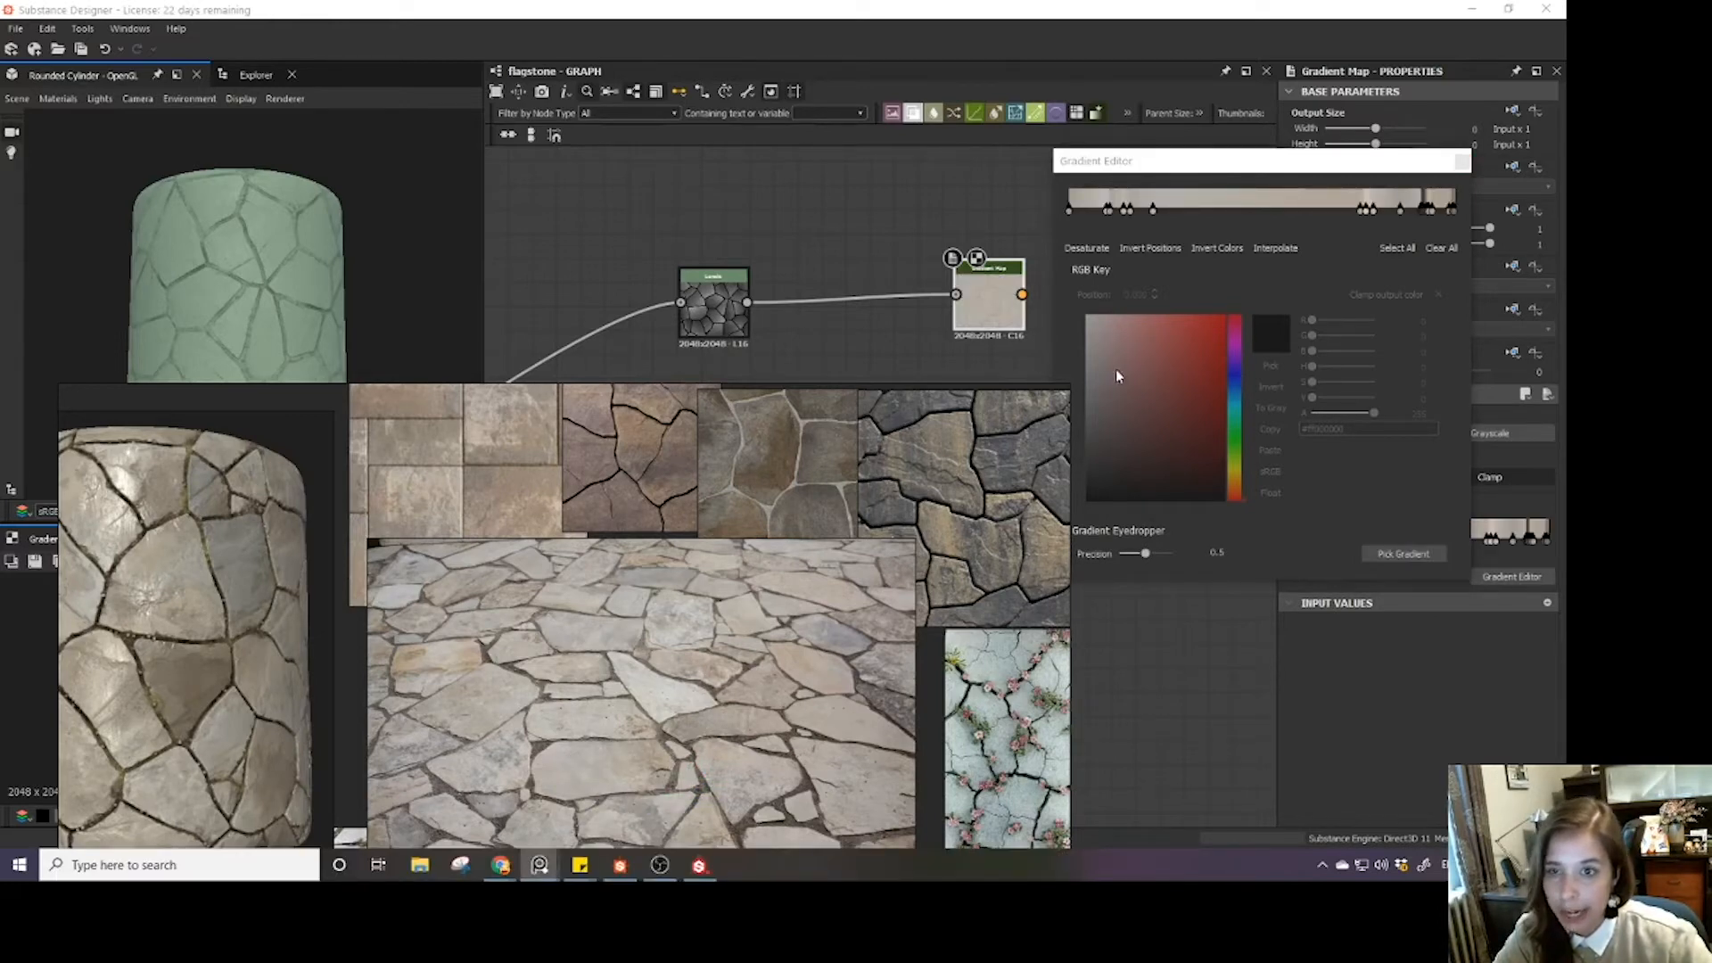
- Re-pick the gradient from the greyer stones in the large flagstone photo and set the eyedropper precision to 0.58
drag(567, 498, 981, 747)
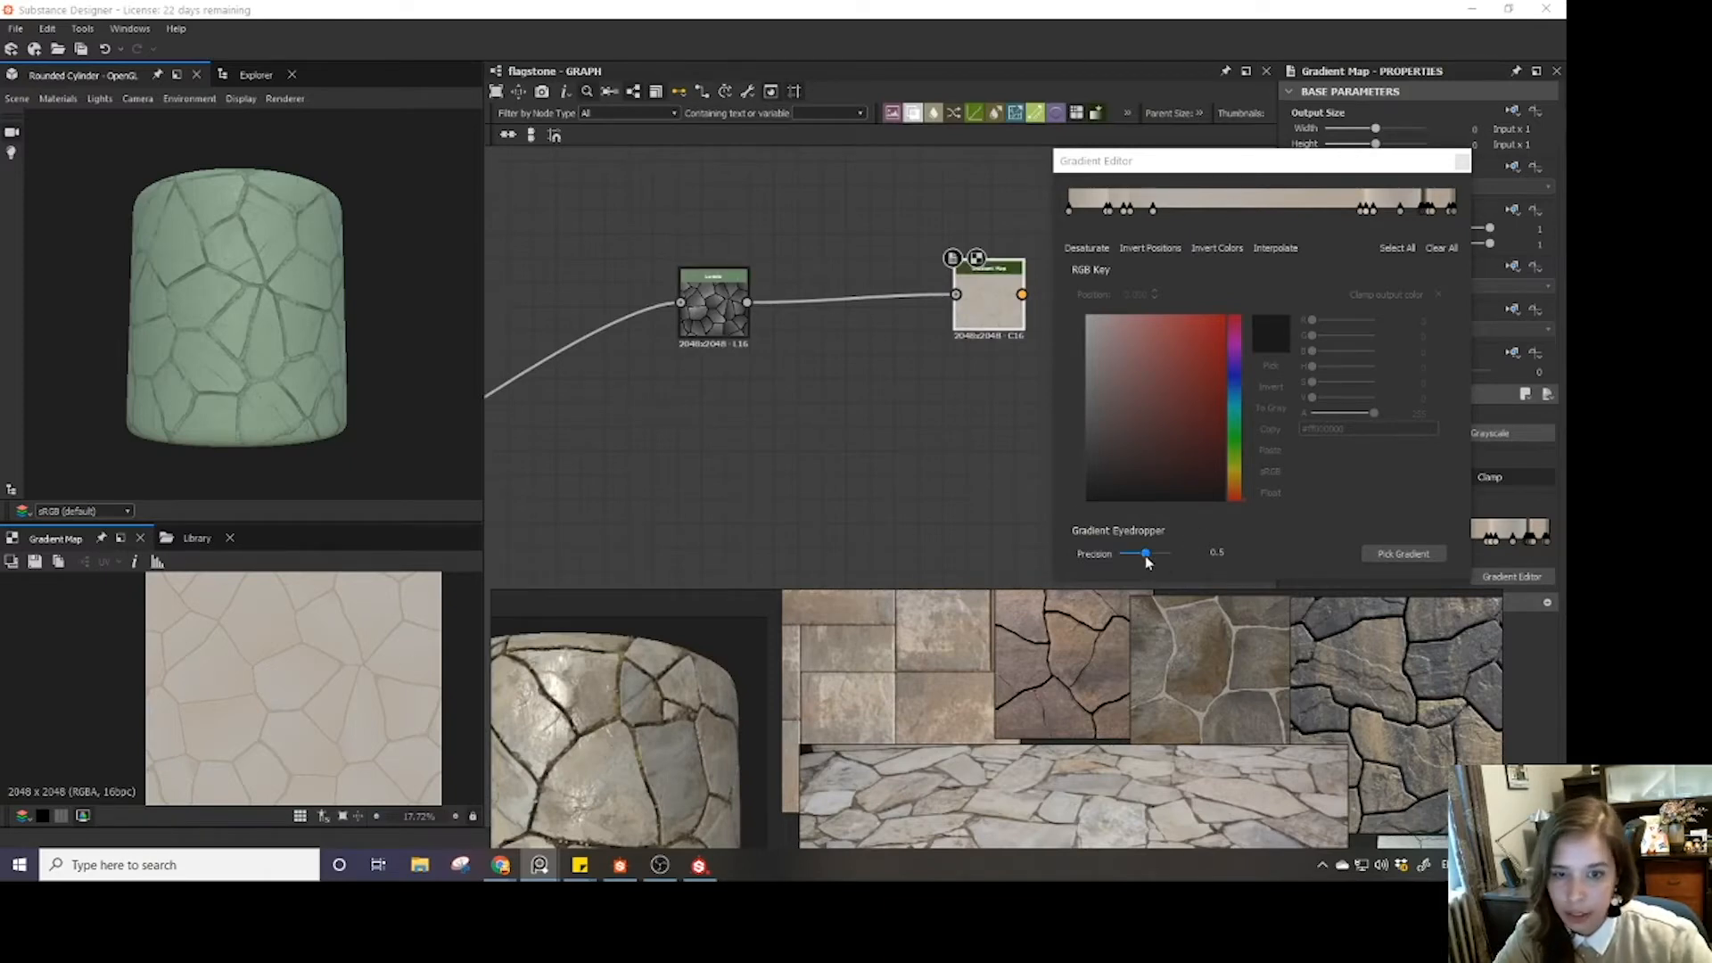
drag(1147, 556, 1154, 559)
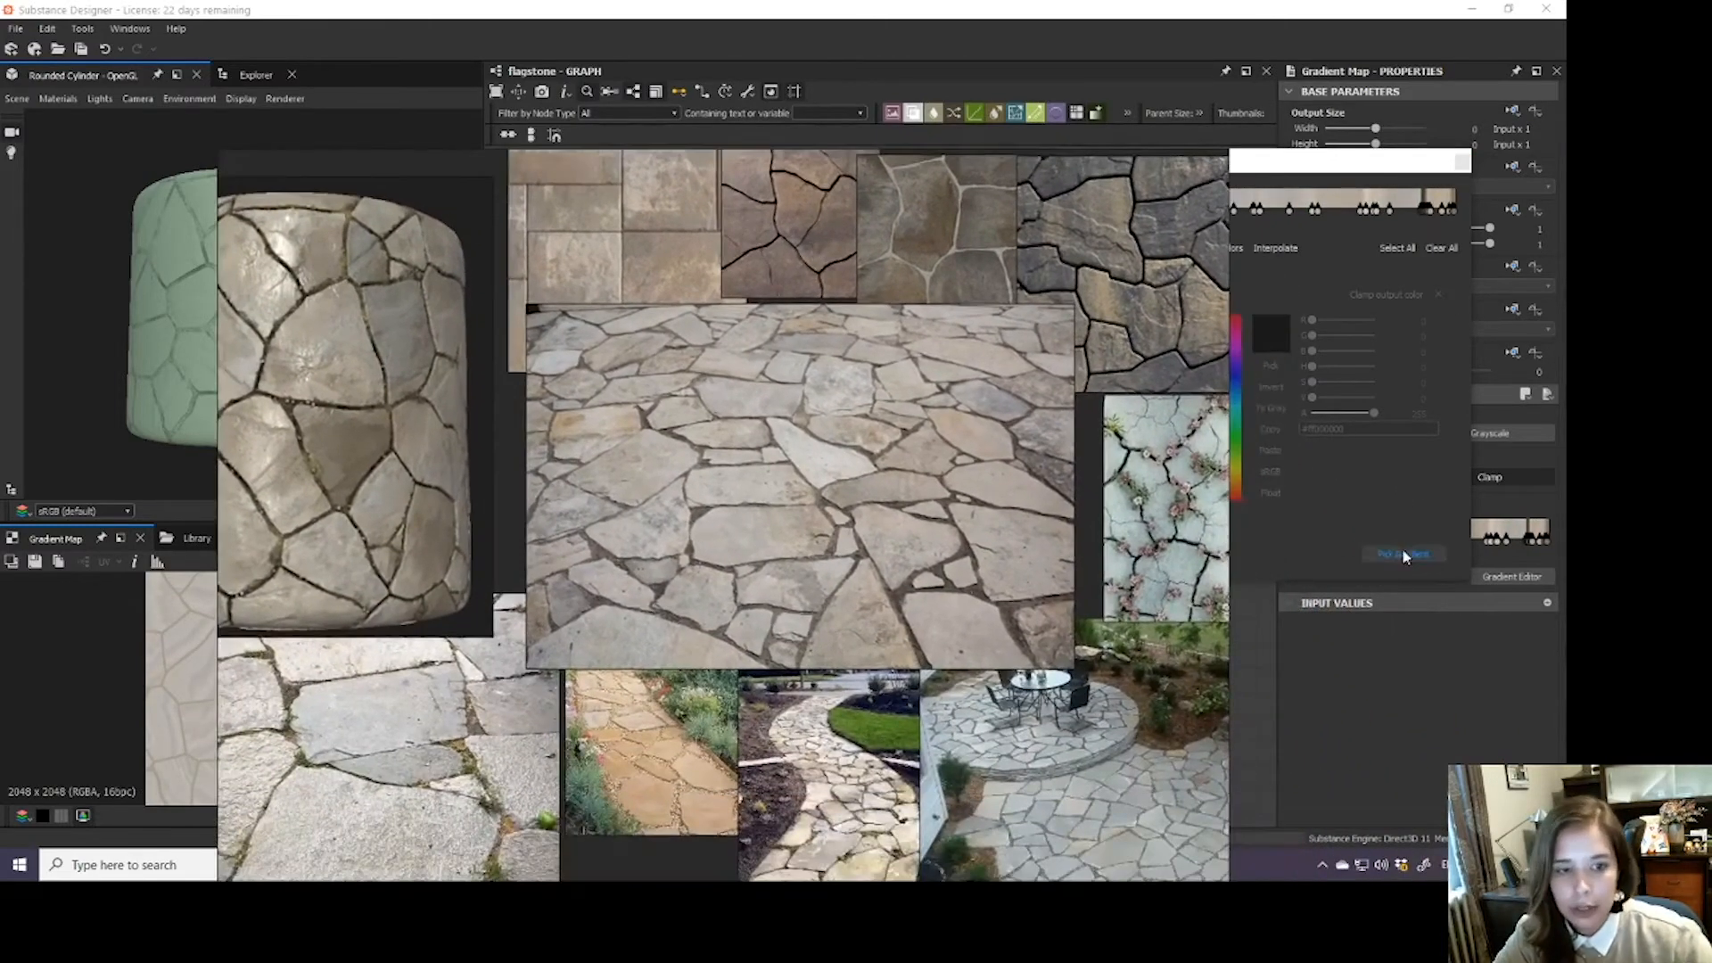
click(1402, 554)
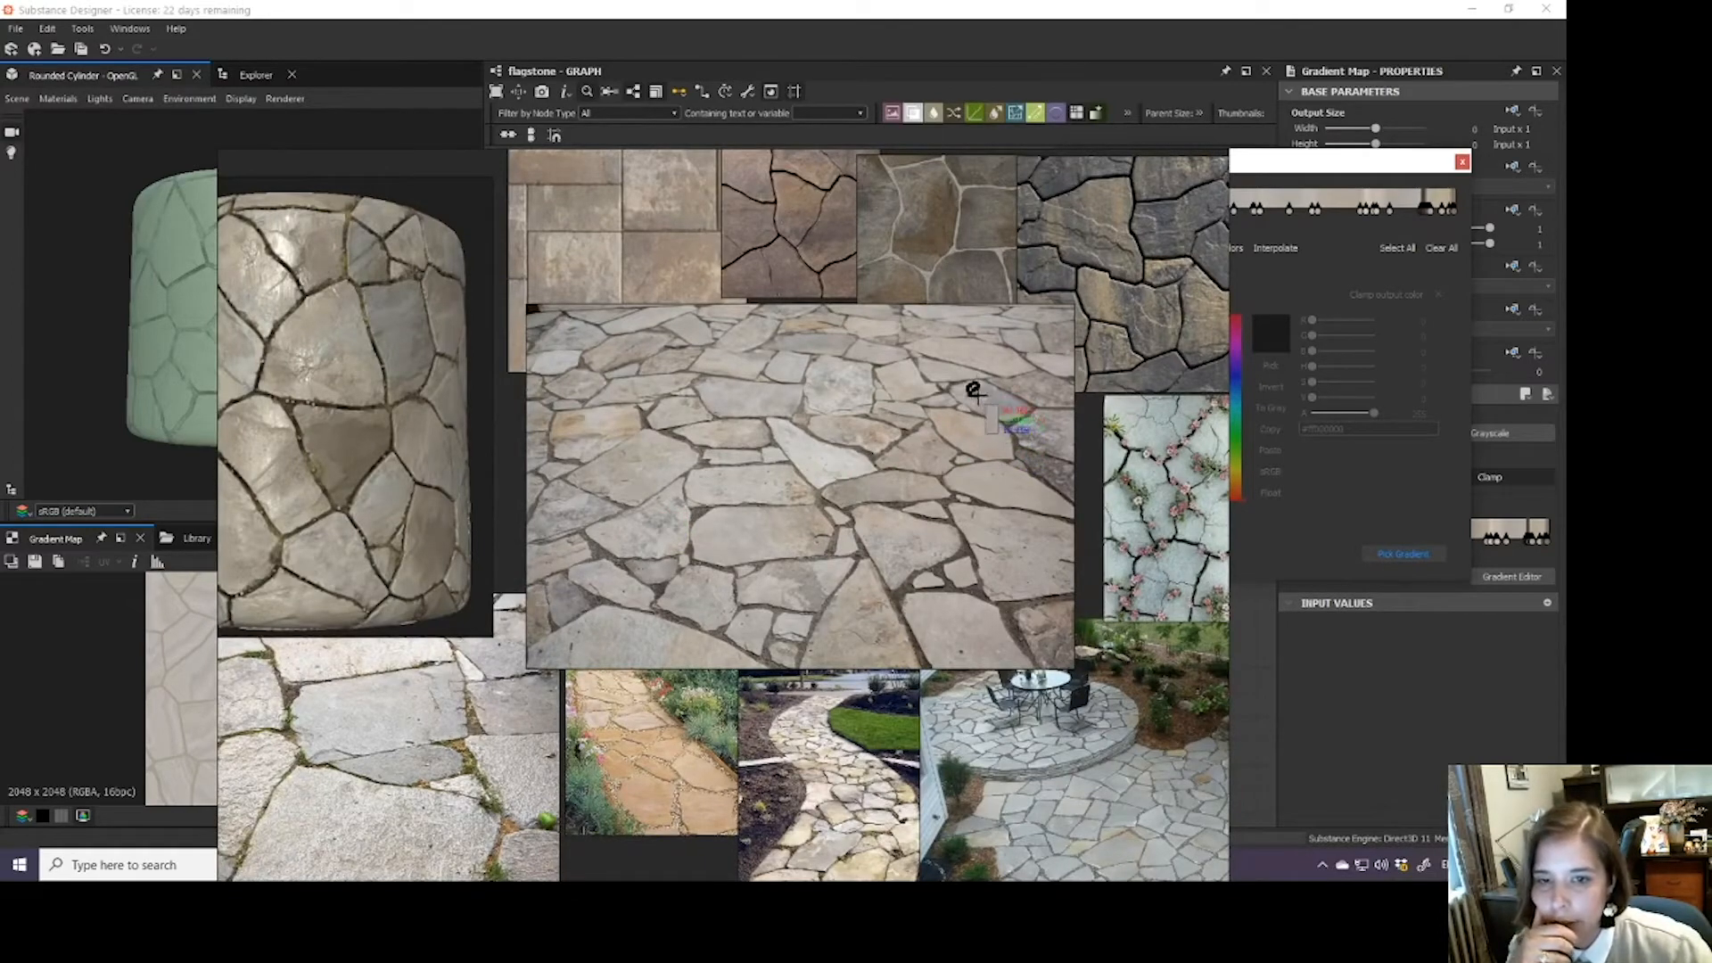
drag(980, 399, 1013, 423)
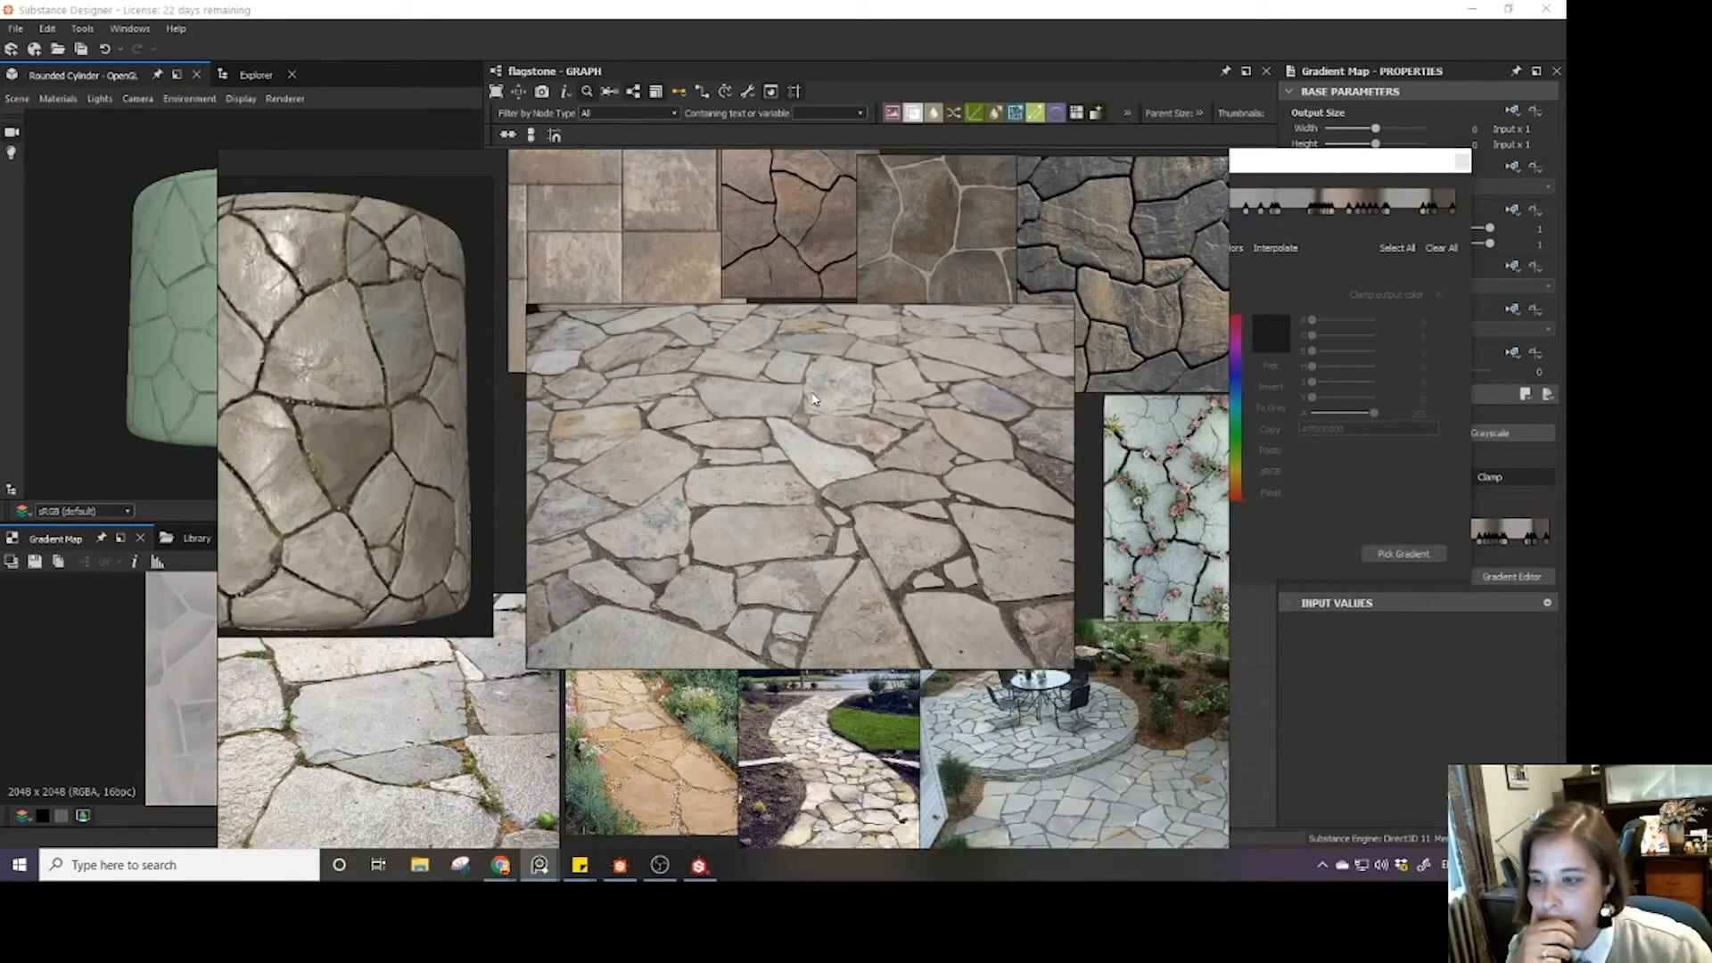
drag(812, 399, 1035, 642)
right_drag(1035, 644, 1565, 580)
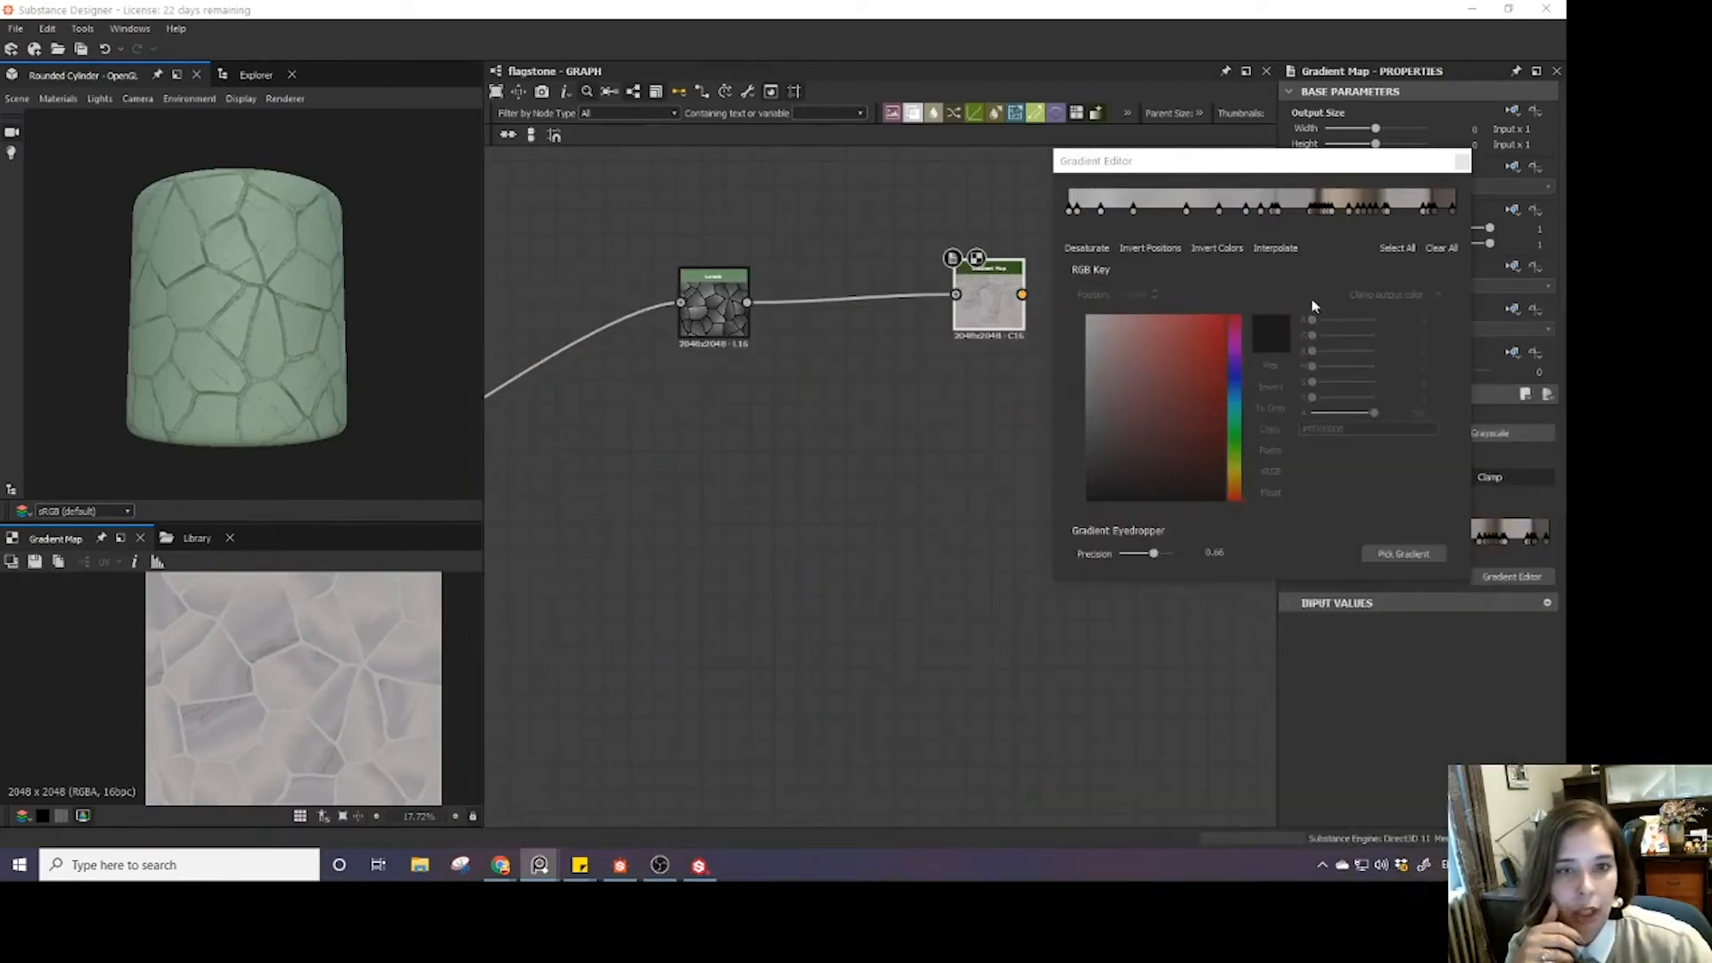
drag(1147, 560, 1150, 555)
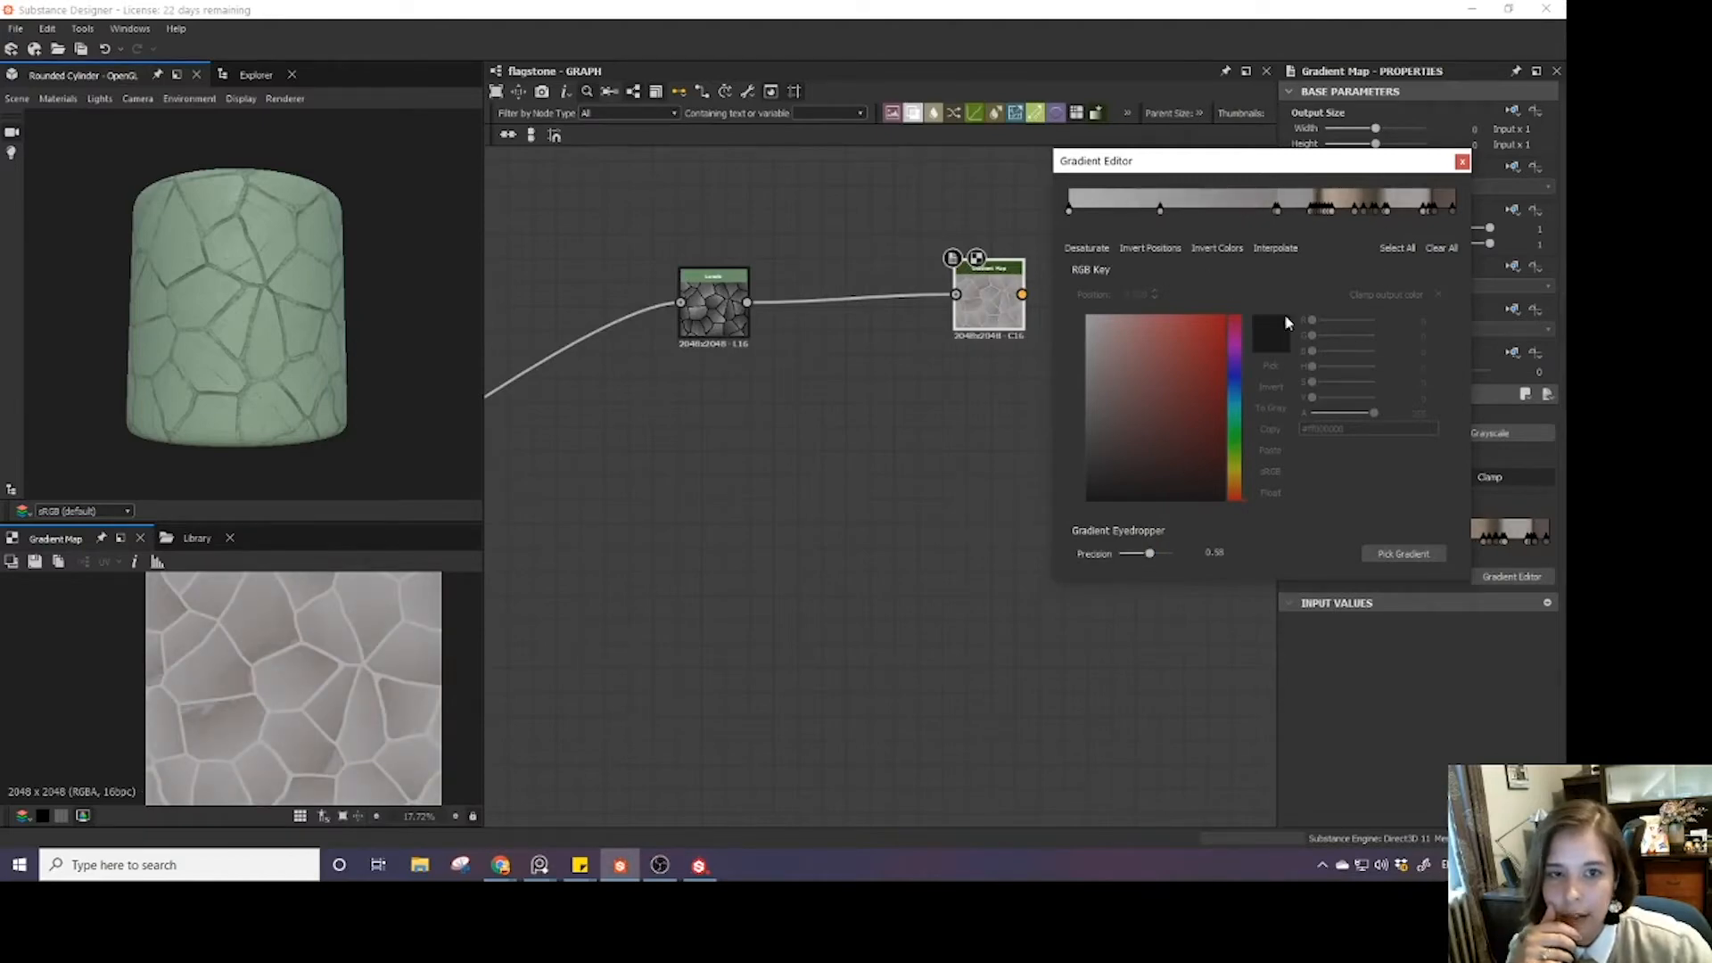
- Try removing the second gradient key by deleting it and by pulling it off the gradient bar, undoing each removal
click(1397, 249)
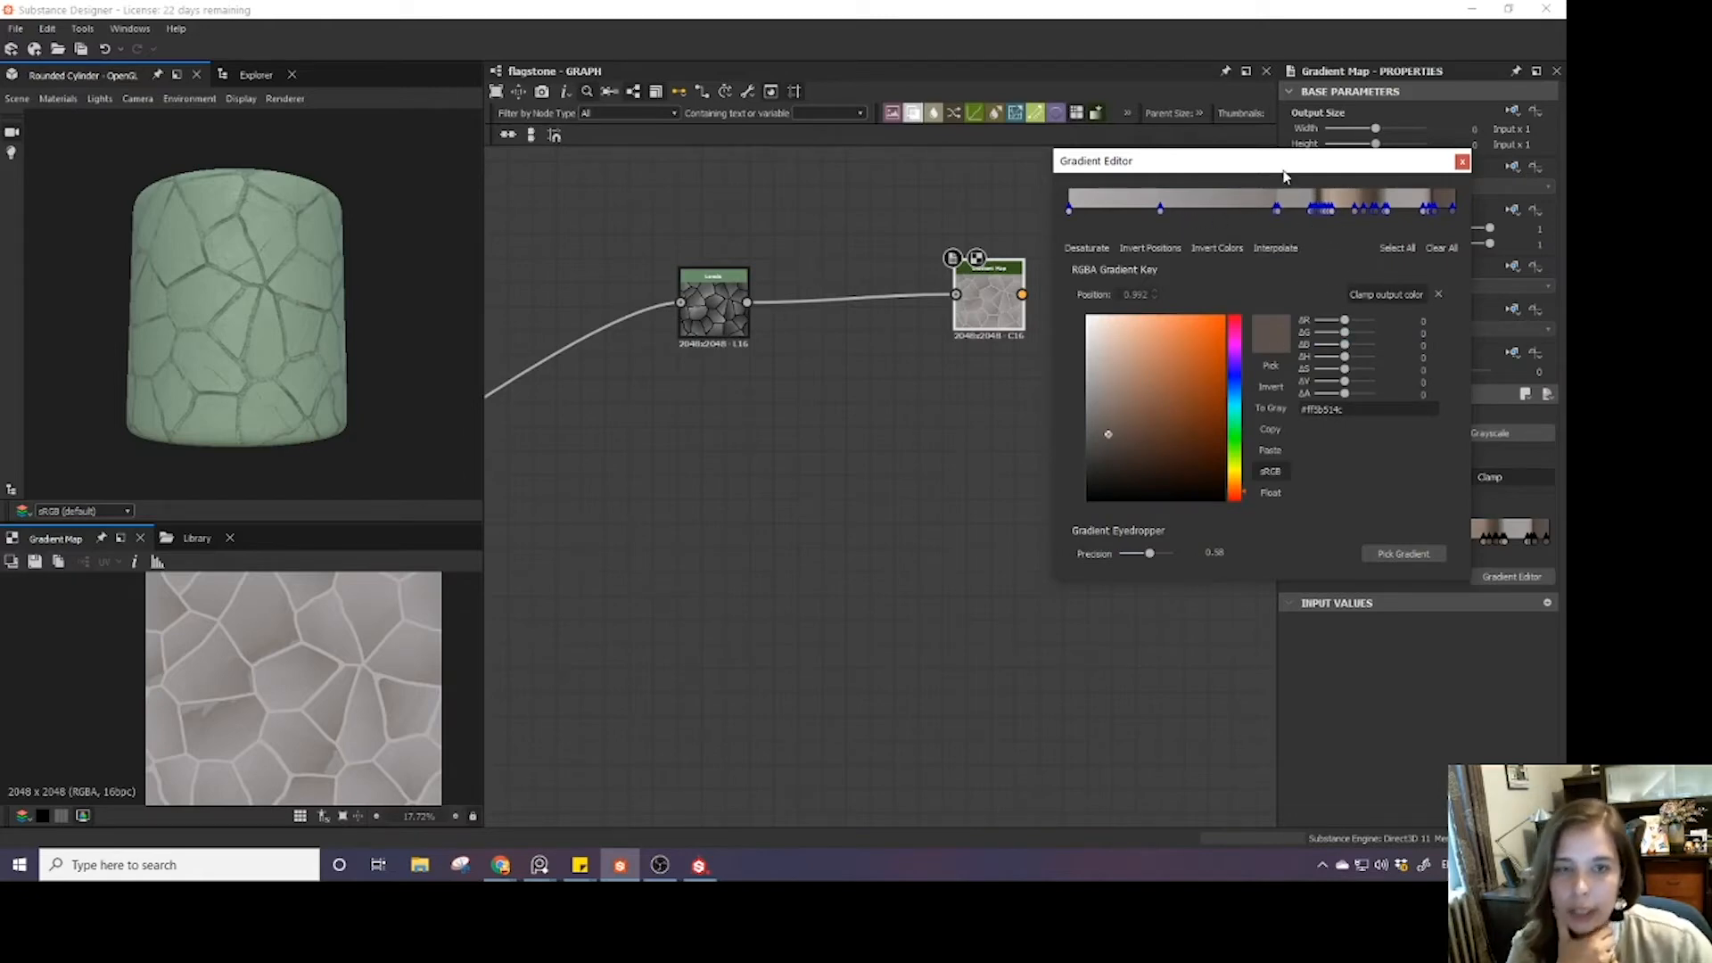
drag(1284, 175, 933, 222)
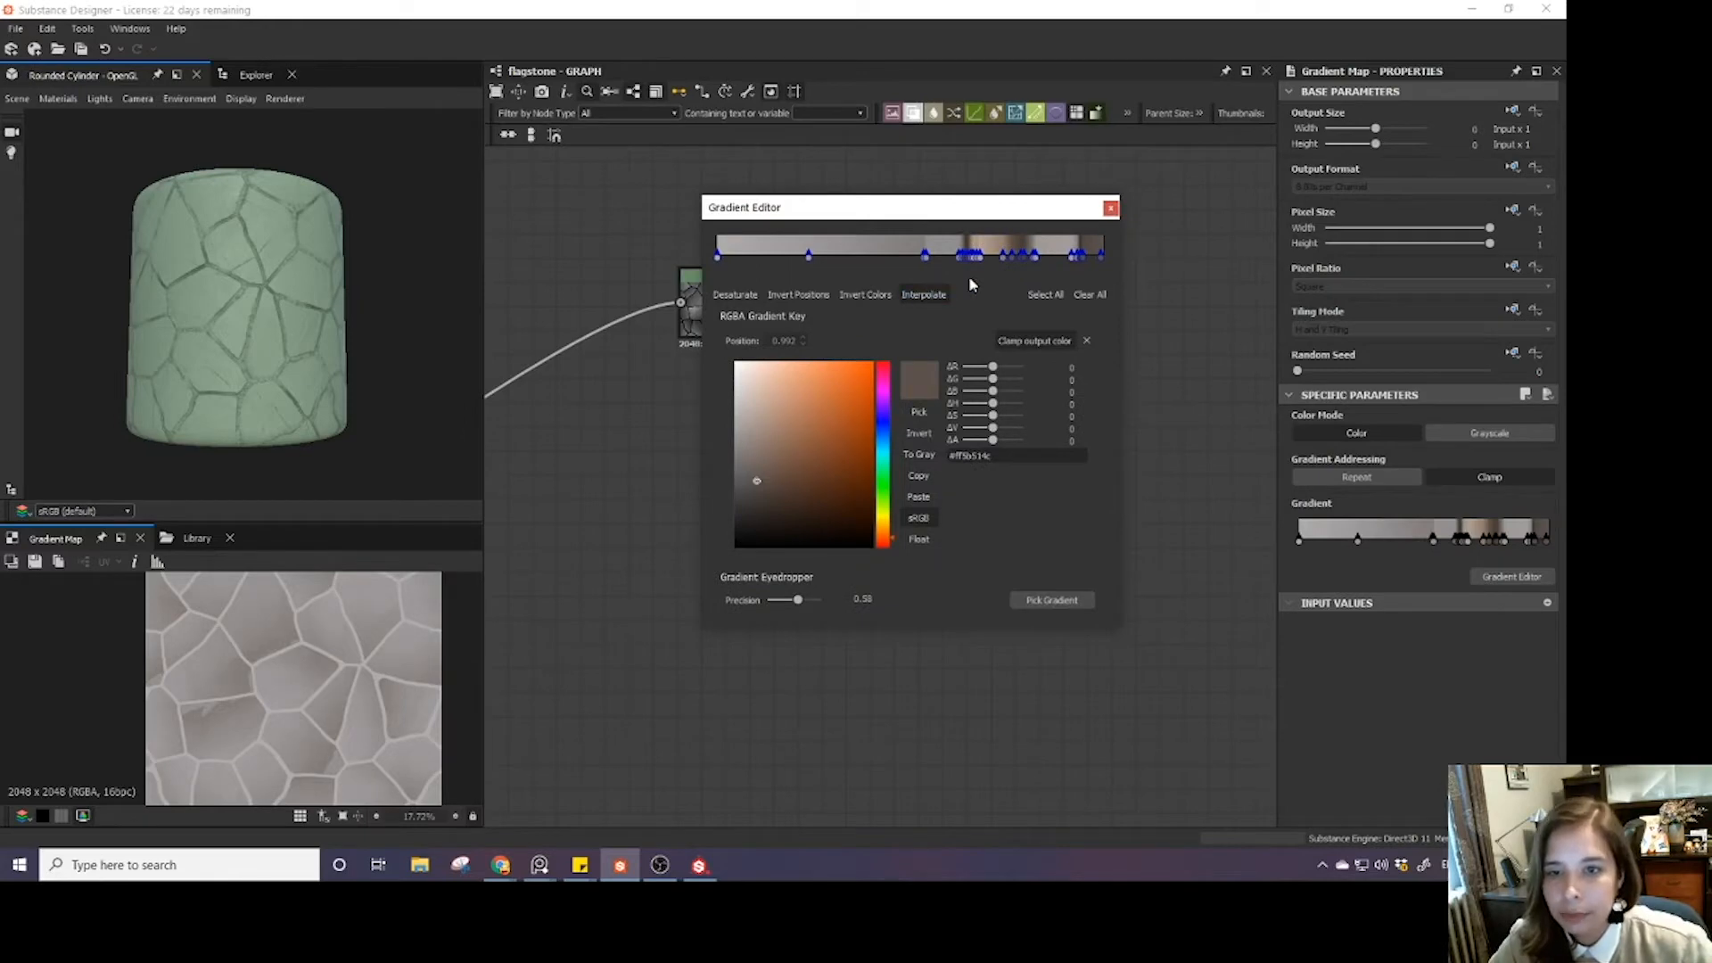
click(927, 258)
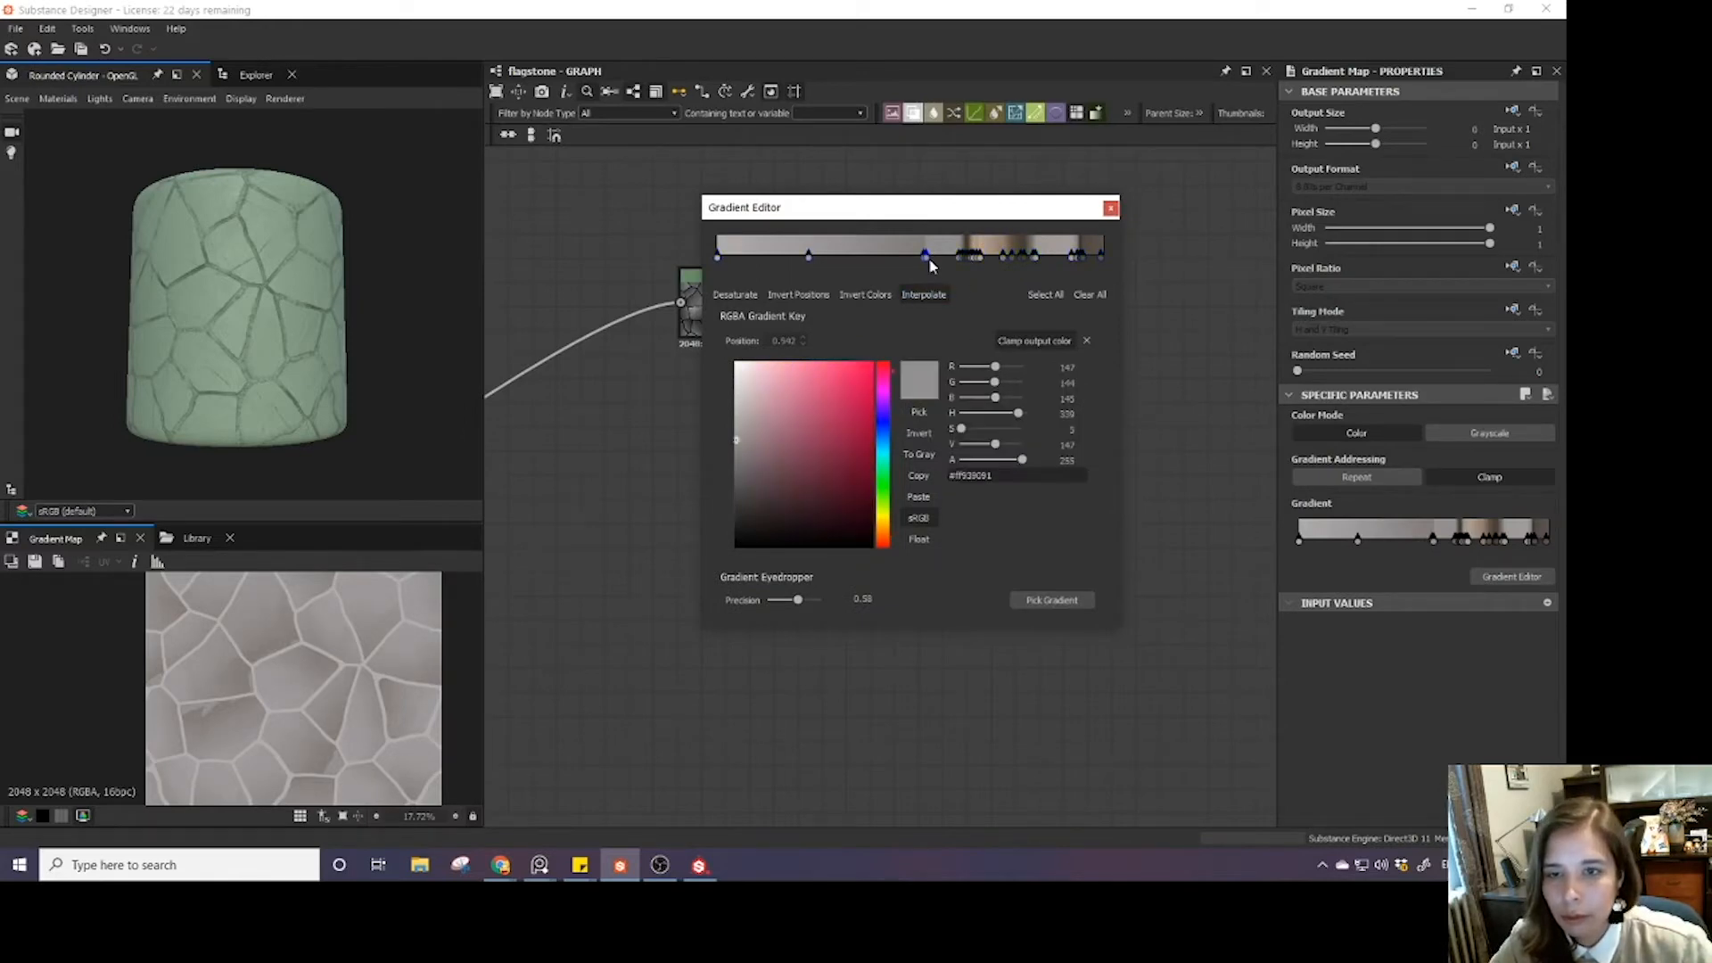
click(810, 257)
key(Delete)
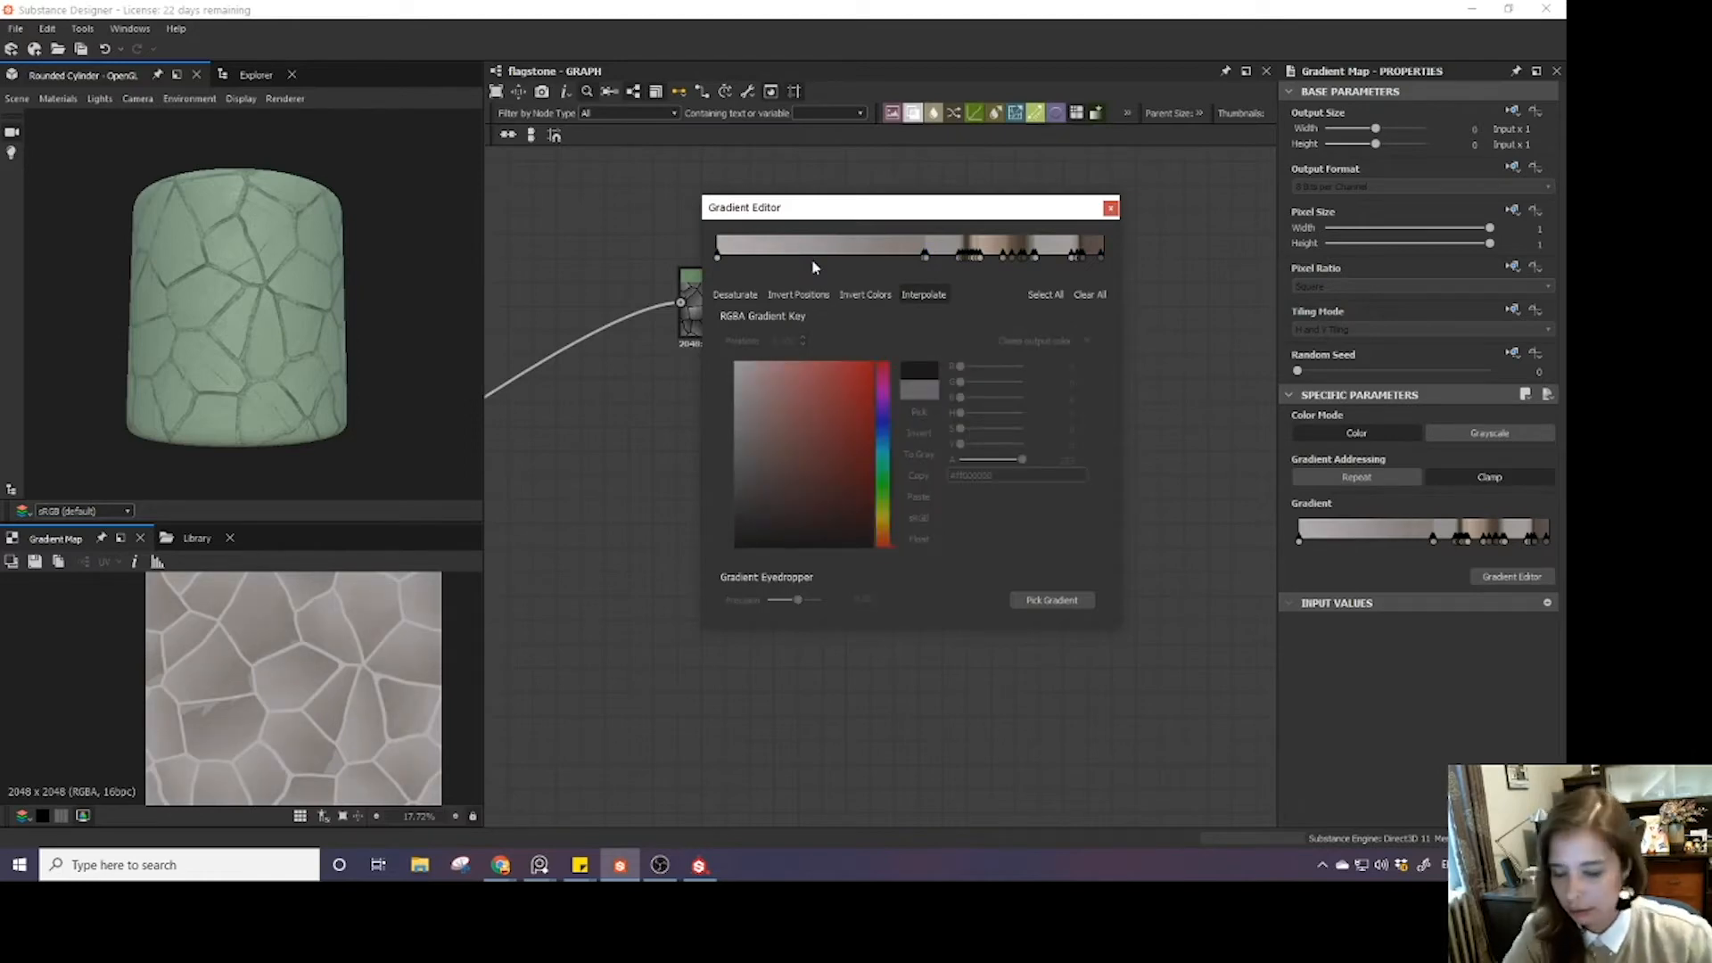
key(ctrl+z)
click(810, 257)
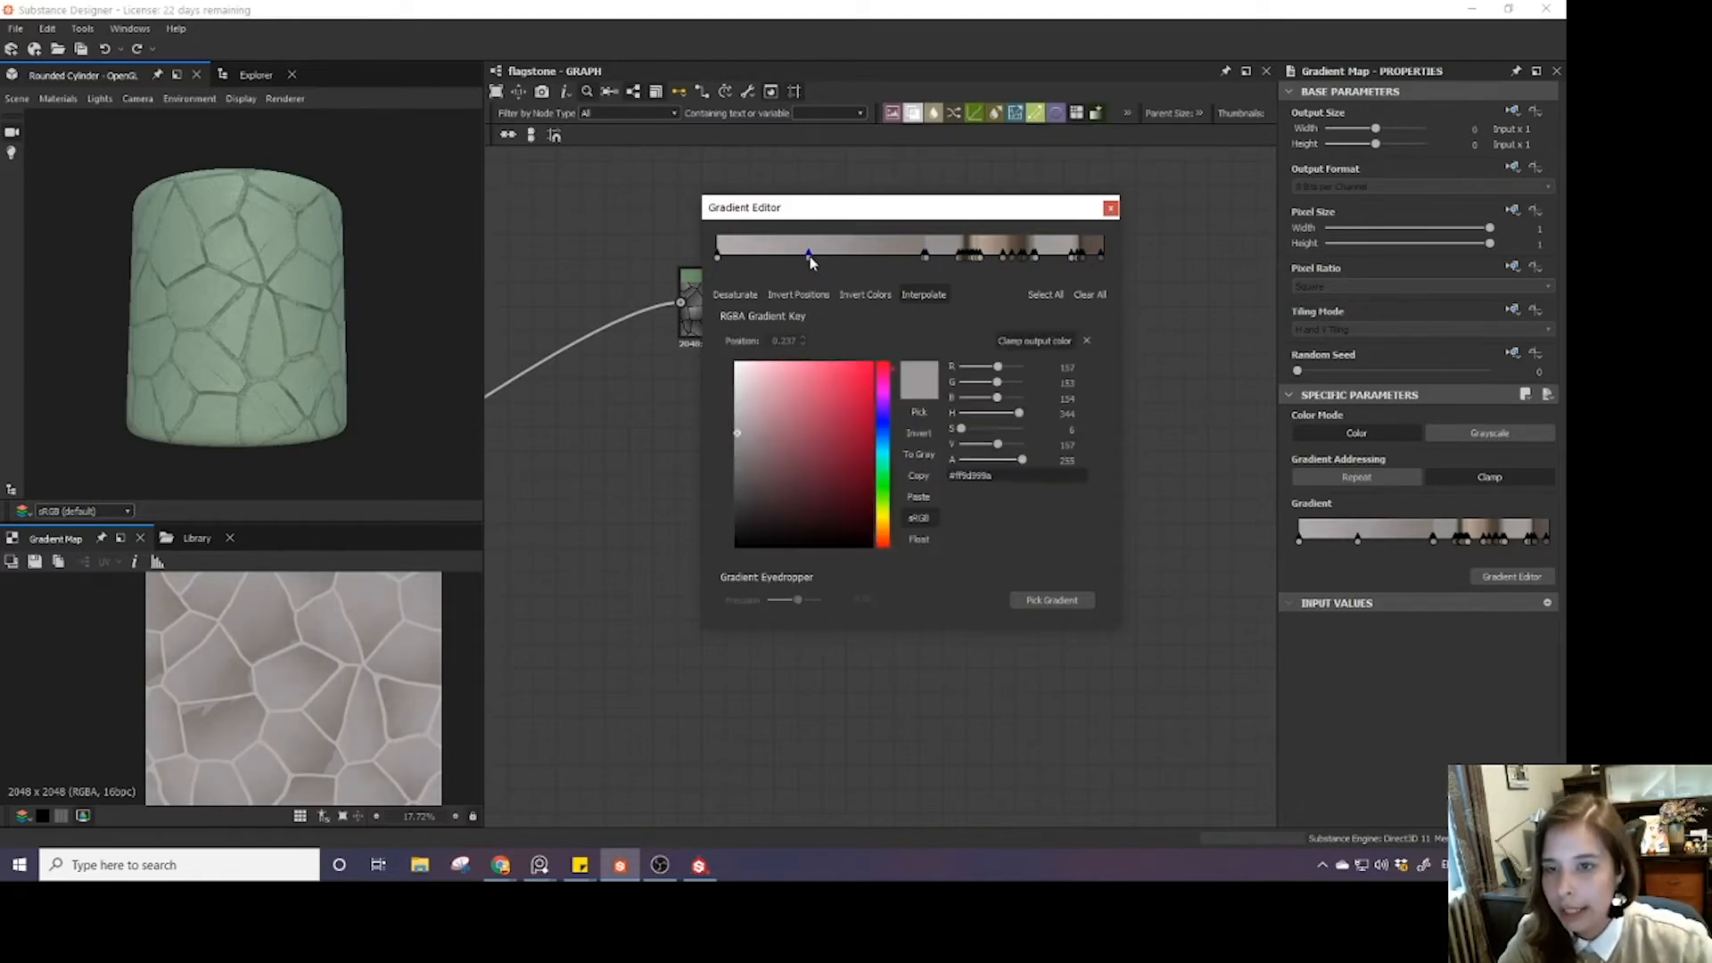
drag(810, 257, 813, 73)
key(ctrl+z)
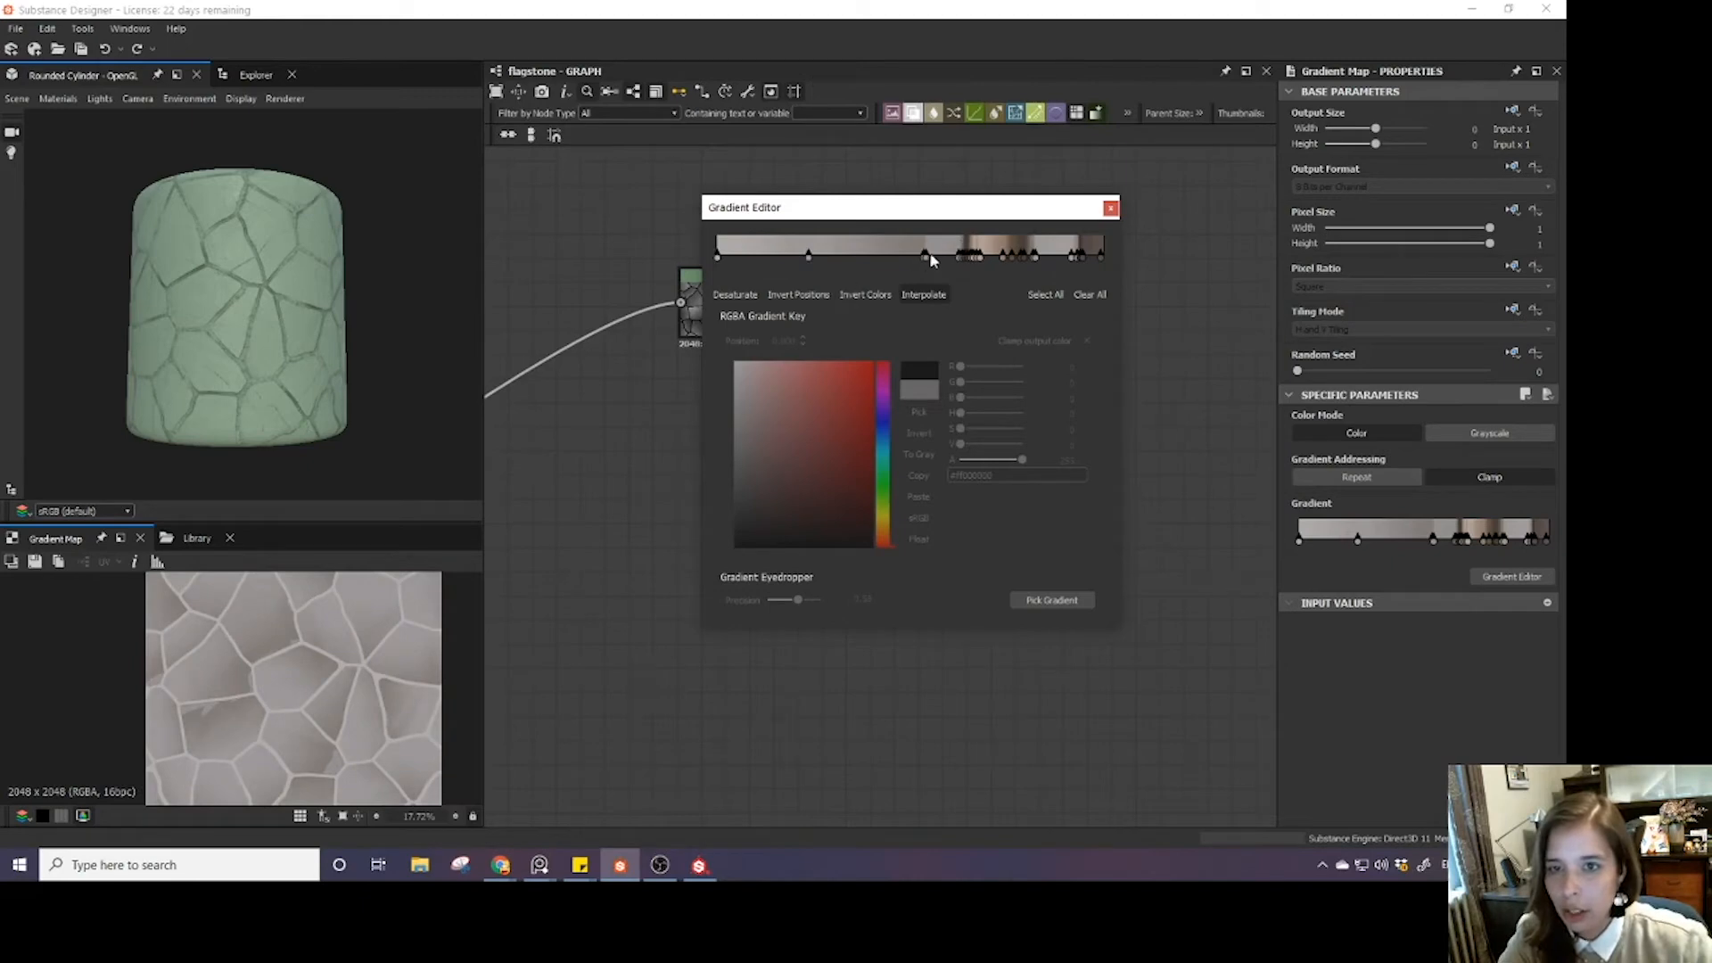
- Add extra colour keys around the middle section of the gradient
drag(922, 258, 992, 258)
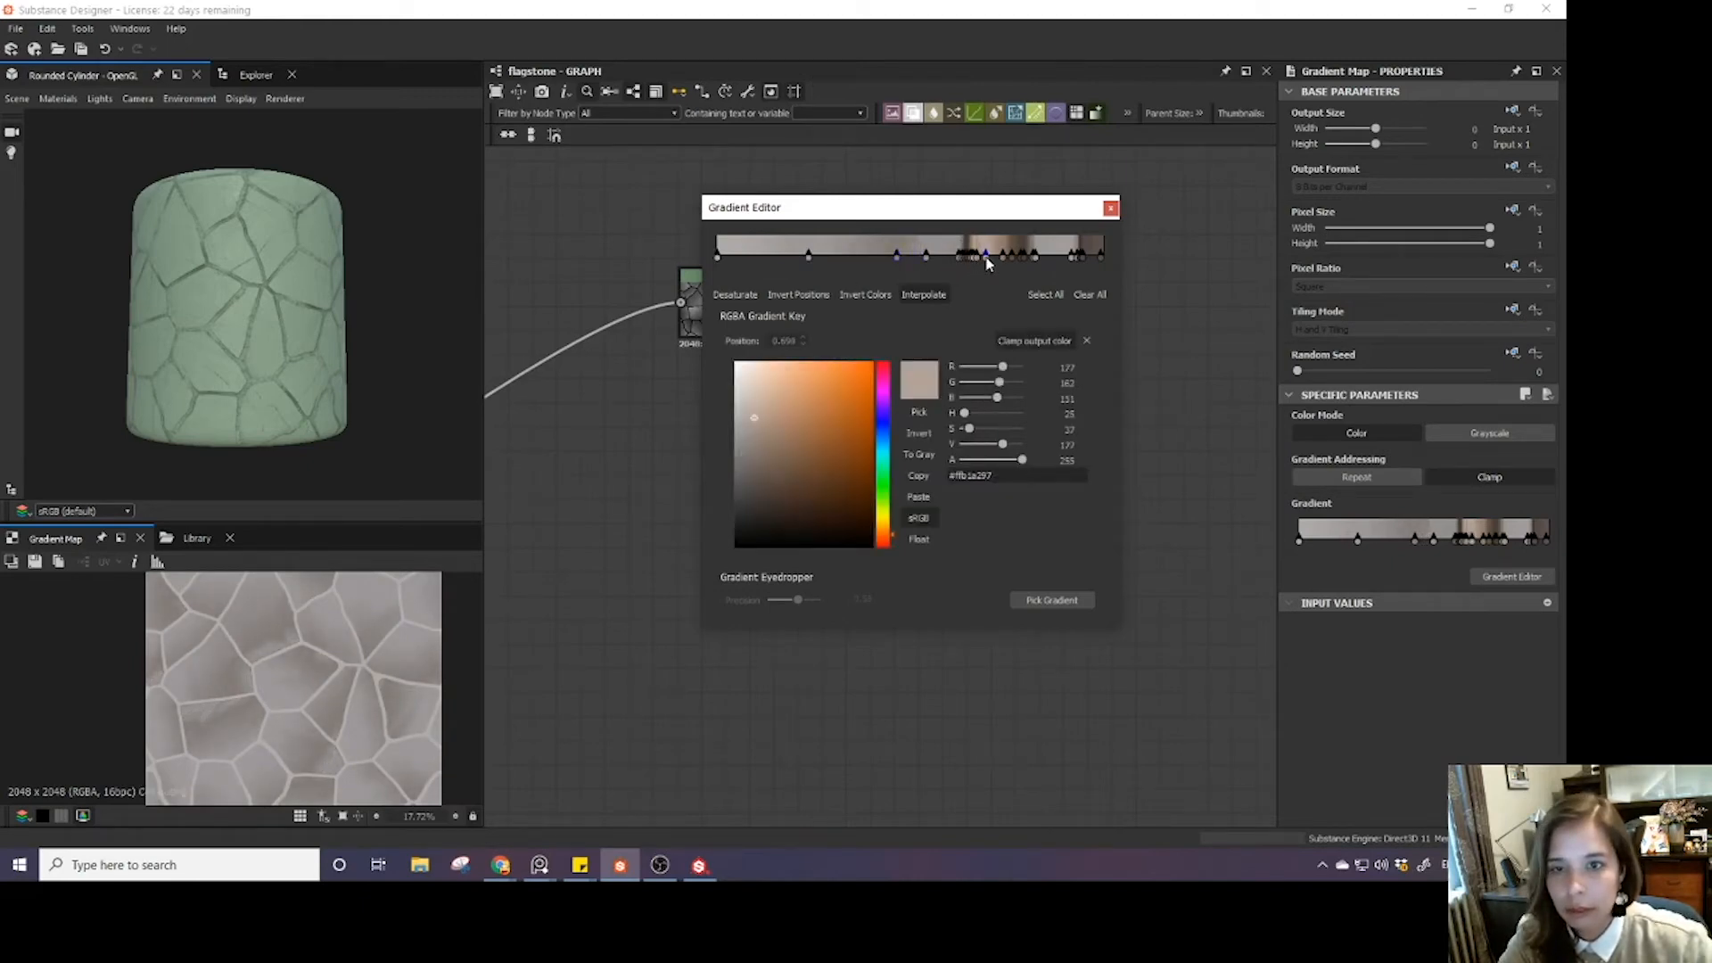
click(945, 257)
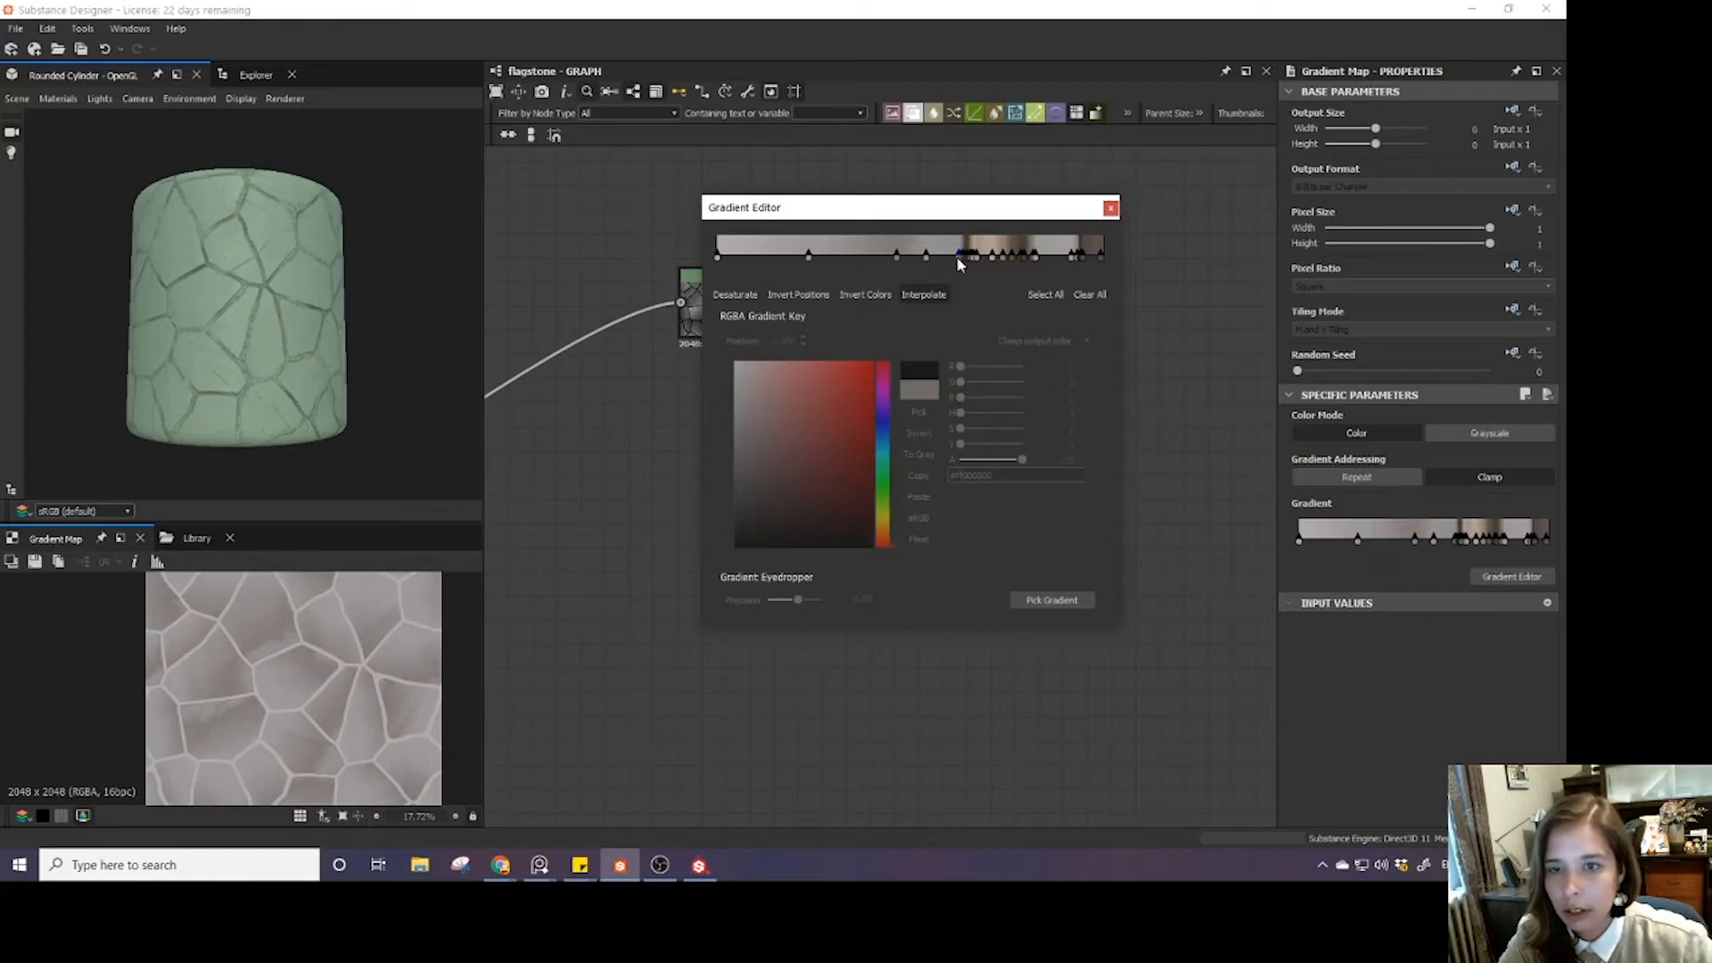
- Undo a trial saturation boost on all gradient keys, darken them together by lowering their value, and close the Gradient Editor
click(1035, 294)
drag(992, 428, 997, 421)
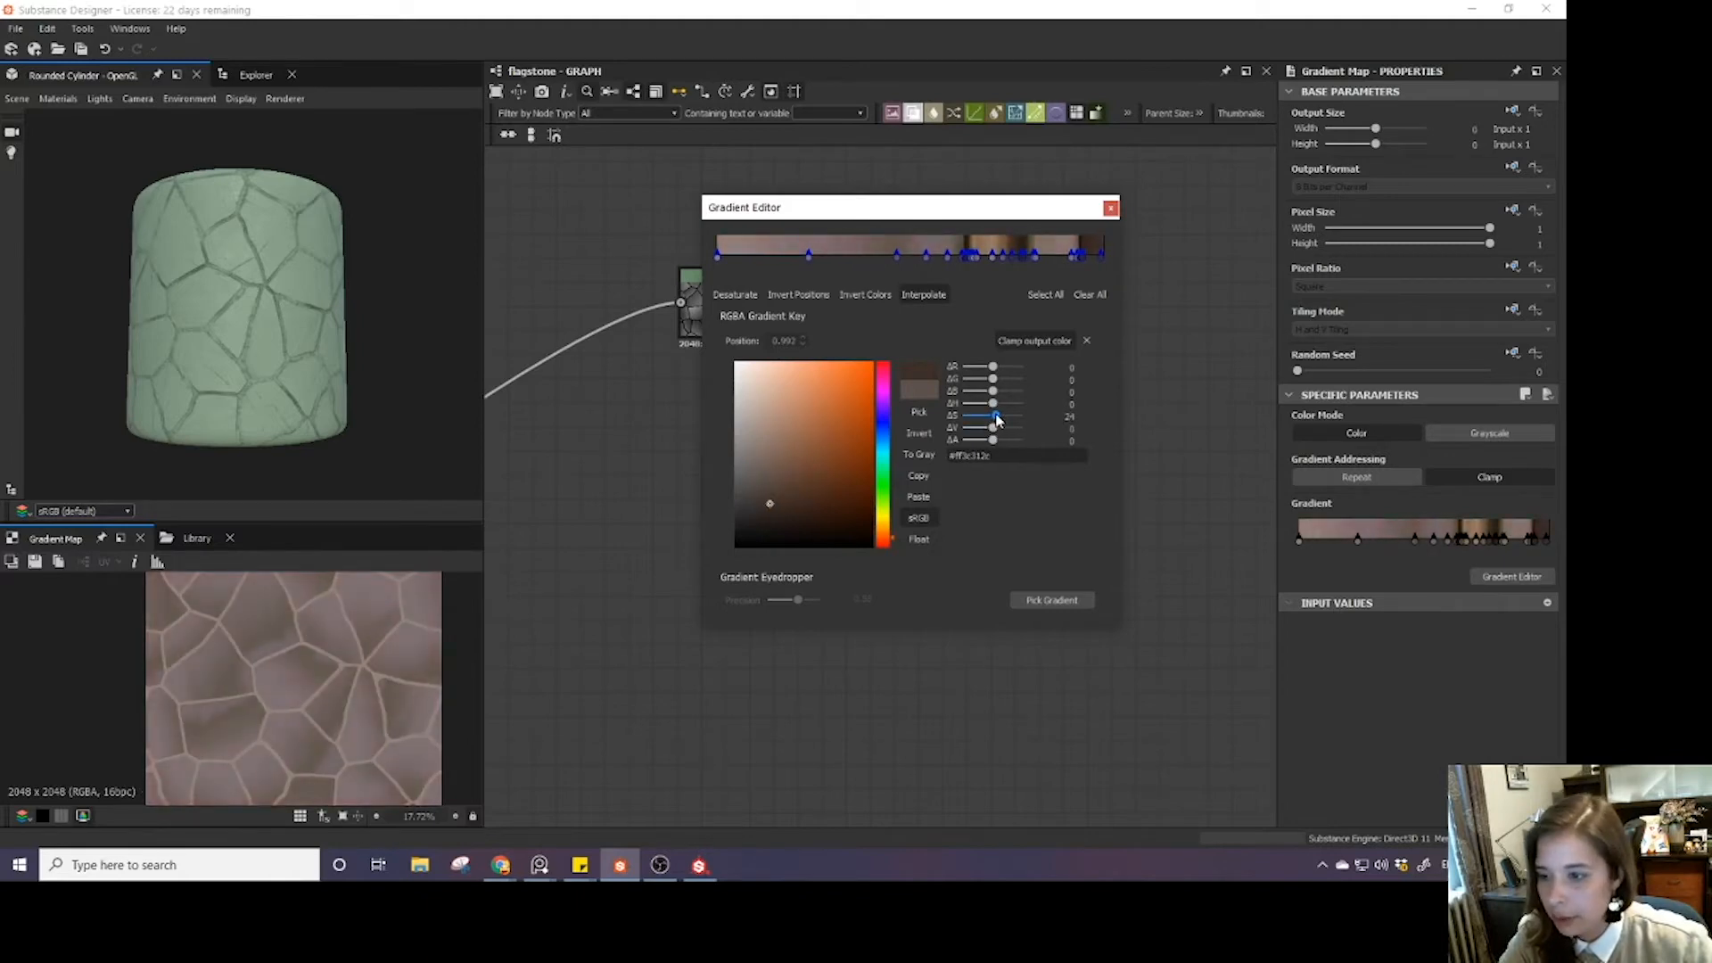
key(ctrl+z)
key(ctrl+z)
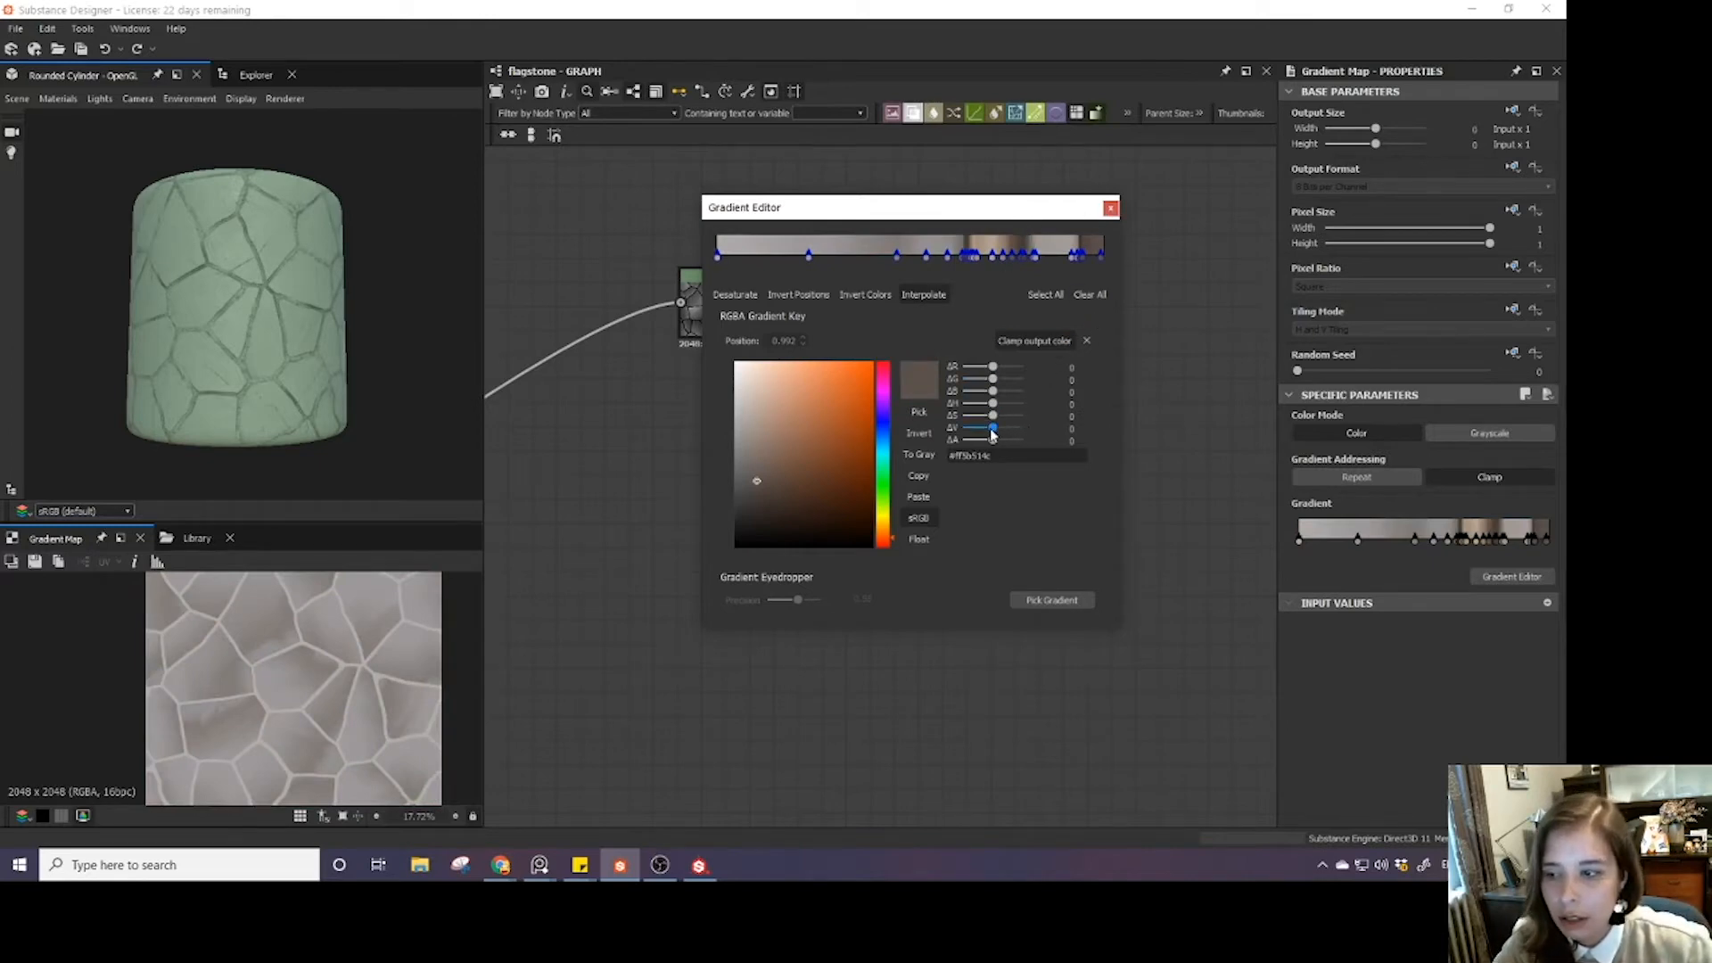
drag(992, 435, 981, 434)
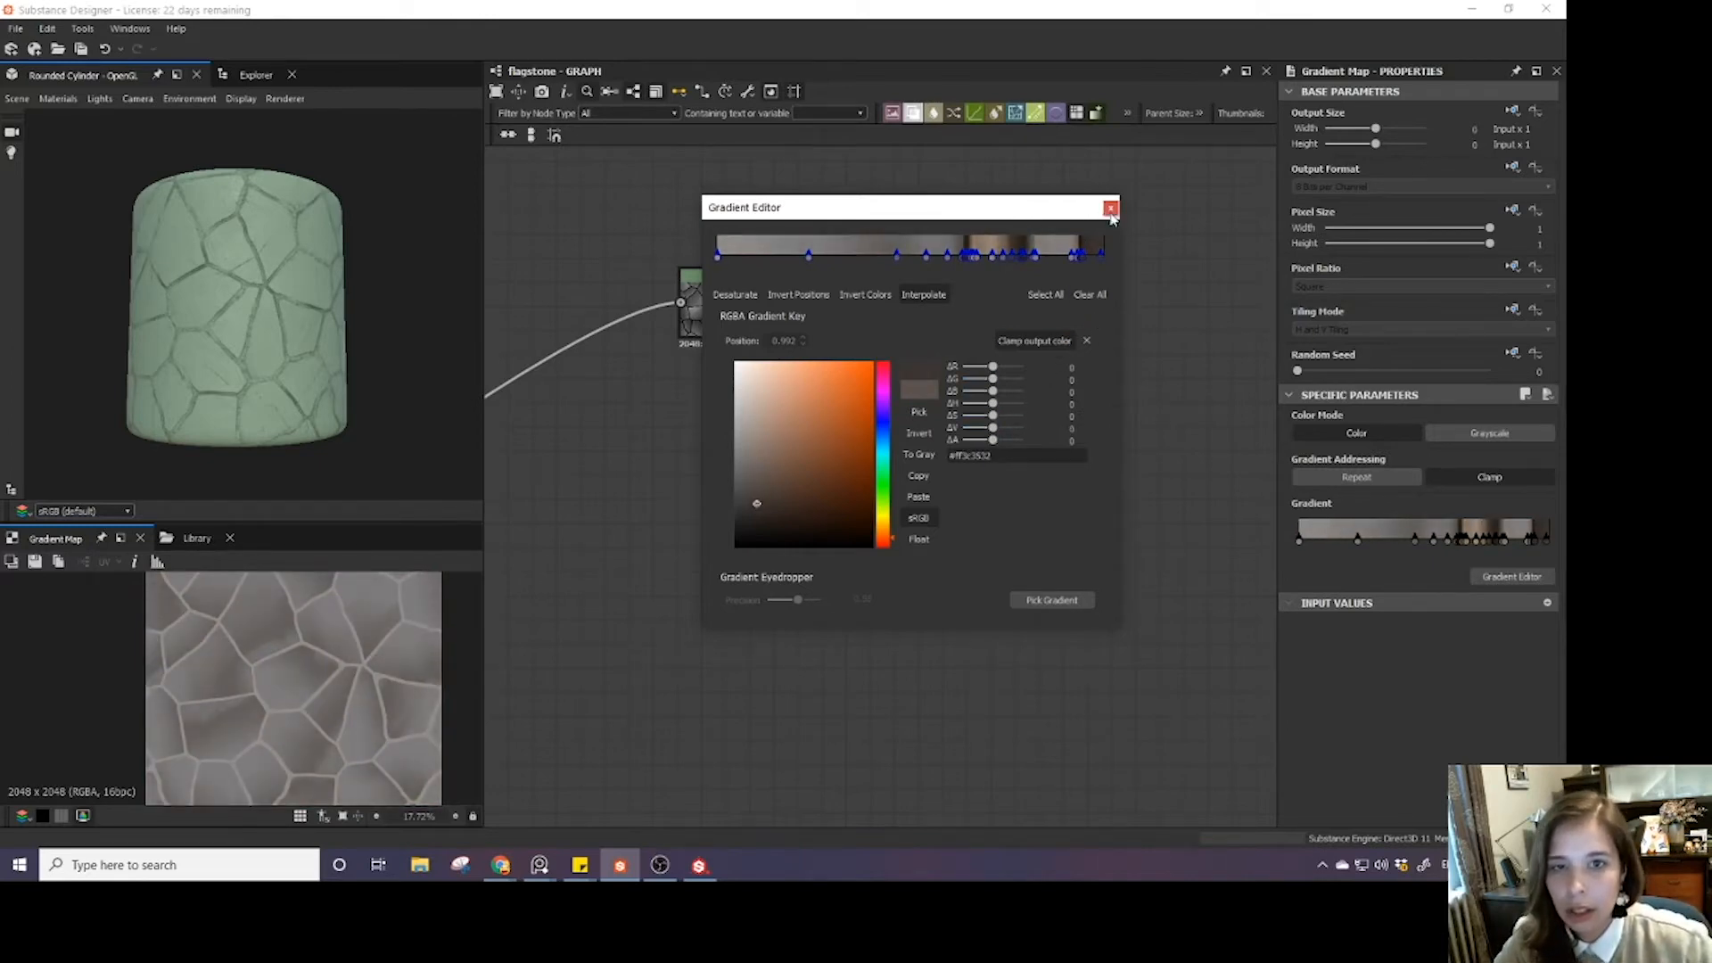
click(1111, 209)
- Place the Gradient Map close beside the Levels node and shift the pair along above the Roughness Pass frame towards the outputs
scroll(915, 345, down, 5)
middle_drag(900, 437, 869, 506)
scroll(869, 505, up, 5)
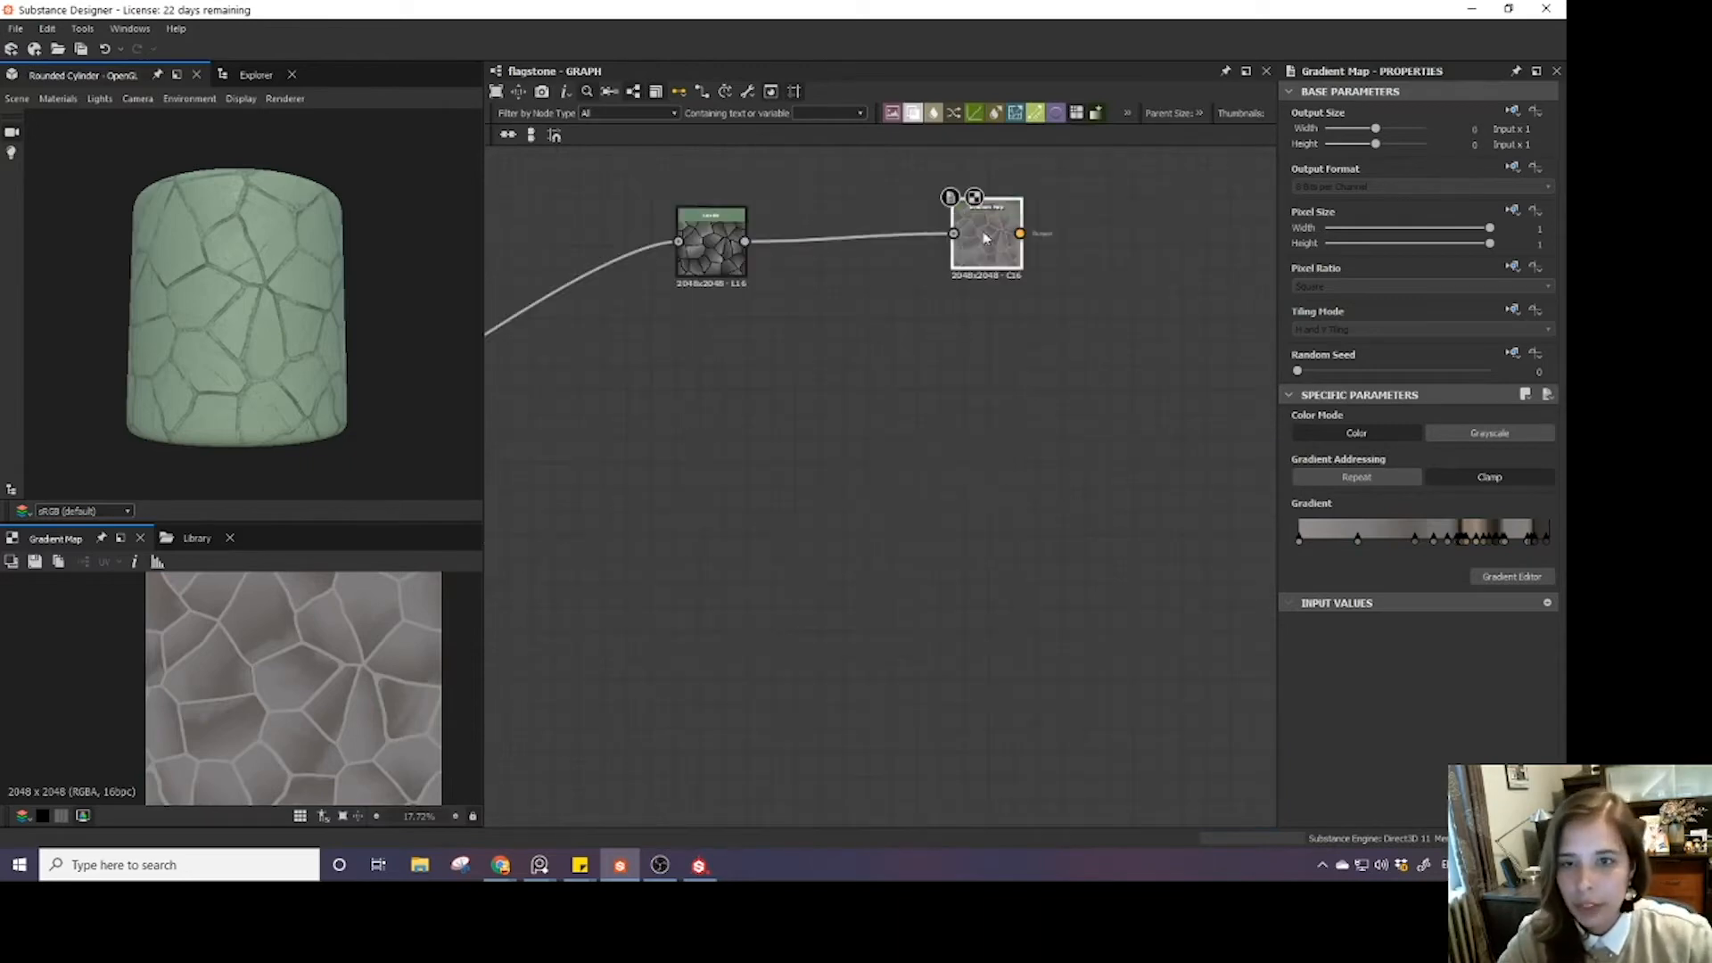
drag(985, 238, 845, 239)
scroll(845, 239, down, 5)
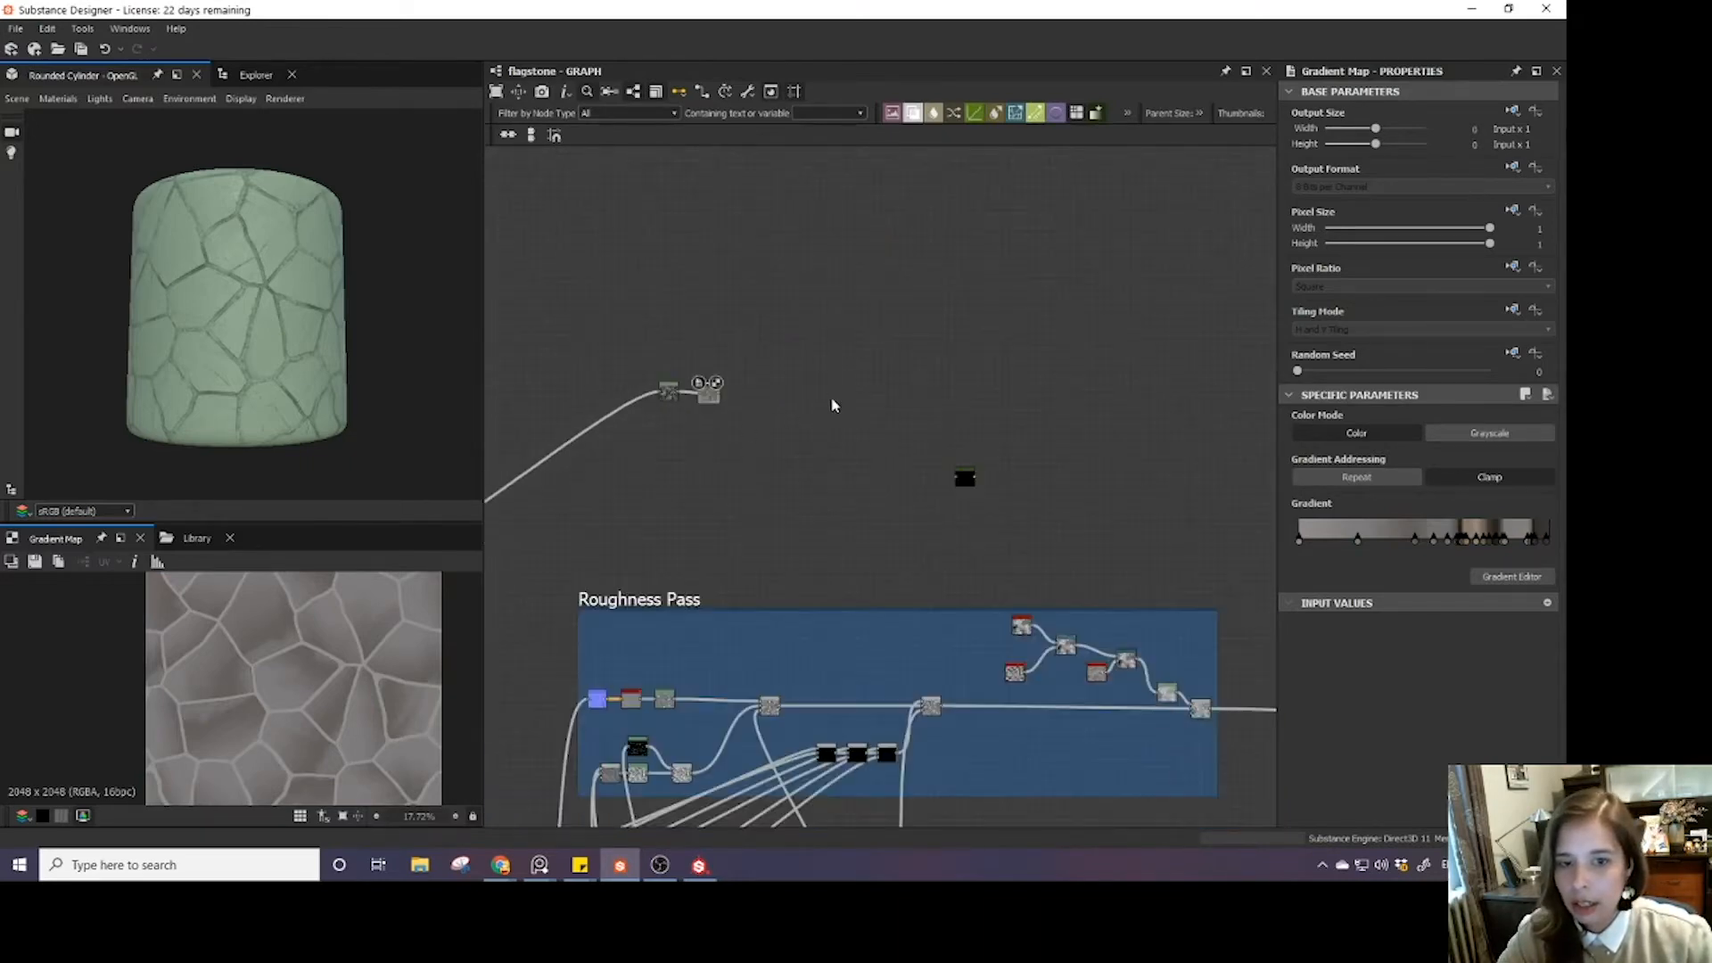
middle_drag(930, 464, 784, 453)
scroll(784, 453, down, 1)
mouse_move(547, 372)
mouse_down()
mouse_move(660, 427)
mouse_move(846, 387)
mouse_move(756, 358)
mouse_up()
scroll(829, 367, up, 1)
middle_drag(829, 367, 709, 394)
scroll(729, 378, down, 2)
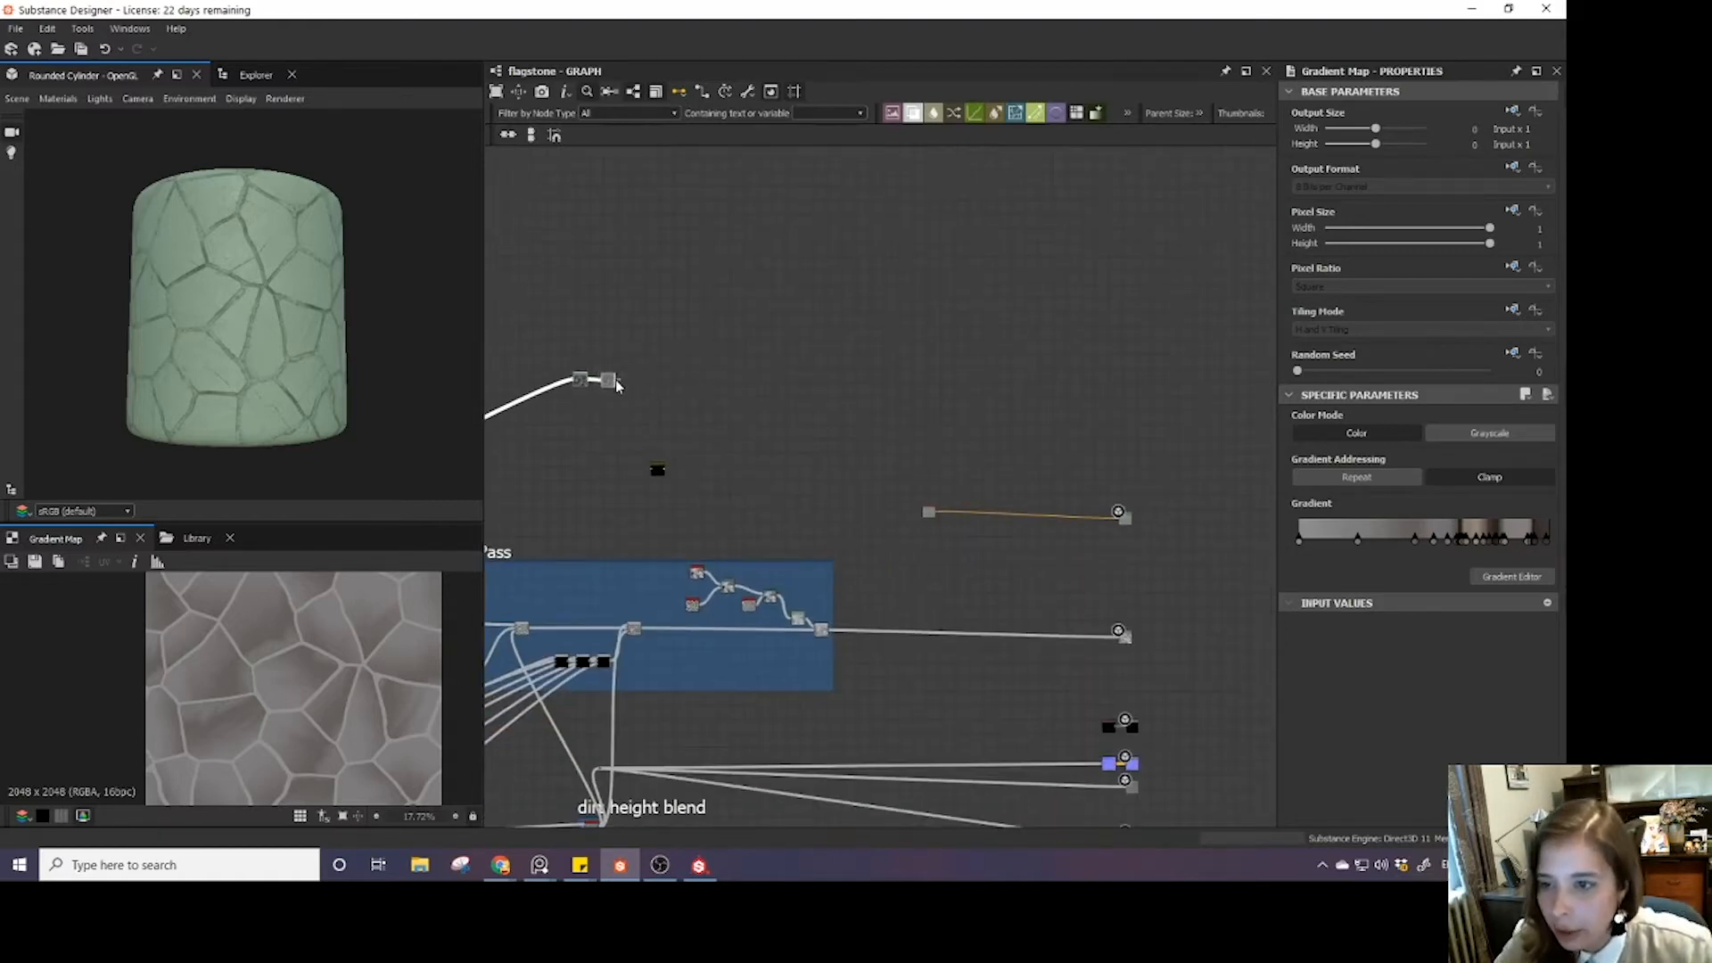
- Connect the Gradient Map to the base color output and inspect the new stone colours on the 3D cylinder
drag(616, 386, 1119, 515)
scroll(258, 321, up, 4)
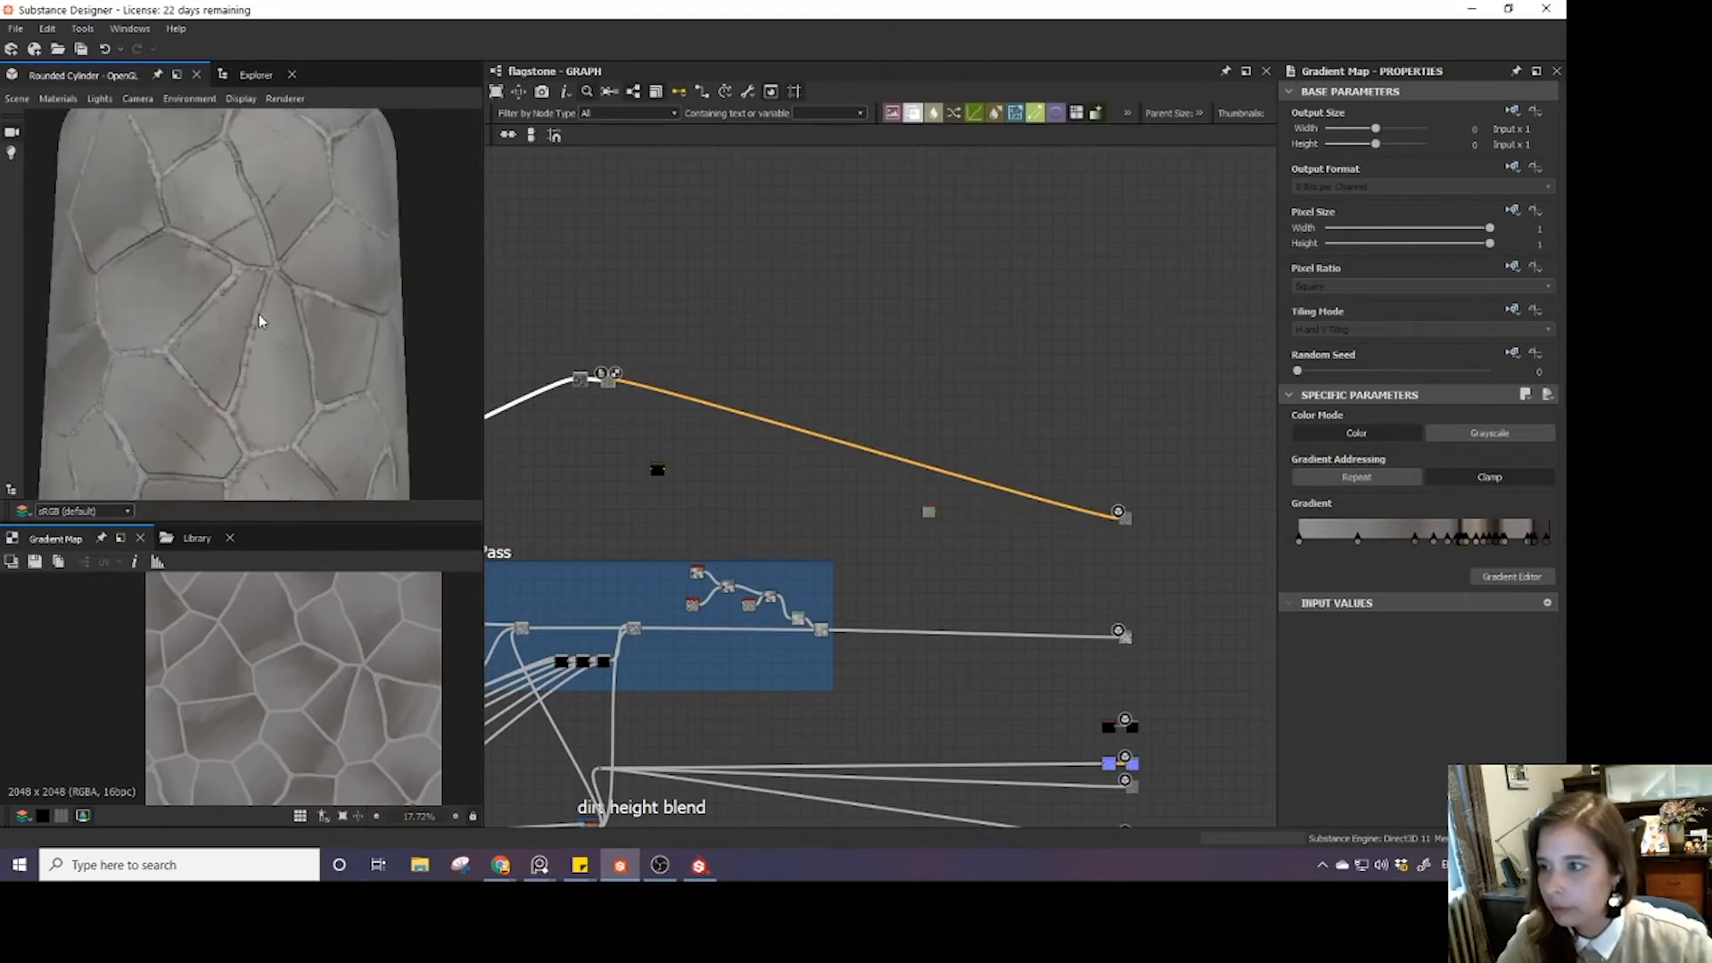
scroll(258, 321, down, 4)
scroll(812, 403, up, 3)
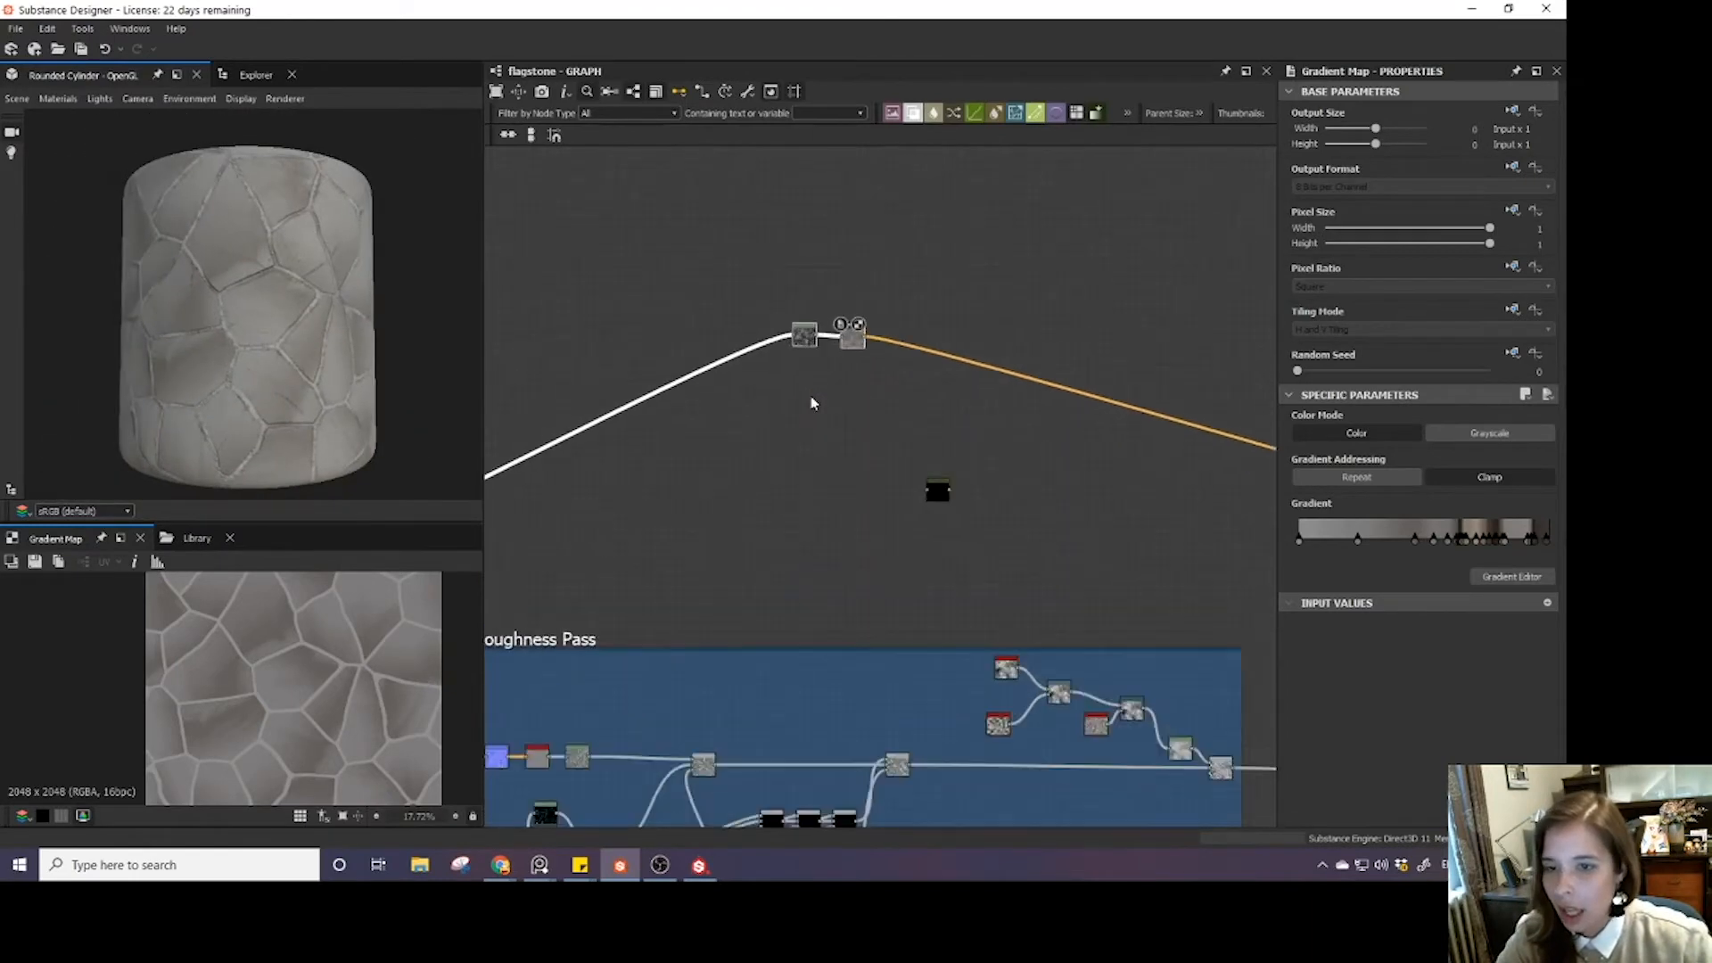
- Add a Clouds 2 noise node and arrange it directly above the Levels node
scroll(812, 403, up, 4)
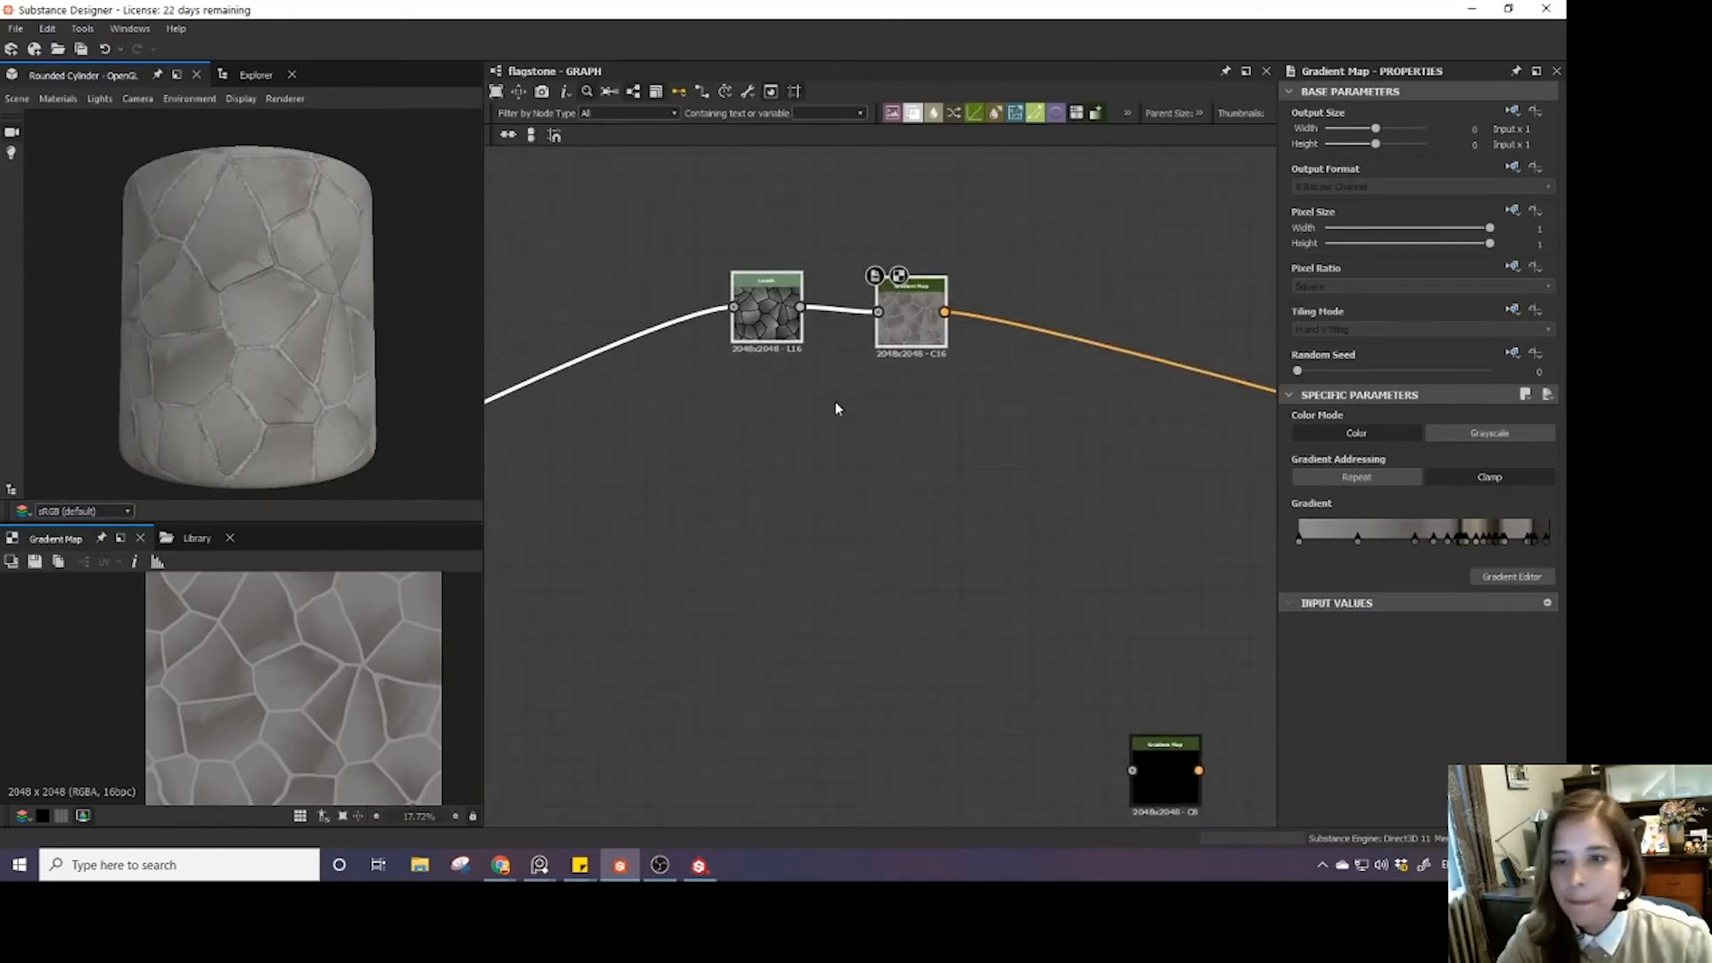
middle_drag(837, 408, 815, 437)
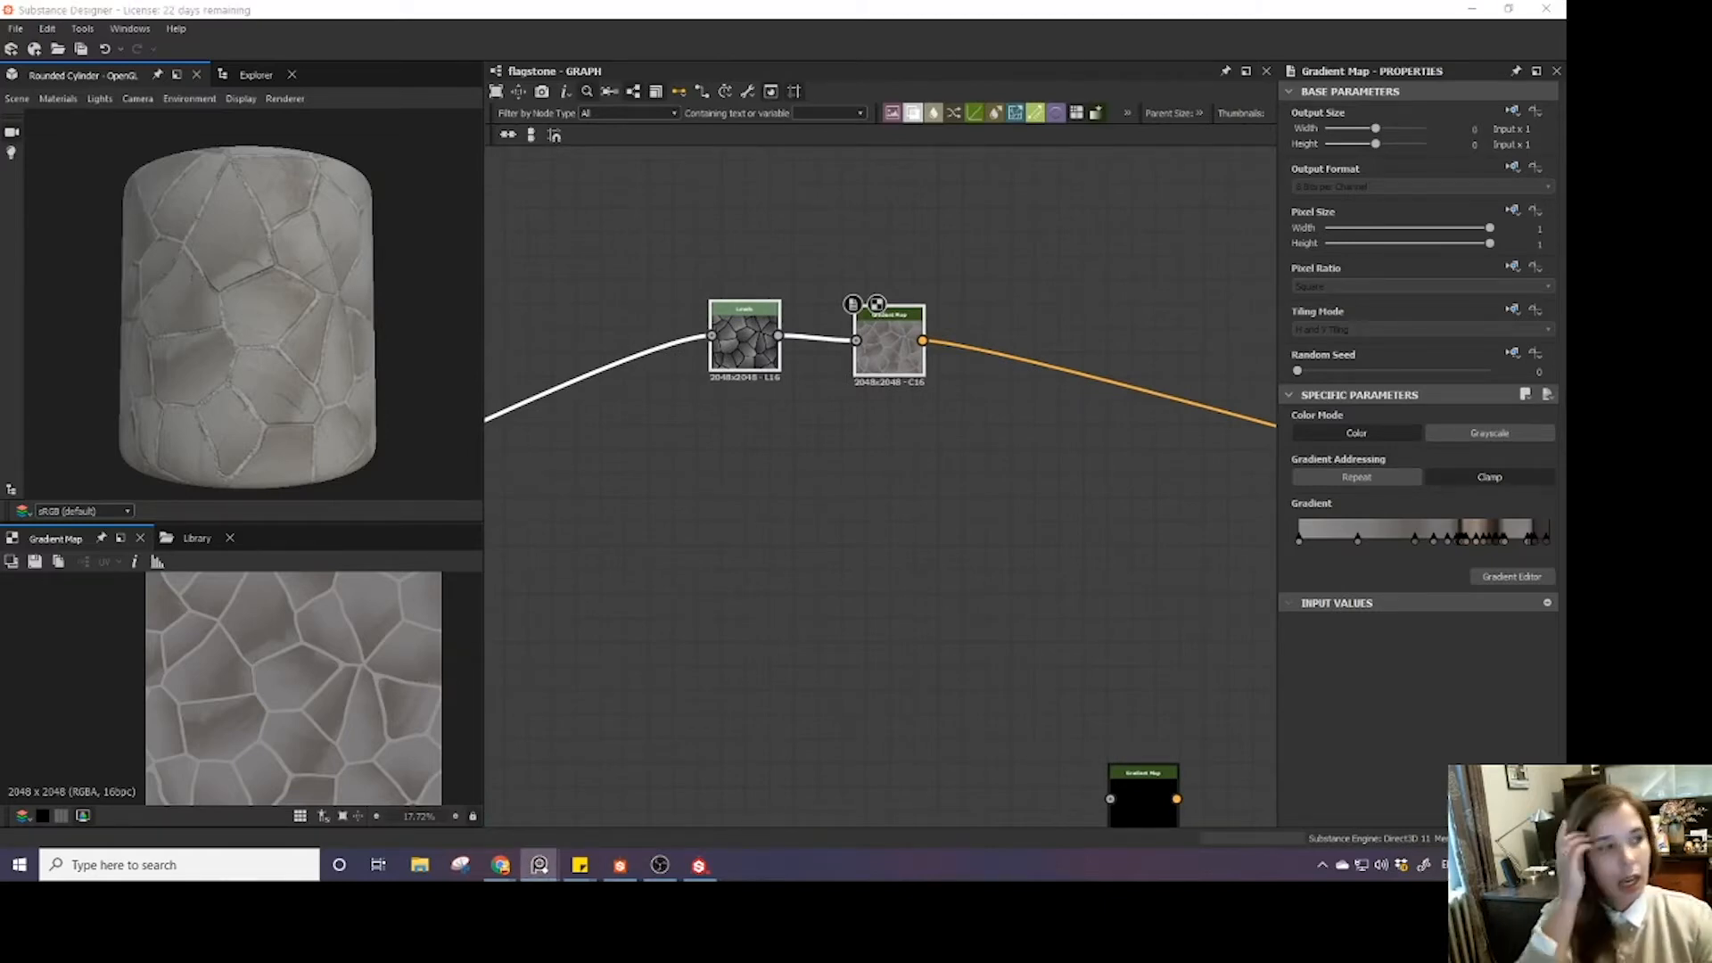
middle_drag(807, 312, 802, 358)
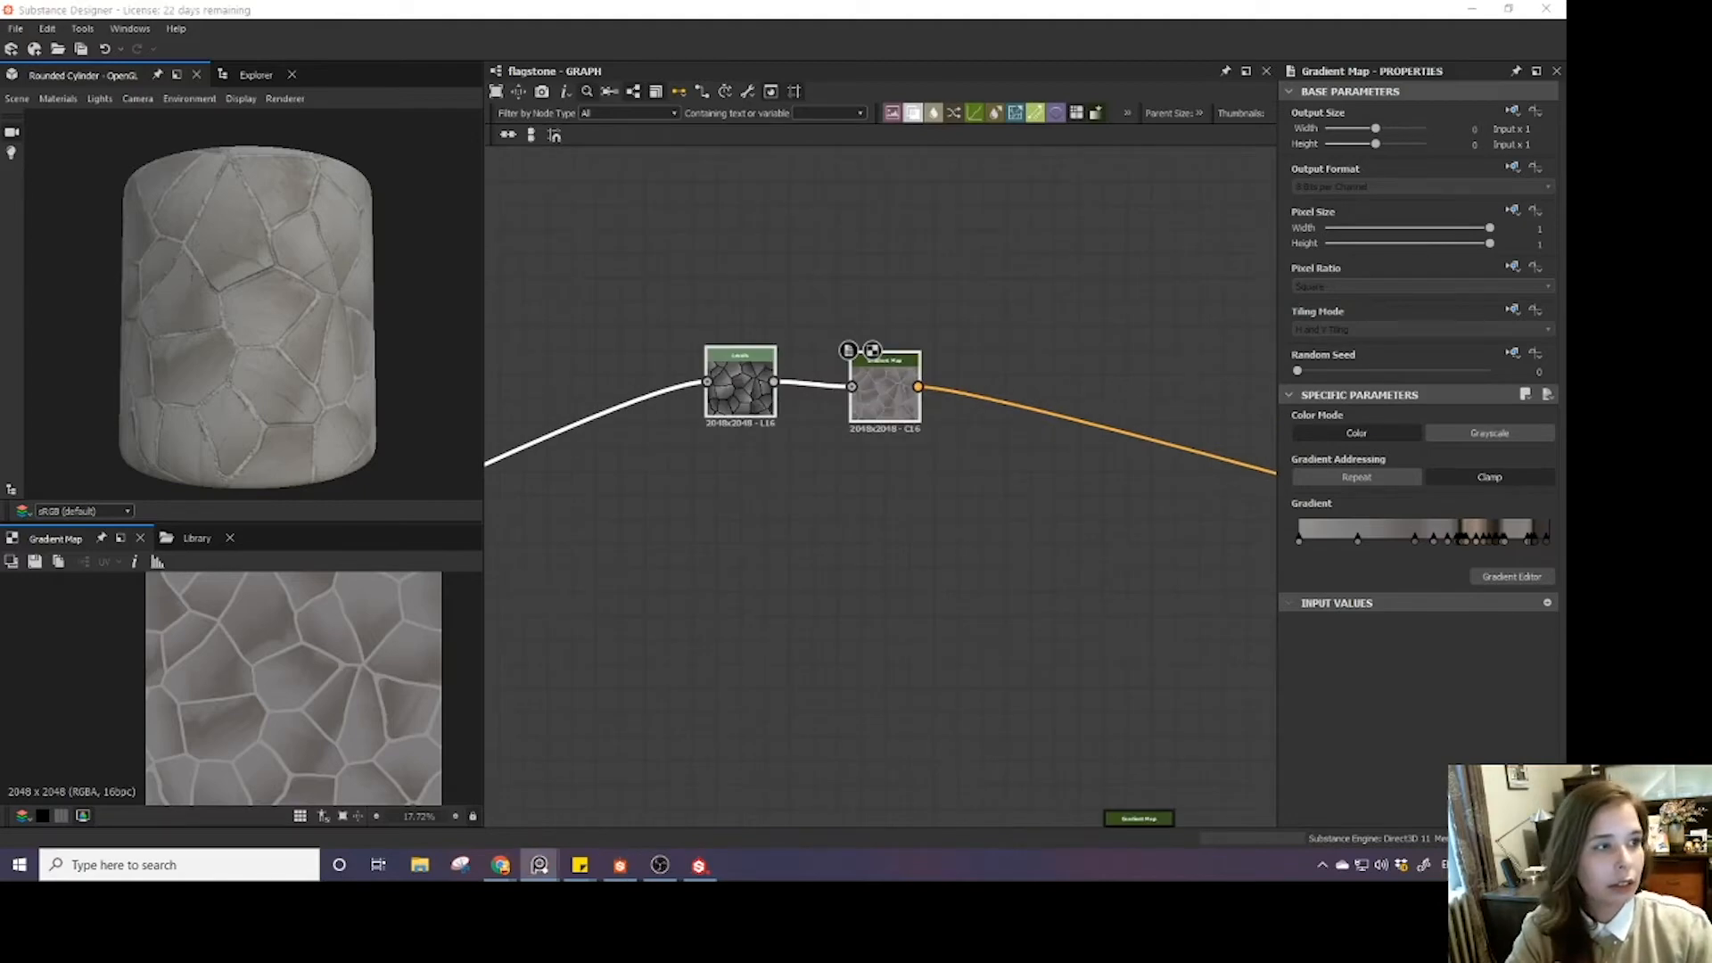
scroll(682, 435, down, 2)
middle_drag(726, 218, 741, 322)
click(742, 324)
key(space)
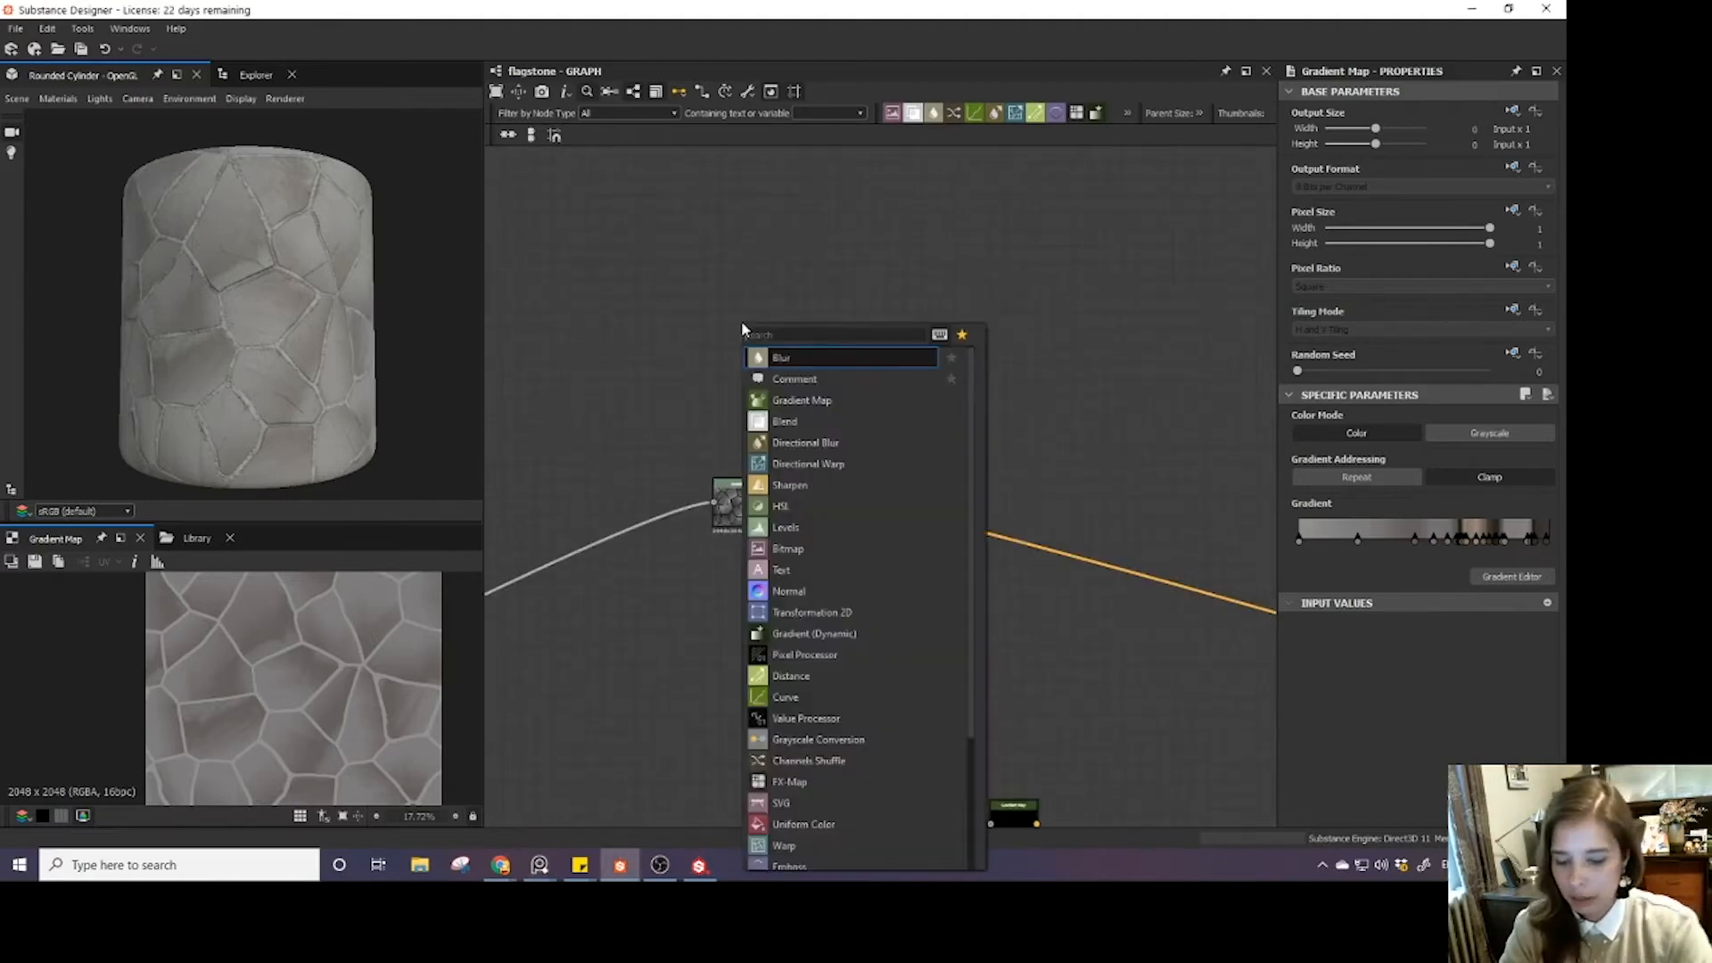
text(ck)
key(BackSpace)
text(loud)
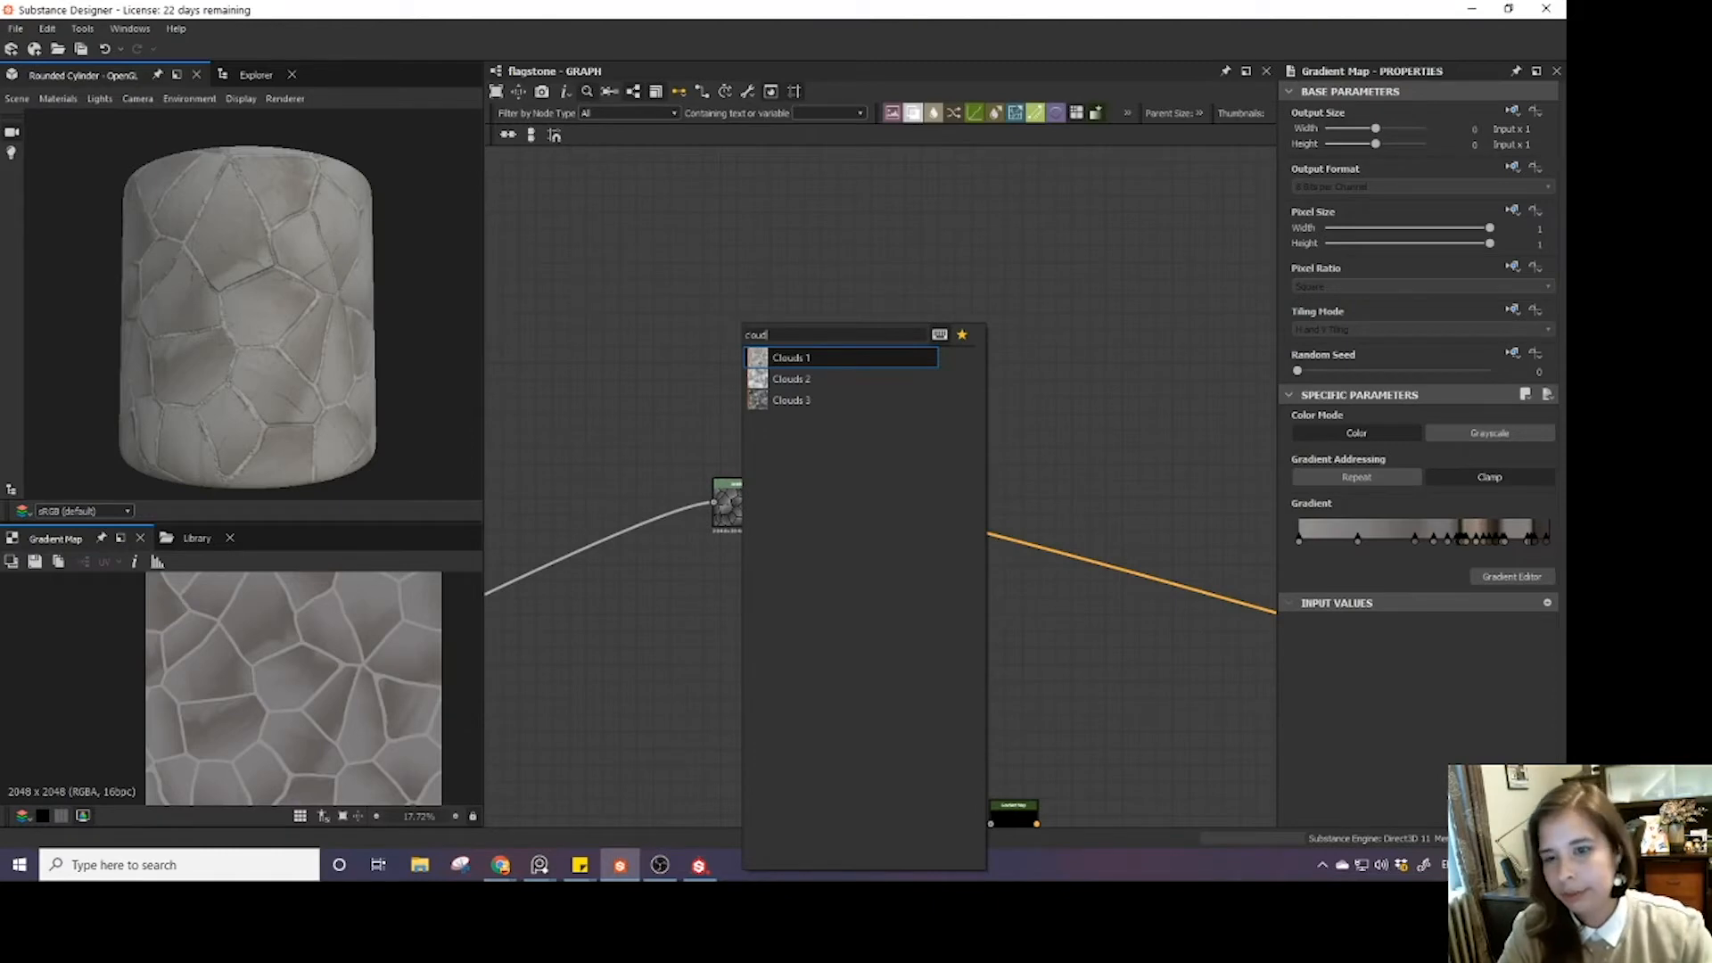
click(788, 384)
drag(748, 335, 733, 504)
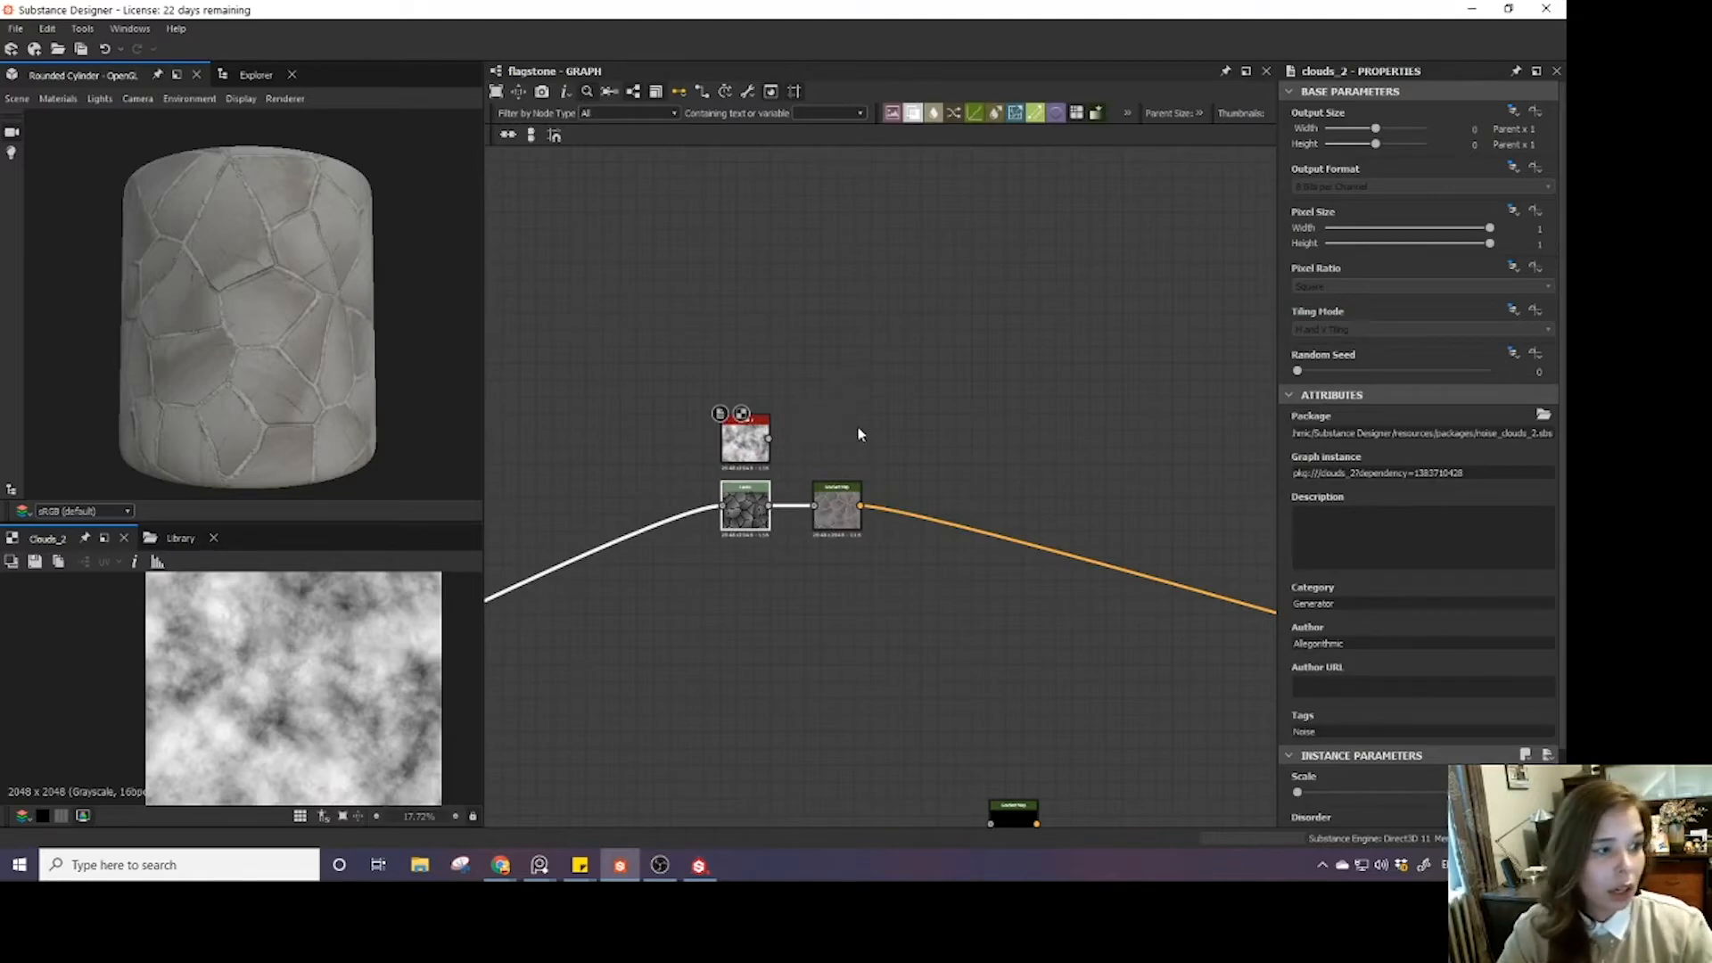
- Select the Flood Fill to Random Grayscale node in the flagstones frame
click(540, 866)
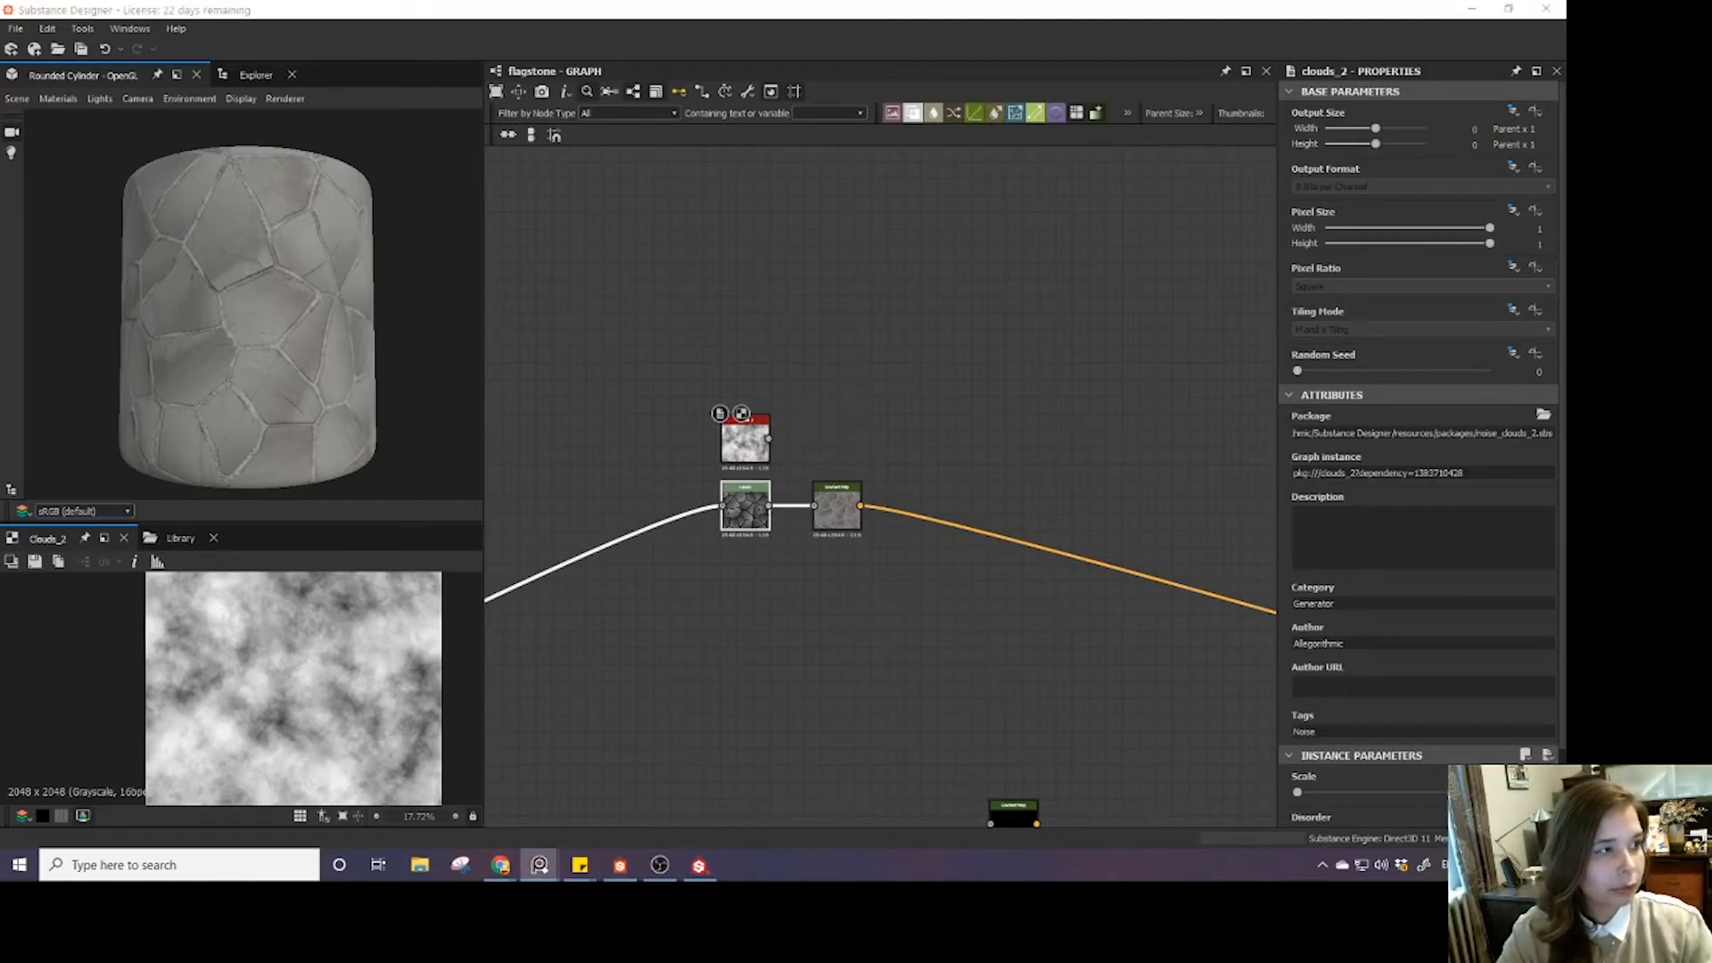
middle_drag(878, 492, 880, 429)
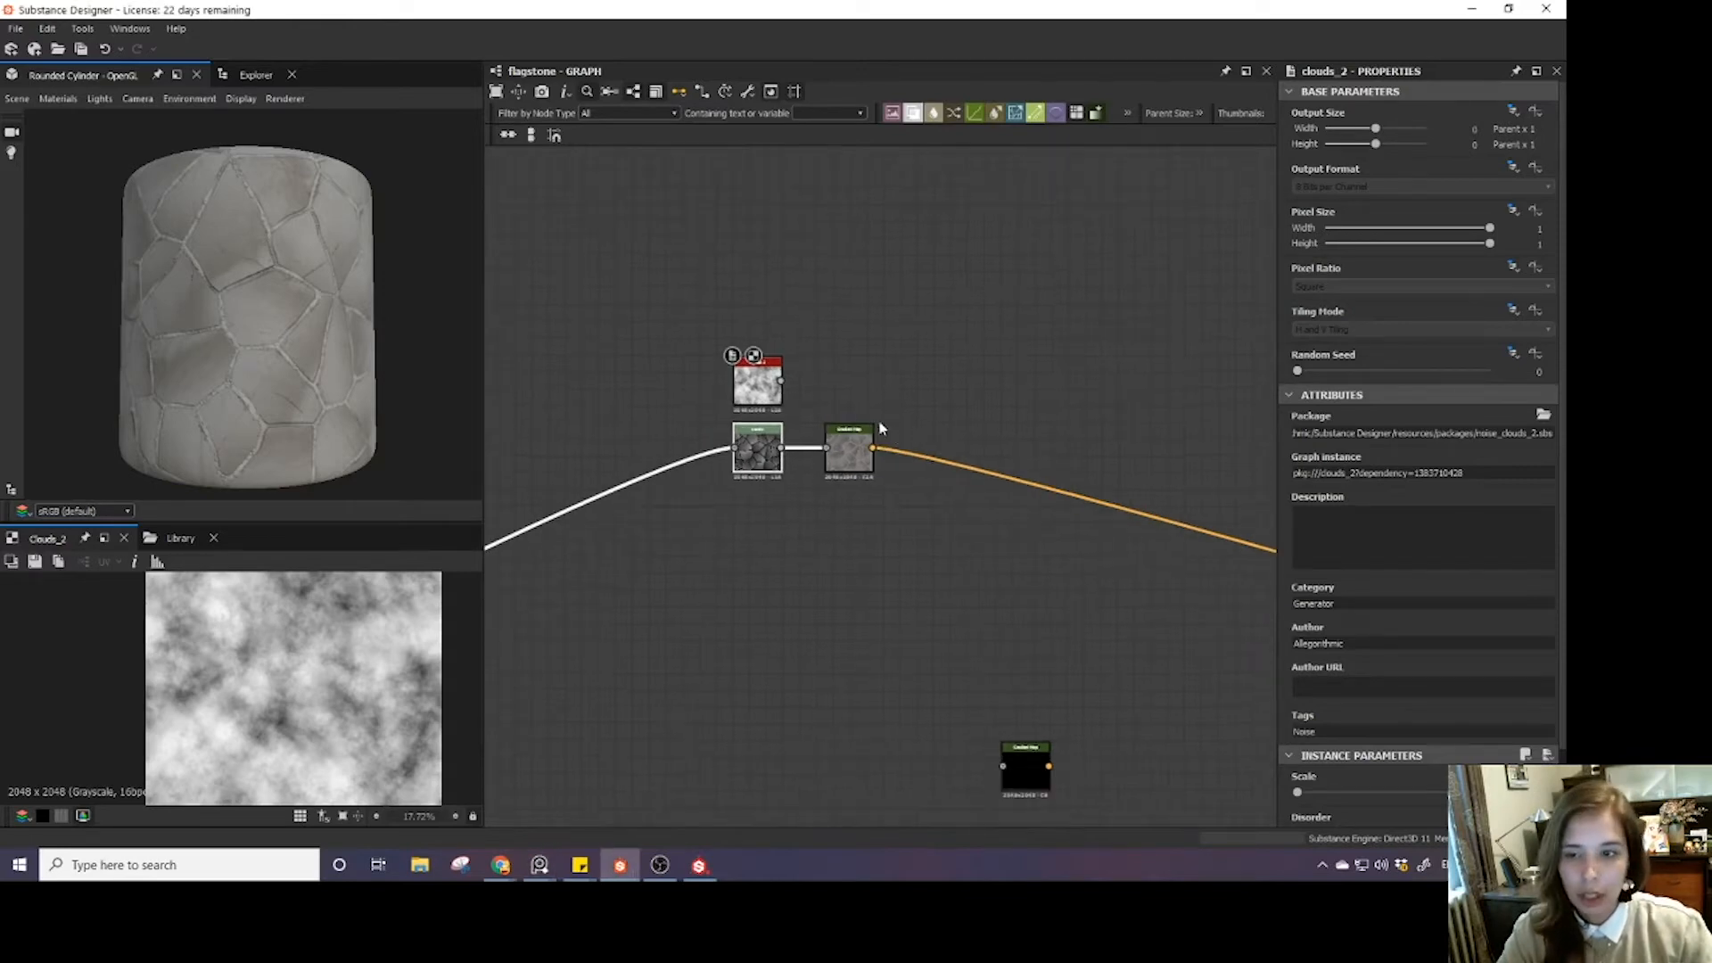
middle_drag(803, 529, 879, 527)
scroll(660, 573, down, 4)
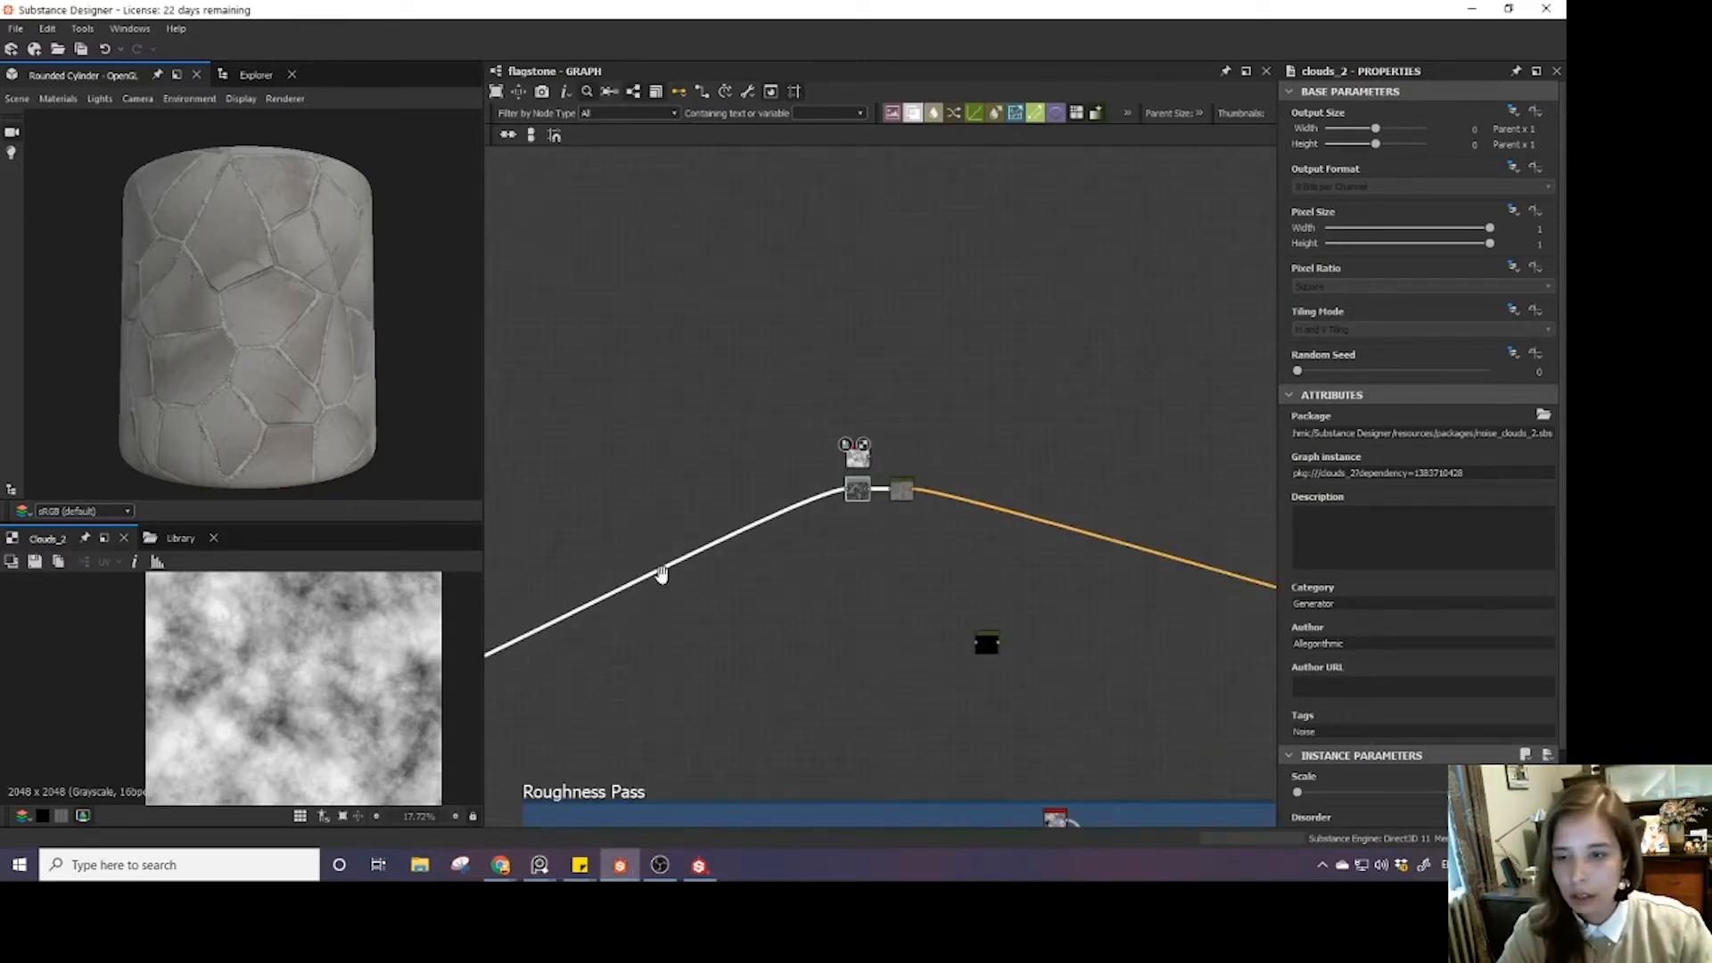
middle_drag(693, 579, 838, 543)
scroll(843, 553, up, 6)
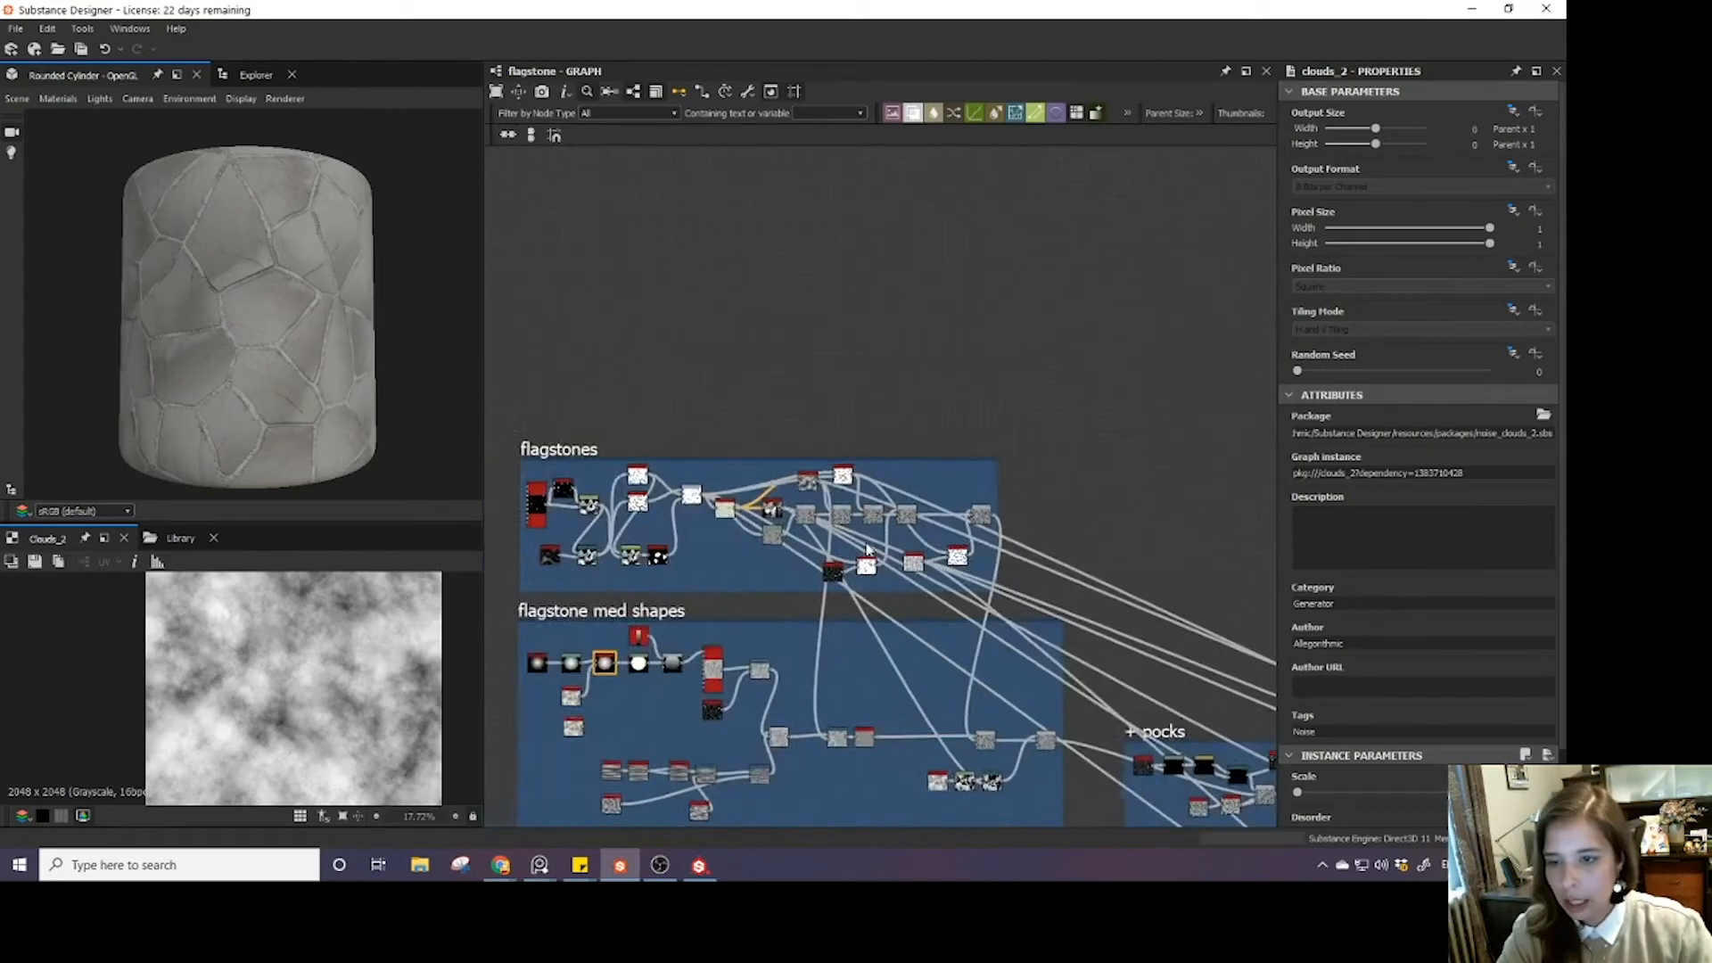
scroll(854, 564, up, 2)
click(684, 435)
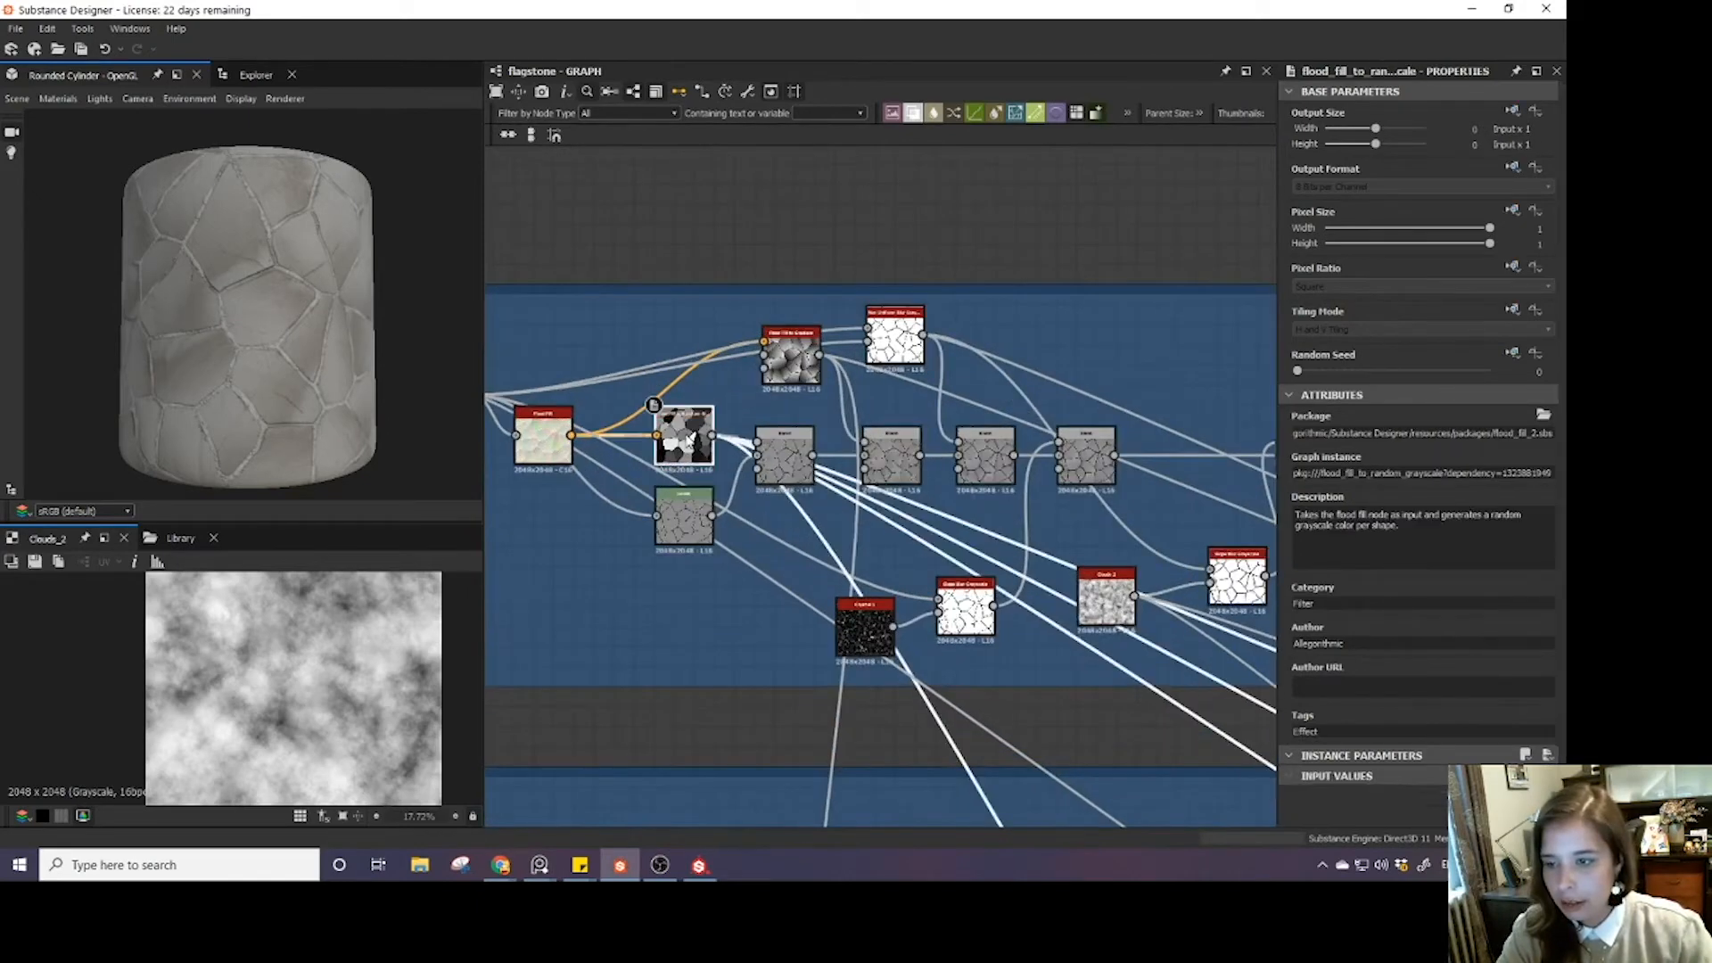
- Duplicate the Flood Fill to Gradient and Flood Fill to Random Grayscale nodes and place the copies beside the Clouds 2 and Curve nodes
click(784, 370)
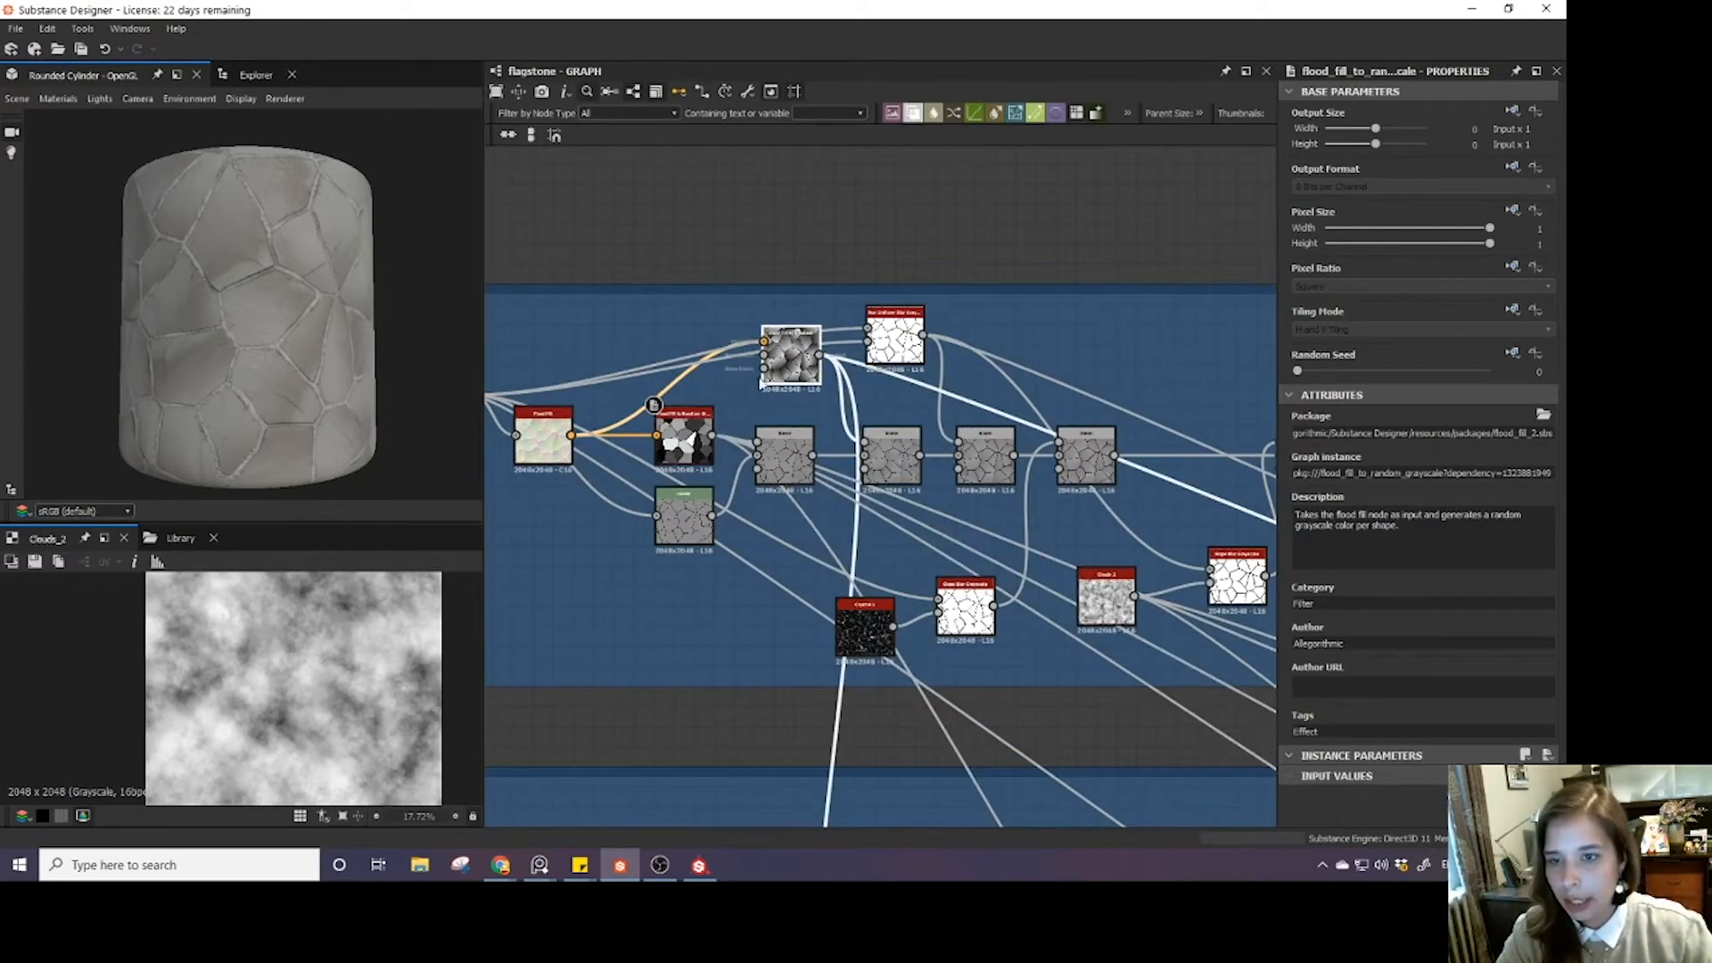
key(ctrl+c)
scroll(764, 416, down, 4)
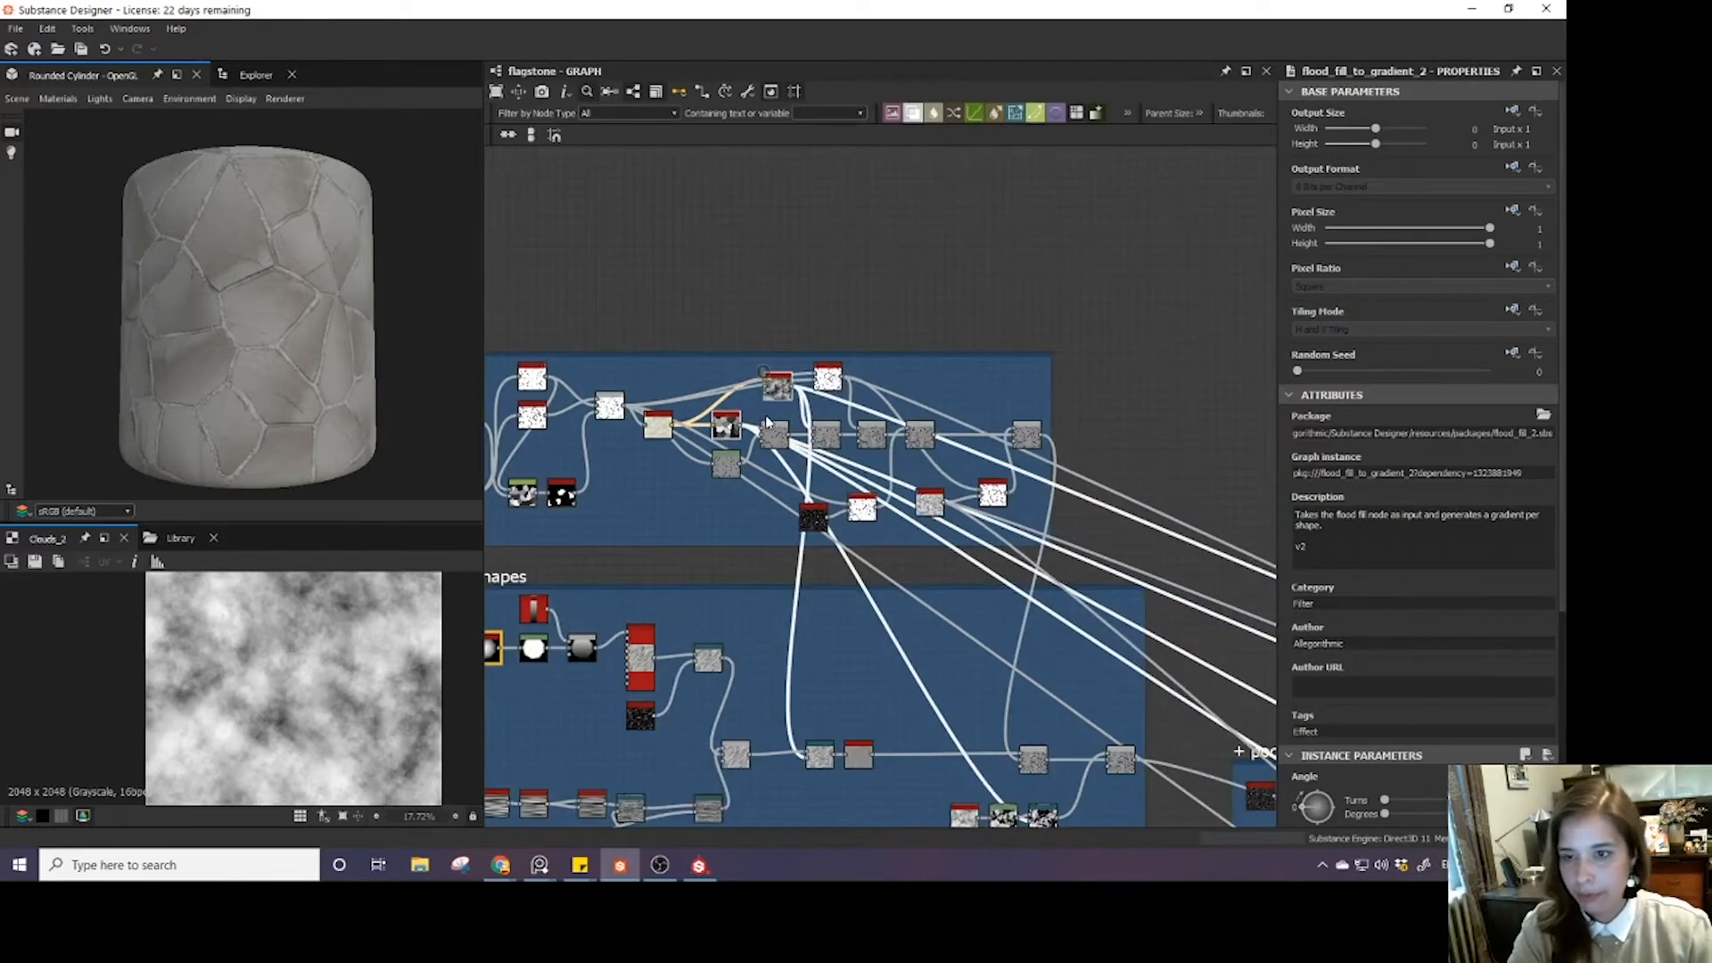
key(ctrl+v)
drag(911, 471, 964, 245)
scroll(989, 243, down, 4)
middle_drag(1043, 229, 675, 540)
drag(614, 554, 1120, 356)
scroll(1159, 376, up, 2)
middle_drag(1159, 376, 987, 547)
scroll(987, 547, up, 4)
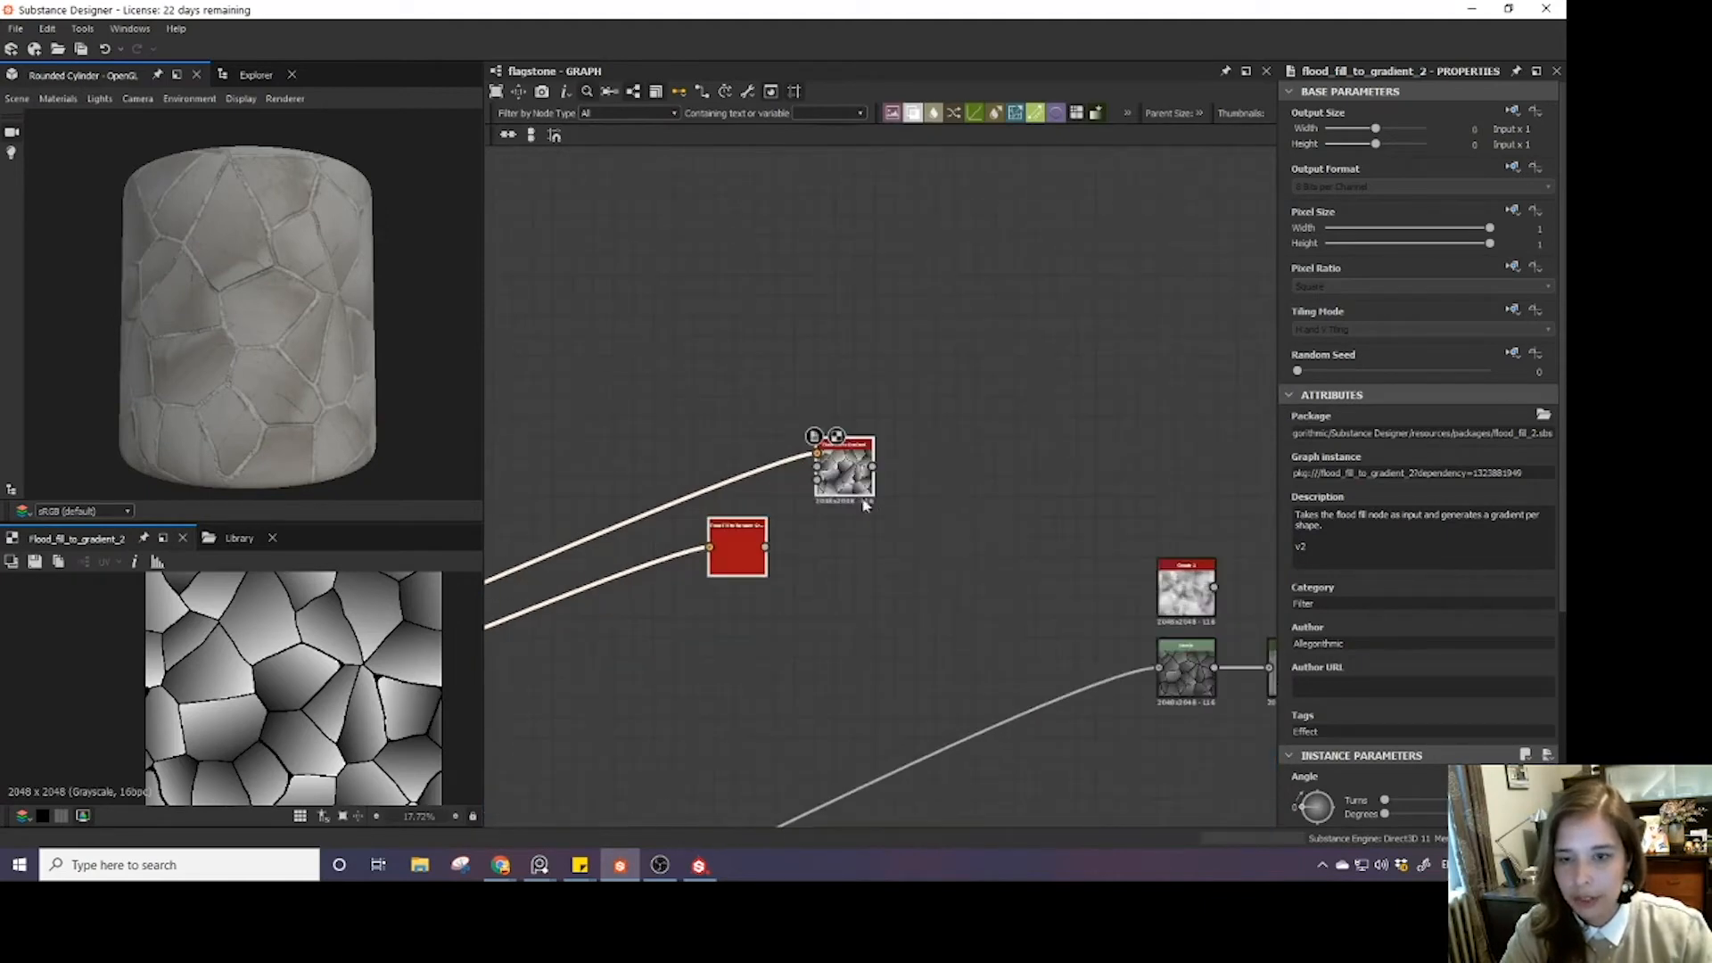
scroll(847, 496, up, 2)
scroll(710, 600, down, 3)
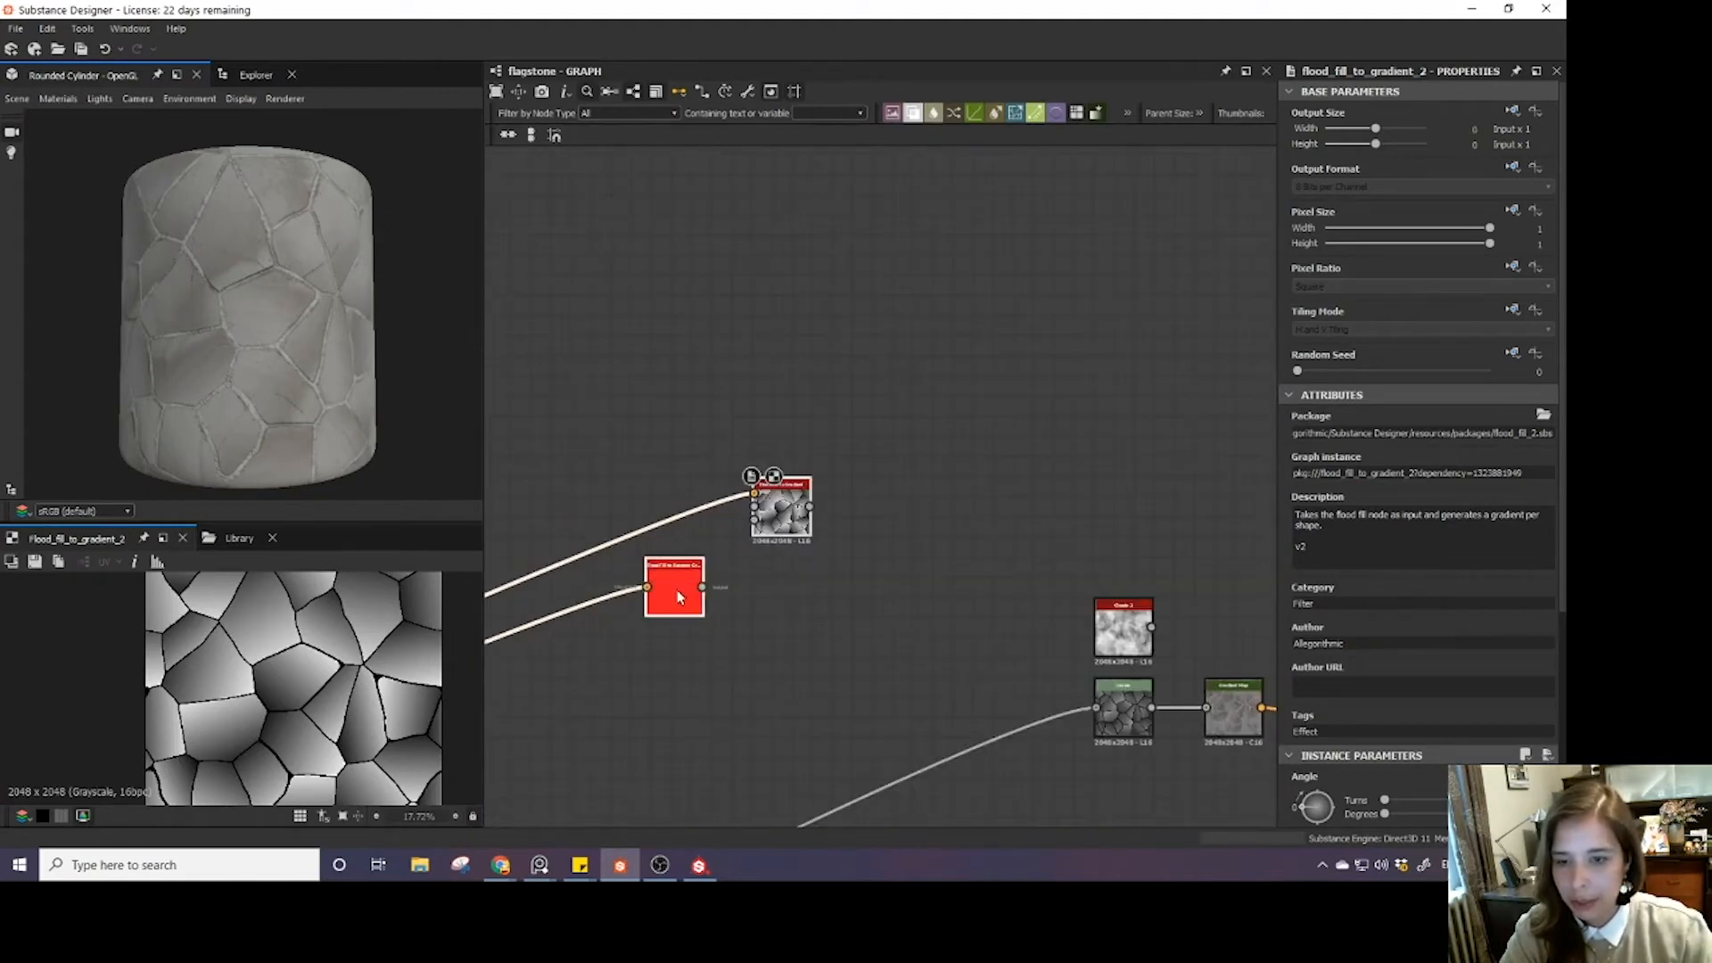
- Preview the copied Flood Fill to Random Grayscale node and line it up below the copied gradient node
double_click(678, 598)
drag(678, 598, 803, 660)
drag(790, 519, 808, 517)
scroll(814, 516, down, 1)
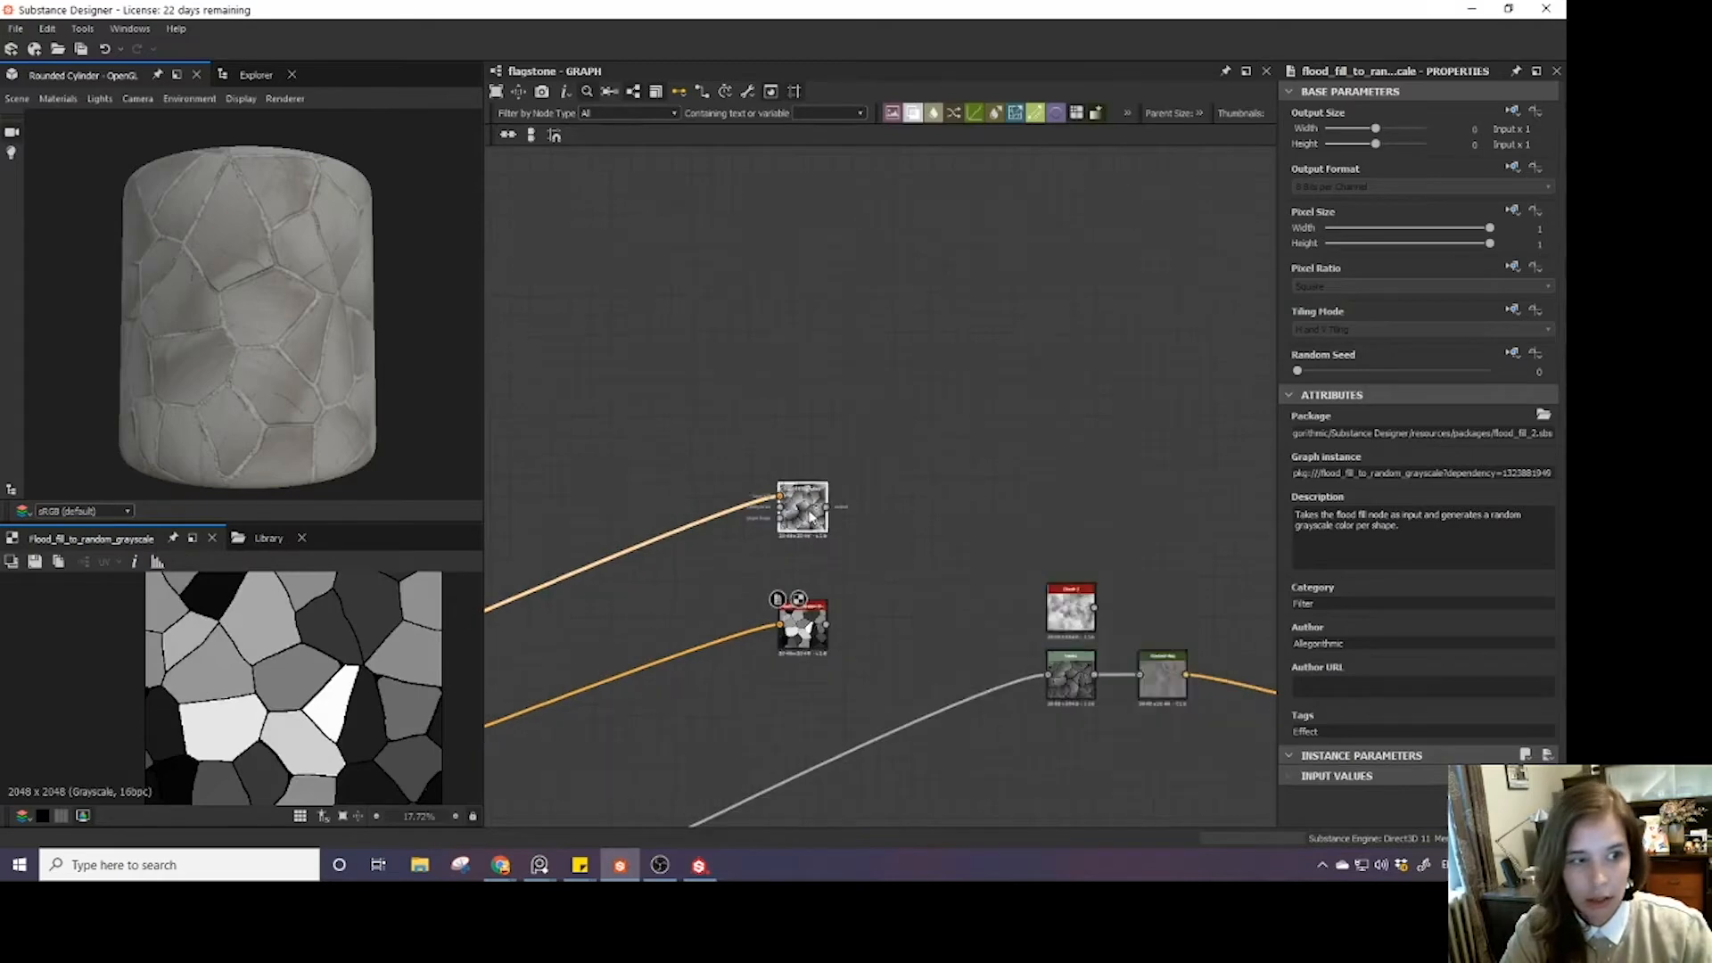
scroll(809, 518, down, 1)
key(alt+Tab)
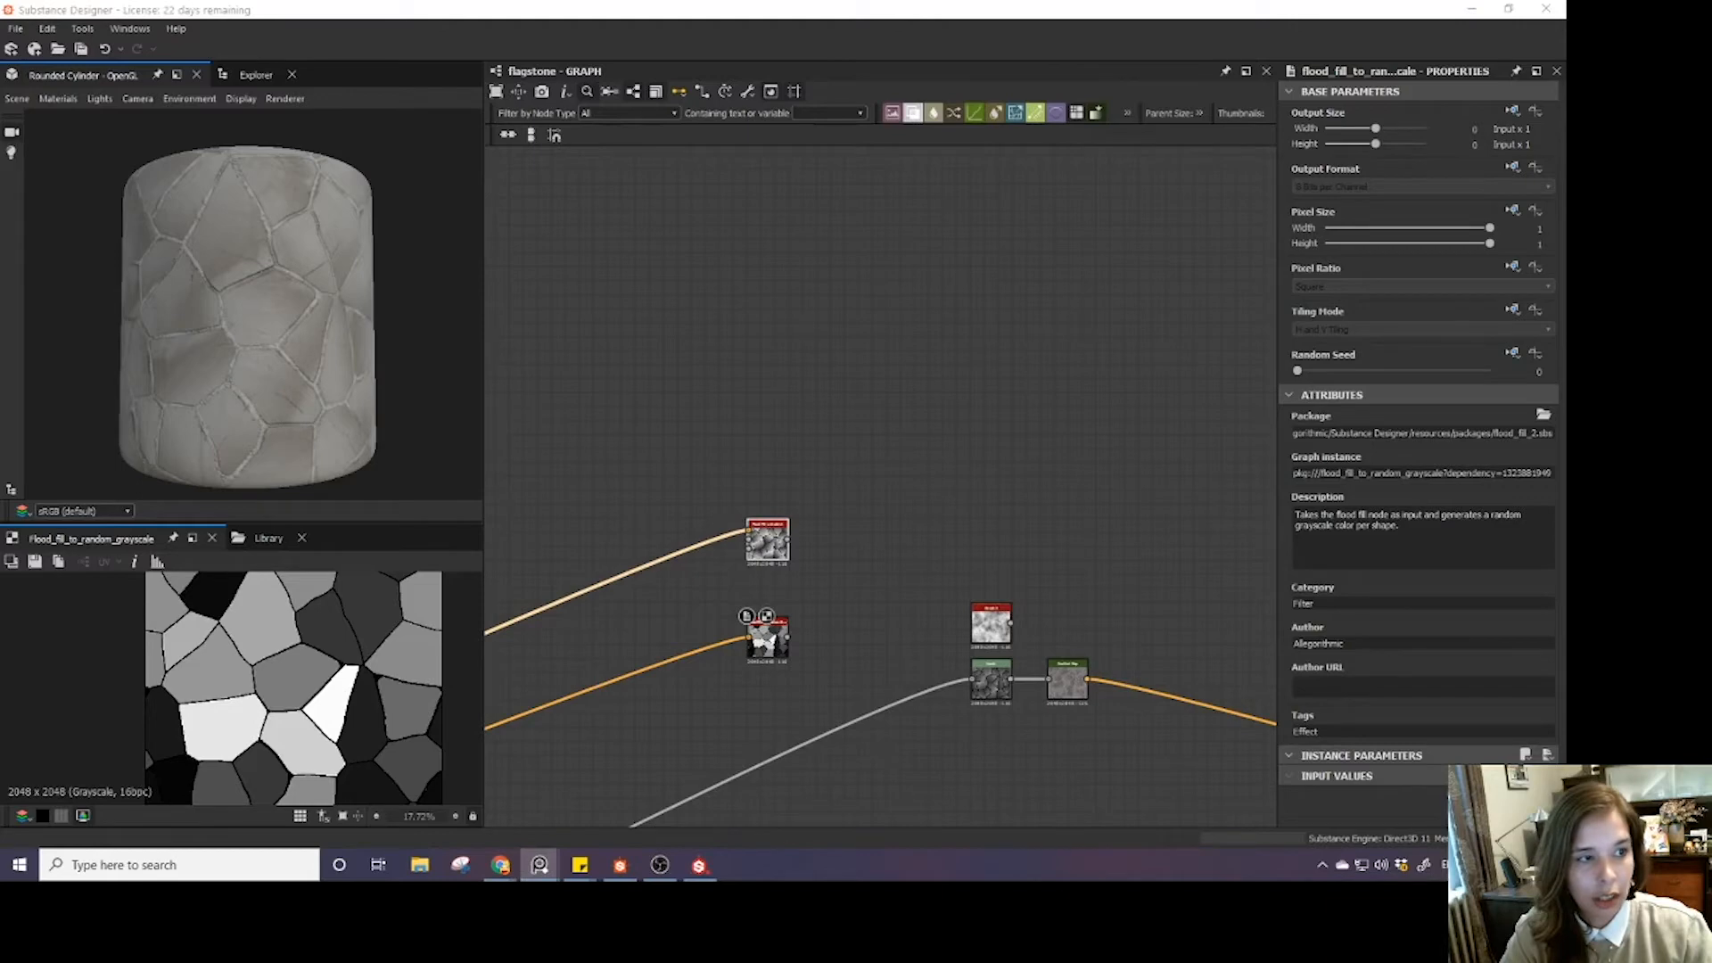
middle_drag(871, 572, 816, 478)
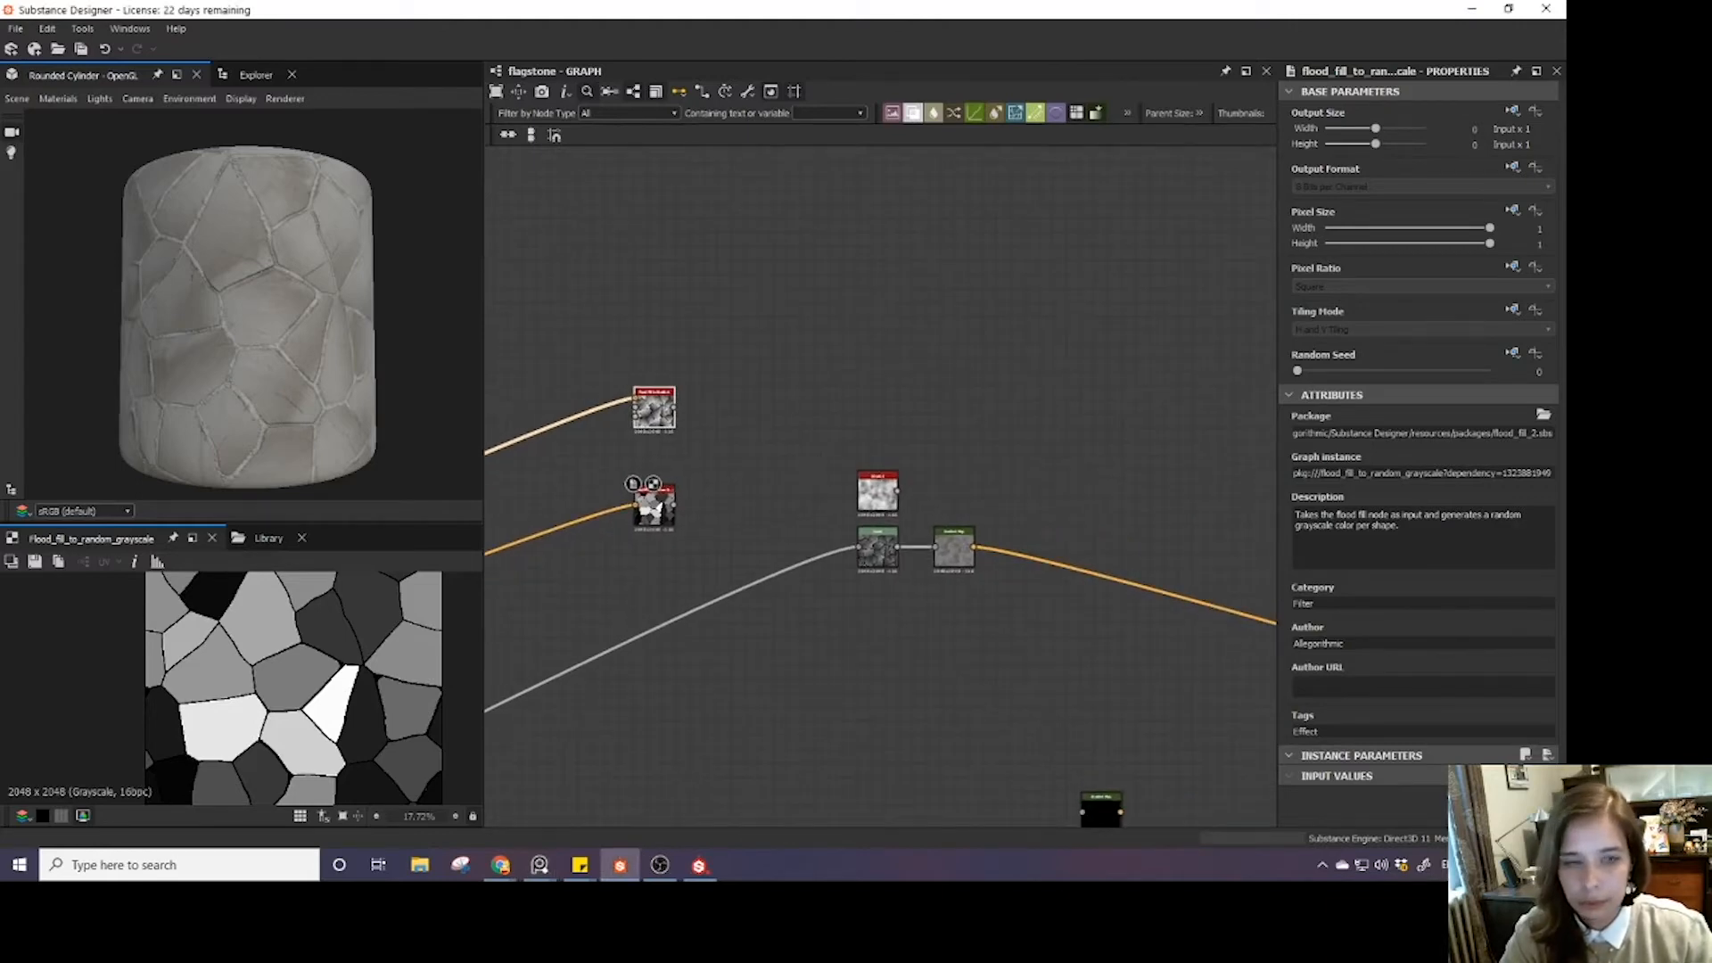
key(alt+Tab)
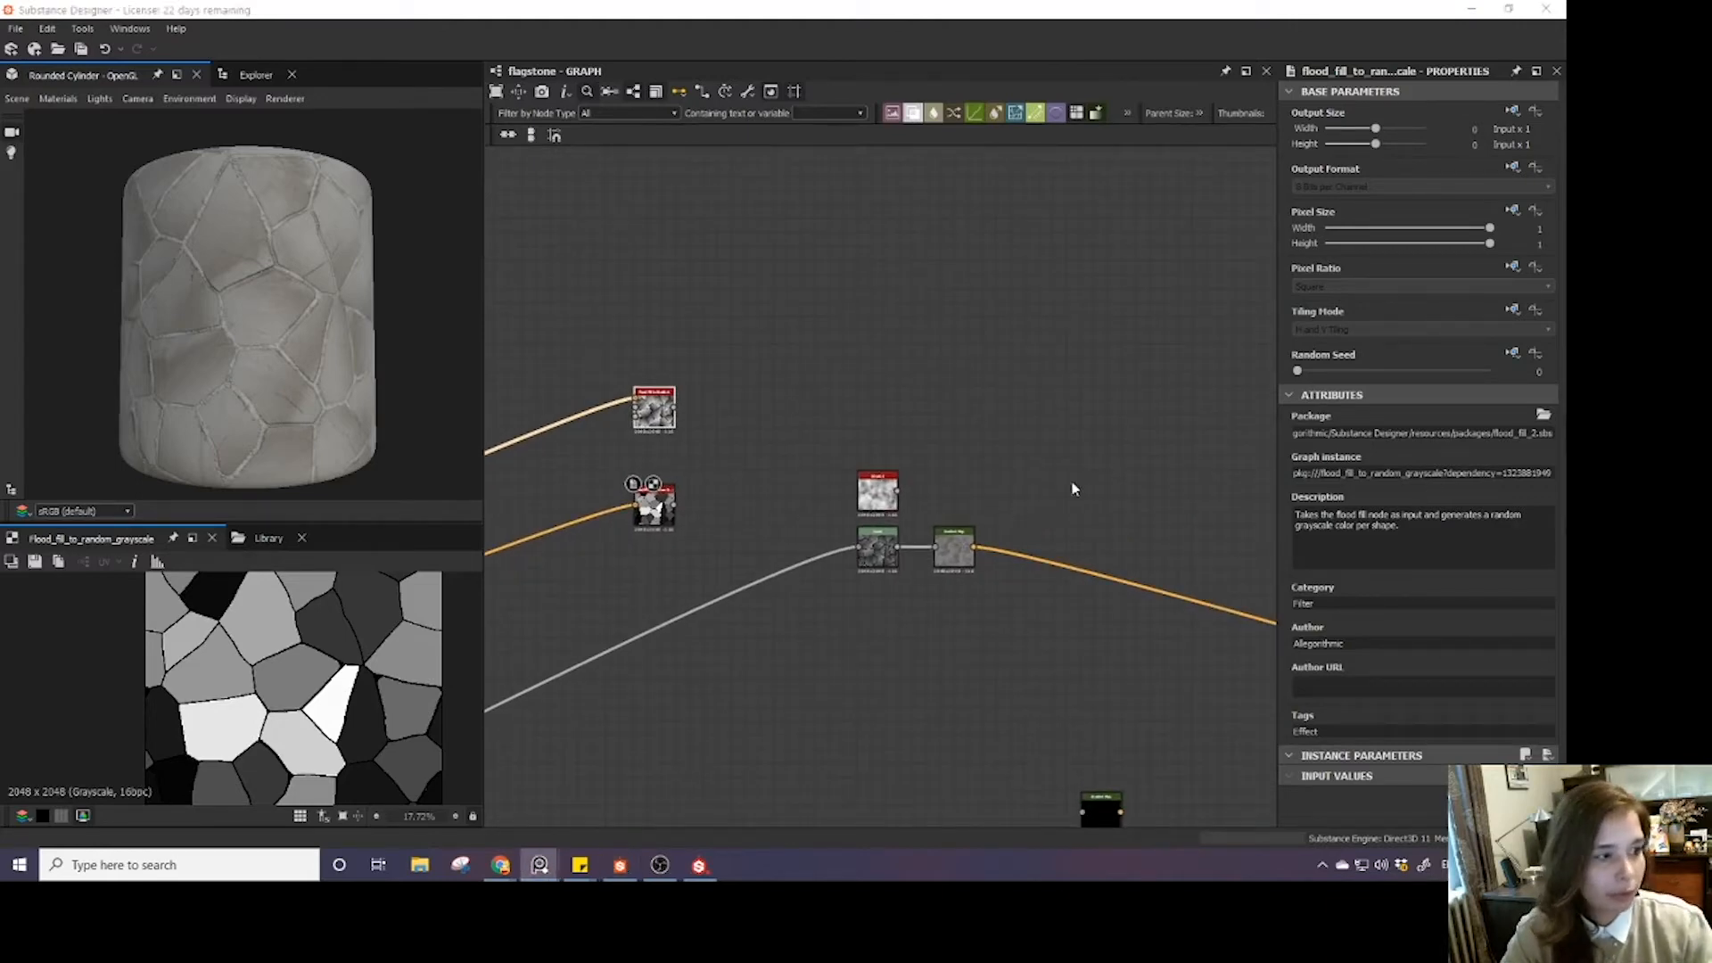
- Add a Directional Warp node above the Clouds 2 node
middle_drag(818, 487, 780, 461)
click(842, 416)
key(space)
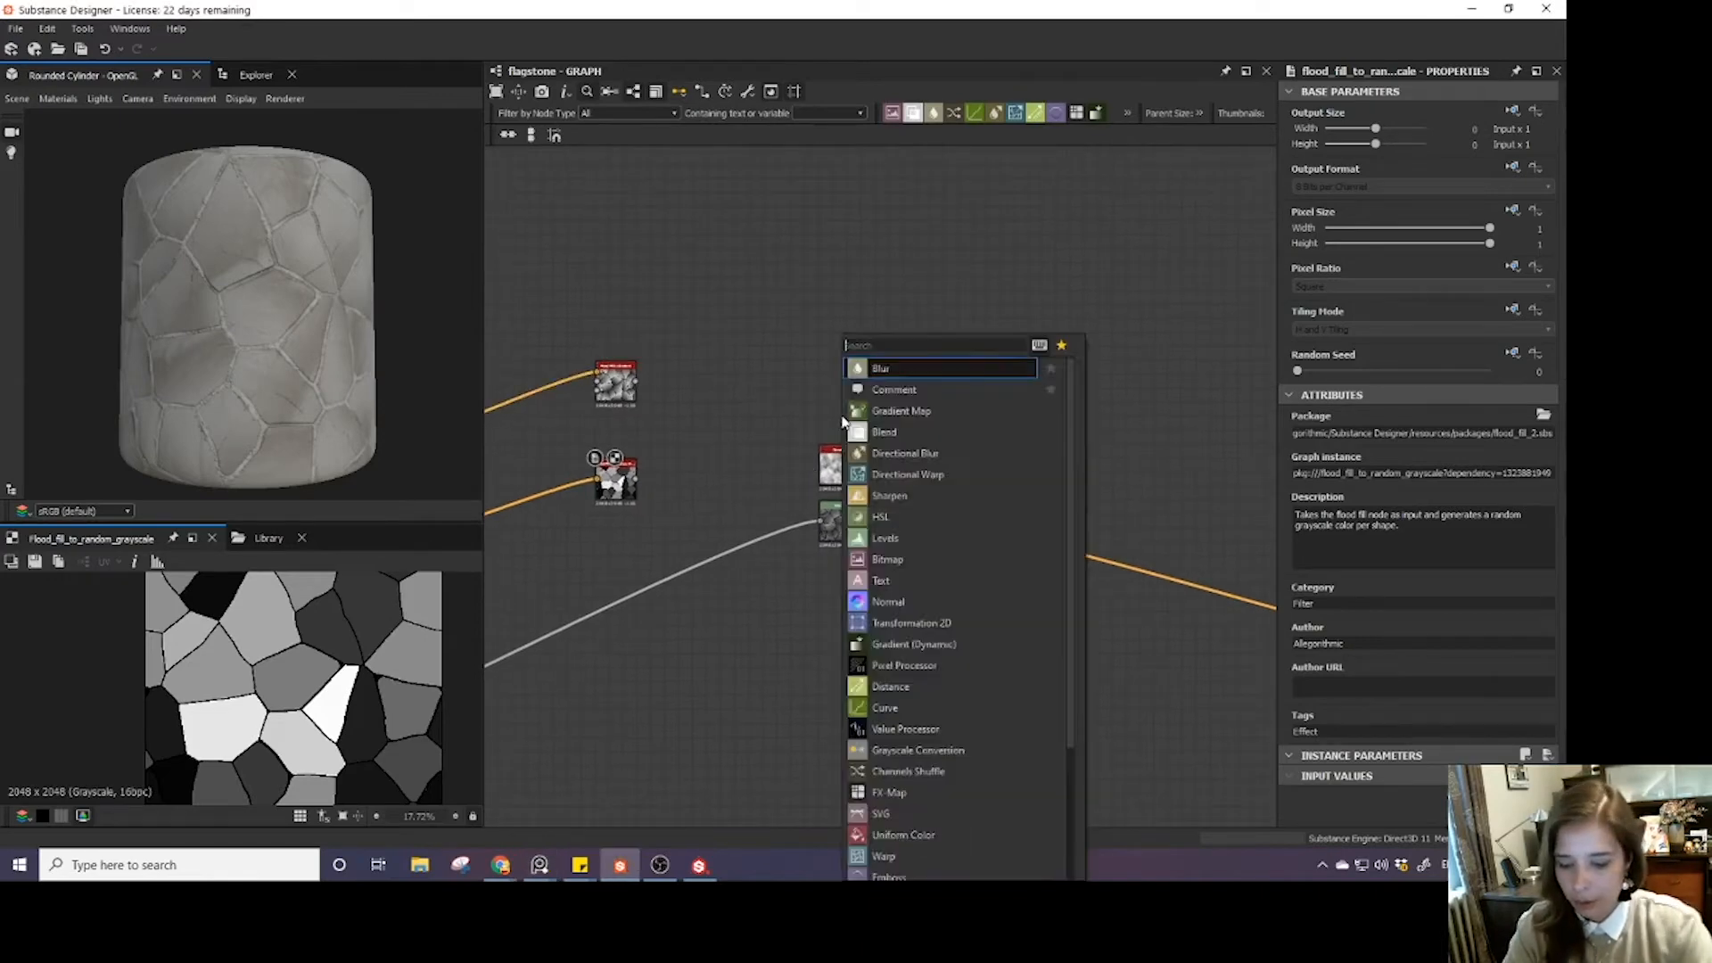
text(d8ire)
key(BackSpace)
key(BackSpace)
key(BackSpace)
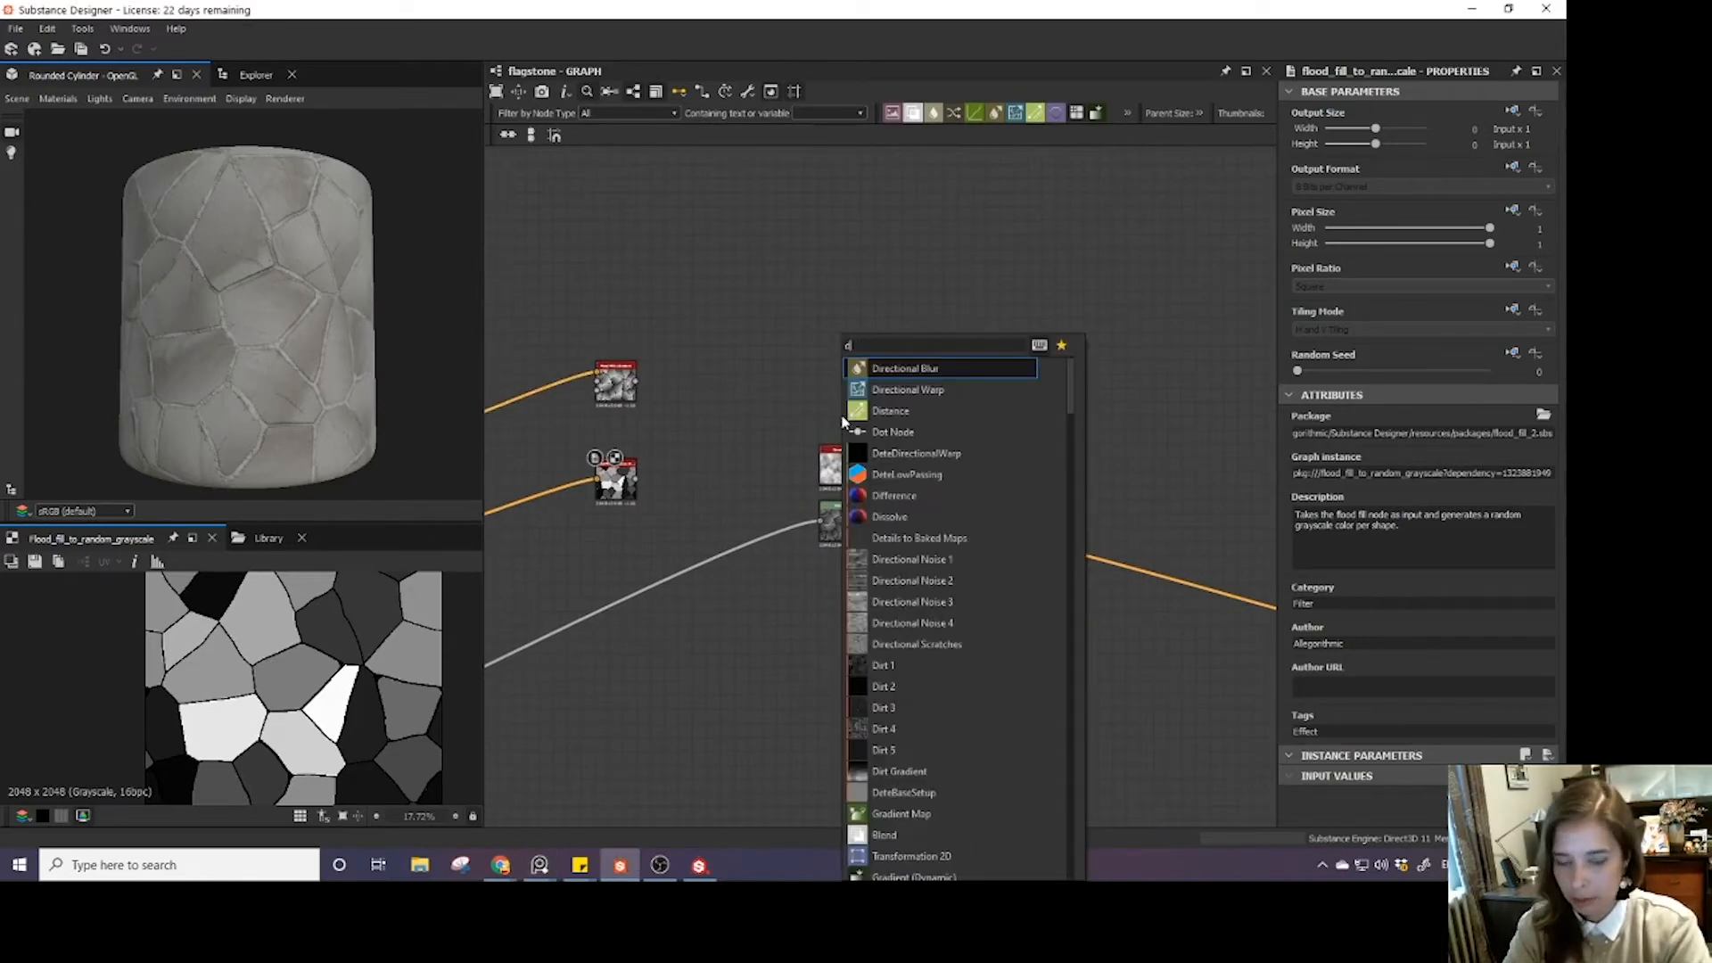
text(ire)
click(908, 389)
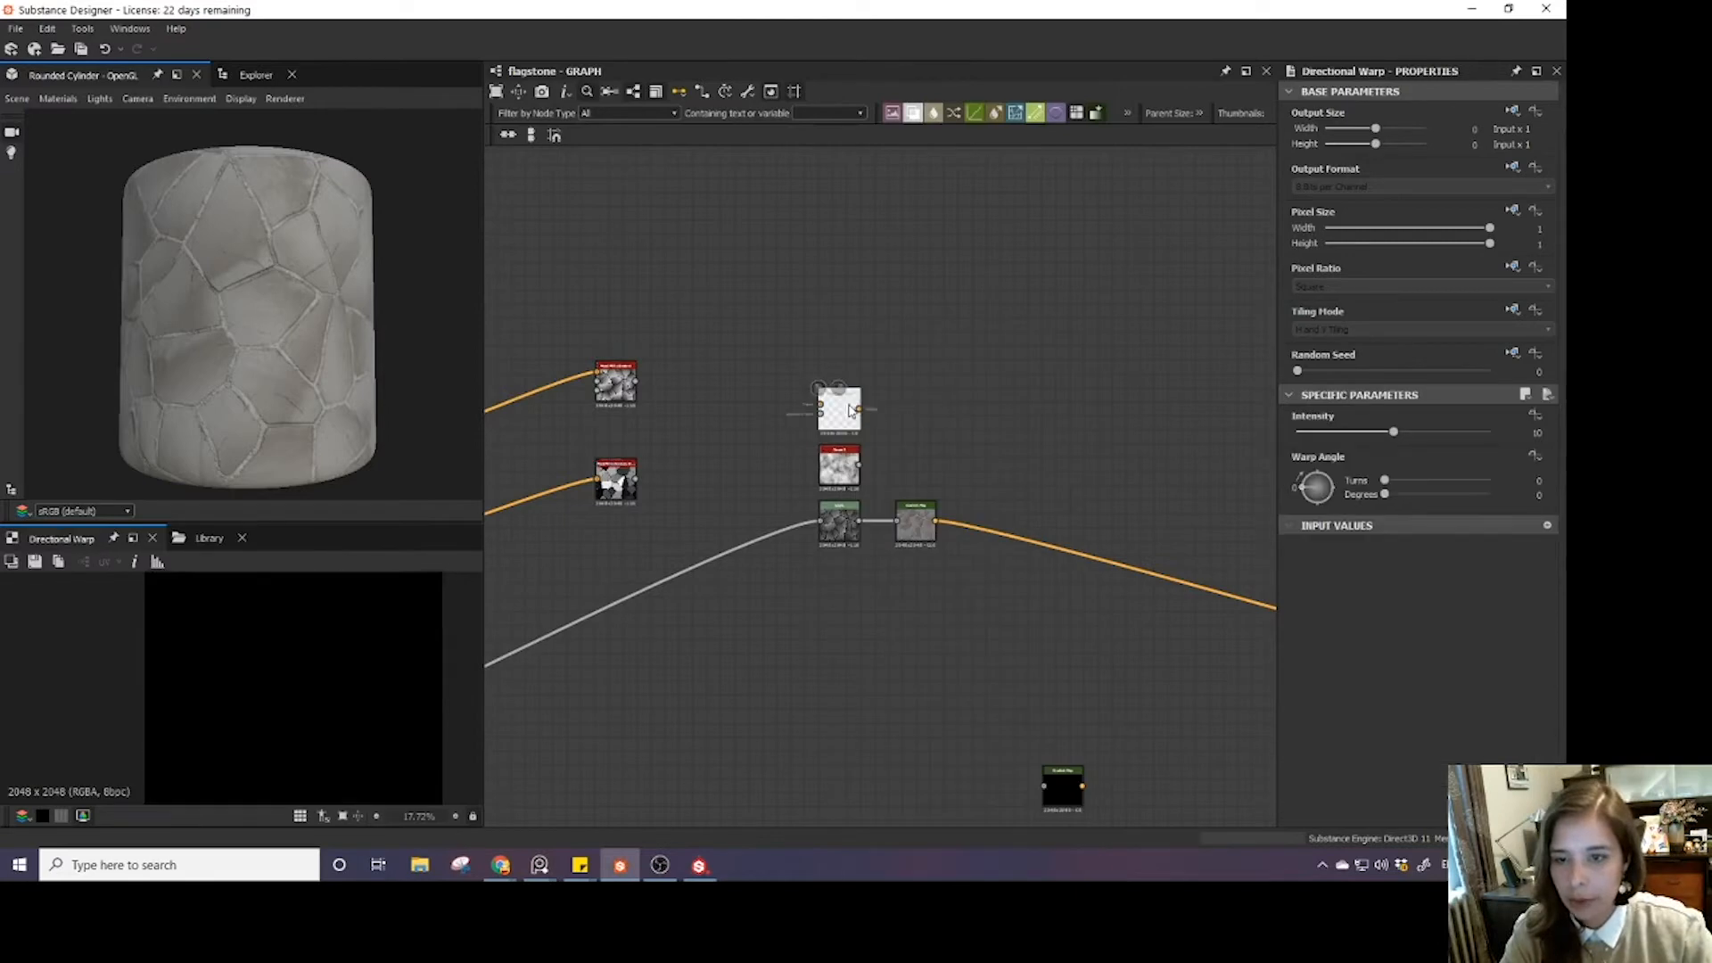
- Bring the two flood fill copies closer and feed Clouds 2 into the Directional Warp's main input, with the clouds node beside it
scroll(803, 475, up, 2)
drag(533, 484, 752, 486)
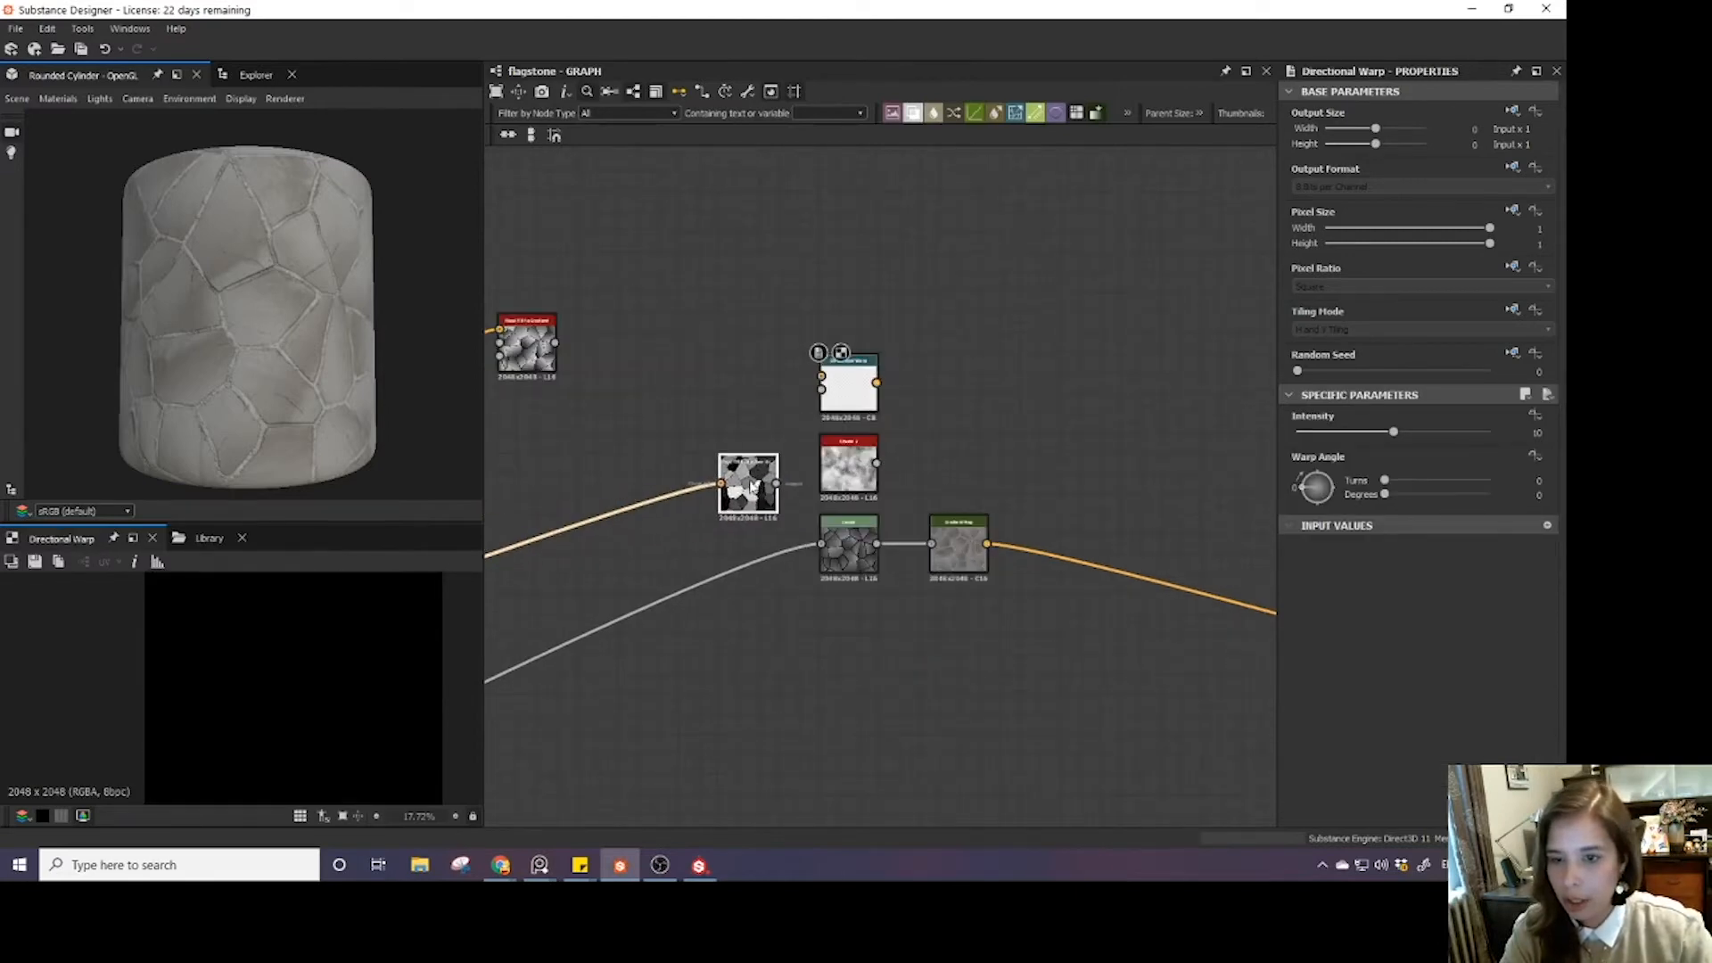
drag(538, 360, 749, 399)
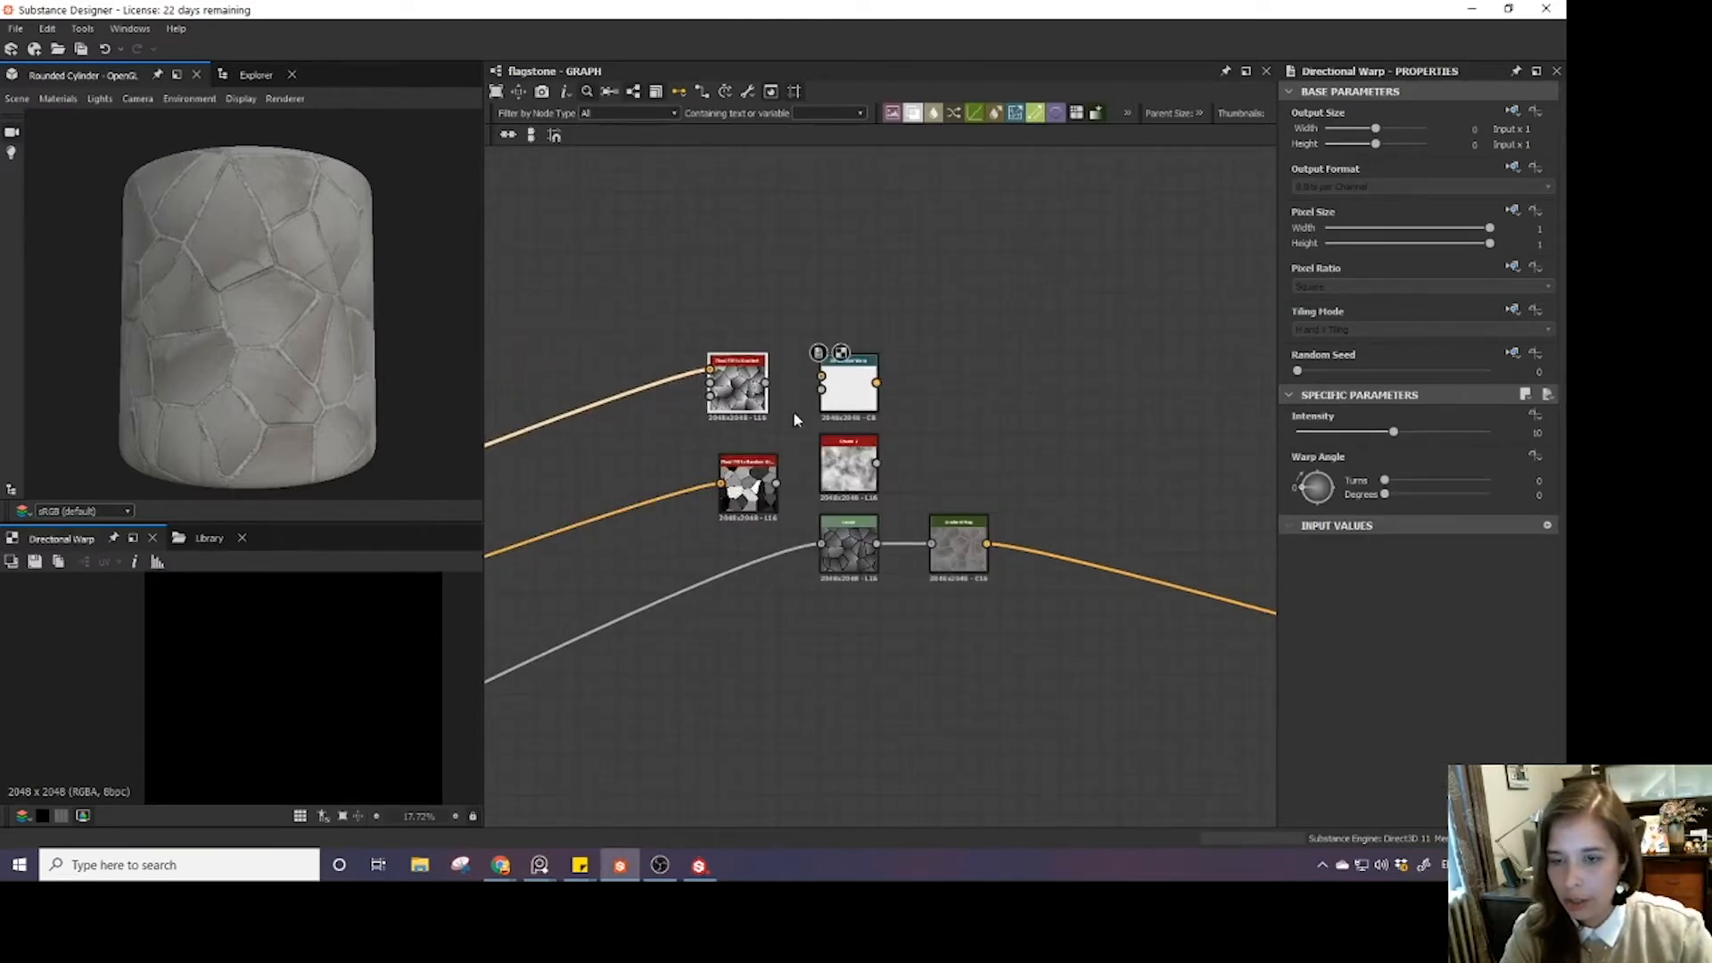
middle_drag(793, 418, 733, 433)
drag(807, 419, 924, 414)
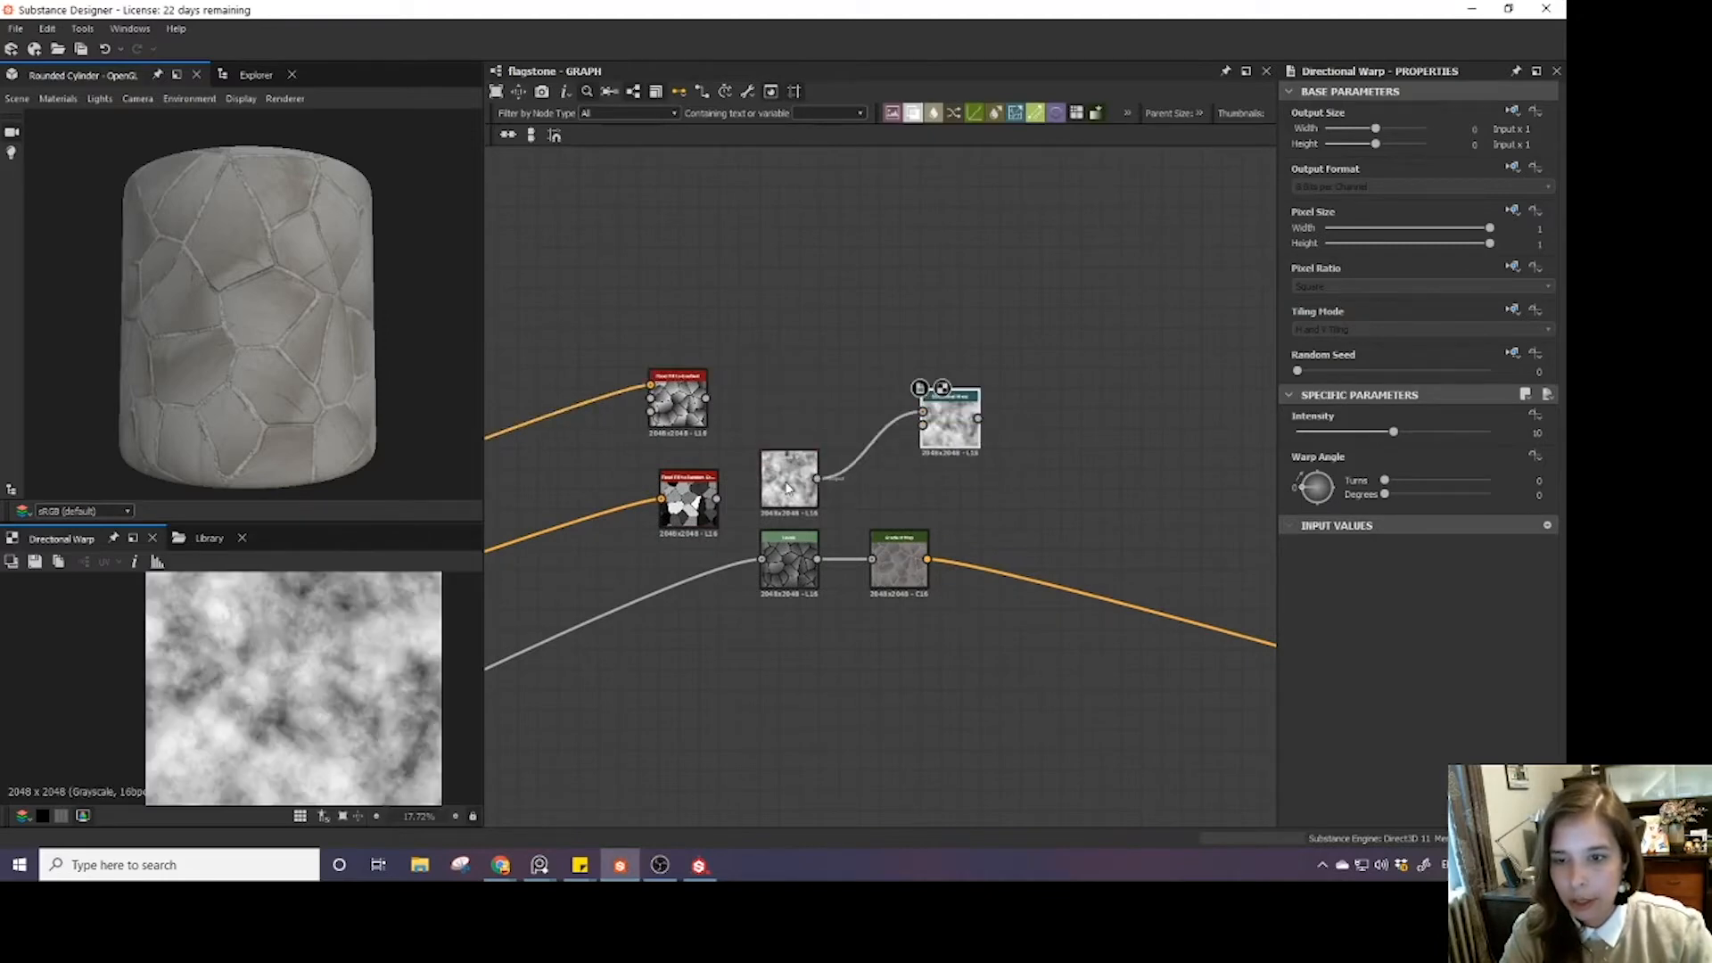
drag(789, 486, 810, 426)
- Set the Clouds 2 node's Scale to 2 and its Disorder to about 0.24
click(808, 419)
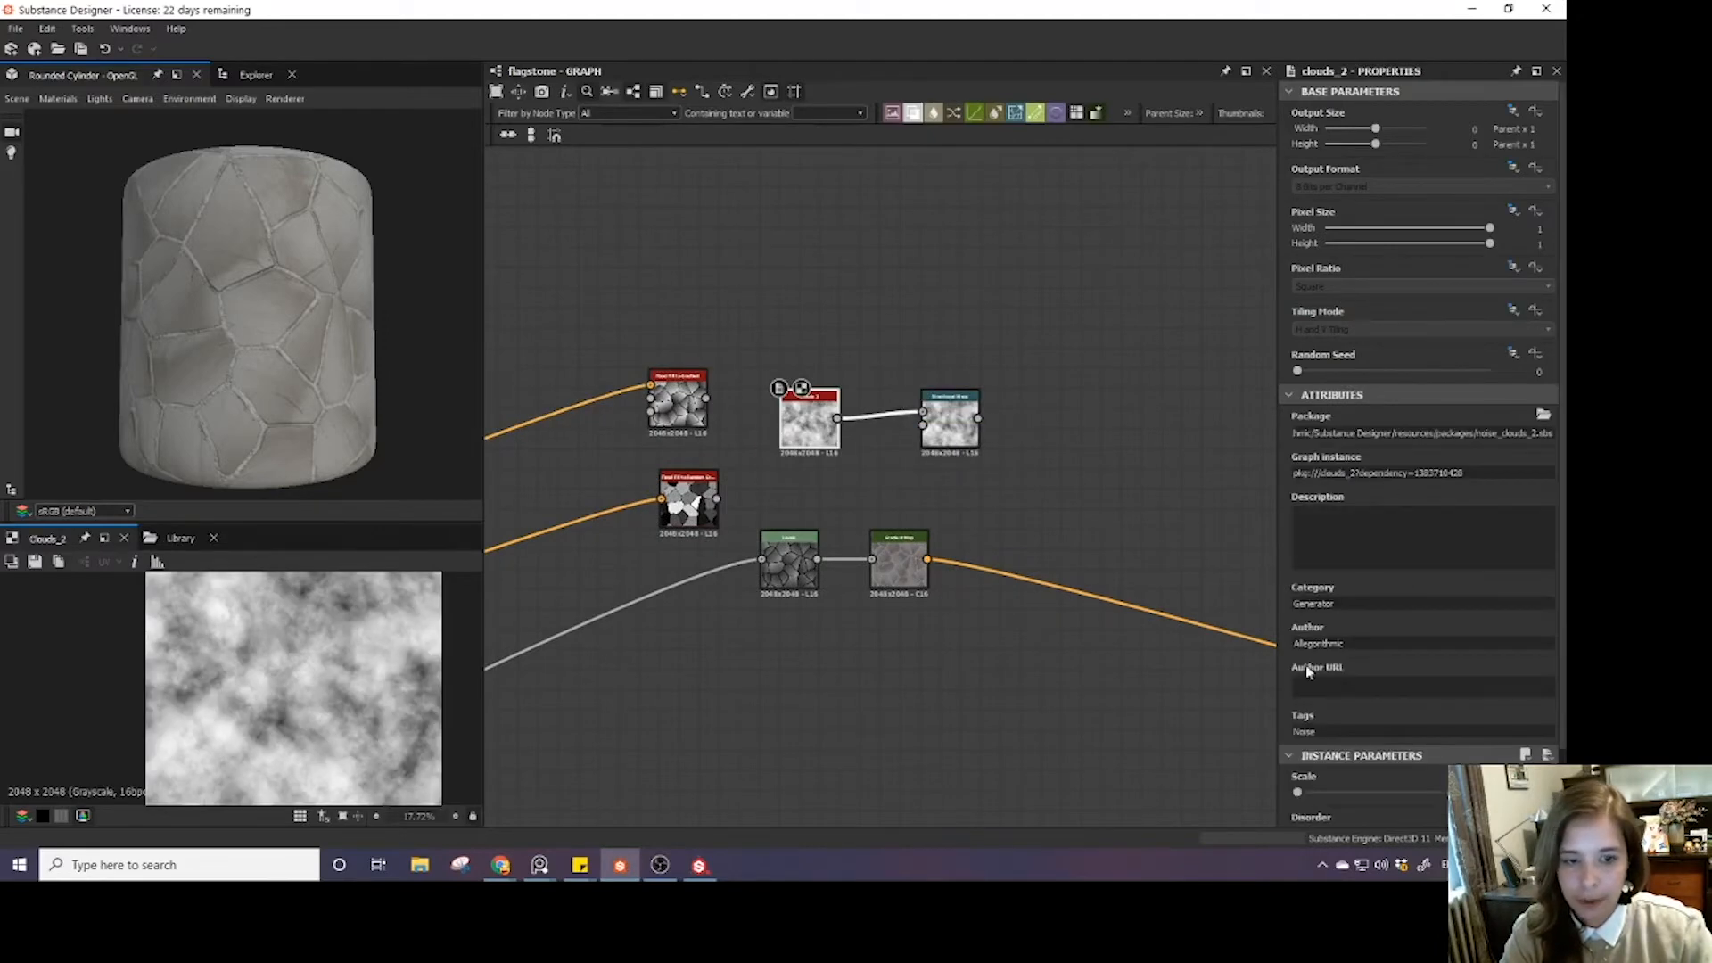
click(1317, 791)
scroll(1390, 754, down, 2)
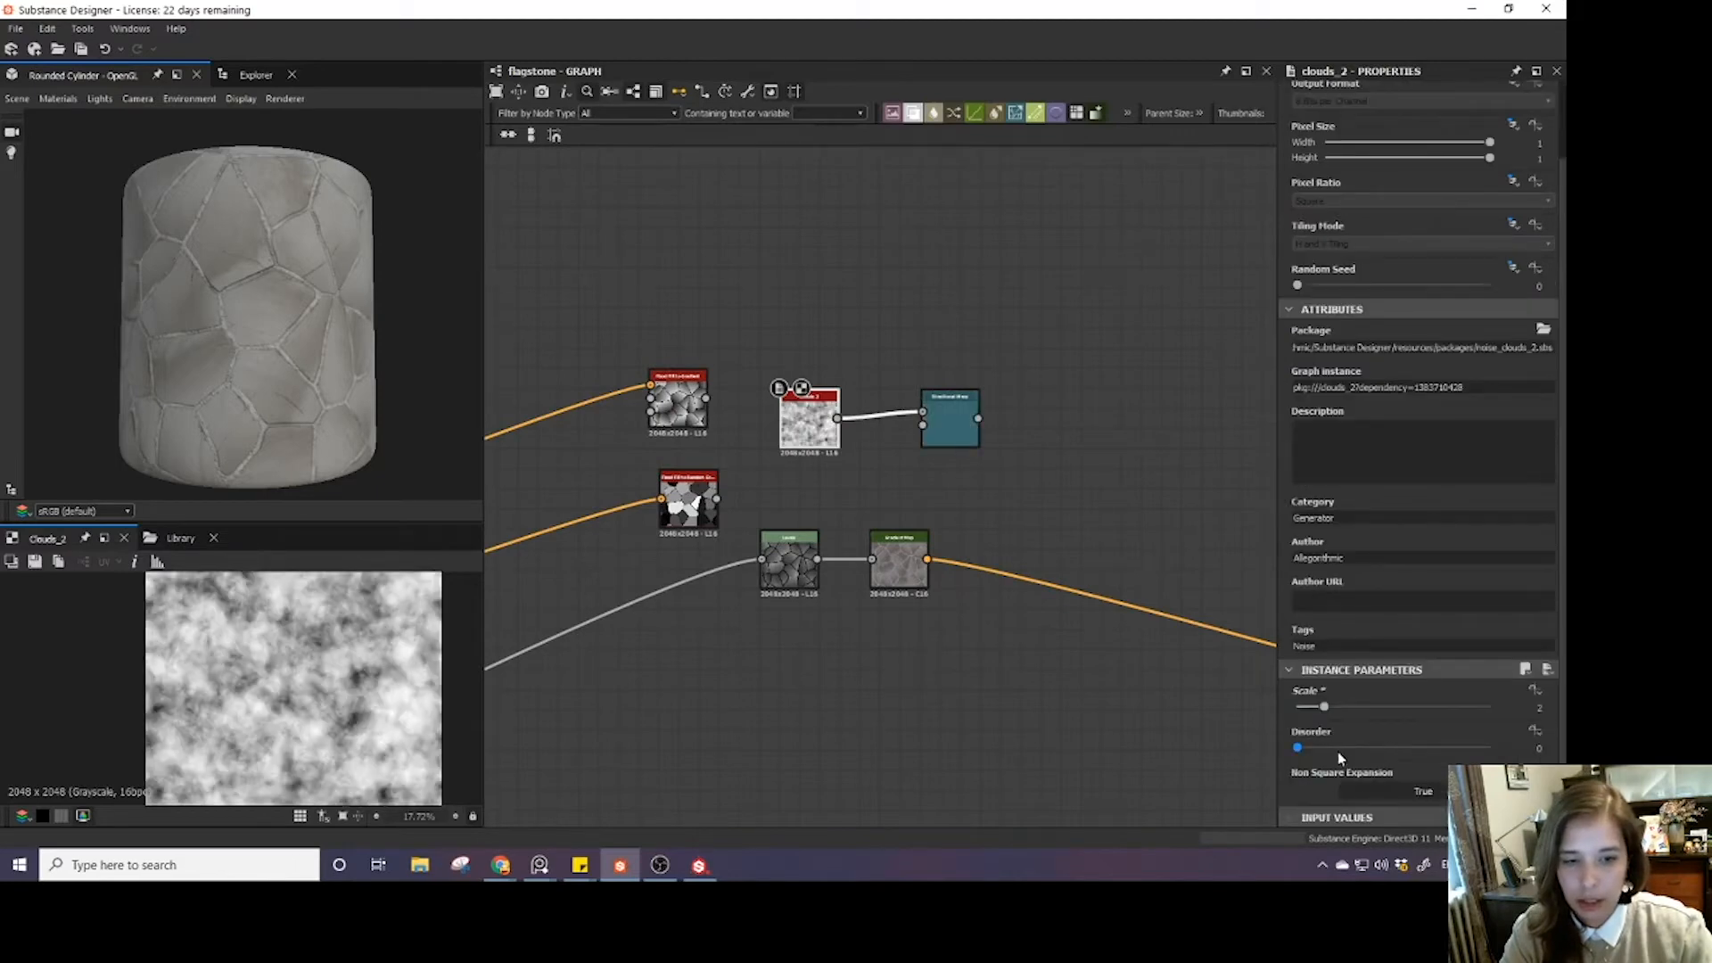
drag(1338, 749, 1343, 751)
- Connect the random grayscale flood fill to the Directional Warp's intensity input and set the warp Intensity to 50
drag(939, 448, 898, 471)
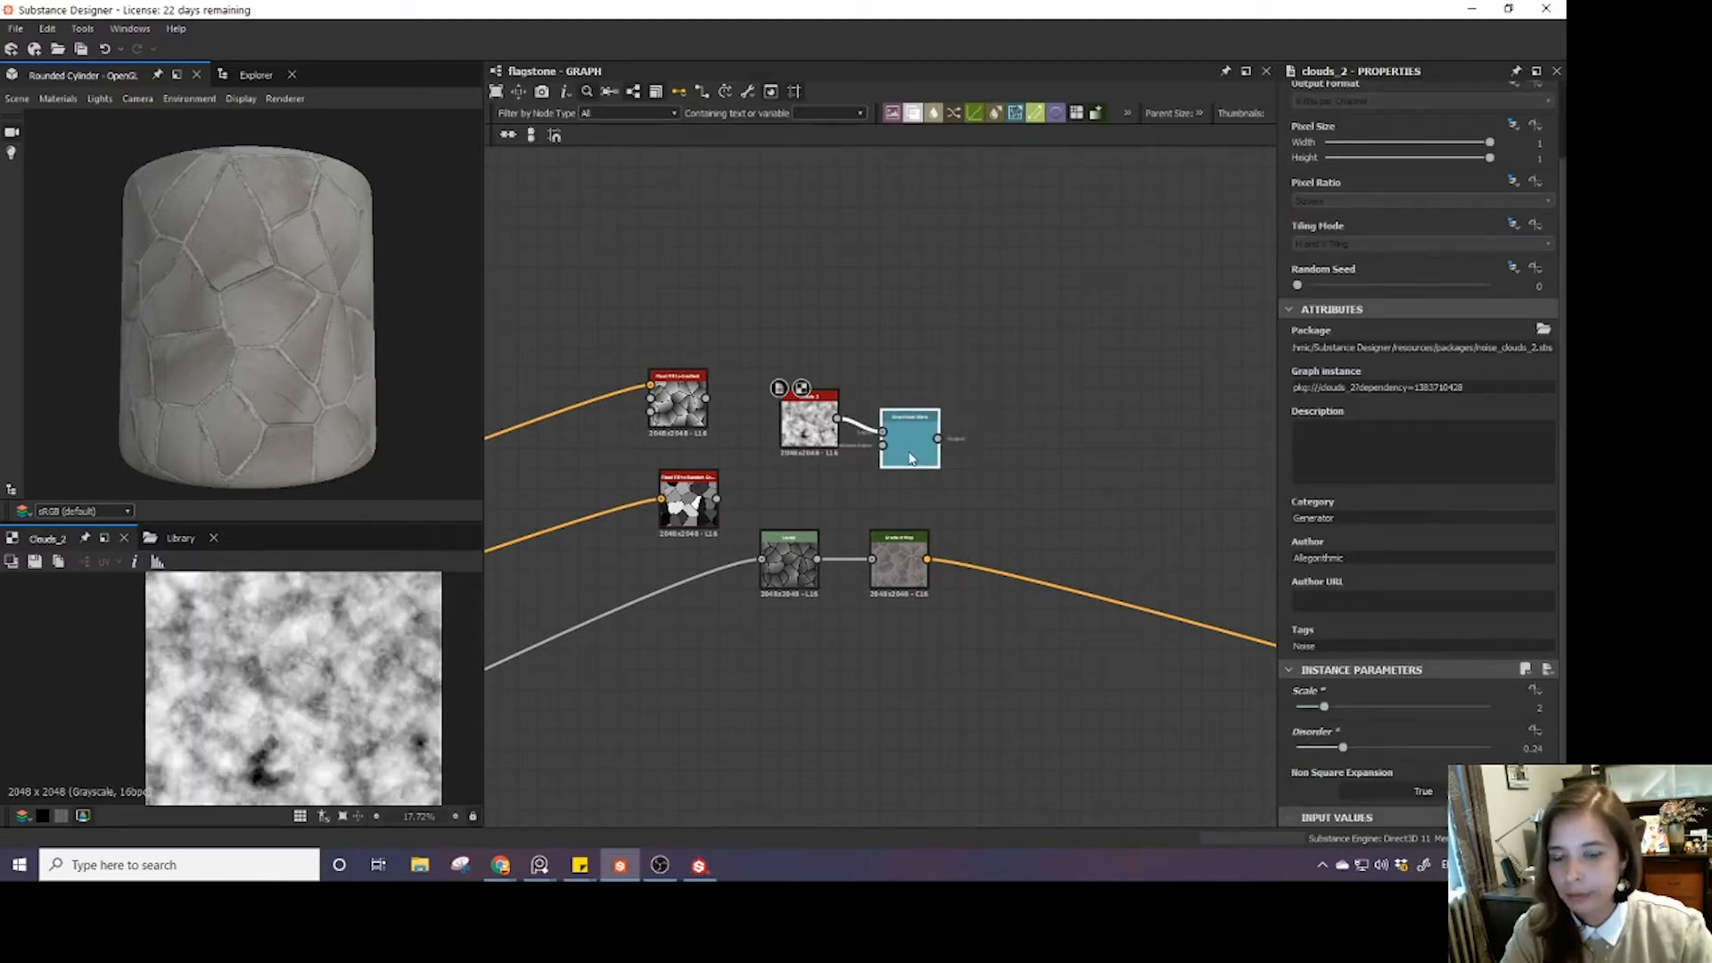
drag(784, 438, 767, 455)
drag(925, 435, 926, 454)
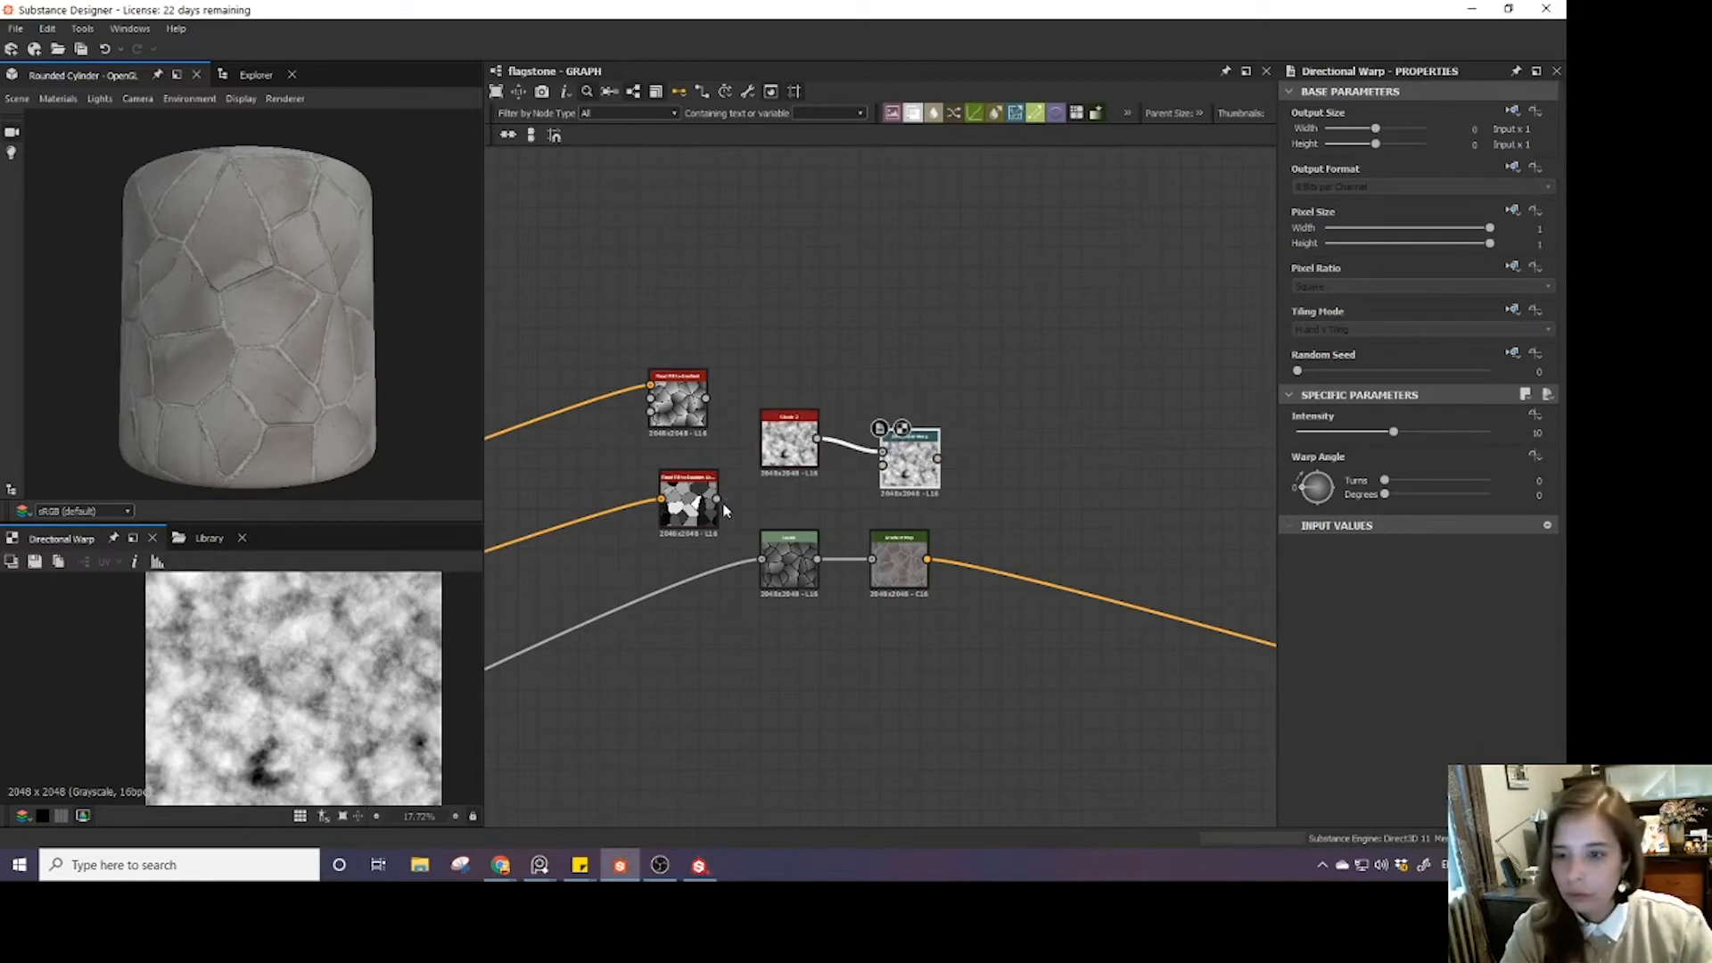
drag(717, 499, 906, 474)
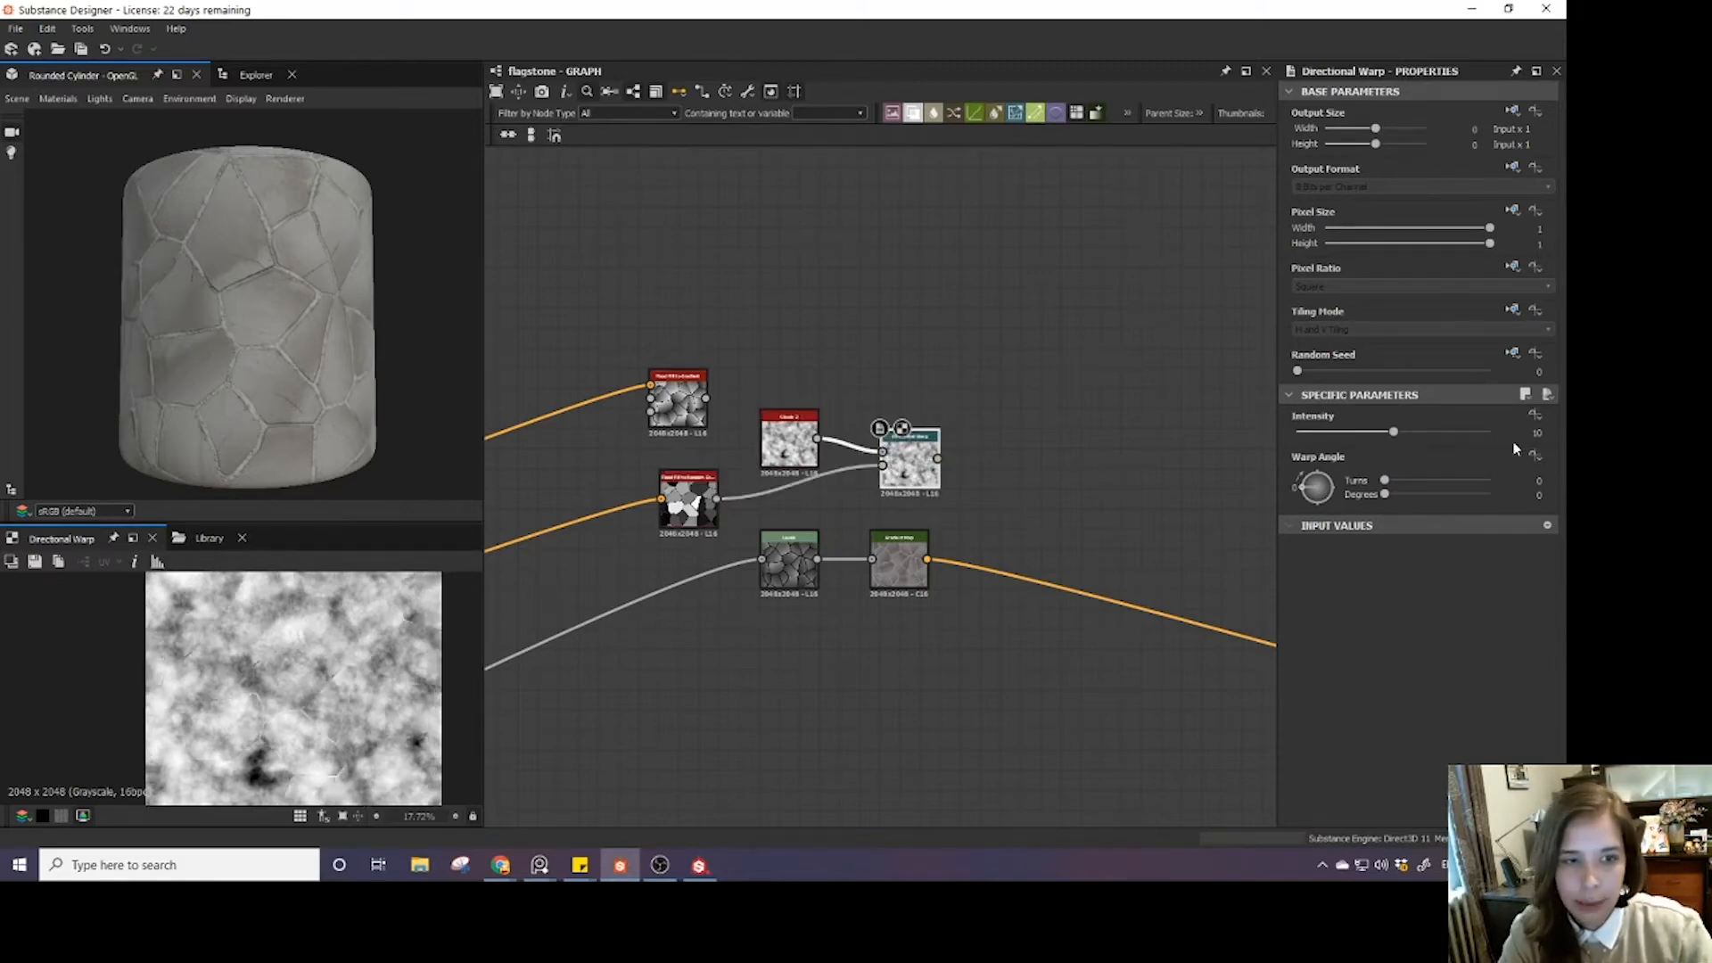
double_click(1538, 432)
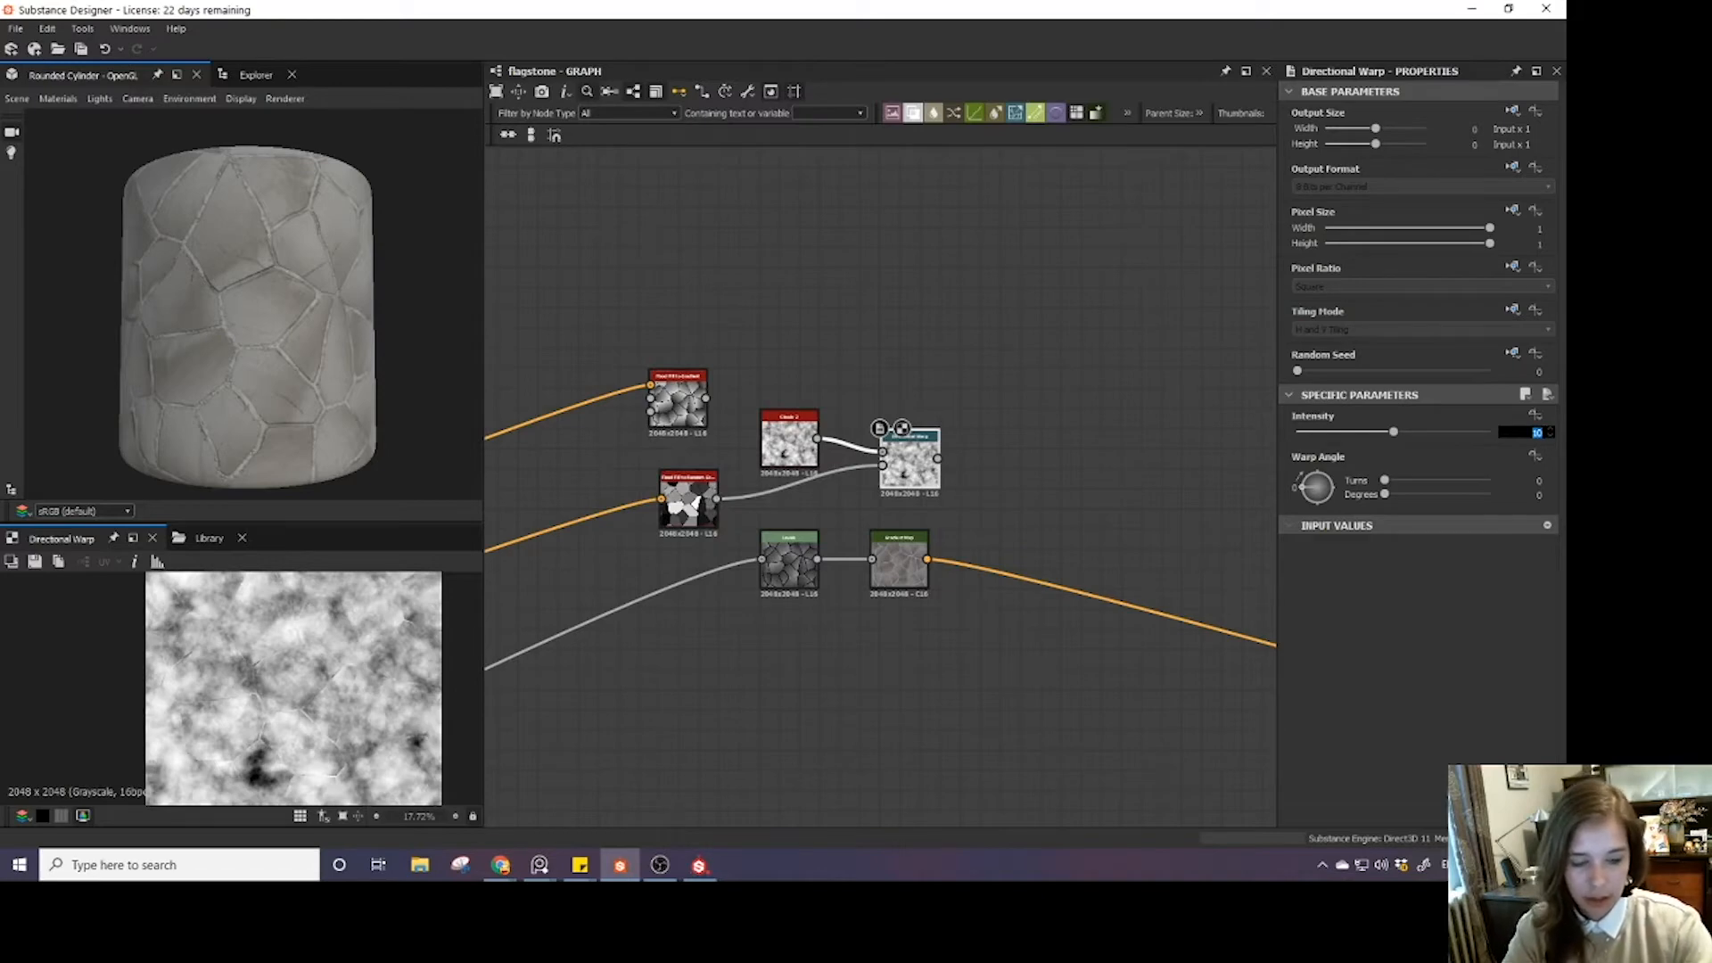
text(50)
key(Return)
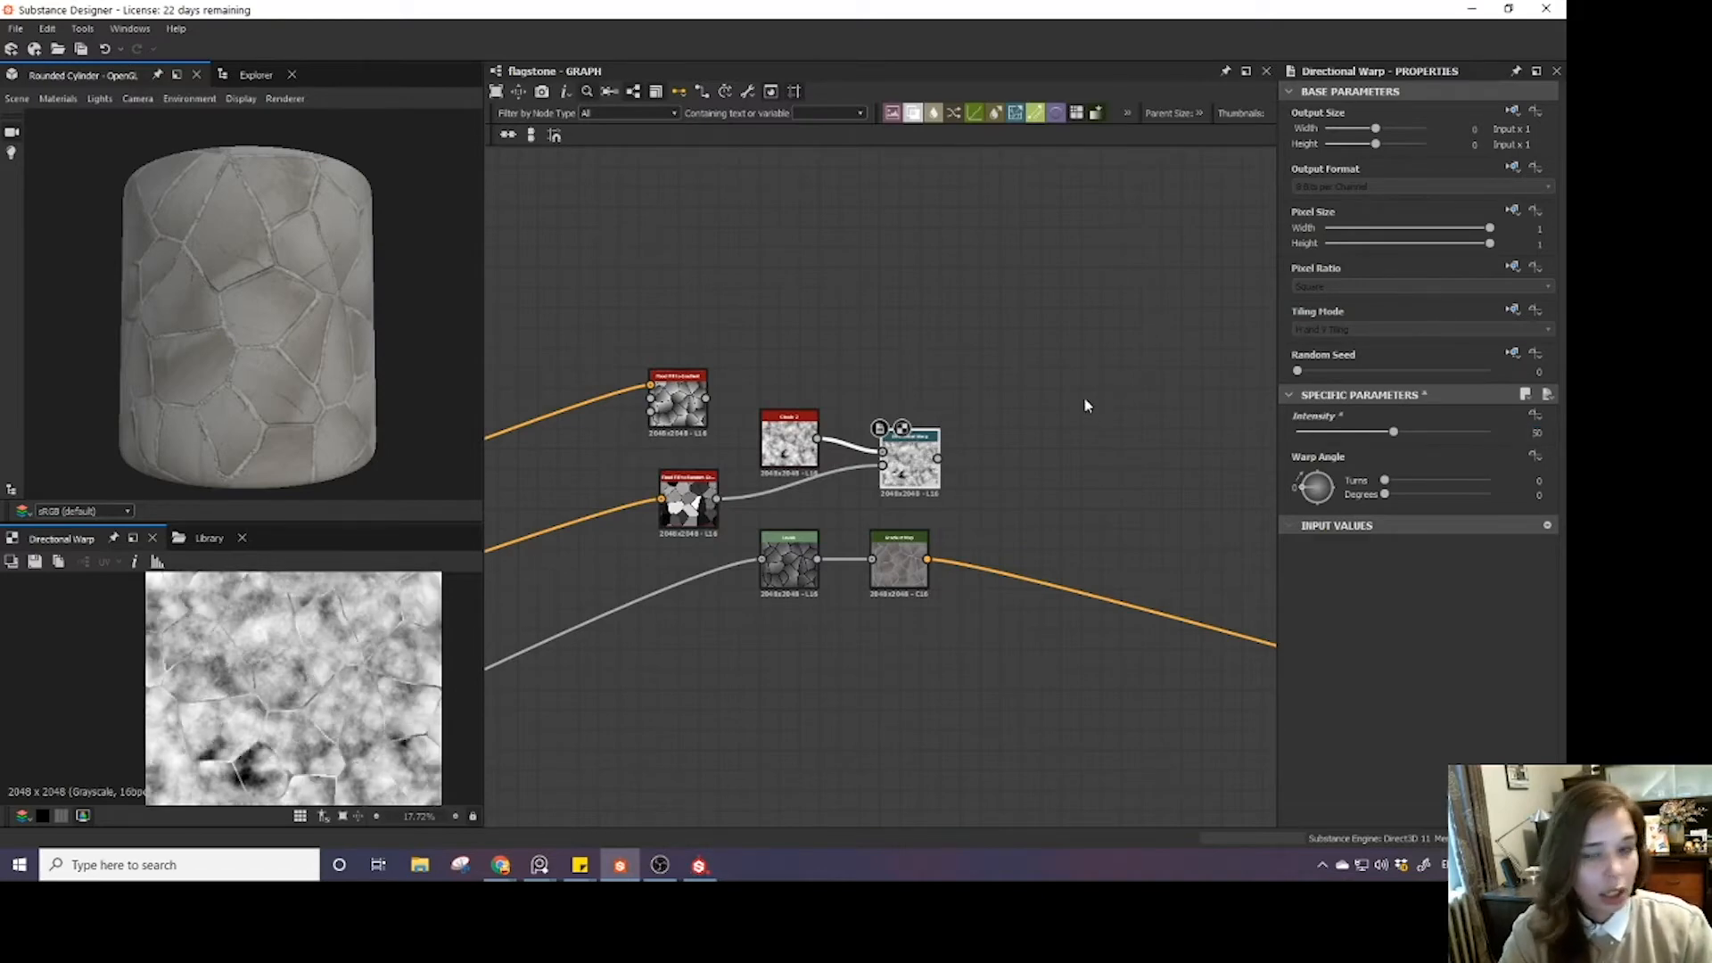
- Add a Gradient Map after the Directional Warp and rearrange the connected nodes into a compact row
key(space)
text(gra)
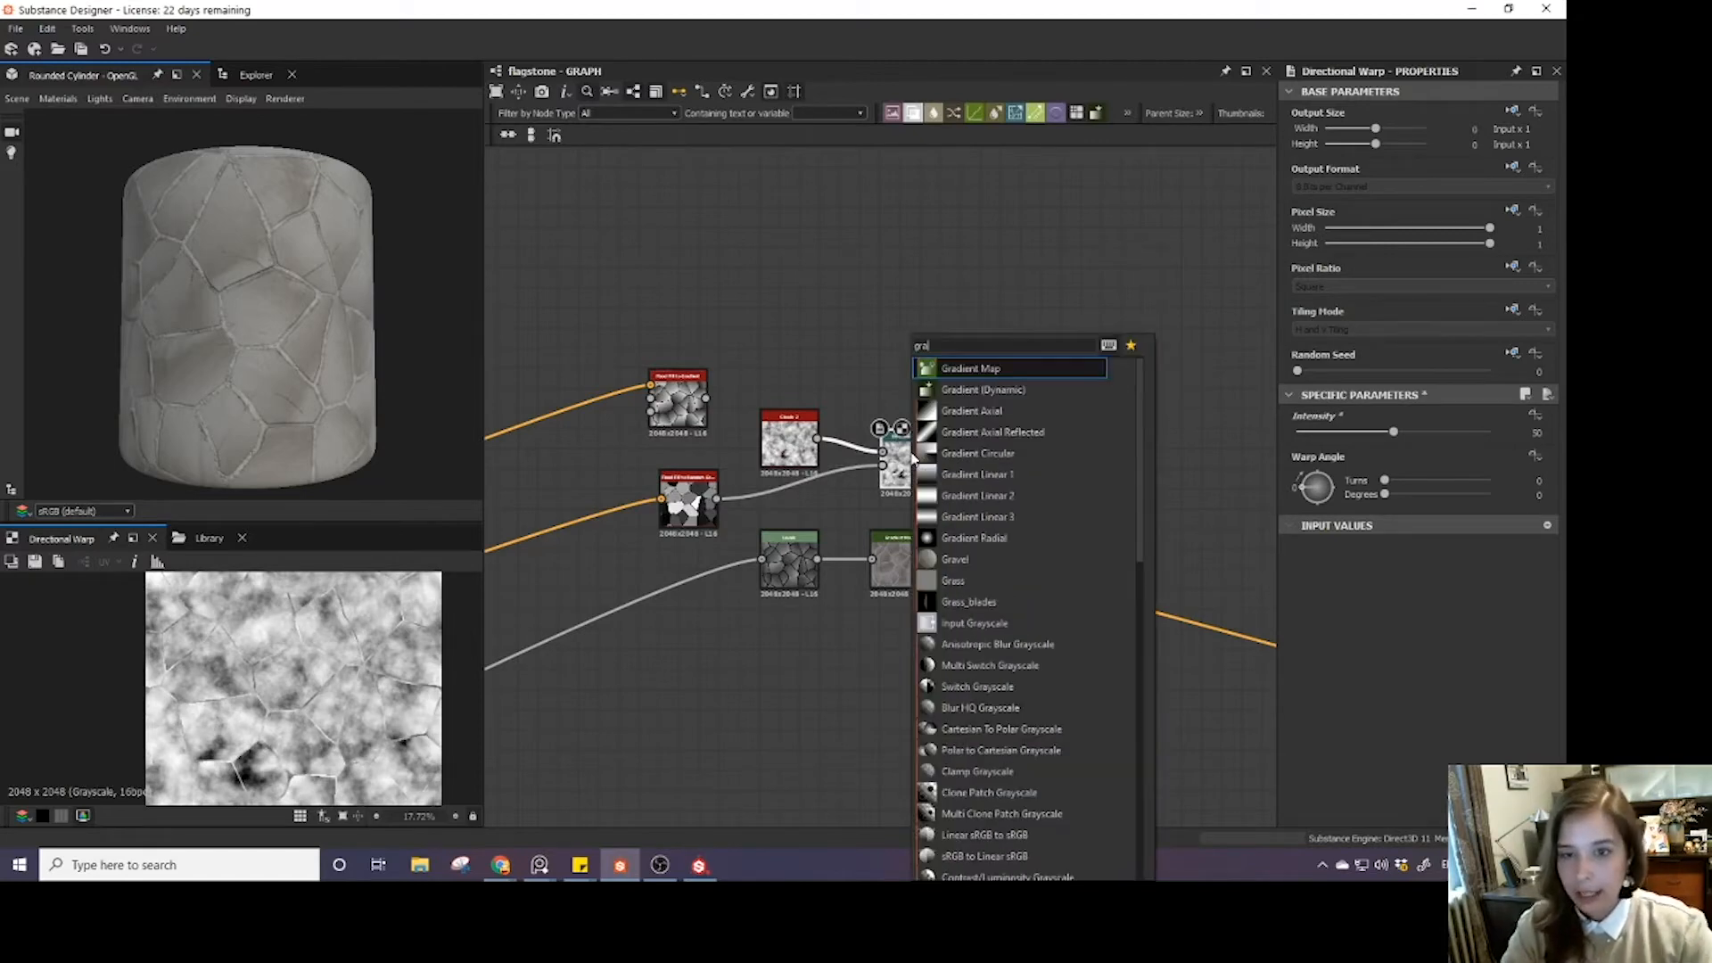
click(997, 373)
drag(1008, 458, 1067, 433)
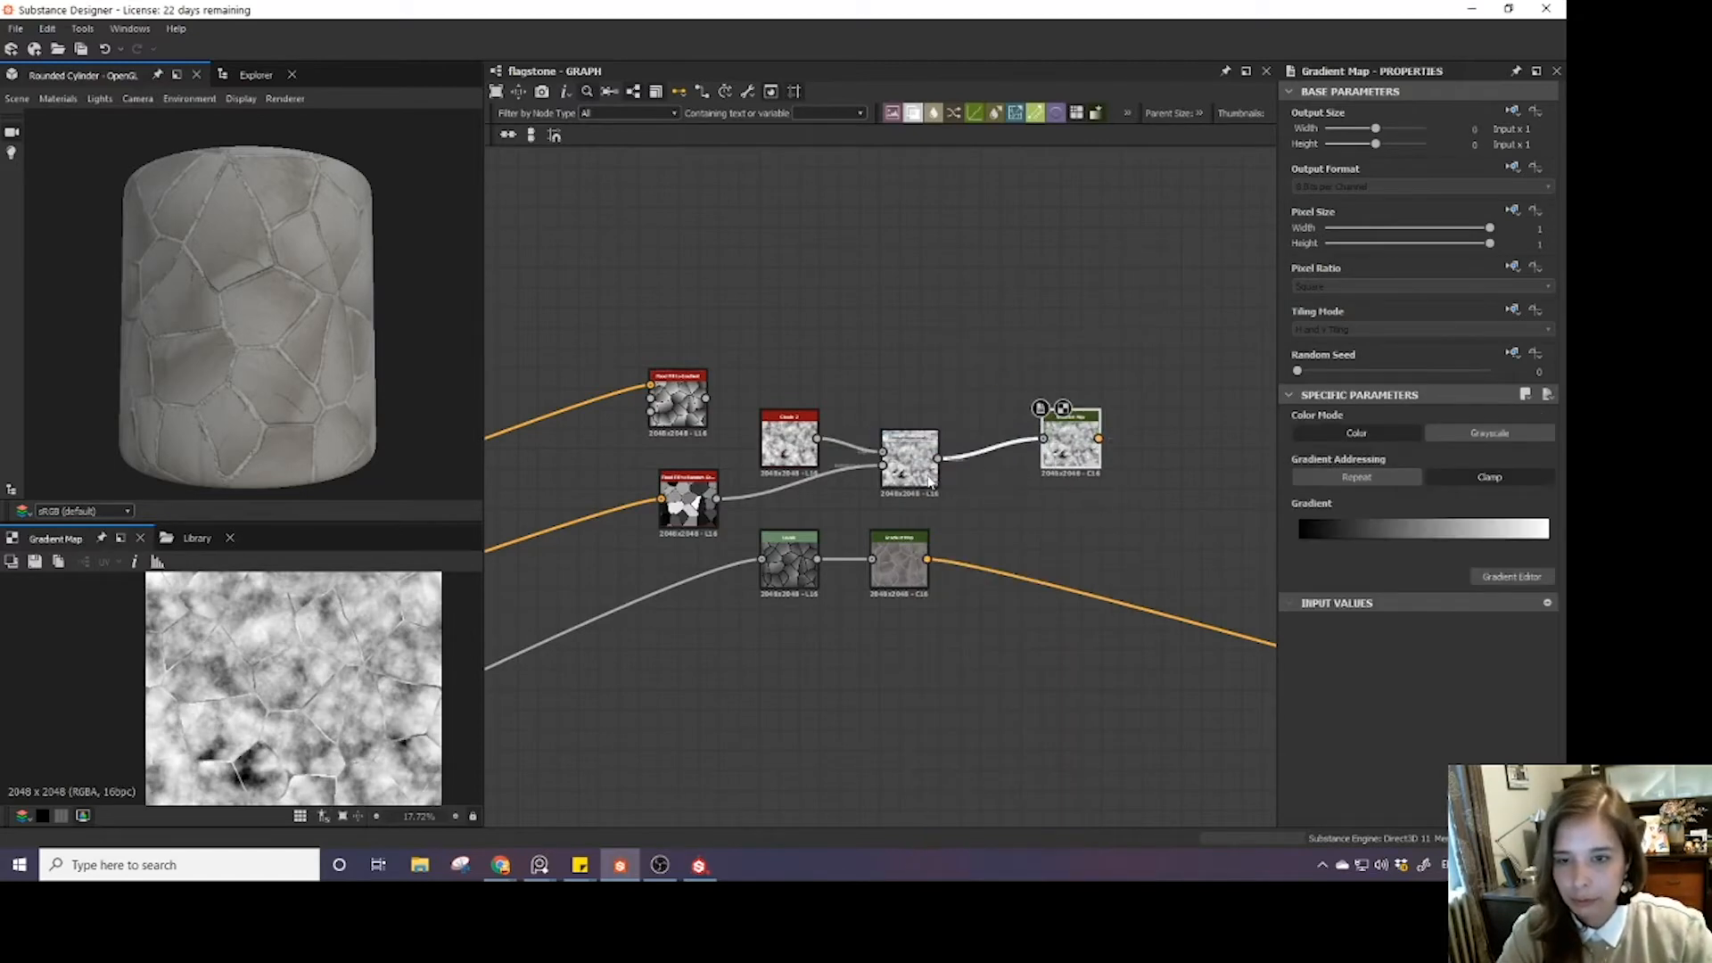
drag(910, 454, 769, 354)
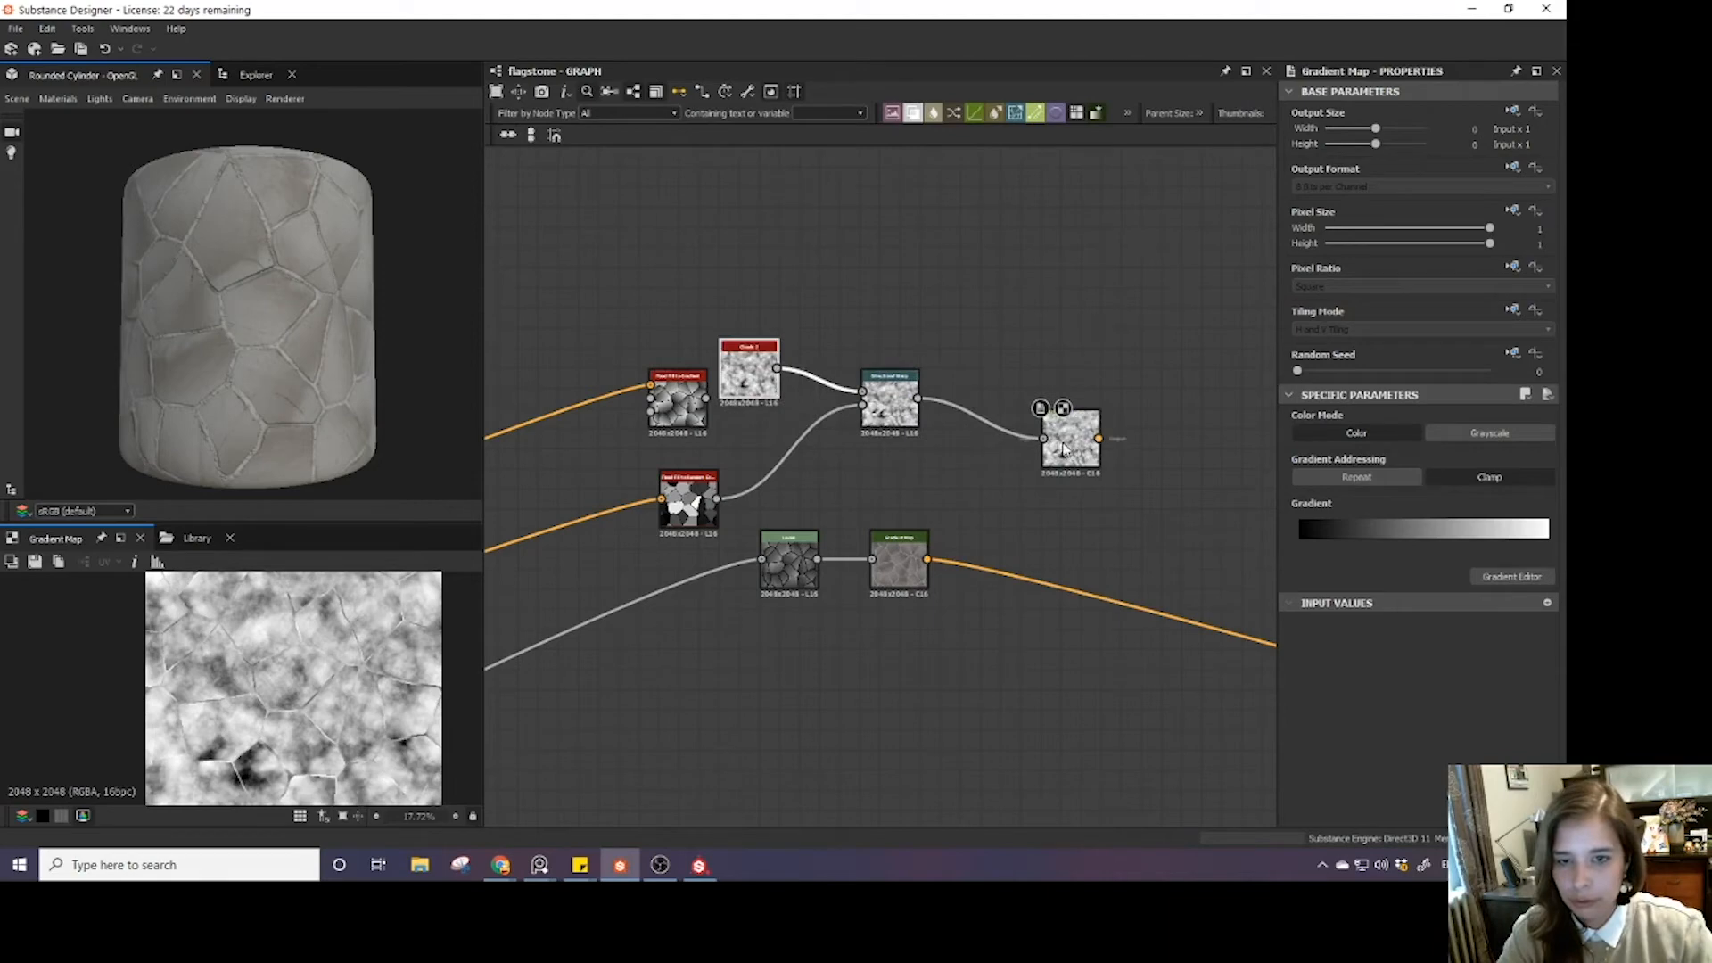
drag(1063, 446, 982, 408)
- Bring up the stone reference board and sample a gradient for the new Gradient Map from the large flagstone photo
key(alt+Tab)
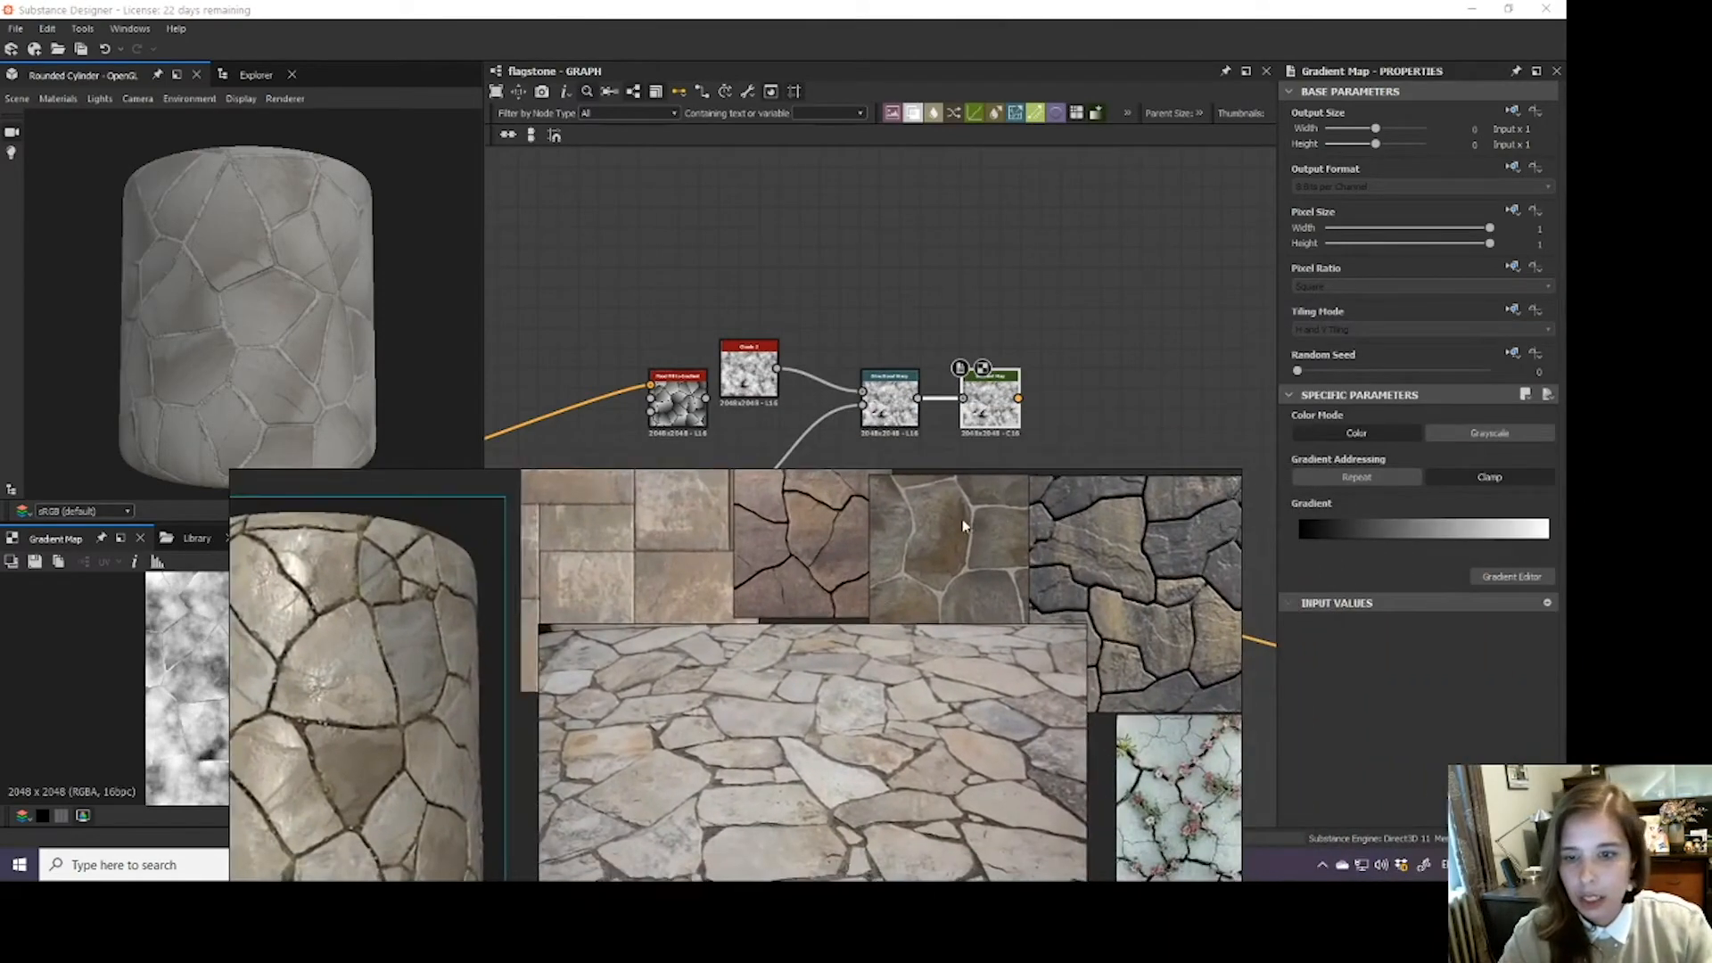
click(995, 418)
click(1511, 576)
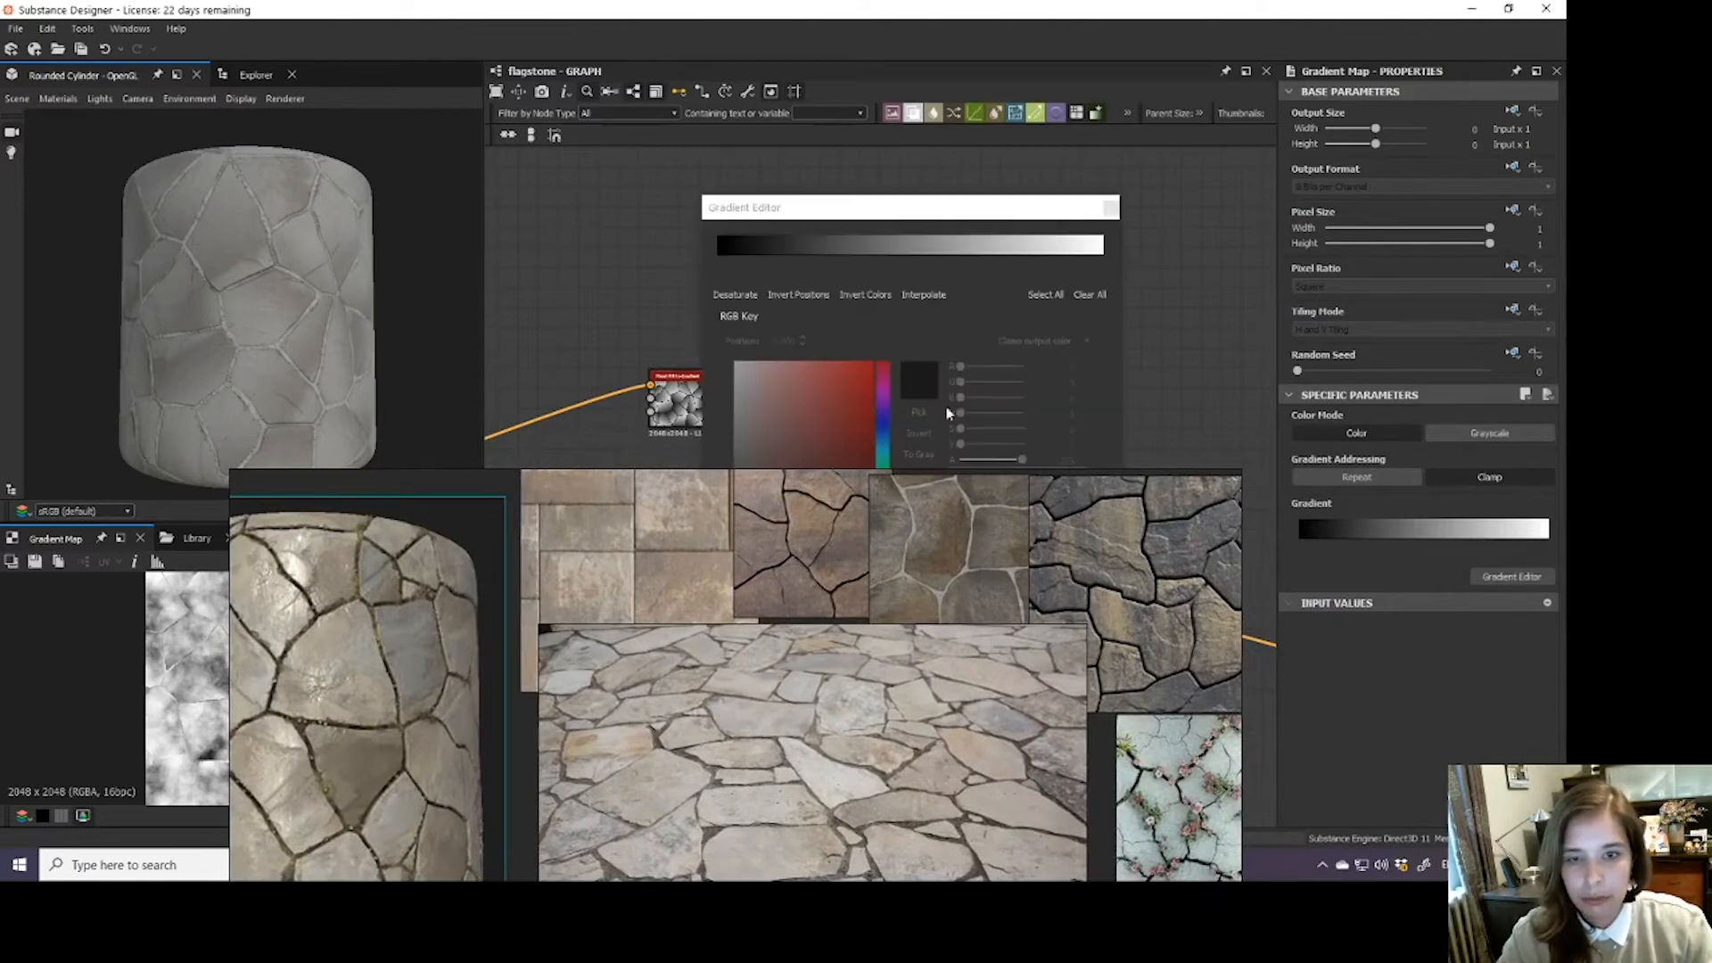
drag(951, 213, 917, 67)
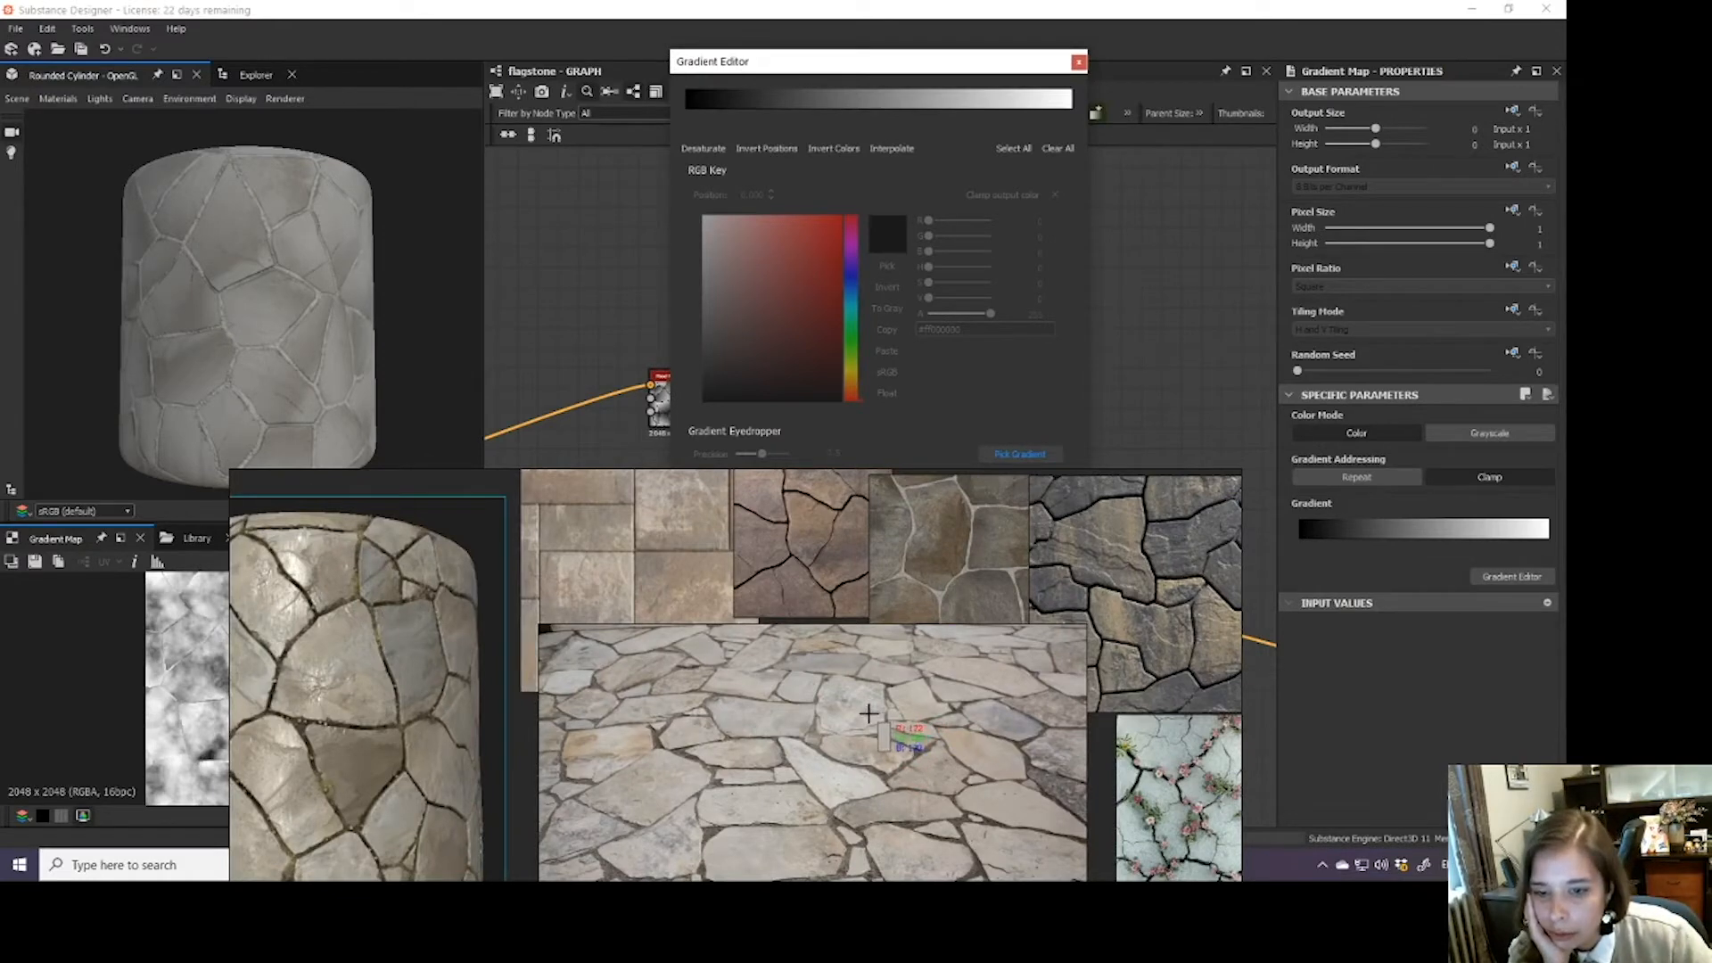
mouse_move(772, 792)
mouse_down()
mouse_move(629, 798)
mouse_move(704, 829)
mouse_move(775, 810)
mouse_up()
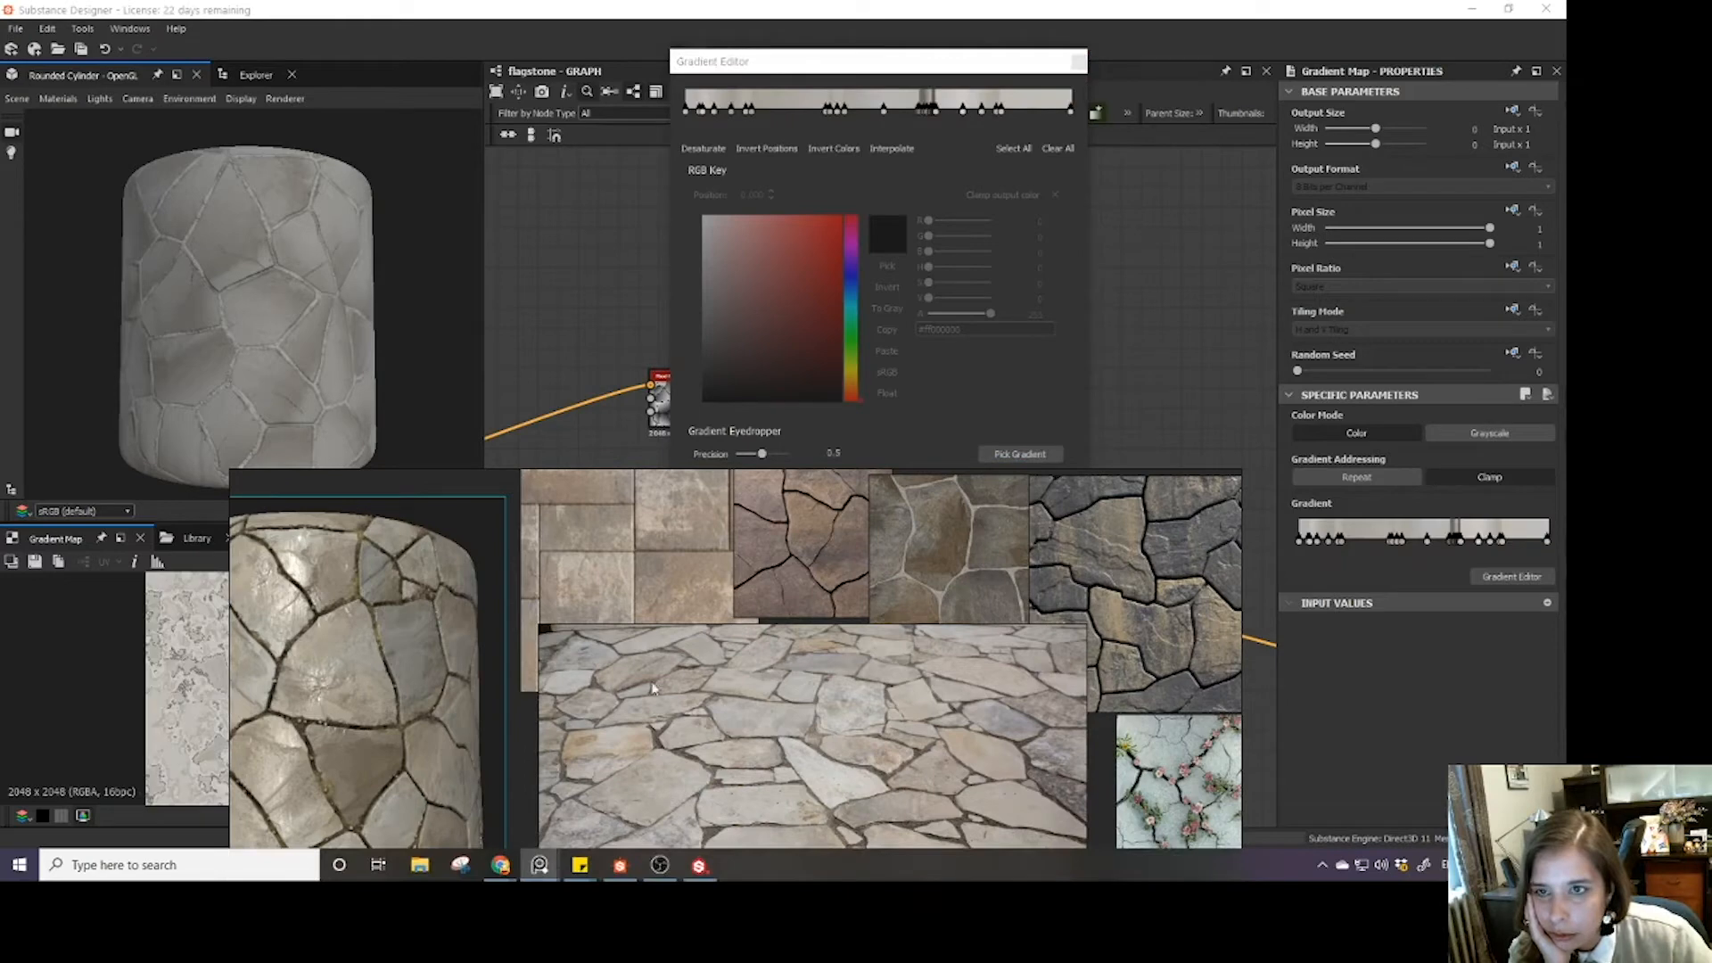
- Arrange the reference board and the Gradient Editor side by side so the photos and the node preview stay uncovered
drag(640, 669, 794, 485)
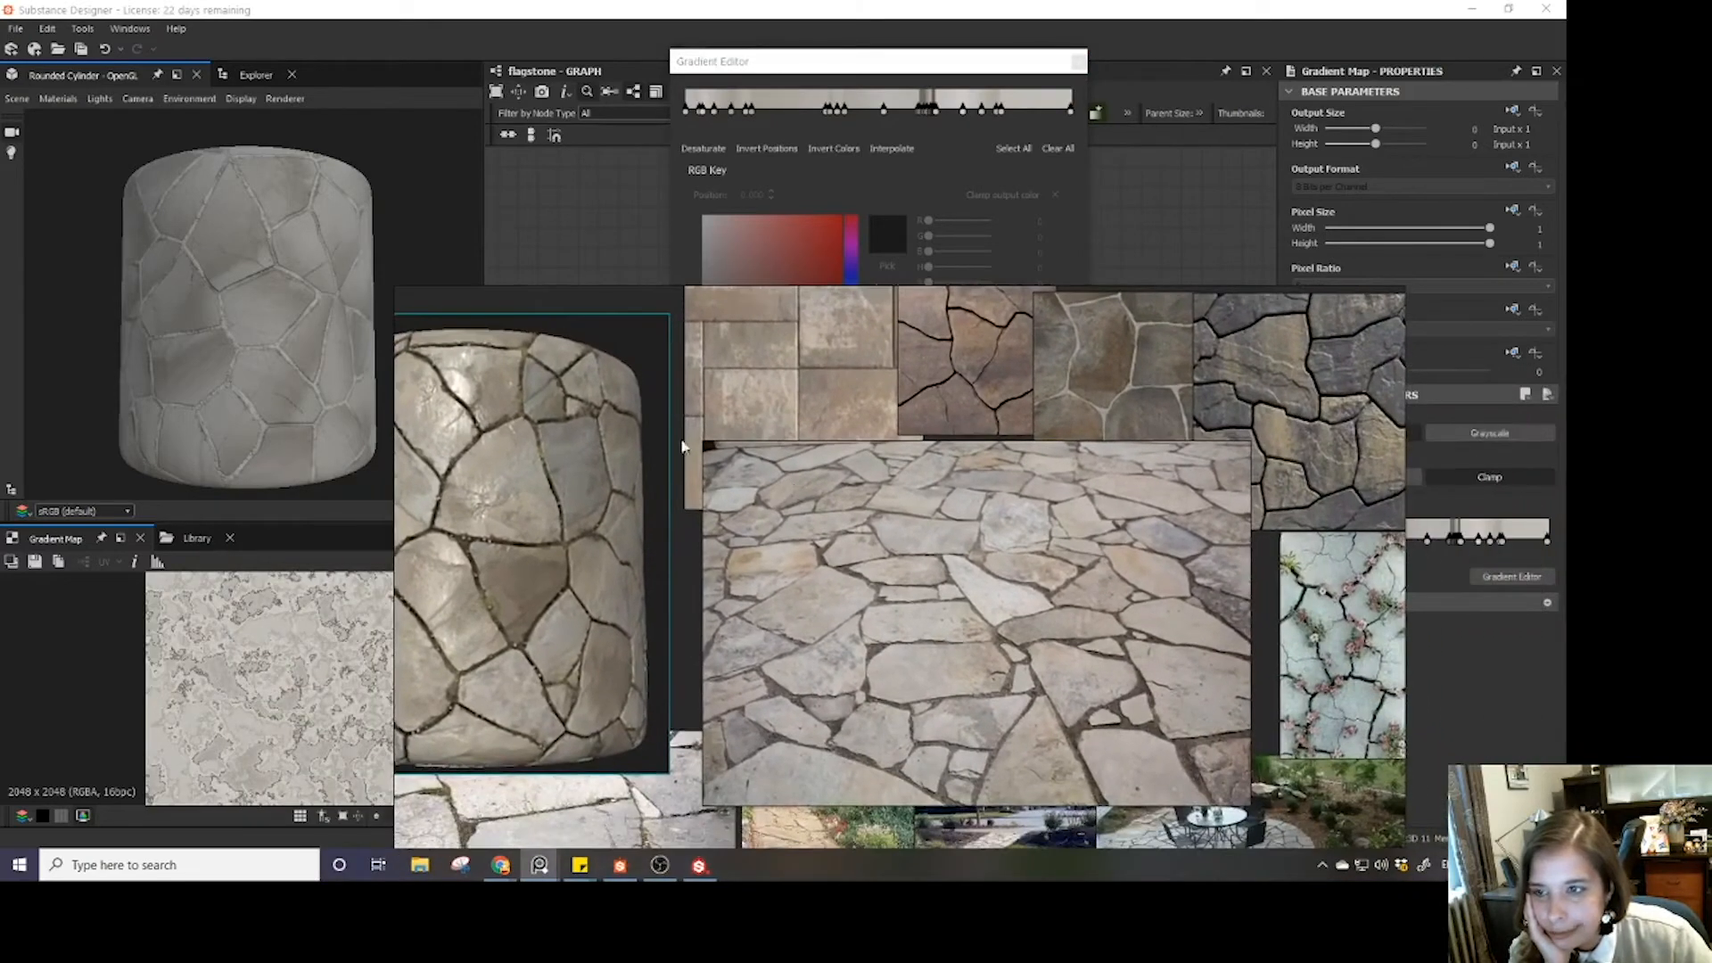
drag(881, 420, 839, 559)
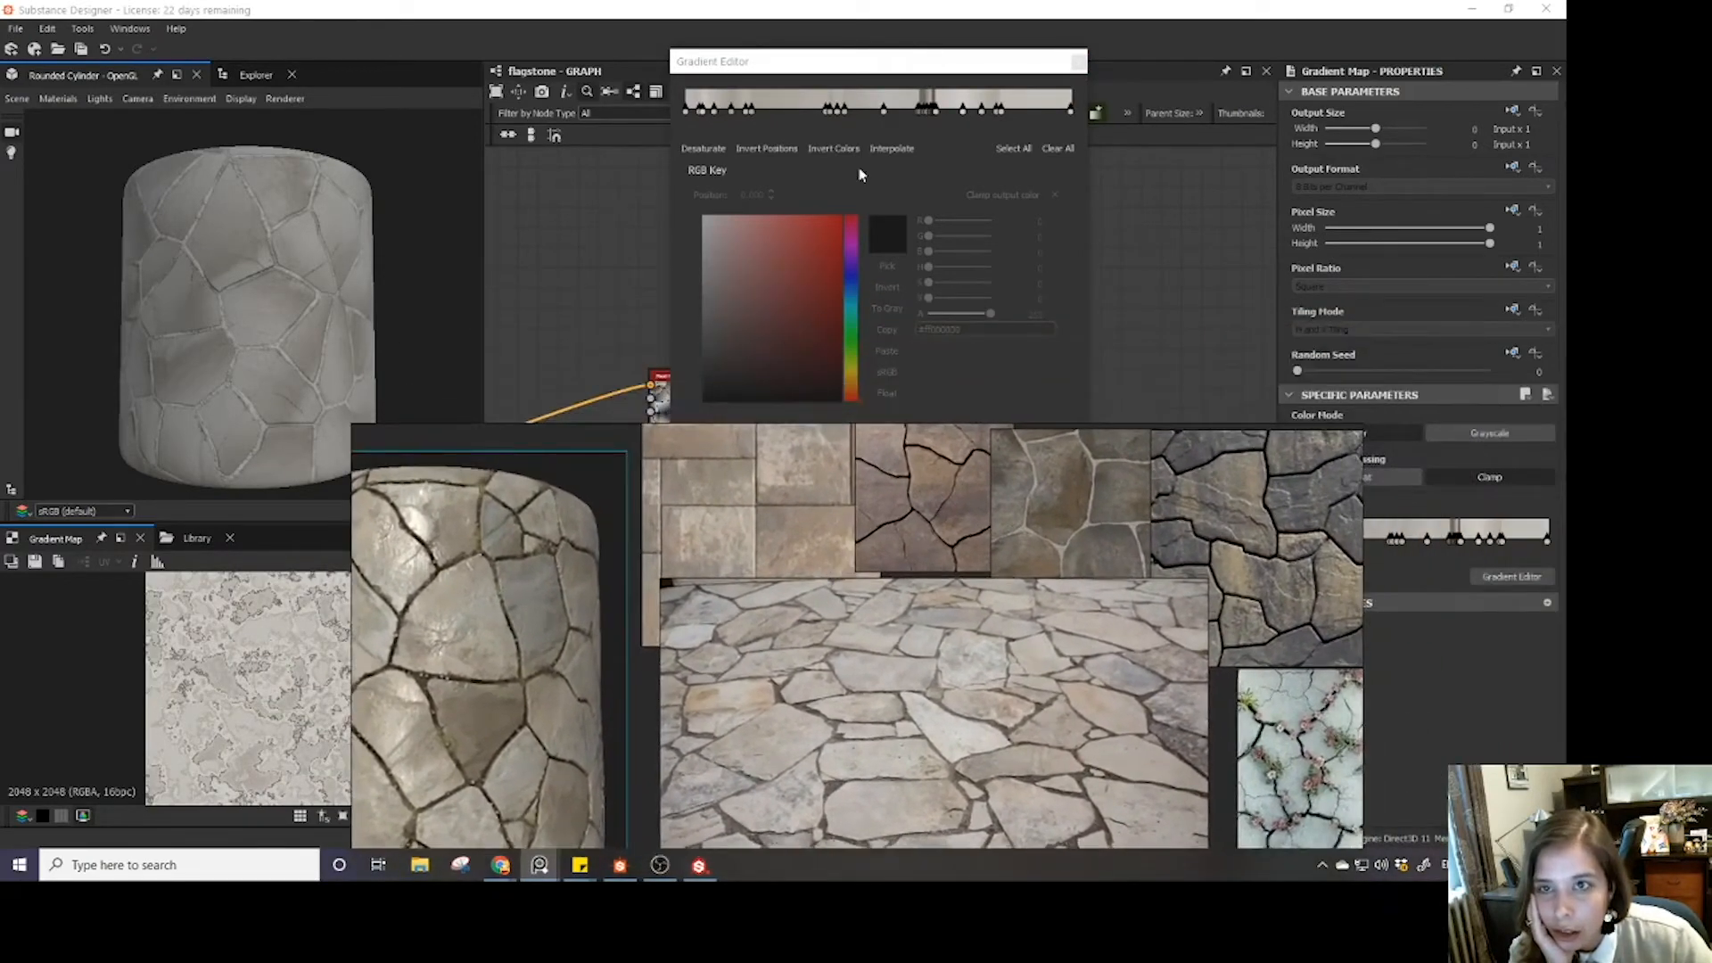
drag(951, 61, 337, 40)
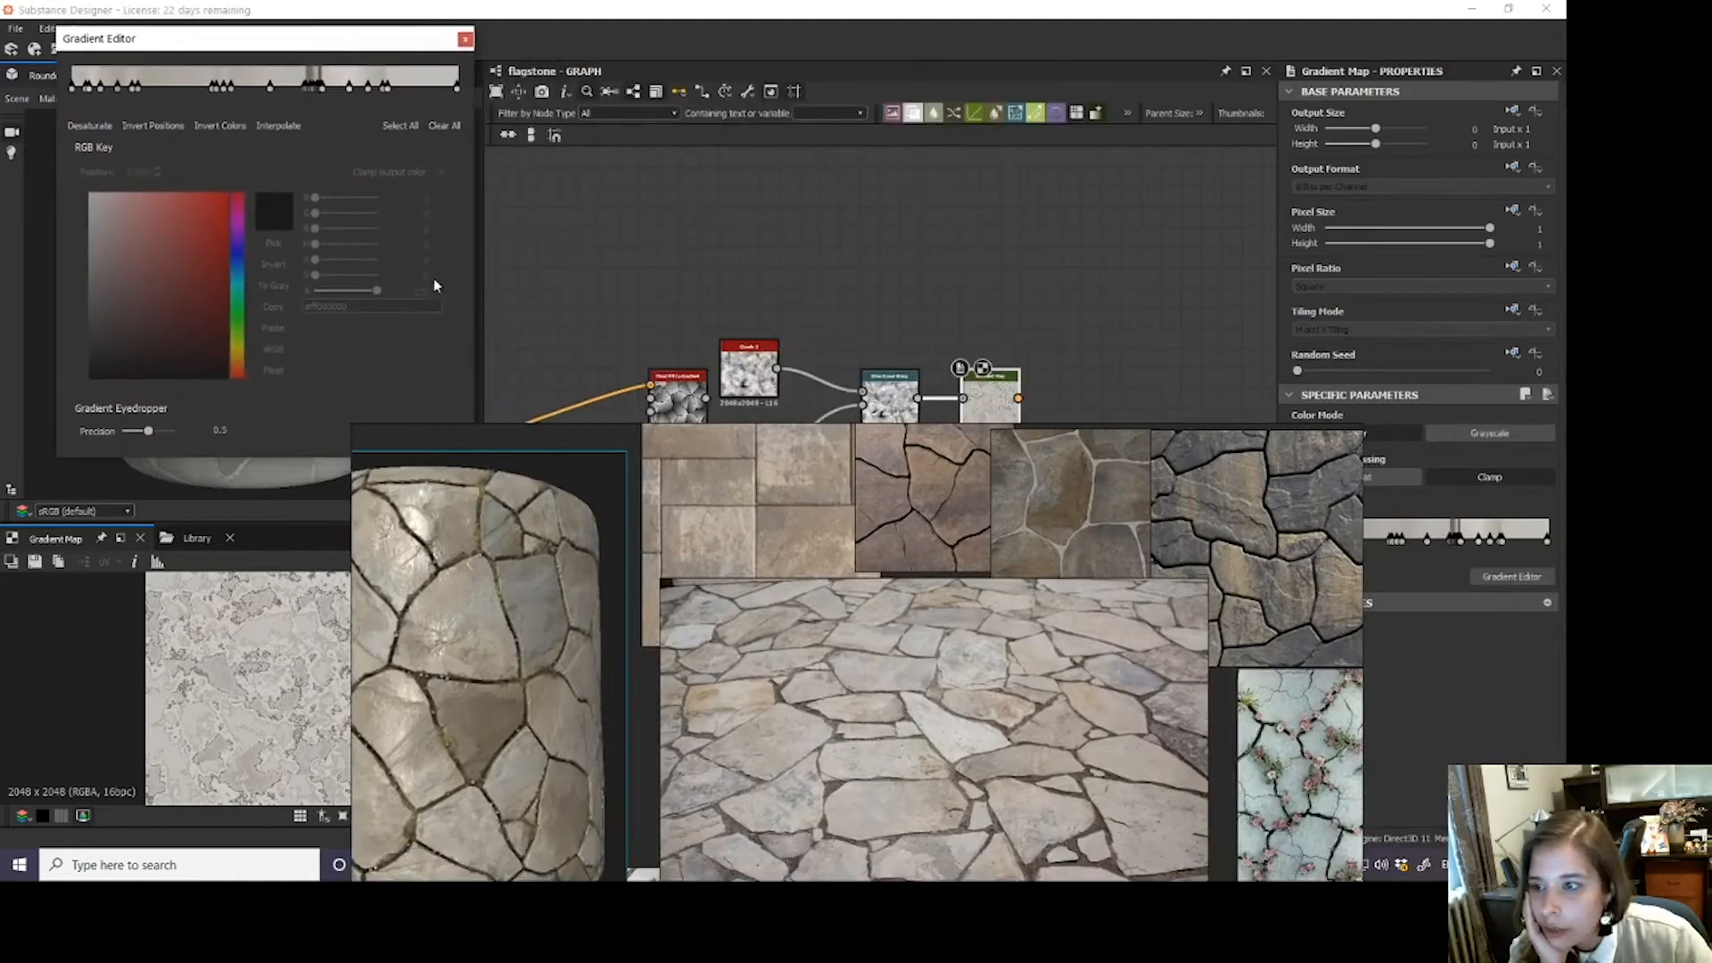
drag(491, 479, 604, 321)
- Resample the gradient from the large flagstone photo, raising the eyedropper Precision to 0.56 for a stroke across the stones
click(385, 430)
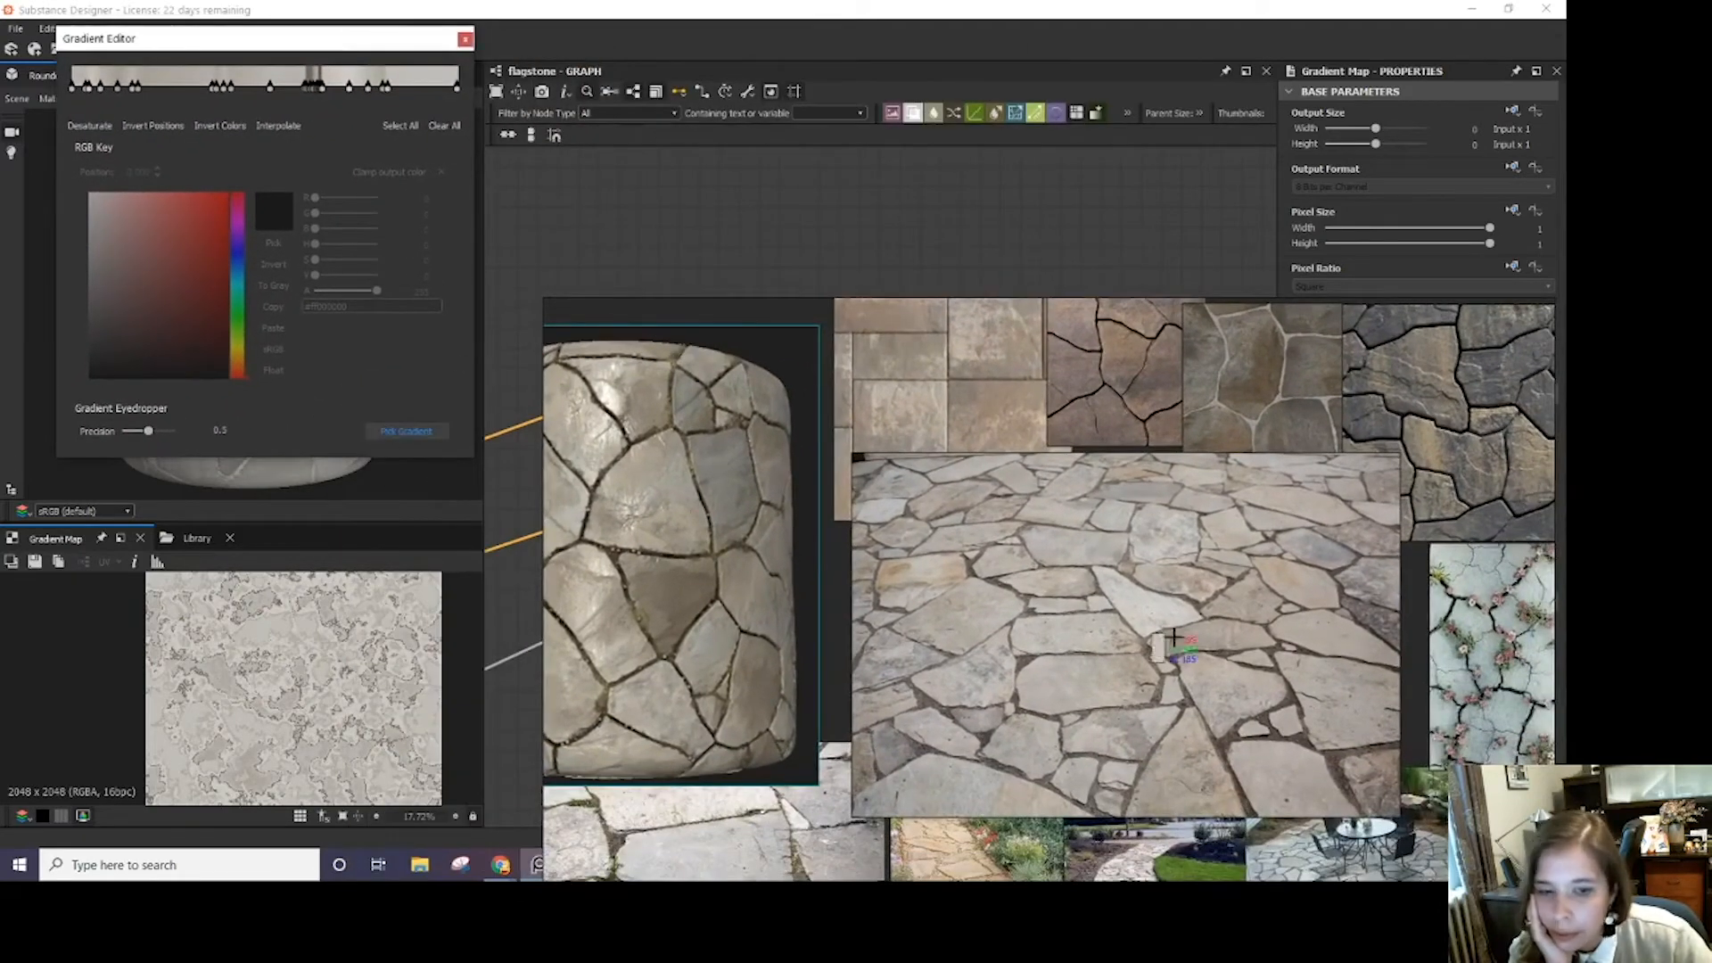
mouse_move(1338, 695)
mouse_down()
mouse_move(1299, 584)
mouse_move(1324, 680)
mouse_up()
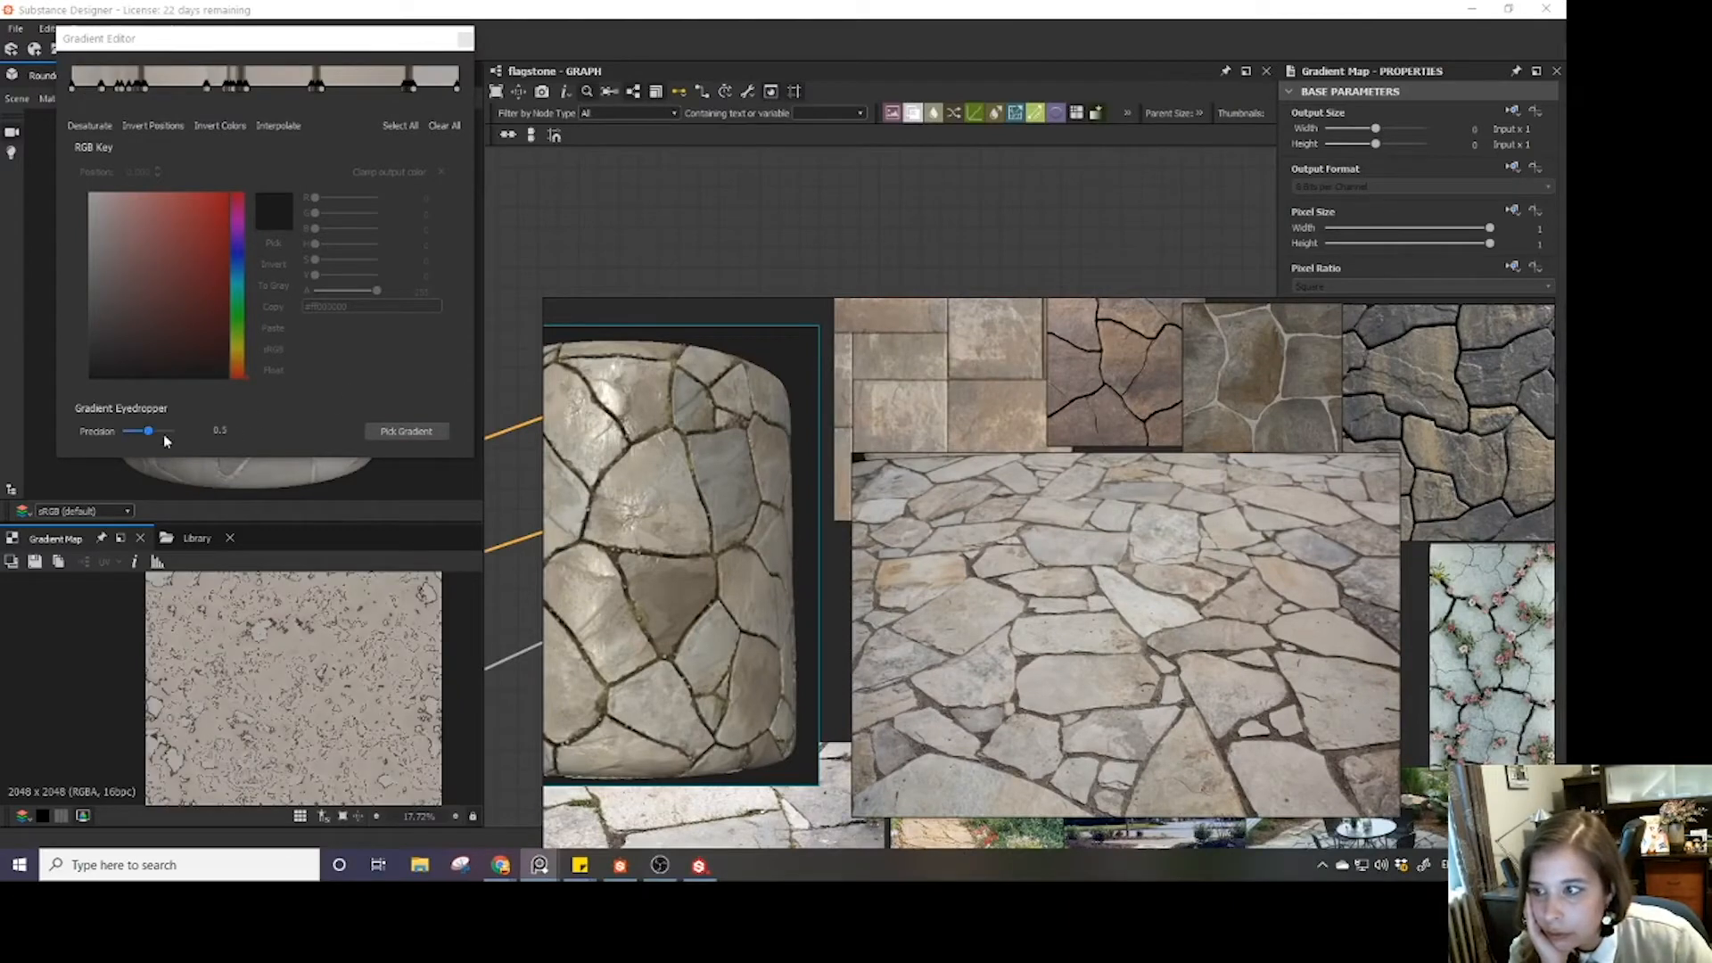
drag(148, 431, 152, 431)
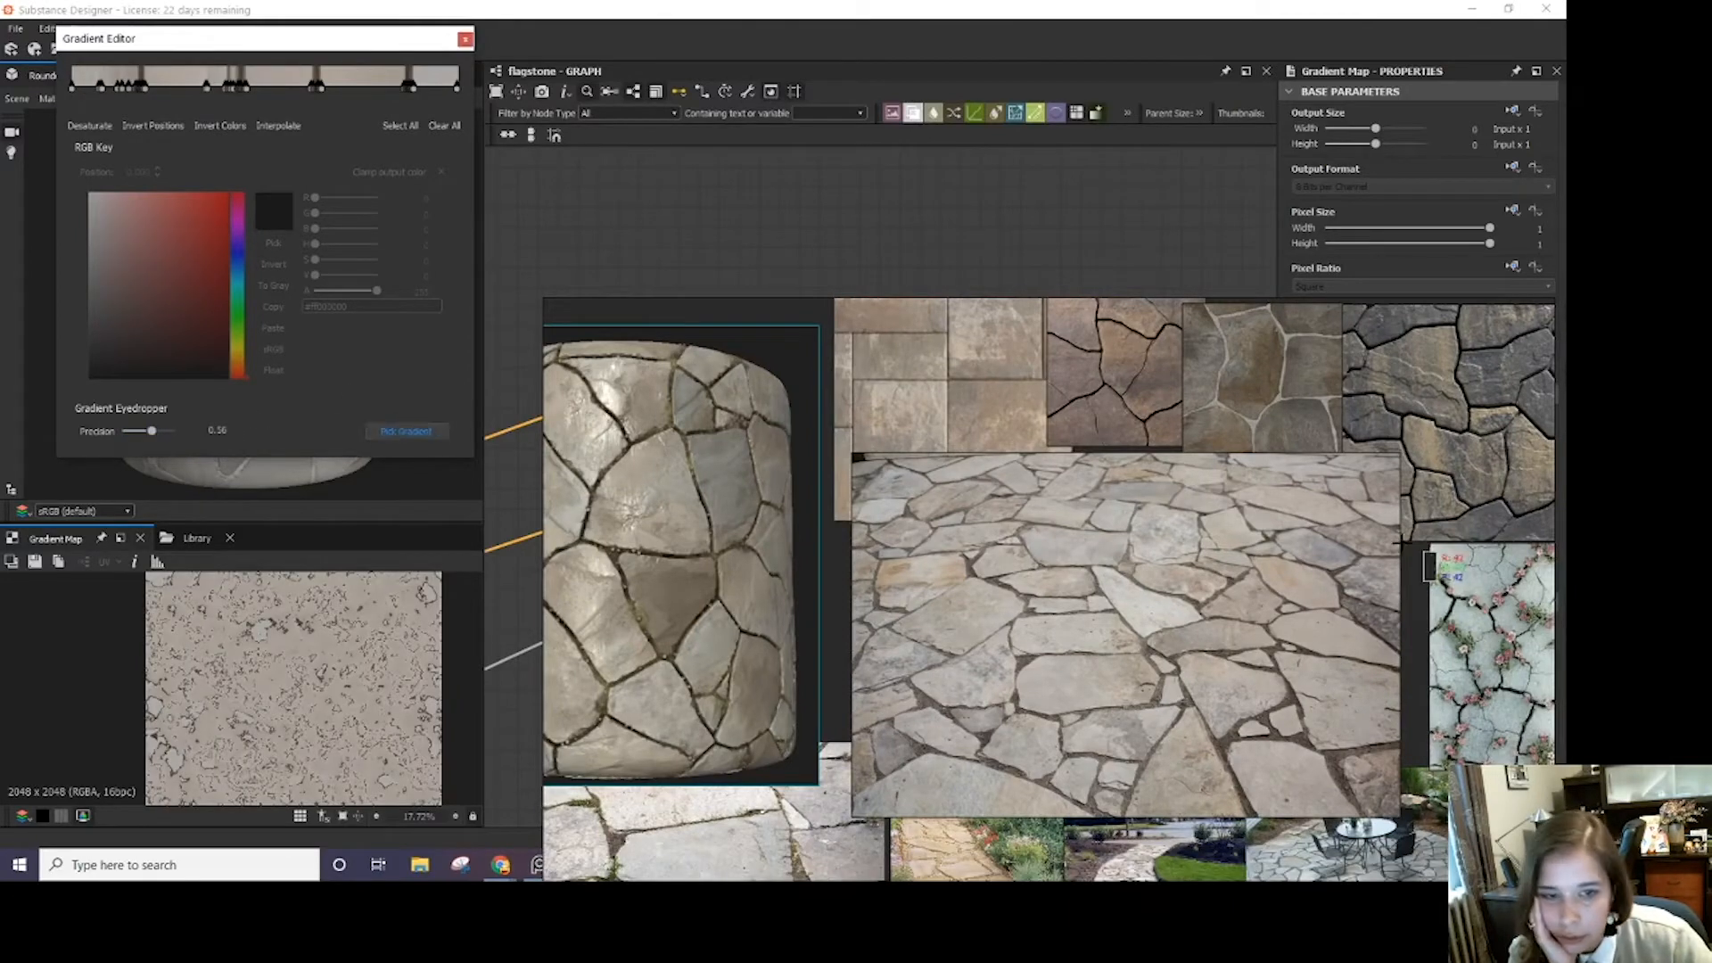
drag(1326, 512, 1013, 698)
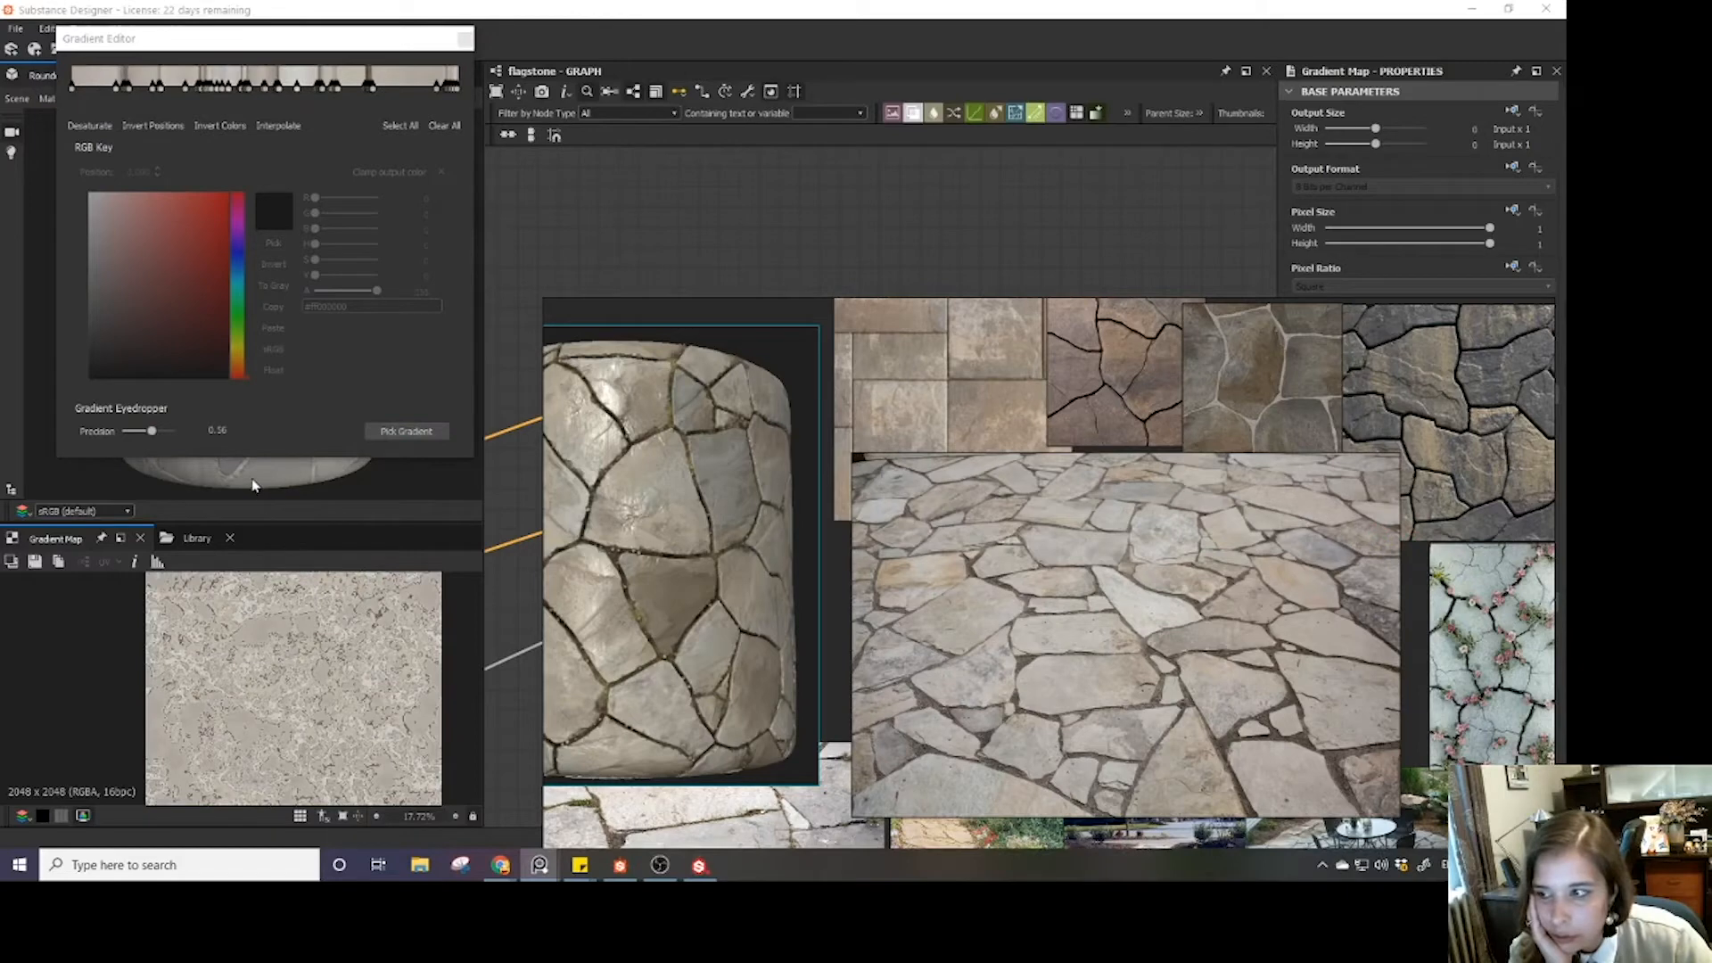
- Resample the gradient from the tan rectangular-slab photo at Precision 0.34, and refine it by raising the Precision to 0.53
scroll(270, 623, up, 3)
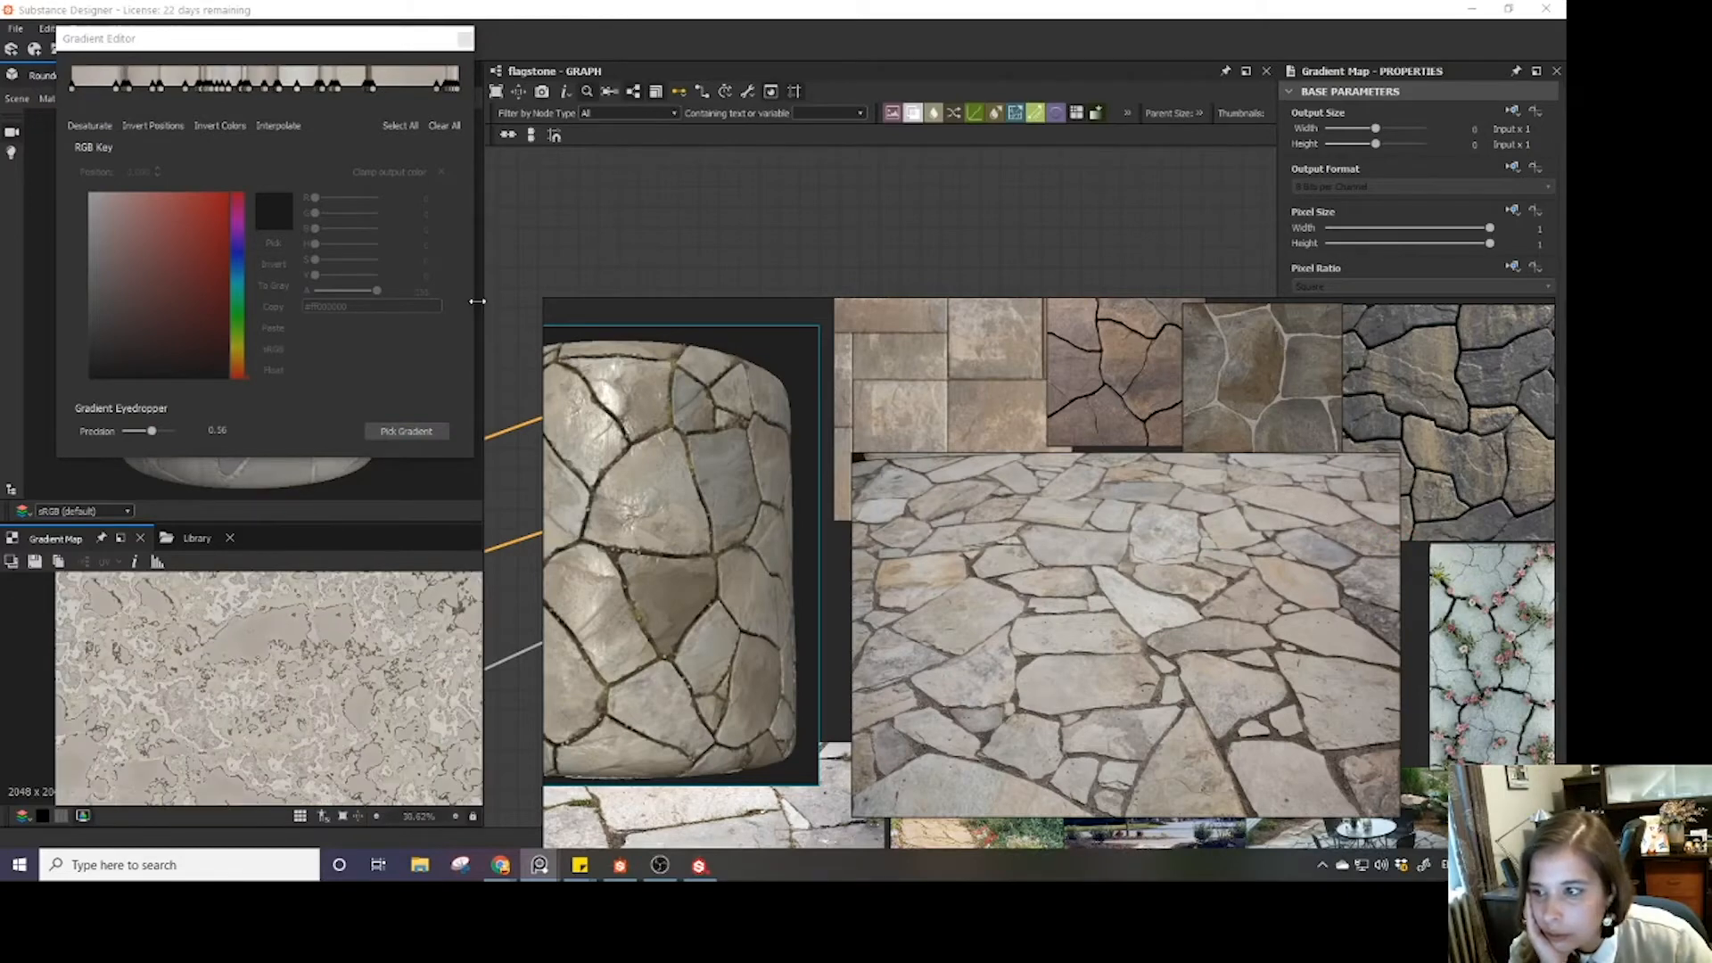
drag(152, 430, 141, 440)
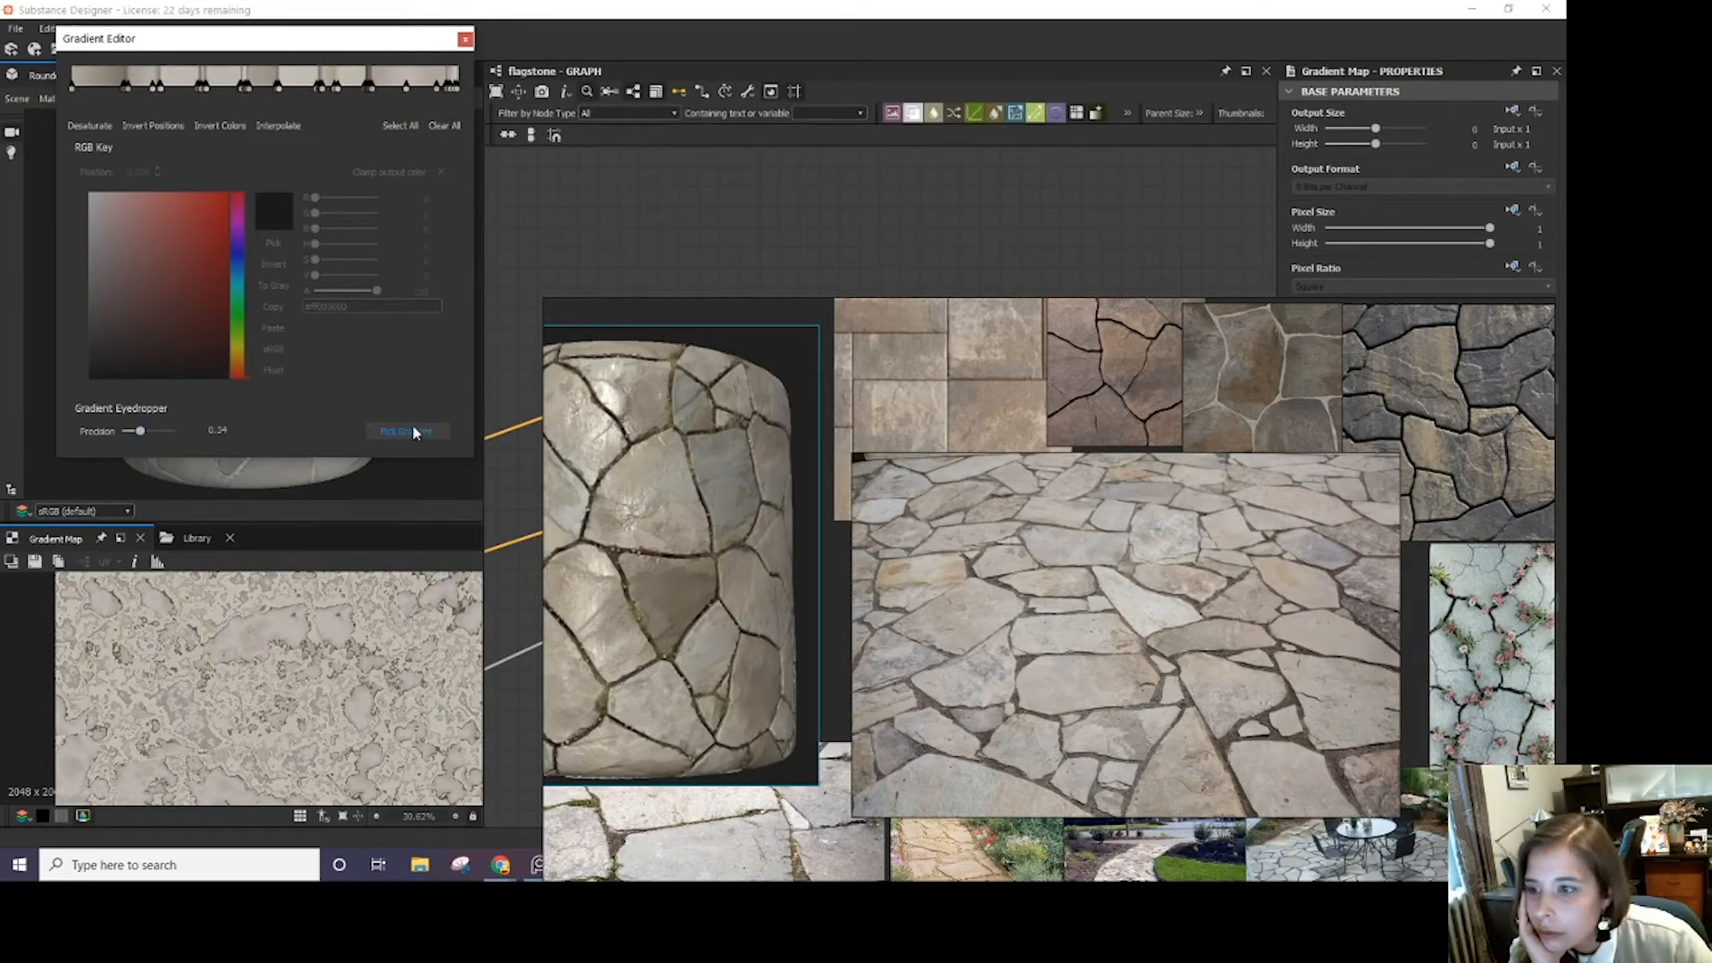
drag(883, 399, 927, 448)
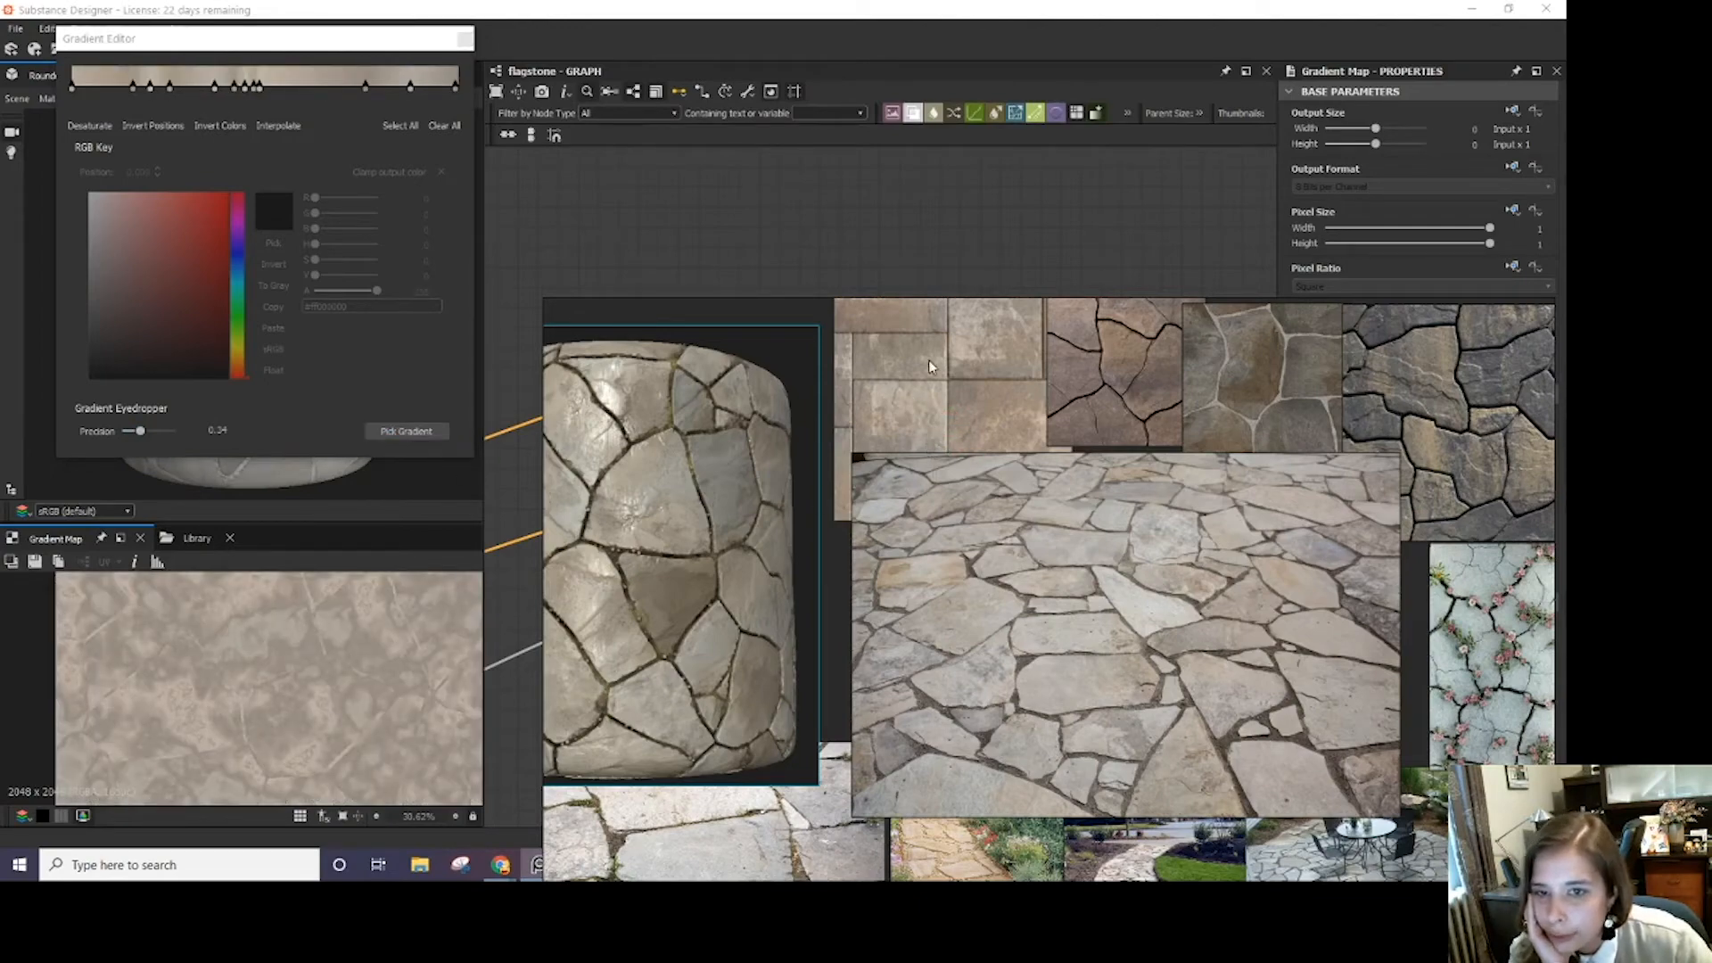
right_drag(1002, 590, 1566, 564)
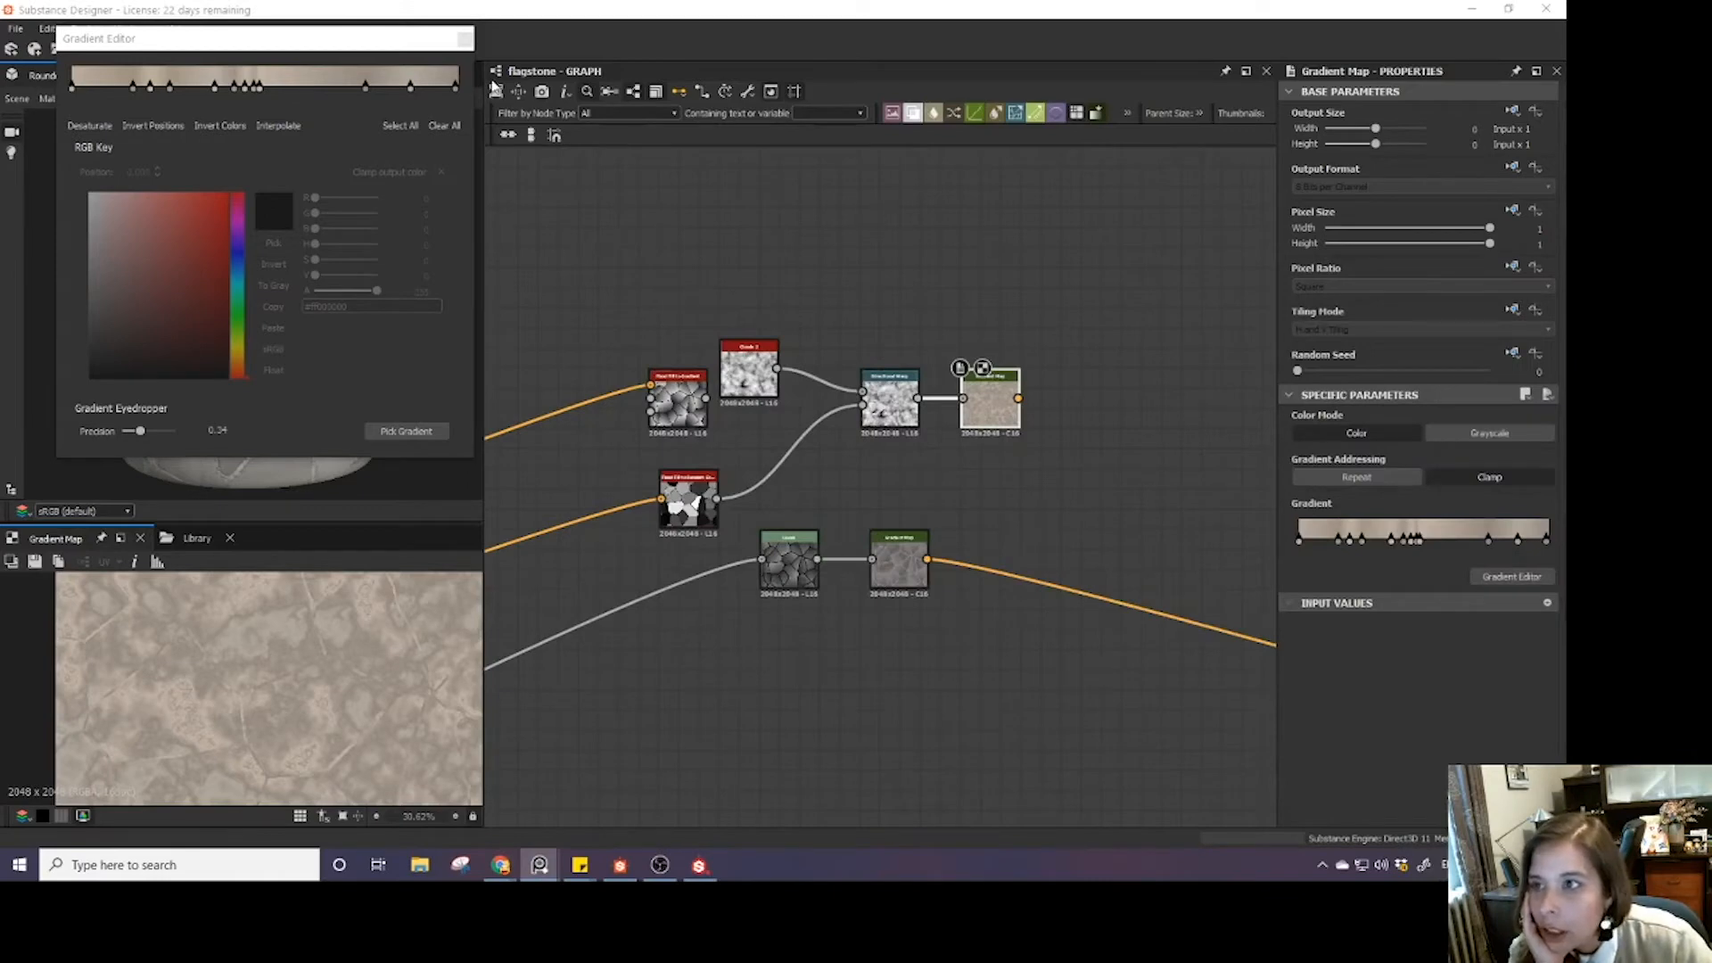
click(138, 434)
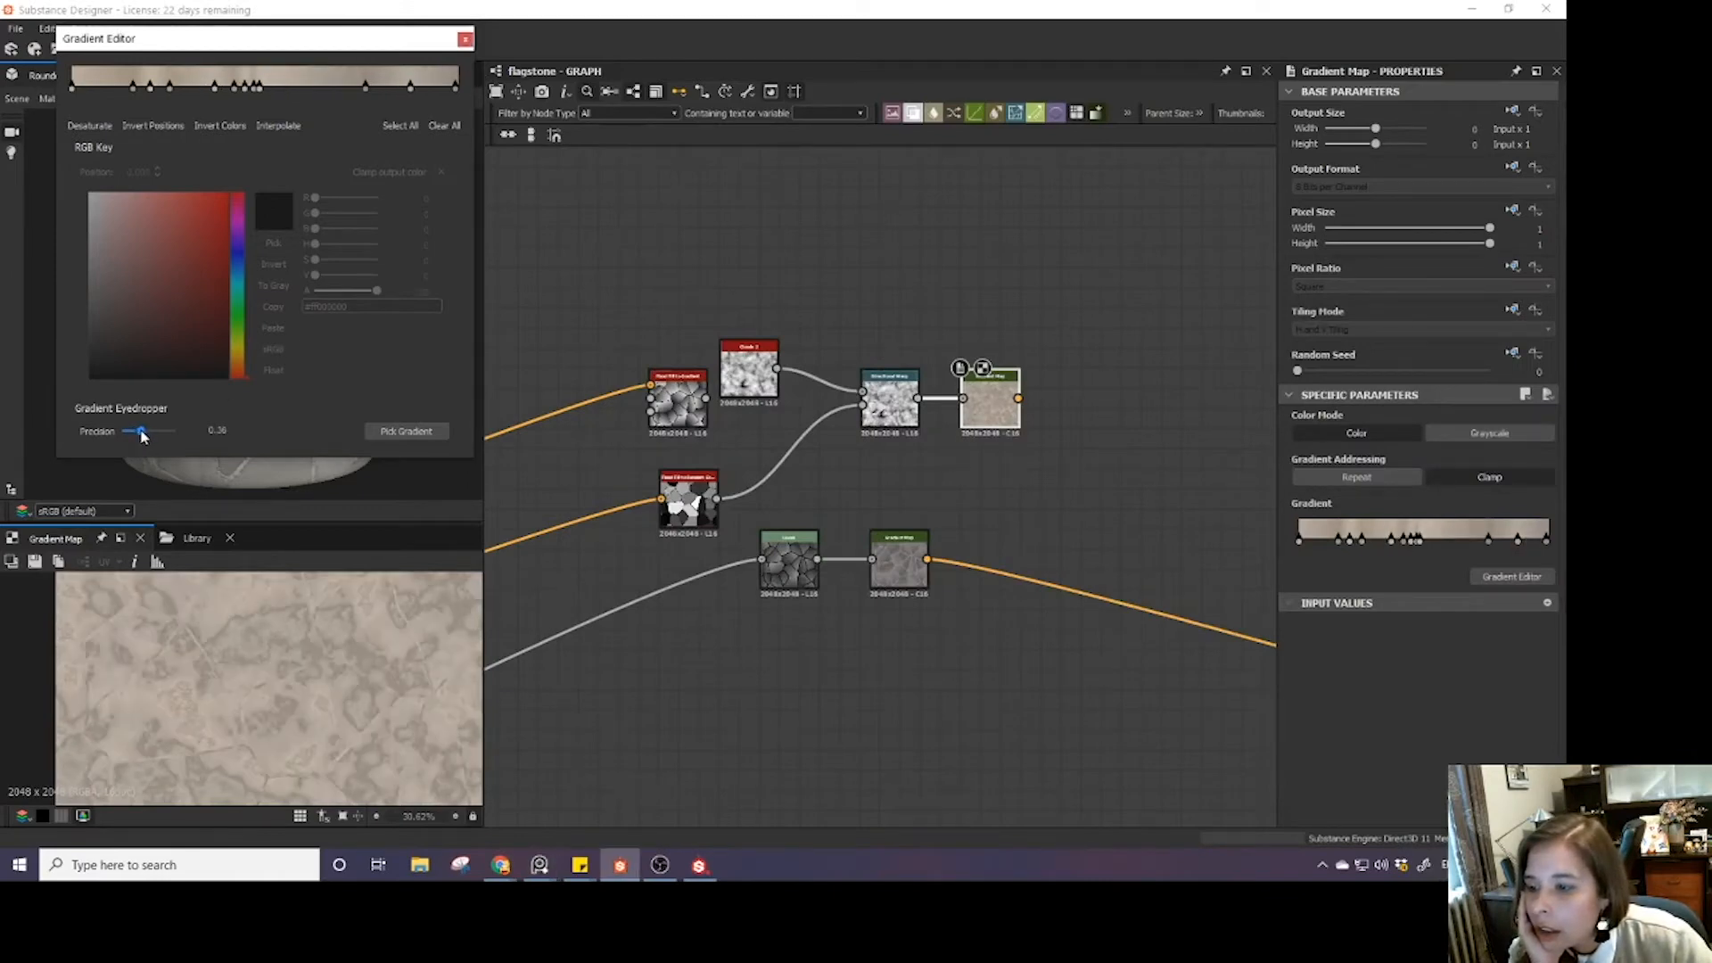
drag(139, 436, 151, 438)
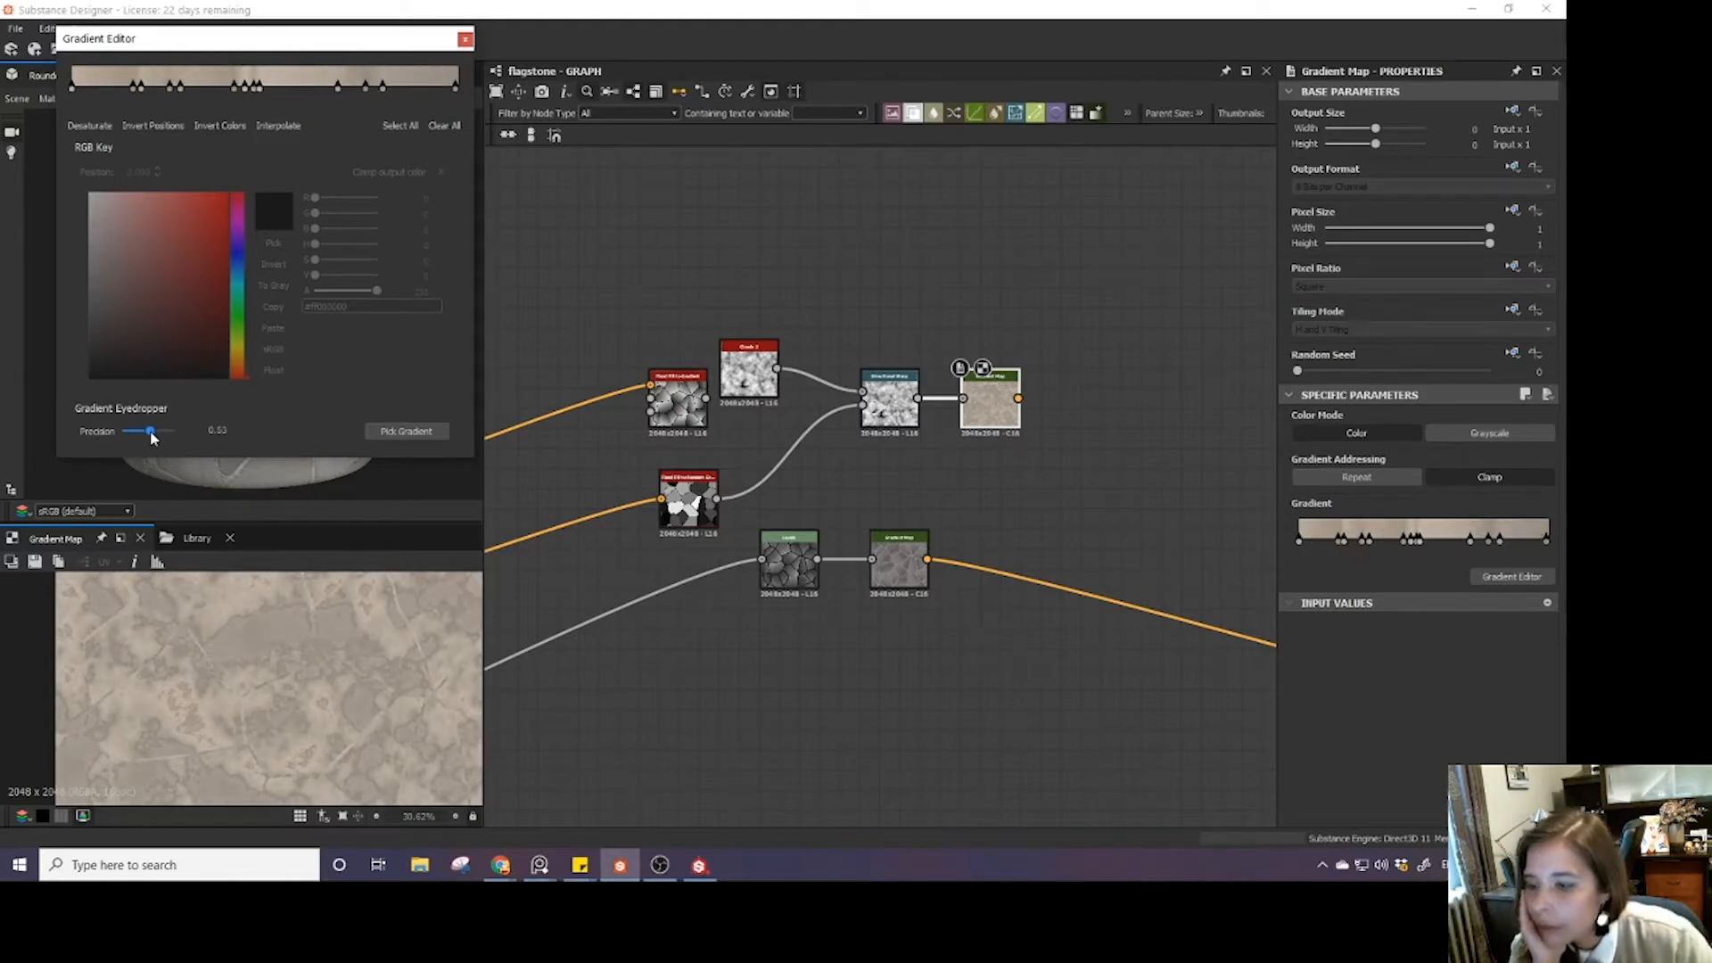
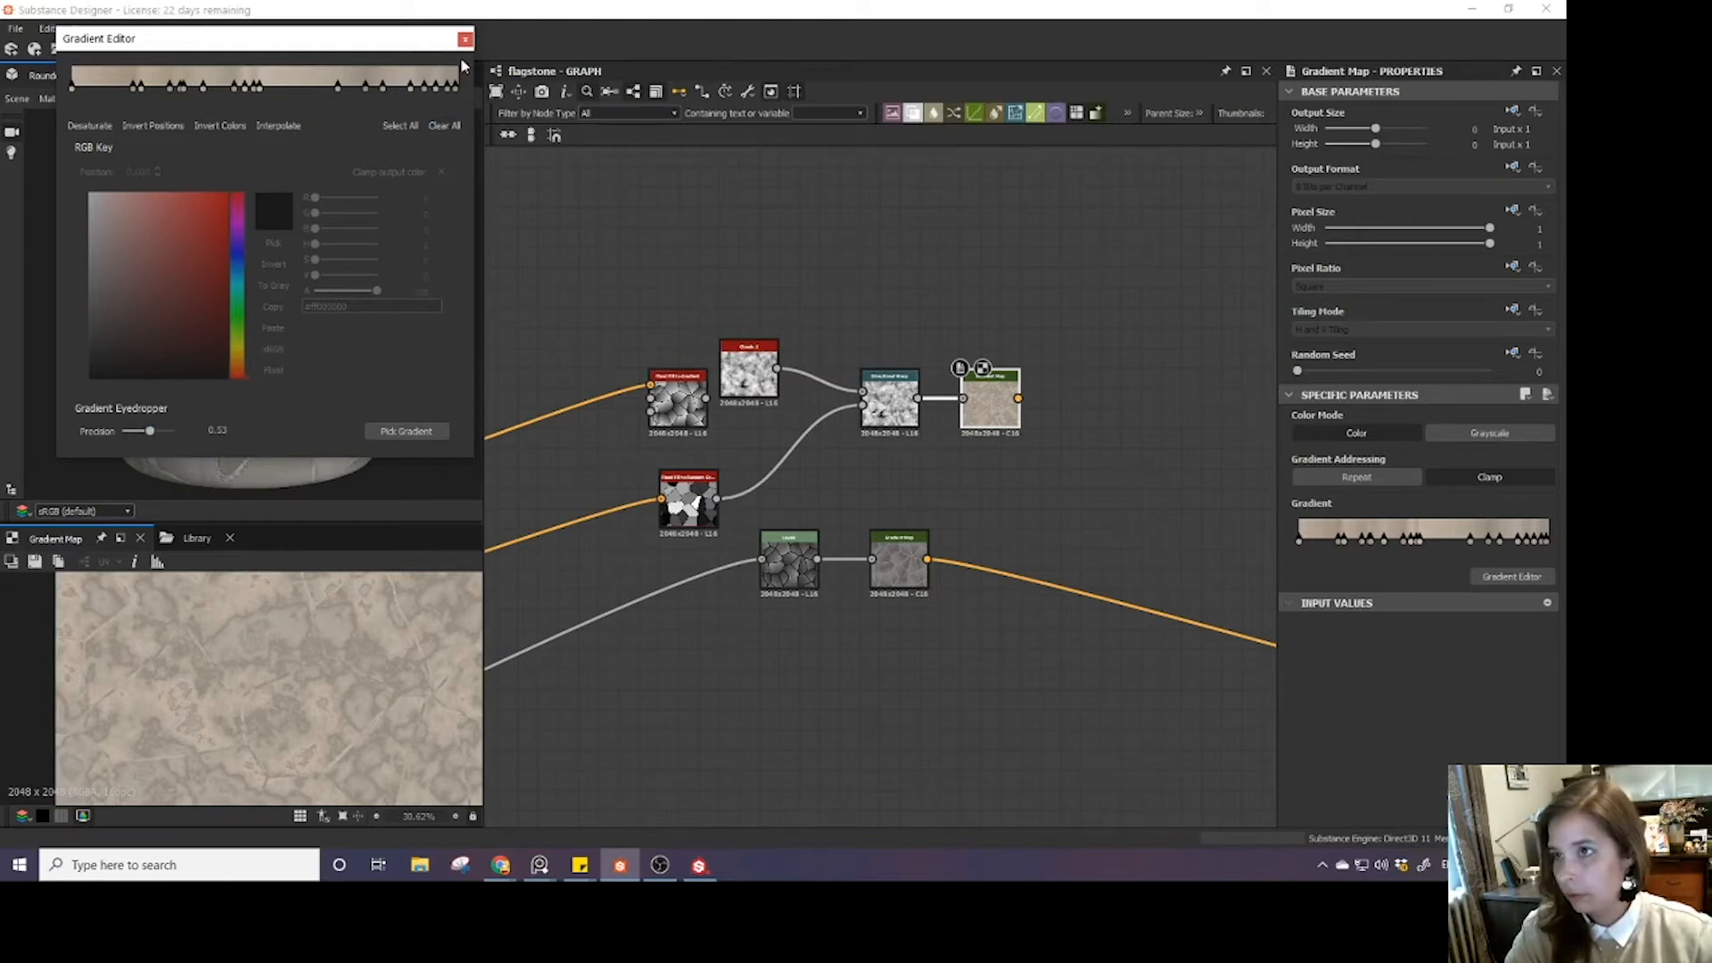
- Add a beige key near the middle of the gradient, shift it to position 0.549, and close the Gradient Editor
click(272, 86)
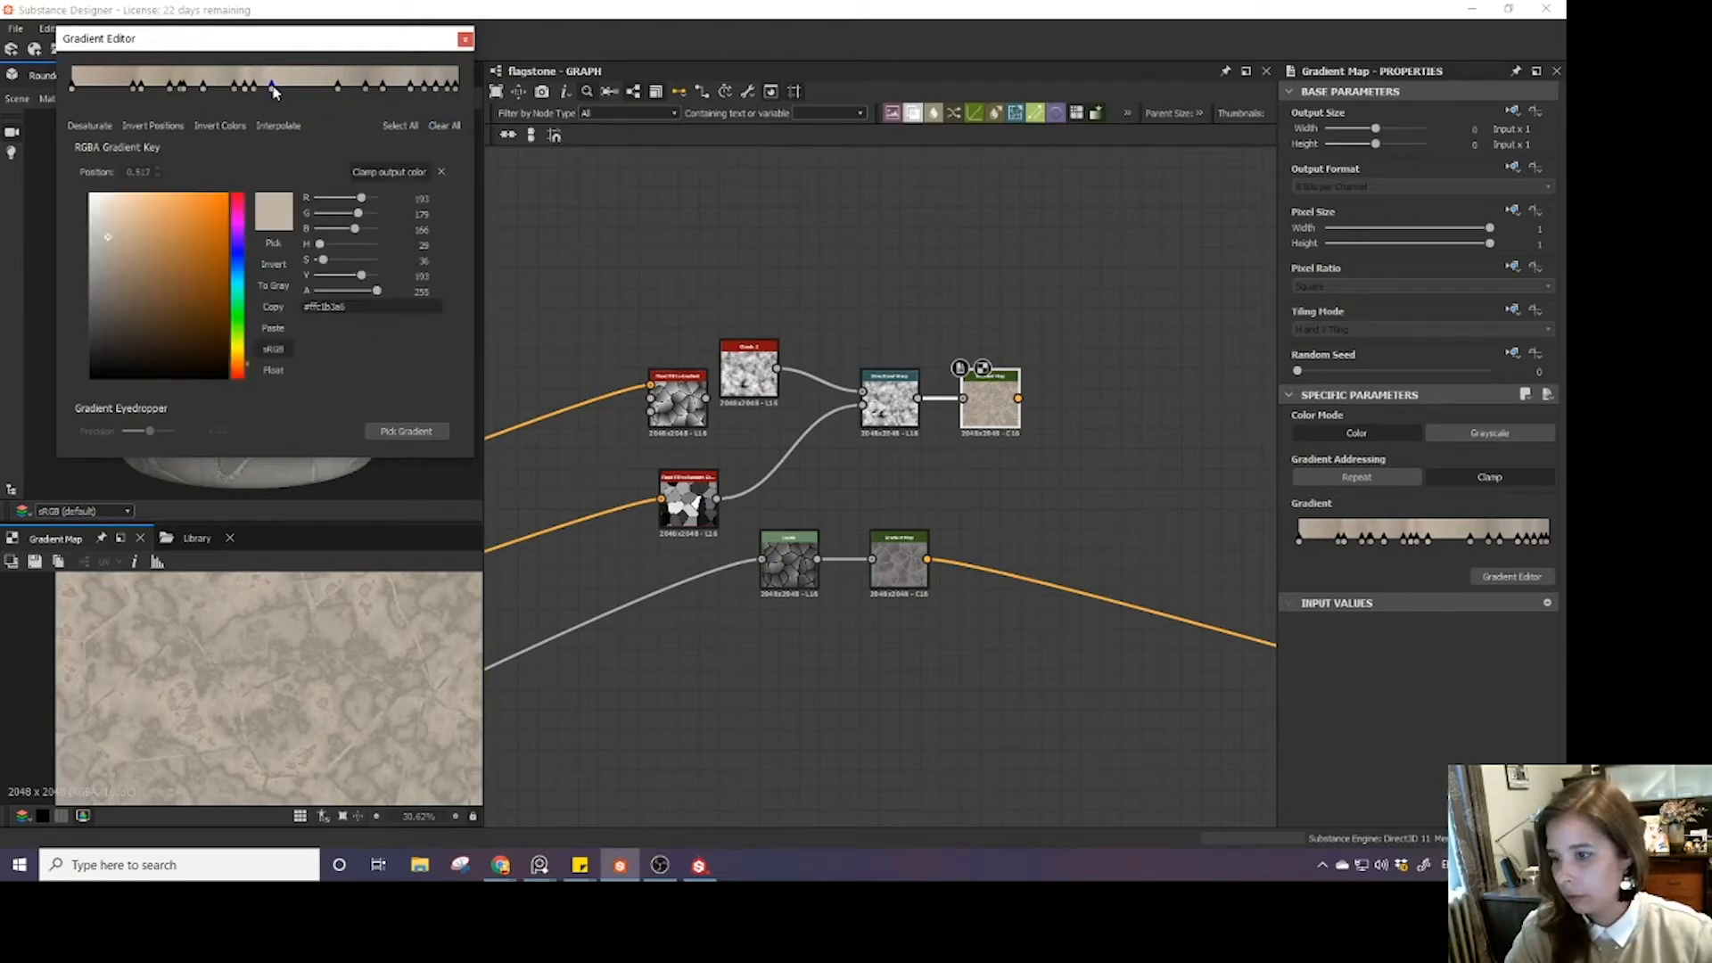
drag(273, 86, 285, 87)
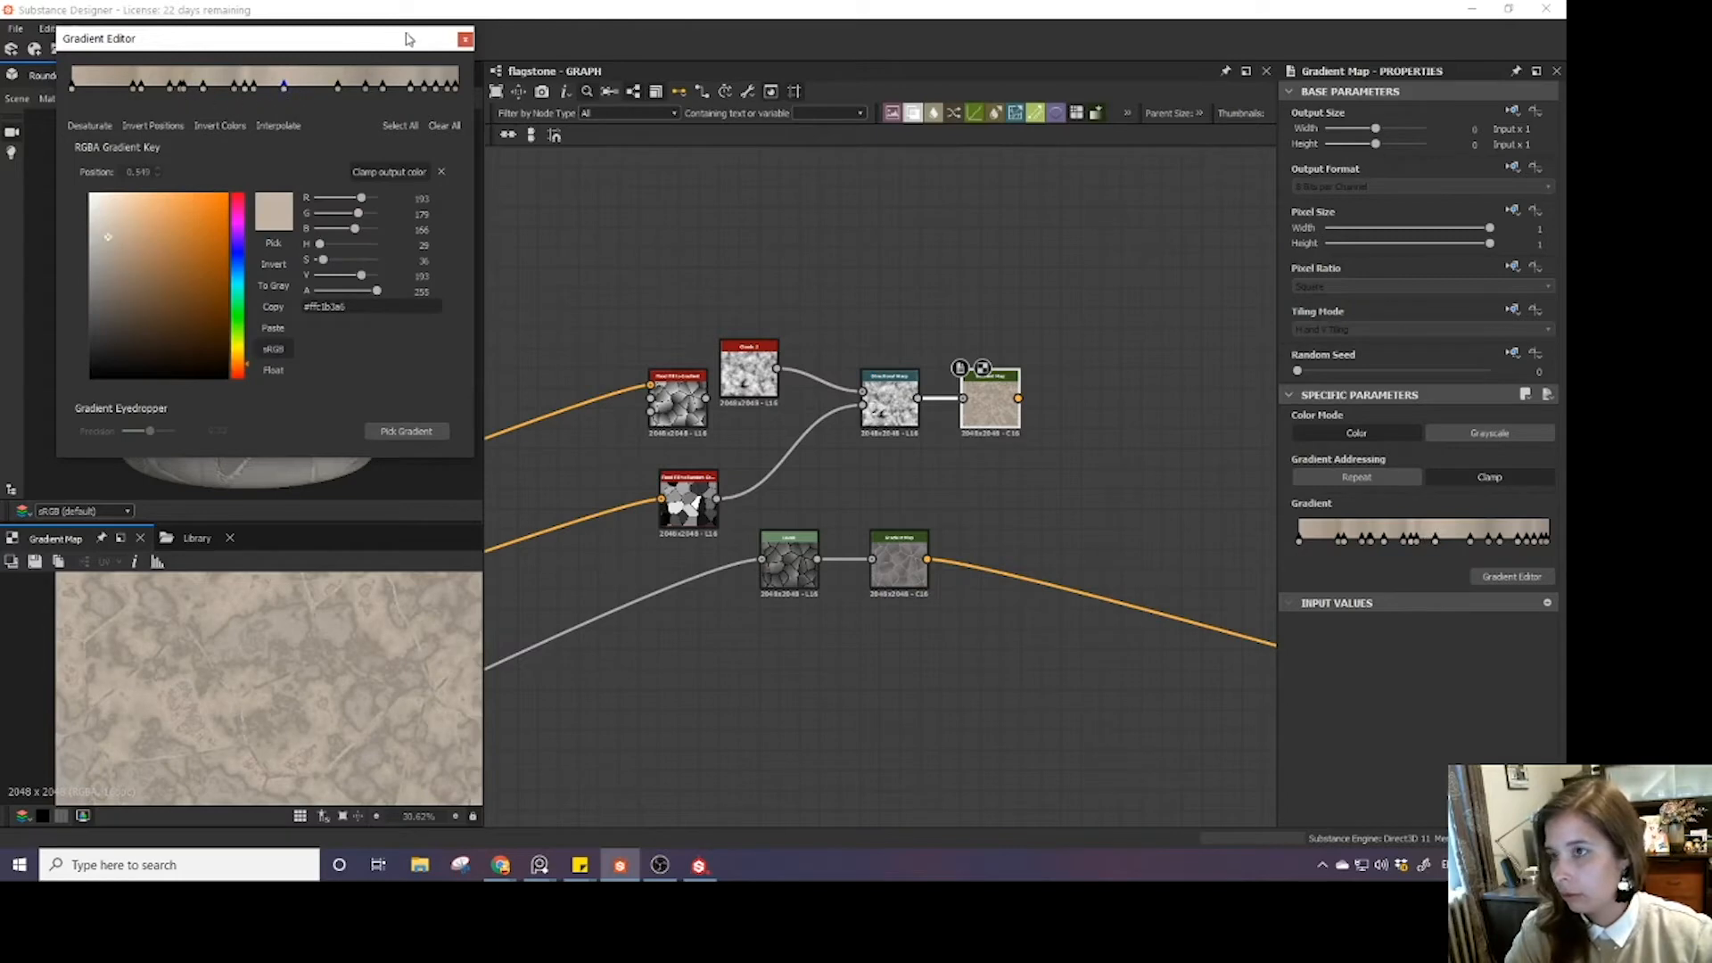
click(464, 40)
- Move the unused Flood Fill to Gradient node out of the way and place a Slope Blur Color after the new Gradient Map
middle_drag(860, 291, 775, 308)
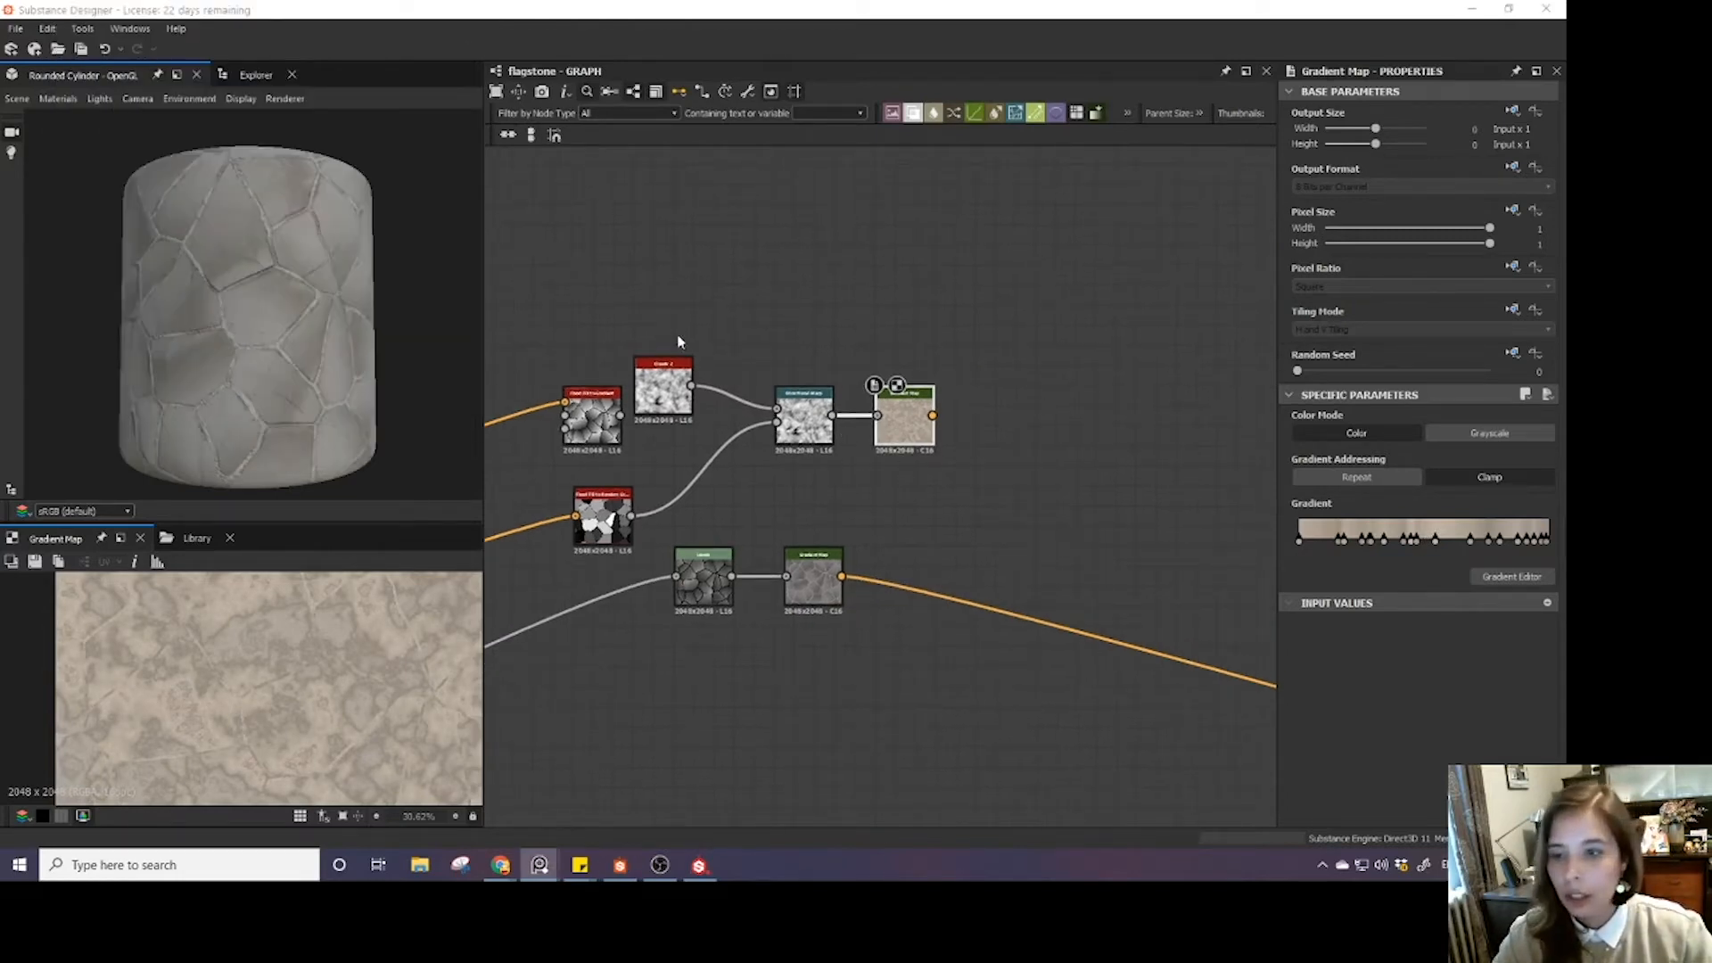
drag(588, 421, 610, 238)
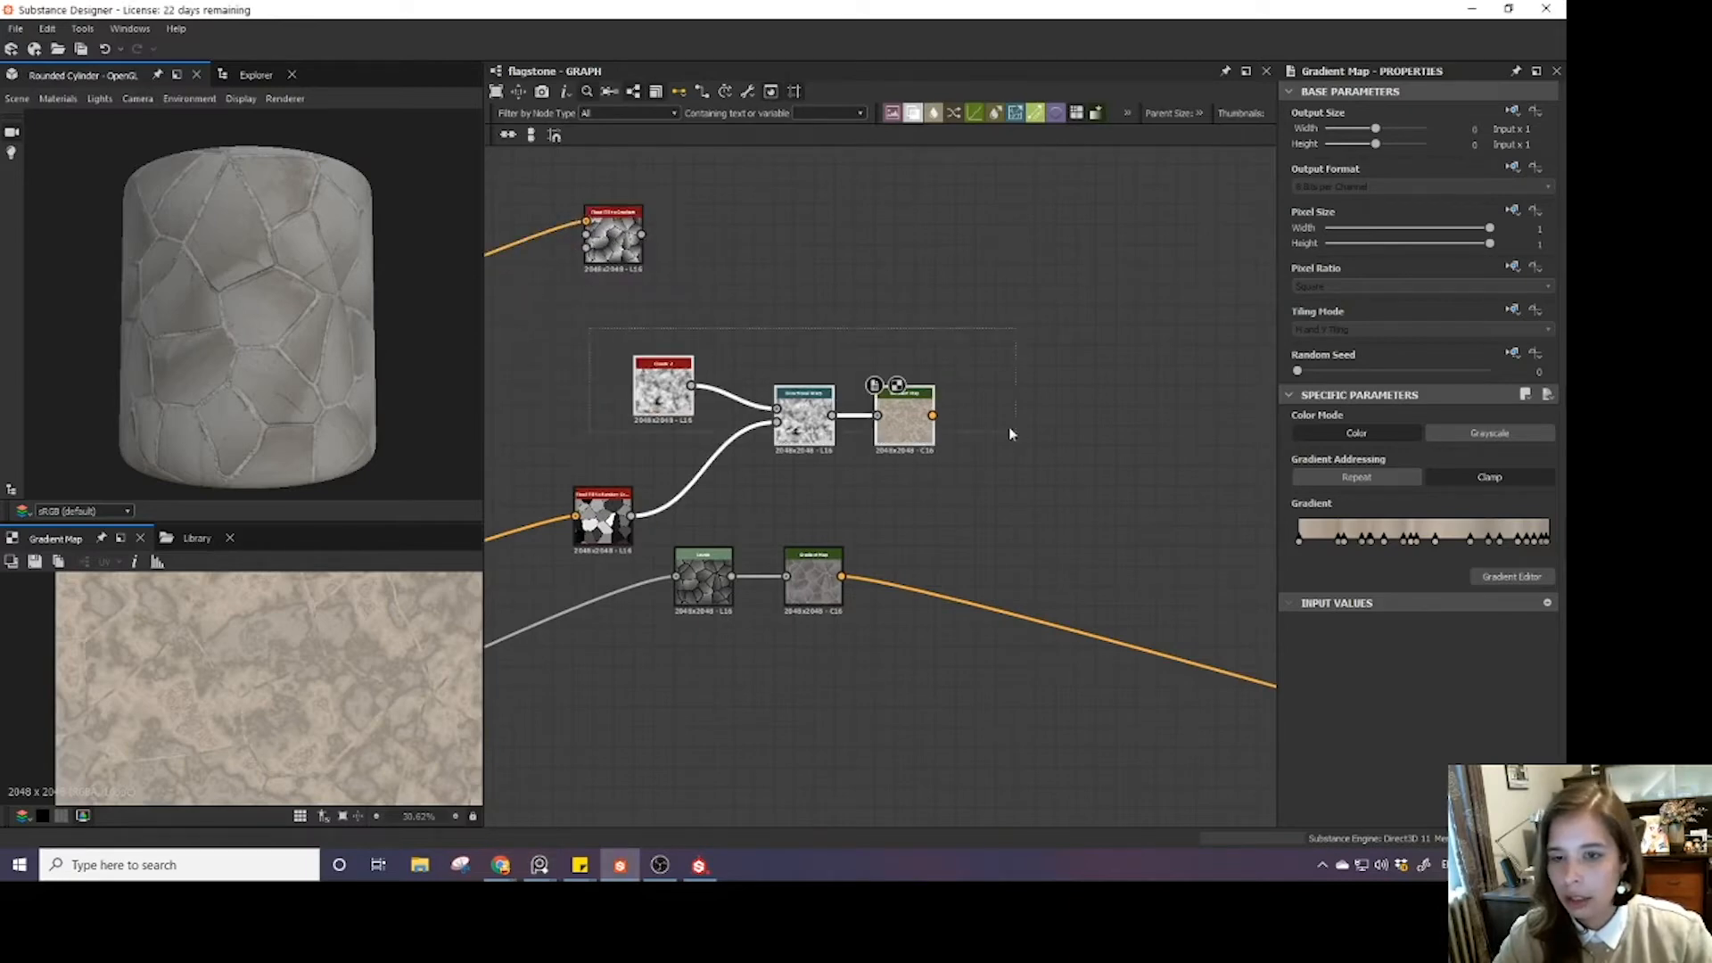
key(space)
text(slope)
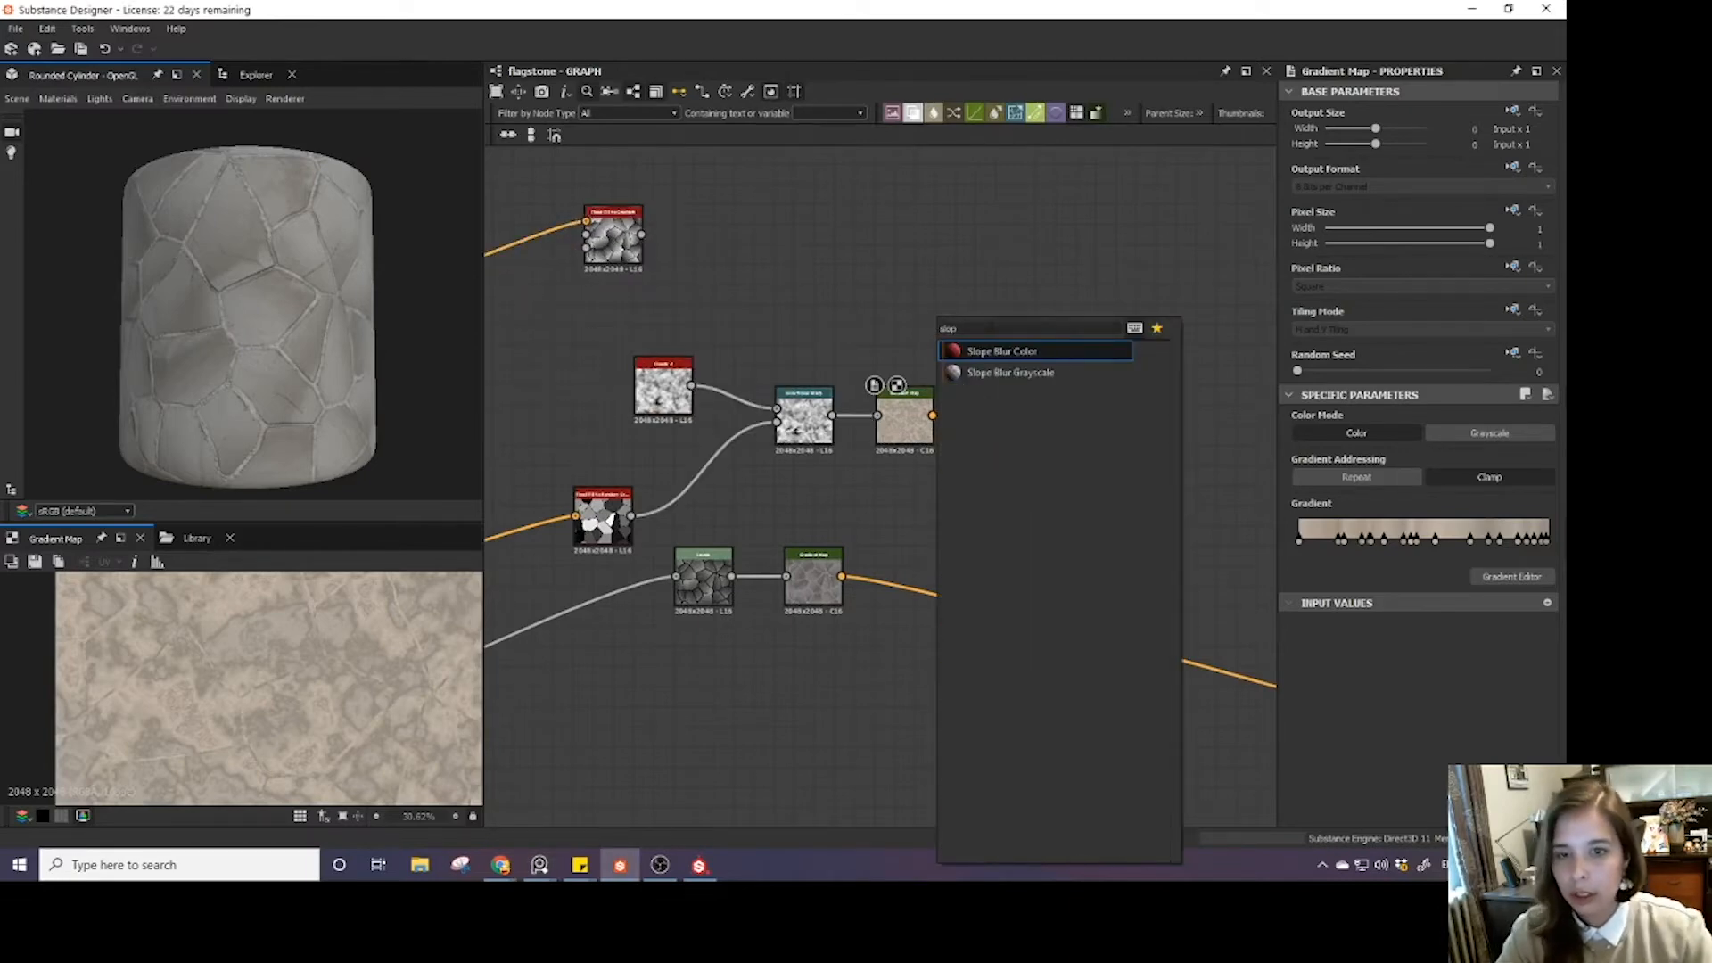
click(1008, 366)
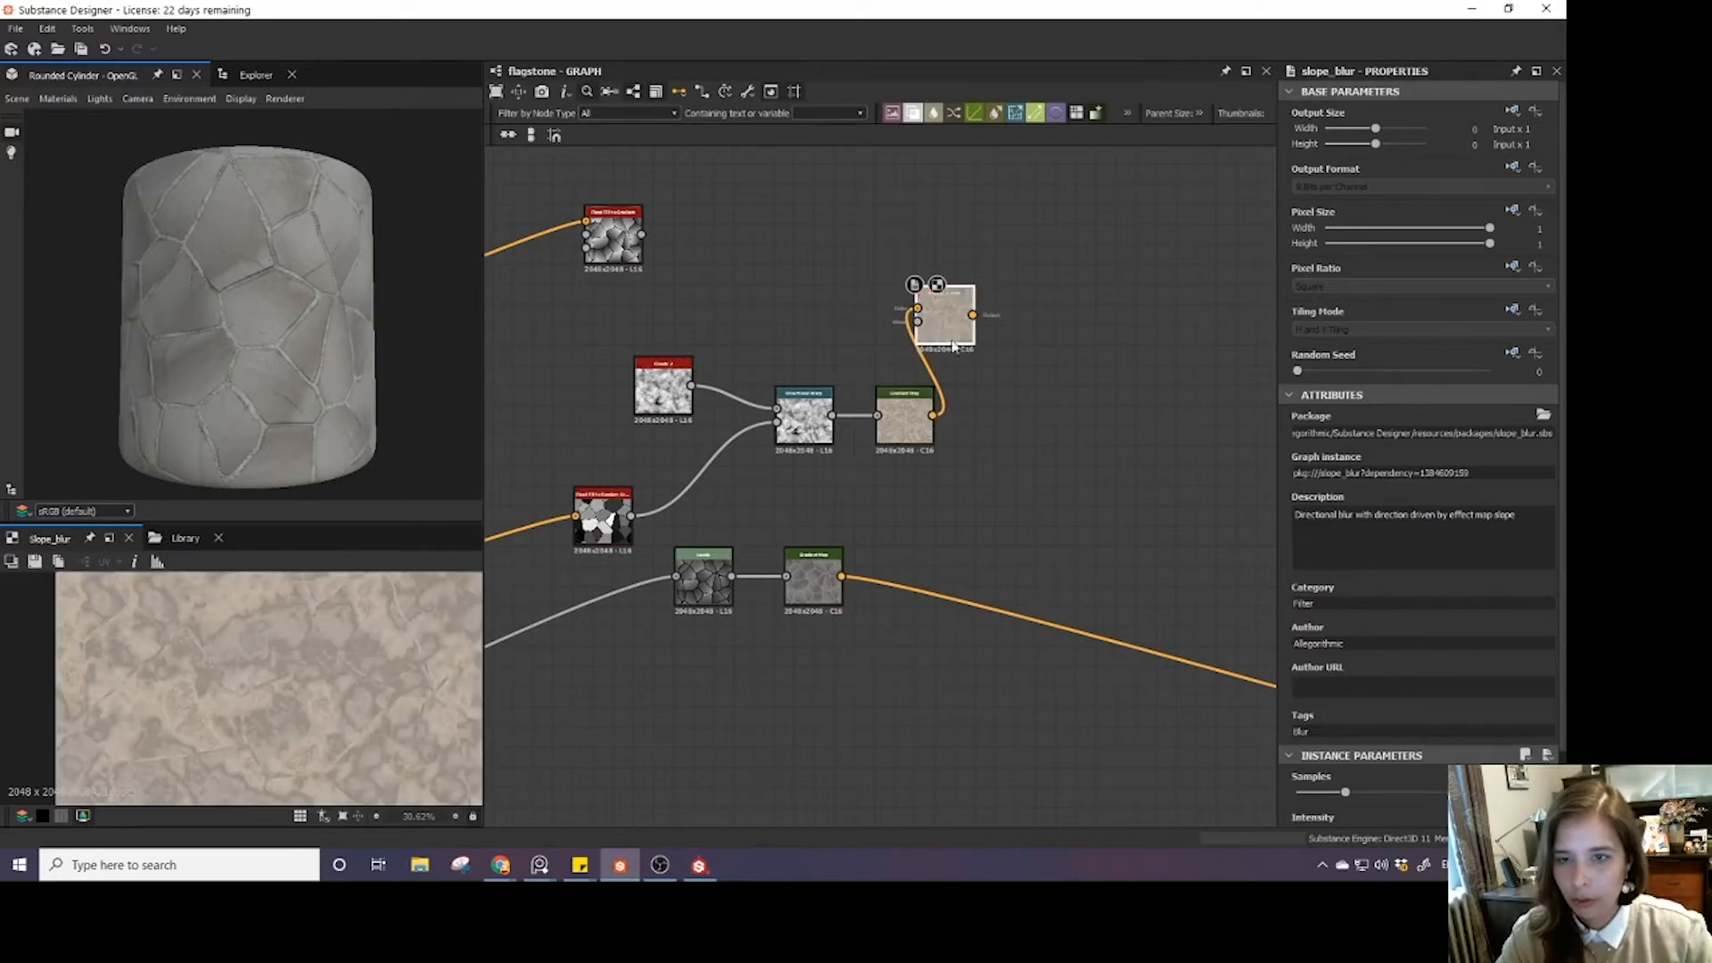
drag(935, 328, 1004, 429)
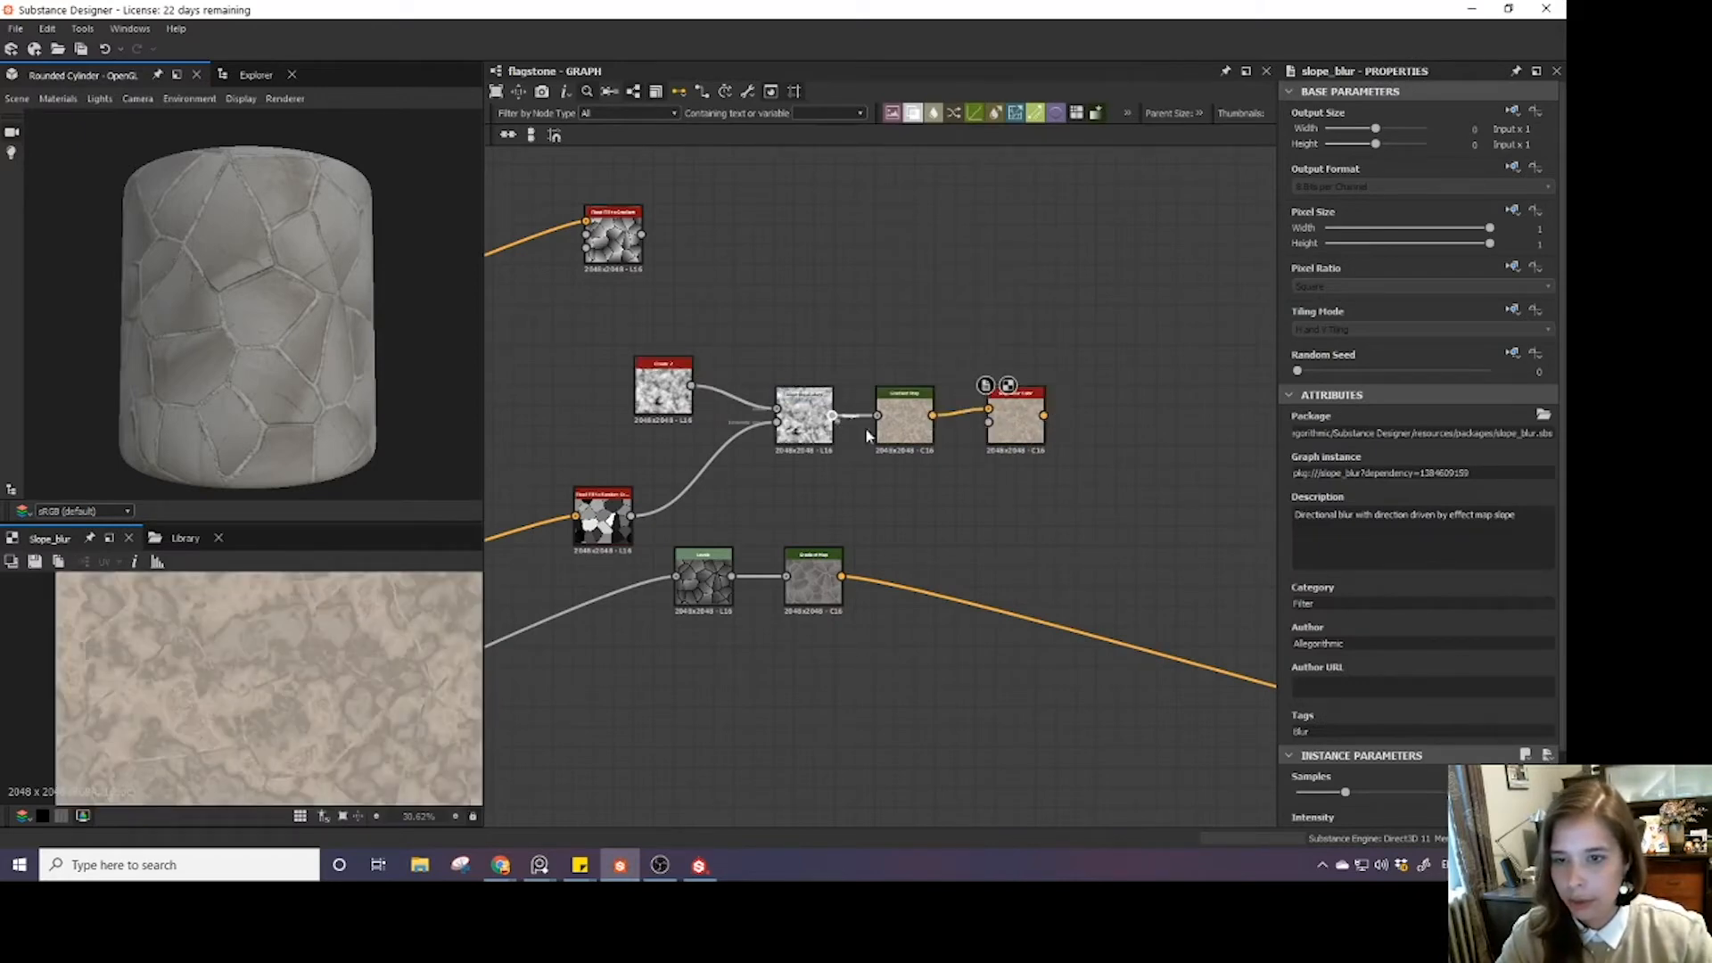
- Drive the Slope Blur Color's slope with the Directional Warp output, setting Samples to 32 and Intensity to 1.42
drag(834, 417, 883, 347)
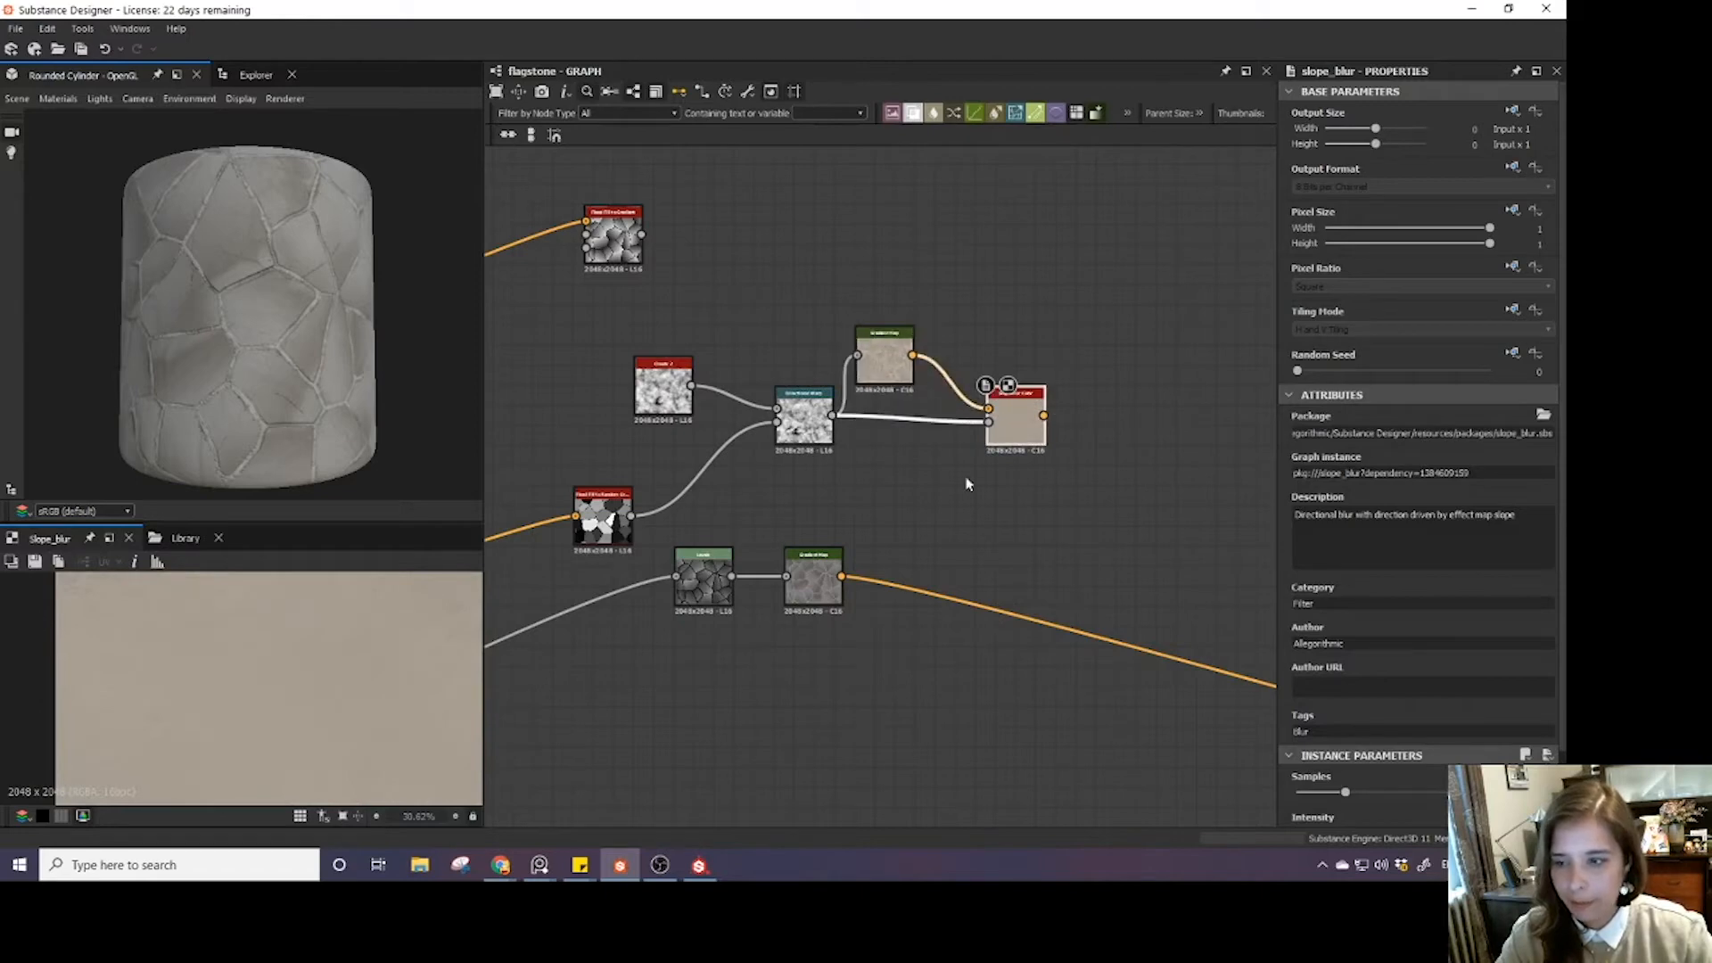
scroll(1364, 720, down, 2)
drag(1347, 709, 1305, 742)
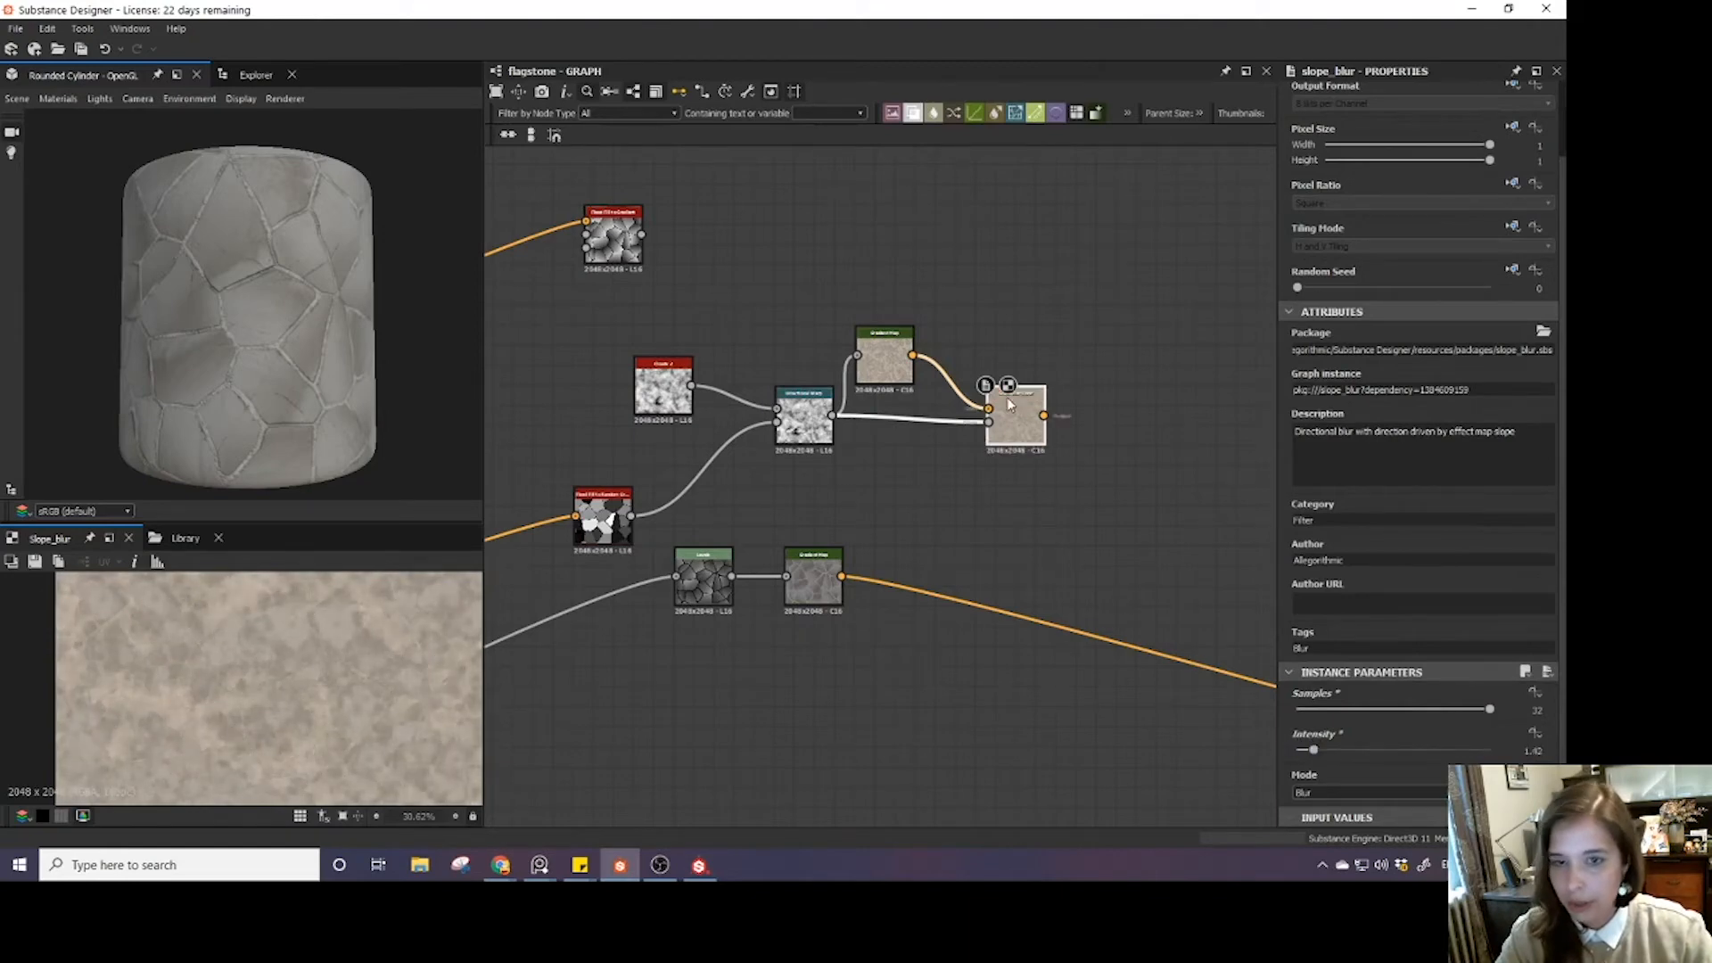
drag(1015, 399, 972, 398)
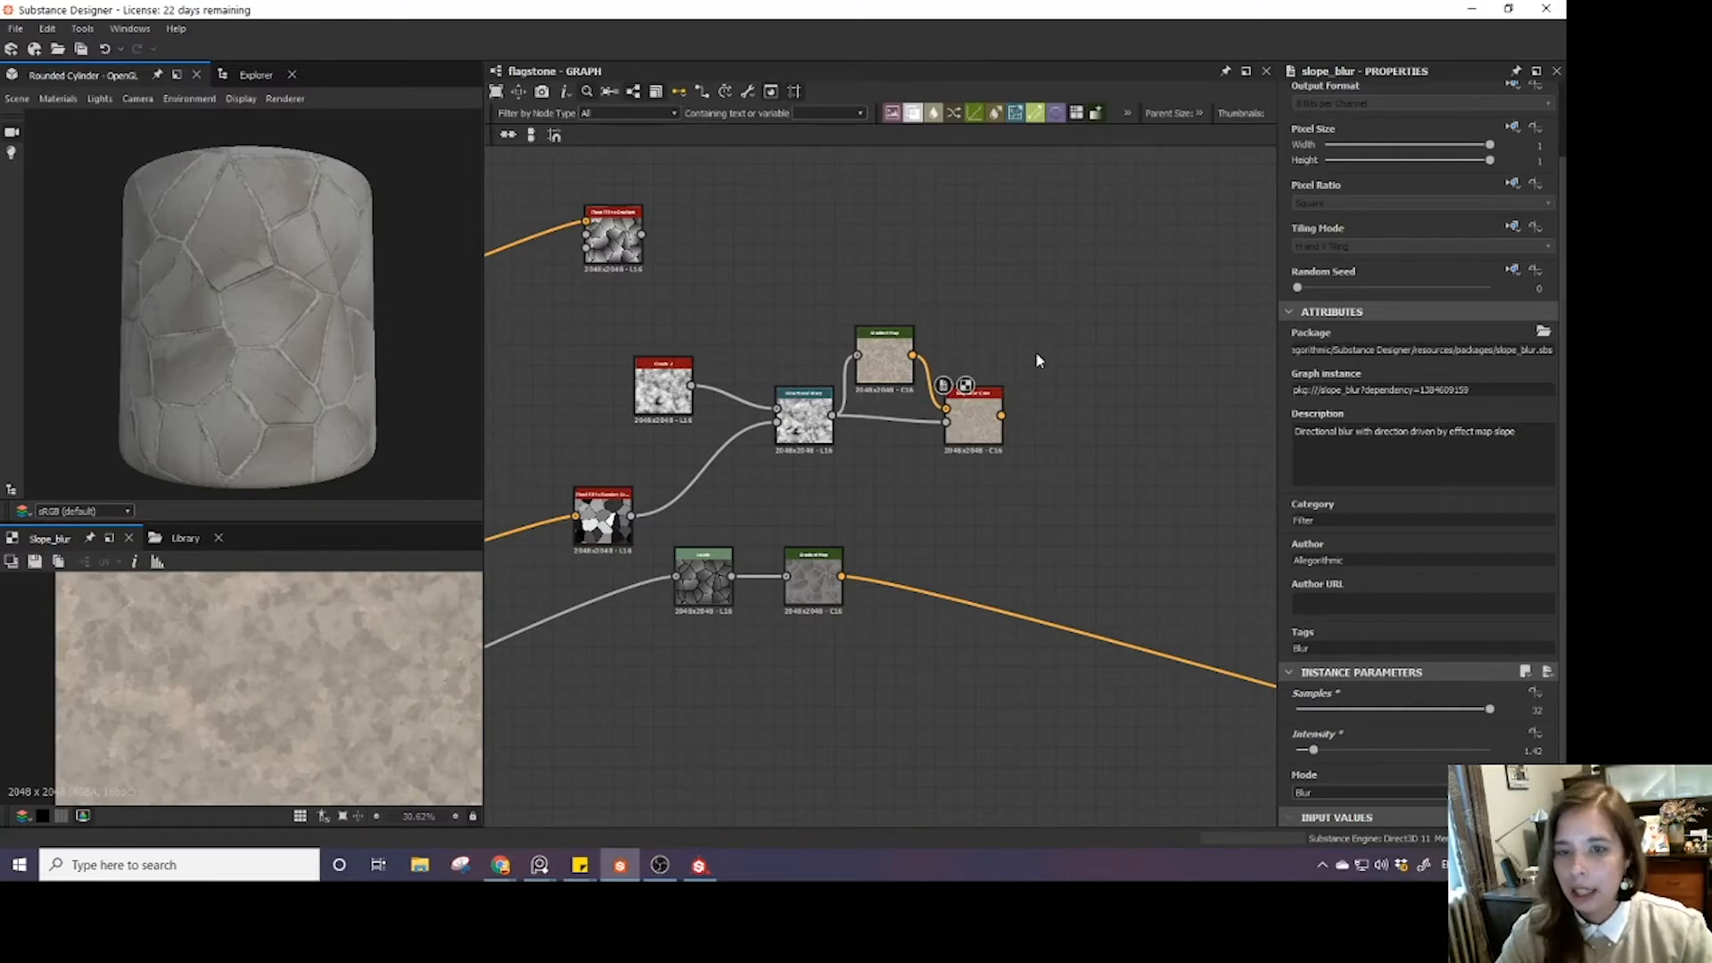
- Blend the Slope Blur Color over the Gradient Map output in a new Blend node with Opacity 0.4
key(space)
text(bl)
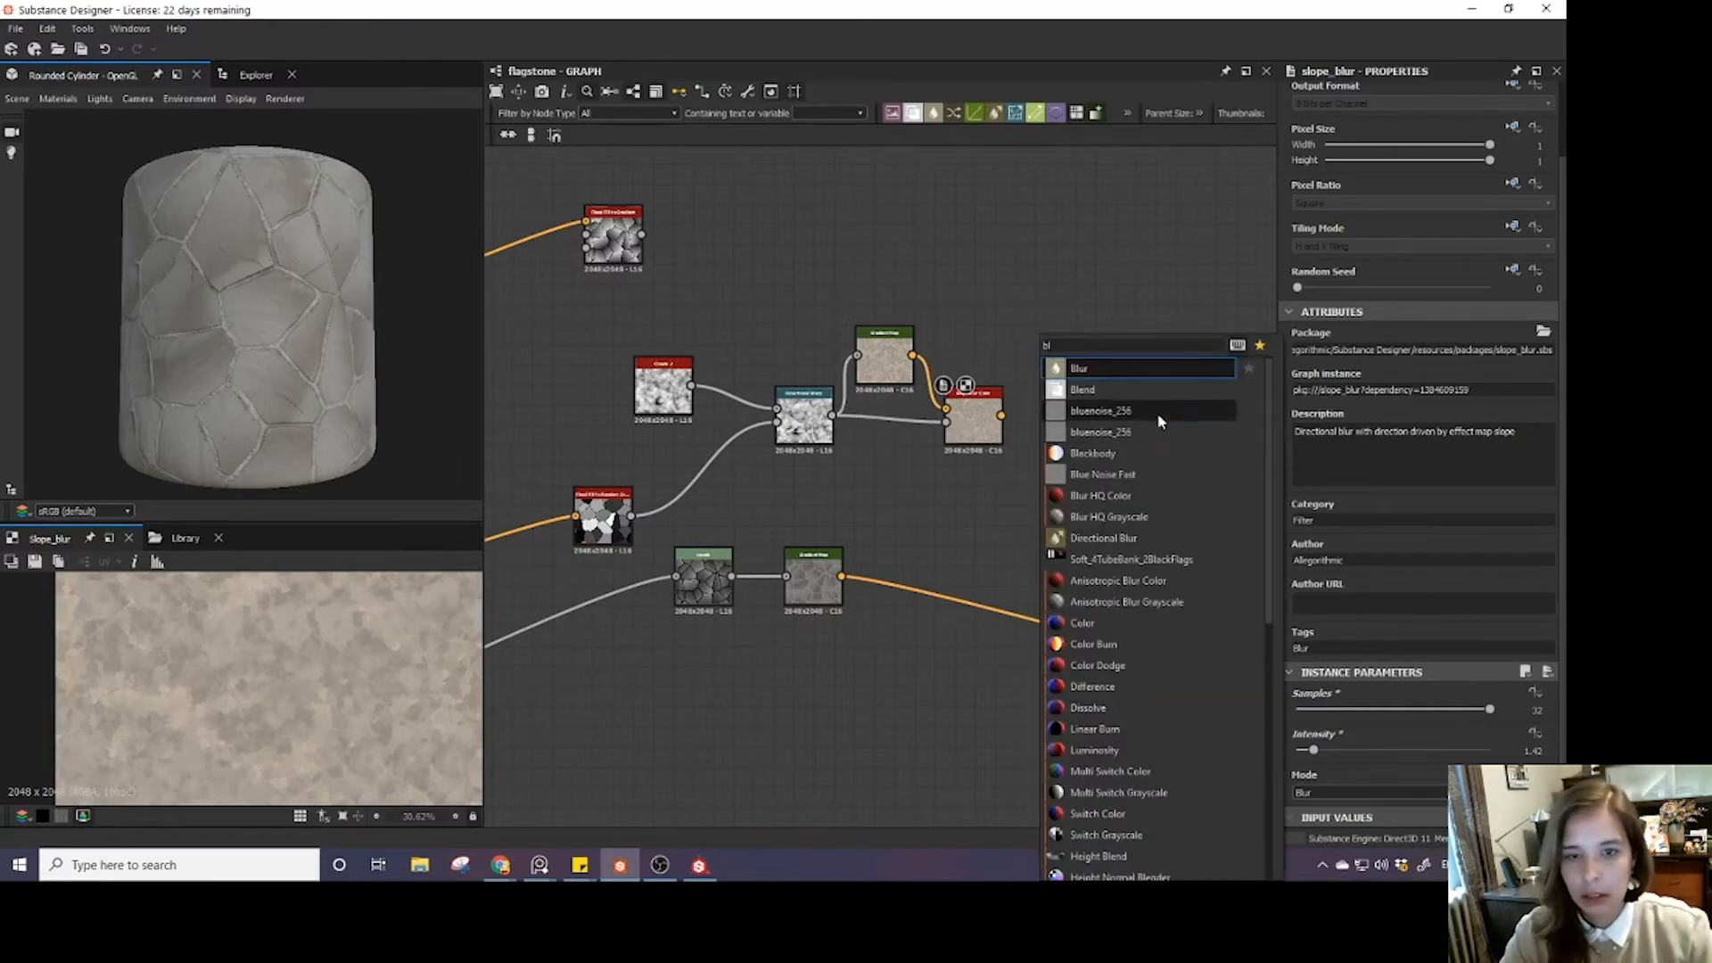
click(1145, 396)
drag(1045, 357, 1038, 442)
drag(912, 355, 1038, 457)
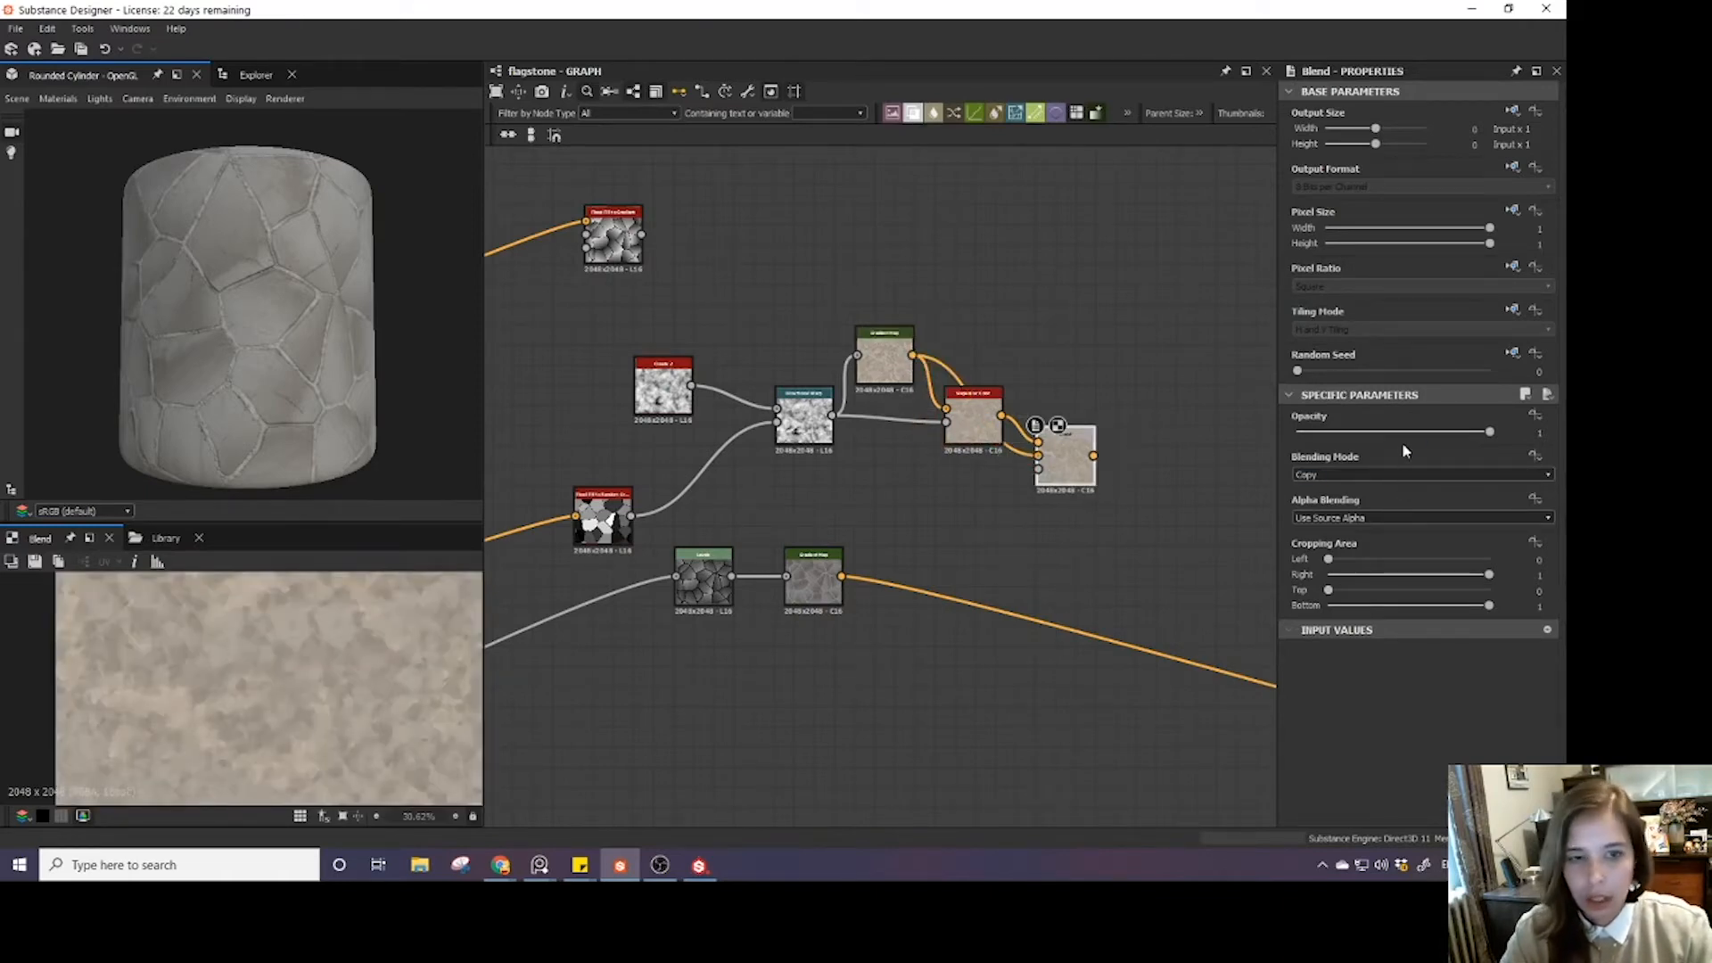
mouse_move(1399, 436)
mouse_down()
mouse_move(1280, 429)
mouse_move(1374, 439)
mouse_up()
scroll(348, 693, up, 3)
scroll(317, 692, down, 3)
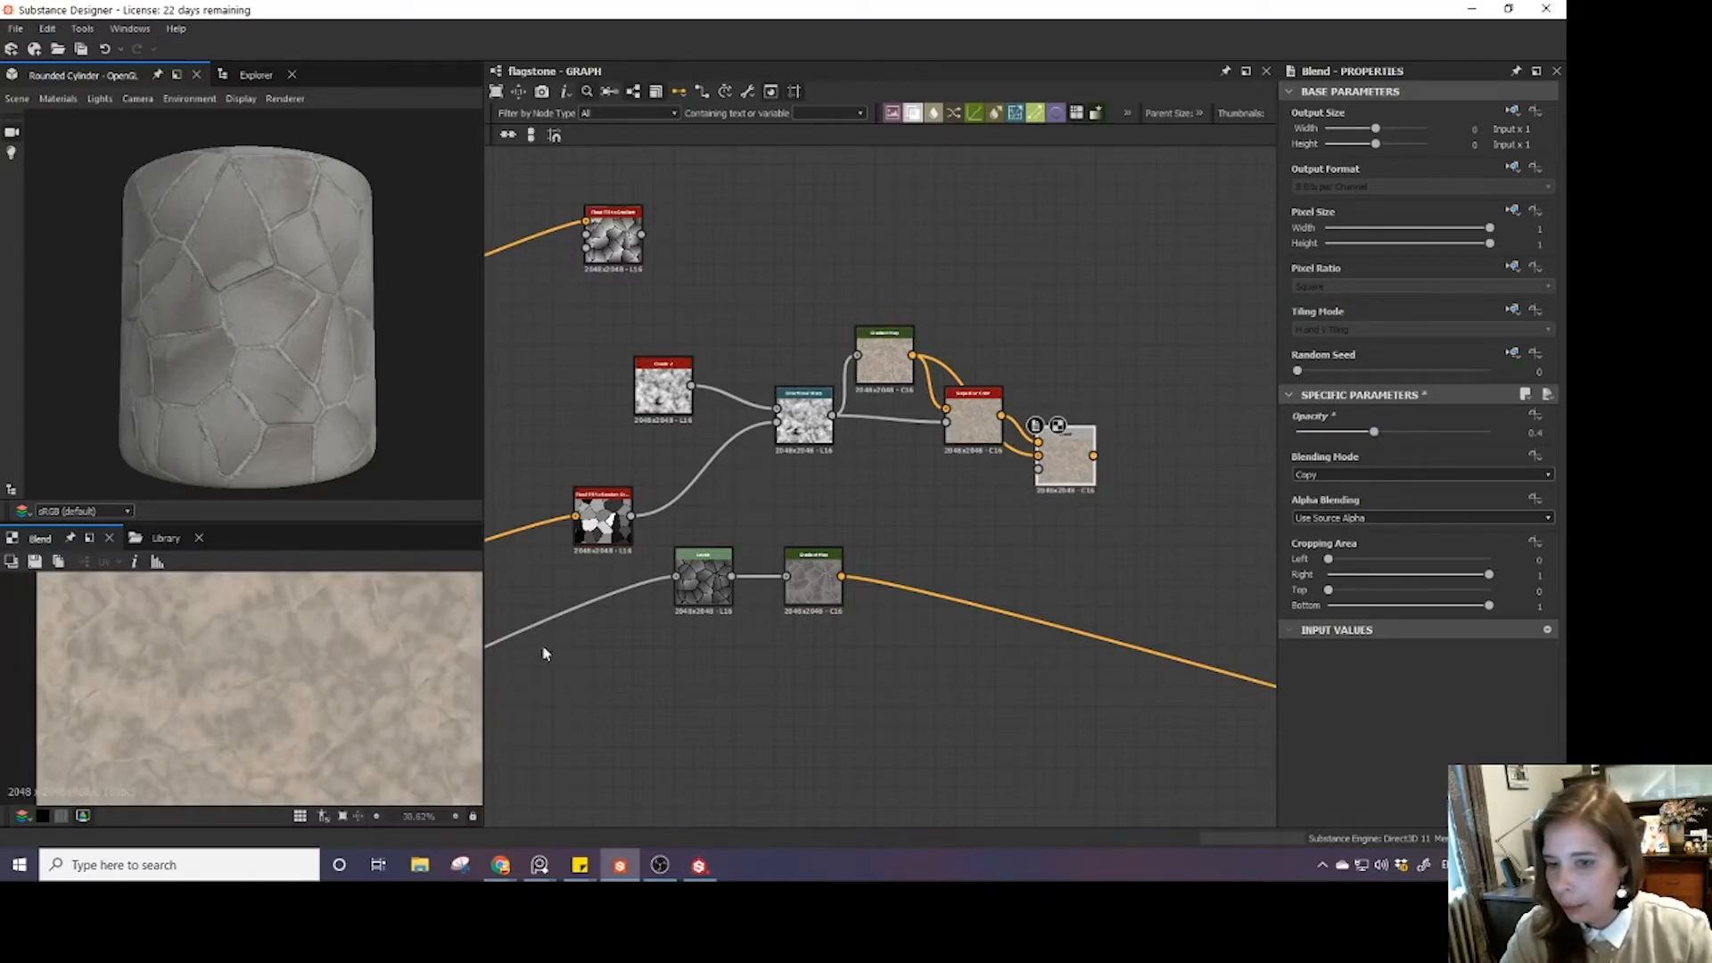
- Add a second Blend node and feed the first Blend's output into it
scroll(862, 568, down, 1)
middle_drag(863, 569, 747, 589)
scroll(747, 596, down, 3)
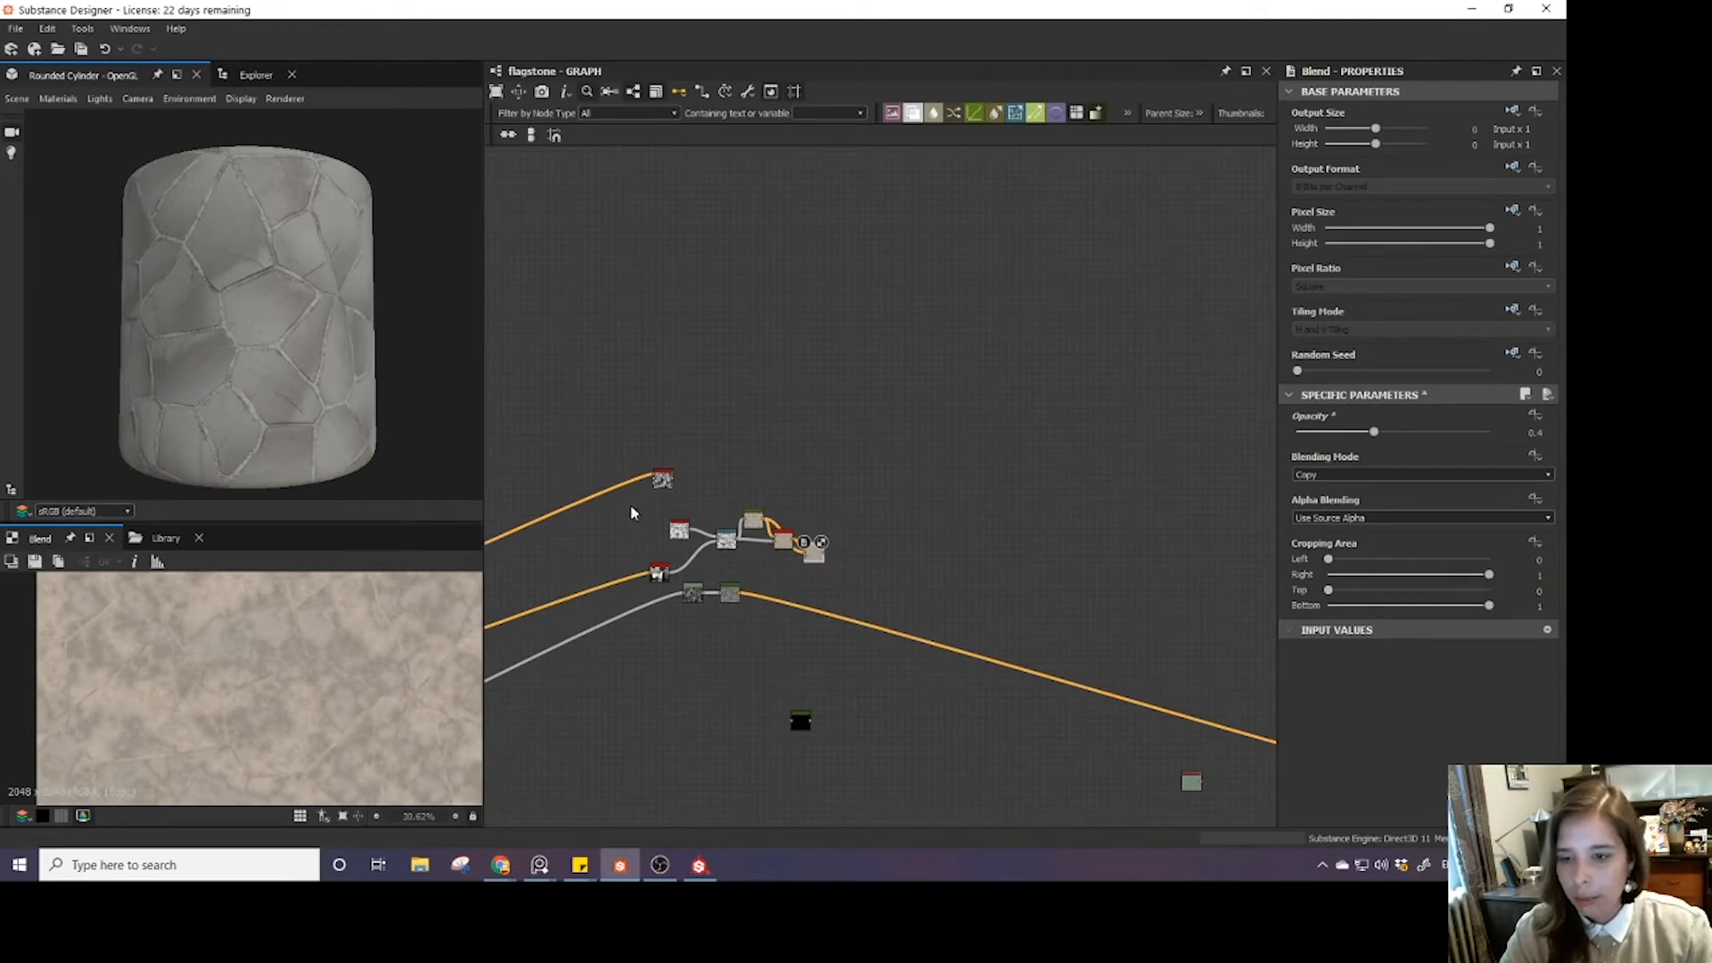
key(space)
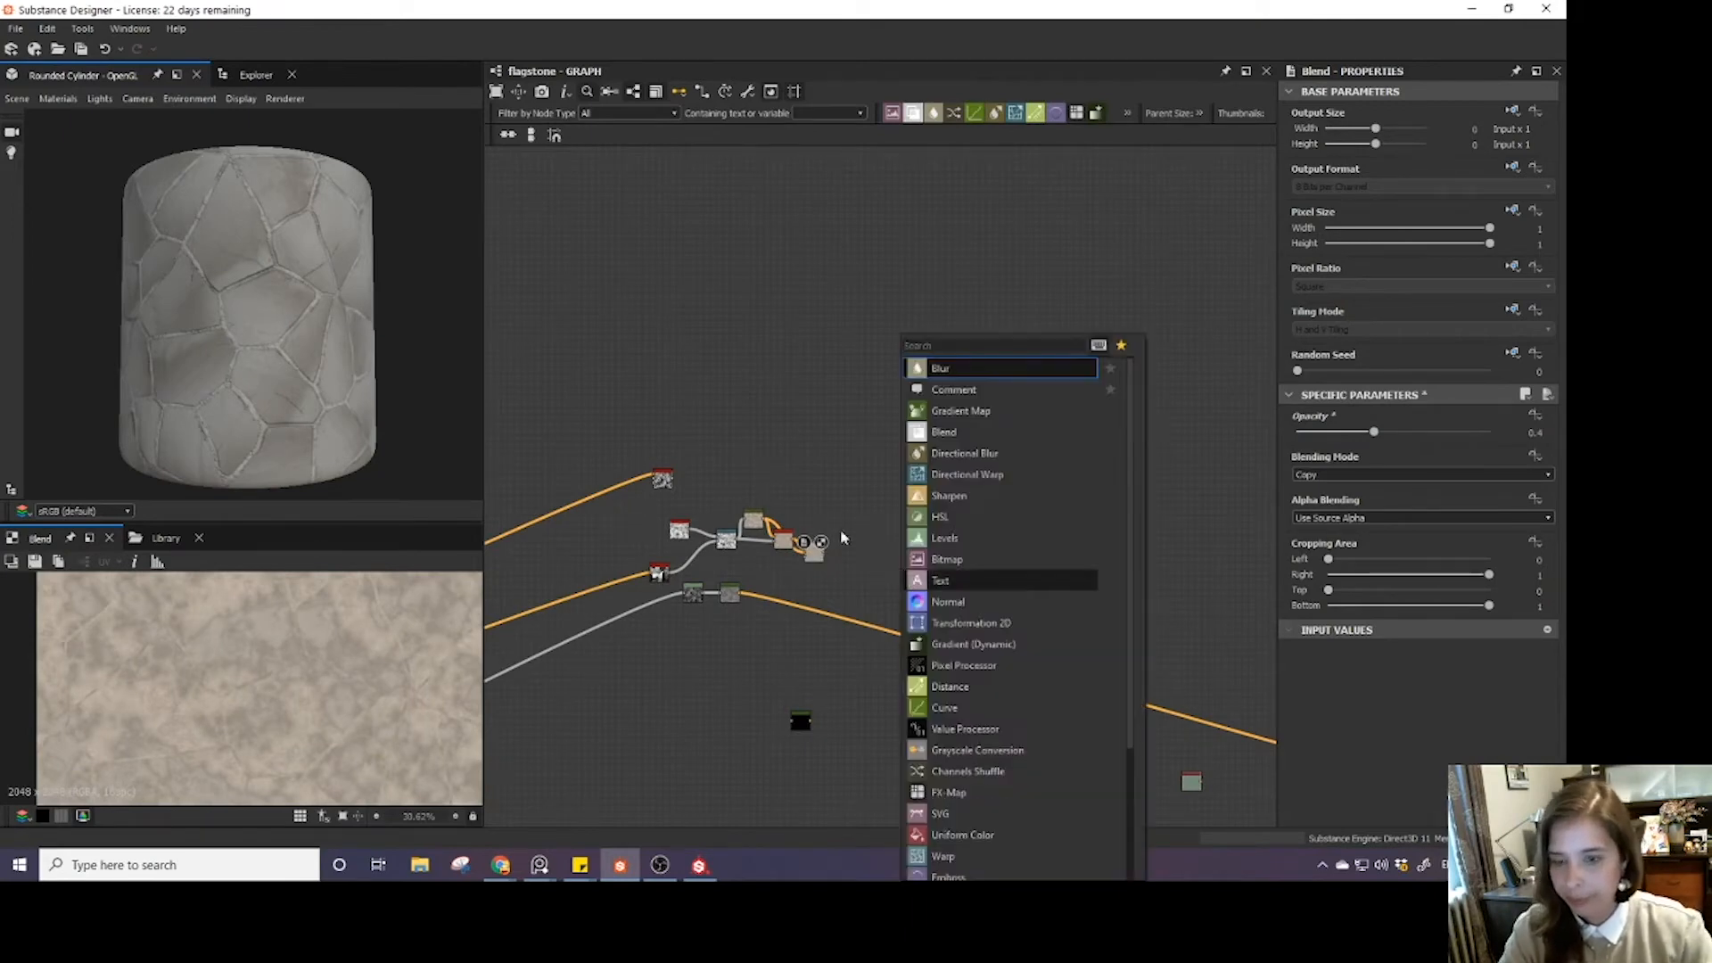
click(875, 541)
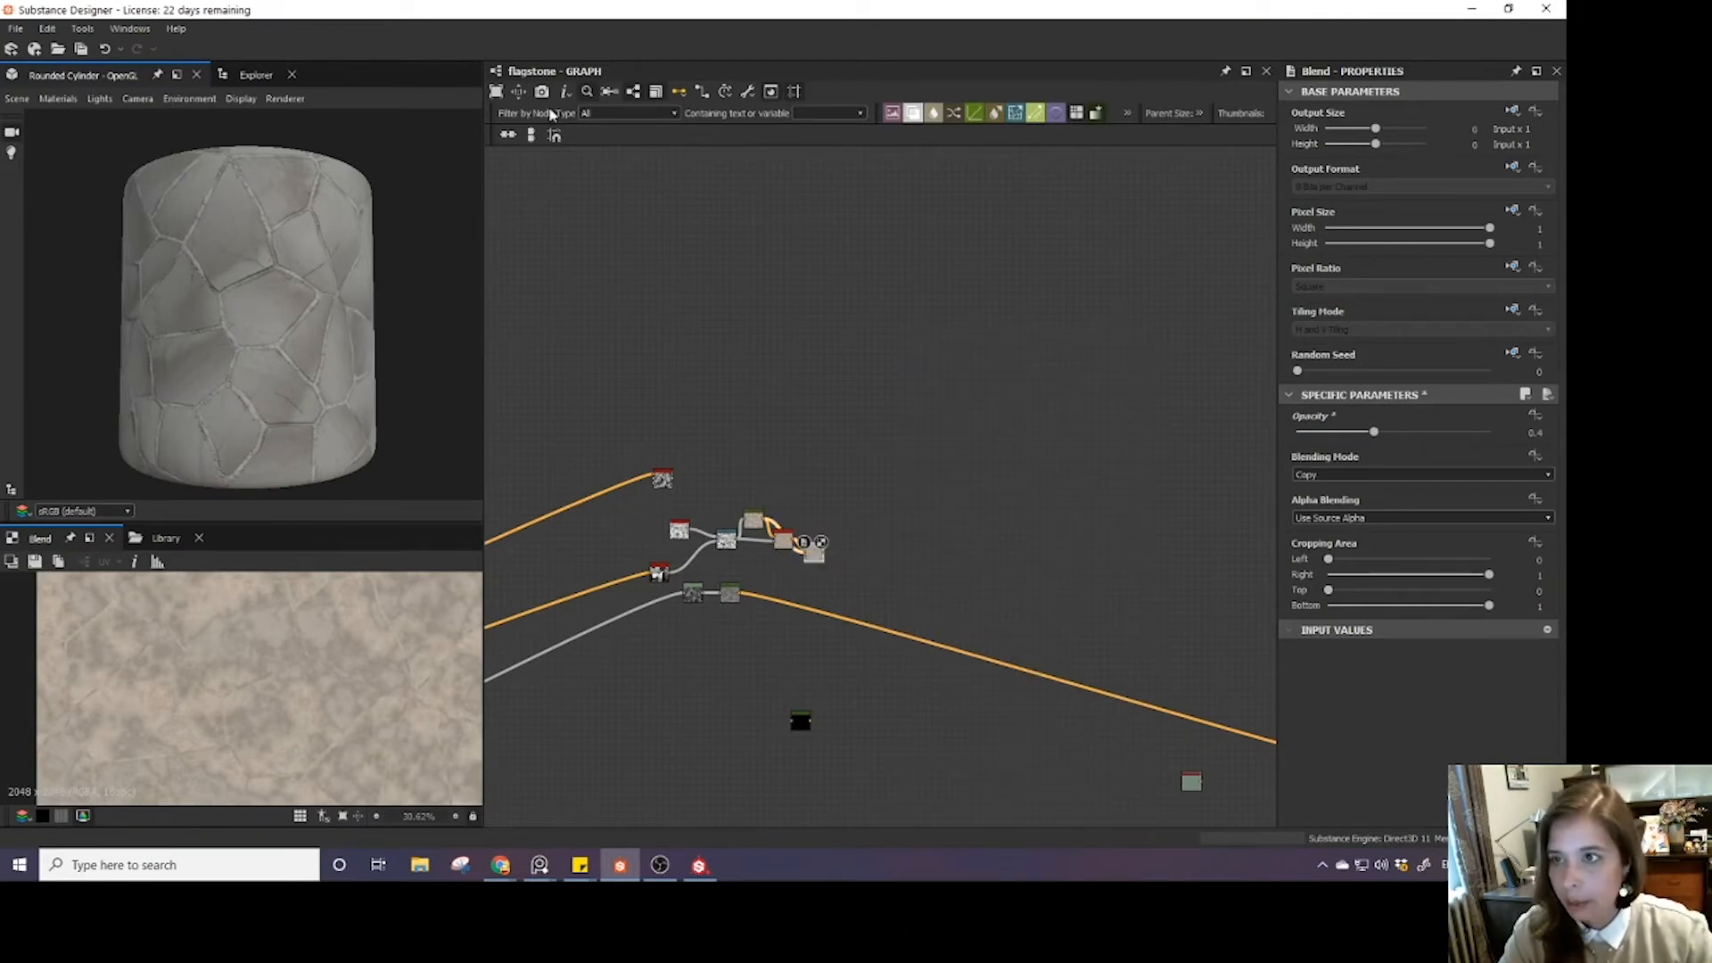
key(space)
text(ble)
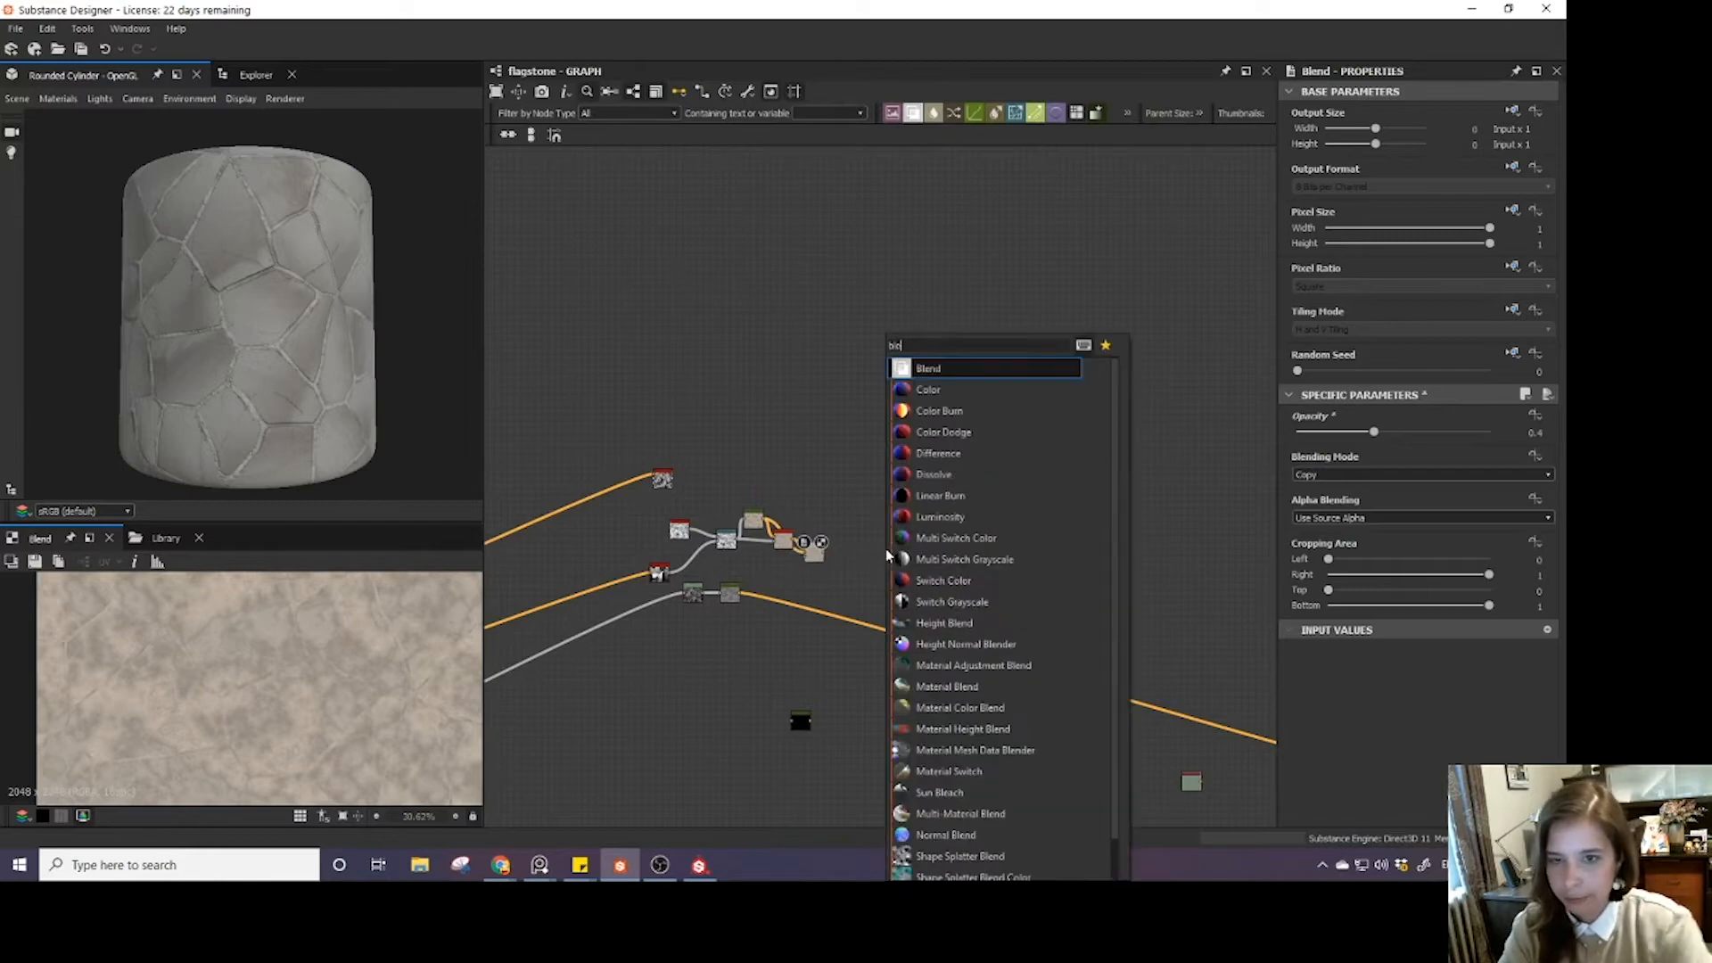
click(940, 374)
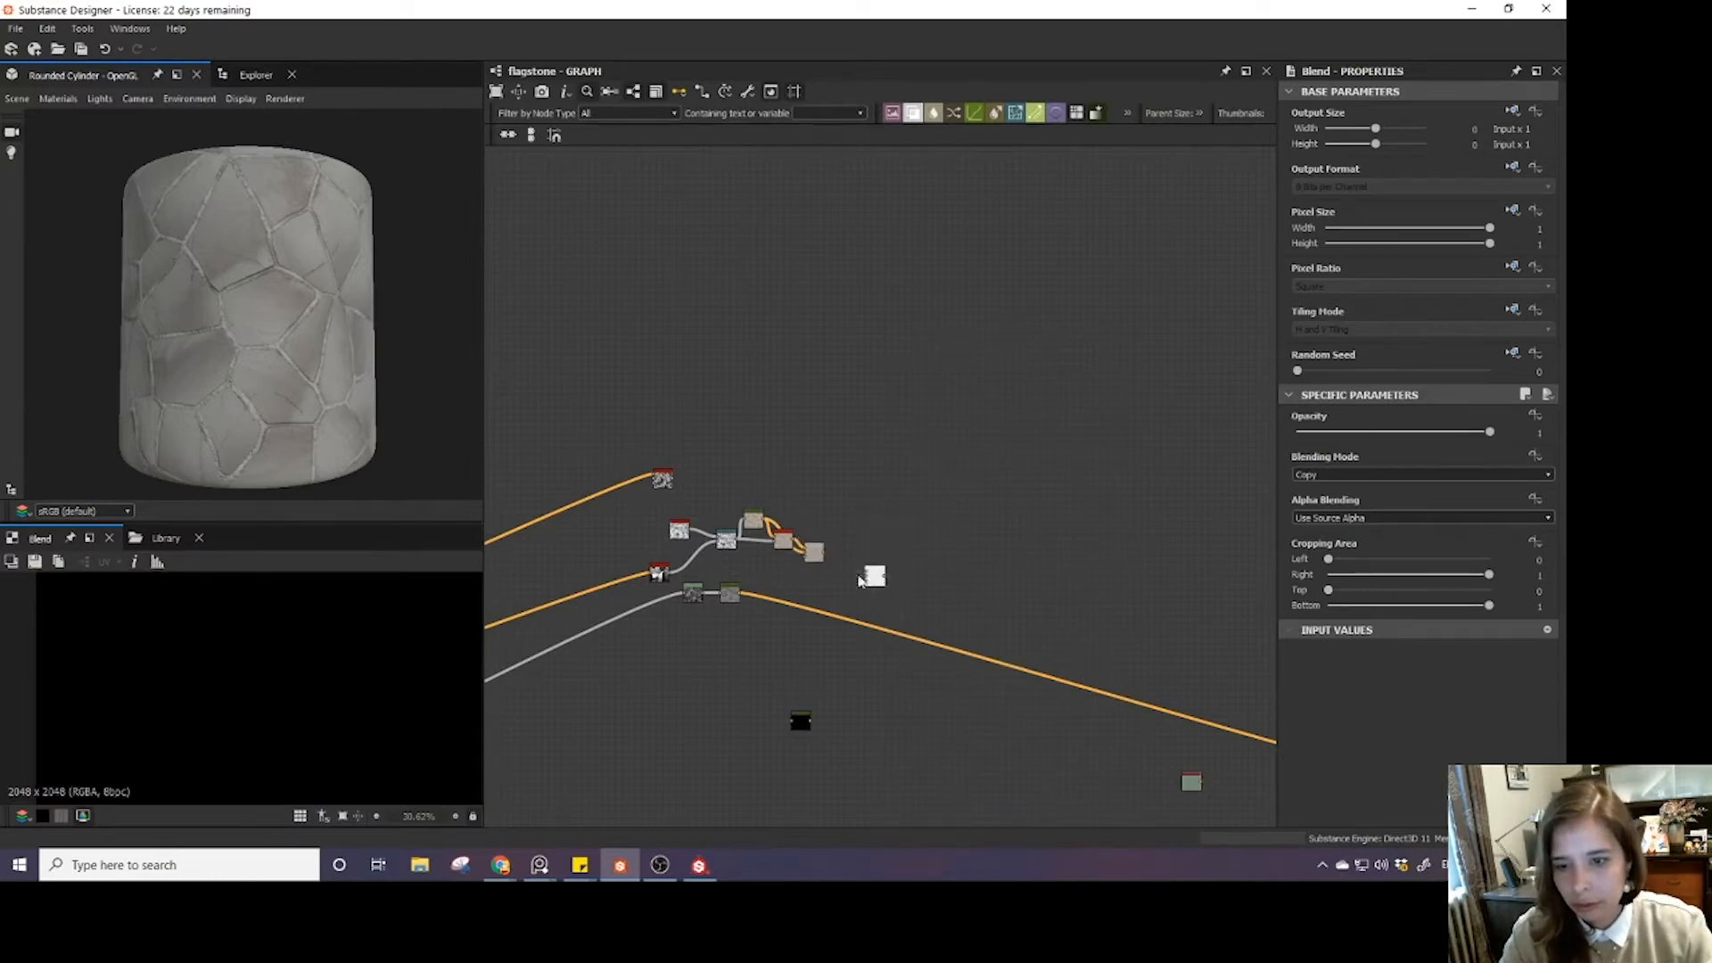
scroll(836, 578, up, 2)
drag(887, 581, 888, 578)
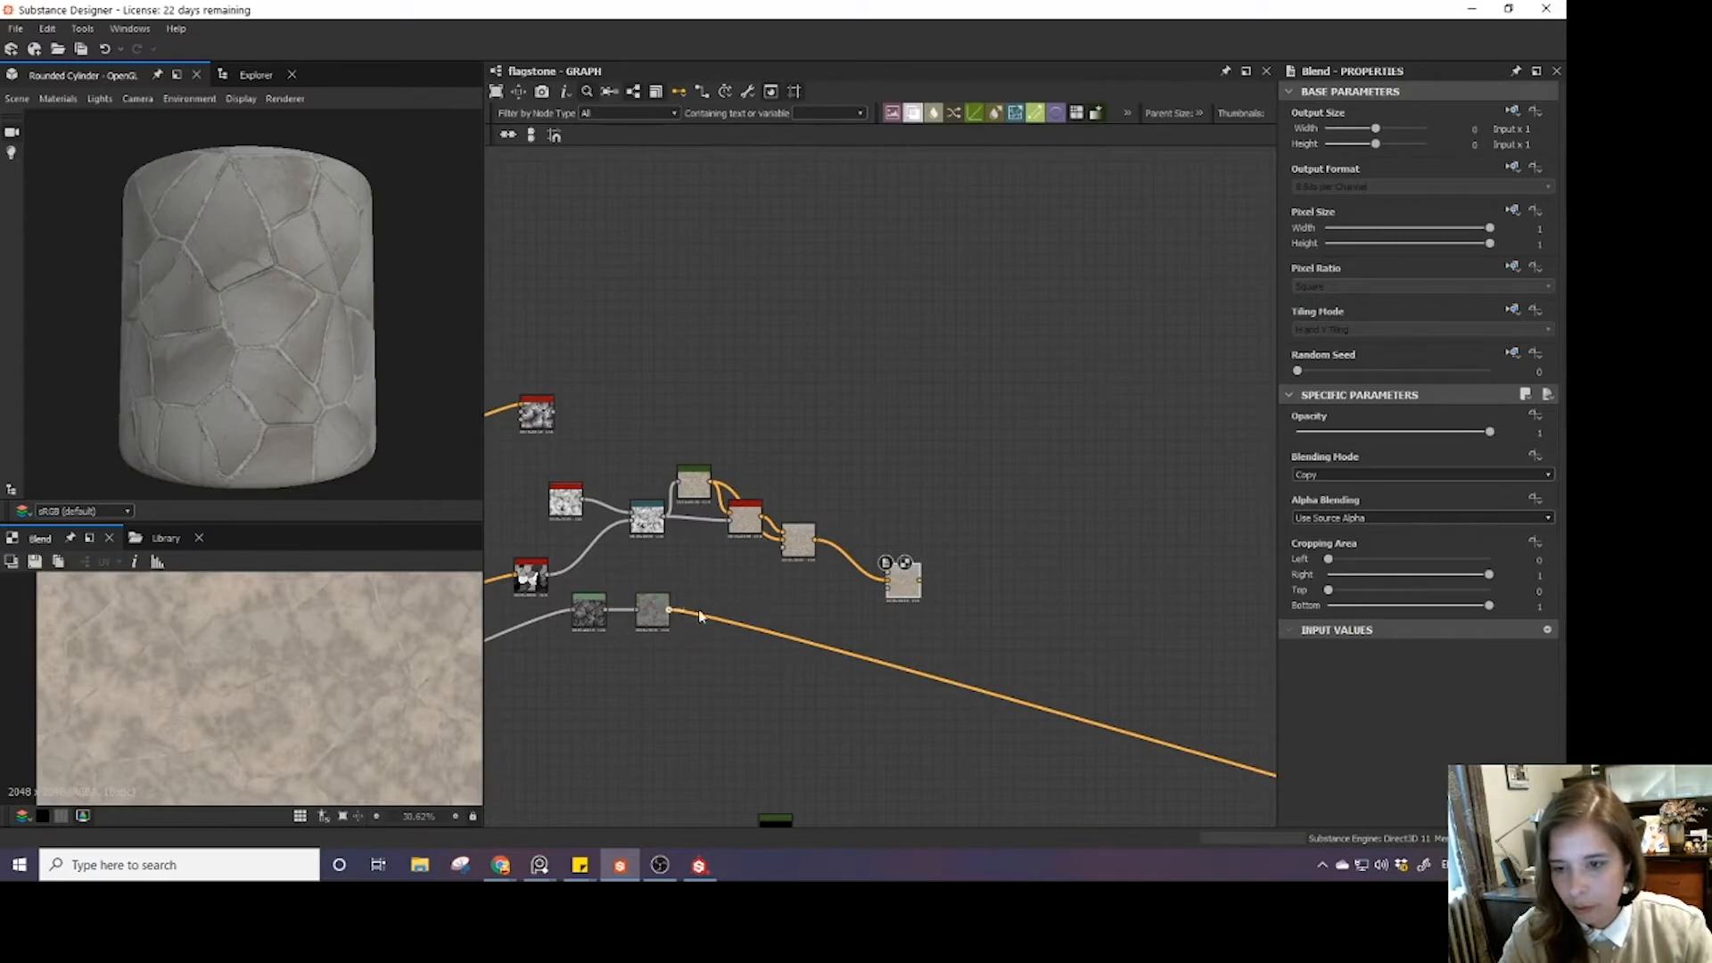
- Connect the lower grey Gradient Map as the second Blend's foreground and set the Opacity to 0.5
drag(700, 615, 886, 578)
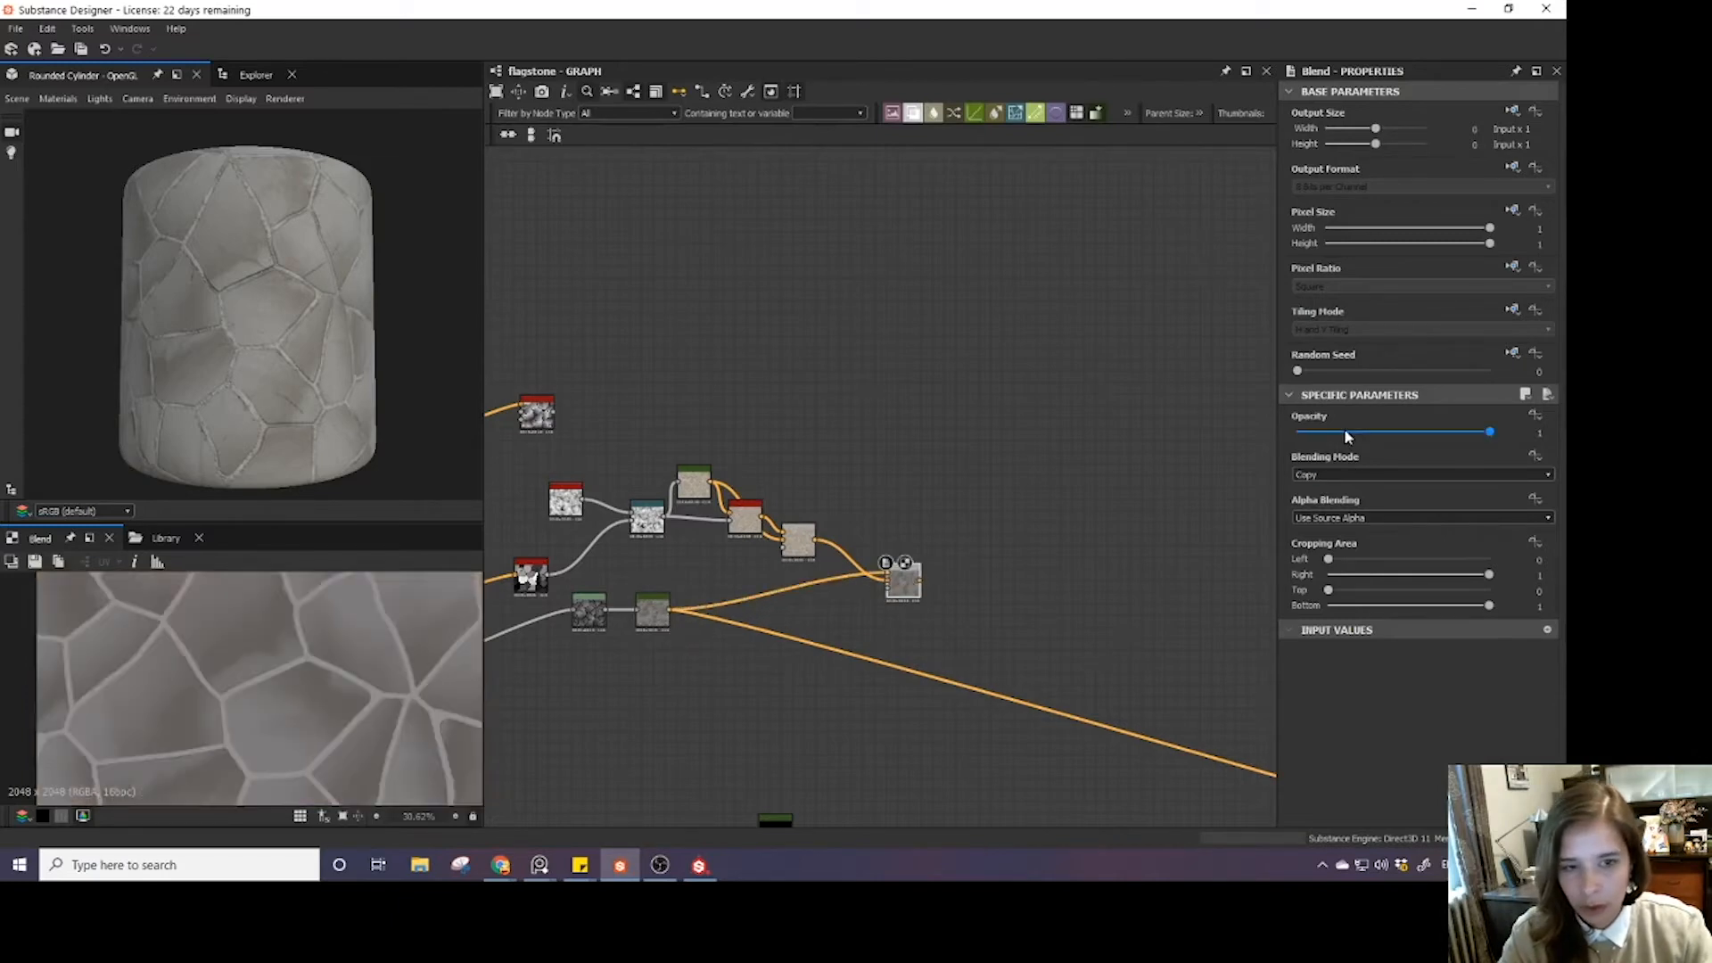
drag(1347, 436, 1342, 433)
drag(1388, 446, 1396, 447)
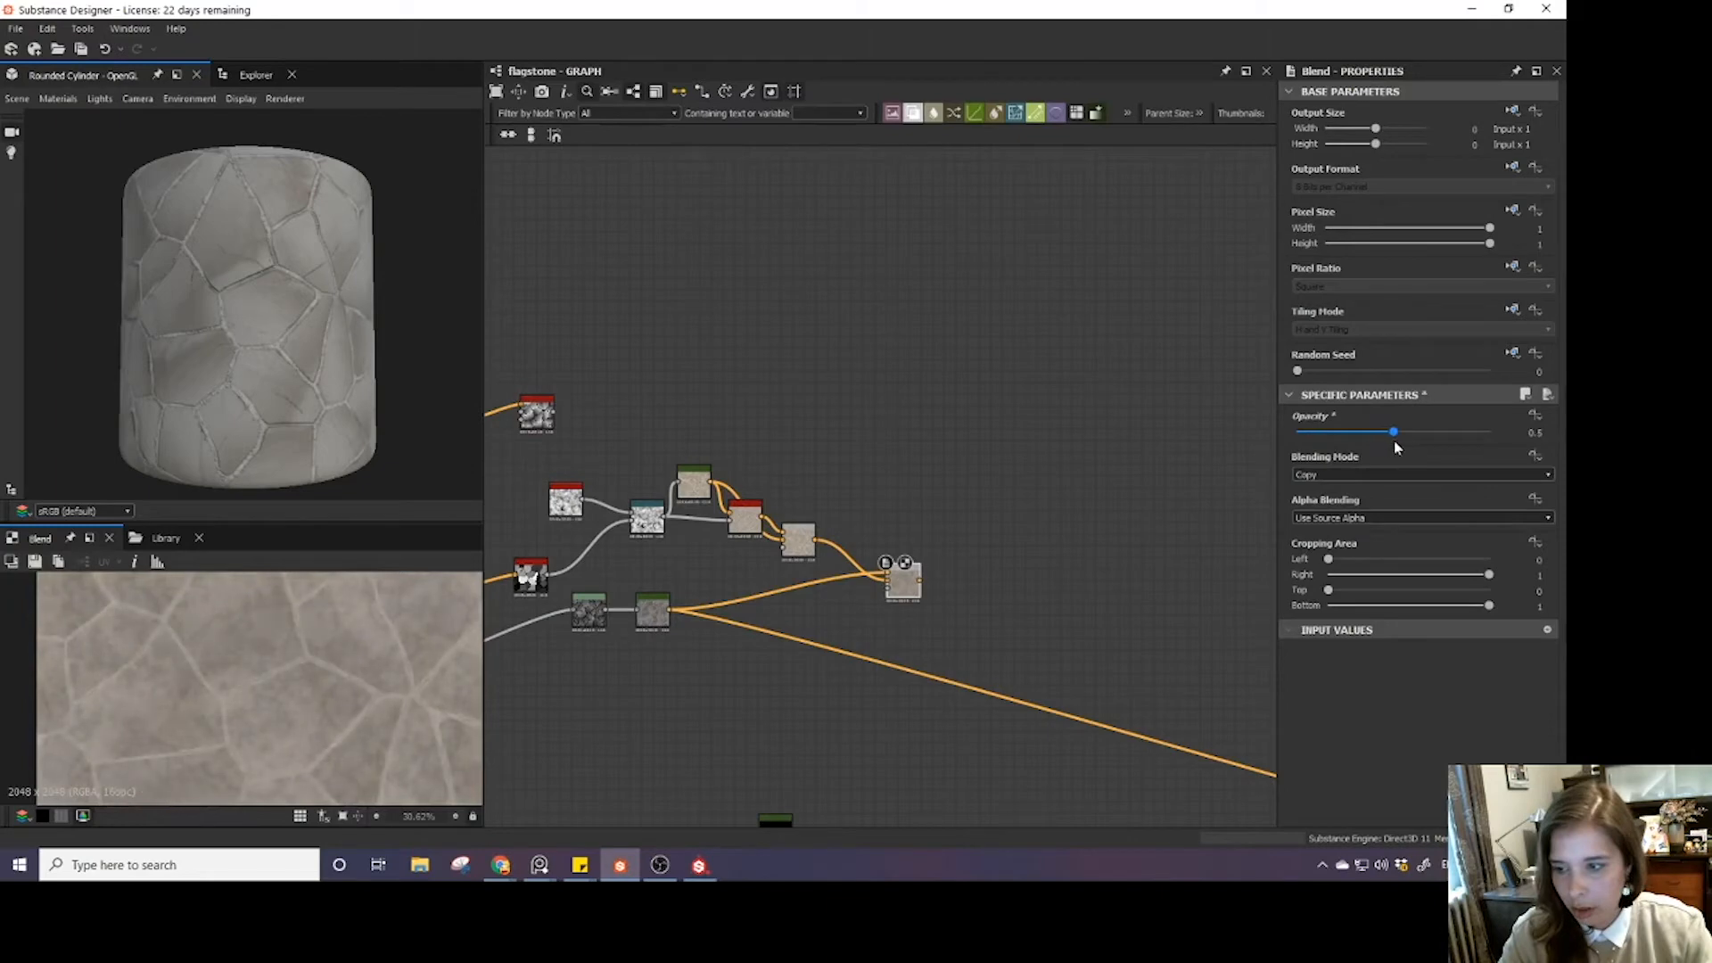
- Feed the second Blend into the base colour output and bring the output node next to it
scroll(936, 517, down, 5)
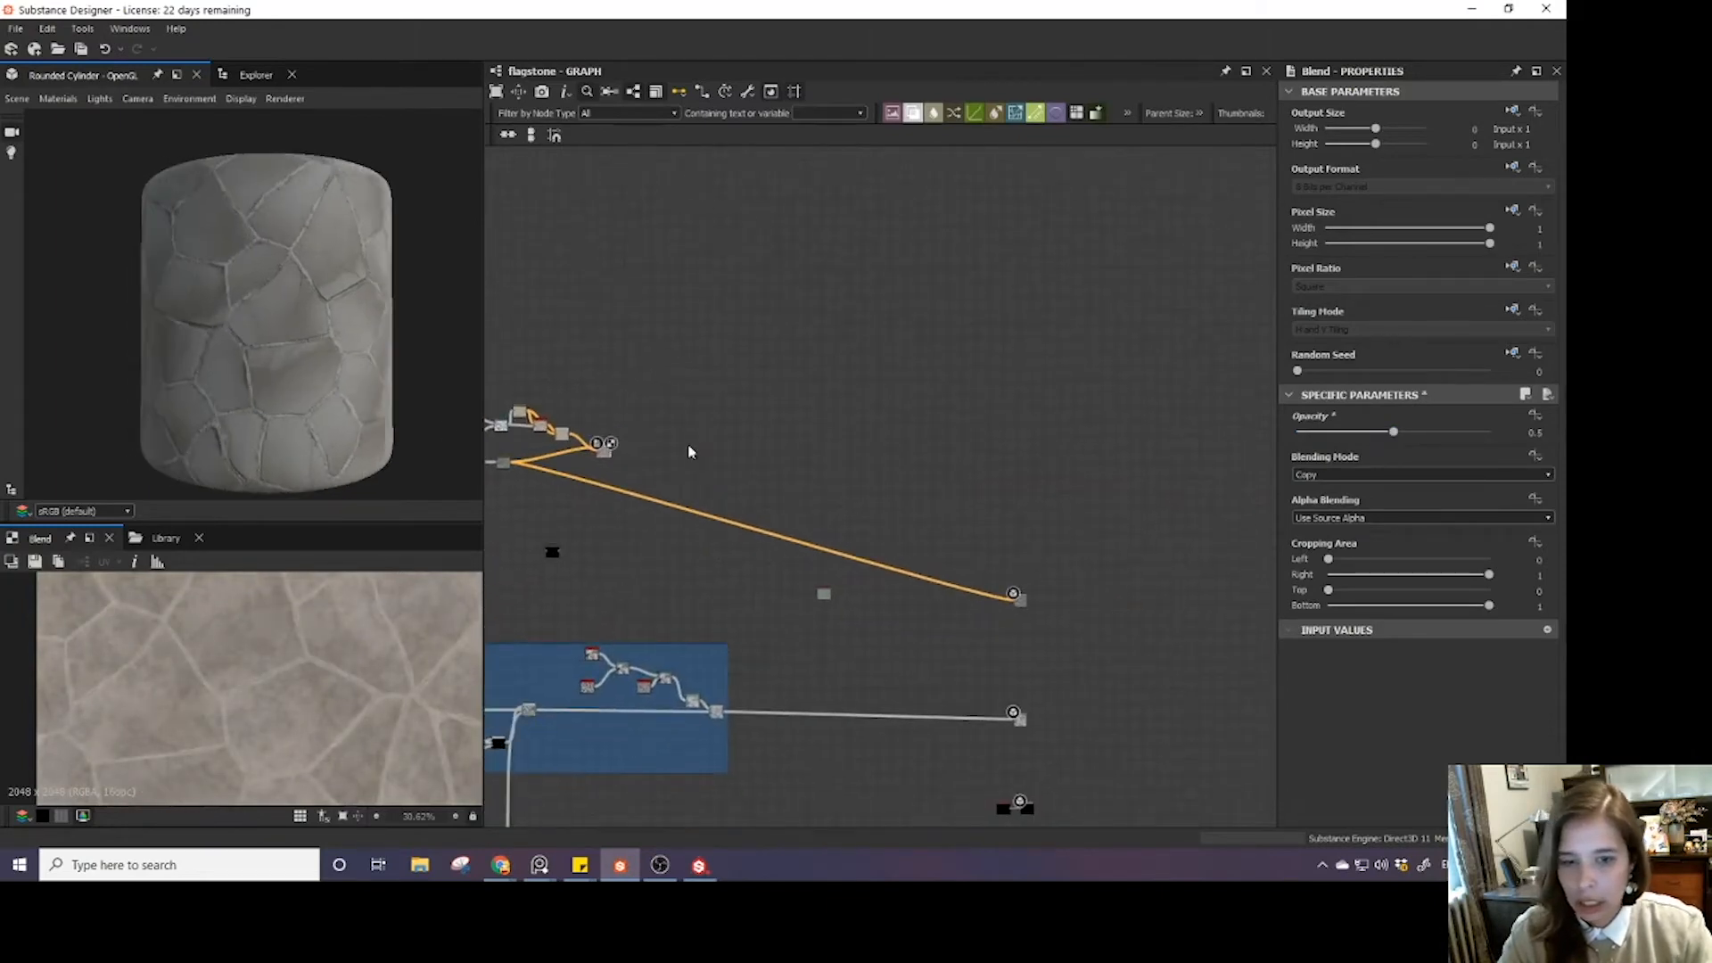
mouse_move(612, 452)
mouse_down()
mouse_move(1014, 595)
mouse_move(910, 462)
mouse_move(625, 445)
mouse_move(639, 455)
mouse_up()
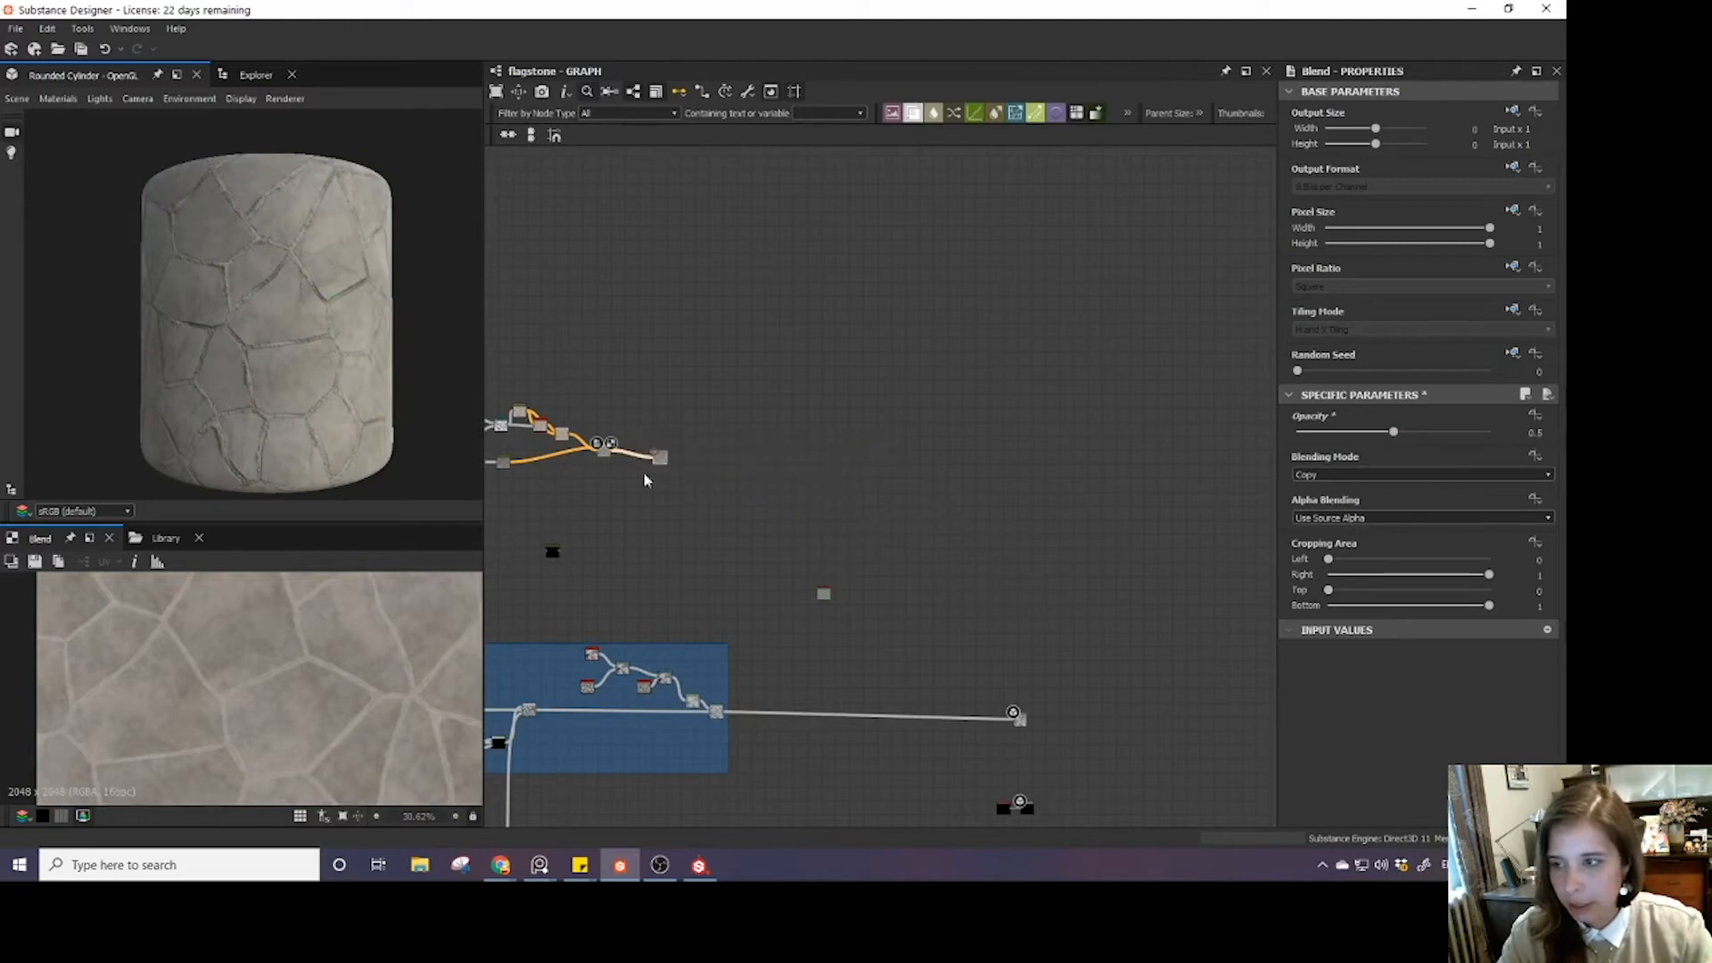
- Examine the blended stone colours and the joints between stones up close on the 3D cylinder
middle_drag(646, 478, 934, 506)
scroll(935, 506, down, 1)
scroll(331, 394, up, 5)
scroll(330, 389, down, 3)
scroll(291, 357, up, 2)
drag(321, 381, 257, 359)
scroll(292, 357, down, 3)
scroll(294, 357, up, 5)
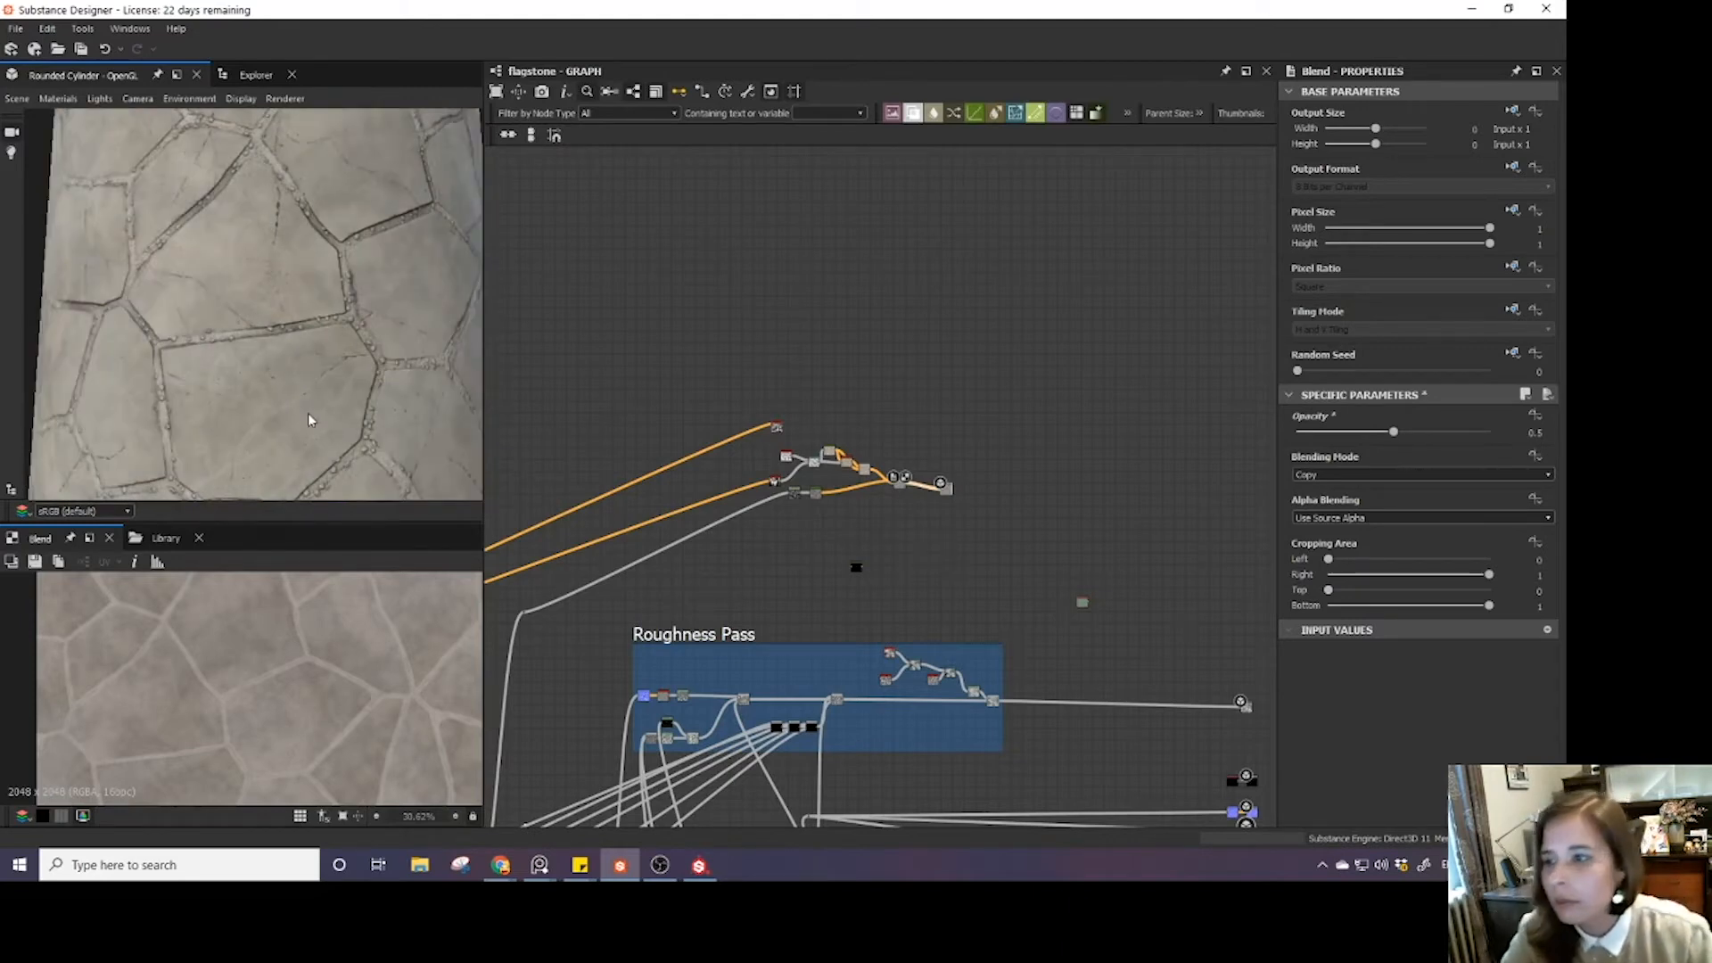
drag(310, 420, 303, 392)
- Duplicate the Levels and grey Gradient Map pair, place the copies below the originals, and select the copied Gradient Map
scroll(871, 547, up, 5)
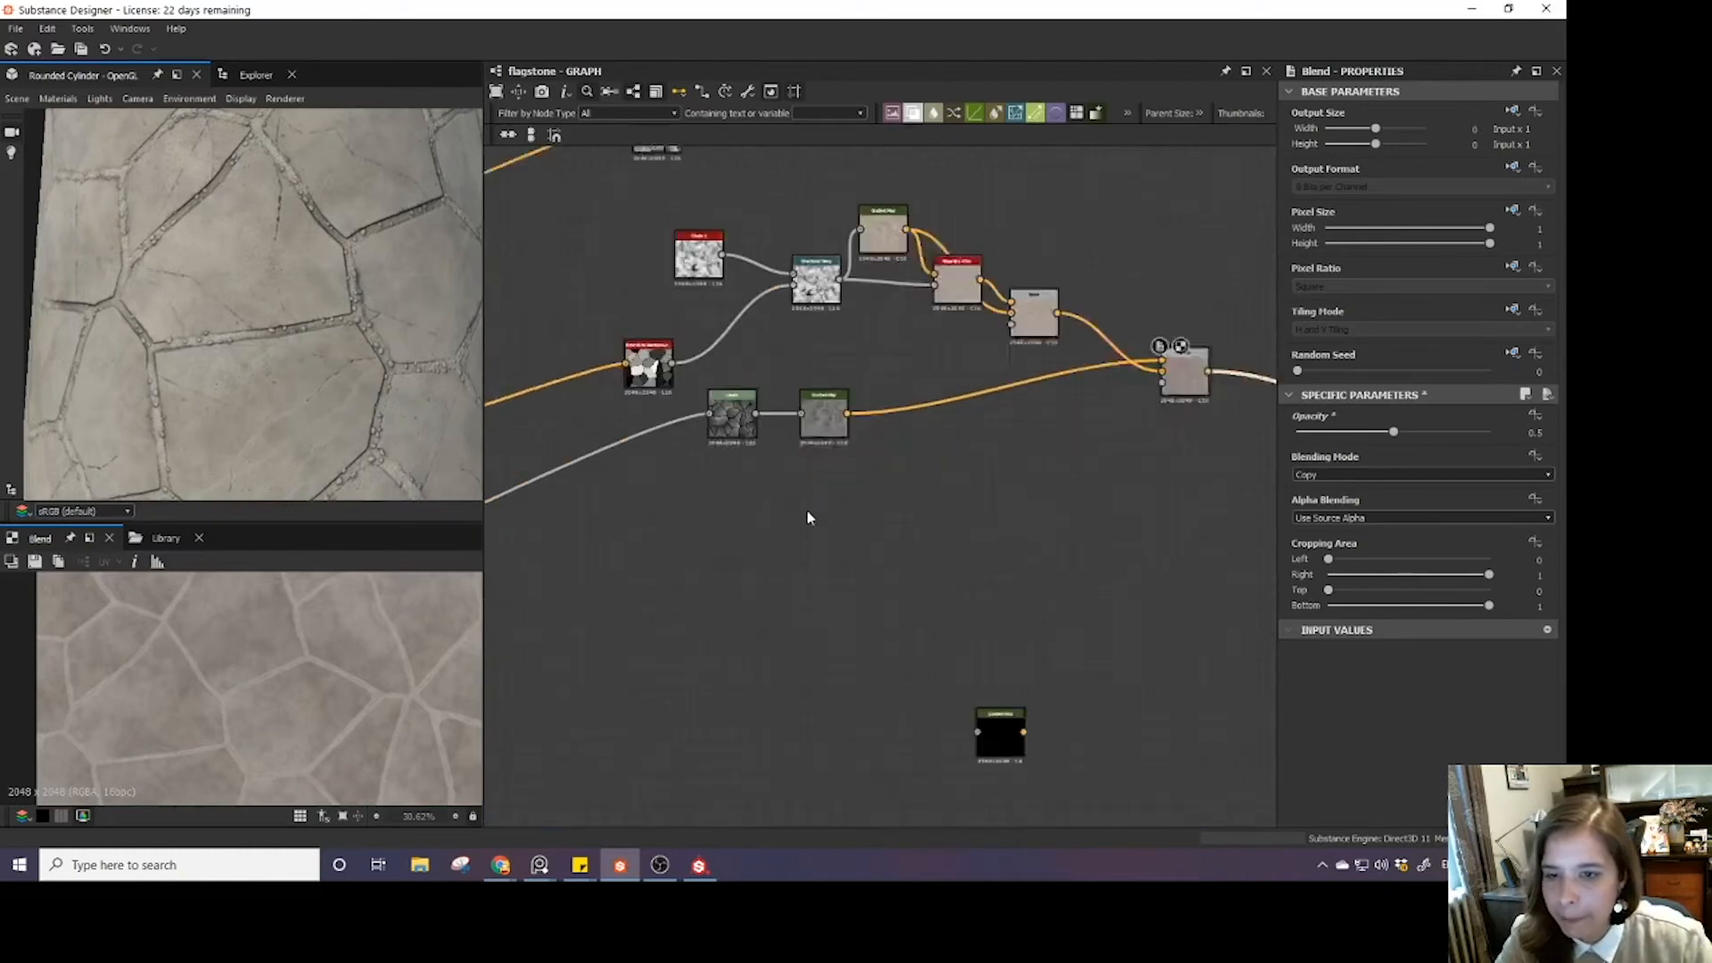
scroll(808, 518, up, 1)
drag(712, 448, 831, 400)
key(ctrl+d)
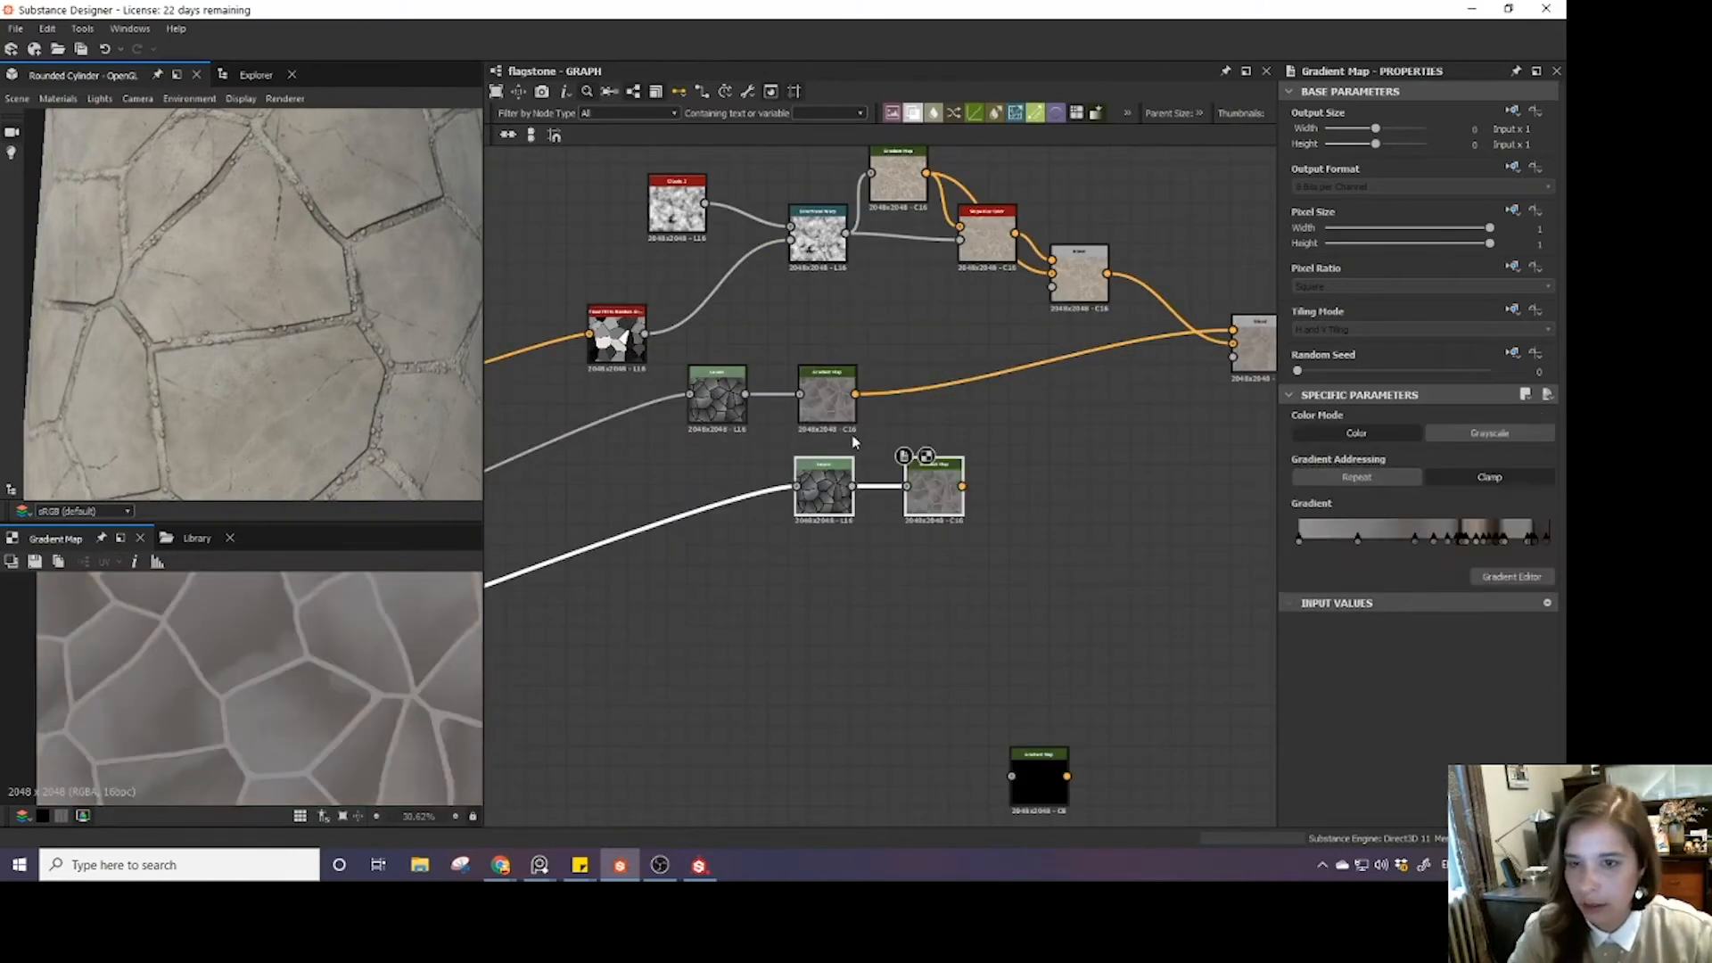
click(815, 619)
scroll(808, 608, down, 1)
scroll(809, 617, down, 1)
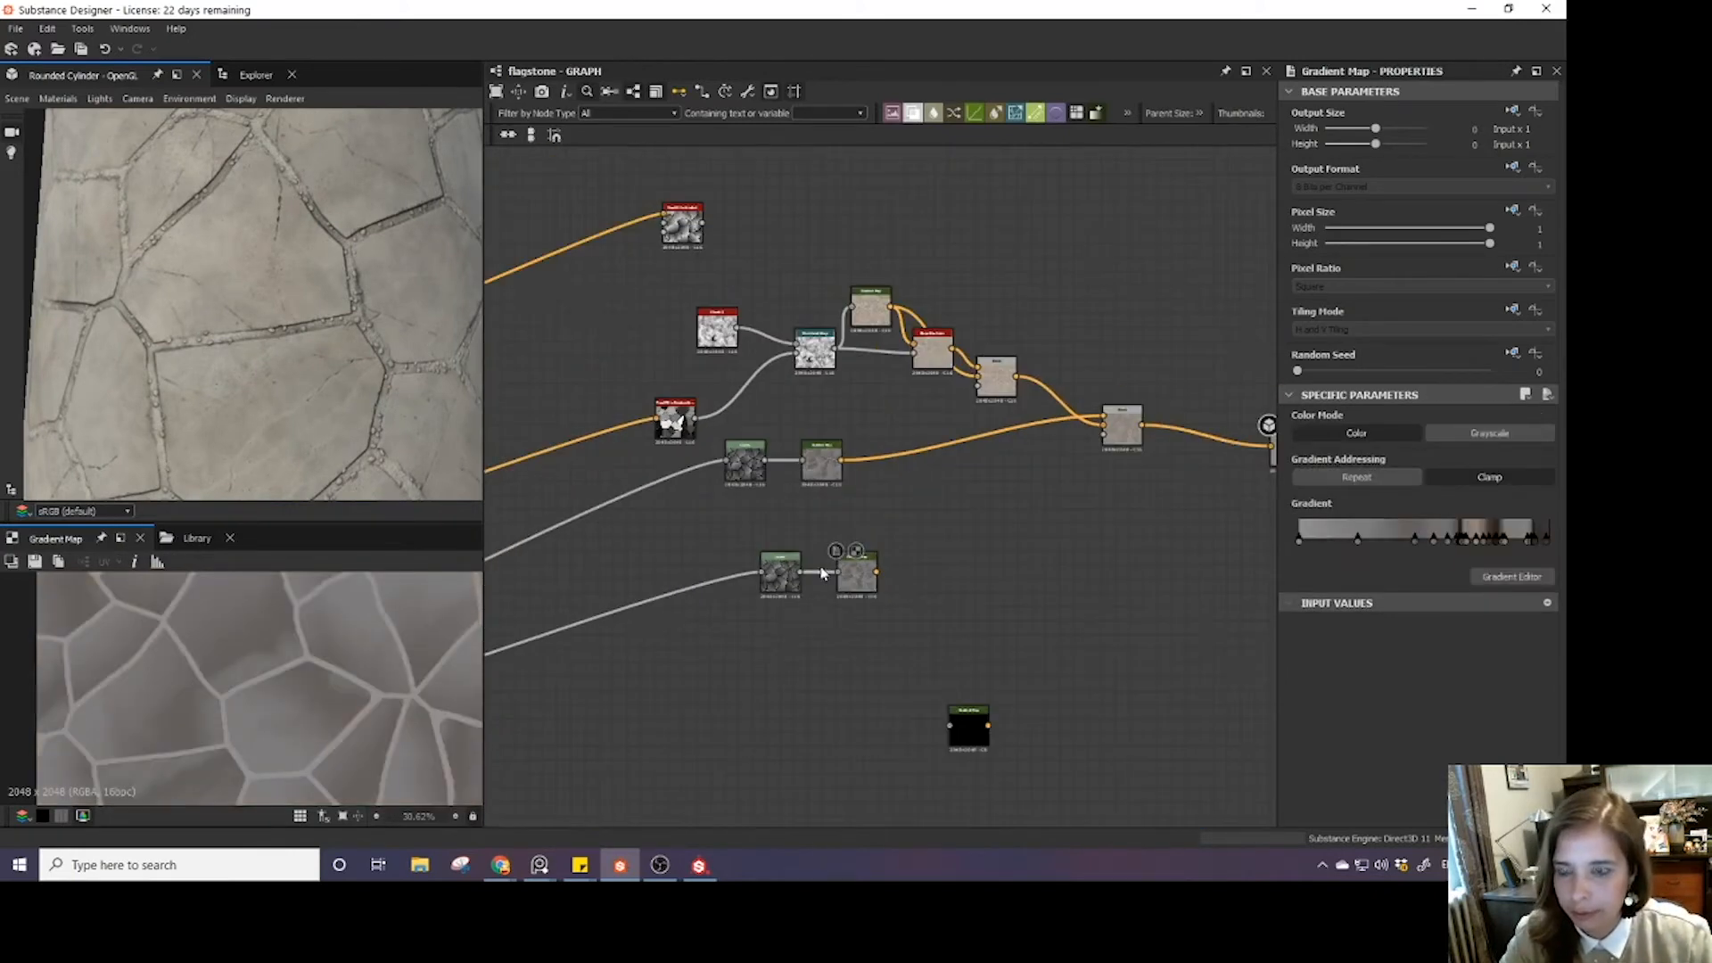
click(864, 571)
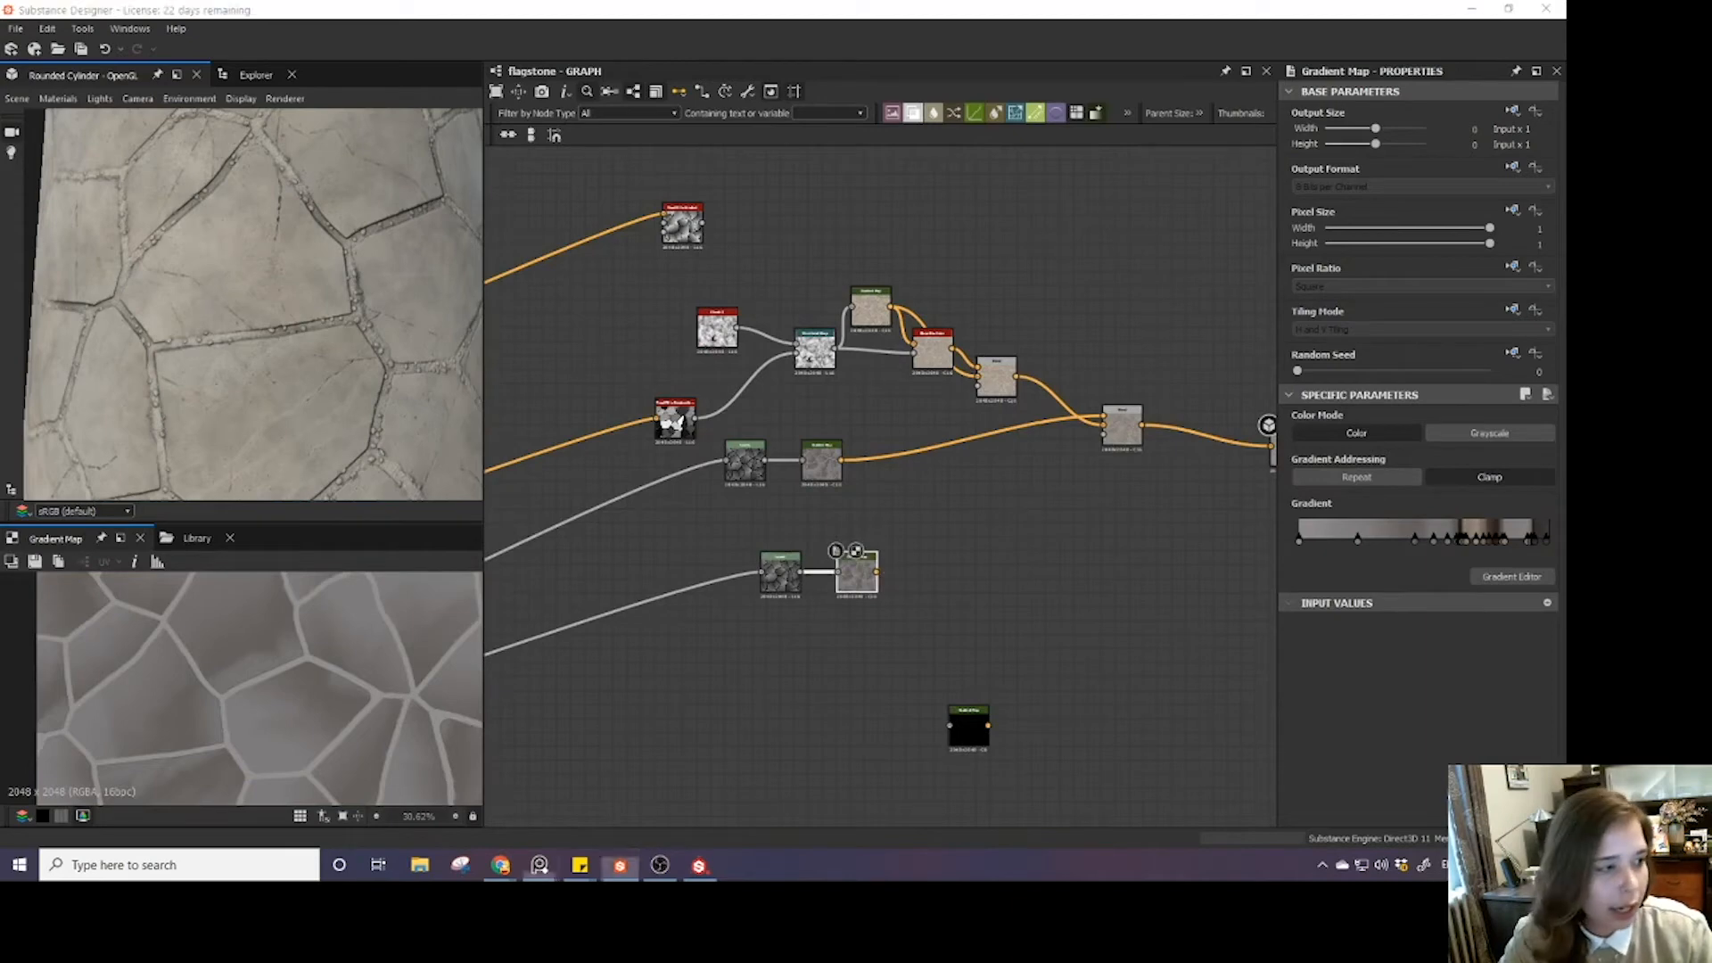
- Resample the copied Gradient Map's gradient from the brown stone reference photo with pale joints, using an eyedropper precision of 0.37
right_drag(1565, 593, 786, 660)
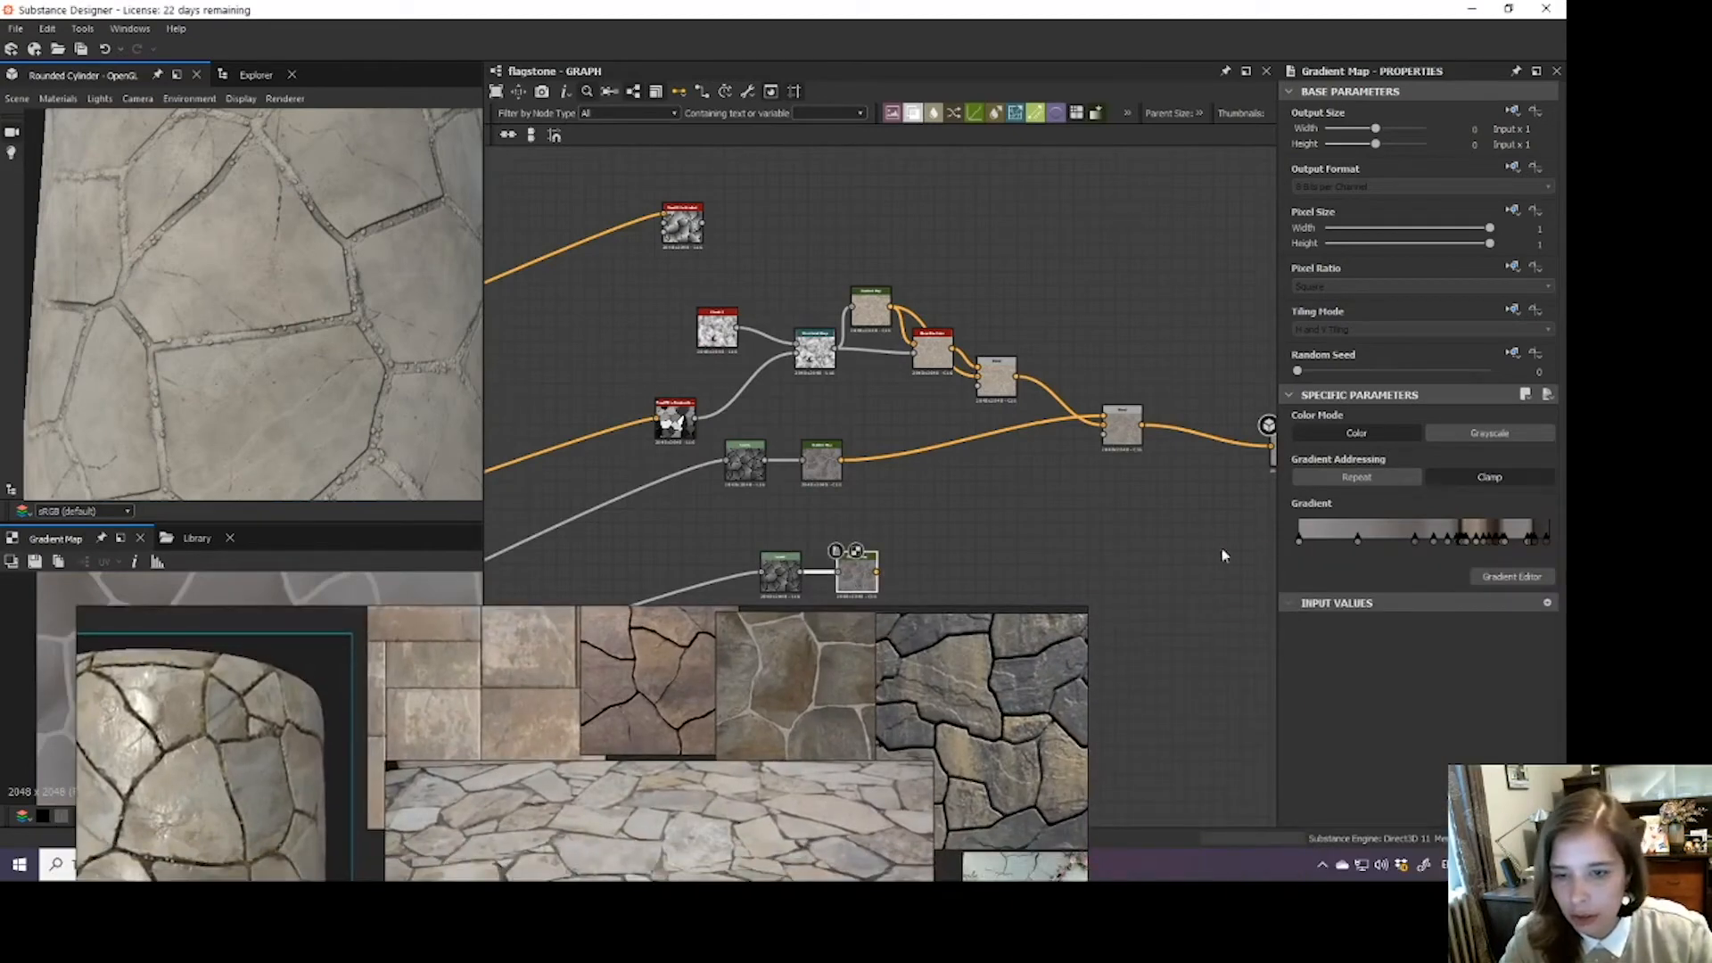
click(1511, 576)
click(397, 430)
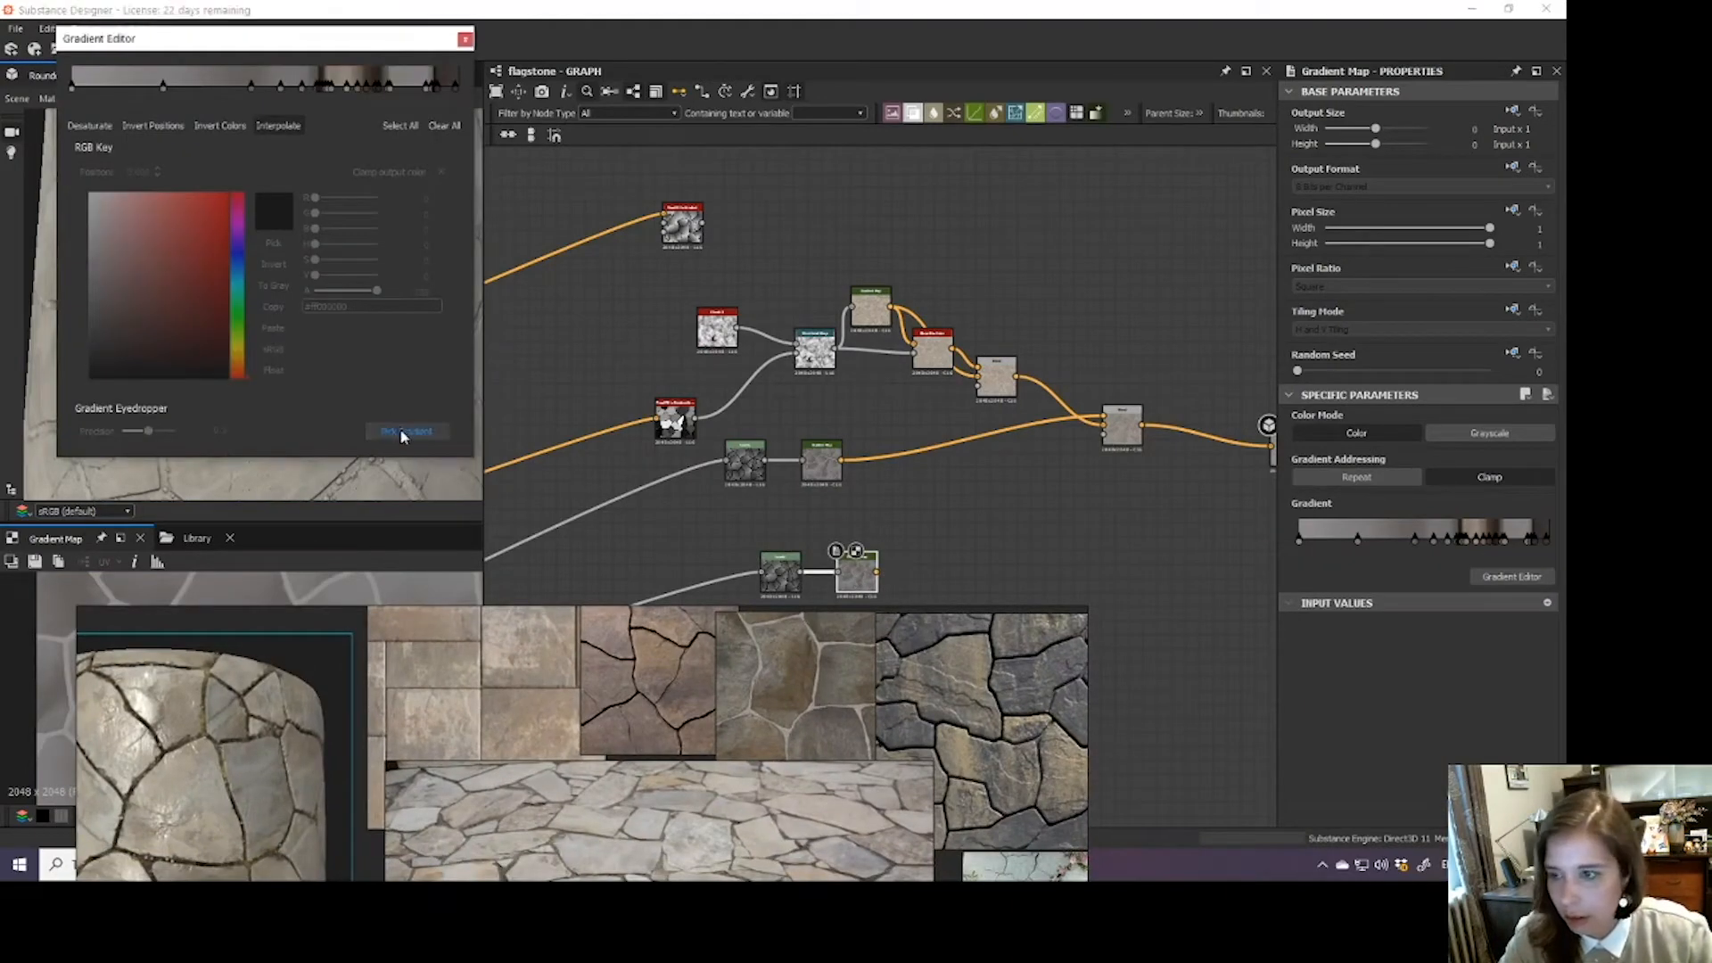
mouse_move(788, 632)
mouse_down()
mouse_move(796, 662)
mouse_move(774, 680)
mouse_move(787, 724)
mouse_up()
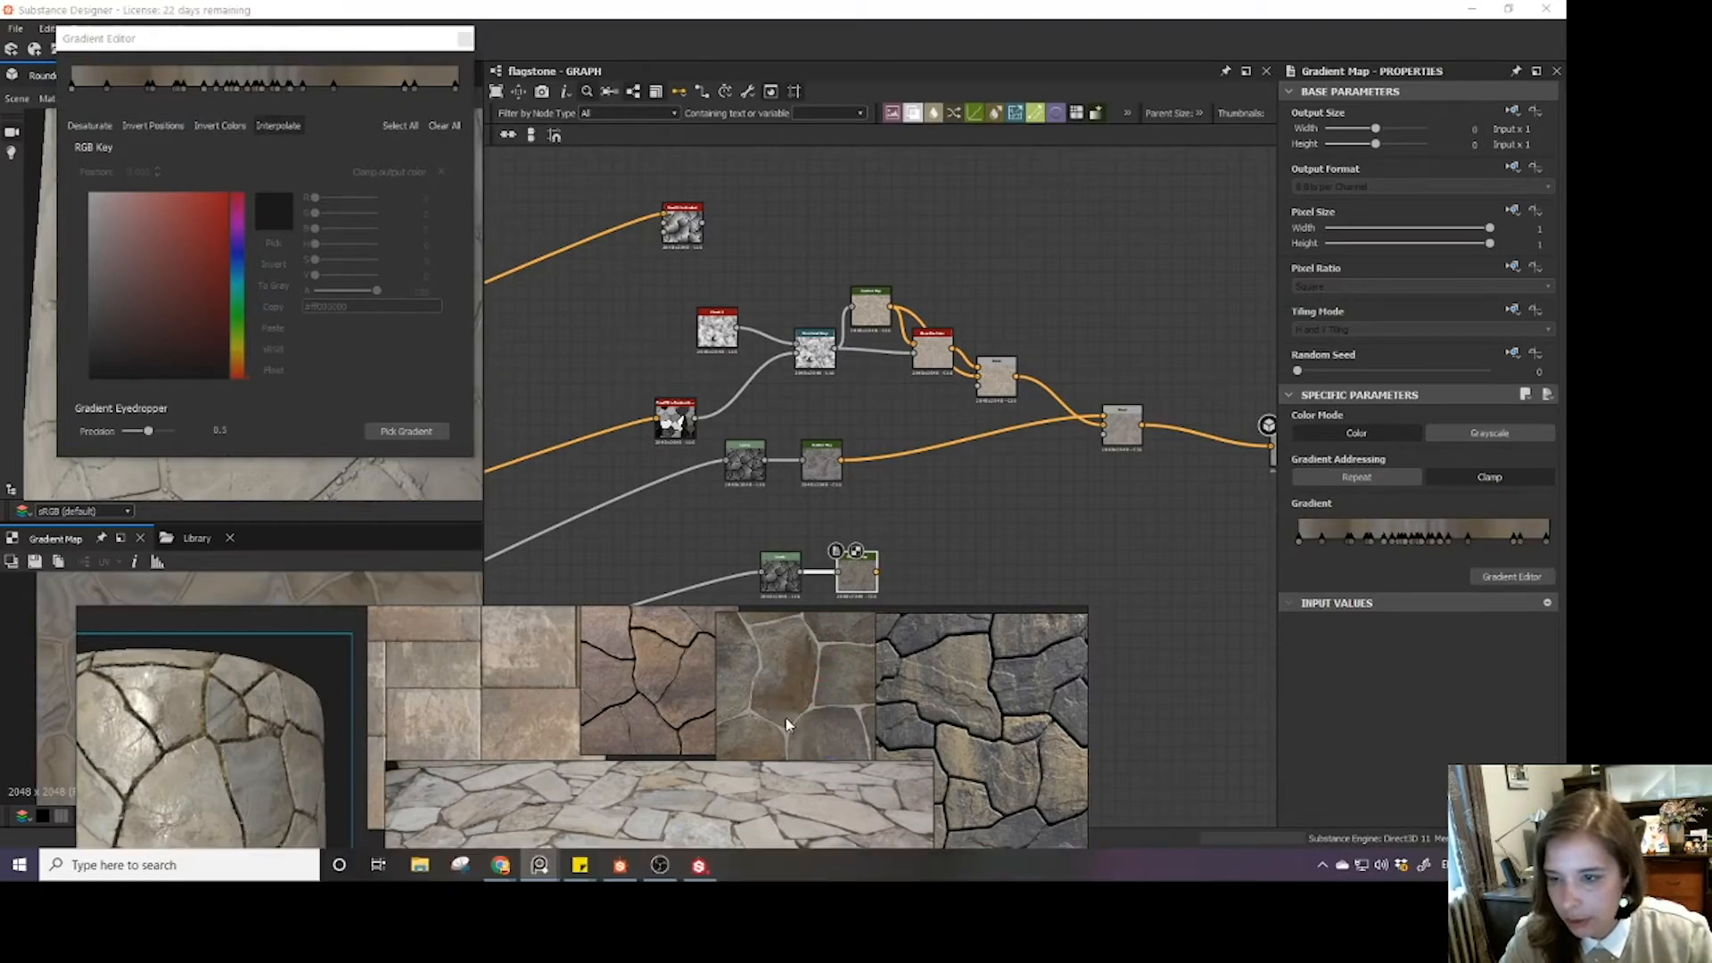
drag(518, 769, 939, 576)
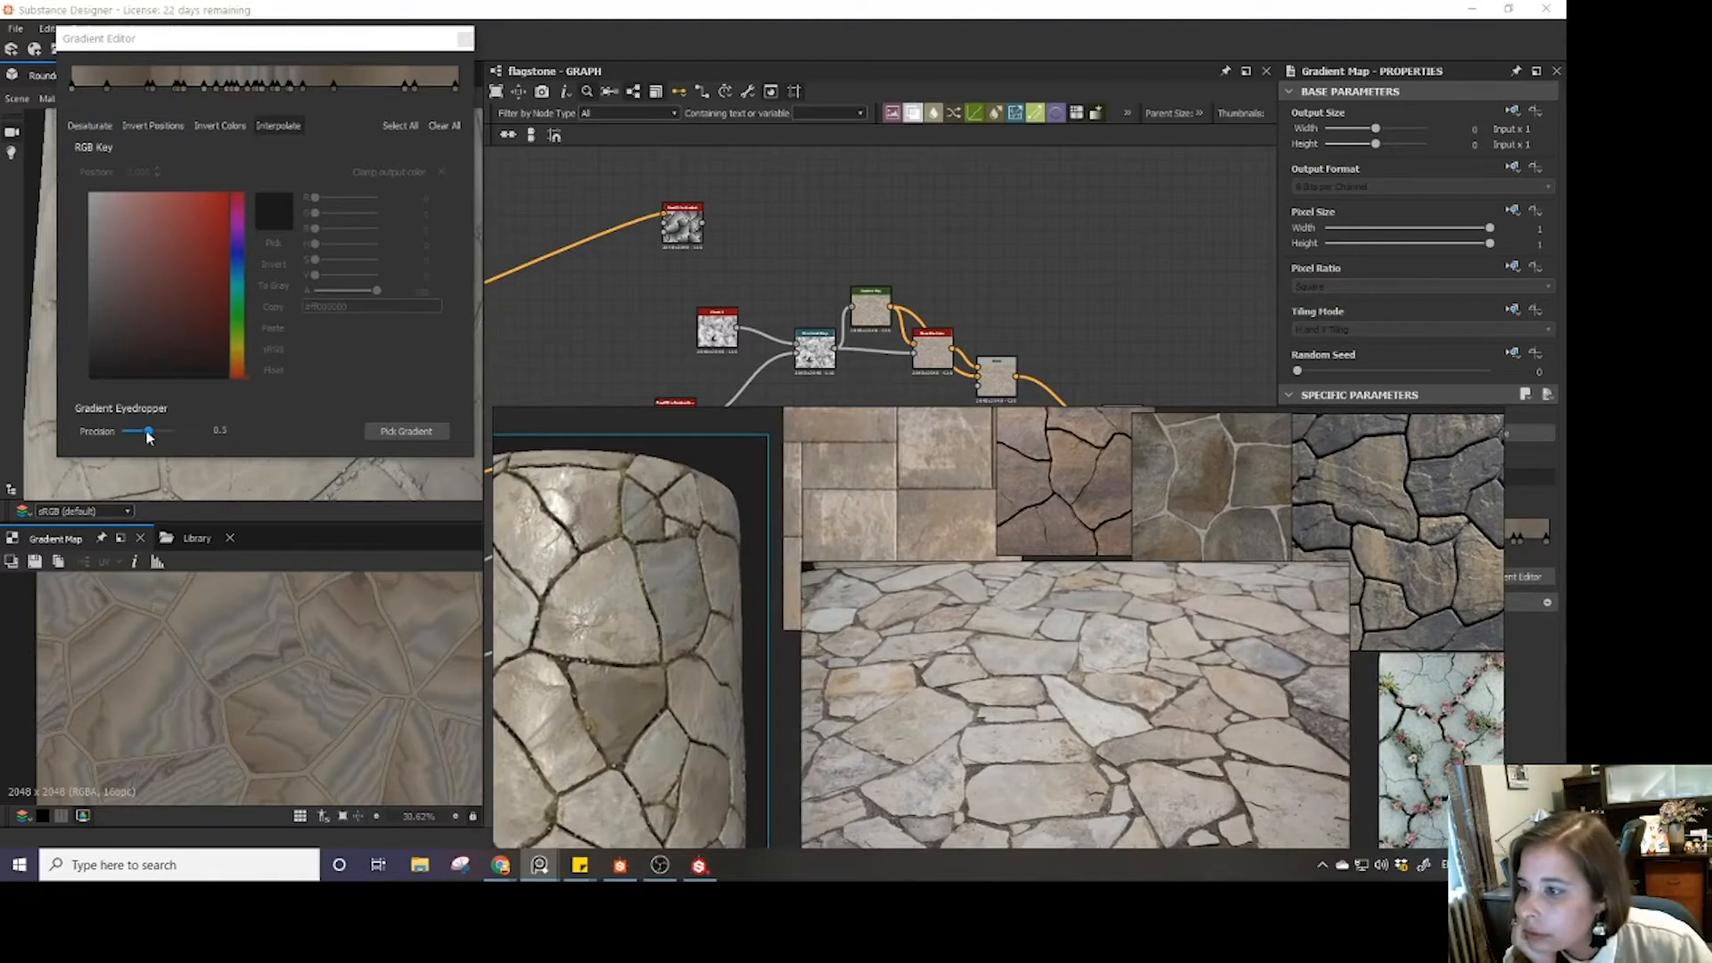
drag(149, 437, 144, 437)
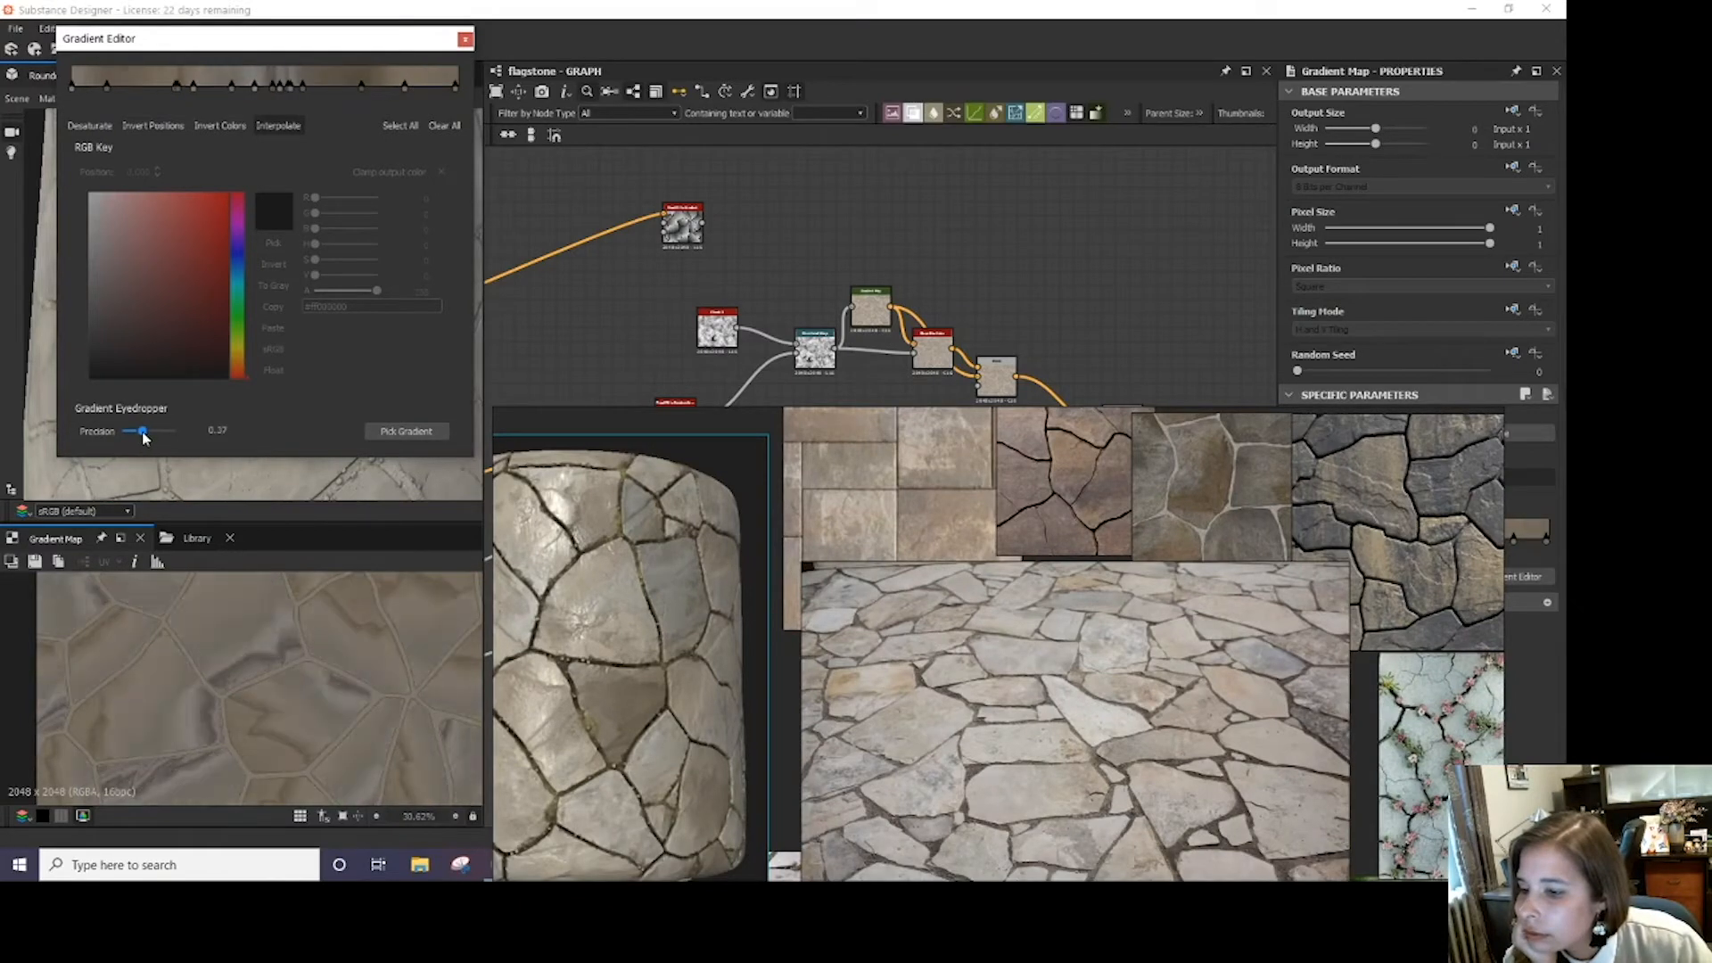
right_drag(866, 465, 1565, 562)
click(465, 40)
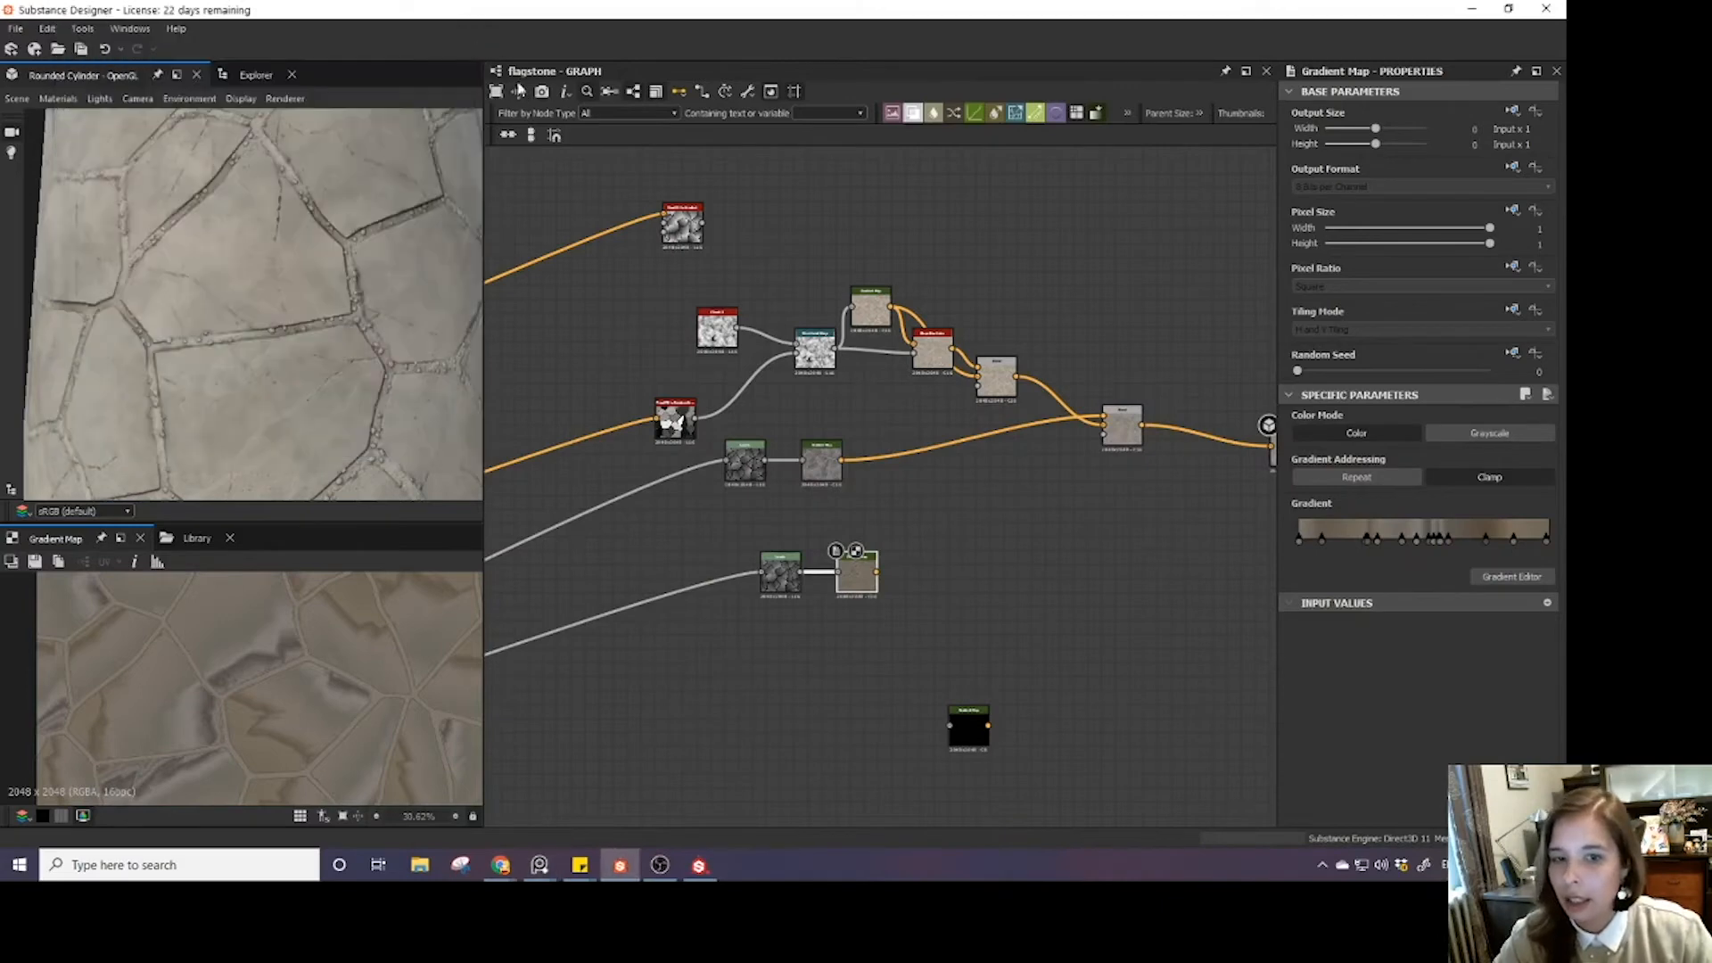
- Add a Histogram Select node beside the colour gradients and feed it the flat per-stone greyscale output
middle_drag(860, 420, 814, 445)
scroll(856, 536, down, 2)
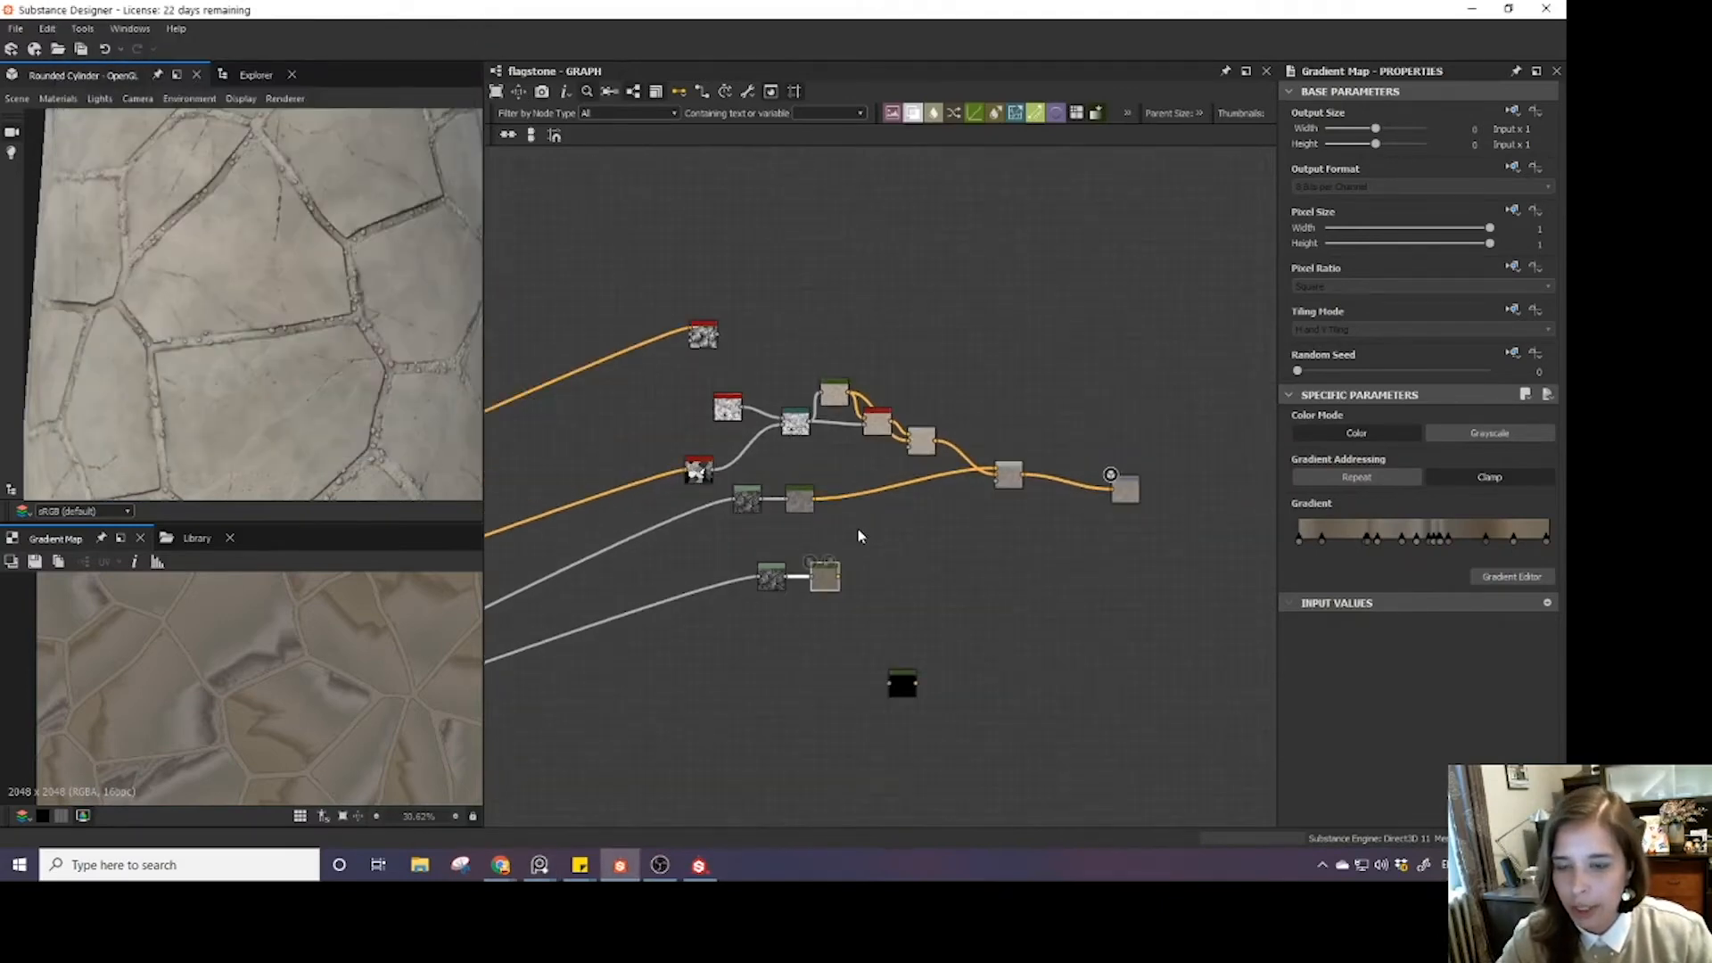
key(space)
text(hi)
key(Down)
key(Down)
key(Down)
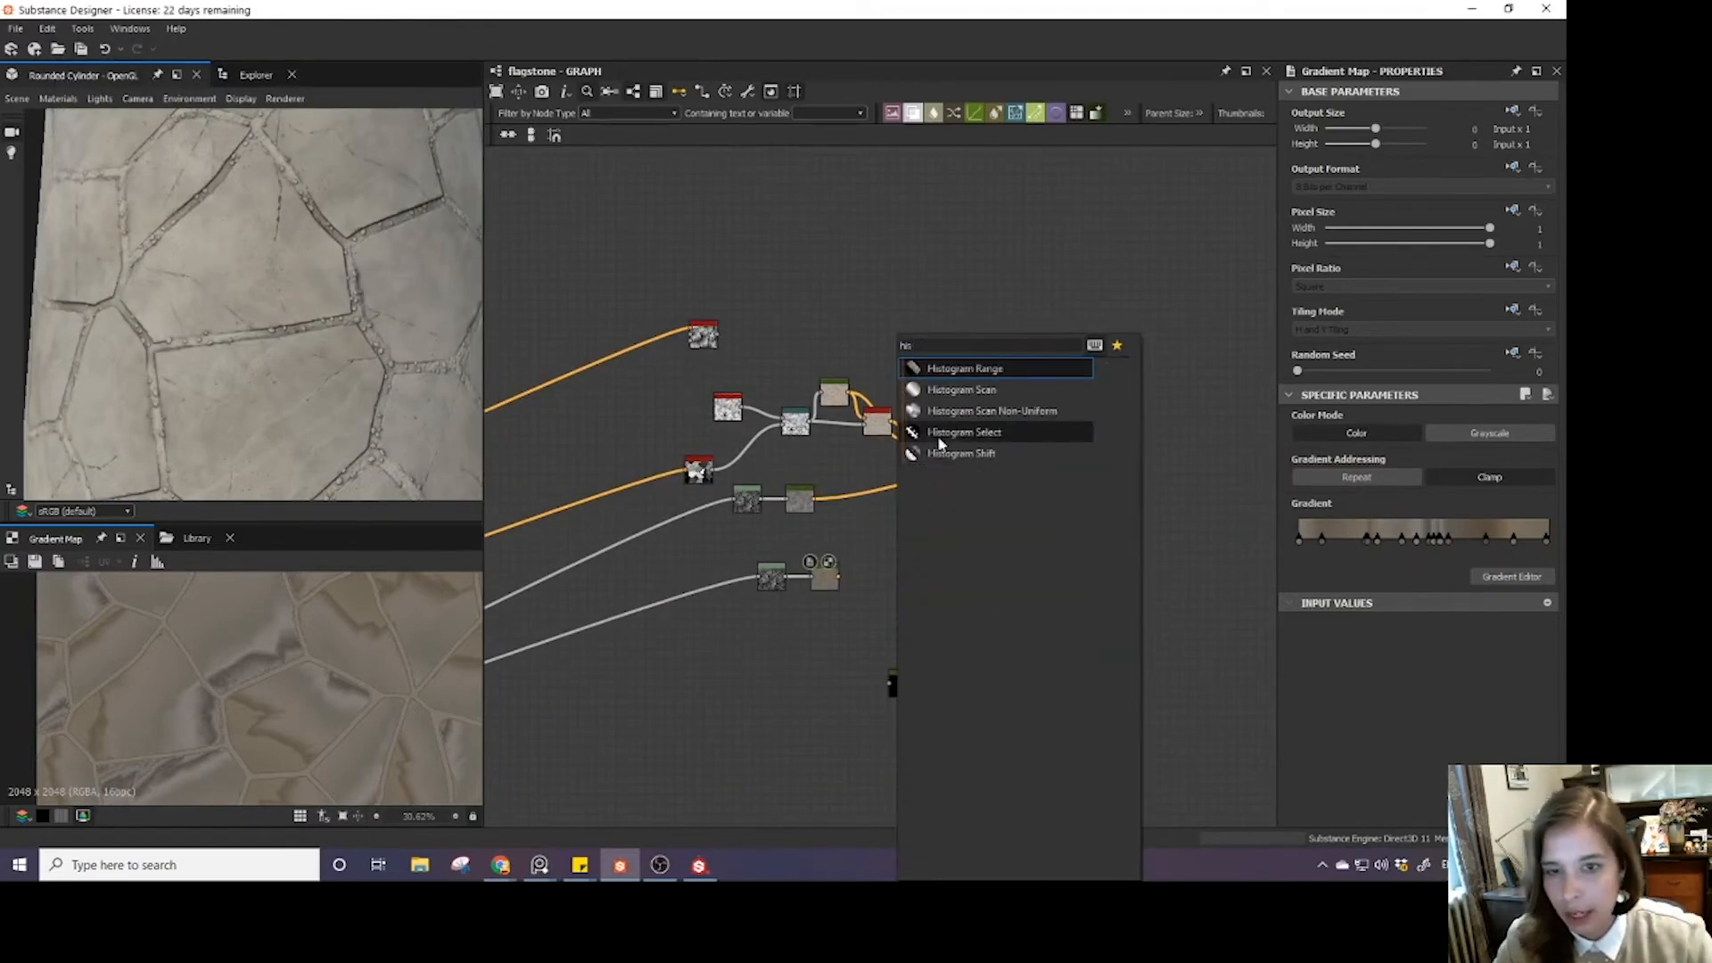
key(Return)
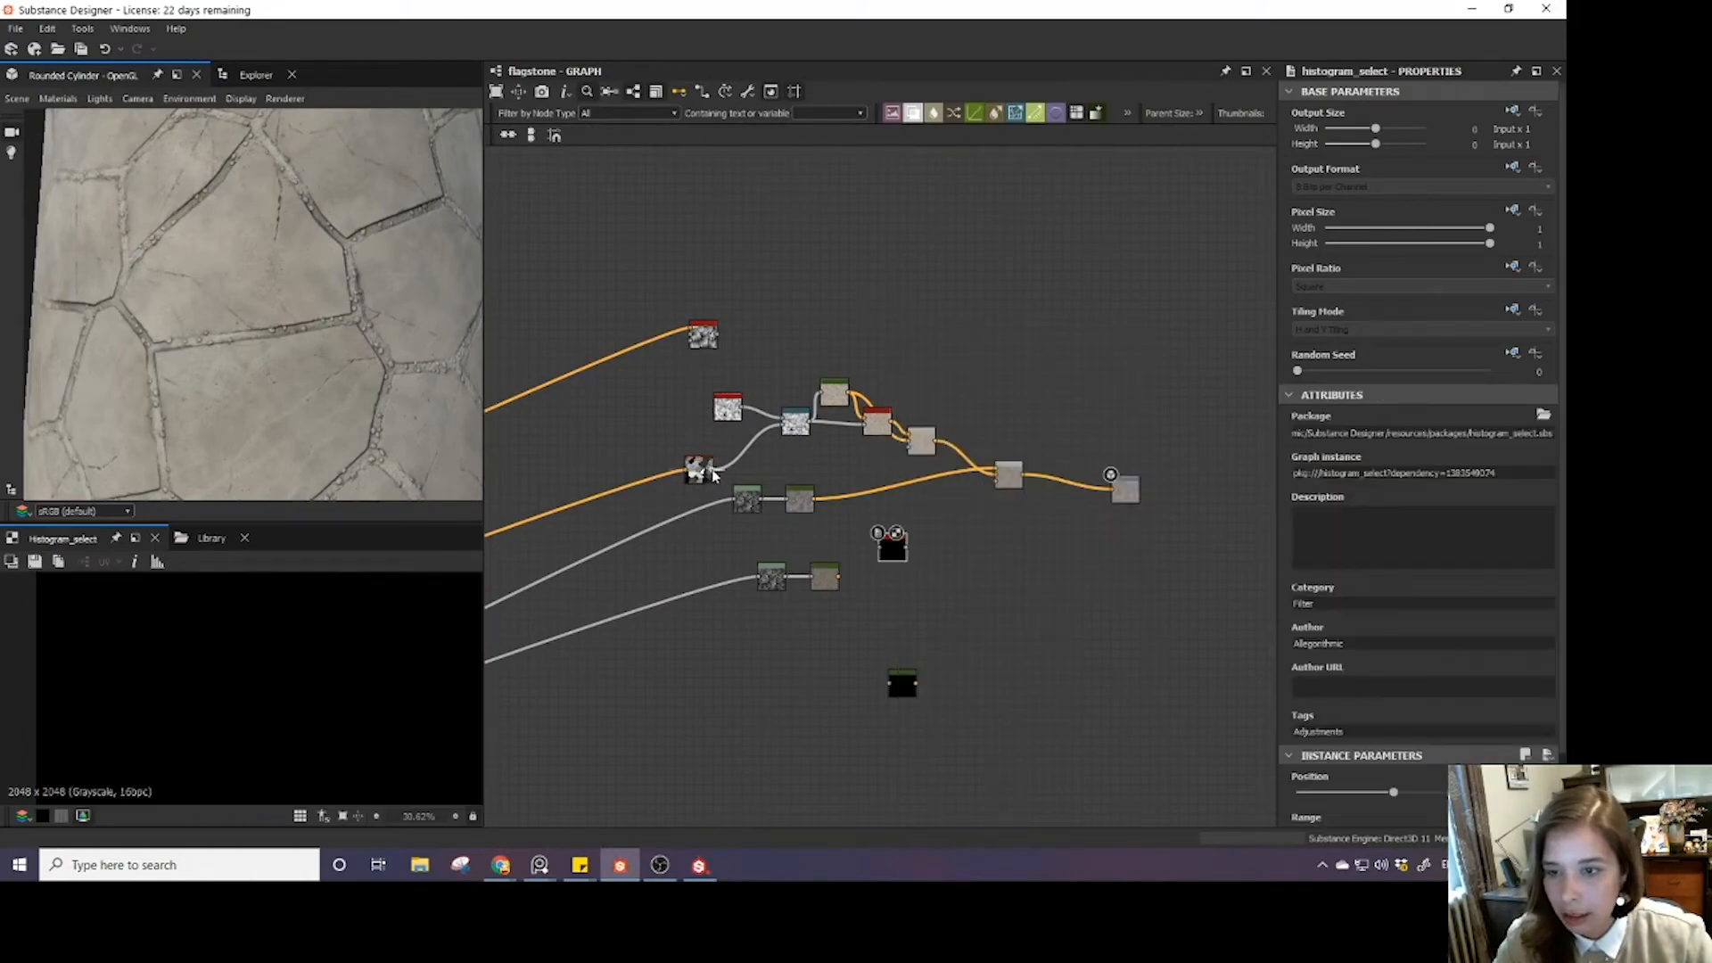
drag(713, 475, 881, 546)
- Set the Histogram Select Position to 0.37 and Range to 0.31, and raise the Contrast to isolate a few solid white stones
scroll(1354, 720, down, 2)
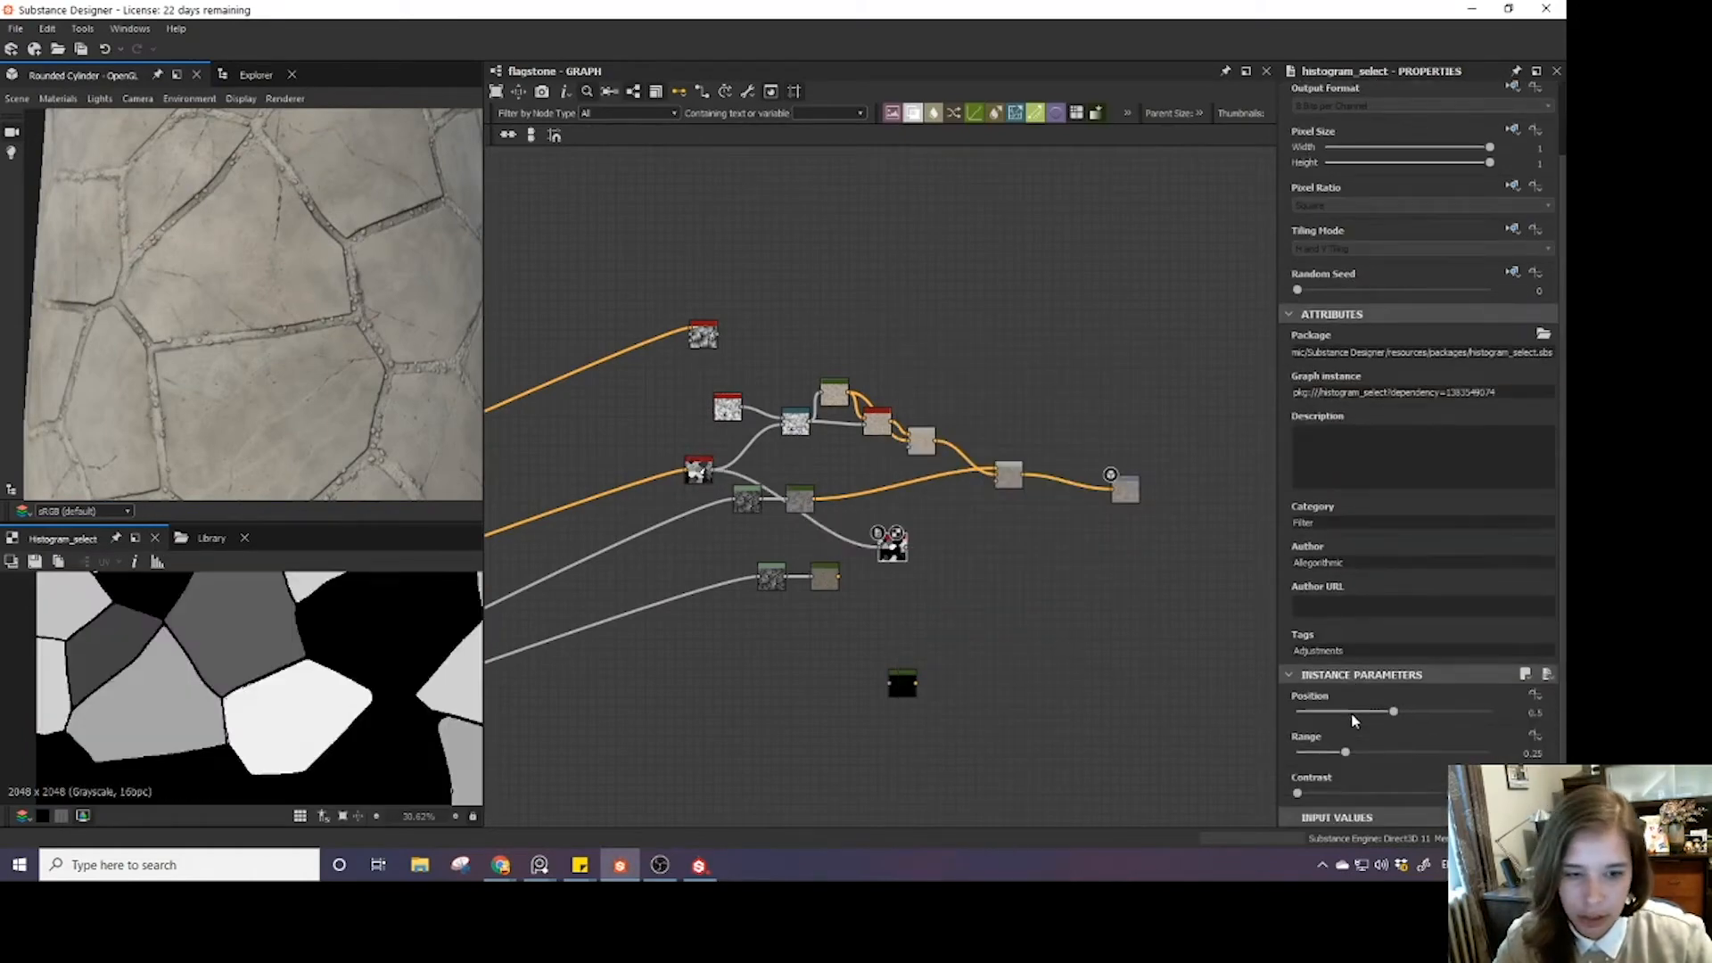
drag(1360, 714, 1360, 714)
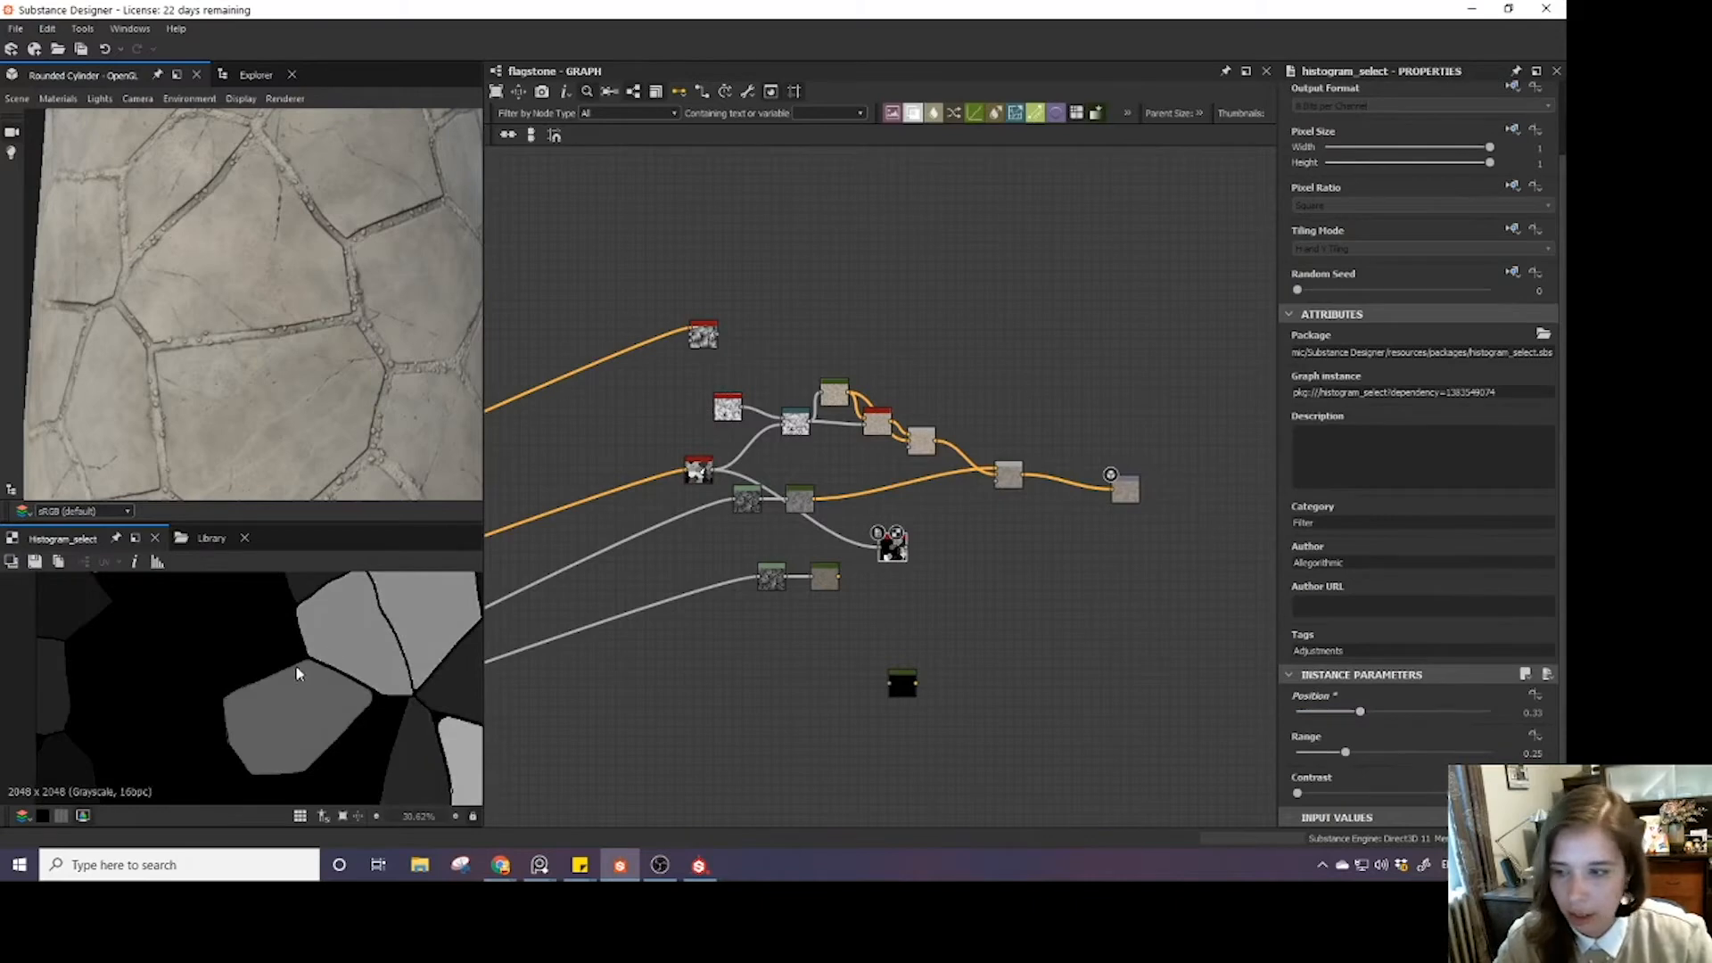
scroll(300, 673, down, 3)
drag(1333, 796, 1462, 795)
mouse_move(1346, 753)
mouse_down()
mouse_move(1357, 765)
mouse_move(1332, 718)
mouse_move(1370, 733)
mouse_up()
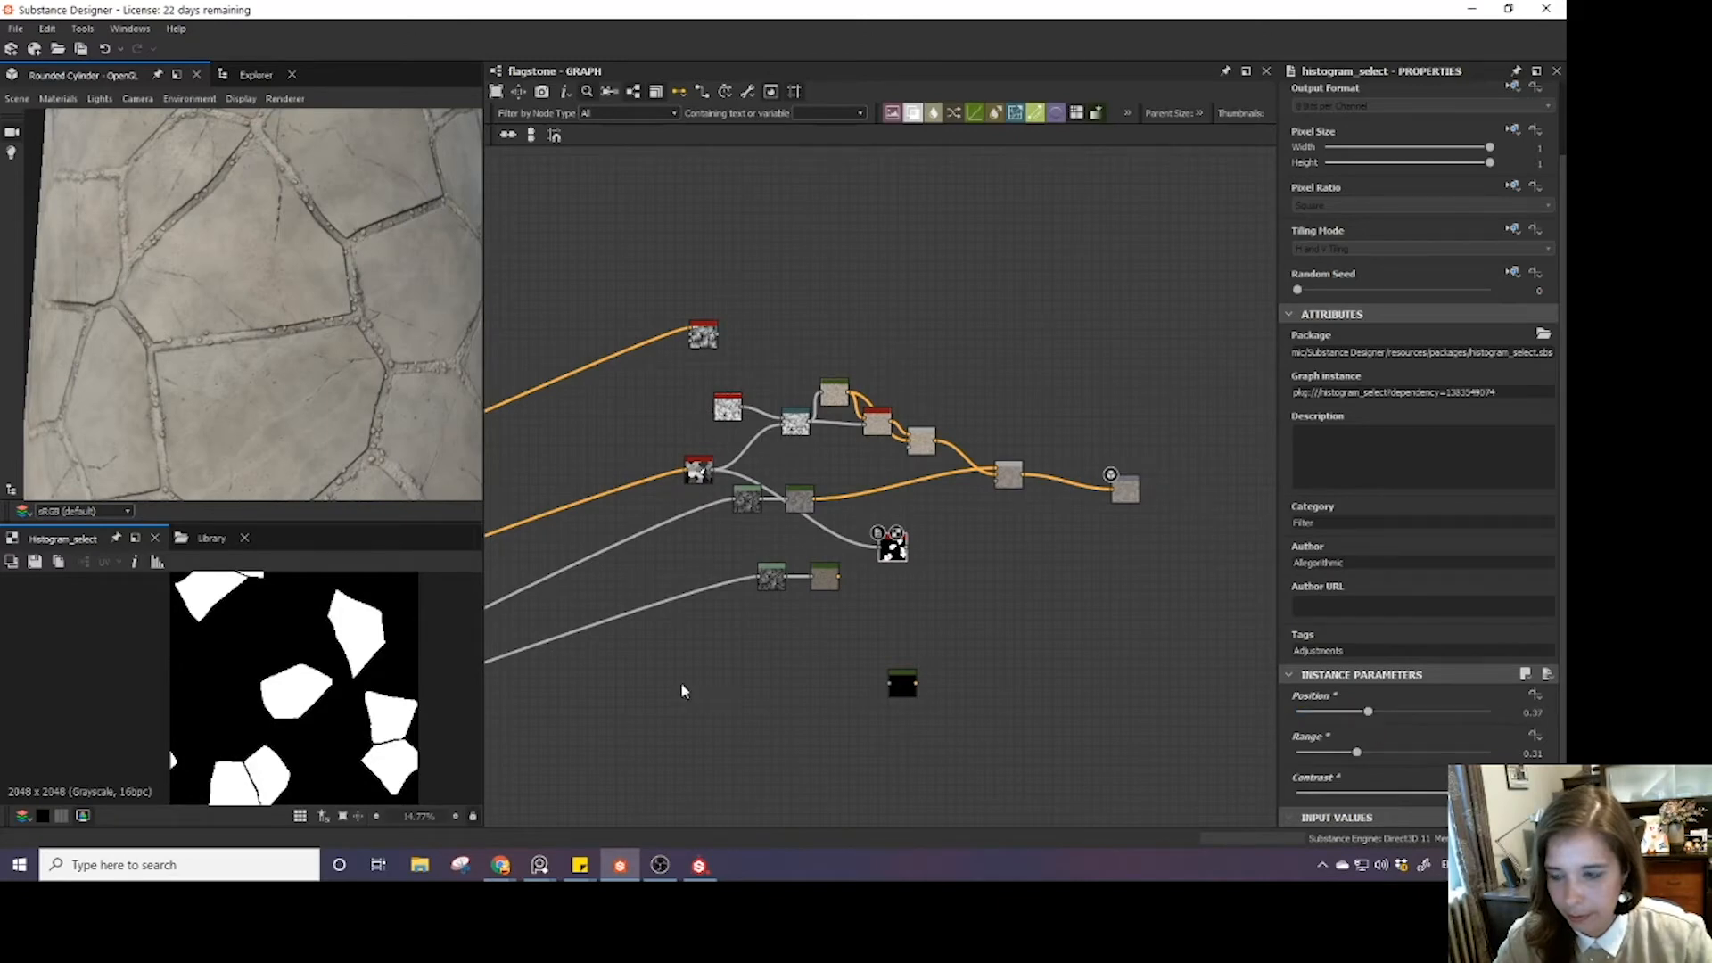
- Move the second Blend closer to the first and add a third Blend node between it and the base colour output
scroll(1026, 594, up, 5)
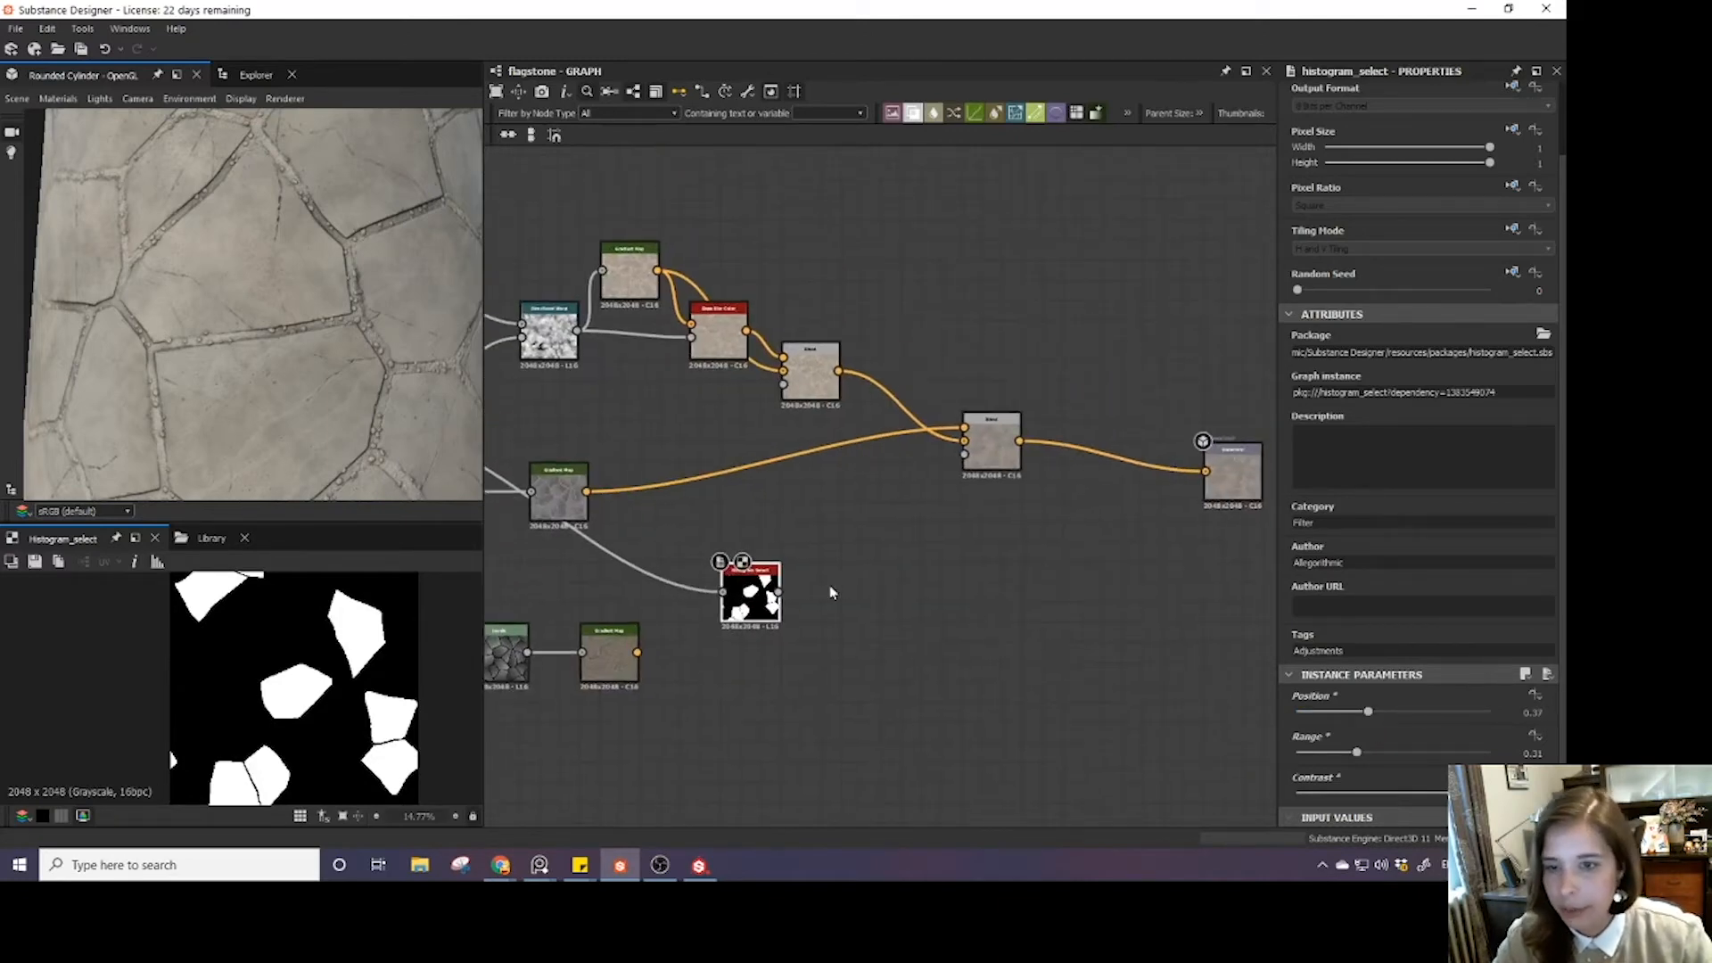
middle_drag(848, 557, 843, 560)
drag(755, 606, 894, 582)
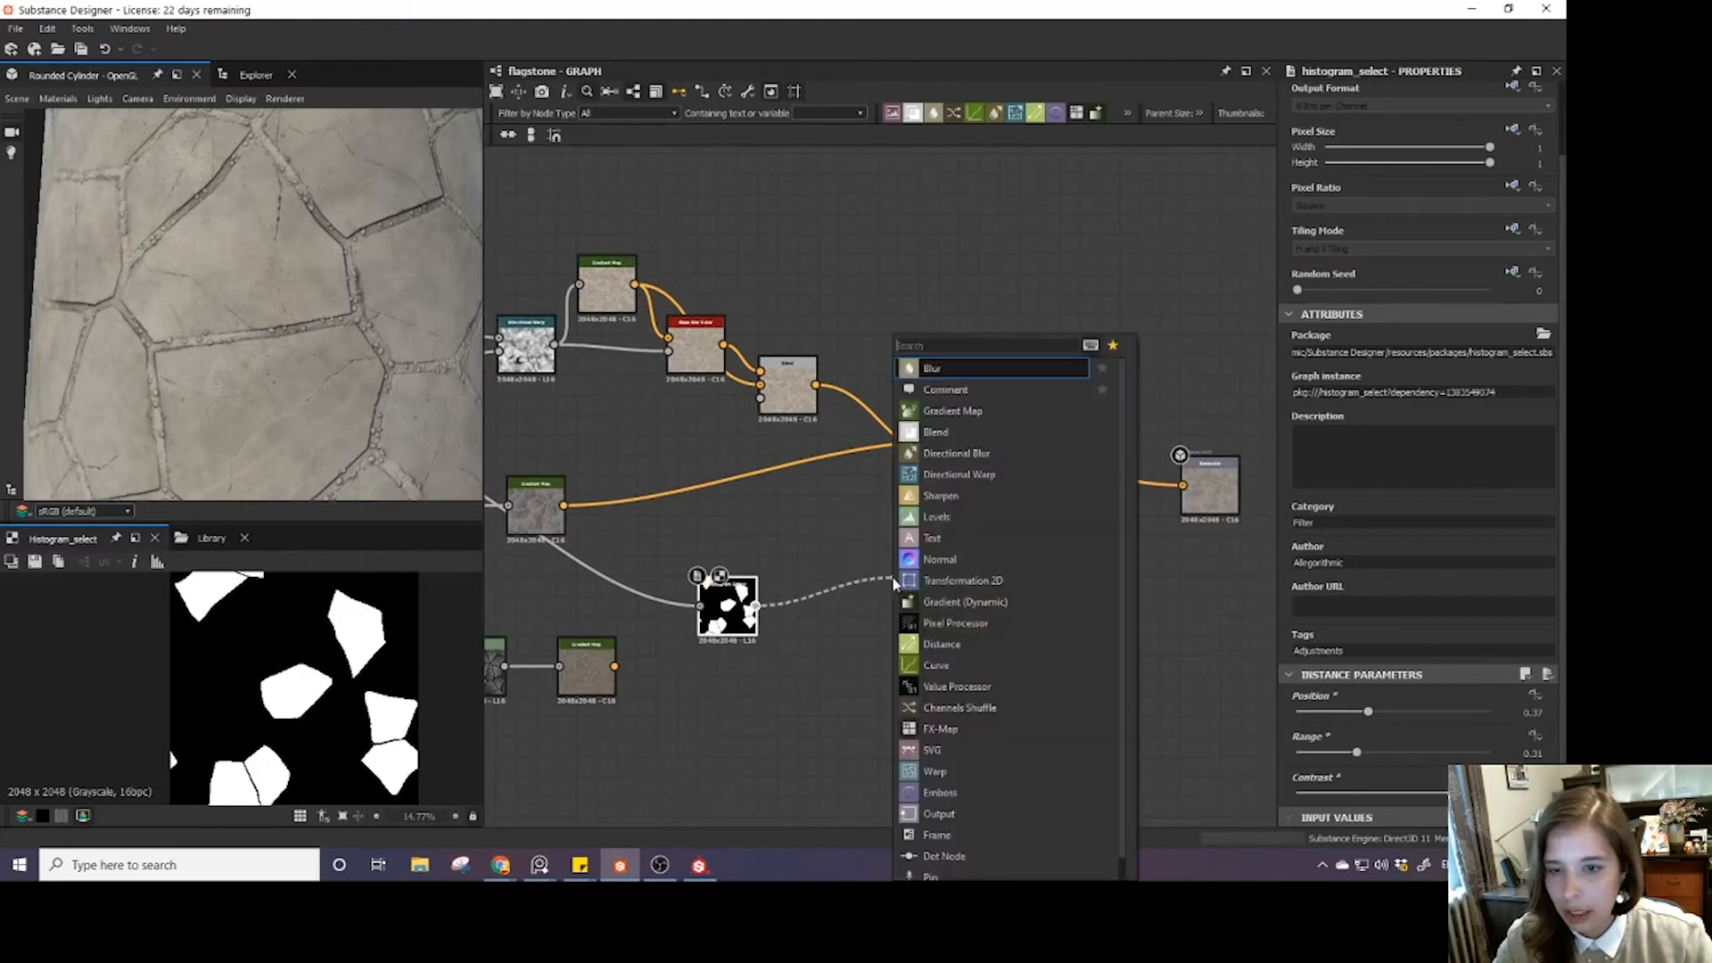
click(796, 644)
drag(968, 443, 908, 435)
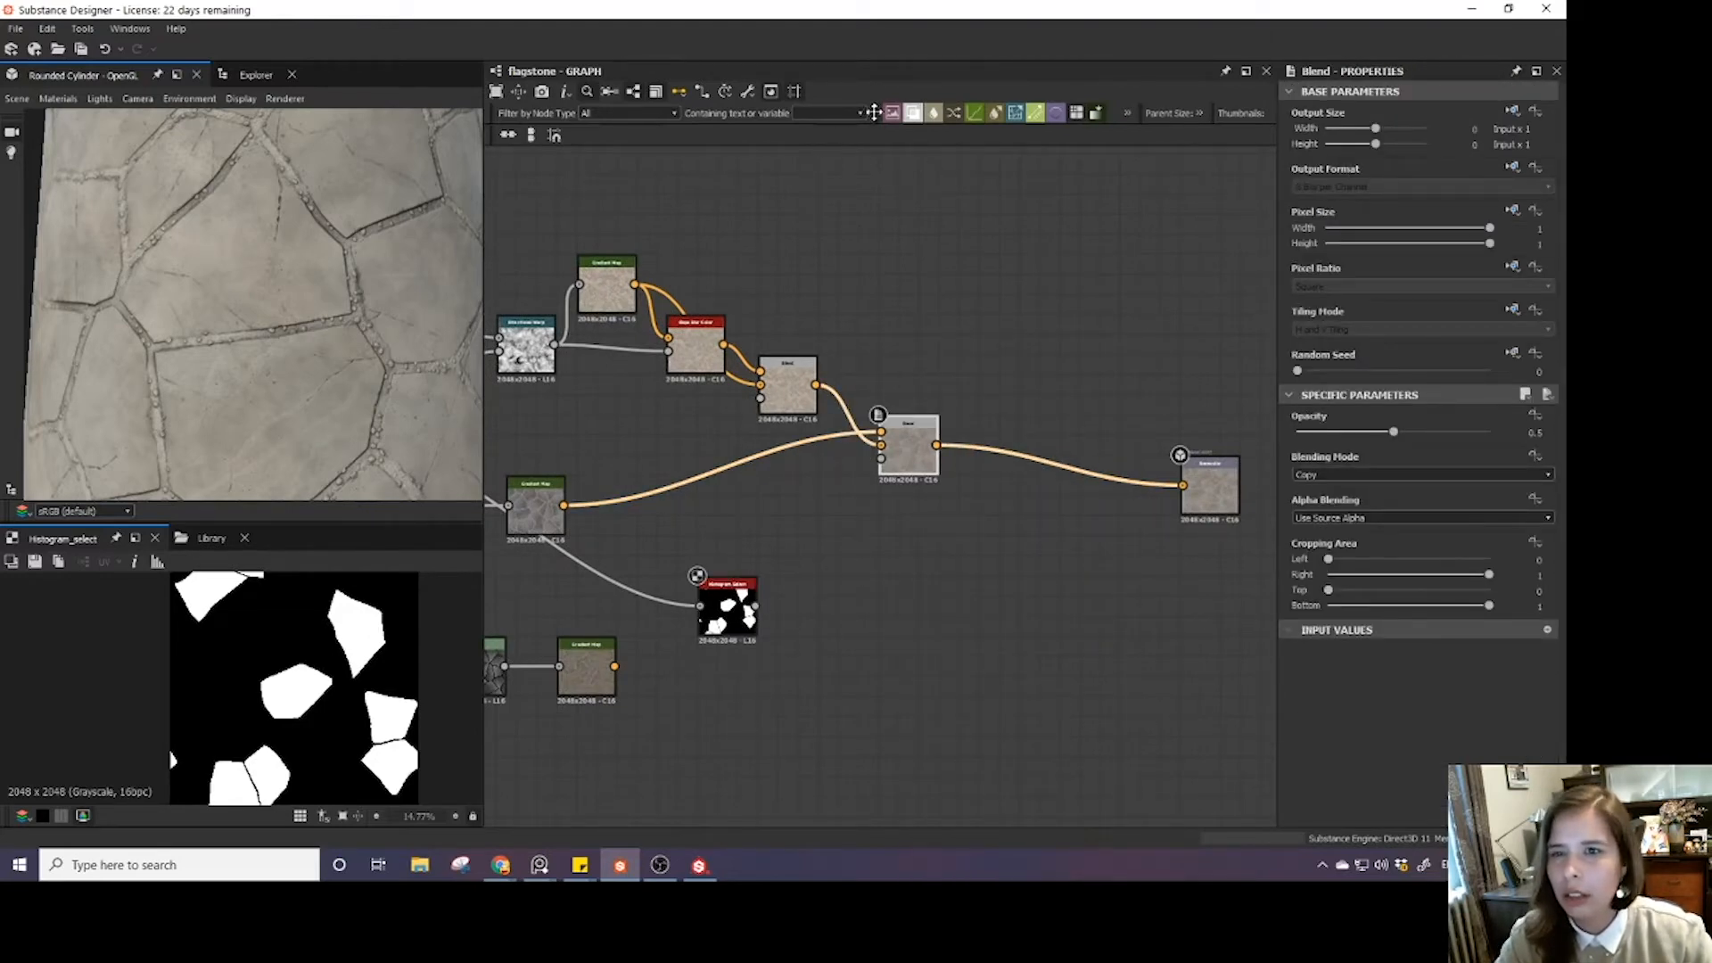
key(space)
text(ble)
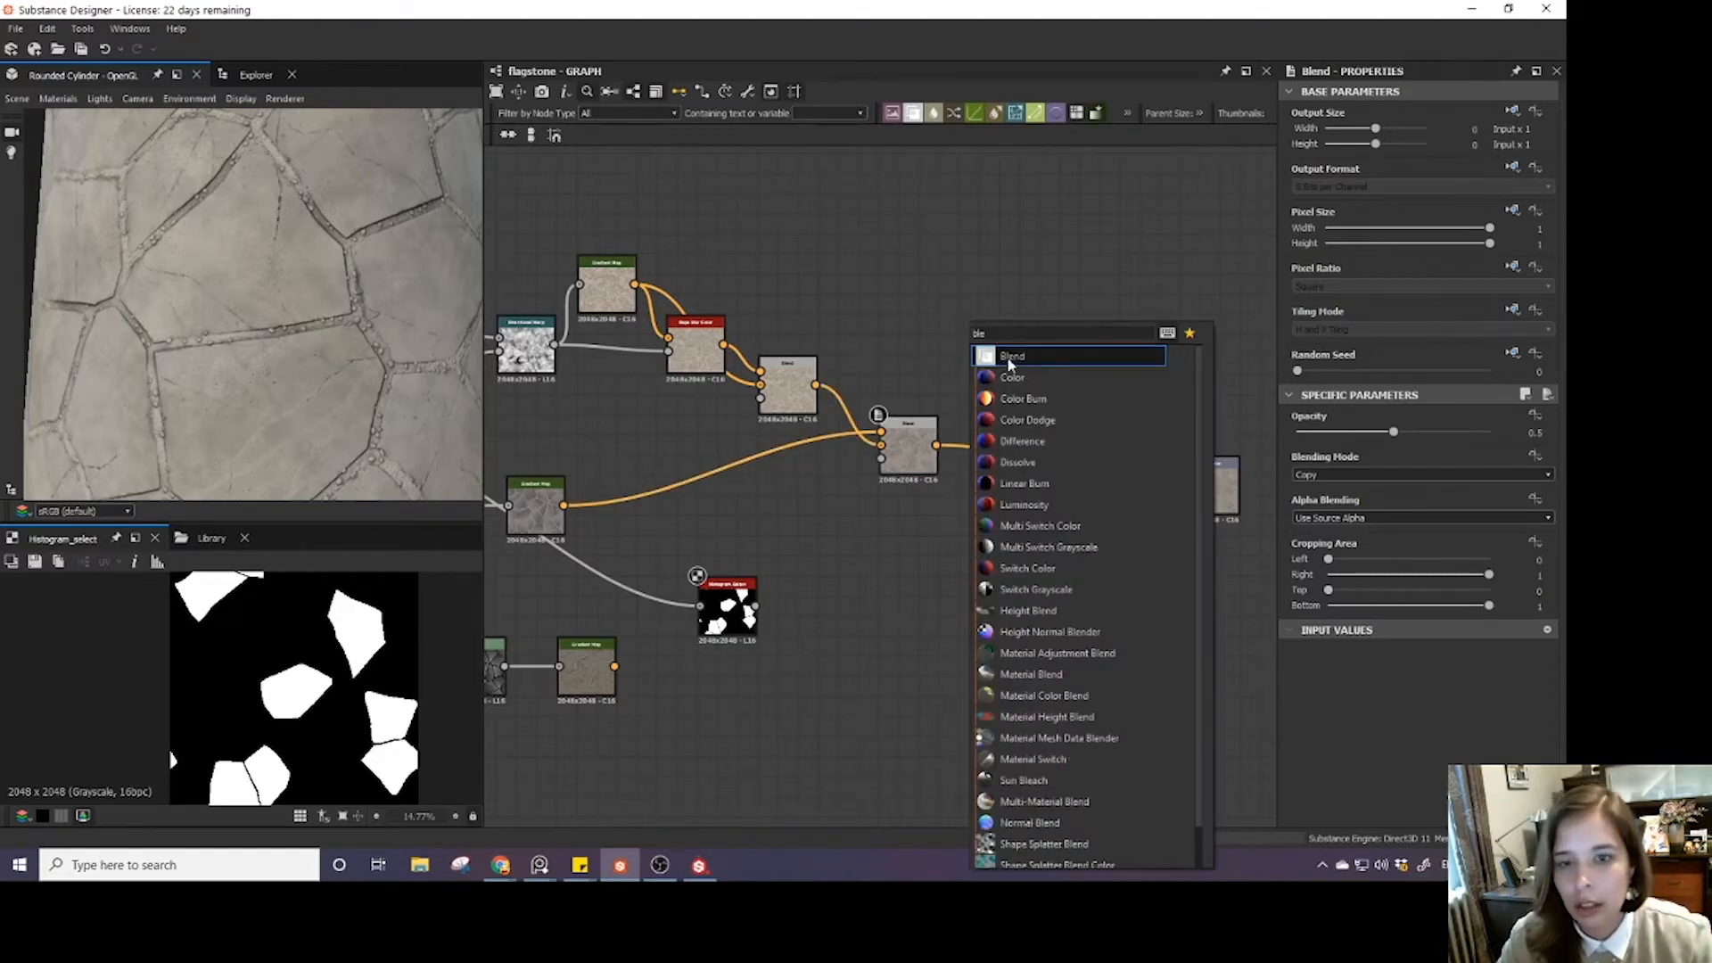
click(1010, 363)
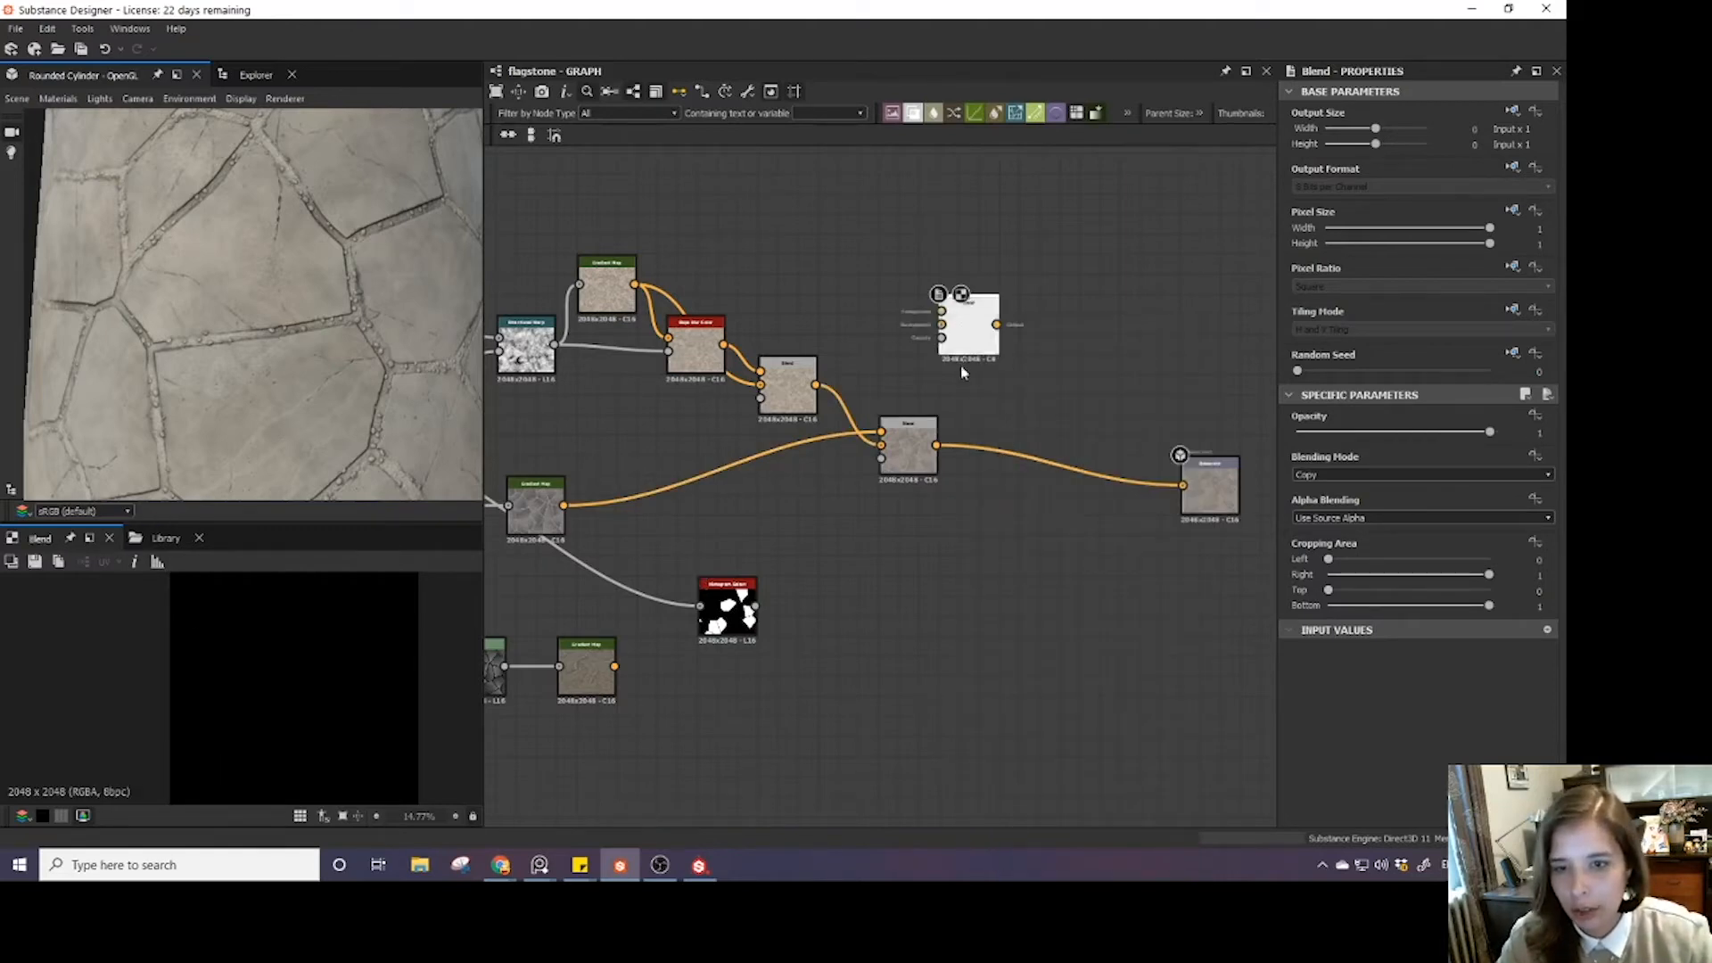
drag(966, 357, 1020, 556)
- Feed the third Blend with the second Blend as background, the brown Gradient Map as foreground and Histogram Select as mask, and output it as base colour
drag(935, 445, 1003, 525)
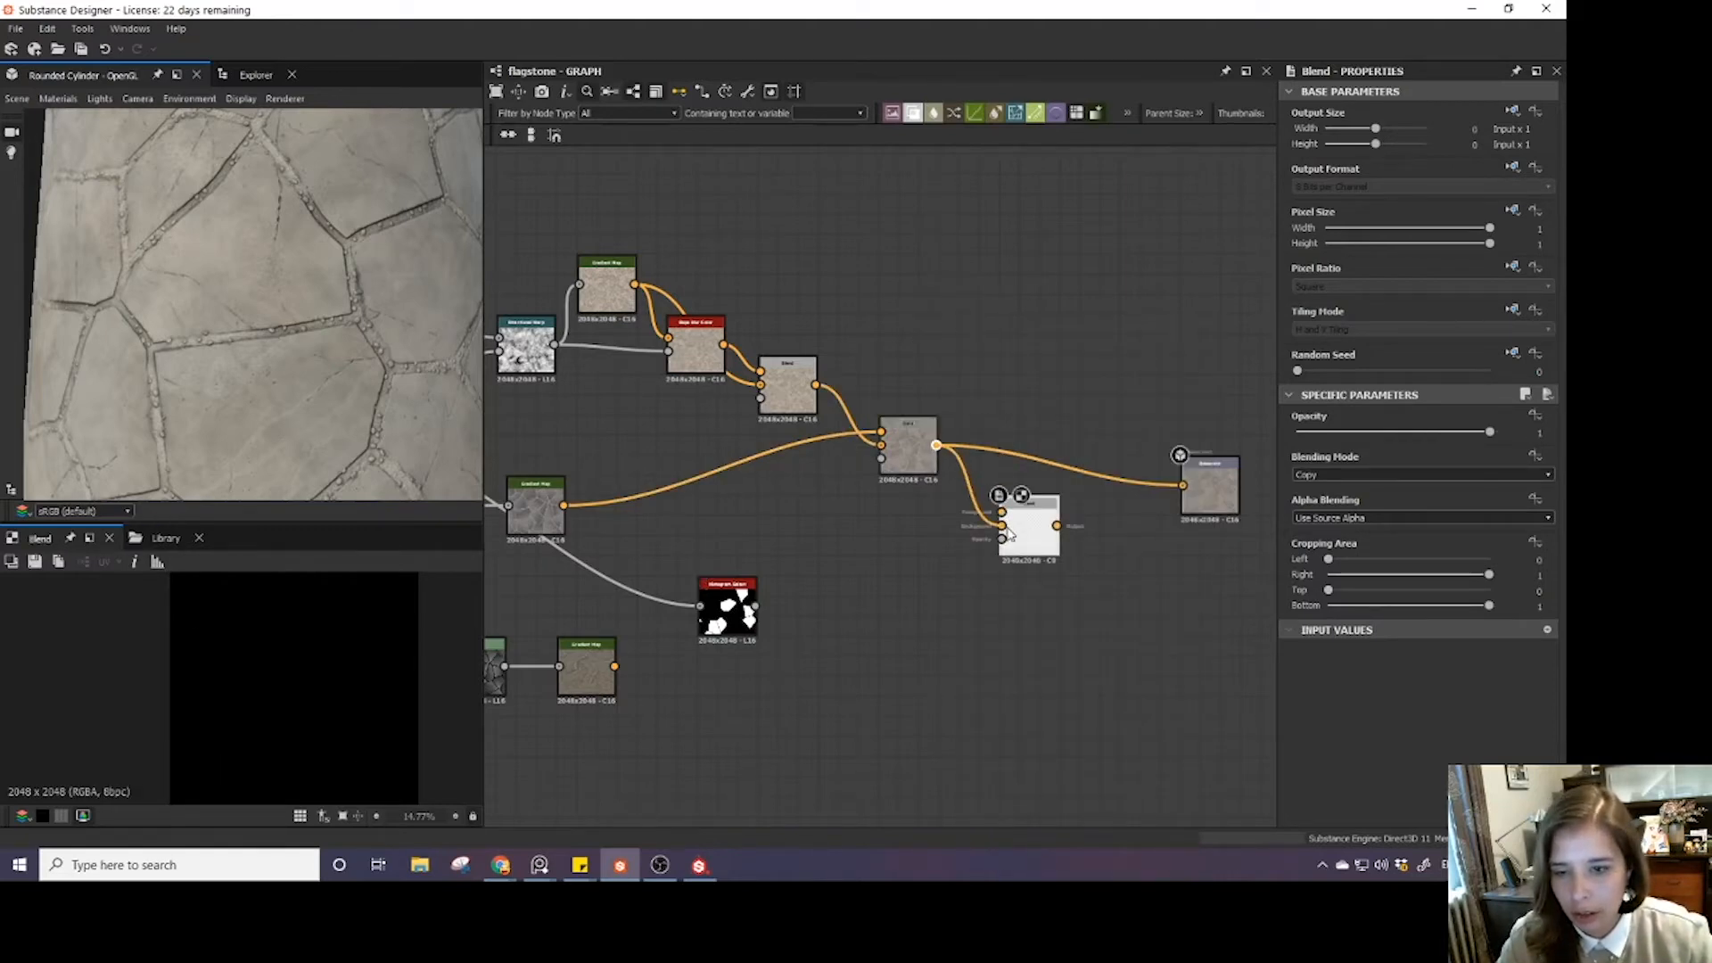
drag(615, 666, 1182, 485)
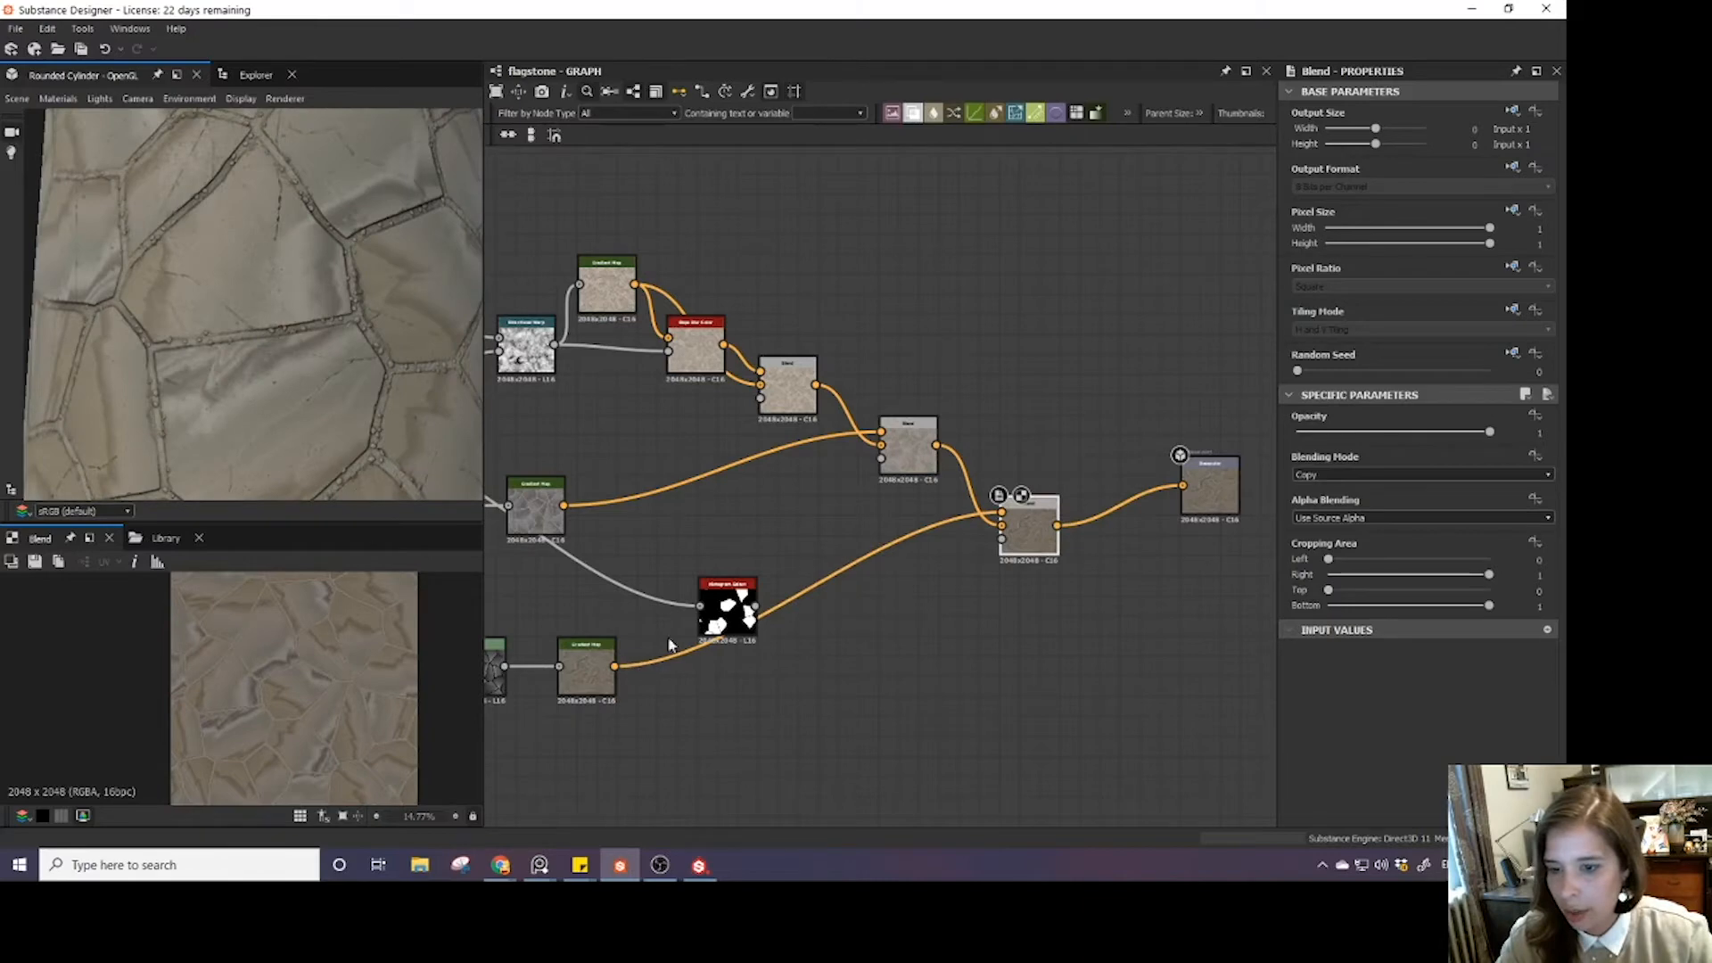
drag(733, 611, 1002, 539)
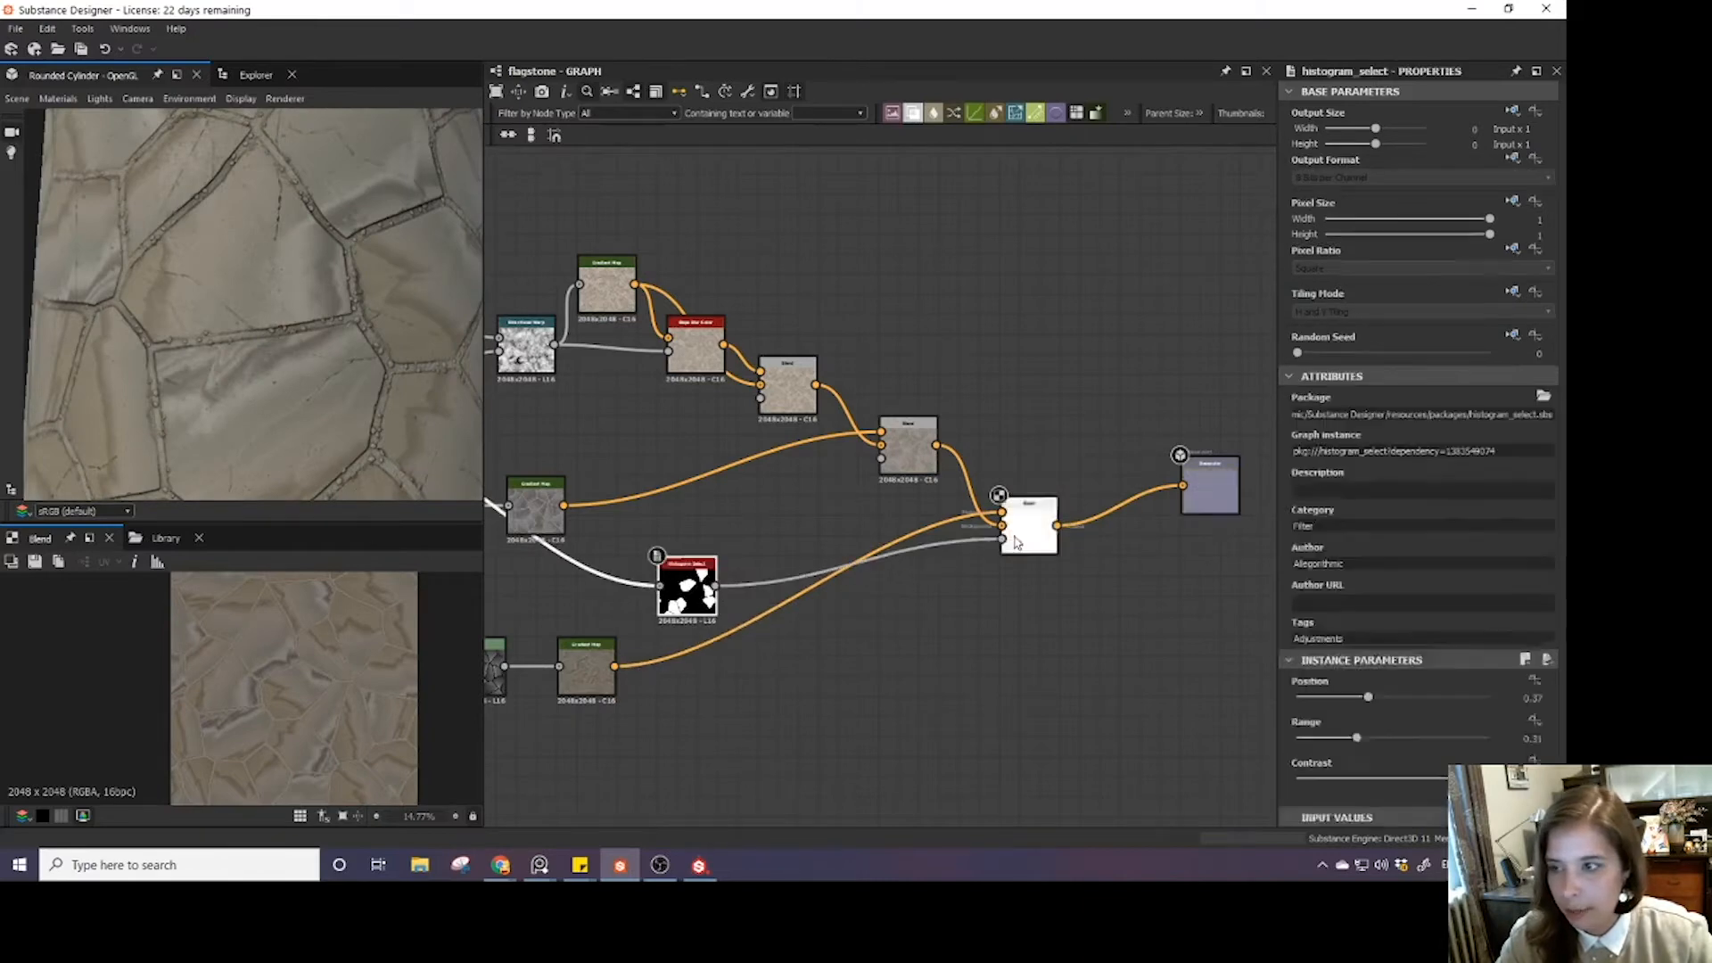
scroll(189, 339, down, 5)
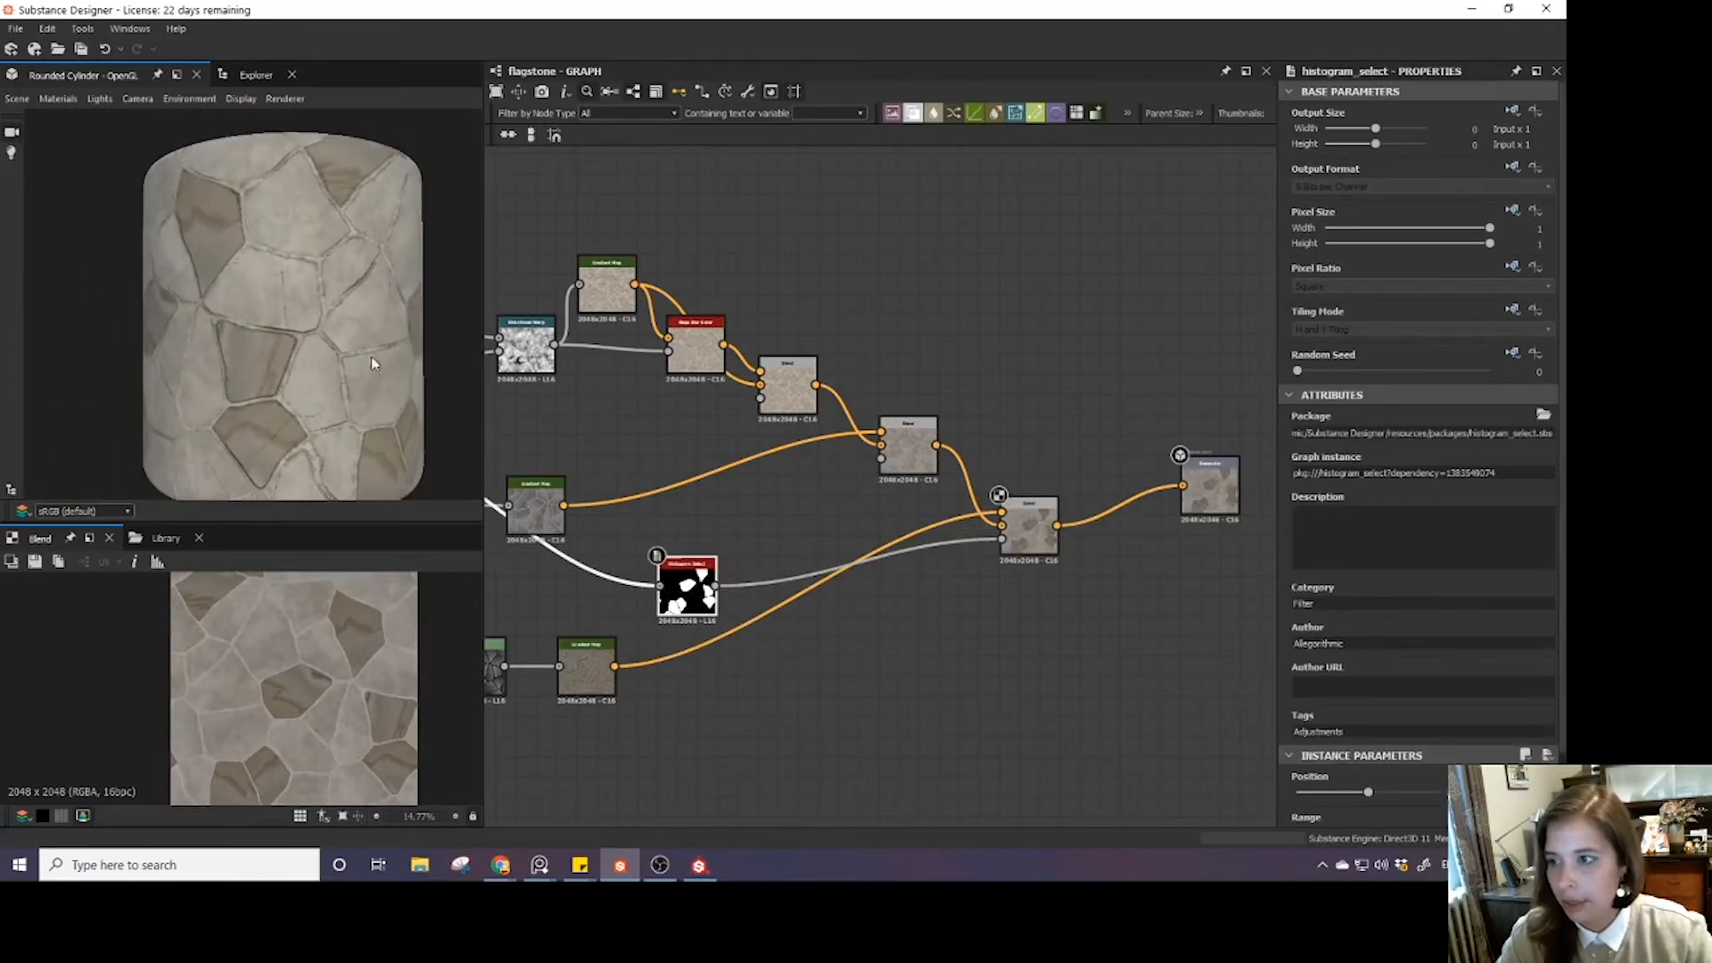
- Try the third Blend at an Opacity of 0.48 with the Overlay blending mode, checking the stones on the cylinder
click(1028, 526)
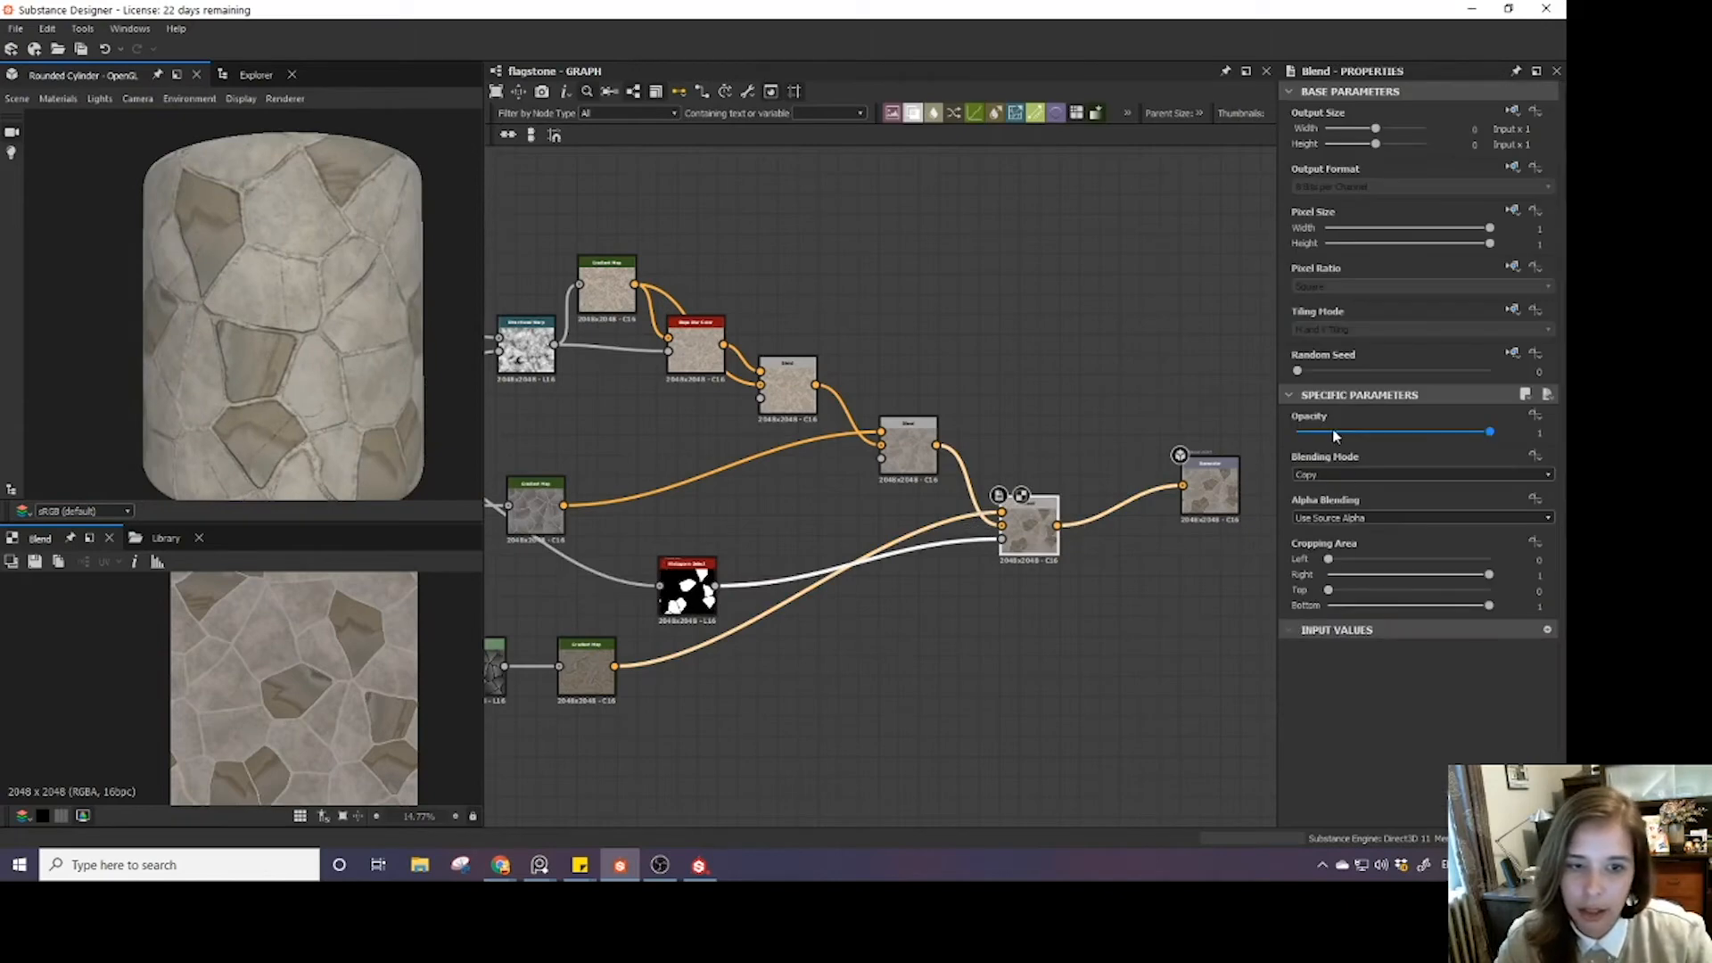
drag(1334, 431, 1391, 459)
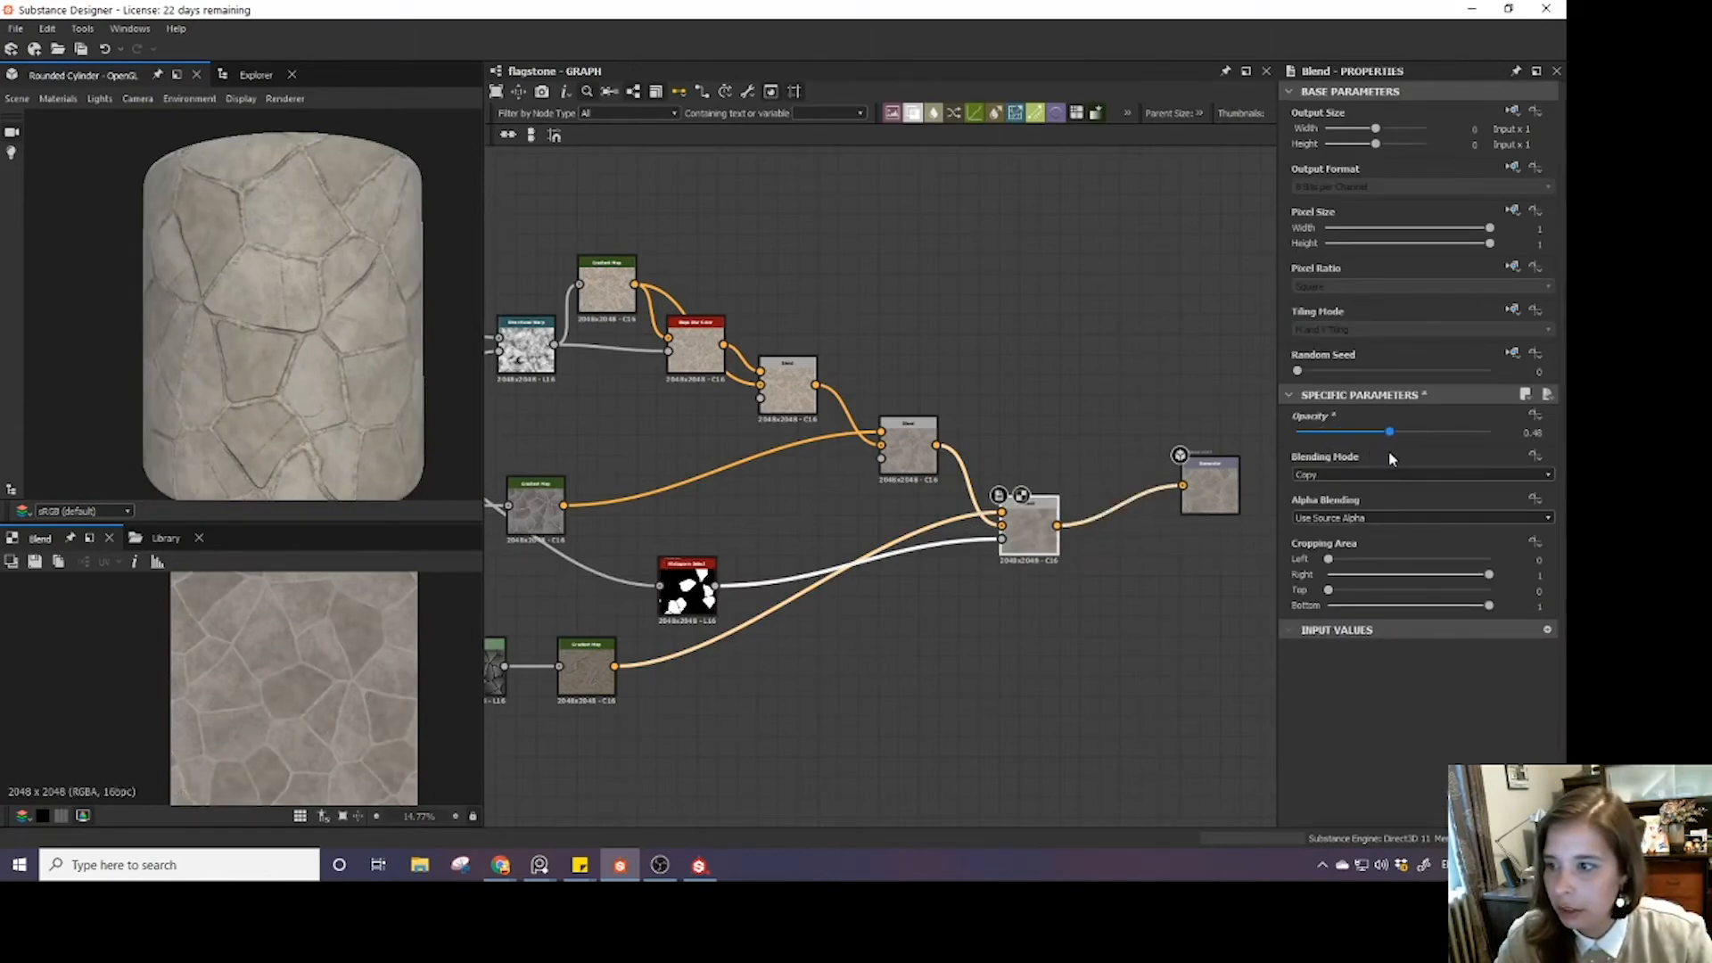
click(1346, 475)
click(1337, 584)
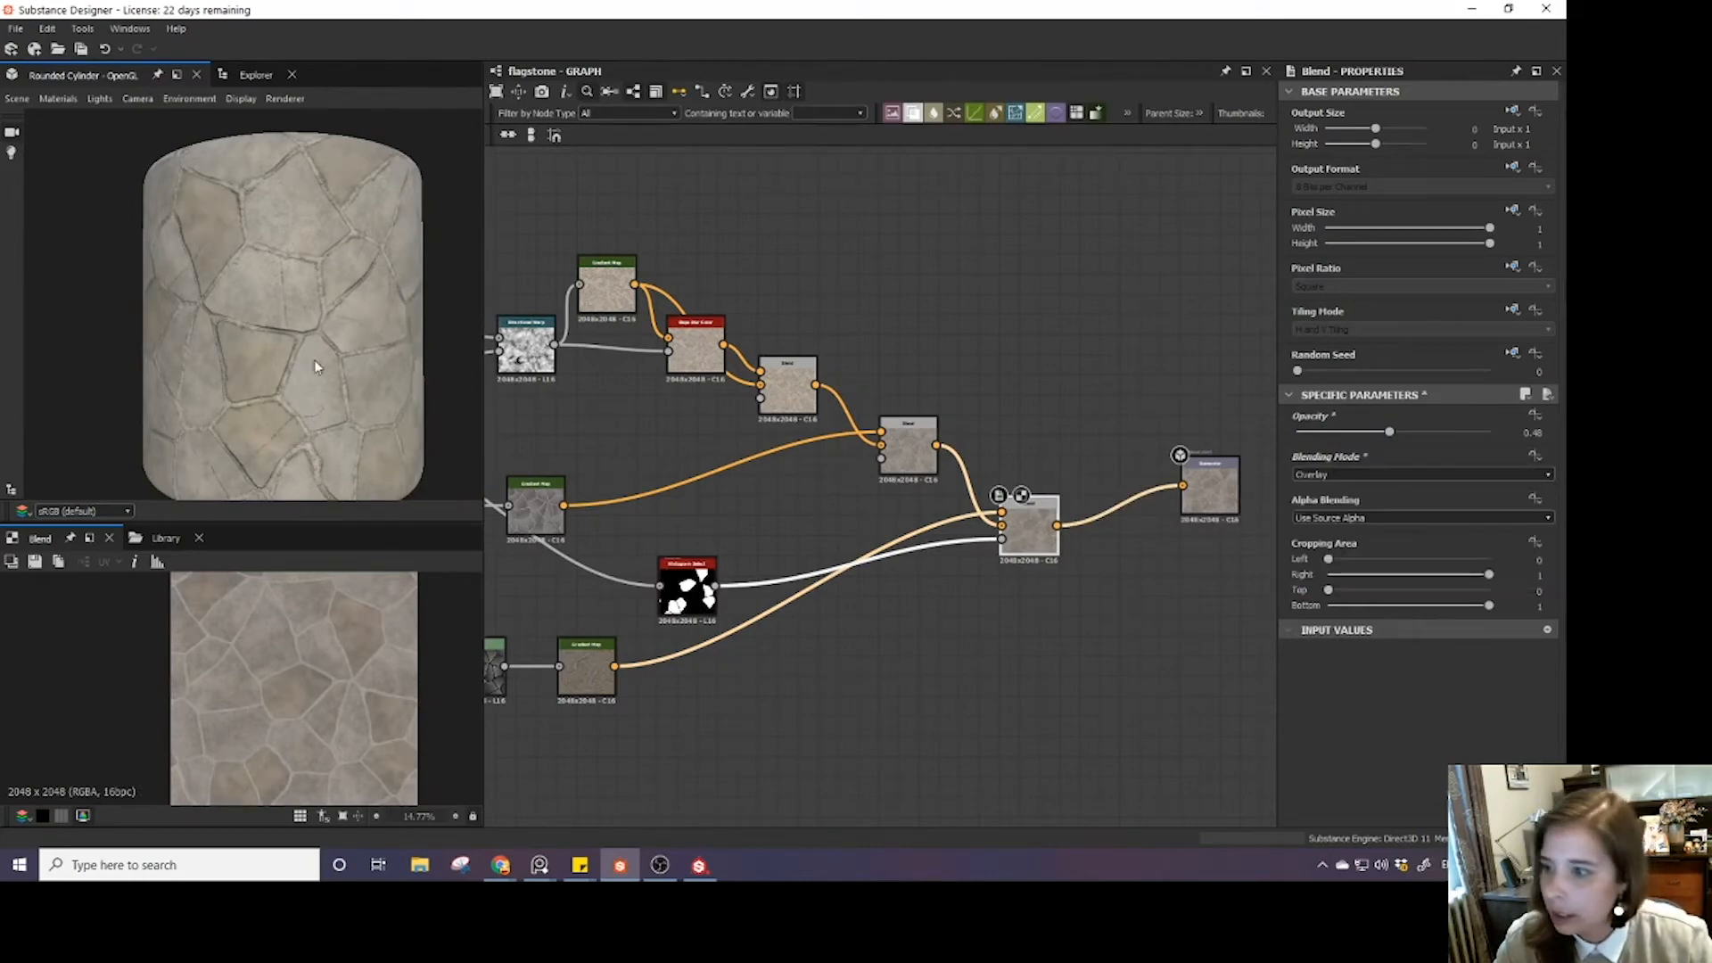
scroll(286, 362, up, 4)
scroll(287, 362, down, 3)
drag(286, 362, 249, 327)
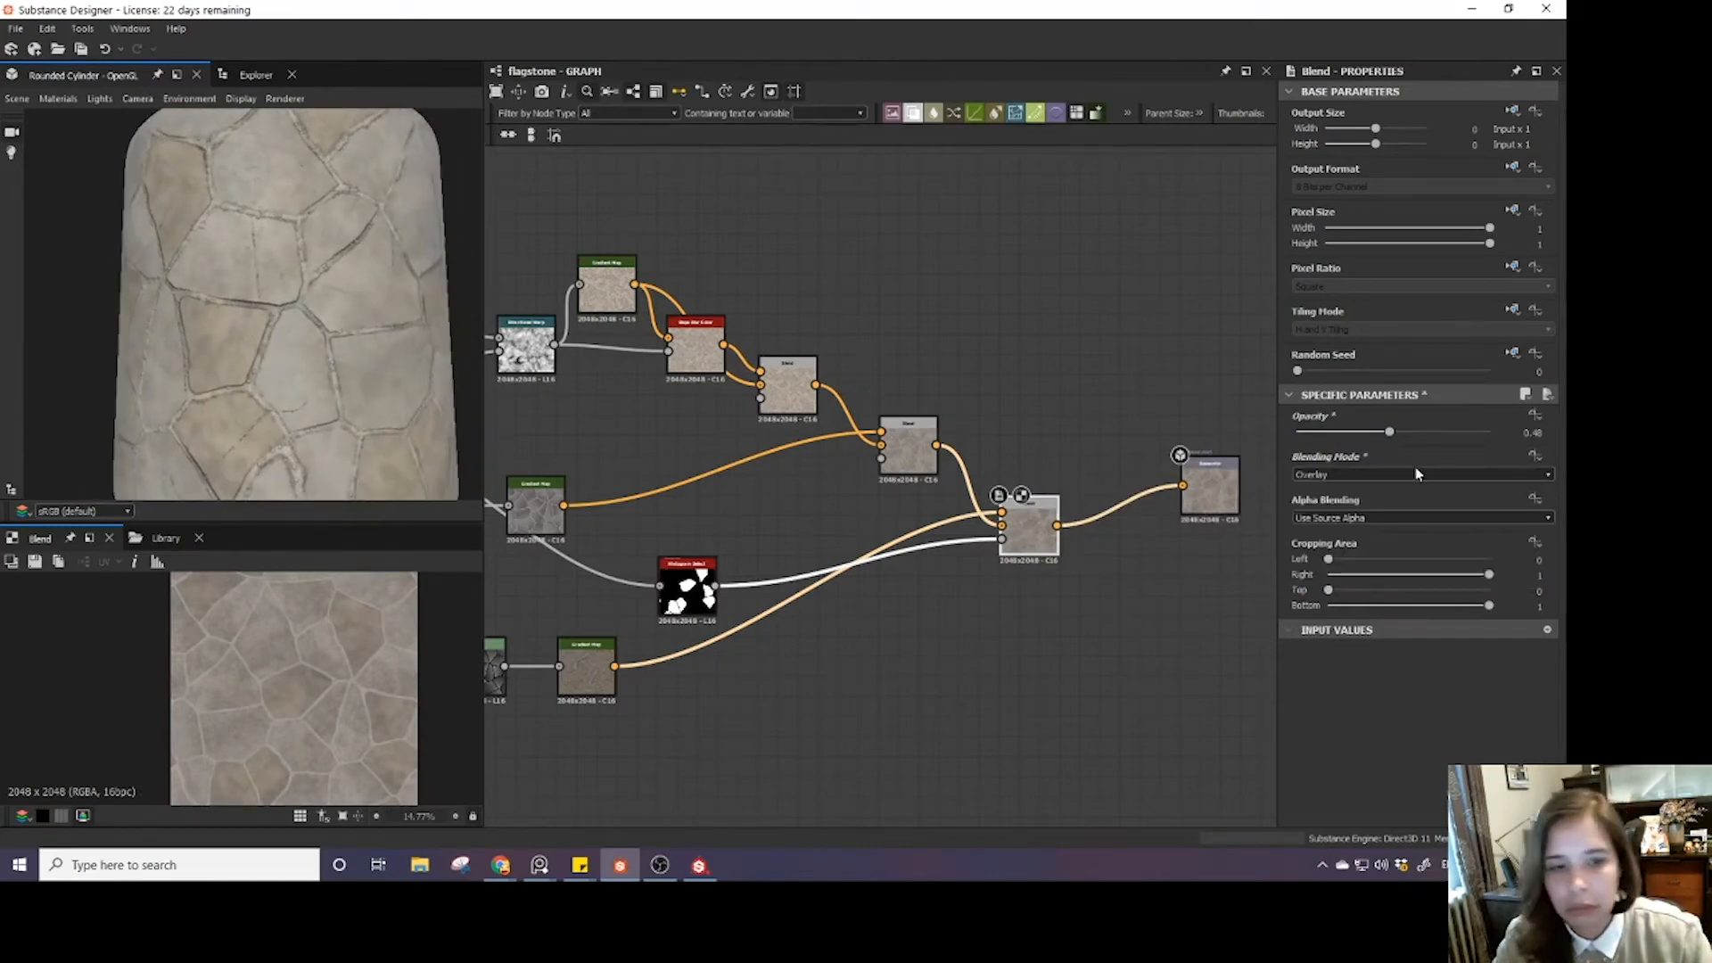
- Set the third Blend's Opacity to 0.58 and its blending mode to Copy
drag(1389, 436, 1403, 436)
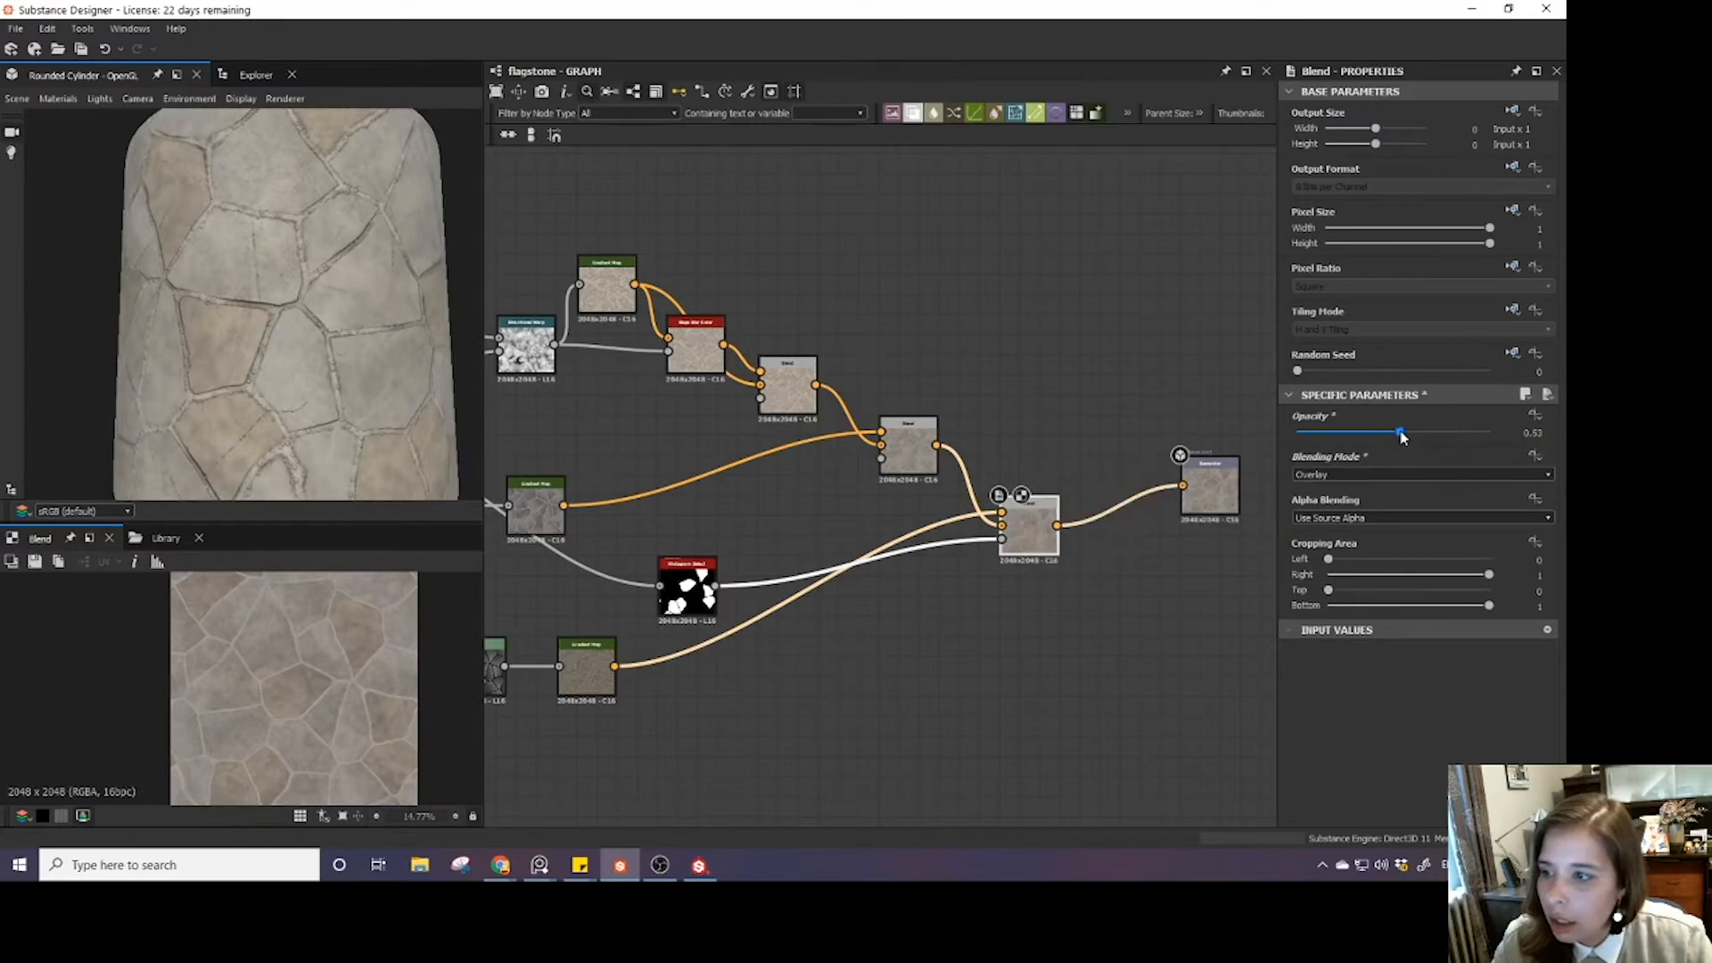
click(1376, 477)
click(1338, 489)
- Examine the darker tinted stones among the lighter ones on the 3D cylinder, both up close and from a distance
scroll(363, 381, up, 3)
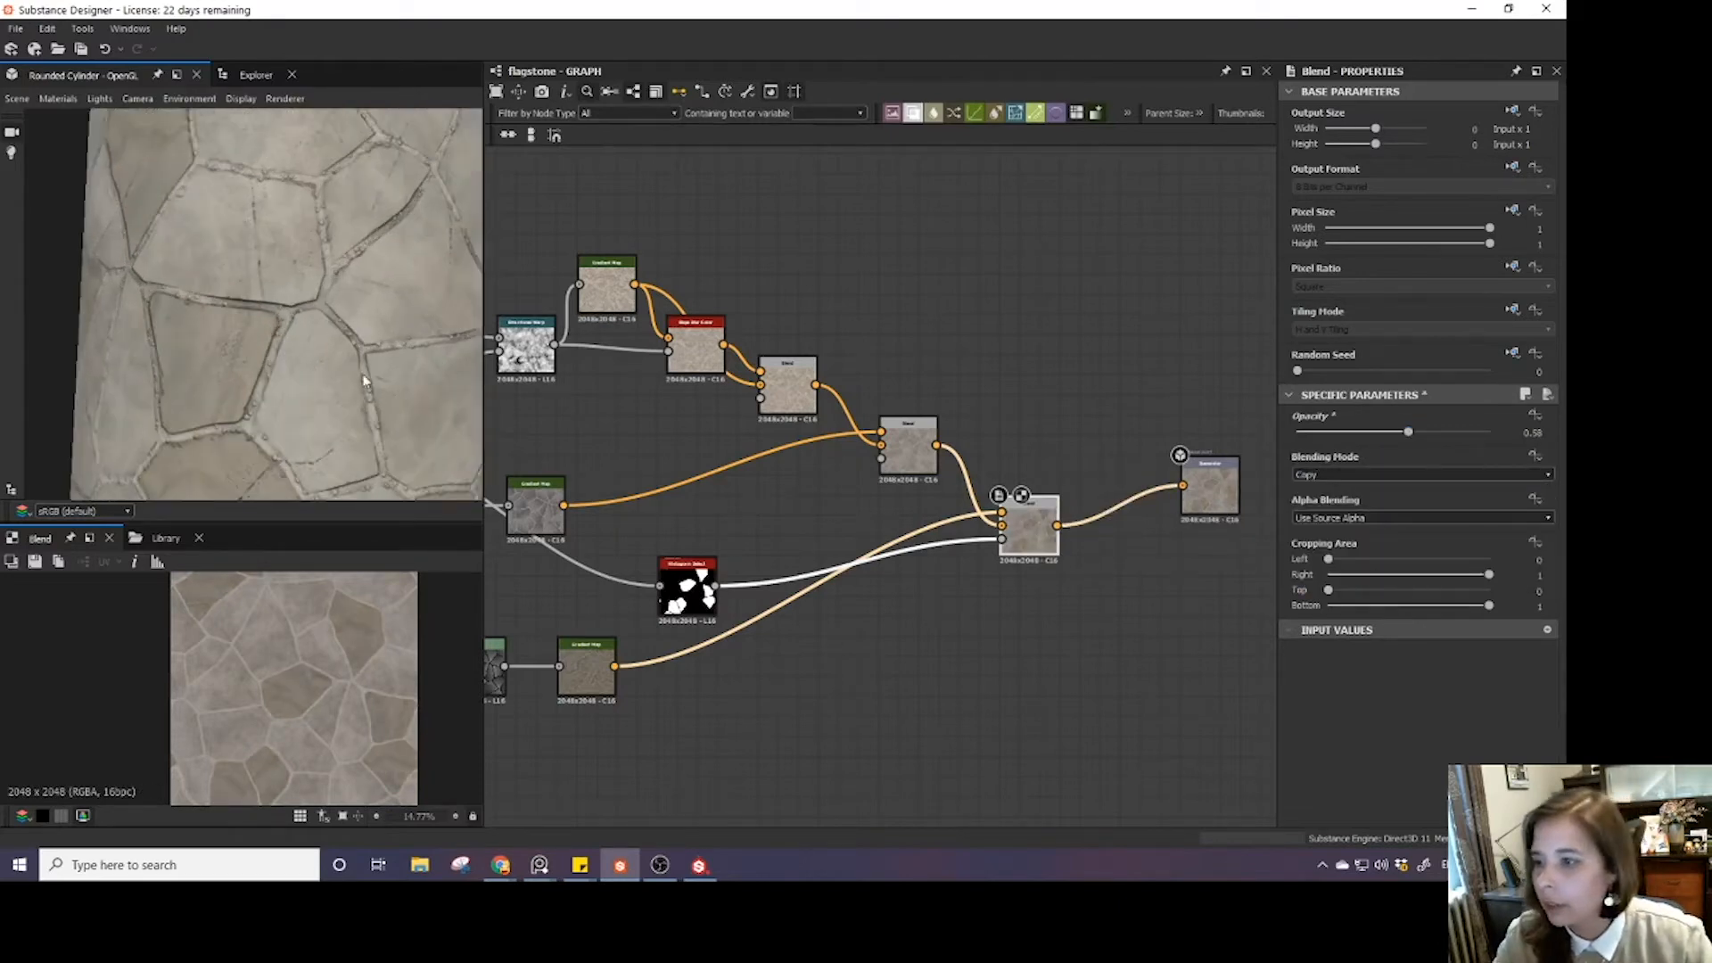
scroll(258, 262, down, 4)
scroll(303, 308, up, 3)
drag(264, 267, 319, 285)
scroll(312, 313, down, 3)
scroll(234, 275, up, 5)
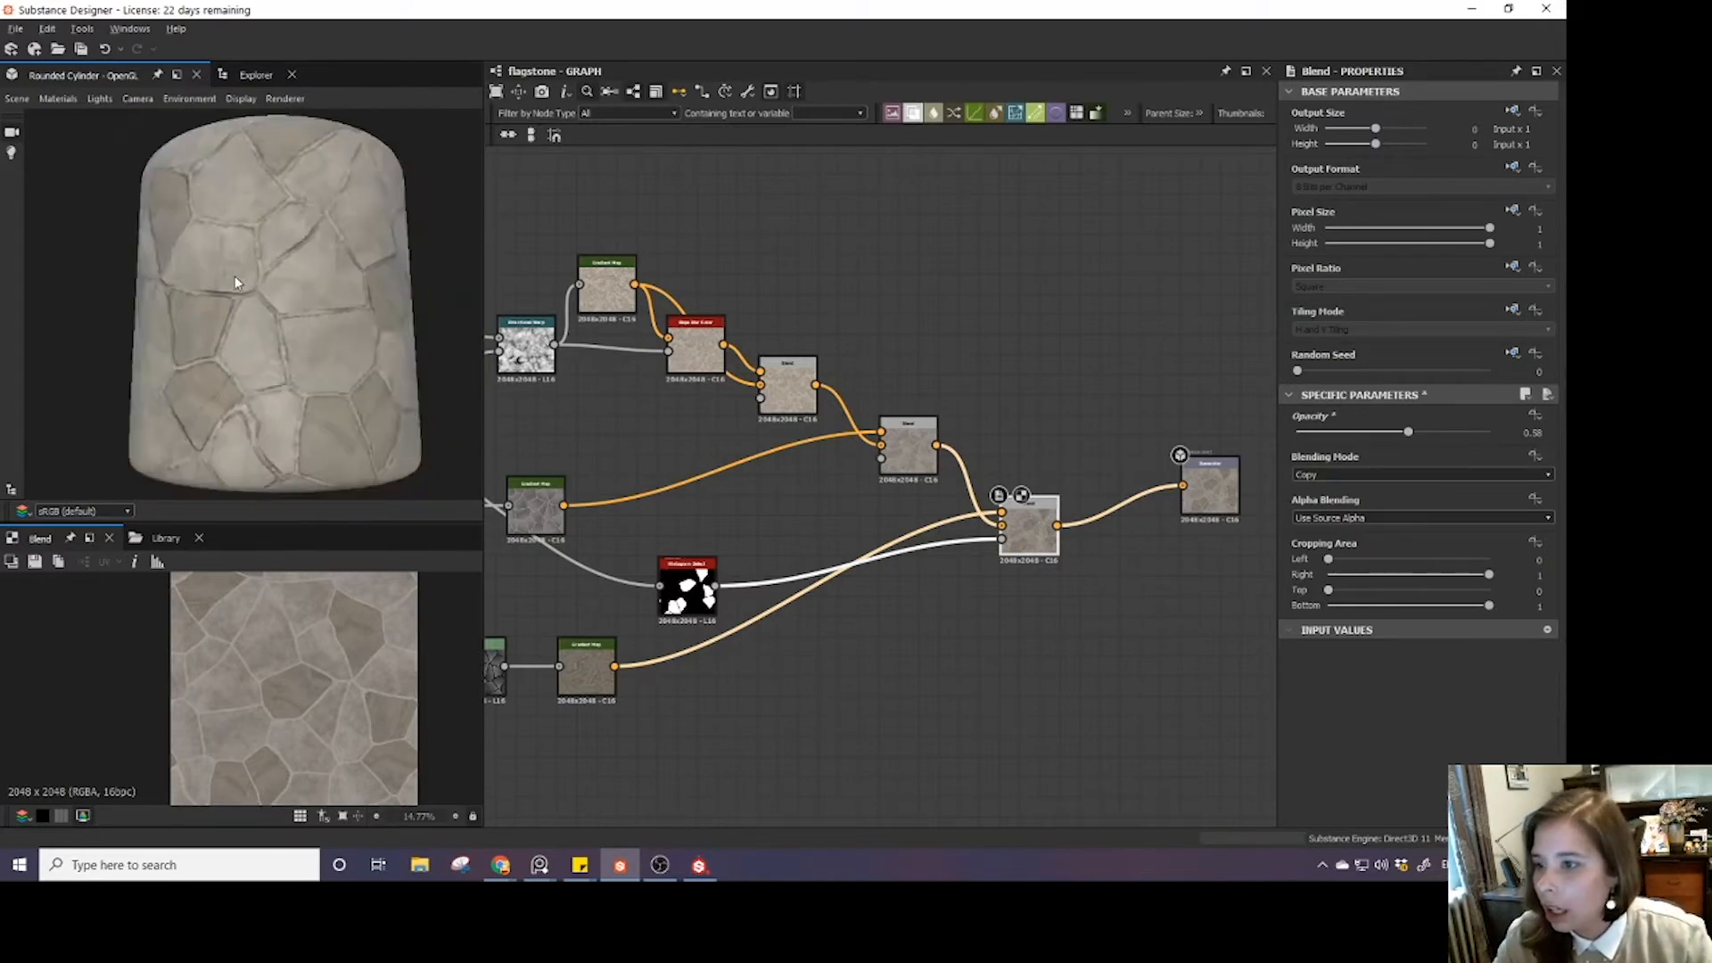
scroll(225, 313, down, 4)
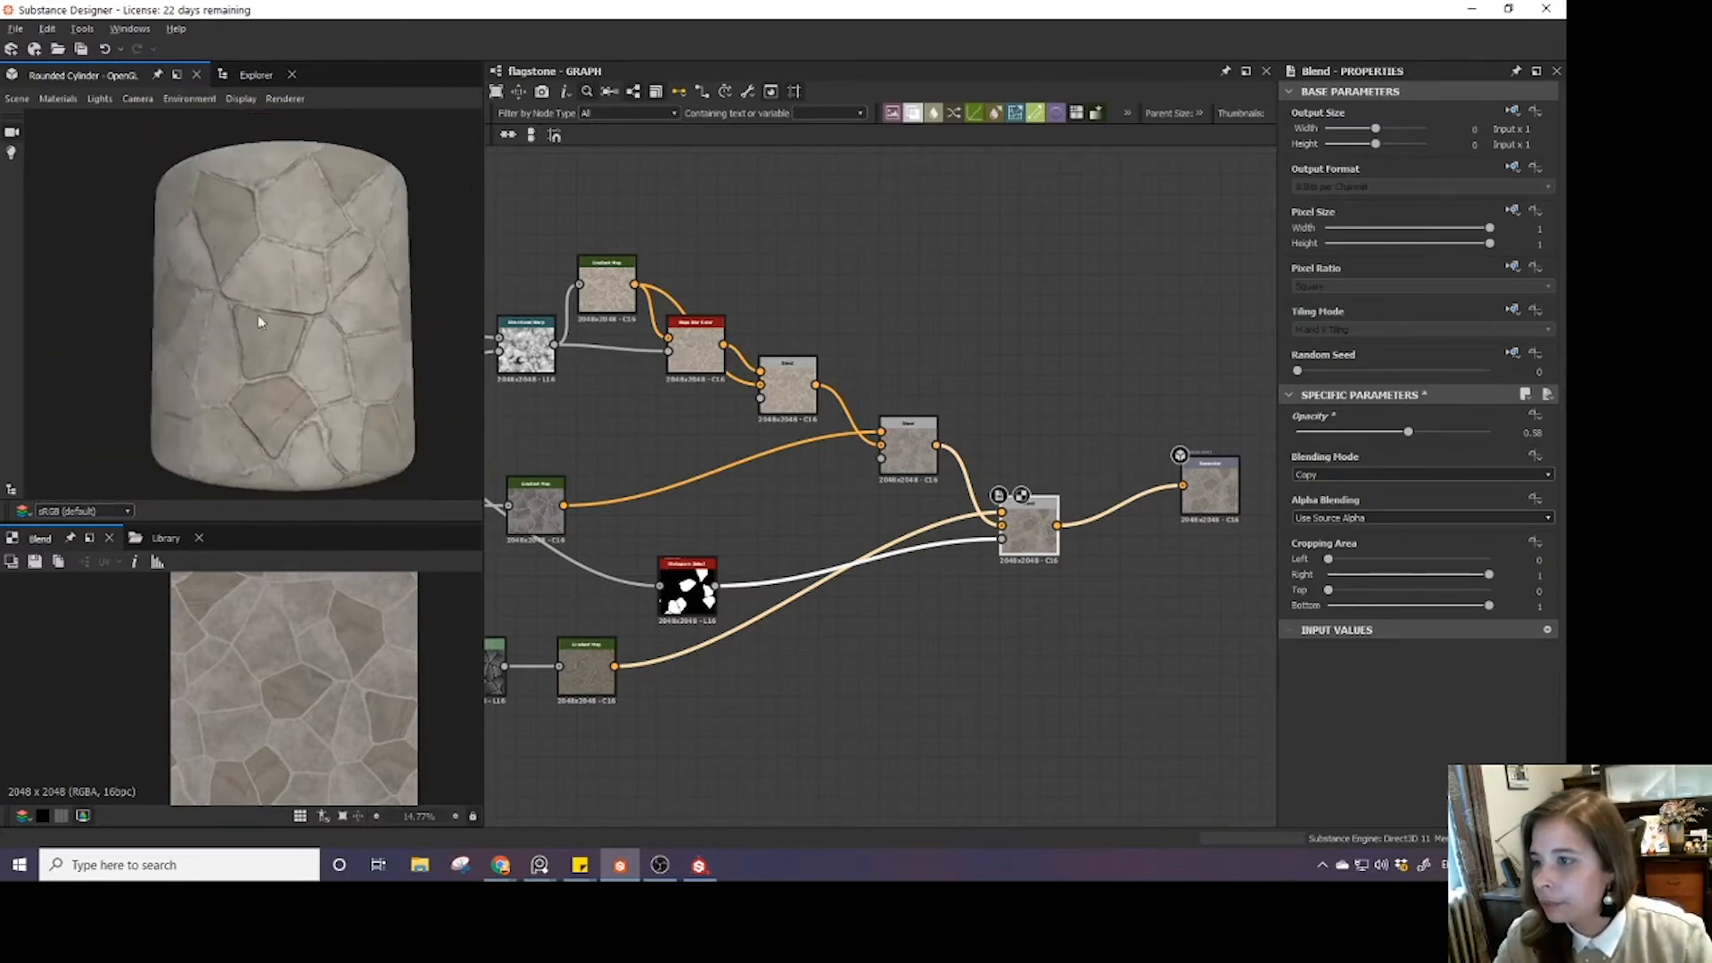
scroll(264, 317, up, 4)
scroll(266, 322, down, 3)
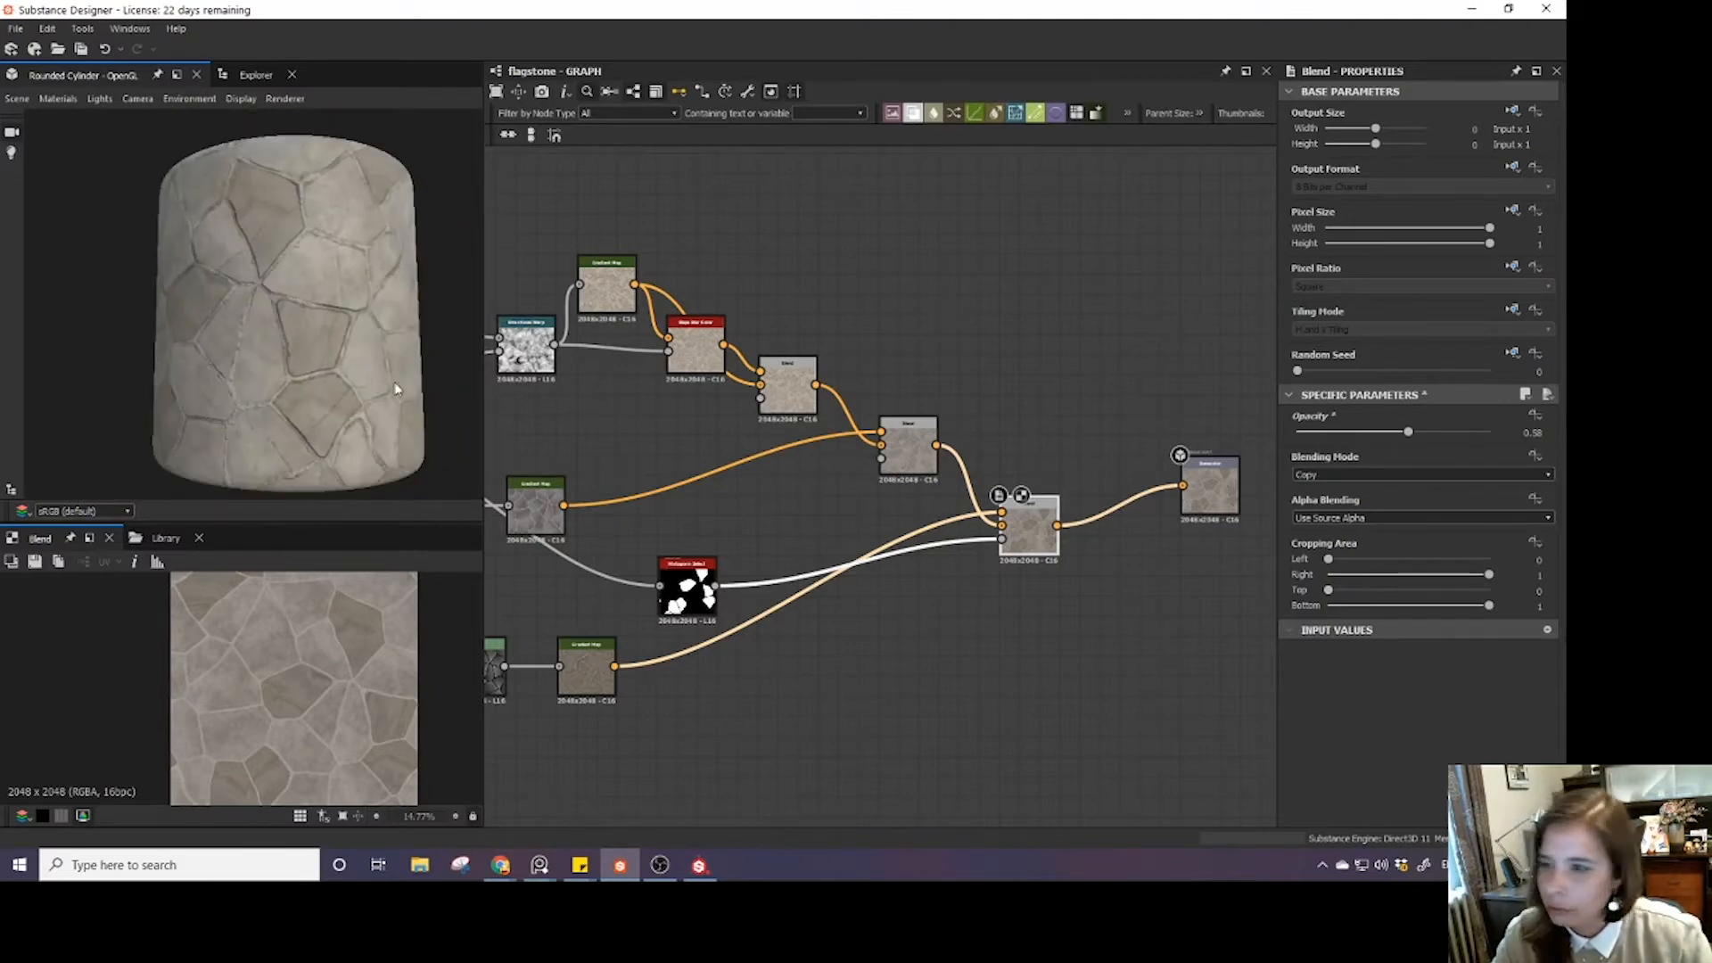
scroll(313, 356, up, 4)
scroll(277, 337, down, 3)
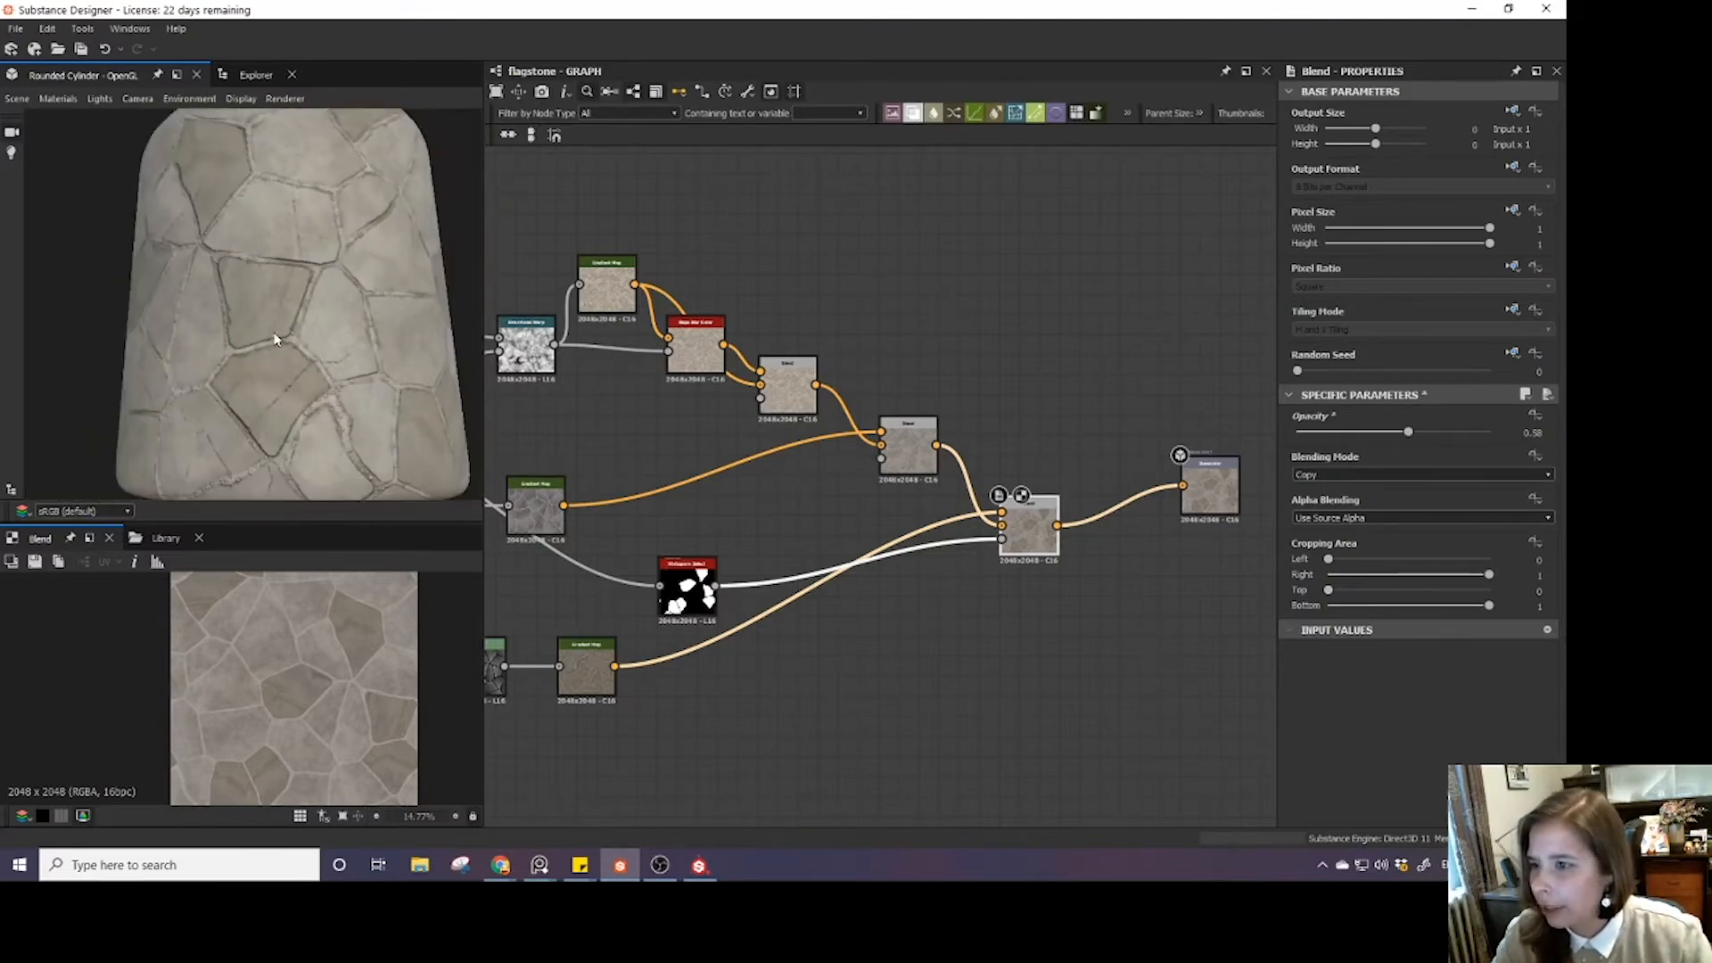
scroll(258, 405, up, 2)
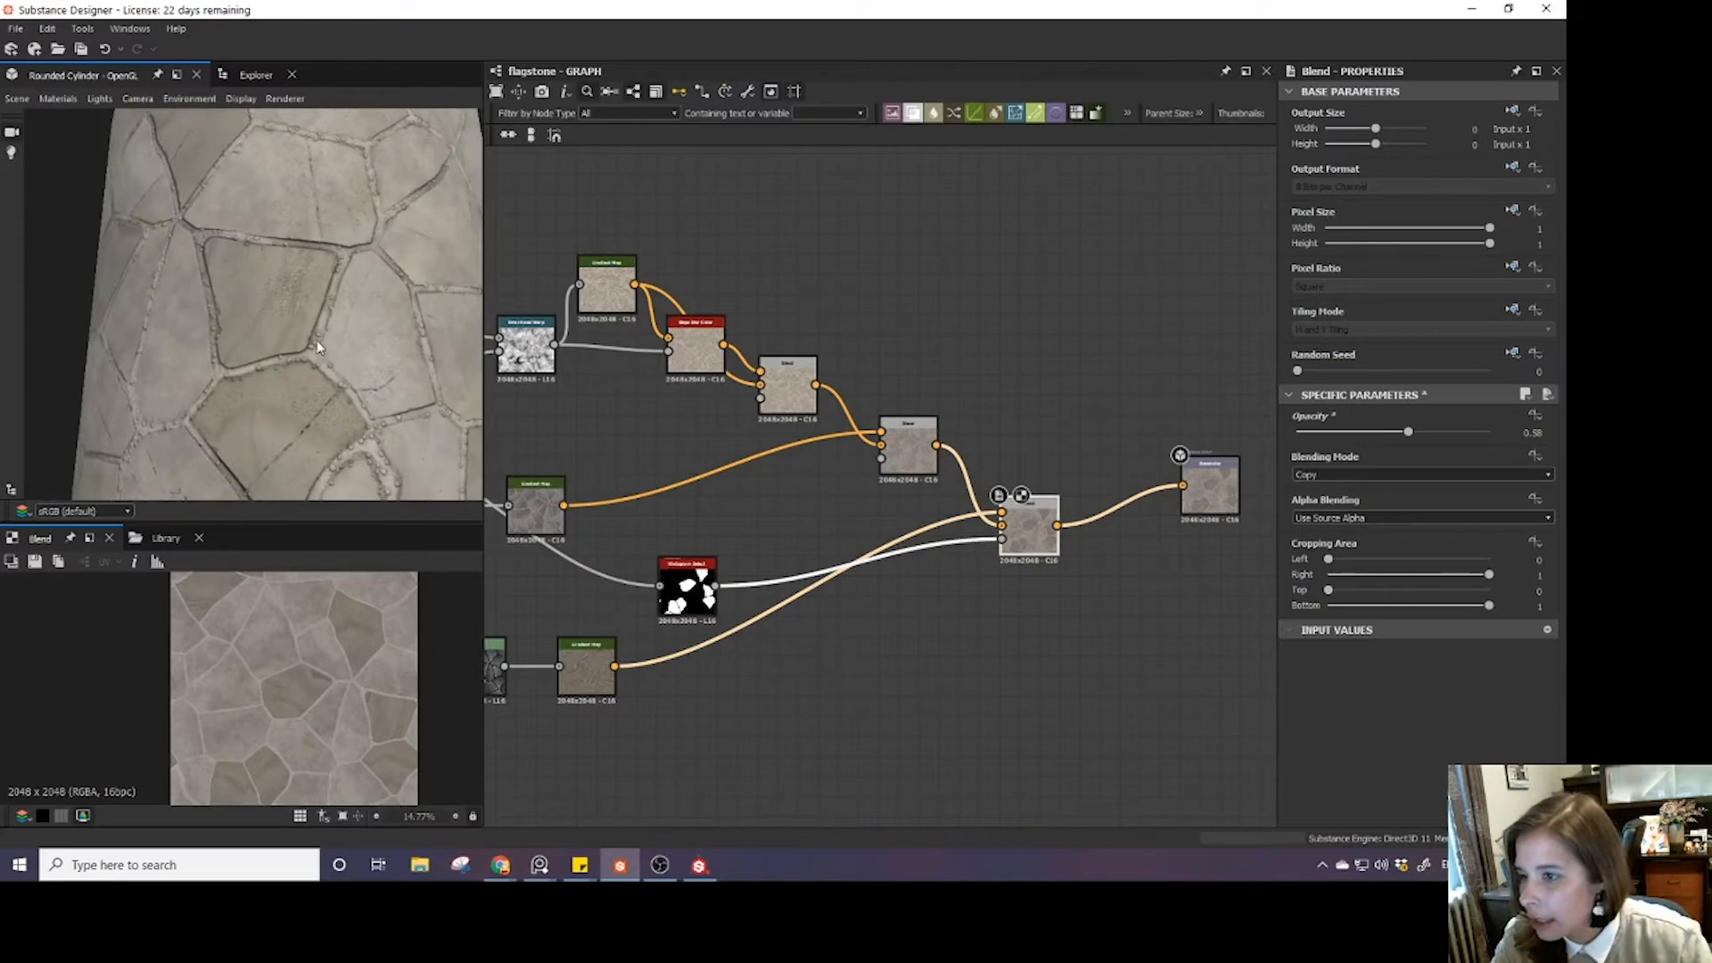
- Spread out the colour graph above the Roughness Pass frame by moving the base colour output away and shifting the colour nodes back from it
scroll(811, 535, down, 4)
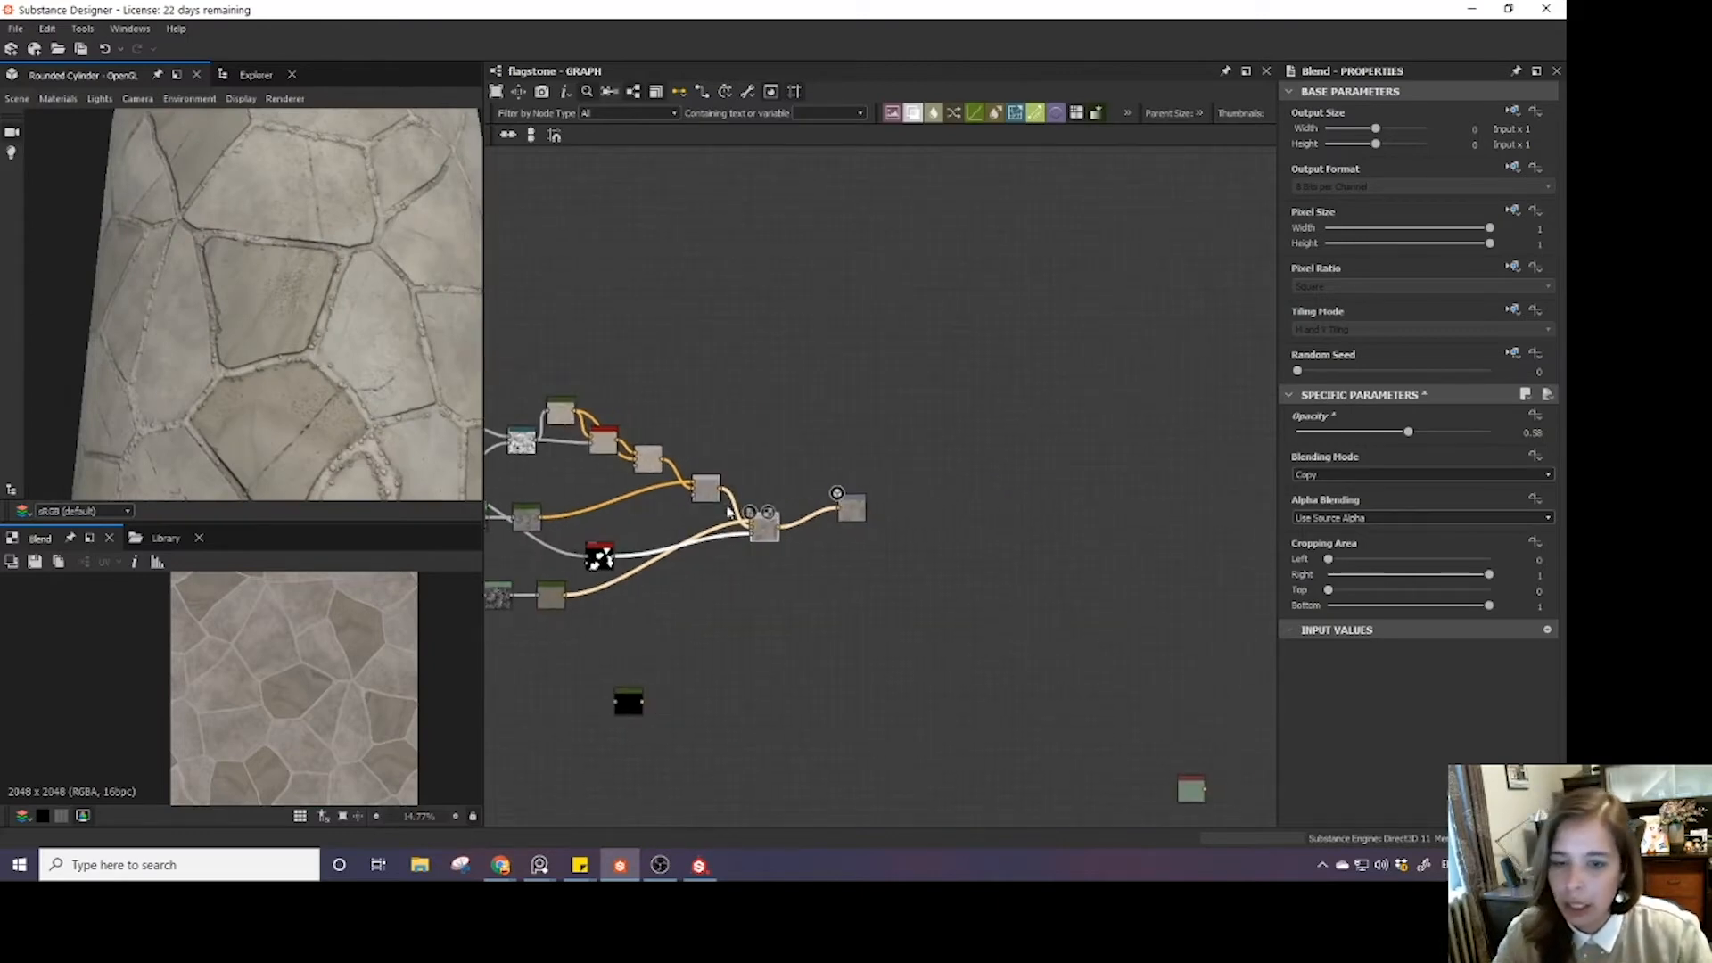
drag(852, 517, 1004, 525)
middle_drag(771, 622, 830, 530)
scroll(869, 428, down, 4)
scroll(818, 533, up, 3)
scroll(728, 460, down, 2)
middle_drag(673, 390, 711, 459)
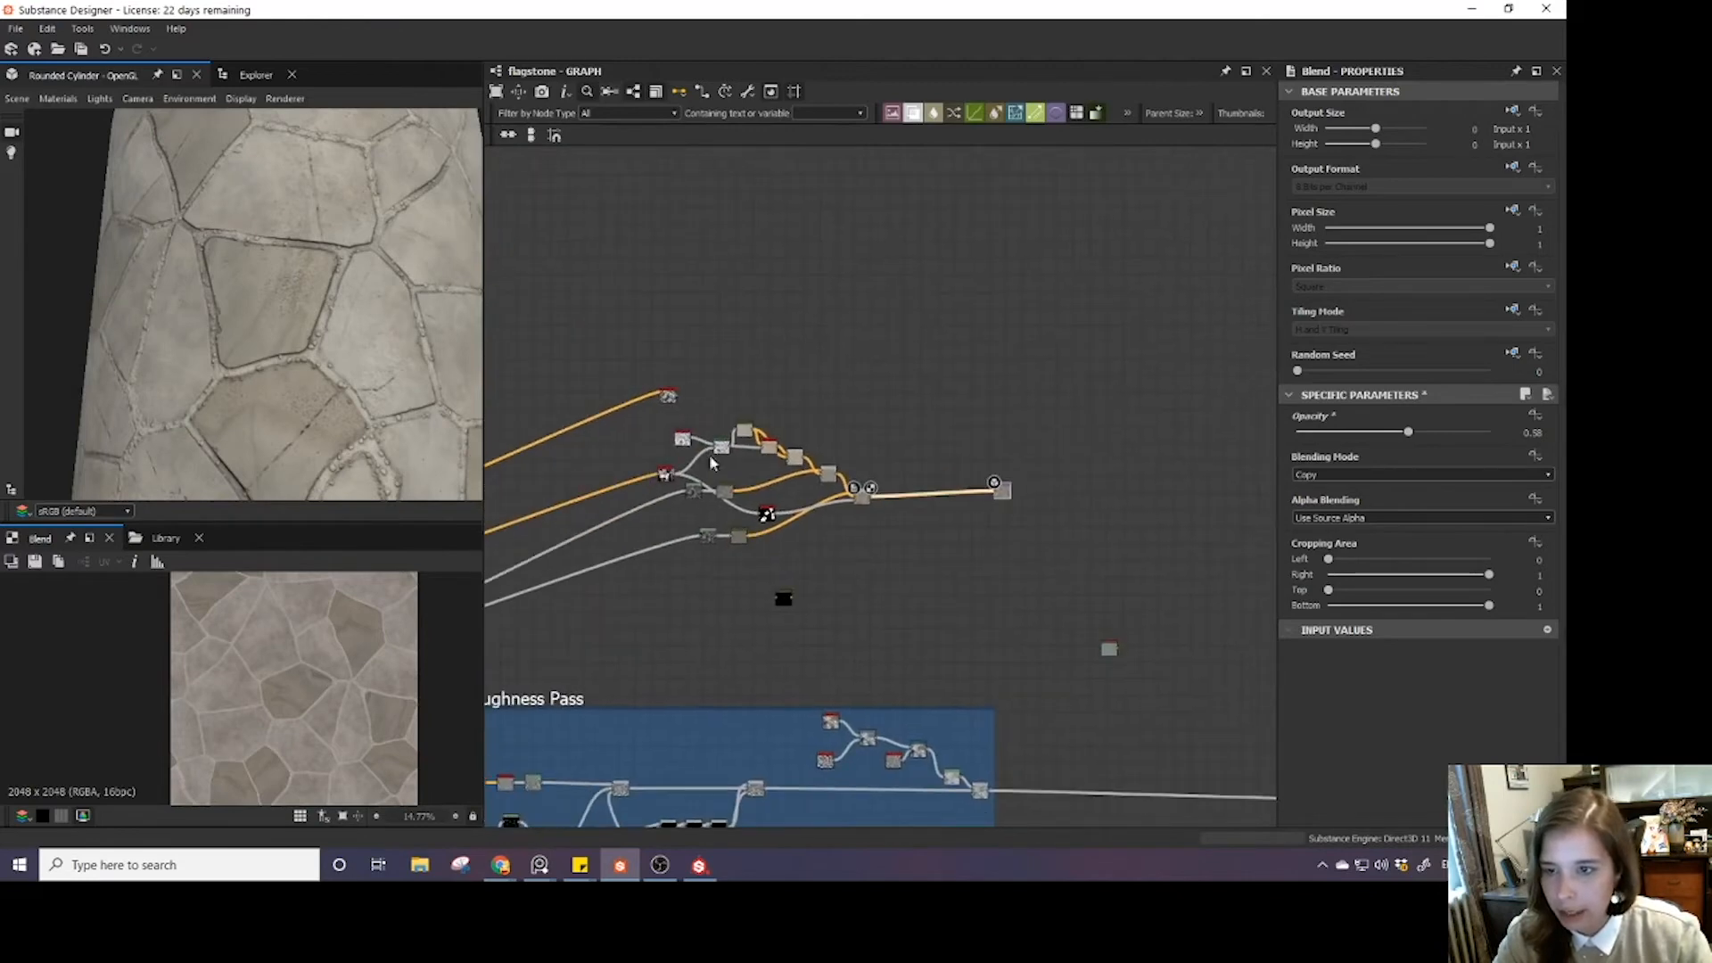
drag(671, 394, 657, 447)
scroll(656, 448, down, 2)
middle_drag(656, 495, 724, 520)
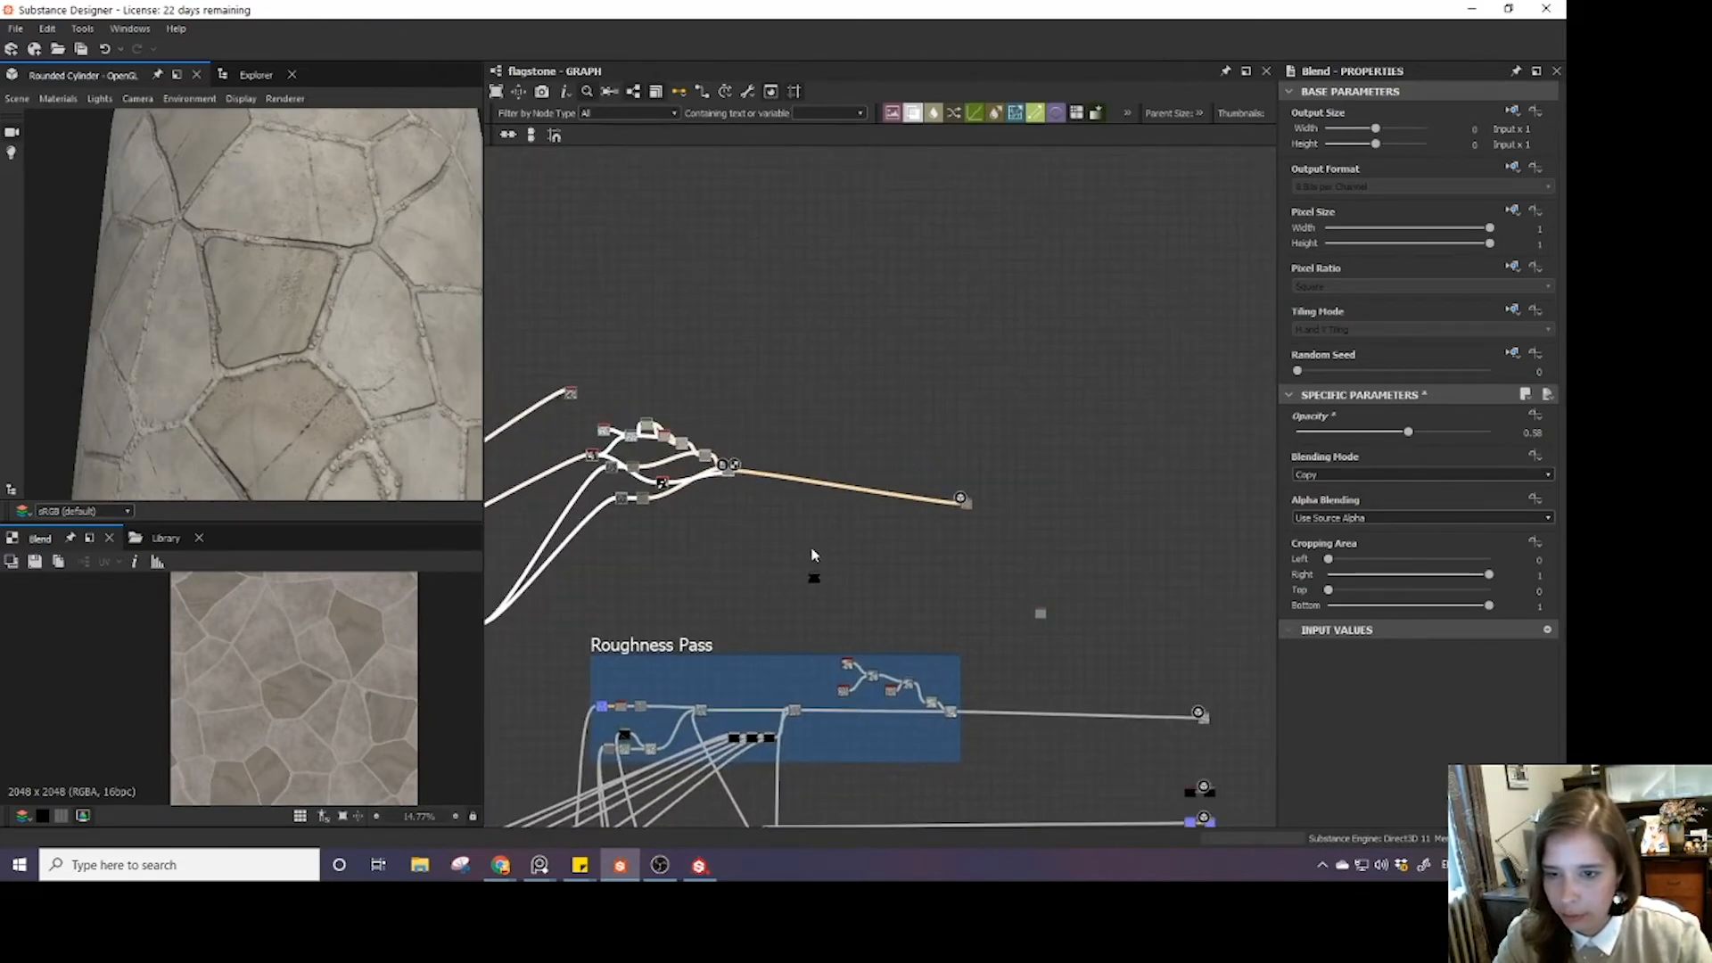
- Add a Gradient Map node and place it in the empty area beside the dirt height blend frame
click(811, 547)
scroll(810, 544, up, 3)
key(space)
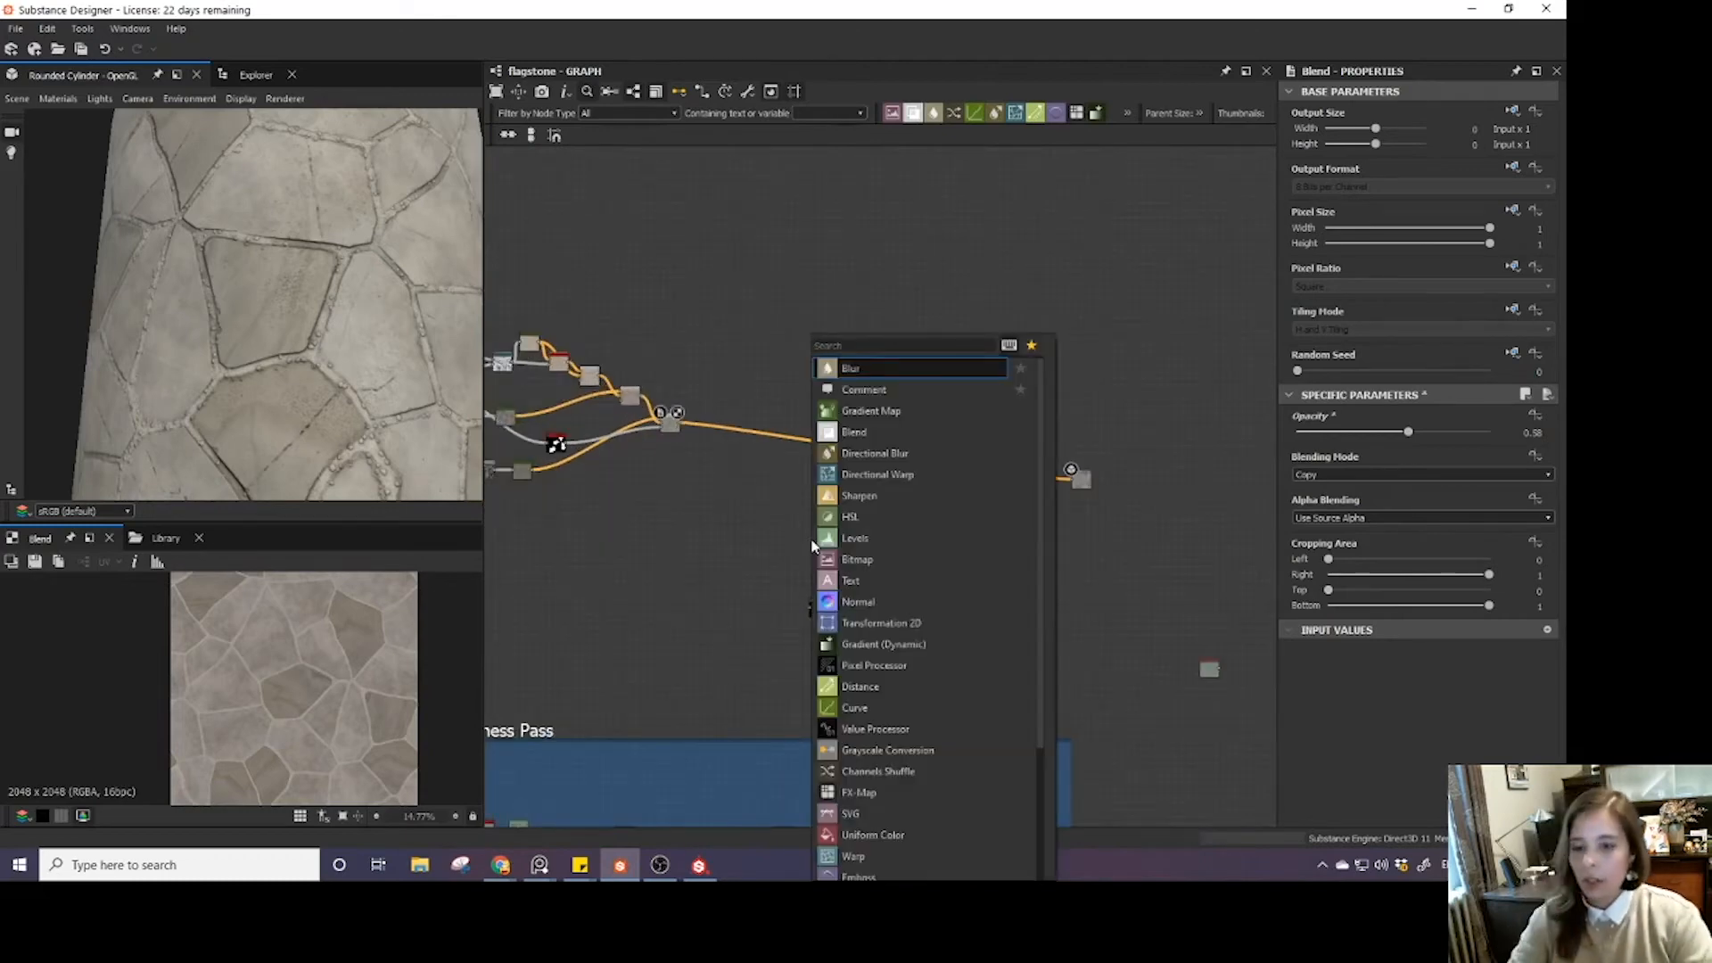
click(669, 602)
scroll(827, 650, down, 3)
middle_drag(836, 600, 862, 400)
drag(860, 444, 905, 766)
middle_drag(893, 723, 1038, 488)
scroll(811, 636, up, 3)
middle_drag(892, 586, 897, 591)
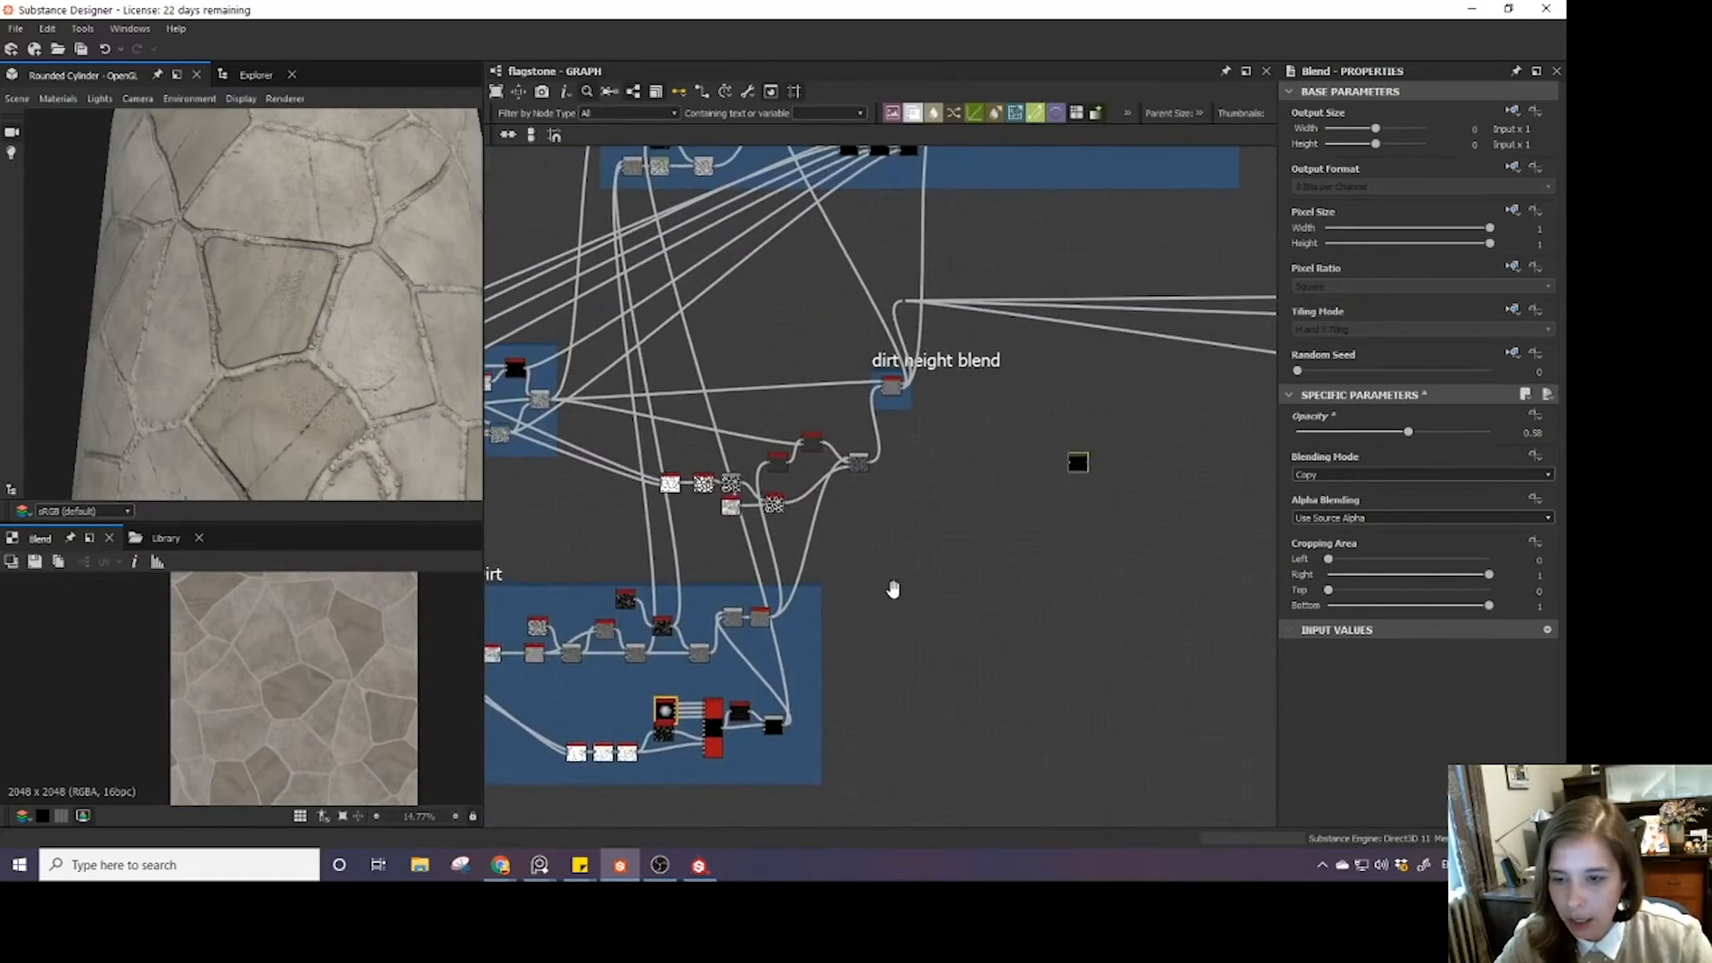
- Preview the Dirt frame's successive Blend nodes and its blurred speckle noise to compare their outputs
double_click(573, 656)
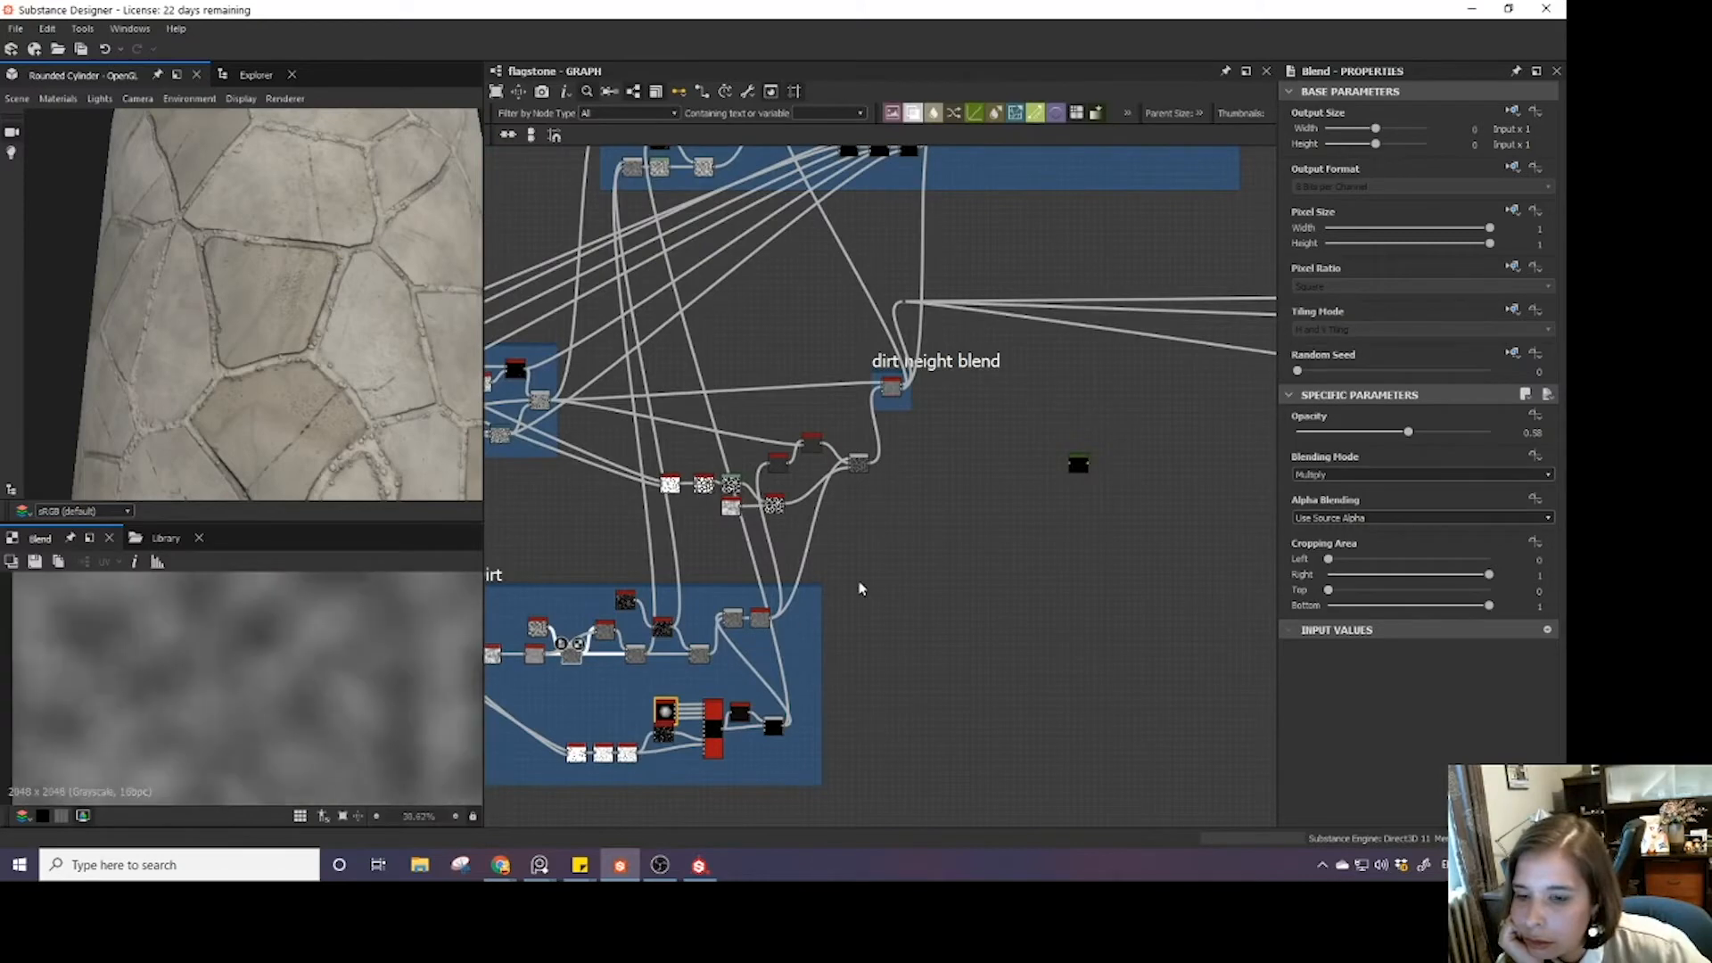
middle_drag(860, 589, 861, 595)
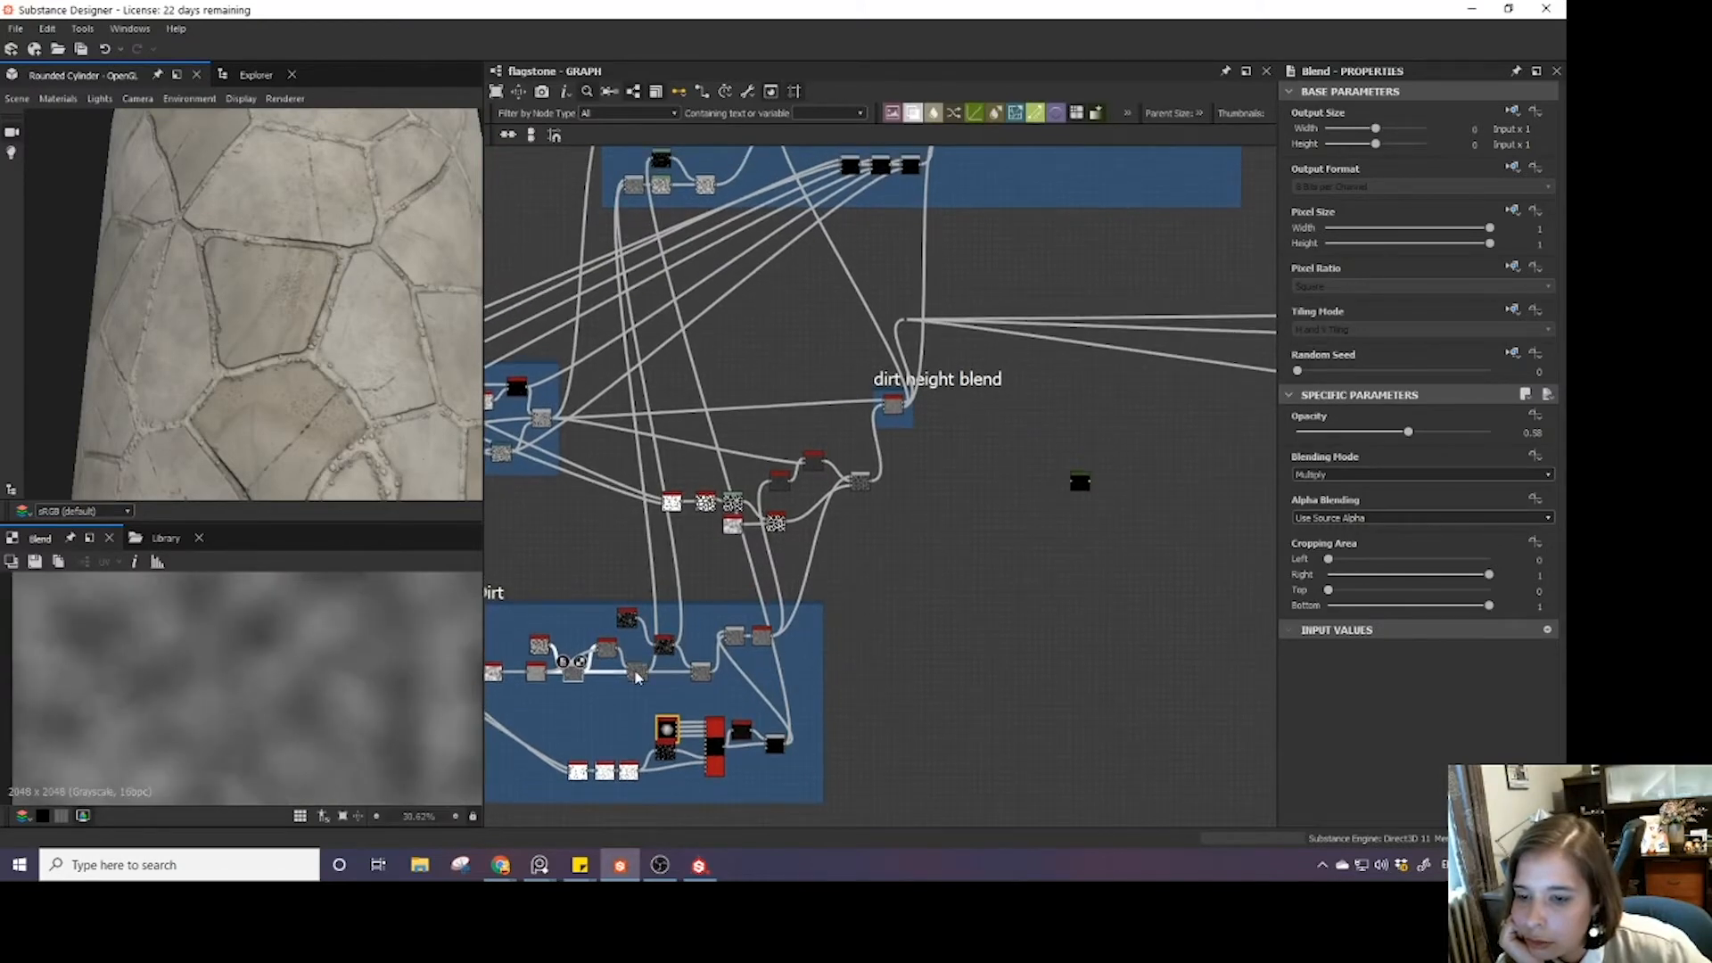
double_click(739, 640)
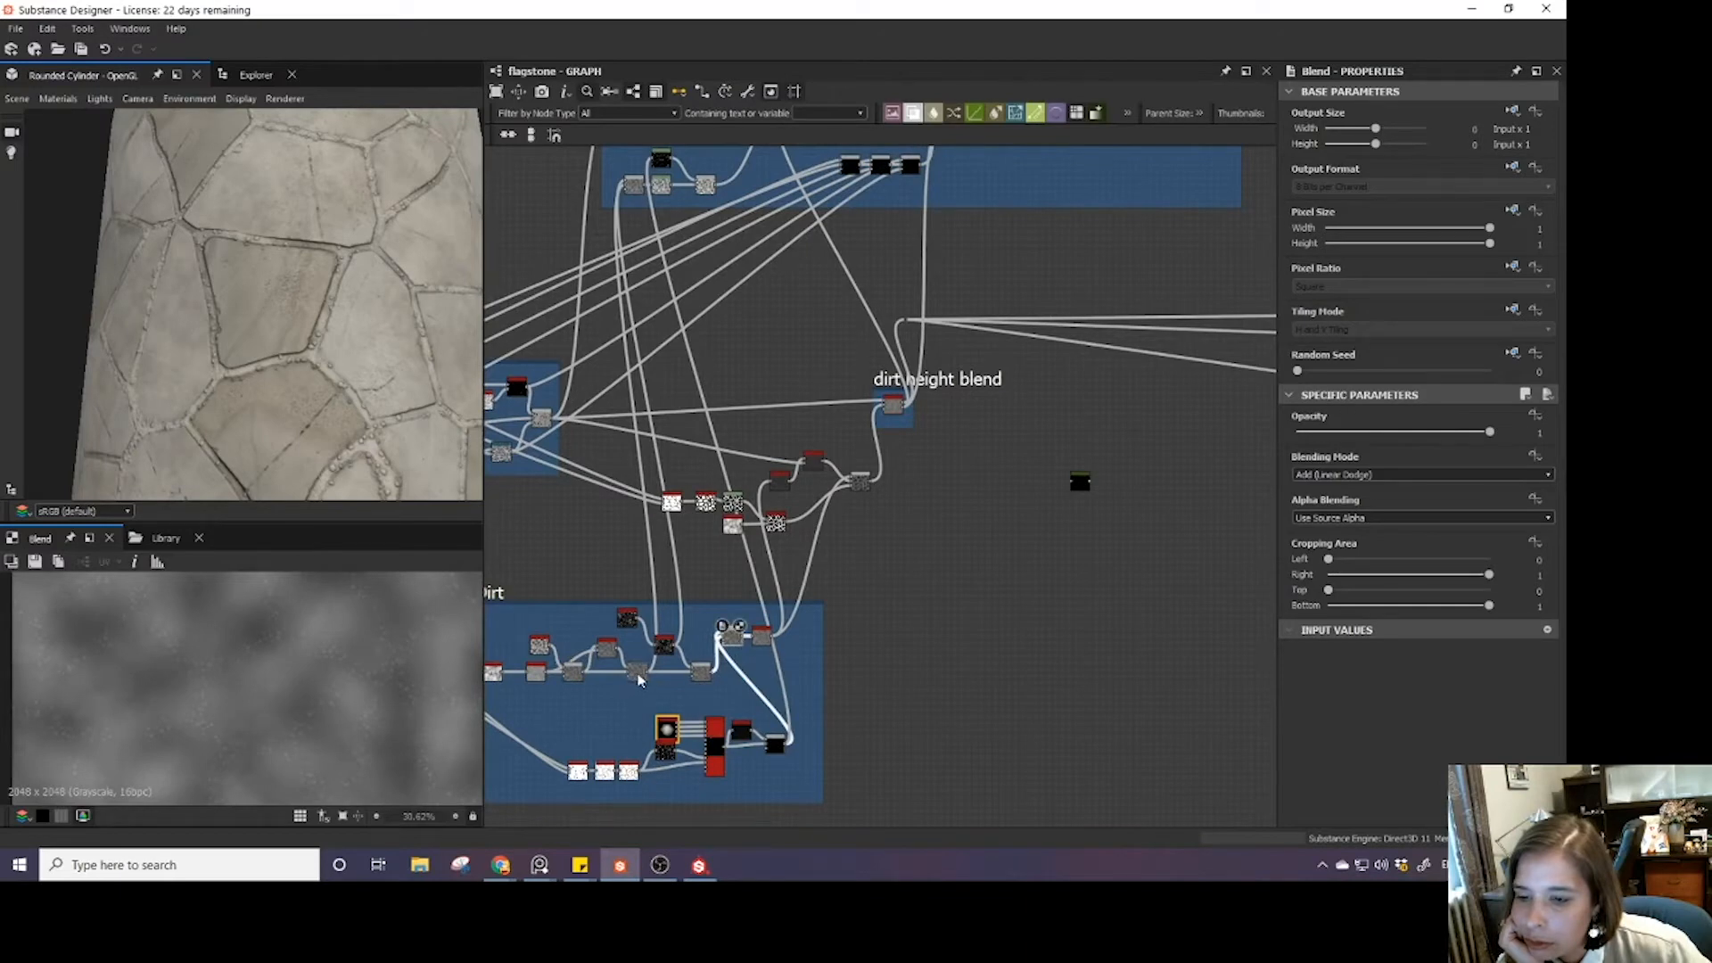
double_click(663, 645)
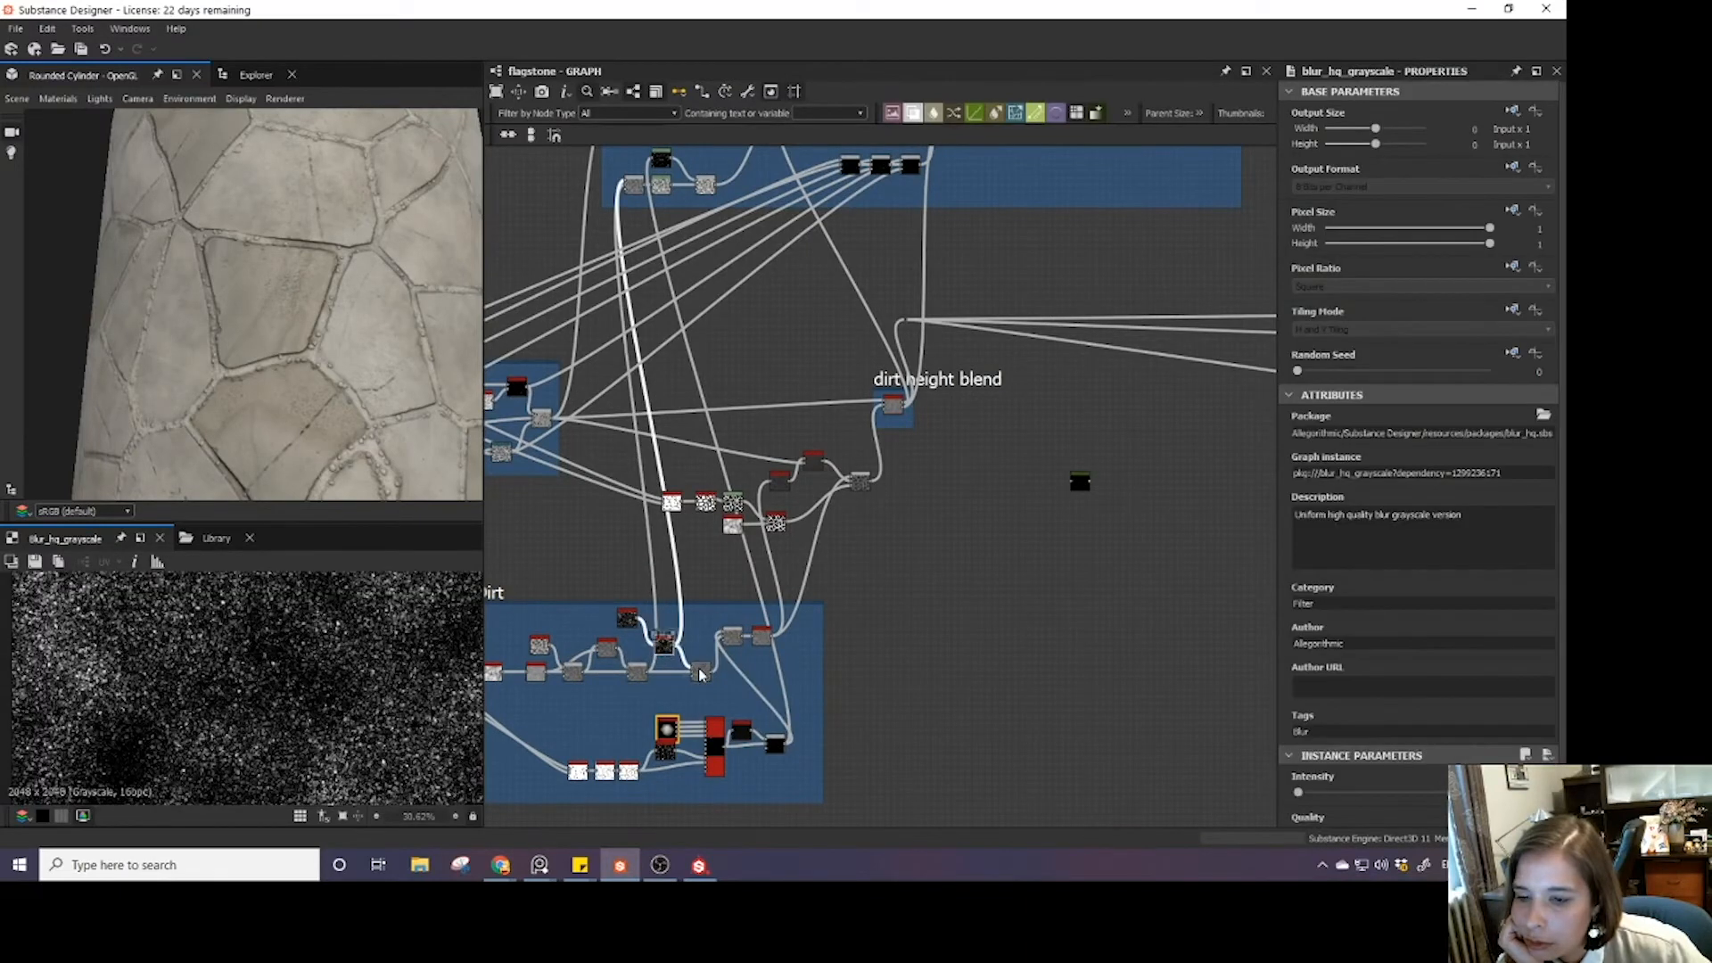
double_click(701, 672)
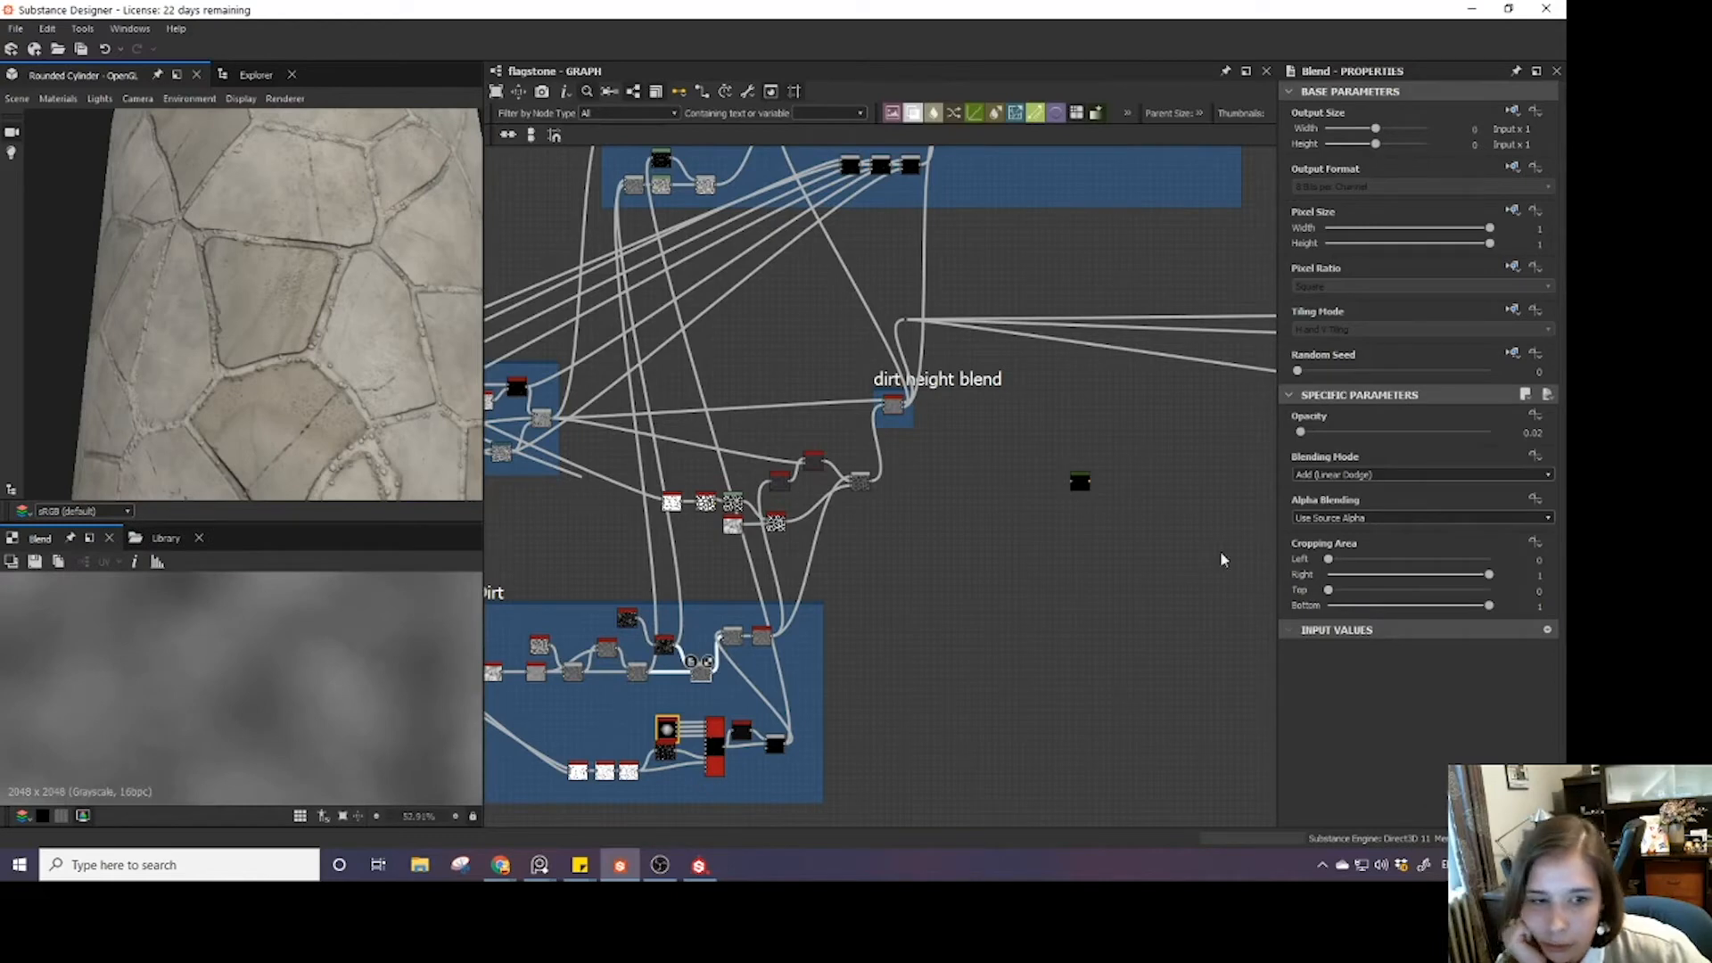
- Duplicate the Dirt frame's low-opacity Add (Linear Dodge) Blend with its input connections and place the copy near the new Gradient Map
drag(647, 674, 702, 676)
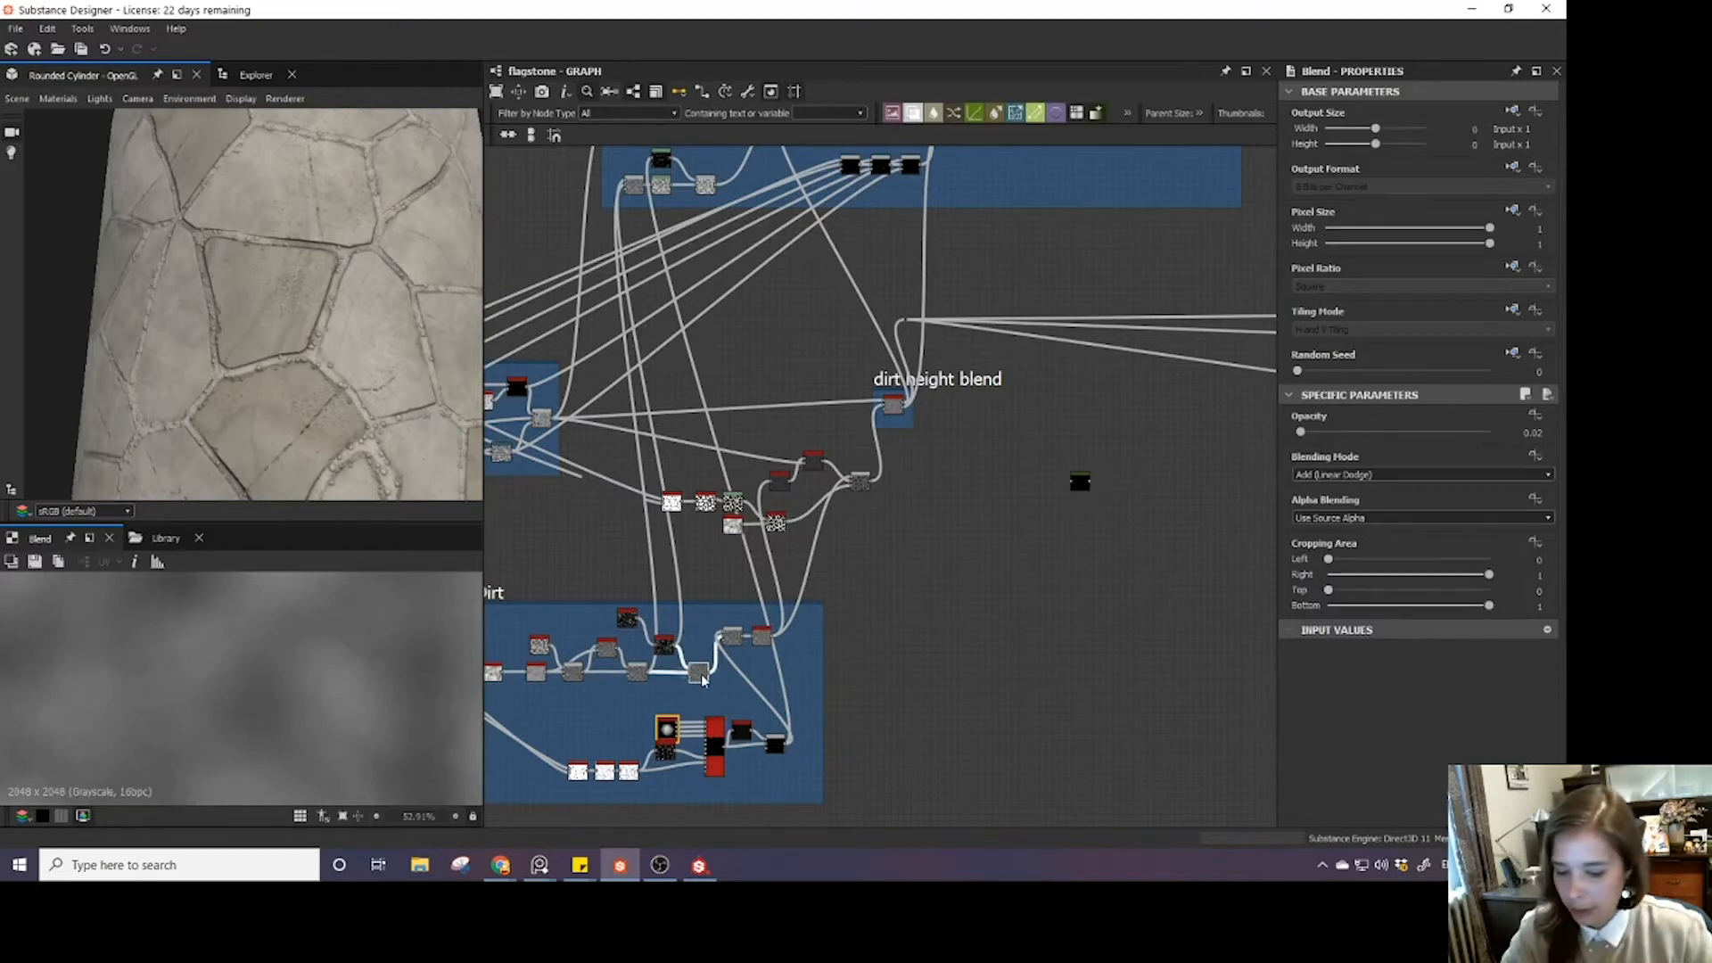
key(ctrl+v)
drag(887, 490, 1016, 505)
scroll(1017, 502, down, 1)
middle_drag(1017, 501, 901, 584)
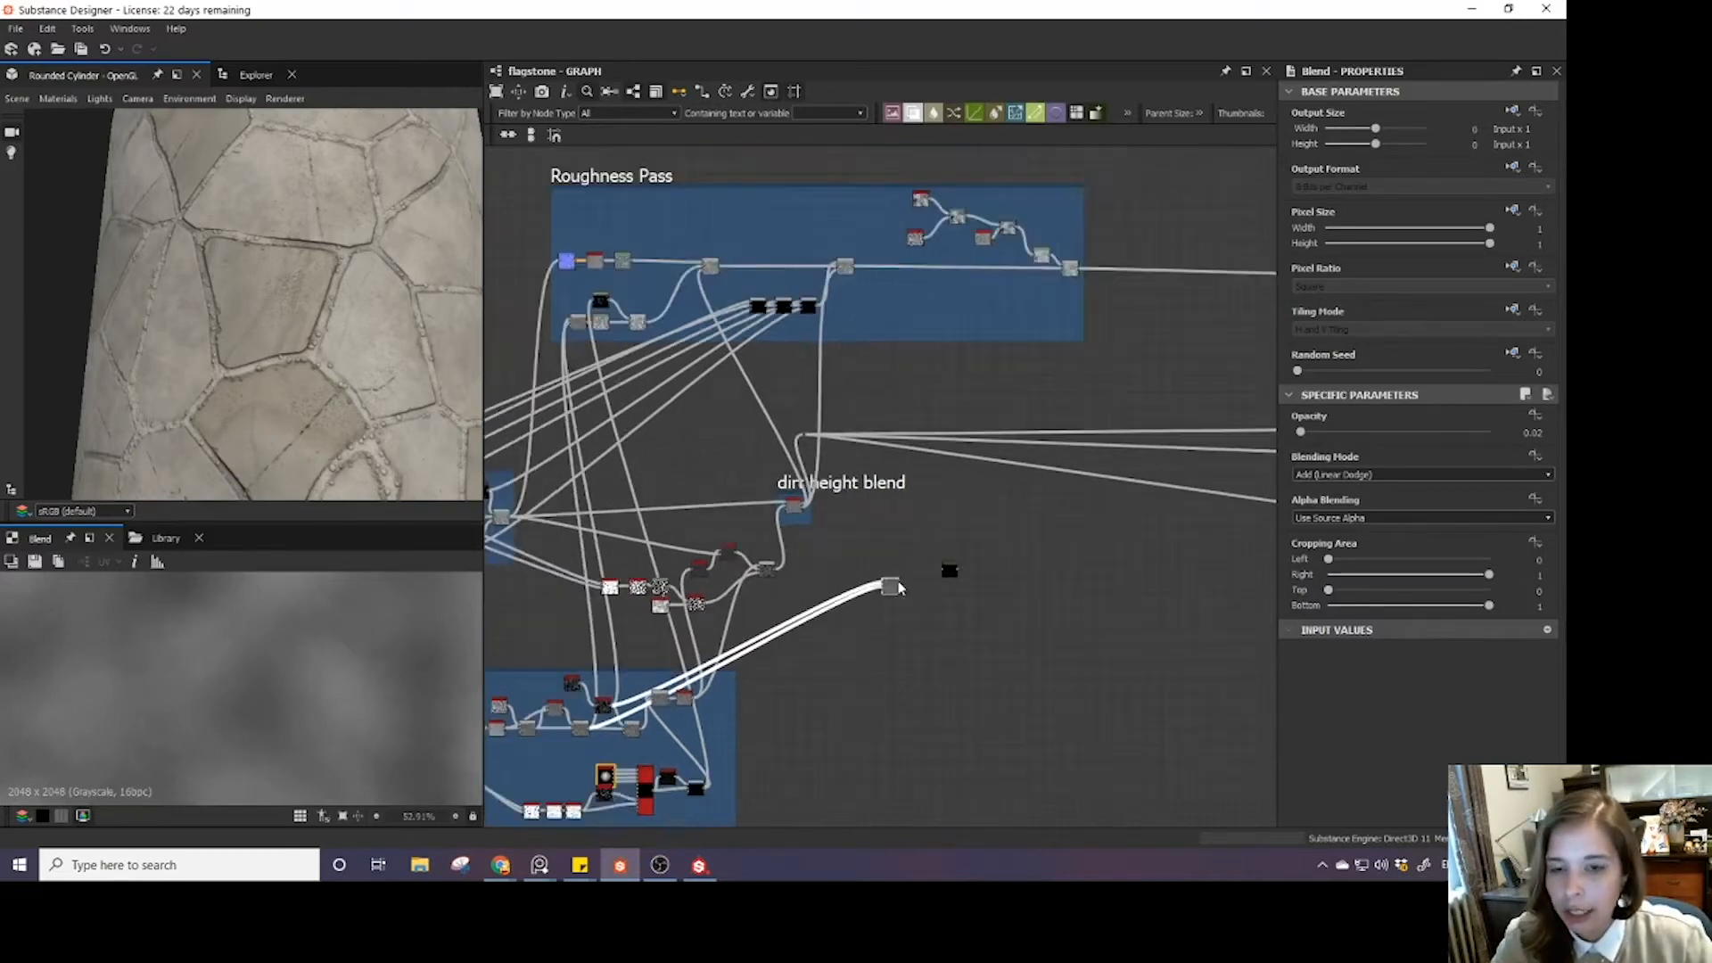
scroll(901, 584, up, 7)
scroll(291, 672, down, 1)
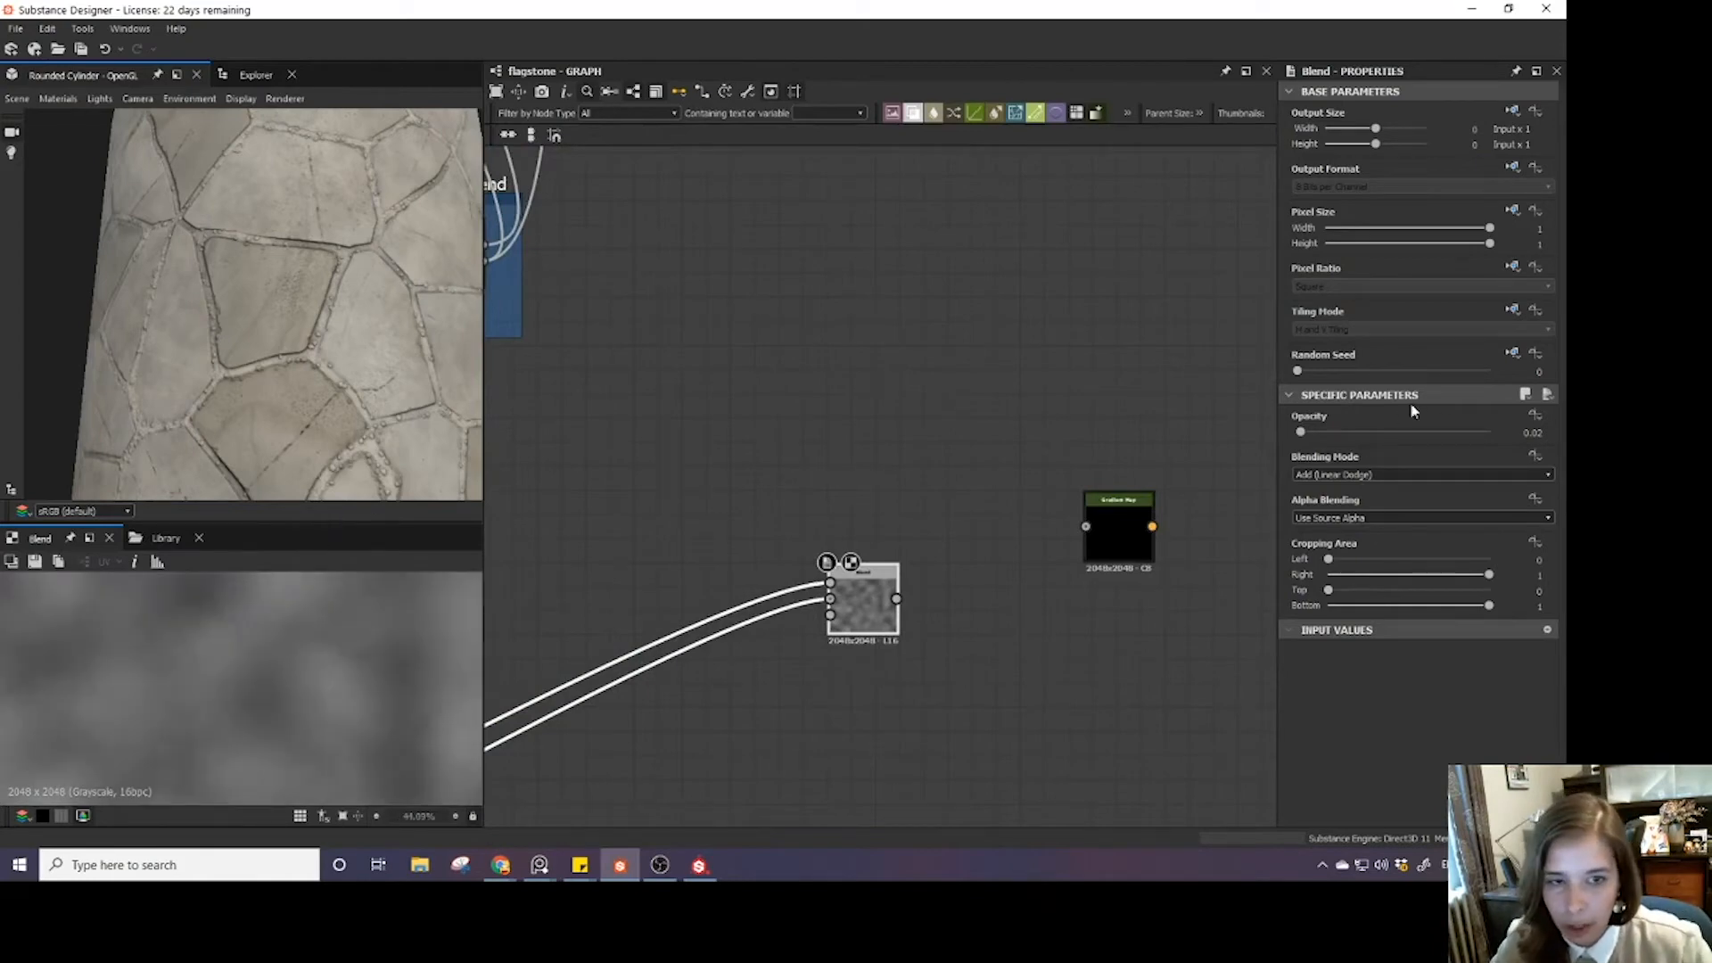
- Trace the duplicated Blend's two input connections back to the blurred noise and Blend nodes in the Dirt frame
scroll(850, 547, down, 7)
middle_drag(657, 645, 901, 469)
middle_drag(1078, 391, 827, 615)
scroll(828, 615, up, 5)
scroll(771, 641, down, 4)
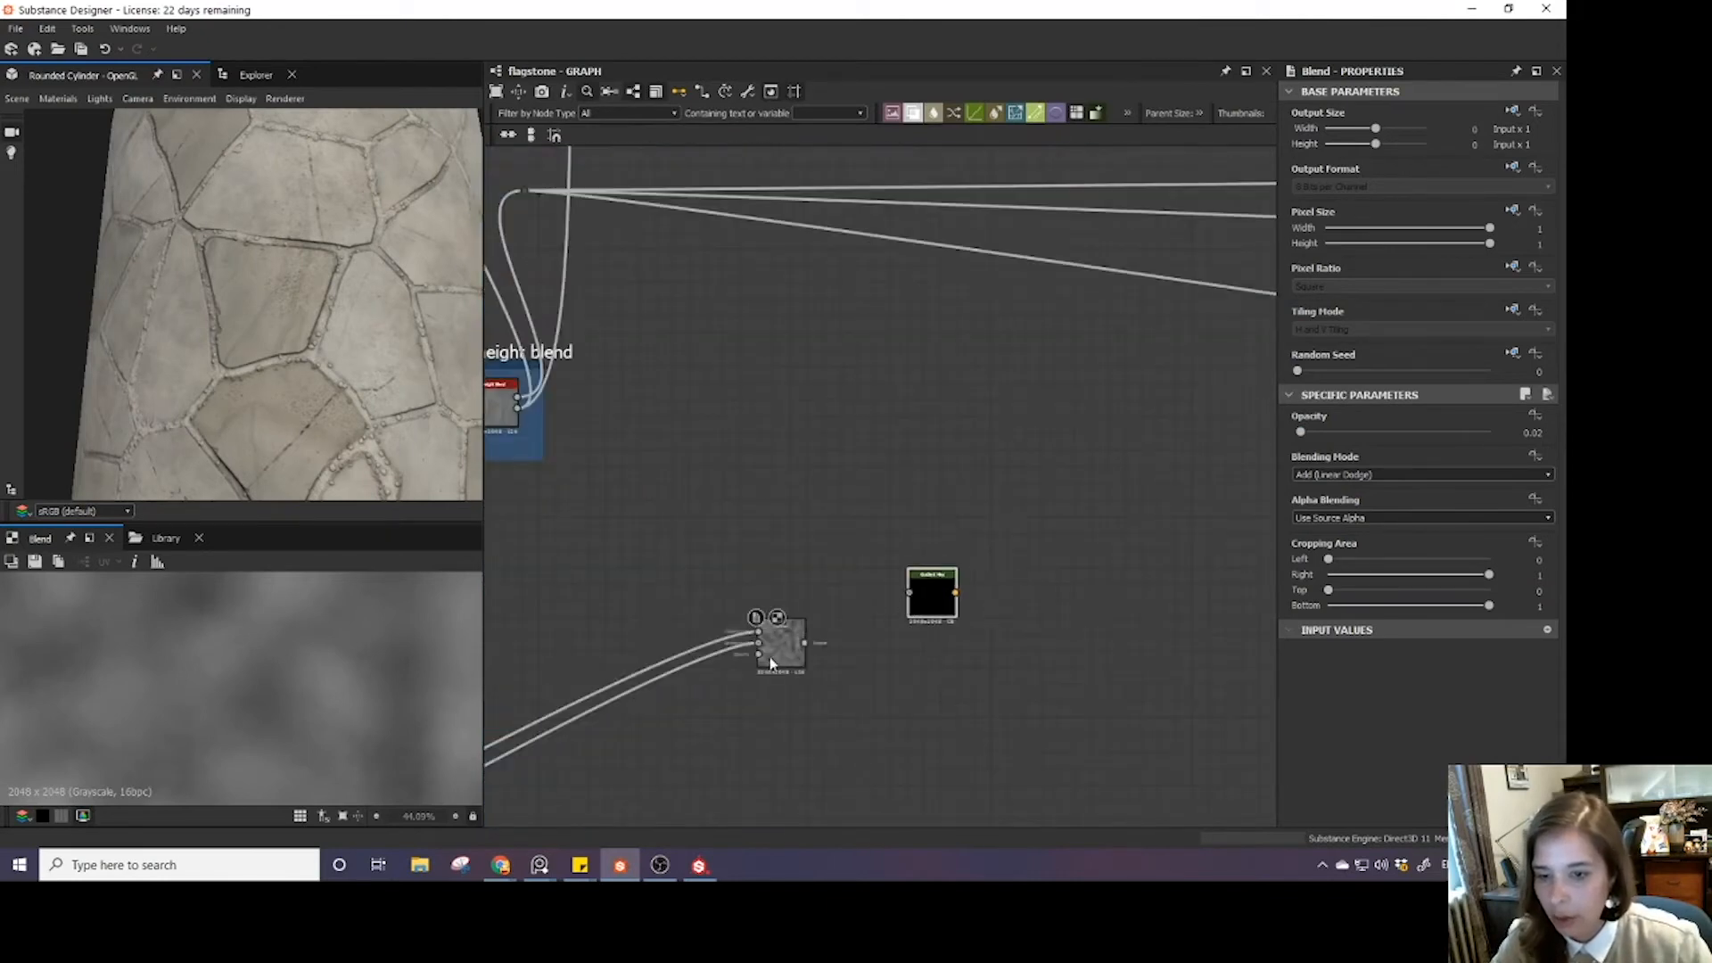
scroll(635, 691, down, 1)
middle_drag(635, 692, 903, 447)
scroll(724, 644, up, 7)
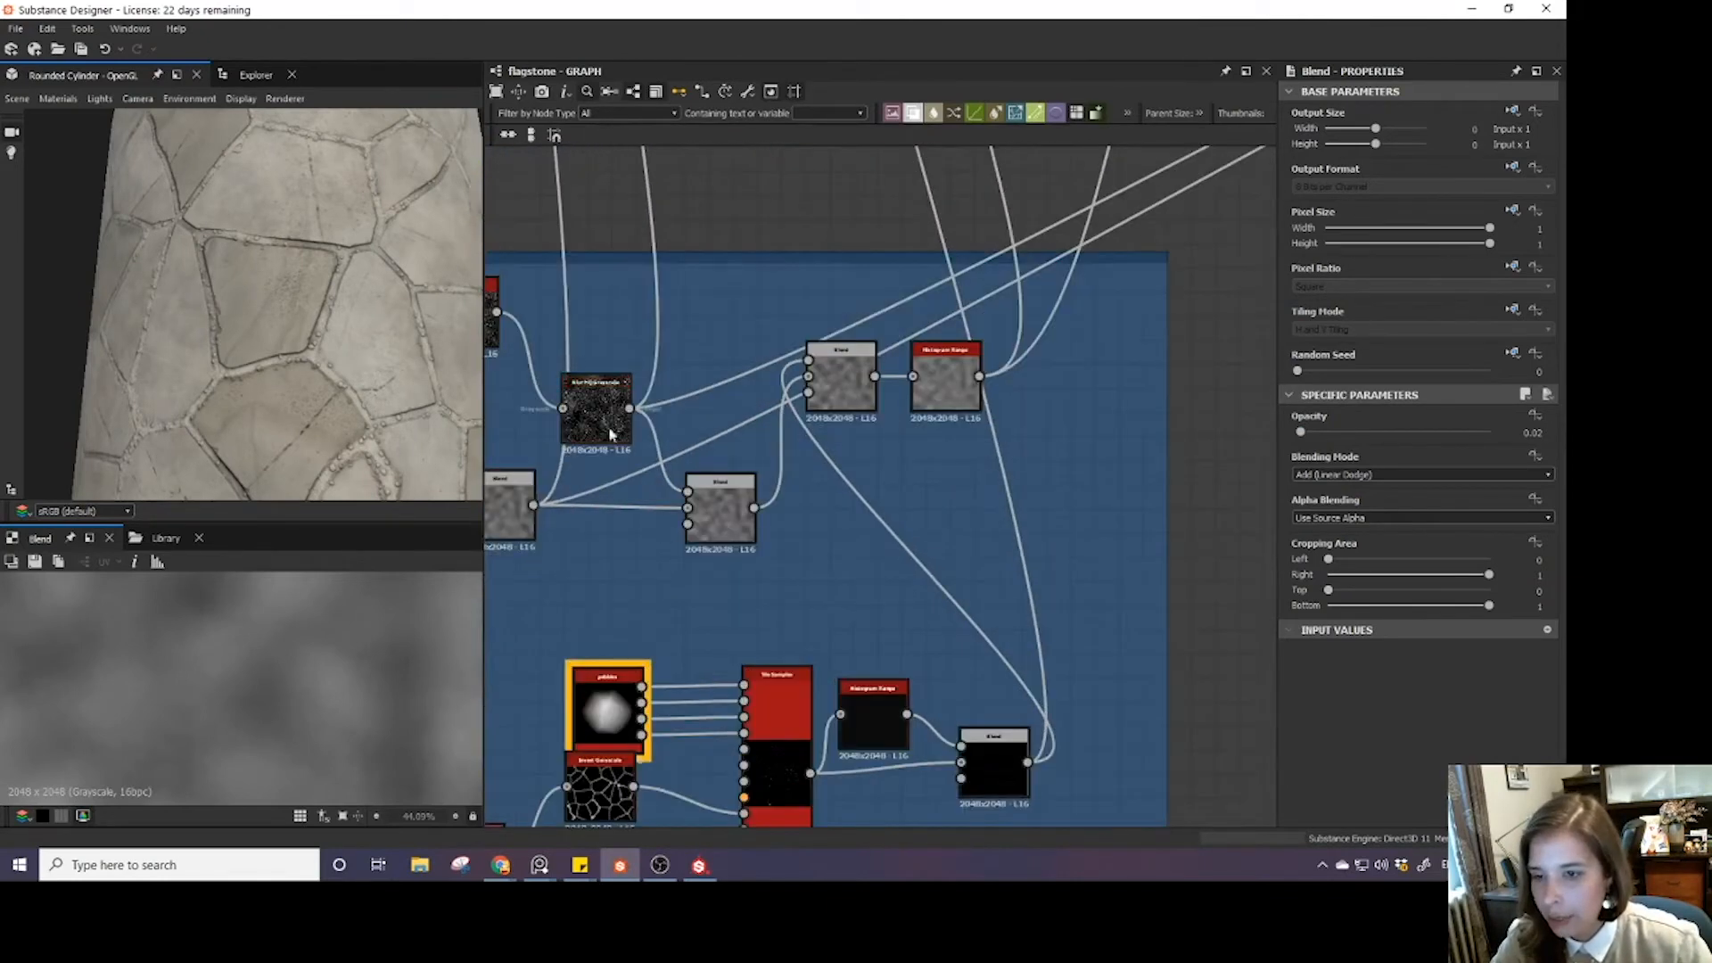
middle_drag(584, 410, 762, 551)
scroll(659, 503, up, 2)
scroll(660, 503, down, 4)
middle_drag(625, 553, 599, 569)
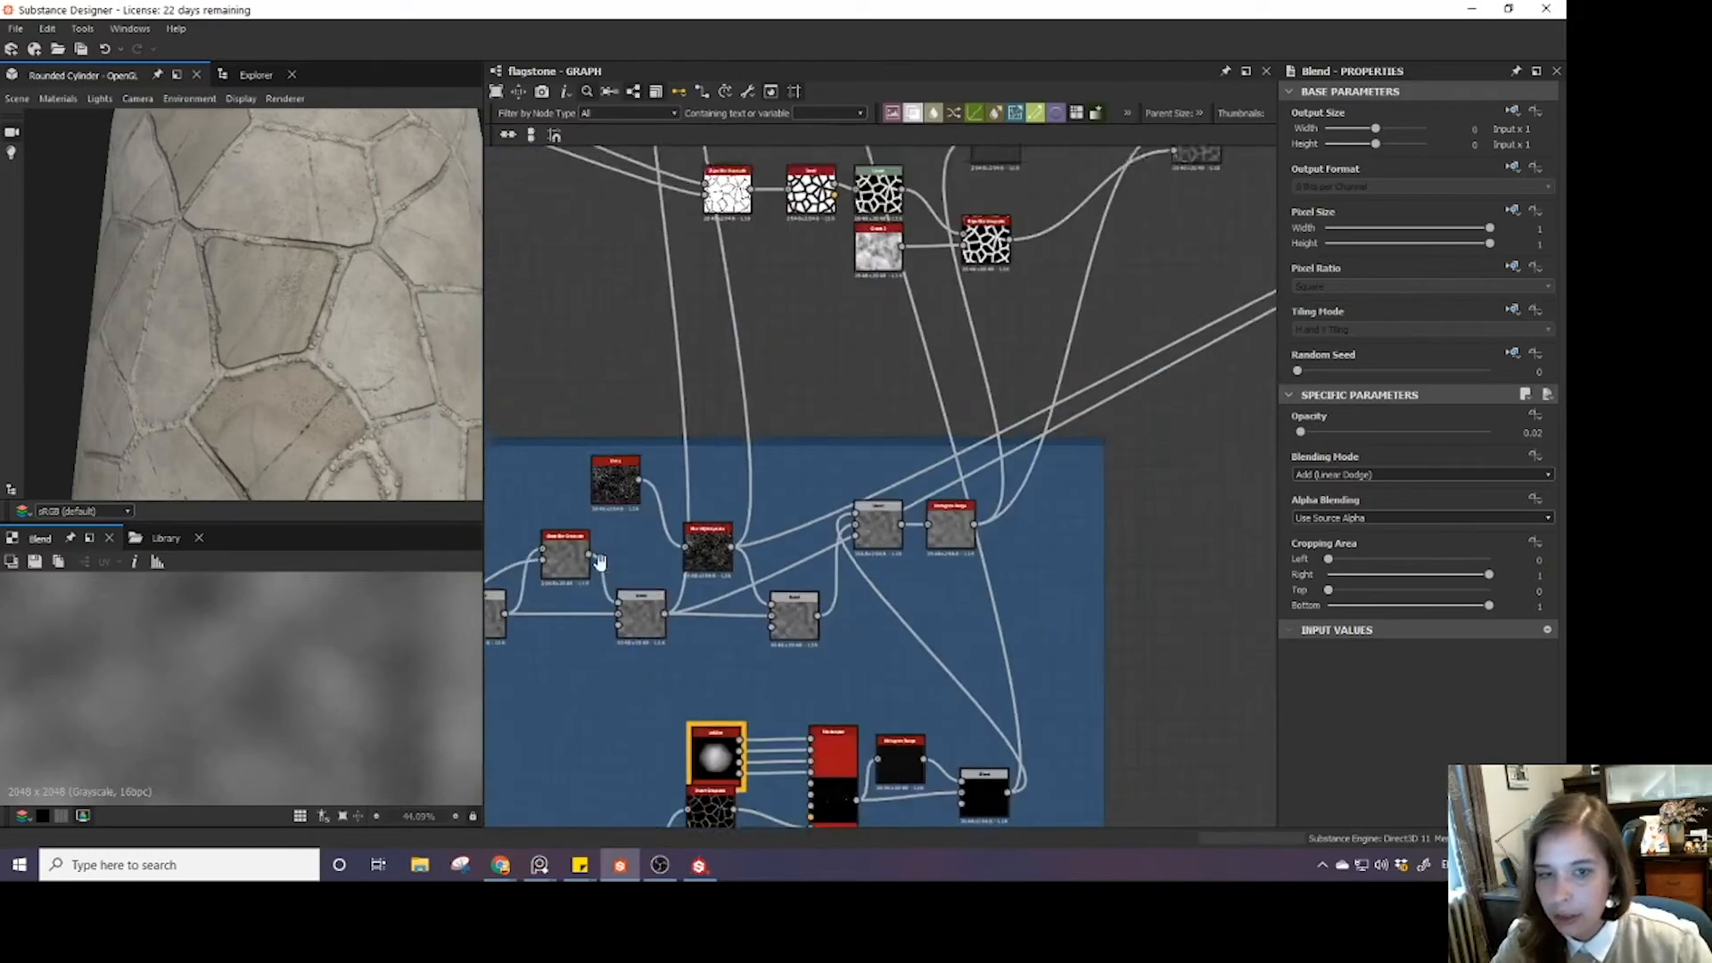
scroll(724, 510, down, 5)
middle_drag(1073, 378, 926, 499)
scroll(926, 499, up, 6)
middle_drag(672, 576, 825, 617)
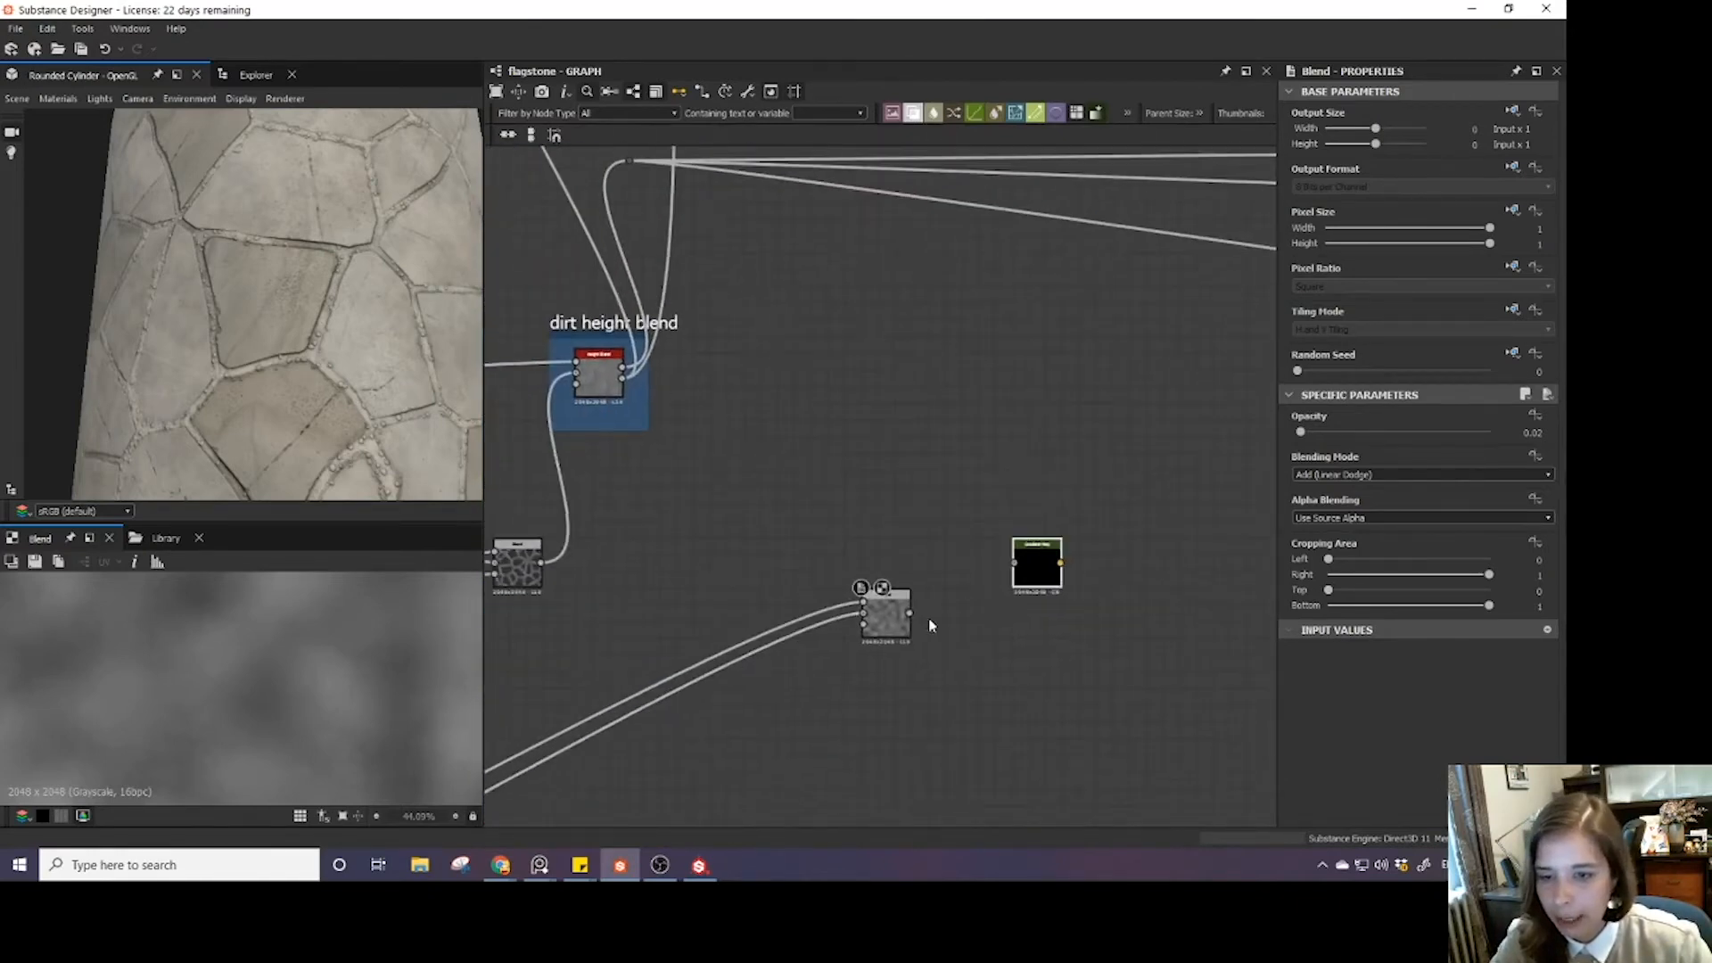
- Set the duplicated dirt Blend's Opacity to 0.27 and feed its output into the Gradient Map
click(888, 622)
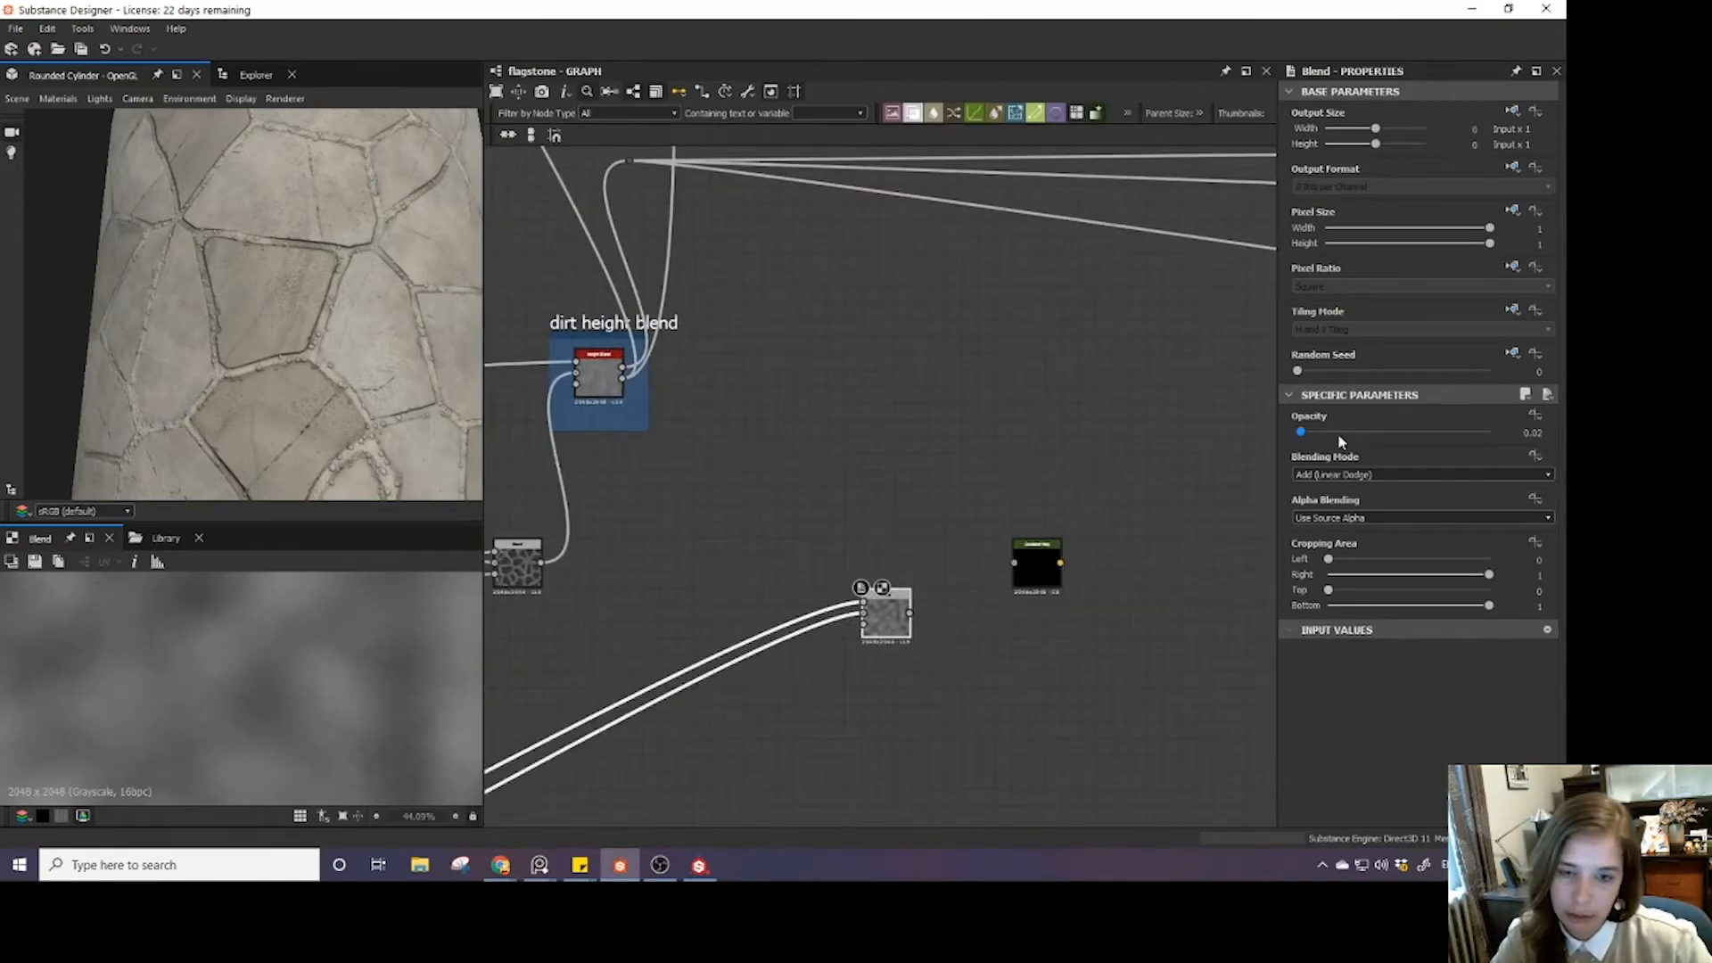
scroll(936, 544, down, 5)
scroll(810, 611, up, 6)
scroll(811, 612, up, 1)
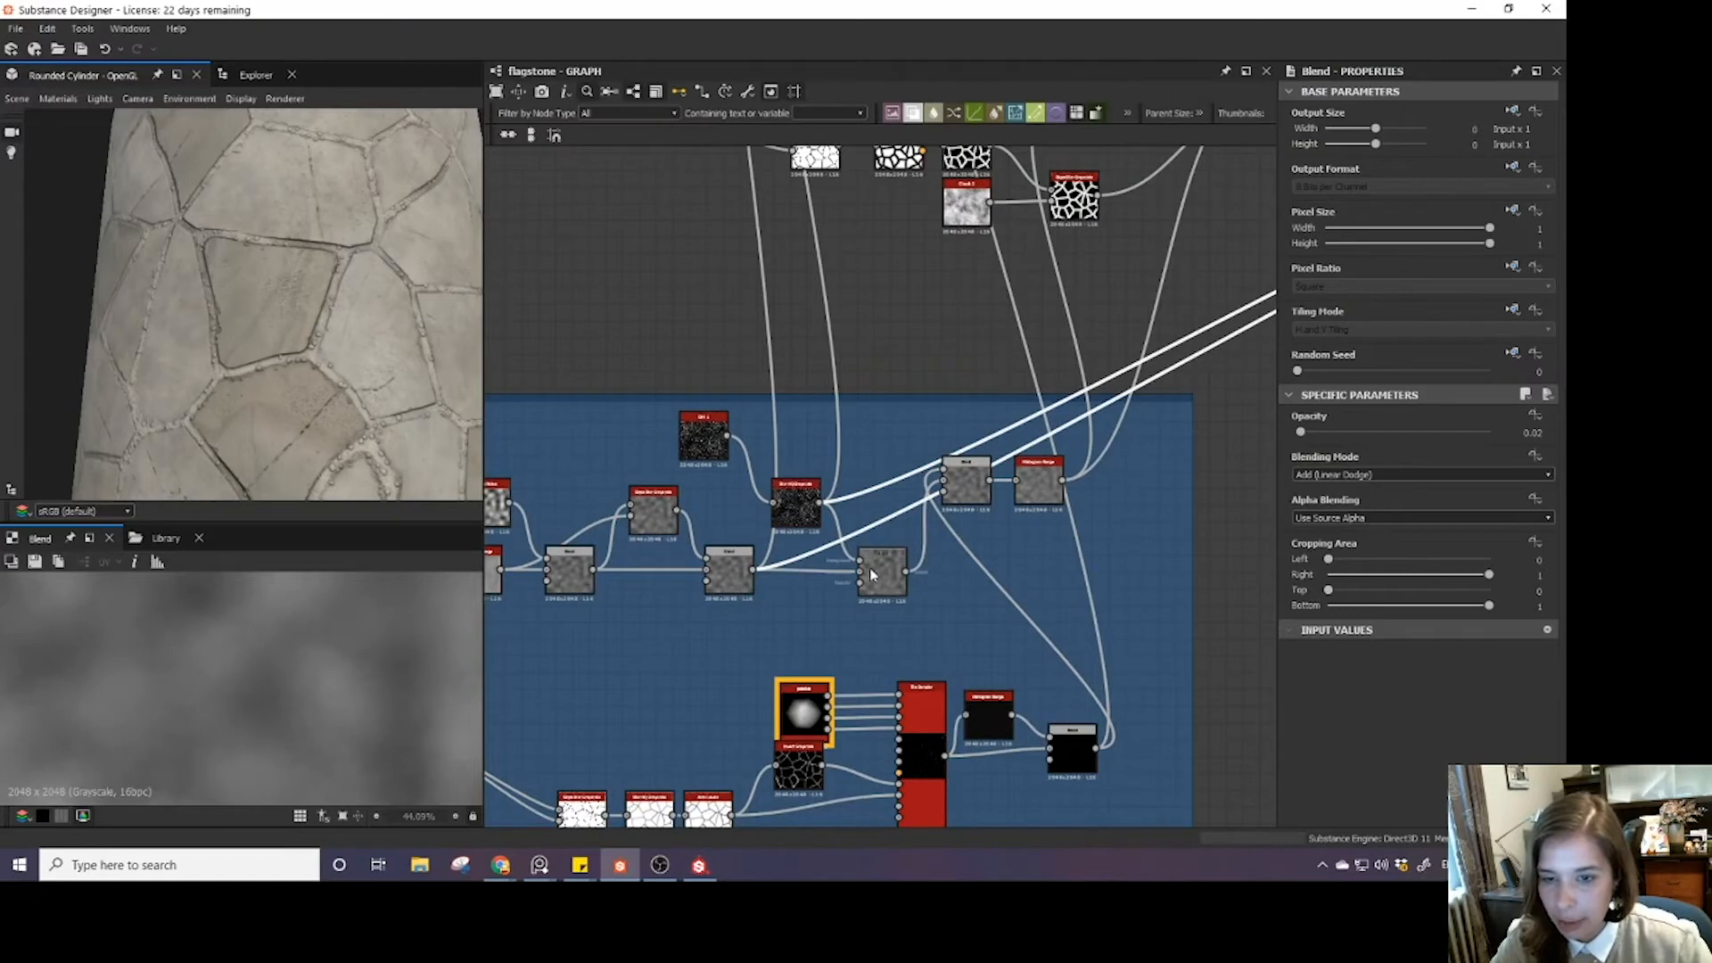
scroll(938, 430, down, 5)
middle_drag(1012, 362, 731, 567)
scroll(927, 526, up, 5)
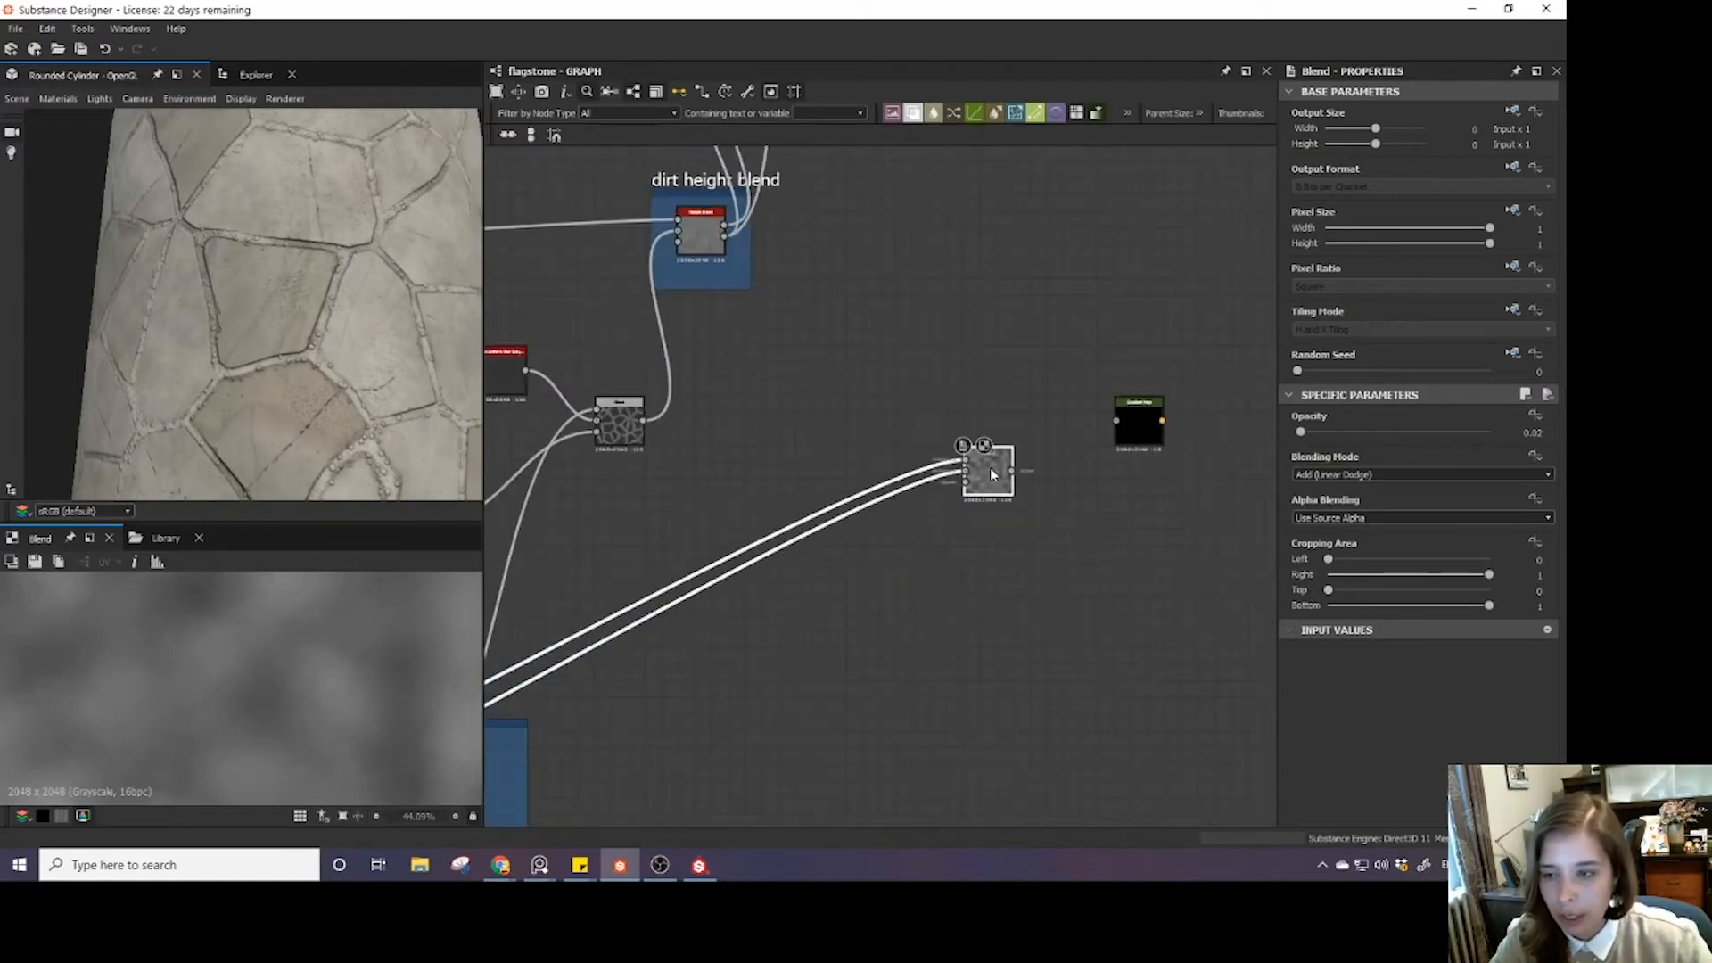
drag(1321, 434, 1329, 436)
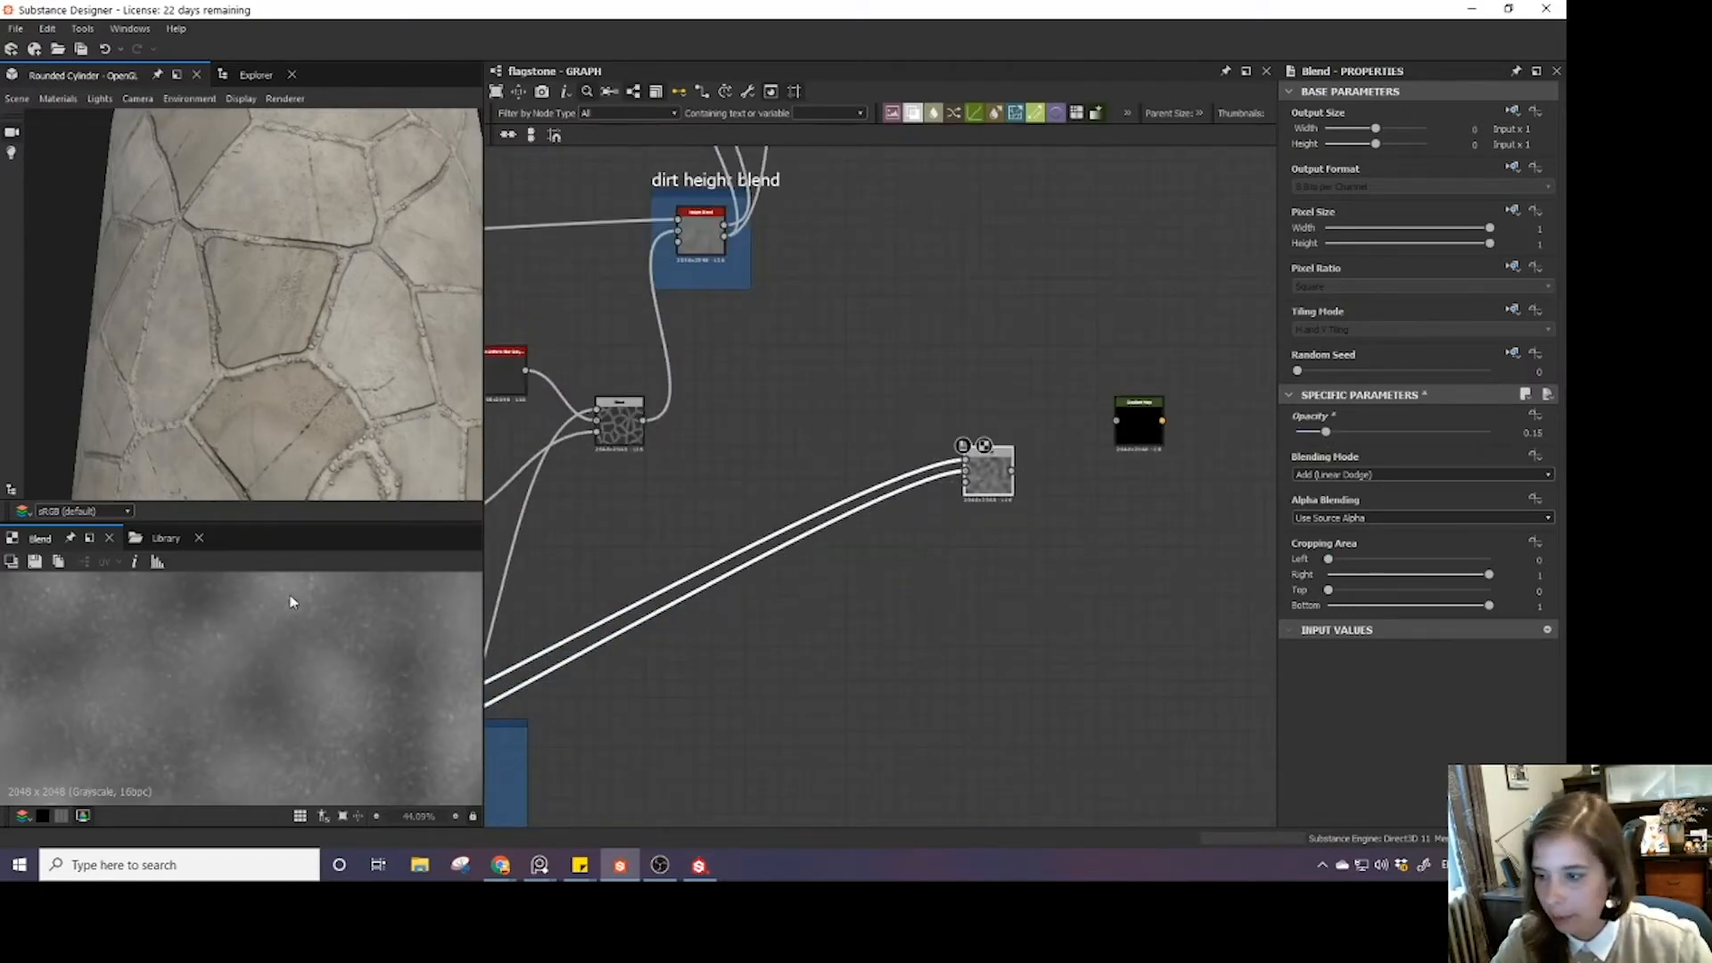
scroll(285, 615, down, 2)
middle_drag(1036, 486, 977, 526)
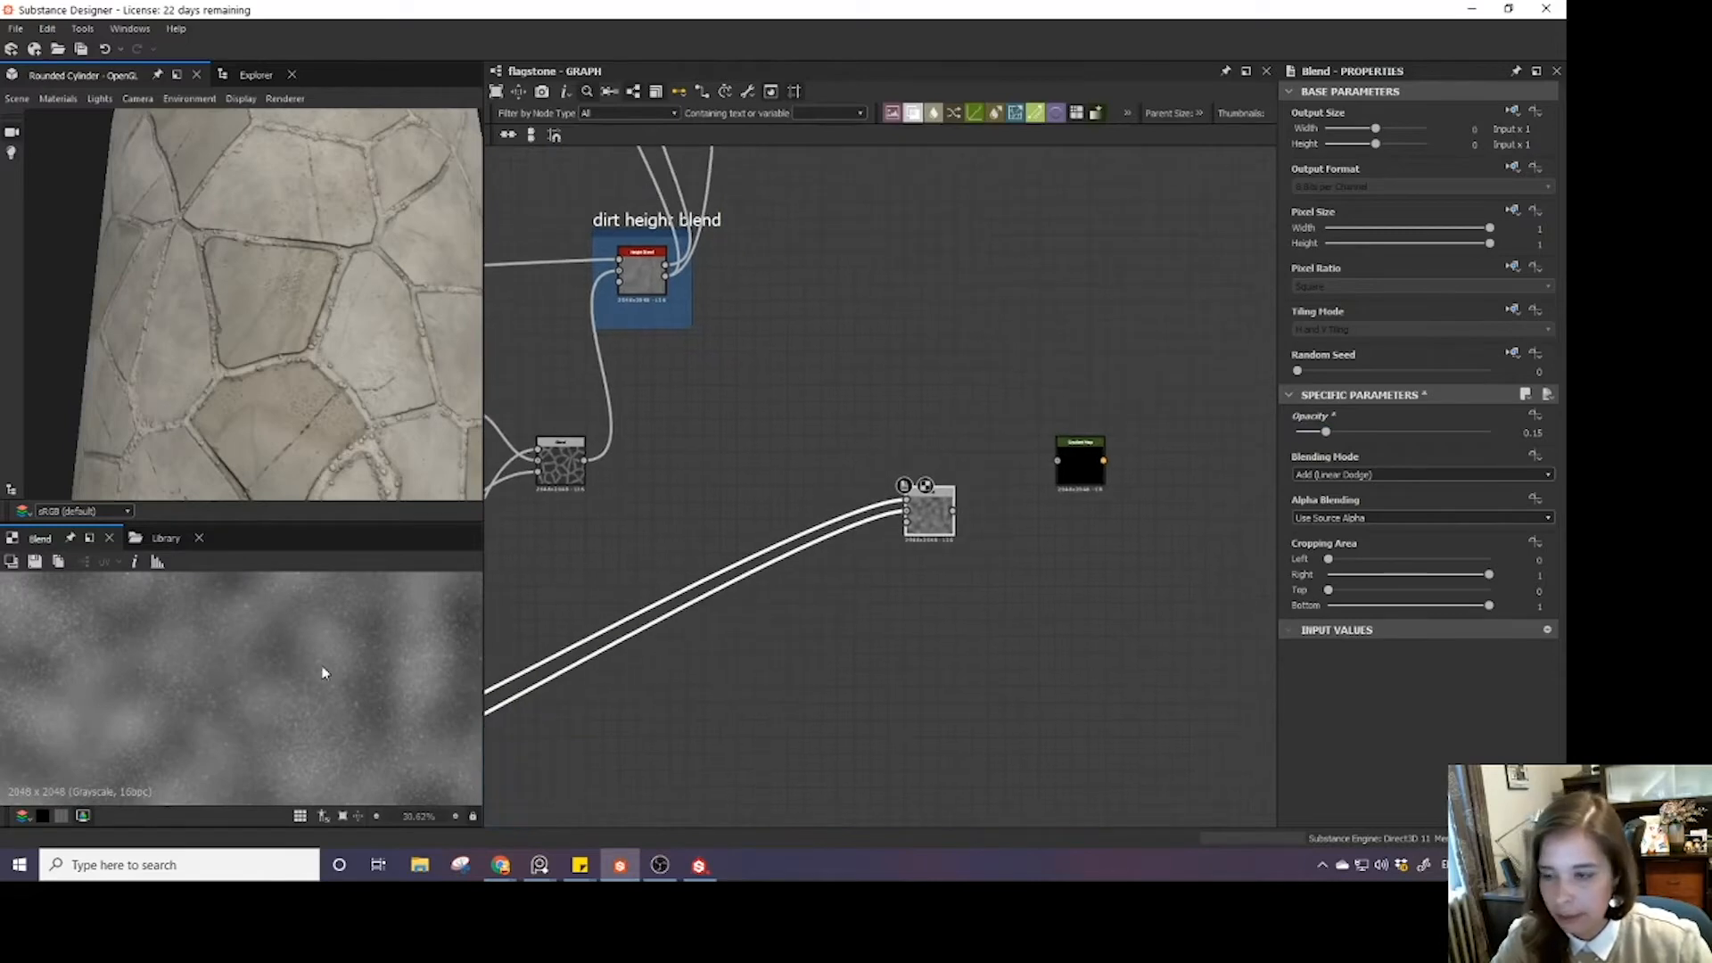
drag(1341, 433, 1348, 432)
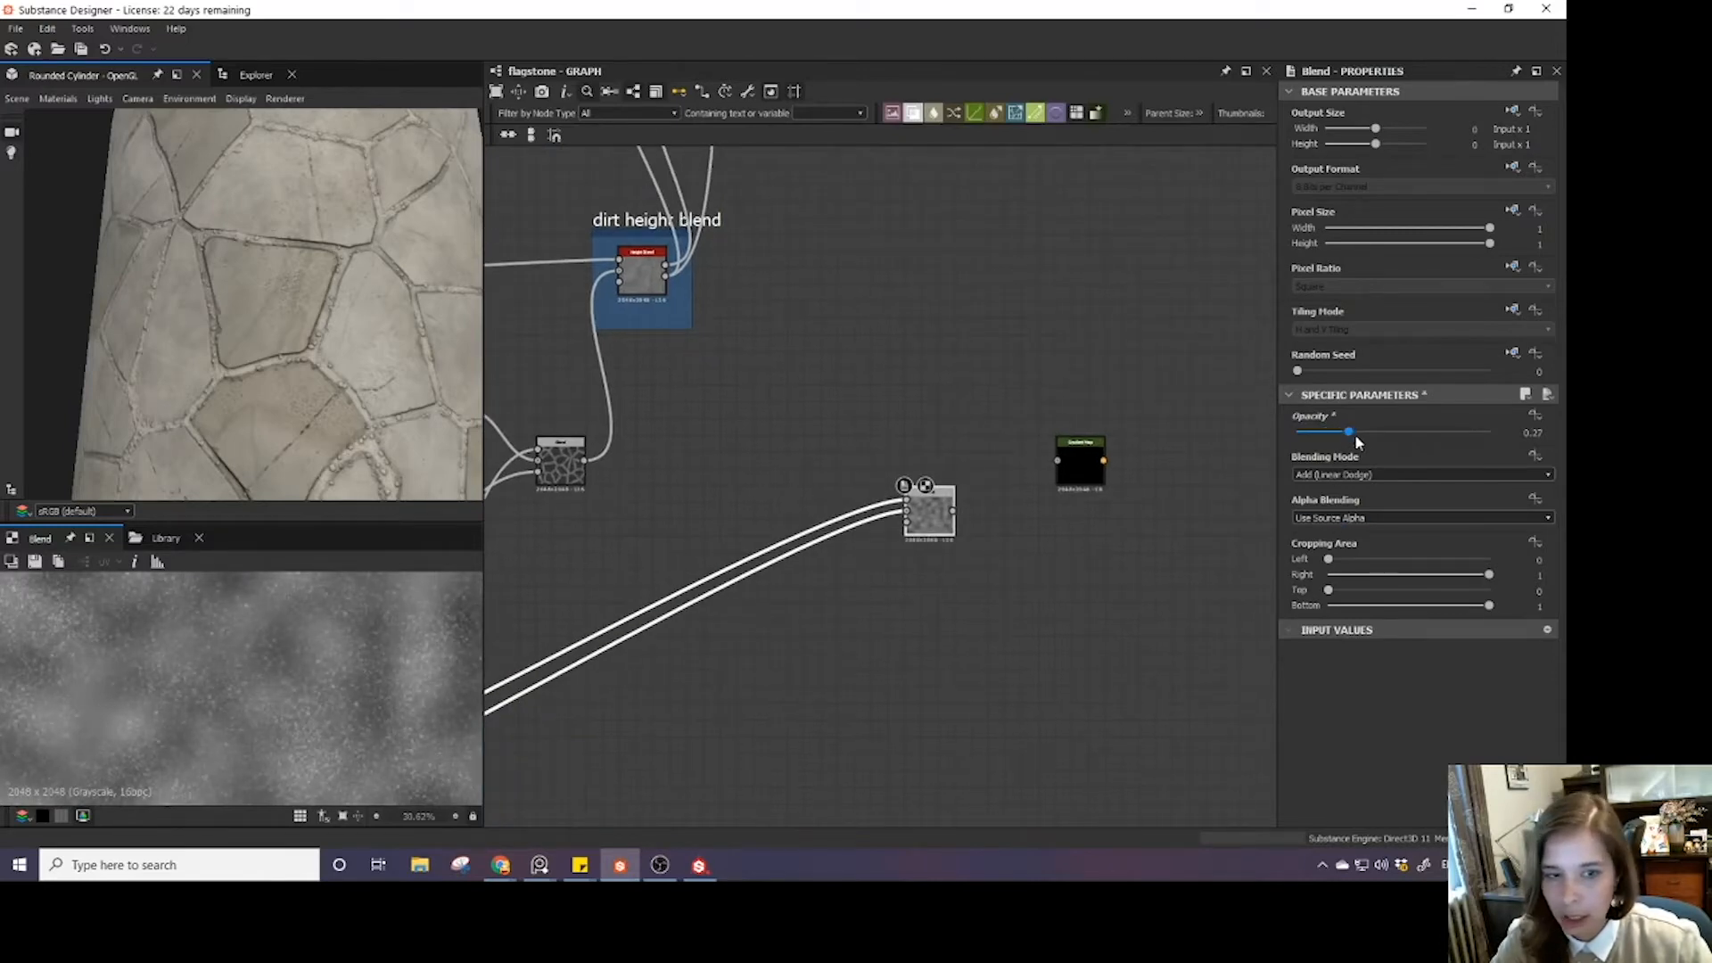
drag(953, 511, 1023, 525)
drag(862, 461, 1003, 519)
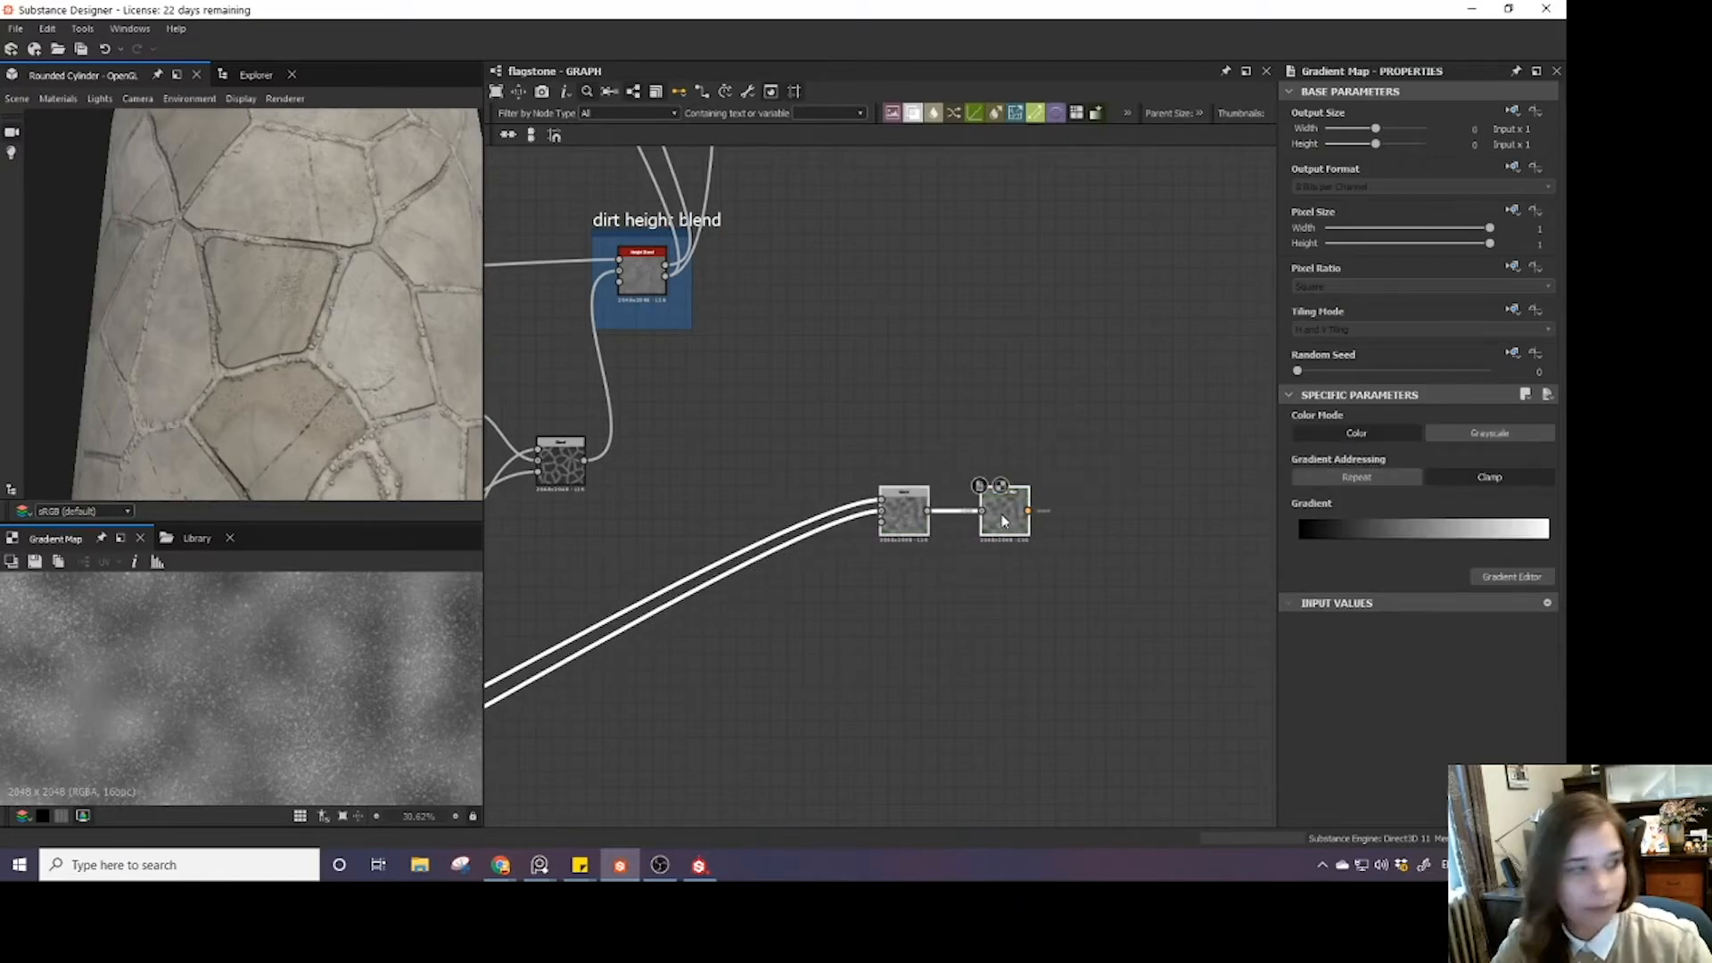
- Switch to the reference image board and place the enlarged flagstone paving photo where its dirt joints can be sampled alongside the graph
click(539, 865)
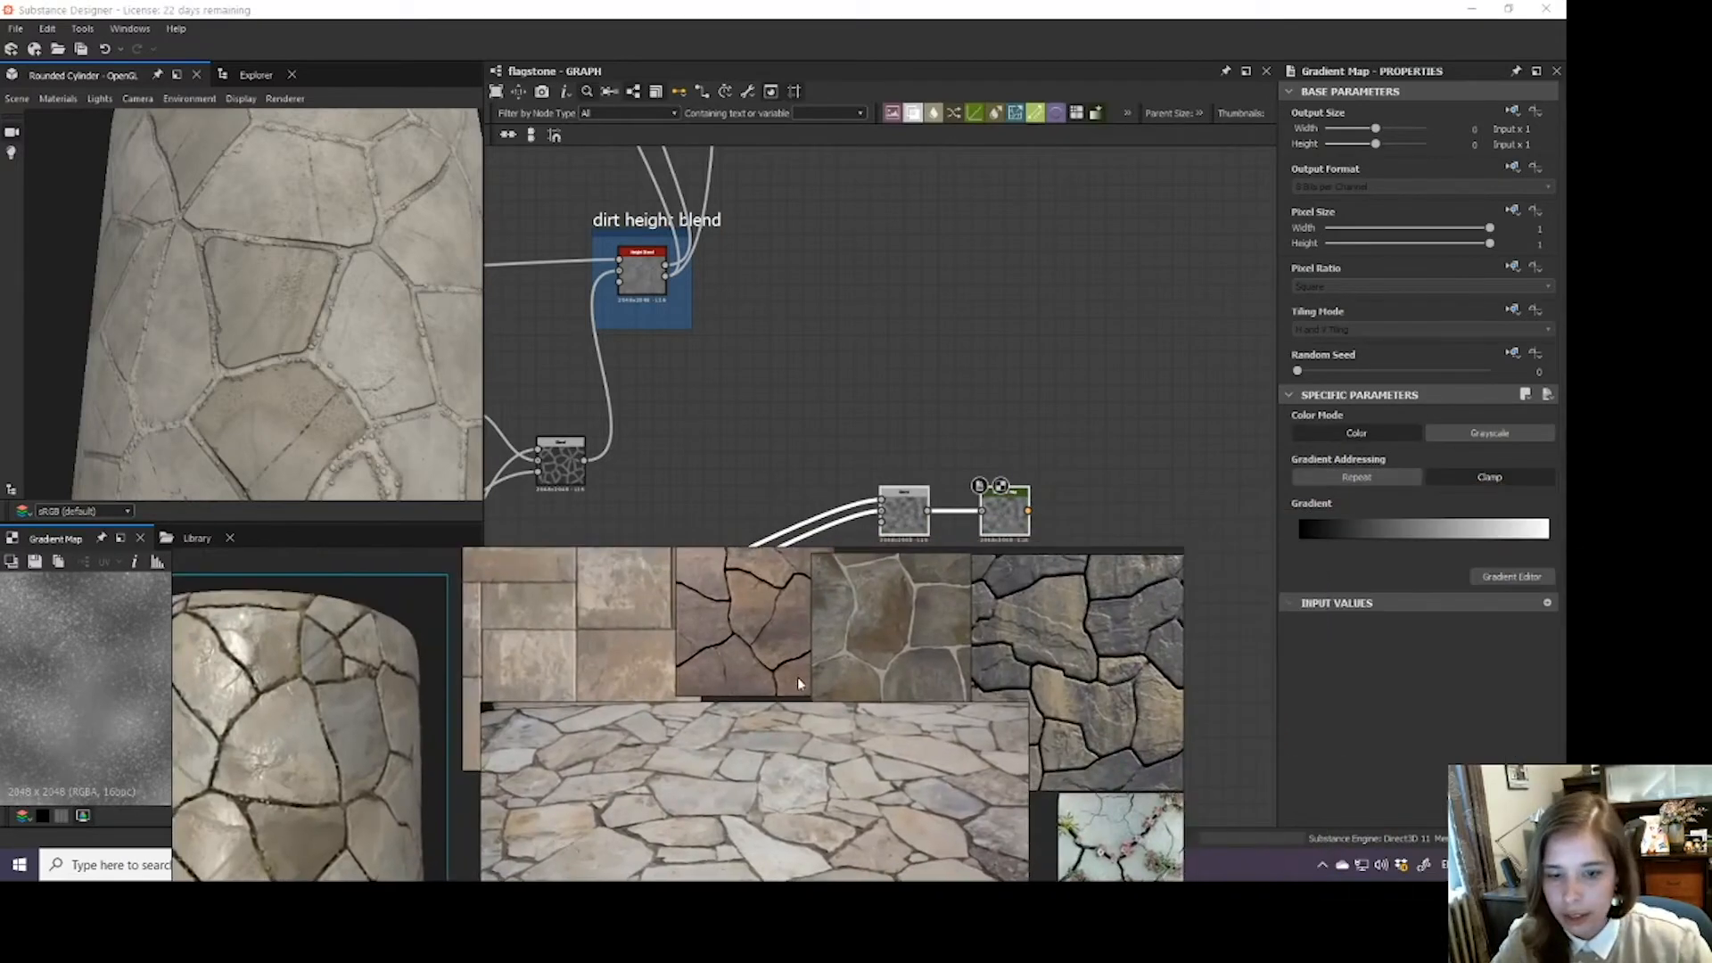
scroll(765, 737, down, 1)
scroll(676, 675, down, 2)
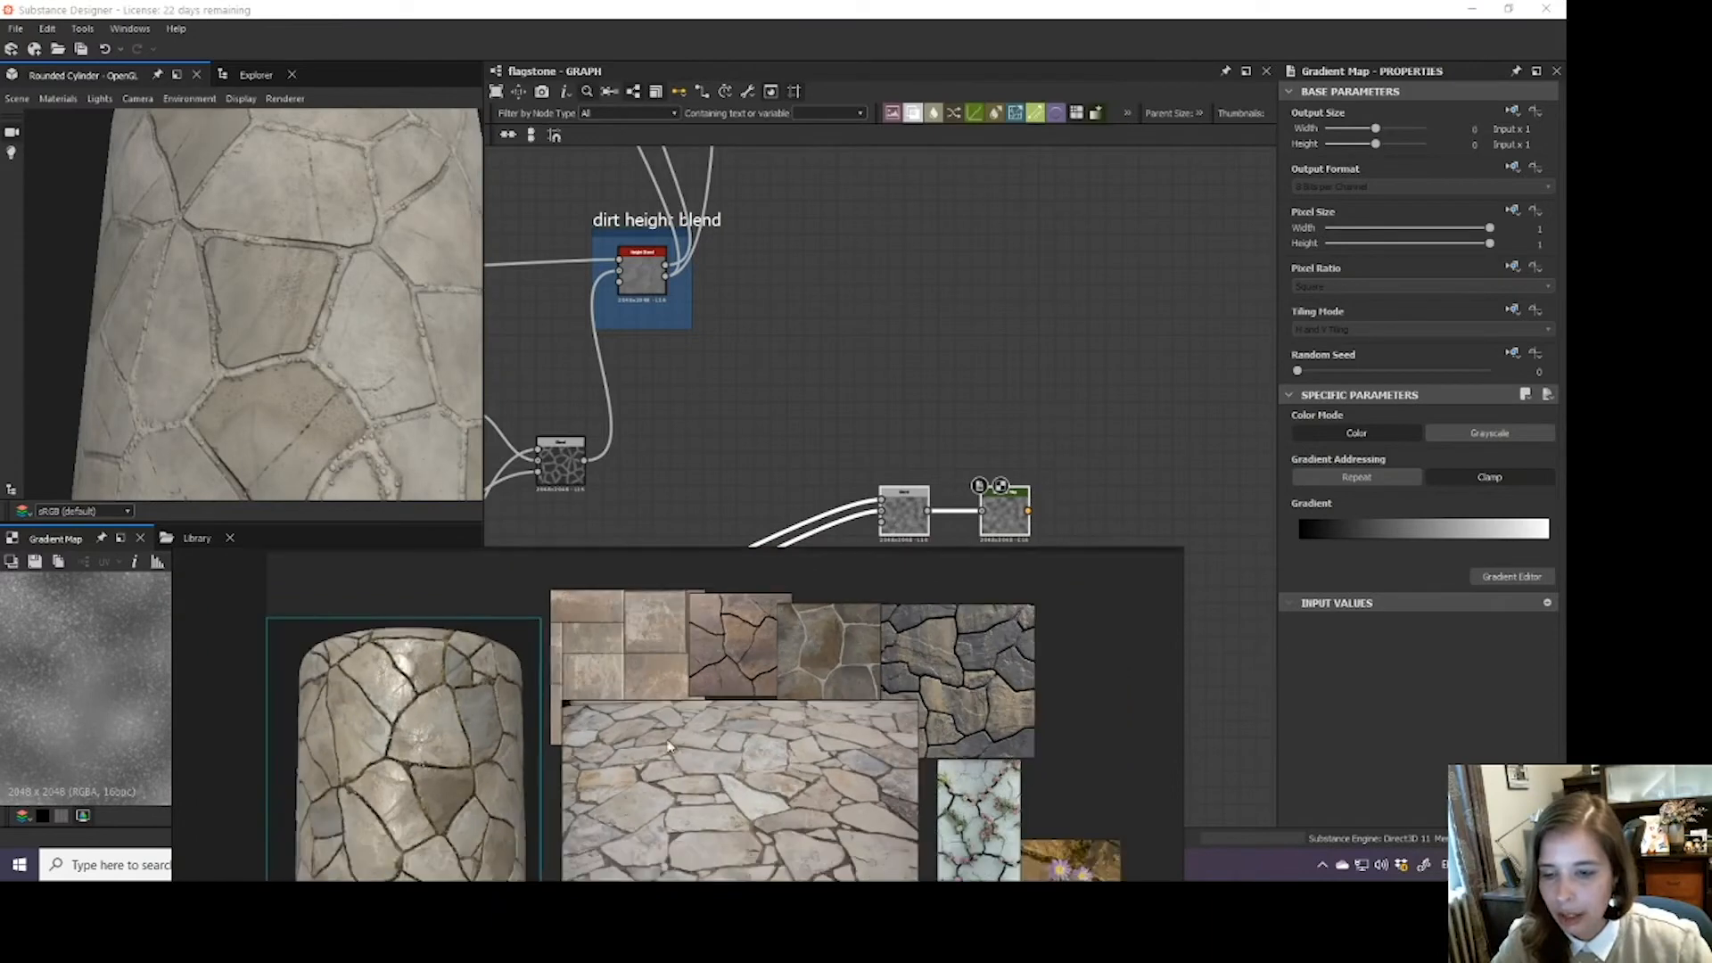
right_drag(727, 843, 572, 512)
right_drag(812, 516, 702, 504)
drag(997, 486, 1089, 327)
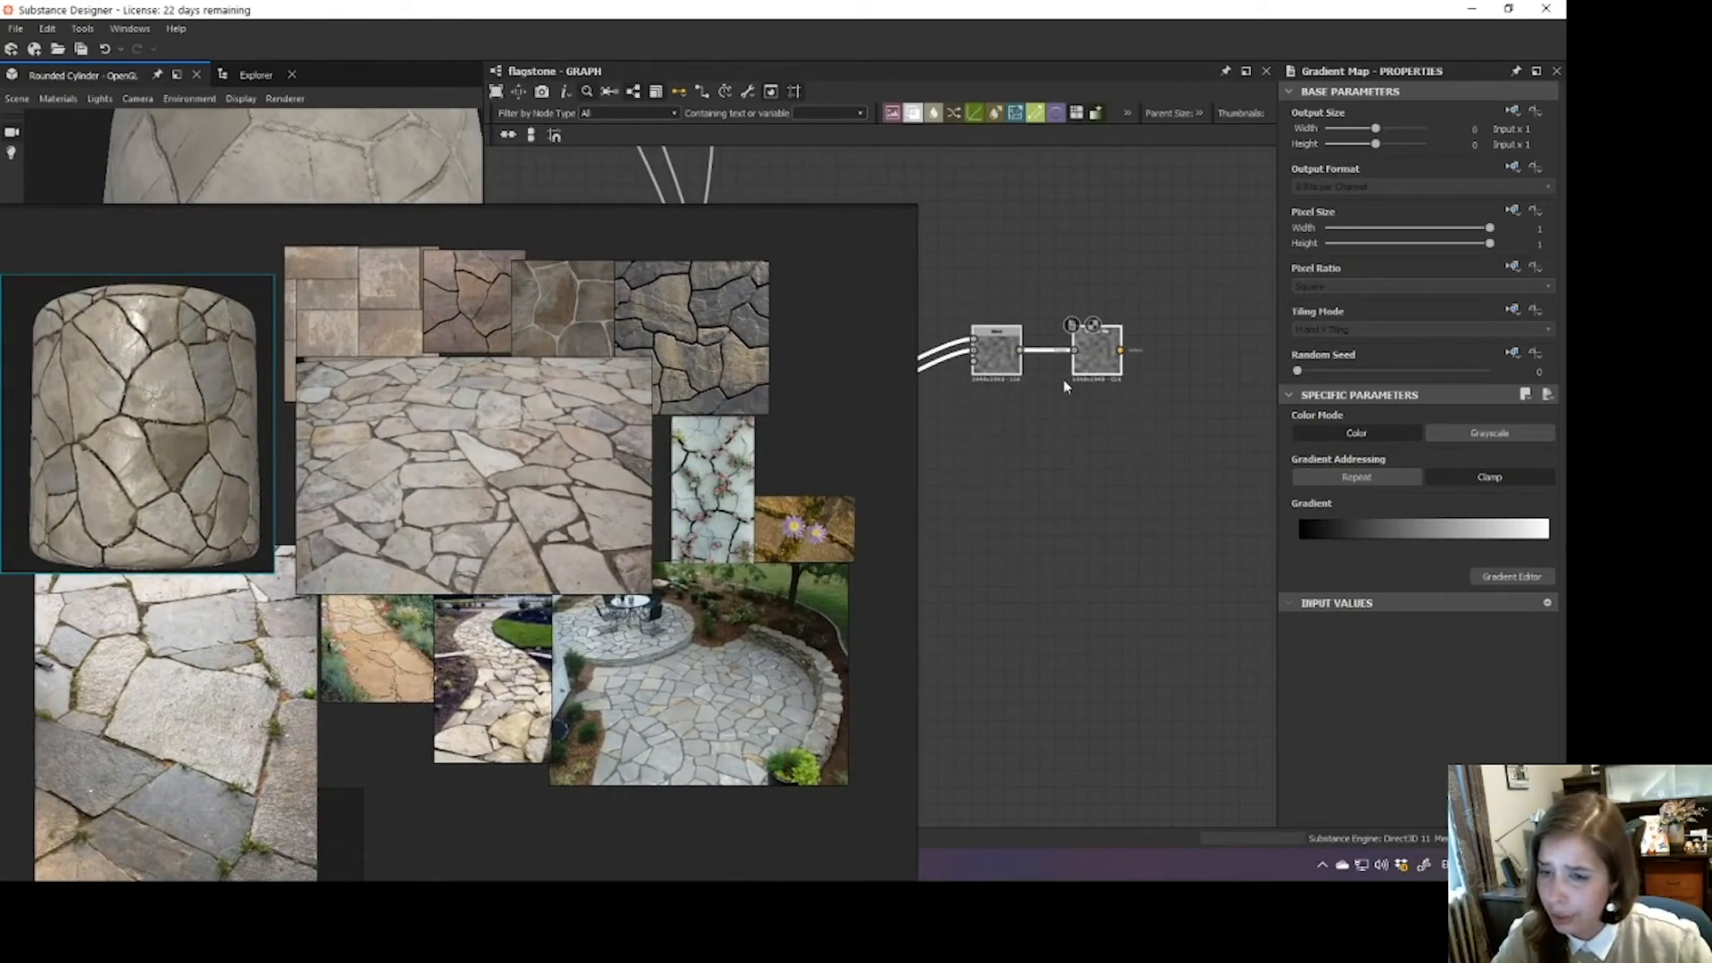
scroll(524, 551, up, 5)
scroll(525, 550, up, 2)
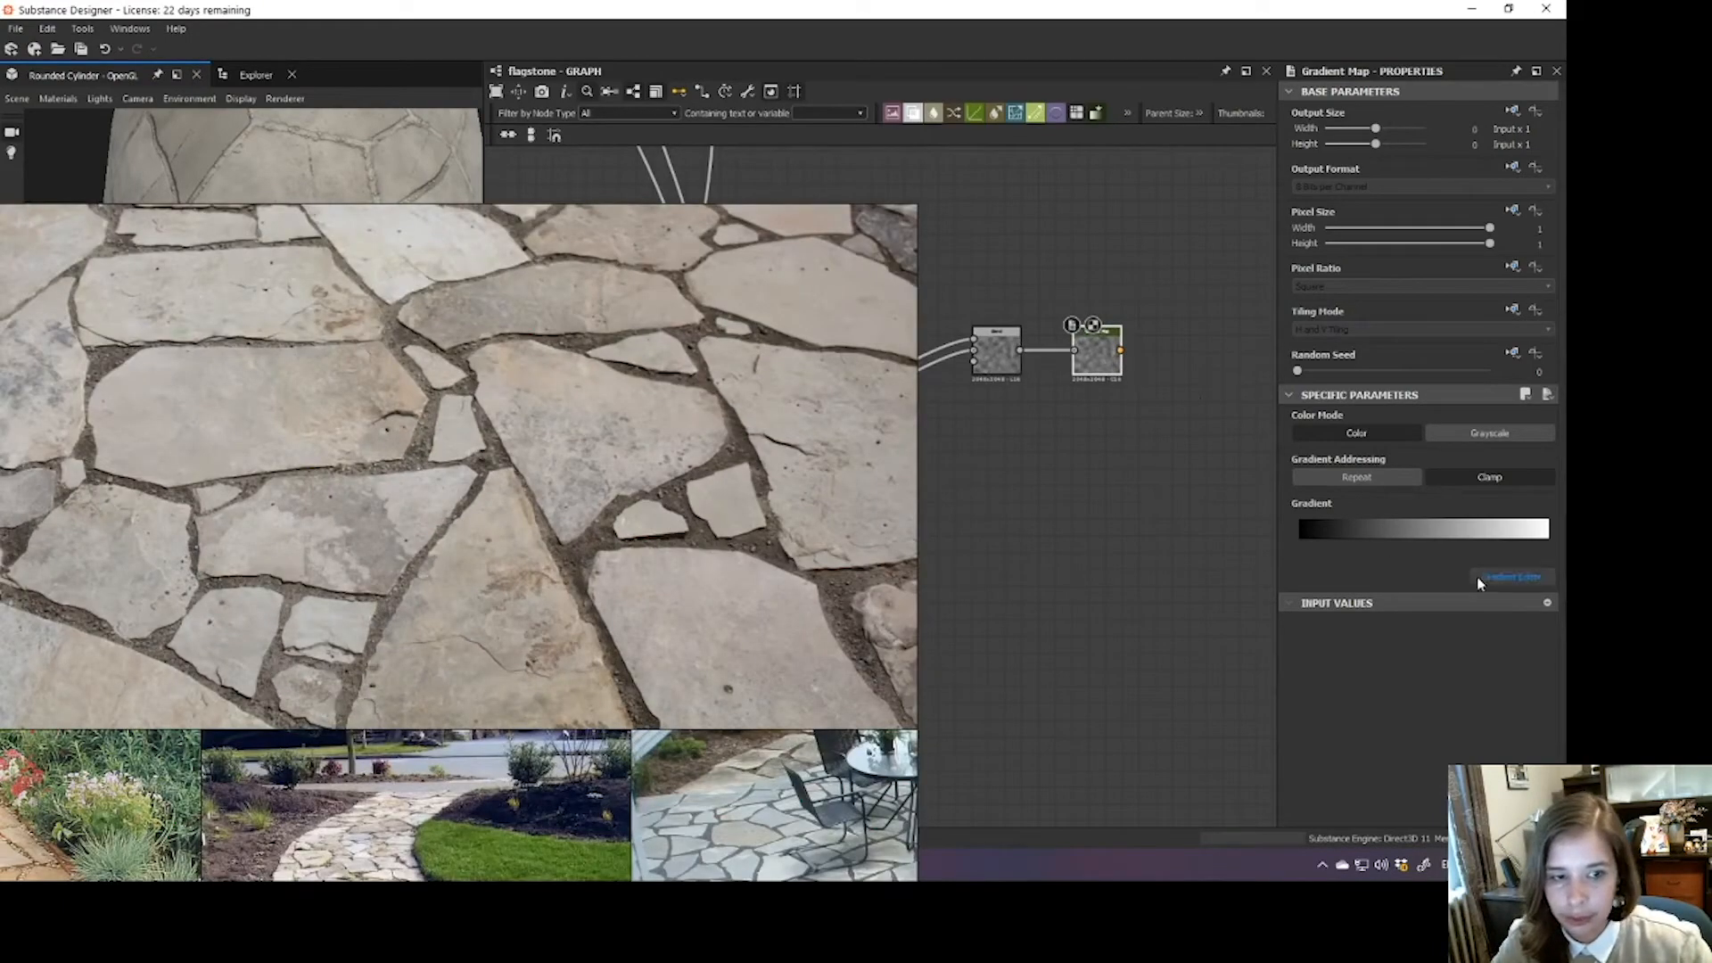
drag(537, 522, 1033, 825)
drag(871, 681, 811, 622)
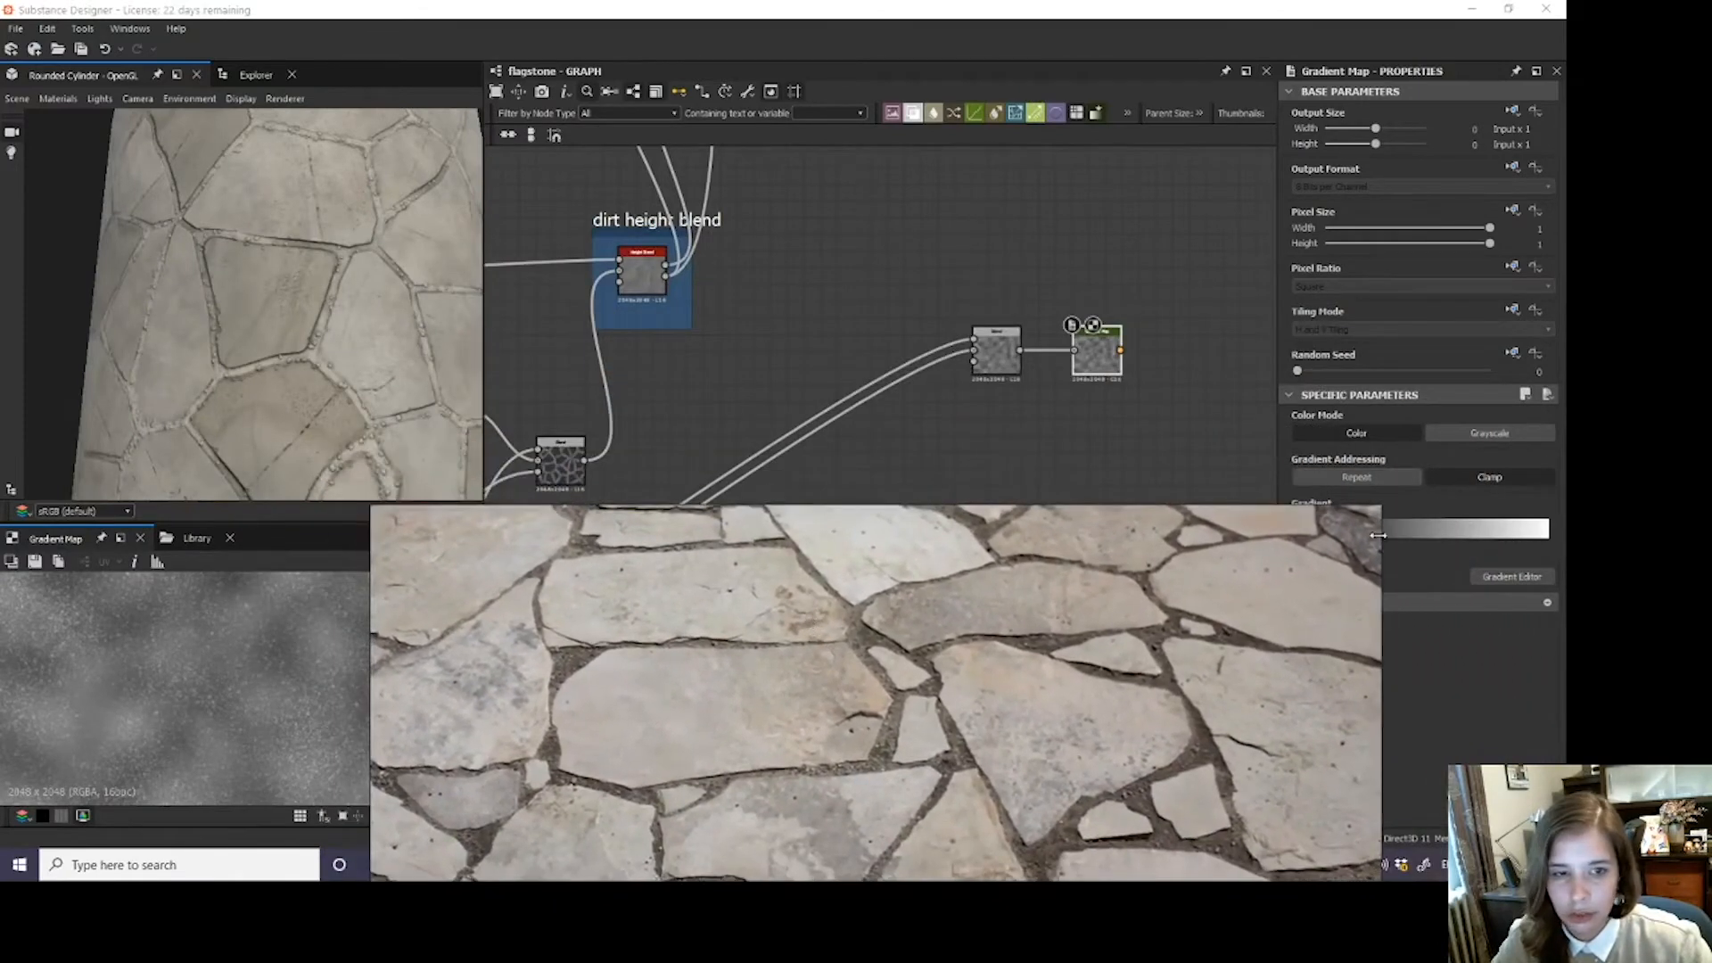
- Pick the Gradient Map's colours from the brown dirt joints between the paving stones in the reference photo
click(1511, 576)
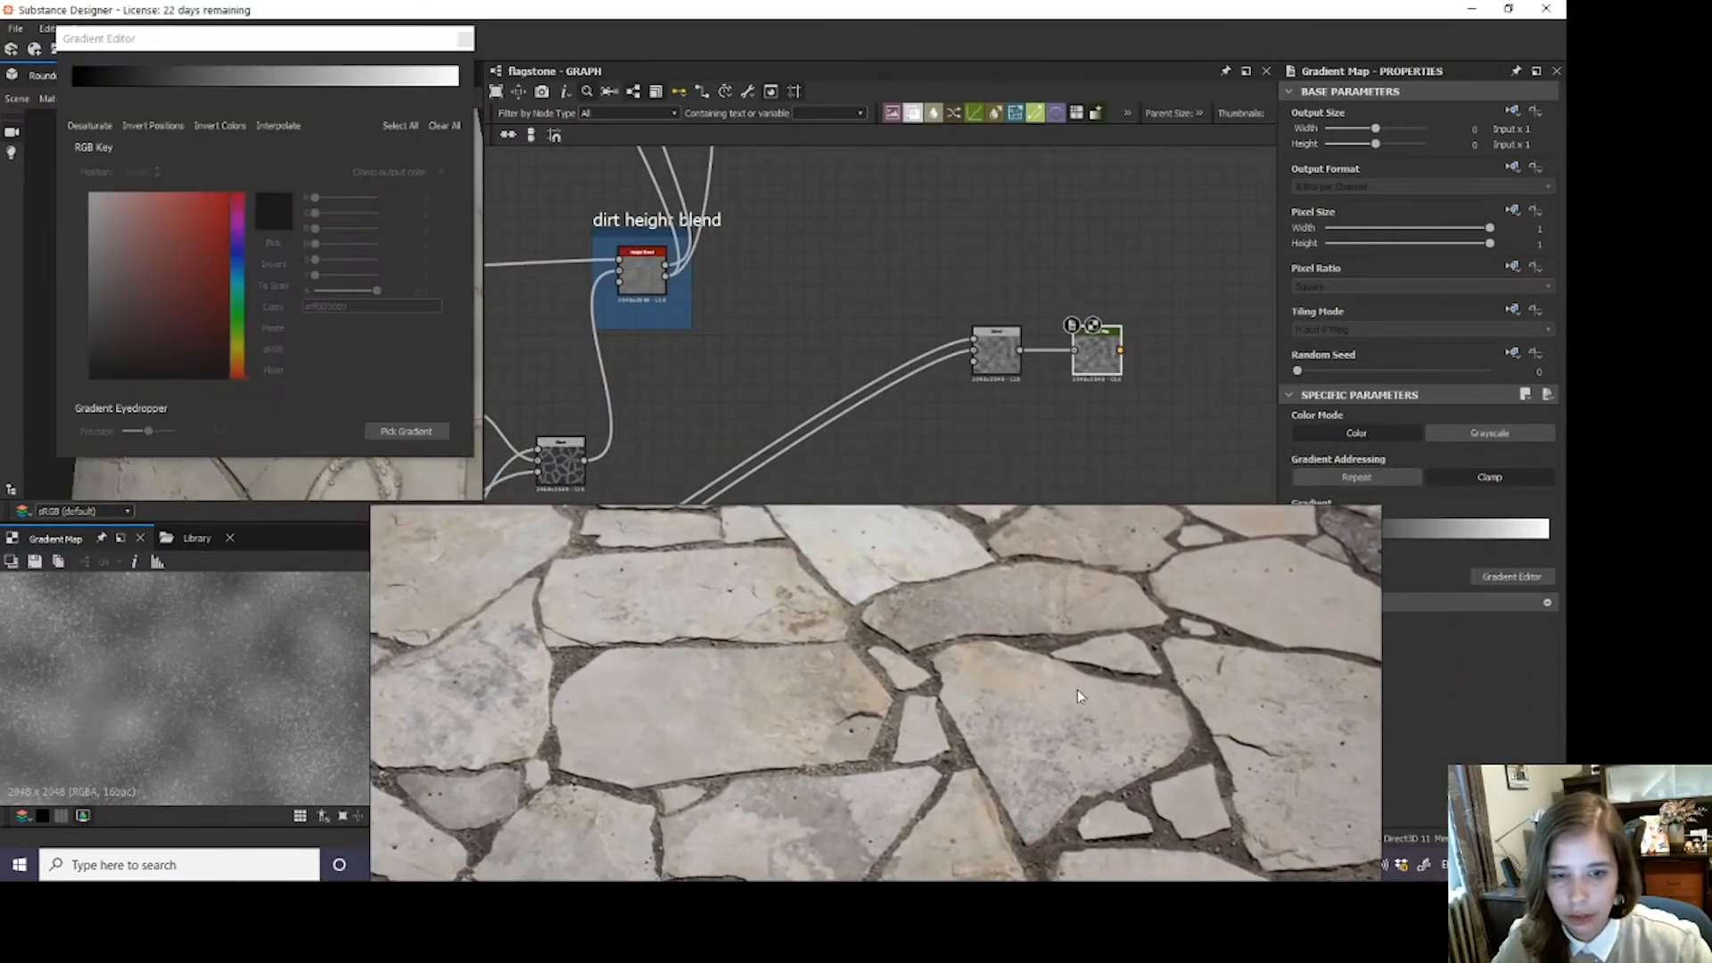
click(401, 440)
mouse_move(1171, 682)
mouse_down()
mouse_move(1148, 632)
mouse_move(1233, 780)
mouse_move(1213, 769)
mouse_up()
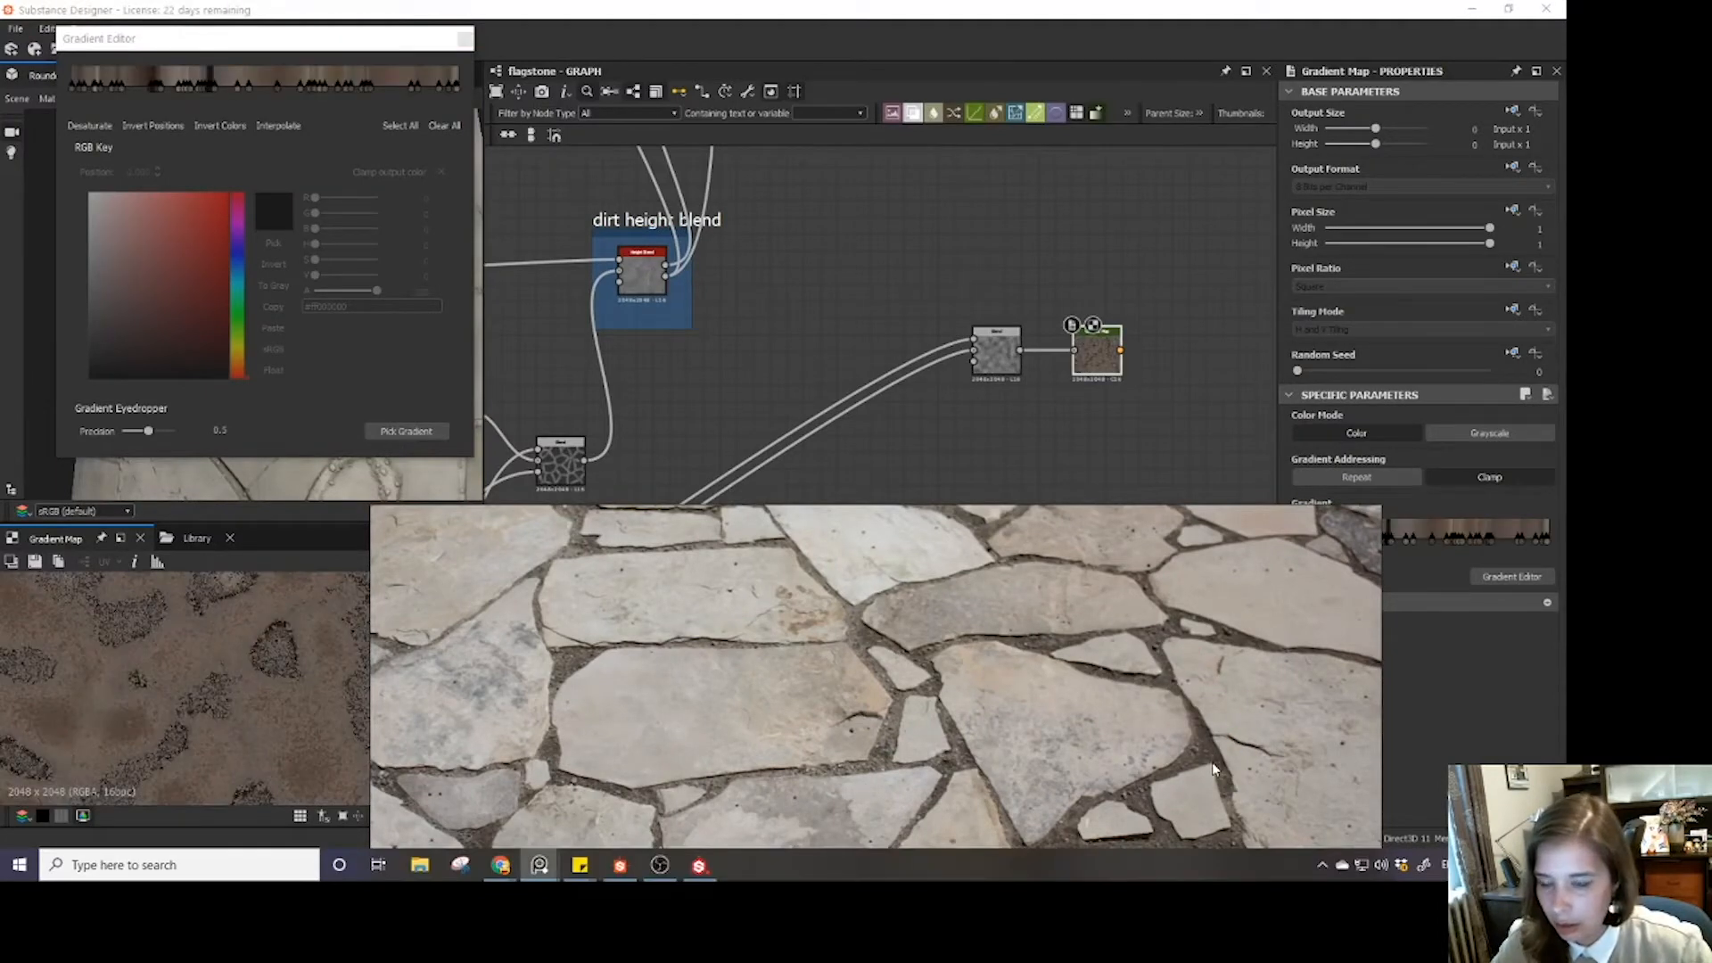
click(419, 431)
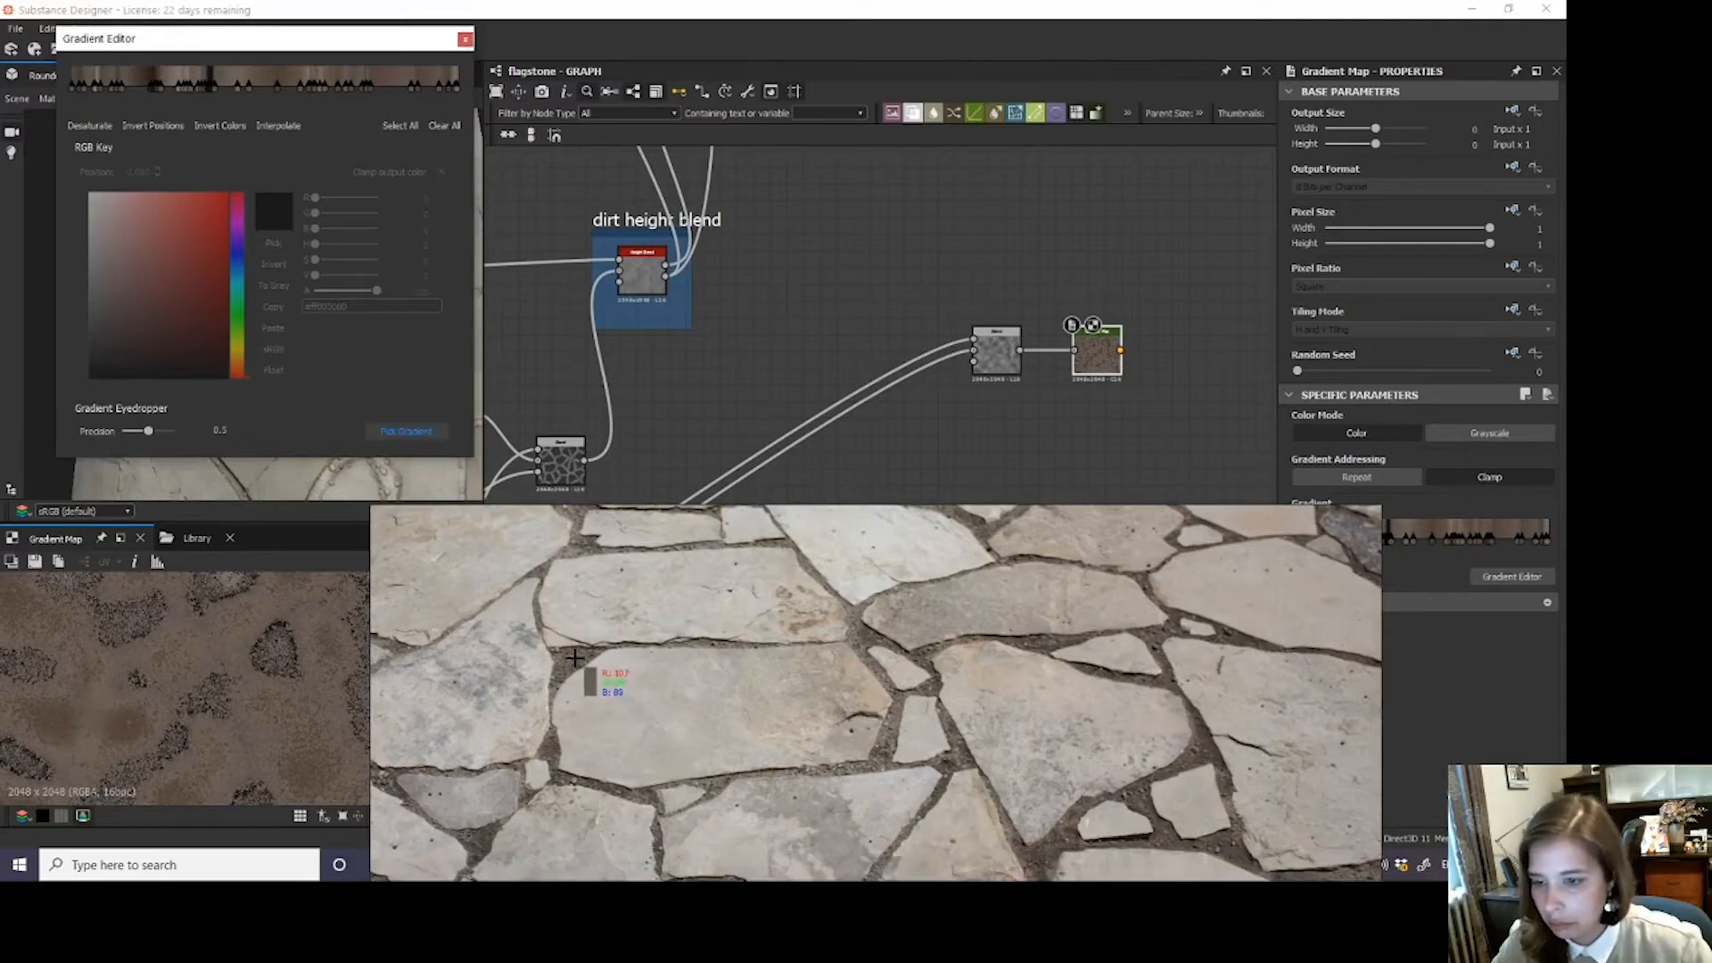
drag(558, 682, 596, 658)
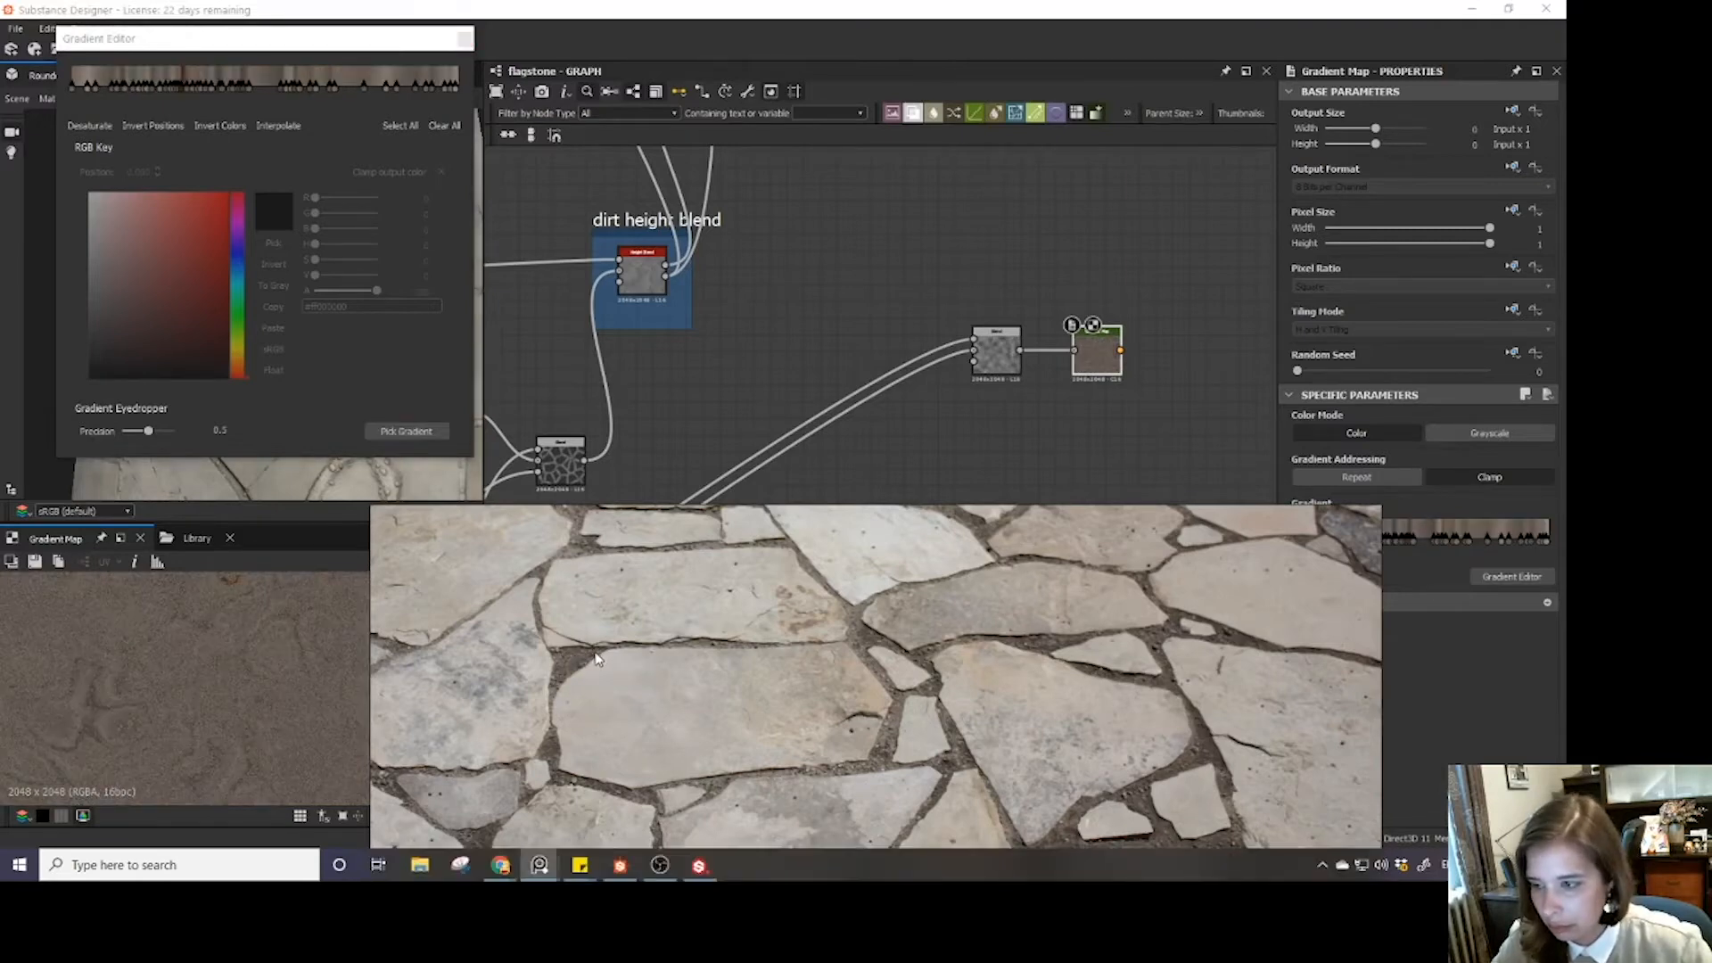
right_drag(890, 686, 1566, 584)
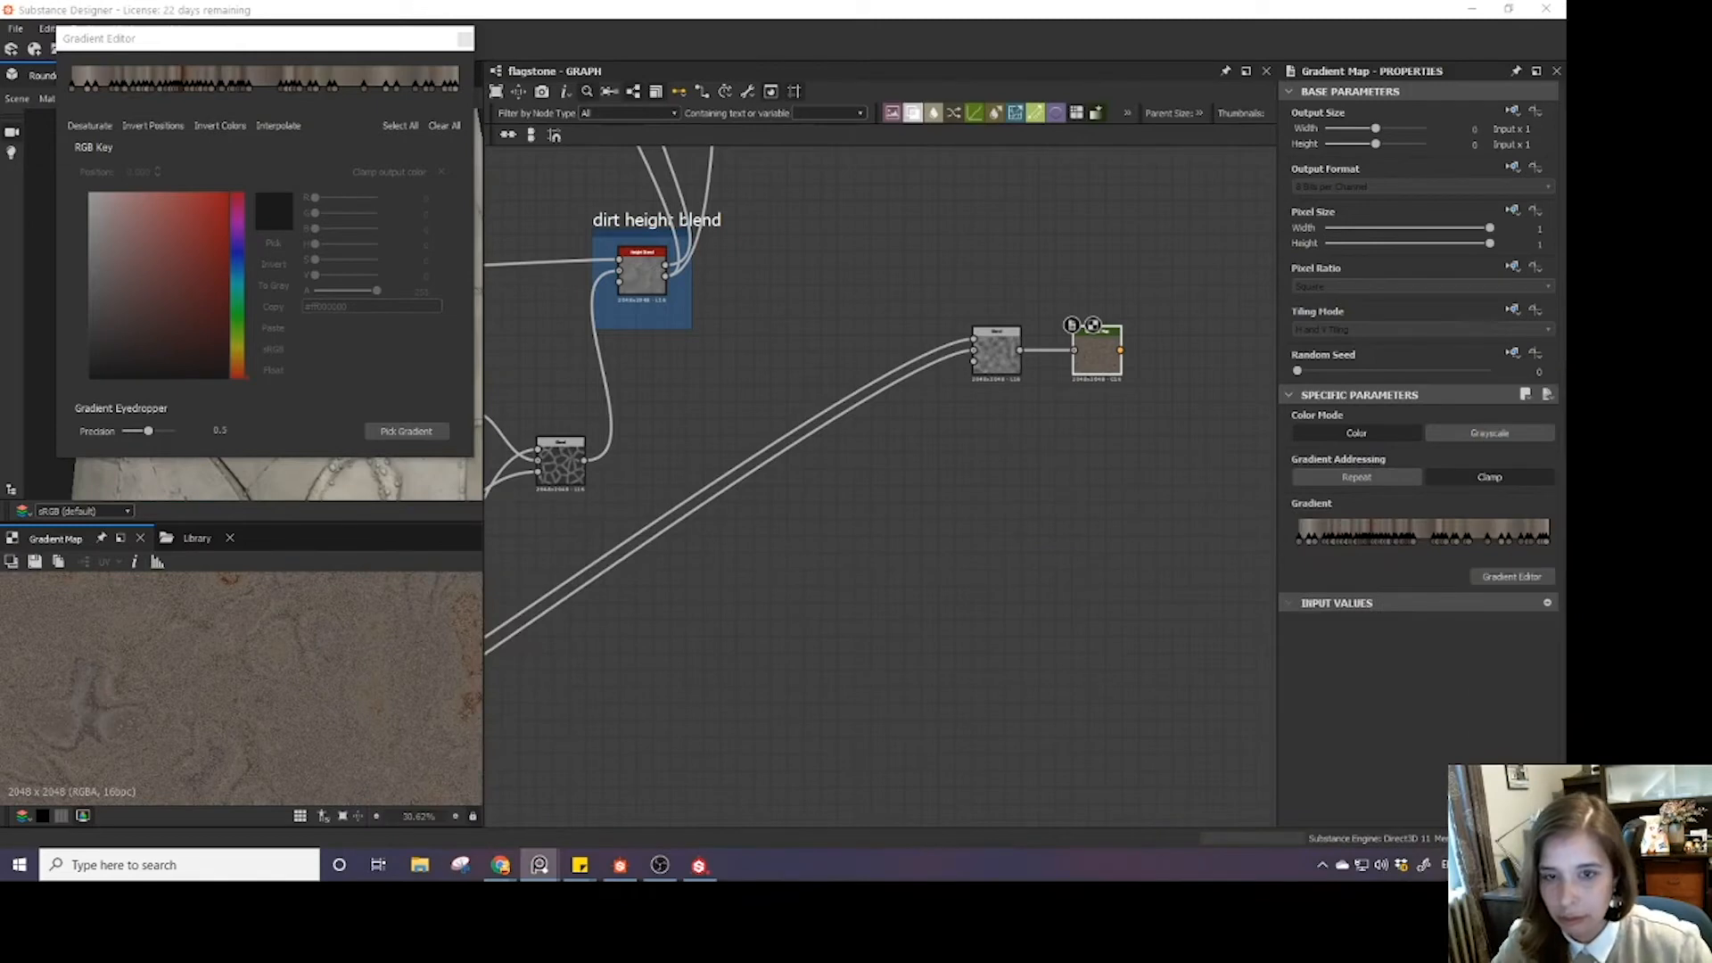
click(465, 41)
- Move the dirt Blend and its Gradient Map up to the colour graph above the Roughness Pass frame
scroll(887, 361, down, 5)
middle_drag(864, 361, 768, 522)
scroll(838, 438, down, 3)
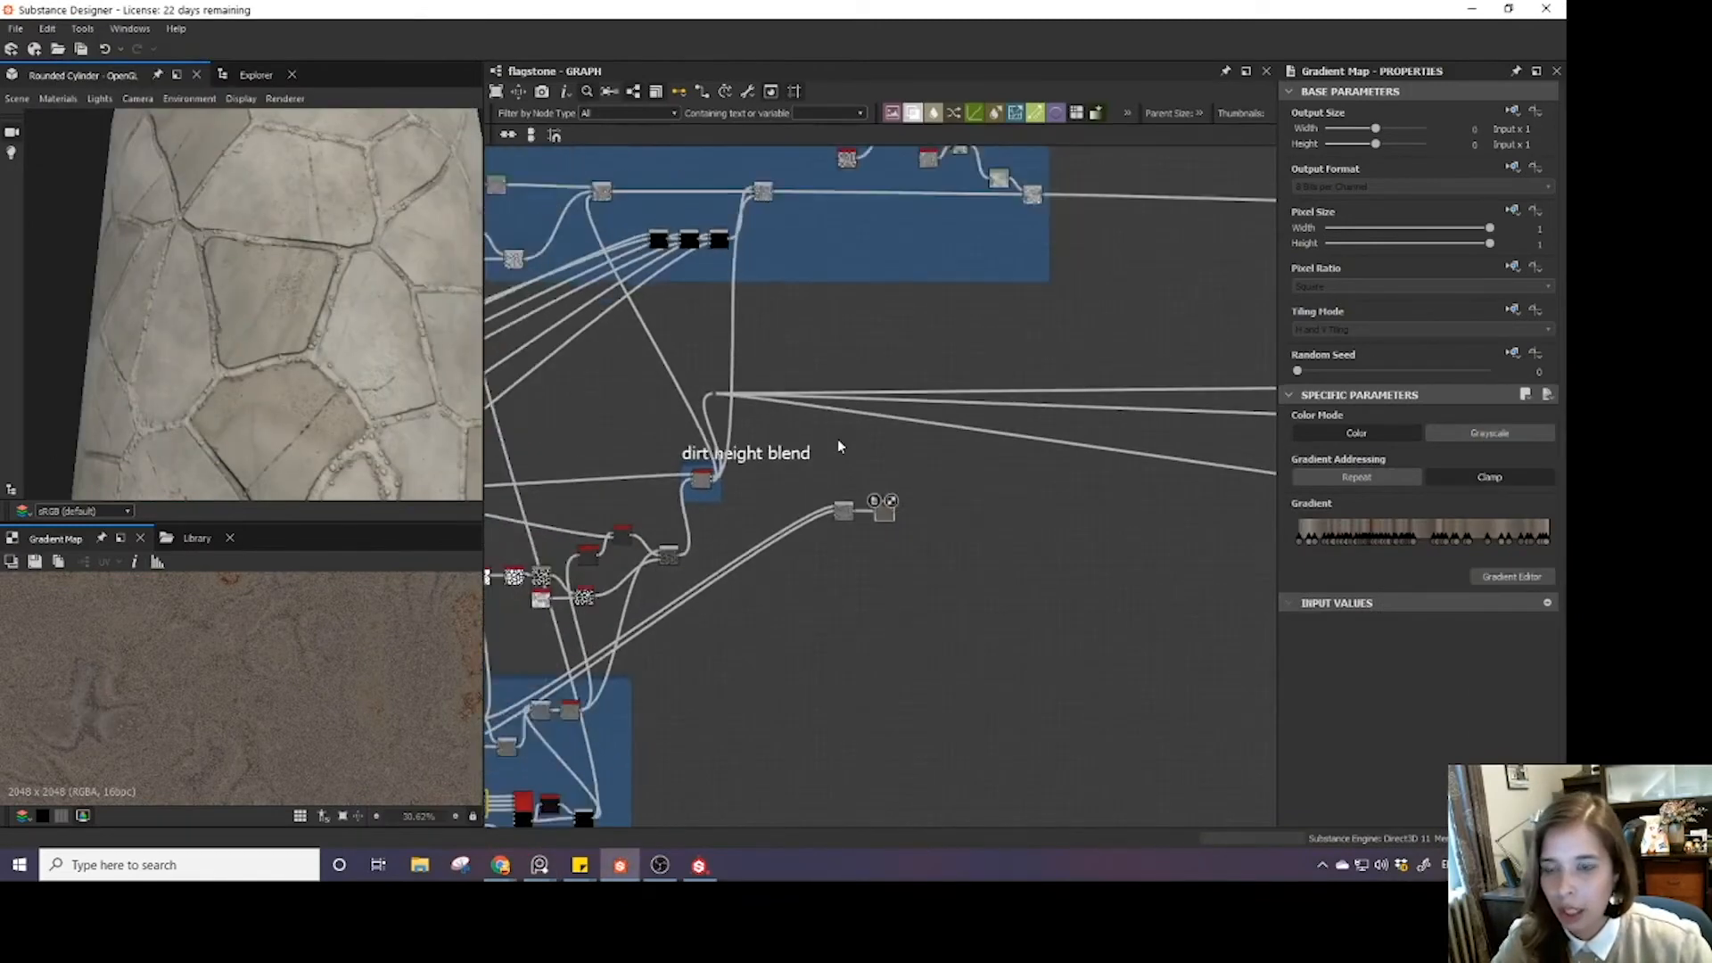
middle_drag(810, 425, 755, 534)
scroll(755, 534, down, 1)
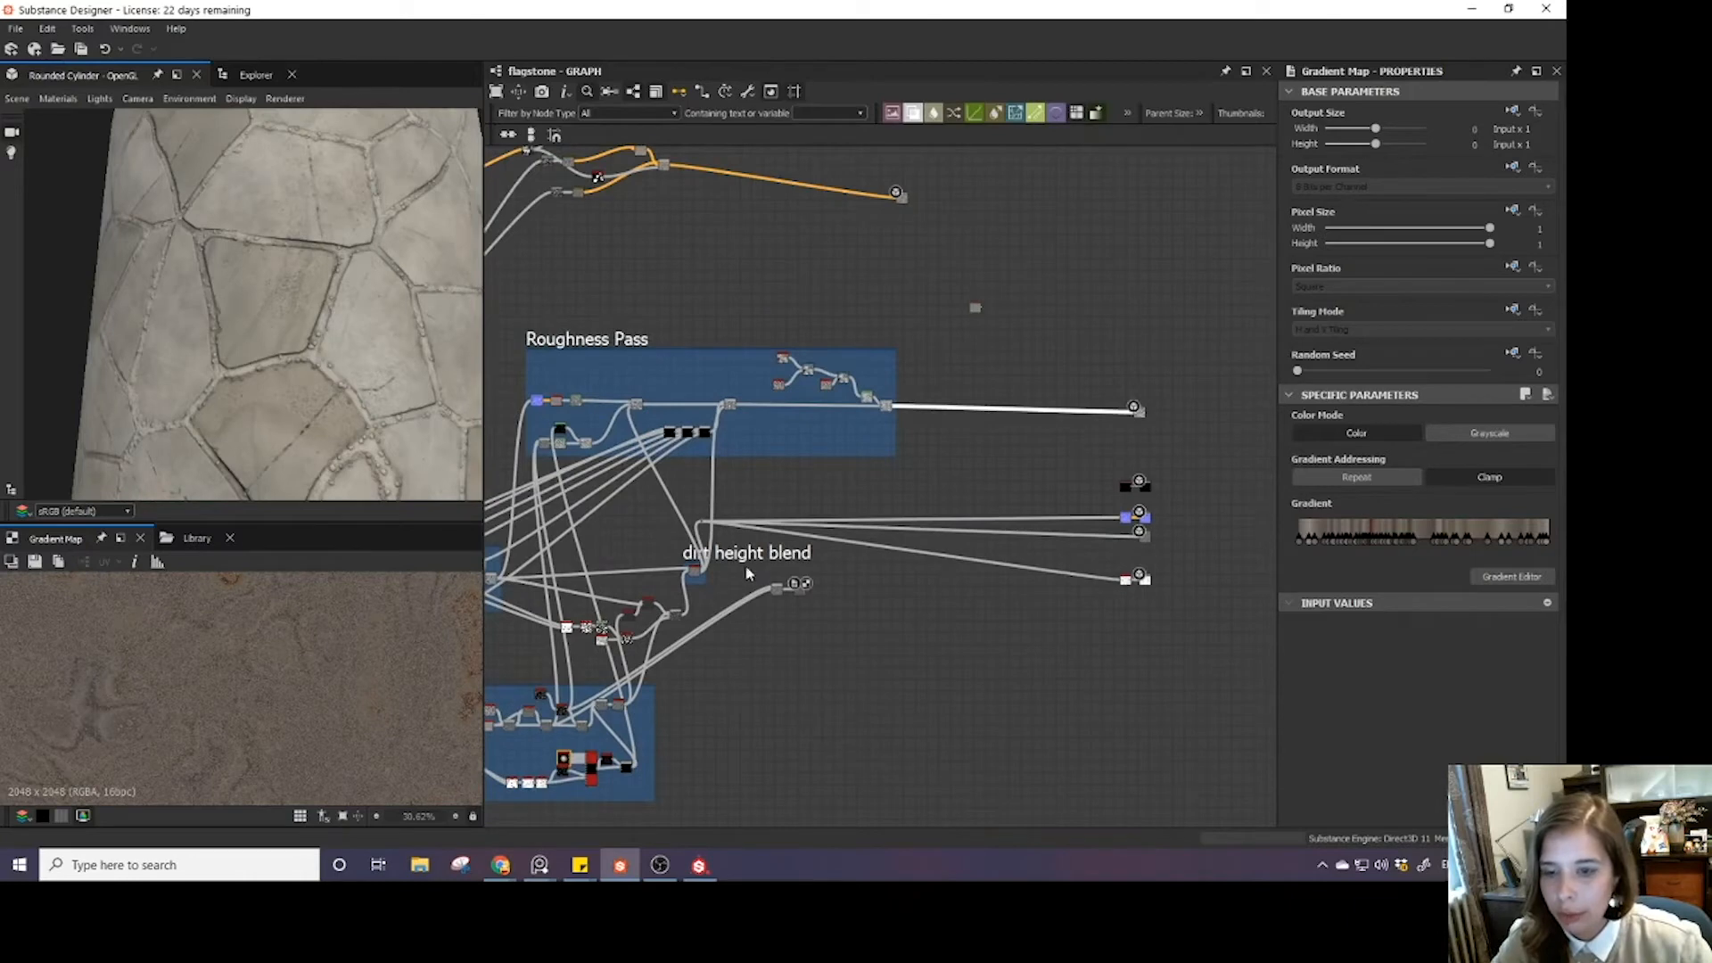
drag(800, 592, 749, 222)
- Insert a Blend node on the link between the final stone colour blend and the base colour output
middle_drag(749, 222, 788, 385)
key(space)
text(l)
key(BackSpace)
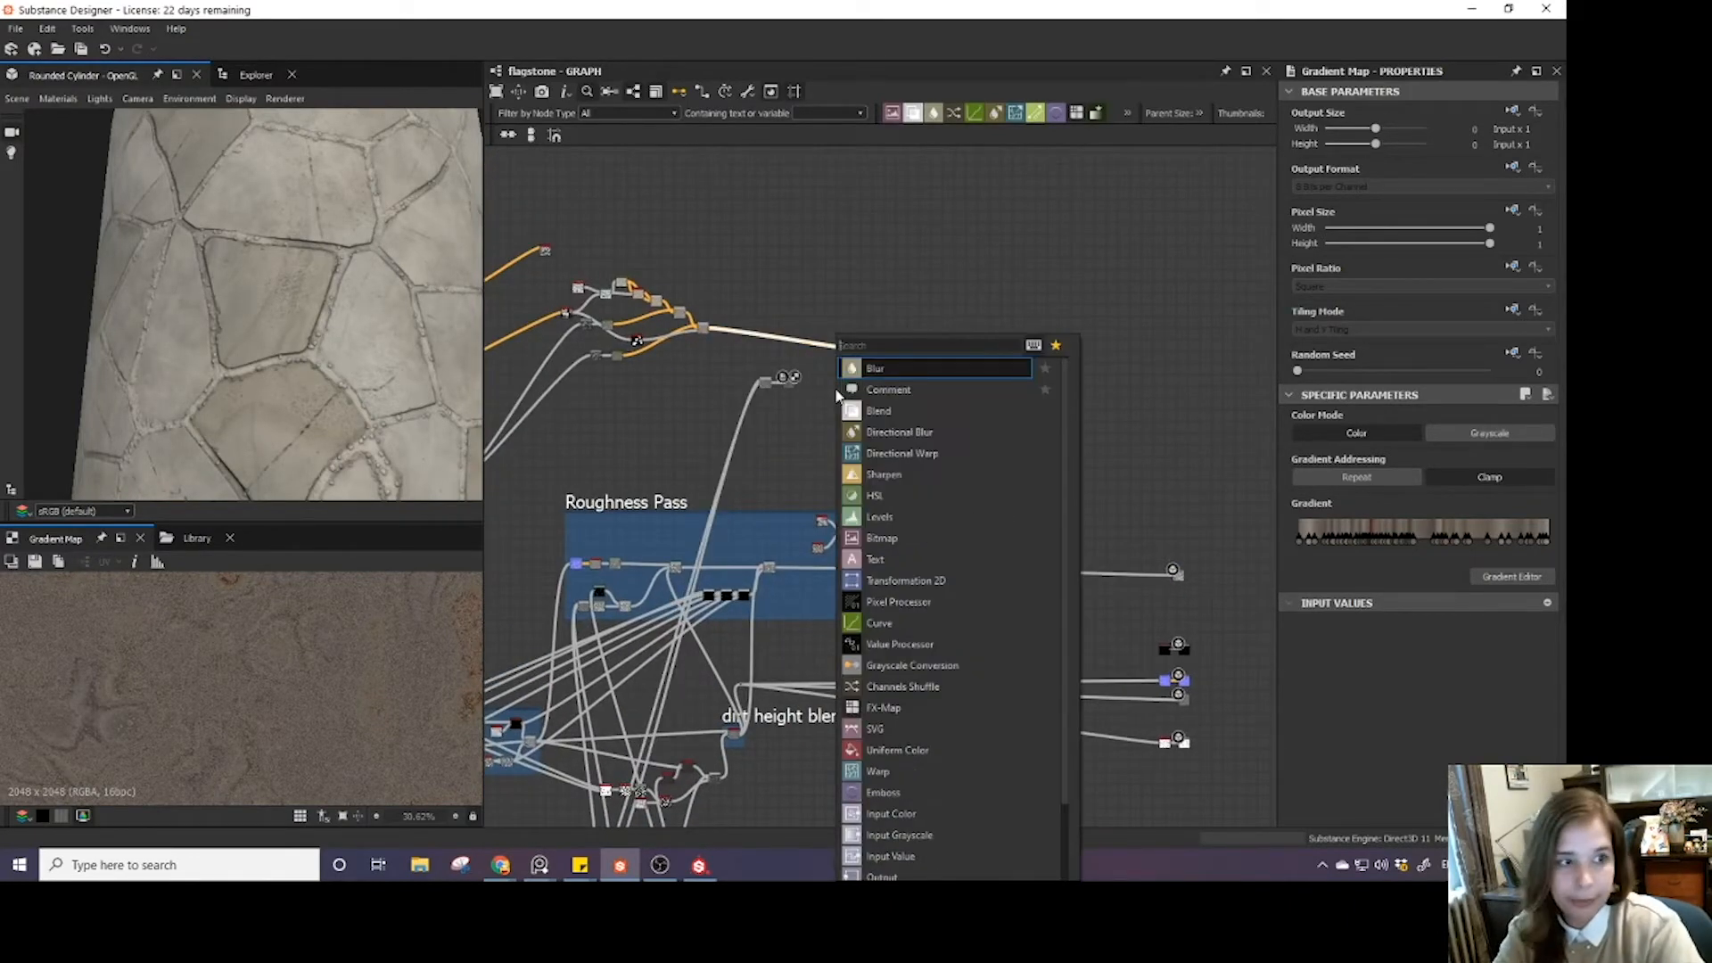
text(ble)
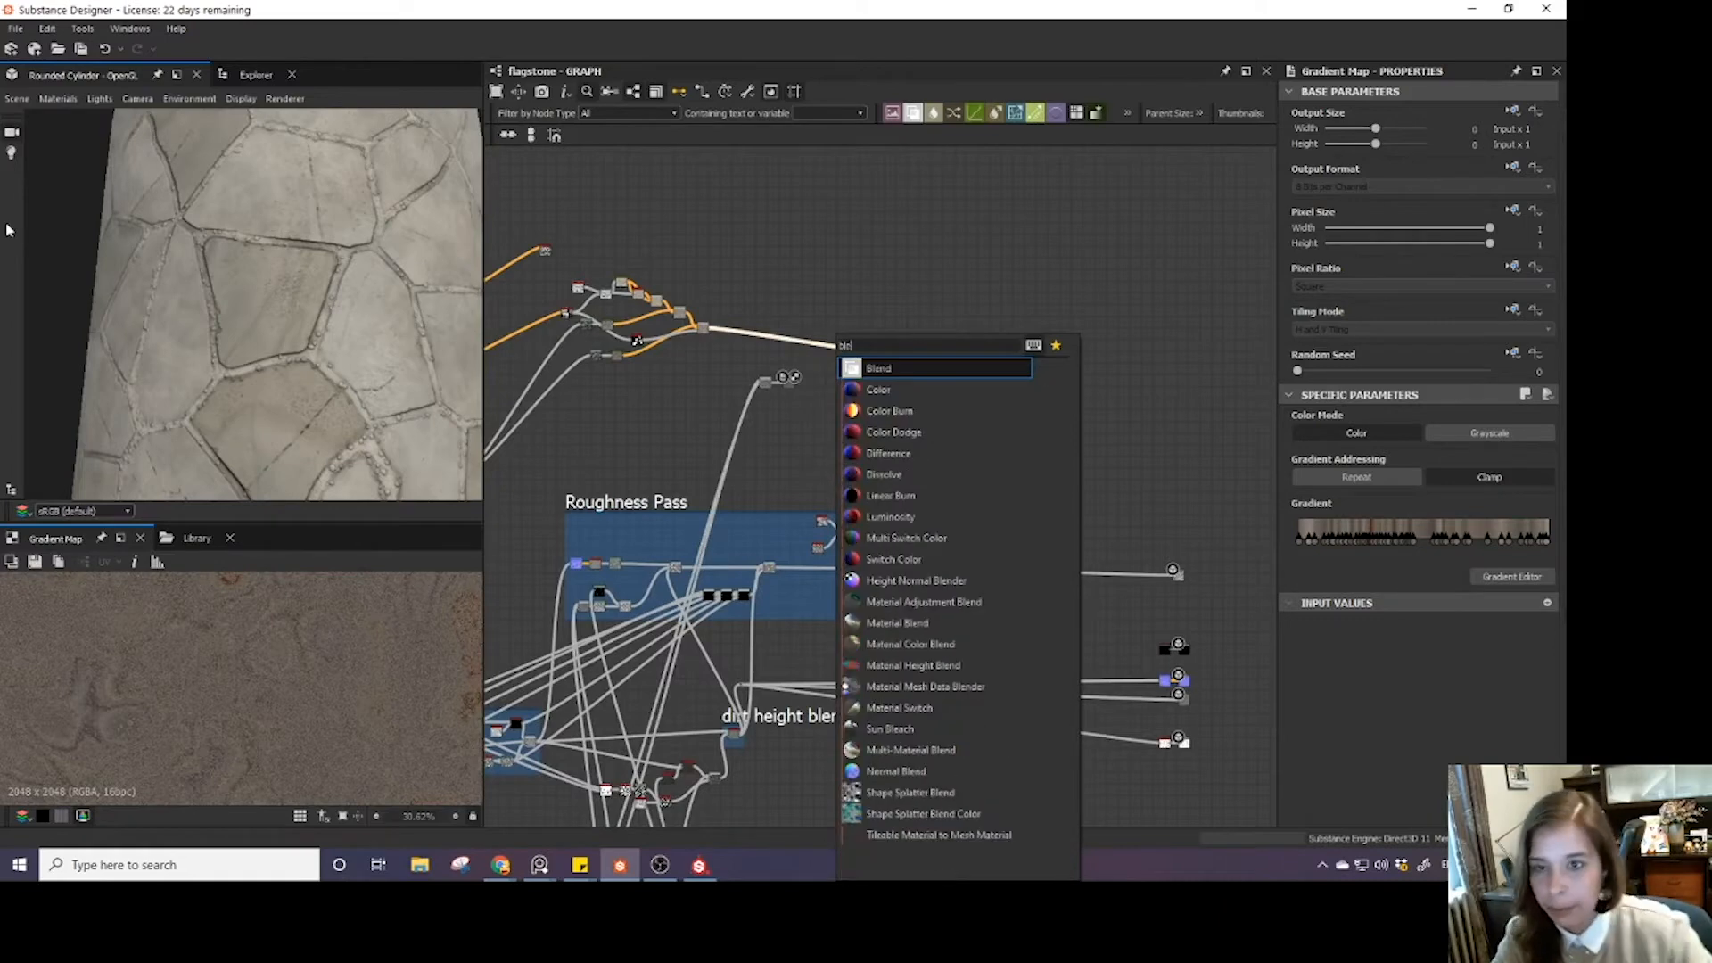
click(988, 368)
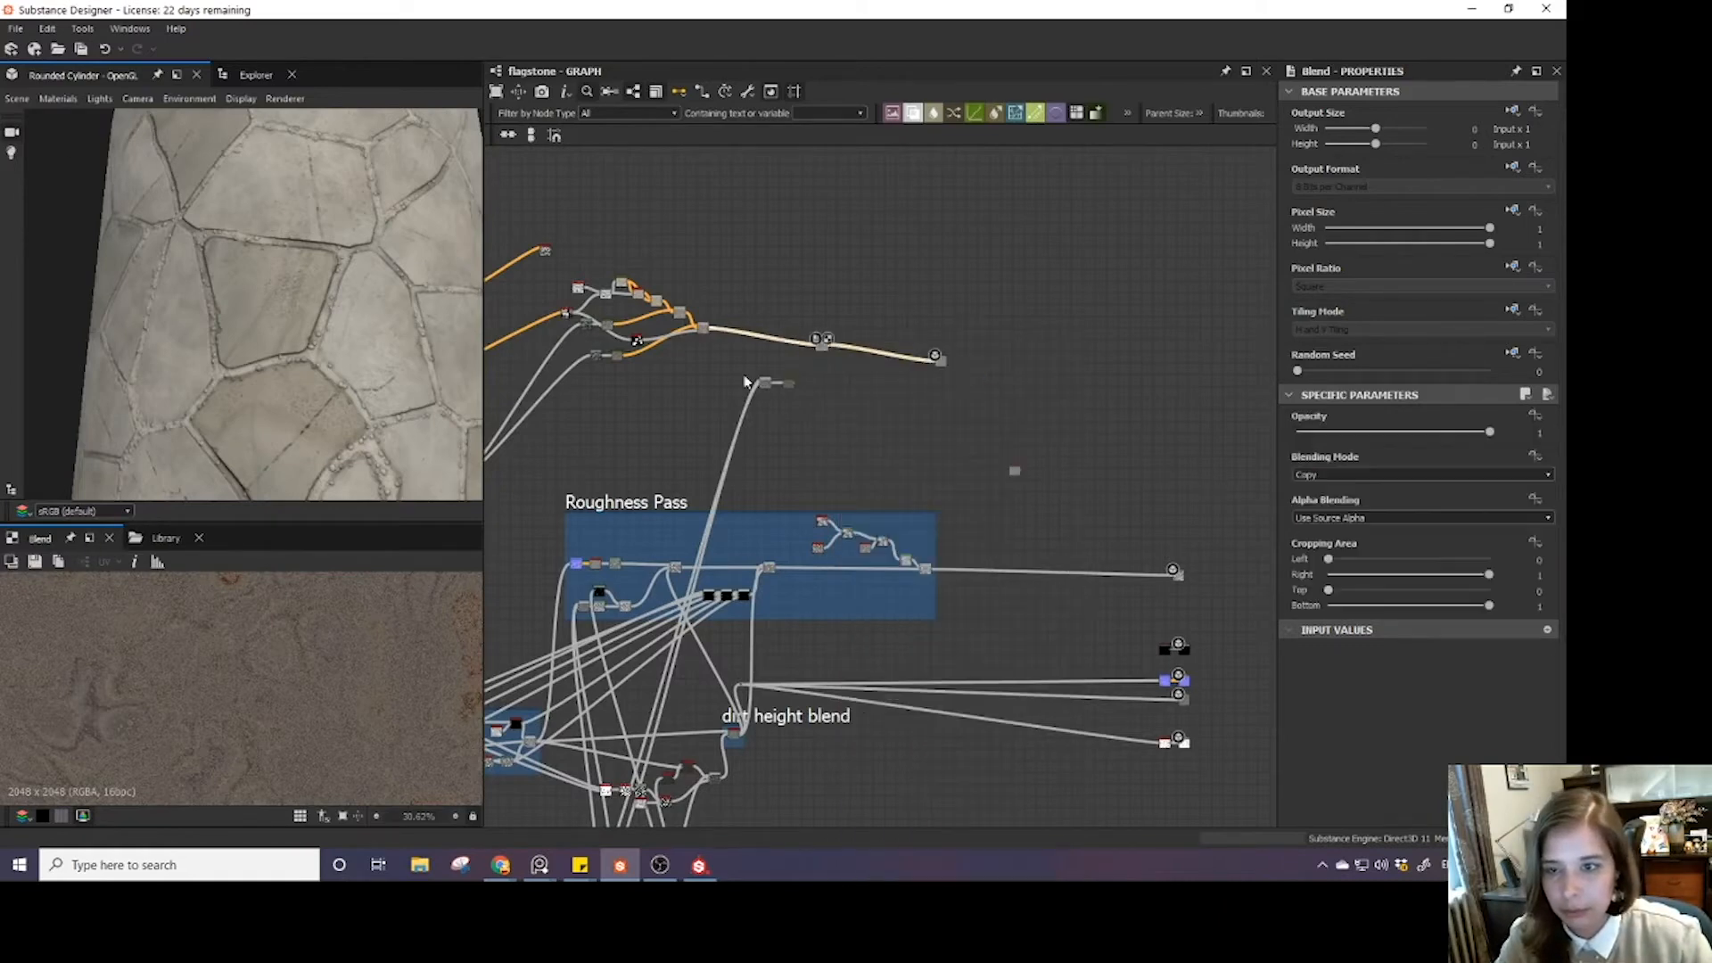
- Connect the dirt Gradient Map to the new Blend, move the dirt nodes above the link, and swap the inputs so dirt is the foreground
scroll(835, 339, up, 5)
middle_drag(861, 365, 862, 494)
drag(813, 487, 928, 289)
scroll(896, 492, down, 5)
mouse_move(893, 533)
middle_down()
mouse_move(883, 463)
mouse_move(877, 531)
middle_up()
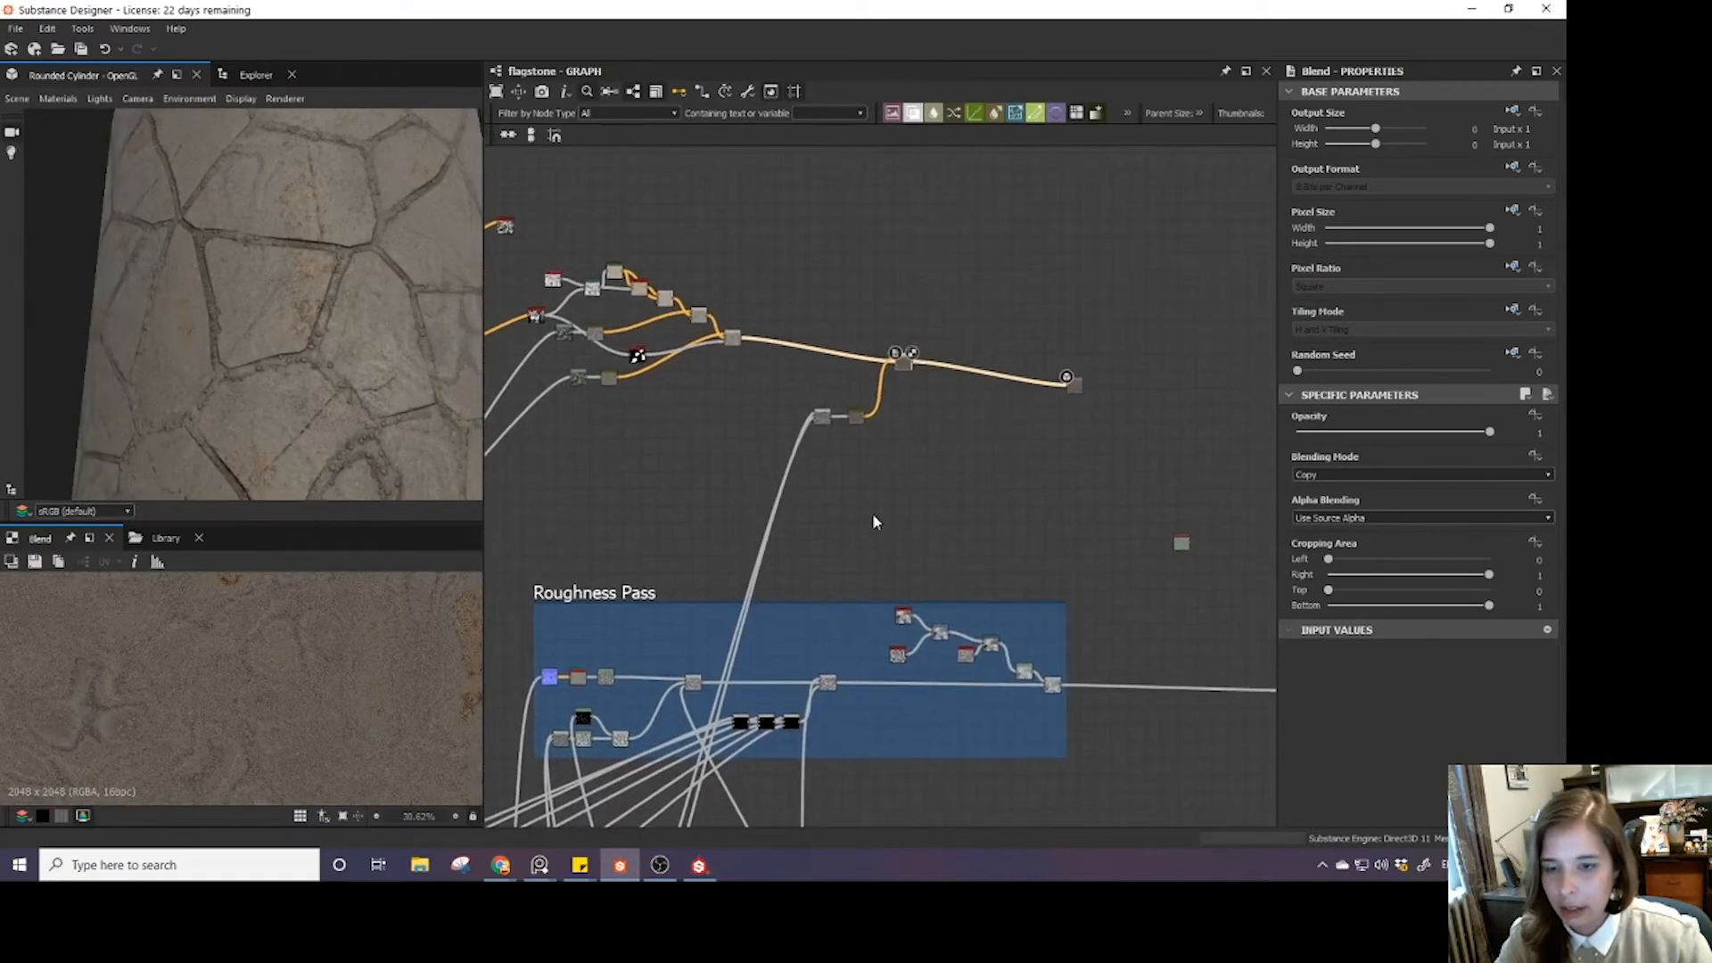
drag(805, 397, 868, 446)
drag(856, 418, 872, 387)
key(x)
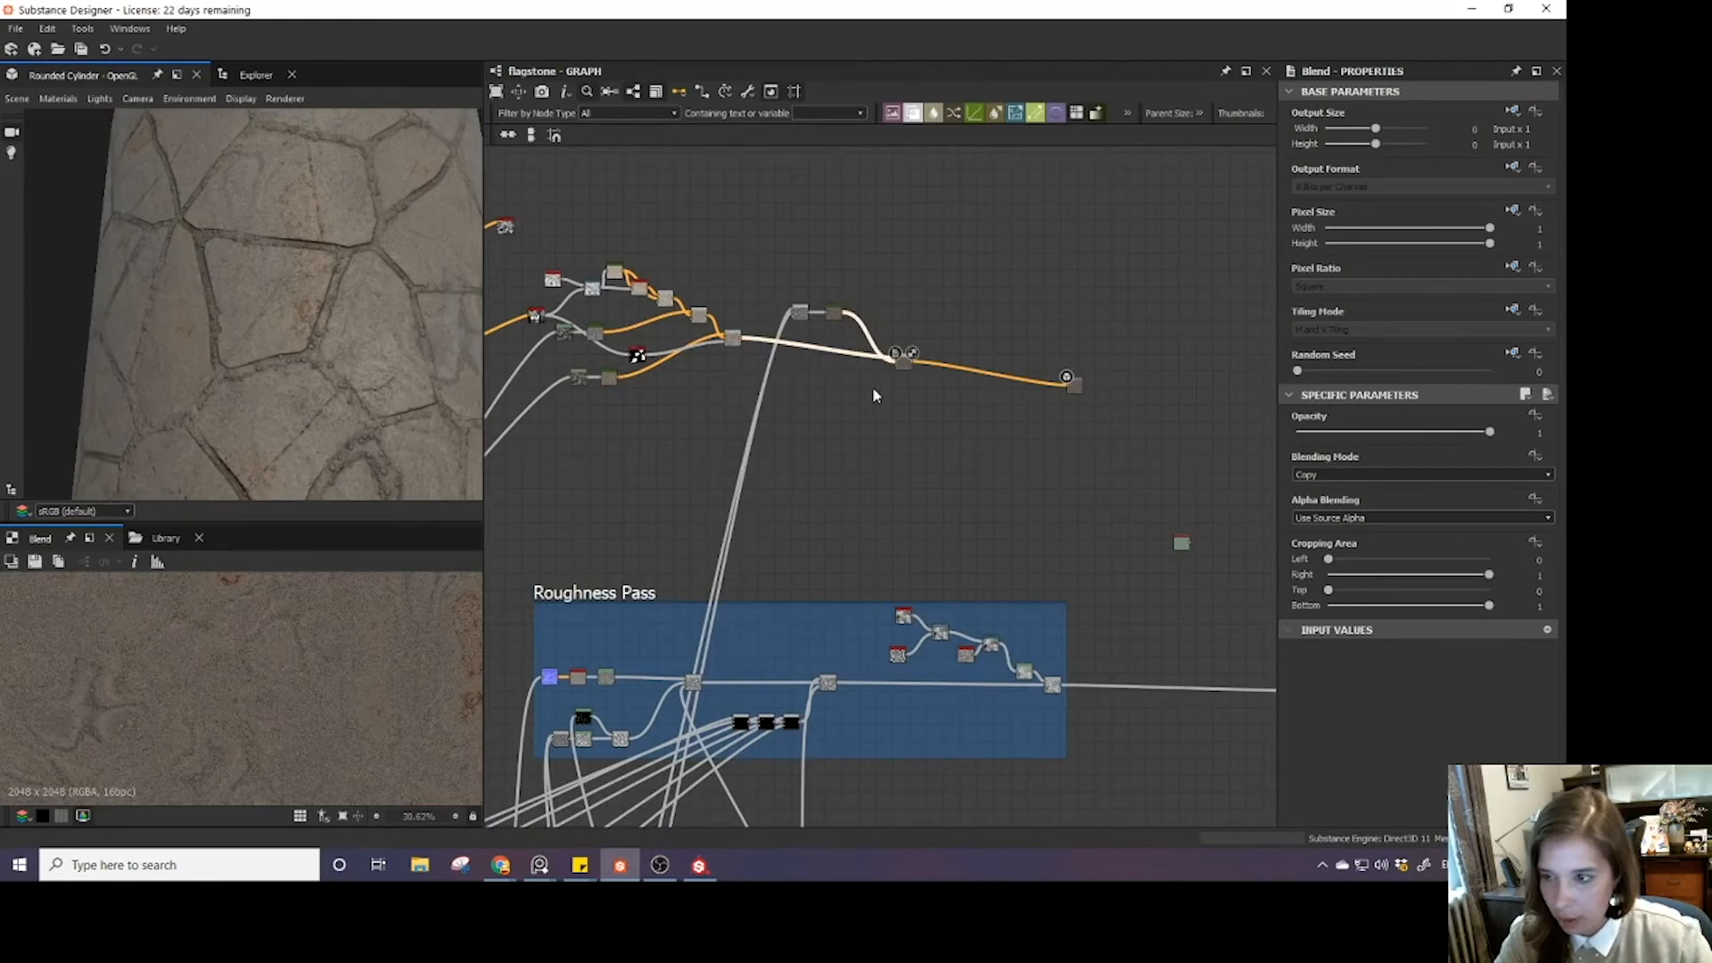
- Connect the mask output of the dirt height blend node to the new colour Blend's opacity input
middle_drag(848, 763, 761, 634)
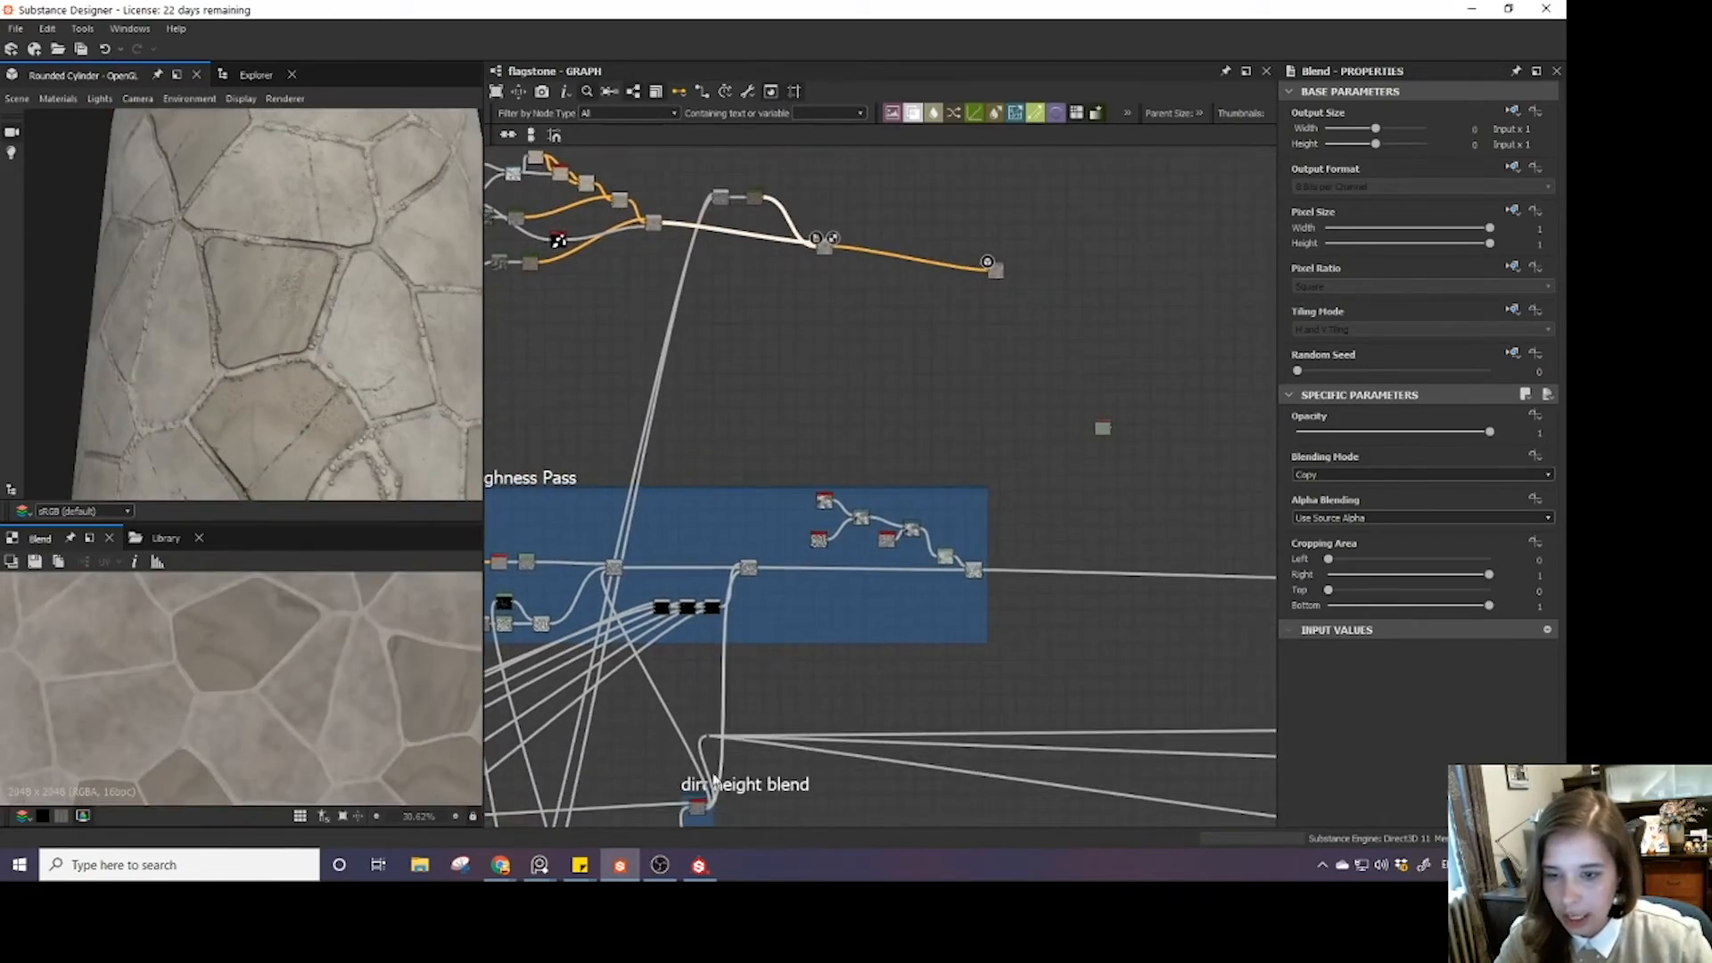
middle_drag(707, 816, 793, 439)
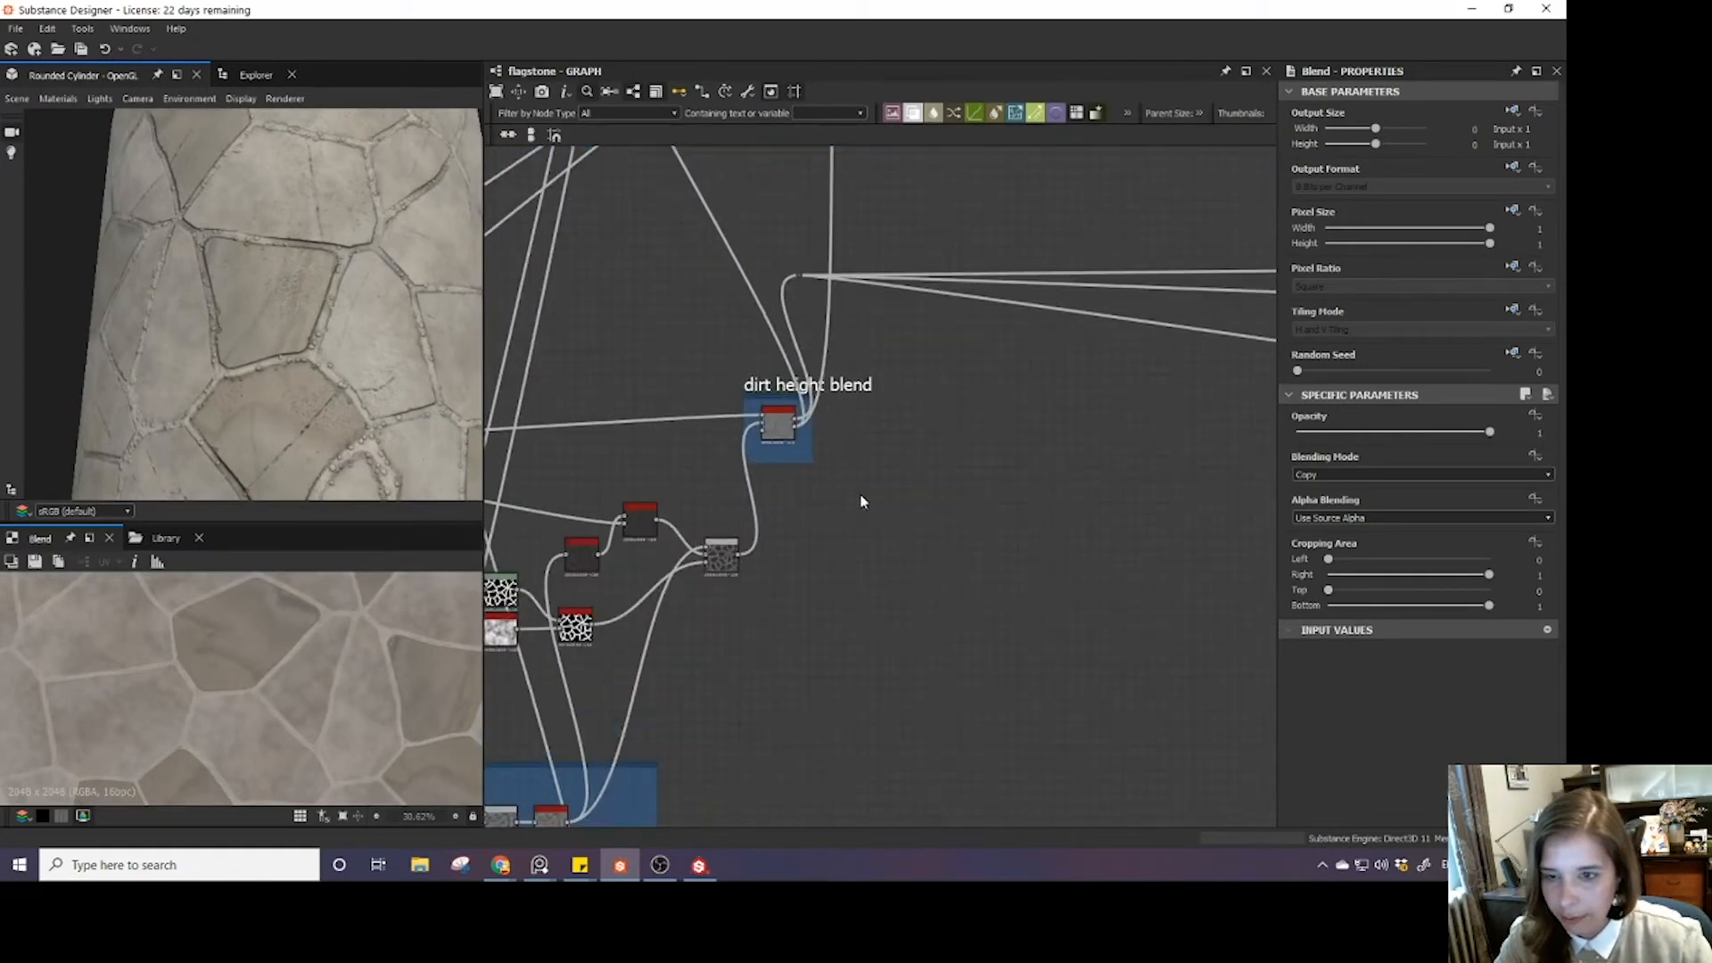
middle_drag(826, 375, 809, 573)
scroll(809, 573, down, 5)
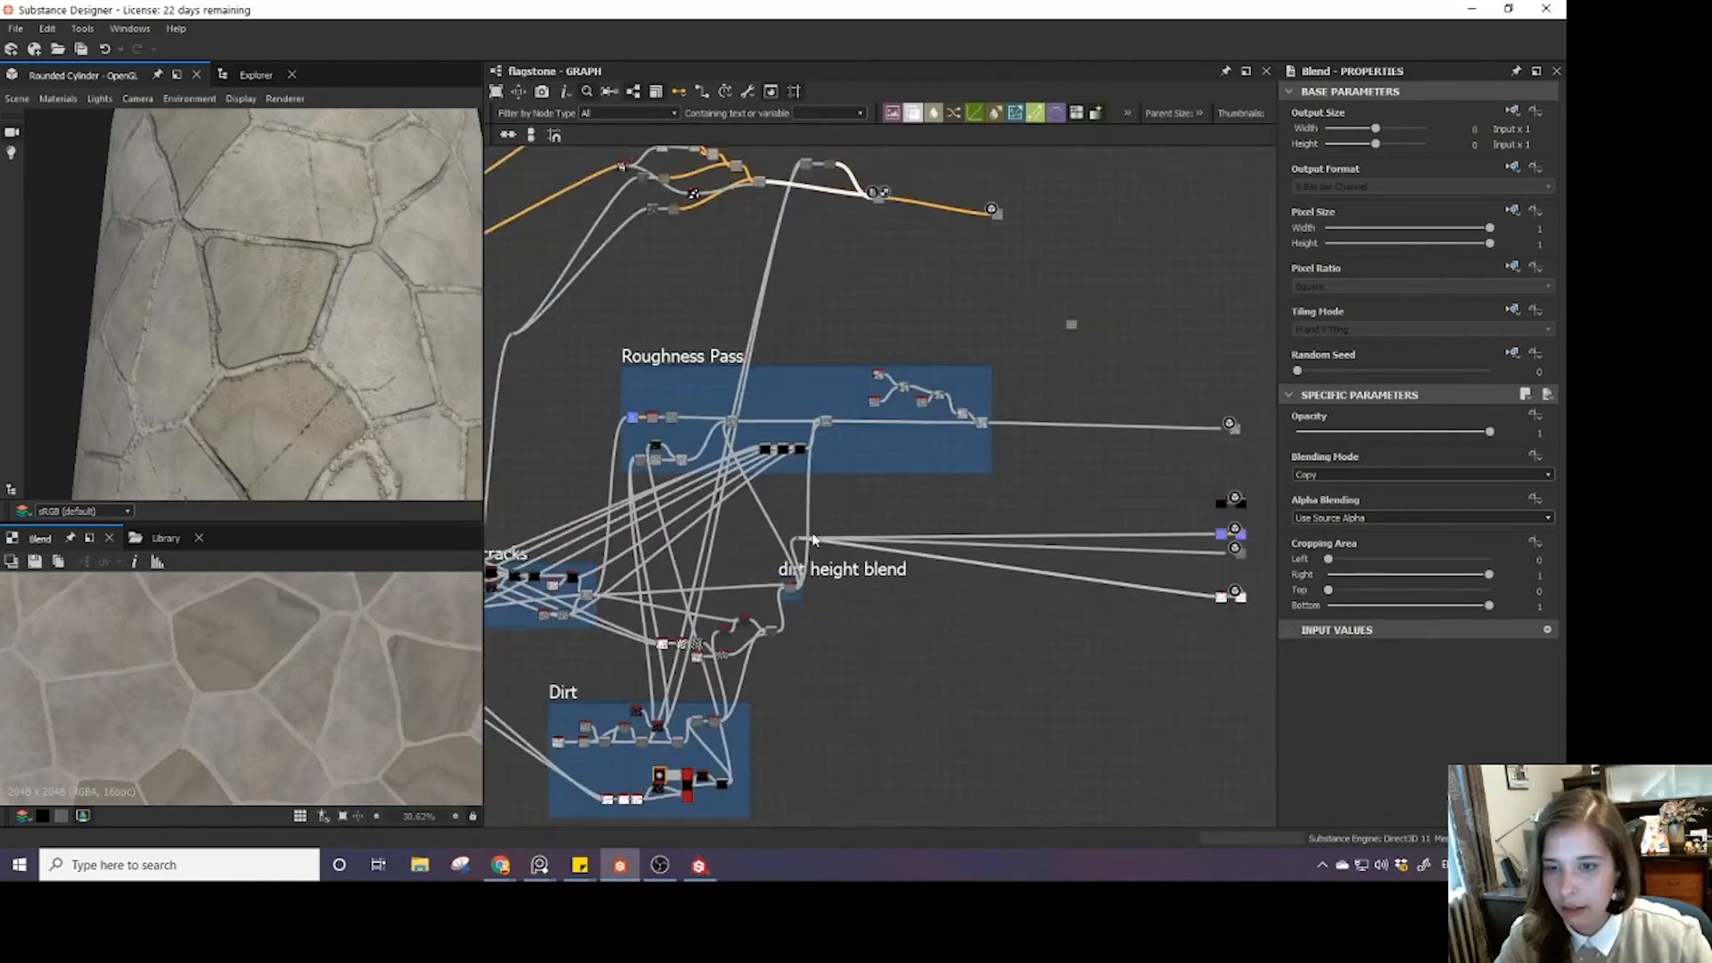
middle_drag(796, 467, 785, 530)
drag(789, 657, 866, 270)
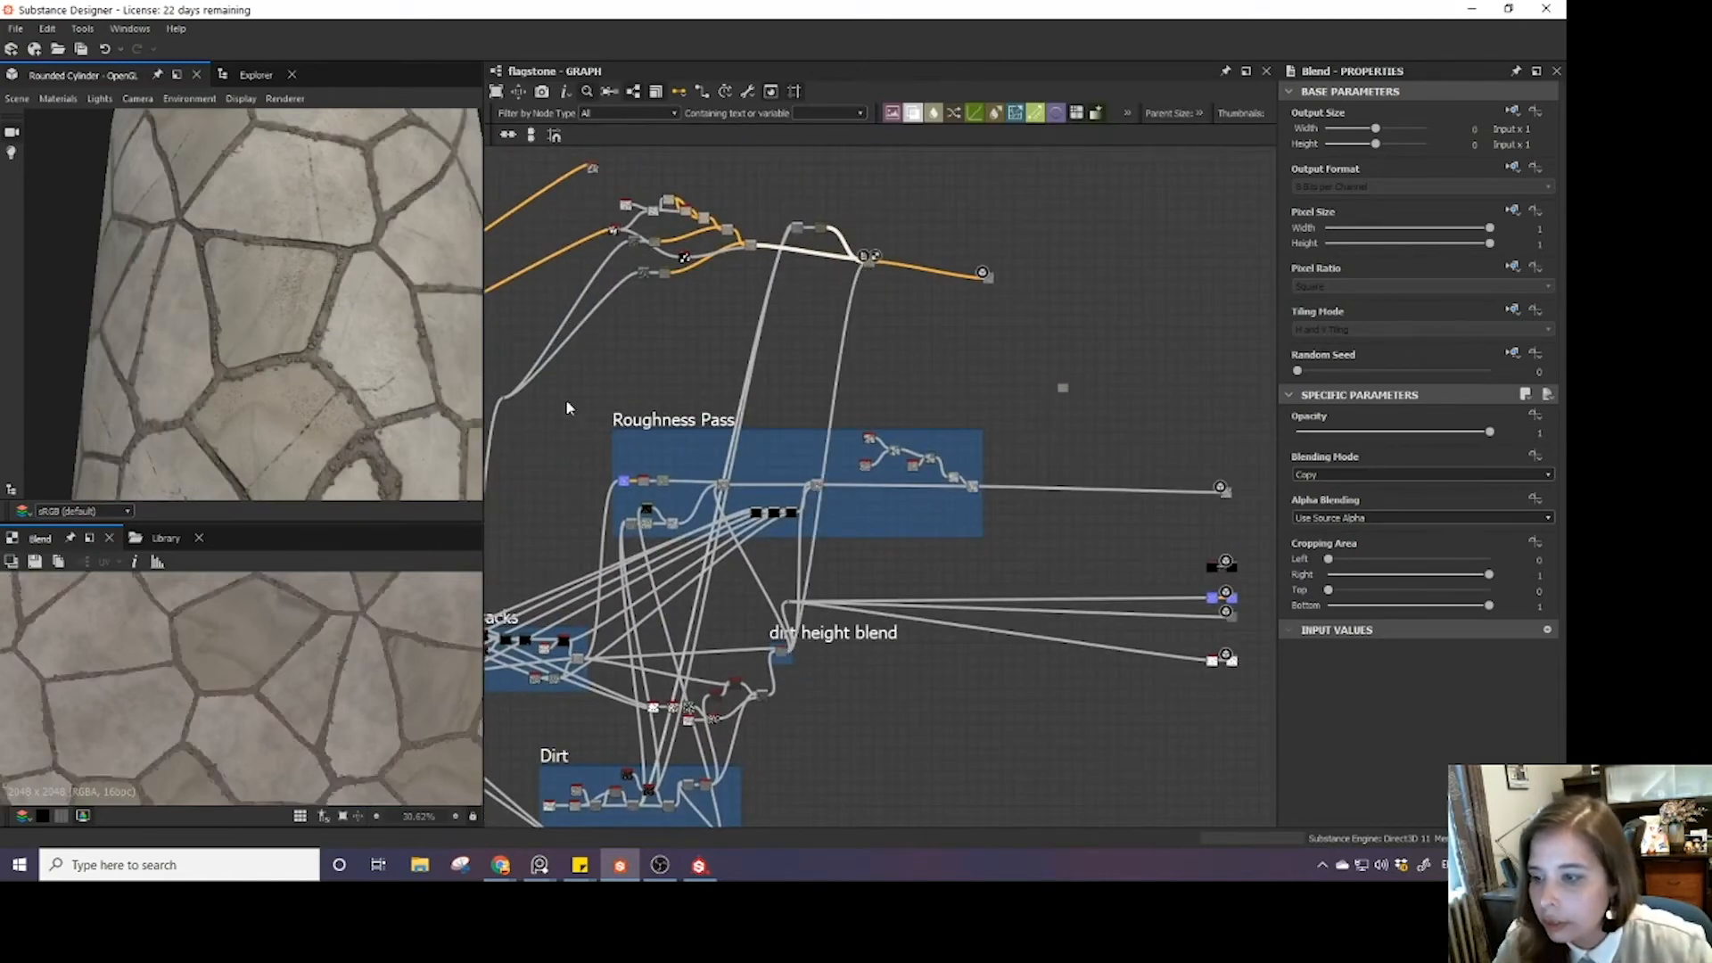
- Check the dirt joints under rotated lighting, and insert an Auto Levels node between the dirt Blend and its Gradient Map
scroll(286, 357, down, 5)
mouse_move(286, 357)
ctrl+shift+right_down()
mouse_move(222, 355)
mouse_move(276, 335)
ctrl+shift+right_up()
scroll(276, 336, up, 5)
scroll(276, 335, down, 2)
scroll(784, 428, up, 10)
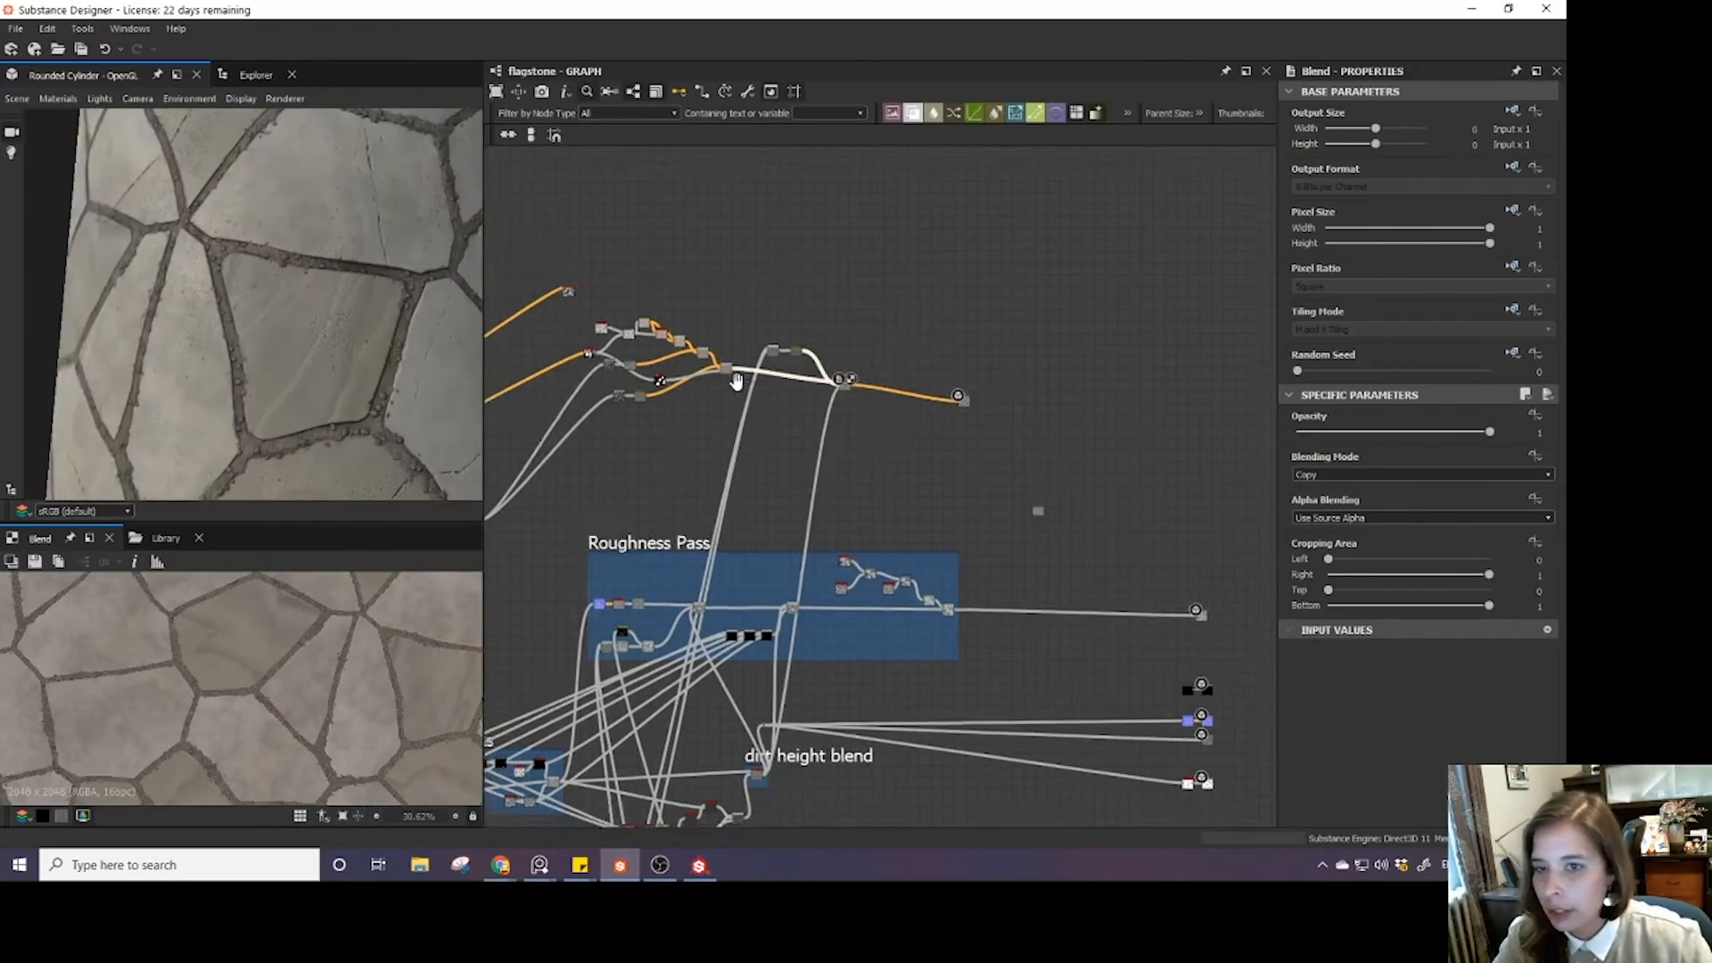
click(752, 551)
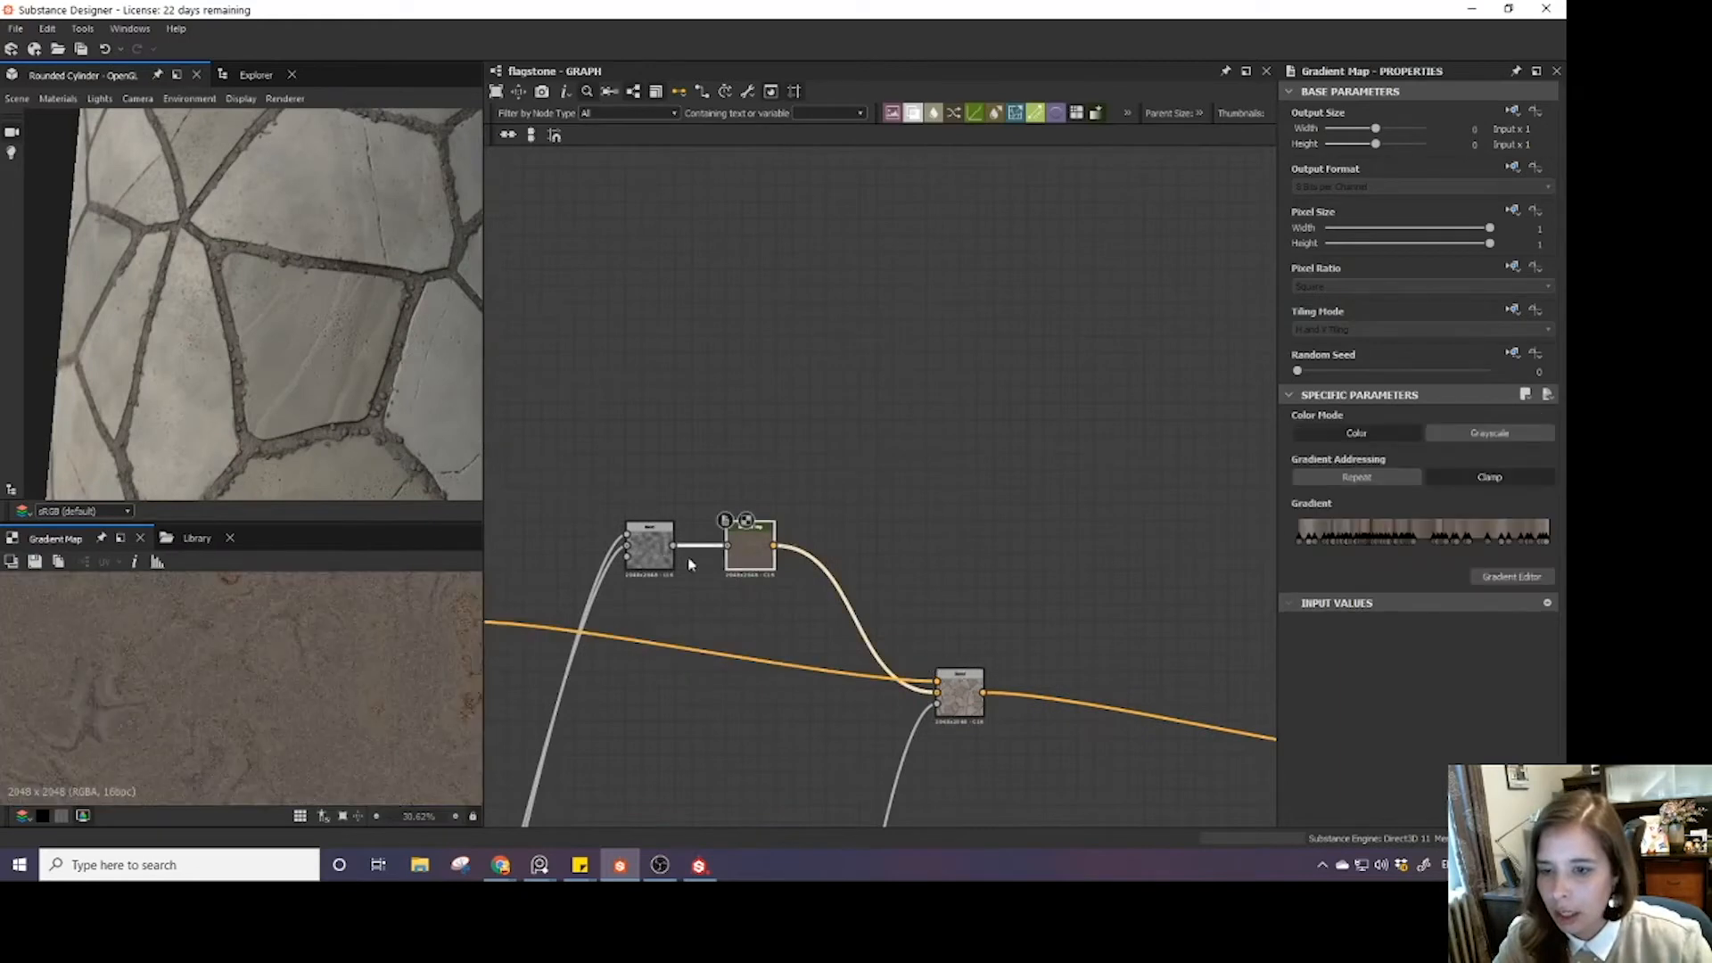
drag(655, 543, 586, 543)
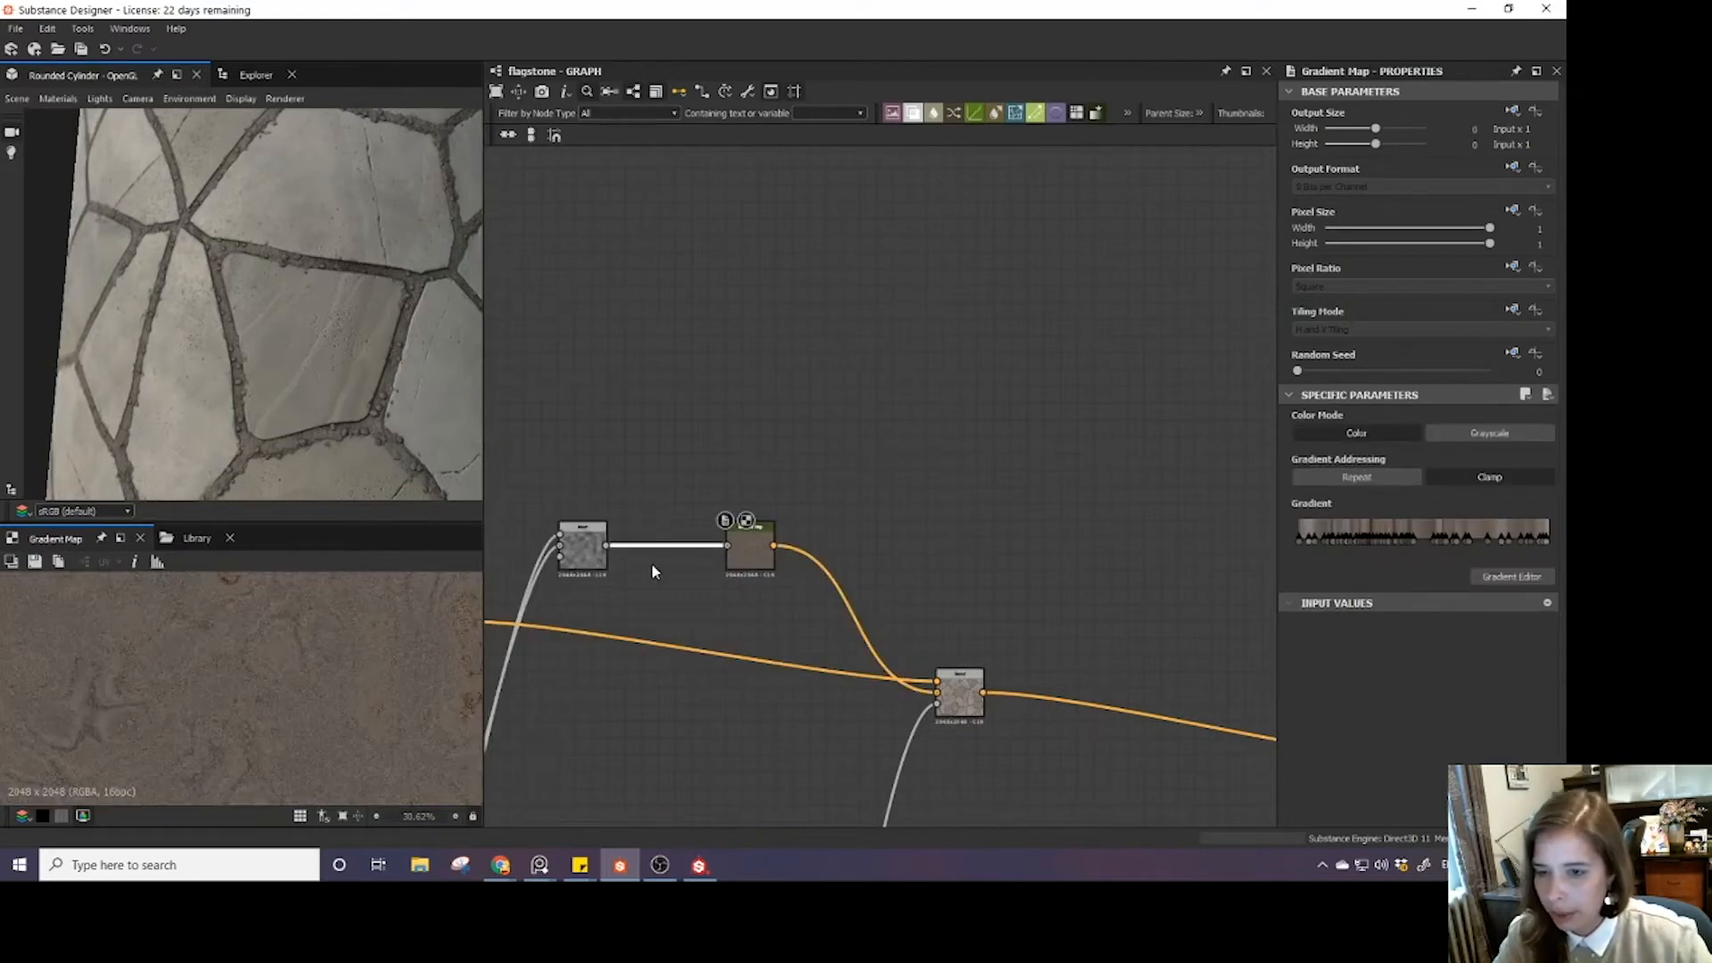
key(space)
text(au)
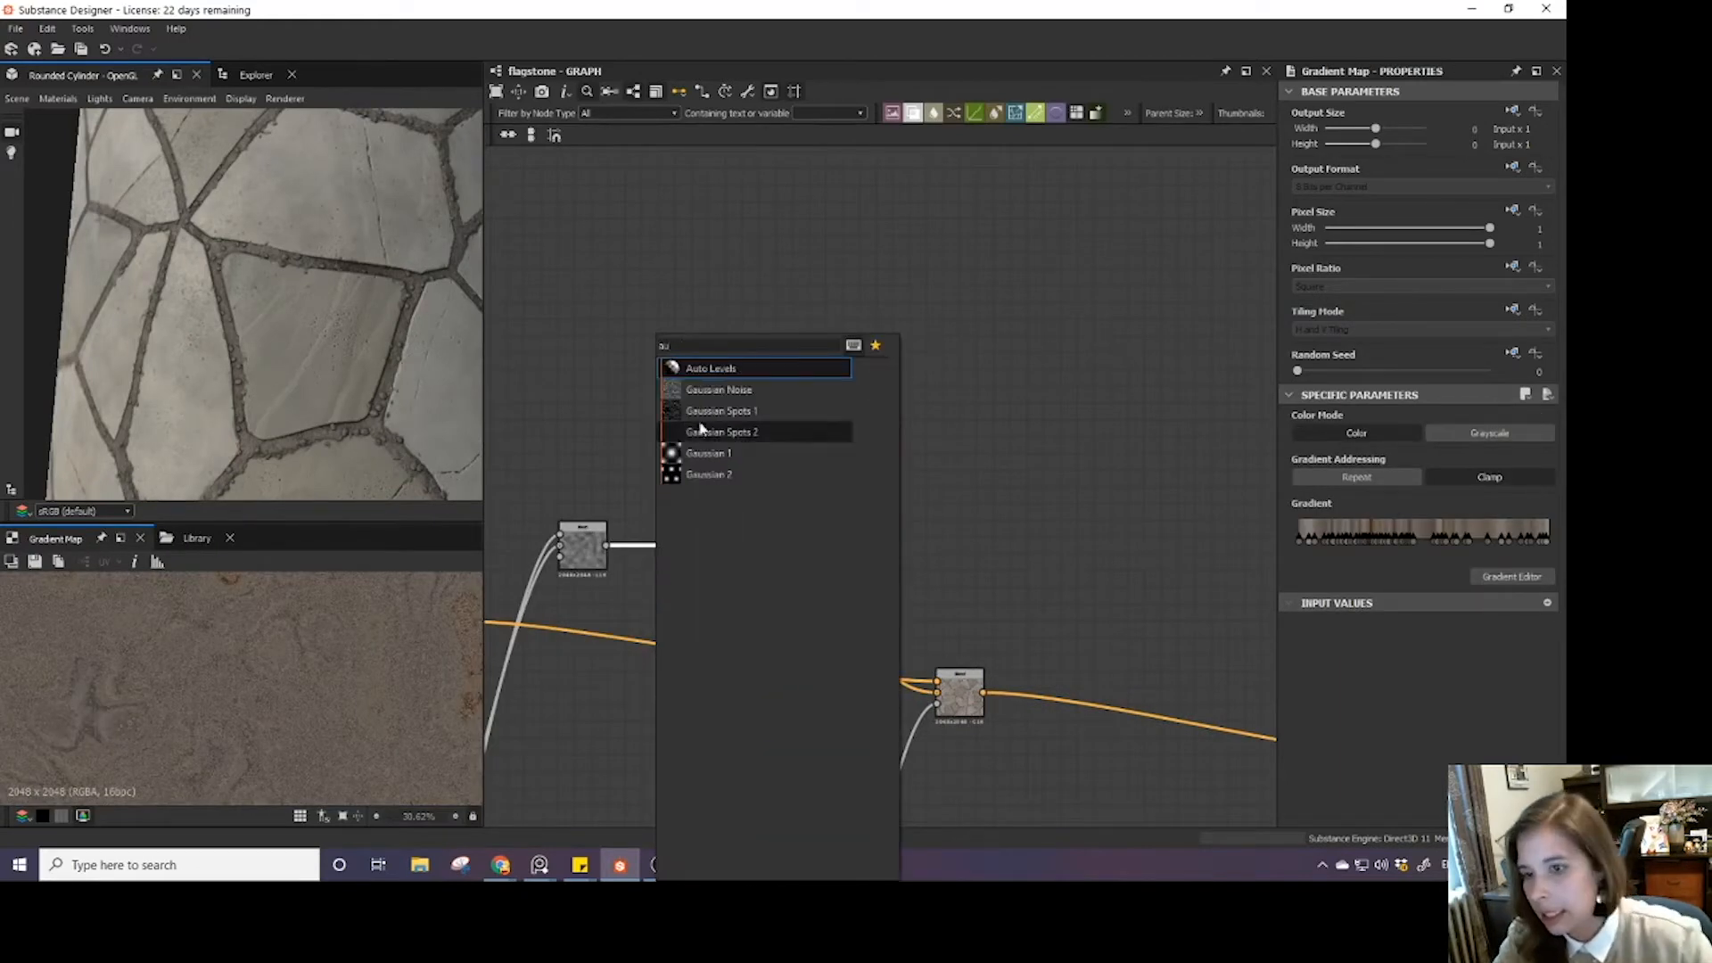
click(711, 369)
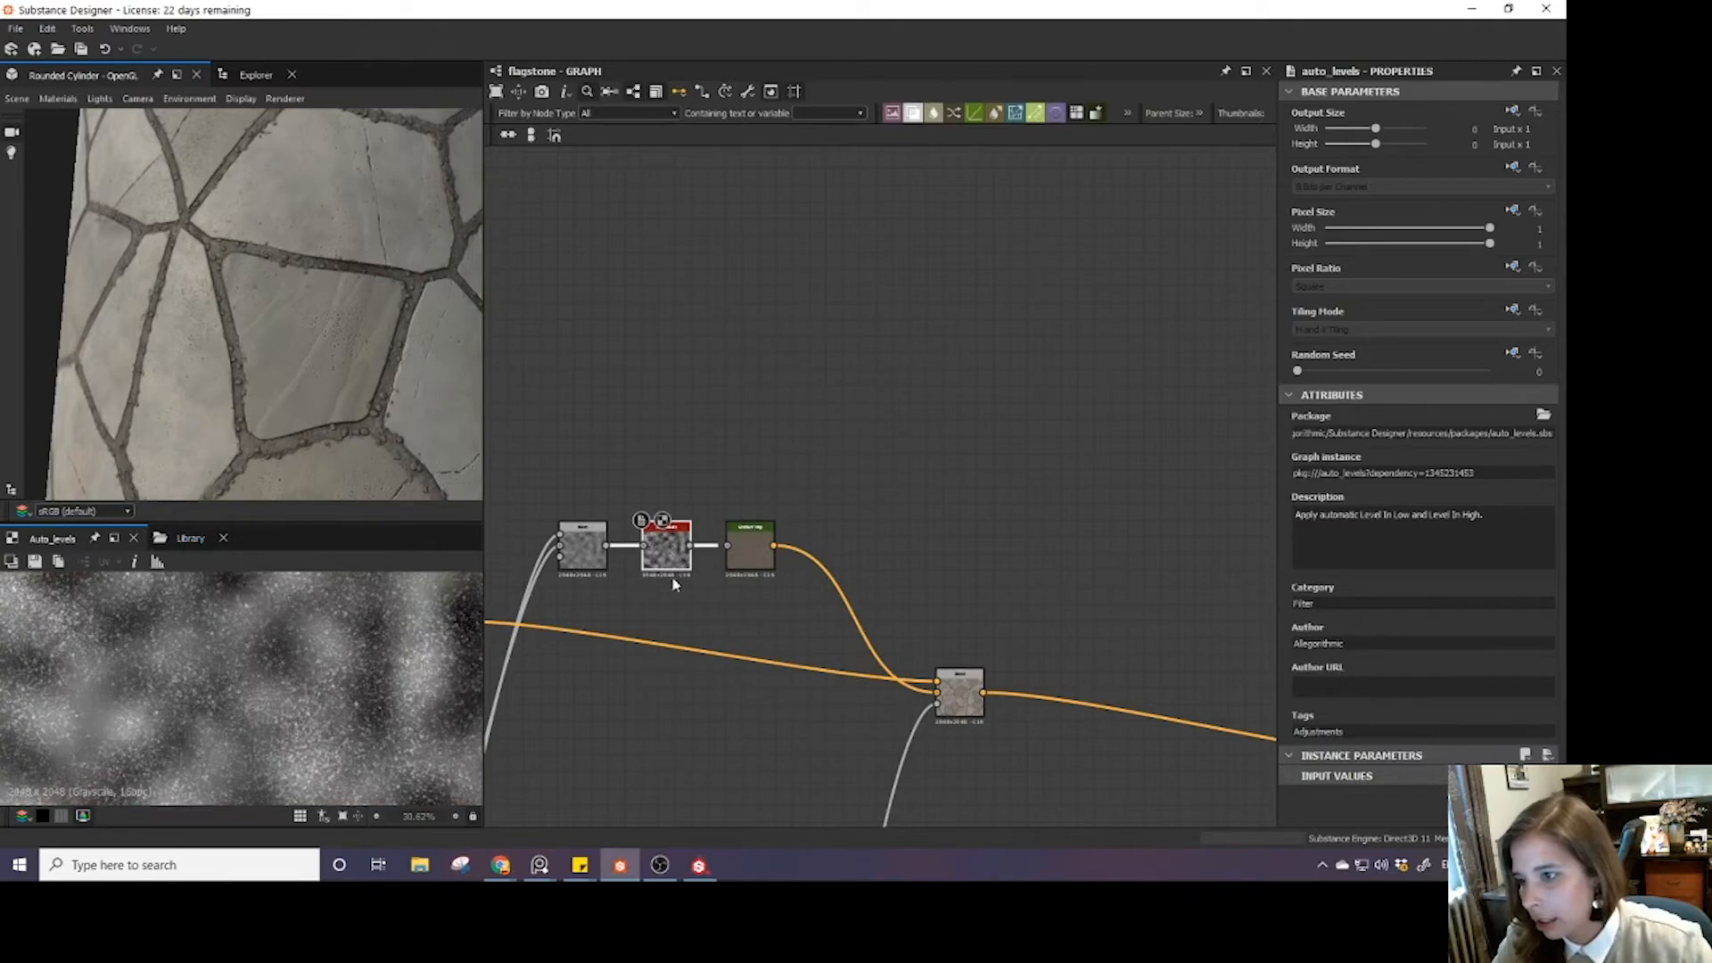
- Open the dirt Gradient Map's gradient for editing and delete crowded colour keys in its first half
click(750, 546)
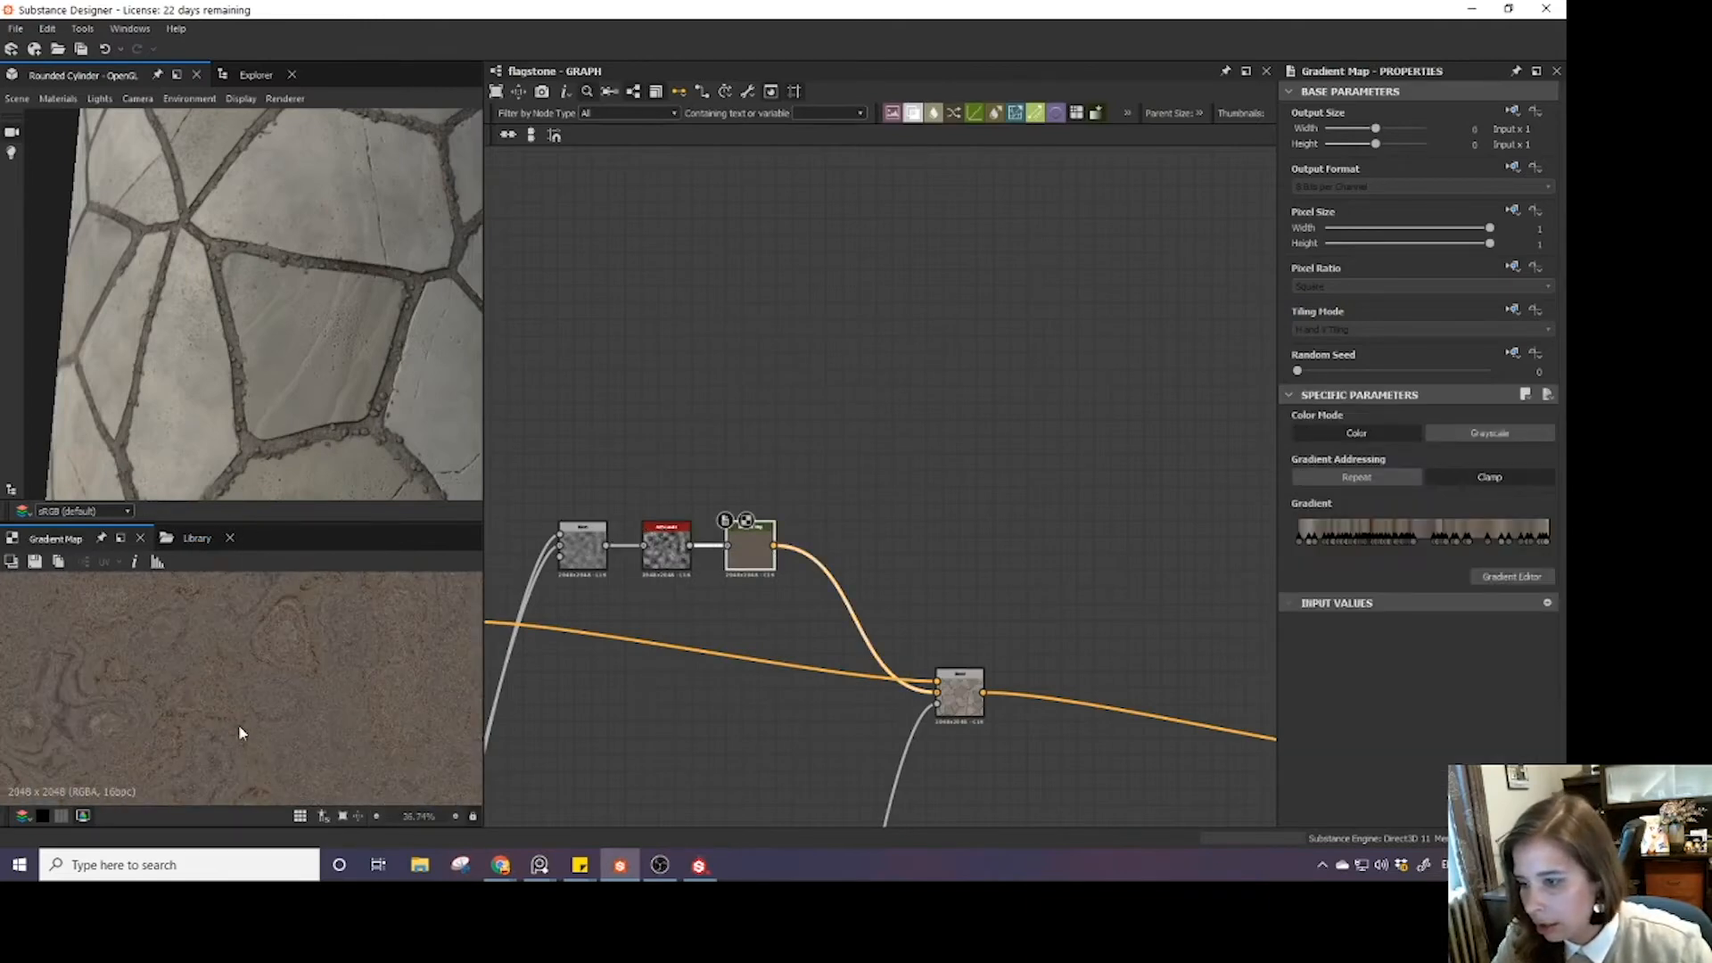
click(1487, 578)
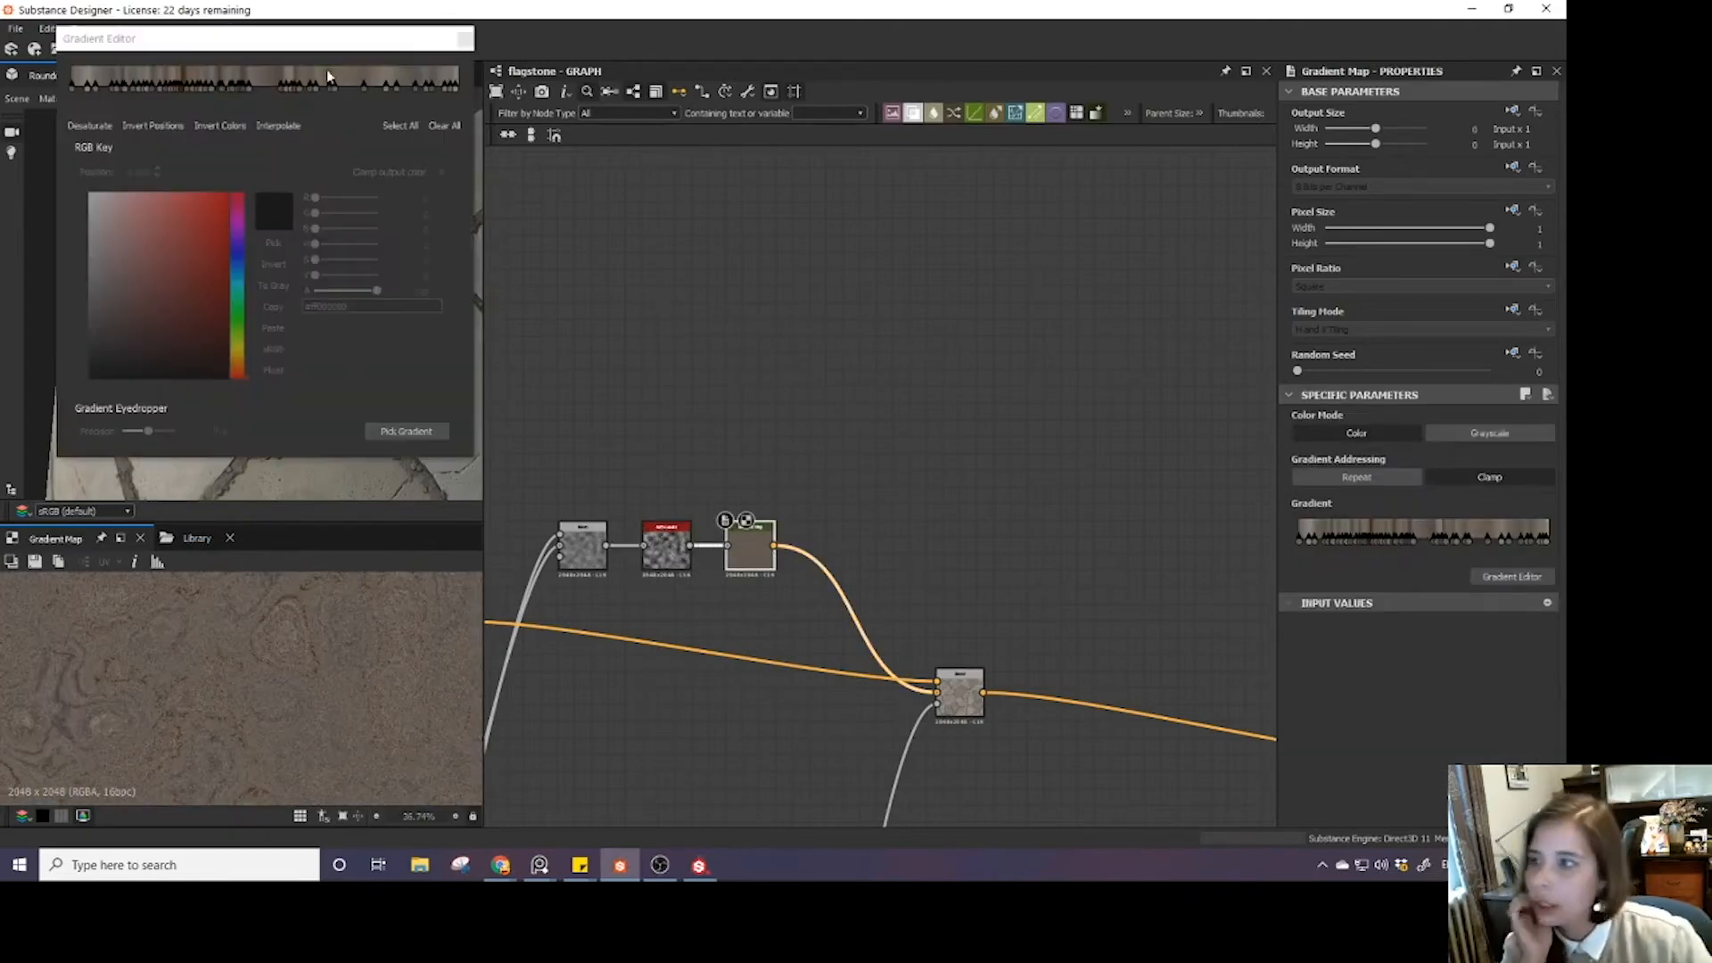
drag(299, 51, 1088, 260)
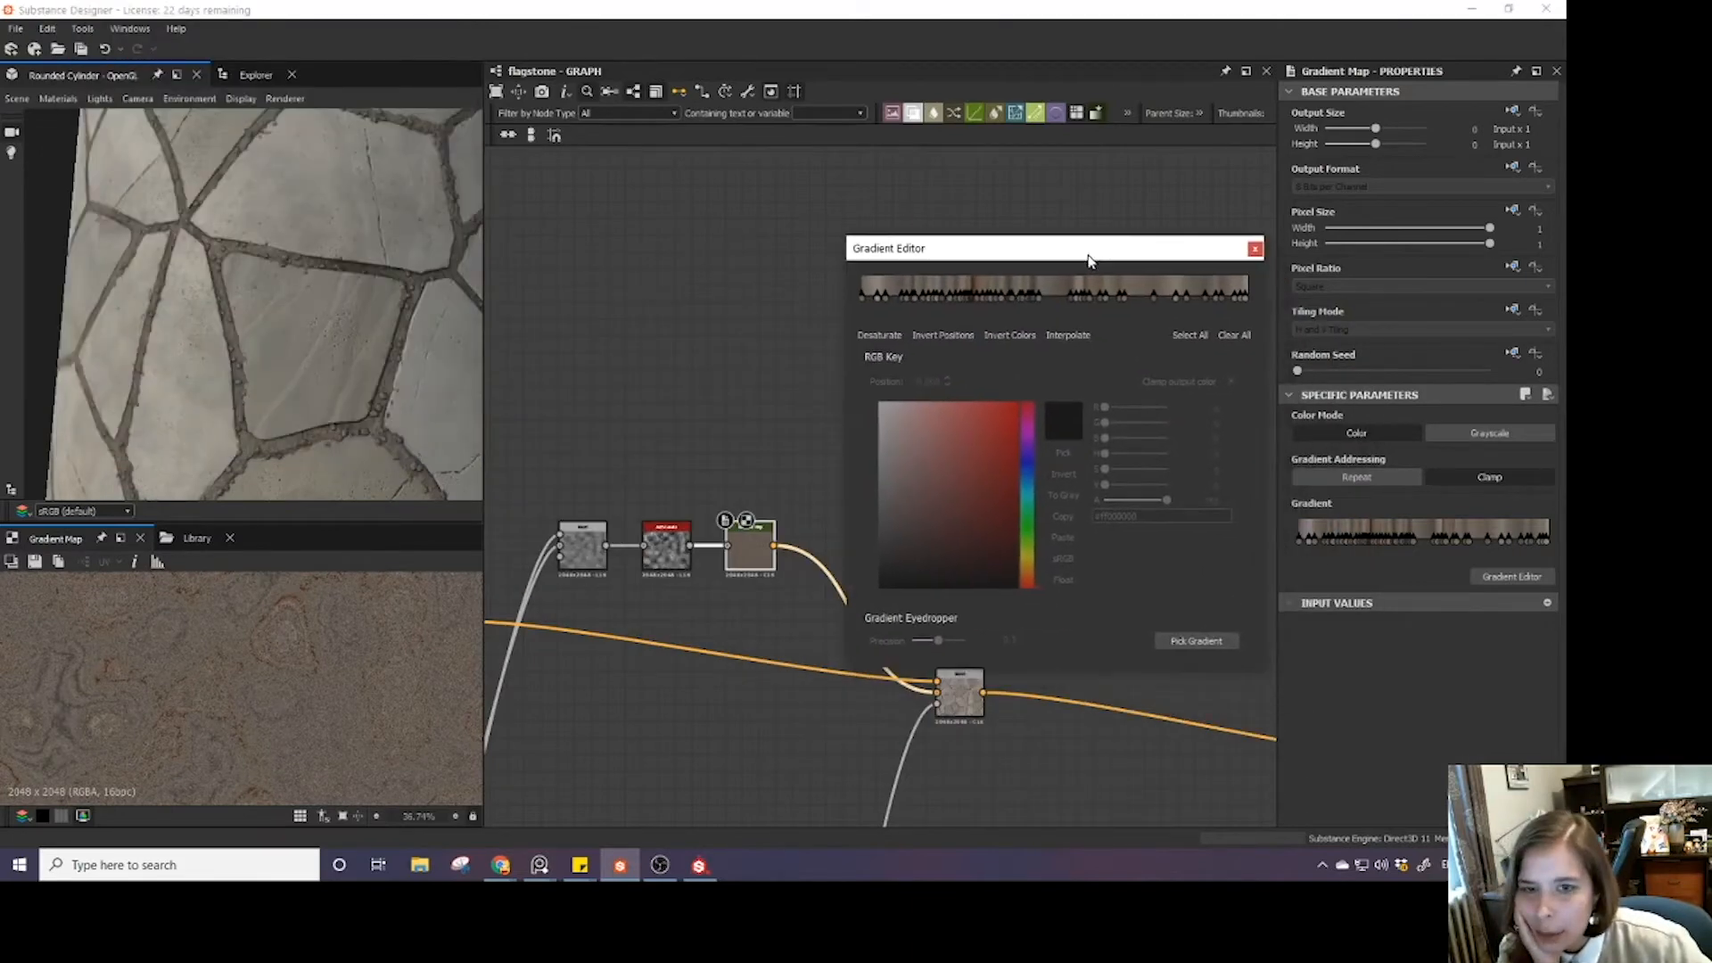
click(946, 299)
key(Delete)
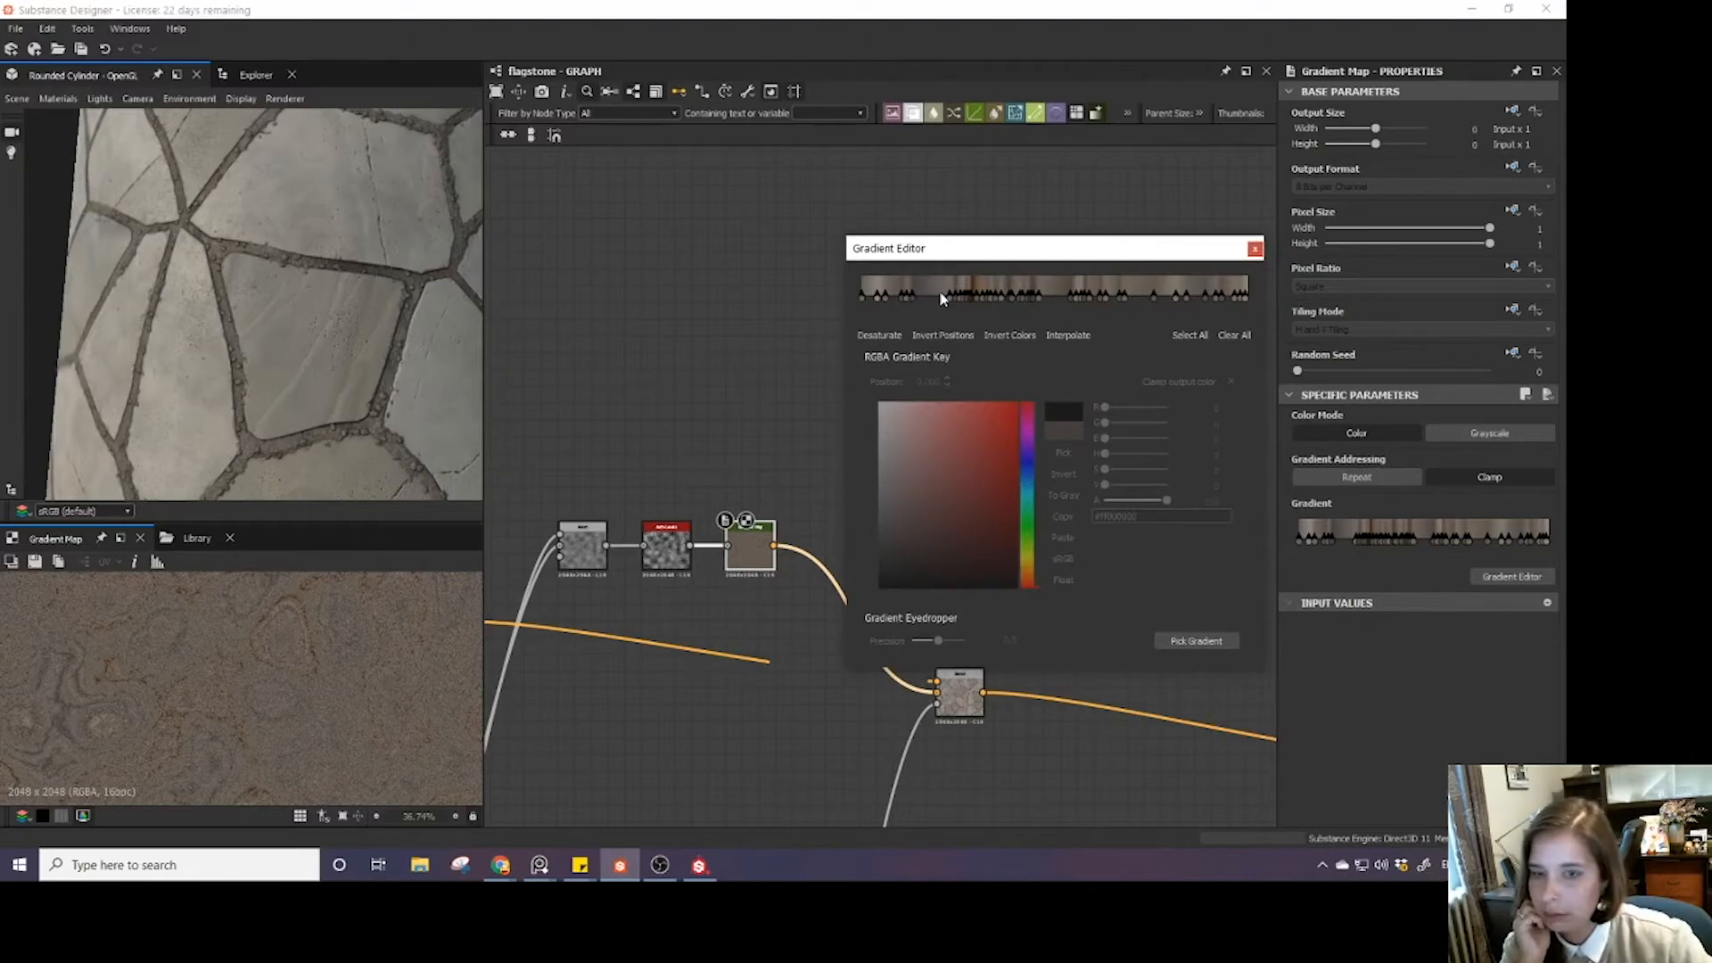
click(999, 295)
key(Delete)
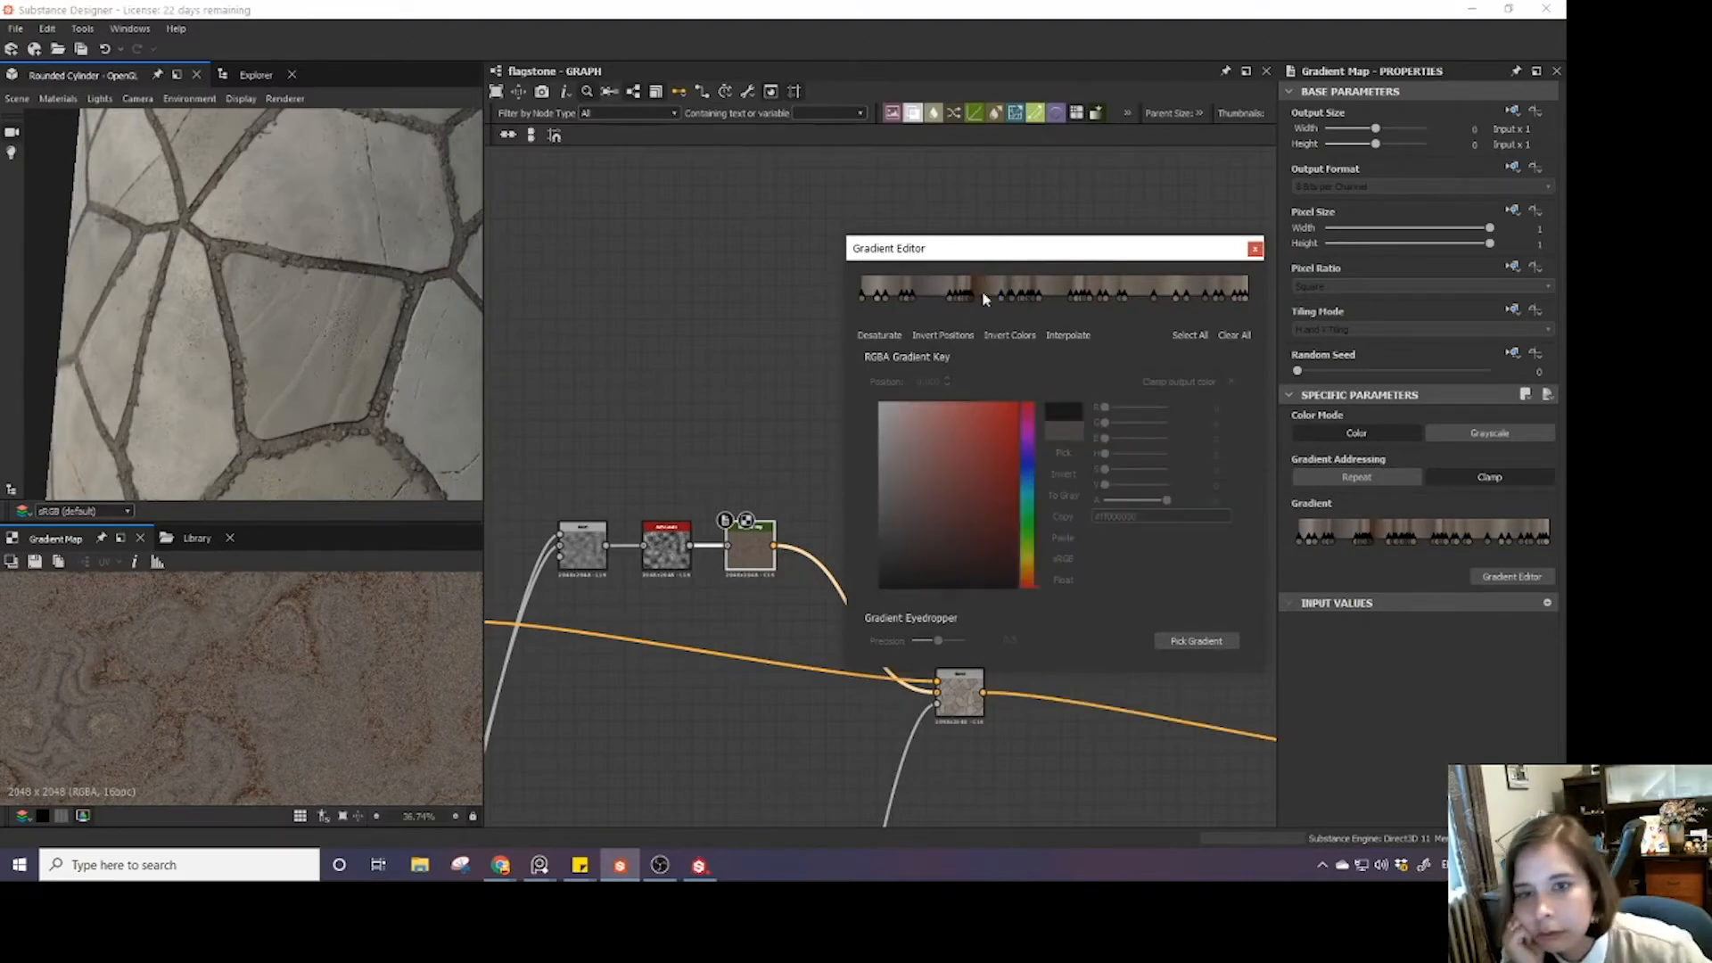
click(972, 298)
key(Delete)
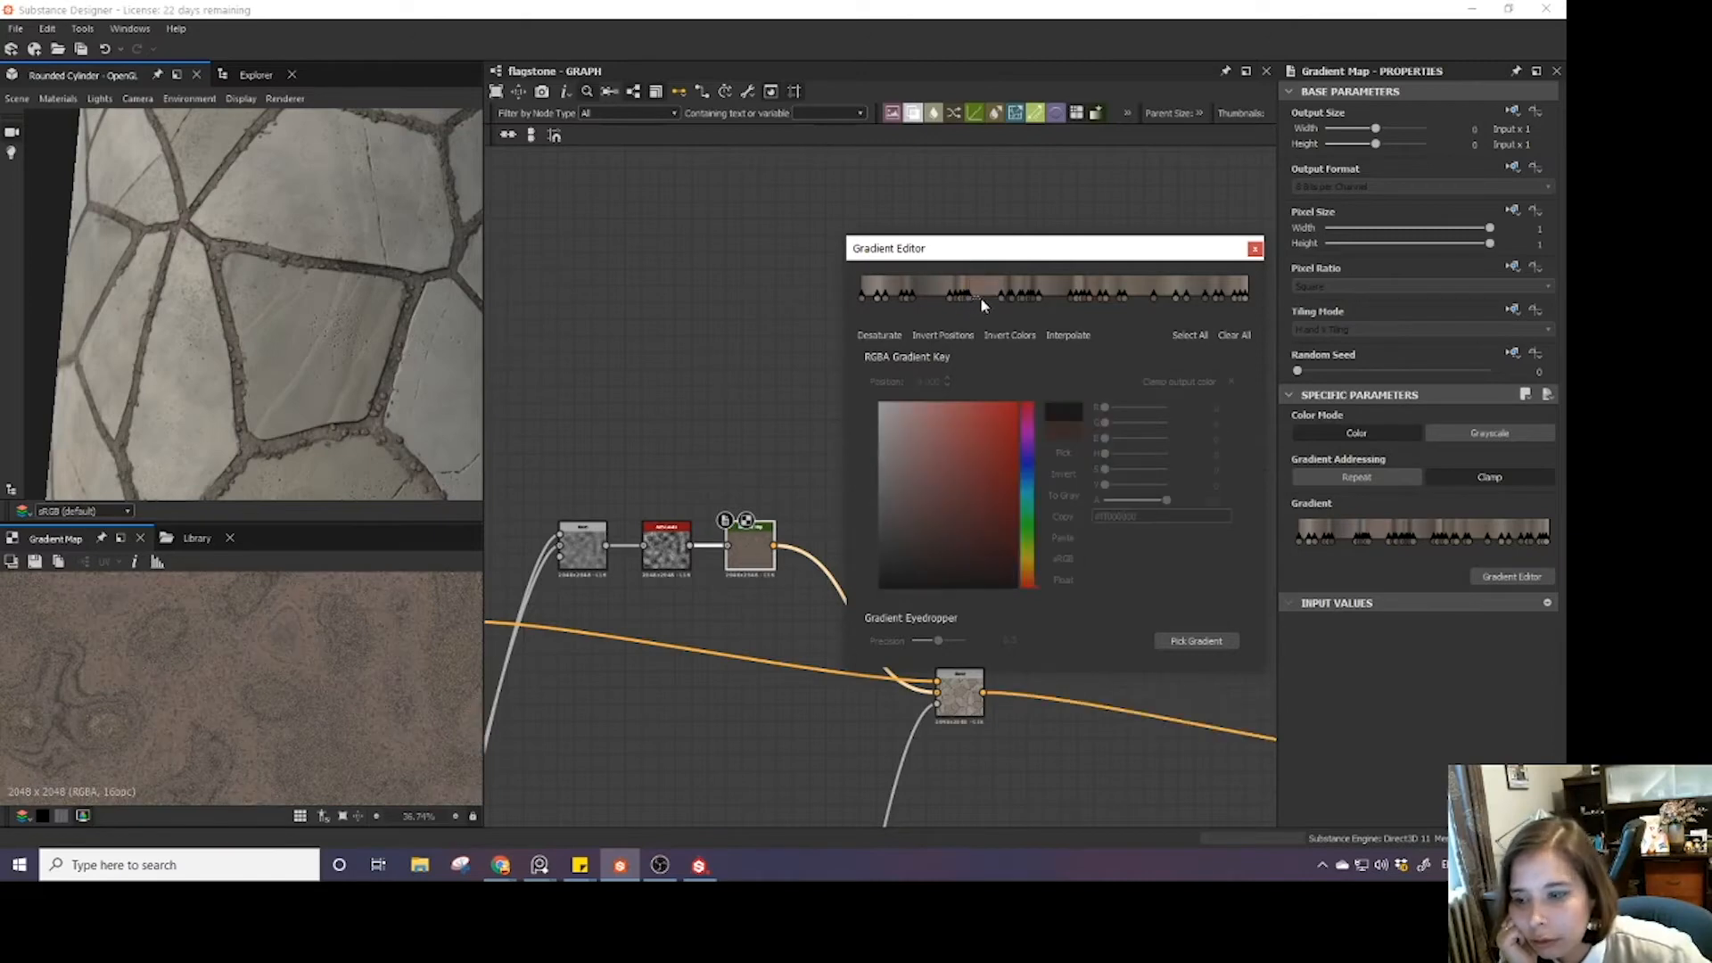
- Move a grey-brown gradient key to about 0.19, then thin out and respace the keys in the gradient's second half
click(950, 297)
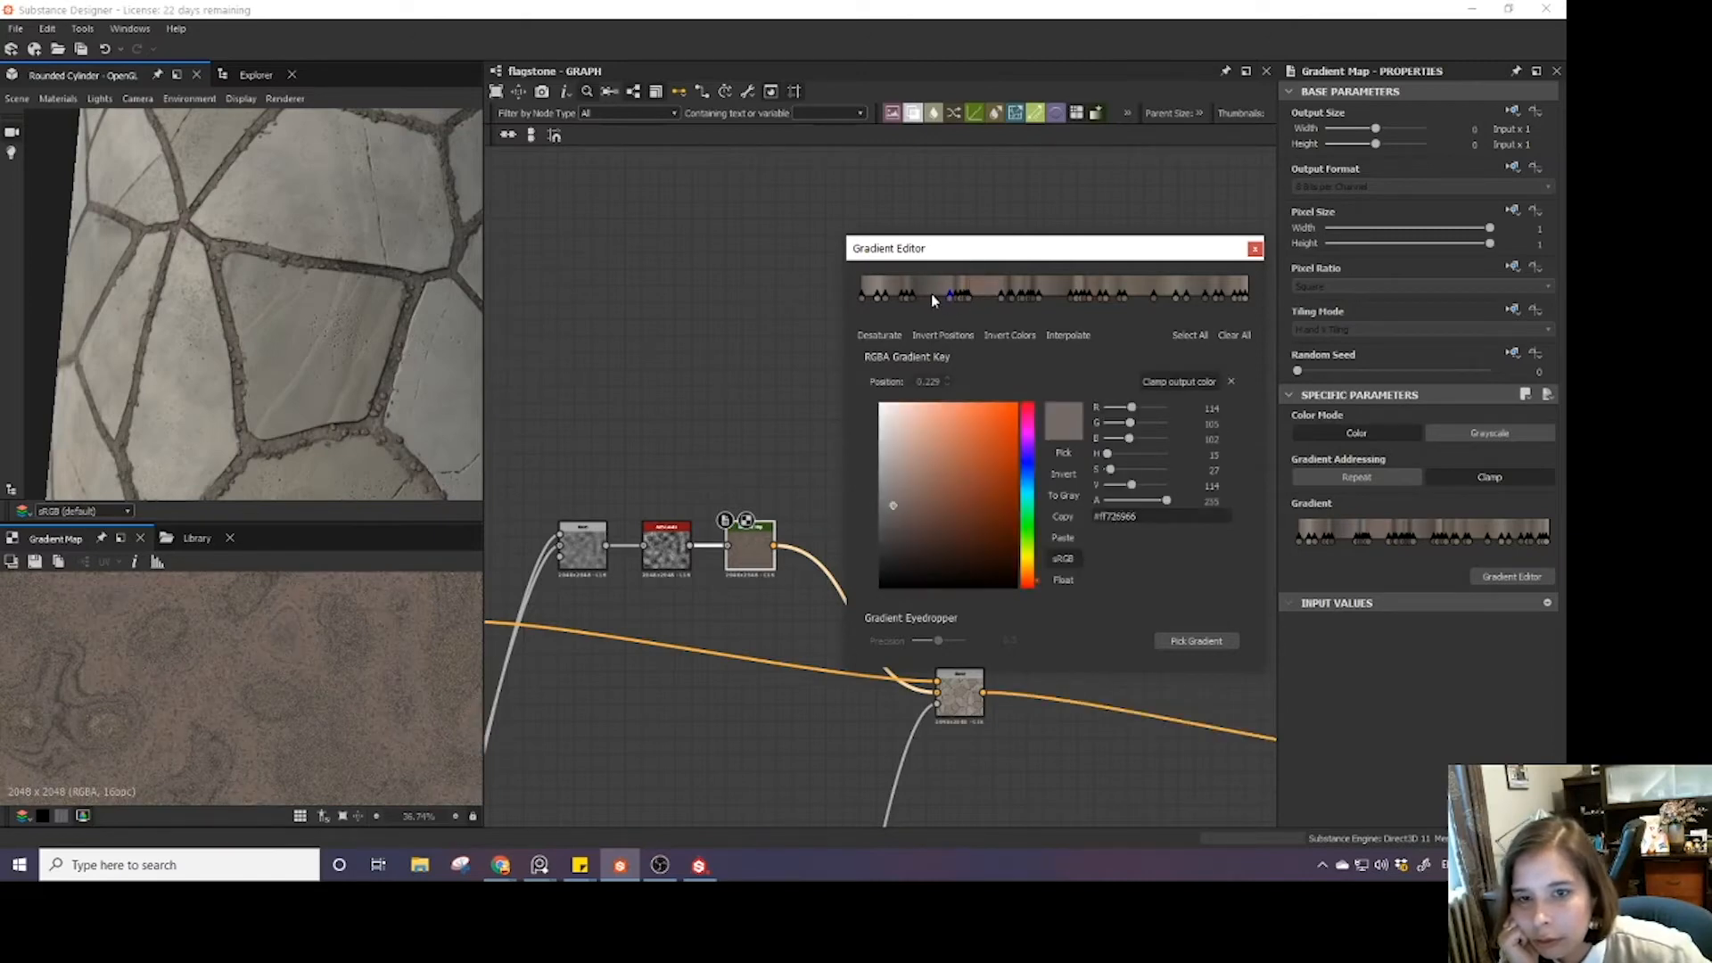
drag(950, 300, 930, 297)
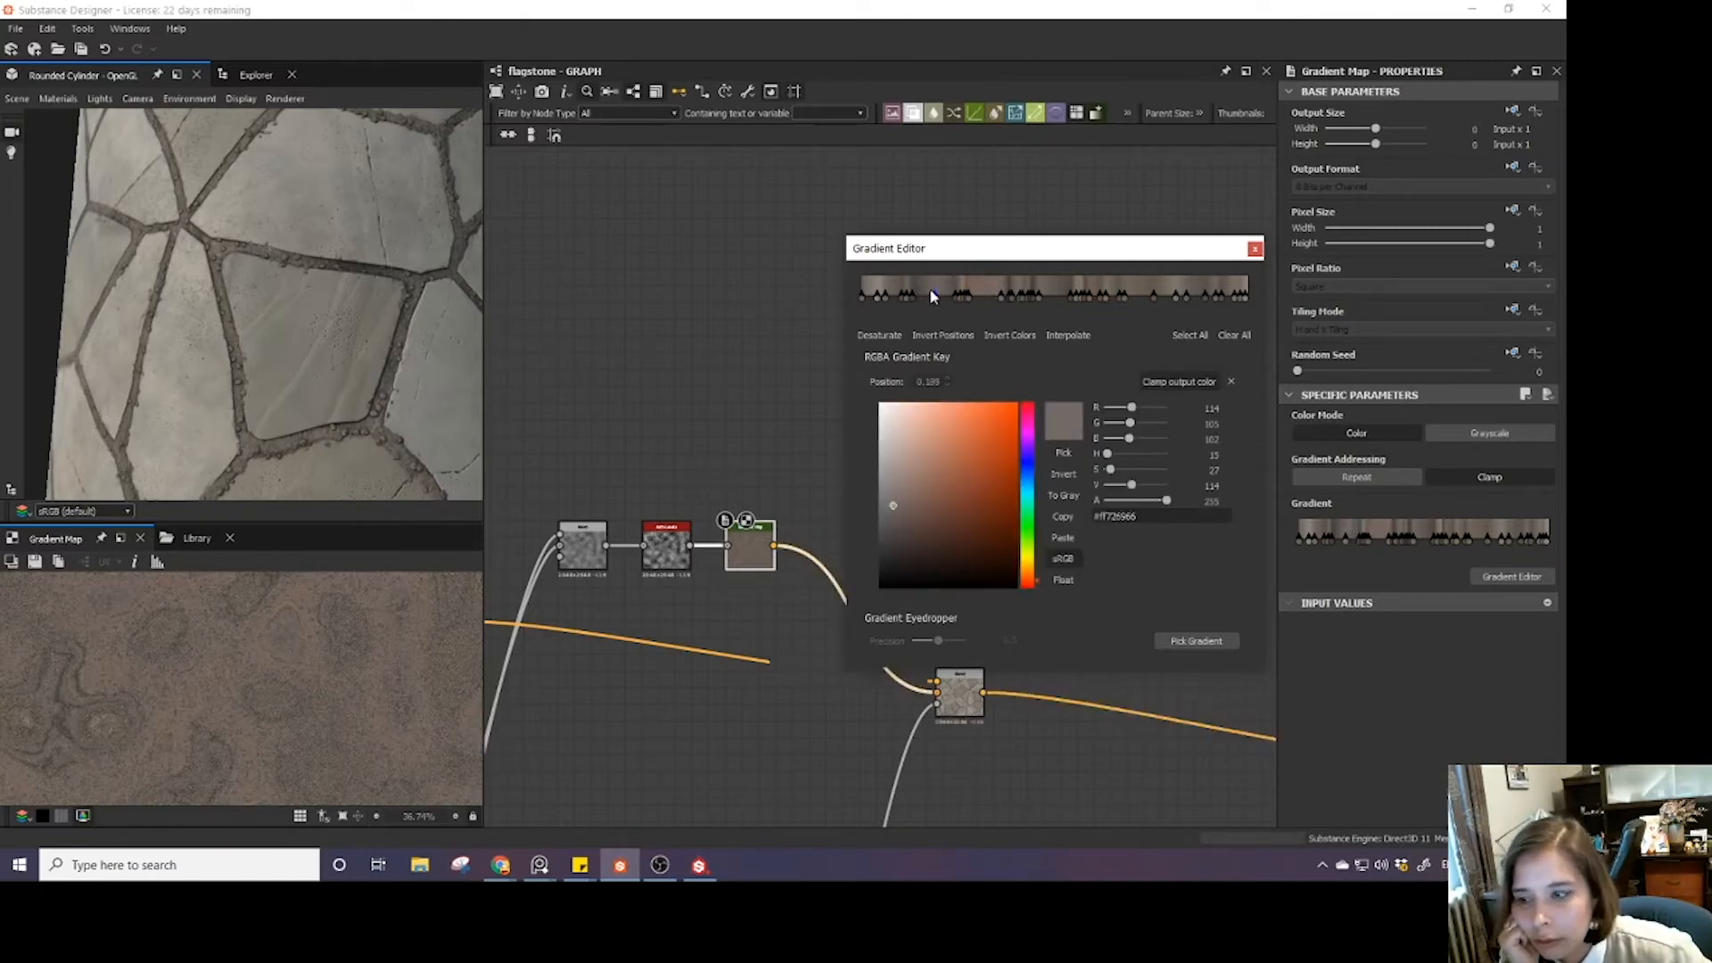
click(1073, 296)
click(1122, 296)
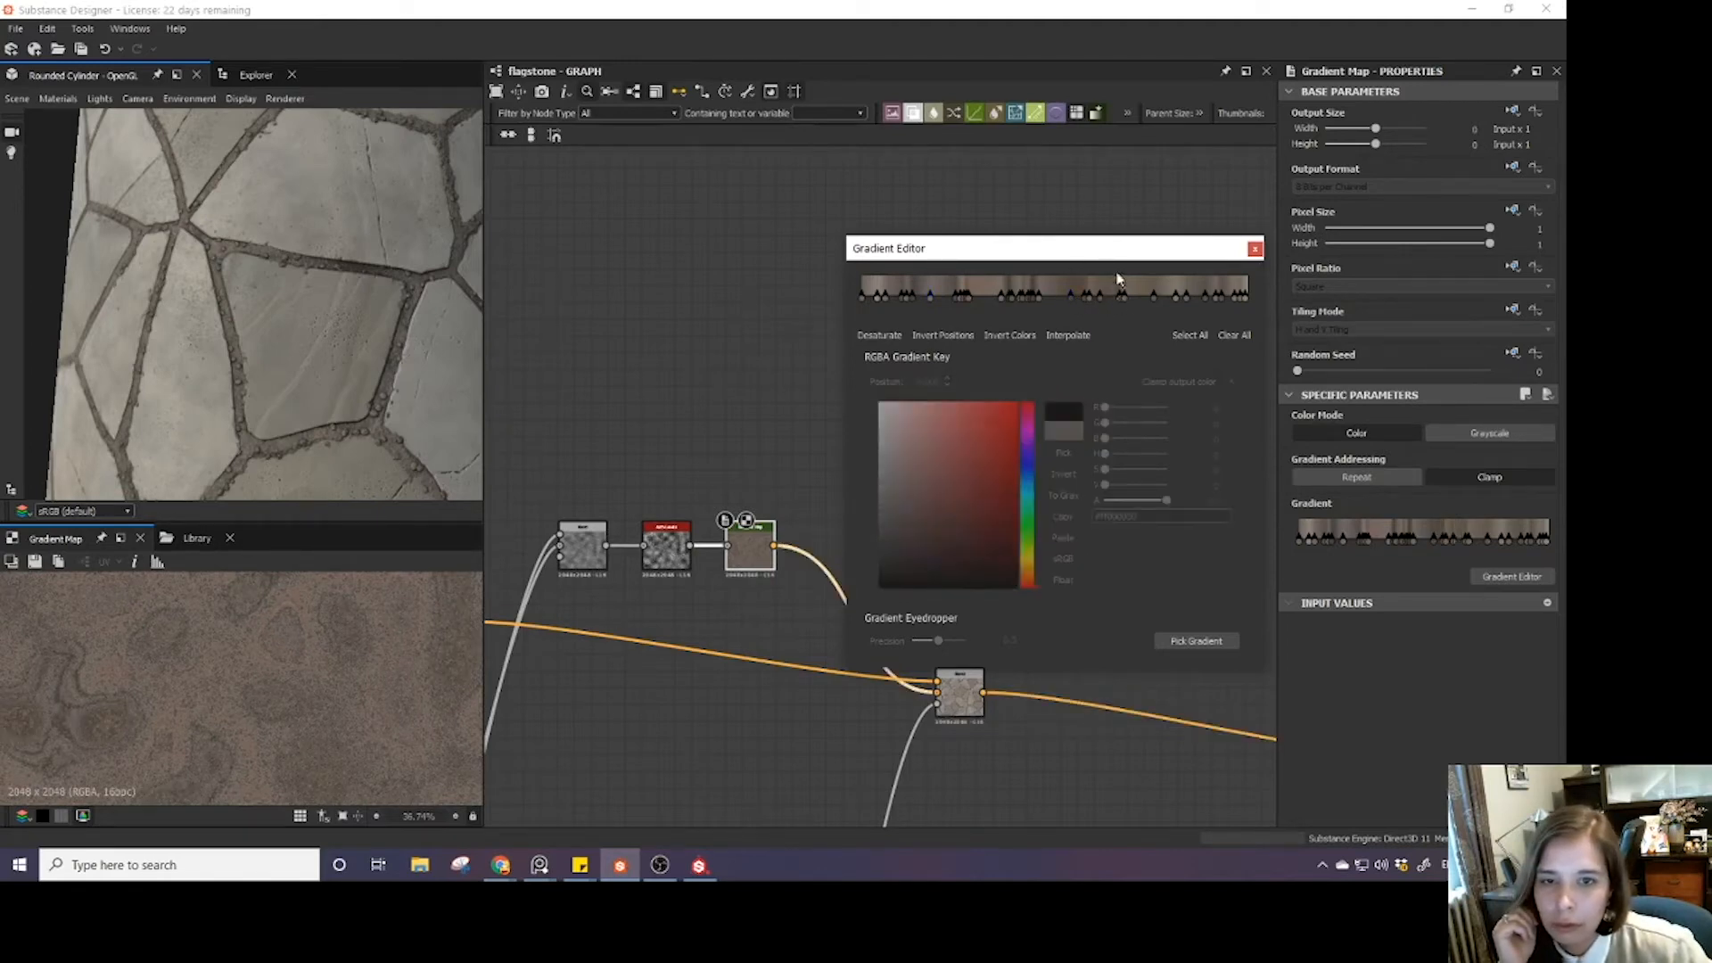
key(Delete)
drag(1123, 295, 1135, 298)
click(1101, 293)
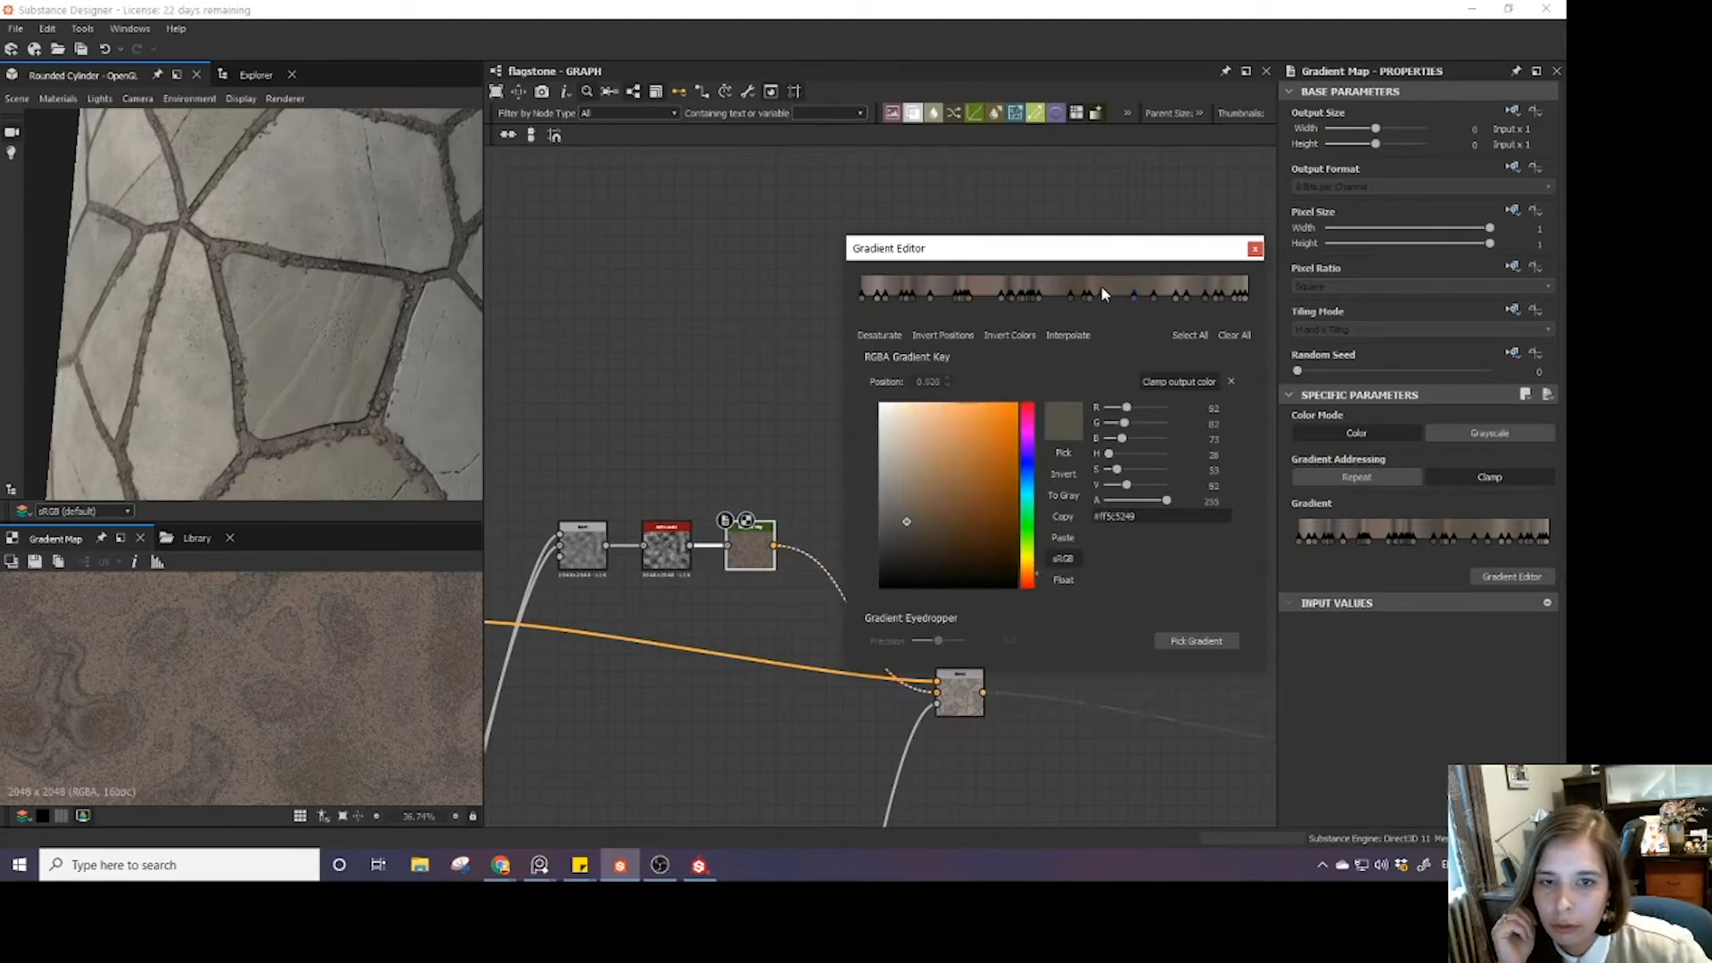
key(Delete)
- Delete the clustered keys around the gradient's middle and respace the rest, moving the dark brown key to about 0.44
click(1028, 287)
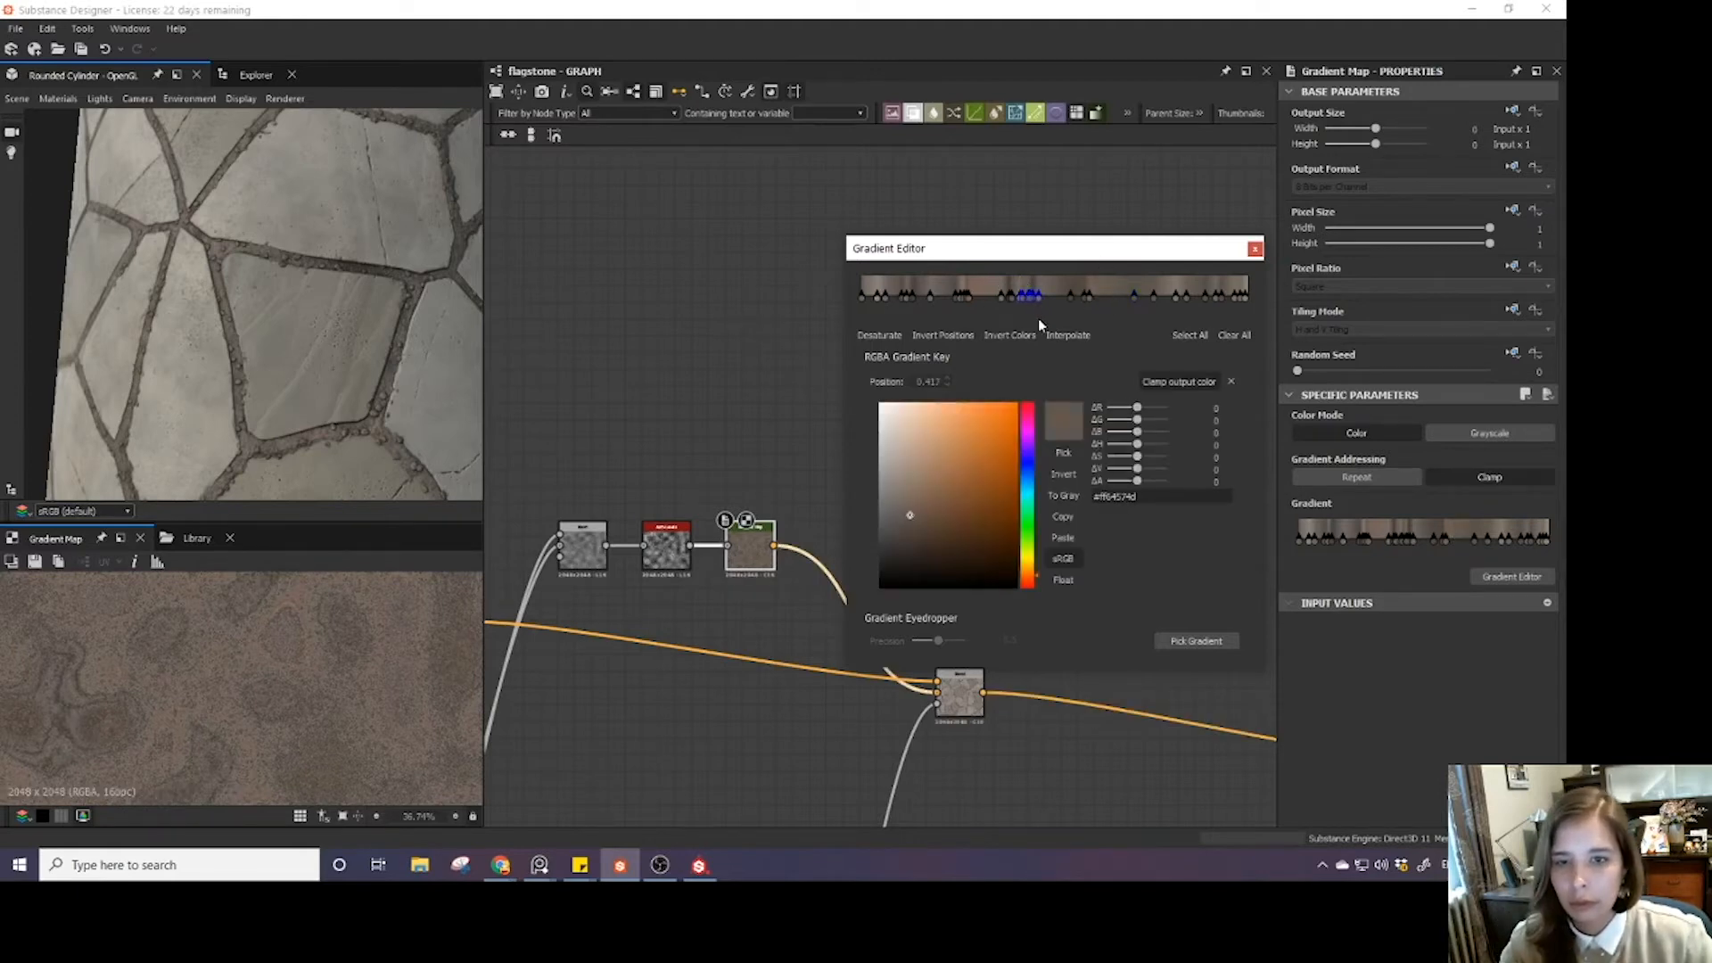
key(Delete)
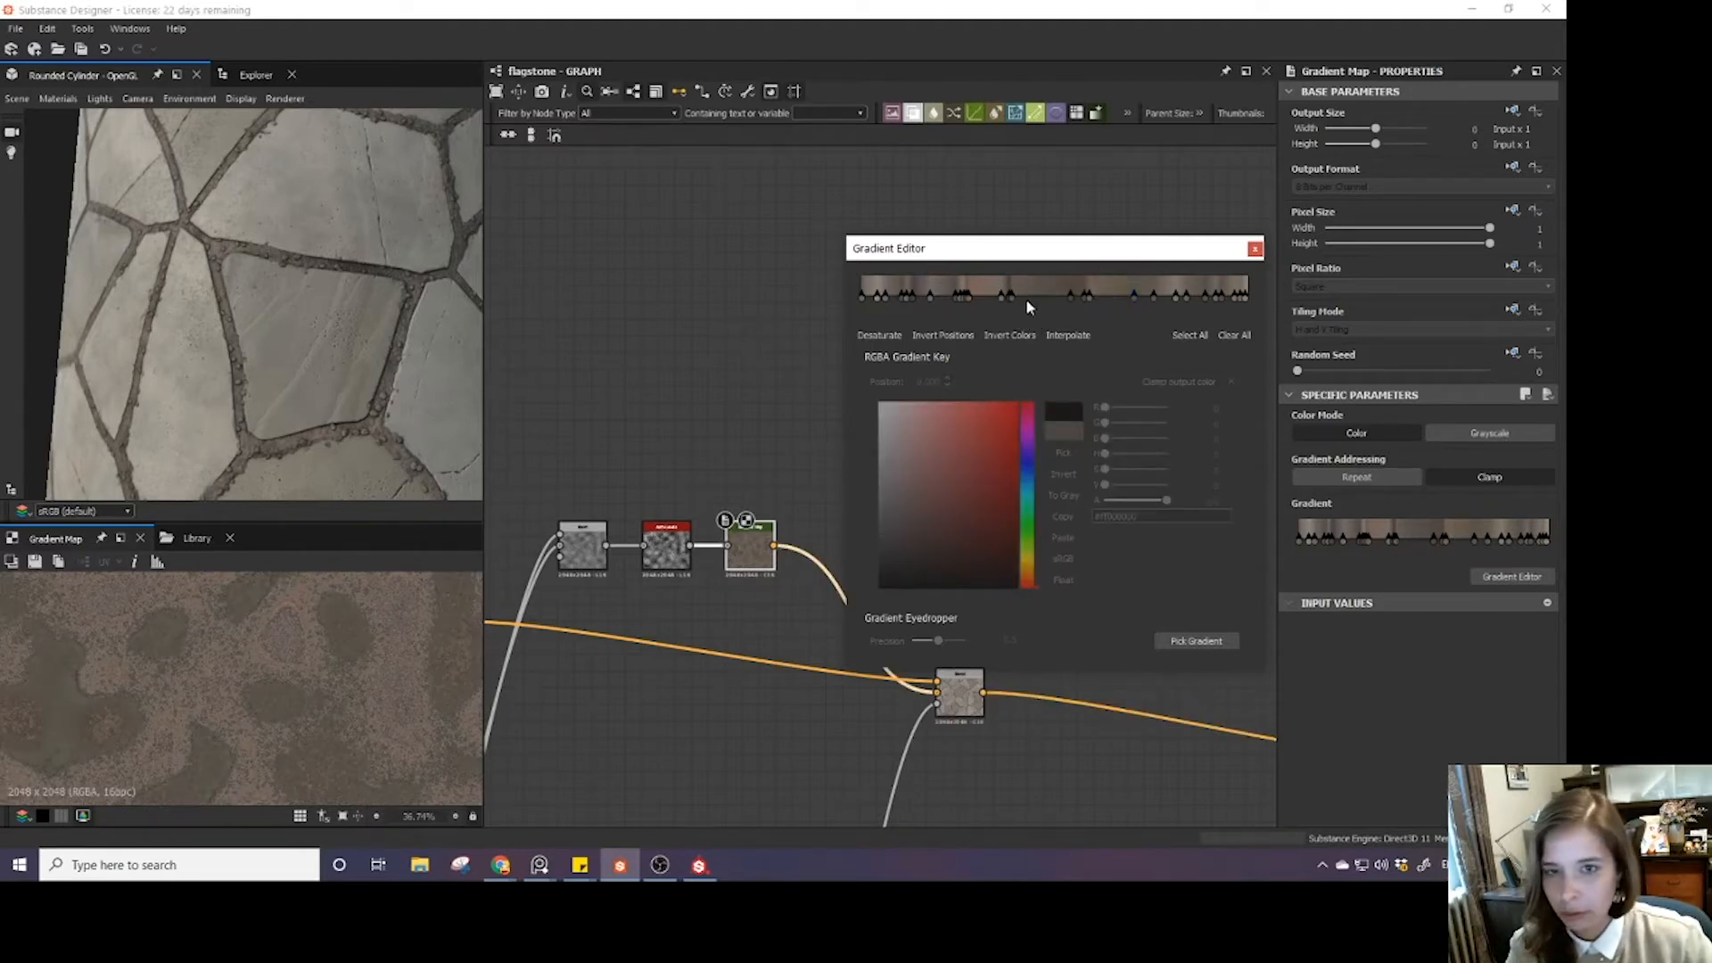
click(1043, 298)
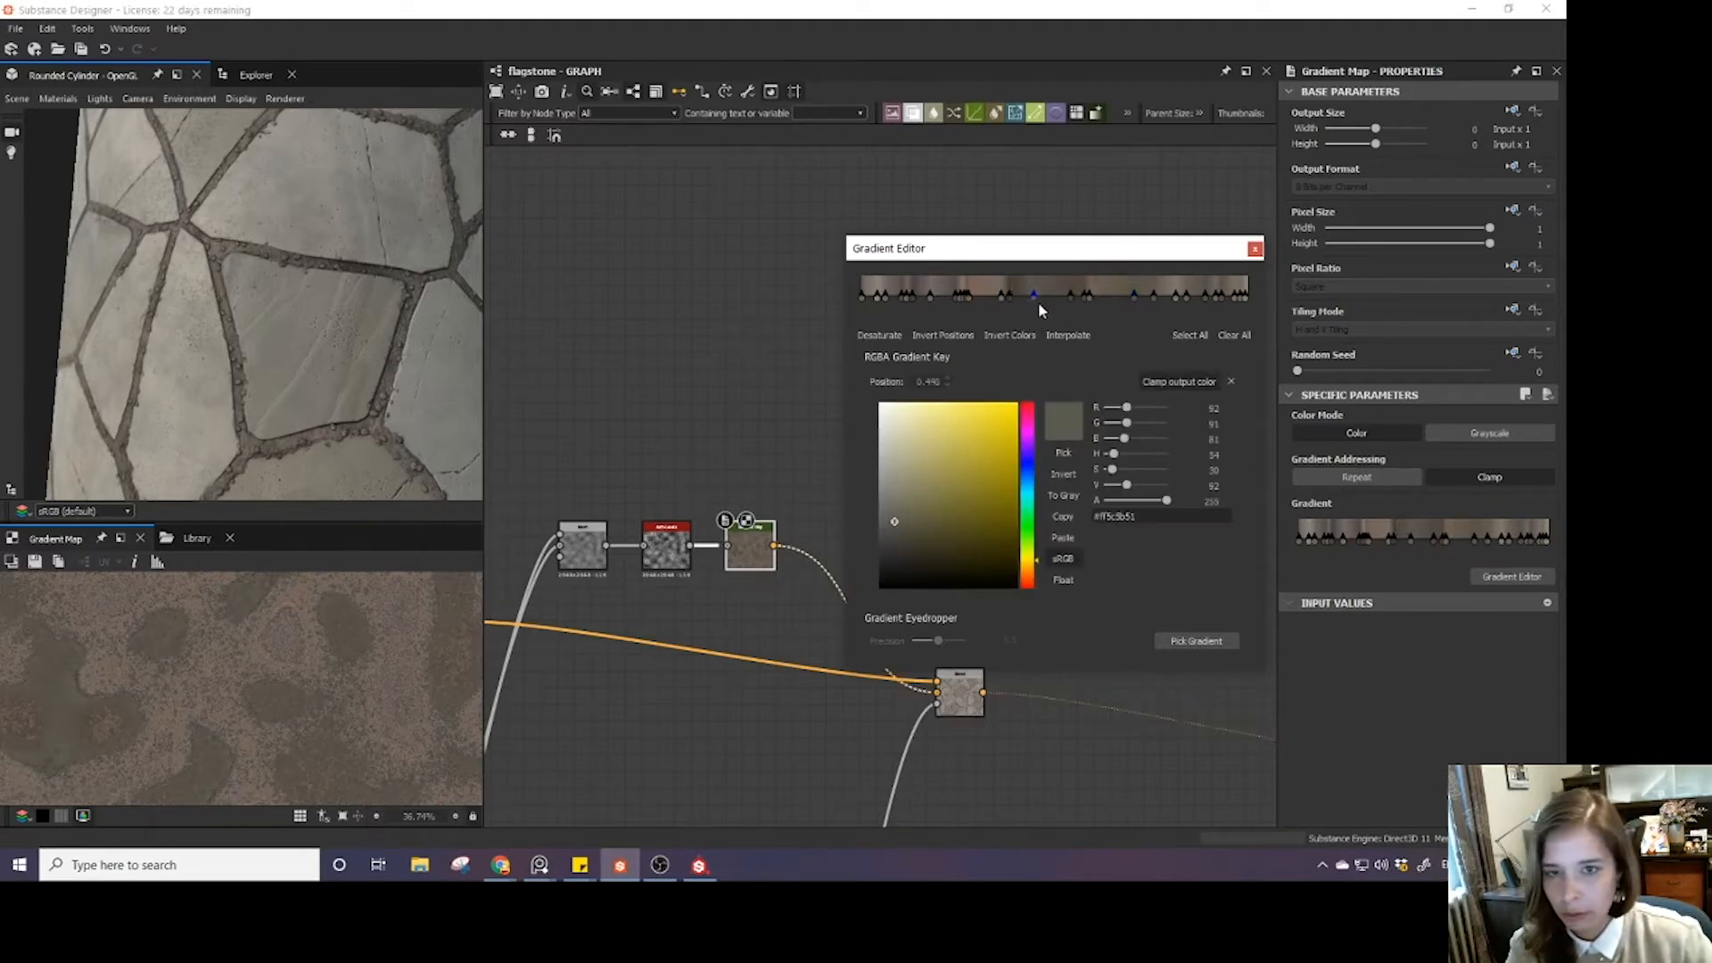
click(985, 298)
scroll(249, 696, down, 2)
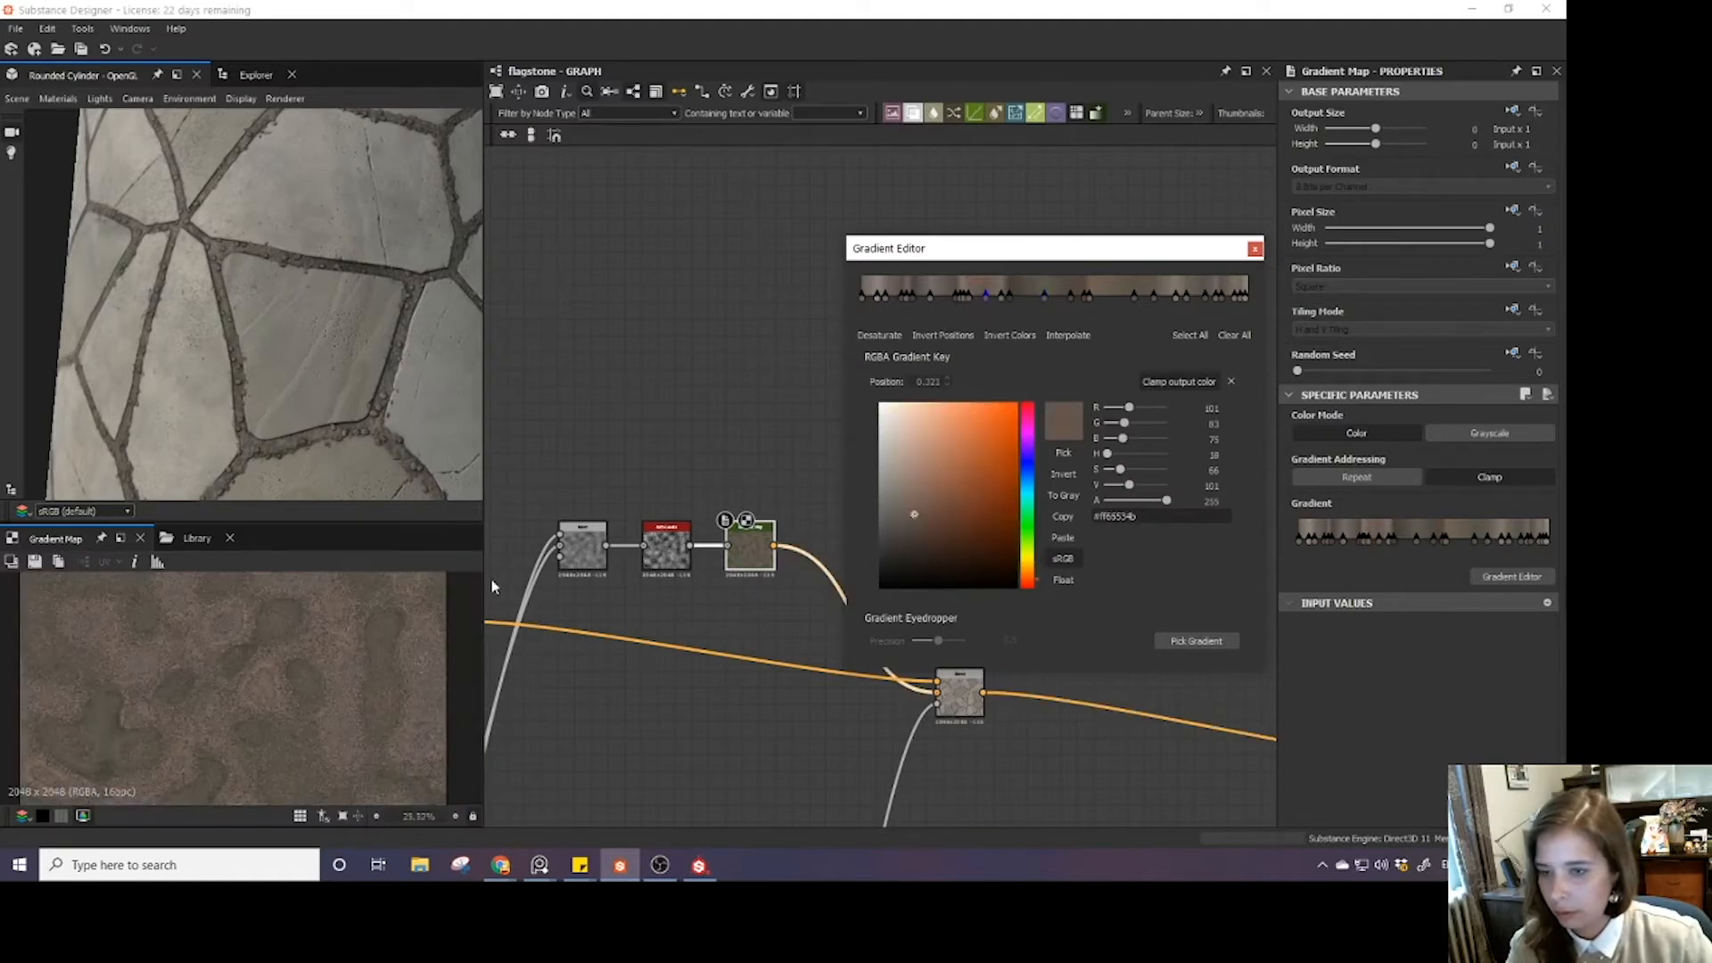
click(1044, 297)
key(Delete)
drag(1009, 296, 1032, 300)
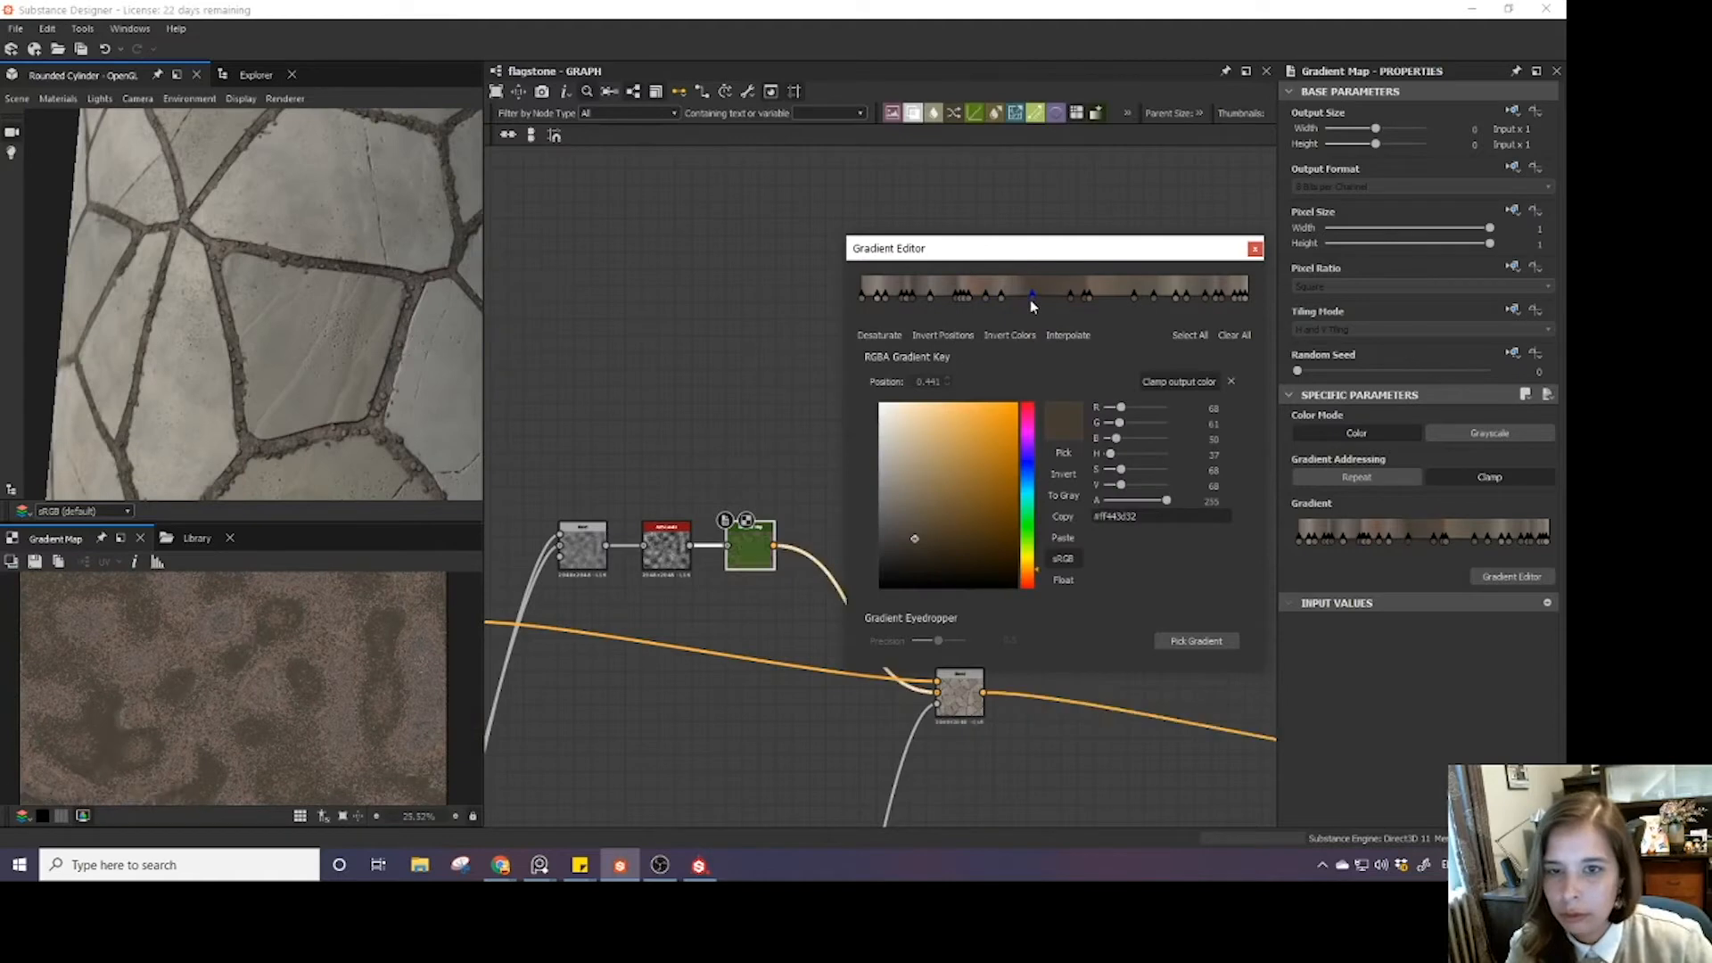
- Remove a key near the gradient's start and spread out others, placing keys at about 0.88, 0.02 and 0.17
click(877, 298)
key(Delete)
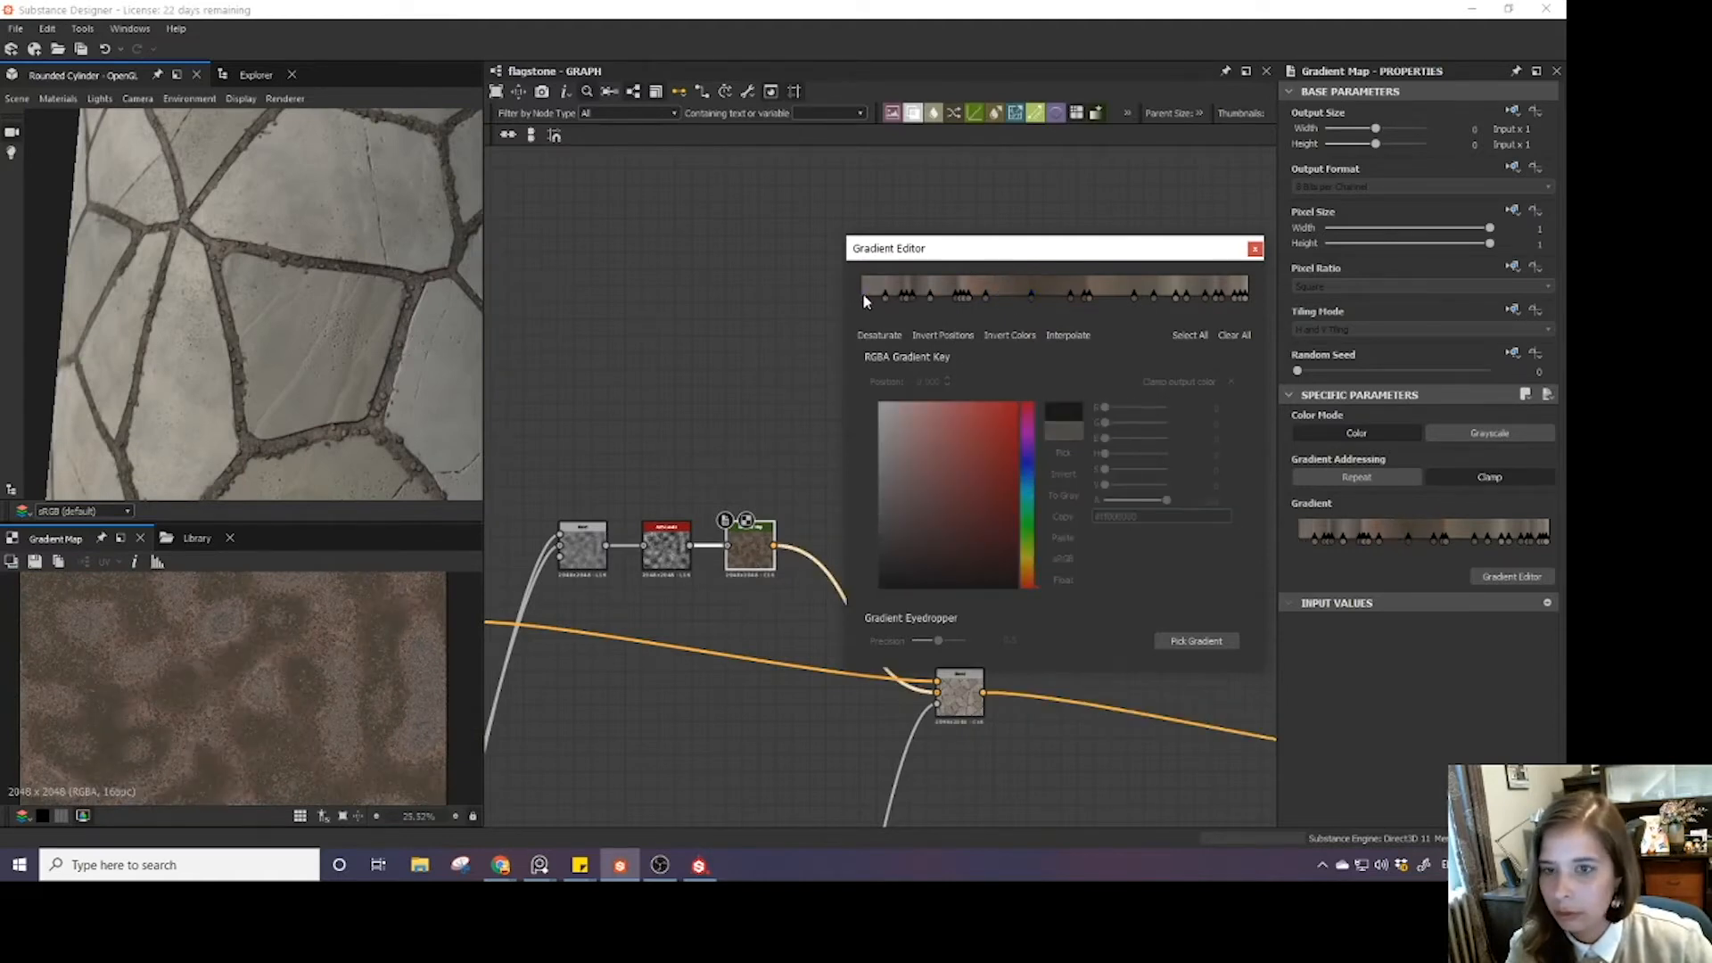
drag(1246, 299, 1201, 296)
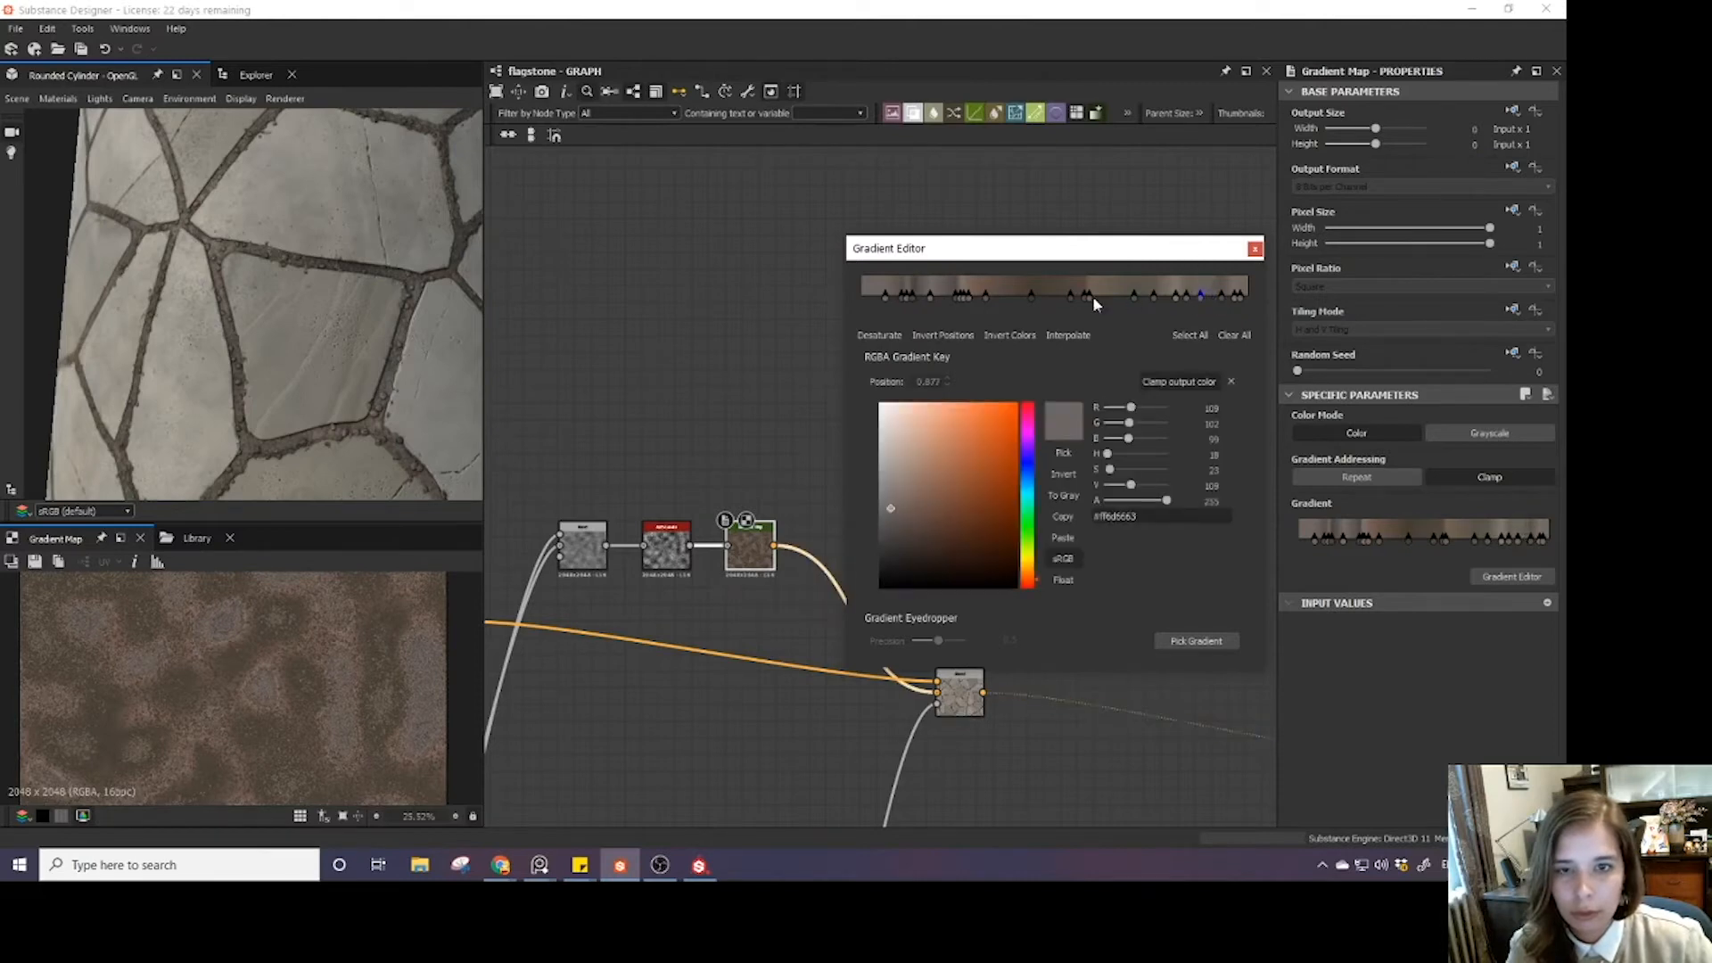
drag(970, 298, 869, 297)
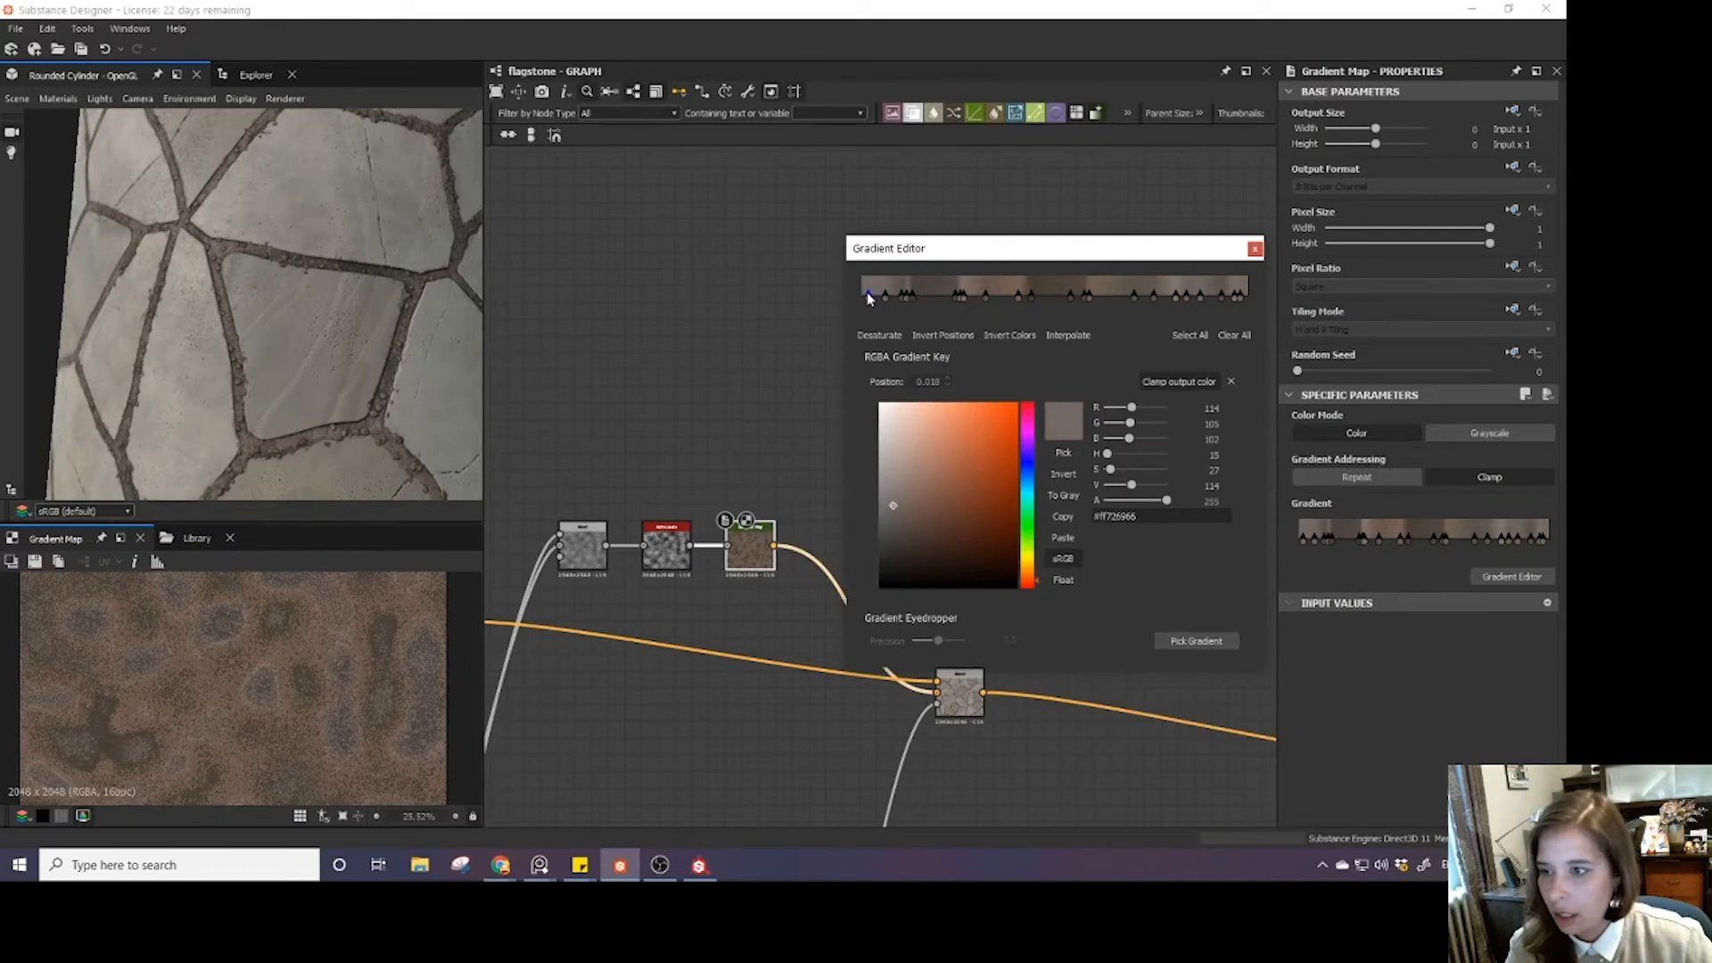
scroll(283, 354, up, 3)
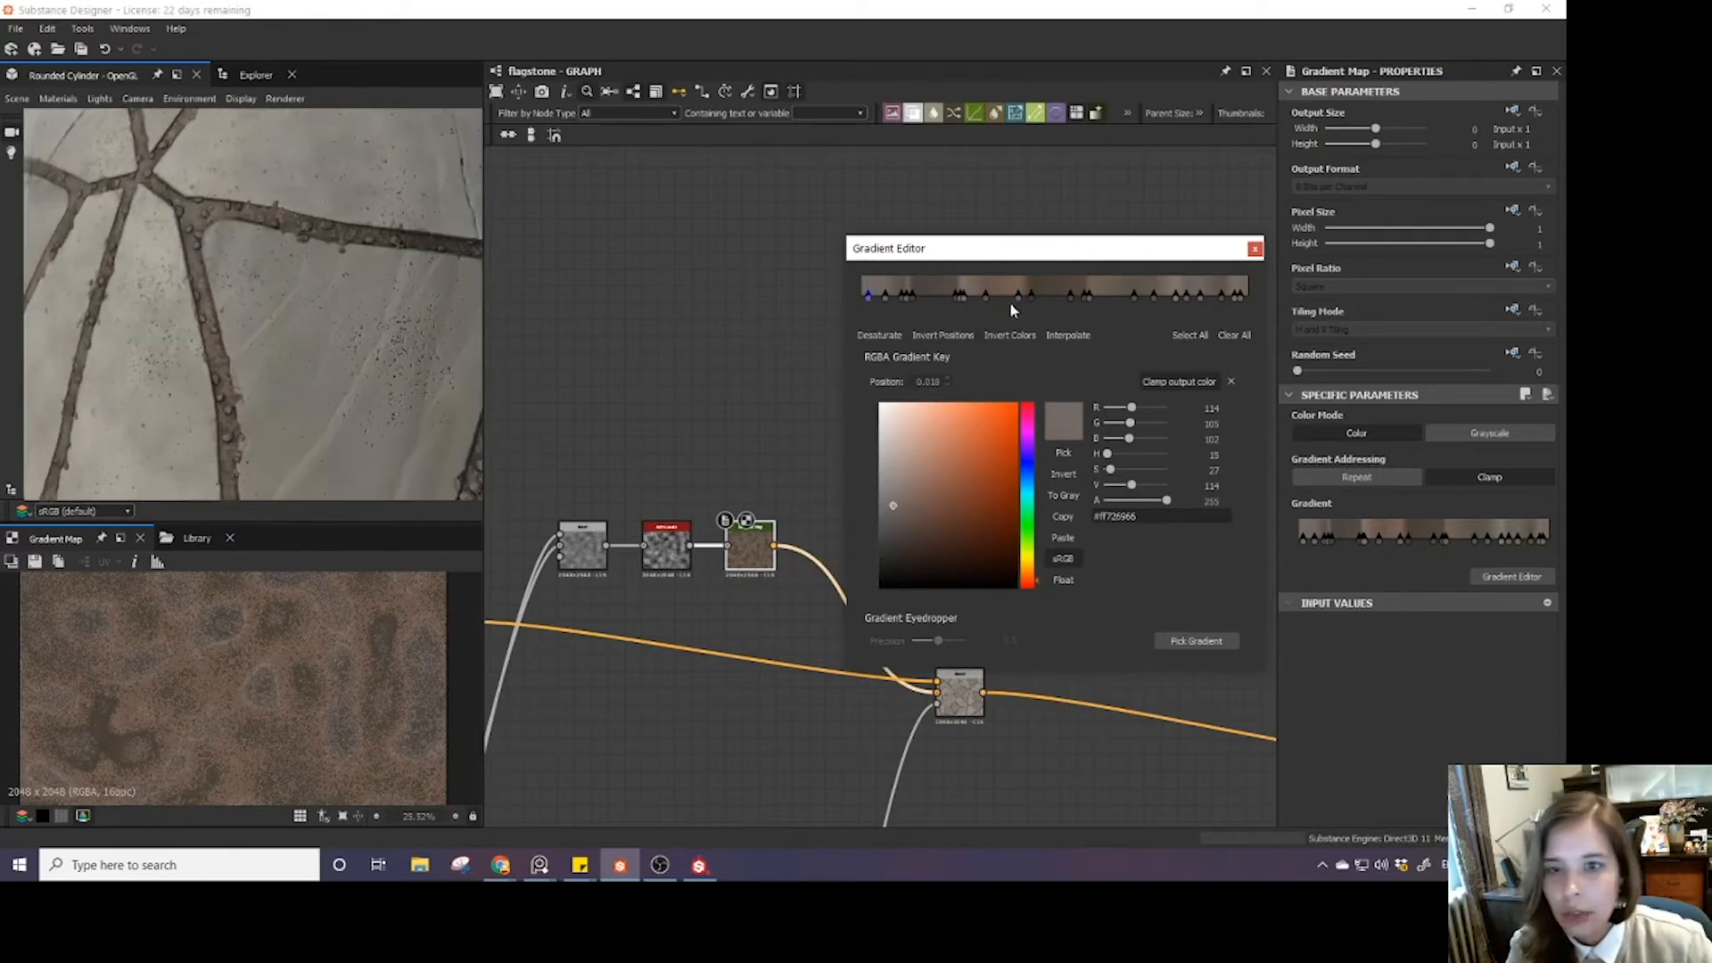
click(917, 303)
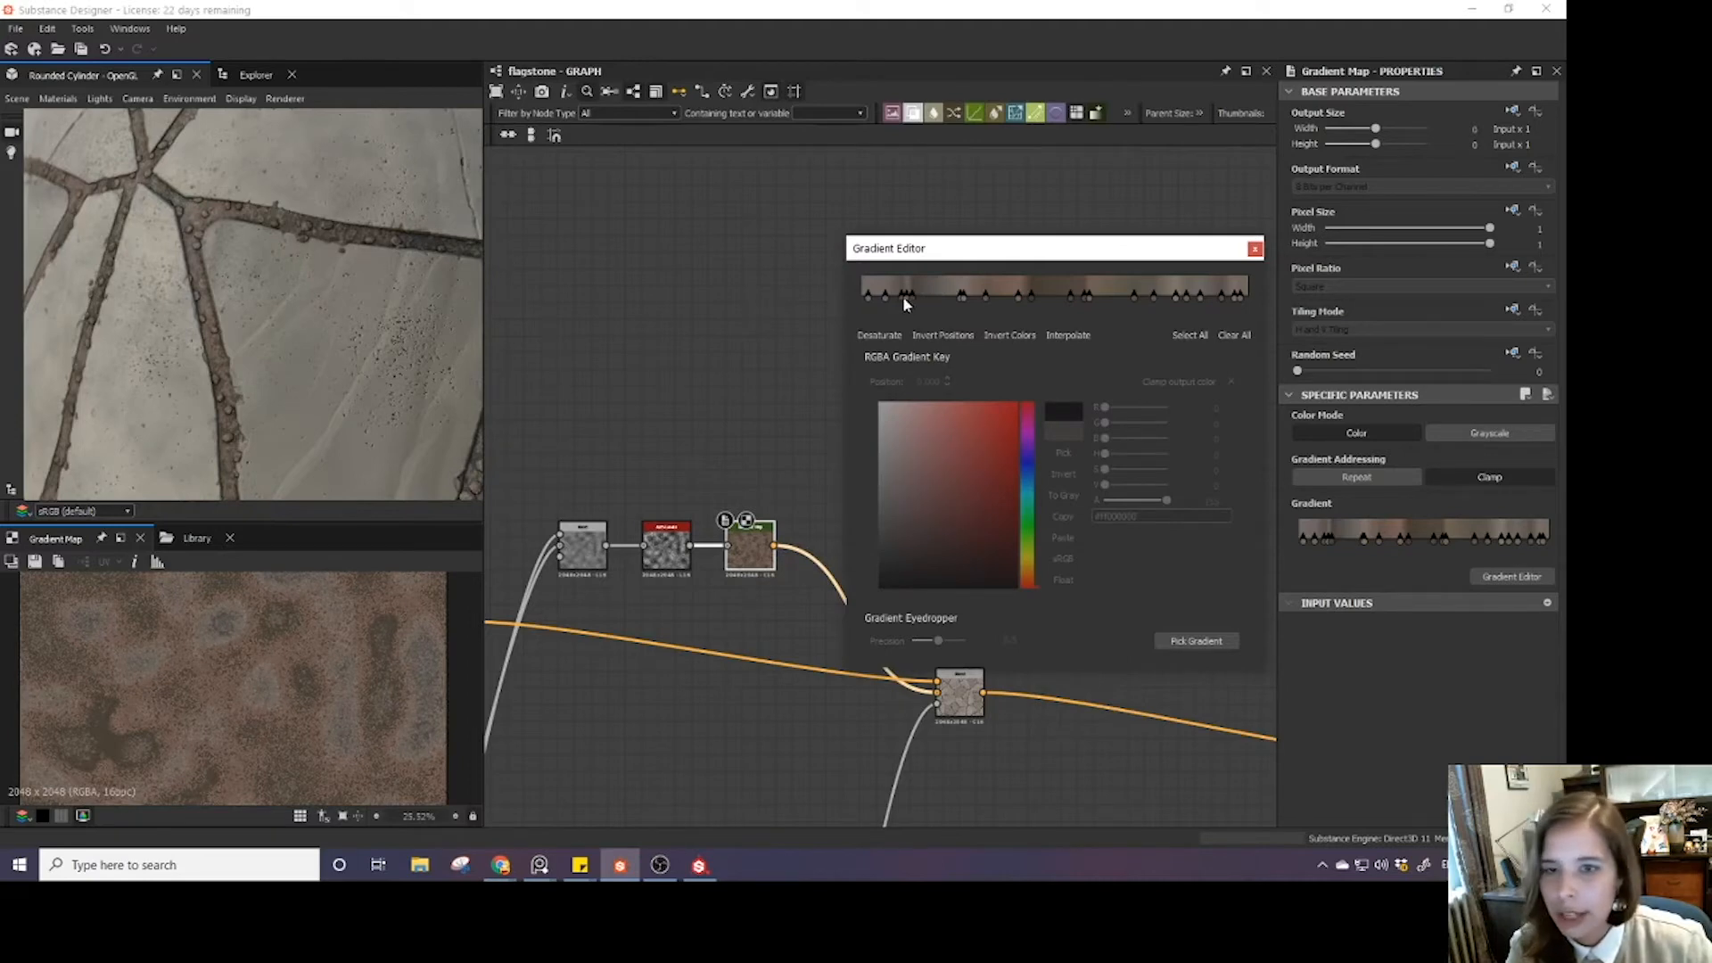
drag(912, 300, 926, 301)
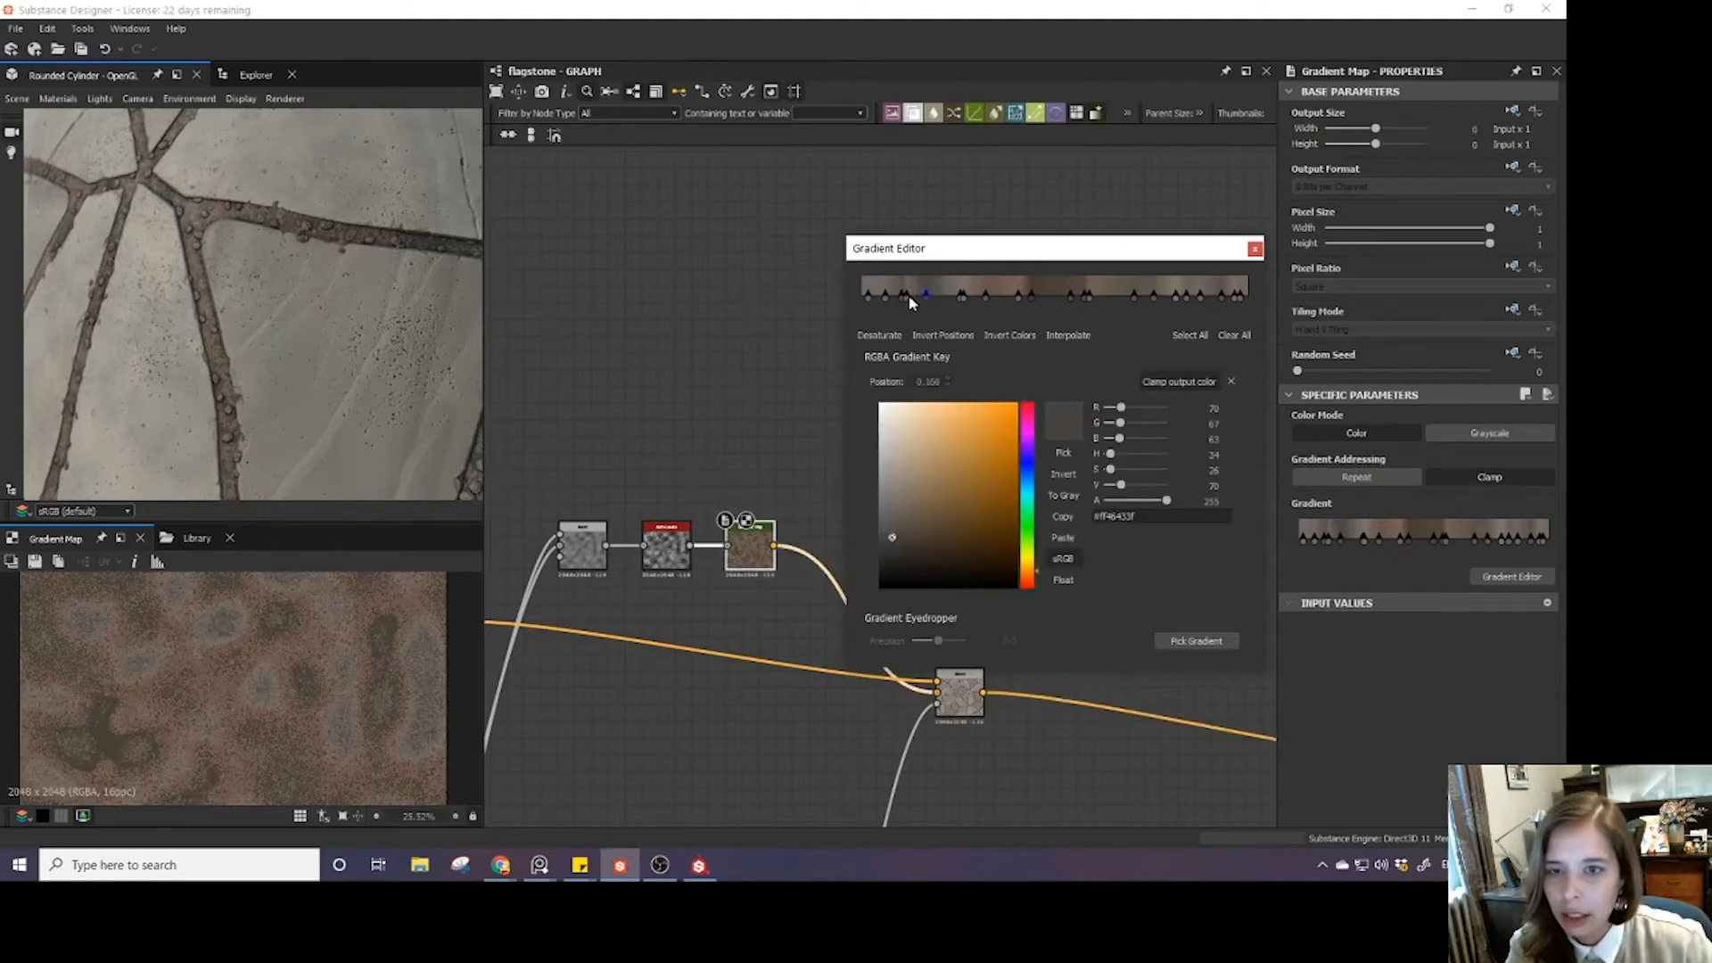
- Delete a crowded key near the dirt gradient's start and move a grey-brown key from its second half to about 0.38
click(907, 298)
key(Delete)
scroll(294, 687, up, 3)
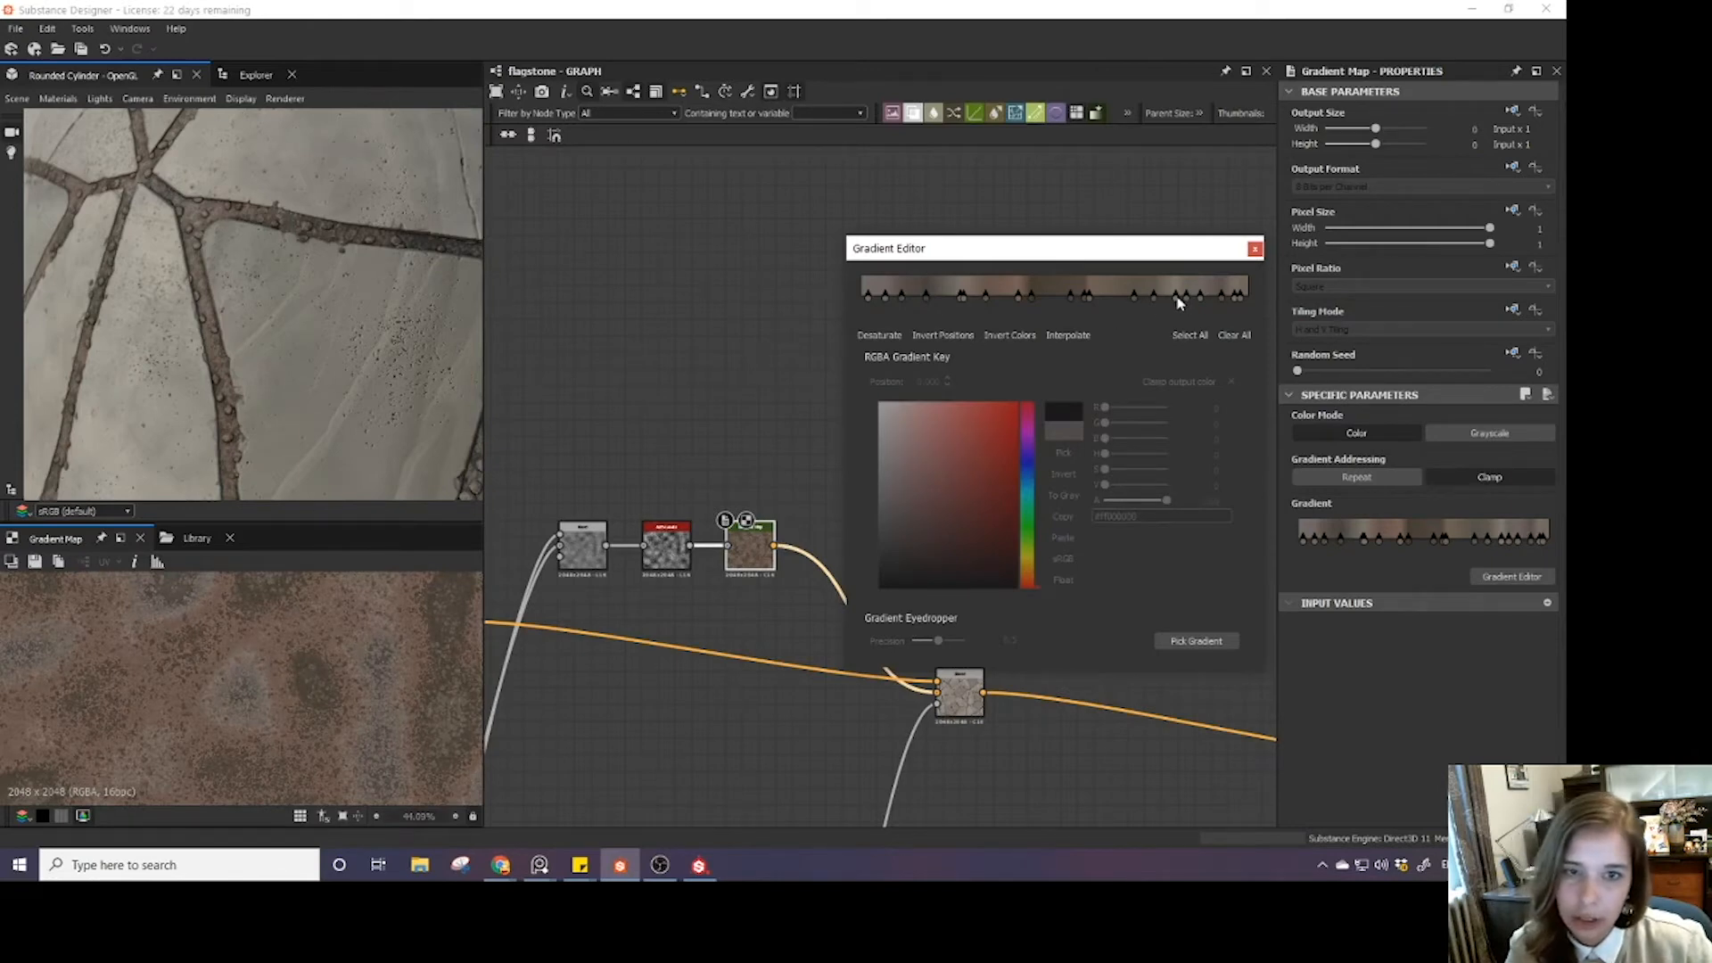
drag(1176, 297, 1010, 287)
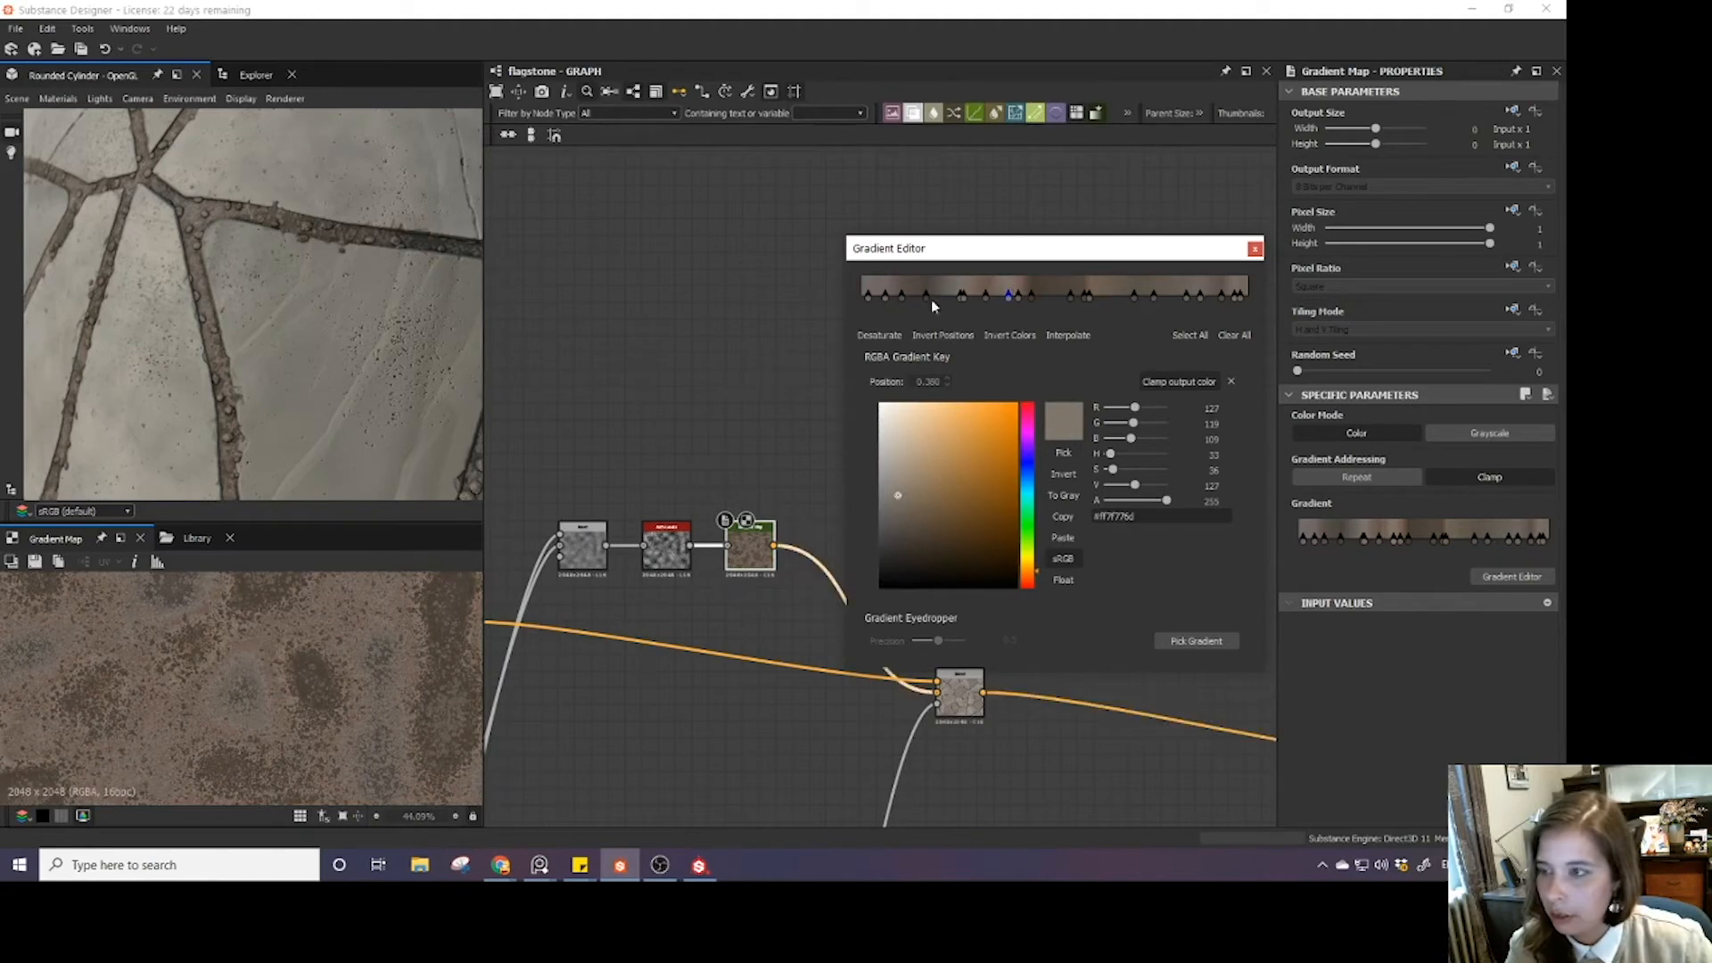
- Select all of the dirt gradient's keys and raise their saturation by 17
scroll(173, 306, down, 5)
drag(174, 306, 205, 309)
scroll(209, 310, up, 5)
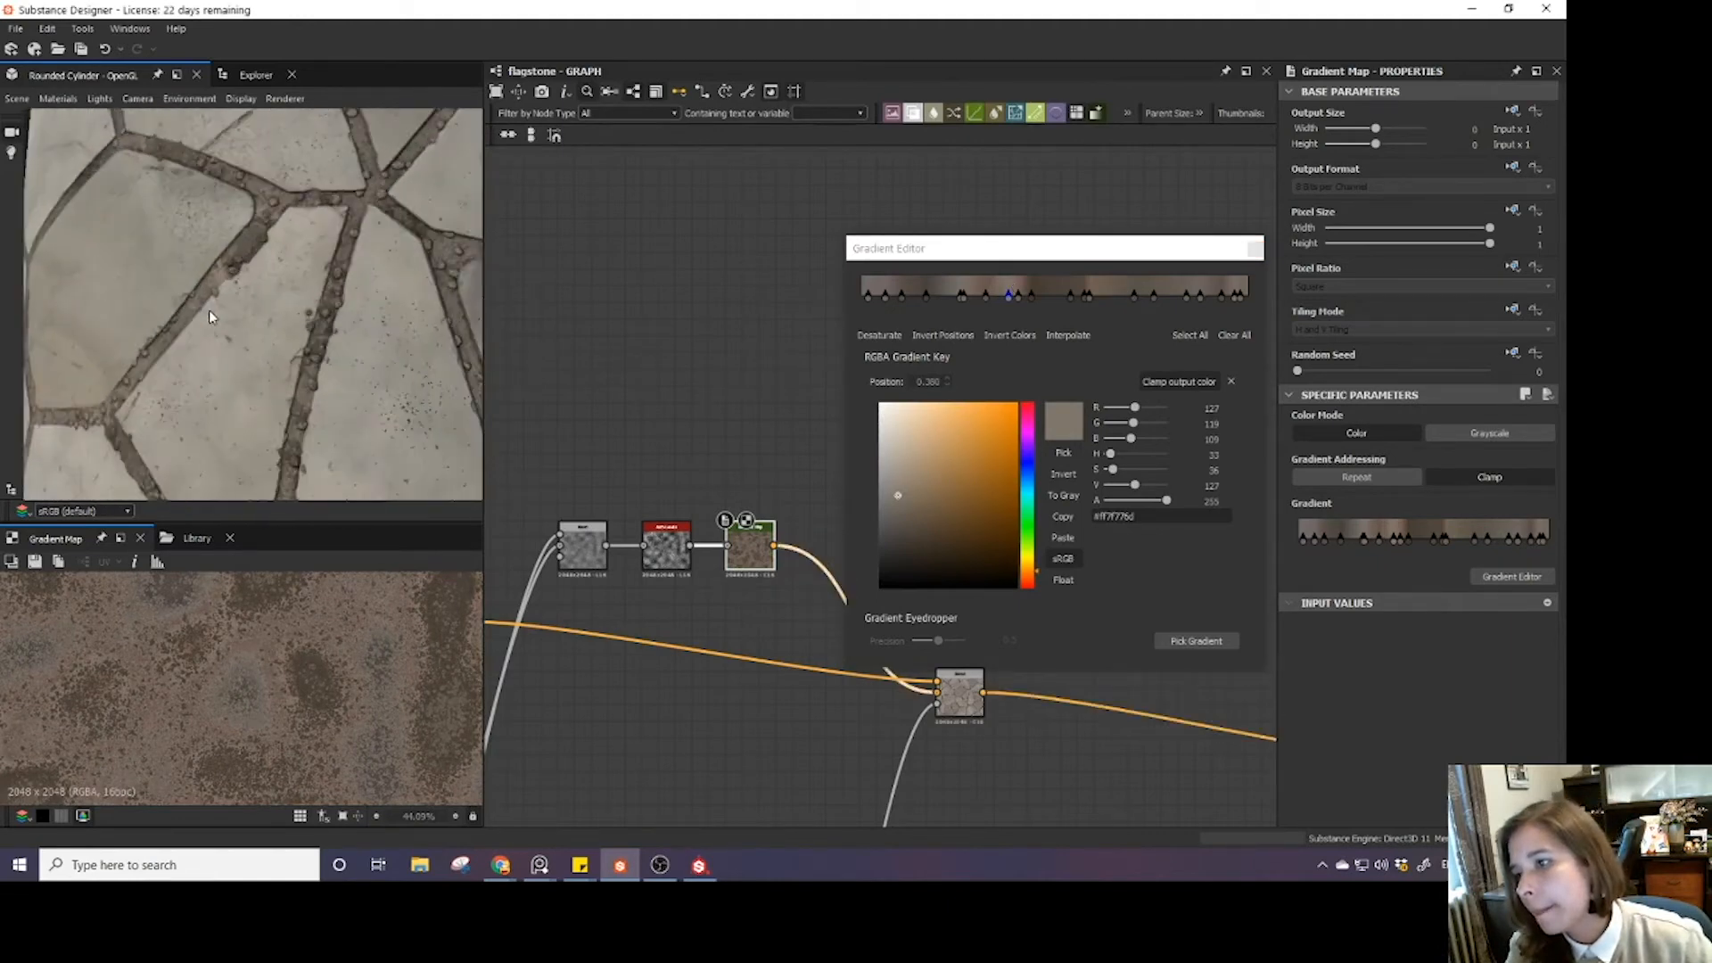
scroll(209, 309, down, 2)
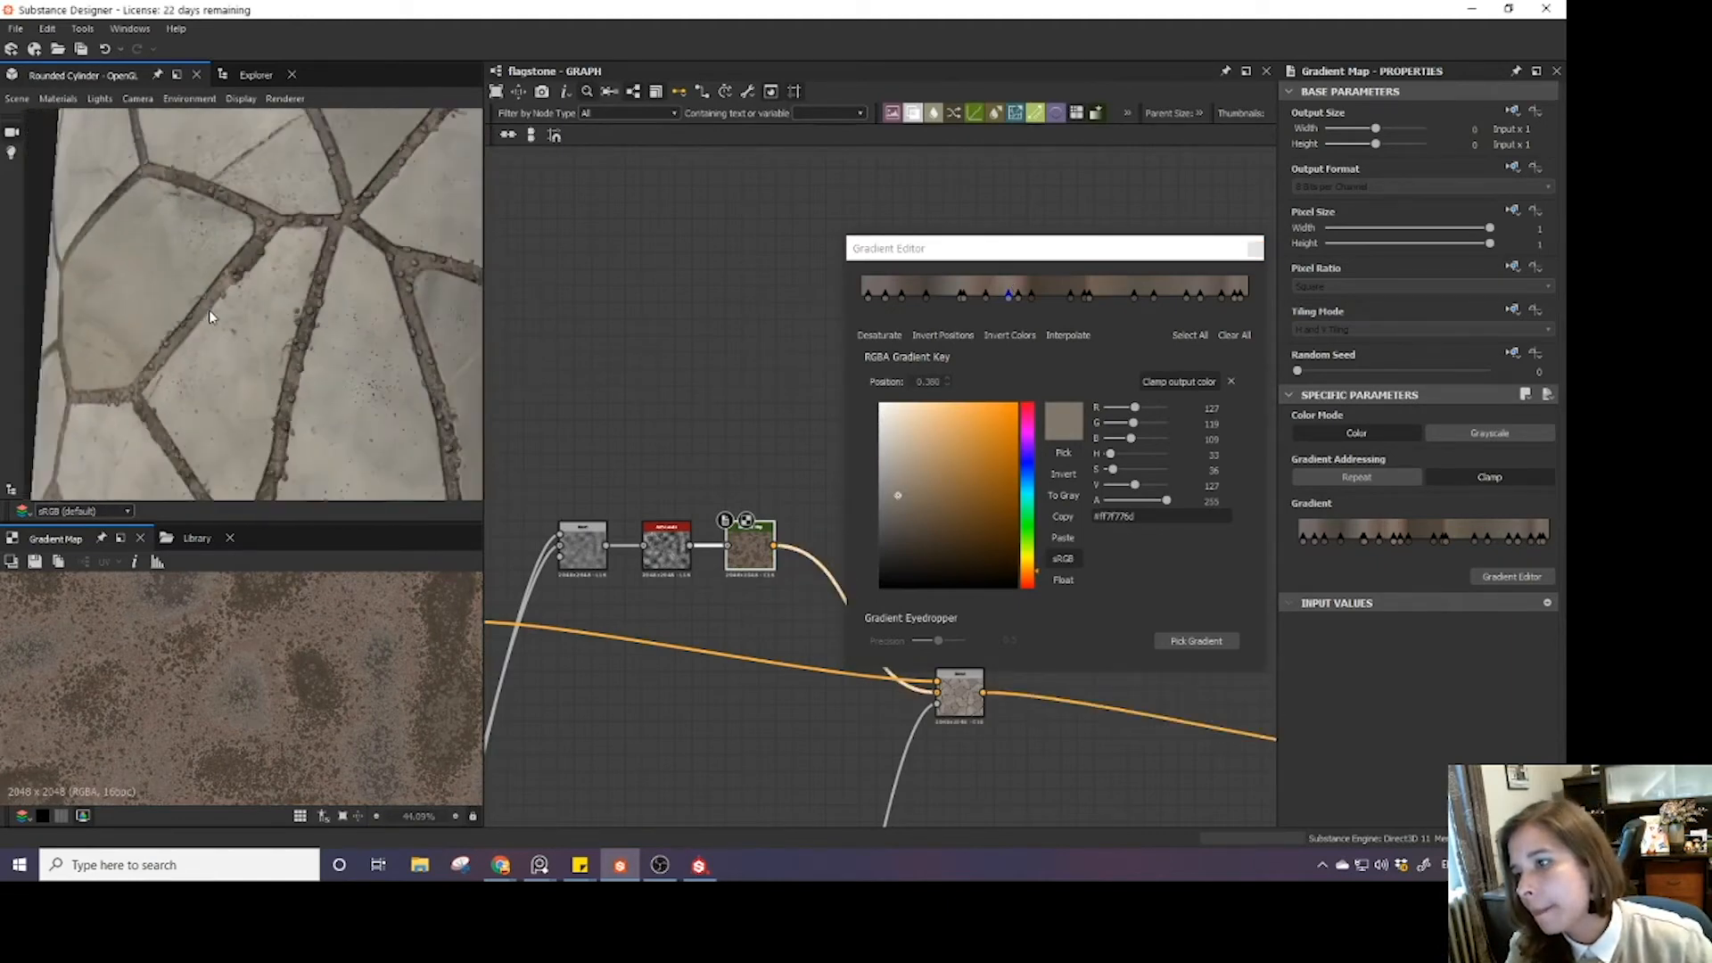
click(1190, 335)
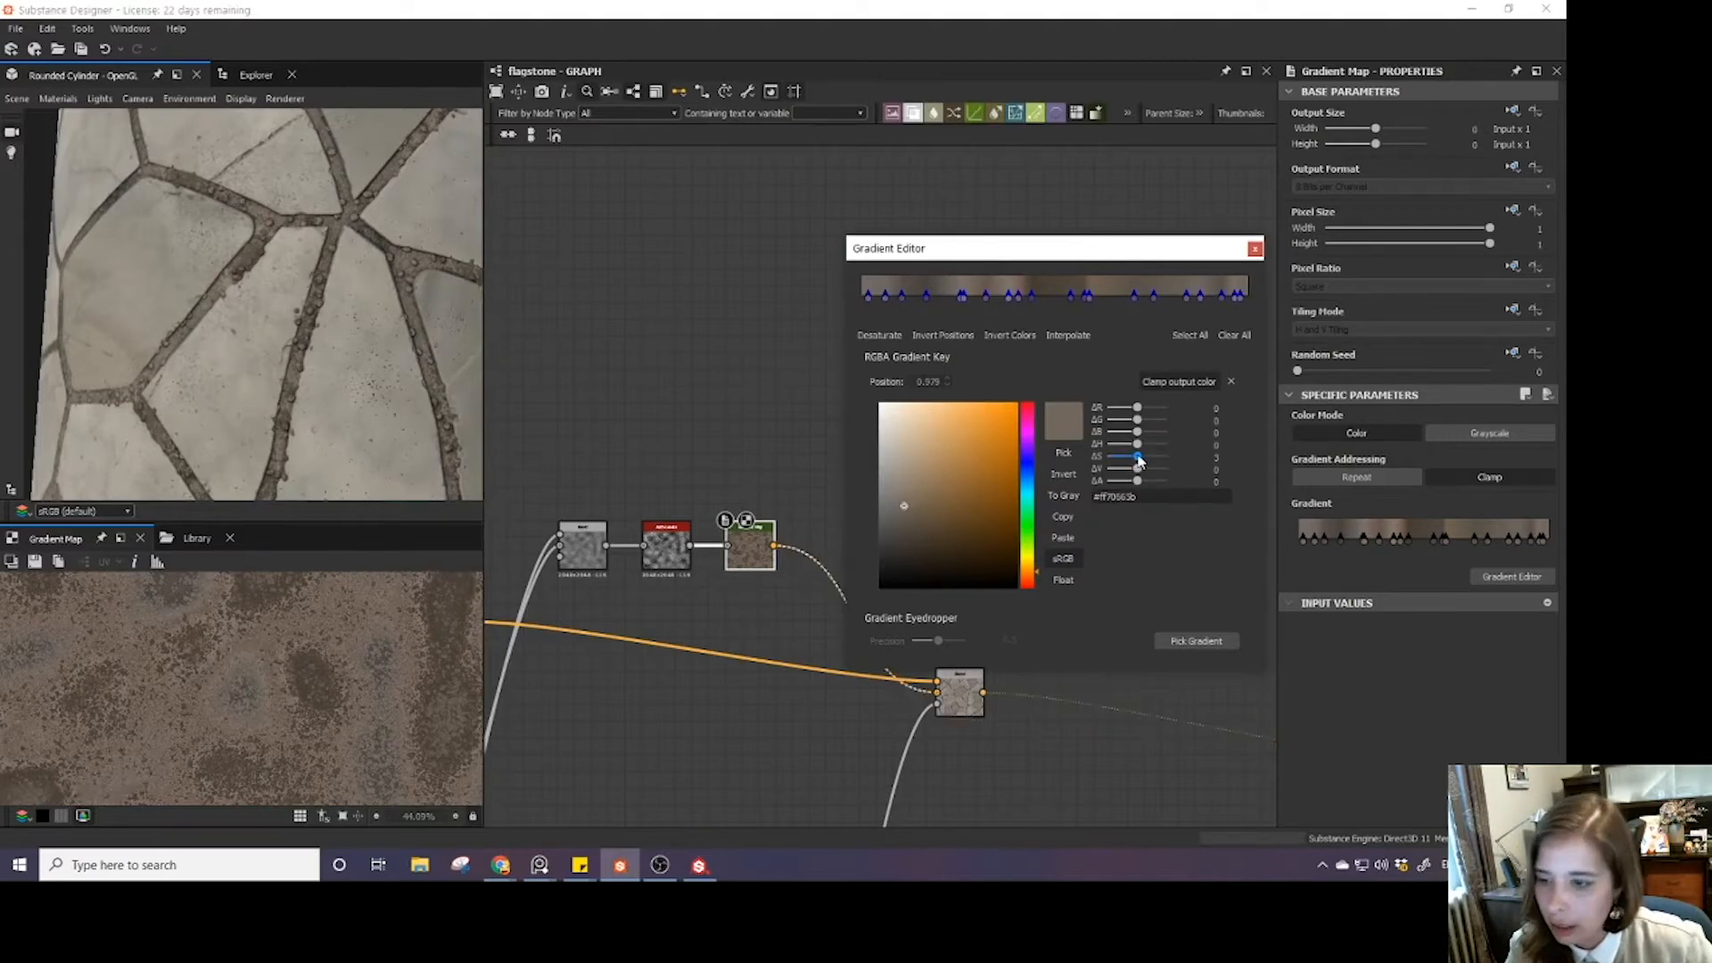
drag(1138, 459, 1141, 460)
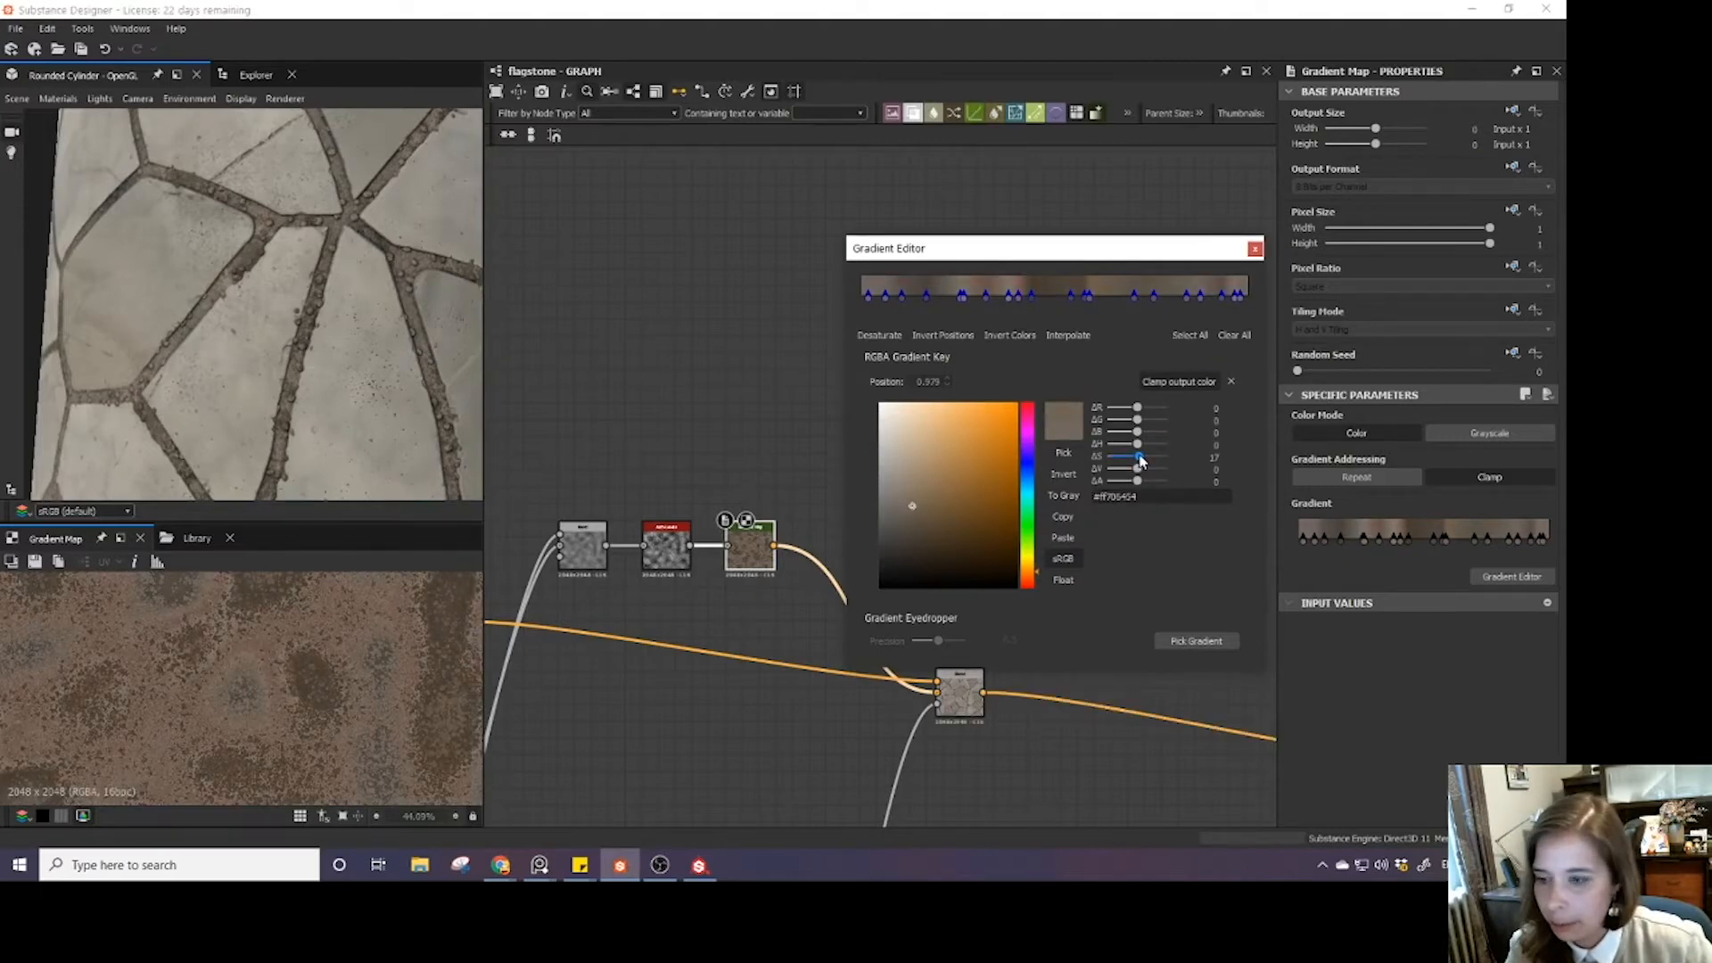
scroll(248, 345, down, 4)
drag(248, 345, 296, 355)
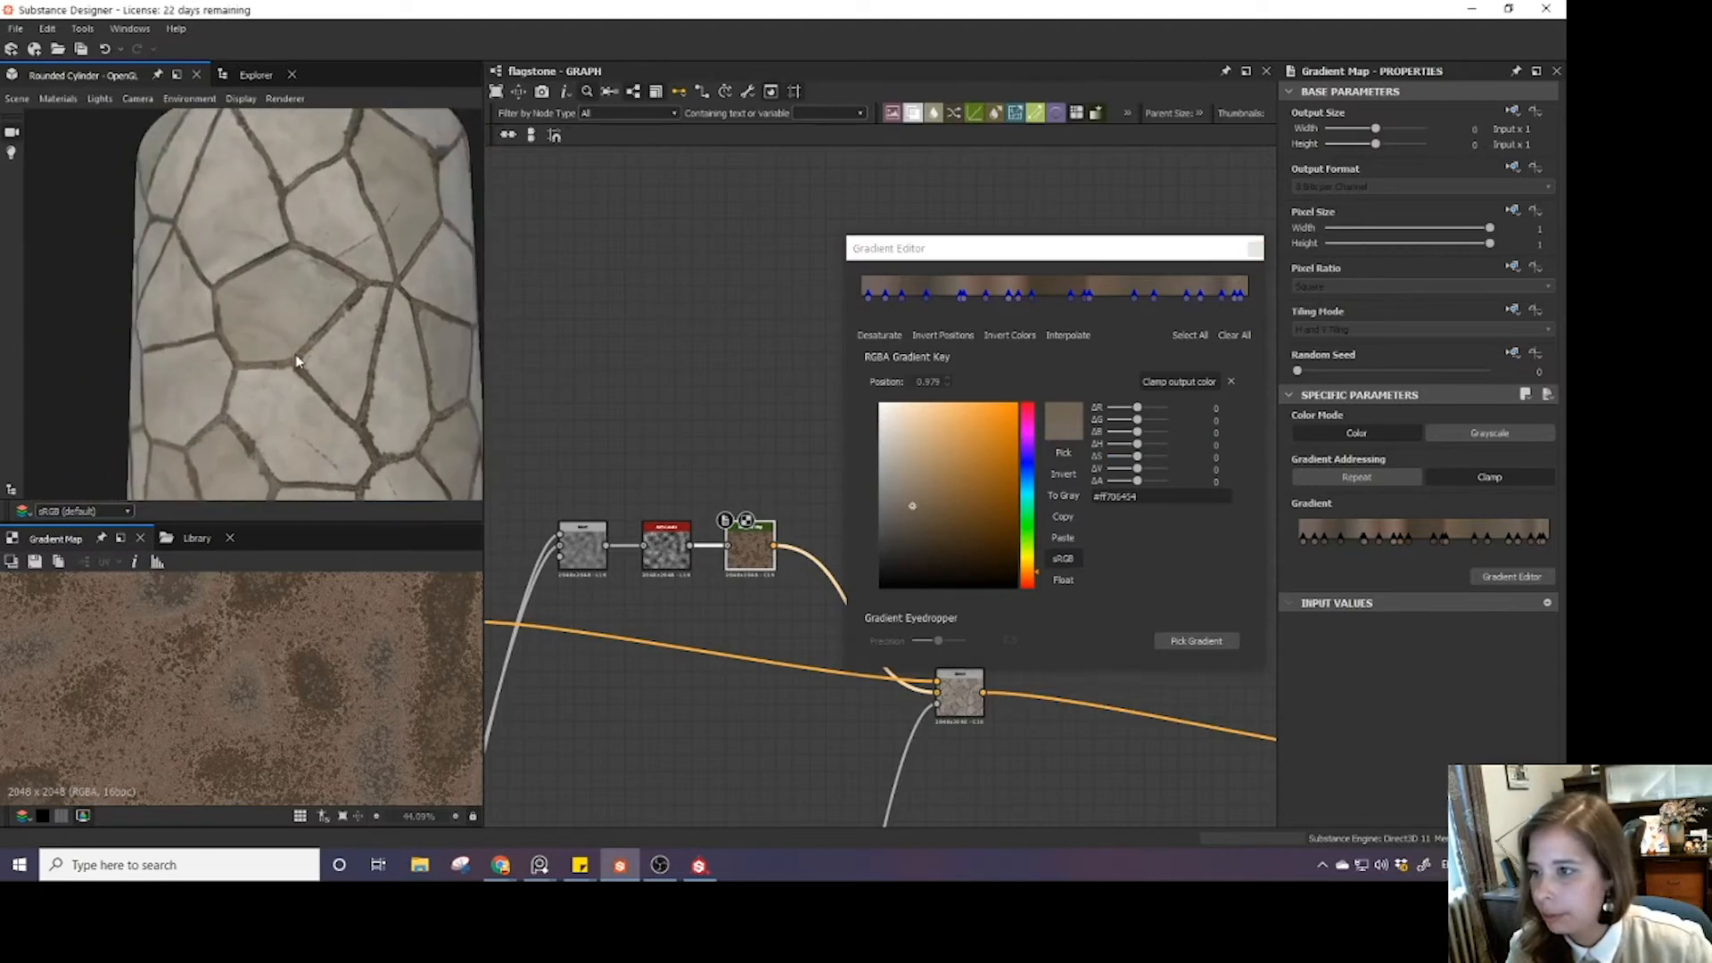
scroll(296, 355, up, 4)
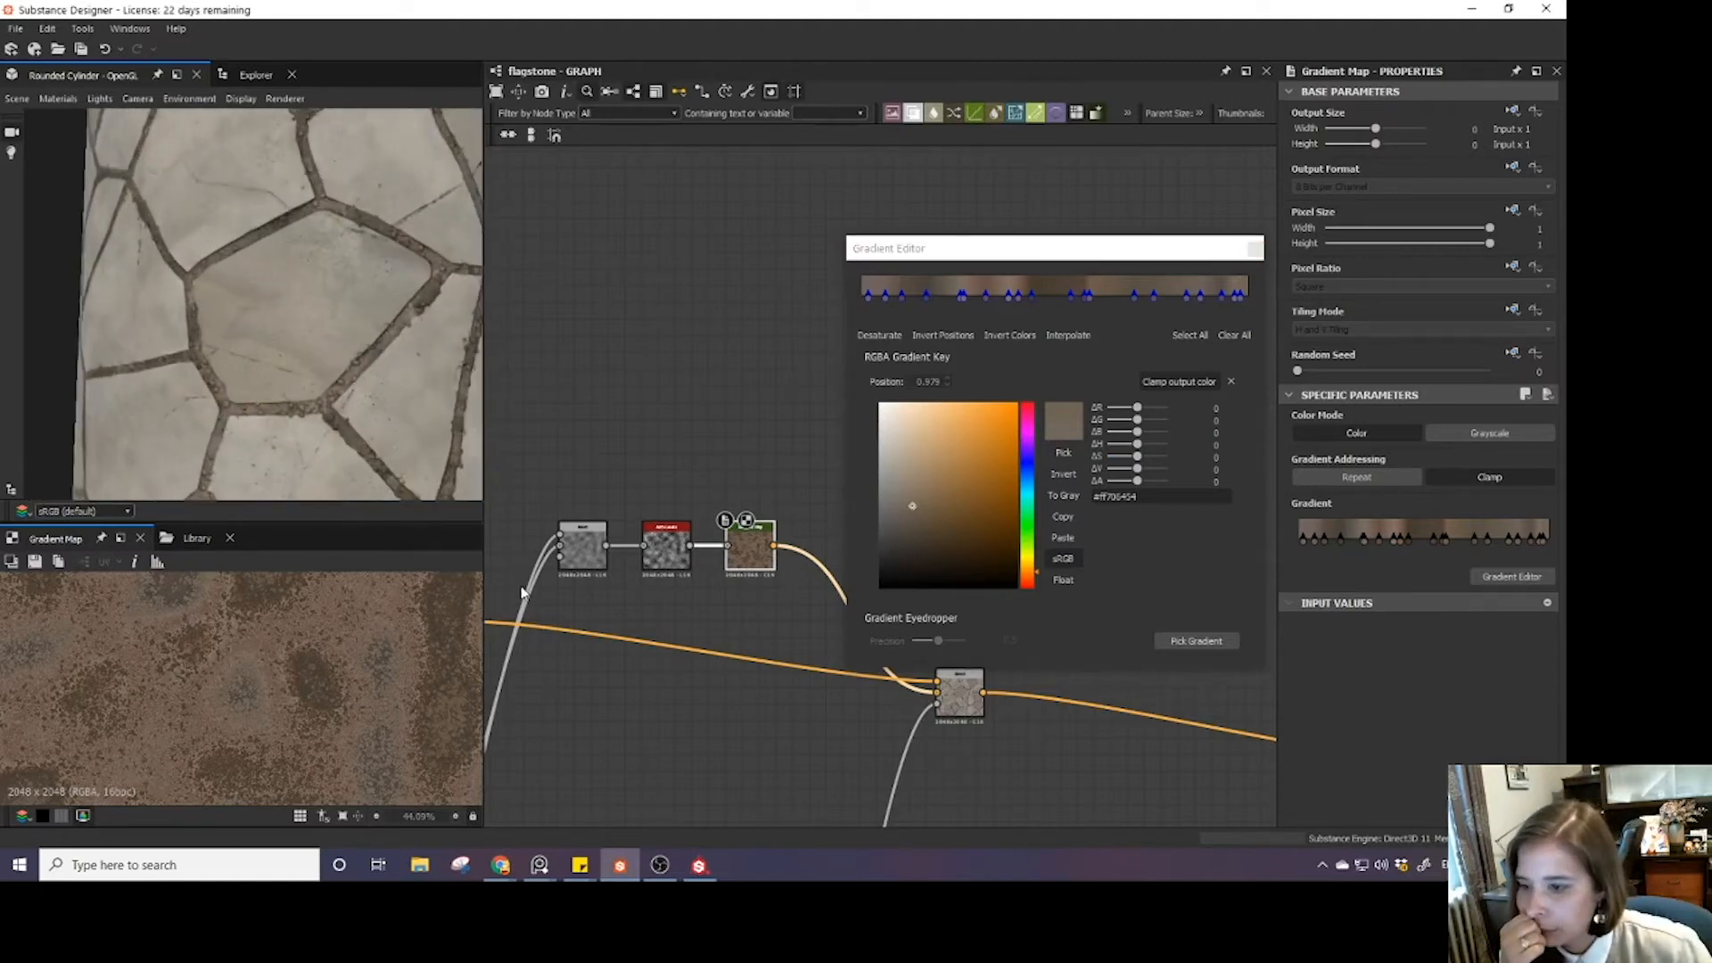
scroll(303, 710, down, 3)
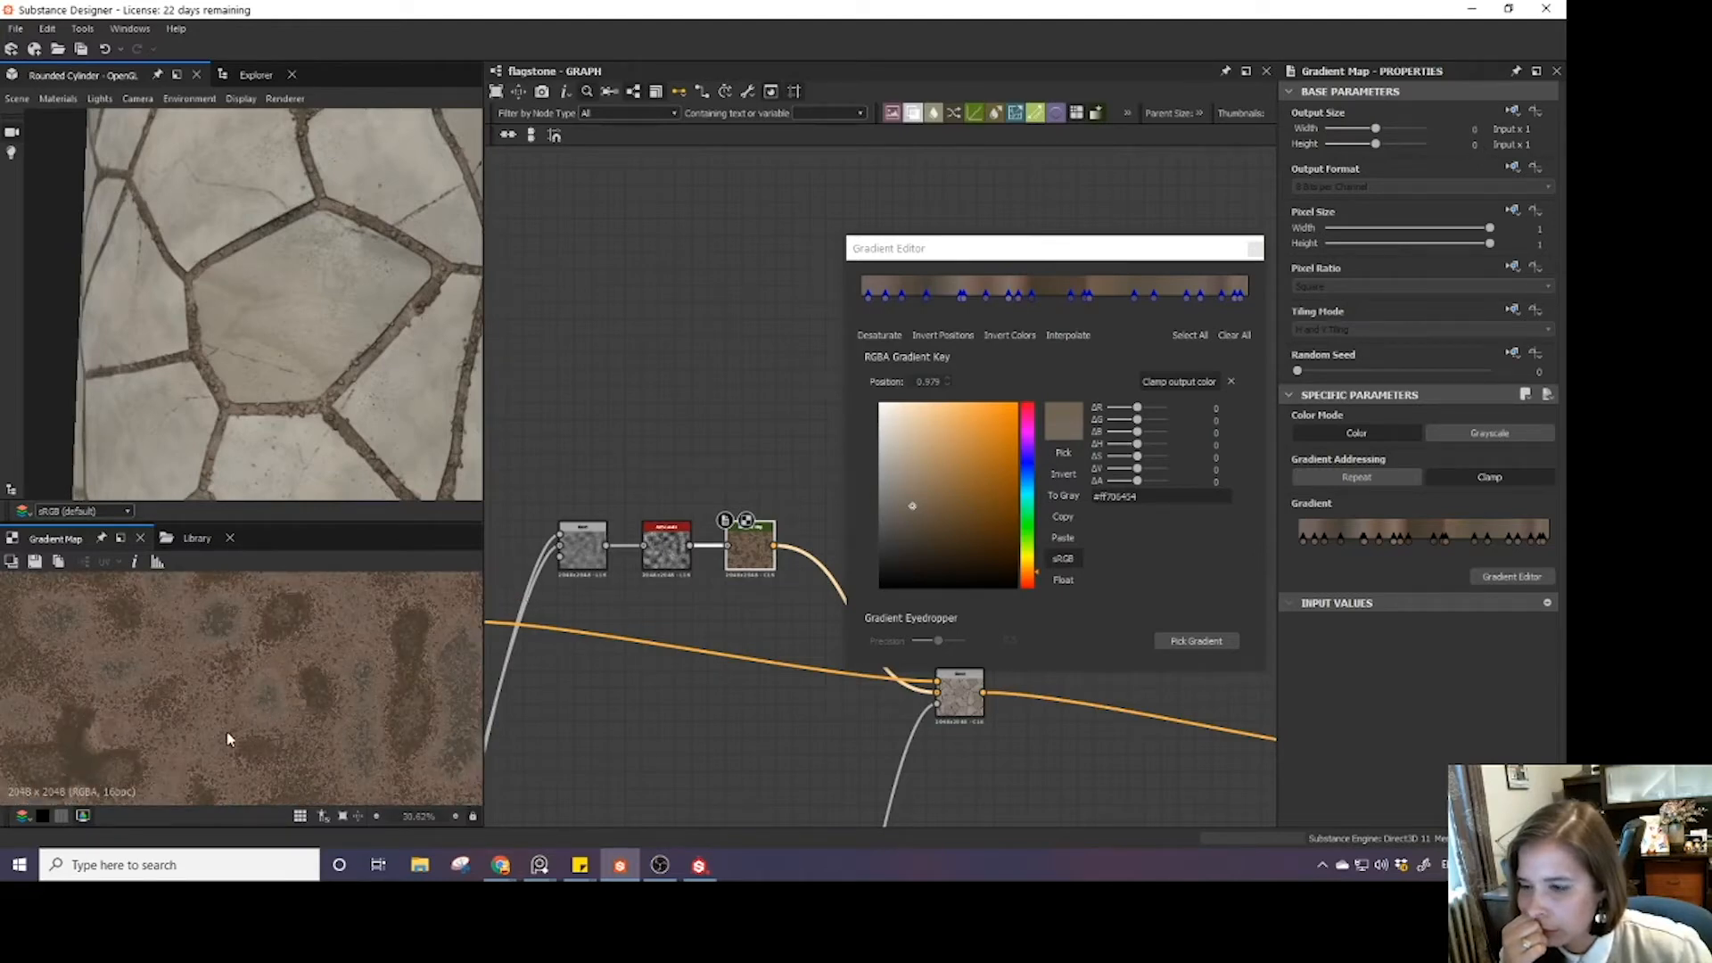
scroll(239, 690, down, 3)
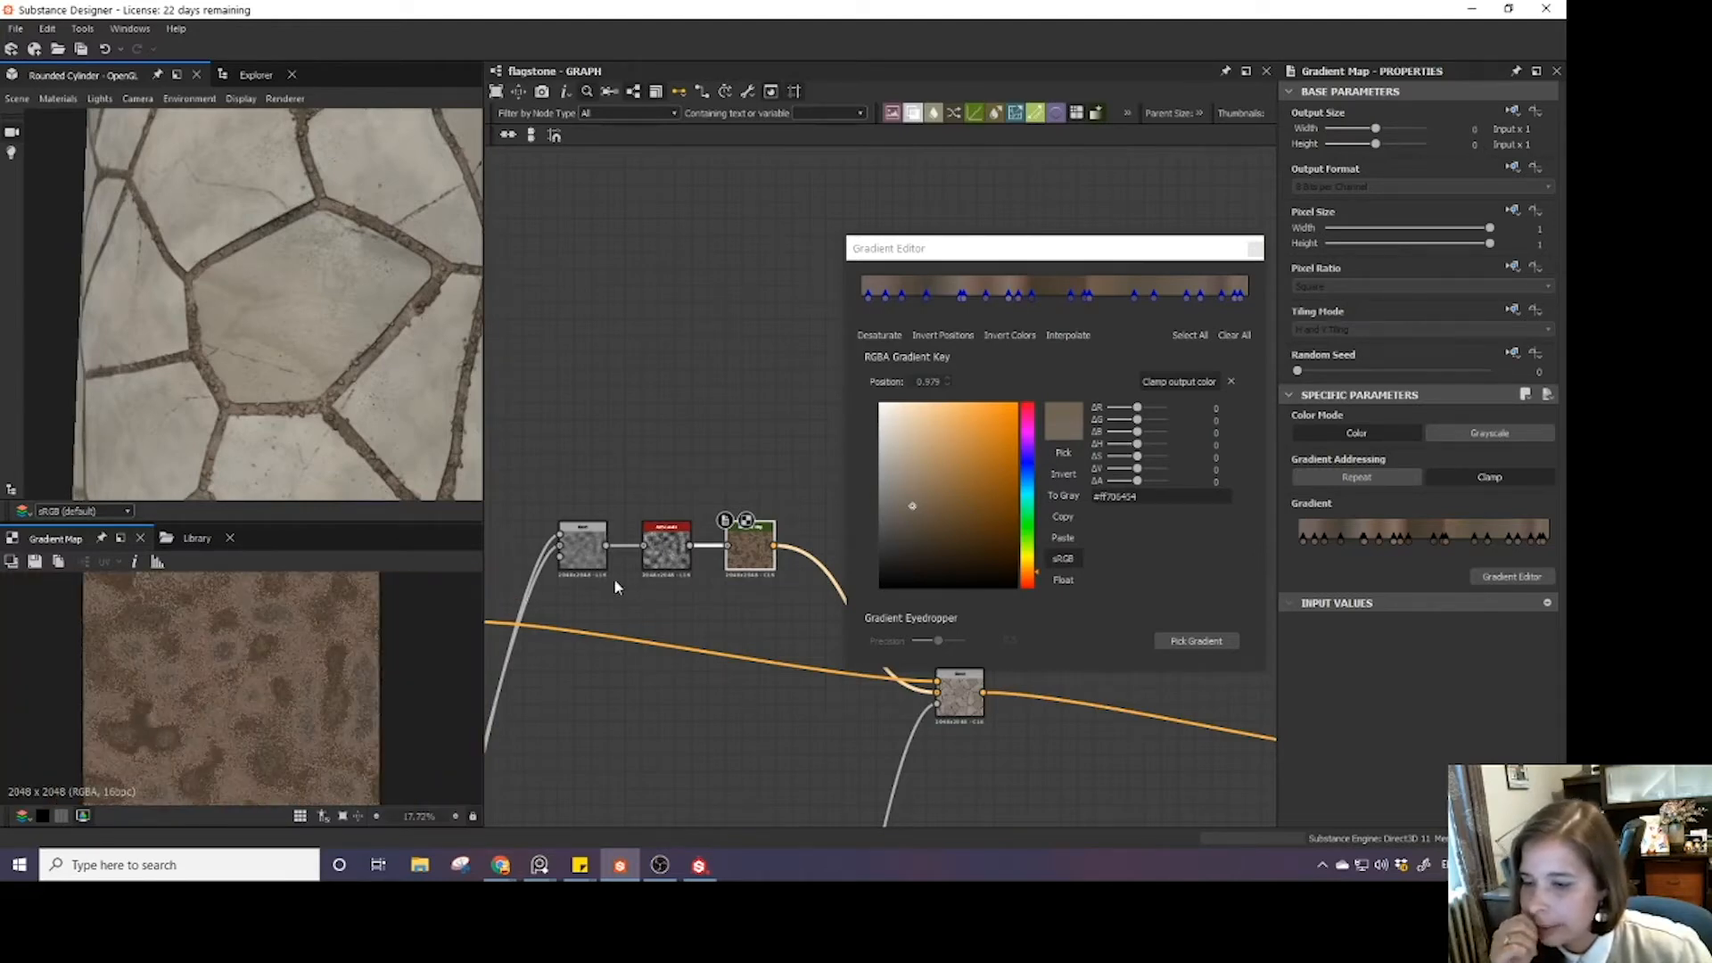
- Duplicate the dirt's Blend, Auto Levels and Gradient Map chain and place the copy above the original nodes
middle_drag(612, 569, 630, 583)
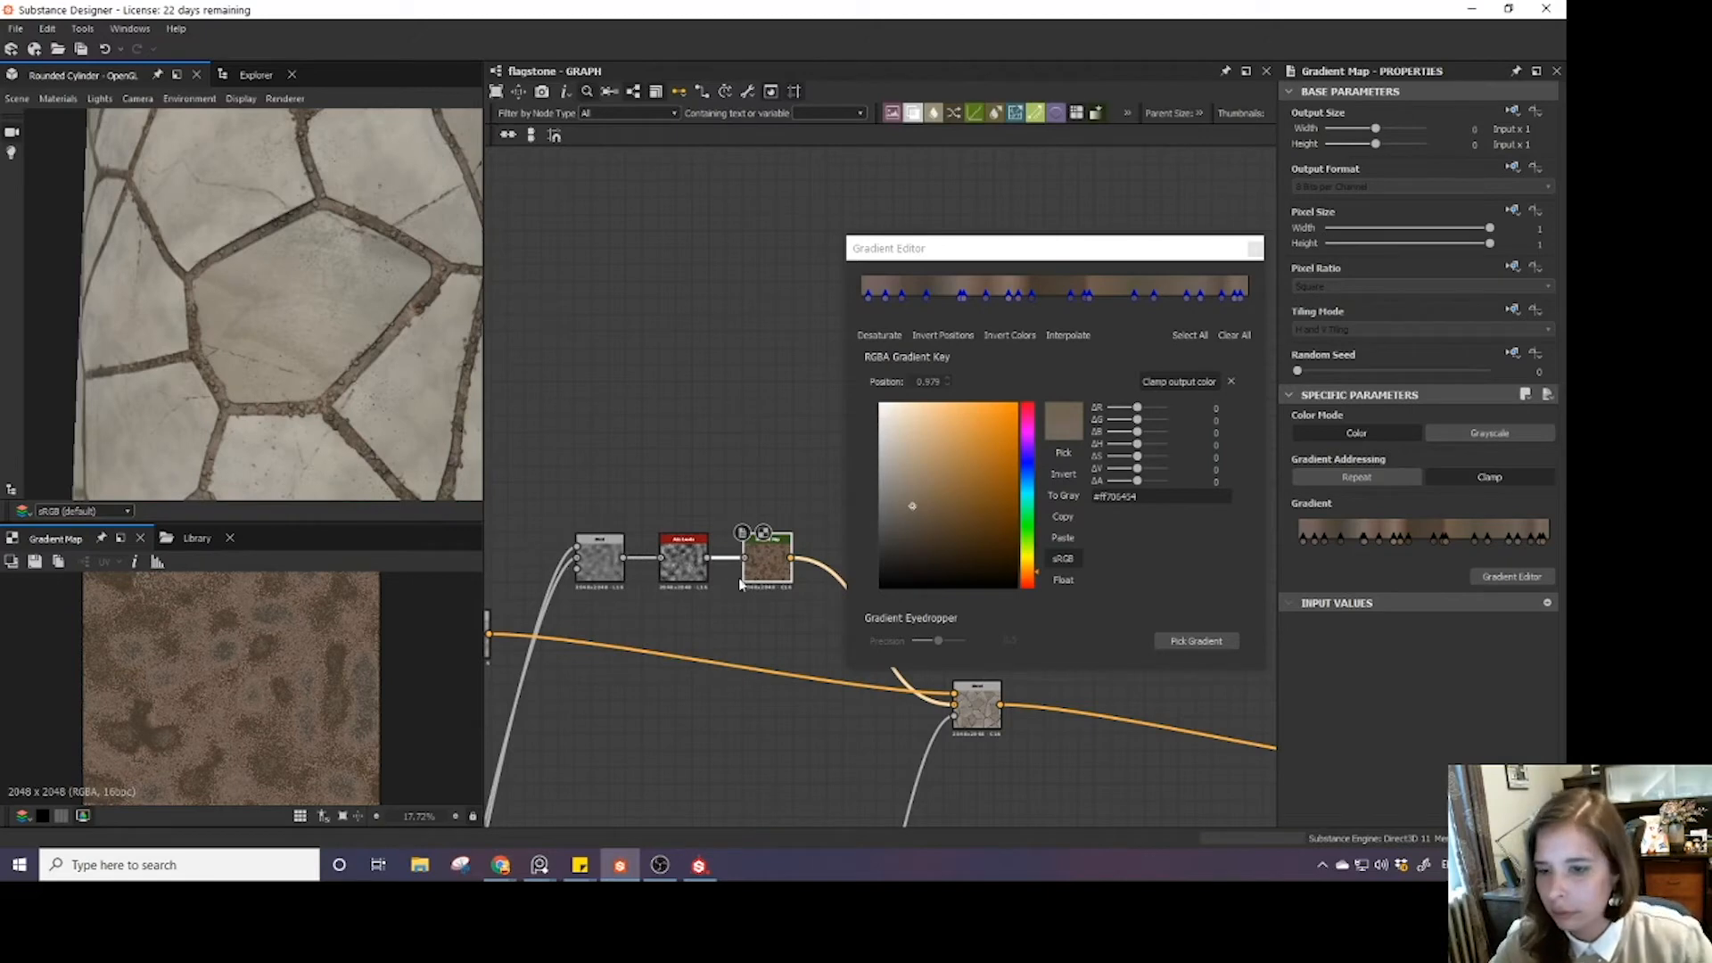
drag(741, 584, 774, 593)
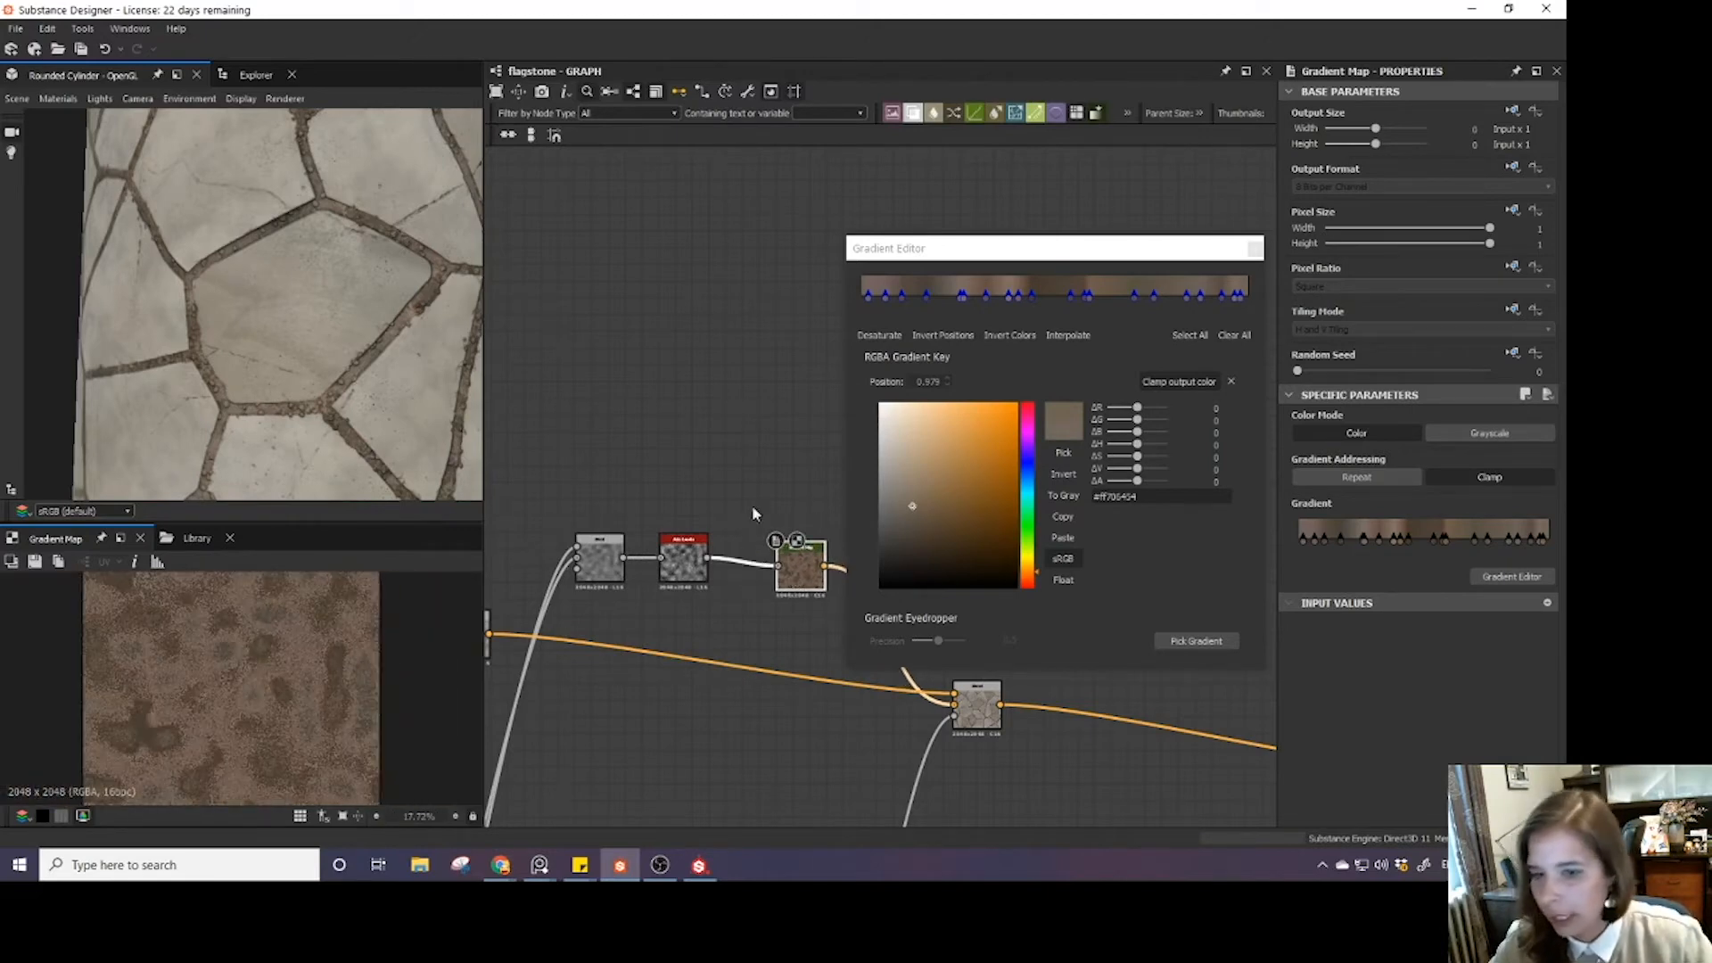
click(1256, 248)
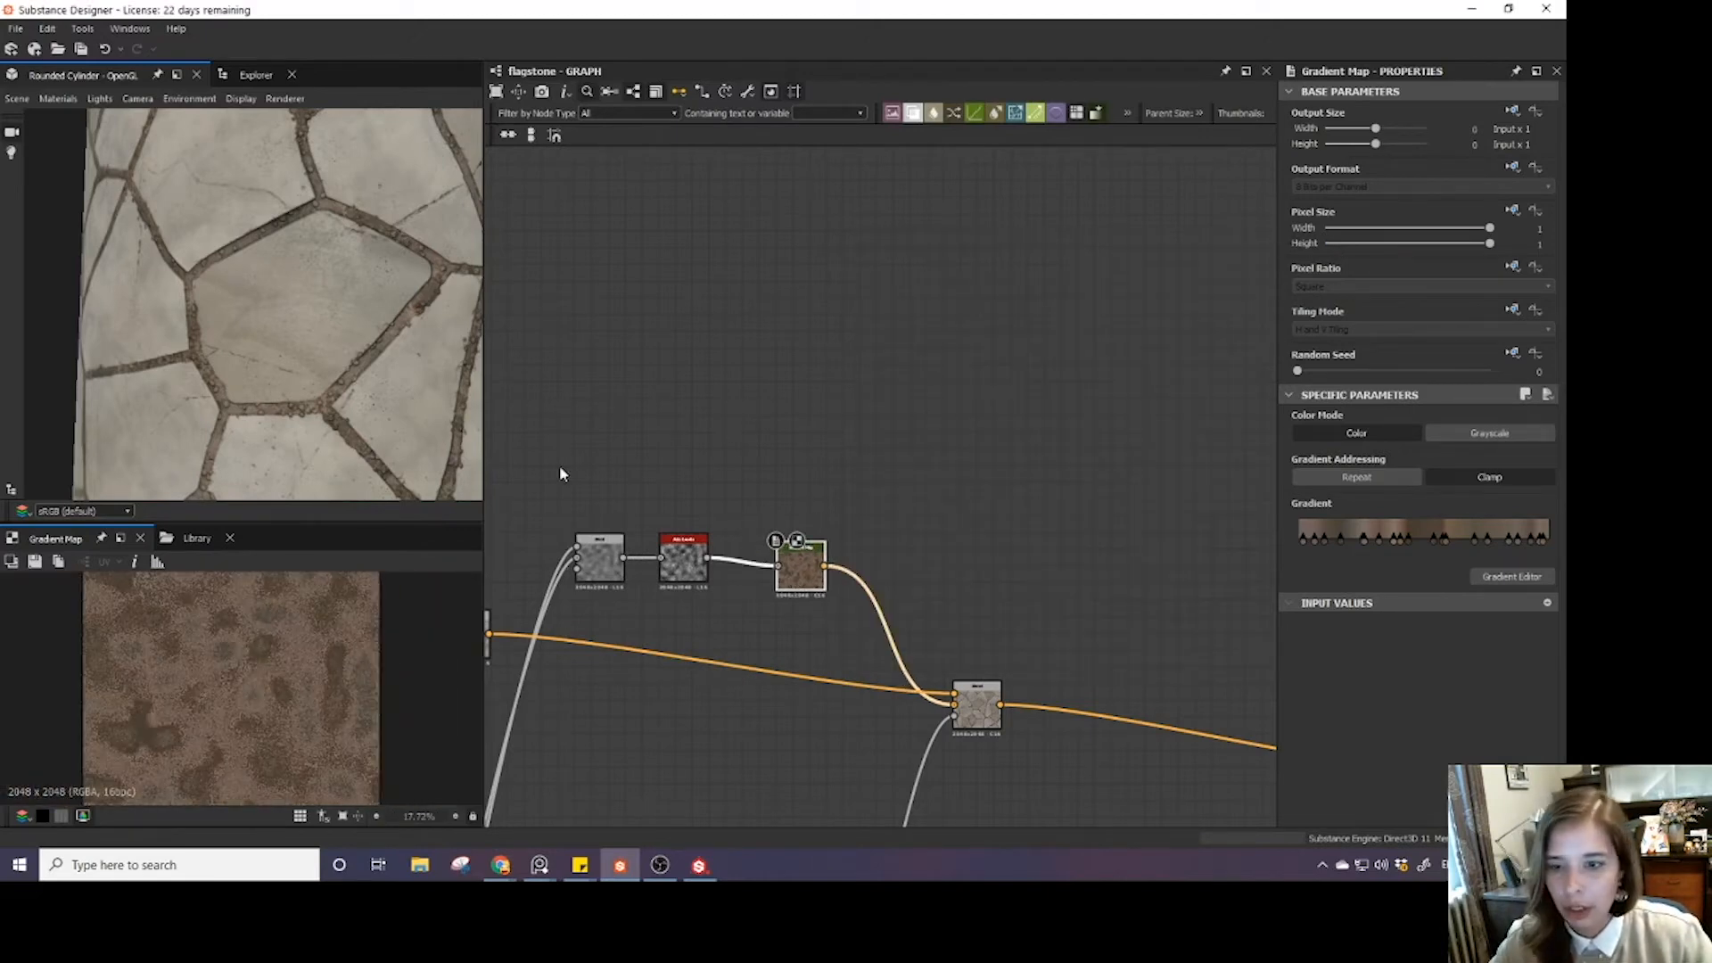
key(ctrl+d)
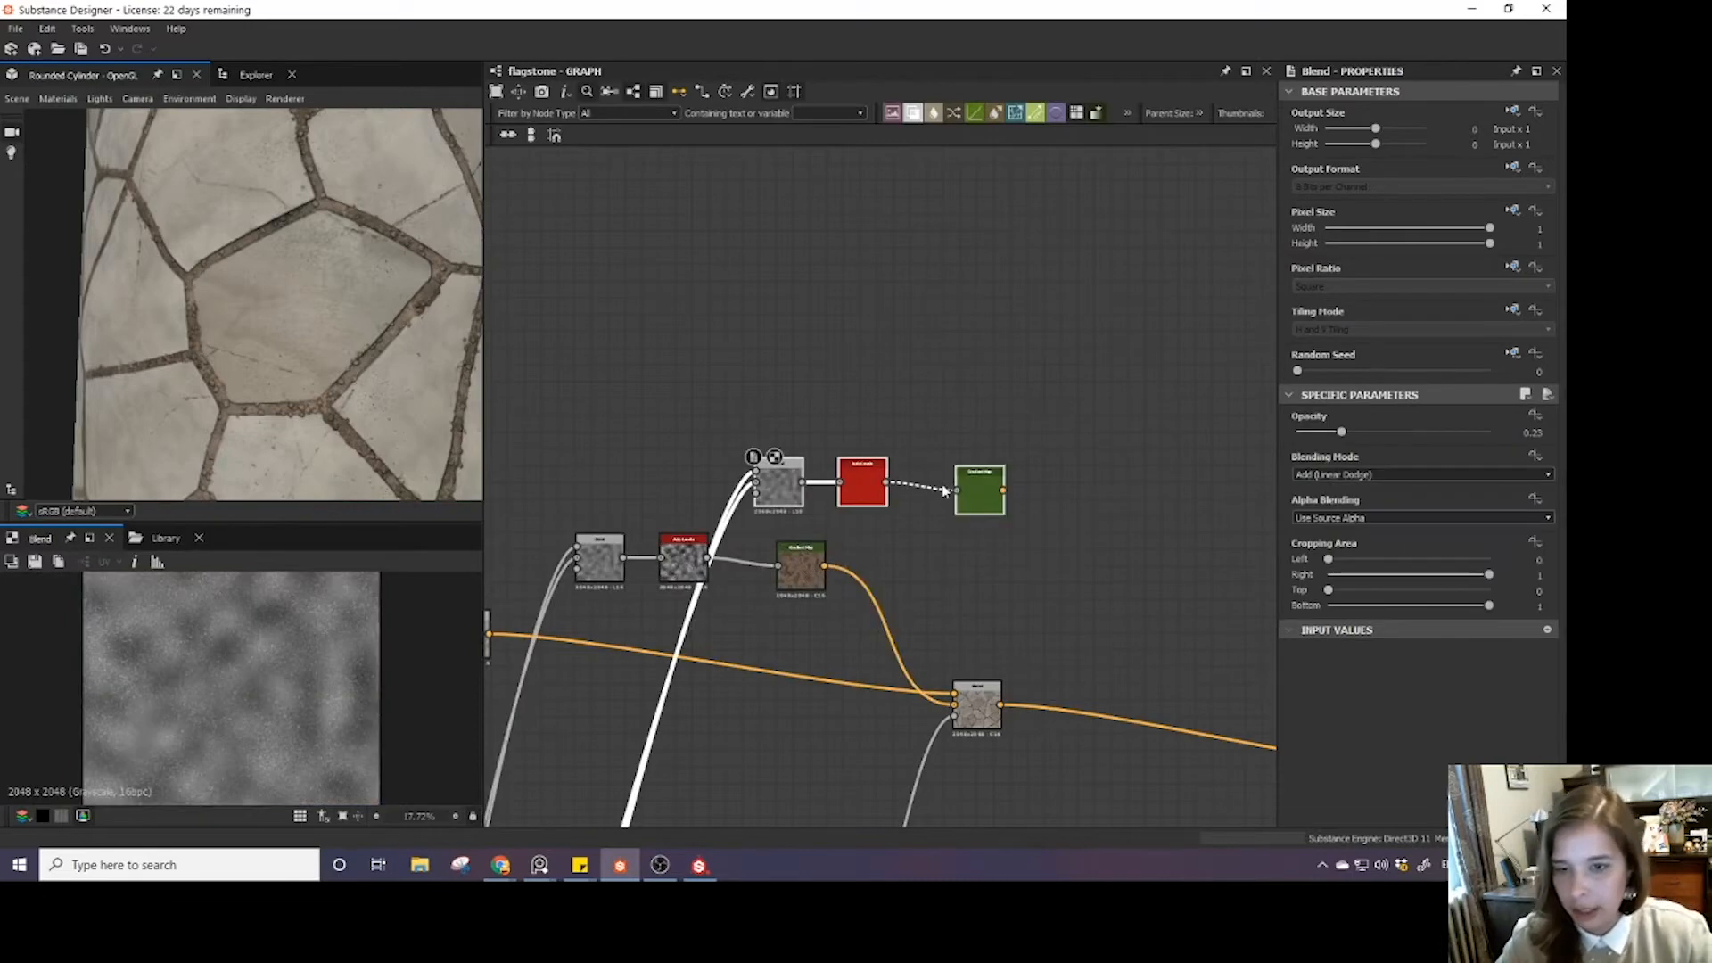
drag(981, 494, 785, 452)
click(649, 473)
middle_drag(596, 364, 765, 387)
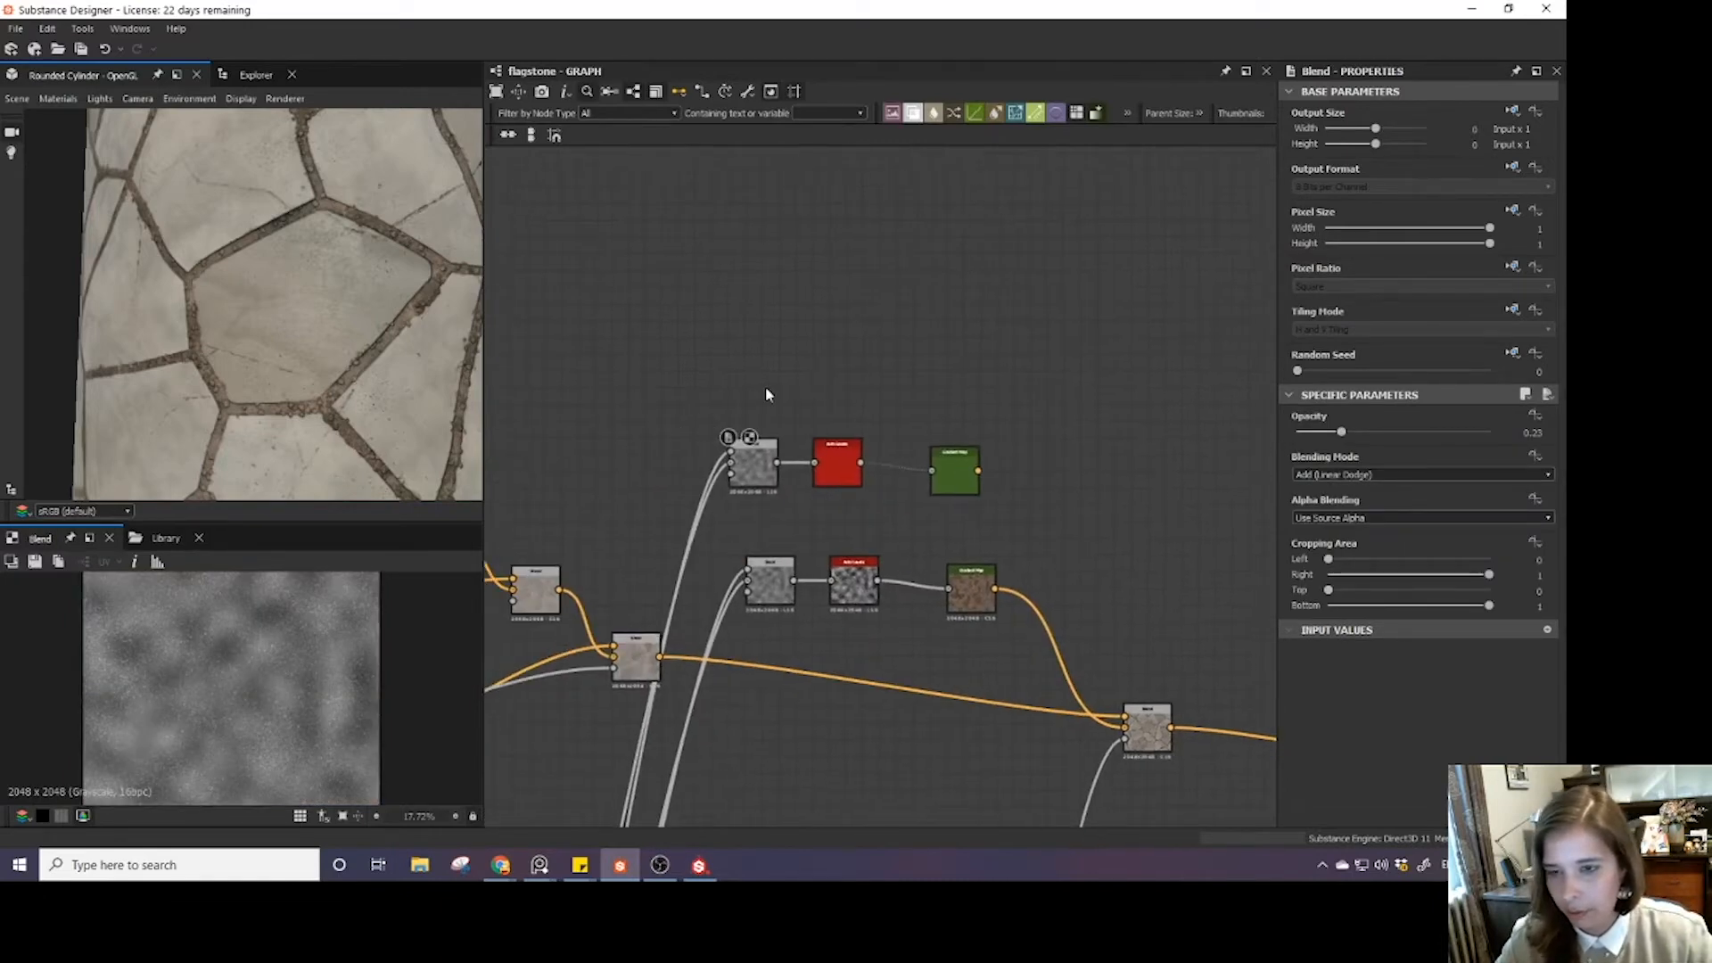
key(space)
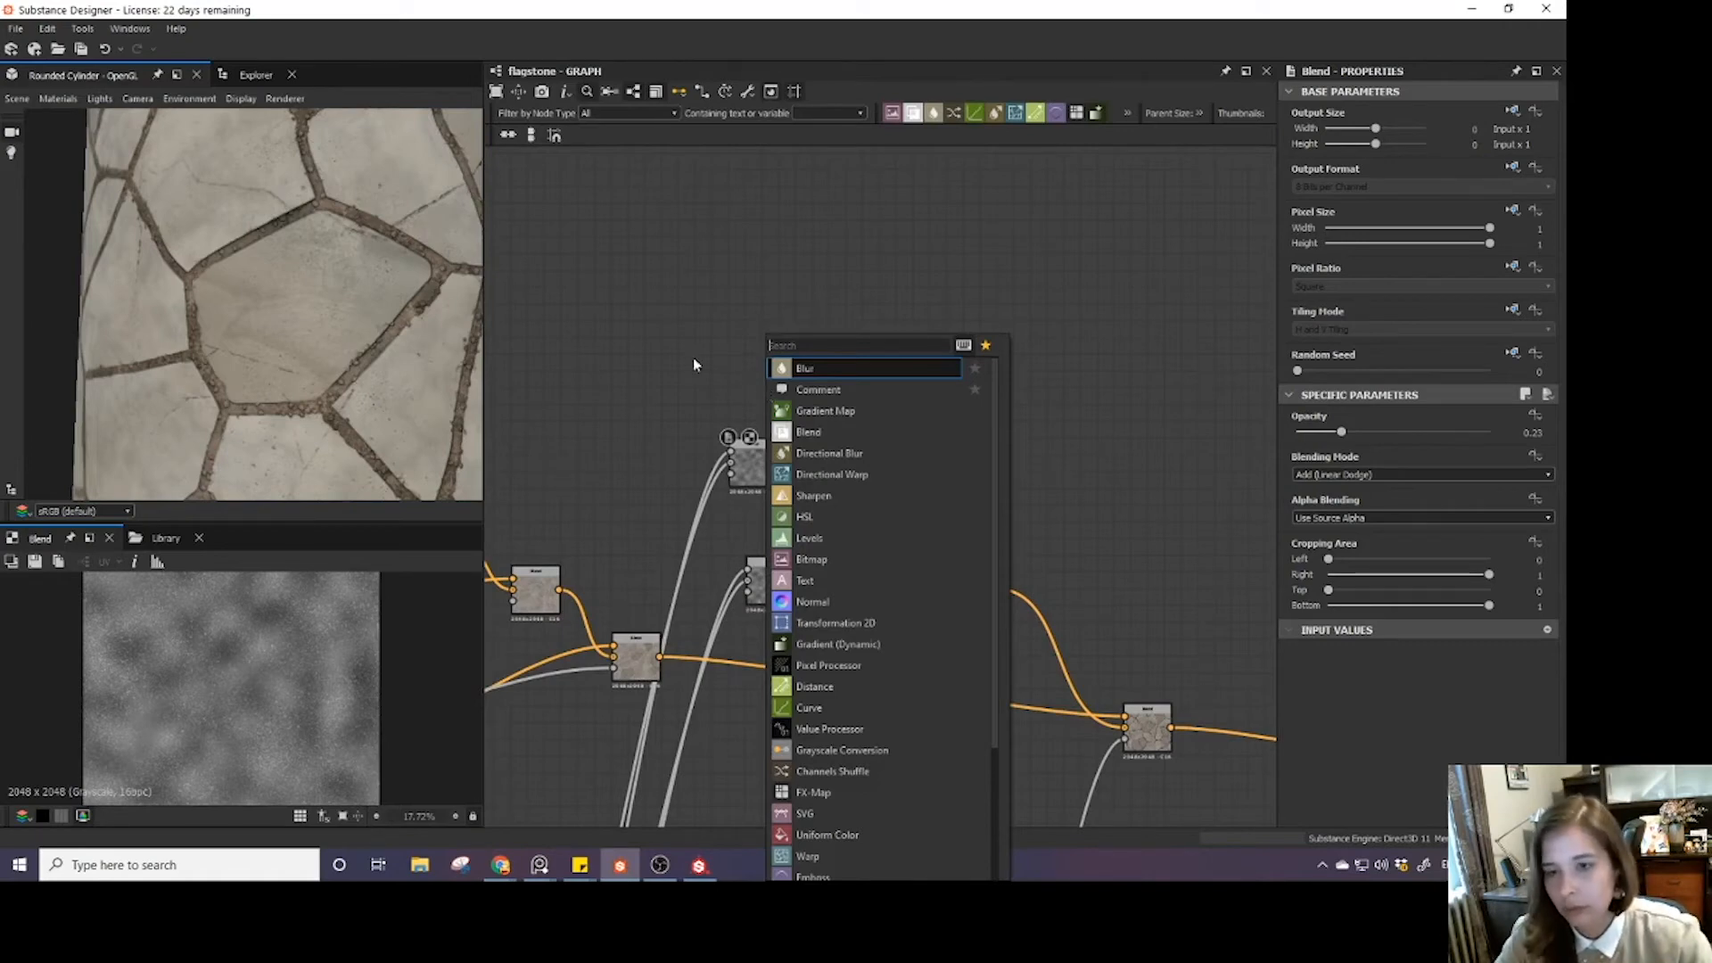
key(Escape)
key(space)
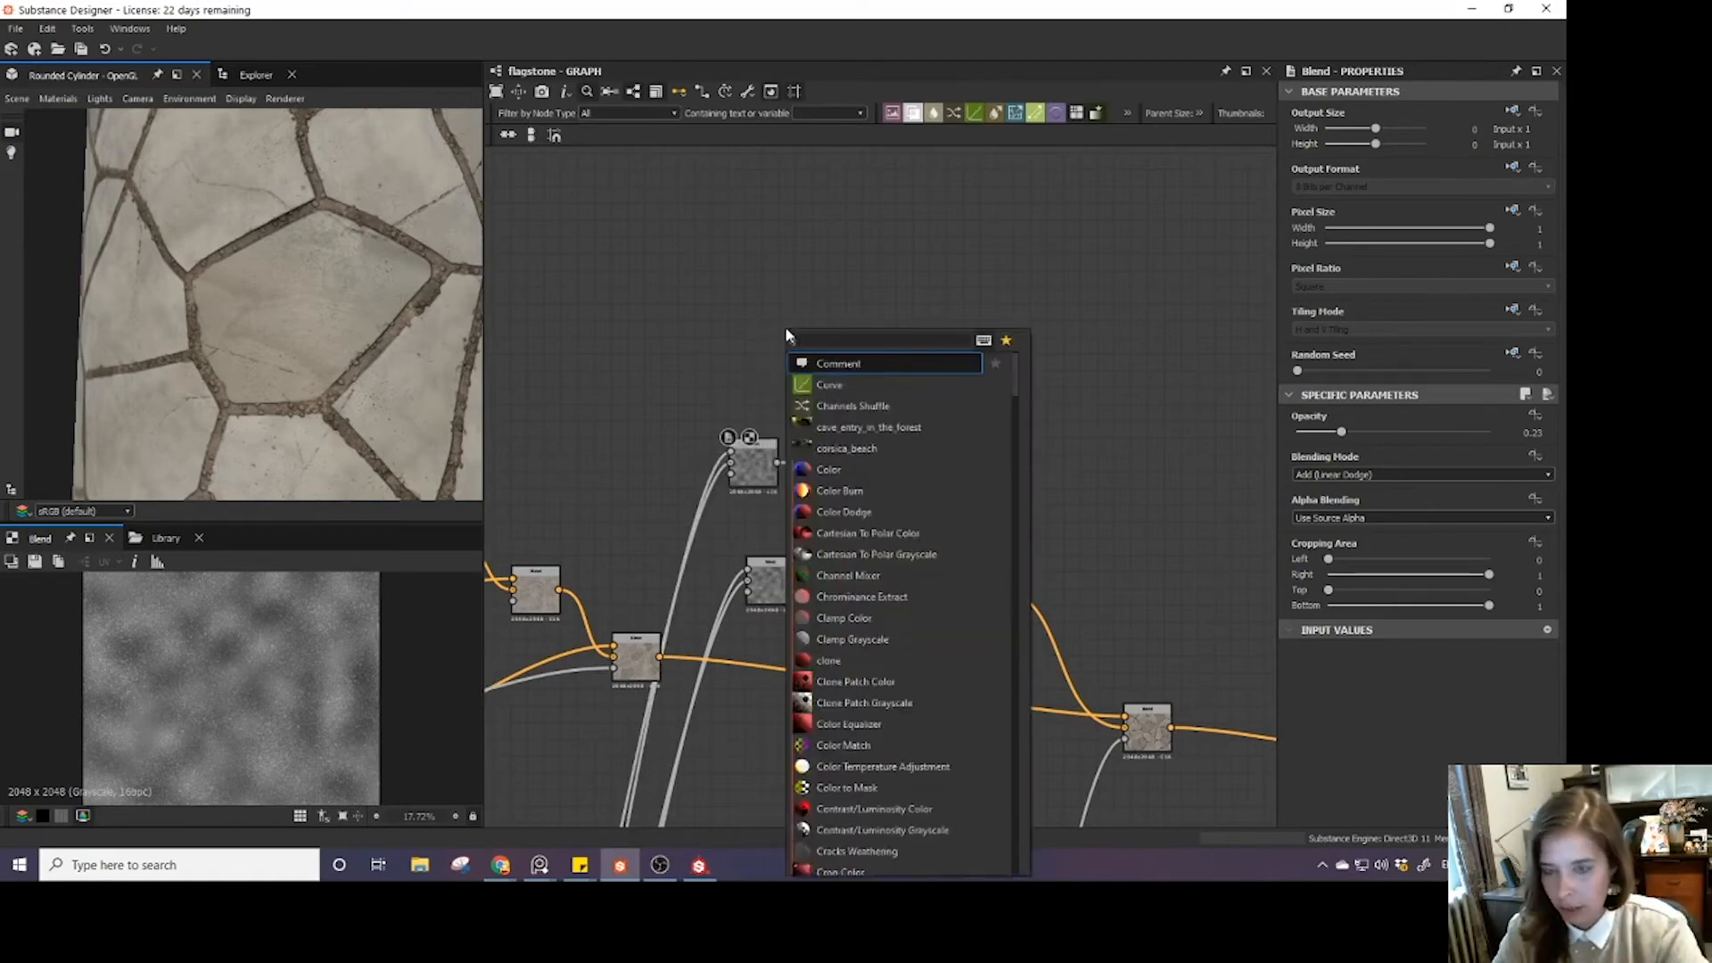
text(slop)
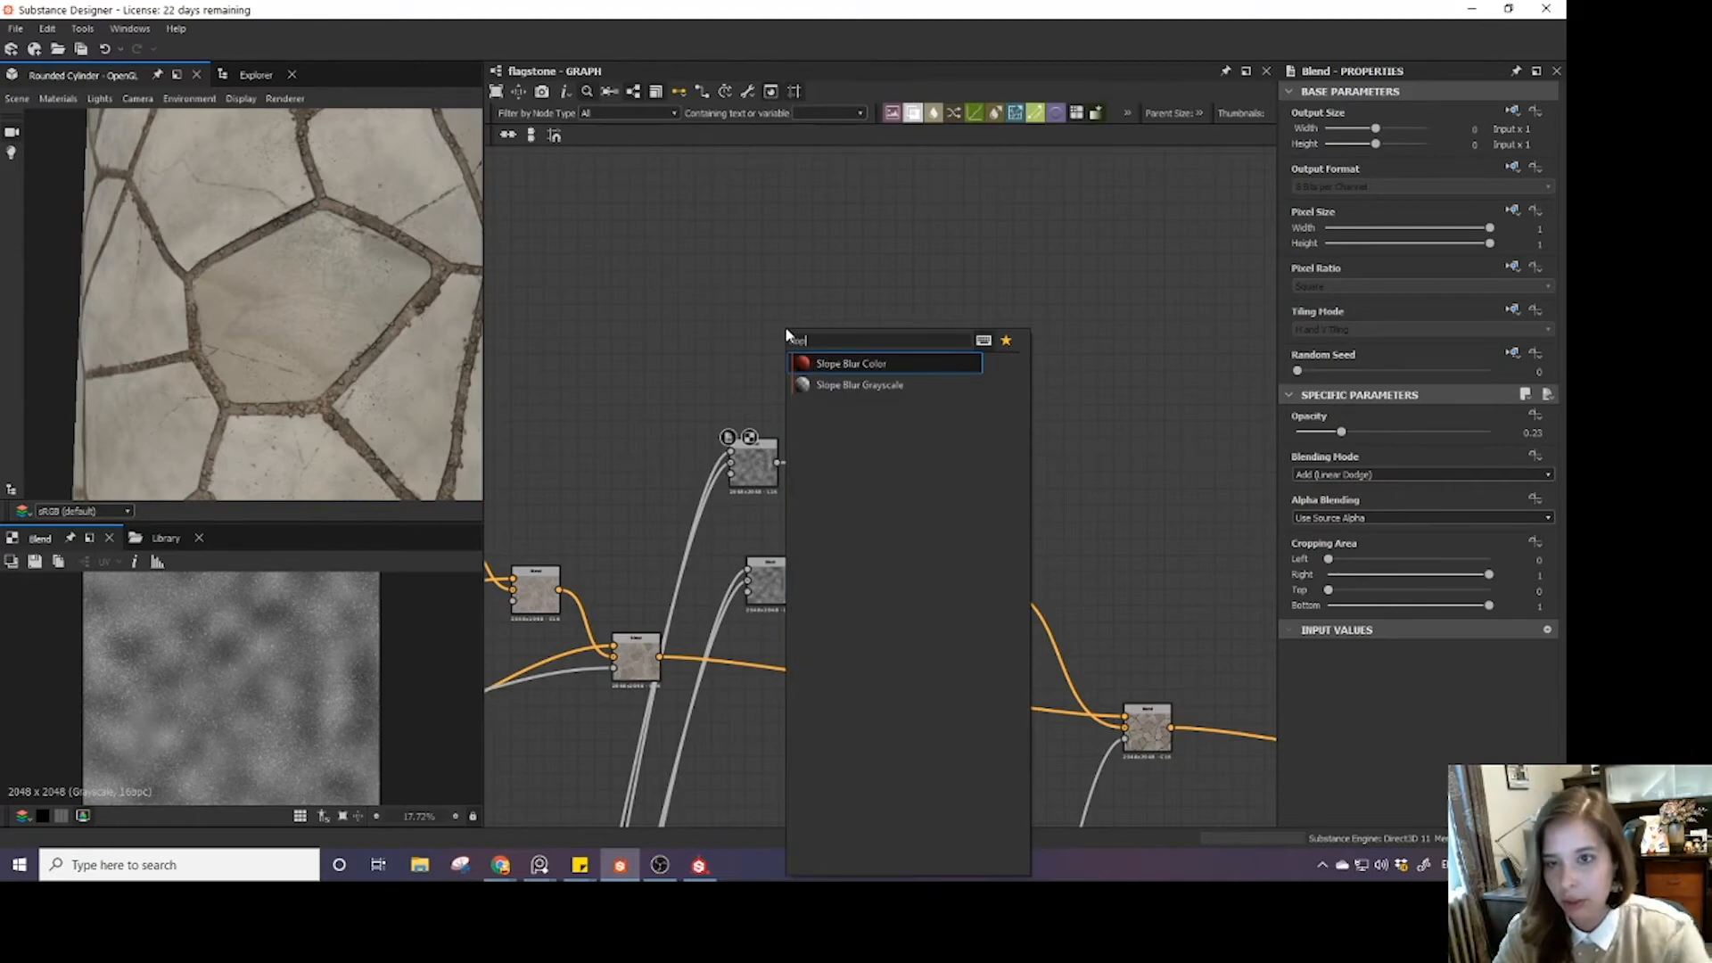
key(Return)
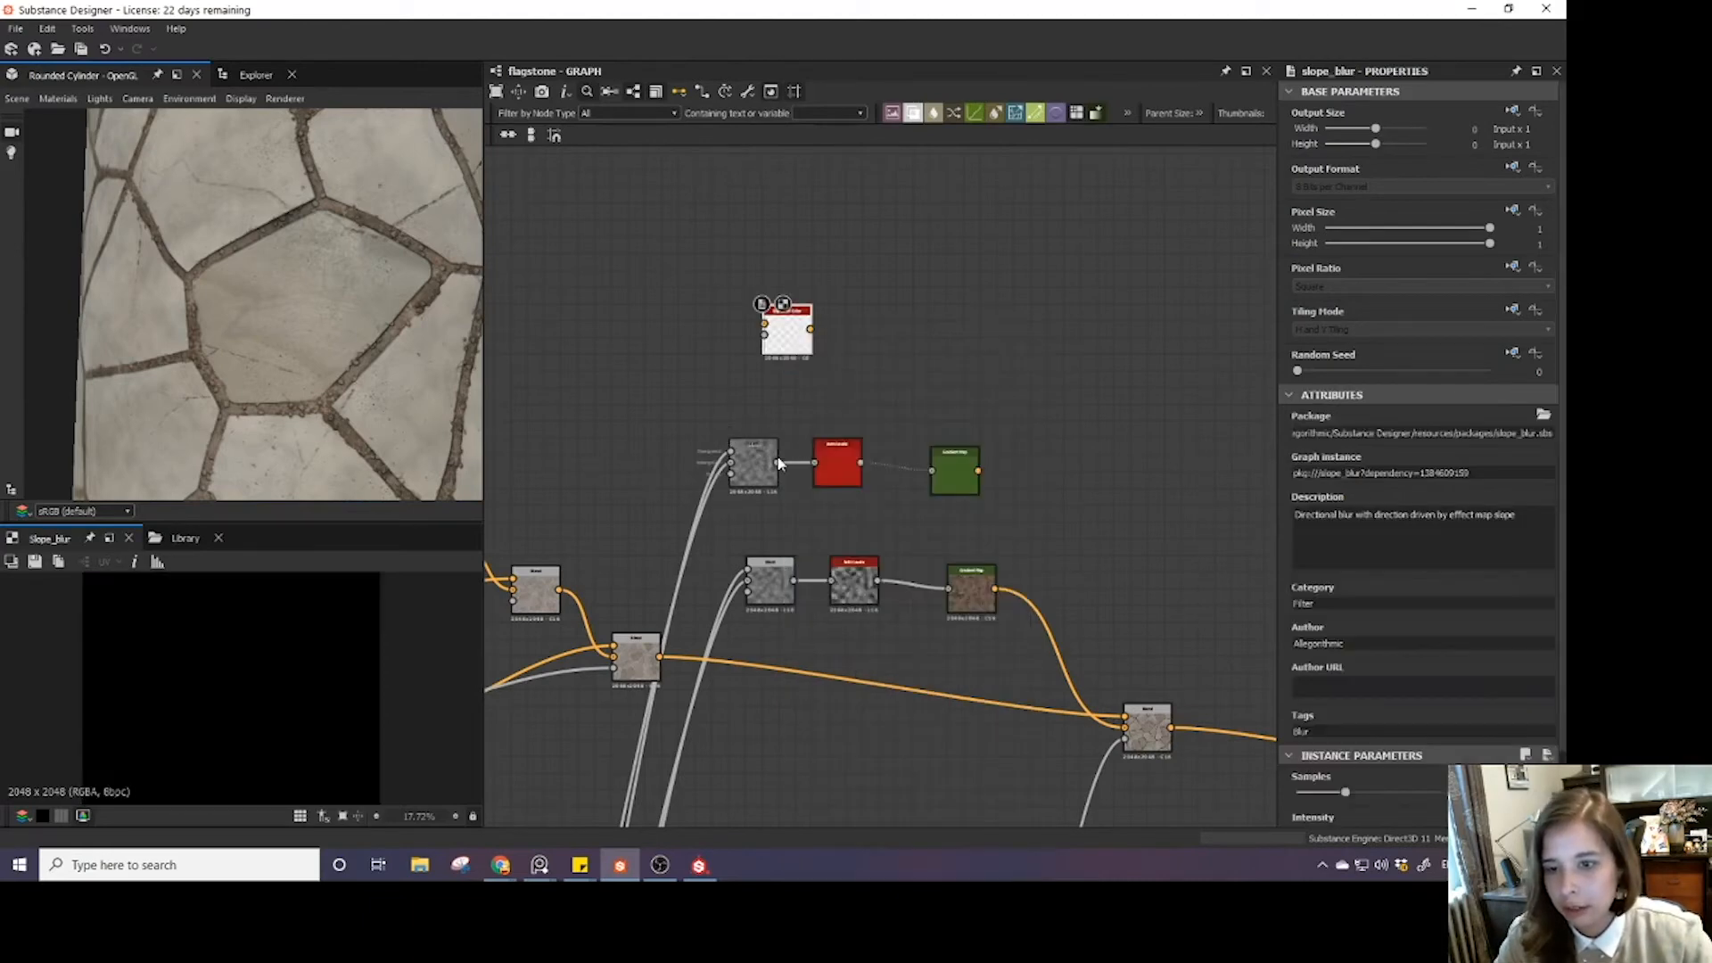
drag(777, 463, 885, 365)
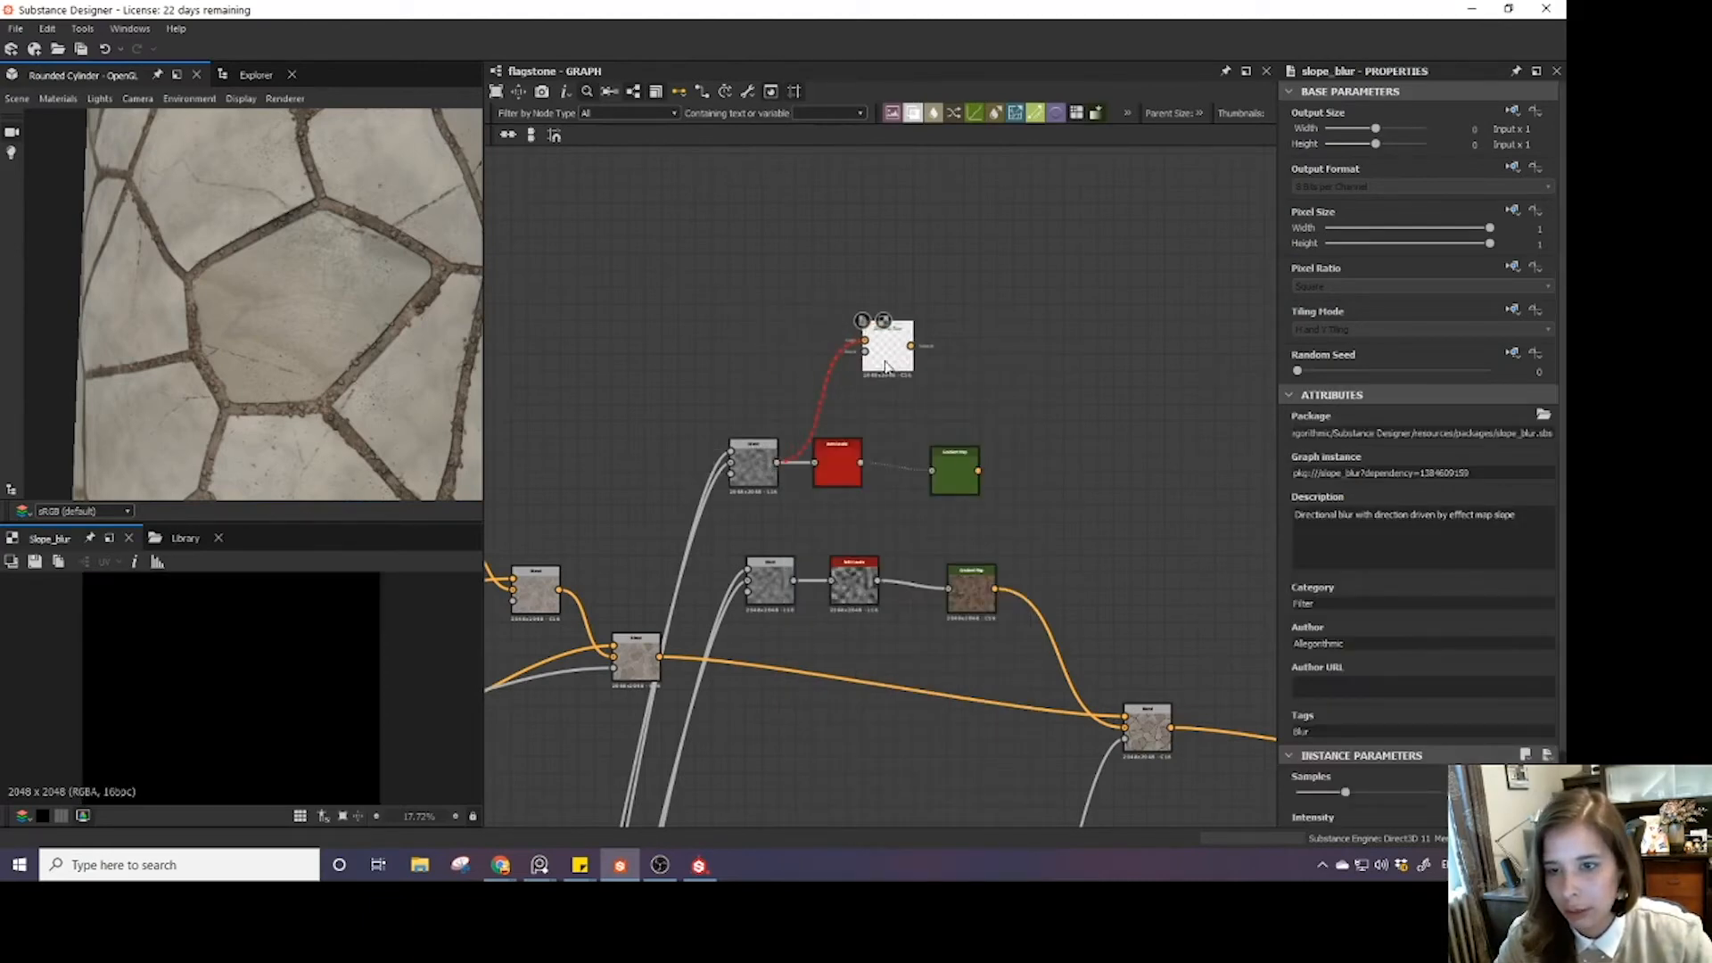
key(Delete)
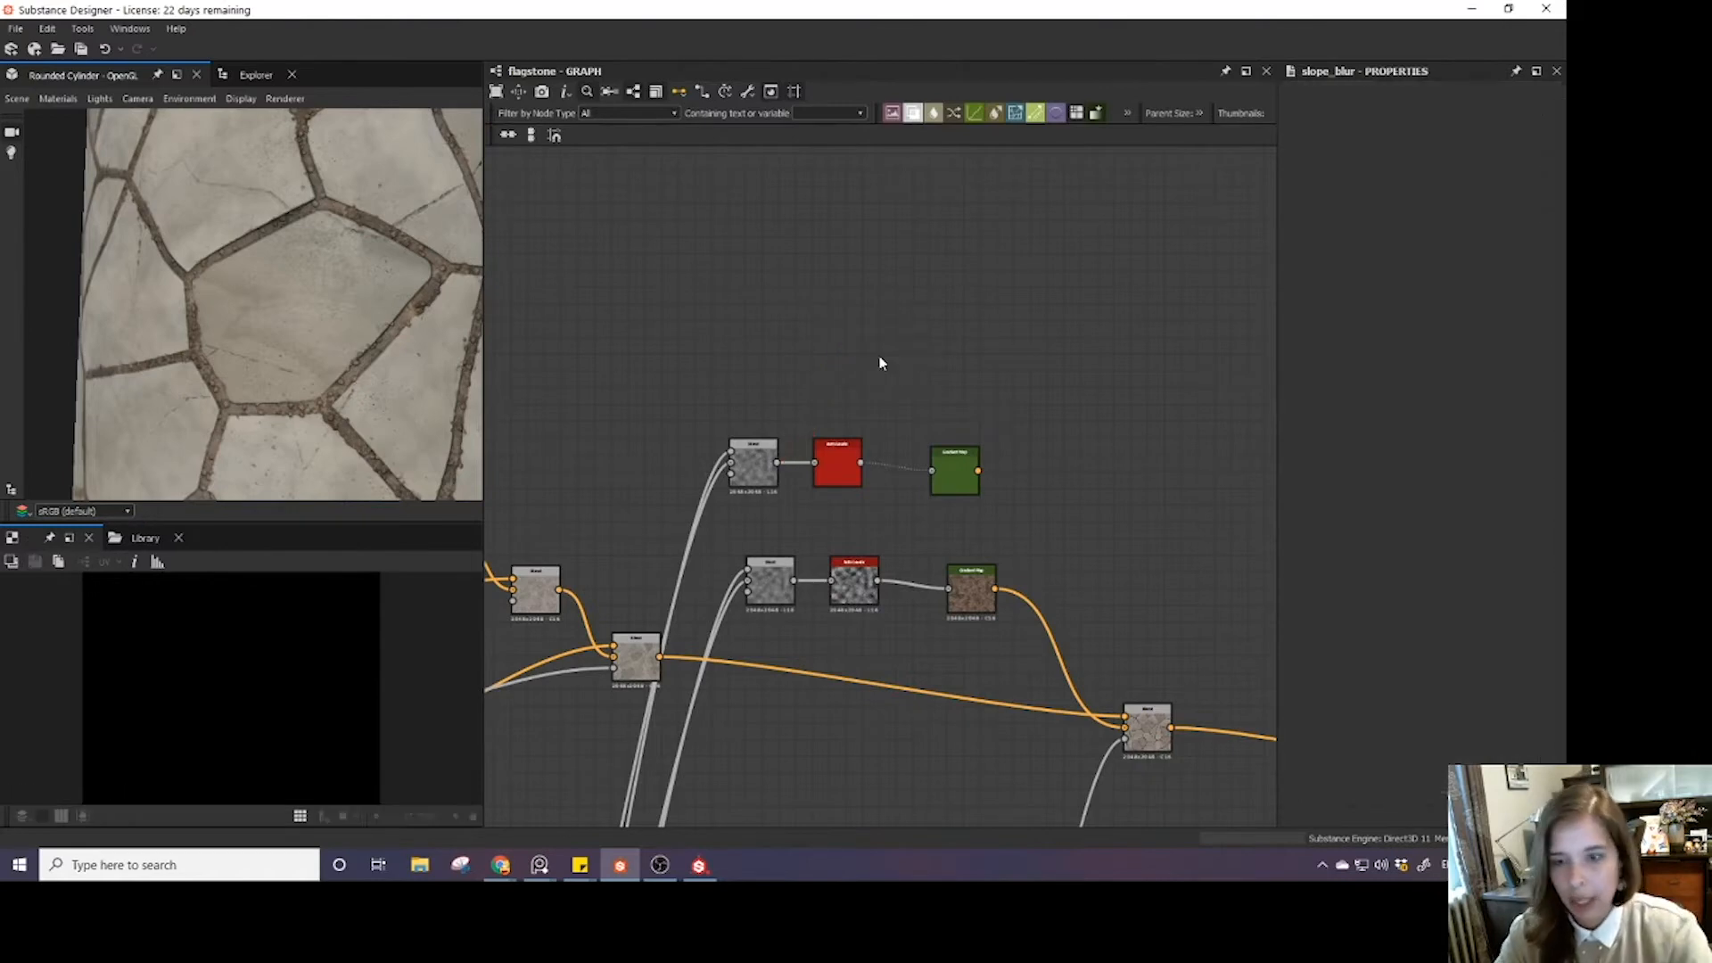
- Add a Slope Blur Grayscale node and feed both of its inputs from the duplicated Blend
key(space)
text(slope blur g)
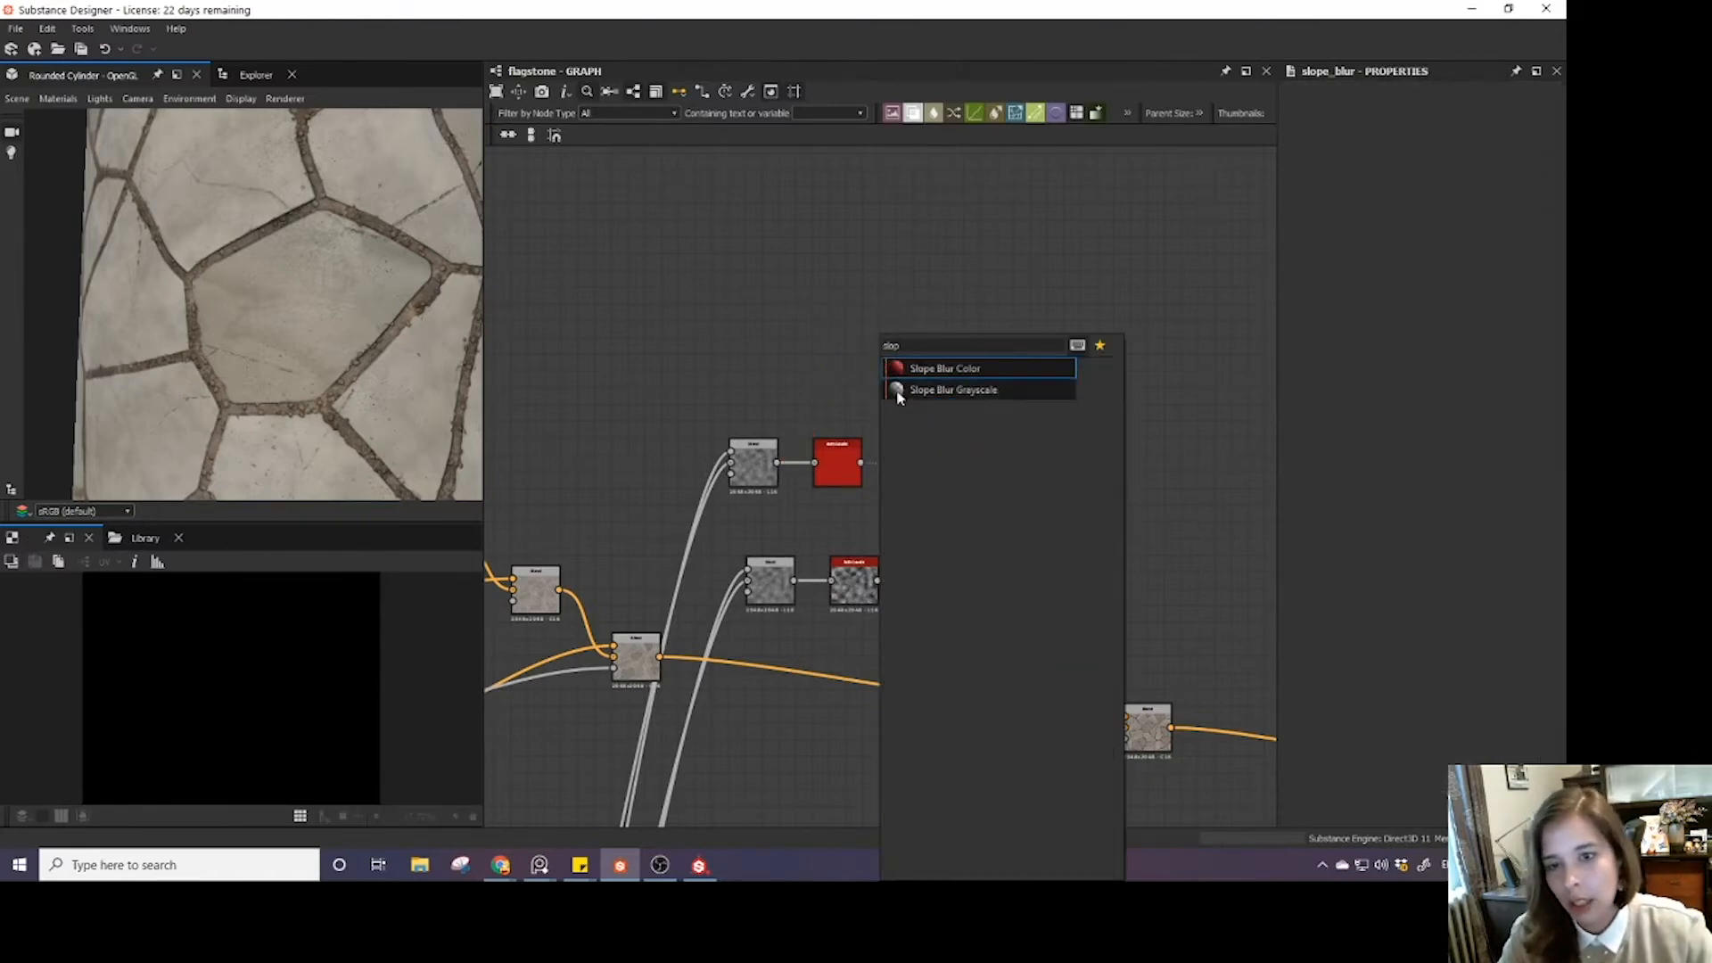
key(Return)
drag(779, 463, 864, 357)
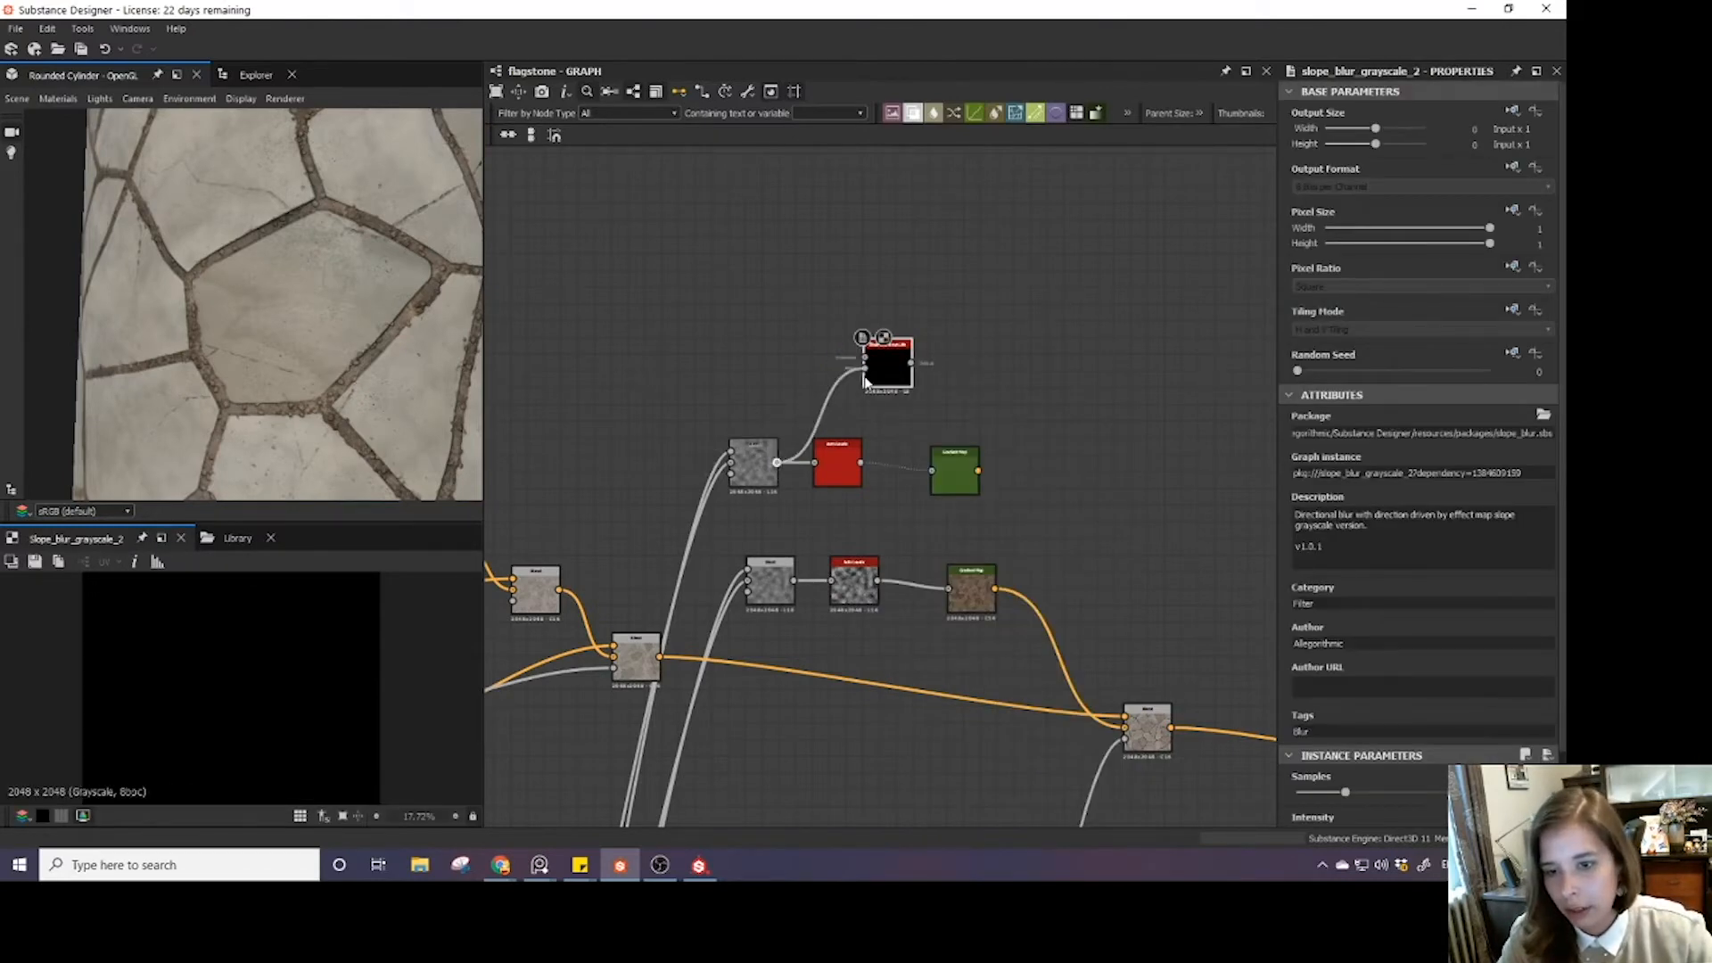
drag(779, 463, 864, 358)
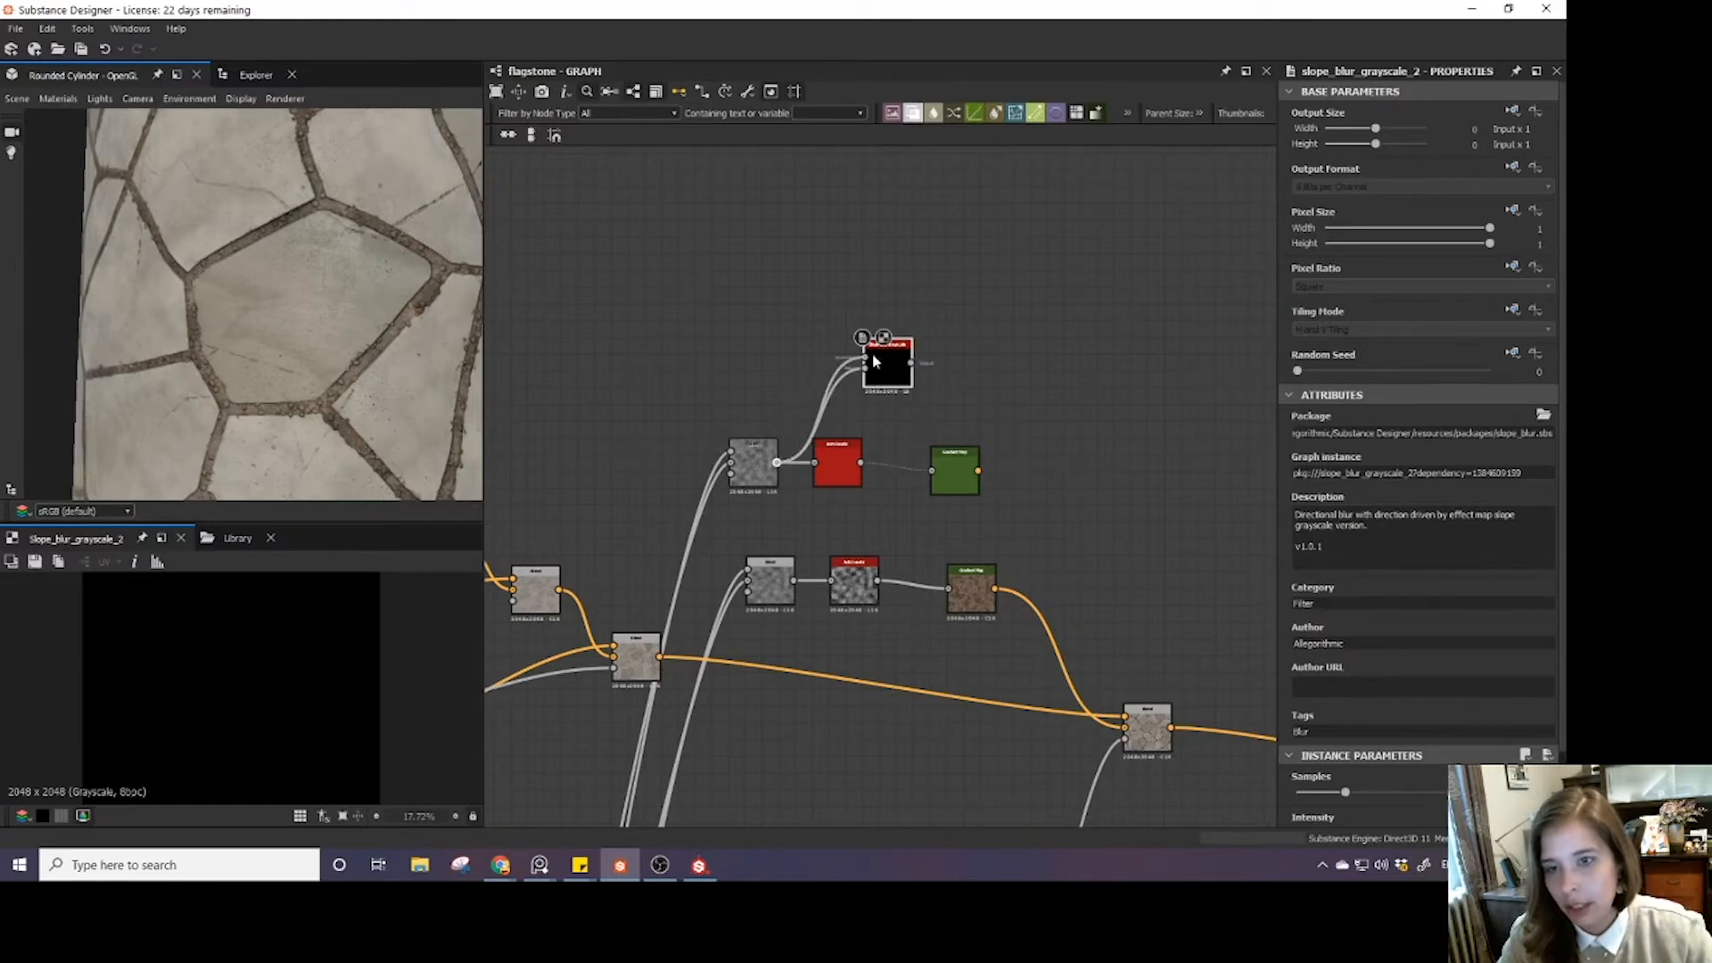
- Set the Slope Blur Grayscale's samples to 32 and its intensity to 0.47
drag(1346, 791, 1493, 793)
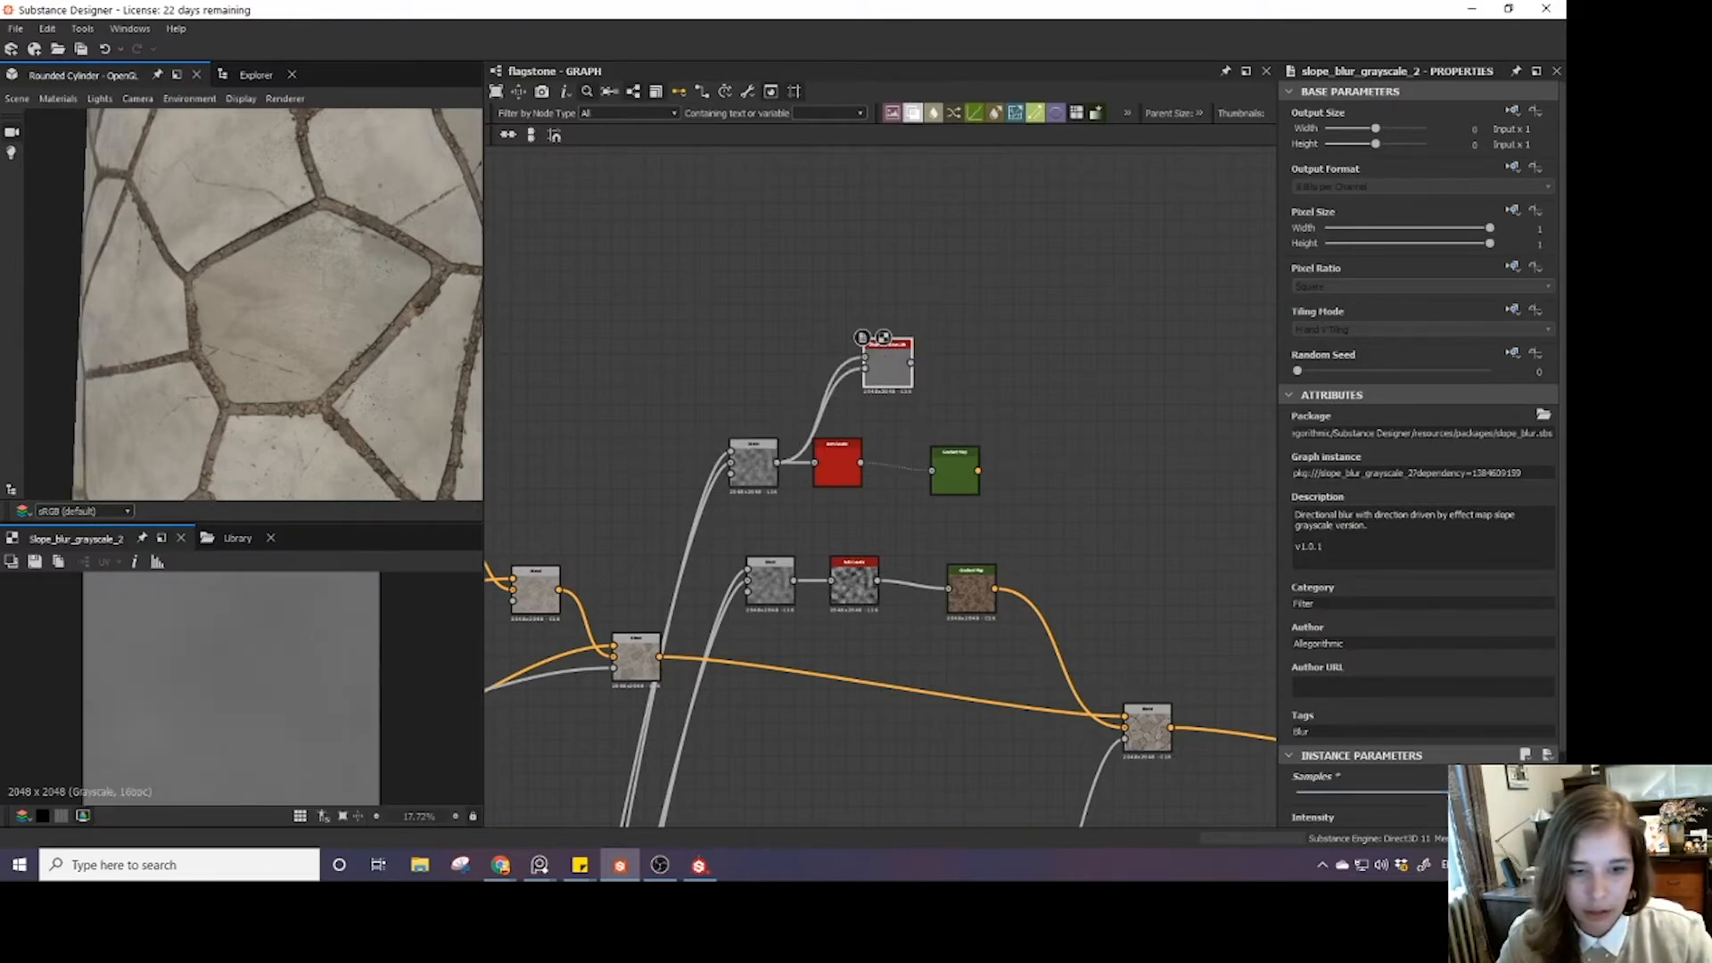
scroll(1446, 776, down, 1)
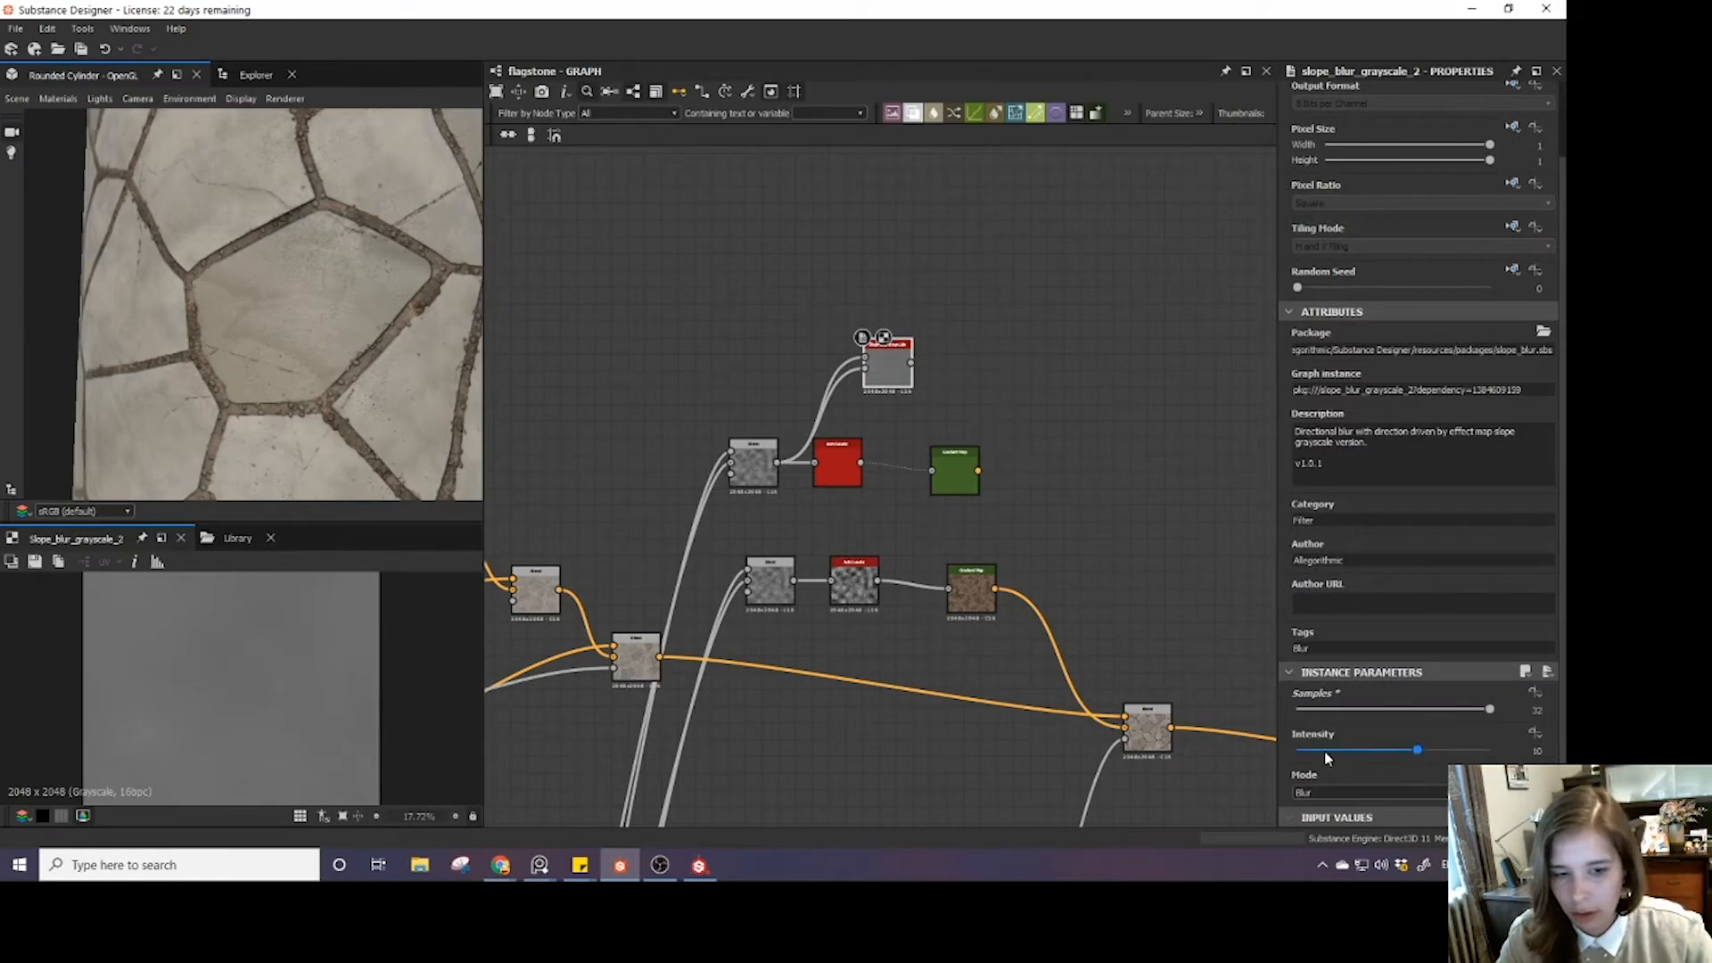
drag(1326, 753, 1304, 758)
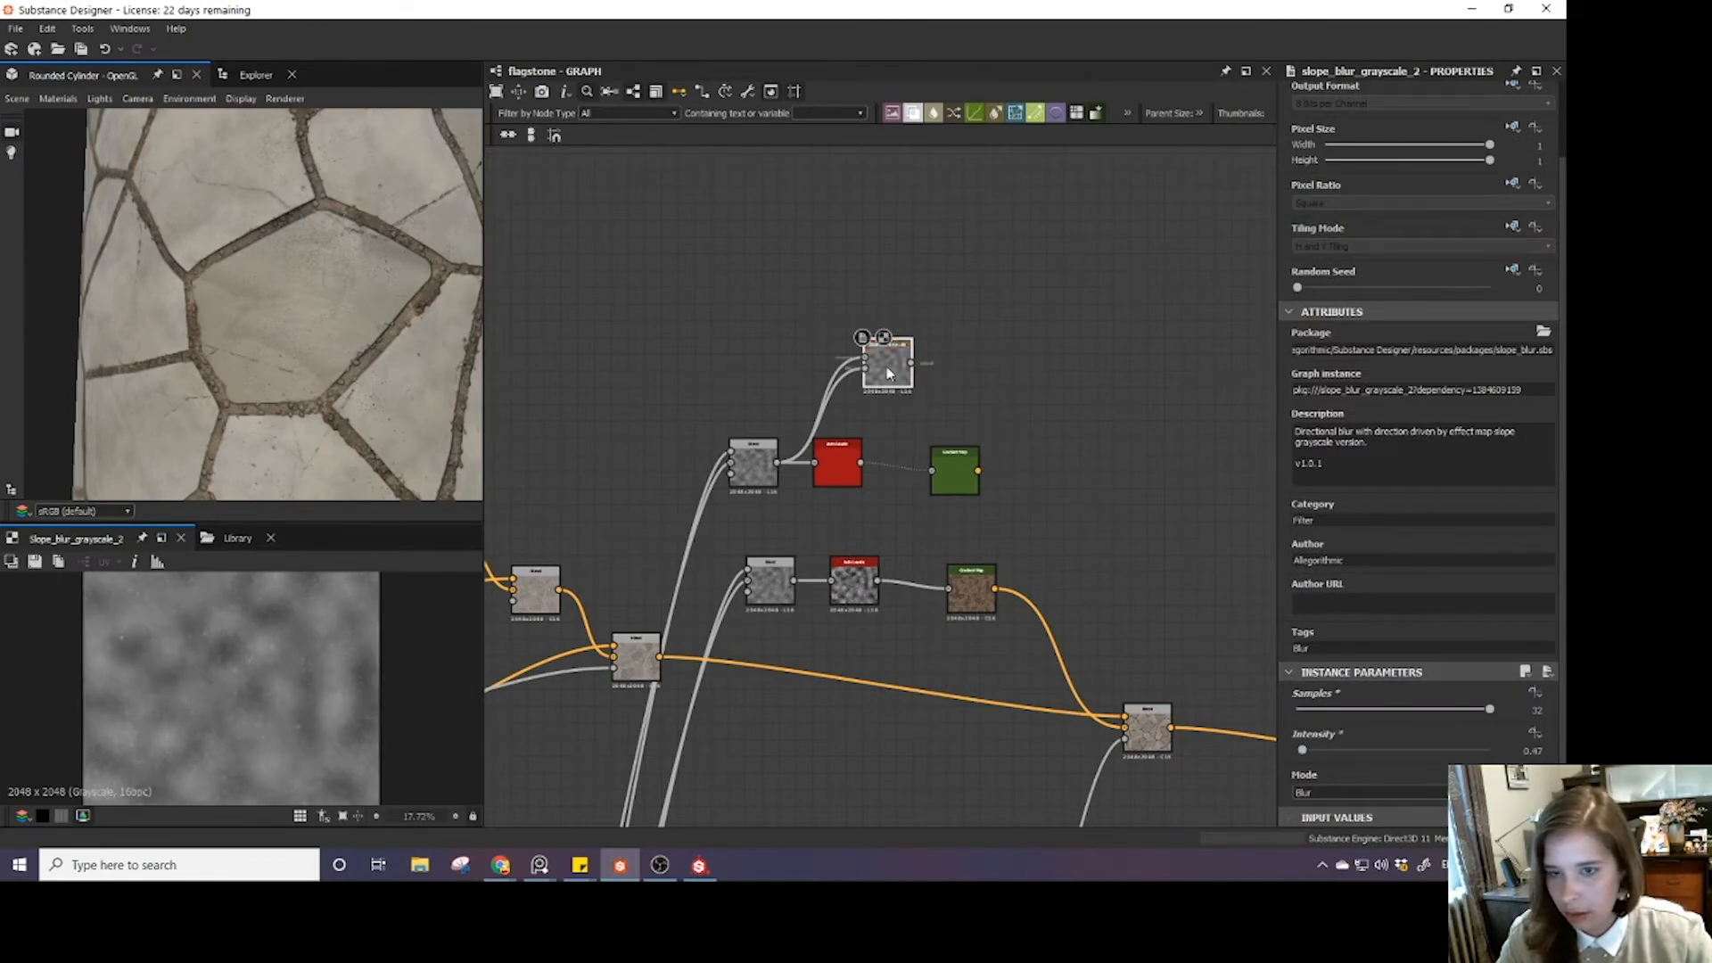
- Move the Slope Blur above the duplicated Blend and add a Histogram Range node after it
drag(896, 371, 819, 373)
key(space)
text(his)
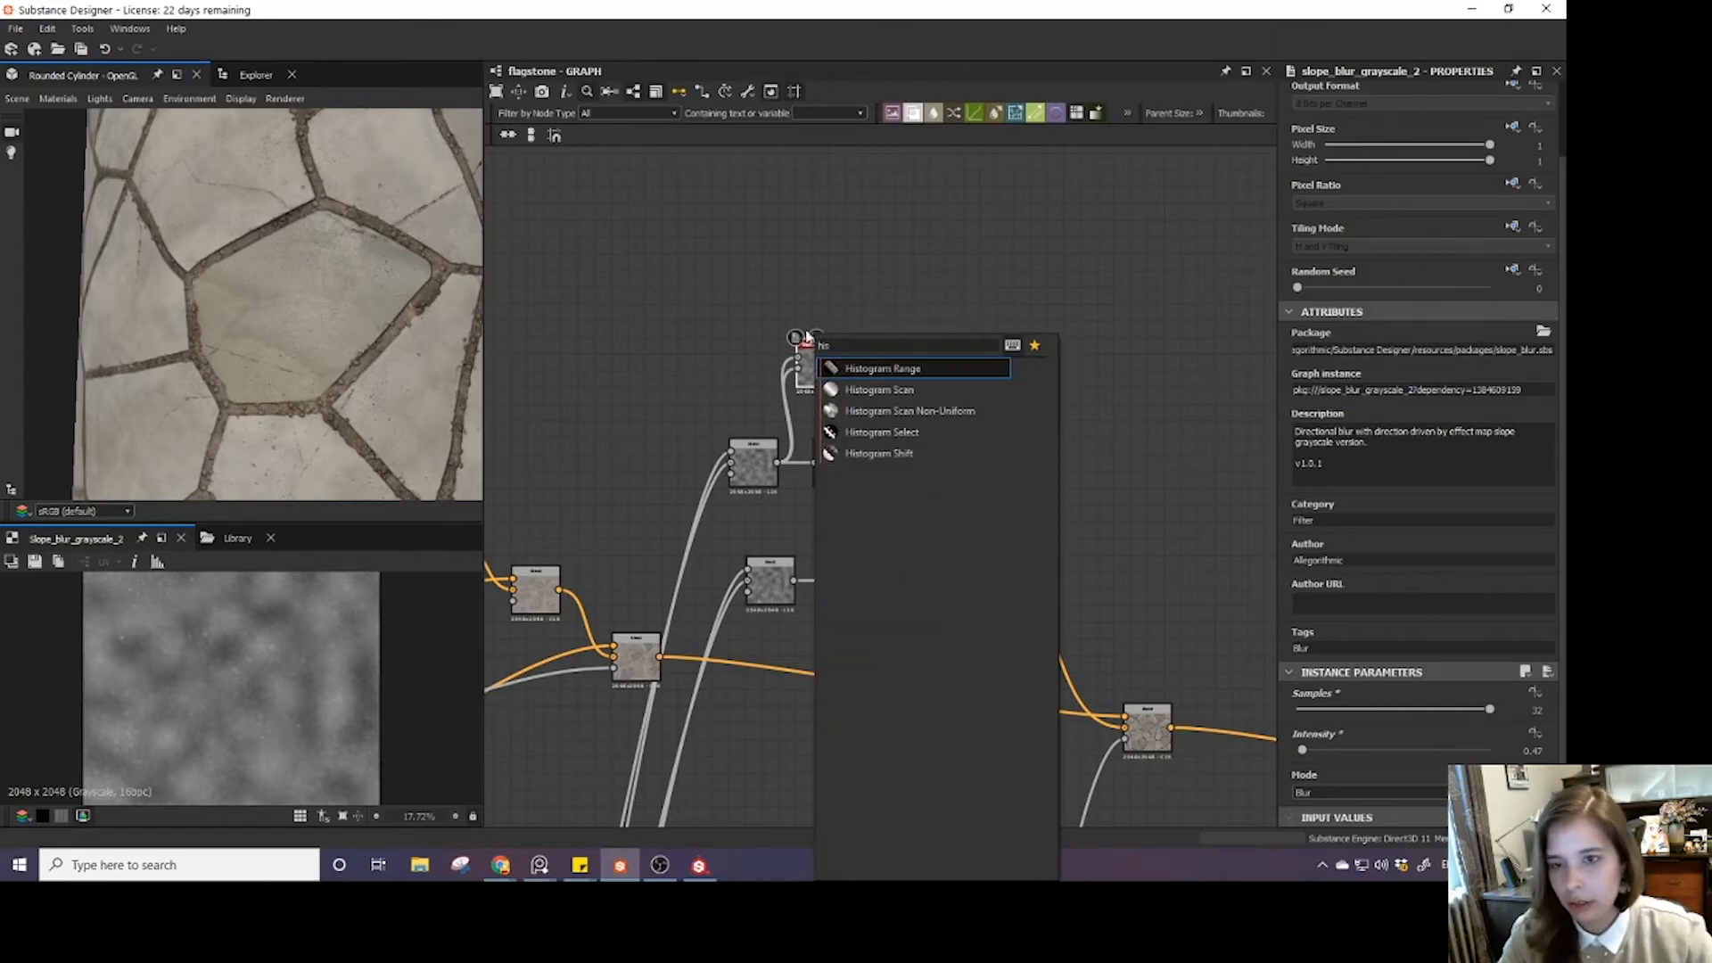
key(Escape)
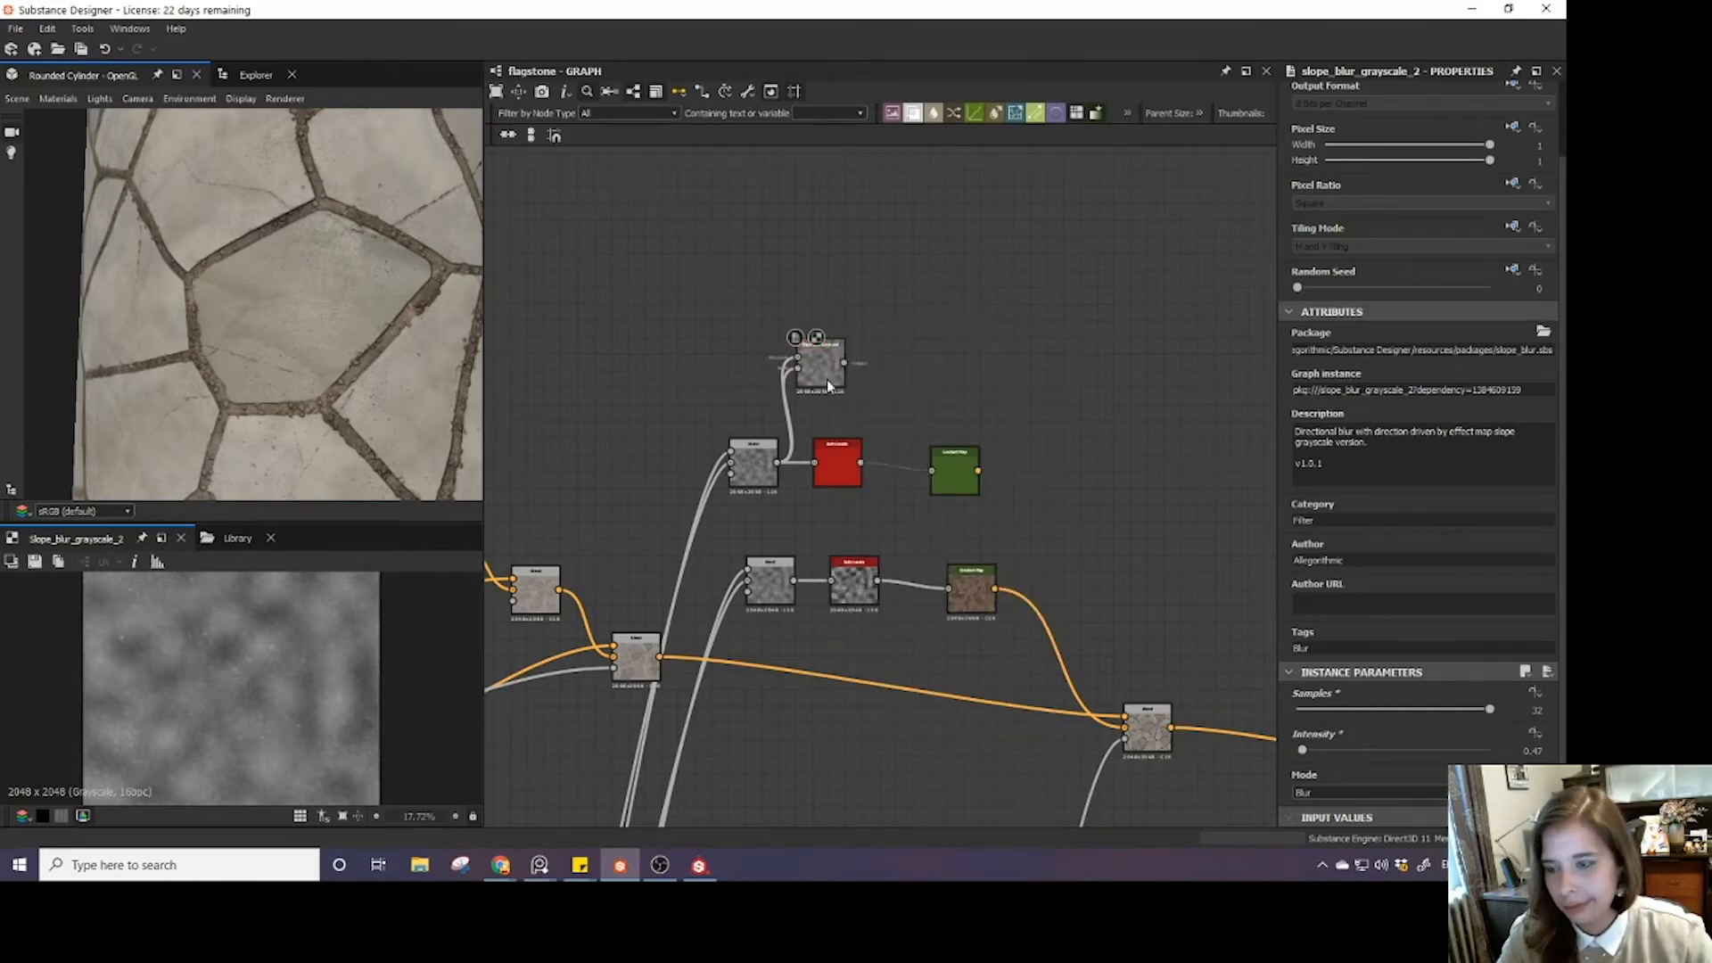
key(space)
text(his)
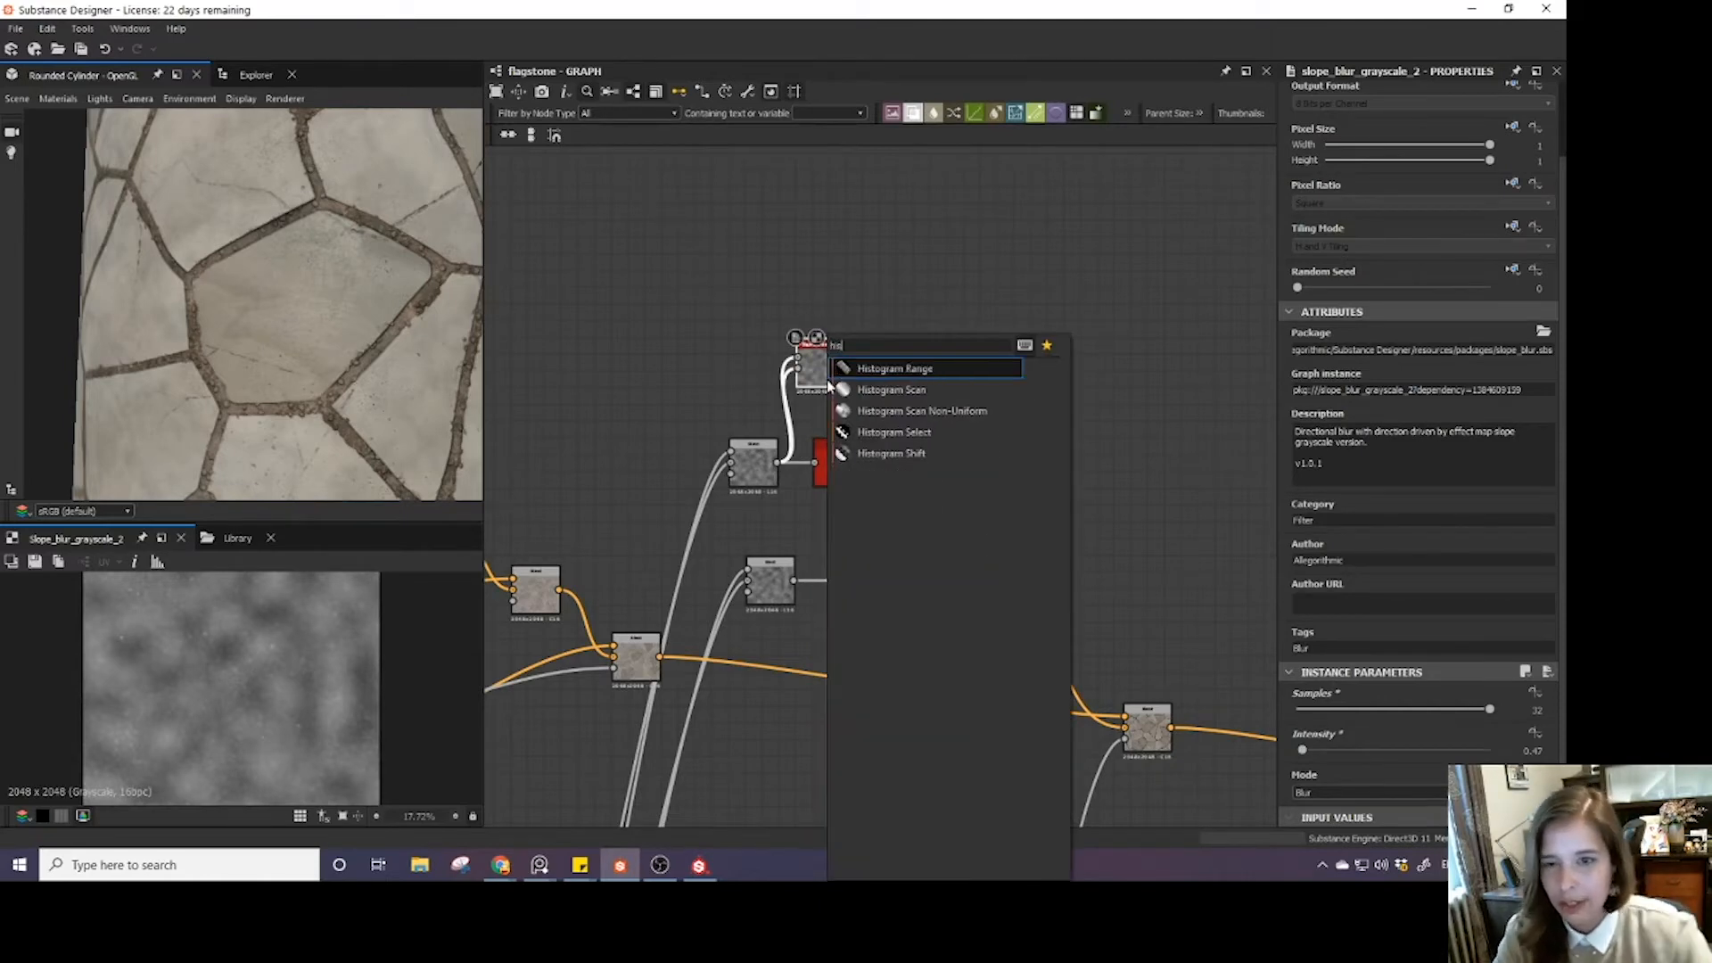
key(Return)
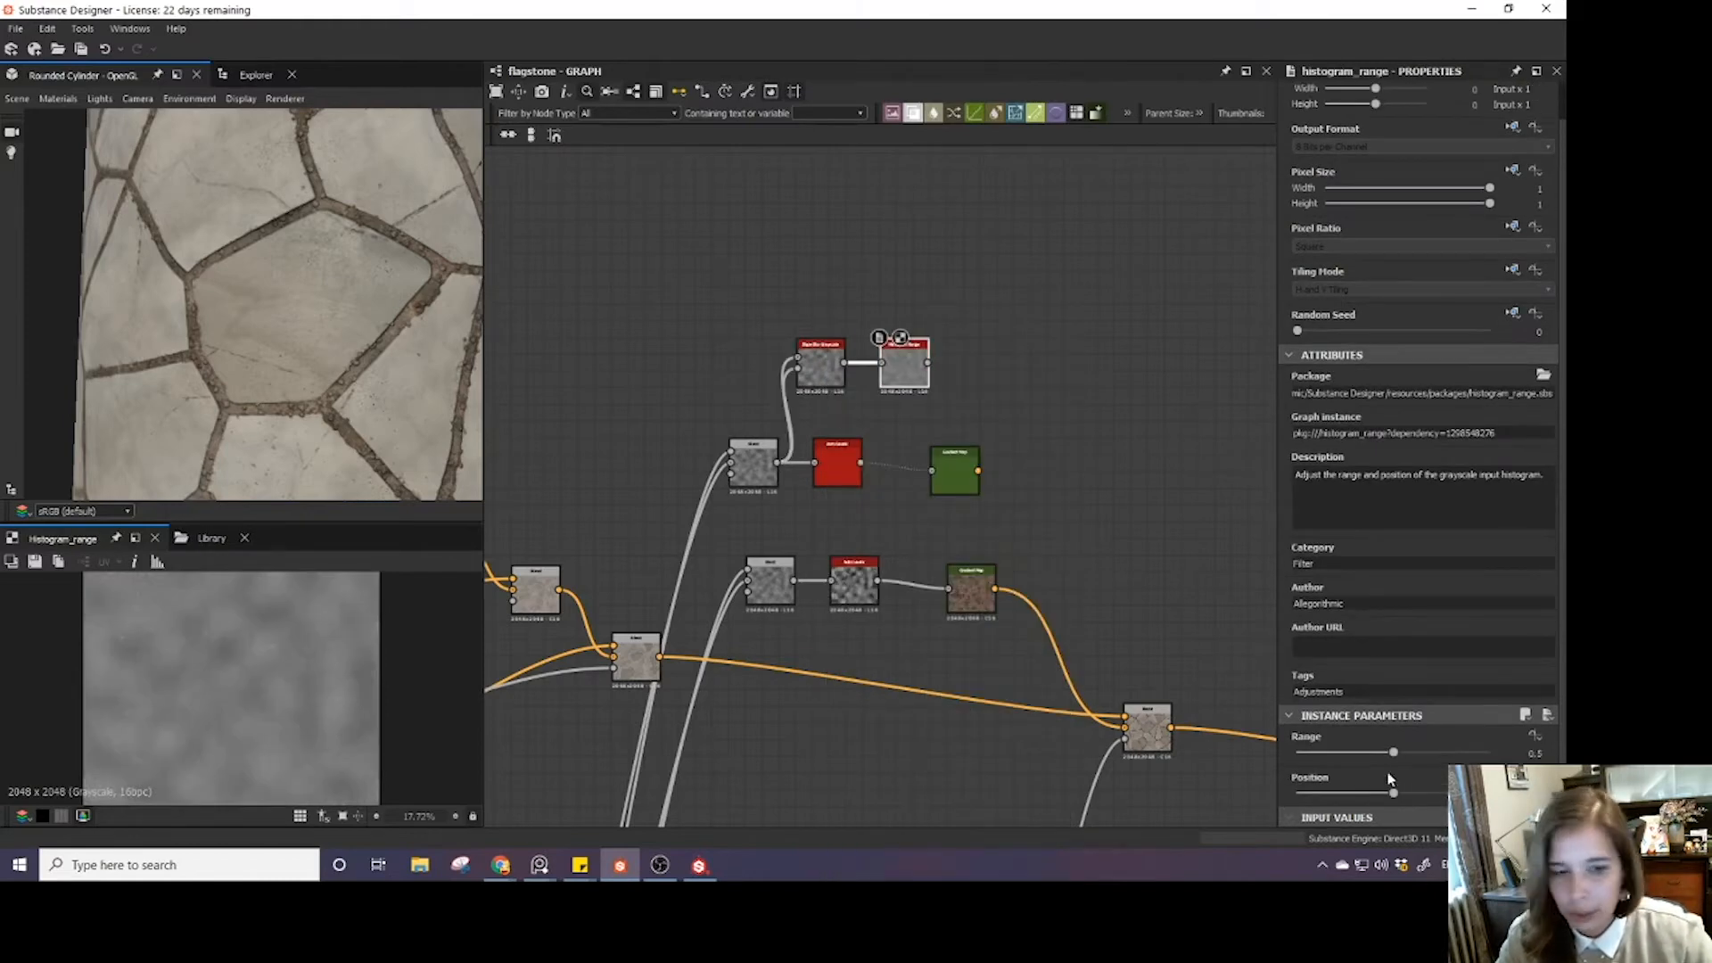
- Move the Histogram Range aside and add a Highpass Grayscale node fed by the Slope Blur Grayscale
drag(905, 370, 889, 251)
key(space)
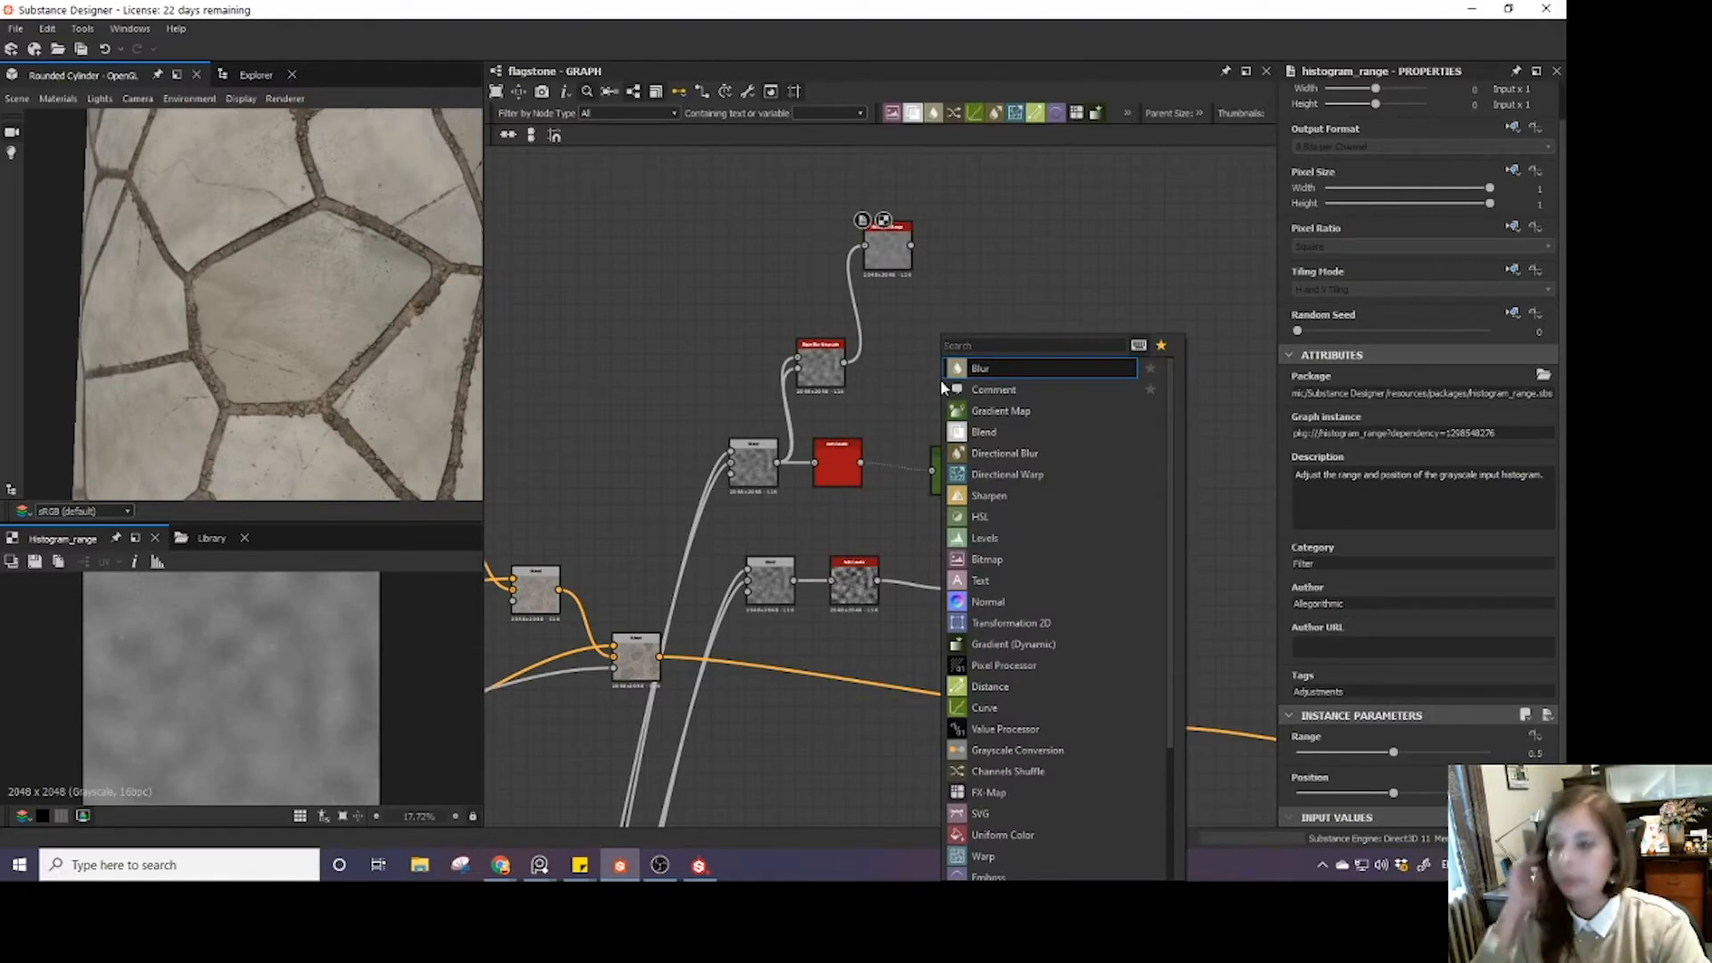
text(hi)
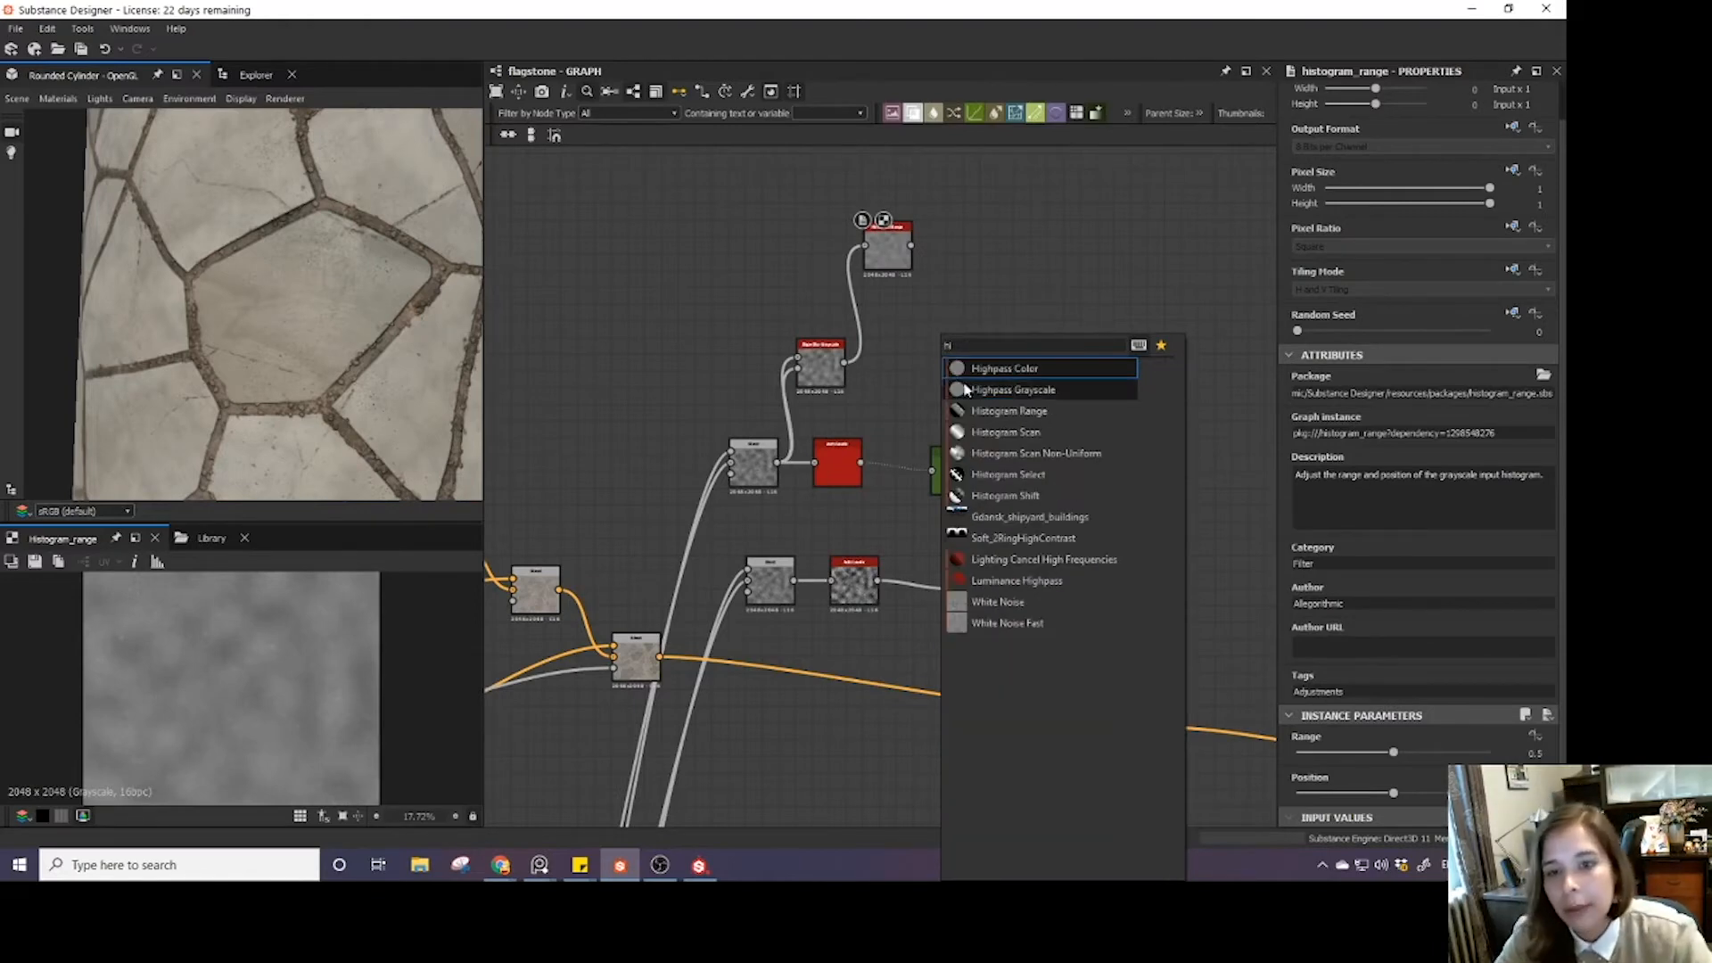
click(979, 391)
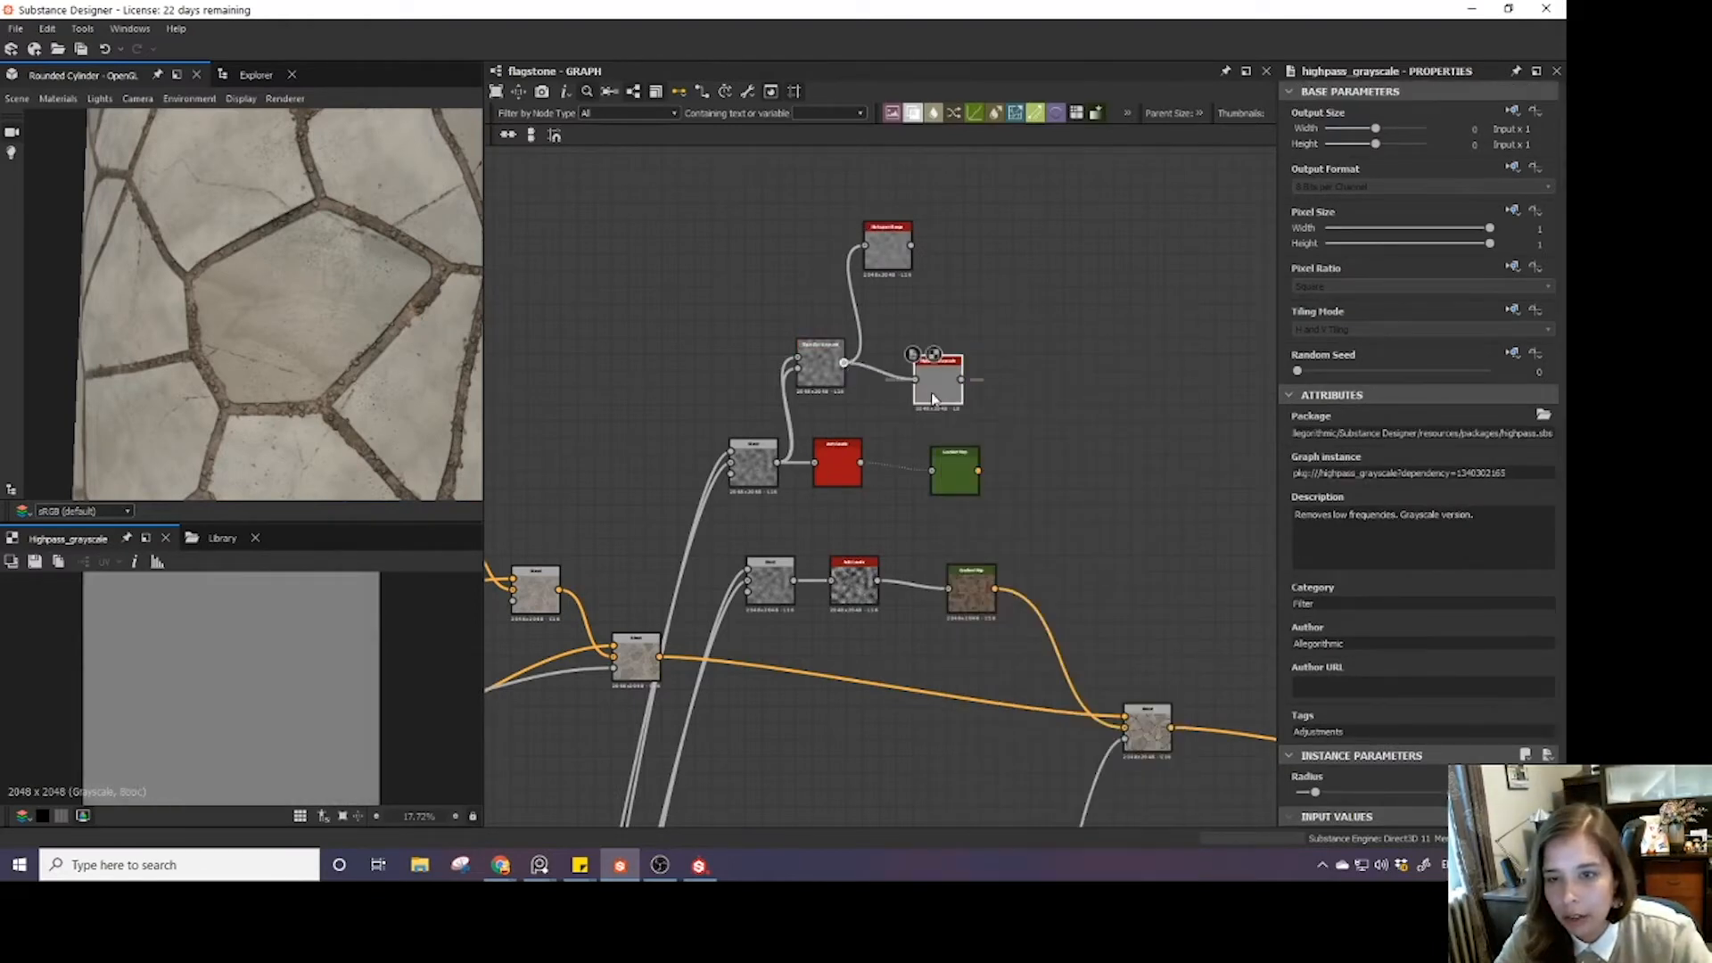
scroll(310, 699, up, 2)
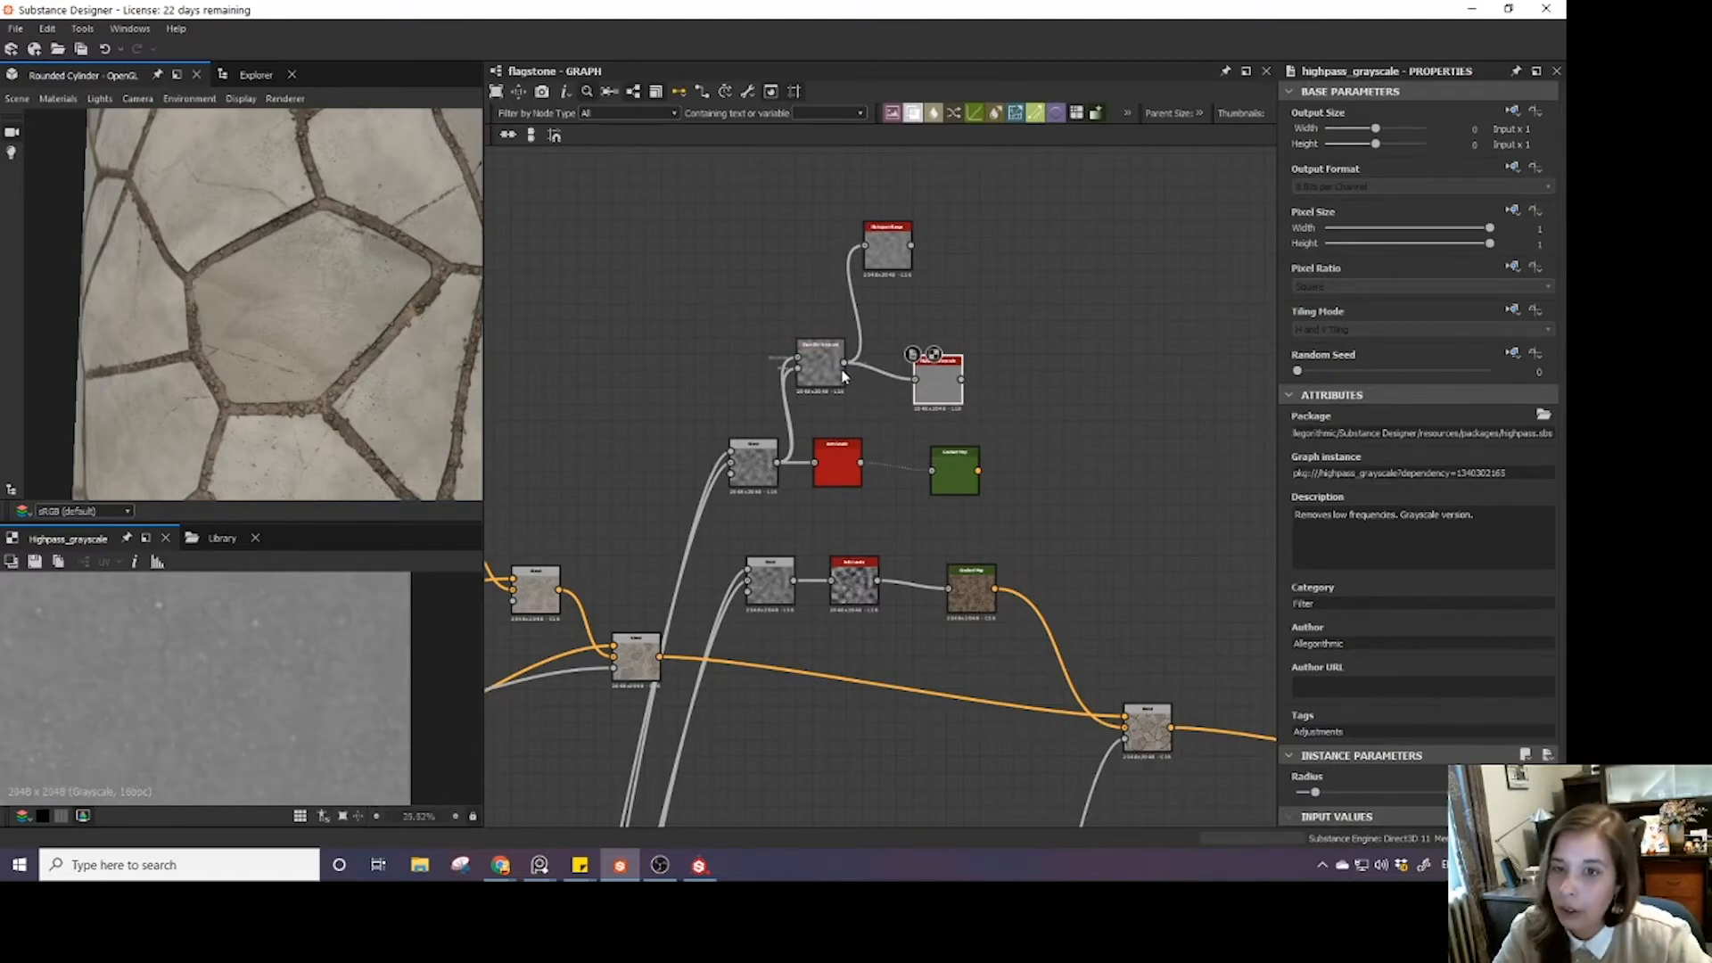
- Shift the Slope Blur and Highpass Grayscale nodes back and add an Auto Levels node after the Highpass
drag(834, 376, 799, 367)
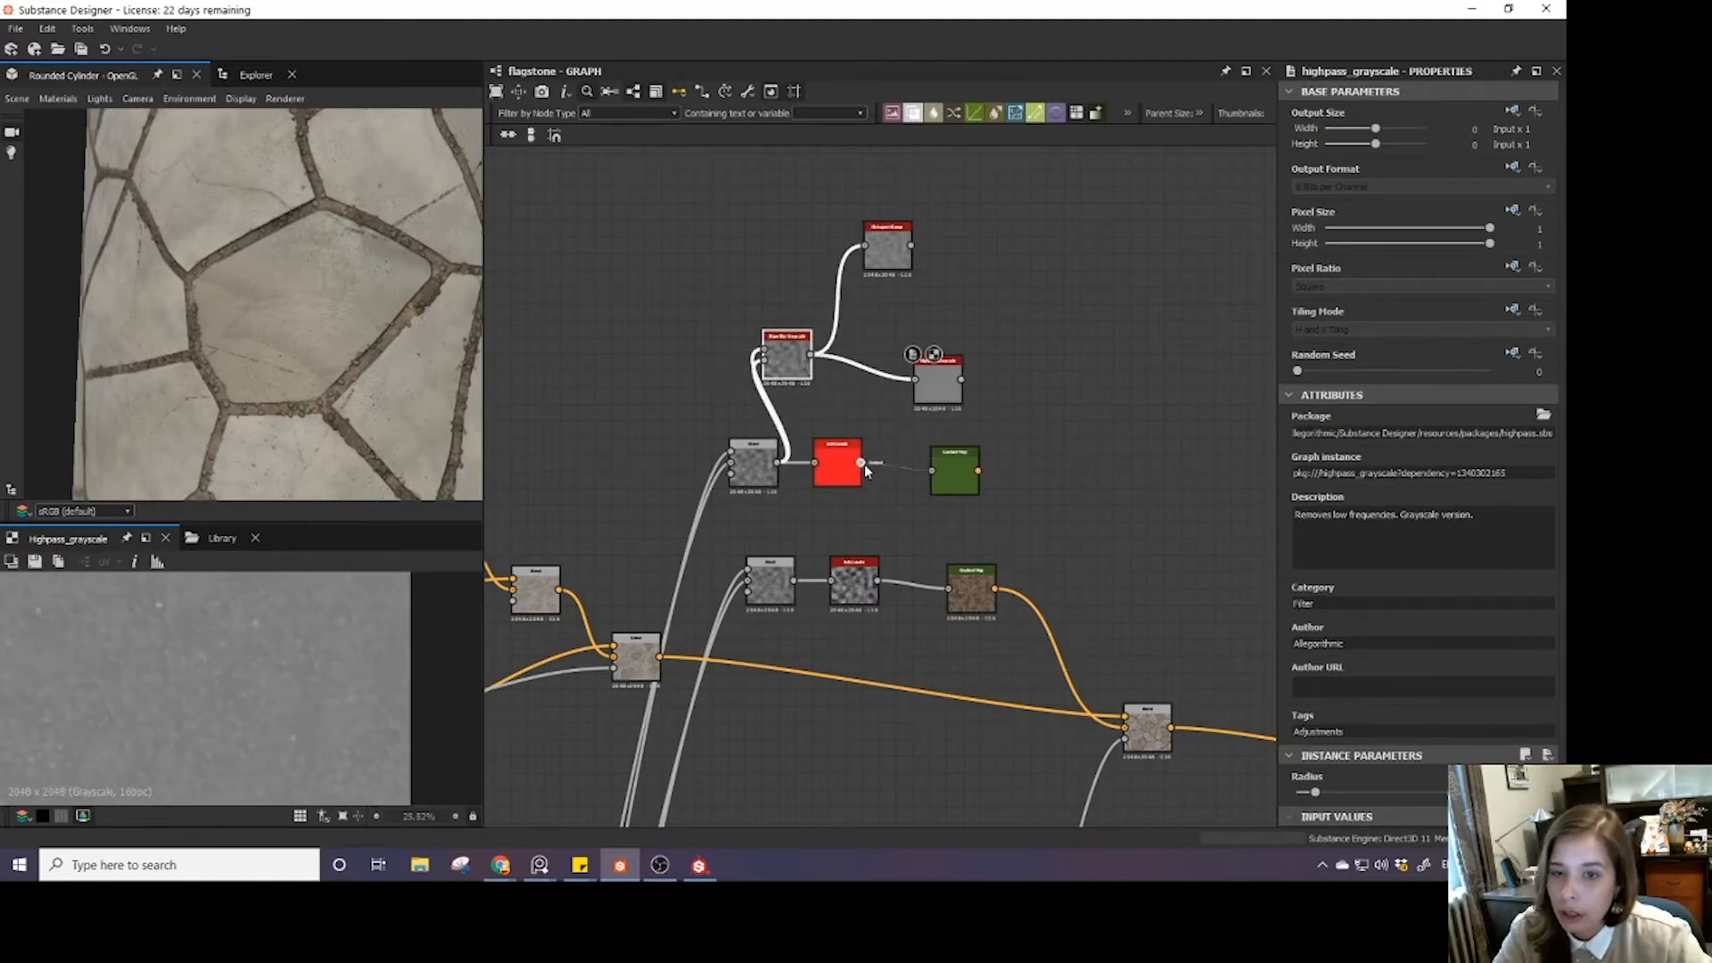
drag(938, 388, 894, 379)
key(space)
text(a)
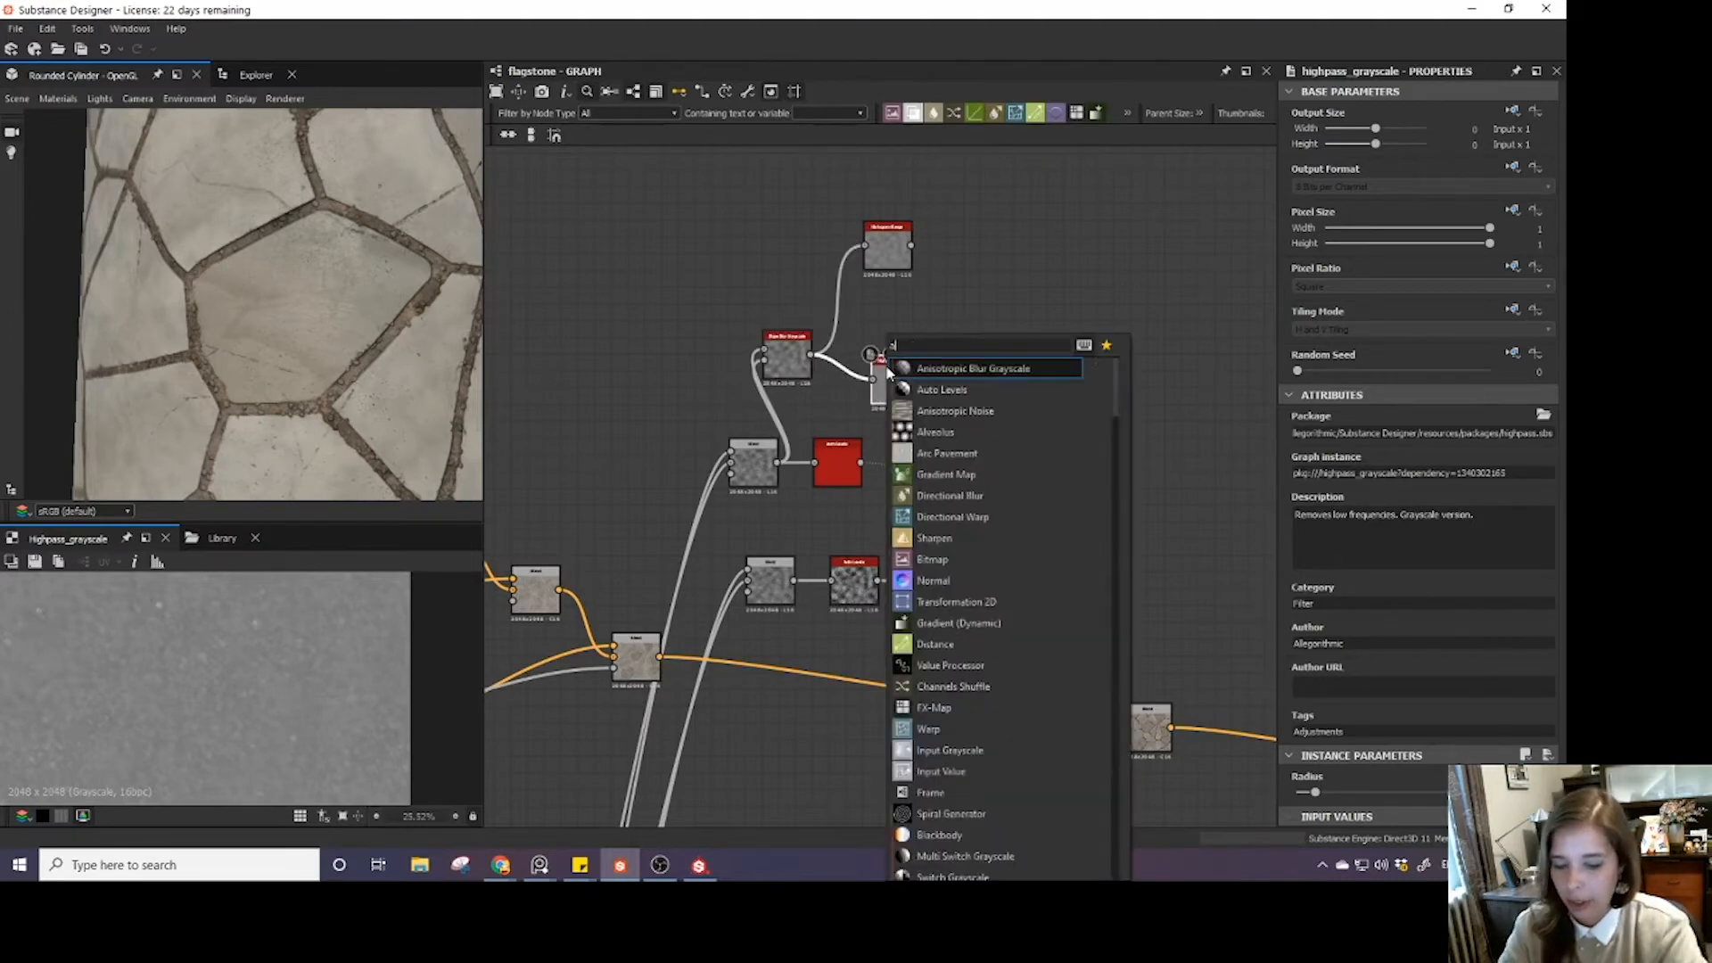
text(u)
click(907, 367)
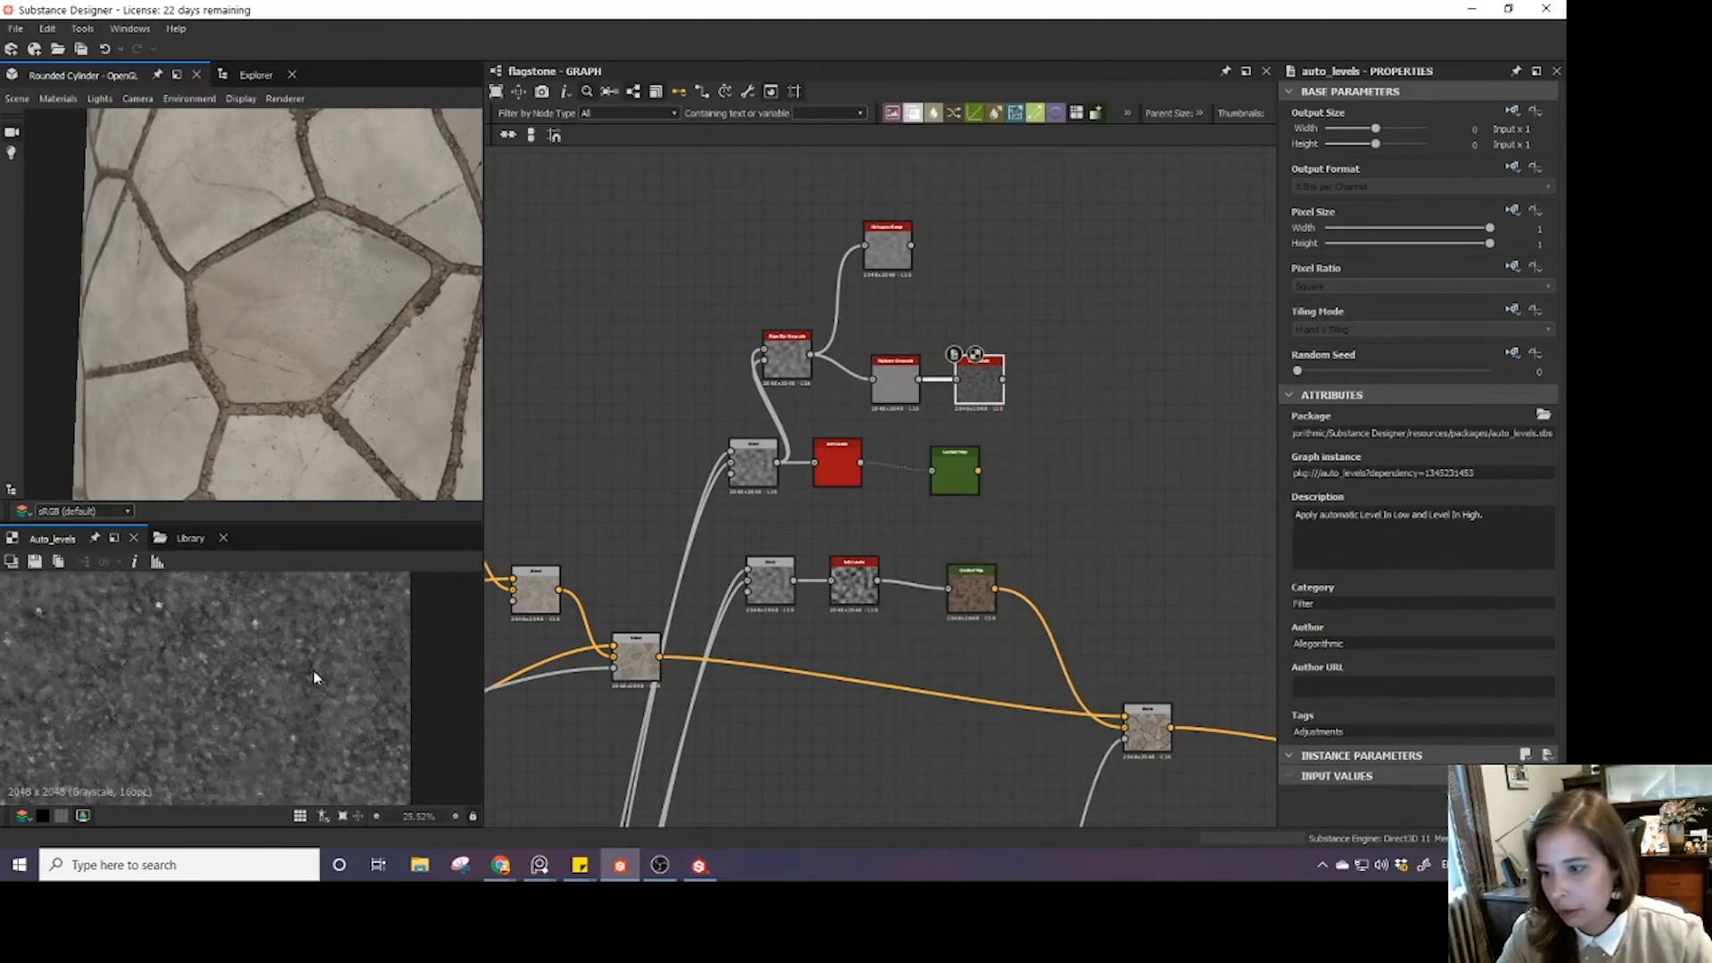
scroll(314, 678, down, 1)
- Move the dirt Gradient Map aside, duplicate it, and connect the copy after the Highpass branch's Auto Levels
drag(954, 470, 1008, 468)
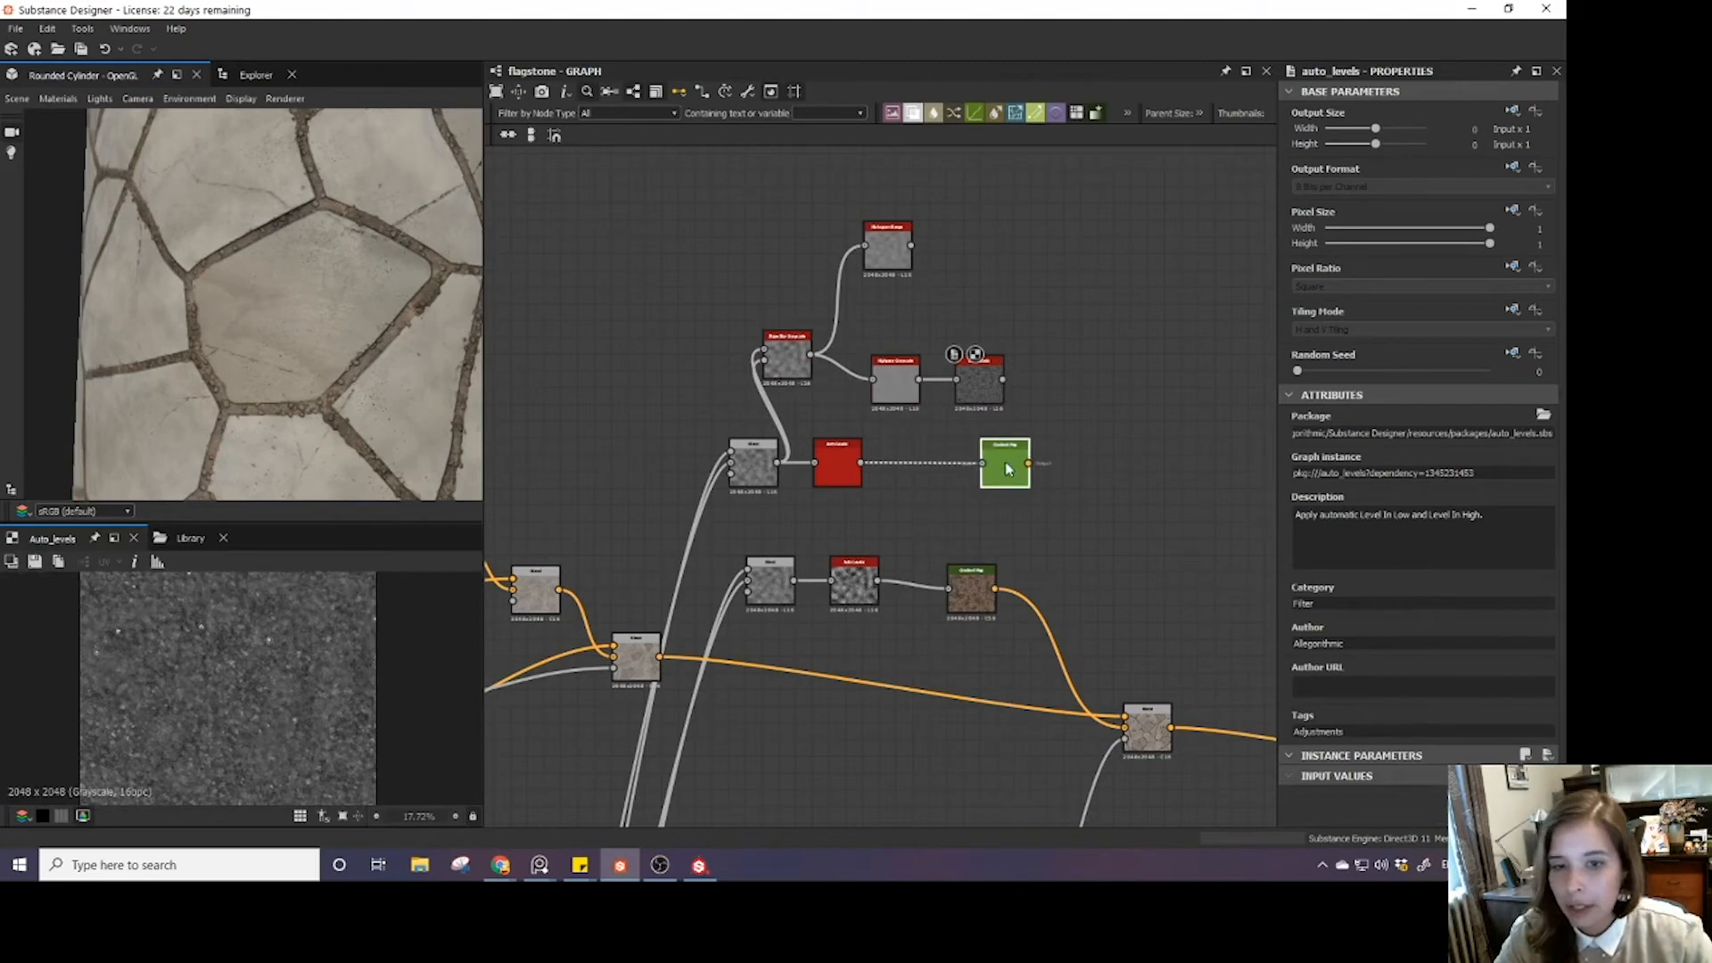
double_click(1008, 469)
key(ctrl+d)
drag(888, 489, 1032, 380)
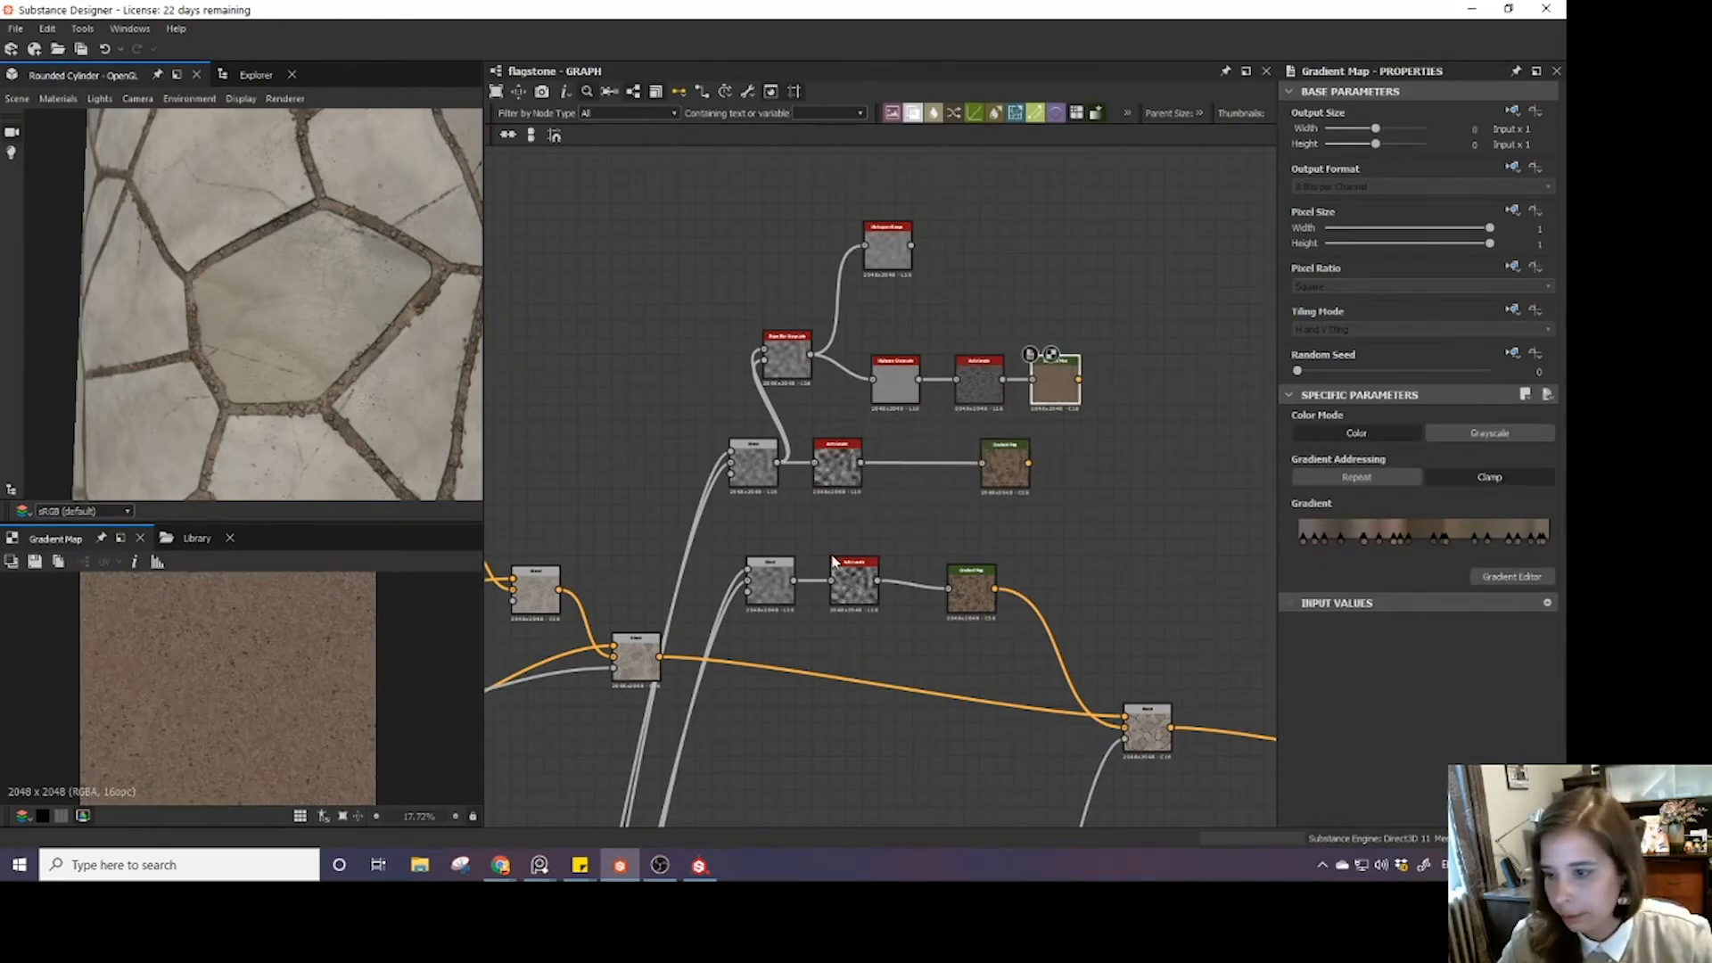
scroll(253, 678, up, 2)
scroll(254, 677, down, 1)
click(540, 865)
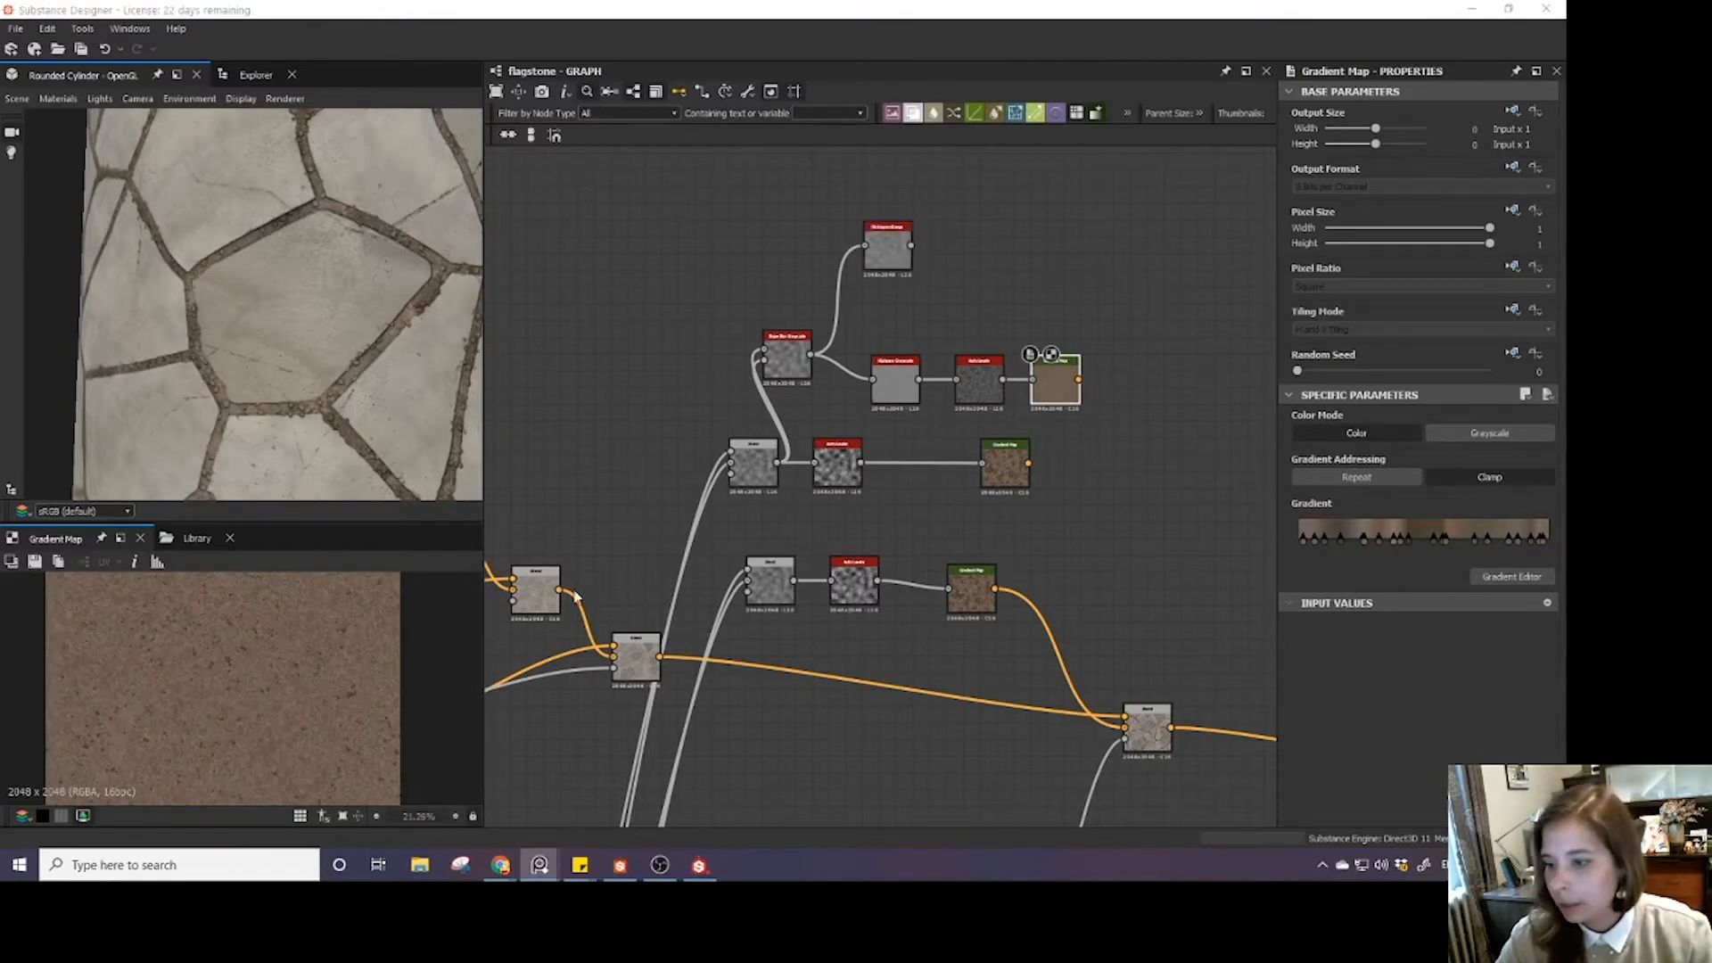
scroll(232, 727, up, 3)
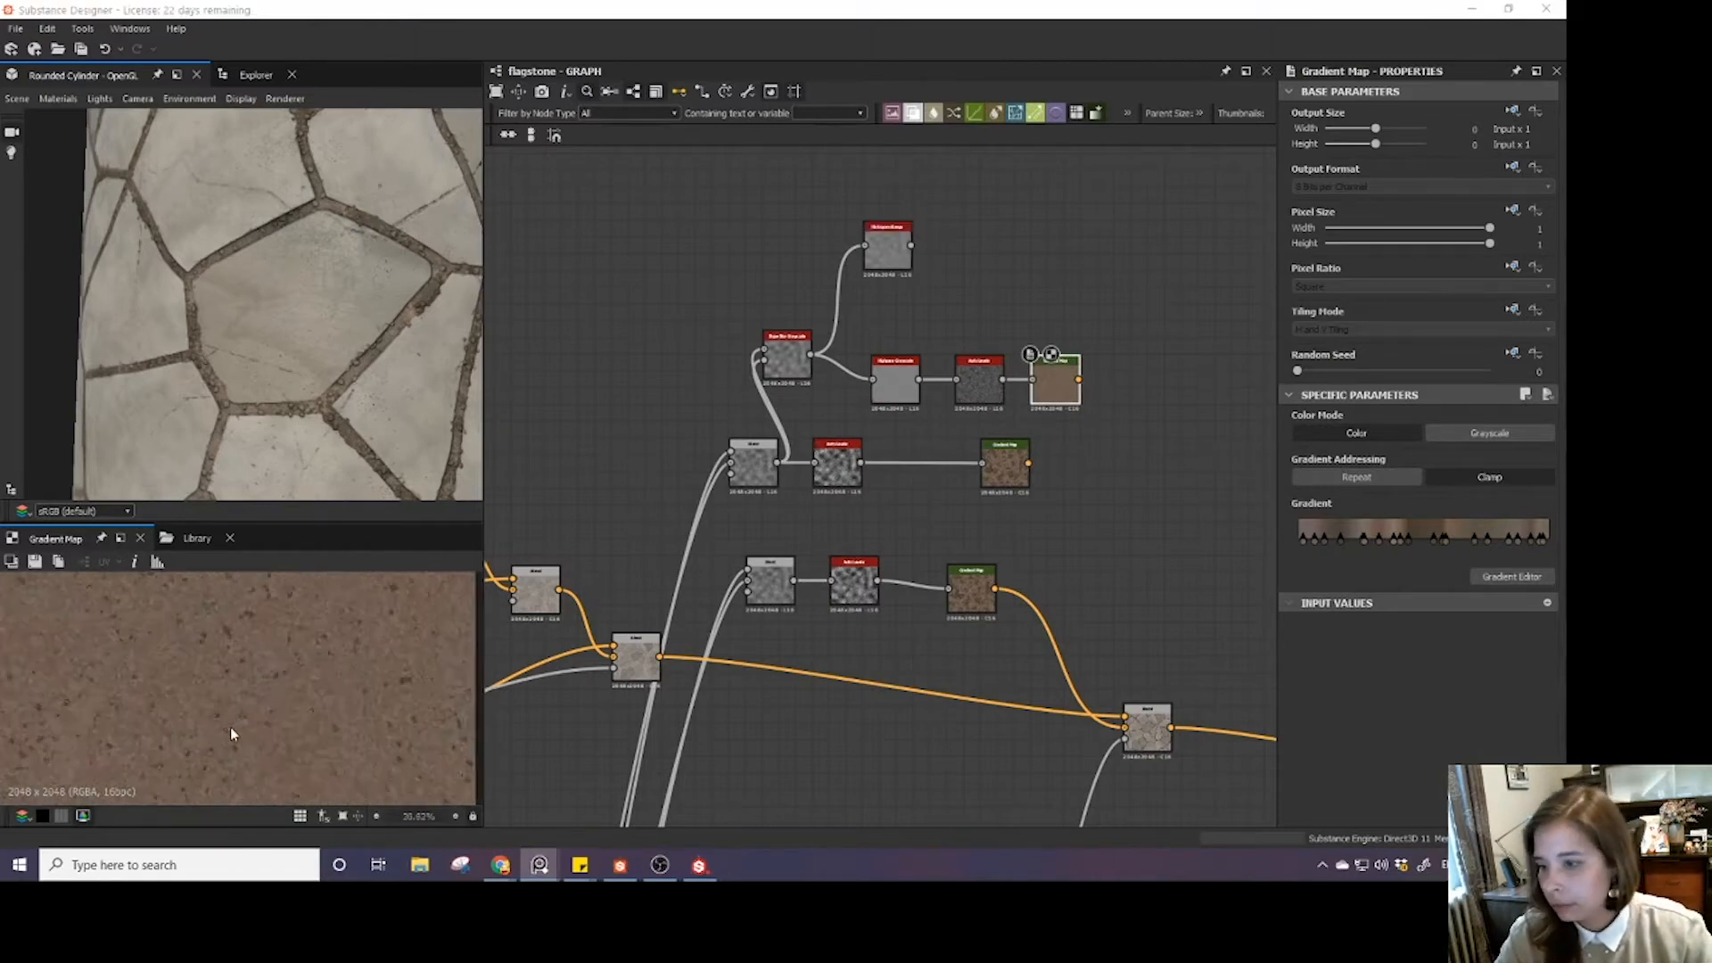
- Darken all the gradient keys of the duplicated Gradient Map together
click(1535, 580)
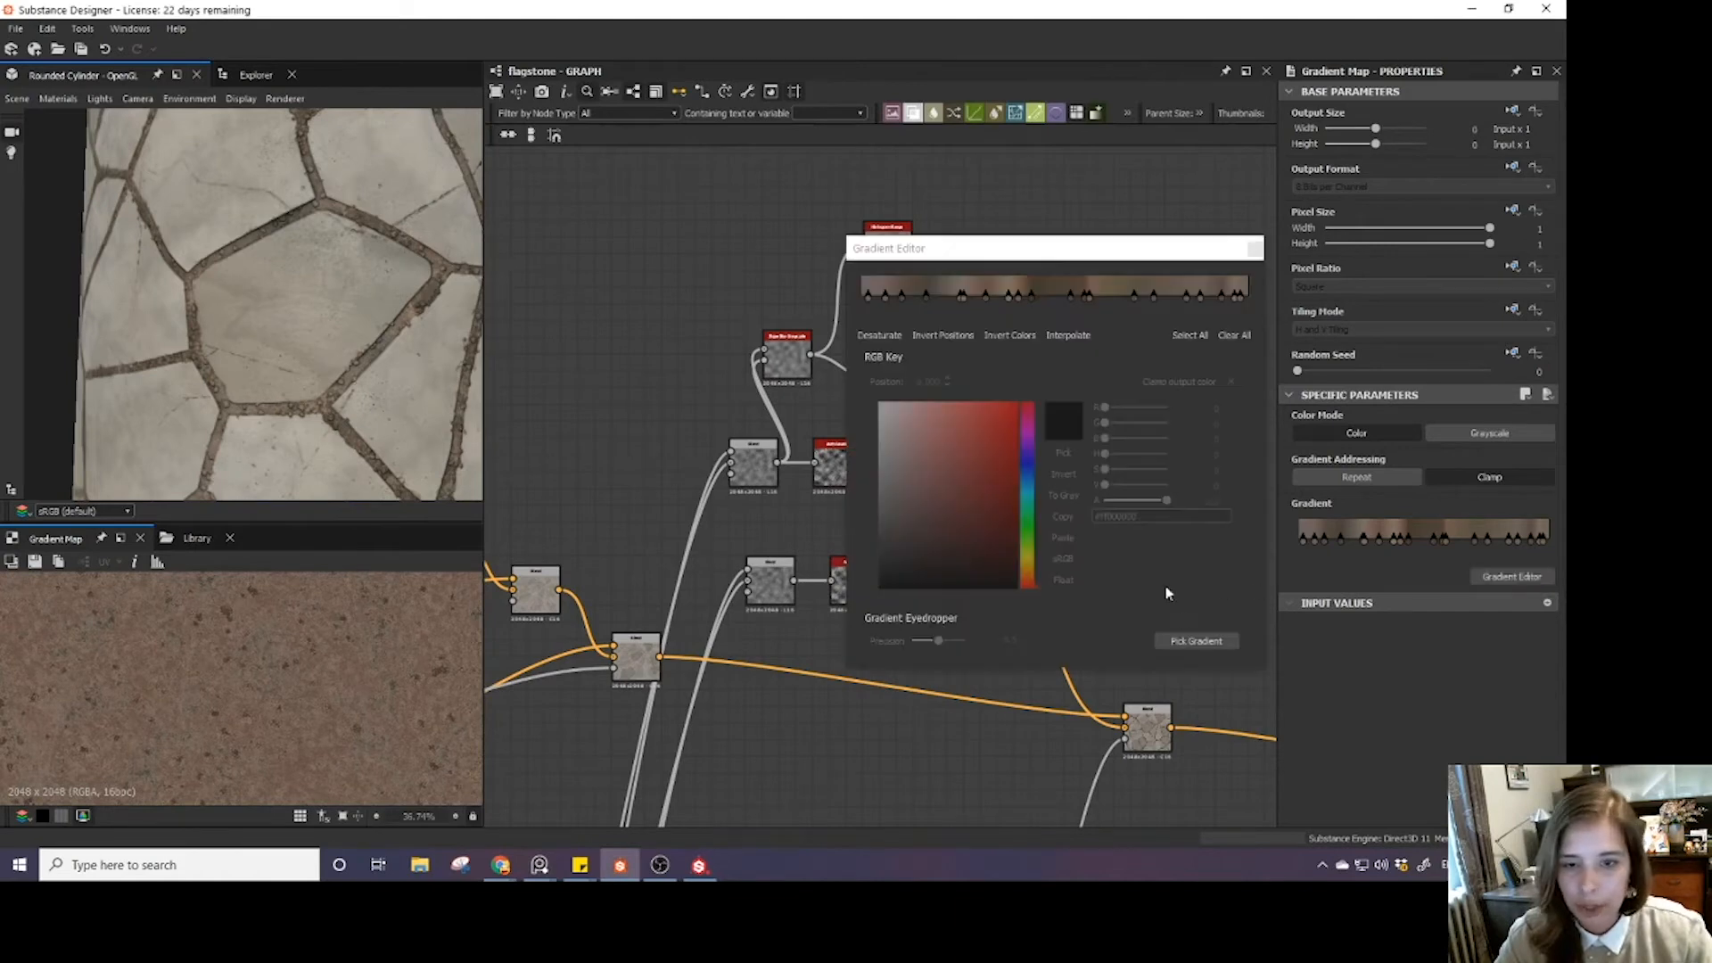
click(1189, 335)
drag(1141, 476, 1136, 474)
click(1255, 250)
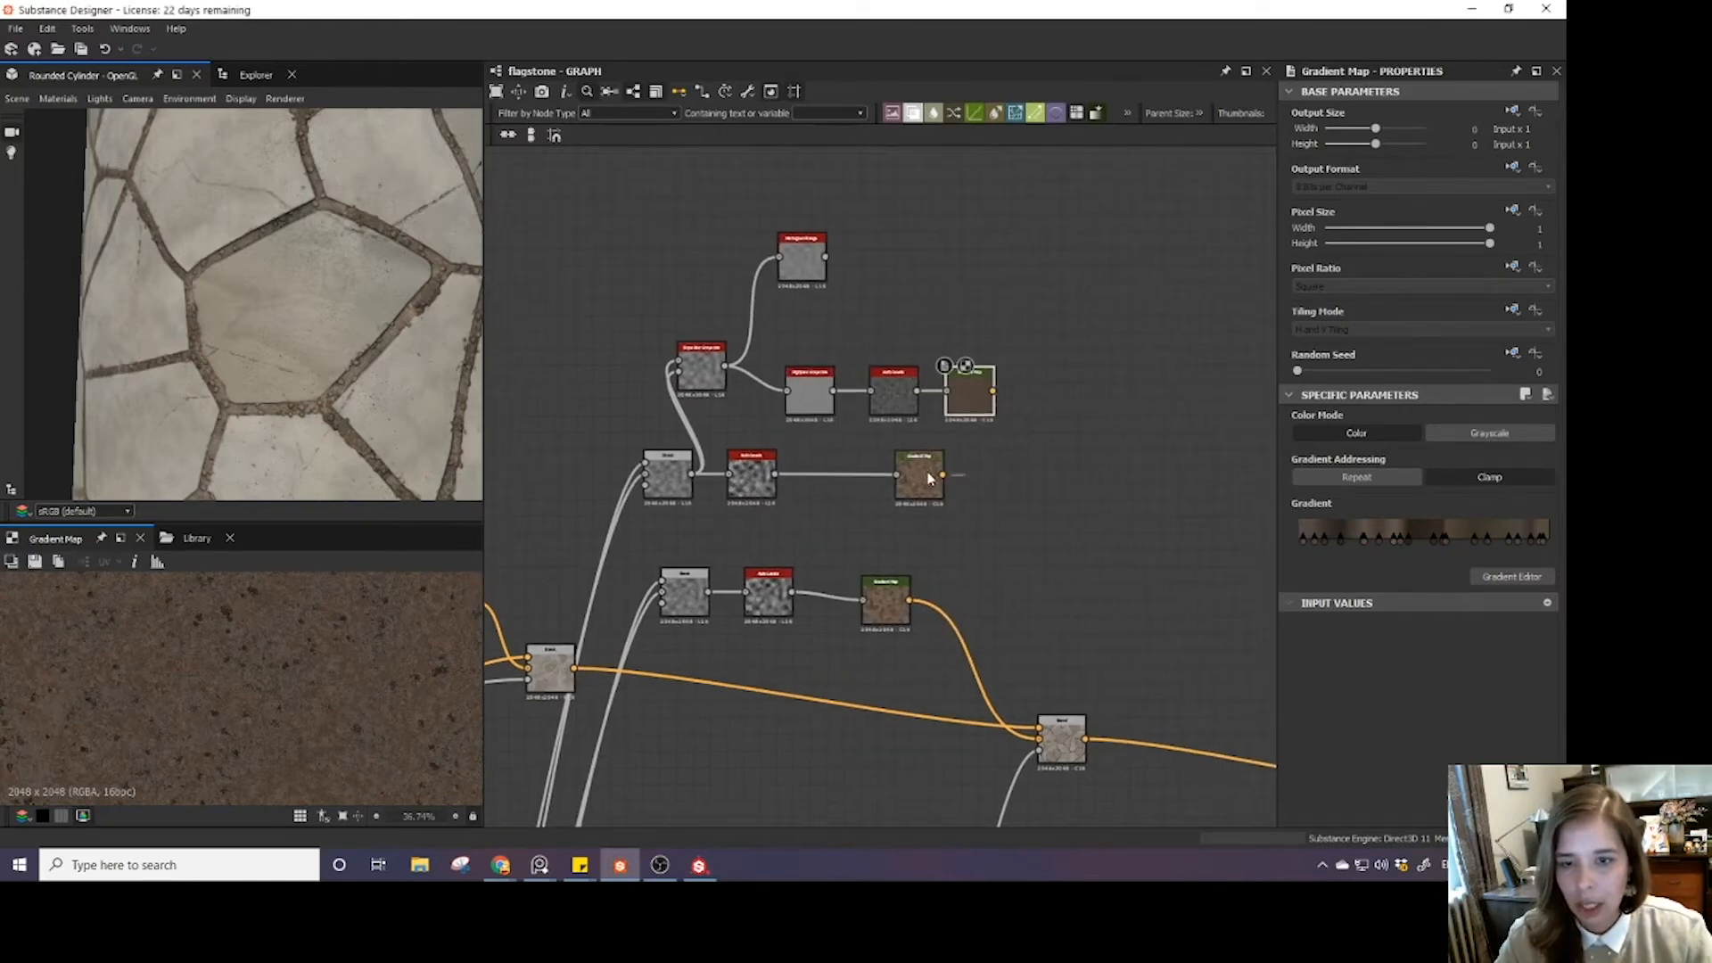
- Add a Blend node combining the two Gradient Maps of the second dirt variation and set its opacity to 0.49
key(space)
text(bl)
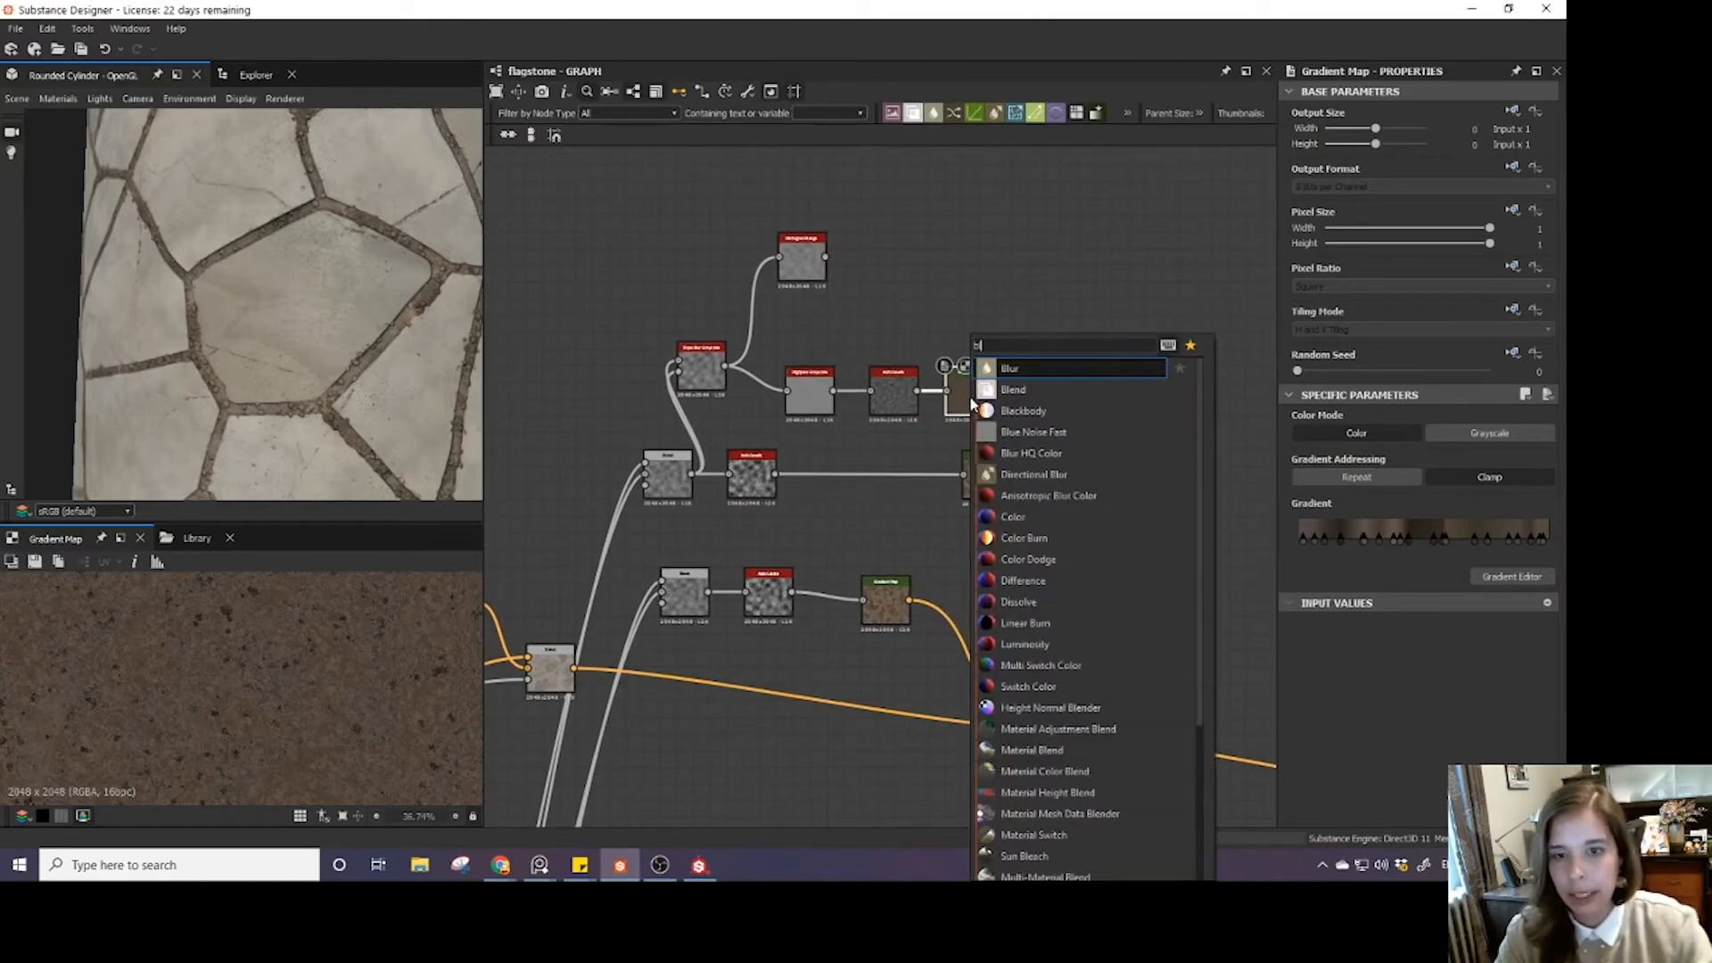
click(1013, 388)
drag(1010, 473, 1086, 461)
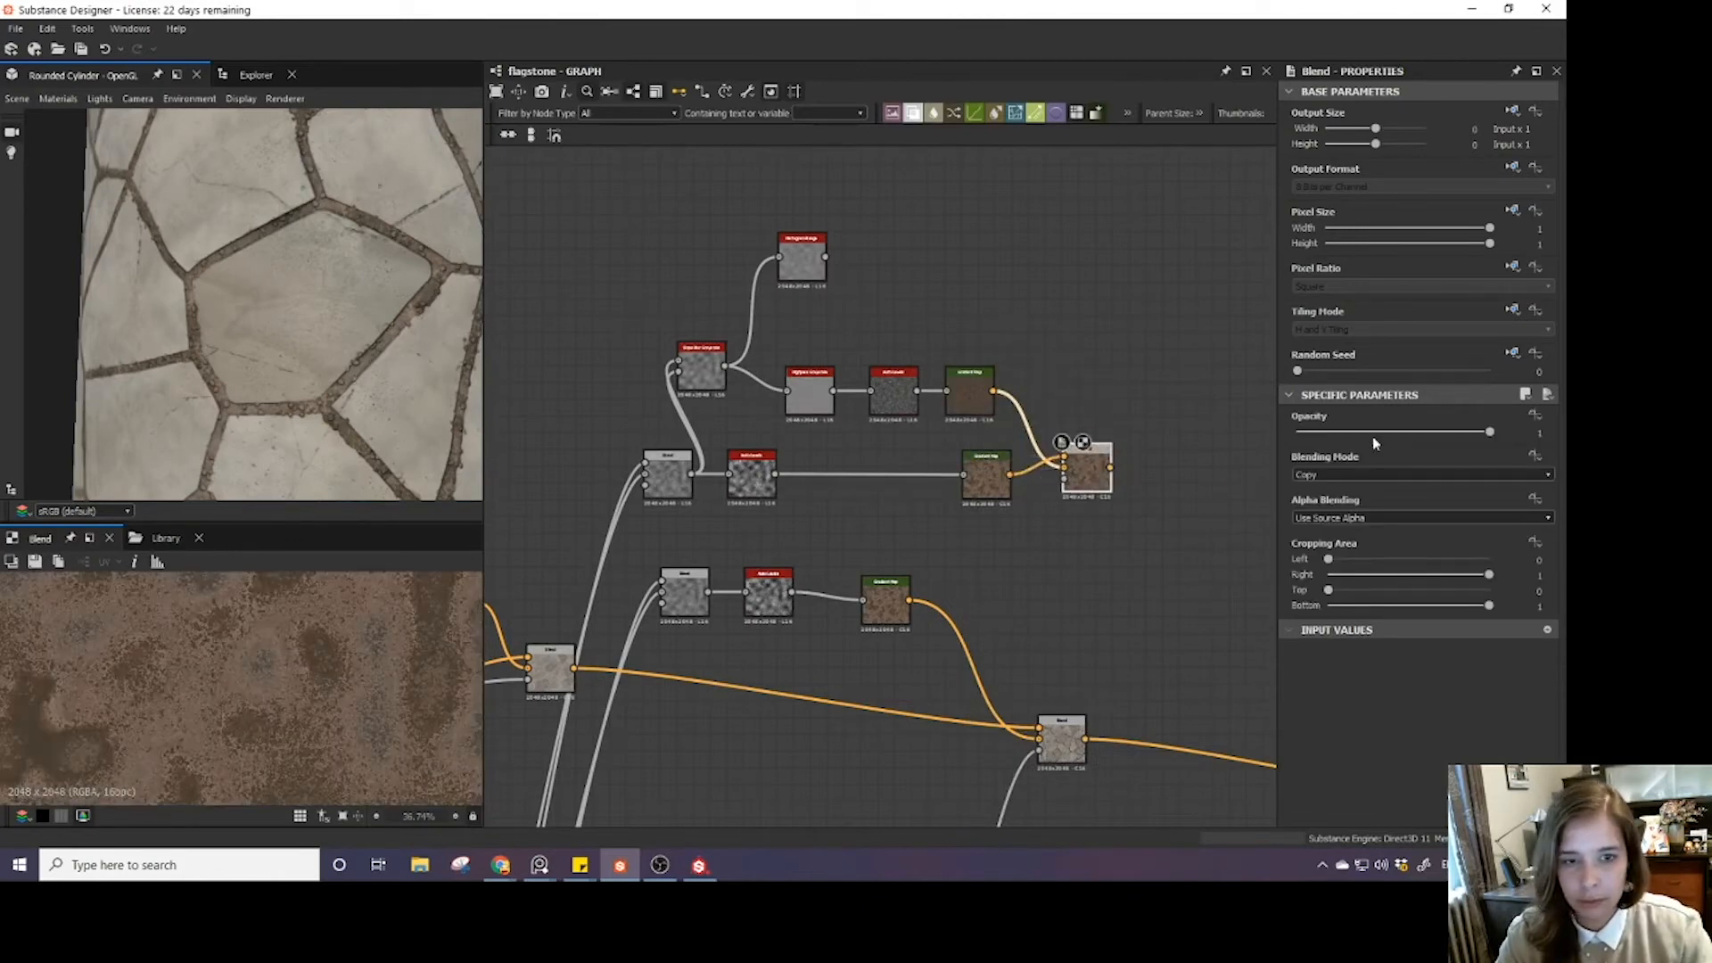
mouse_move(1373, 437)
mouse_down()
mouse_move(1348, 439)
mouse_move(1391, 441)
mouse_up()
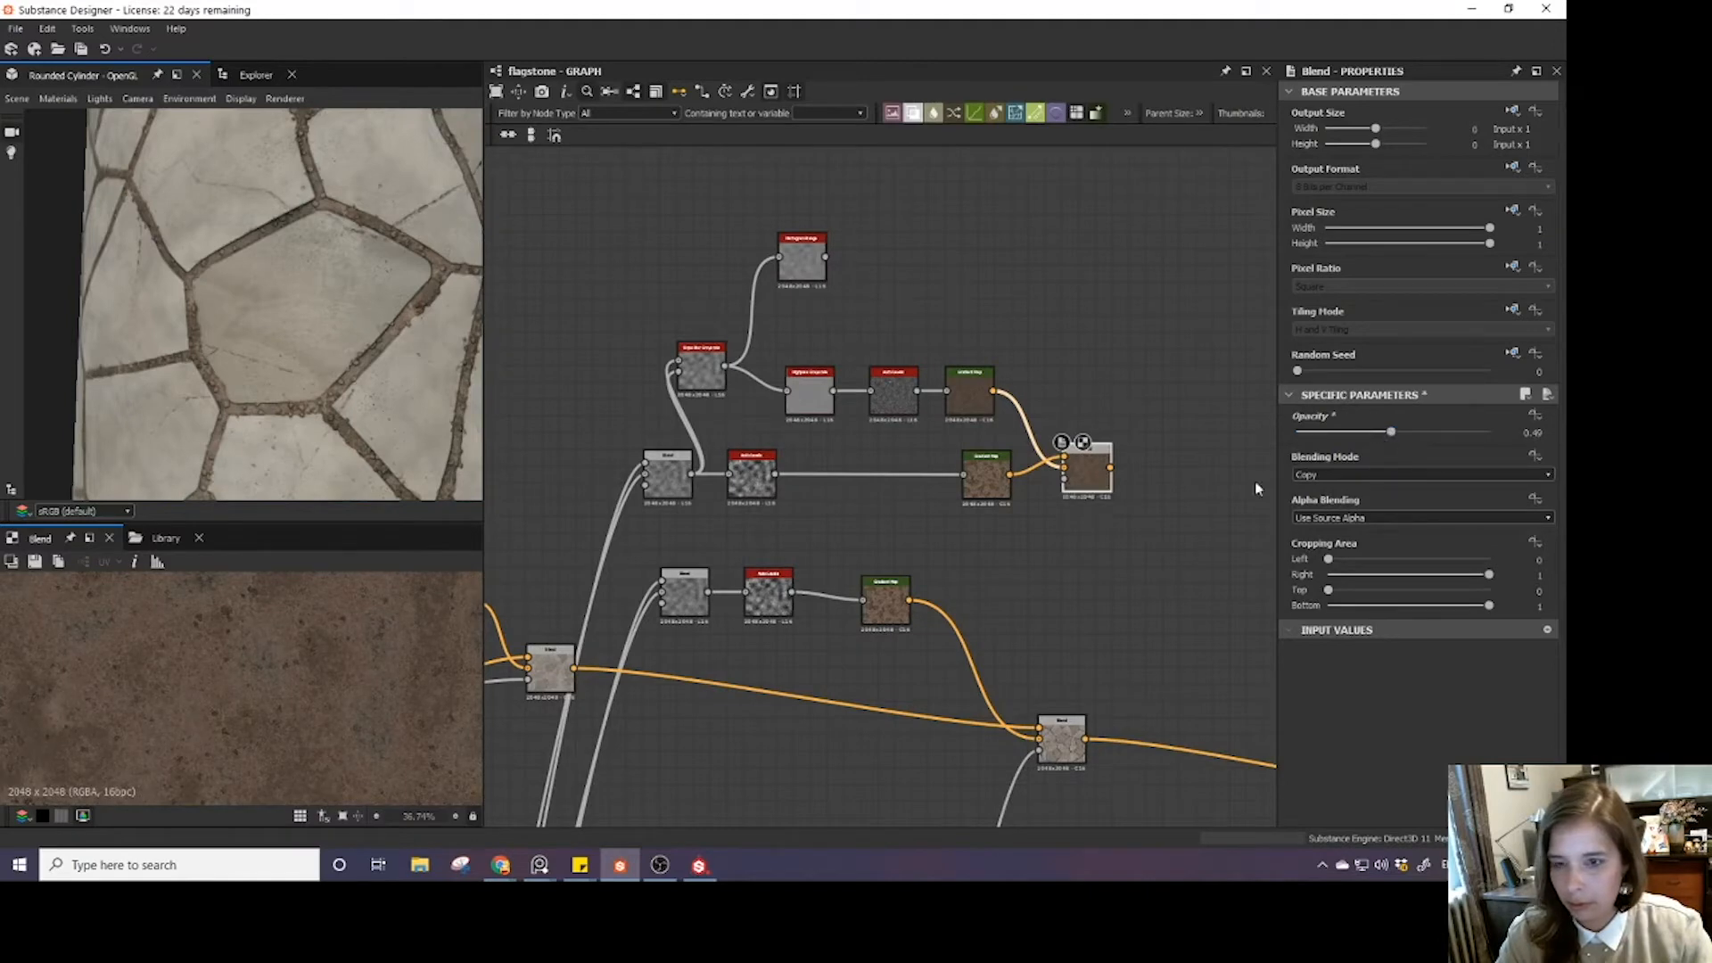
- Delete the unused Histogram Range node and feed the new dirt Blend into the main Blend in place of the old Gradient Map
click(801, 257)
key(Delete)
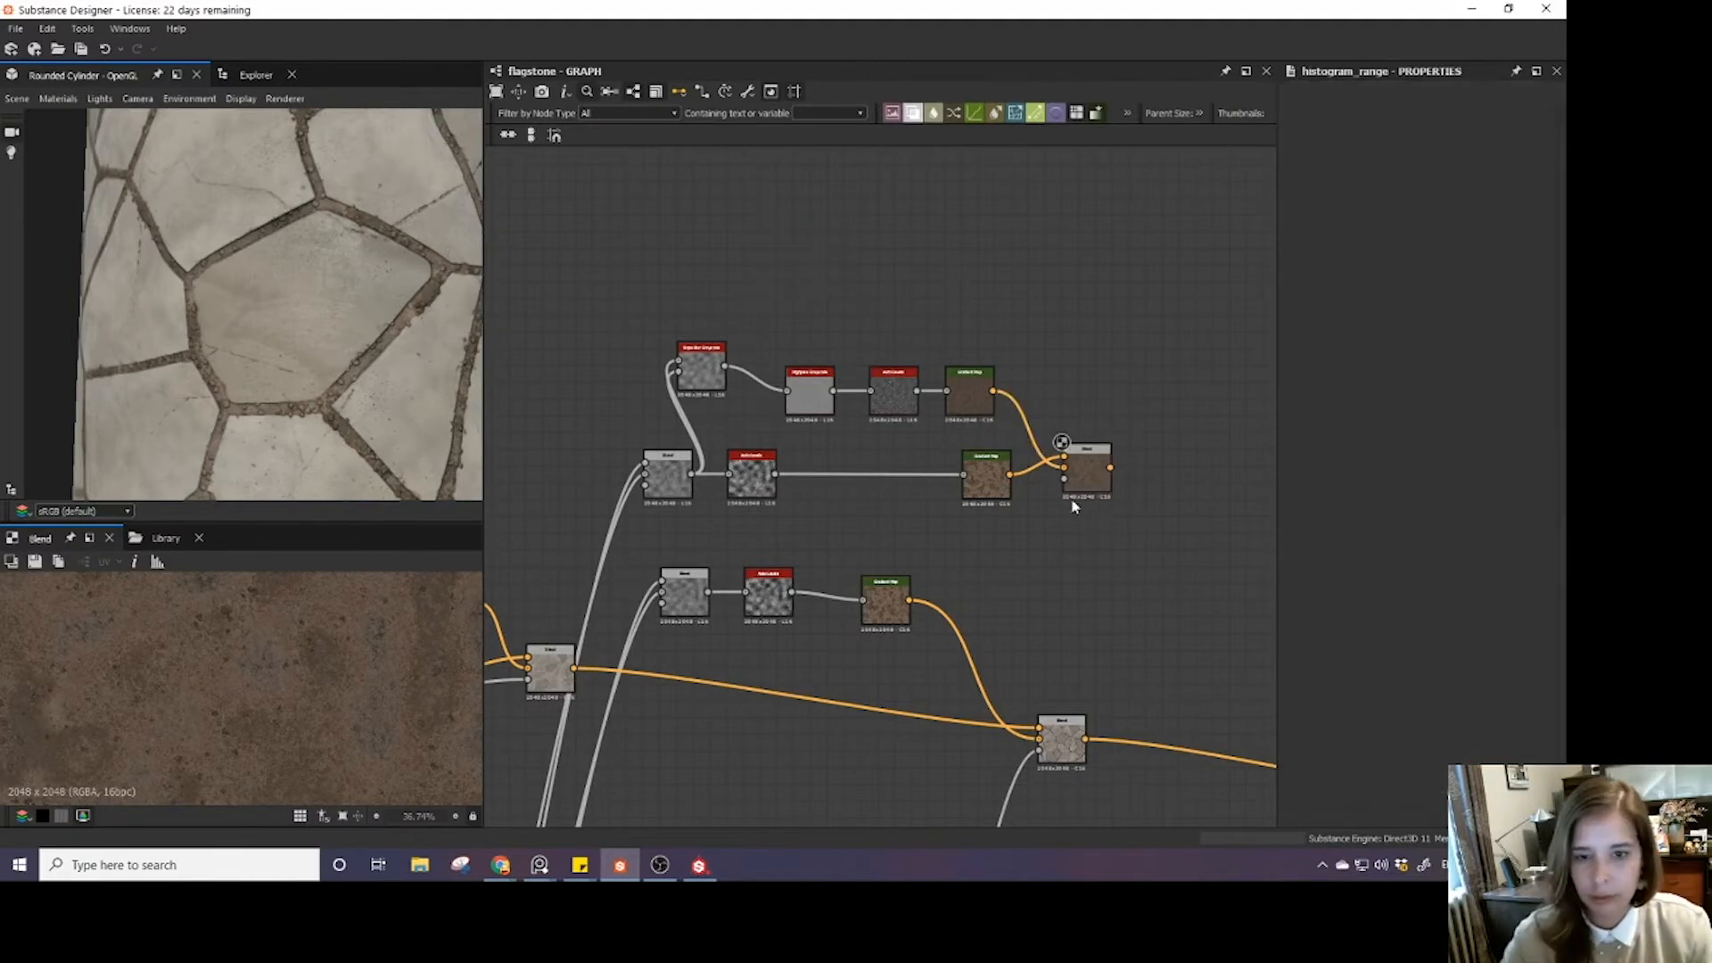
scroll(1070, 500, down, 1)
drag(1103, 480, 1049, 704)
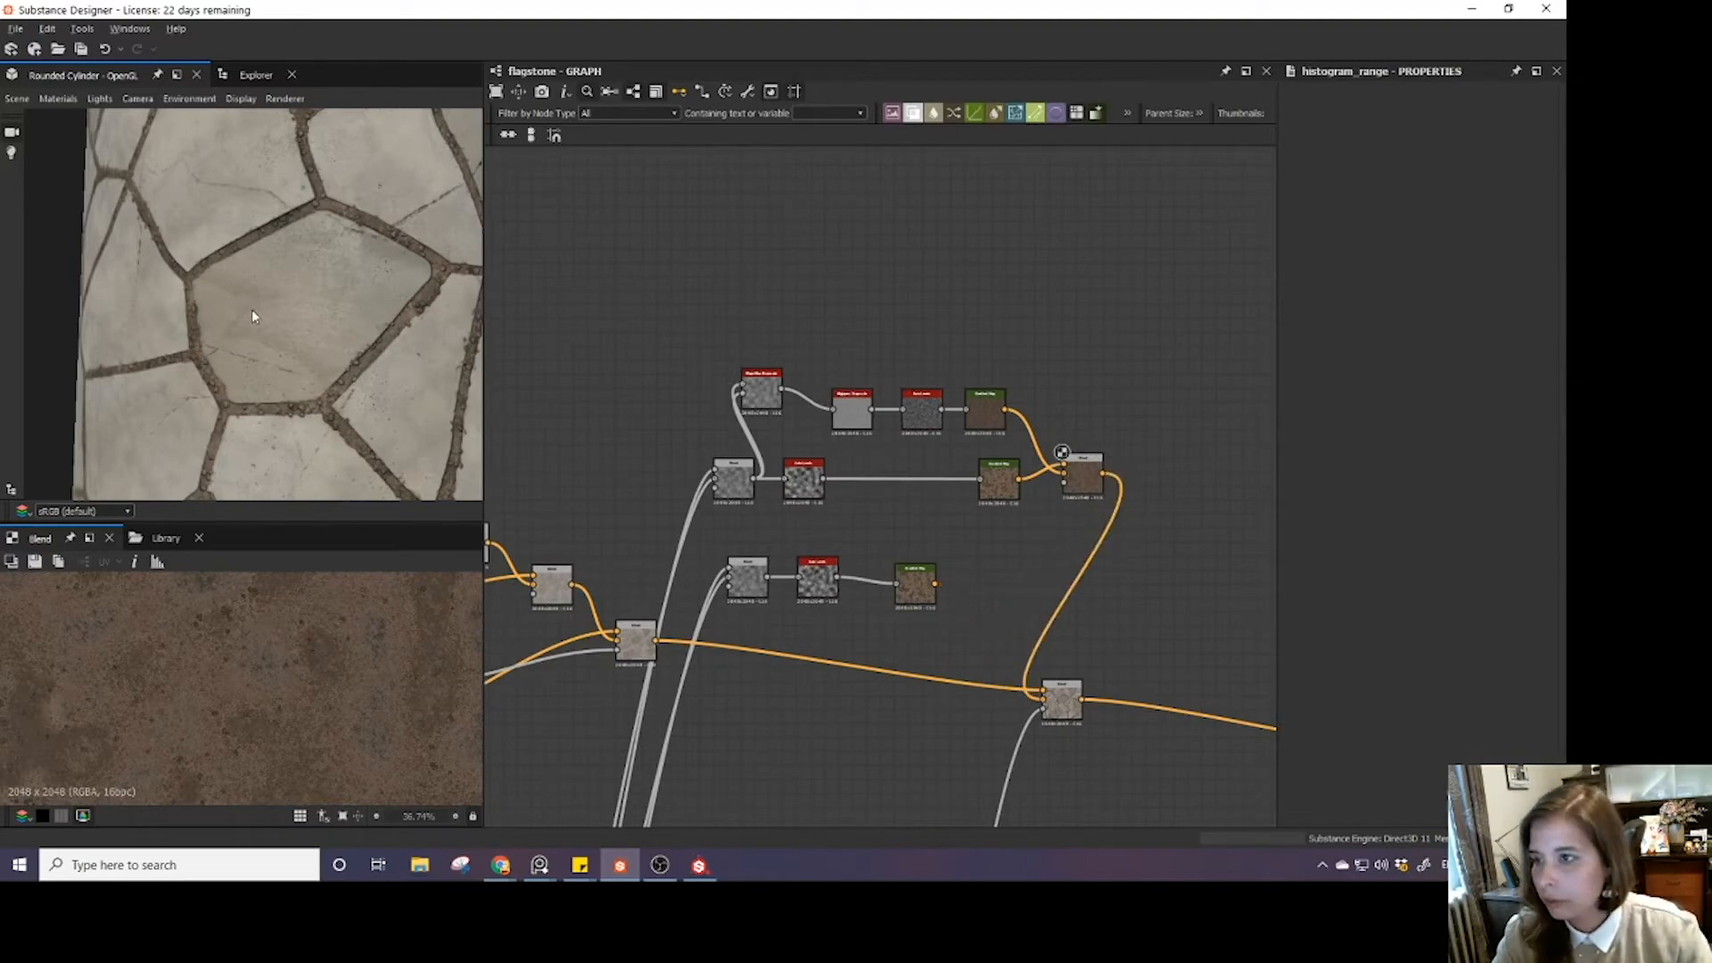
drag(253, 315, 422, 345)
scroll(978, 472, up, 3)
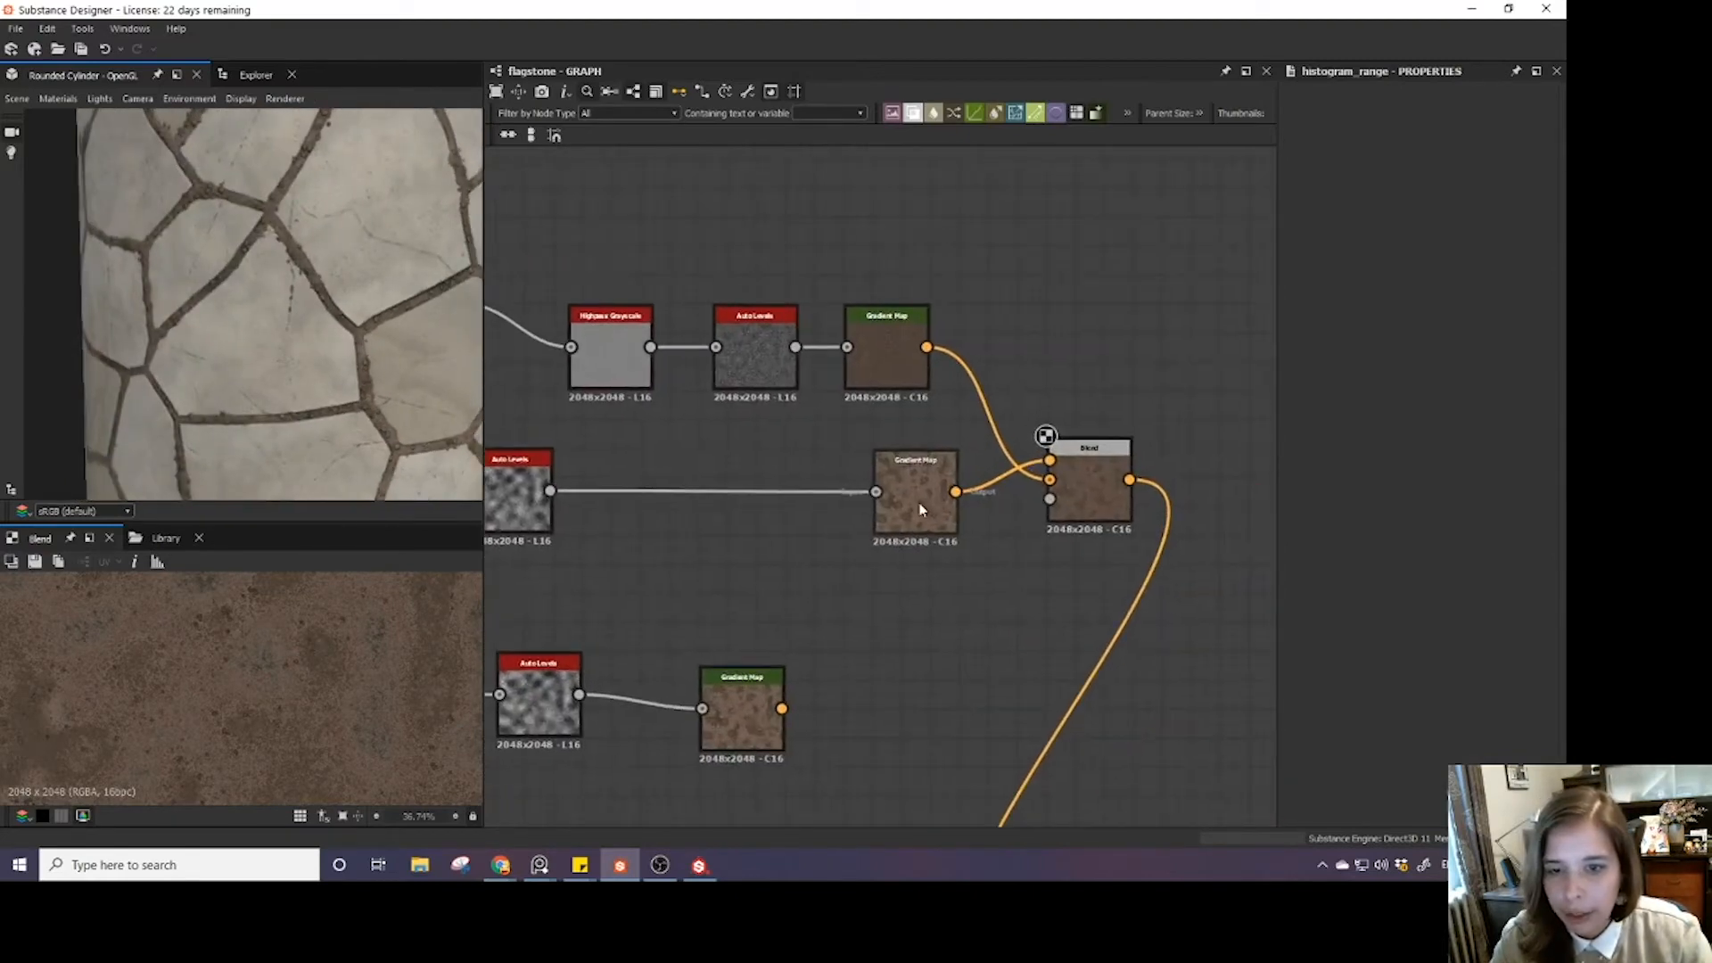
- Thin out the middle gradient keys of the lower Gradient Map connected to the dirt Blend
click(914, 499)
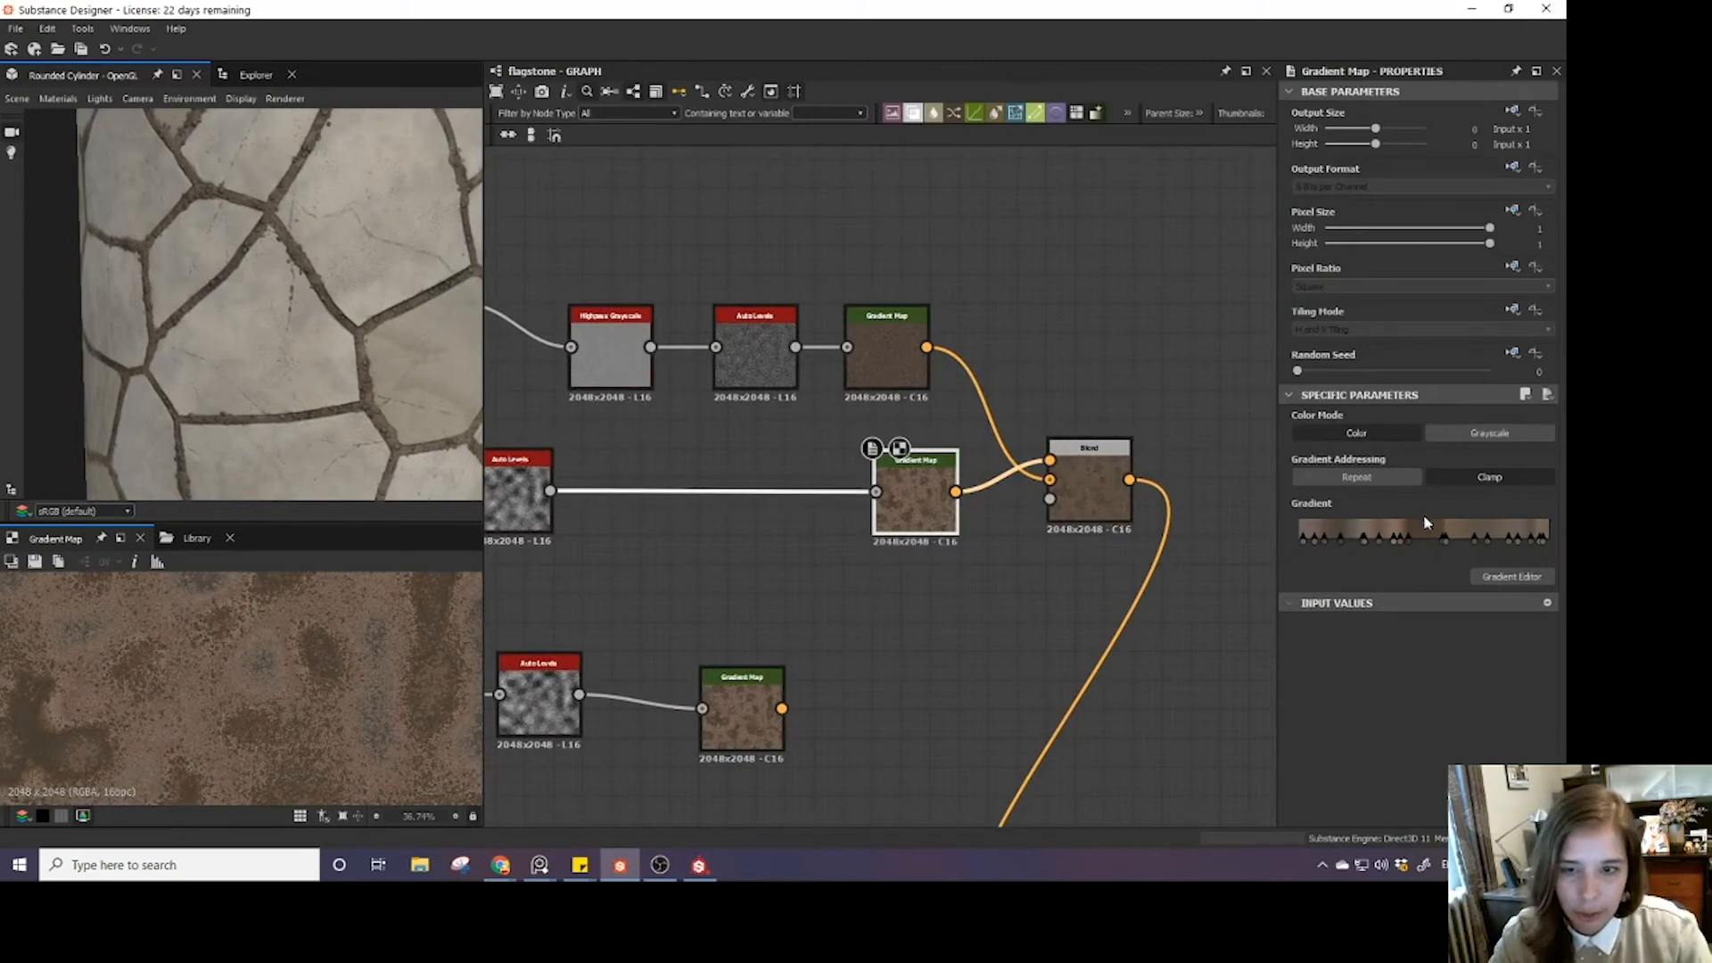
click(1408, 538)
mouse_move(1408, 540)
mouse_down()
mouse_move(1425, 504)
mouse_move(1393, 537)
mouse_move(1414, 539)
mouse_move(1449, 499)
mouse_move(1411, 504)
mouse_move(1404, 542)
mouse_up()
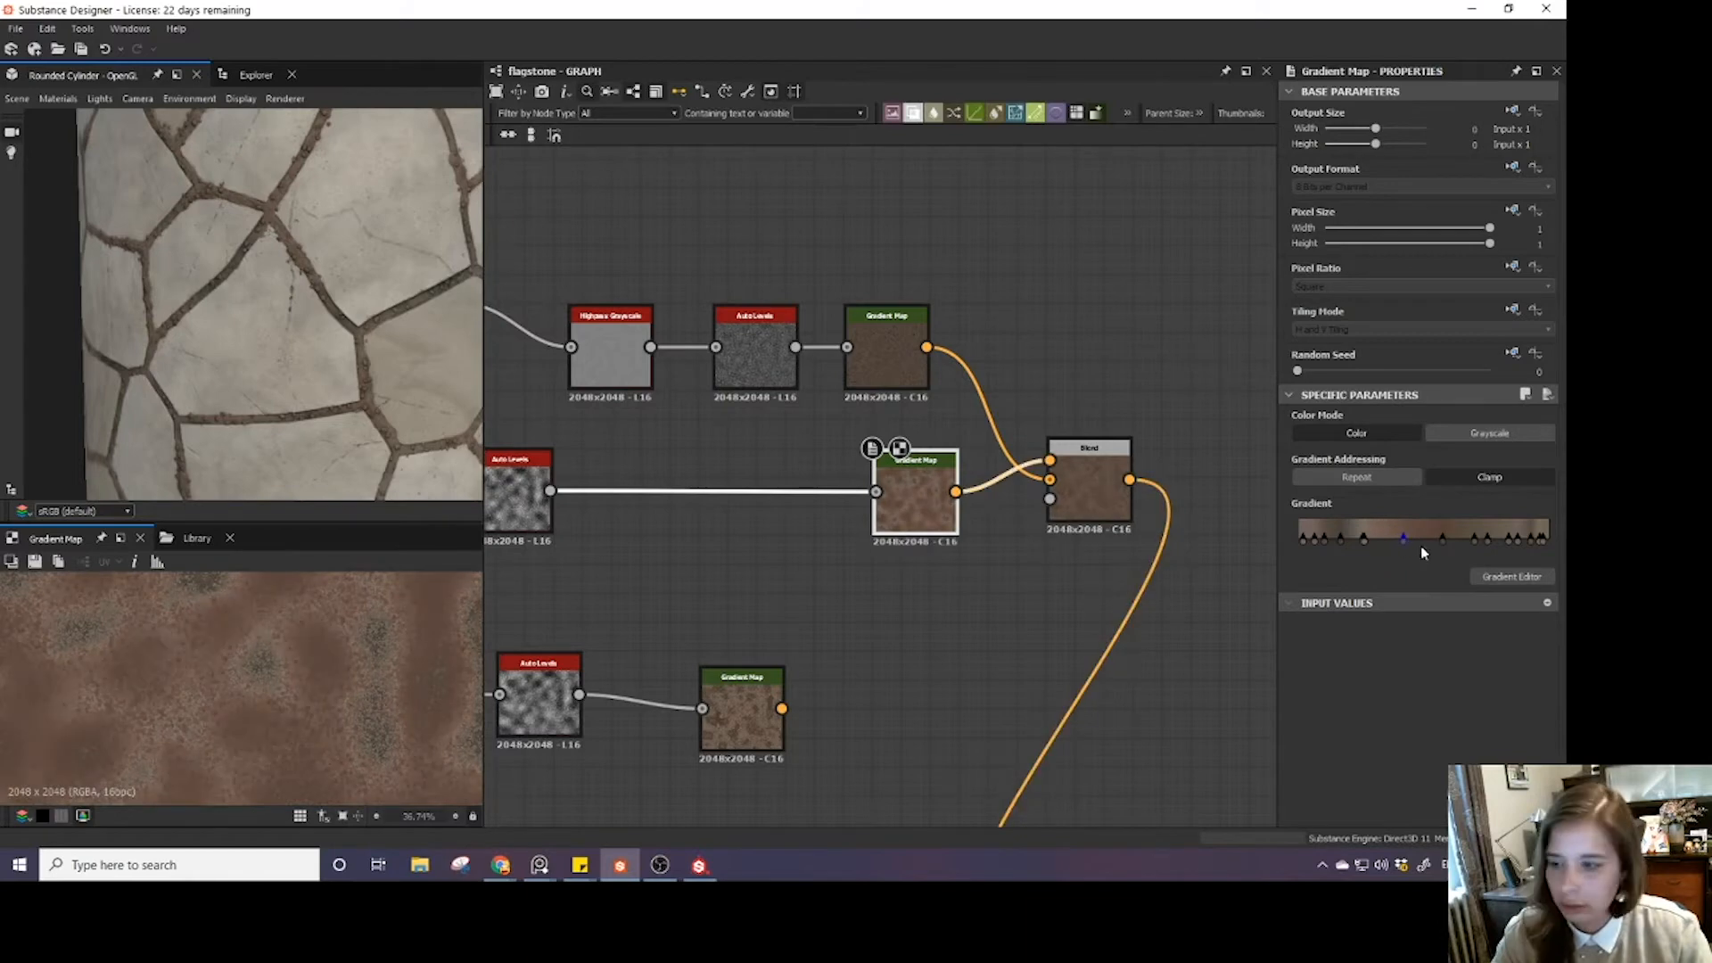
- Pick a new gradient for the lower Gradient Map by sampling across the upper Gradient Map's darker brown thumbnail
click(1482, 575)
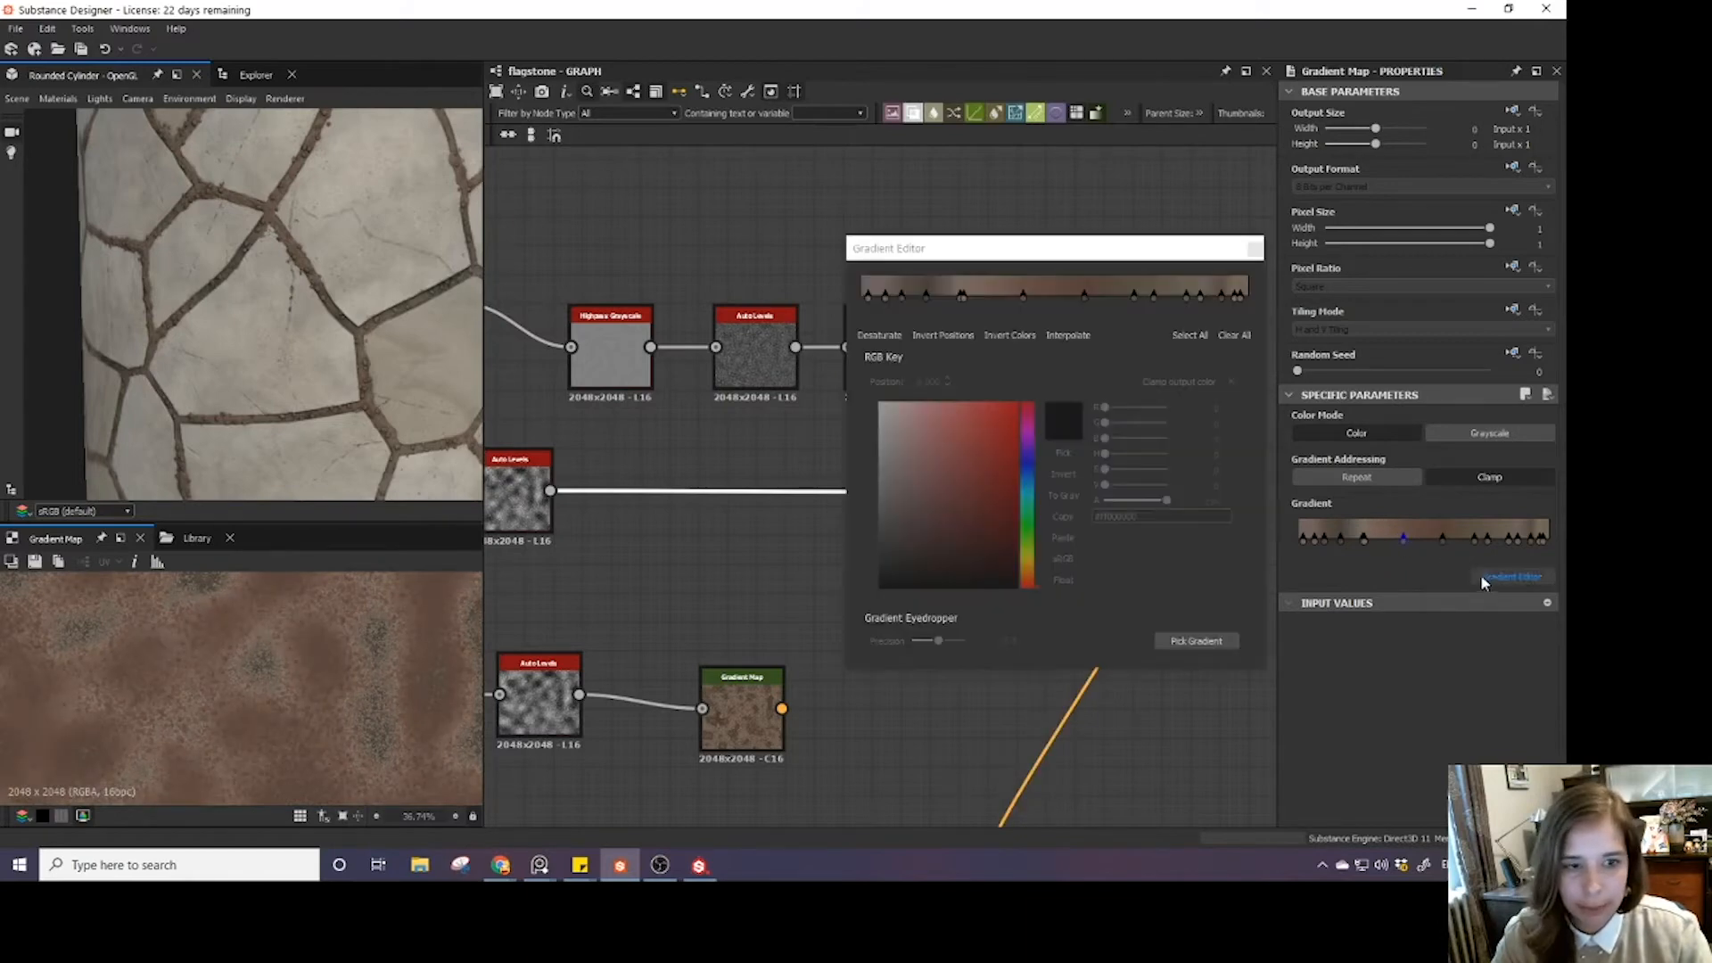
click(1196, 641)
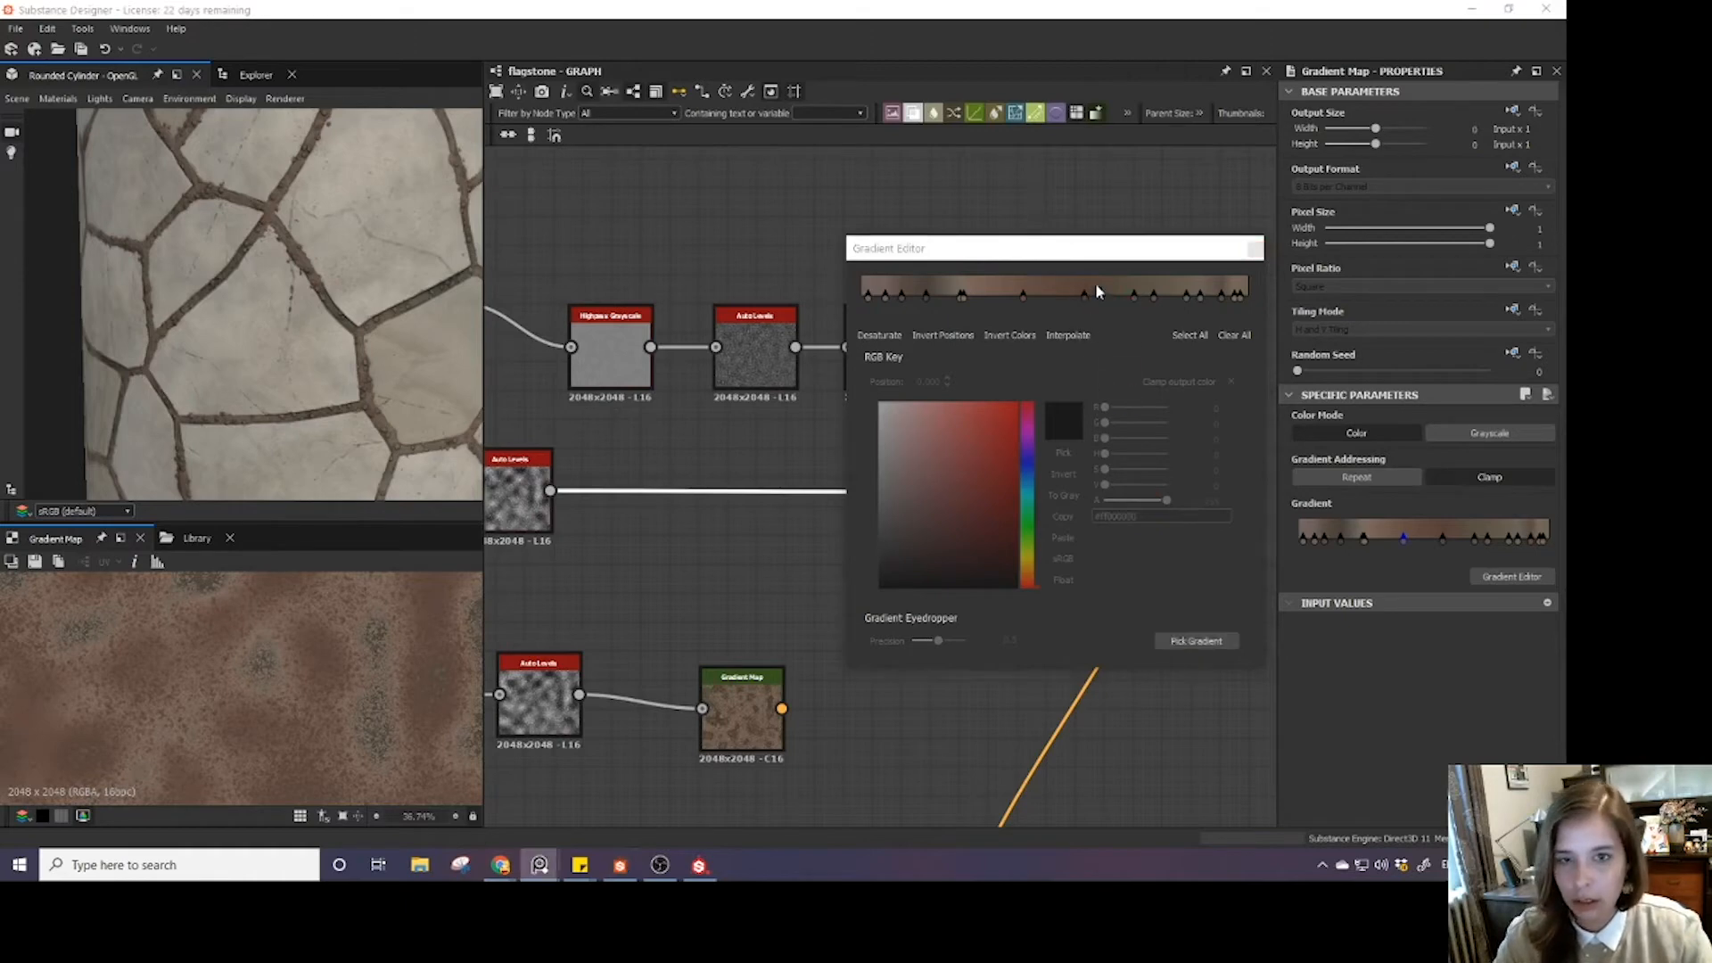
drag(1085, 258, 663, 308)
click(799, 688)
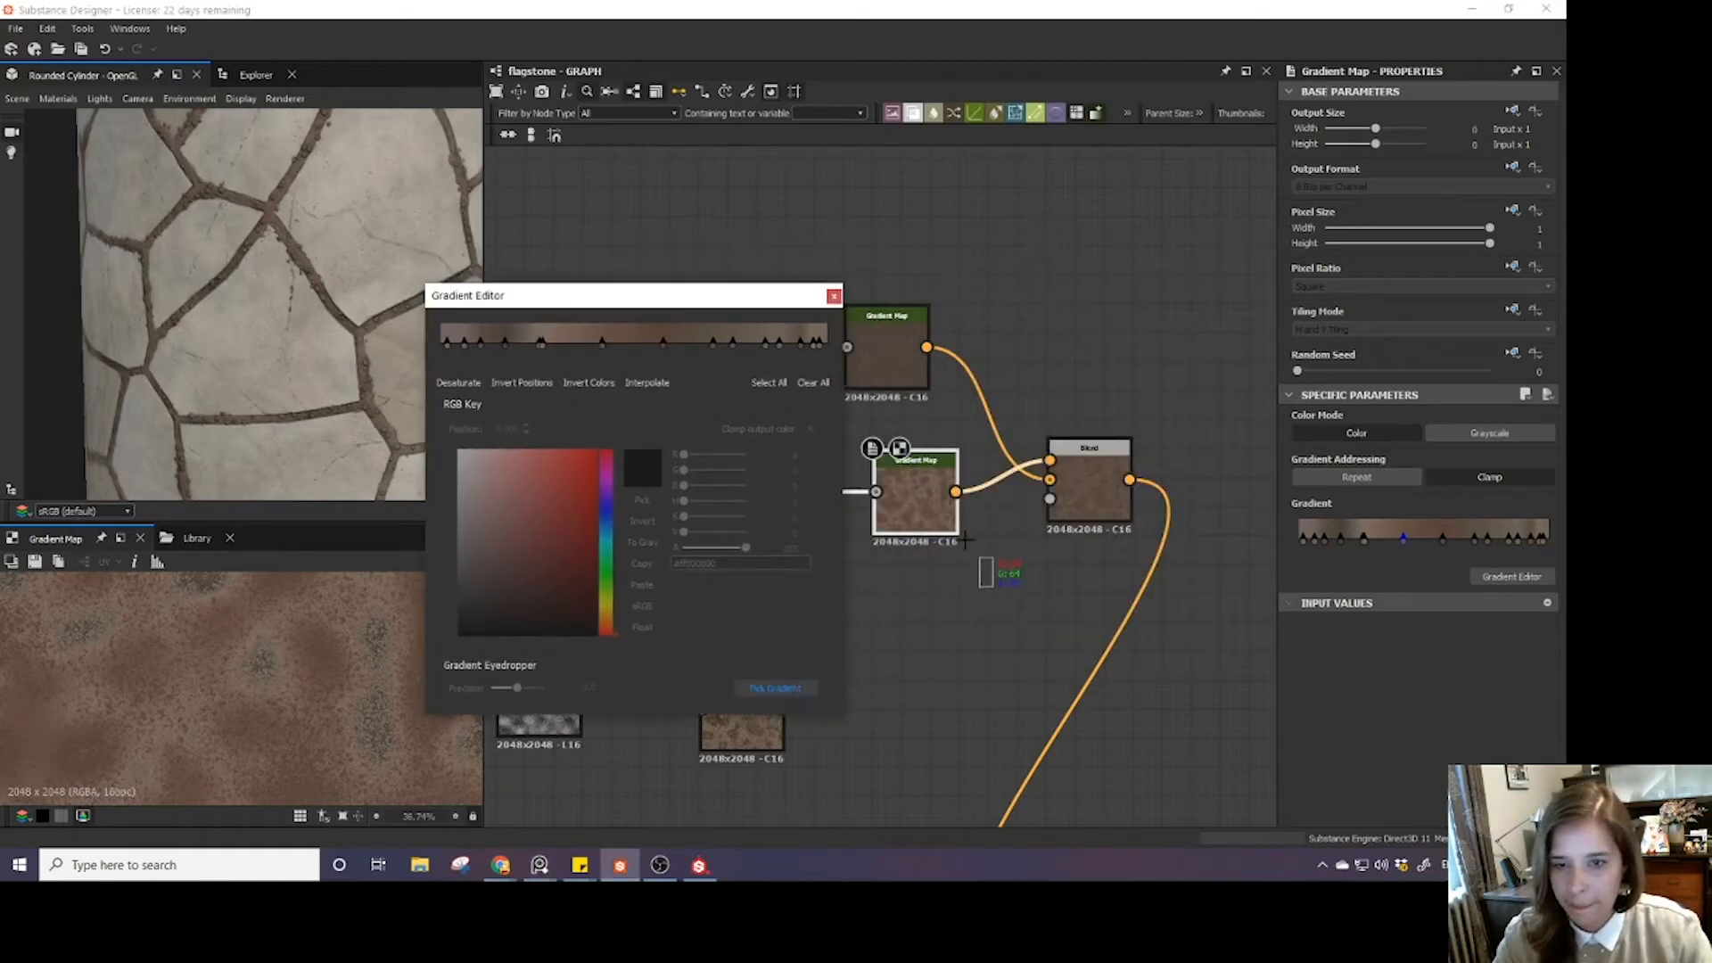
drag(865, 359, 902, 372)
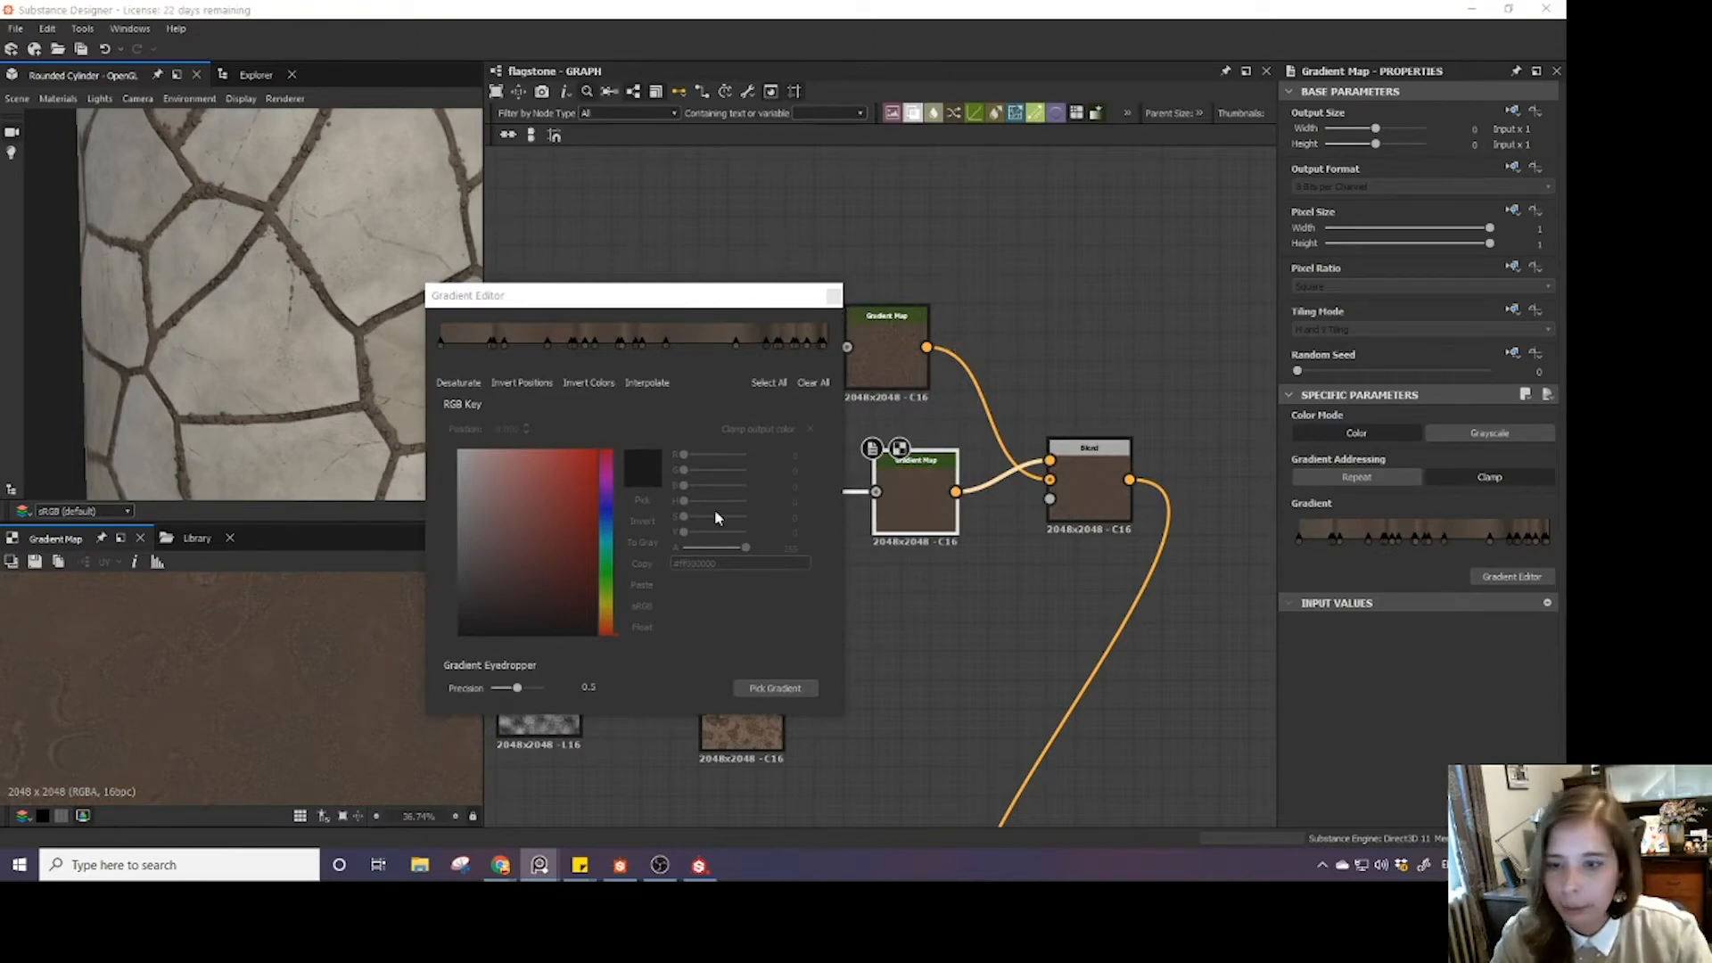
- Brighten all keys of the newly picked gradient together to #ff66594e for the selected key and close the Gradient Editor
click(769, 383)
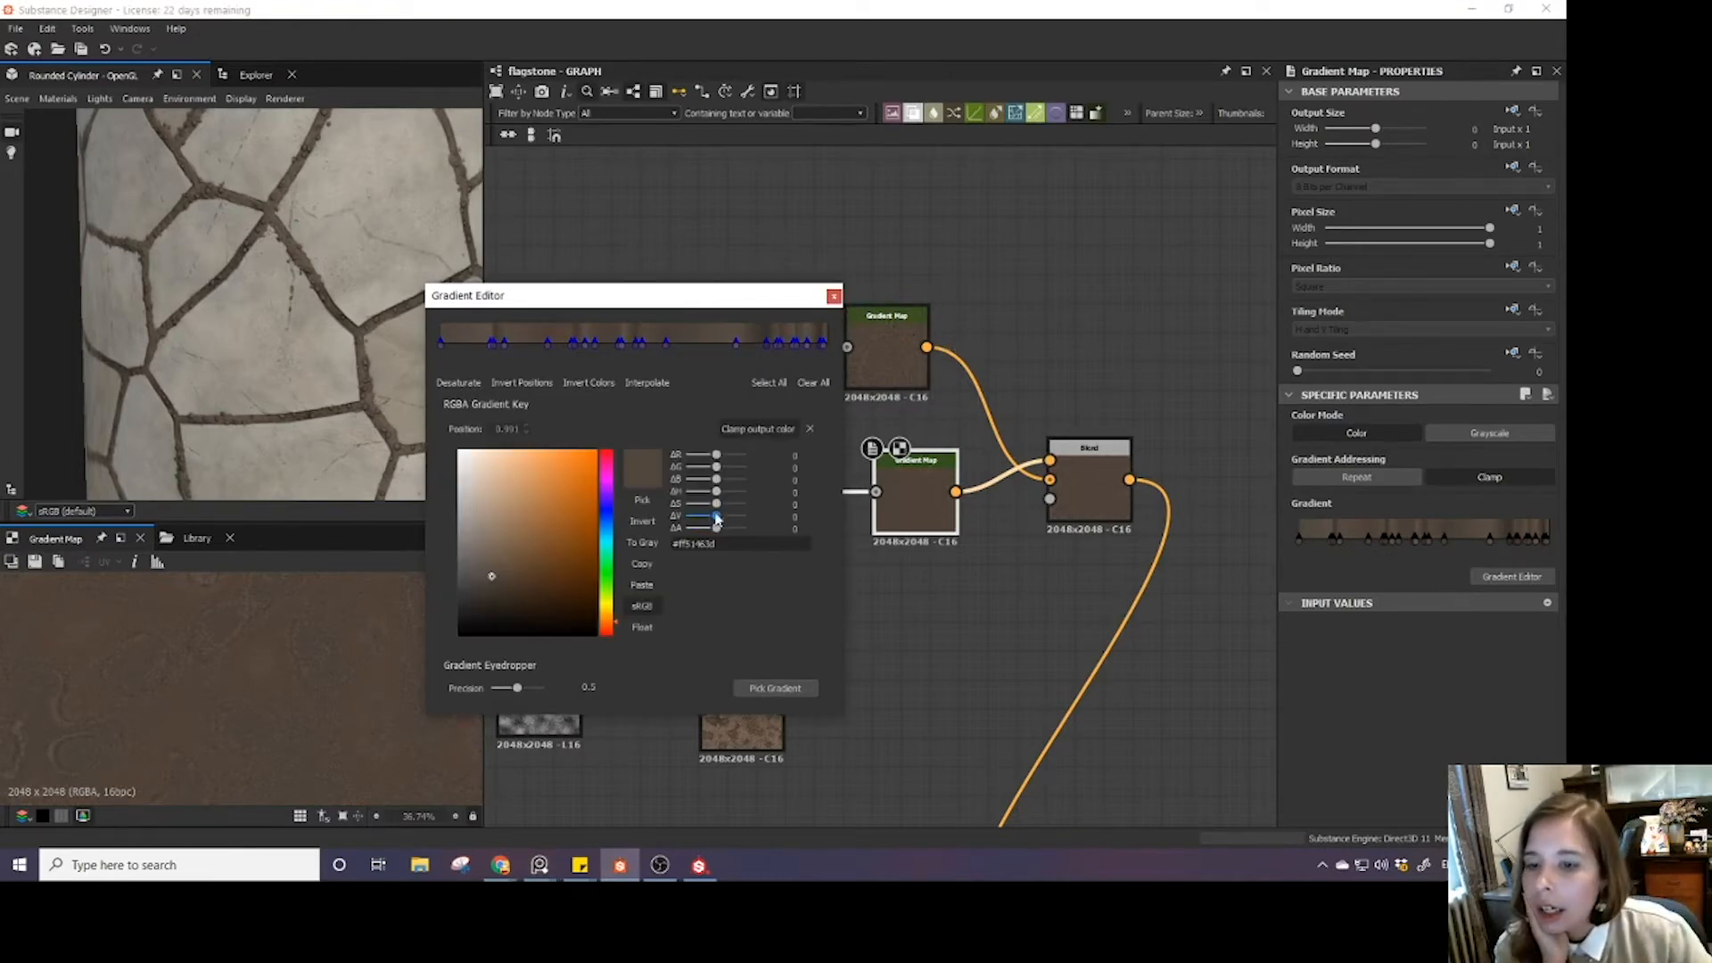
drag(715, 516, 715, 525)
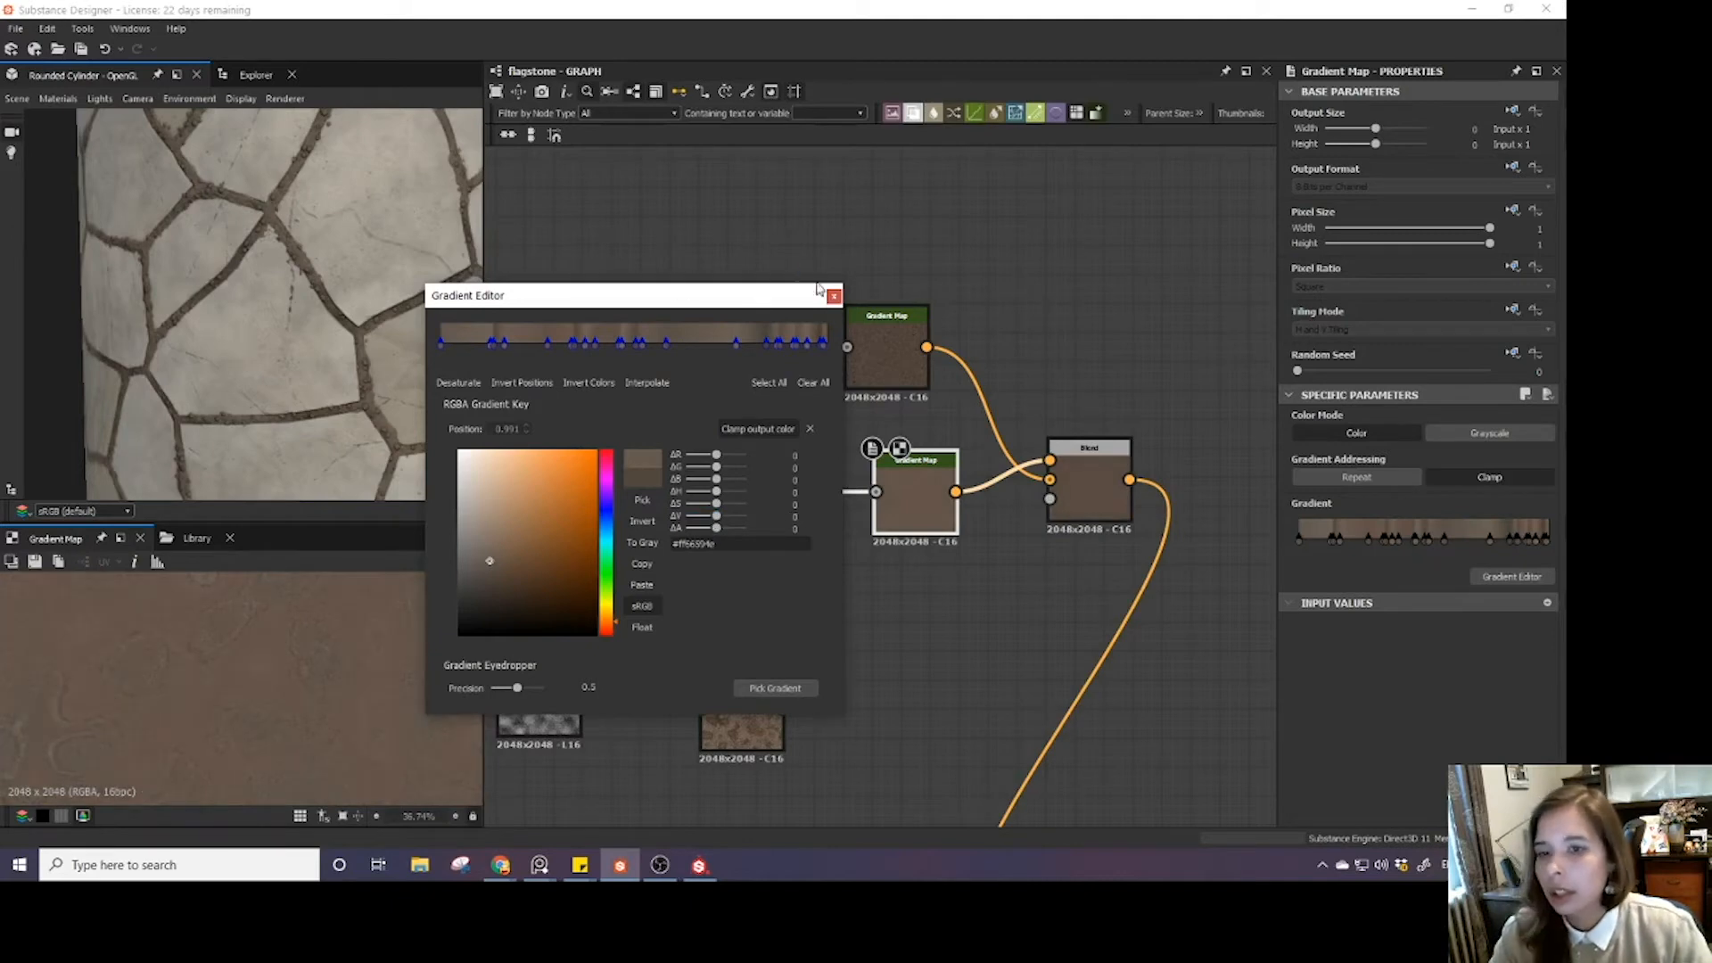
click(833, 295)
- Examine the dirt colour between the stones on the 3D preview from close up and from a distance
scroll(199, 259, up, 5)
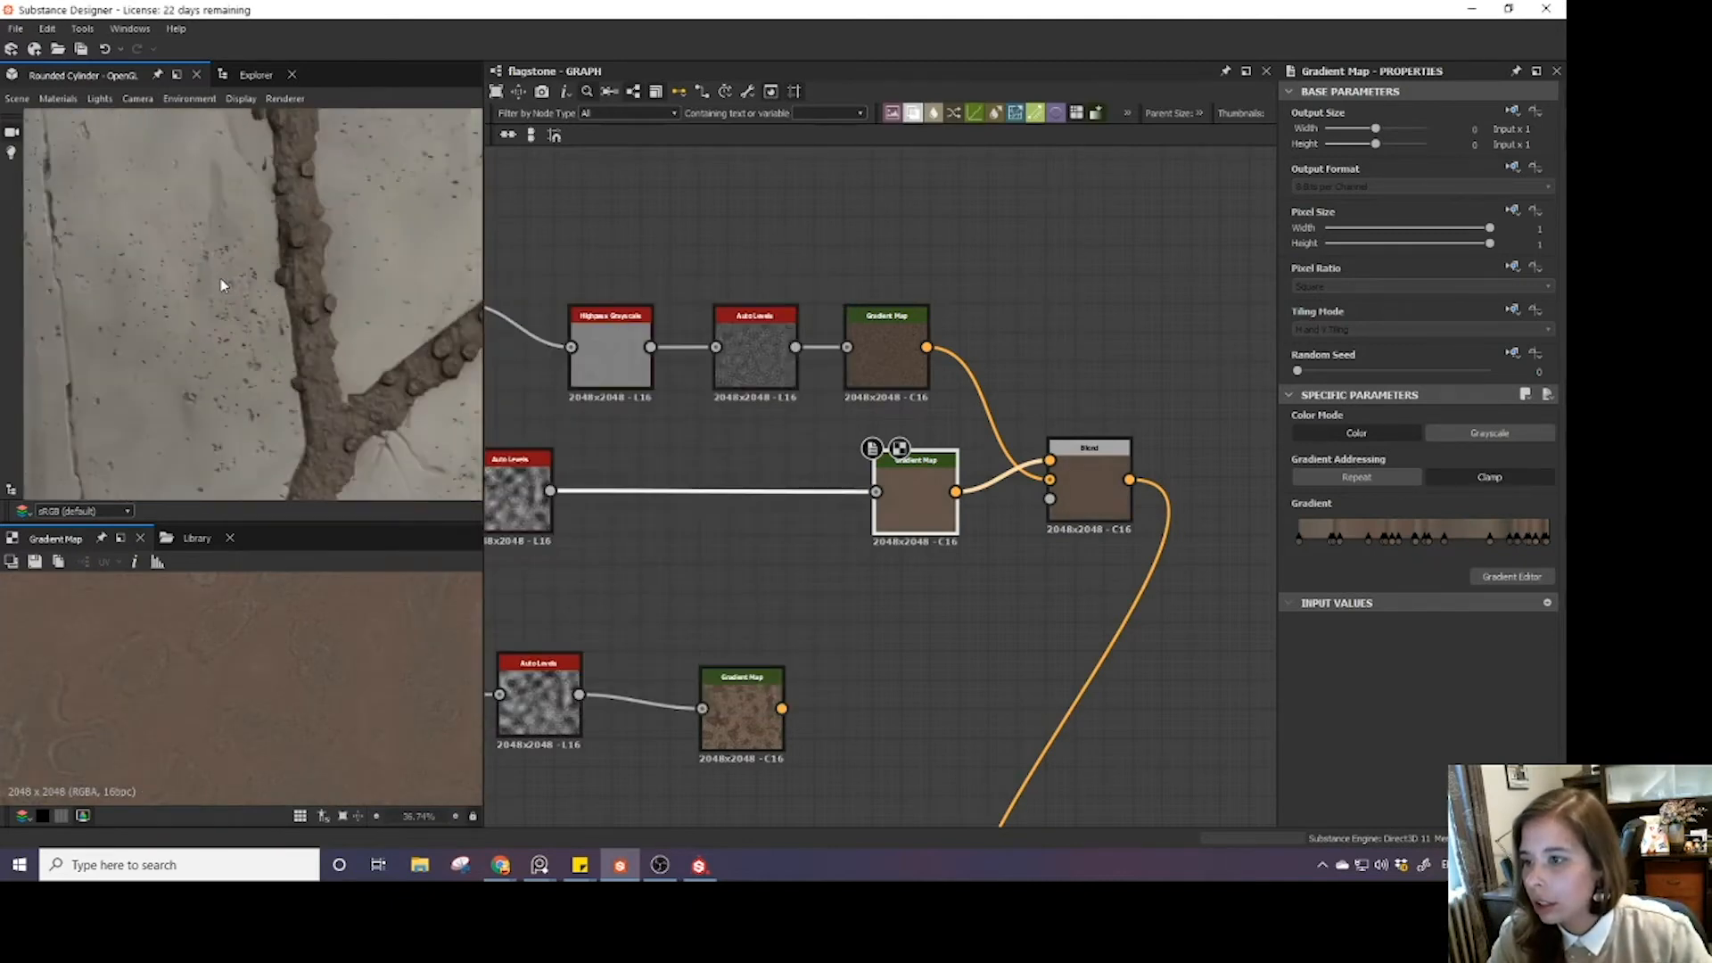
scroll(219, 279, down, 5)
drag(217, 277, 246, 335)
scroll(329, 348, down, 4)
scroll(312, 344, up, 6)
scroll(258, 357, down, 4)
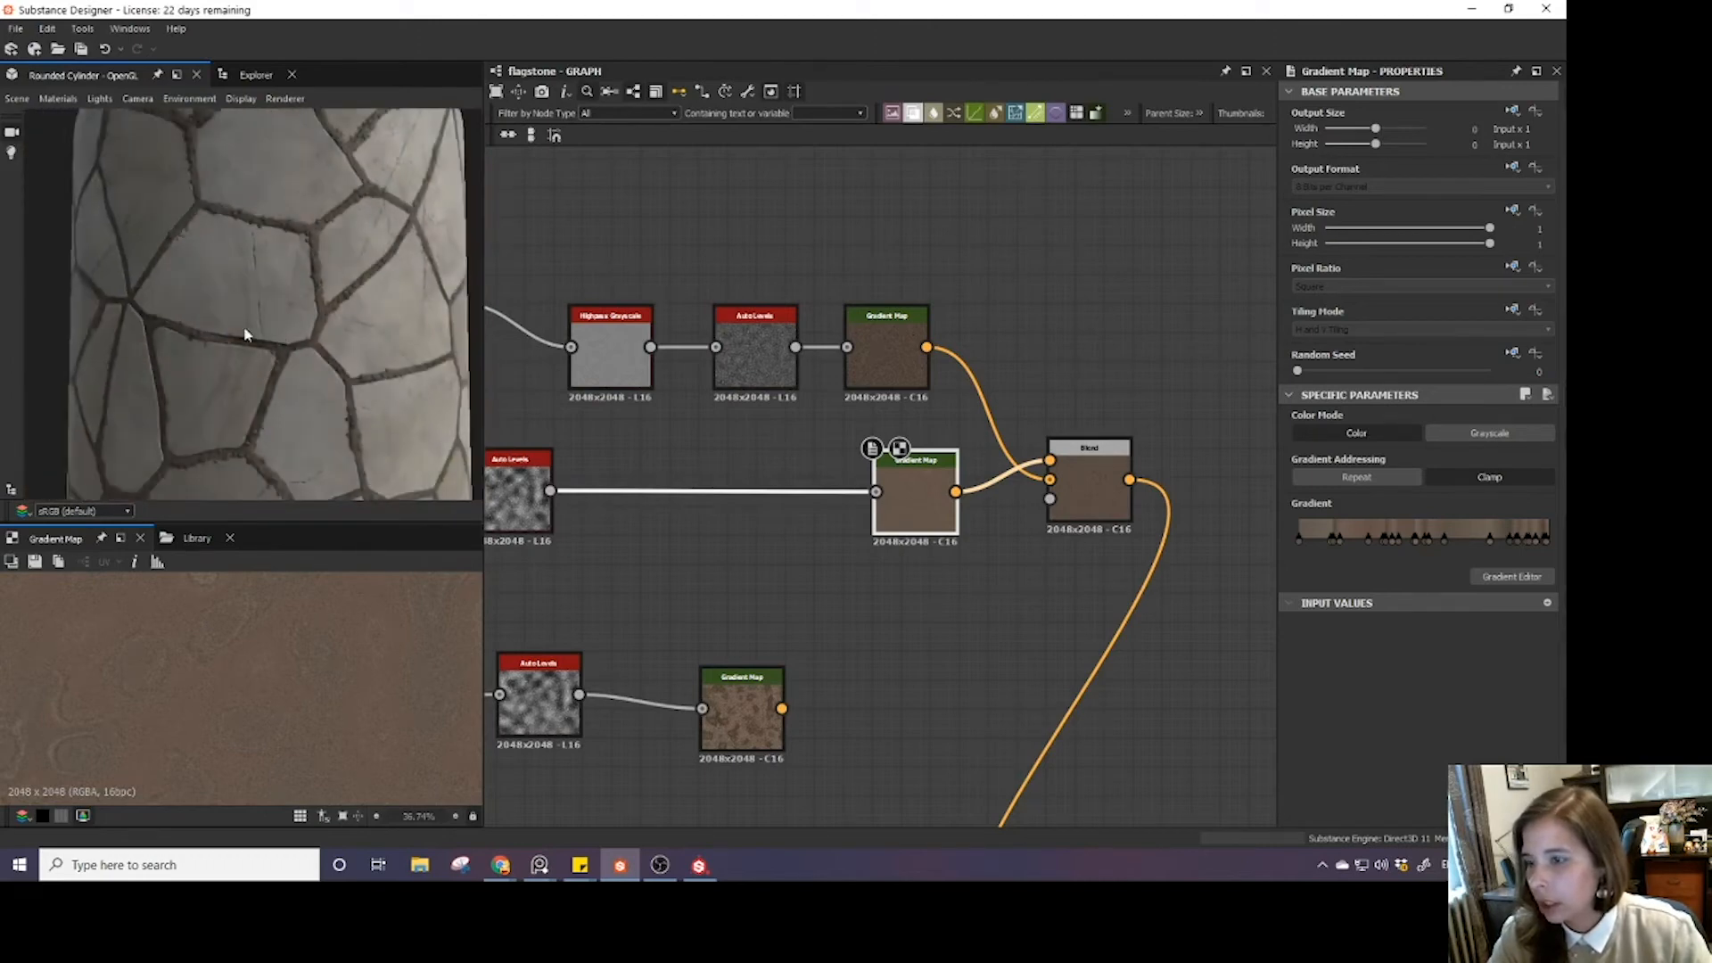
scroll(250, 339, down, 5)
scroll(986, 456, down, 3)
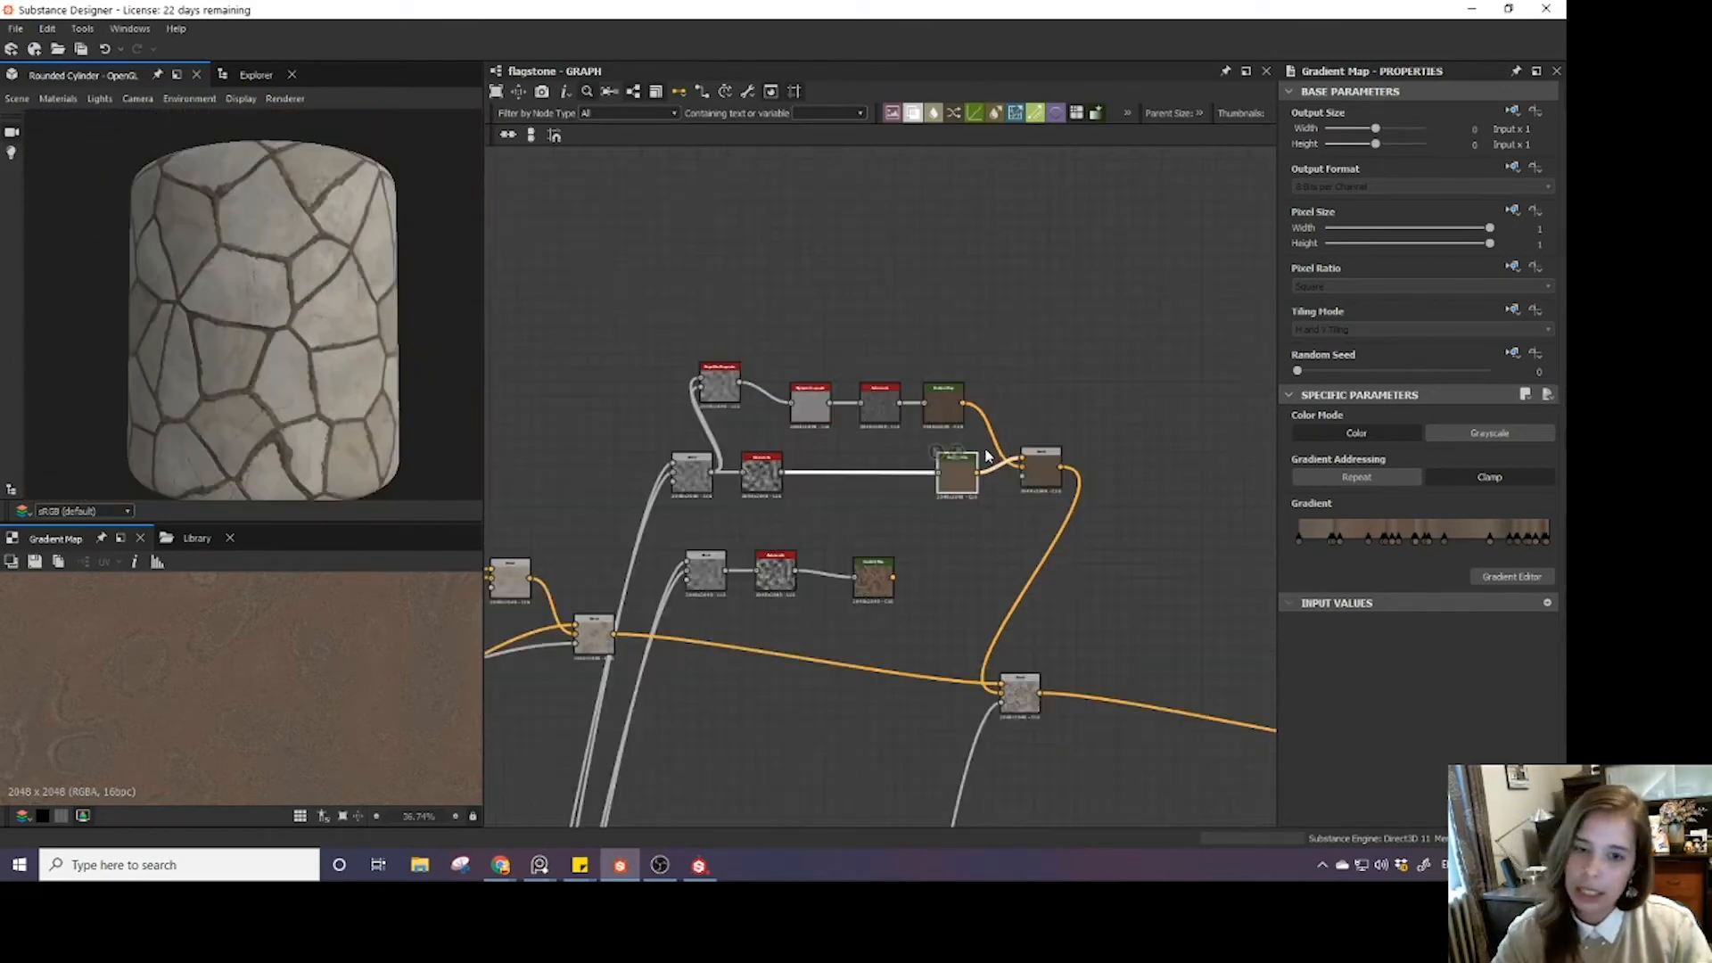
- Align the two Gradient Maps, swap their inputs on the dirt Blend so the upper is foreground, and use Overlay blending
scroll(987, 456, up, 5)
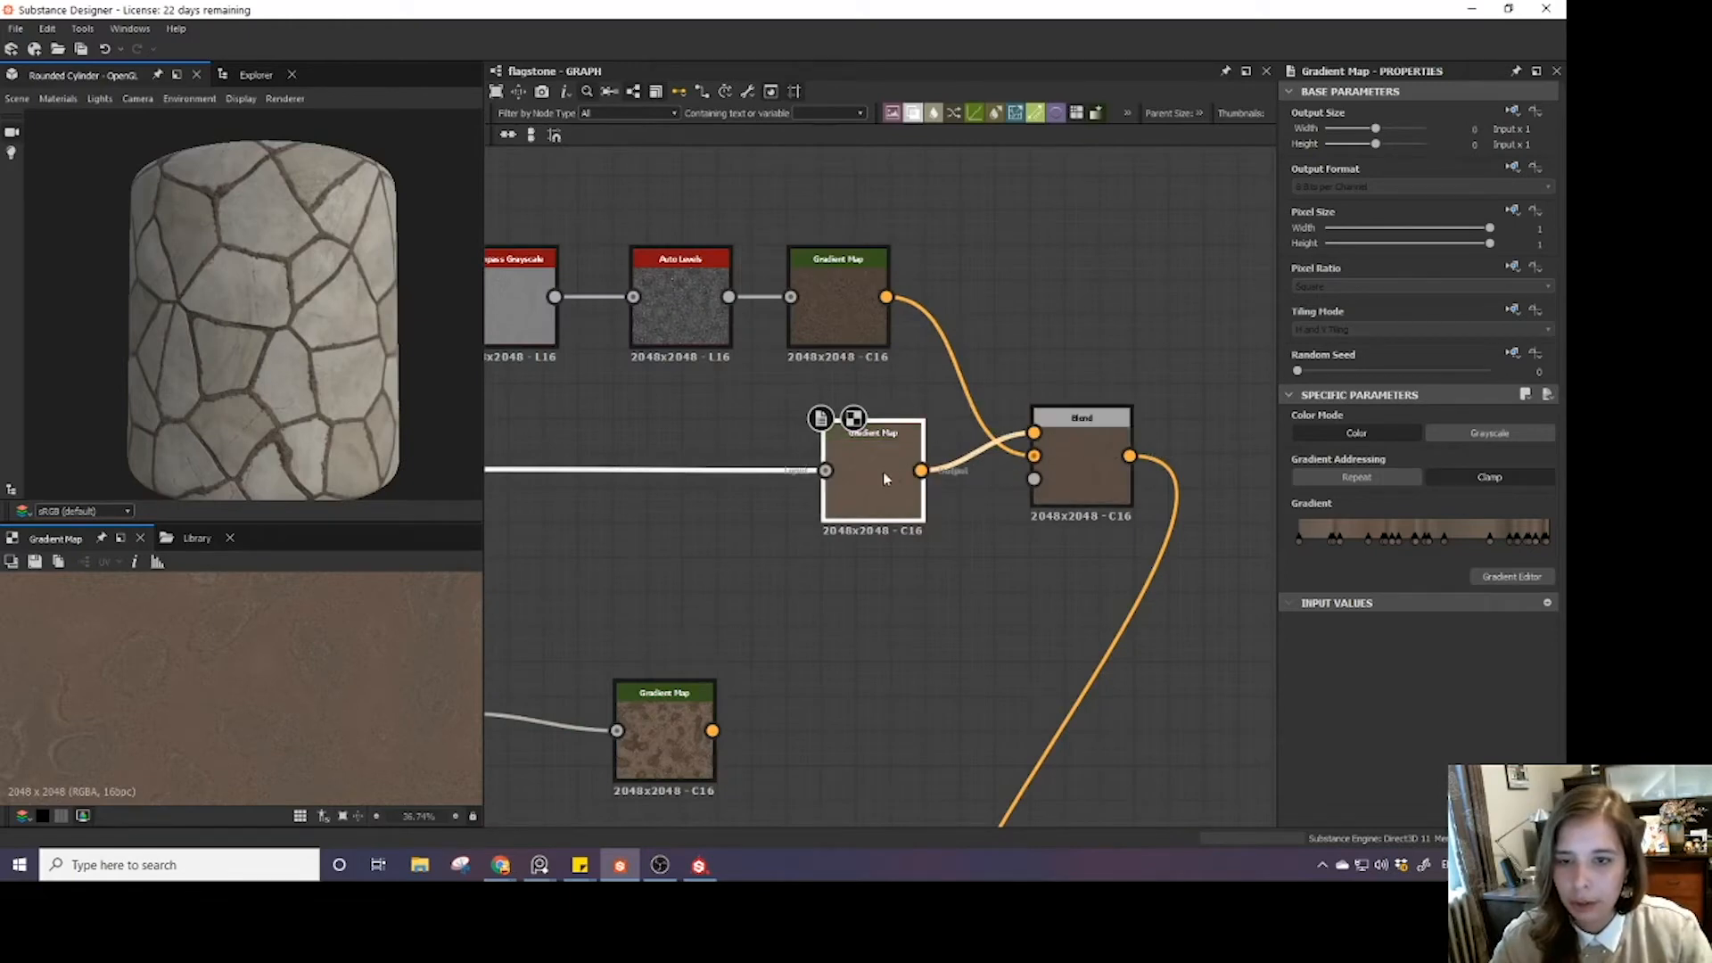
drag(883, 478, 849, 479)
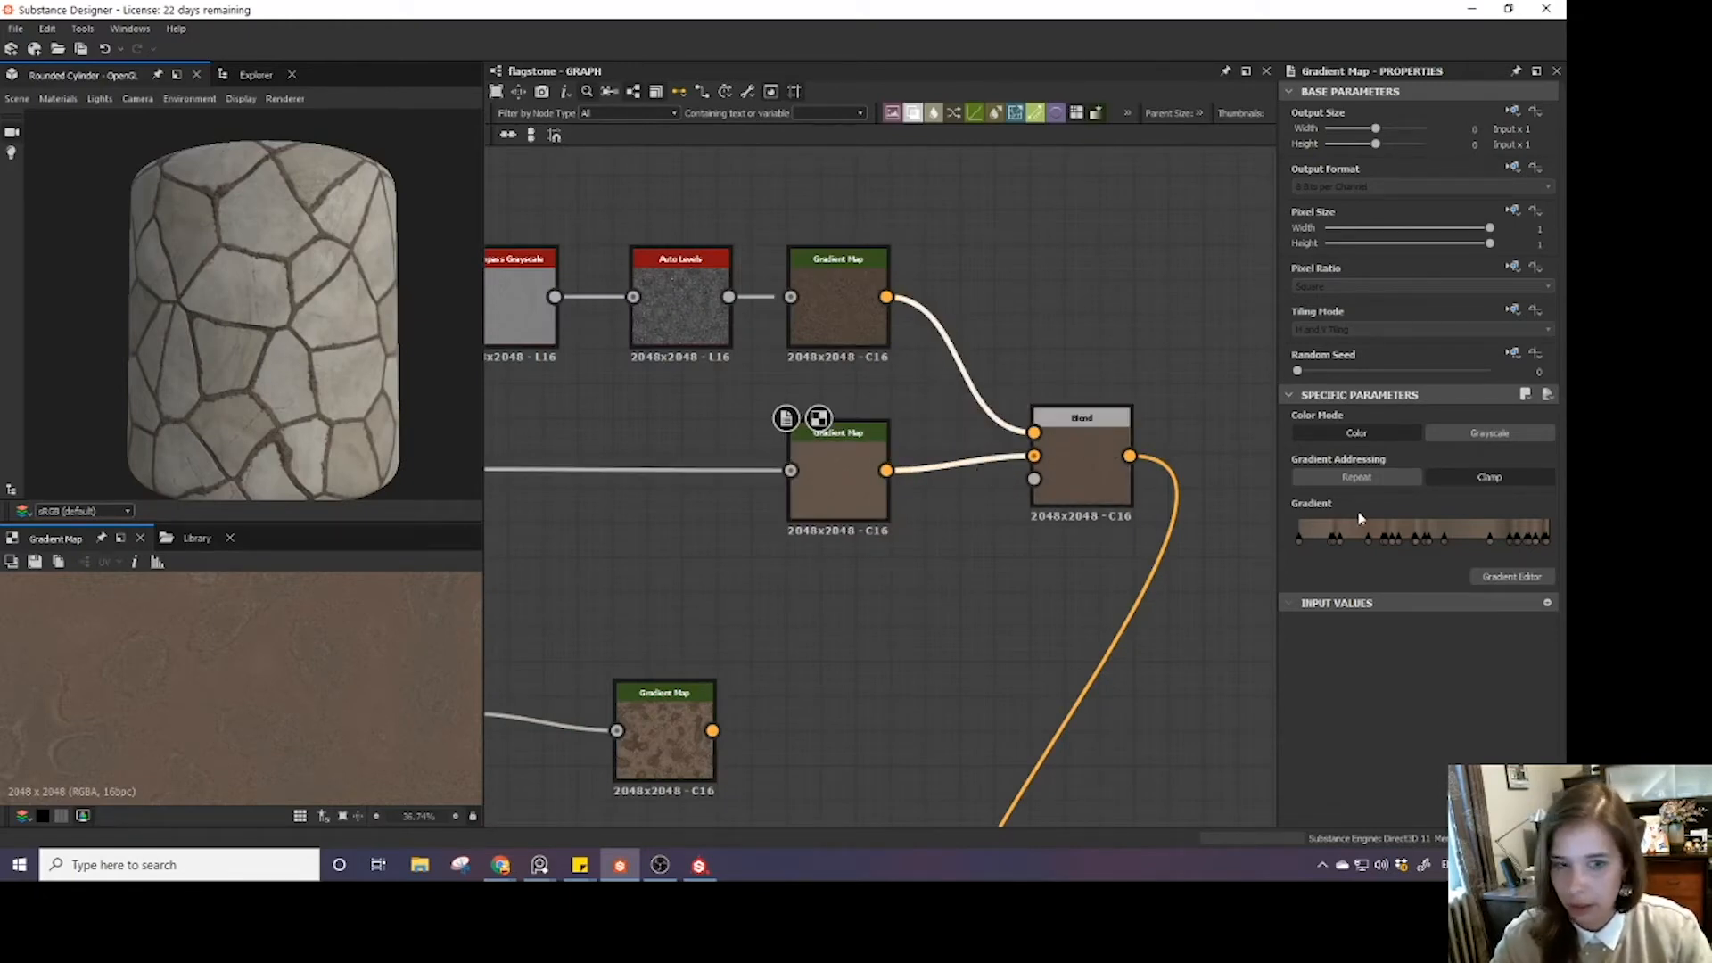
click(1092, 472)
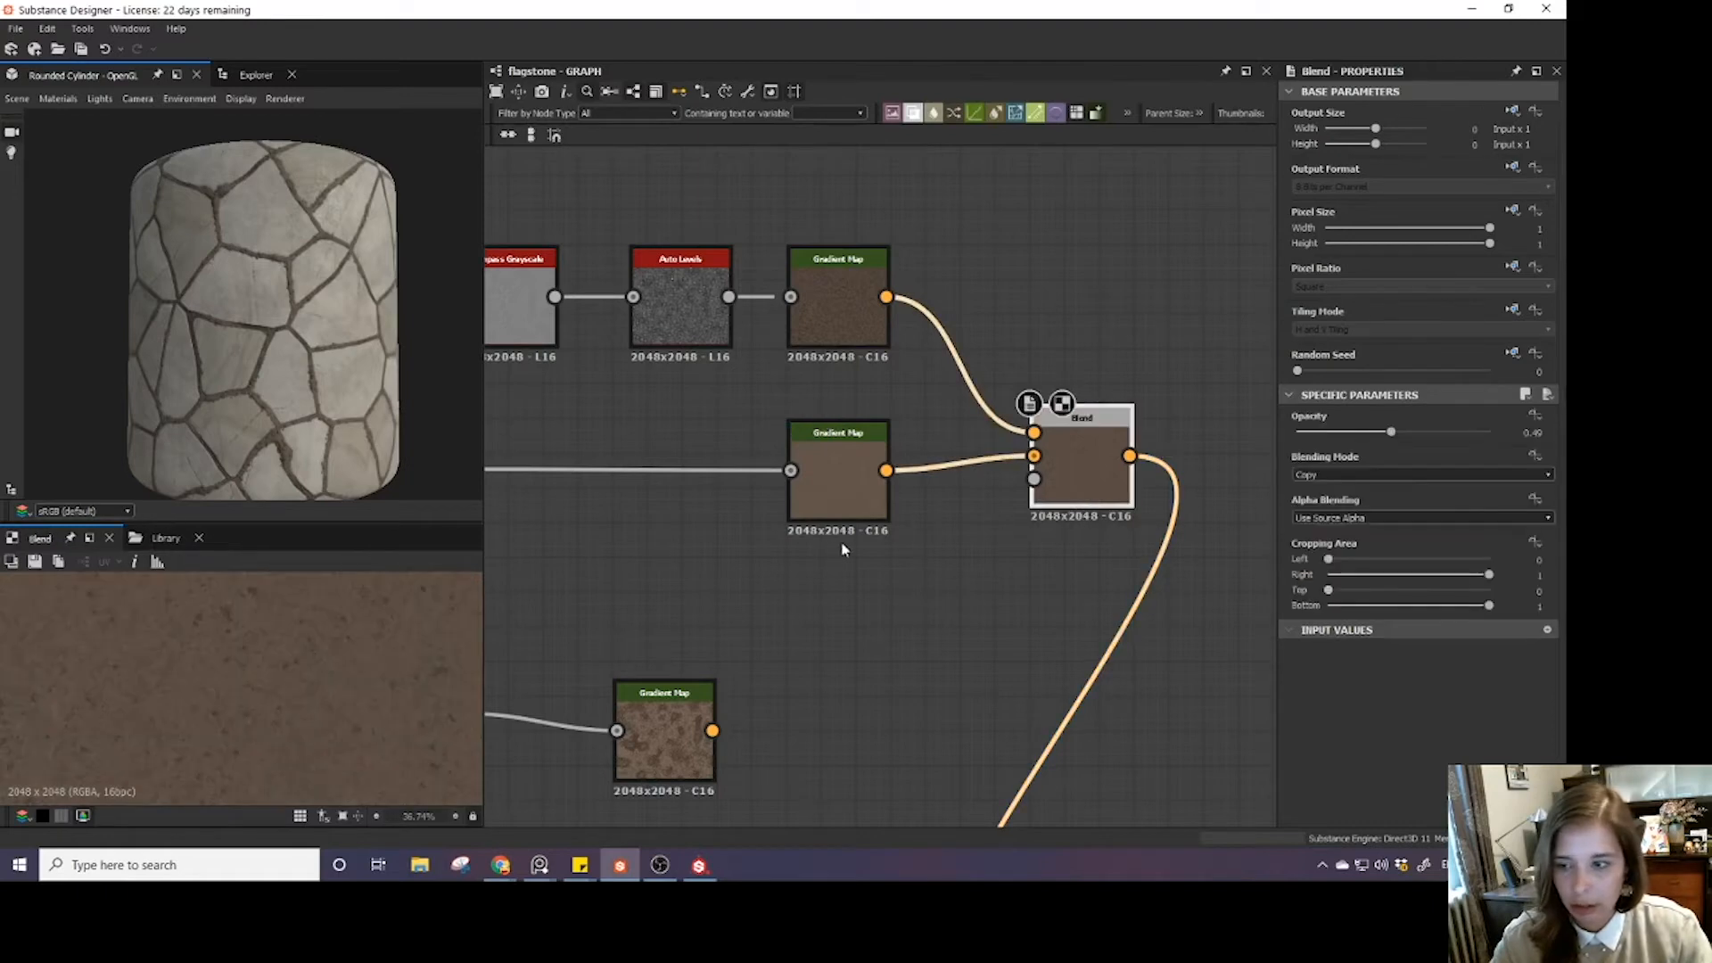
click(1381, 476)
click(1313, 575)
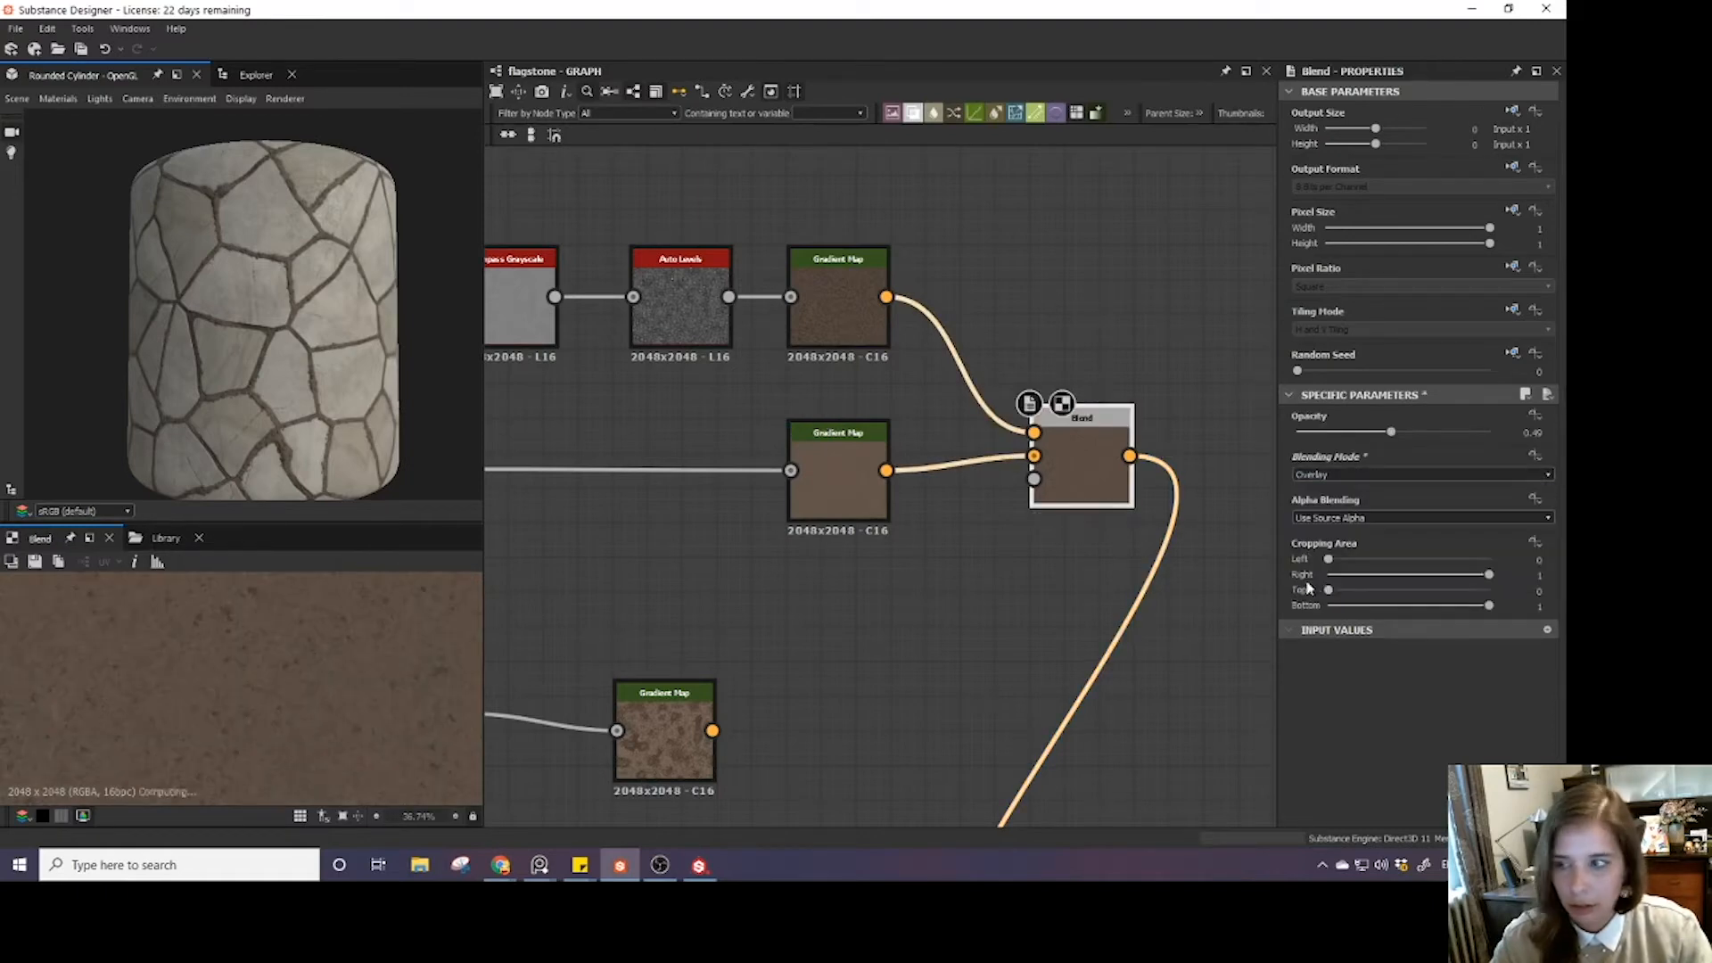
scroll(401, 399, up, 5)
scroll(399, 392, down, 5)
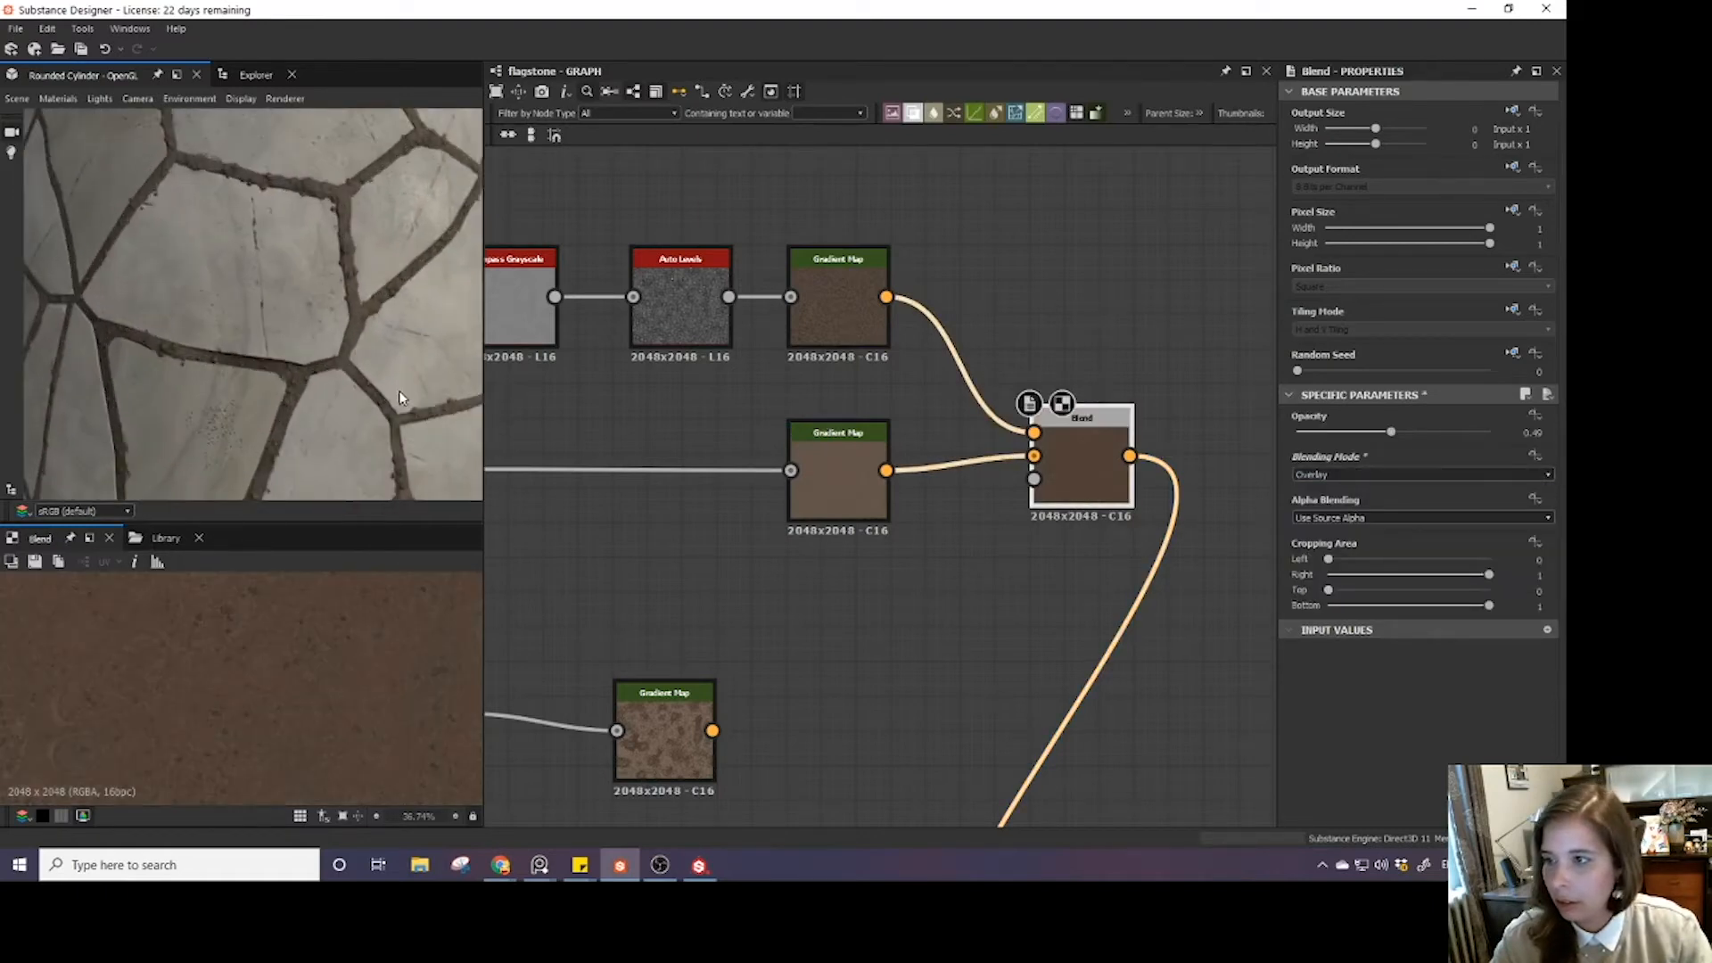
scroll(1085, 499, down, 3)
- Delete the old disconnected dirt chain of Blend, Auto Levels and Gradient Map nodes
middle_drag(1067, 589, 852, 439)
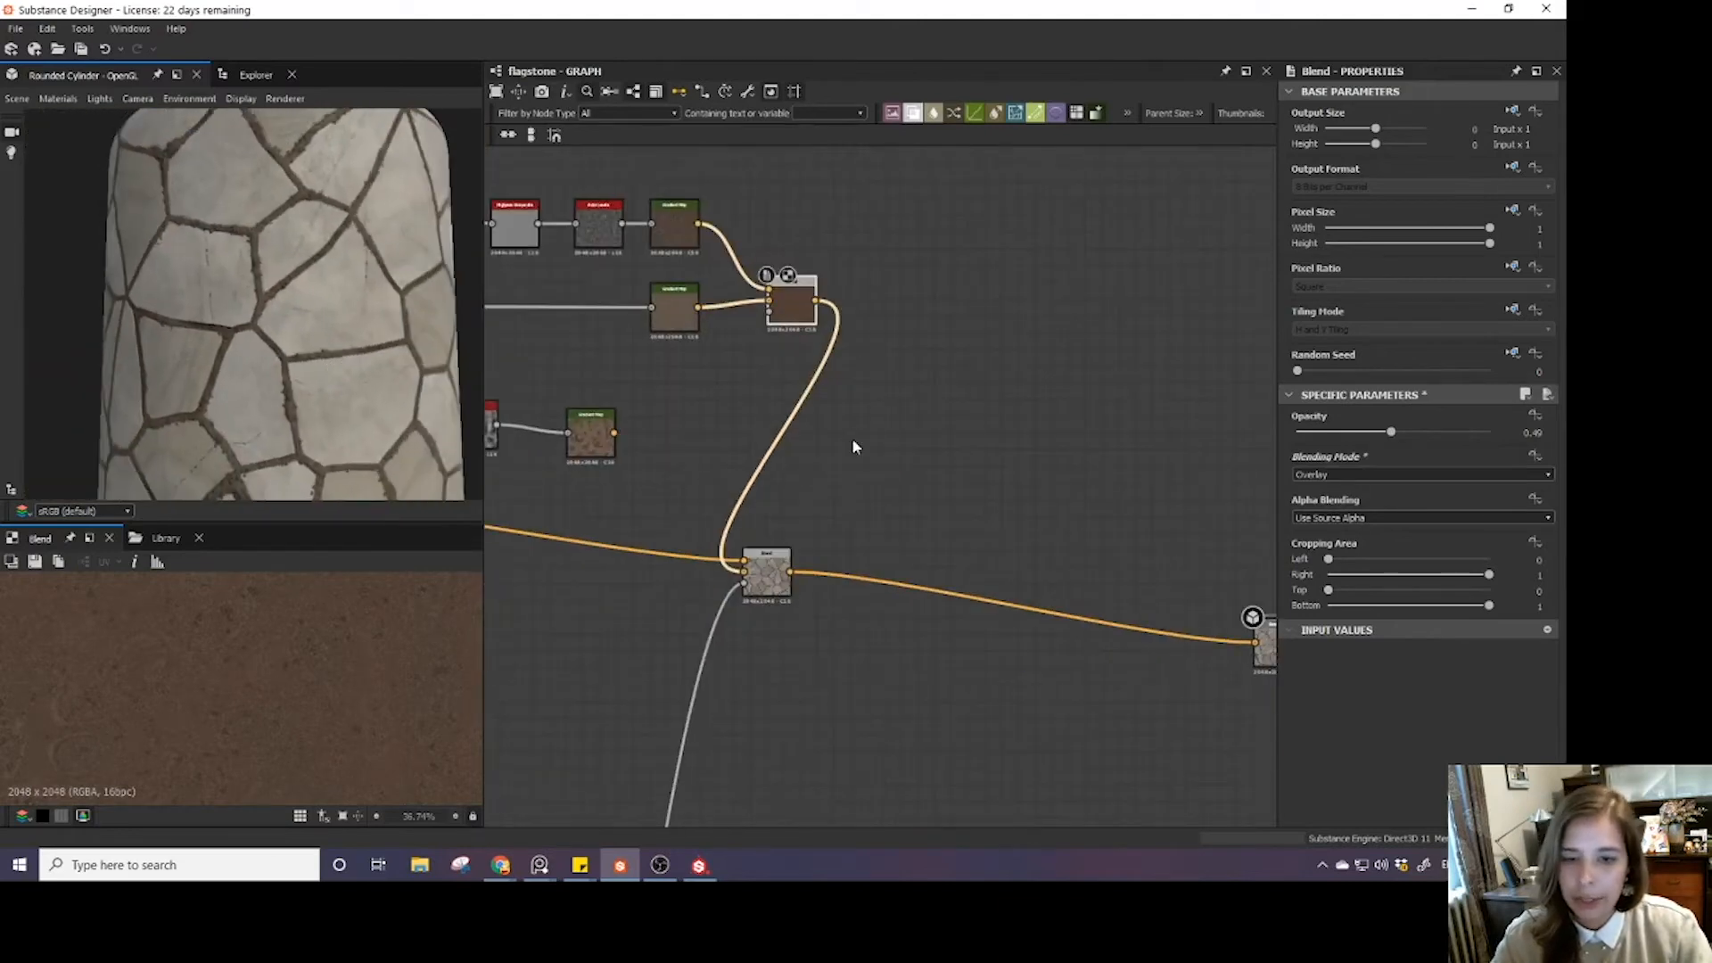
scroll(853, 438, down, 3)
mouse_move(809, 513)
mouse_down()
mouse_move(960, 526)
mouse_move(822, 503)
mouse_up()
scroll(848, 421, down, 2)
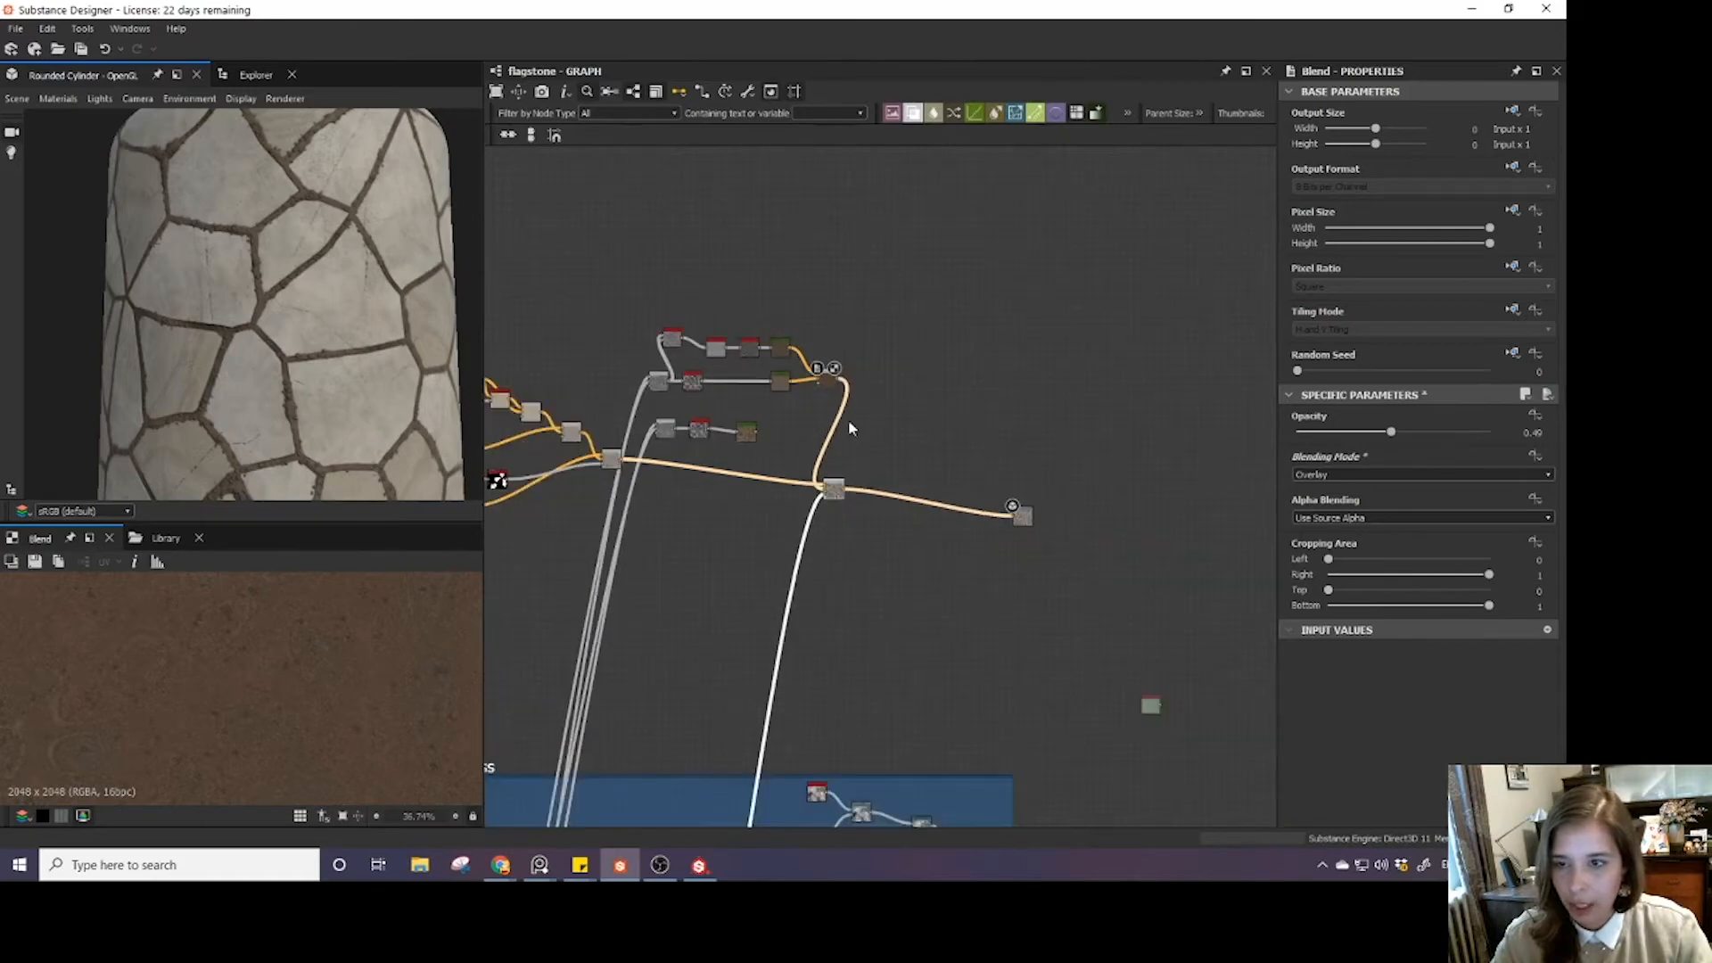
scroll(848, 421, up, 3)
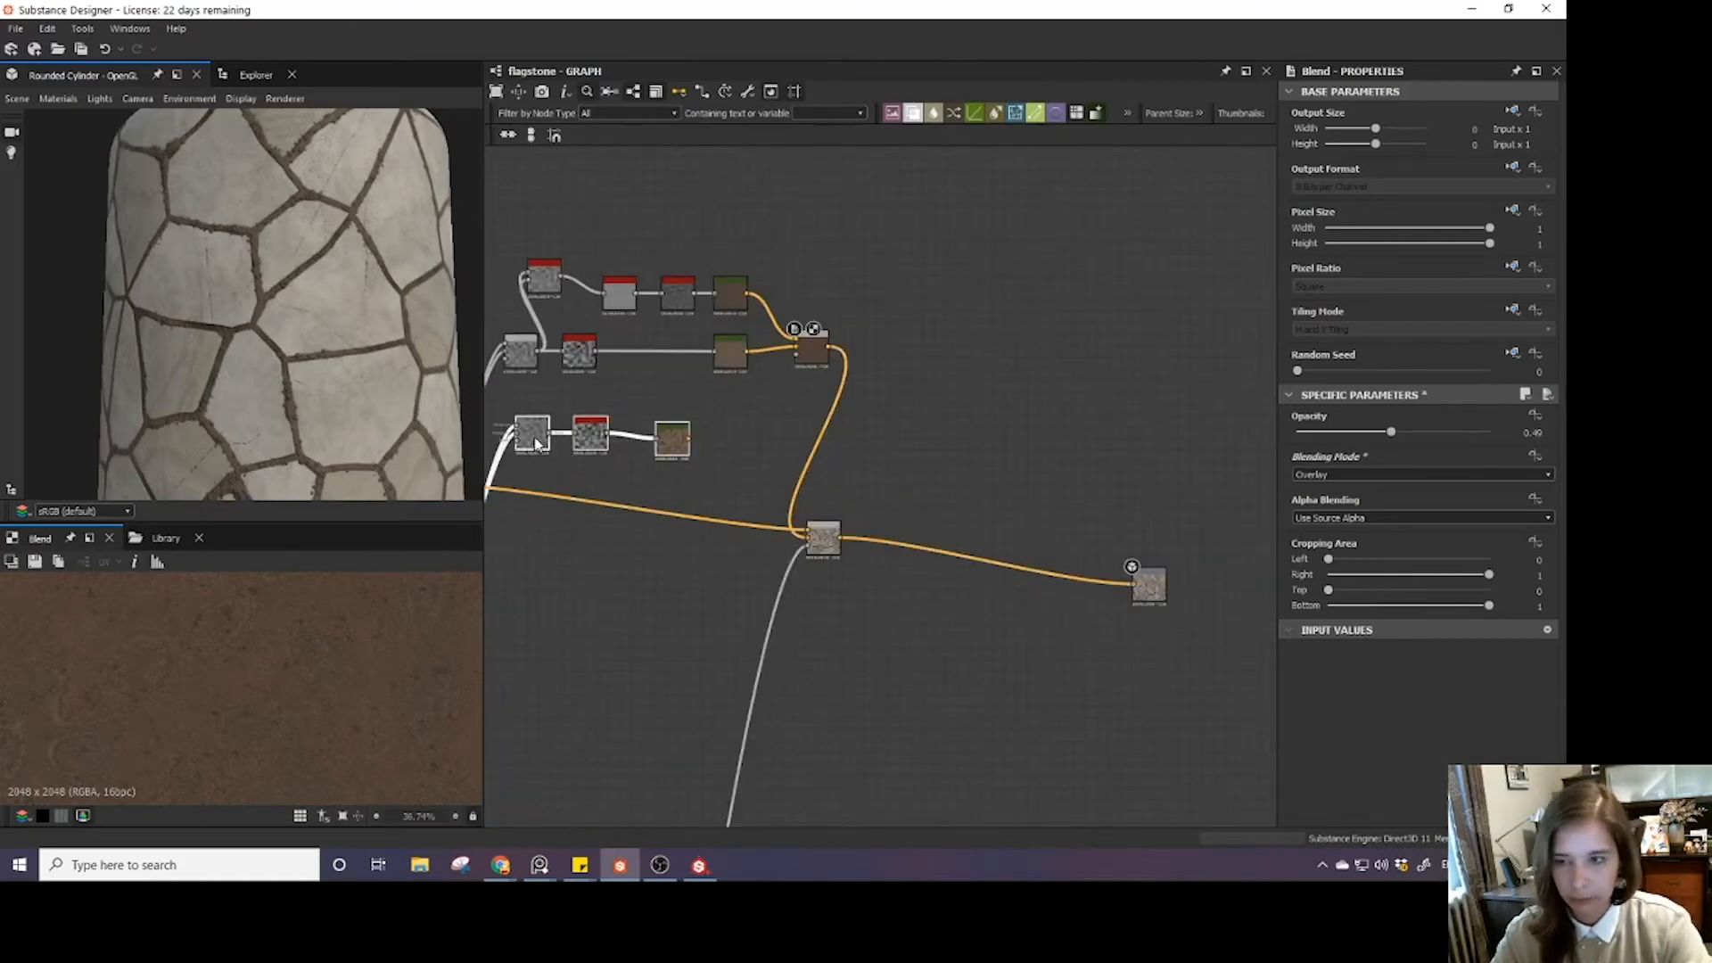
key(Delete)
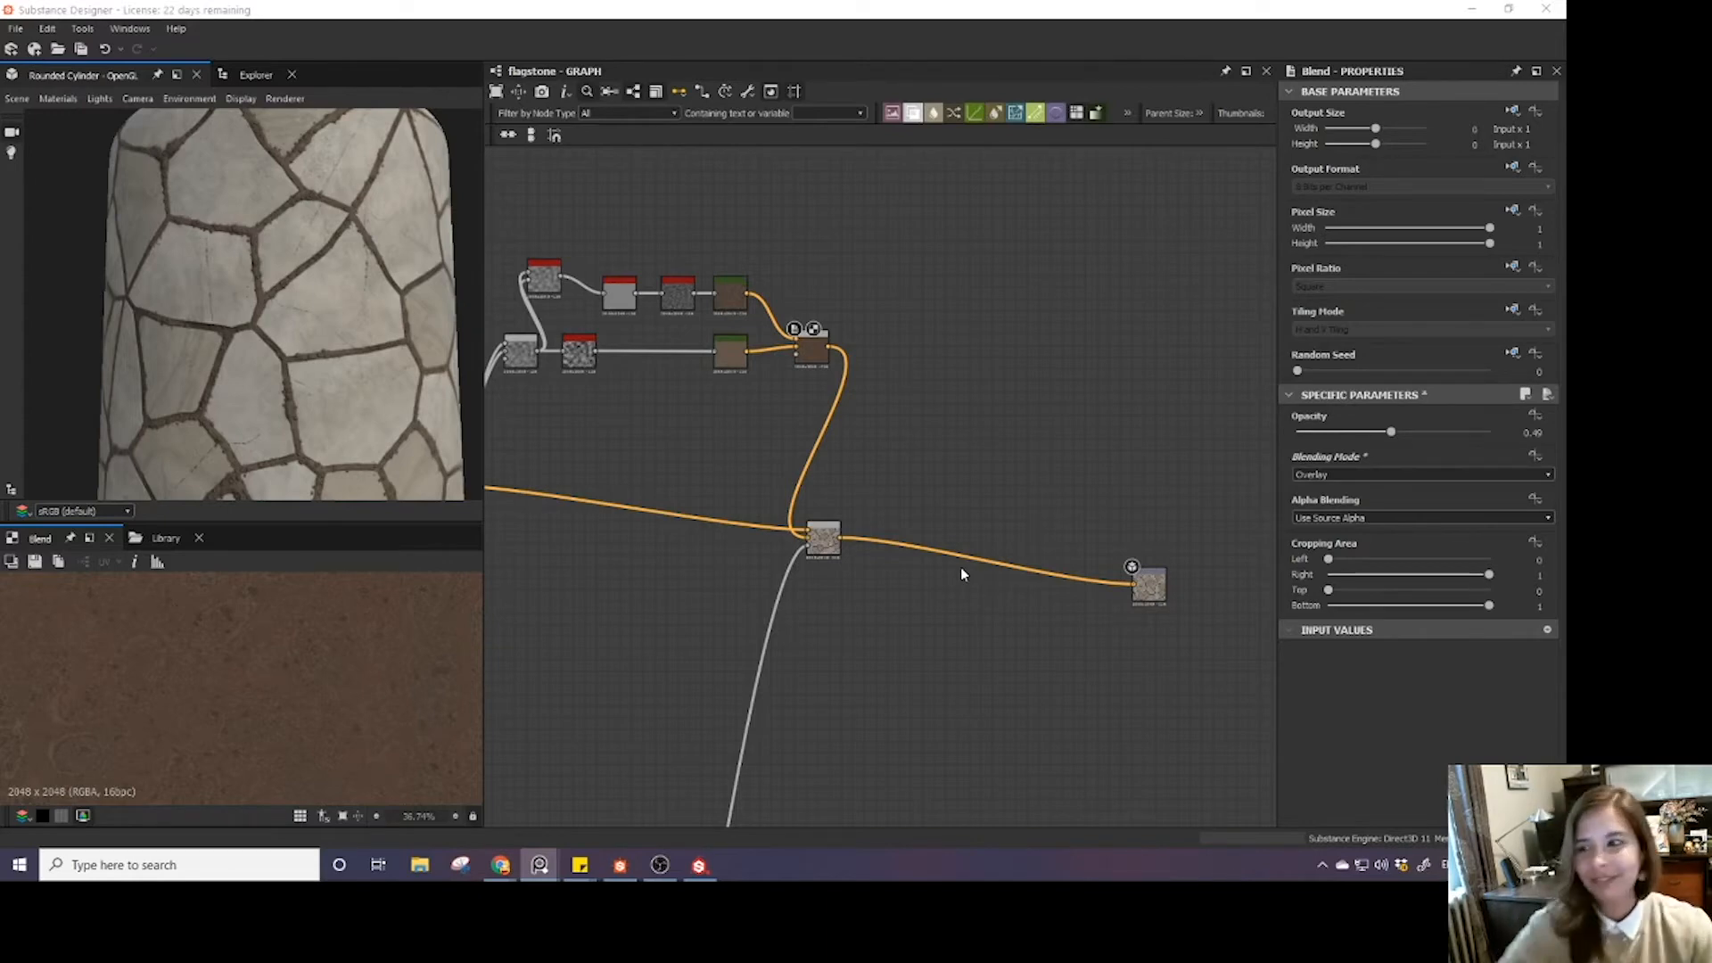
- Move the stone-and-dirt Blend closer to the output node and add a new Blend node just above it
drag(837, 546, 919, 551)
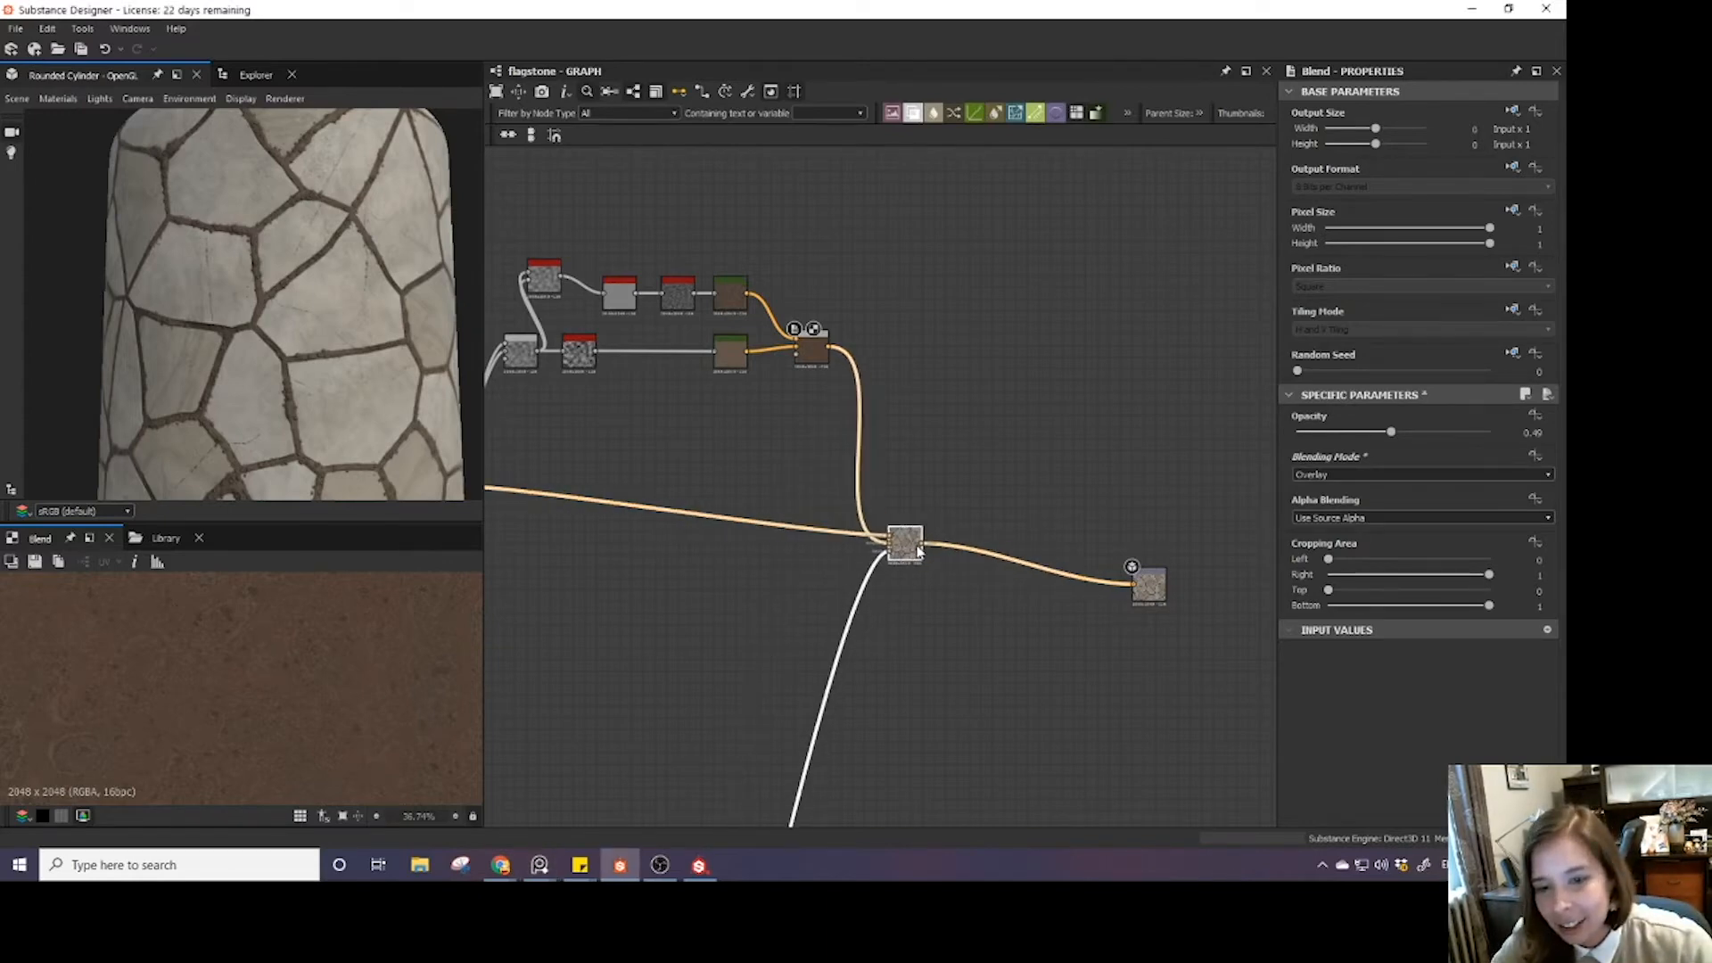
click(969, 389)
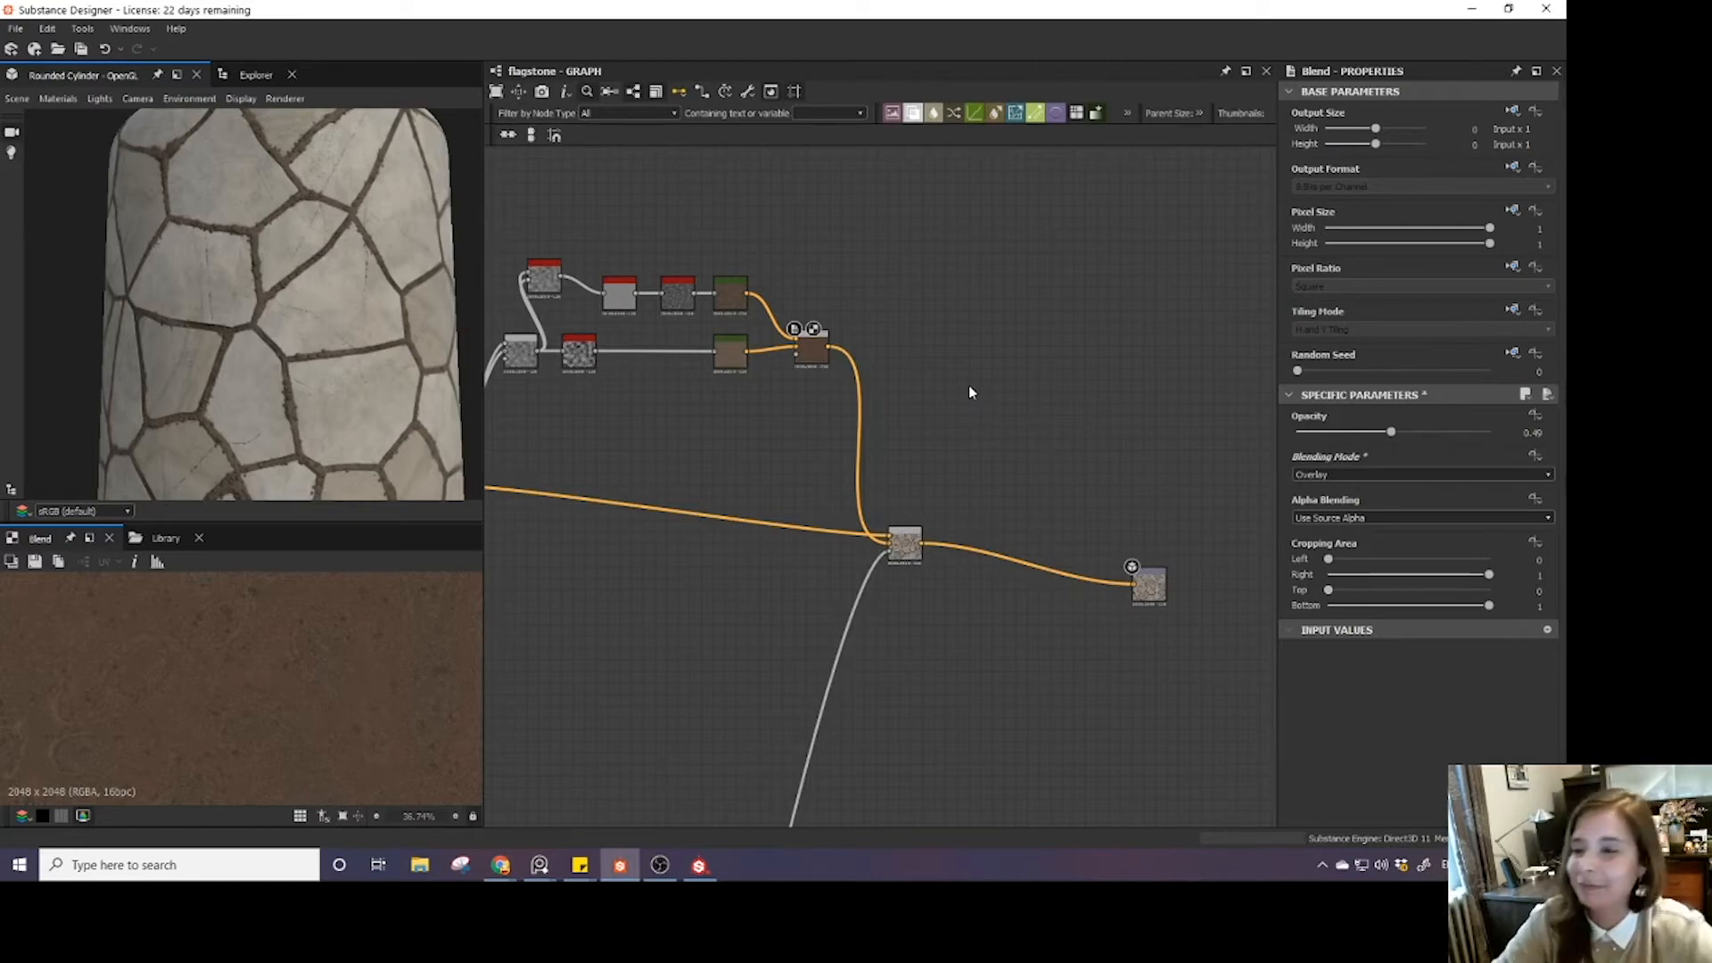
scroll(918, 513, up, 2)
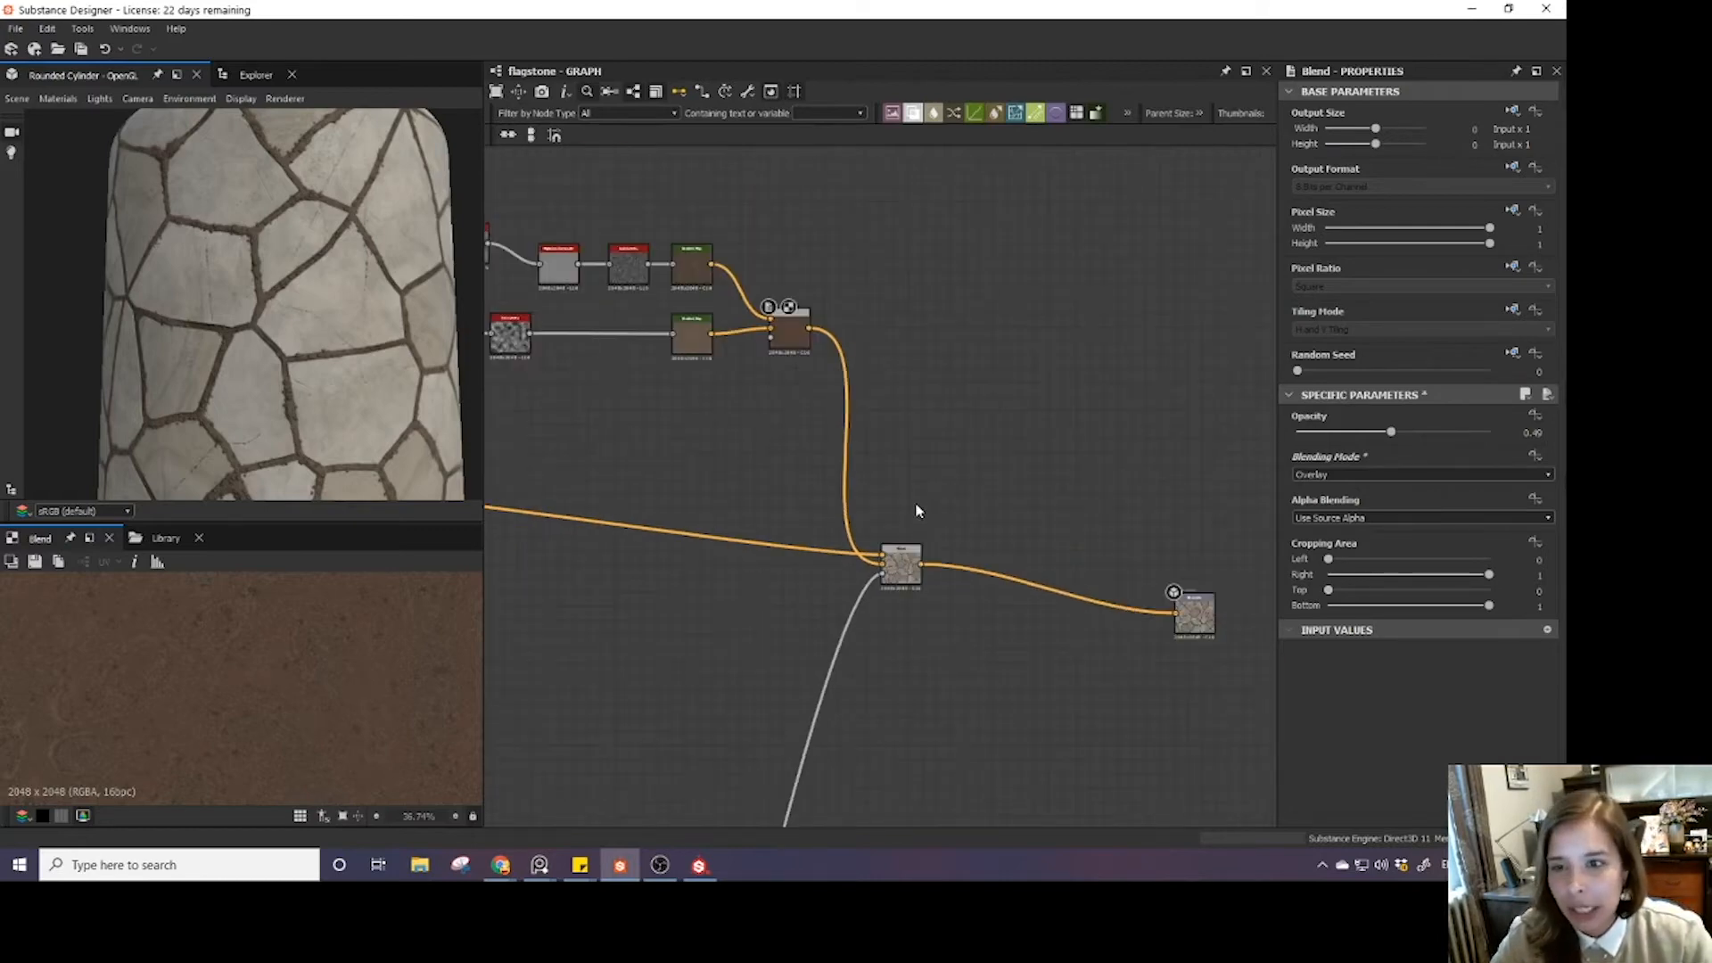
key(space)
text(ble)
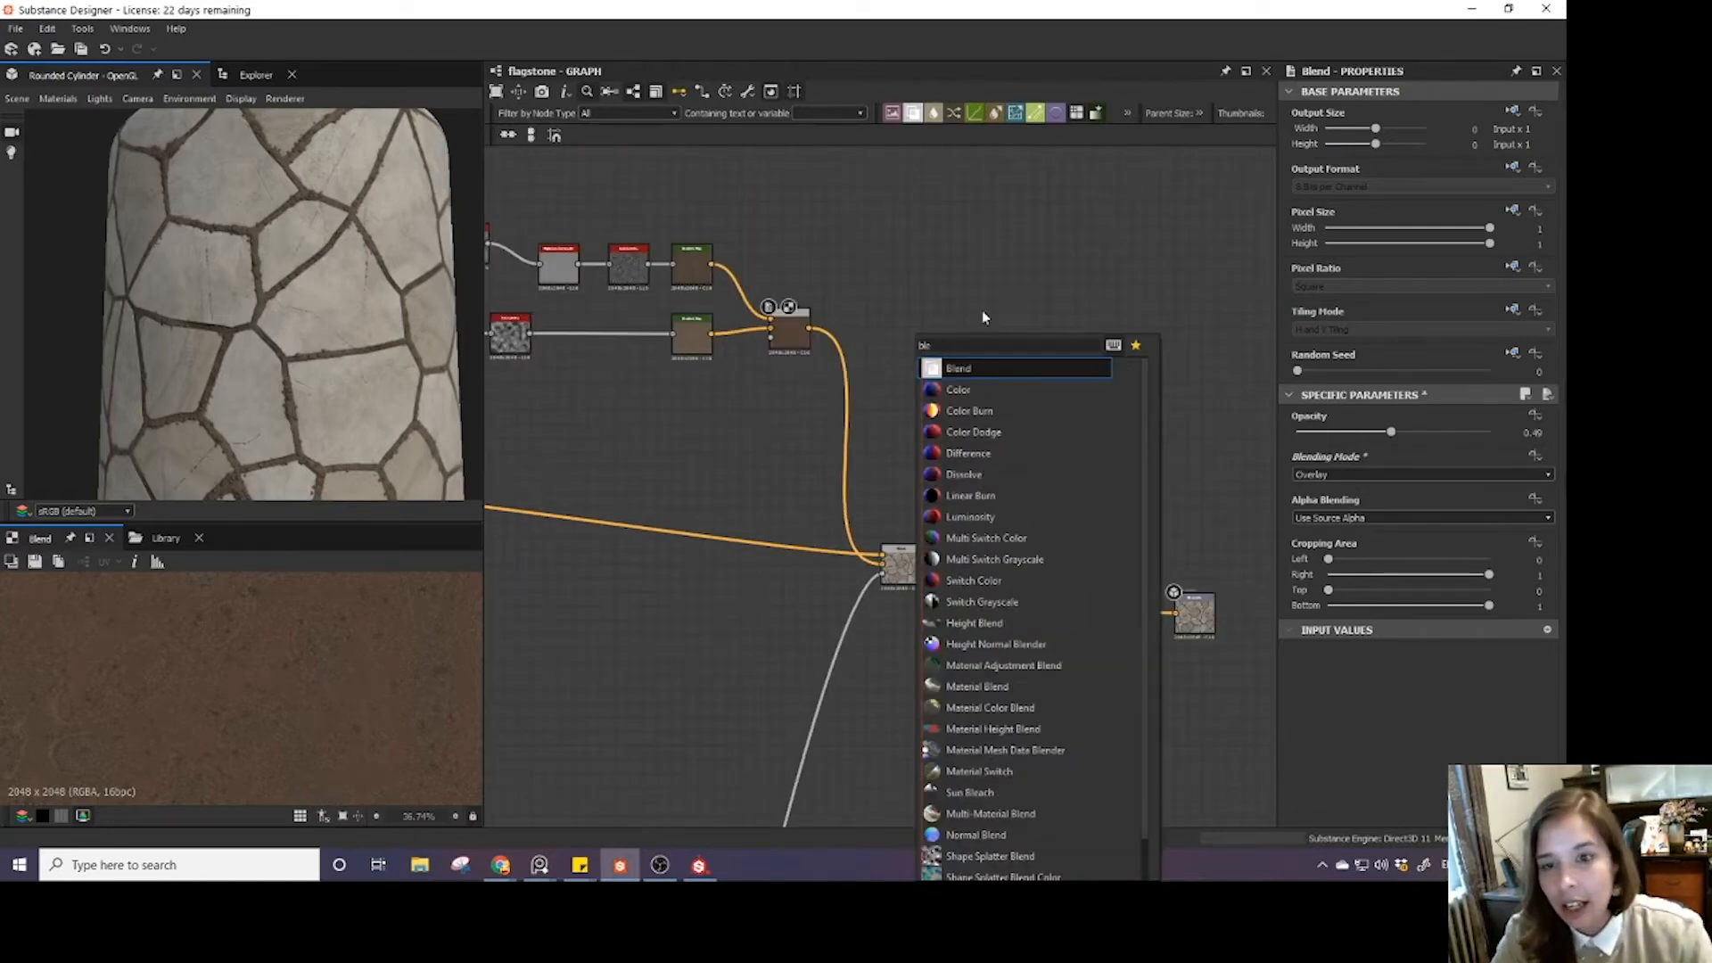
click(965, 371)
drag(918, 497, 988, 496)
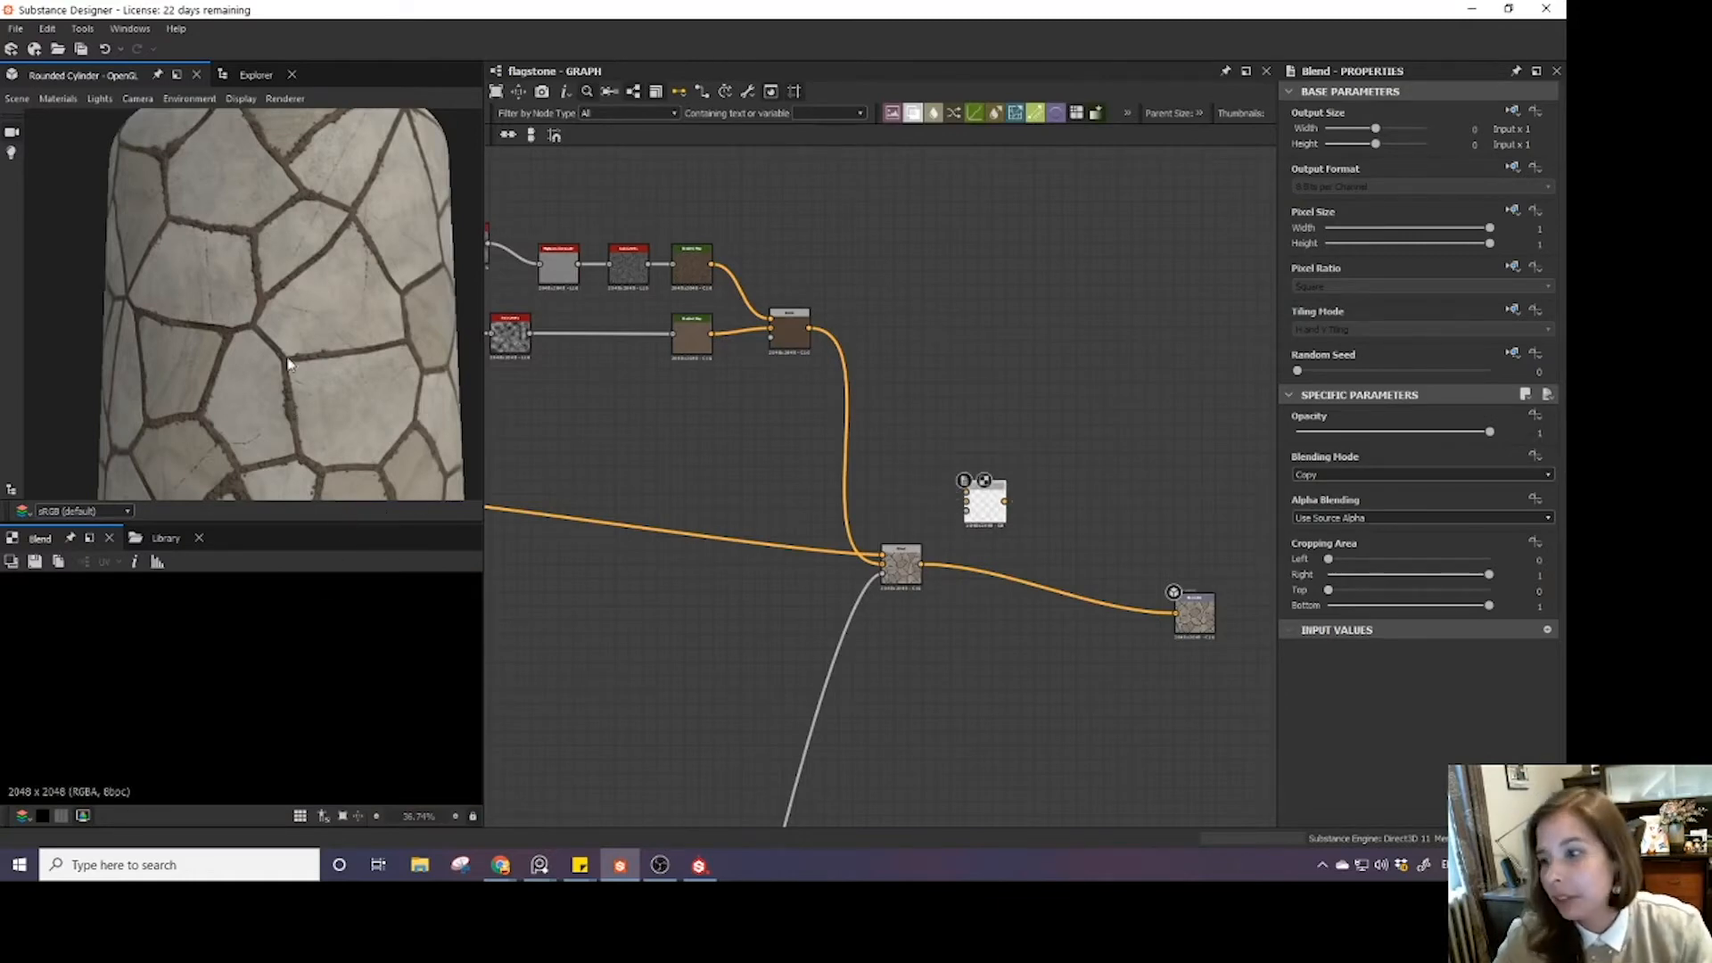
- Feed the stone-and-dirt Blend's output into the new Blend's background input
scroll(294, 339, down, 5)
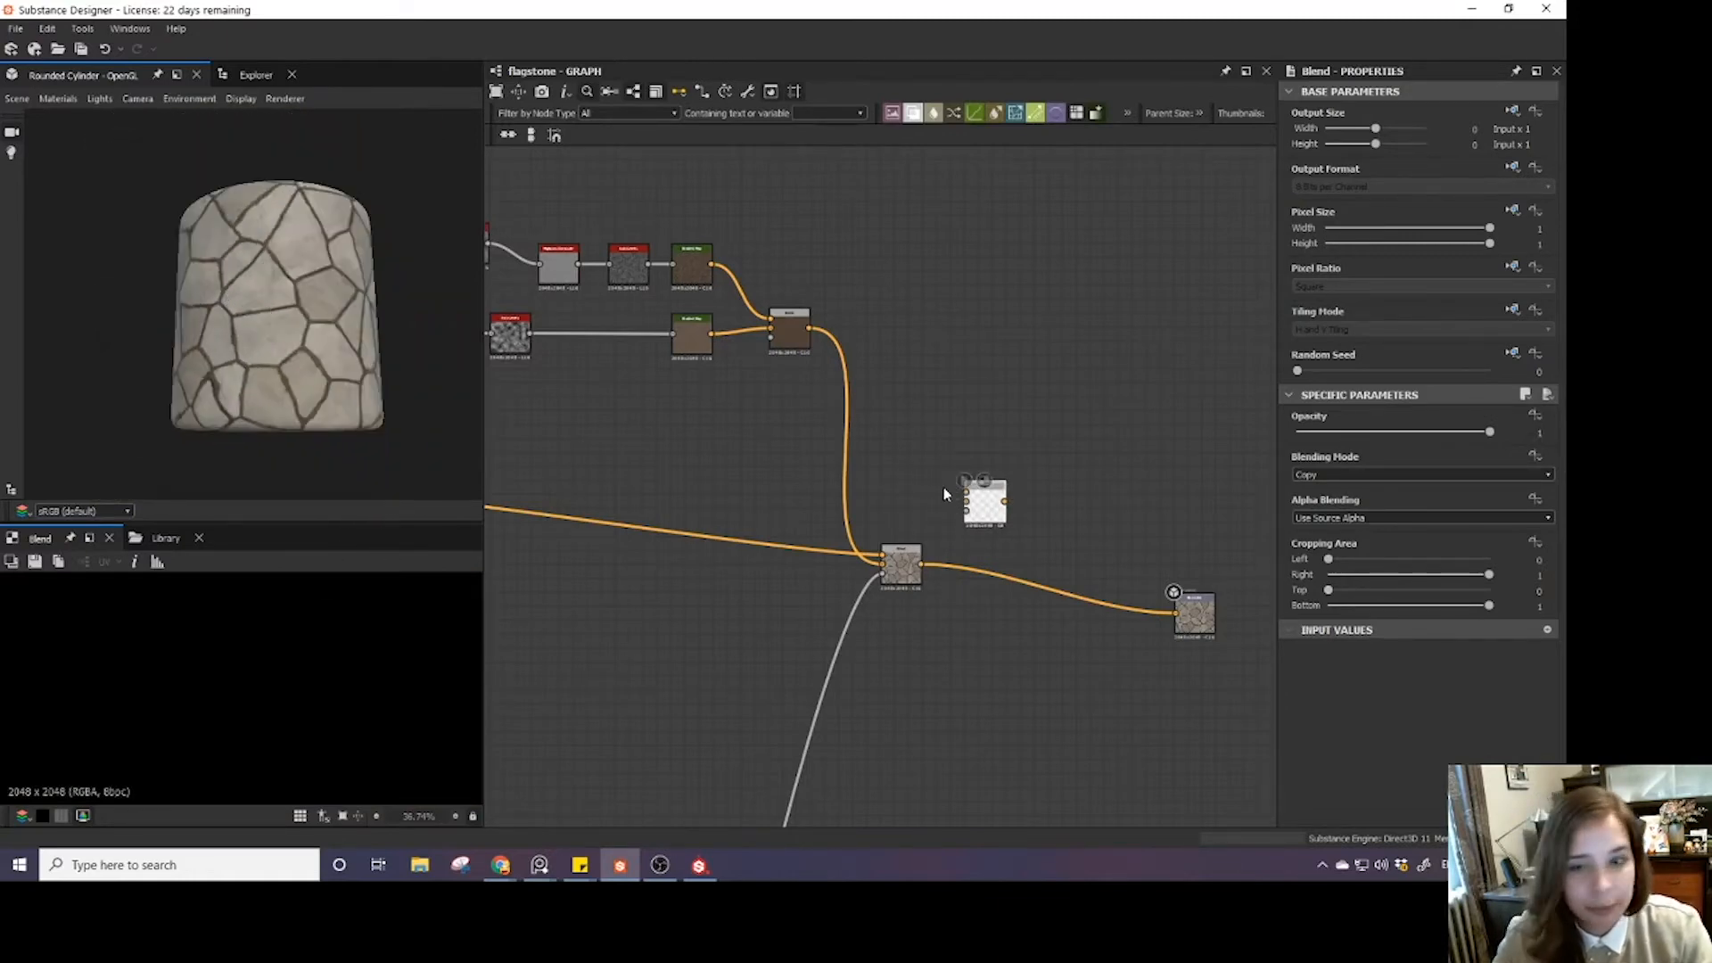
scroll(944, 487, up, 4)
scroll(892, 616, down, 3)
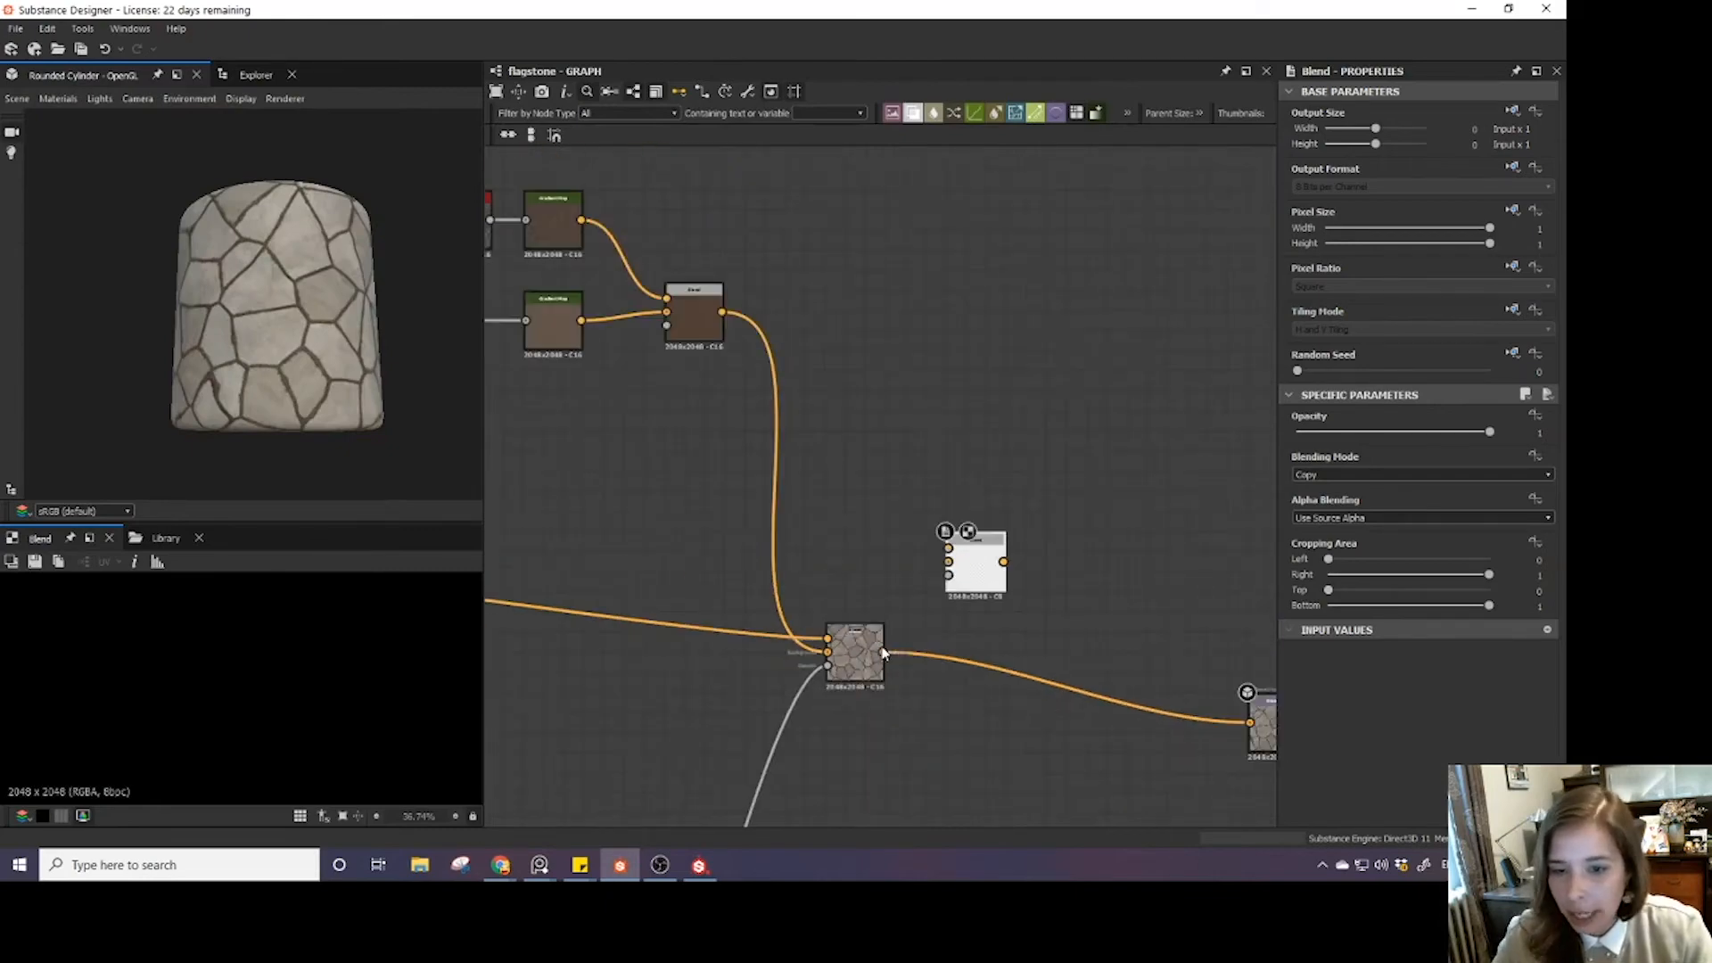
scroll(848, 546, down, 4)
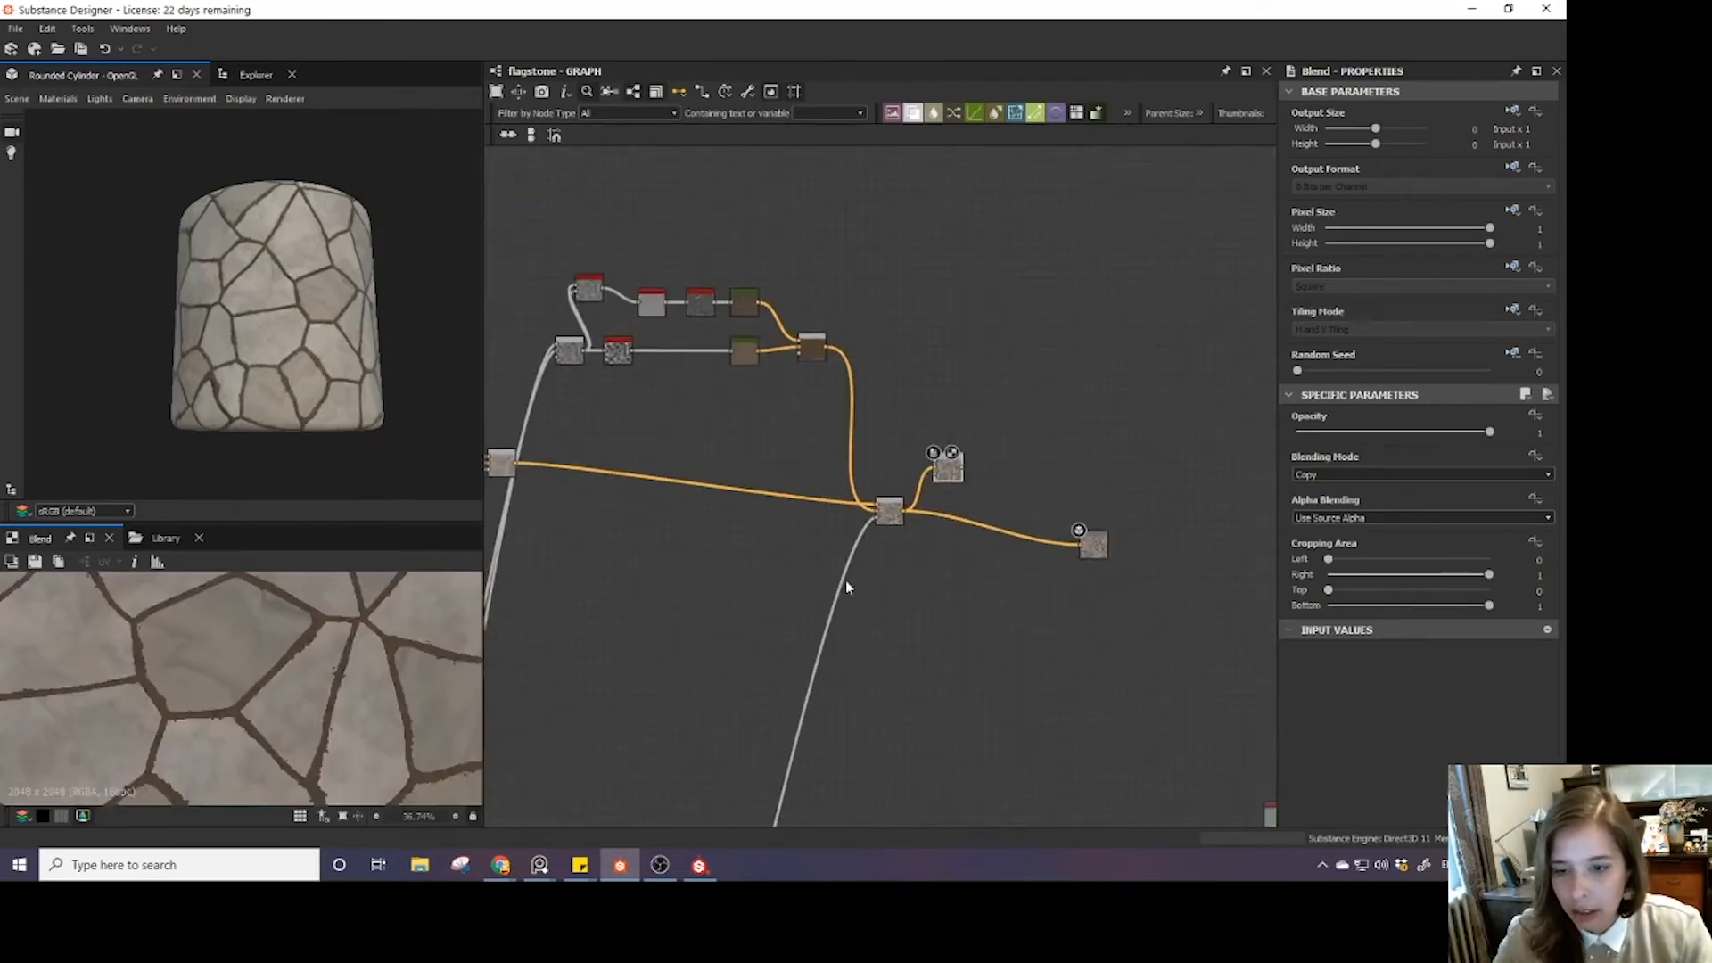
- Look through the Roughness Pass for a speckle mask, previewing the first black Multiply Blend and the Levels node
scroll(845, 586, down, 4)
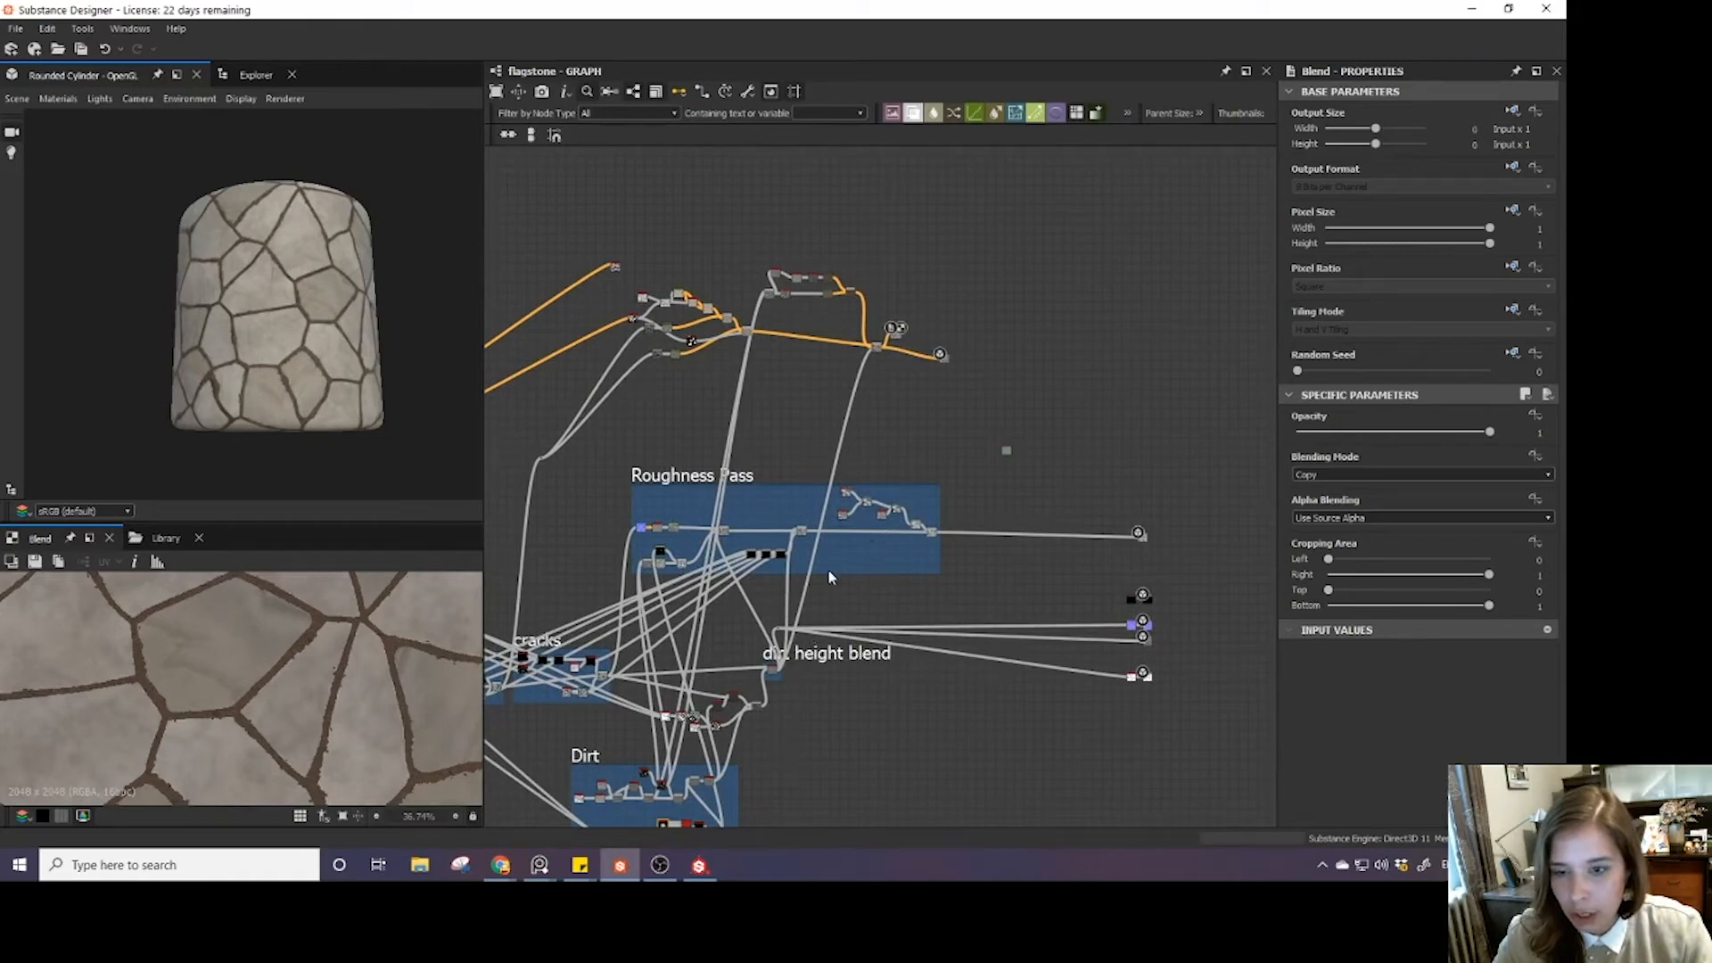
scroll(829, 578, up, 5)
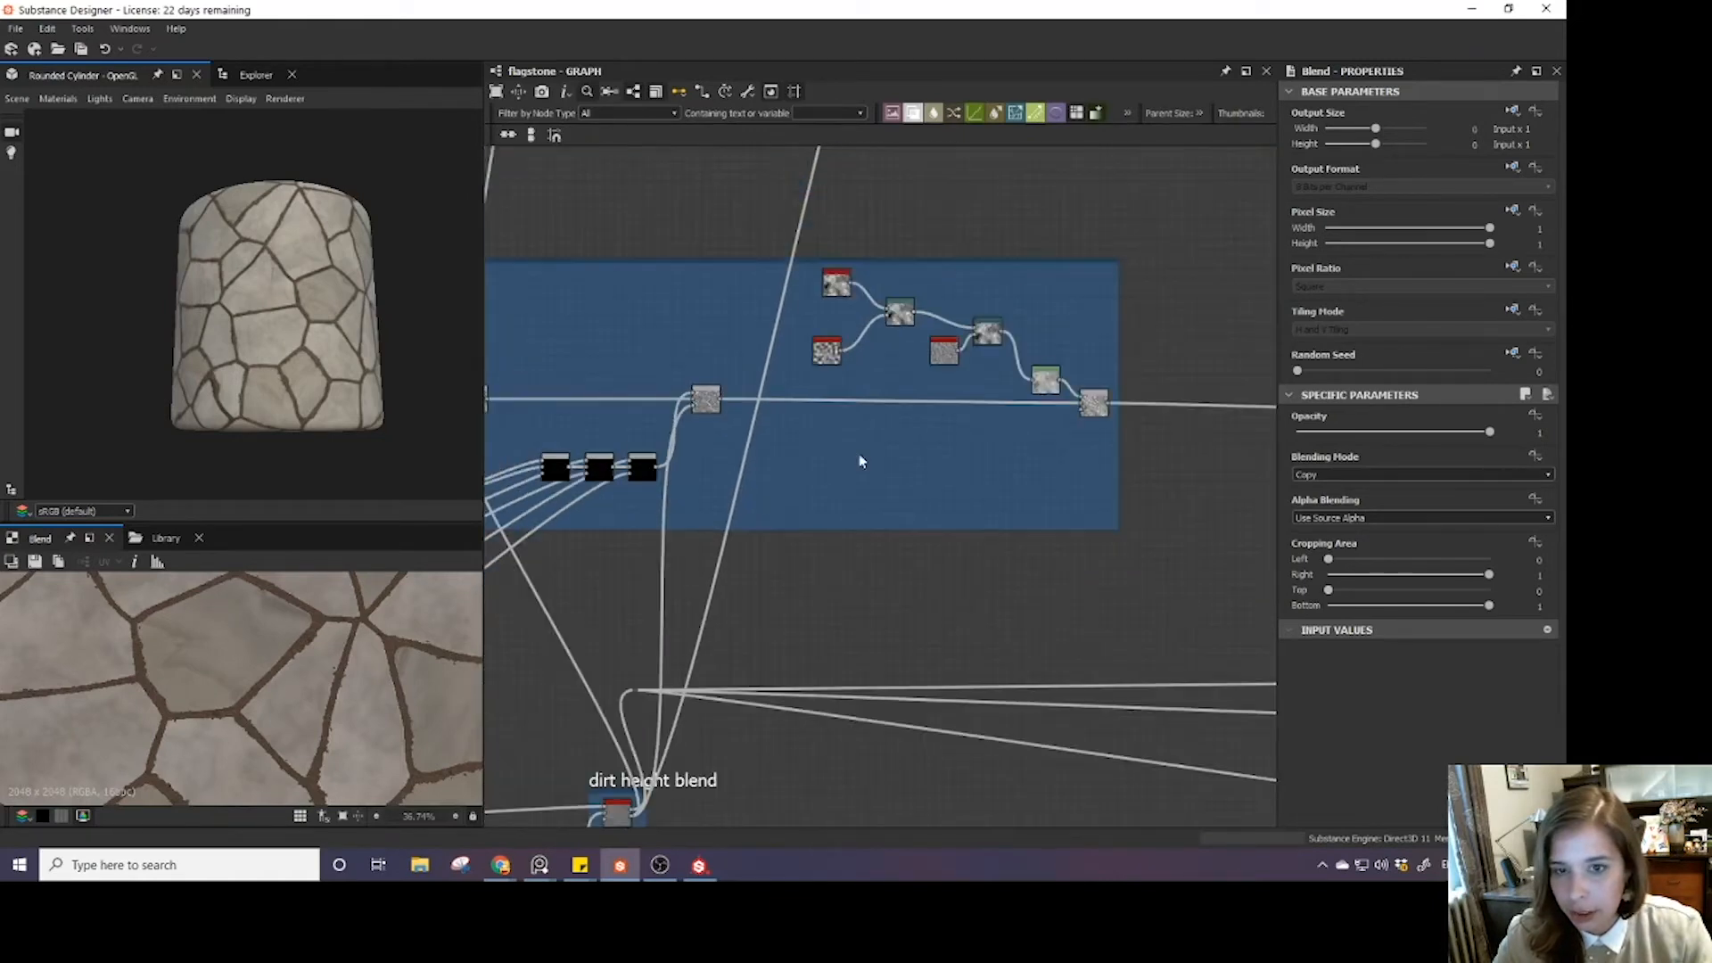
scroll(860, 461, down, 3)
scroll(848, 551, up, 5)
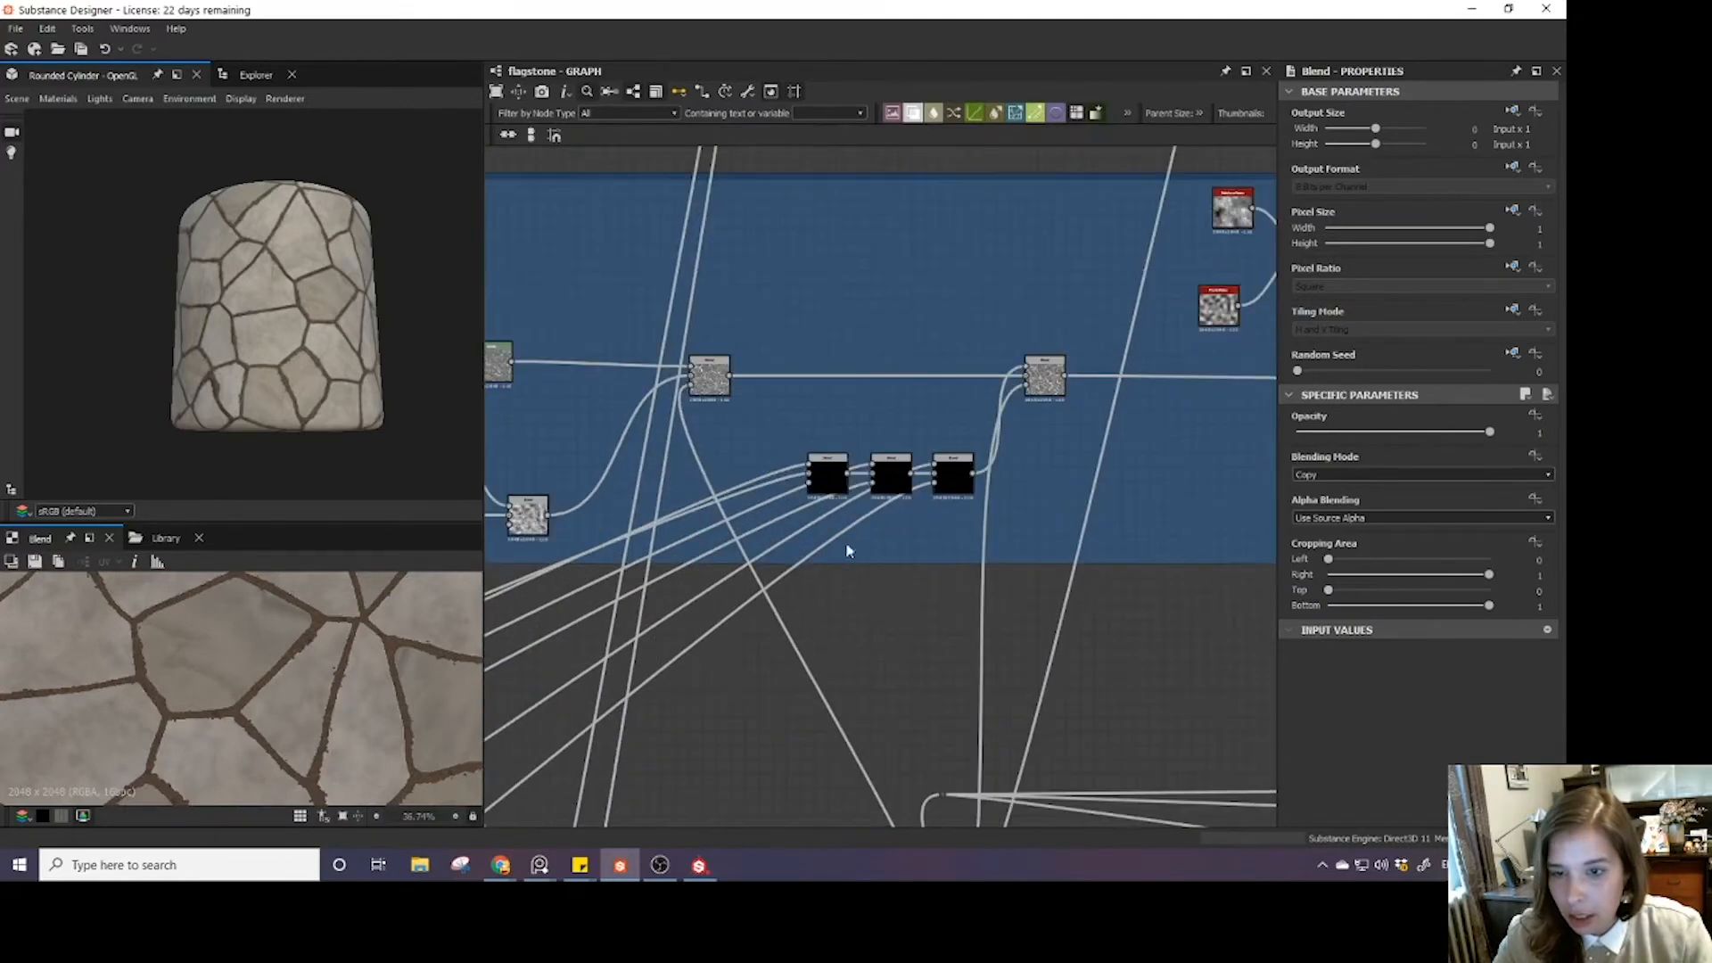
double_click(826, 473)
scroll(700, 525, down, 3)
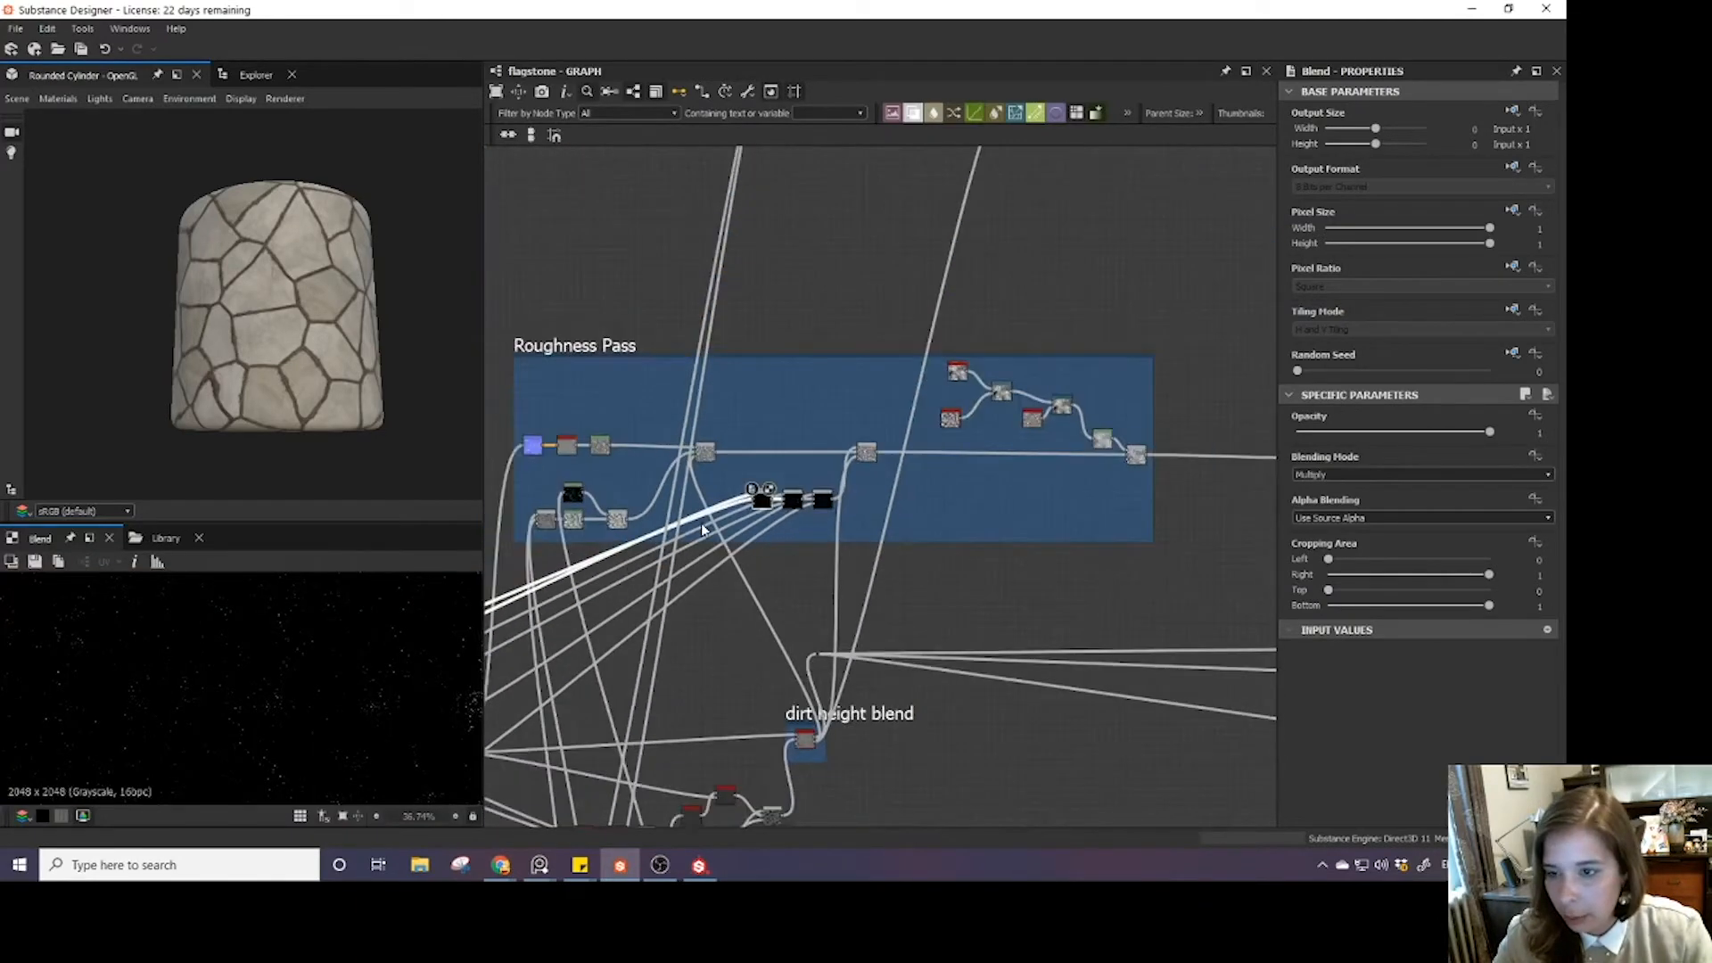
scroll(704, 530, up, 1)
double_click(659, 491)
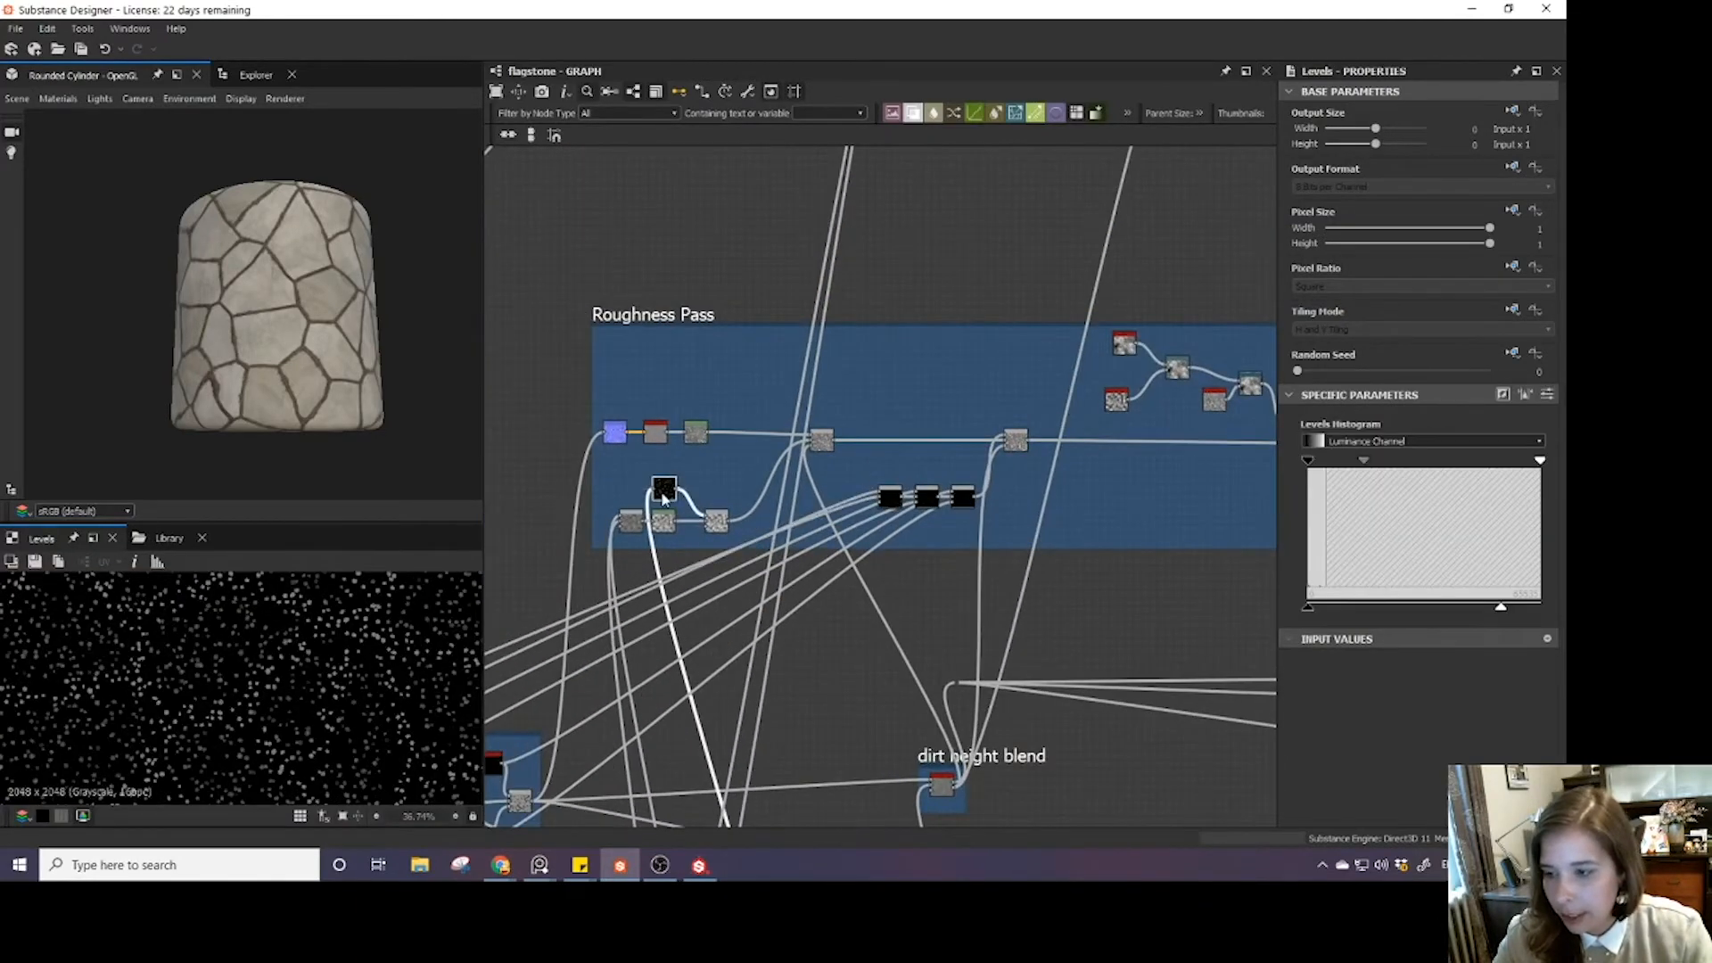
- Duplicate the Roughness Pass Levels node with its input link and place the copy beside the stone-and-dirt Blend
scroll(660, 493, down, 3)
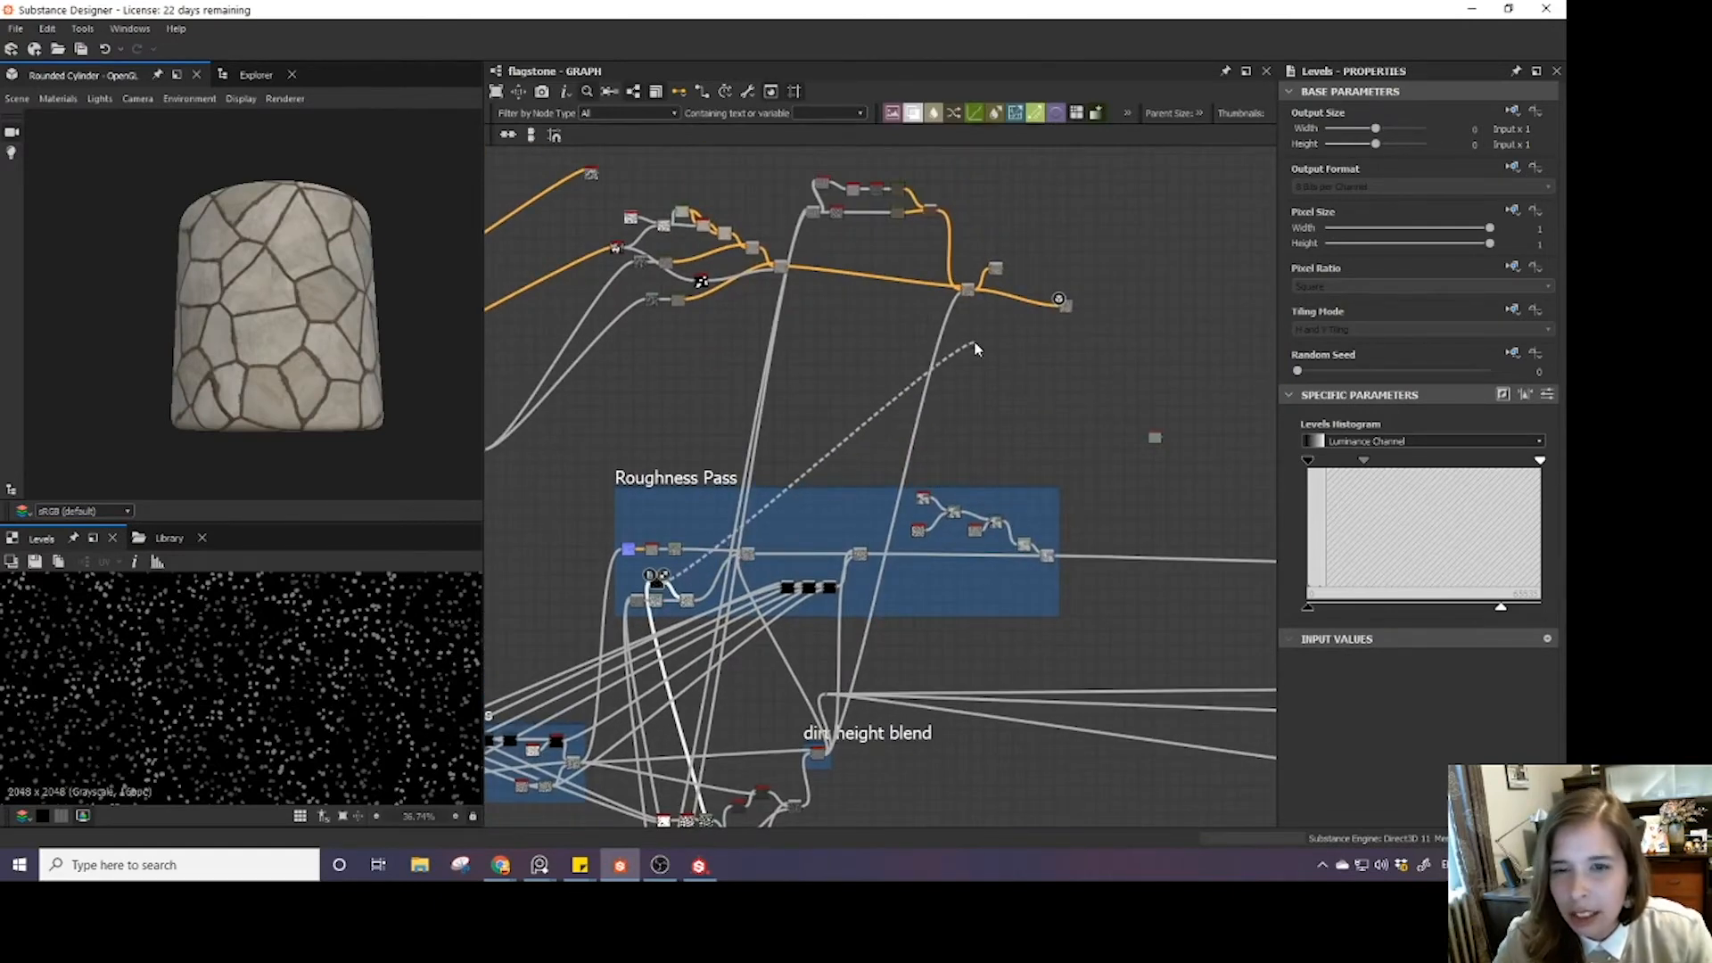
key(space)
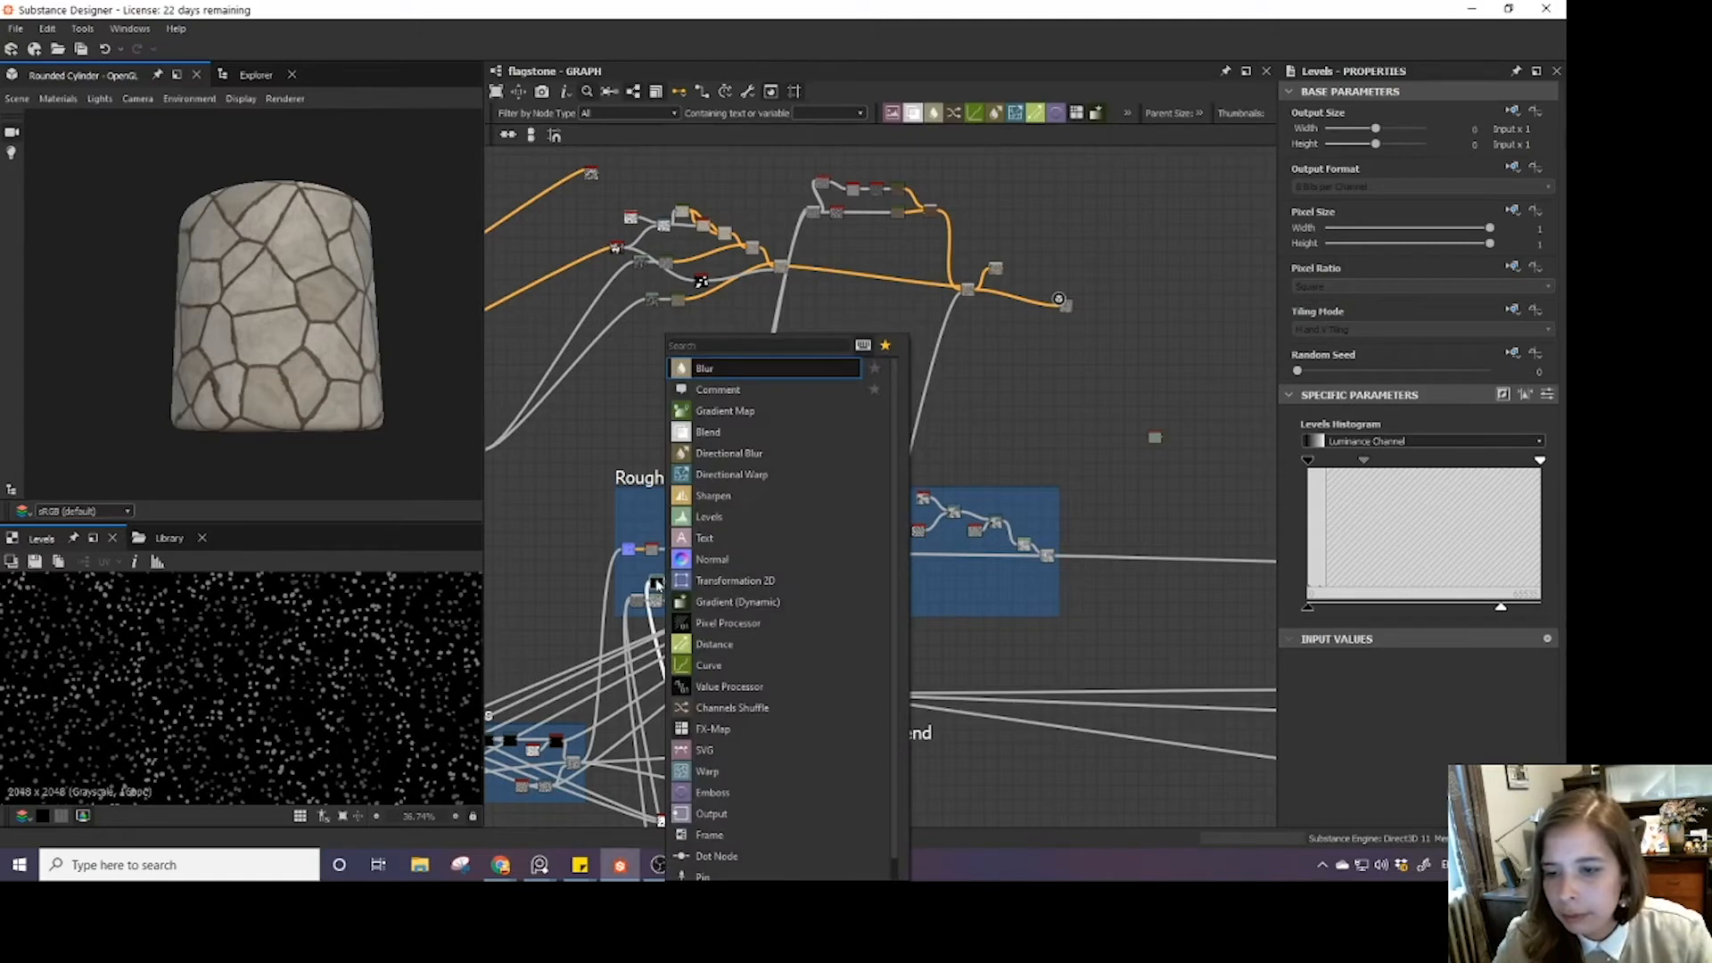
key(Escape)
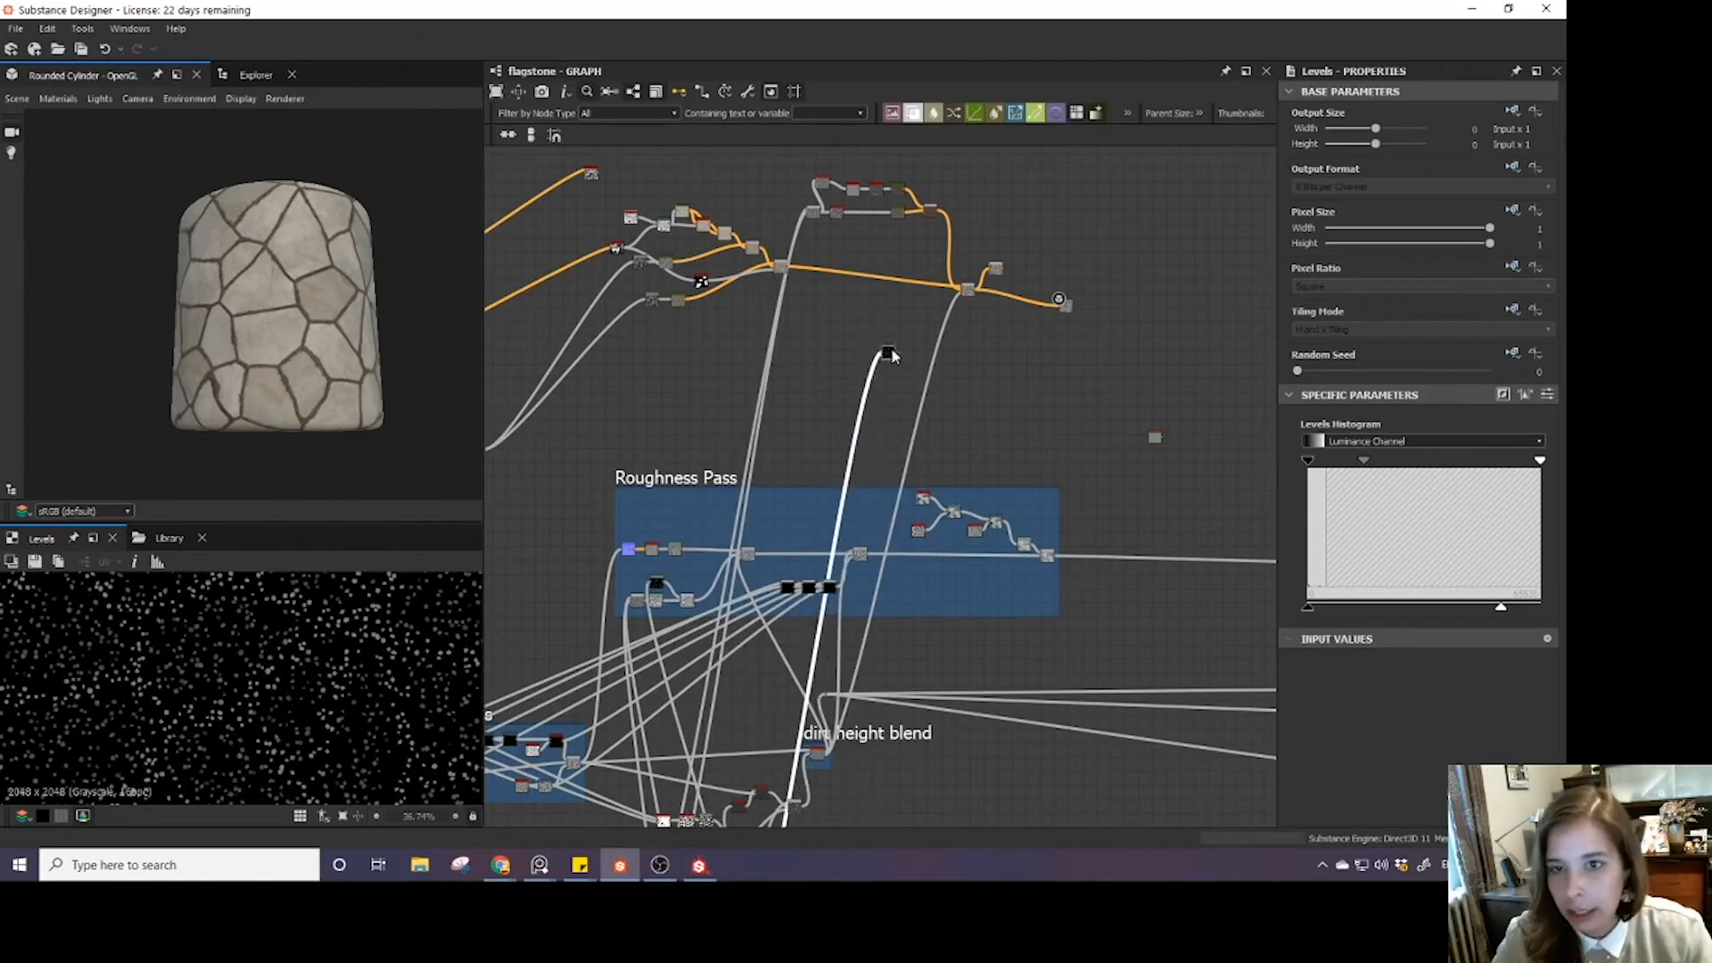
scroll(856, 504, up, 5)
drag(629, 767, 885, 573)
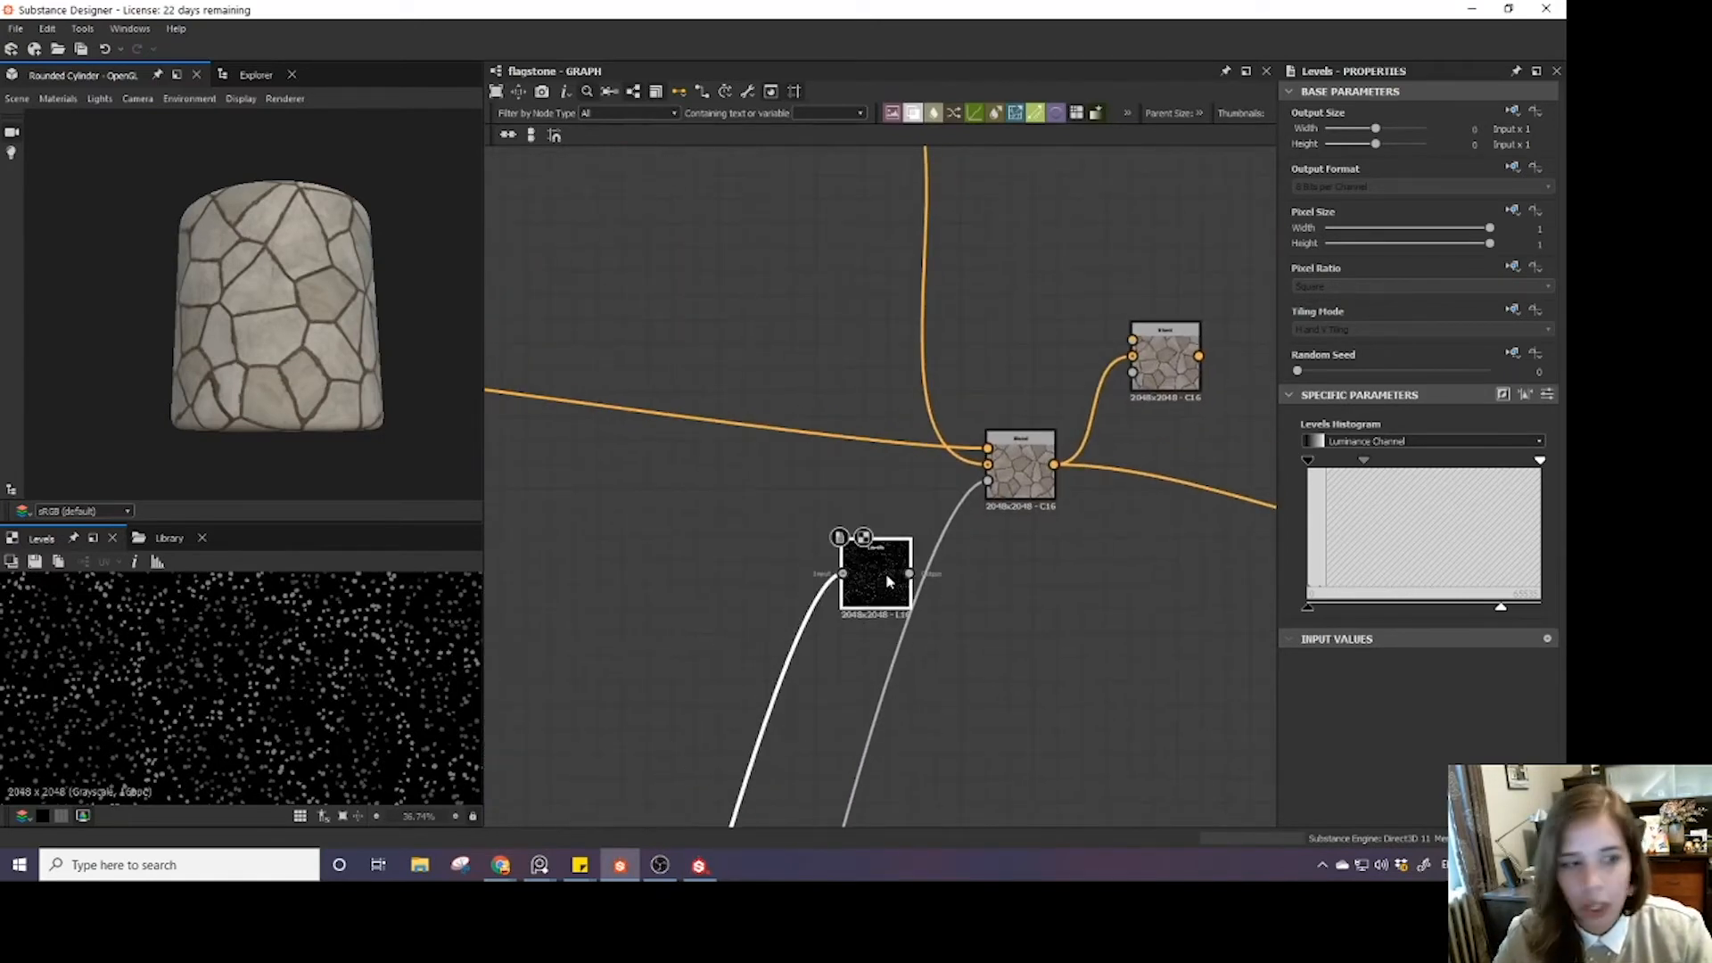
- Connect the copied Levels node to the new Blend's opacity input
middle_drag(902, 500, 832, 593)
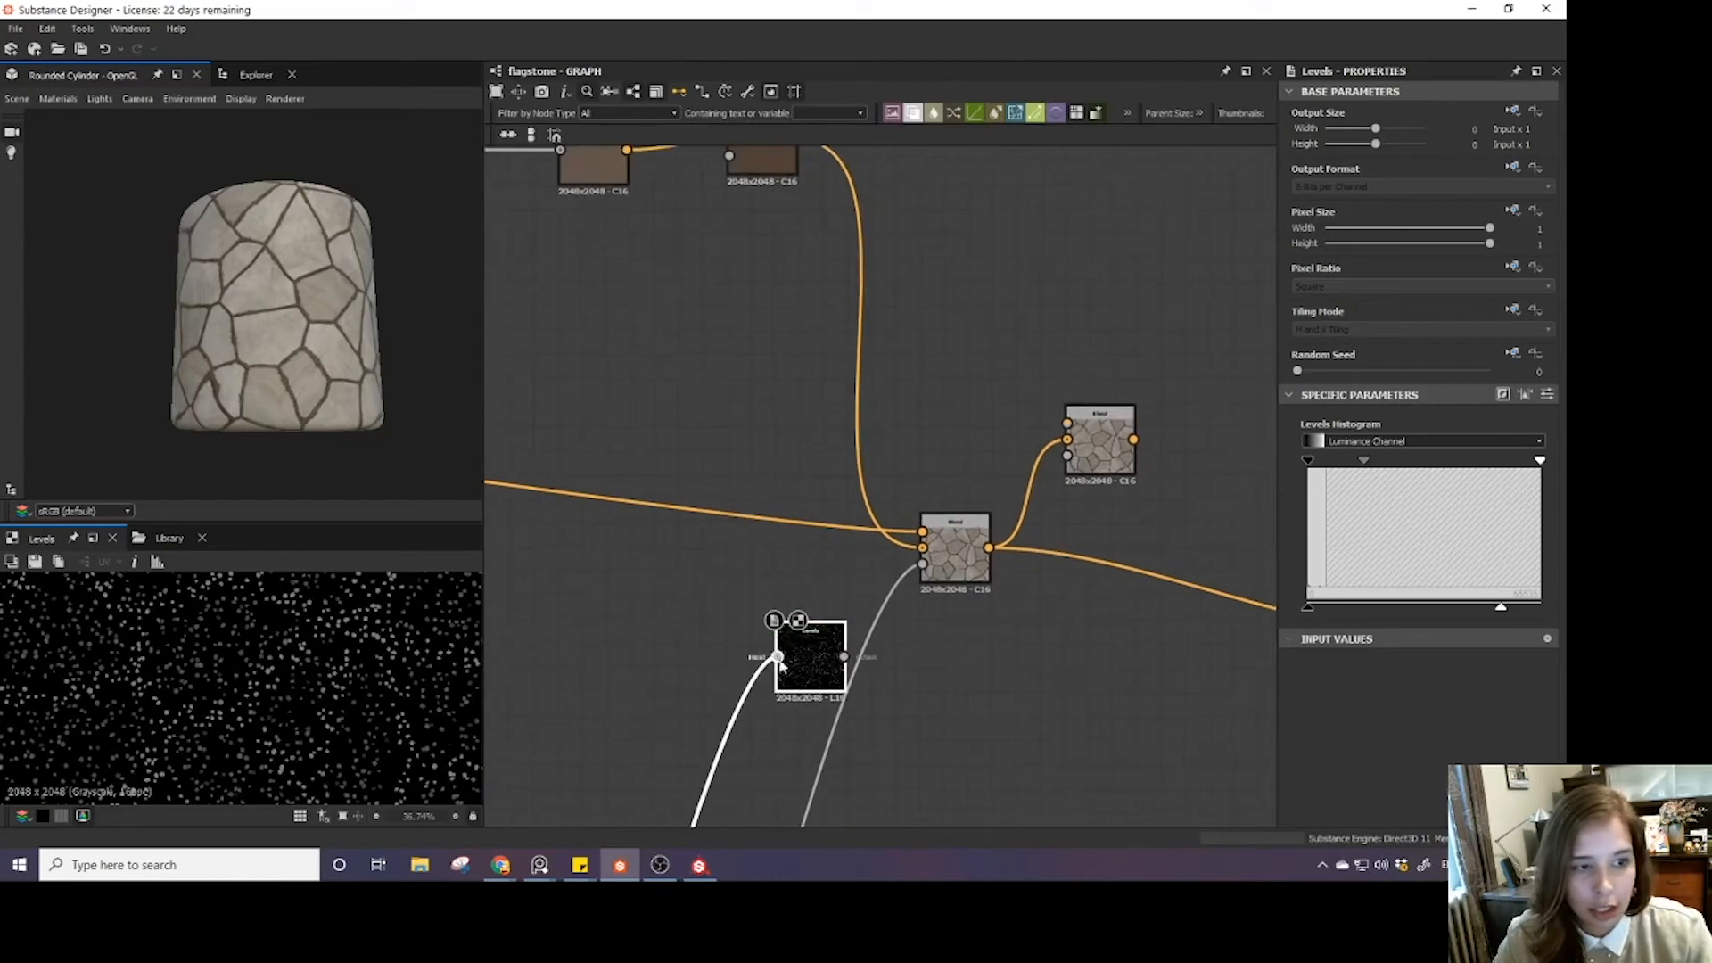
drag(845, 657, 1068, 456)
scroll(1005, 435, down, 3)
middle_drag(963, 441, 898, 491)
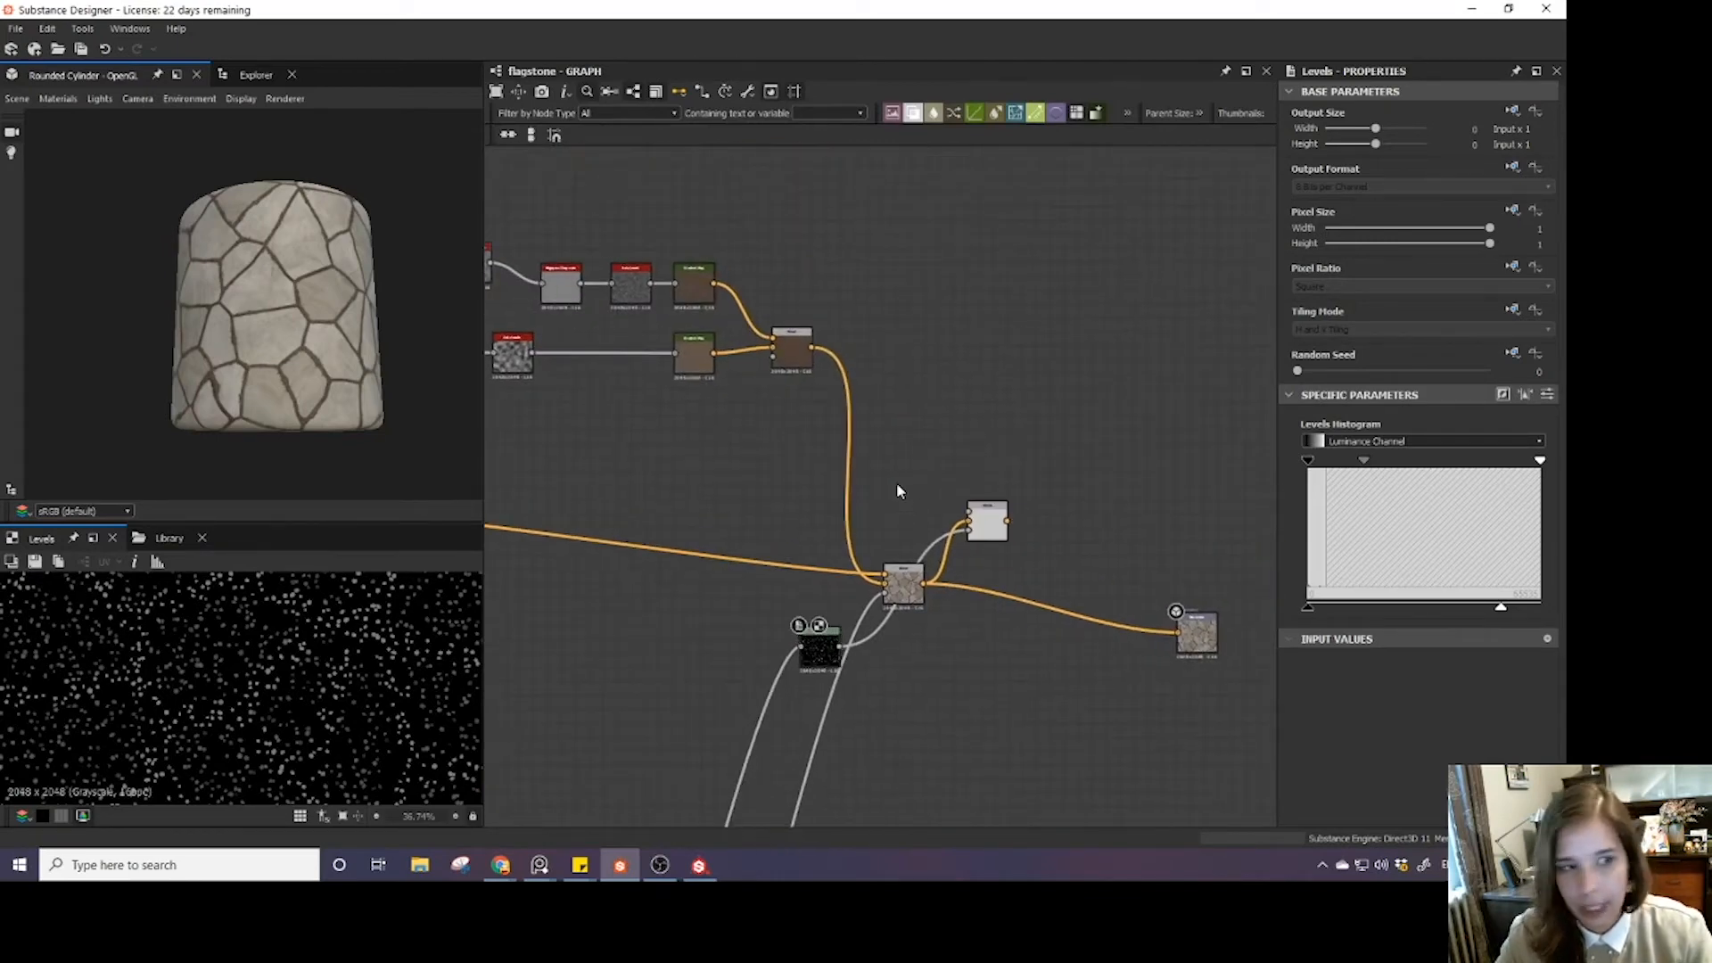
- Add a Uniform Color node between the dirt colour Blend and the new speckle Blend
click(694, 354)
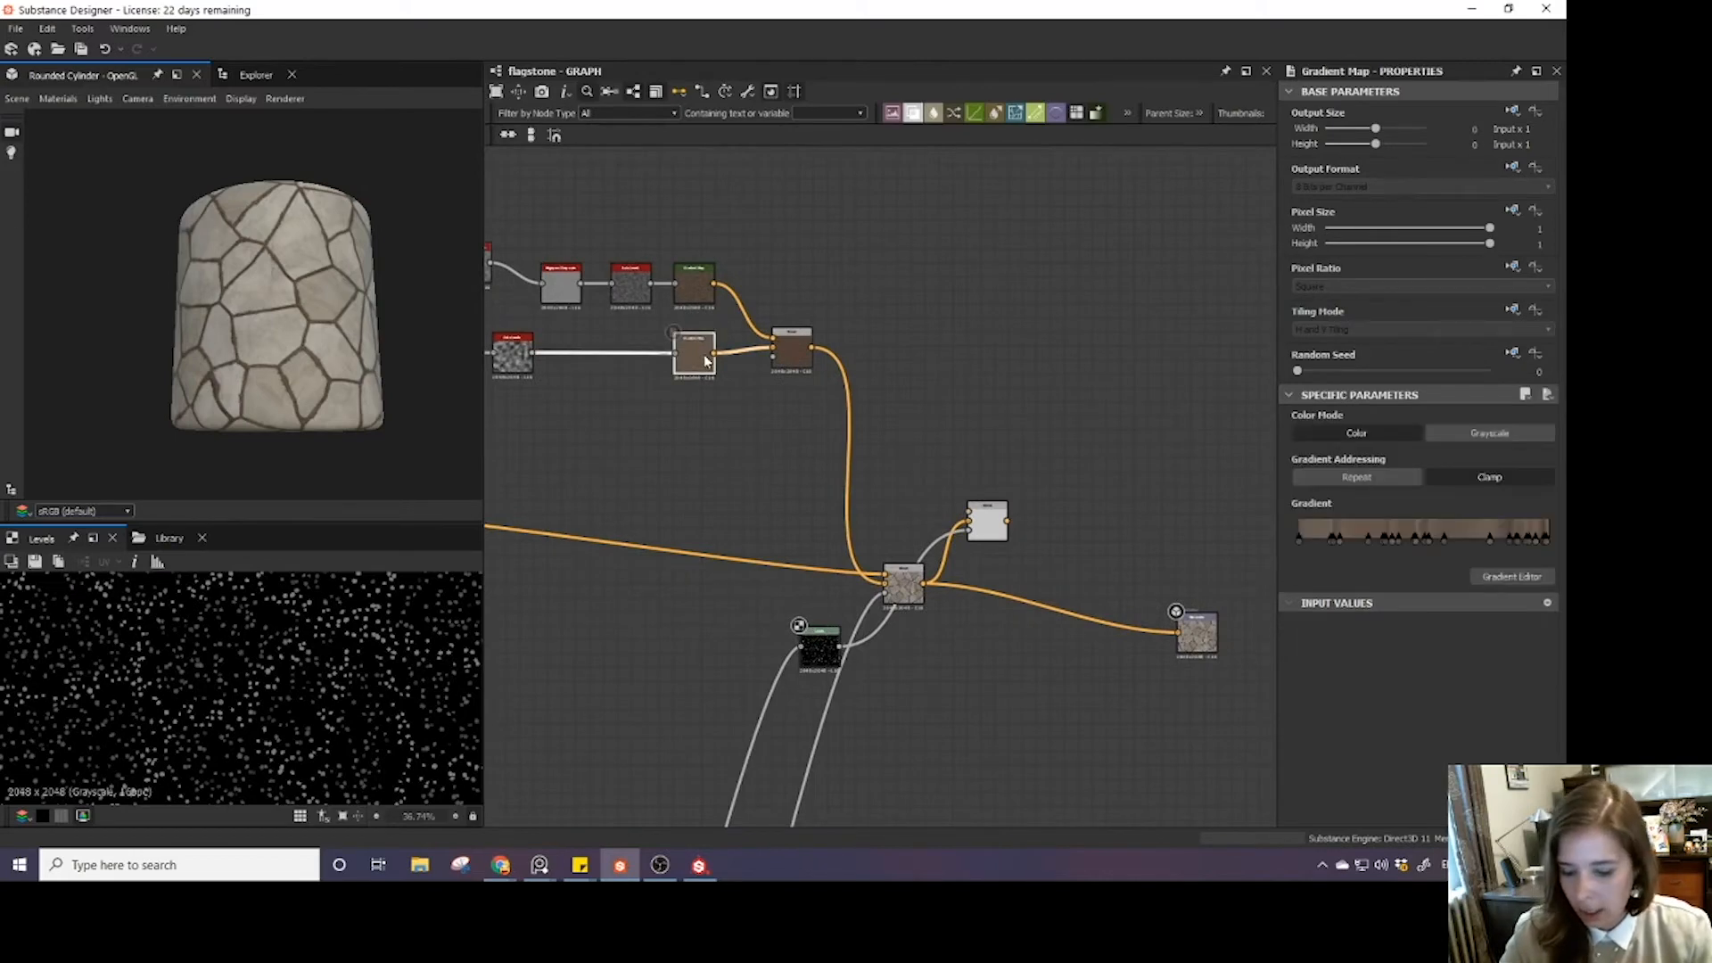
key(space)
text(un)
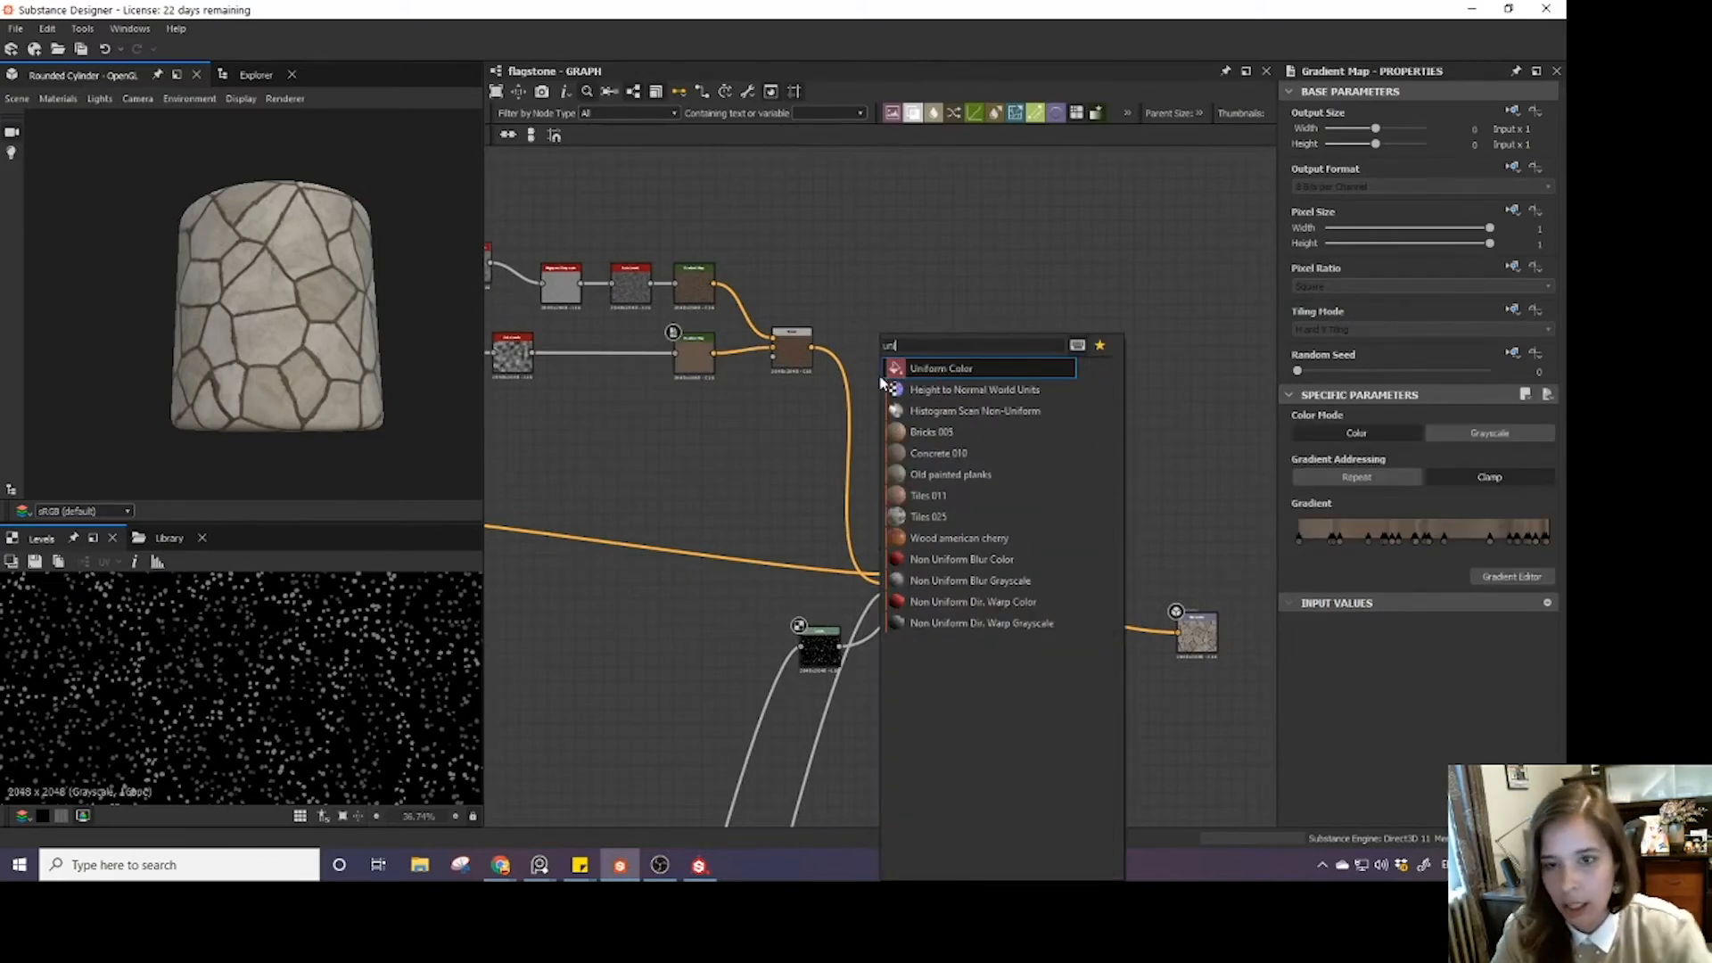
text(i)
click(910, 369)
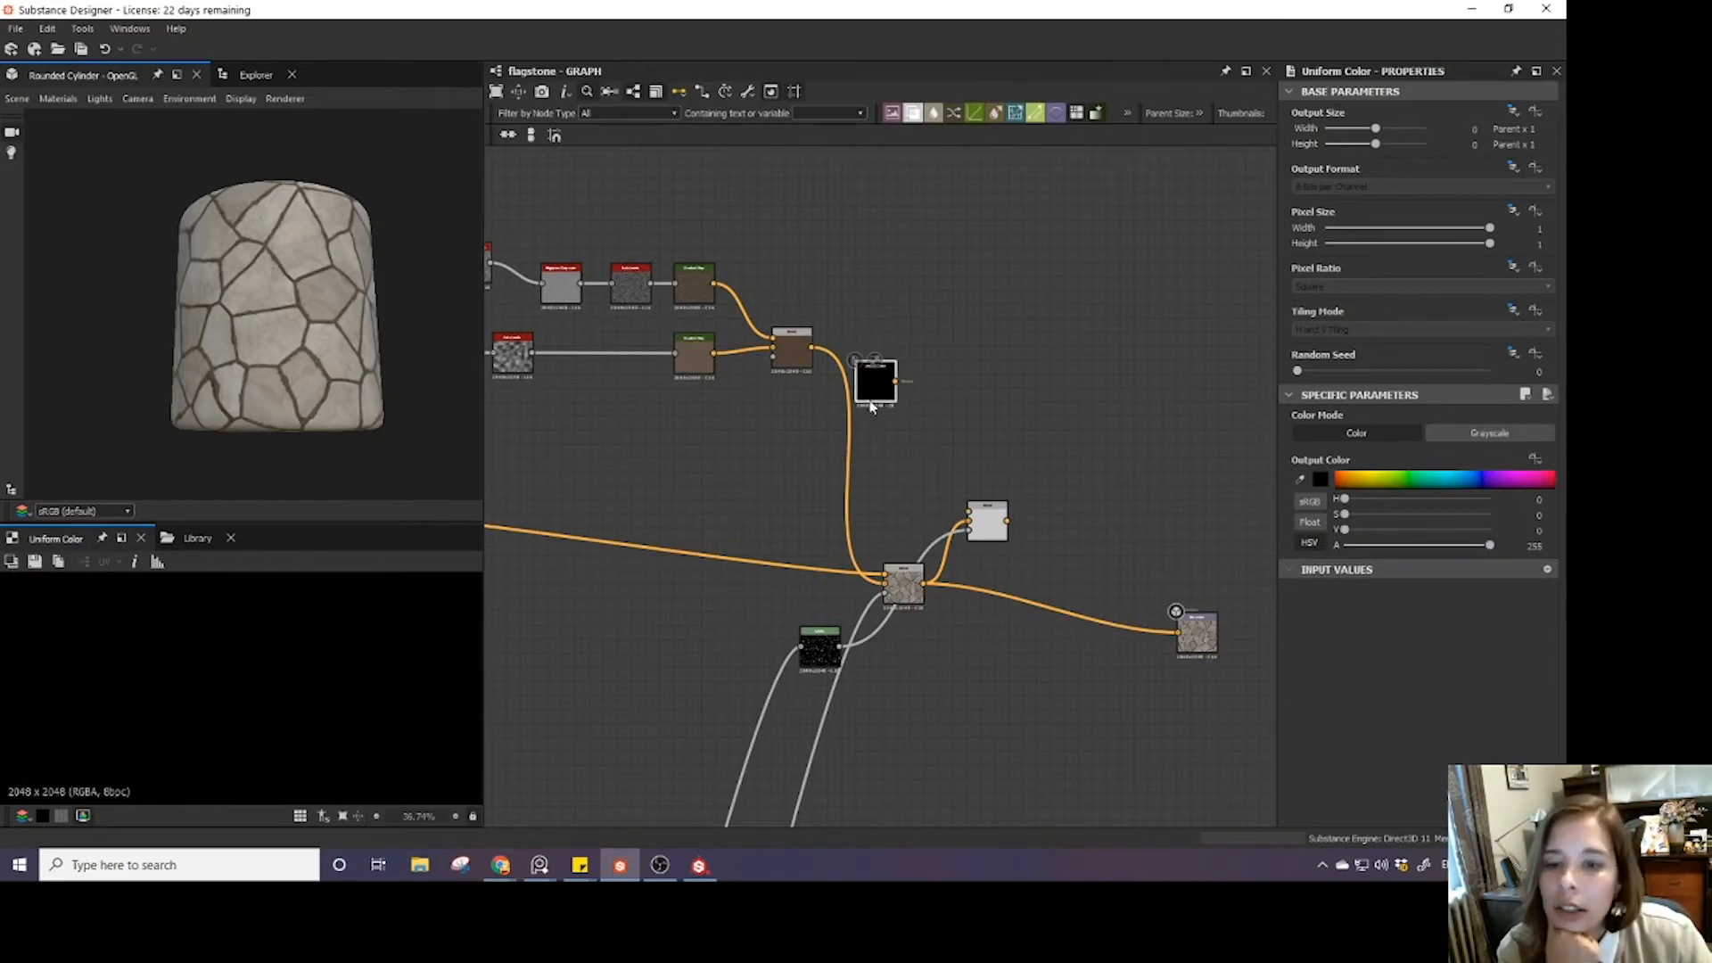
- Sample the Uniform Color from the lower dirt Gradient Map, connect it to the speckle Blend's foreground, and preview that Blend
click(1304, 485)
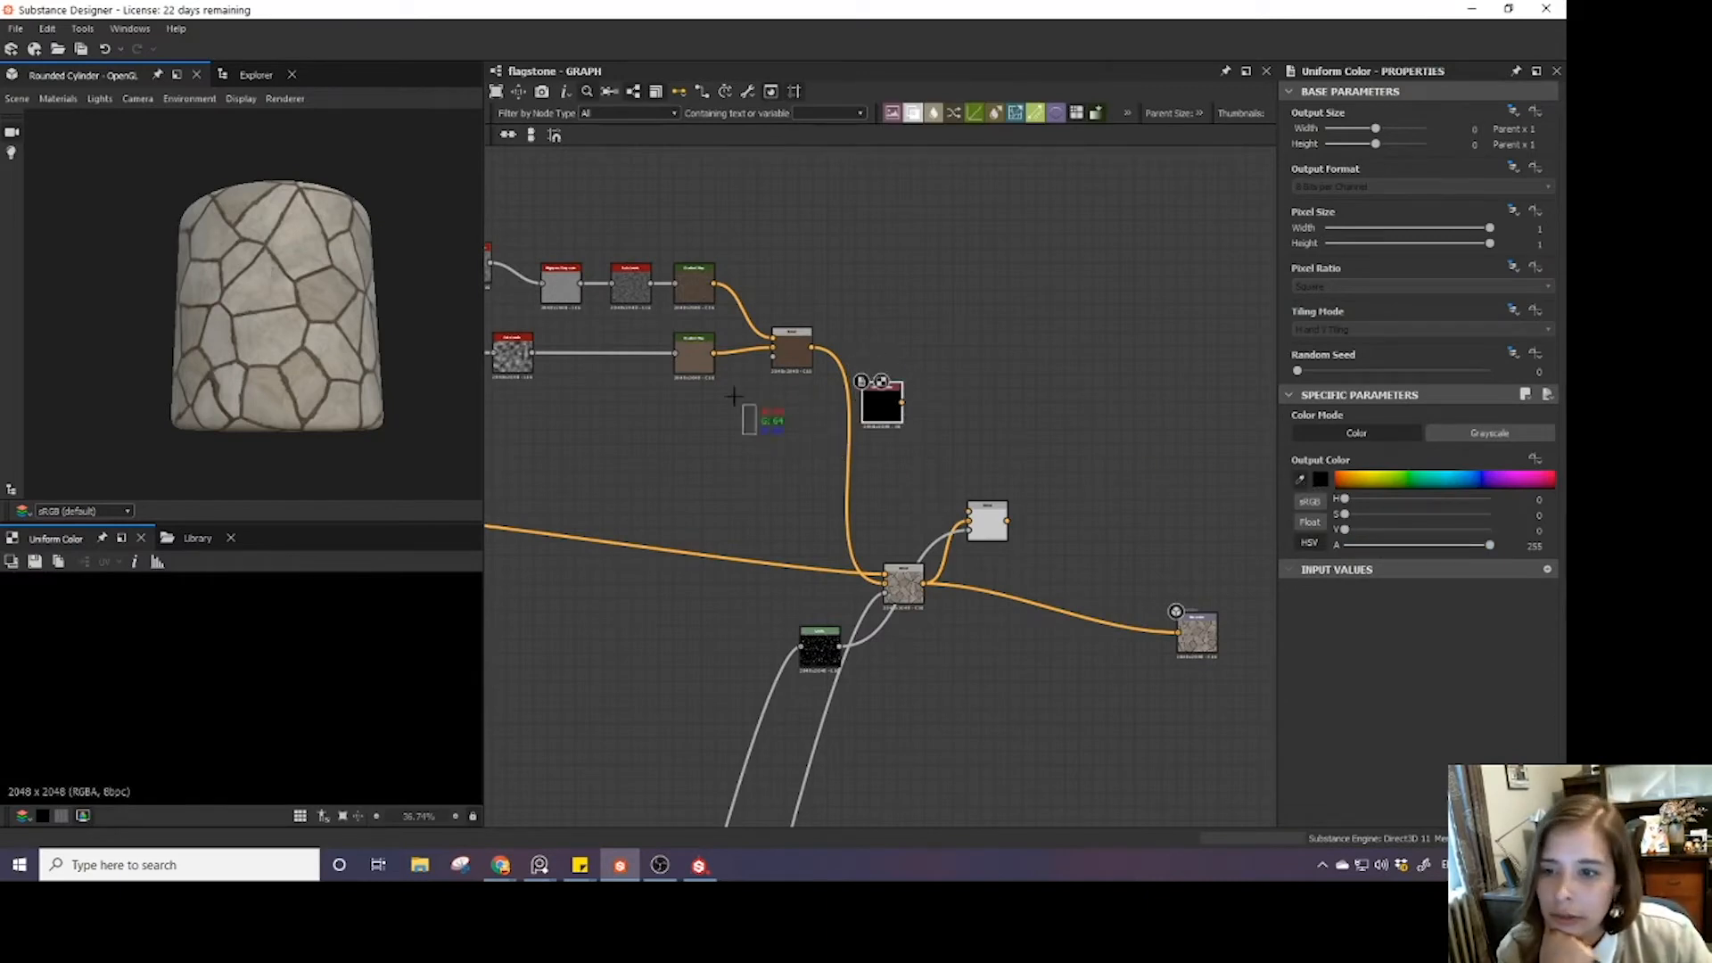
click(703, 361)
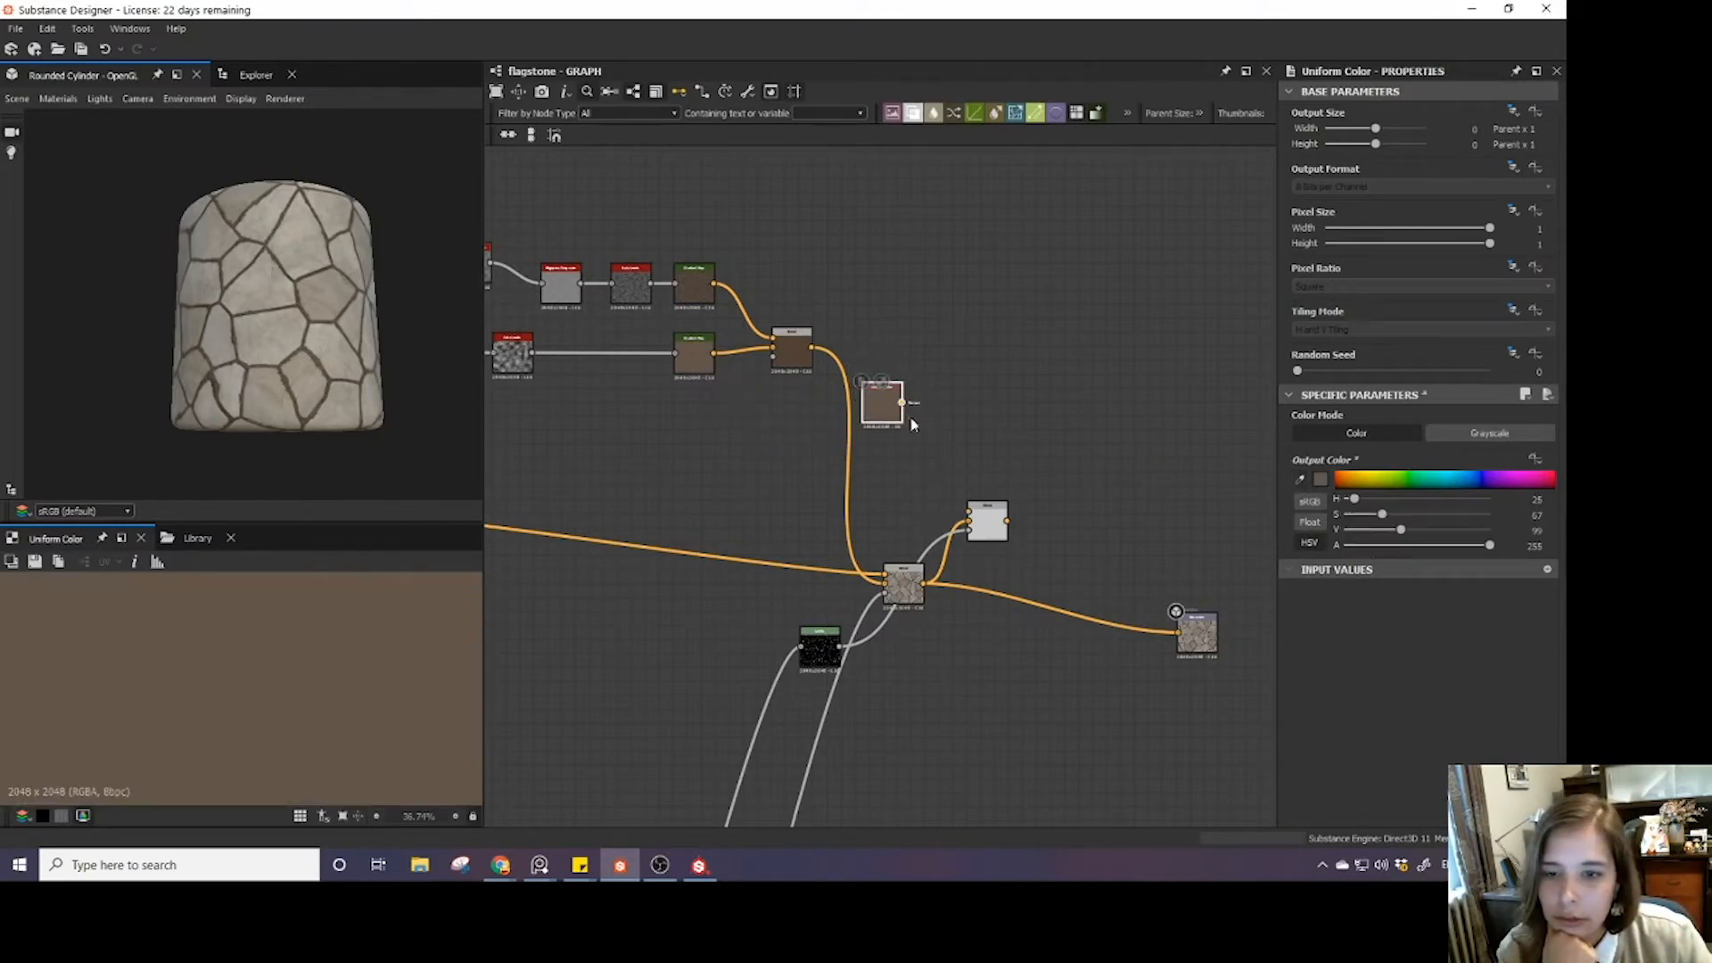
drag(902, 402, 967, 513)
double_click(987, 524)
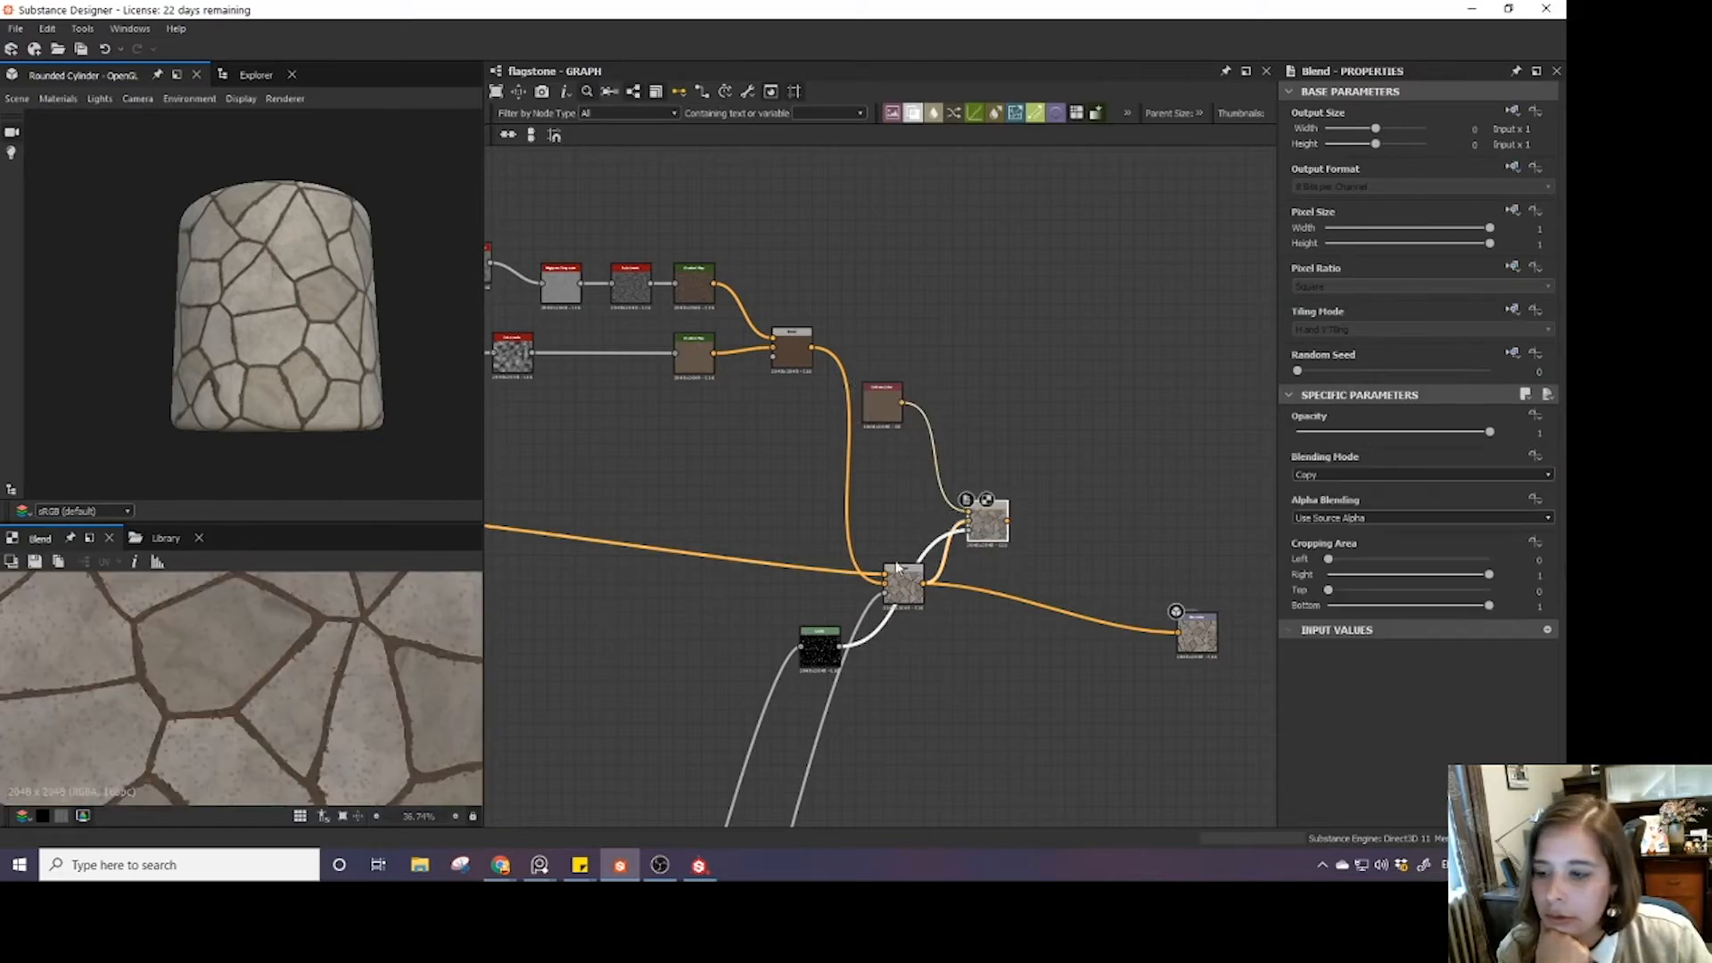
- Move the copied Levels node away from the speckle Blend and insert another Blend node on the link between them
drag(808, 653, 594, 689)
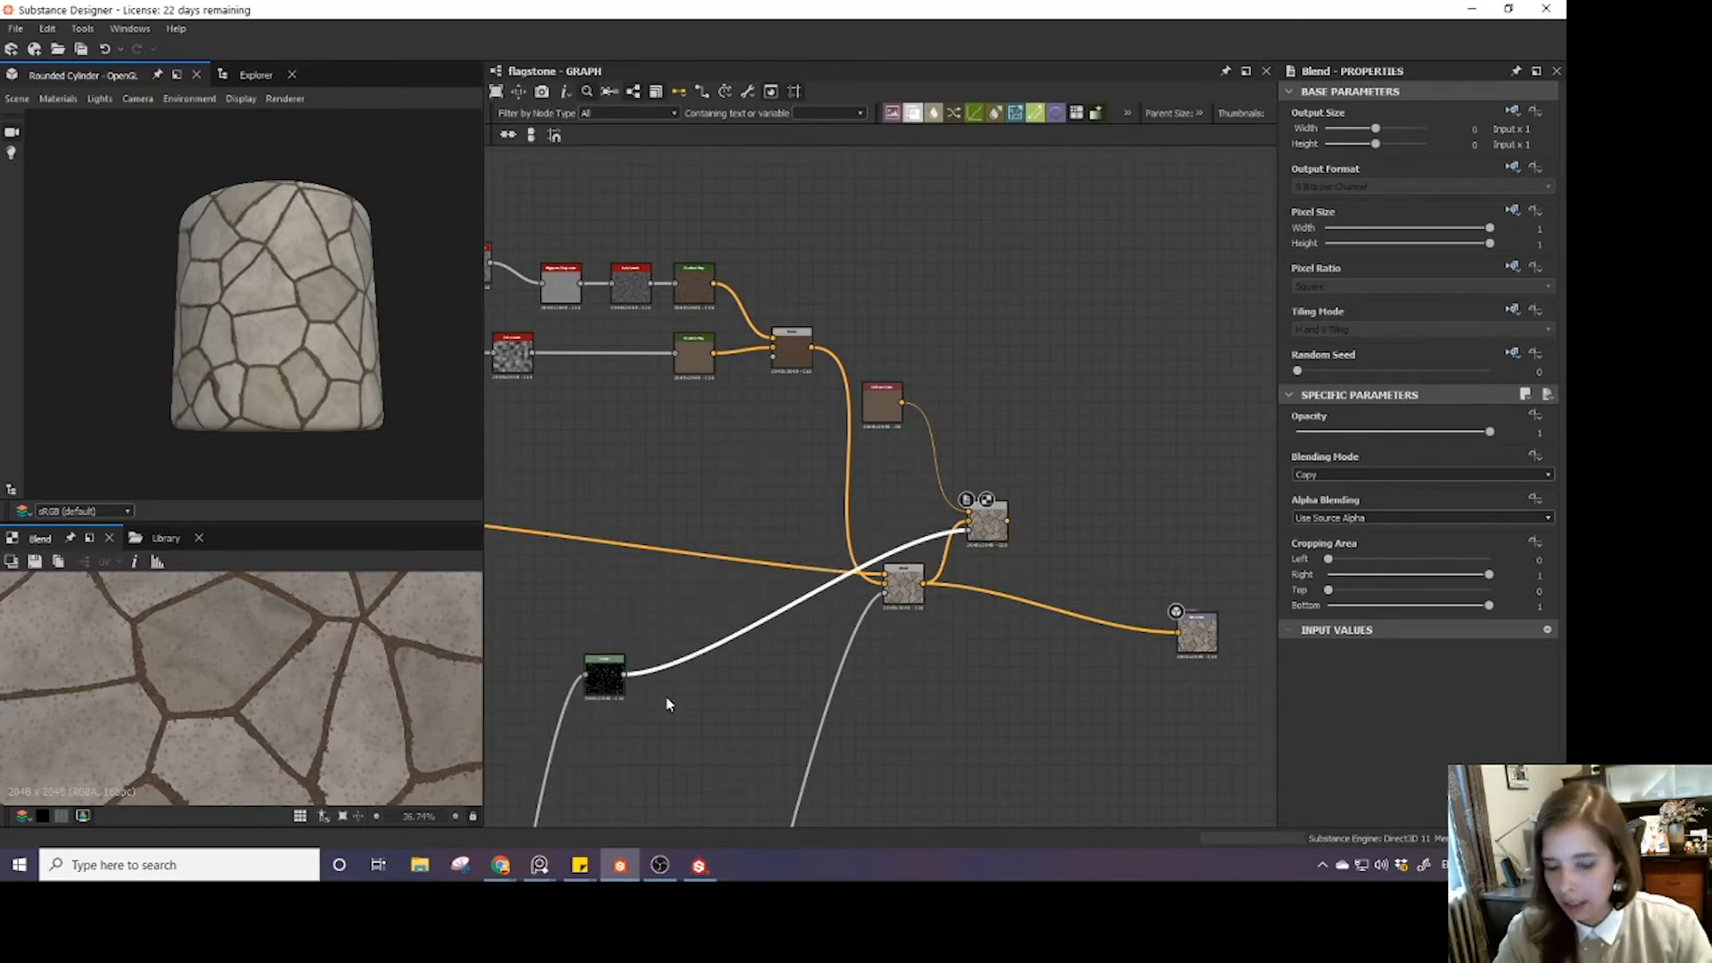
key(space)
text(blend)
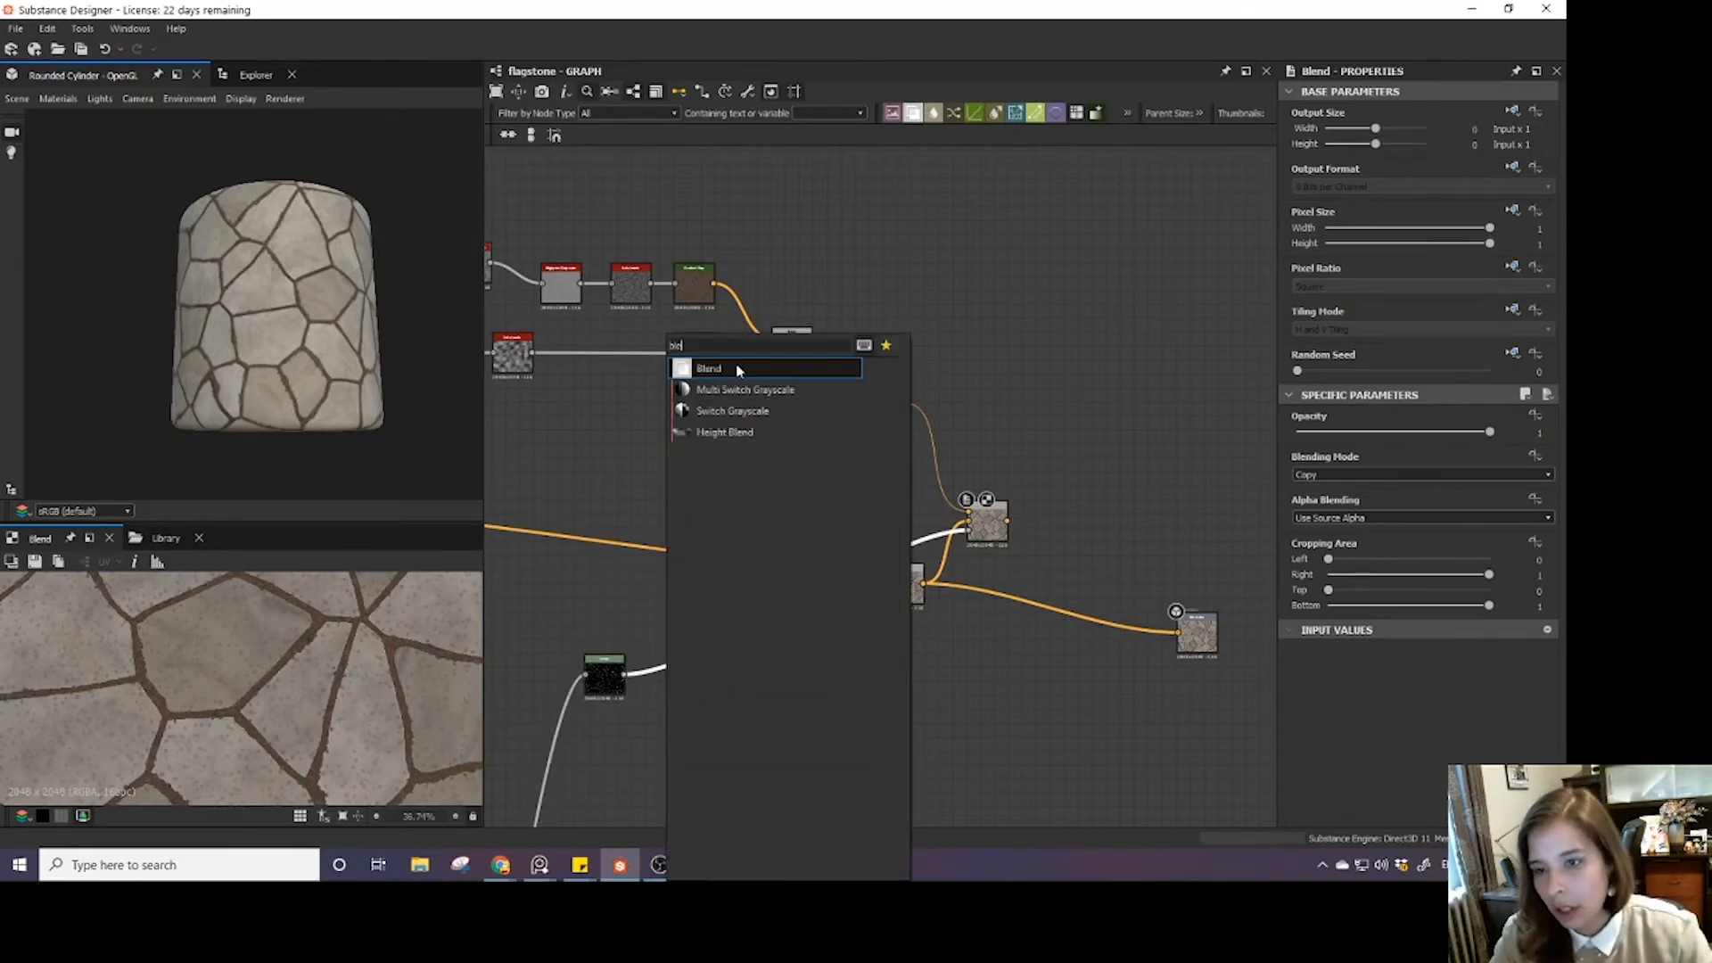
click(737, 368)
drag(796, 608, 738, 684)
- Connect the dirt height blend's height mask to the foreground of the Blend inserted after the copied Levels
scroll(723, 683, down, 4)
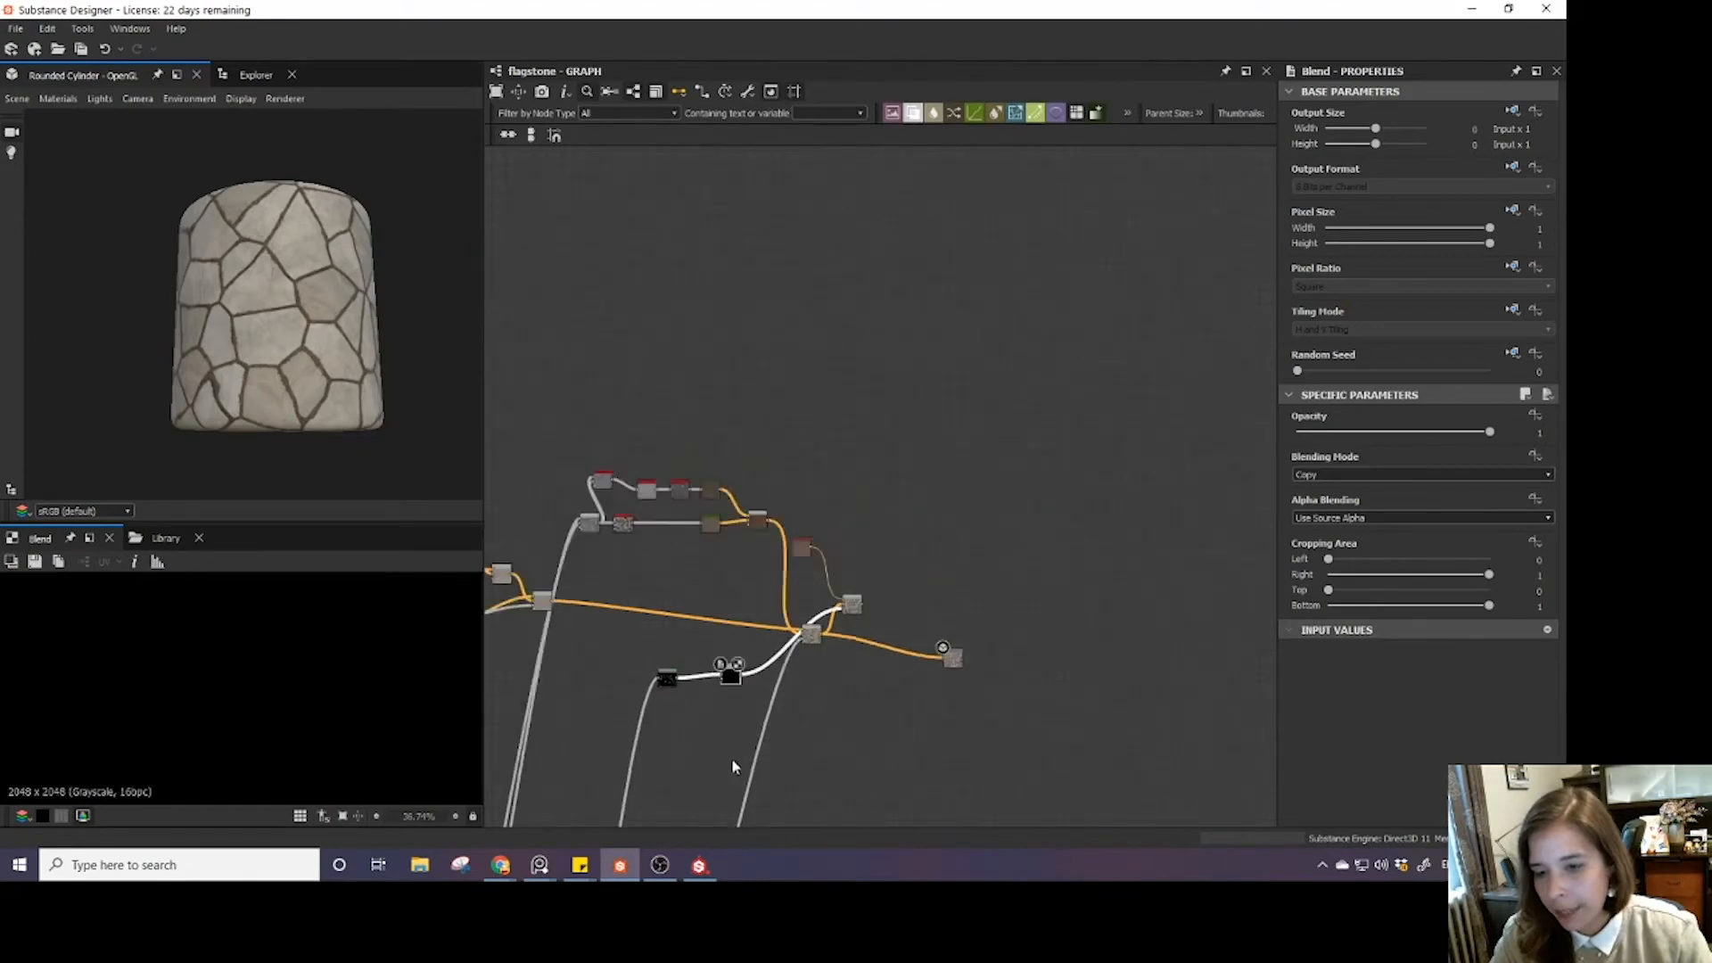
middle_drag(732, 816, 767, 505)
scroll(740, 701, down, 4)
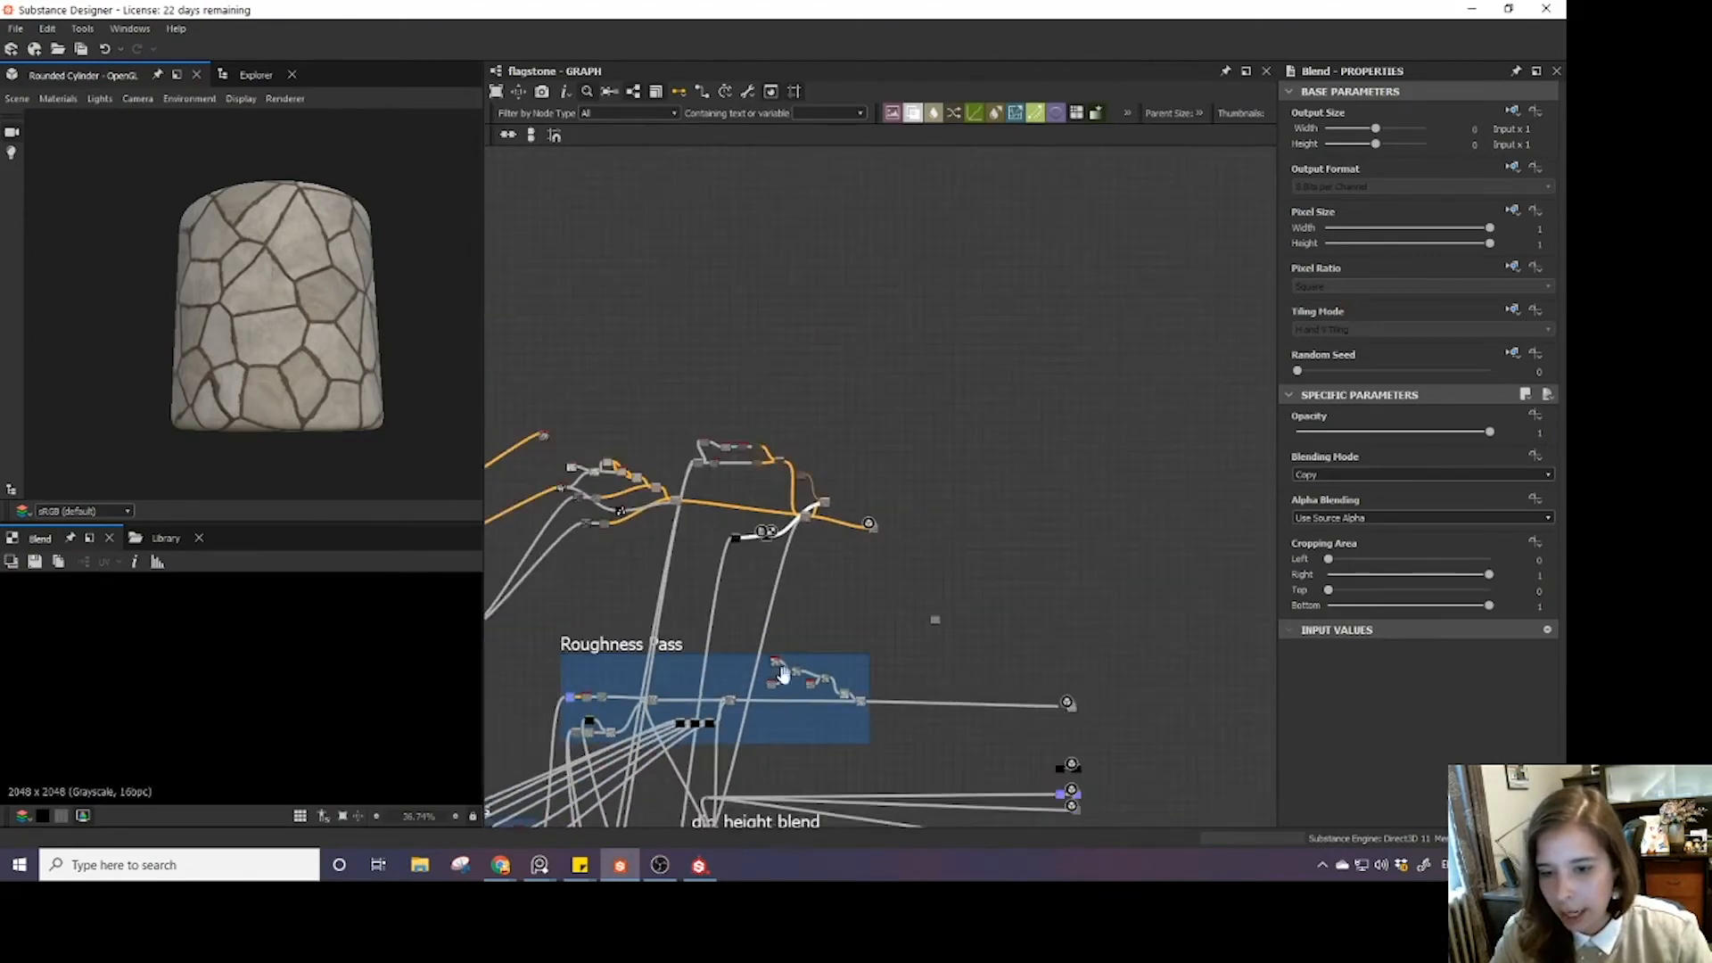
drag(708, 705, 772, 343)
scroll(772, 342, up, 6)
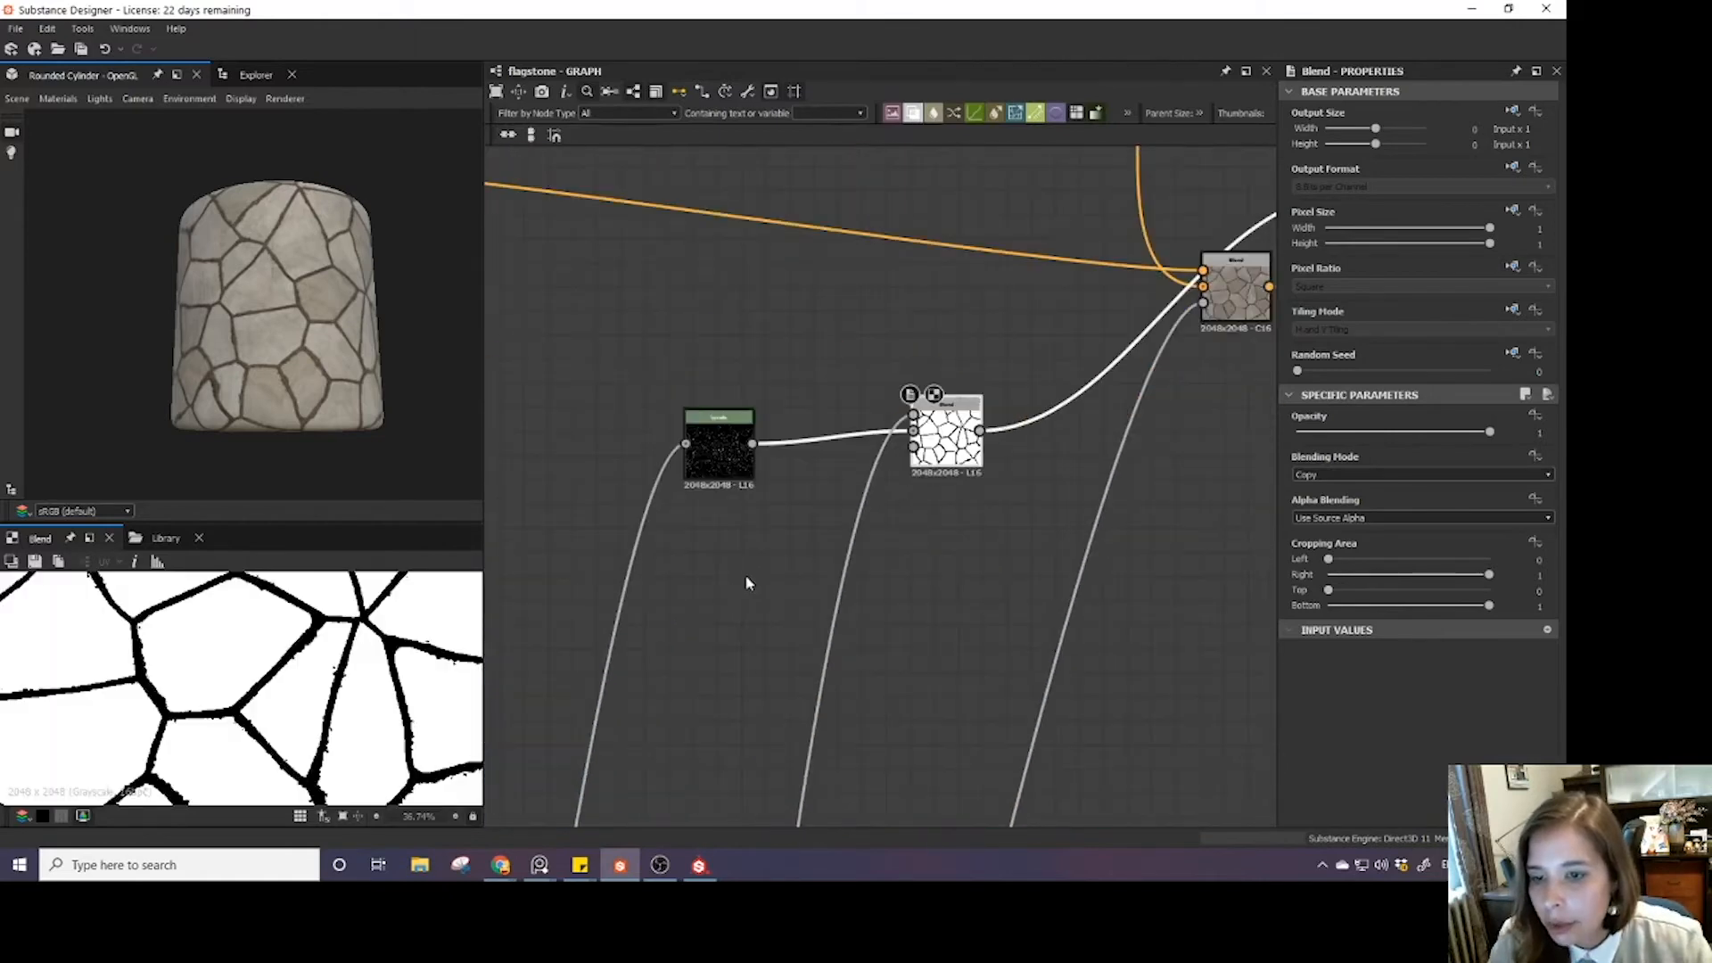
- Compare the Levels speckles with the height mask in the 2D view and set the inserted Blend's mode to Multiply
double_click(726, 441)
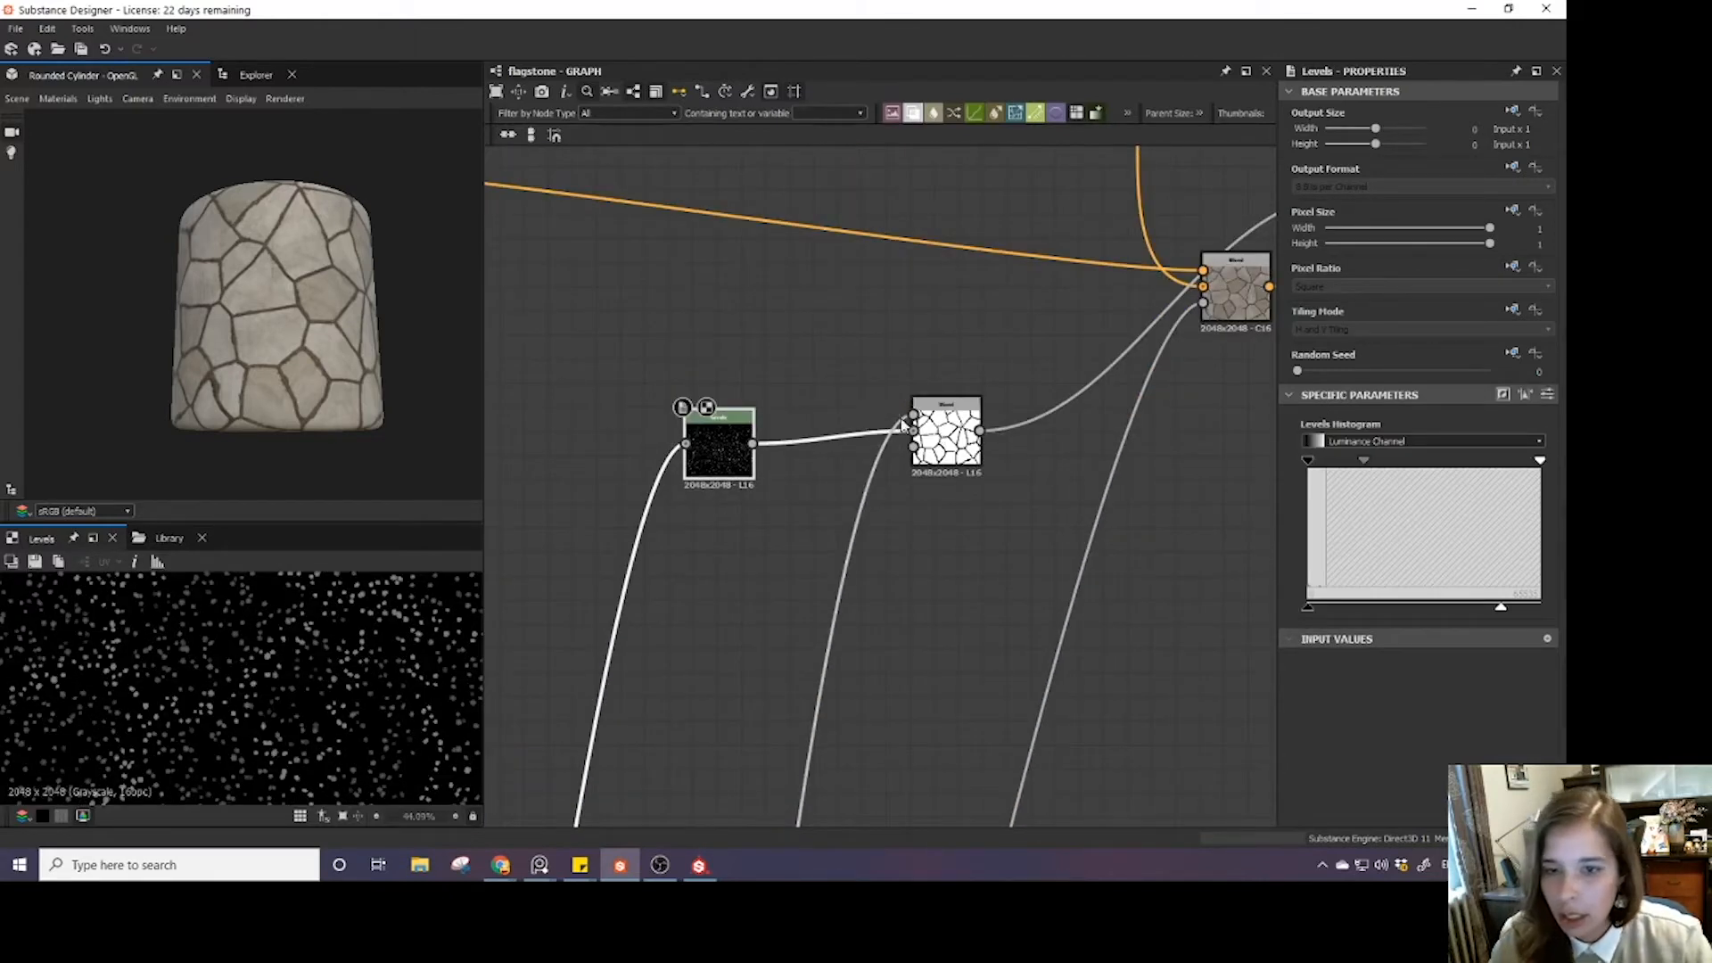
double_click(945, 432)
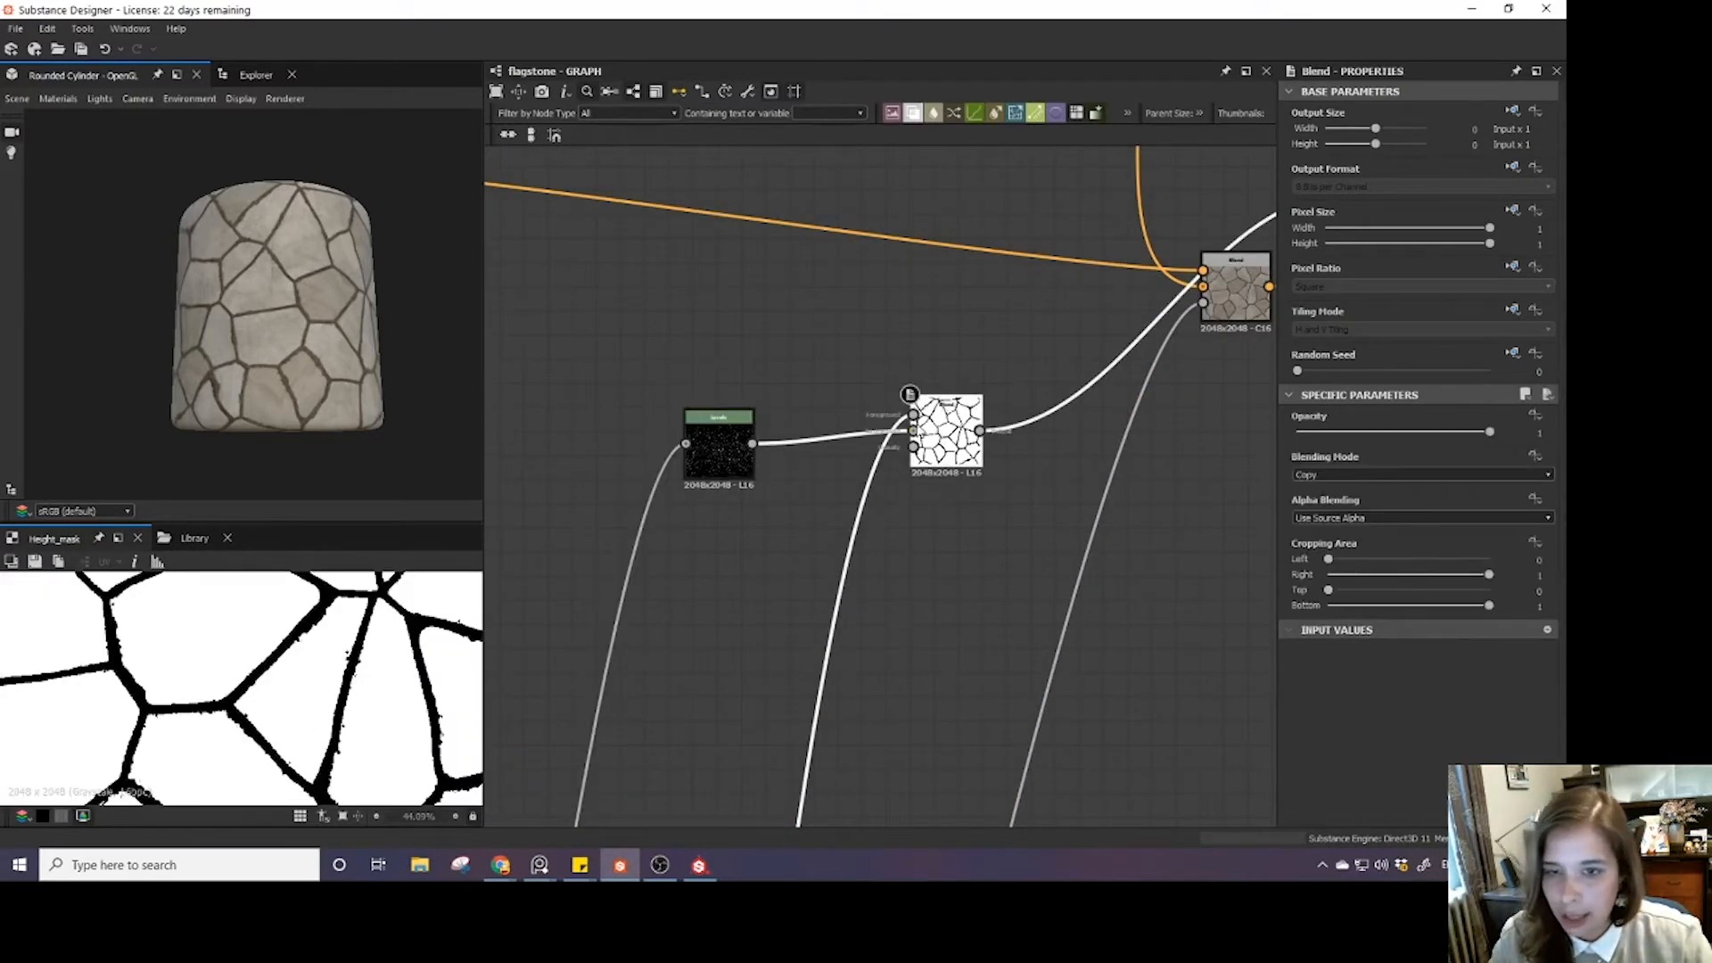
double_click(924, 433)
click(1311, 474)
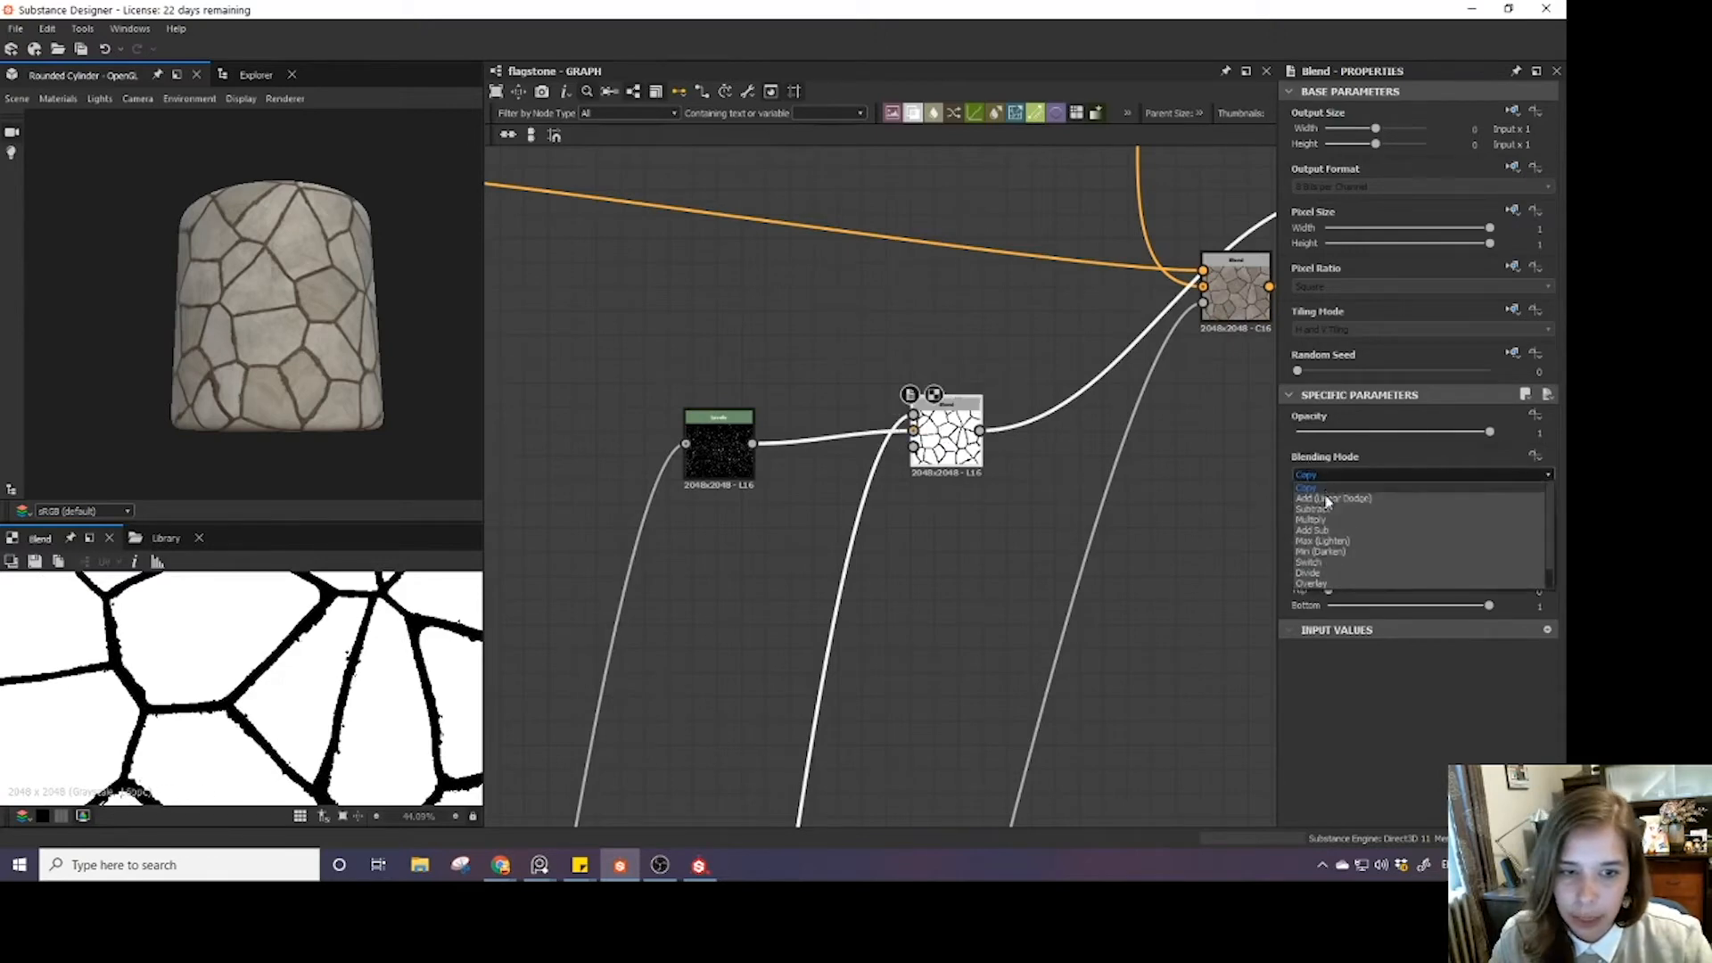
click(1329, 516)
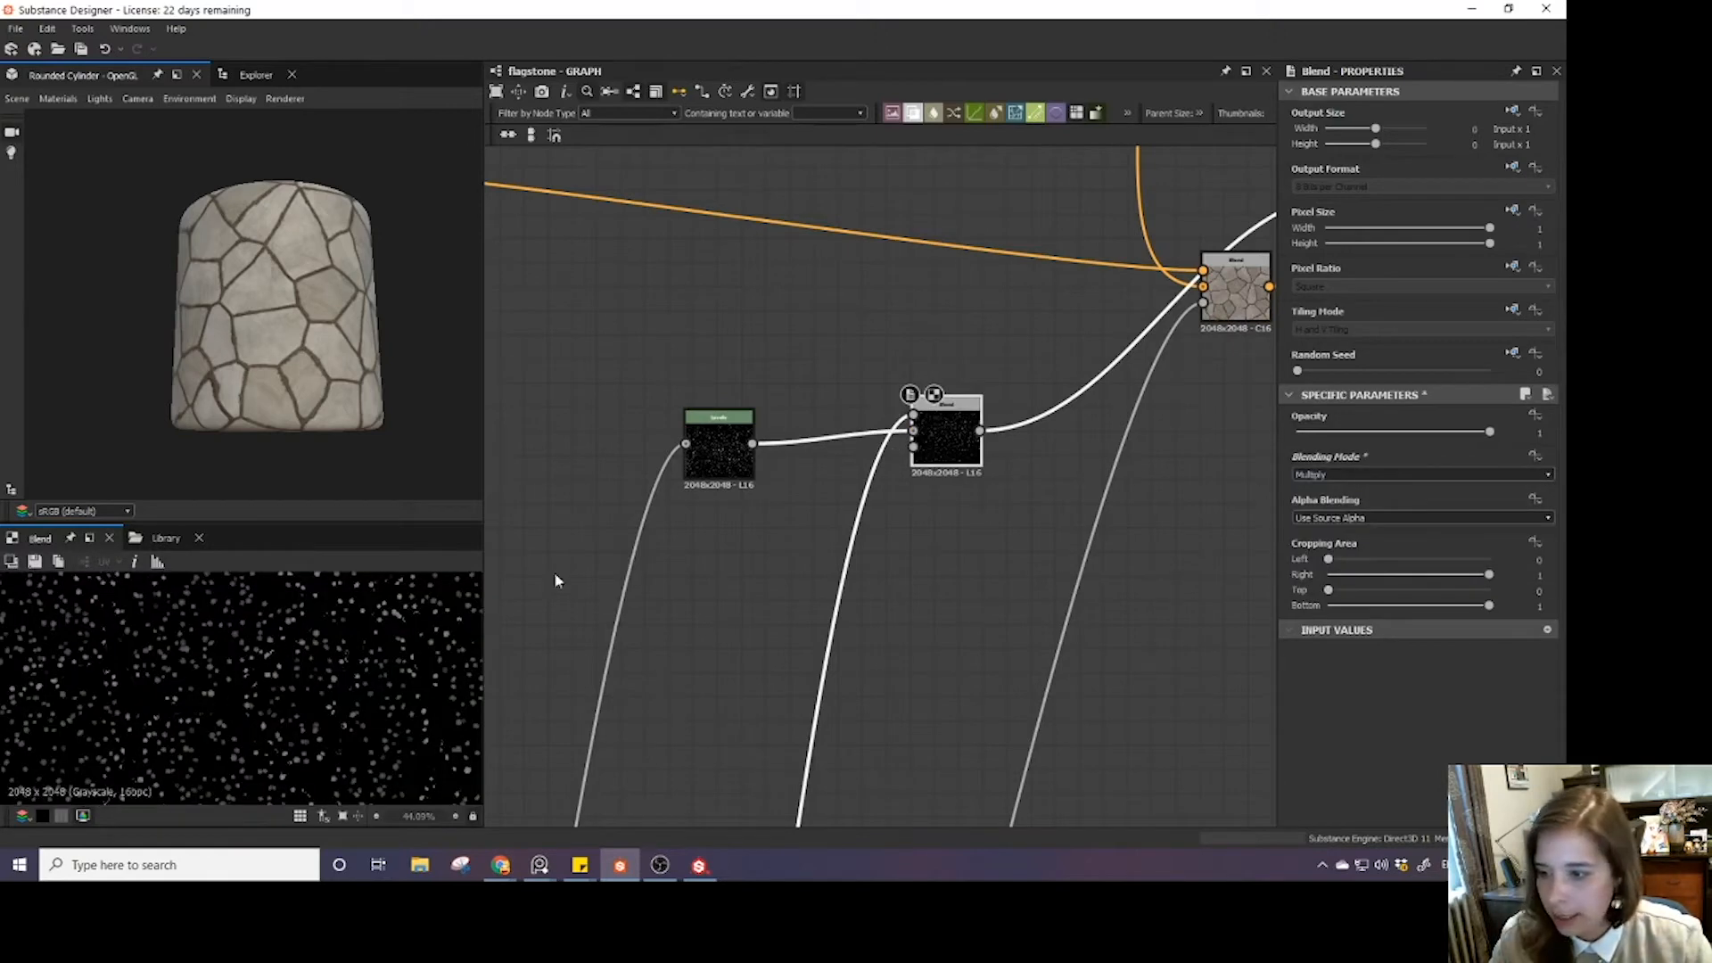
- Preview the final speckle Blend in the 2D view to check the dirt spots on the stones
scroll(884, 407, down, 5)
middle_drag(1057, 368, 881, 508)
scroll(881, 508, up, 1)
double_click(895, 490)
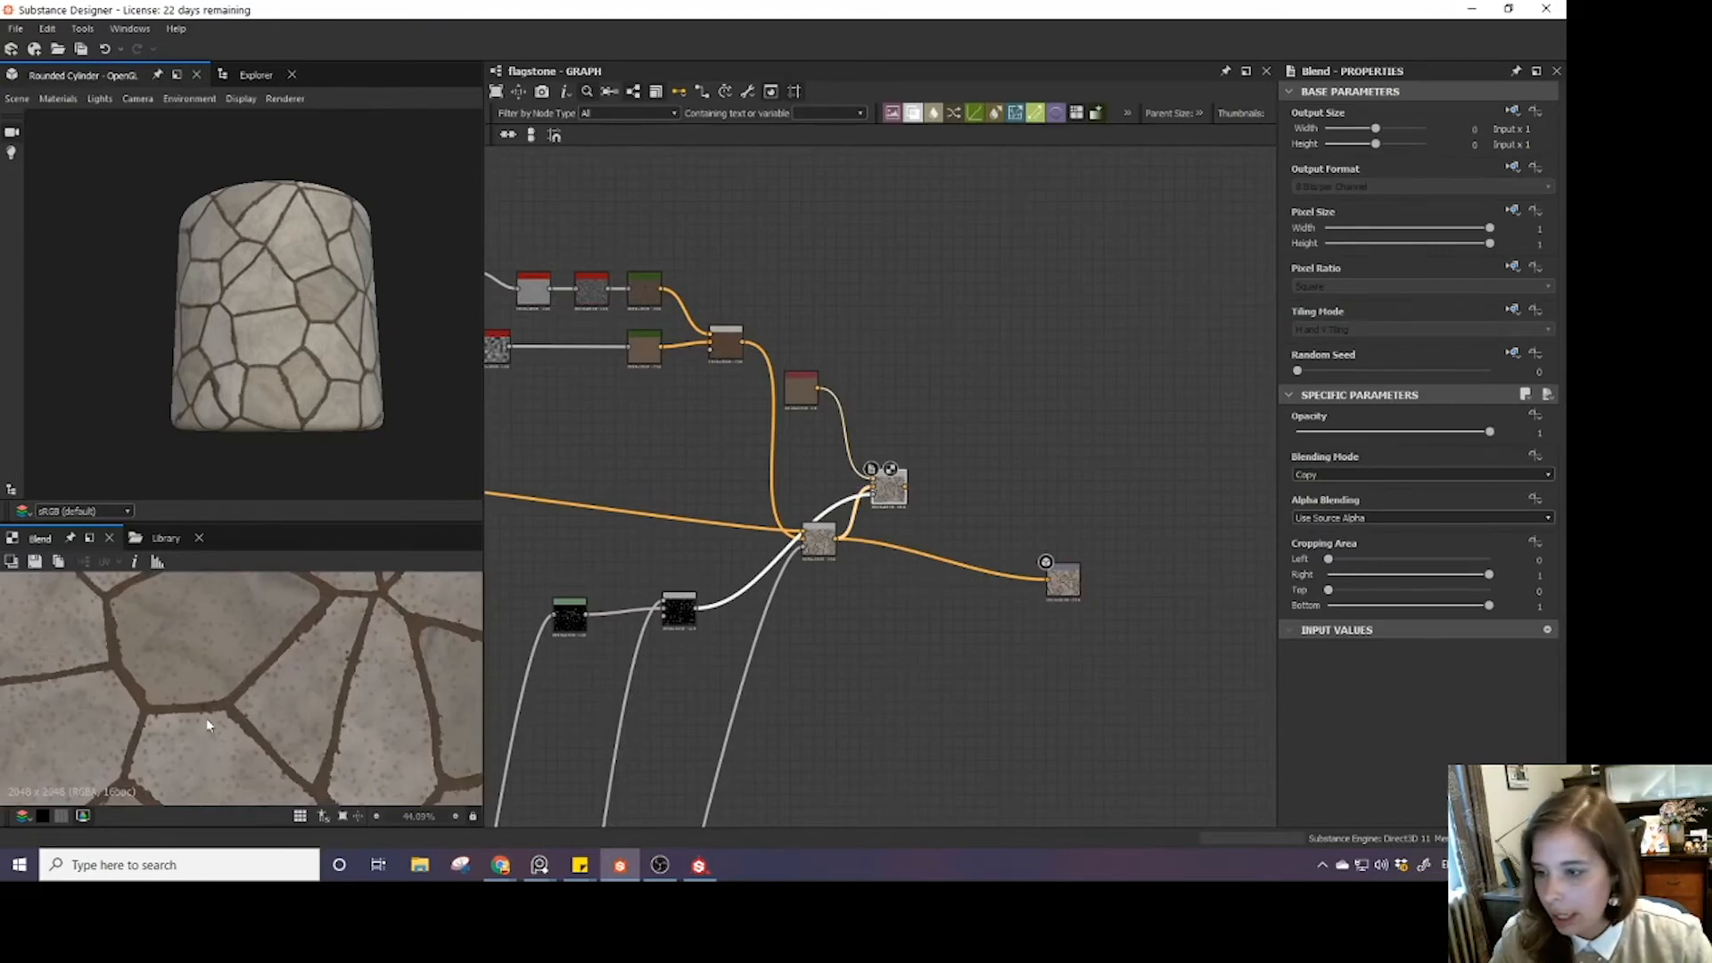
- Move the final speckle Blend away from the dirt Blend and compare its inputs with its result in the 2D view
scroll(206, 719, up, 2)
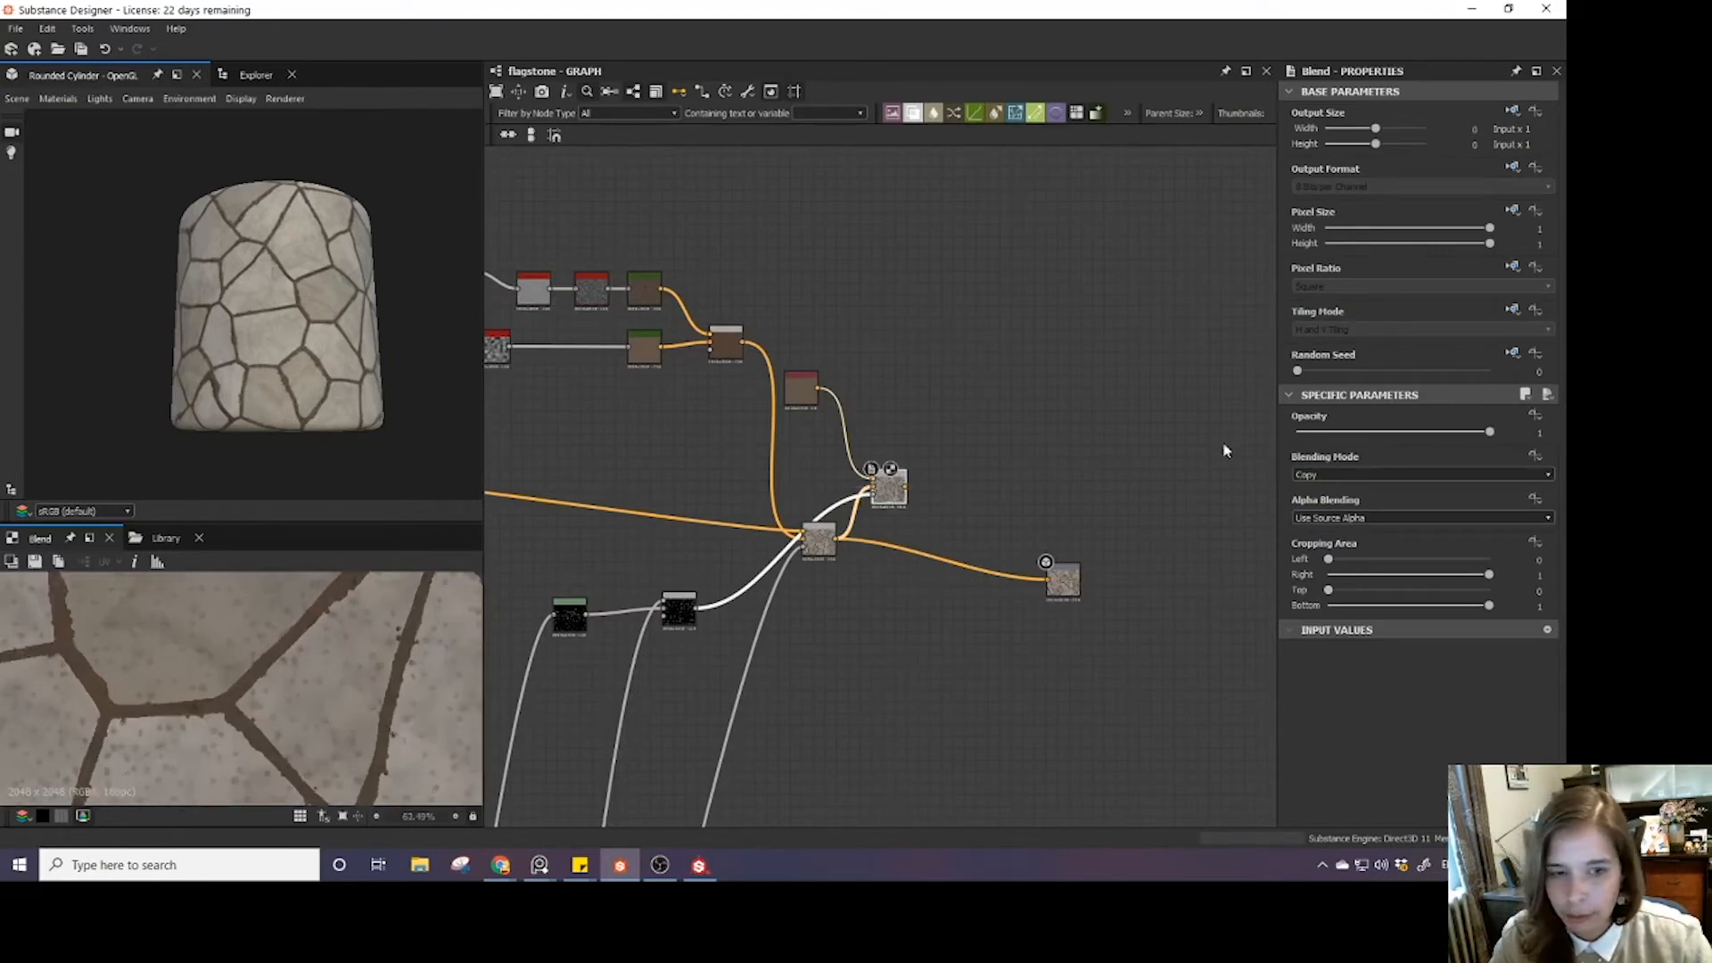
scroll(898, 495, up, 3)
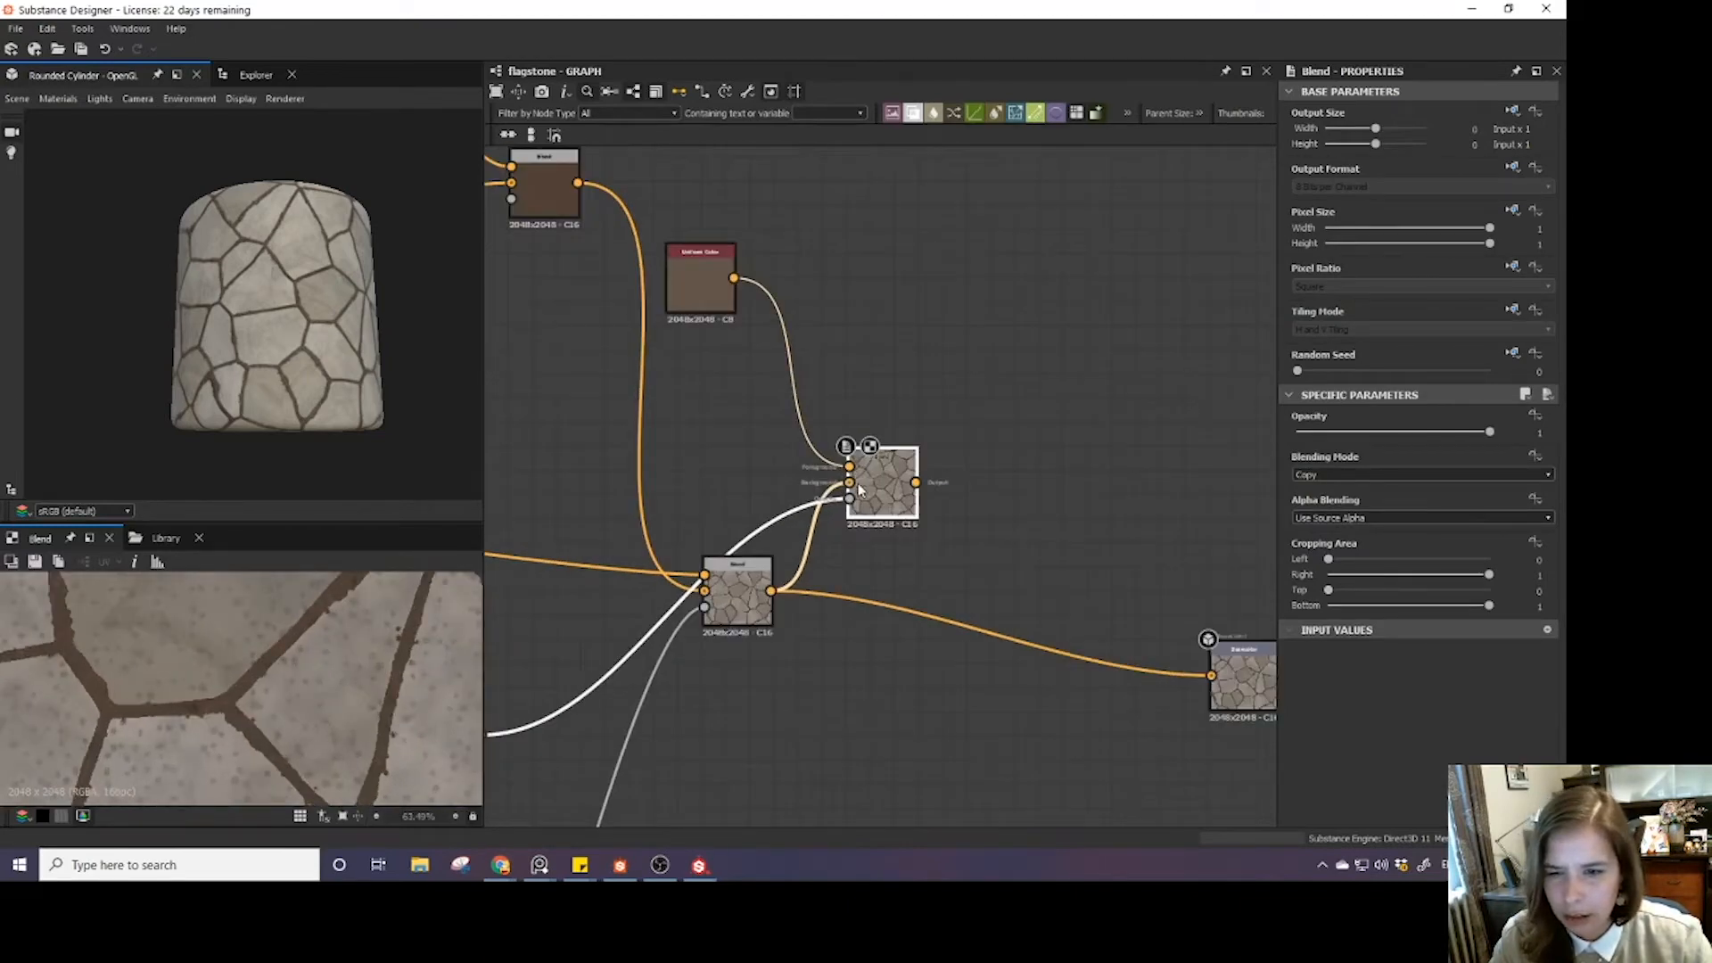
drag(861, 489, 957, 470)
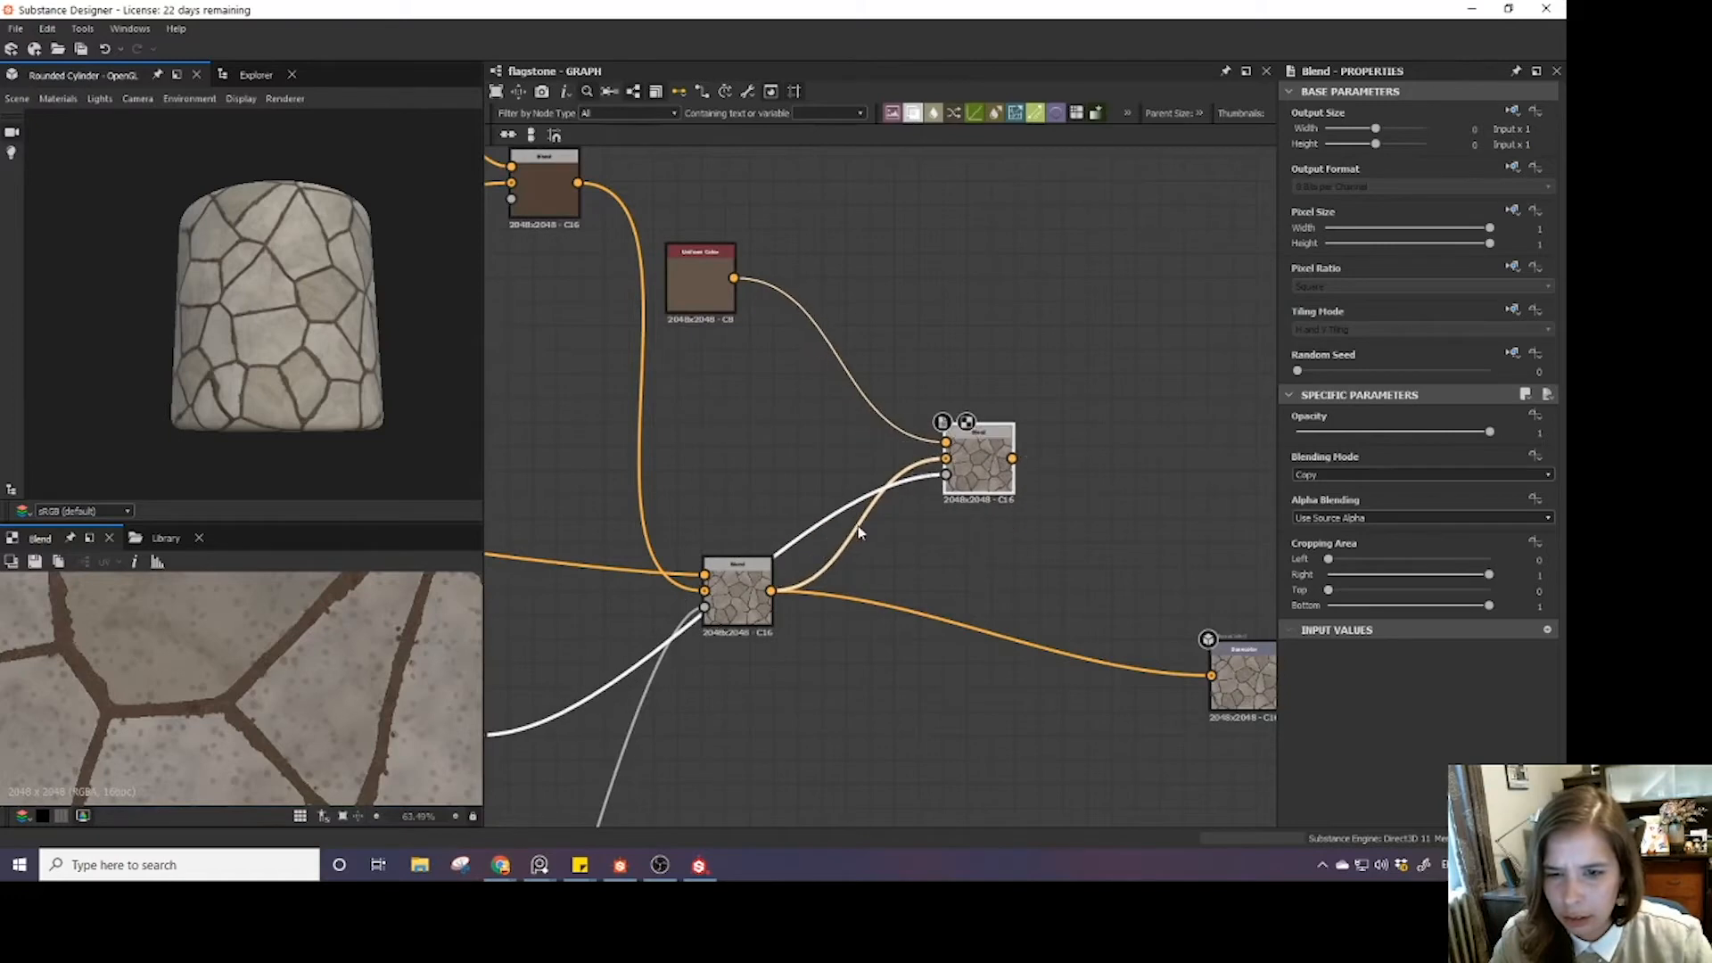
click(947, 475)
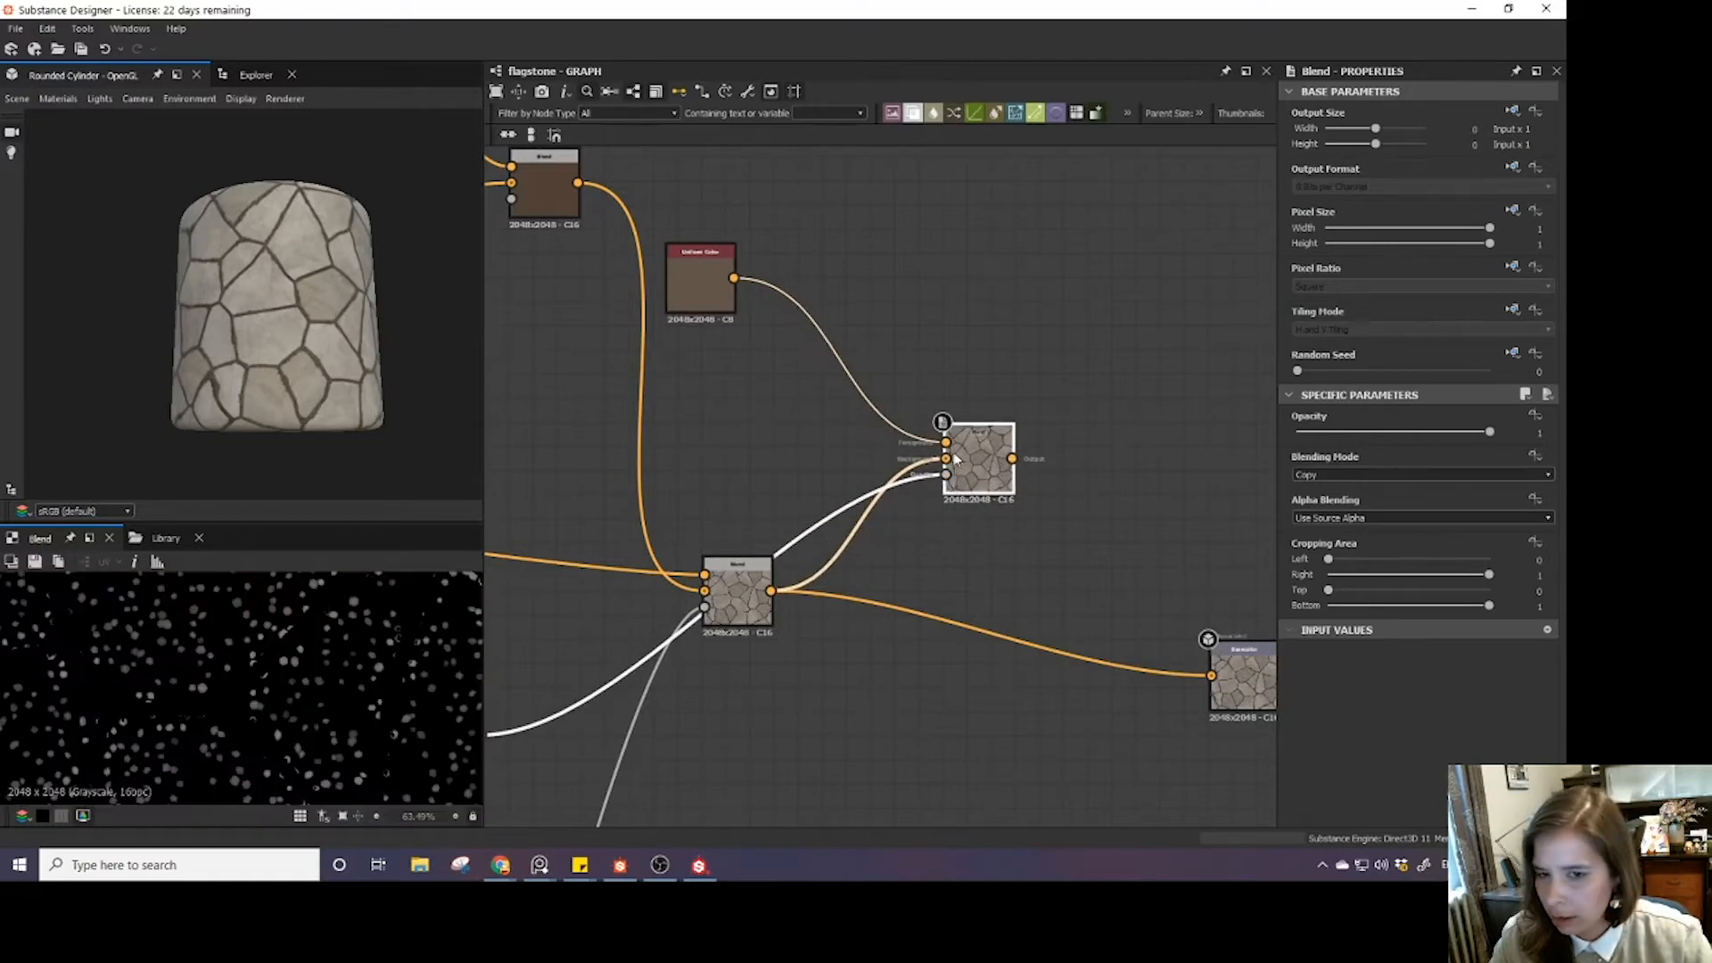
click(947, 459)
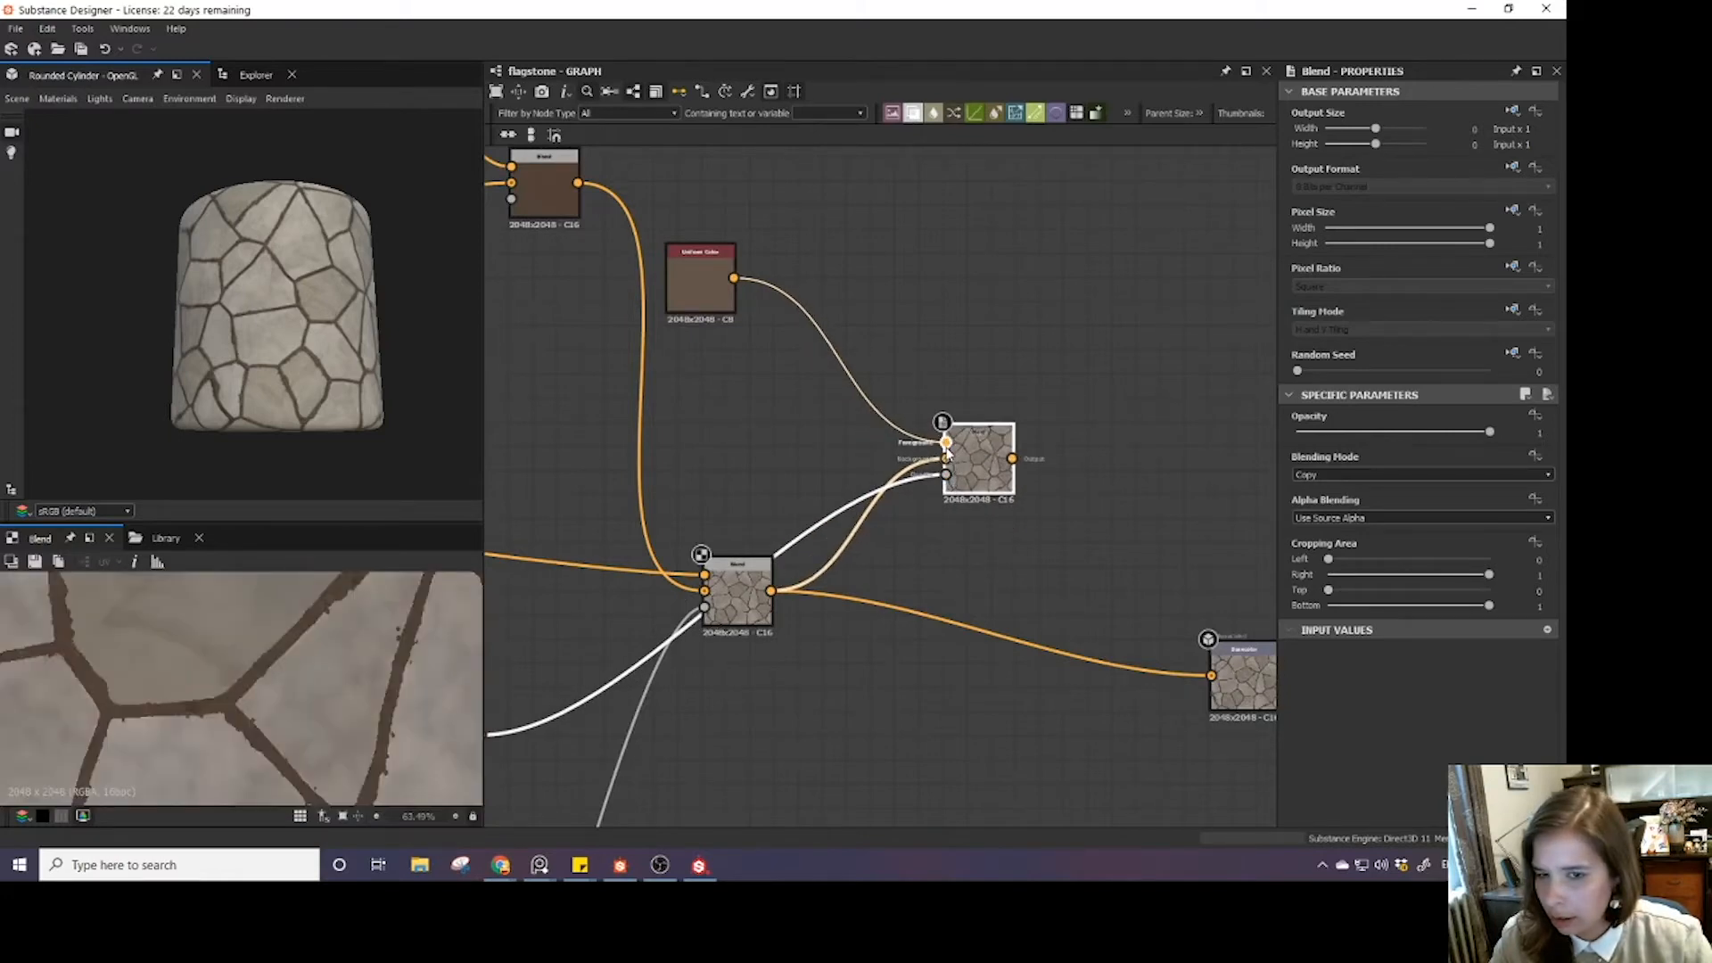
click(946, 443)
click(971, 477)
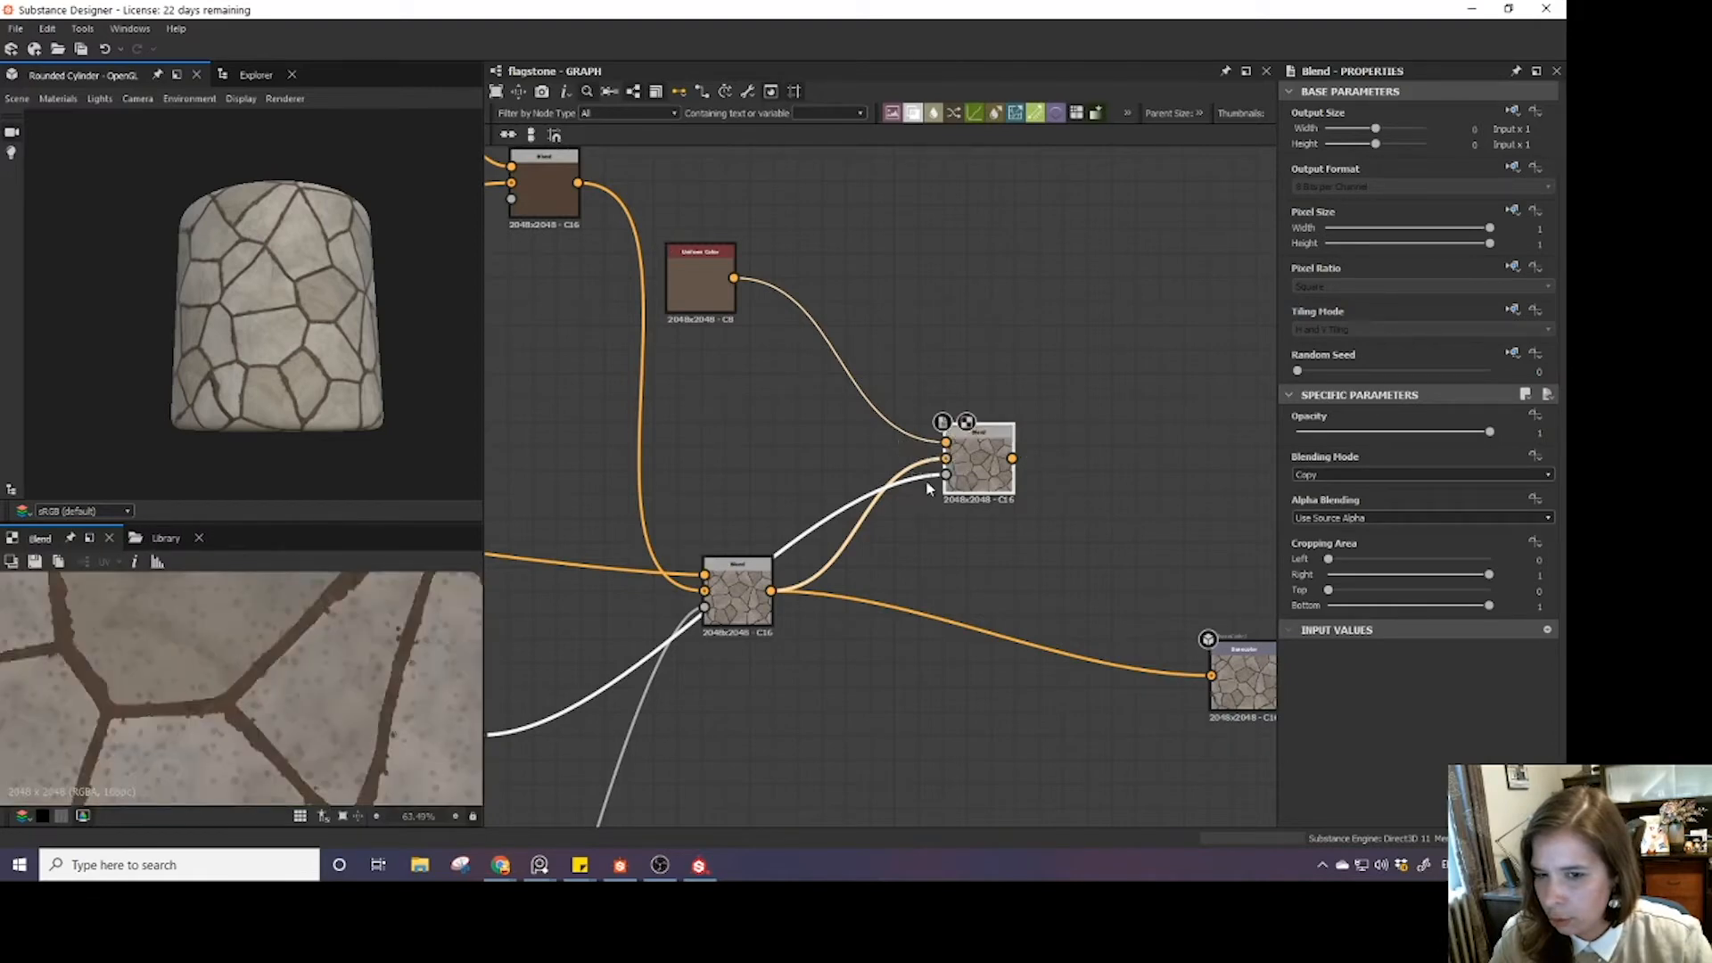
click(947, 476)
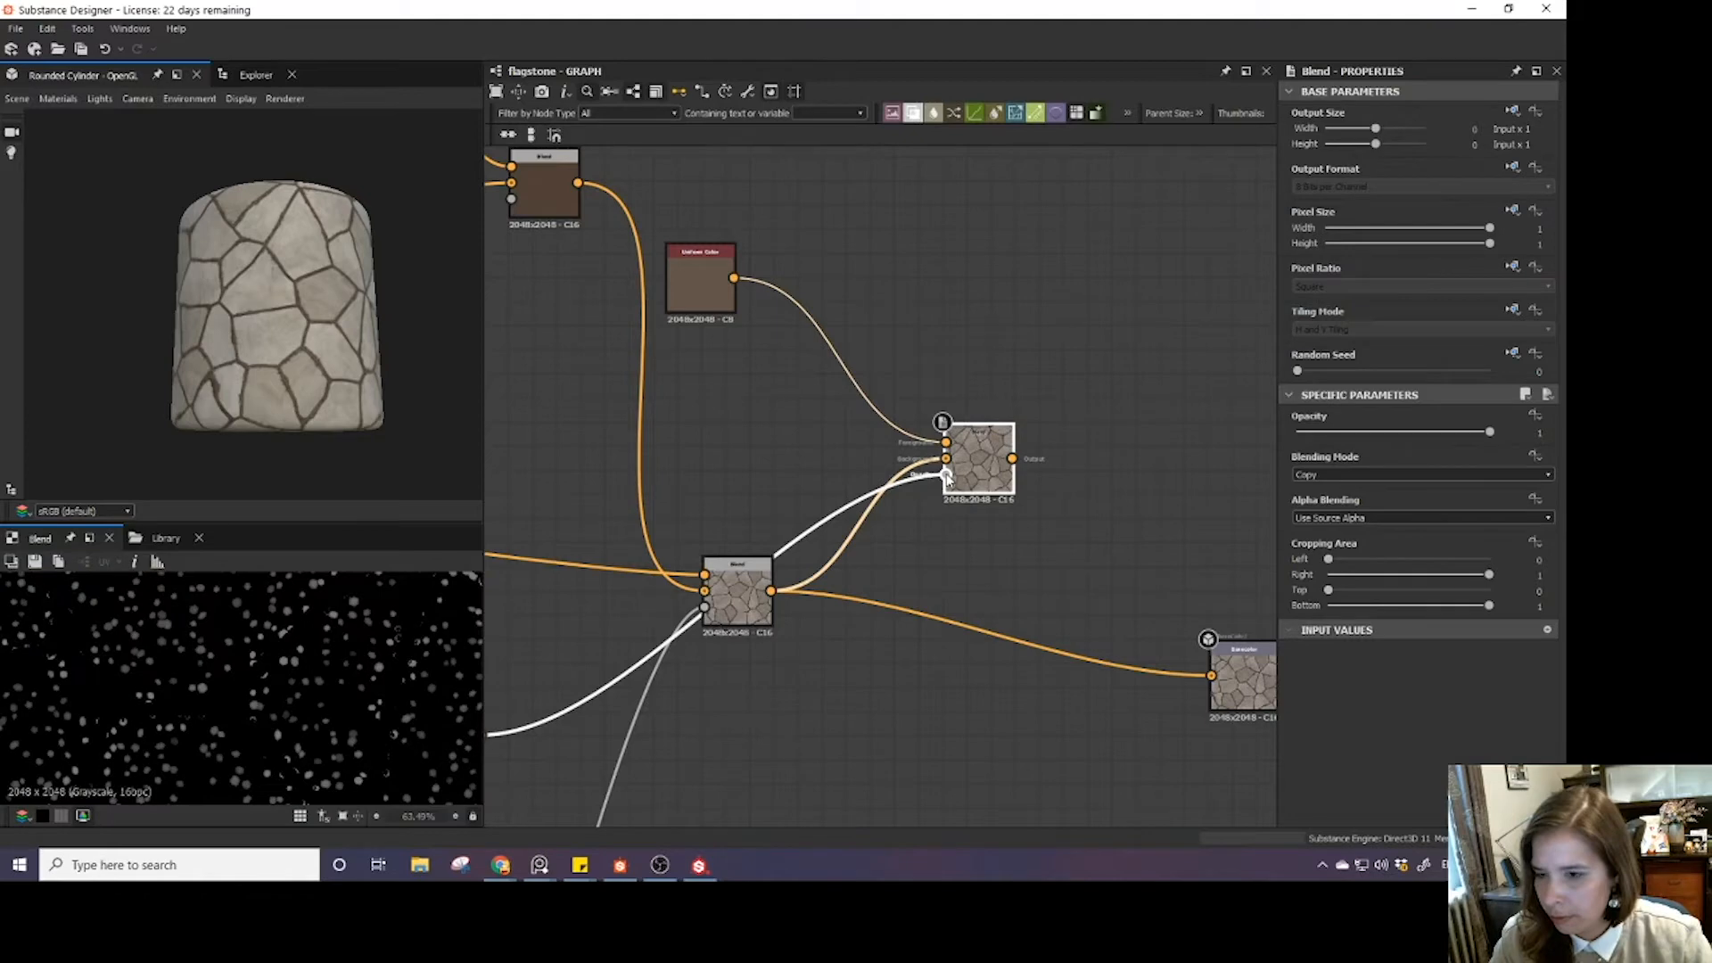
- Move the speckle Levels node closer to the mask Blend and compare that Blend's height mask input with its result
scroll(595, 642, down, 3)
middle_drag(513, 696, 701, 595)
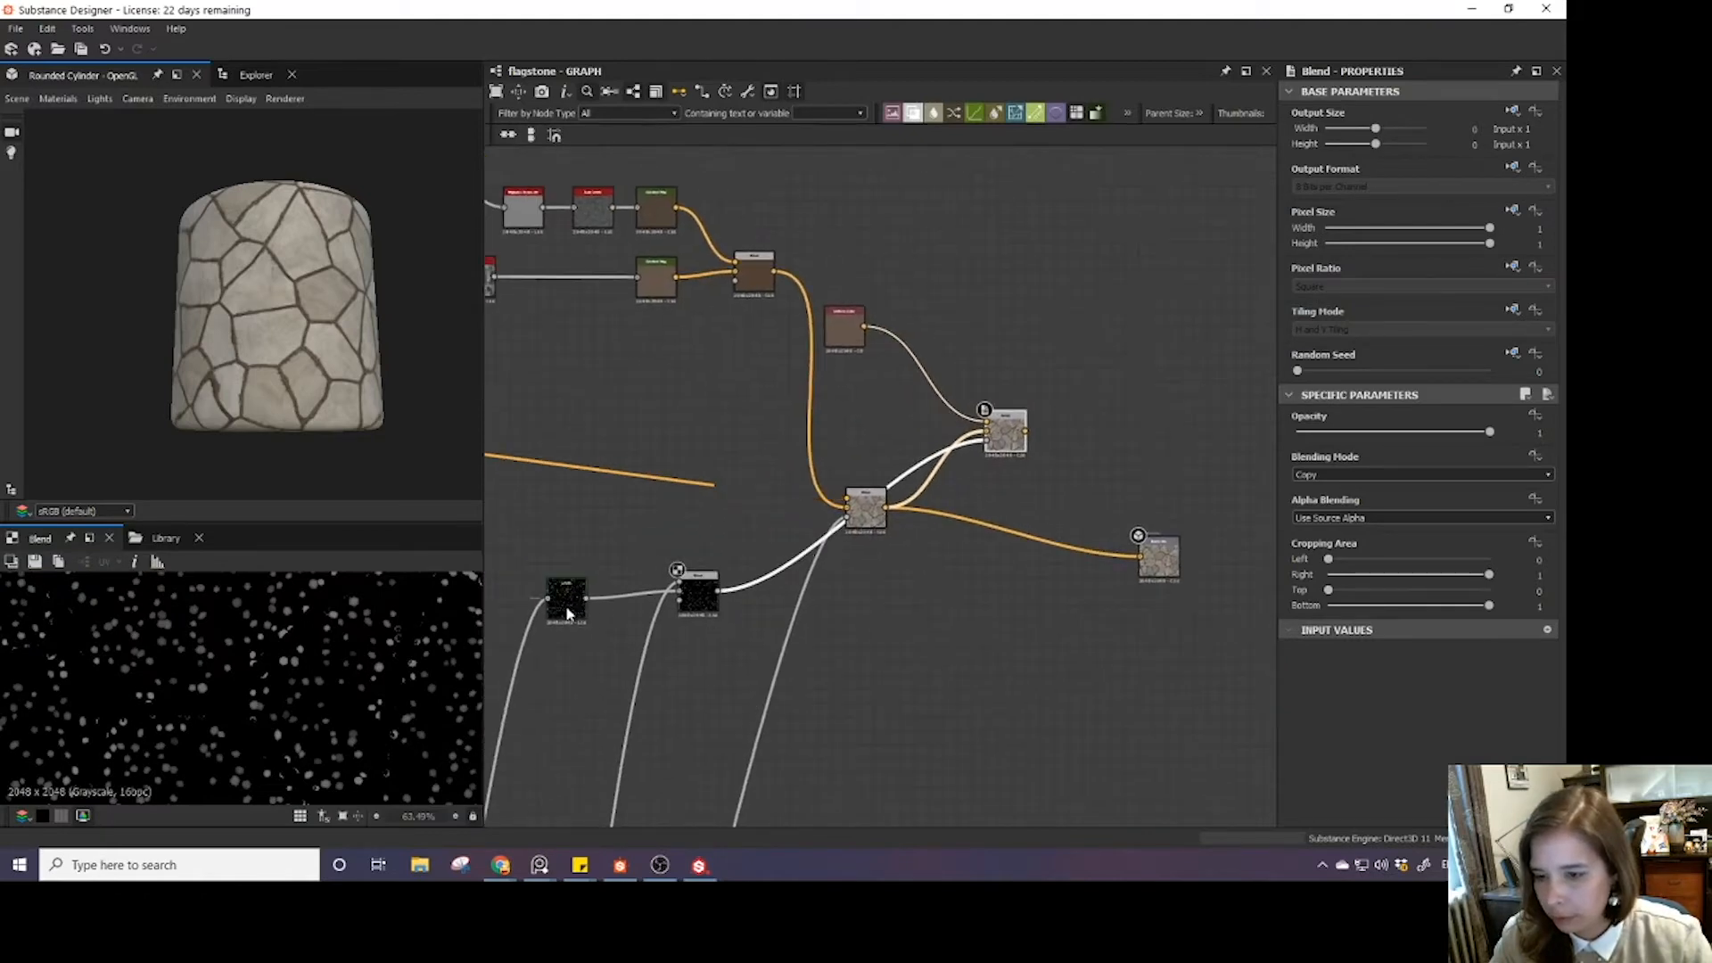
drag(568, 608, 615, 606)
click(698, 598)
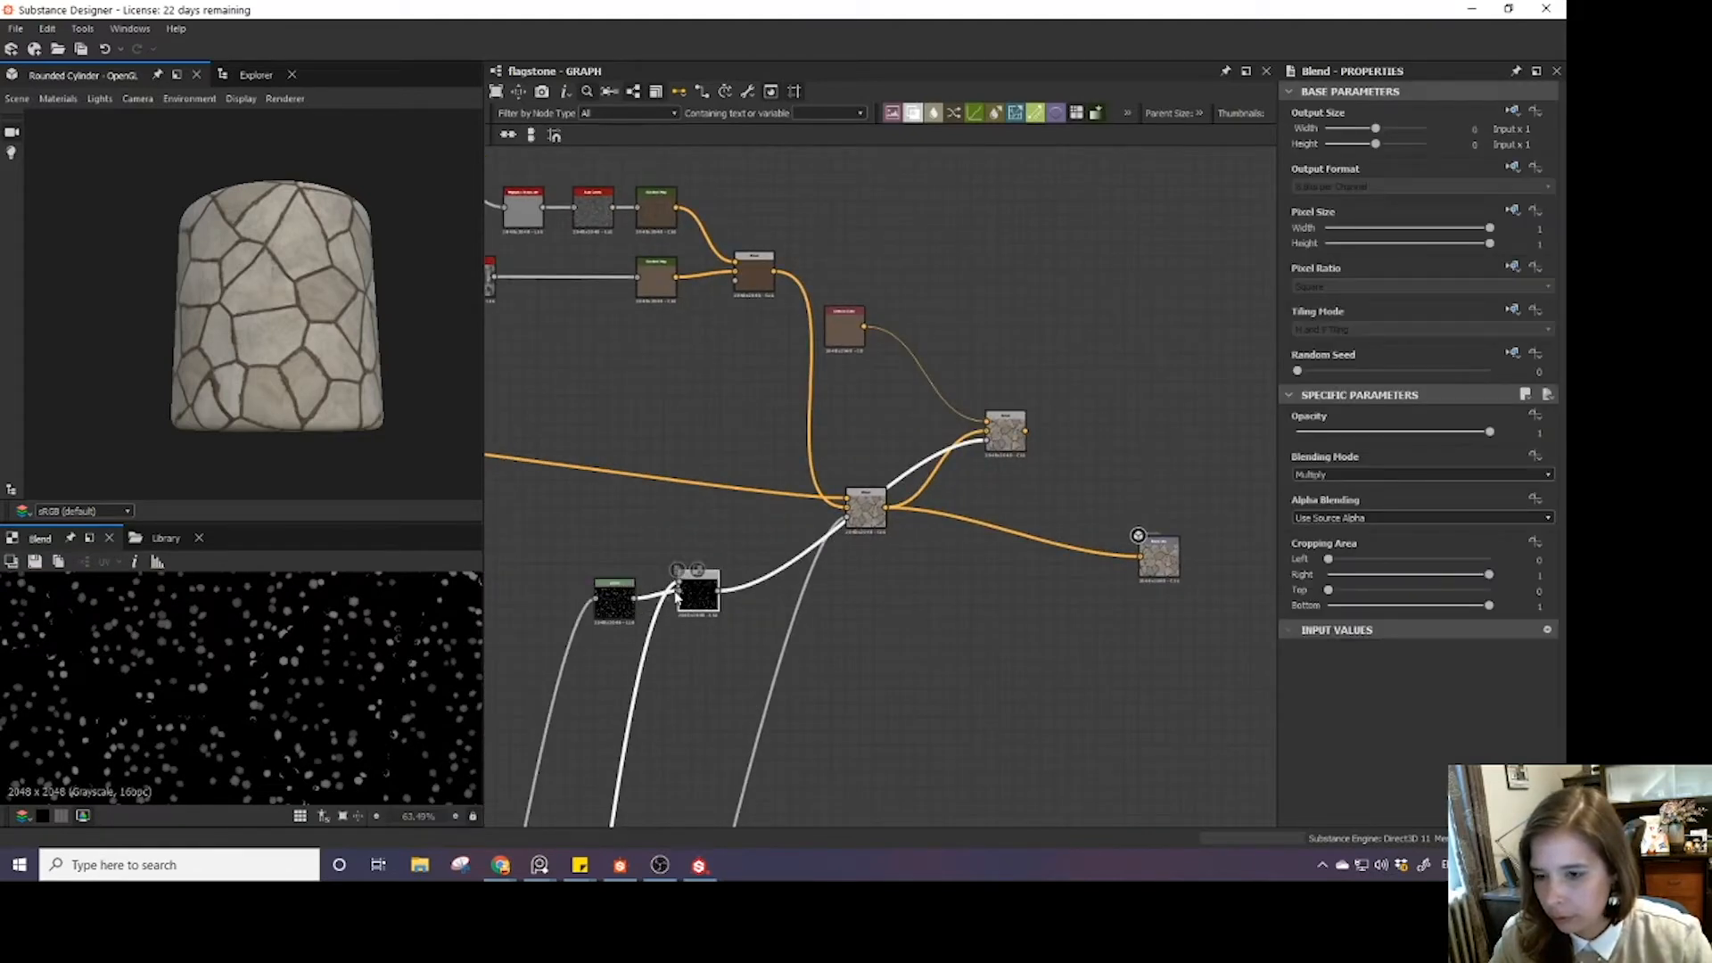
double_click(680, 583)
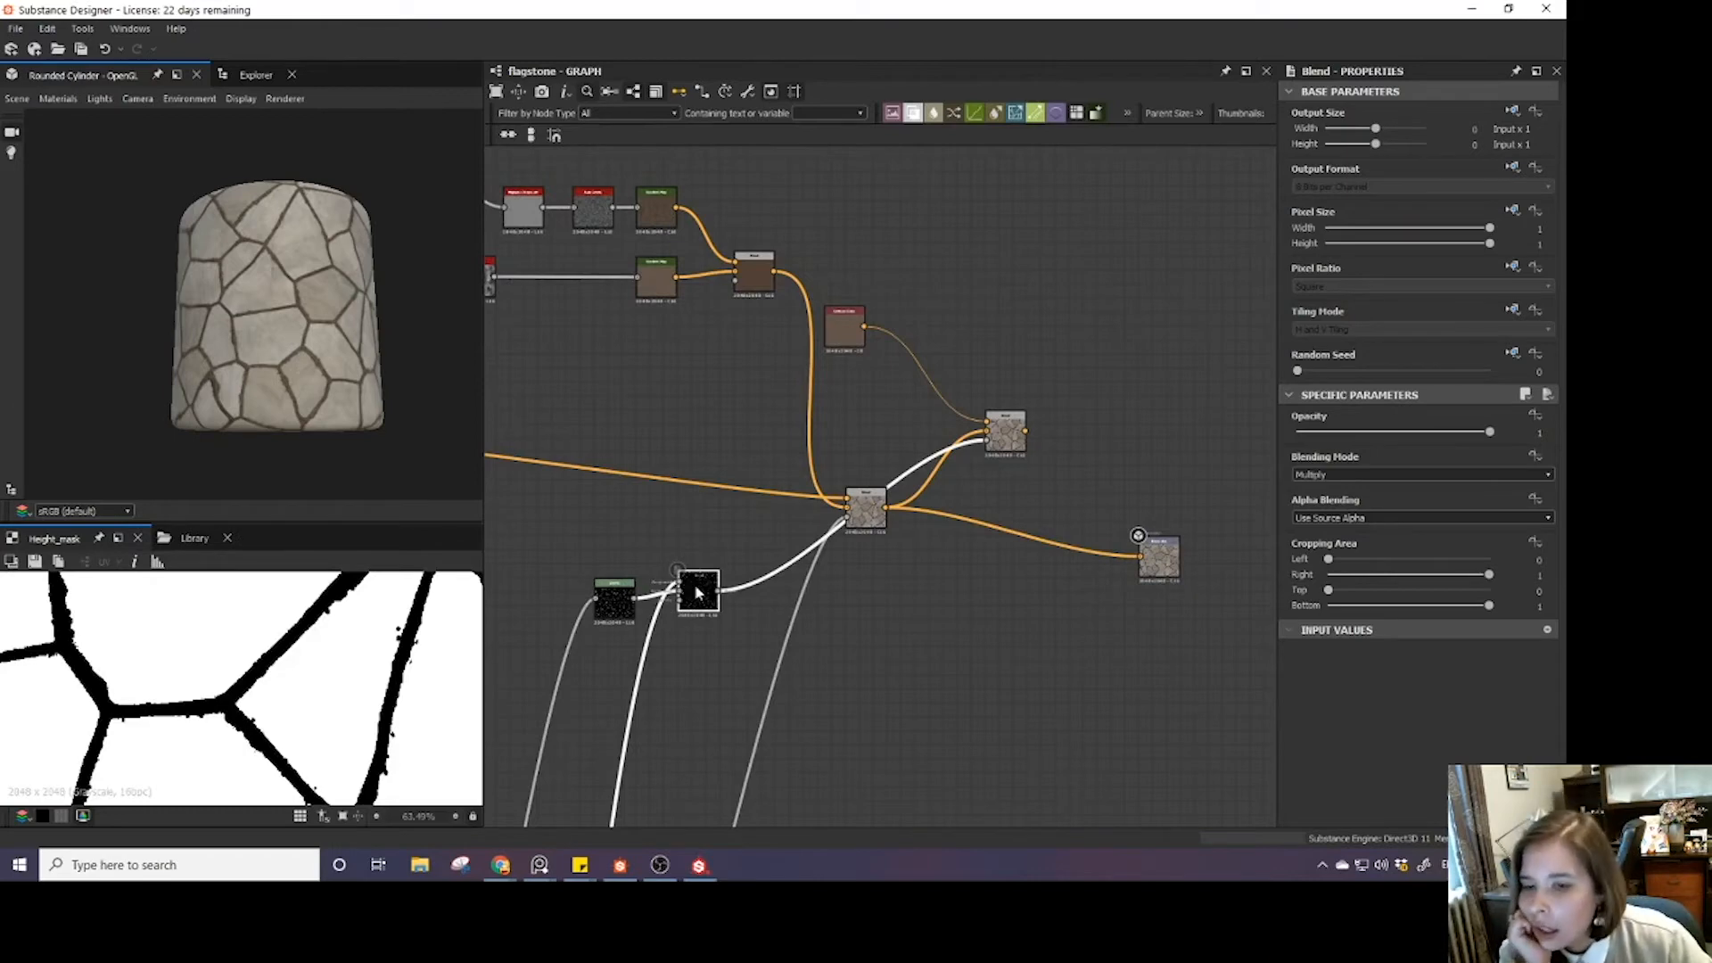
double_click(699, 593)
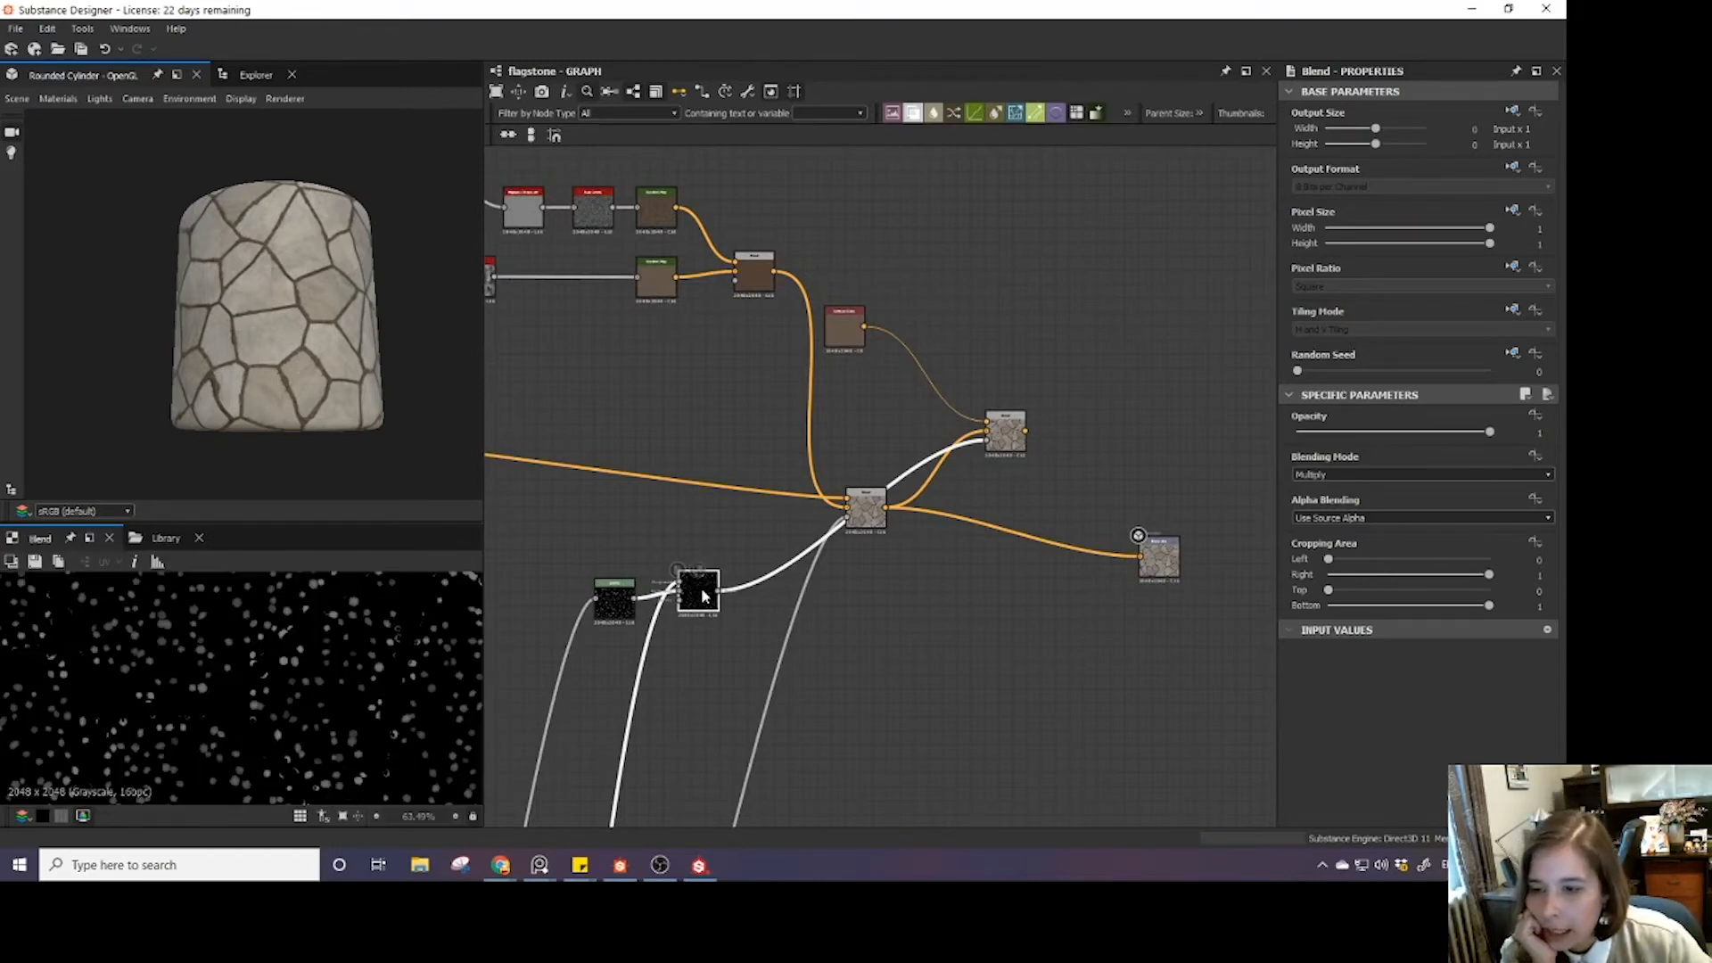
click(677, 579)
double_click(679, 583)
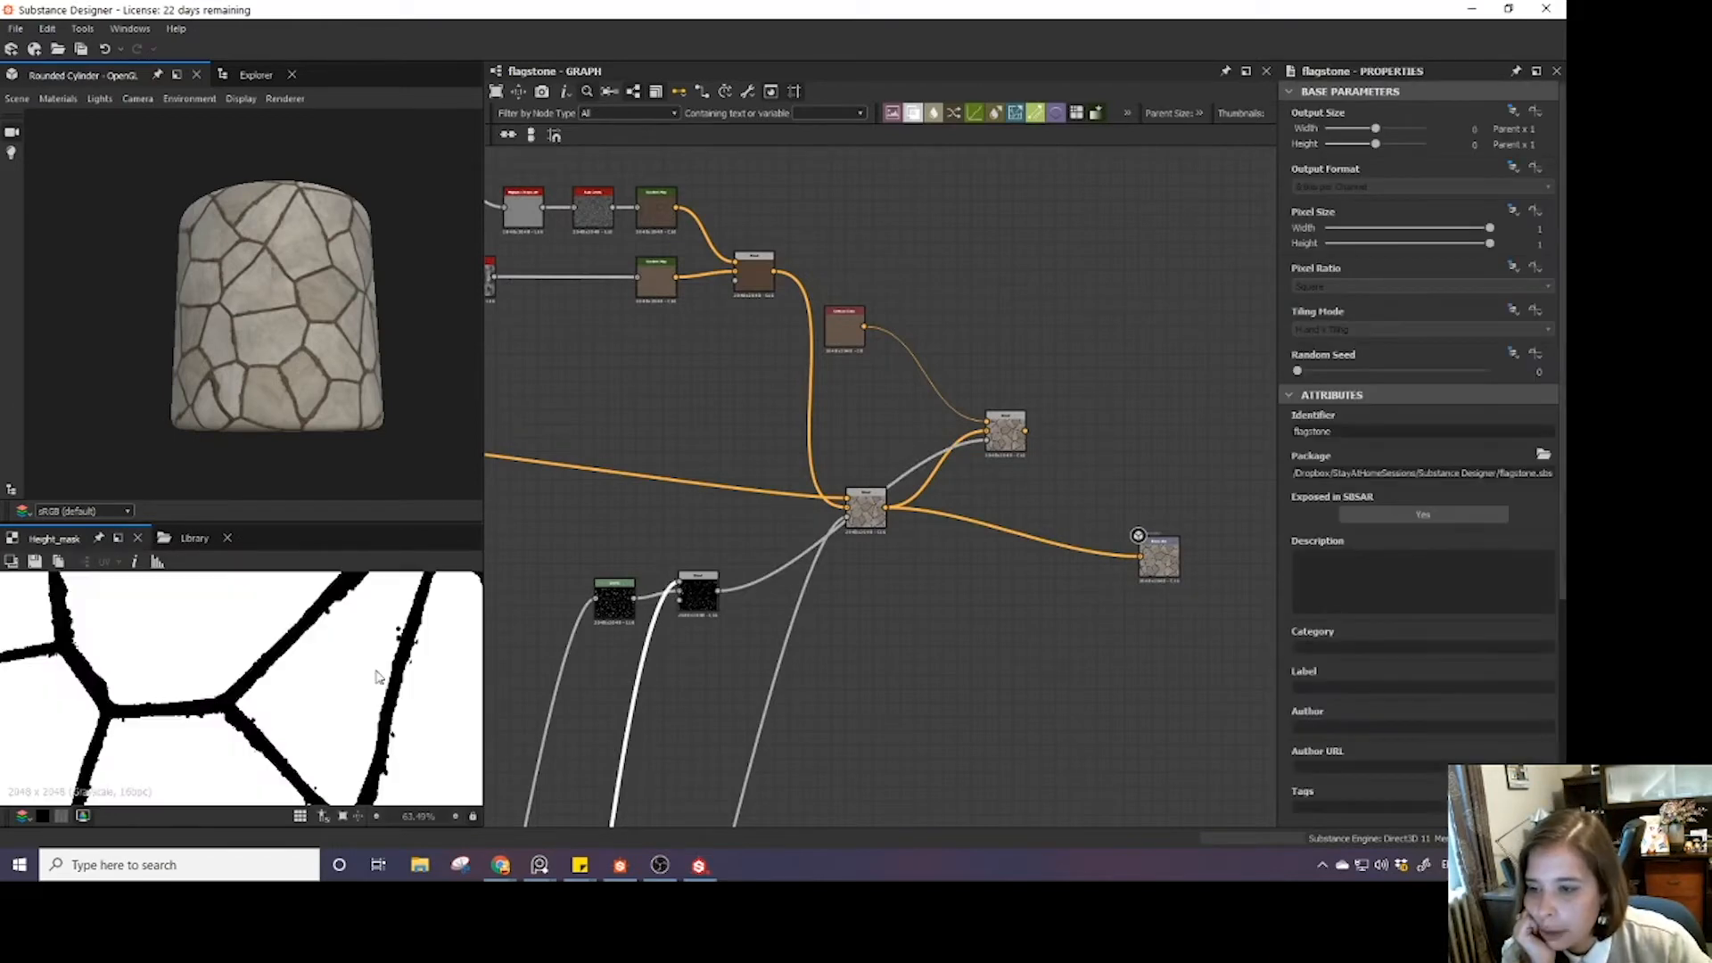
double_click(699, 593)
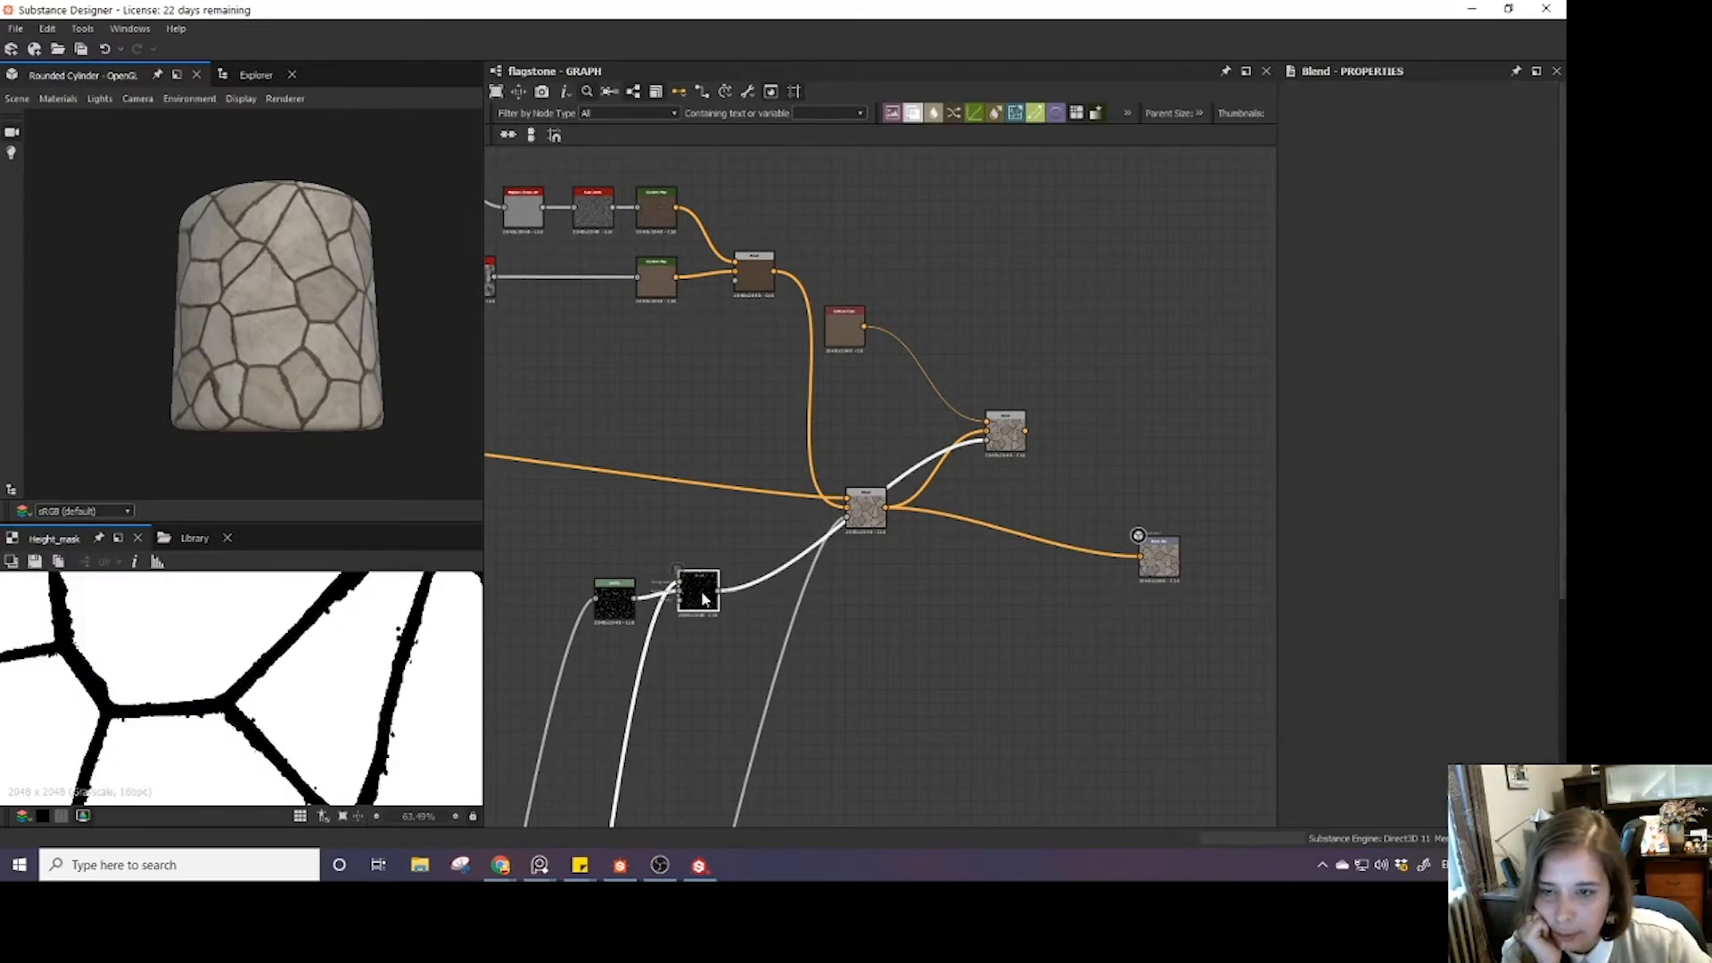
- Set the mask Blend's blending mode to Subtract and preview the final speckle Blend in the 2D view
click(1362, 477)
click(1362, 486)
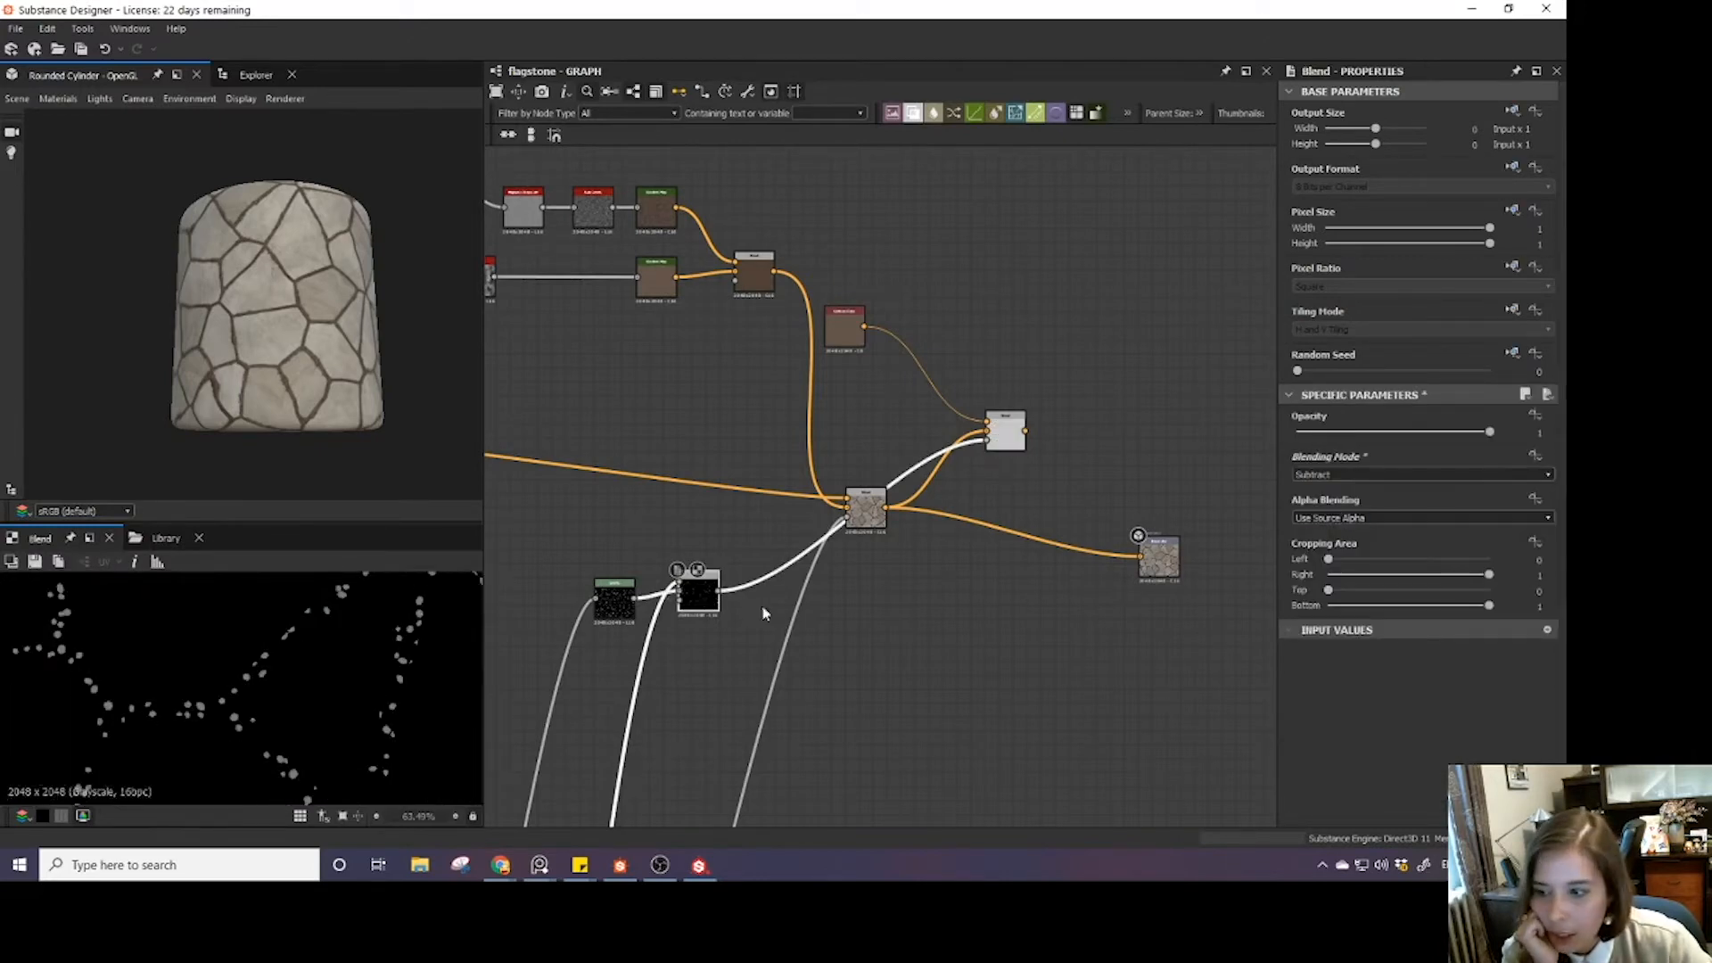
middle_drag(1013, 439, 887, 559)
double_click(887, 559)
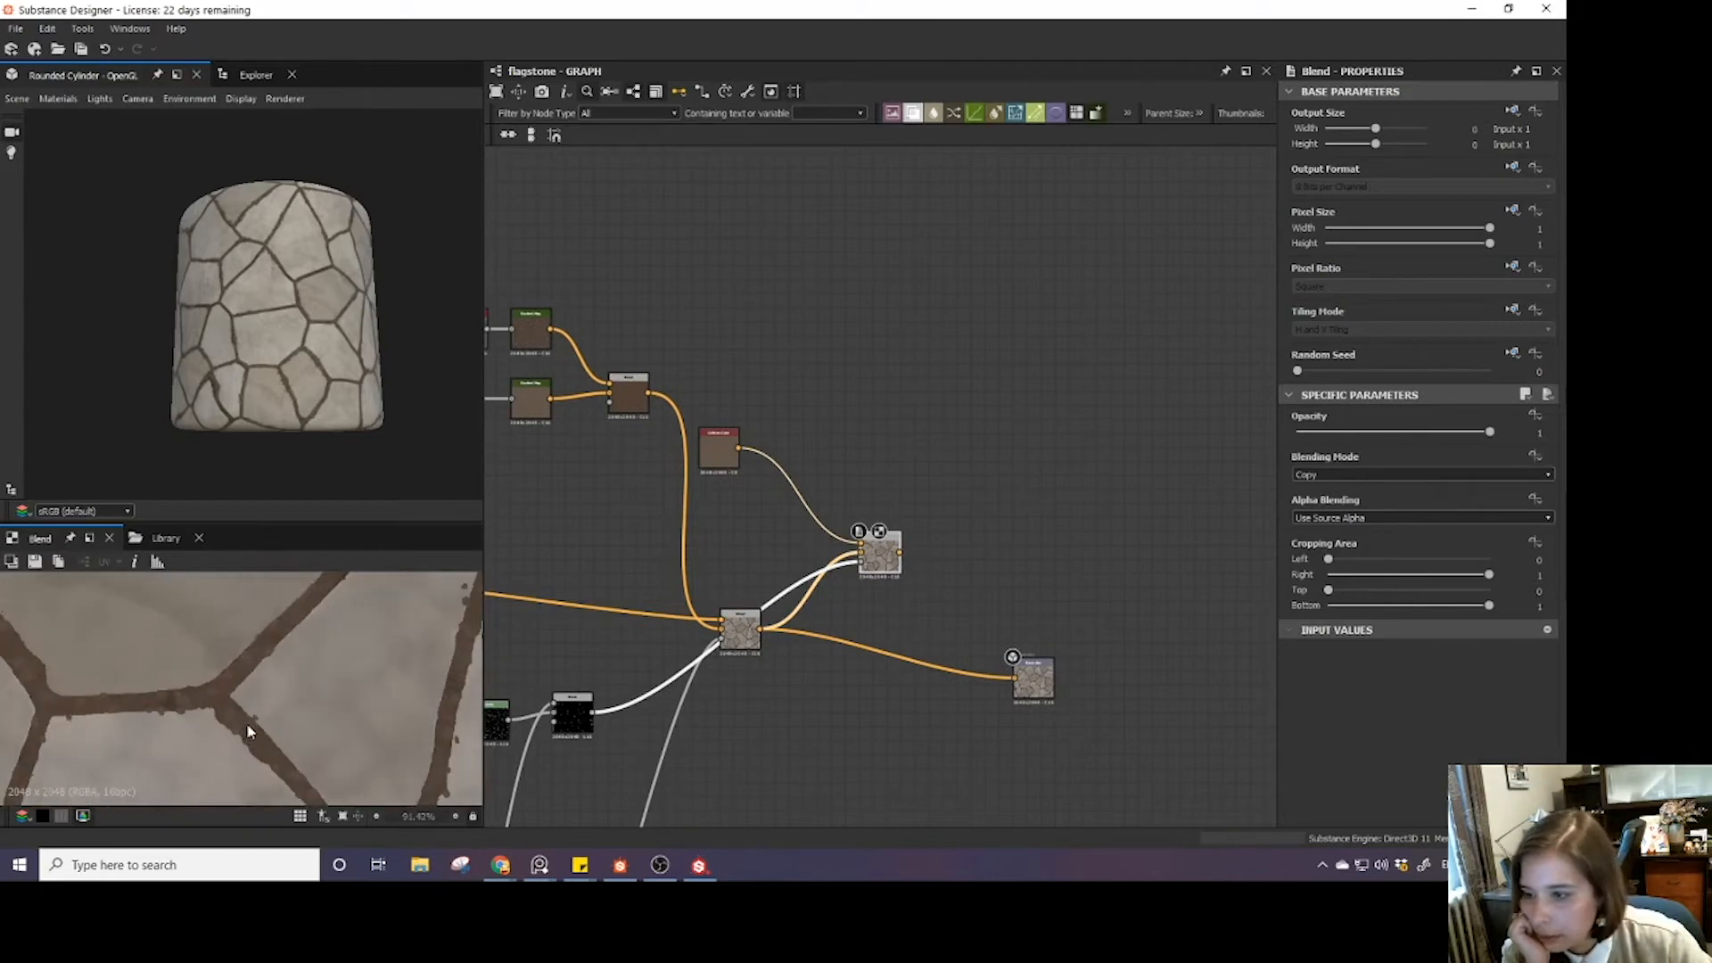
- Set the final speckle Blend's mode to Add (Linear Dodge) and connect its result to the base colour output
click(1329, 471)
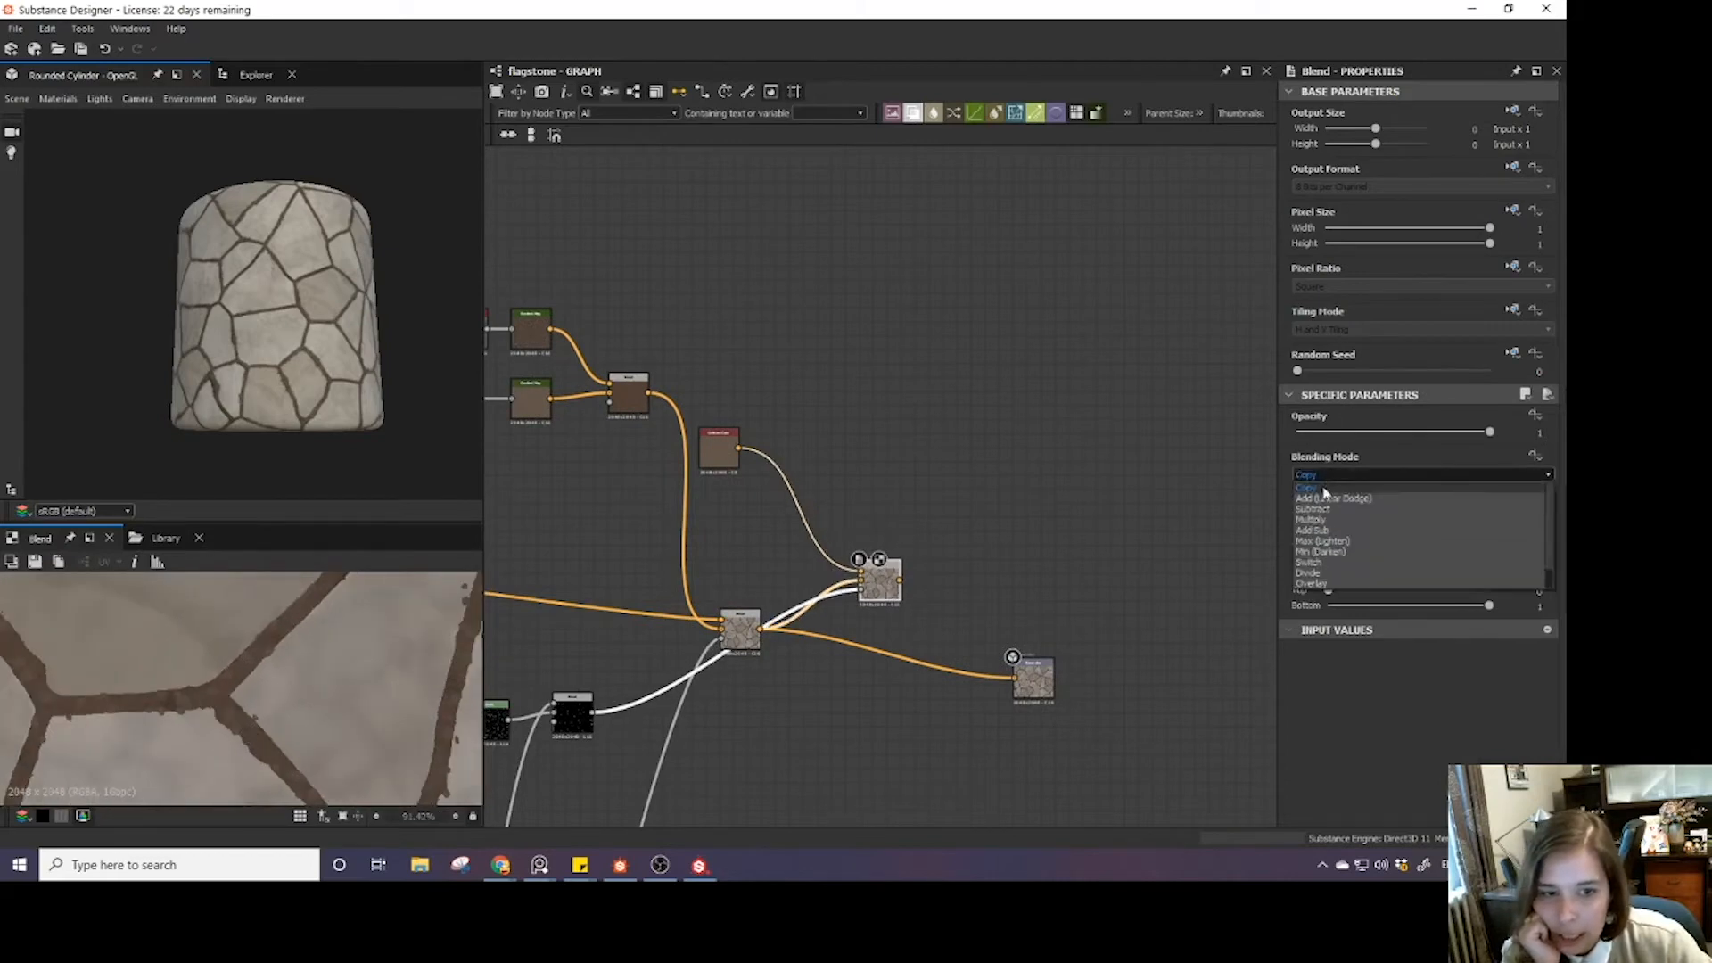
click(1319, 498)
scroll(256, 381, up, 6)
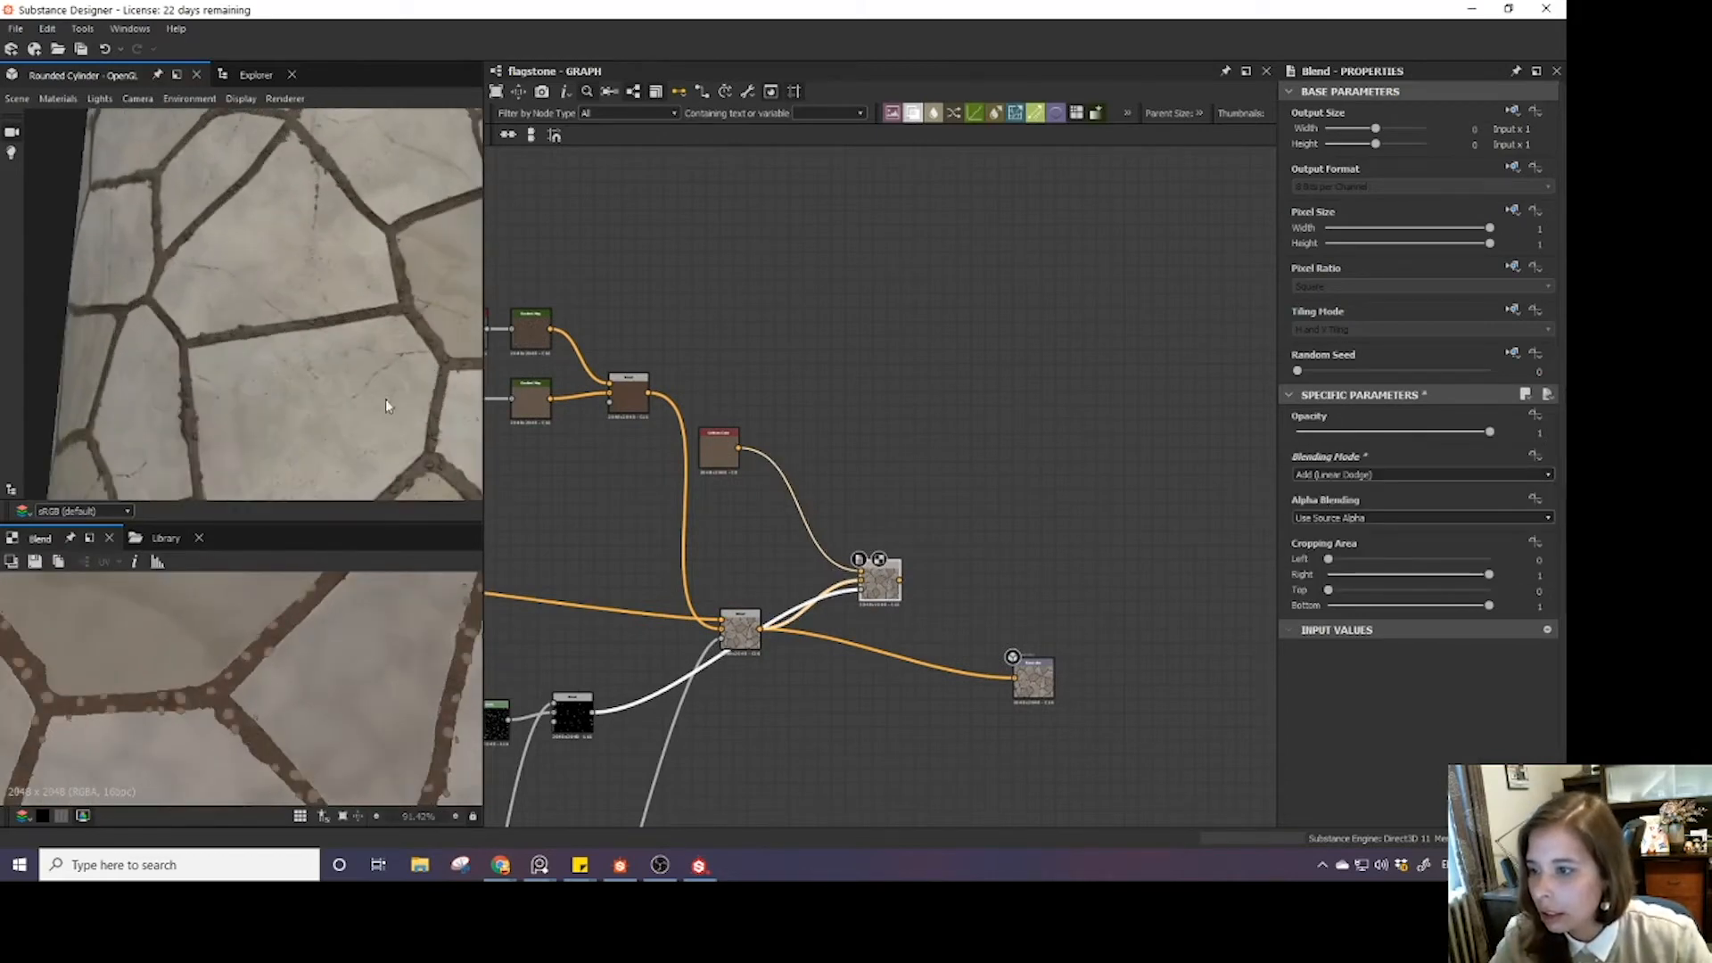
drag(902, 581, 1014, 678)
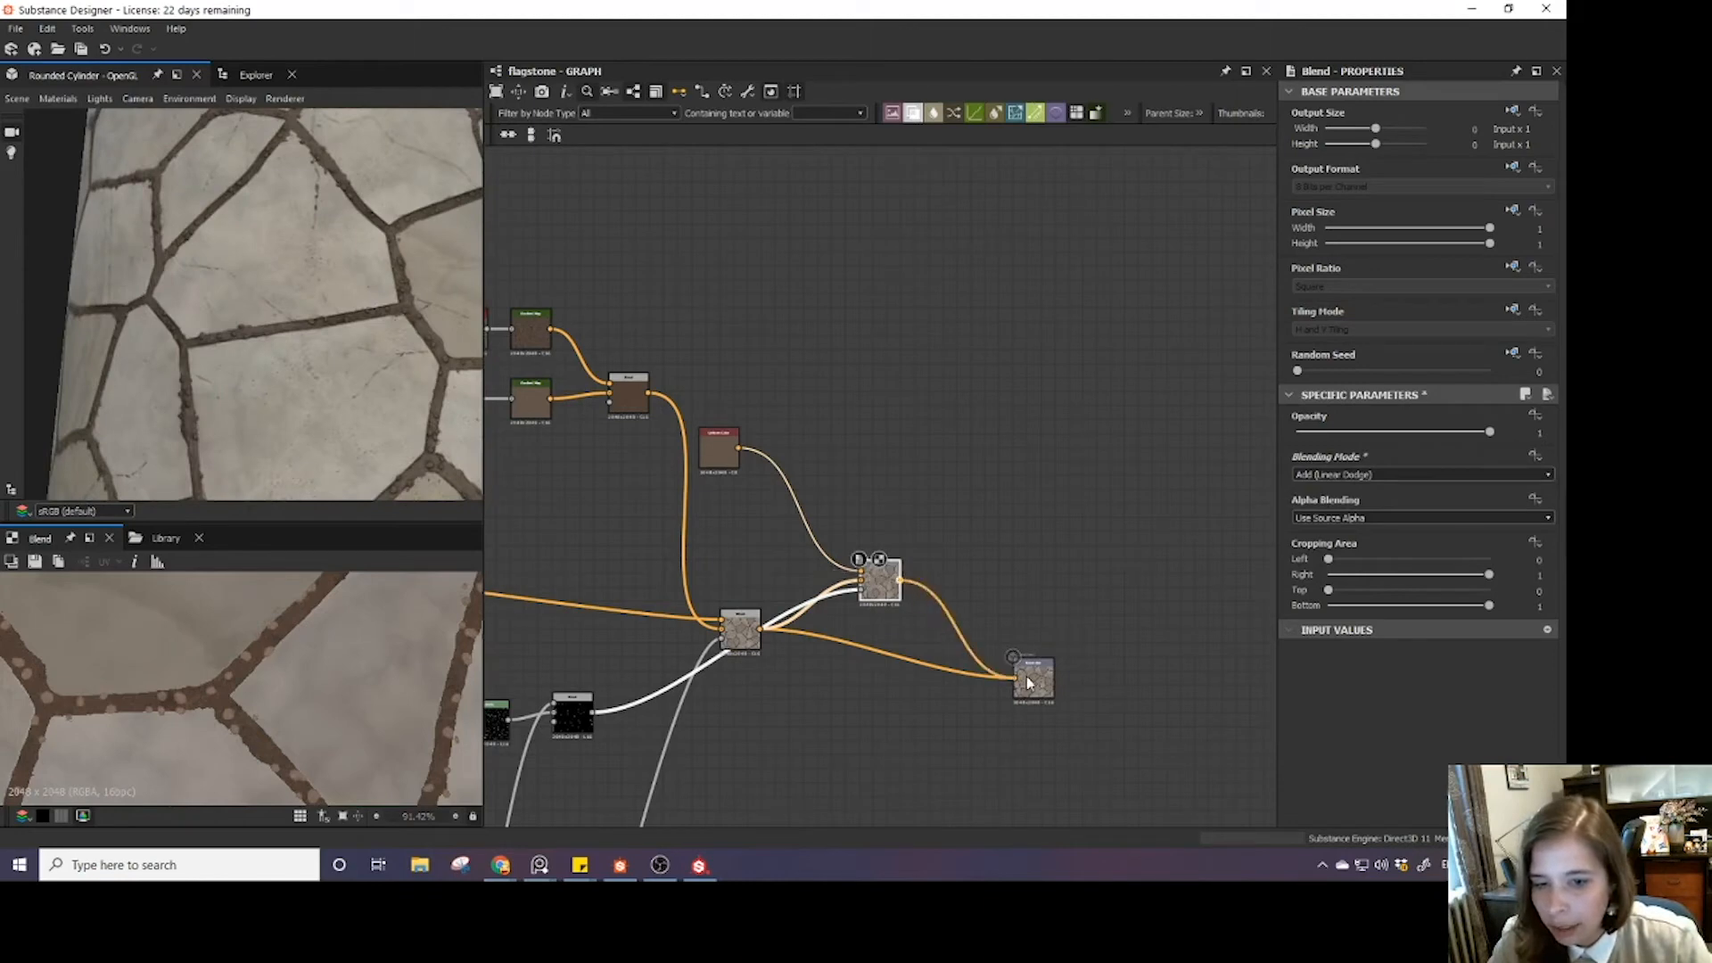
drag(296, 373, 335, 384)
- Move the Uniform Color node nearer the speckle Blend and set its colour's saturation to 41 and value to 125
drag(719, 450, 748, 485)
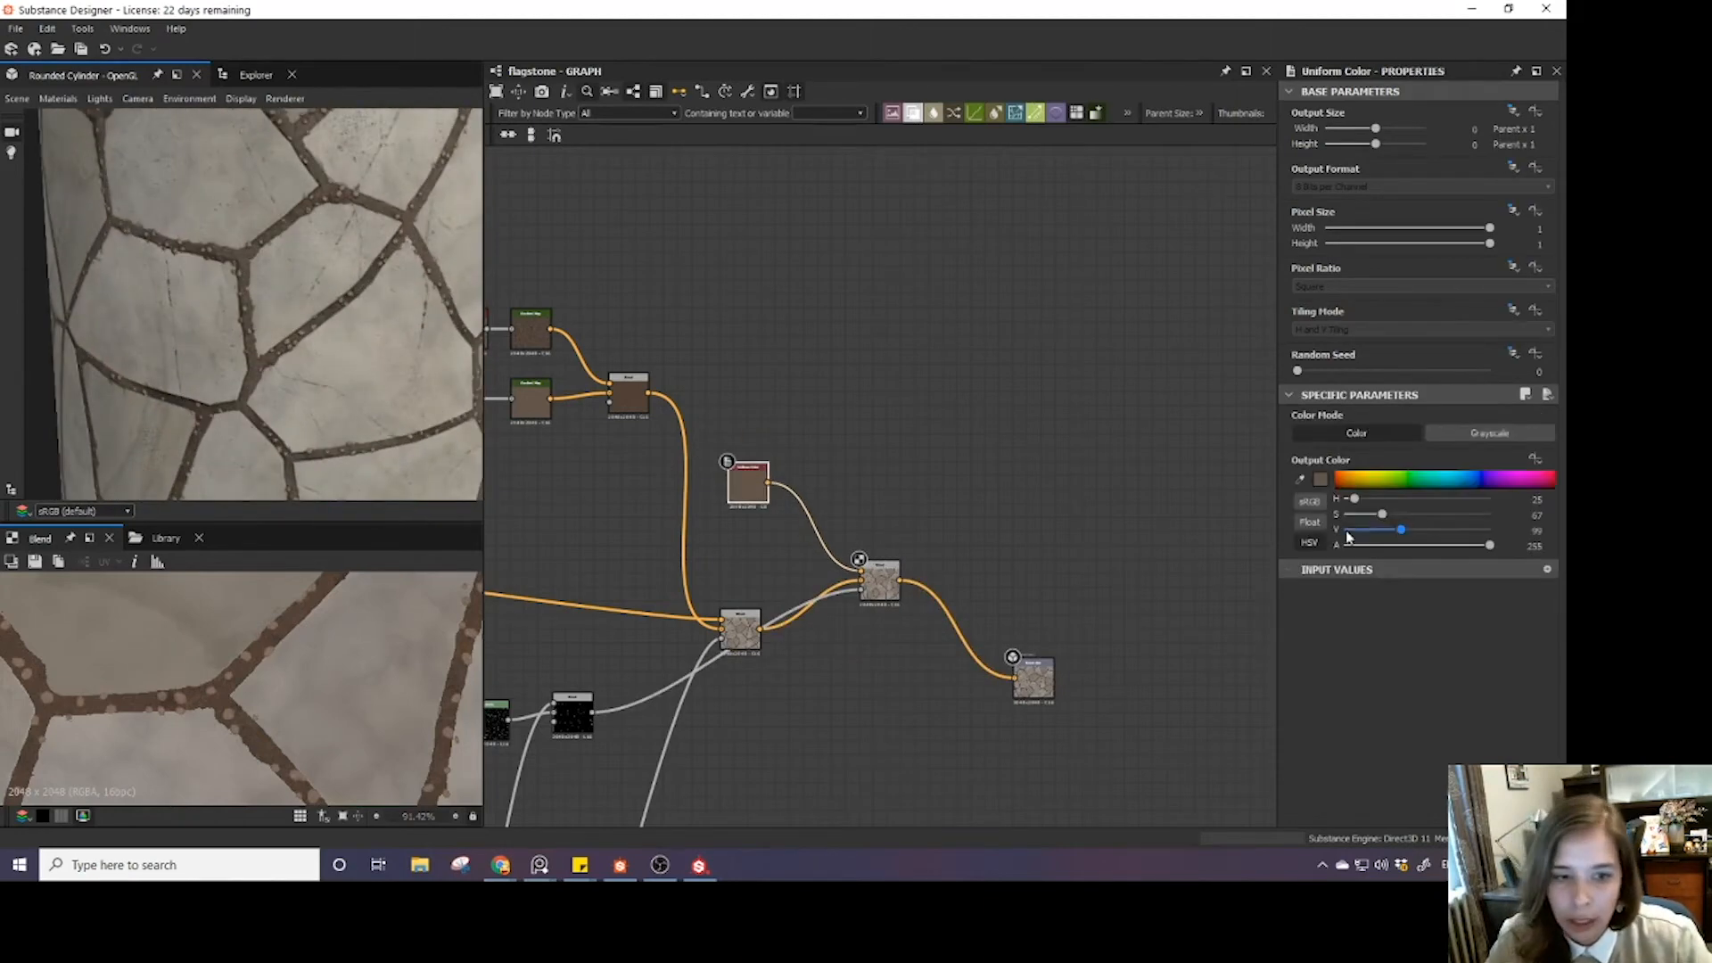
drag(1351, 516, 1416, 530)
click(1413, 531)
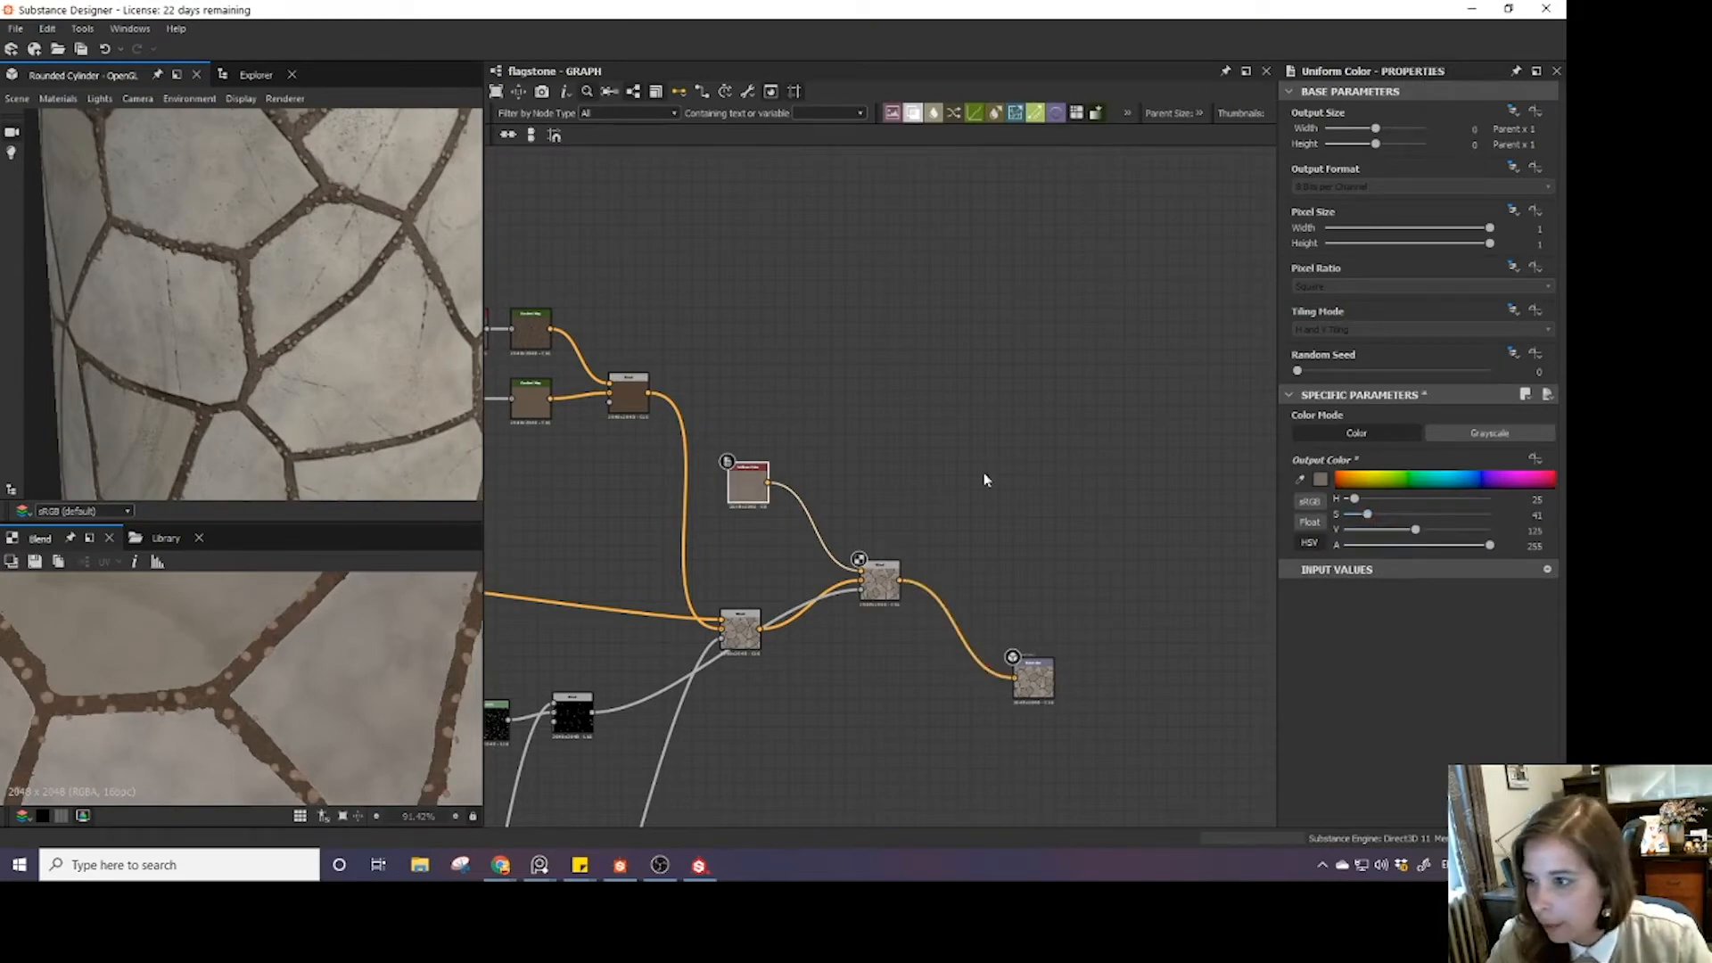
- Examine the light speckles in the dirt seams on the 3D cylinder from several distances and angles
scroll(324, 314, up, 3)
scroll(324, 314, down, 4)
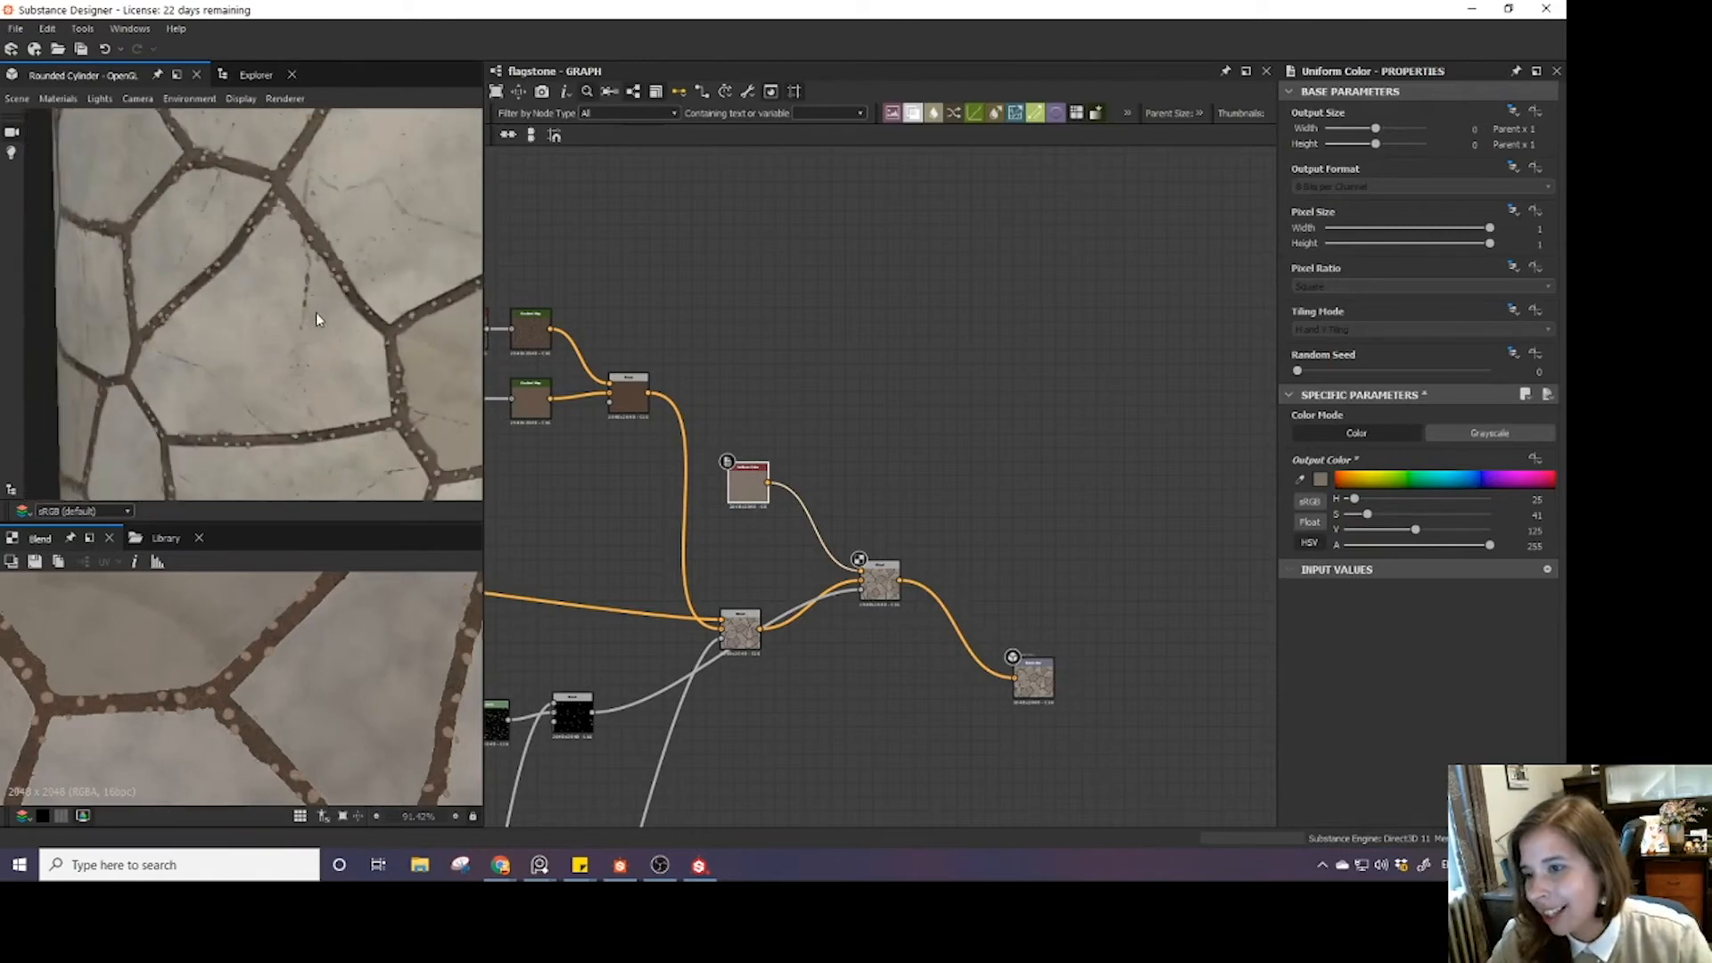
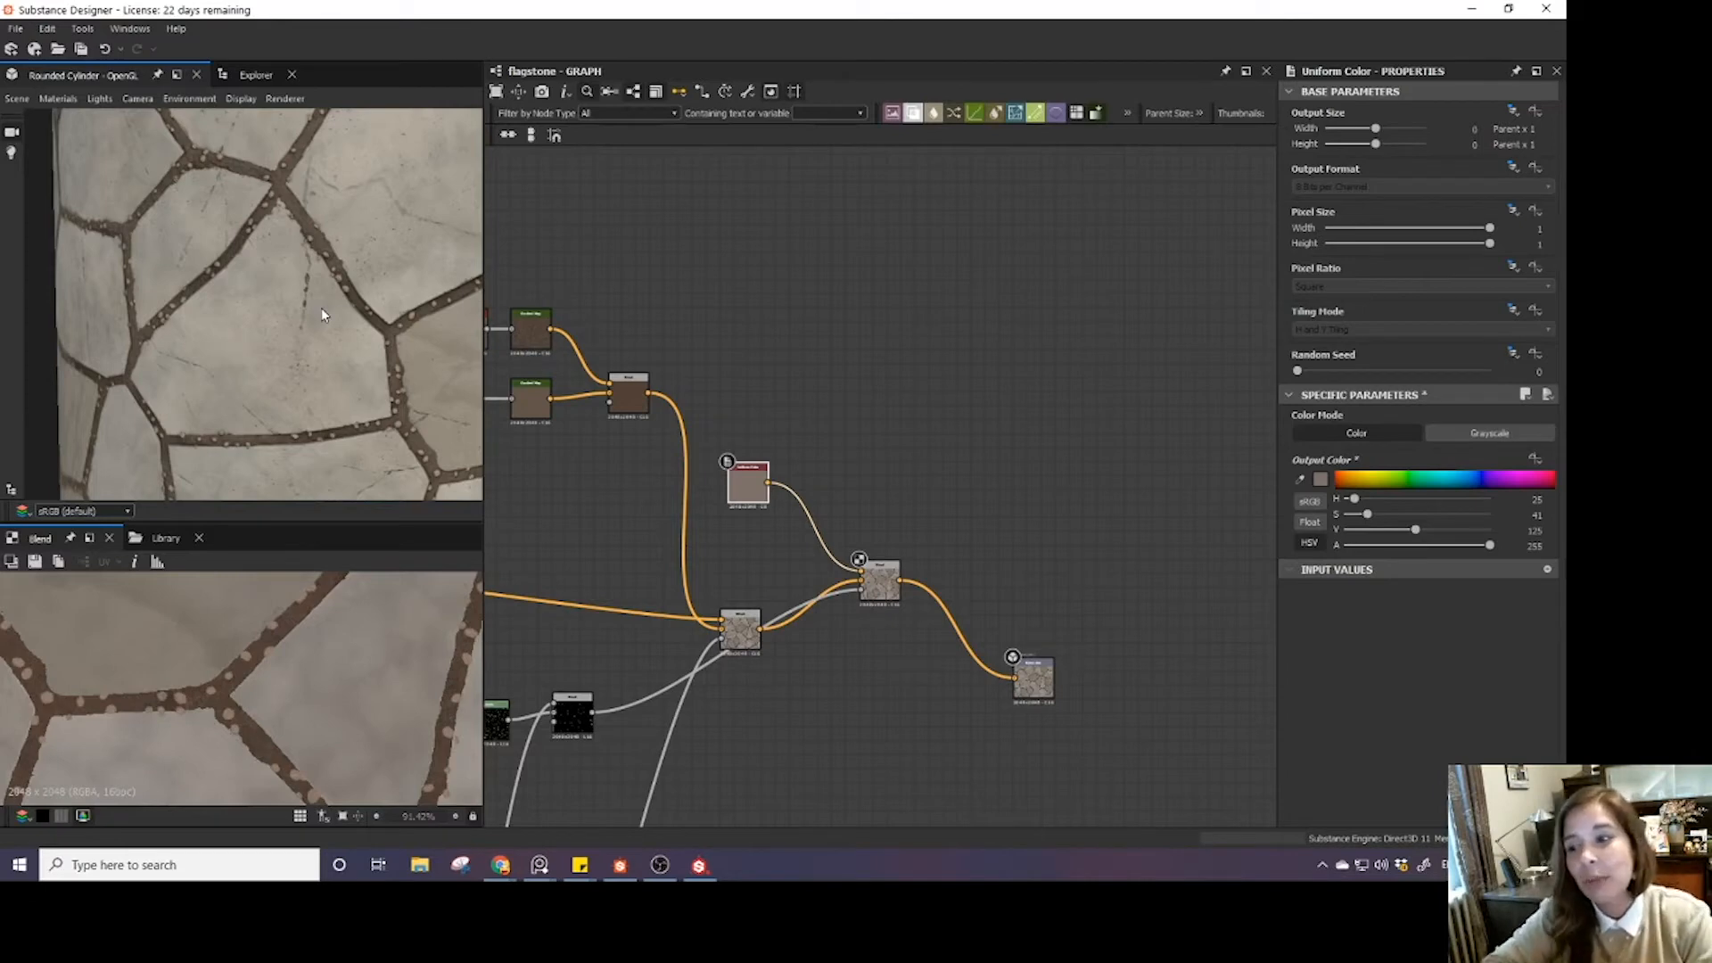
scroll(321, 308, down, 4)
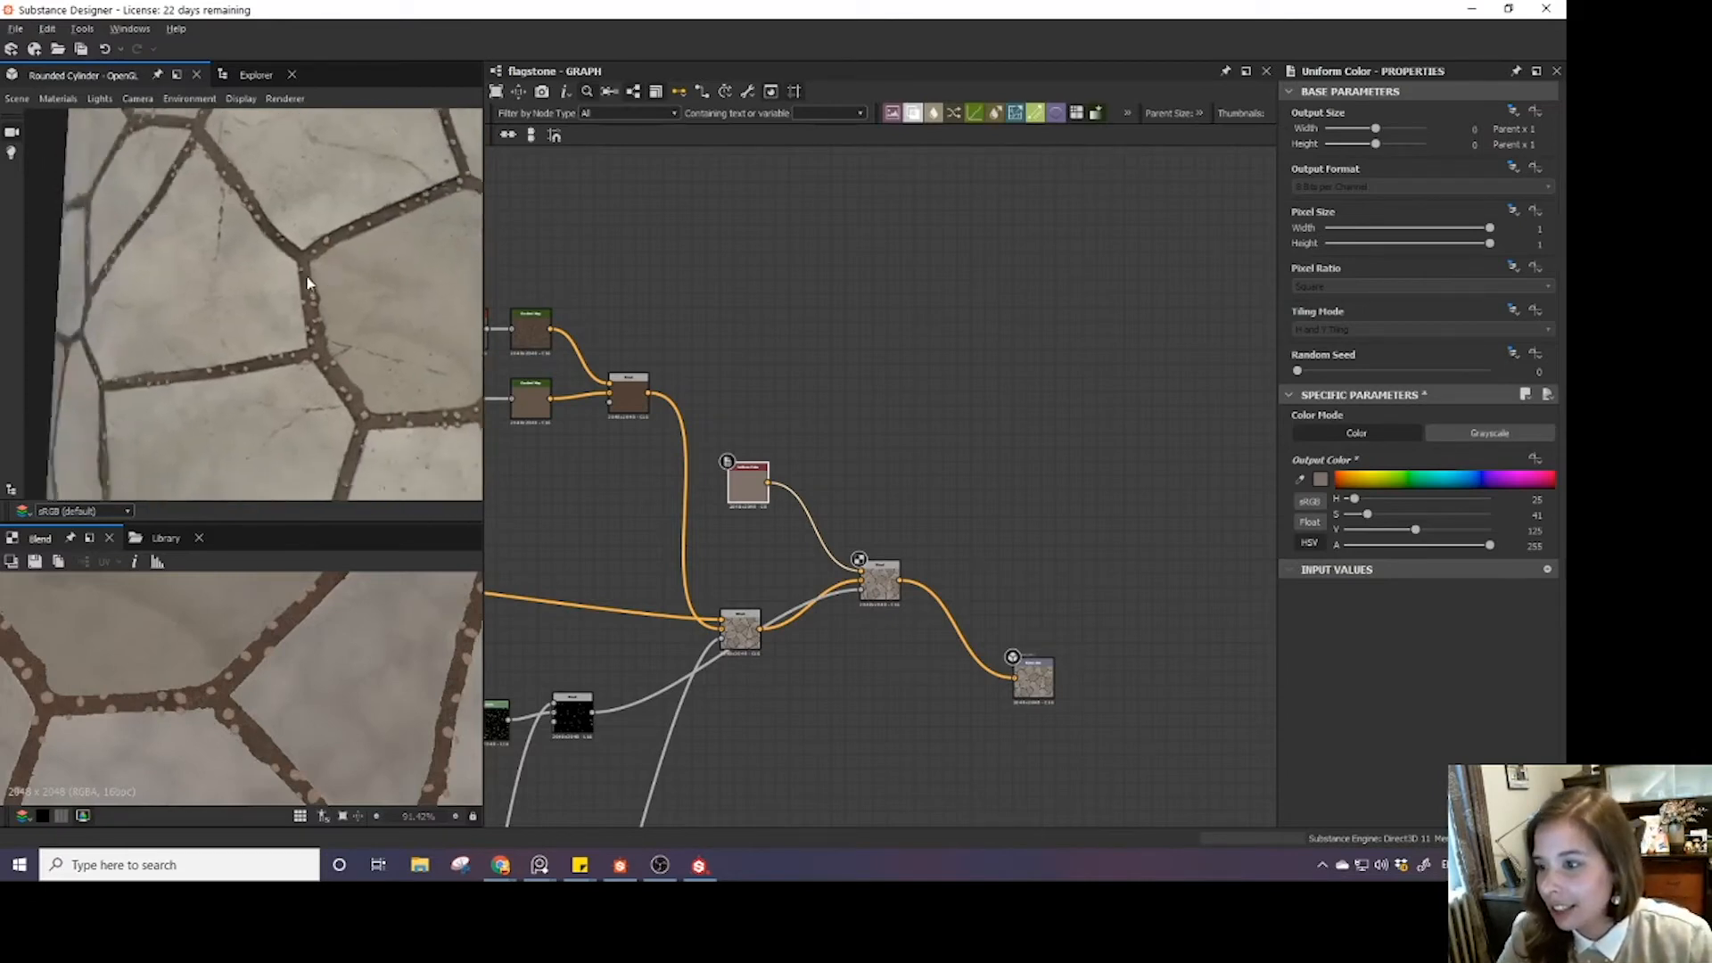
drag(351, 318, 310, 314)
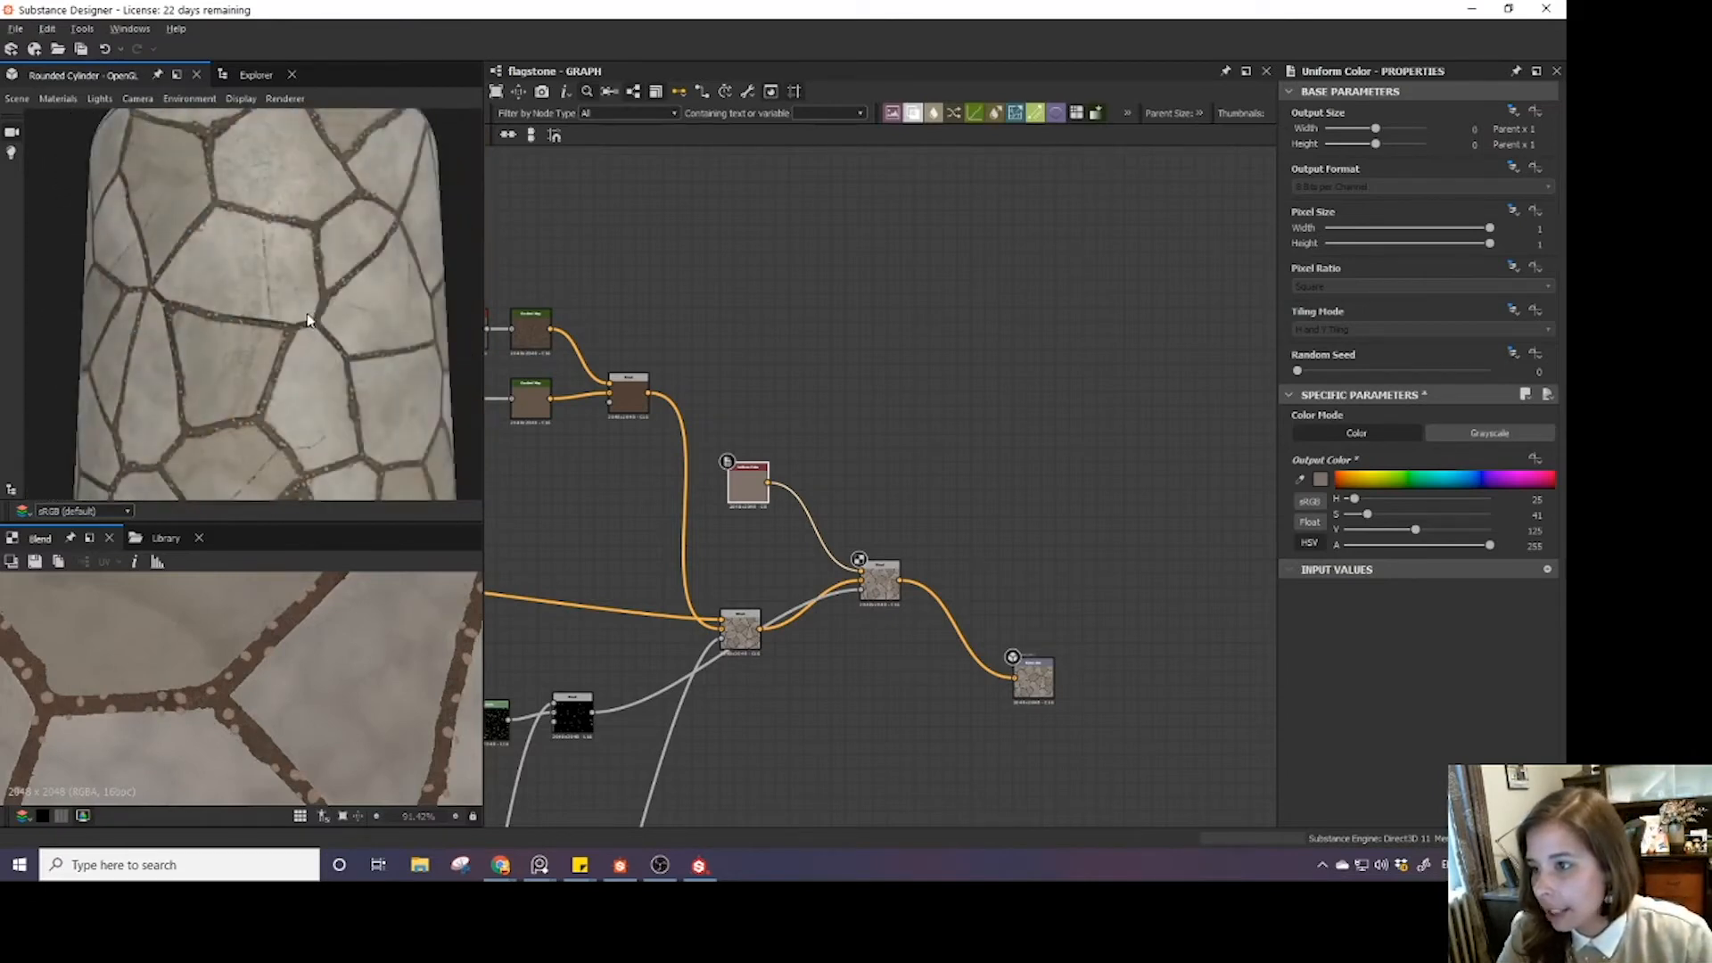
scroll(284, 307, up, 3)
scroll(284, 308, down, 3)
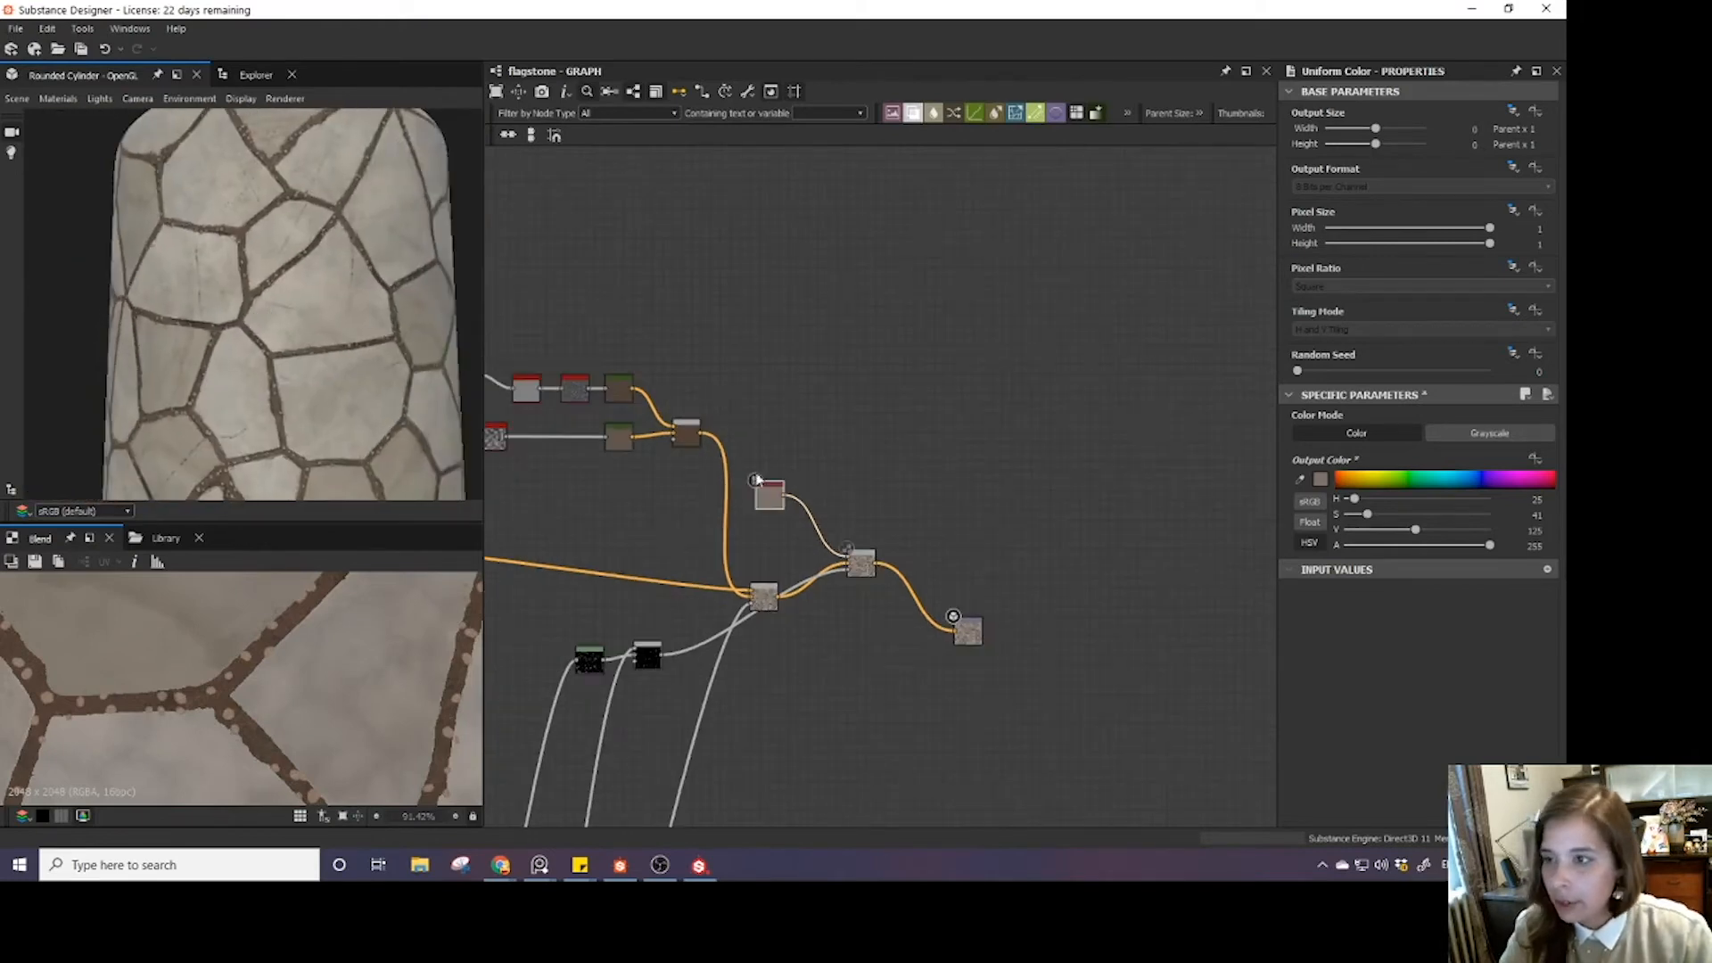
scroll(816, 522, down, 2)
drag(299, 354, 268, 355)
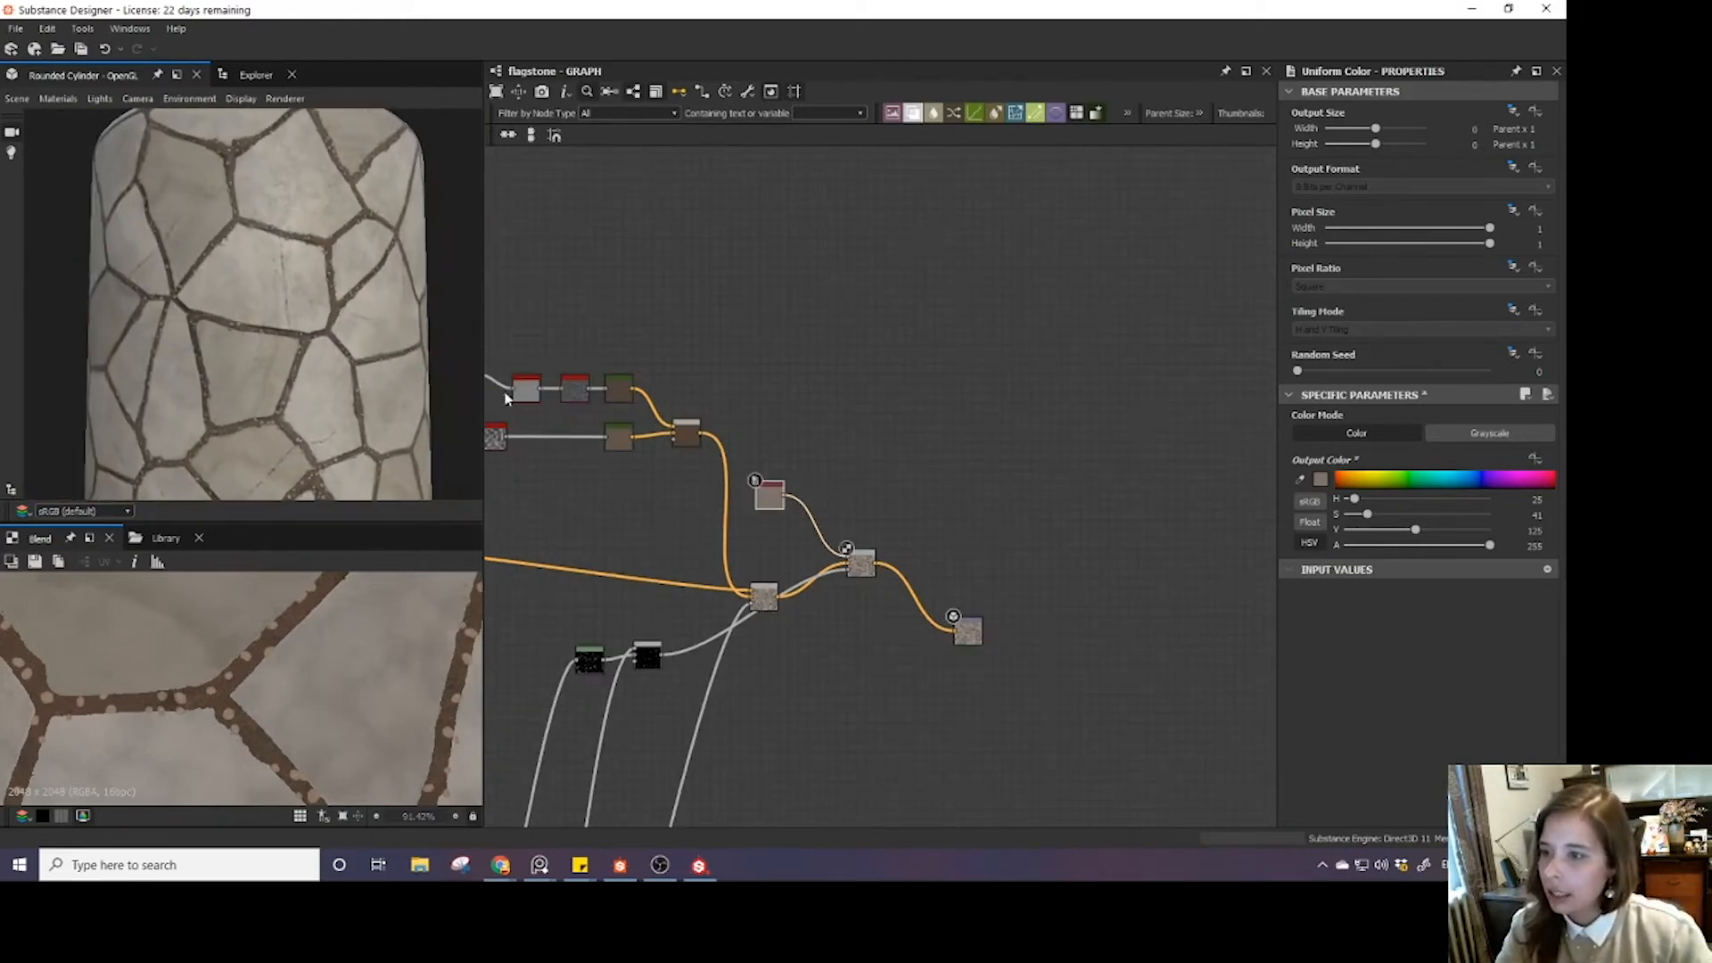
- Move the Uniform Color and speckle Blend beside the base colour output, and pull the dirt Blend and dirt colour nodes toward them
scroll(908, 540, down, 2)
drag(938, 596, 959, 564)
scroll(813, 523, down, 3)
middle_drag(696, 526, 809, 523)
scroll(673, 457, up, 5)
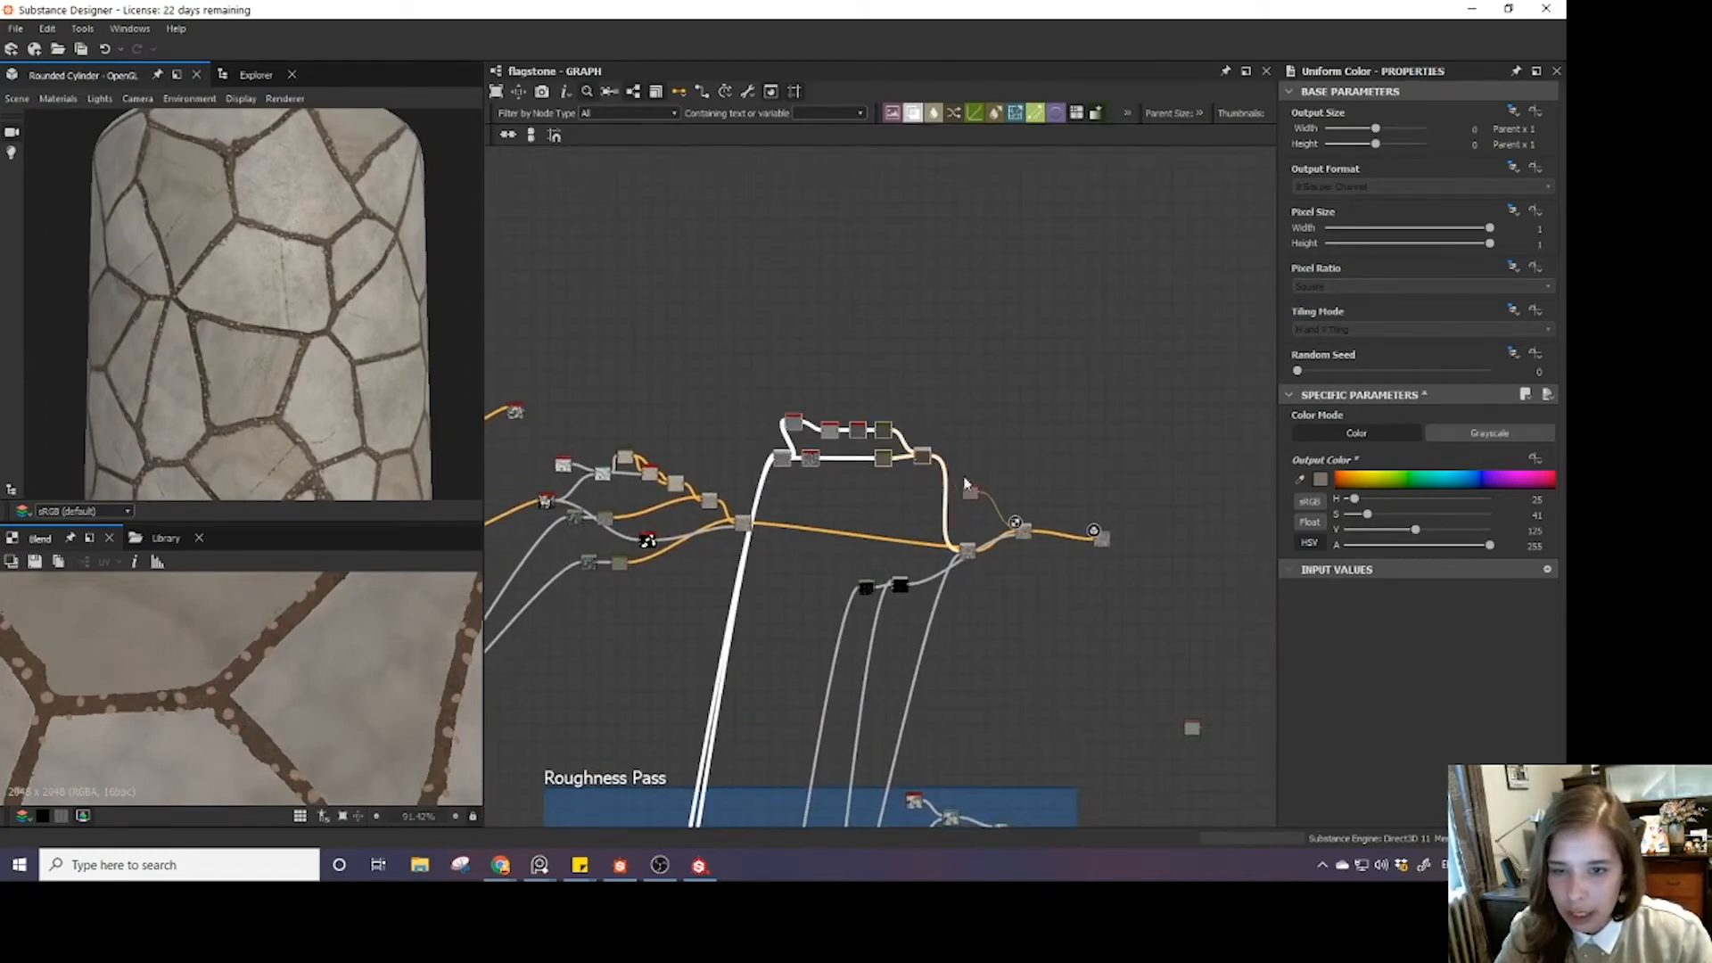
drag(978, 497, 1070, 537)
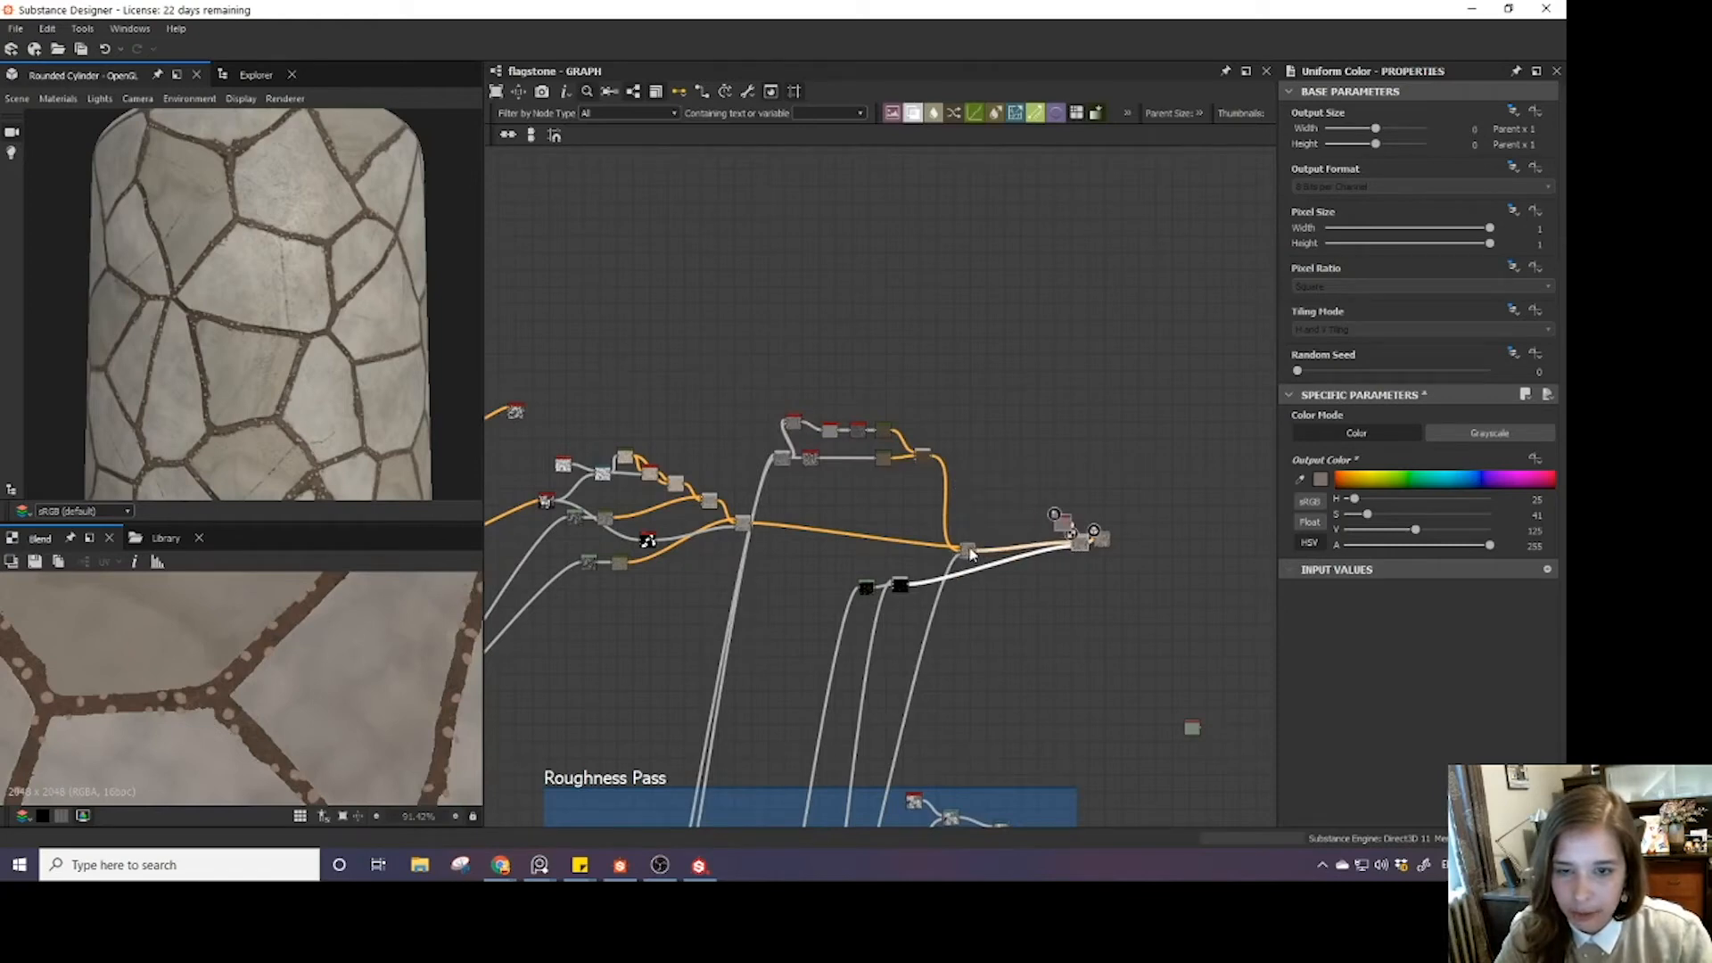
drag(971, 553, 1011, 543)
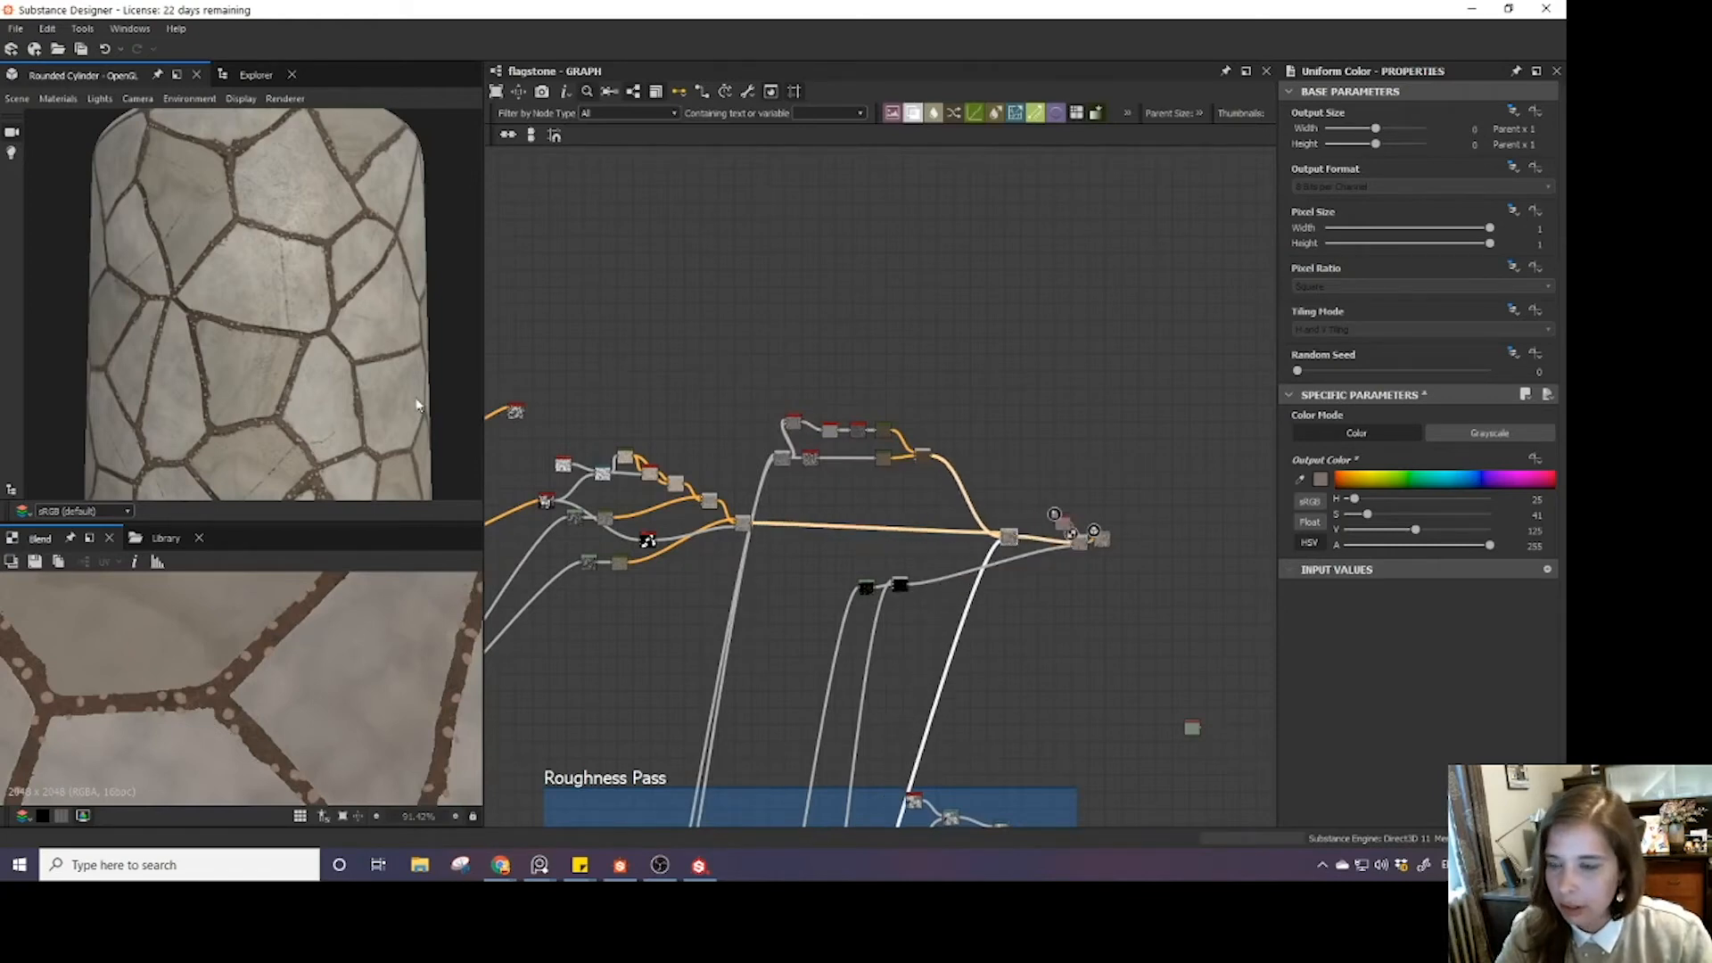
drag(743, 381, 987, 497)
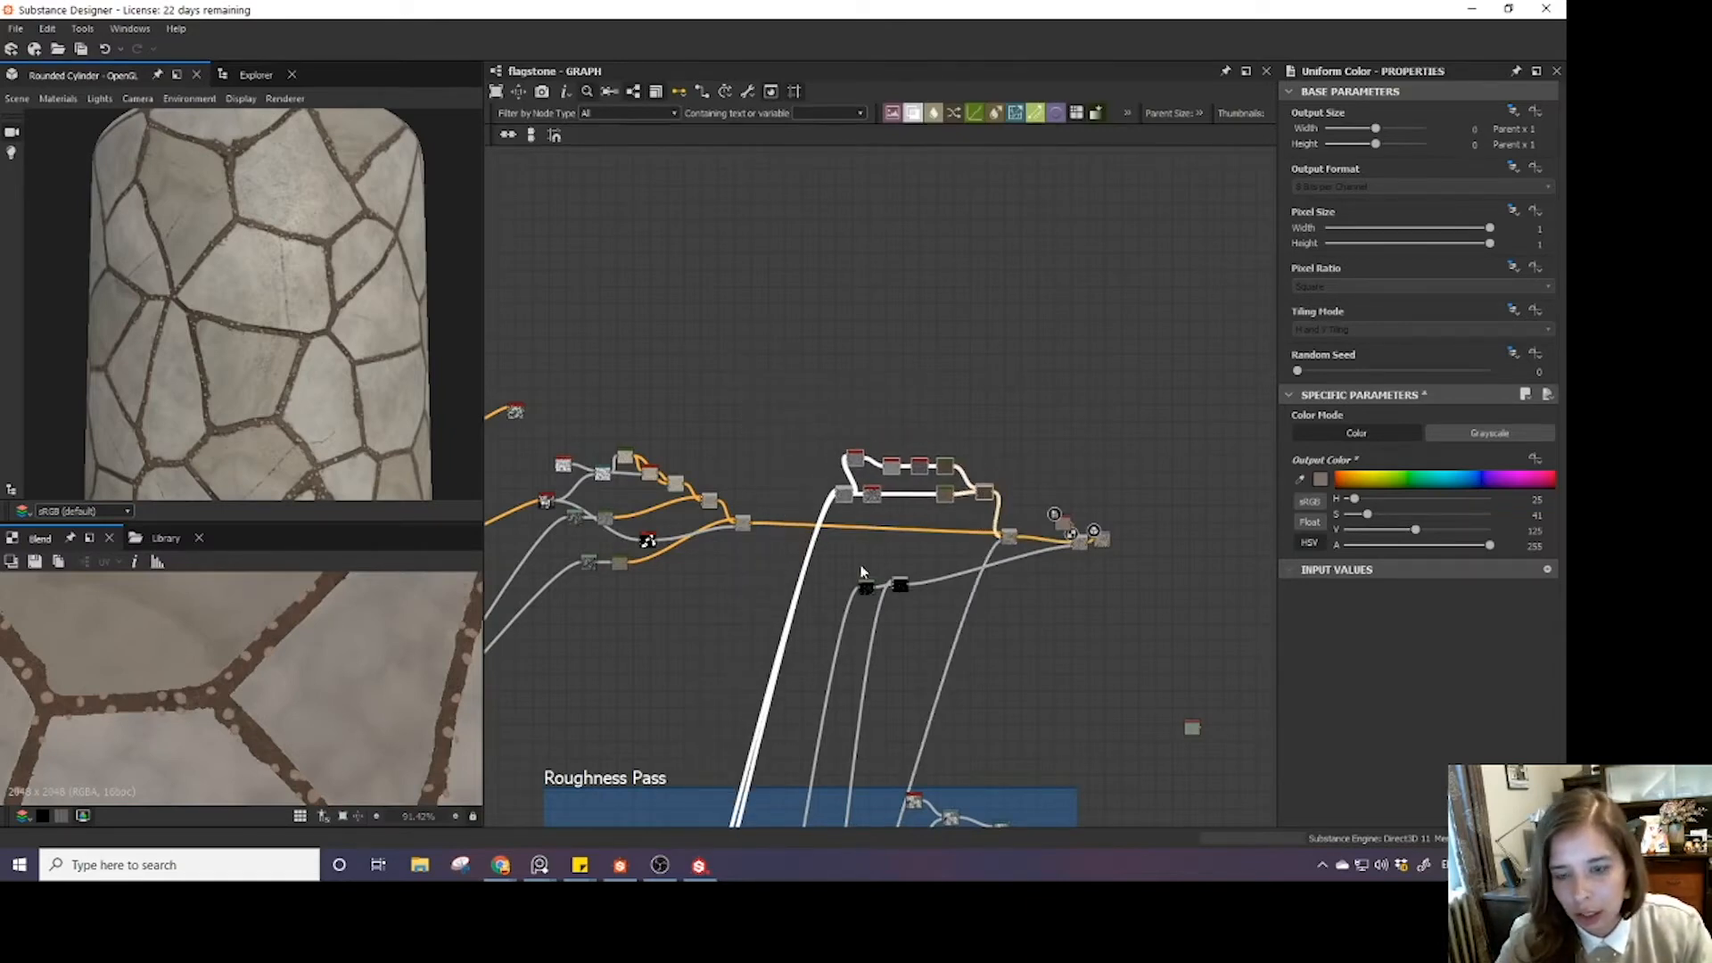
- Move the base colour output away from the speckle Blend and place the Levels and mask Blend side by side just below that Blend
drag(864, 585, 865, 571)
middle_drag(996, 528, 871, 522)
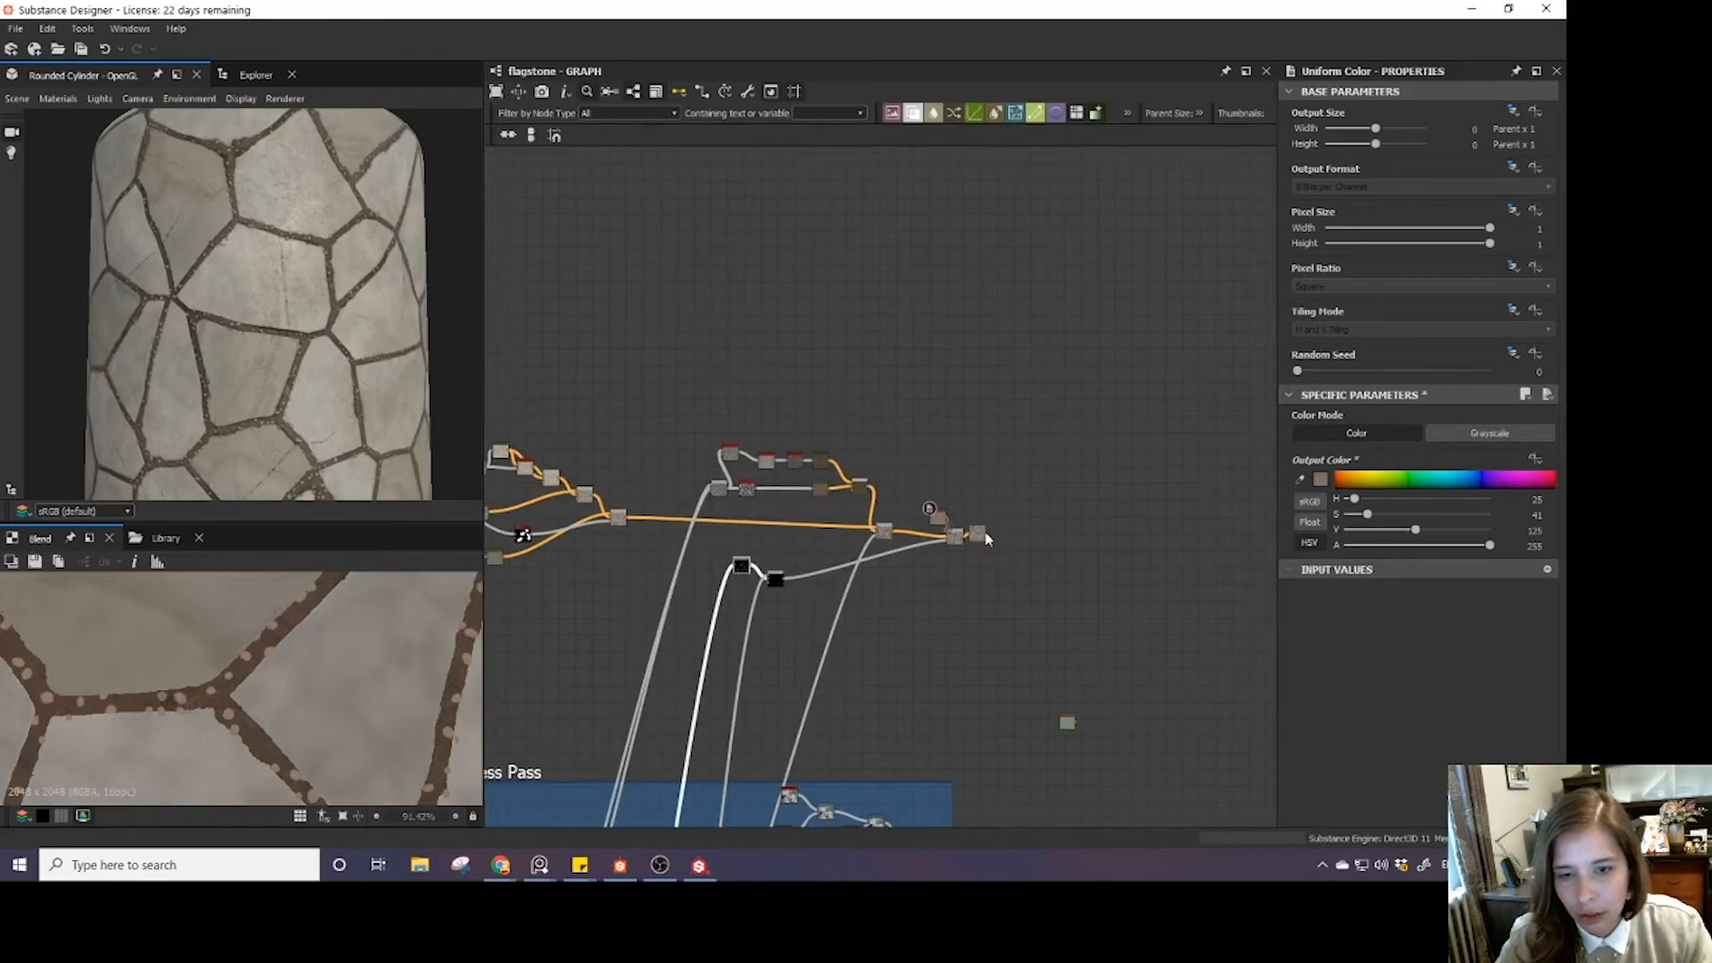
drag(982, 536, 1106, 545)
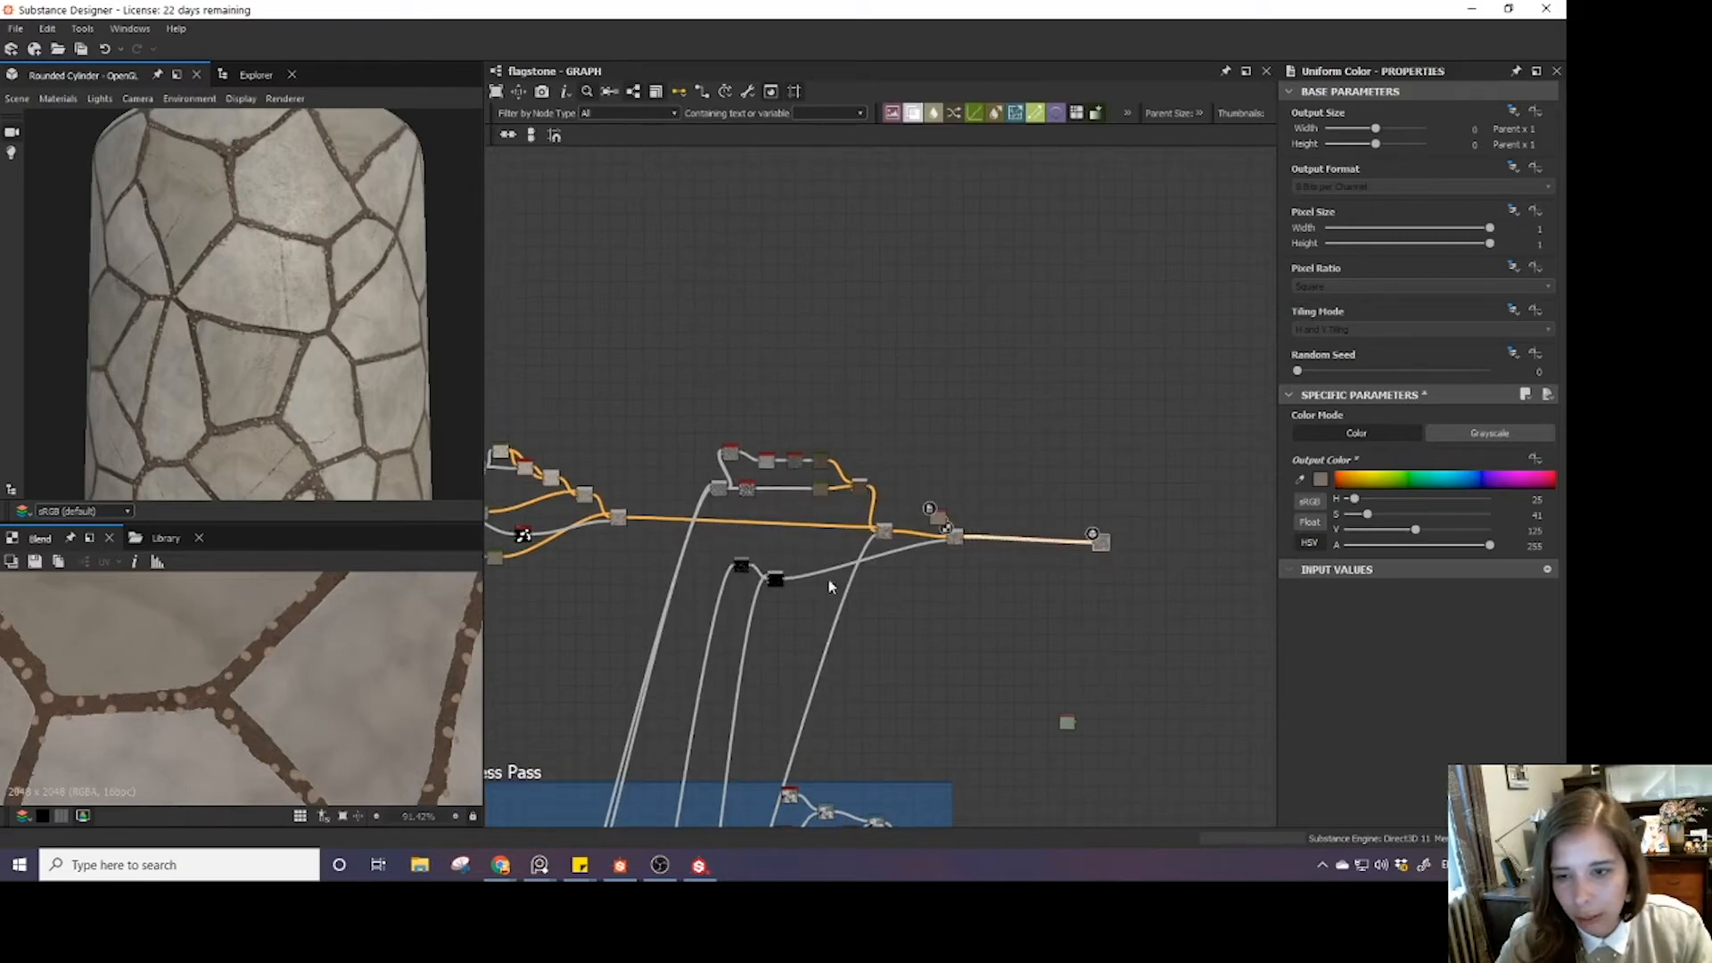
drag(781, 587, 934, 557)
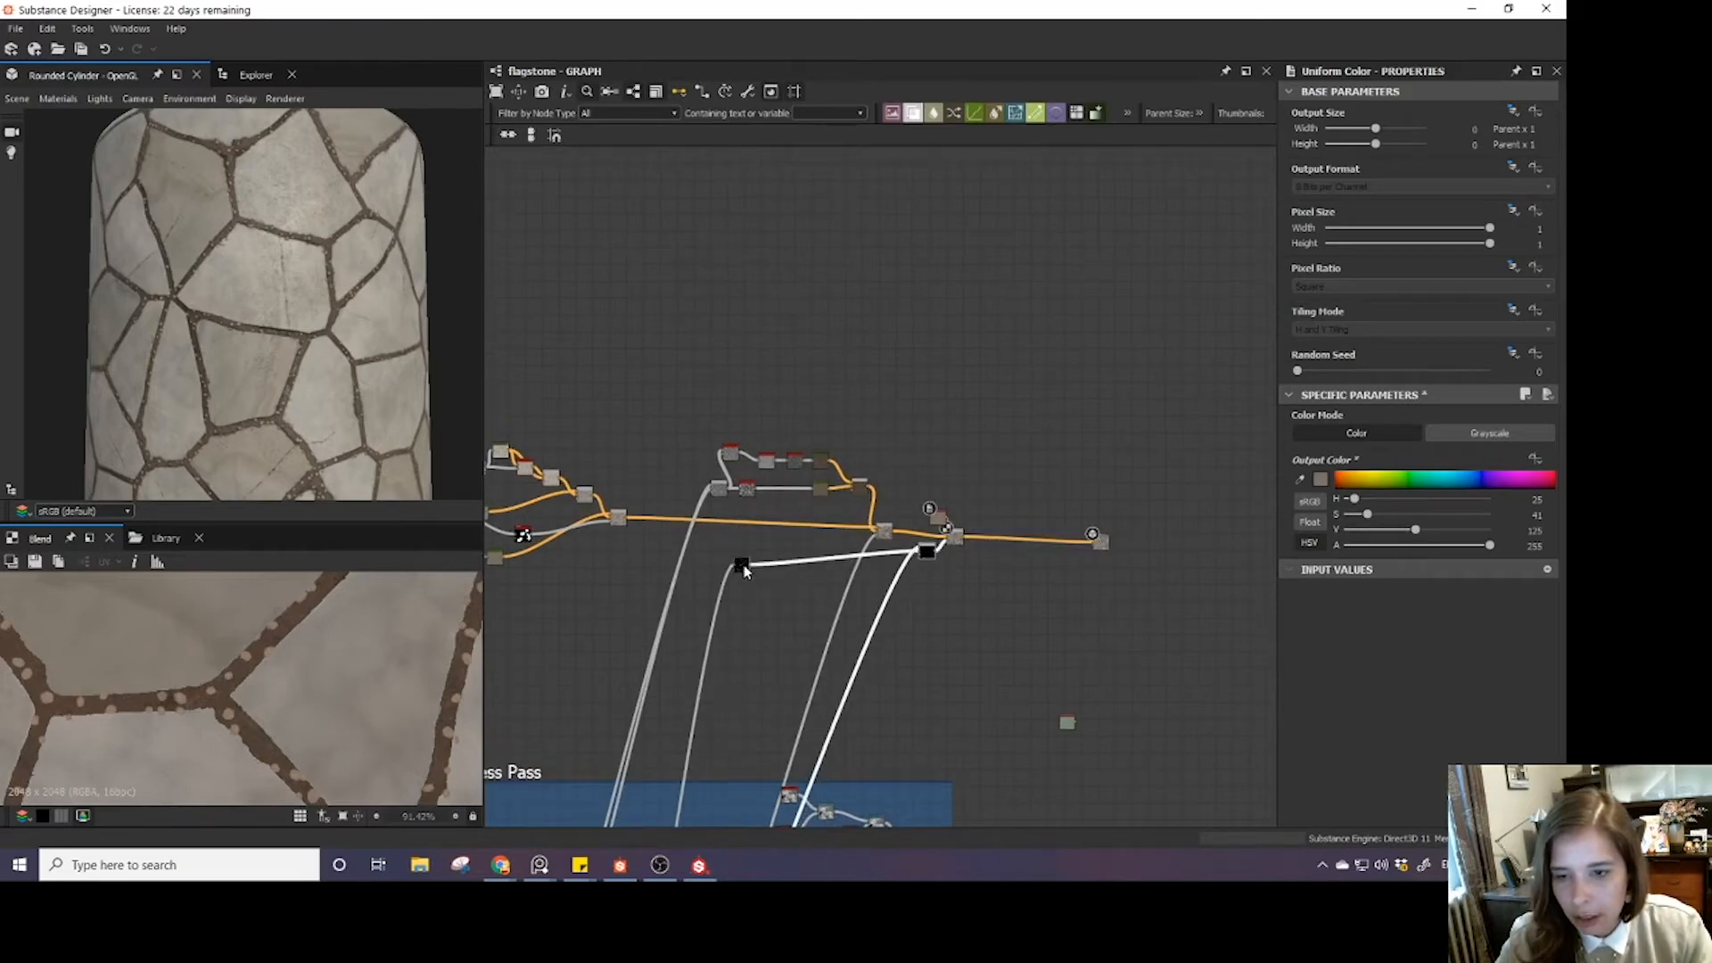
drag(746, 571, 903, 557)
- Place the speckle mask nodes together, frame the speckle nodes with the title "+ rocks", and shift that frame away from the dirt Blend
drag(997, 504, 903, 563)
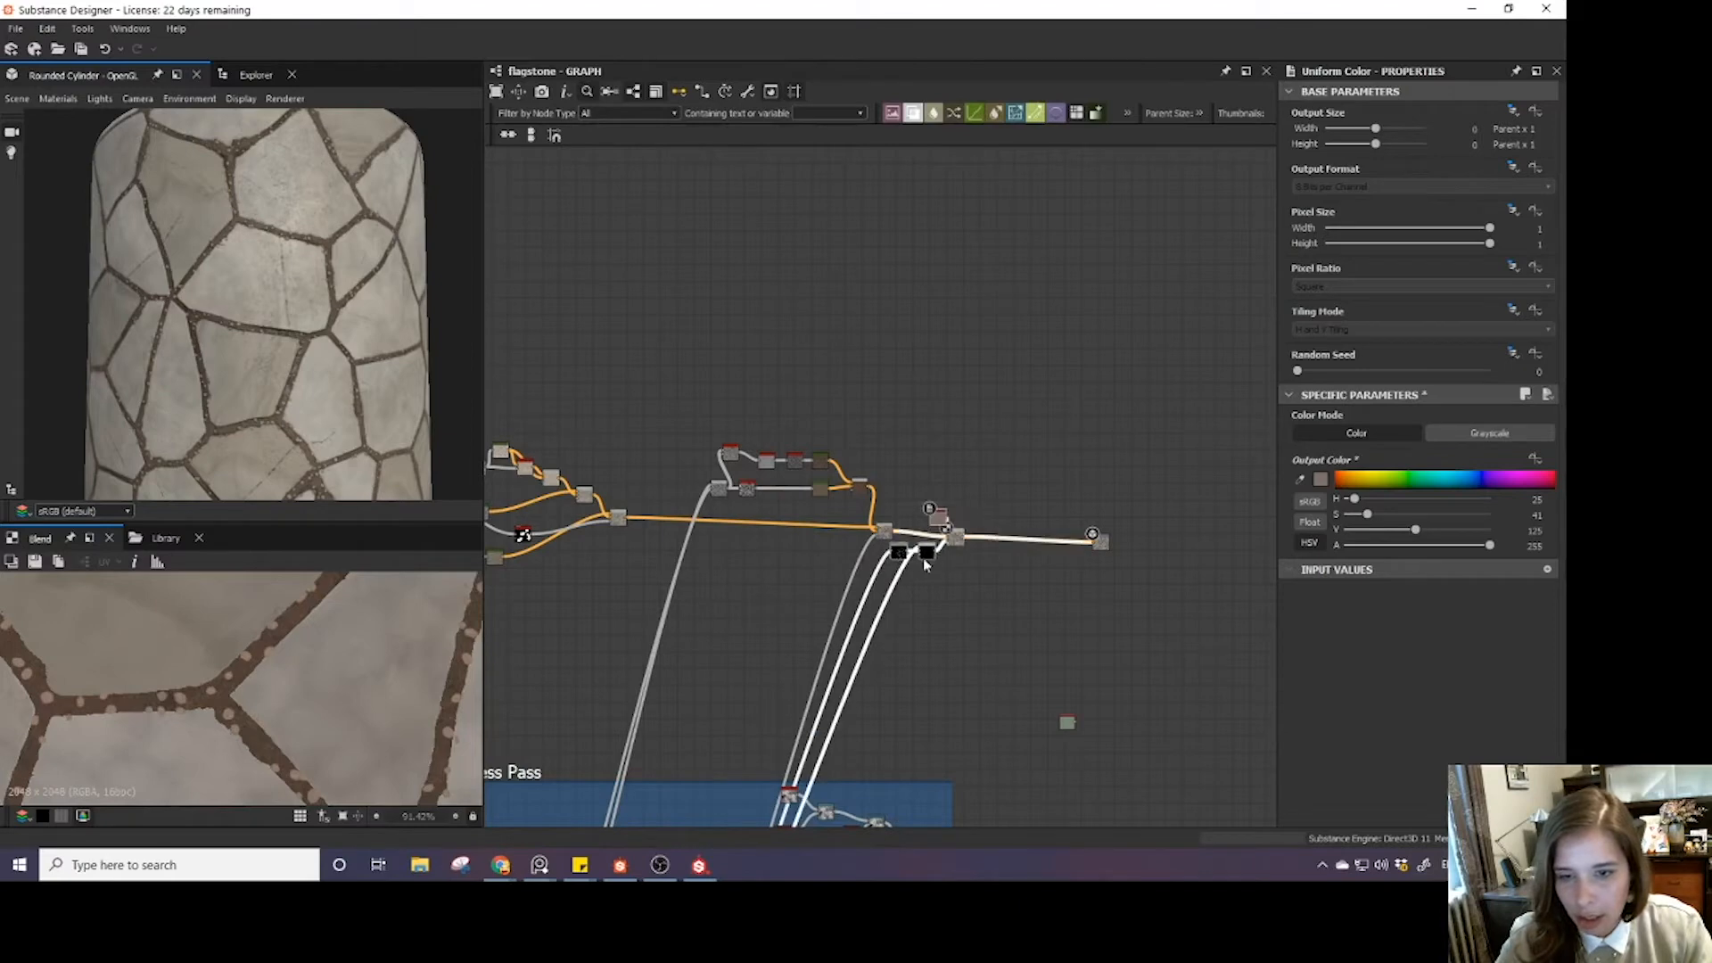
key(space)
text(frqa)
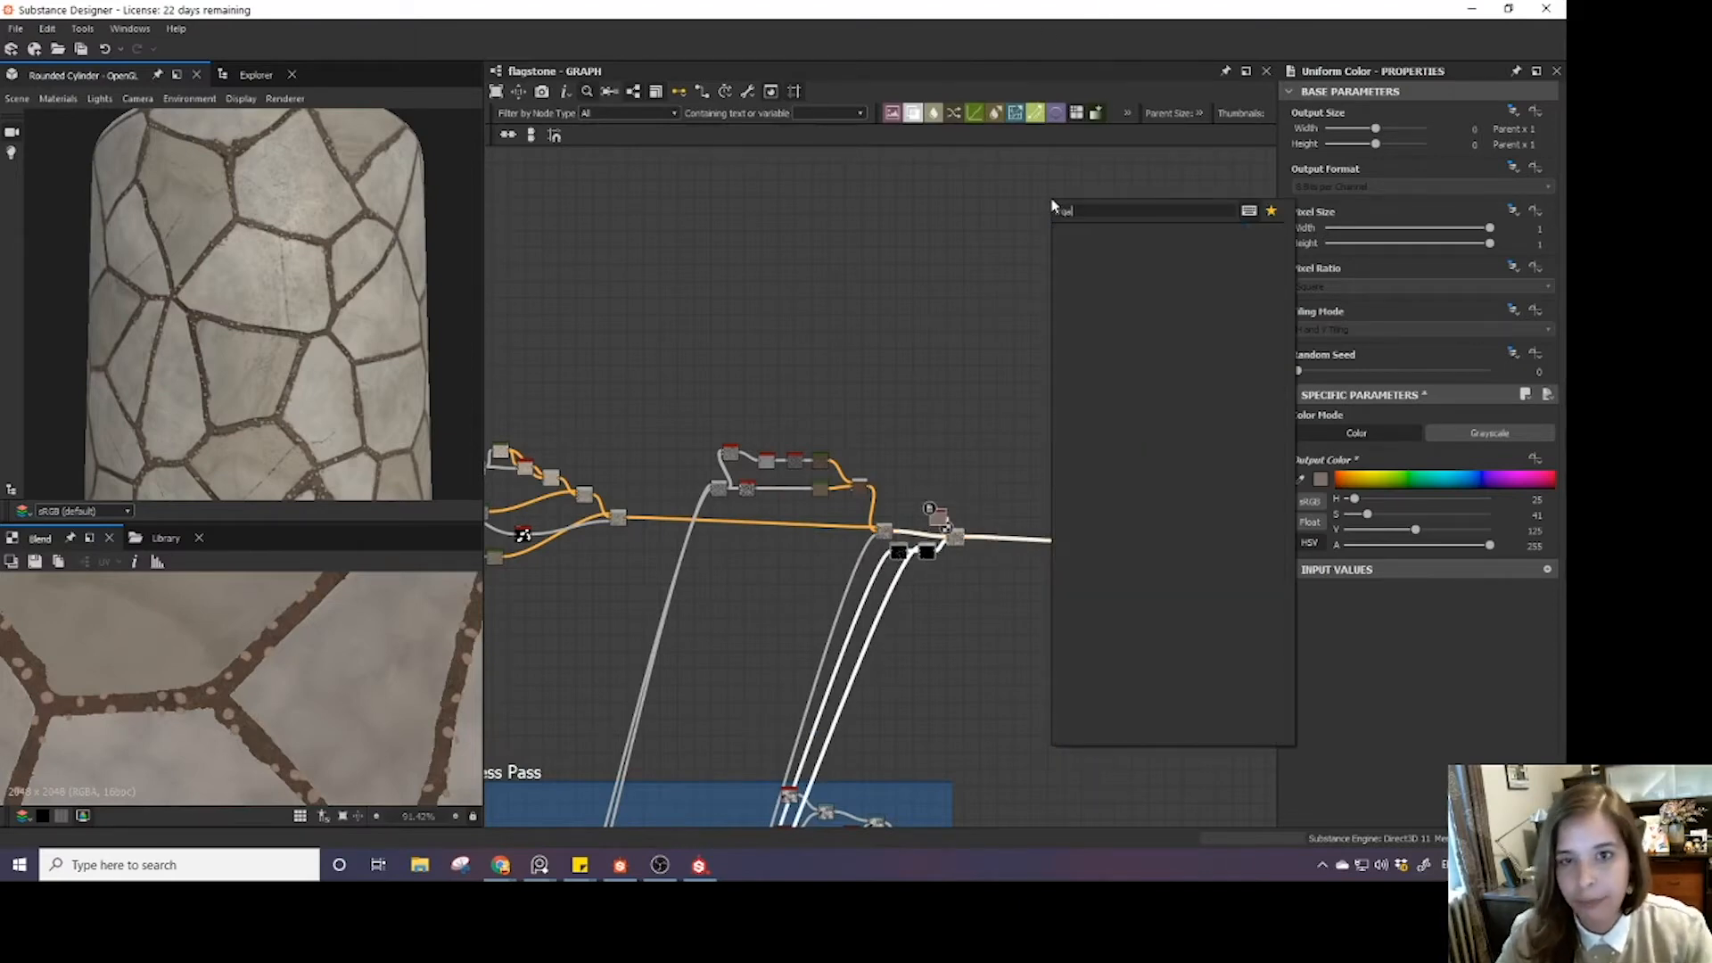
key(BackSpace)
key(BackSpace)
click(1092, 233)
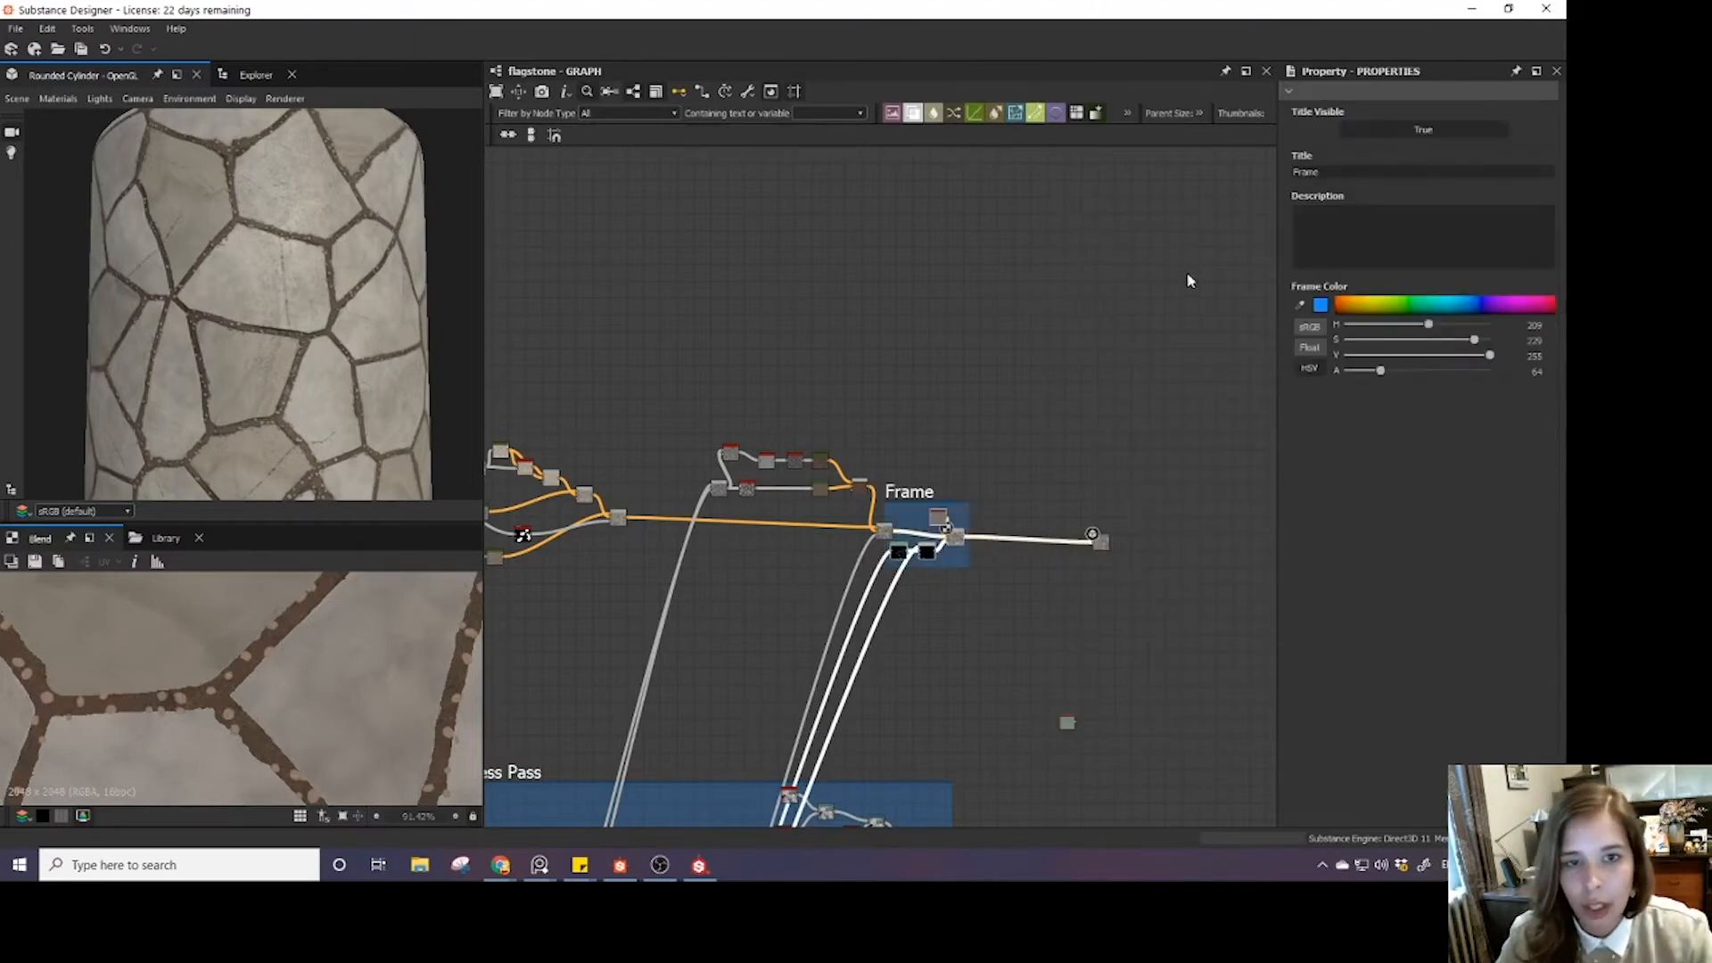
text(+ rodo)
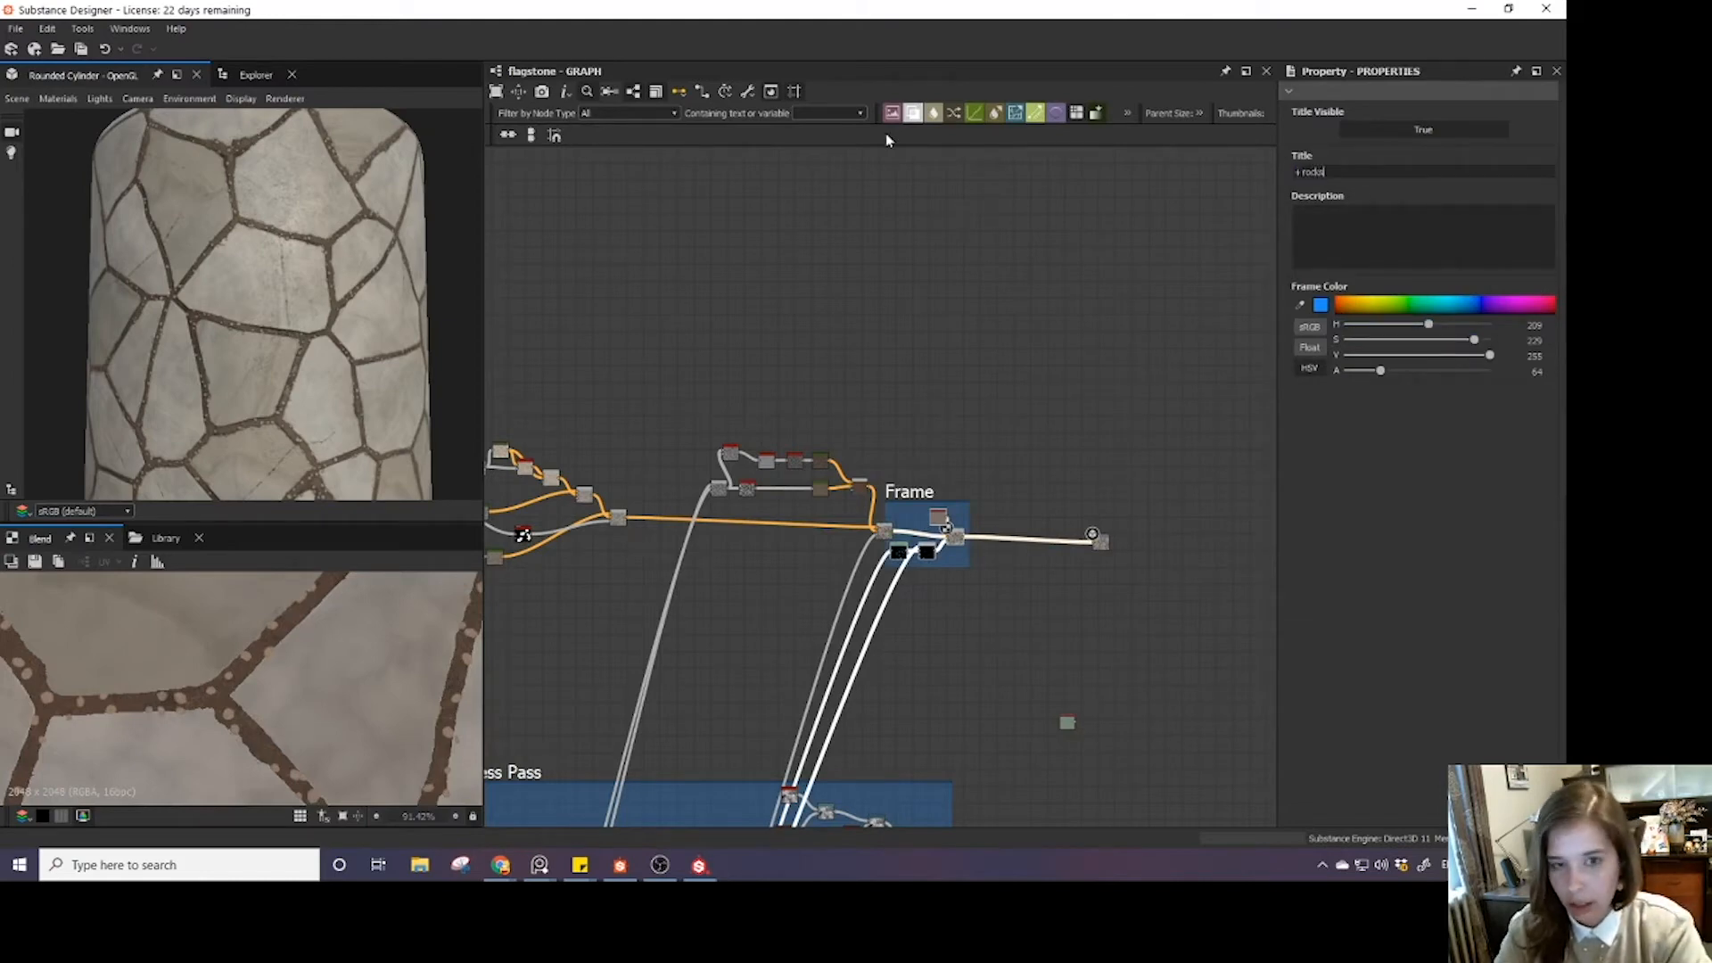
key(Return)
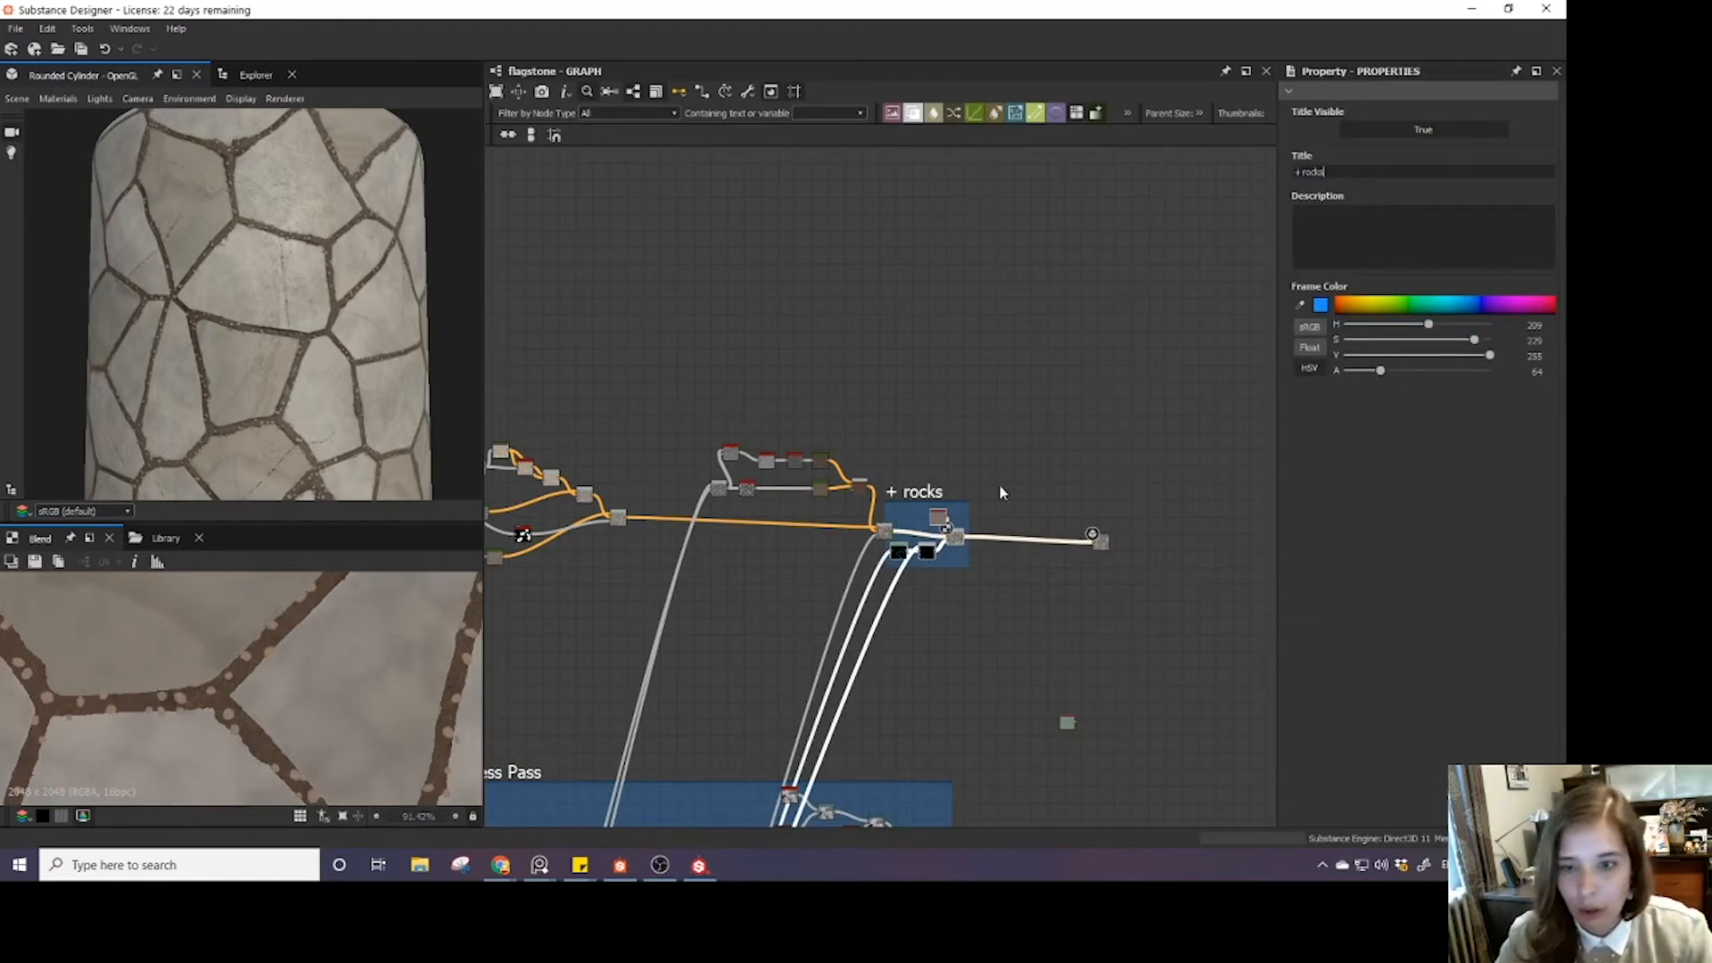
drag(917, 496, 961, 495)
- Frame the dirt colour nodes and their Blend with the title "+ Dirt Colour", and retitle the rocks frame "+ rocks colour"
drag(671, 407, 895, 555)
click(799, 398)
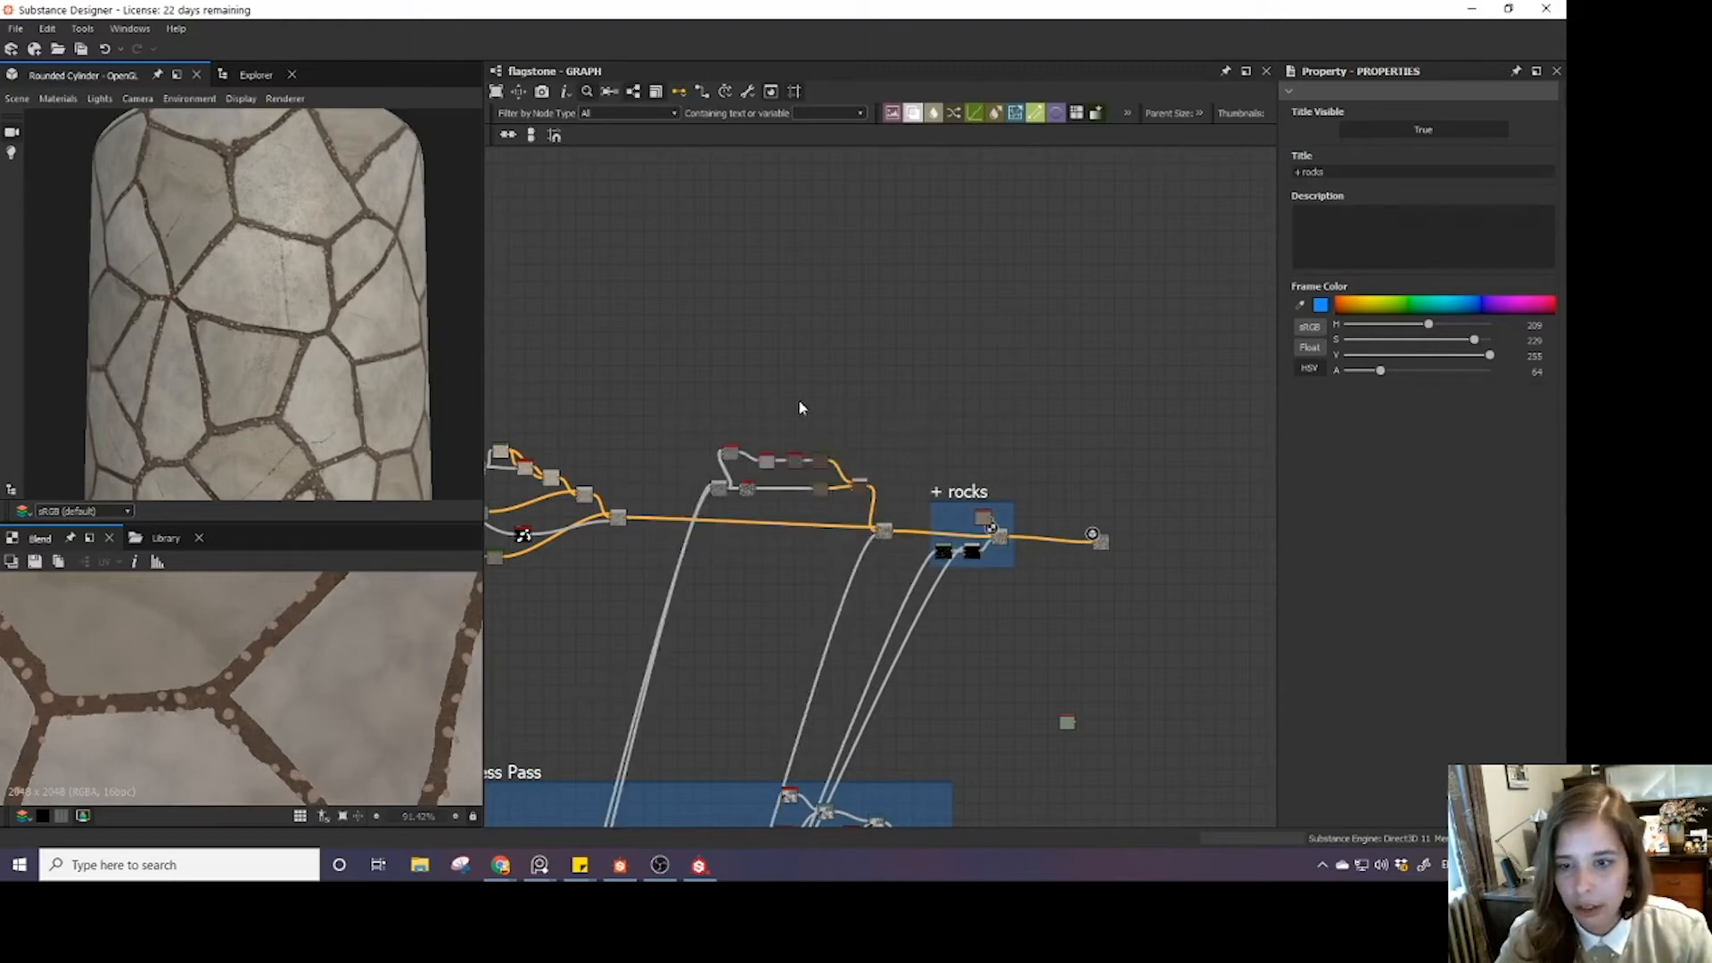
drag(704, 391, 882, 544)
key(space)
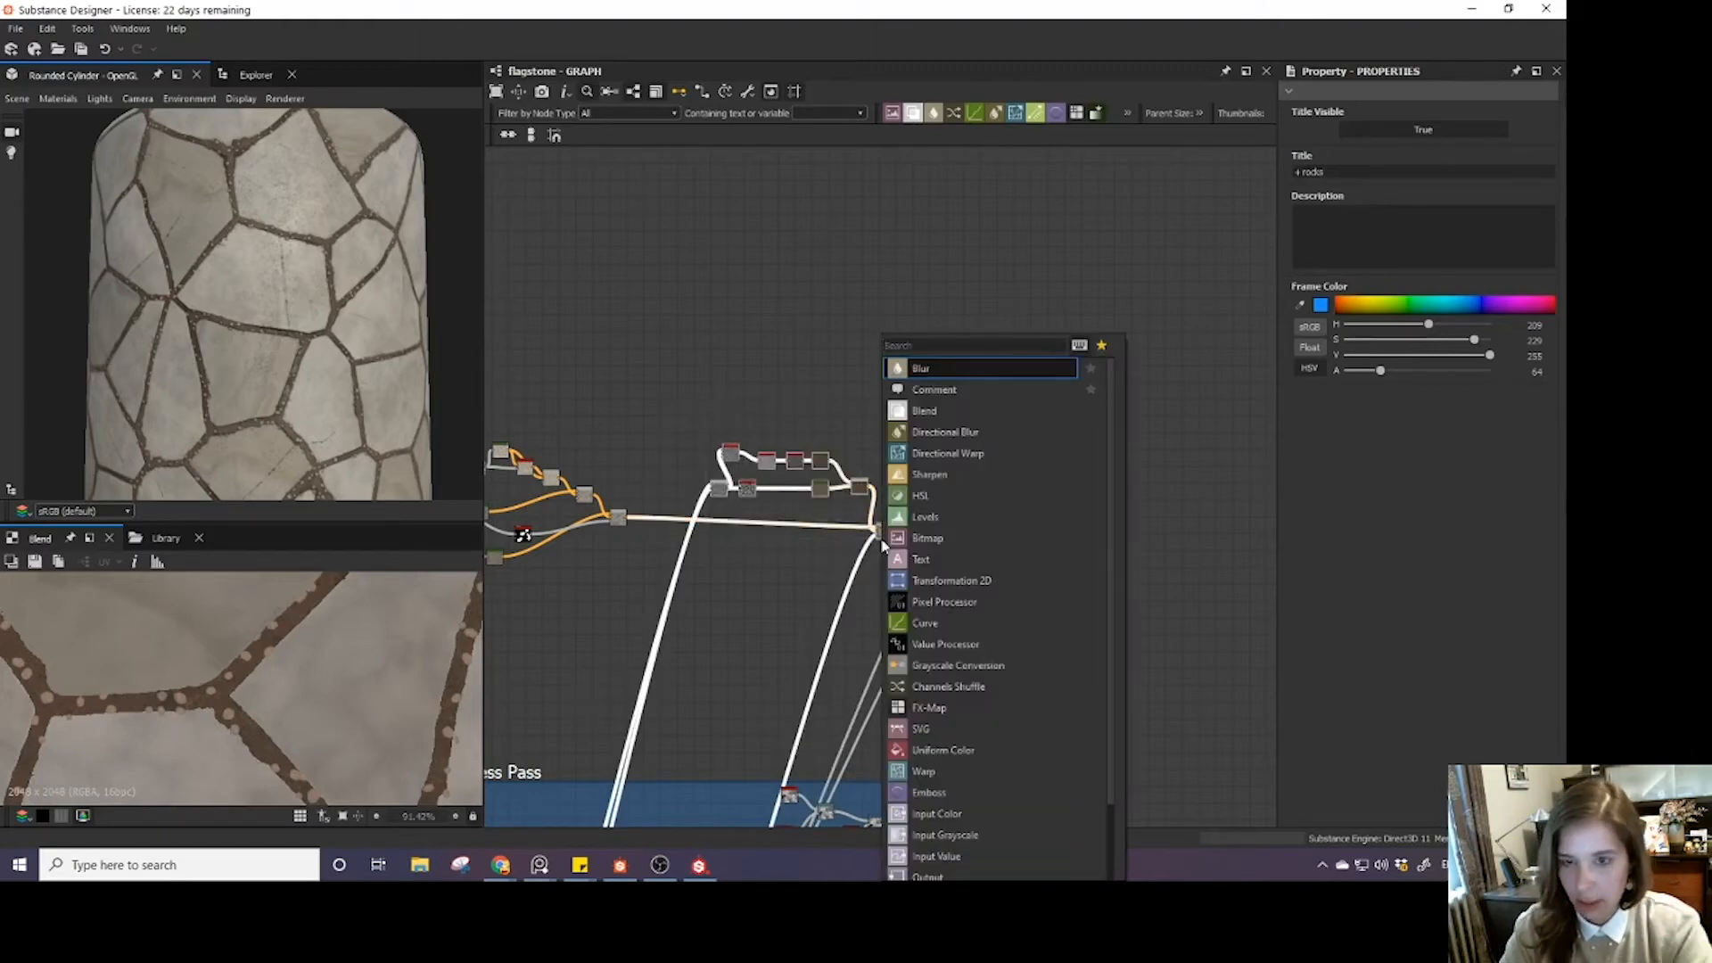
text(d)
text(r)
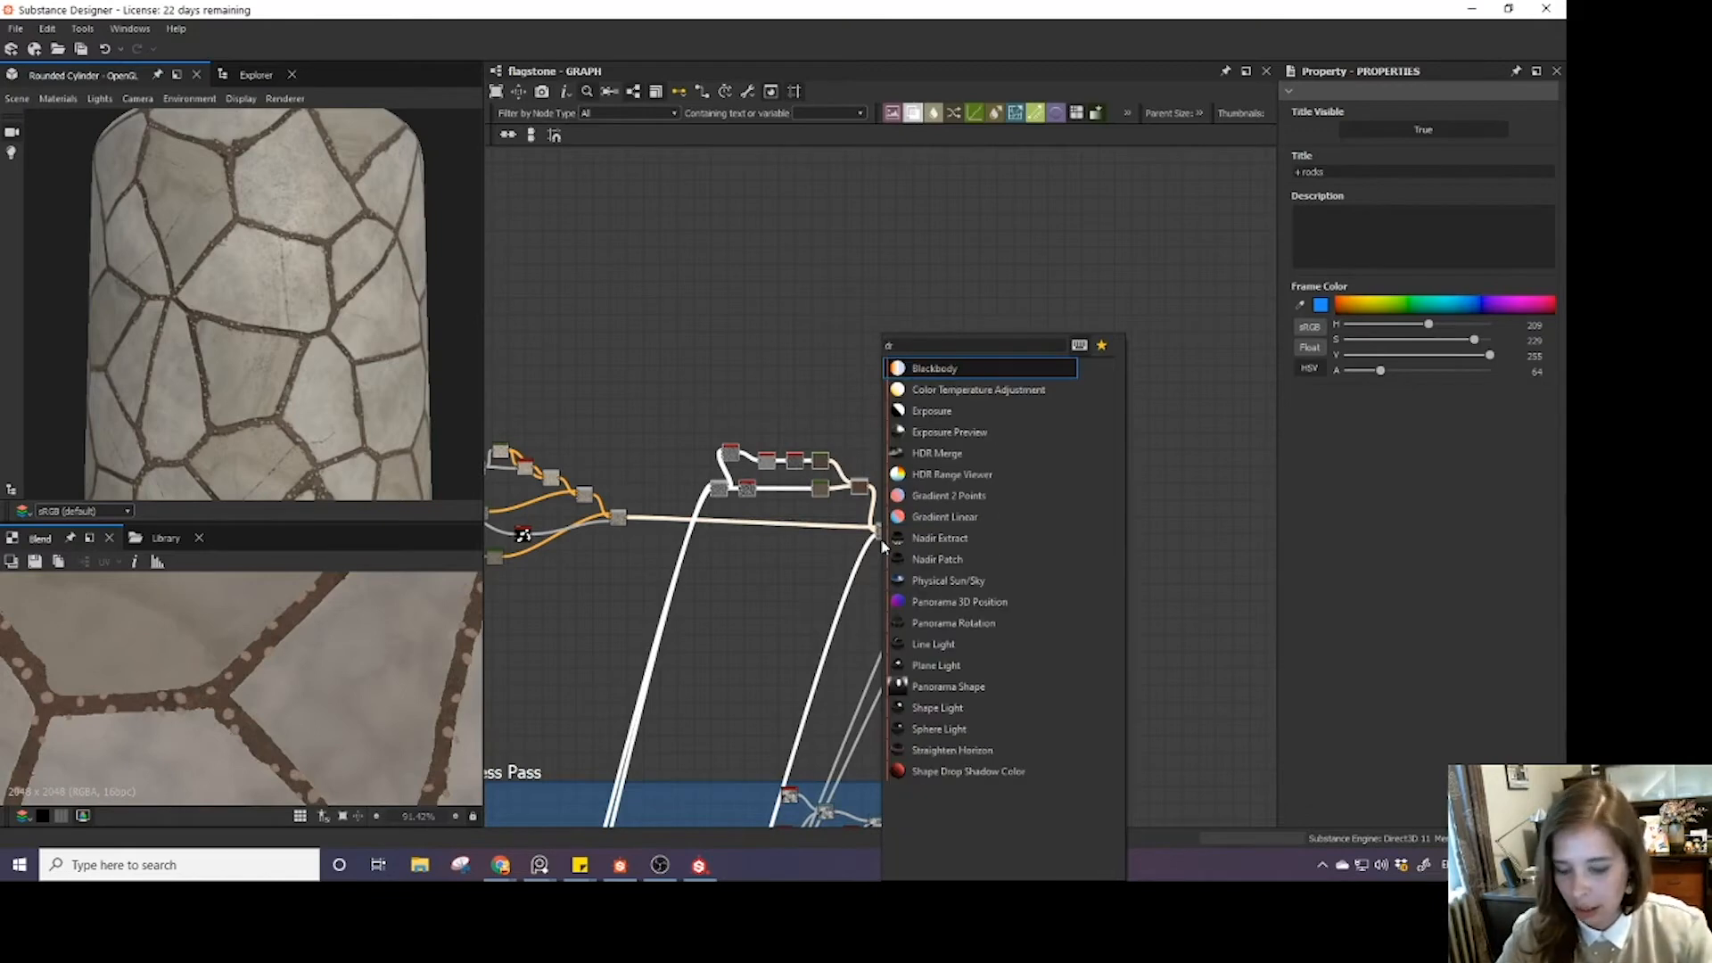
text(am)
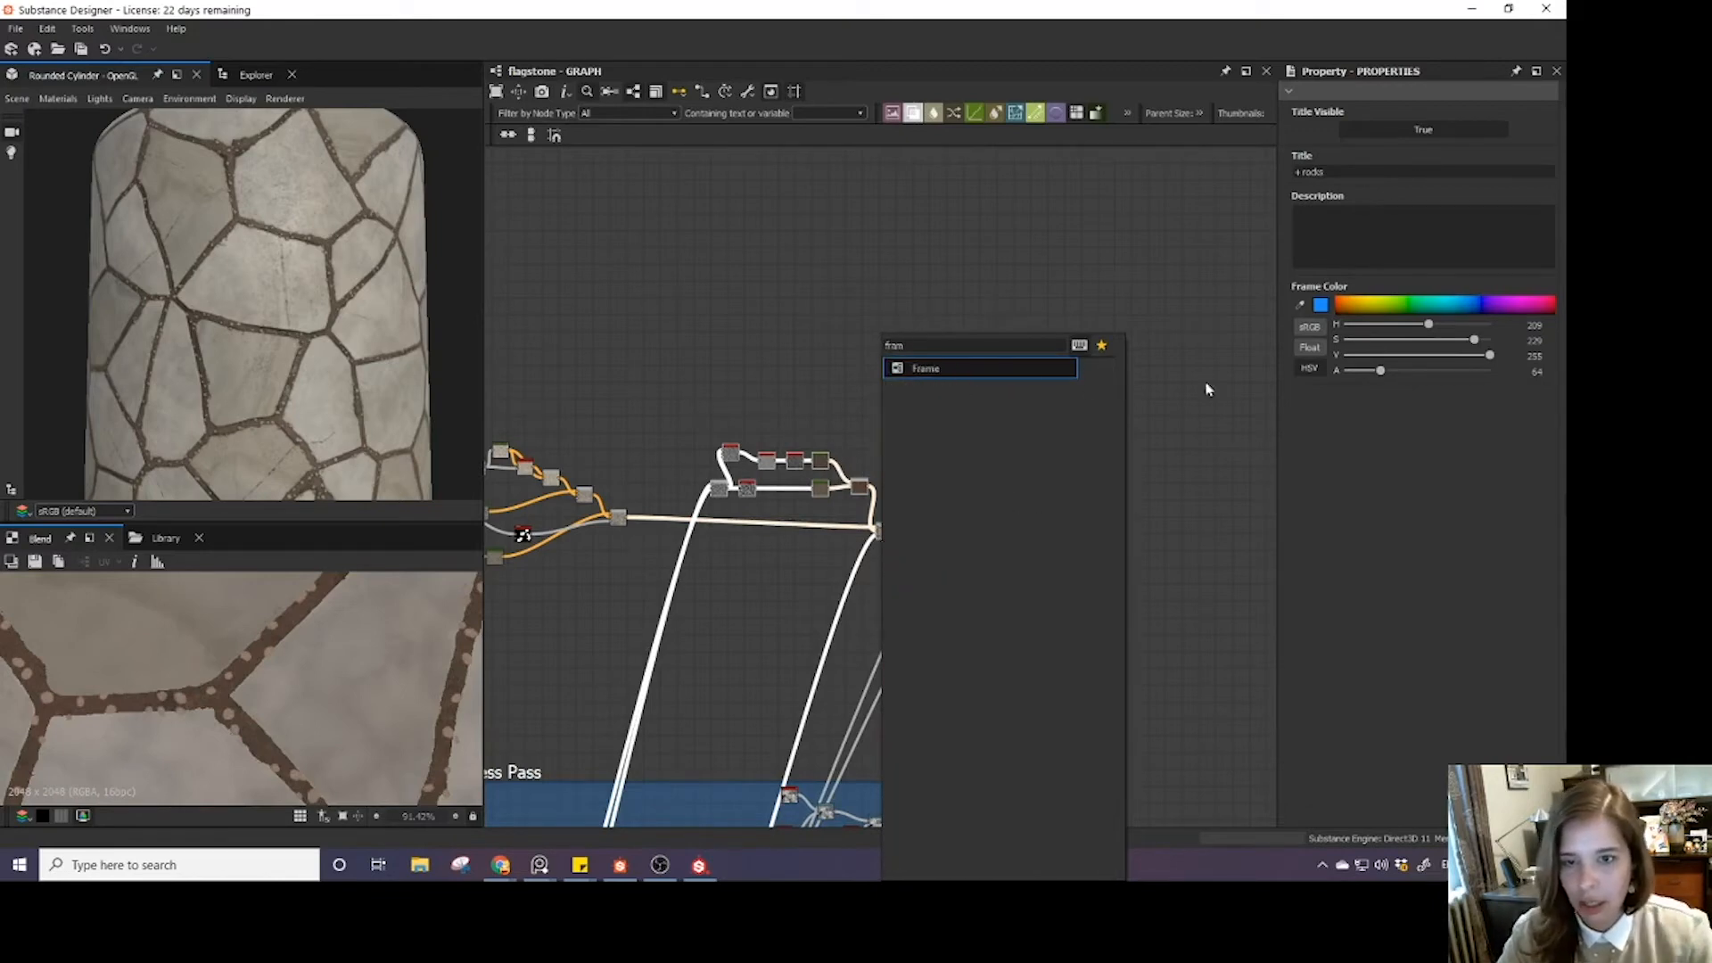
click(1020, 368)
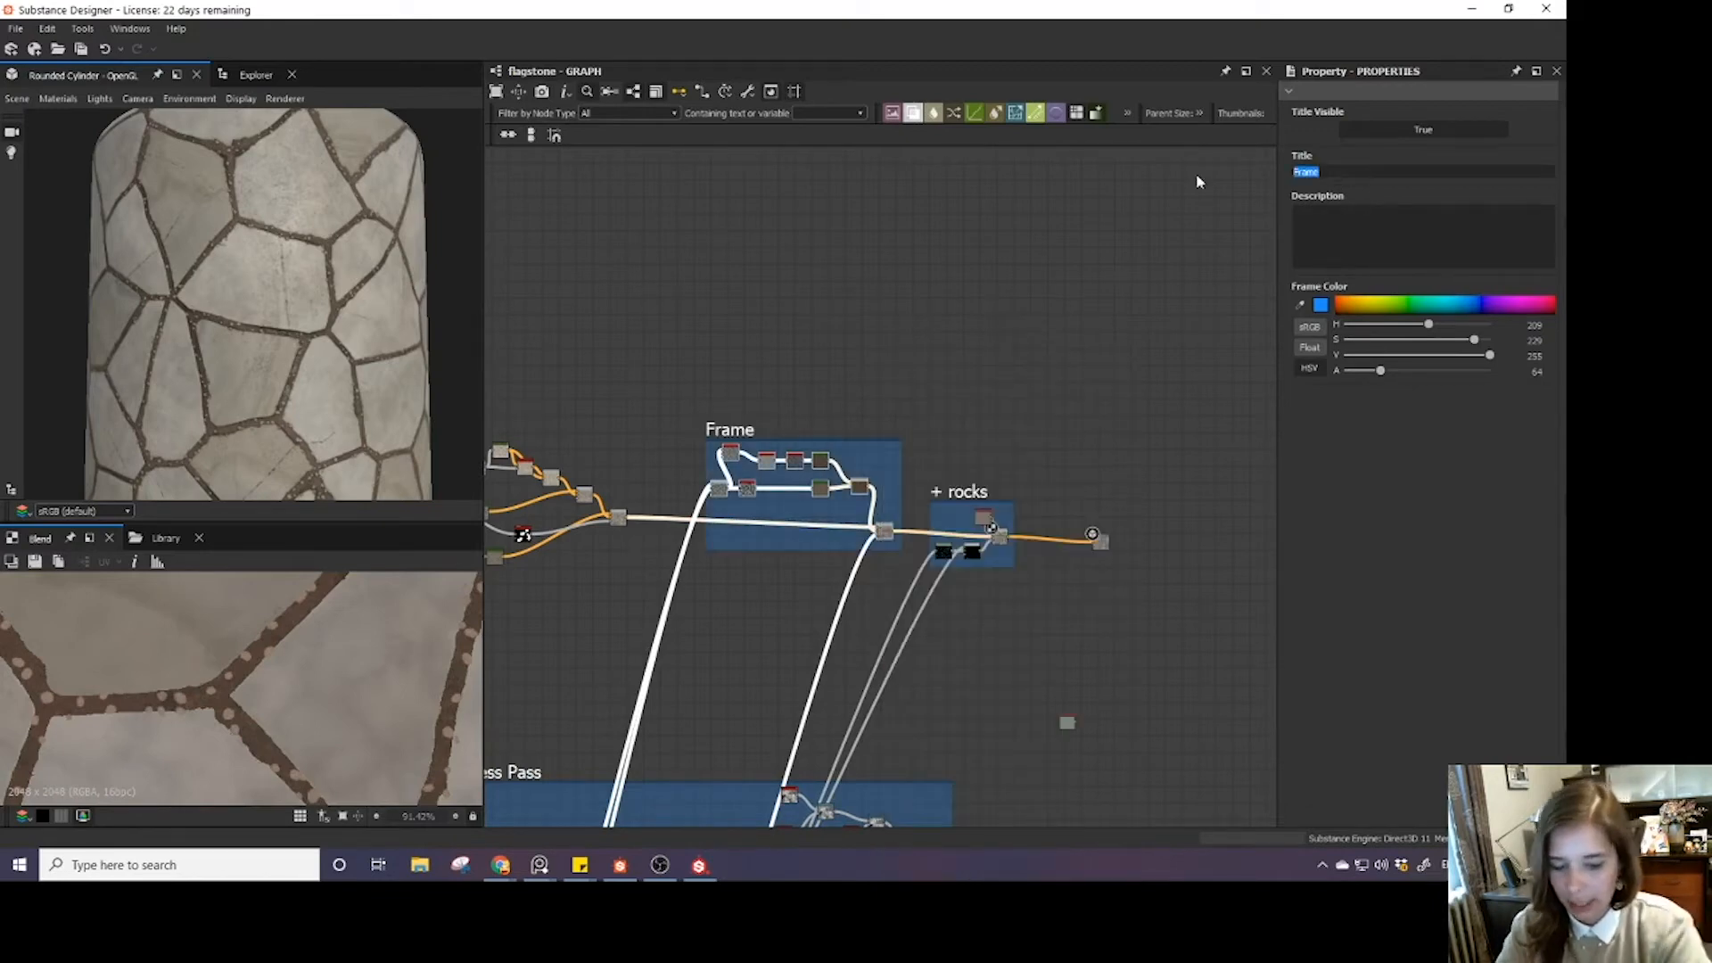
text(+ Dirt)
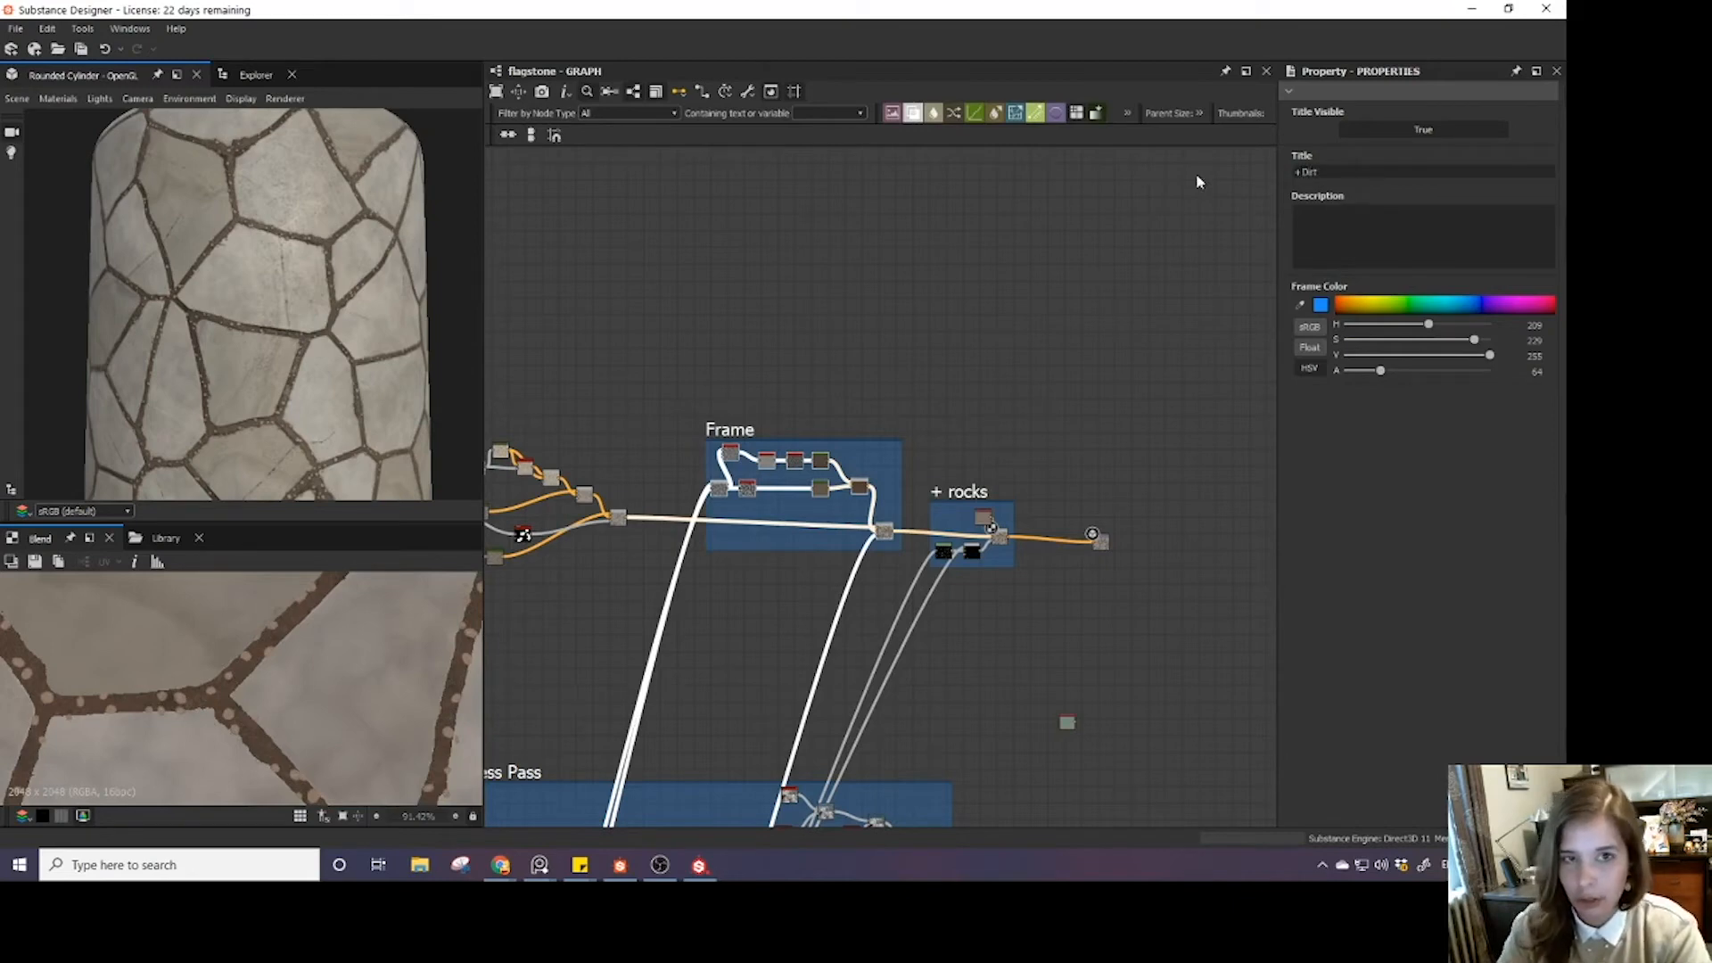
text( Colour)
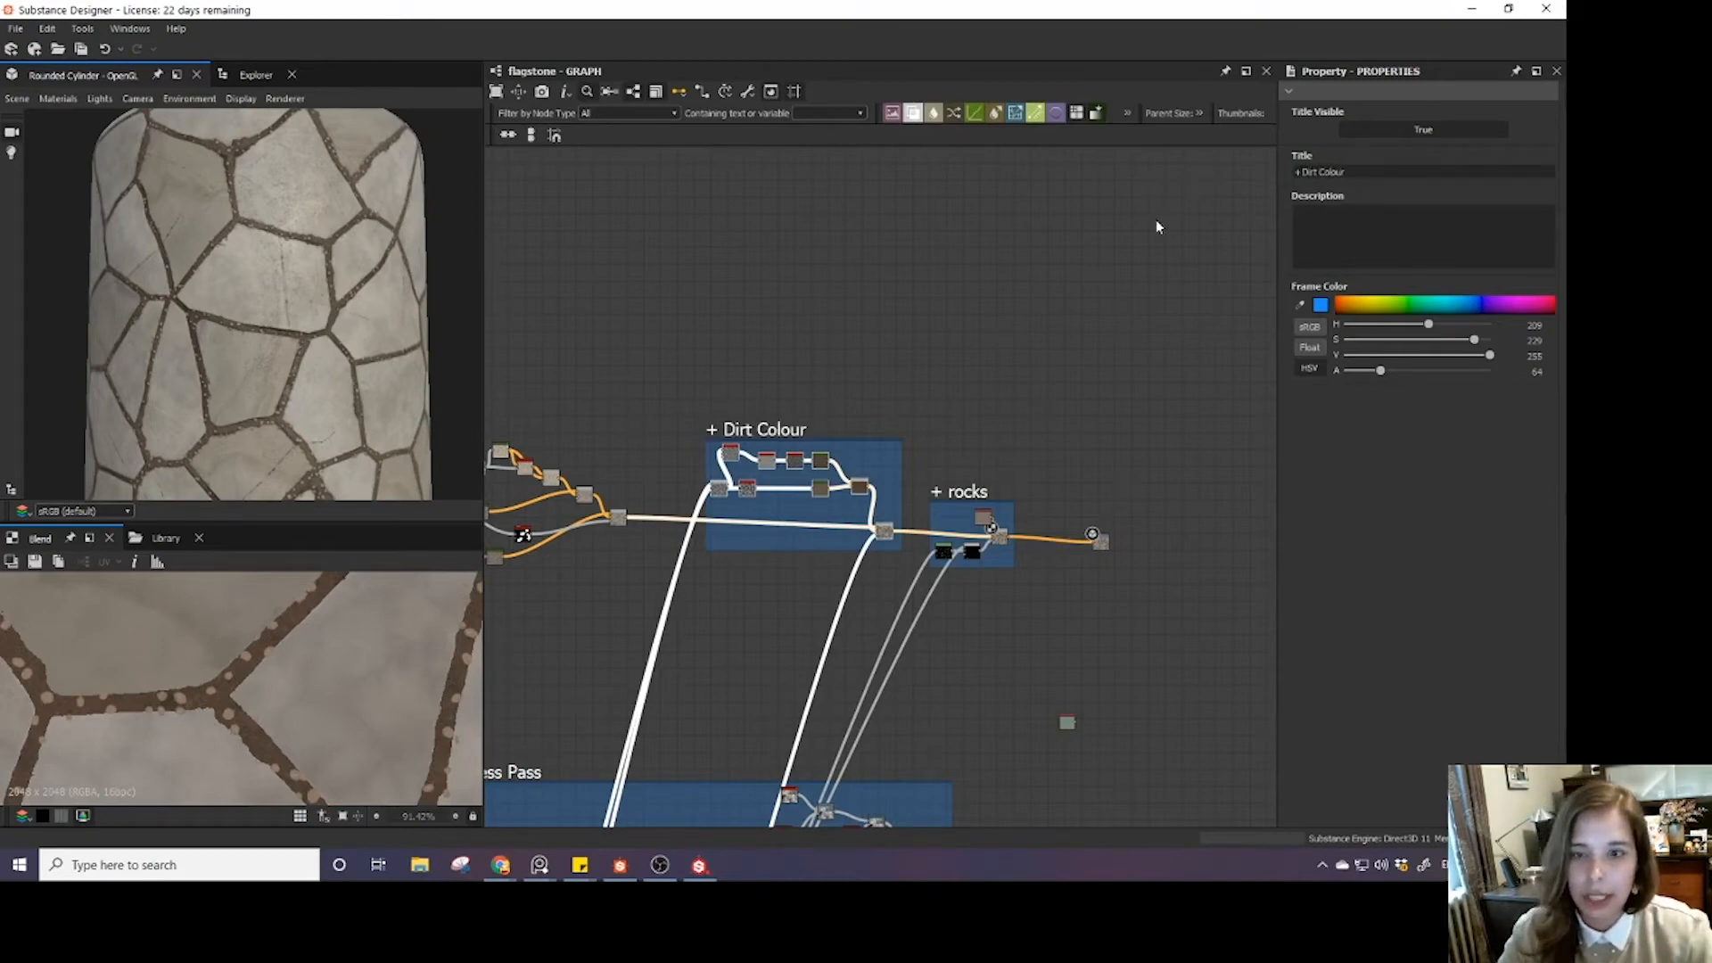
click(988, 491)
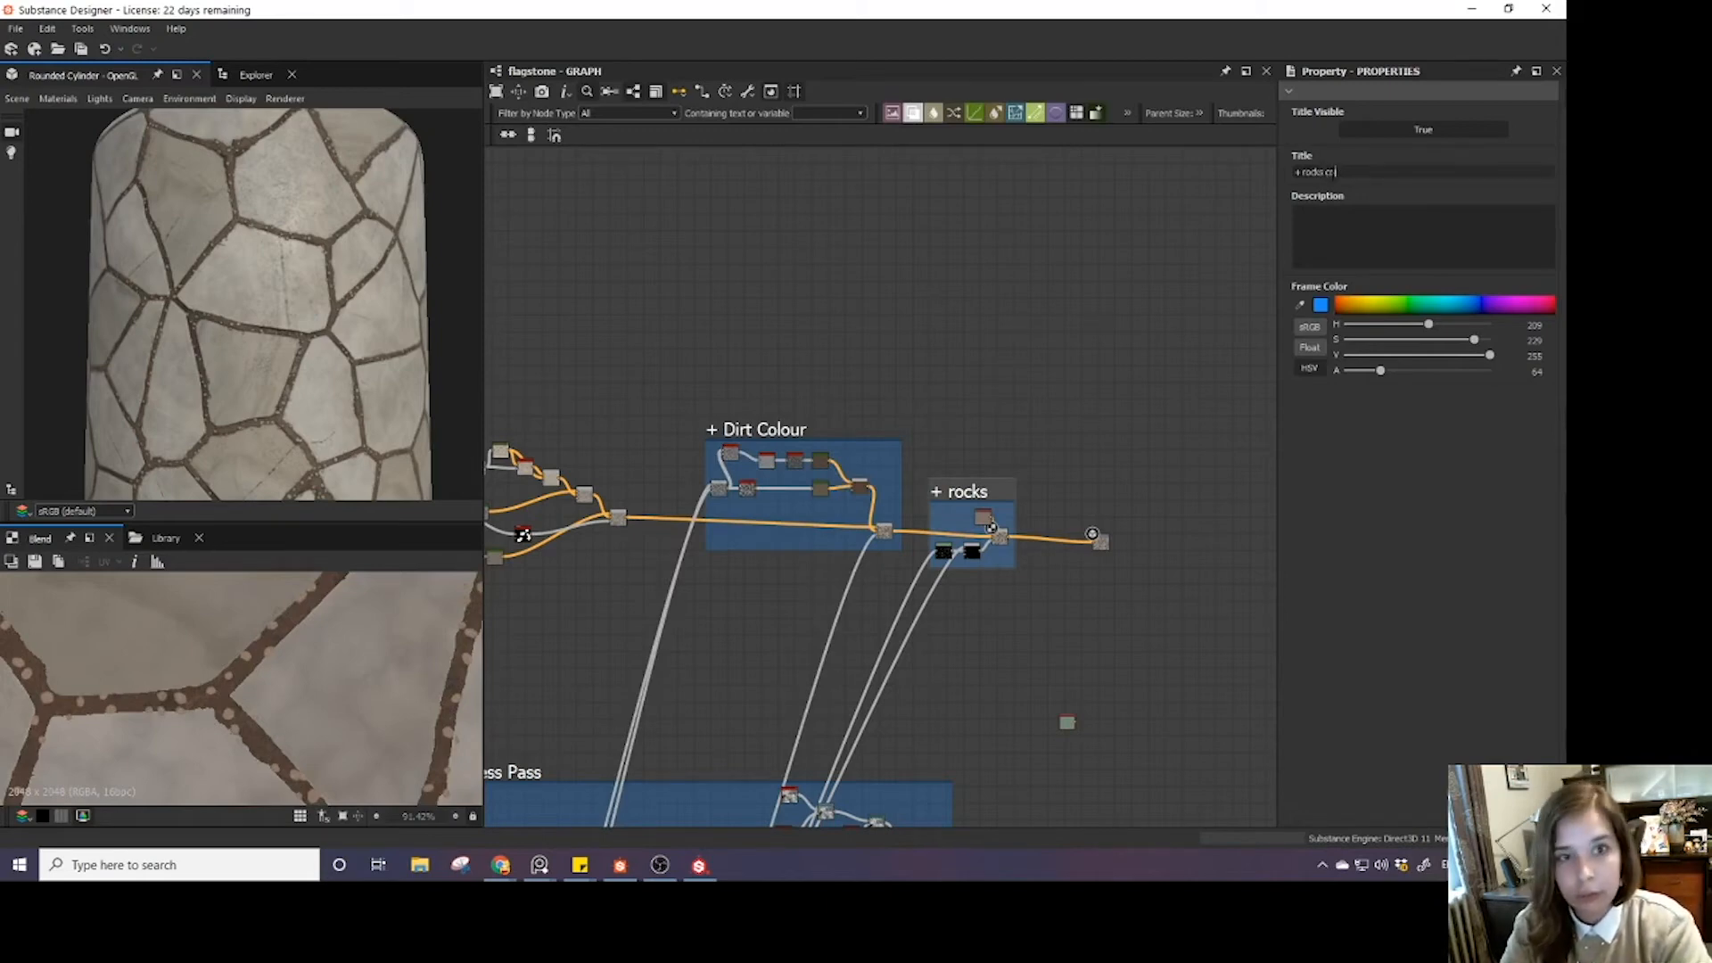
key(Return)
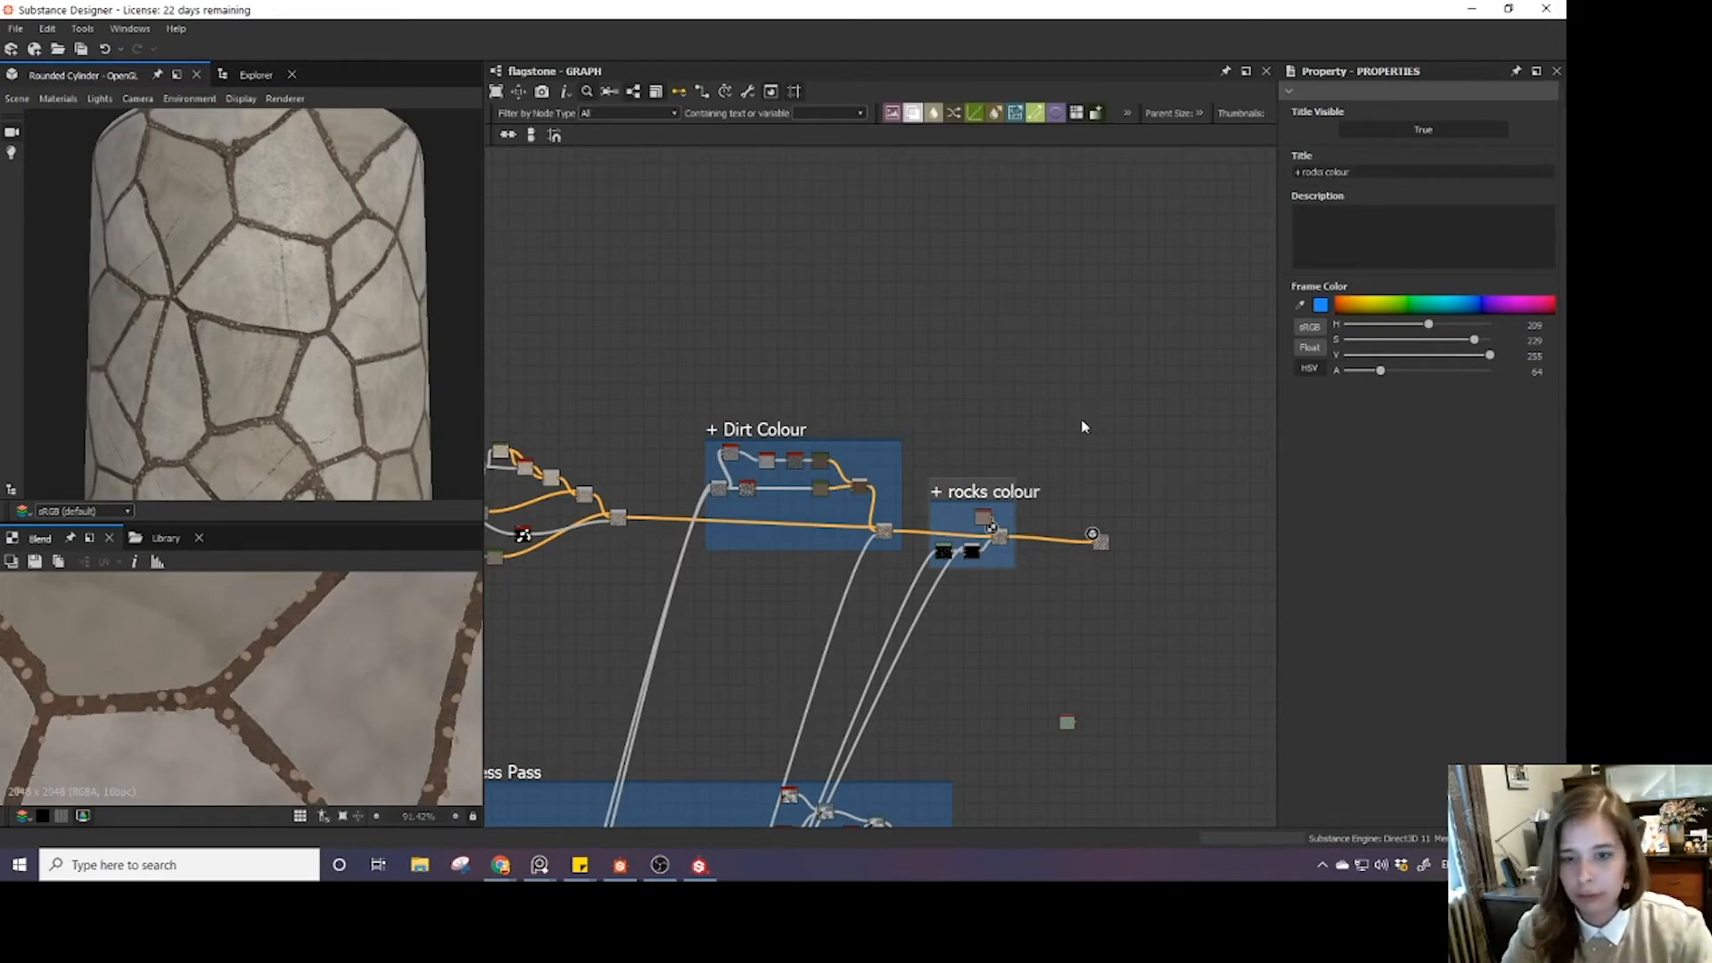
- Delete the disconnected Uniform Color node below the base colour output and save the flagstone.sbs package
scroll(1084, 427, down, 2)
drag(1052, 603, 1083, 656)
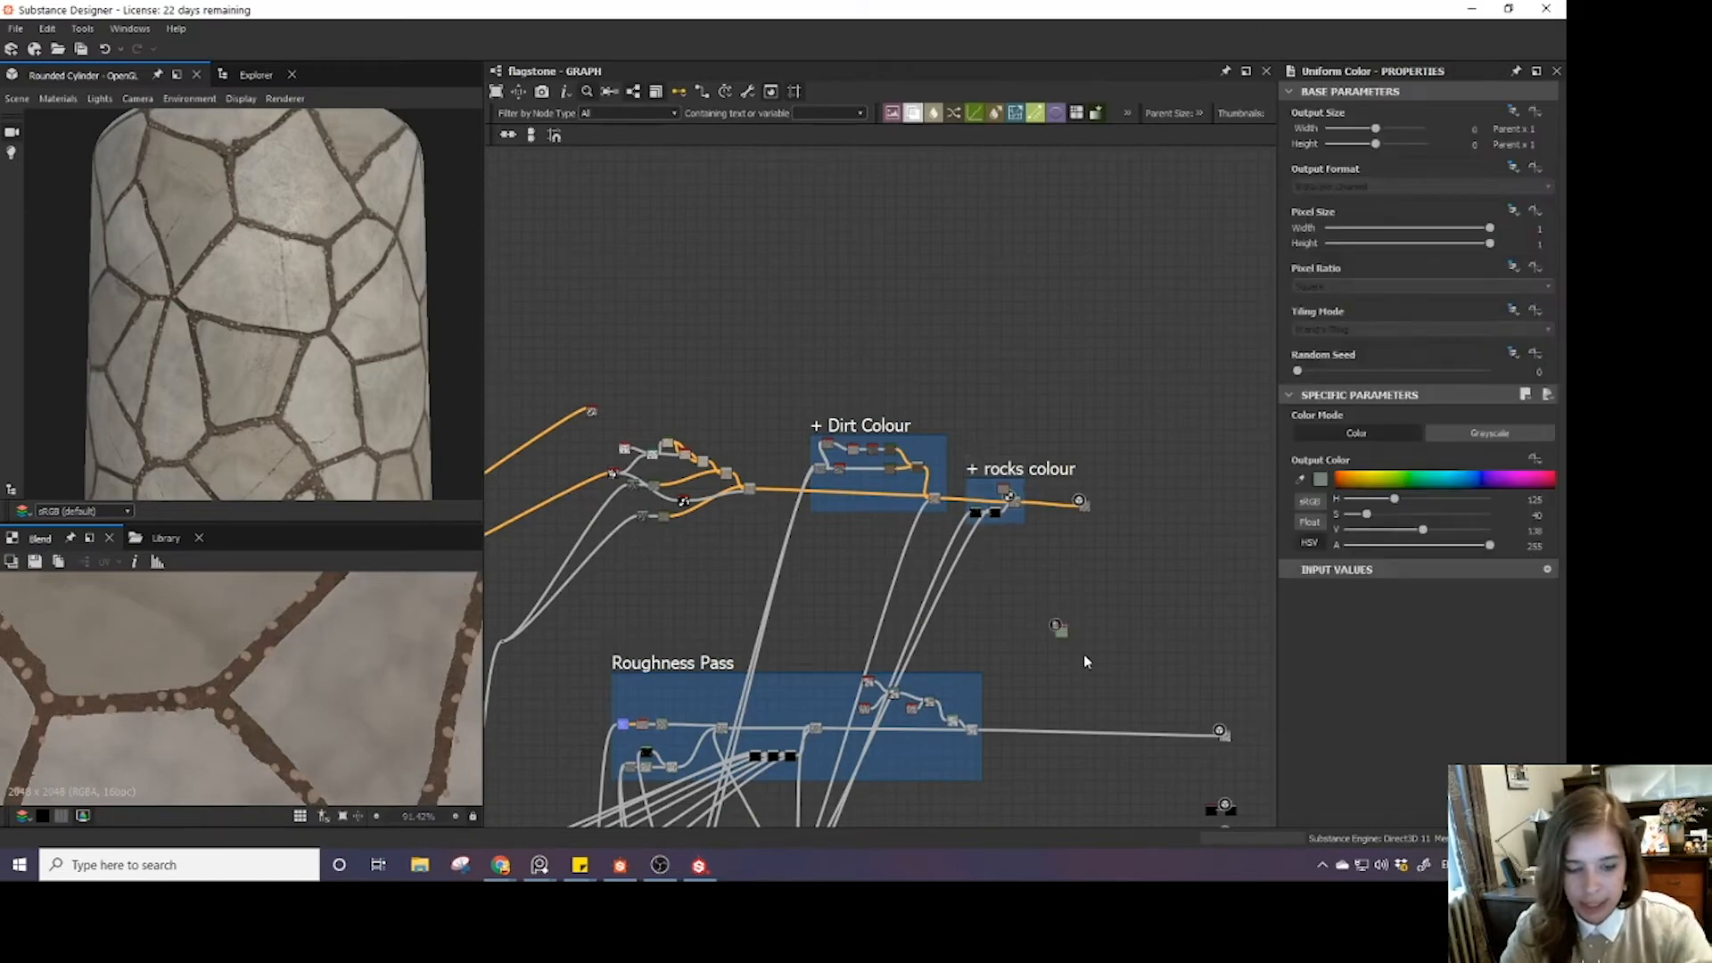
key(Delete)
click(236, 75)
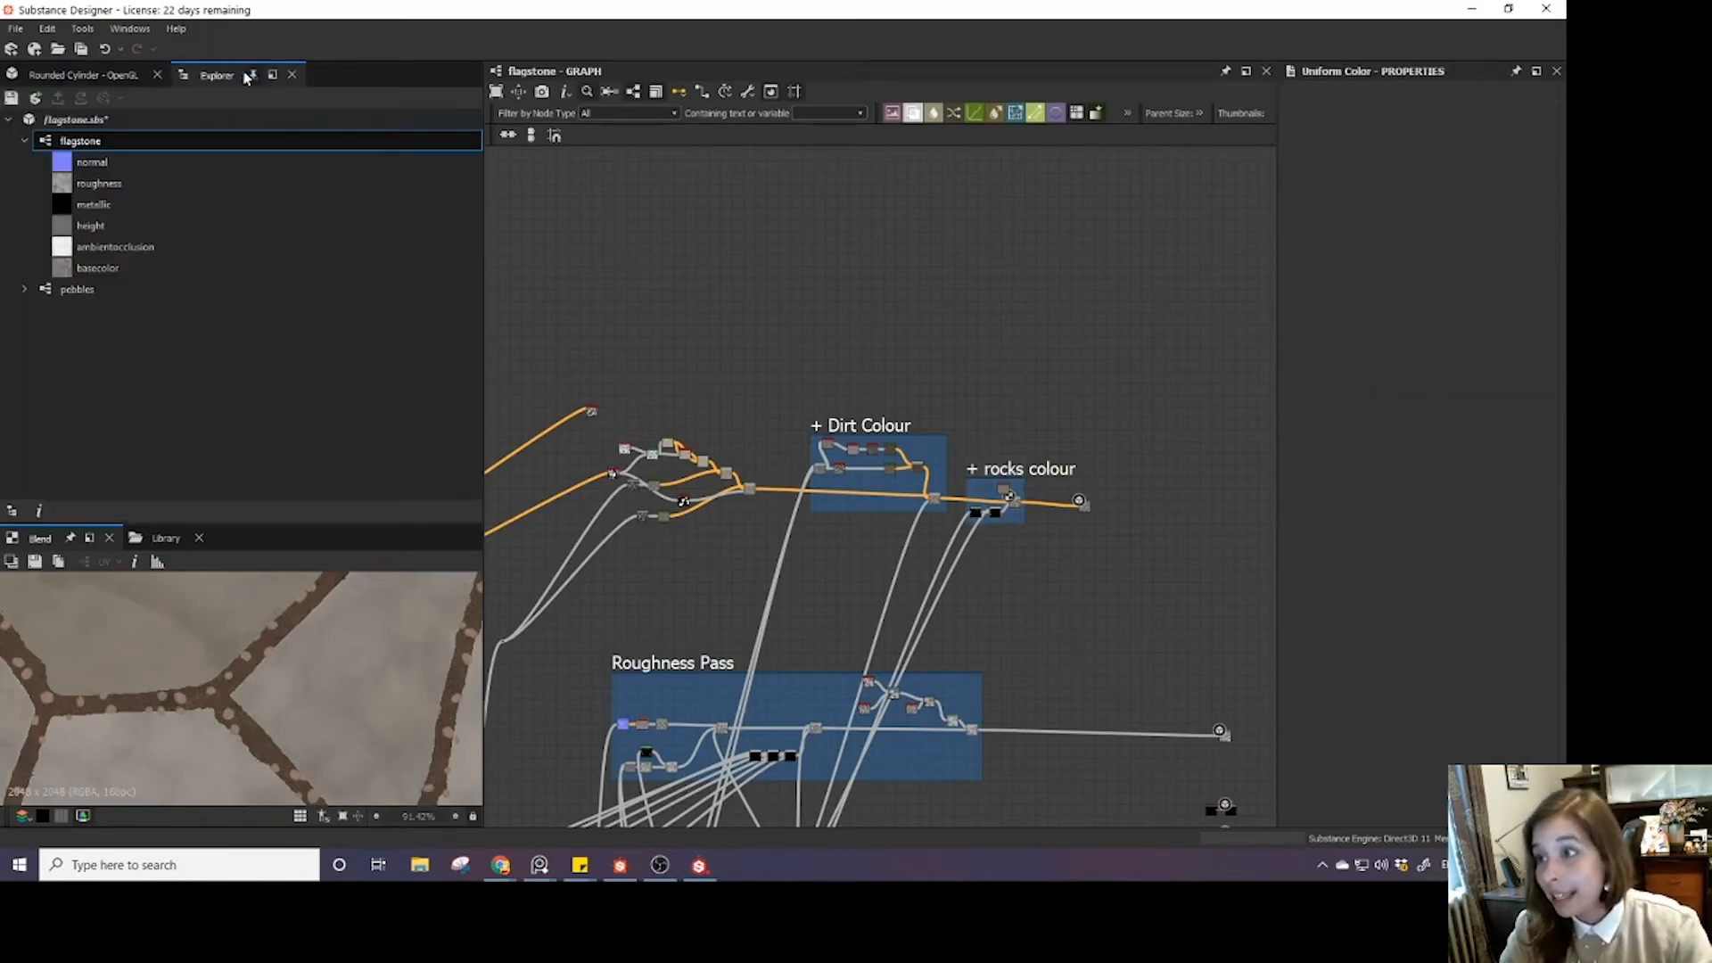
click(136, 120)
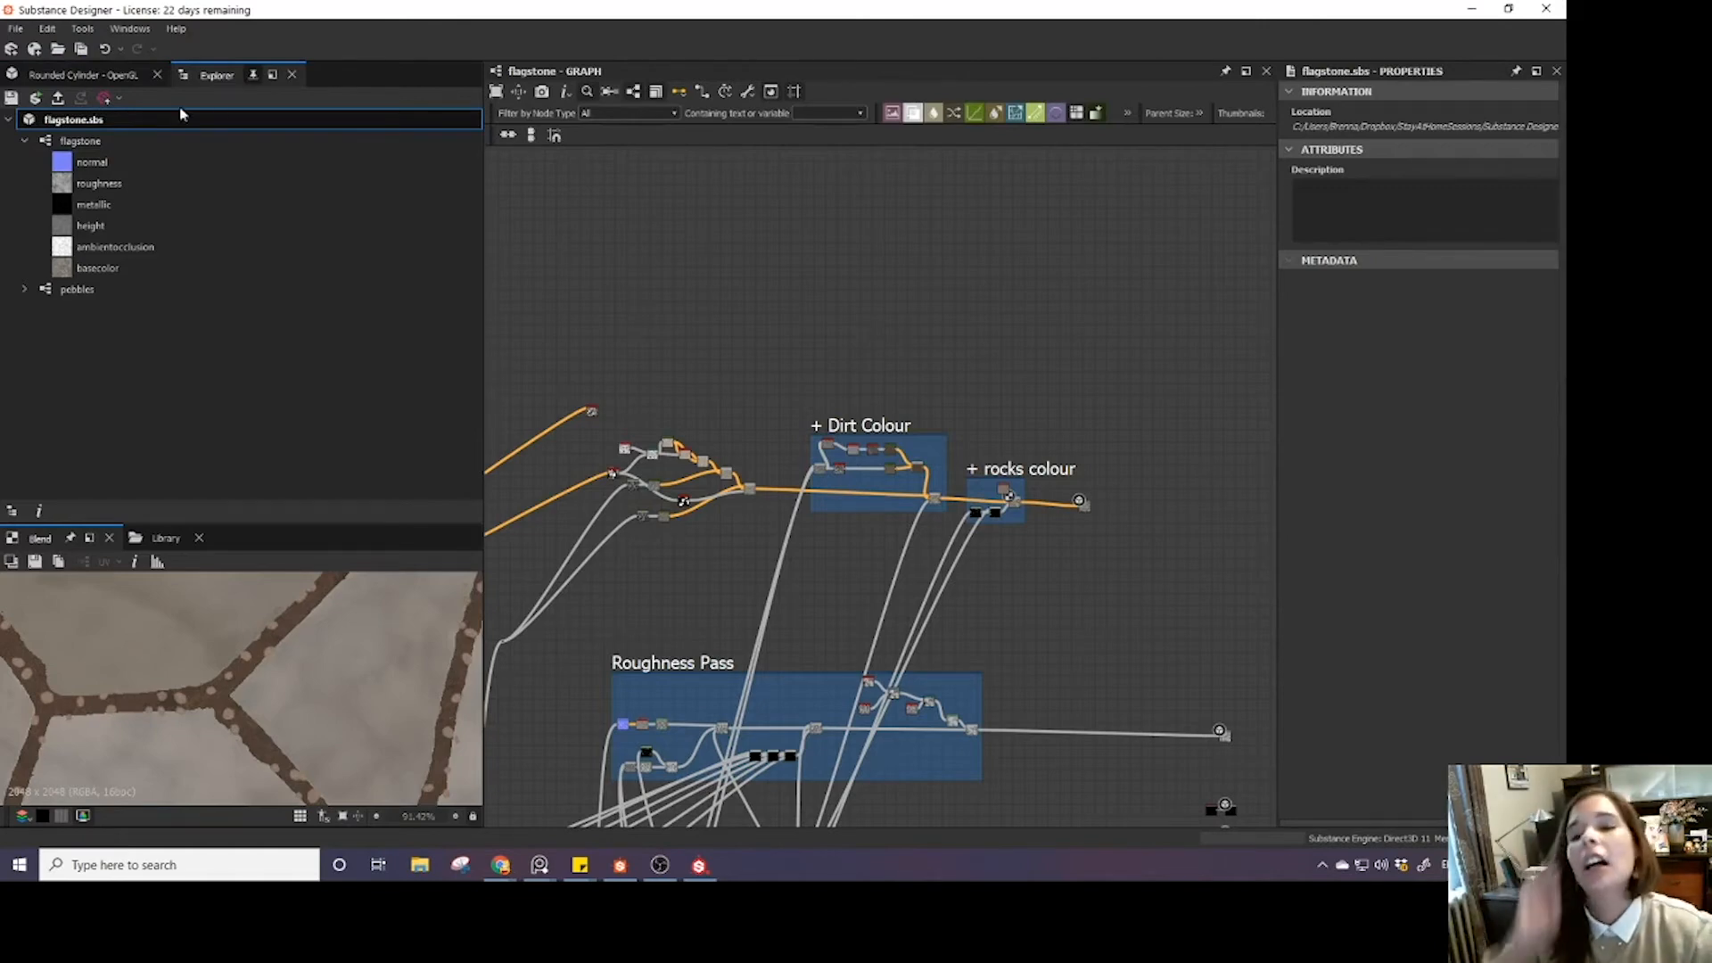
- Examine the stone and dirt colours on the 3D cylinder from several distances and under different lighting
scroll(803, 453, up, 5)
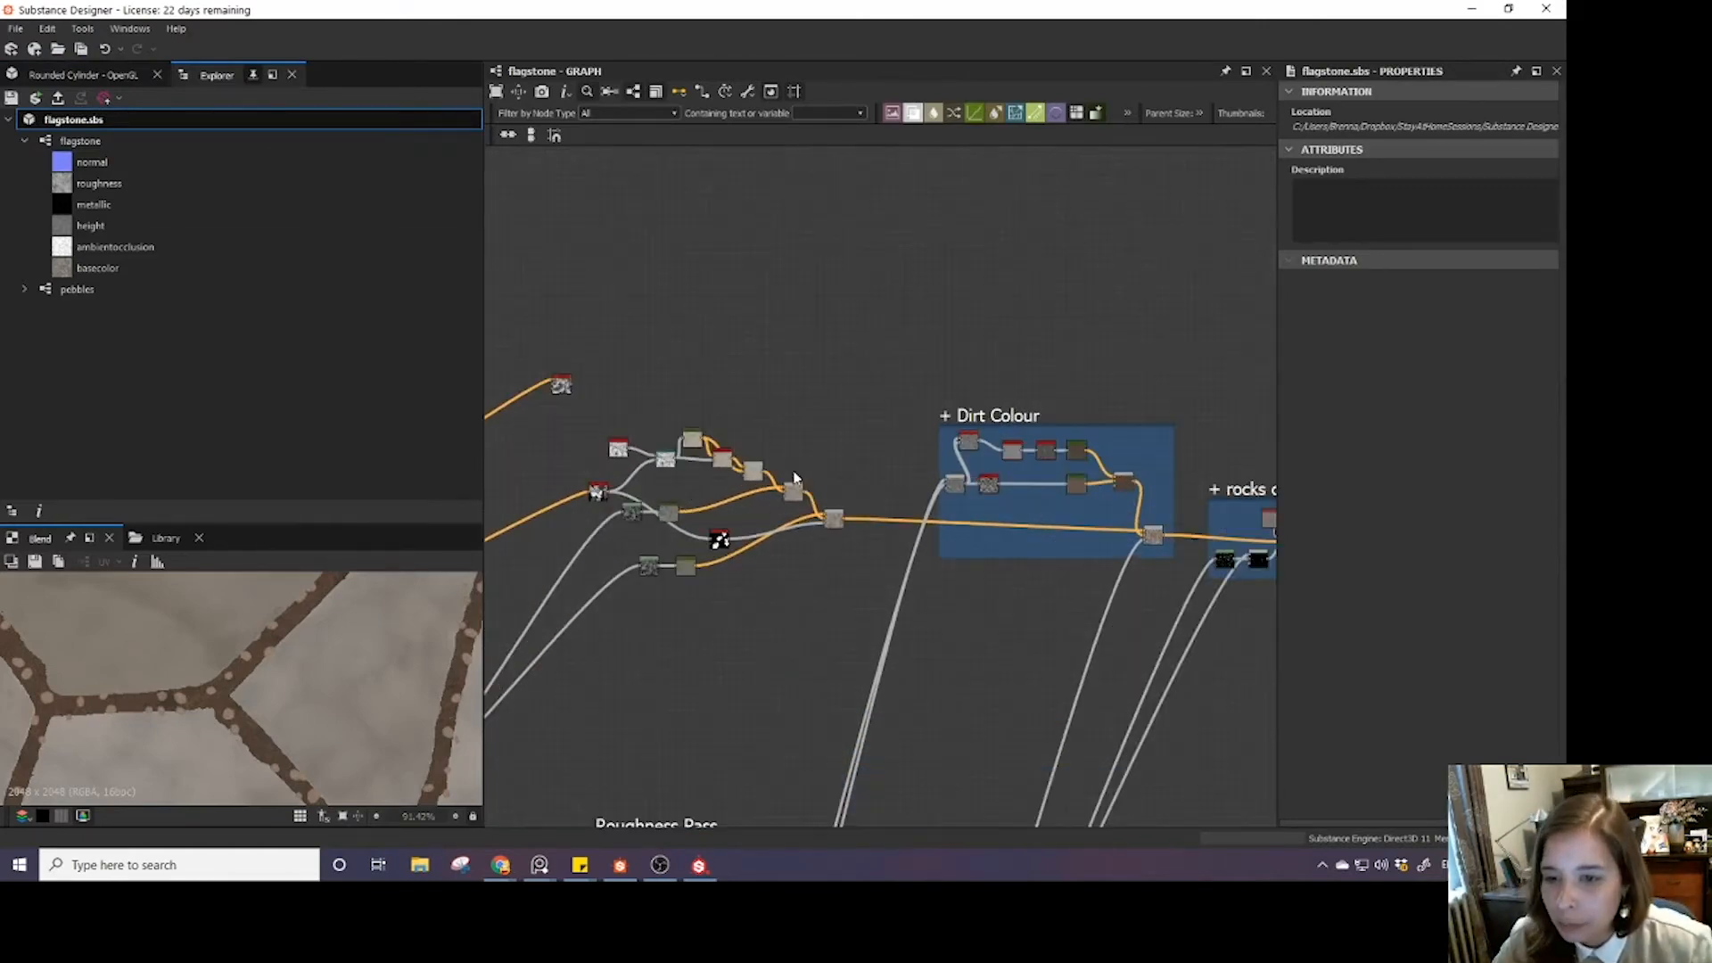
middle_drag(827, 464, 859, 441)
click(123, 73)
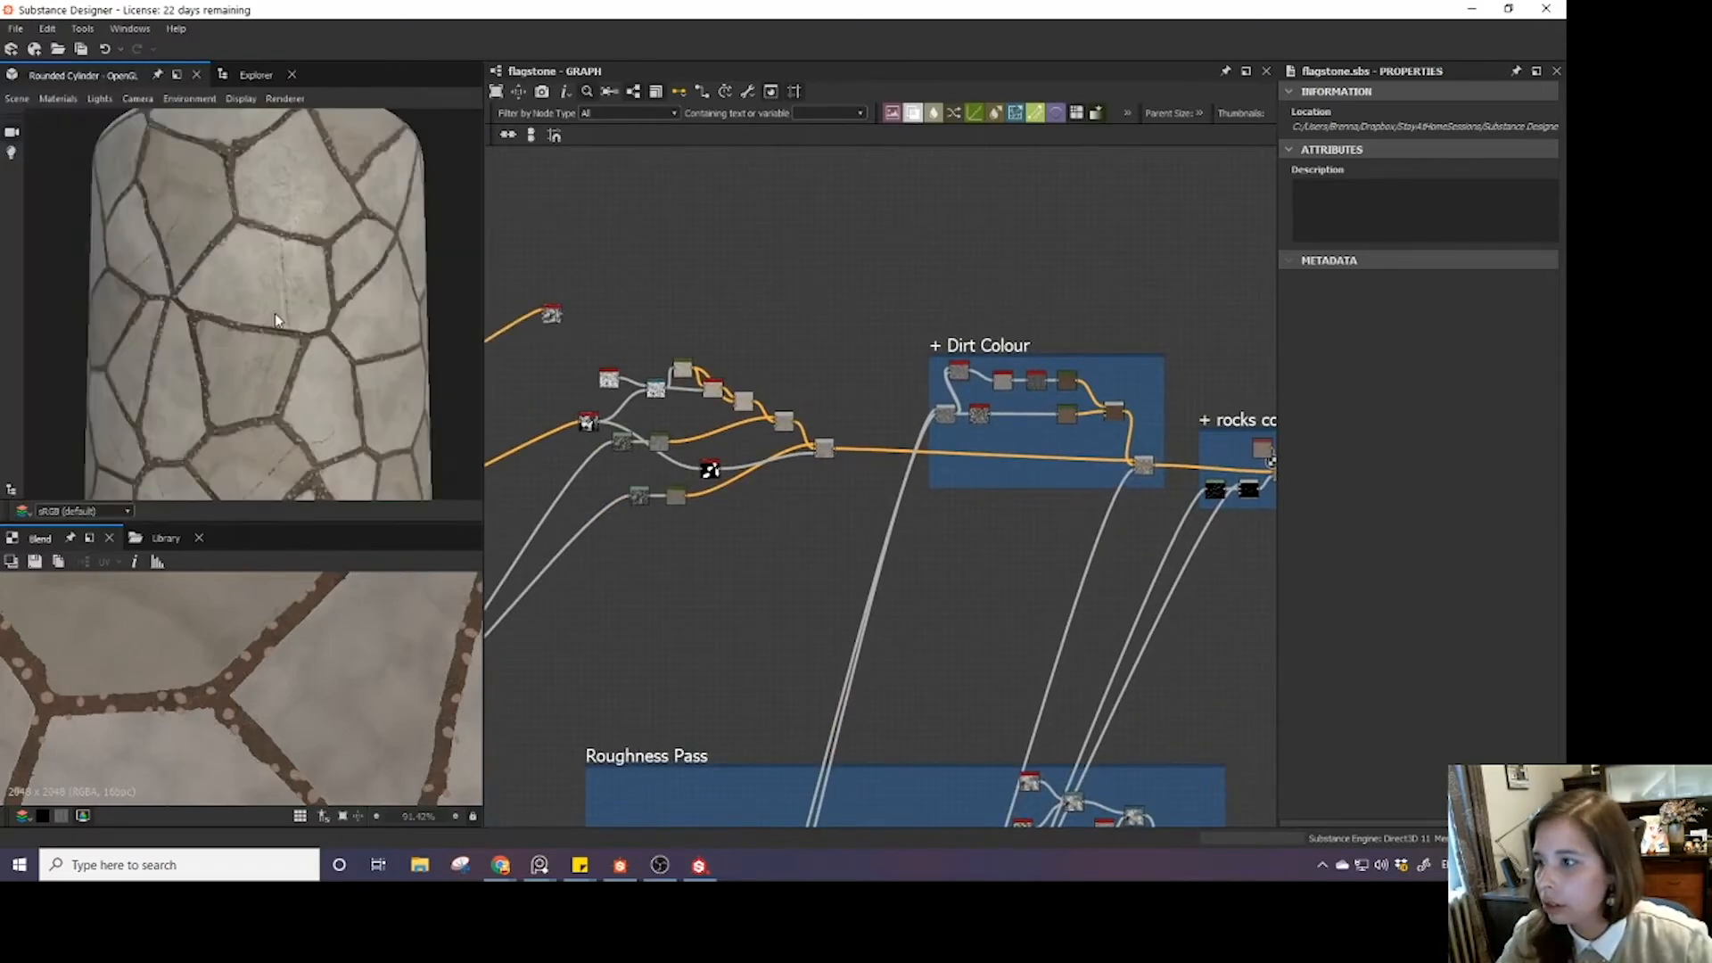
scroll(275, 321, down, 3)
drag(275, 320, 227, 304)
scroll(279, 312, up, 5)
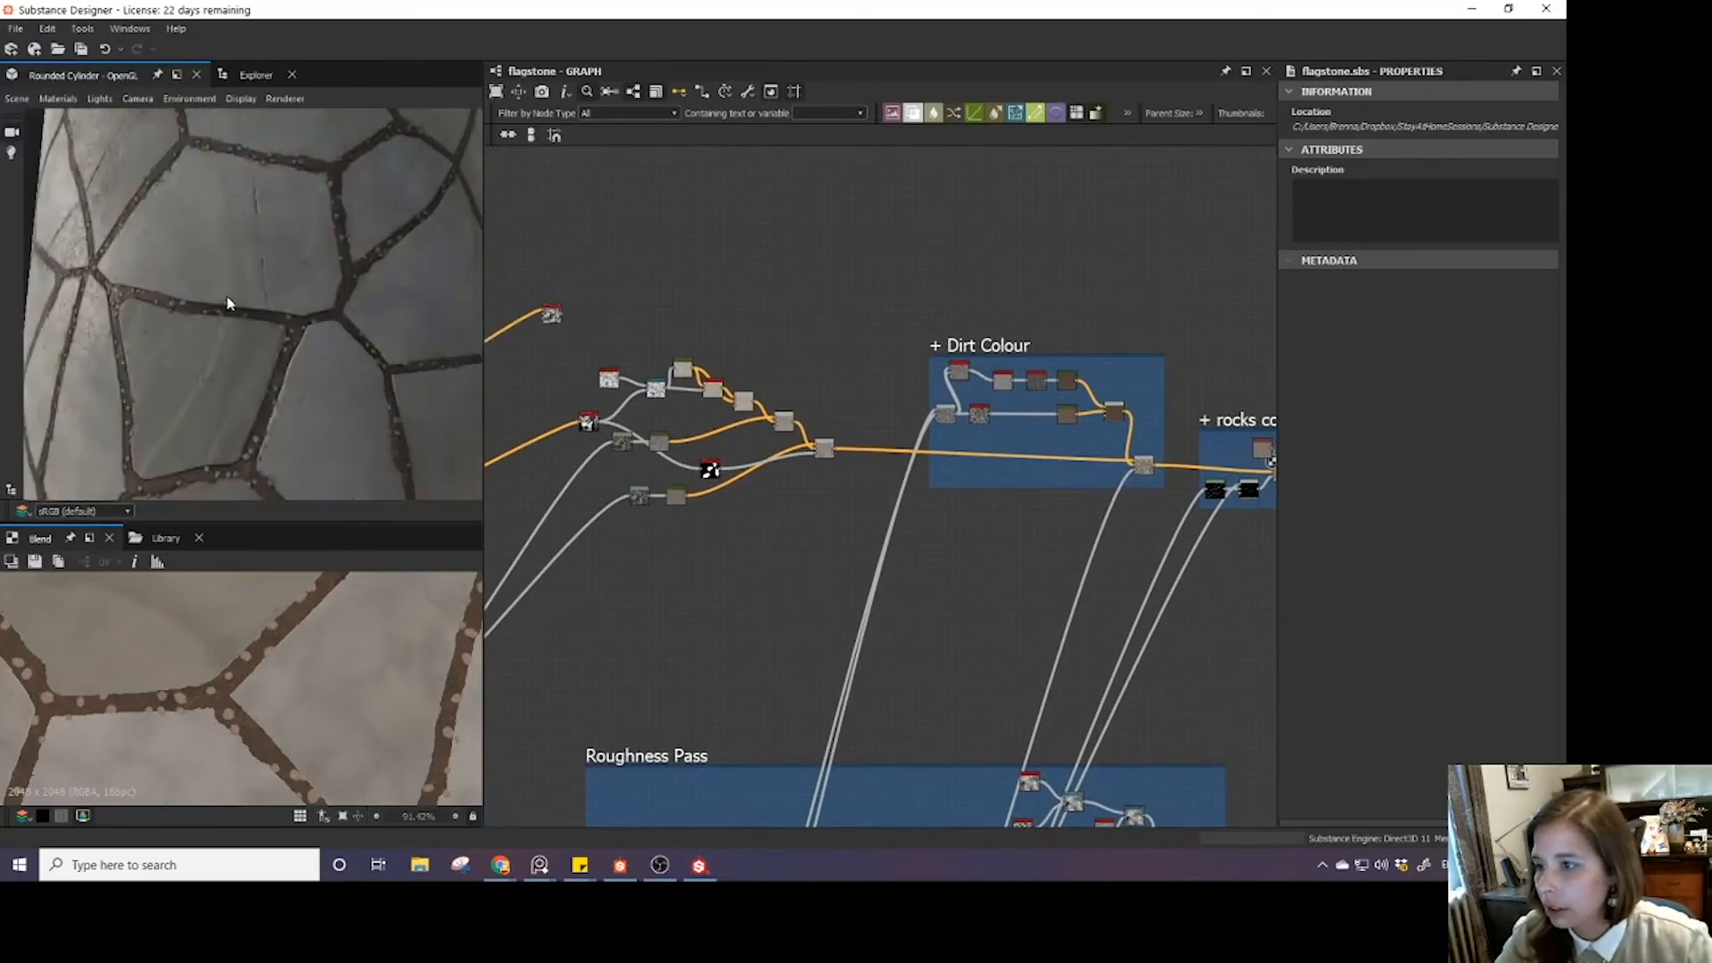
scroll(229, 303, down, 6)
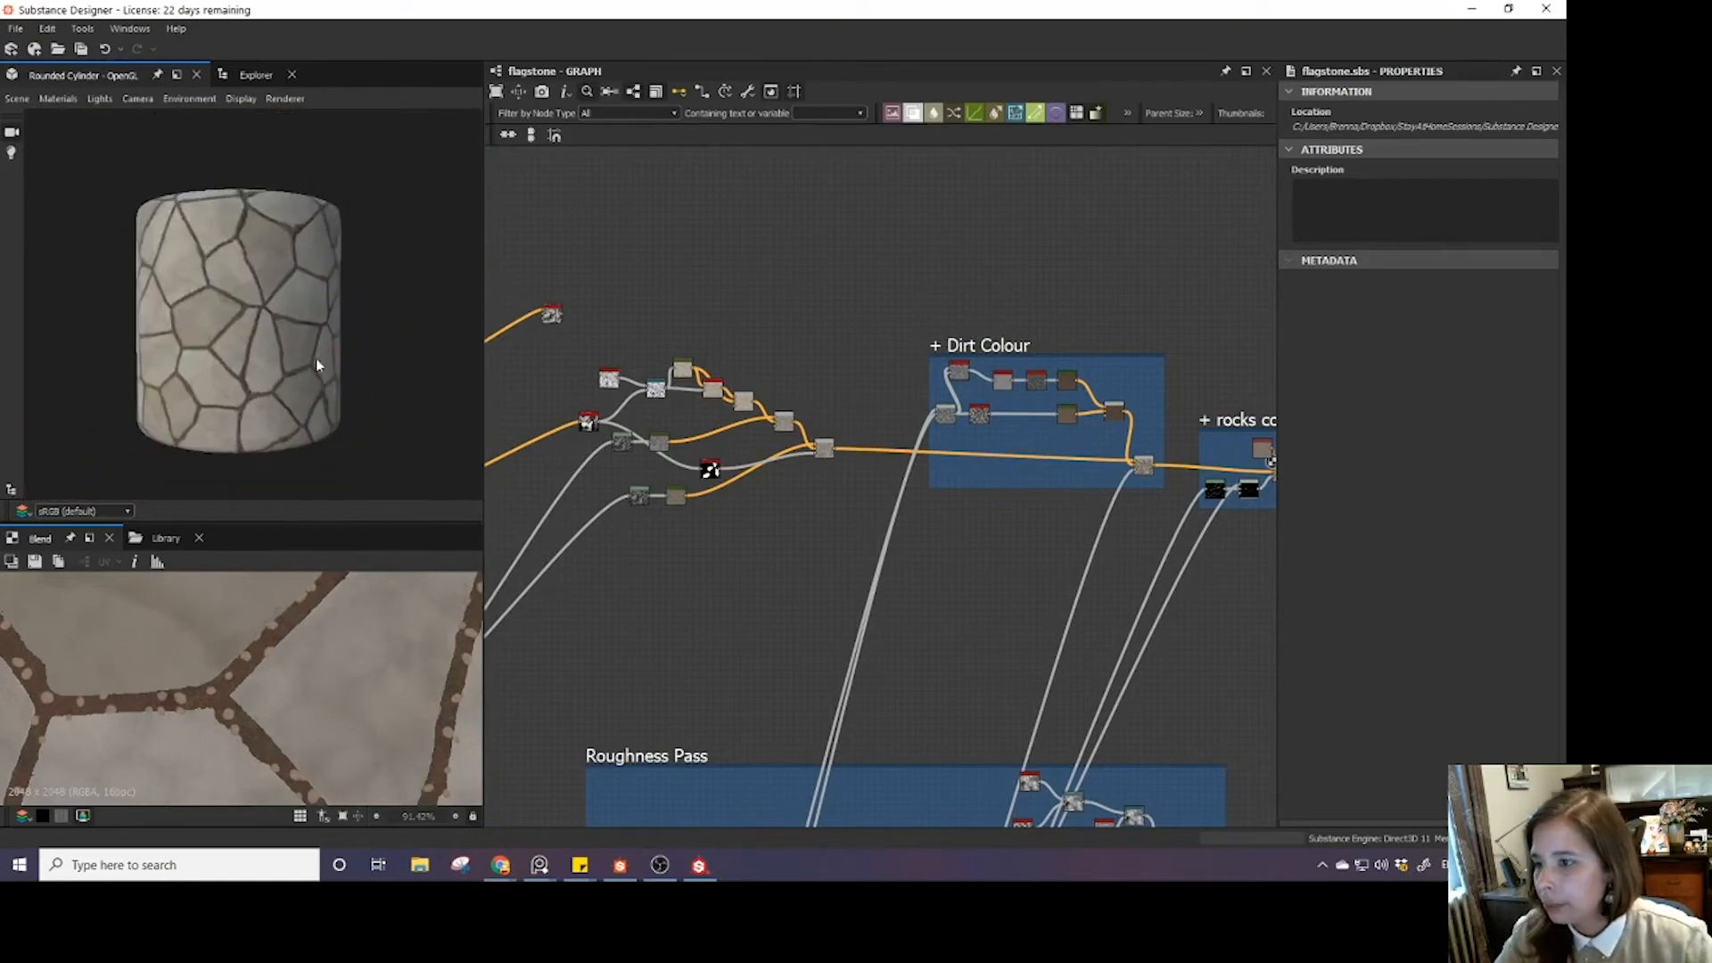
mouse_move(226, 333)
ctrl+shift+right_down()
mouse_move(276, 307)
mouse_move(250, 308)
ctrl+shift+right_up()
scroll(250, 307, up, 3)
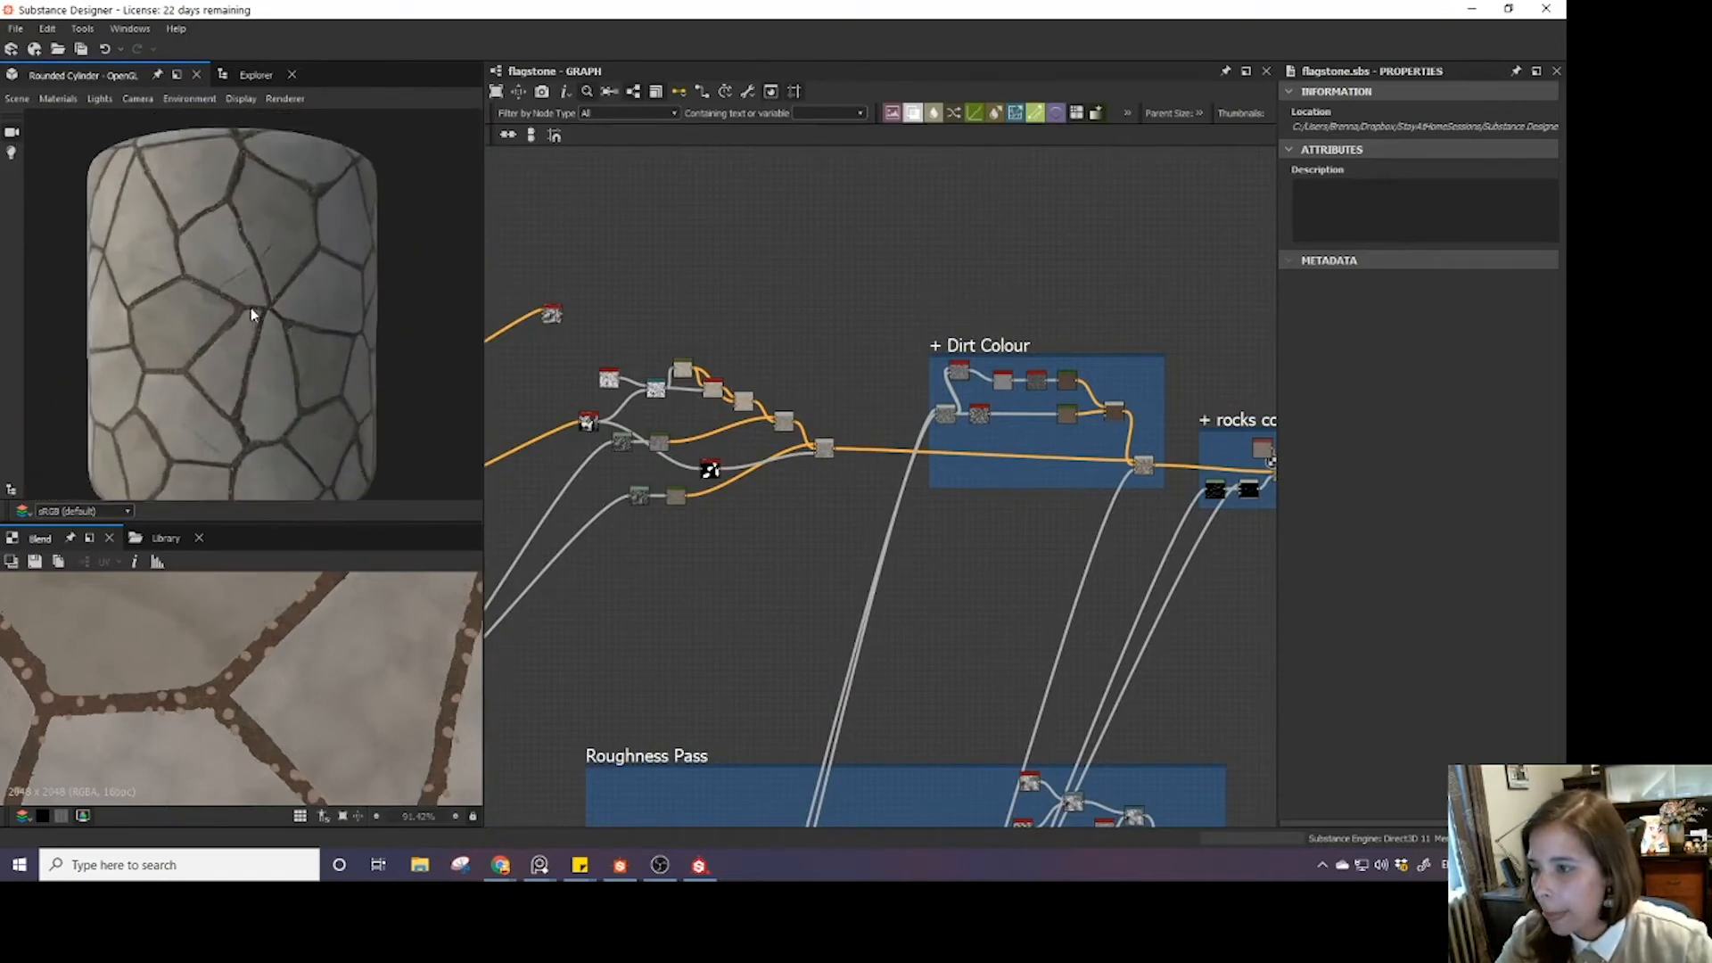
scroll(250, 308, up, 4)
scroll(564, 420, down, 3)
- Preview the Flood Fill to Gradient node above the stone colour nodes in the 2D view
middle_drag(565, 382, 711, 409)
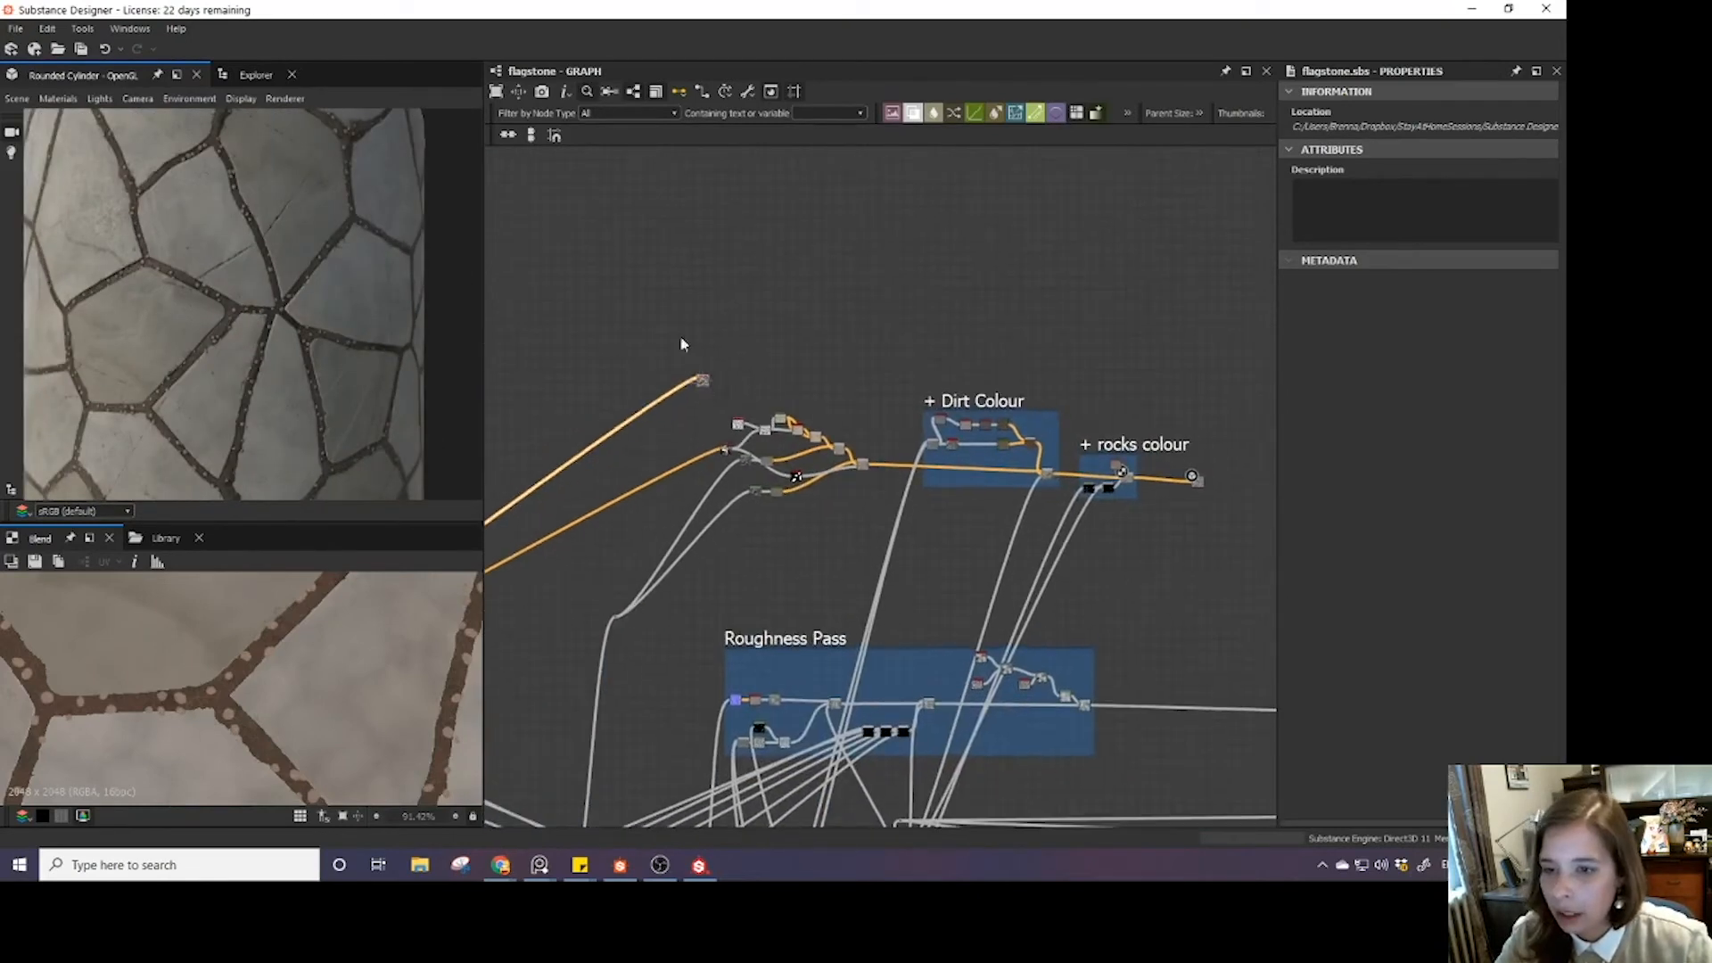
drag(681, 338, 899, 522)
scroll(668, 359, up, 3)
scroll(730, 399, down, 3)
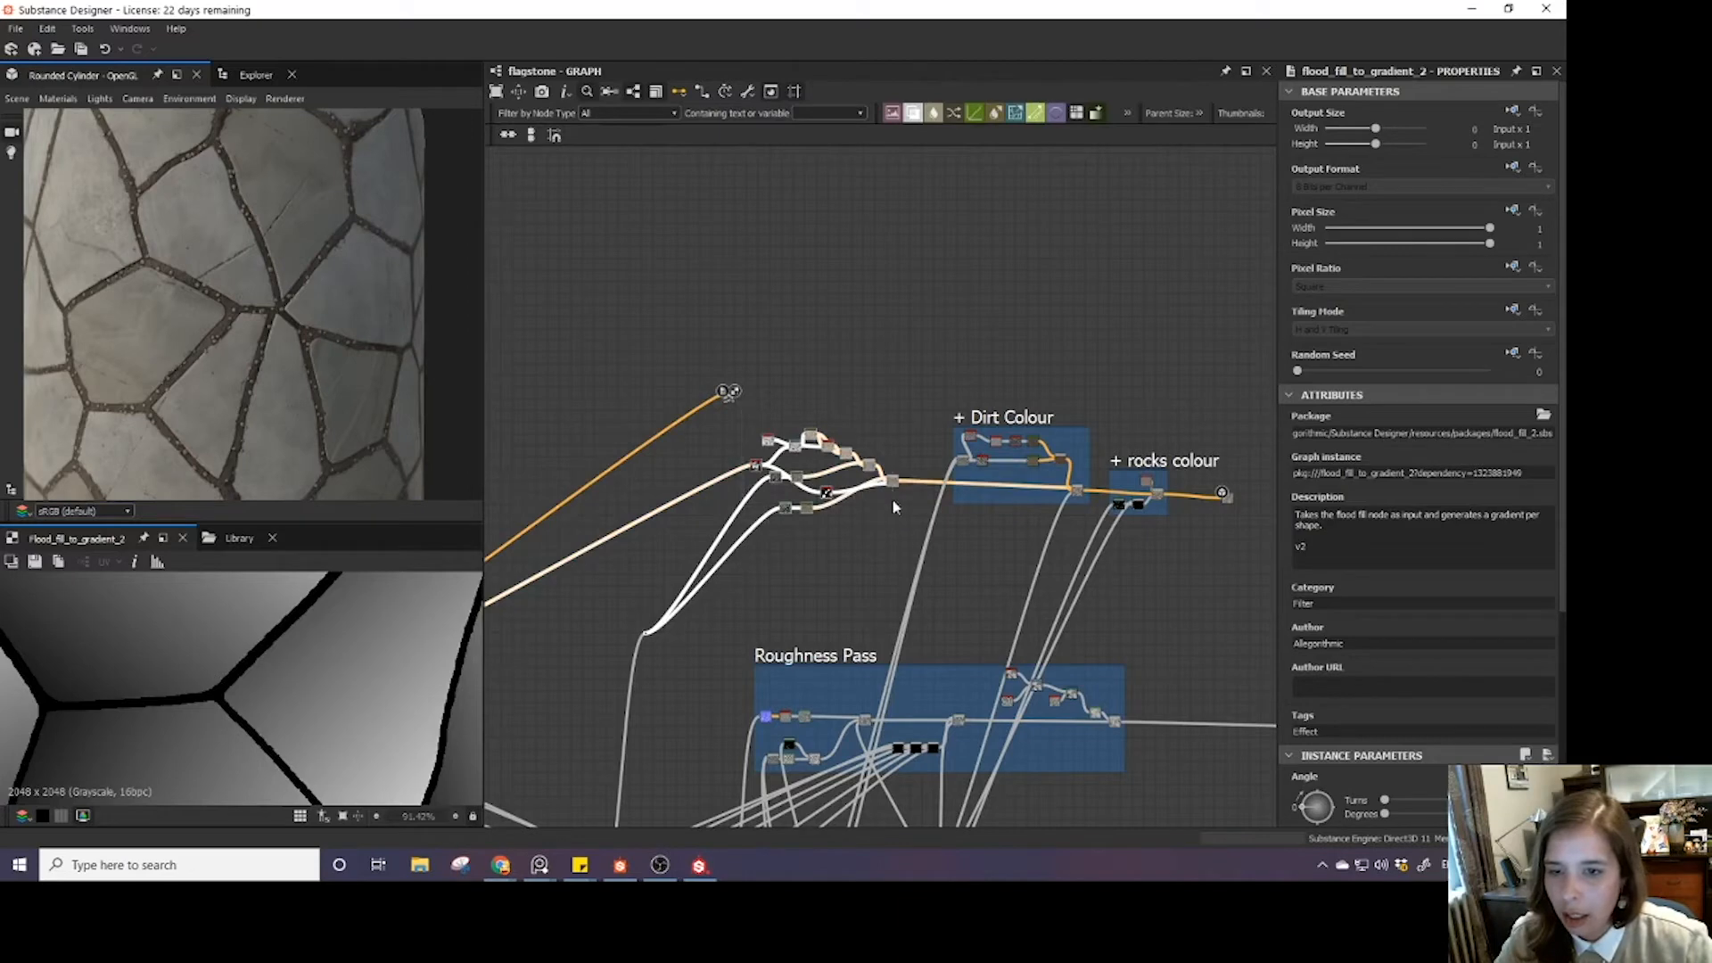
scroll(853, 482, up, 3)
click(854, 533)
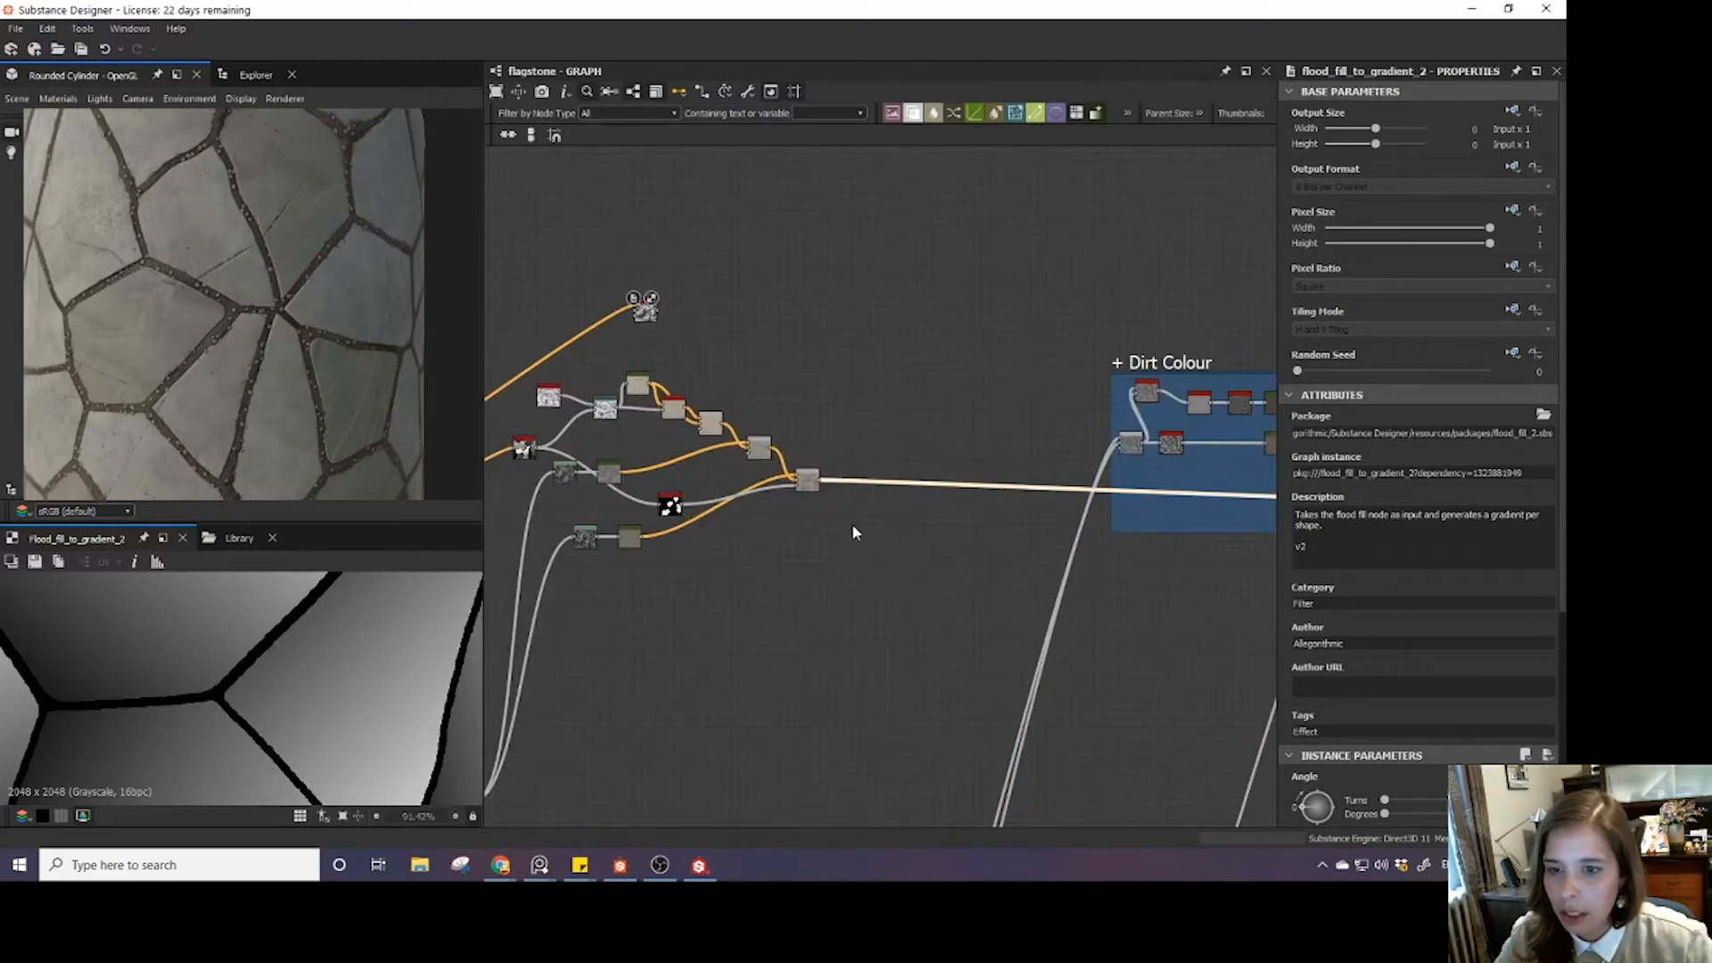
- Insert a Blend node between the final stone colour Blend and the Dirt Colour frame, close to the stone colour Blend
key(space)
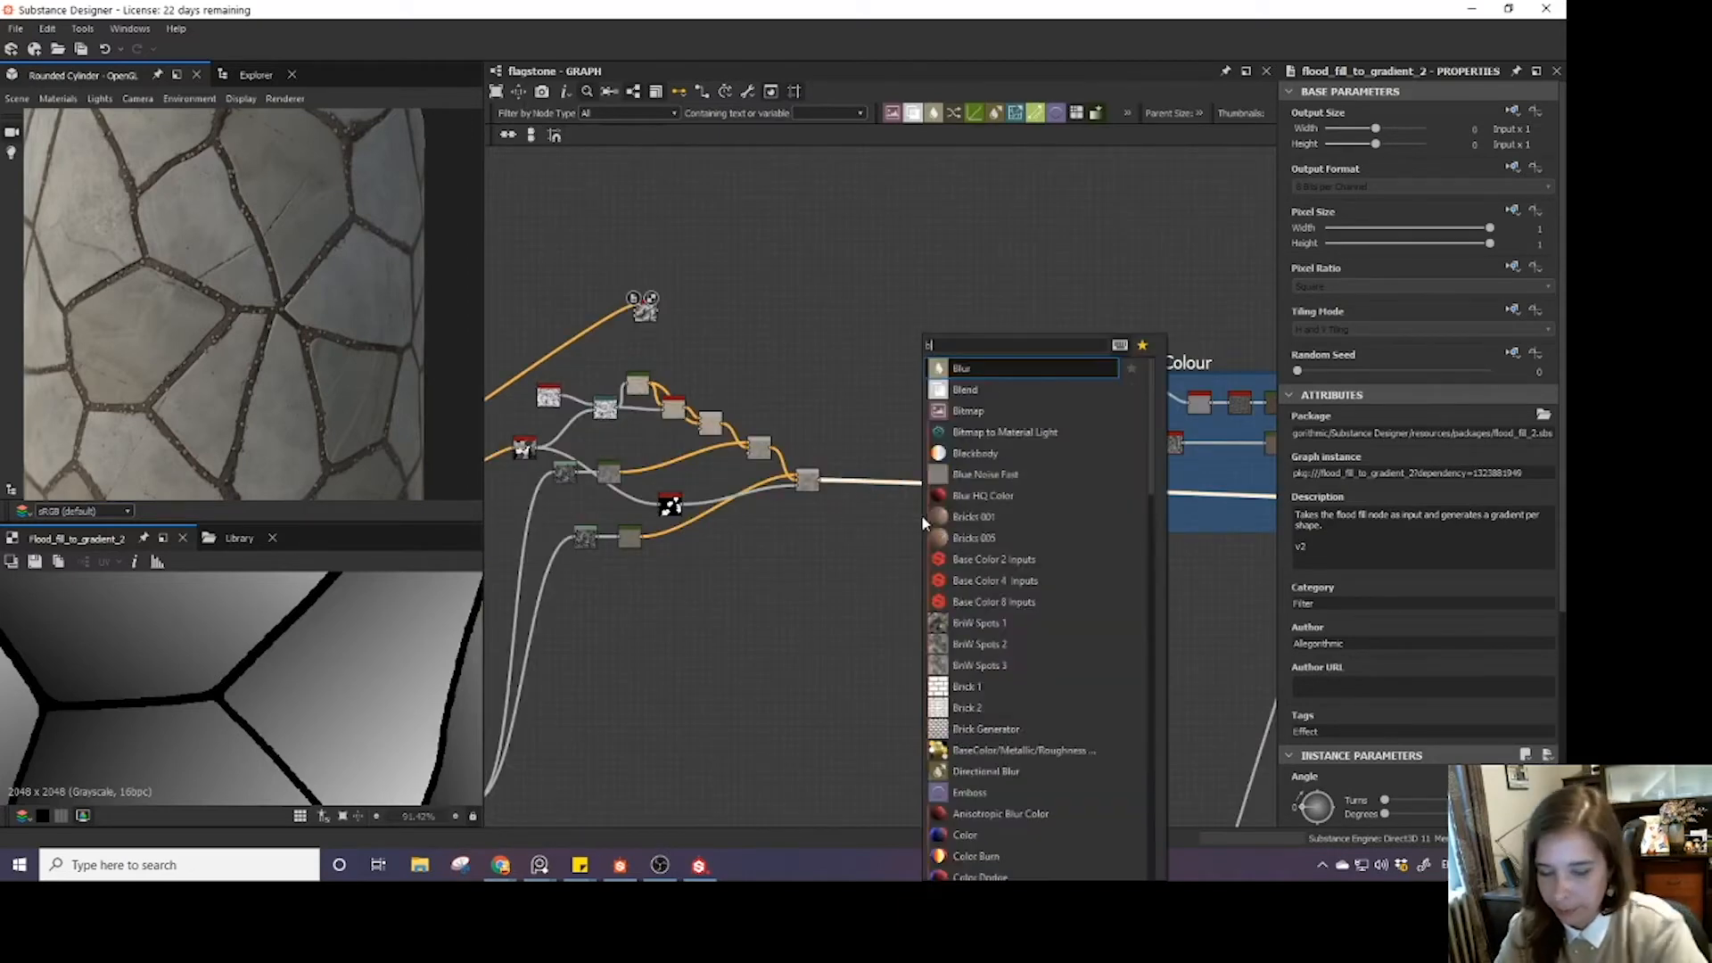
text(ble)
click(1027, 381)
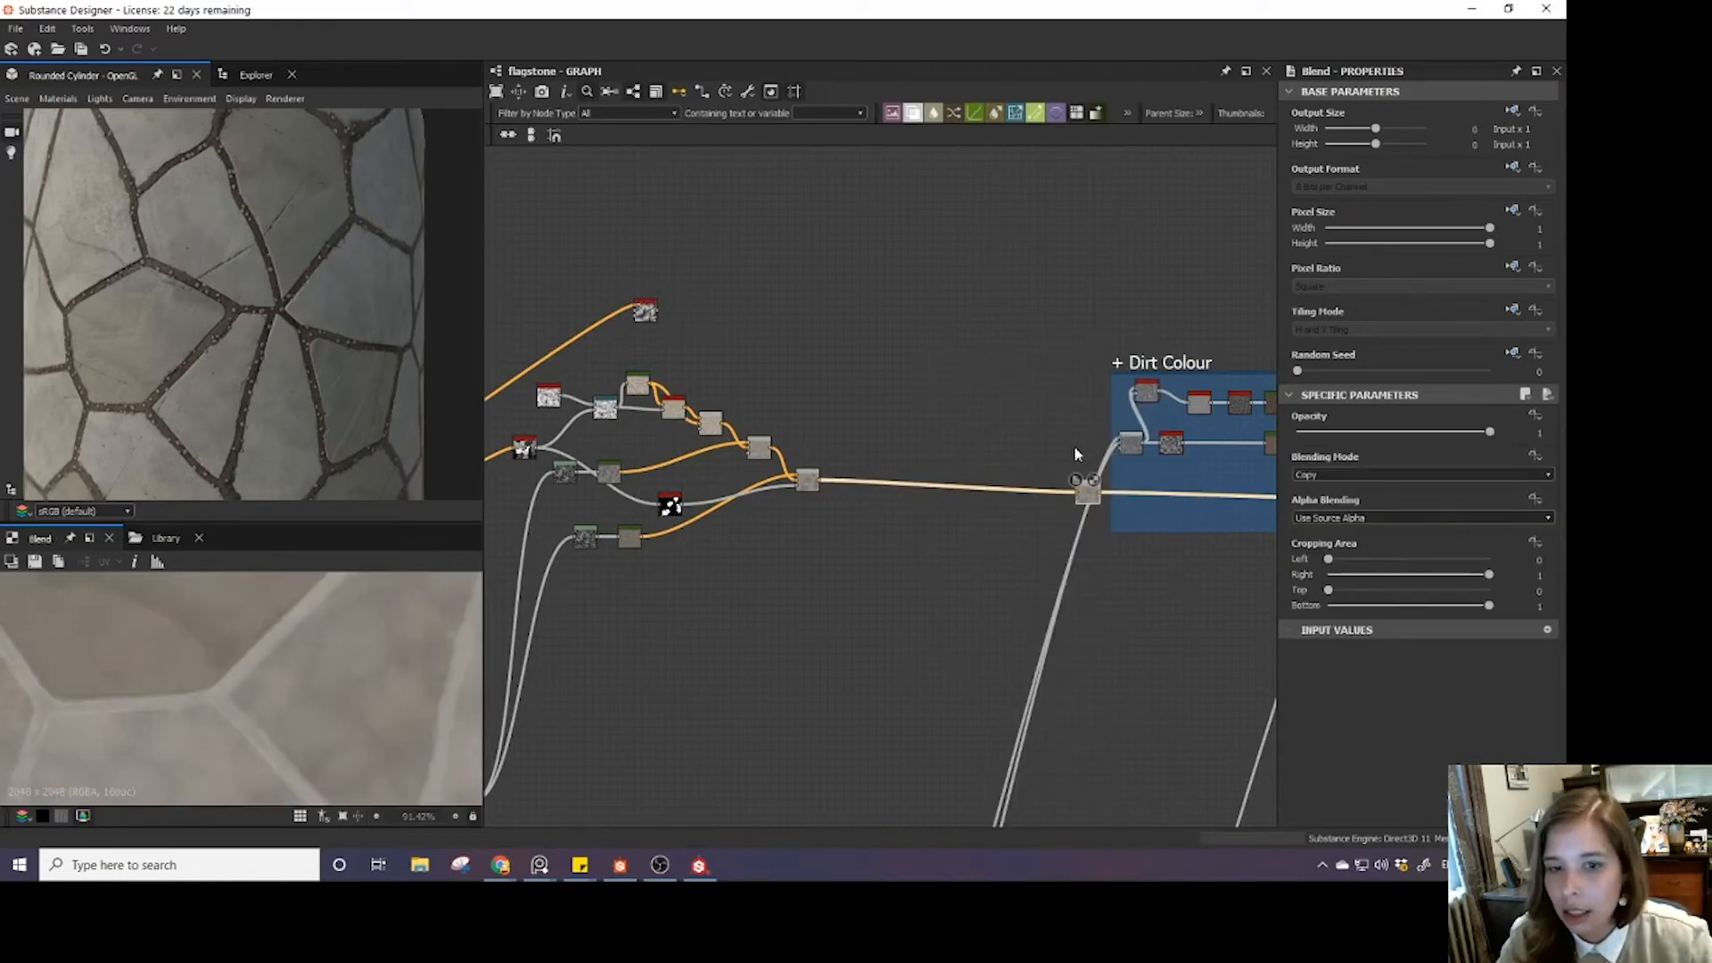
drag(1084, 489, 901, 499)
scroll(902, 500, down, 3)
scroll(903, 500, up, 4)
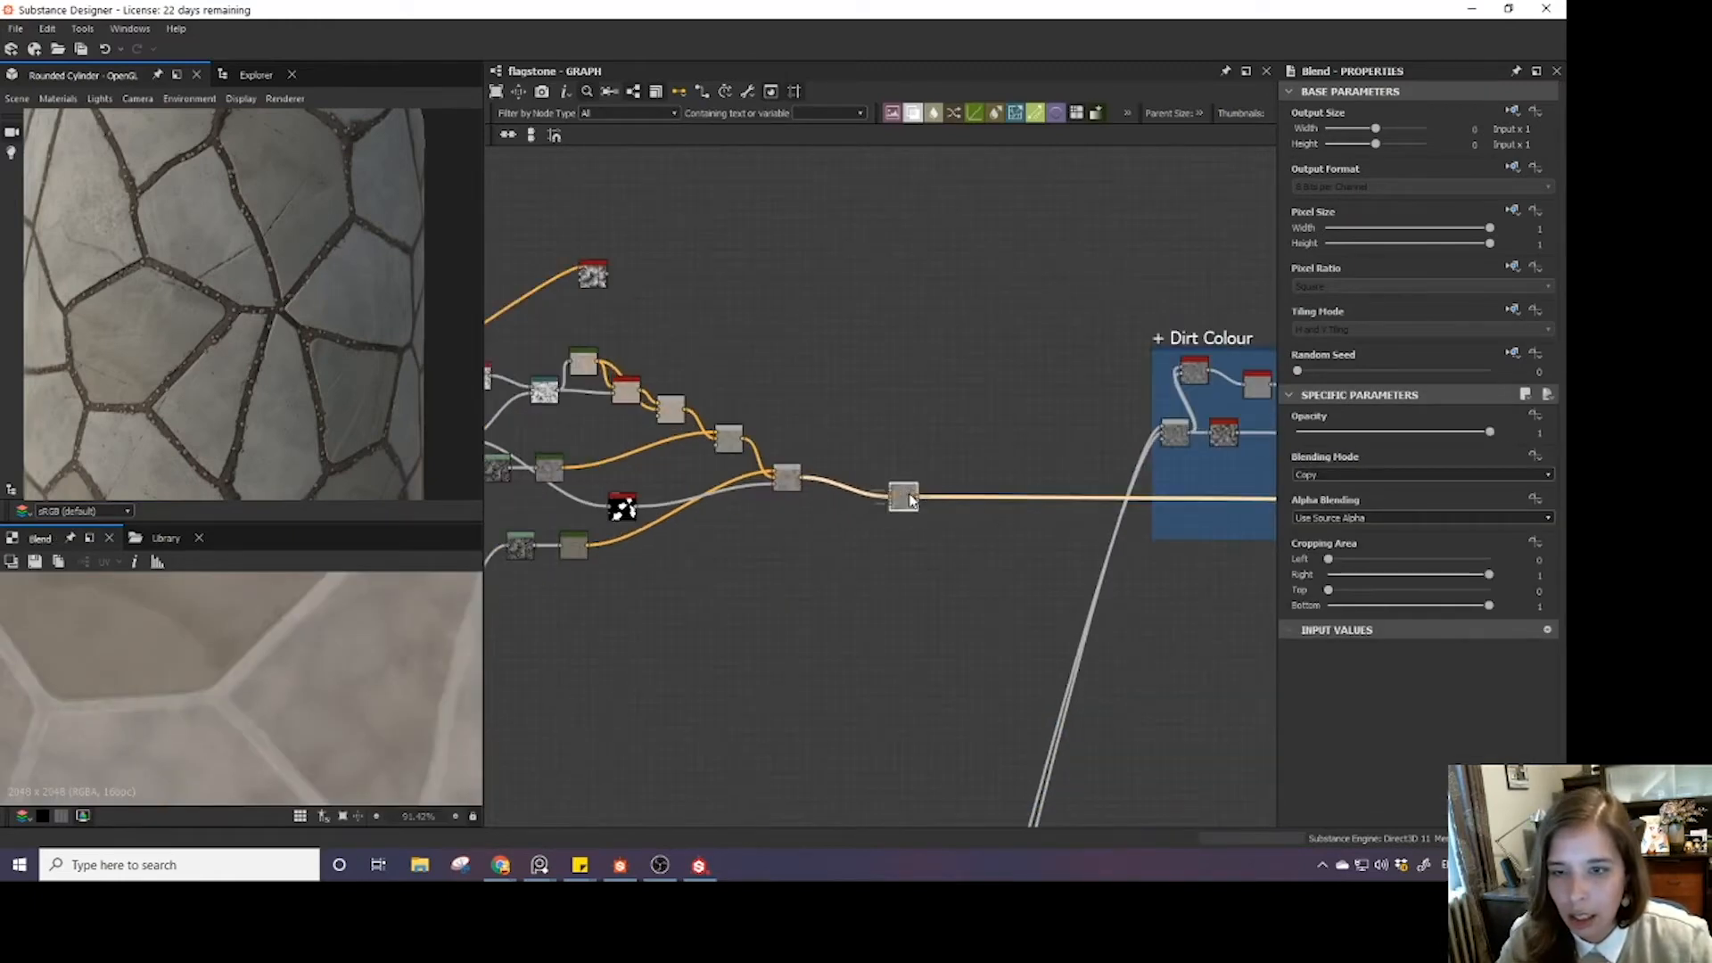
- Connect the stone colour Blend to the new Blend's foreground and the Flood Fill to Gradient, placed below, to its opacity input
scroll(619, 501, up, 5)
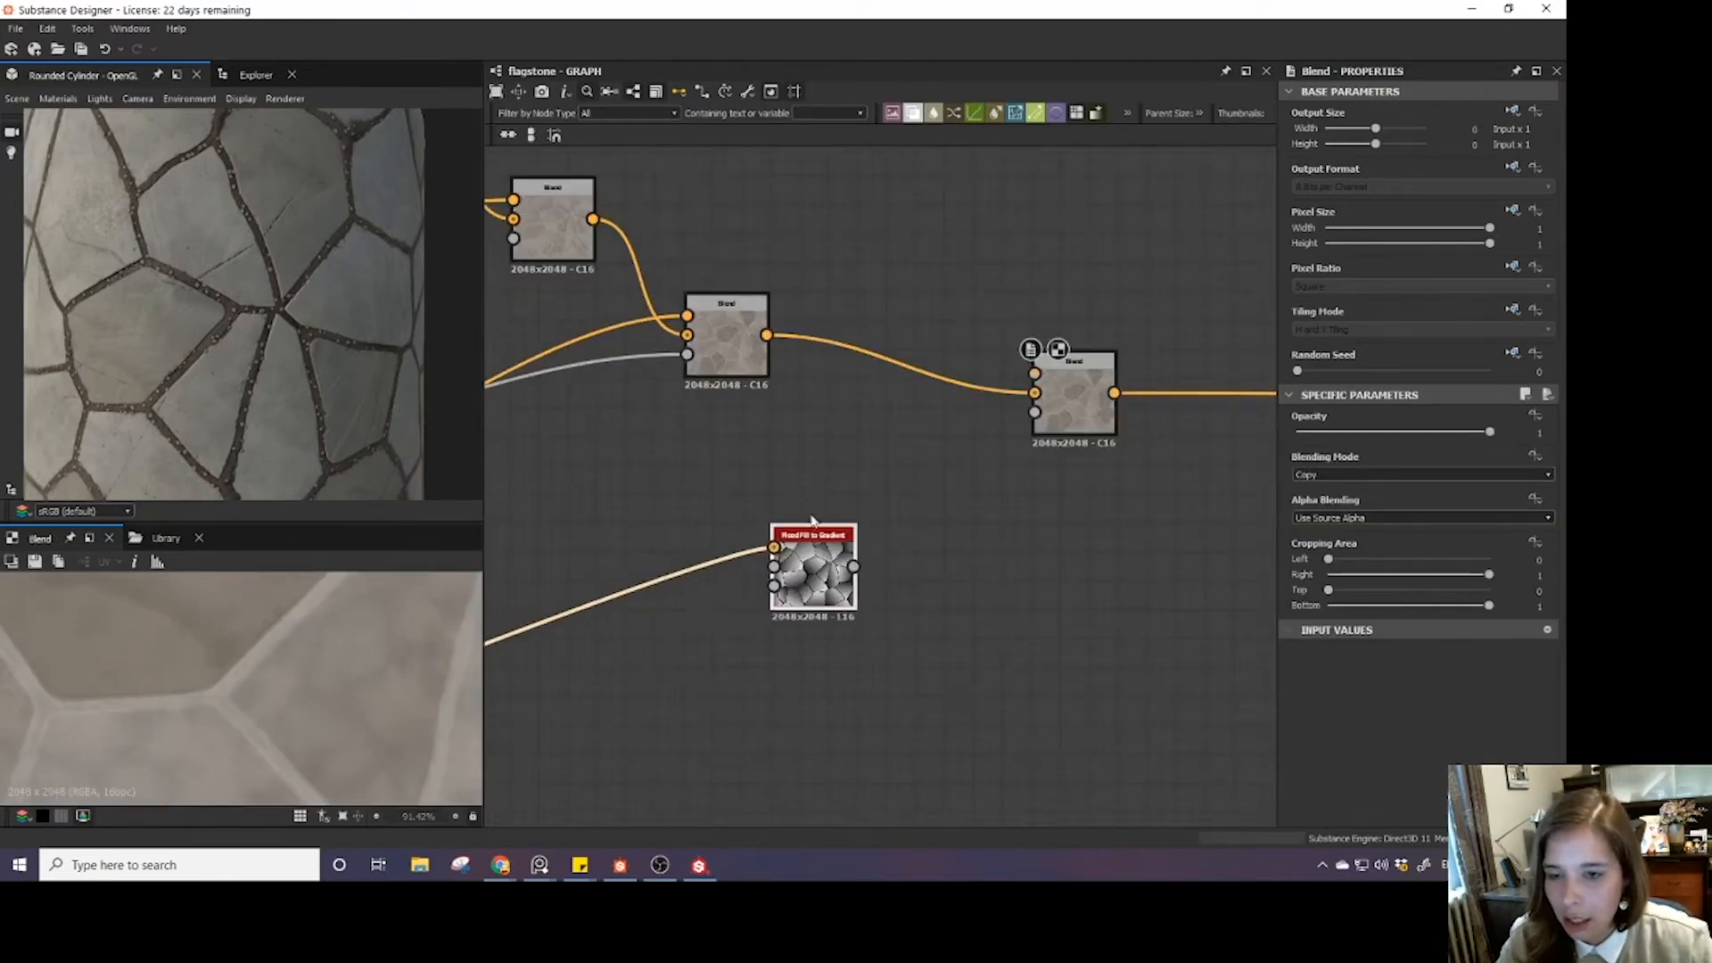
drag(705, 459, 1018, 490)
click(714, 655)
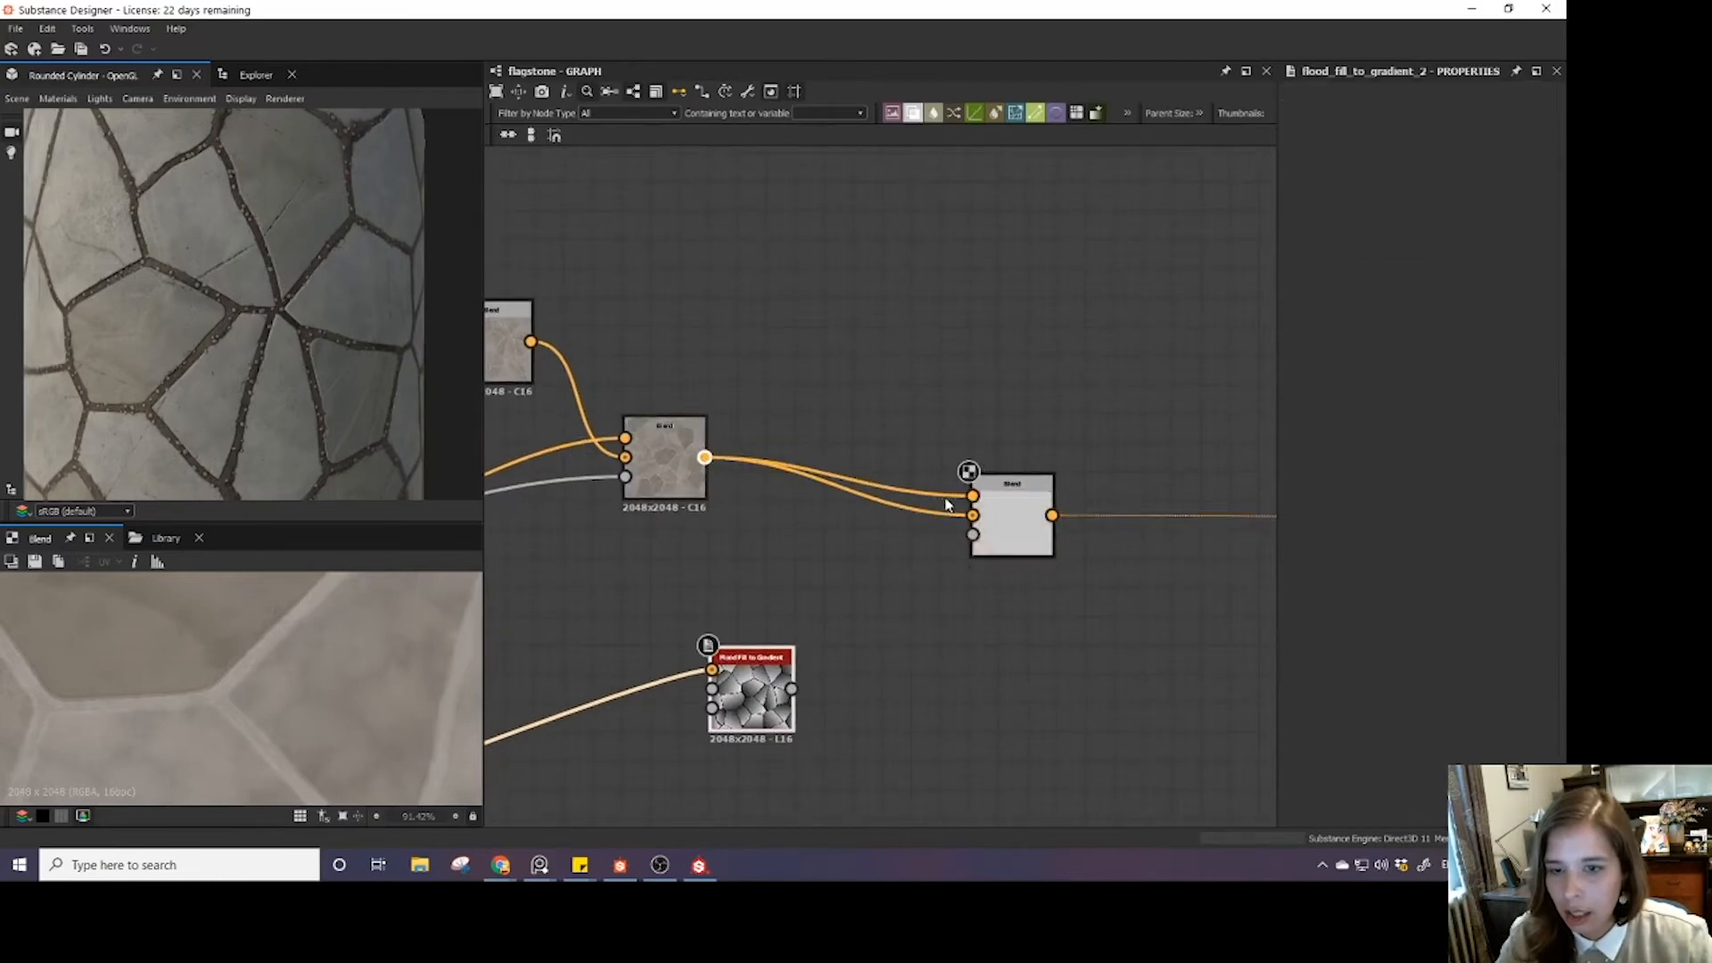
drag(792, 689, 1014, 533)
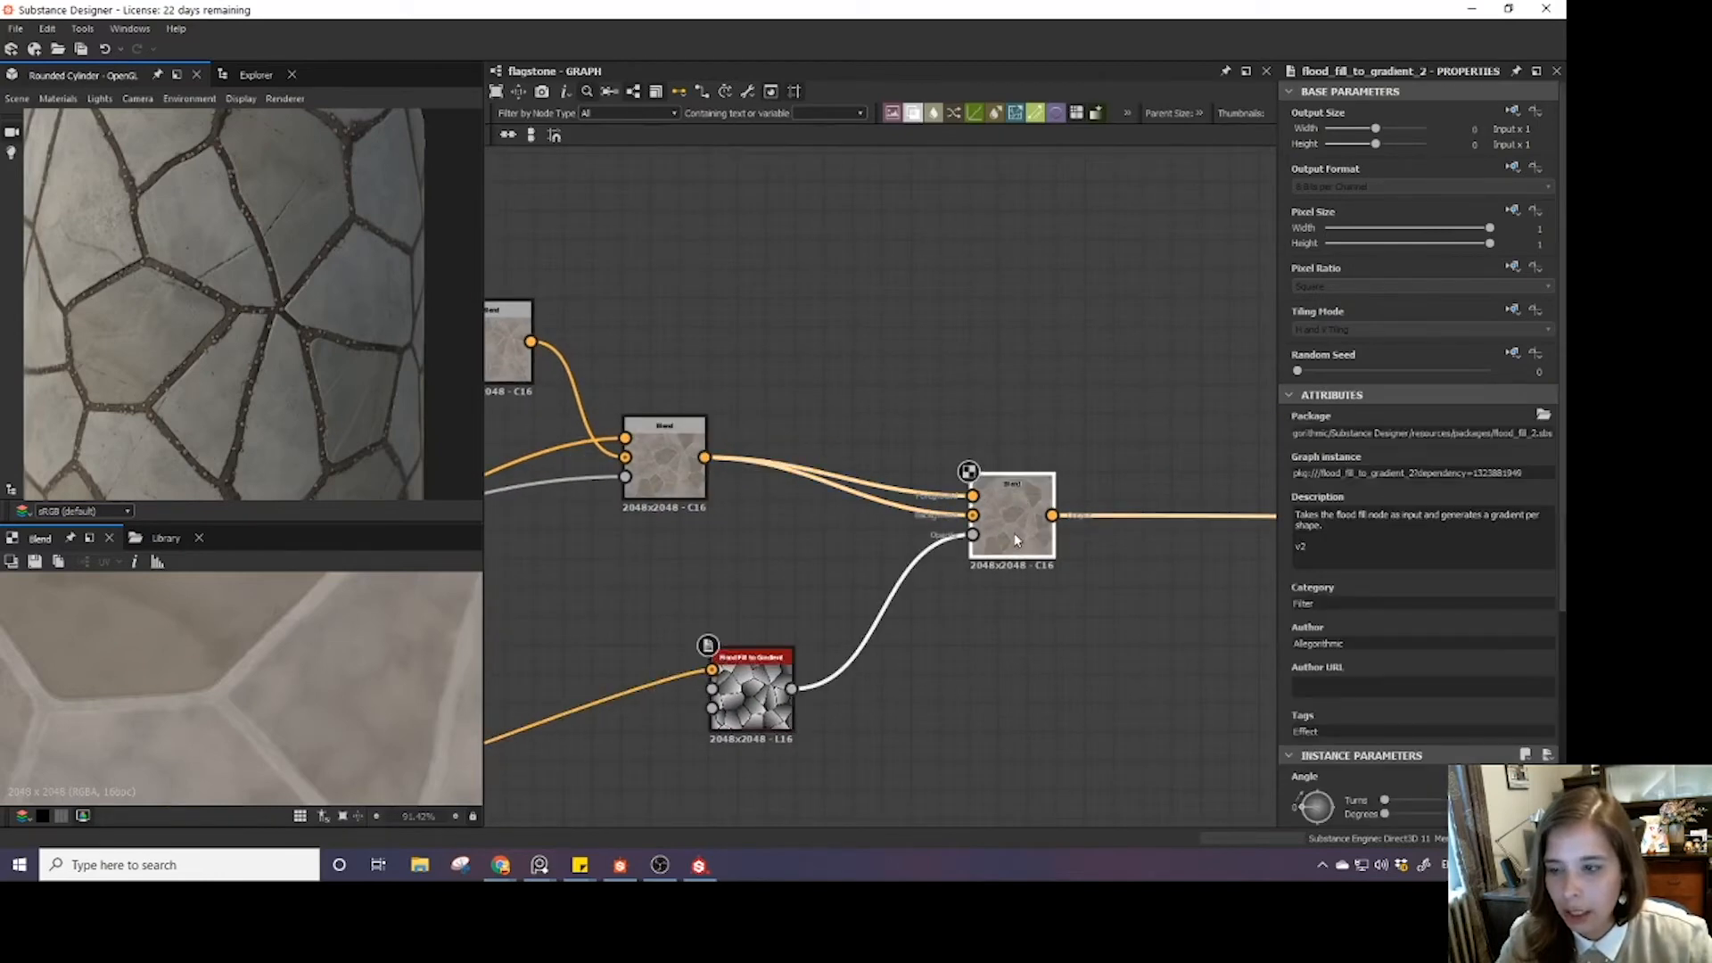
- Try Multiply as the new Blend's blending mode on the cylinder, and set it to Overlay
click(1014, 533)
click(1387, 474)
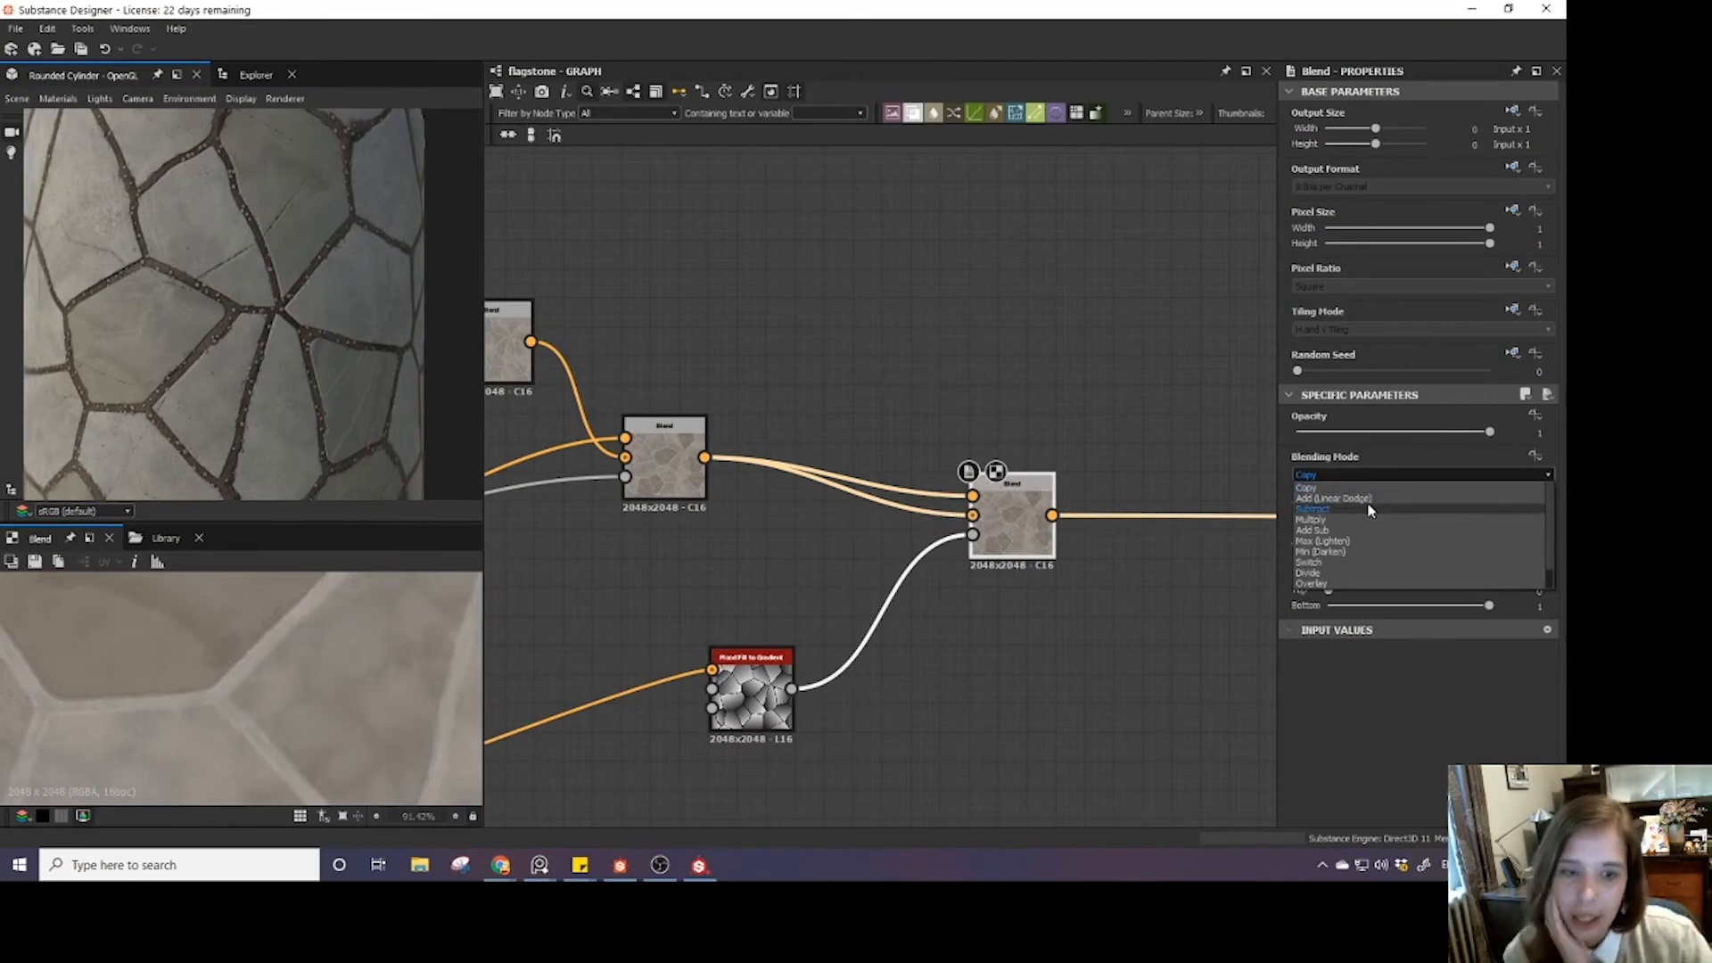
click(1364, 513)
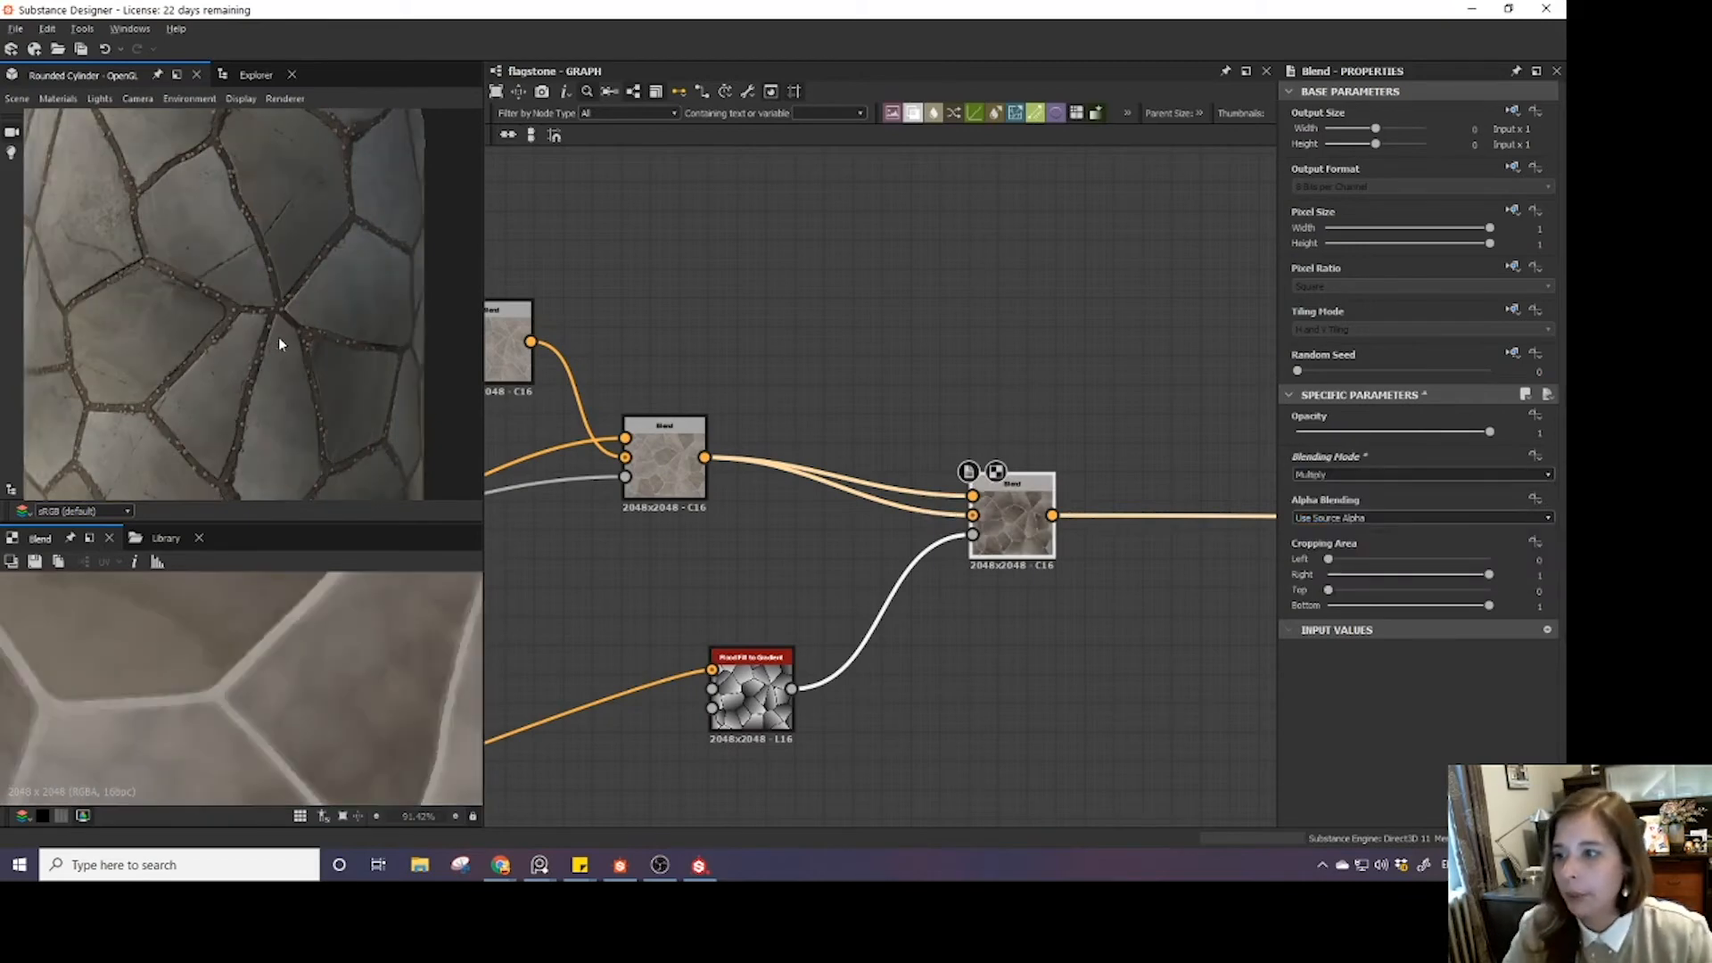
scroll(279, 343, down, 5)
click(1316, 475)
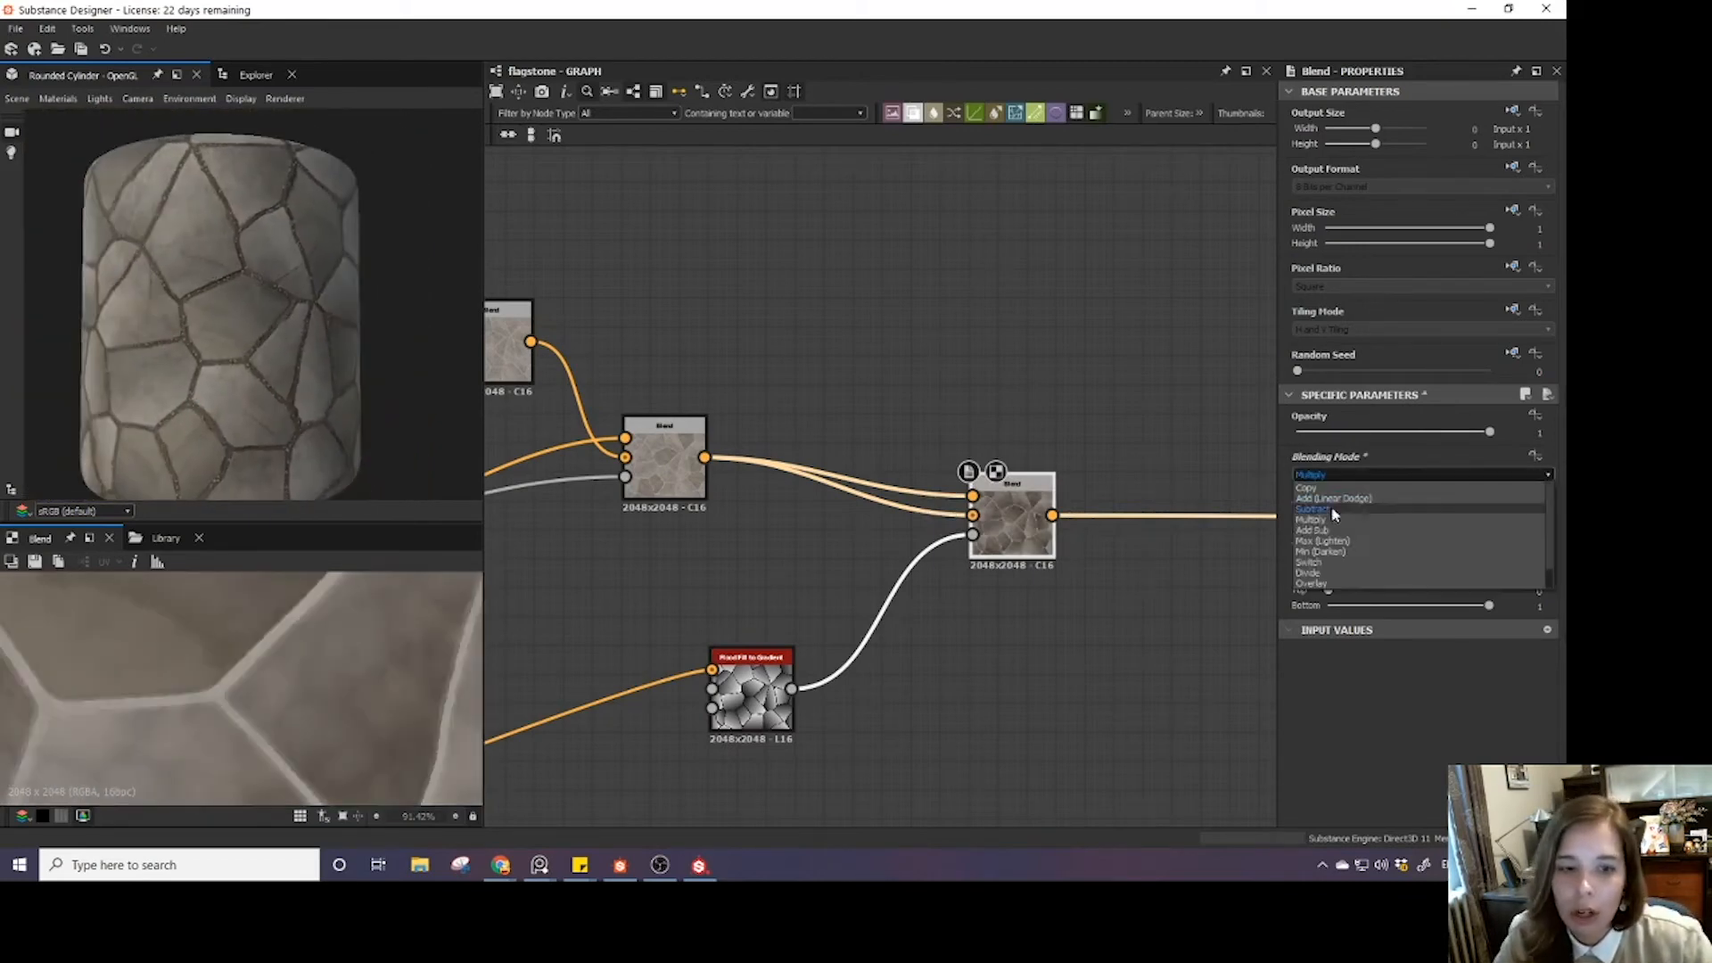
click(1324, 584)
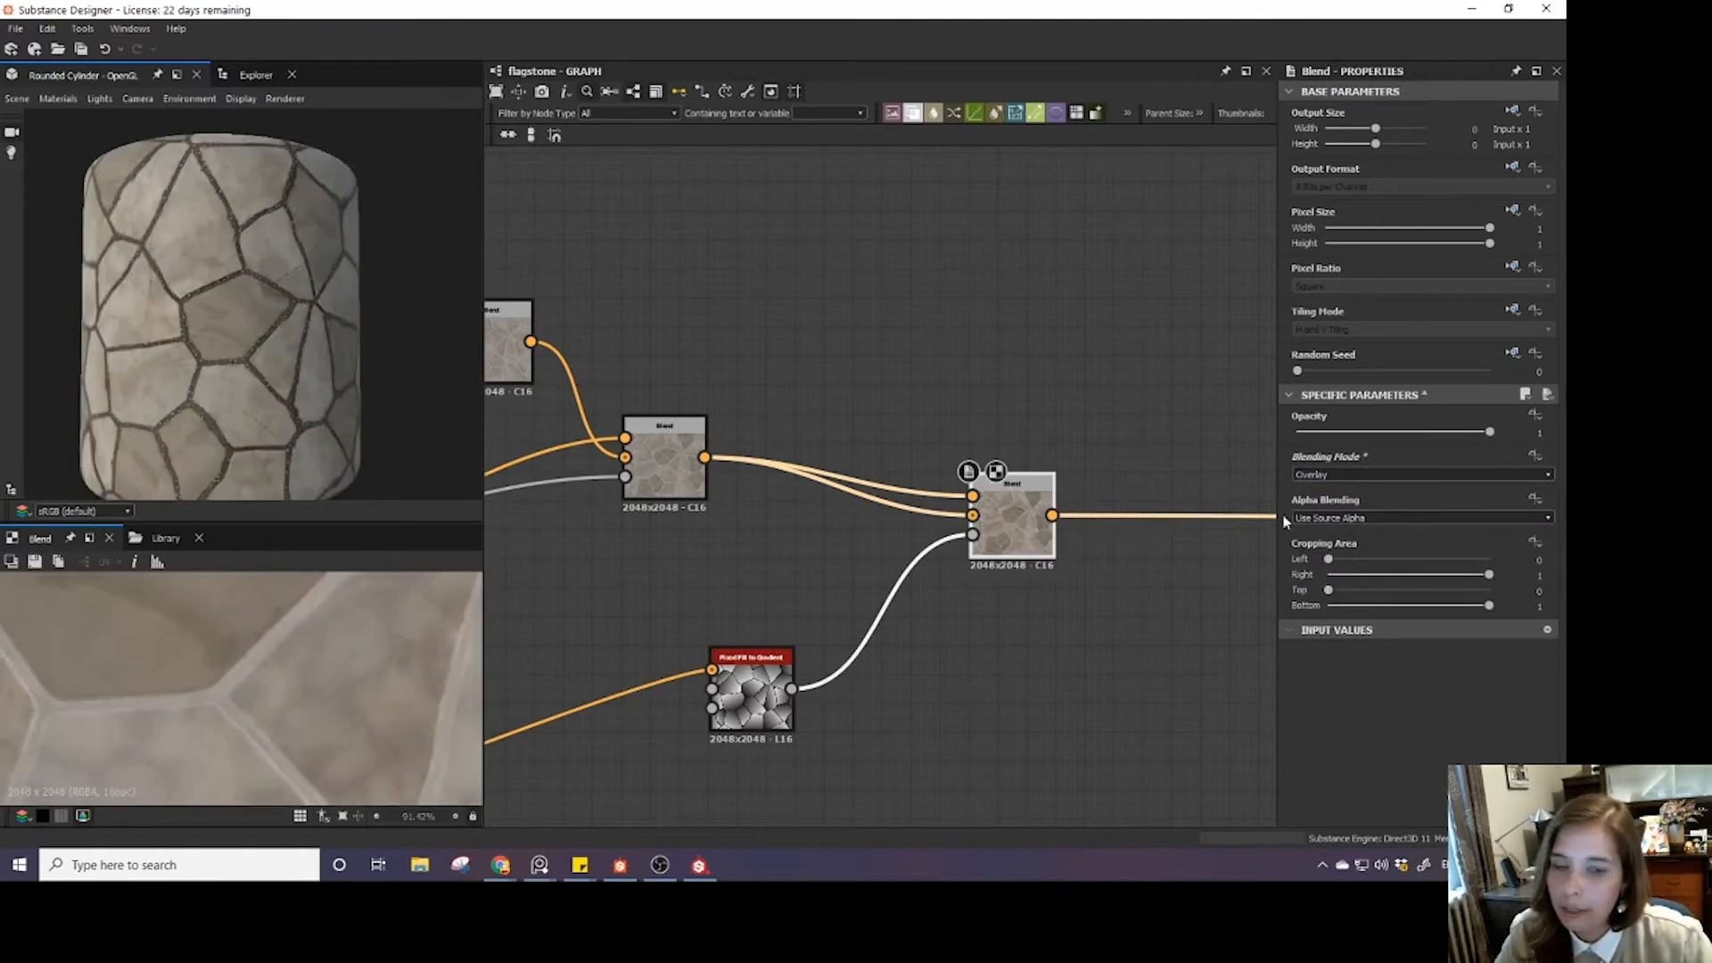
- Lower the Overlay Blend's opacity to 0.33 and check the stone colours on the cylinder under changed lighting
mouse_move(1349, 431)
mouse_down()
mouse_move(1327, 439)
mouse_move(1360, 432)
mouse_up()
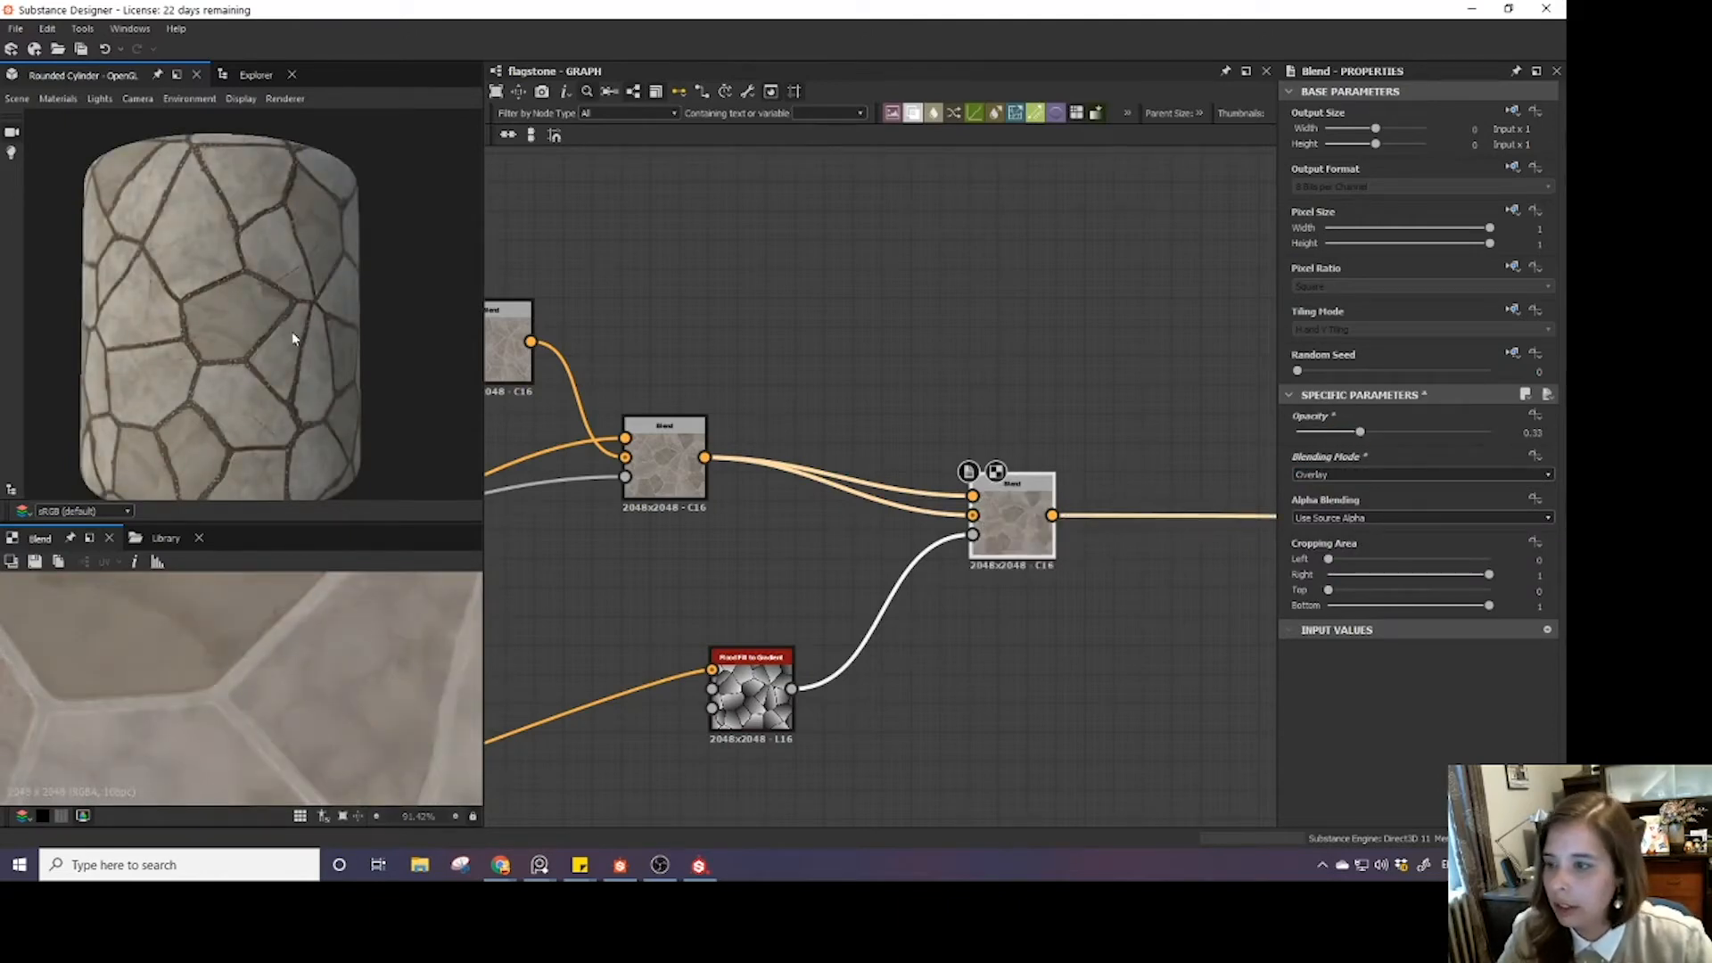
scroll(321, 321, up, 5)
scroll(312, 315, down, 5)
mouse_move(312, 315)
ctrl+shift+right_down()
mouse_move(237, 313)
mouse_move(314, 304)
ctrl+shift+right_up()
- Slightly raise the Height Offset of the Height Blend node in the dirt height blend frame and inspect the joints on the cylinder
scroll(803, 602, down, 8)
middle_drag(936, 638, 882, 409)
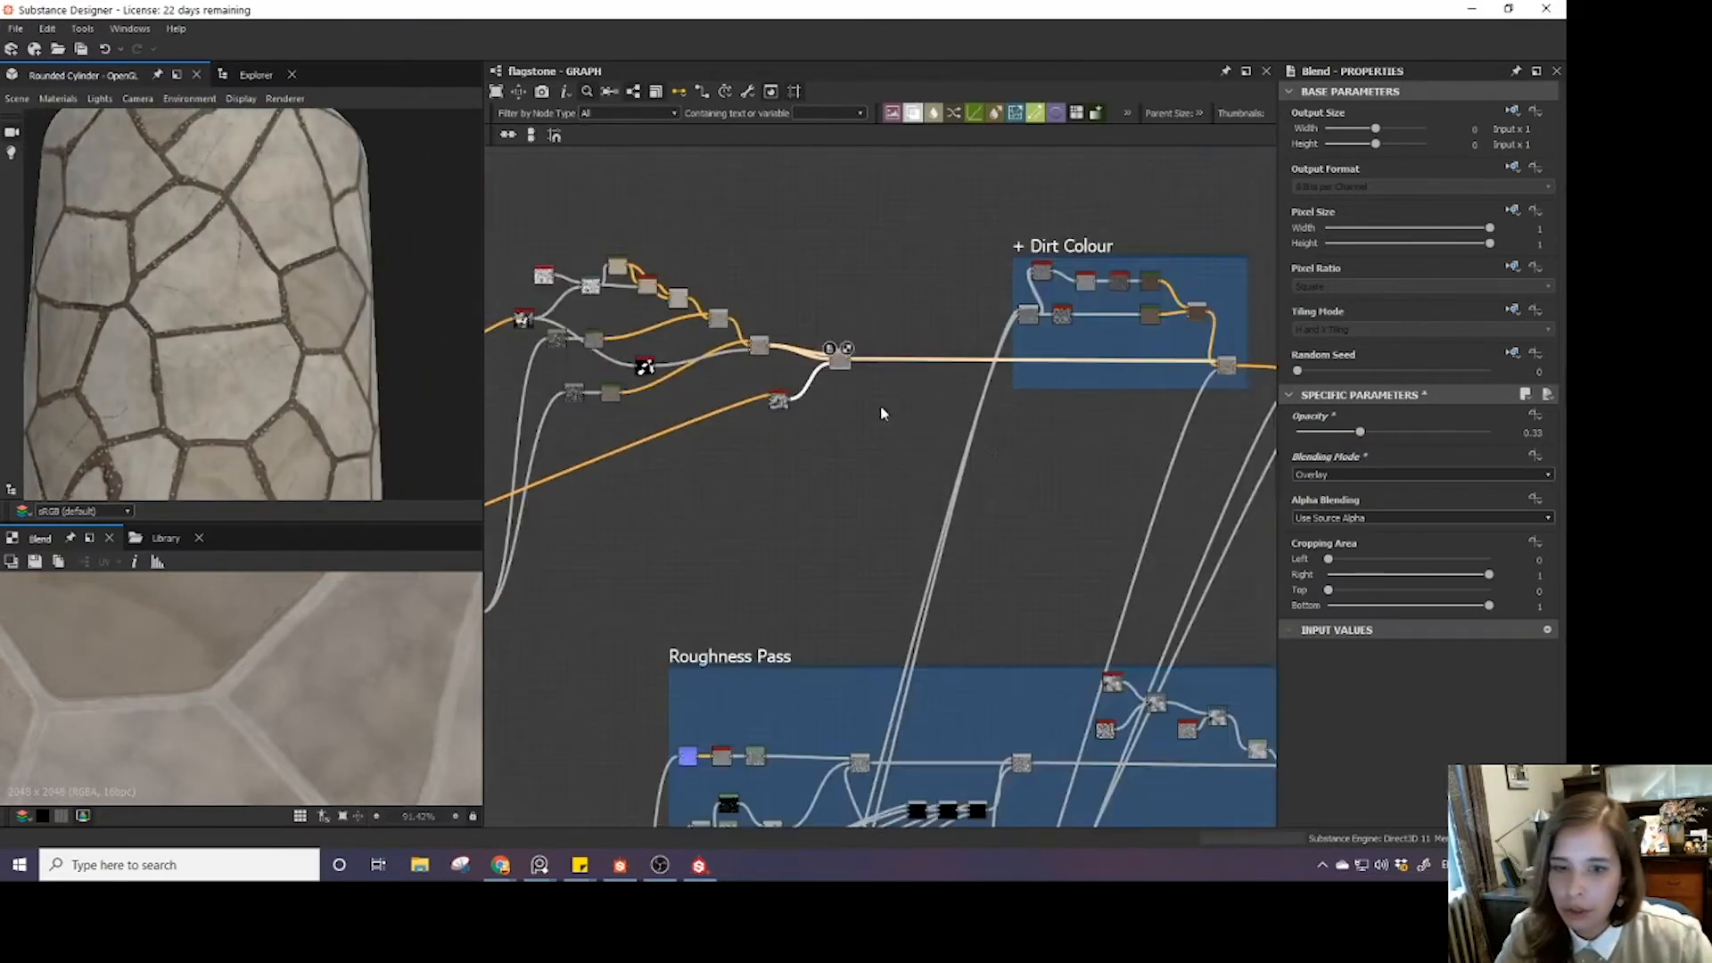
scroll(1150, 642, down, 1)
middle_drag(1172, 660, 1008, 521)
scroll(1113, 589, up, 6)
middle_drag(1113, 589, 807, 408)
scroll(808, 409, down, 4)
middle_drag(1123, 485, 725, 409)
scroll(726, 410, down, 5)
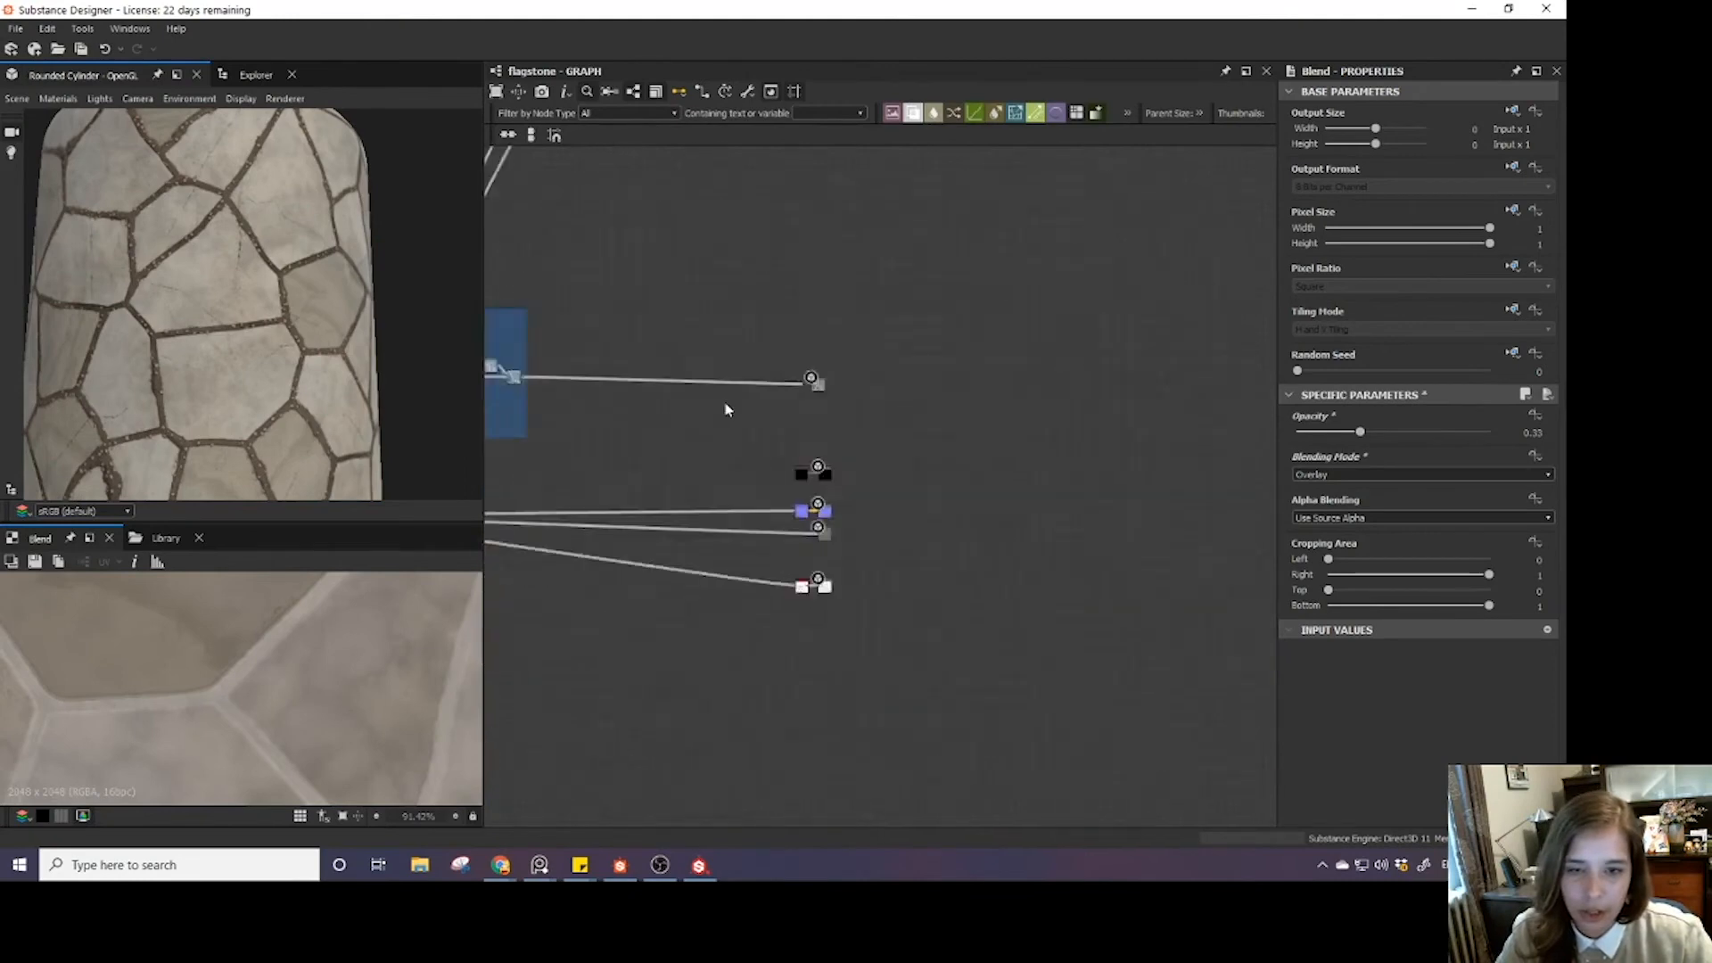
middle_drag(560, 473, 898, 527)
scroll(816, 492, up, 4)
scroll(845, 586, up, 5)
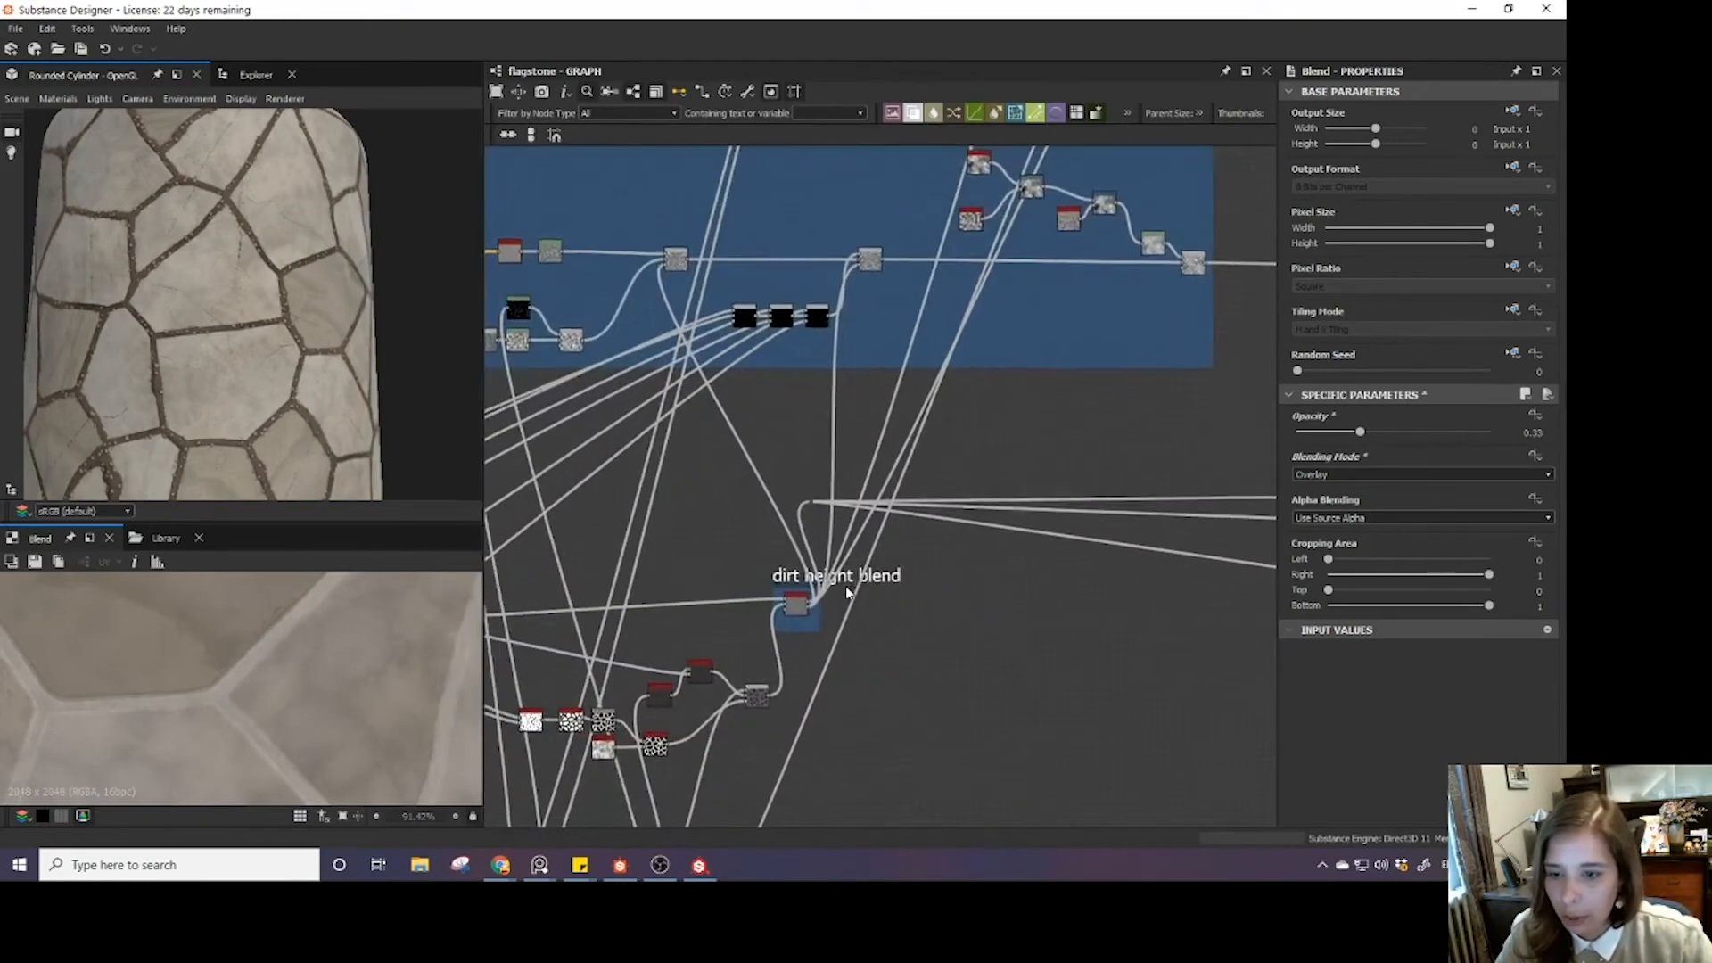
middle_drag(805, 649, 870, 617)
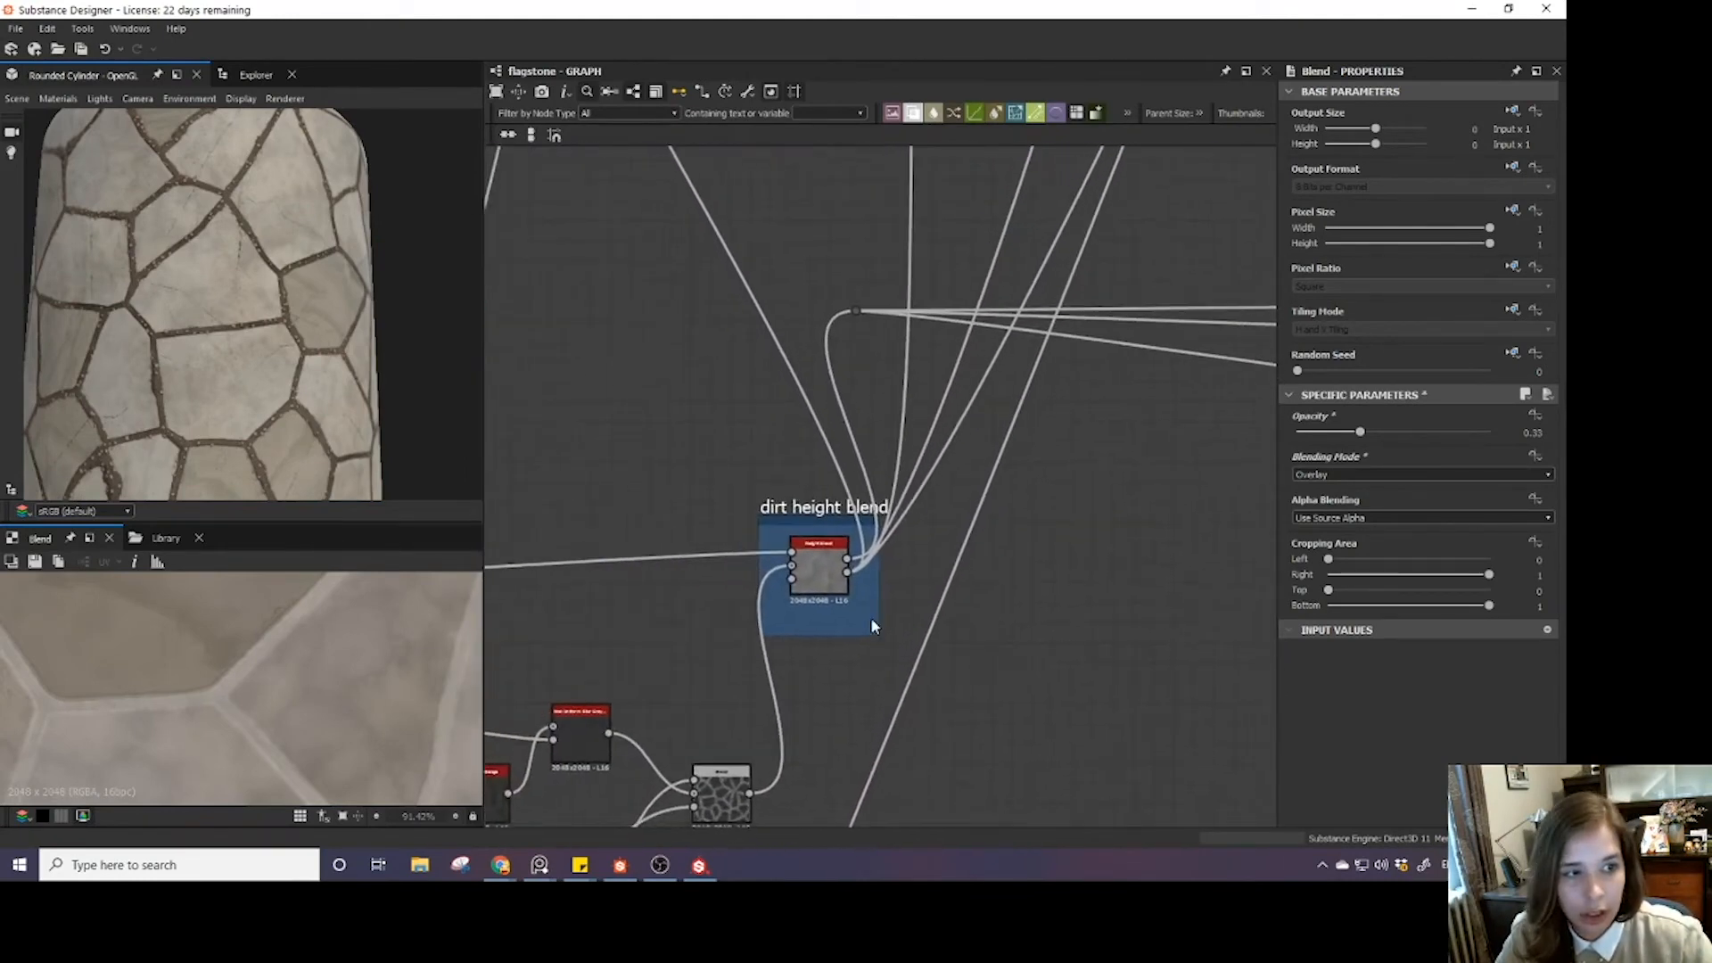
scroll(871, 618, up, 1)
double_click(808, 557)
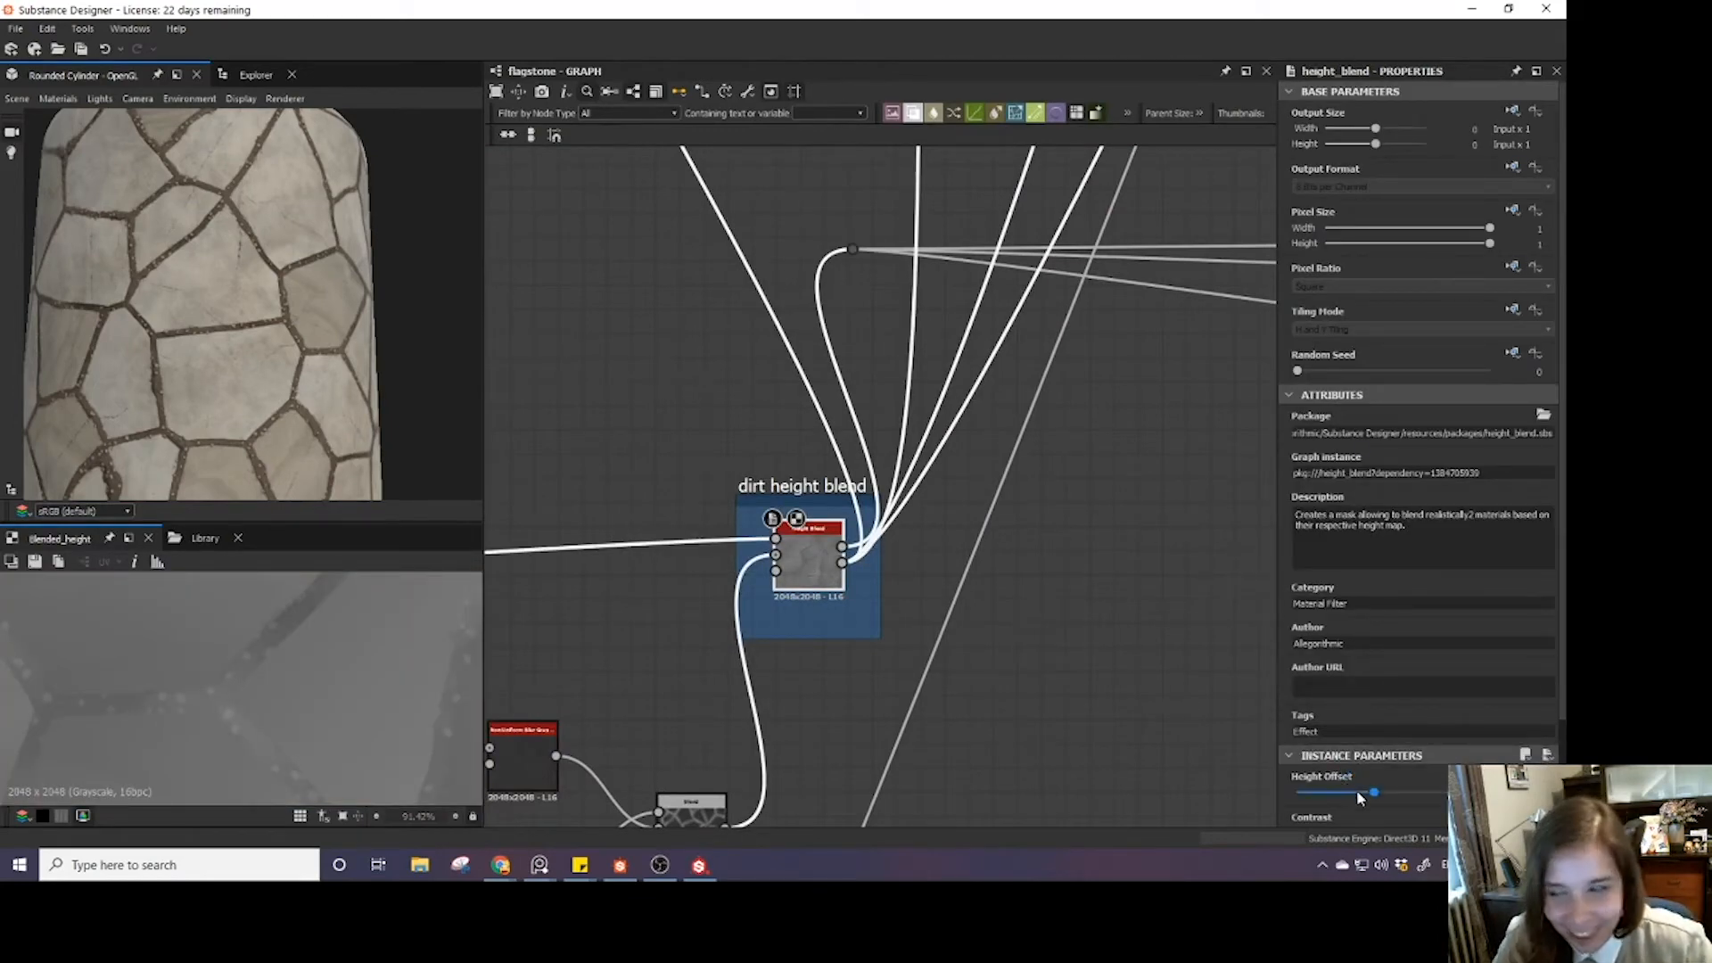
drag(1356, 790, 1387, 794)
drag(256, 393, 198, 265)
scroll(228, 320, up, 3)
scroll(229, 319, down, 3)
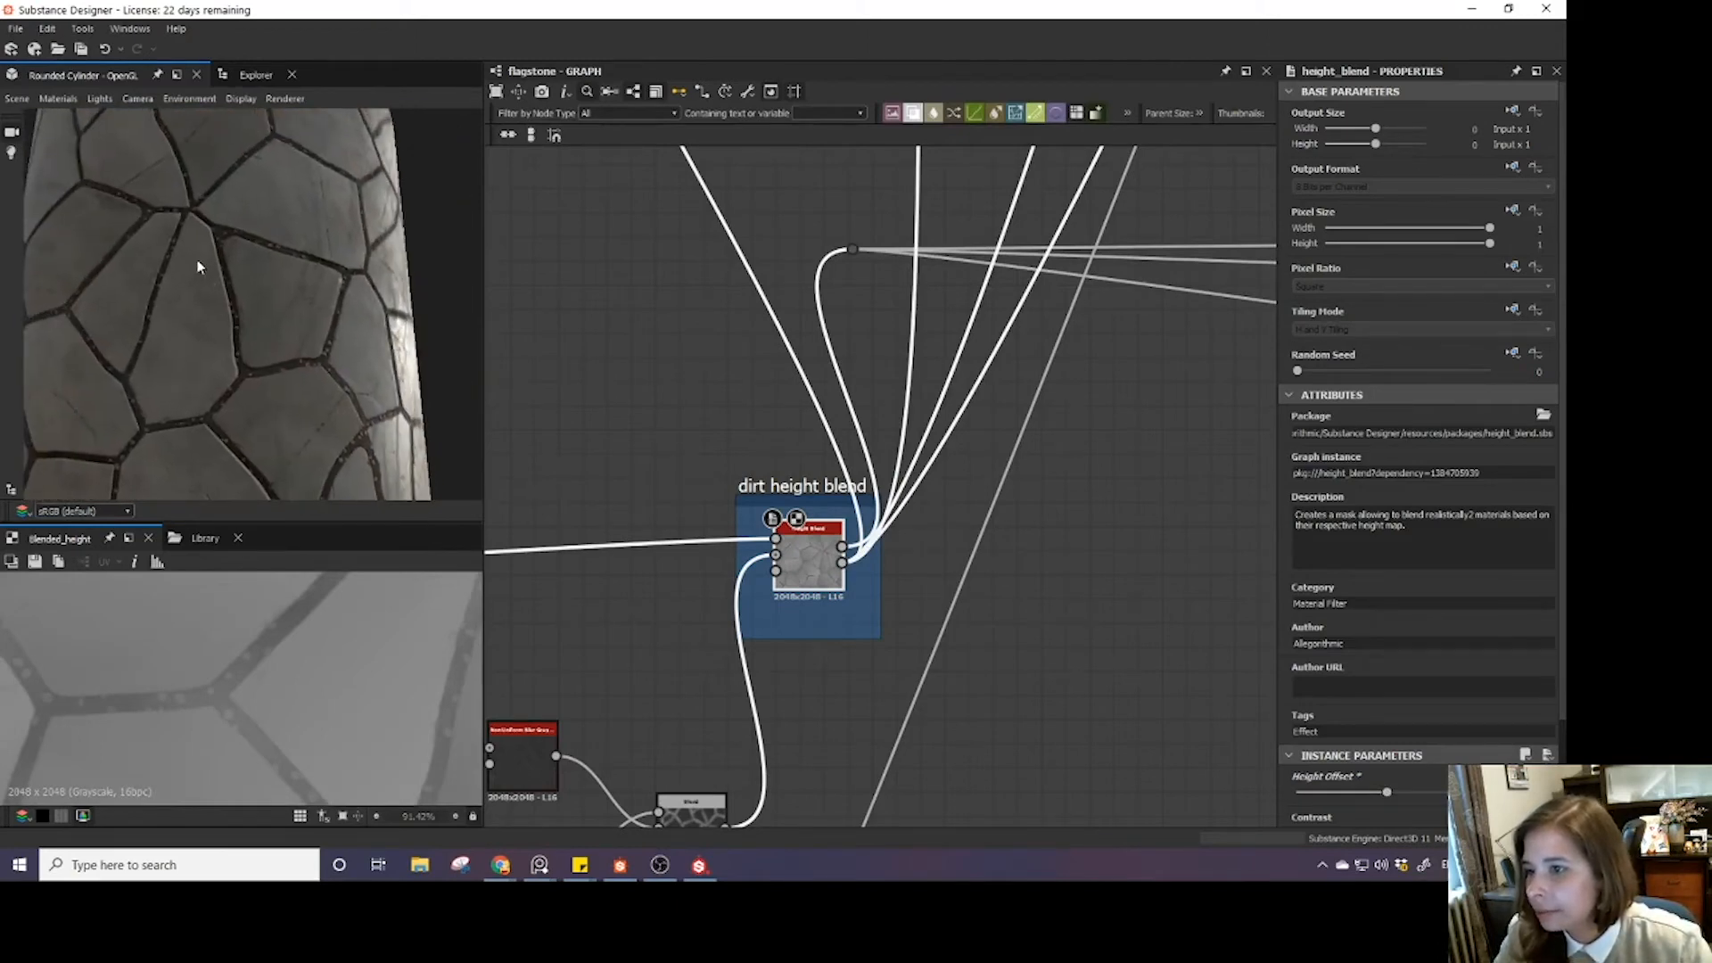
- Set the default material's height scale to 6 and inspect the stones on the cylinder from several distances and angles
click(73, 101)
mouse_move(83, 119)
click(156, 125)
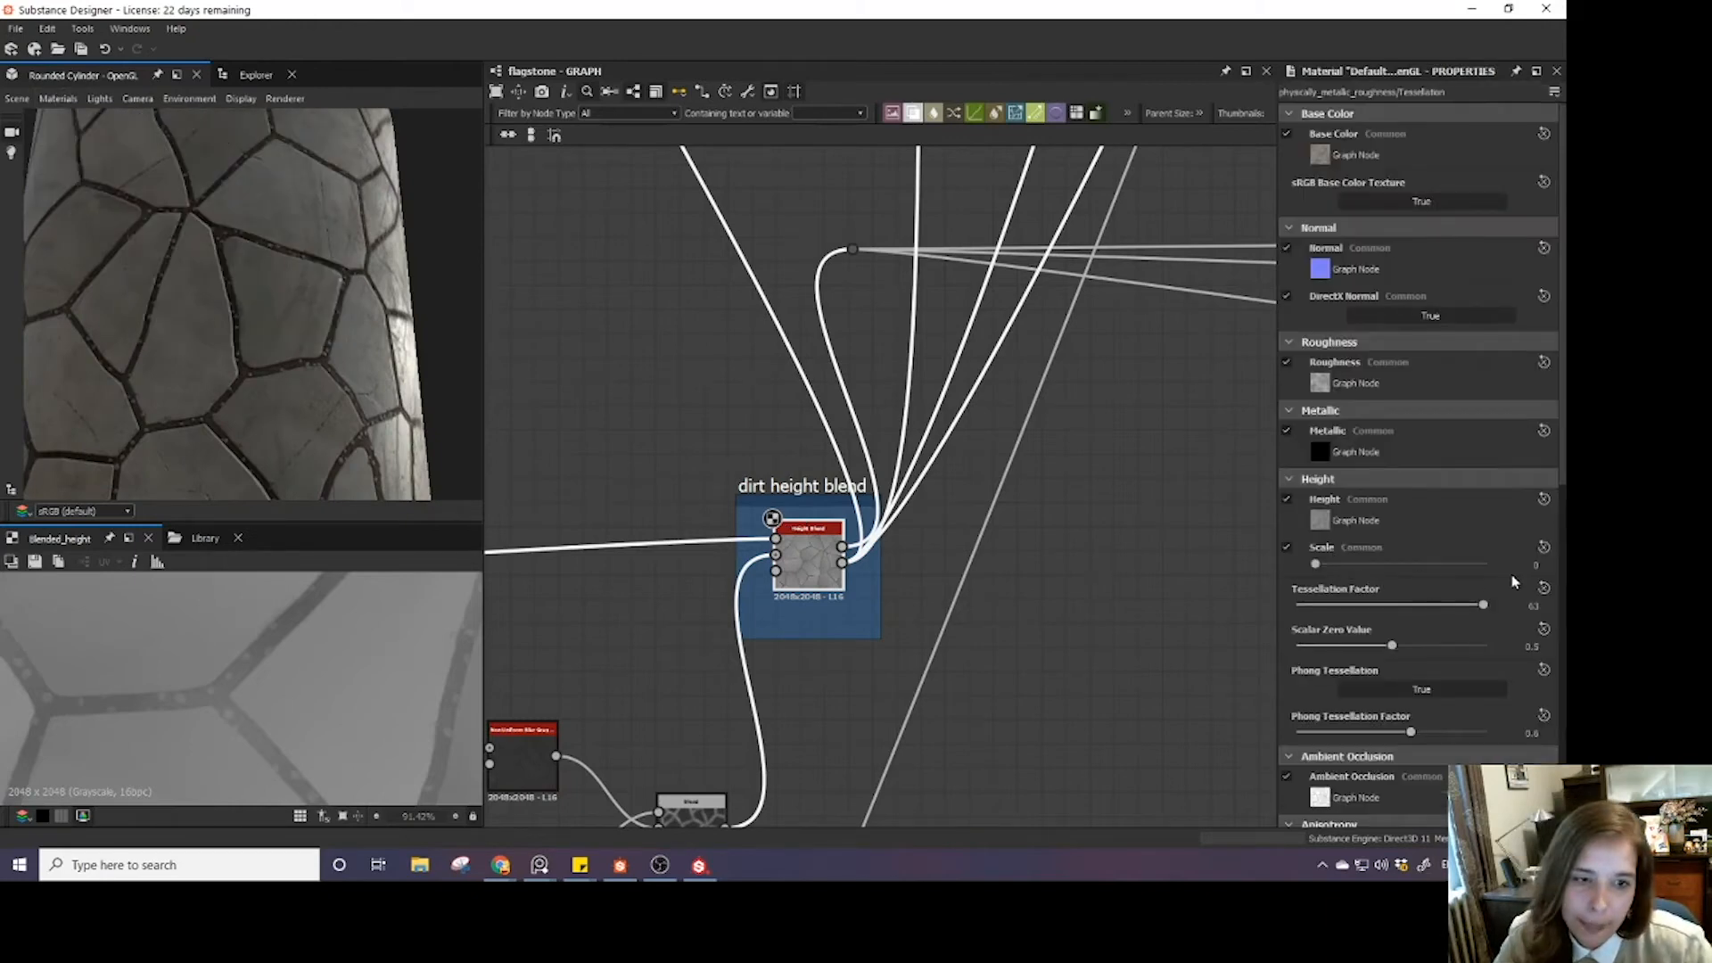
double_click(1534, 564)
text(6)
key(Return)
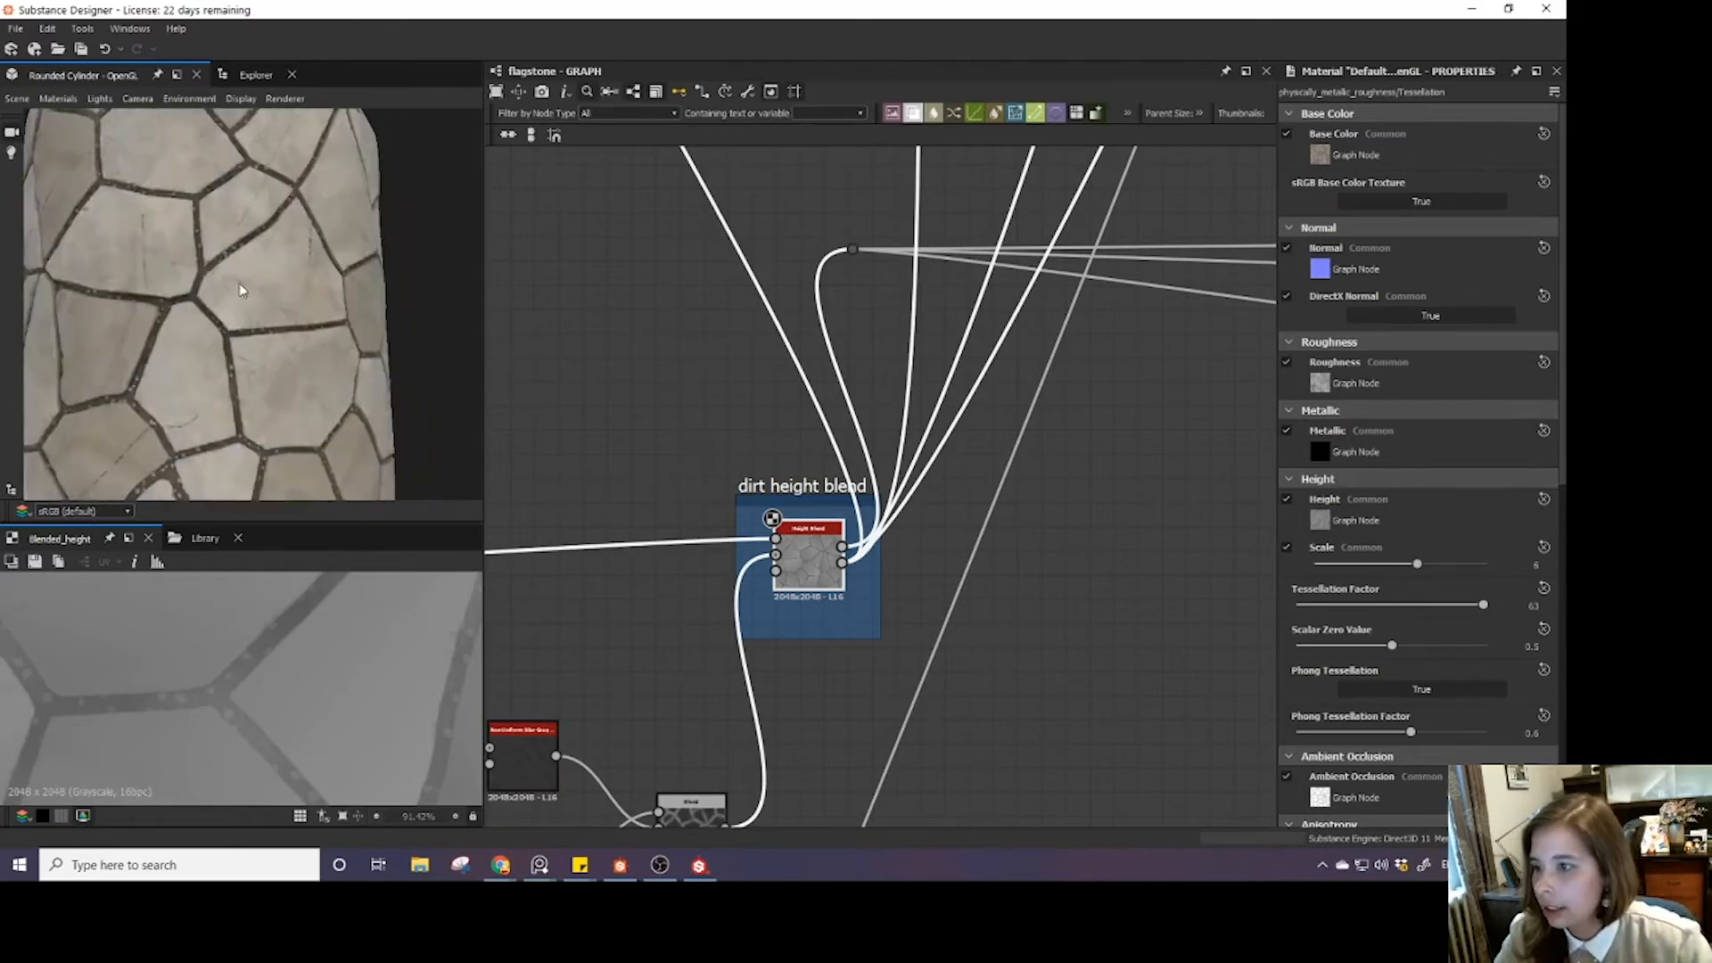
scroll(243, 276, down, 5)
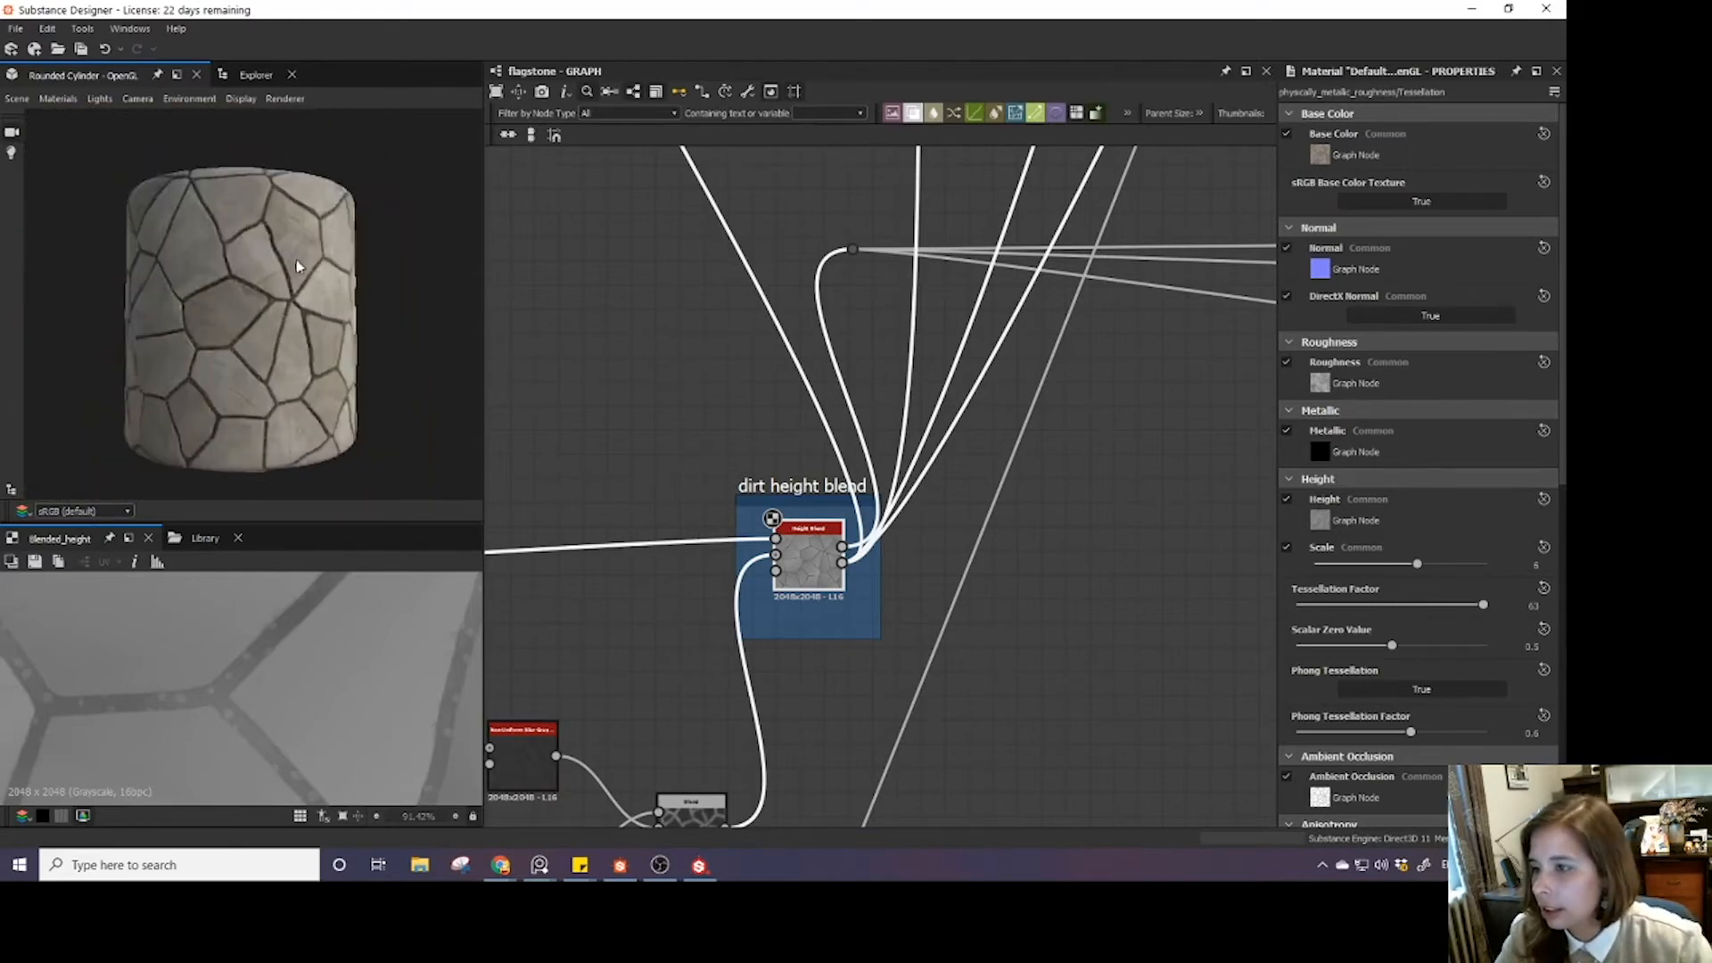
scroll(294, 261, up, 5)
scroll(232, 282, down, 5)
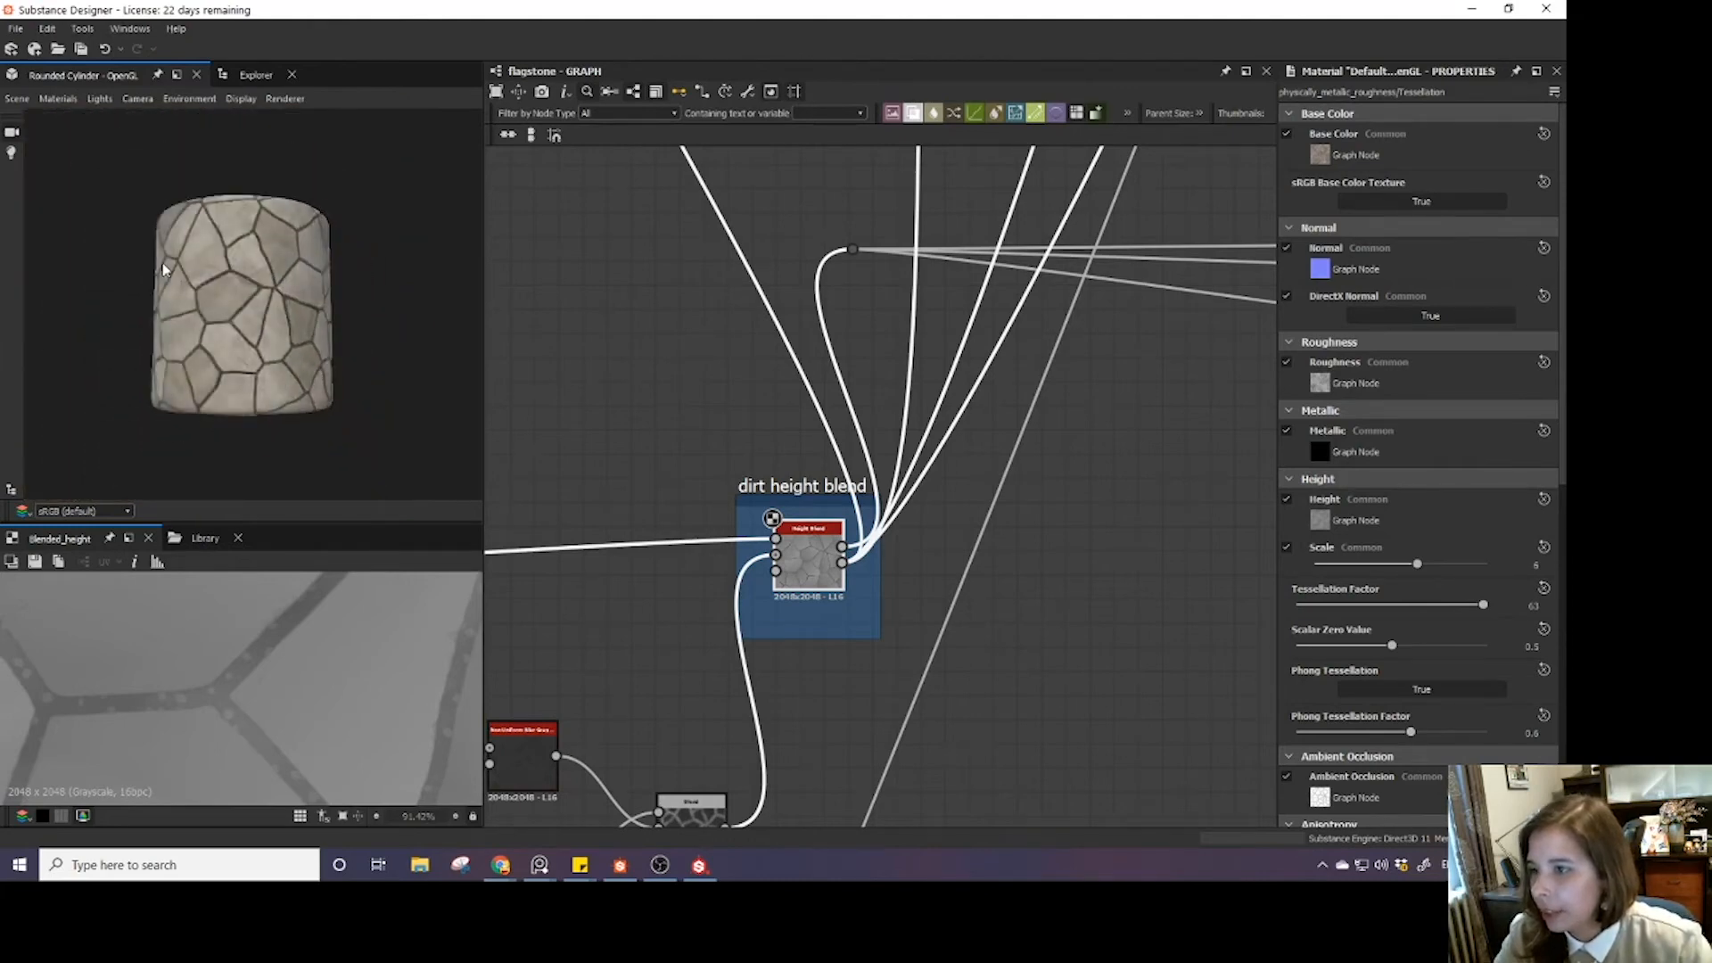
scroll(194, 280, up, 5)
drag(277, 287, 228, 287)
scroll(550, 344, down, 5)
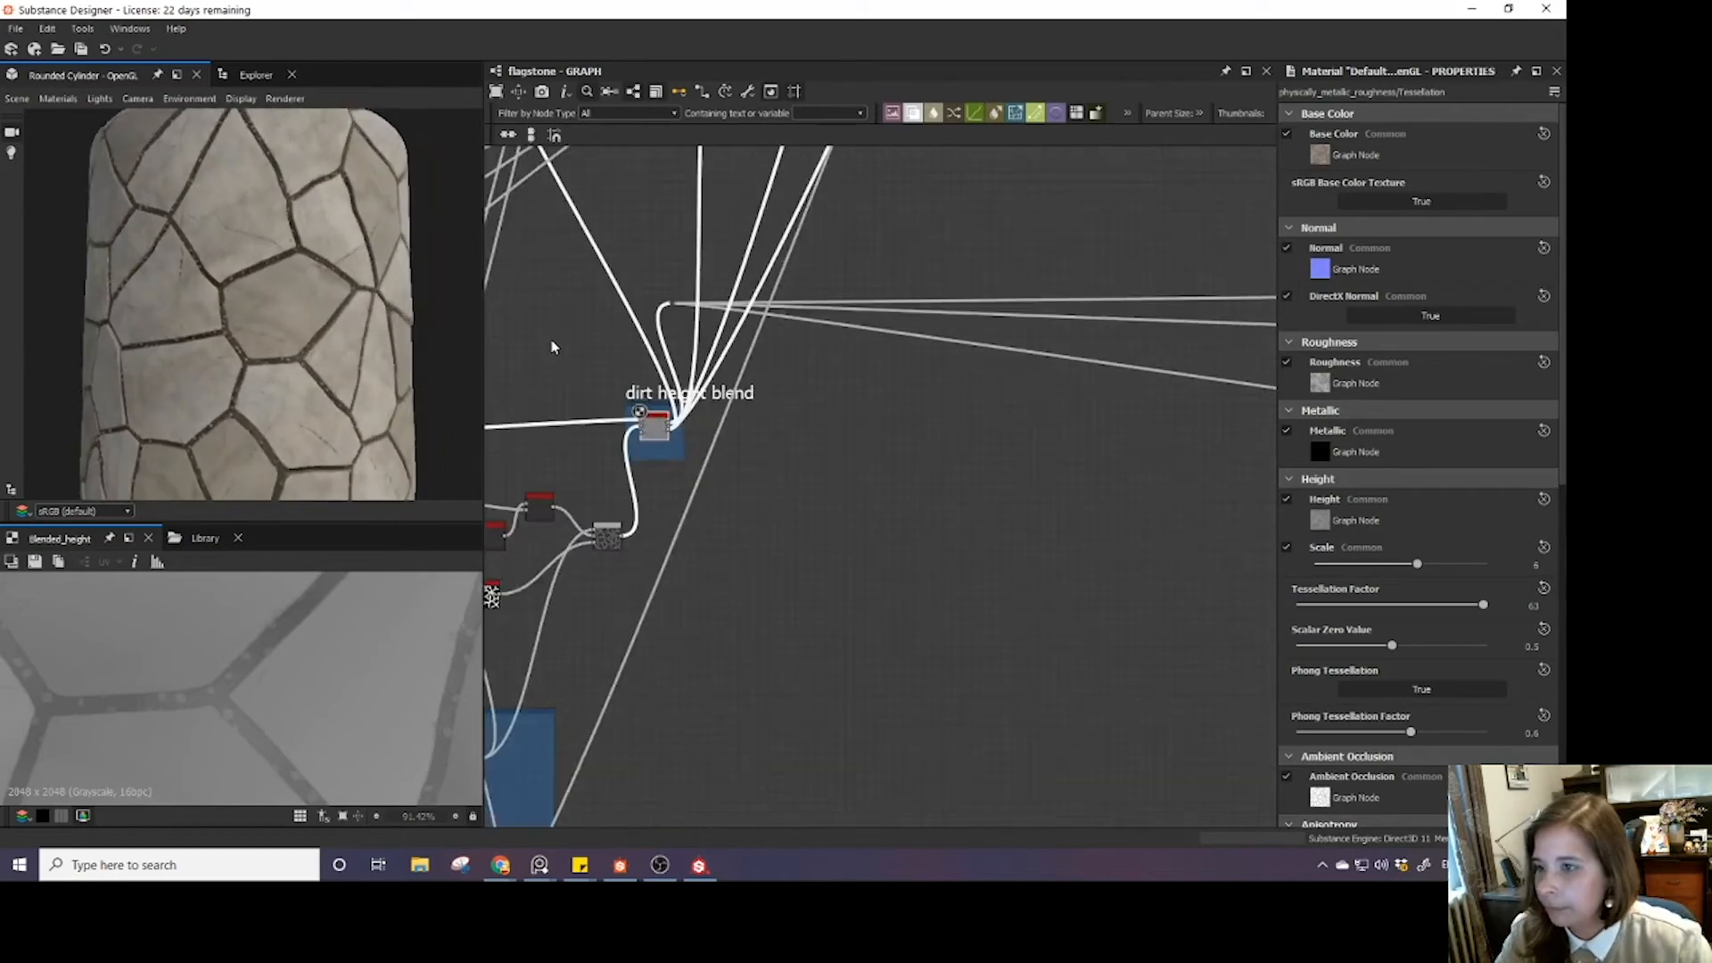
- Examine the stone colour nodes above the Roughness Pass frame and the colours on the rotated cylinder
middle_drag(551, 344, 952, 601)
scroll(773, 498, down, 2)
middle_drag(772, 498, 813, 704)
middle_drag(774, 269, 805, 513)
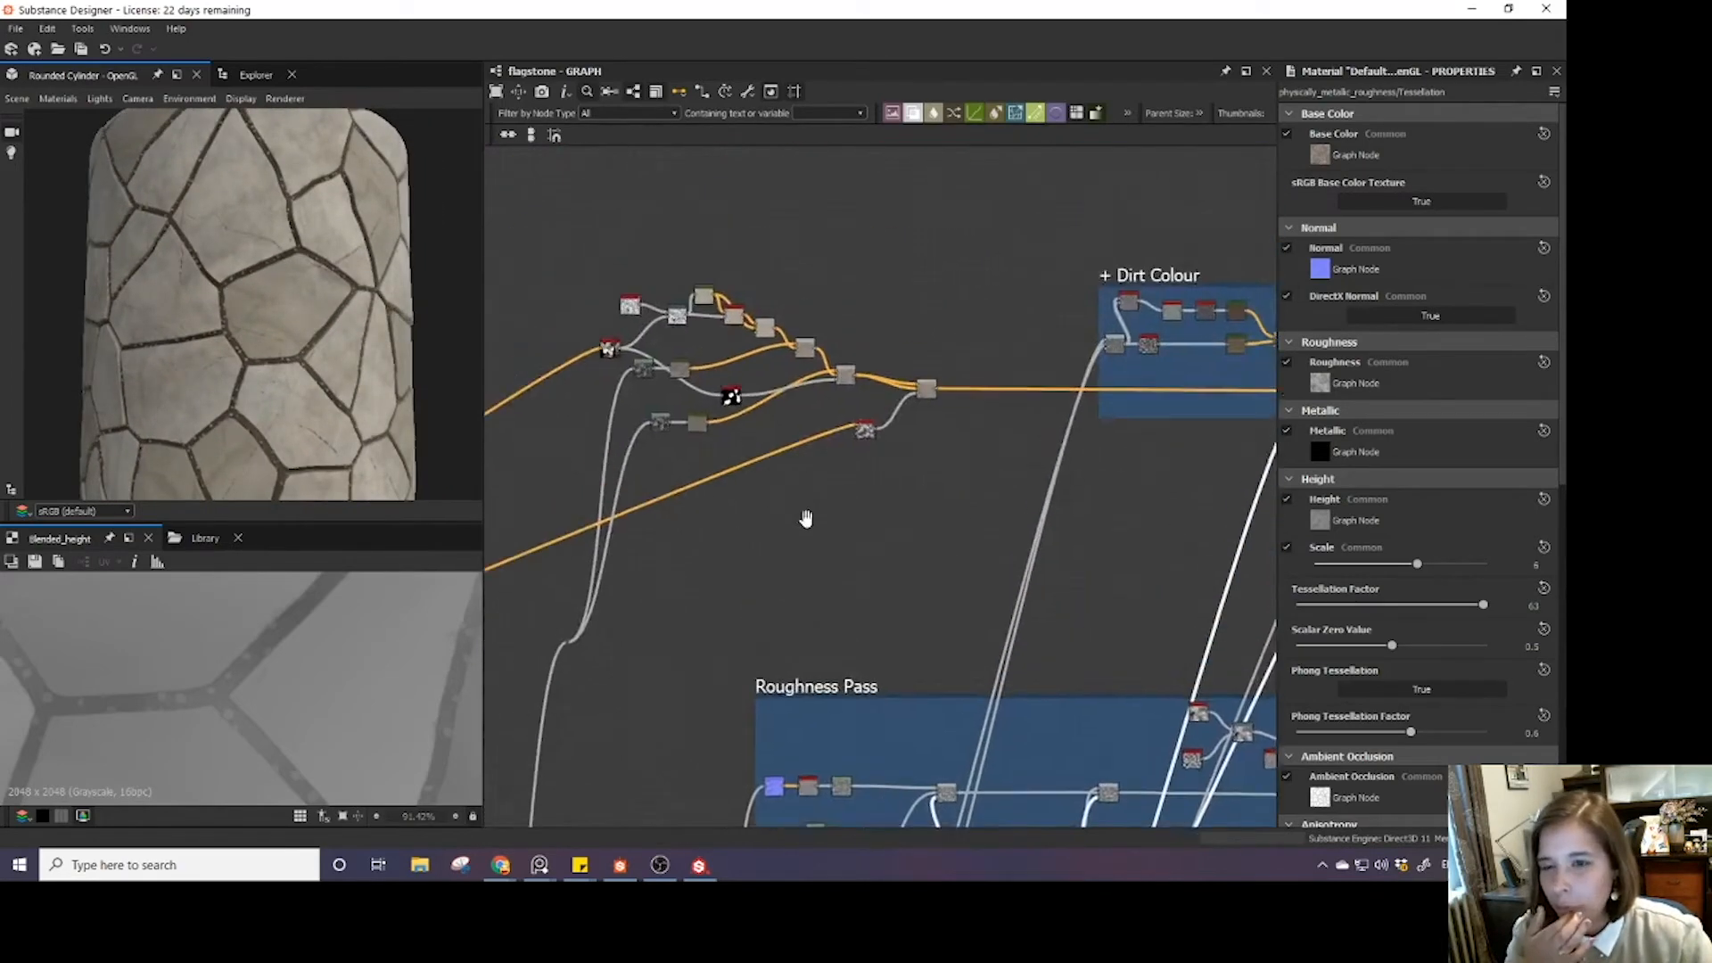
scroll(805, 521, down, 1)
middle_drag(723, 465, 779, 517)
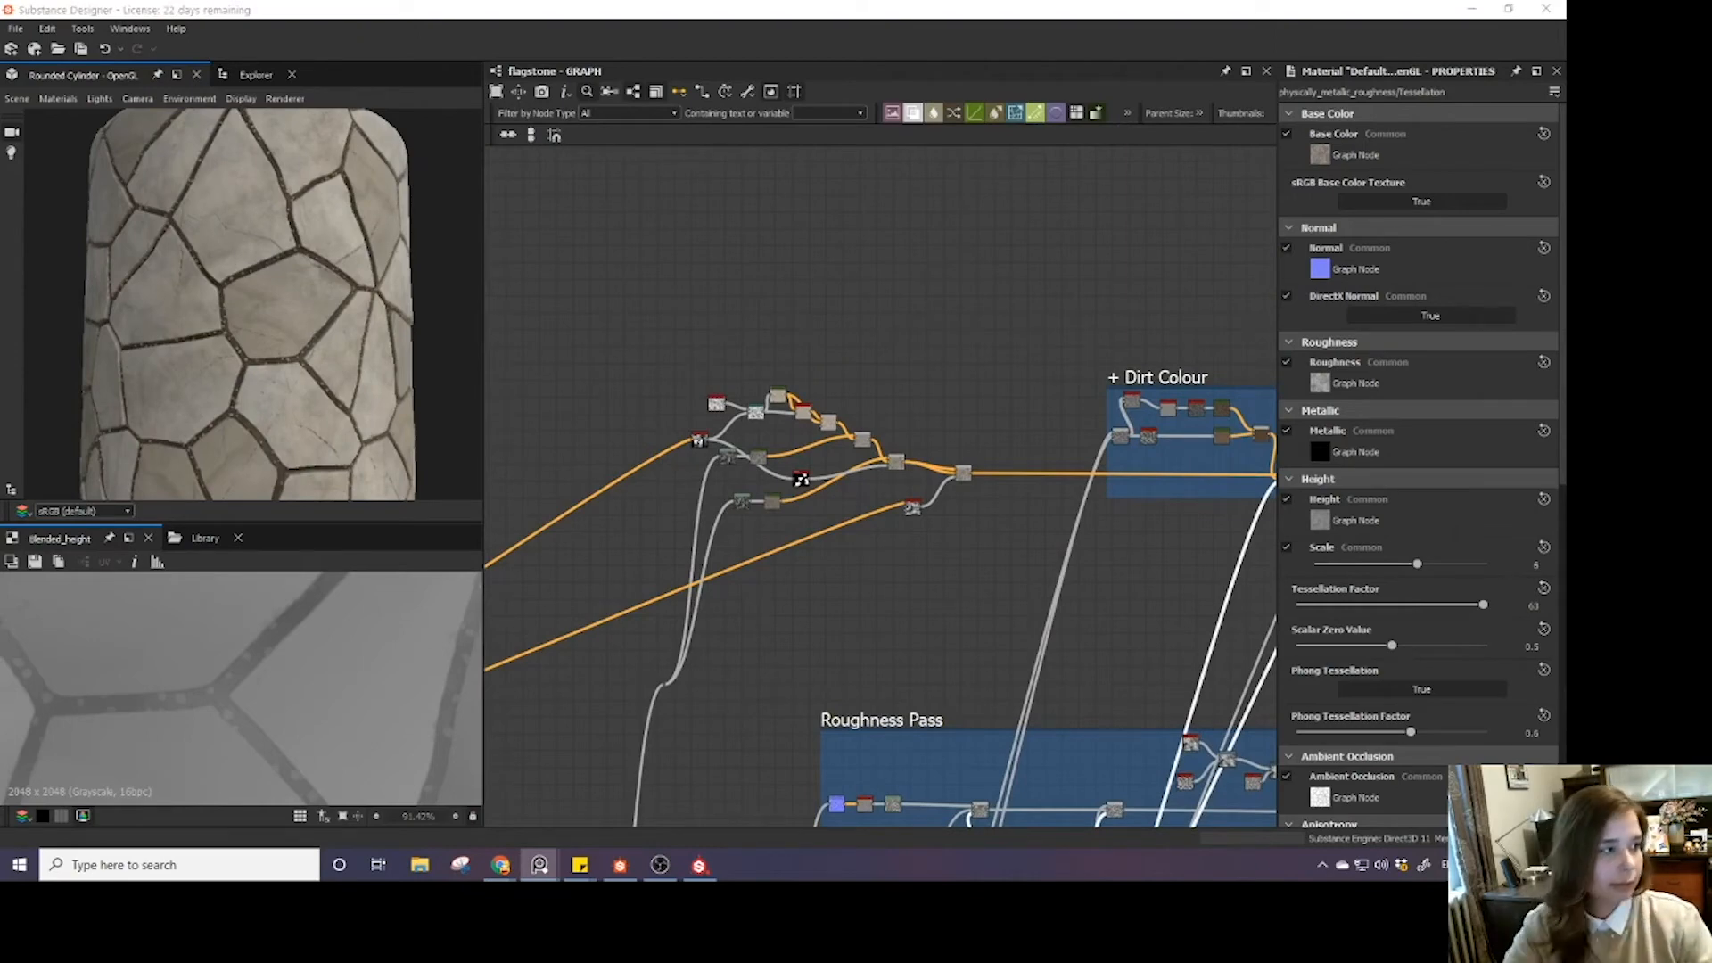
middle_drag(749, 322, 737, 302)
scroll(742, 328, up, 8)
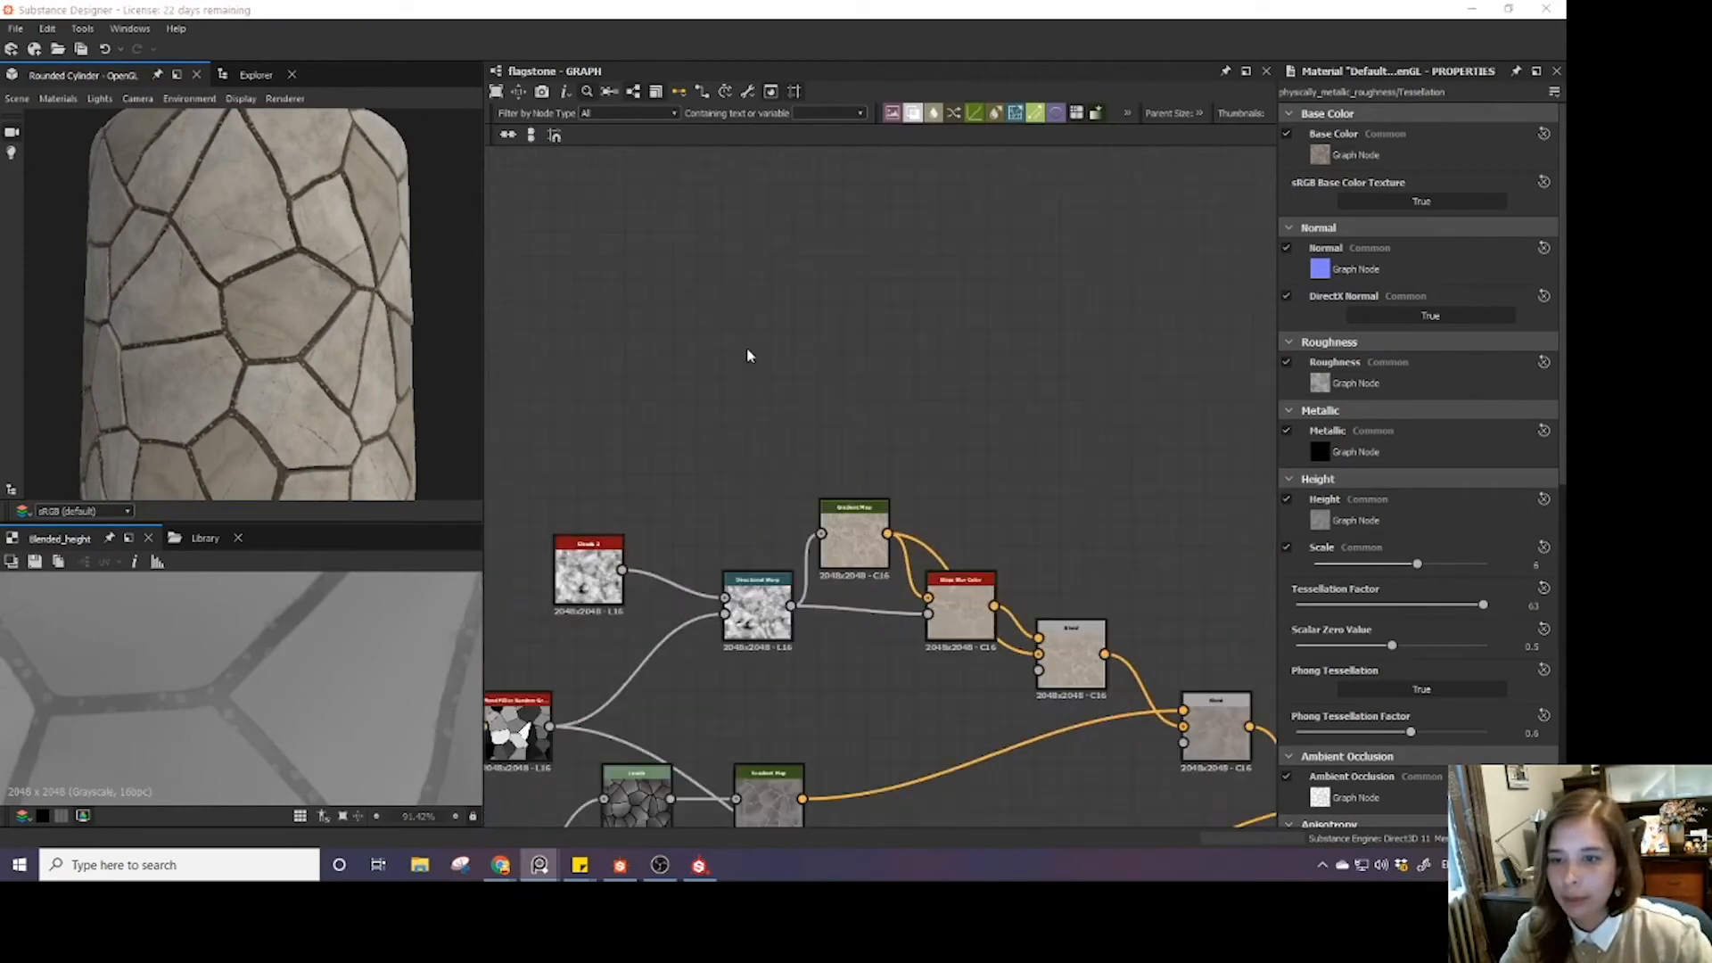
middle_drag(749, 447, 781, 214)
scroll(782, 214, down, 1)
scroll(778, 219, down, 1)
drag(303, 200, 363, 318)
- Duplicate the Directional Warp node at the end of the mask chain in the med shapes frame, keeping its input links
scroll(667, 446, down, 5)
middle_drag(644, 528, 865, 363)
middle_drag(763, 495, 933, 380)
scroll(933, 380, down, 3)
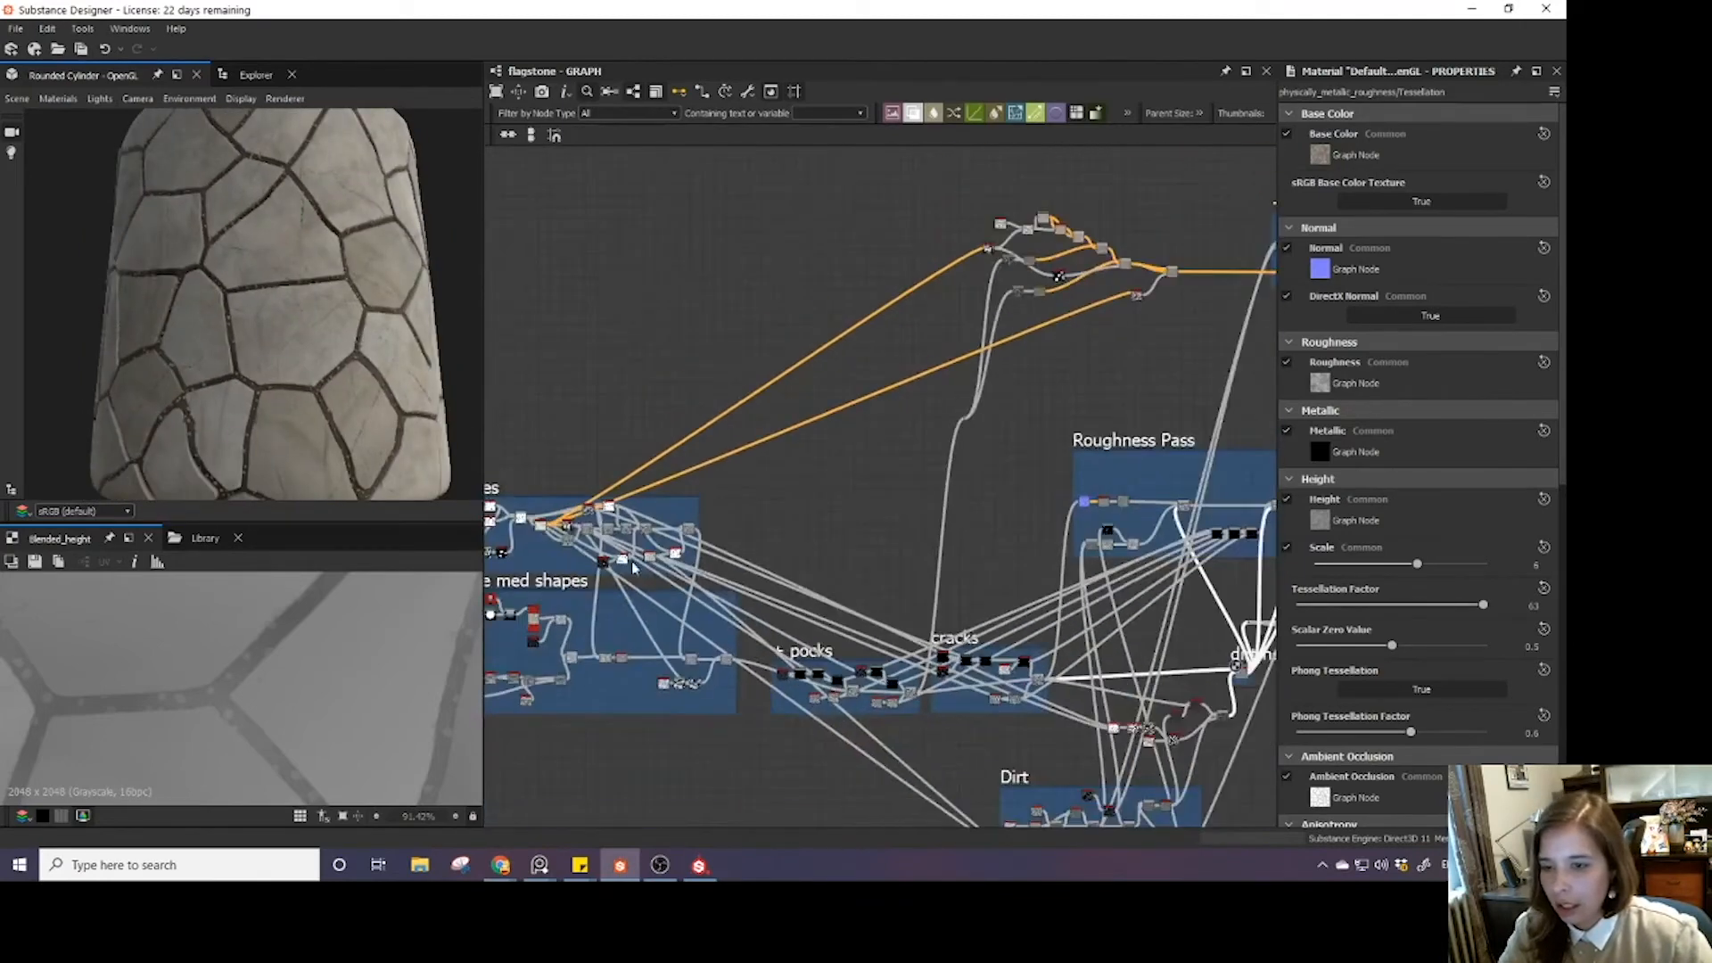
middle_drag(615, 579, 904, 378)
scroll(904, 381, up, 5)
middle_drag(1095, 541, 896, 456)
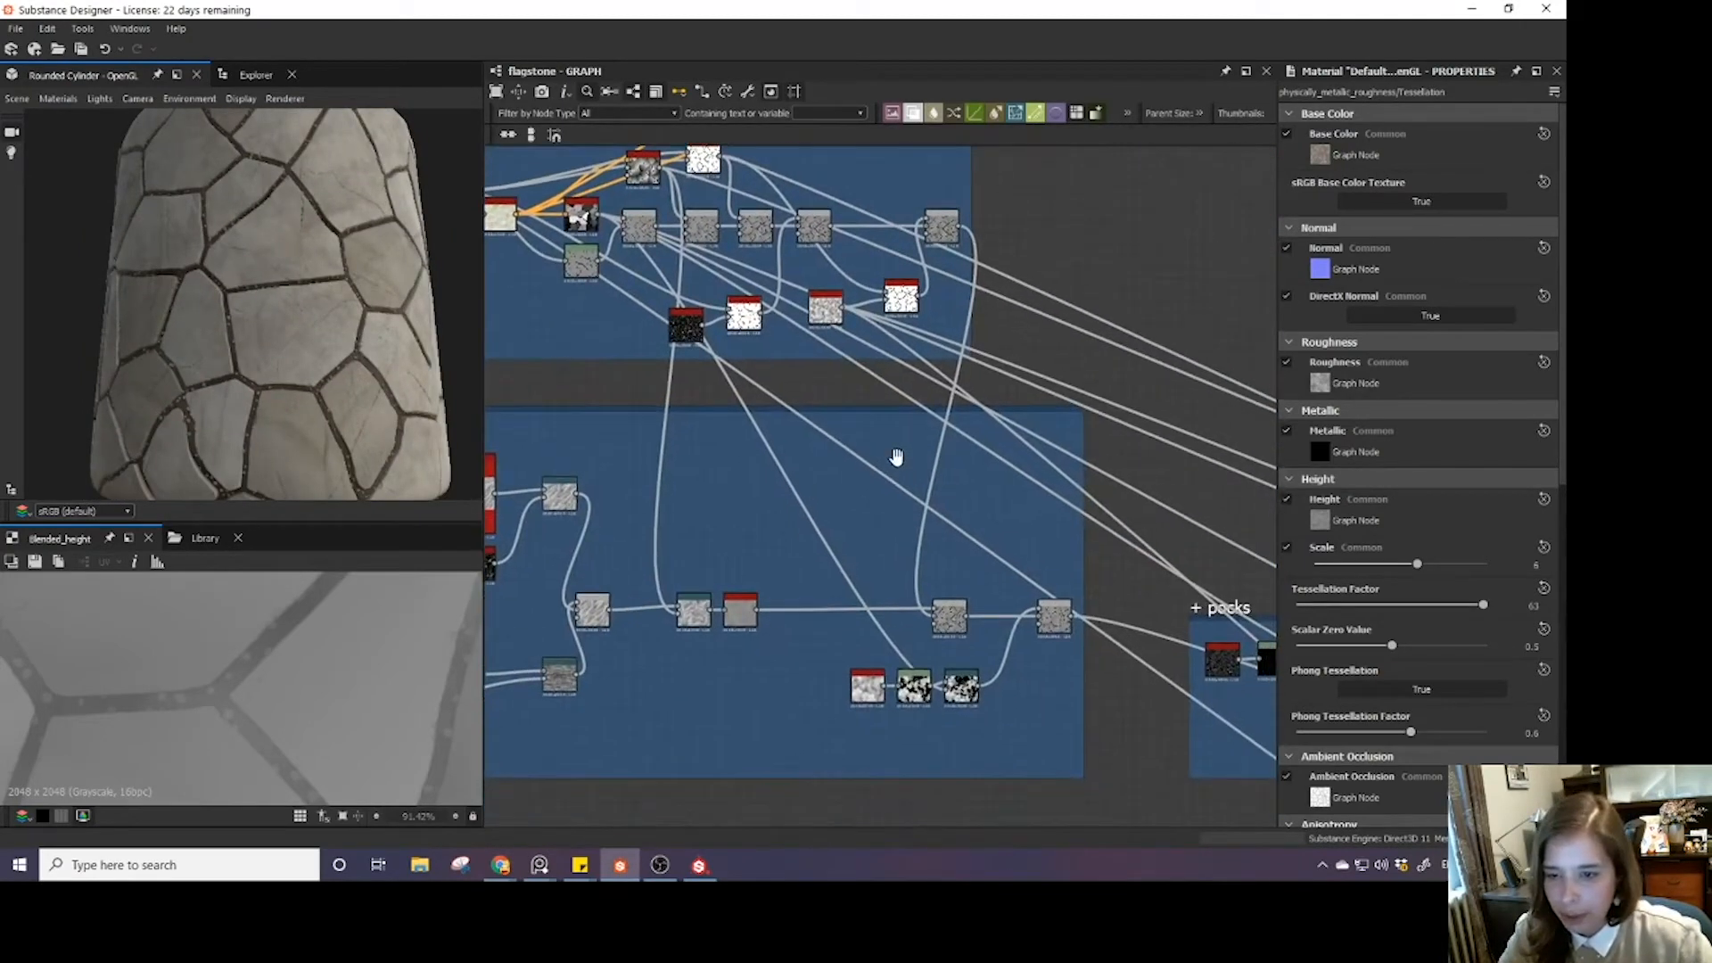
middle_drag(909, 536, 680, 528)
scroll(824, 659, down, 1)
click(738, 687)
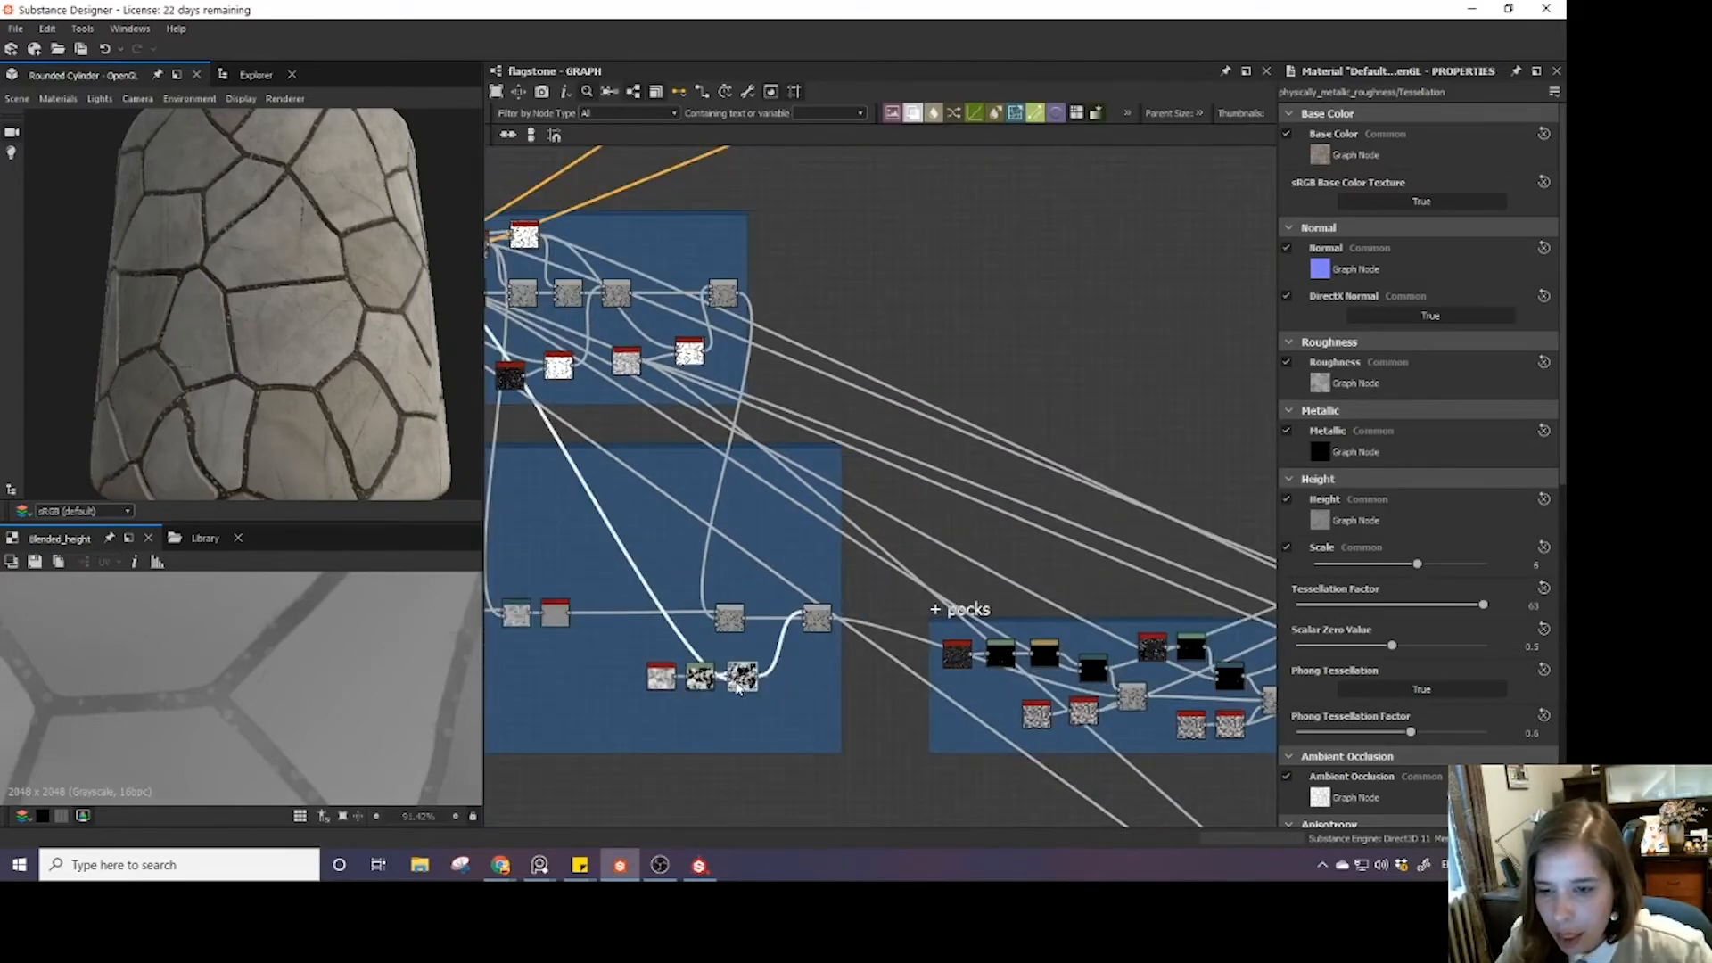
scroll(807, 641, up, 5)
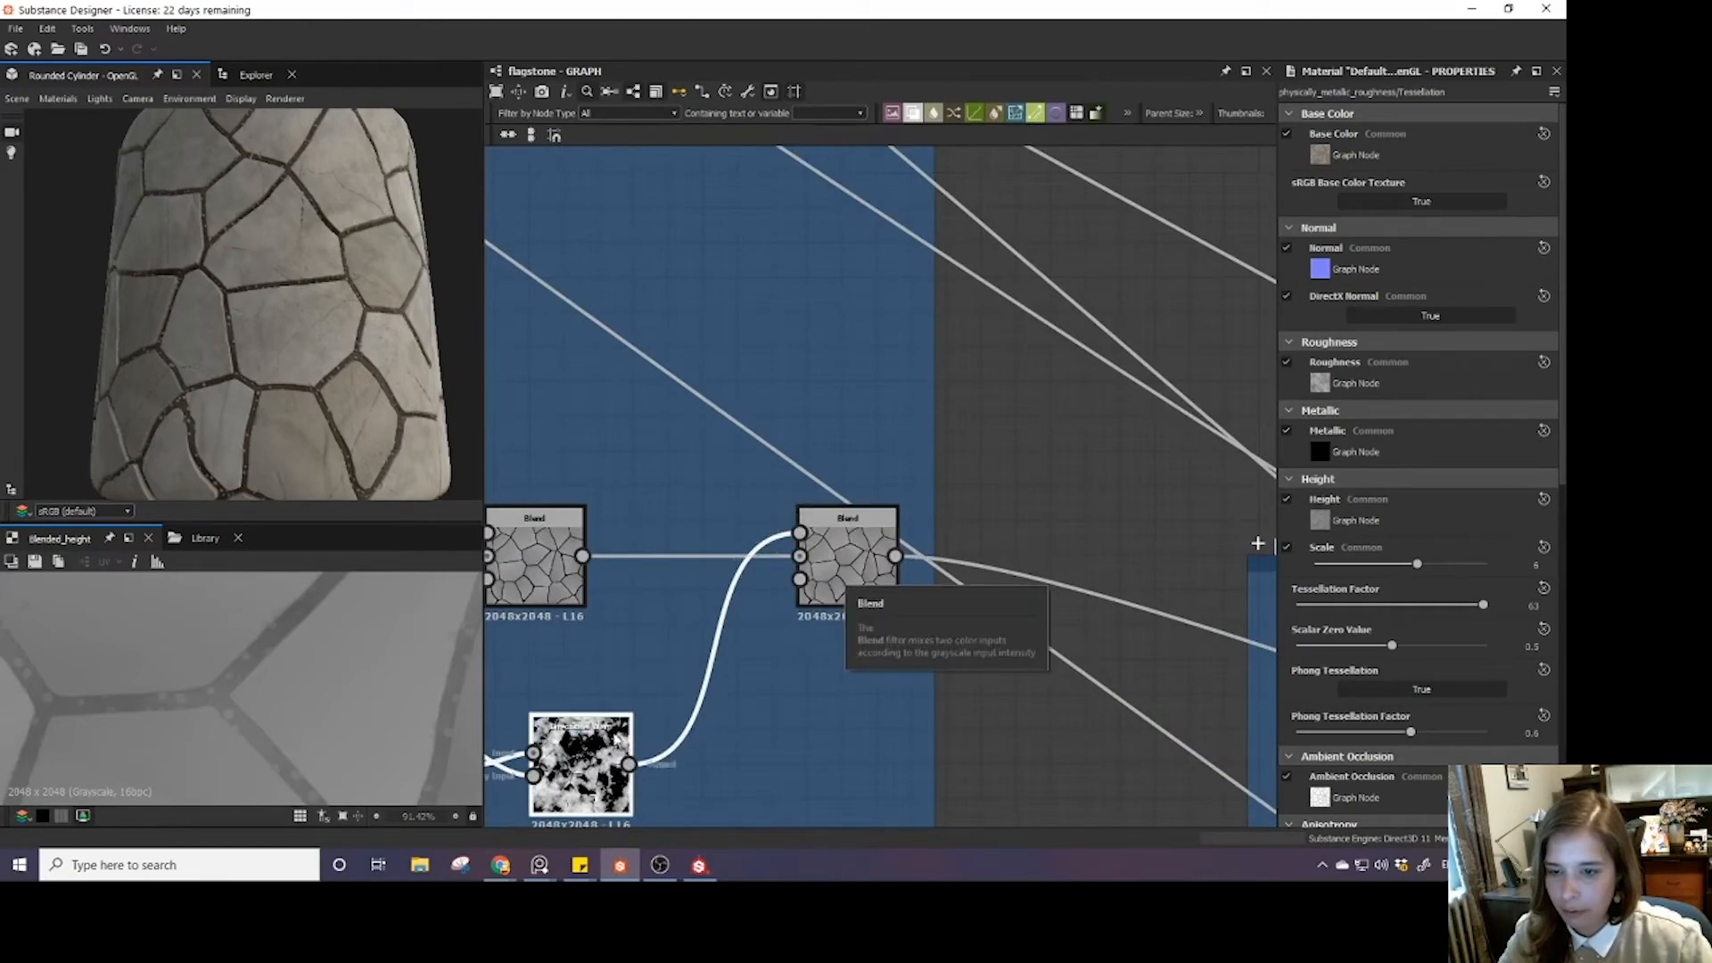
click(584, 762)
scroll(584, 763, down, 5)
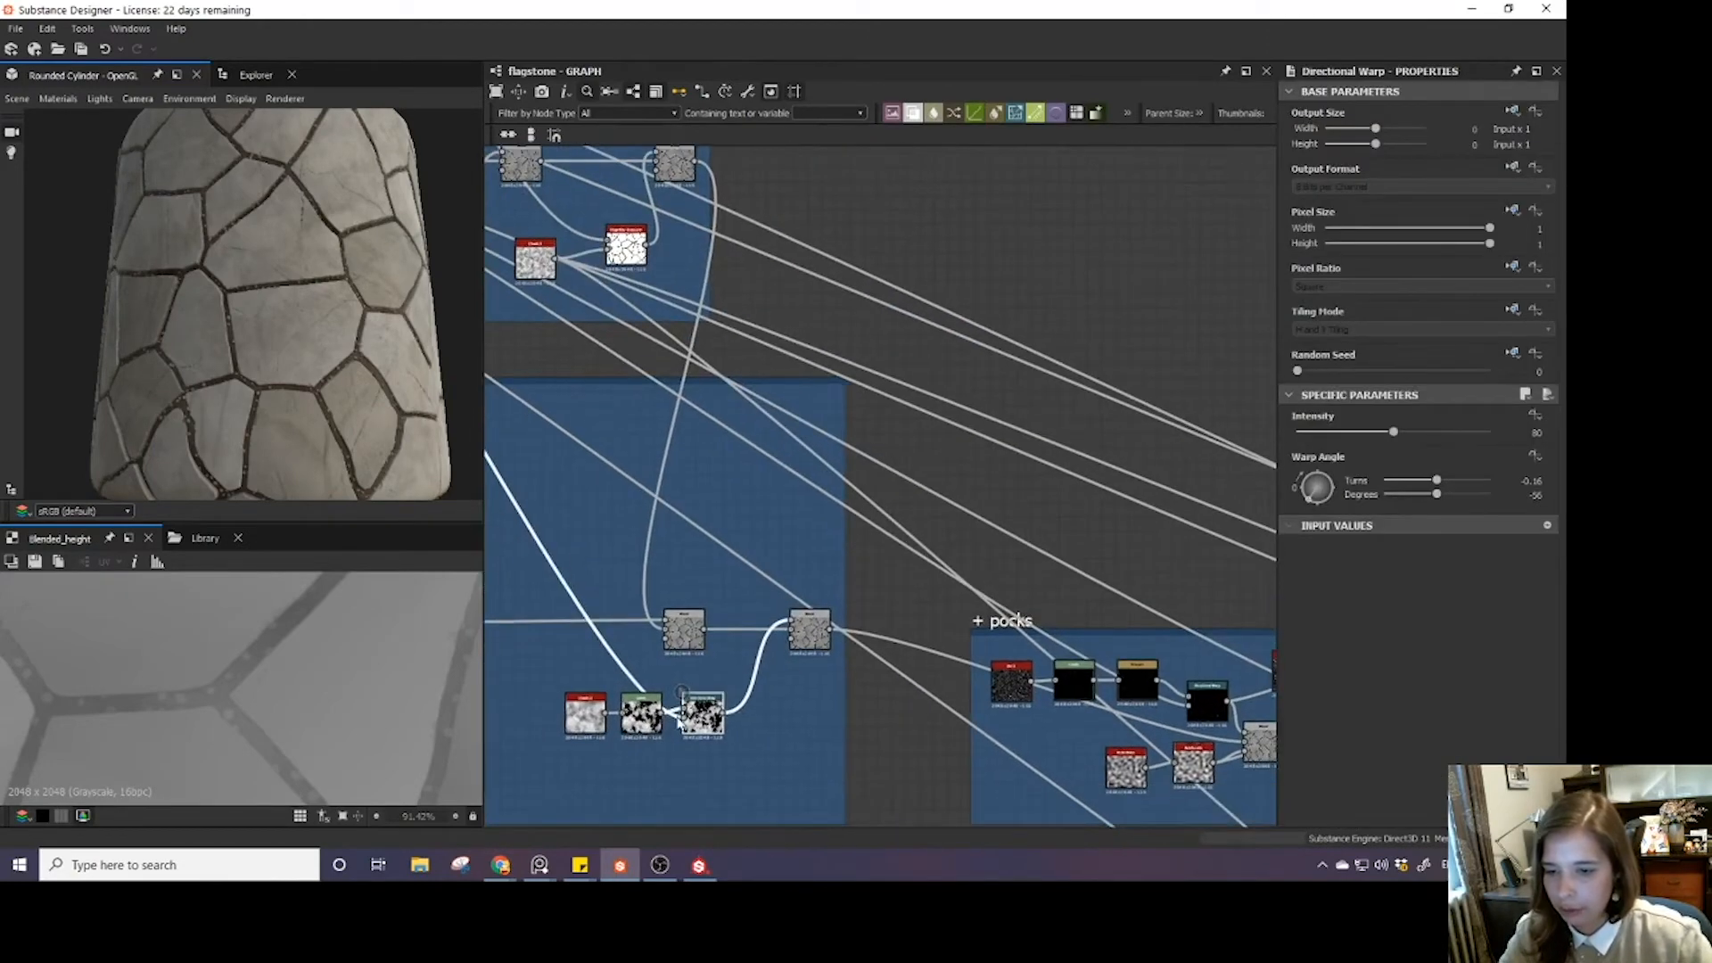
key(ctrl+v)
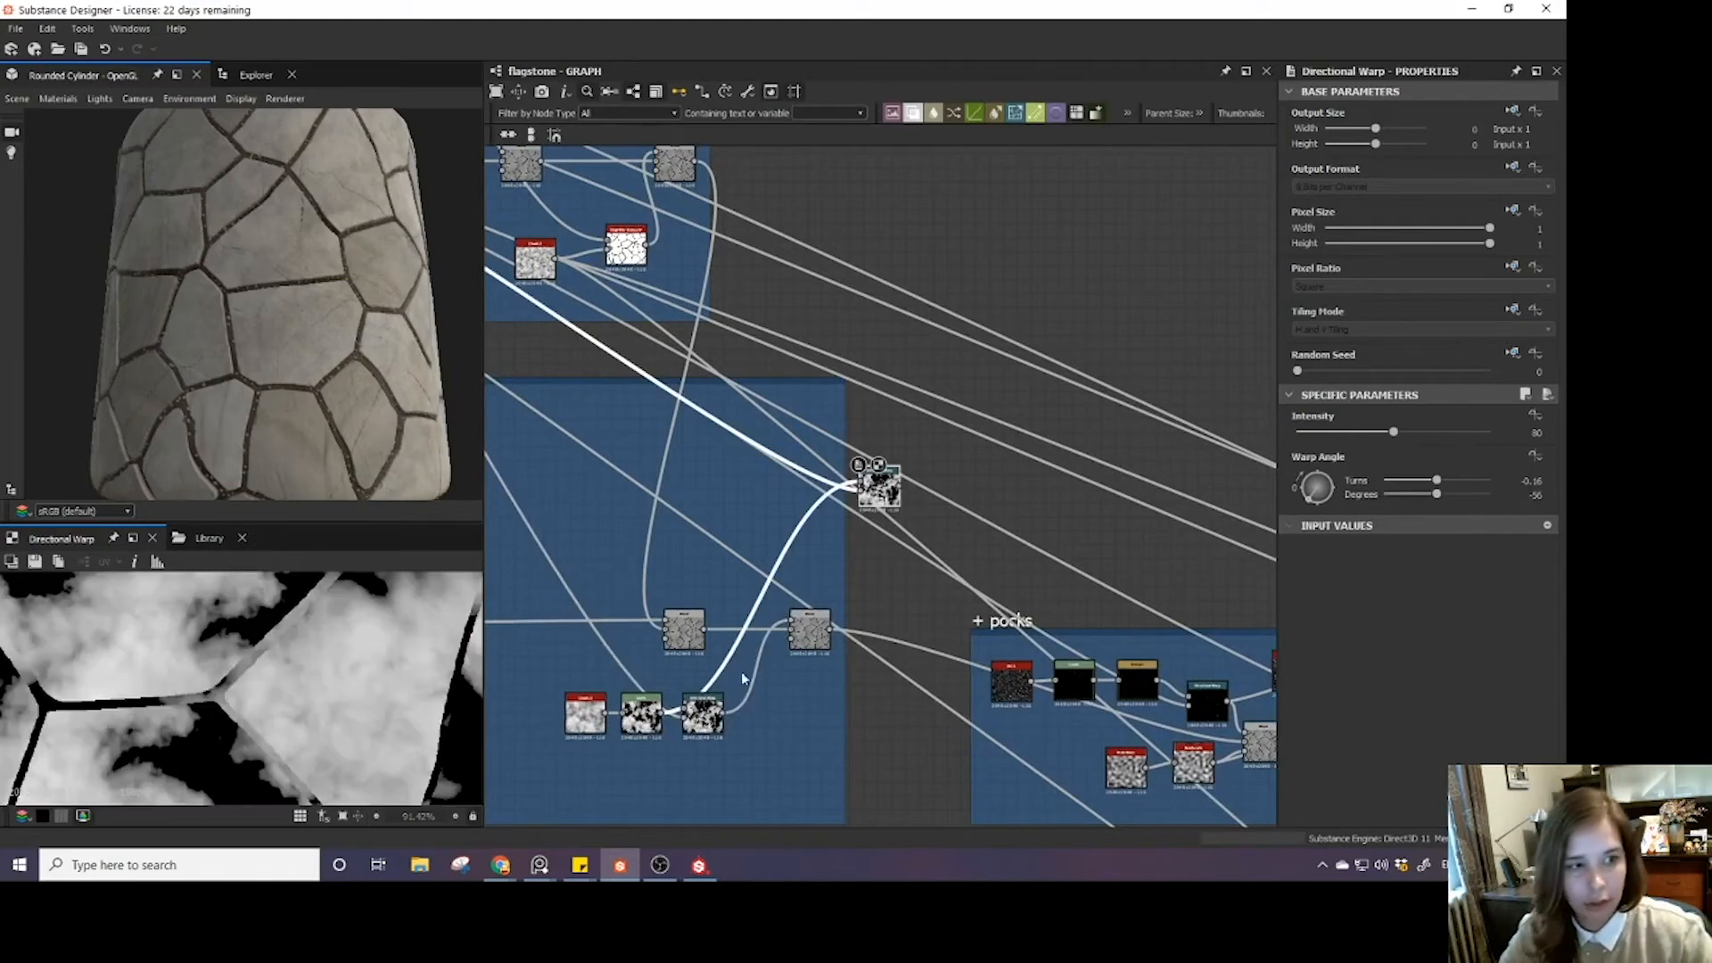
- Move the duplicated Directional Warp up to the stone colour nodes, just below the Flood Fill to Gradient node
drag(878, 486, 1119, 272)
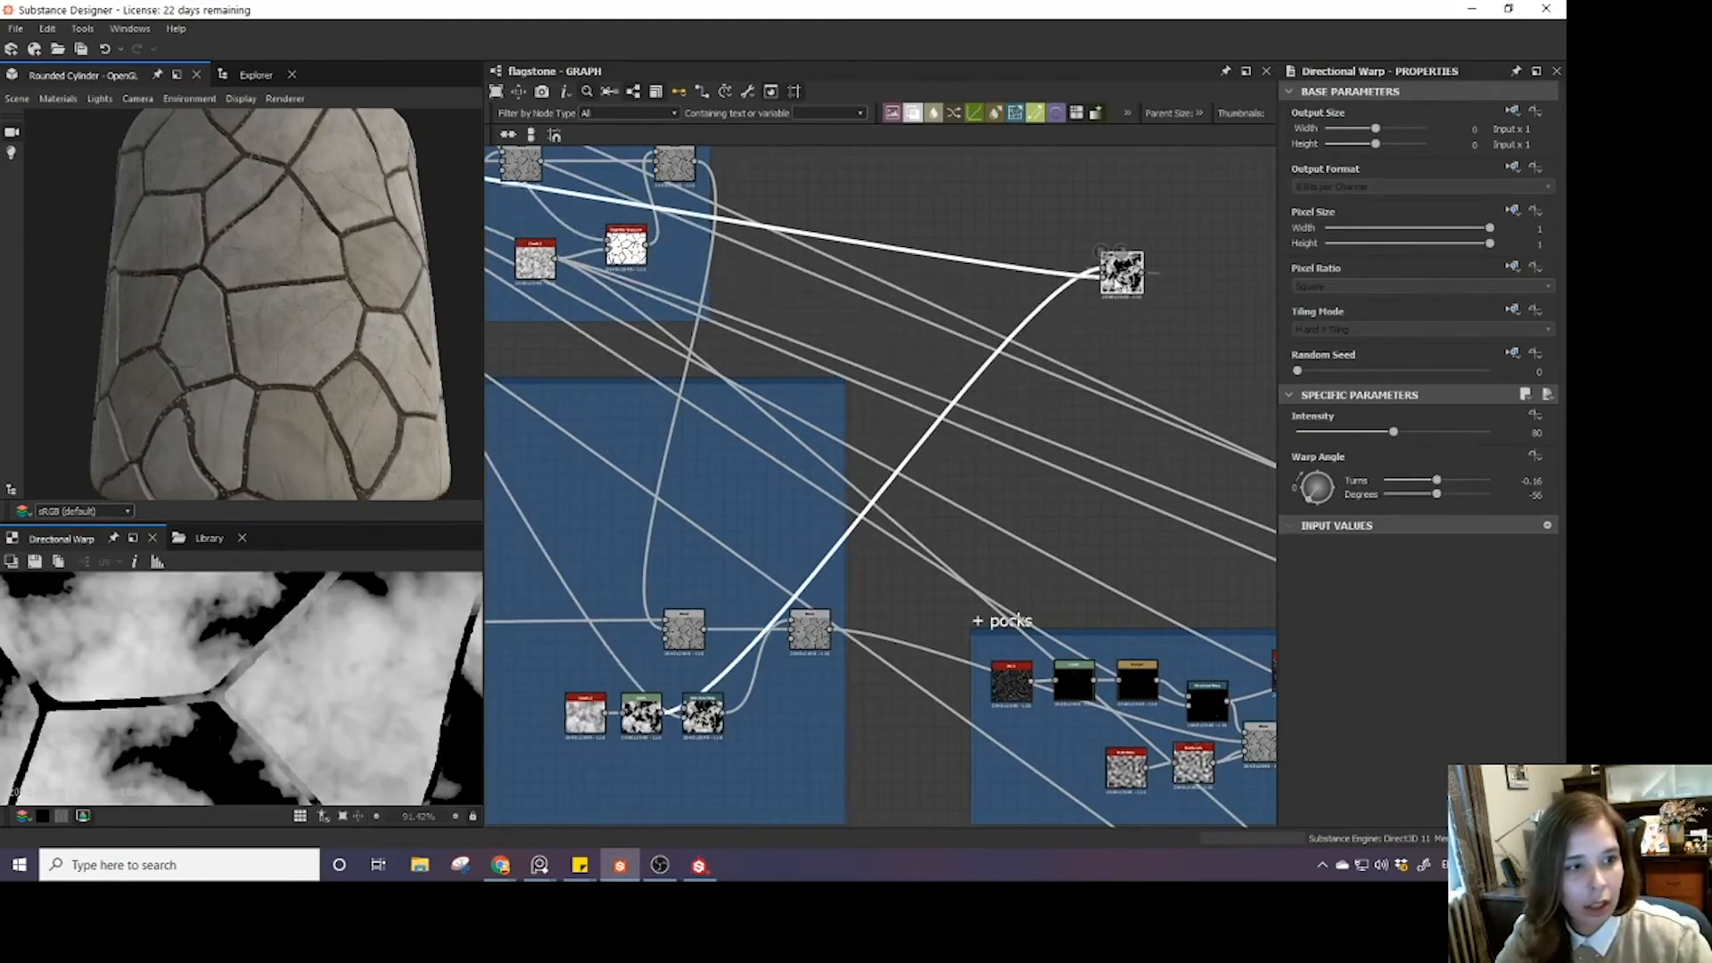
middle_drag(1121, 266, 938, 437)
scroll(937, 437, down, 3)
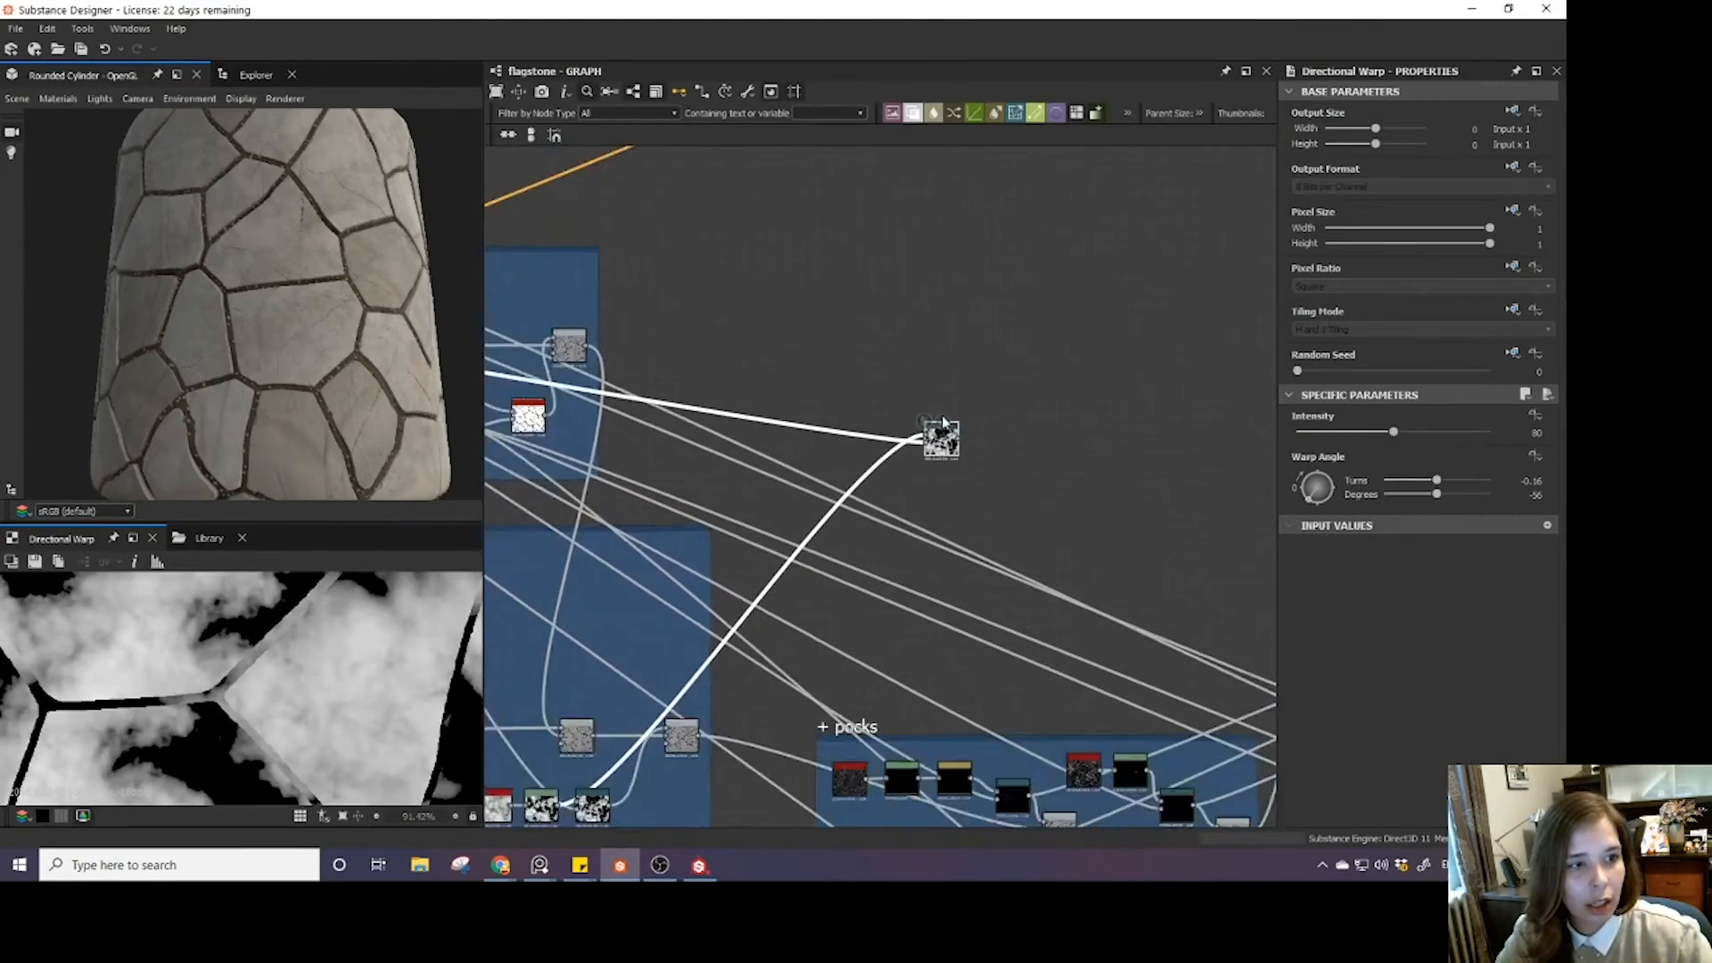
scroll(942, 424, down, 1)
middle_drag(994, 371, 879, 517)
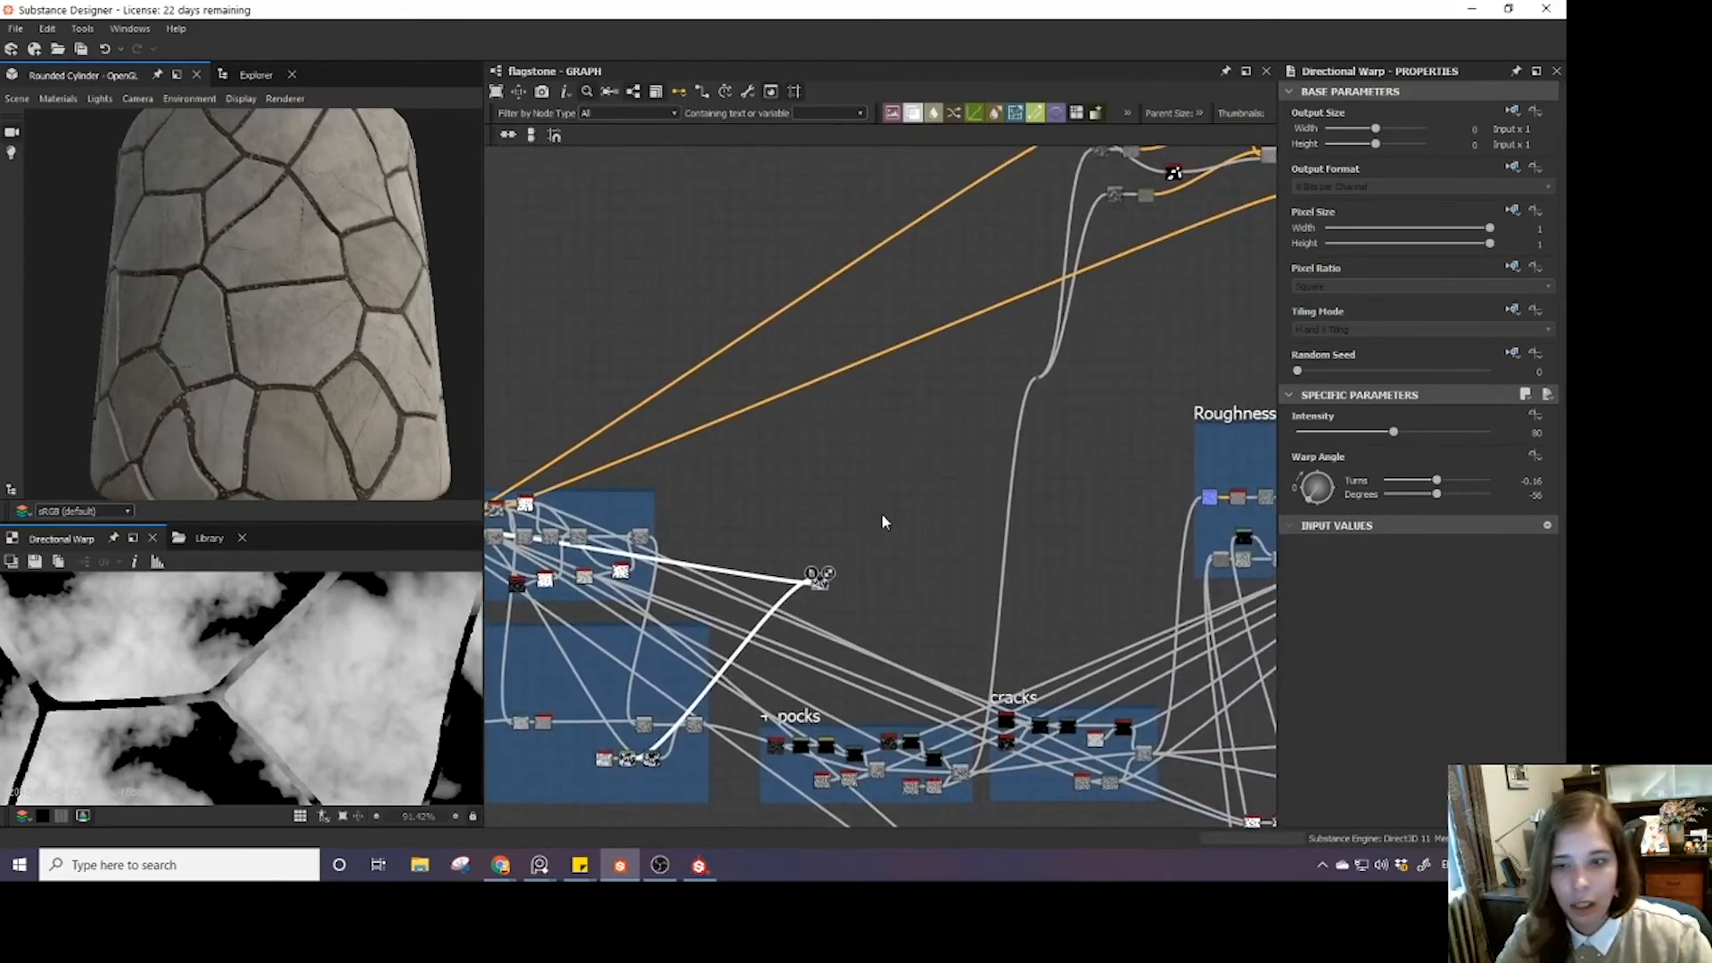
scroll(881, 514, down, 2)
drag(848, 560, 1178, 323)
middle_drag(1177, 296, 875, 619)
scroll(945, 479, up, 2)
drag(885, 572, 791, 592)
scroll(811, 596, up, 4)
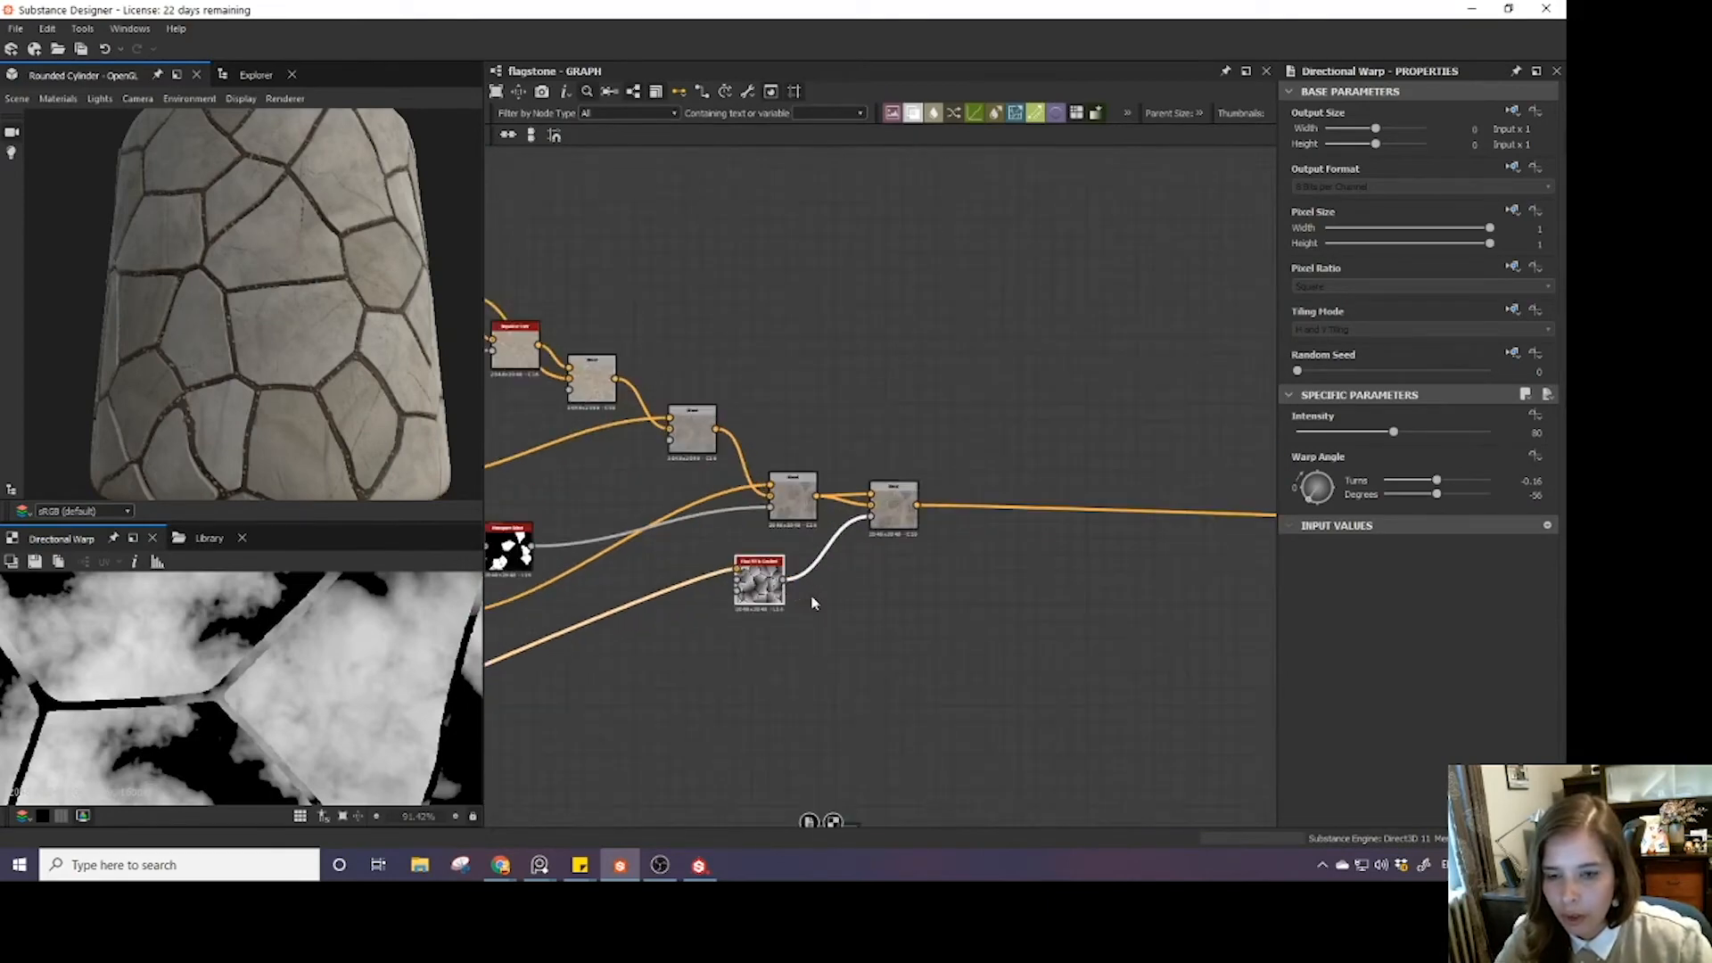
scroll(860, 678, down, 2)
drag(852, 709, 822, 580)
- Insert a Blend node after the Overlay Blend and connect the duplicated Directional Warp to its opacity input
click(880, 480)
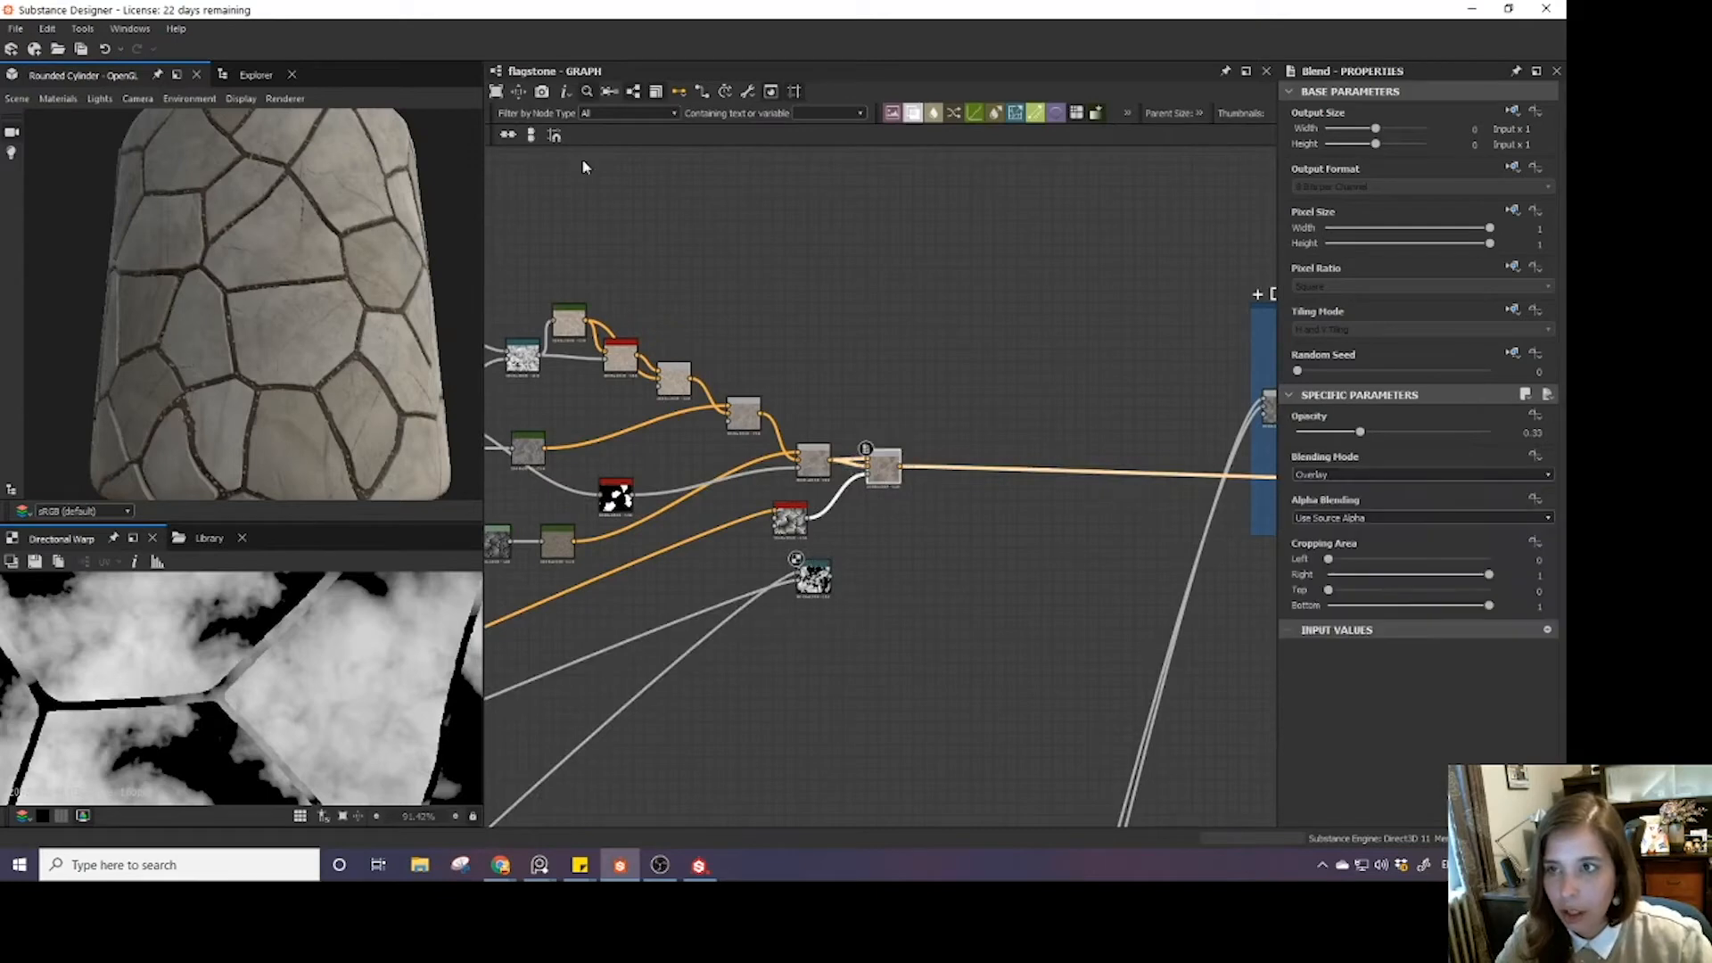
key(space)
text(bl)
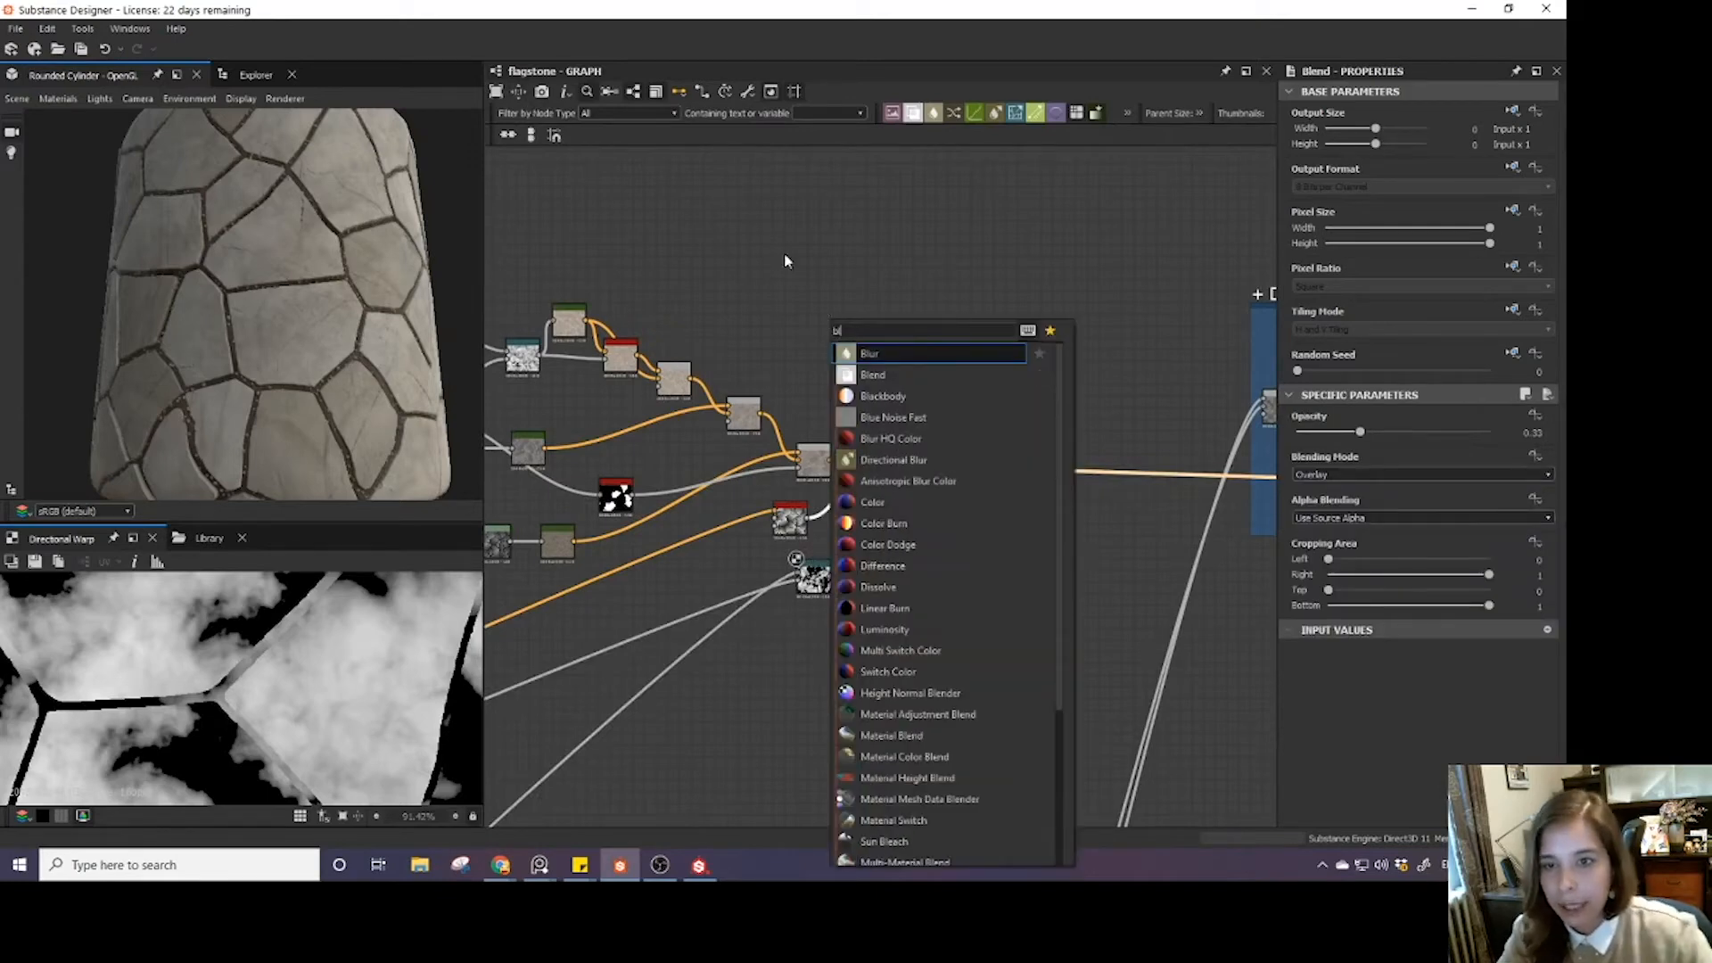
click(908, 377)
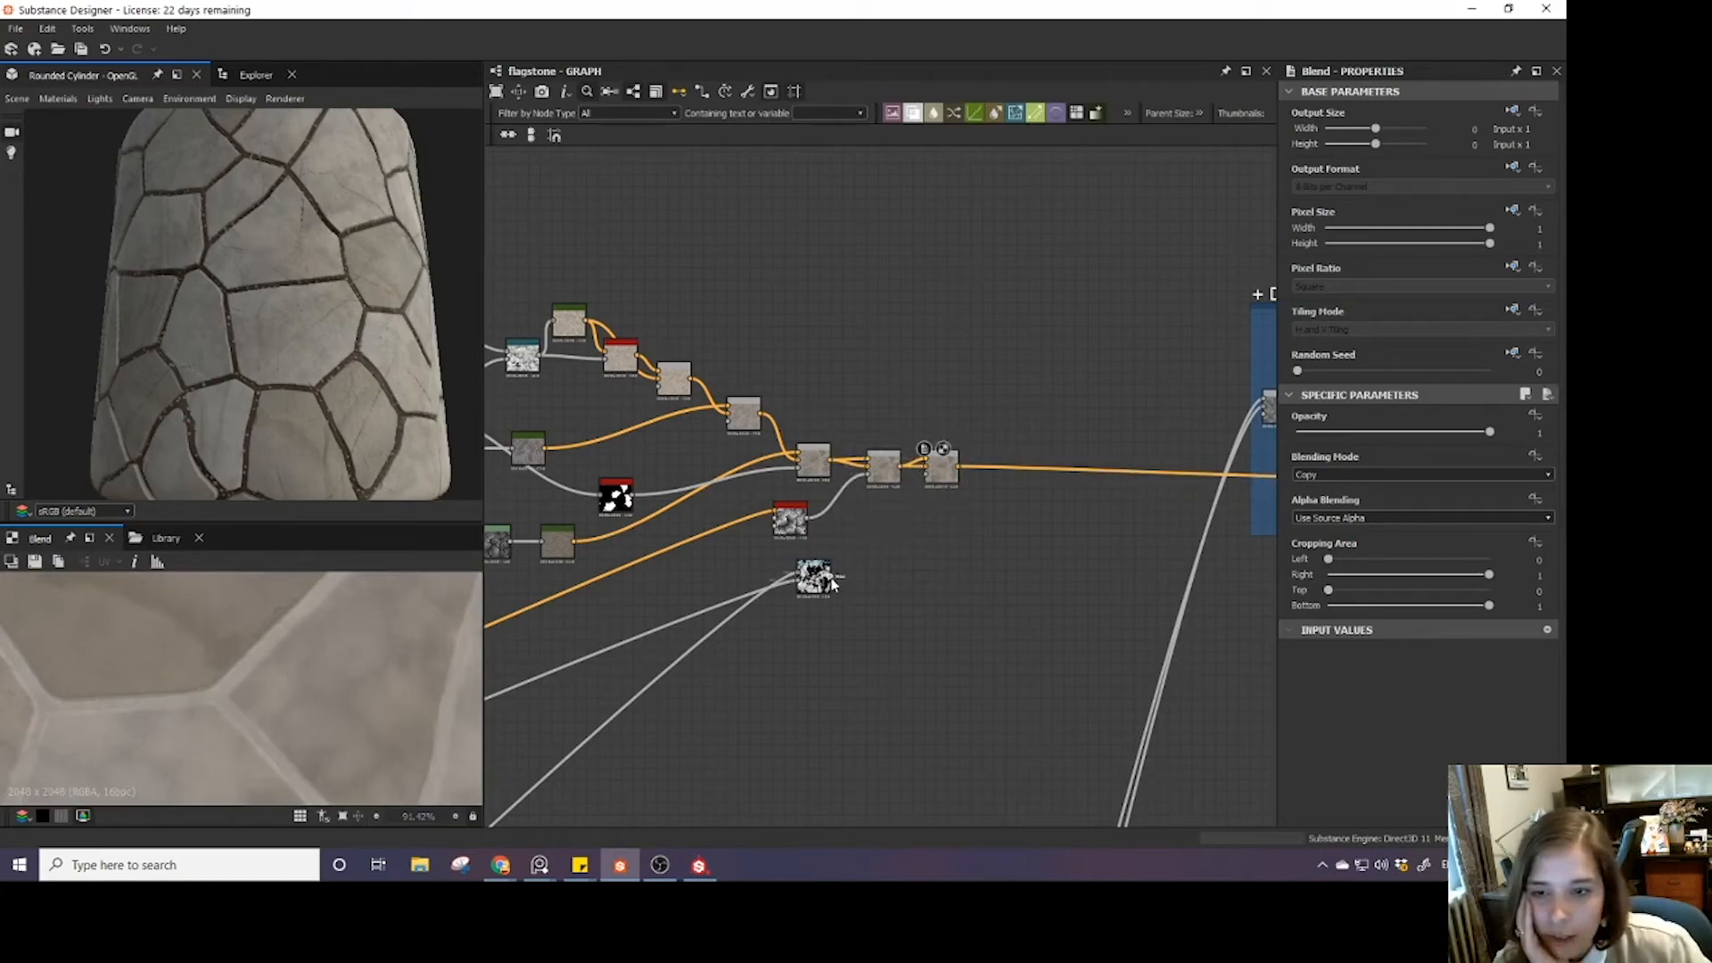
drag(831, 579, 939, 486)
scroll(275, 676, down, 4)
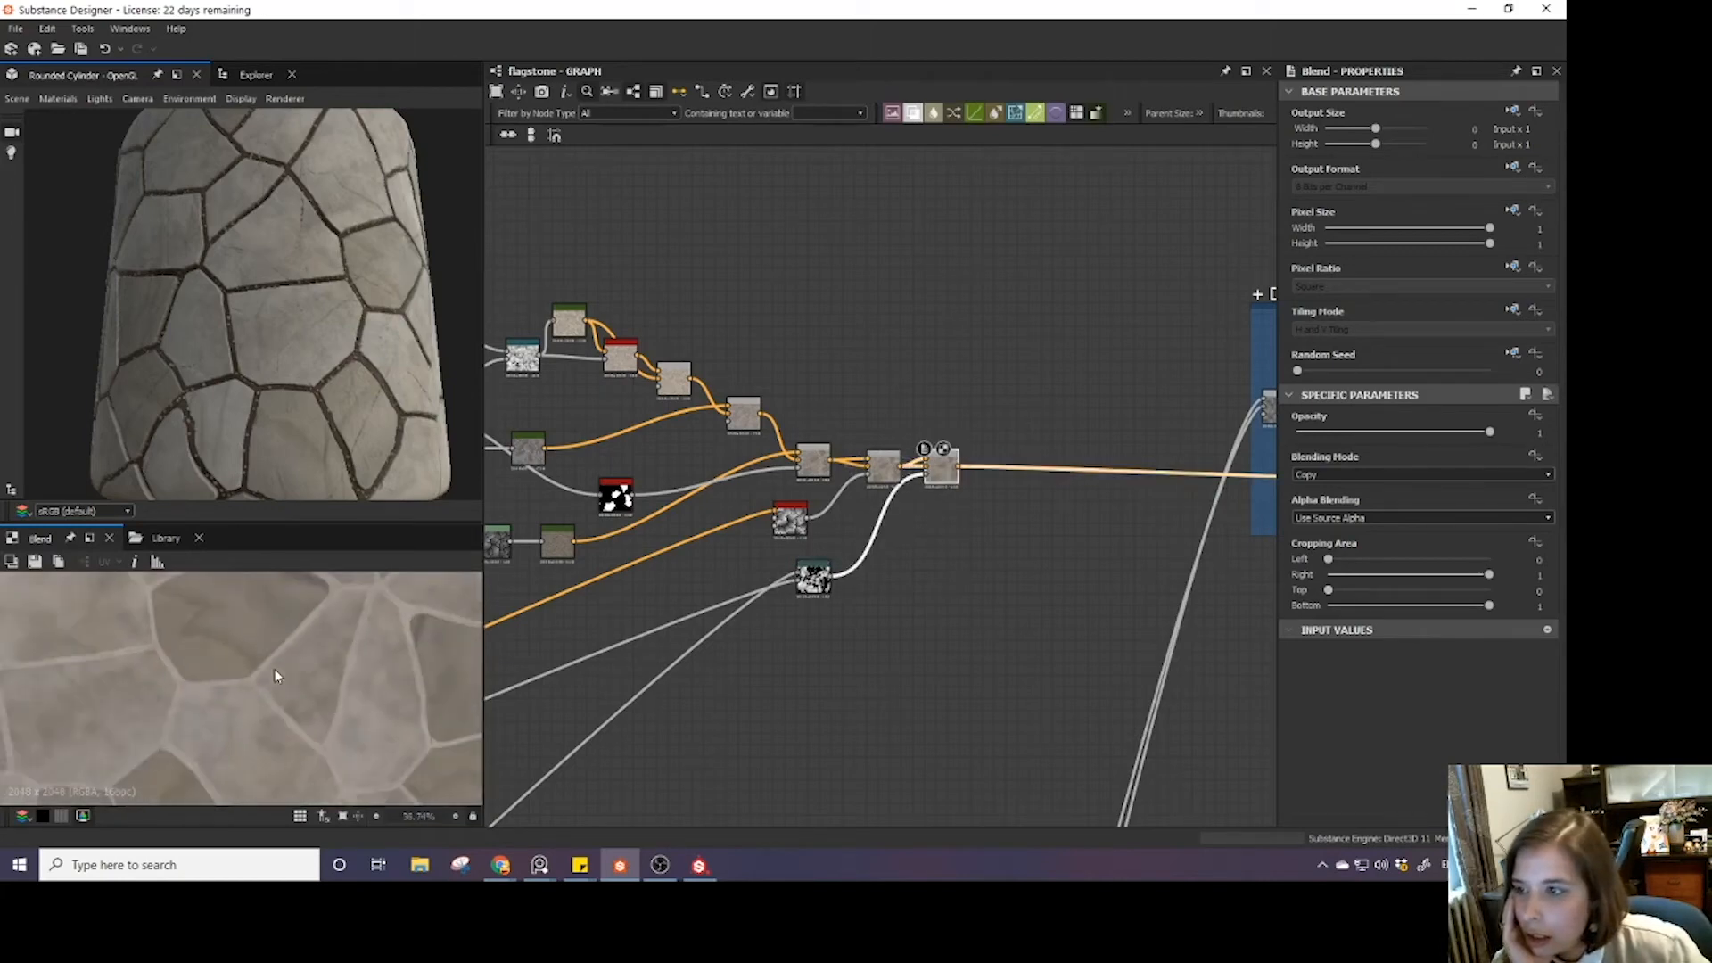
- Set the new Blend's blending mode to Multiply and its opacity to 0.36, checking the stains on the cylinder
click(1356, 475)
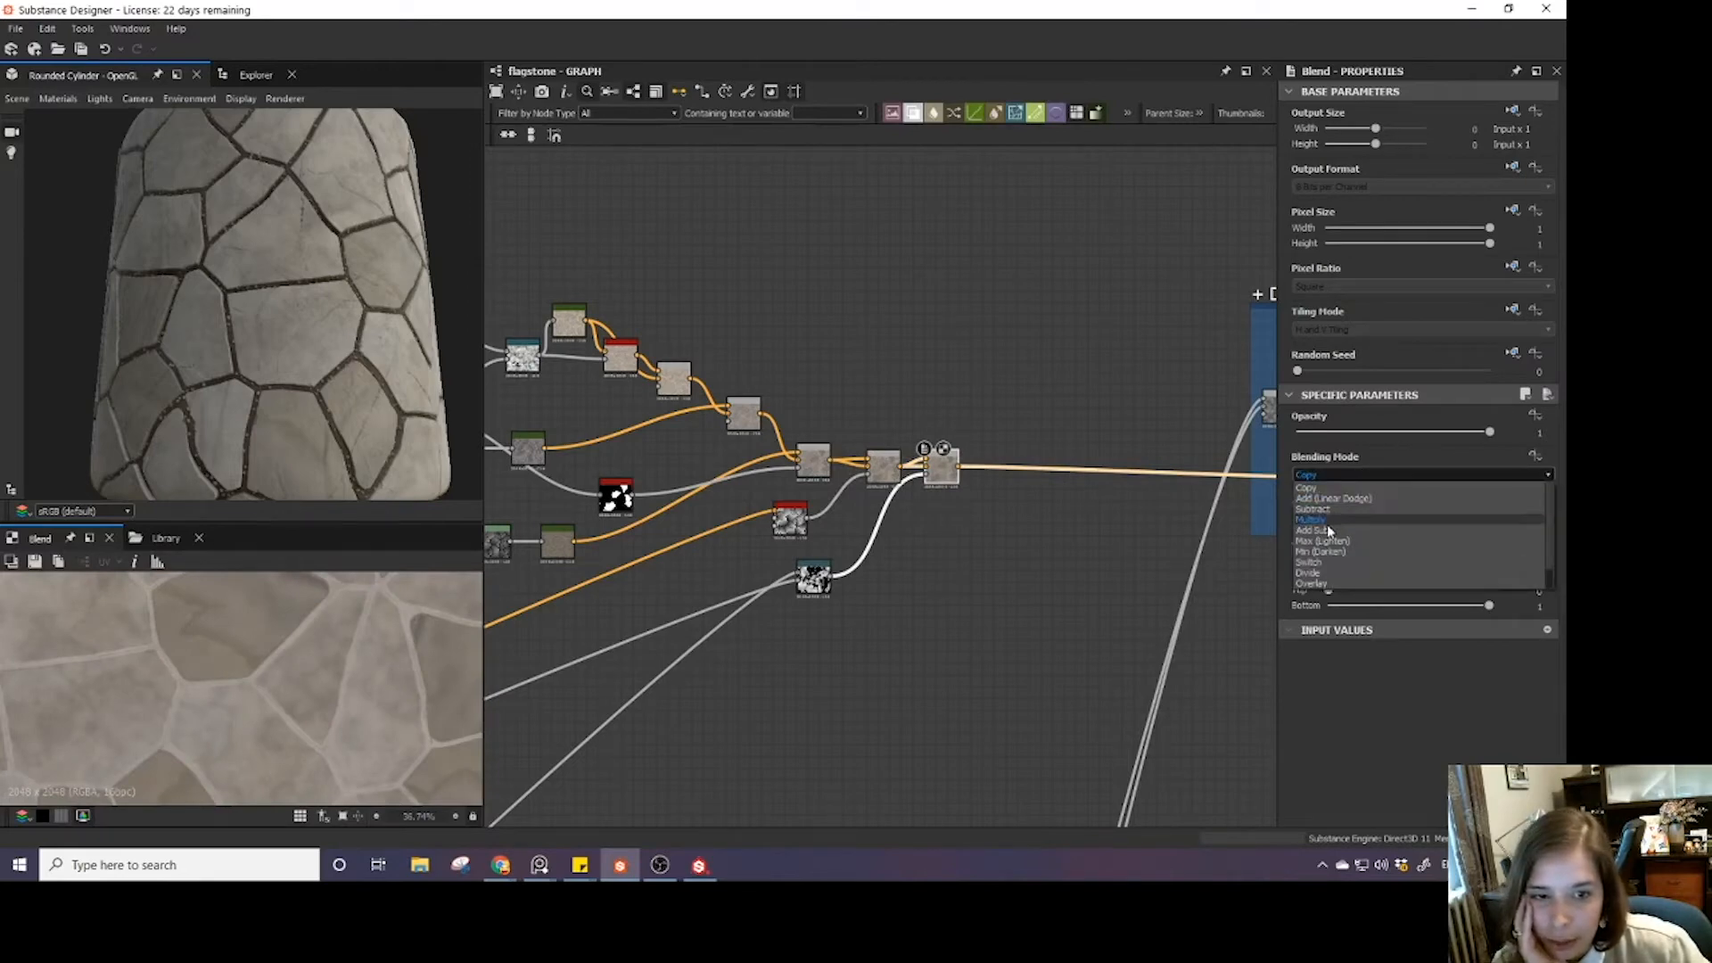
click(1328, 532)
scroll(321, 359, up, 5)
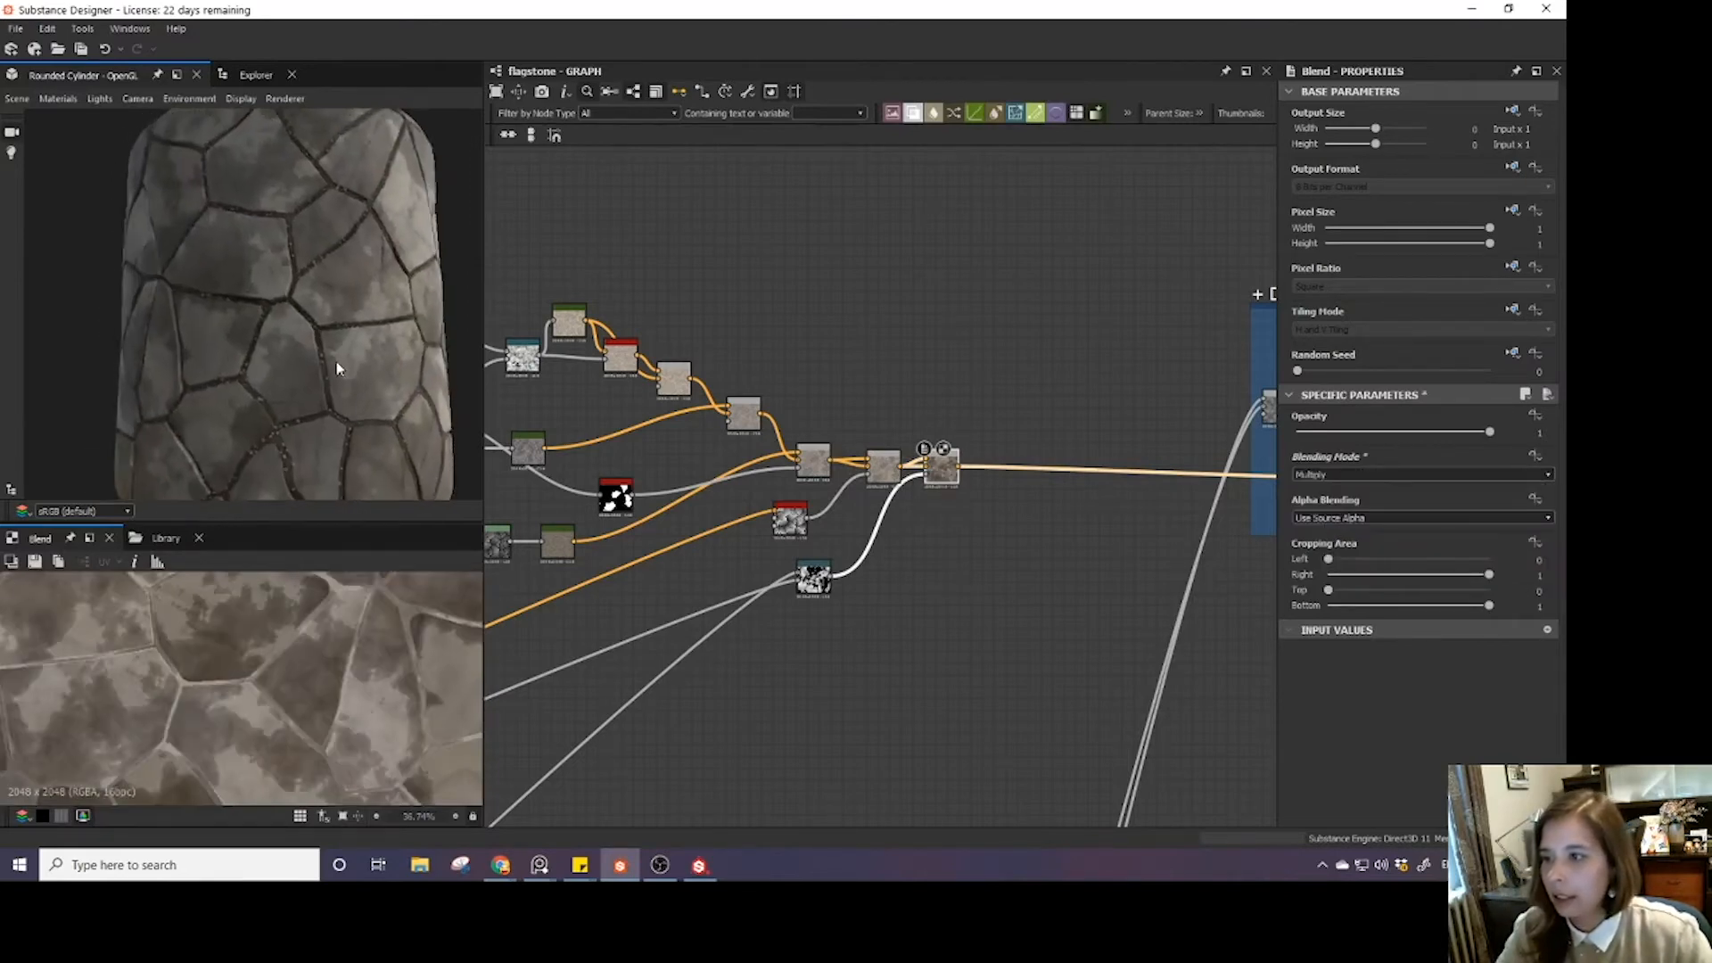
drag(1394, 433, 1380, 435)
drag(482, 352, 183, 271)
drag(1383, 434, 1372, 435)
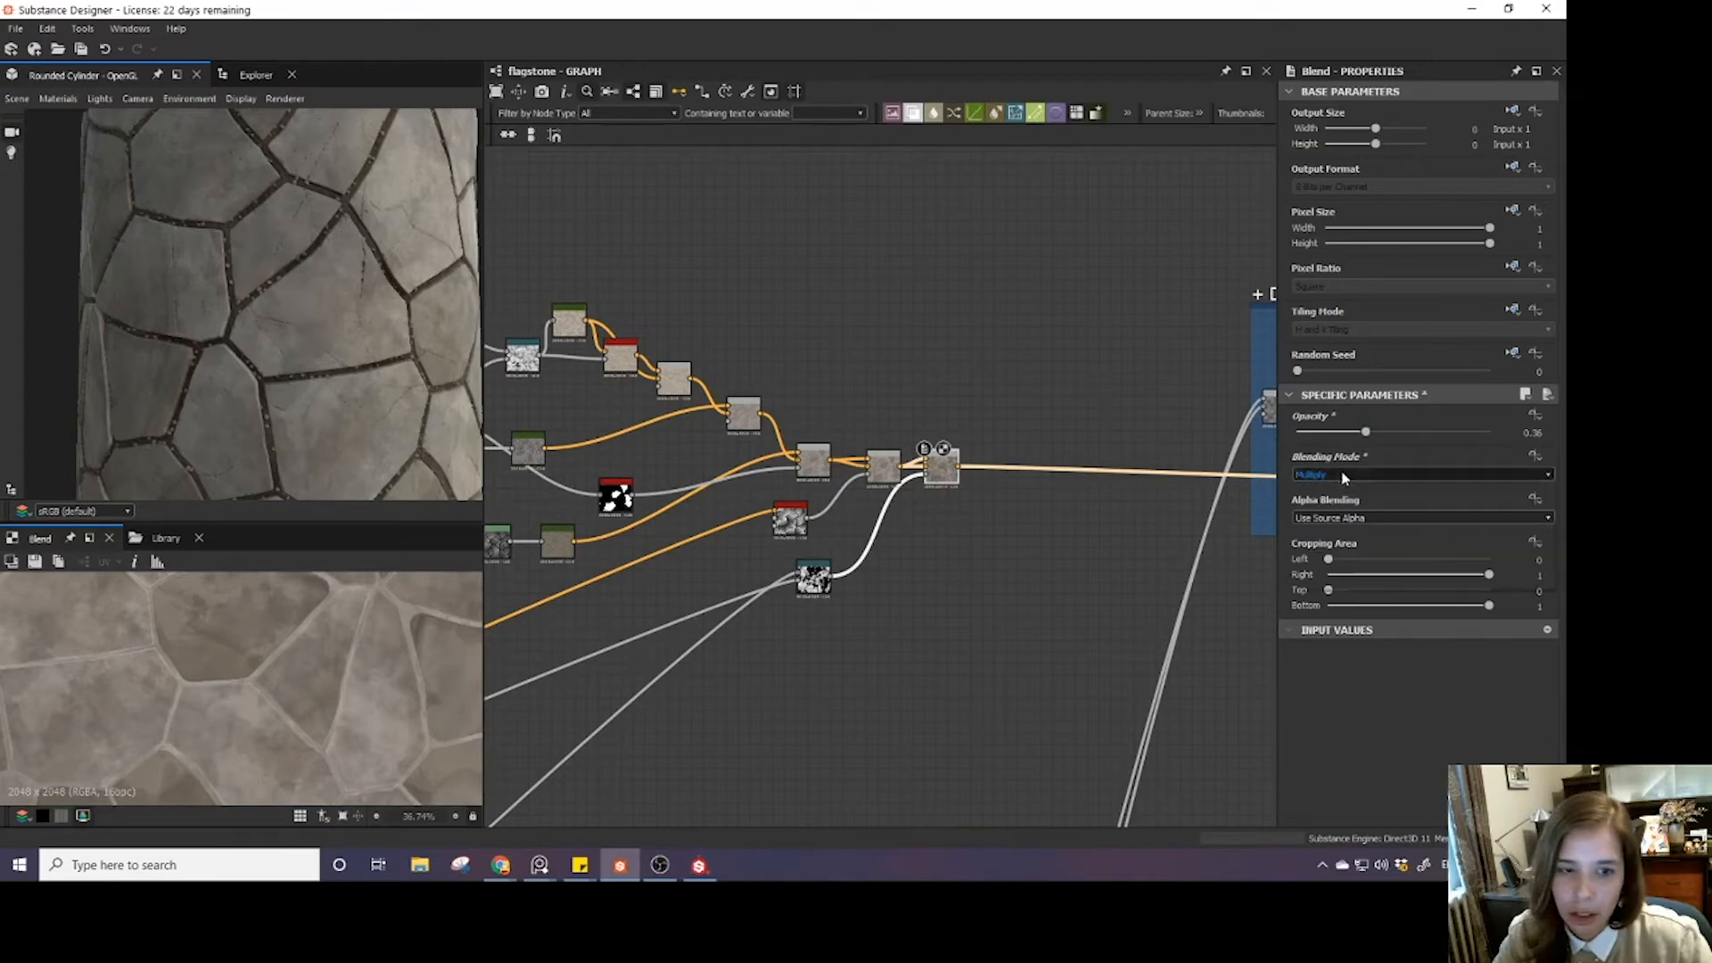
- Try Overlay as the new Blend's blending mode, and set it back to Multiply
click(1365, 474)
click(1325, 585)
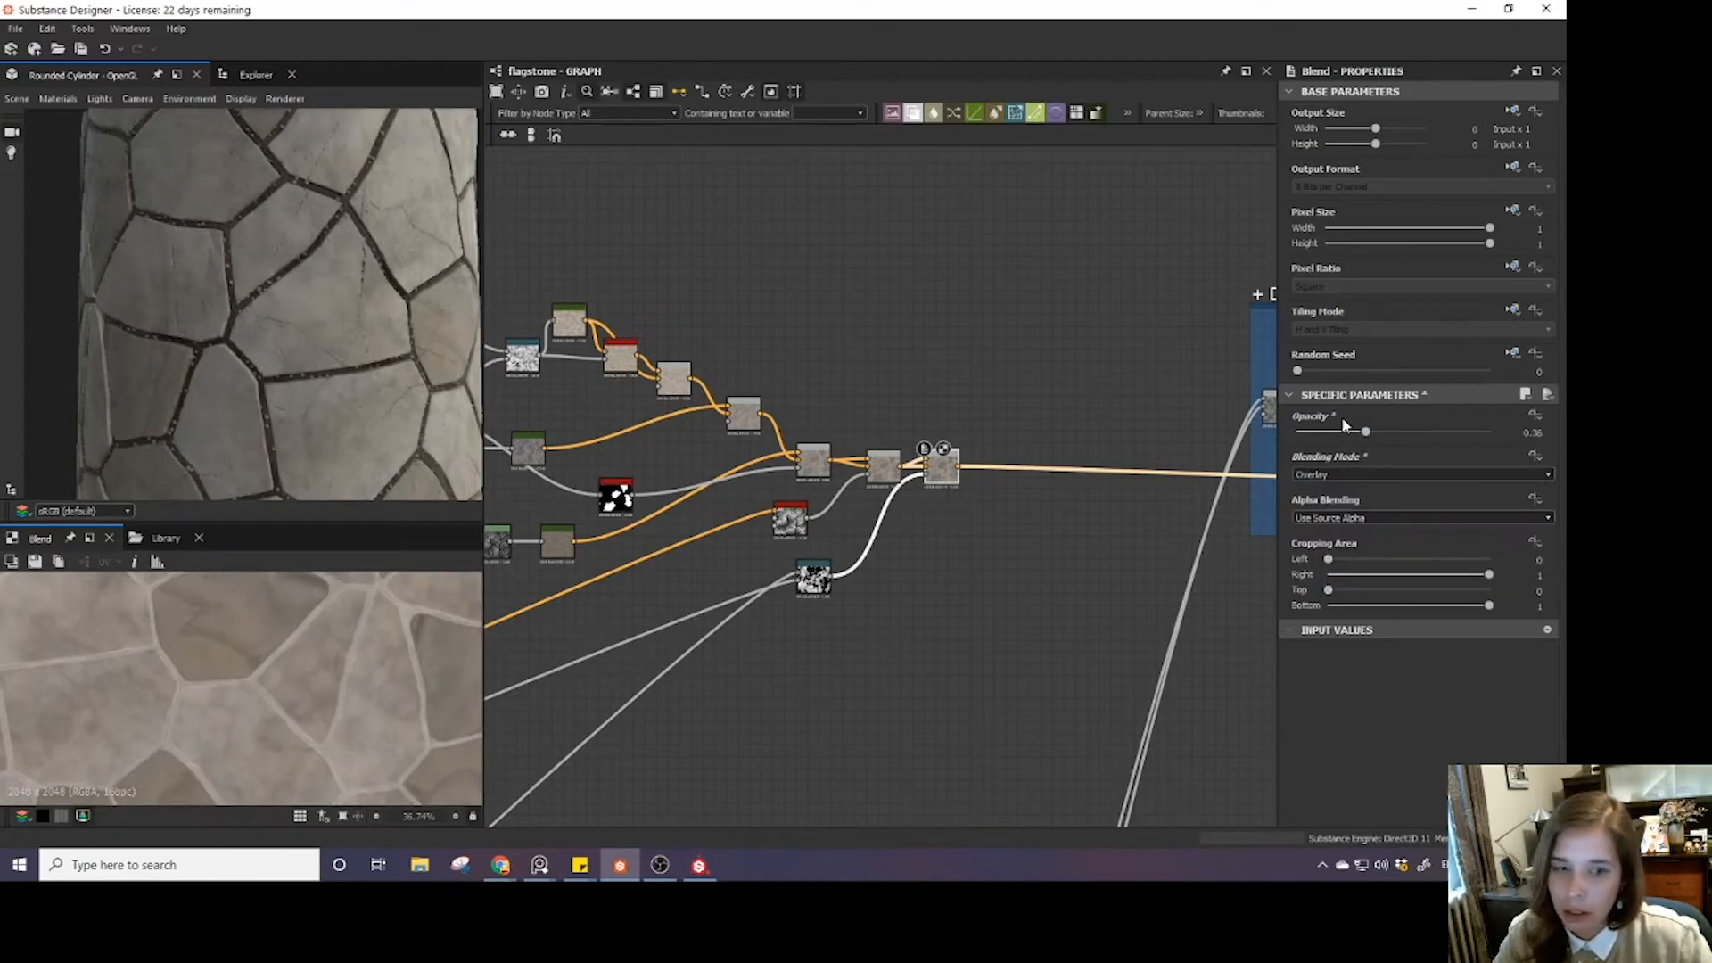
click(1347, 475)
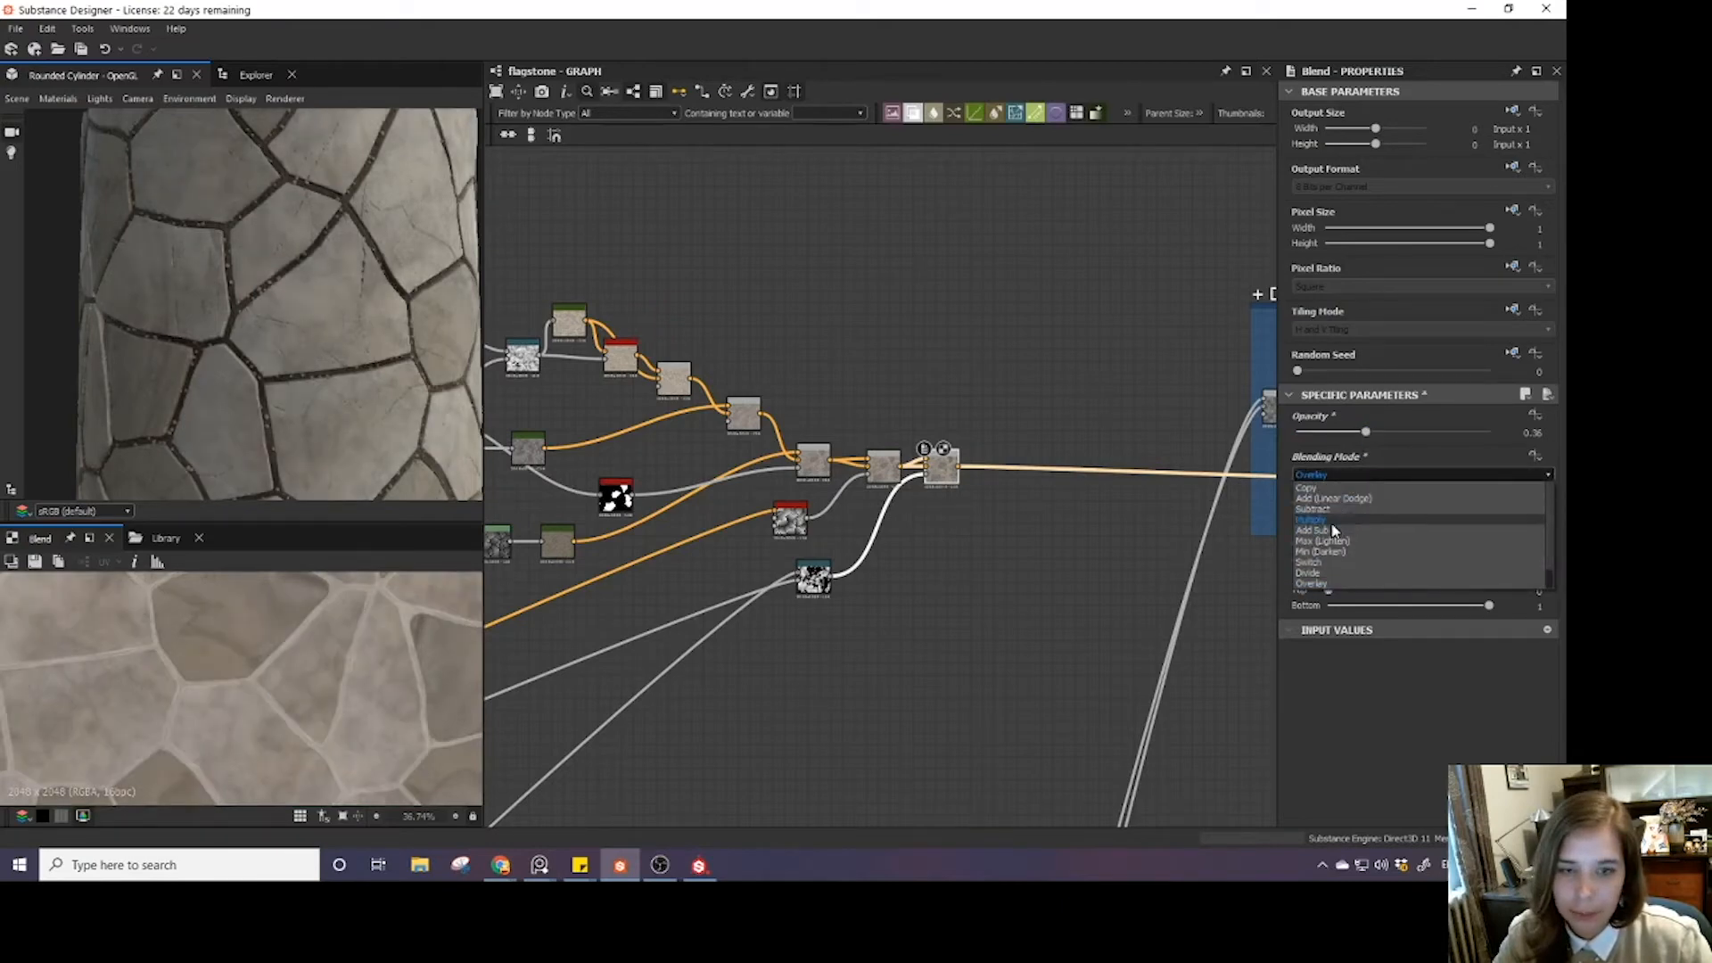
click(1329, 520)
scroll(223, 313, down, 5)
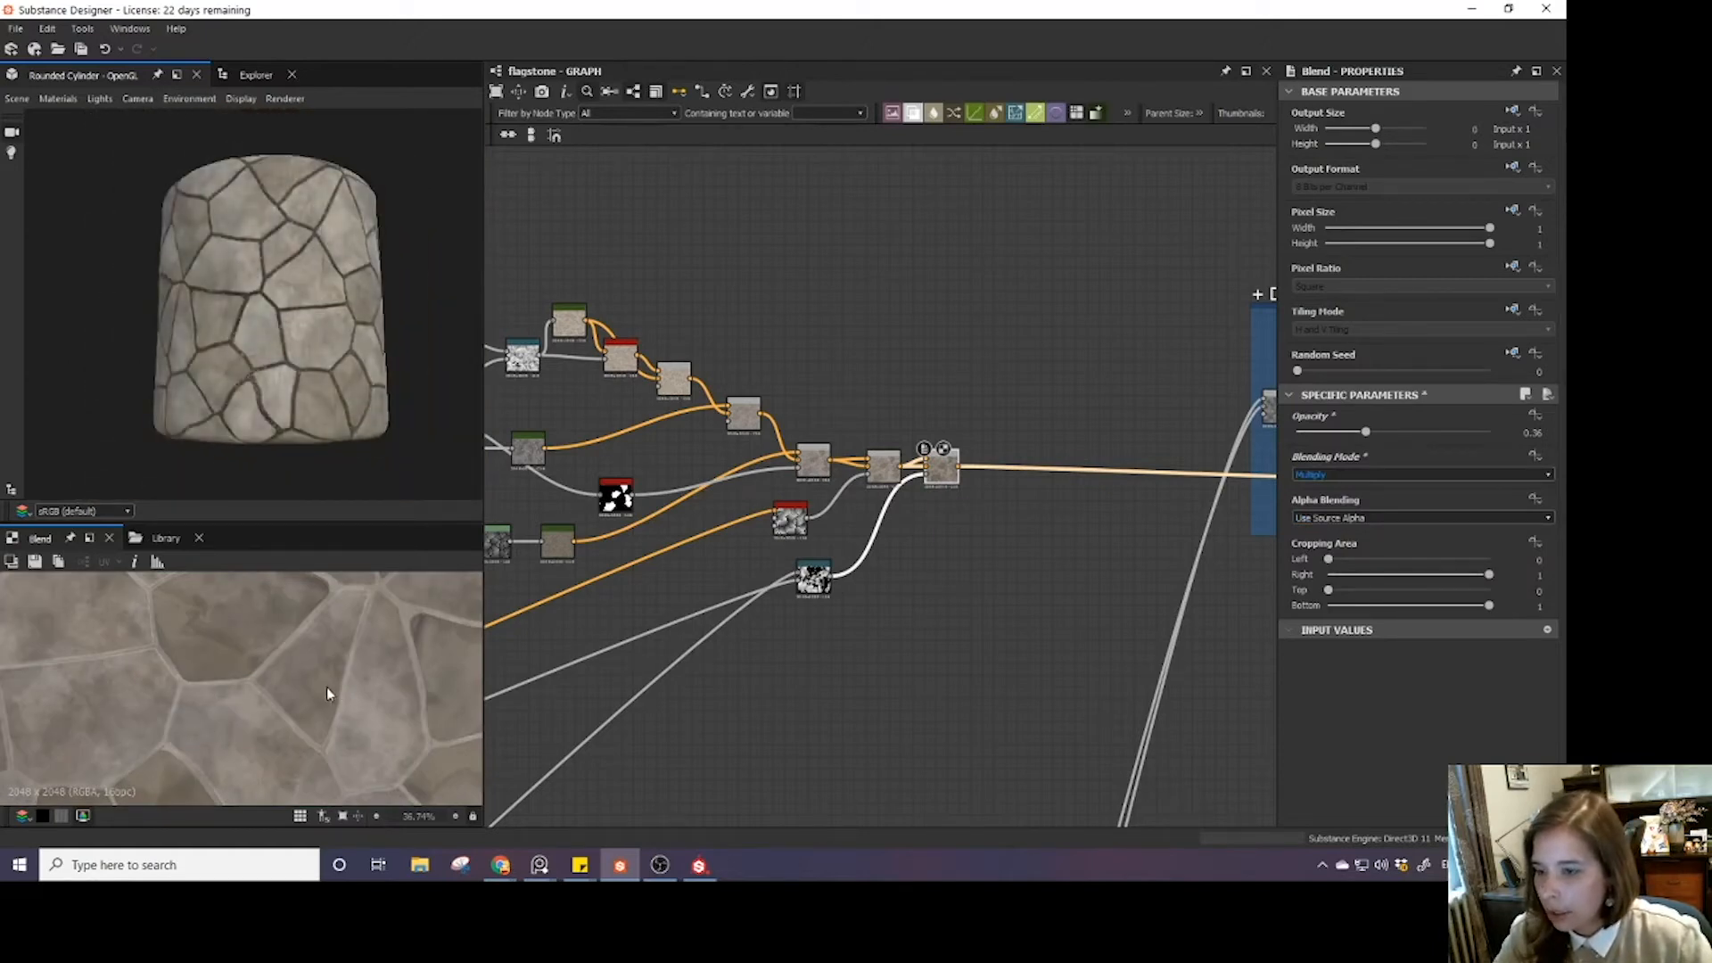
- Check the blended stone colour in the 2D view and go back toward the shape frames that feed the colour nodes
scroll(326, 687, down, 2)
middle_drag(590, 631, 830, 615)
scroll(762, 607, down, 5)
middle_drag(658, 610, 889, 453)
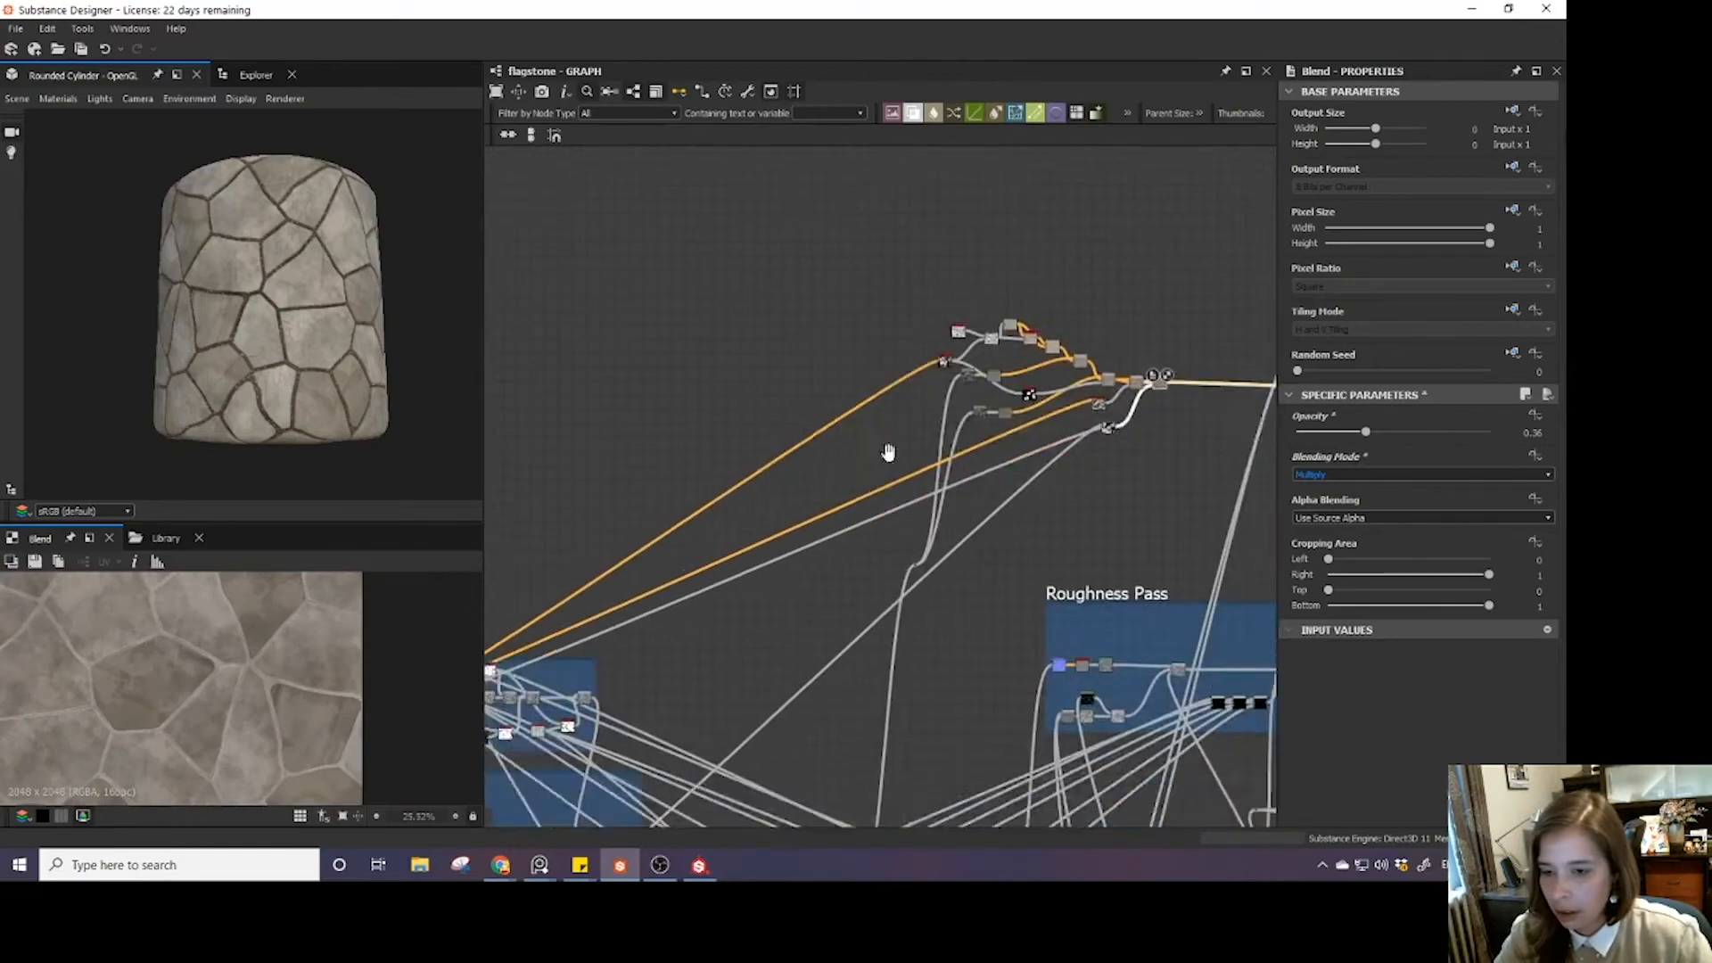
- Set the opacity of the Subtract Blend node fed by the Directional Warp to 0.01 and inspect the cylinder preview
middle_drag(668, 480, 878, 334)
middle_drag(646, 731, 641, 227)
scroll(737, 642, up, 8)
middle_drag(844, 443, 363, 298)
scroll(638, 378, down, 2)
middle_drag(638, 377, 697, 484)
scroll(249, 388, up, 5)
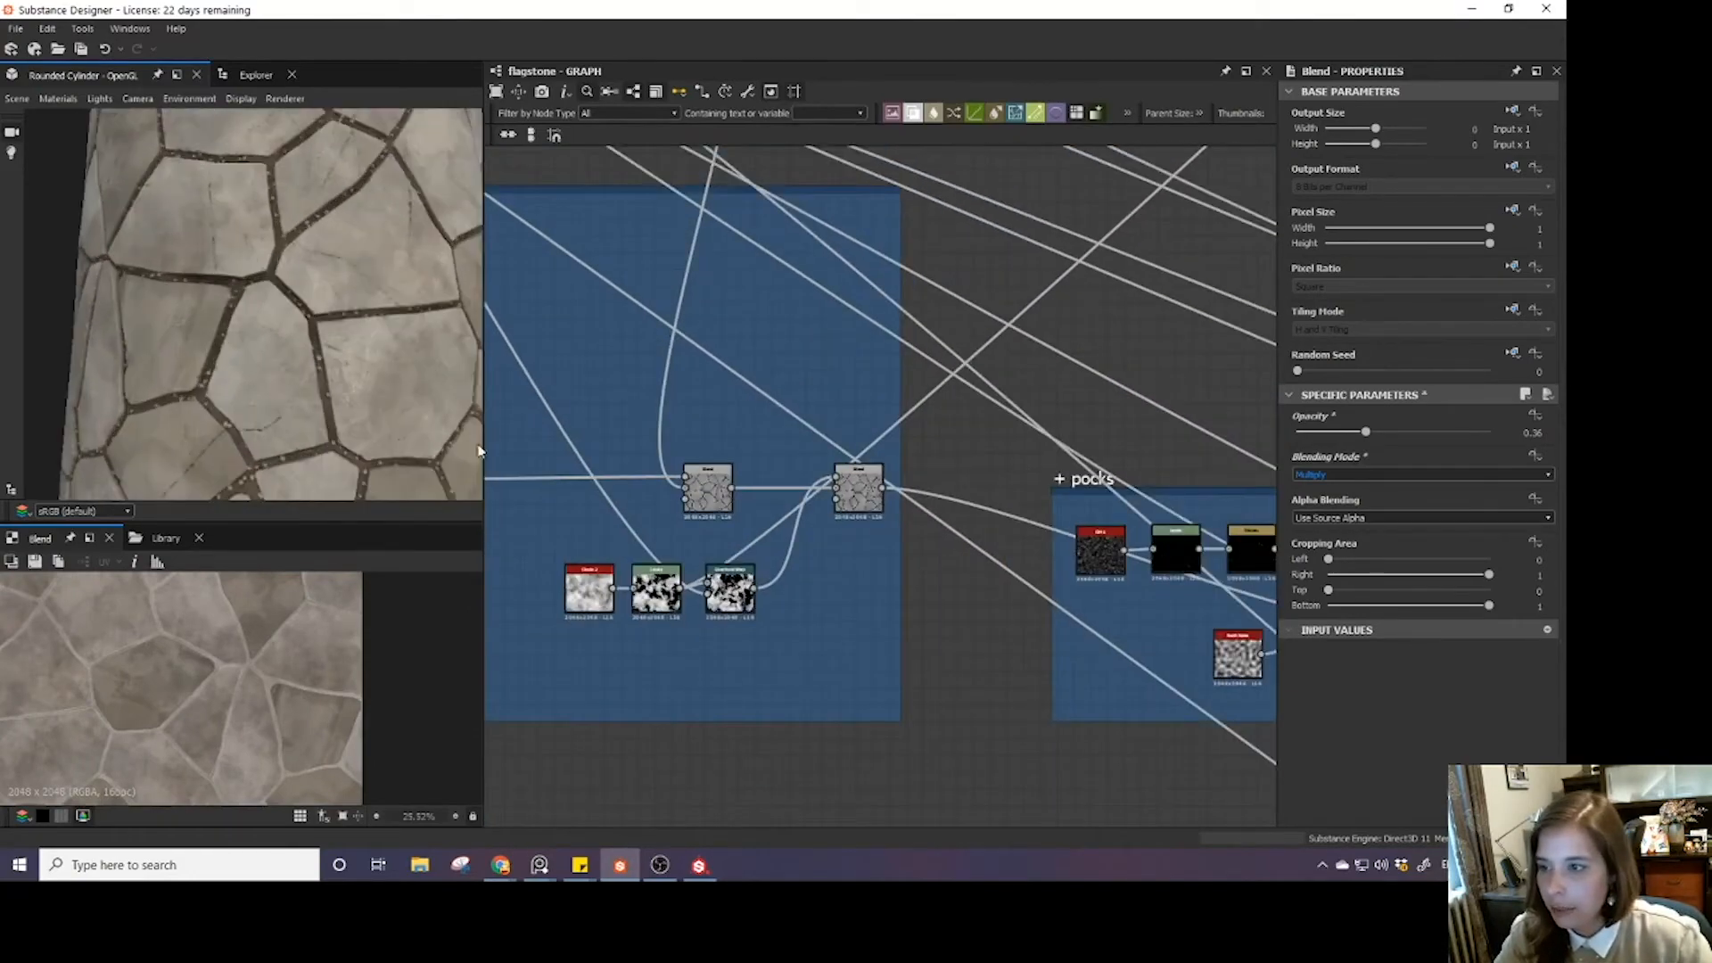
scroll(774, 528, up, 4)
double_click(935, 483)
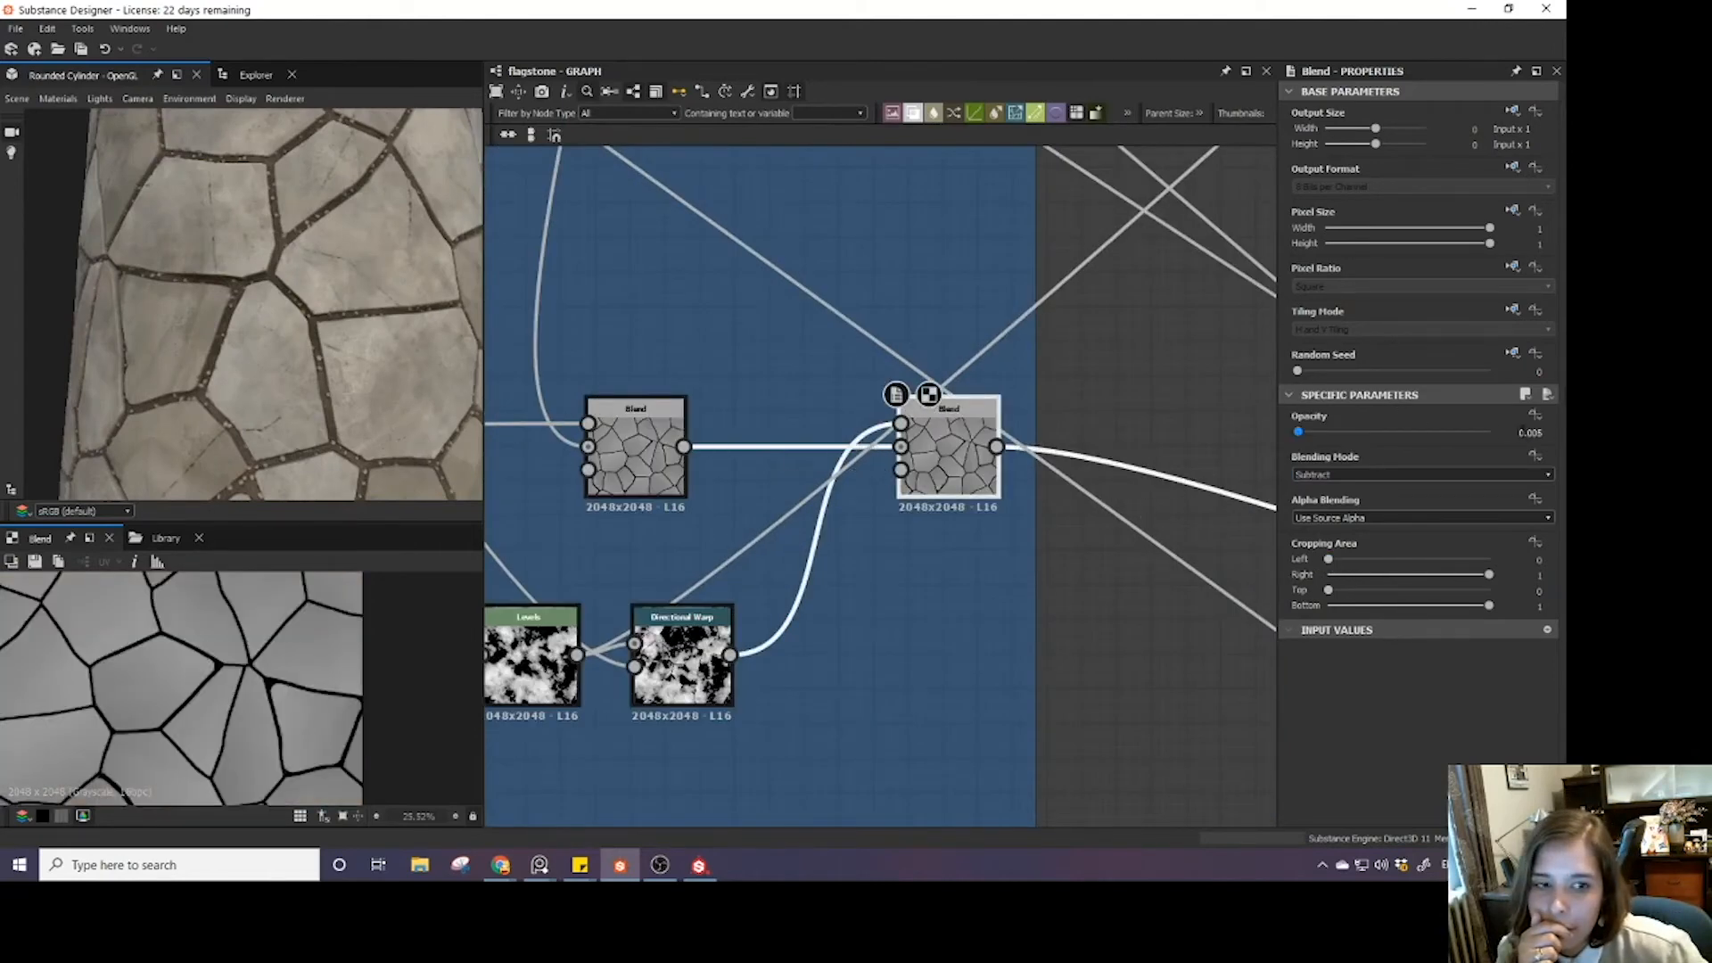
click(1530, 433)
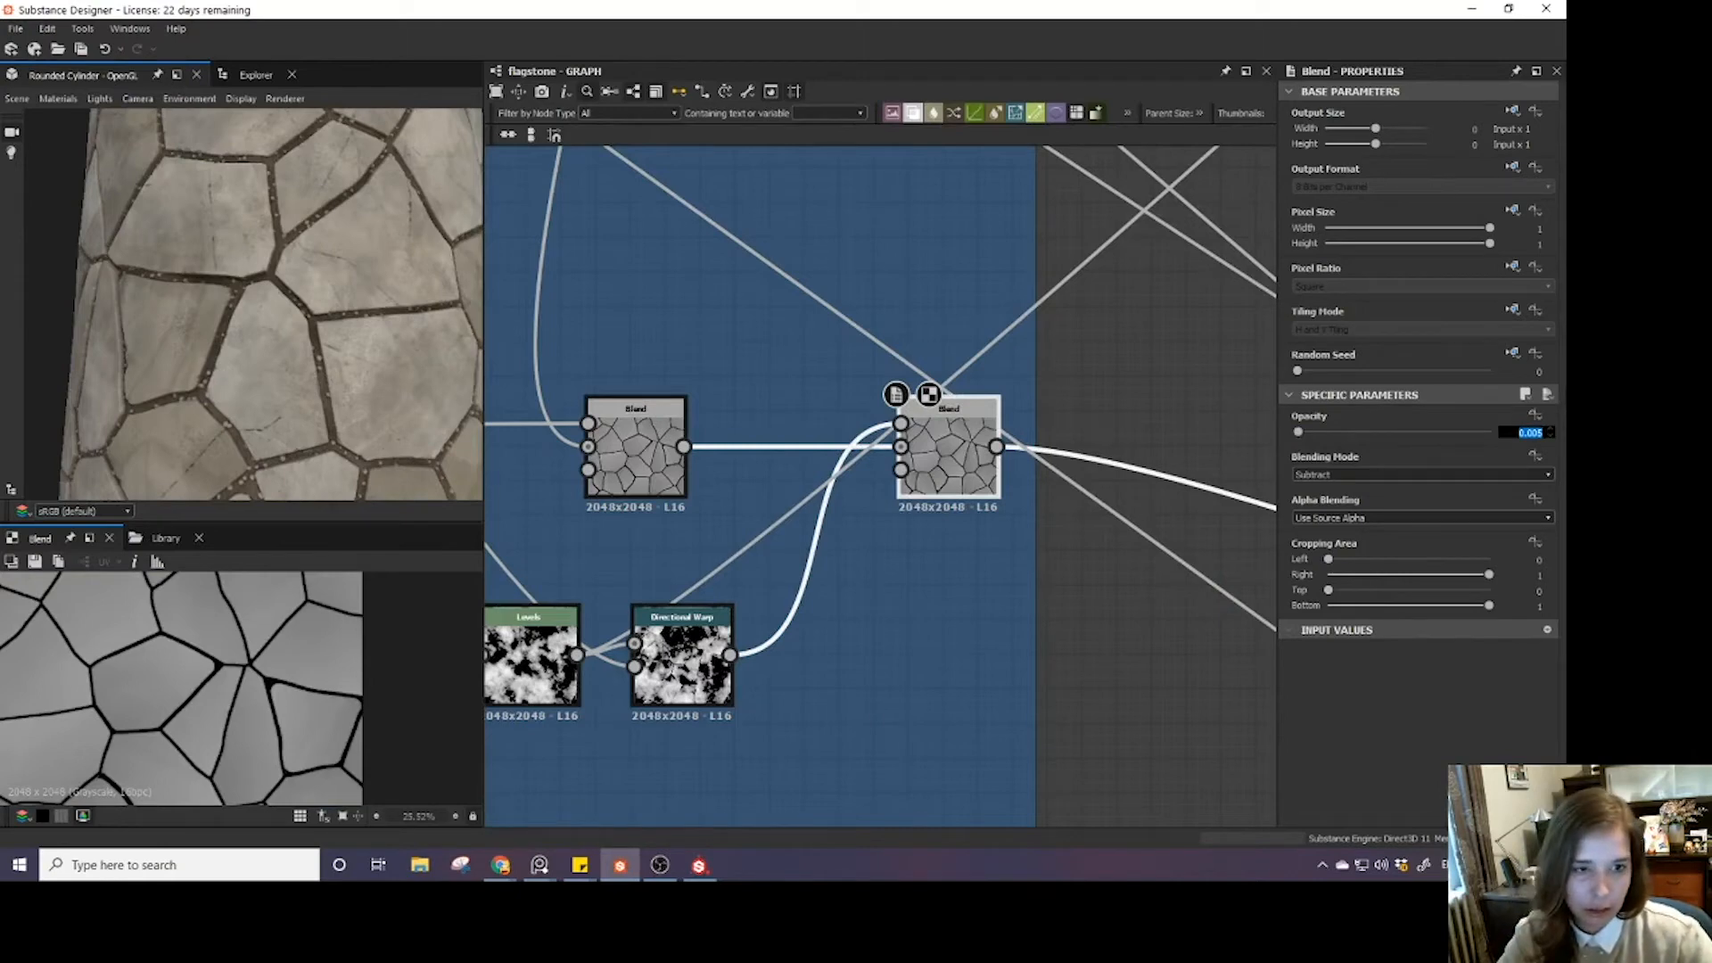
key(Return)
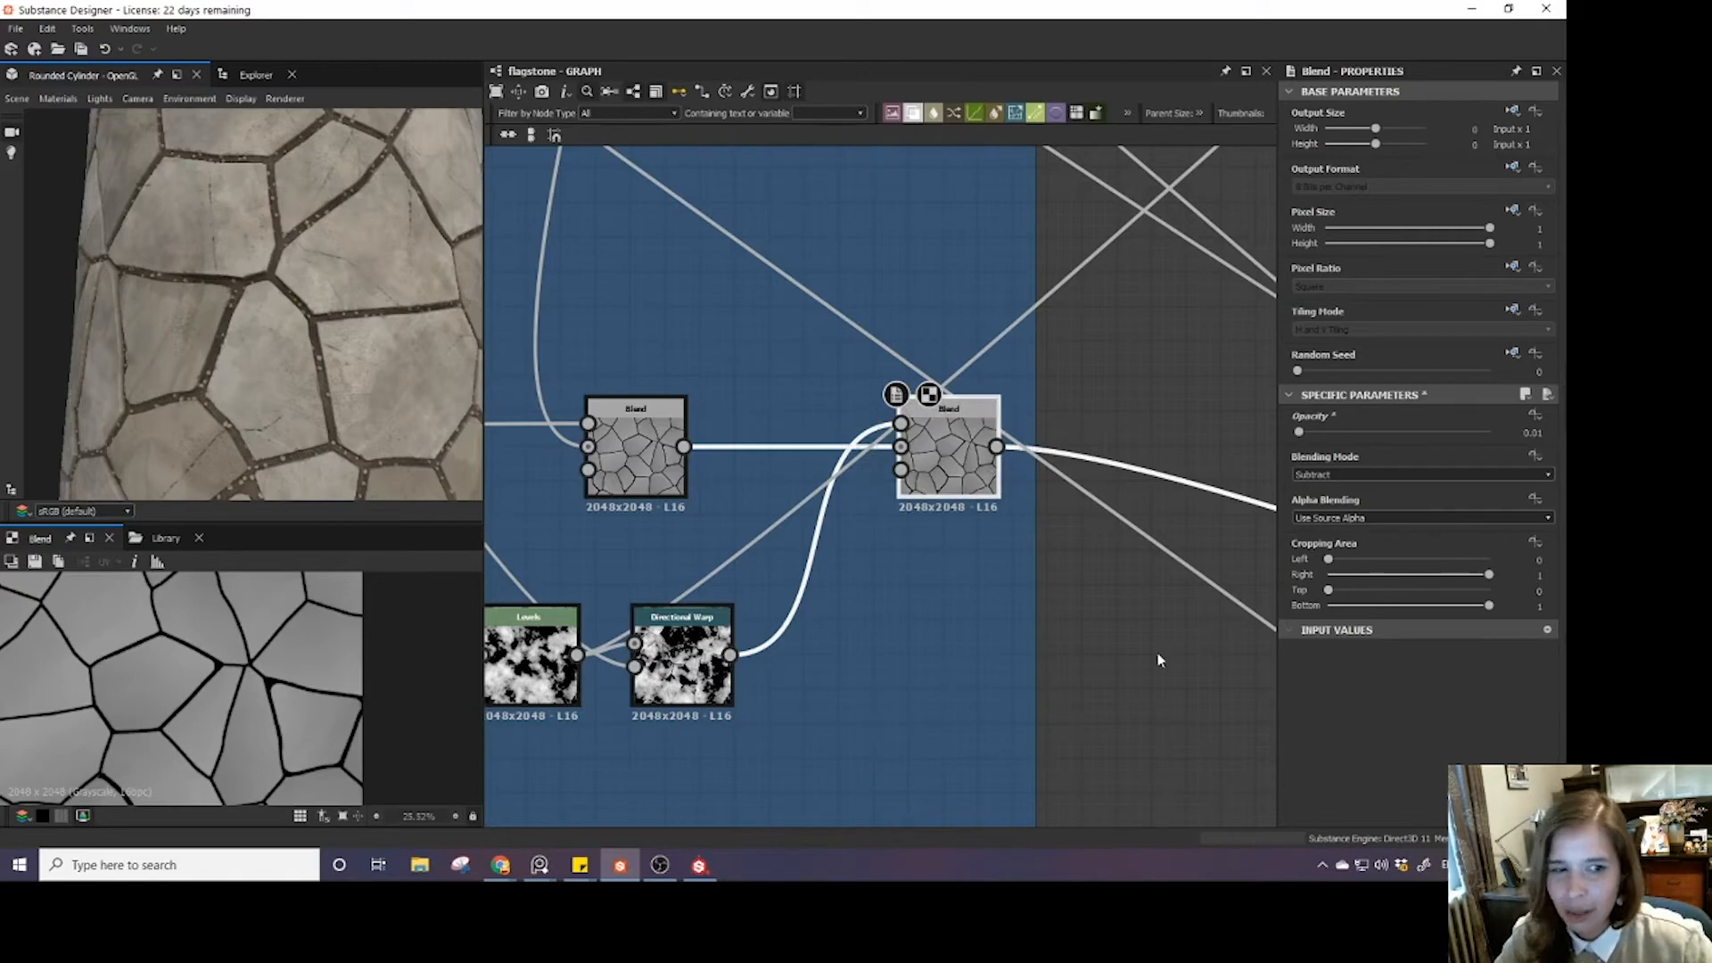
key(ctrl+z)
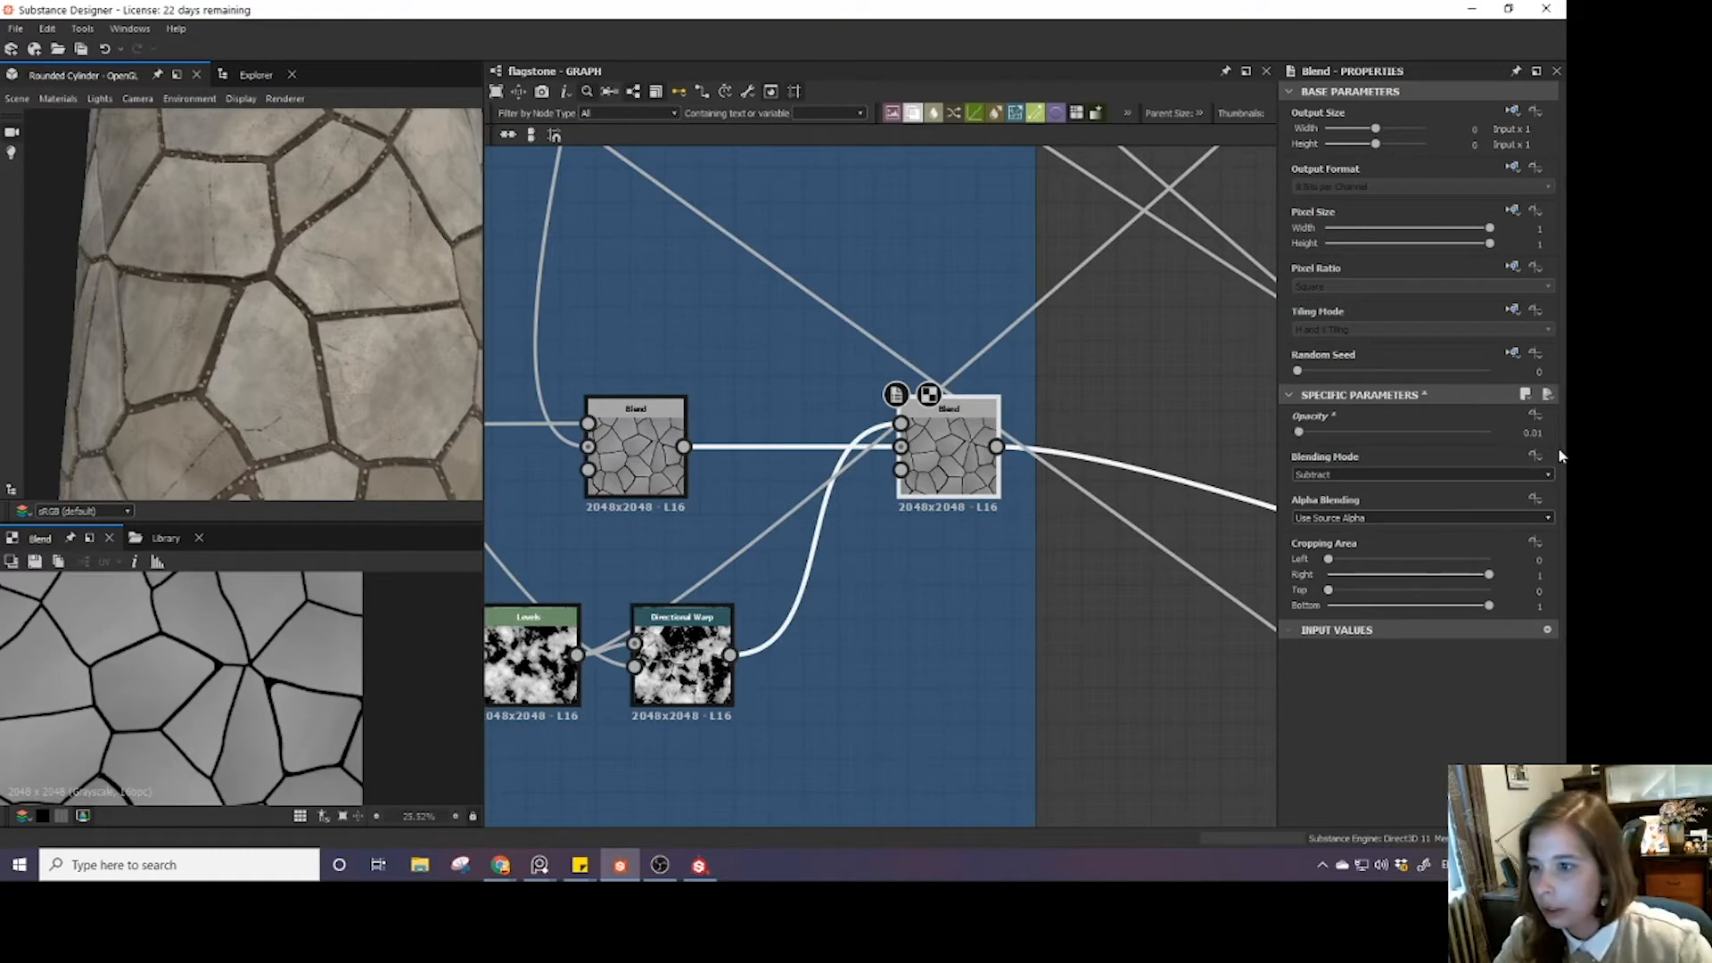
ctrl+shift+right_drag(124, 270, 318, 324)
drag(317, 332, 278, 272)
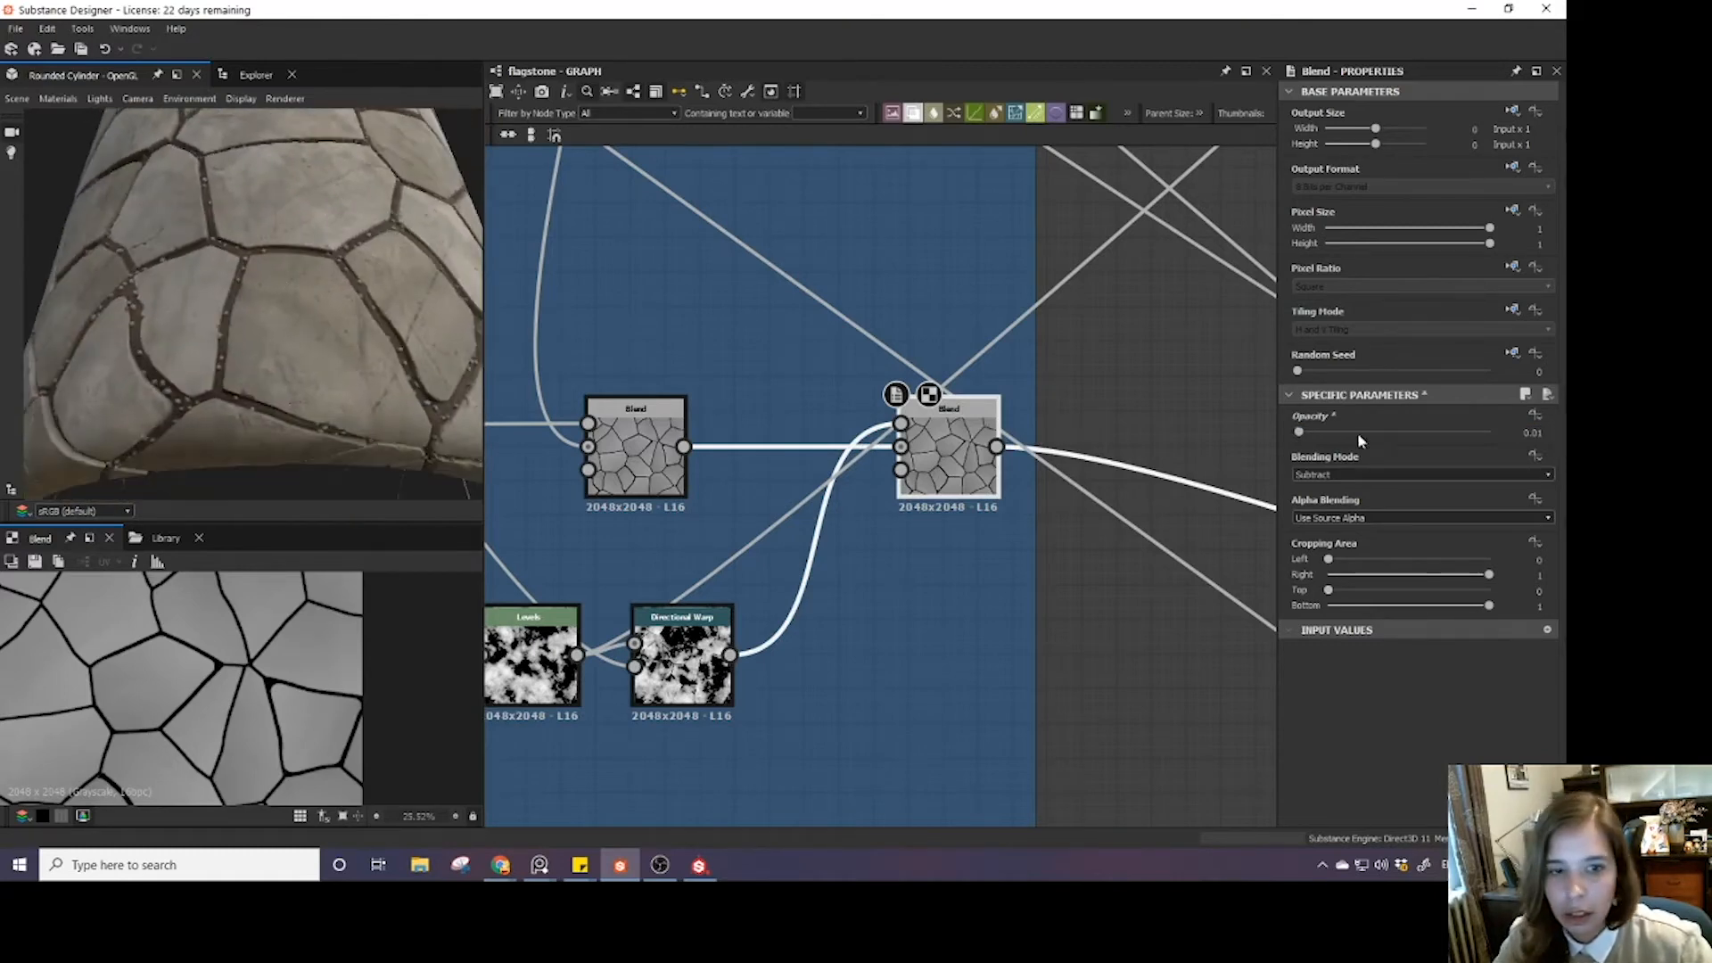
- Try stronger opacity on the Subtract Blend node, settle on 0.02, and inspect the stone surface in the preview
drag(1351, 437, 1308, 431)
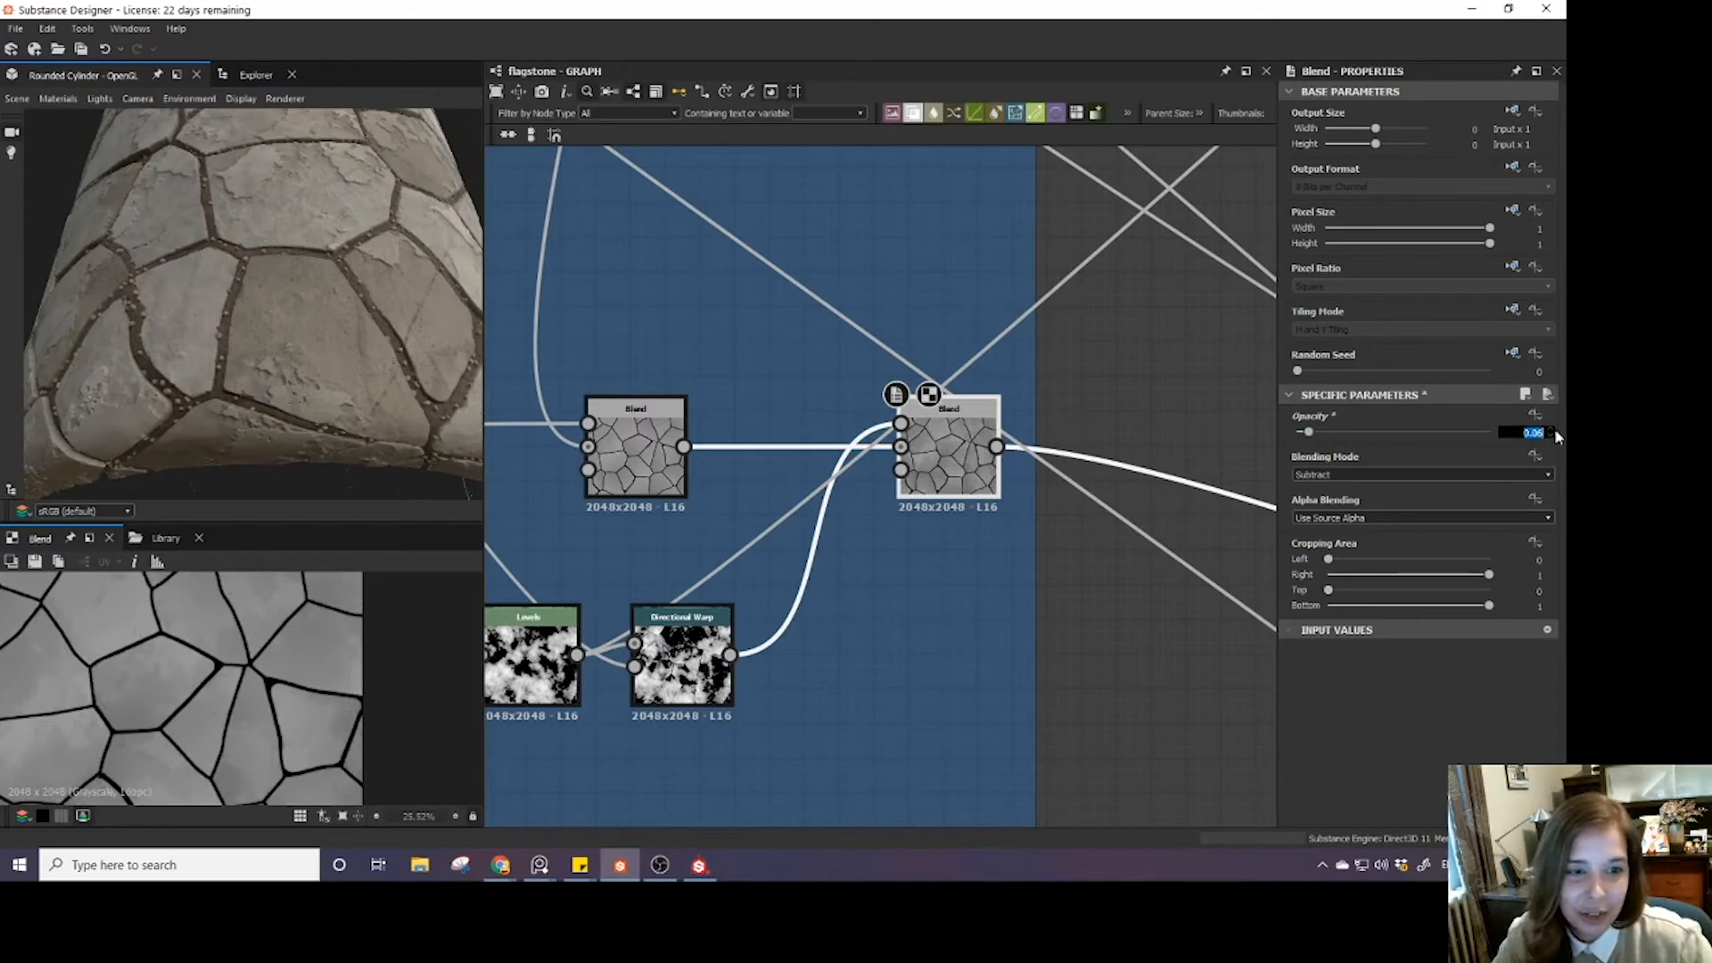
text(2)
key(Return)
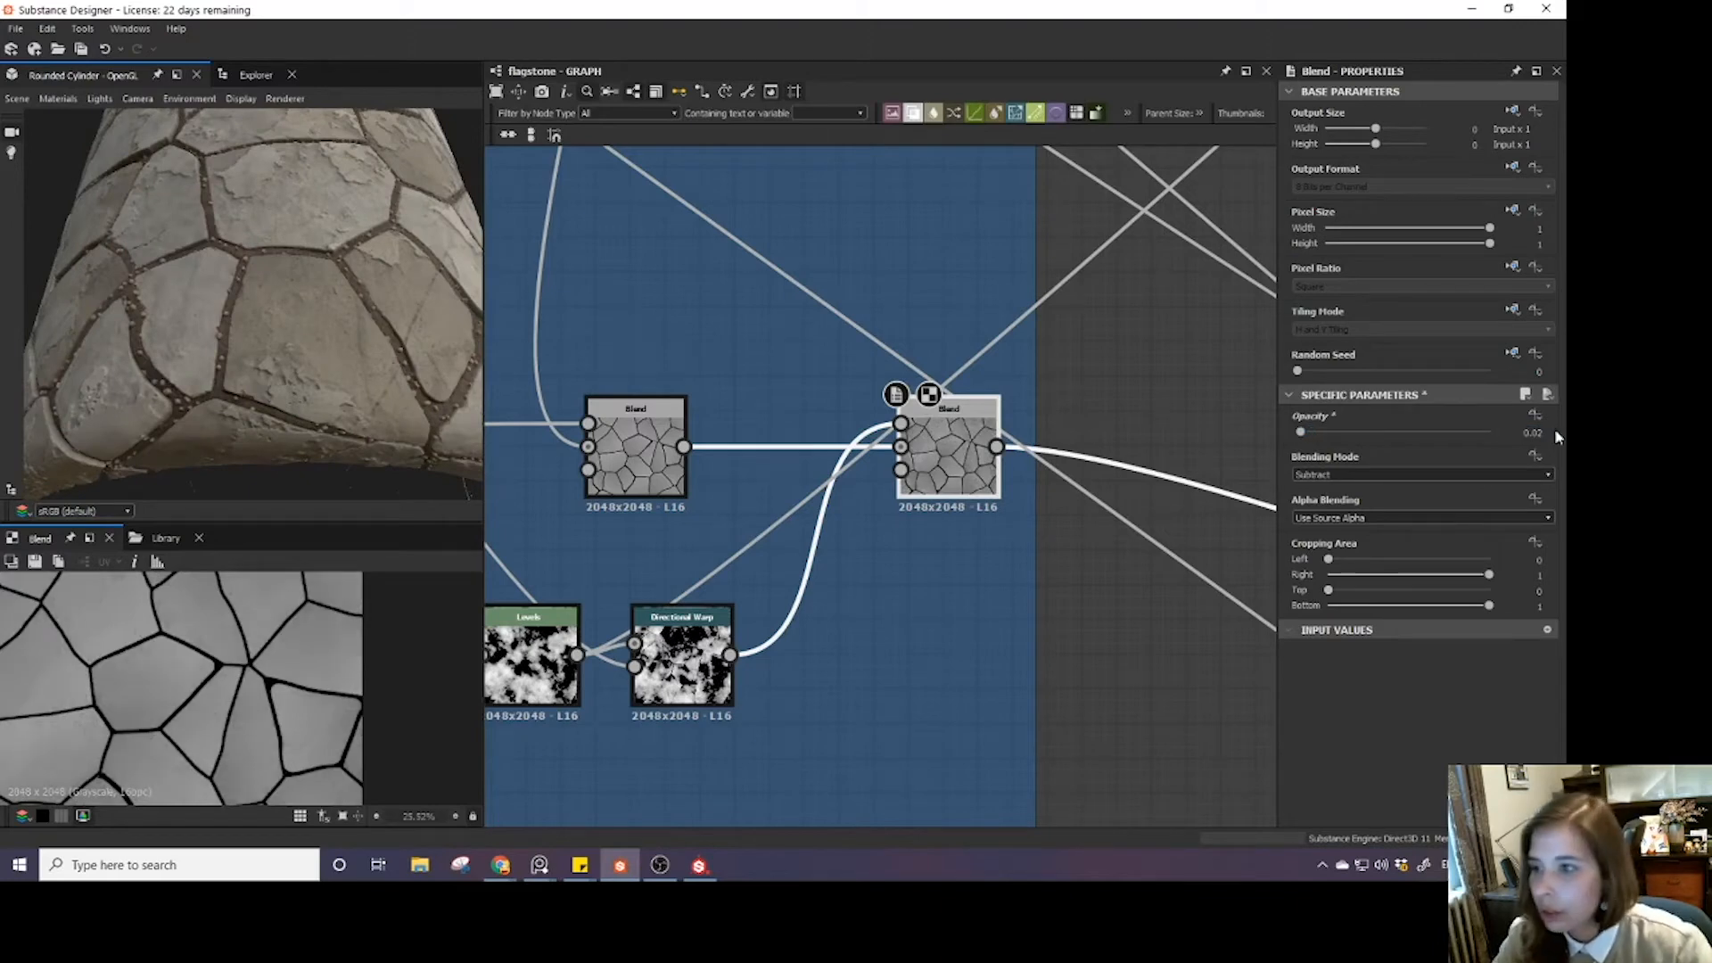
drag(294, 326, 245, 357)
scroll(842, 587, down, 1)
- Move the Directional Warp node slightly away from the Levels node and display its output and parameters
mouse_move(749, 644)
mouse_down()
mouse_move(740, 549)
mouse_move(780, 629)
mouse_move(698, 705)
mouse_move(798, 646)
mouse_move(768, 642)
mouse_up()
click(854, 665)
click(698, 662)
key(ctrl+z)
key(ctrl+z)
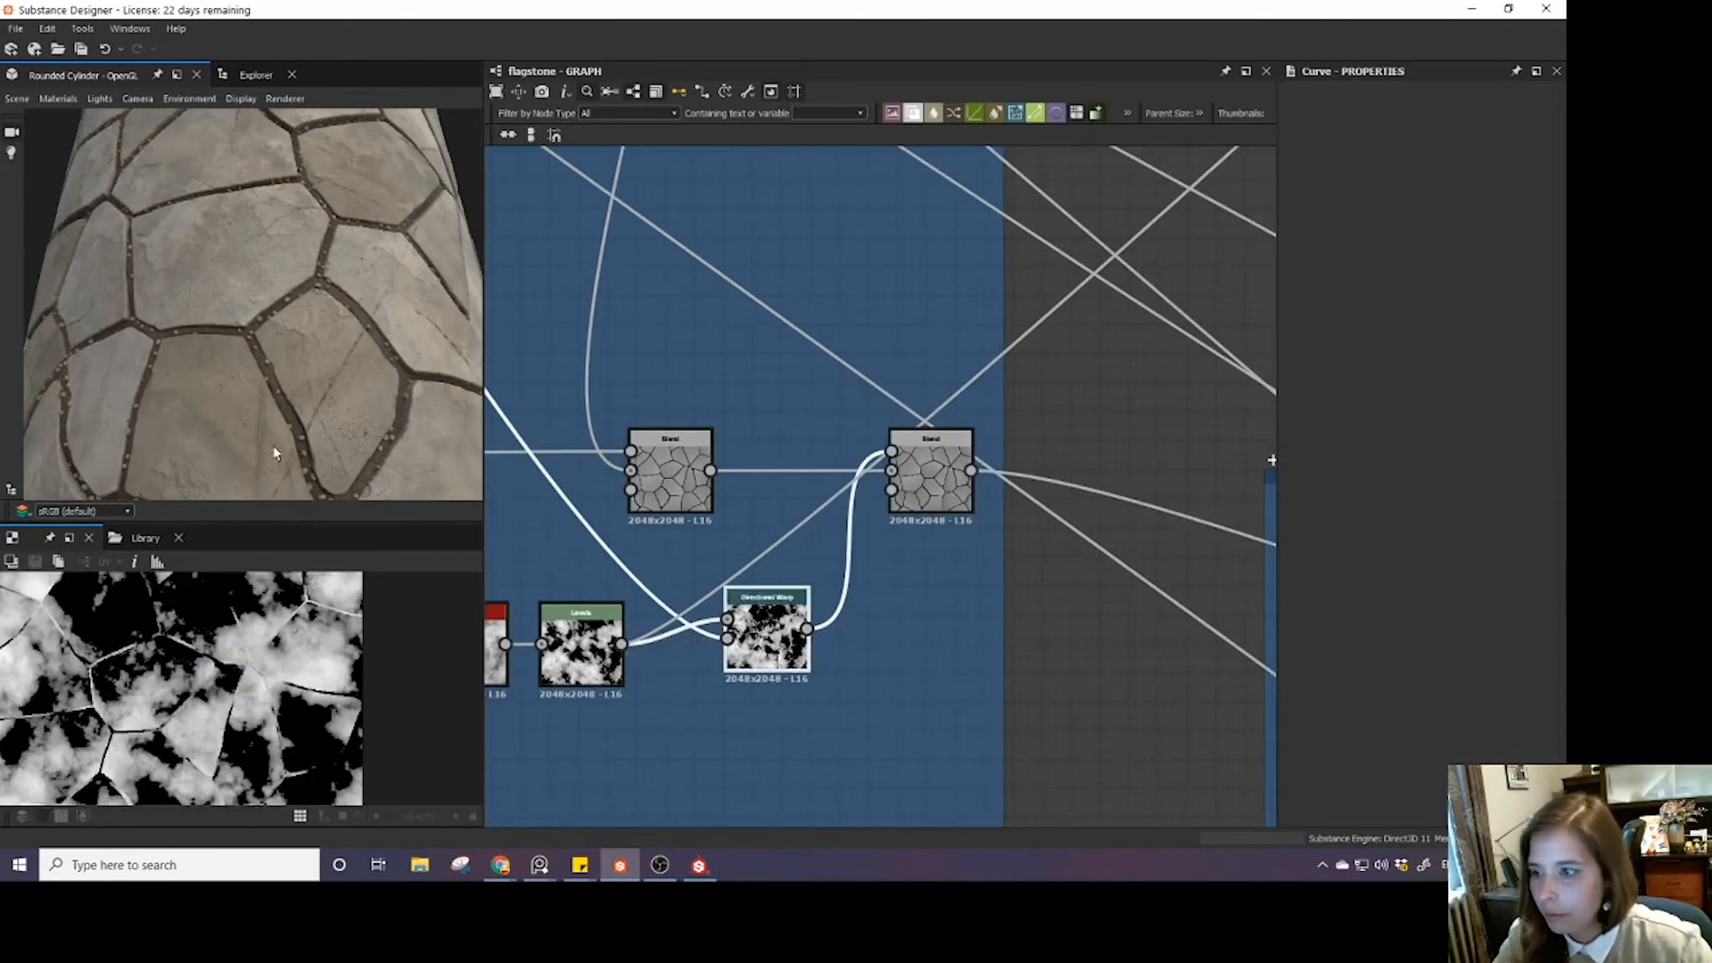
drag(275, 449, 312, 403)
scroll(277, 407, up, 5)
scroll(292, 406, down, 3)
double_click(765, 631)
drag(765, 631, 765, 661)
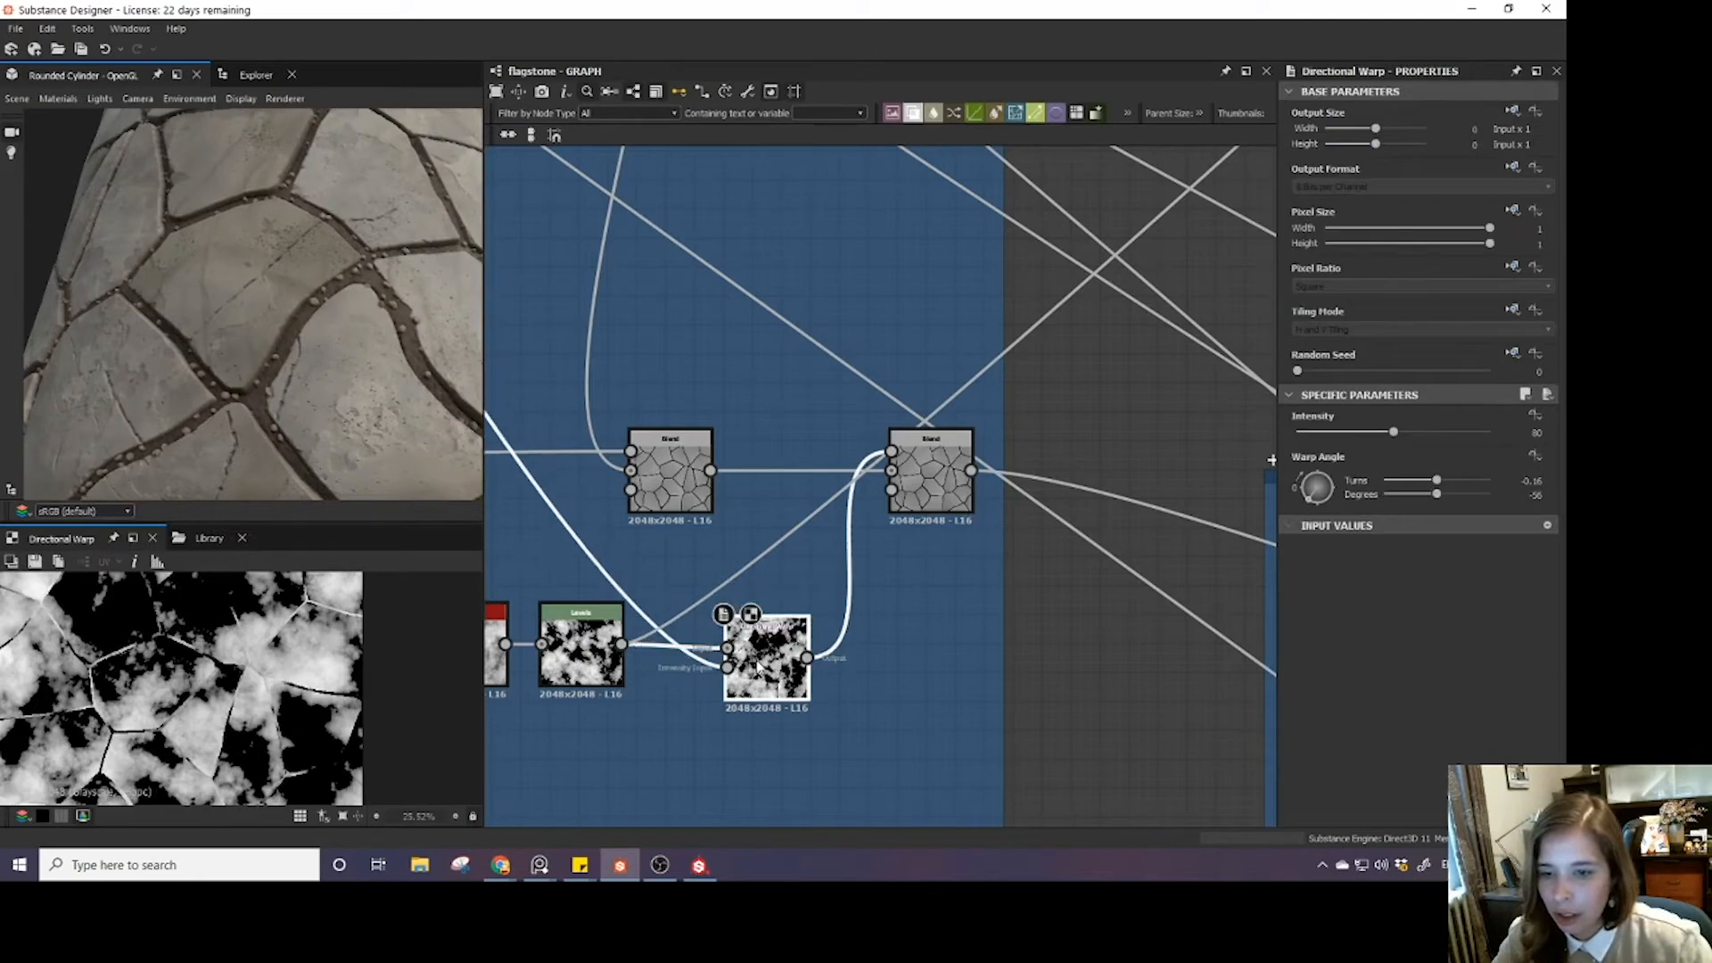
- Adjust the Levels node feeding the Directional Warp, raising the black point slightly and lowering the white point
click(580, 637)
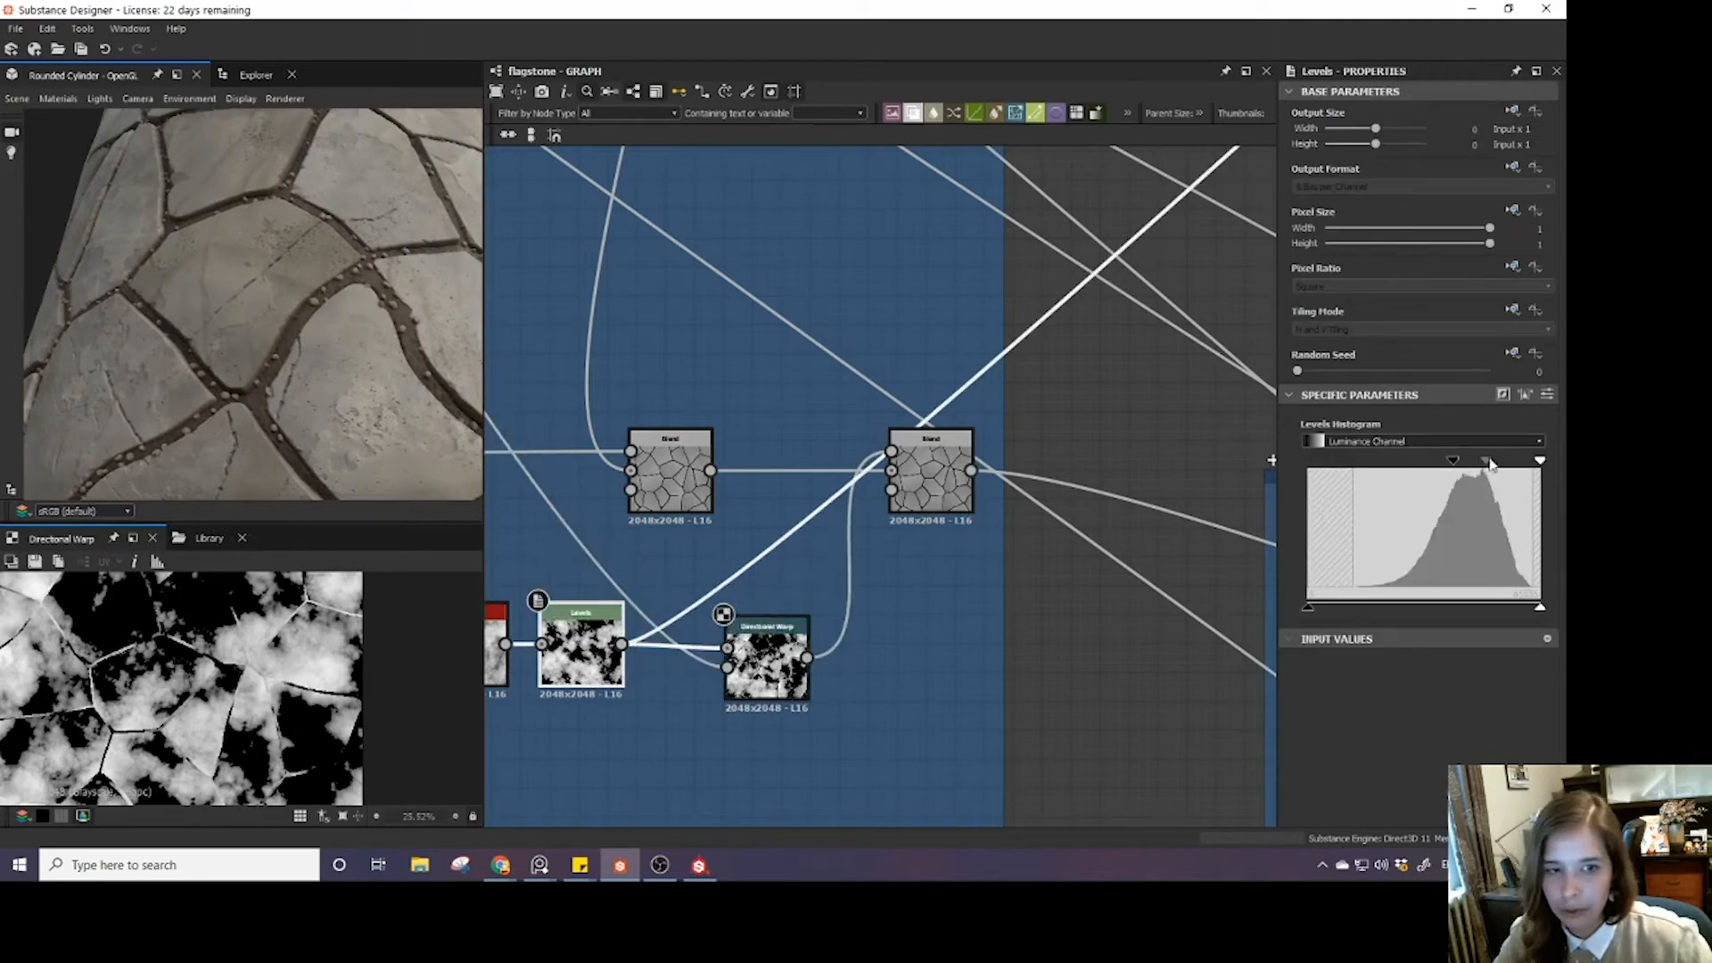
drag(1492, 463, 1499, 465)
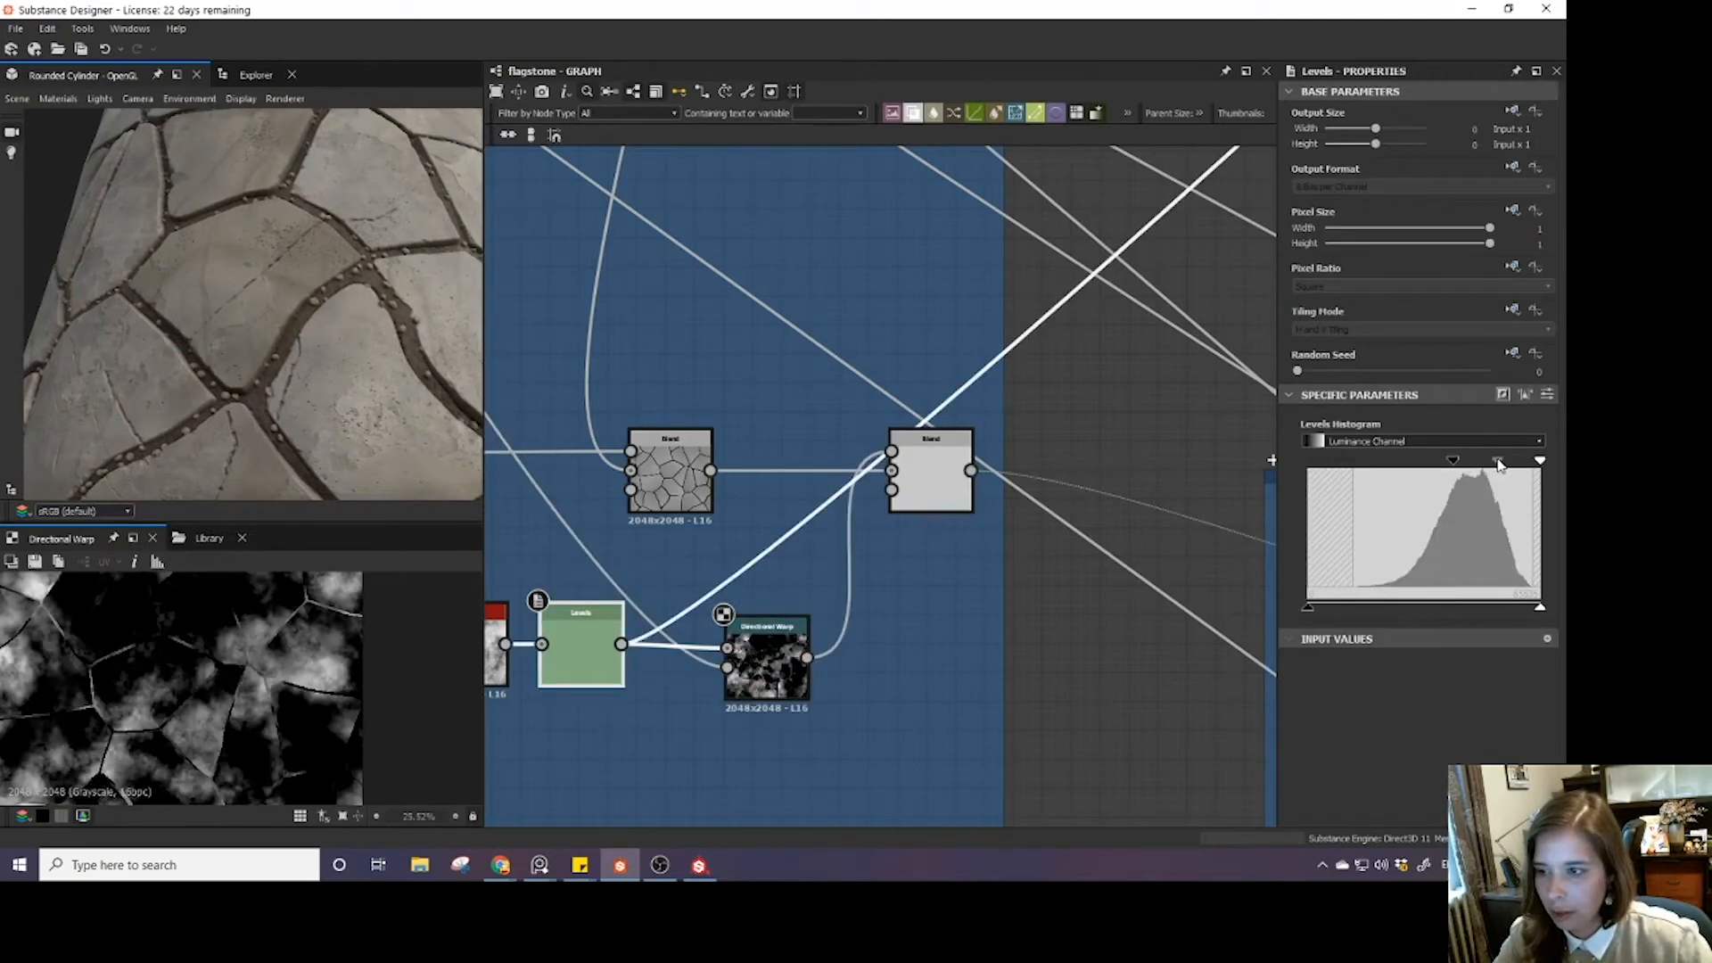
drag(1499, 465, 1463, 464)
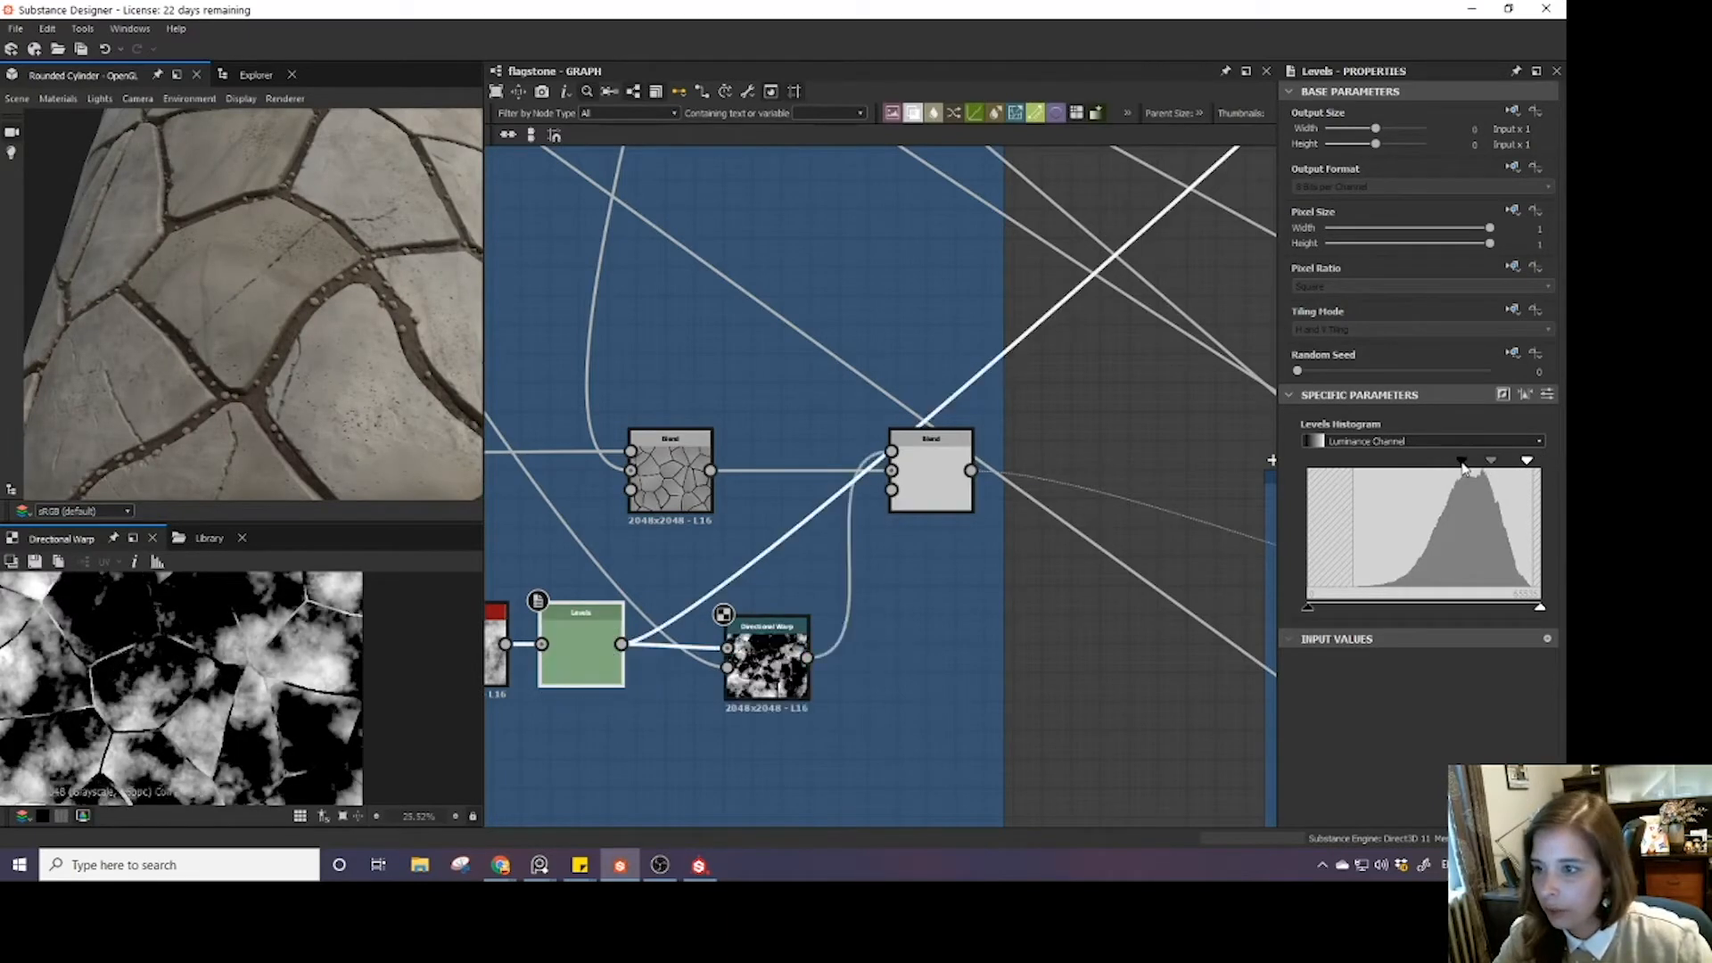
scroll(371, 344, down, 5)
drag(343, 346, 307, 346)
scroll(306, 346, up, 3)
- Try opacities of 0.1 and 0.07 on the Subtract Blend node that follows the Directional Warp
double_click(924, 483)
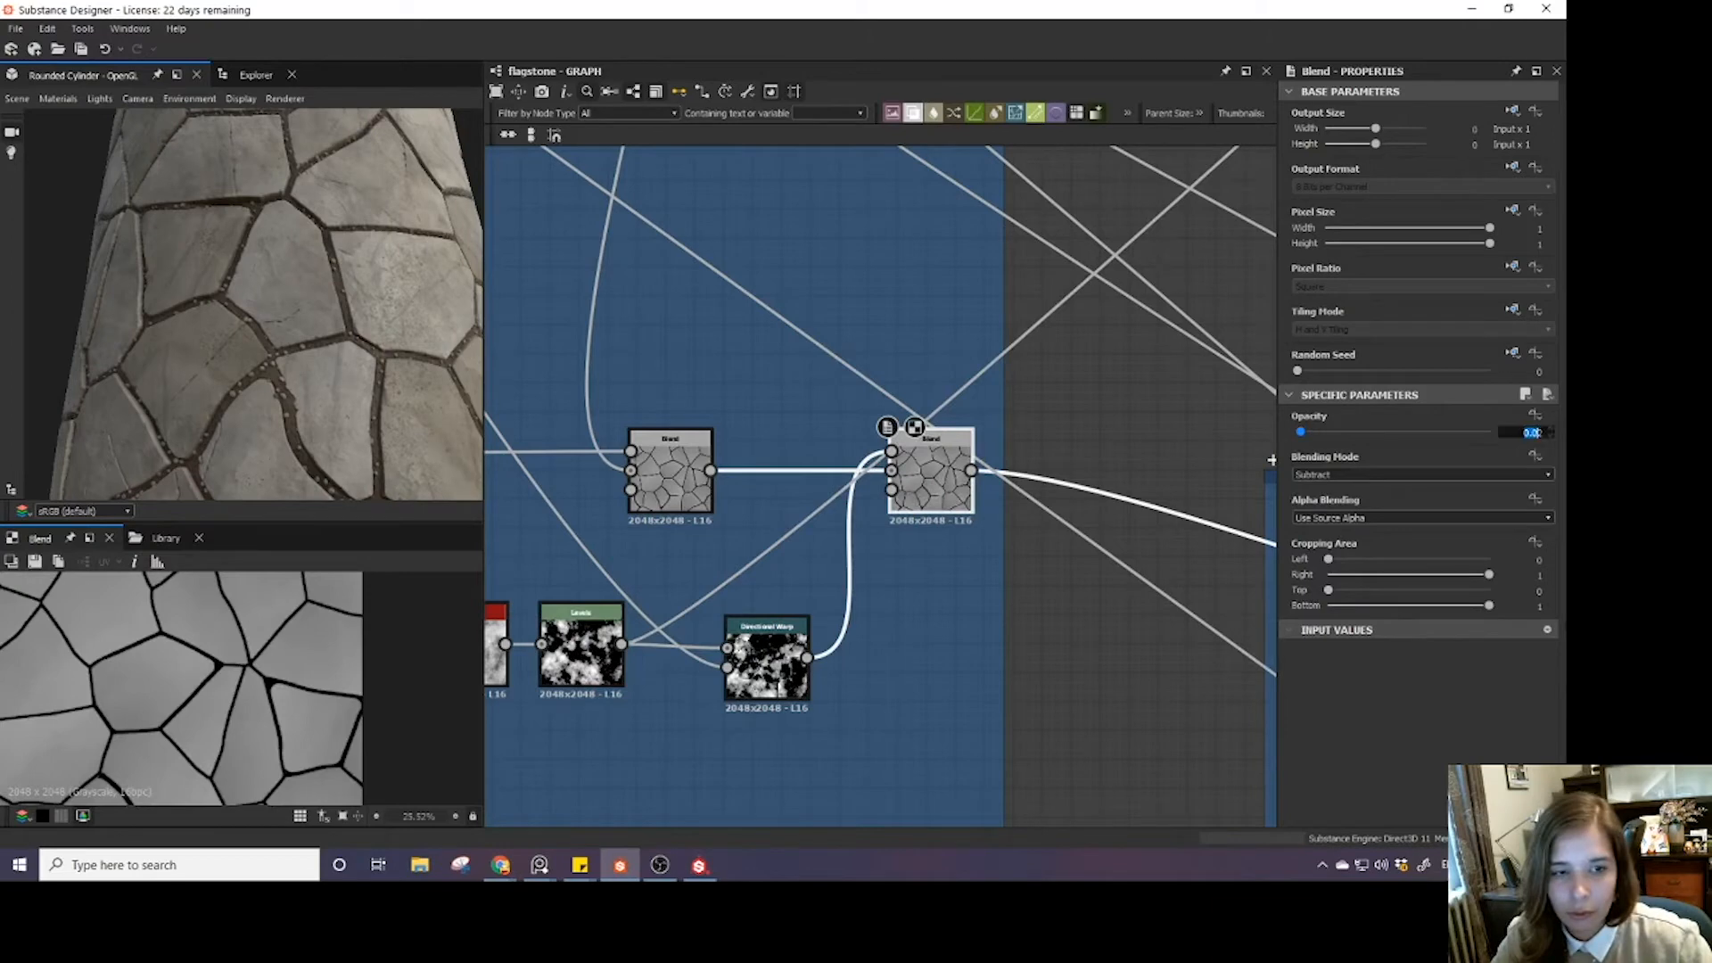
text(0.1)
key(Return)
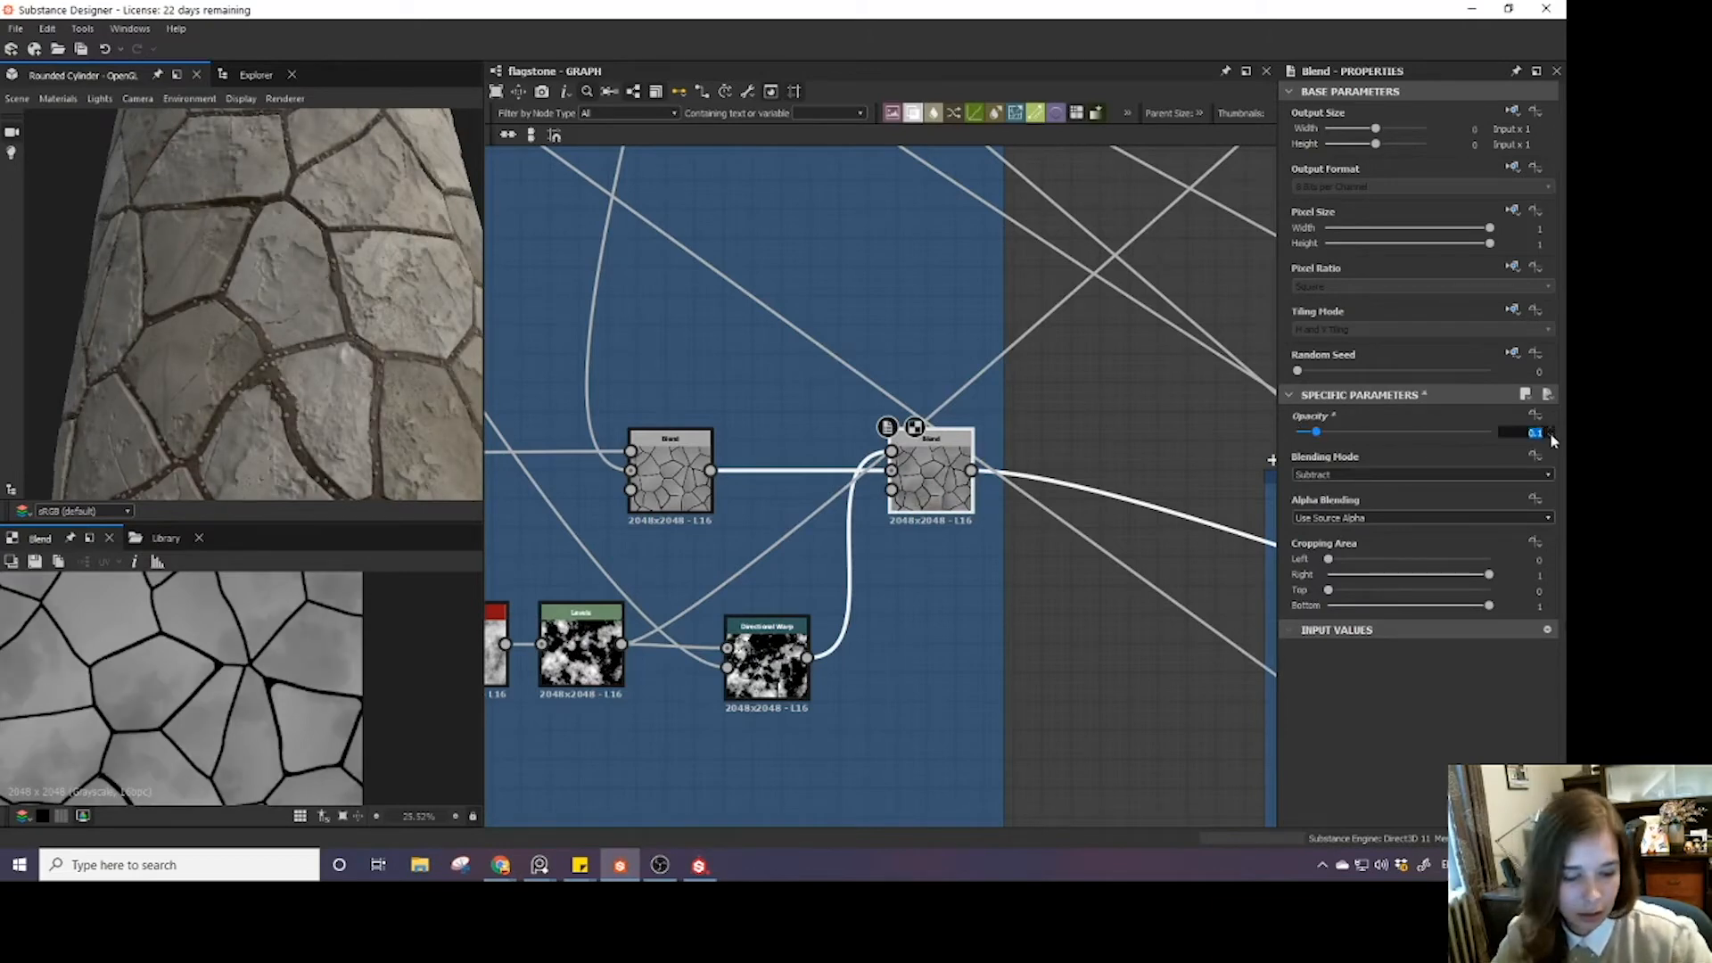
text(7)
key(Return)
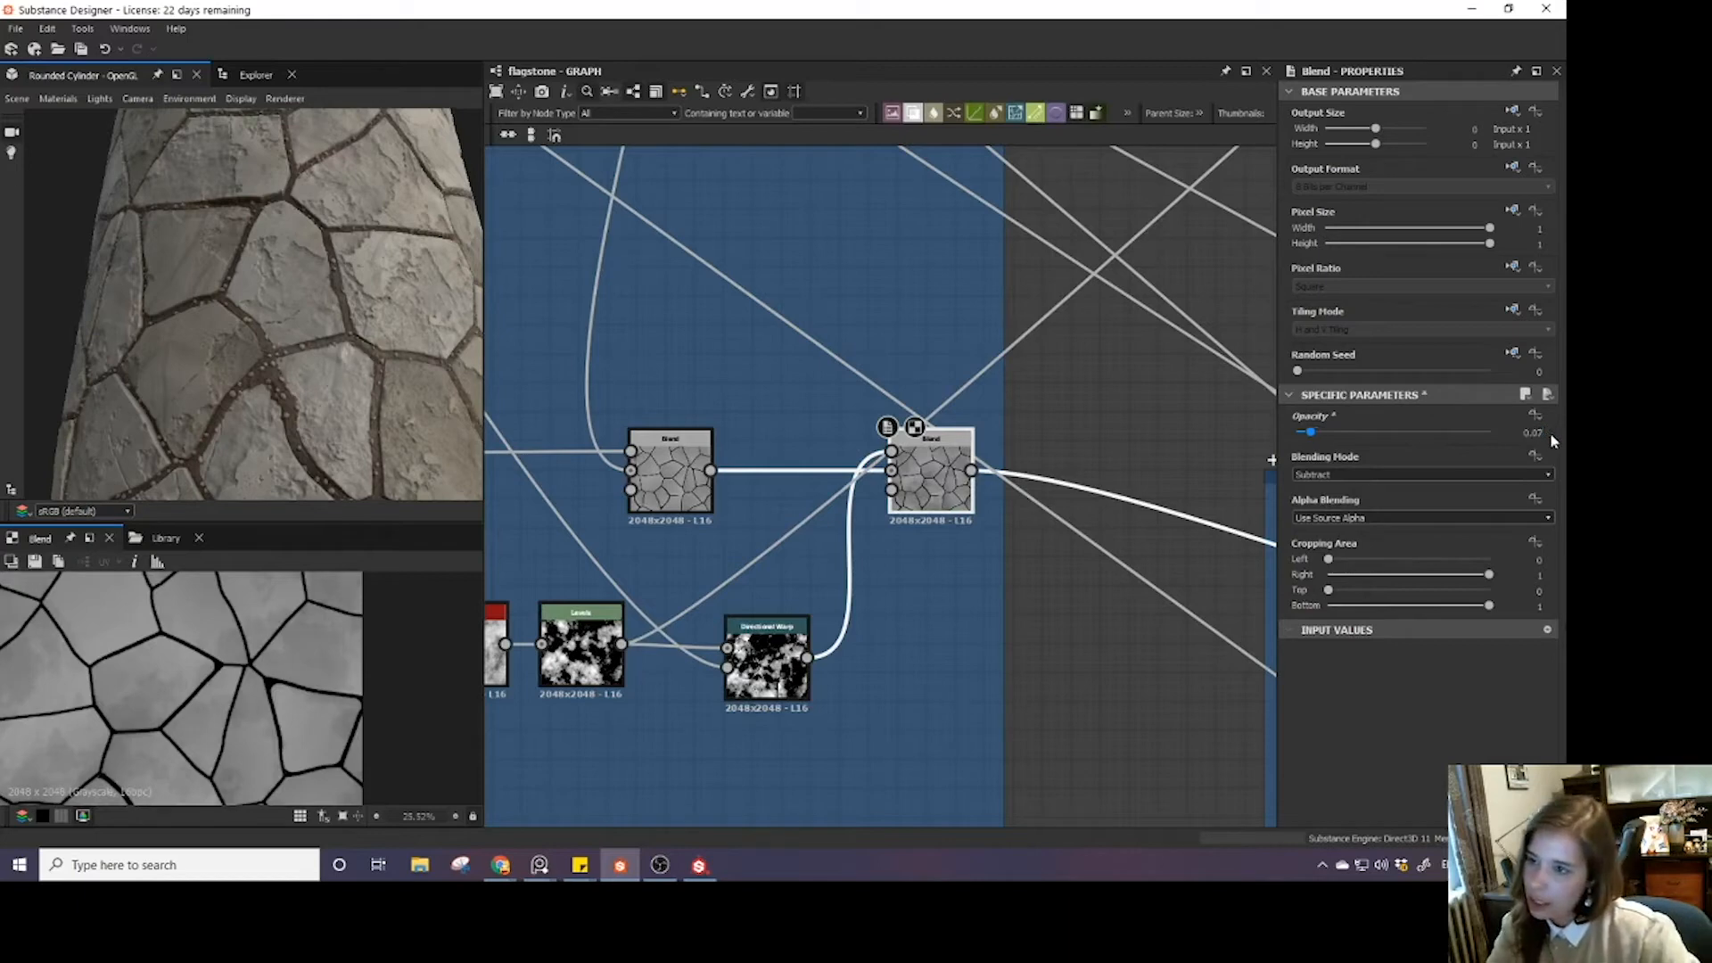
- Set the Subtract Blend node's opacity to 0.04 and inspect another side of the cylinder
double_click(1549, 432)
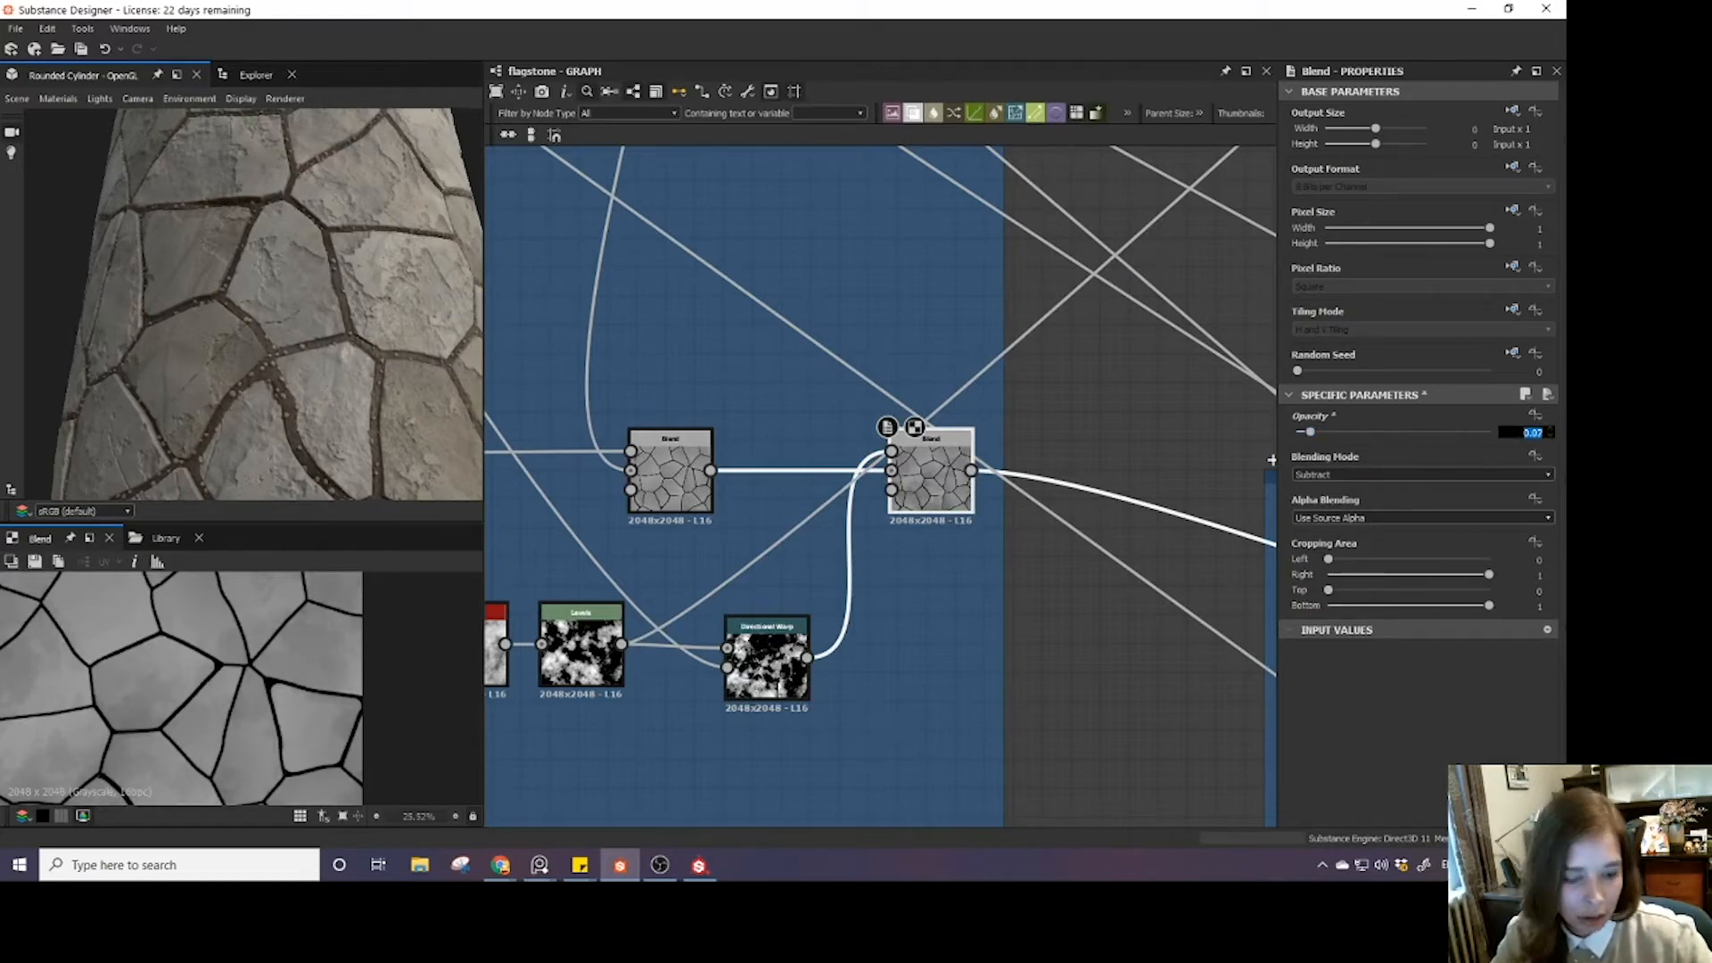
text(.04)
key(Return)
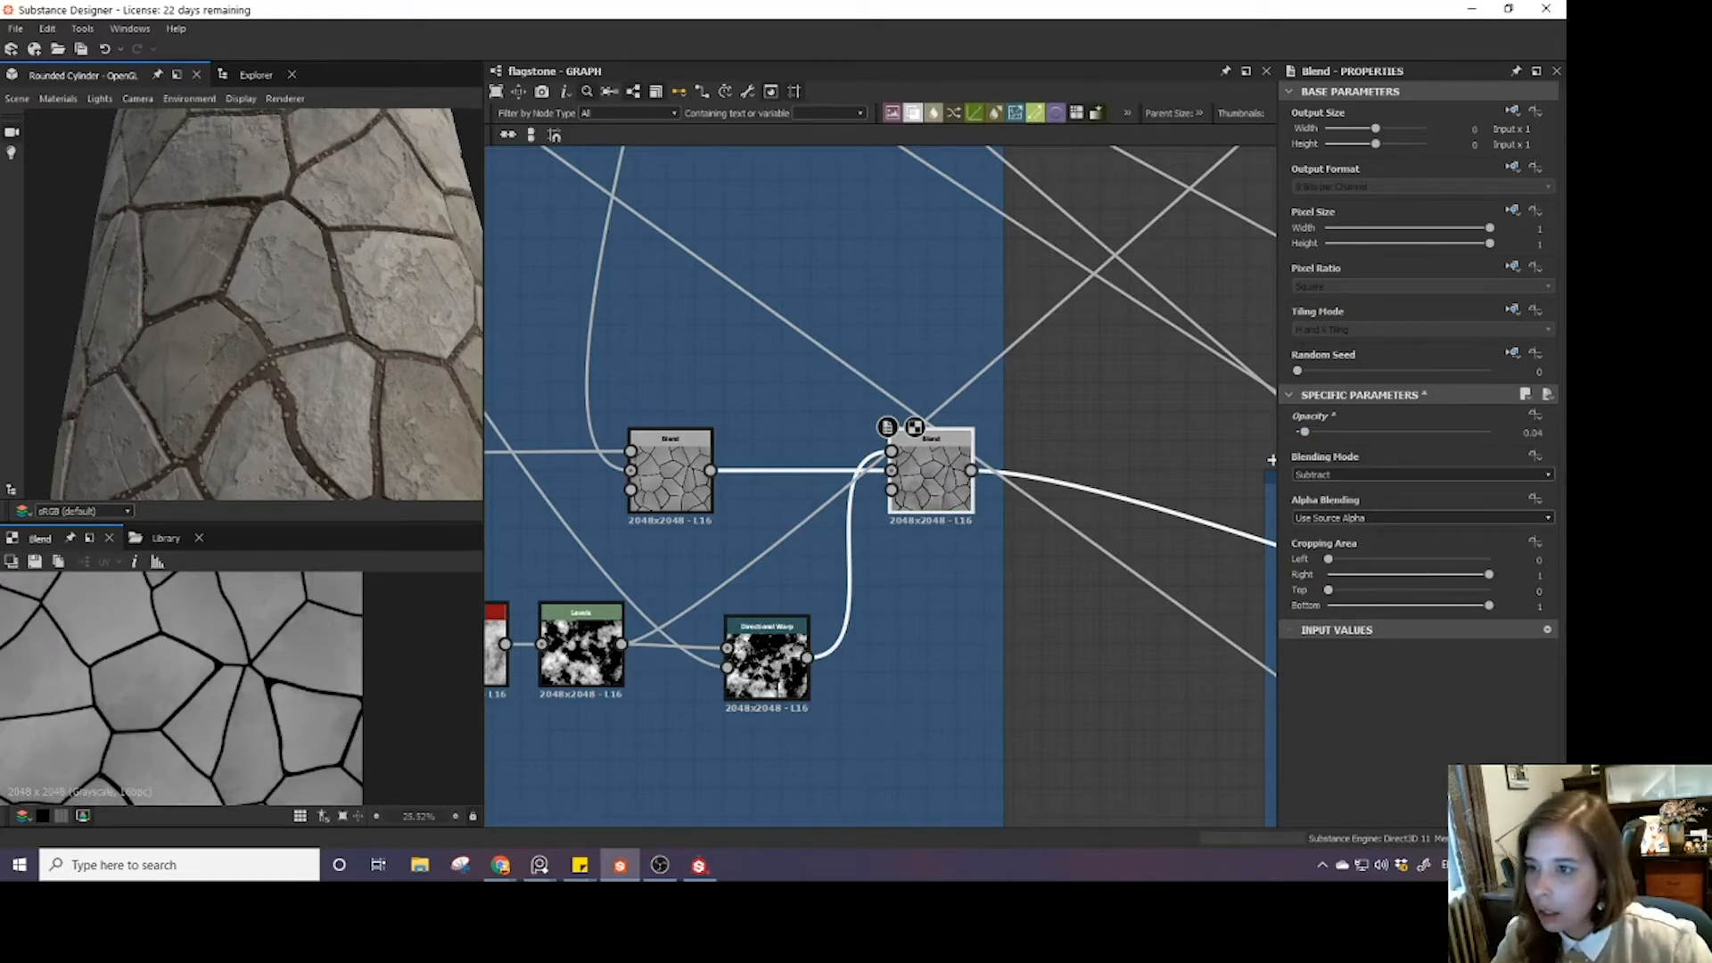
drag(88, 217, 165, 330)
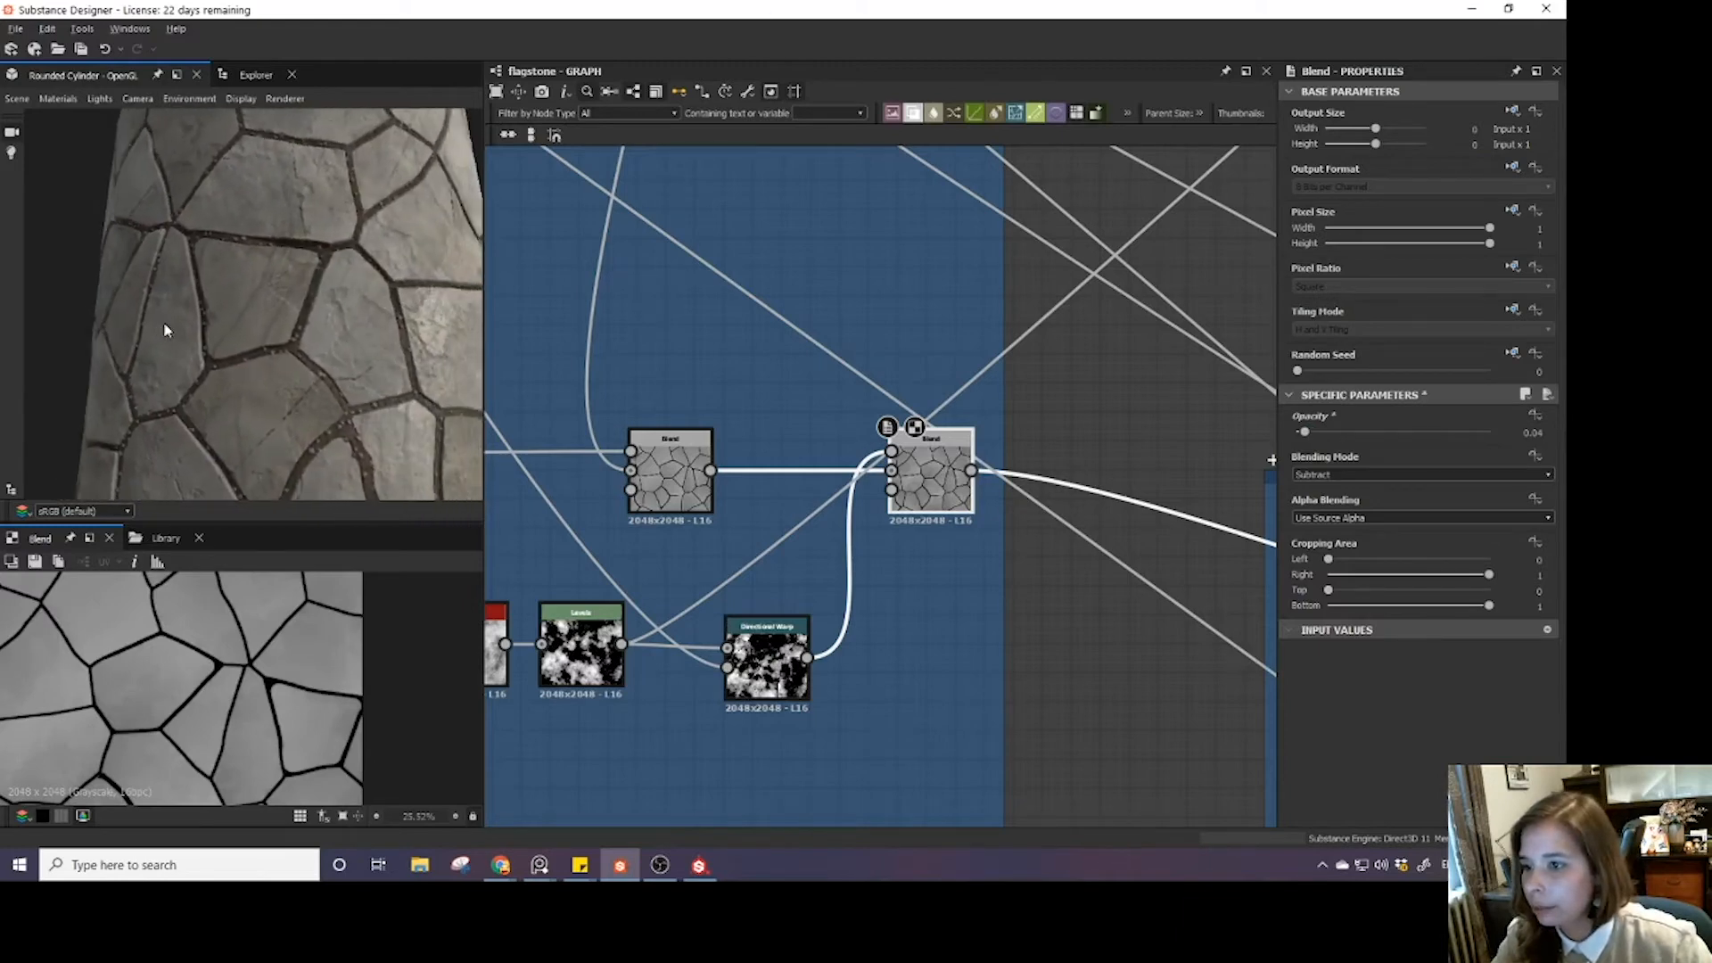
- Set the Subtract Blend node's opacity to 0.03
double_click(1543, 433)
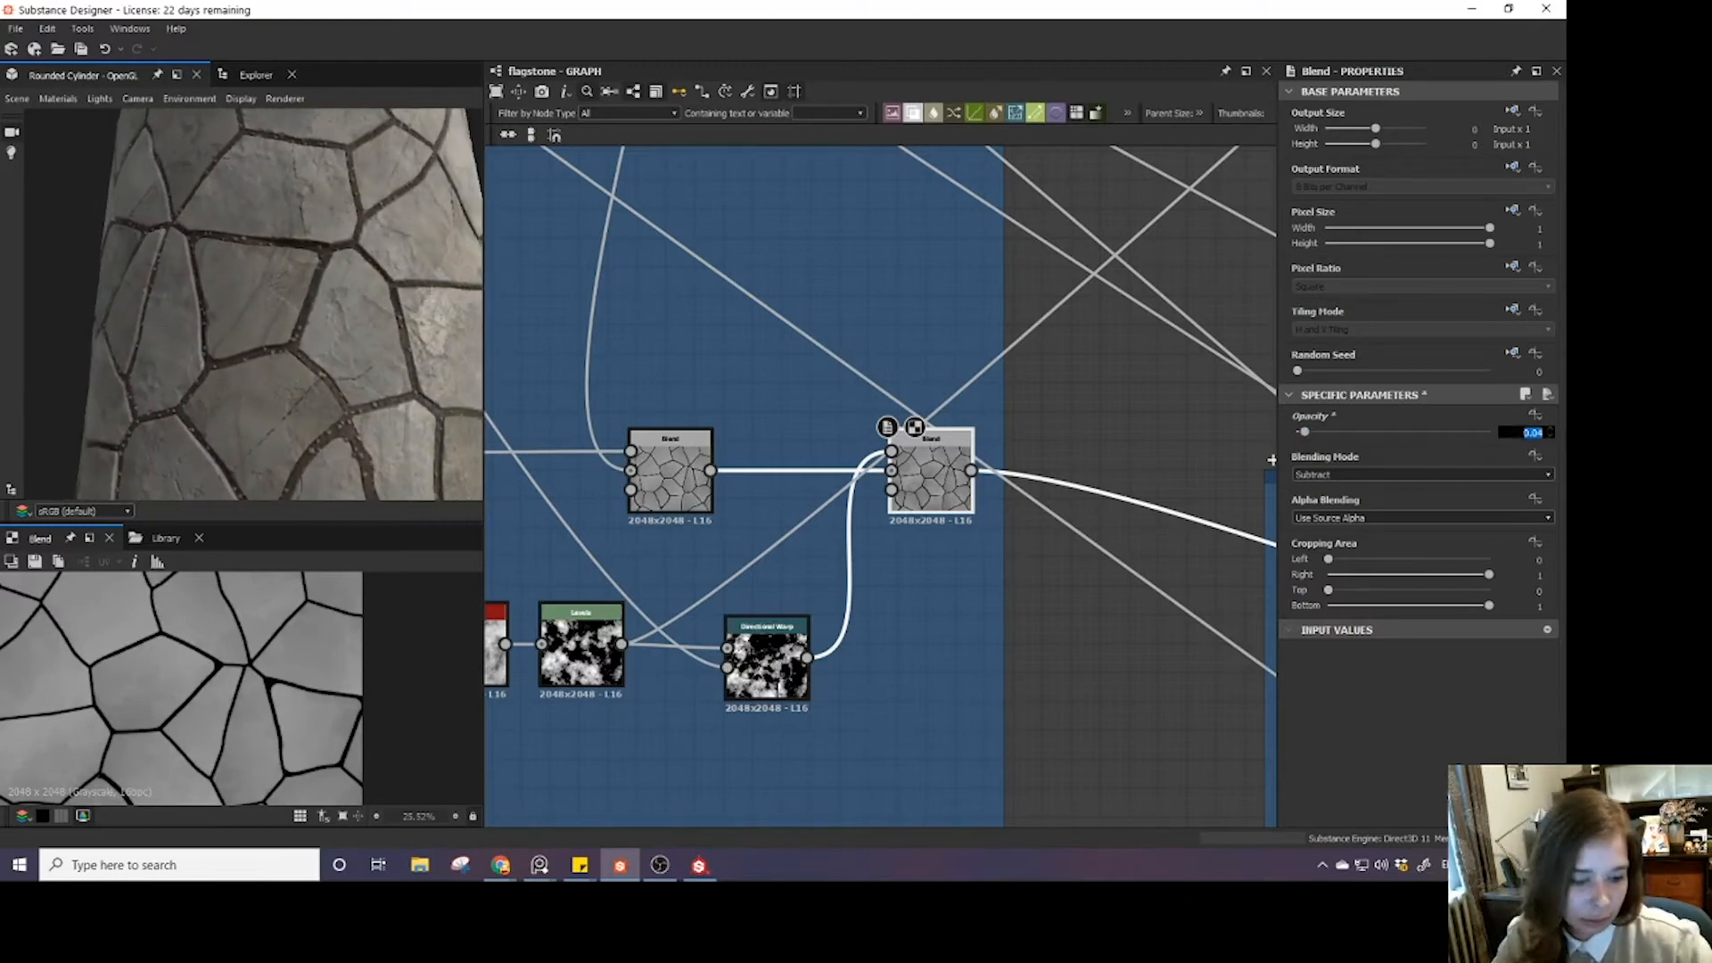
text(.03)
key(Return)
- Examine the stone surface on the cylinder preview from several distances and angles
drag(317, 345, 256, 363)
scroll(268, 317, down, 3)
scroll(354, 338, up, 3)
scroll(314, 331, up, 2)
scroll(314, 331, down, 3)
scroll(265, 357, down, 3)
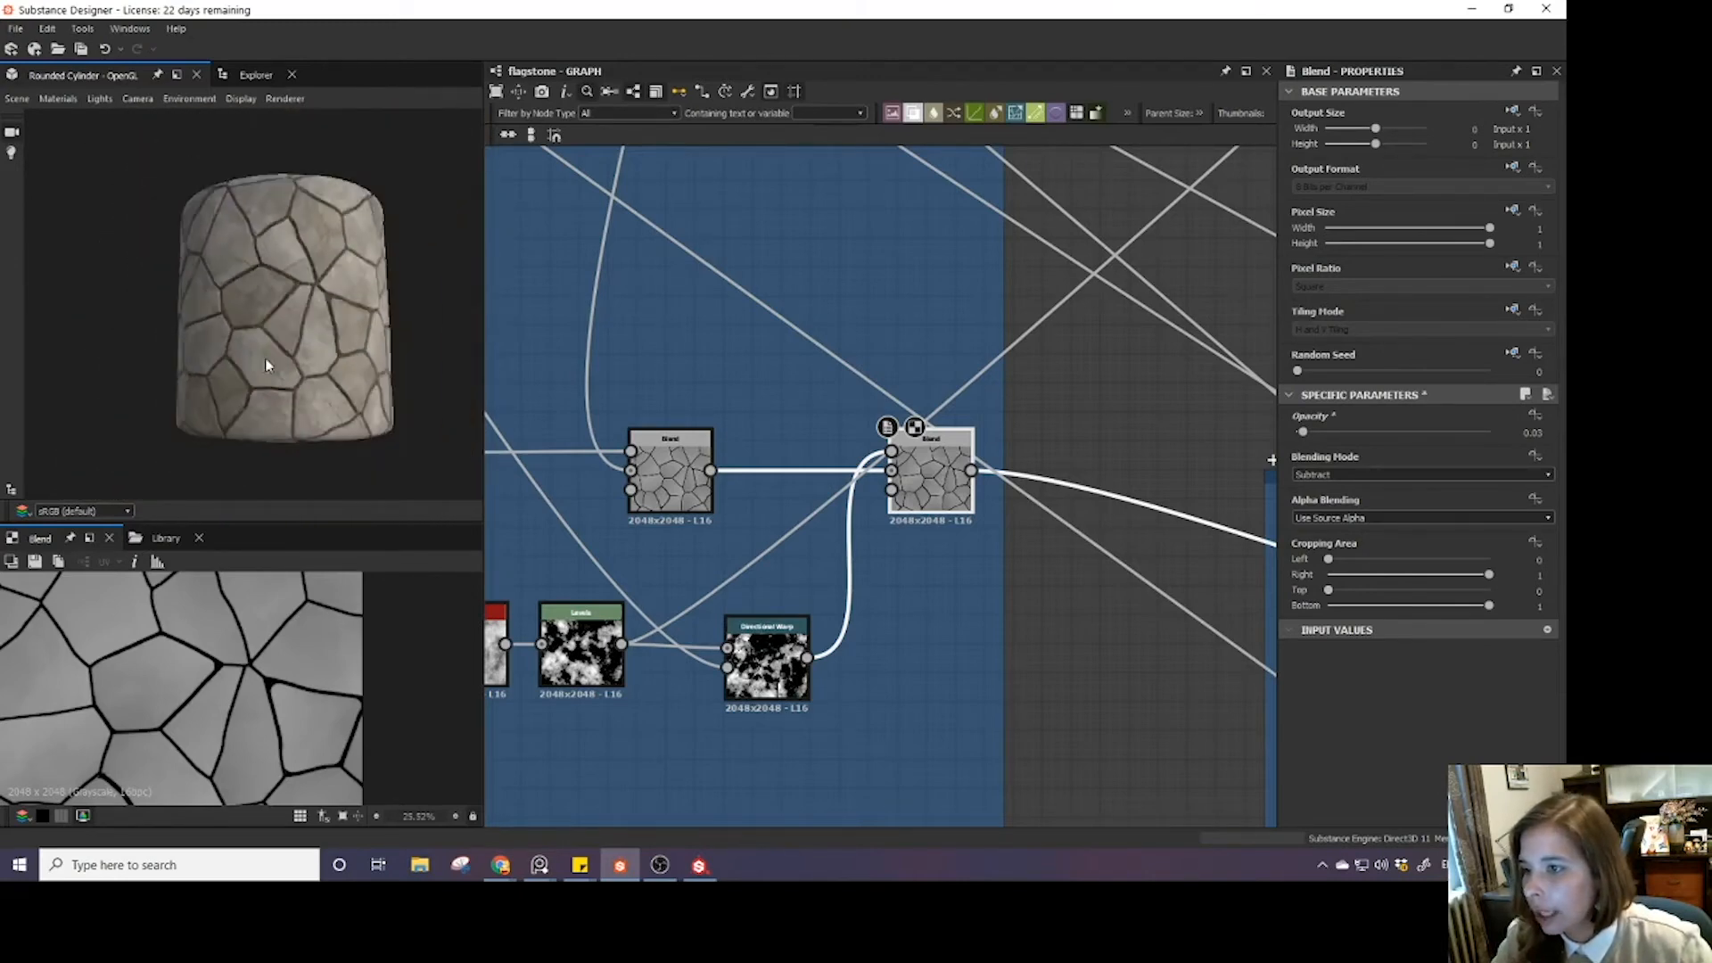
scroll(269, 345, up, 4)
scroll(276, 346, down, 2)
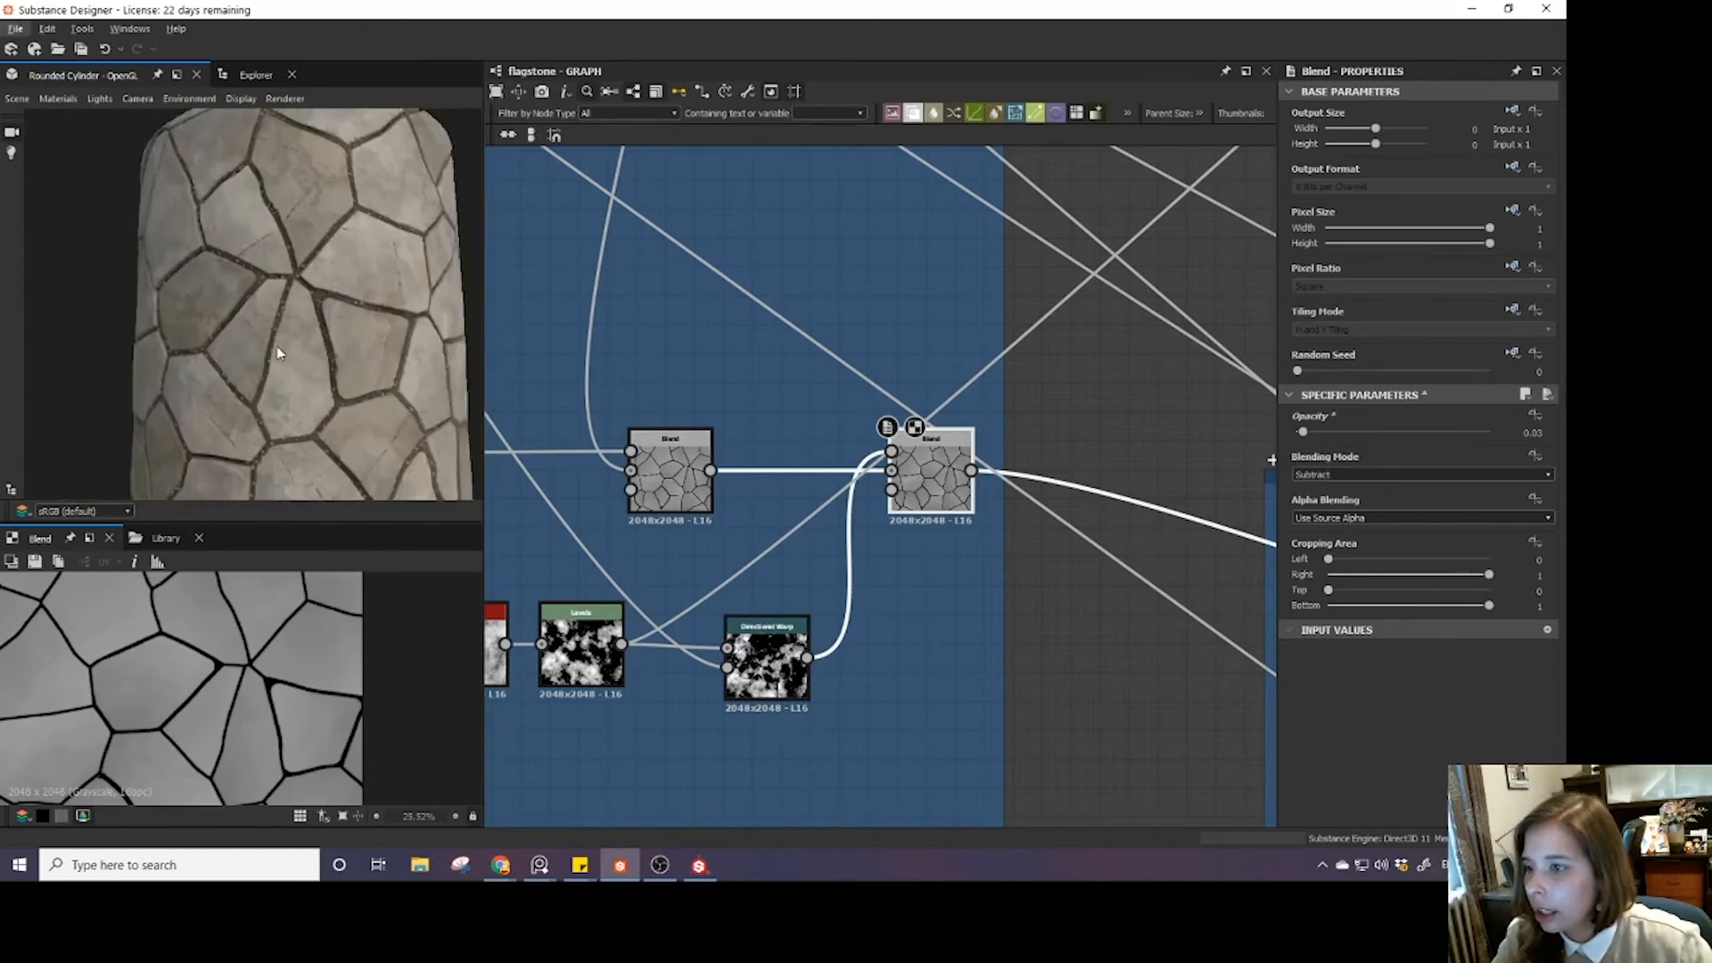
drag(276, 353, 264, 345)
scroll(1028, 459, down, 5)
scroll(1005, 393, up, 4)
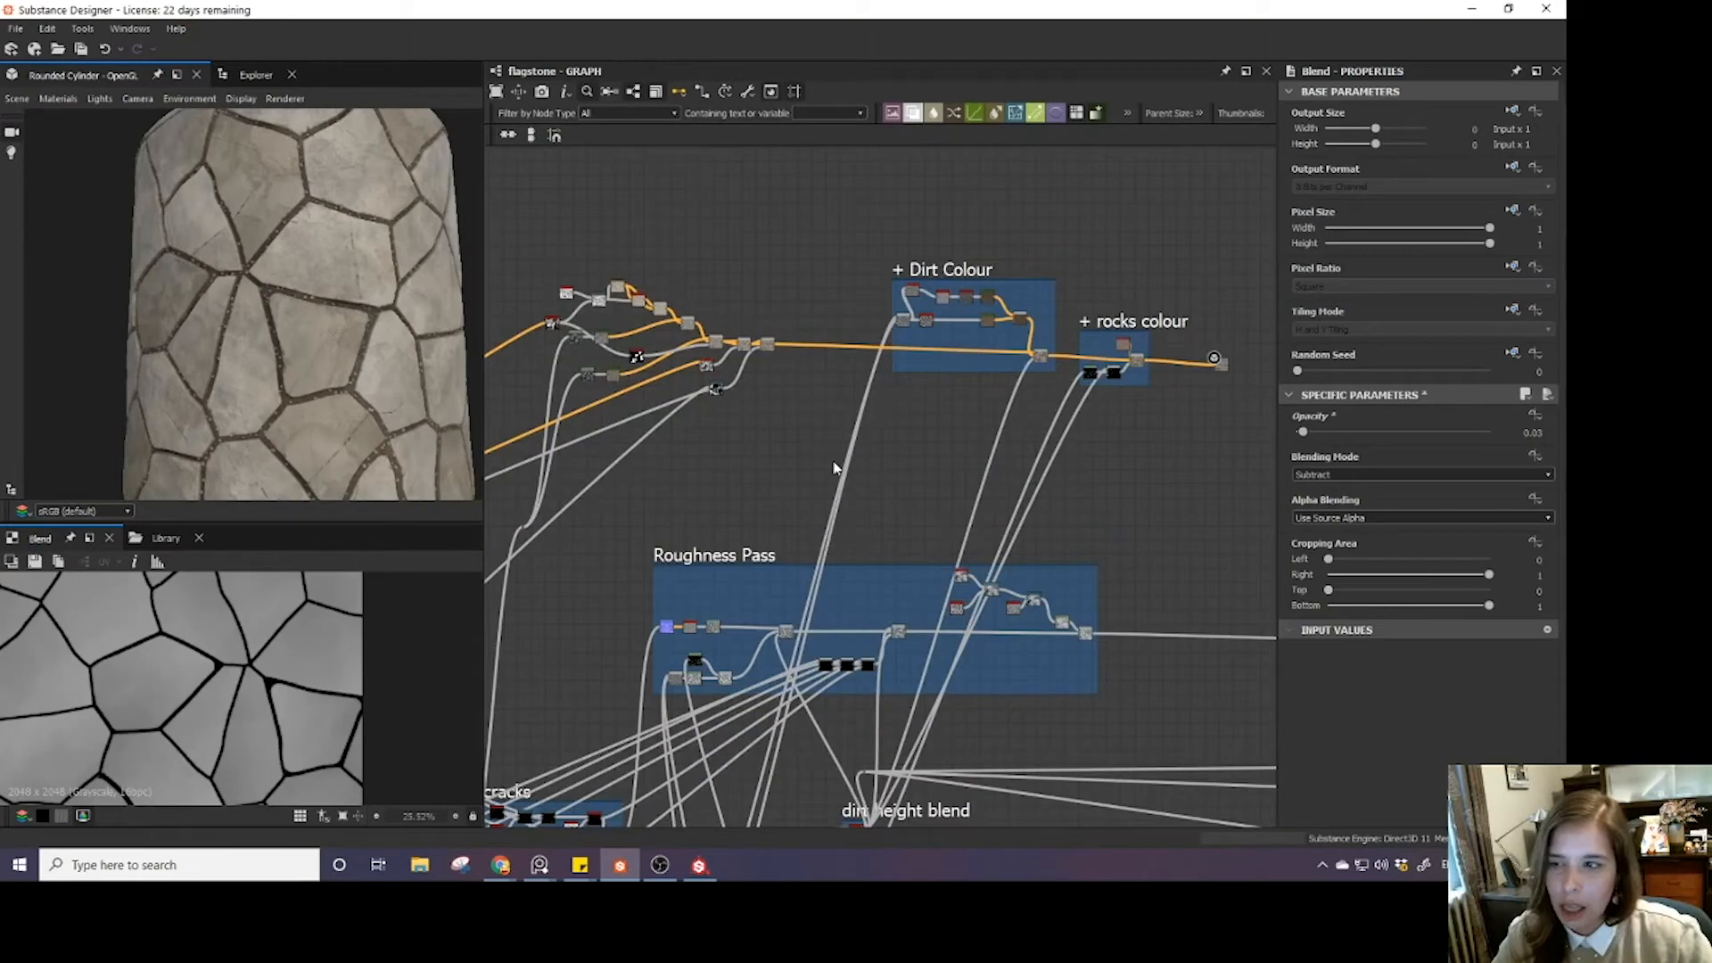
drag(269, 305, 283, 285)
- Preview the outputs of the Curvature node and the Levels node after it in the Roughness Pass frame
middle_drag(951, 529, 934, 445)
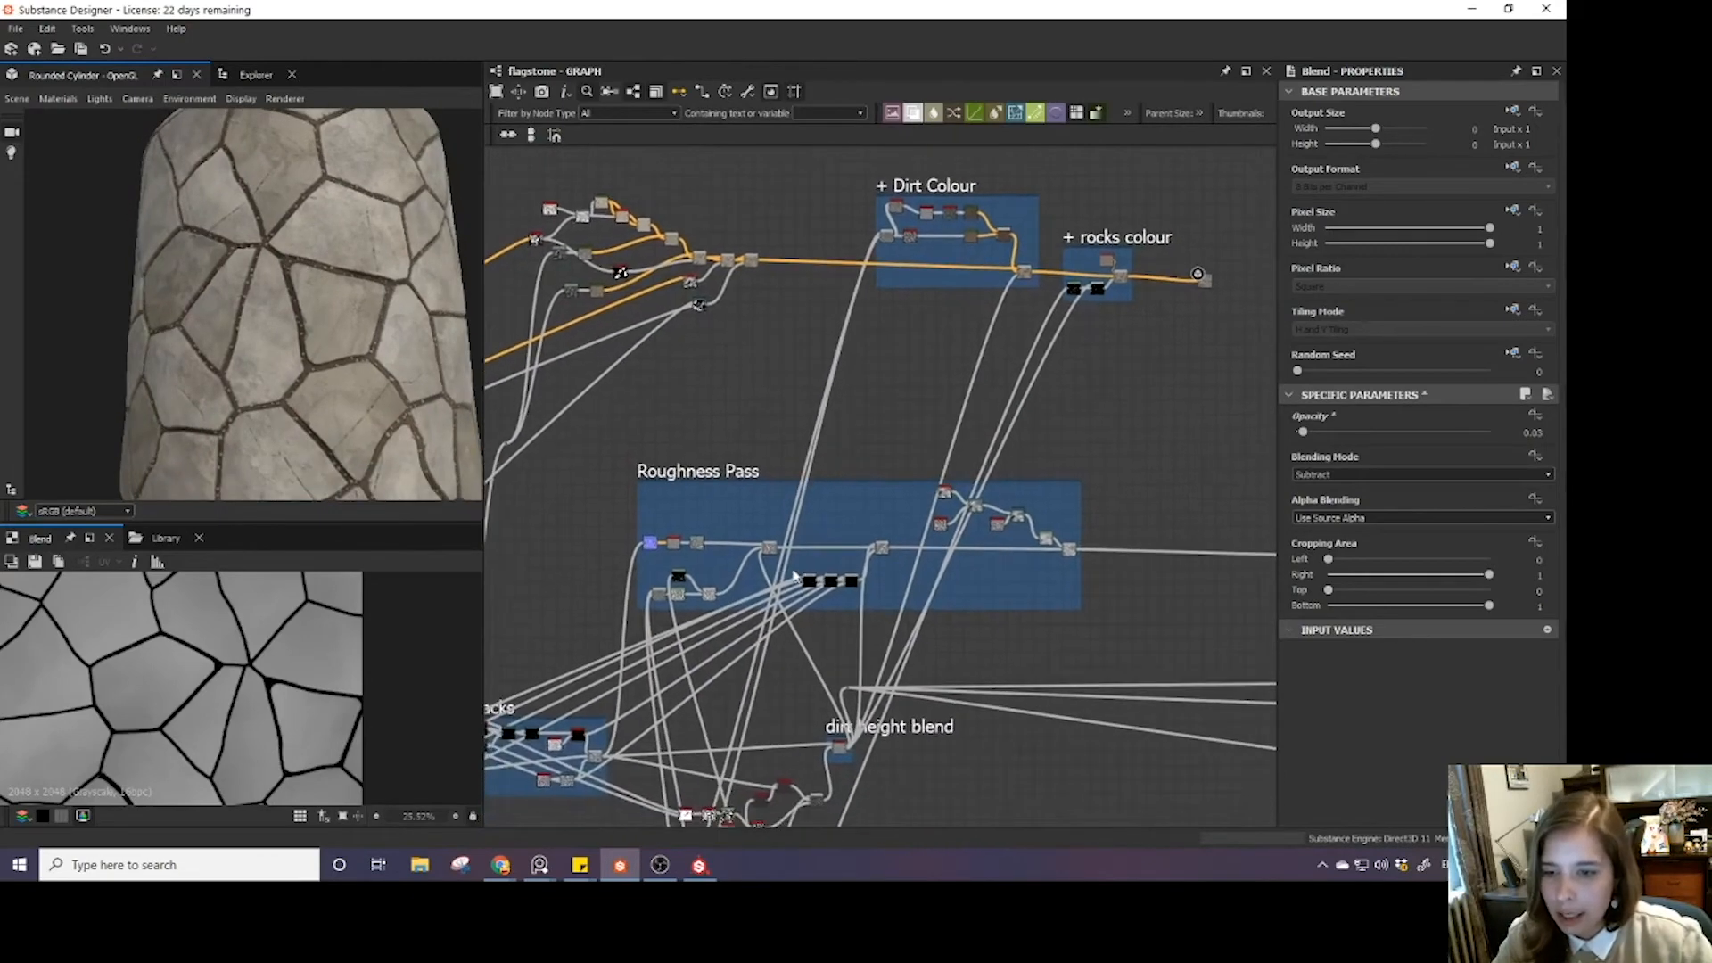
scroll(784, 574, up, 3)
double_click(575, 511)
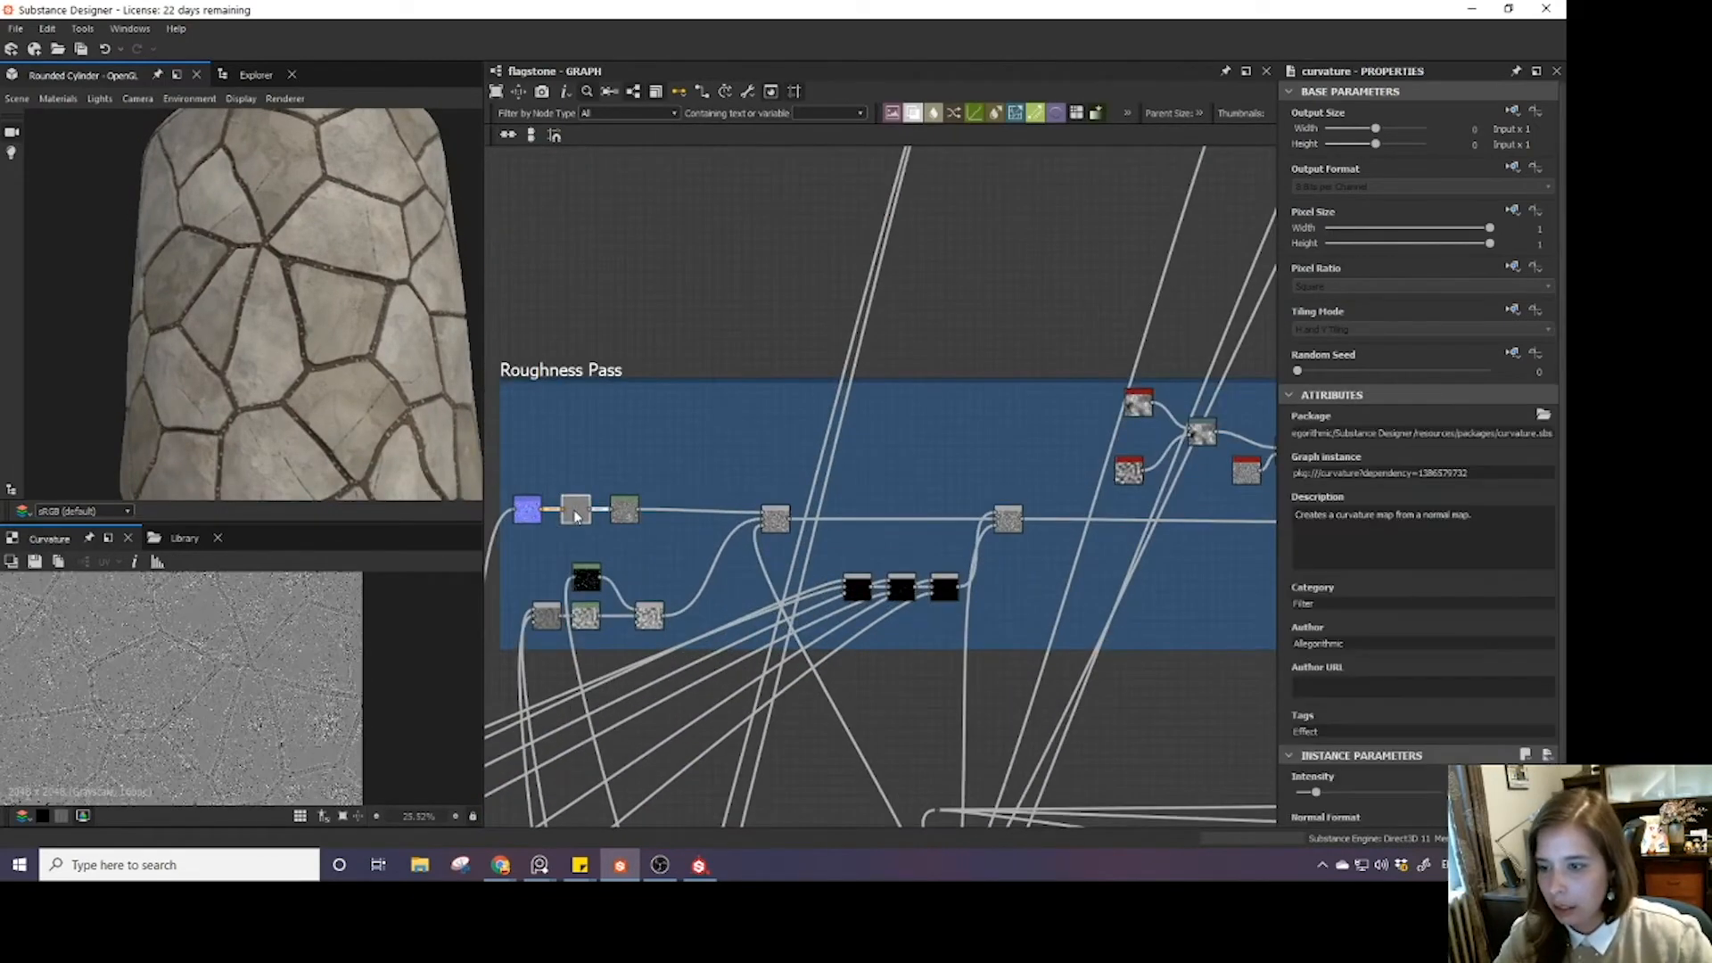
middle_drag(718, 559, 878, 548)
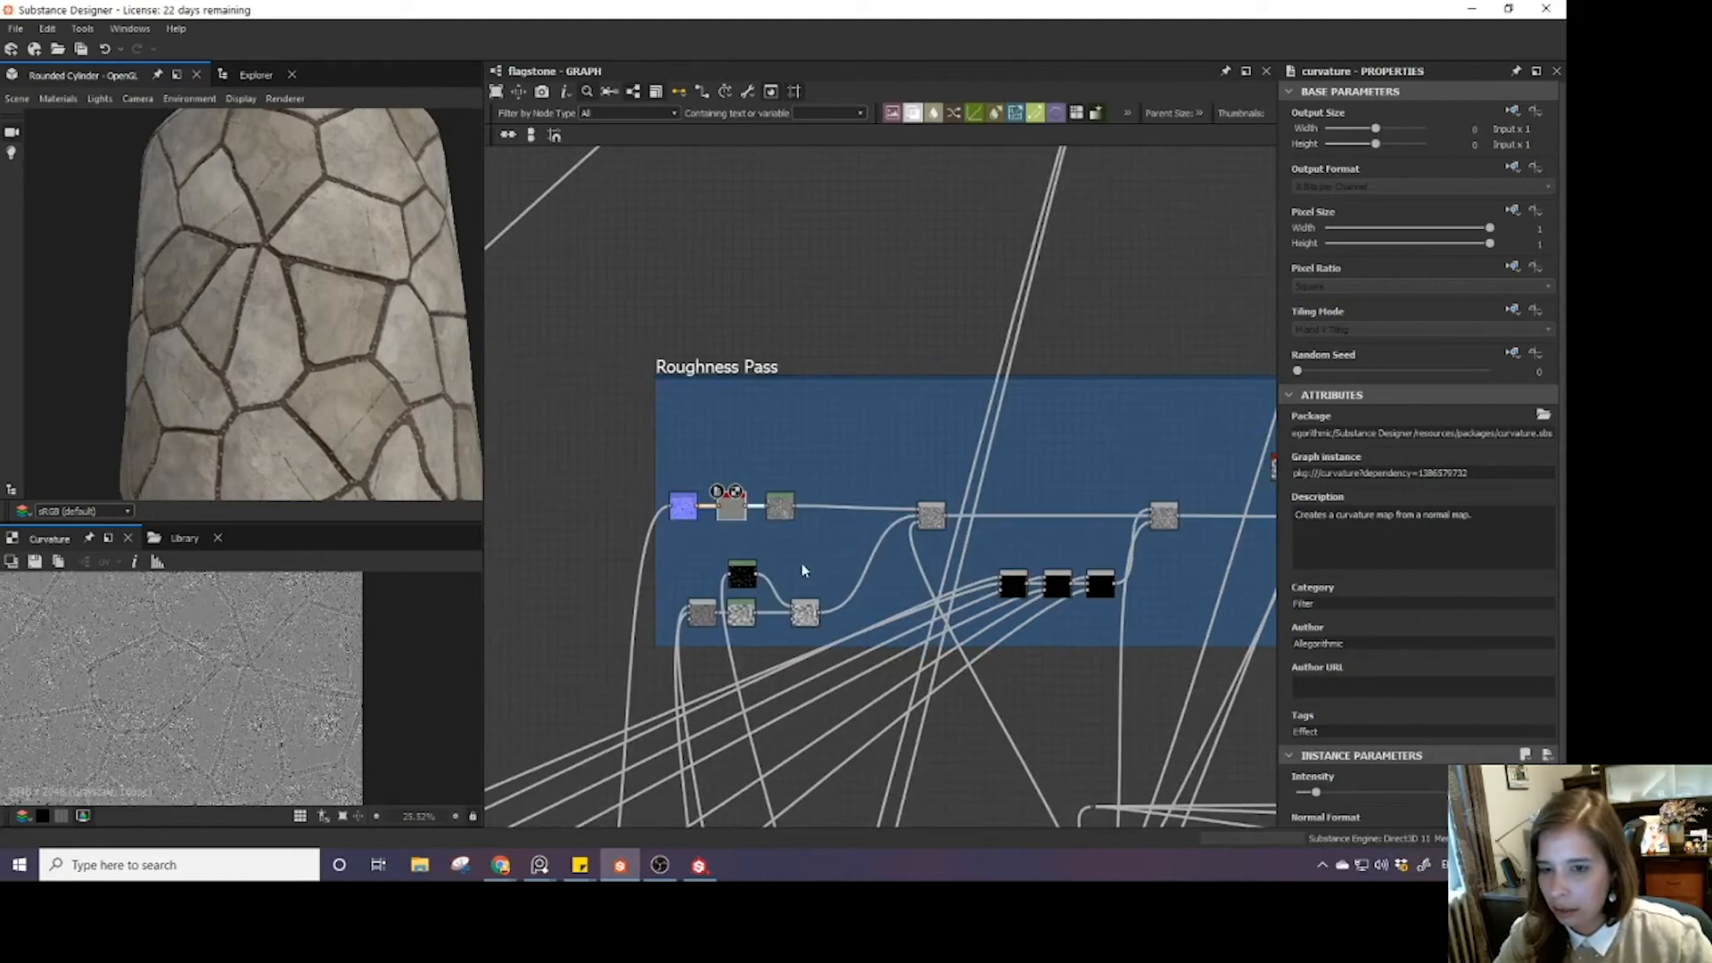
double_click(781, 504)
scroll(765, 524, up, 3)
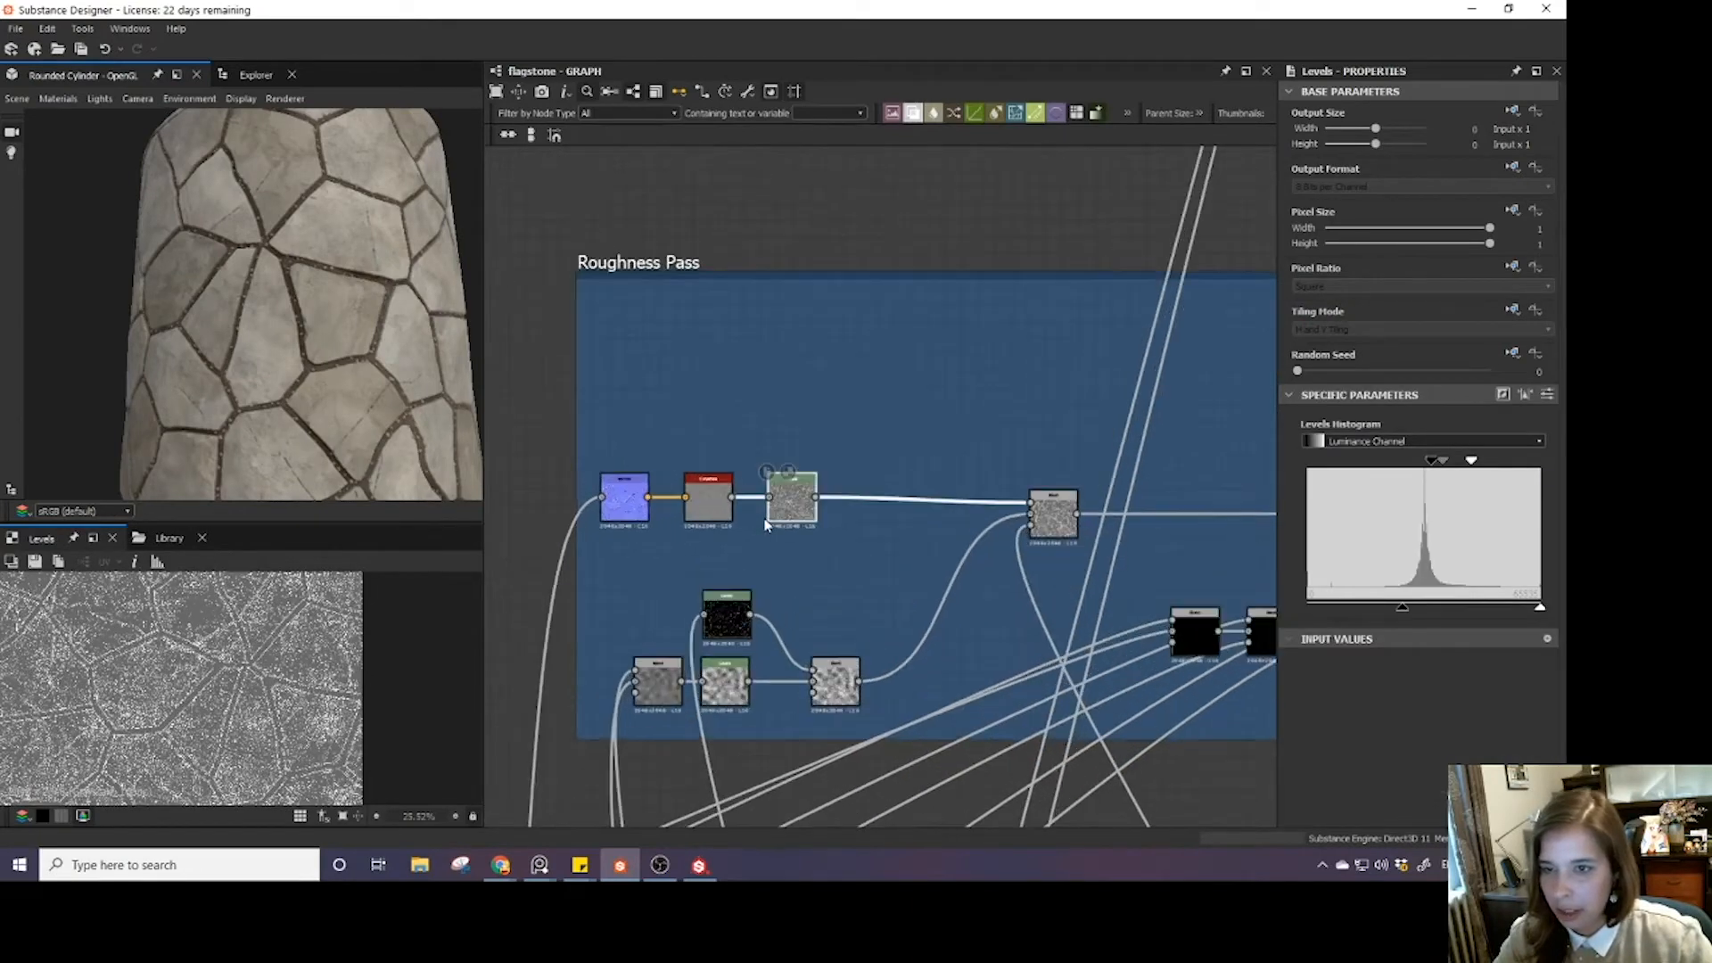
- Duplicate the Levels node that follows the Curvature node and place the copy above the Roughness Pass frame
scroll(784, 507, down, 2)
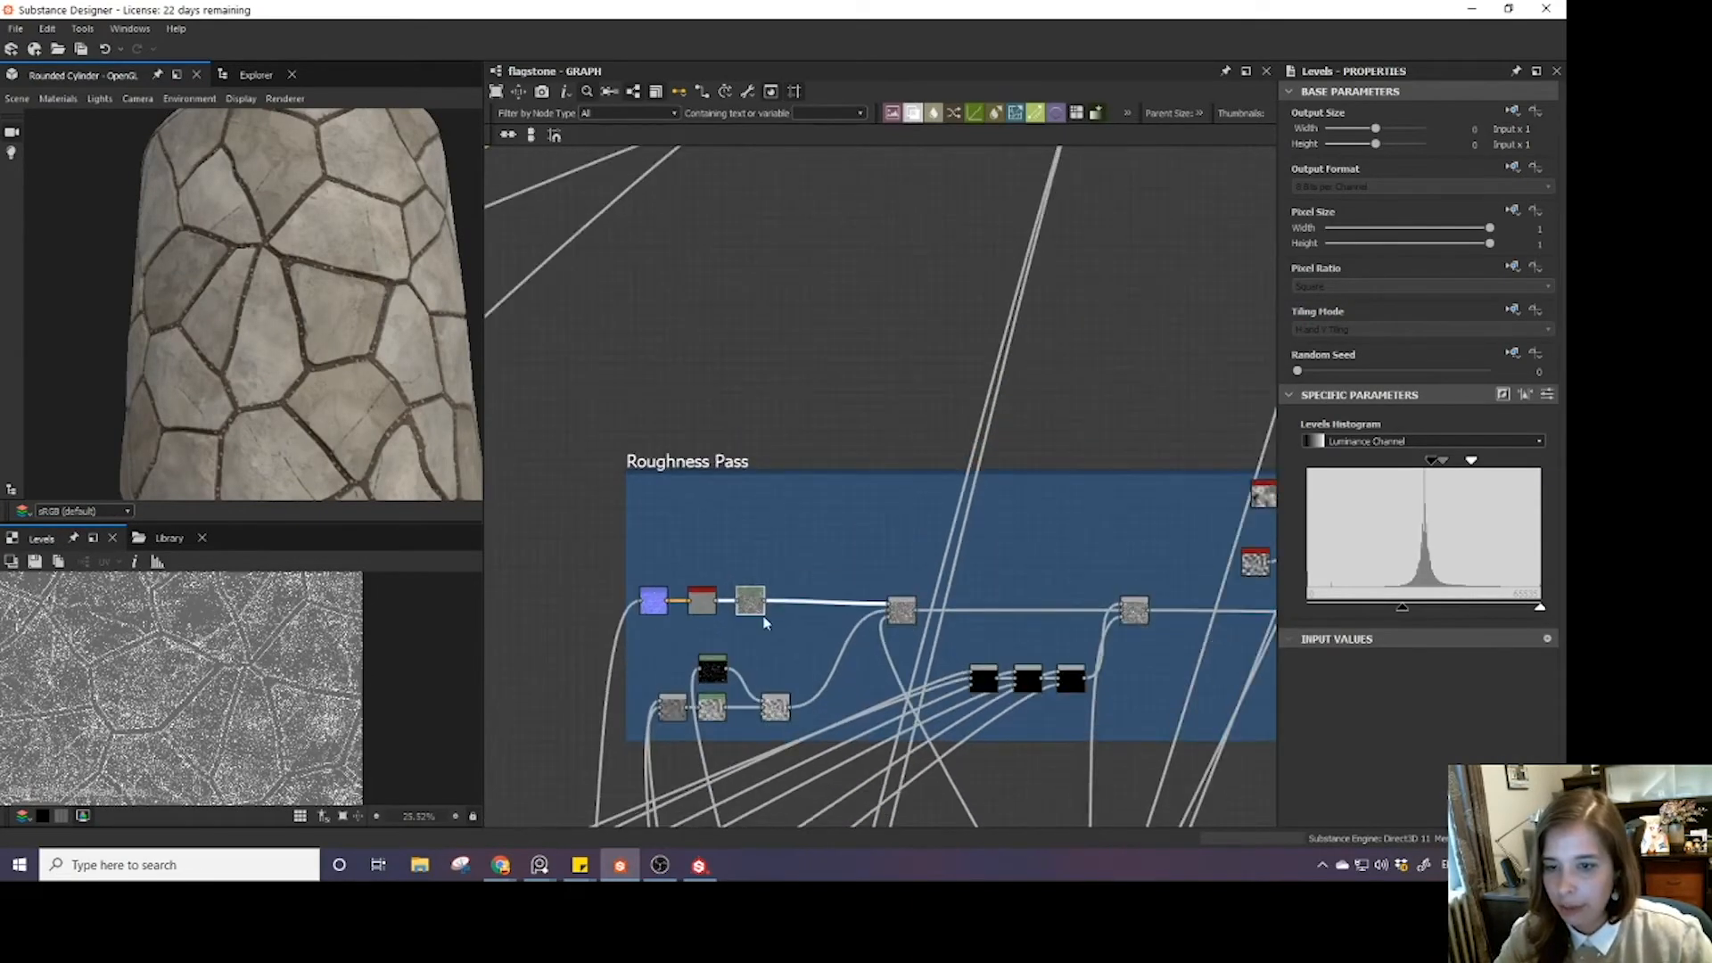
key(ctrl+d)
drag(881, 490, 873, 372)
- Add a Curvature Smooth node above the Roughness Pass frame, feed it from the Normal node, and inspect its output
click(760, 393)
key(space)
text(cur)
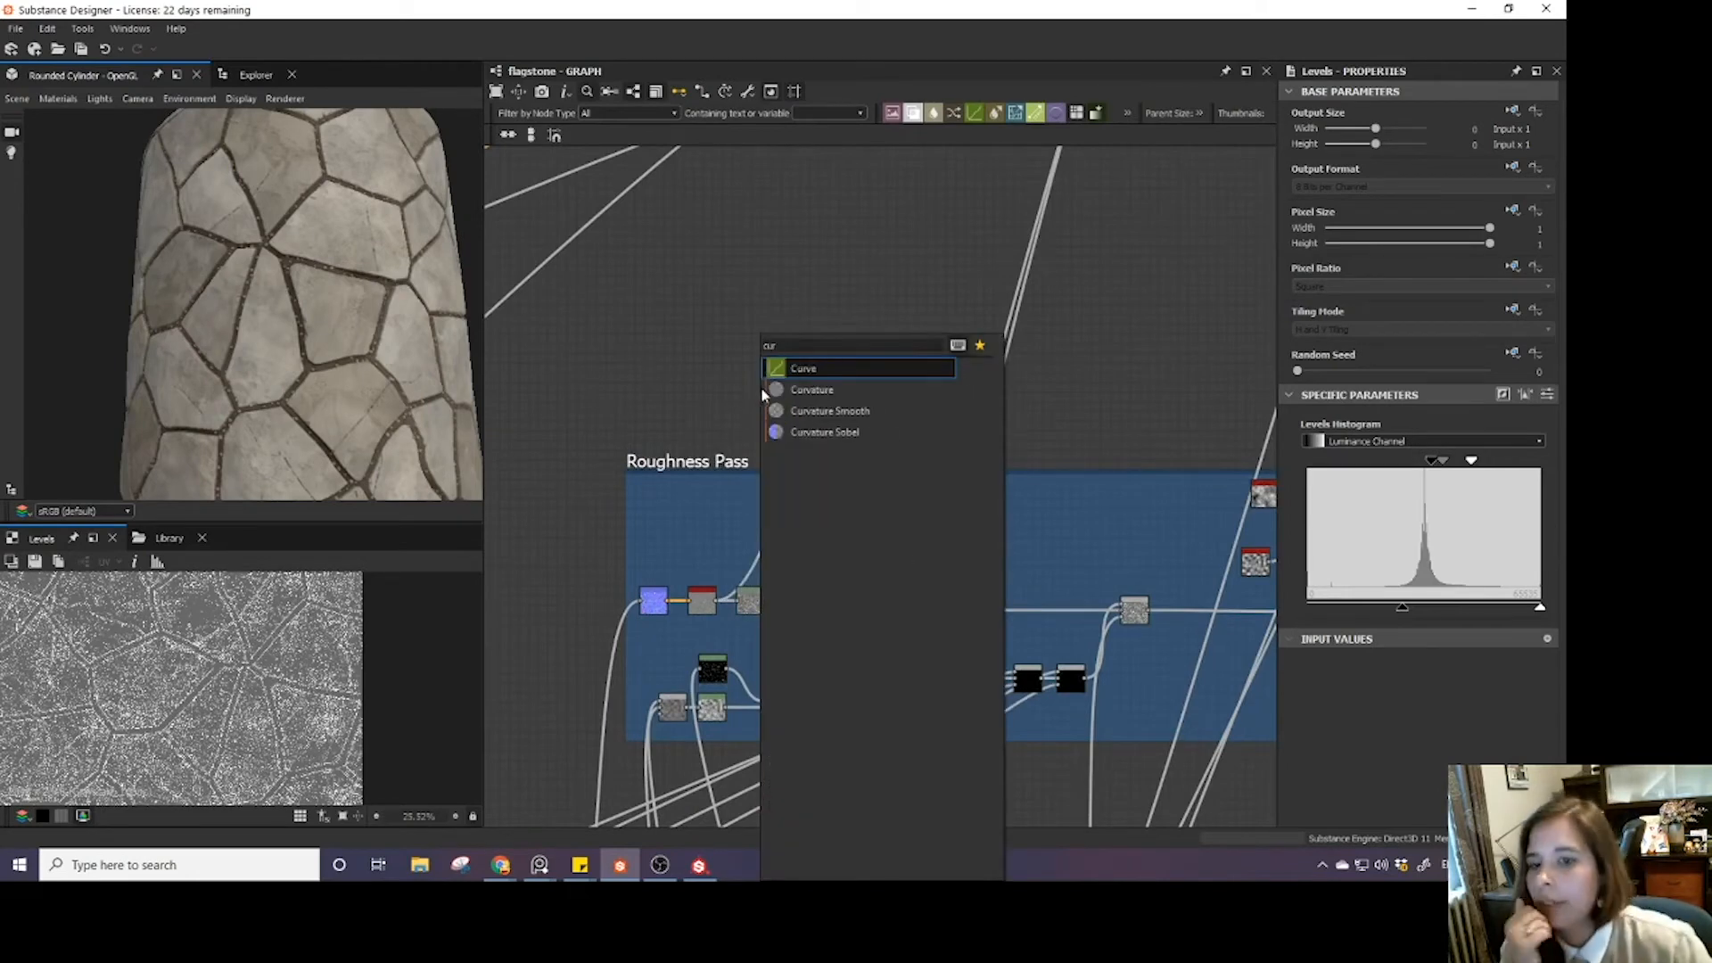
click(821, 410)
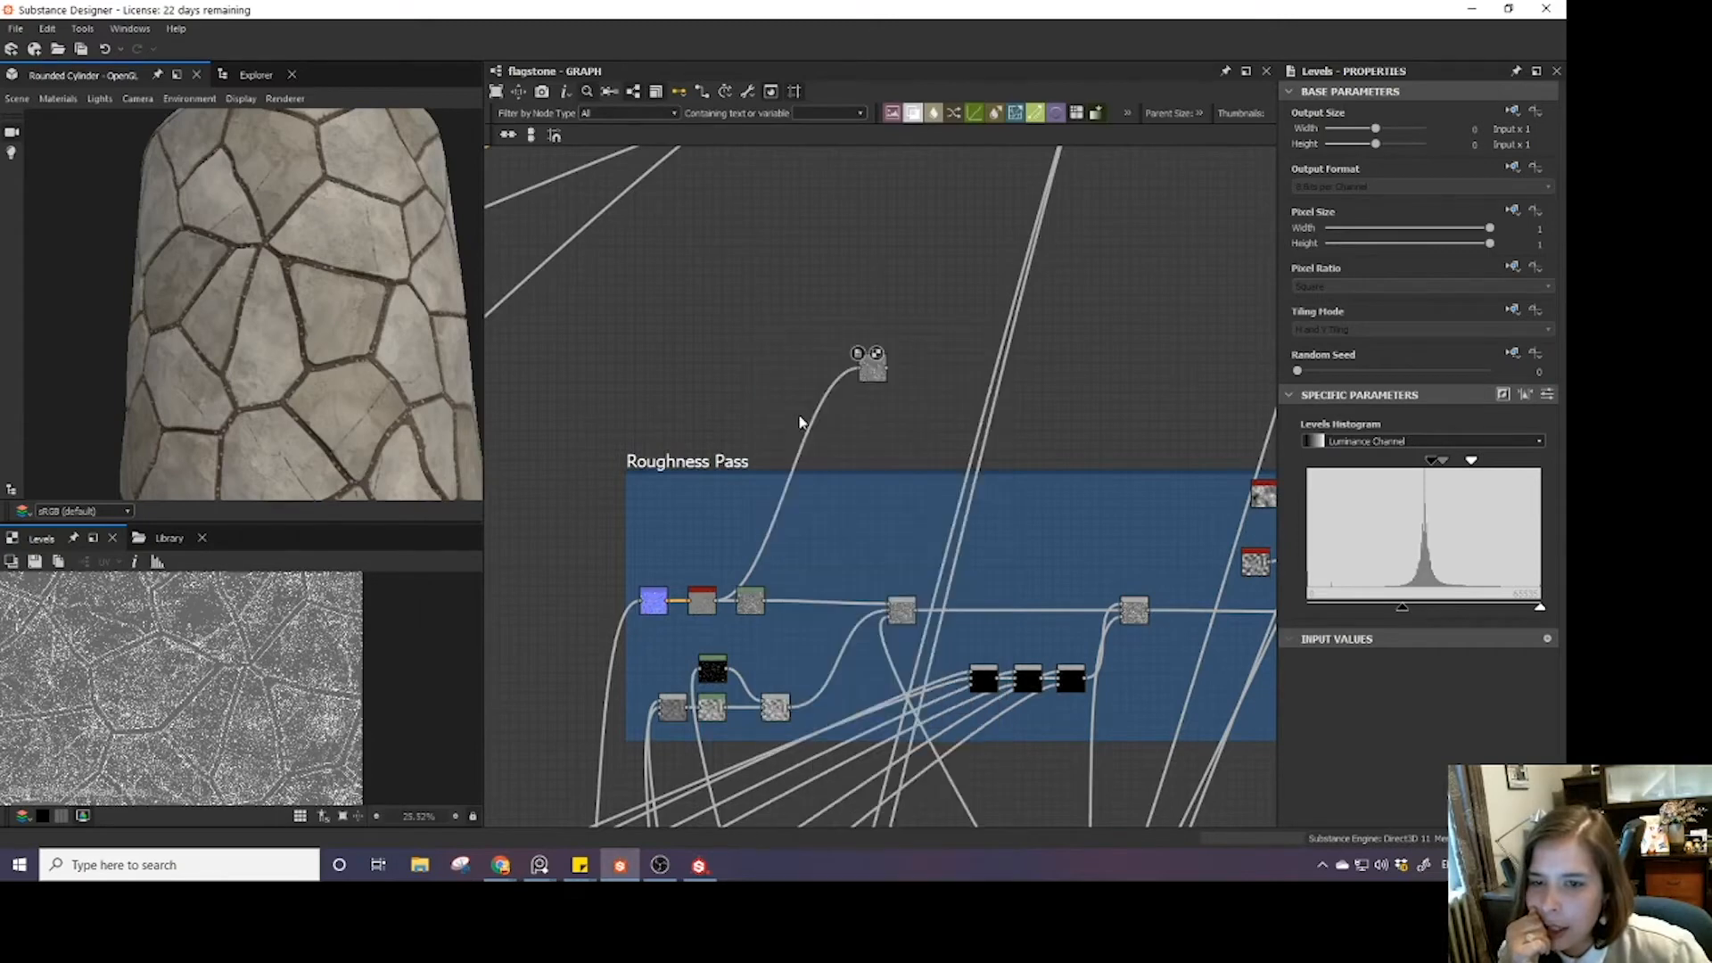
drag(686, 528, 742, 374)
scroll(214, 714, up, 1)
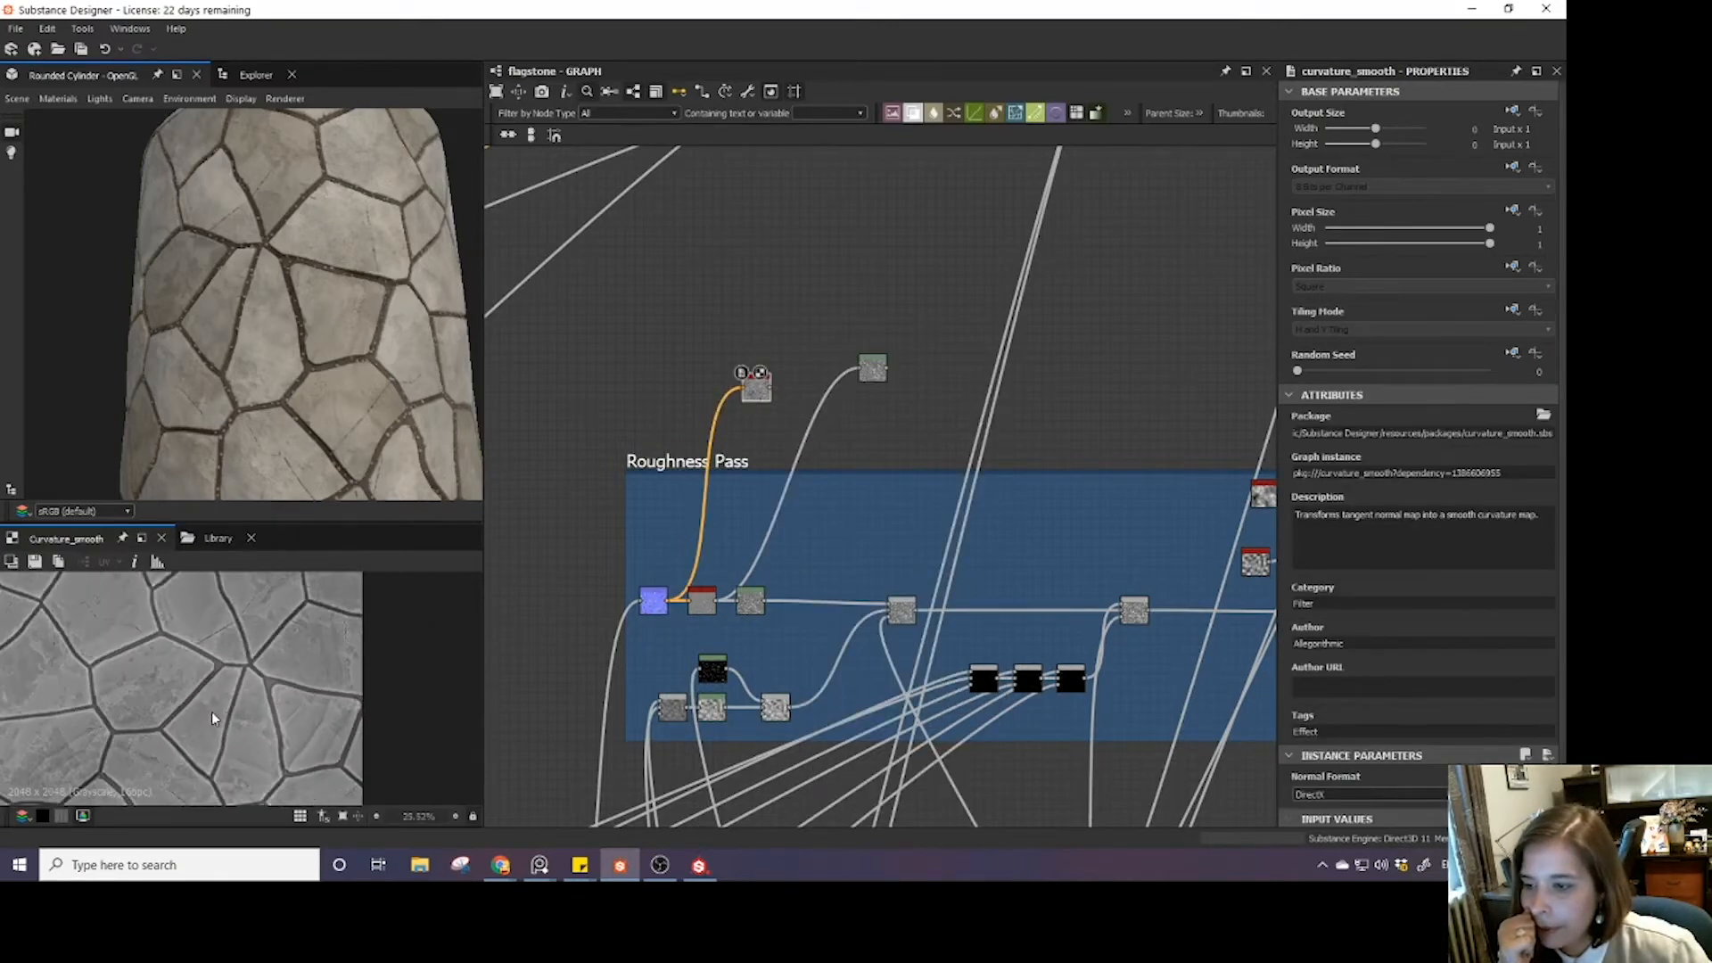
scroll(311, 689, up, 2)
scroll(310, 689, down, 3)
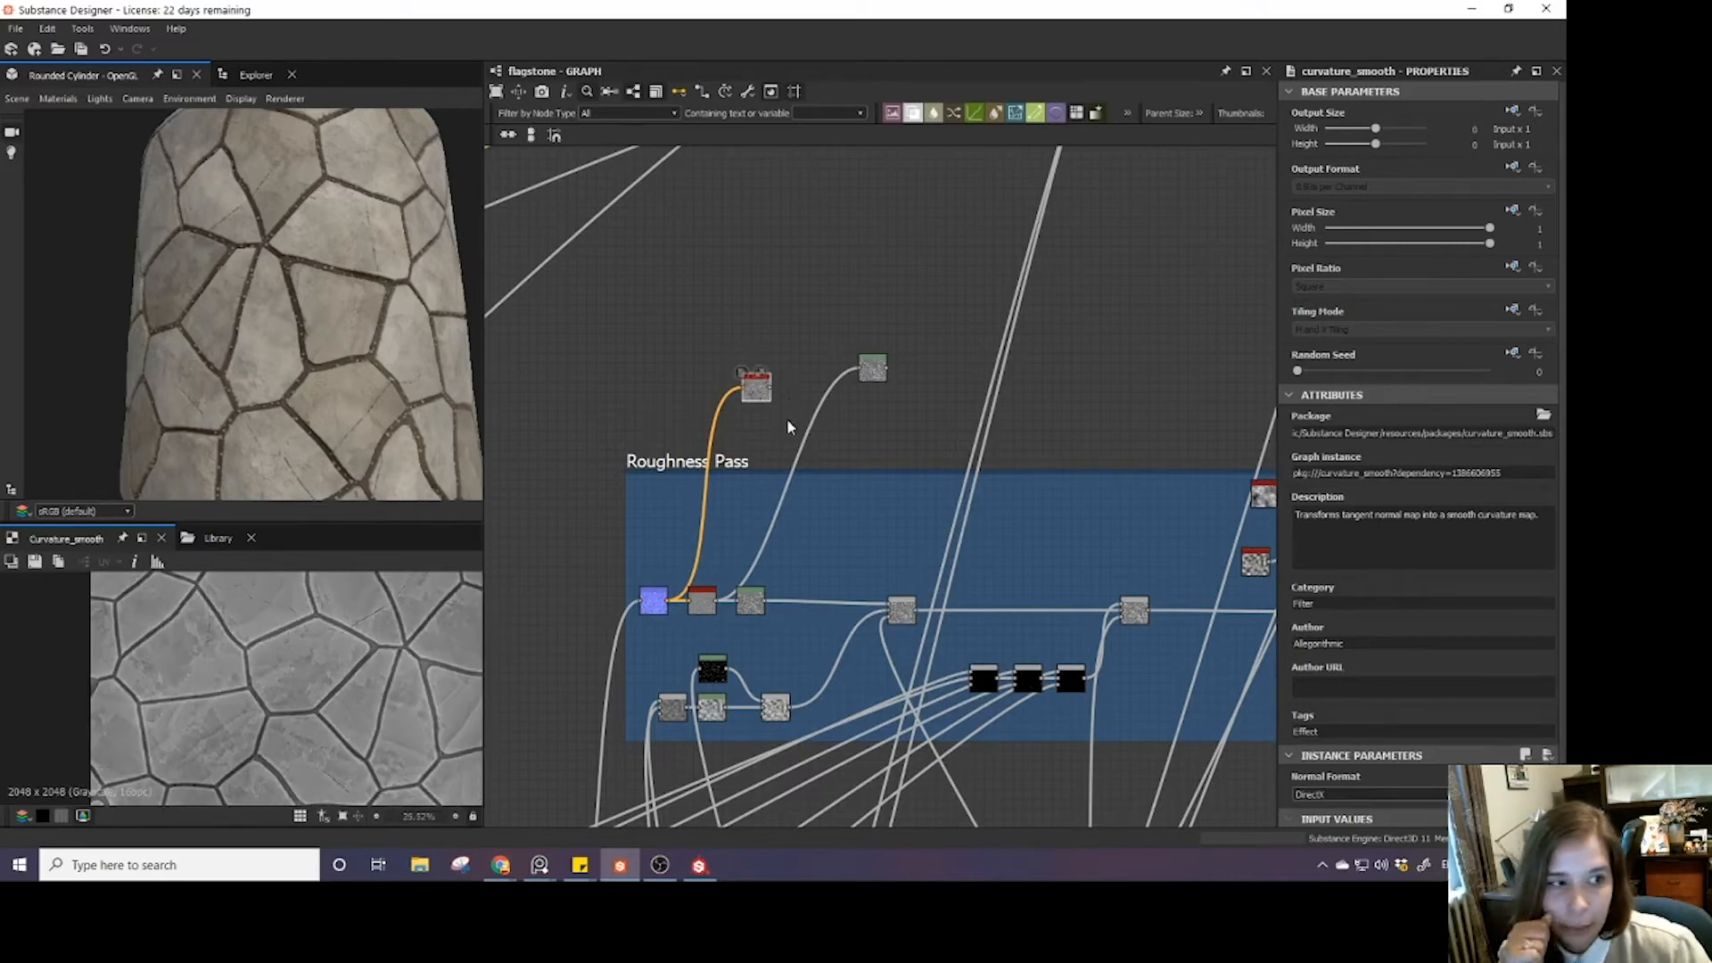
- Add a Levels node fed by the Curvature Smooth node
key(space)
text(level)
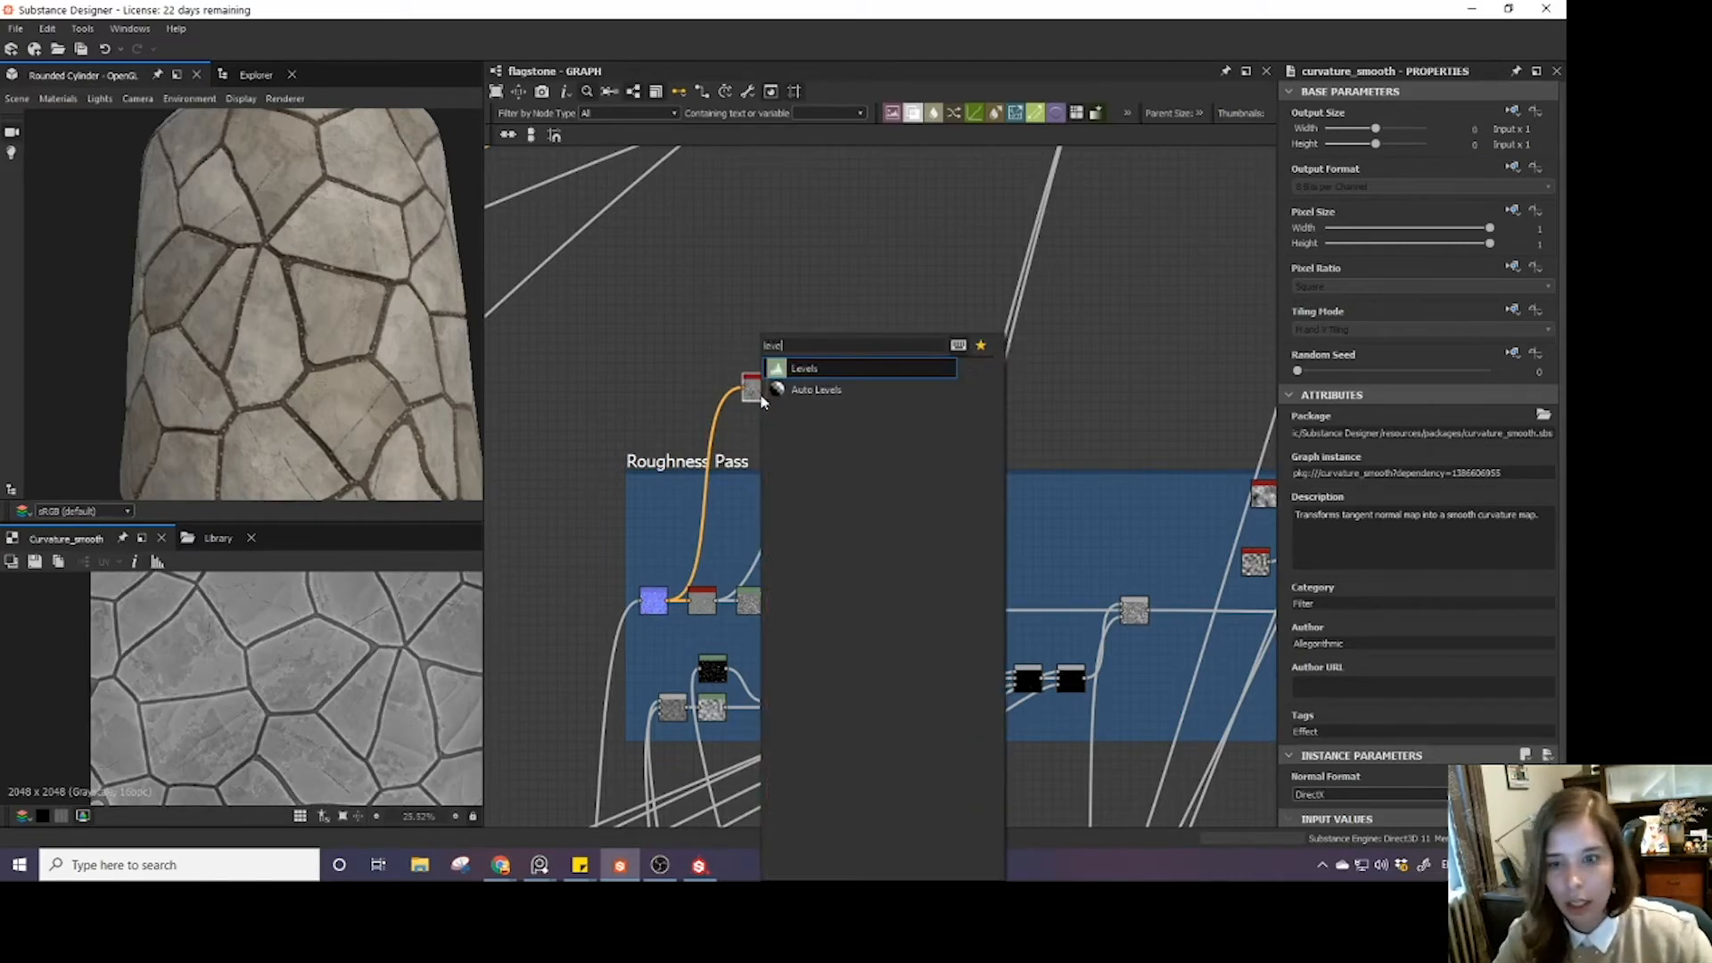
click(788, 369)
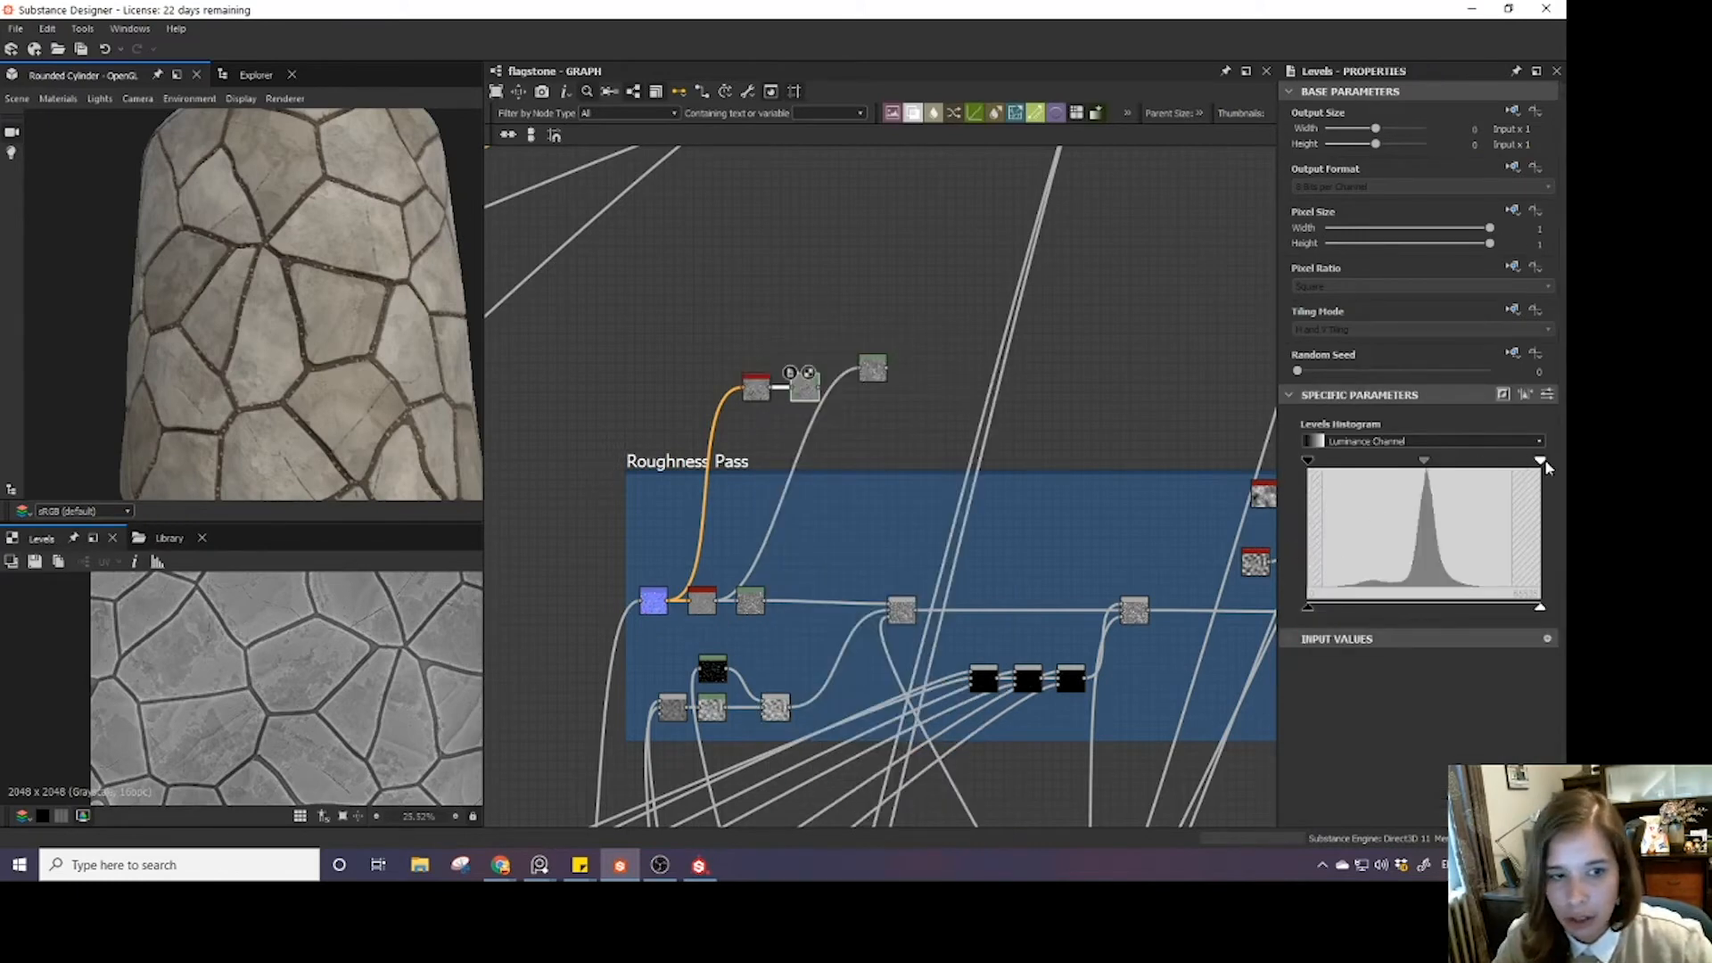
- Try tightening the black and white input points of the Levels node after Curvature Smooth, and restore its full range
drag(1543, 463, 1498, 468)
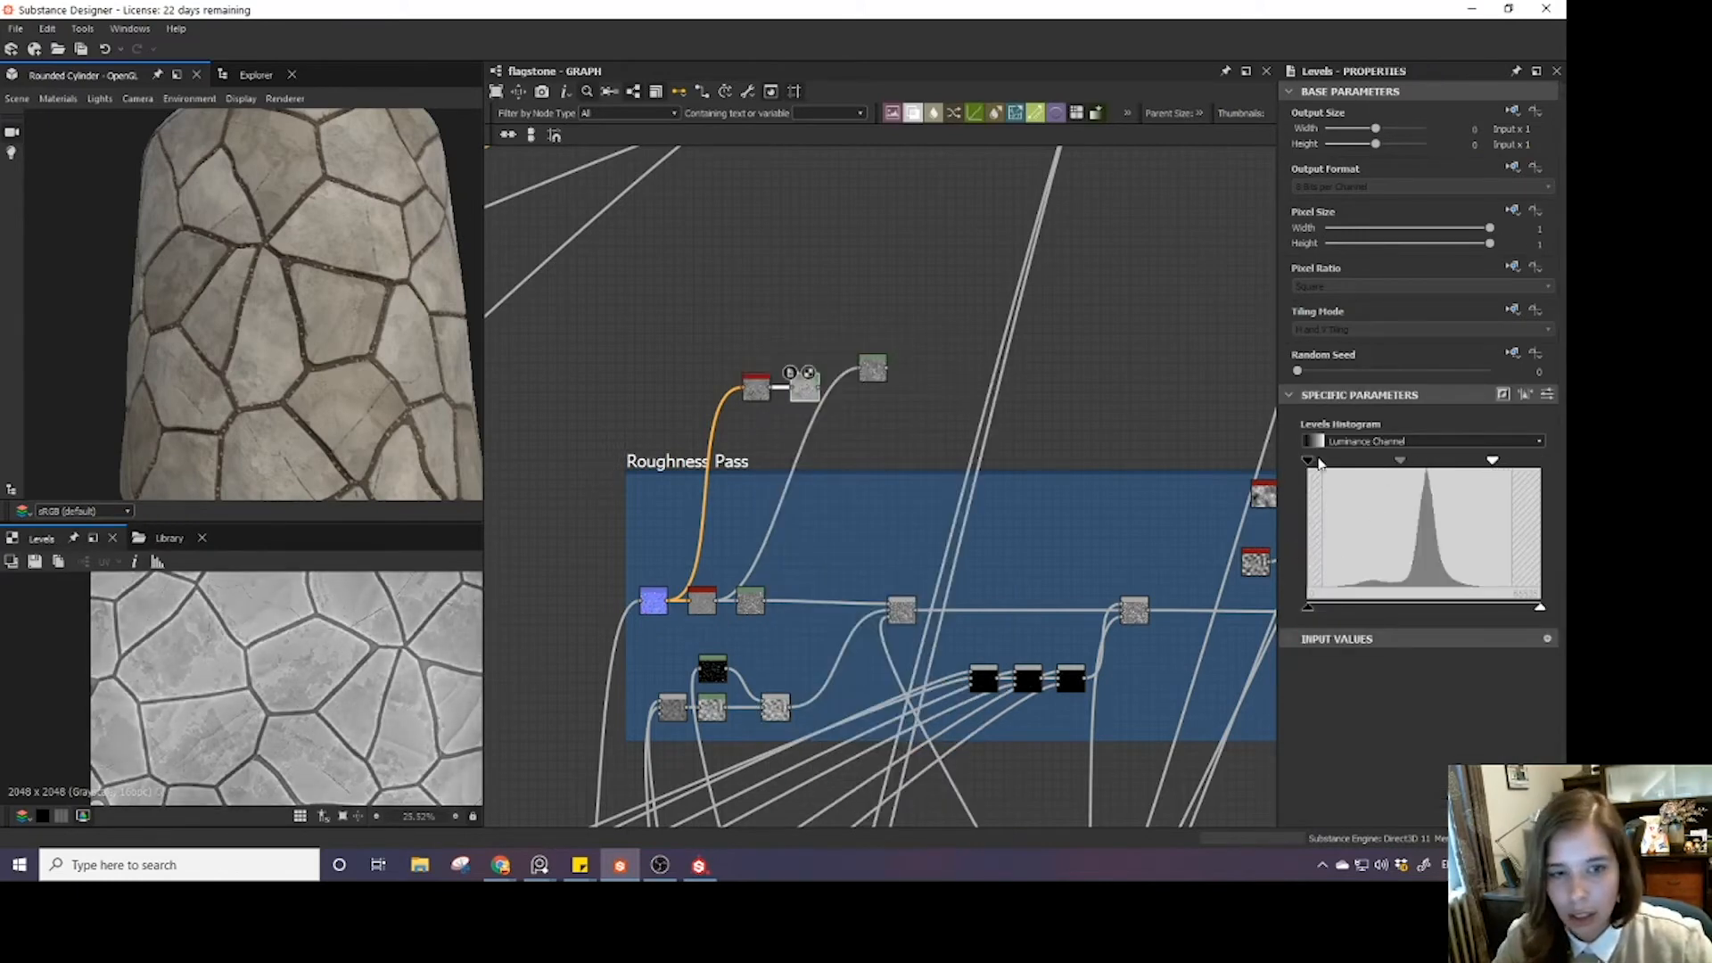
drag(1319, 463, 1436, 493)
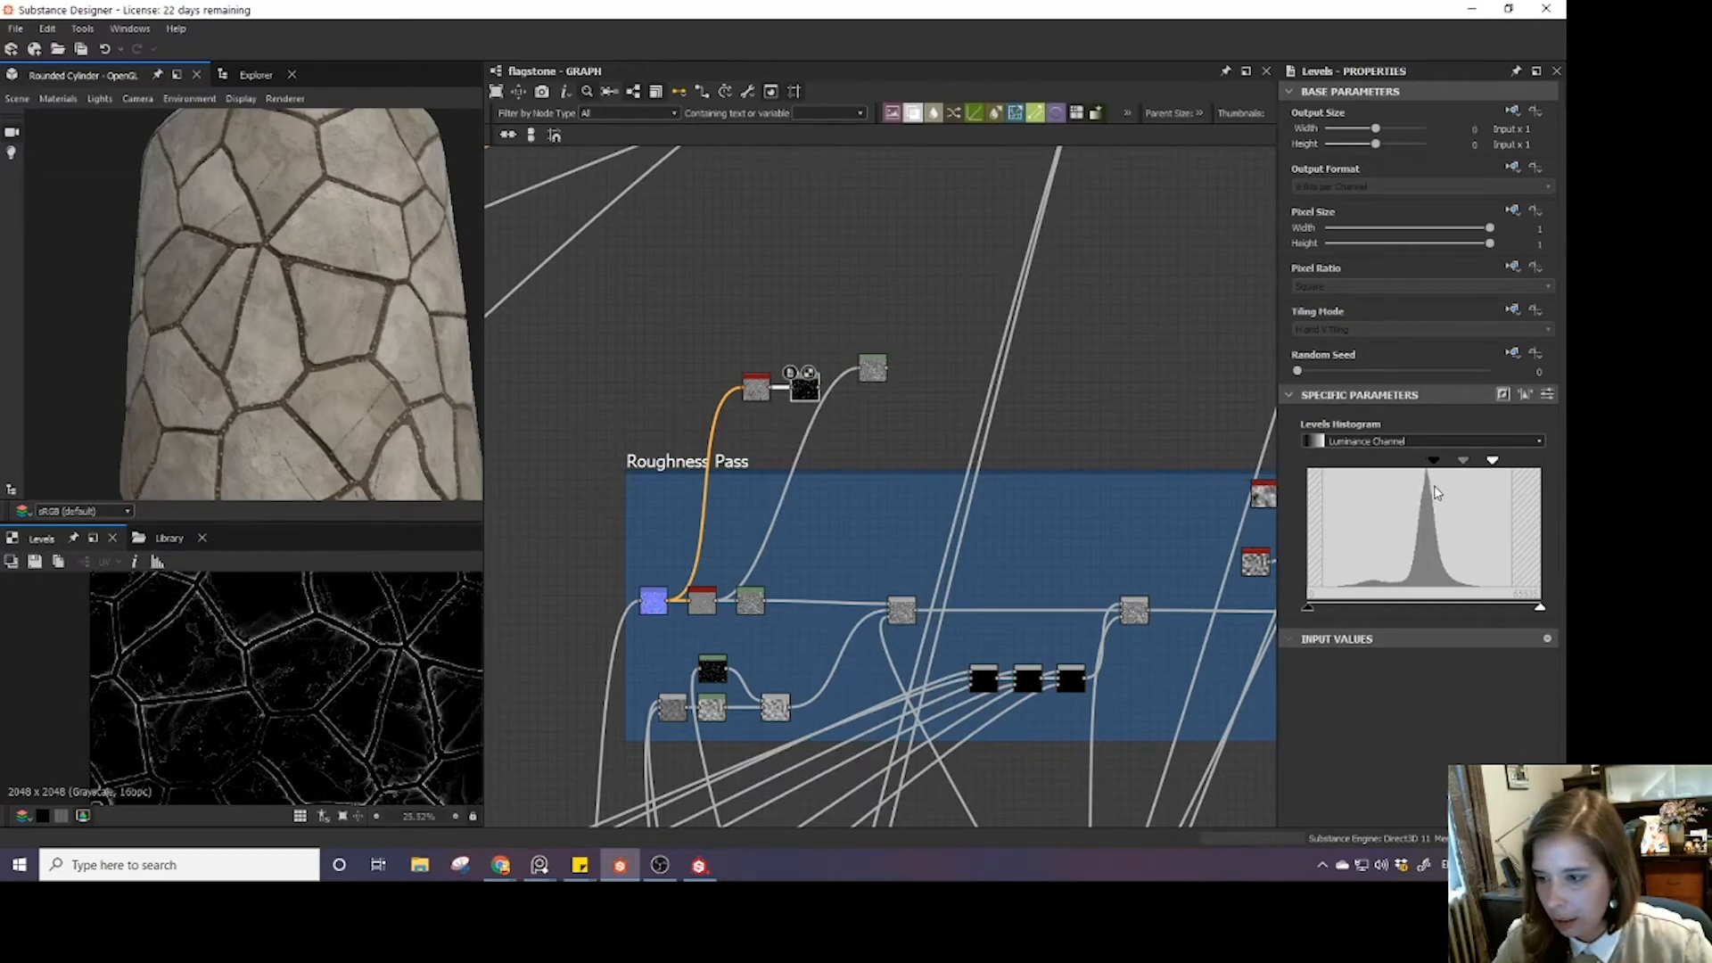
key(ctrl+z)
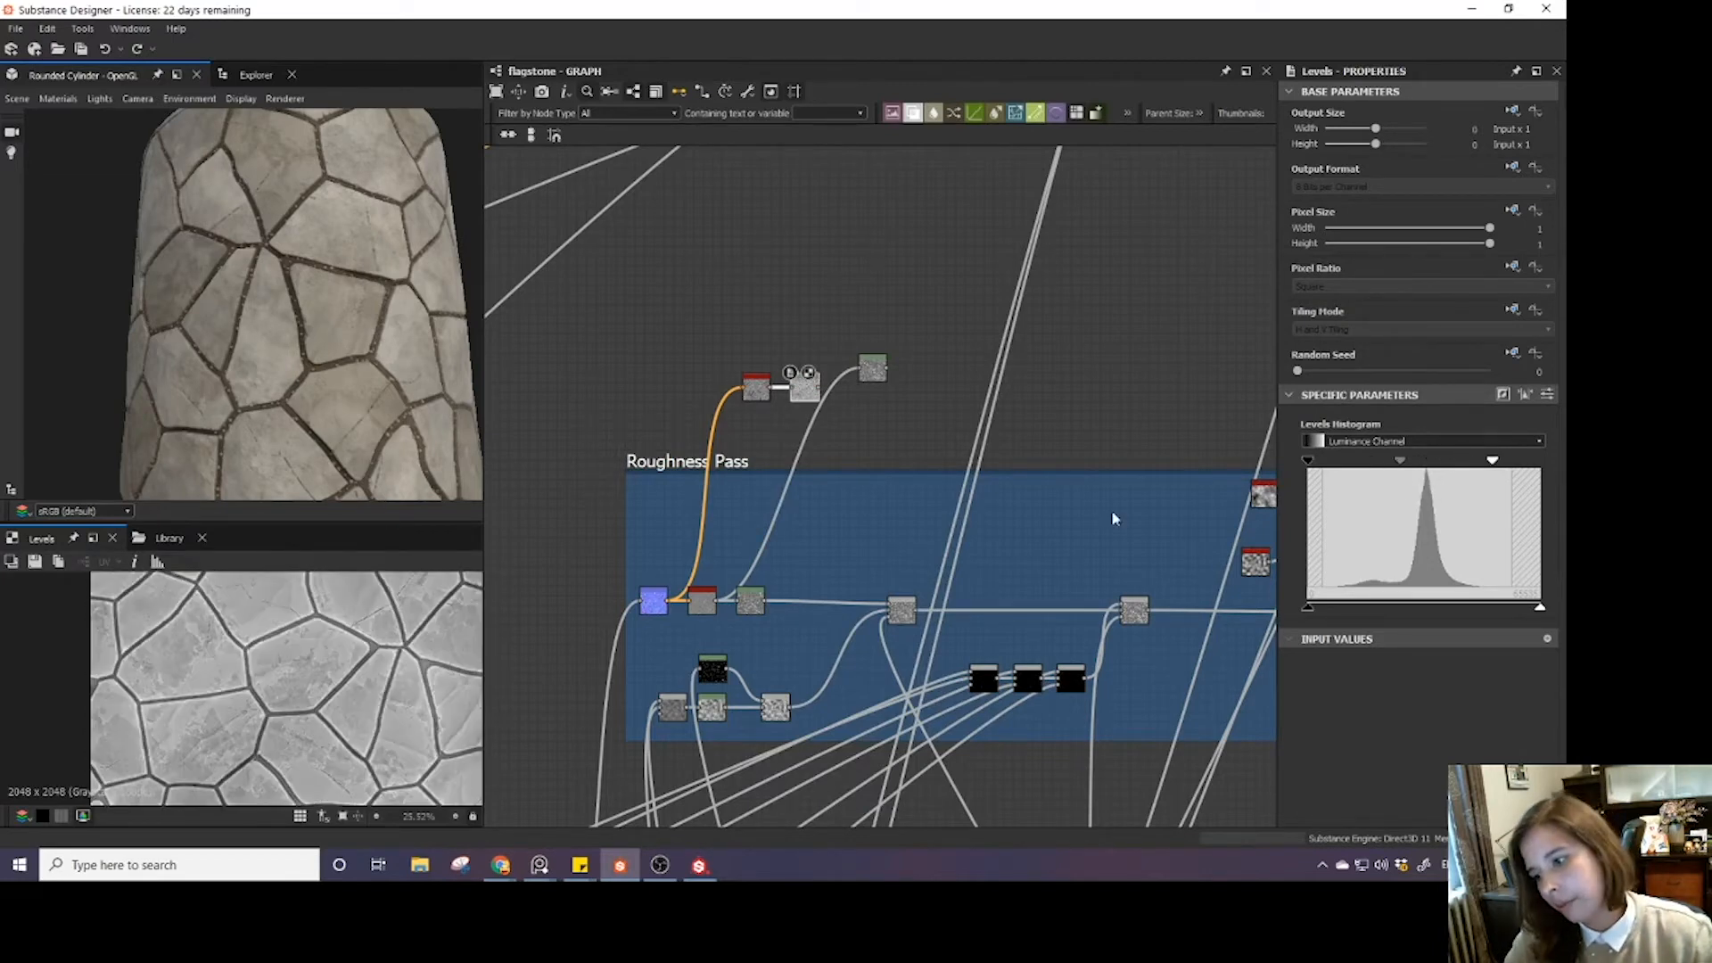
scroll(250, 680, up, 2)
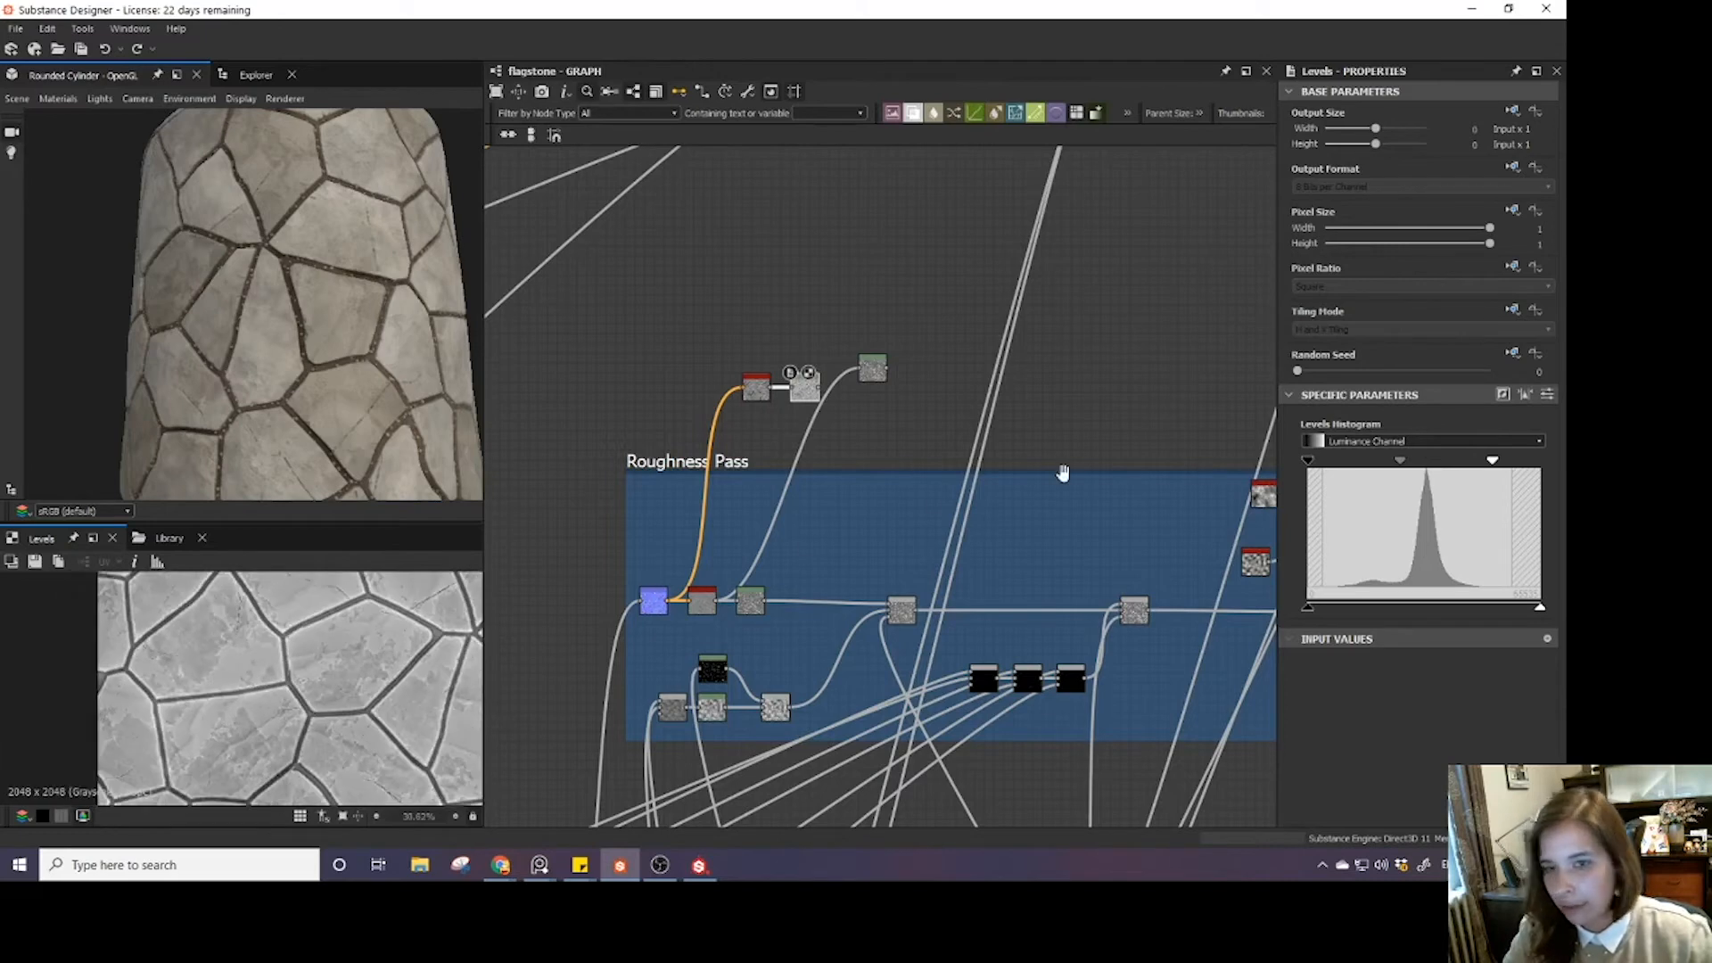
drag(1492, 461, 1540, 461)
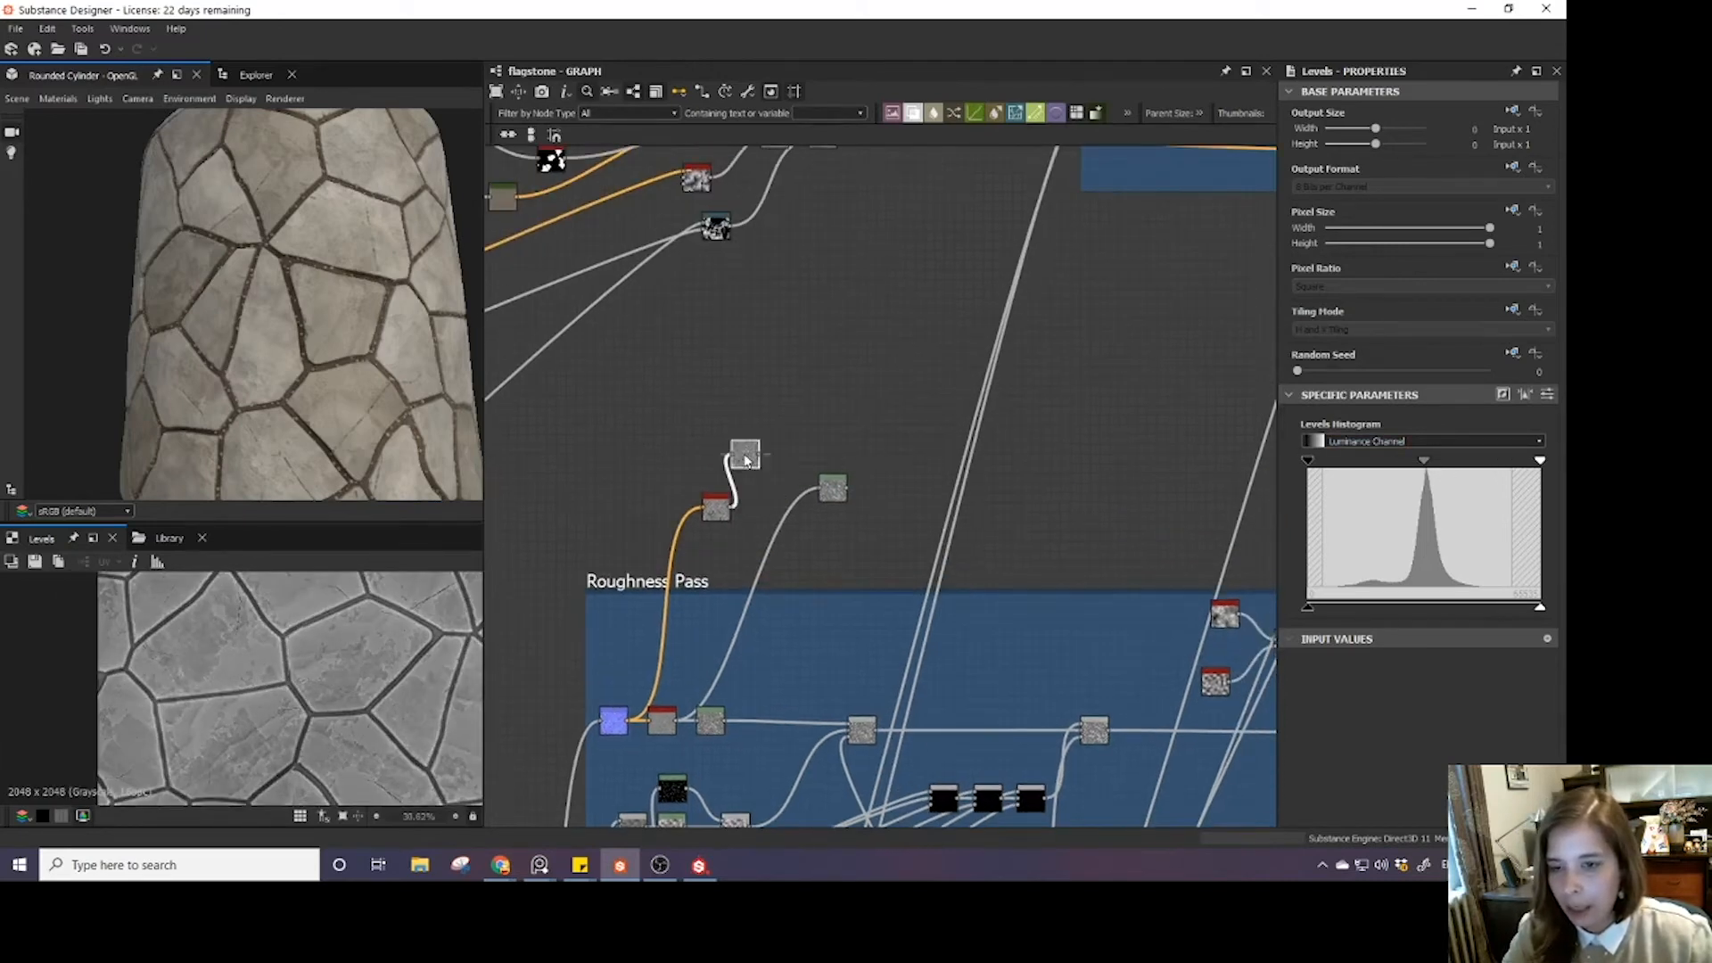
- Narrow the duplicated Levels node's input range around the histogram peak and lower its output black point to zero
scroll(412, 675, up, 4)
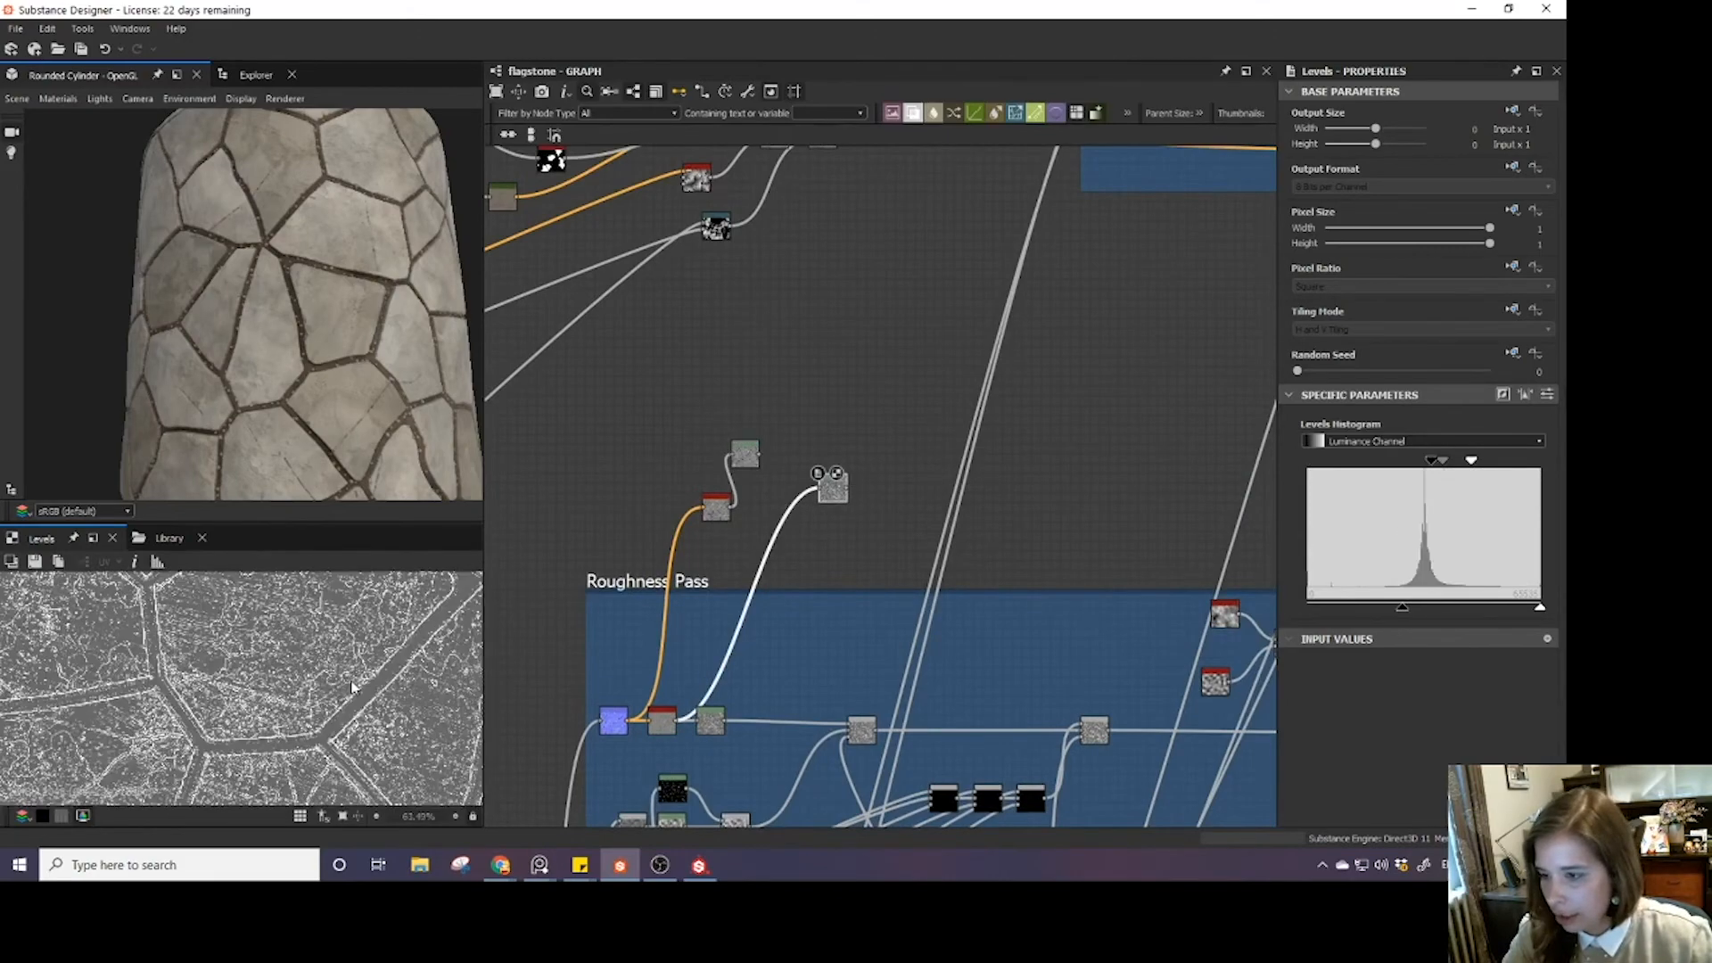
mouse_move(1434, 461)
mouse_down()
mouse_move(1413, 461)
mouse_move(1460, 472)
mouse_move(1440, 462)
mouse_up()
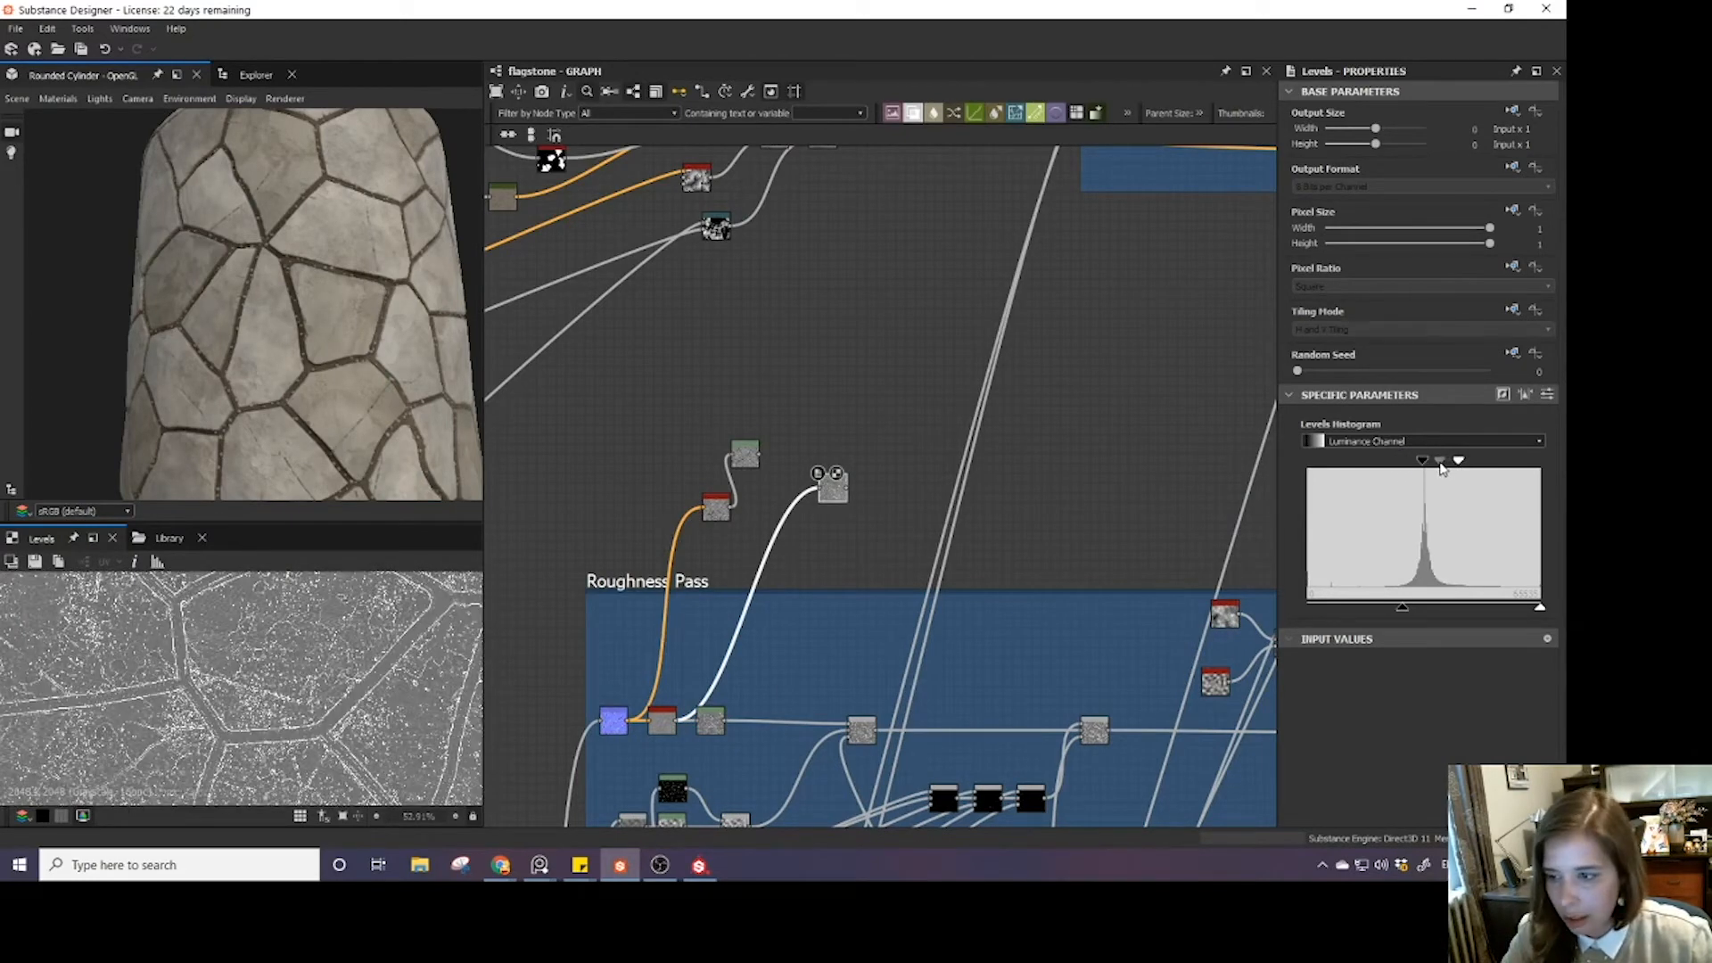
drag(1401, 609, 1269, 606)
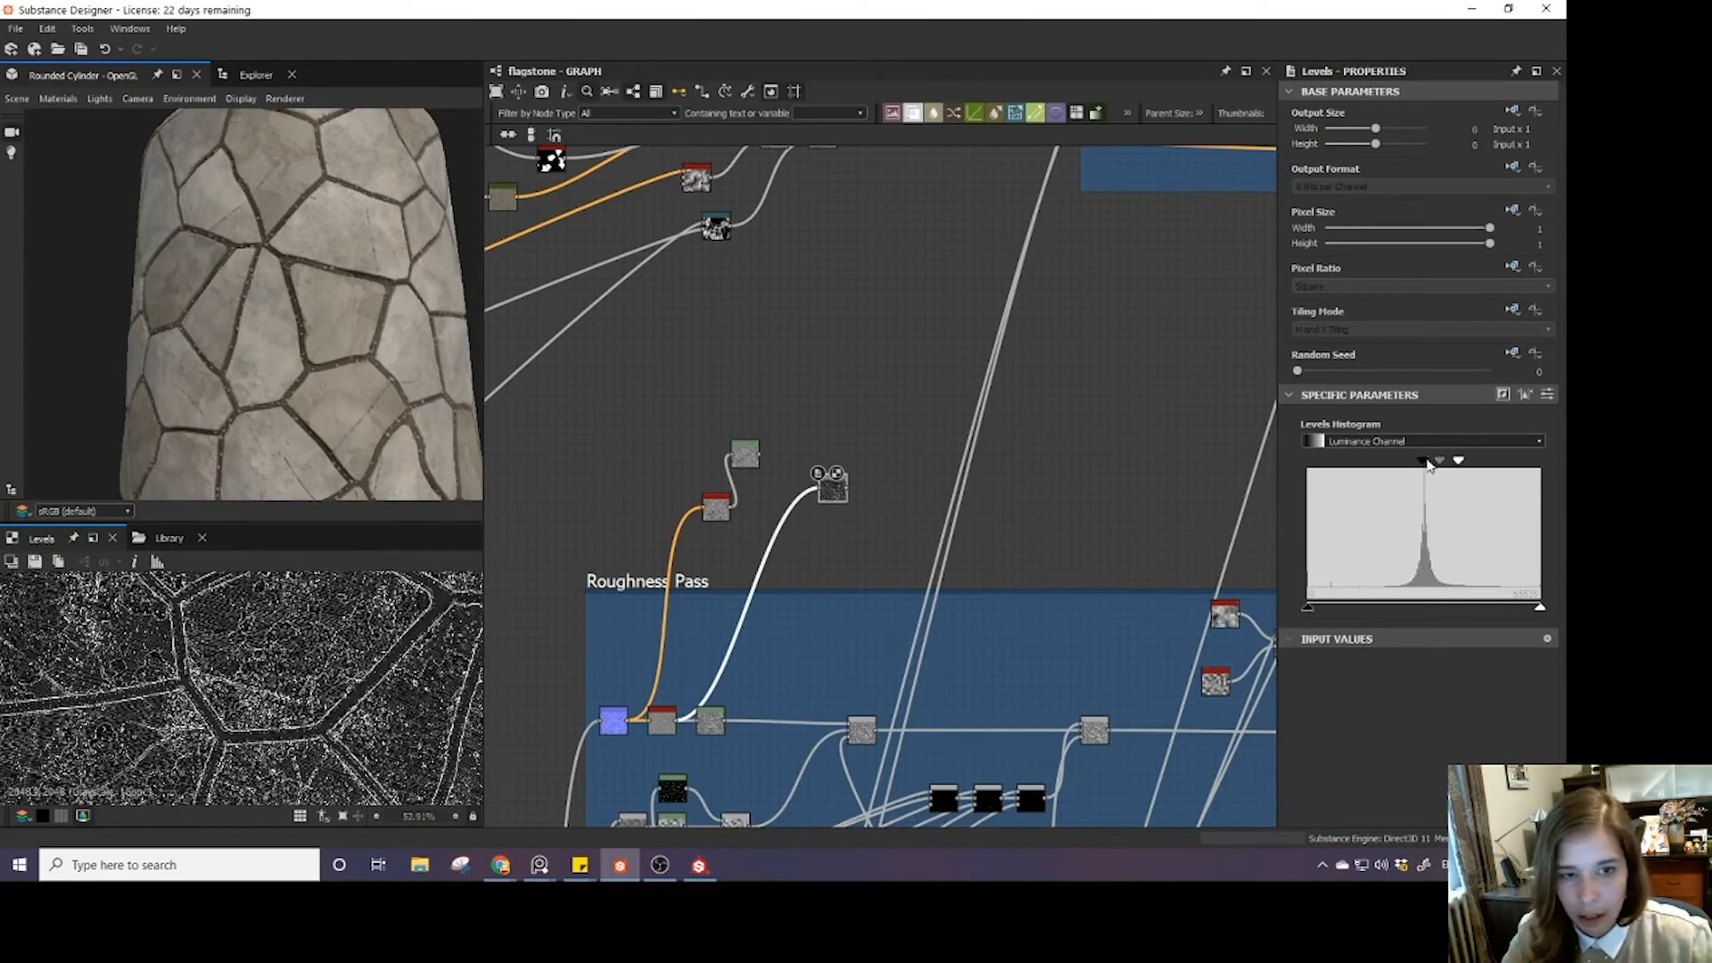
mouse_move(1427, 465)
mouse_down()
mouse_move(1408, 462)
mouse_move(1457, 462)
mouse_move(1427, 465)
mouse_up()
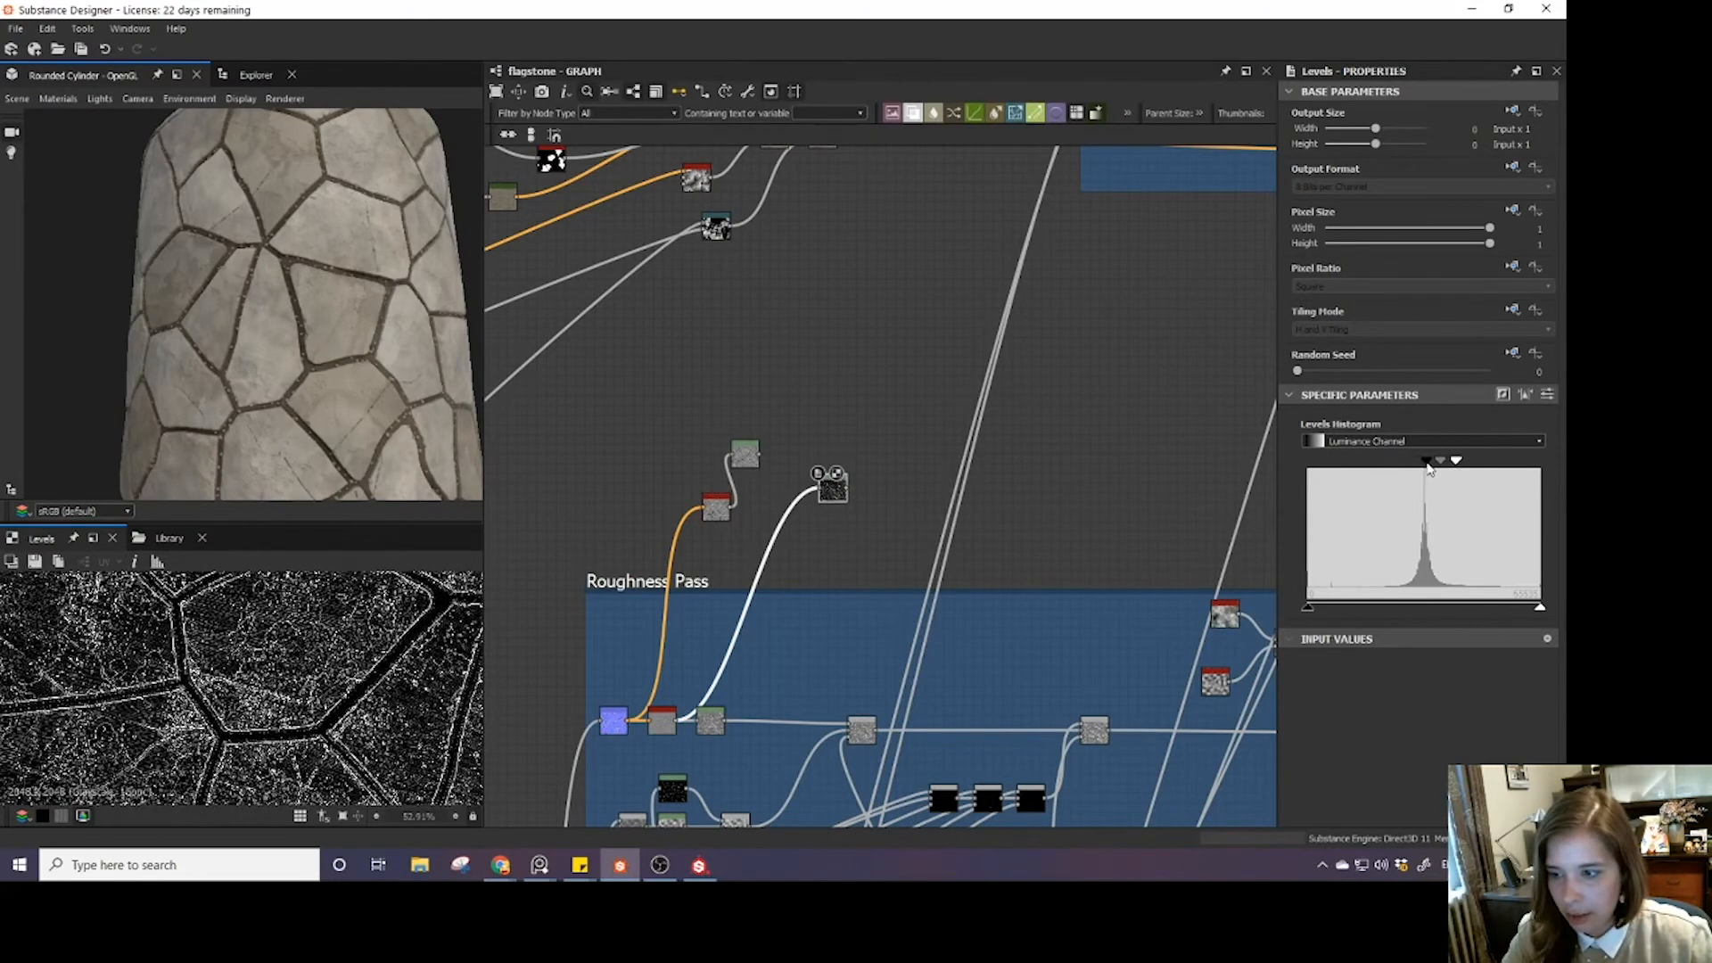
- Move the duplicated Levels node up beside the end of the stone colour chain, before the Dirt Colour frame
scroll(856, 428, down, 5)
middle_drag(835, 428, 787, 541)
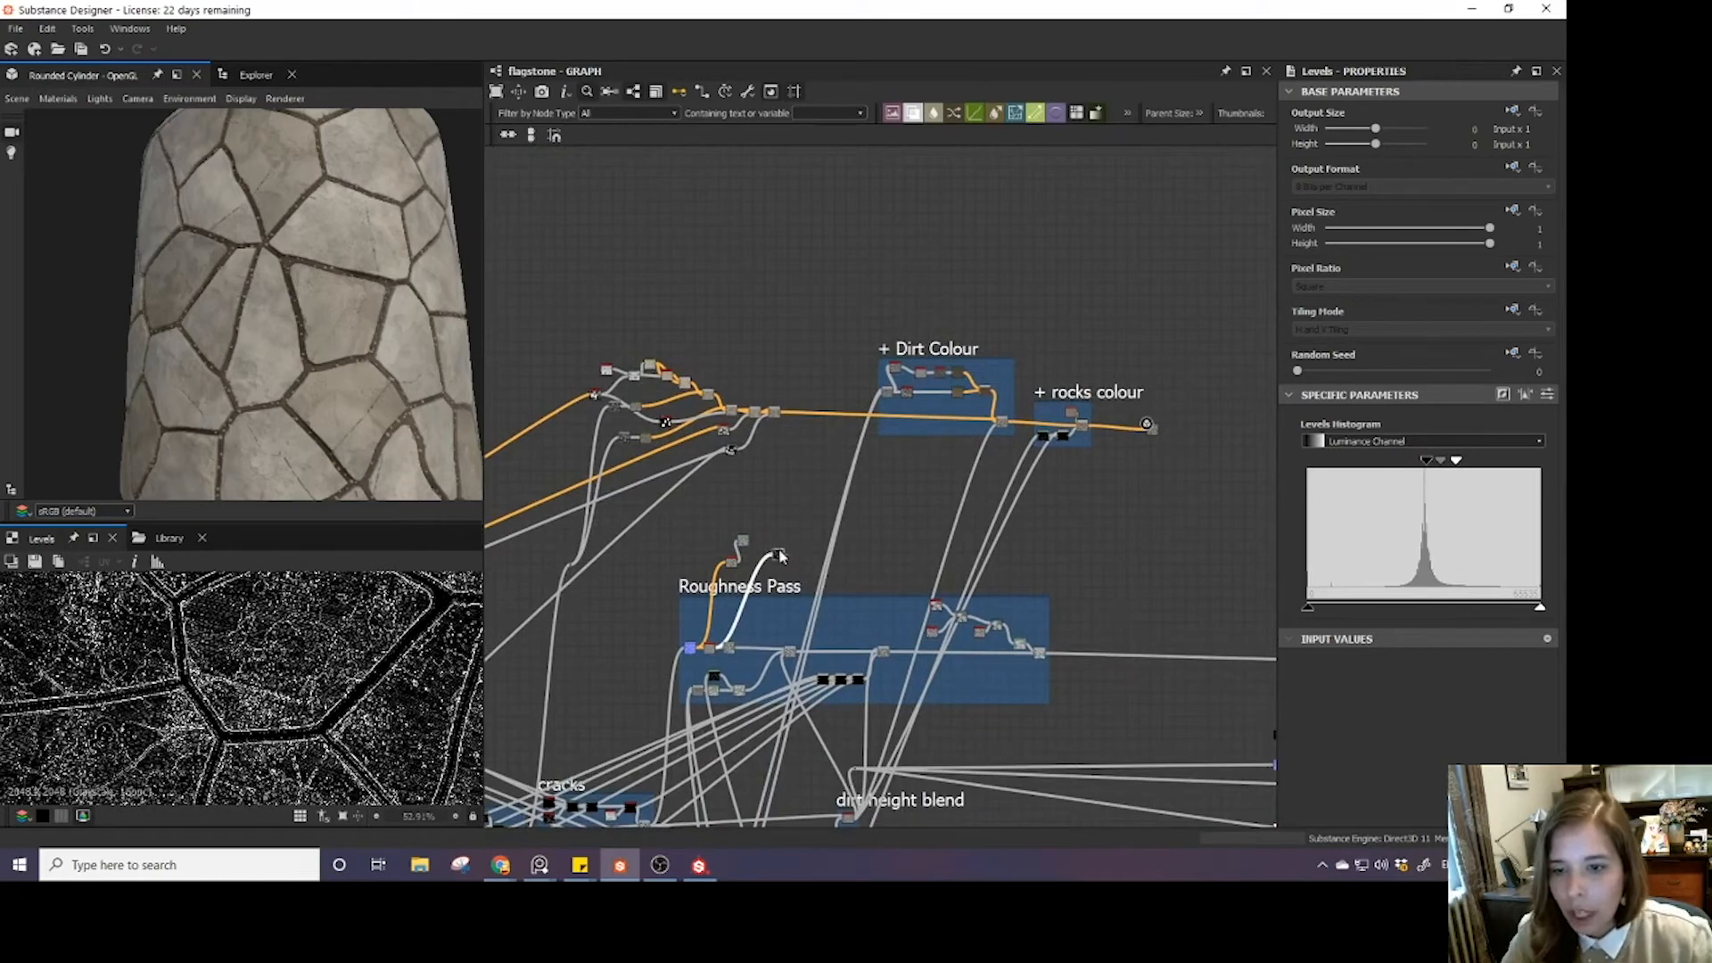
drag(779, 551, 812, 438)
middle_drag(826, 420, 845, 471)
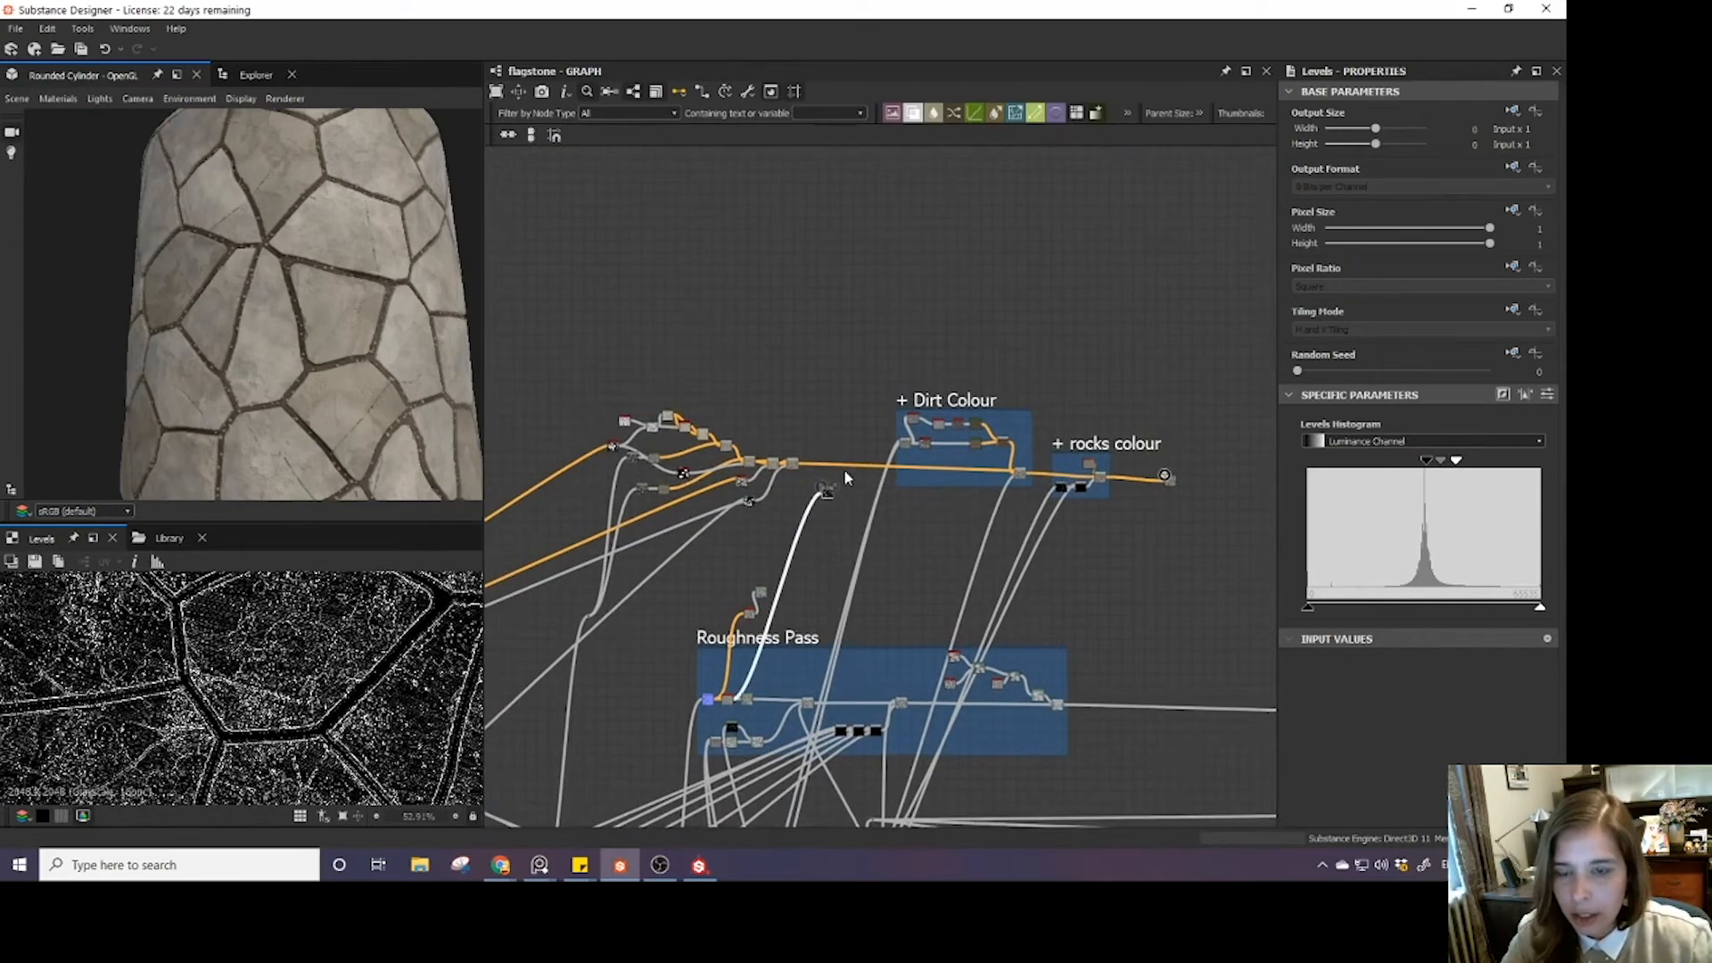
- Insert a Blend node on the colour link before Dirt Colour, with the previous Blend as foreground and background and the Levels output as opacity mask
scroll(845, 473, up, 3)
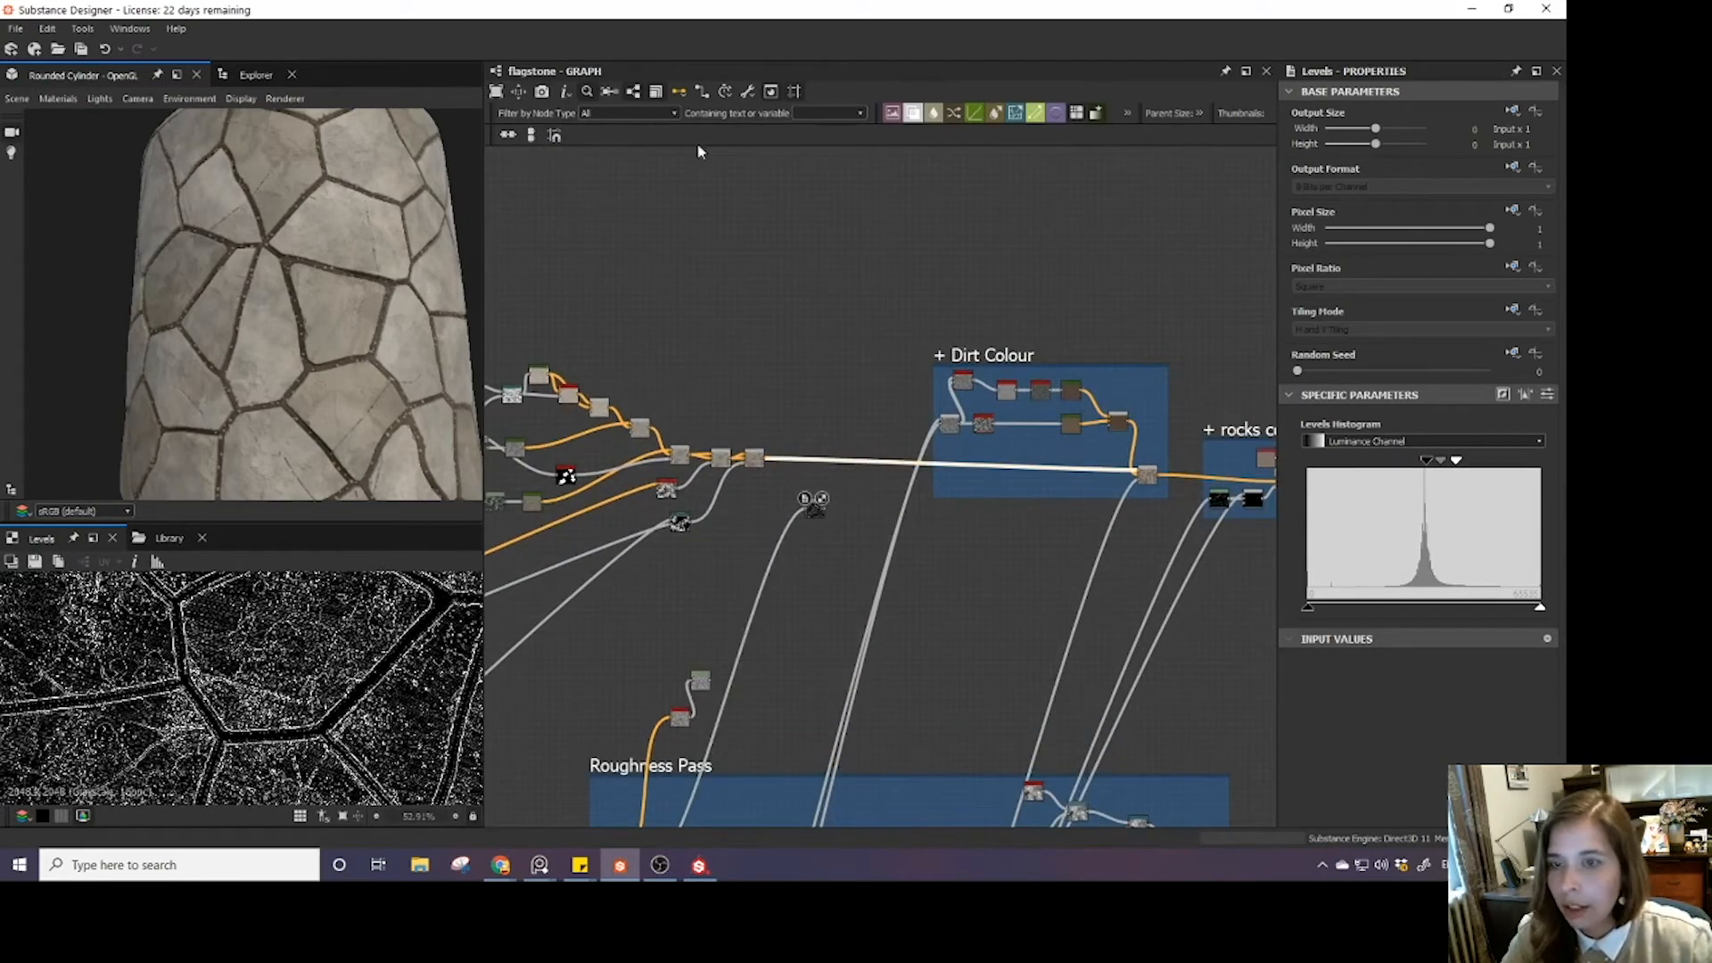
key(space)
text(bl)
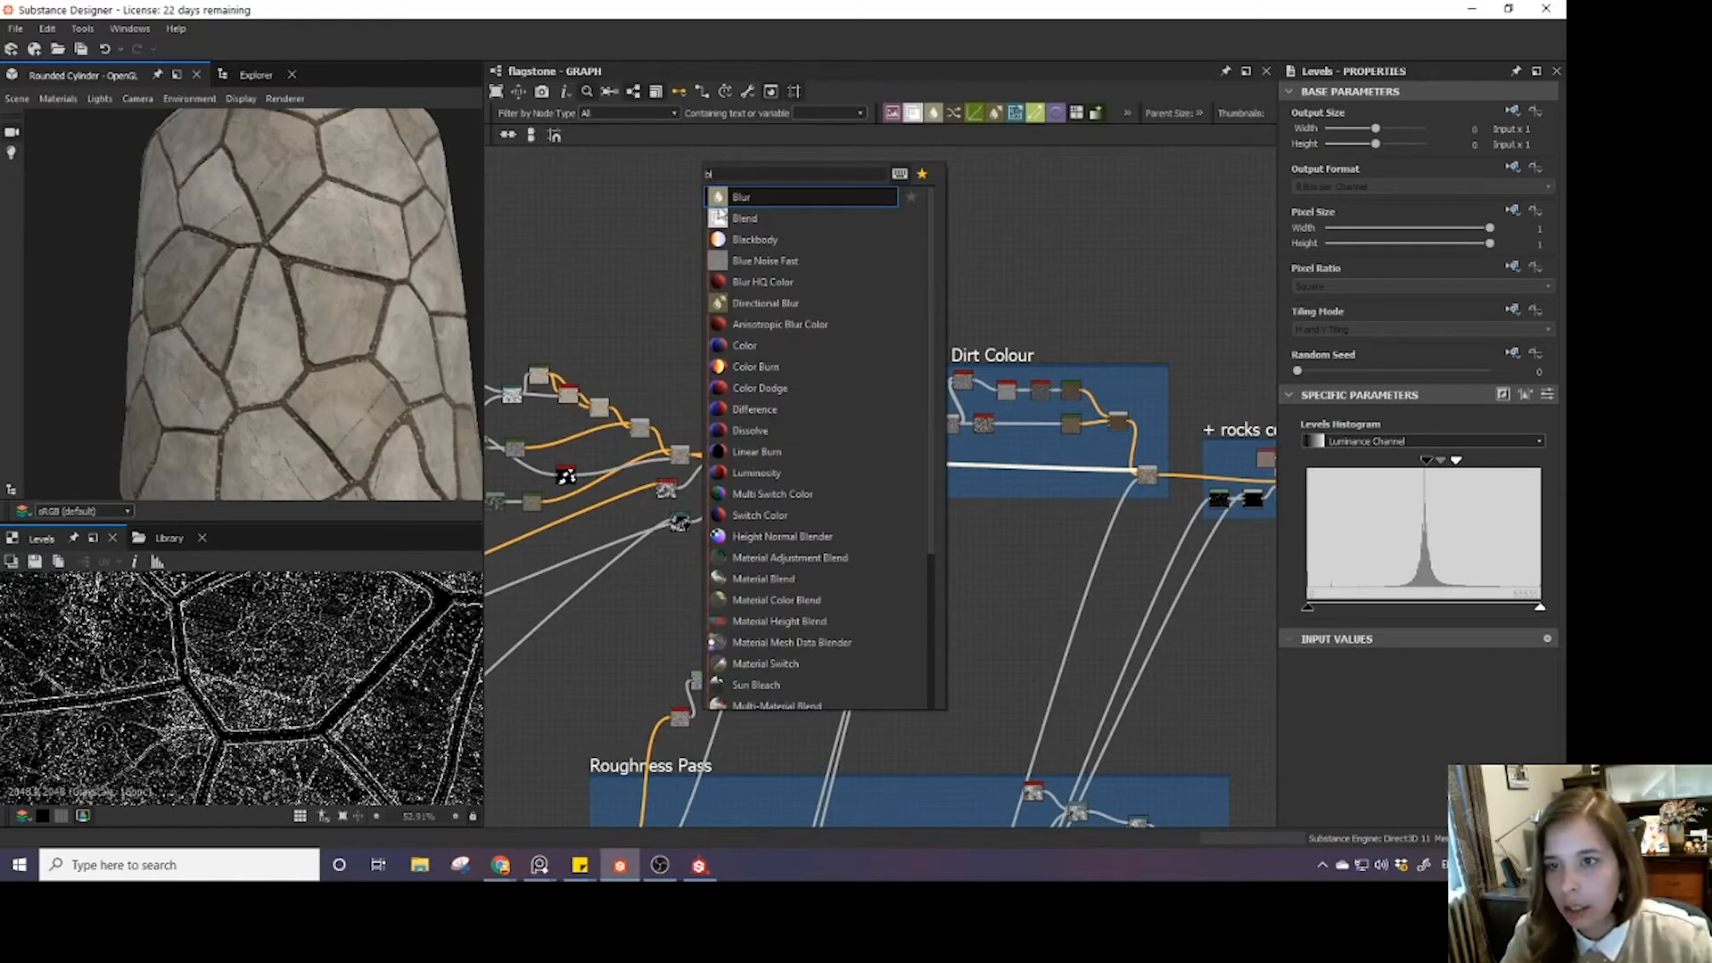
click(723, 218)
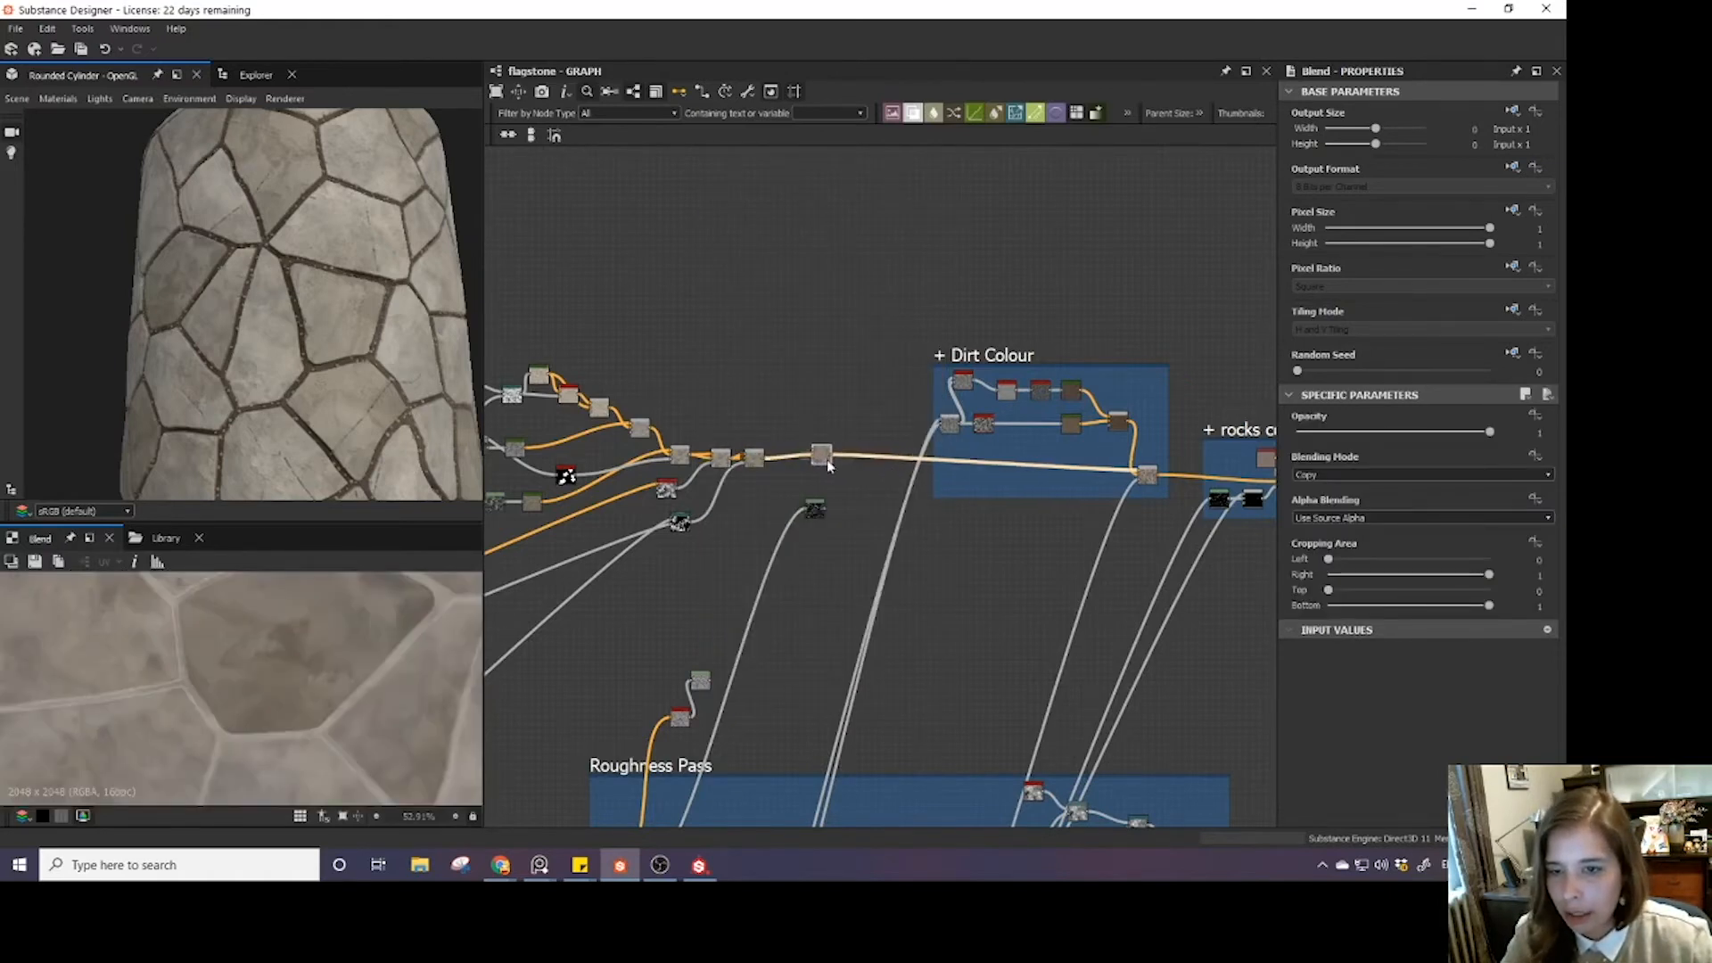
drag(814, 511, 880, 418)
scroll(757, 506, up, 3)
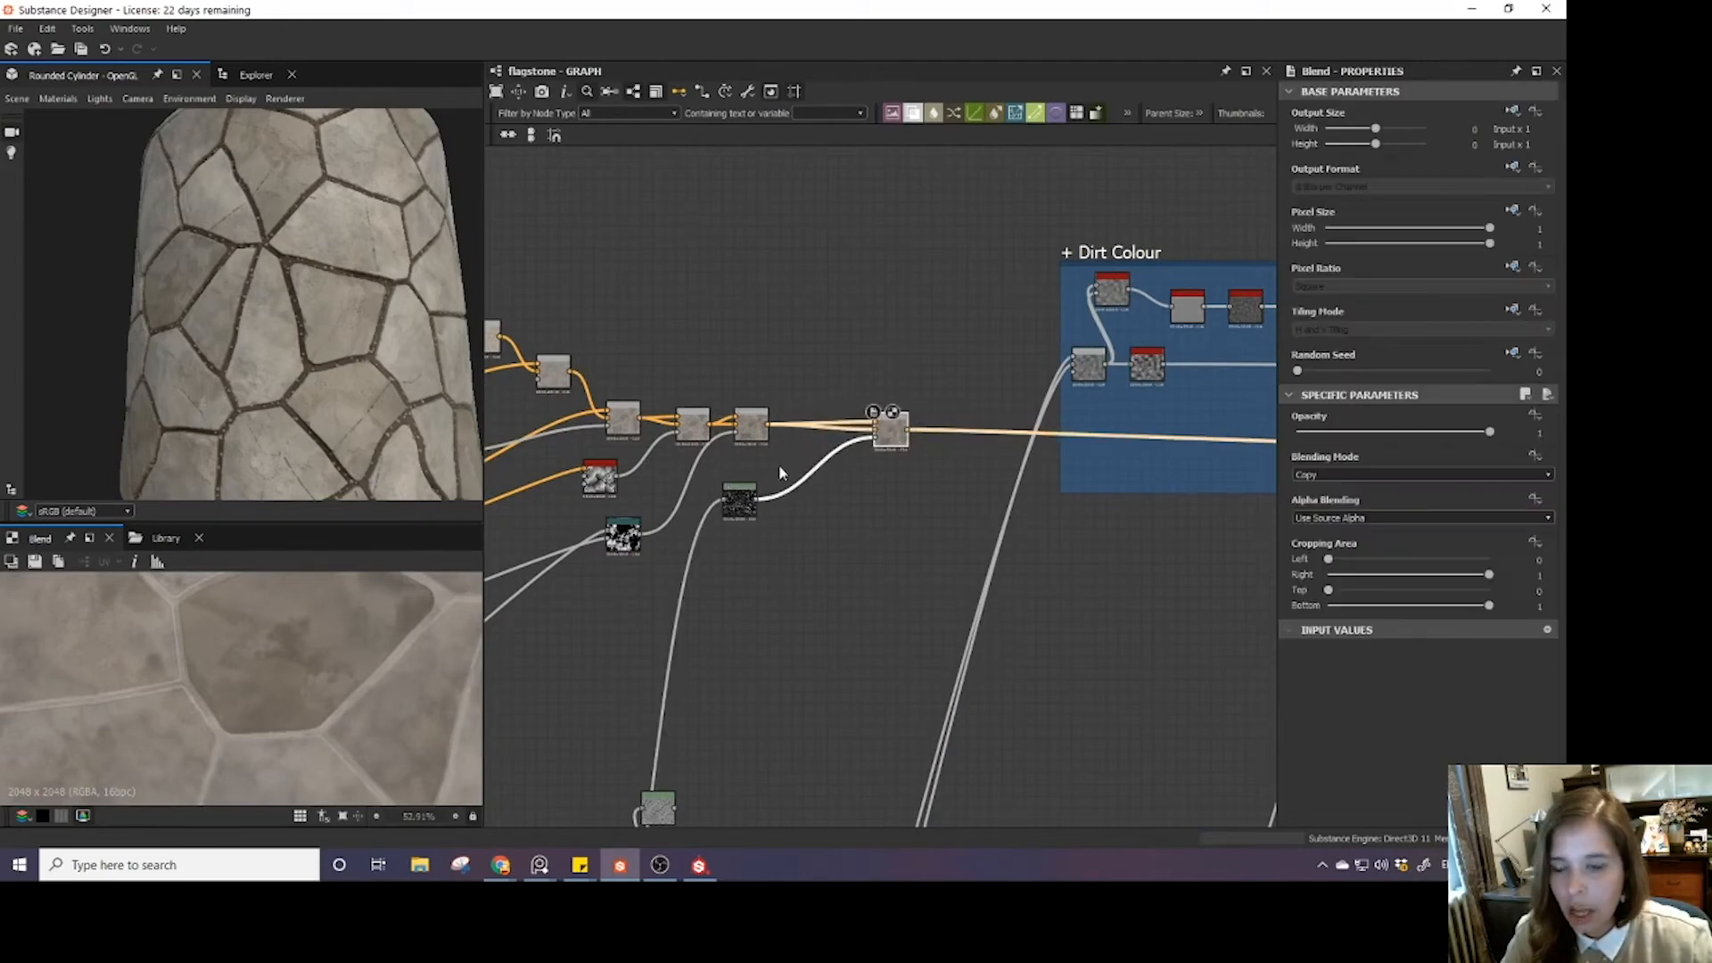
scroll(825, 424, up, 4)
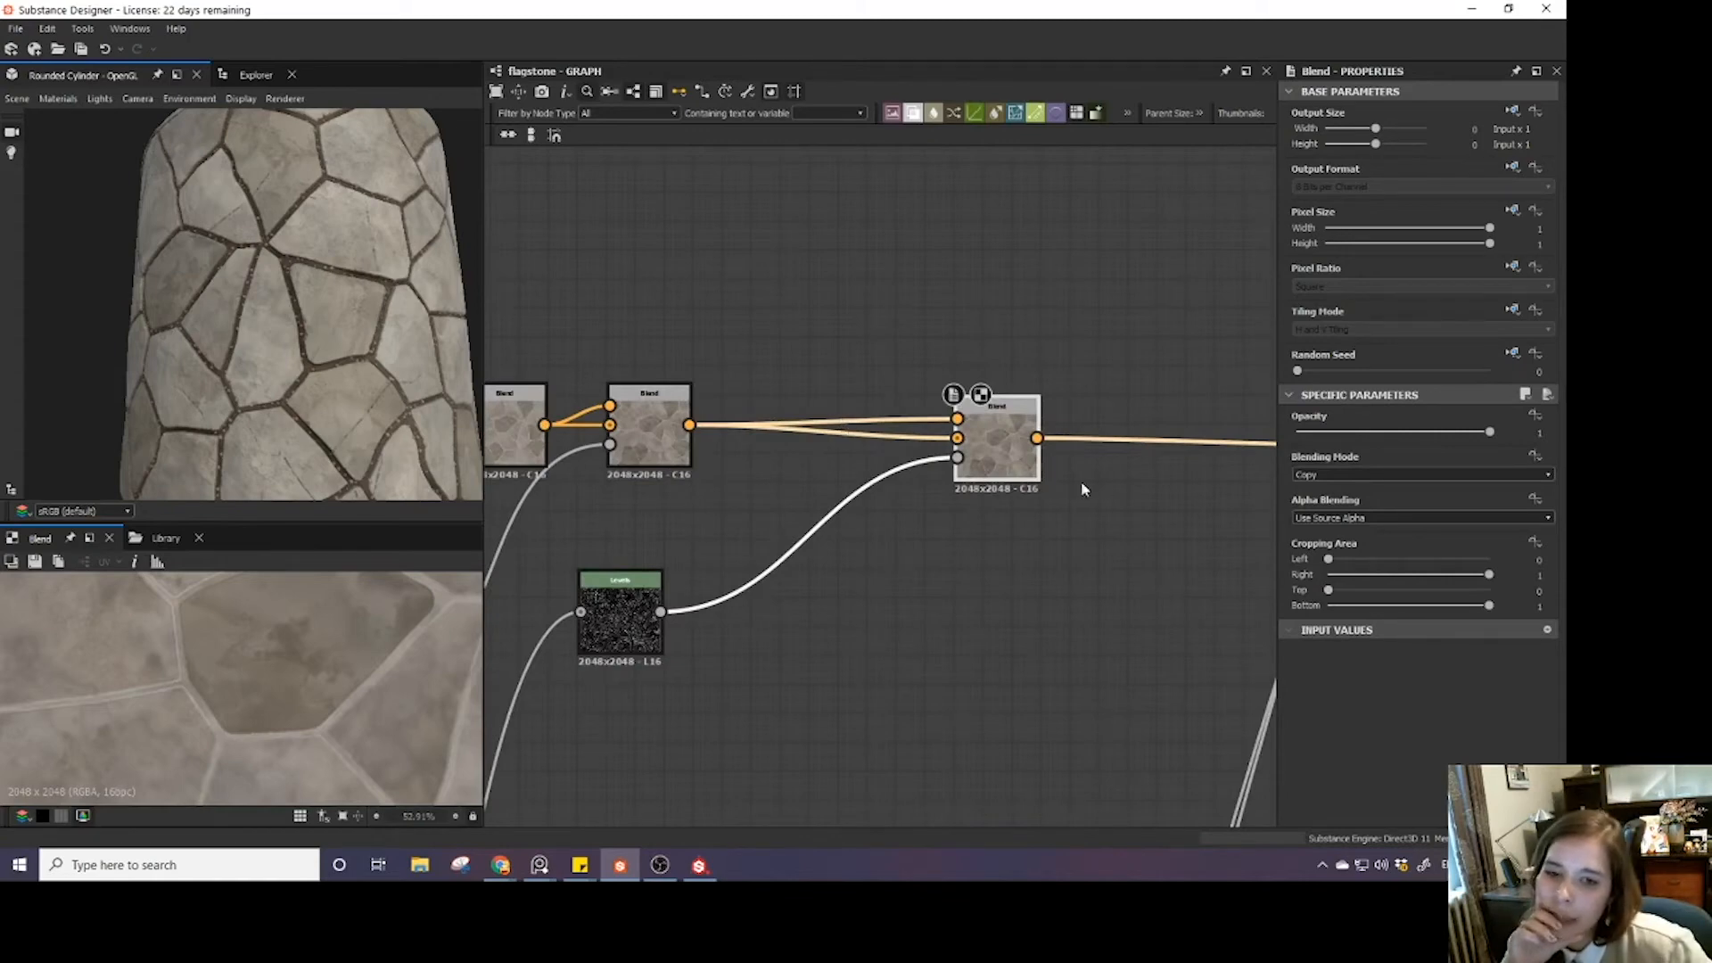
- Set the new Blend's mode to Add (Linear Dodge) and check the stone edges closely on the cylinder preview
click(1327, 473)
click(1330, 494)
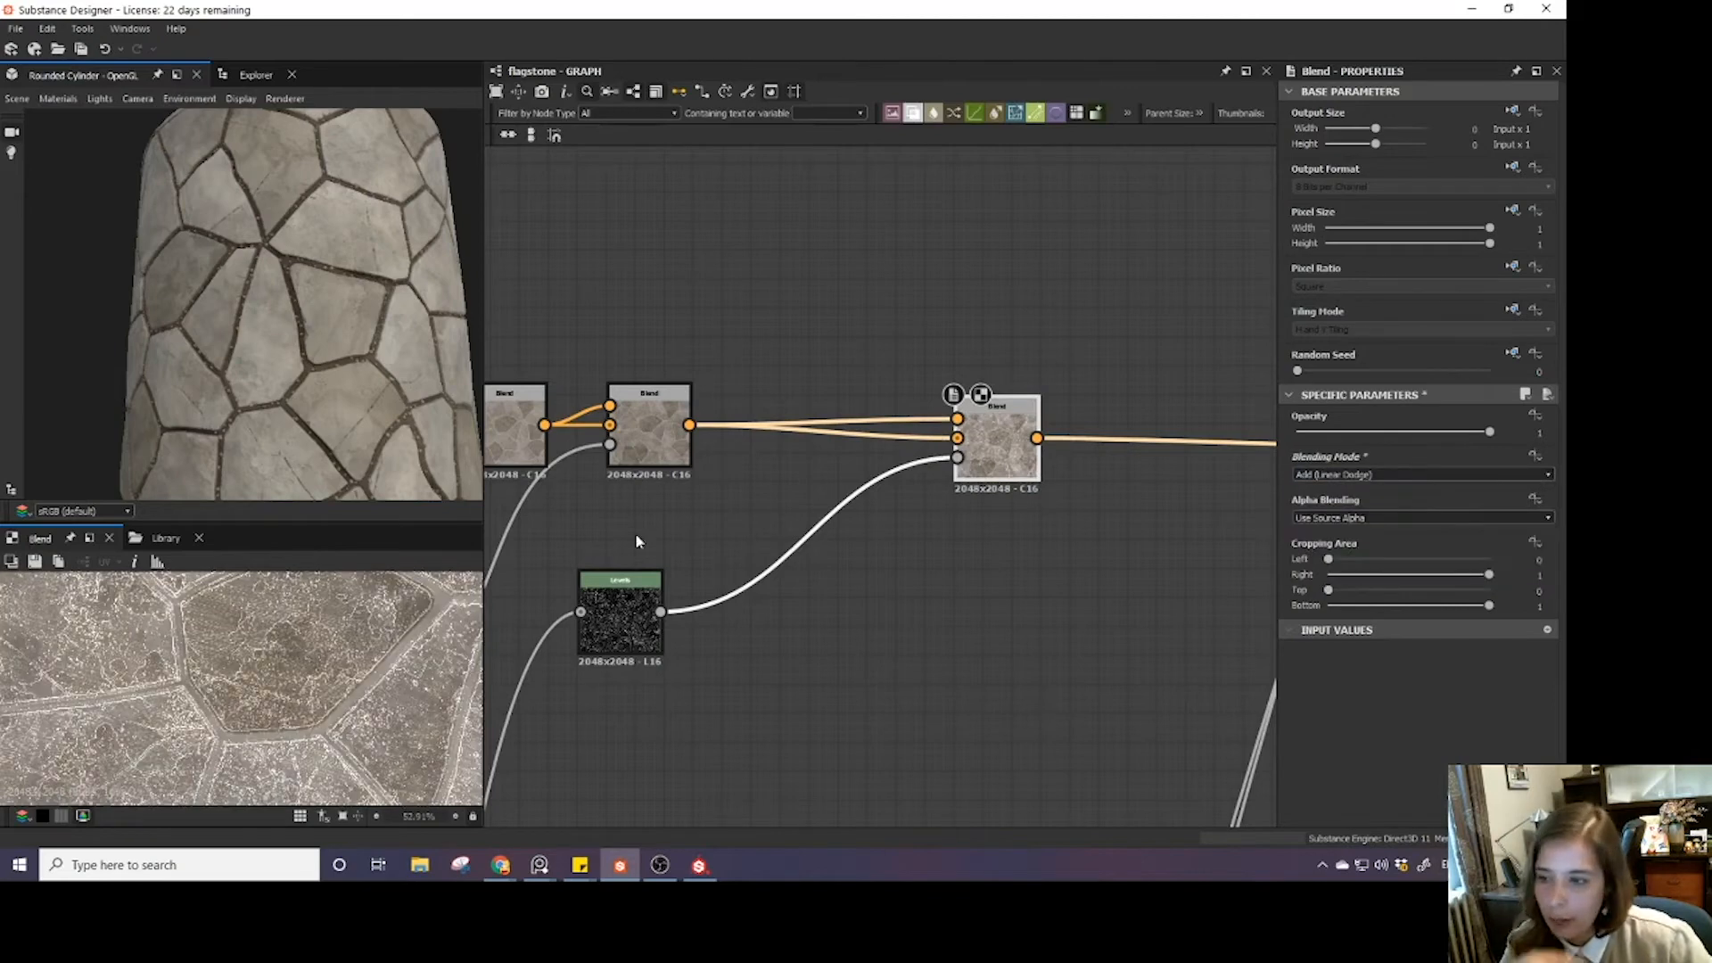
drag(301, 331, 389, 364)
scroll(317, 332, up, 3)
- Add a second Blend below the first, with the stone colour Blend as background and the Levels output linked to its foreground
middle_drag(883, 486, 823, 483)
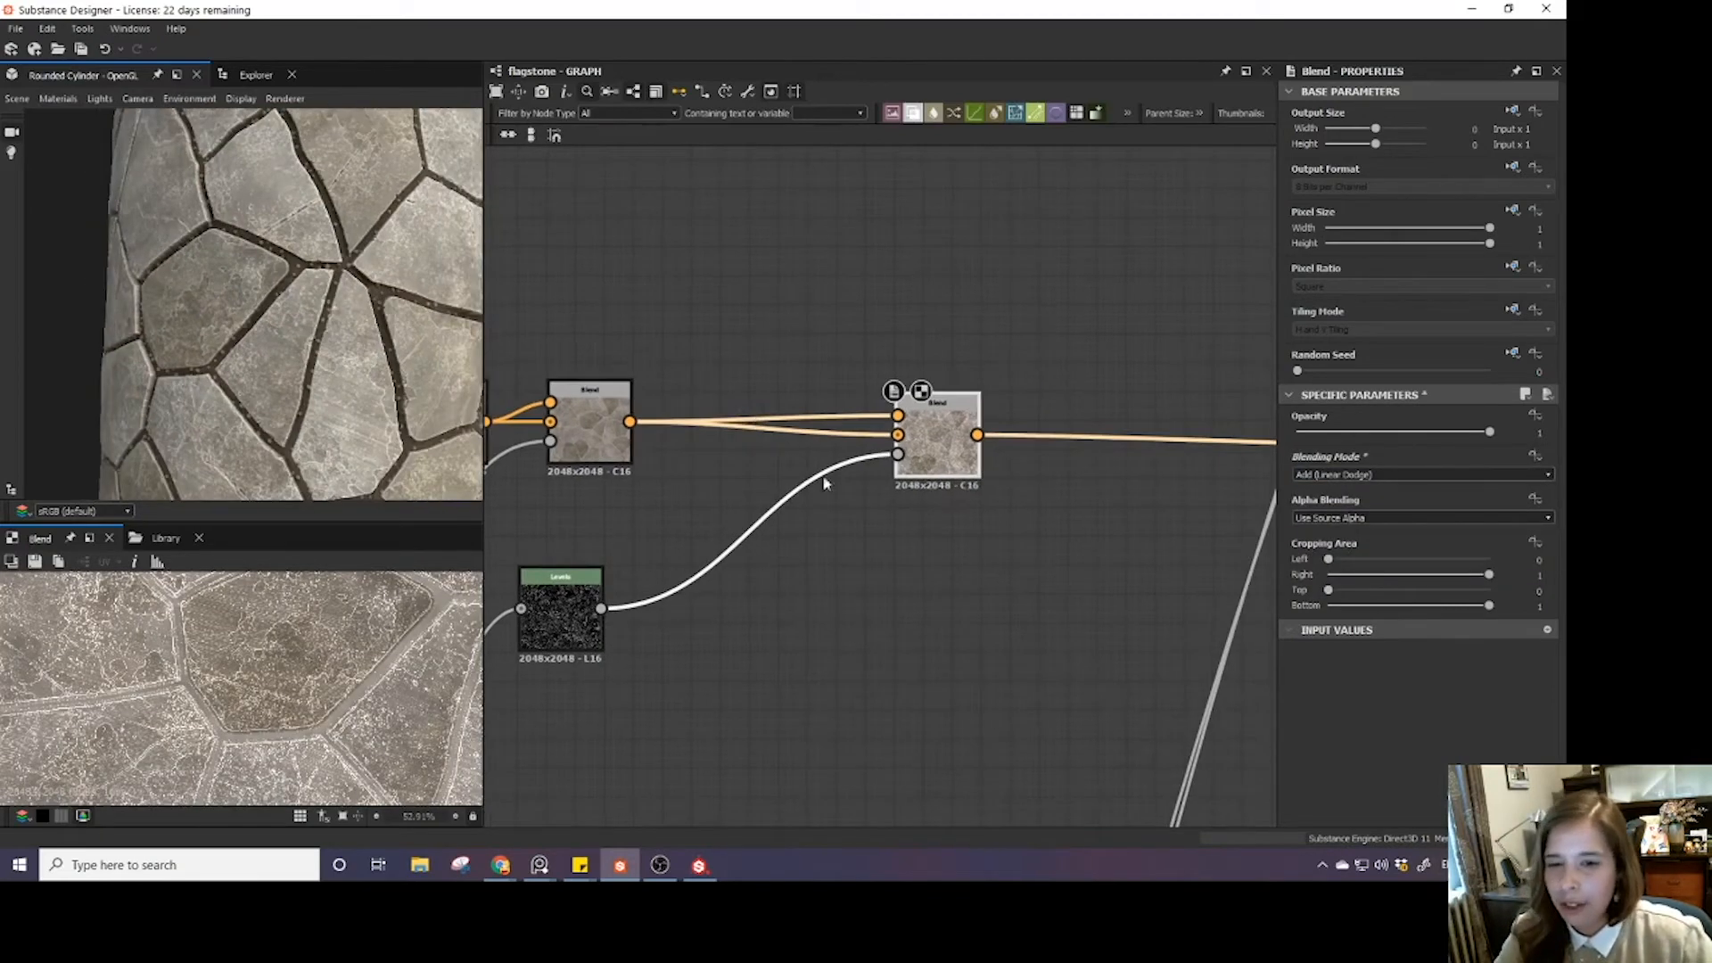
click(830, 558)
key(space)
text(ble)
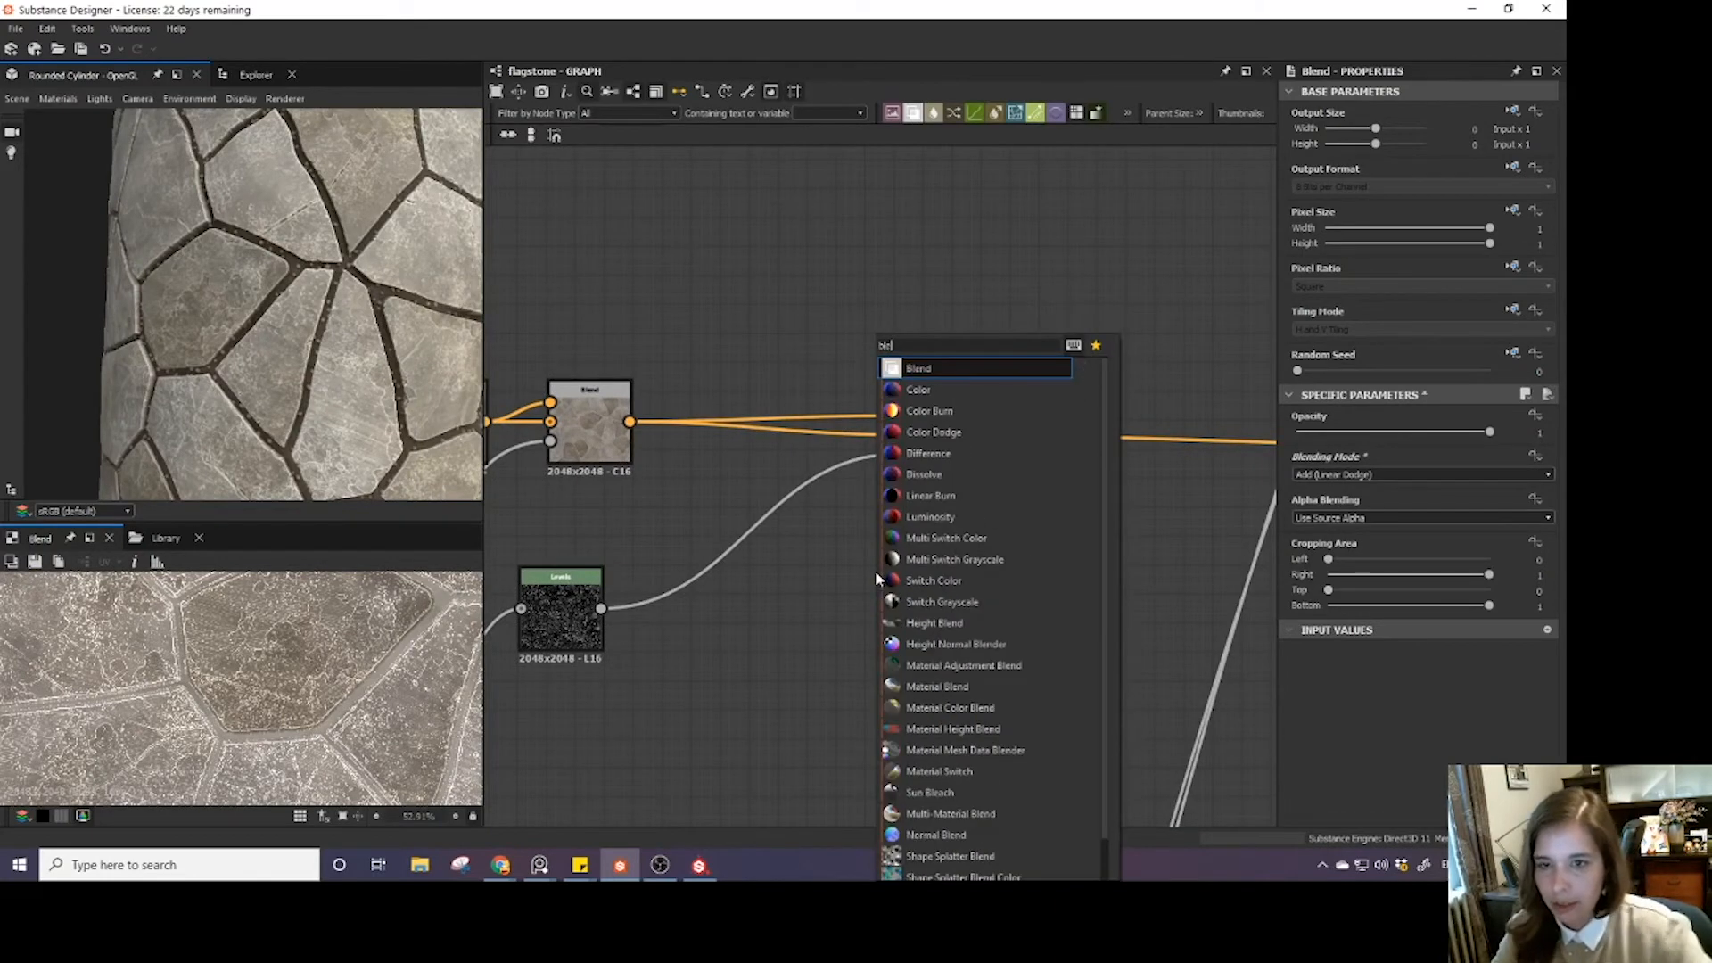
click(908, 373)
drag(630, 421, 840, 579)
drag(601, 608, 784, 562)
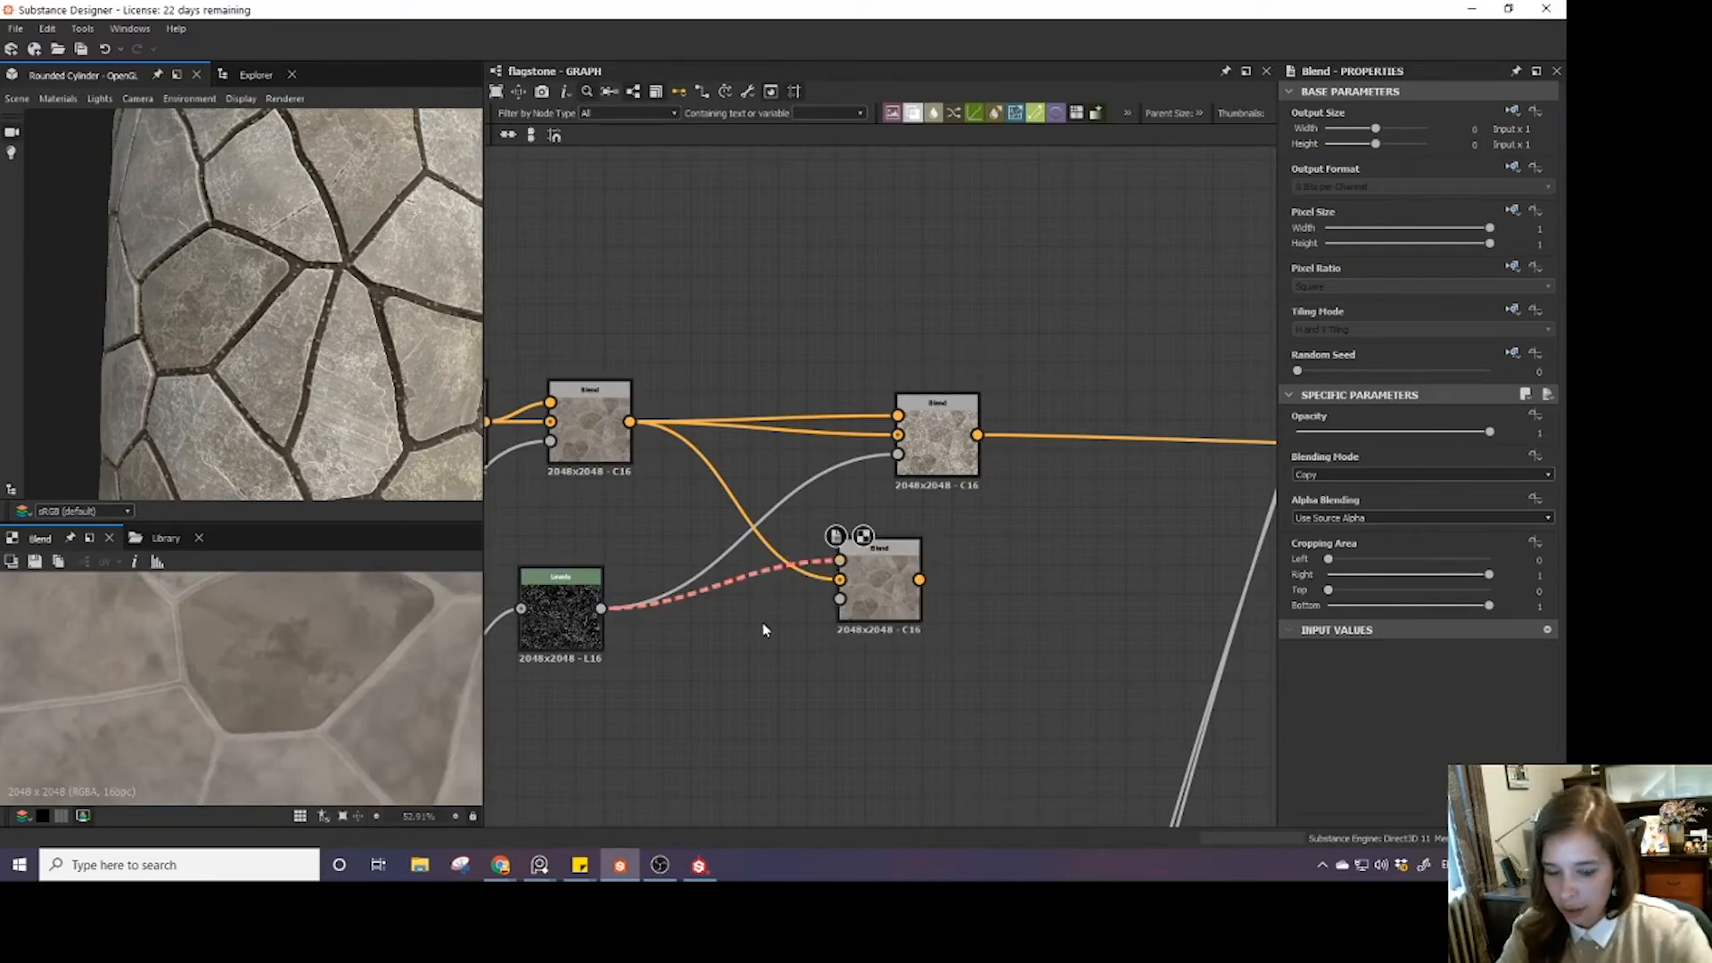
- Insert a Gradient Map between the Levels node and the second Blend's foreground, and rearrange both nodes
key(space)
text(gr)
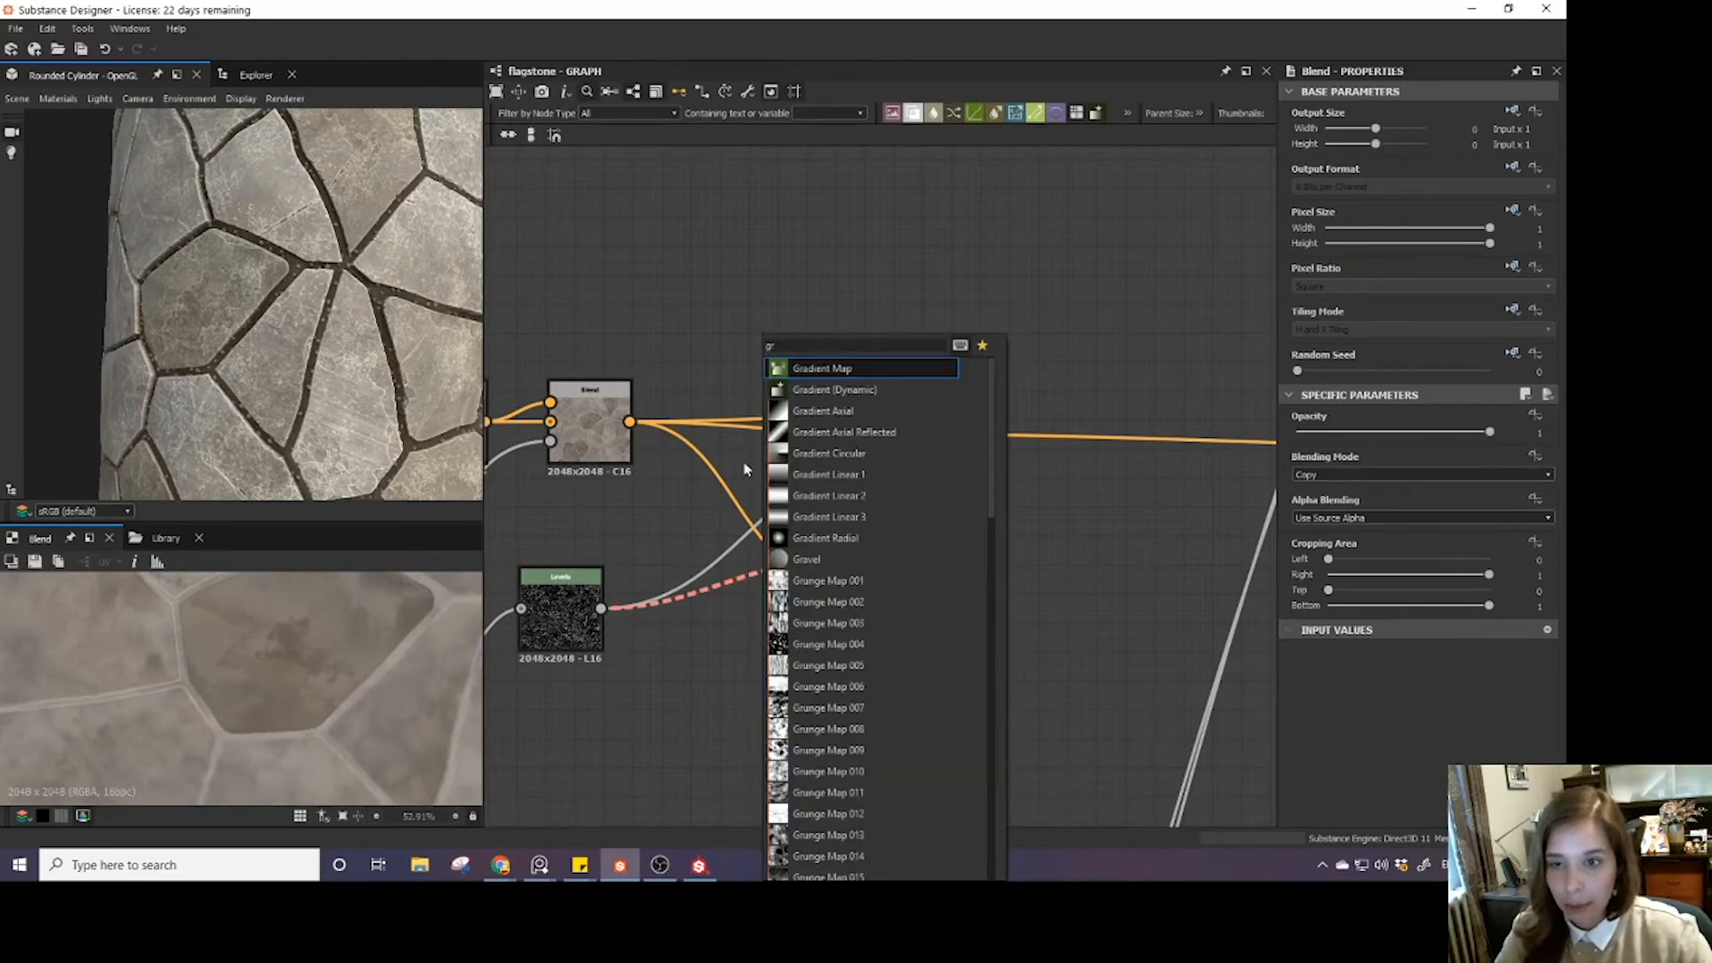
click(811, 368)
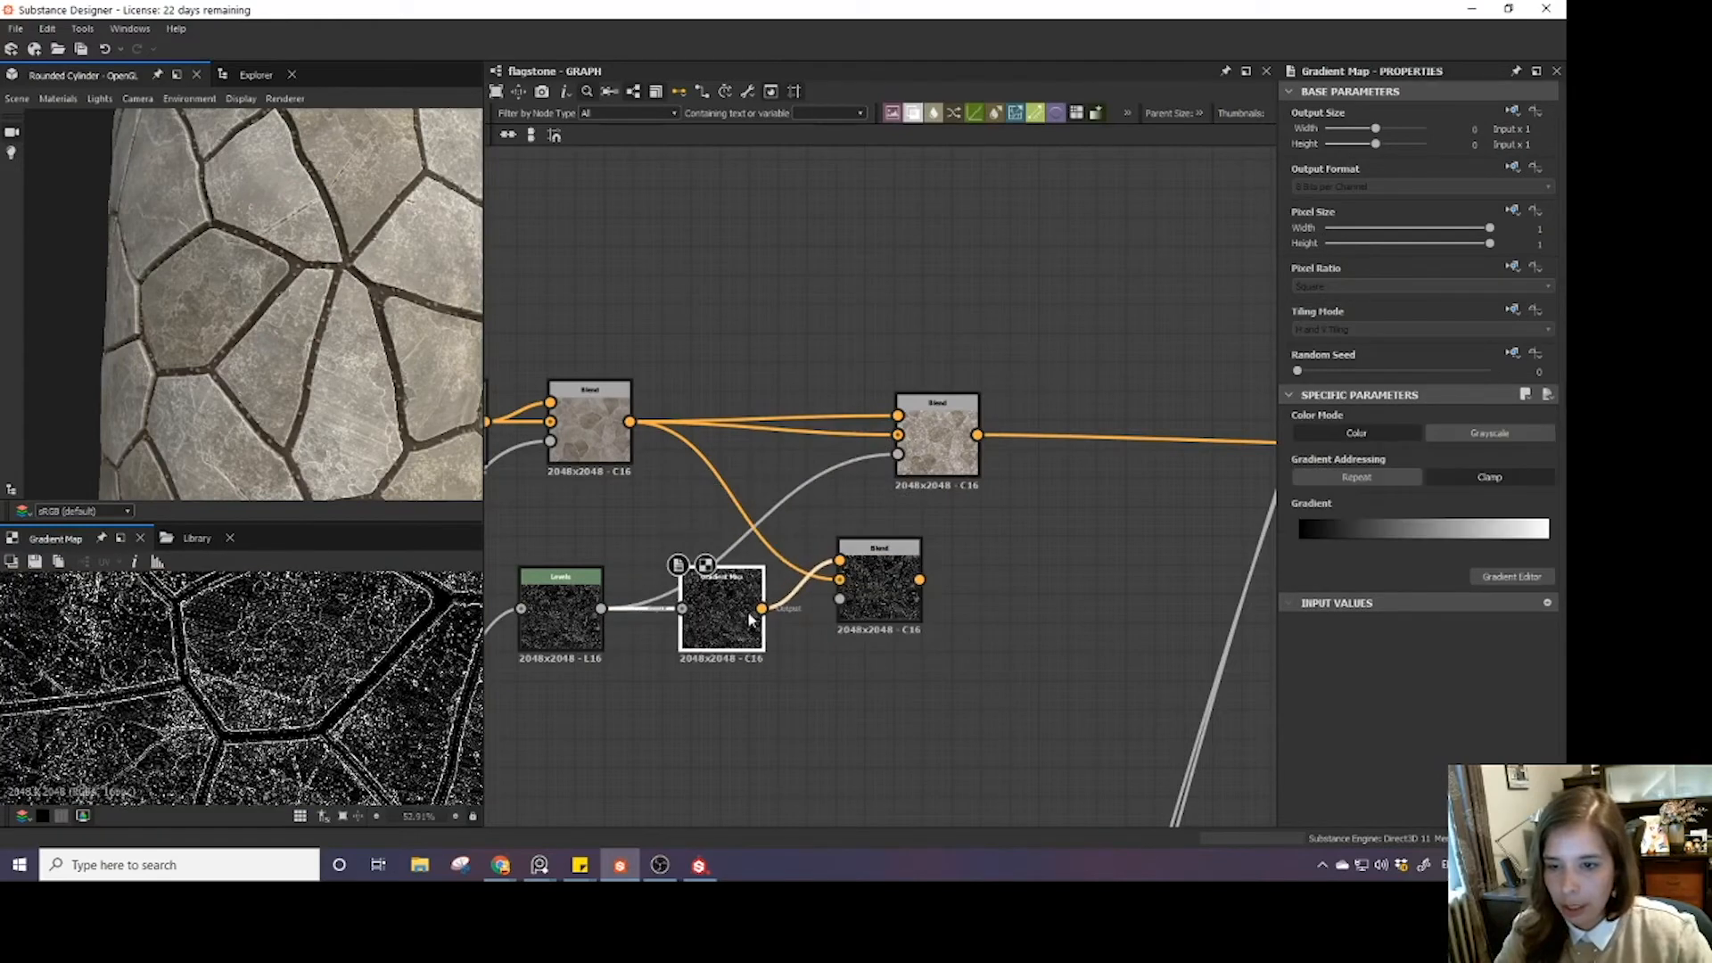
drag(874, 596, 904, 683)
drag(748, 612, 819, 554)
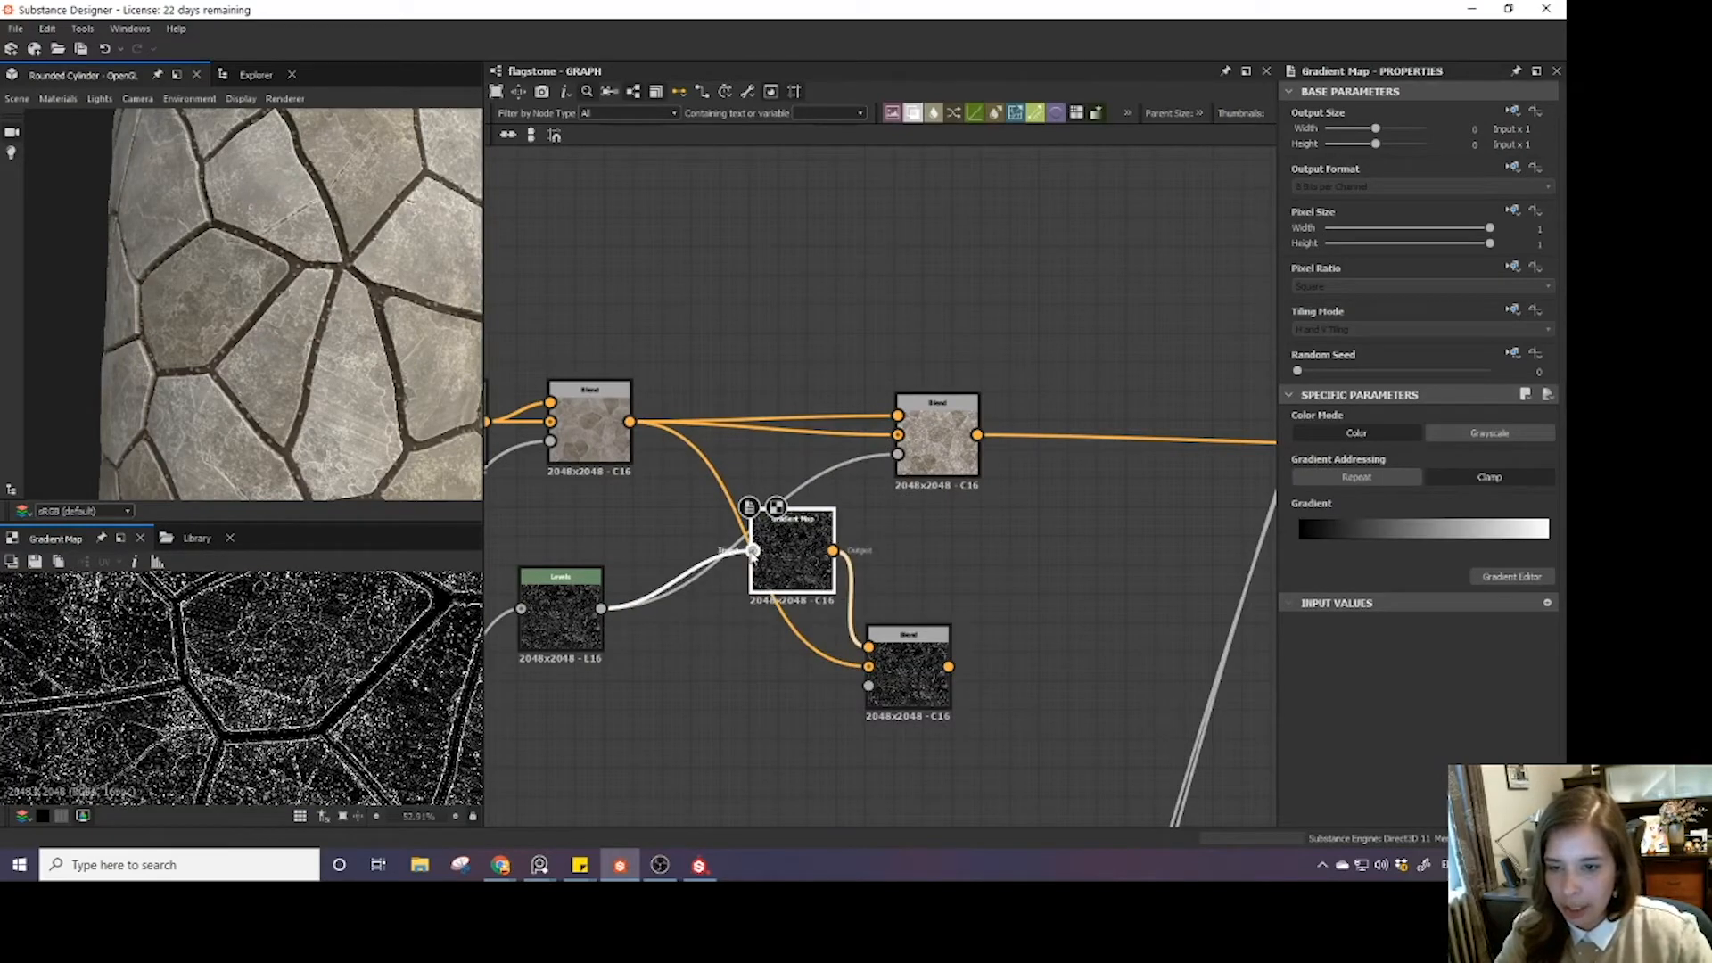
drag(913, 664, 914, 633)
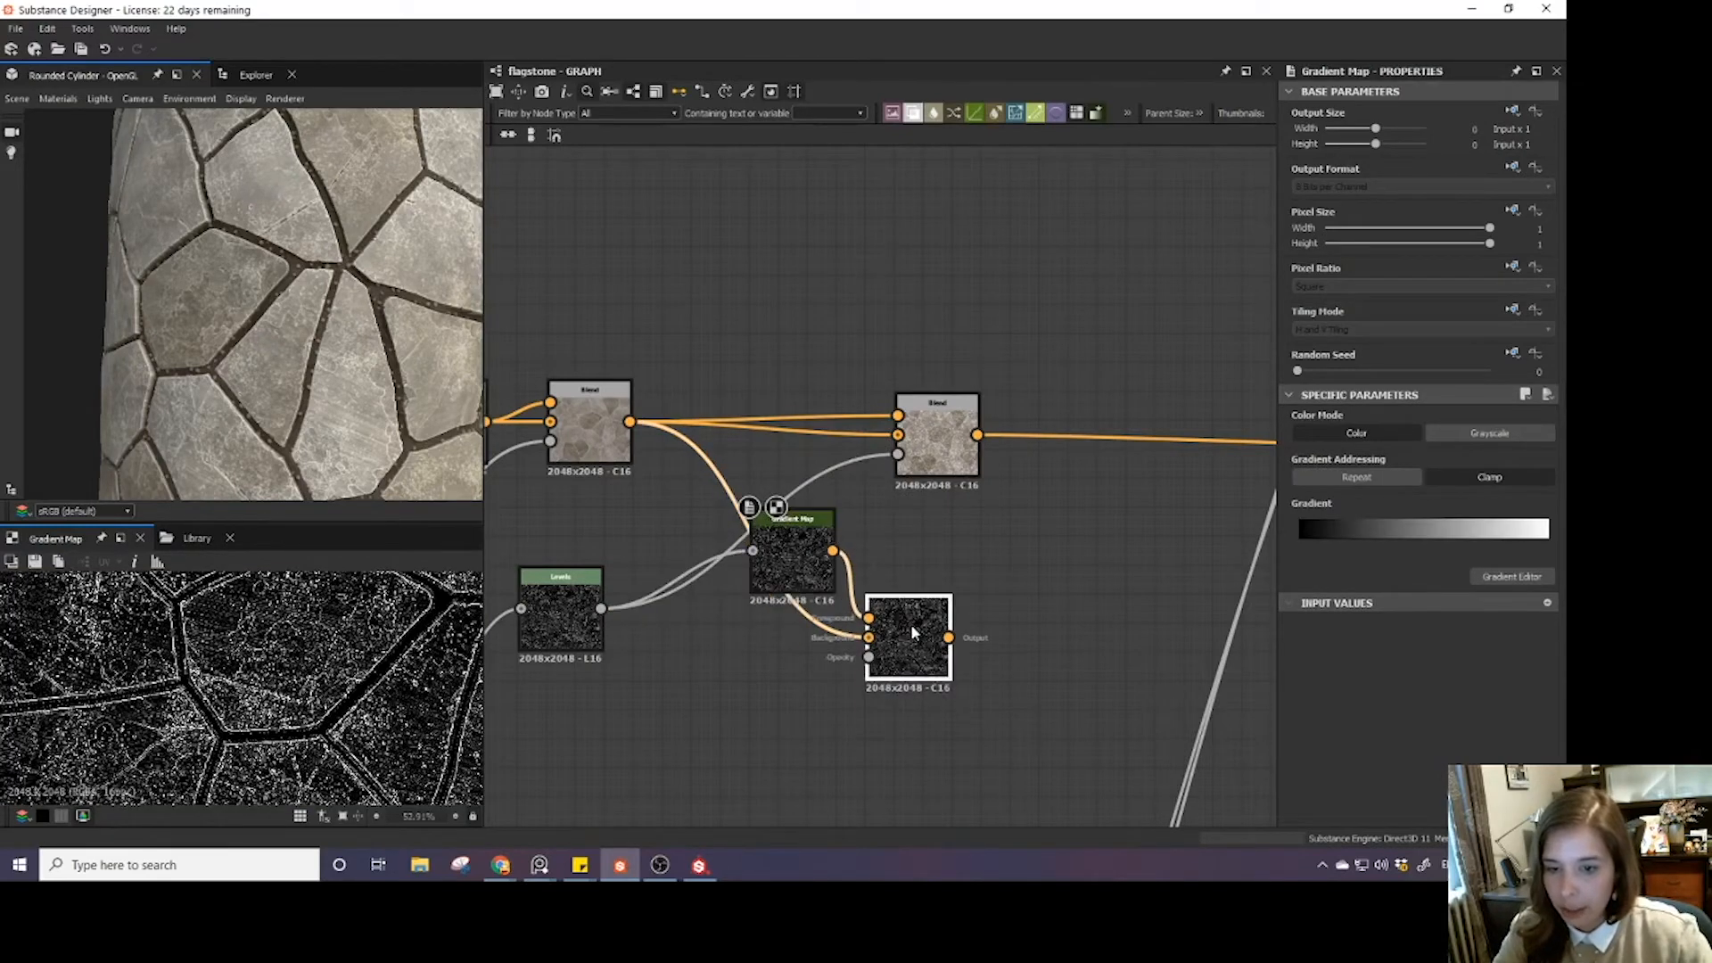
- Set the second Blend to Add (Linear Dodge) with an opacity of 0.14
click(1326, 474)
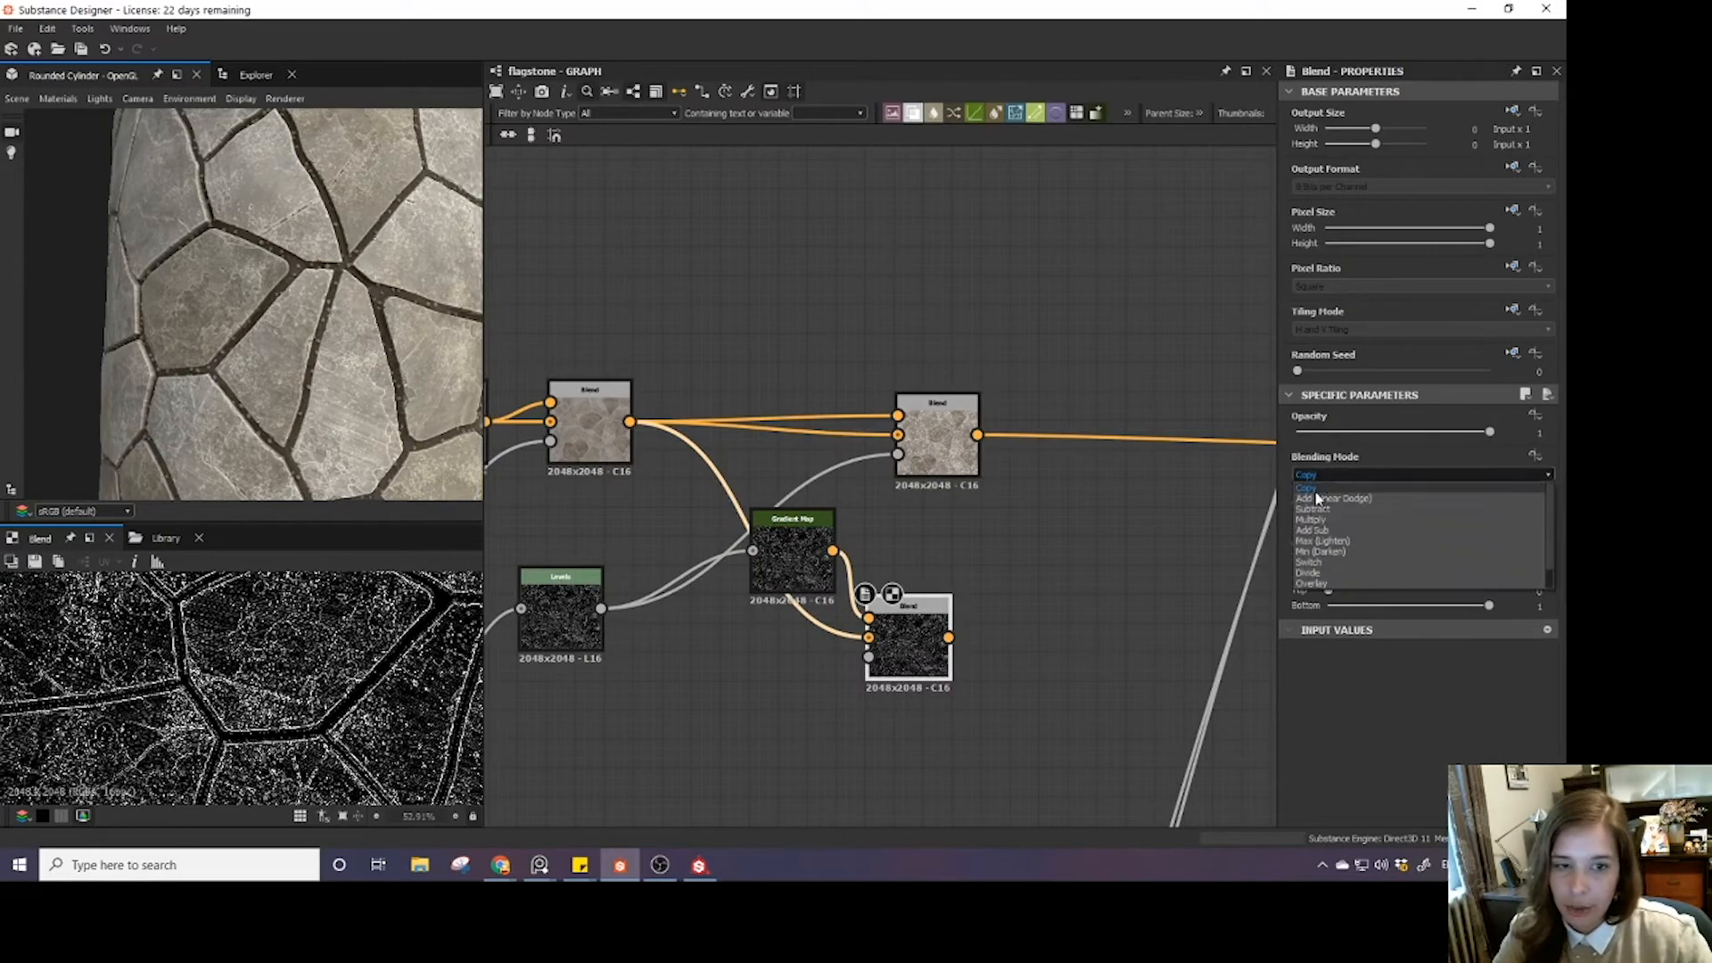
click(1324, 500)
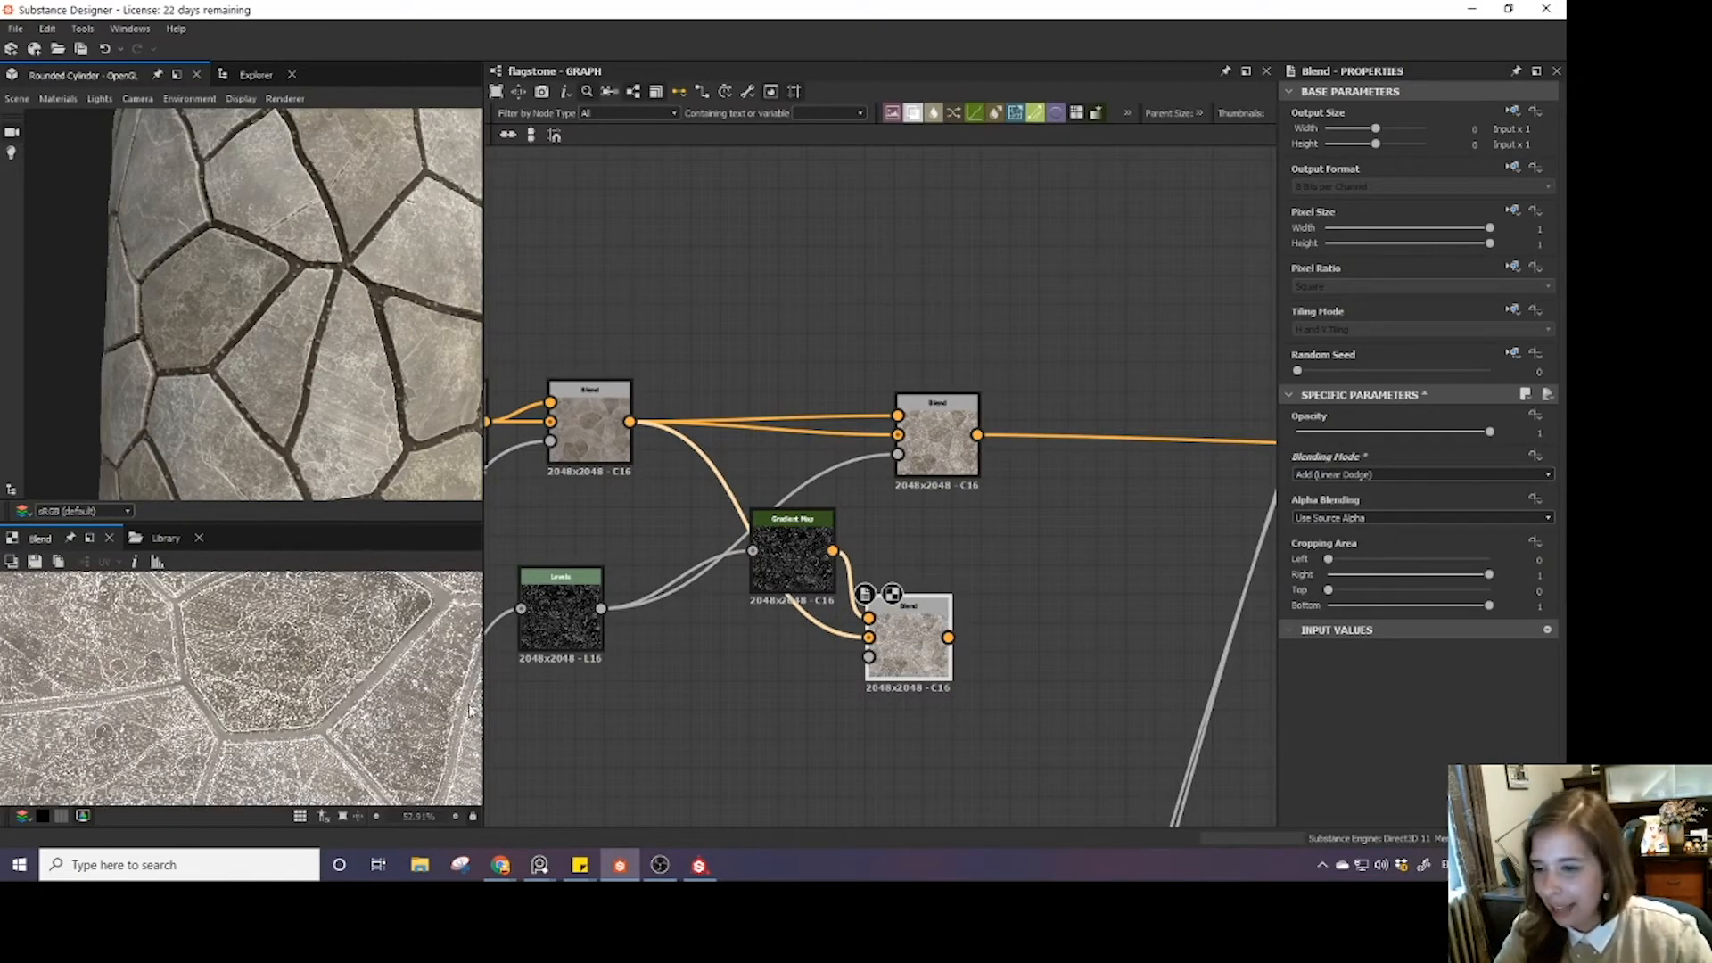
drag(1313, 432, 1326, 433)
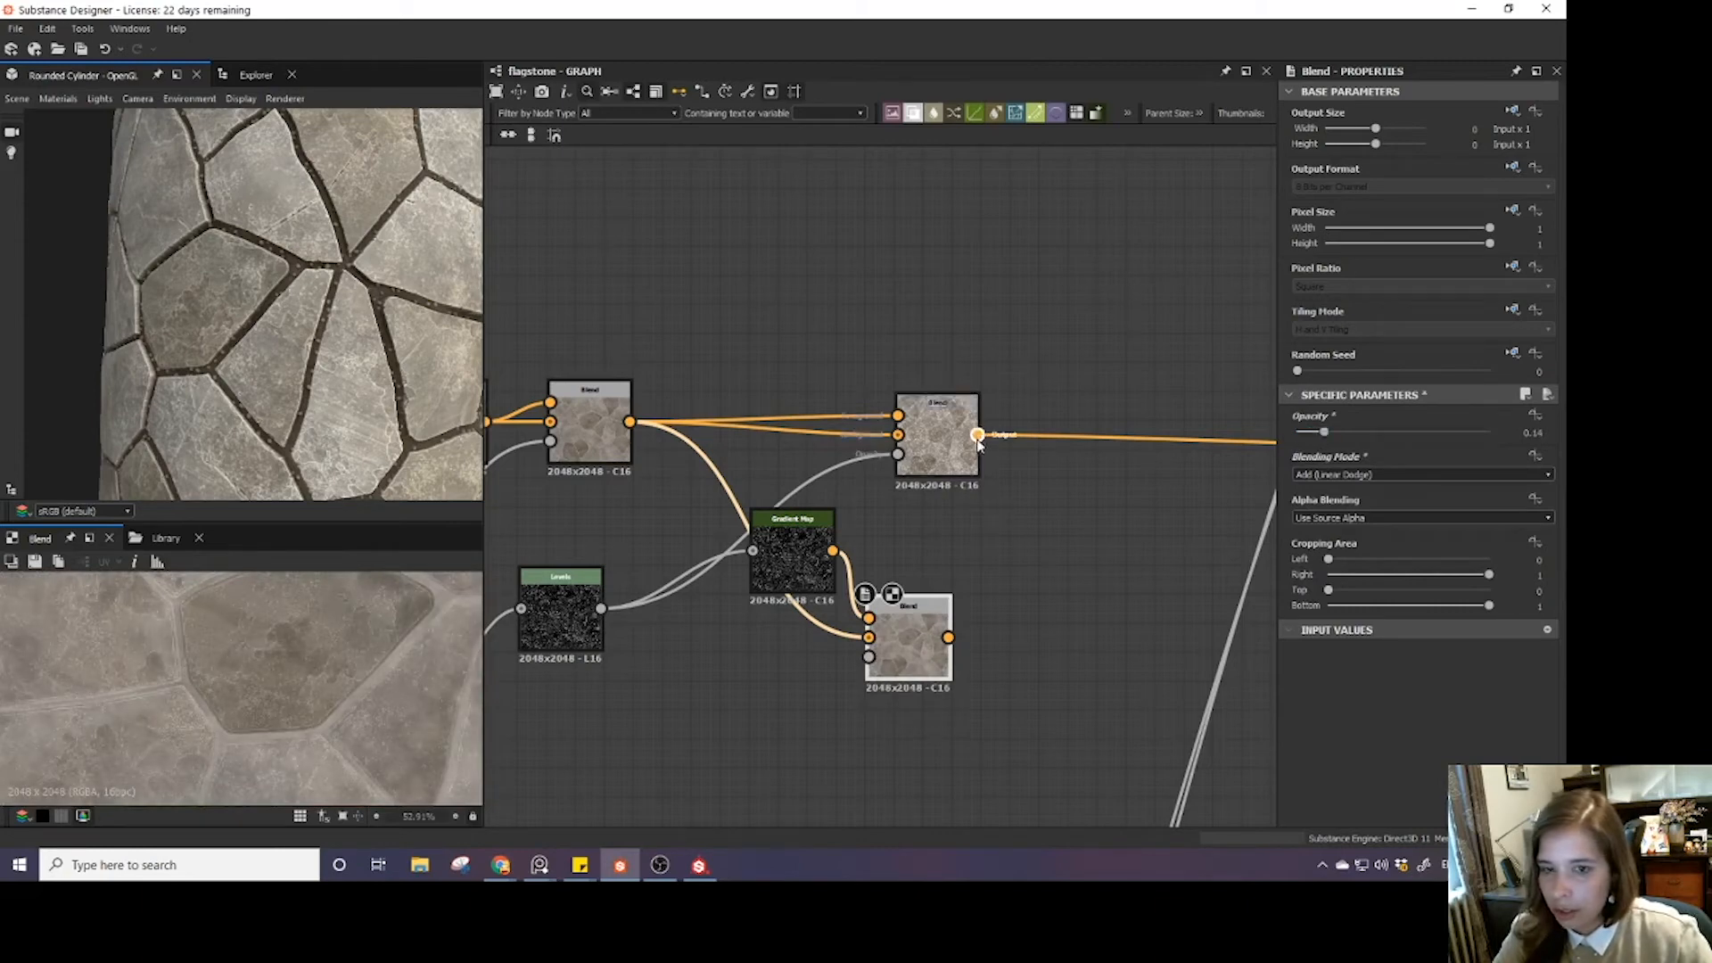
- Route the second Blend into the Dirt Colour chain in place of the first one and set its opacity to 0.45
shift+drag(978, 435, 948, 637)
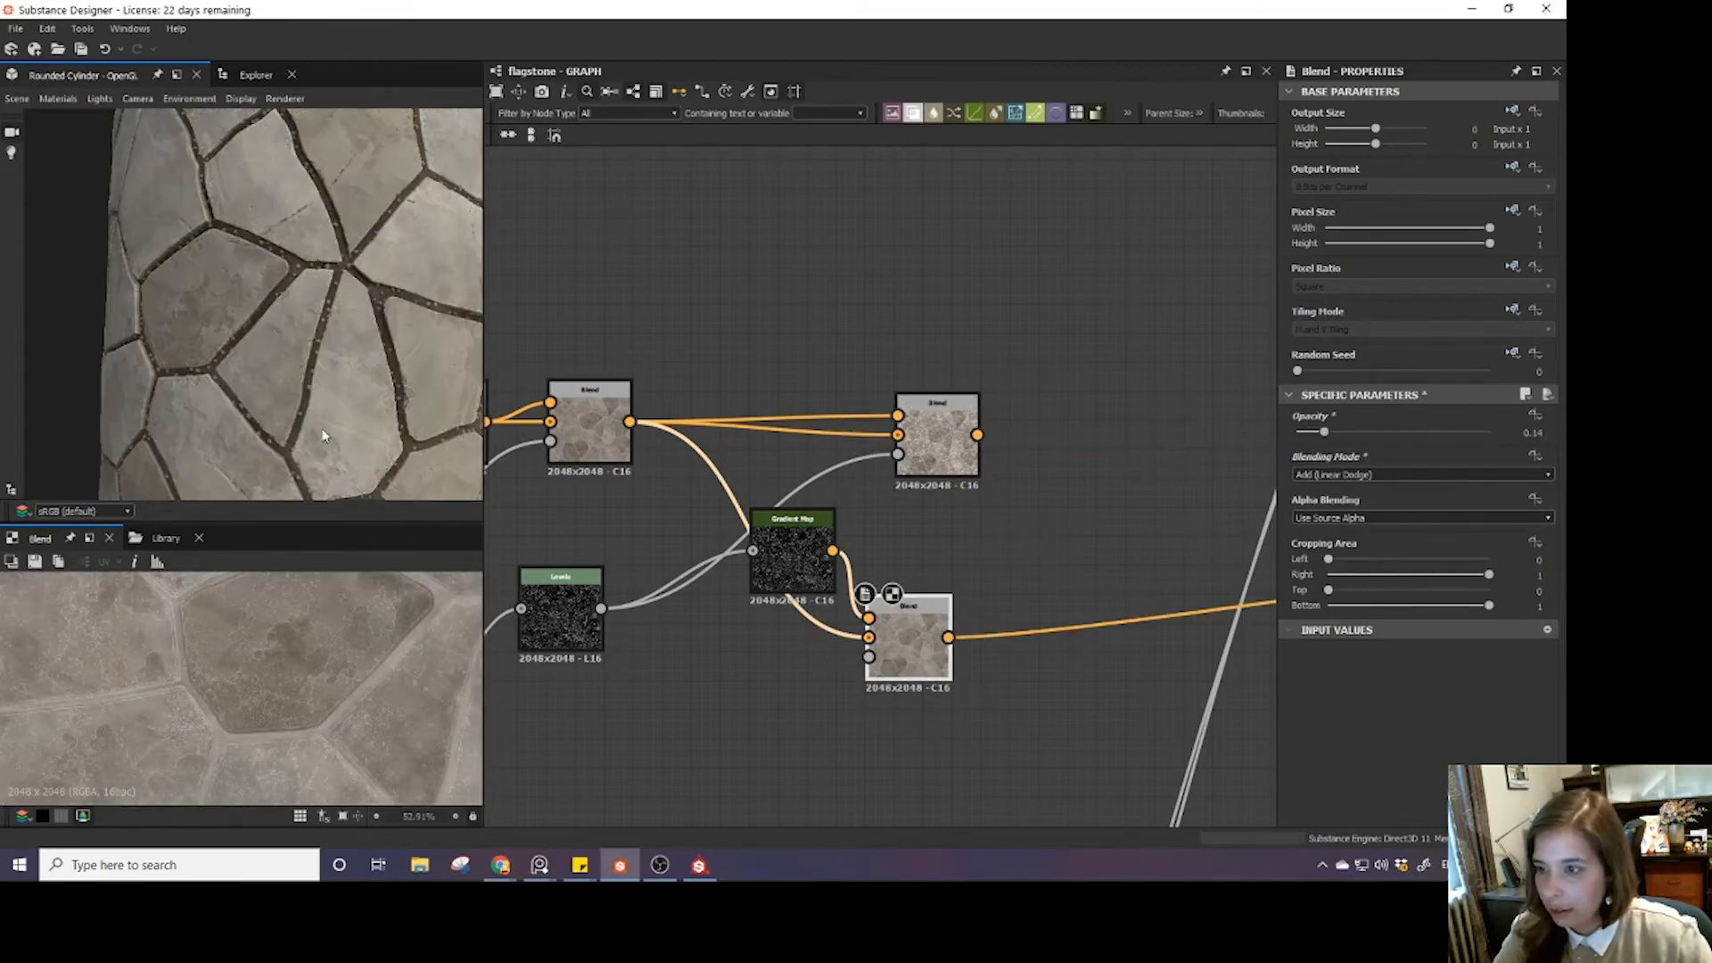
scroll(308, 415, up, 2)
drag(1324, 432, 1383, 432)
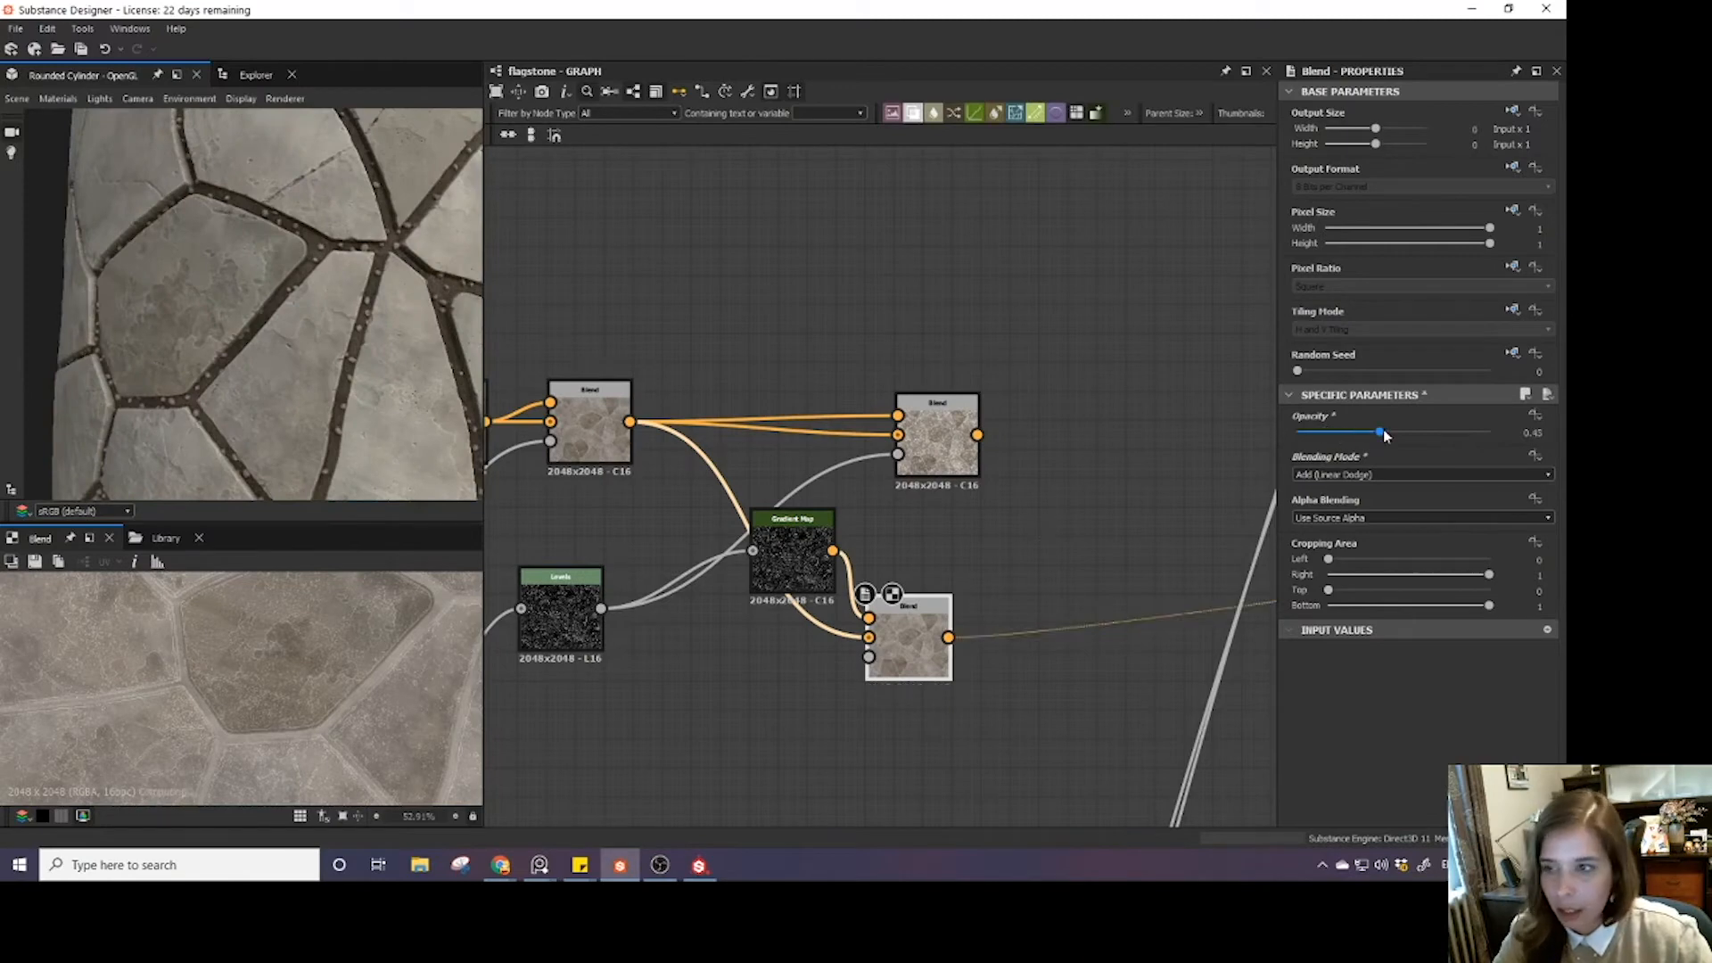
- Route the first, masked Blend back into the Dirt Colour chain and set its opacity to 0.27
shift+drag(957, 638, 981, 437)
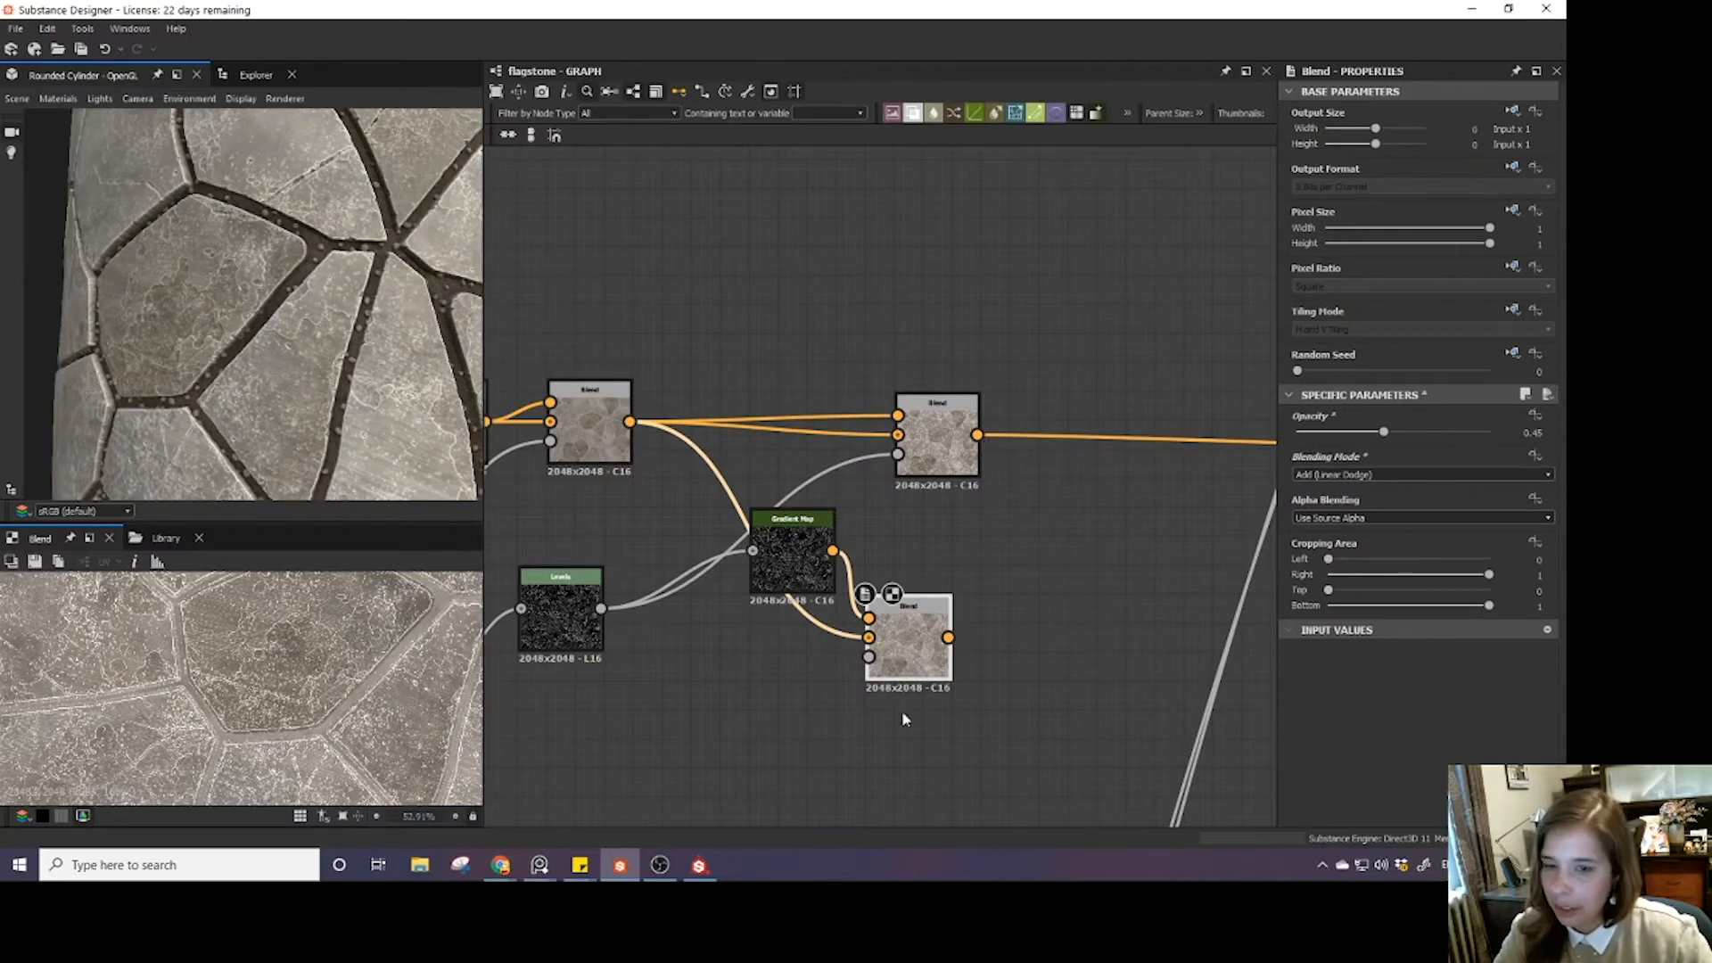
drag(793, 545, 763, 645)
click(937, 437)
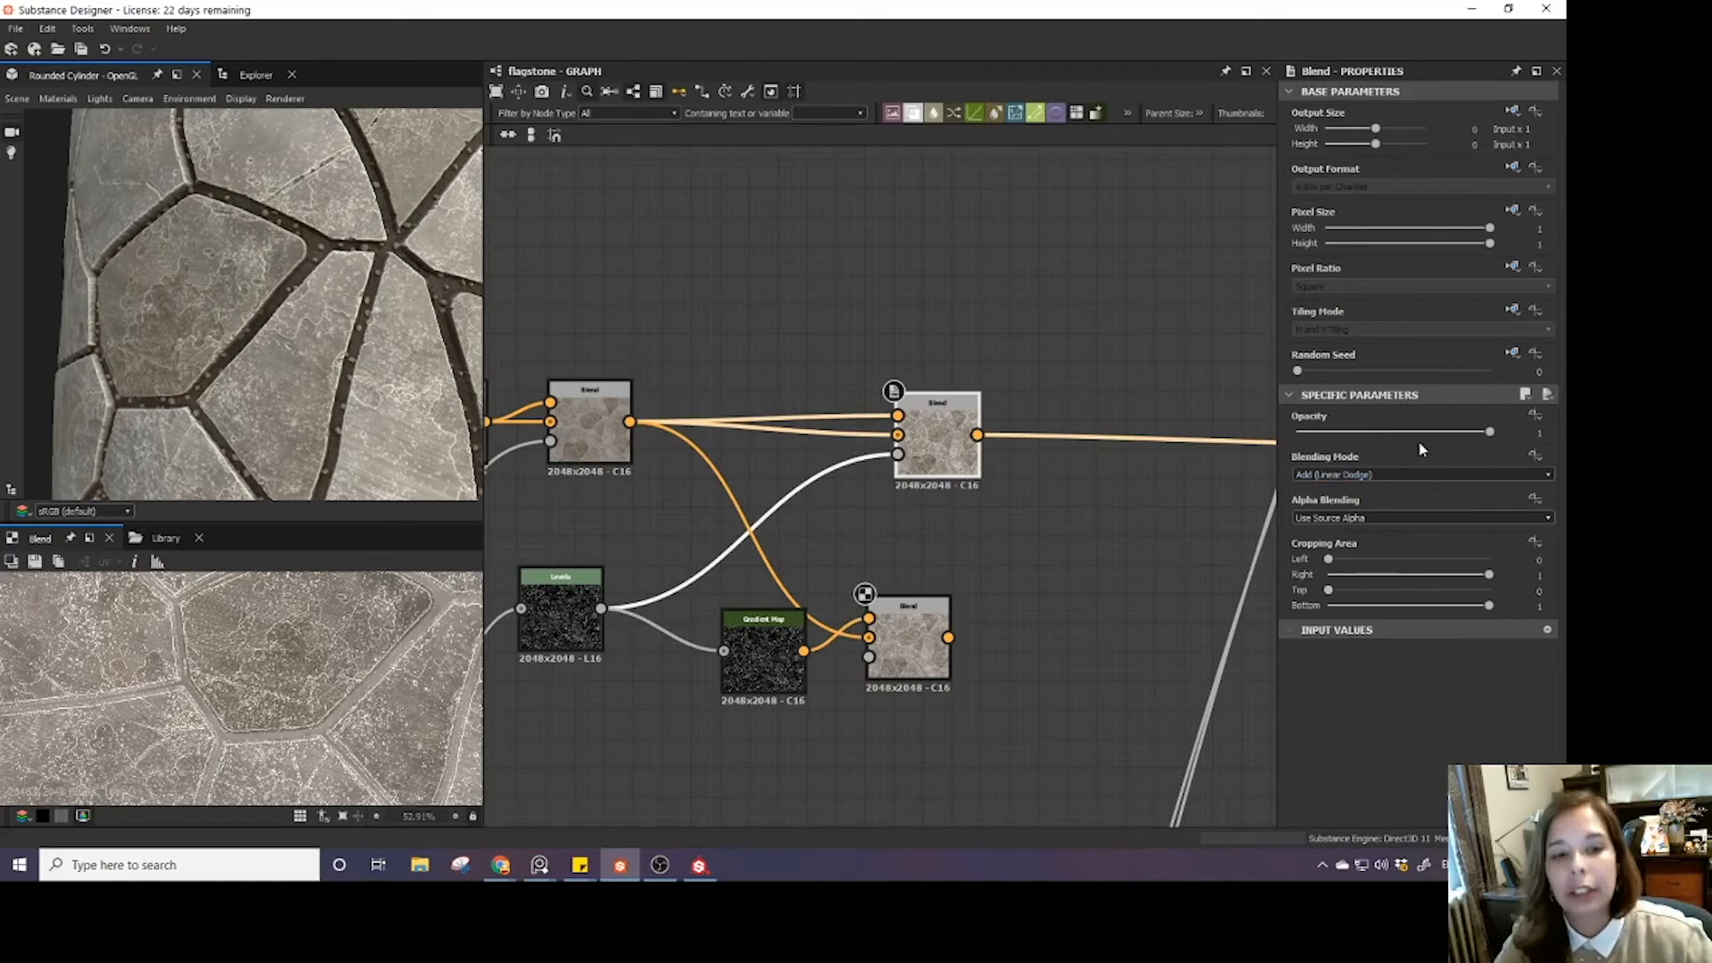
drag(1403, 434, 1349, 419)
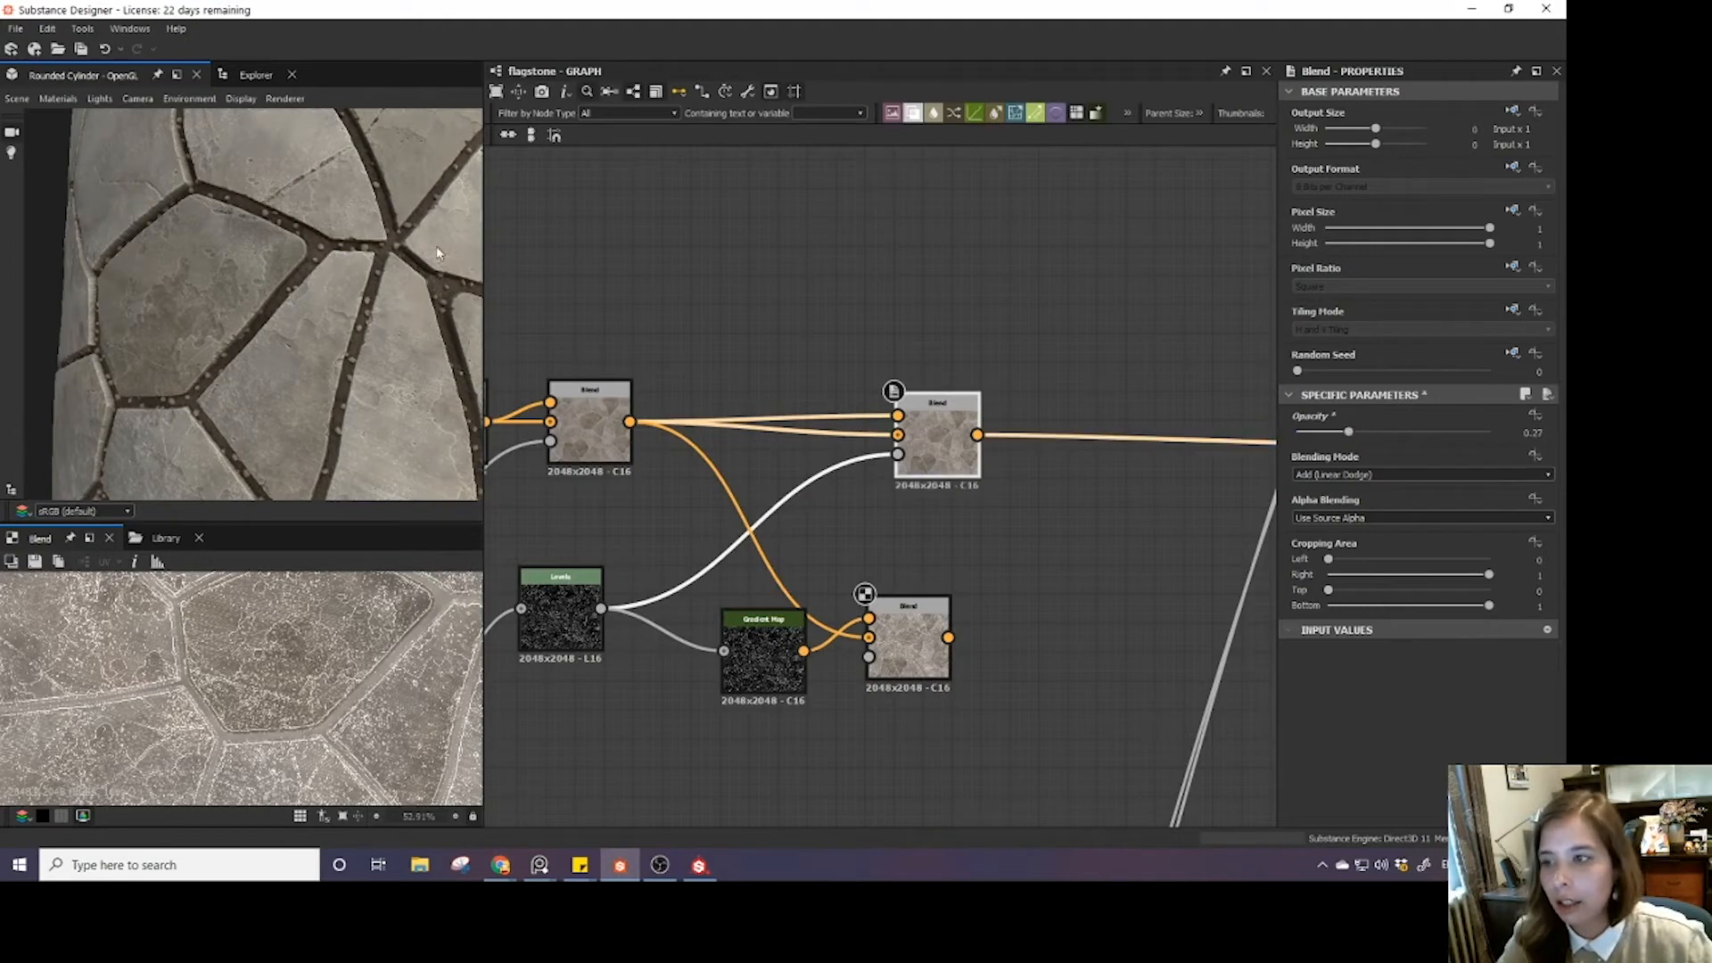
scroll(306, 306, down, 5)
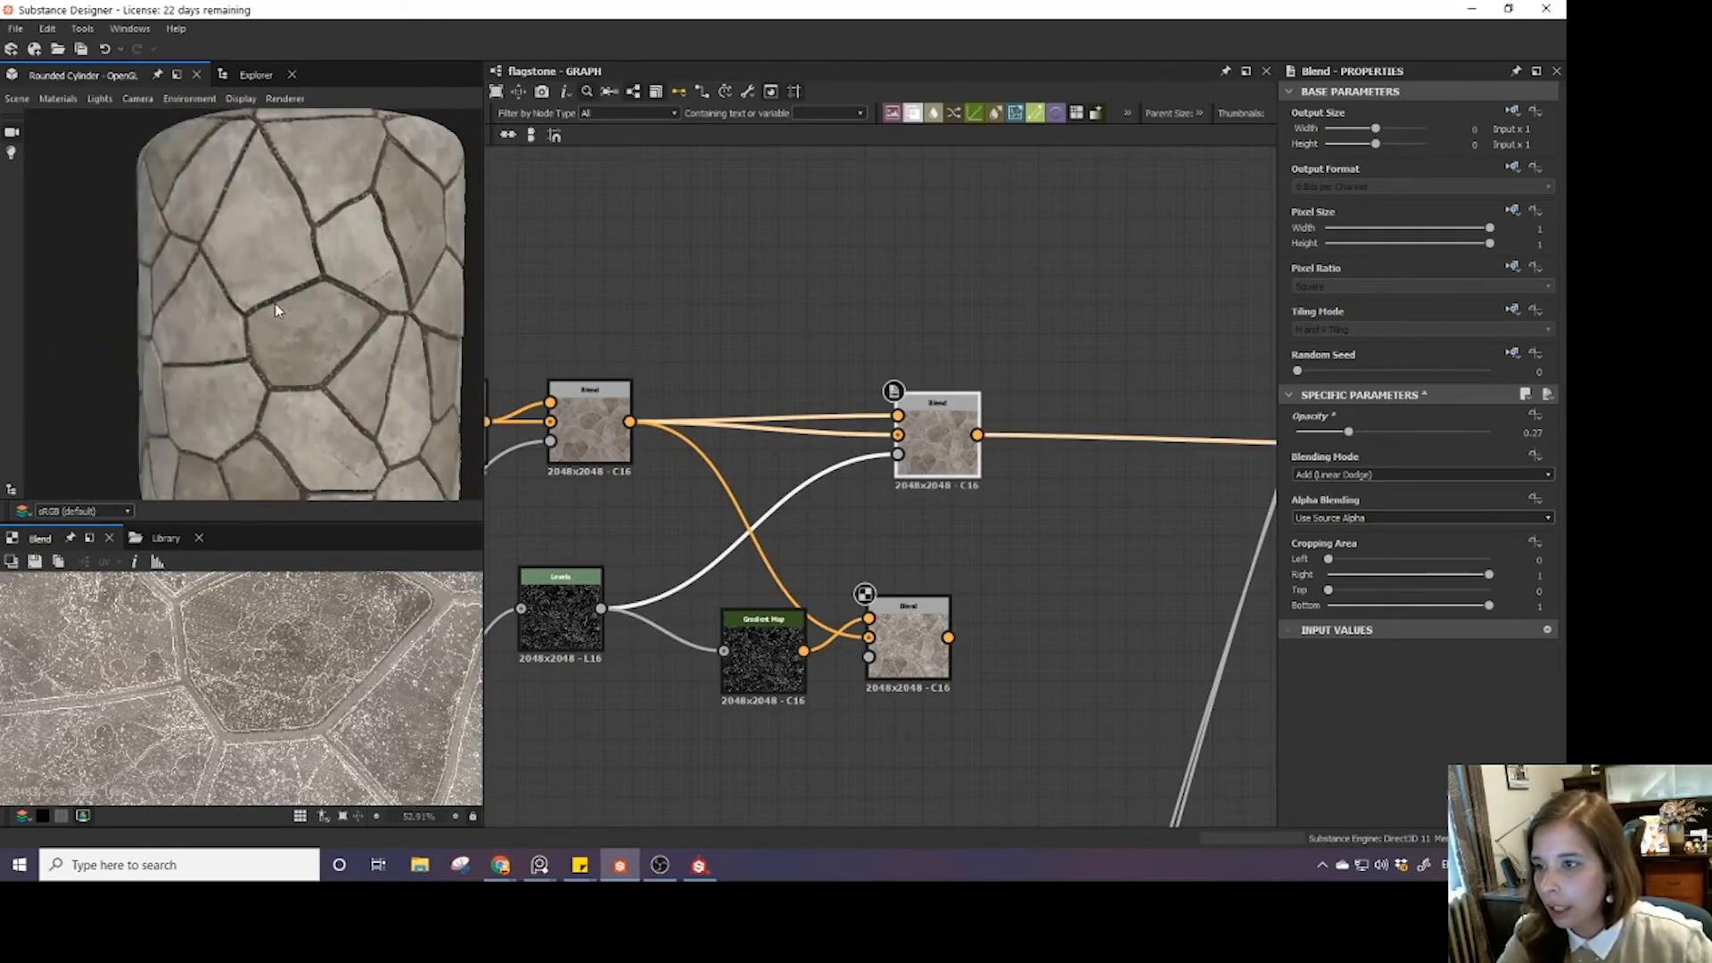
- Delete the unused second Blend, its Gradient Map and the Levels node that masked the first Blend
scroll(1030, 638, down, 3)
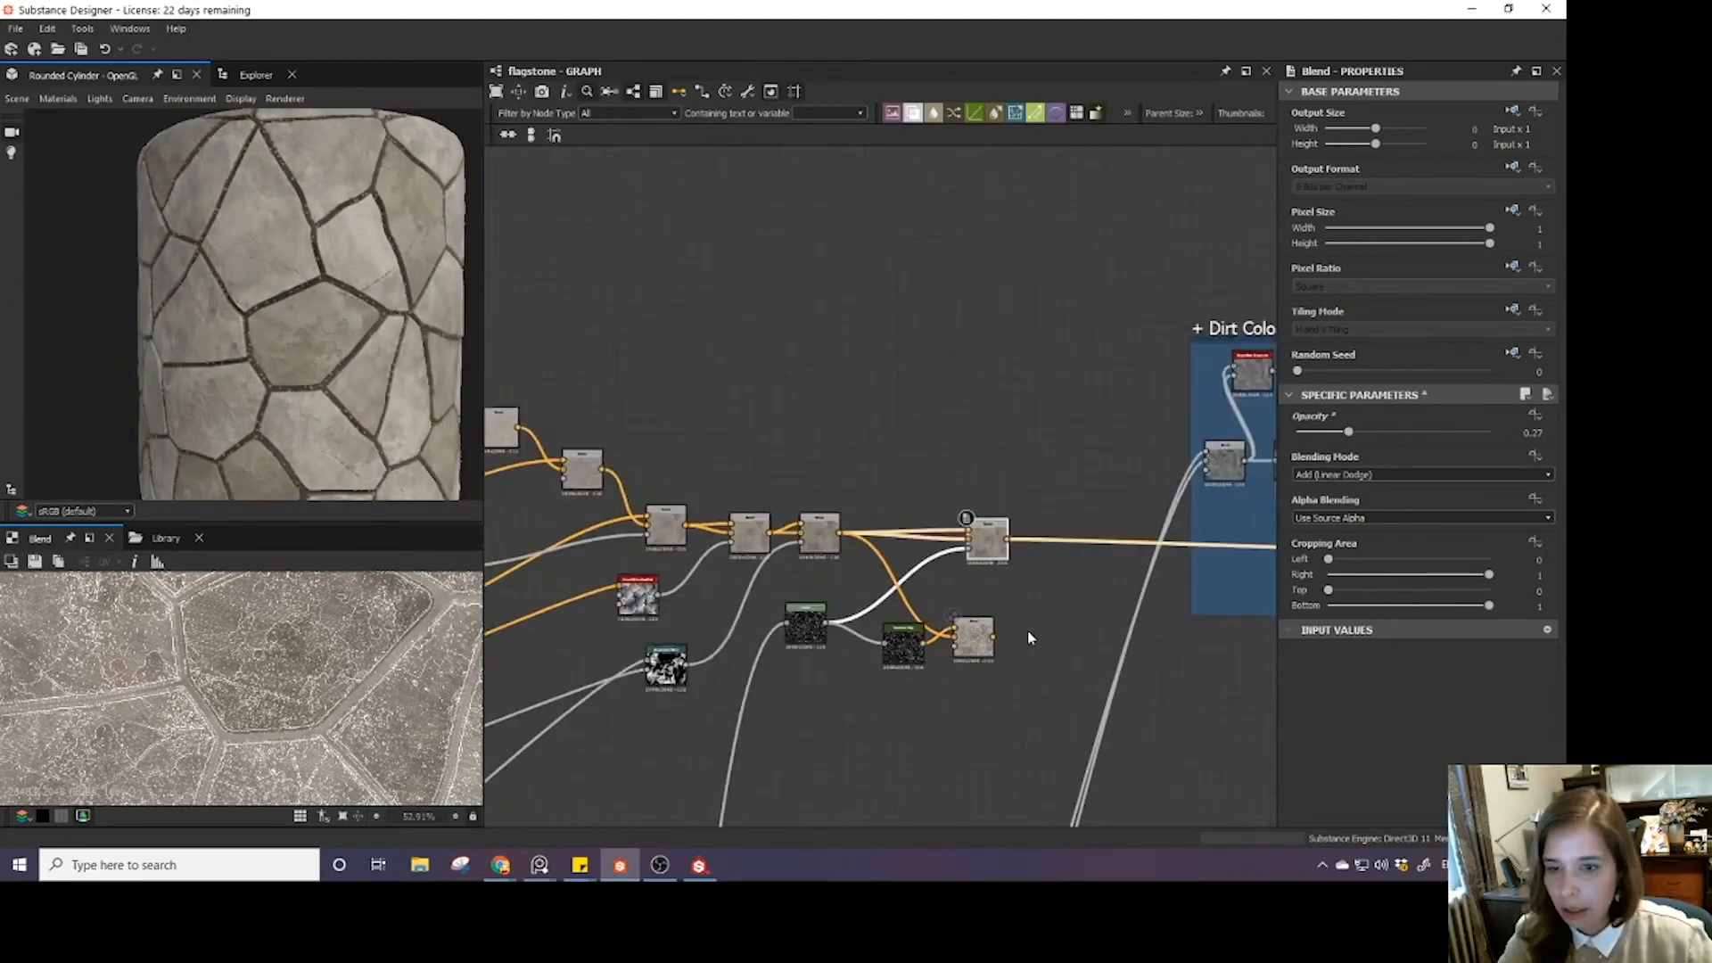
scroll(1028, 629, up, 2)
click(973, 635)
key(Delete)
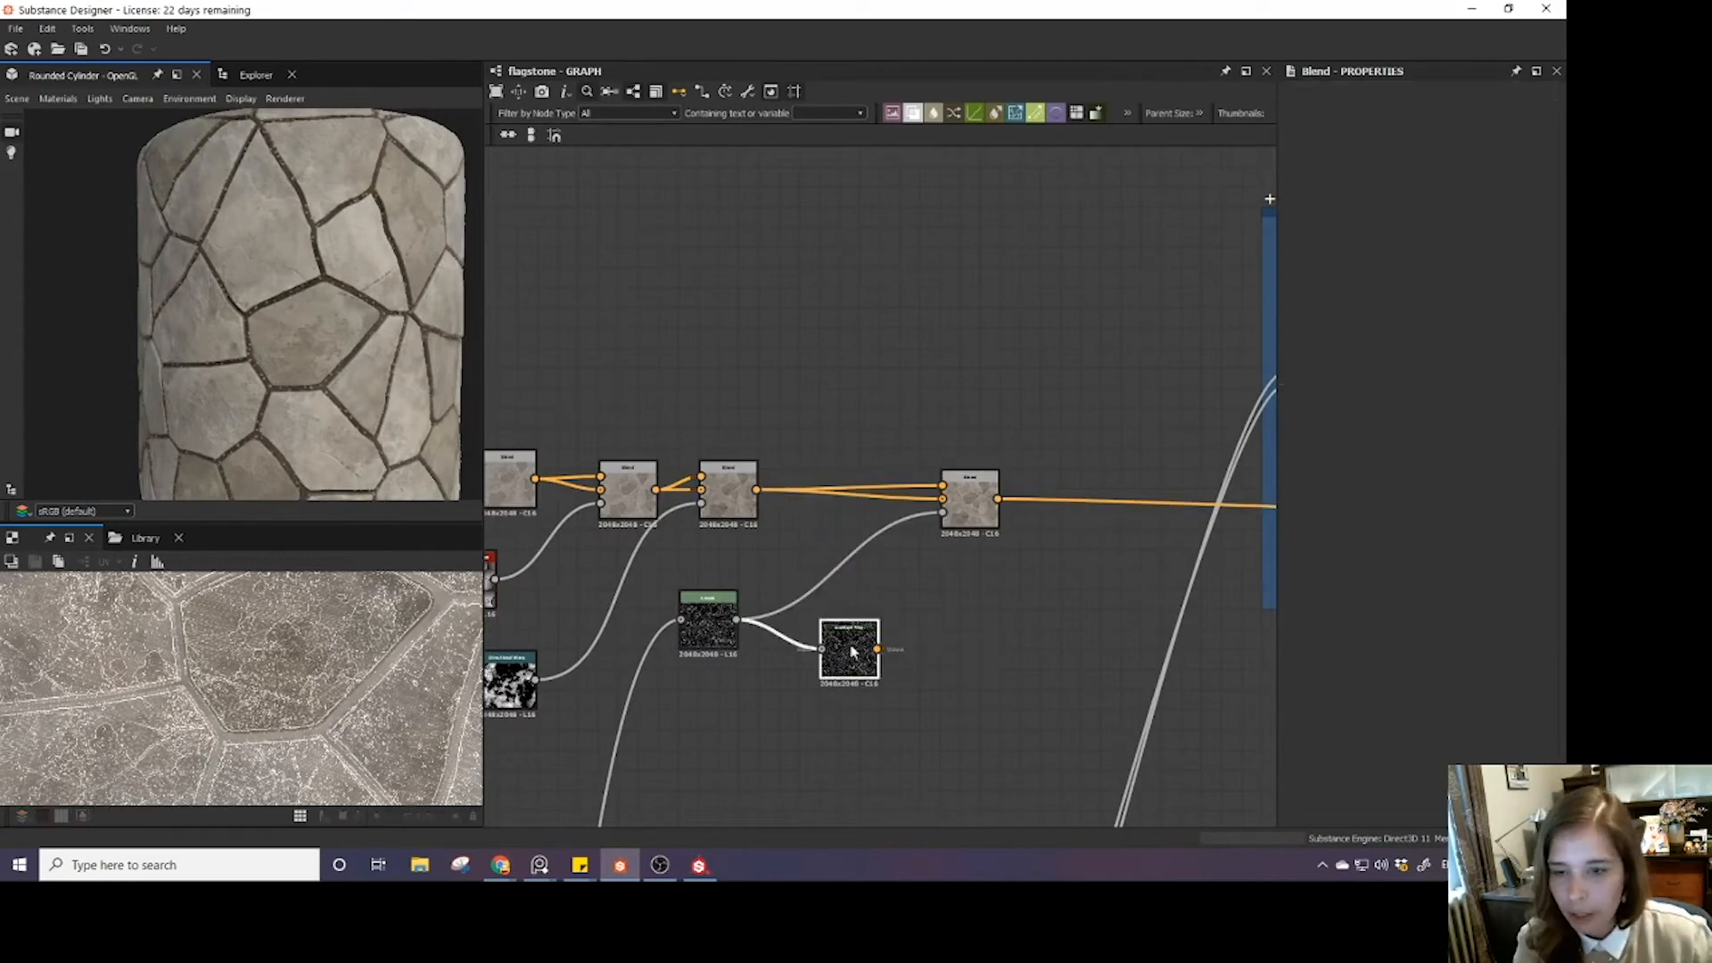
key(Delete)
click(717, 632)
key(Delete)
- Examine the stone surfaces and edges up close in the 3D preview
scroll(287, 374, up, 5)
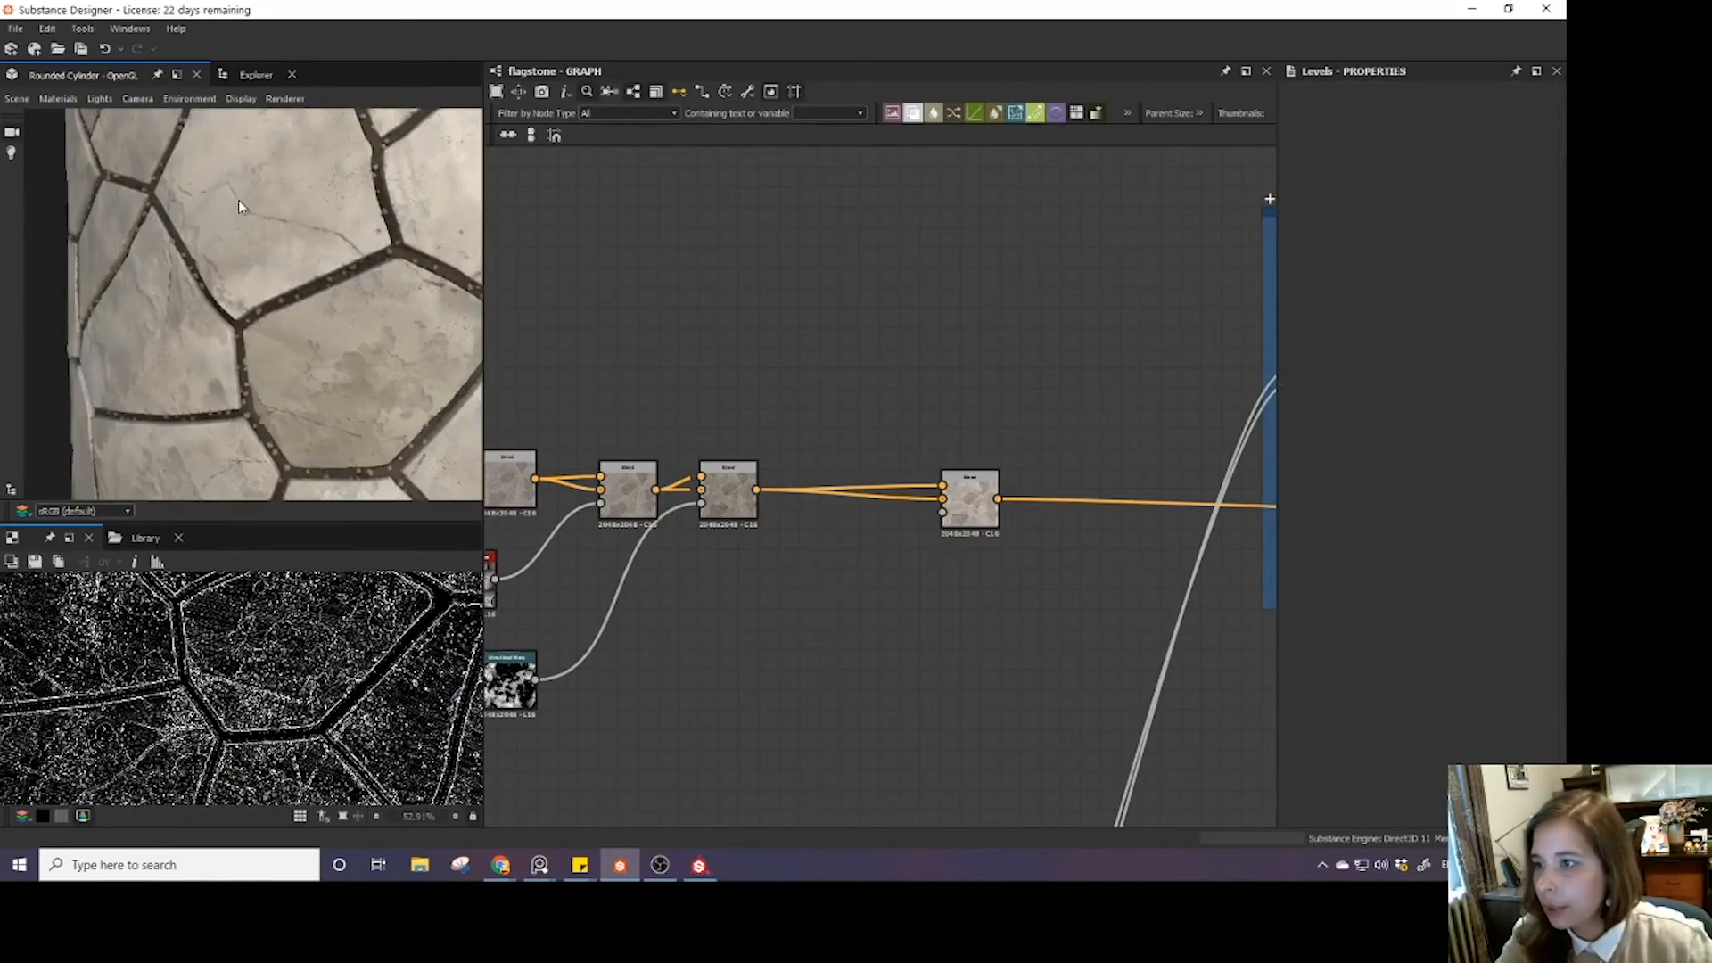
scroll(258, 259, down, 5)
scroll(280, 296, up, 6)
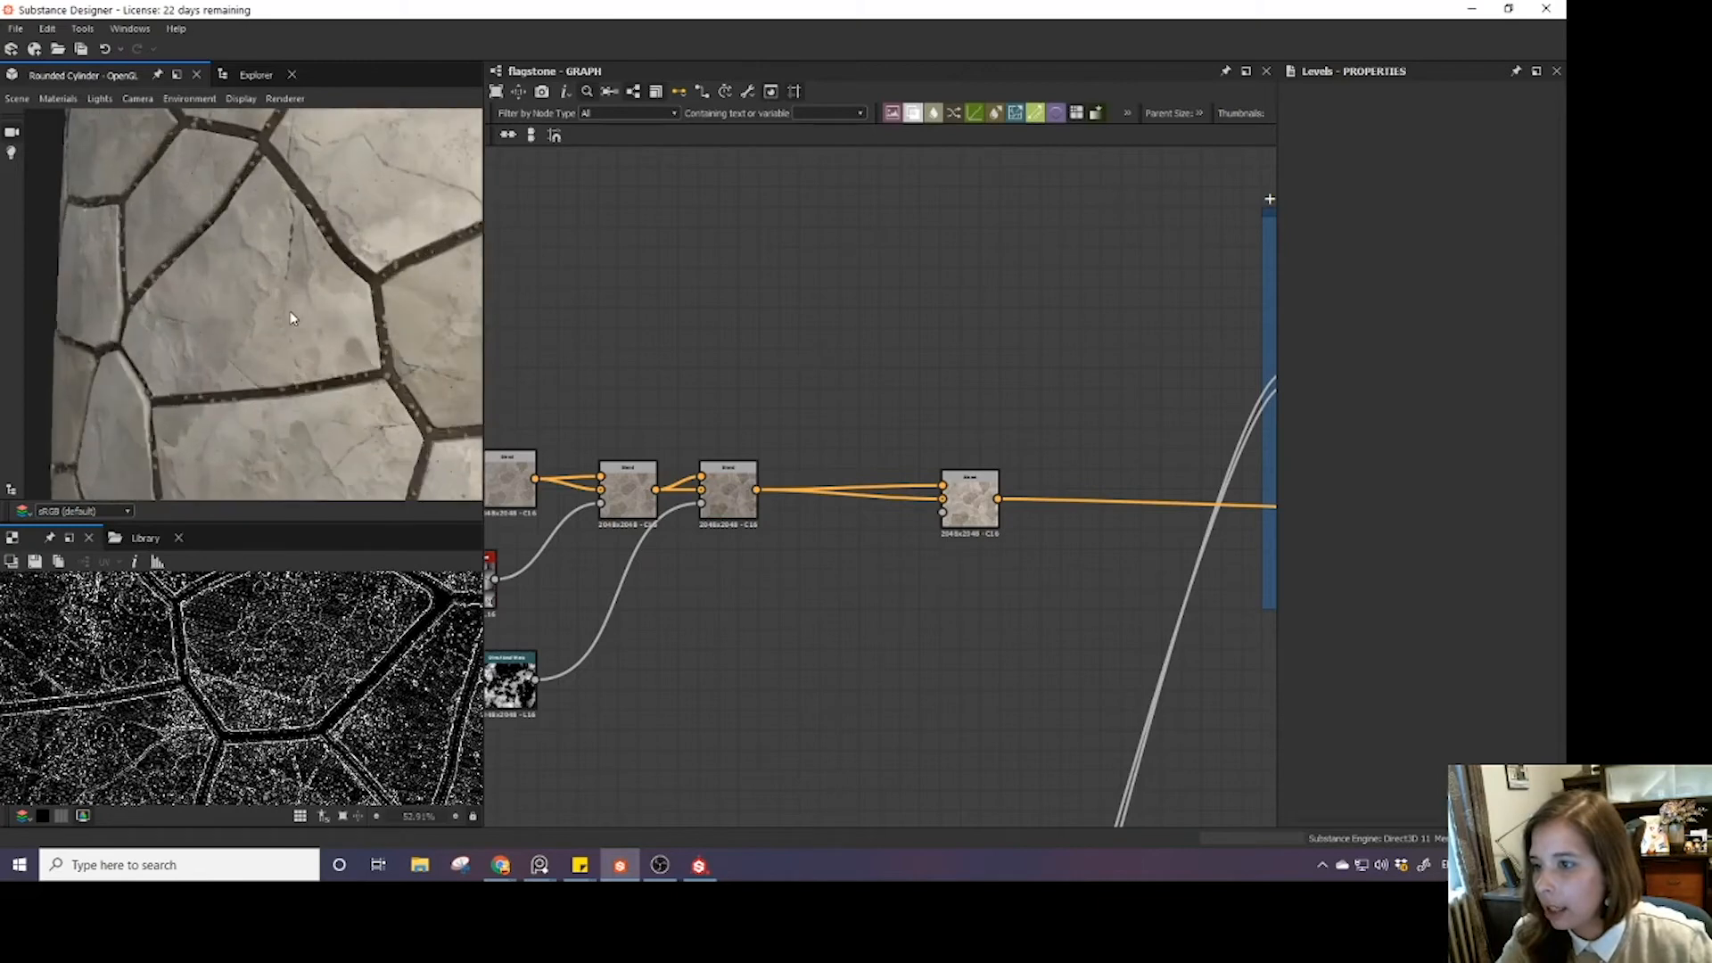
scroll(332, 348, up, 3)
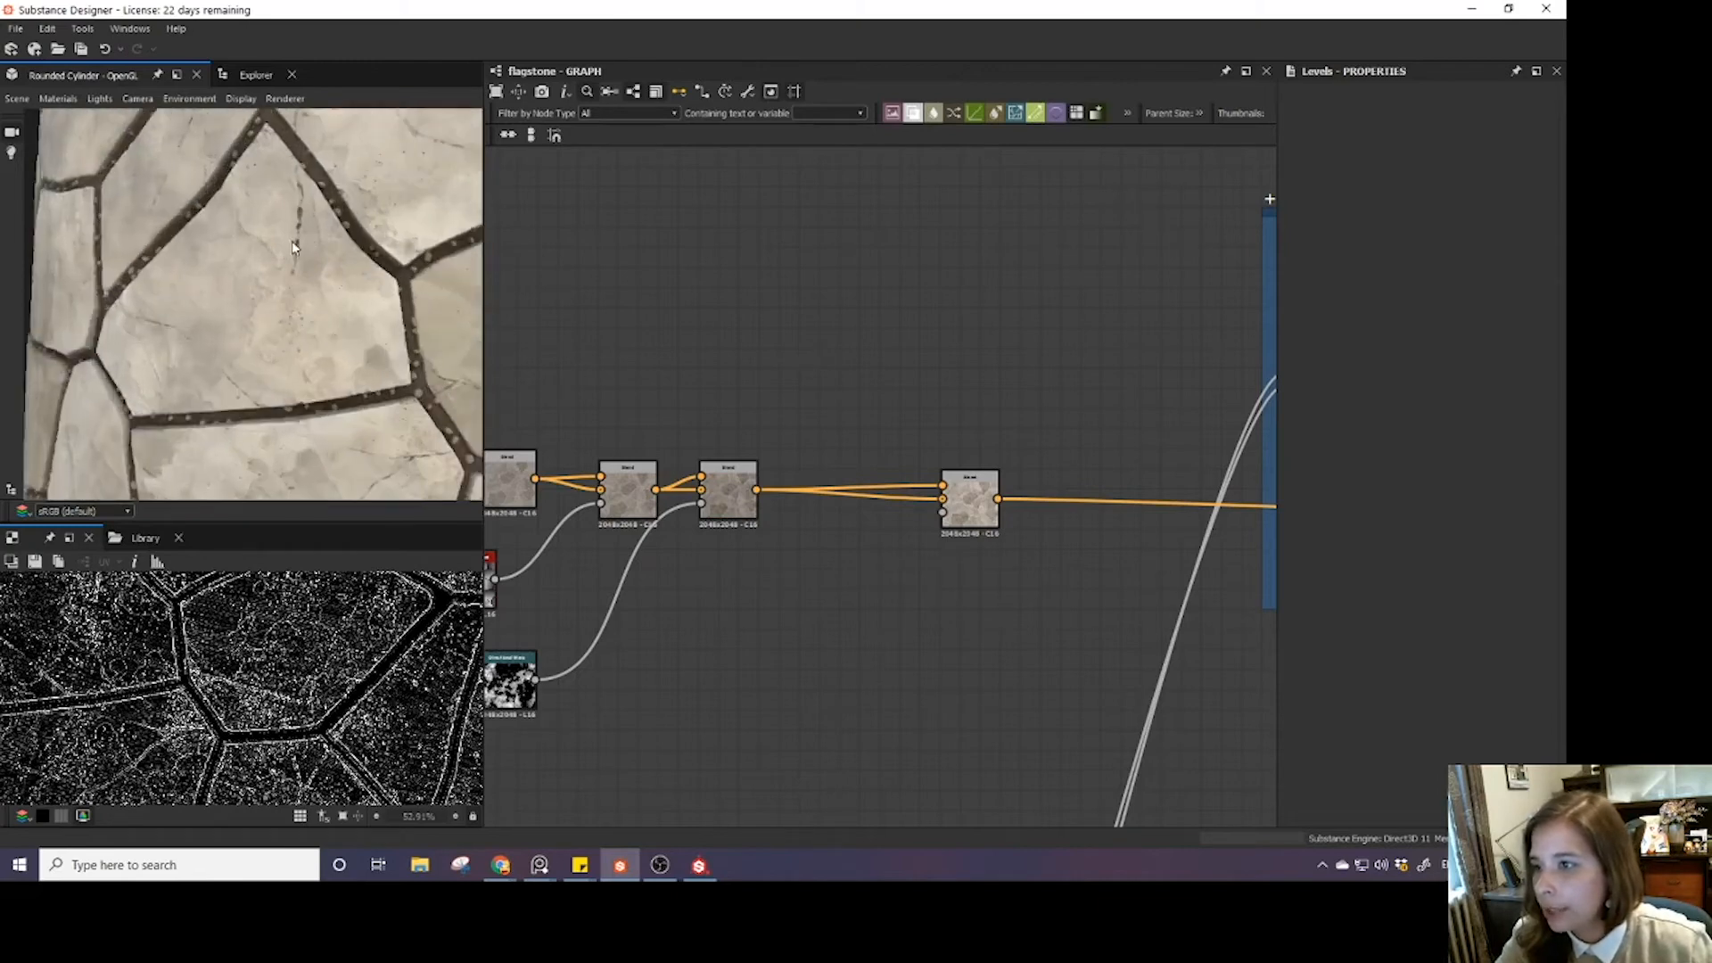
scroll(297, 266, down, 2)
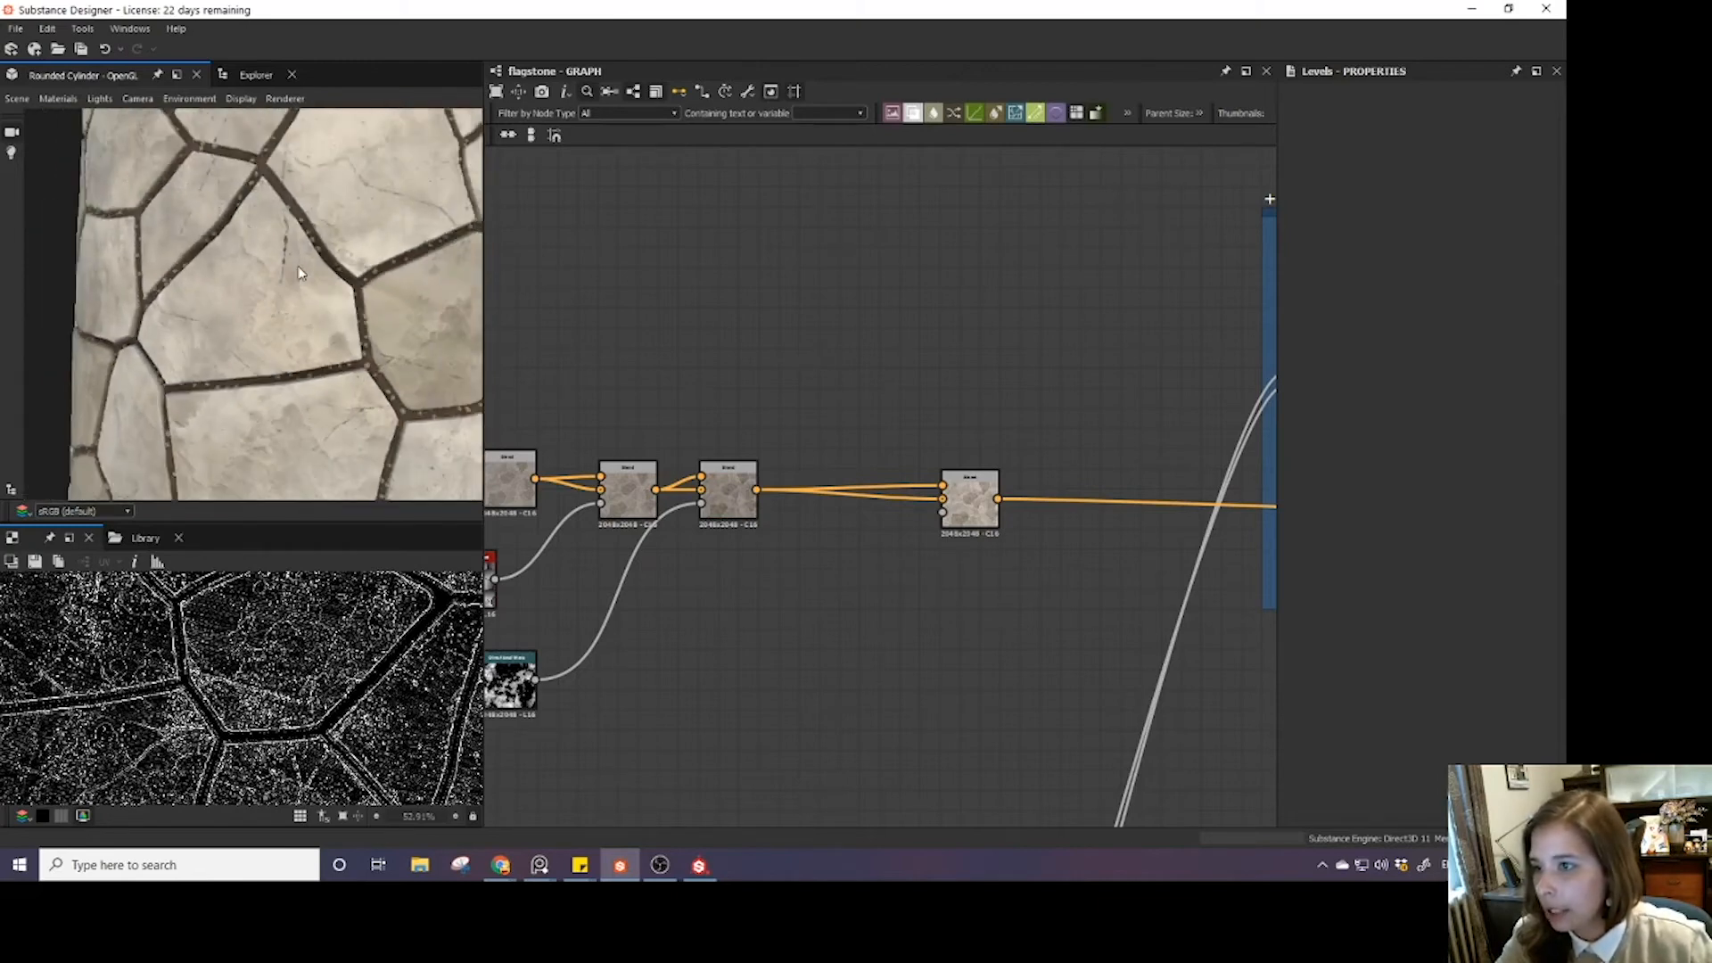
scroll(981, 660, down, 3)
- Open the instance parameters of the HBAO node feeding the ambient occlusion output
scroll(981, 660, down, 5)
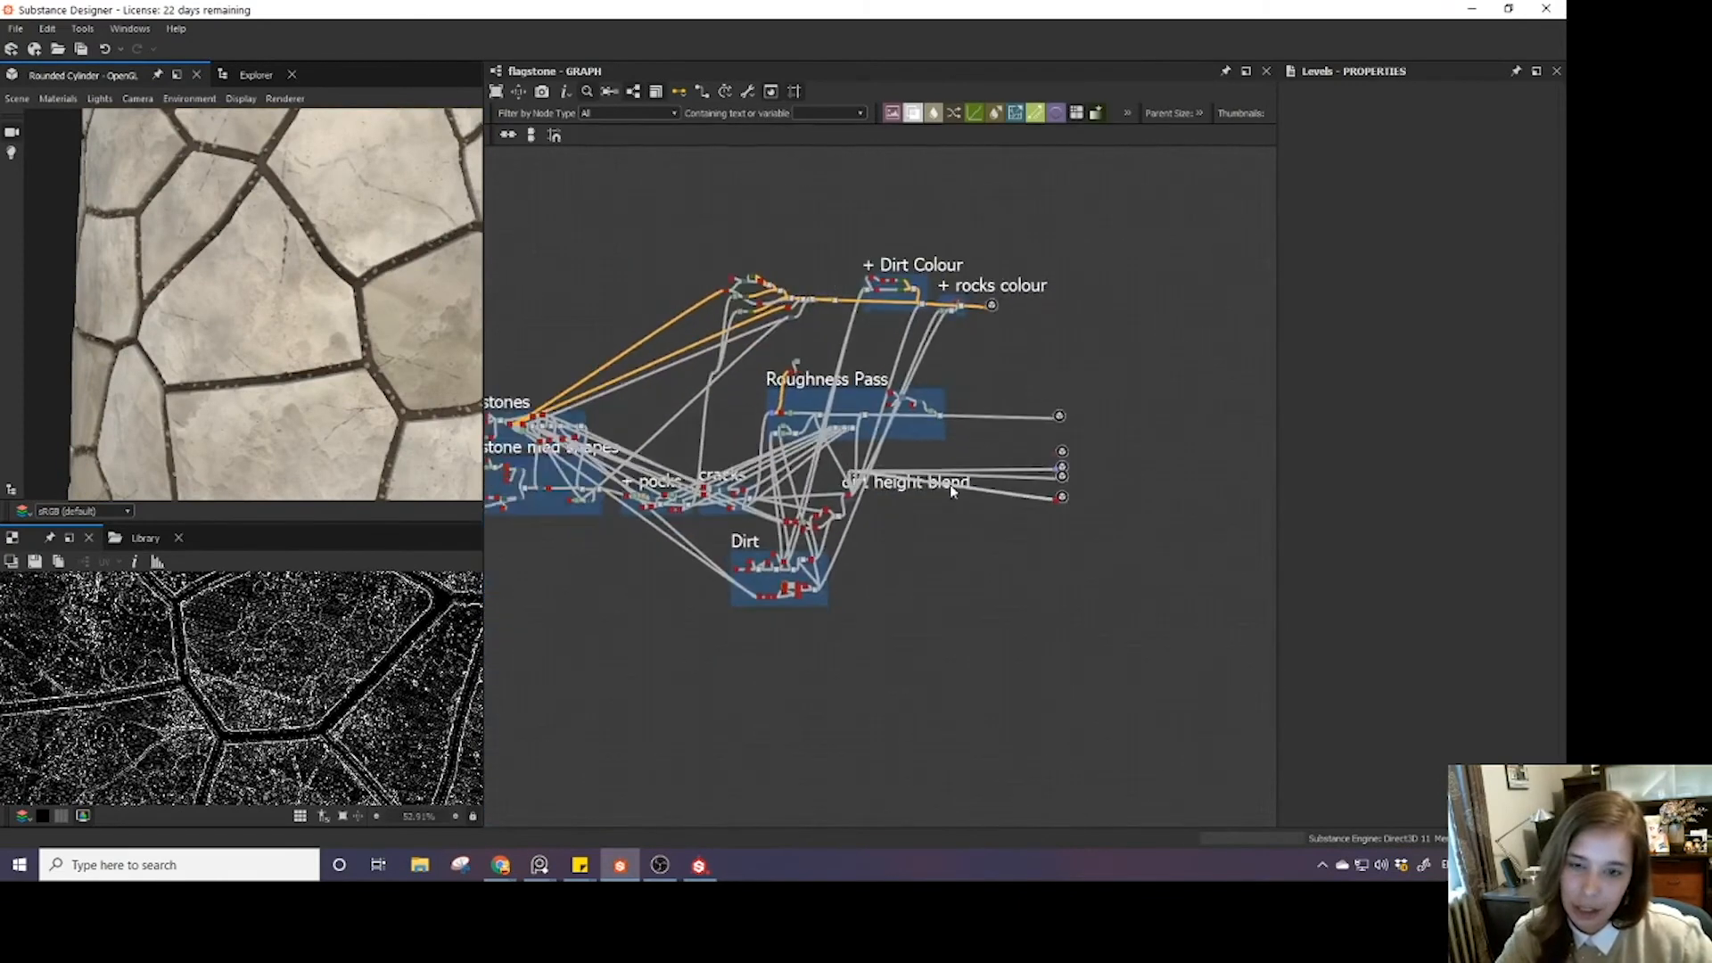
scroll(954, 491, up, 6)
middle_drag(1018, 471, 791, 550)
scroll(1001, 556, up, 3)
middle_drag(1183, 607, 972, 645)
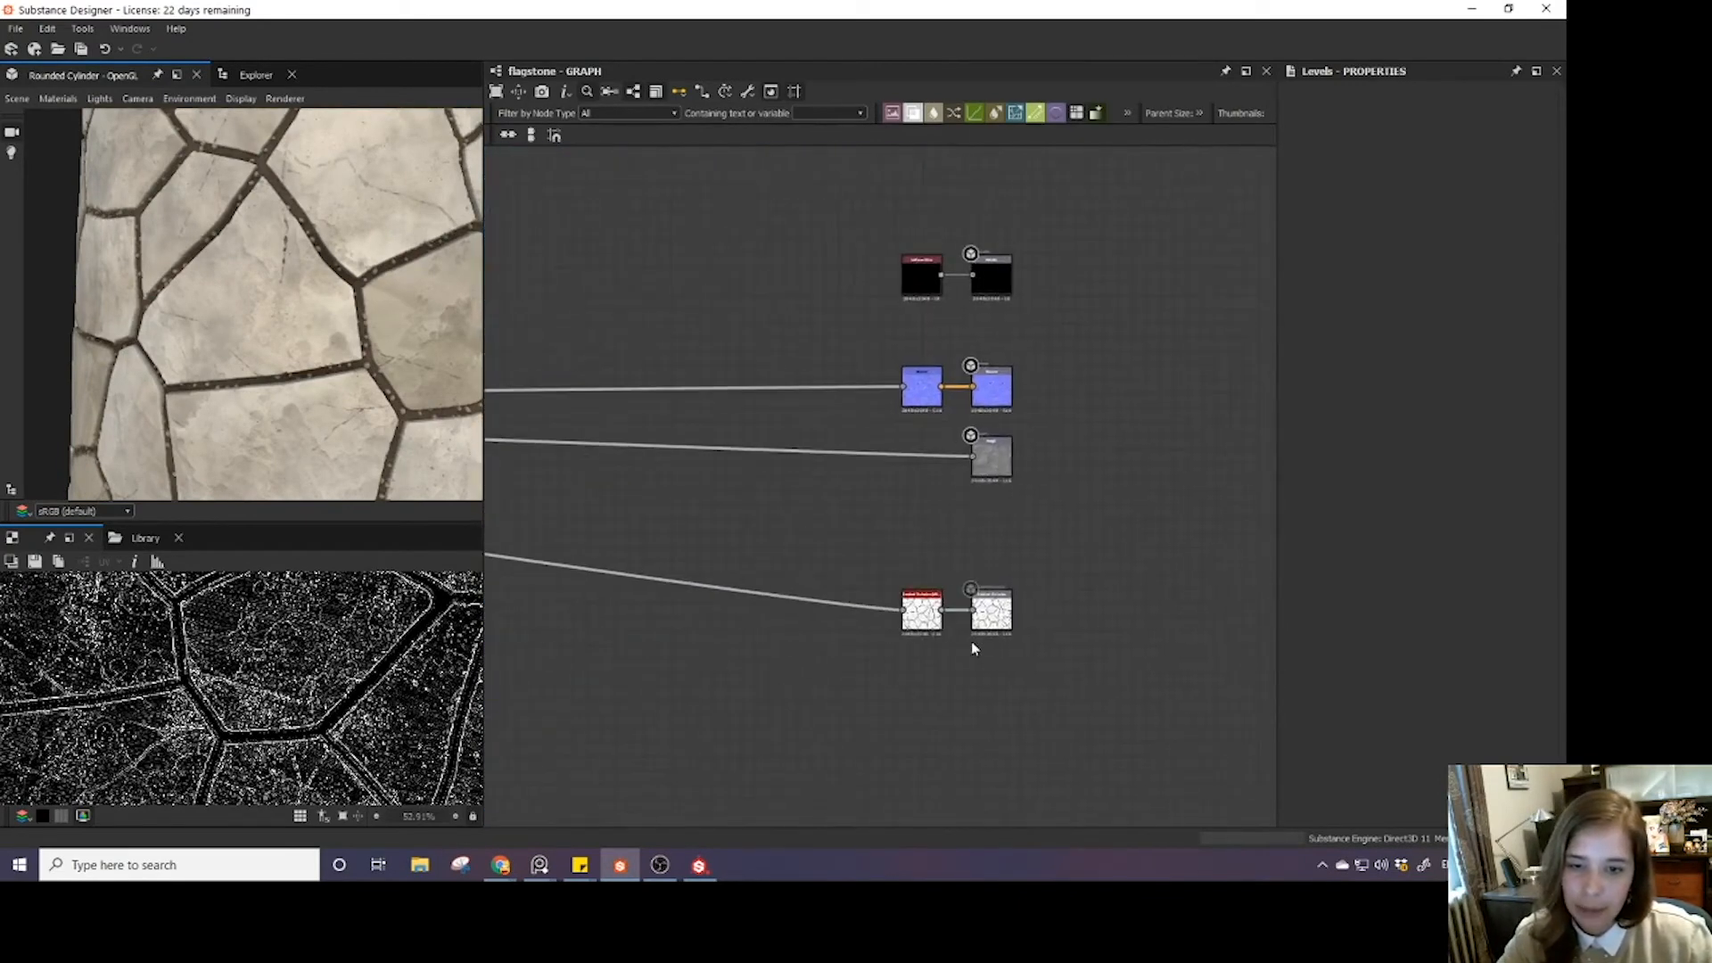
double_click(923, 616)
scroll(307, 720, down, 3)
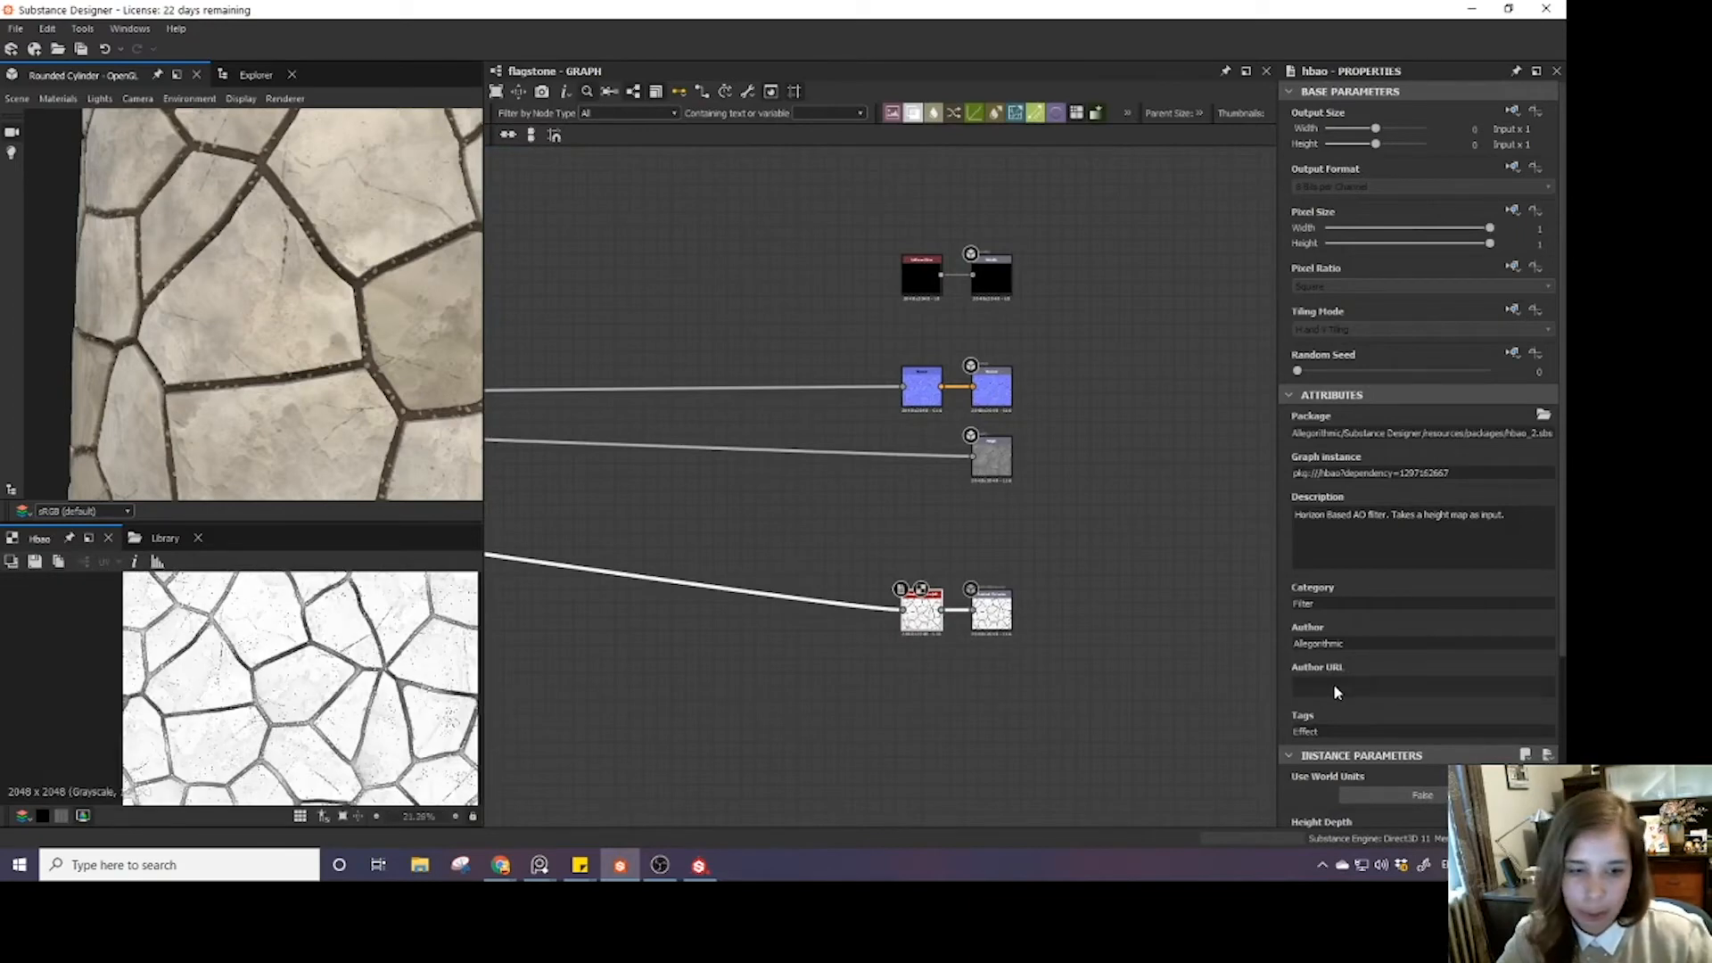
scroll(1335, 687, down, 4)
- Try an HBAO Height Depth of 0, check the cylinder under rotated lighting, and undo the depth change
drag(1317, 617, 1281, 612)
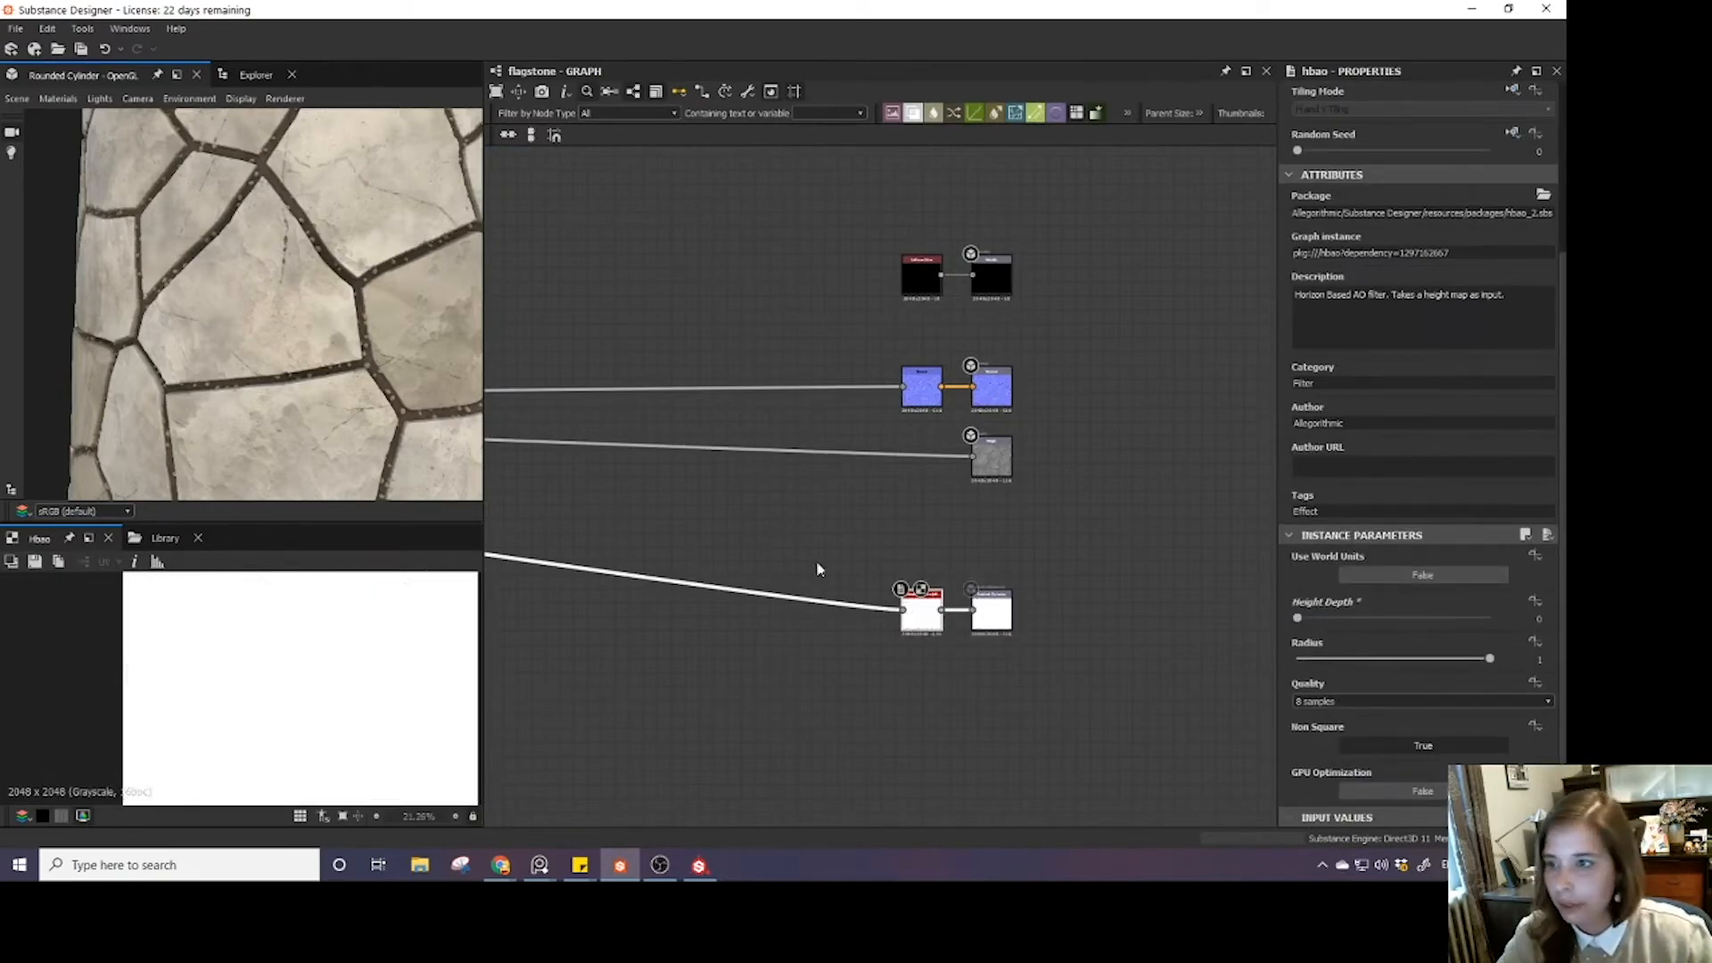
scroll(287, 362, down, 5)
drag(321, 368, 280, 301)
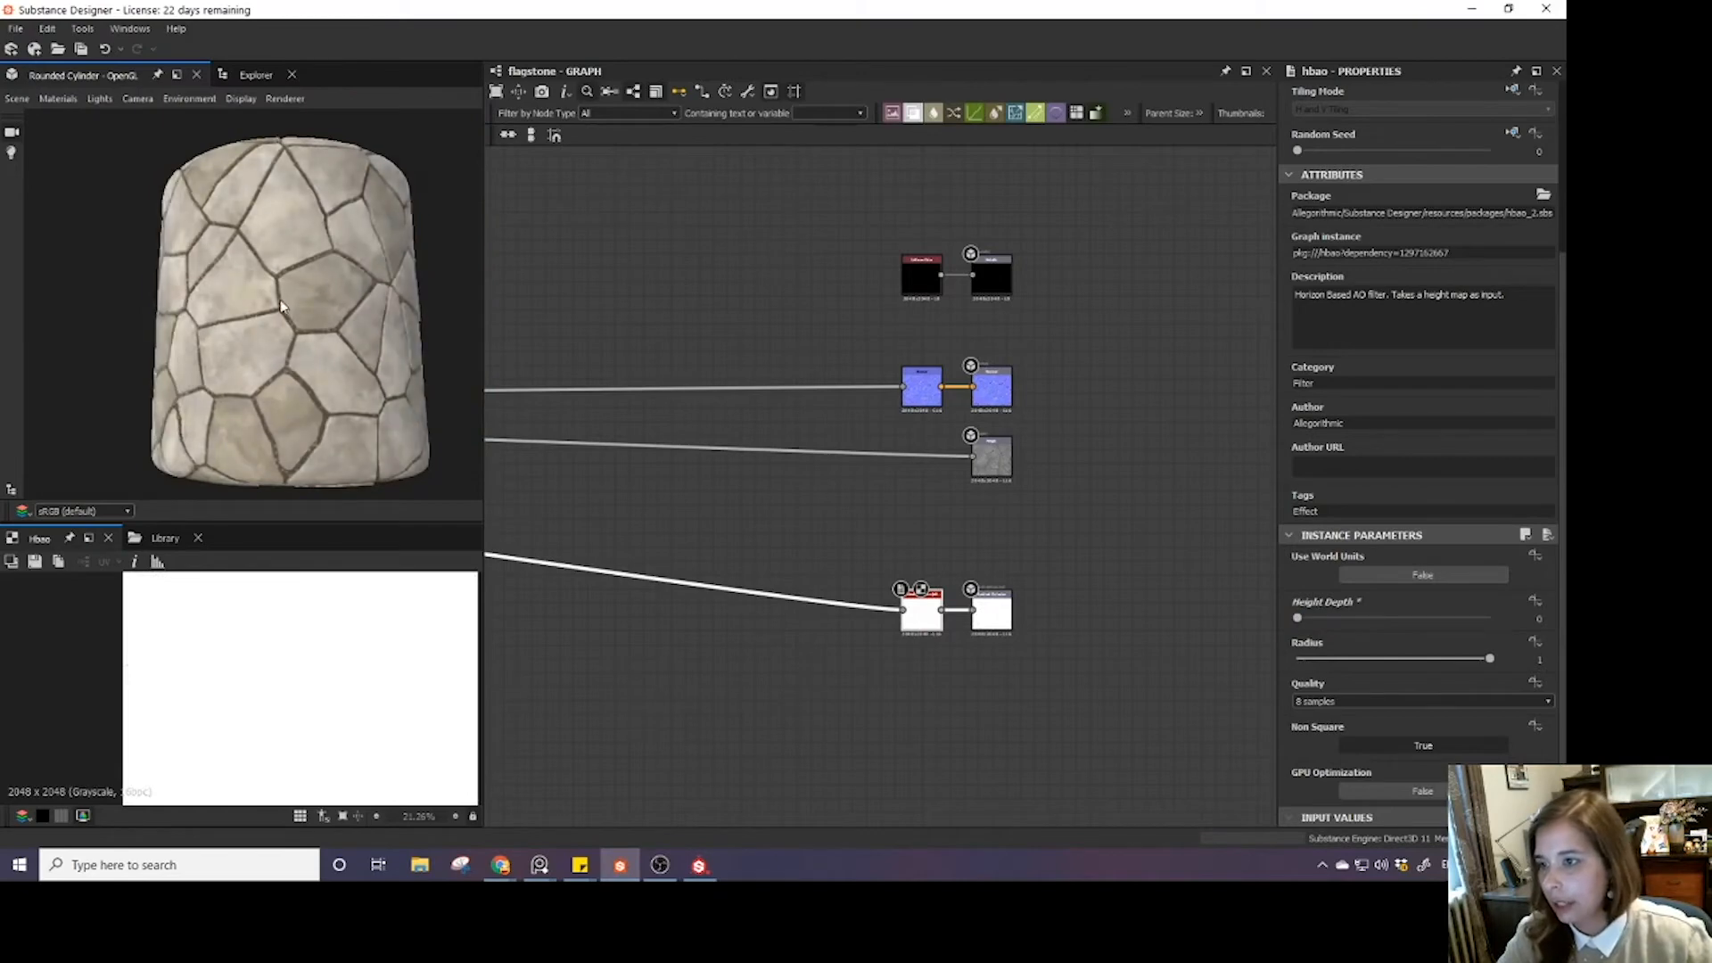
ctrl+shift+right_drag(280, 300, 169, 312)
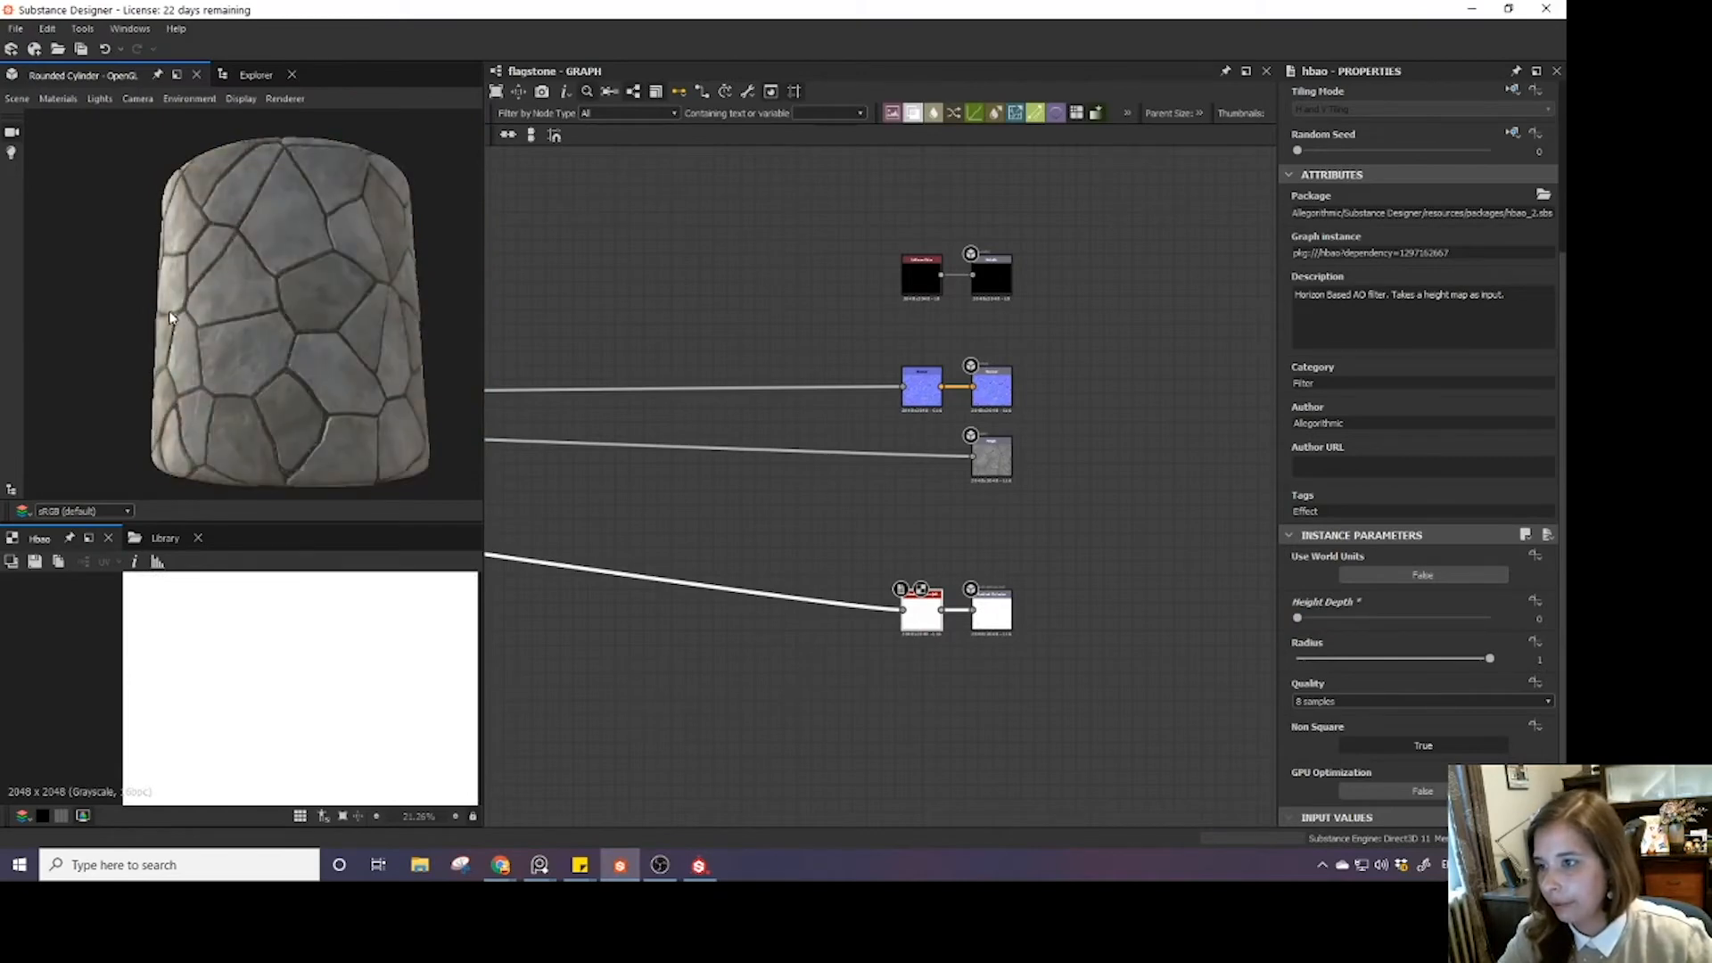
key(ctrl+z)
- Set the HBAO node's Height Depth to 0.05 and check the shading on the 3D cylinder
scroll(256, 351, up, 5)
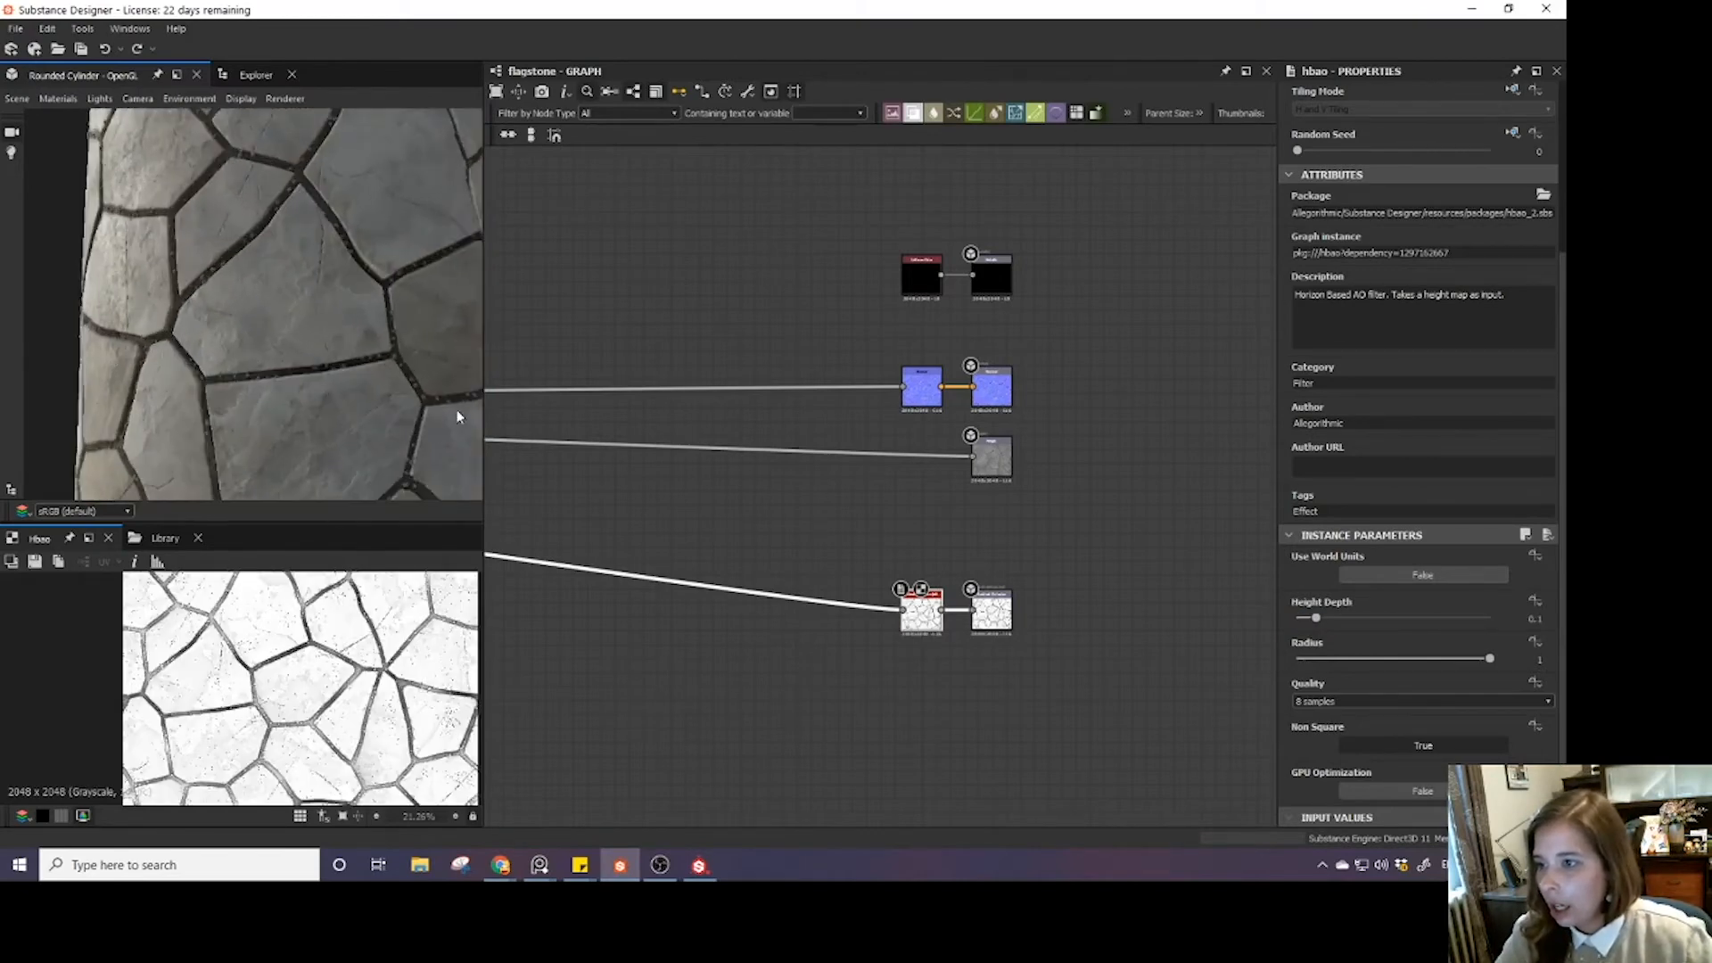
double_click(1536, 618)
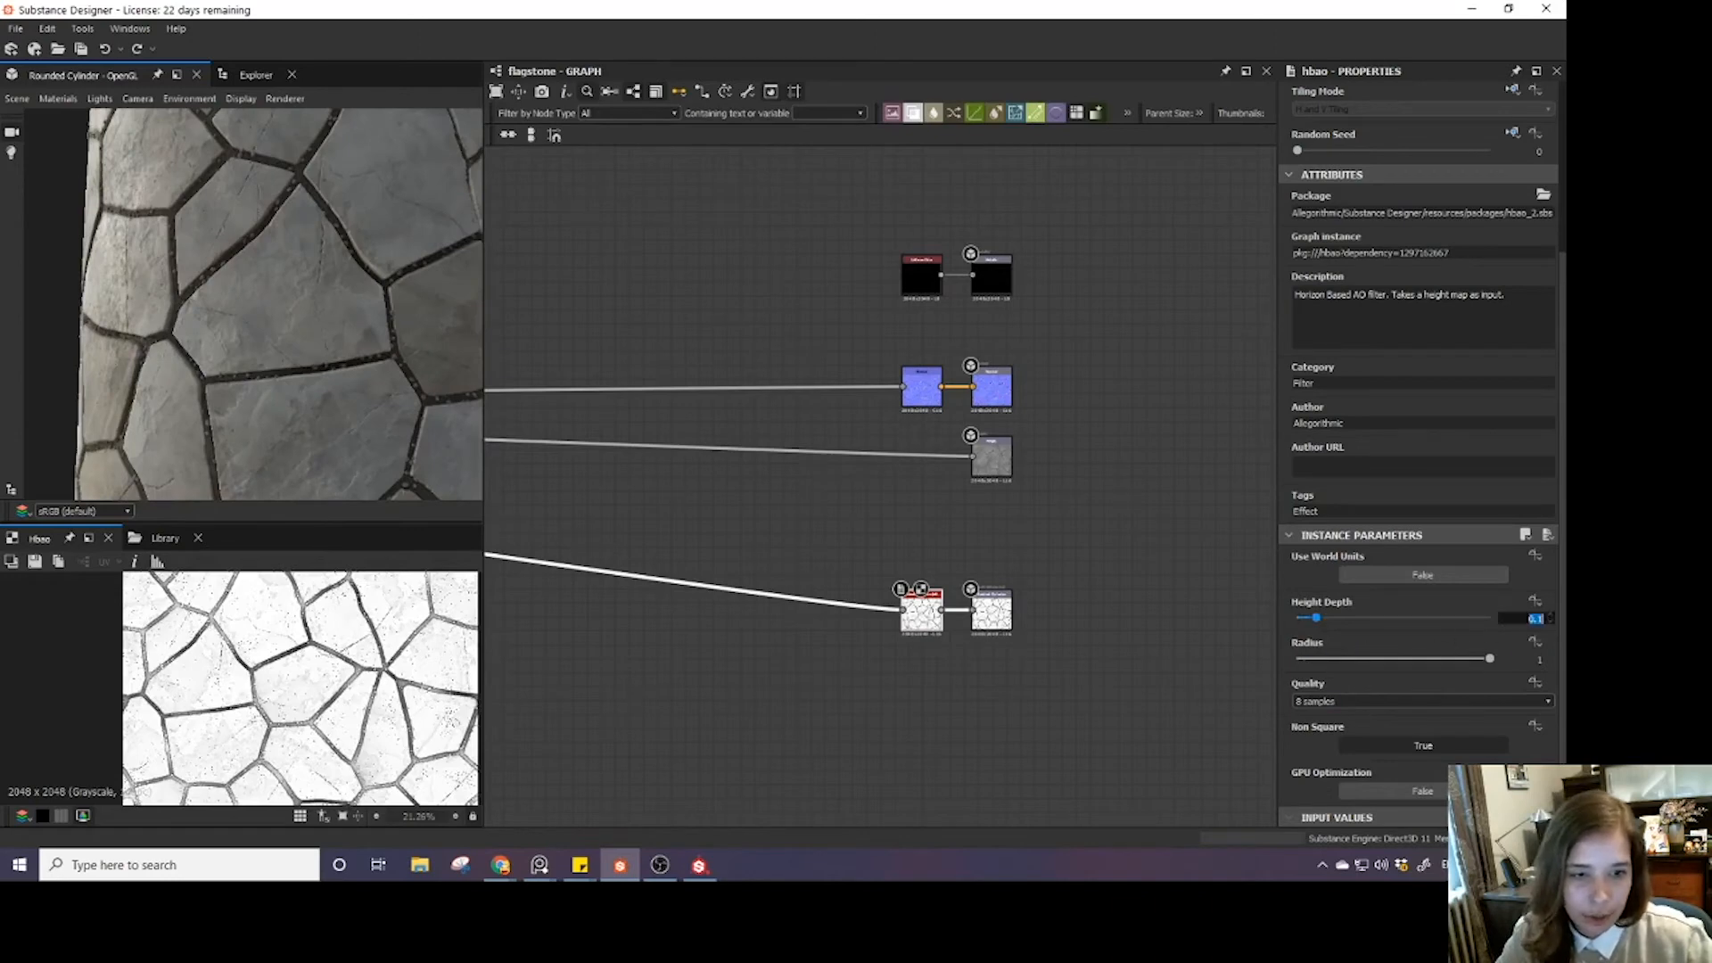
text(.05)
key(Return)
drag(234, 350, 284, 301)
scroll(284, 300, up, 2)
- Delete the leftover nodes branching off above the Roughness Pass frame
middle_drag(651, 460, 1000, 639)
scroll(1000, 638, down, 7)
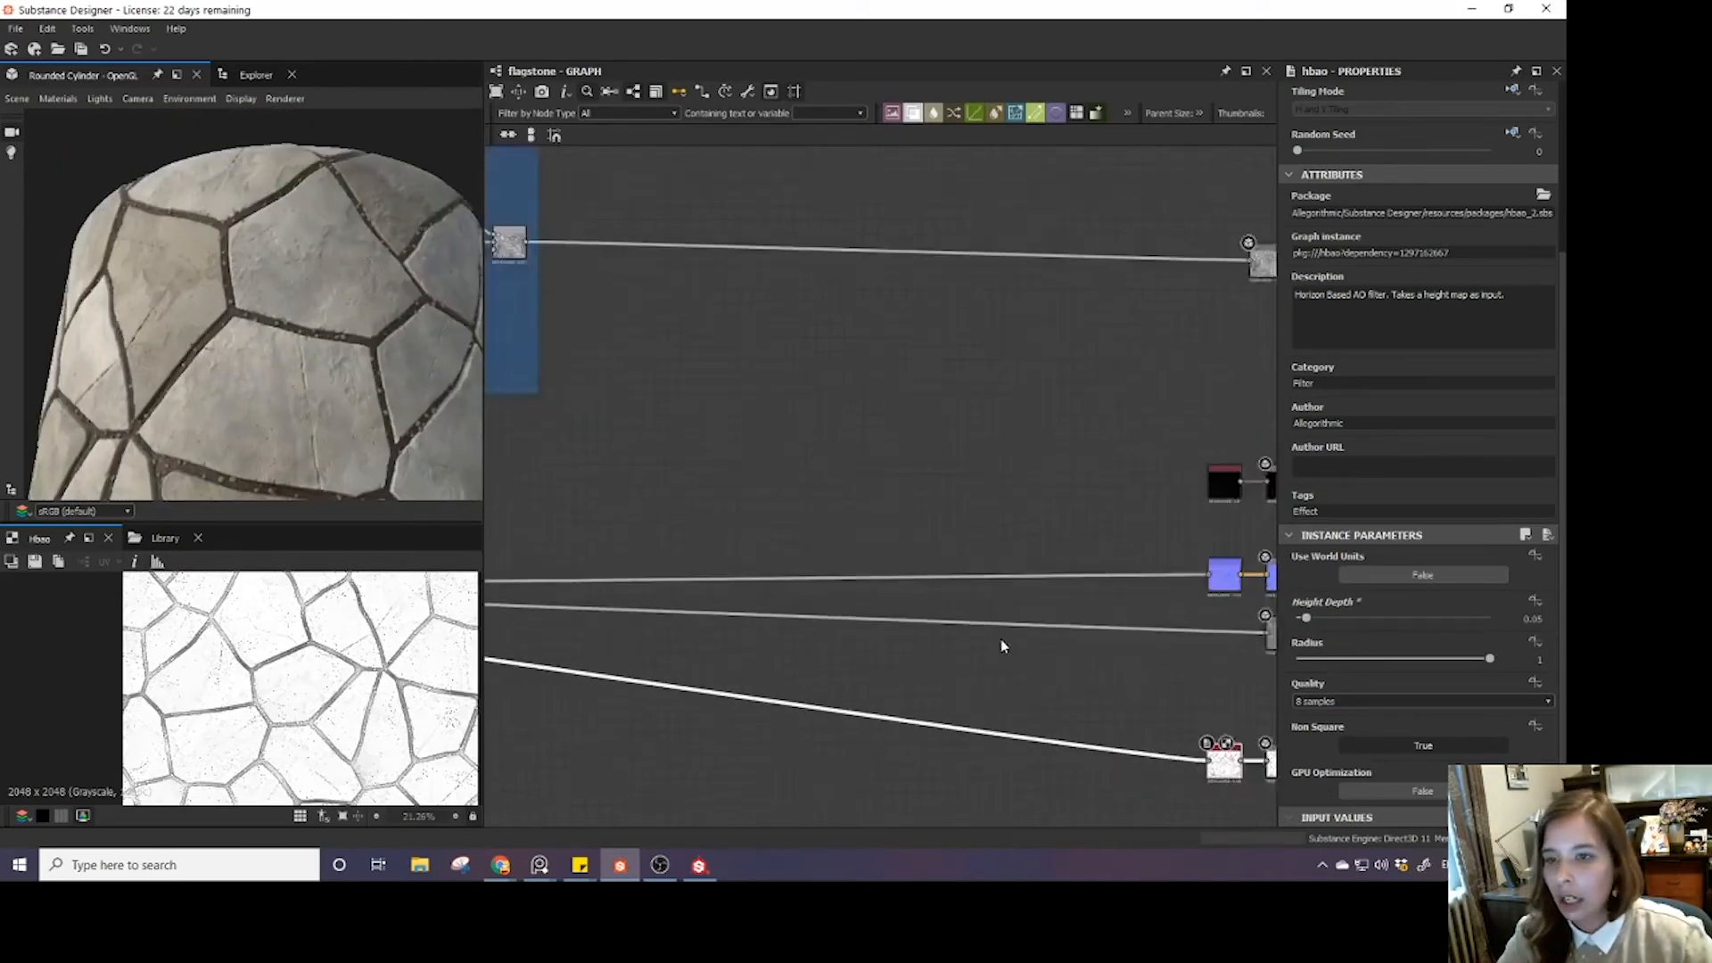
middle_drag(741, 589, 746, 609)
scroll(653, 518, up, 4)
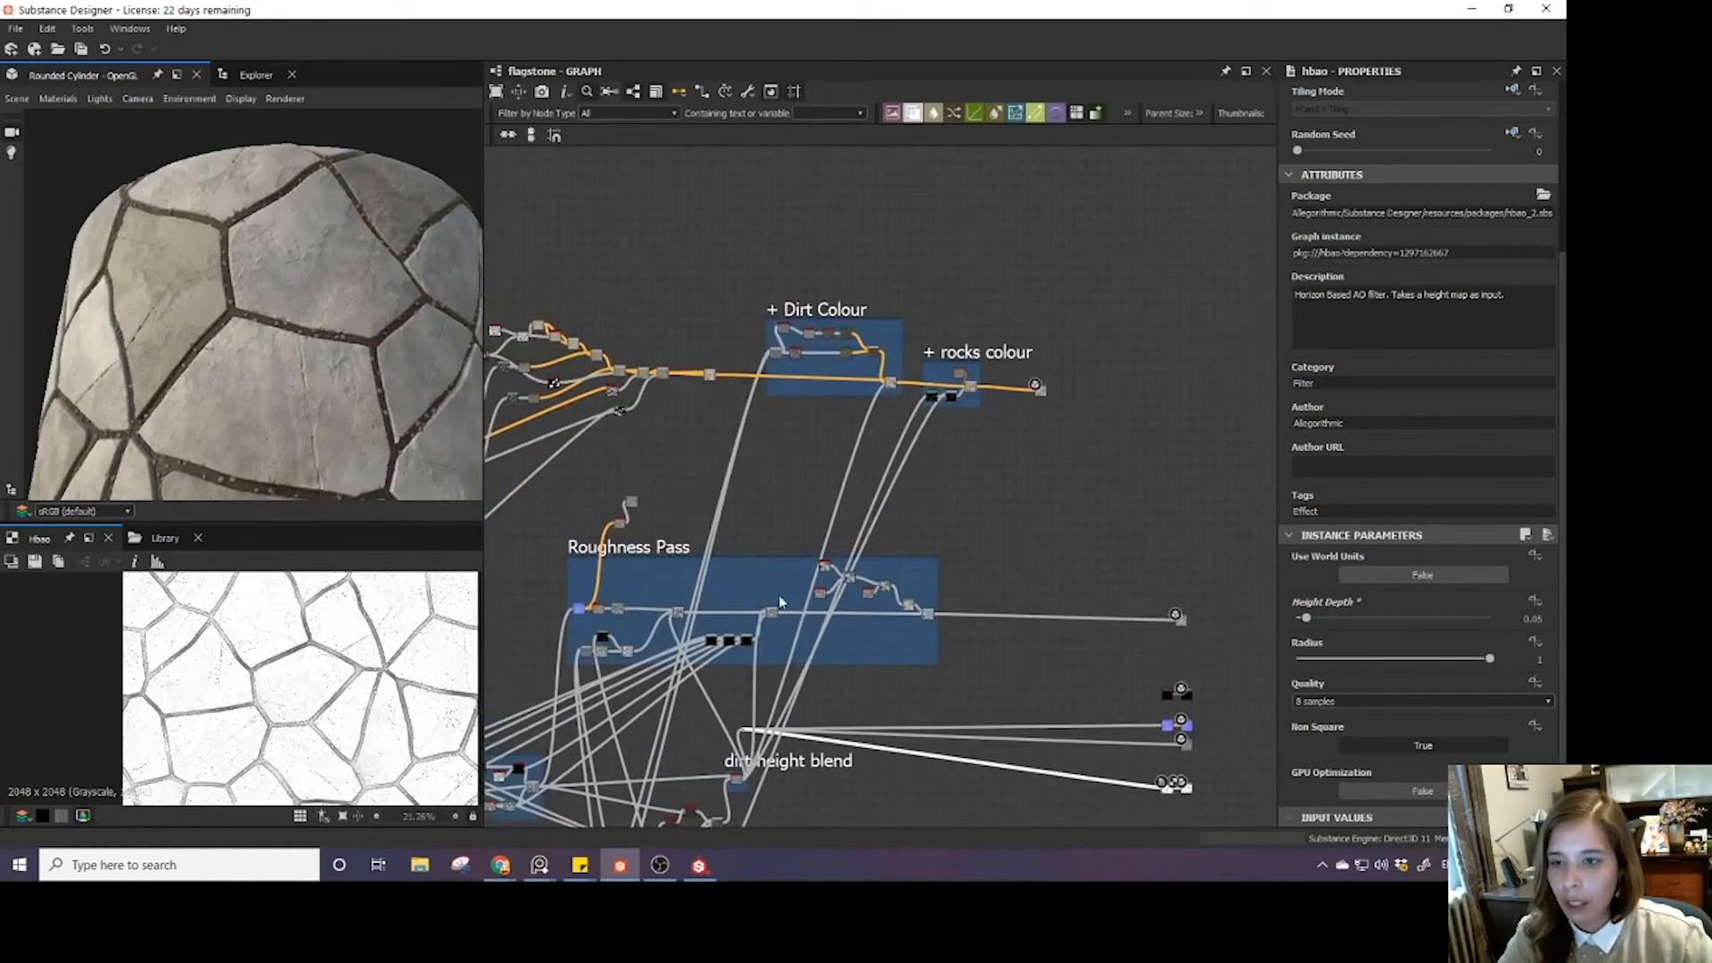
drag(586, 477, 719, 468)
key(Delete)
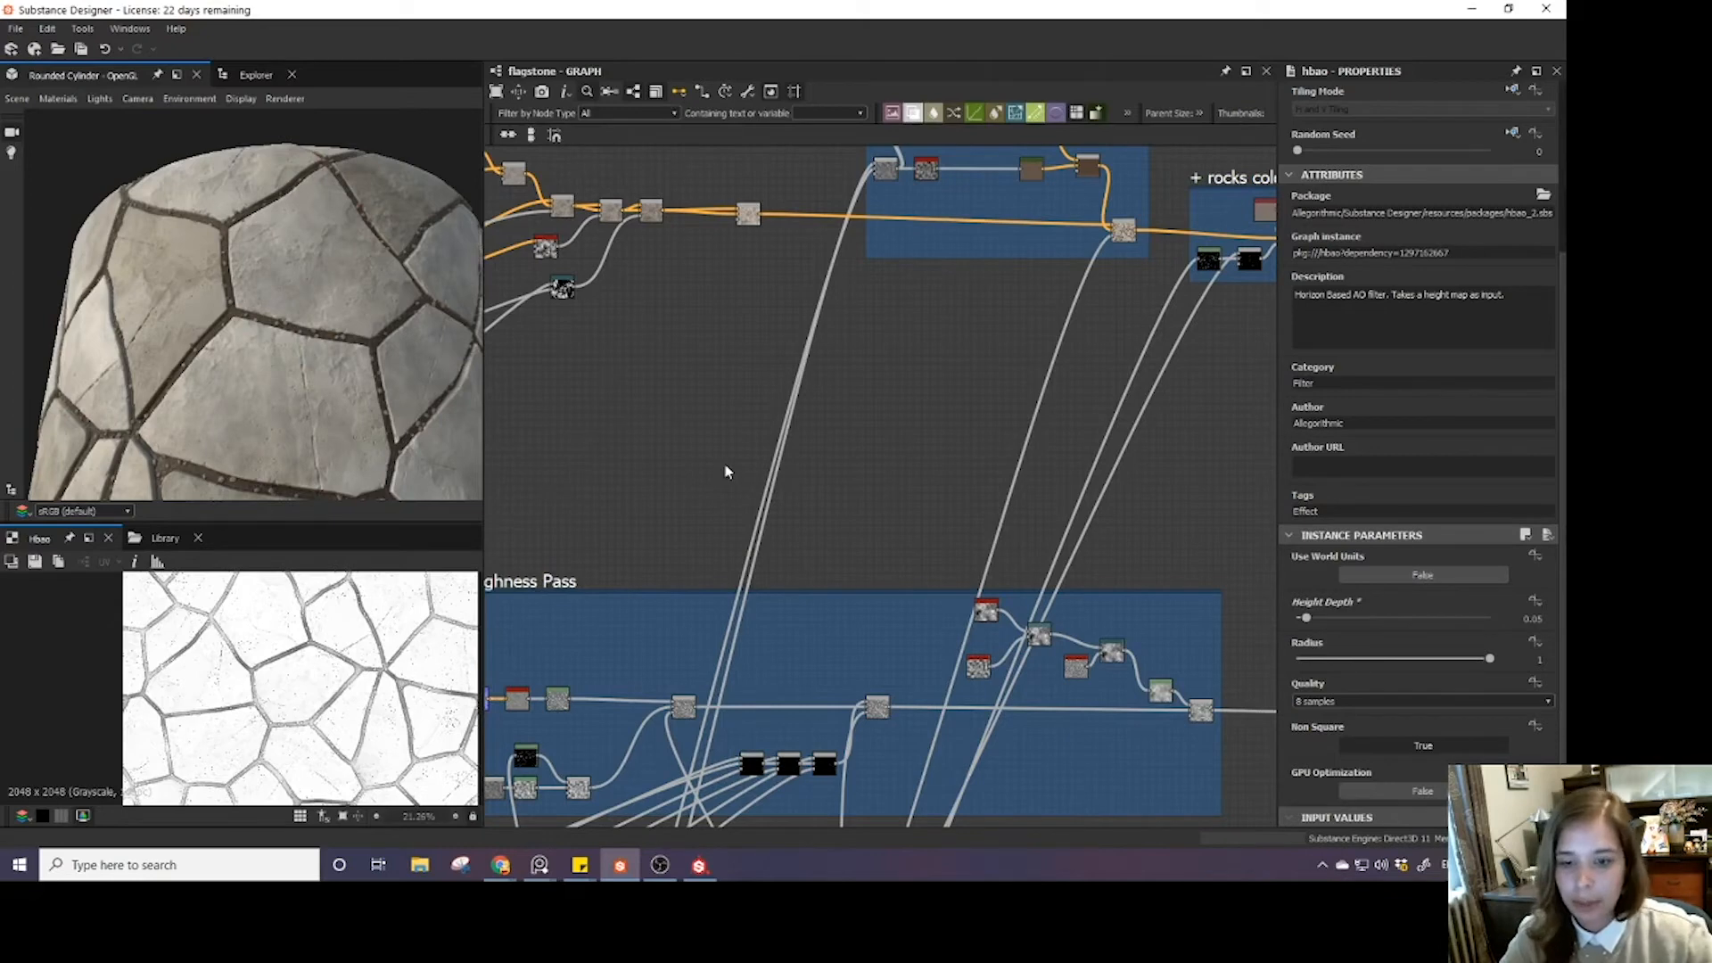
- Preview the last of the three dark Blend masks inside the Roughness Pass frame
scroll(719, 468, down, 4)
scroll(592, 522, up, 4)
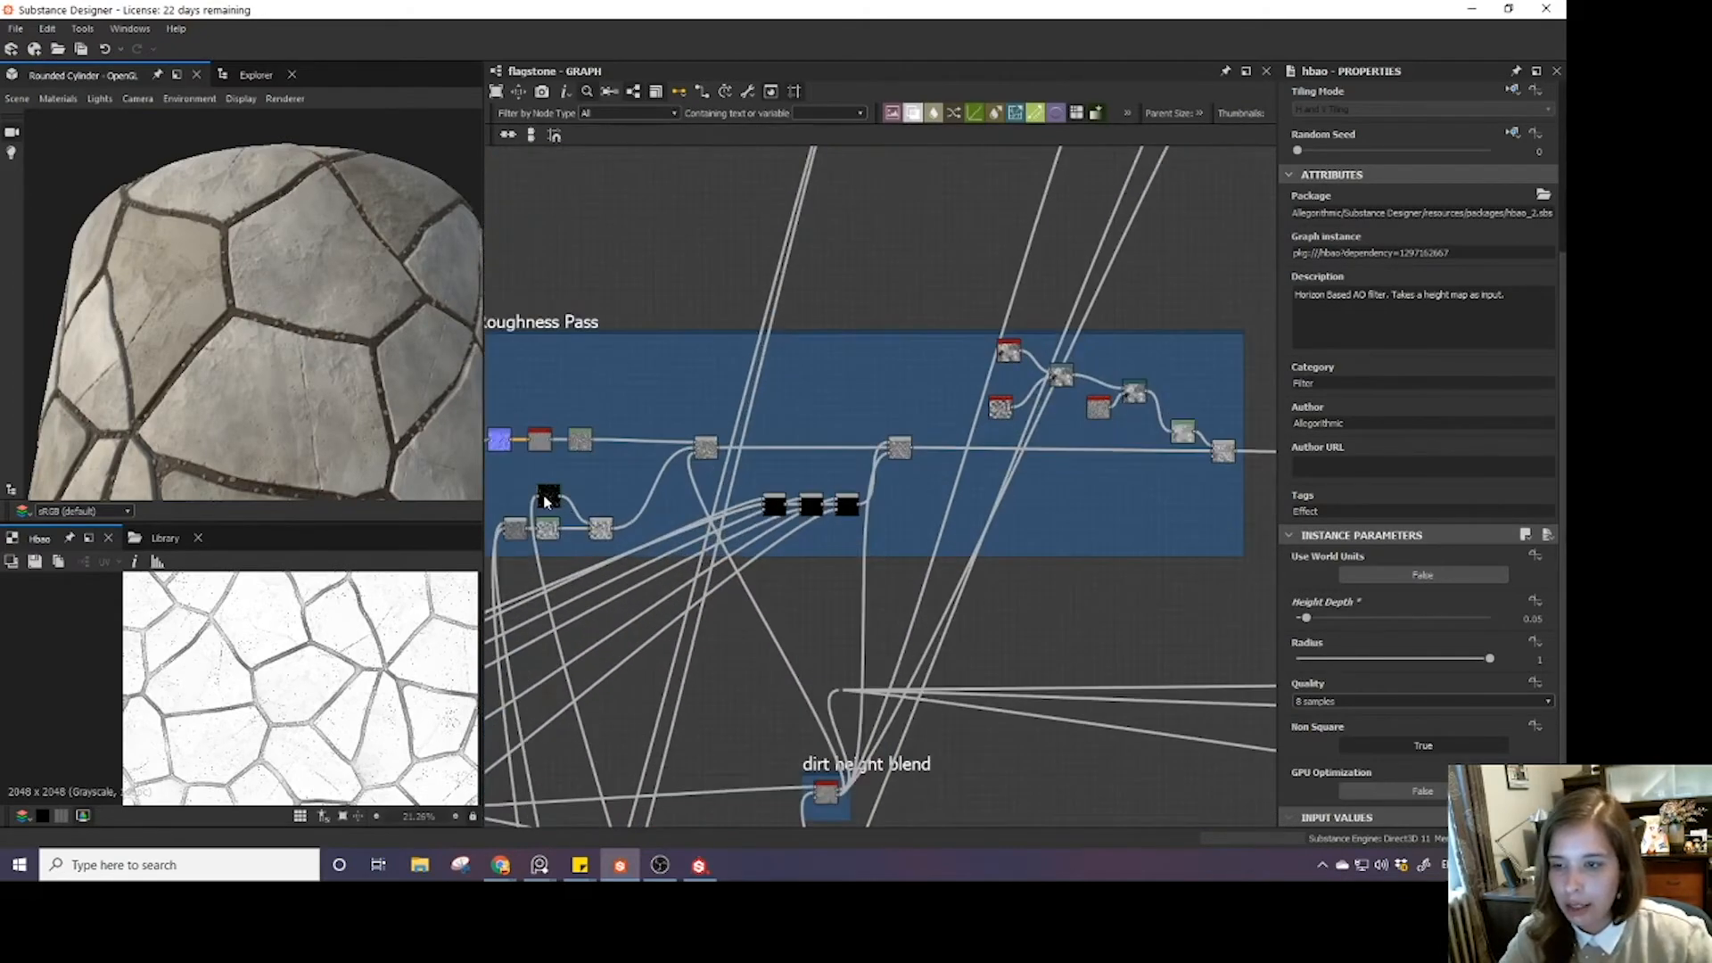
scroll(545, 502, up, 3)
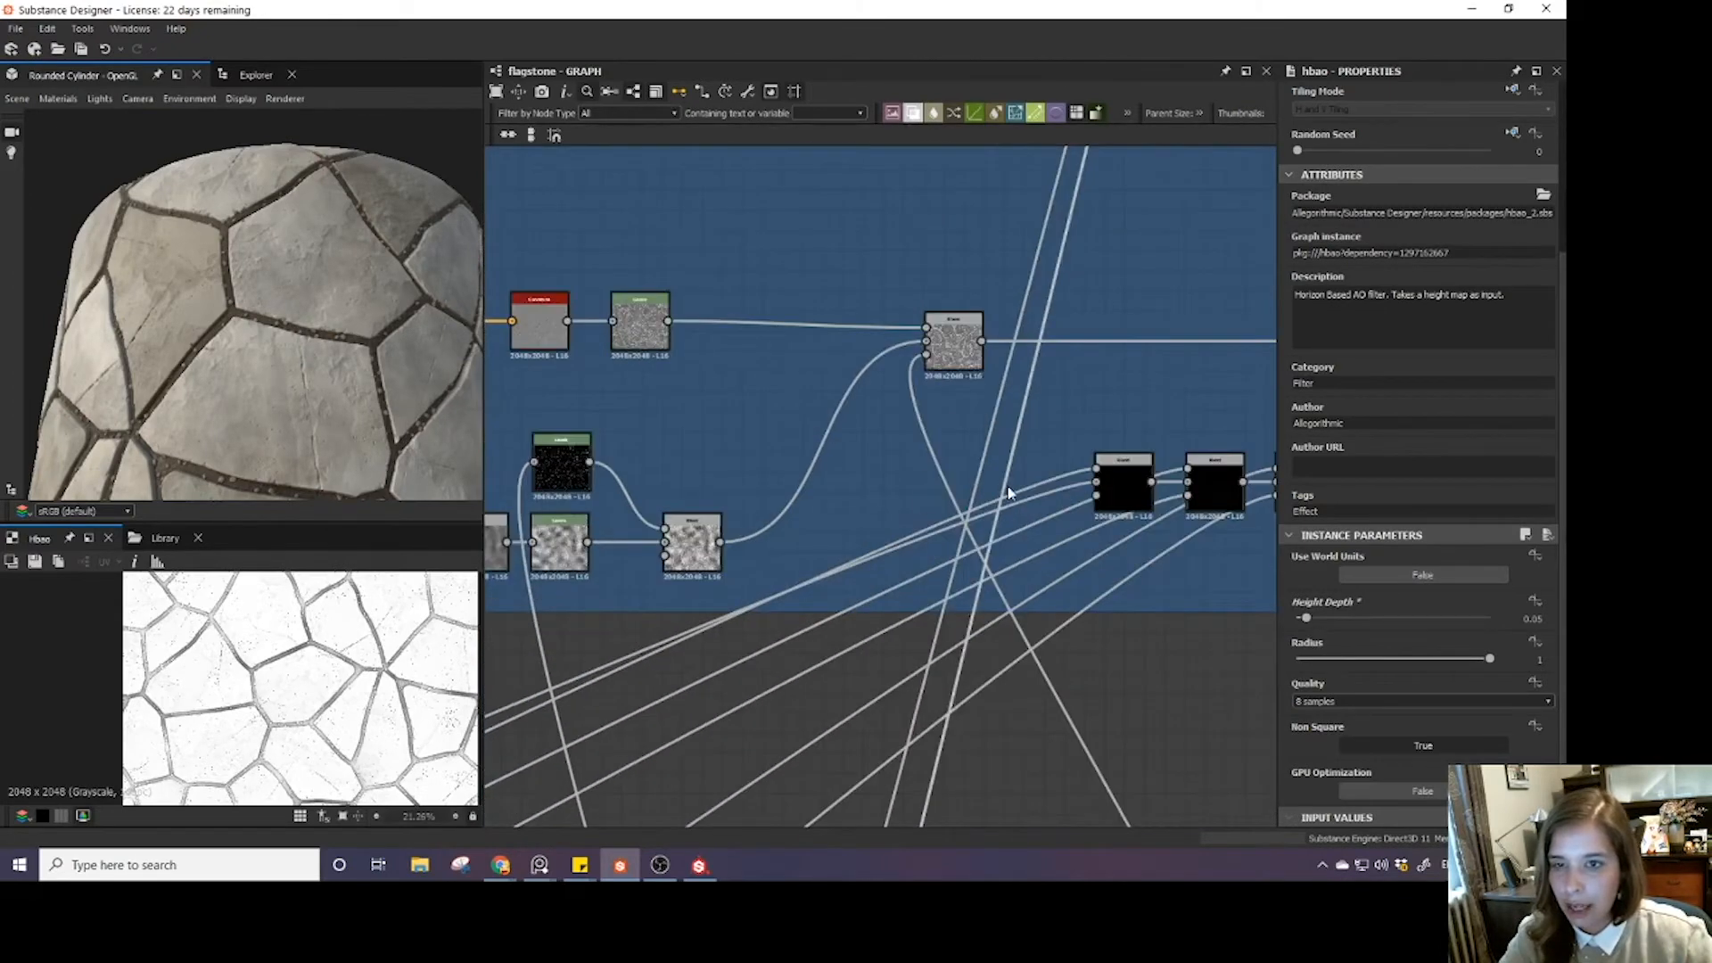
middle_drag(890, 382, 772, 506)
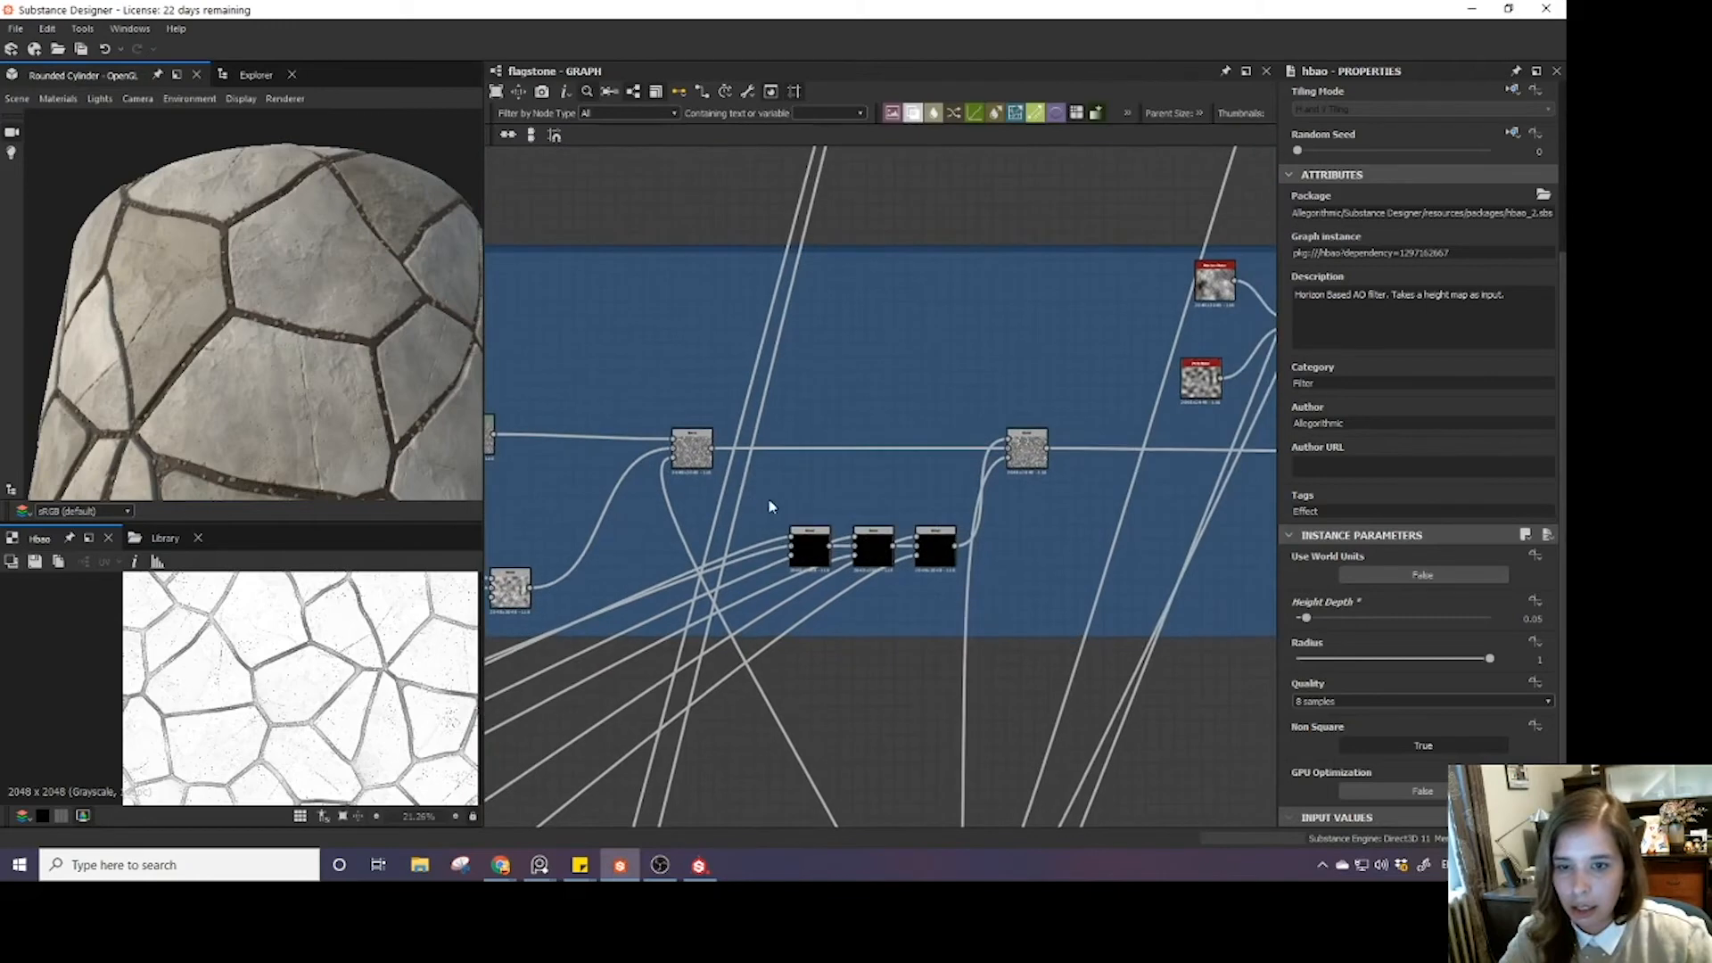
click(941, 539)
scroll(299, 635, down, 4)
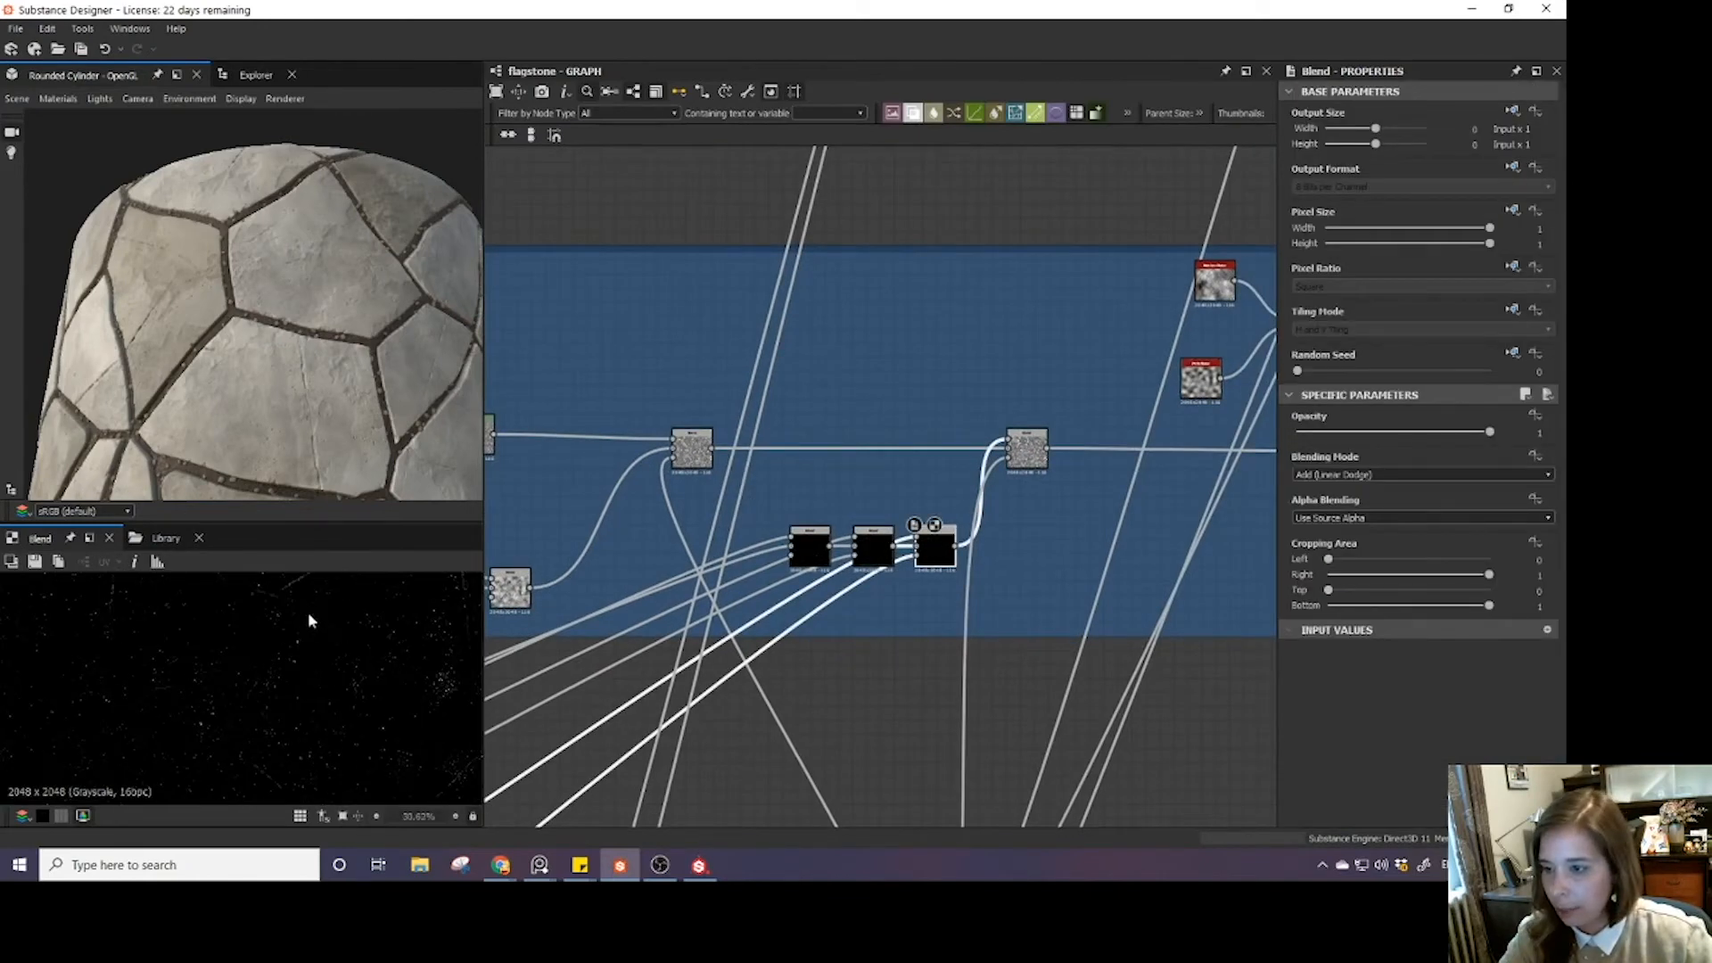
- Make room in the colour chain by moving the colour output, rocks colour and Dirt Colour frames away from the last stone Blend
scroll(774, 616, down, 4)
middle_drag(785, 607, 721, 753)
scroll(731, 747, down, 1)
middle_drag(875, 476, 806, 472)
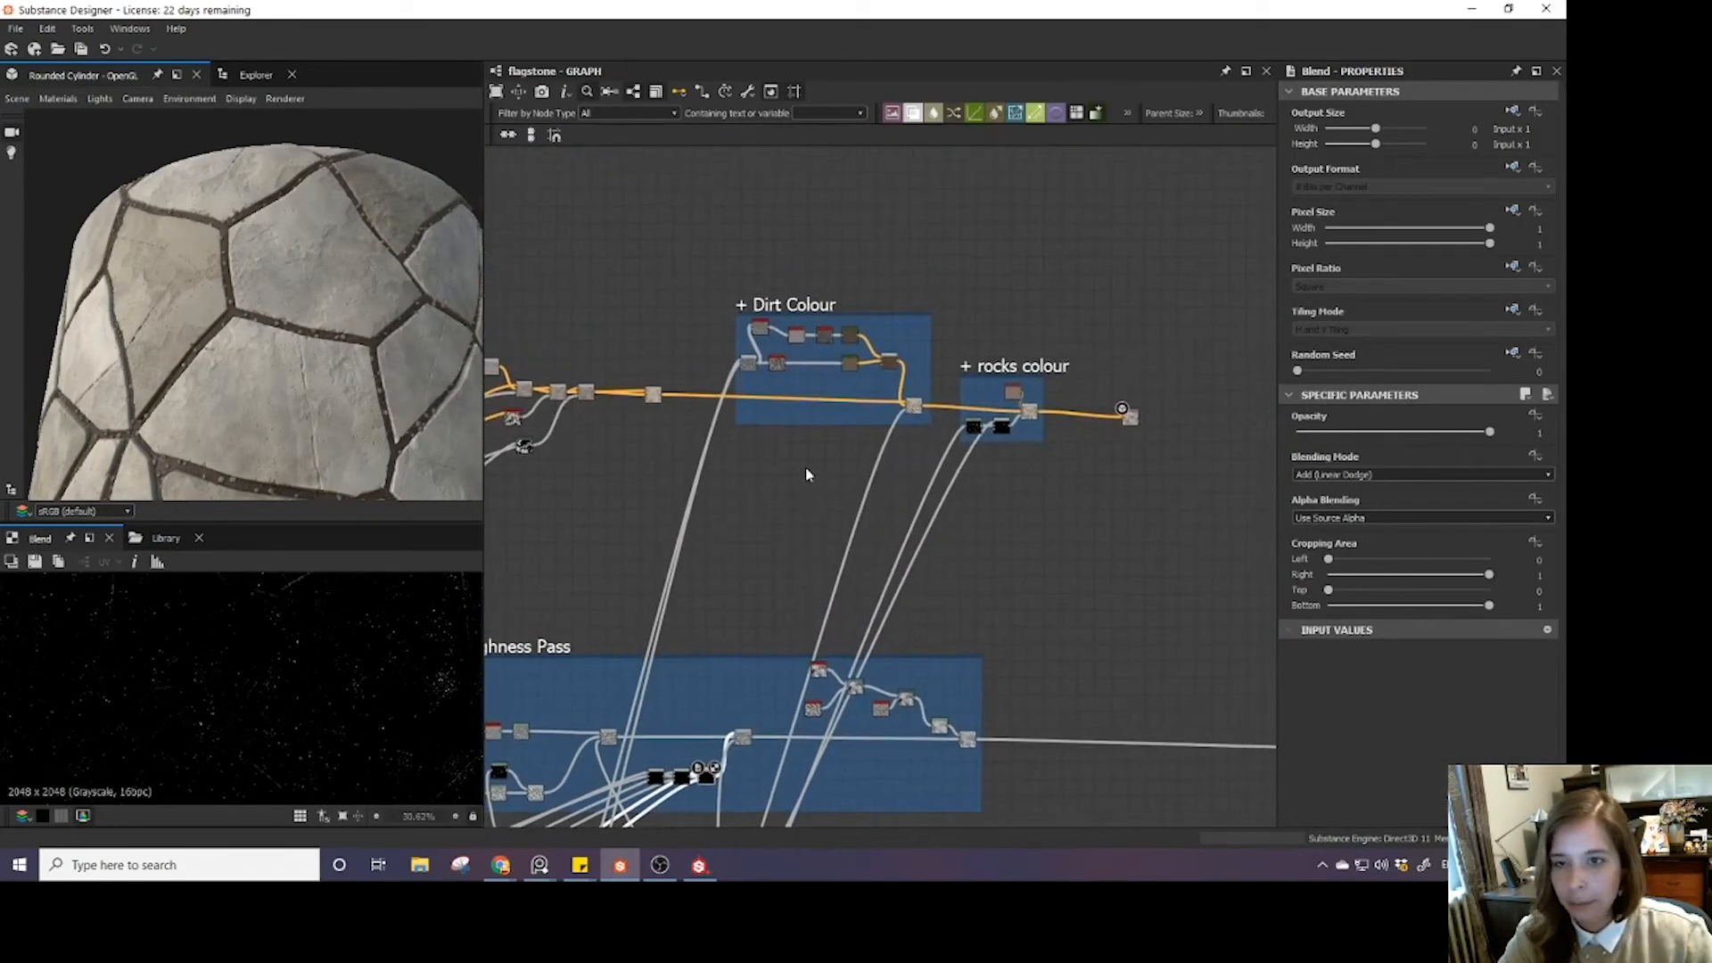
drag(1131, 423, 1227, 417)
drag(1022, 367, 1155, 369)
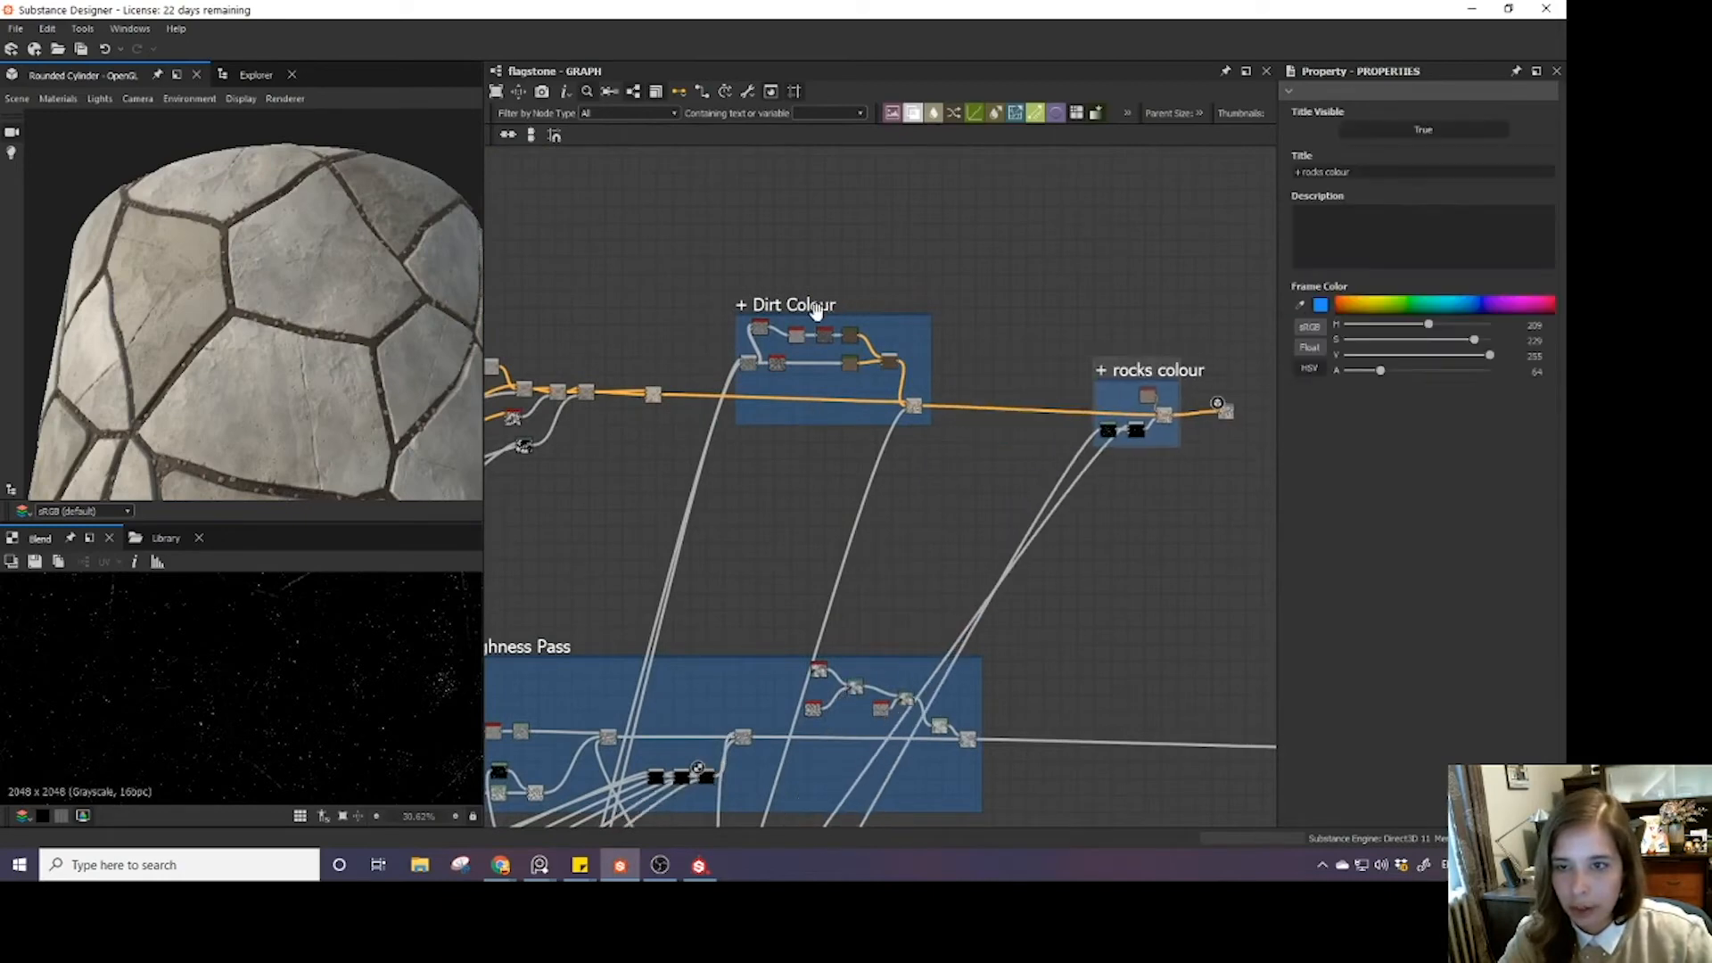
drag(816, 307, 954, 319)
middle_drag(709, 401, 827, 382)
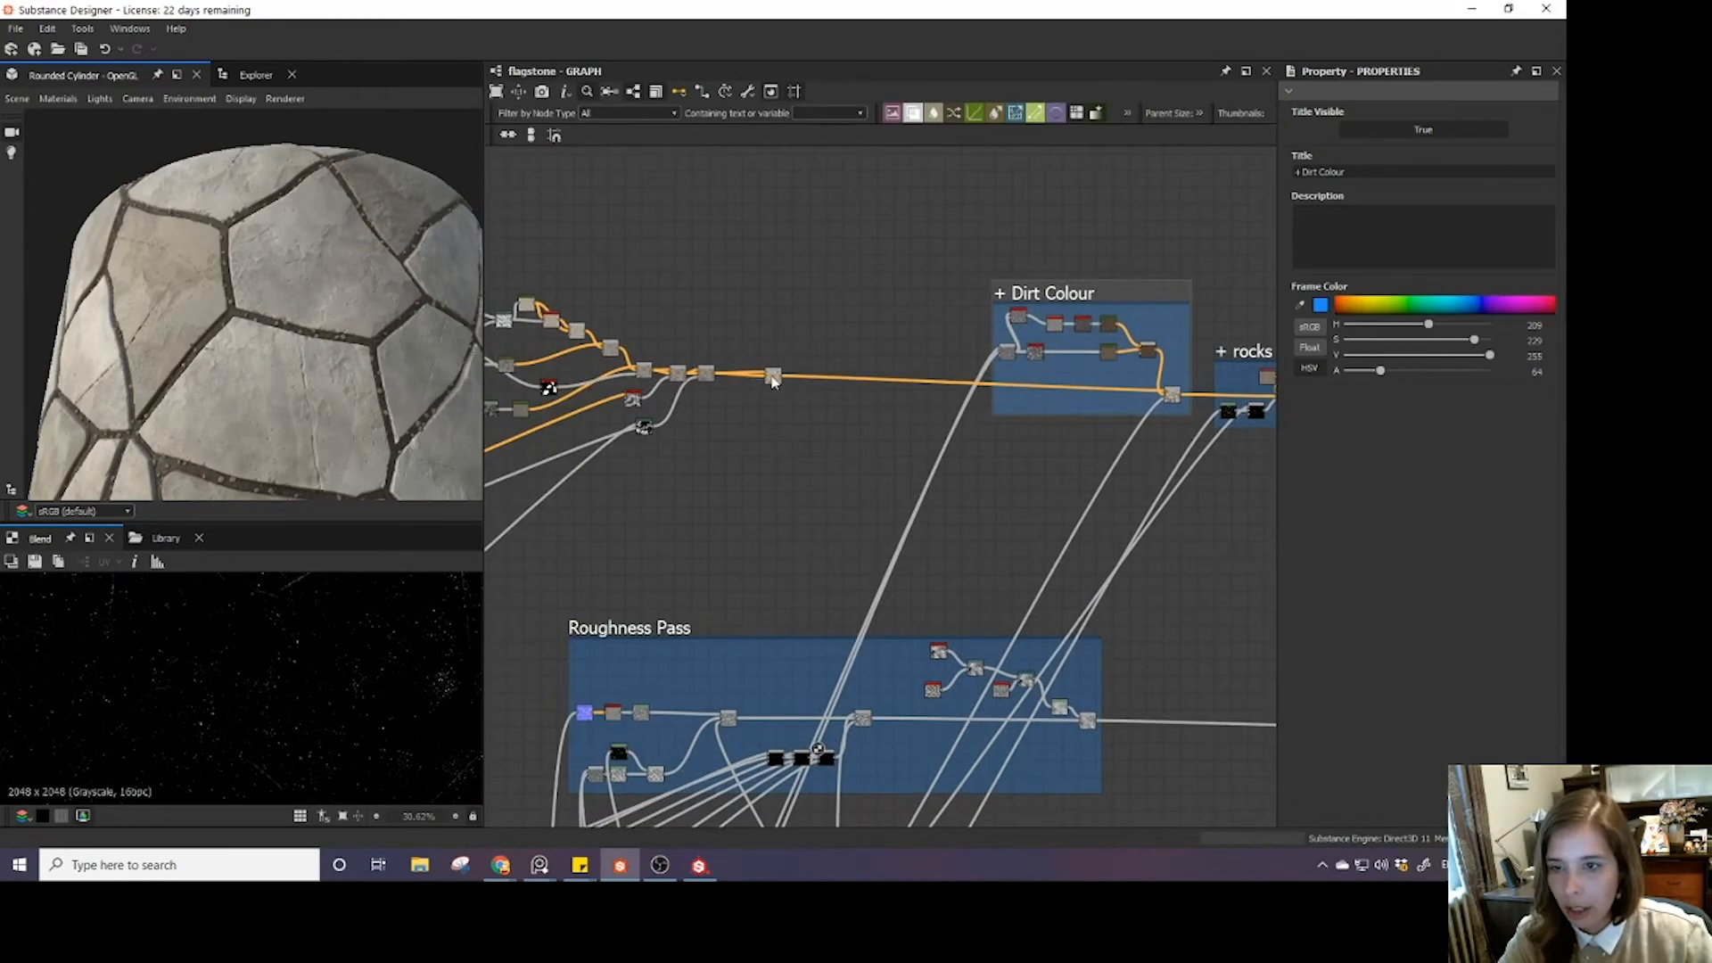
drag(774, 381, 791, 425)
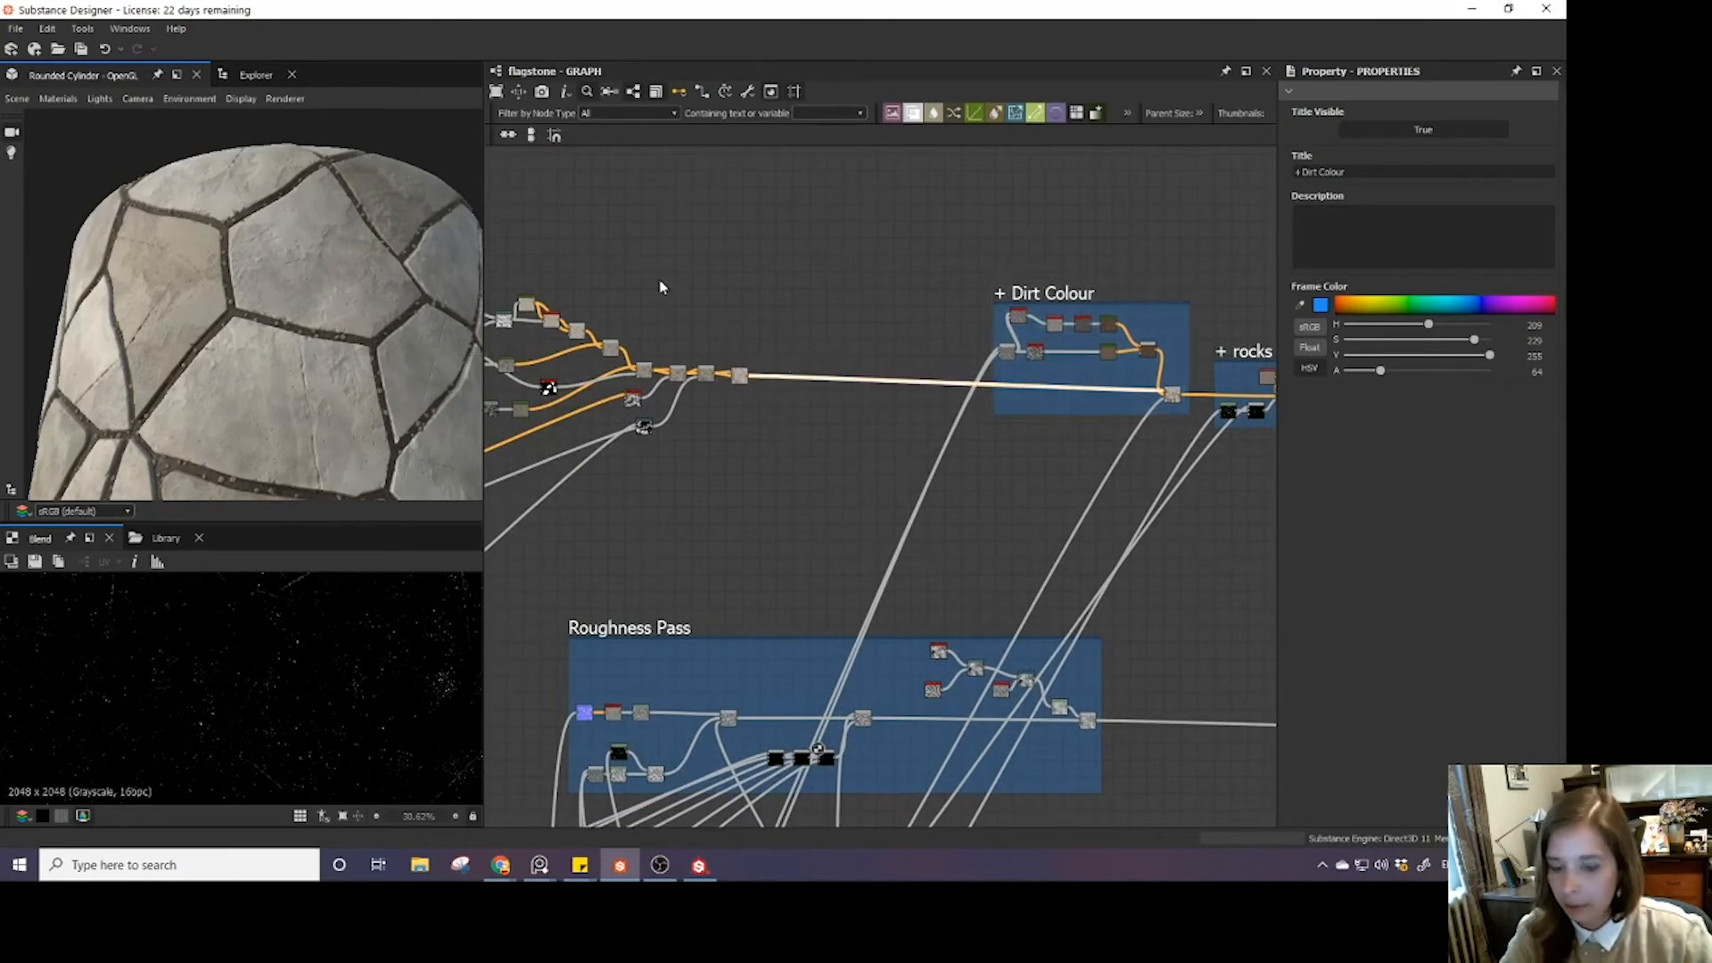
- Insert a Blend node before the Dirt Colour frame and feed its mask from the last dark Blend in the Roughness Pass
key(space)
text(ble)
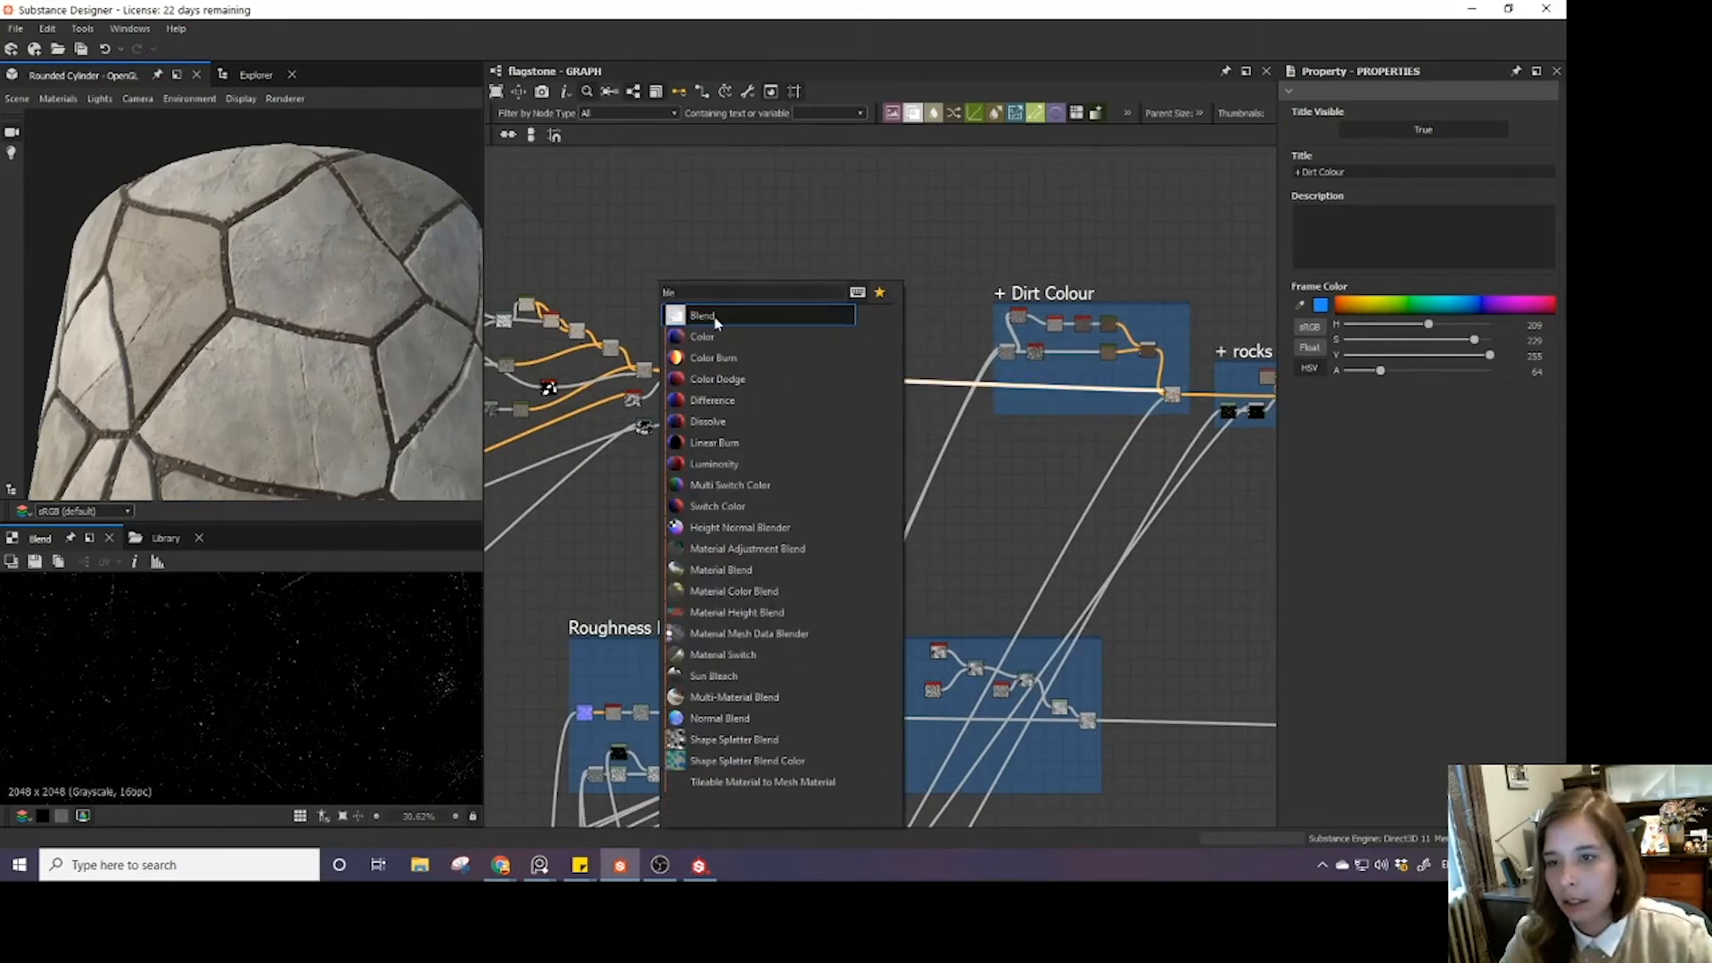
click(716, 322)
key(space)
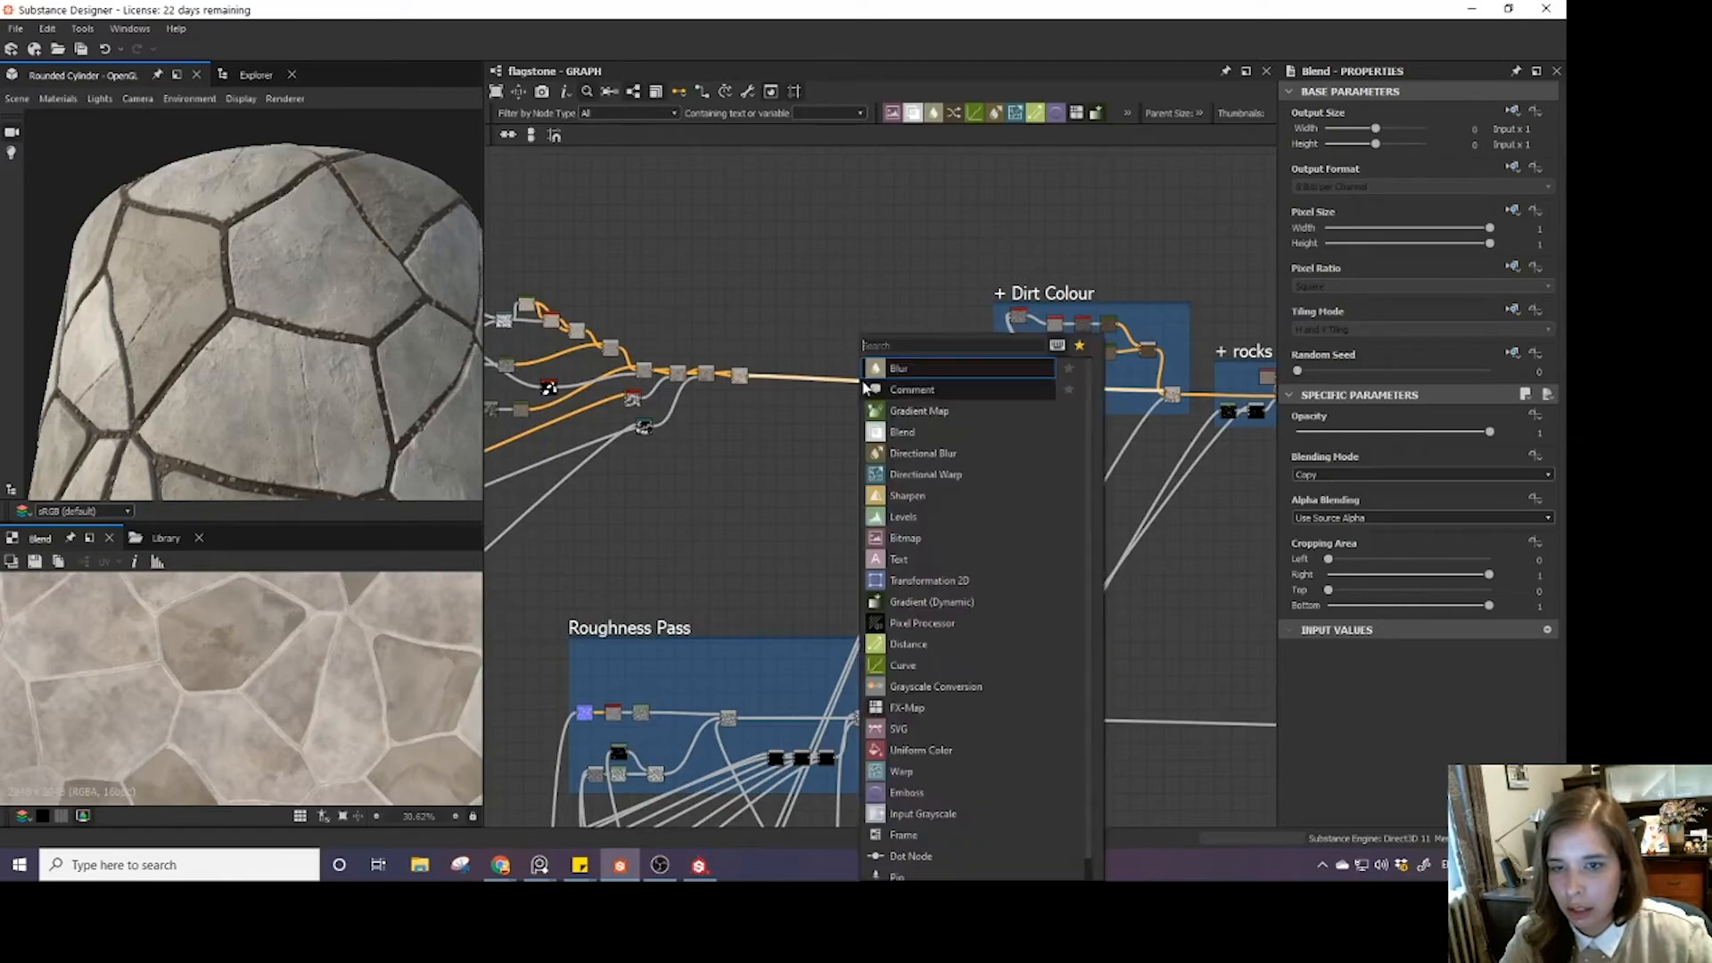
click(755, 428)
drag(949, 386, 790, 377)
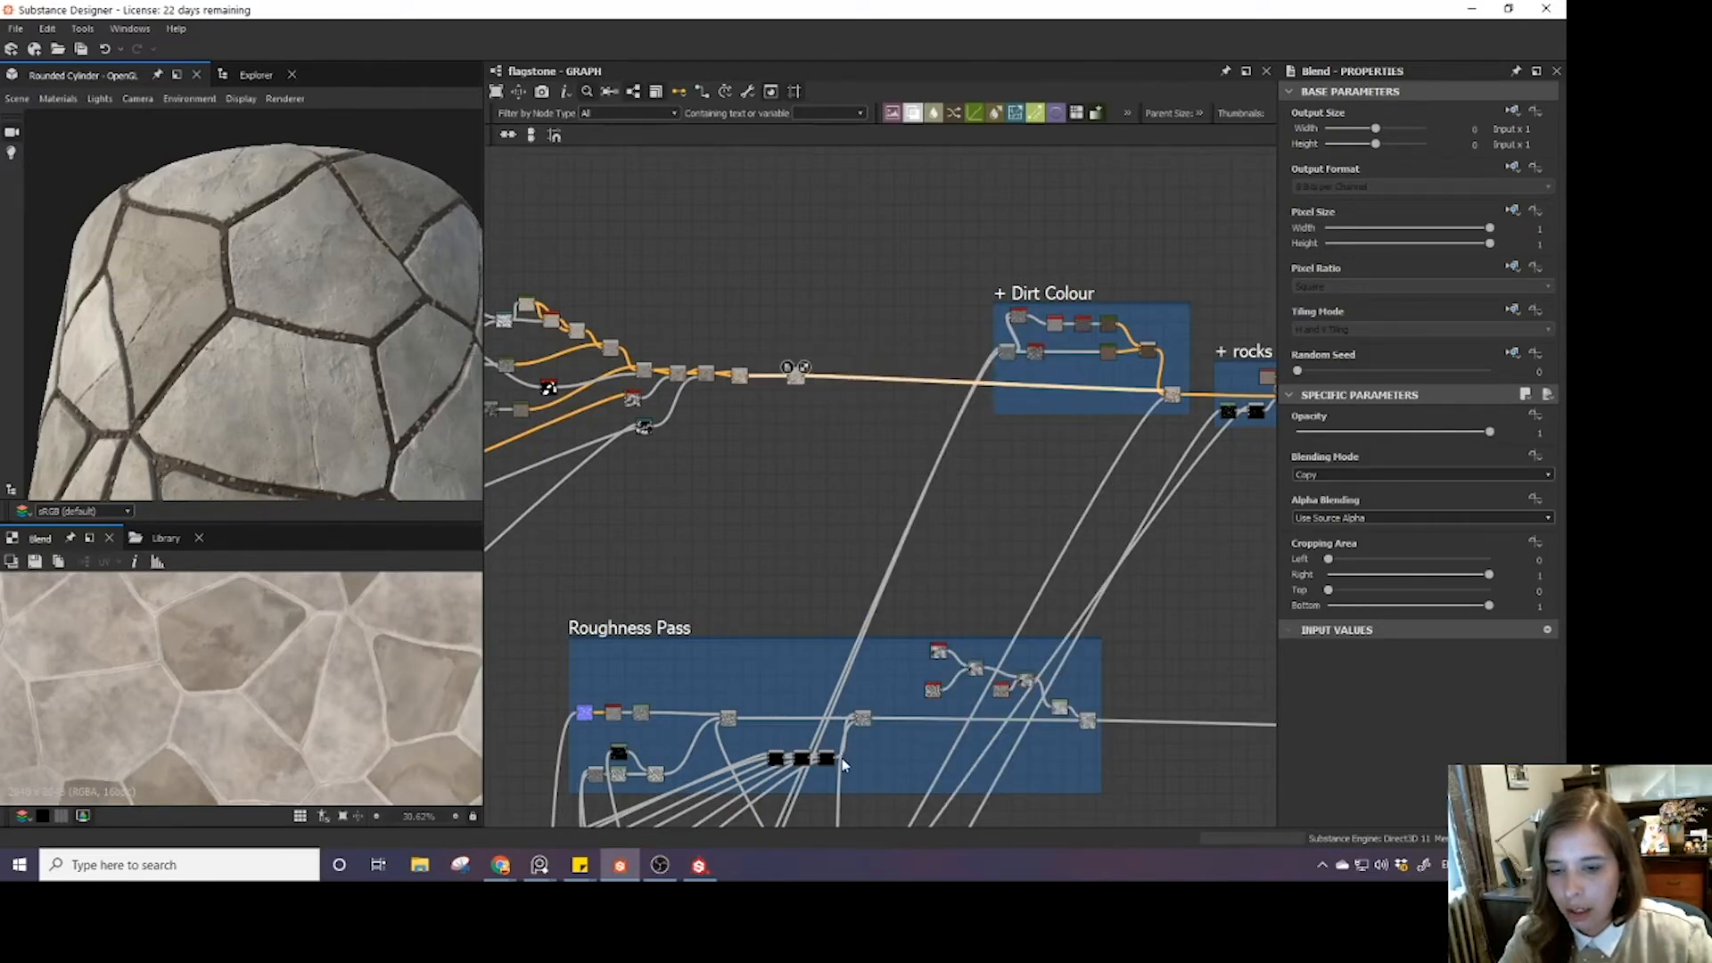
drag(836, 759, 789, 378)
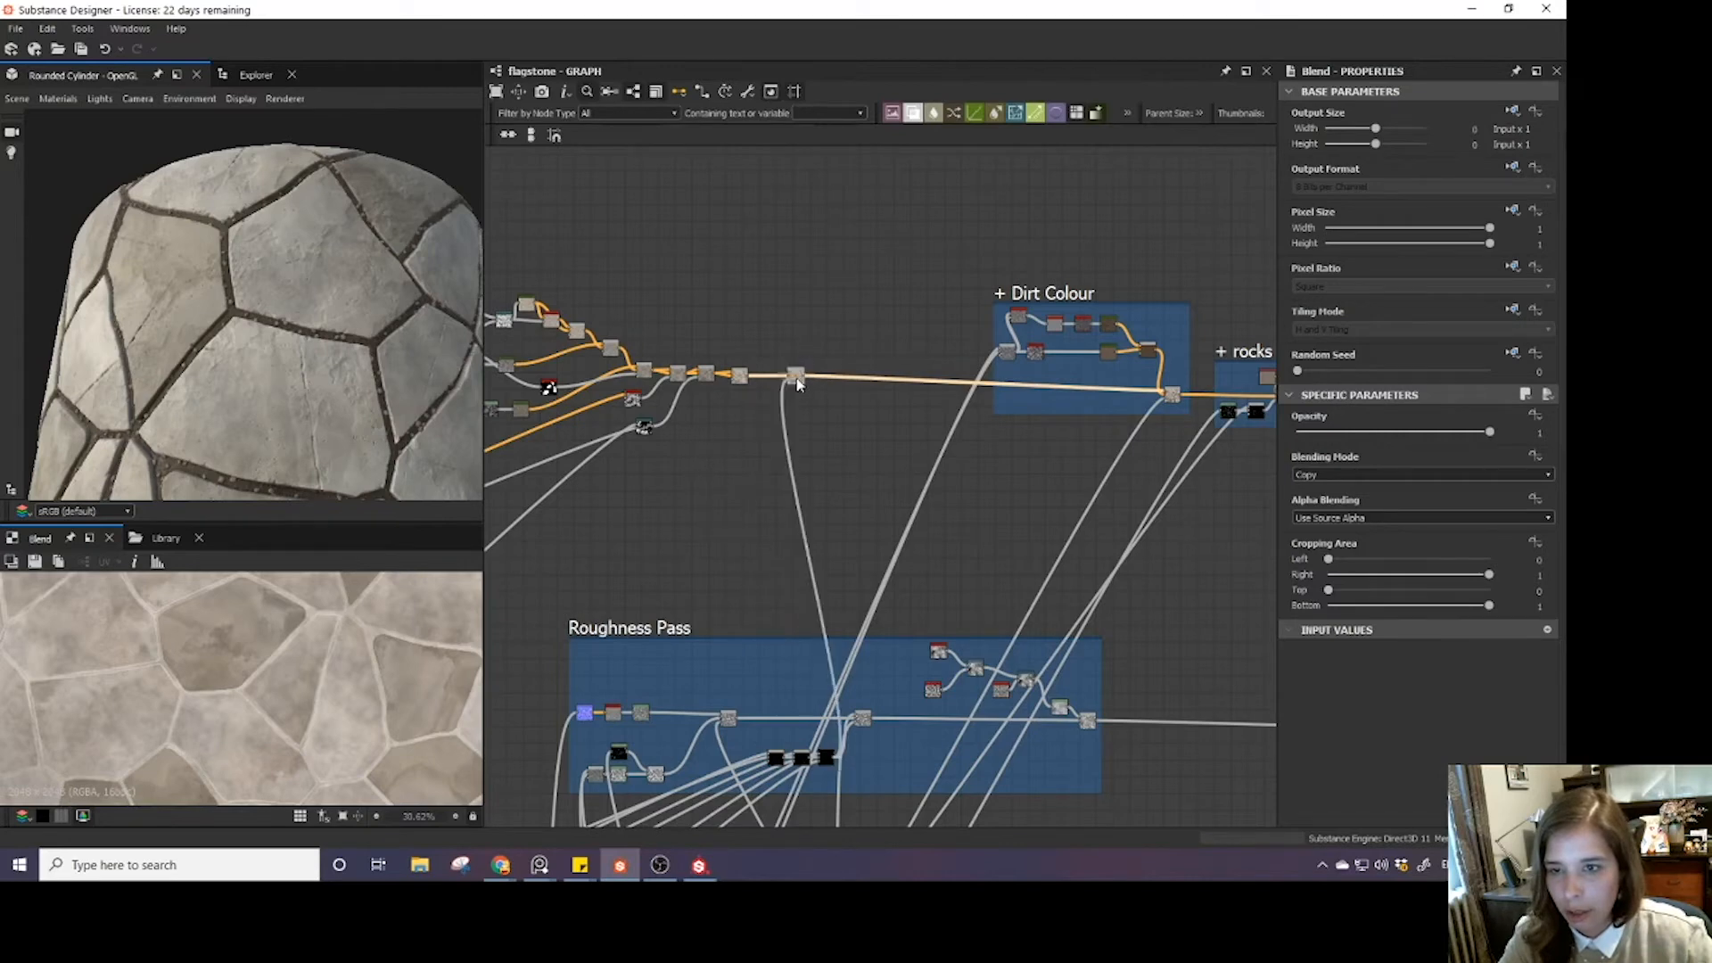
- Connect the preceding stone Blend to the new Blend's foreground as well, and set its blending mode to Multiply
scroll(754, 363, up, 5)
drag(716, 446, 861, 433)
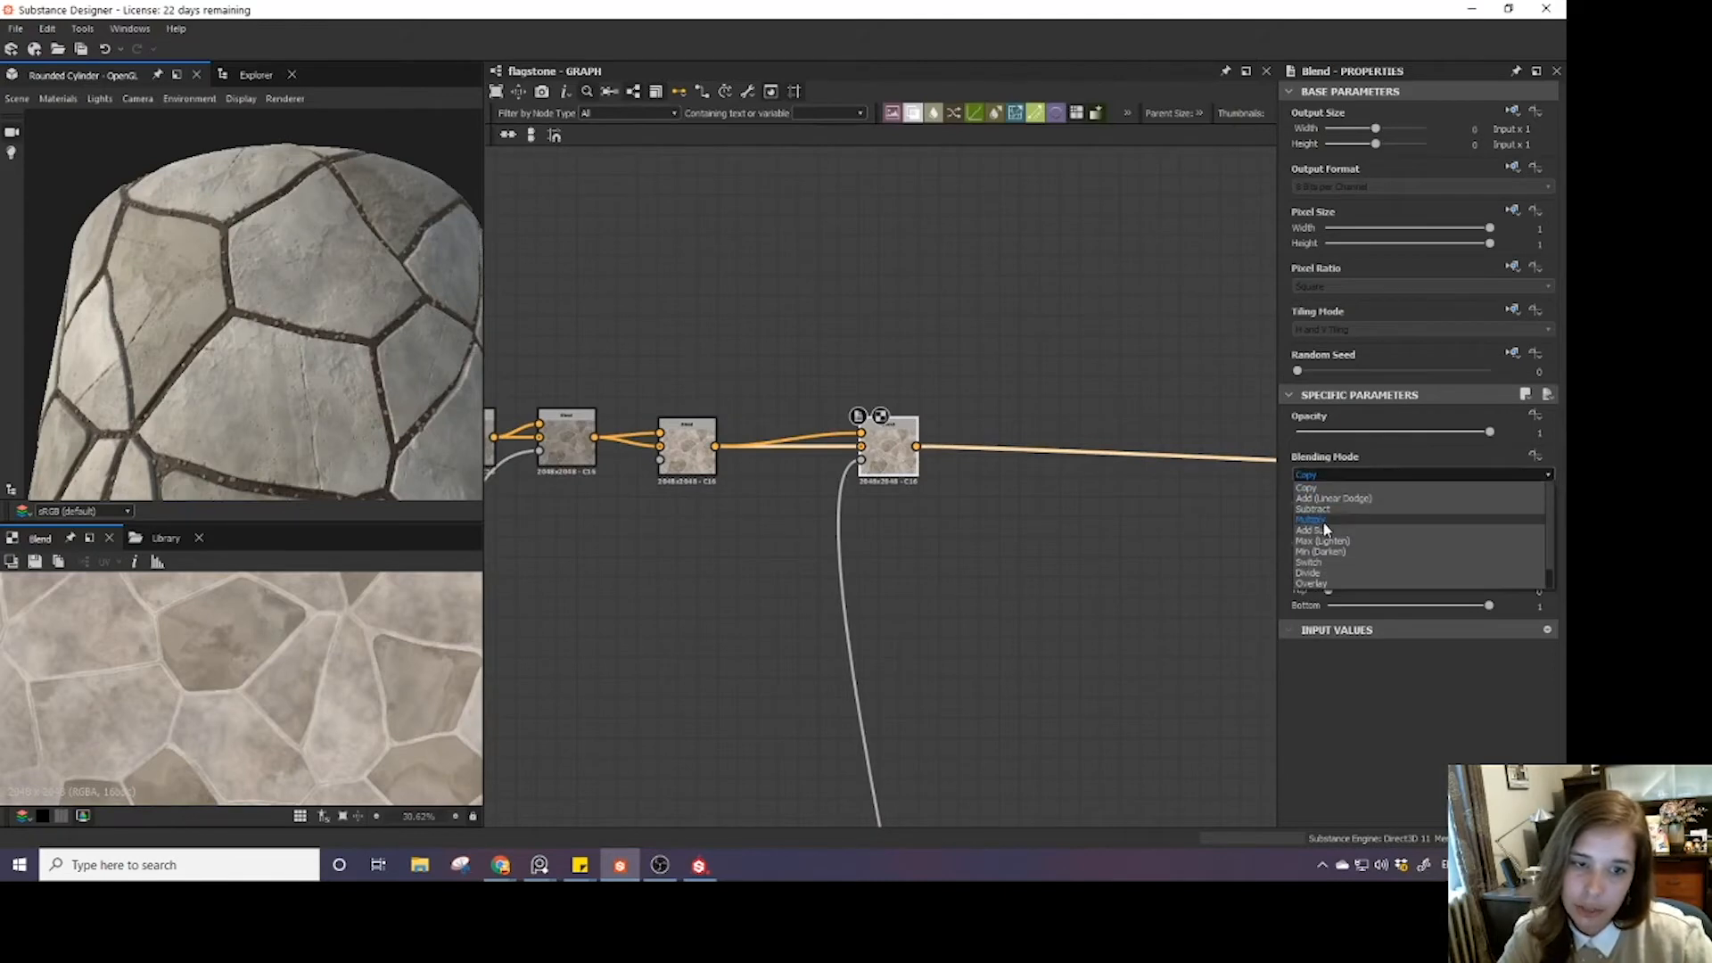
click(1325, 532)
drag(290, 391, 259, 355)
scroll(282, 393, up, 5)
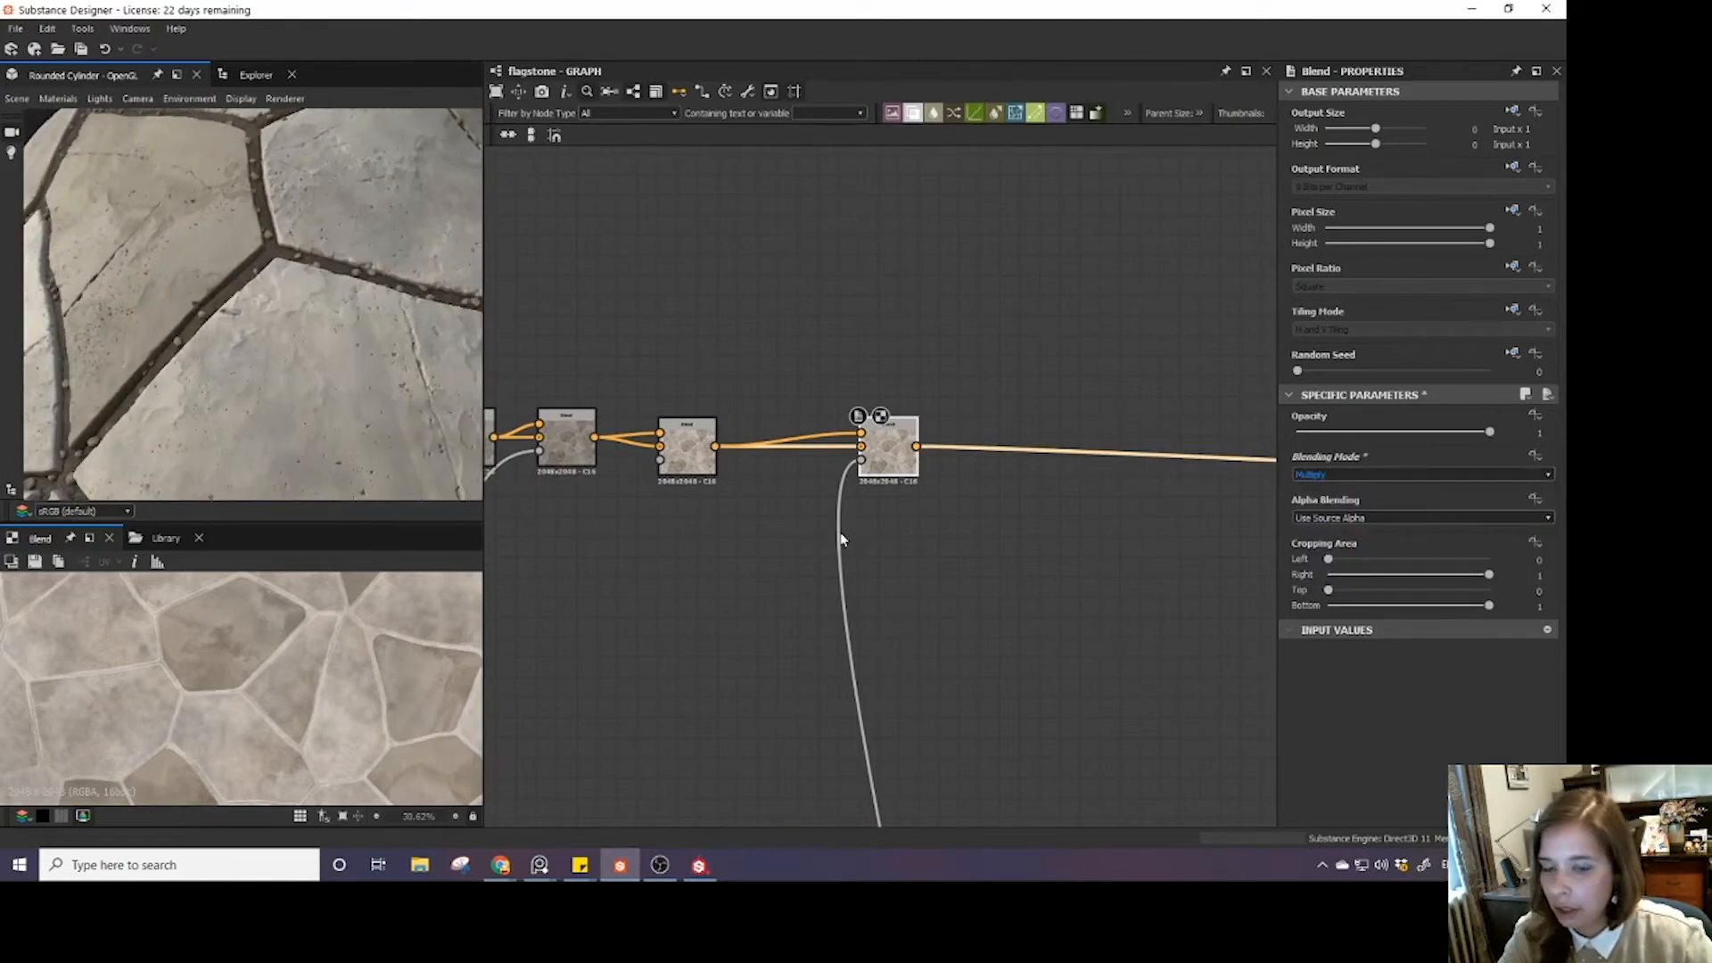
- Insert a Levels node on the Multiply Blend's mask connection and lower its input white point strongly to brighten the specks
scroll(842, 538, down, 2)
key(space)
text(level)
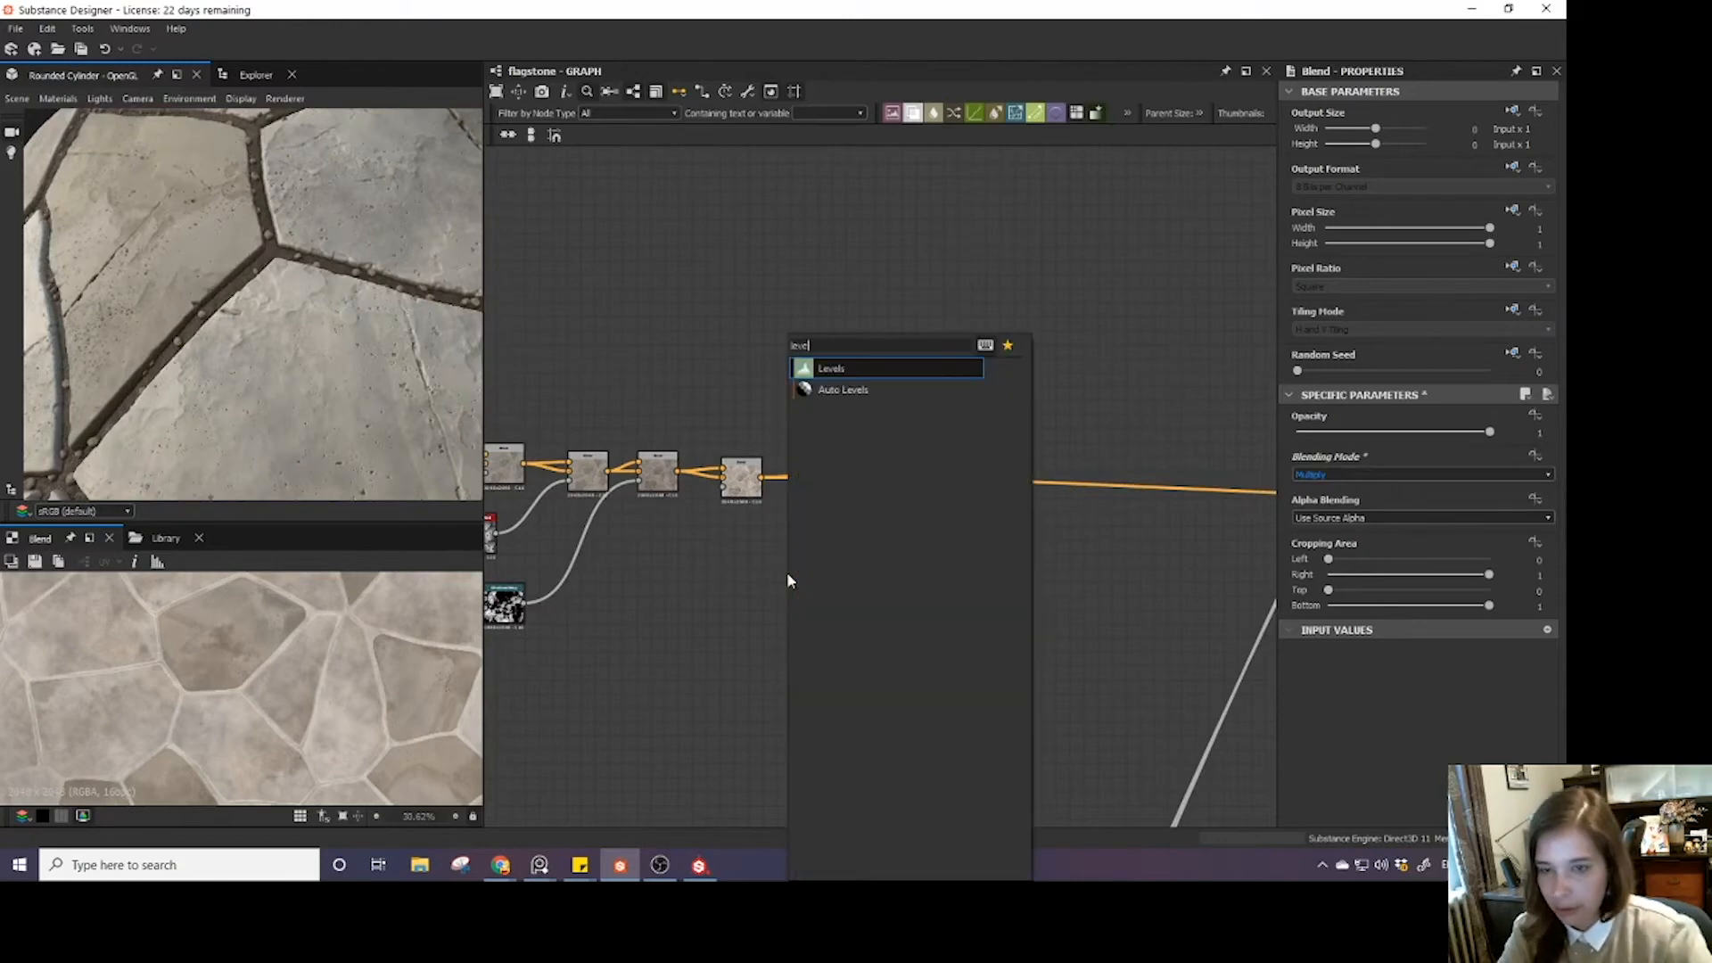
click(912, 368)
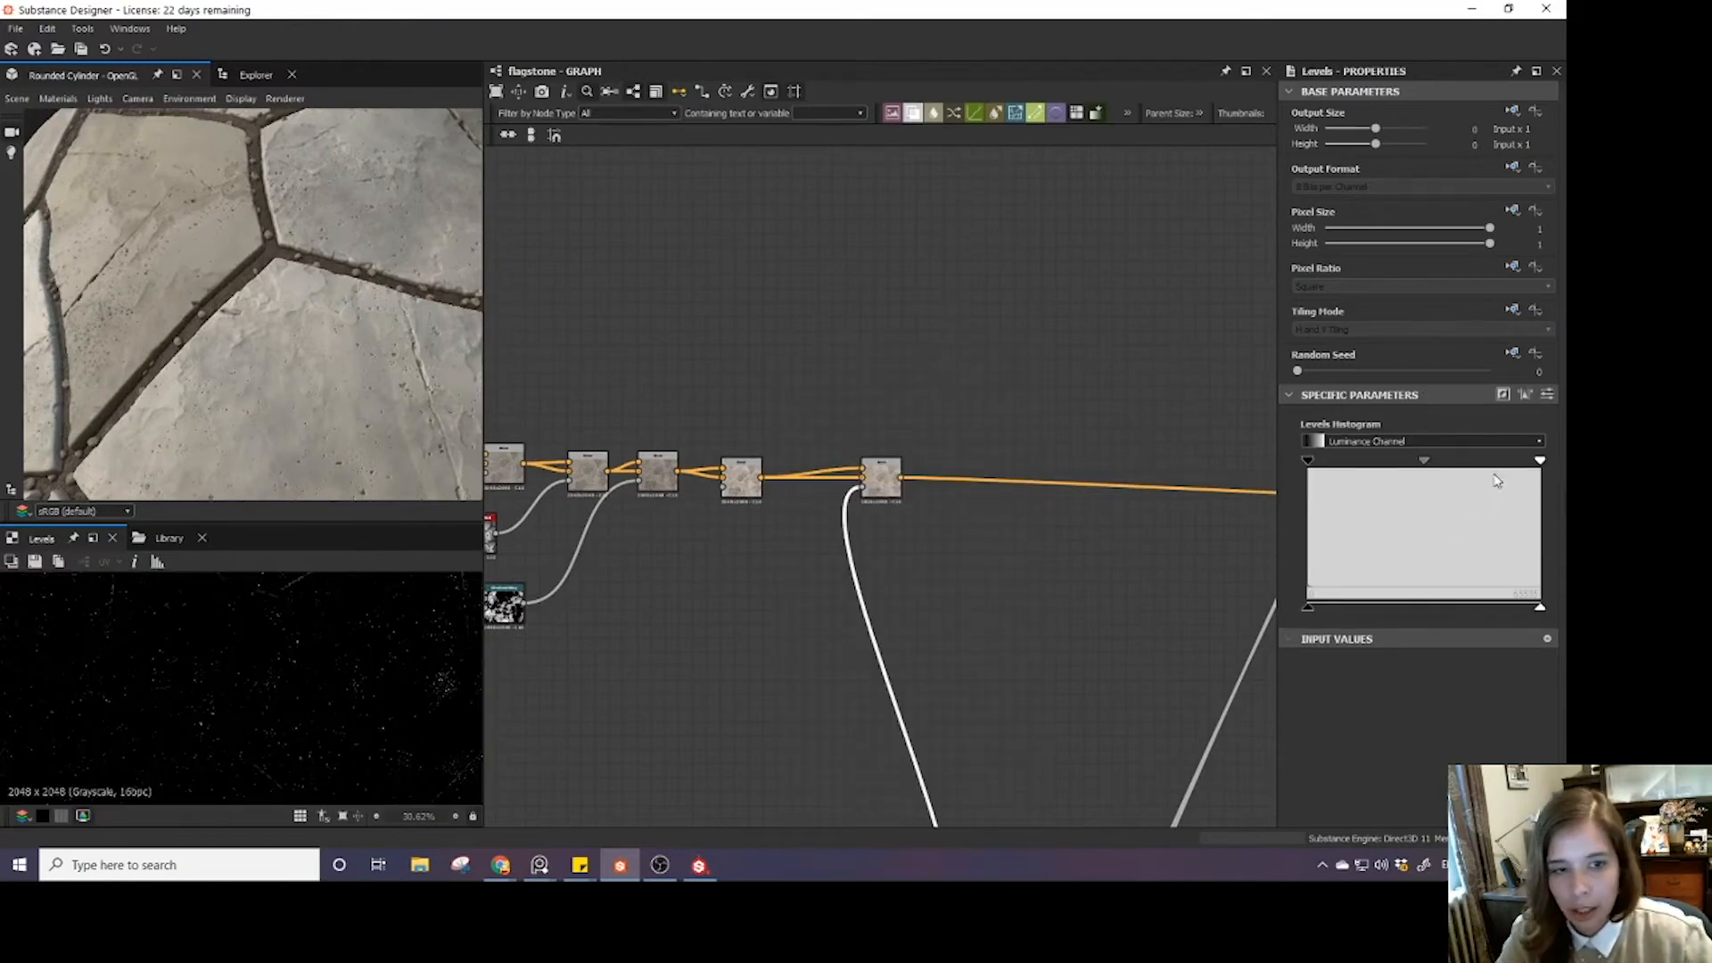
drag(1546, 460, 1322, 473)
scroll(382, 381, up, 5)
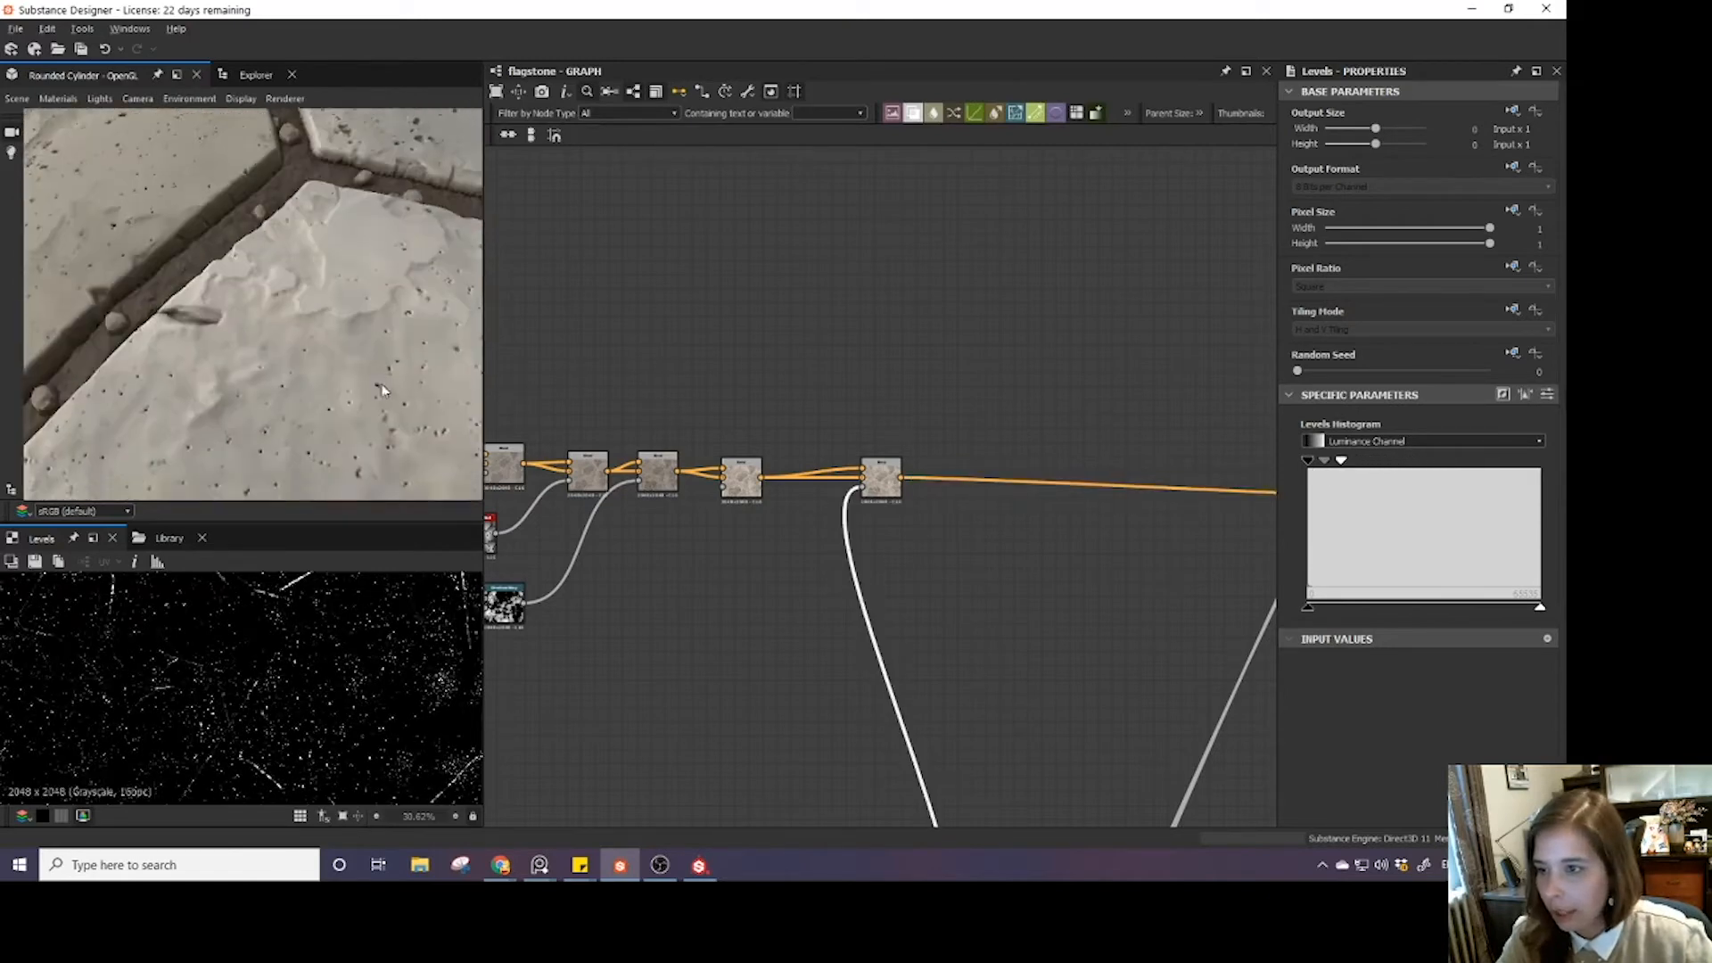
drag(381, 381, 367, 380)
scroll(367, 380, down, 4)
click(887, 496)
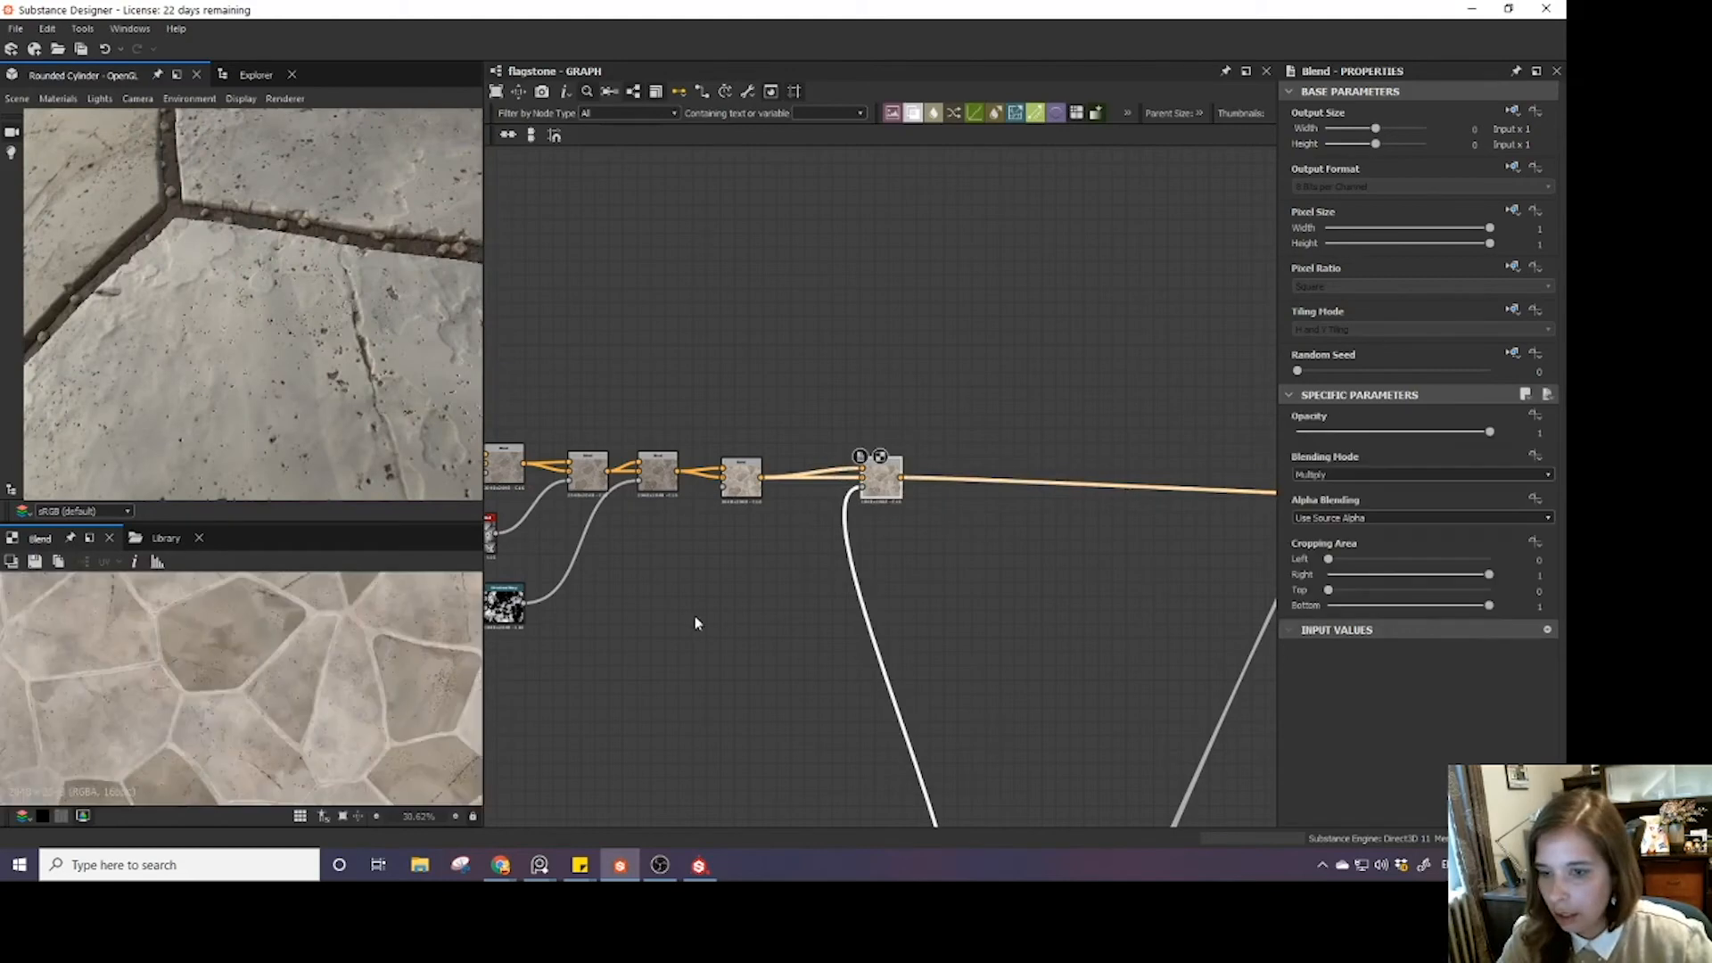
- Insert an HSL node on the Multiply Blend's foreground connection and place it above the stone colour chain
scroll(433, 687, up, 4)
middle_drag(394, 677, 380, 761)
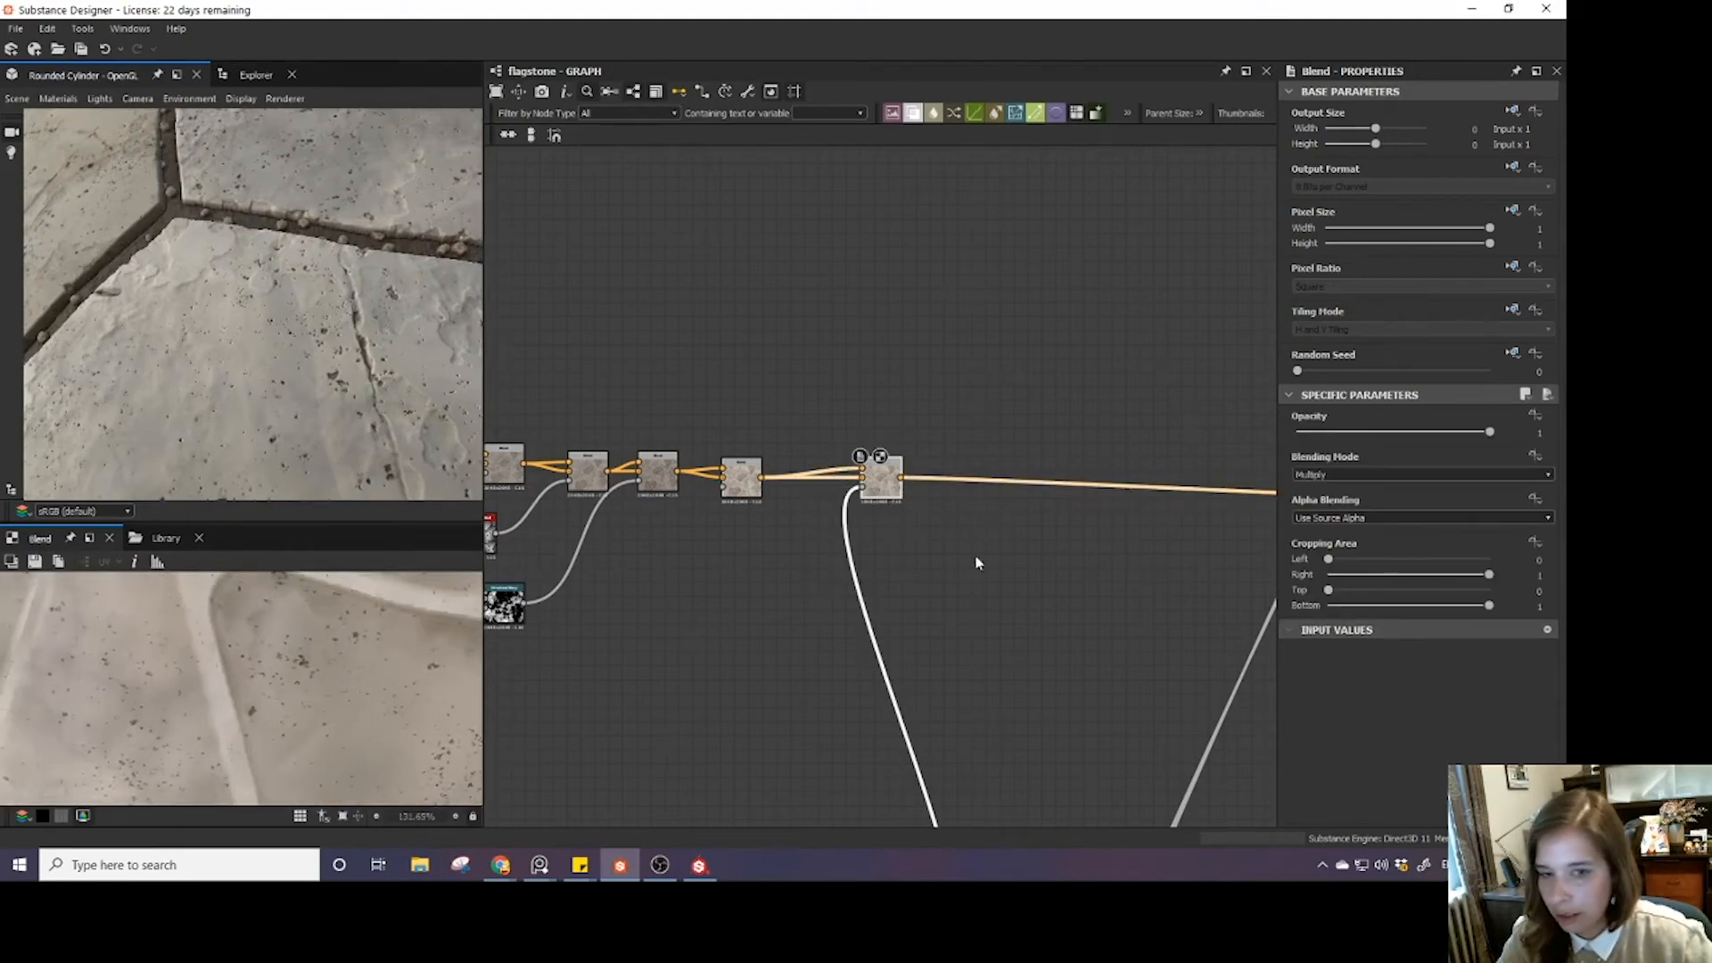
mouse_move(891, 486)
mouse_down()
mouse_move(932, 500)
mouse_move(878, 473)
mouse_up()
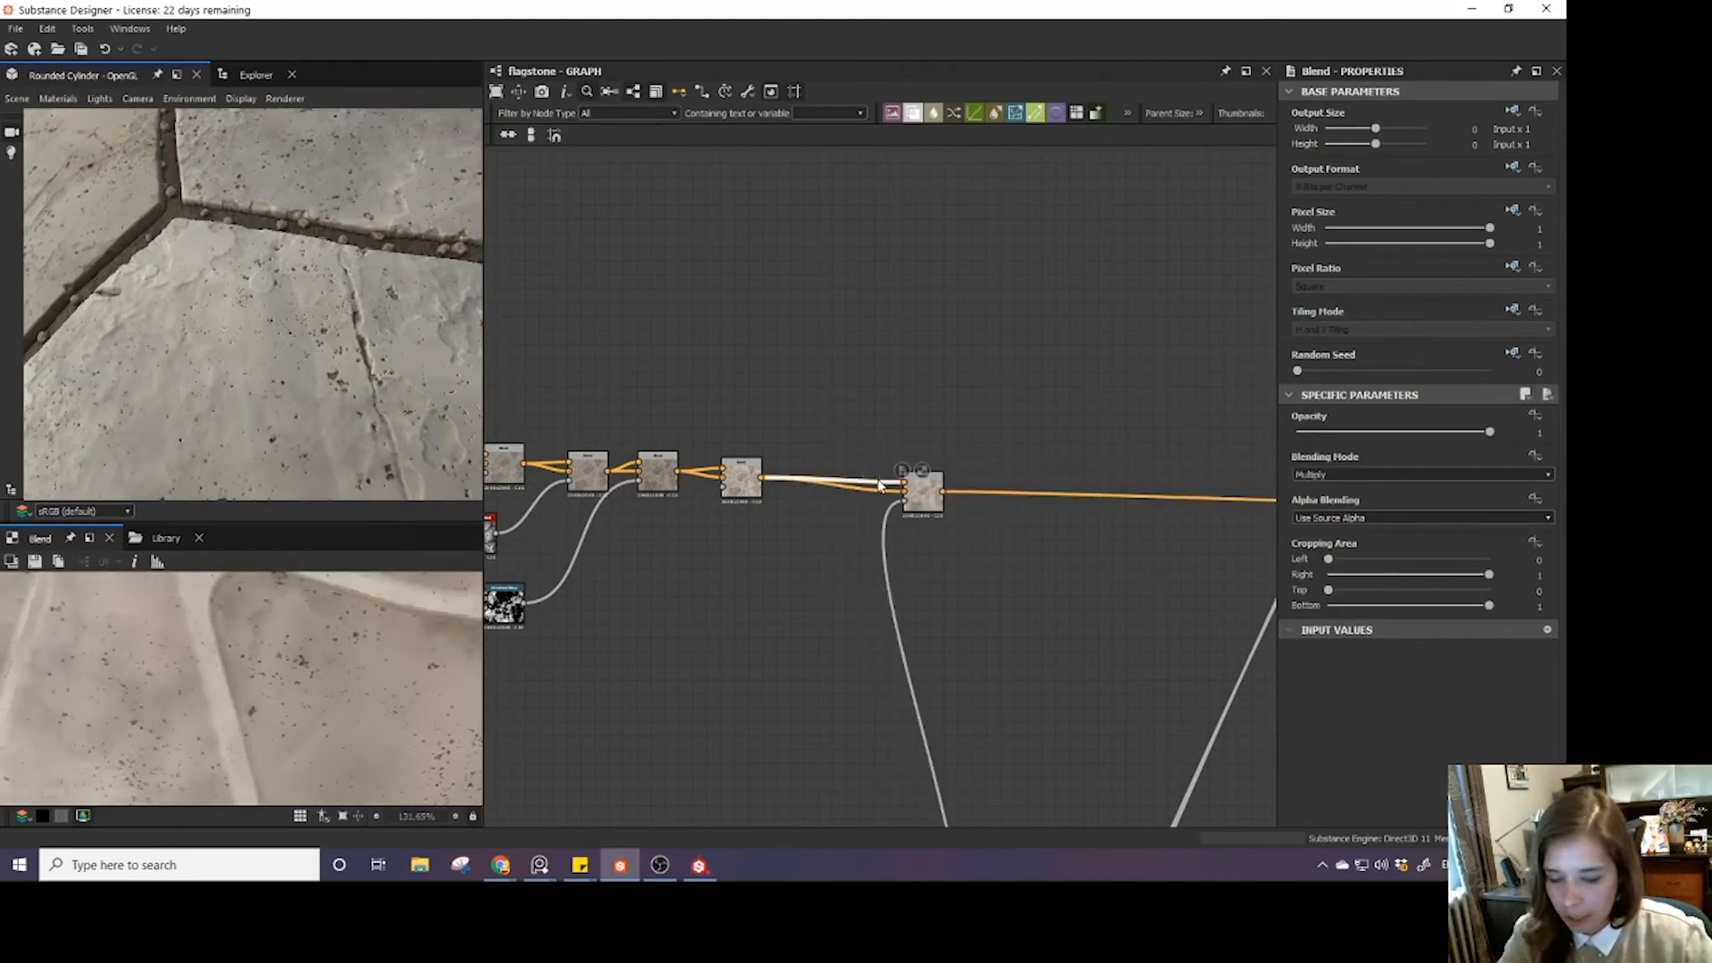
key(space)
text(h)
click(925, 370)
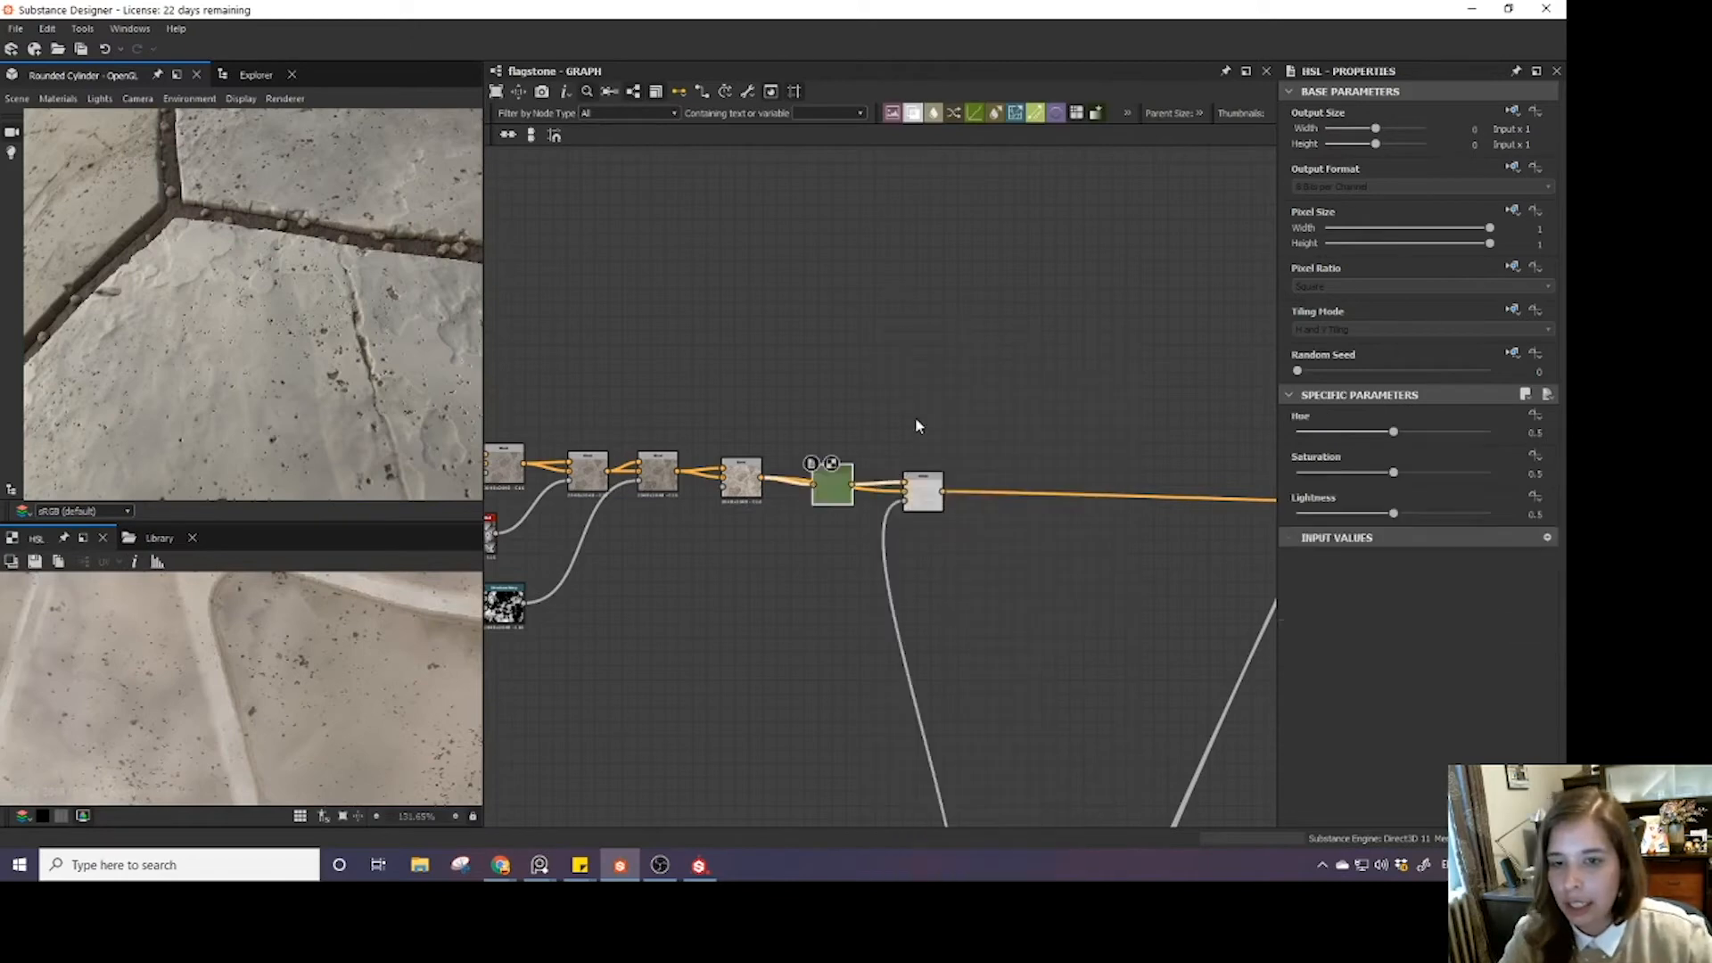
drag(832, 482, 854, 429)
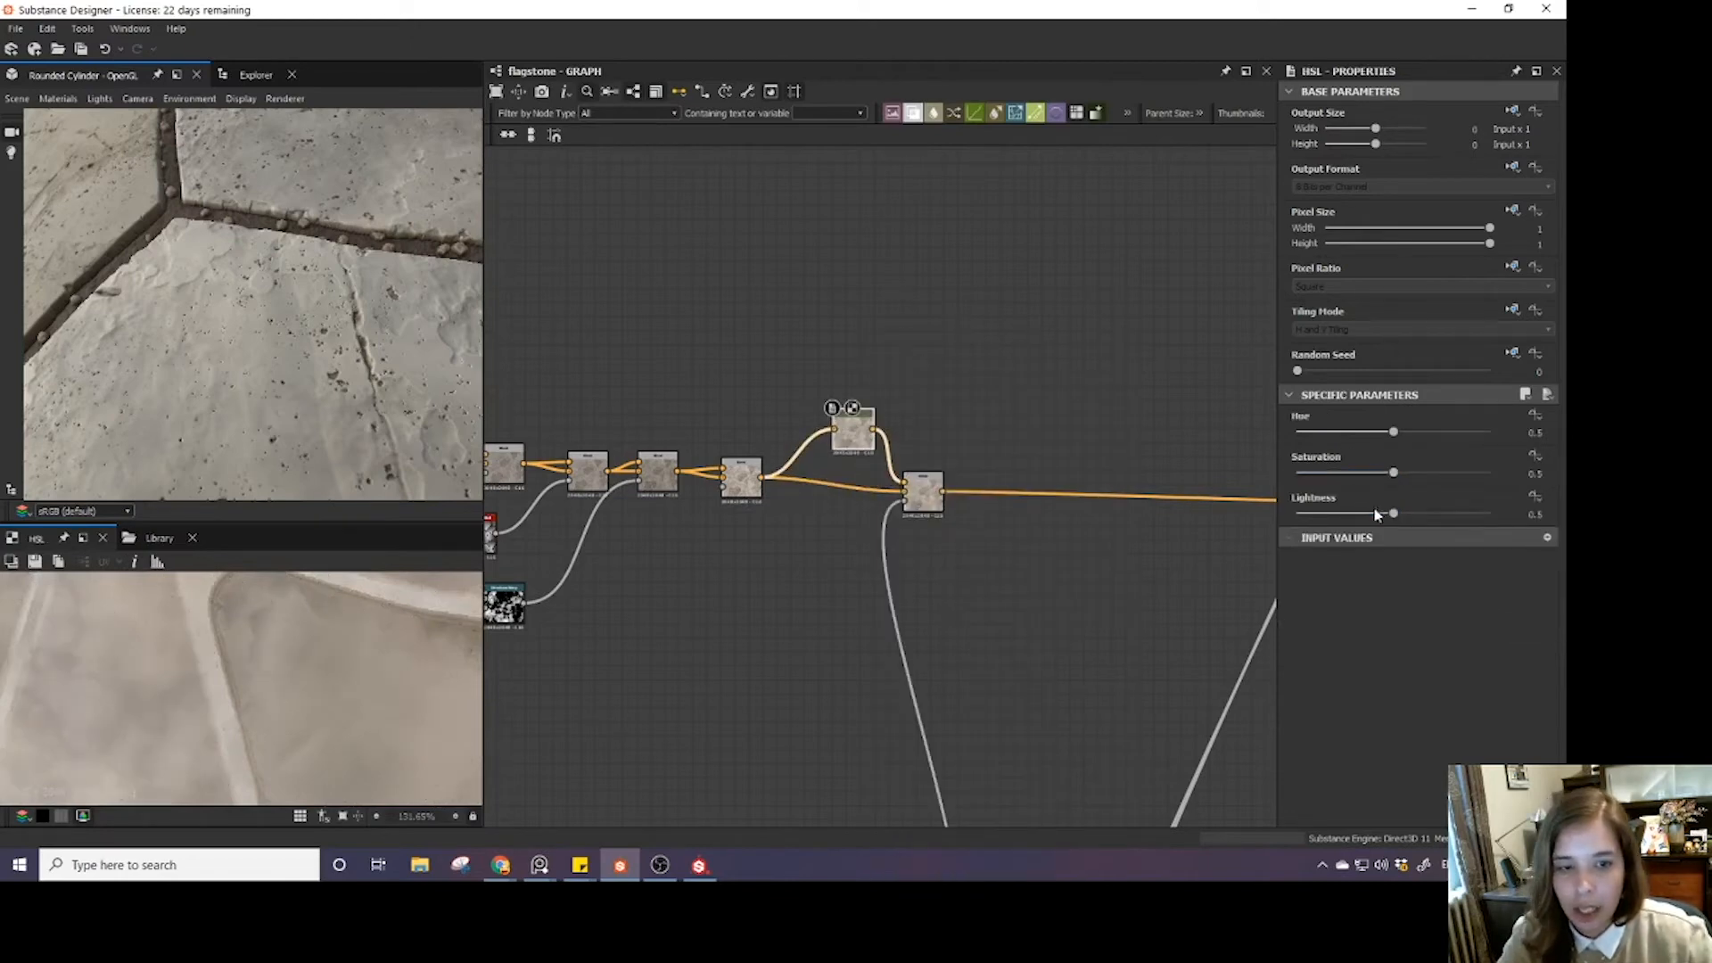
- Set the HSL node's lightness to 0.32 to darken the specks and check them on the 3D preview
drag(1373, 517, 1361, 518)
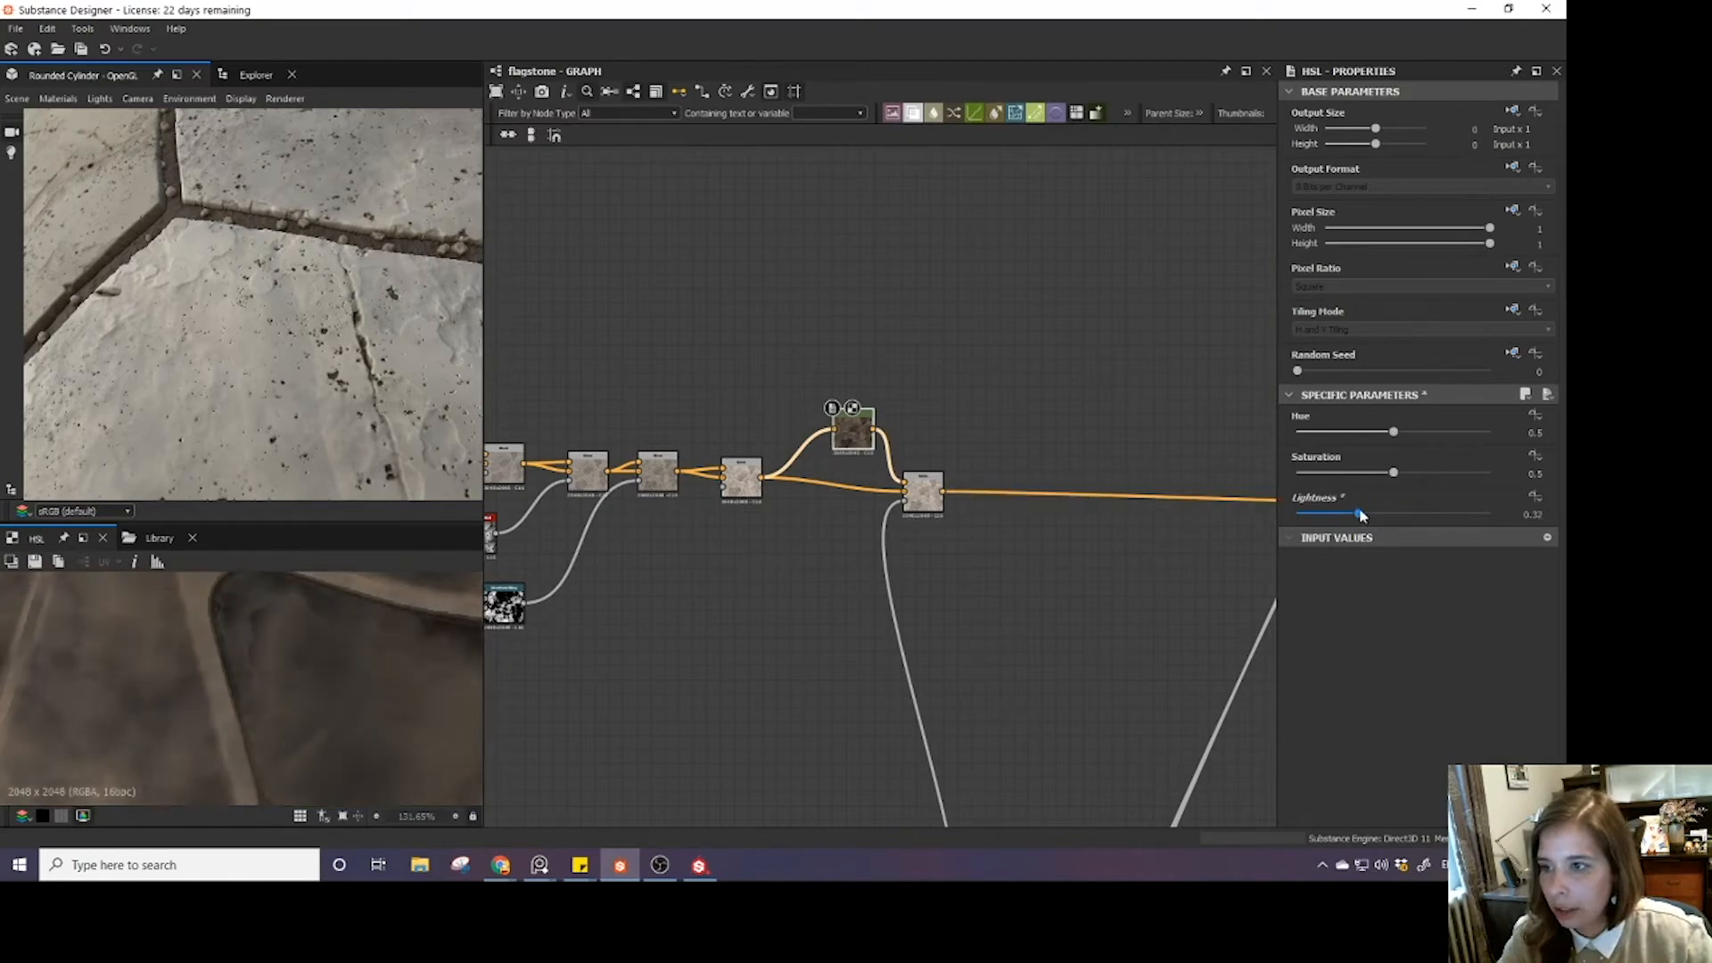
scroll(124, 342, down, 3)
scroll(245, 349, down, 3)
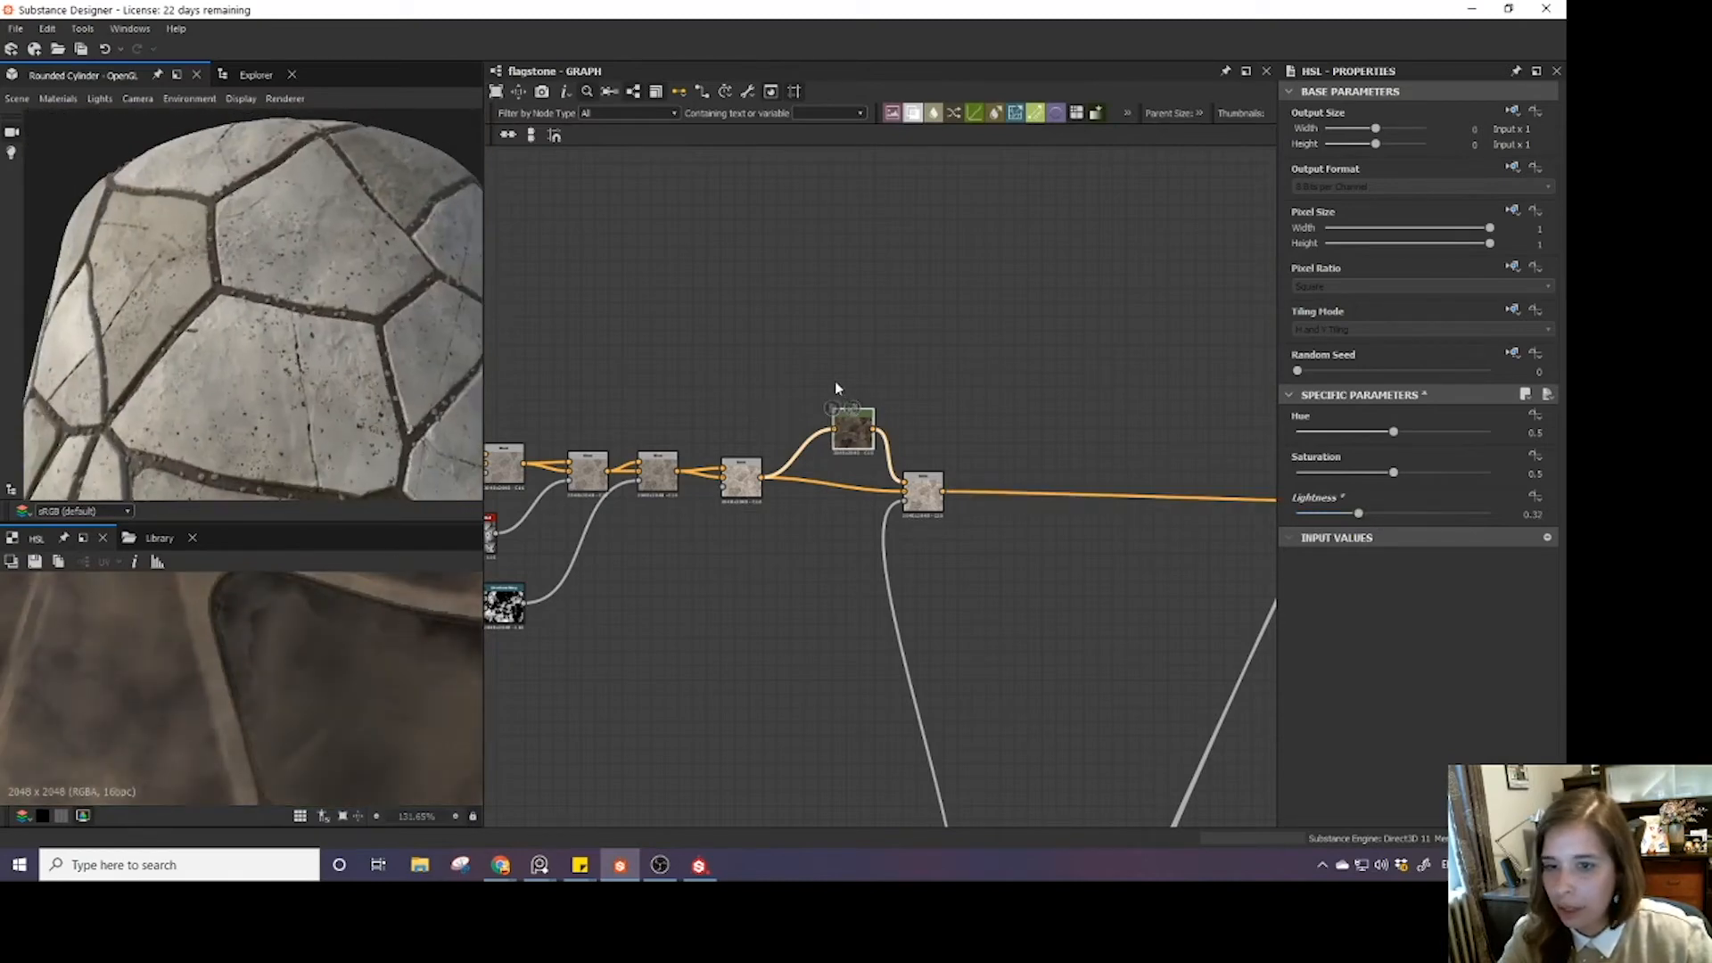
- Set the opacity of the Multiply Blend for the specks to 0.44
click(925, 496)
scroll(403, 618, down, 3)
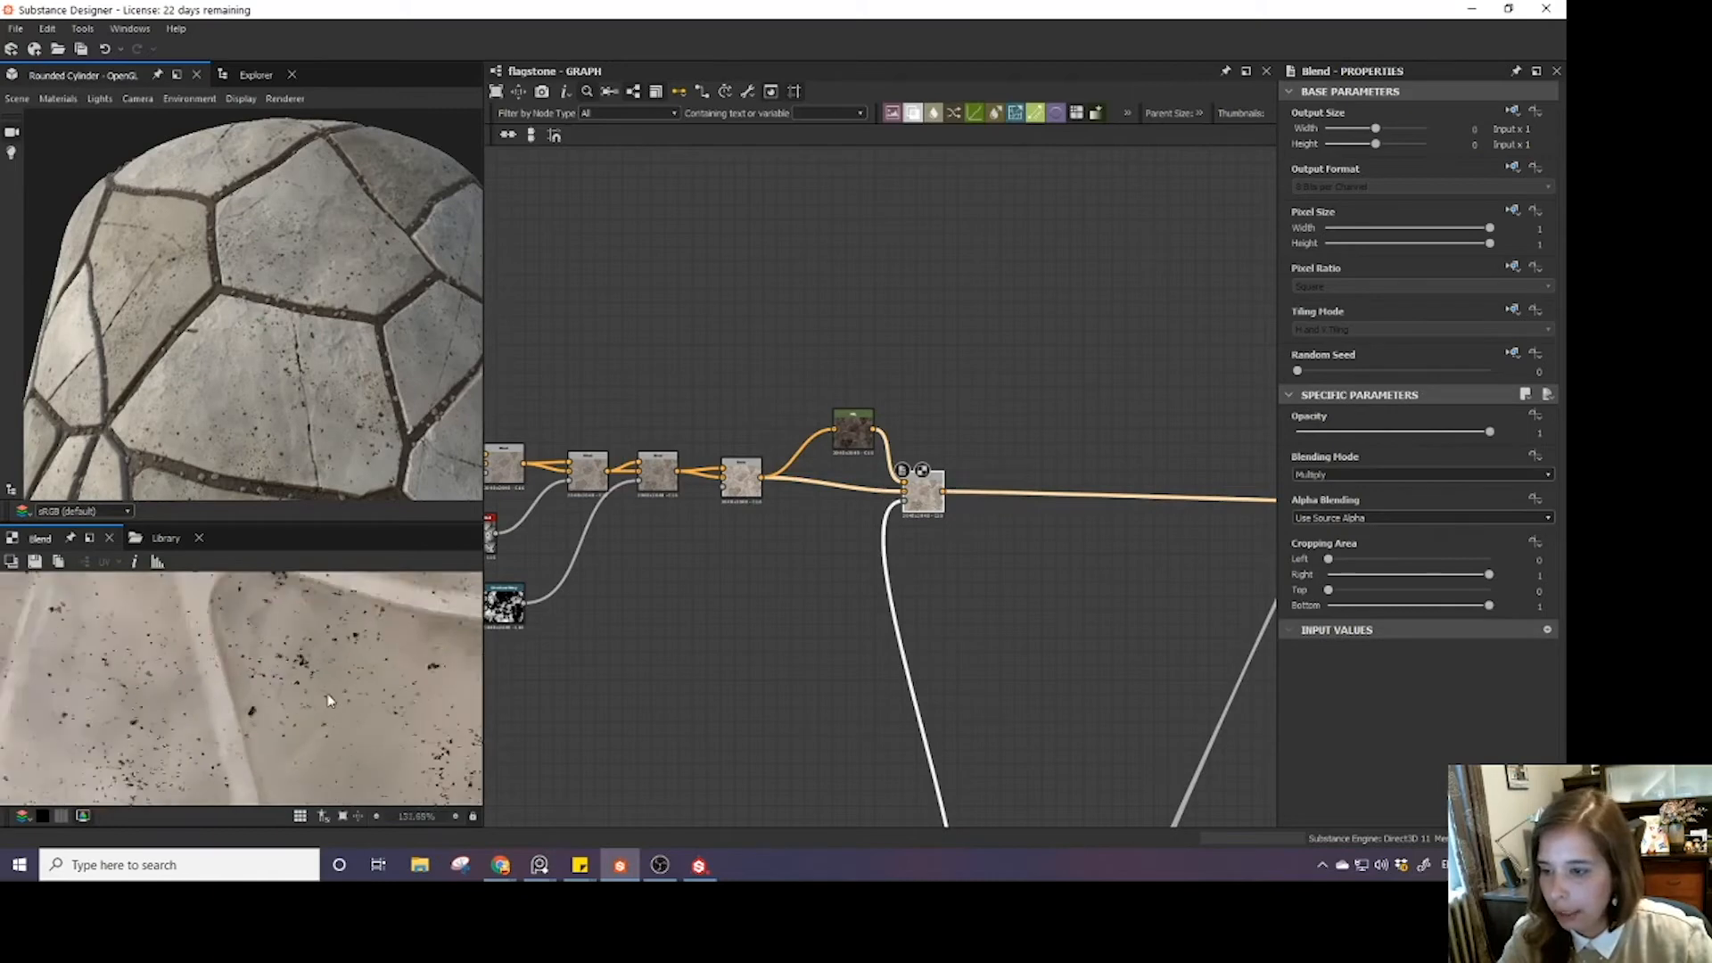
scroll(399, 730, down, 3)
scroll(340, 371, down, 4)
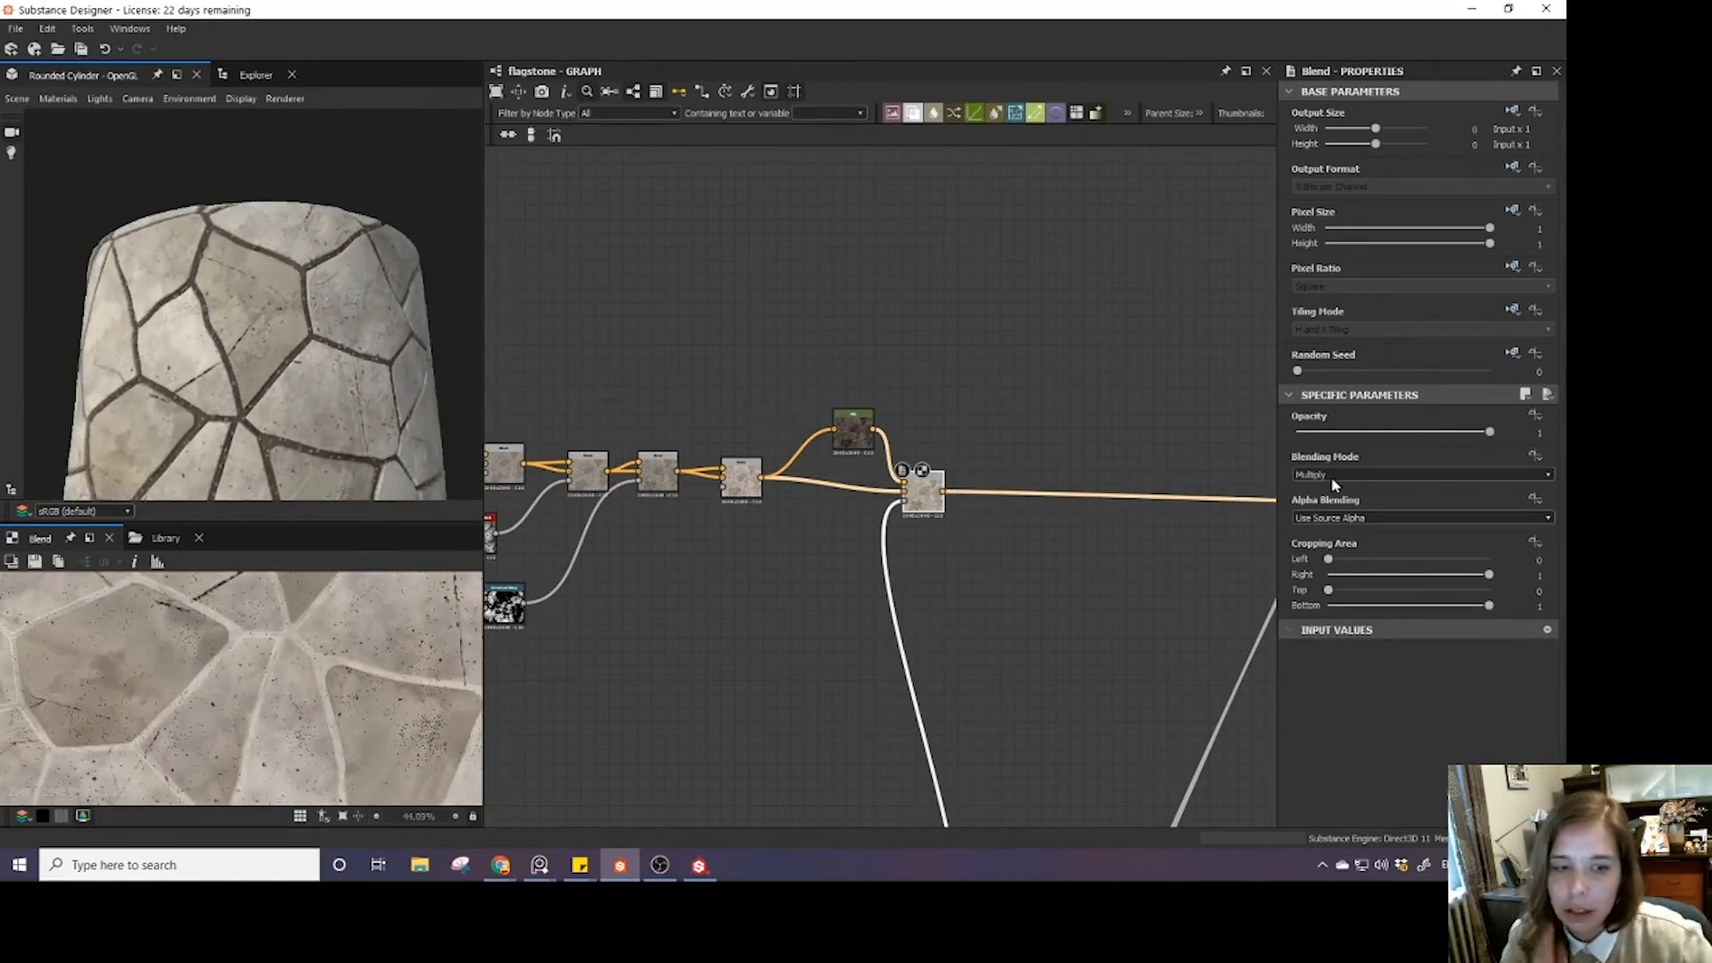
drag(1400, 431, 1383, 433)
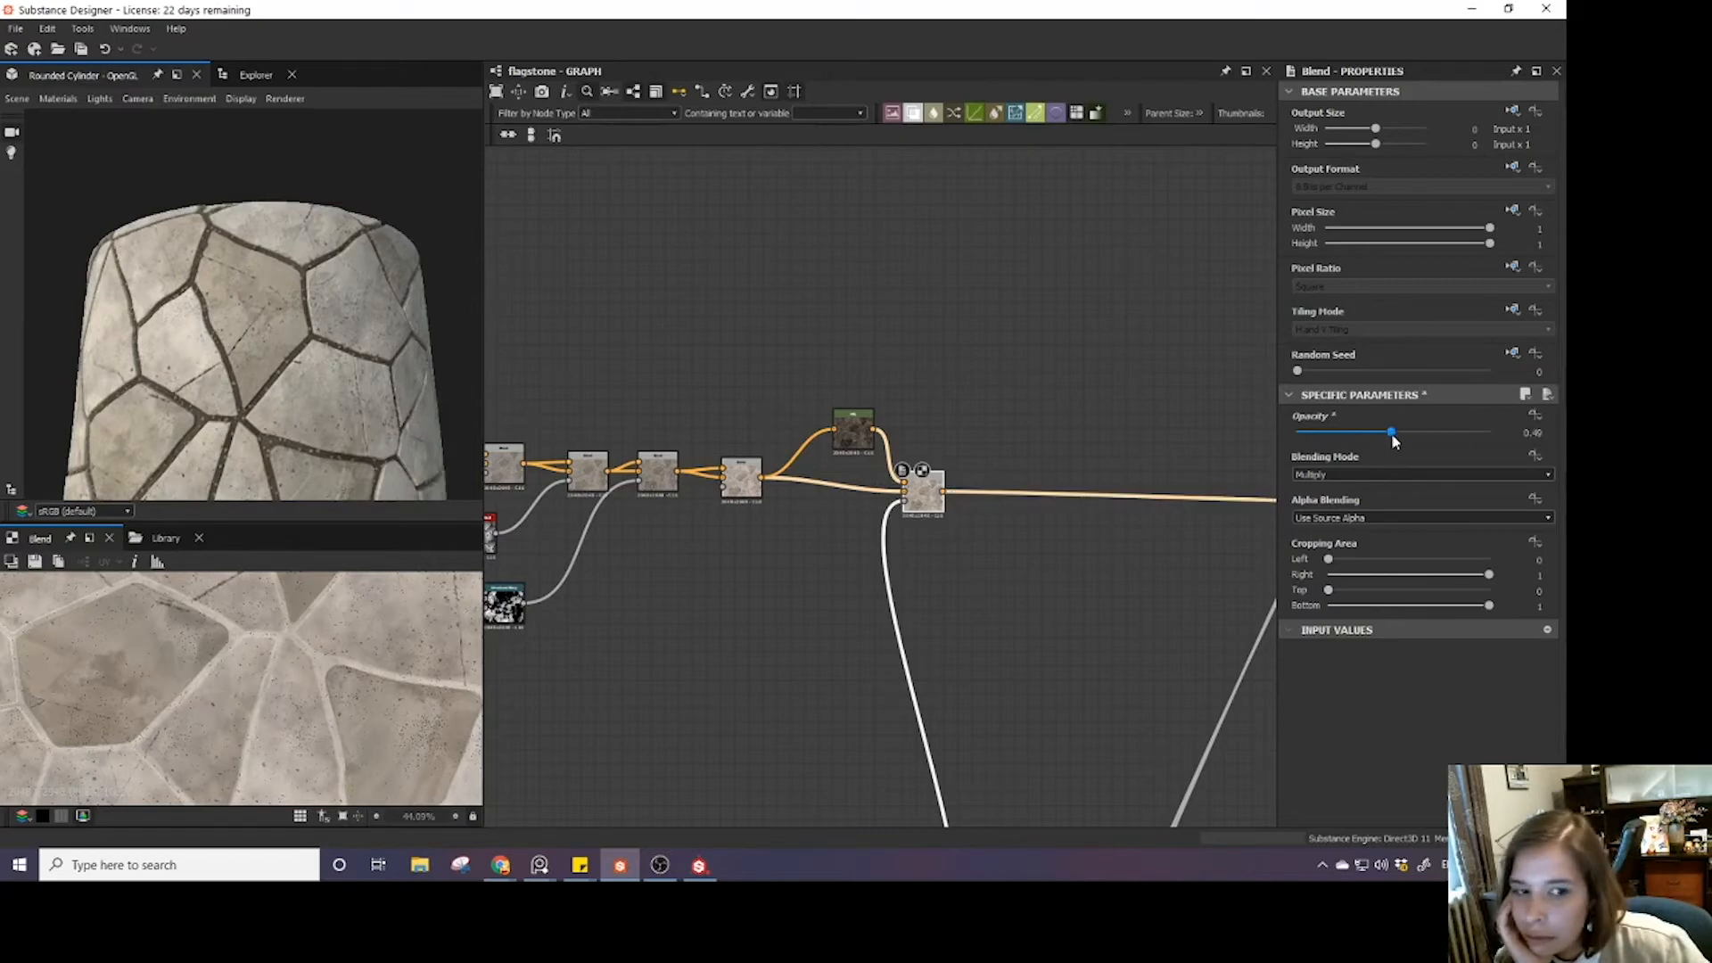
scroll(333, 385, up, 3)
scroll(321, 389, down, 4)
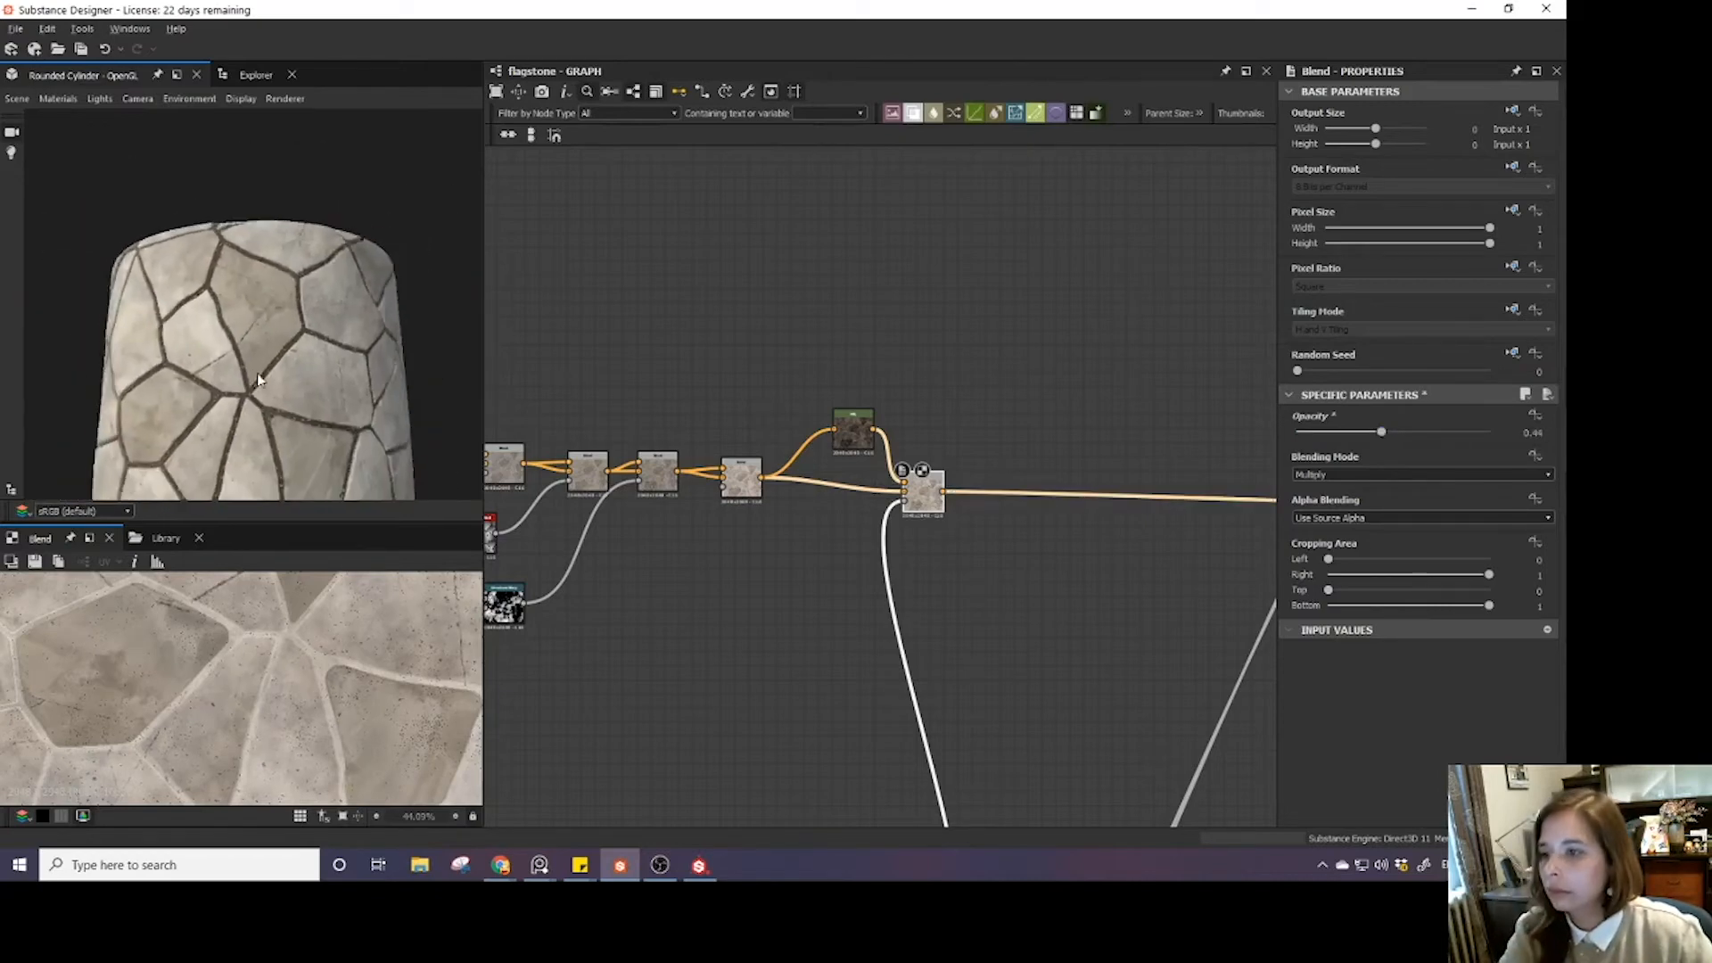
- Examine the specks, stones and dirt joints on the 3D preview and locate the Dirt Colour and rocks colour frames
drag(256, 372, 233, 366)
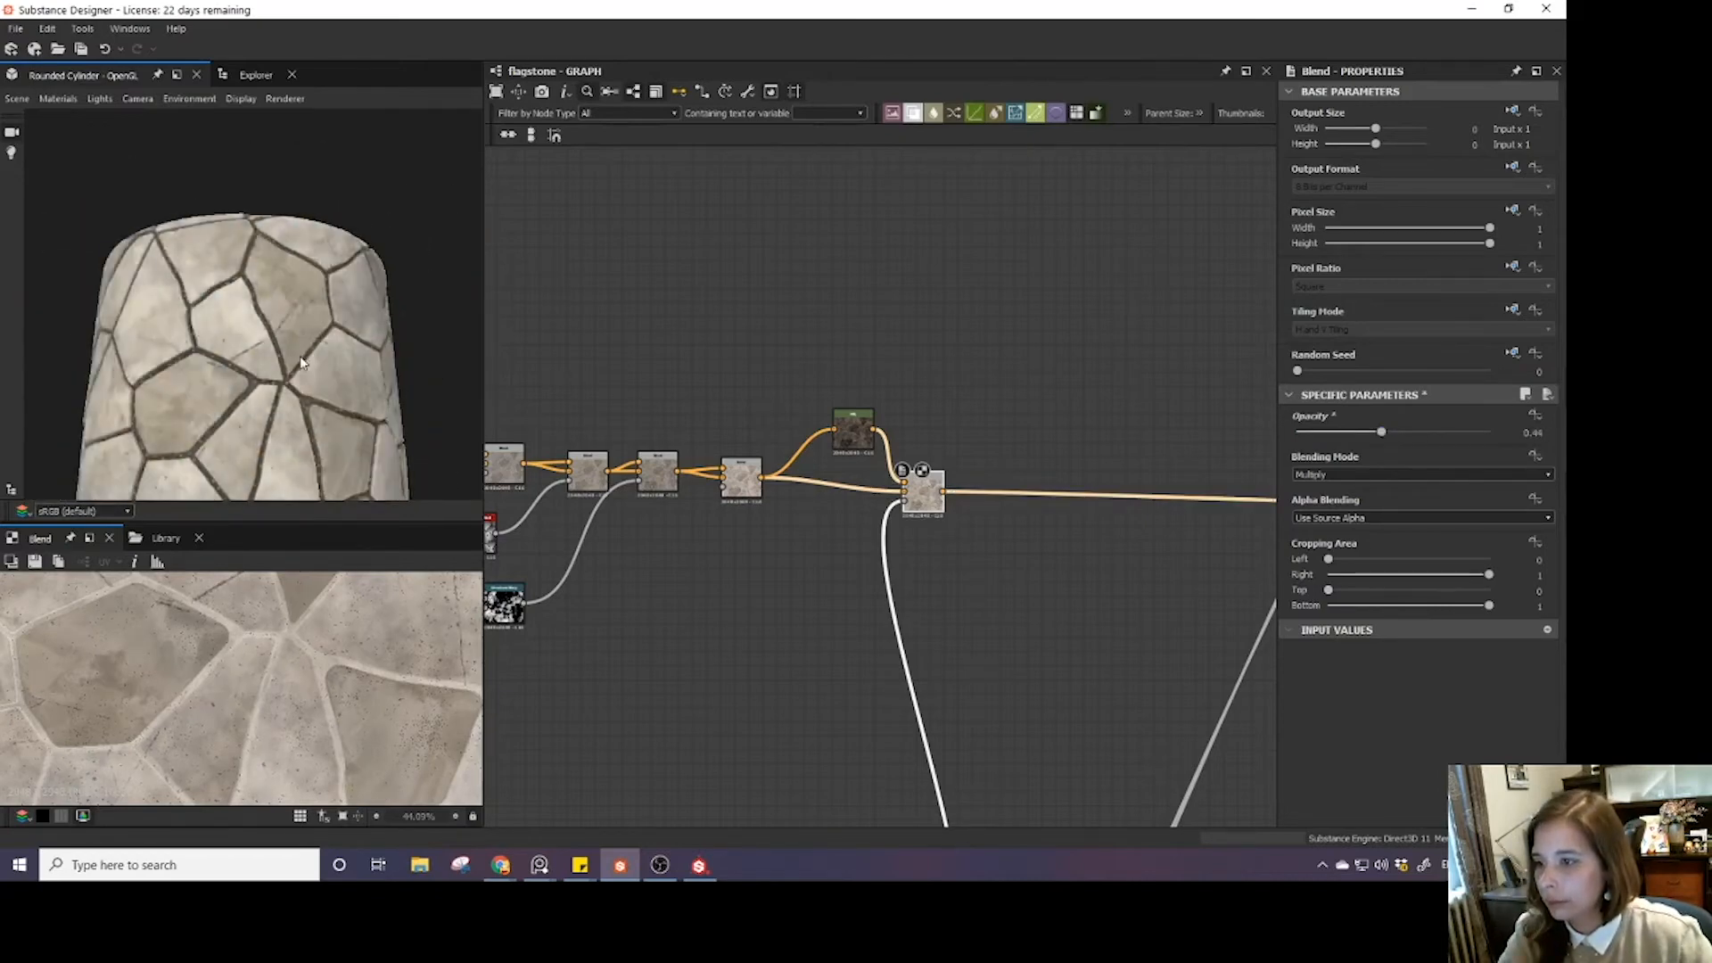
scroll(250, 362, down, 2)
scroll(244, 394, up, 3)
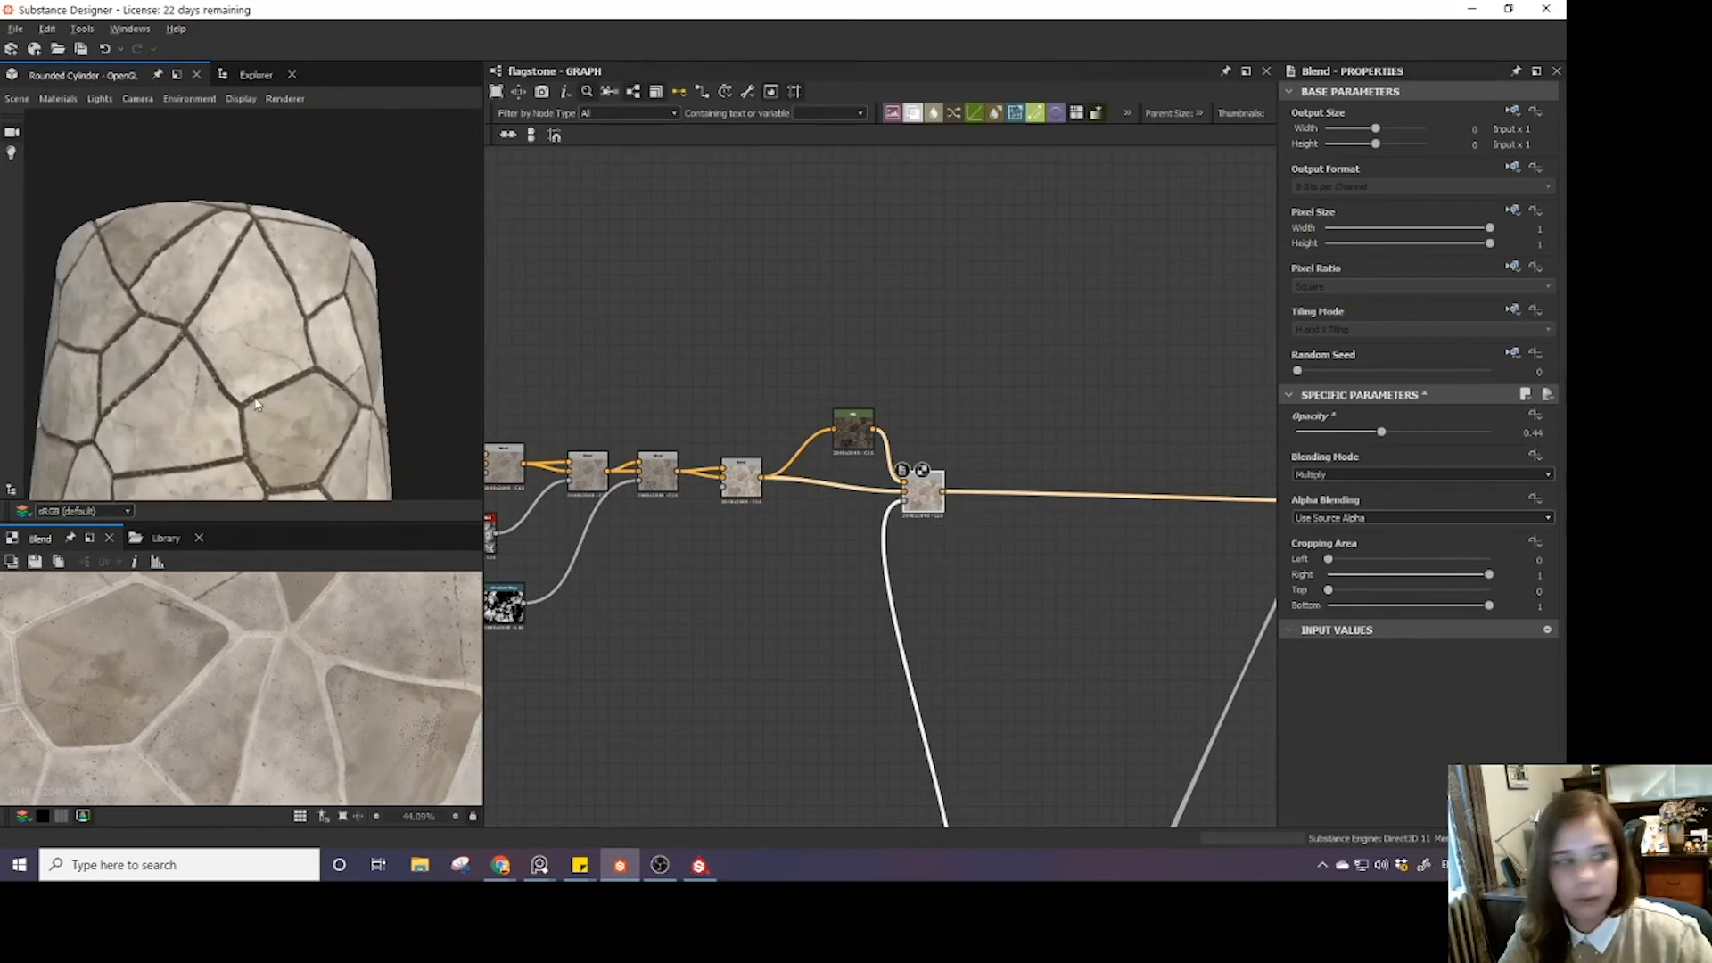
drag(278, 326, 200, 340)
scroll(200, 339, down, 3)
scroll(205, 344, up, 3)
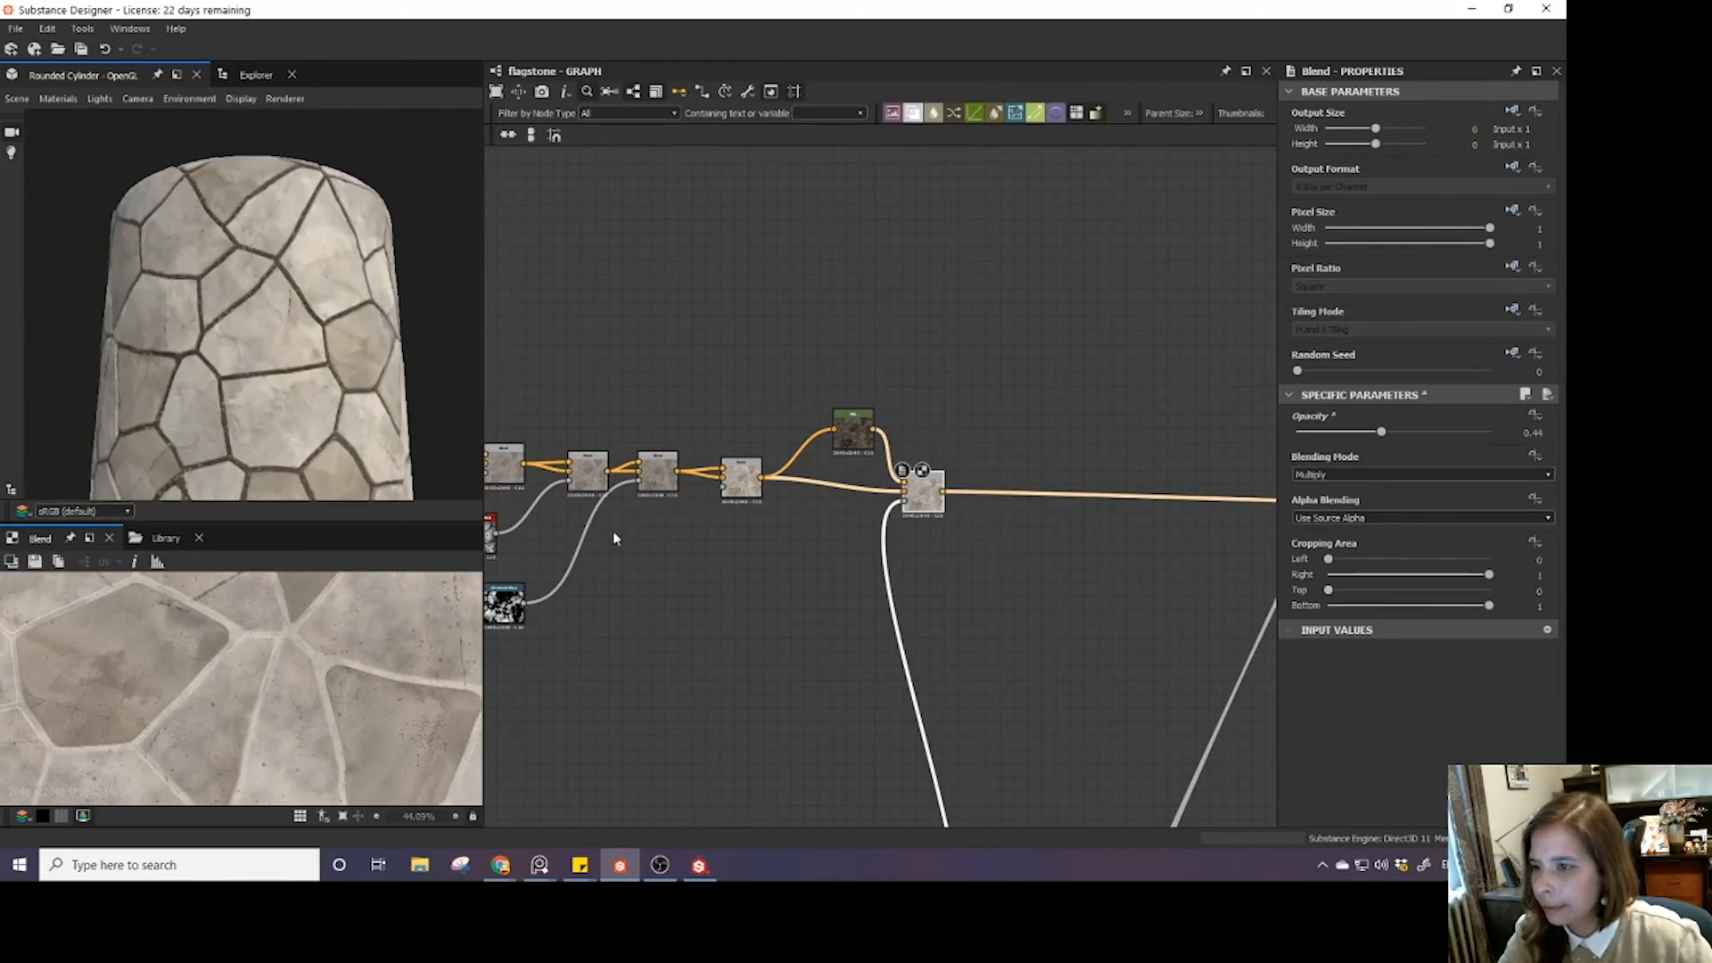
scroll(854, 635, down, 4)
middle_drag(1039, 624, 599, 584)
scroll(264, 356, up, 5)
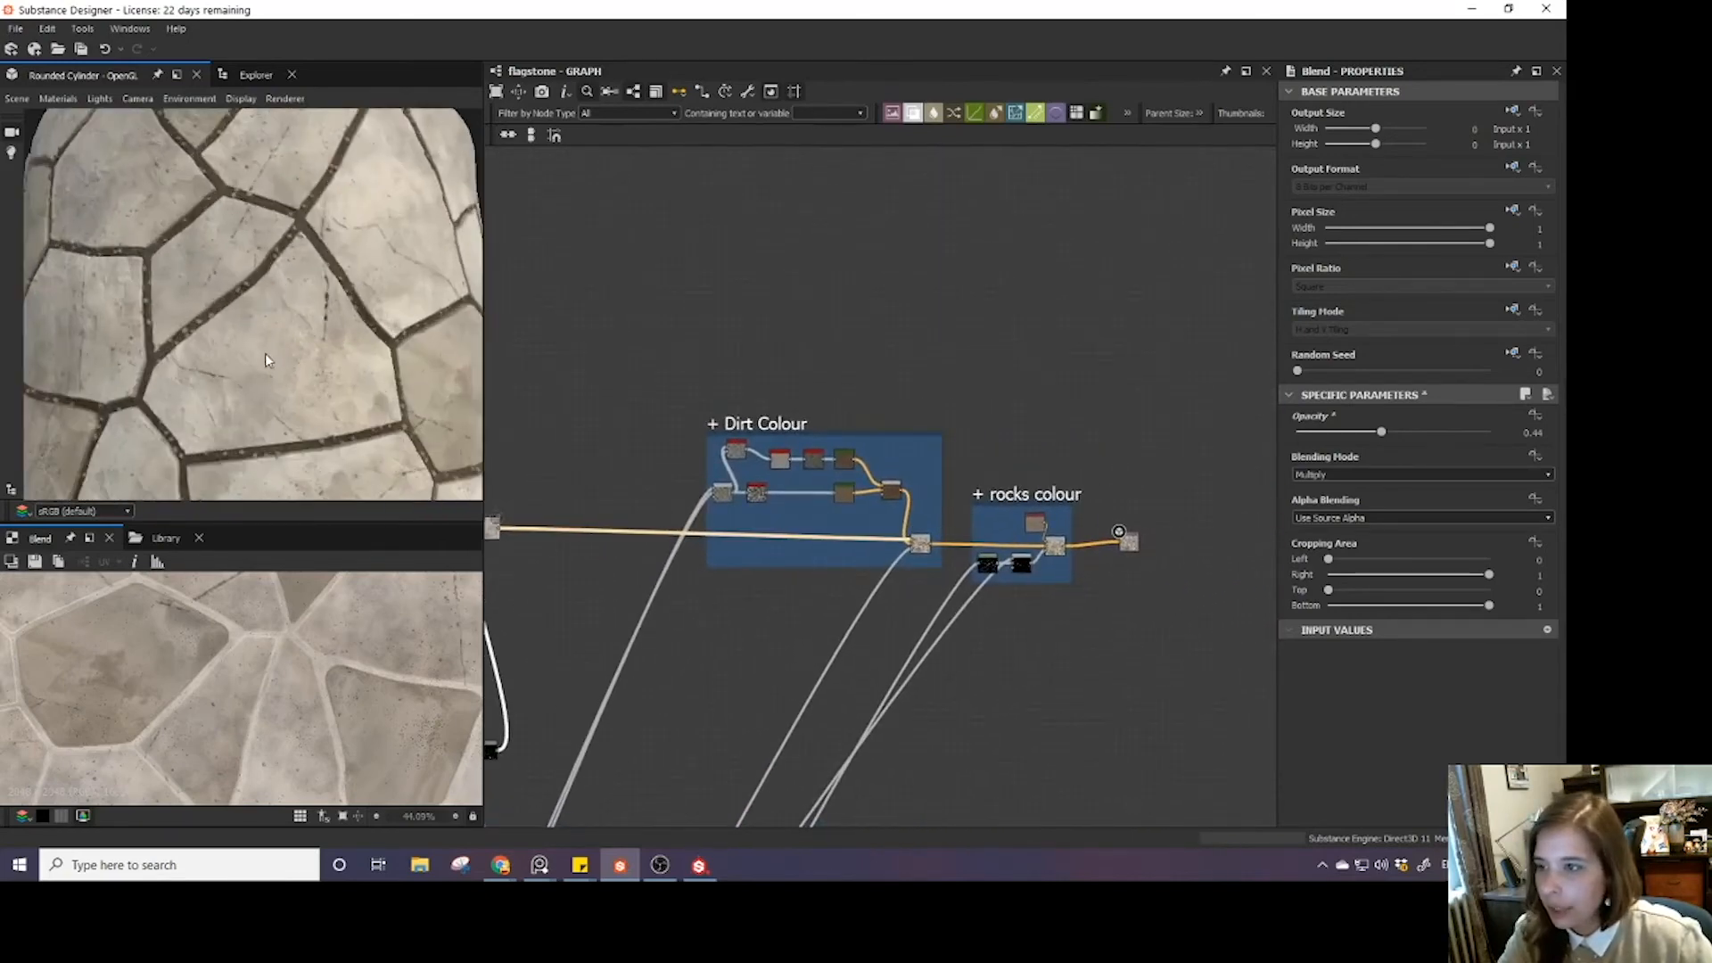
drag(232, 348, 215, 348)
middle_drag(810, 508, 751, 511)
scroll(787, 533, up, 4)
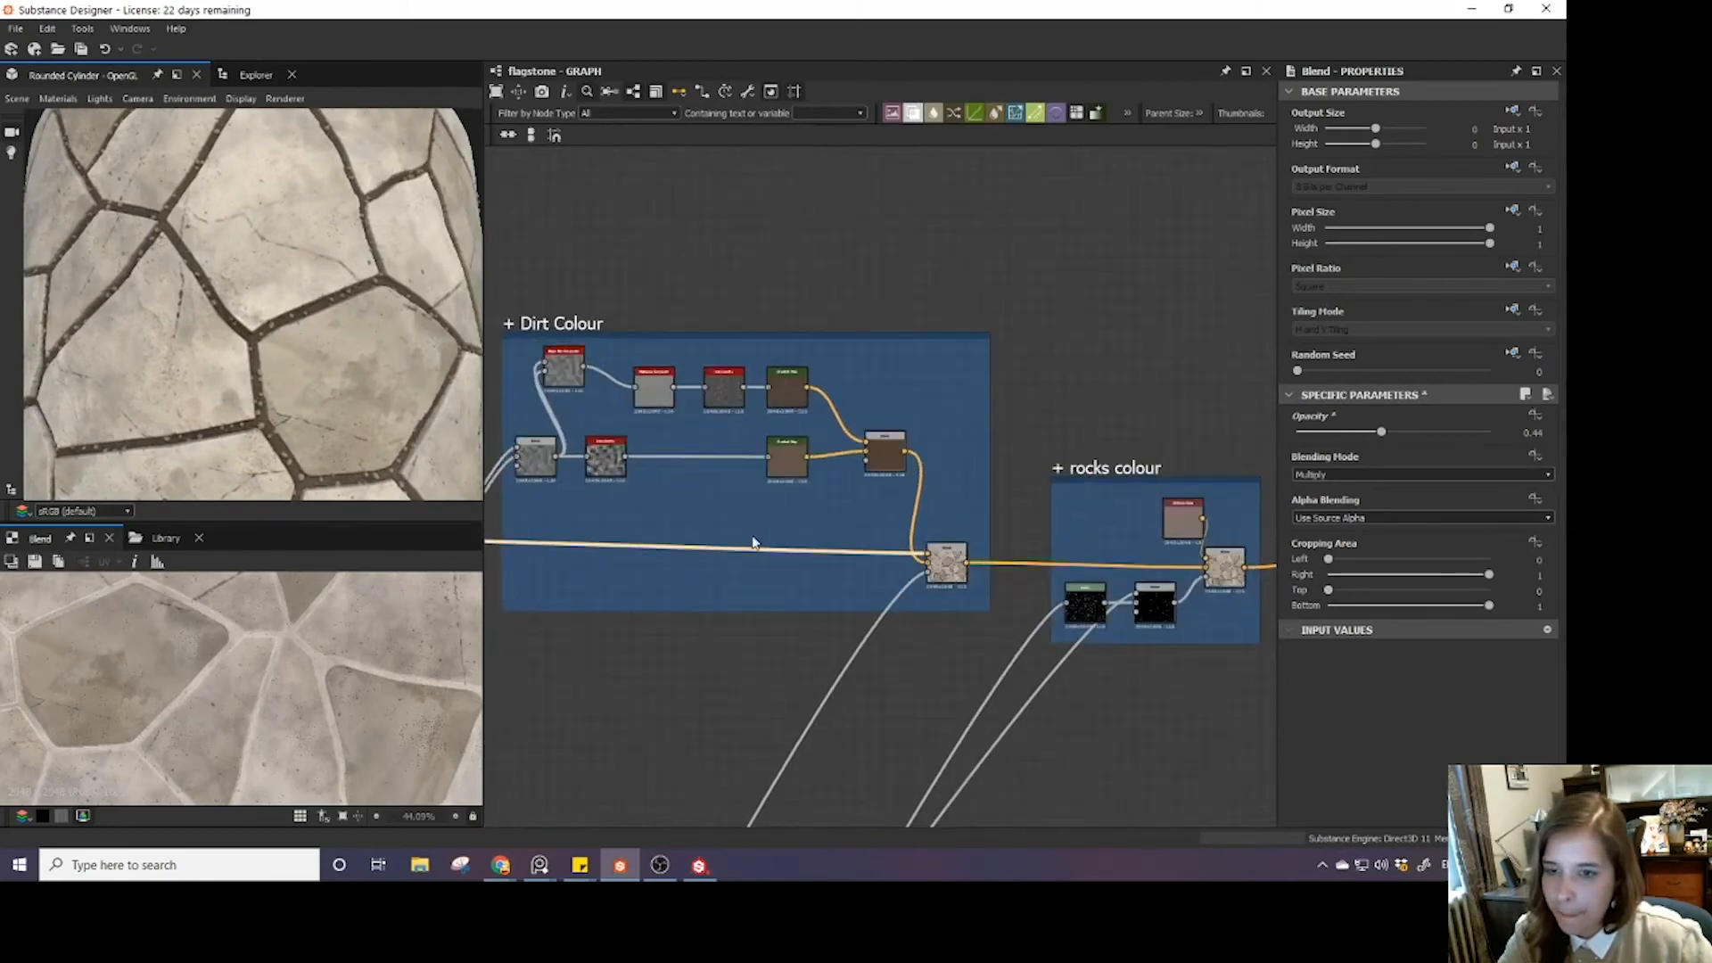
scroll(752, 542, down, 3)
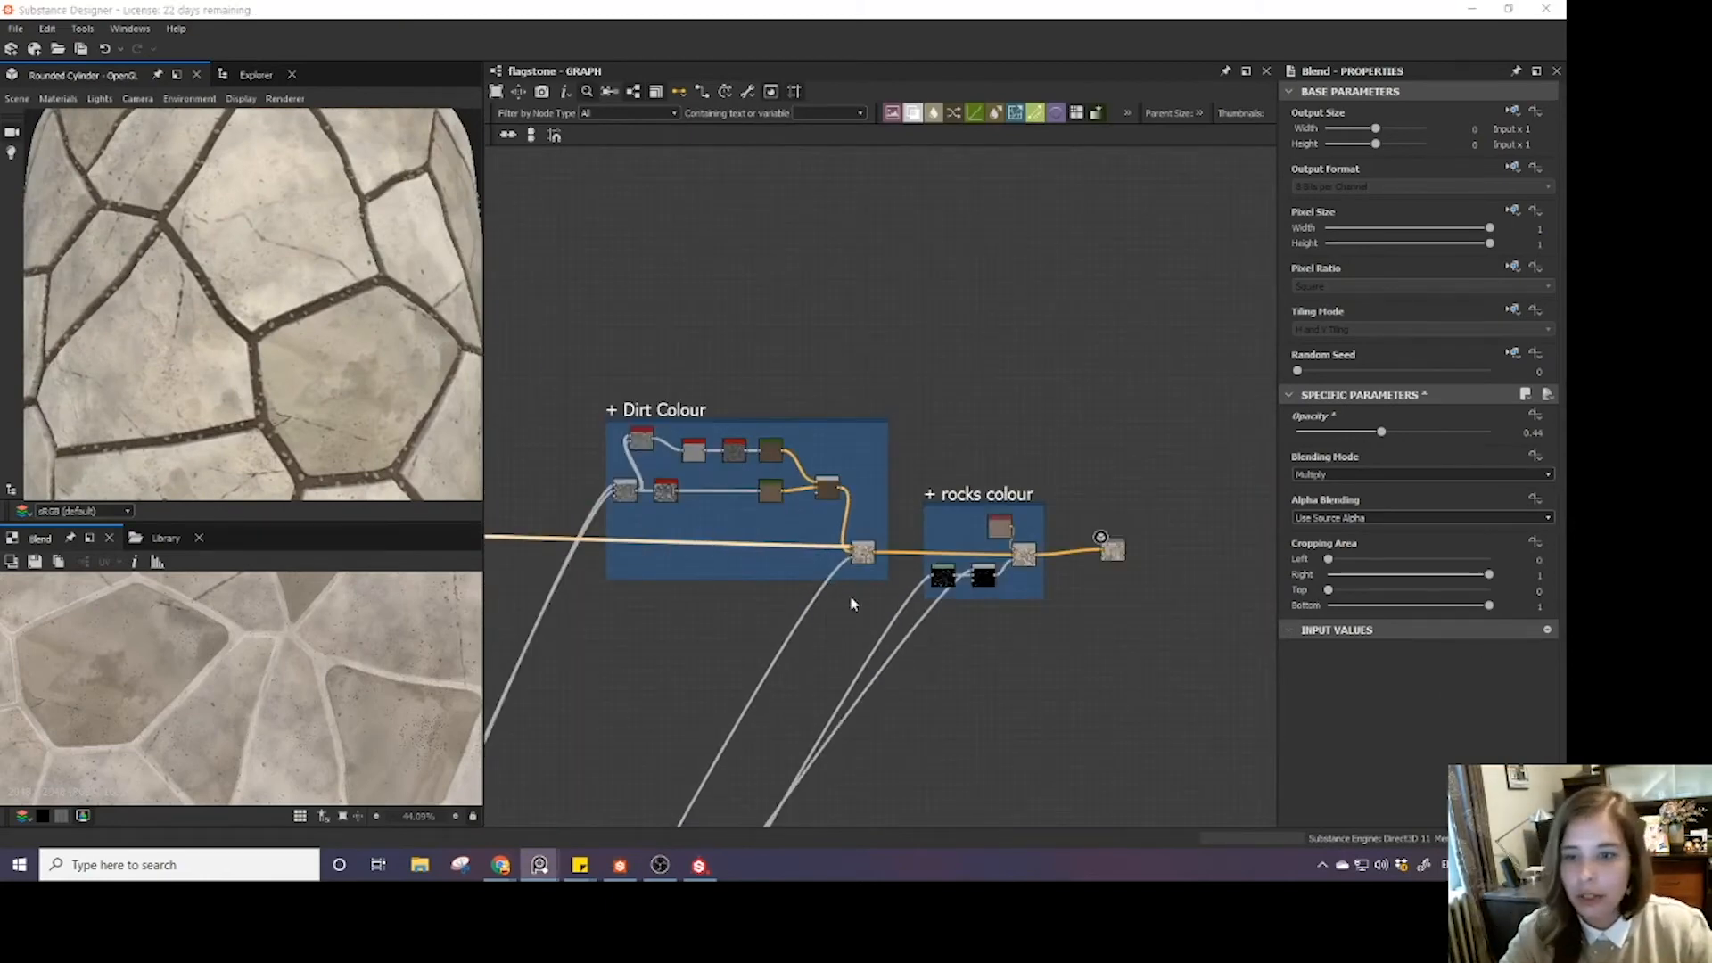
middle_drag(852, 600, 913, 517)
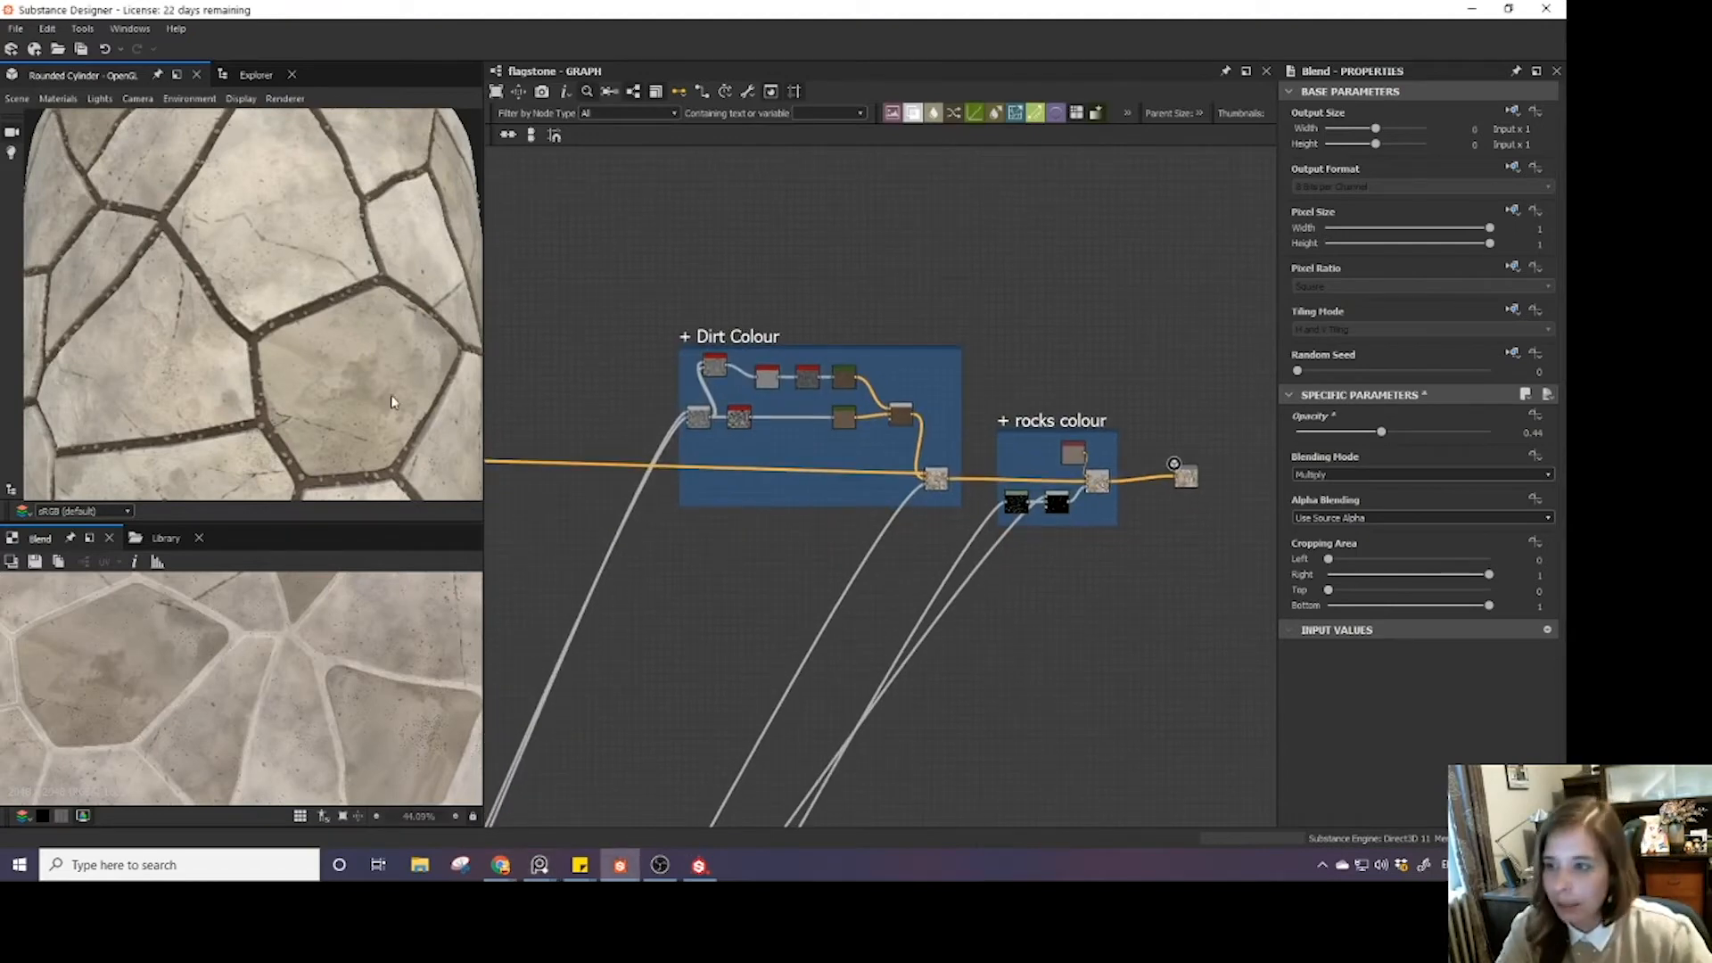
drag(391, 402, 261, 341)
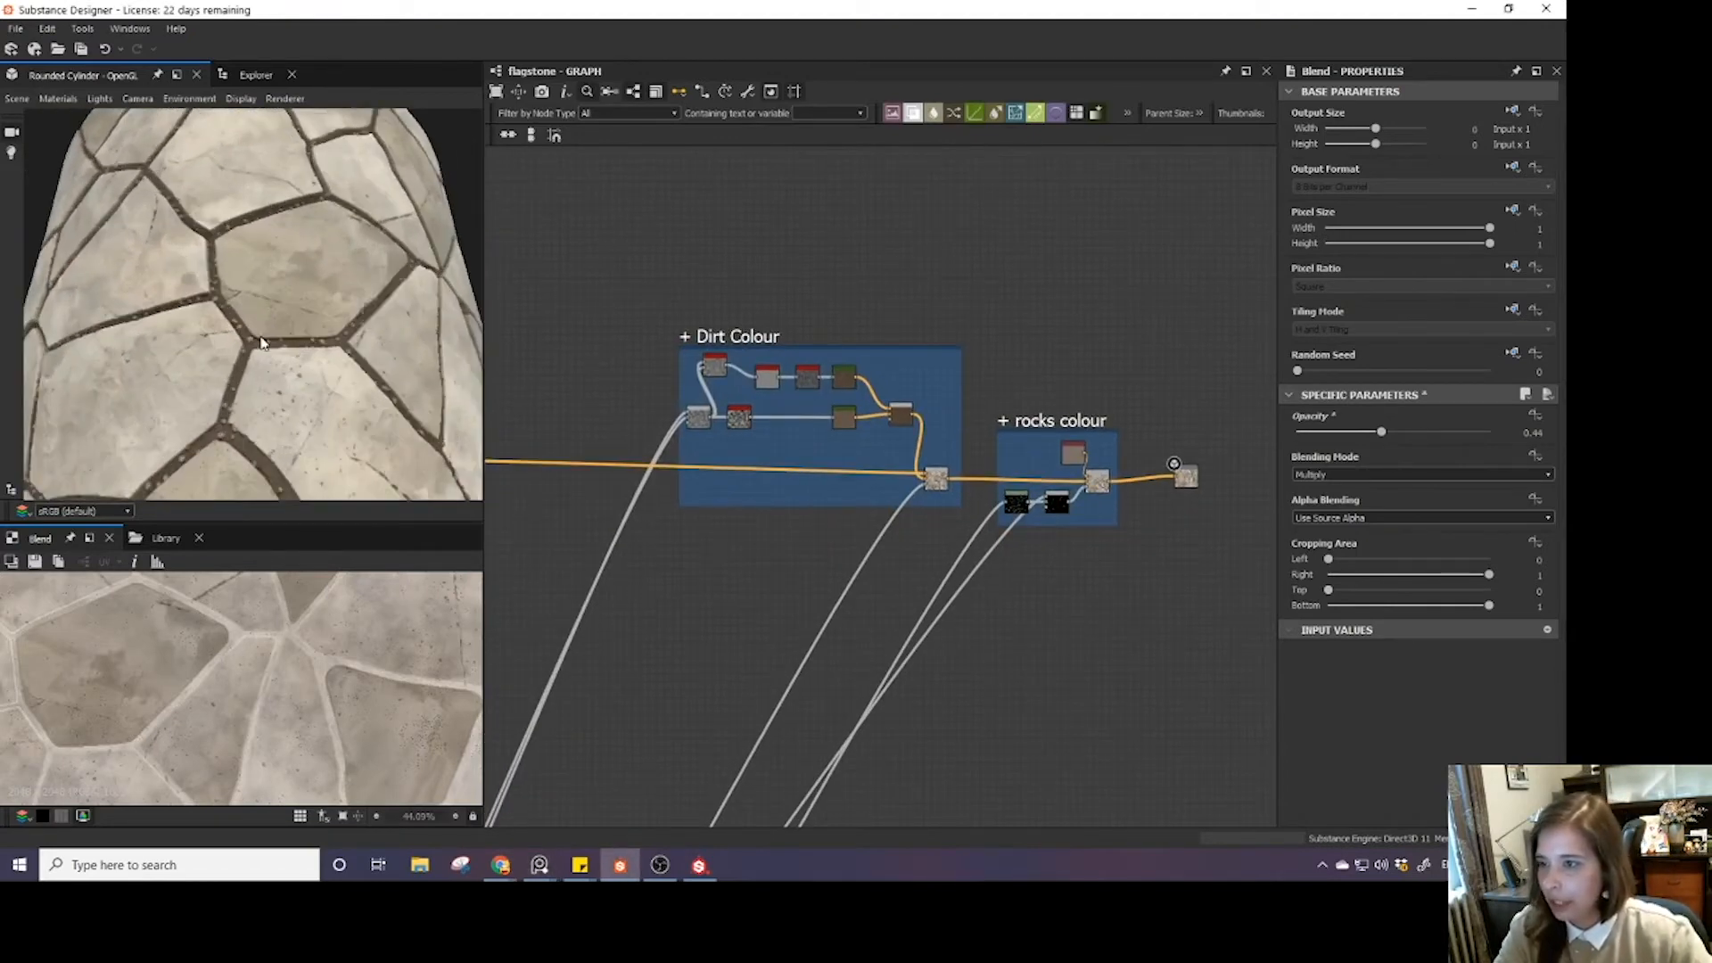
scroll(263, 337, up, 10)
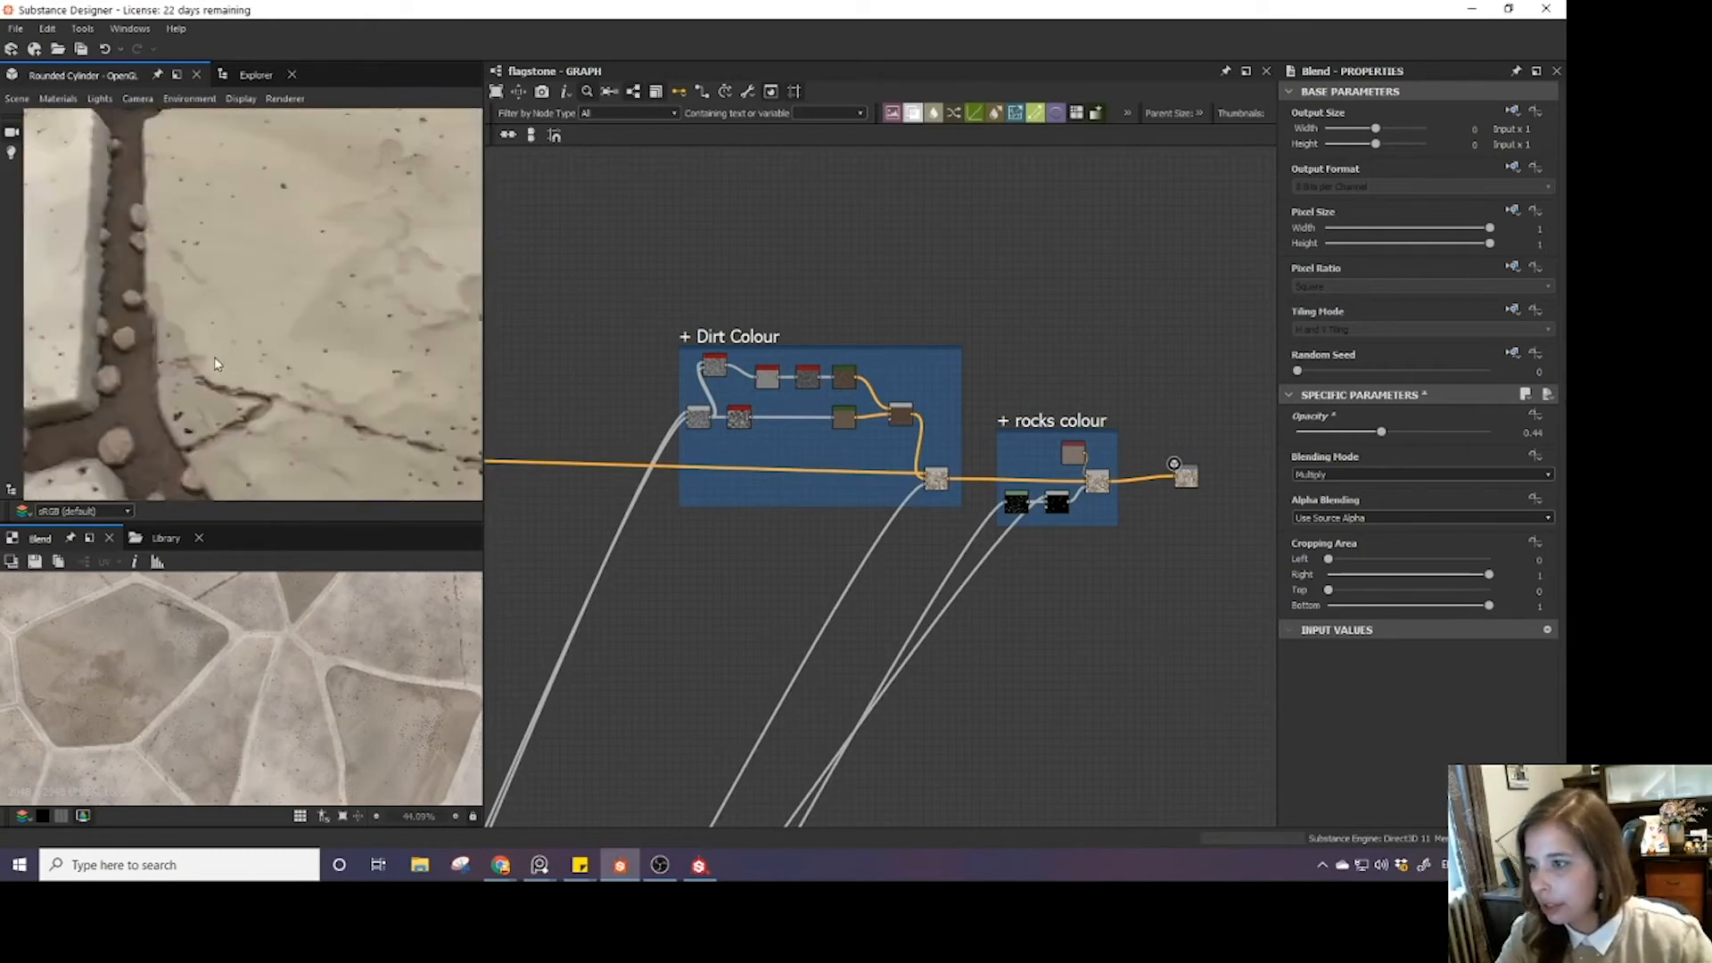
scroll(211, 361, down, 5)
scroll(291, 317, down, 5)
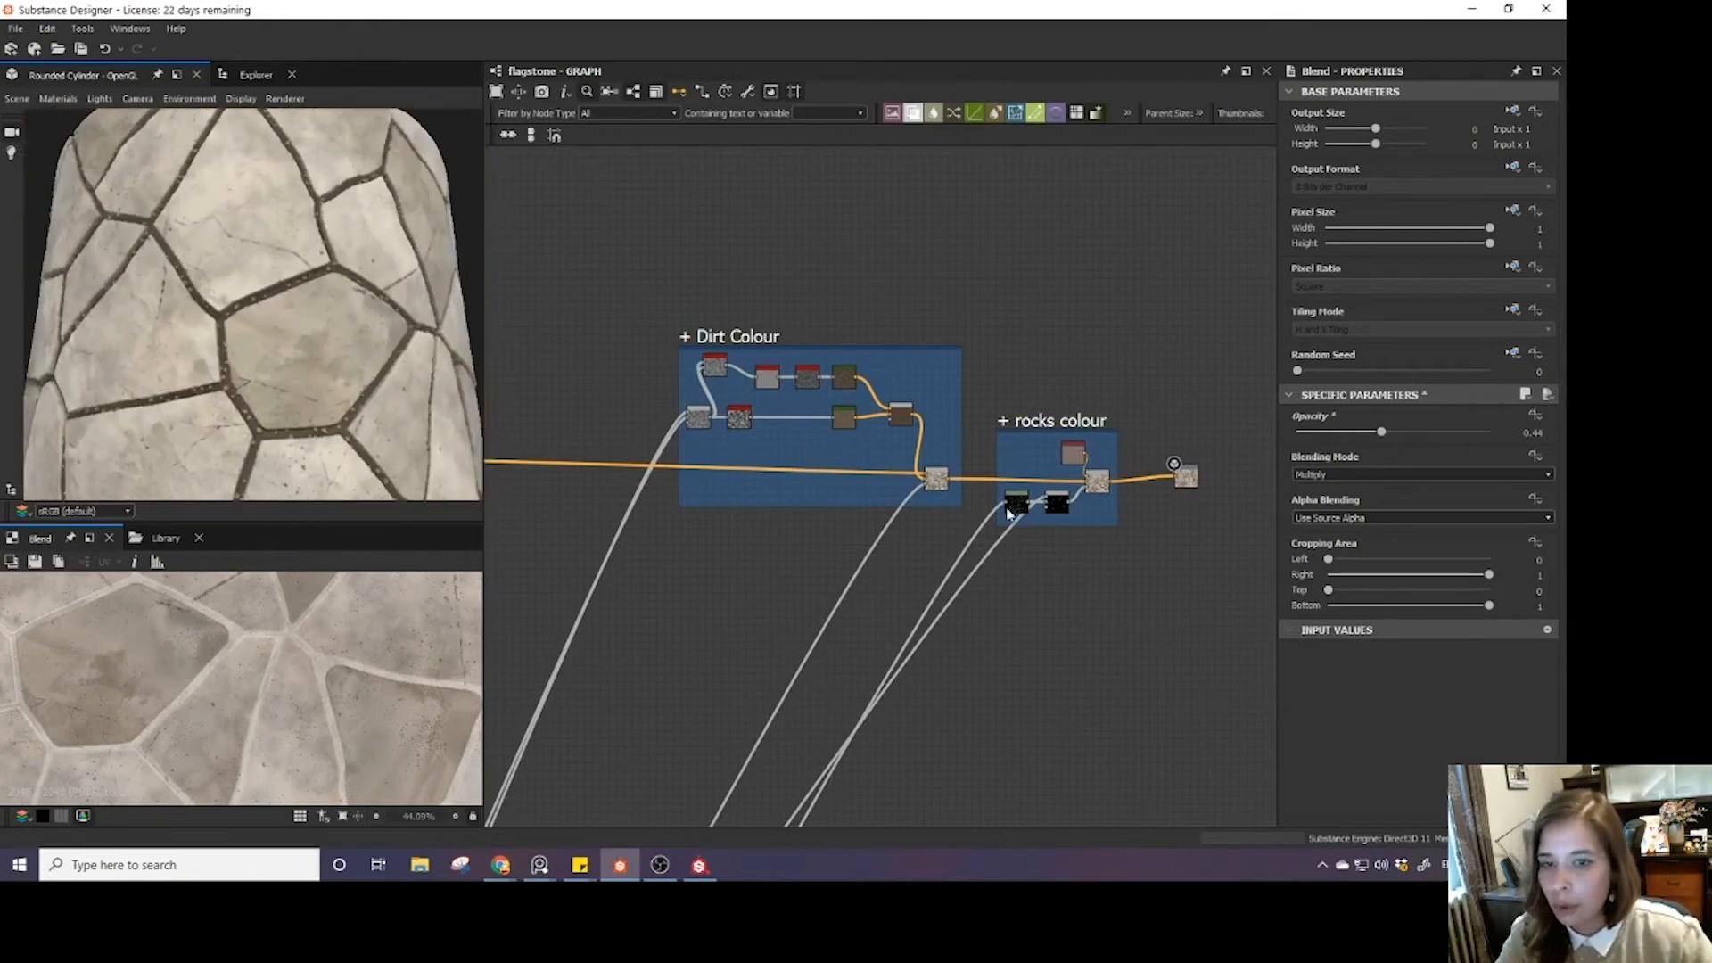
- Inspect the two gradient maps in the Dirt Colour frame, previewing the lower and the upper one
scroll(948, 535, up, 4)
middle_drag(951, 573, 970, 603)
scroll(663, 409, up, 2)
middle_drag(664, 409, 792, 488)
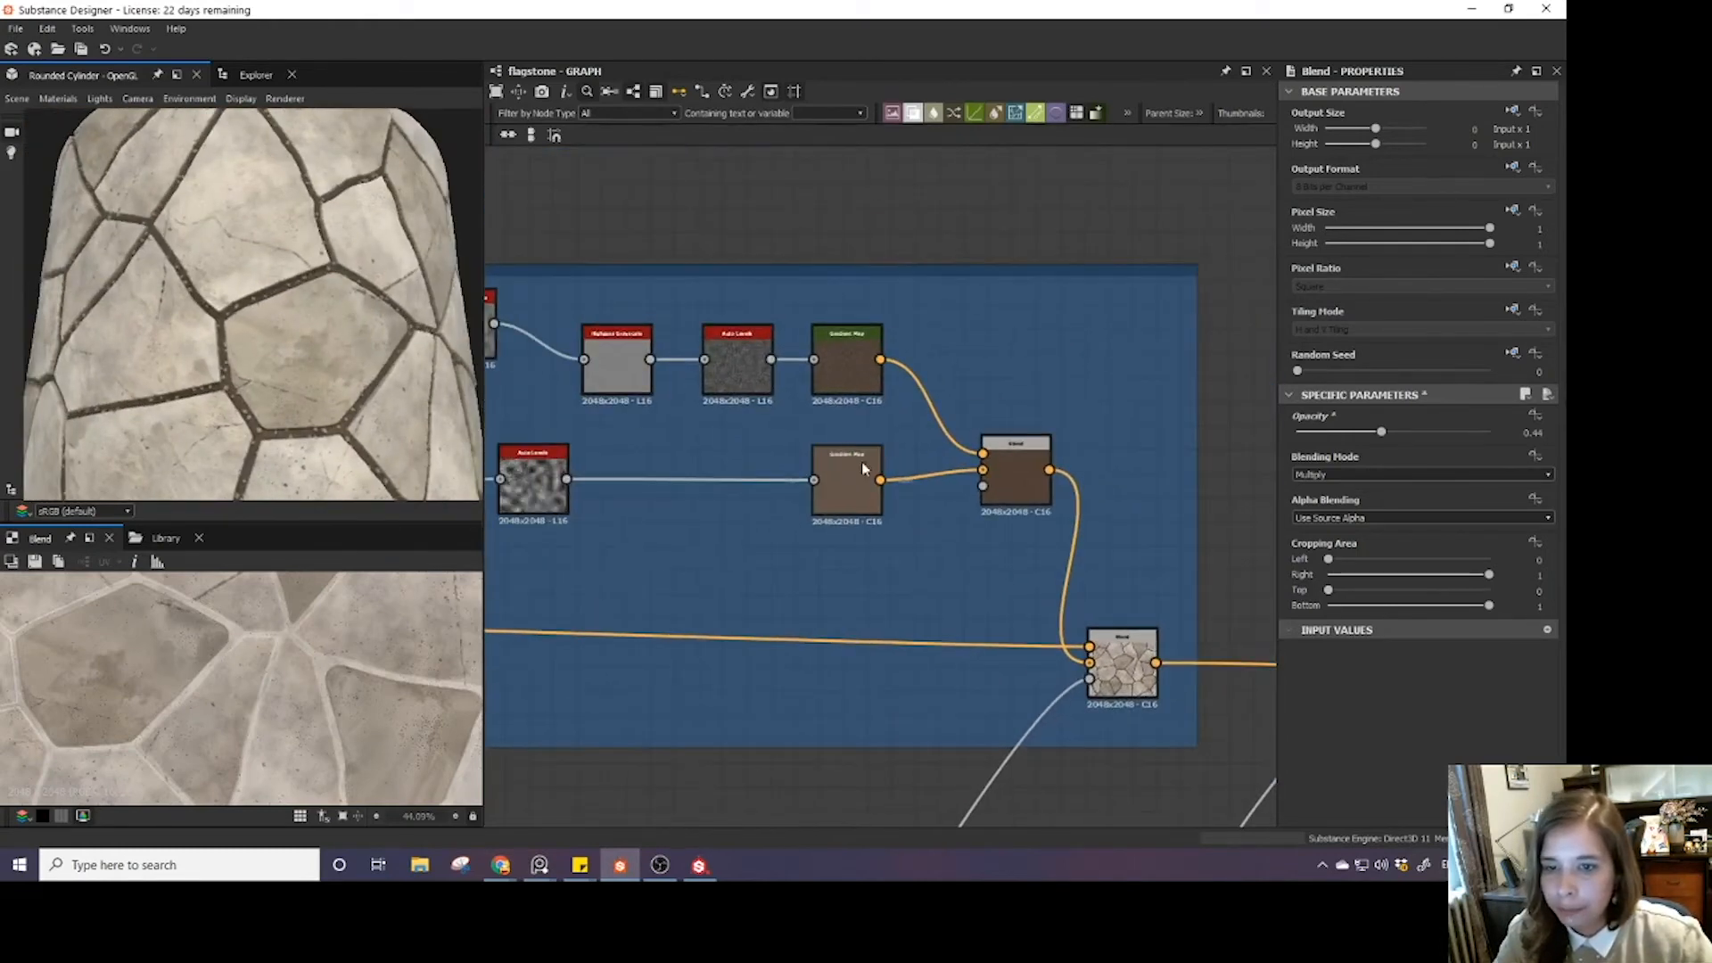
double_click(854, 491)
double_click(848, 358)
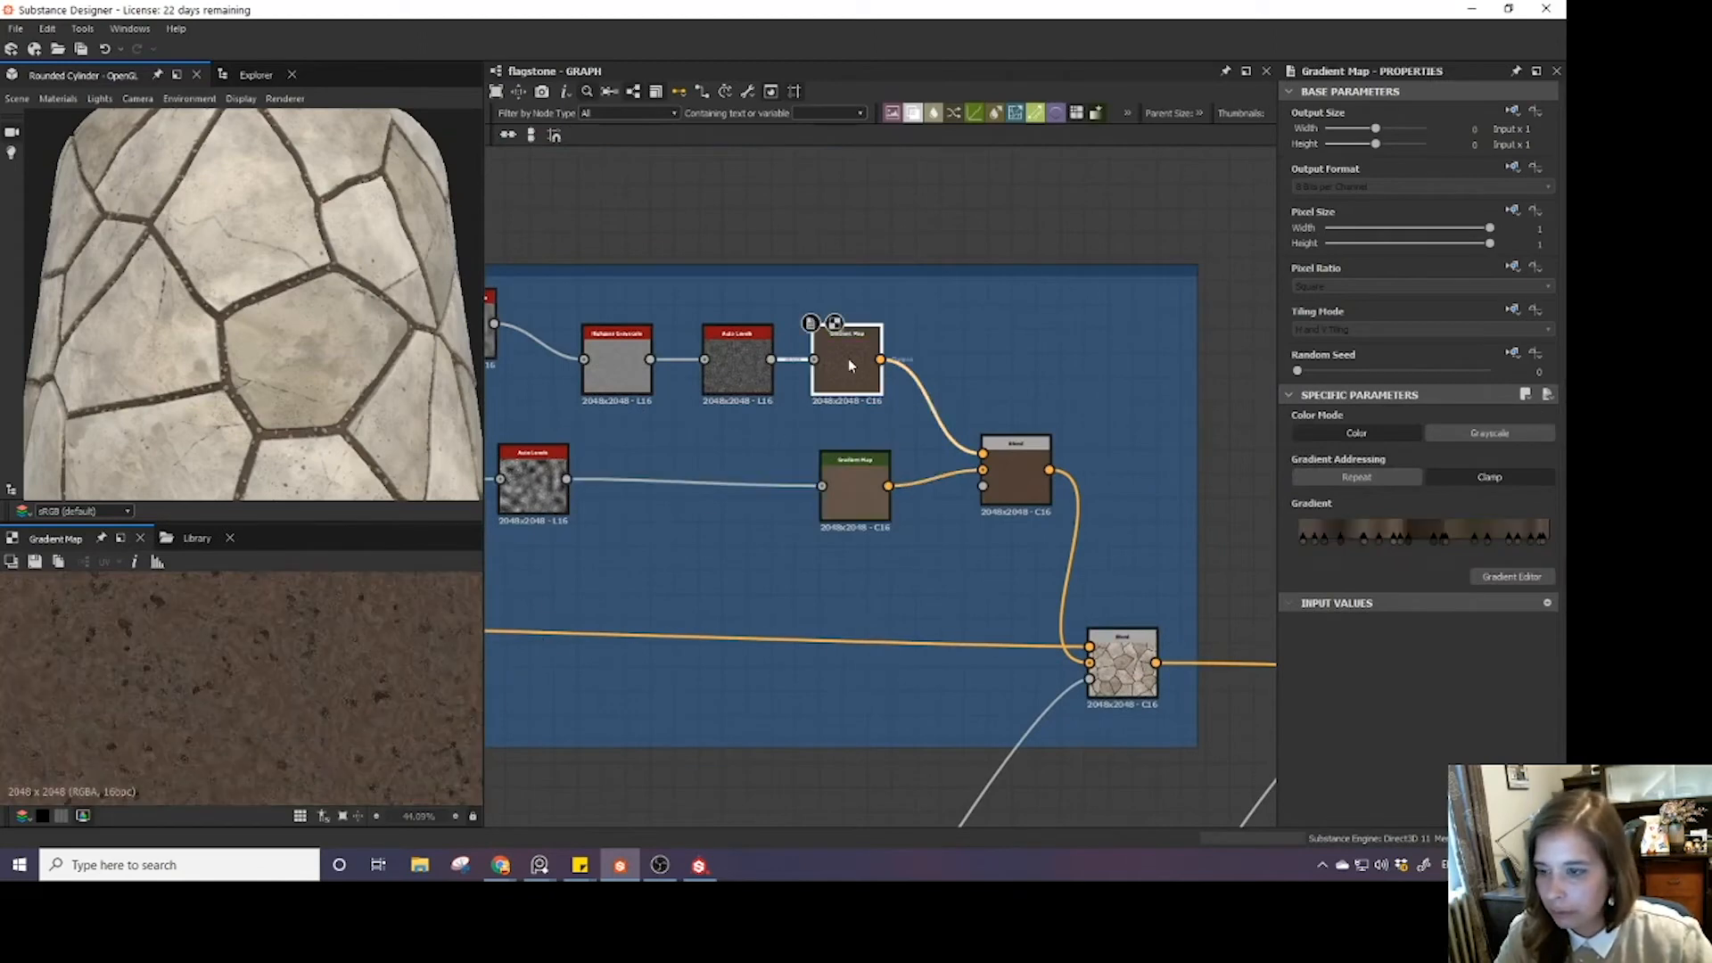
middle_drag(1026, 490, 942, 441)
scroll(957, 446, down, 2)
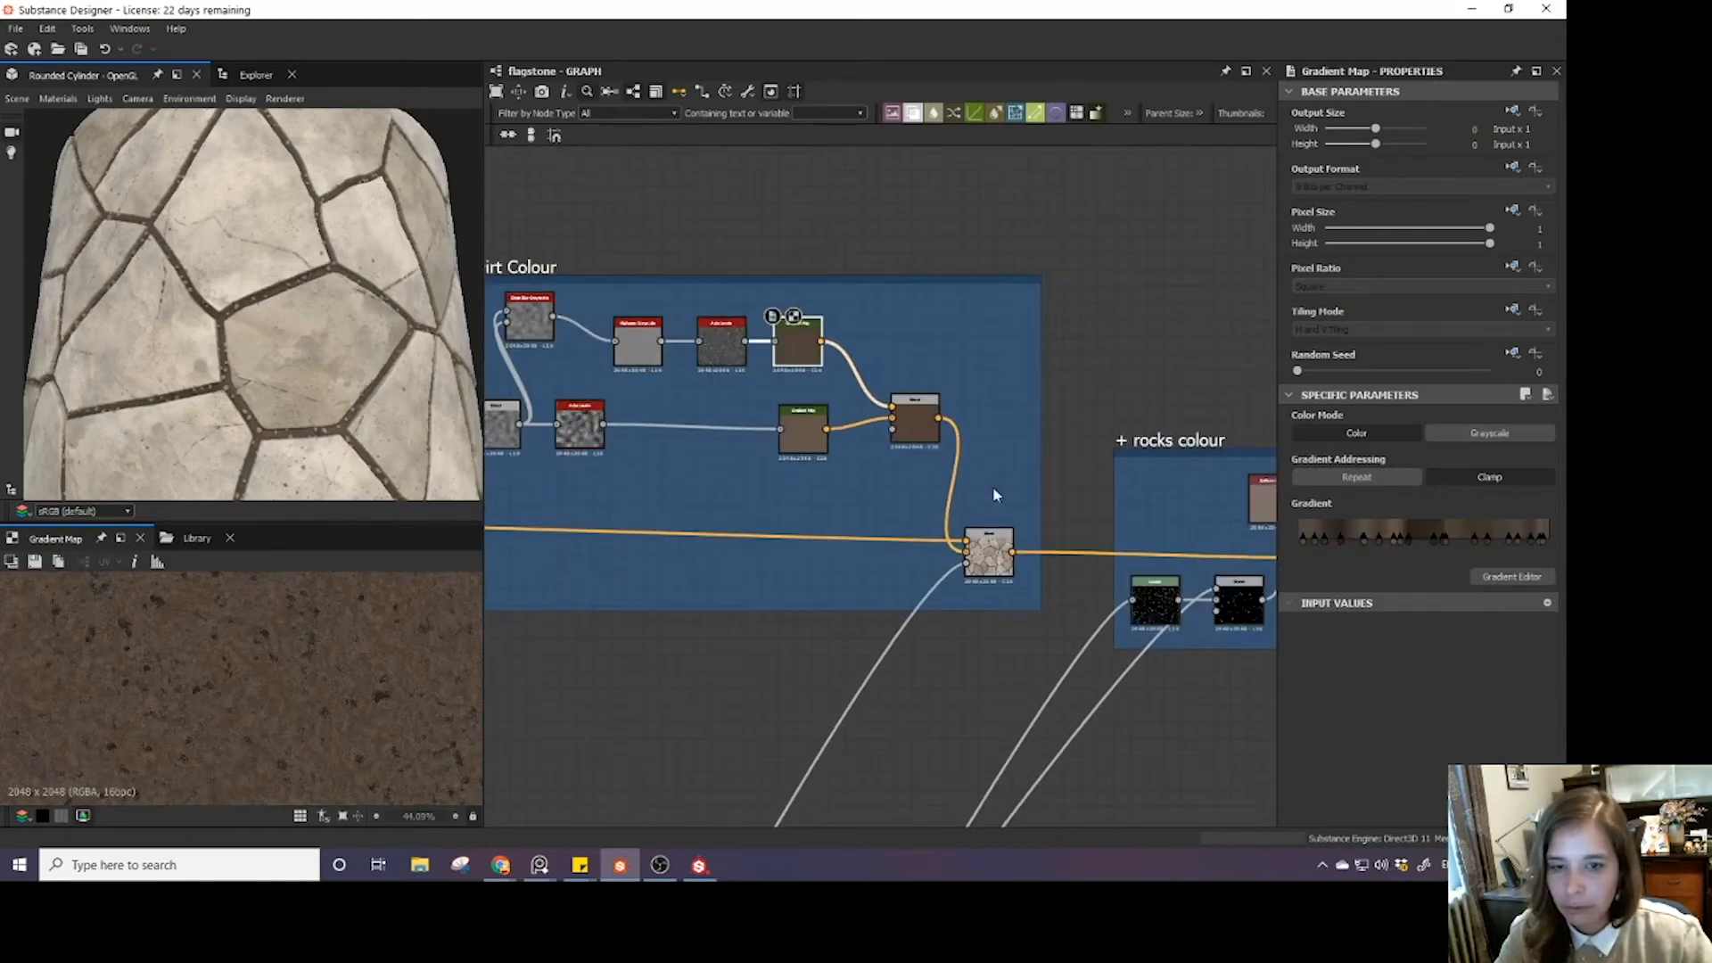
scroll(994, 489, down, 2)
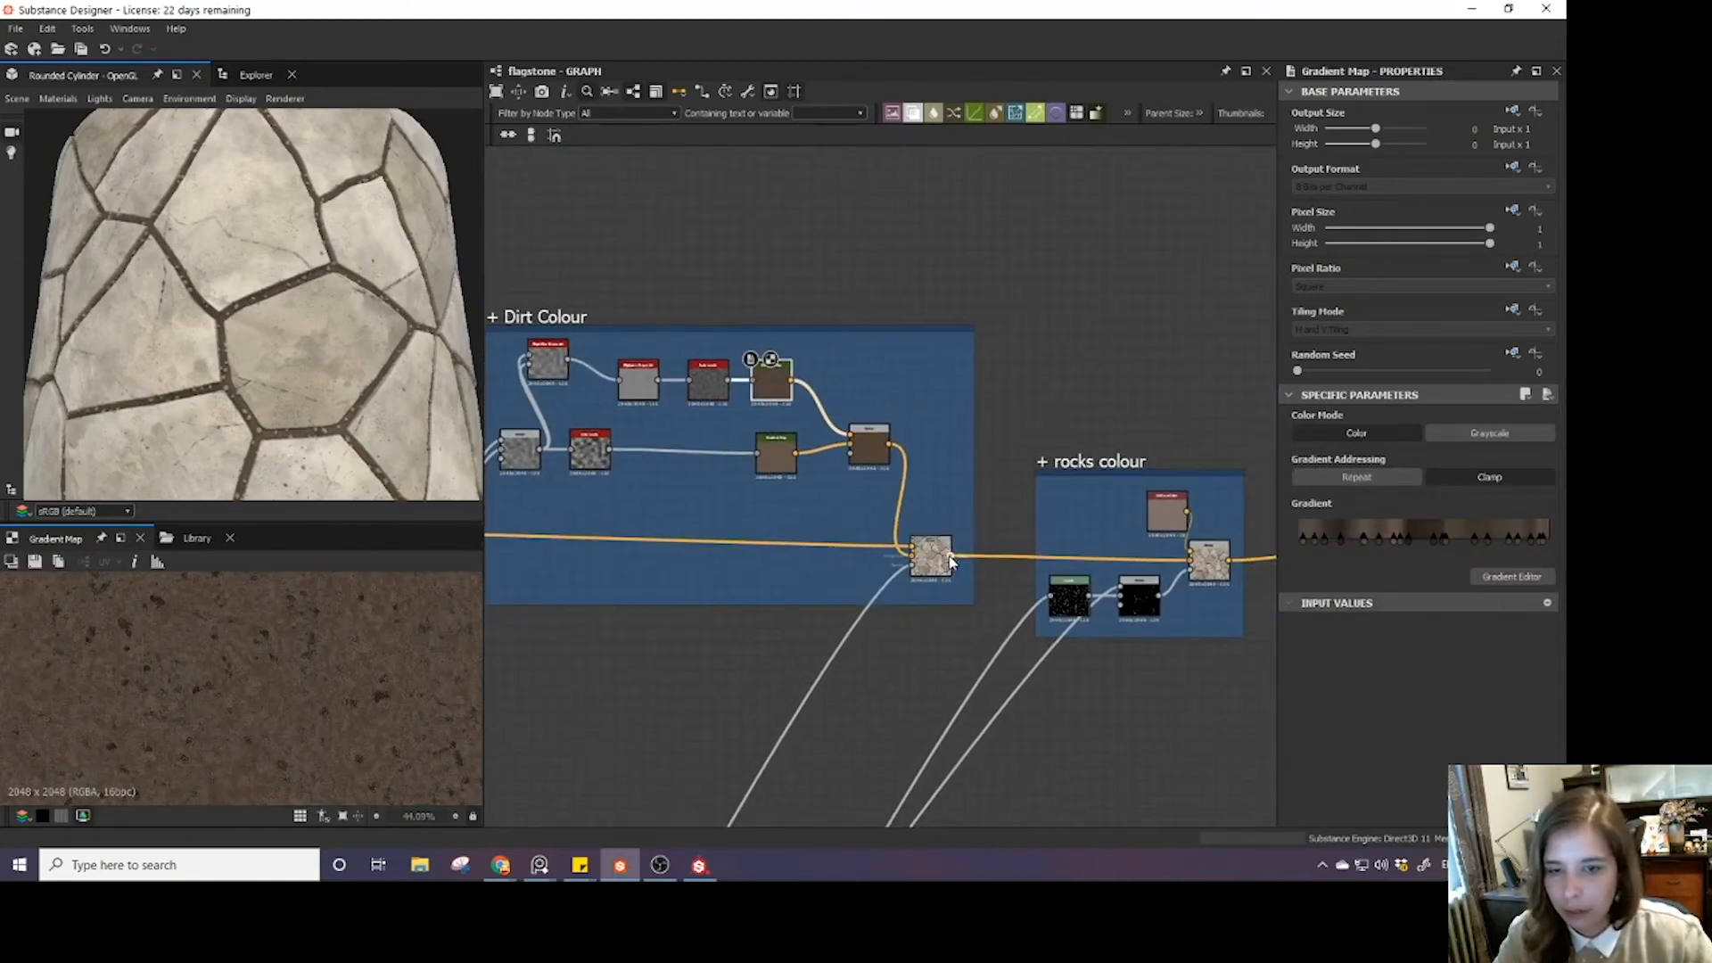
- Try to feed the rocks colour Blend's background directly from the brown dirt Blend, bypassing the final Dirt Colour Blend
drag(950, 556, 890, 443)
click(913, 598)
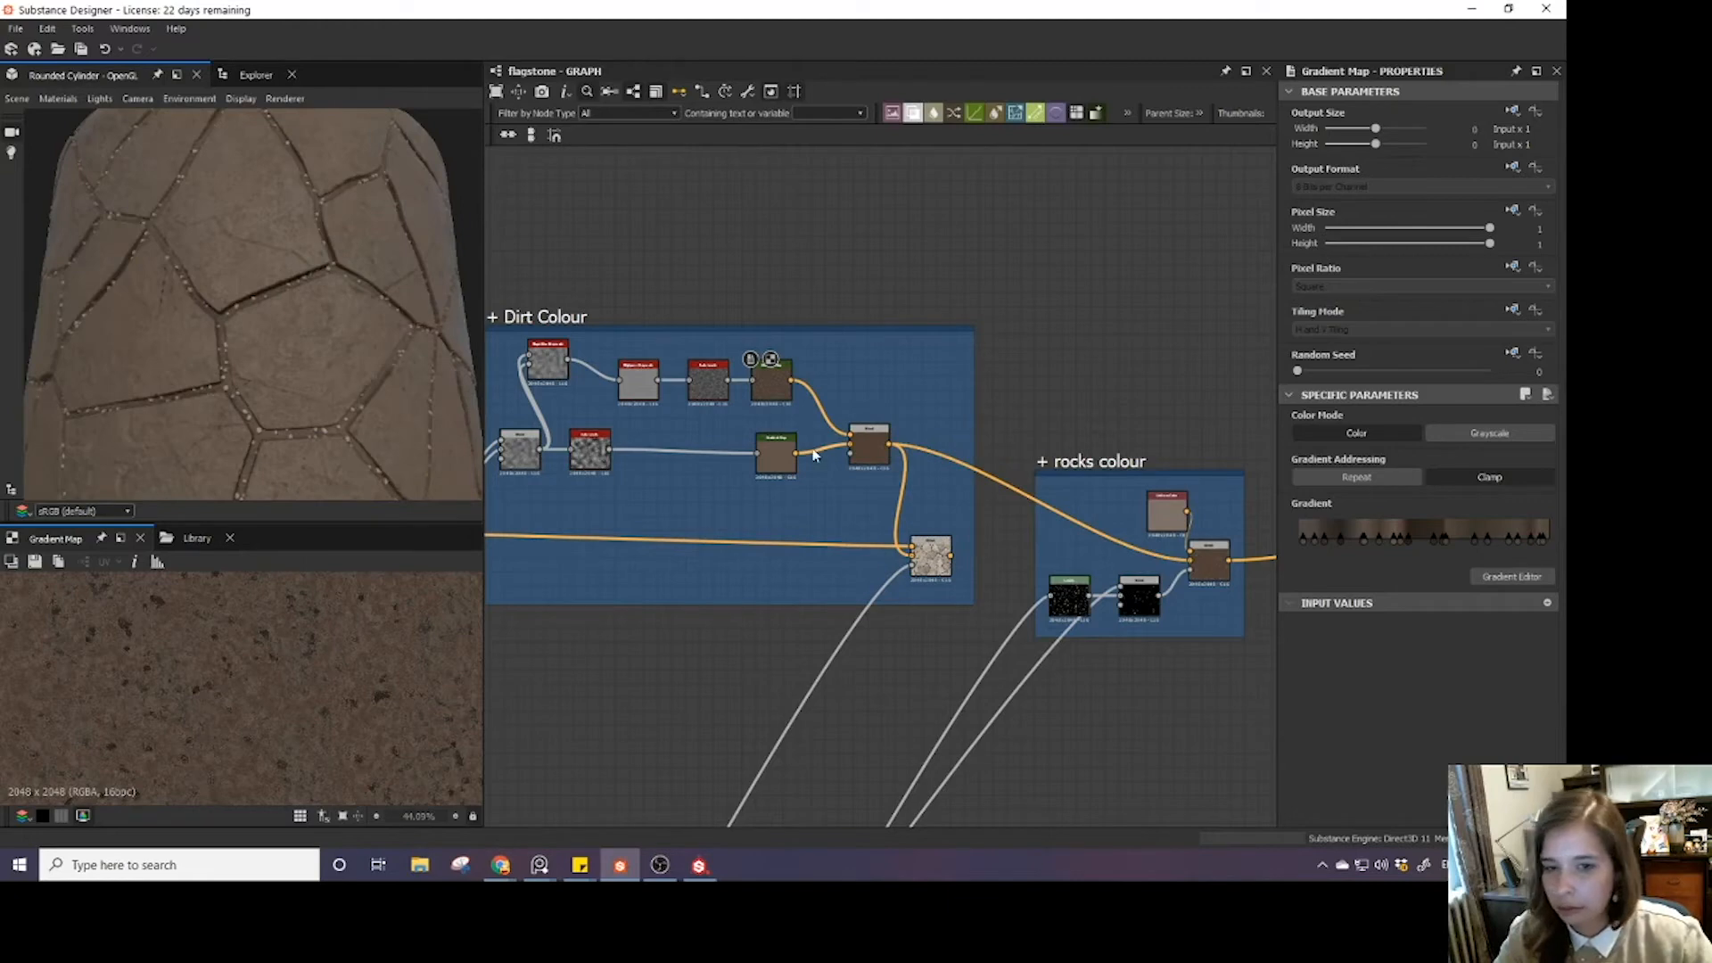
key(ctrl+z)
middle_drag(1002, 518, 907, 463)
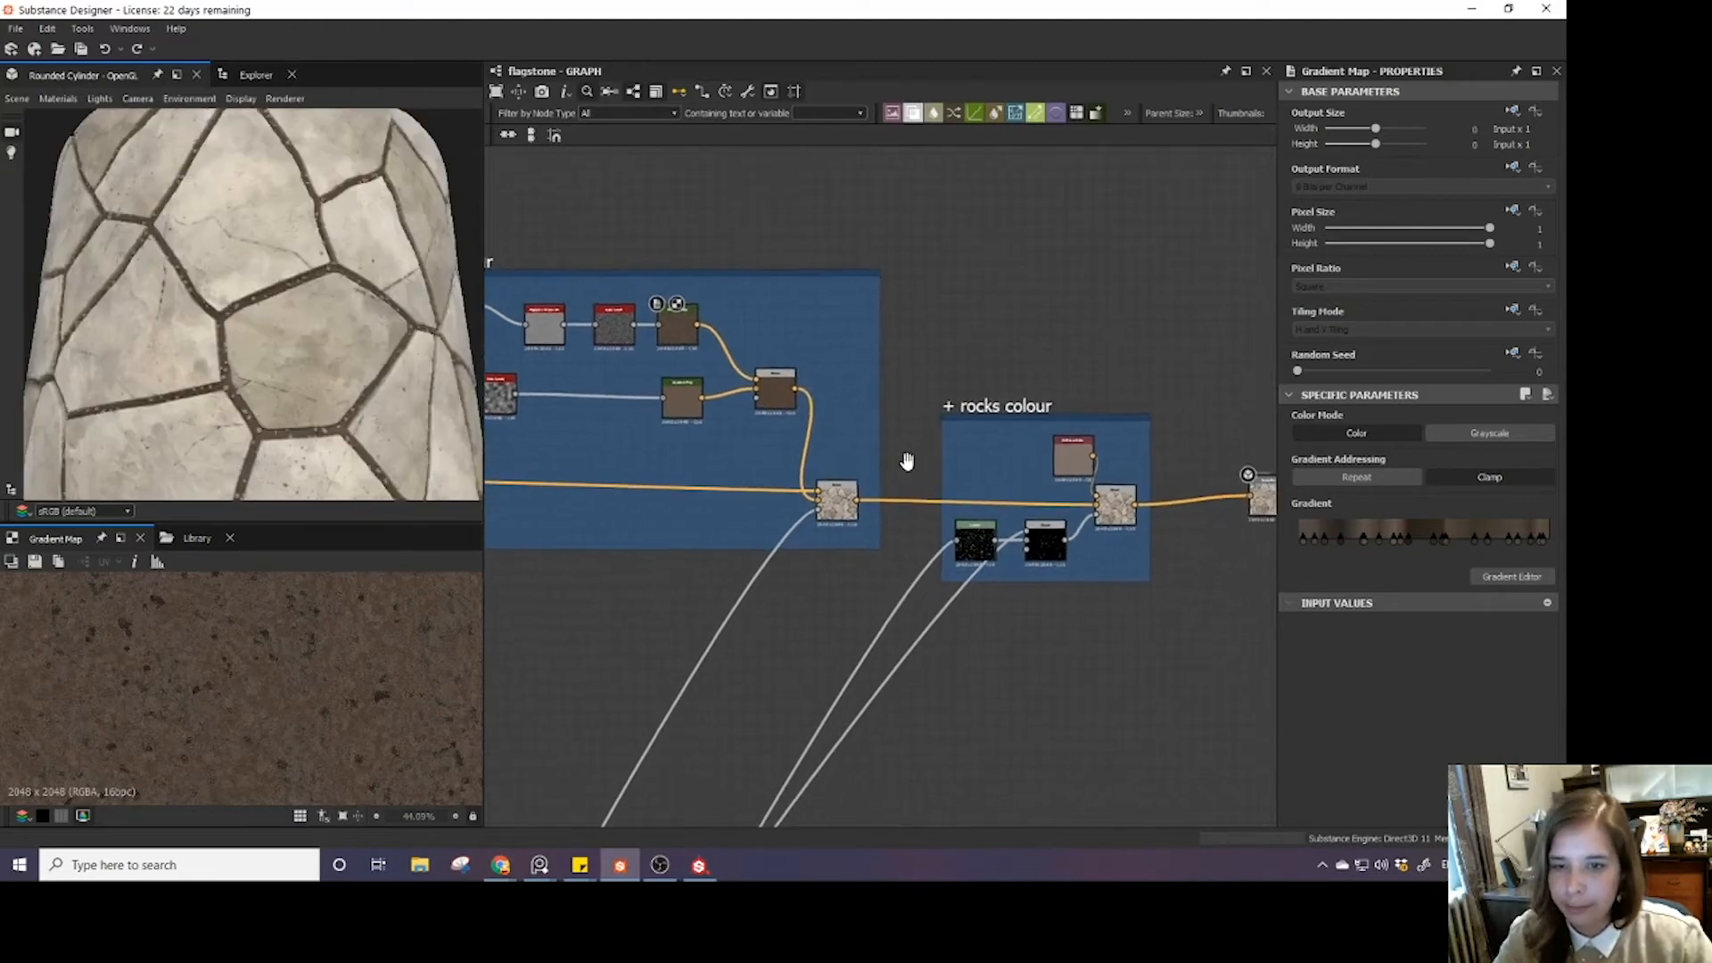
drag(837, 501, 849, 509)
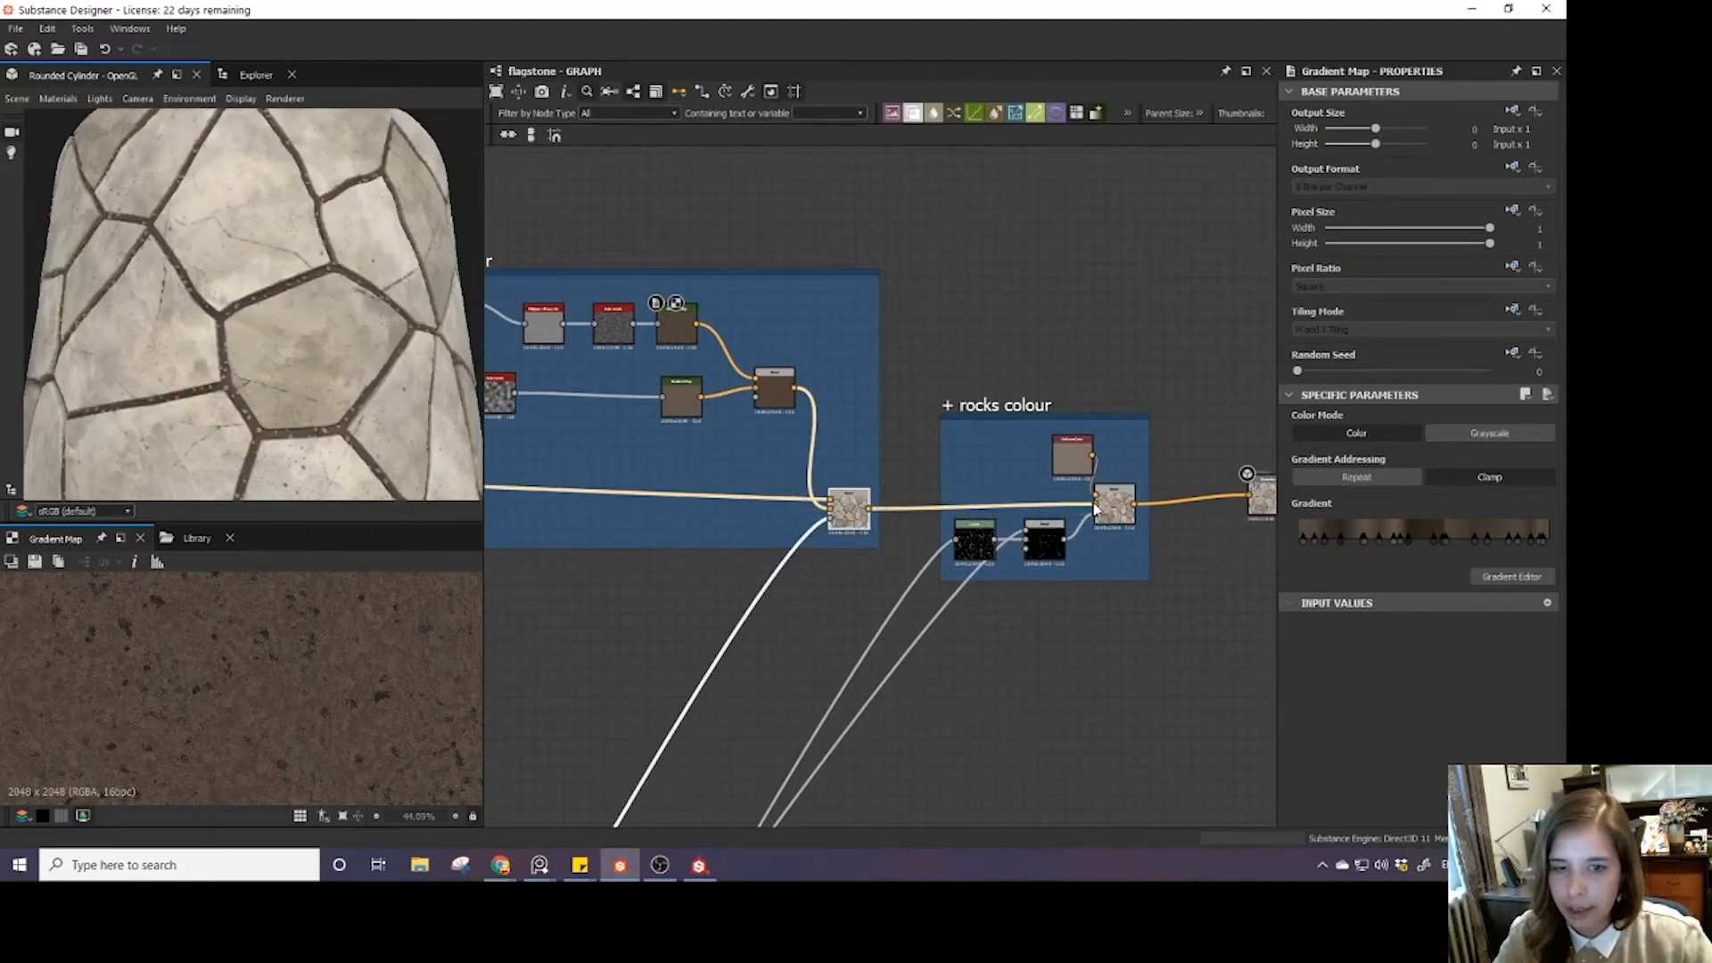
mouse_move(1099, 508)
mouse_down()
mouse_move(1026, 501)
mouse_move(1097, 506)
mouse_up()
key(ctrl+z)
click(1110, 507)
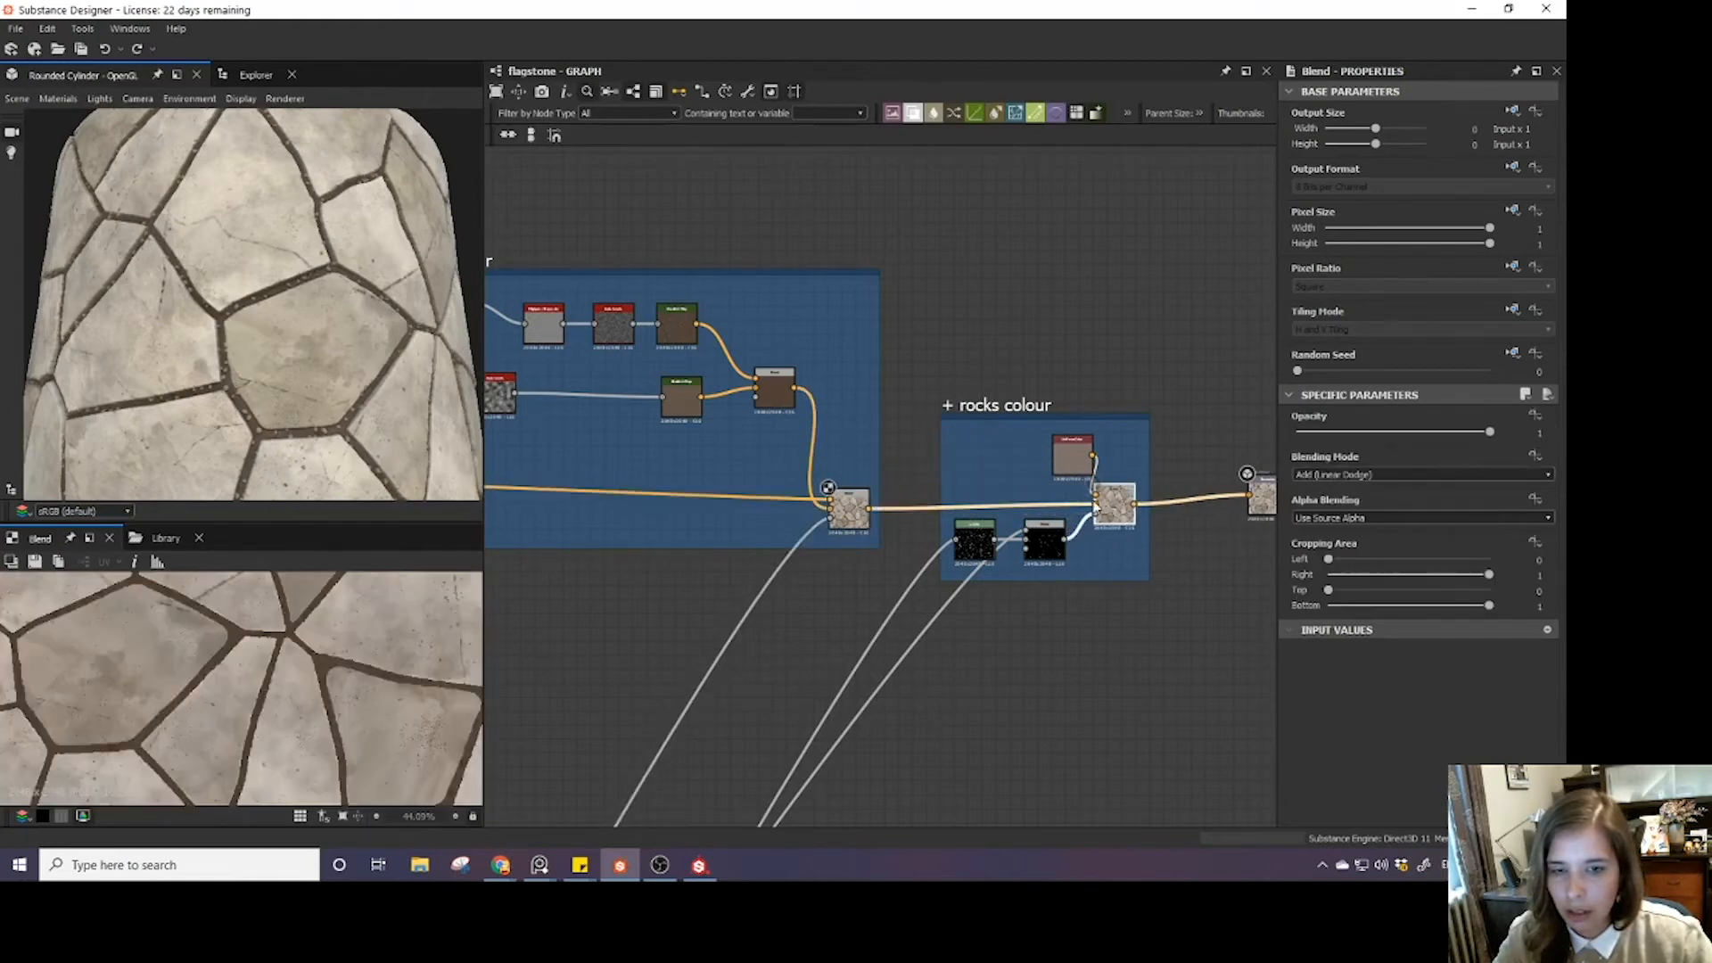
drag(796, 396, 1095, 504)
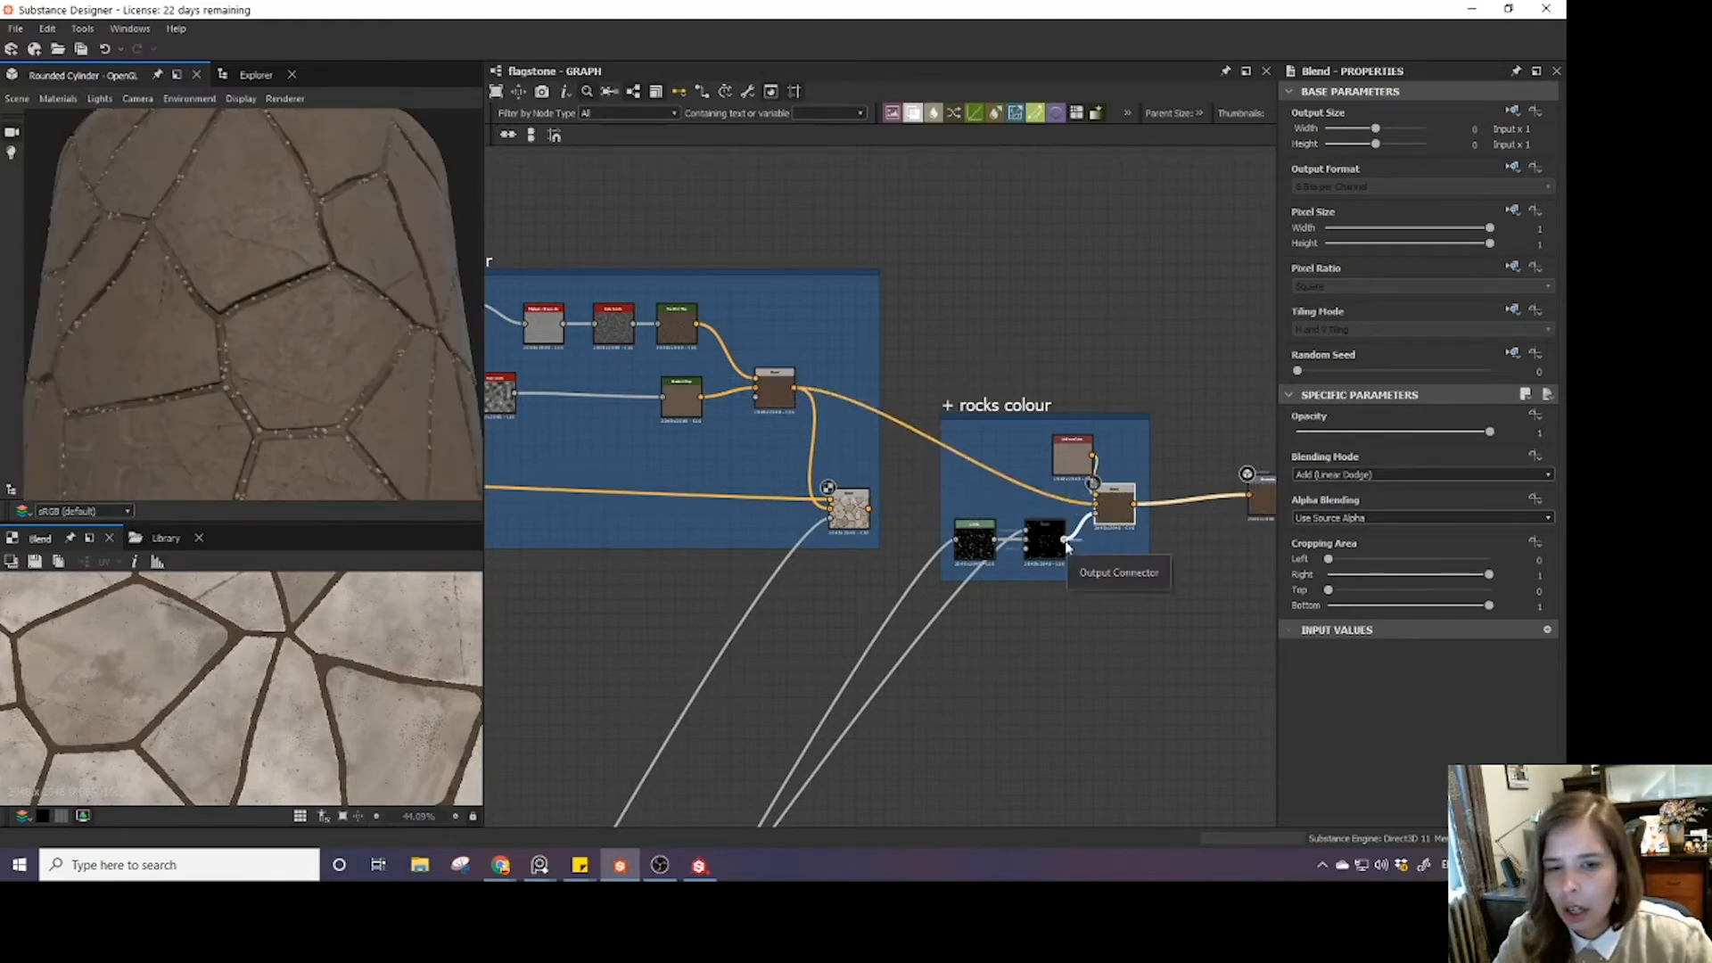
key(ctrl+z)
key(ctrl+z)
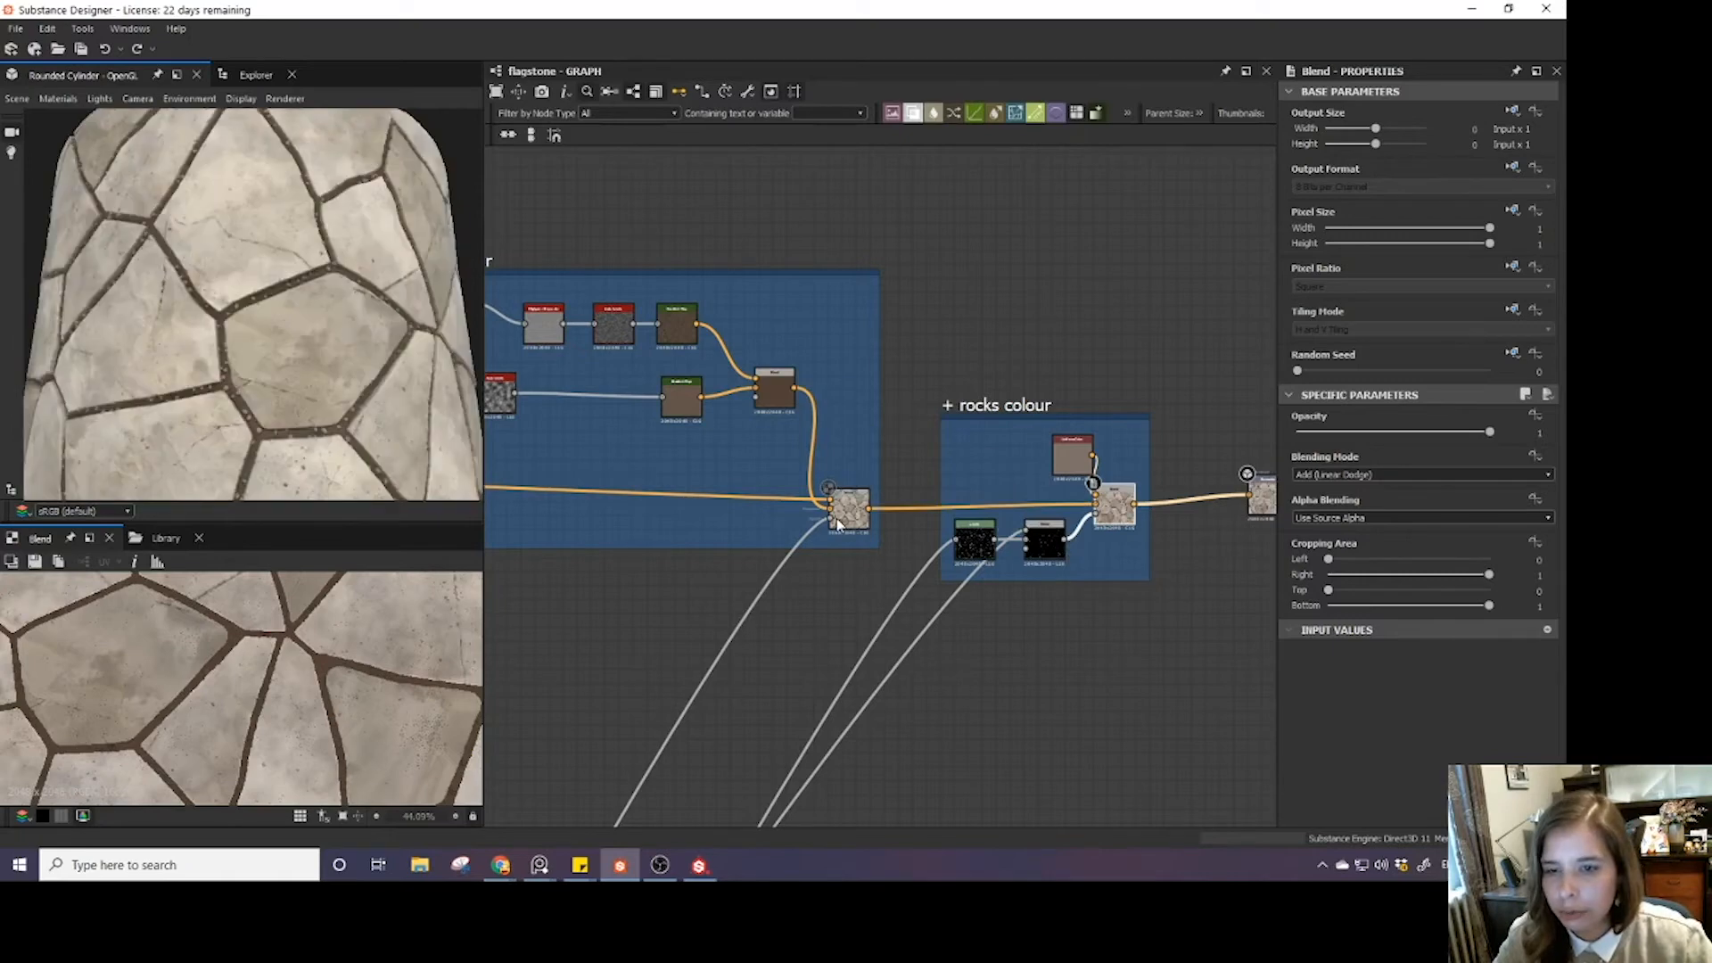
- Connect the upper dirt gradient map directly to the final Dirt Colour Blend's foreground, replacing the brown dirt Blend
drag(861, 509, 838, 515)
middle_drag(827, 502, 991, 520)
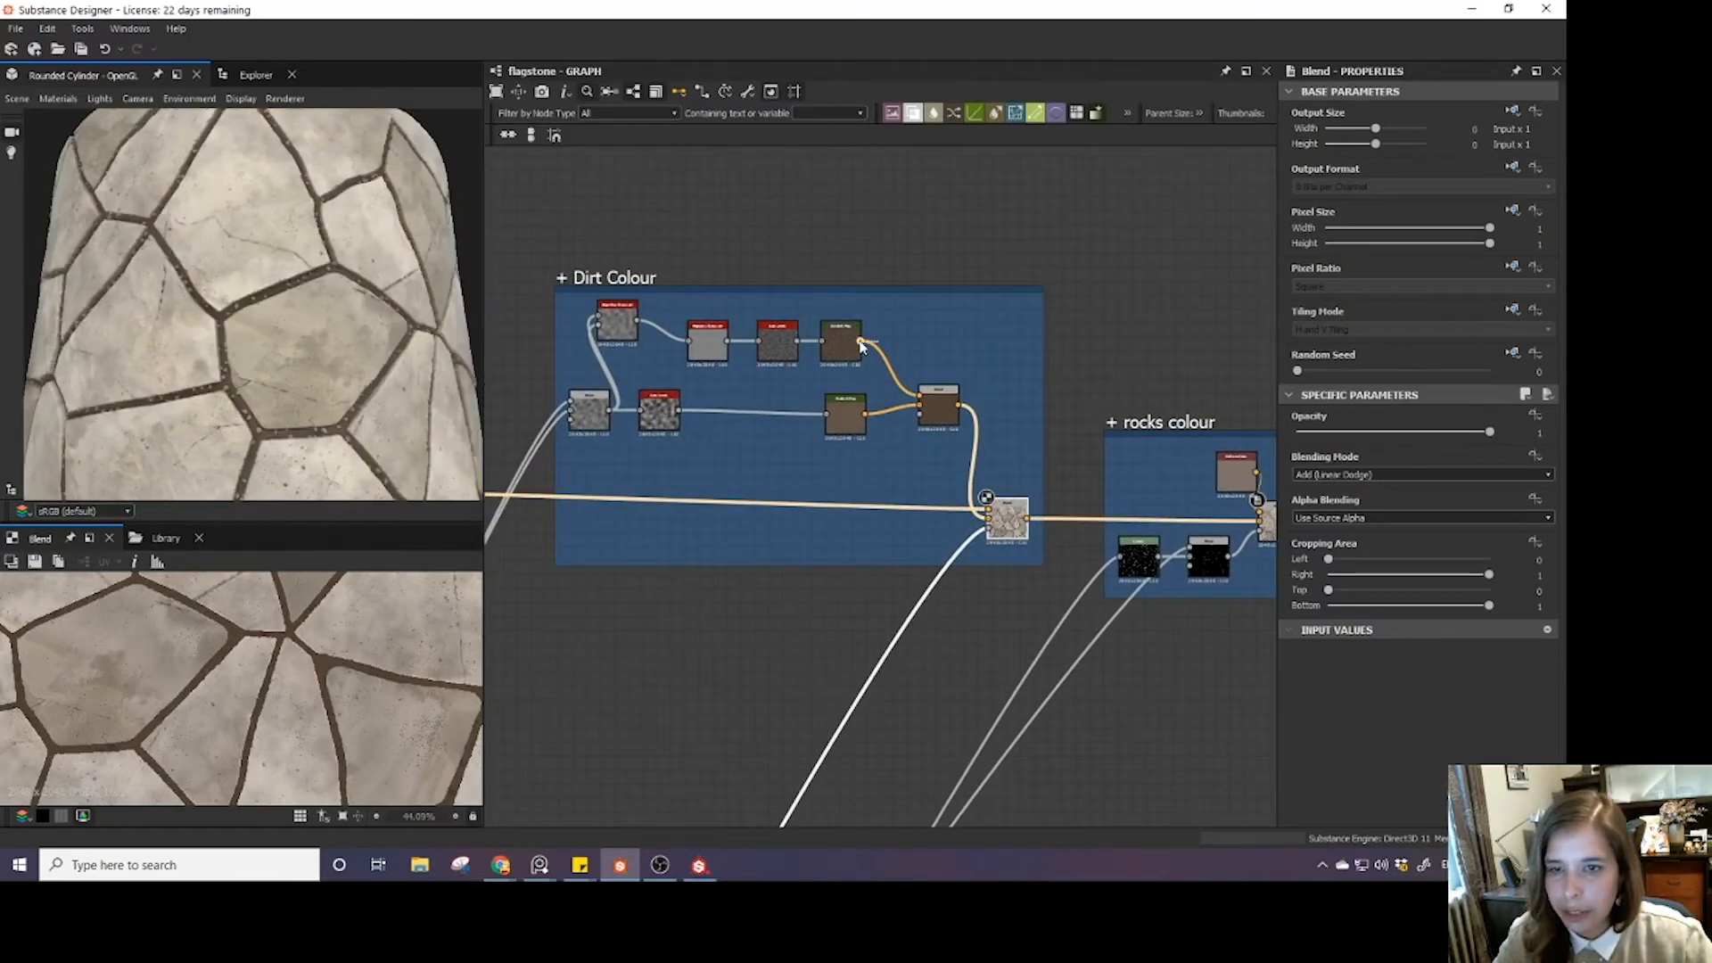
drag(861, 346, 992, 514)
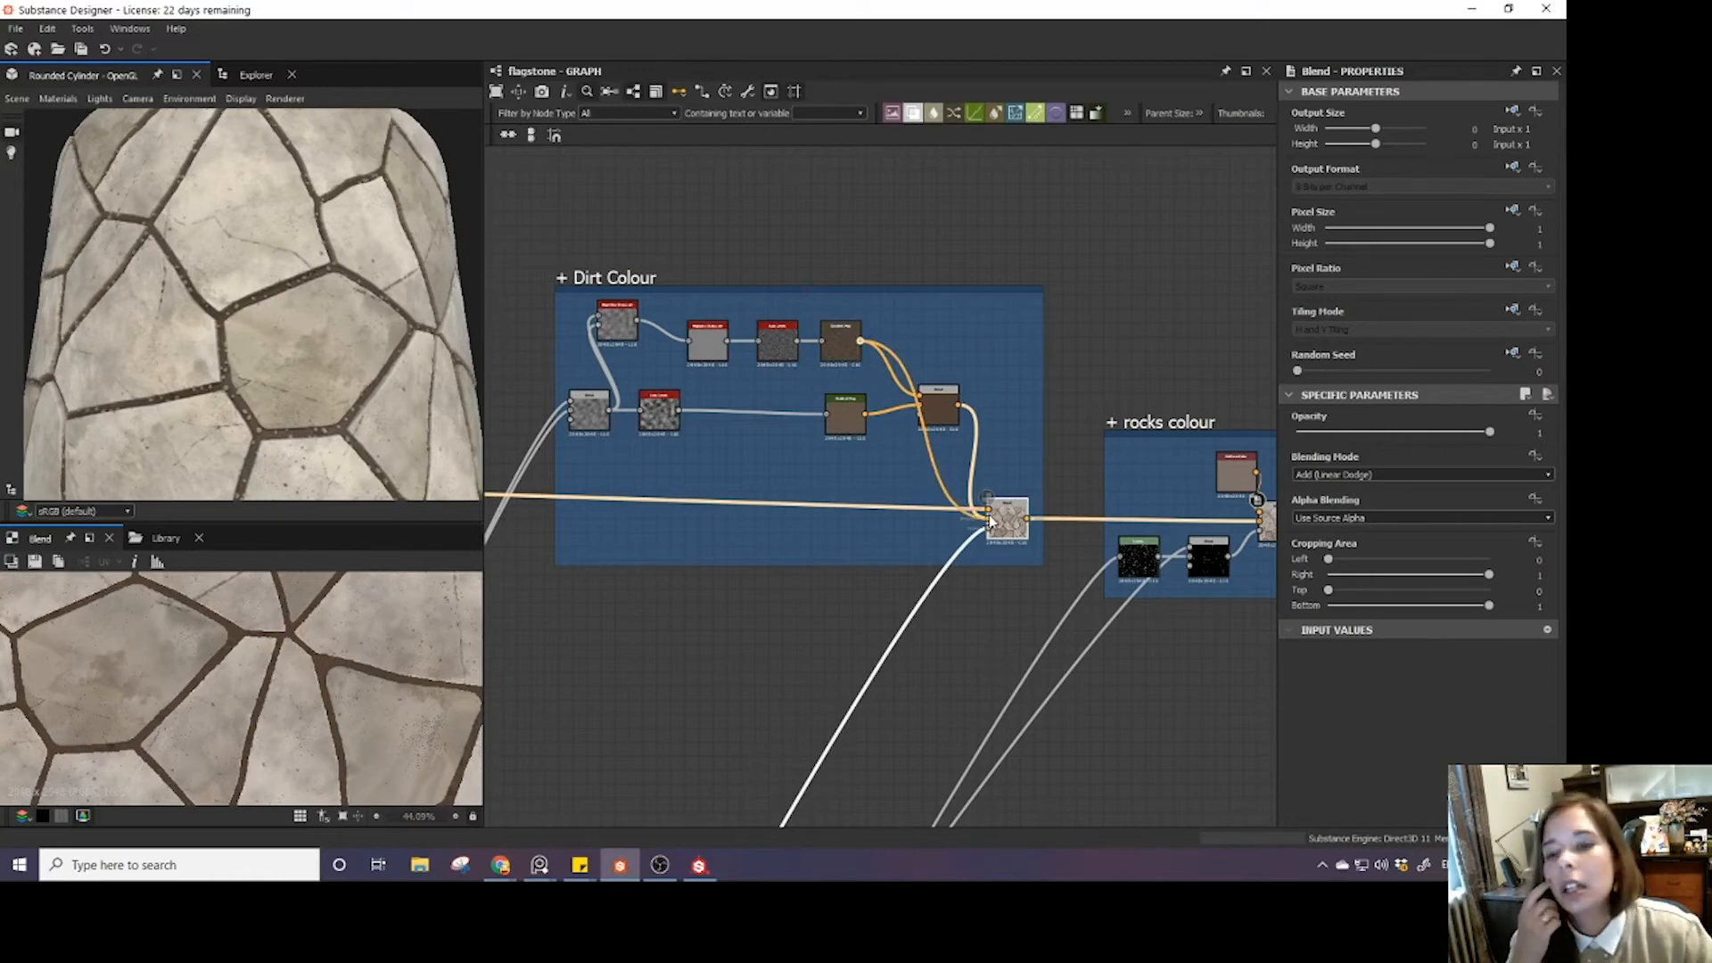
click(990, 522)
- Examine the dirt in the joints between the flagstones on the 3D preview from close up and farther away
scroll(272, 437, up, 5)
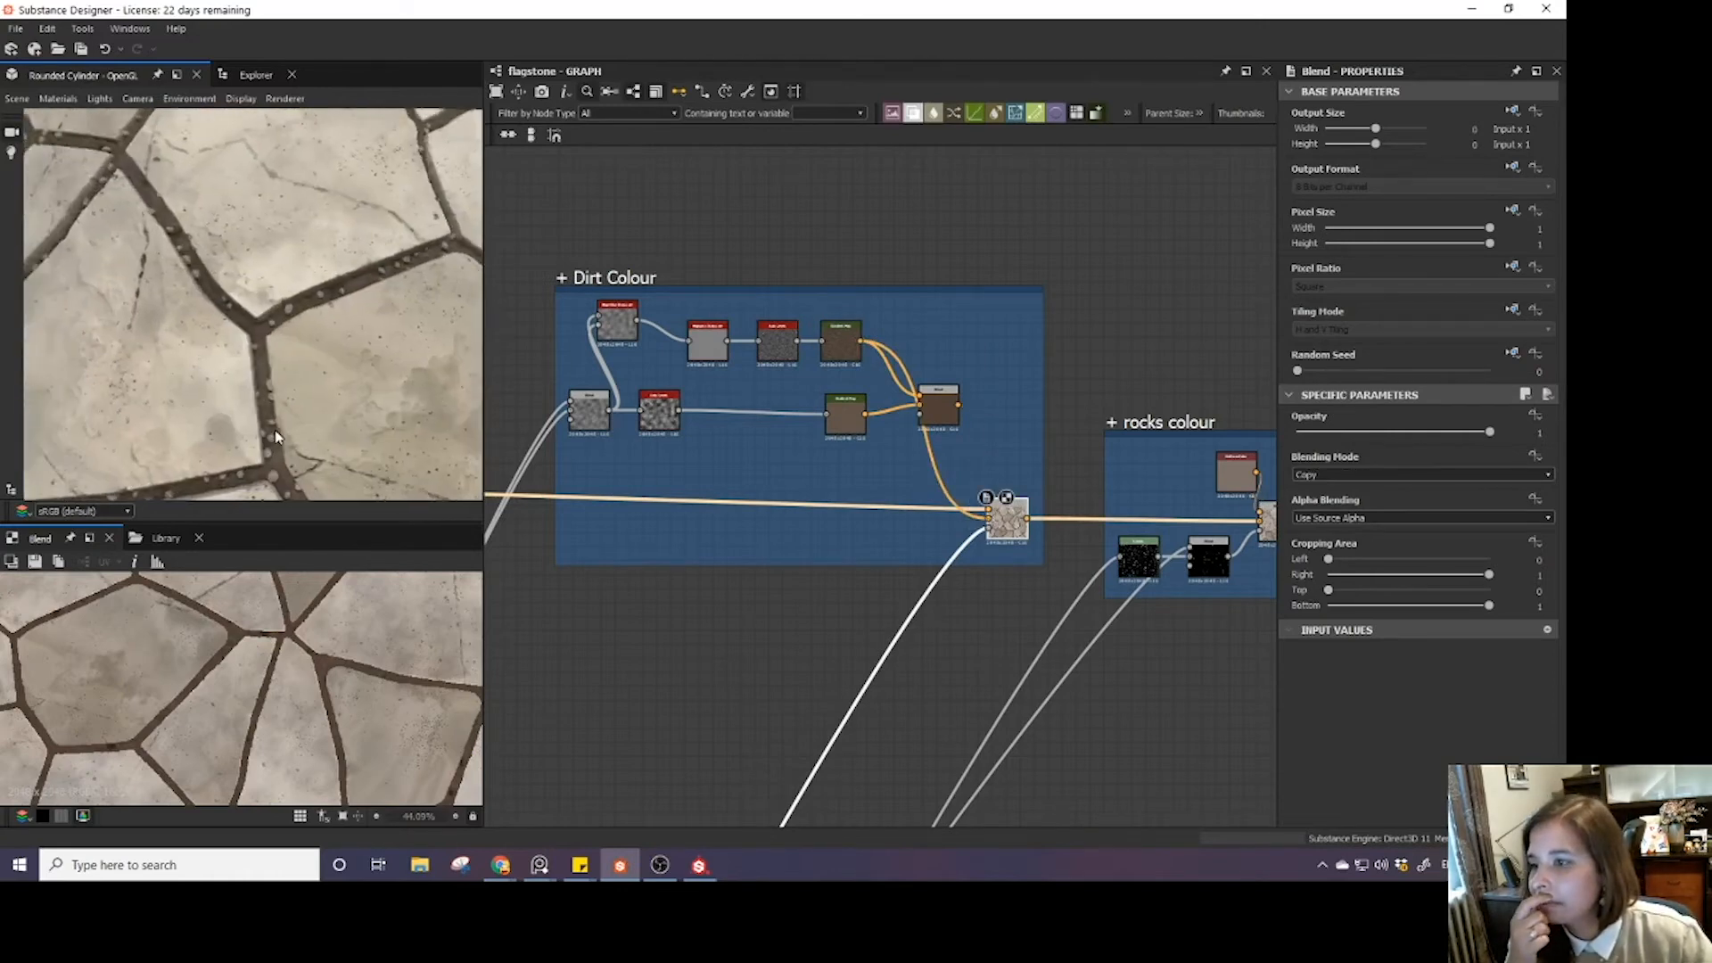
drag(275, 437, 400, 390)
middle_drag(606, 406, 758, 518)
middle_drag(778, 460, 889, 500)
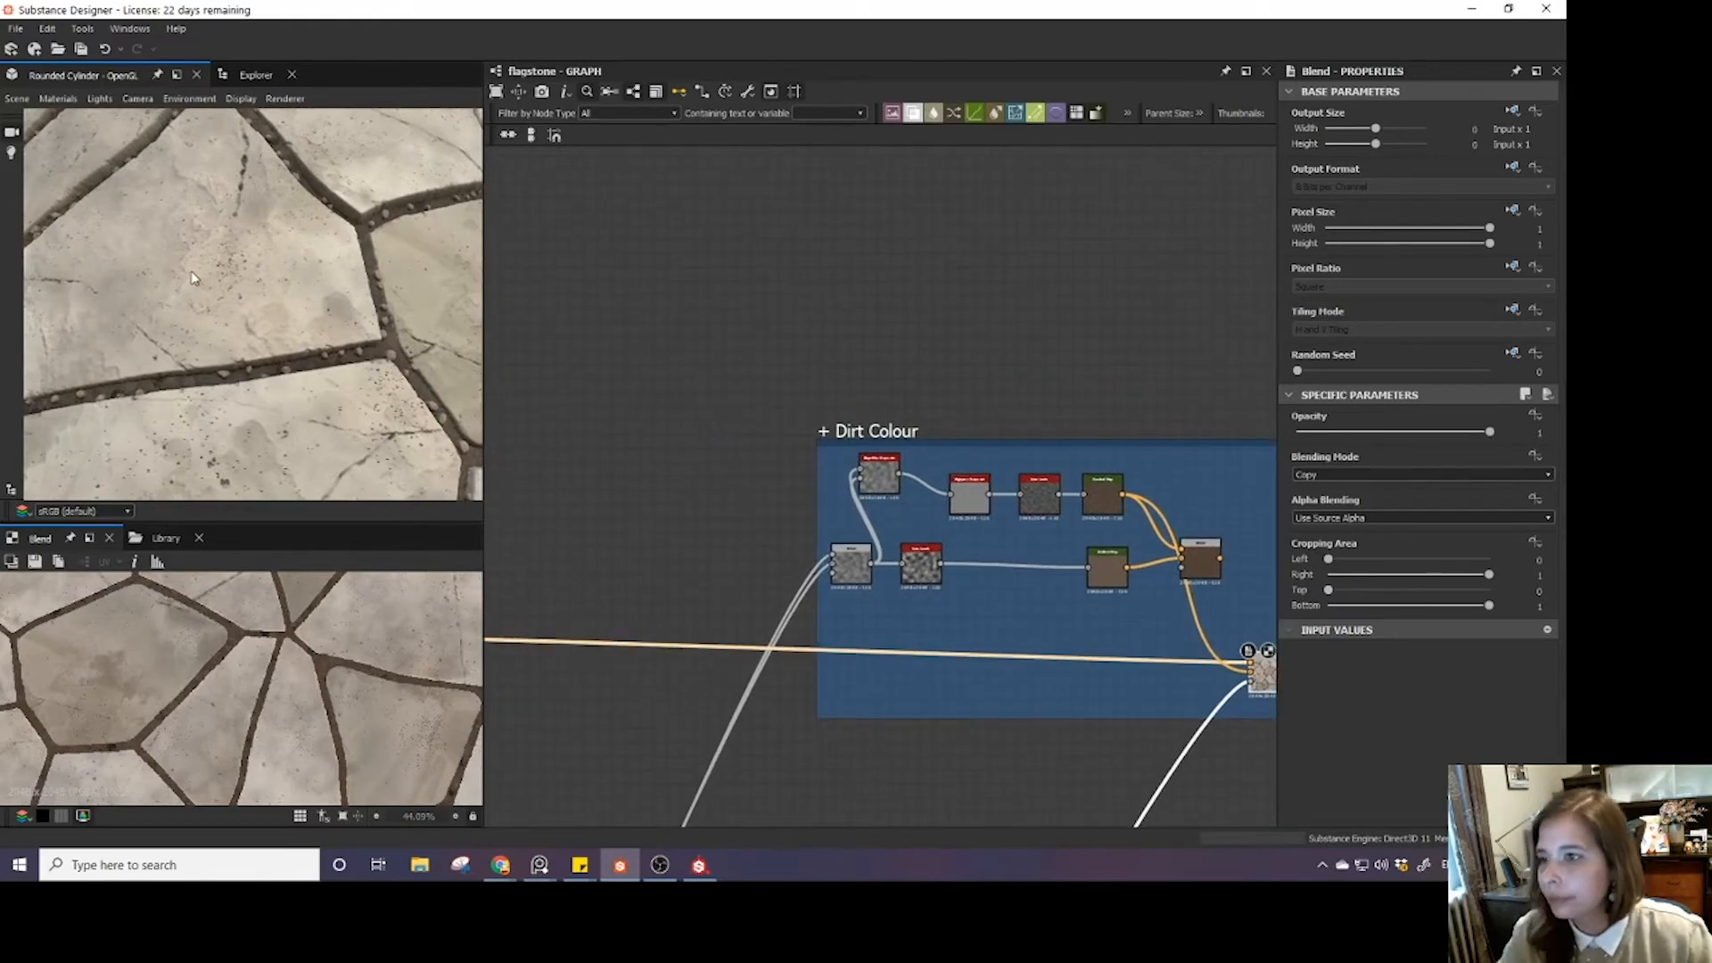
scroll(194, 278, down, 5)
scroll(194, 278, up, 4)
scroll(255, 304, down, 2)
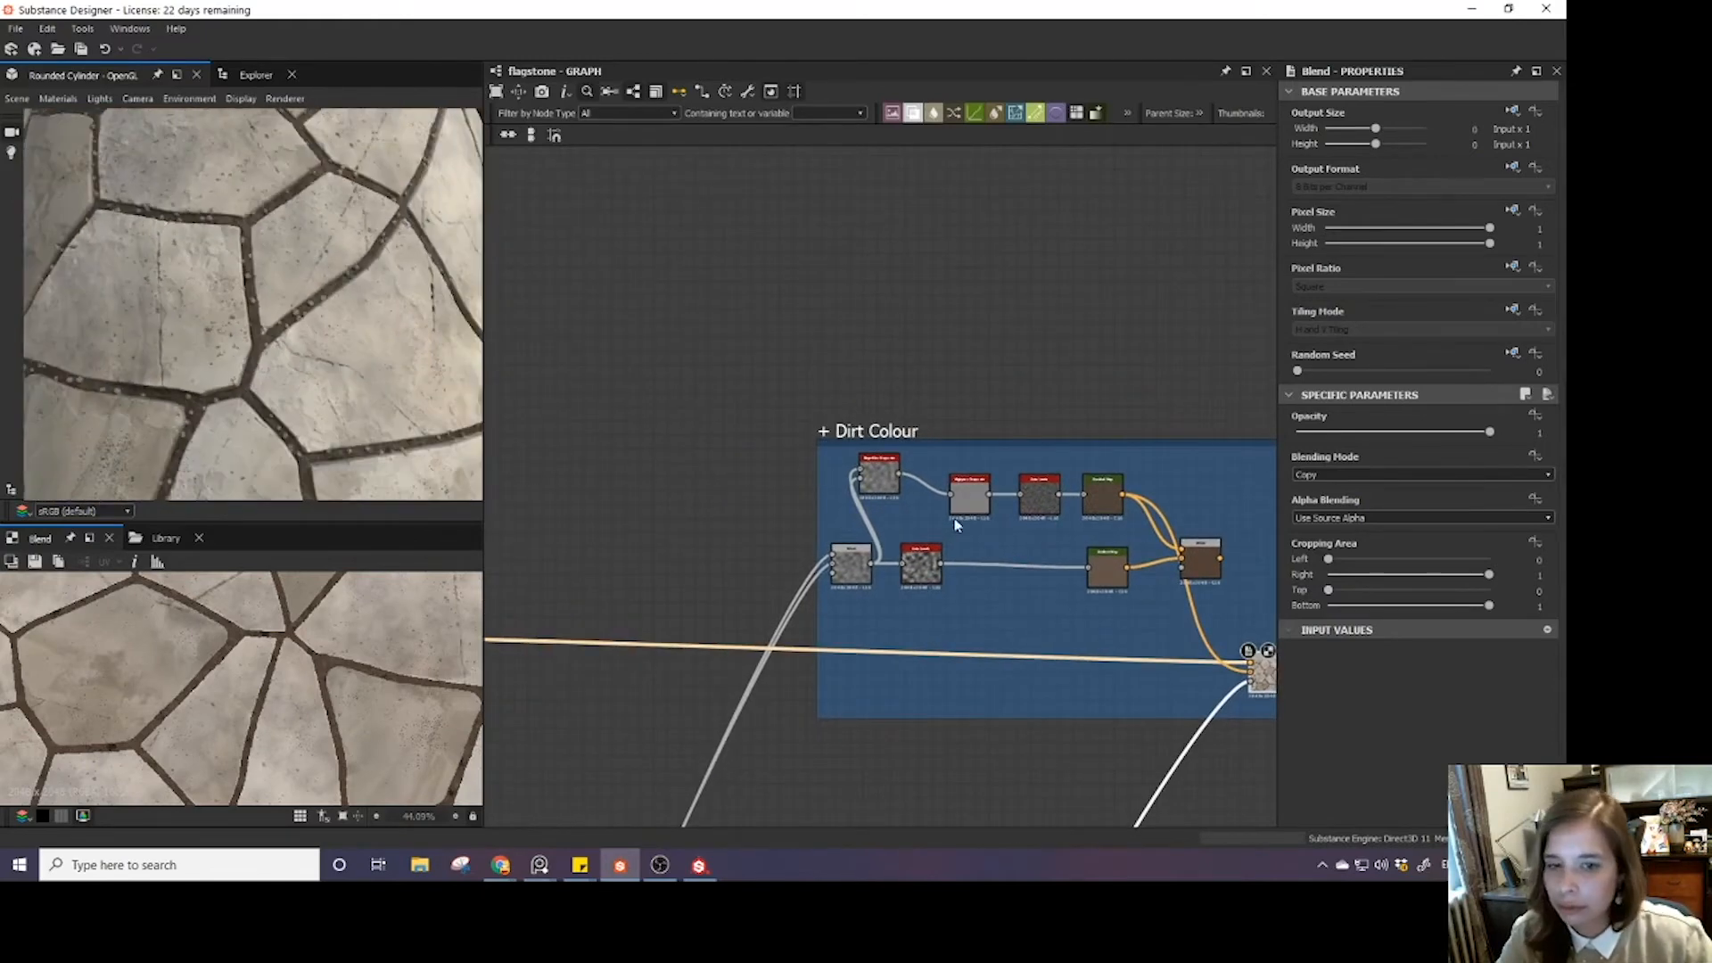
- Move the two nodes before the upper gradient map in the Dirt Colour frame closer to the row's first node
drag(956, 524, 1000, 480)
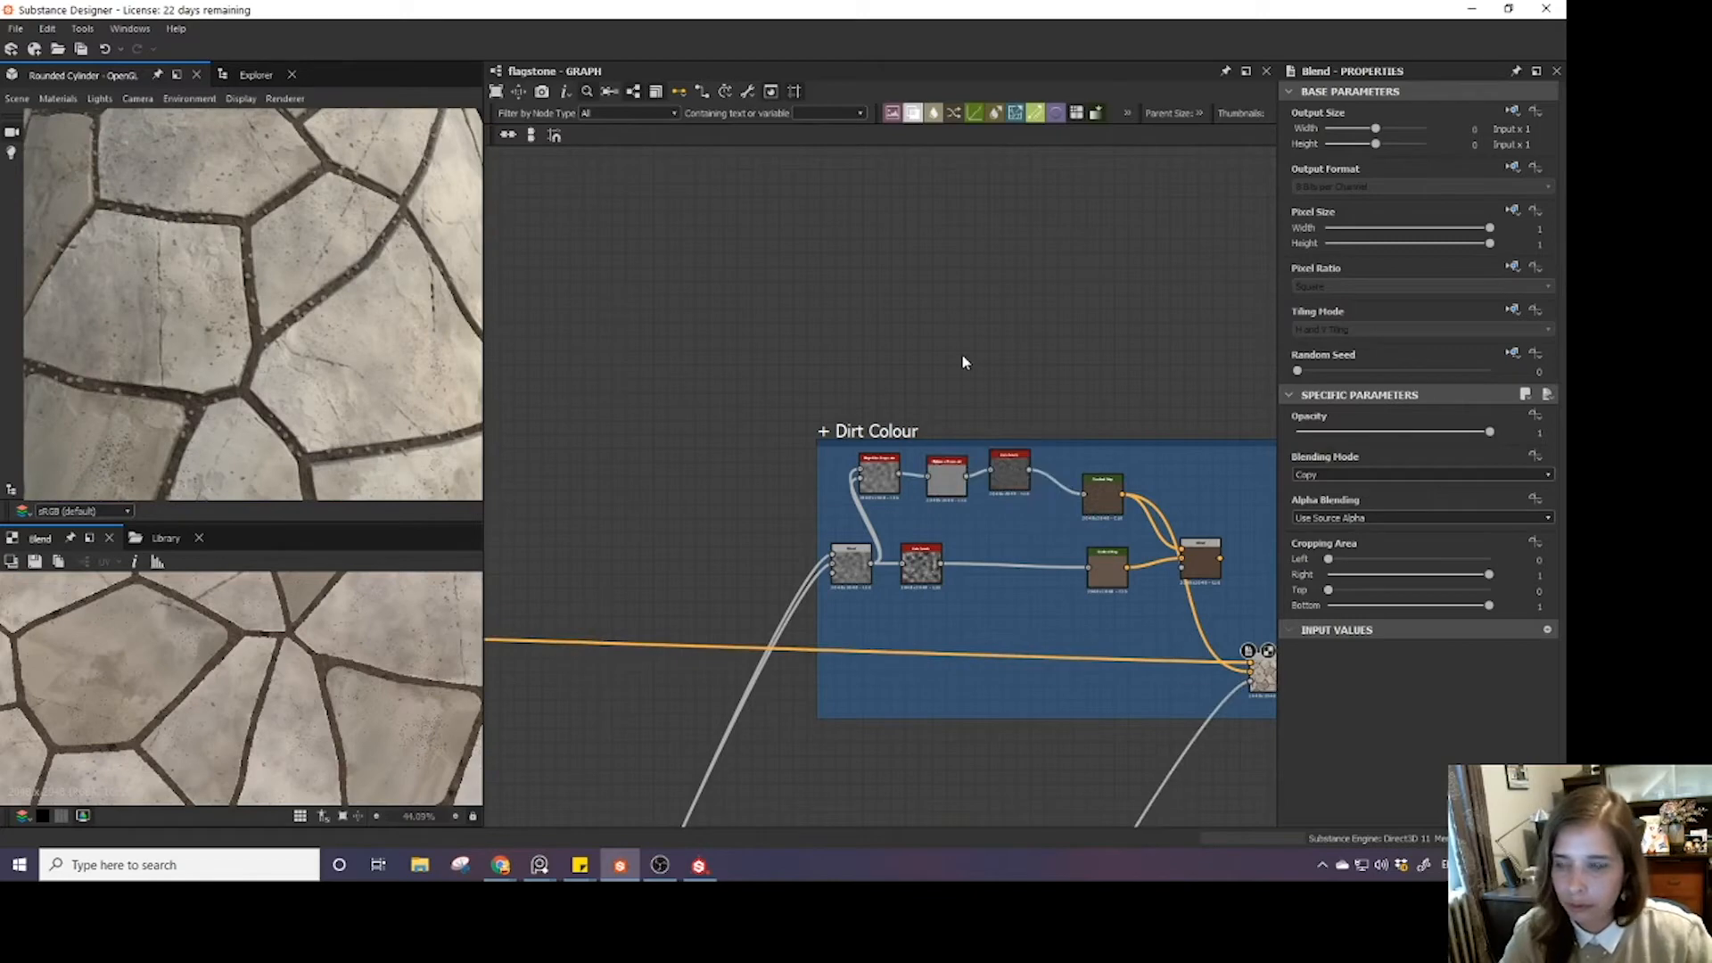
drag(355, 326, 320, 348)
scroll(317, 350, up, 3)
scroll(314, 352, down, 3)
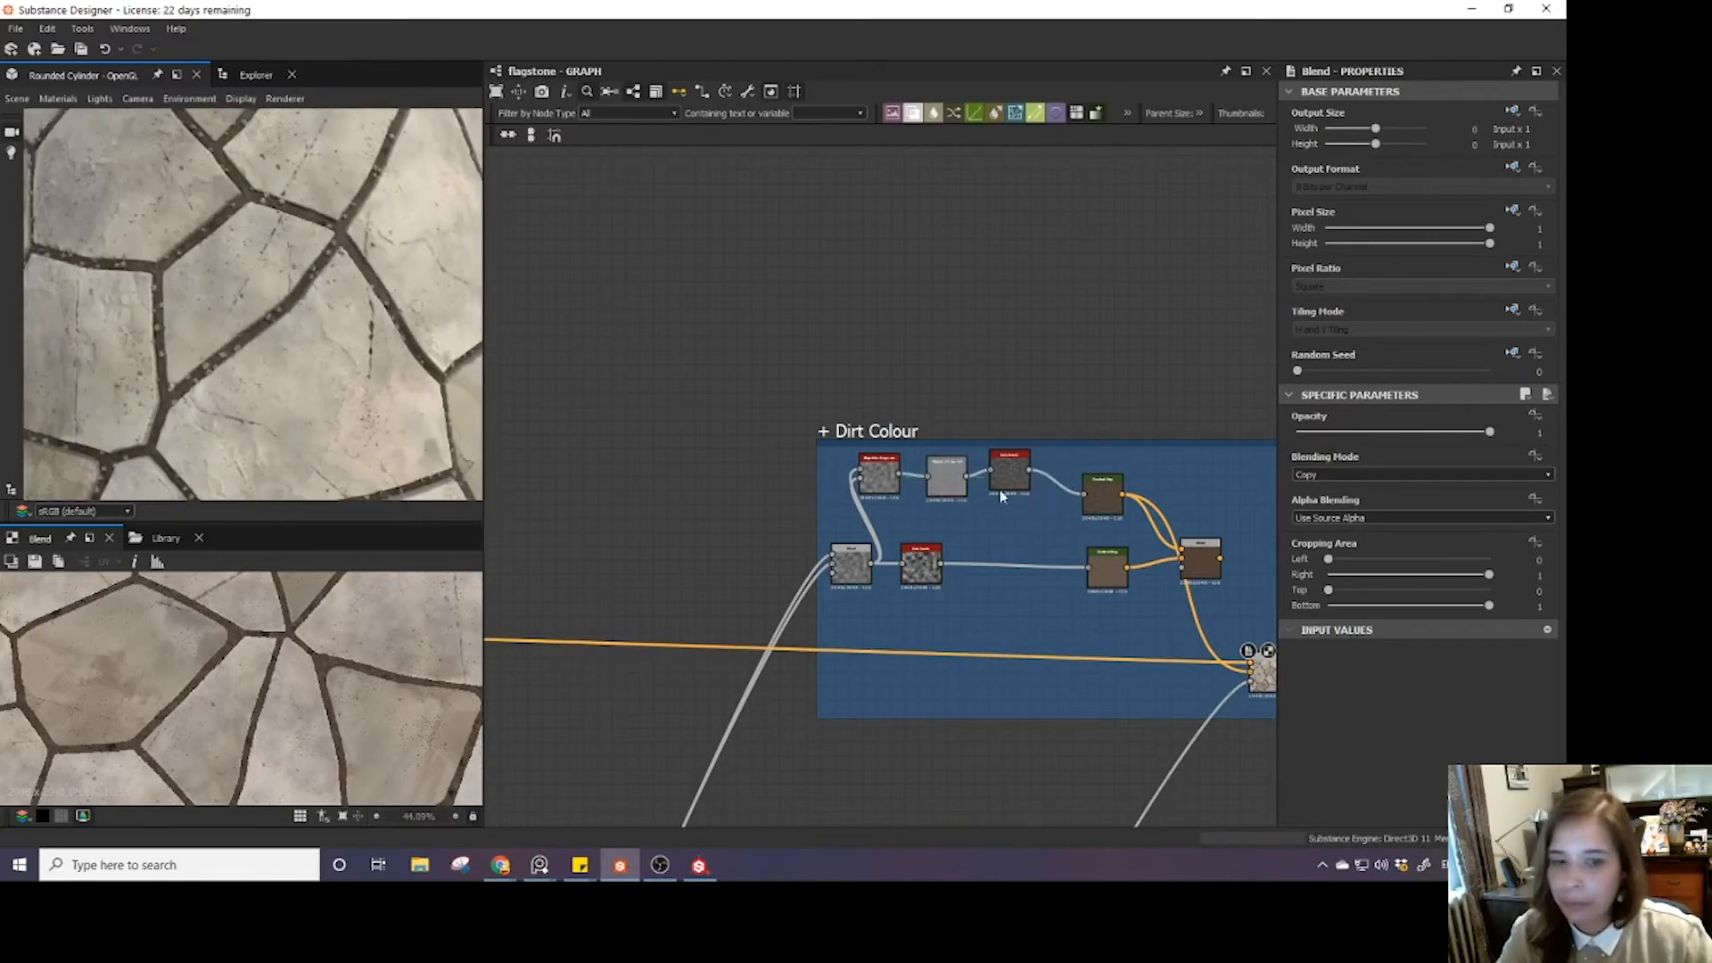
- Add a Clouds 2 noise node in the Dirt Colour frame, below the existing node rows
middle_drag(1030, 715, 894, 643)
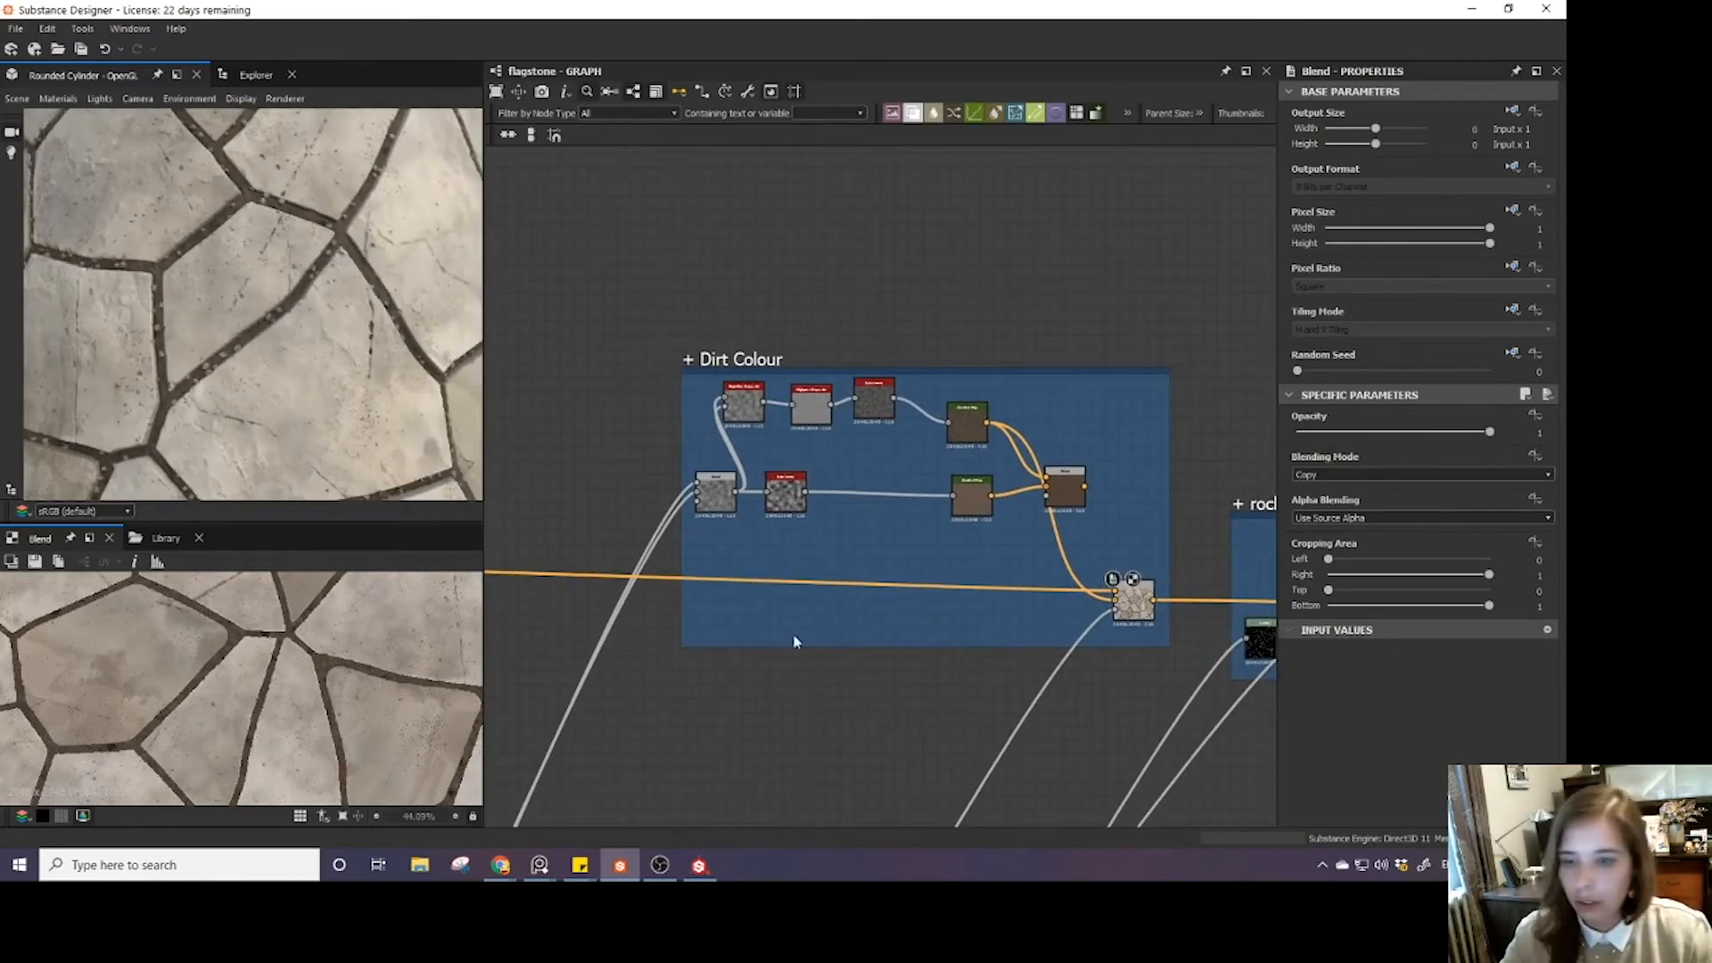
key(space)
text(clu)
key(BackSpace)
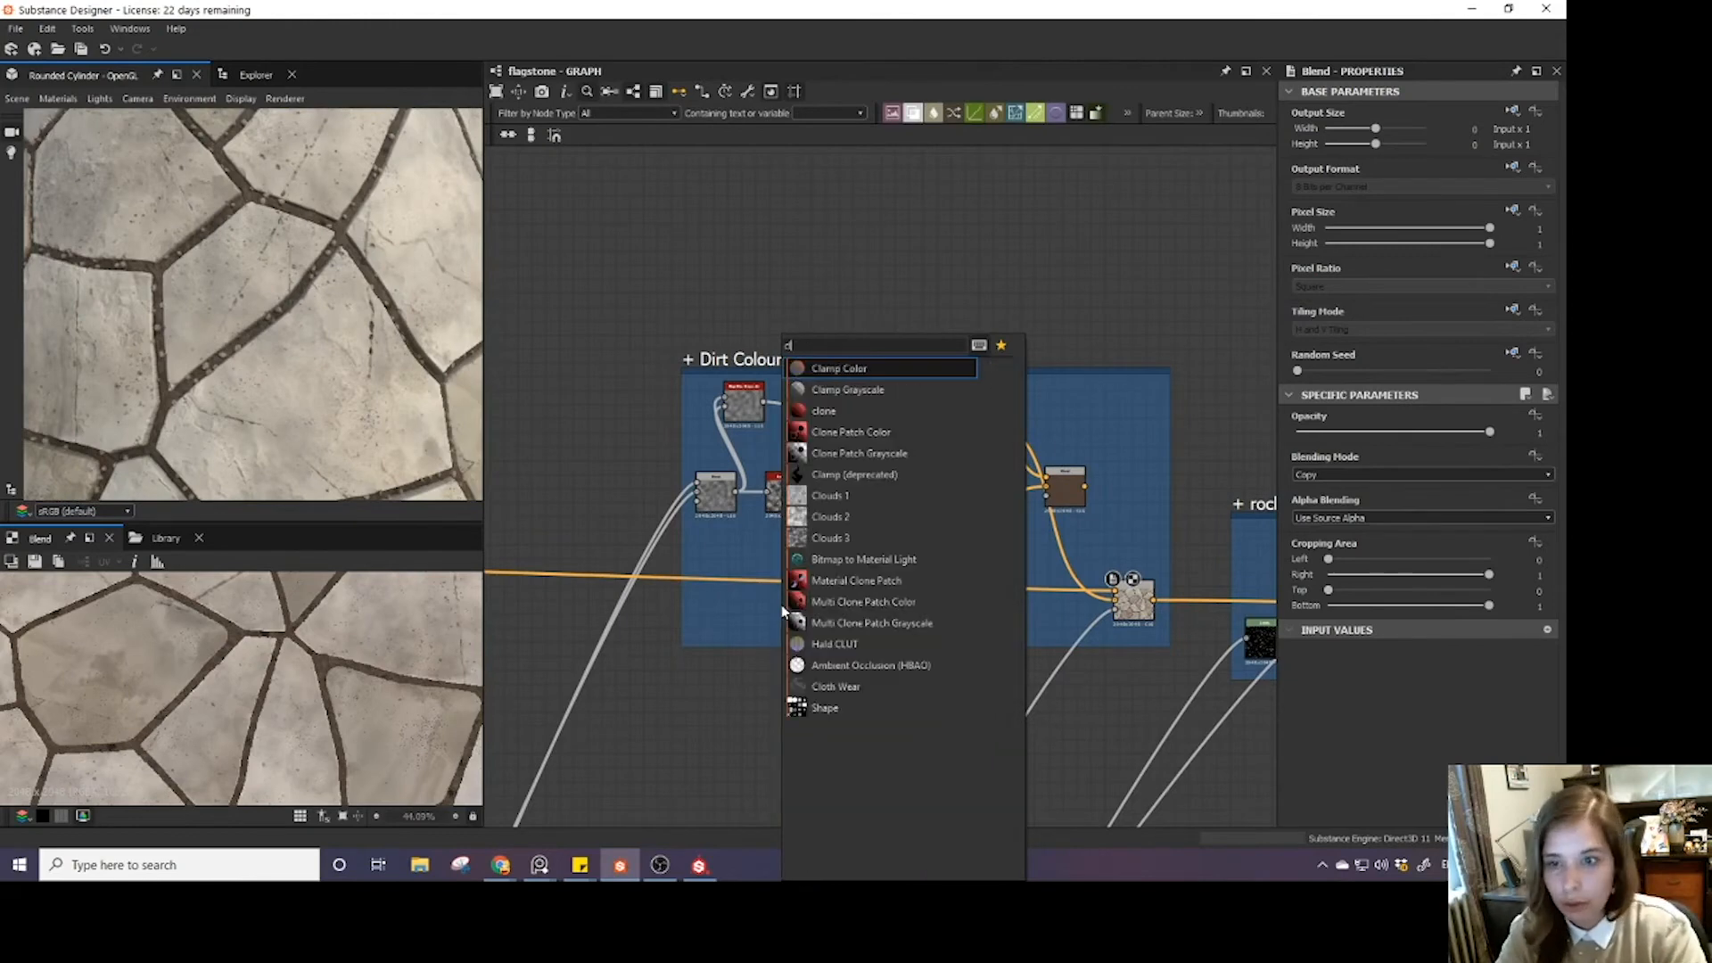
text(ou)
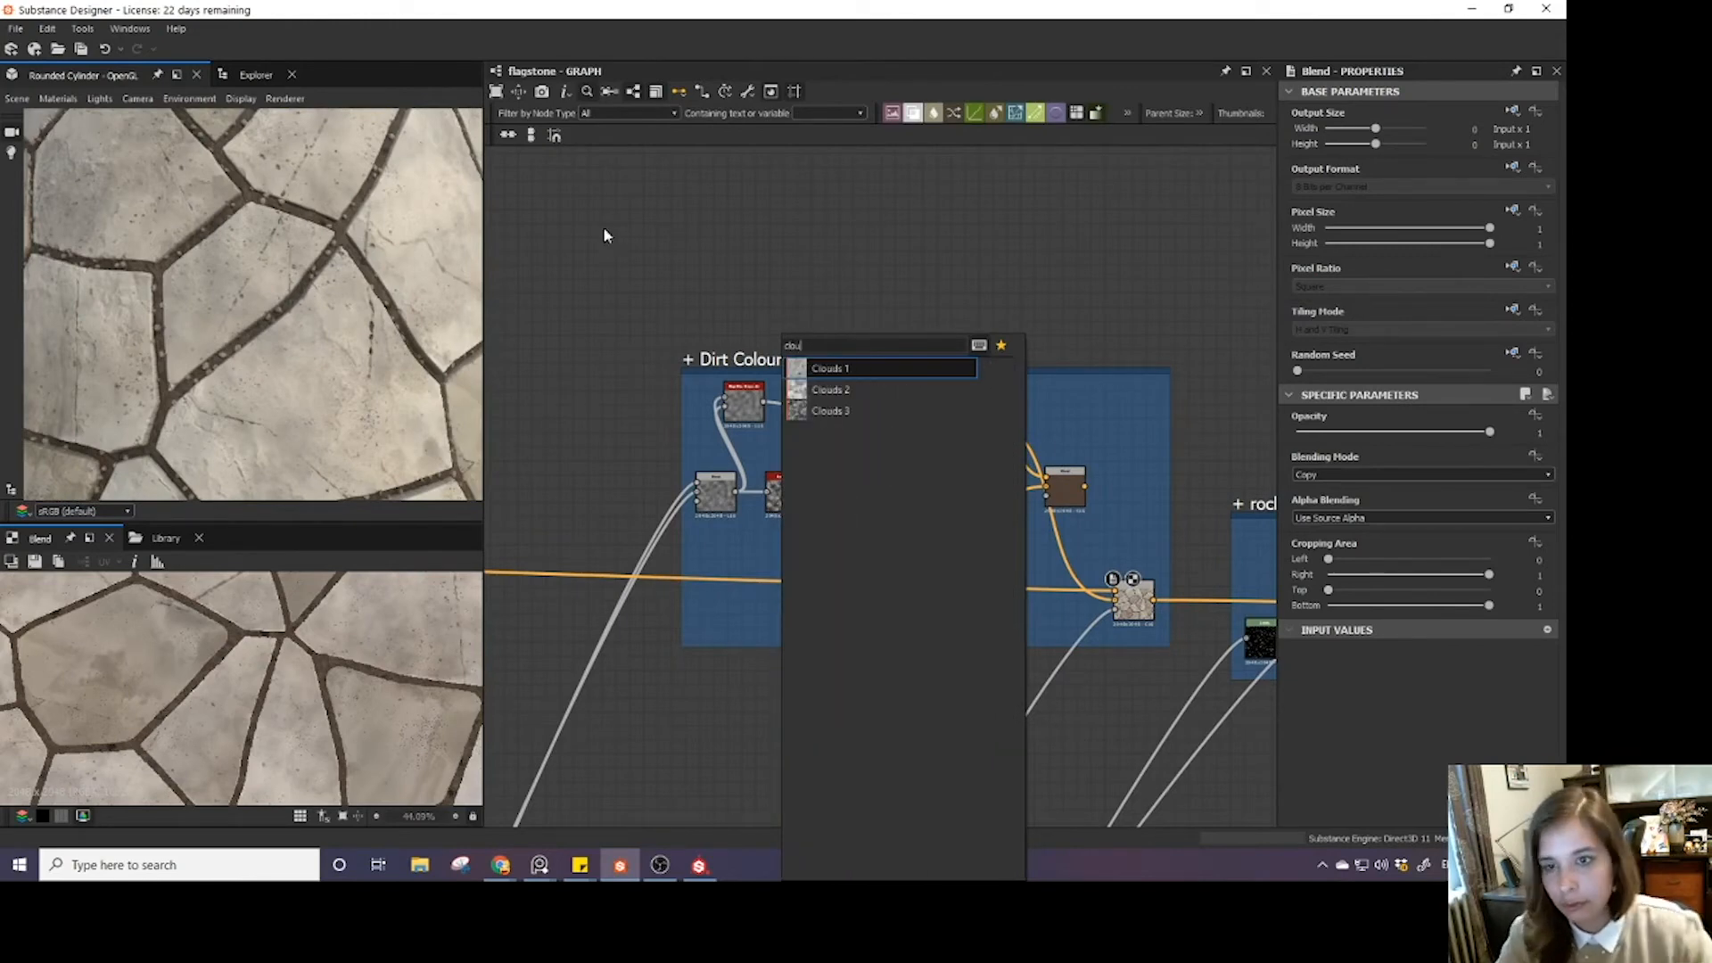
click(842, 390)
drag(773, 619, 714, 618)
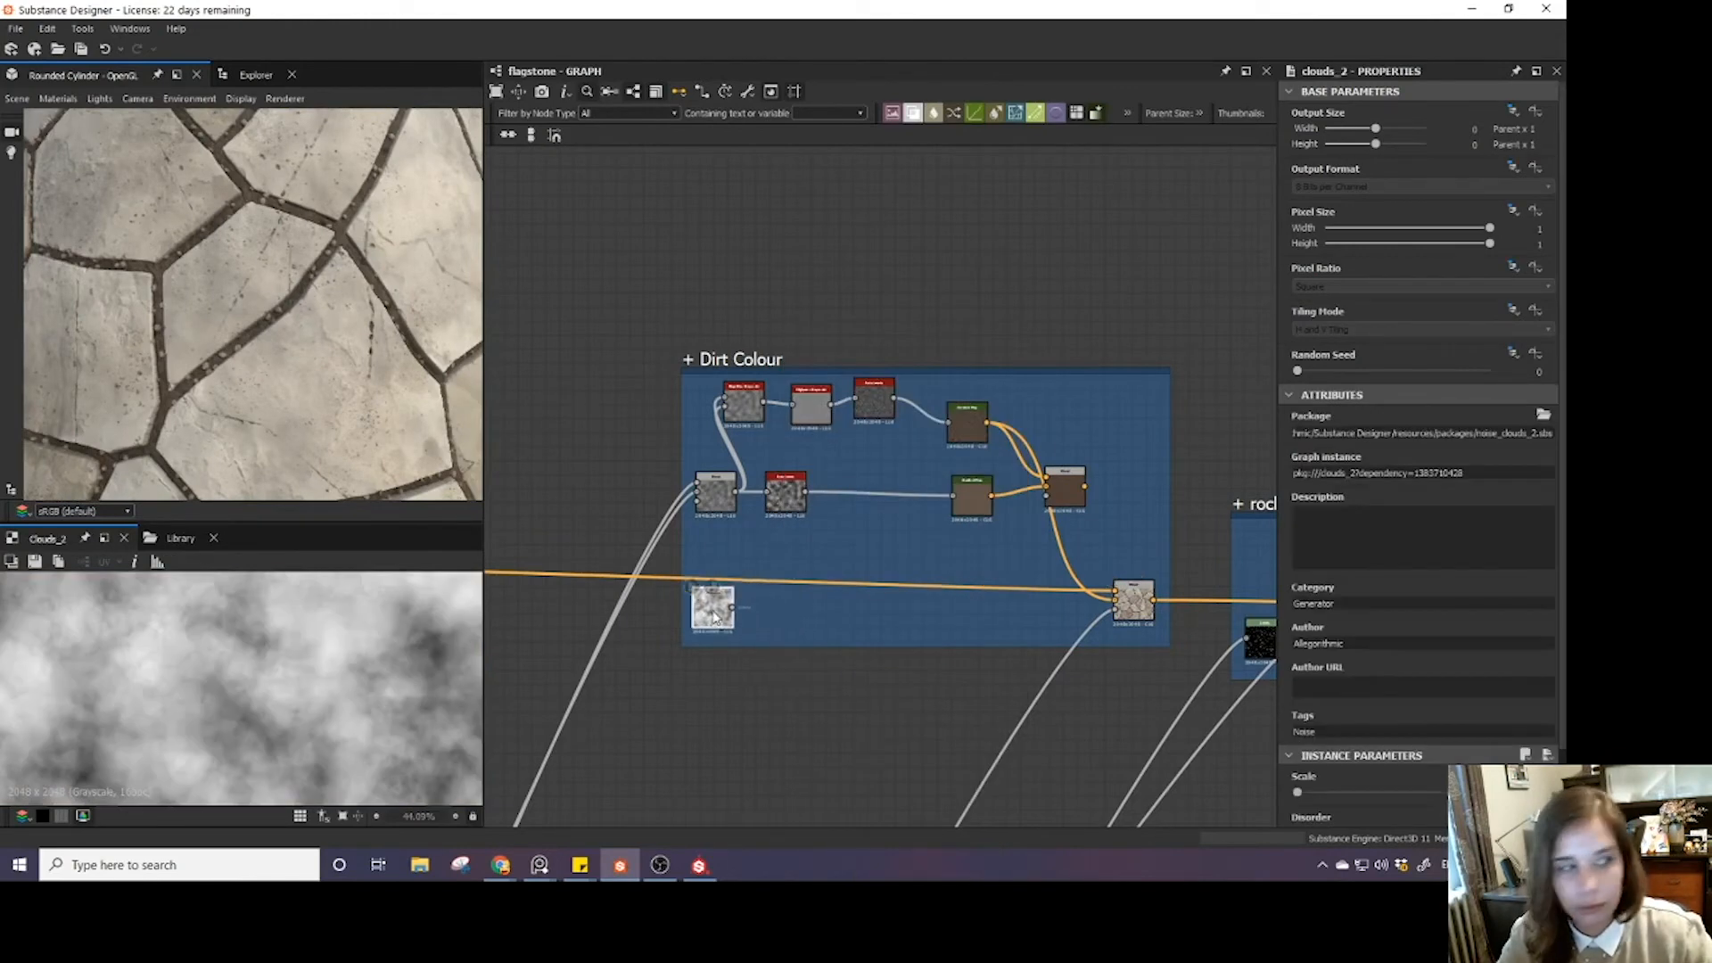
- Add a Gradient Map node beside the Clouds 2 node, fed by its output
key(space)
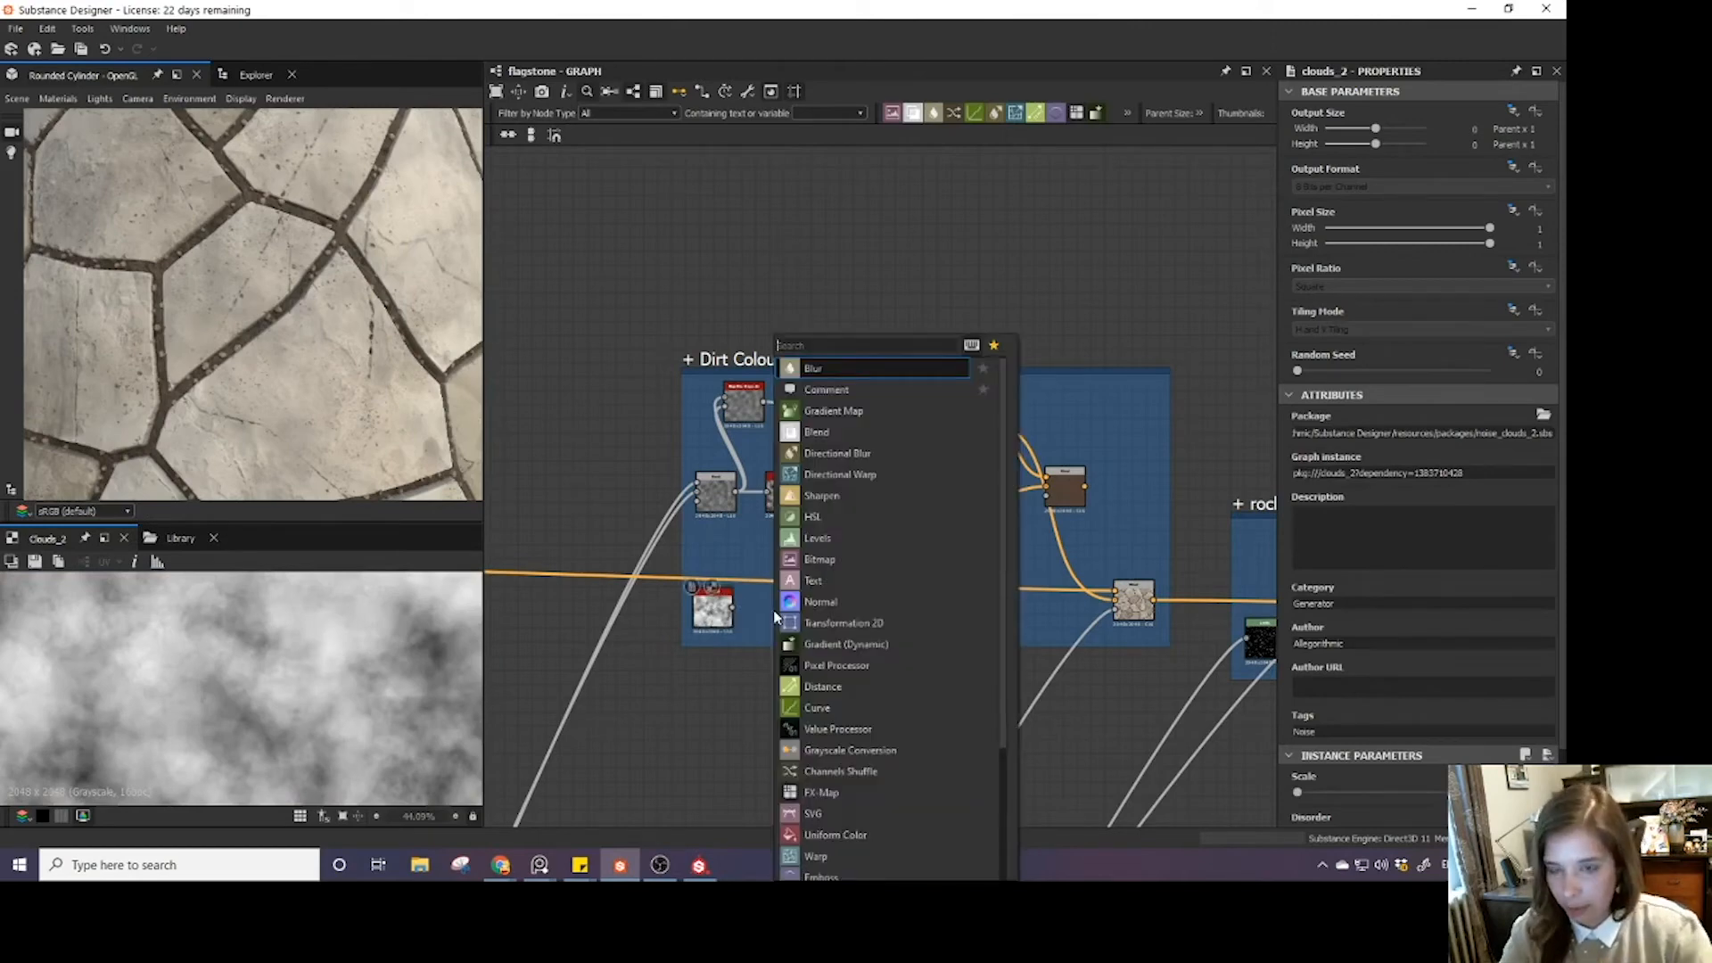
text(gr)
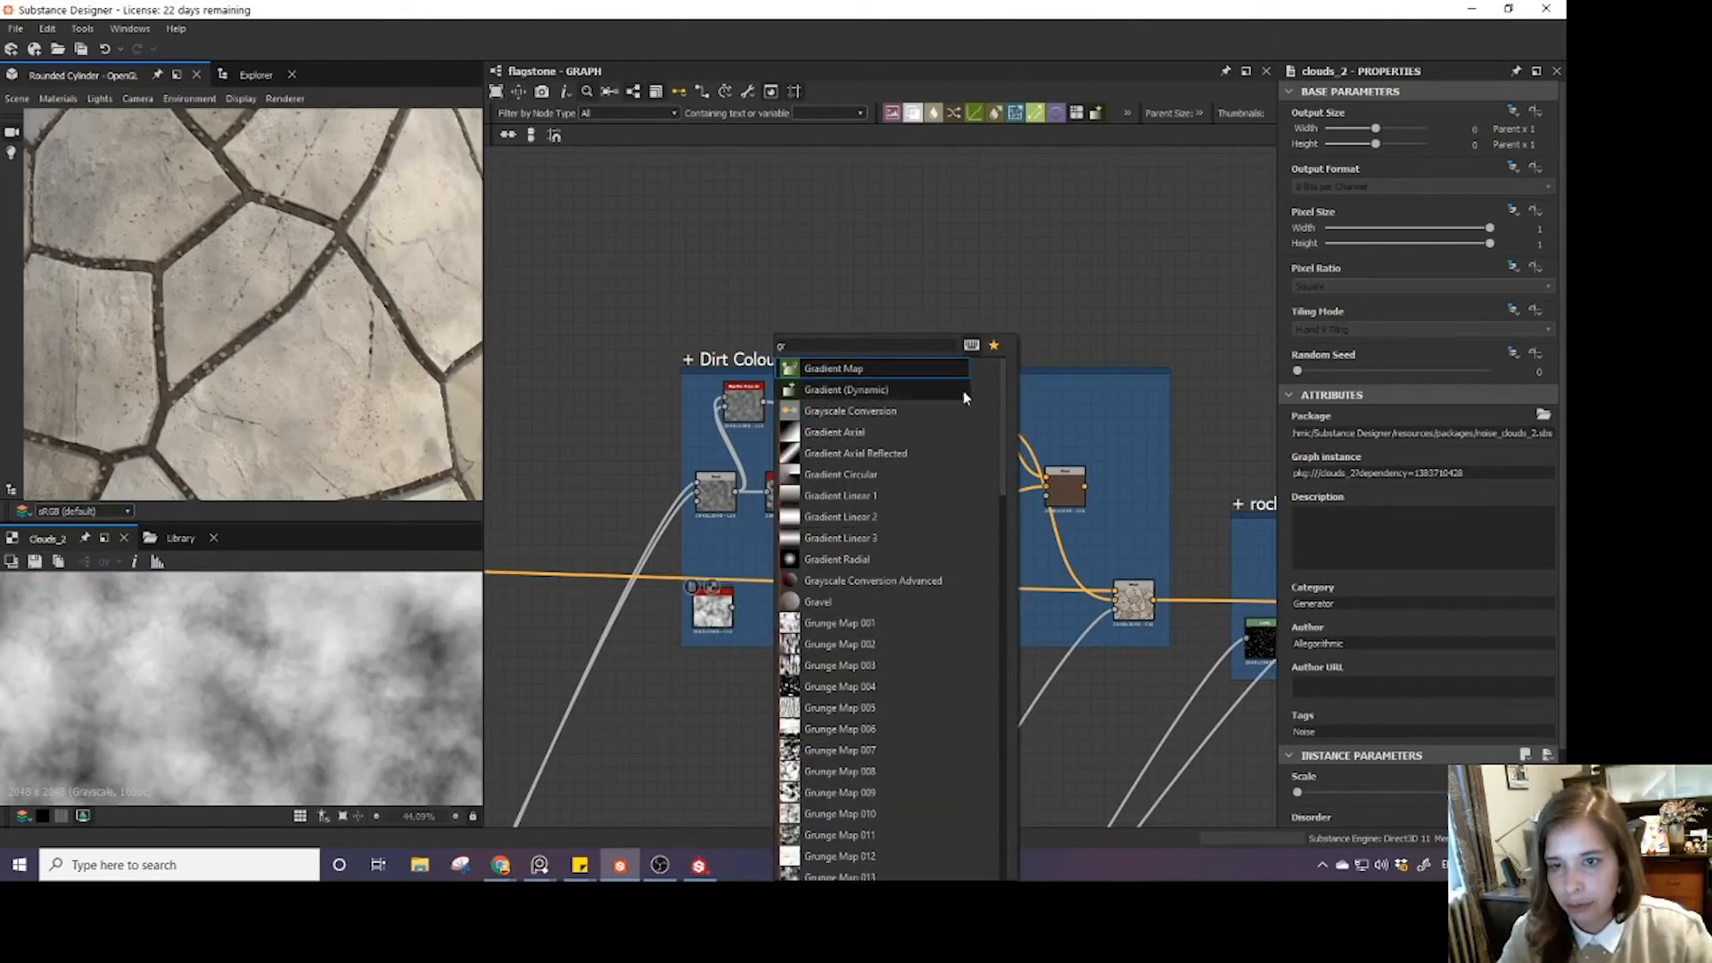
click(939, 370)
drag(787, 611, 795, 611)
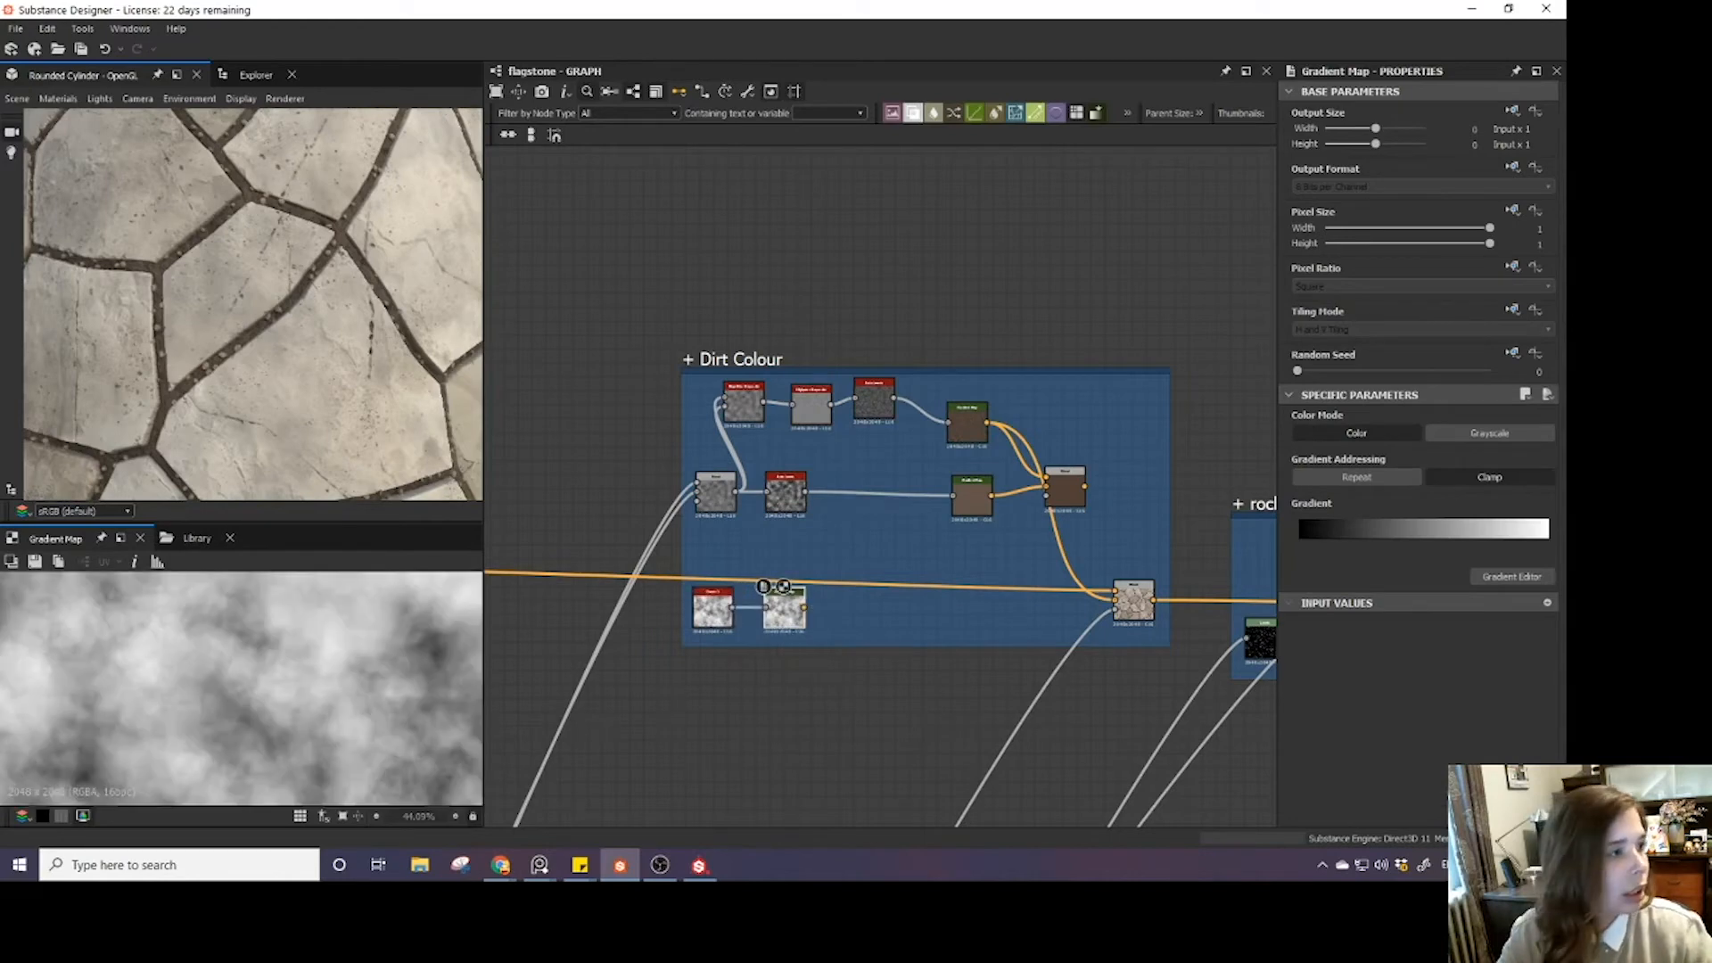
- Try sampling a dark green to yellow gradient for the new gradient map
click(1511, 577)
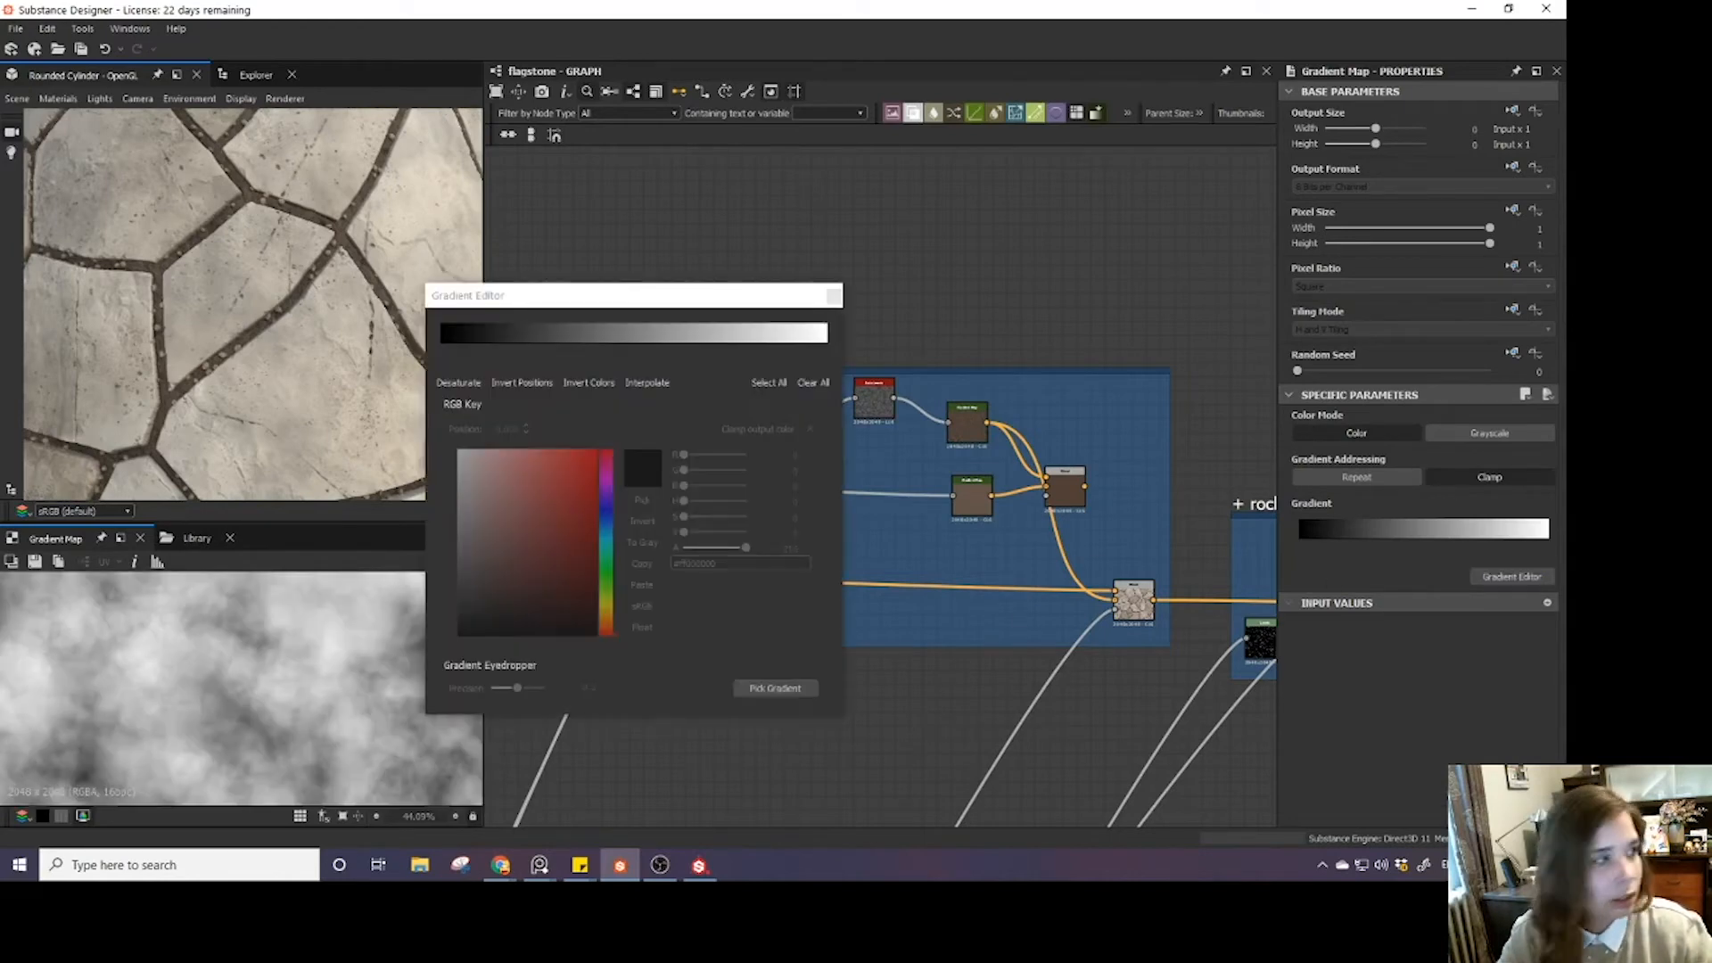
click(754, 688)
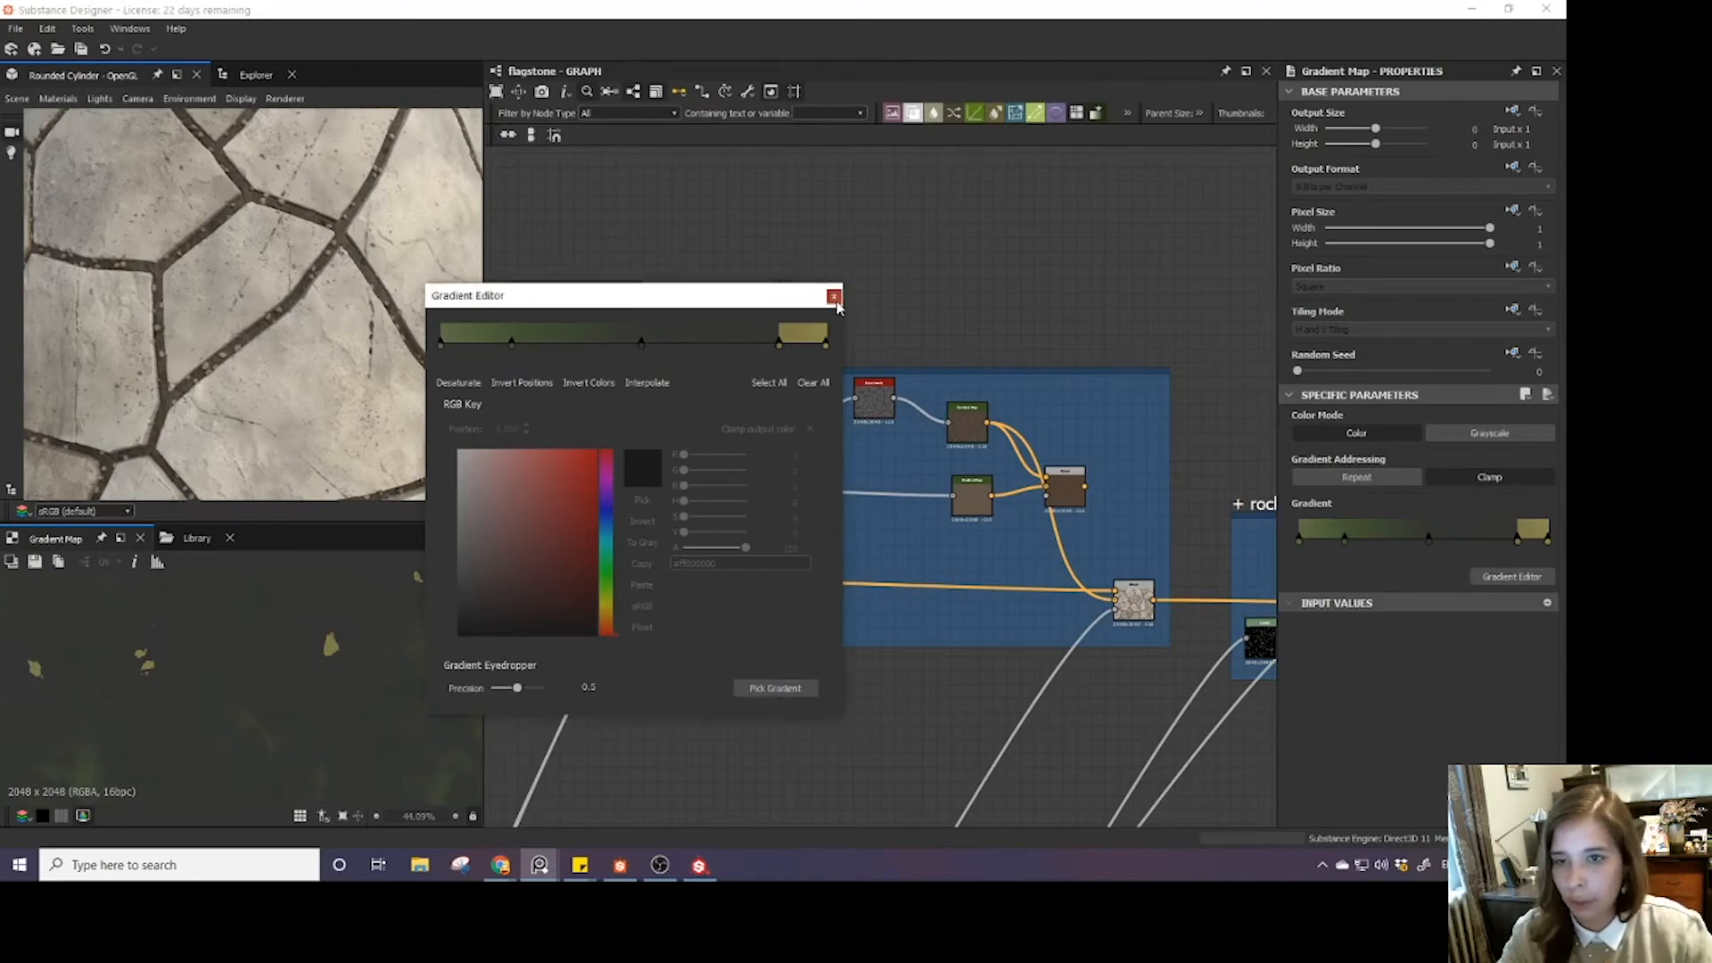
click(834, 296)
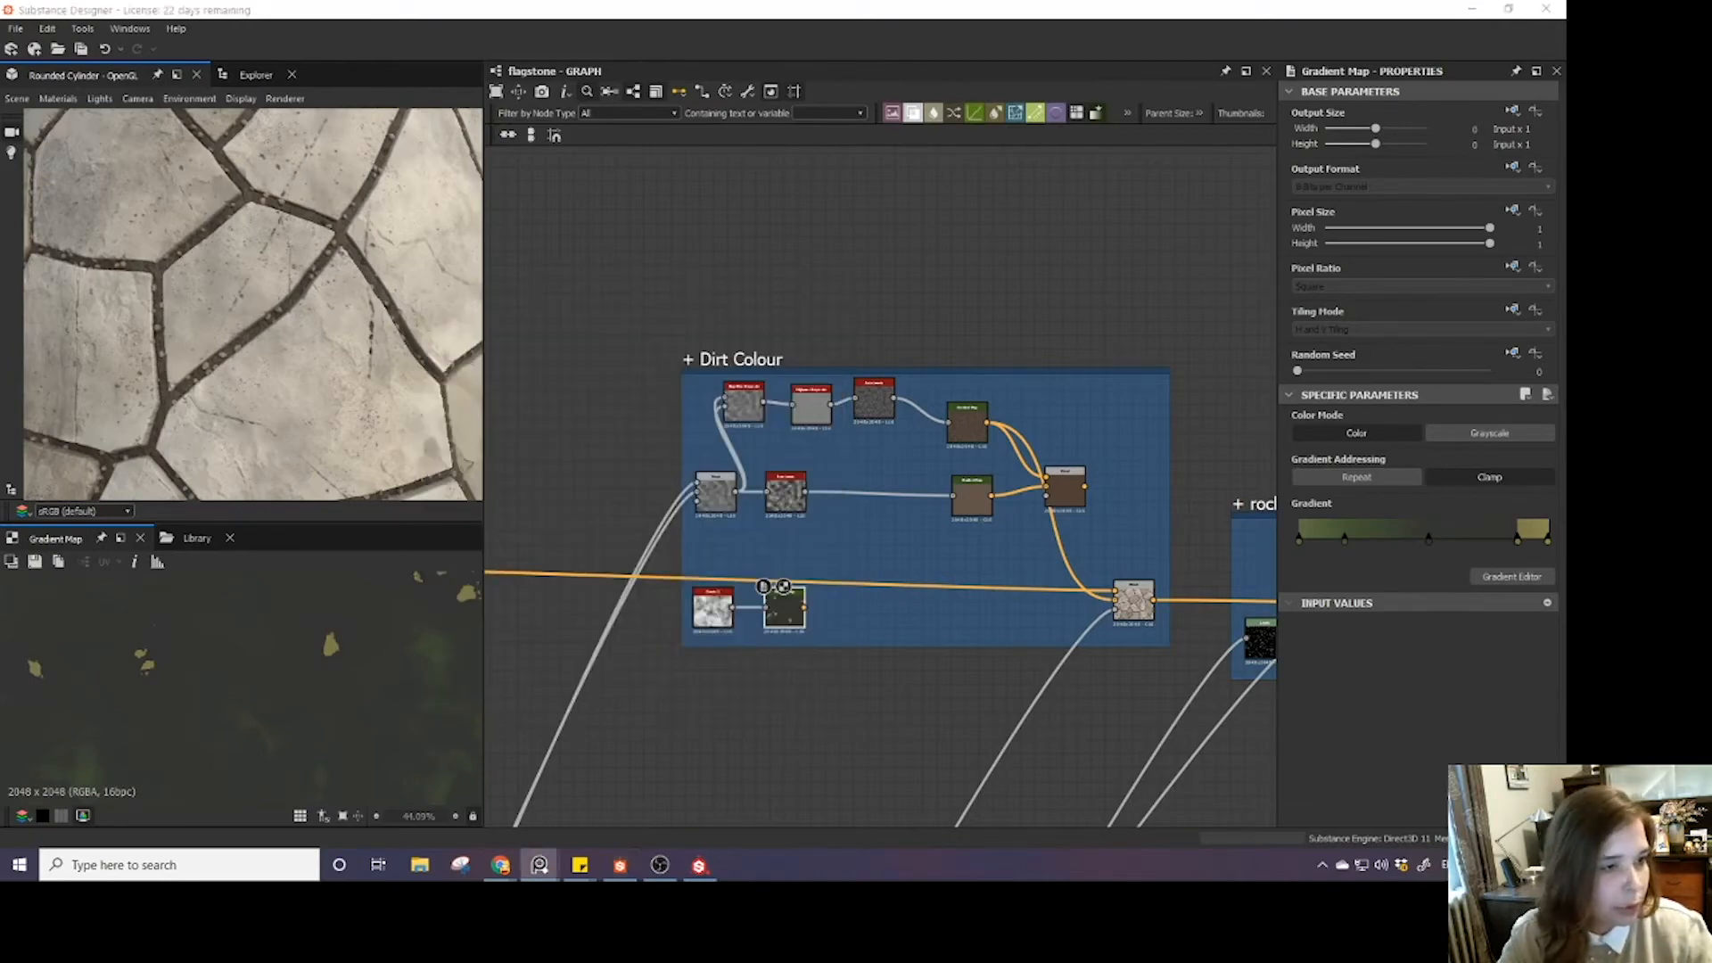
- Switch to the reference image board and rearrange the garden path and patio photos over the large flagstone photo
click(539, 865)
right_drag(508, 485, 143, 430)
scroll(244, 441, down, 2)
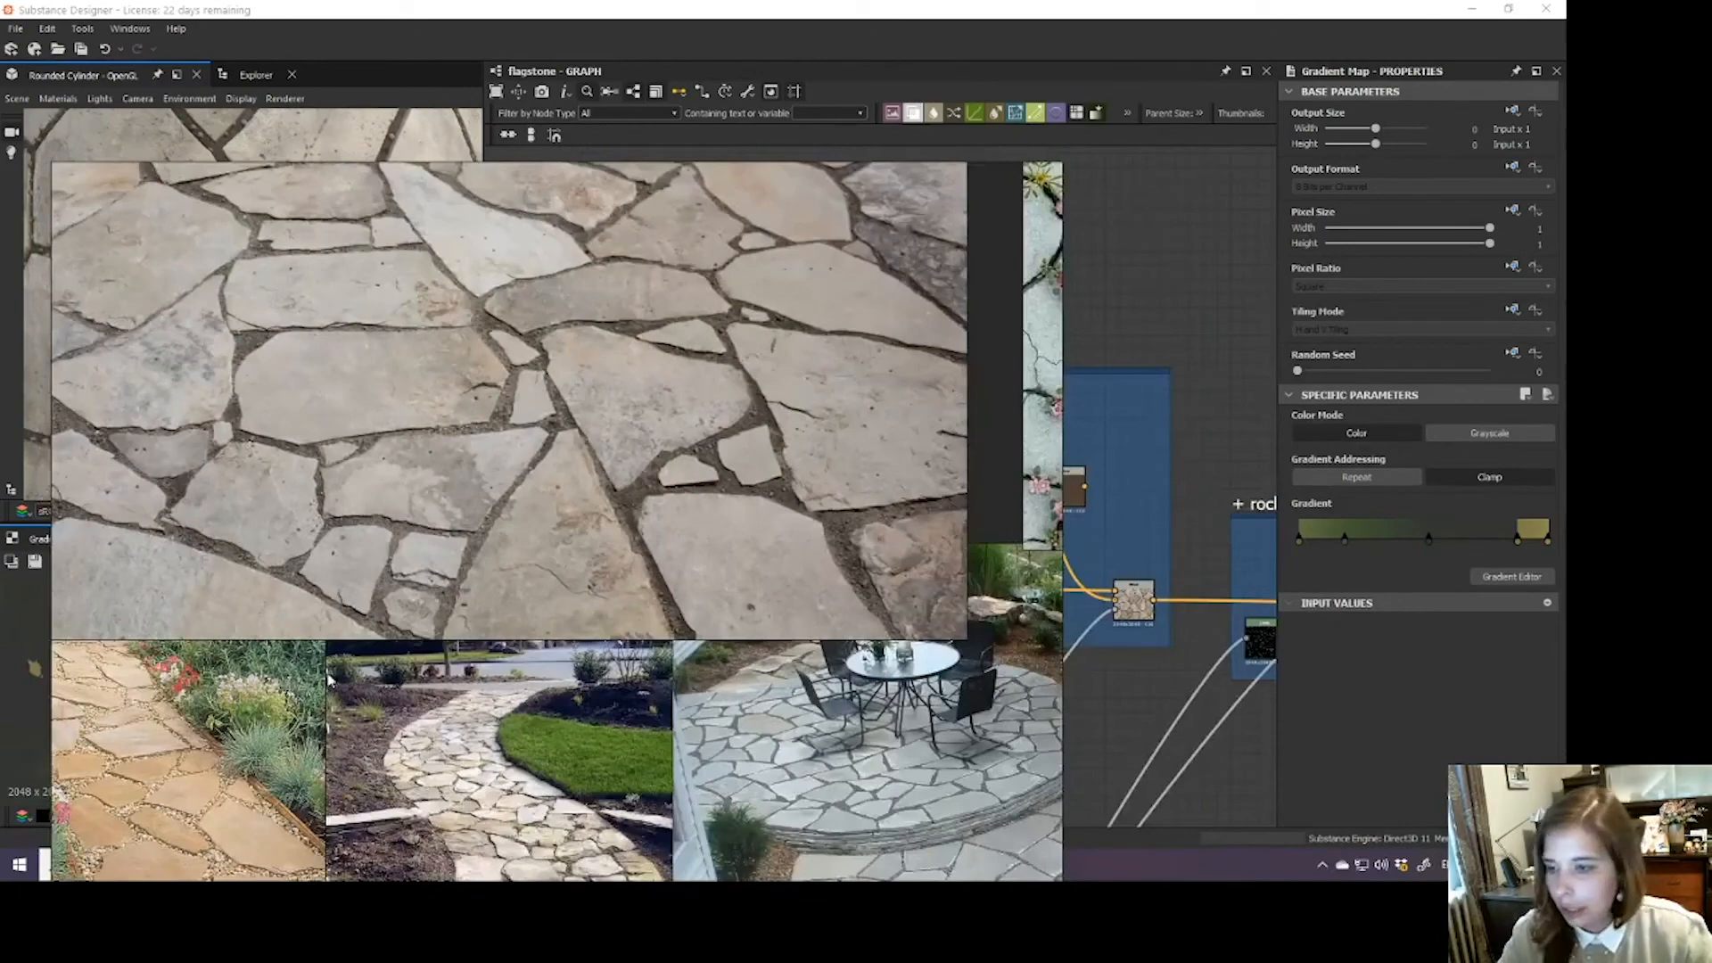
right_drag(757, 504, 757, 393)
drag(681, 470, 668, 504)
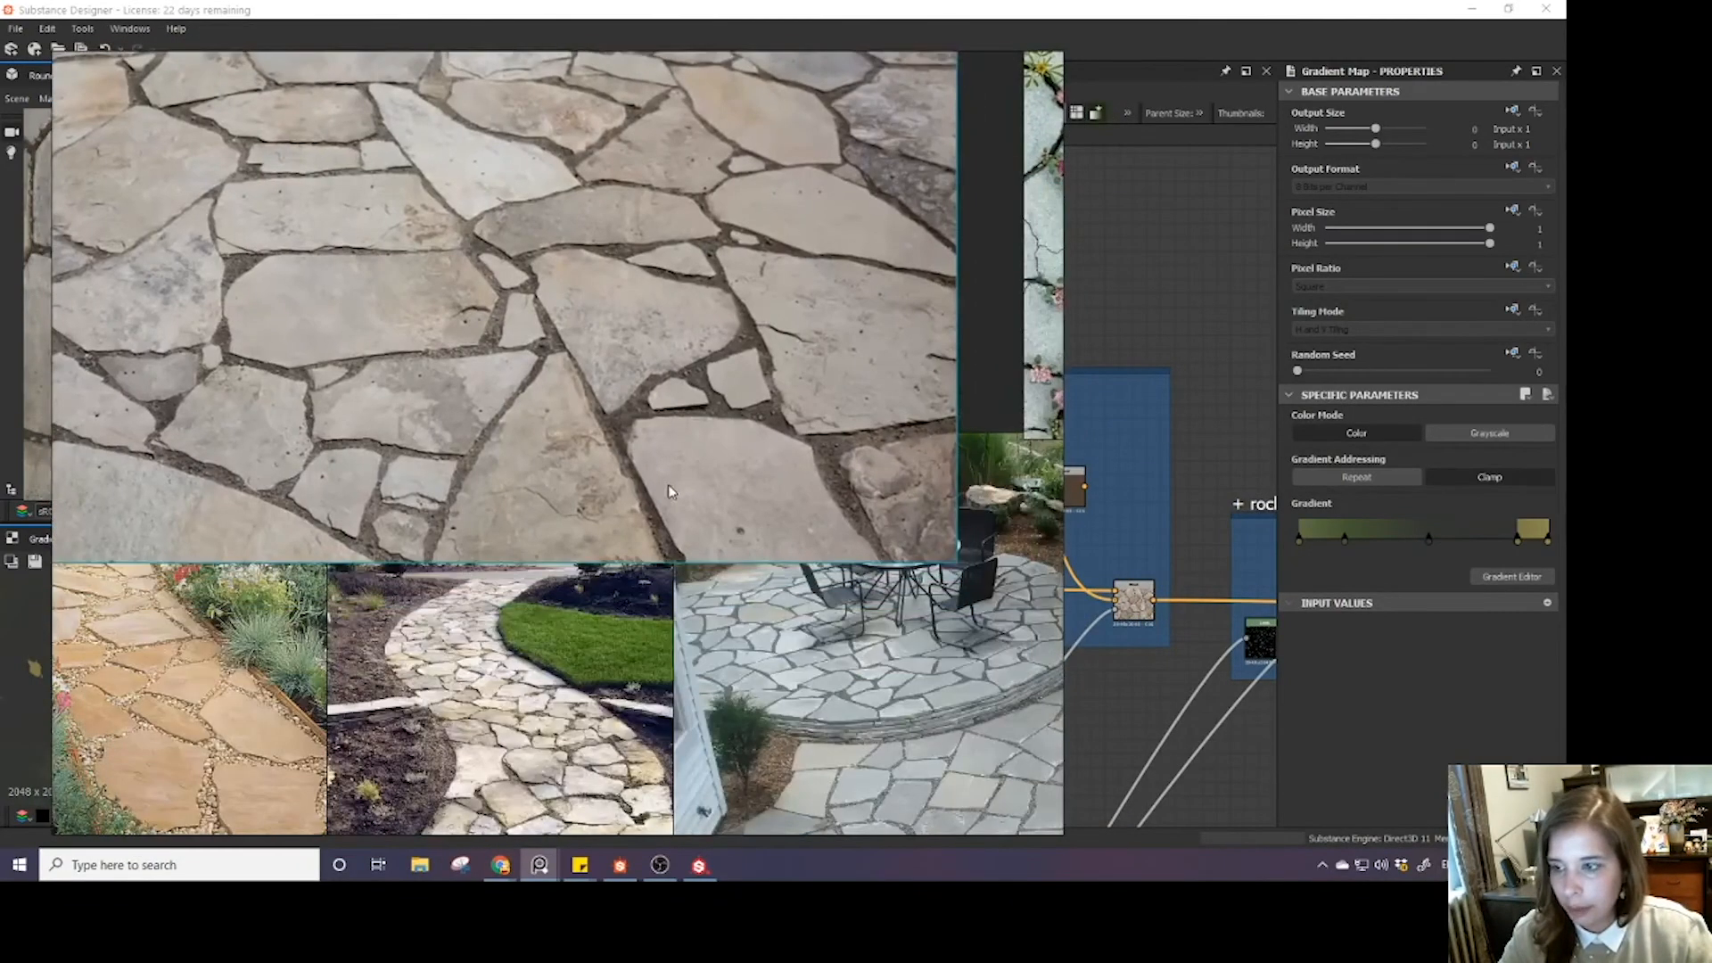
drag(506, 691, 452, 596)
drag(704, 667, 650, 640)
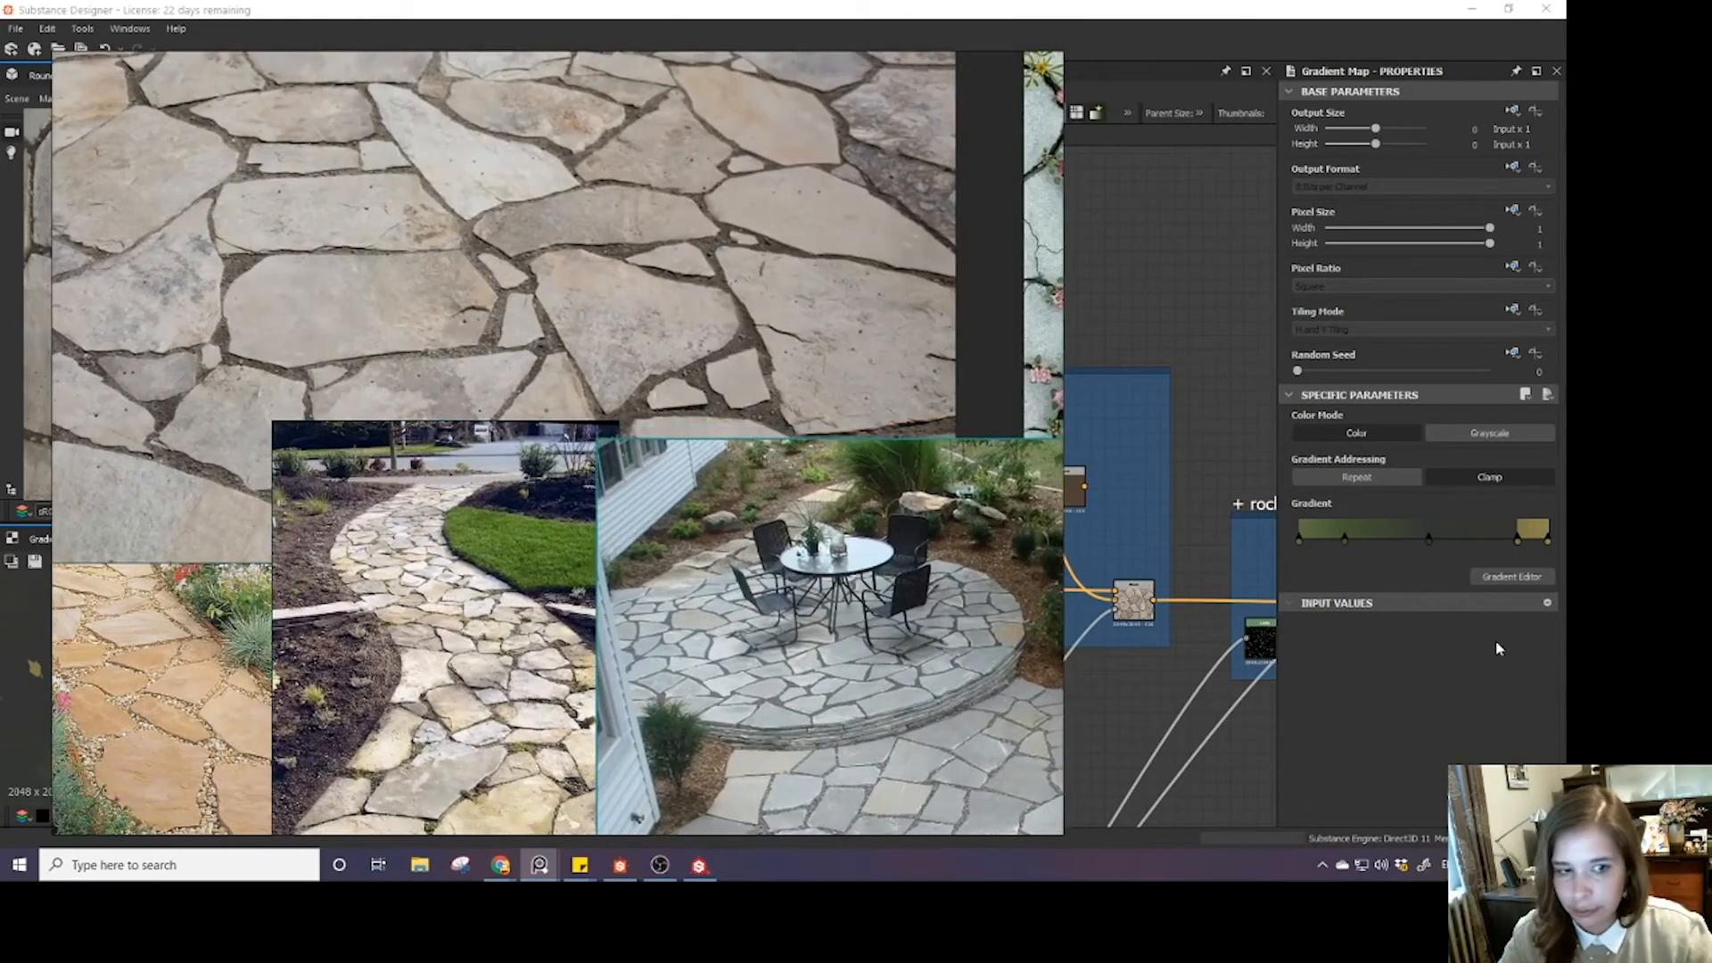
- Reopen the new gradient map's gradient editor and reposition the reference board to expose the mossy grey stone photos
click(1490, 577)
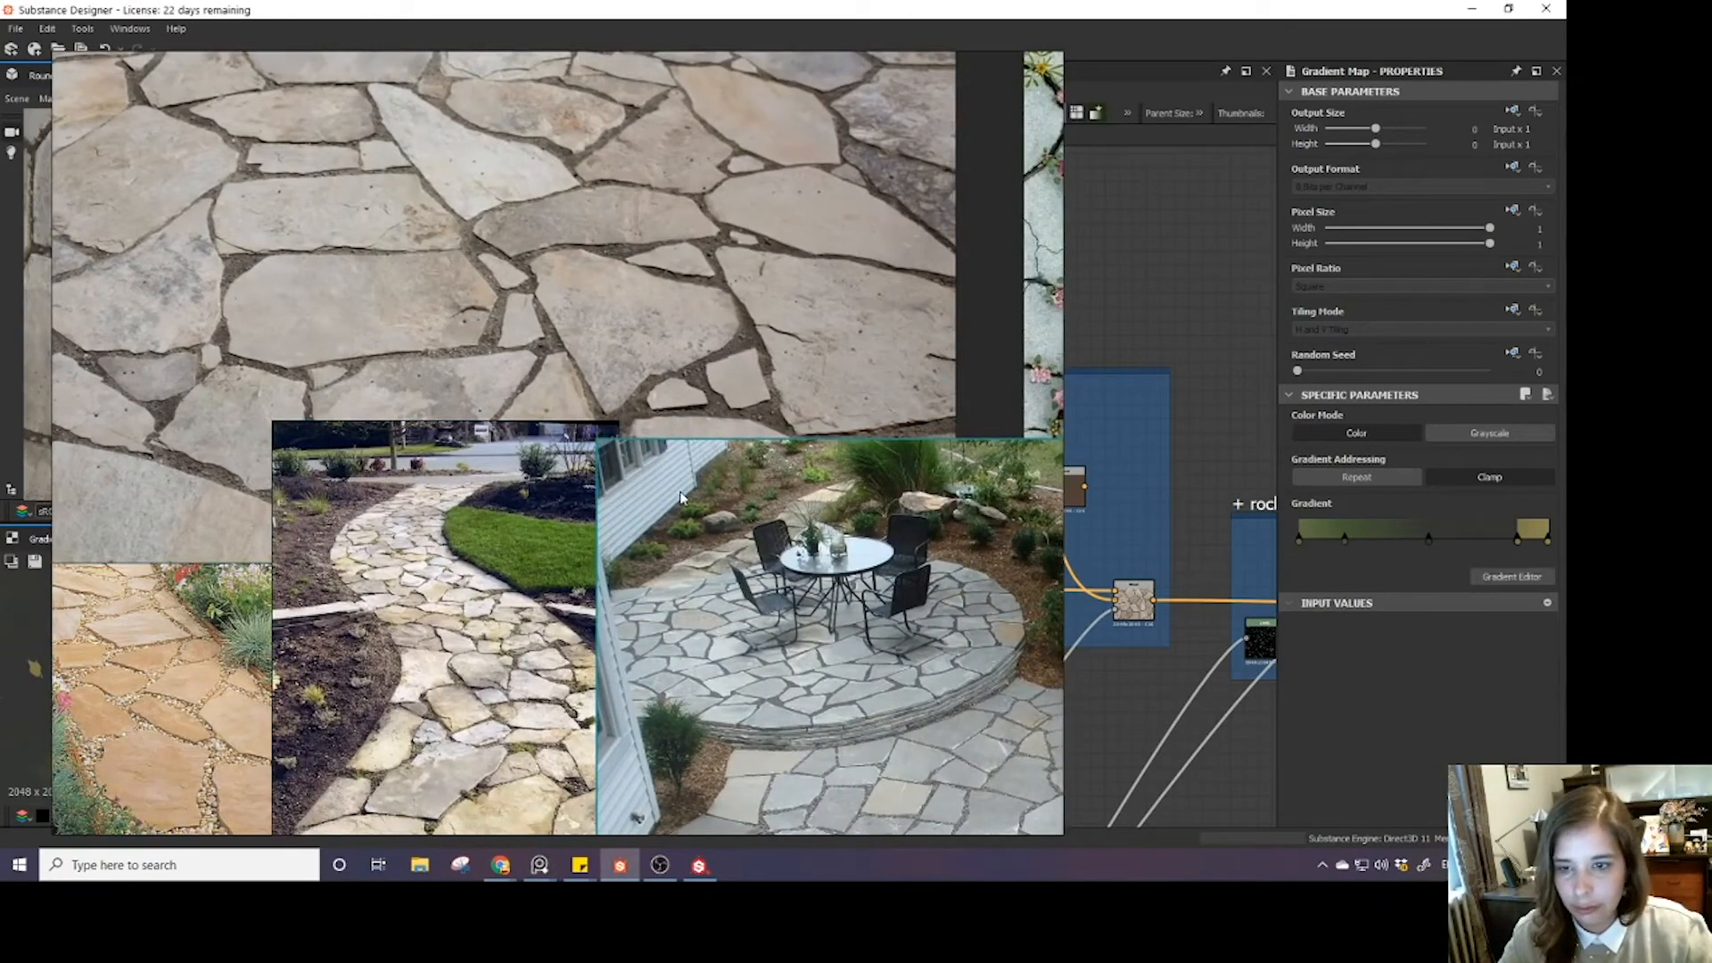
right_drag(681, 492, 781, 539)
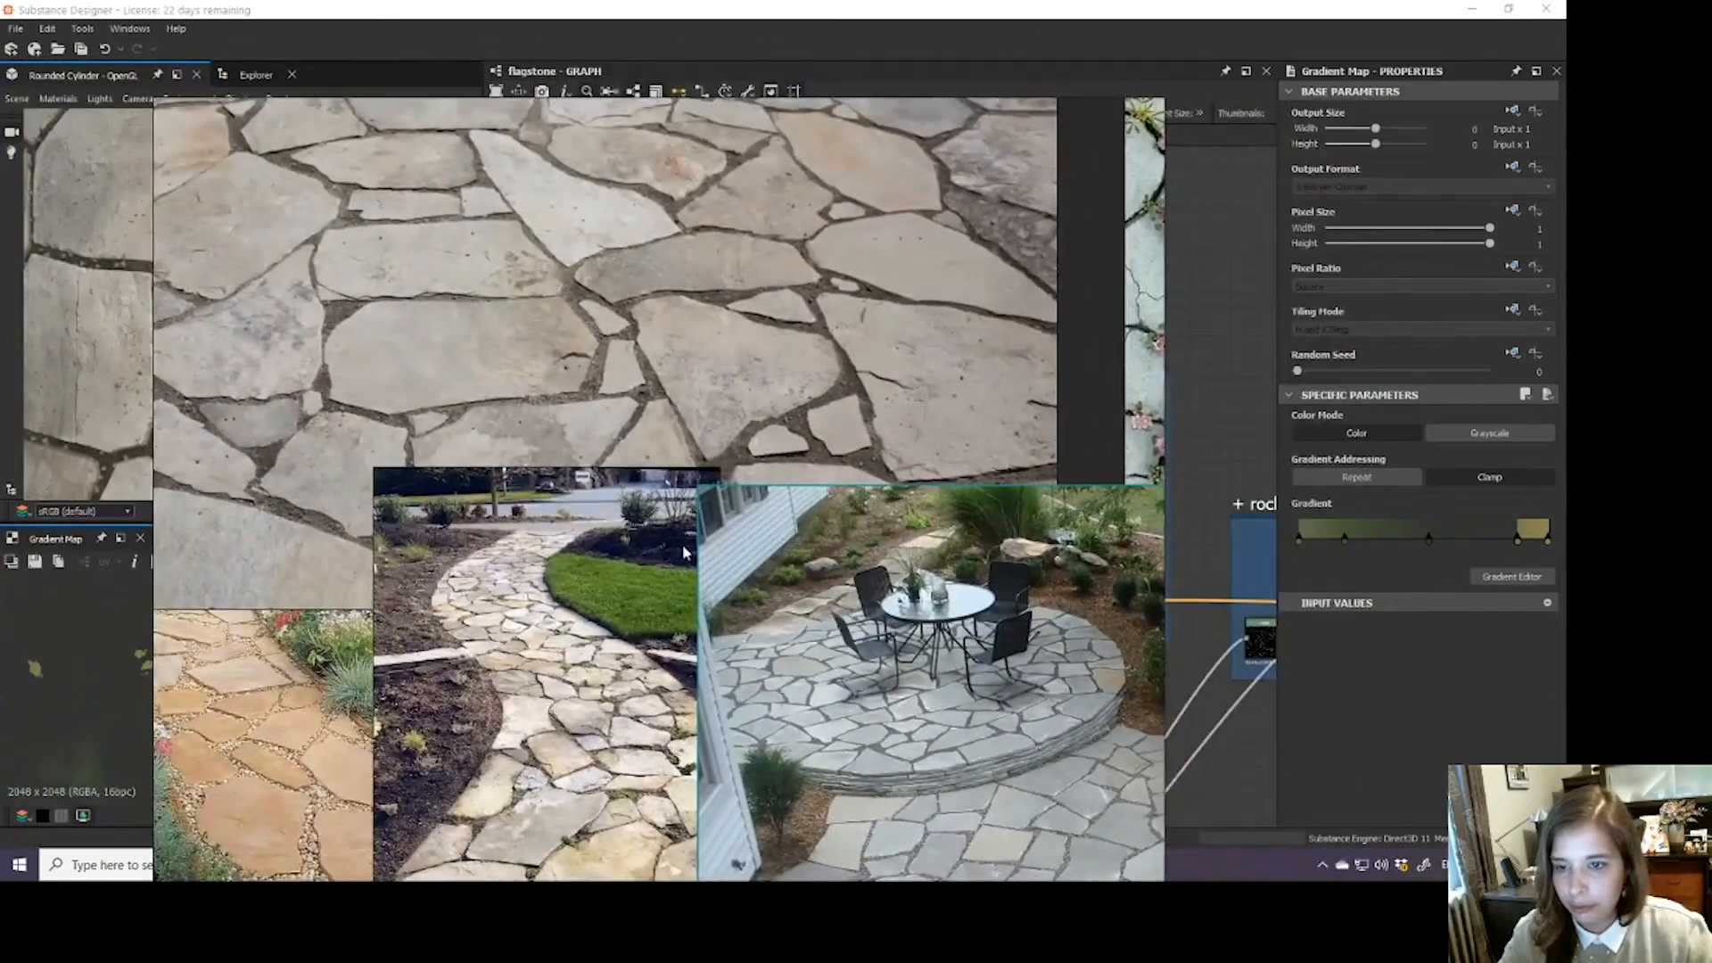
middle_drag(684, 553, 629, 192)
middle_drag(563, 495, 1134, 583)
right_drag(810, 697, 1565, 677)
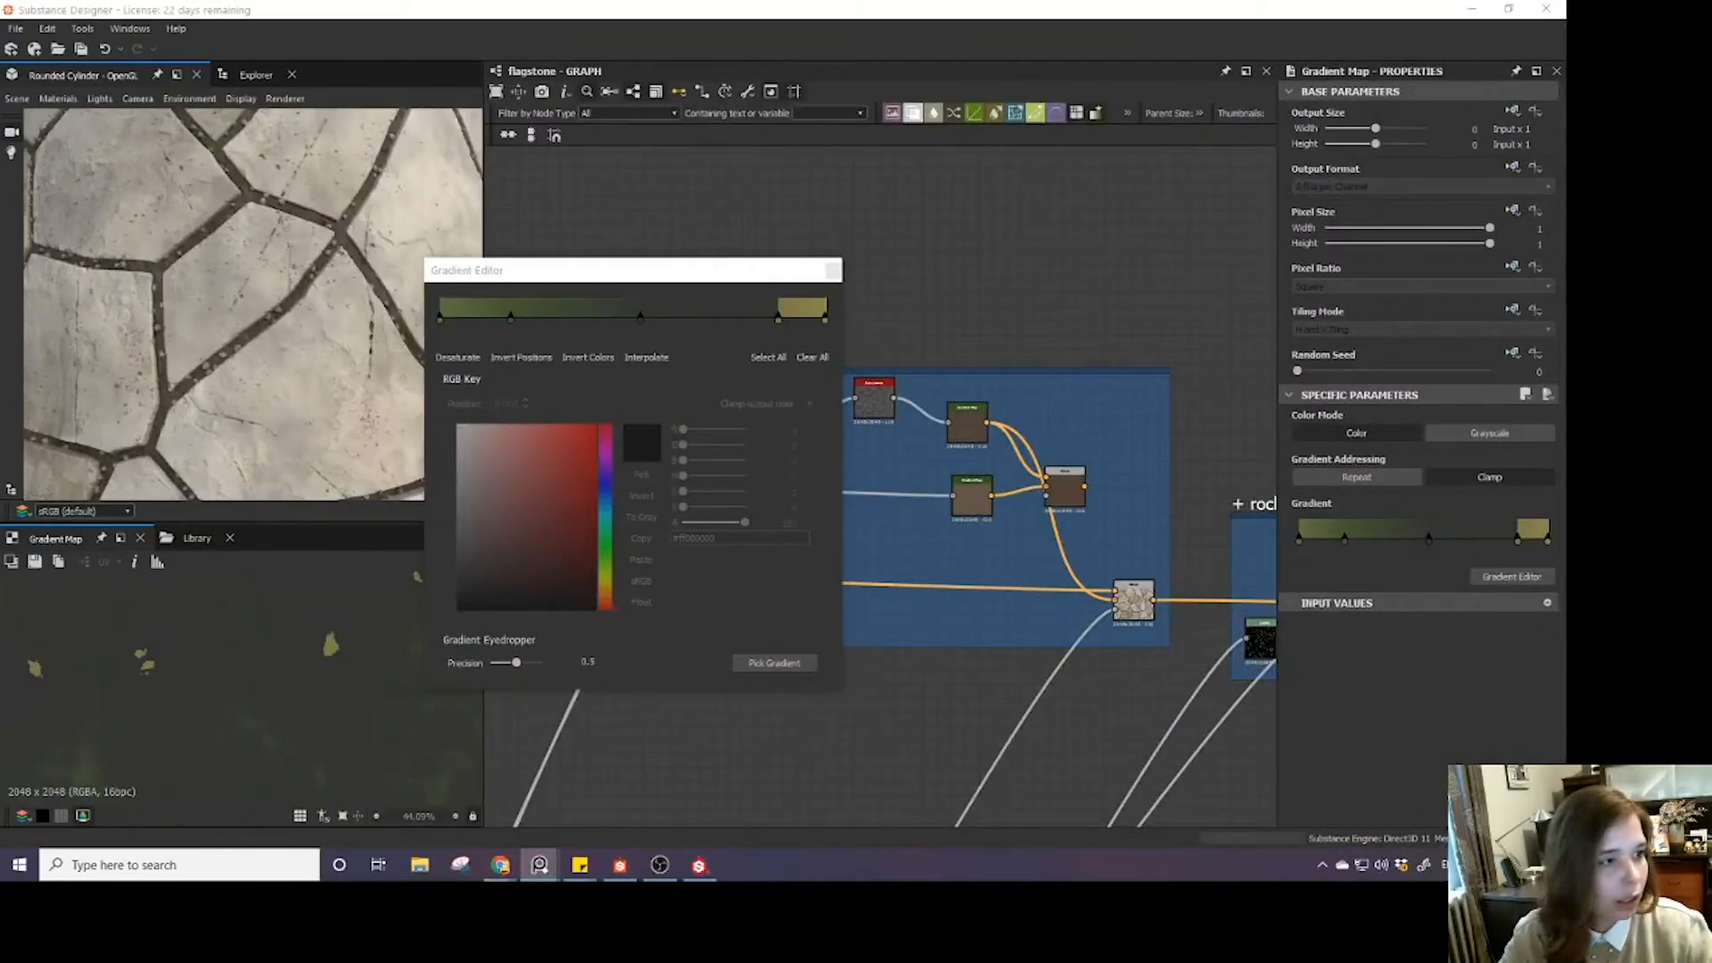
right_drag(1565, 499, 539, 569)
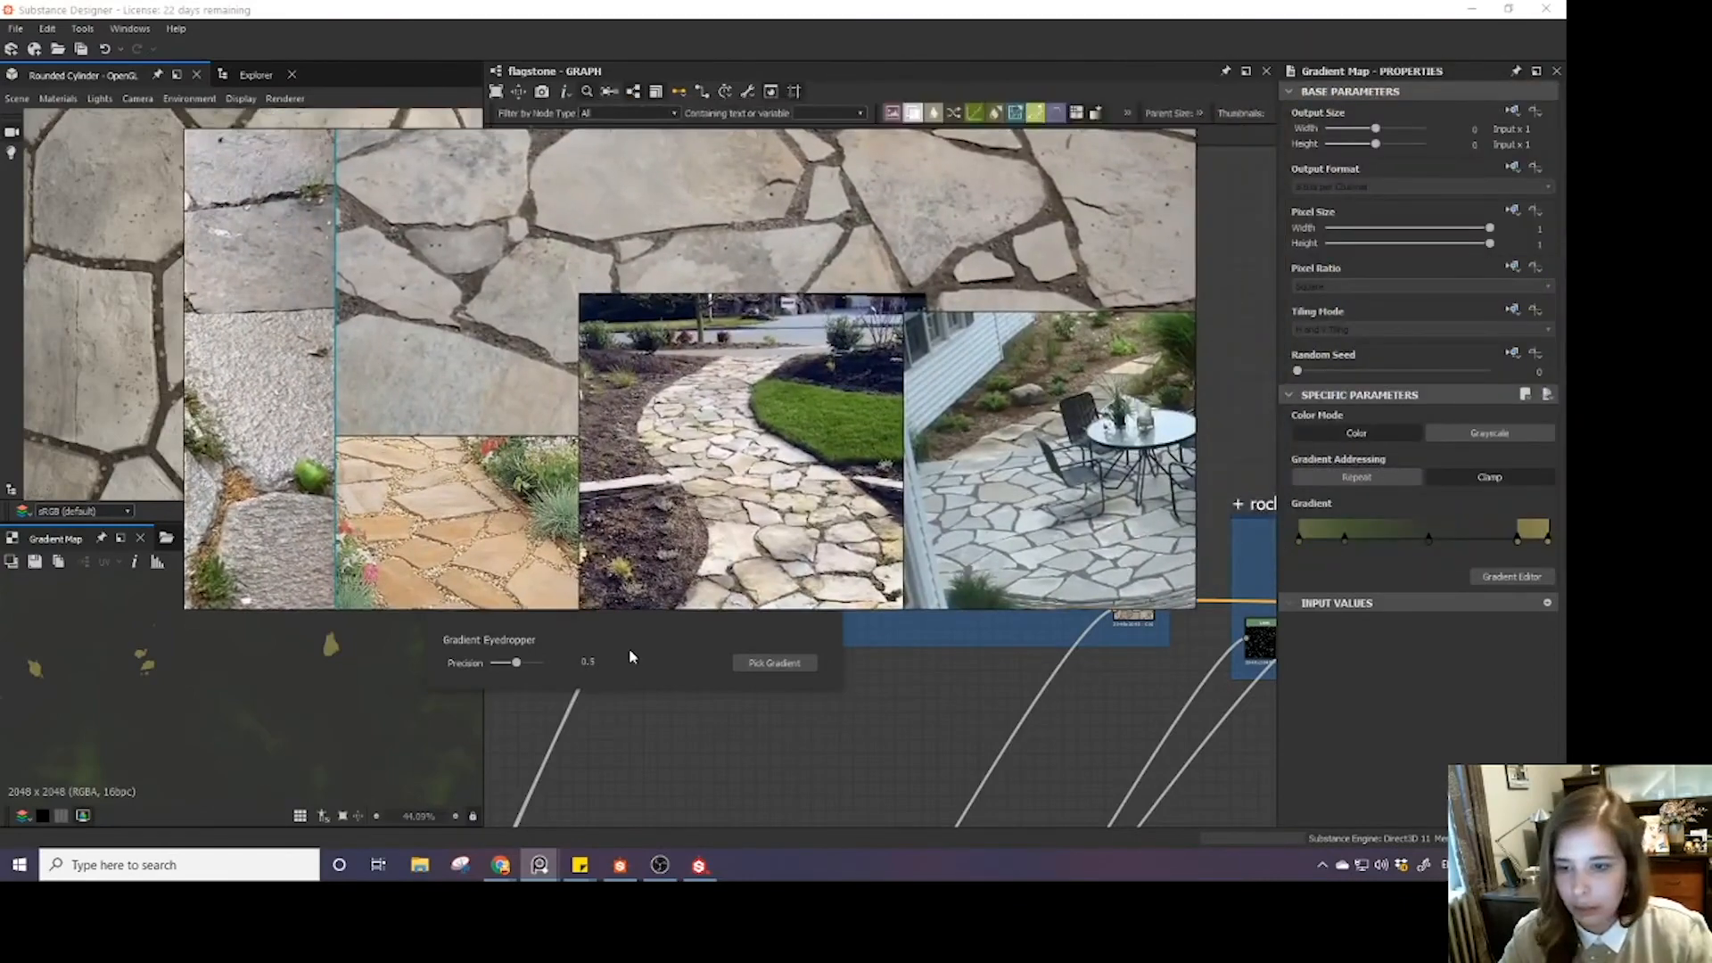
click(632, 657)
right_drag(622, 342, 1145, 424)
drag(613, 275, 1565, 357)
right_drag(1248, 346, 628, 293)
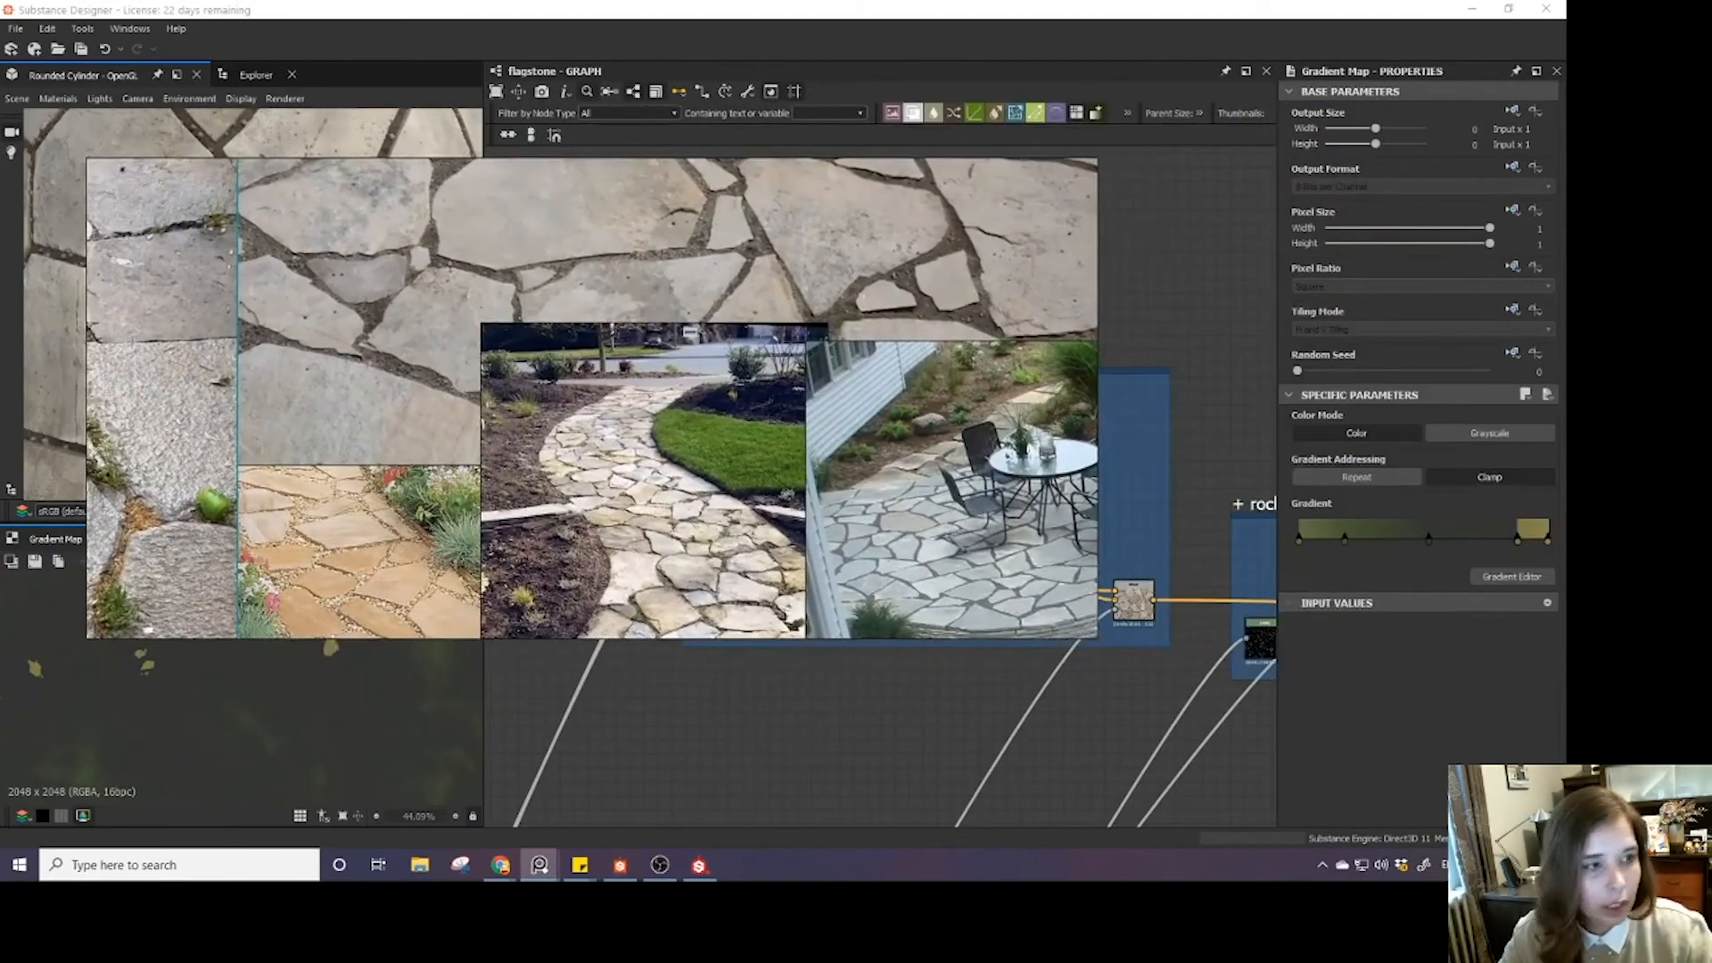
- Sample a bright green gradient from the green fruit in the mossy stone photo, with the gradient editor beside the reference board
drag(1565, 401, 1300, 130)
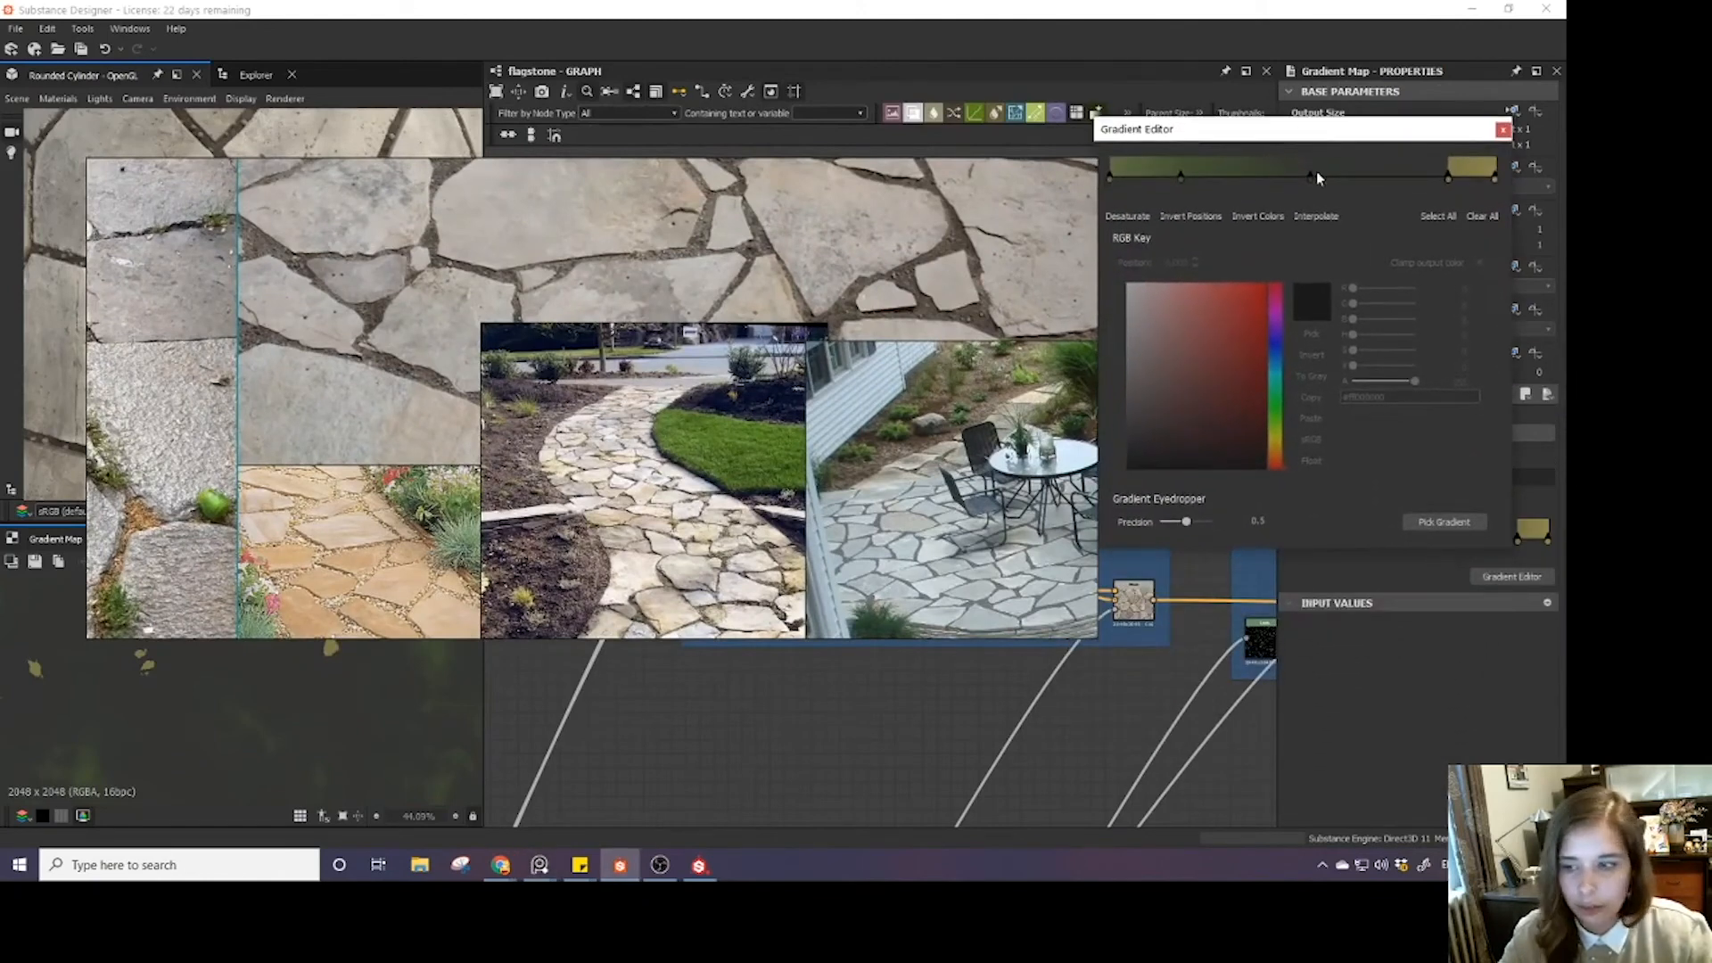
click(1441, 523)
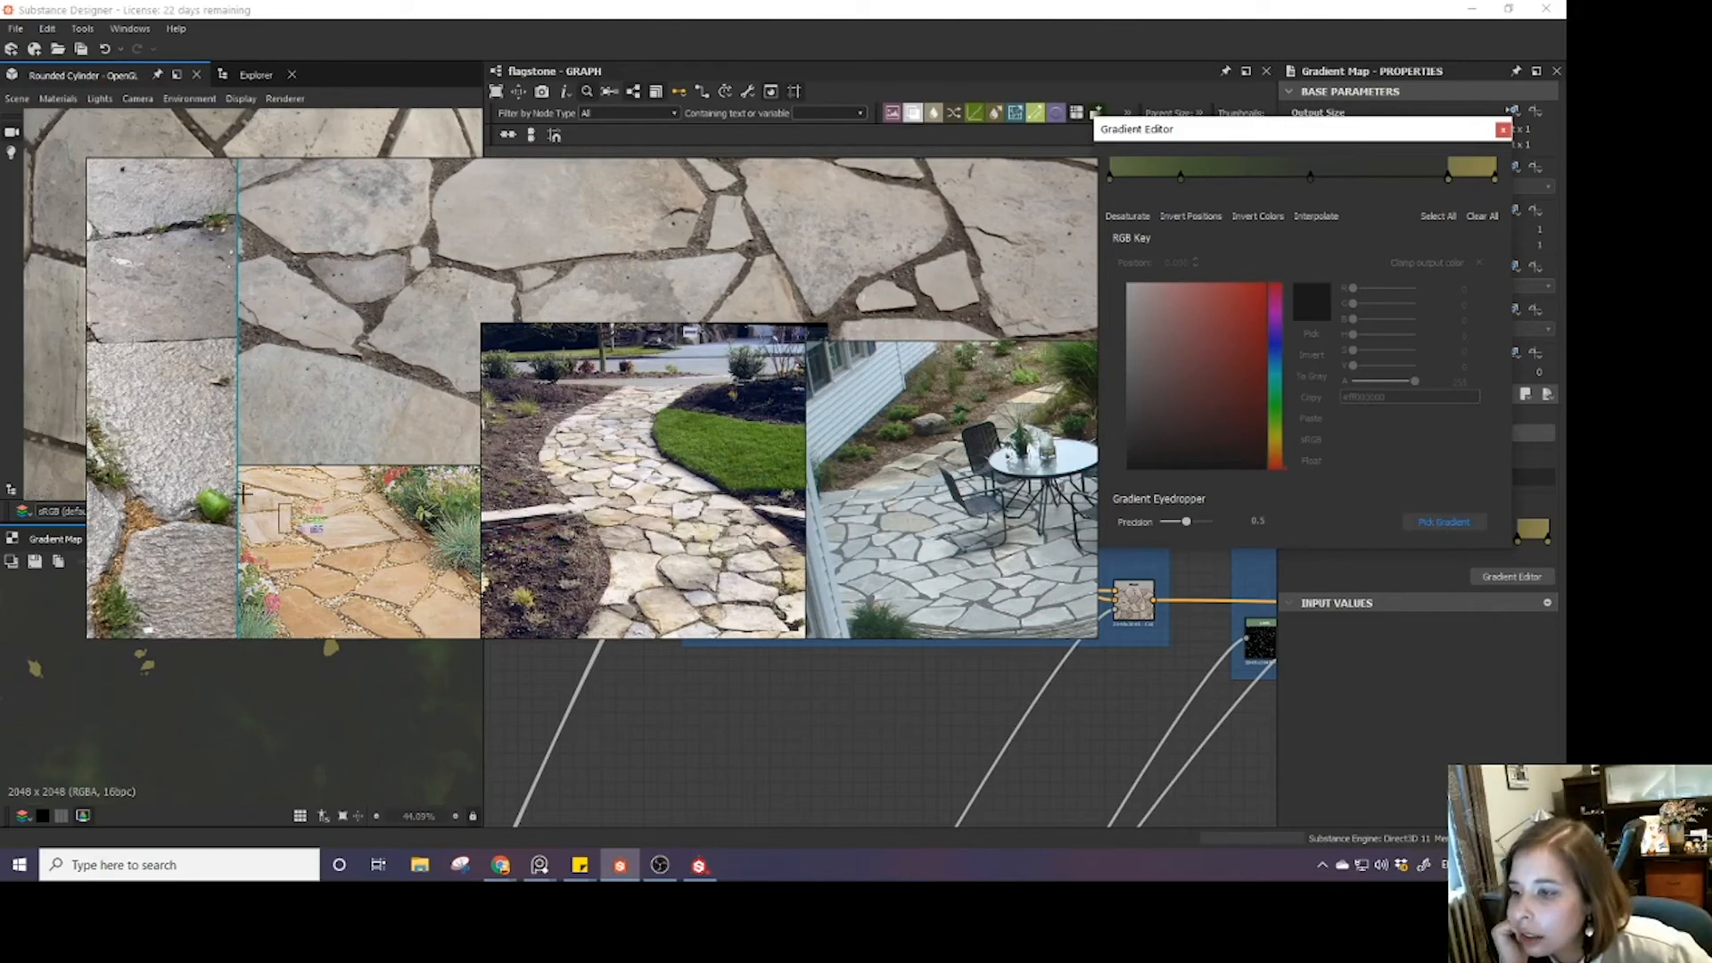
drag(225, 526, 218, 521)
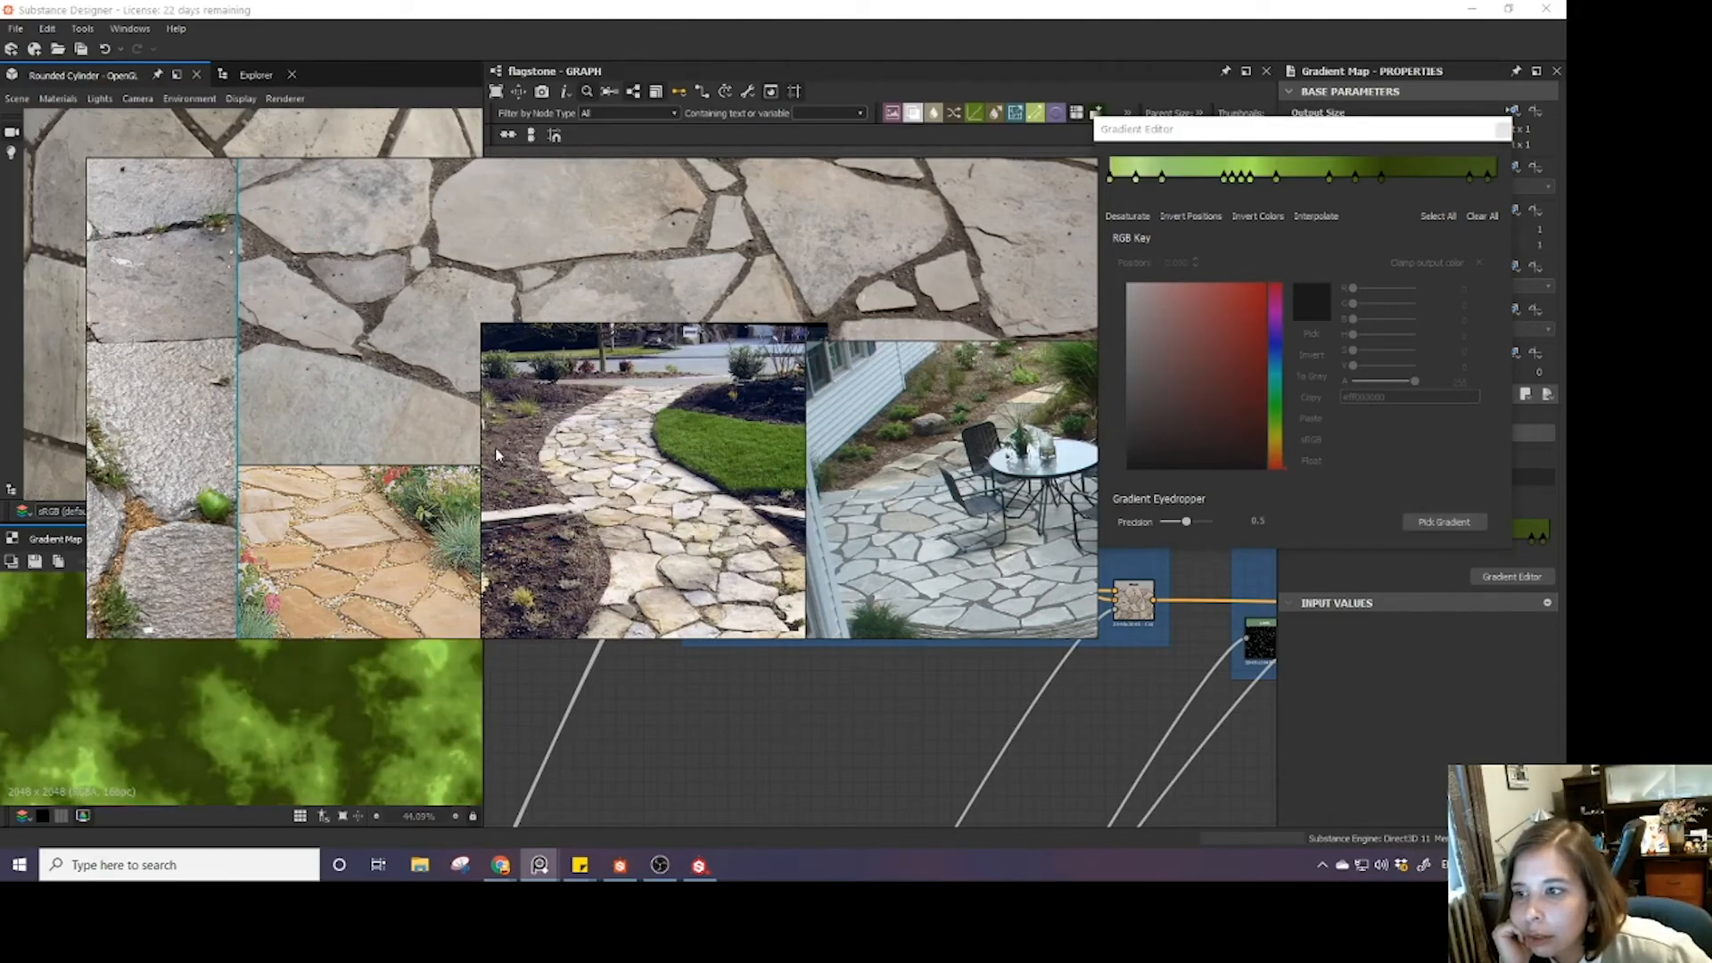
right_drag(496, 448, 1565, 580)
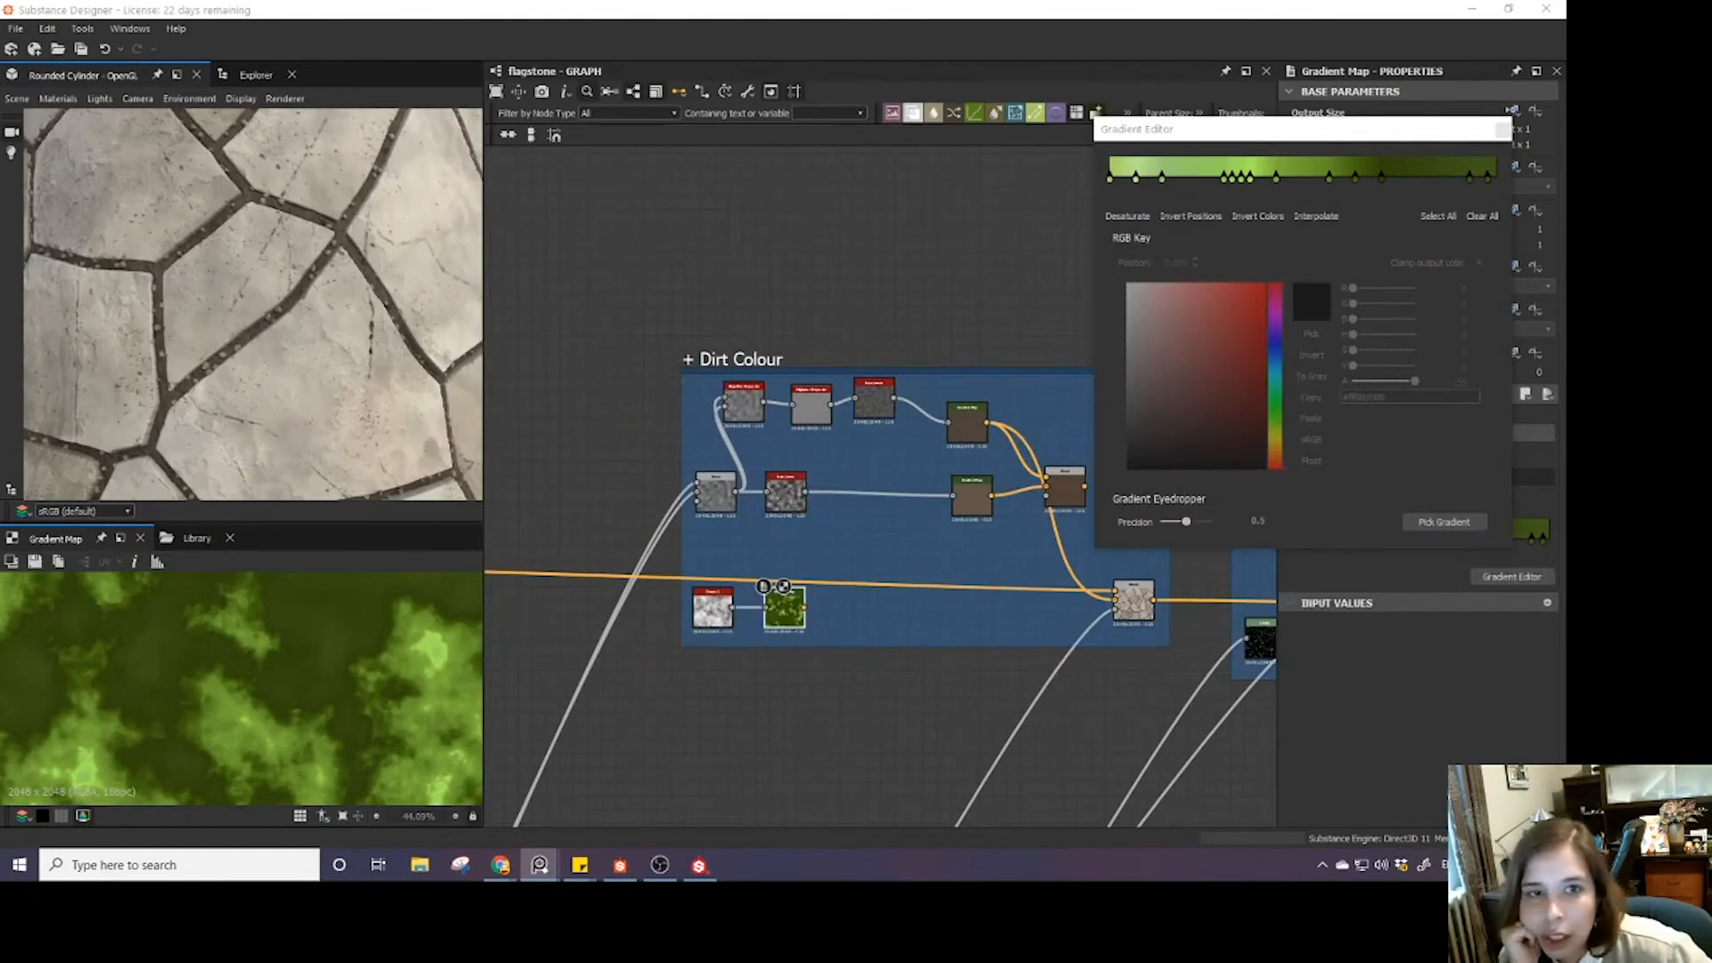
- Delete crowded keys in the middle of the green gradient and spread the neighbouring keys farther apart
drag(1330, 178, 1205, 178)
click(1241, 179)
key(Delete)
click(1250, 179)
key(Delete)
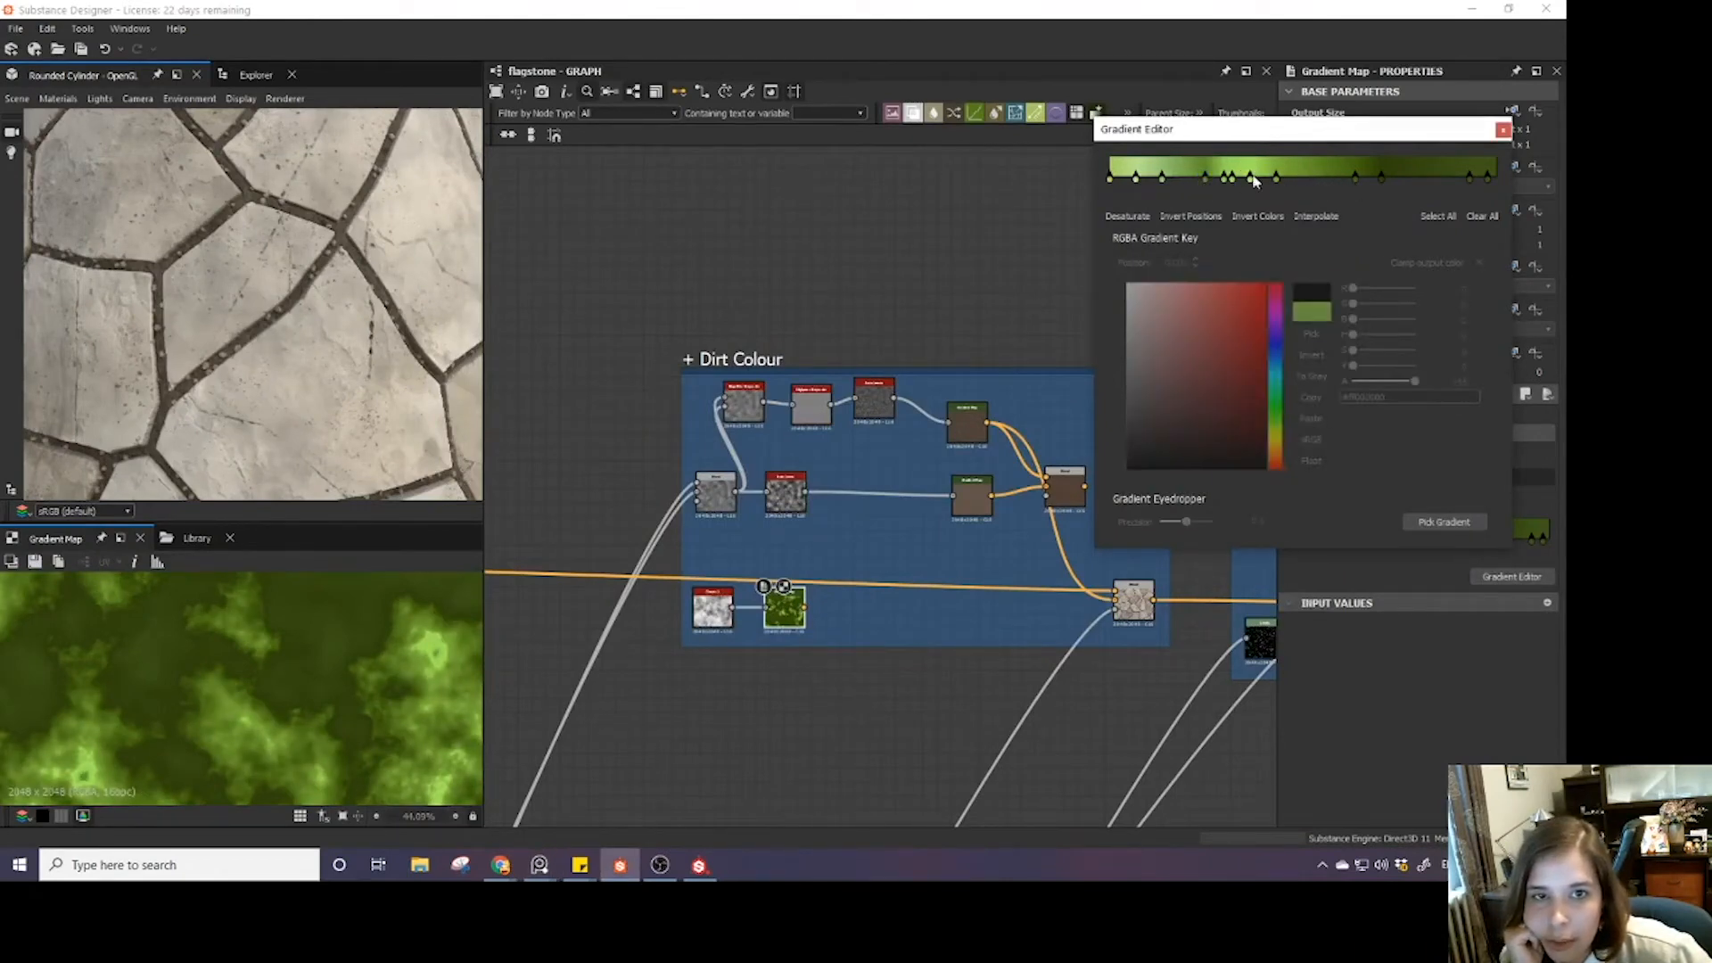
drag(1233, 177, 1261, 177)
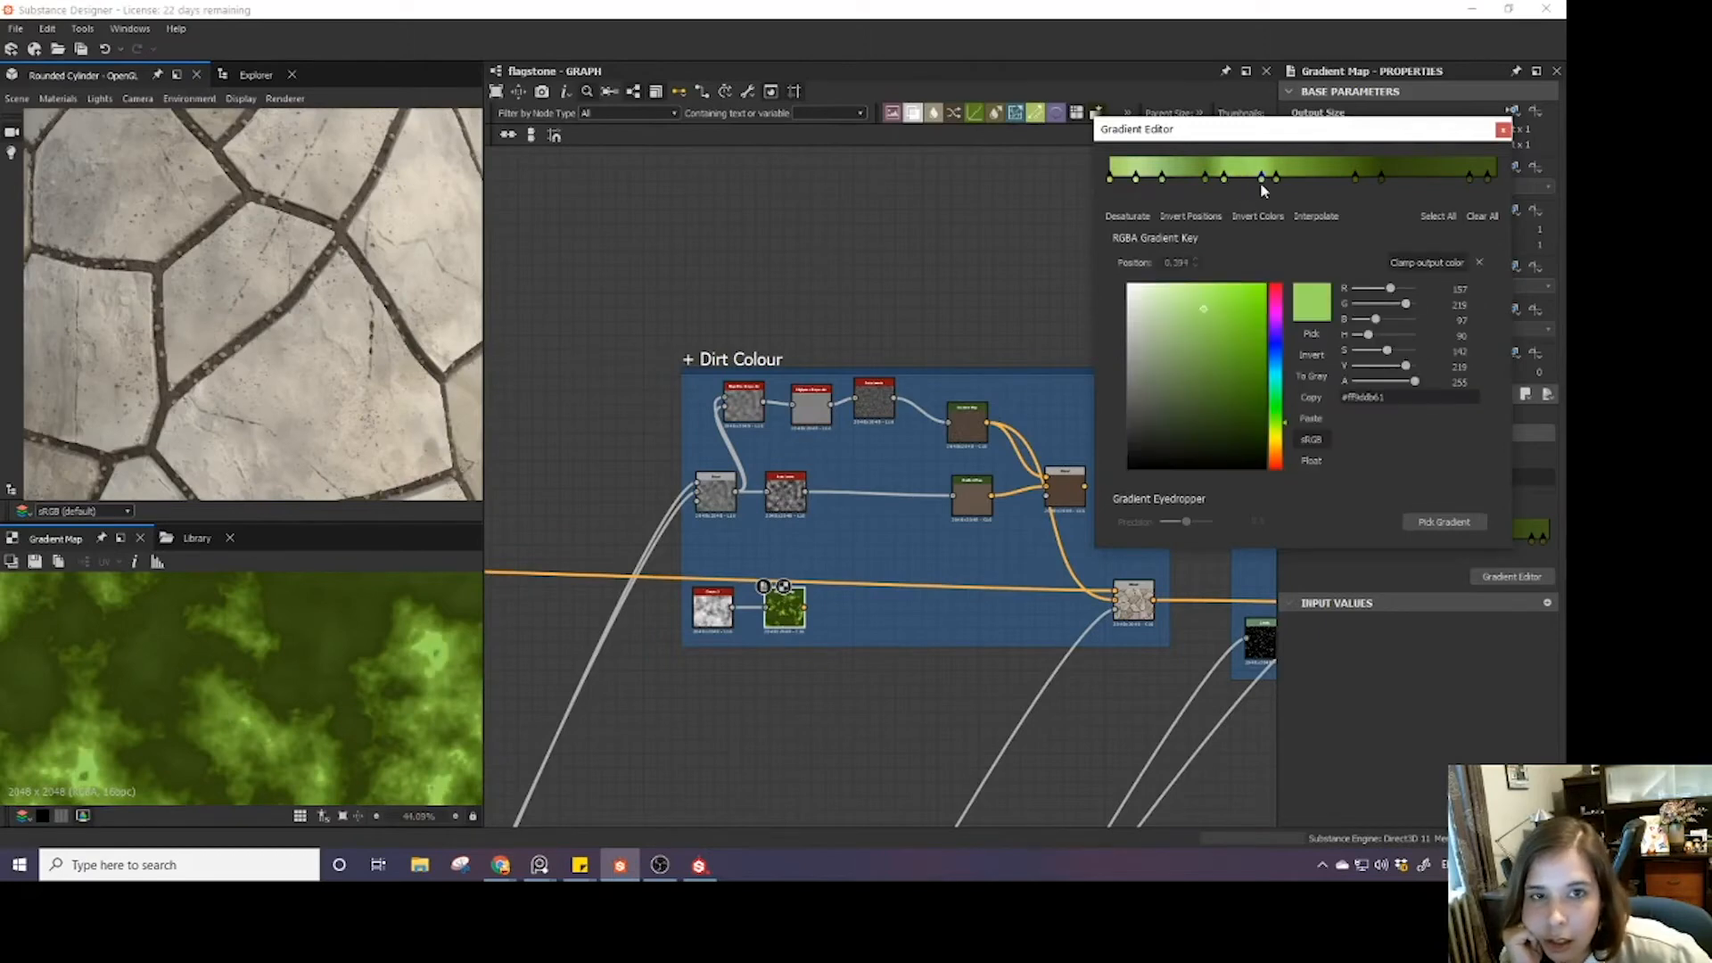
- Reduce the saturation of all gradient keys and lower their value by 24, undoing the accidental gradient reset
click(1440, 219)
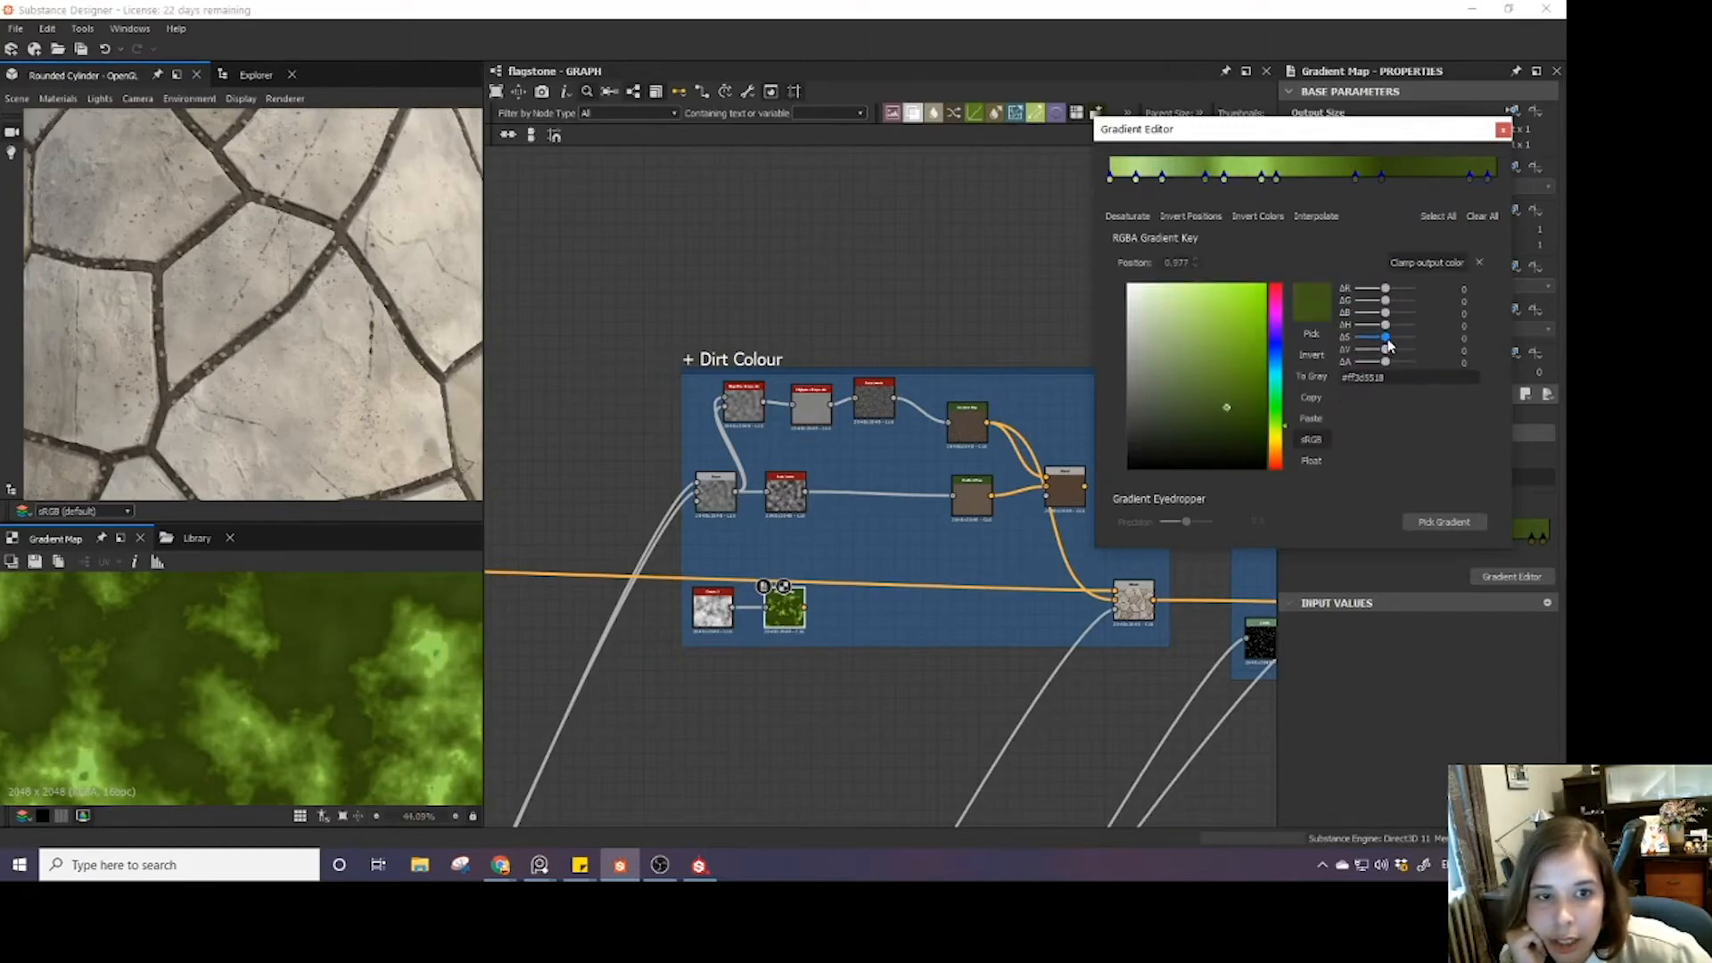
drag(1388, 346, 1383, 354)
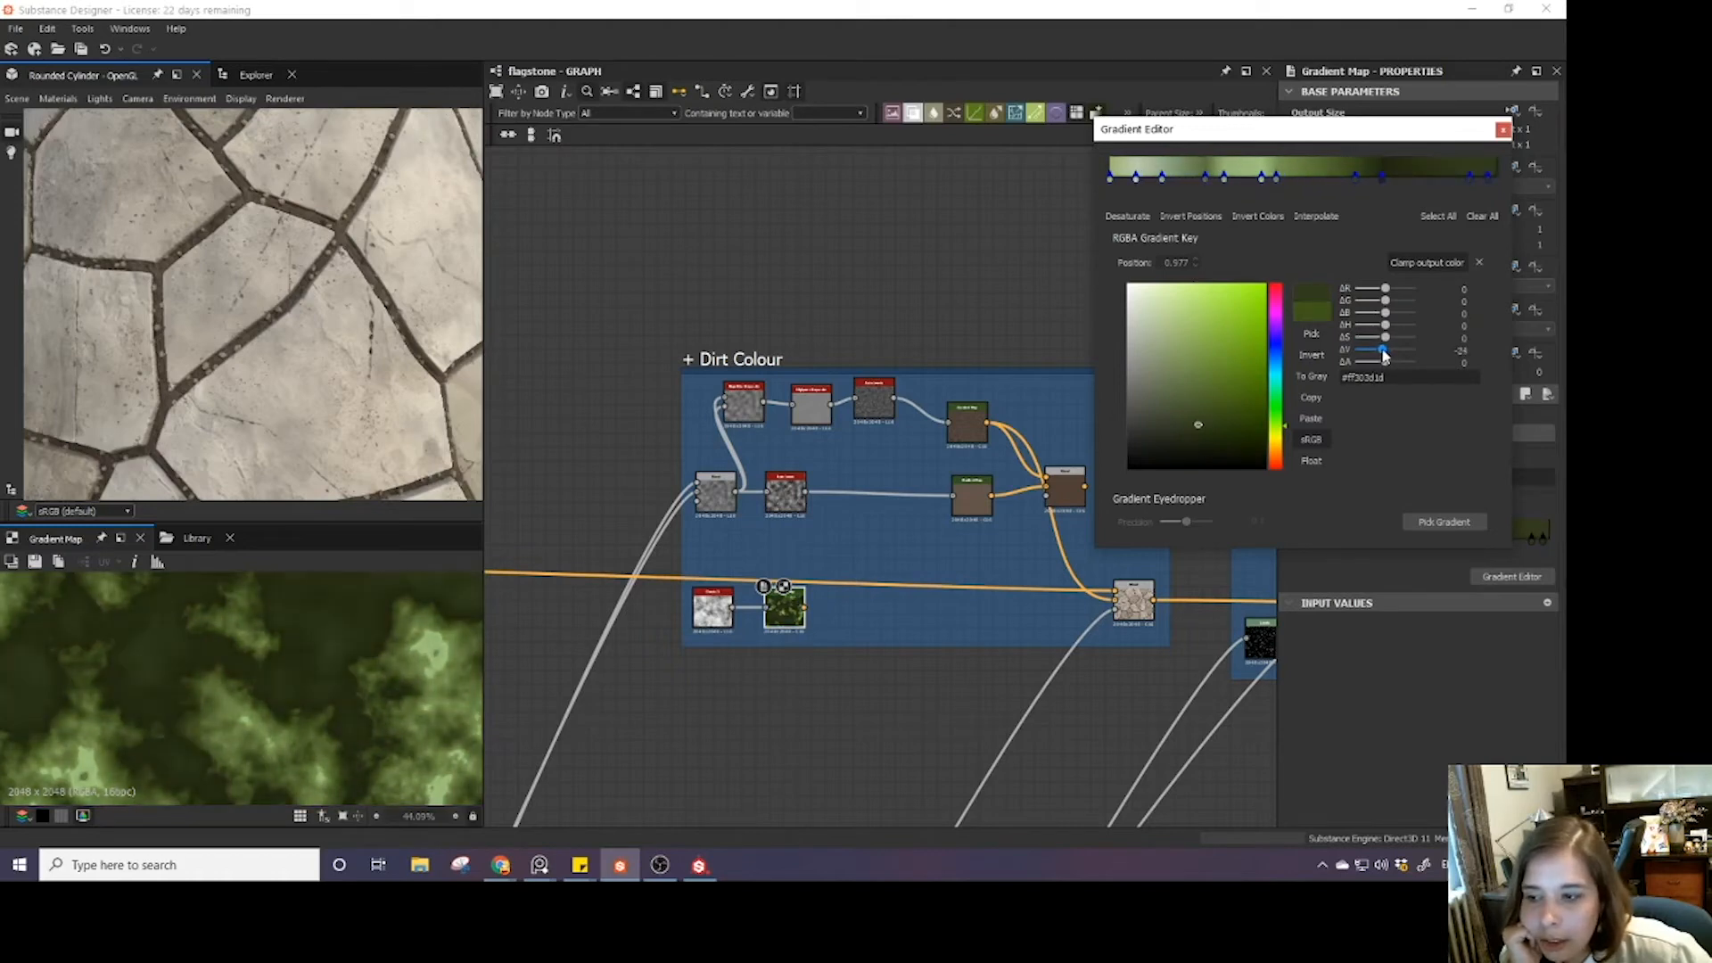
drag(1136, 181, 1138, 134)
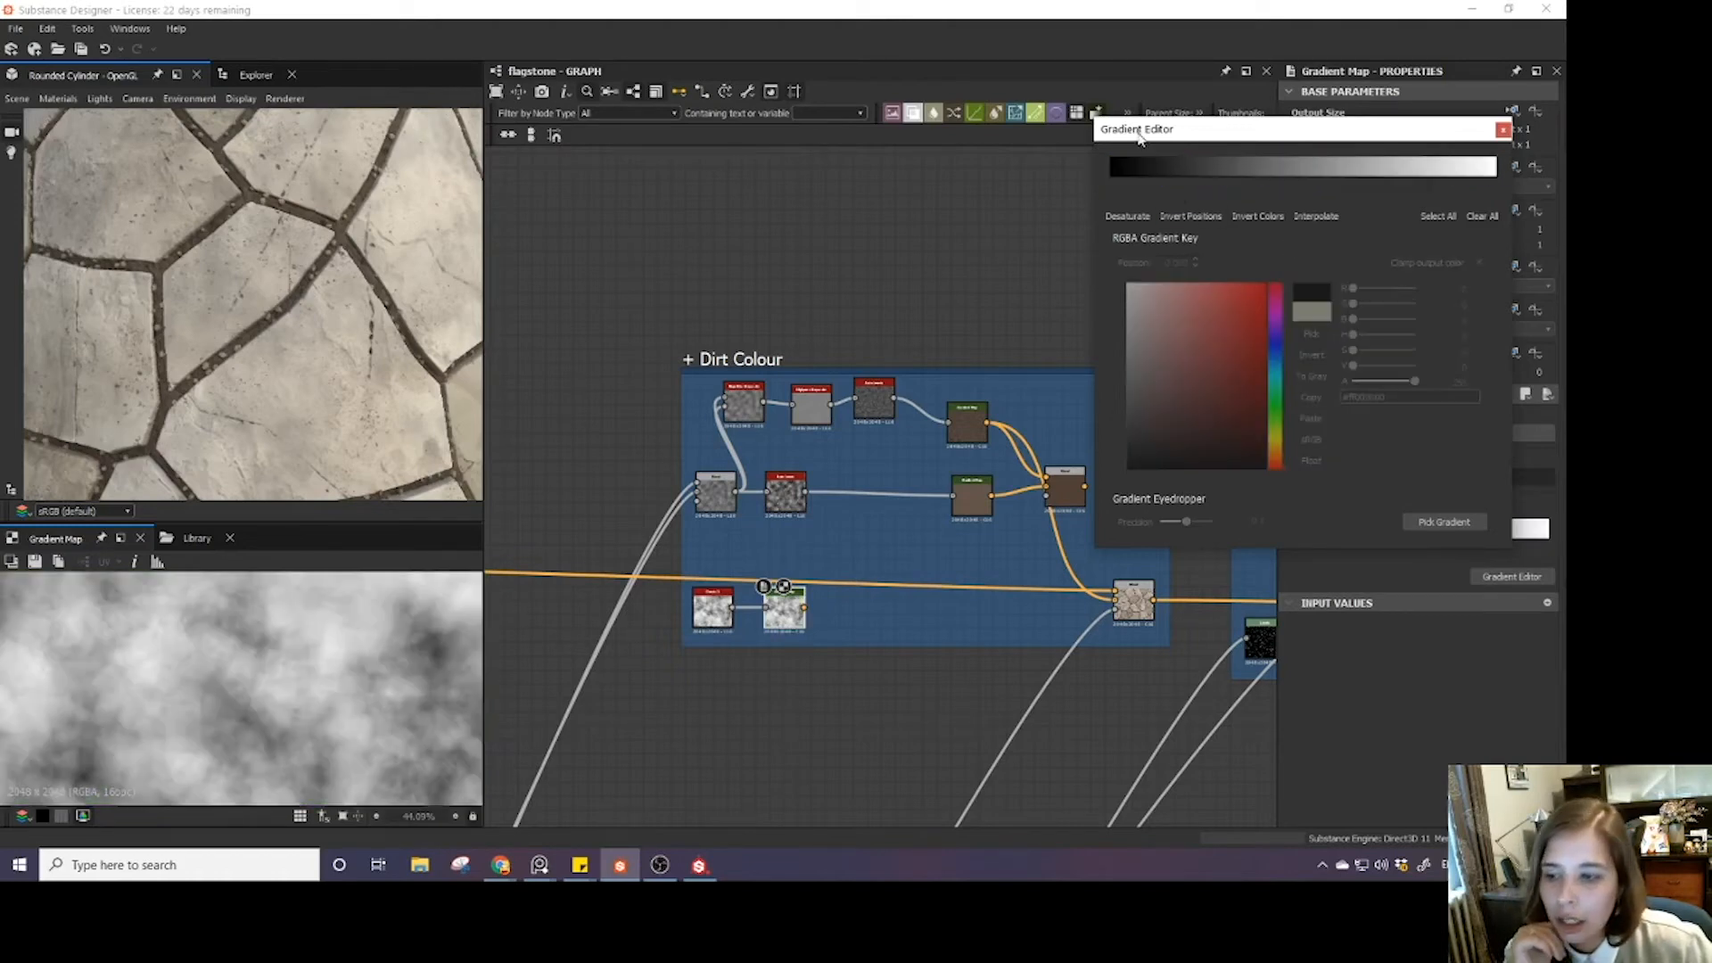
key(ctrl+z)
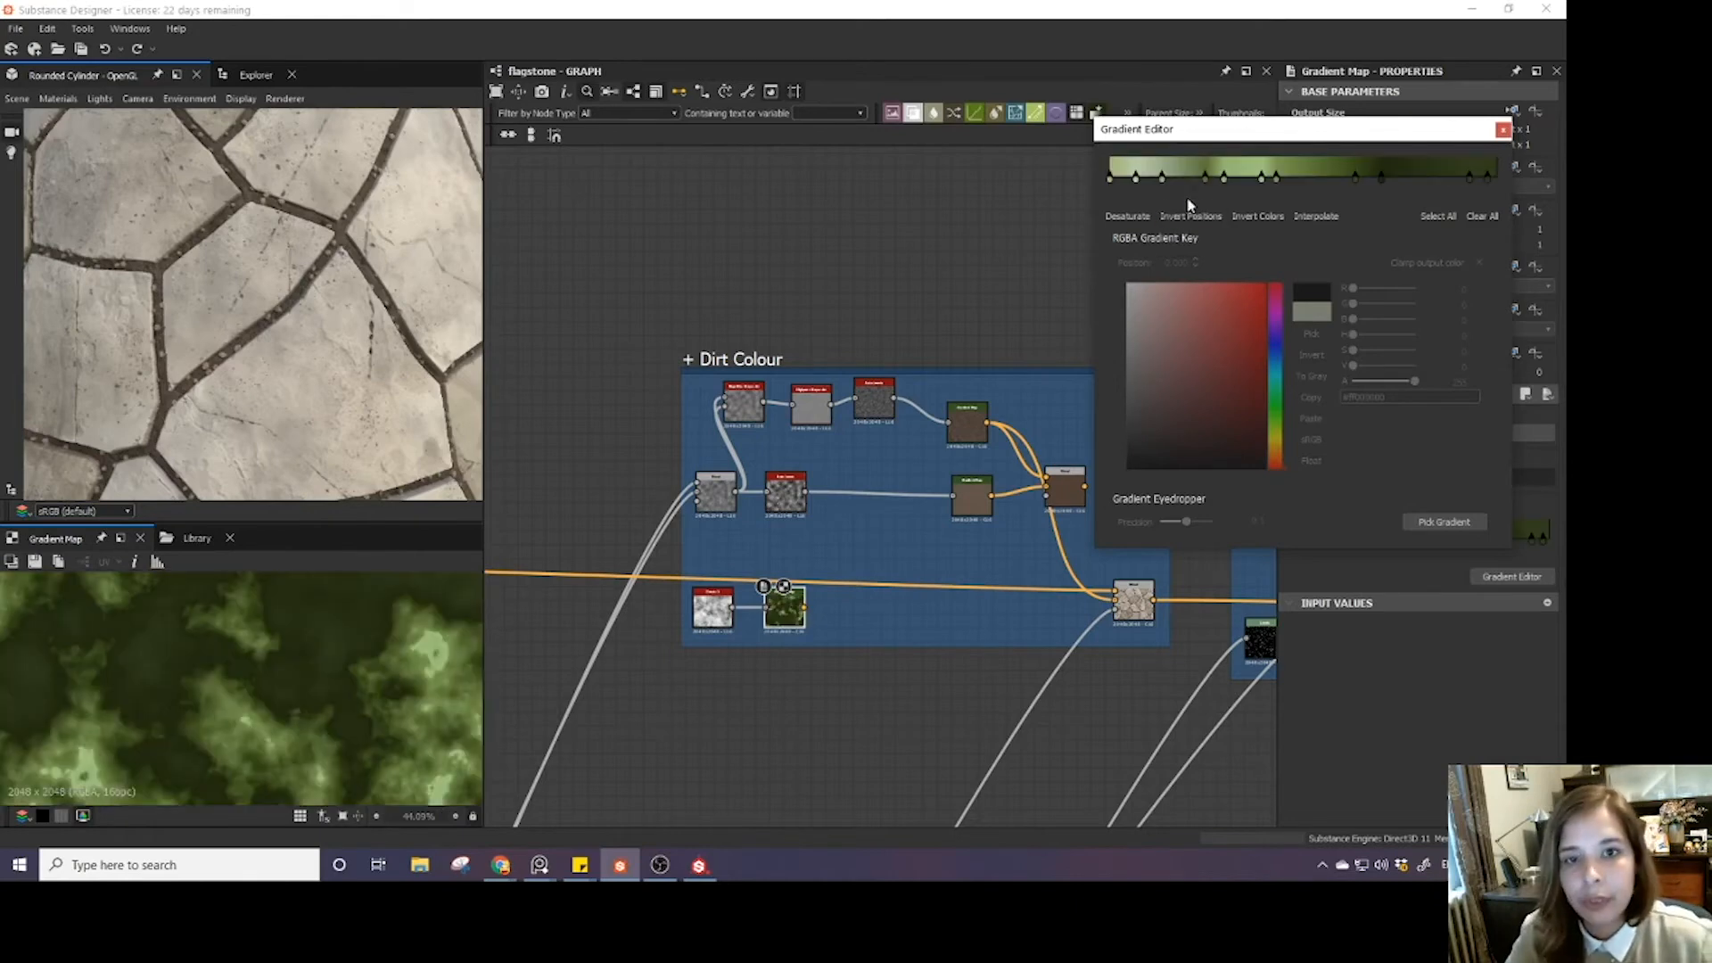
- Remove surplus keys from the gradient's light end and darken the green keys at positions 0.281 and 0.432
mouse_move(1136, 179)
mouse_down()
mouse_move(1137, 148)
mouse_move(1112, 176)
mouse_move(1113, 156)
mouse_move(1303, 186)
mouse_move(1129, 179)
mouse_up()
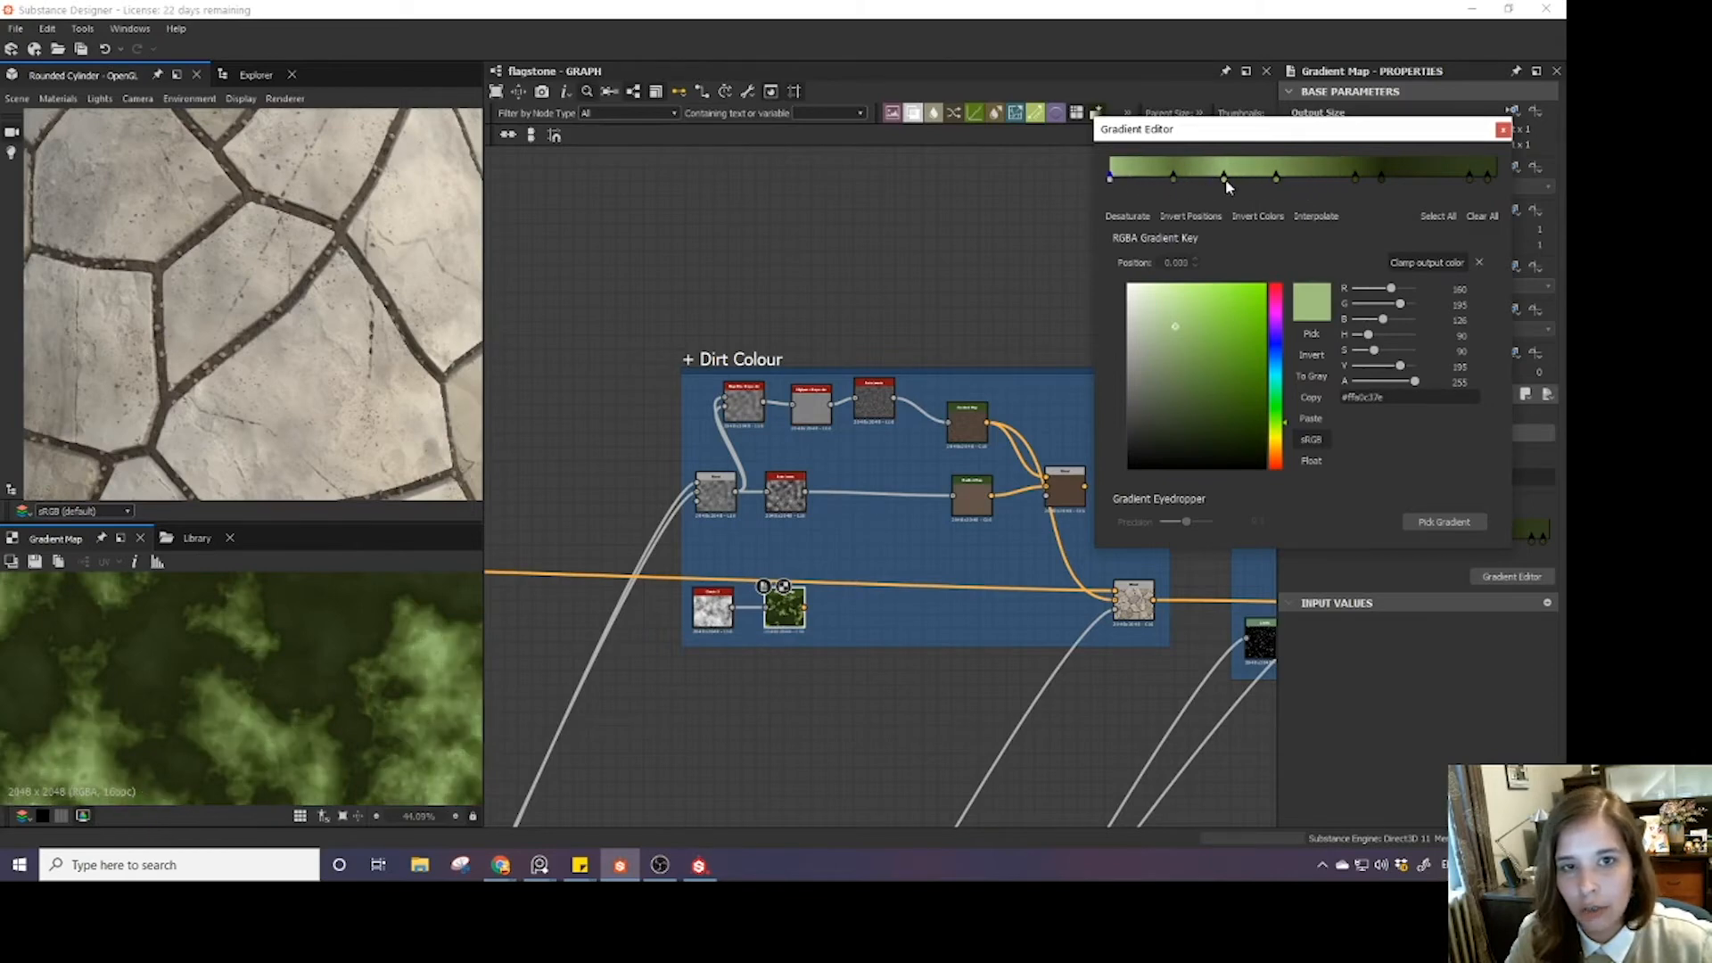
click(1225, 179)
click(1379, 366)
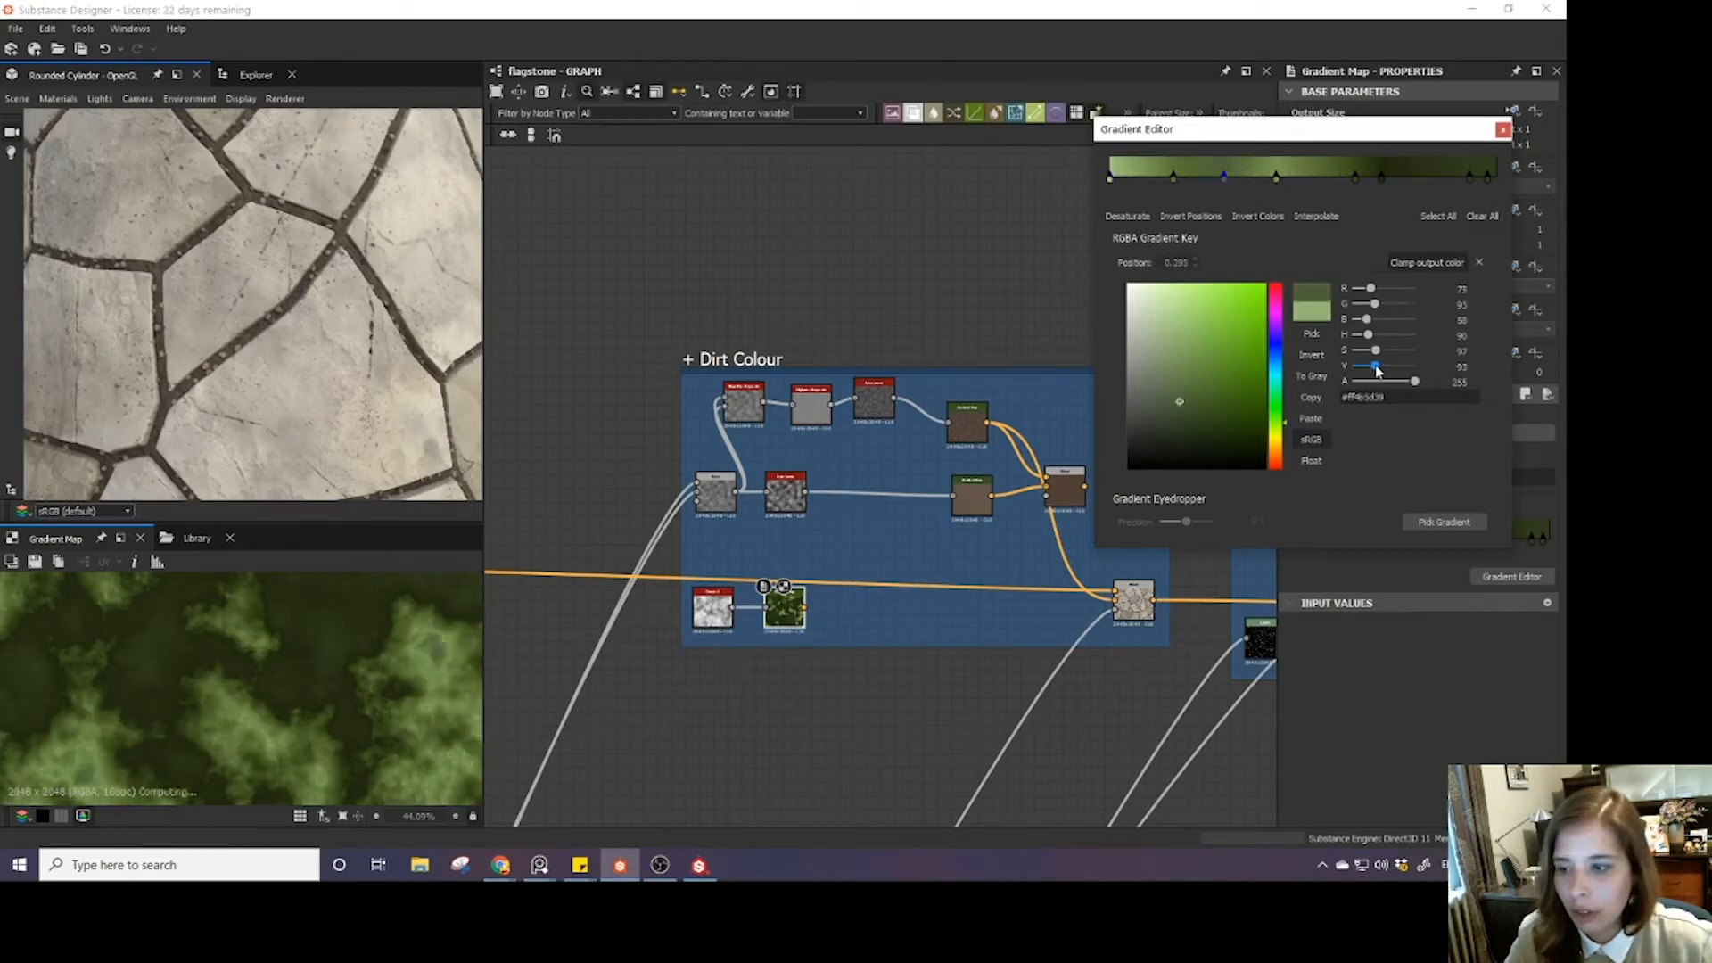
drag(1380, 370, 1380, 373)
click(1277, 178)
scroll(286, 660, down, 2)
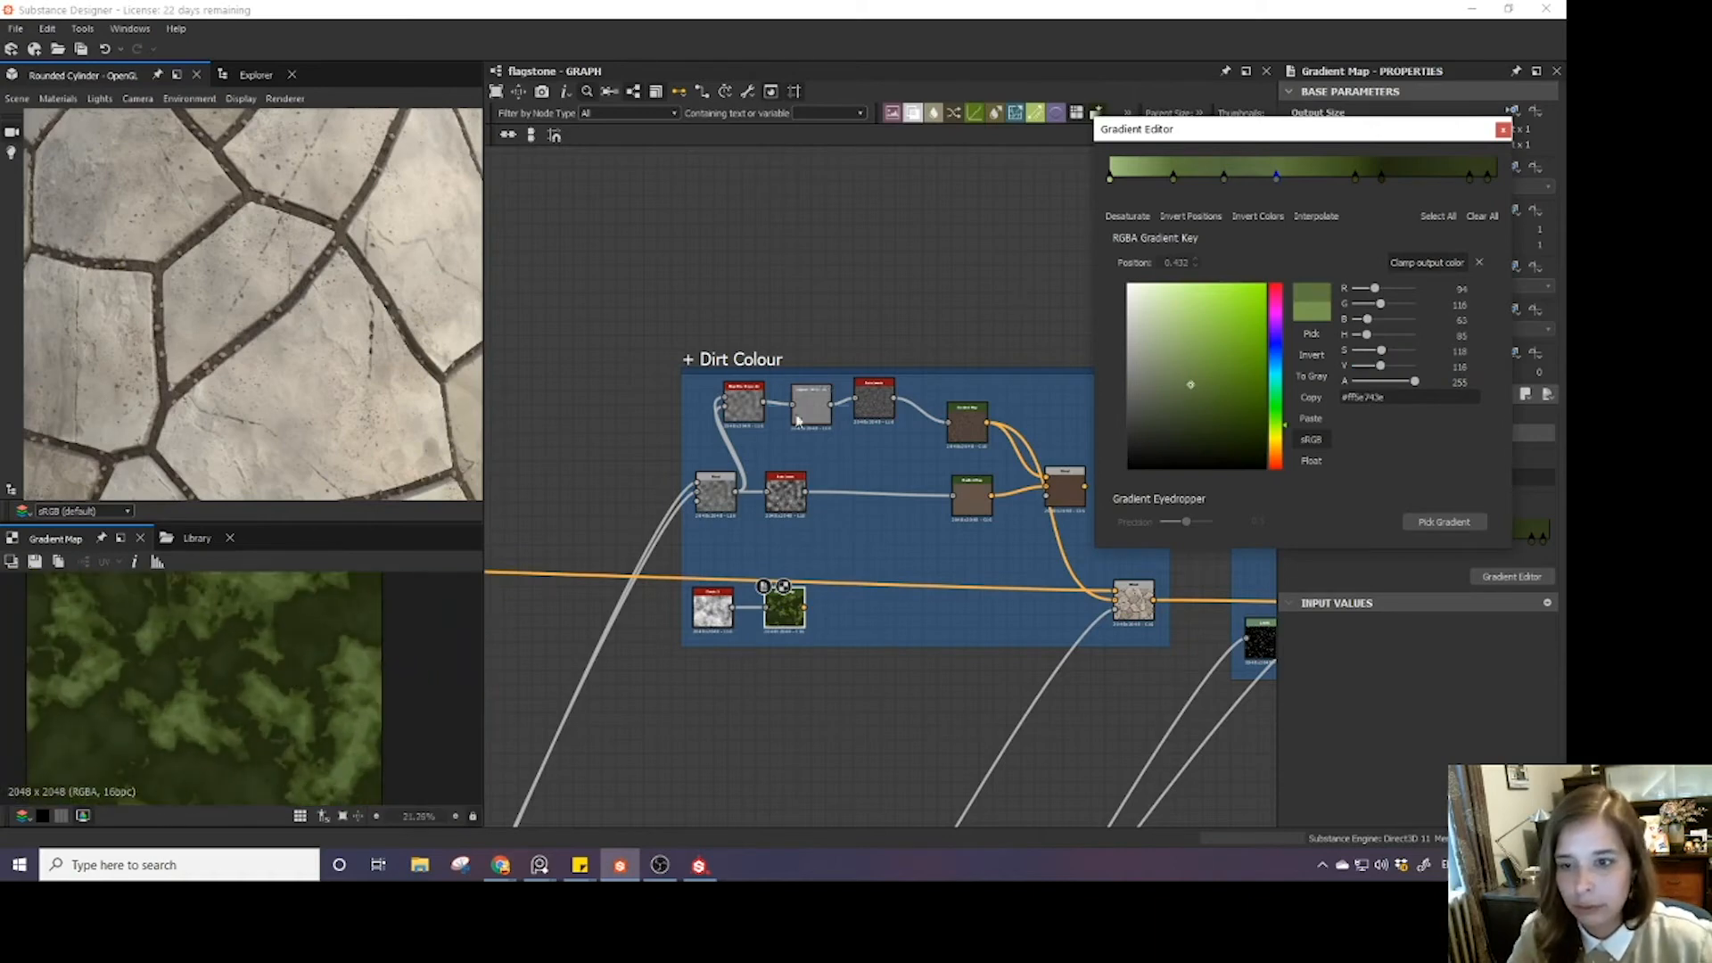
- Set the scale of the Clouds 2 node to 2
click(712, 608)
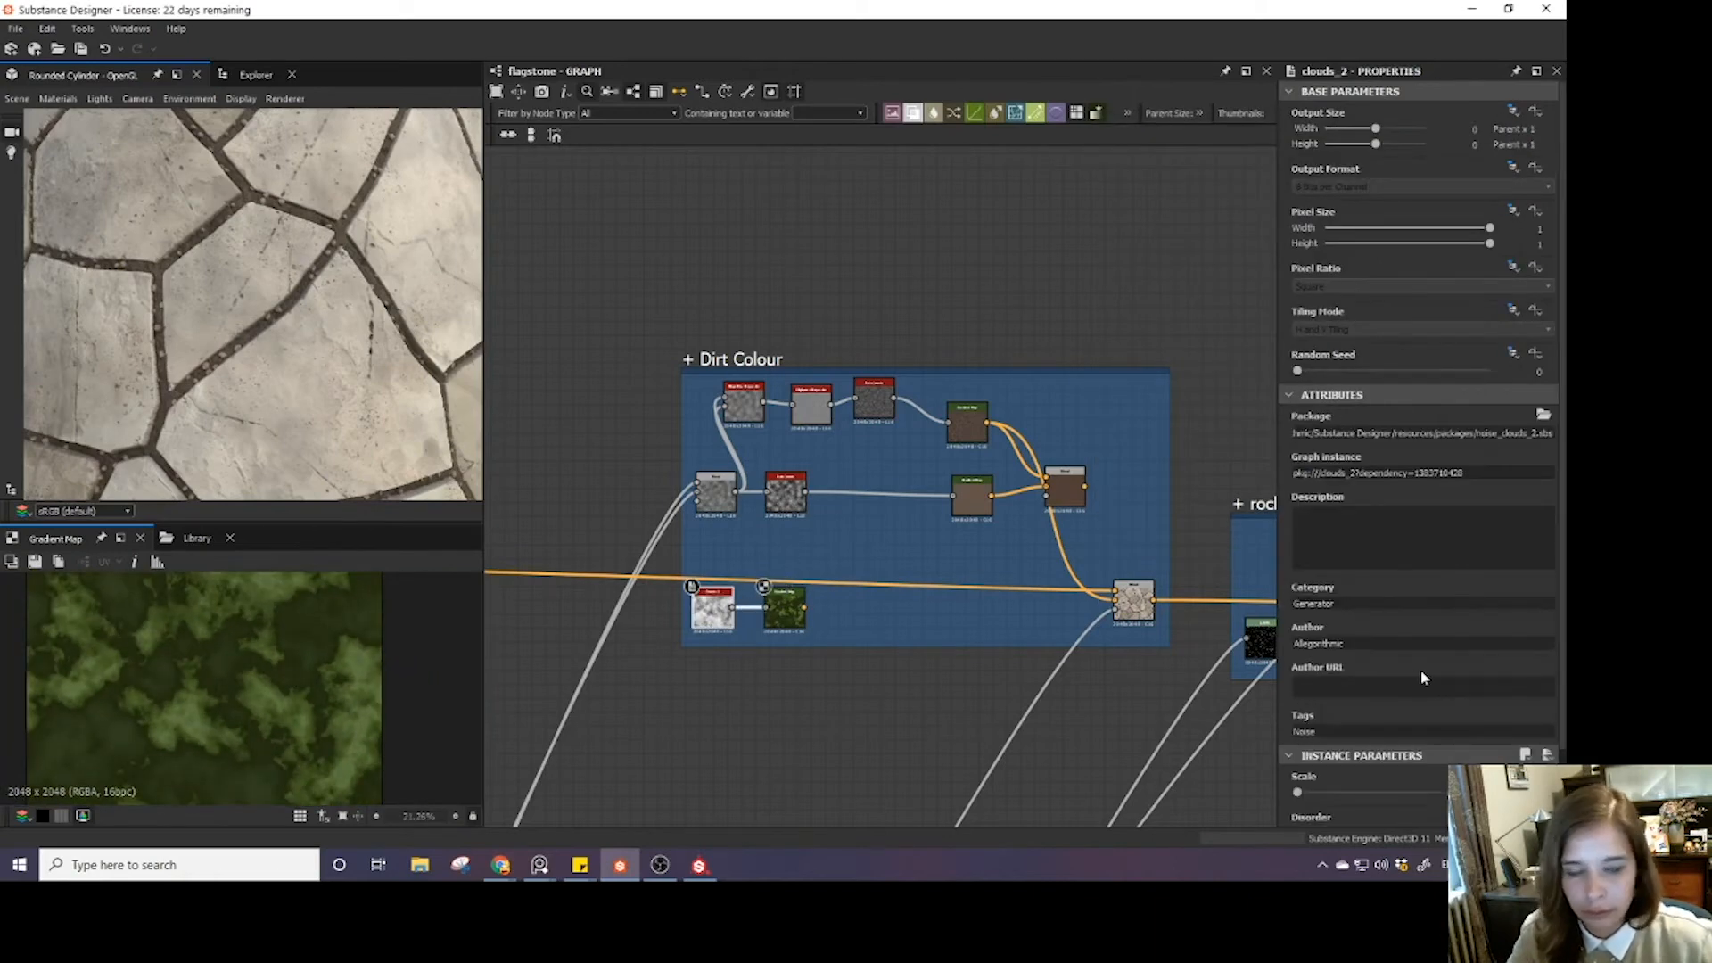
scroll(1425, 677, down, 2)
drag(1314, 705, 1270, 747)
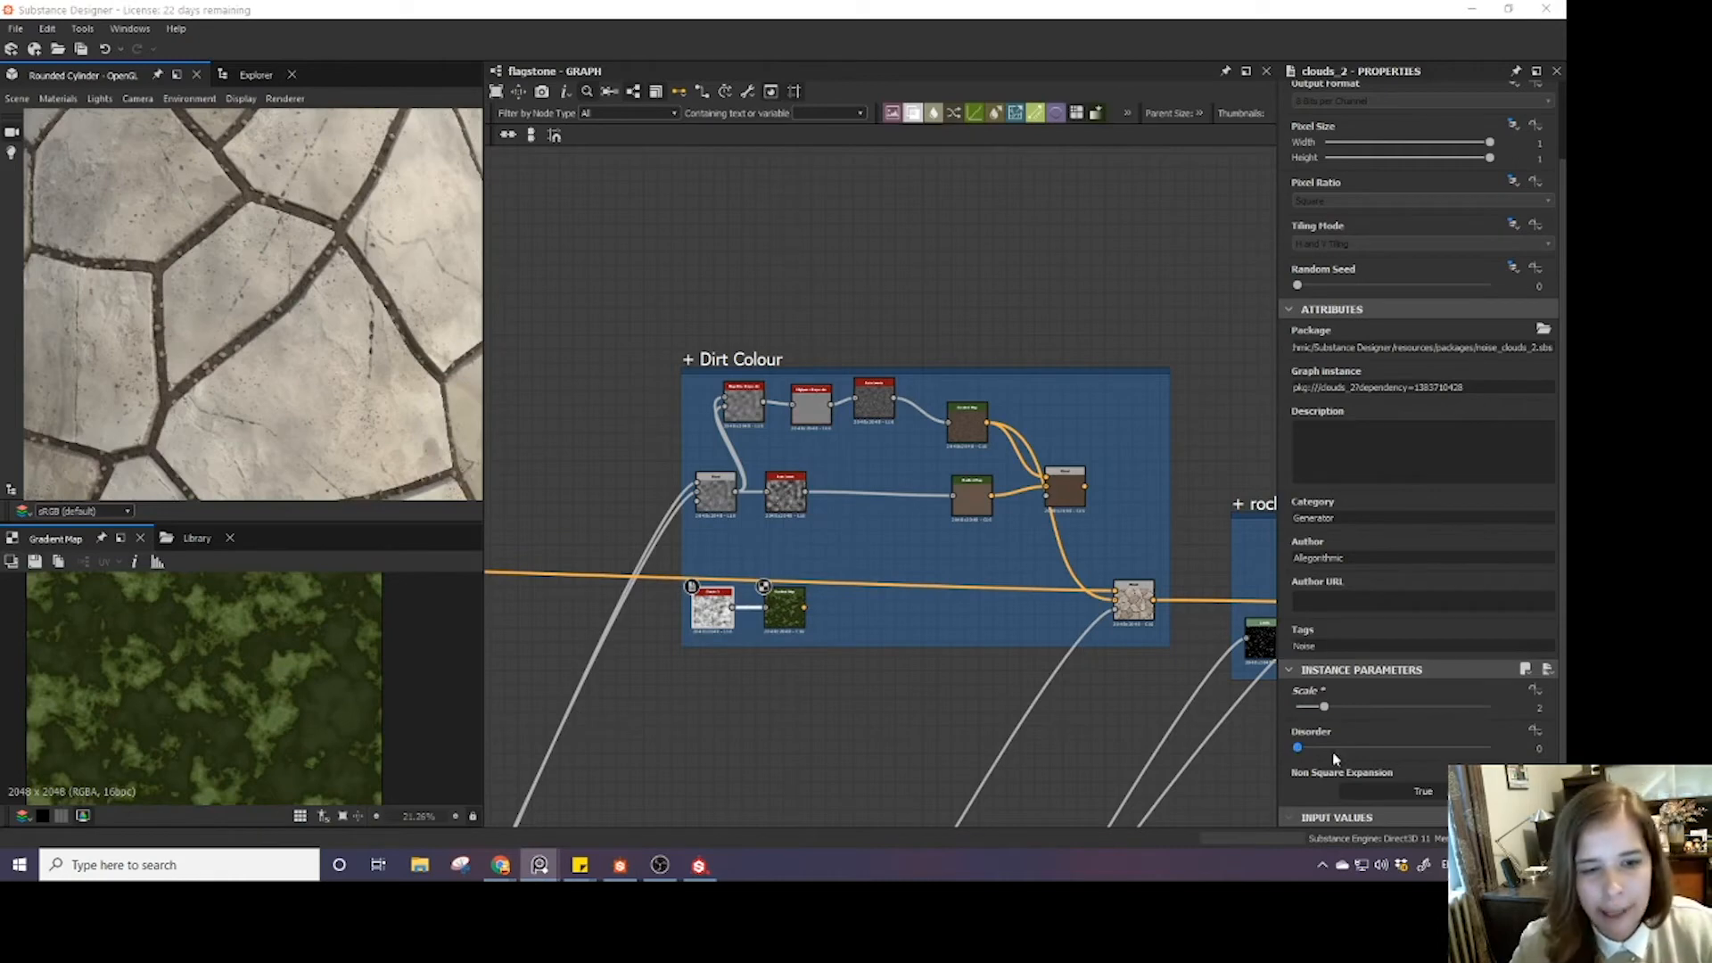
- Shift the moss gradient's first key and its key at position 0.295 to a yellow hue
click(791, 605)
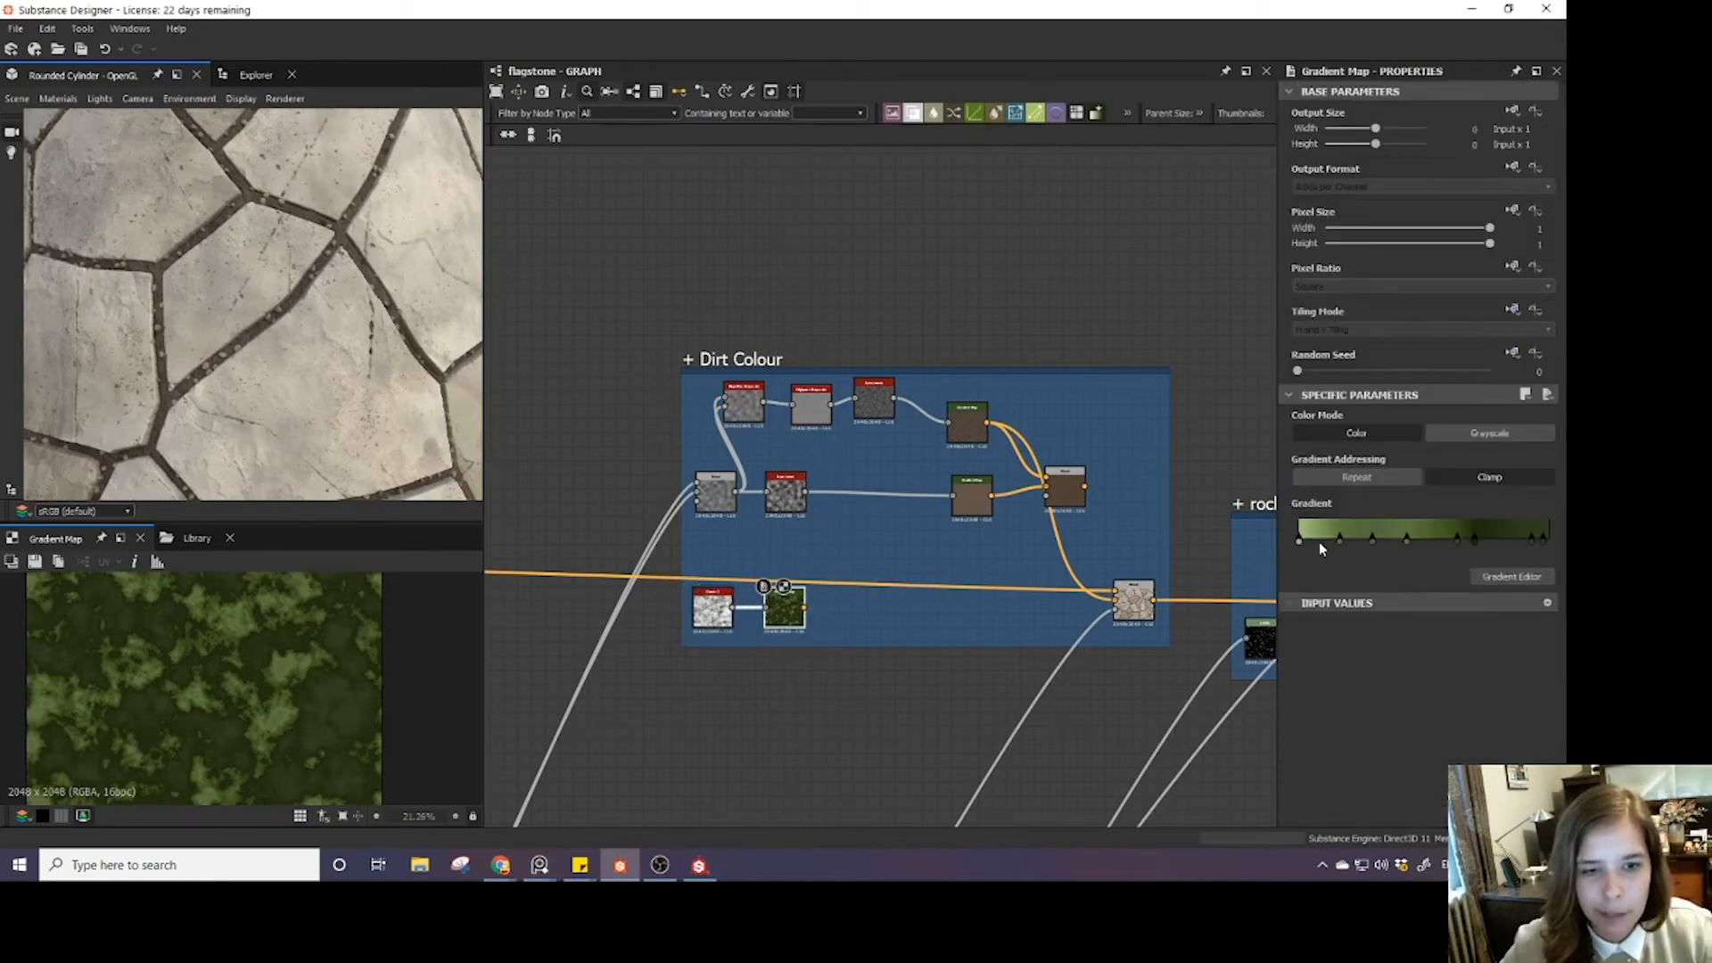
click(1512, 576)
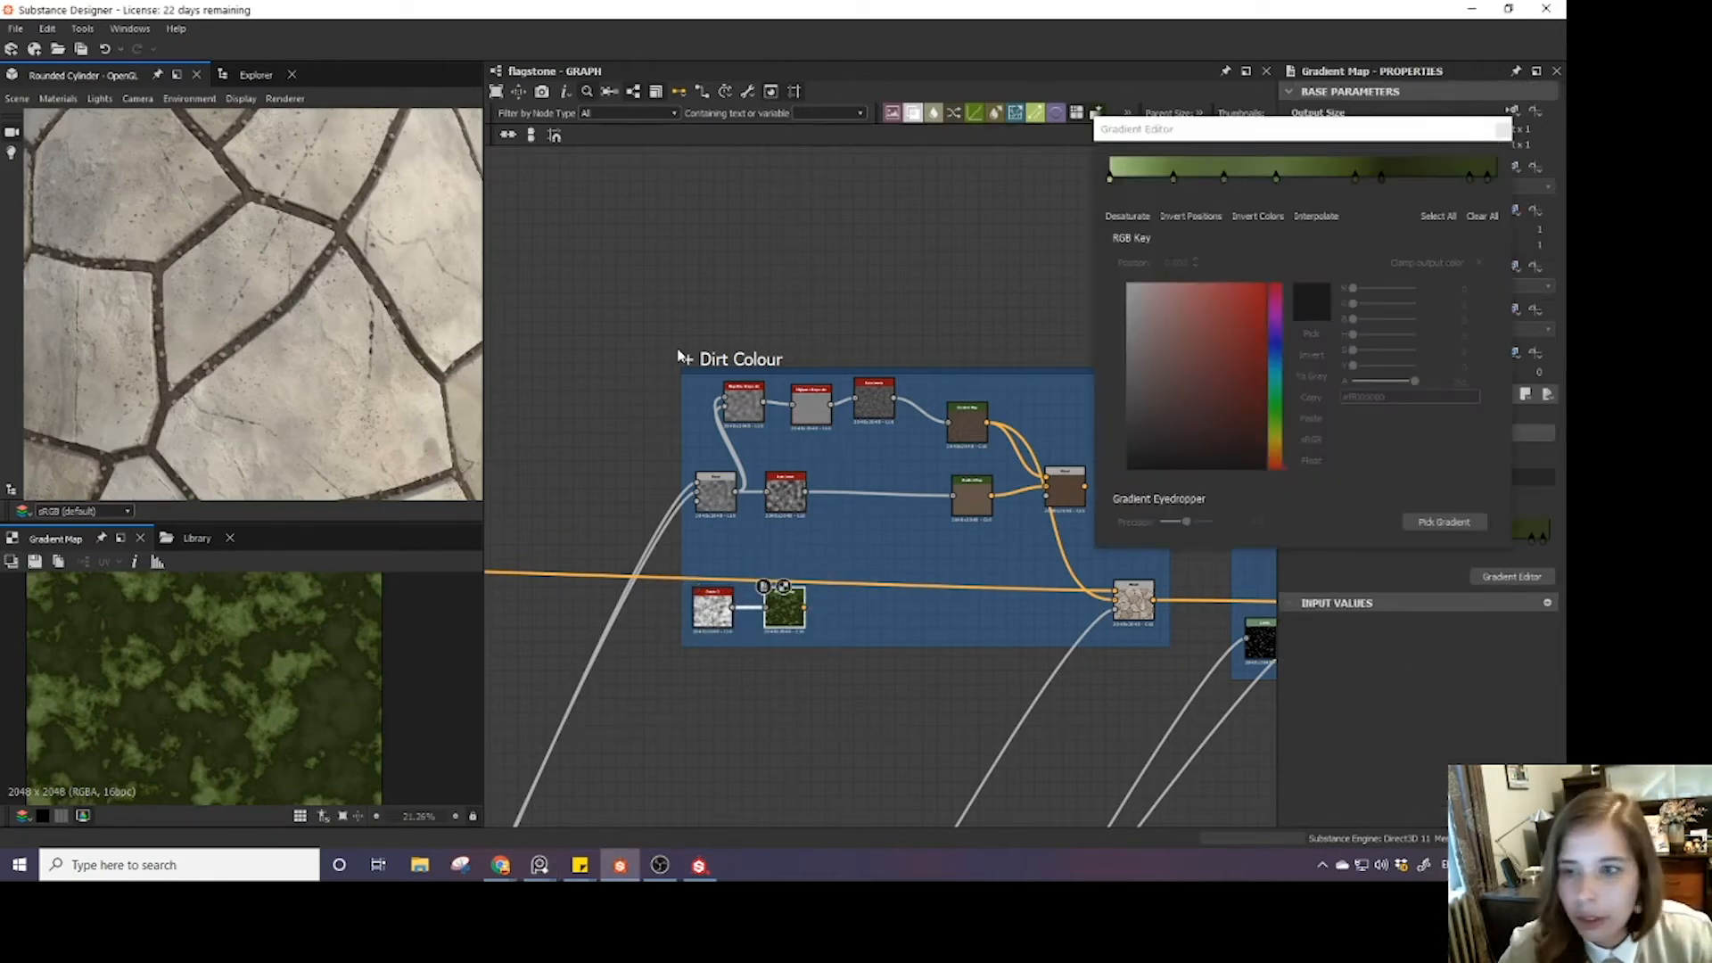
click(1111, 179)
drag(1281, 424, 1285, 439)
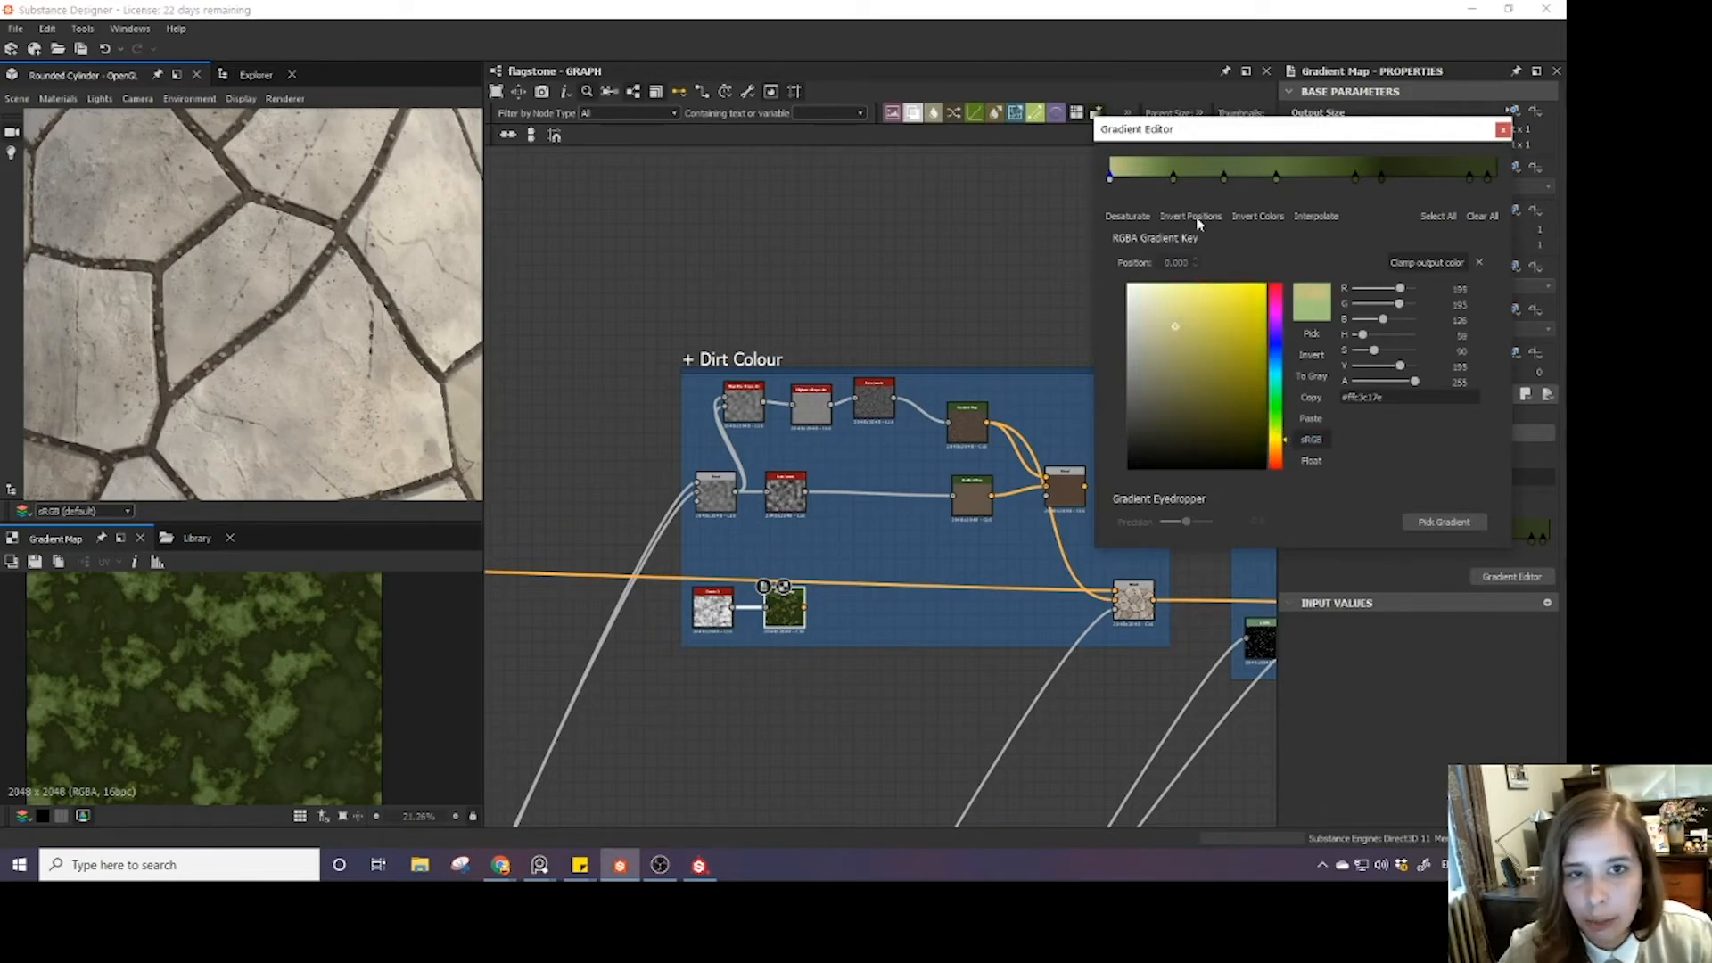
click(1223, 177)
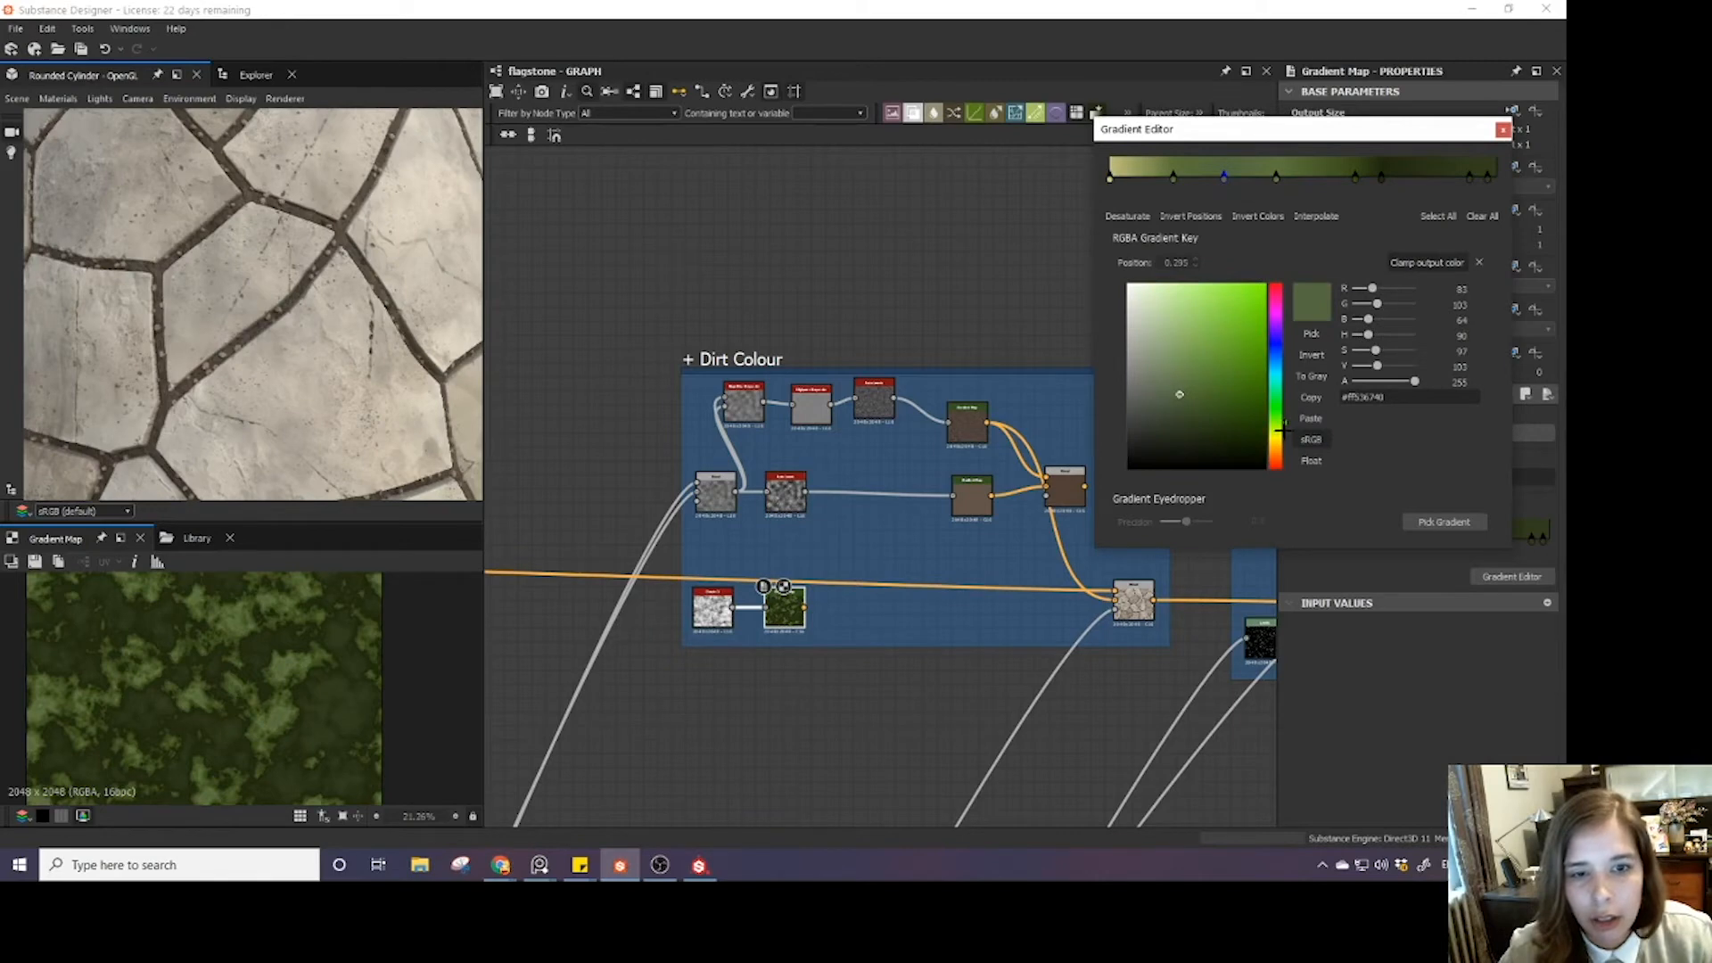
mouse_move(1281, 424)
mouse_down()
mouse_move(1284, 457)
mouse_move(1282, 438)
mouse_up()
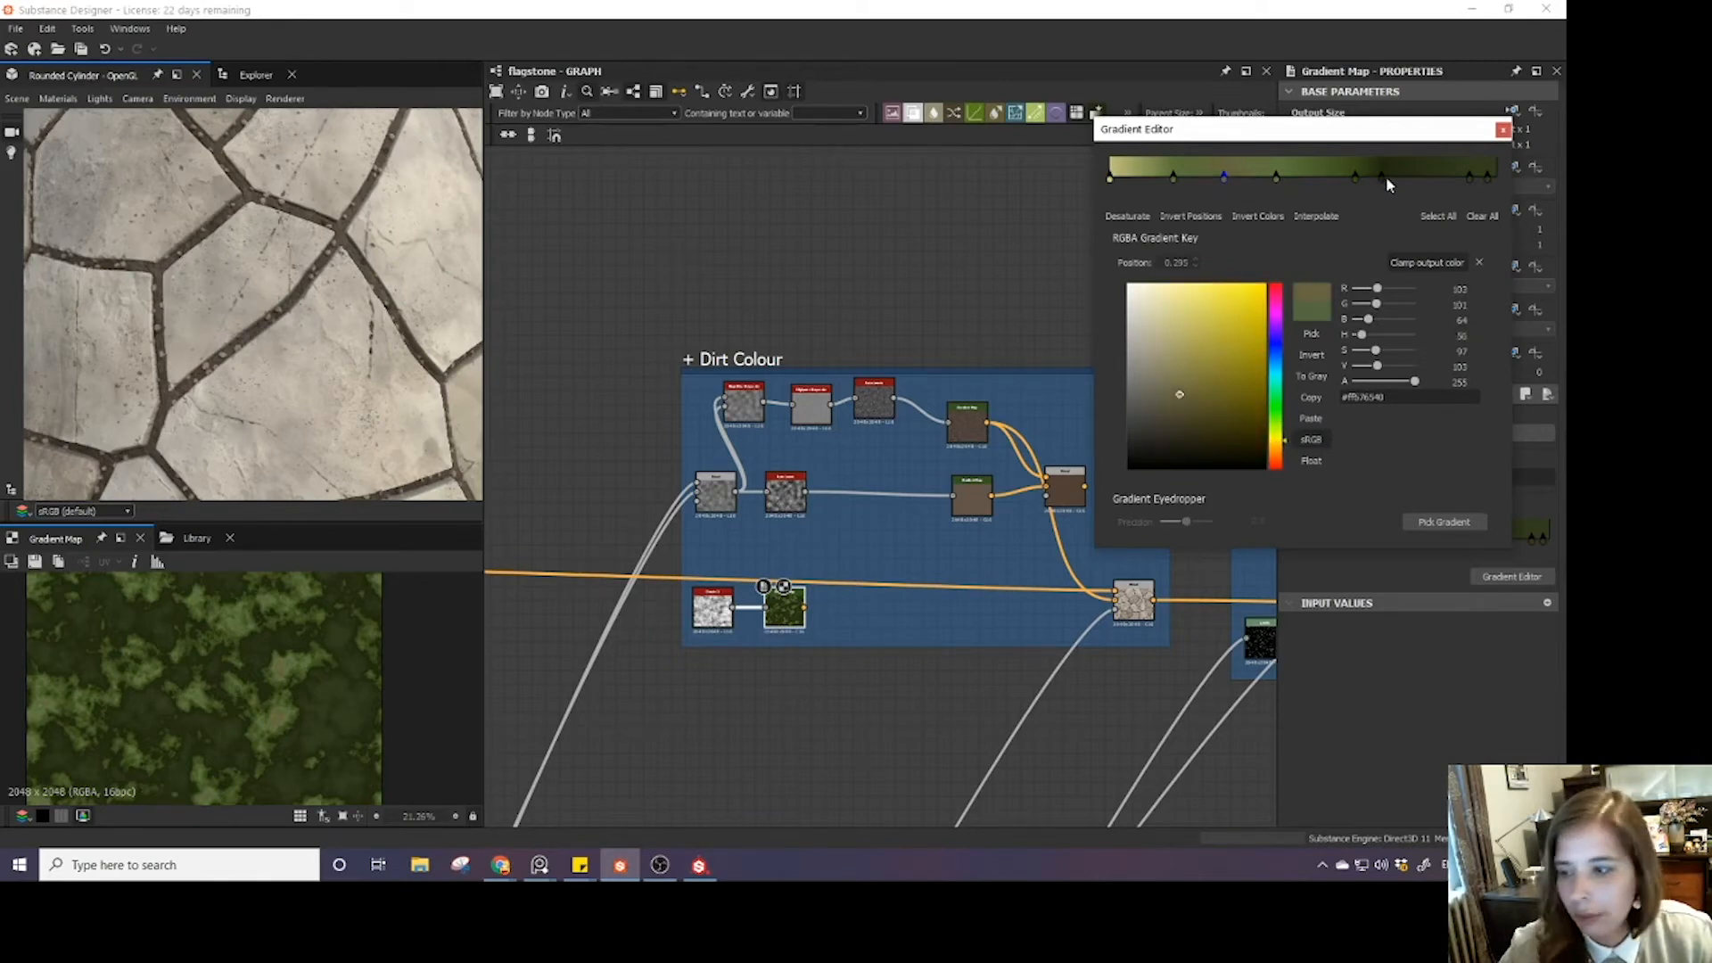
- Recolour the moss gradient's dark key at position 0.705 to a desaturated dark yellow, #242319
click(1384, 177)
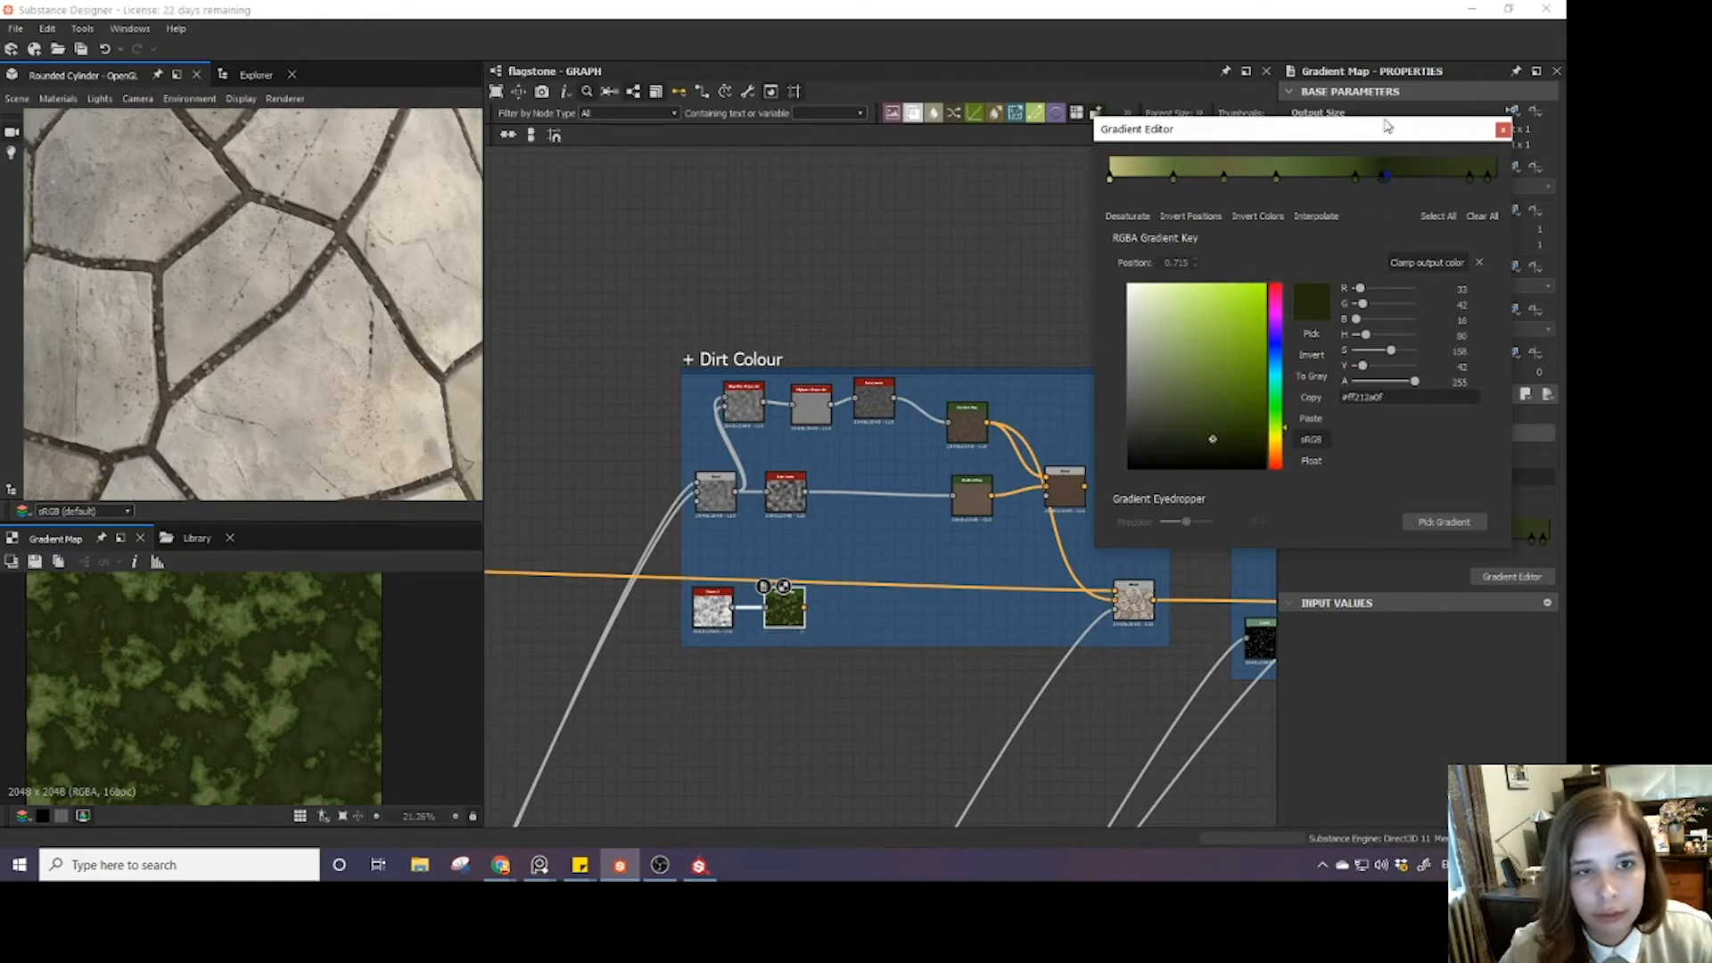
drag(1388, 182, 1384, 185)
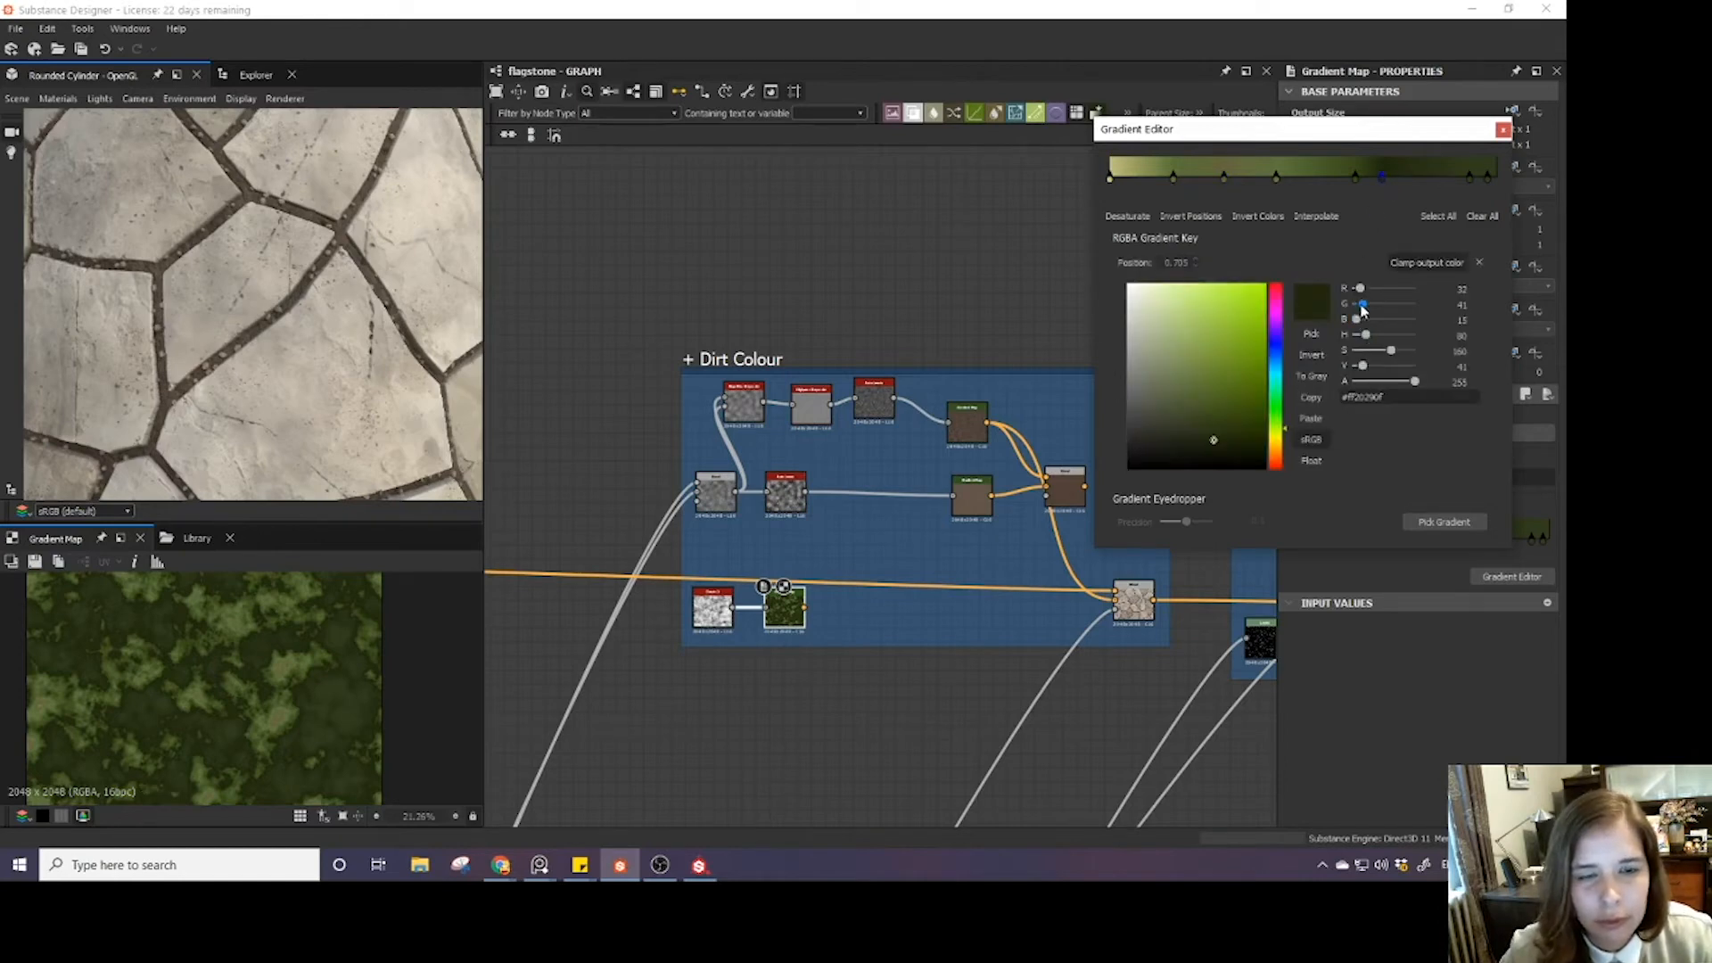
drag(1361, 305, 1363, 295)
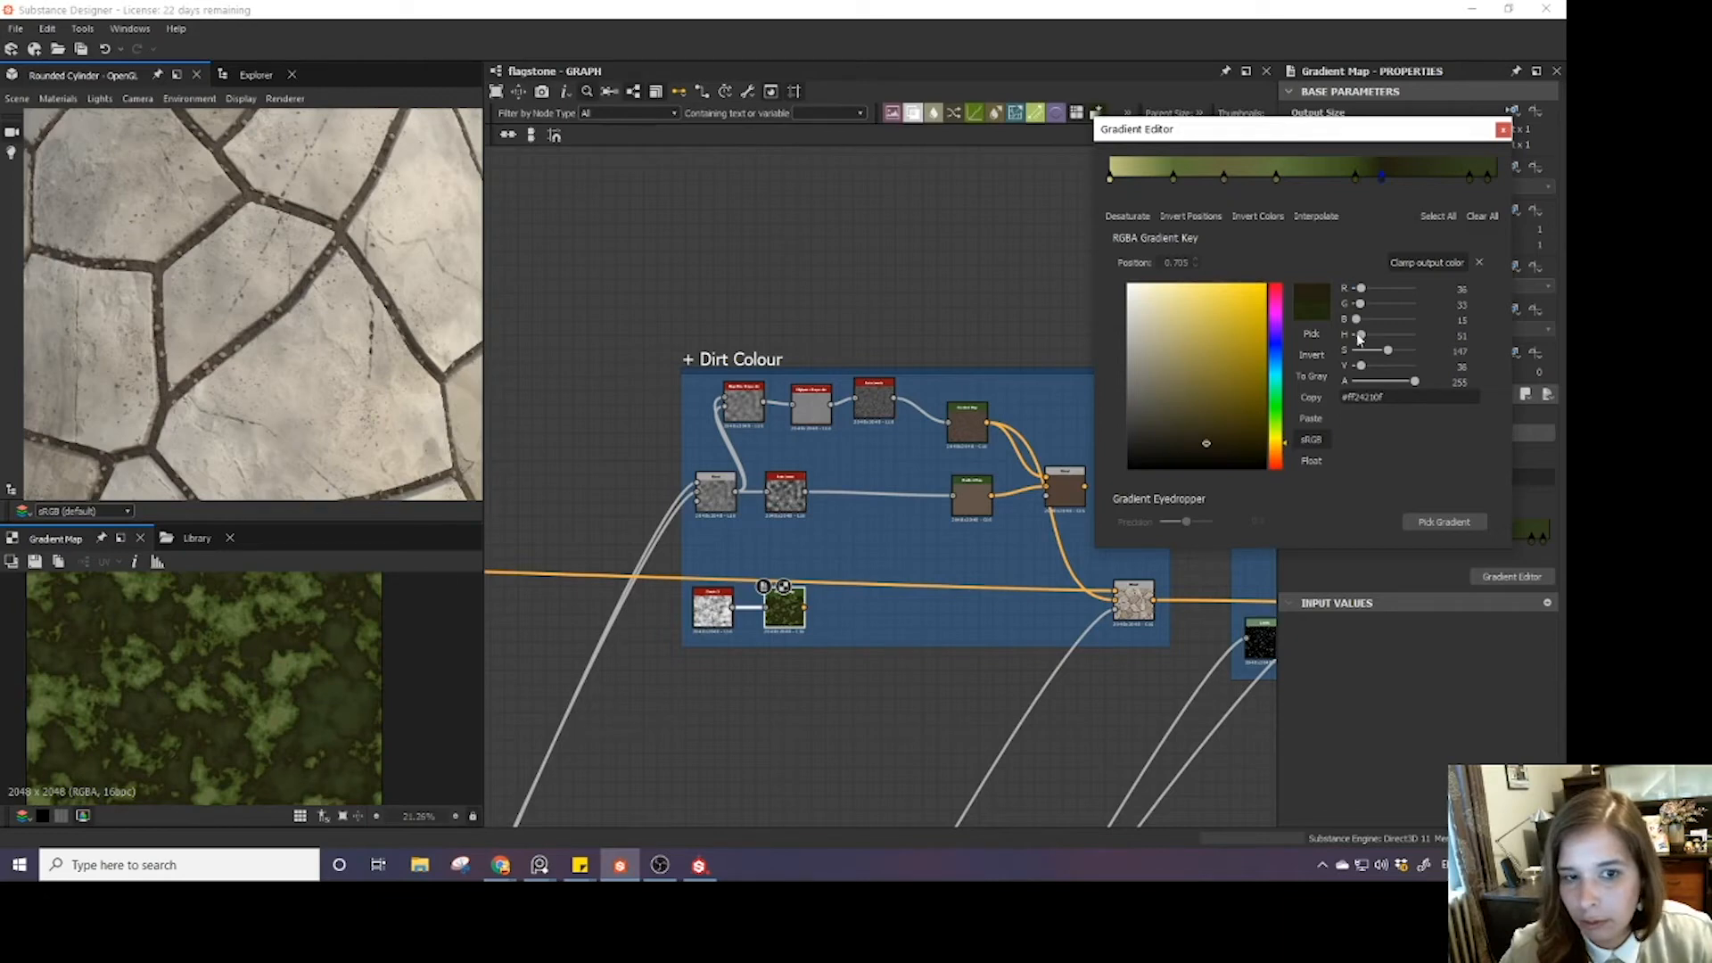
drag(1281, 442, 1280, 439)
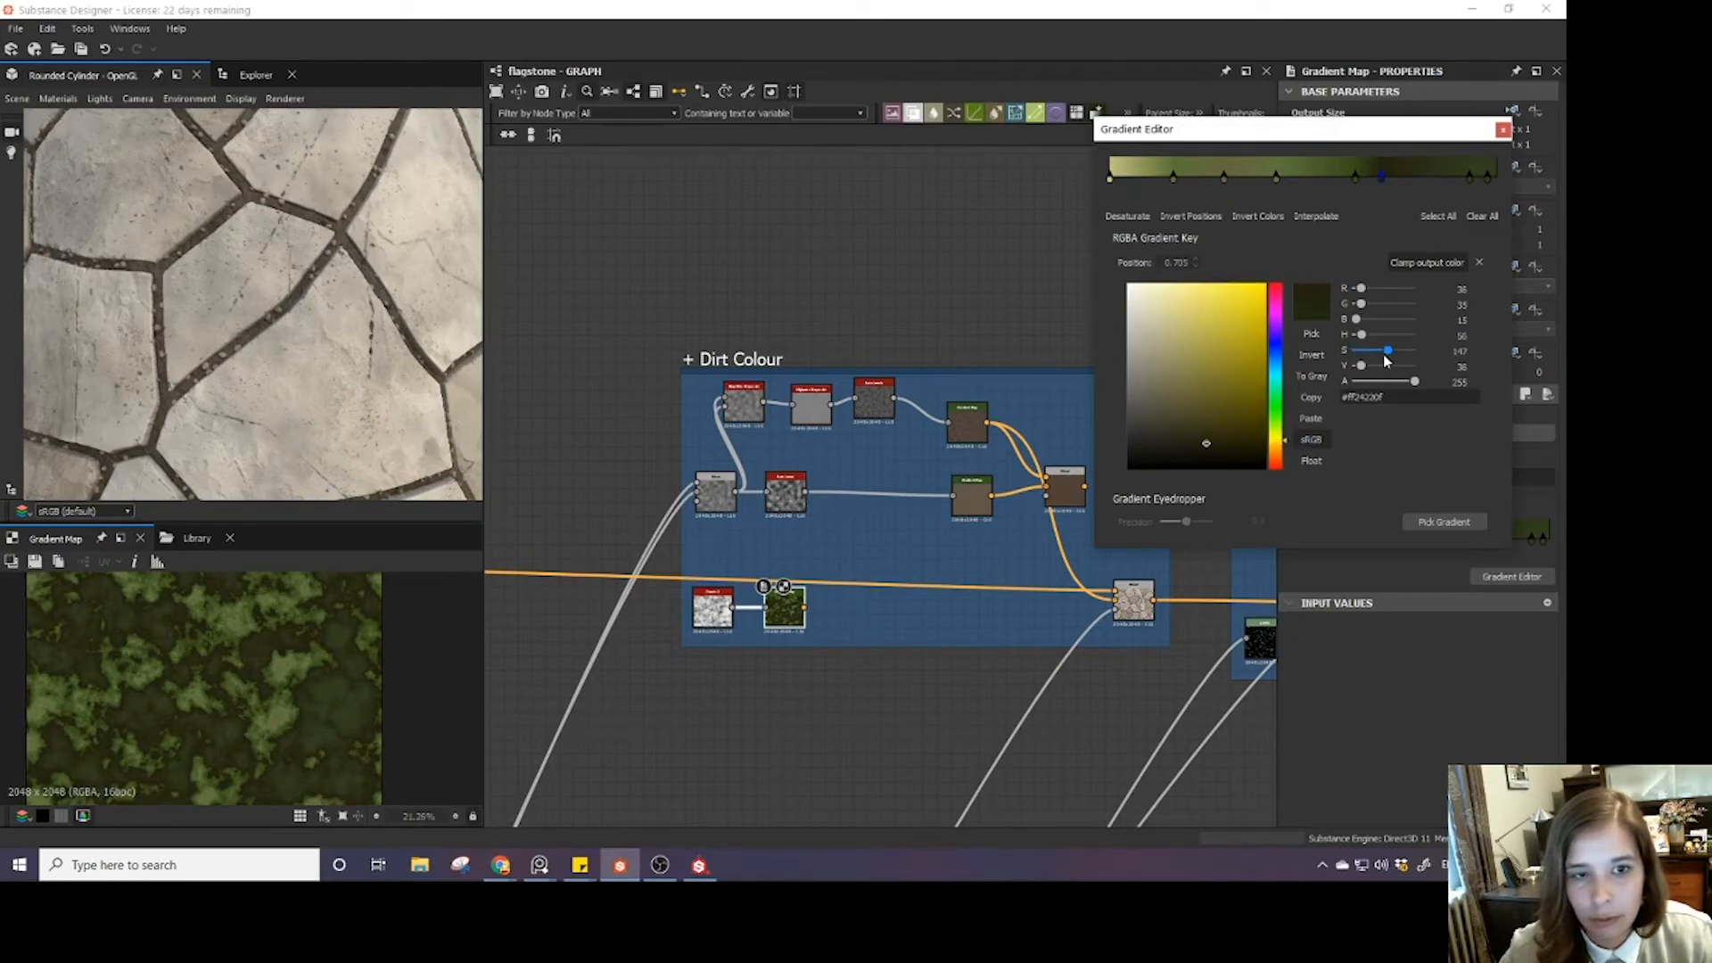
drag(1385, 354, 1371, 351)
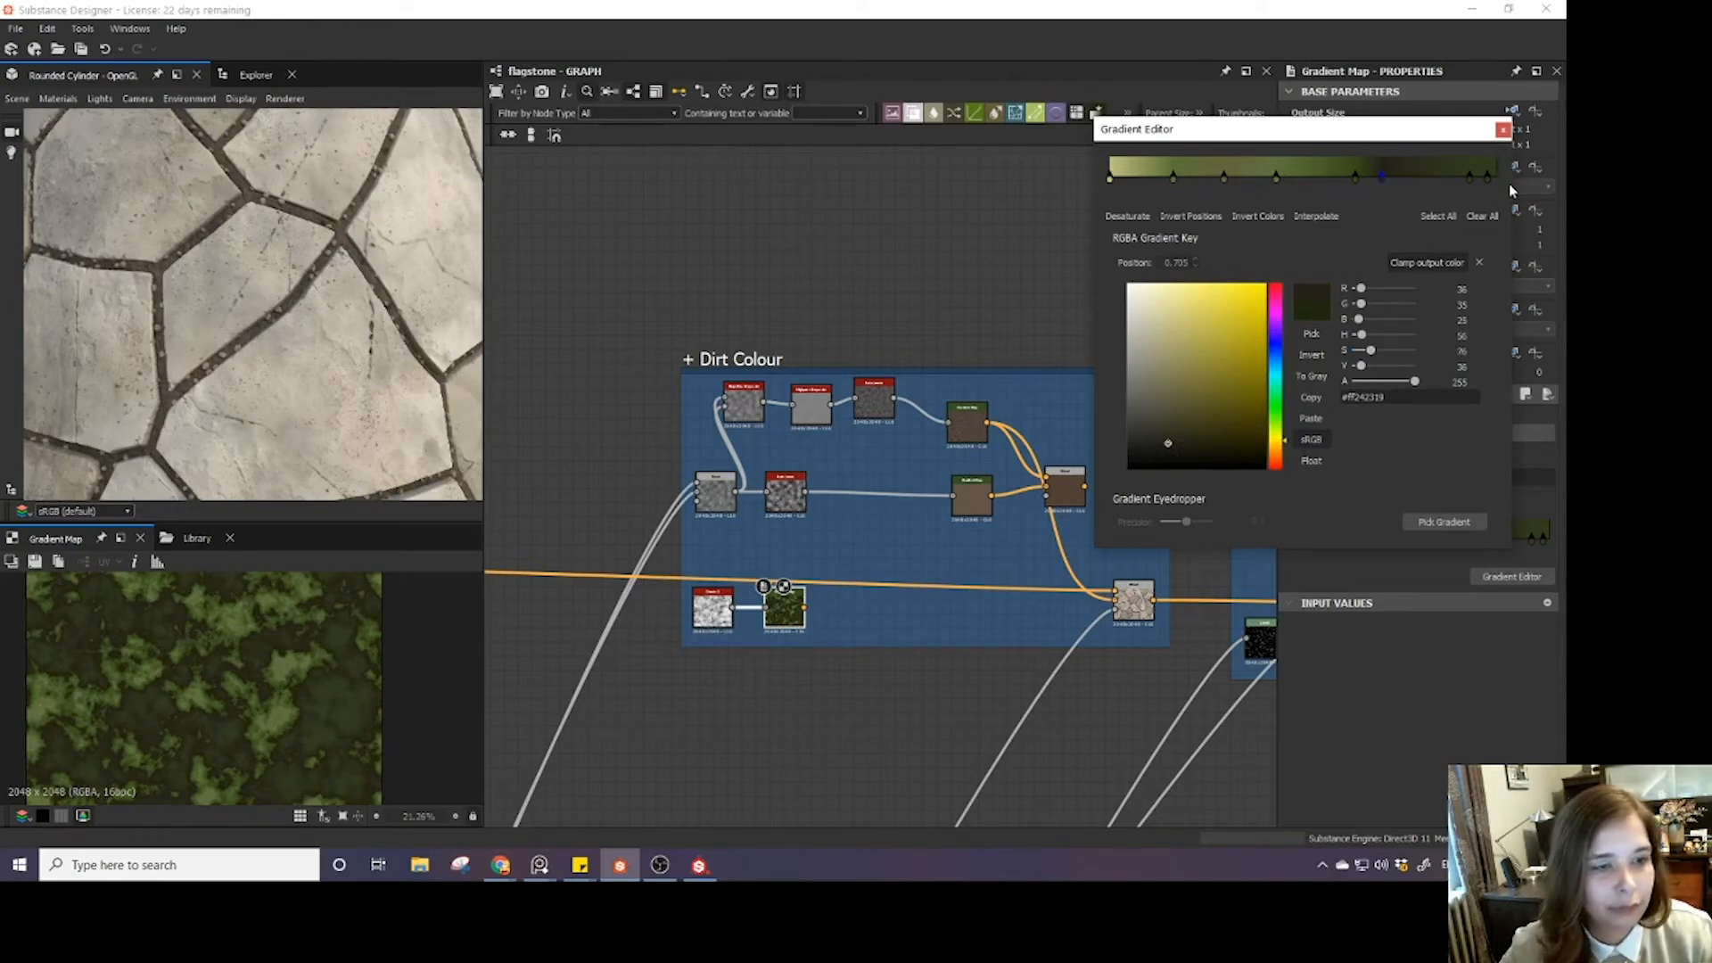
click(1503, 132)
scroll(979, 456, down, 2)
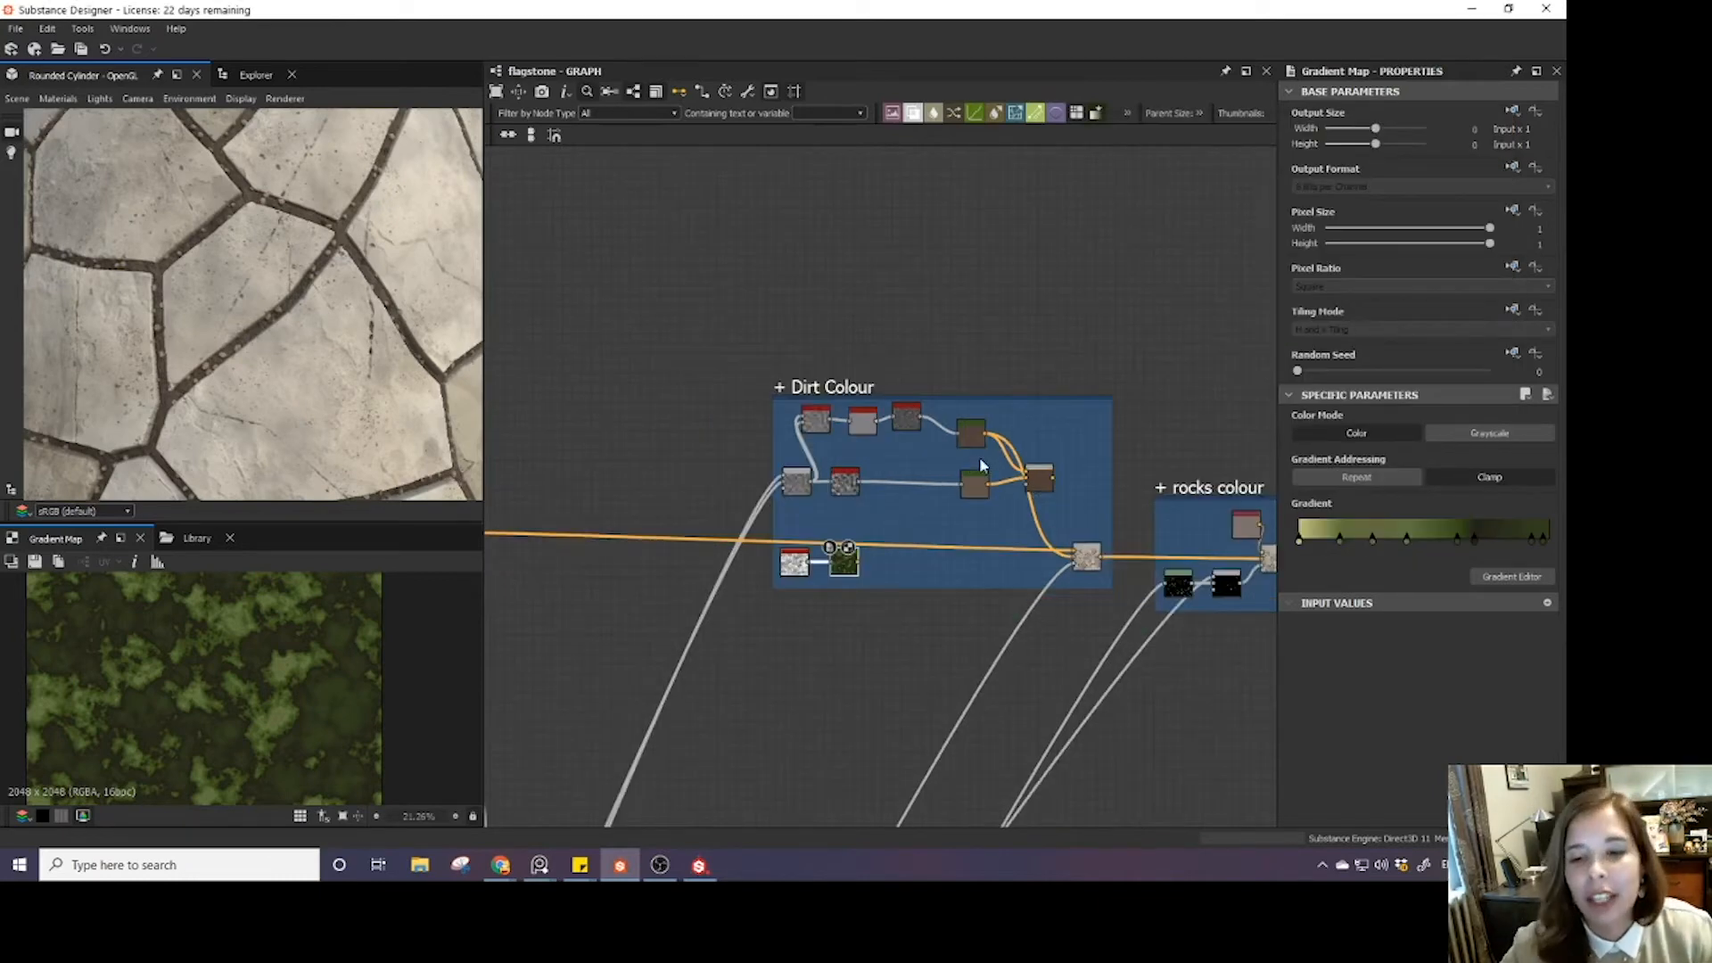
scroll(930, 535, up, 2)
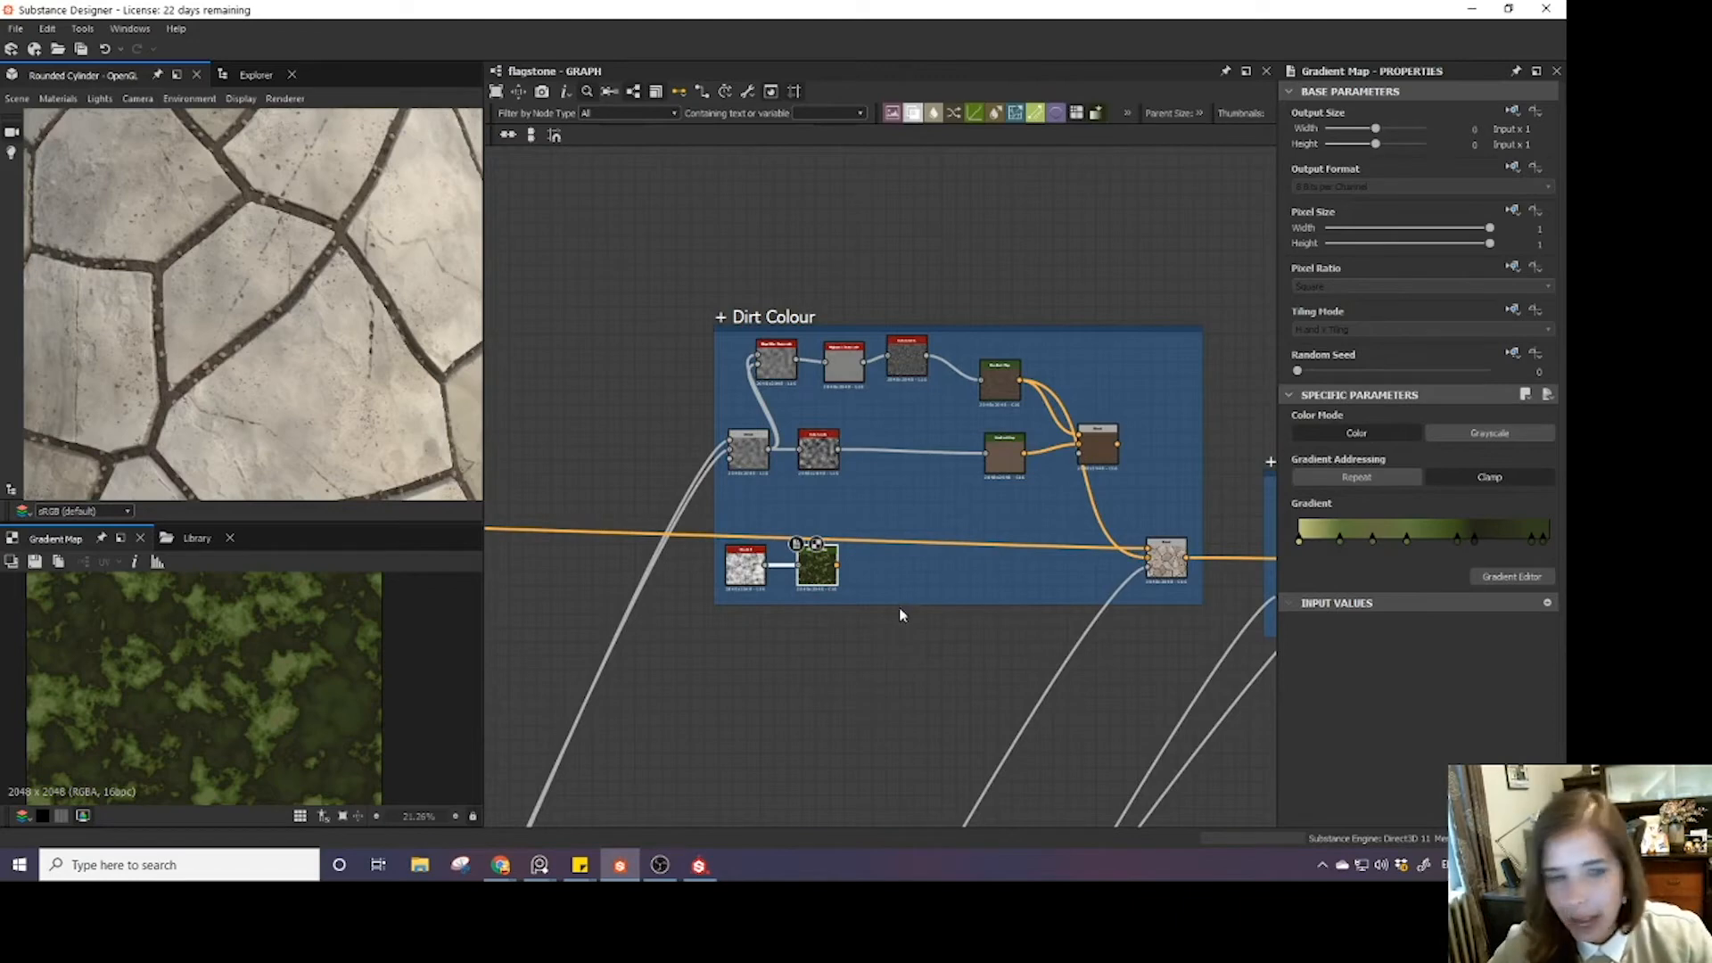
scroll(811, 609, up, 2)
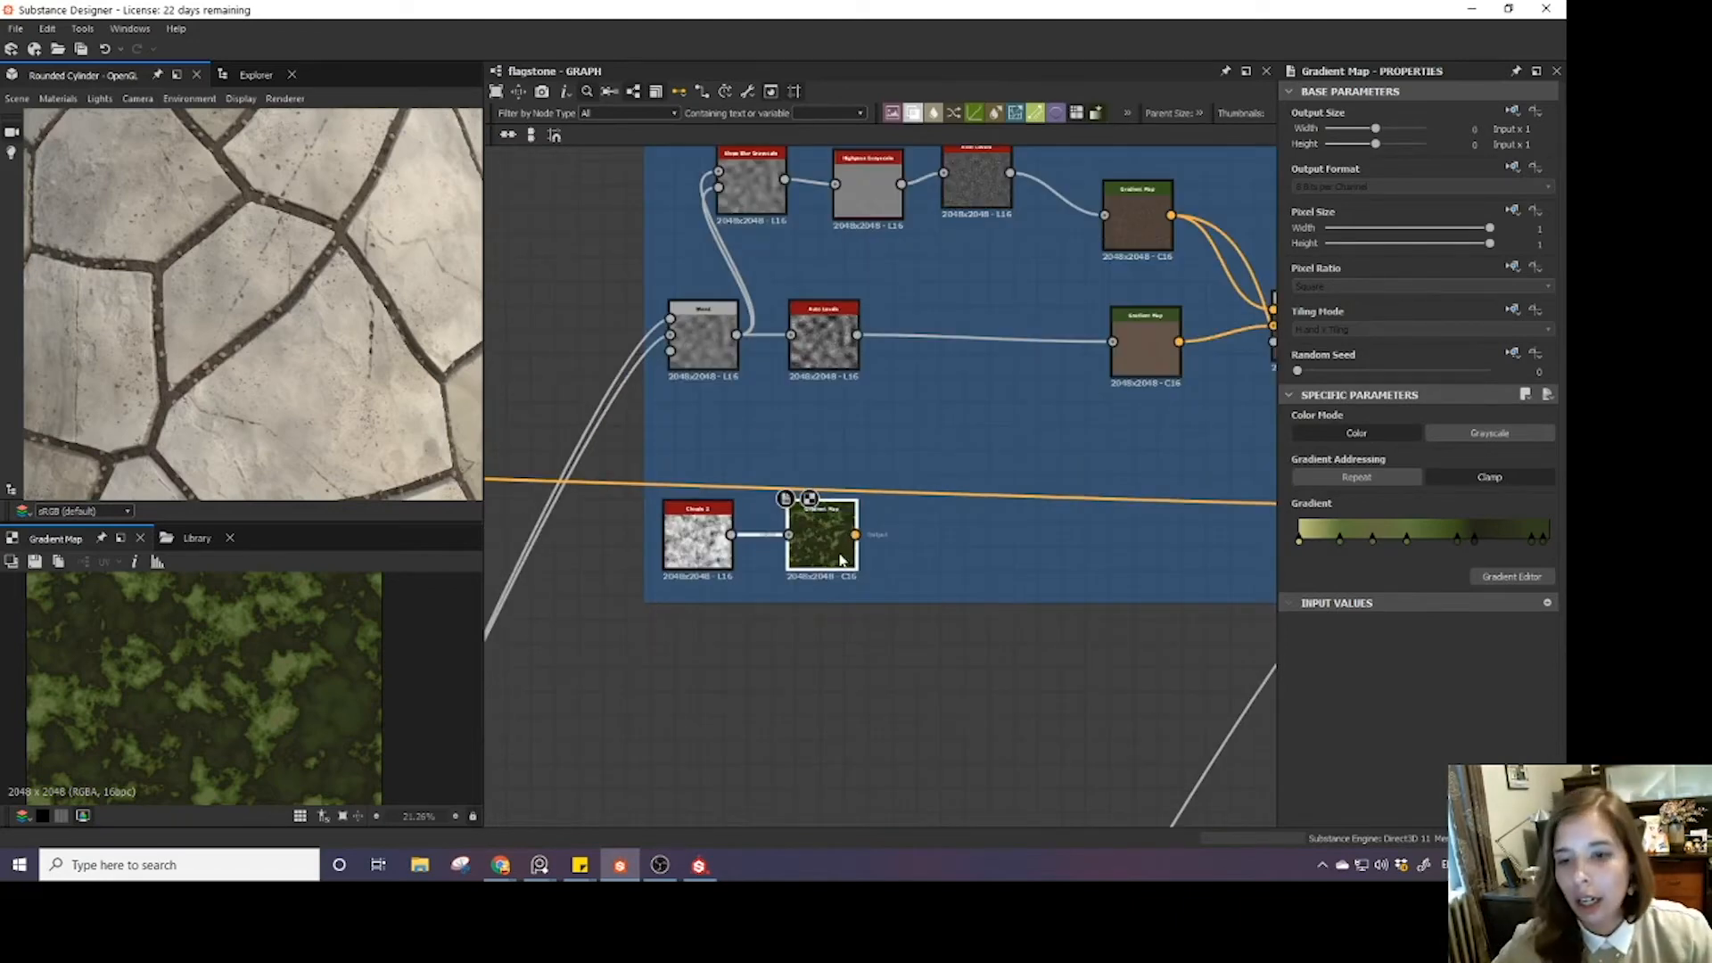
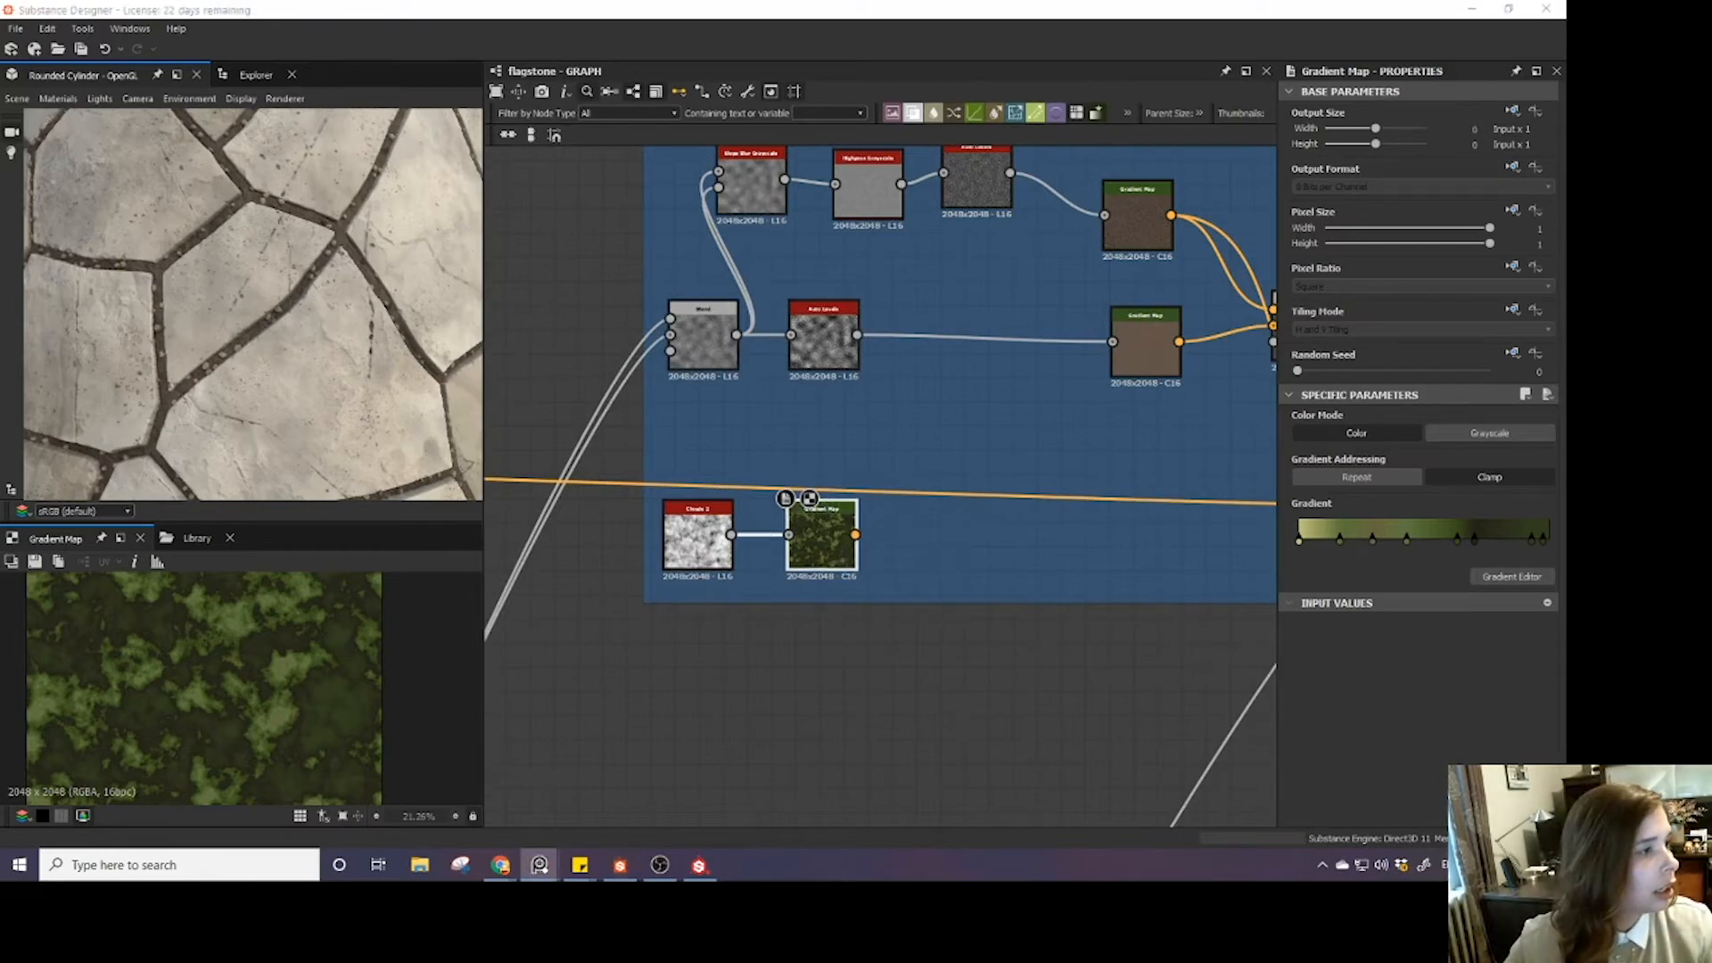
click(822, 544)
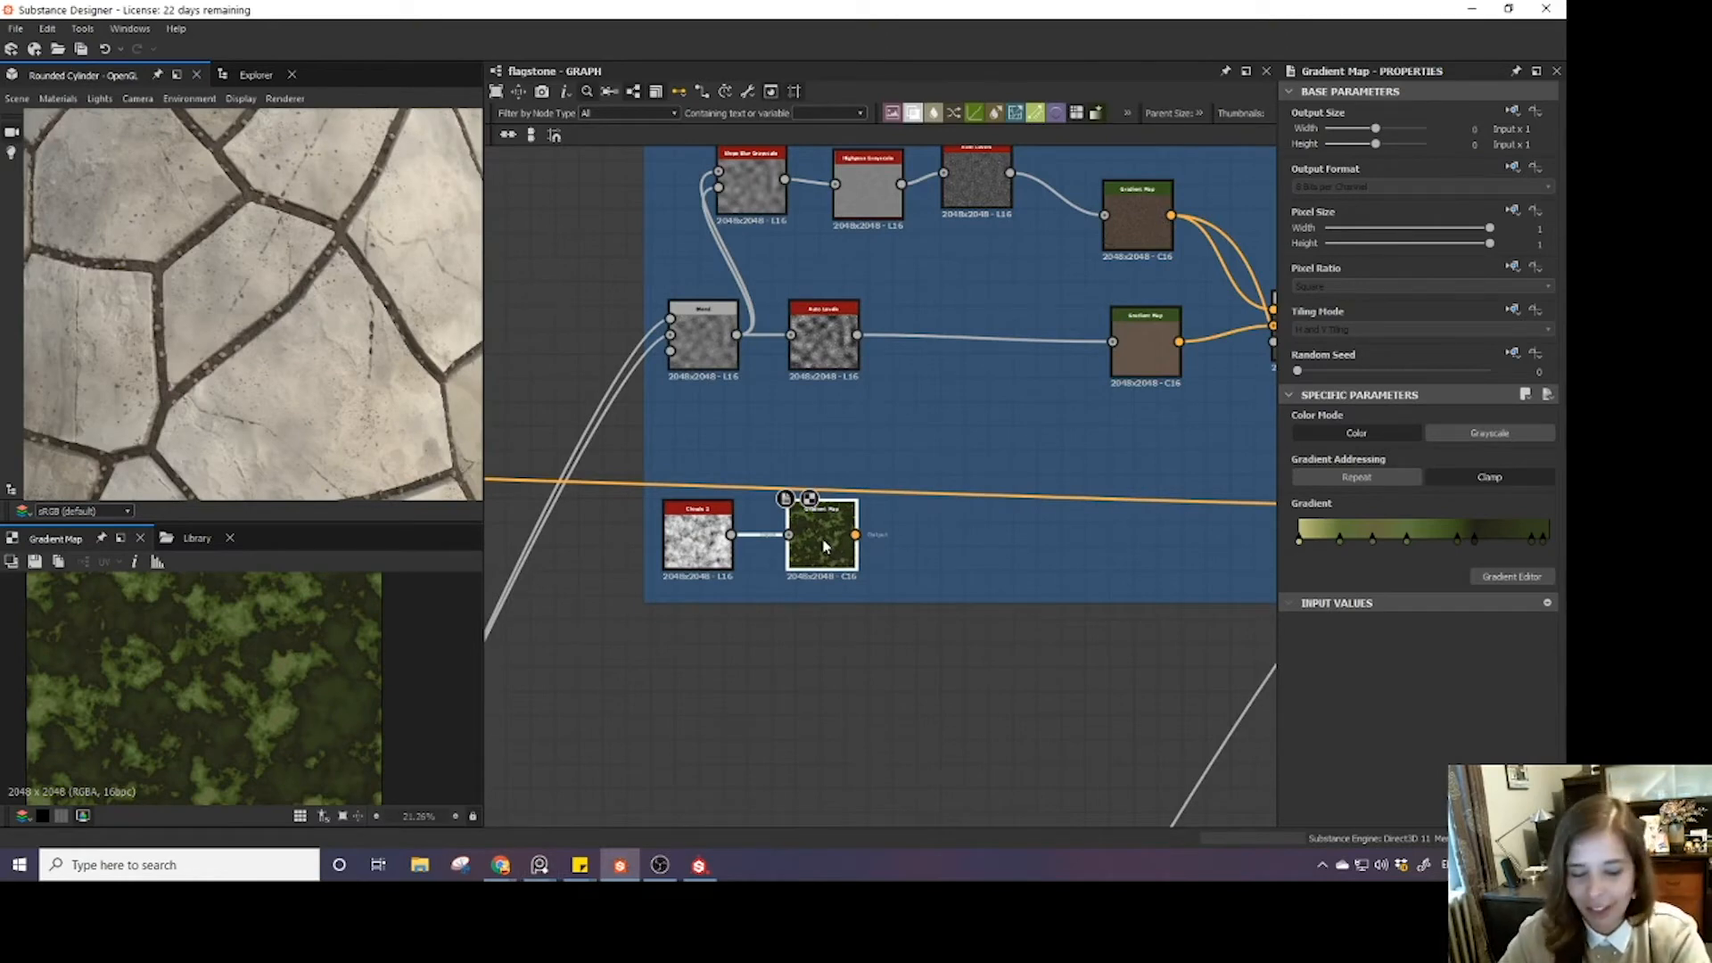
key(space)
text(le)
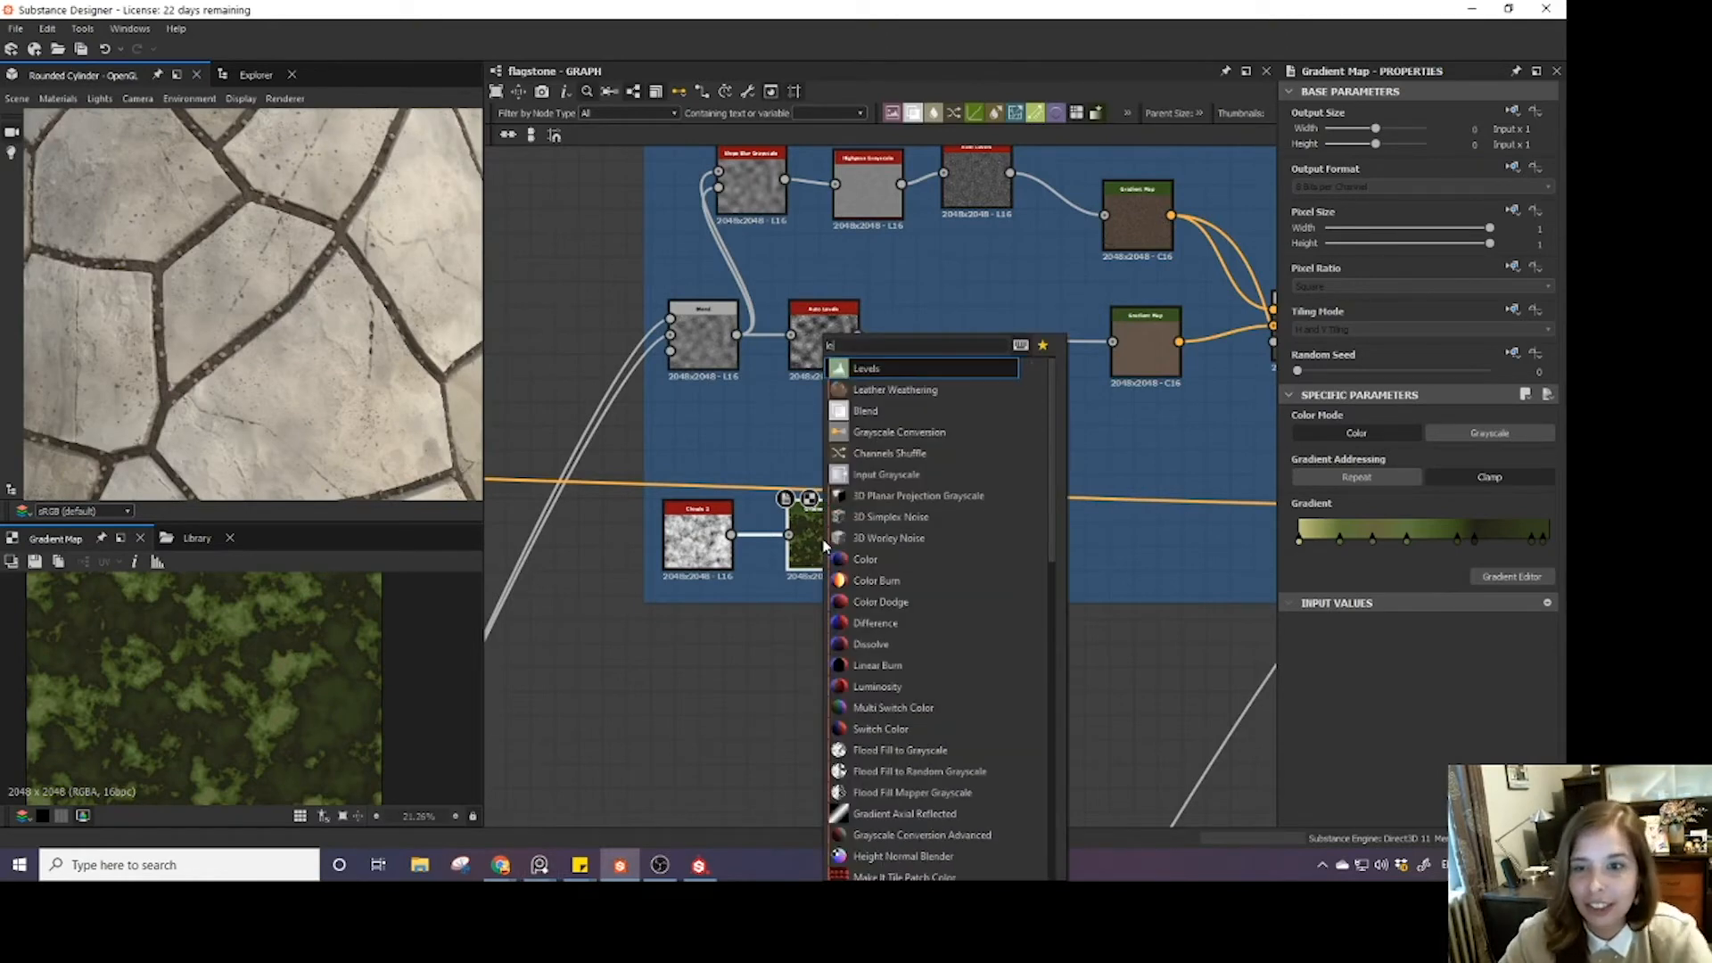
click(751, 684)
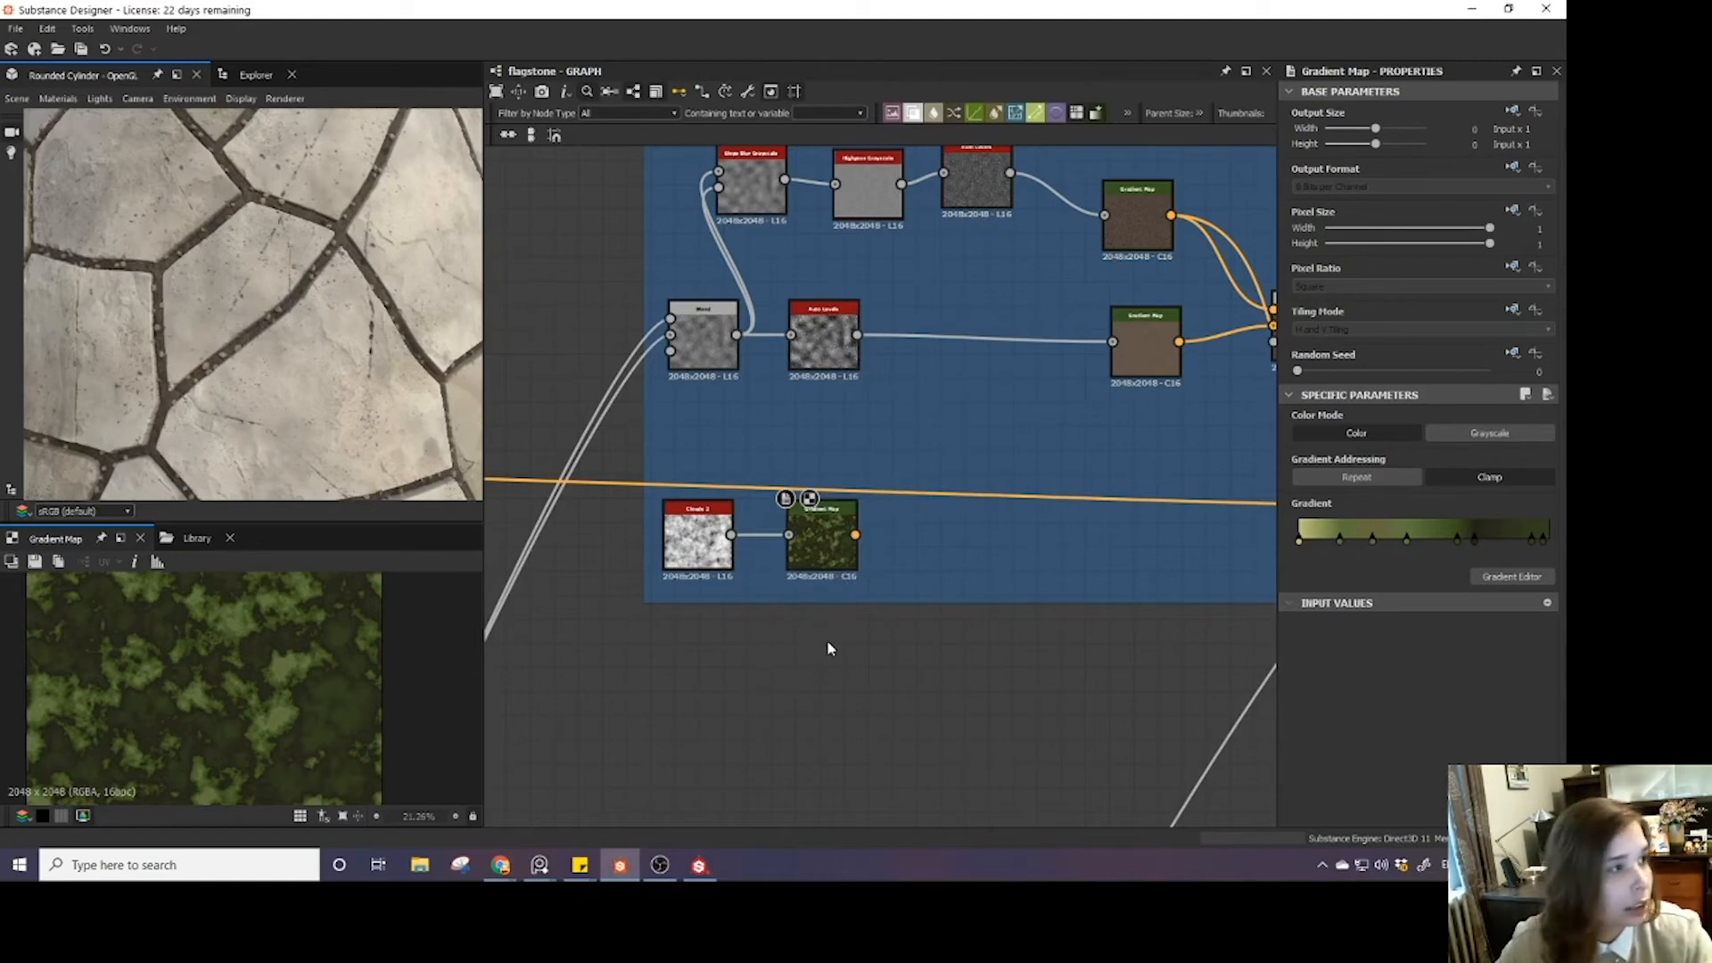
- Add a Levels node fed by Clouds 2 and pull its input black and white points inward for stronger contrast
key(space)
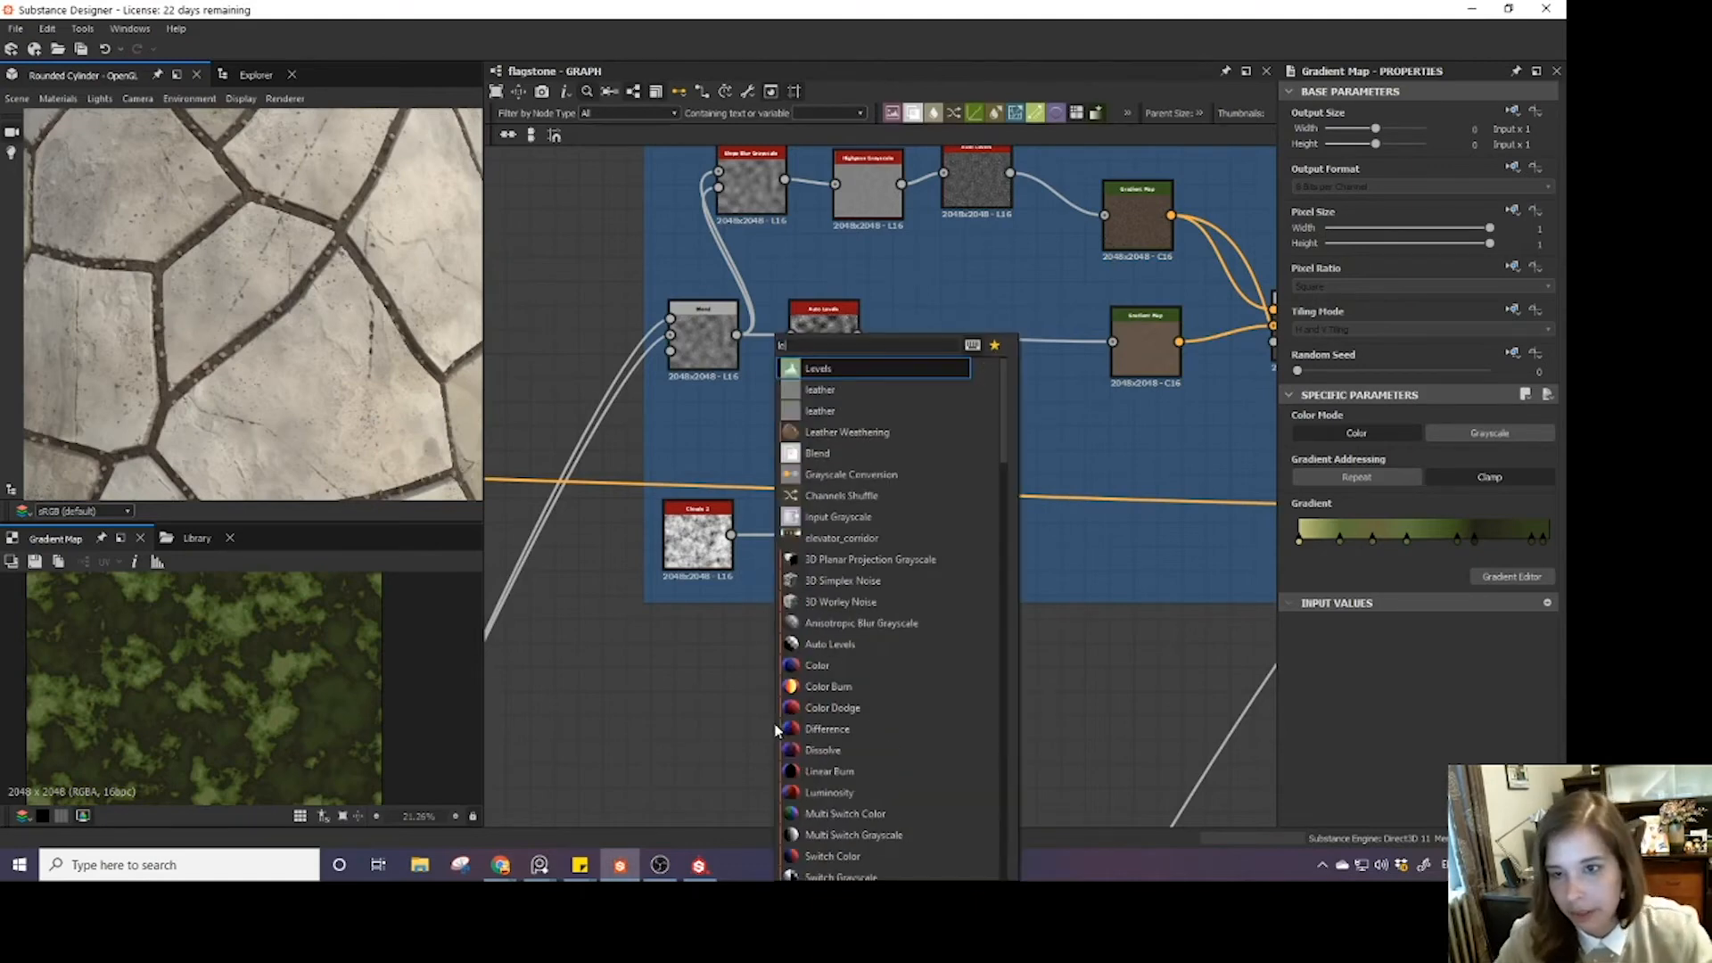
click(928, 373)
drag(731, 536, 977, 622)
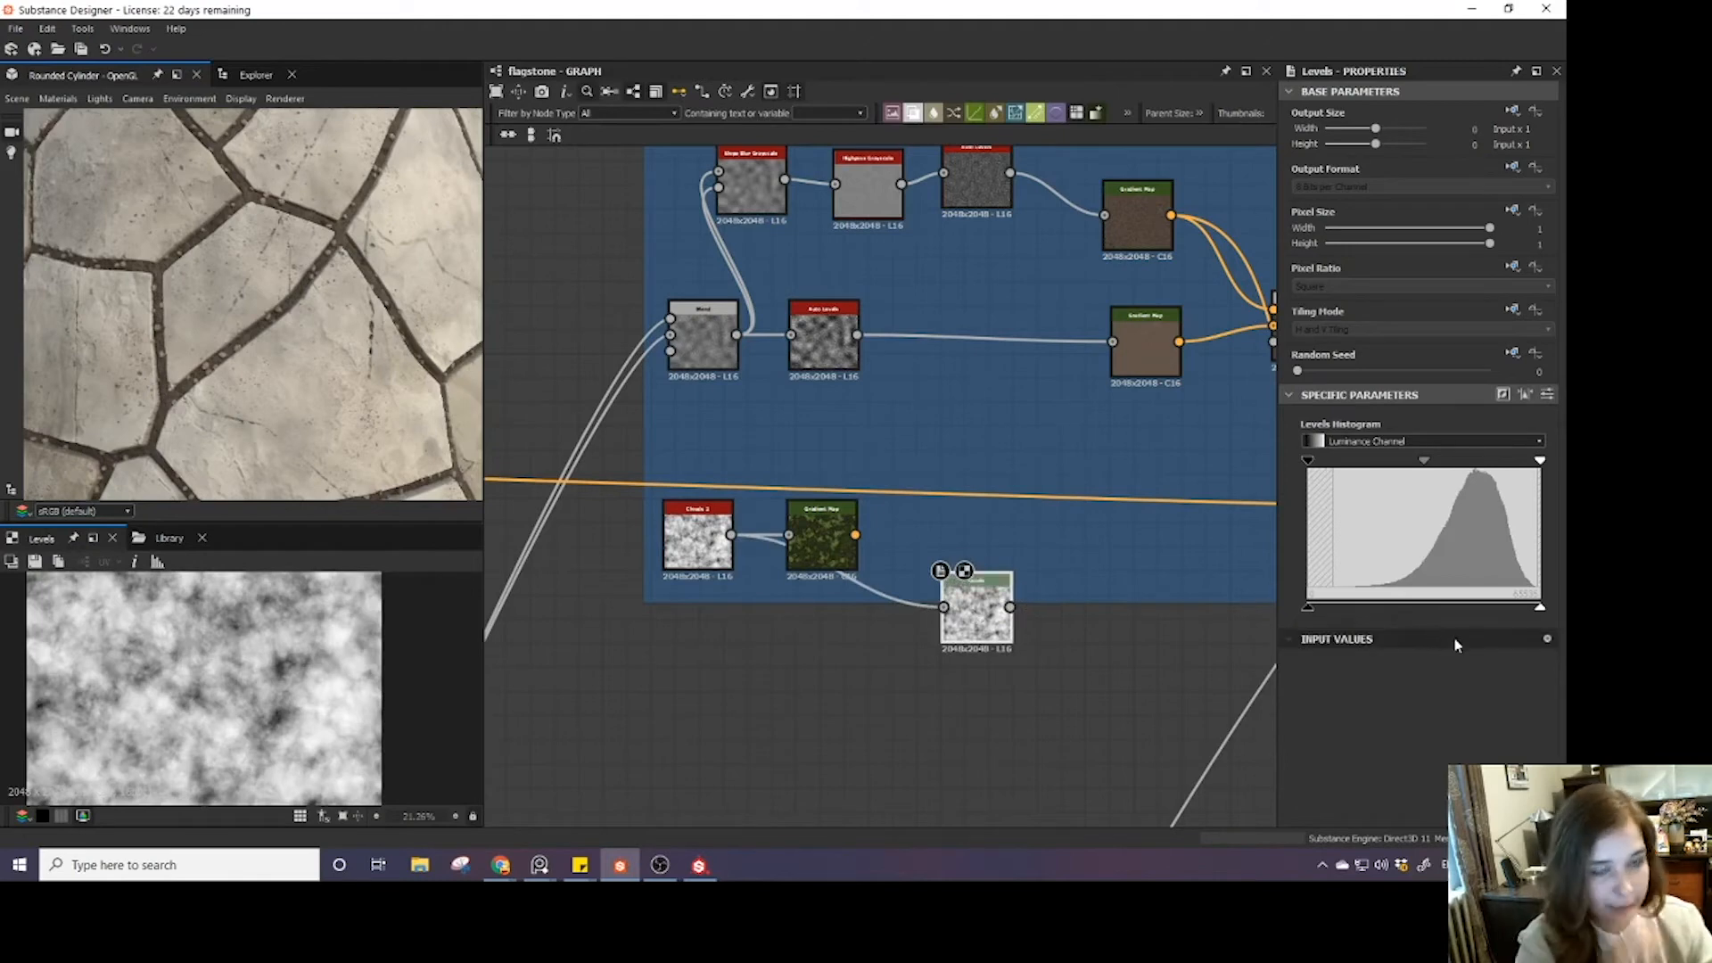
drag(1308, 461, 1521, 462)
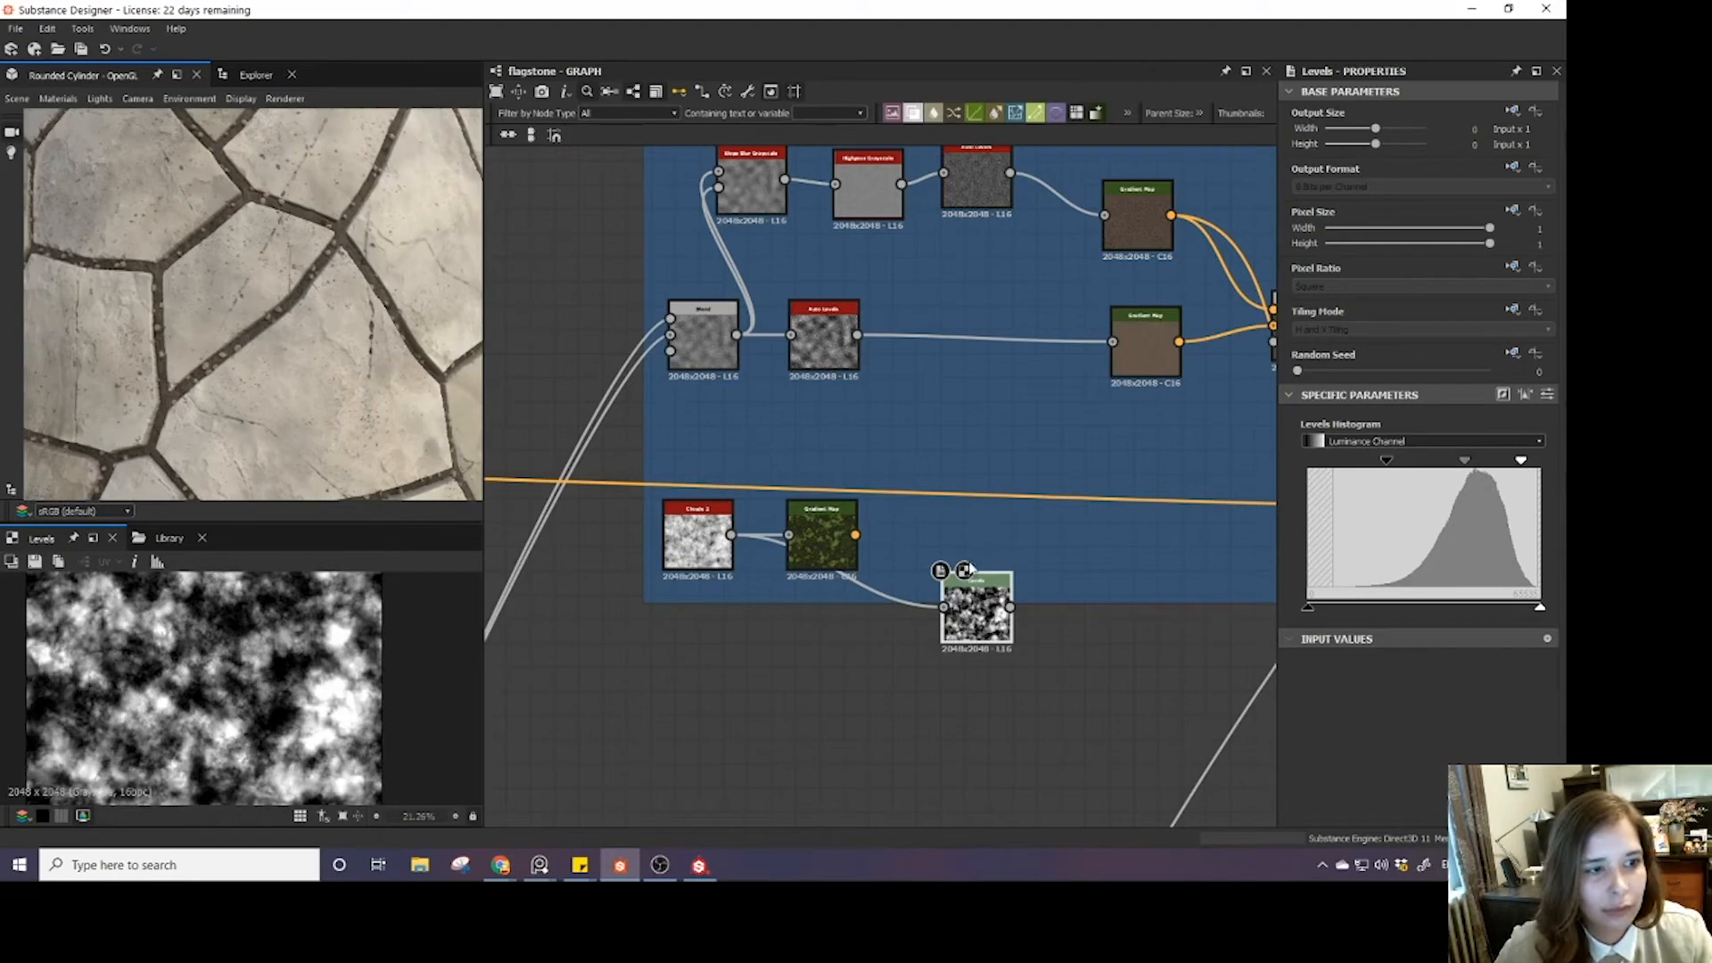
- Place the Levels node beneath the moss Gradient Map, with Clouds 2 before and between them
middle_drag(936, 524, 901, 544)
drag(920, 640, 778, 698)
drag(781, 566, 791, 566)
drag(795, 677, 795, 699)
middle_drag(871, 586, 816, 569)
scroll(837, 634, down, 3)
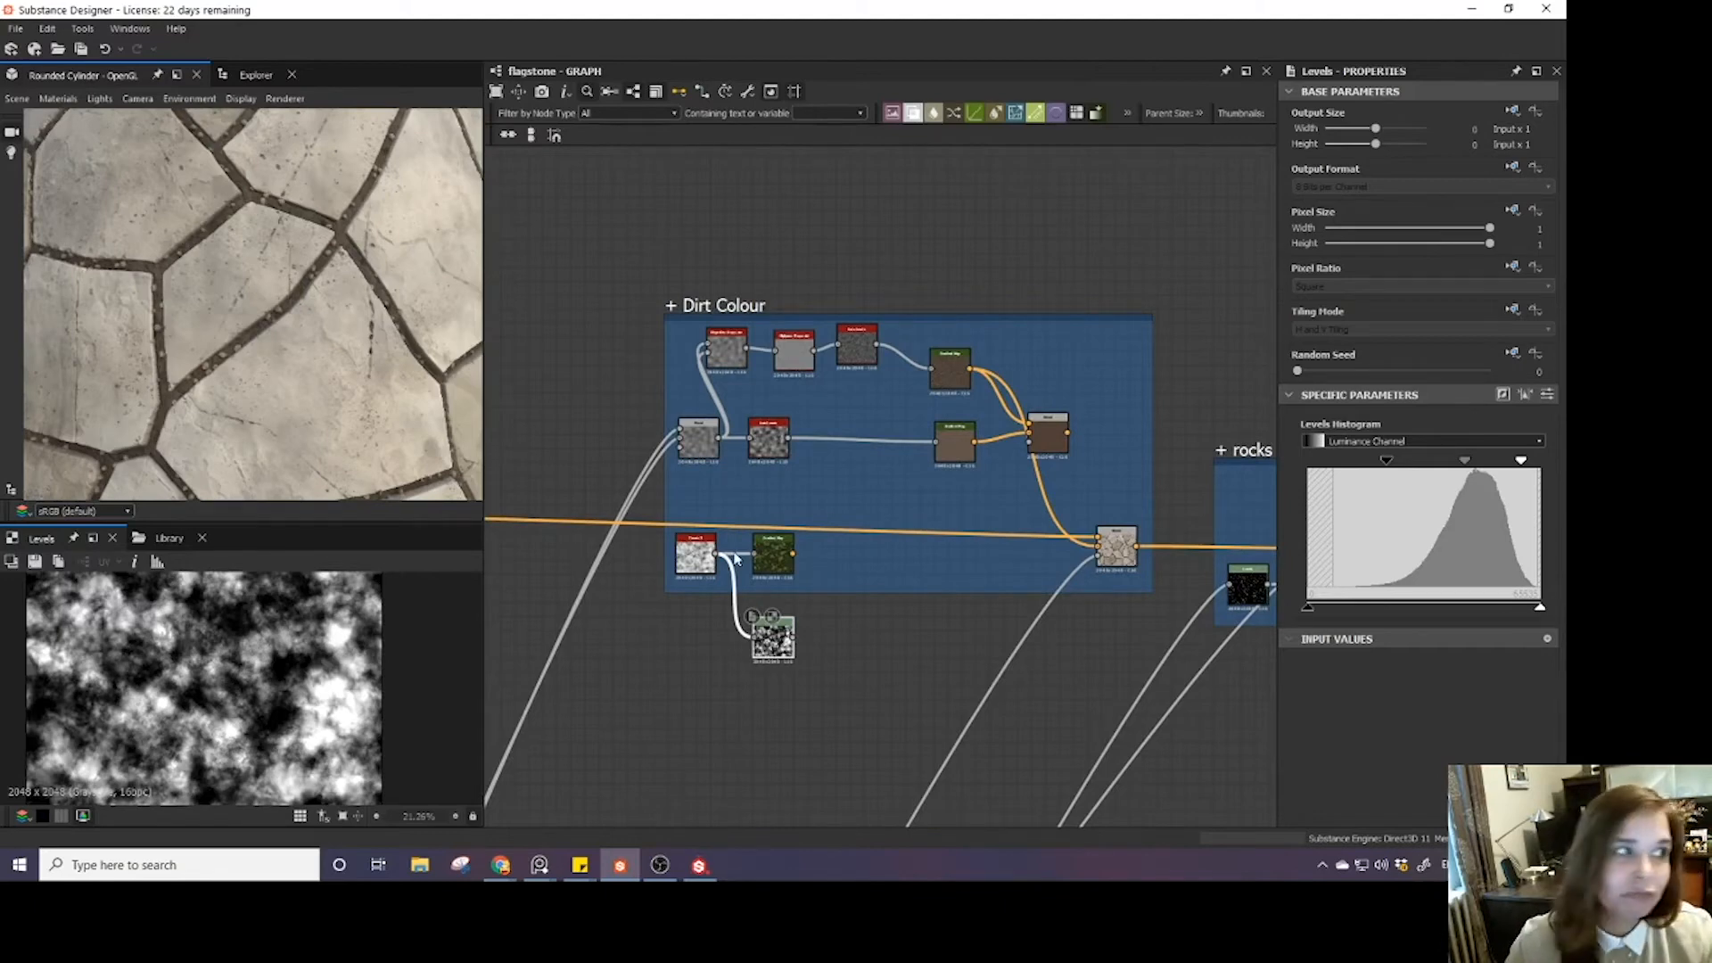
drag(714, 554, 725, 602)
click(822, 665)
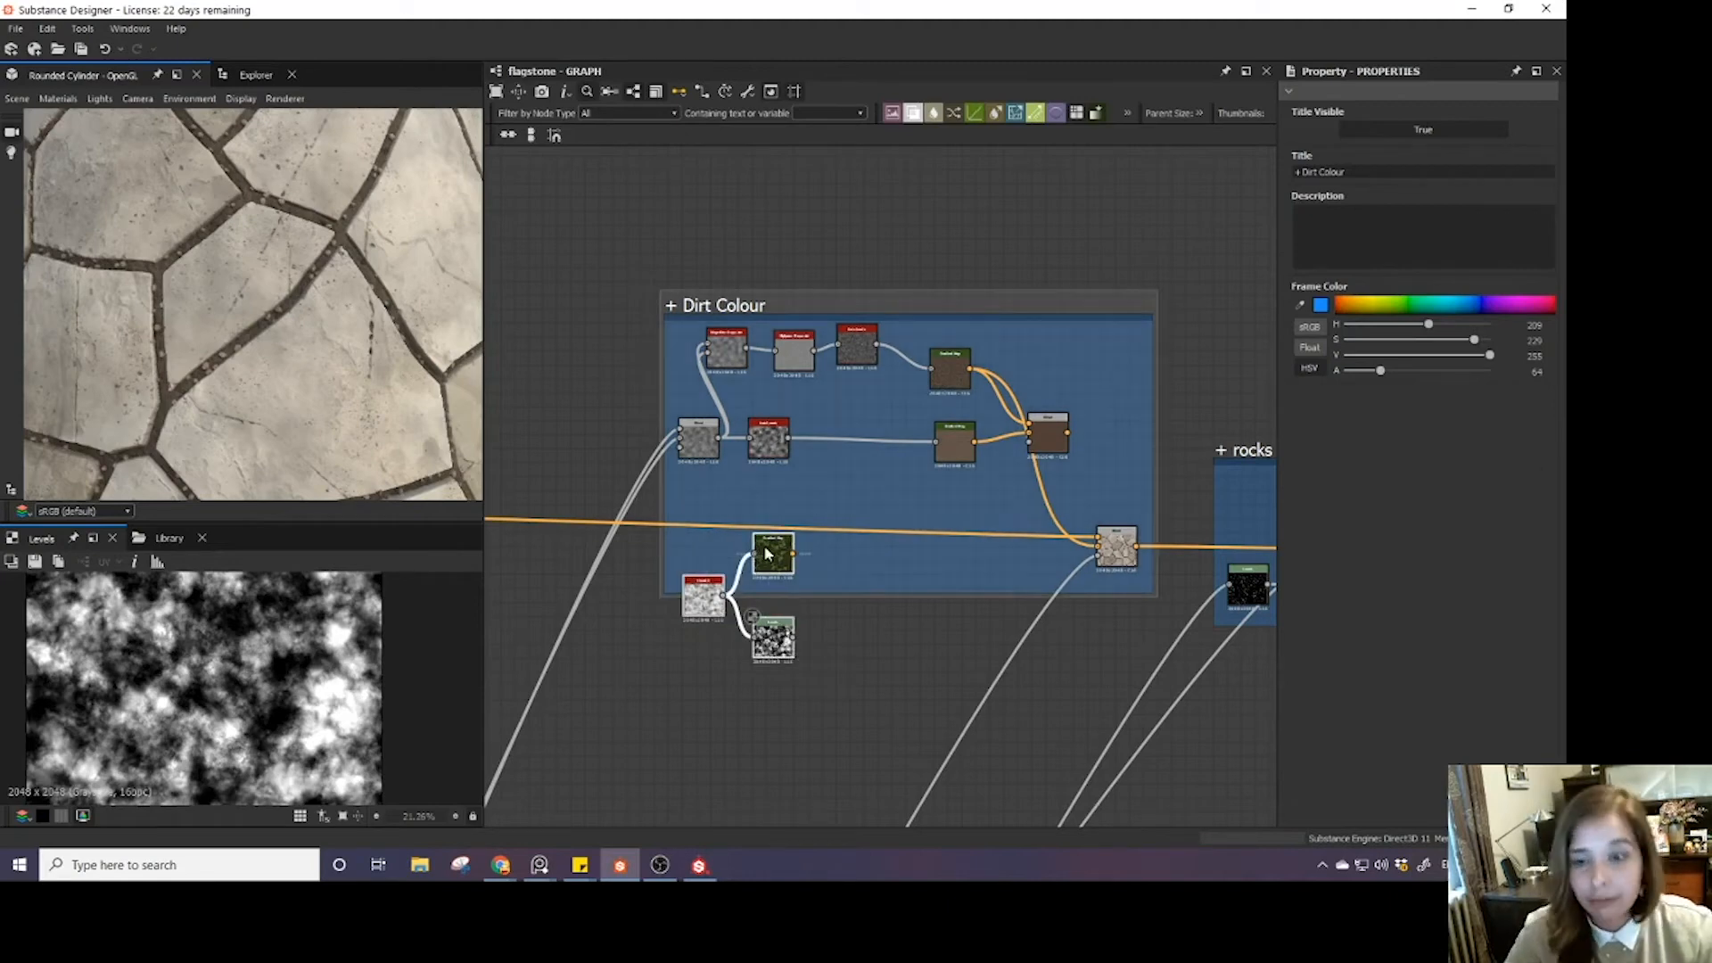
- Move the Clouds 2, moss Gradient Map and Levels nodes together out of the Dirt Colour frame, just below it
drag(768, 553, 712, 651)
click(764, 603)
click(757, 569)
ctrl+click(769, 648)
ctrl+click(701, 599)
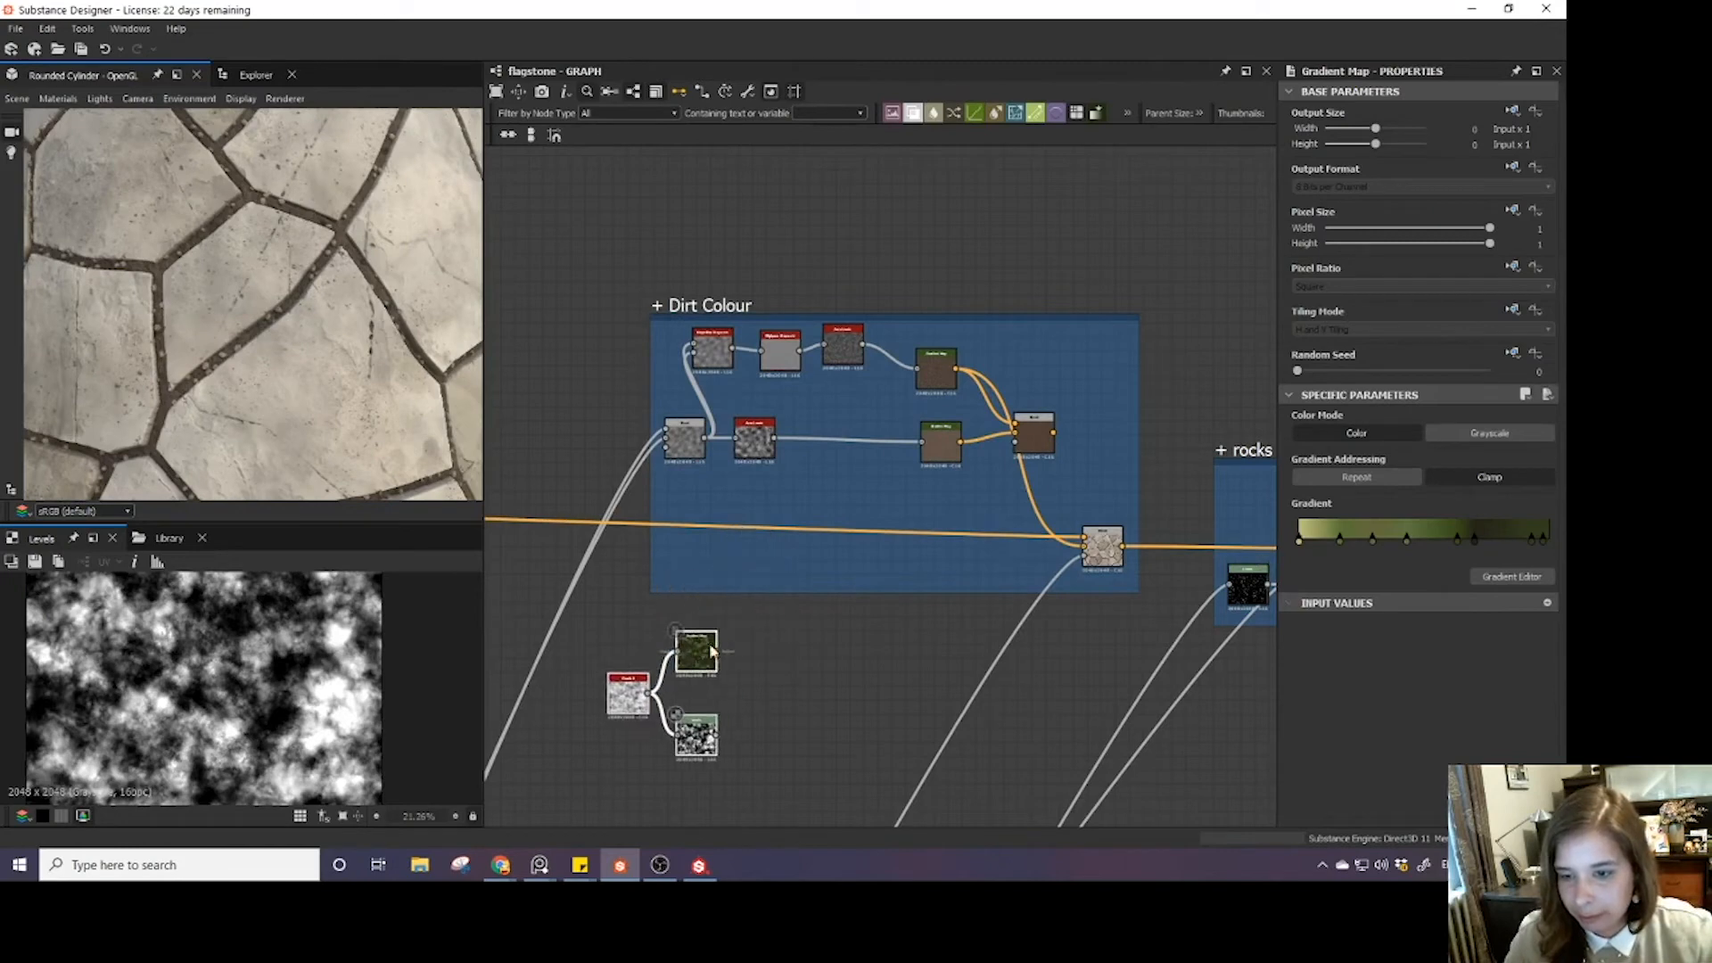
click(749, 651)
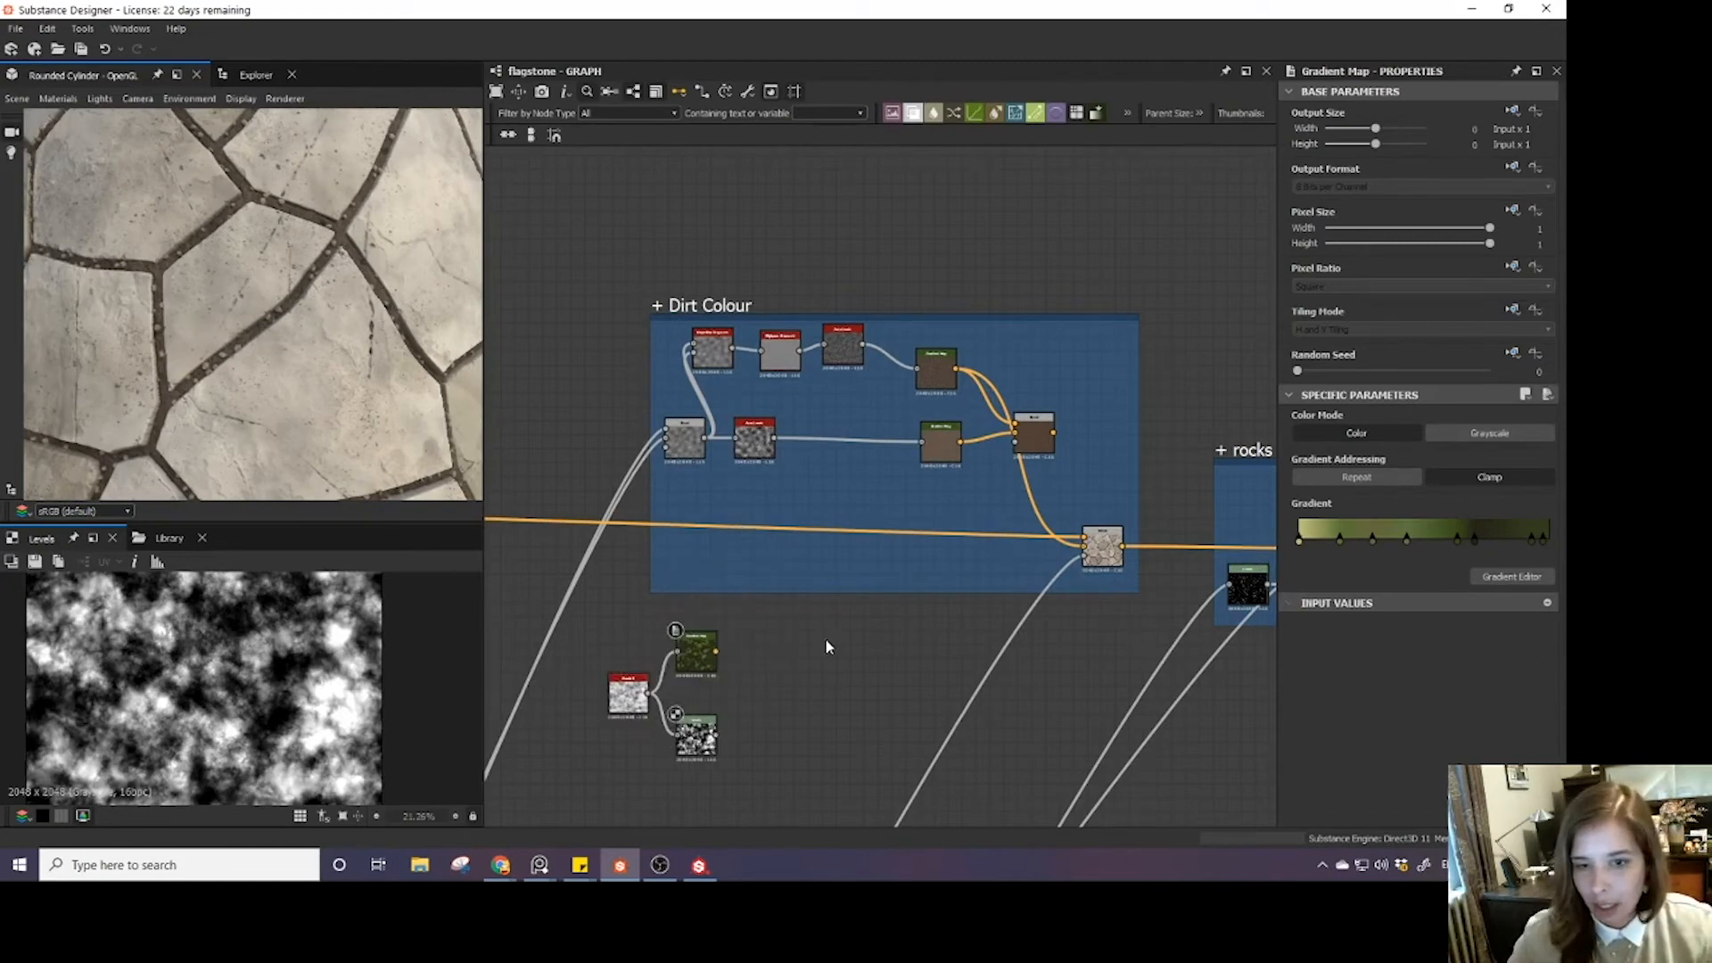
- Add a Blend node beside the moss Gradient Map and Levels nodes
key(space)
text(ble)
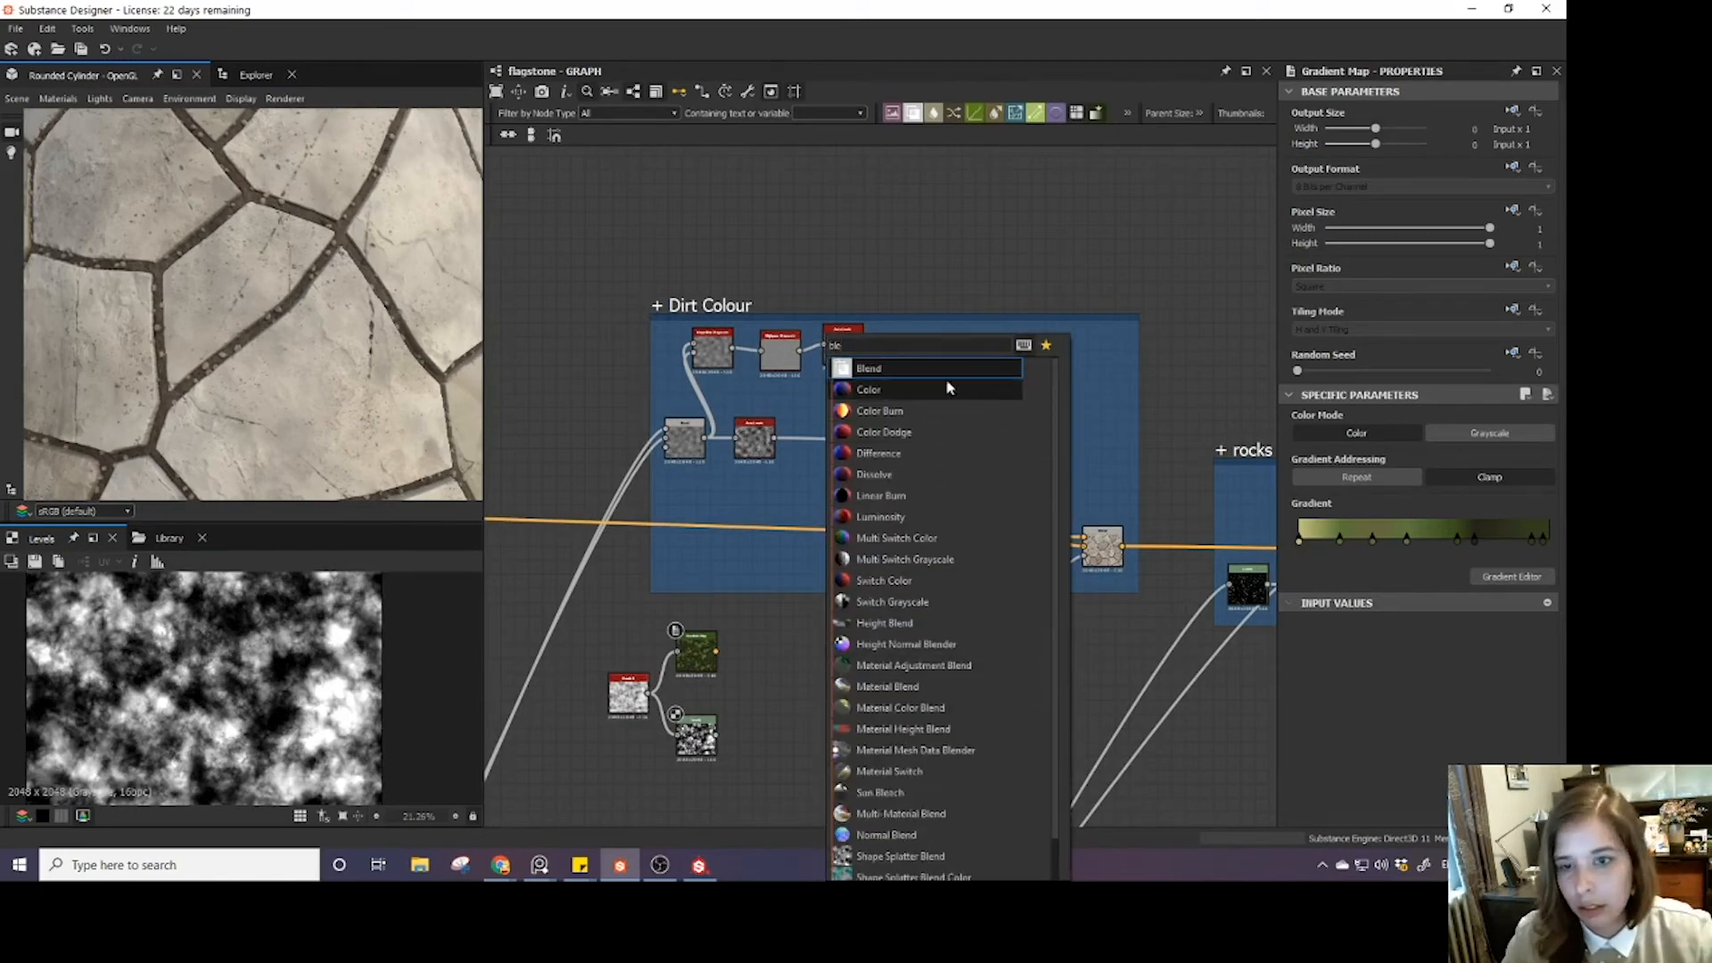
key(Return)
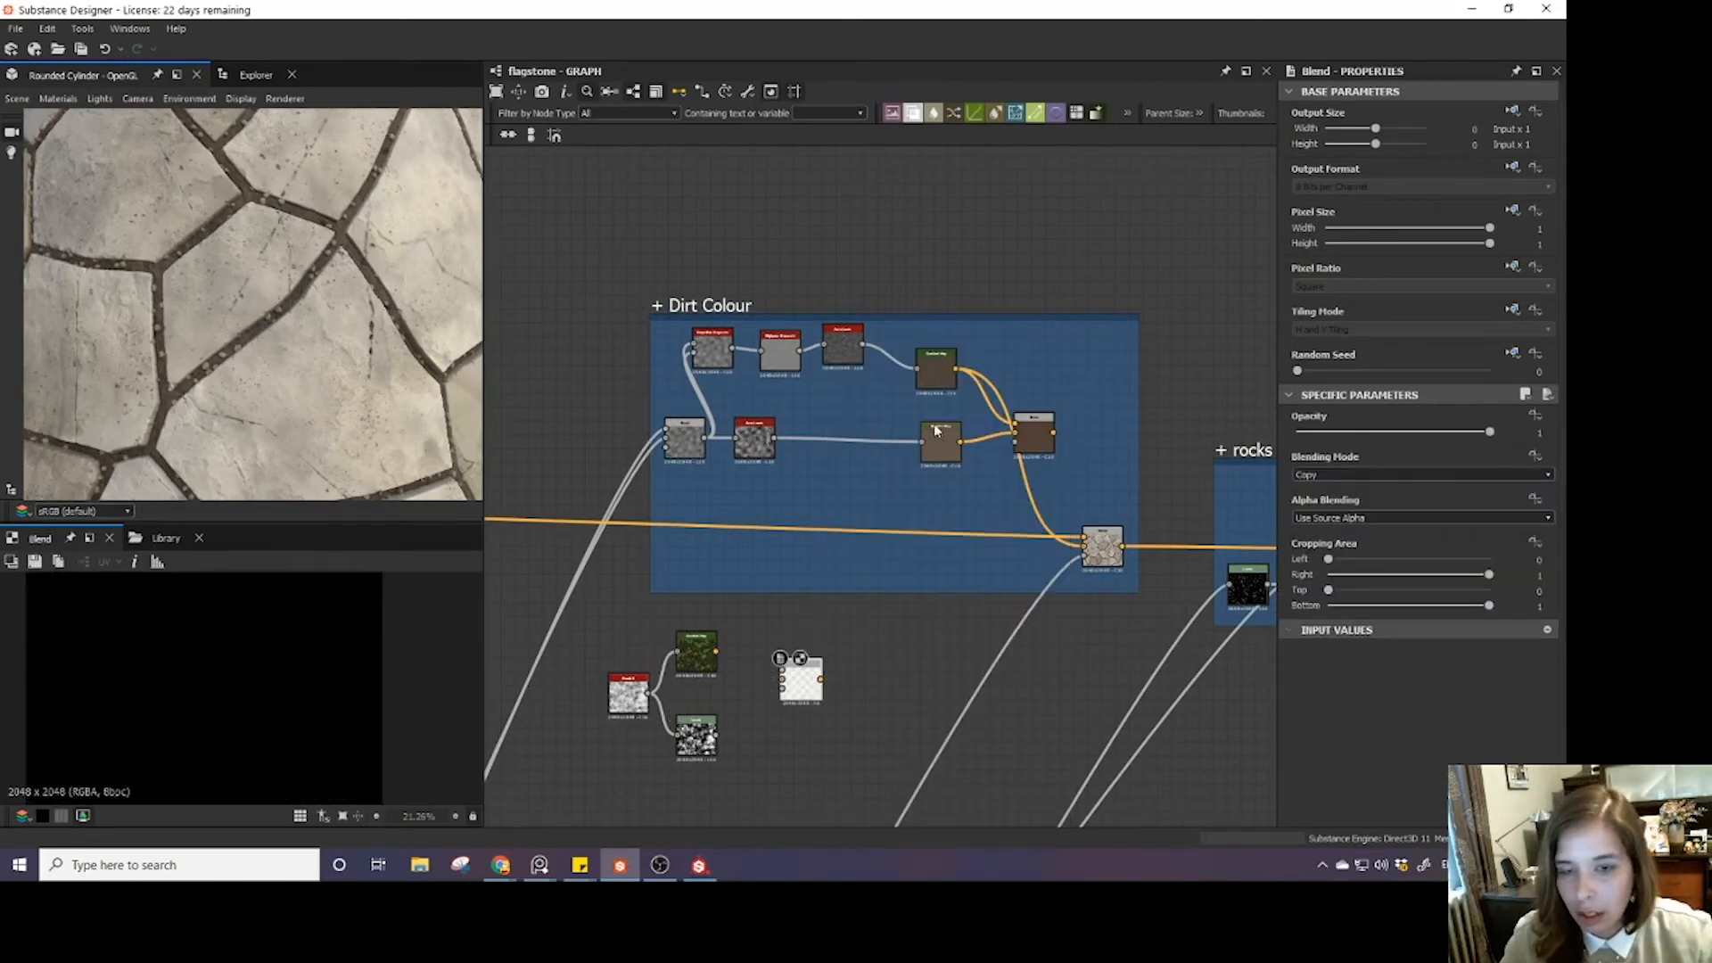
- Delete the Overlay Blend and the lower Gradient Map from the Dirt Colour frame
click(1031, 439)
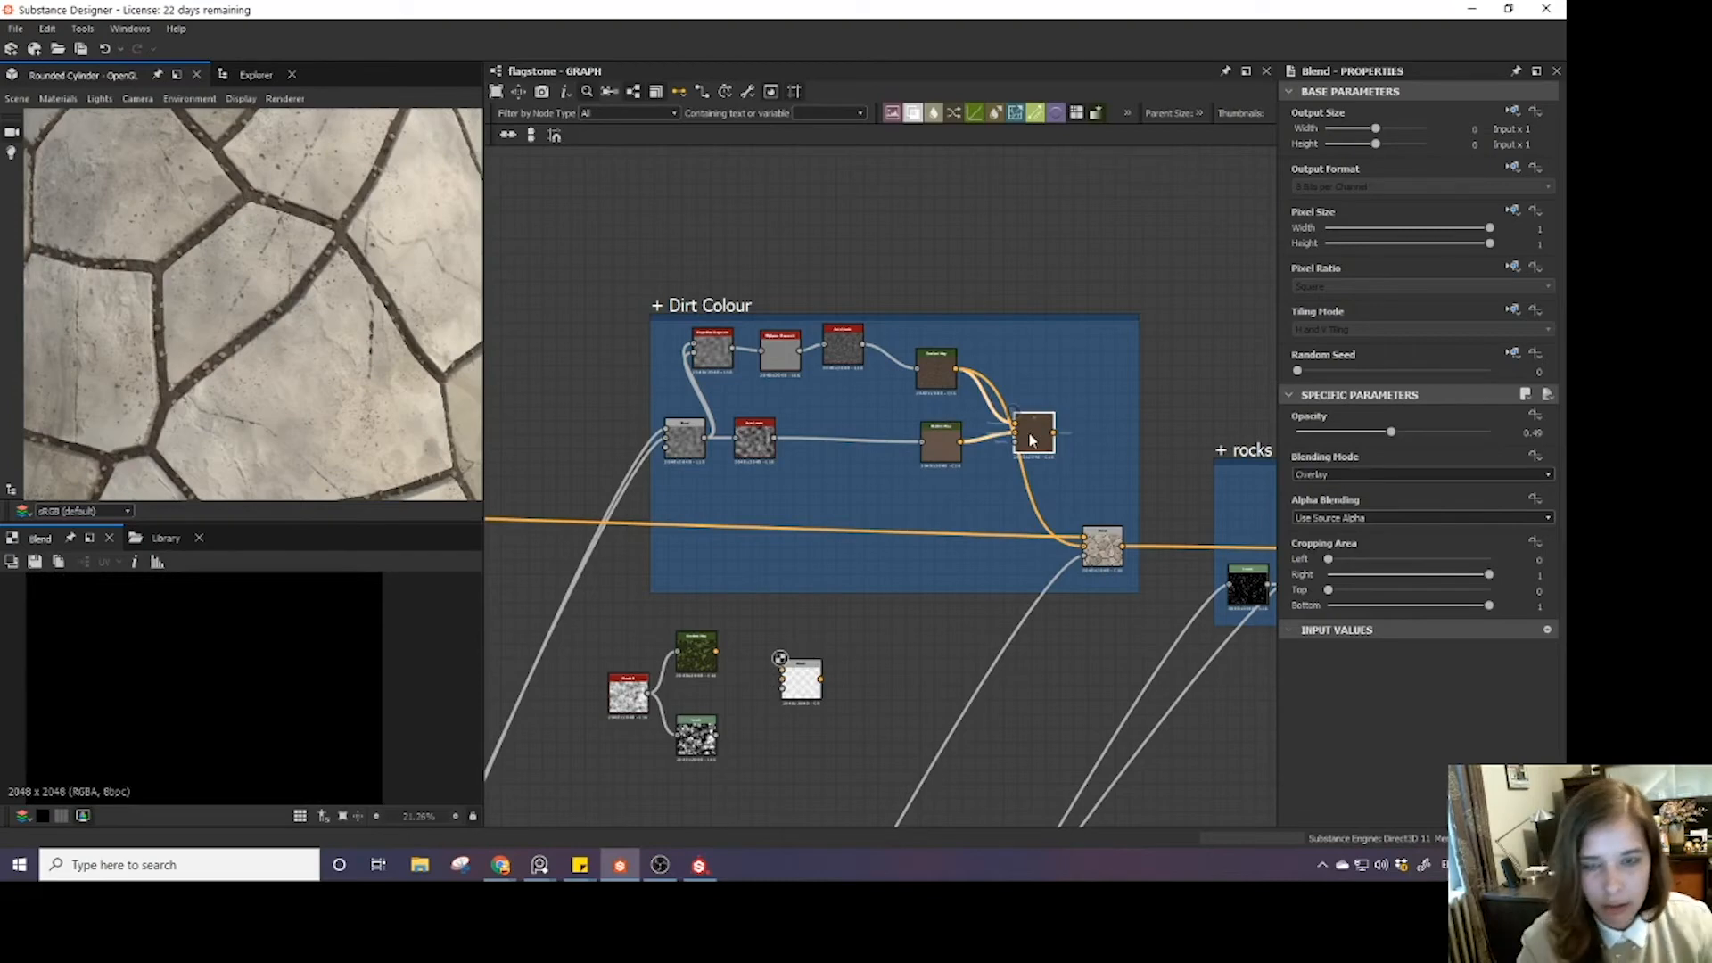
key(Delete)
click(941, 443)
key(Delete)
- Connect the moss gradient as the new Blend's foreground, the dirt gradient as background and Levels as mask, spacing out the nodes
drag(929, 446, 783, 670)
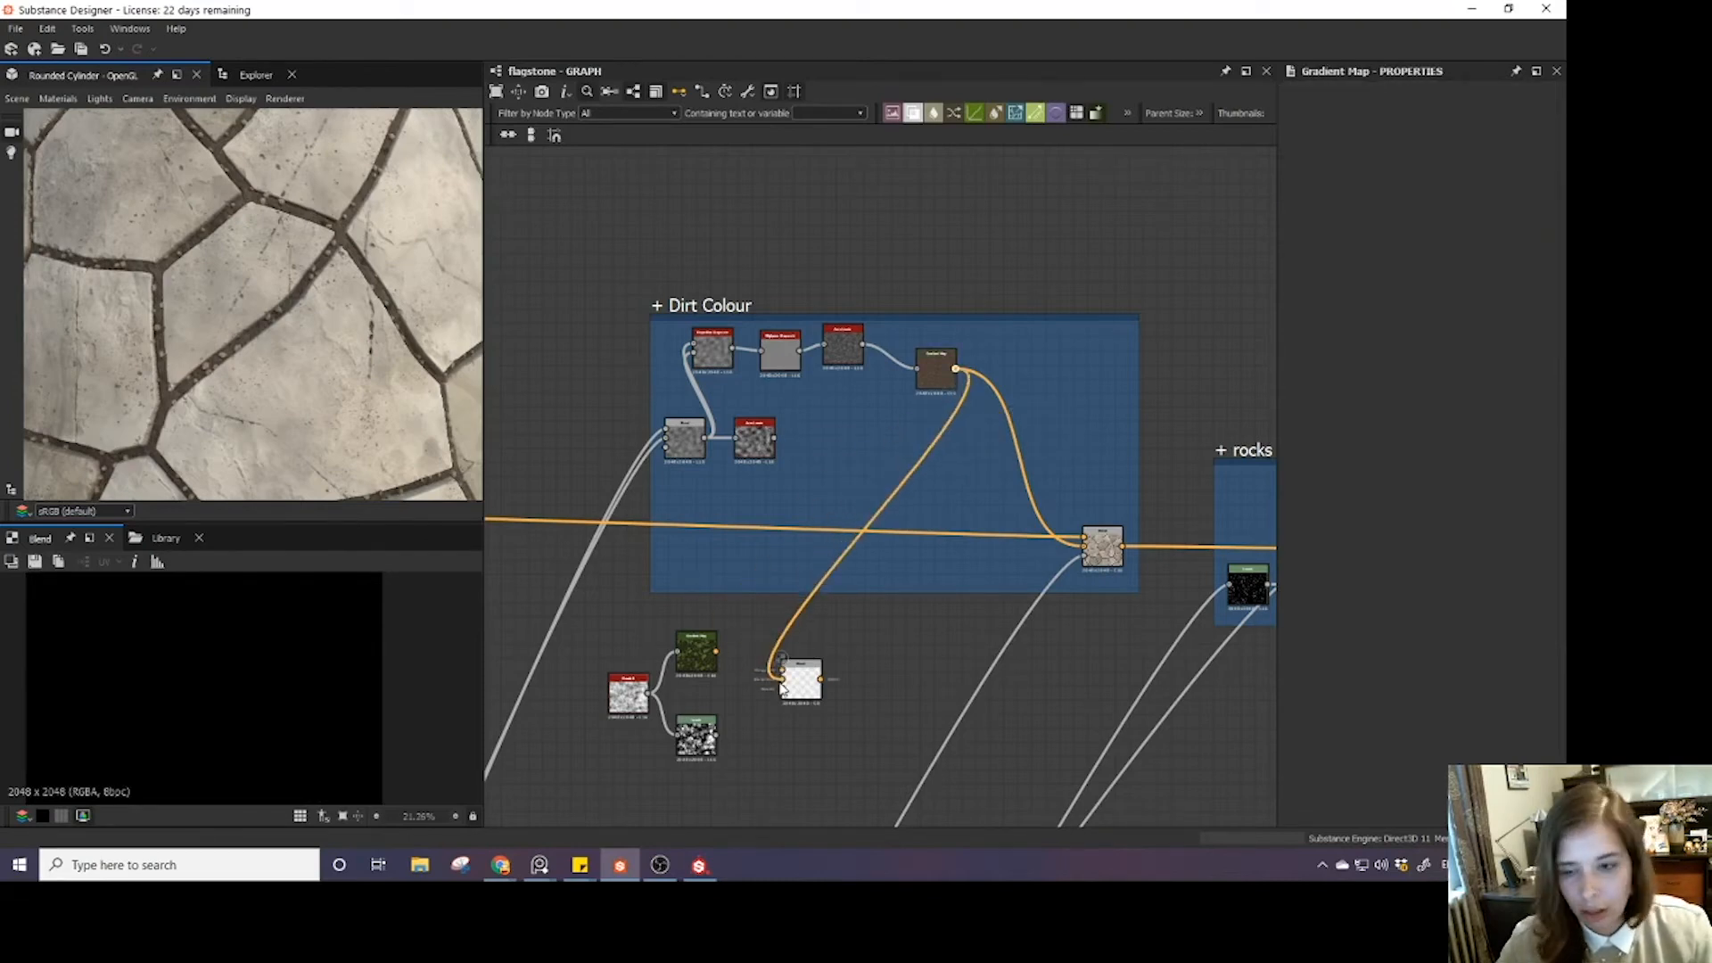
drag(716, 652, 782, 670)
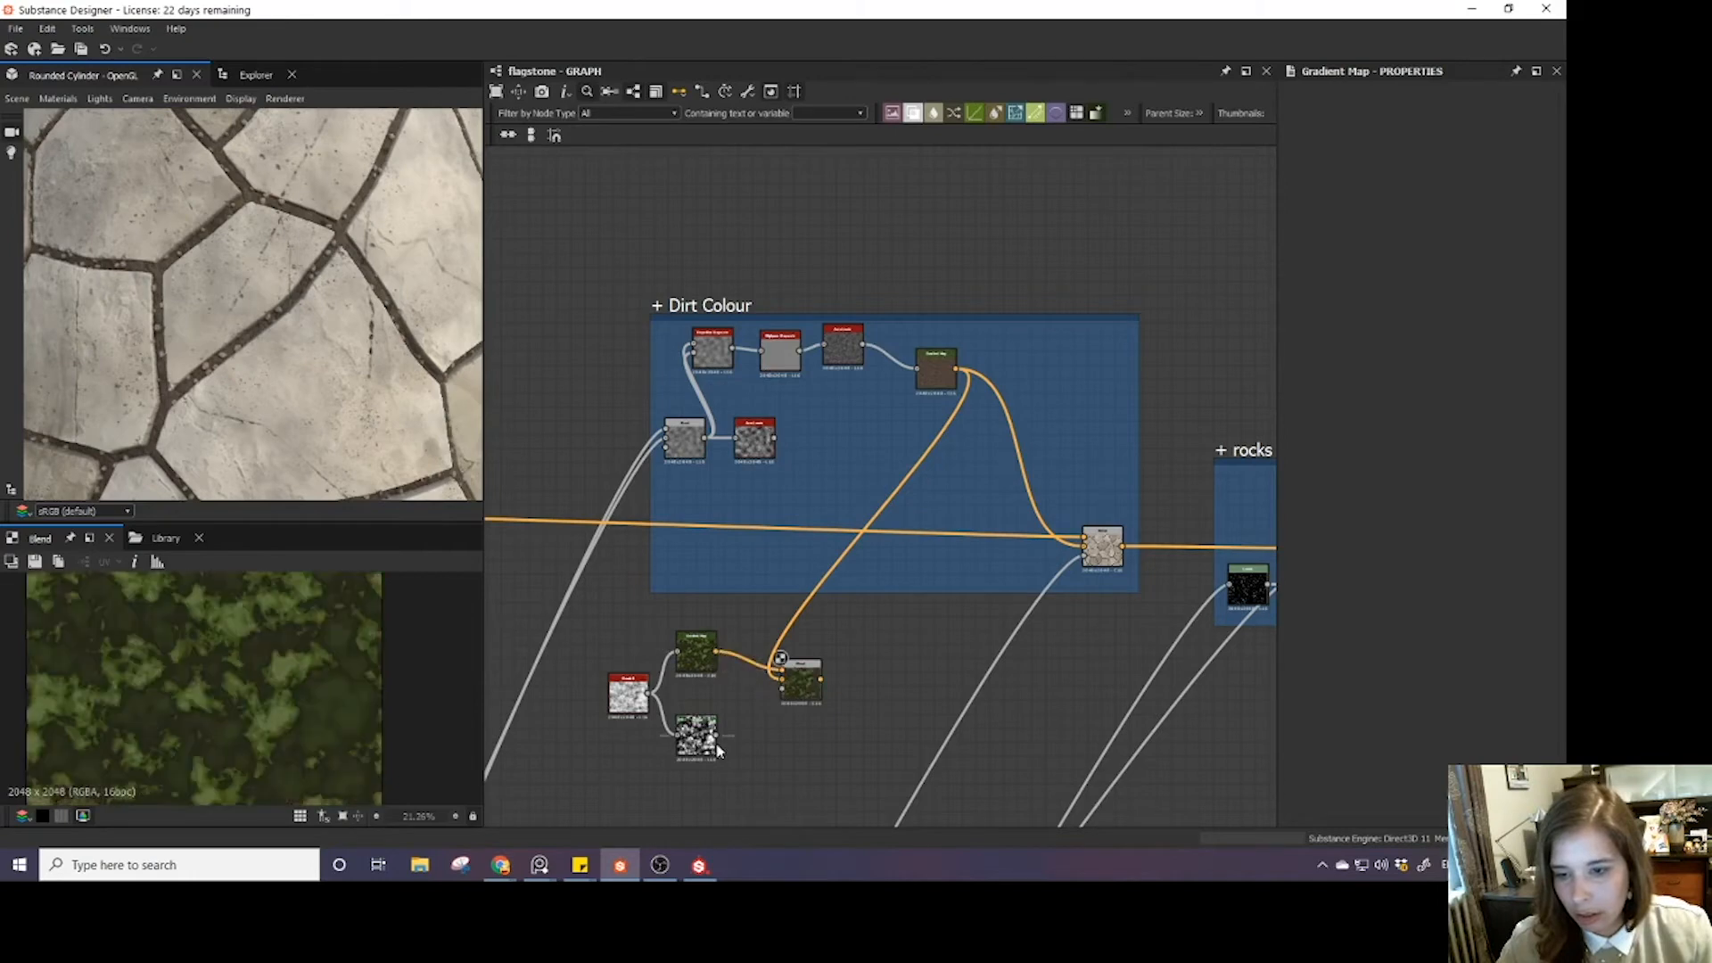
drag(718, 736, 888, 673)
click(804, 688)
drag(702, 742, 738, 726)
- Lower the moss mask Levels' input black point and preview the moss-and-dirt Blend
double_click(738, 721)
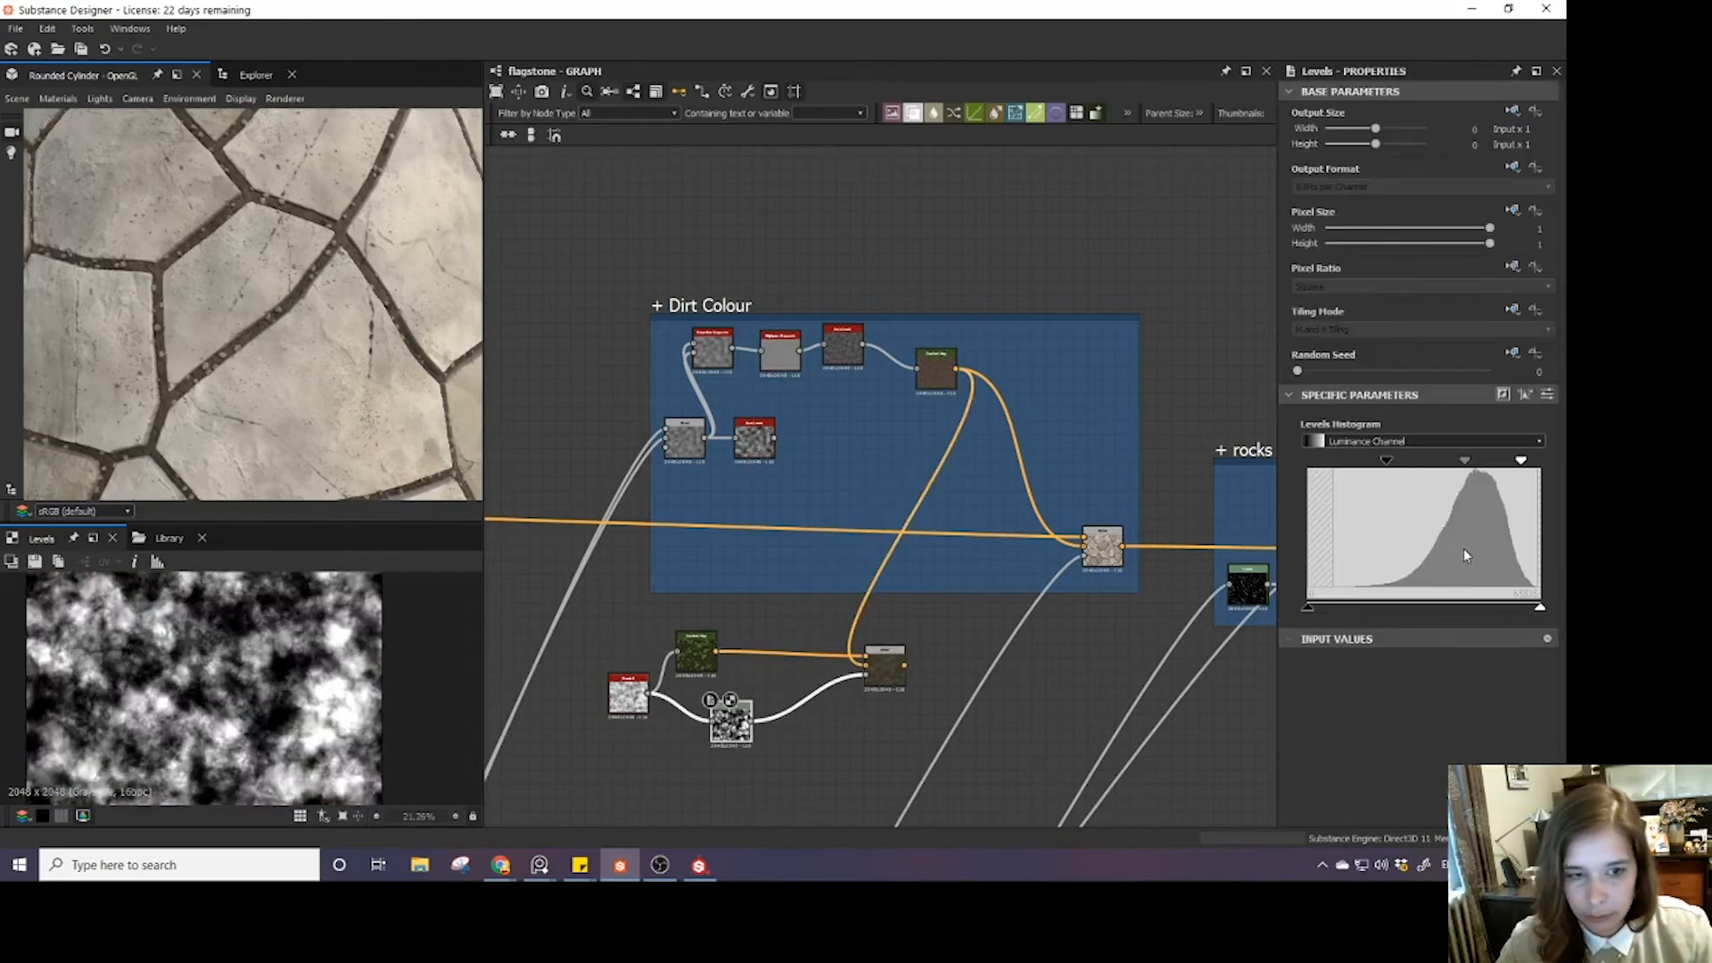
drag(1394, 460, 1472, 474)
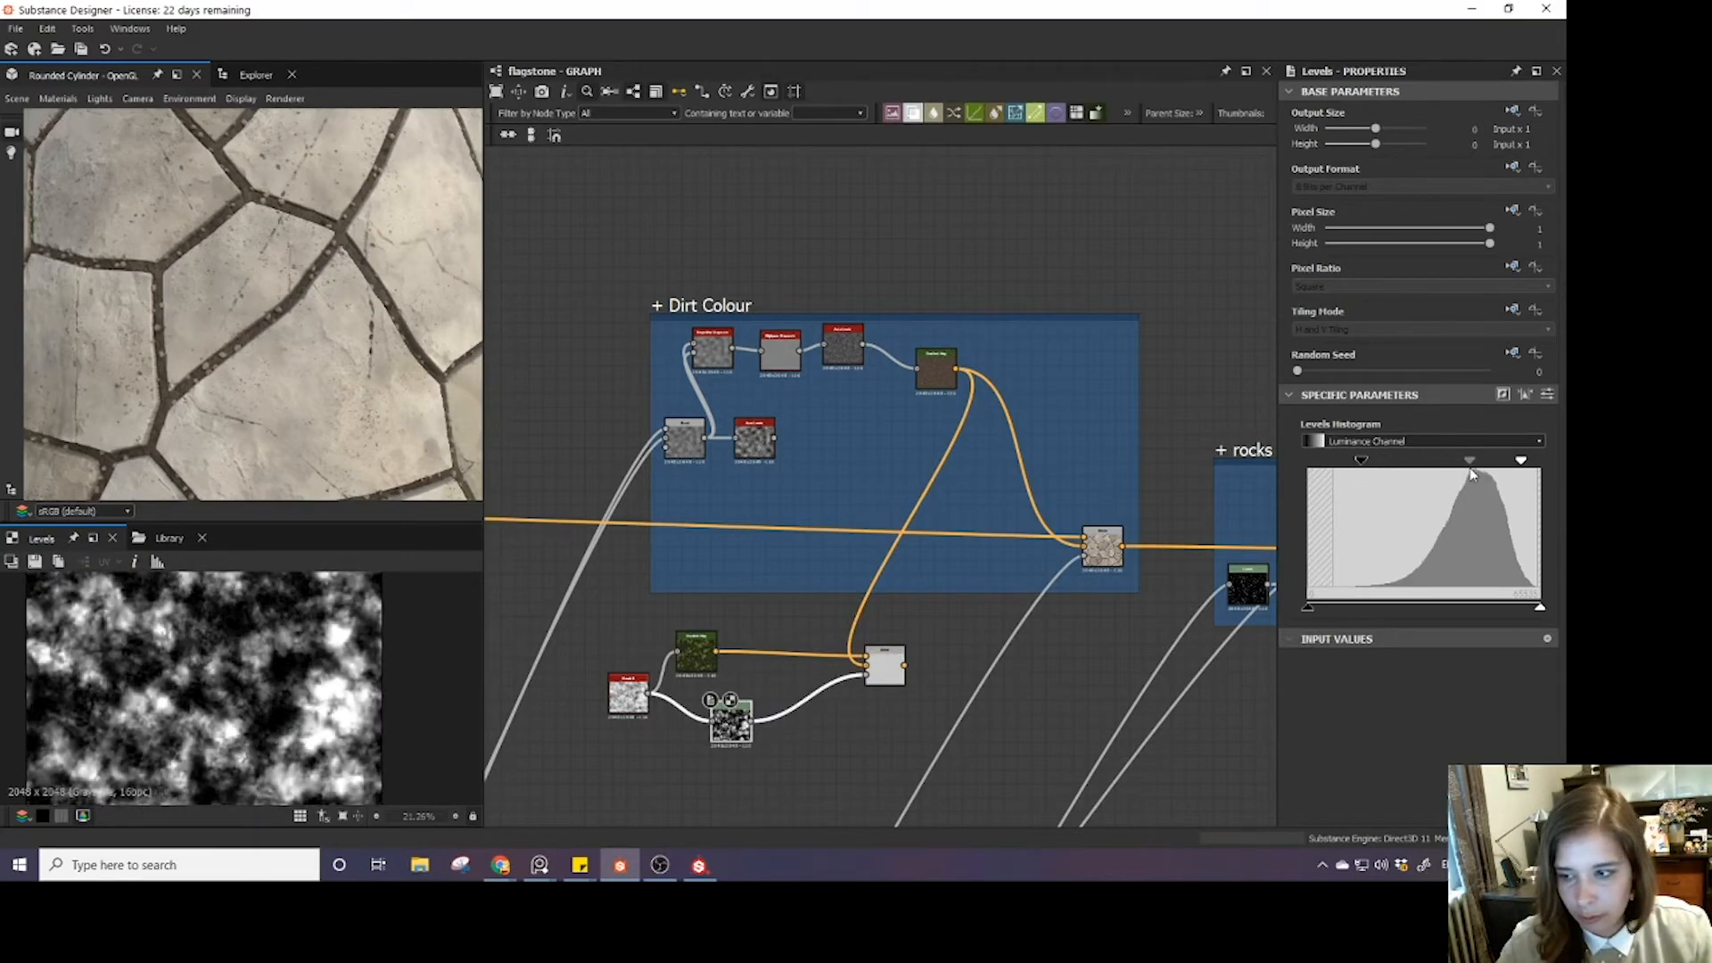
double_click(885, 664)
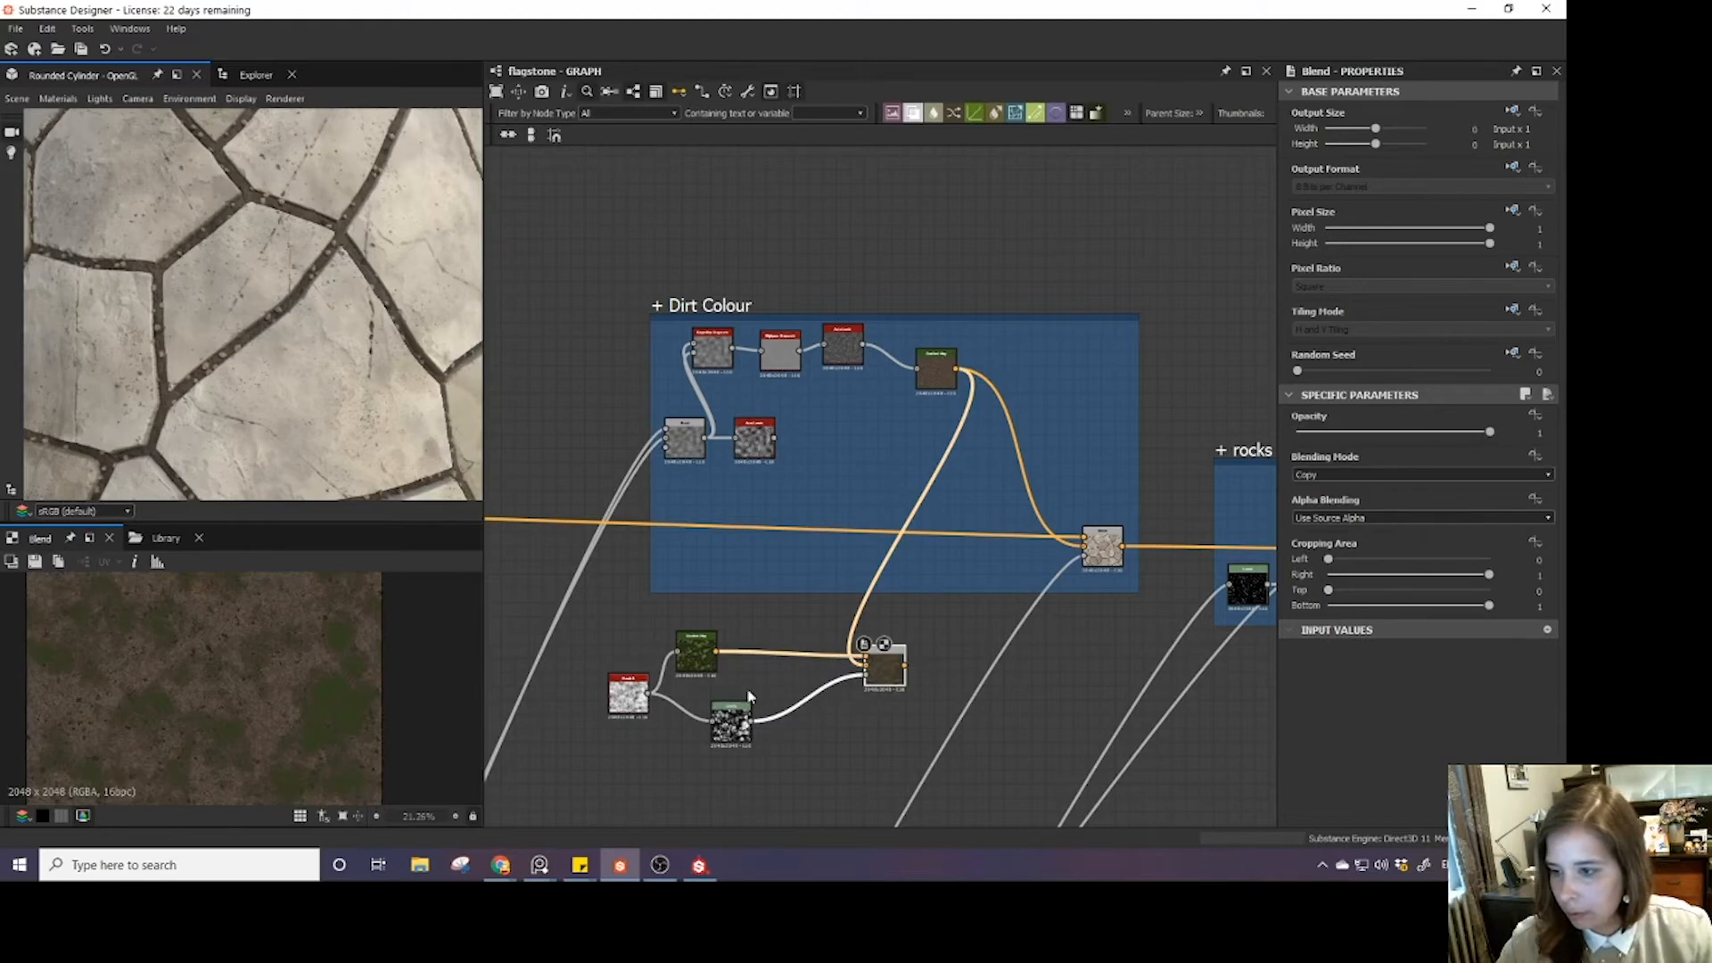
- Feed the moss-and-dirt Blend into the final Dirt Colour Blend in place of the dirt gradient and inspect the 3D model
drag(904, 665, 1086, 553)
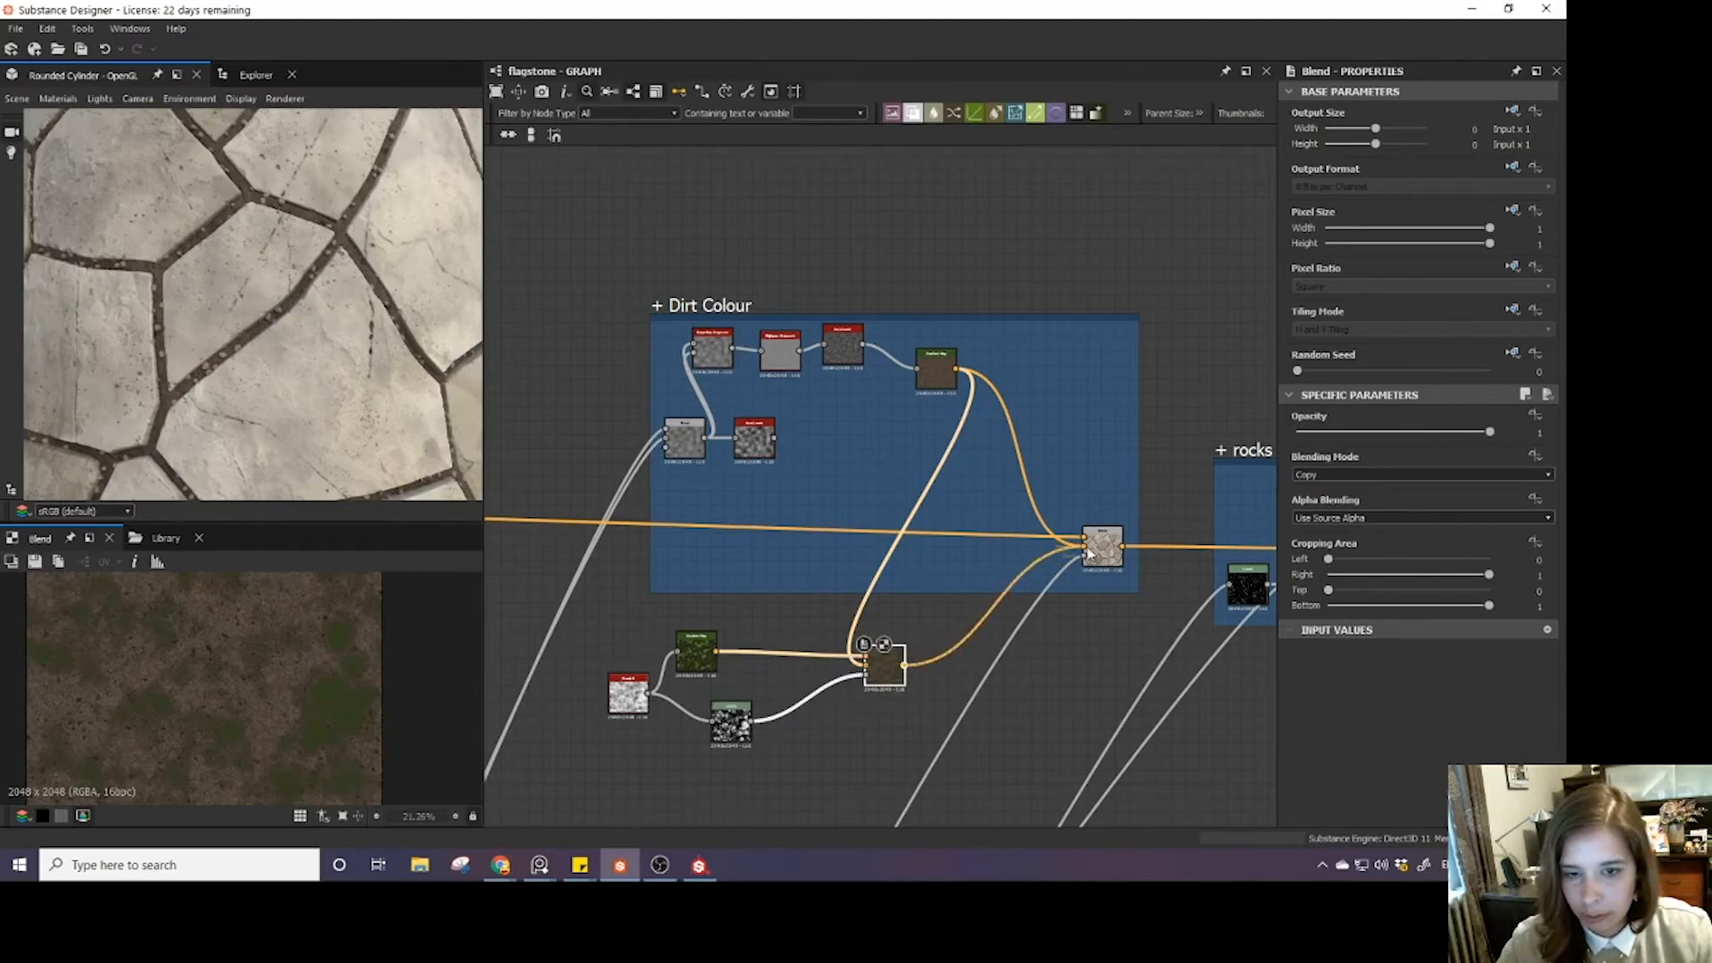
scroll(293, 278, down, 5)
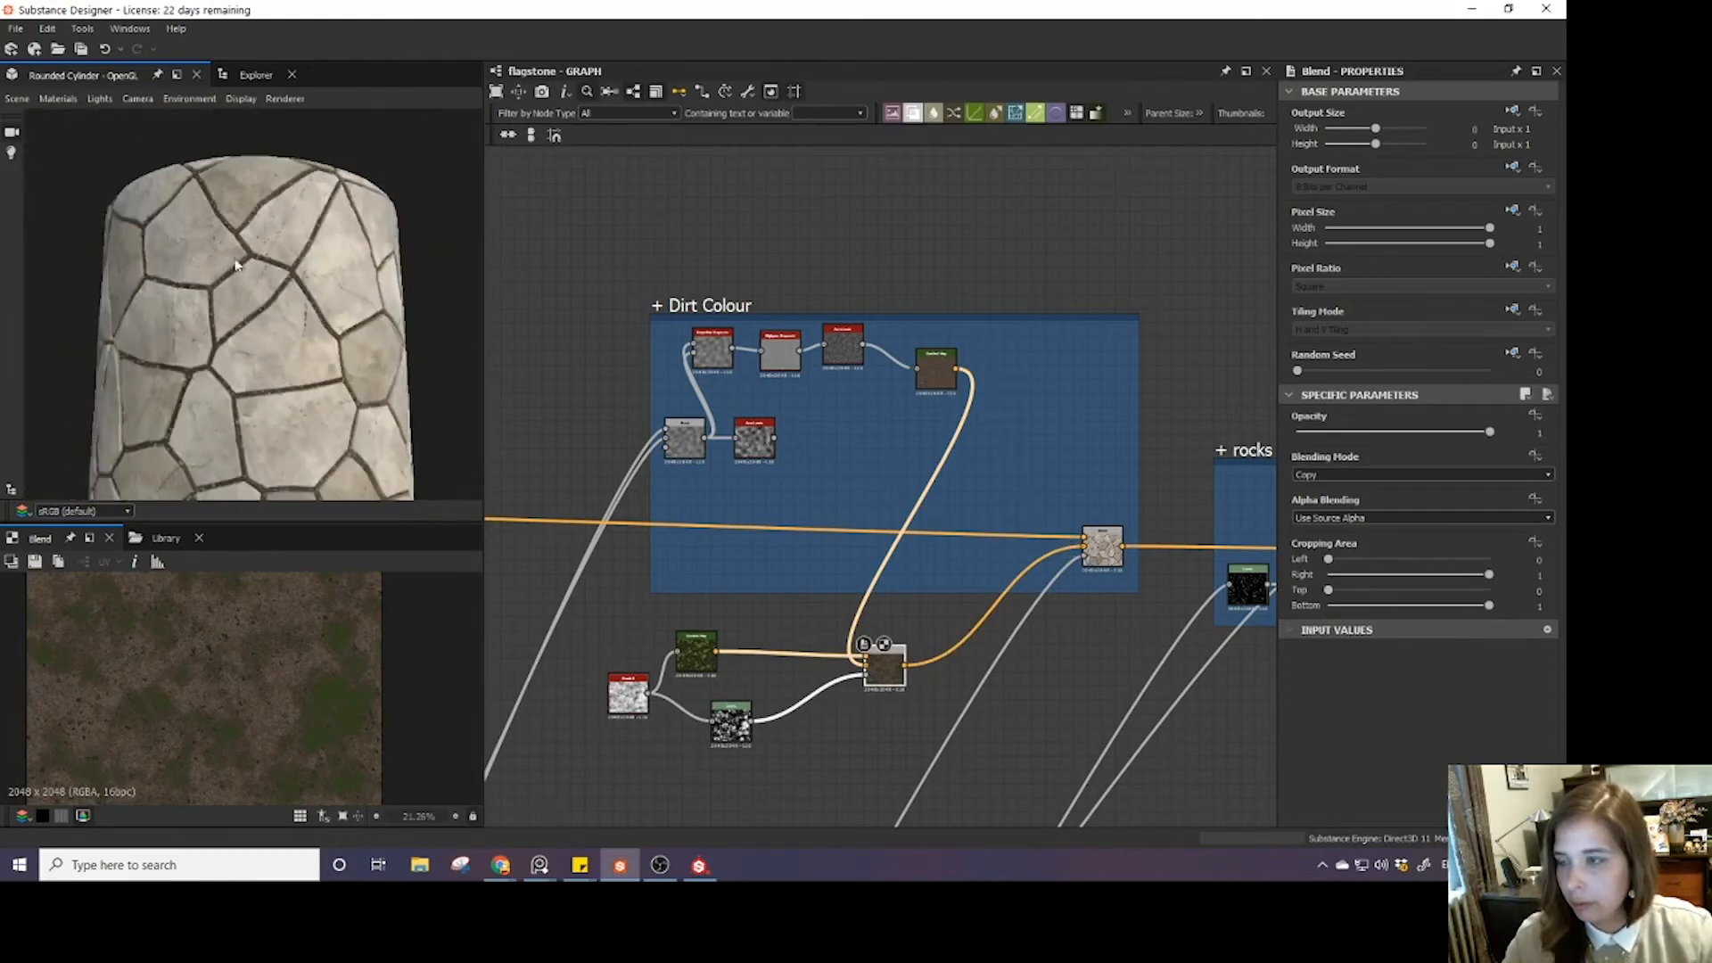
drag(292, 279, 253, 288)
scroll(253, 288, up, 5)
- Line up the moss Gradient Map above the Levels node, lower the moss-and-dirt Blend slightly, and select Levels
drag(885, 667, 885, 696)
drag(696, 652, 731, 646)
click(732, 733)
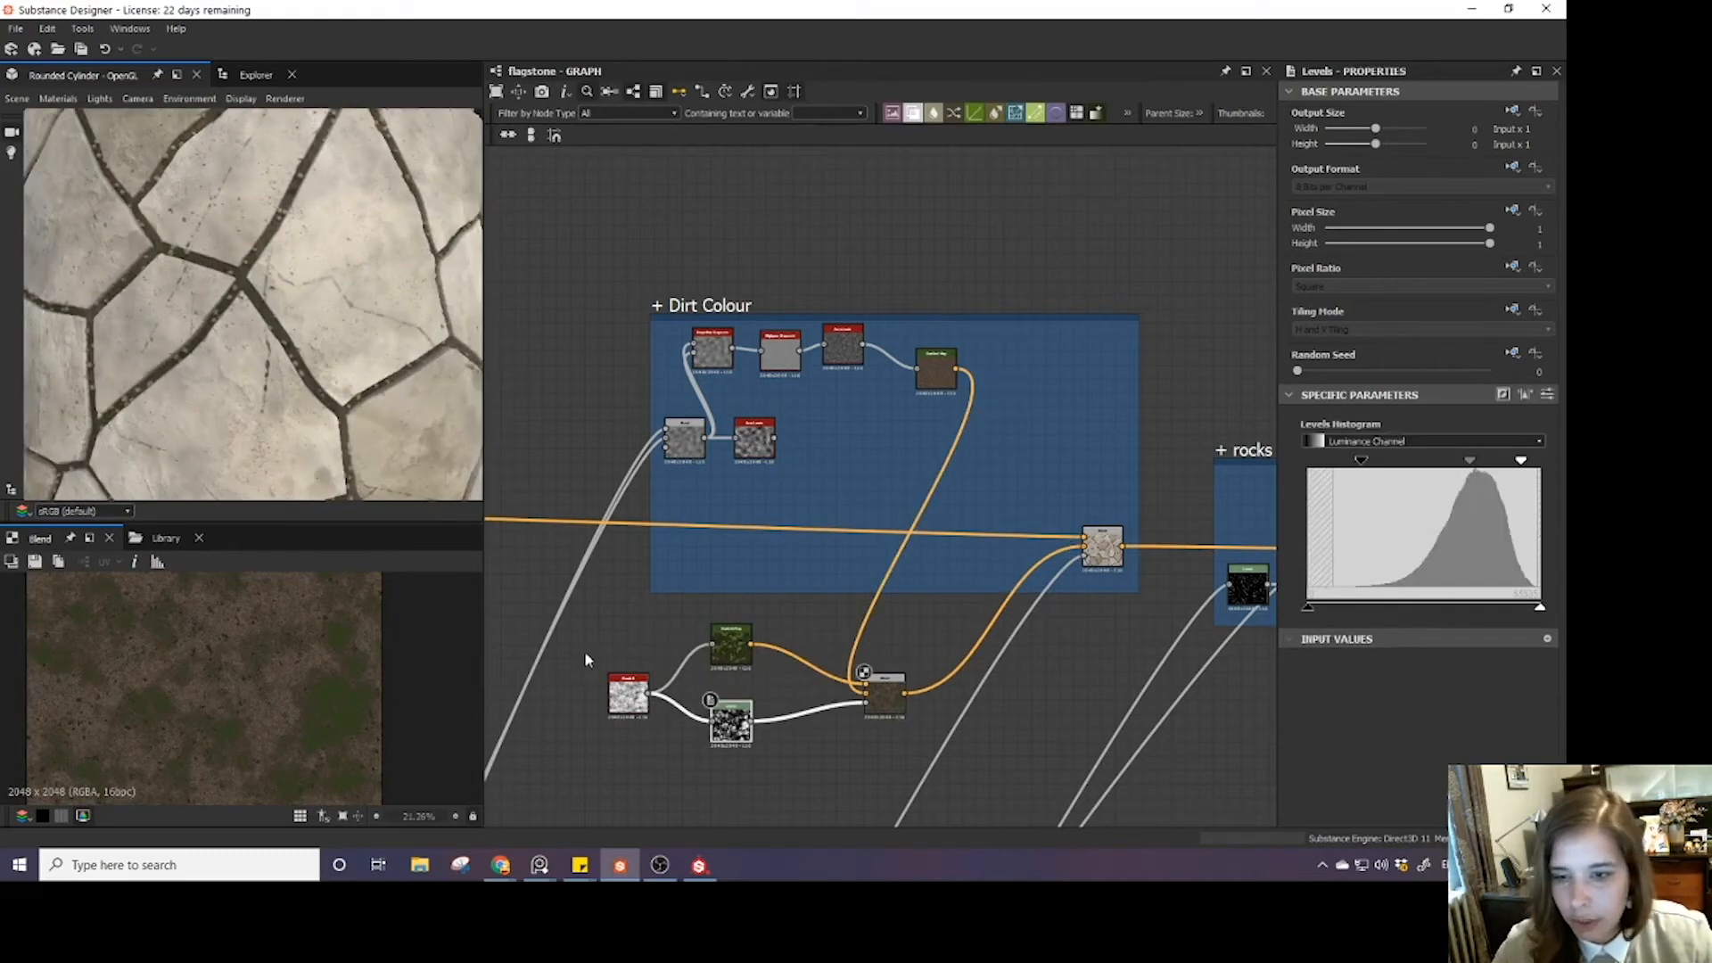
- Set the Scale of the moss's Clouds 2 noise to 1 and inspect the dirt joints on the 3D model
click(627, 693)
scroll(1364, 733, down, 2)
drag(1324, 706, 1309, 704)
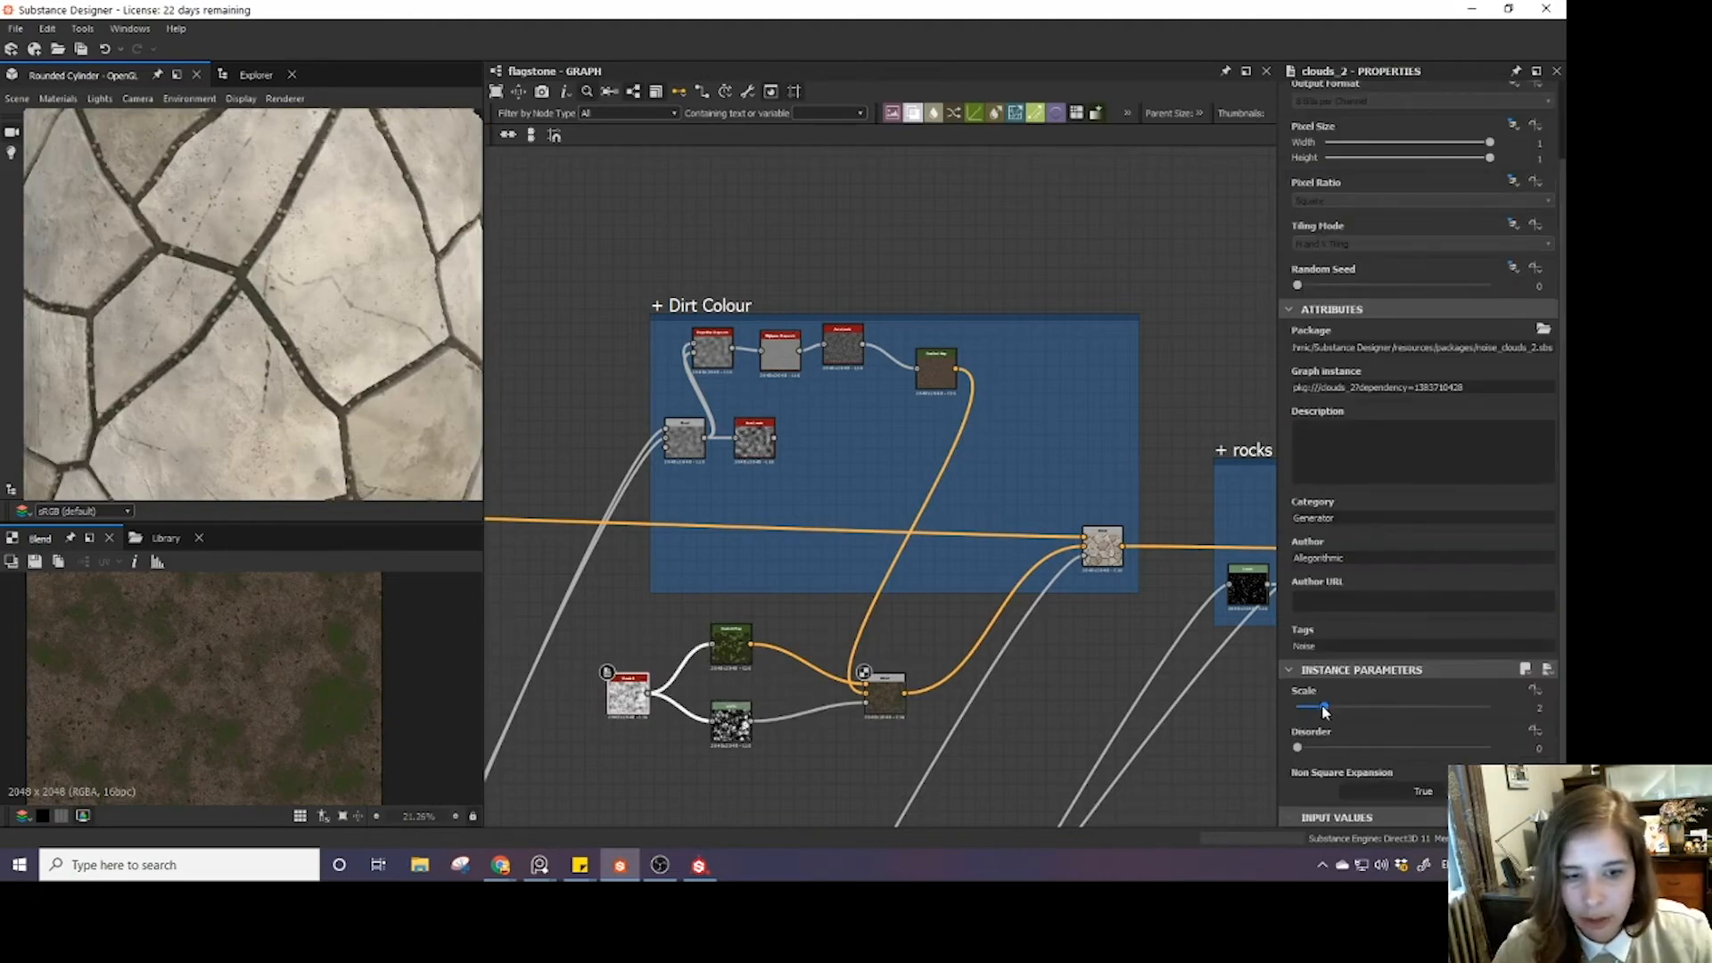
scroll(219, 339, down, 5)
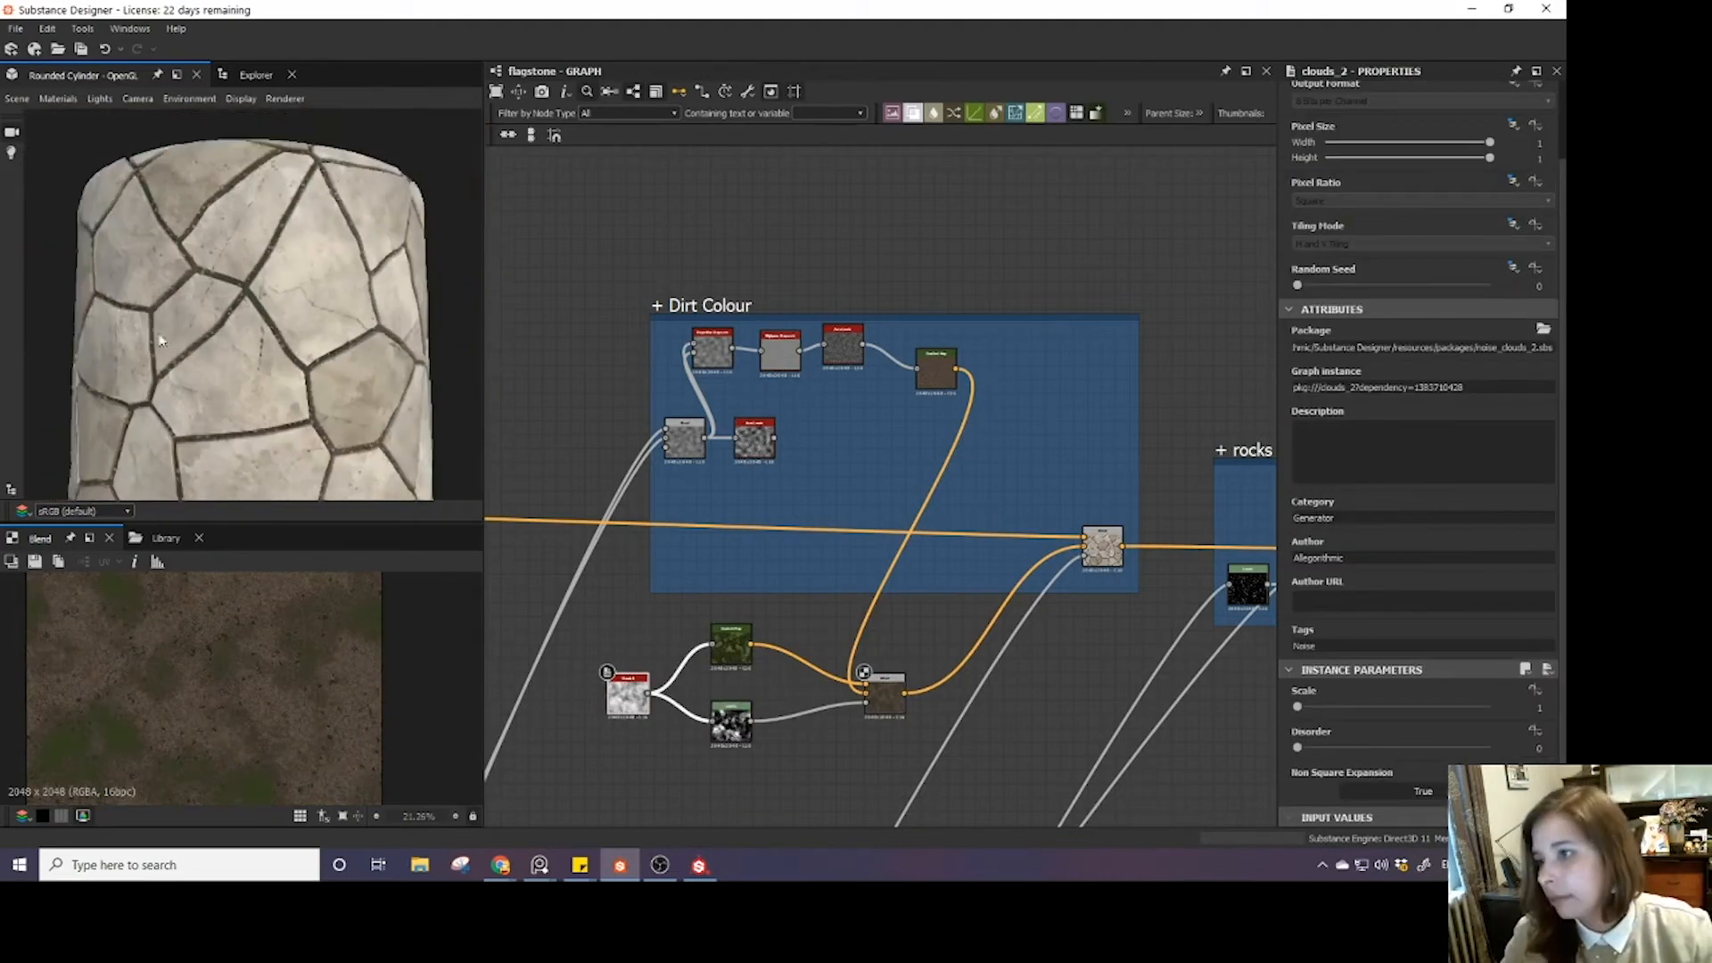
drag(163, 339, 266, 335)
scroll(266, 335, up, 5)
- Select all keys of the moss Gradient Map and make their greens lighter and less saturated
click(731, 644)
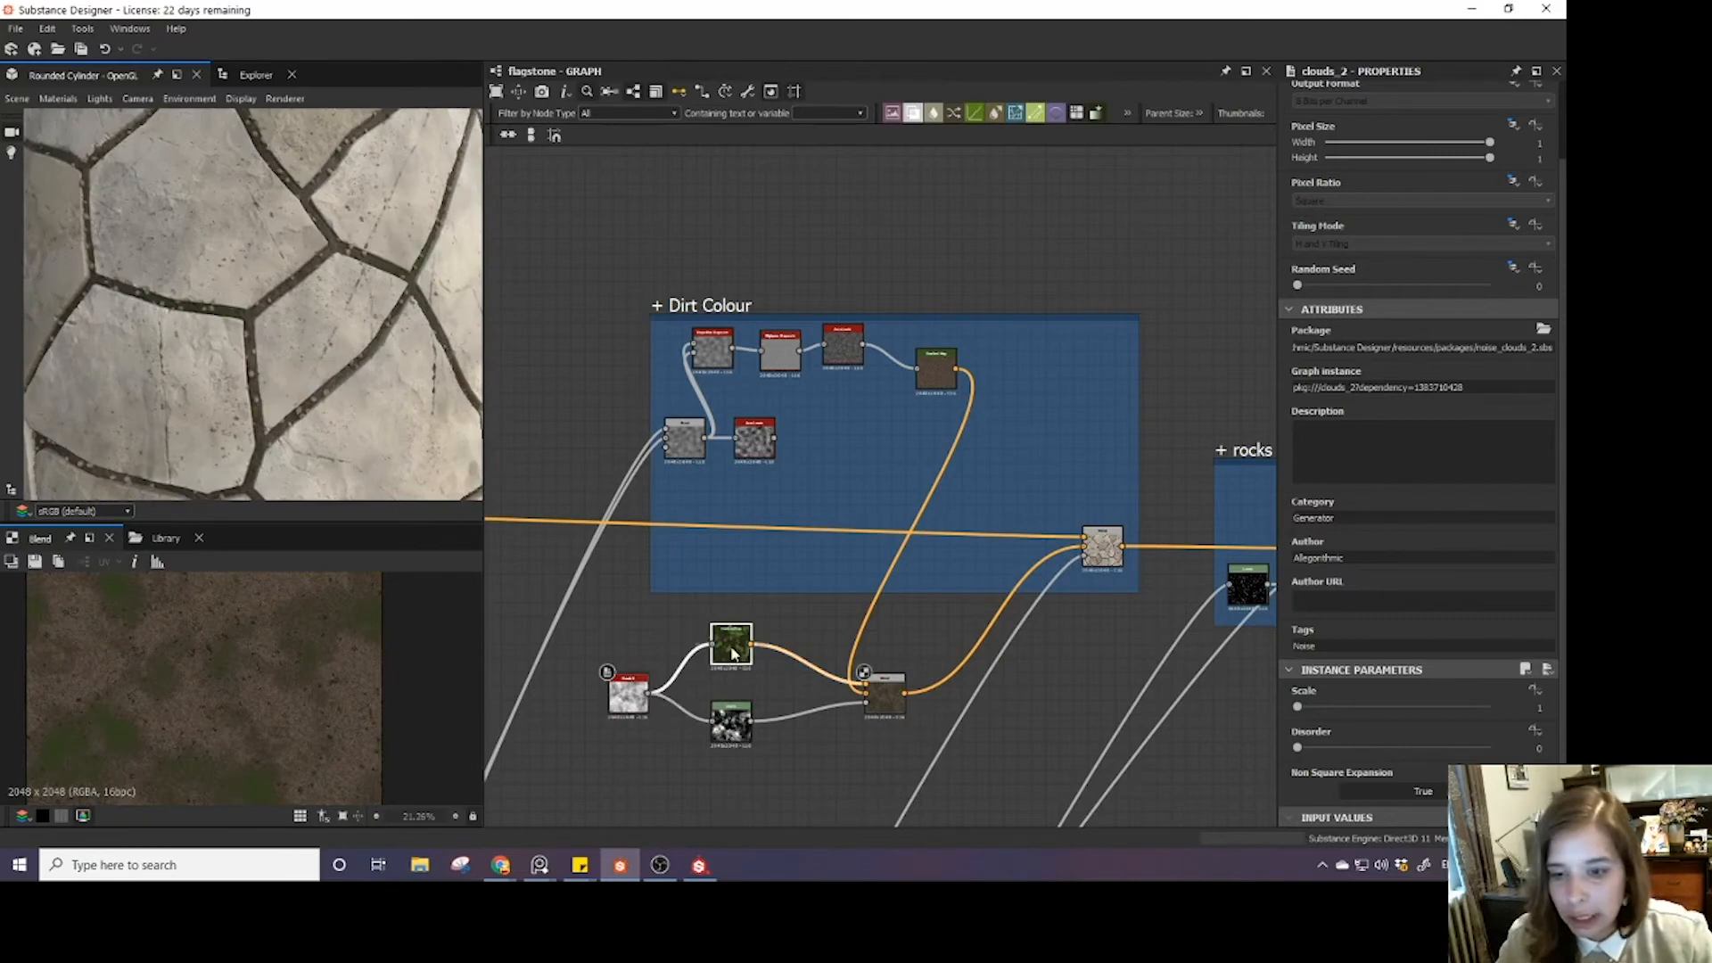
click(1511, 576)
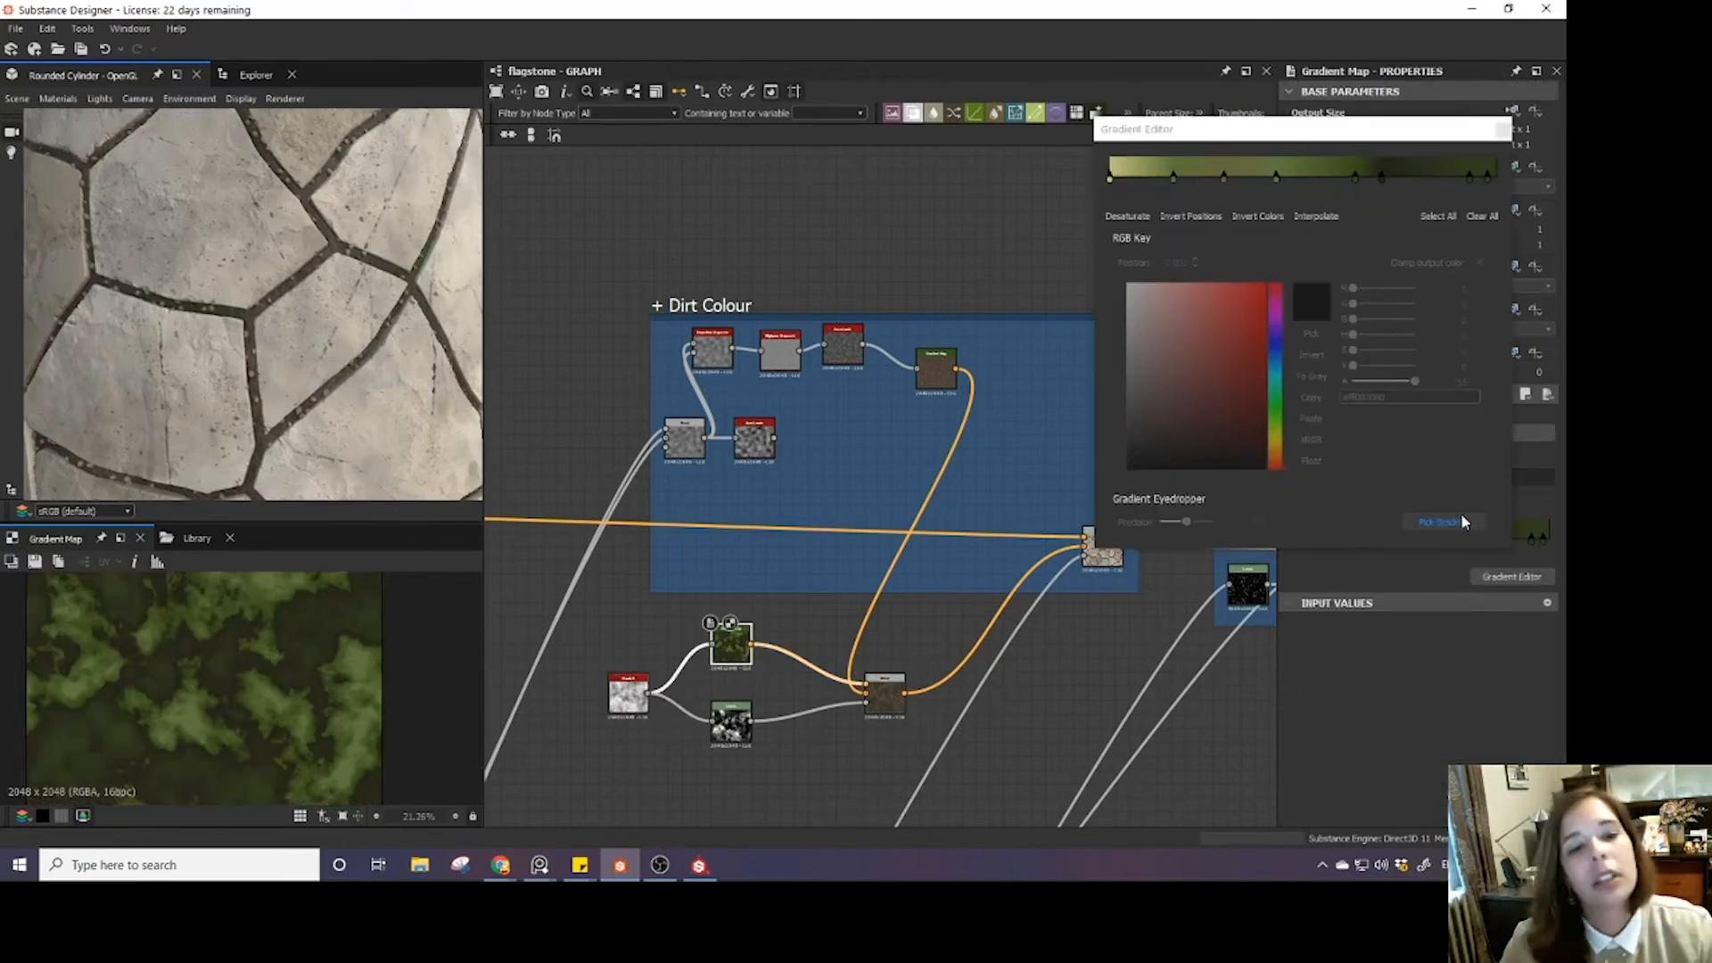
click(1438, 216)
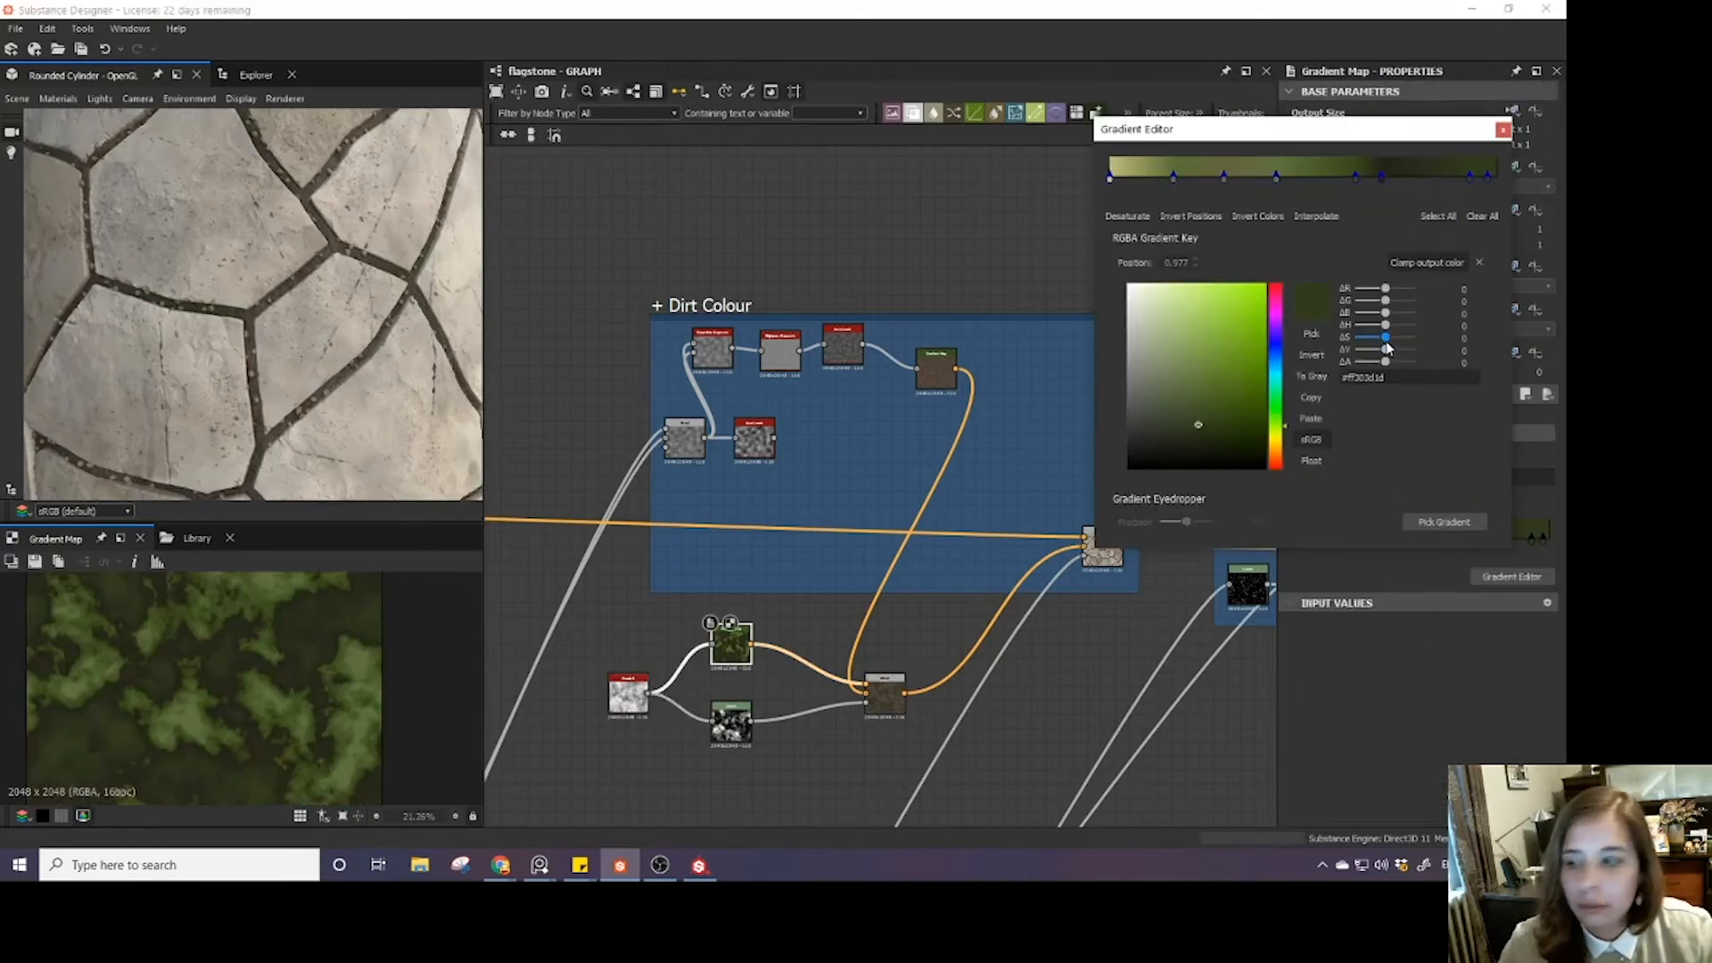
drag(1386, 339, 1392, 354)
- Examine the lighter moss colour between the stones from several angles and distances on the 3D model
drag(382, 303, 227, 319)
scroll(253, 318, down, 5)
ctrl+shift+right_drag(227, 319, 274, 320)
scroll(274, 320, up, 5)
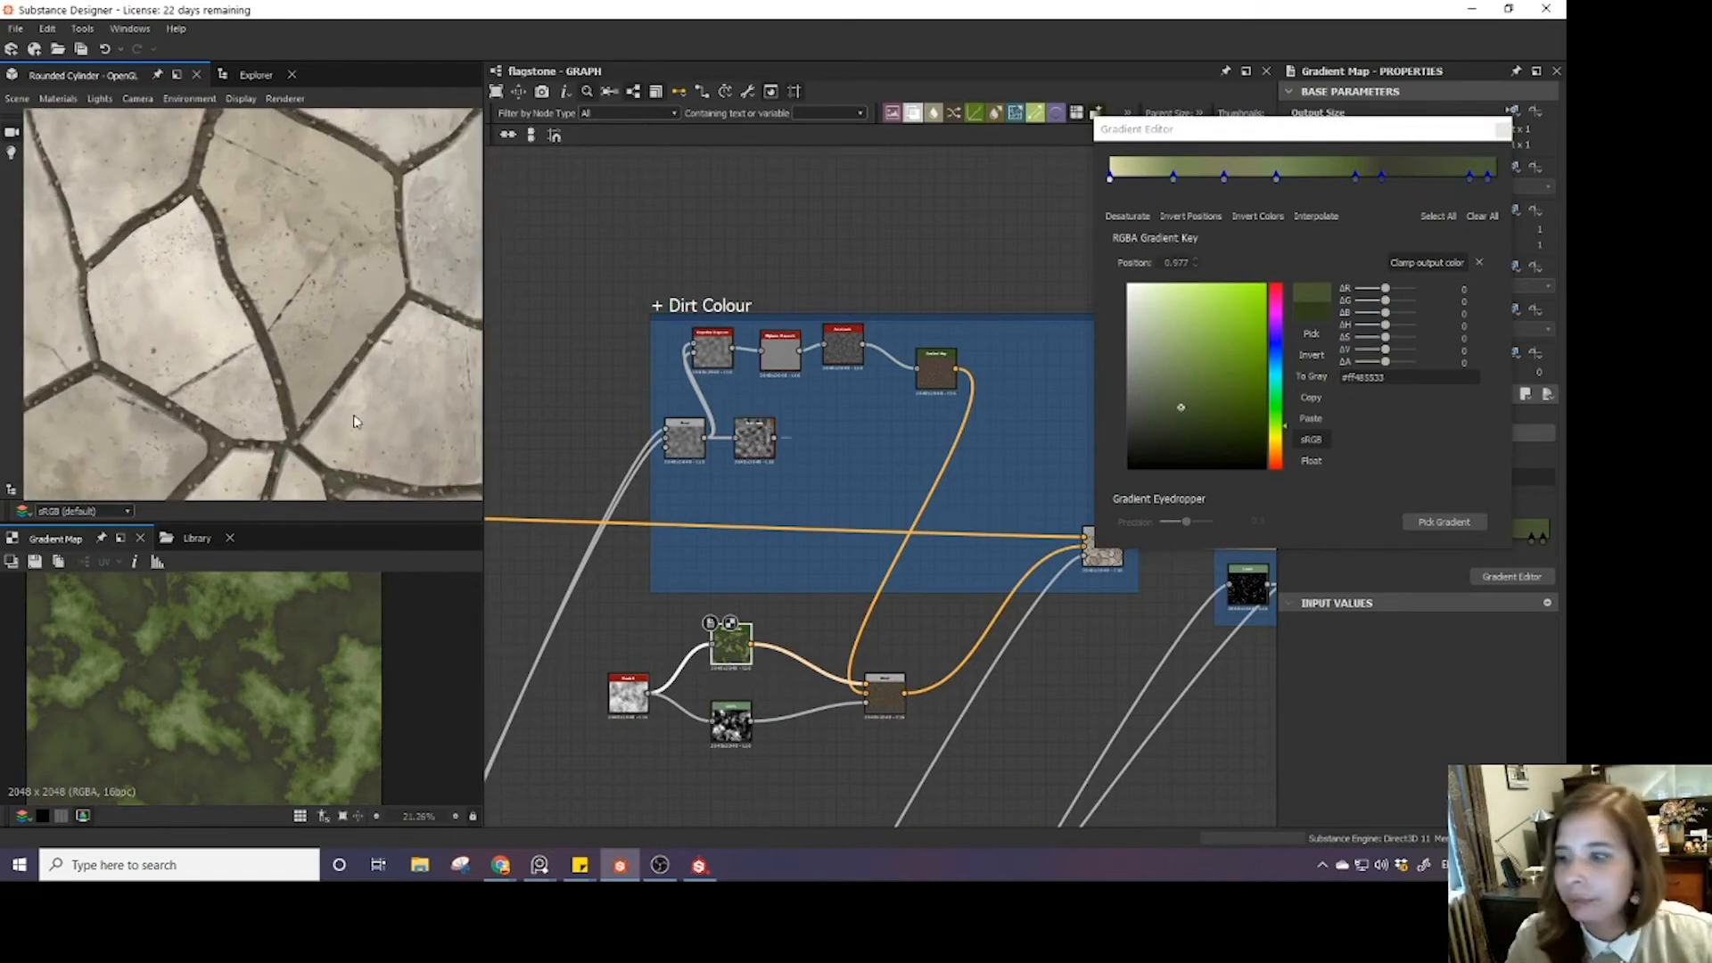
drag(359, 421, 297, 410)
scroll(287, 379, down, 5)
scroll(289, 372, up, 5)
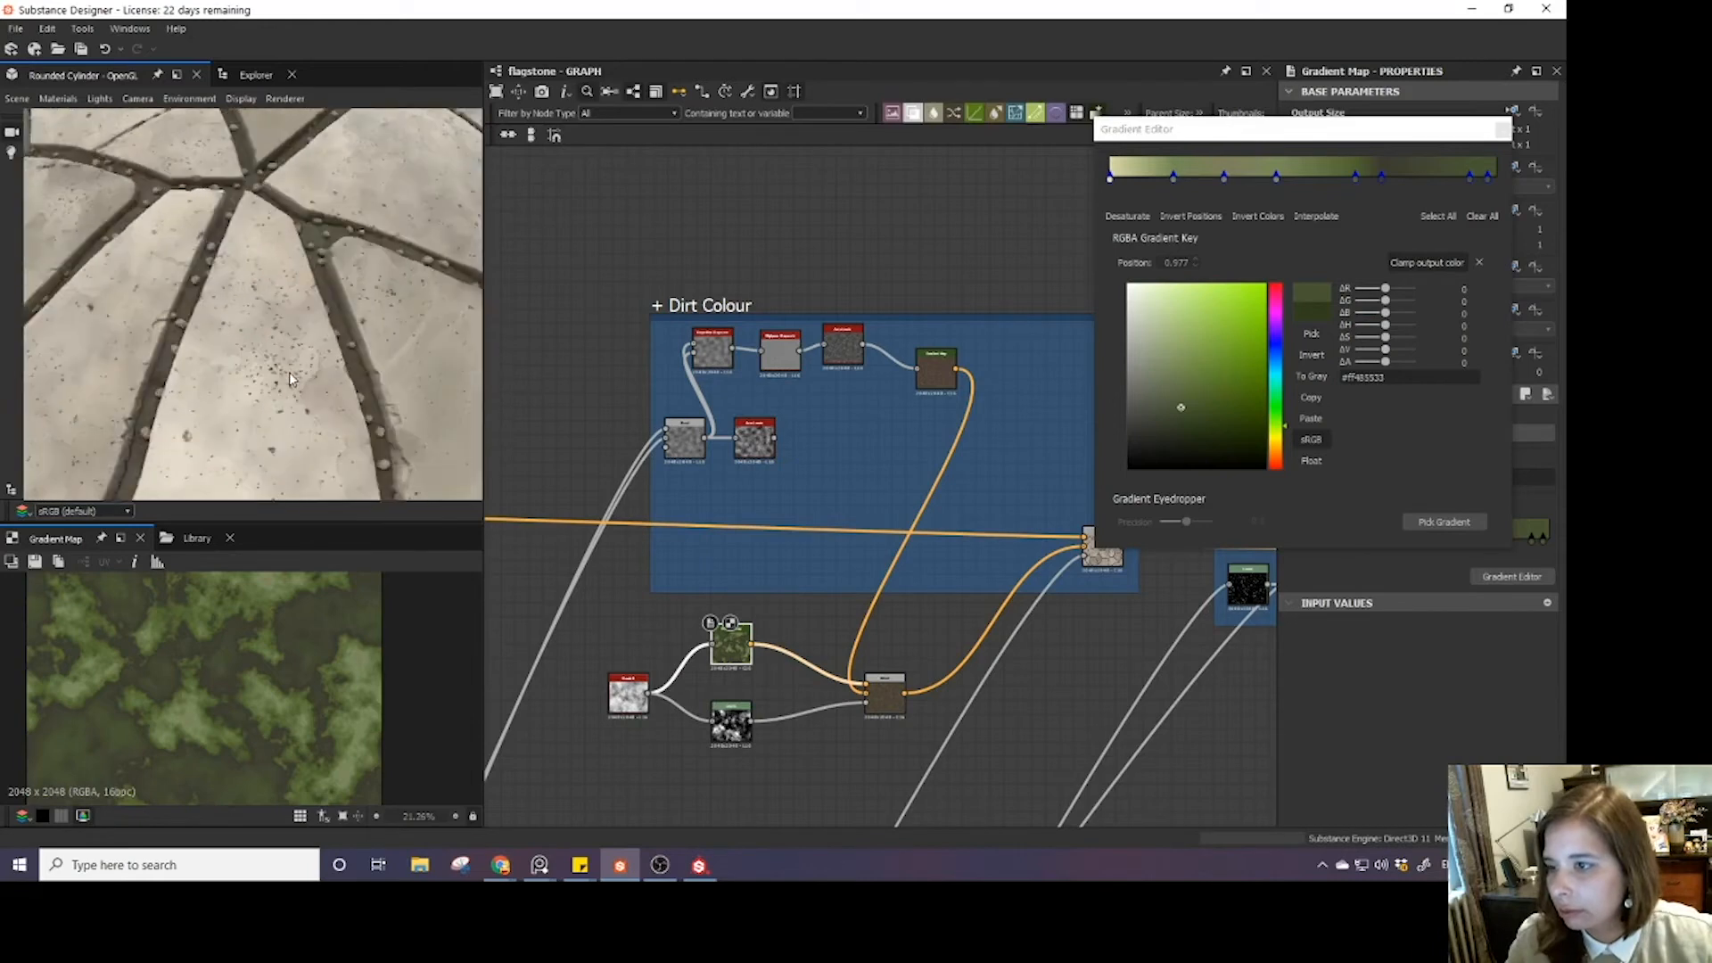
scroll(289, 372, down, 5)
scroll(729, 571, down, 2)
scroll(356, 412, up, 5)
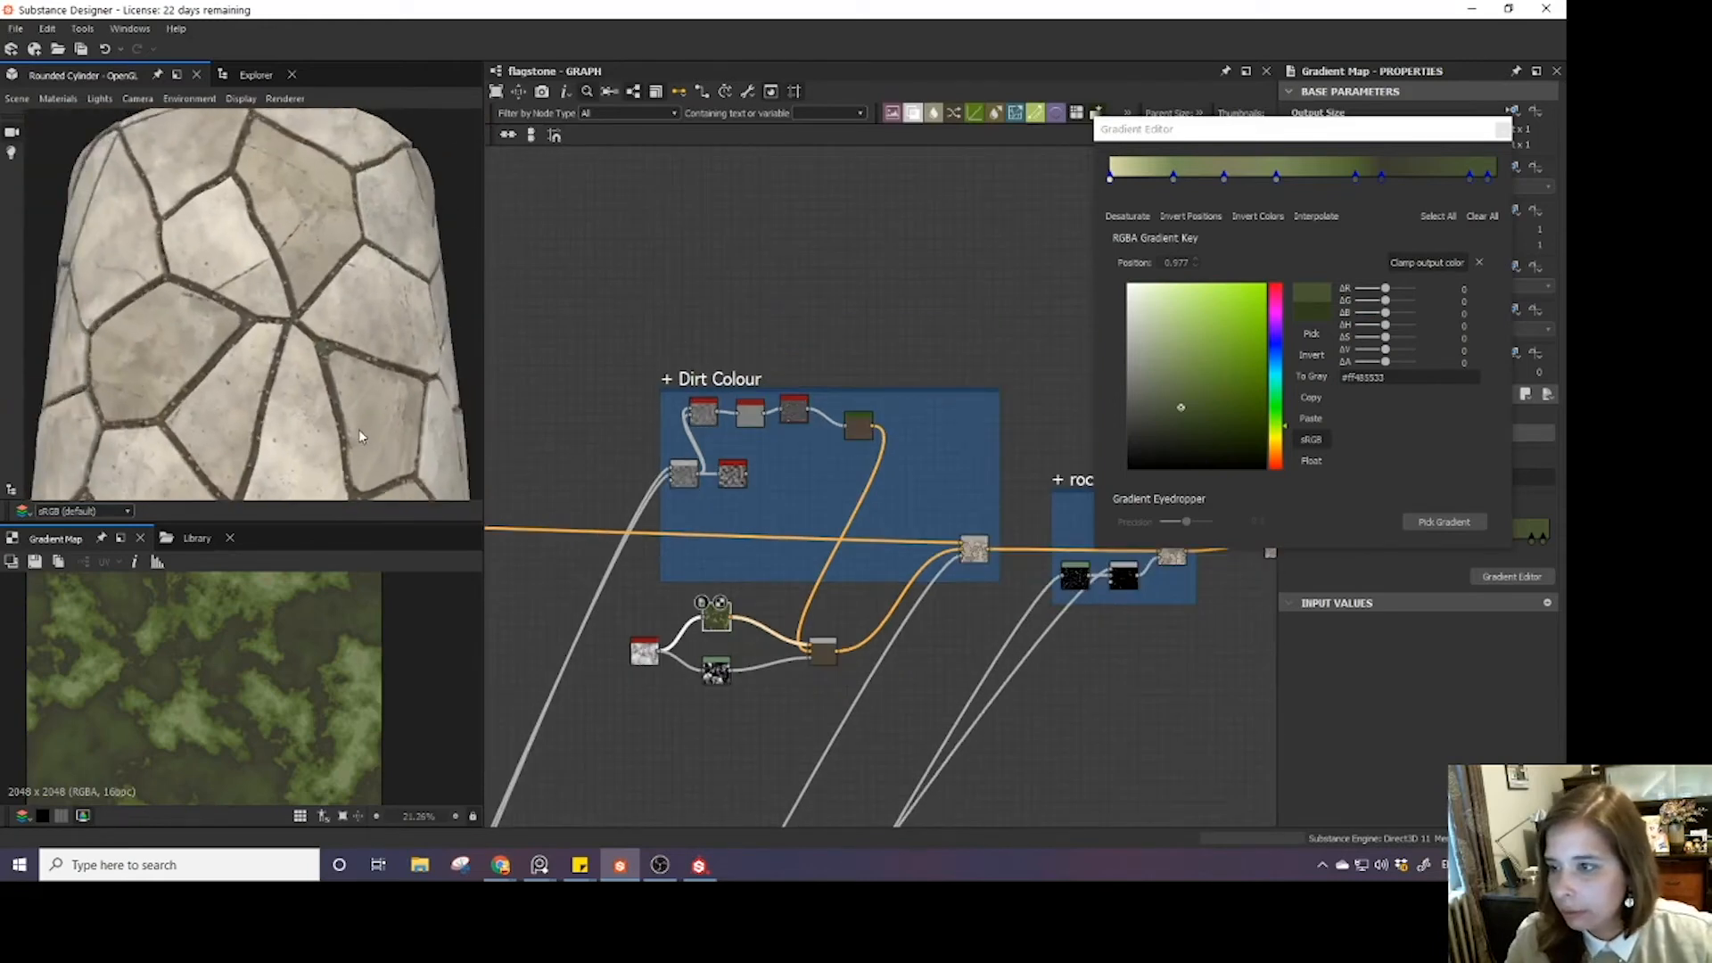
- Slightly lower the Range of the Histogram Range node ending the Dirt frame's height chain and inspect the 3D model
scroll(763, 604, down, 2)
middle_drag(811, 793, 885, 381)
scroll(826, 588, up, 1)
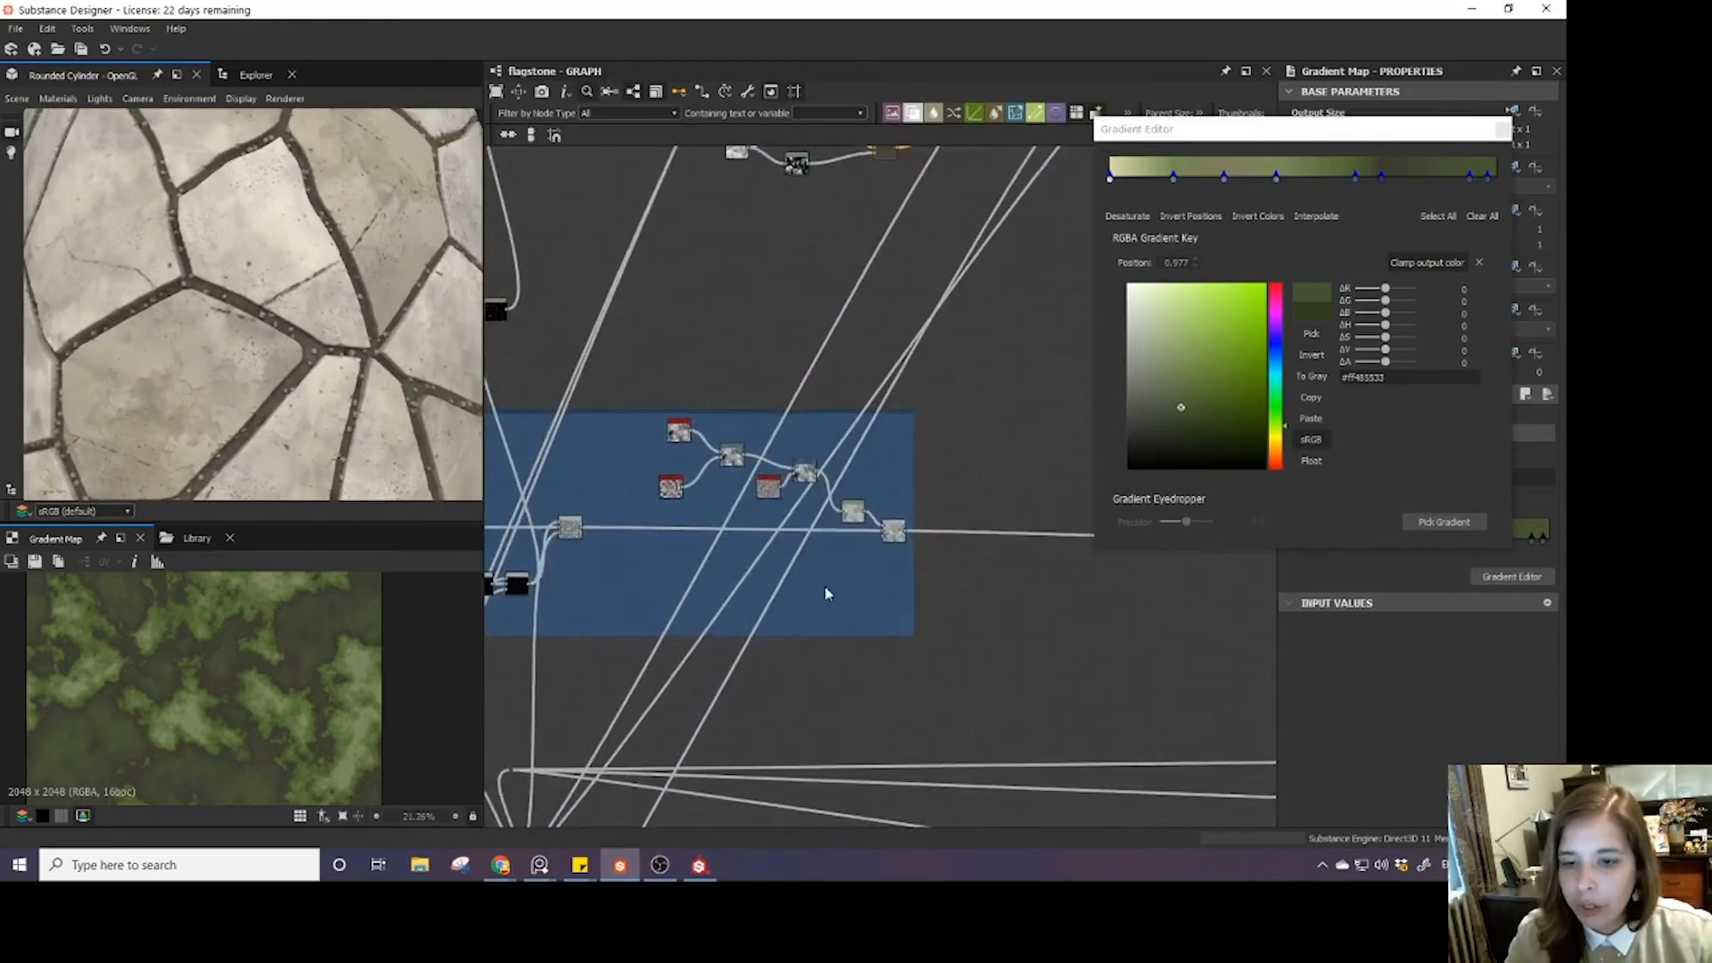
scroll(826, 591, down, 2)
middle_drag(793, 688, 900, 477)
scroll(792, 590, down, 3)
scroll(678, 705, up, 4)
middle_drag(680, 708, 749, 596)
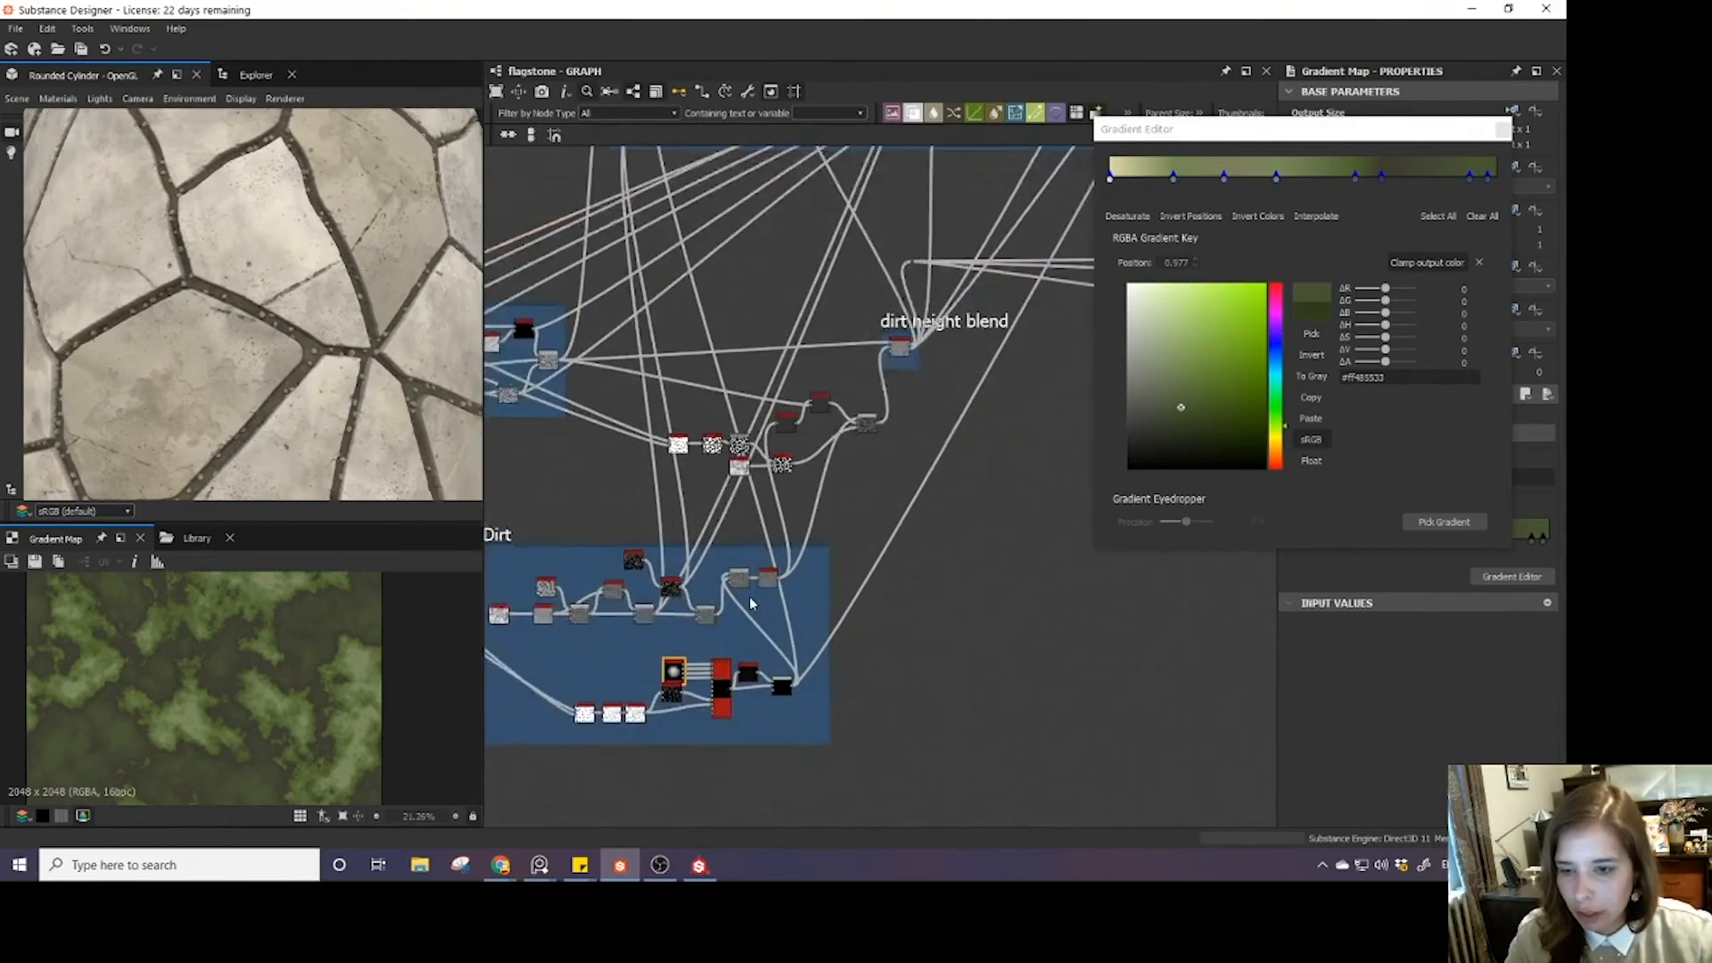
scroll(752, 594, up, 1)
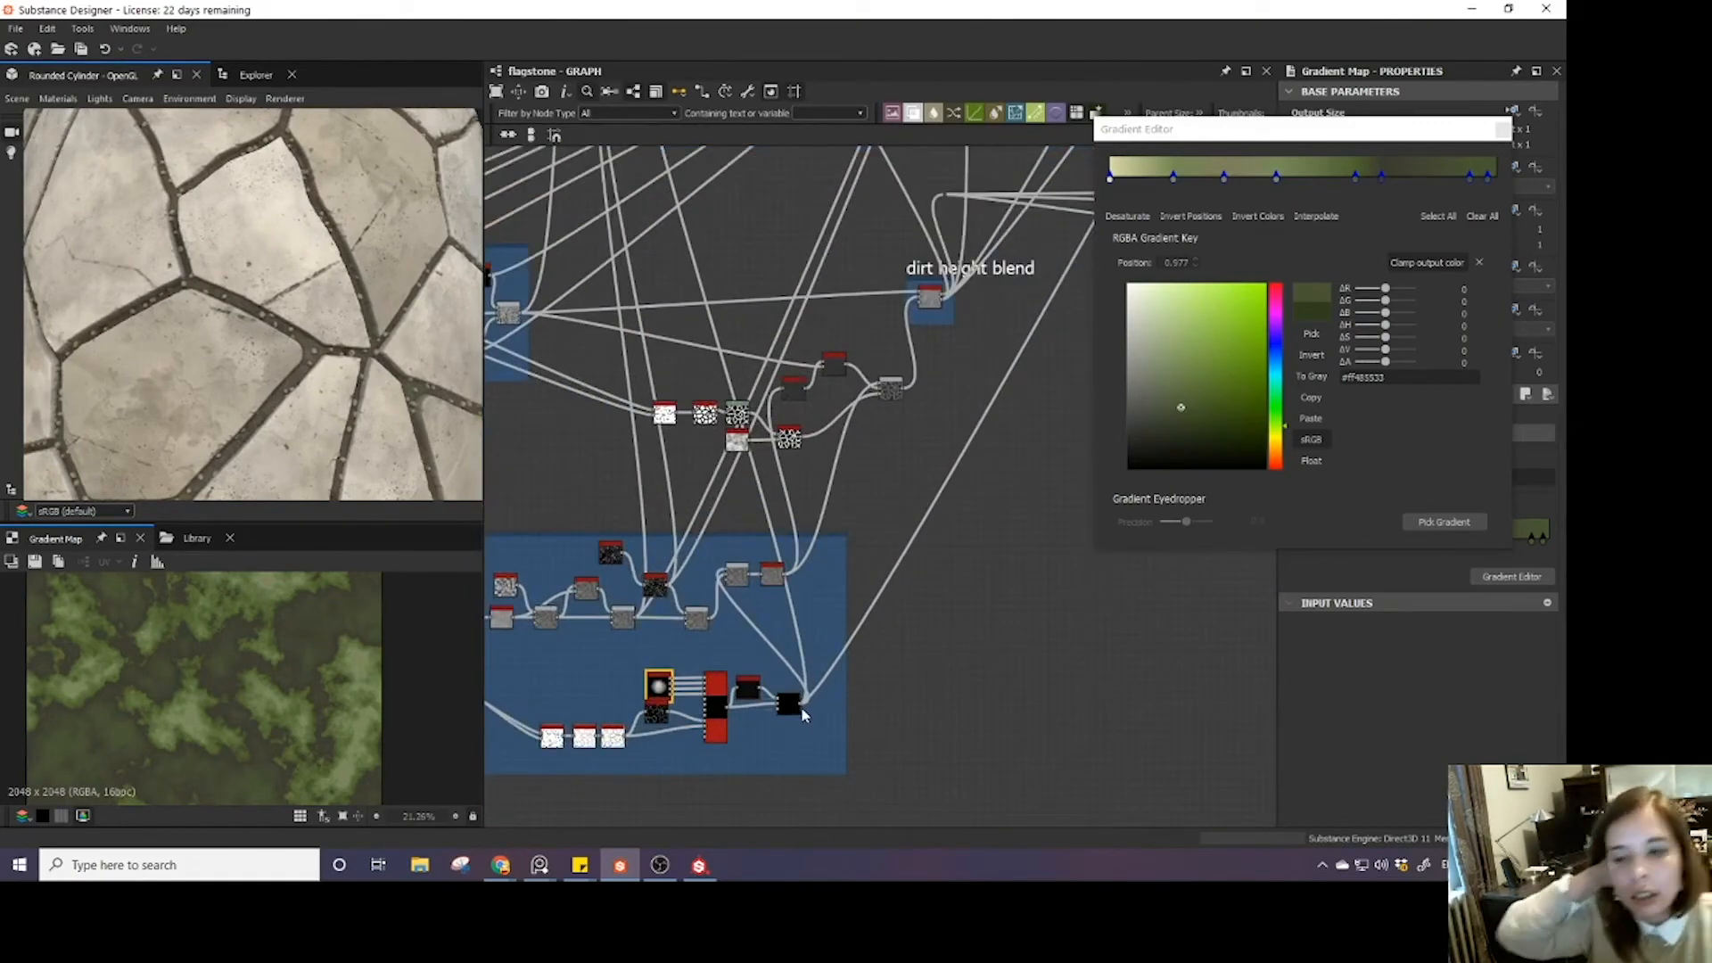
double_click(772, 573)
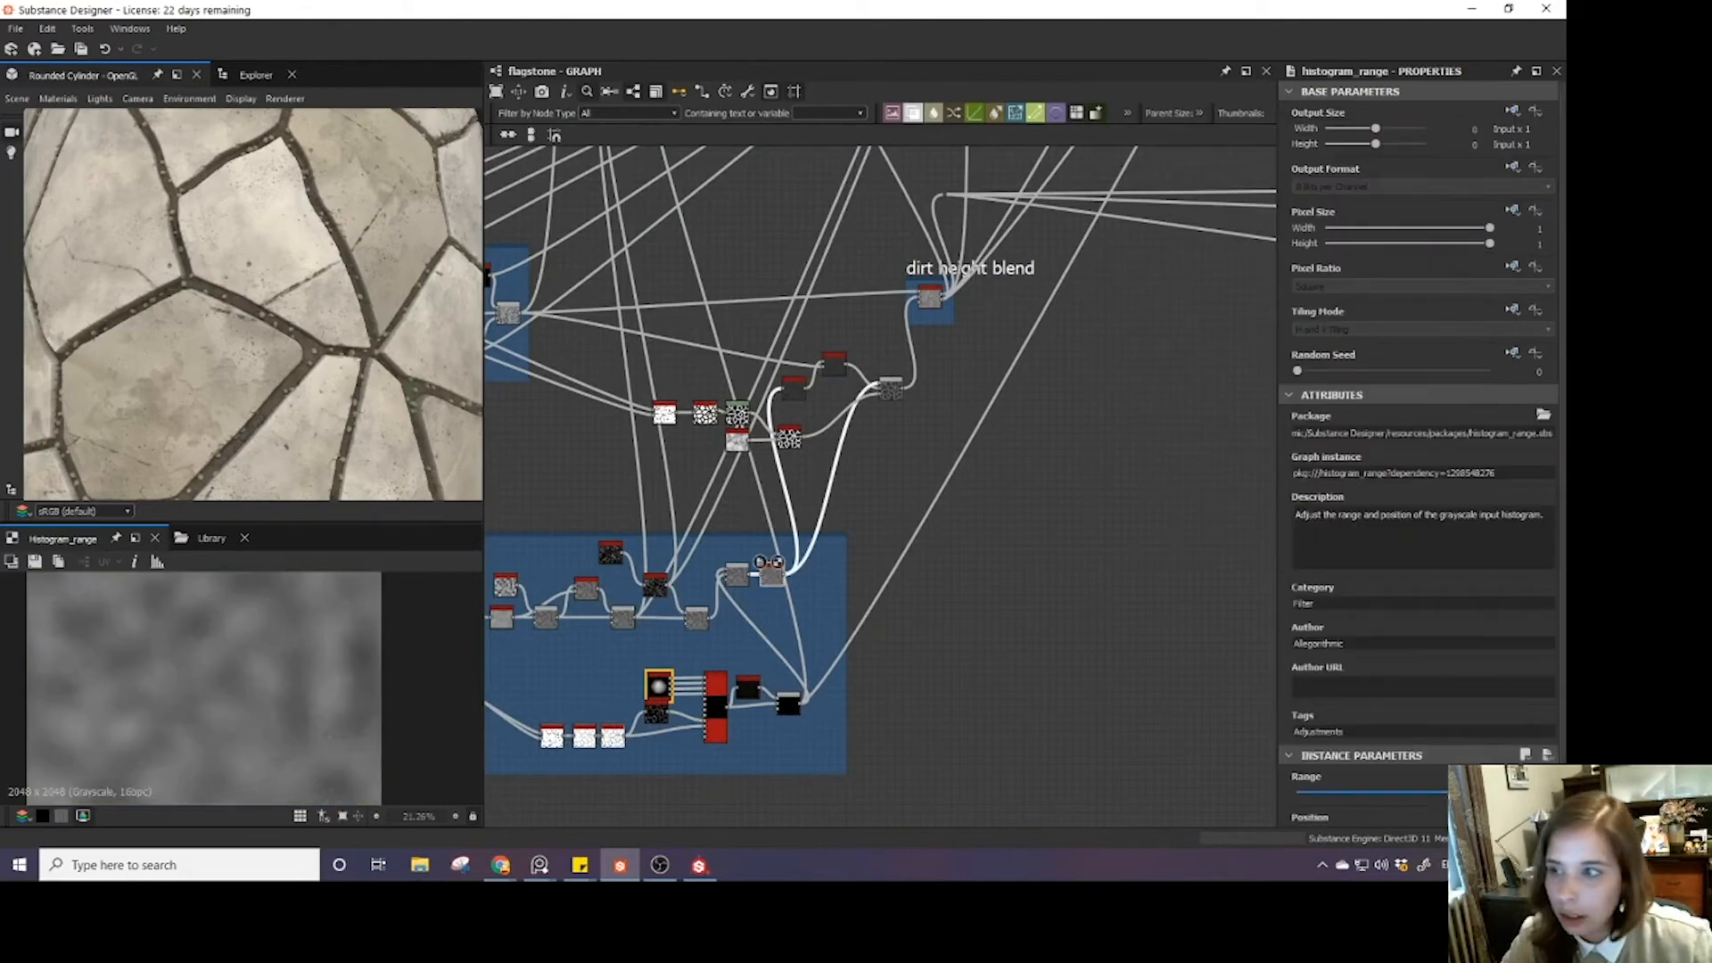
drag(1489, 792, 1470, 792)
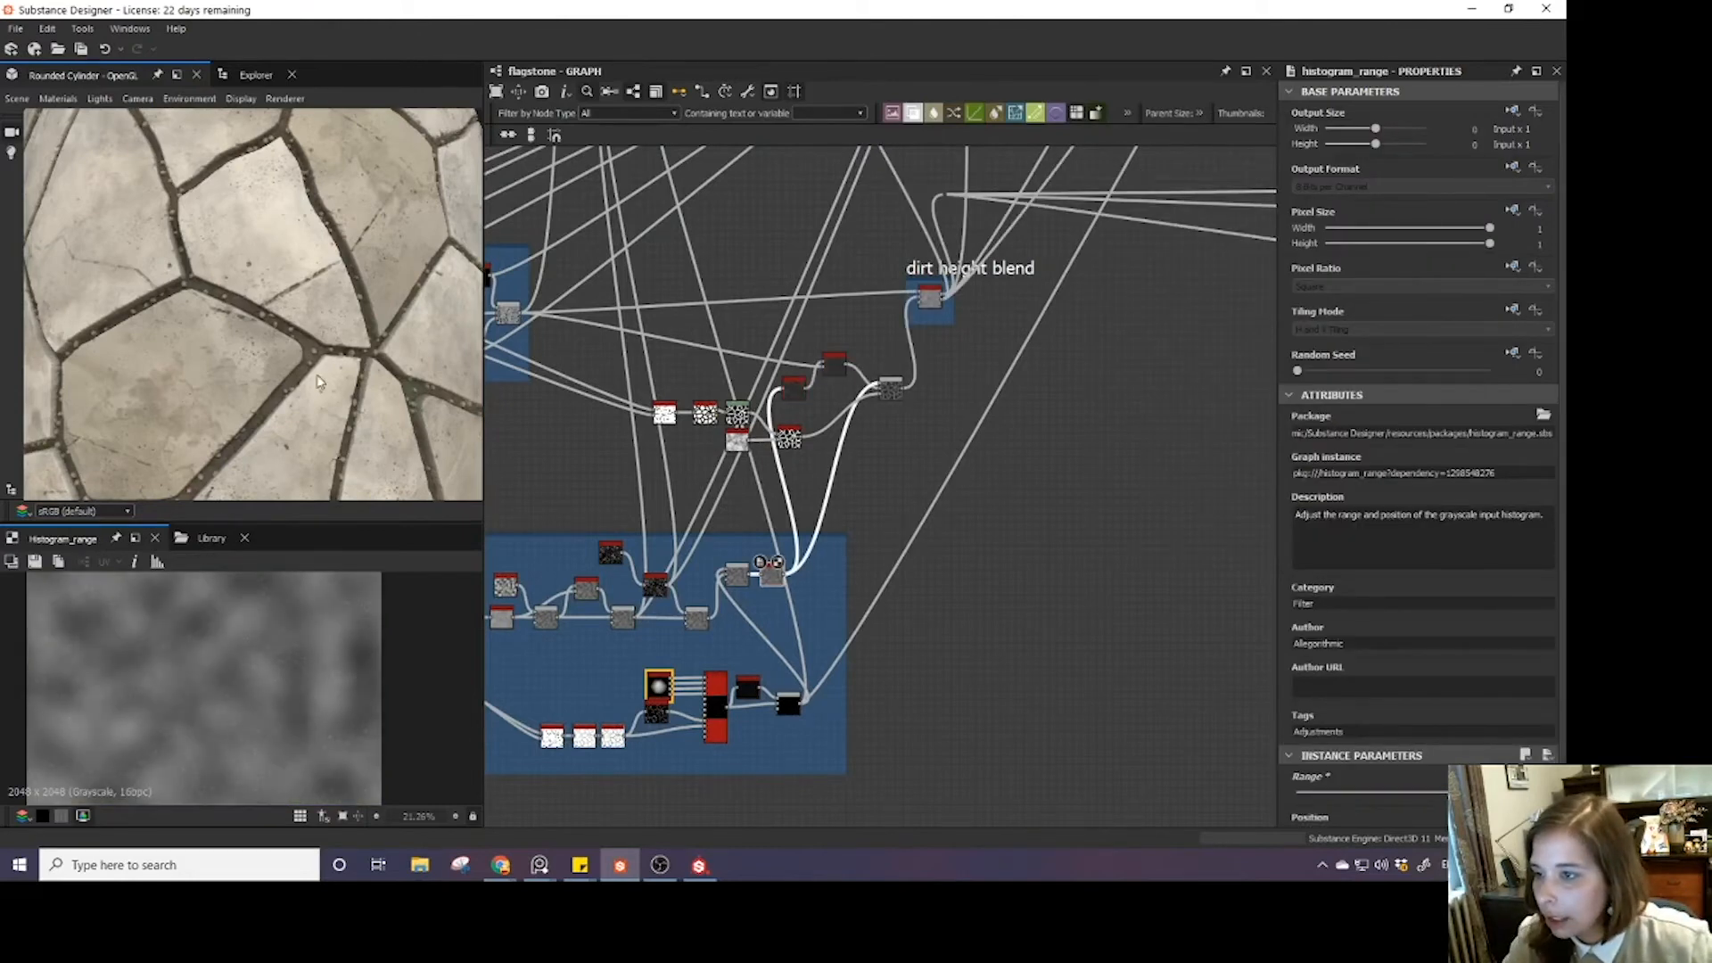
scroll(312, 368, up, 3)
drag(175, 332, 228, 304)
scroll(694, 484, up, 5)
scroll(814, 592, down, 4)
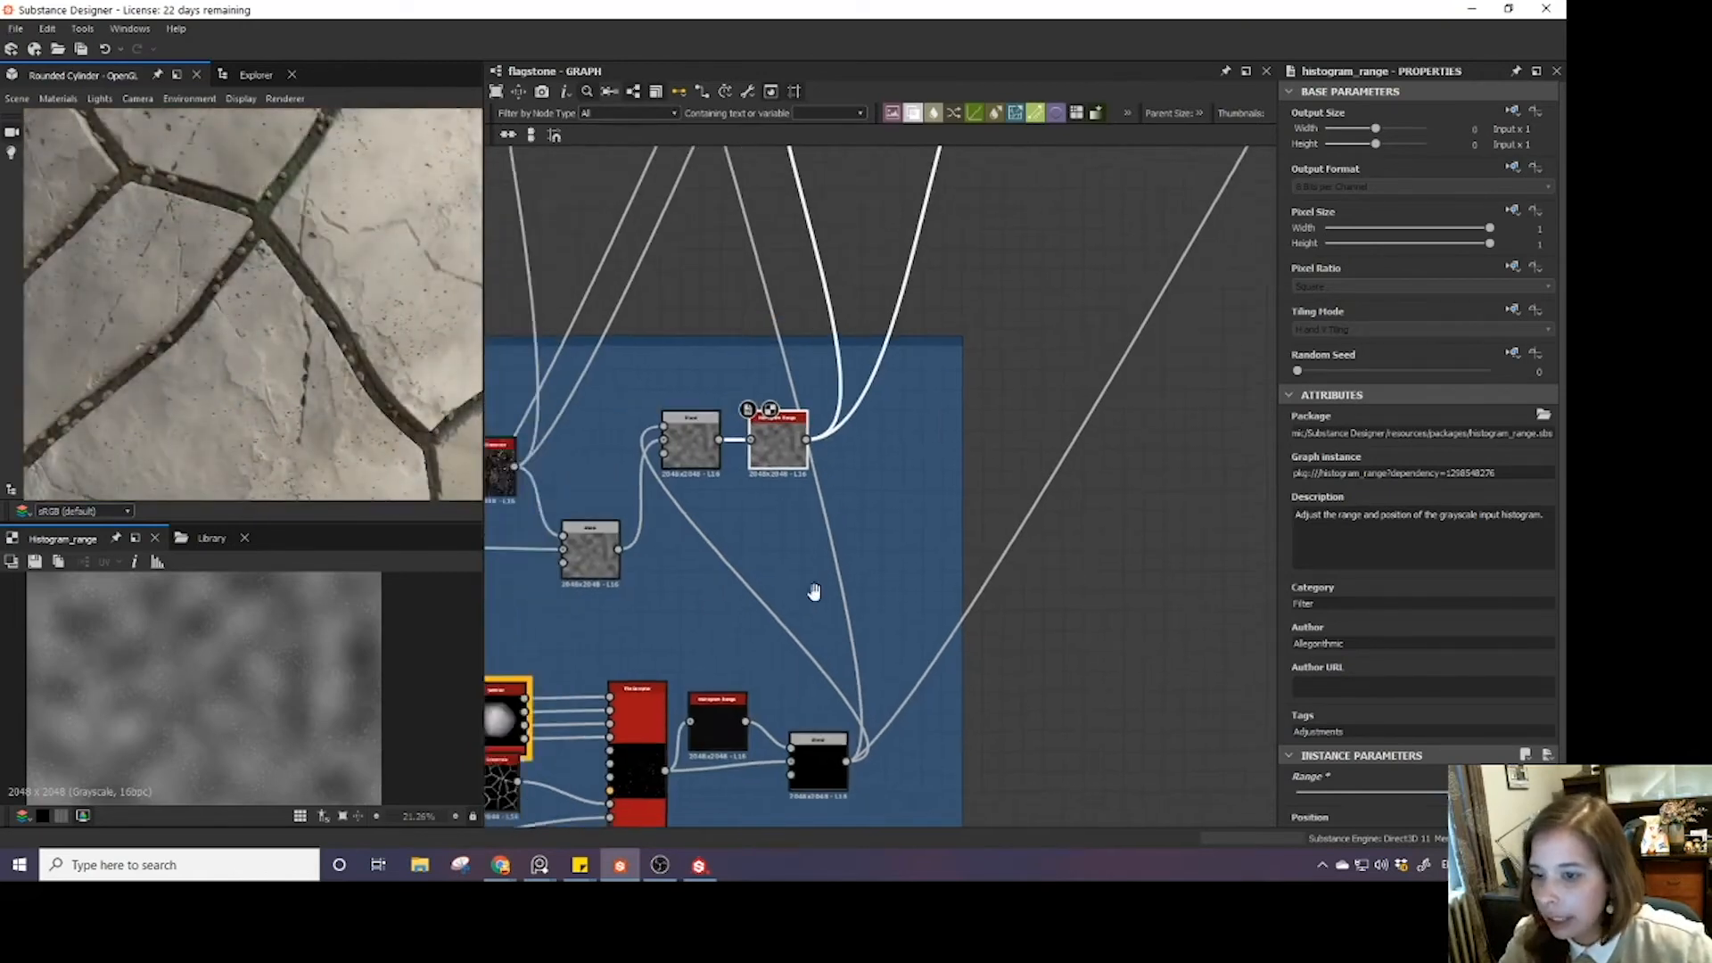
- Try an opacity of 0.1 on the Dirt frame's Add (Linear Dodge) Blend and check the 3D model
scroll(856, 611, up, 4)
click(892, 562)
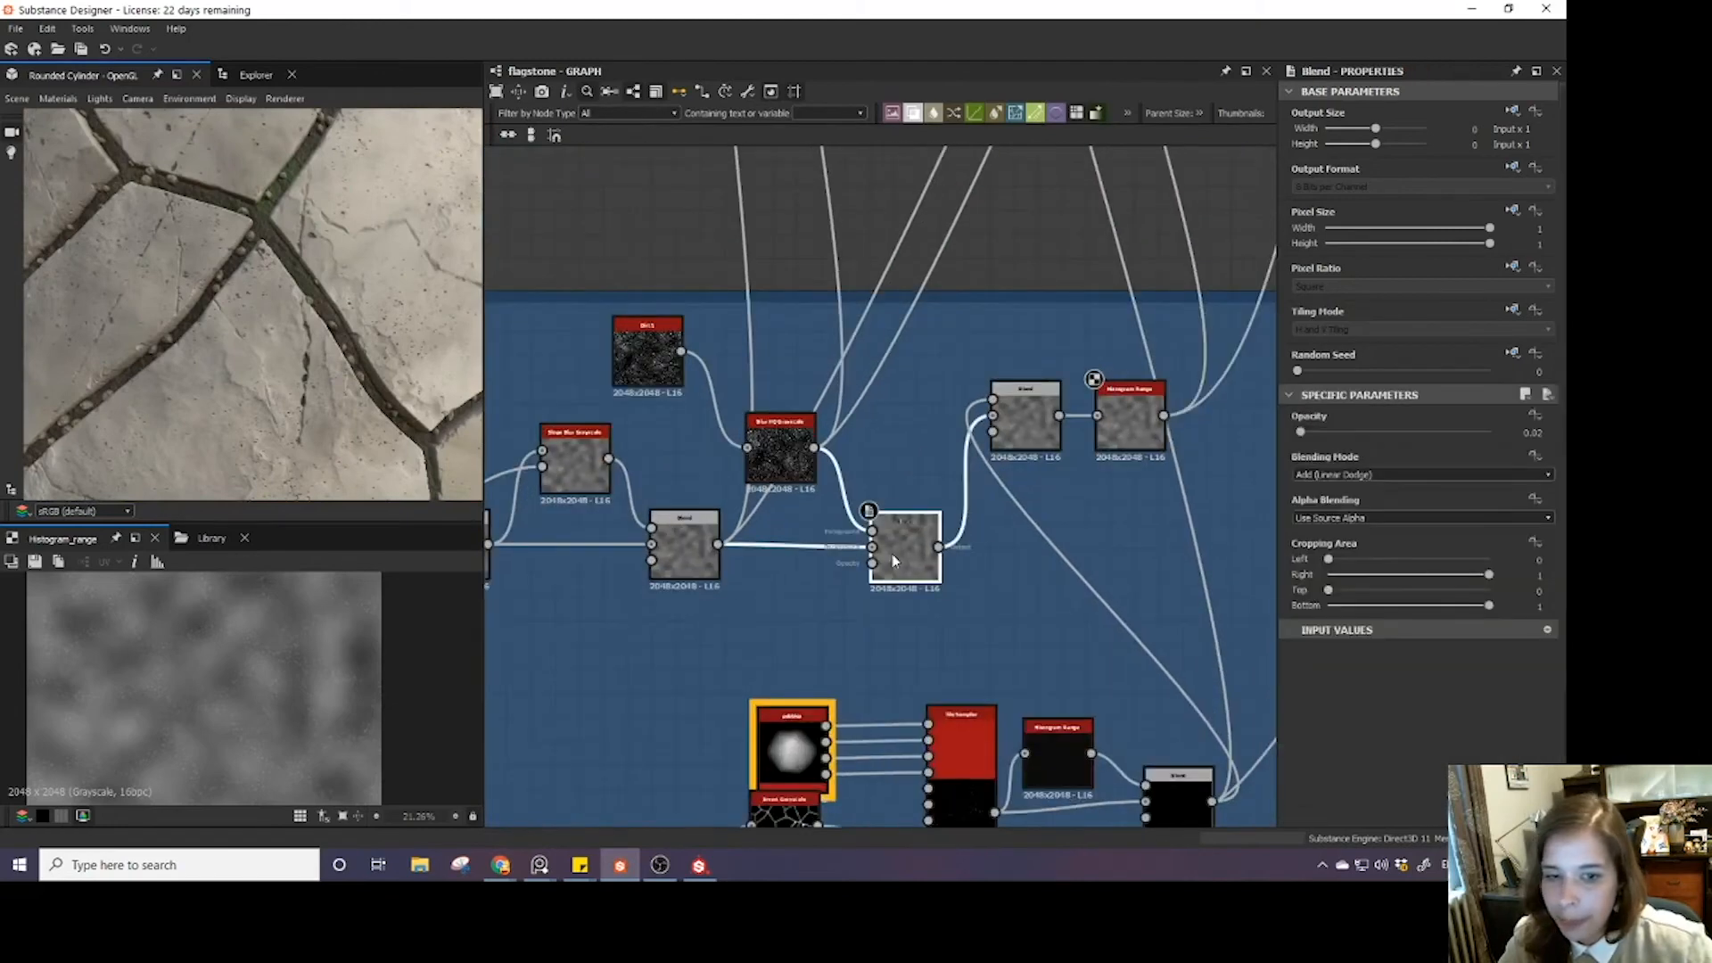
text(0.1)
key(Return)
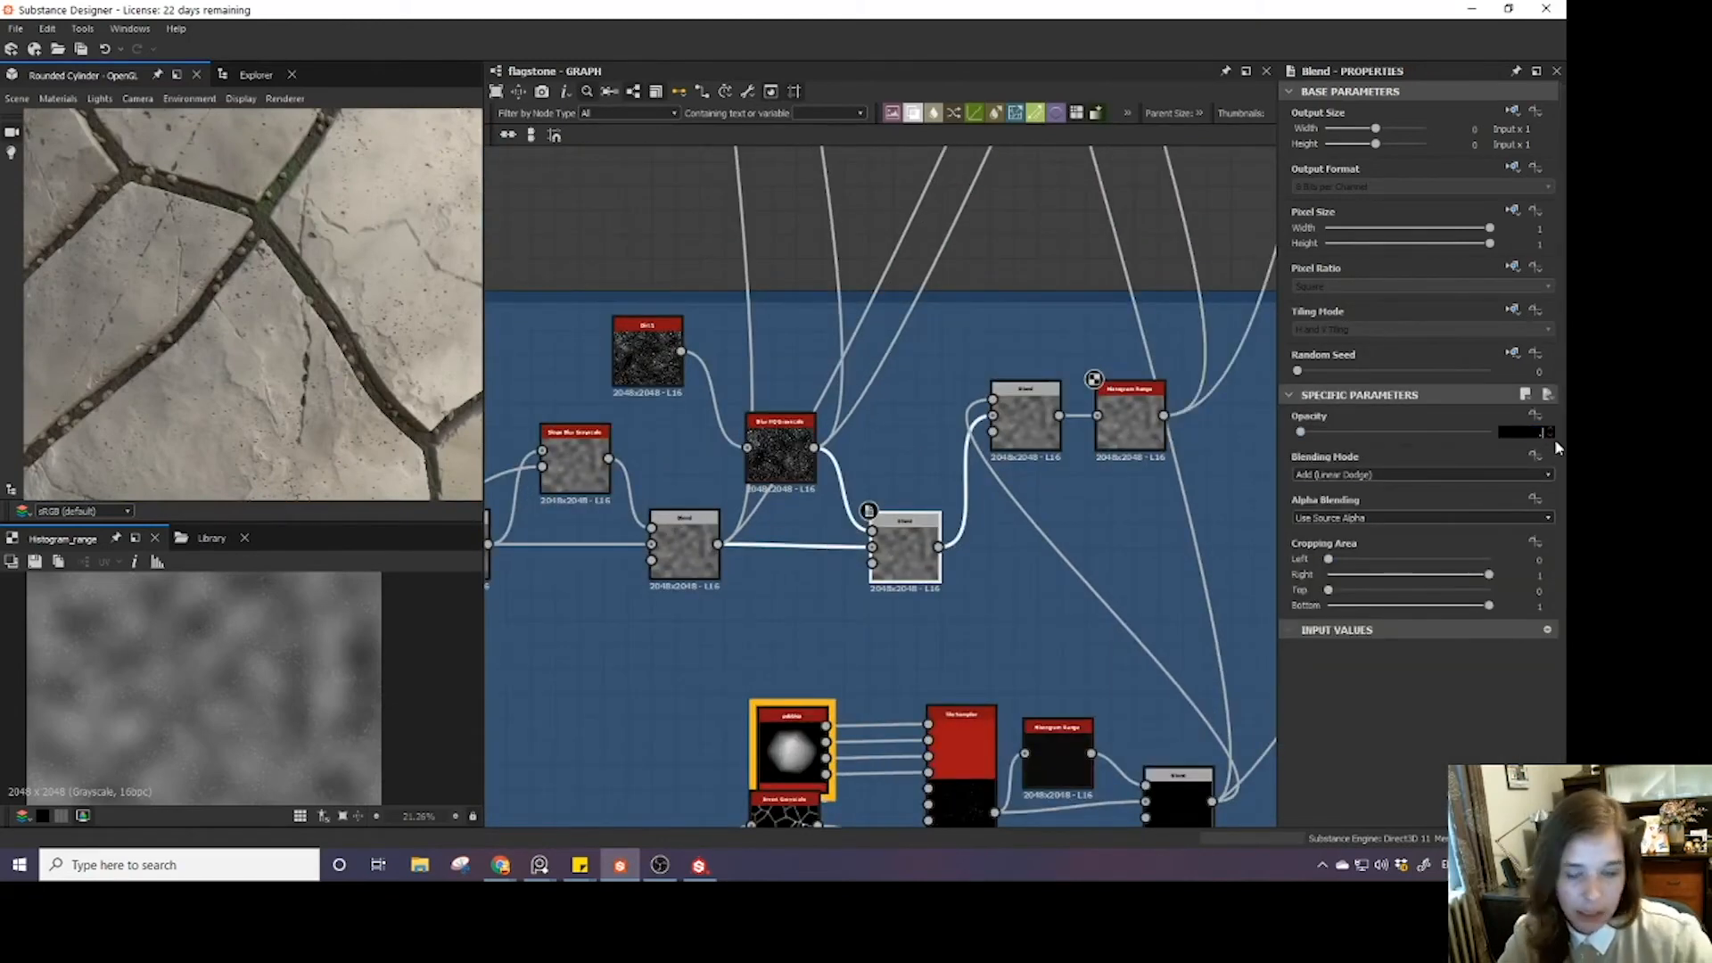
scroll(357, 237, down, 5)
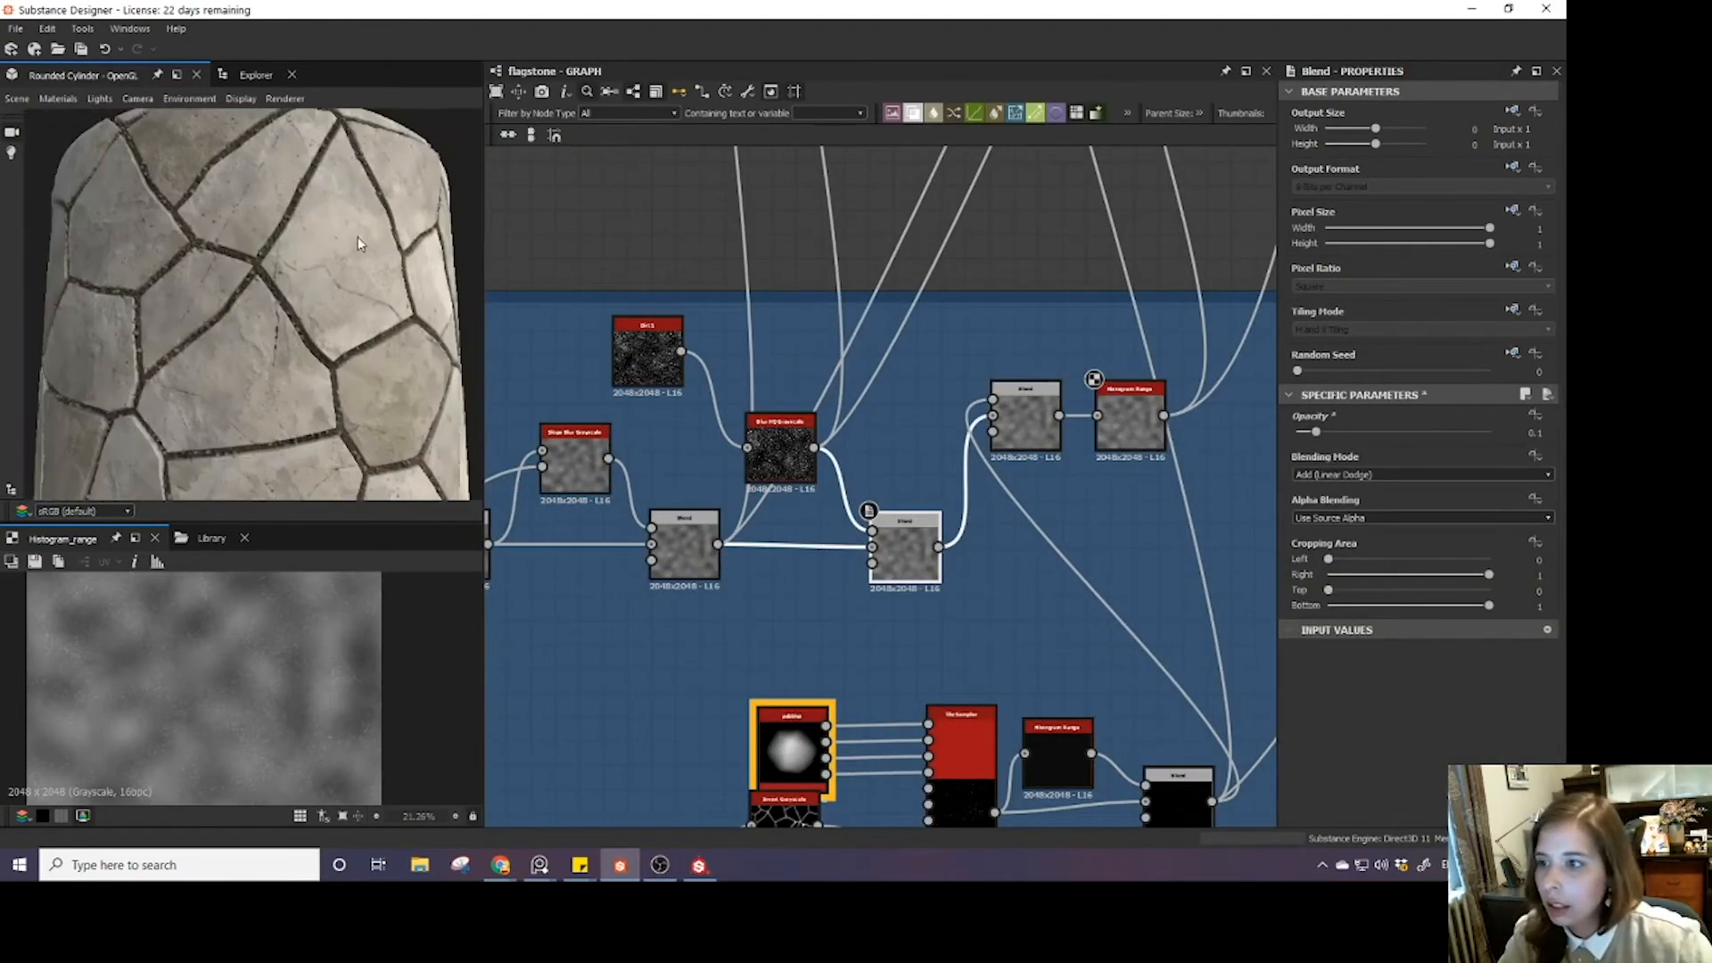
scroll(317, 249, up, 6)
scroll(414, 362, down, 3)
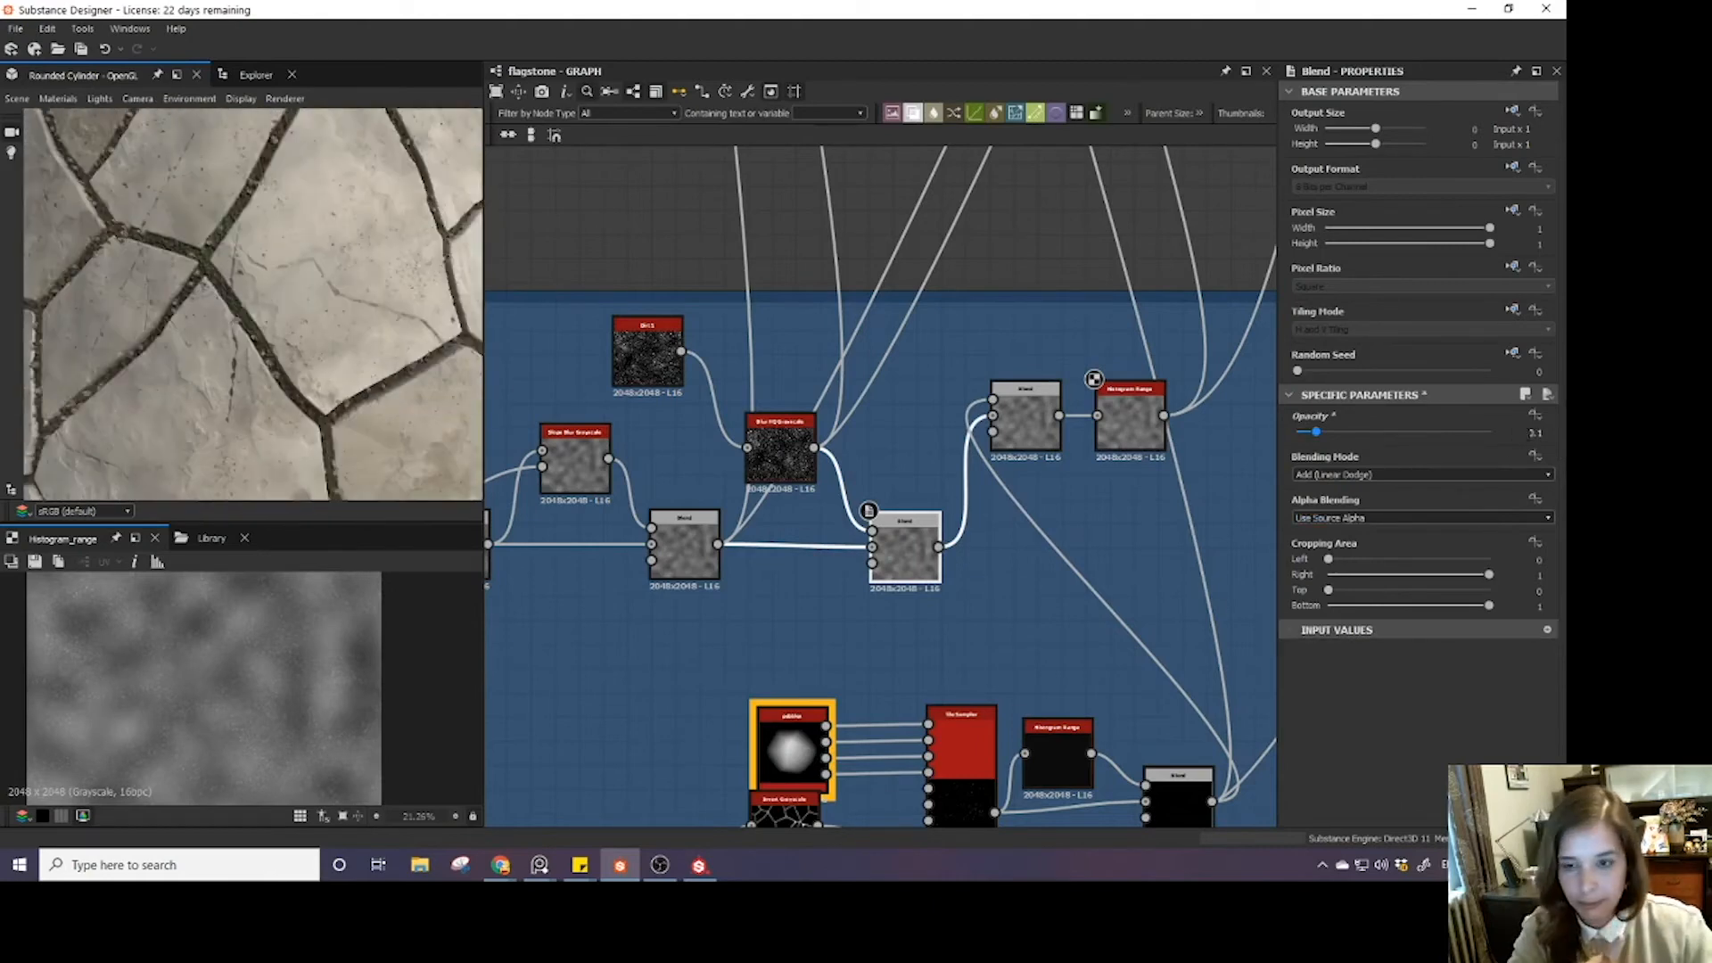
- Reduce the opacity of the dirt's Add (Linear Dodge) Blend to 0.07 and finally to 0.04
scroll(1139, 550, down, 2)
middle_drag(1024, 289, 974, 489)
middle_drag(956, 373, 786, 468)
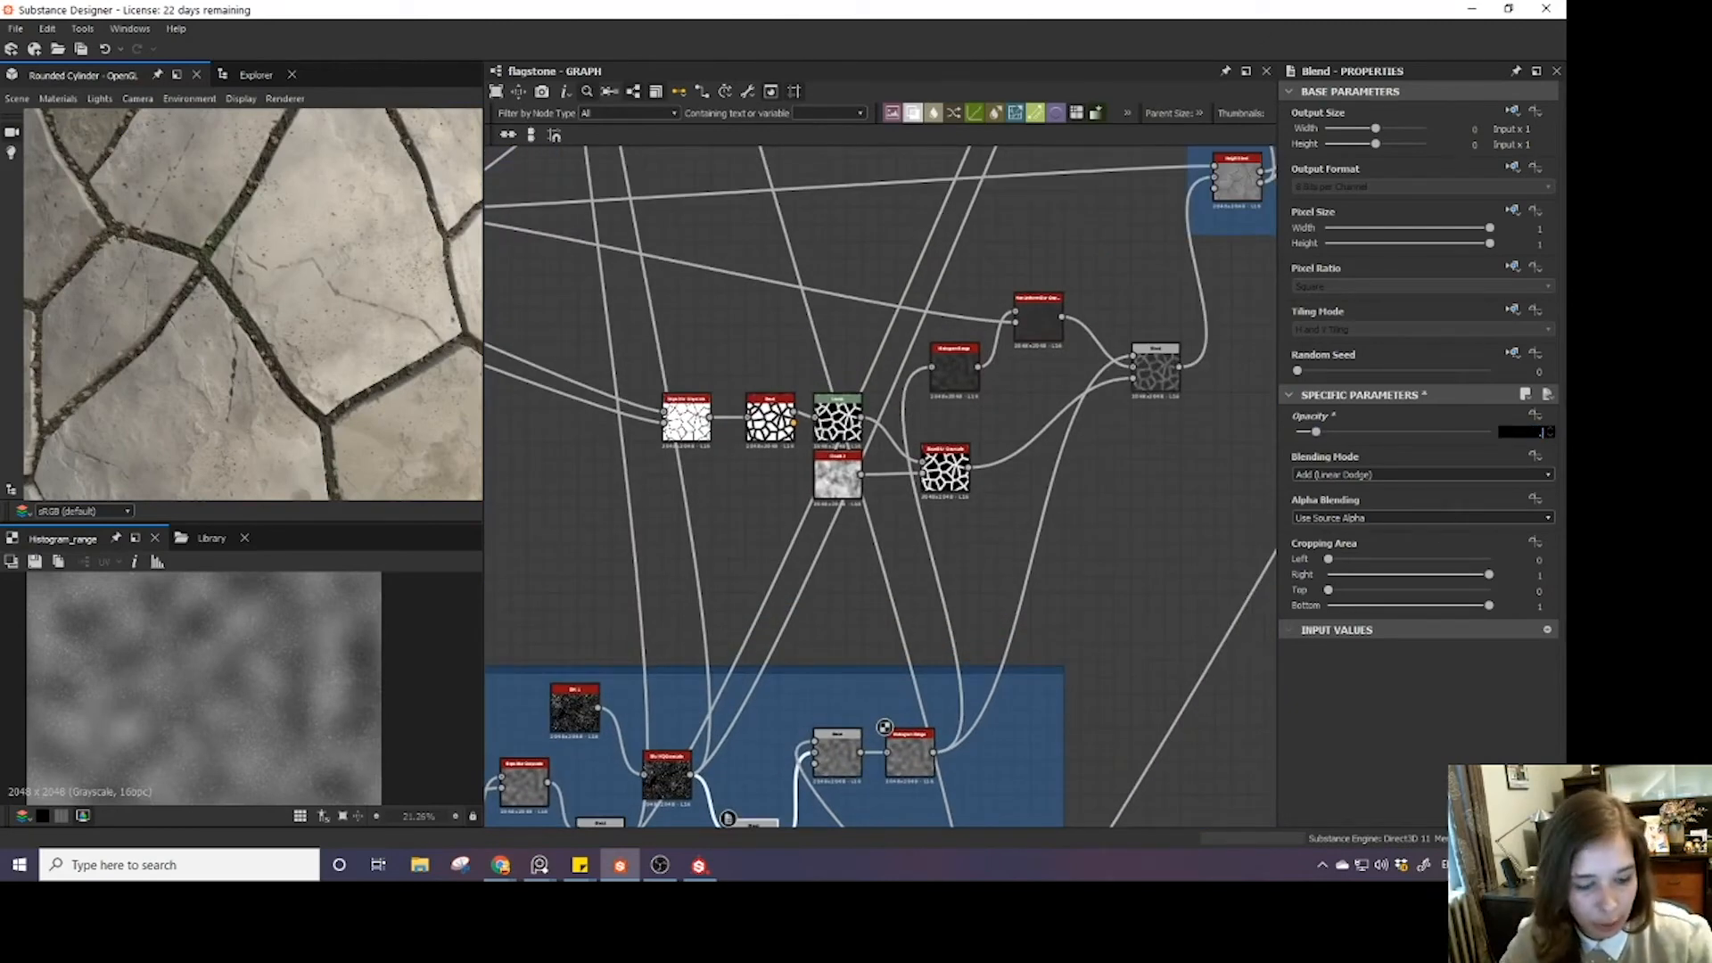
key(Return)
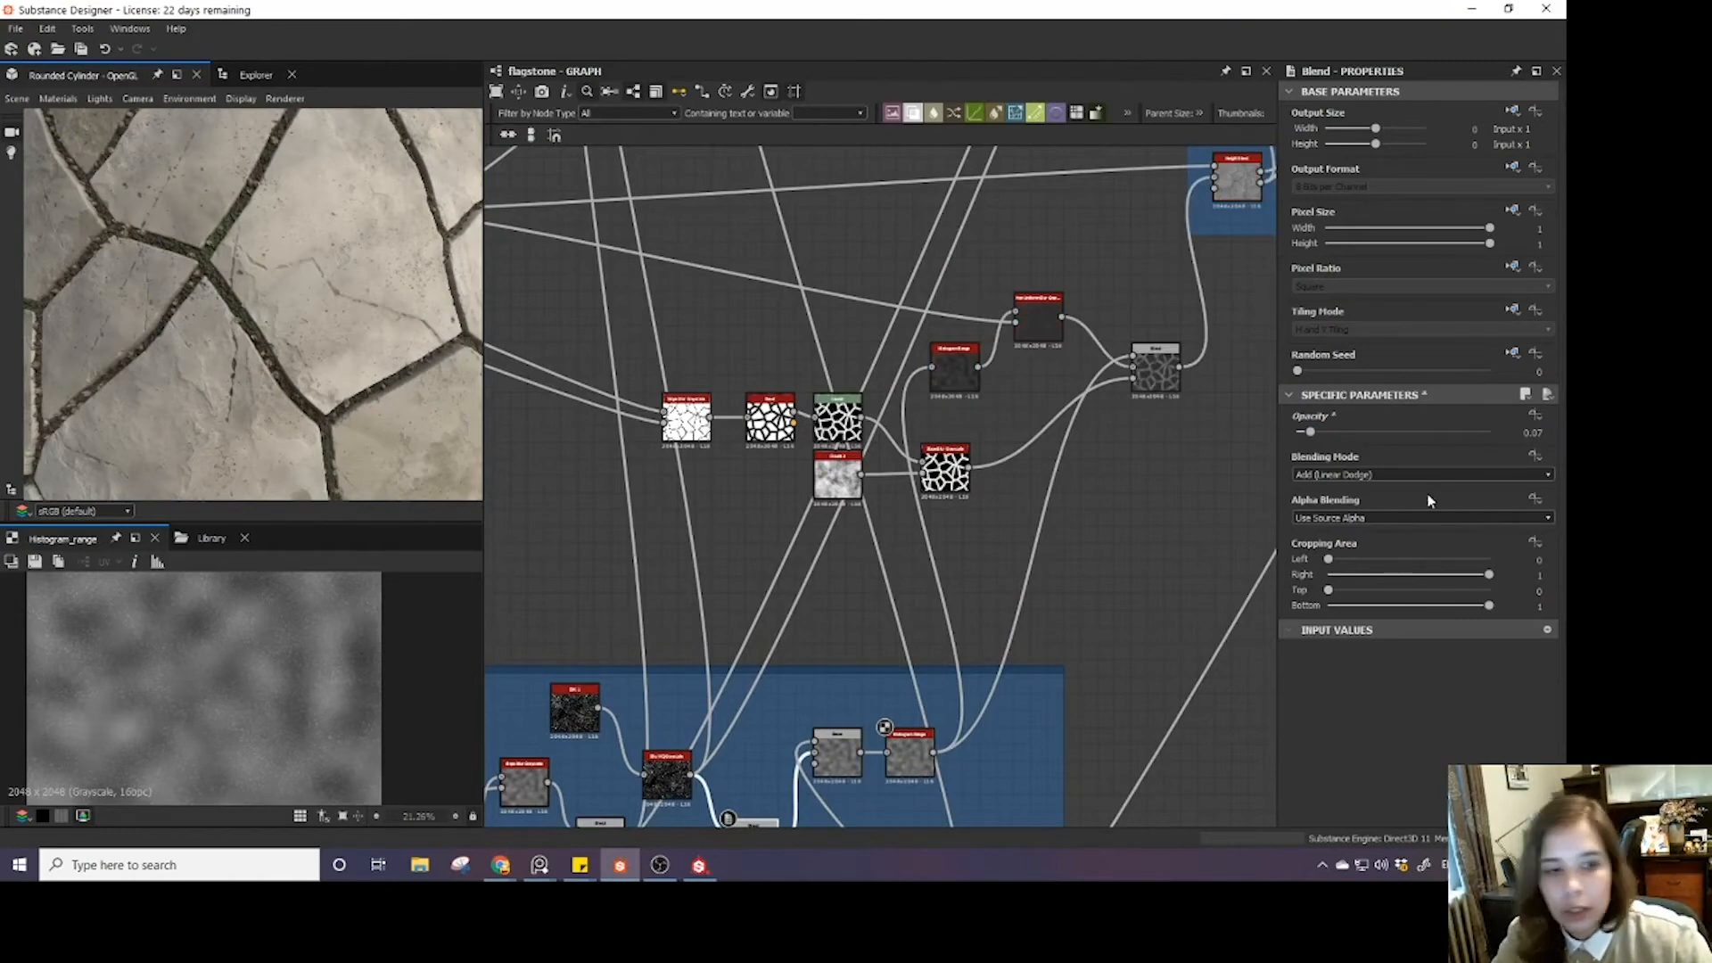
text(.04)
key(Return)
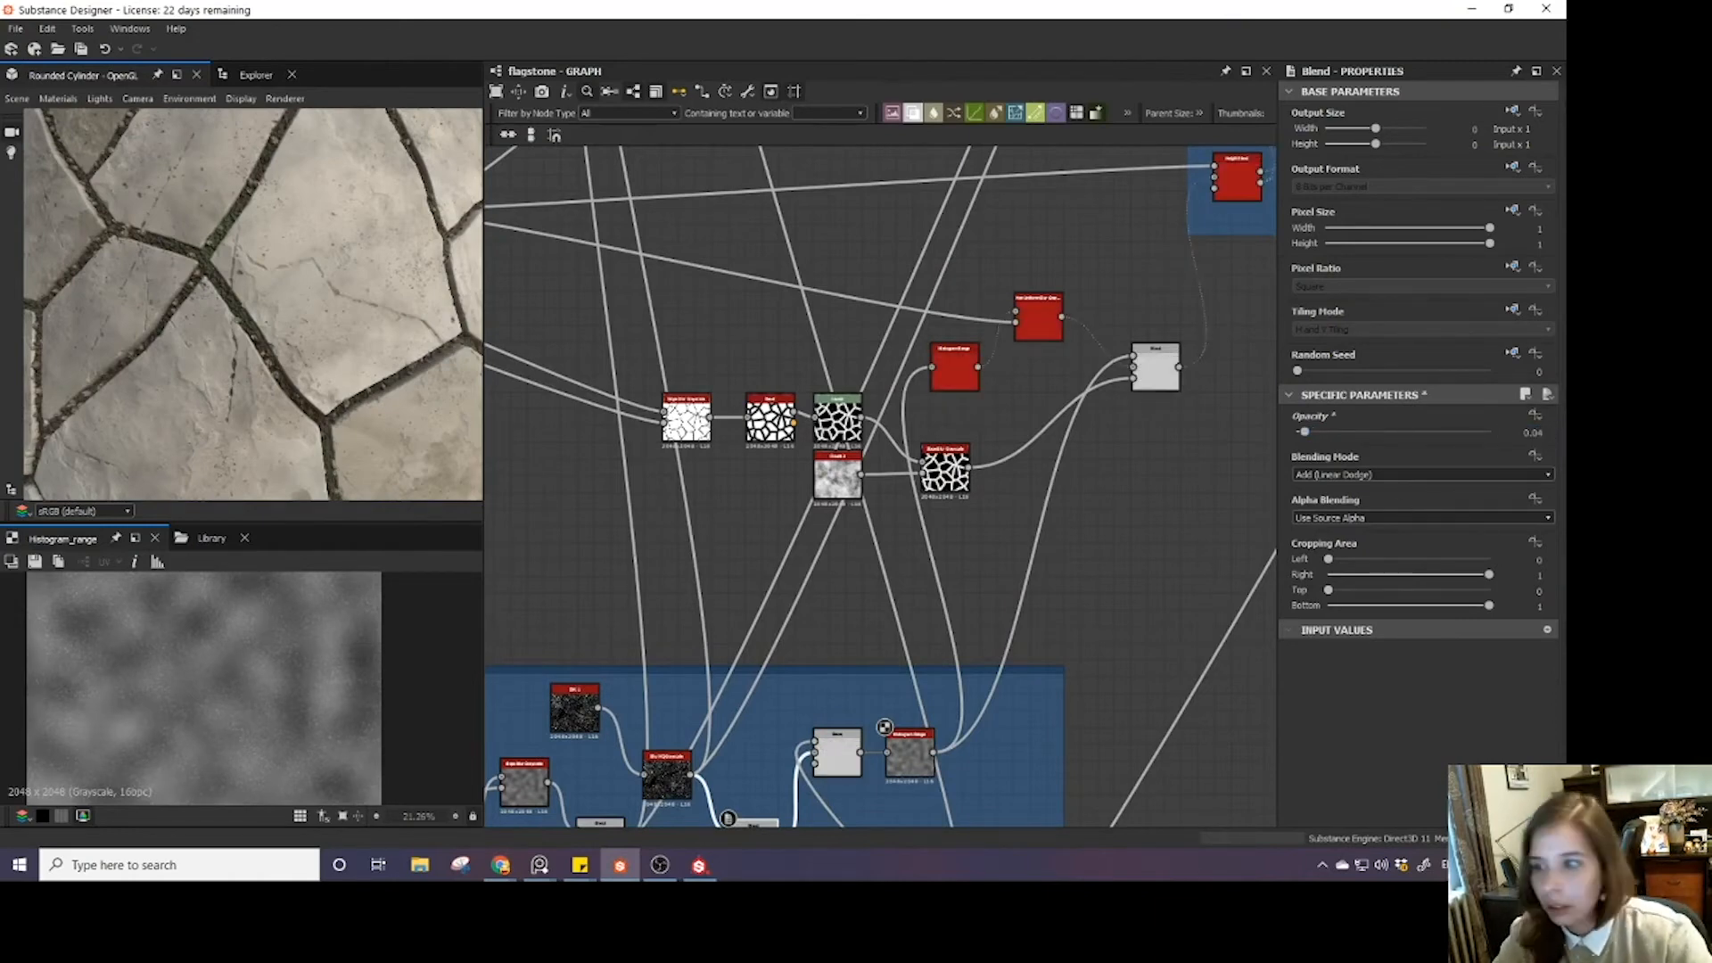
- Examine the dirt relief and pebbles between the stones on the 3D model, along with the Dirt frame's node chain
drag(178, 318, 234, 332)
ctrl+shift+right_drag(293, 311, 265, 272)
scroll(277, 296, down, 5)
drag(261, 348, 273, 321)
scroll(273, 321, up, 5)
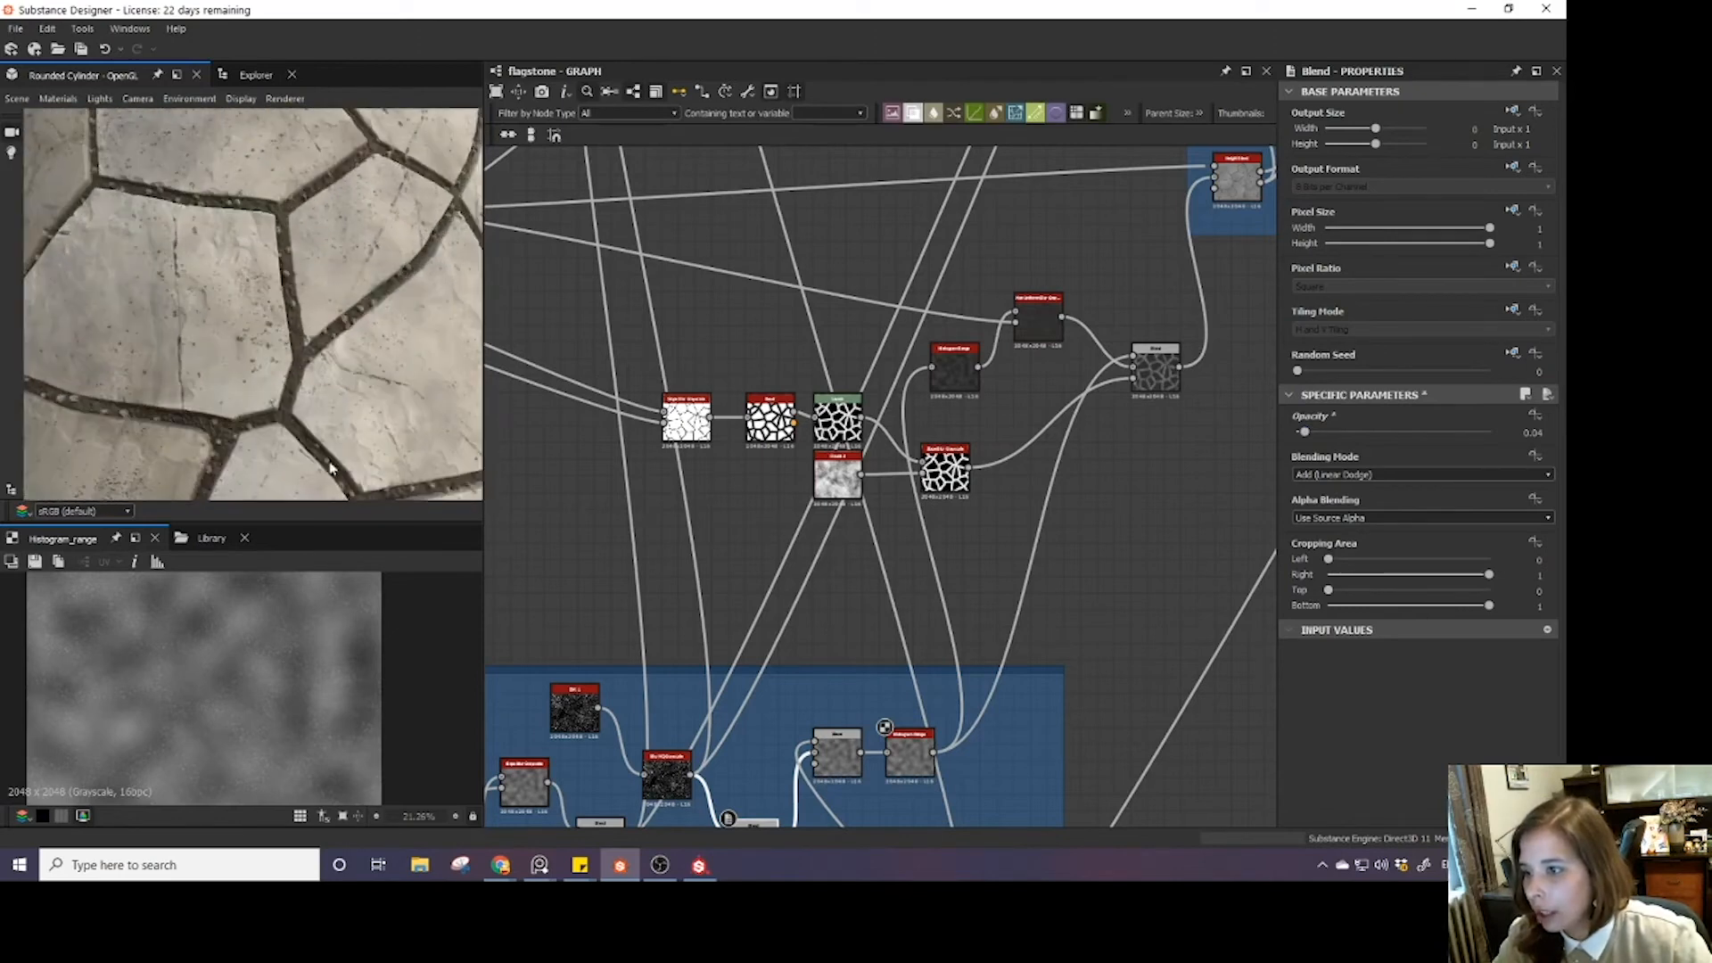
scroll(301, 453, down, 1)
middle_drag(667, 529, 735, 310)
scroll(735, 311, down, 3)
scroll(849, 495, up, 2)
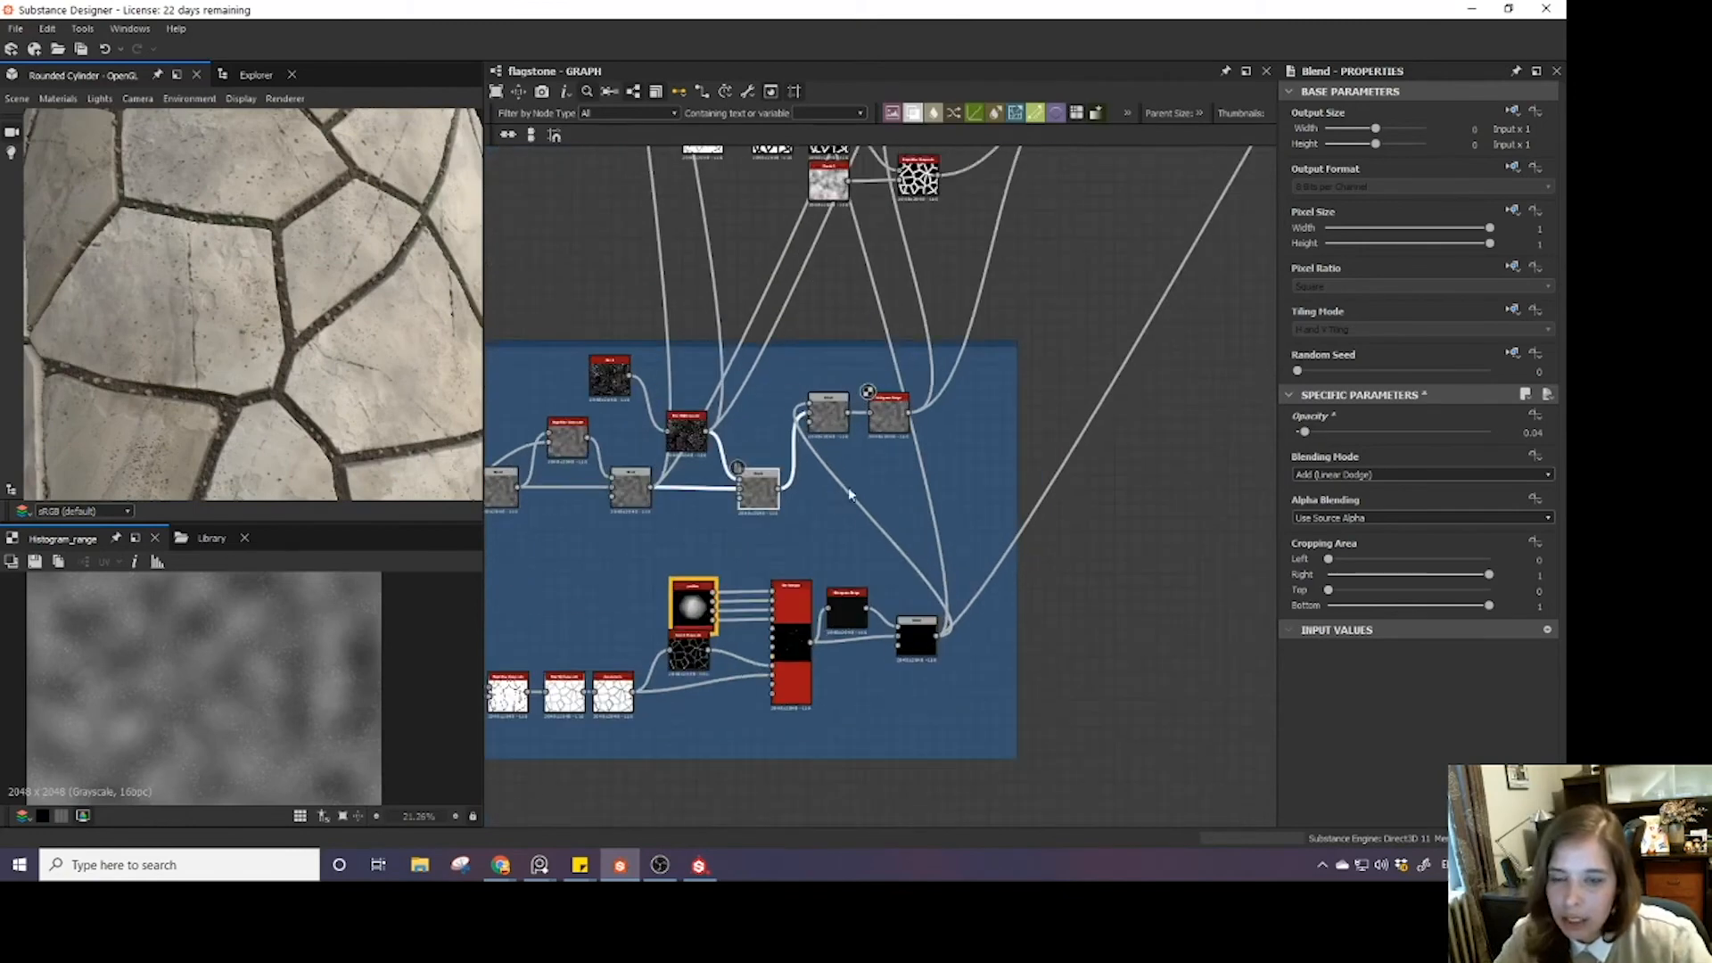
scroll(324, 333, up, 4)
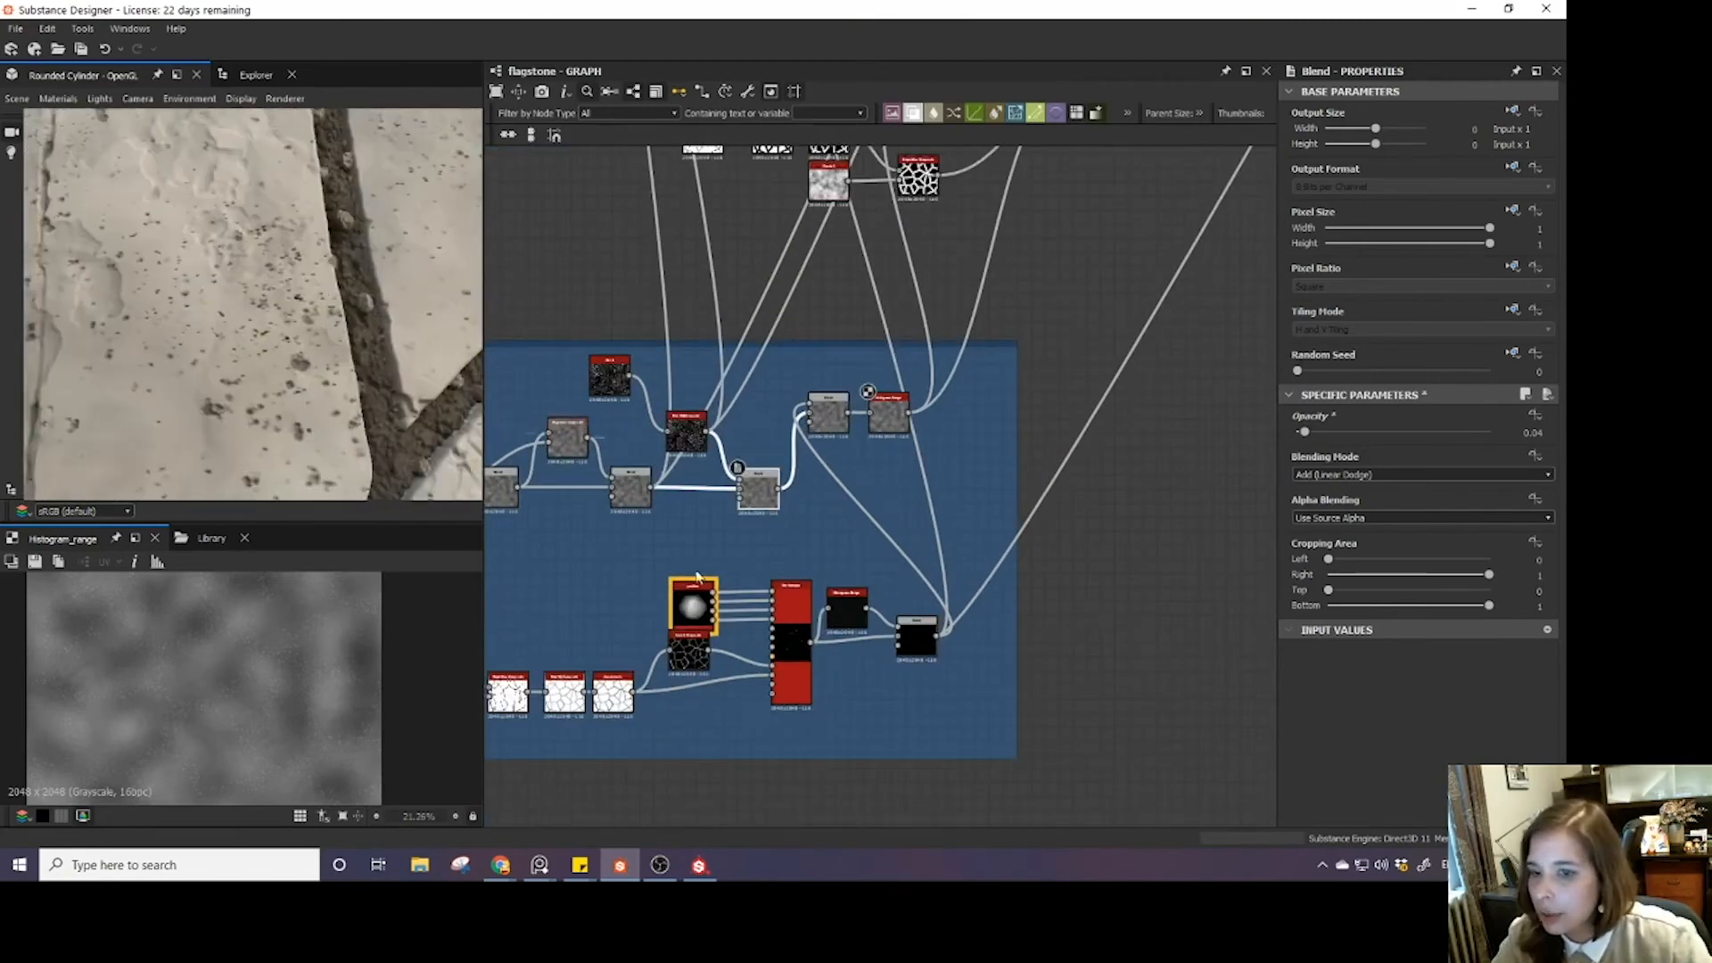
scroll(431, 404, down, 4)
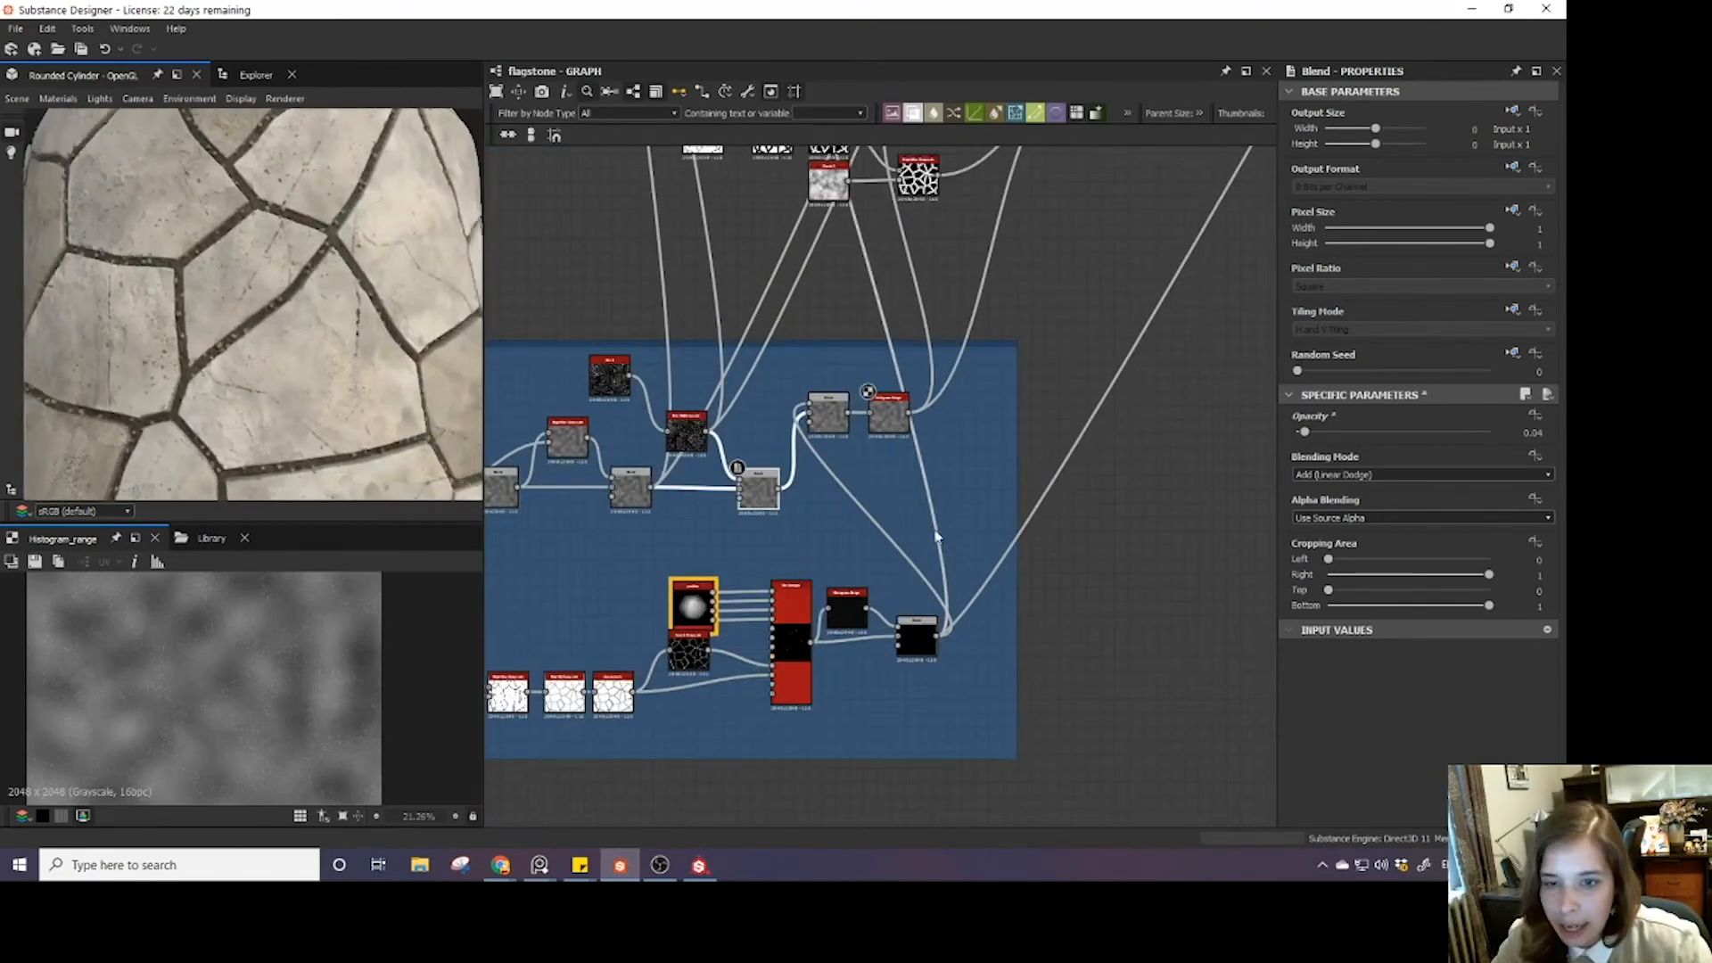
- Widen the Dirt frame and move its final Blend and Histogram Range farther along to make room, previewing the Blends
scroll(935, 536, up, 3)
click(856, 353)
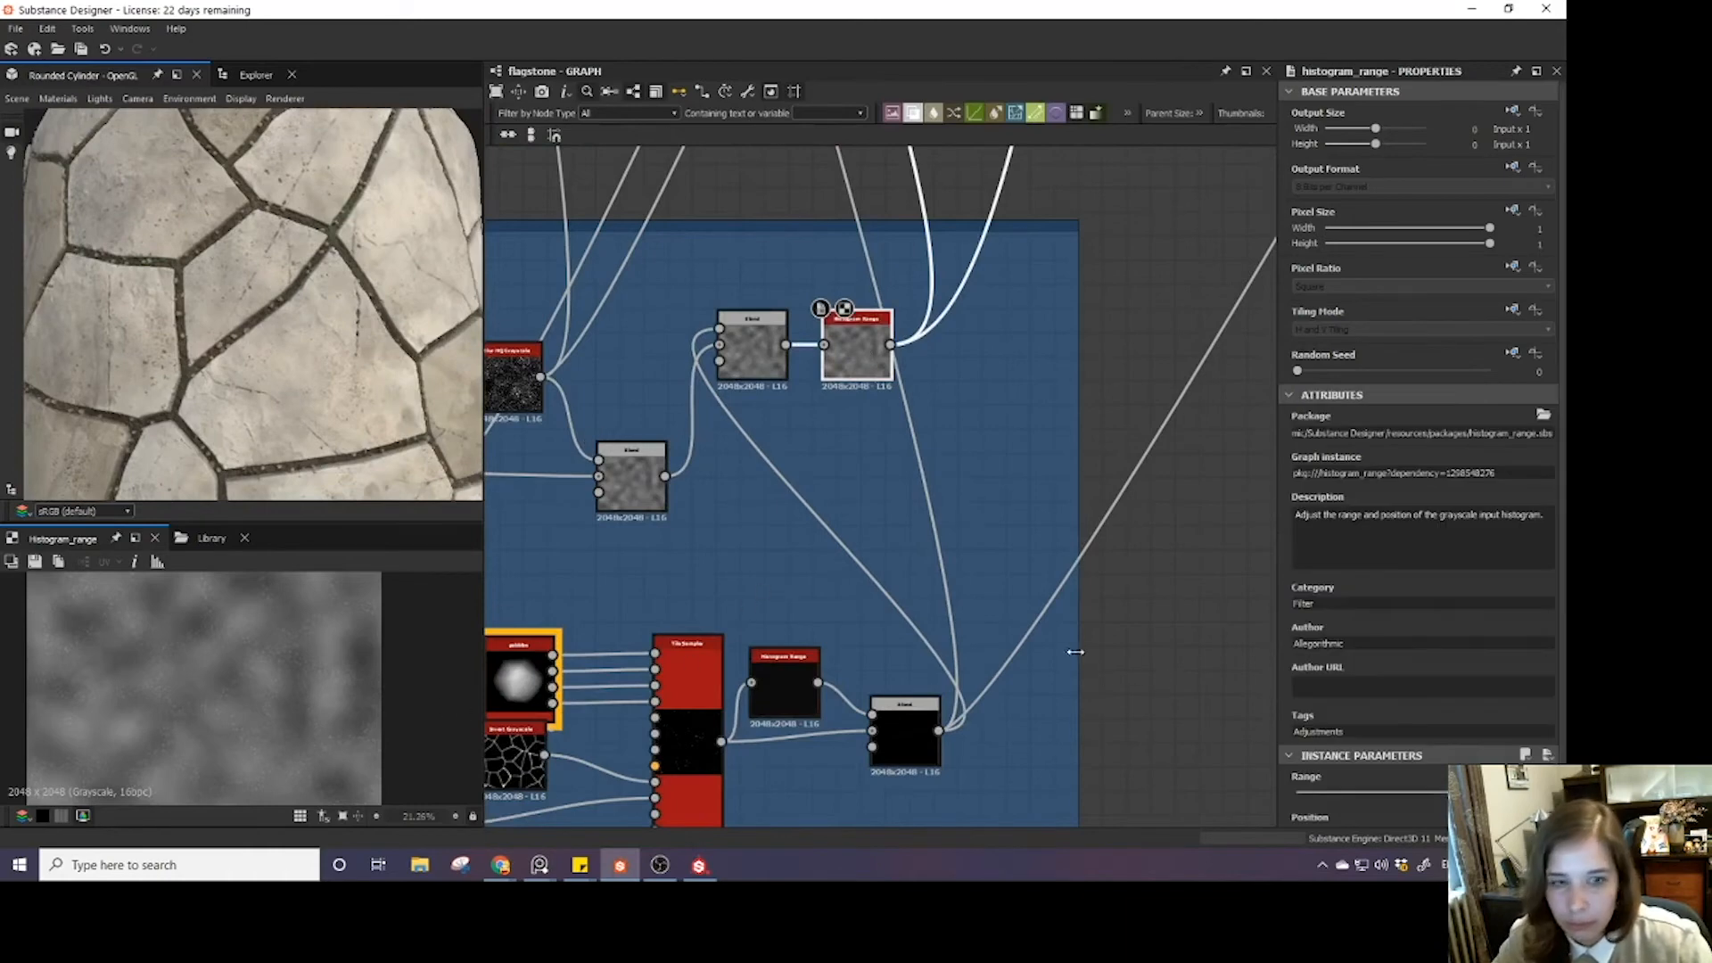
drag(1078, 691, 1199, 695)
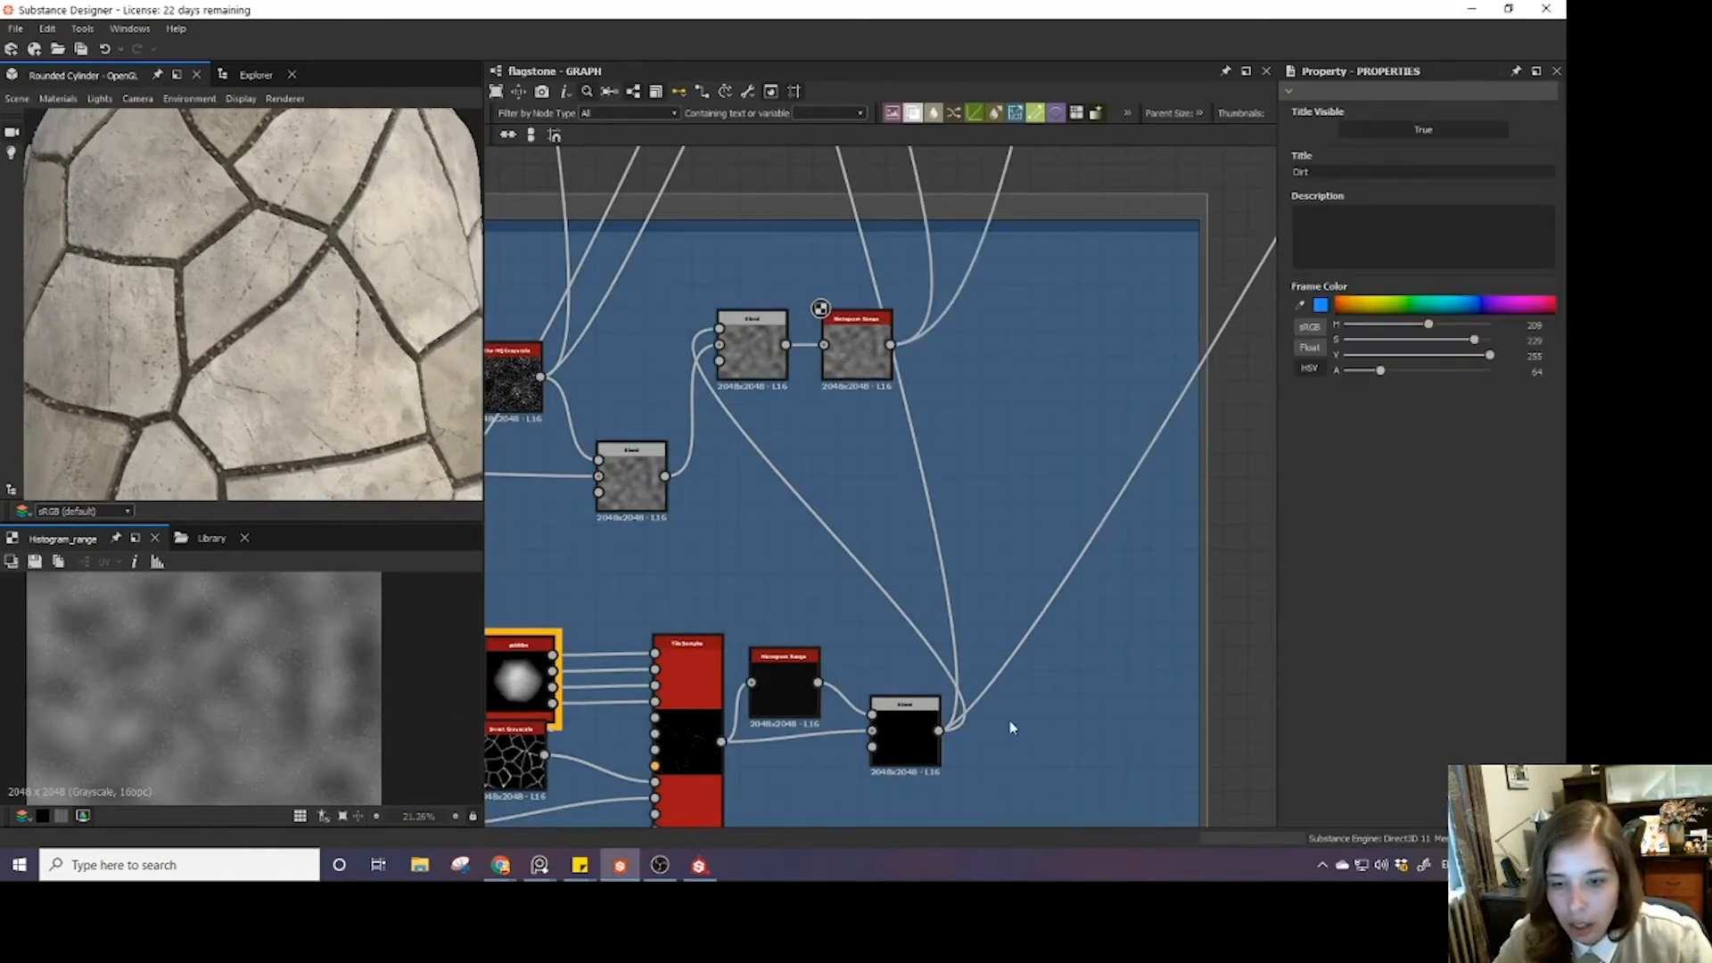
scroll(916, 486, down, 2)
double_click(908, 643)
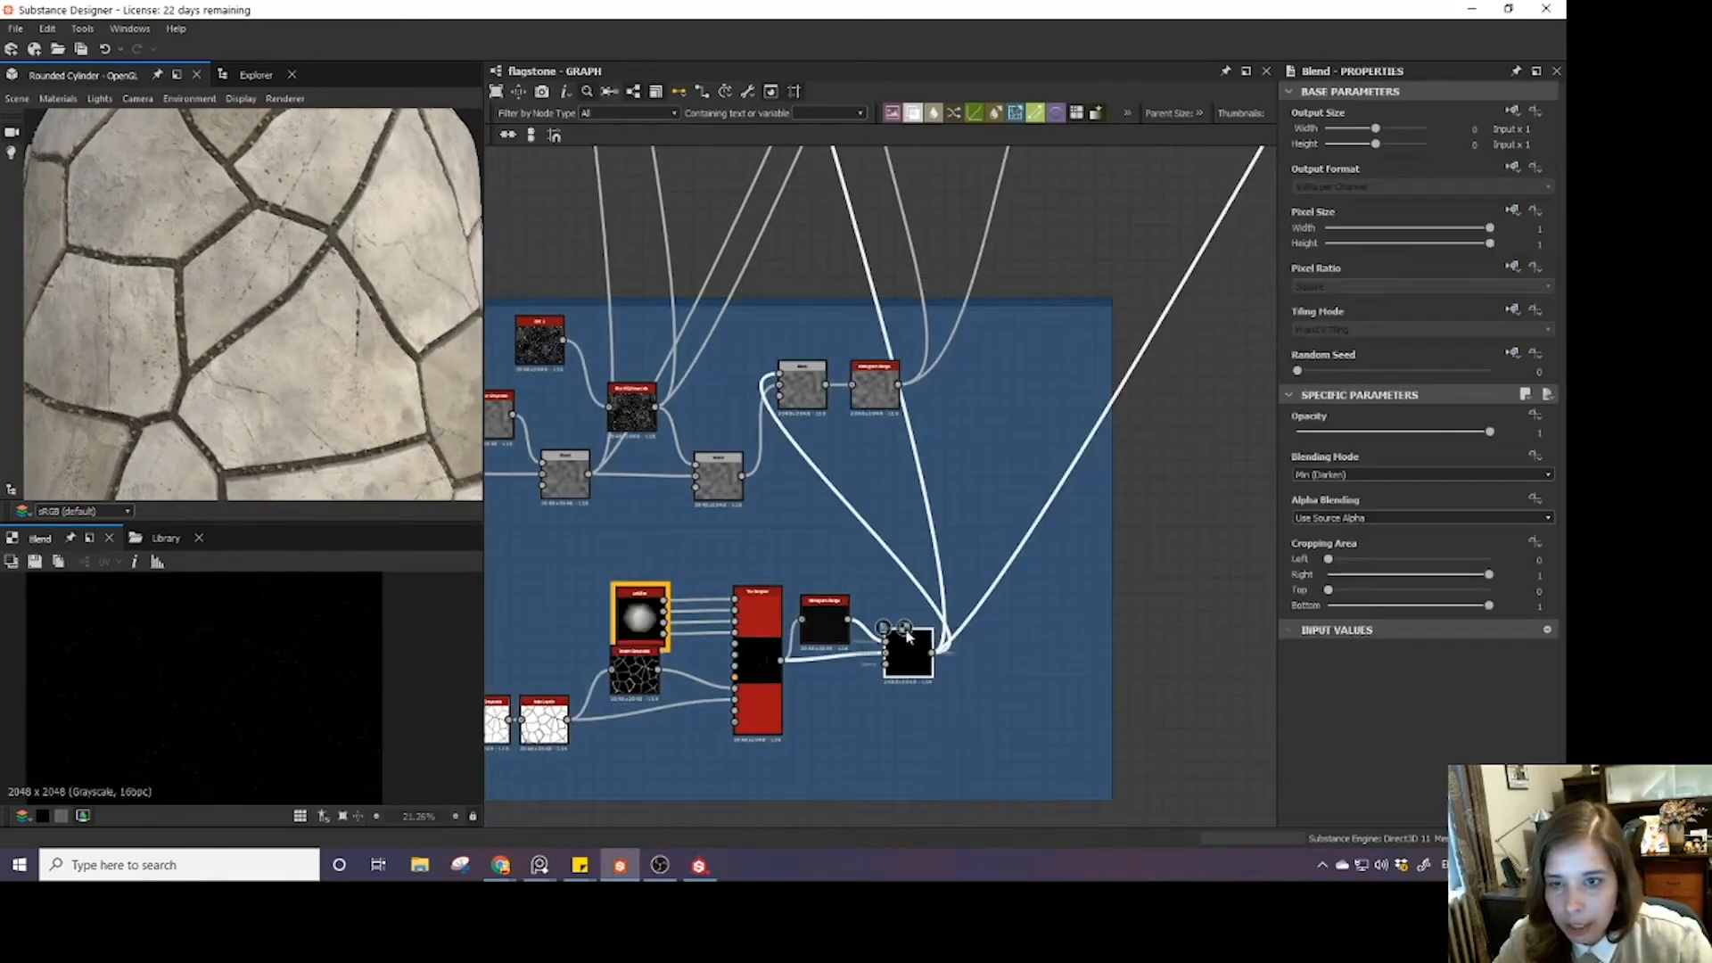
middle_drag(812, 315, 775, 348)
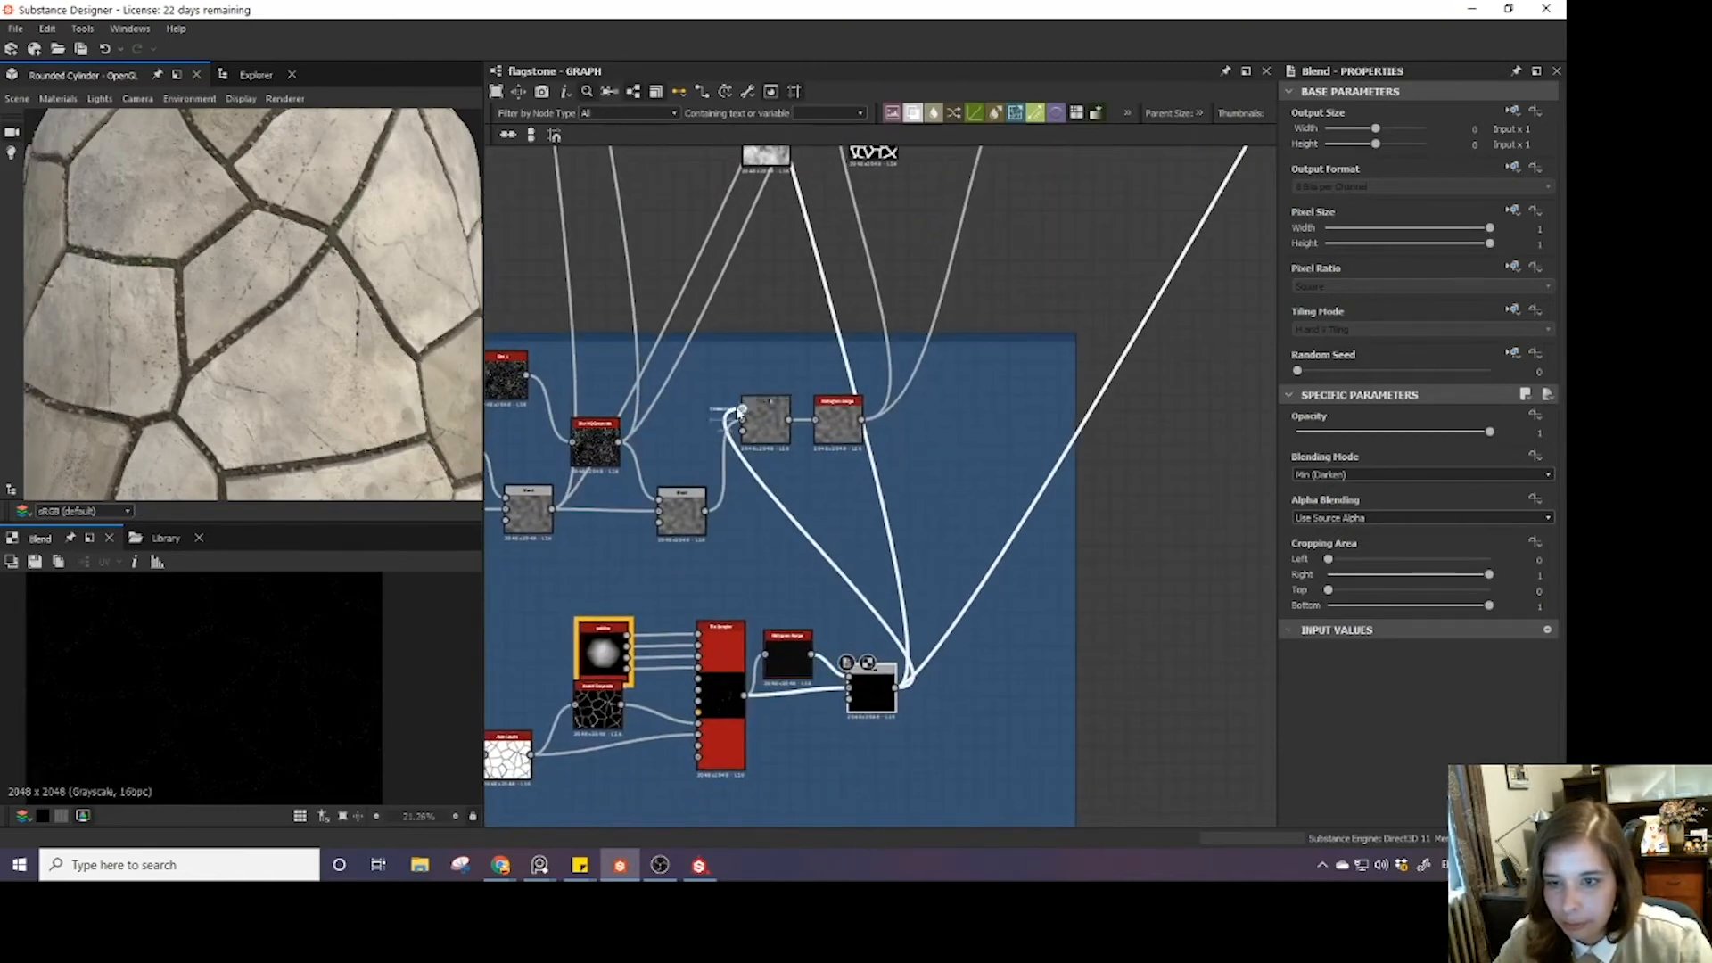
double_click(763, 432)
drag(839, 423, 1005, 437)
drag(765, 426, 925, 437)
- Add a Non Uniform Blur Grayscale node in the Dirt frame, fed by the dirt Blend and the Min (Darken) pebble Blend as blur map
click(1131, 726)
key(space)
text(non)
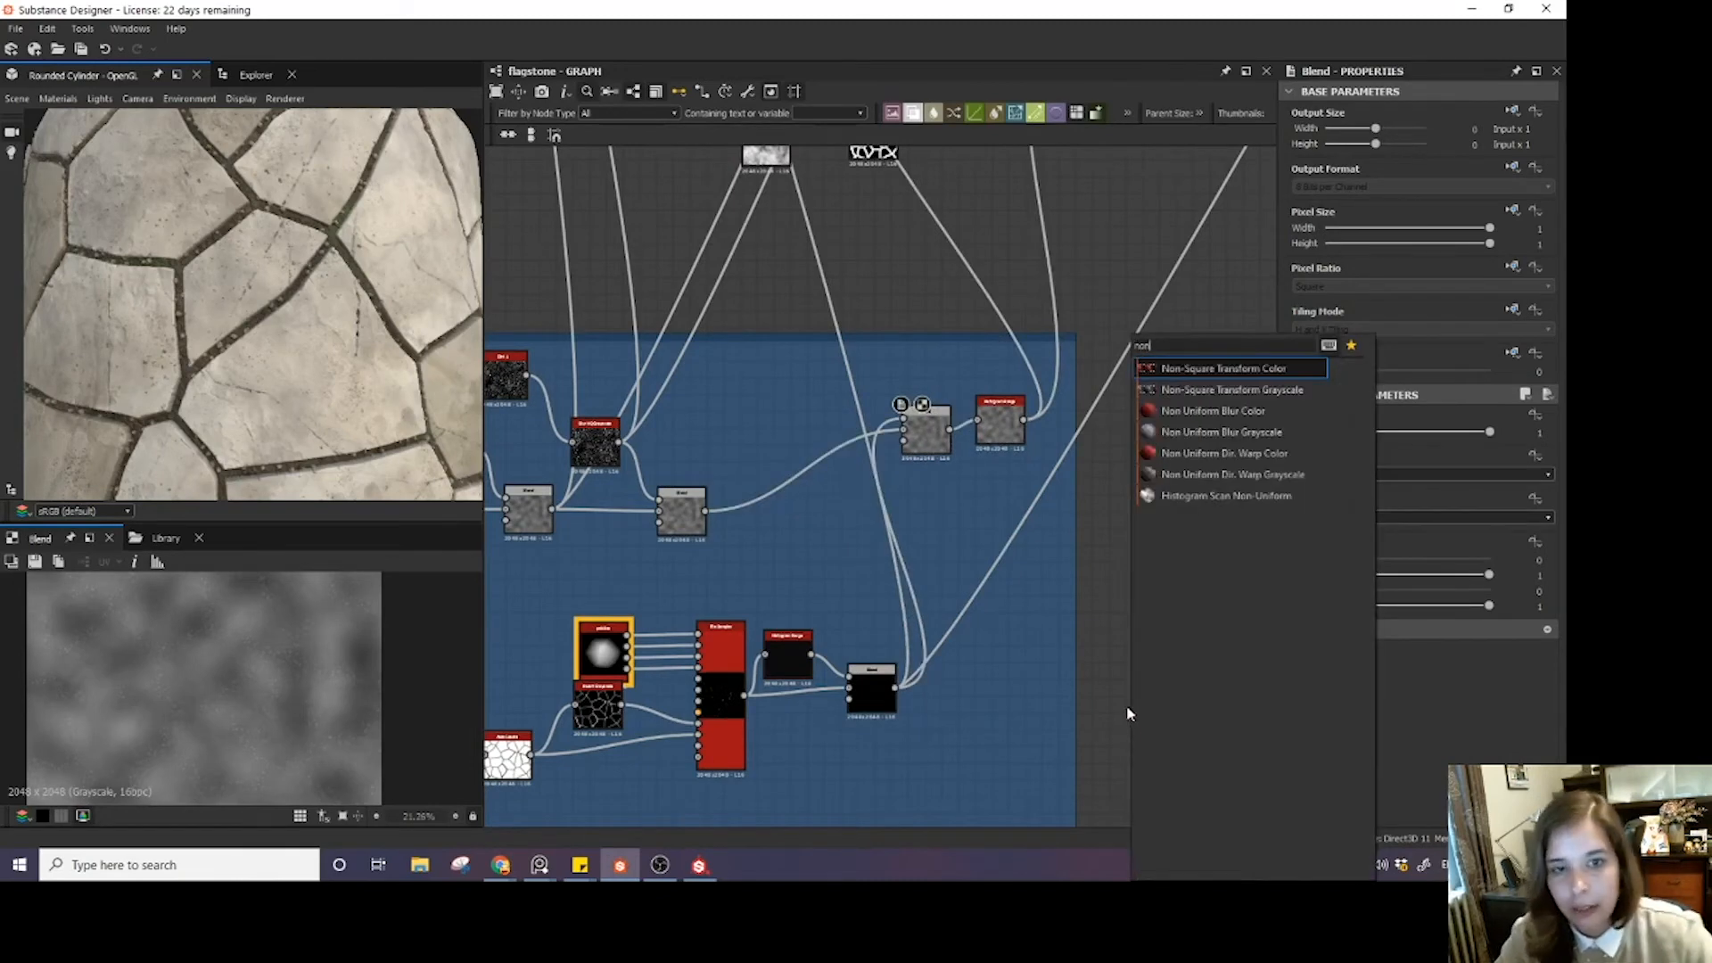
click(1235, 432)
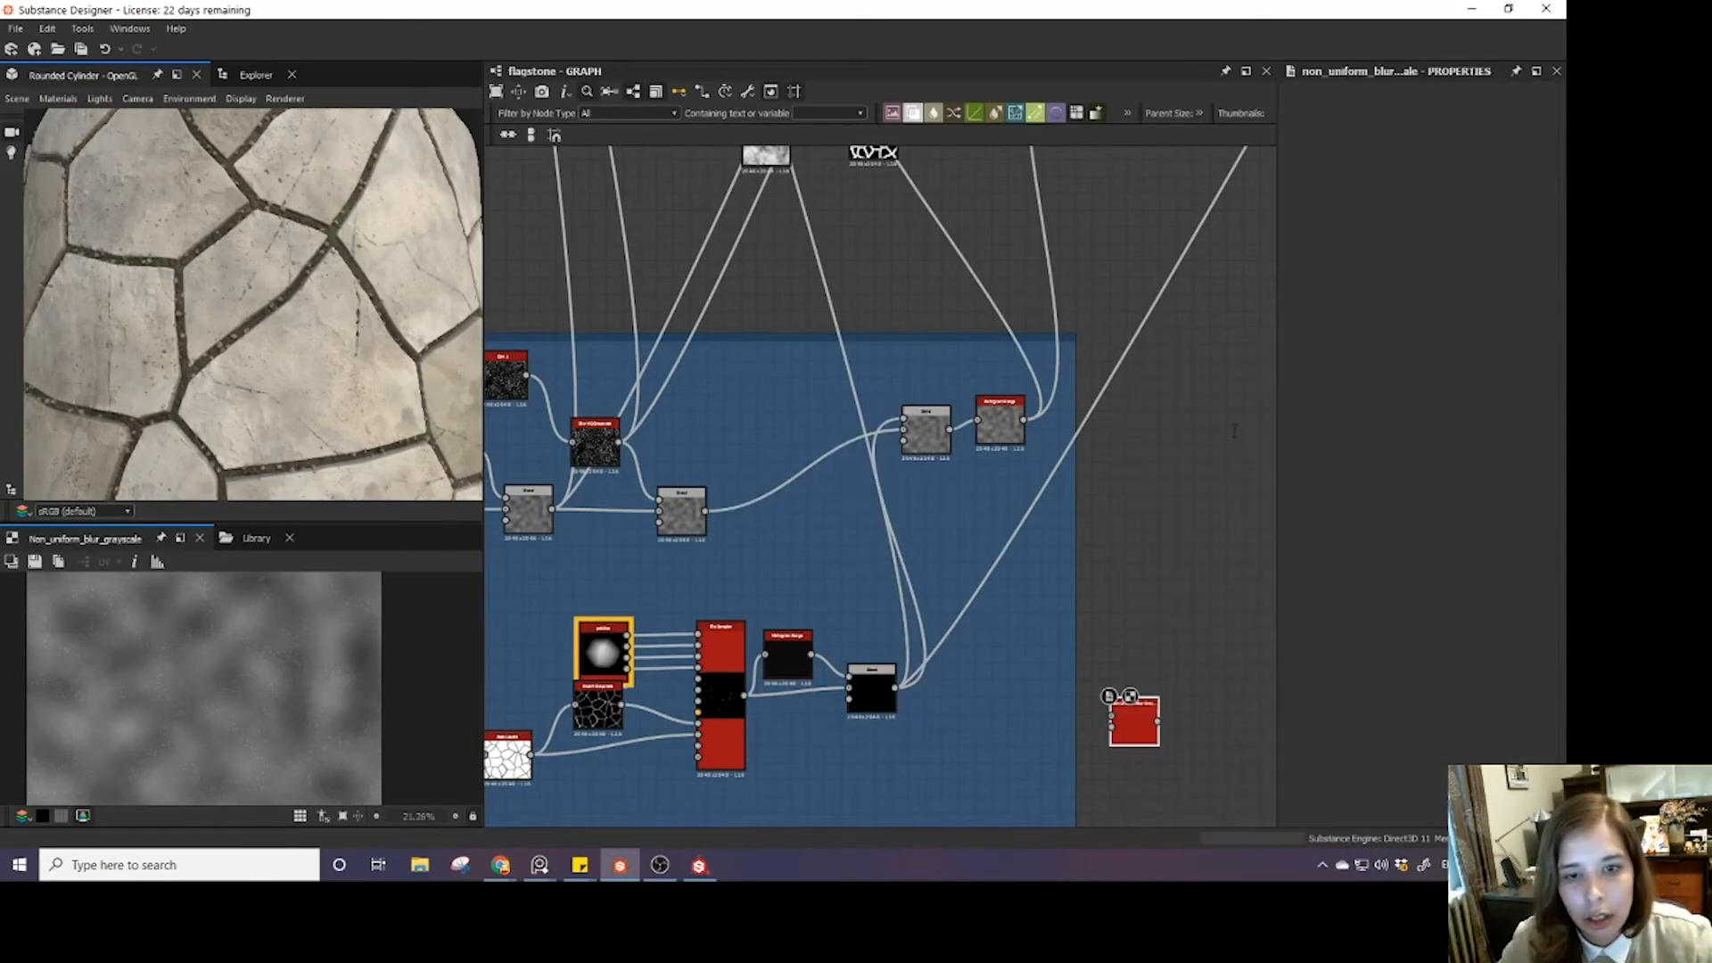
drag(1132, 713, 978, 675)
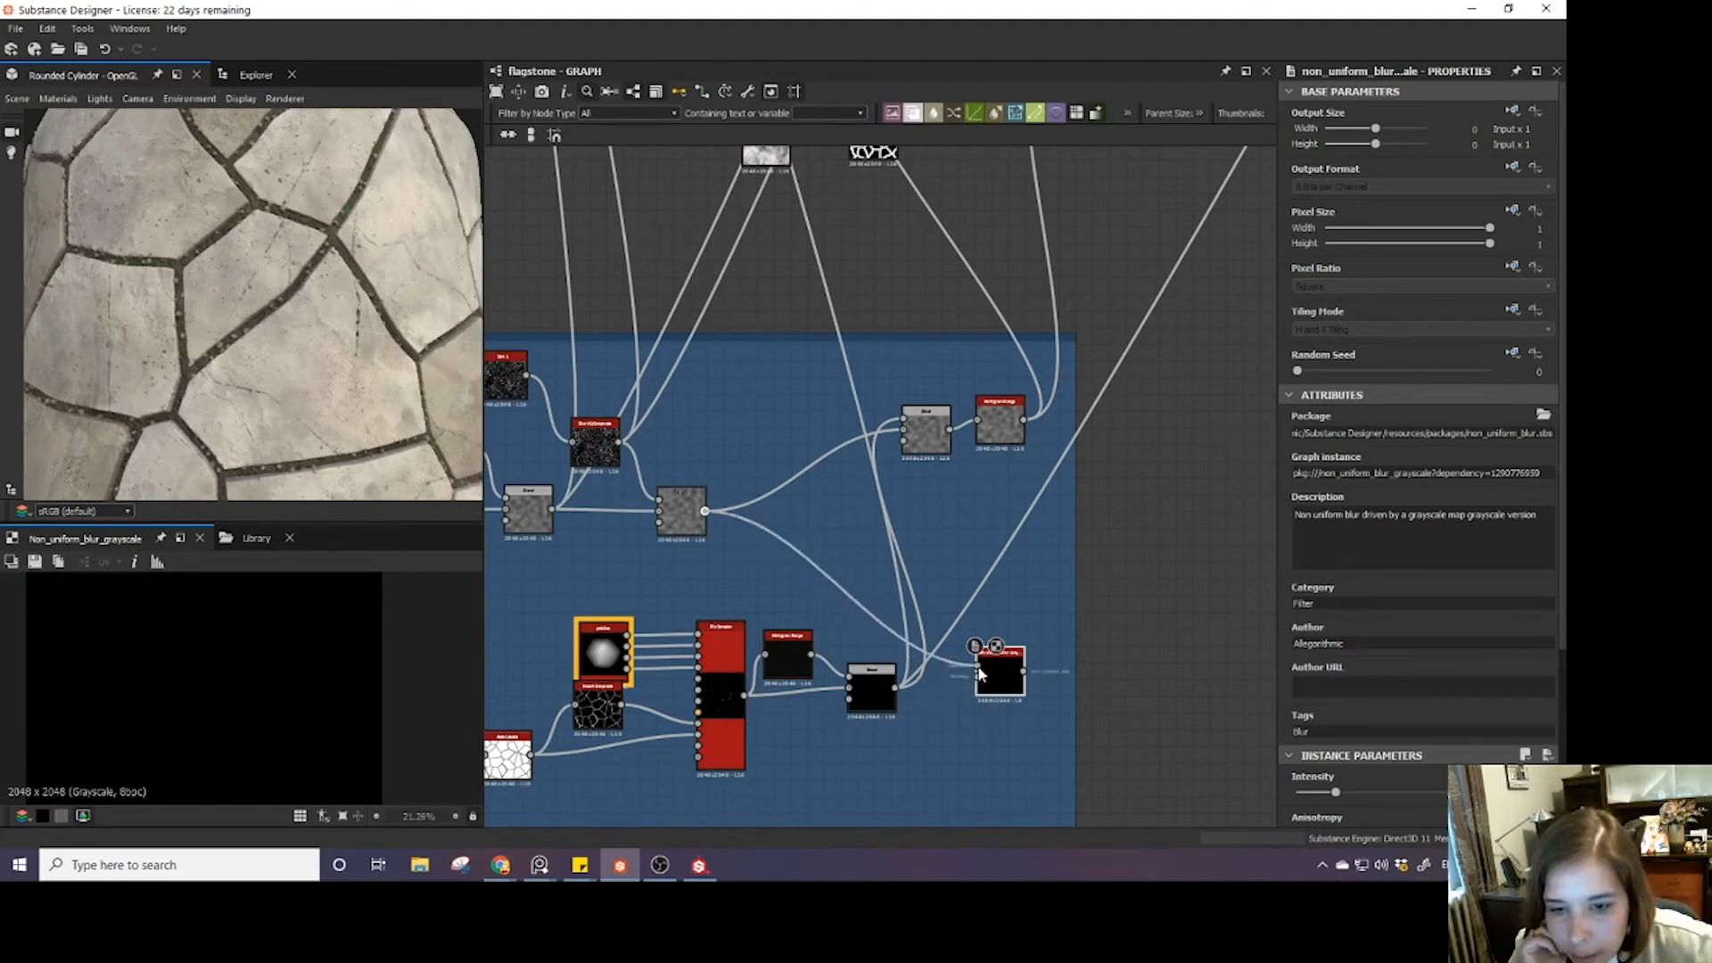
drag(880, 696, 984, 685)
- Compare the previews of the Min (Darken) pebble Blend and the Non Uniform Blur Grayscale node
click(887, 700)
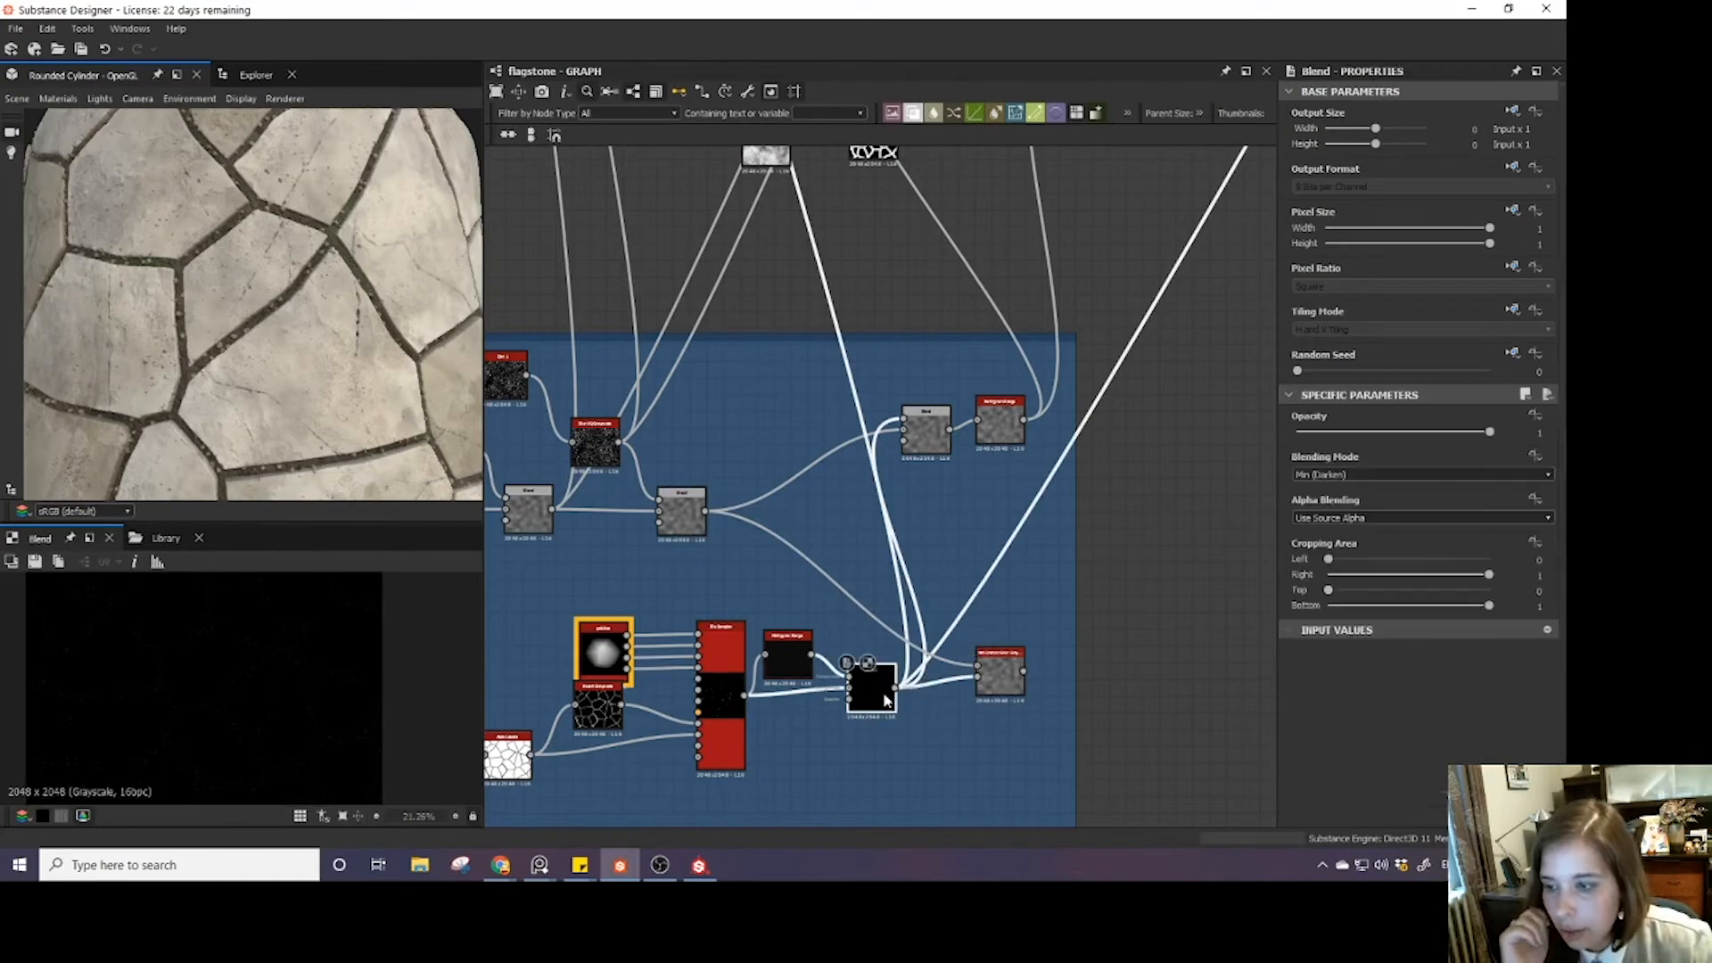
scroll(911, 781, up, 2)
scroll(998, 713, up, 3)
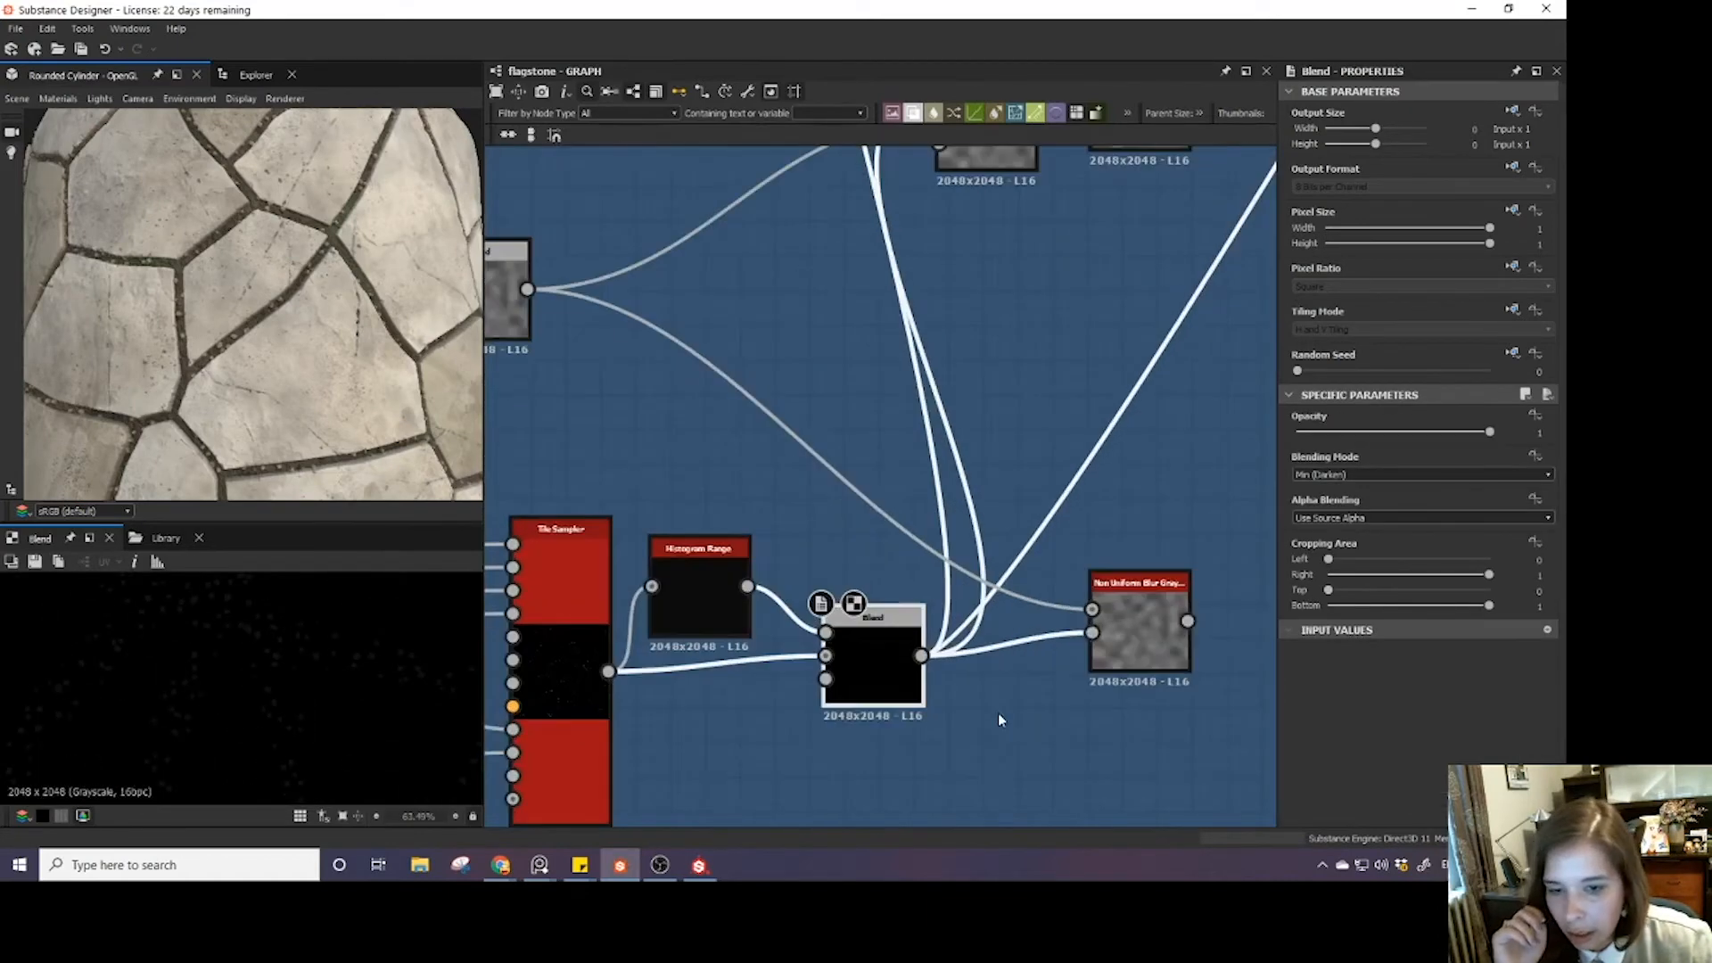
click(1131, 651)
click(1131, 649)
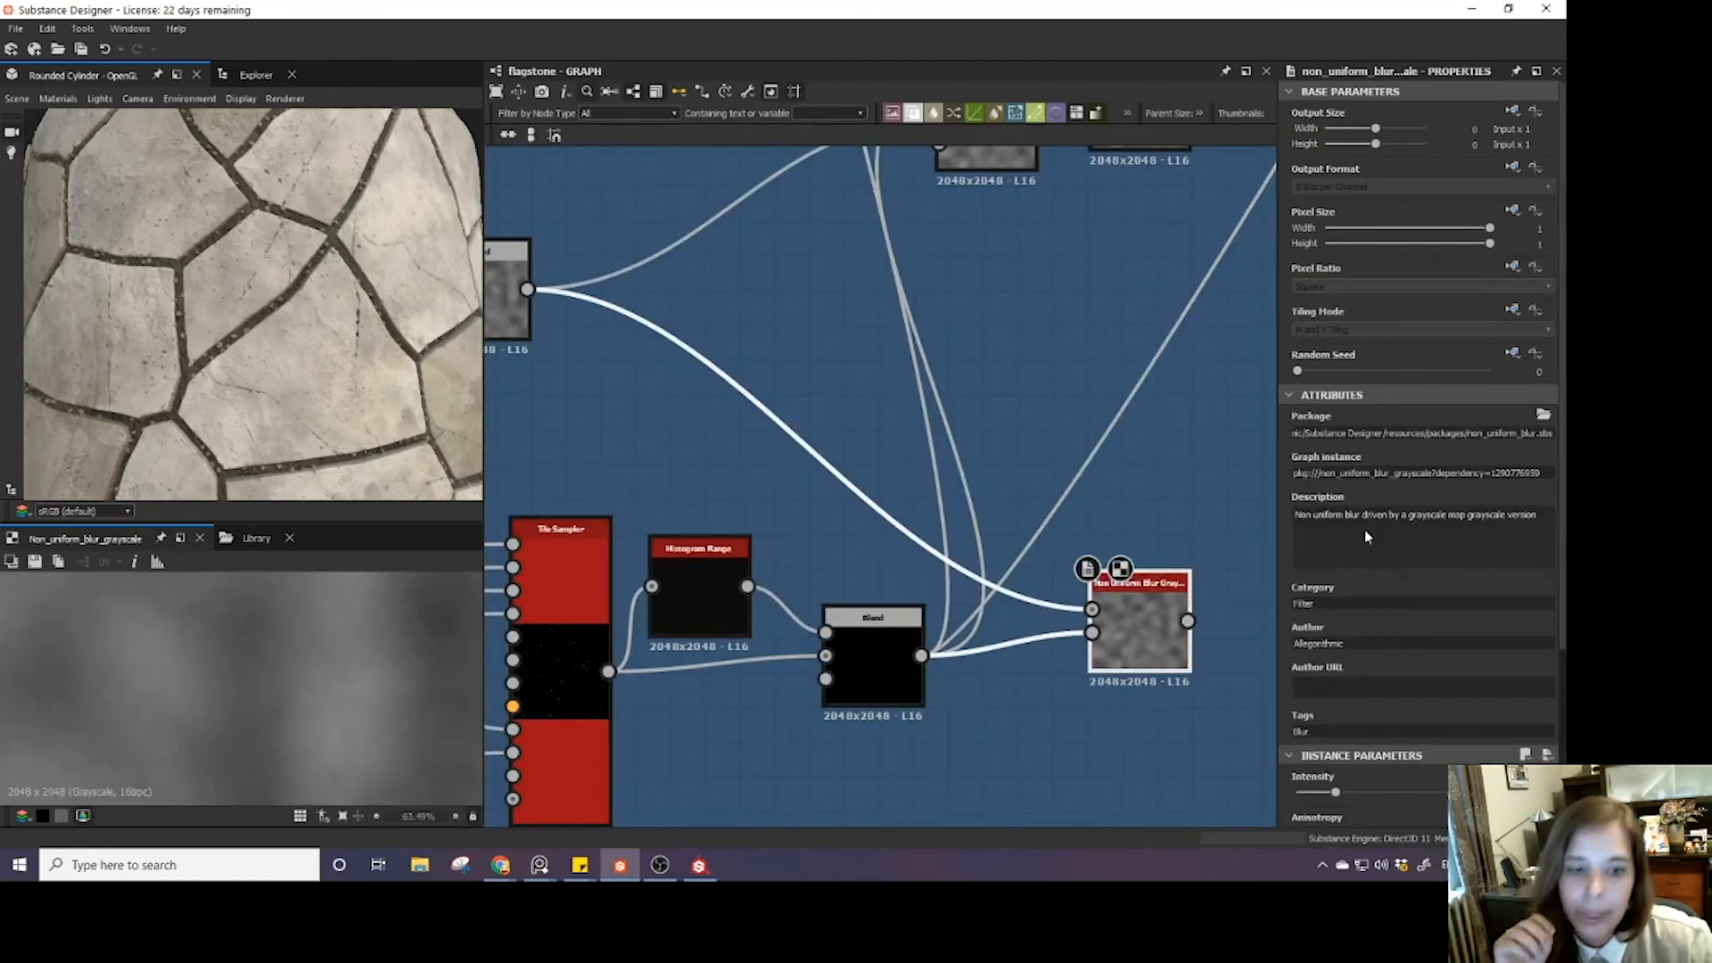
- Set the Non Uniform Blur Grayscale node's Intensity to 150 and raise its Samples and Blades to the slider maximum
scroll(1391, 729, down, 2)
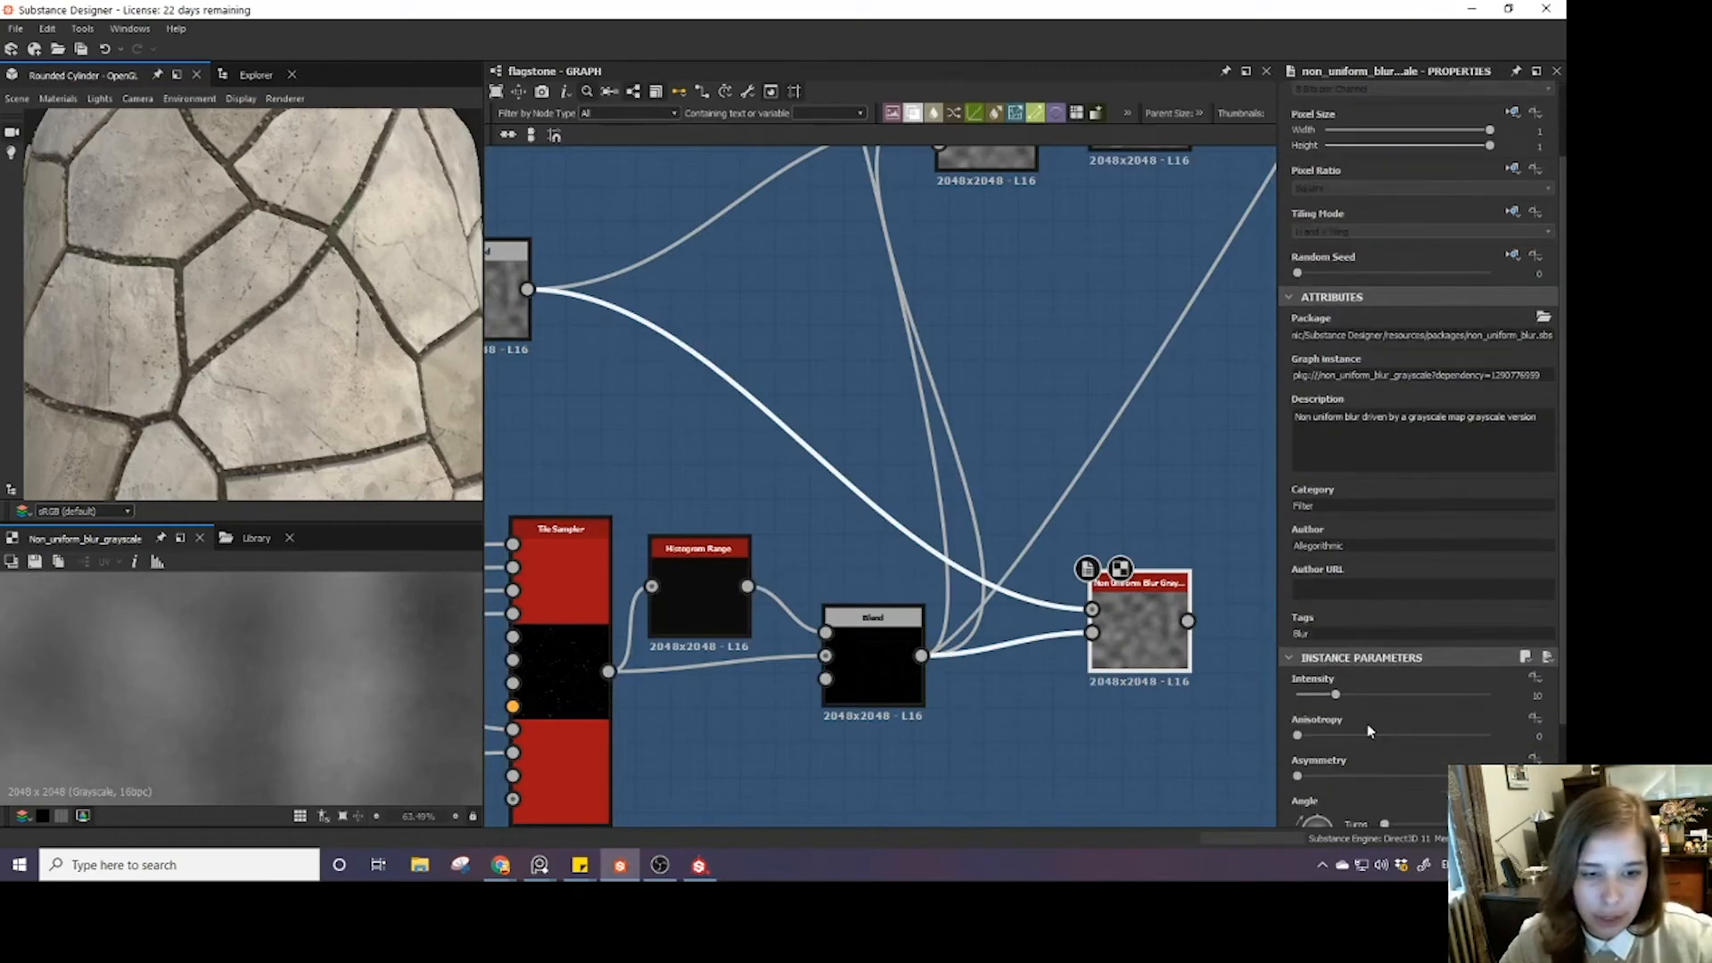
drag(1456, 694, 1532, 698)
scroll(1346, 796, down, 3)
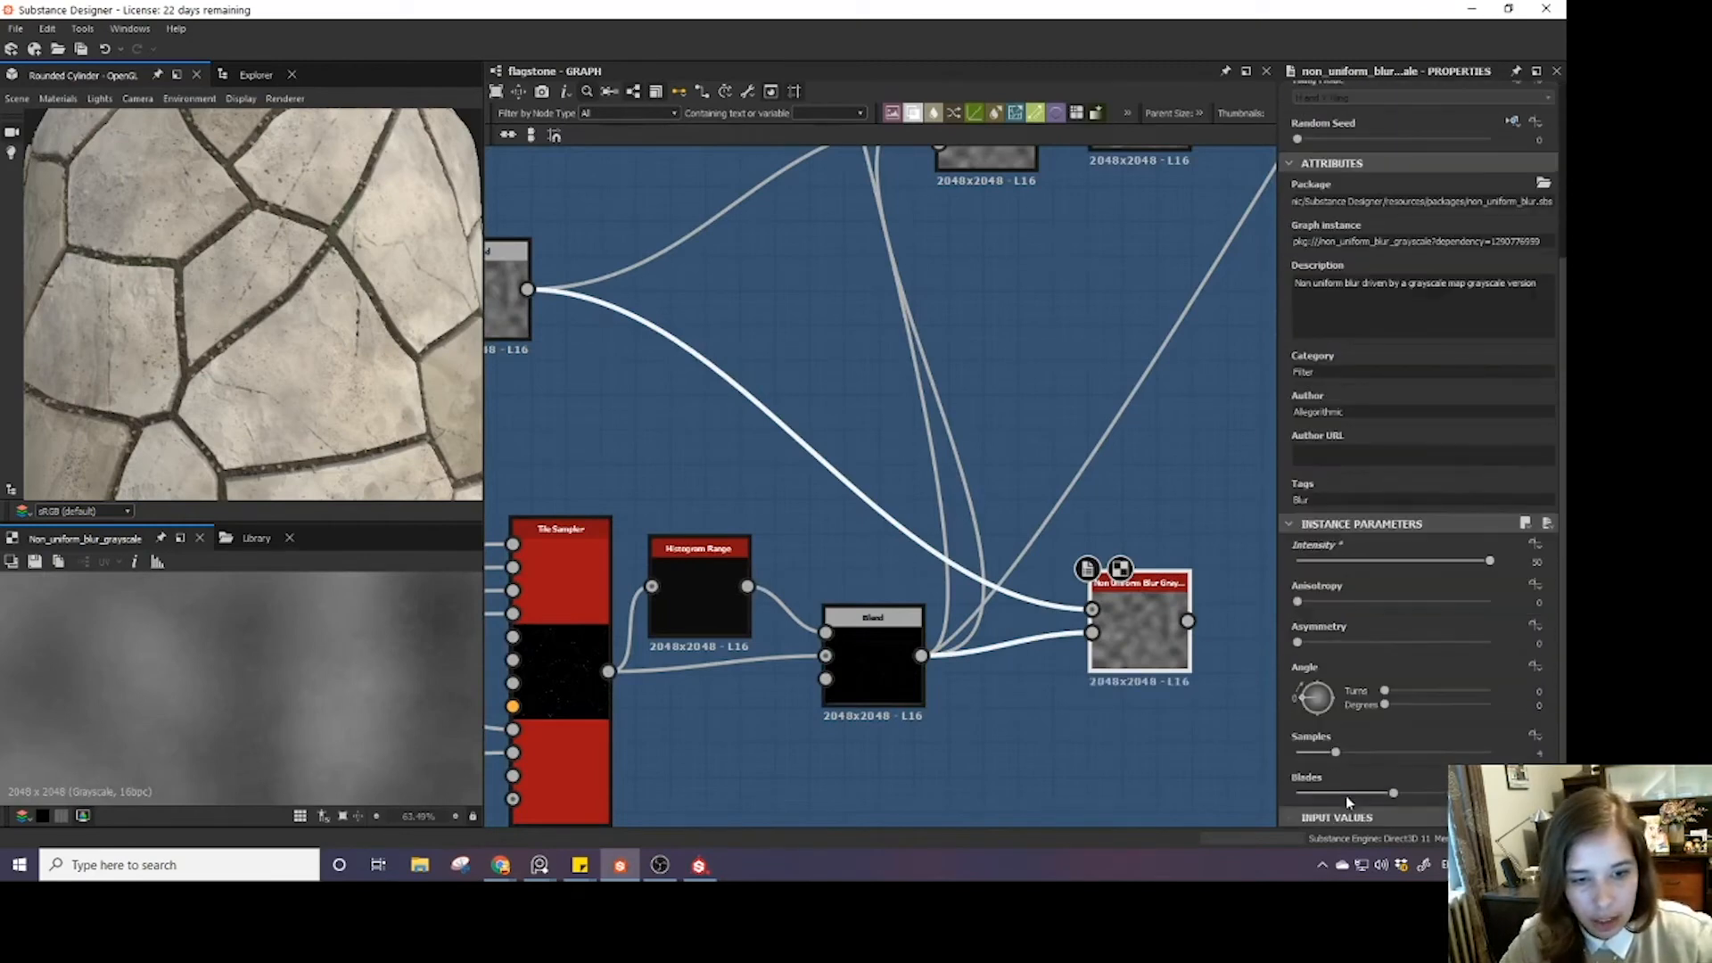
drag(1424, 800, 1507, 800)
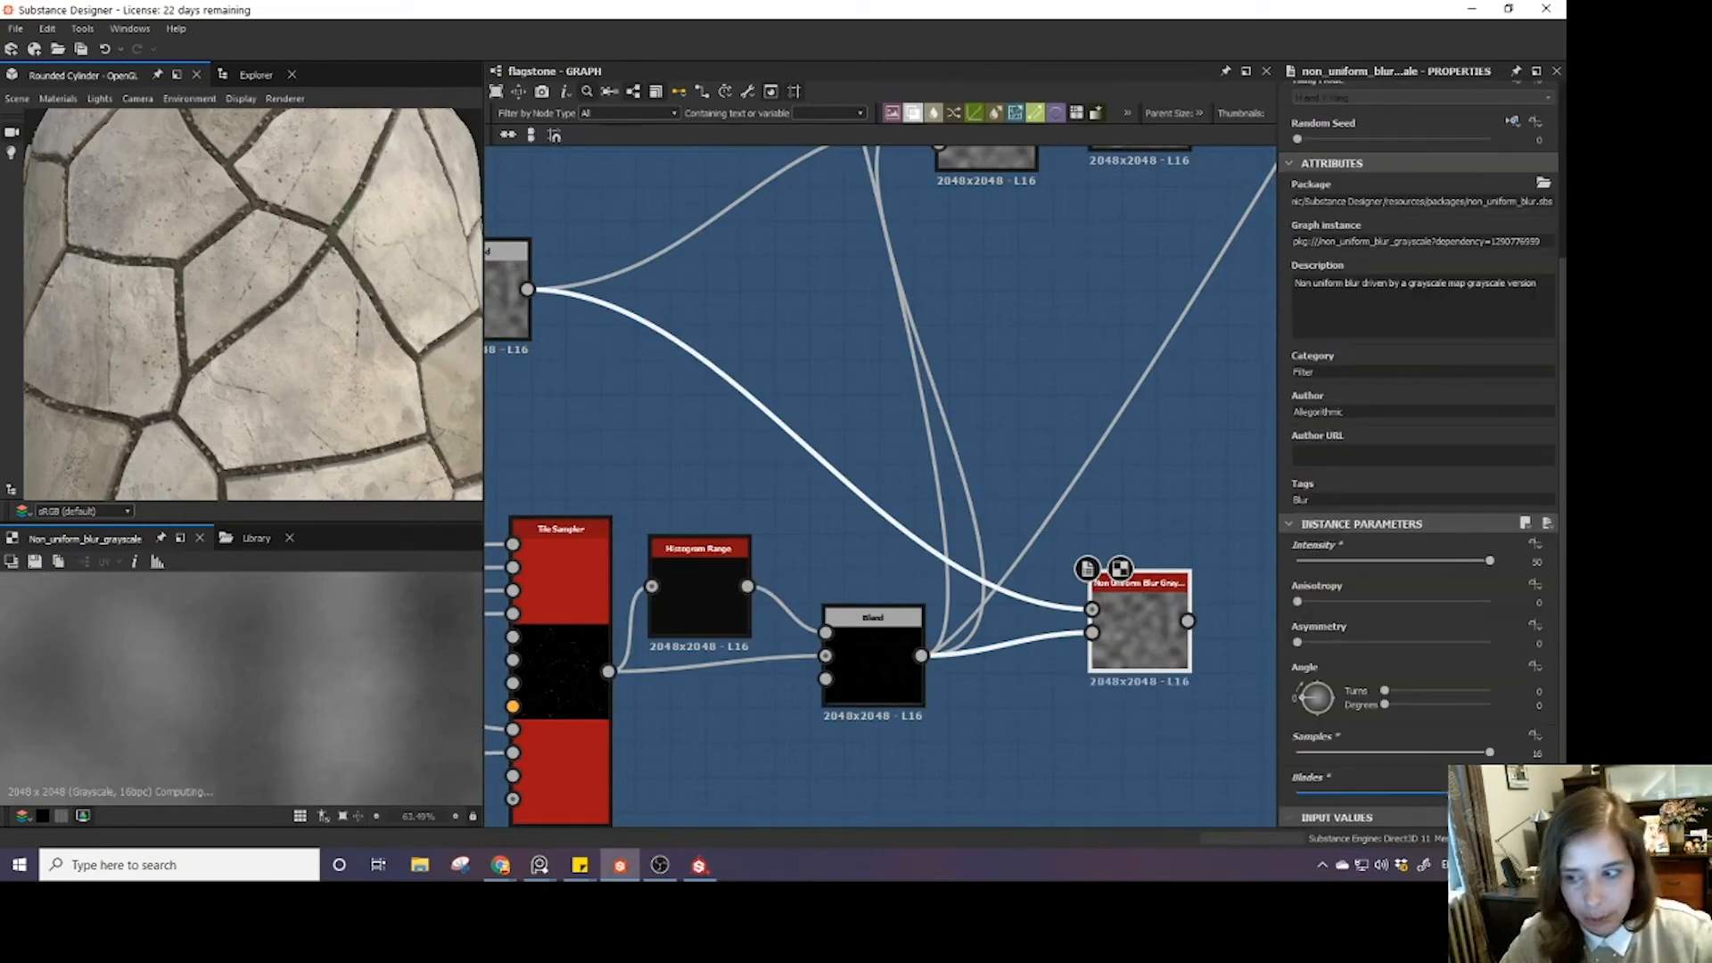
scroll(298, 704, up, 3)
scroll(297, 704, down, 2)
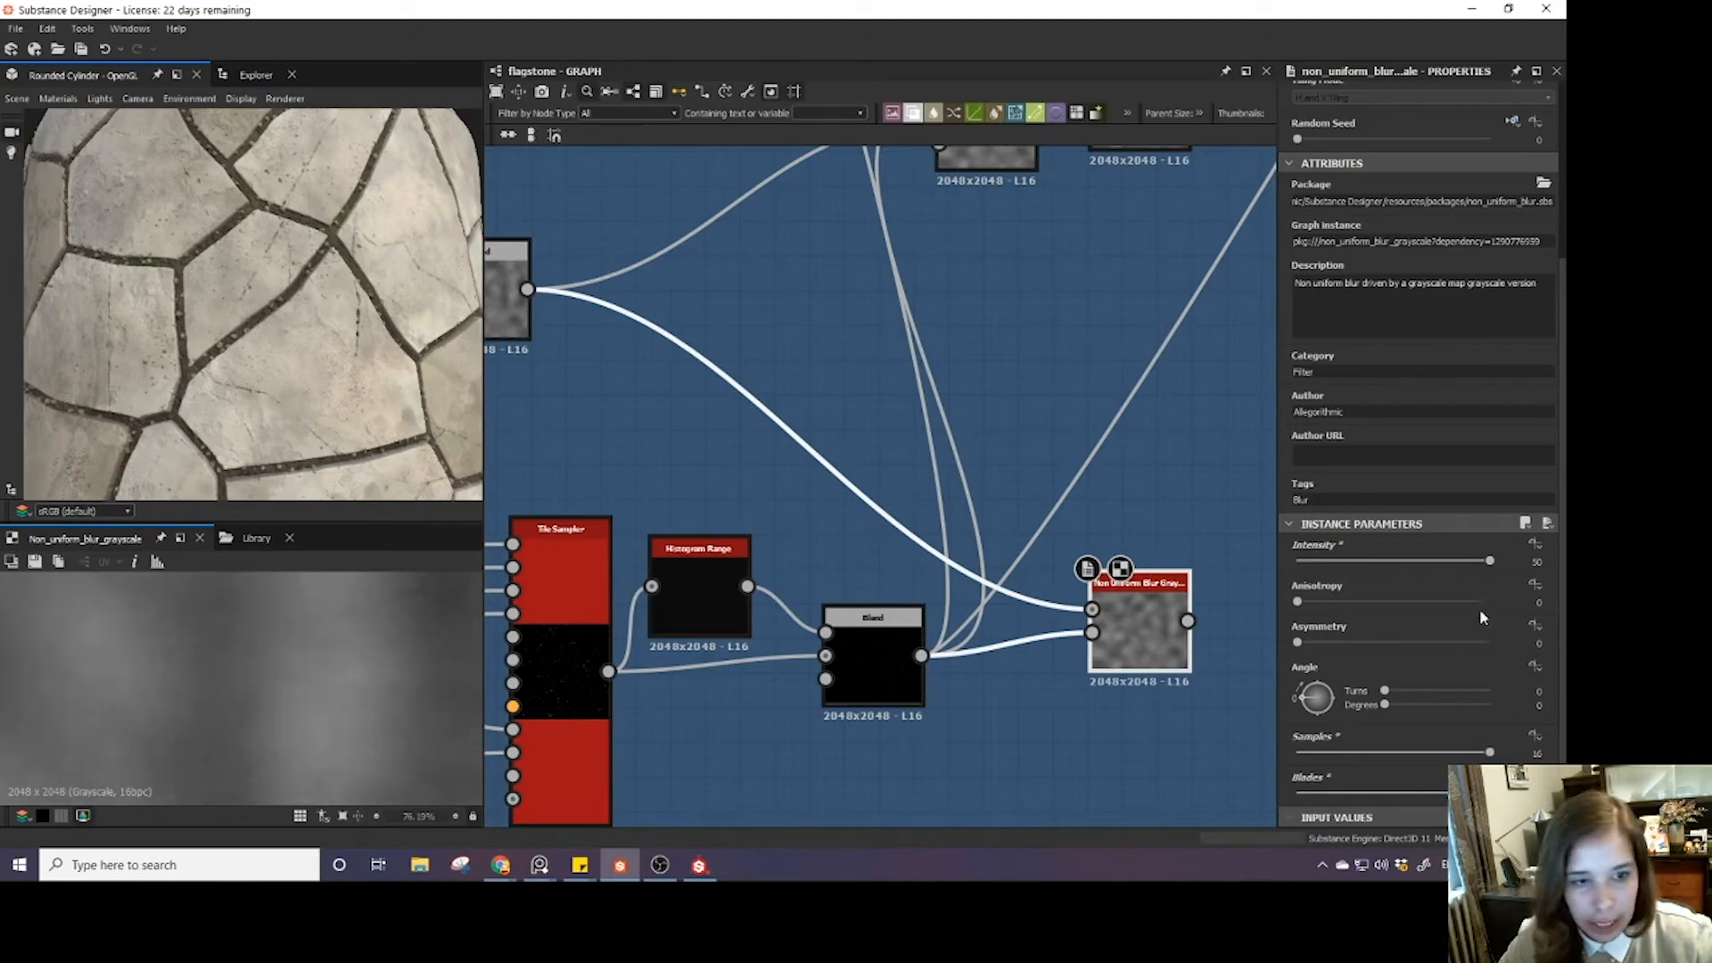
text(150)
key(Return)
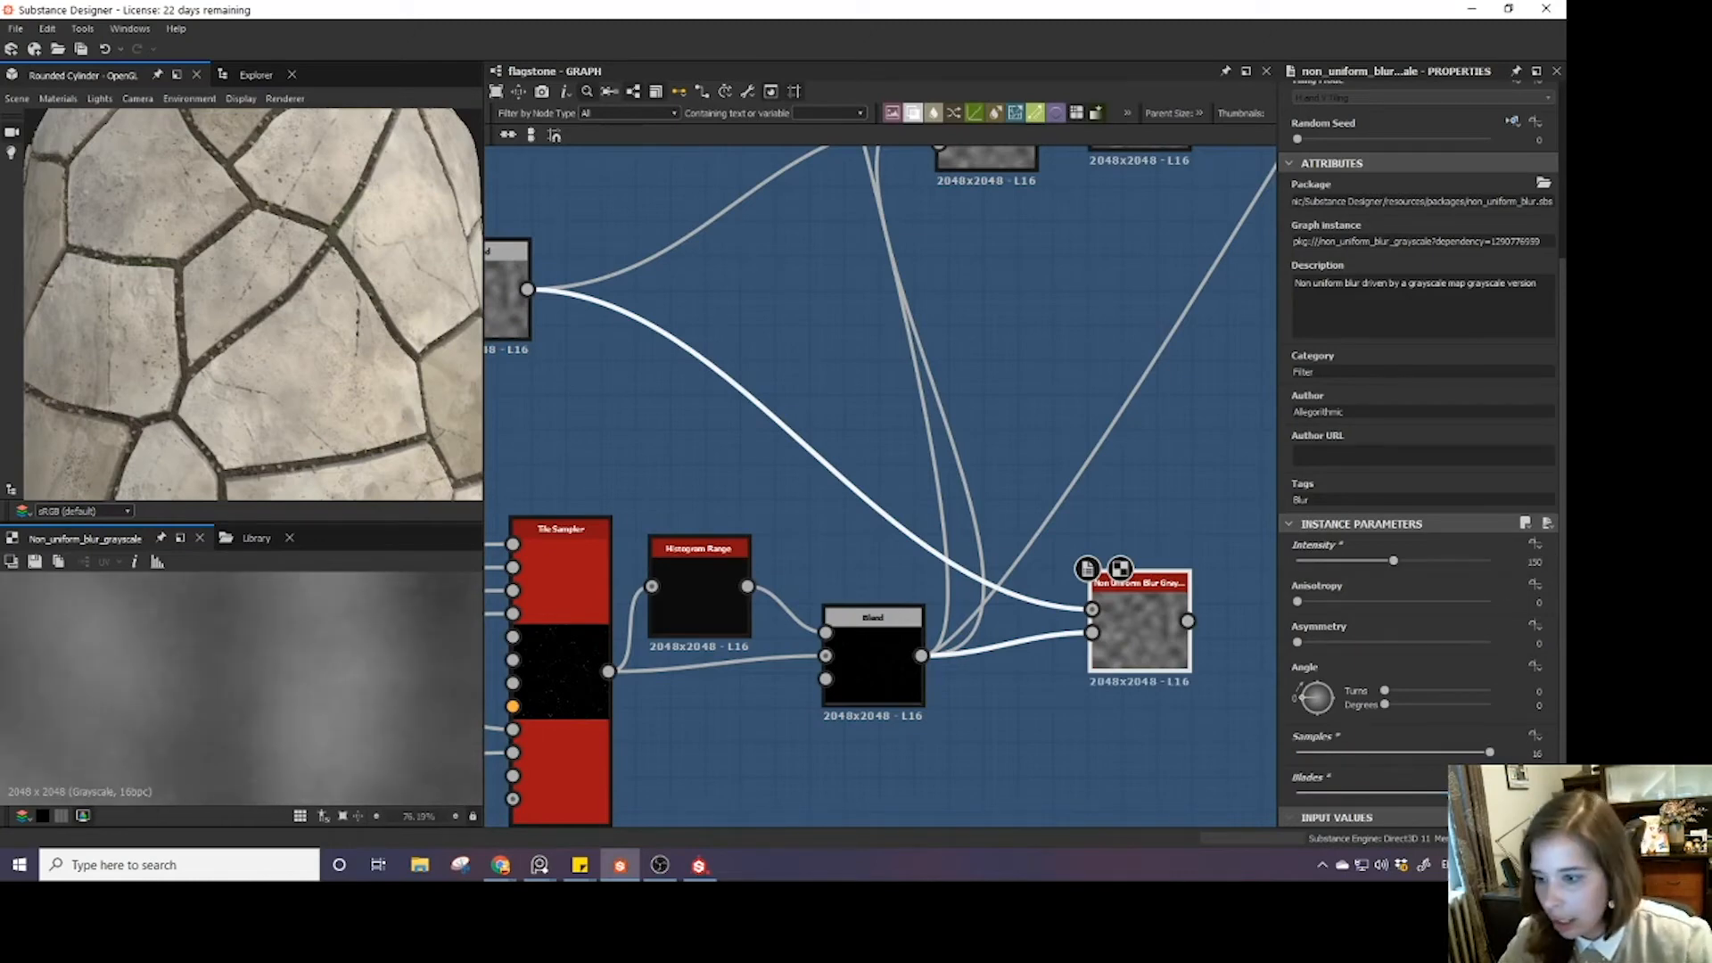
scroll(1044, 495, down, 2)
scroll(1046, 580, up, 1)
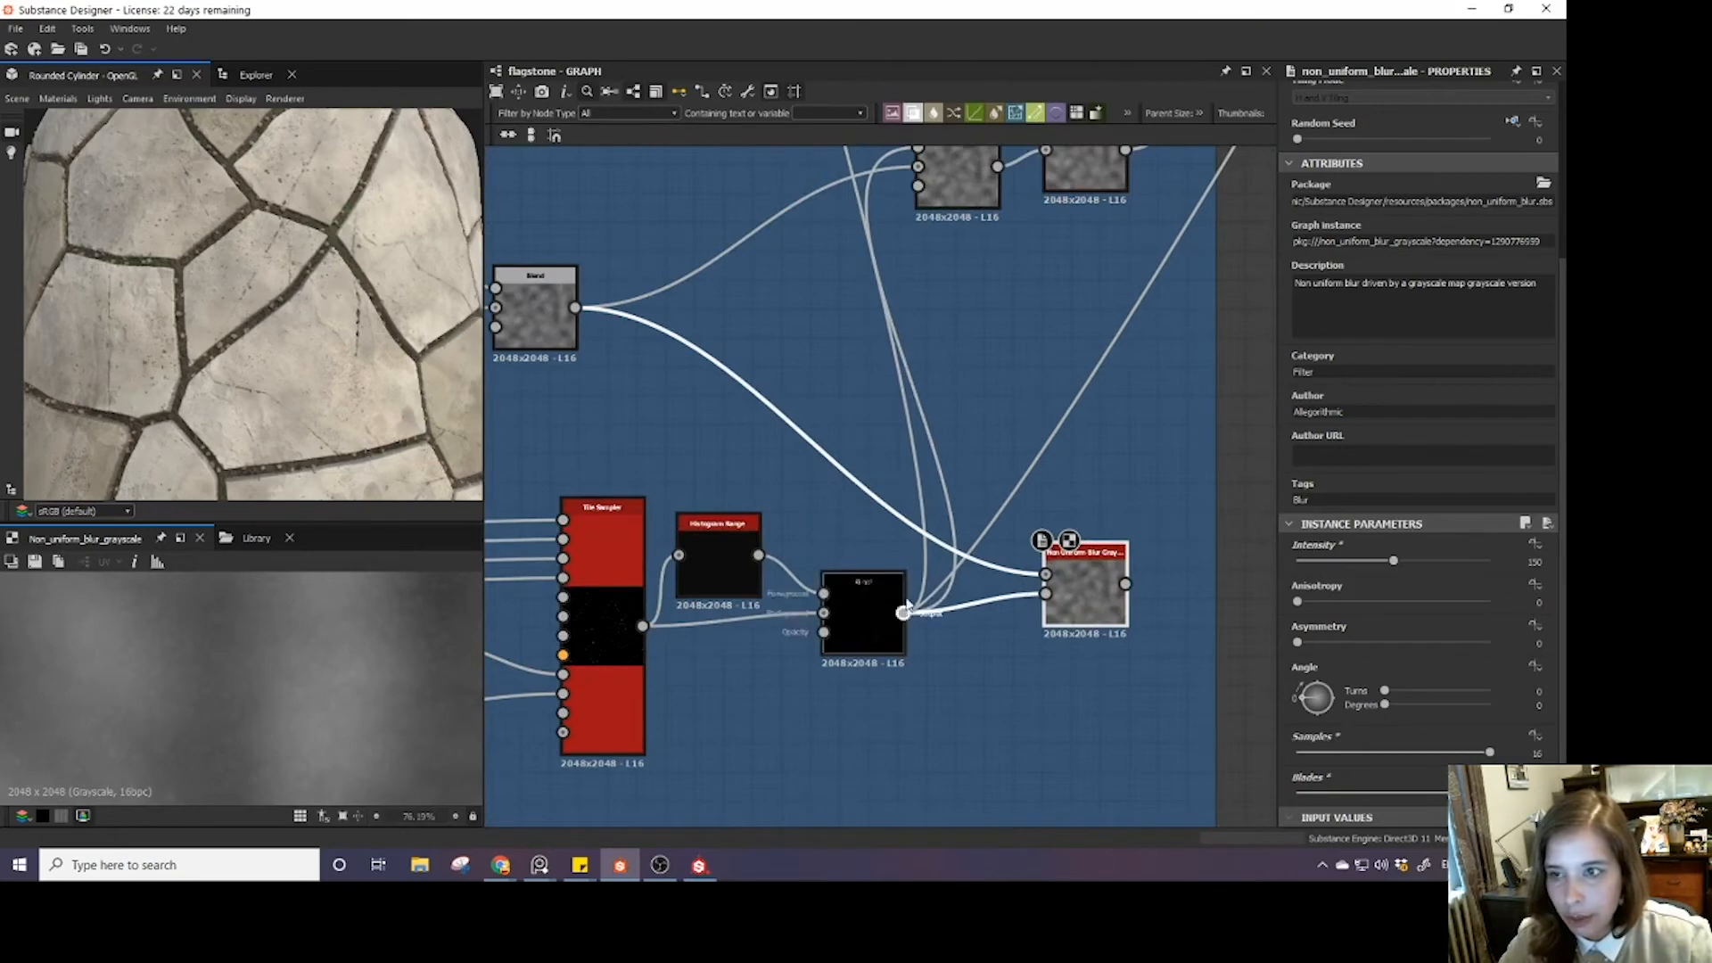
- Move the Non Uniform Blur beside the dirt Blend and insert a Levels node between the pebble Blend and the blur map input
drag(1074, 587, 731, 330)
scroll(278, 640, up, 1)
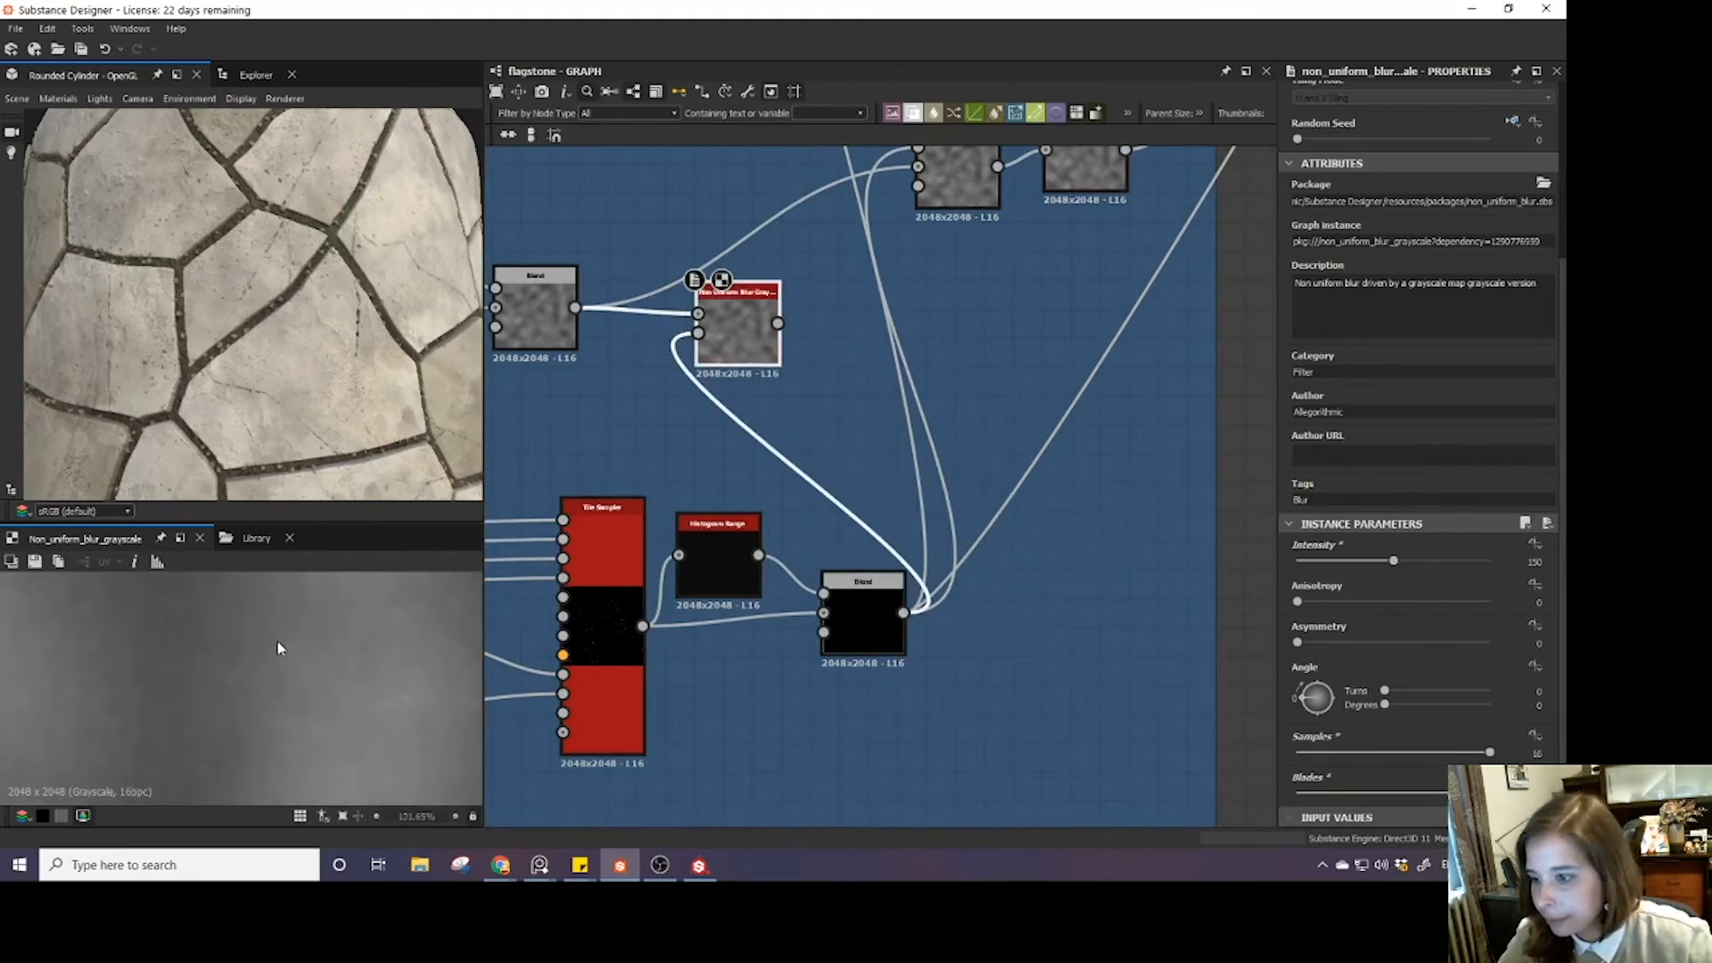
scroll(665, 473, down, 3)
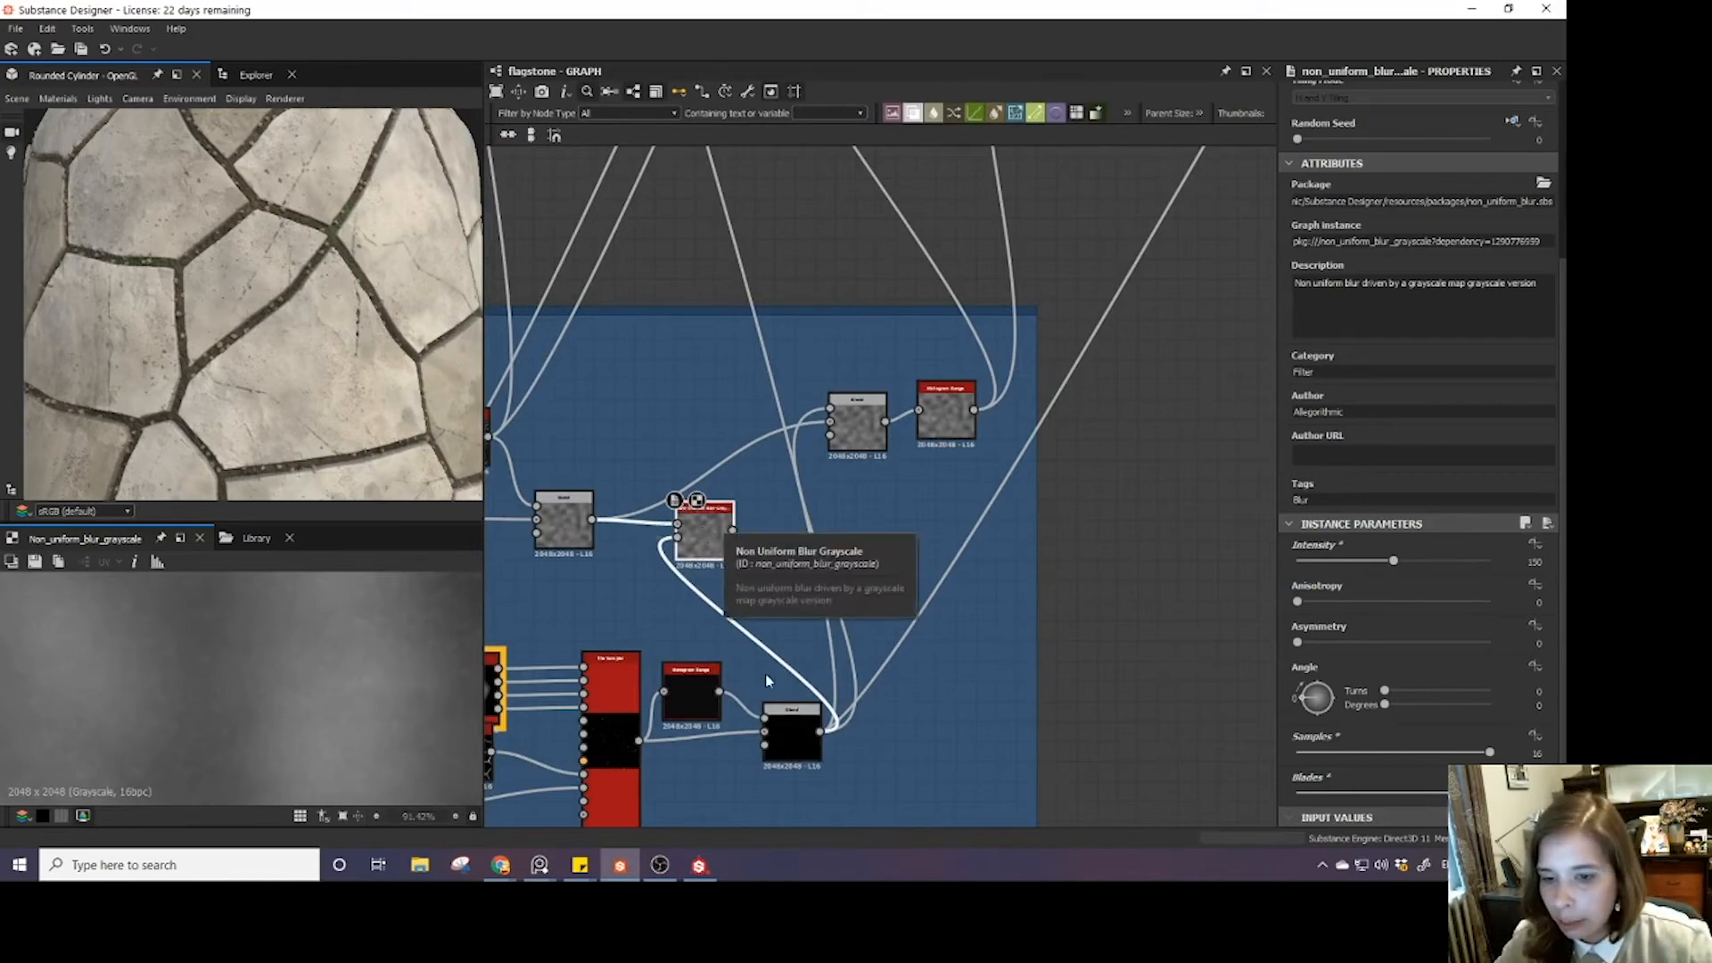
key(space)
text(le)
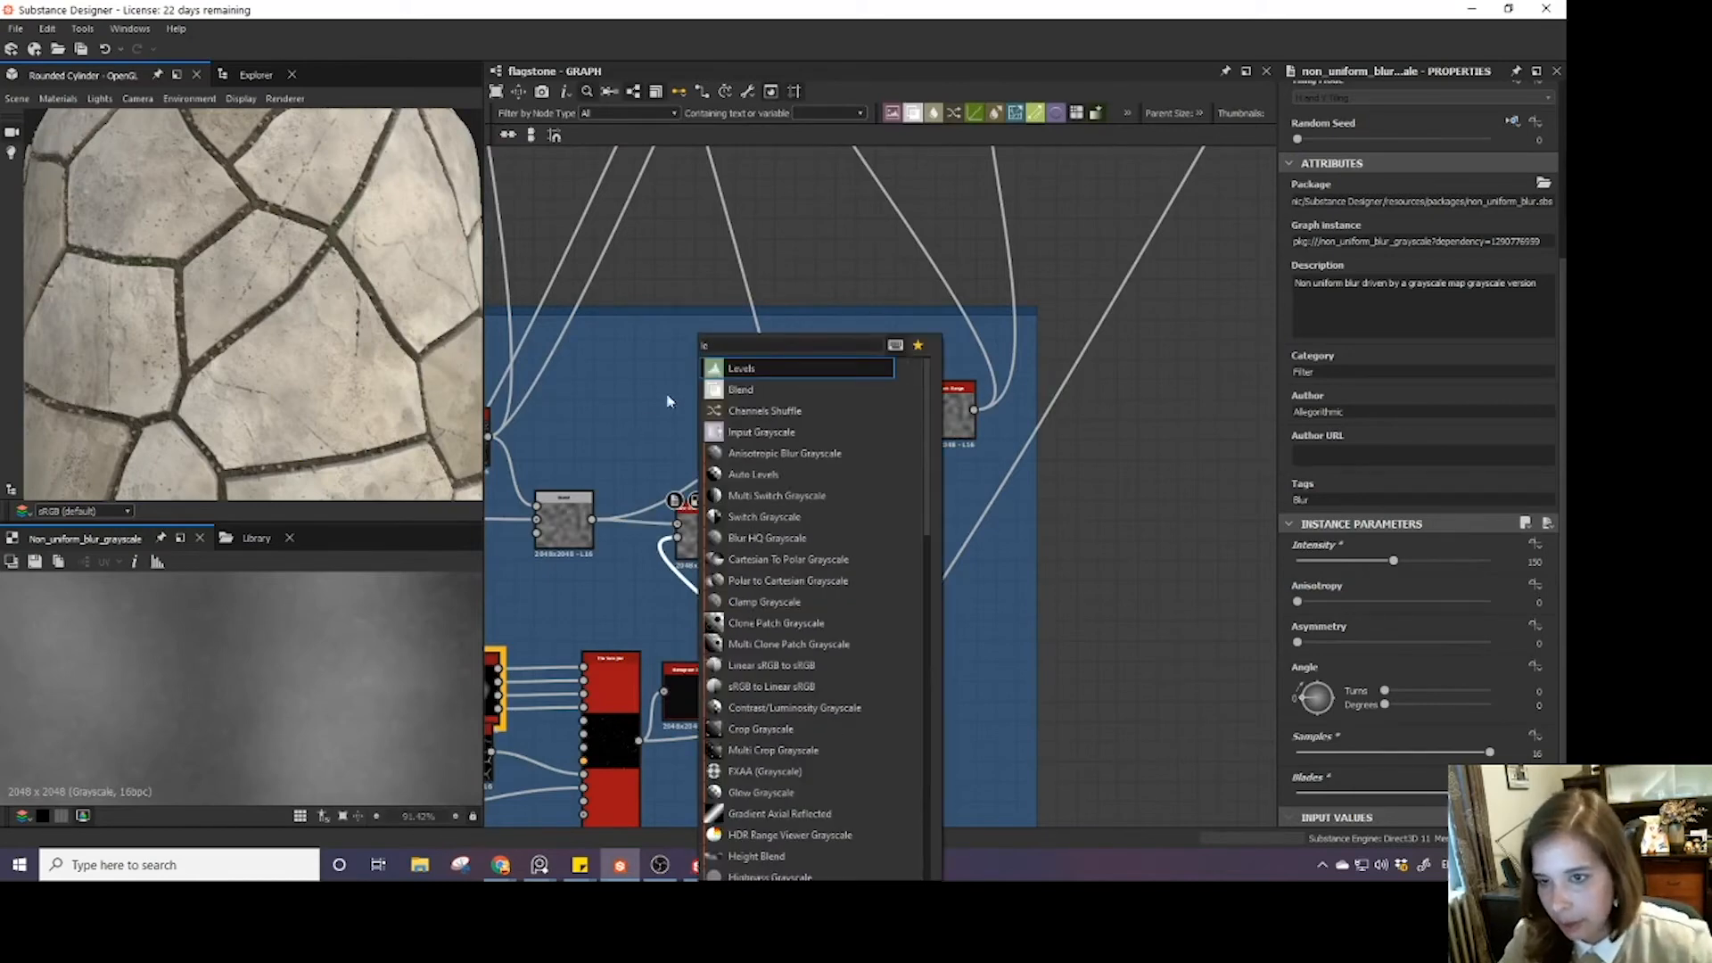
click(761, 366)
drag(711, 519, 770, 479)
click(731, 610)
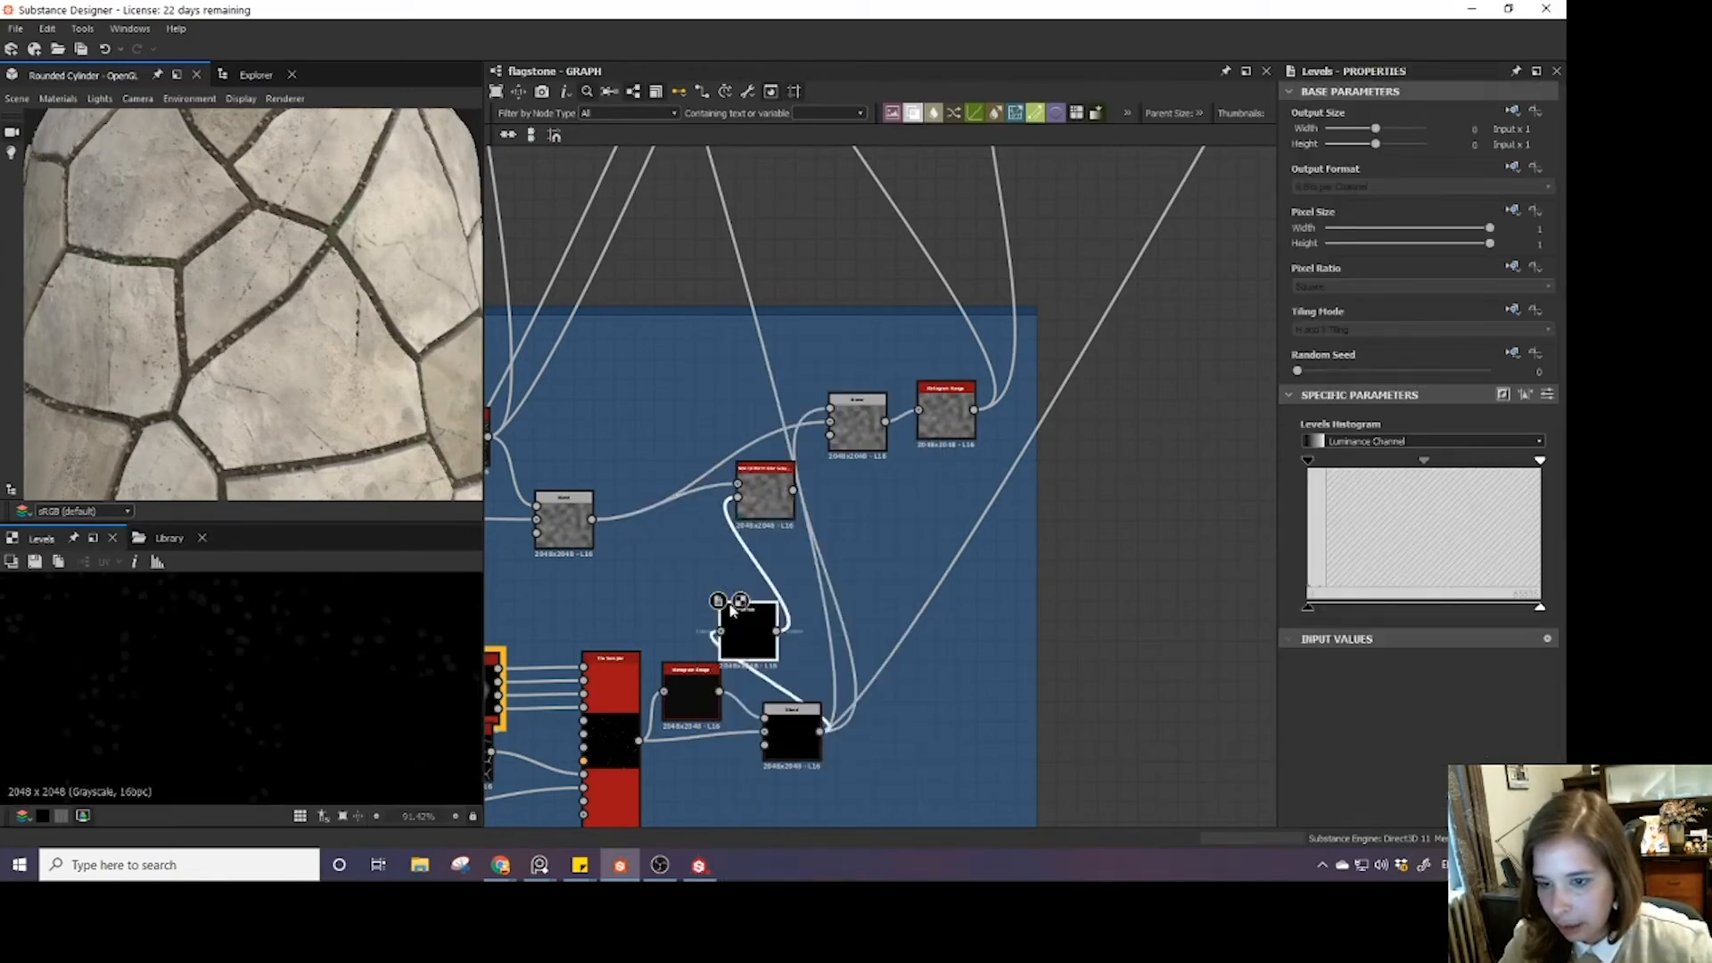
drag(730, 606, 685, 557)
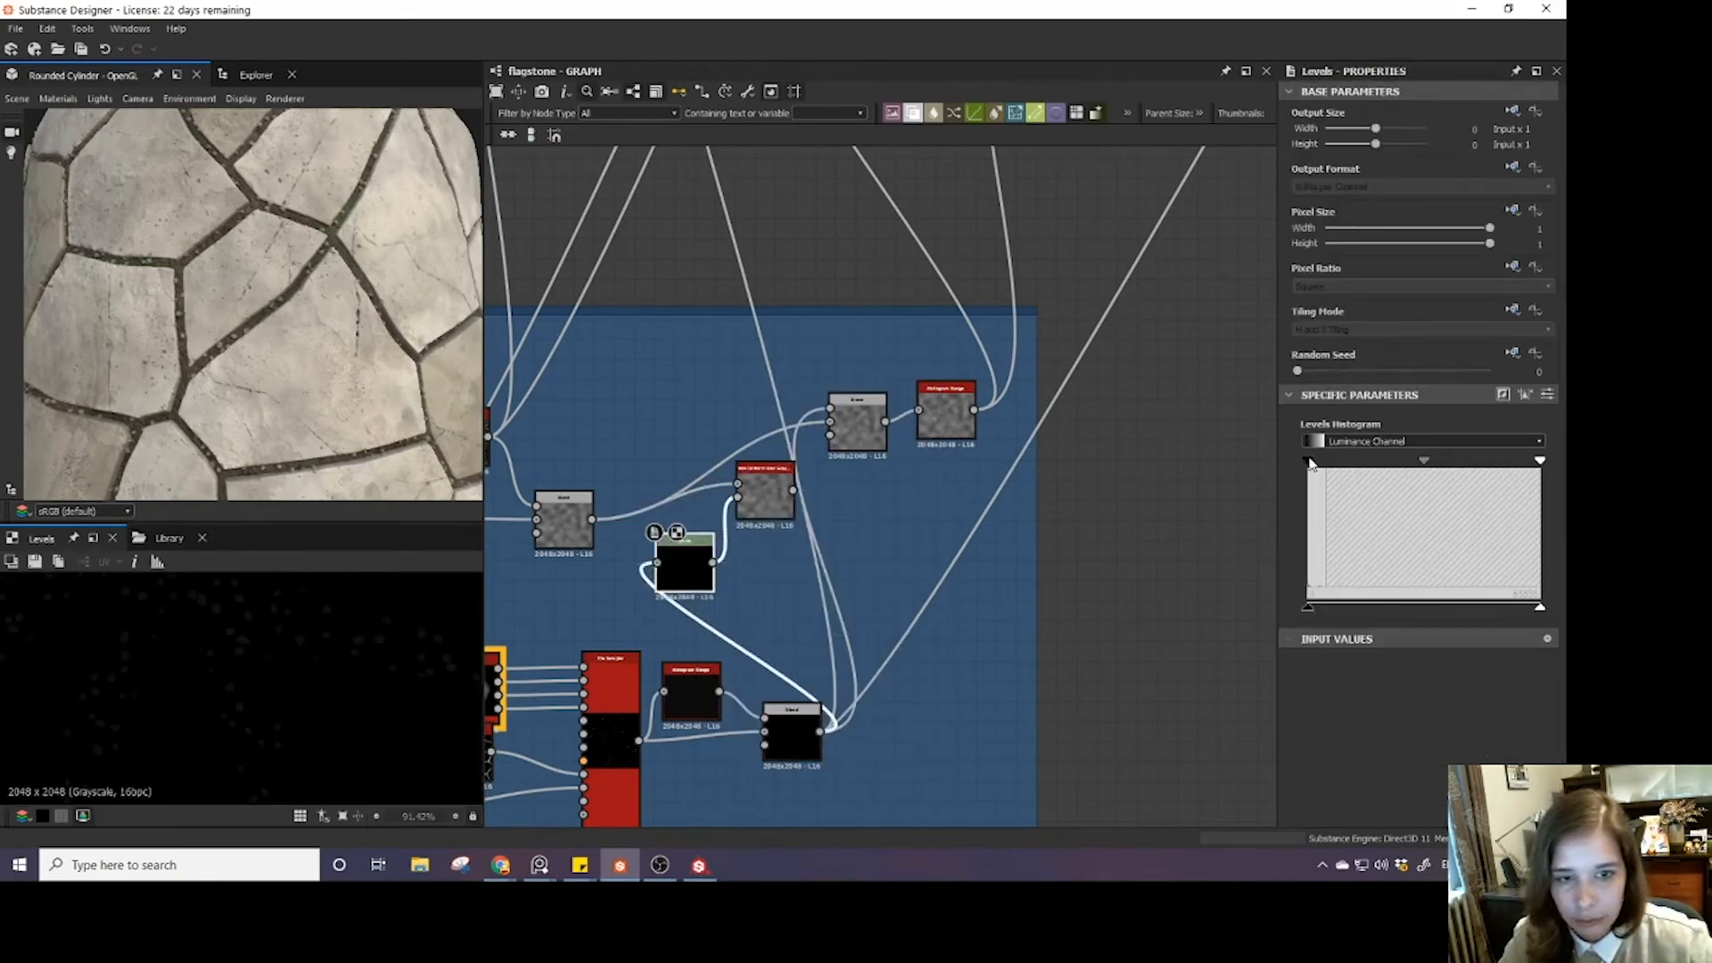
- Bring the Levels node's input white point down near black to brighten the pebble mask, and preview the Non Uniform Blur
drag(1538, 463, 1311, 463)
double_click(760, 495)
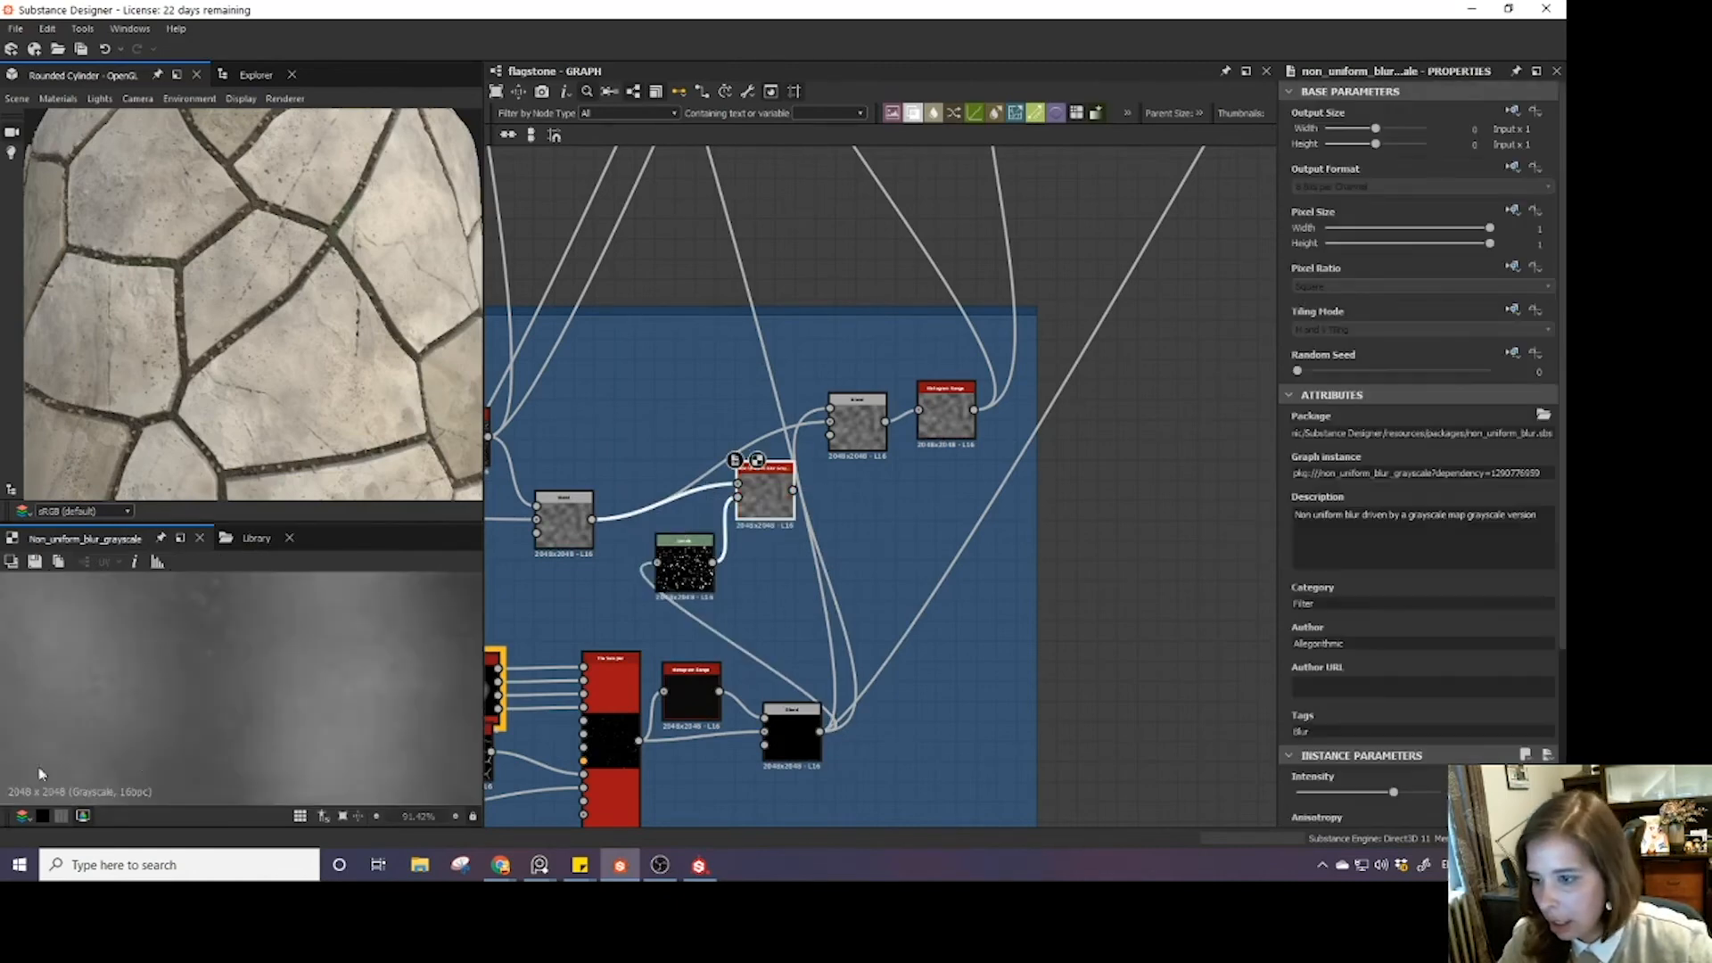
scroll(305, 706, up, 1)
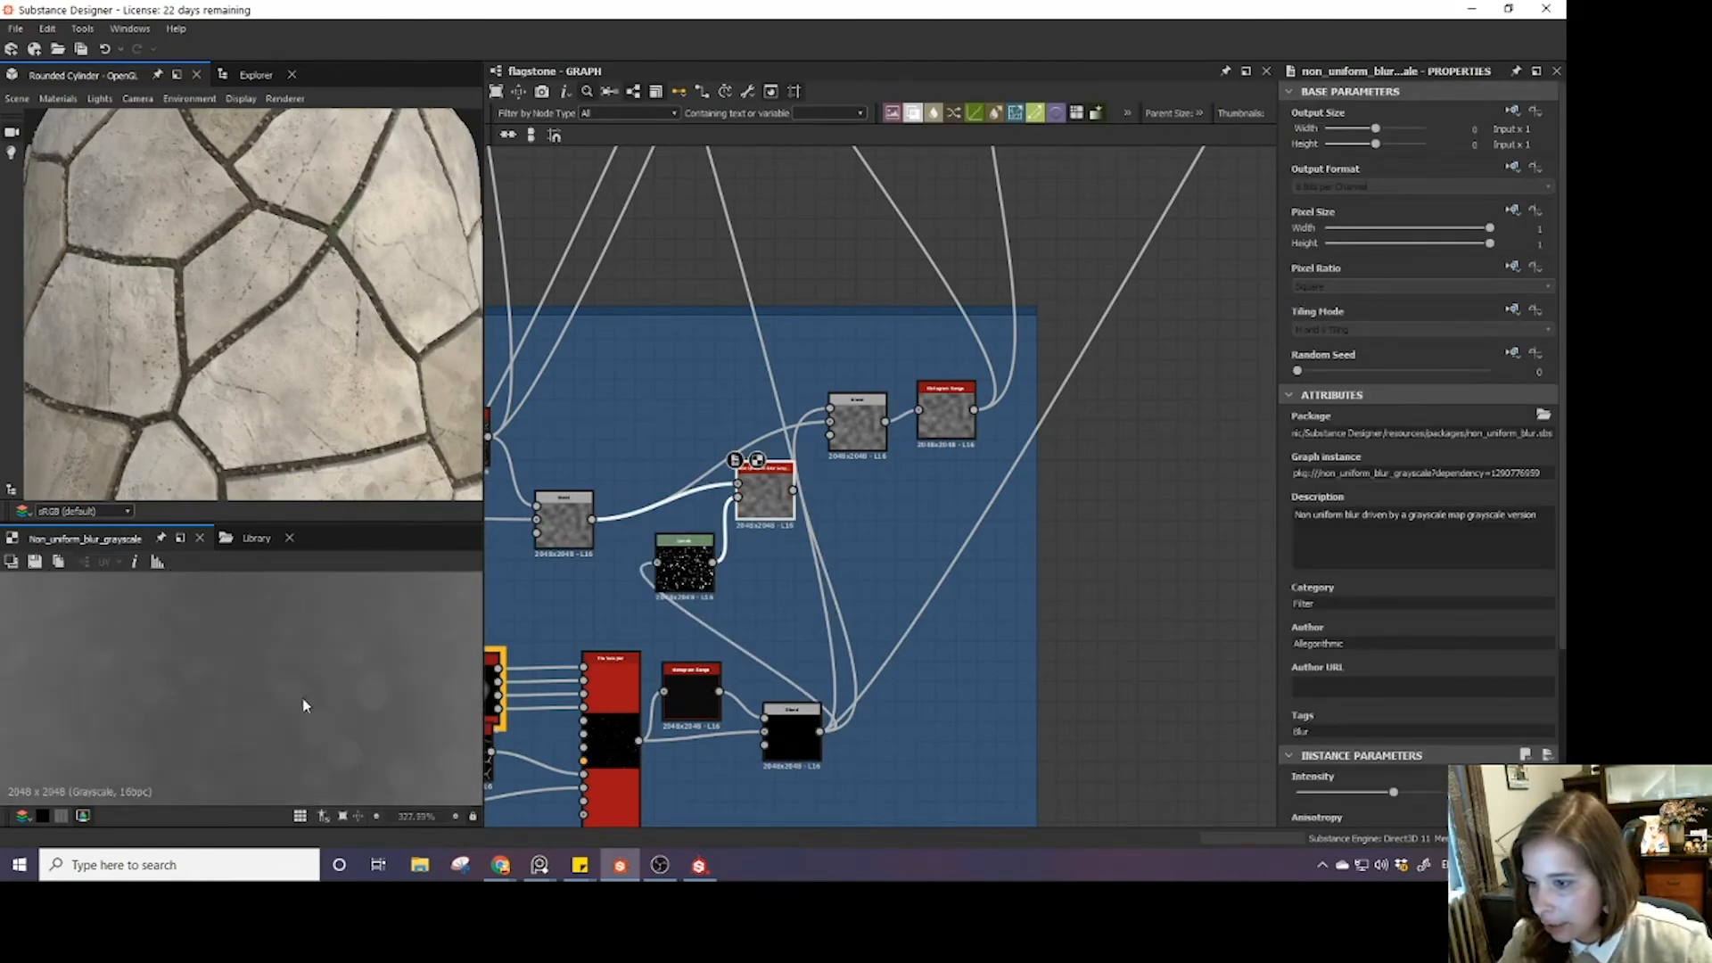
- Feed the Non Uniform Blur output into the Background of the Dirt frame's final Add (Linear Dodge) Blend
scroll(863, 499, down, 3)
middle_drag(863, 500, 783, 622)
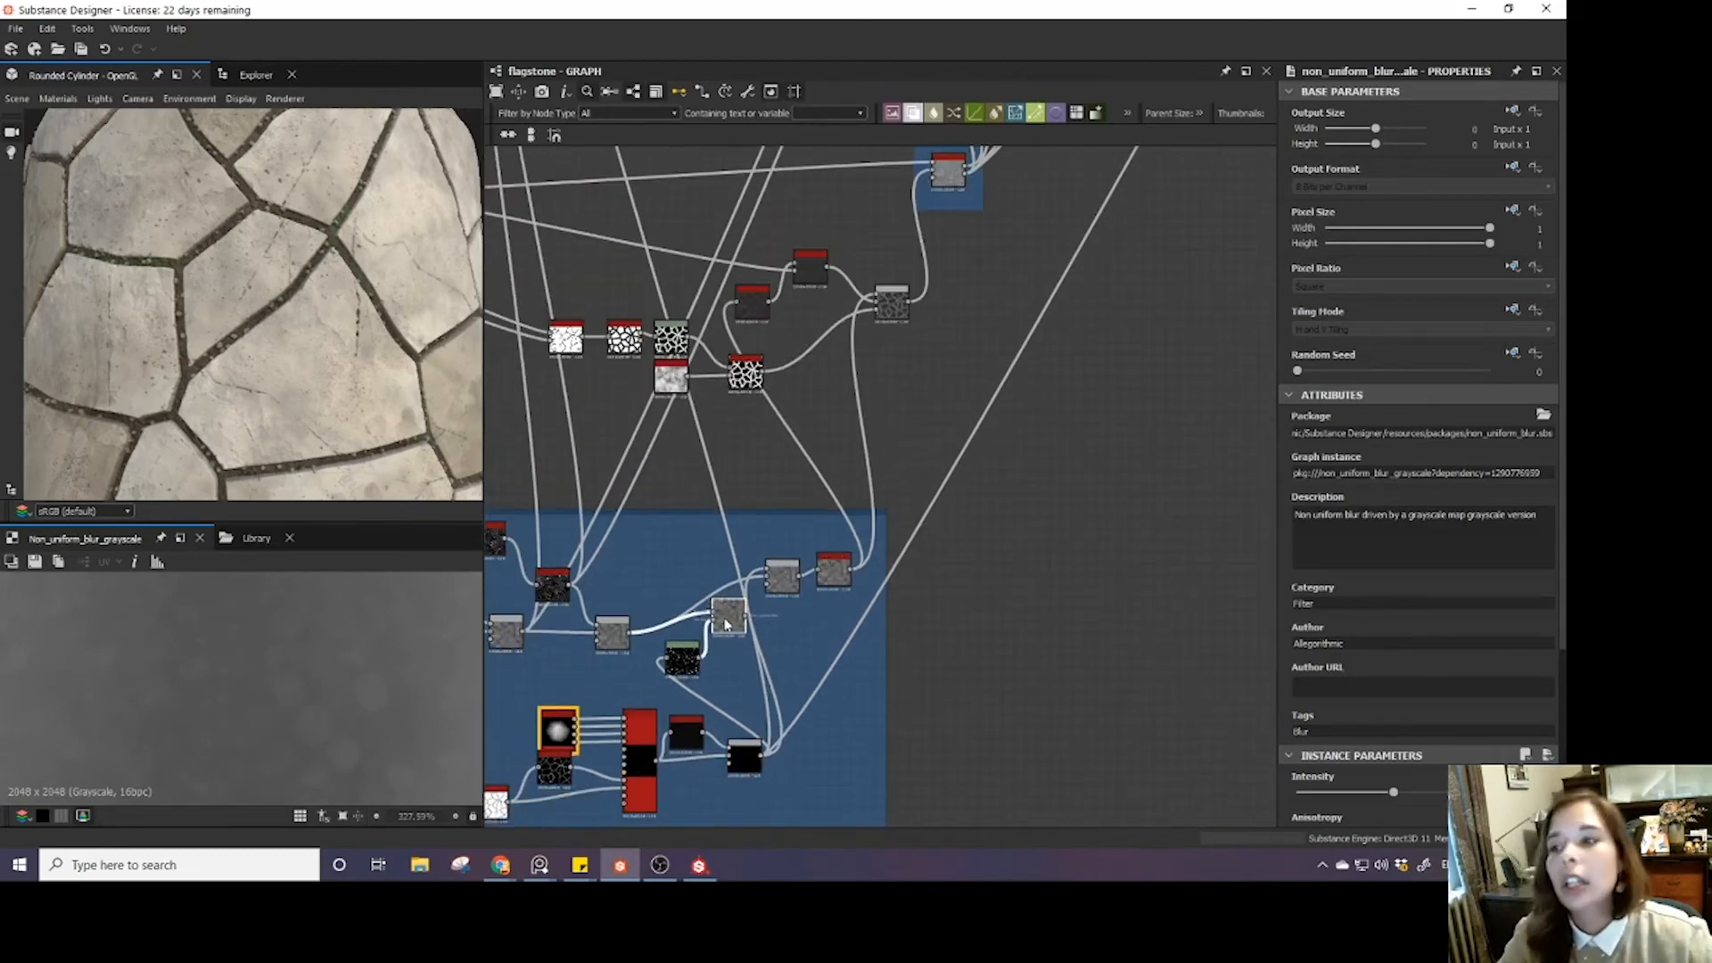
scroll(179, 300, up, 3)
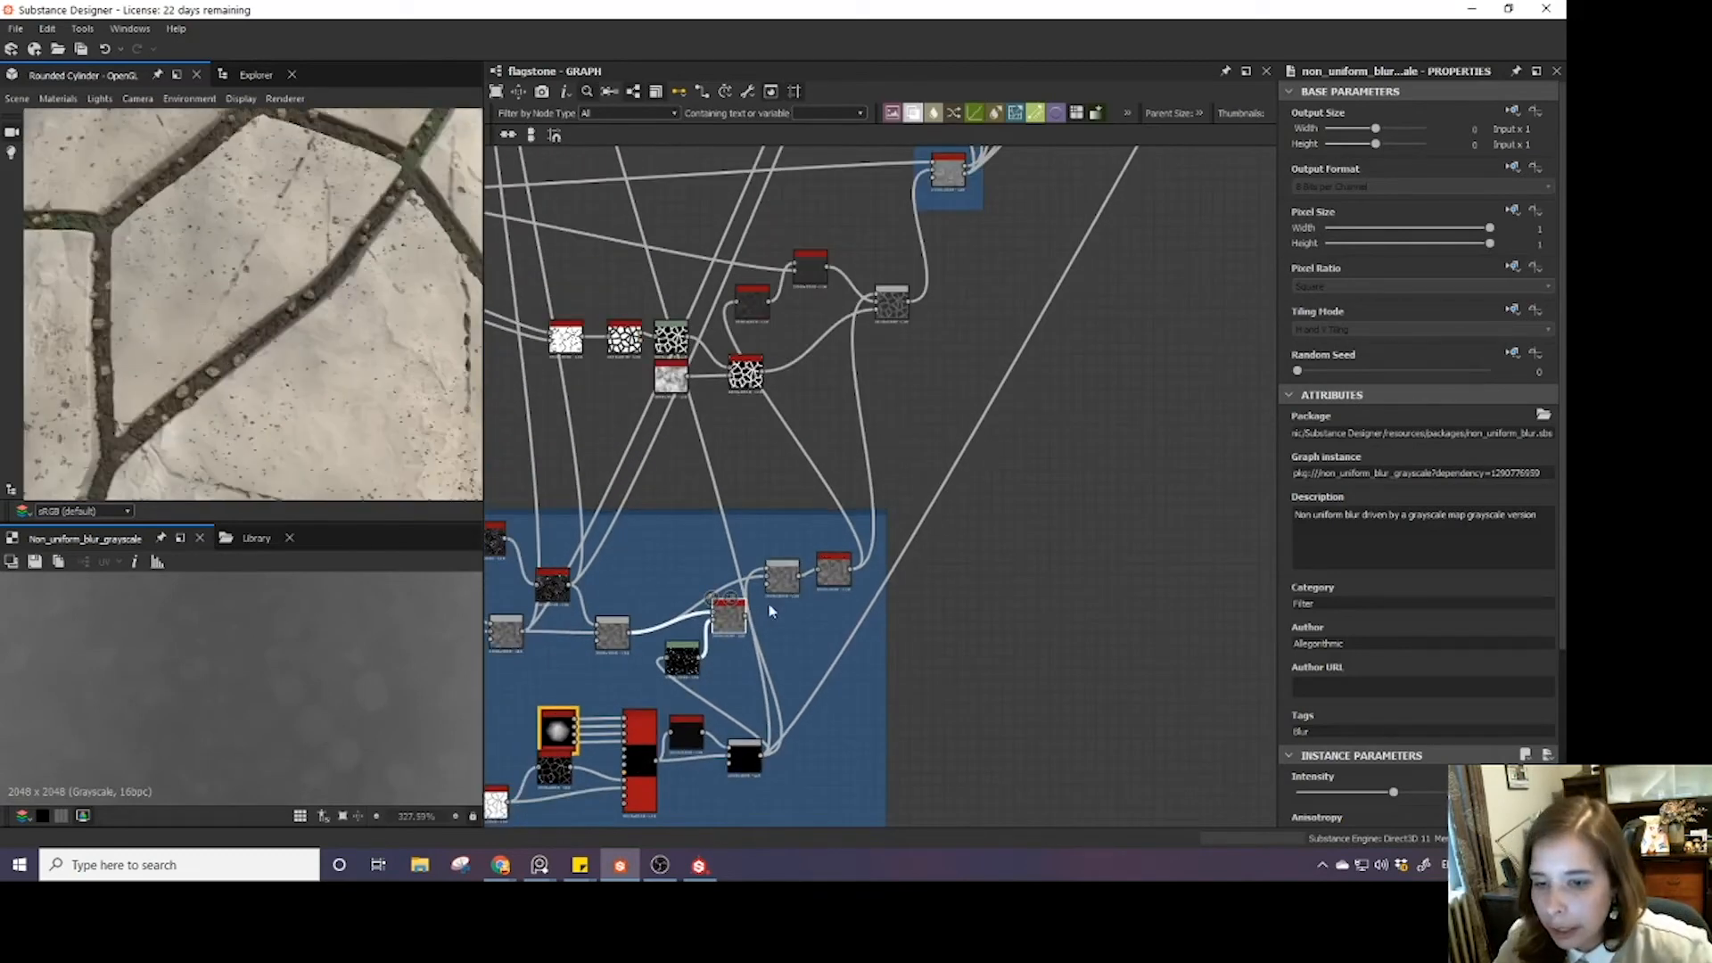
click(782, 578)
scroll(705, 638, up, 3)
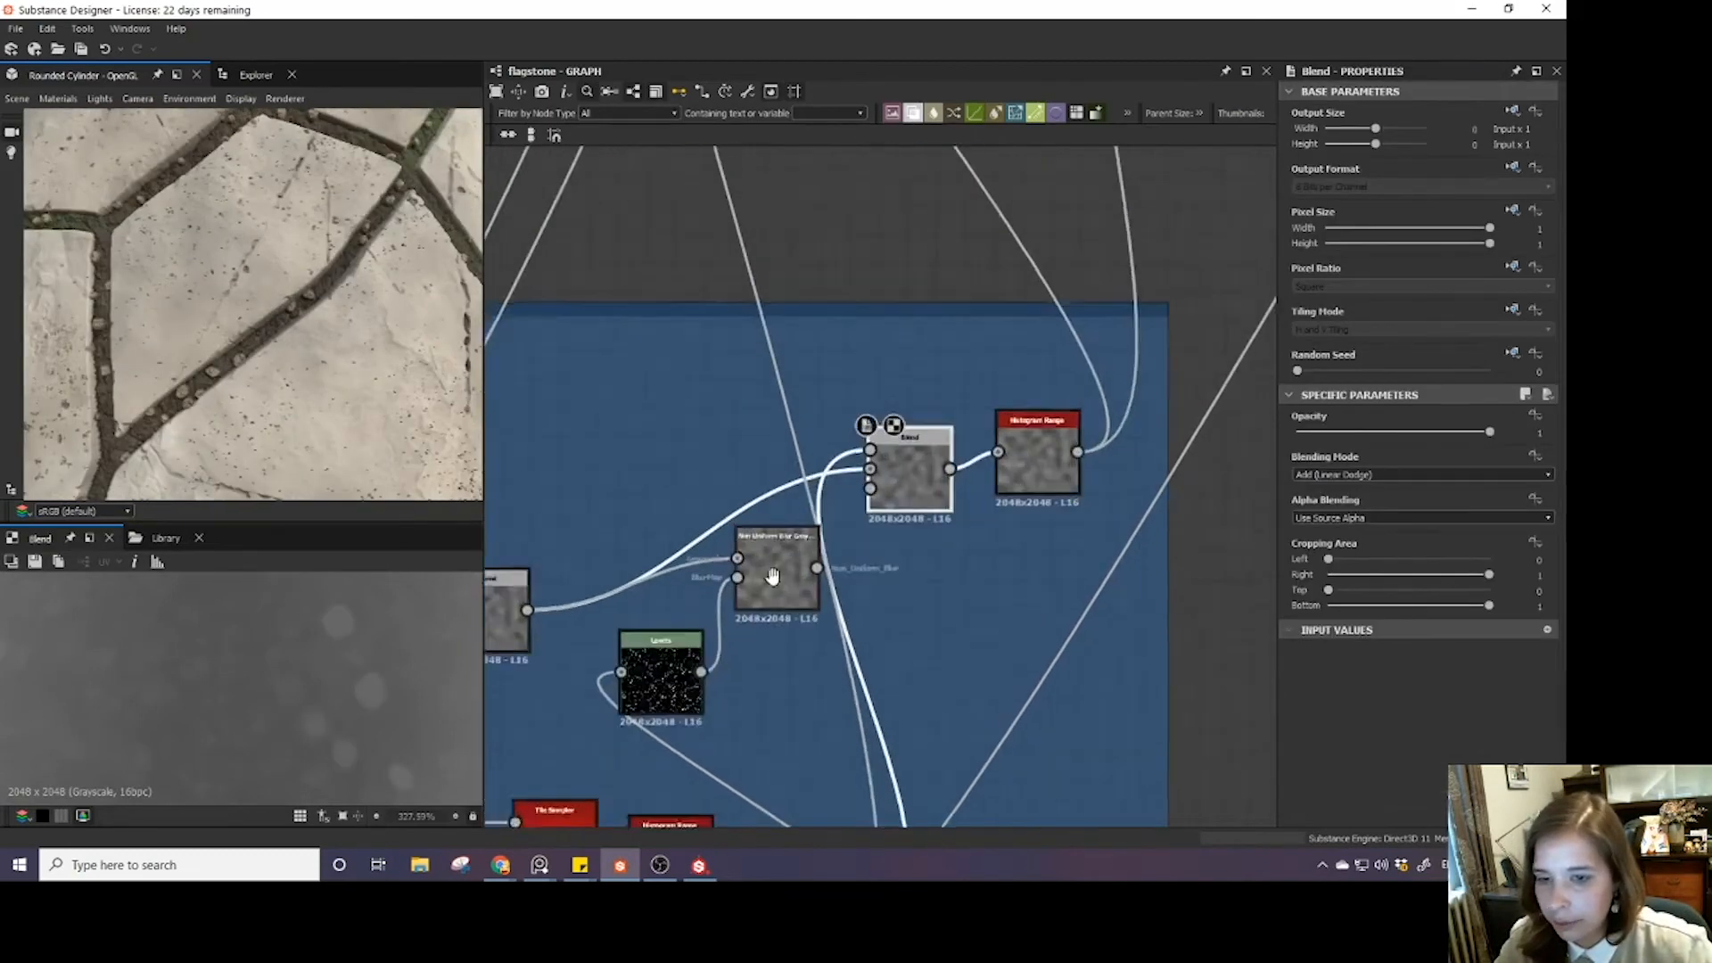
scroll(919, 510, up, 2)
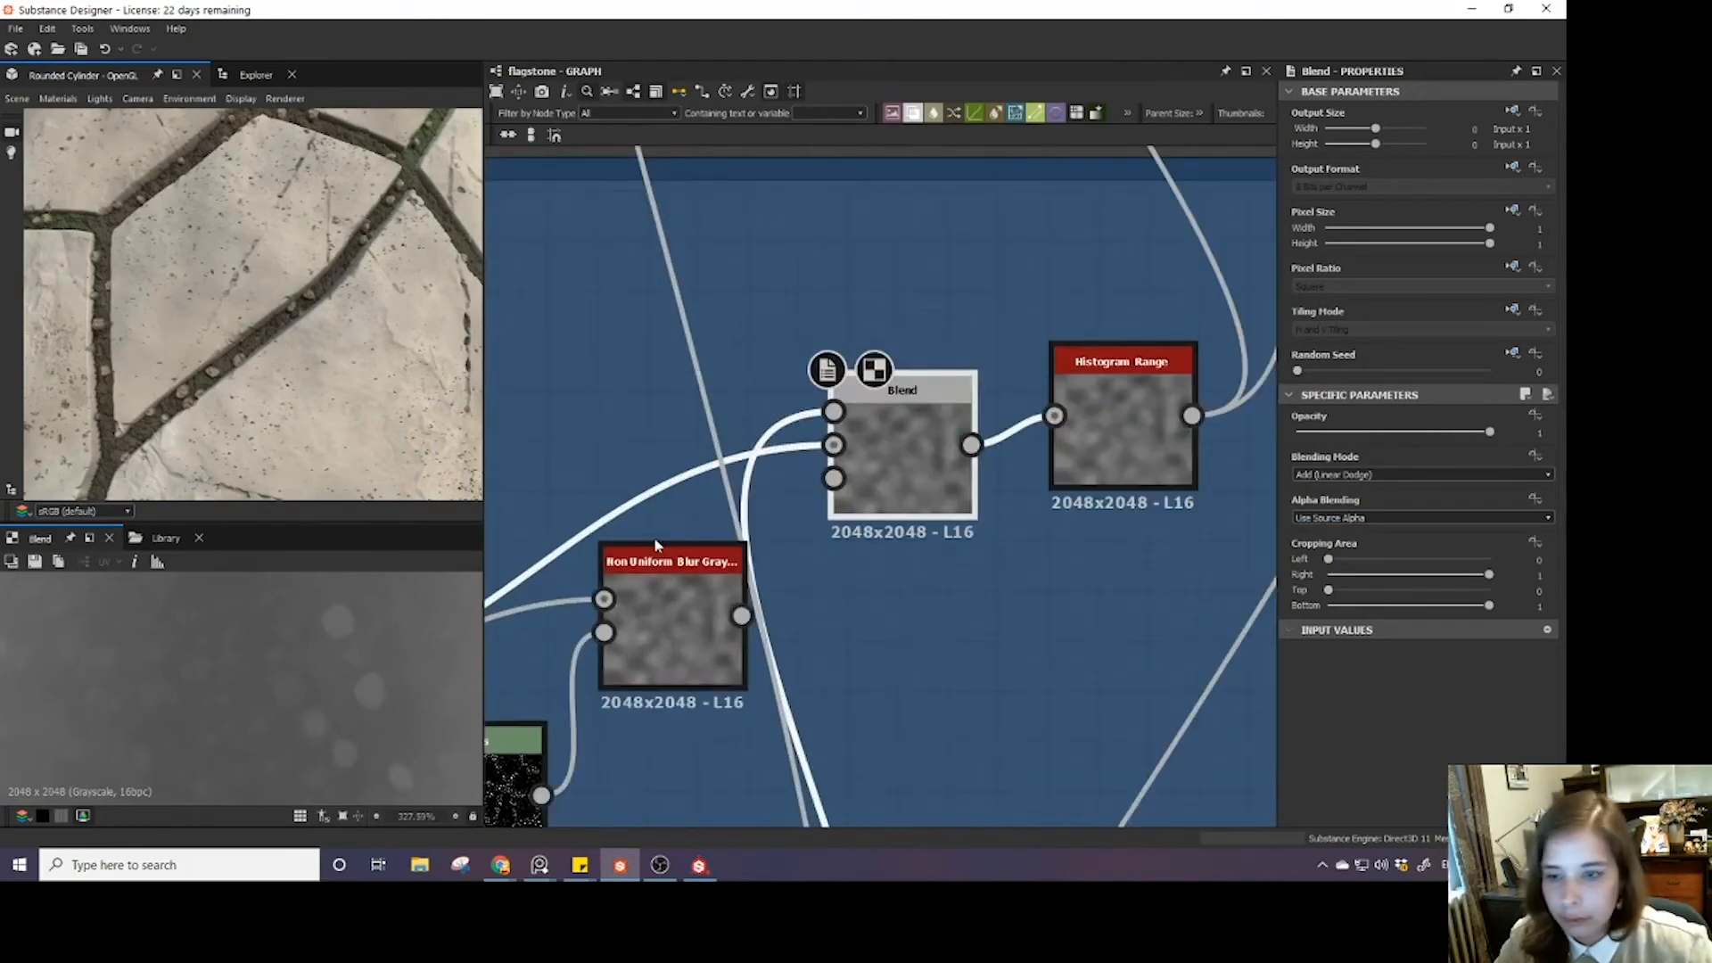
drag(742, 617, 833, 444)
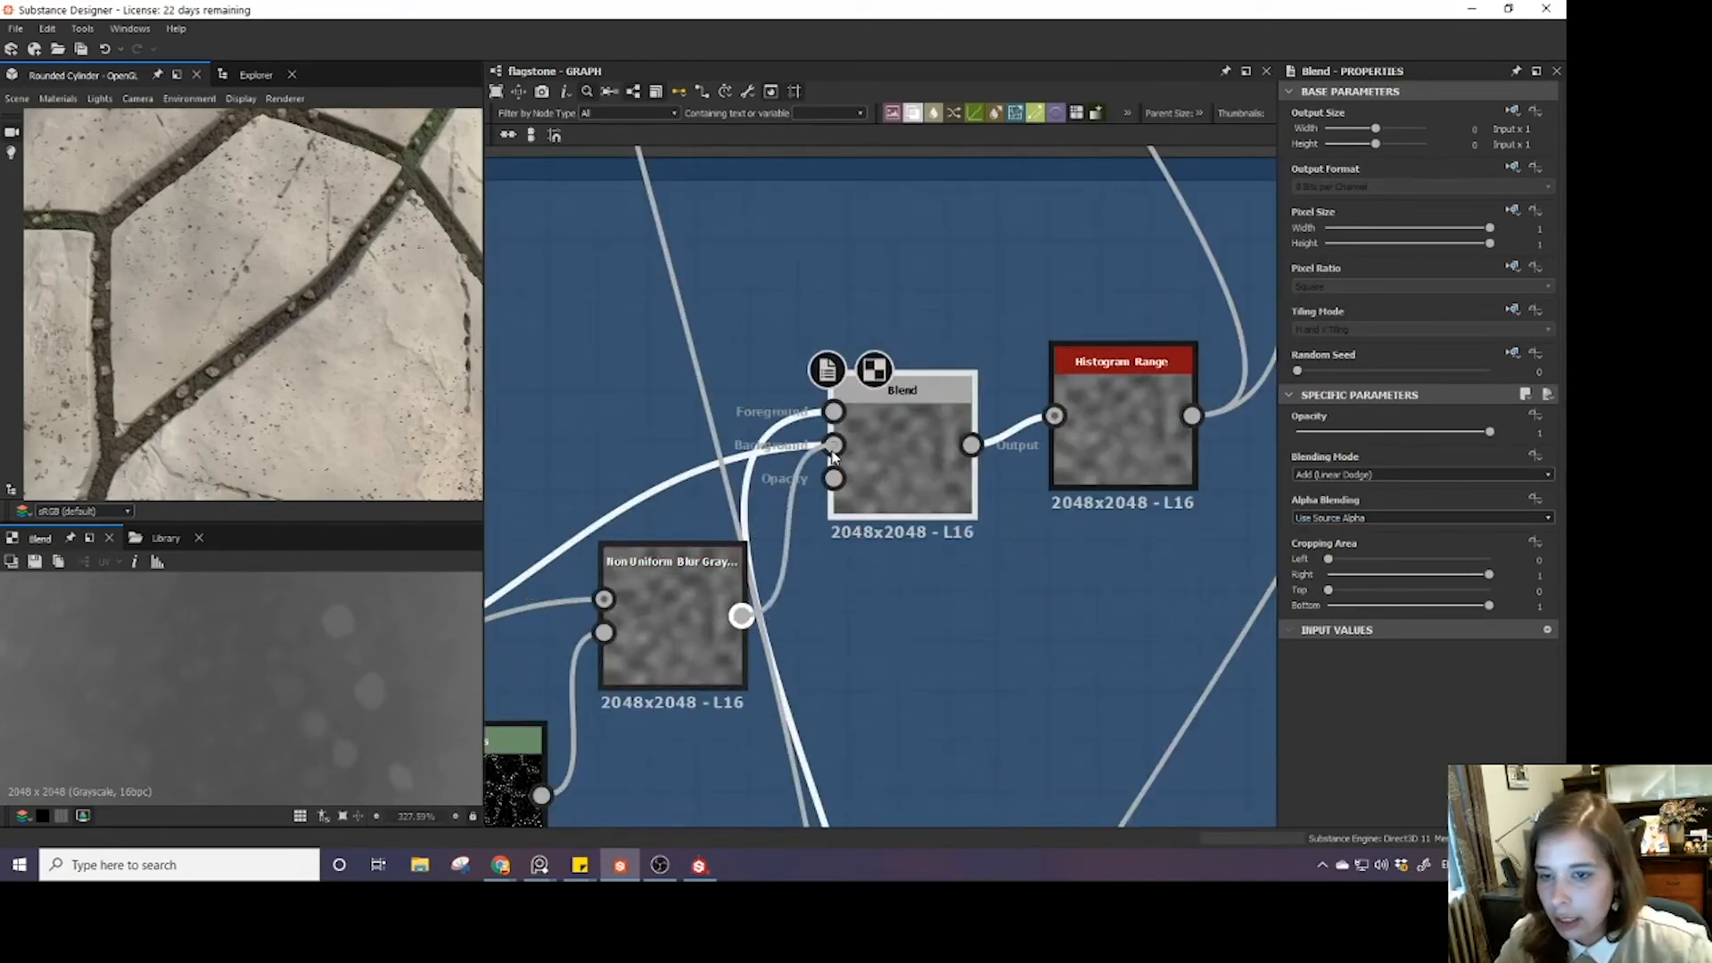
- Examine how the pebbles sit in the blurred dirt on the 3D model, both close up and from a distance
scroll(221, 330, up, 4)
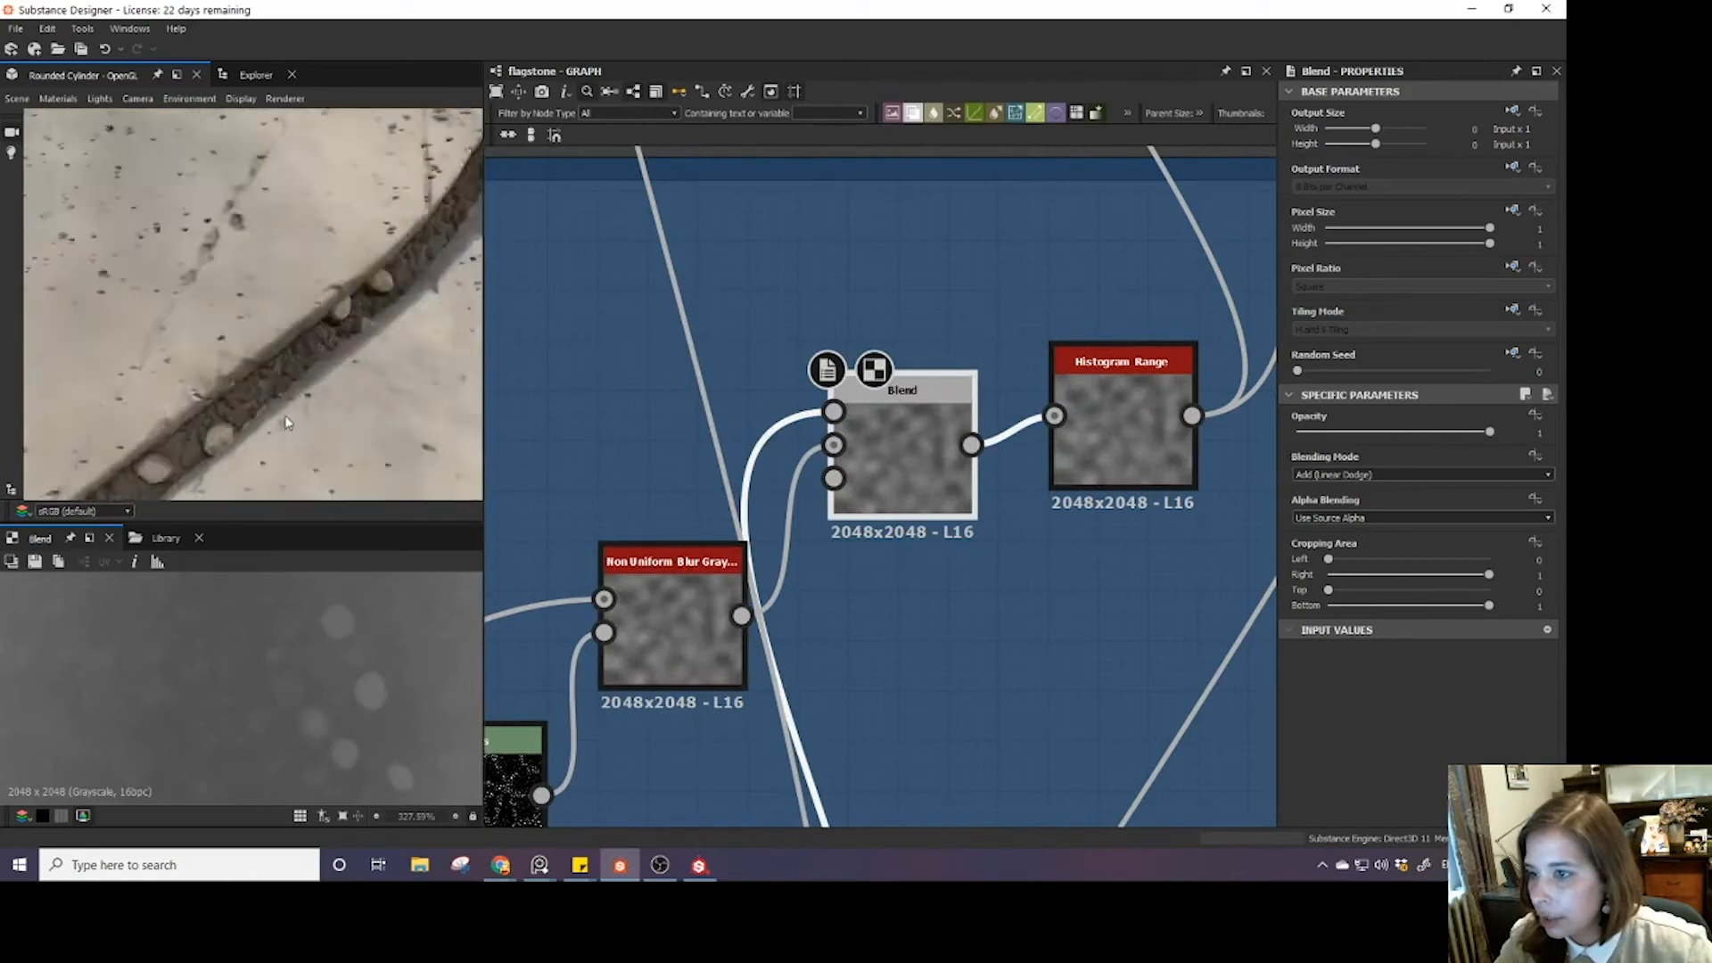
scroll(259, 389, down, 2)
scroll(148, 445, down, 4)
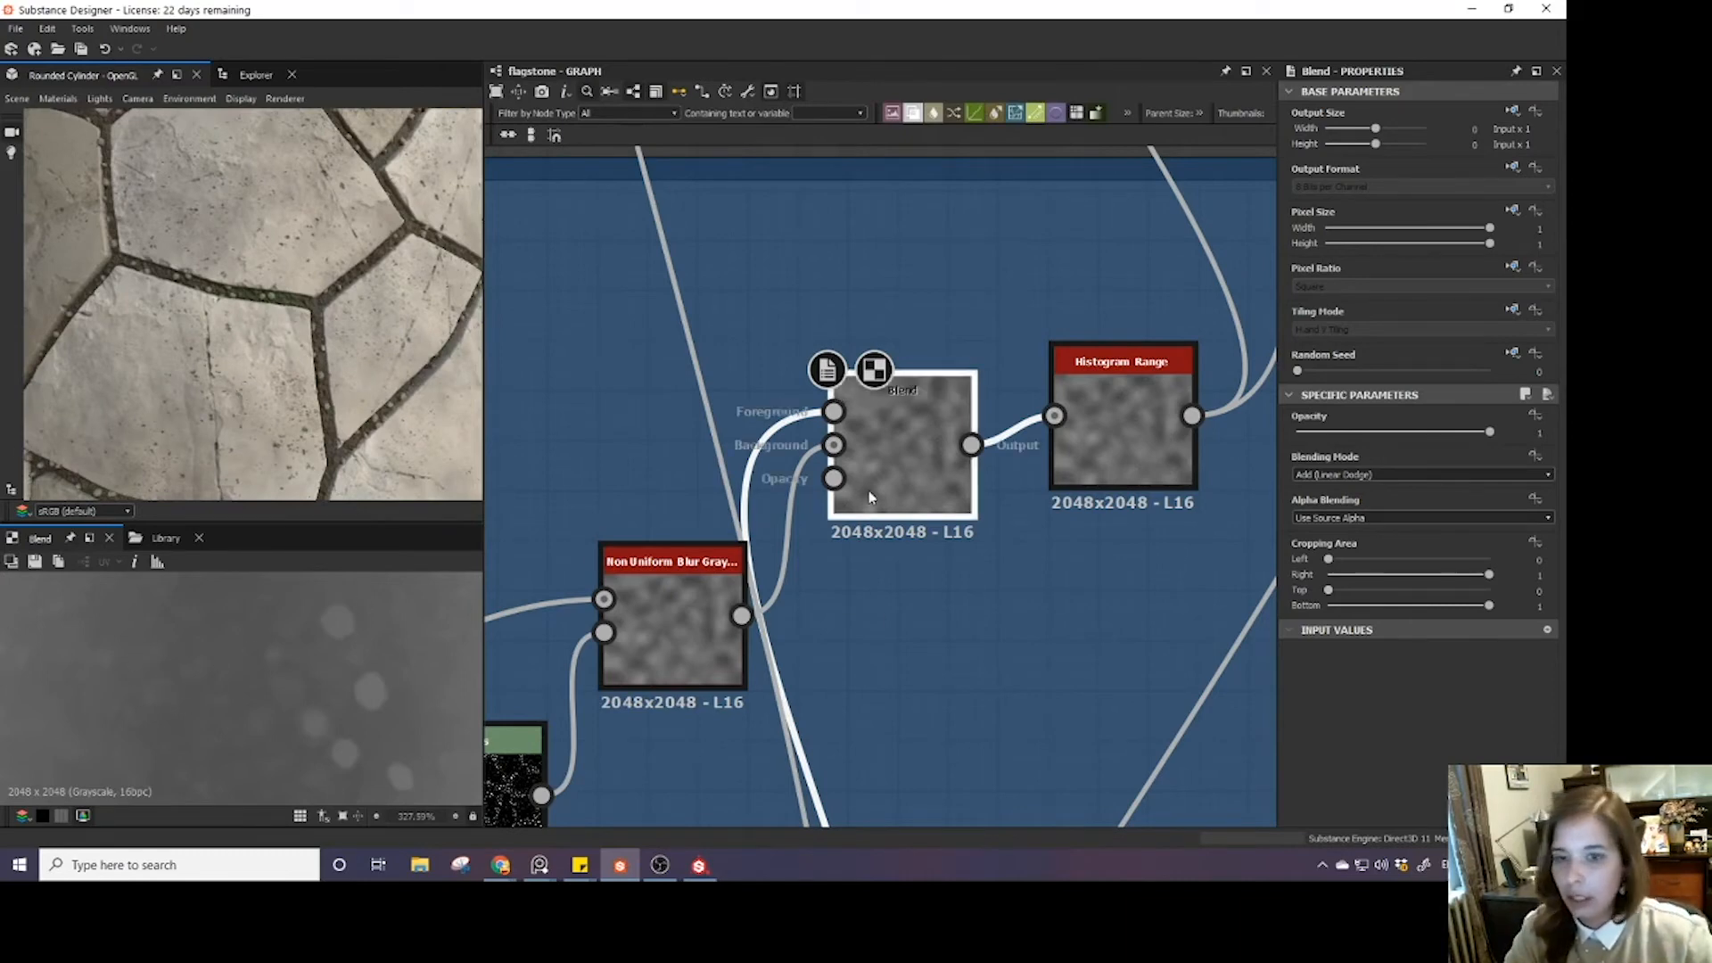
scroll(868, 495, down, 3)
scroll(290, 342, down, 3)
scroll(291, 337, down, 5)
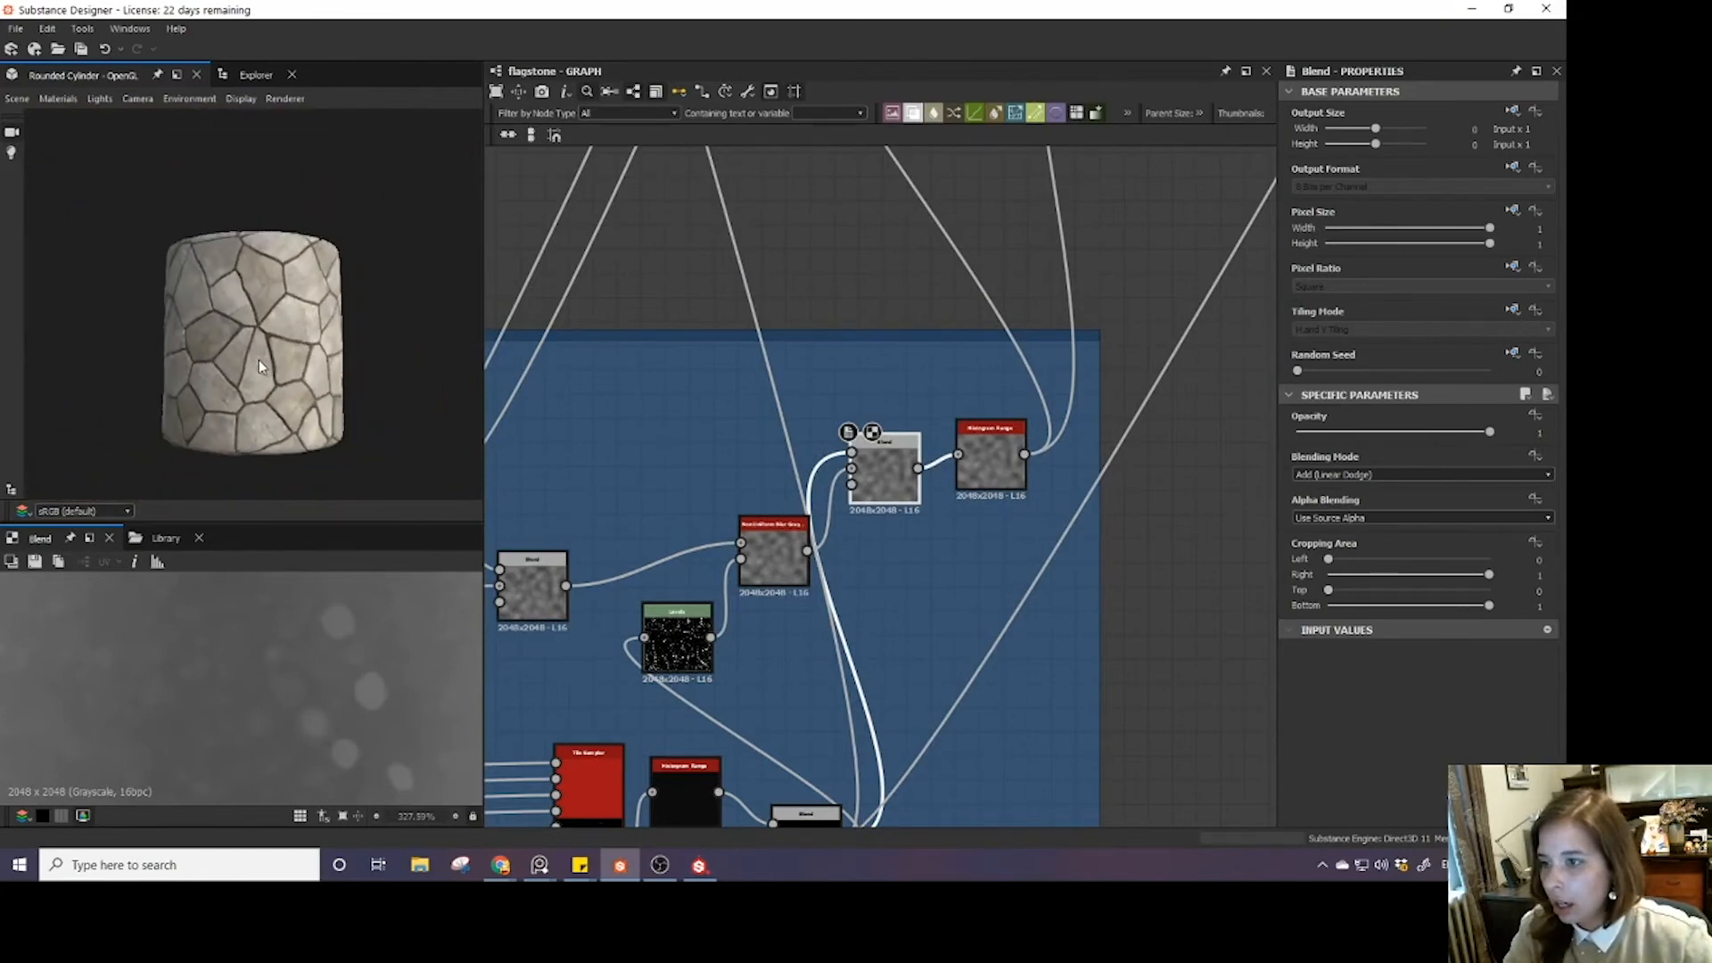
scroll(259, 360, up, 5)
- Tidy the Dirt frame by moving the final Blend, Histogram Range, Non Uniform Blur and Levels nodes into a cleaner layout
middle_drag(876, 604, 811, 600)
scroll(880, 563, down, 2)
drag(872, 506, 904, 530)
drag(811, 504, 860, 526)
drag(740, 558, 759, 523)
drag(667, 615, 735, 615)
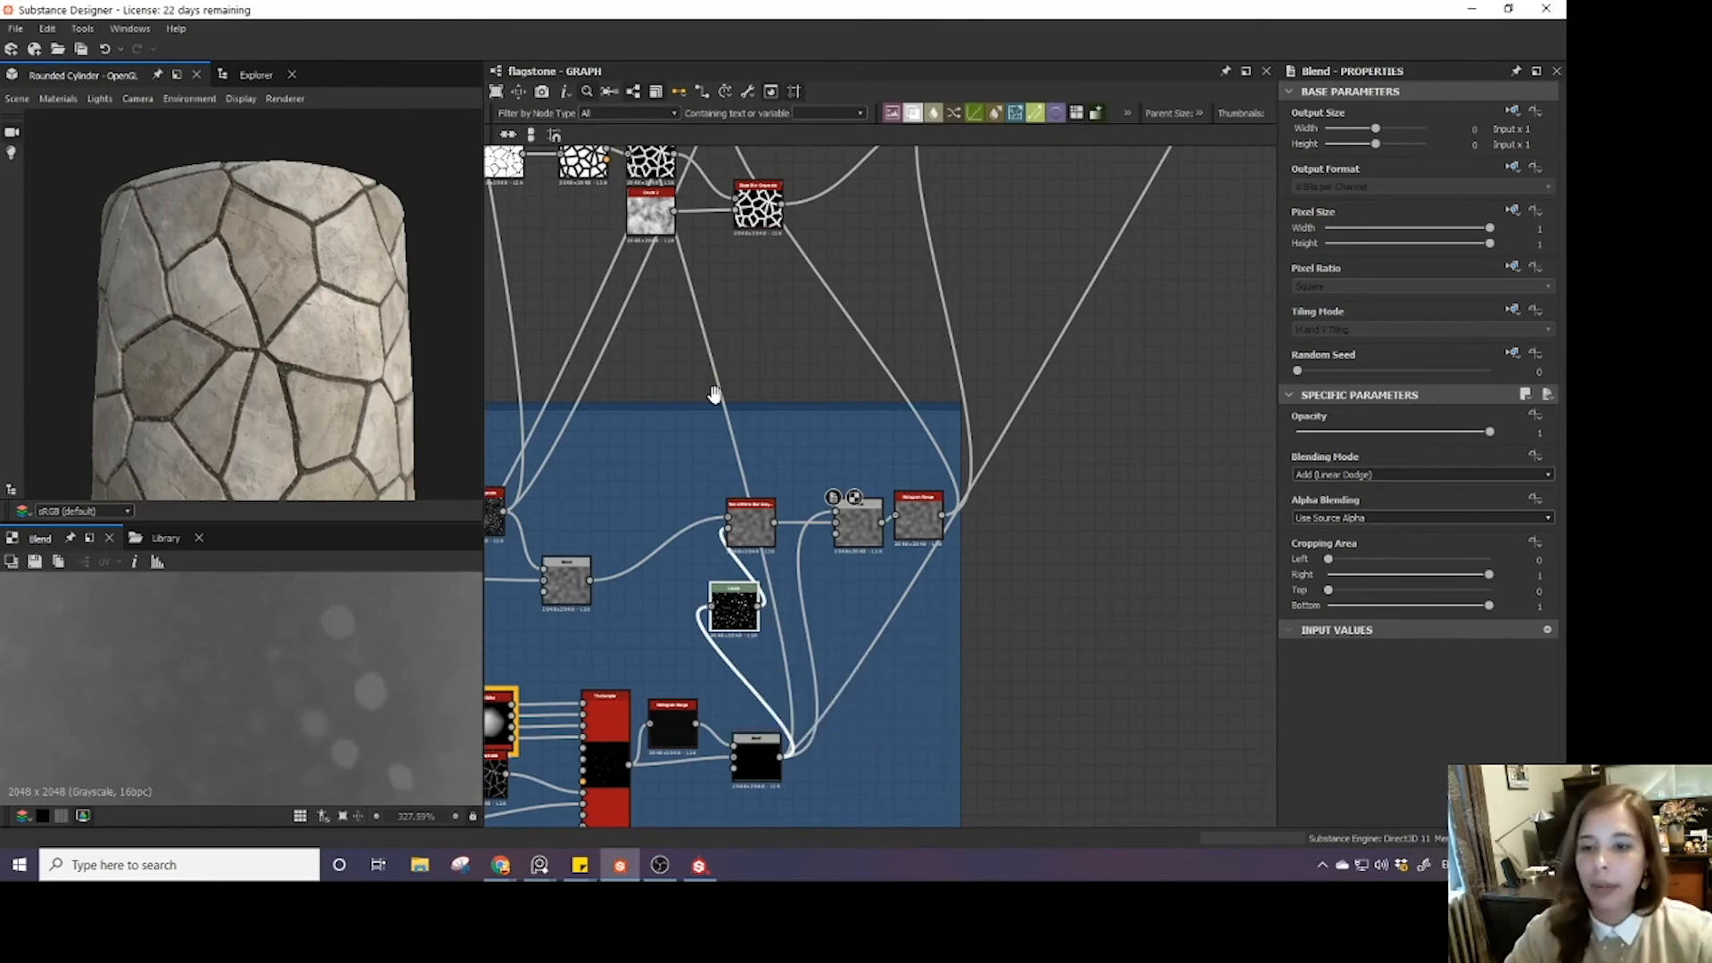
- Review the graph's colour, roughness and output sections and examine the overall flagstone look on the 3D model
middle_drag(753, 665, 785, 544)
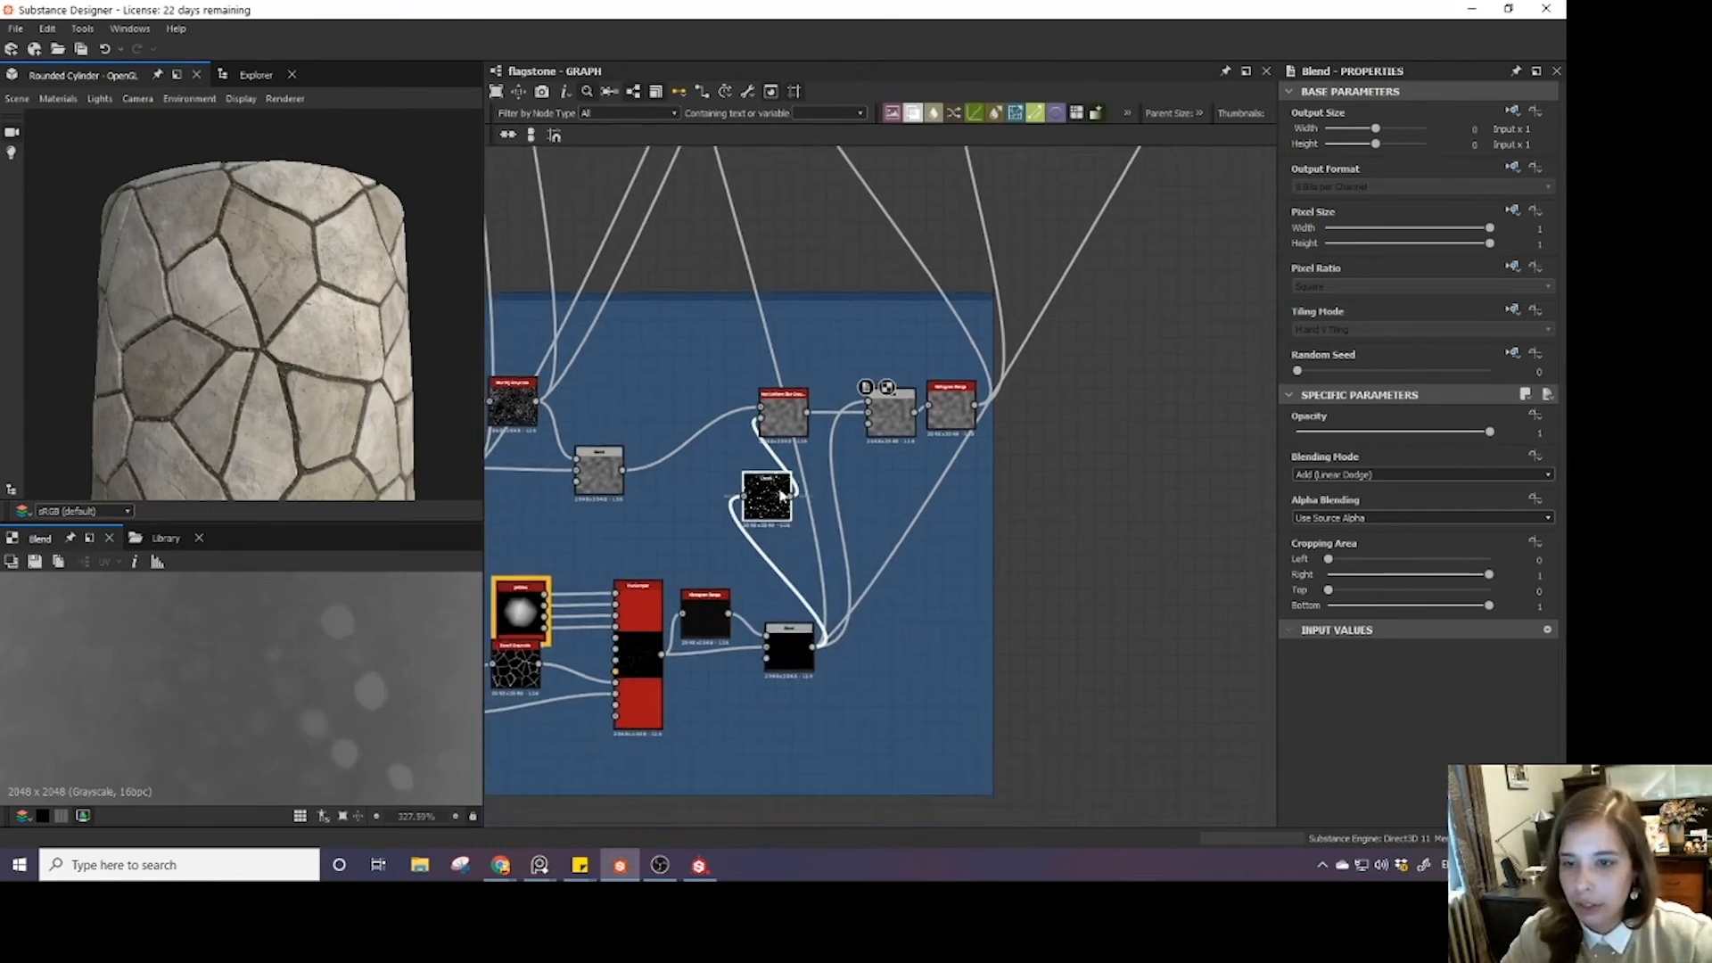
scroll(775, 500, up, 2)
scroll(834, 479, down, 4)
middle_drag(891, 428, 845, 807)
middle_drag(978, 453, 799, 739)
scroll(984, 548, down, 3)
middle_drag(953, 488, 726, 720)
scroll(885, 567, down, 4)
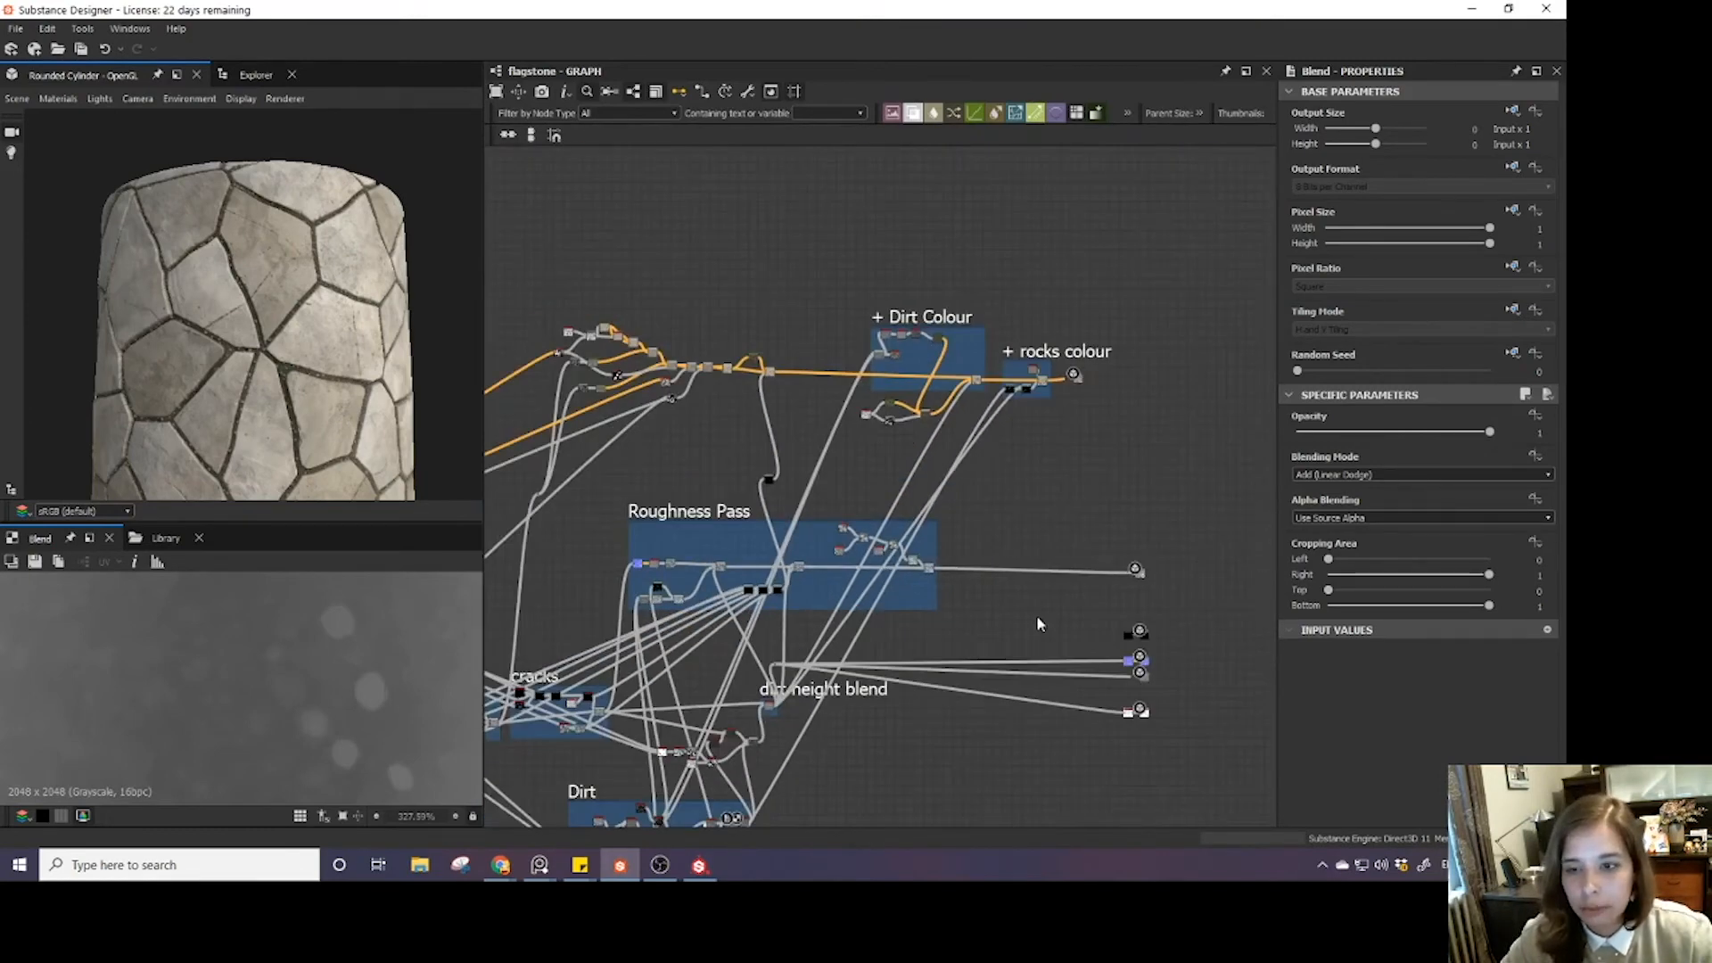
scroll(383, 407, up, 3)
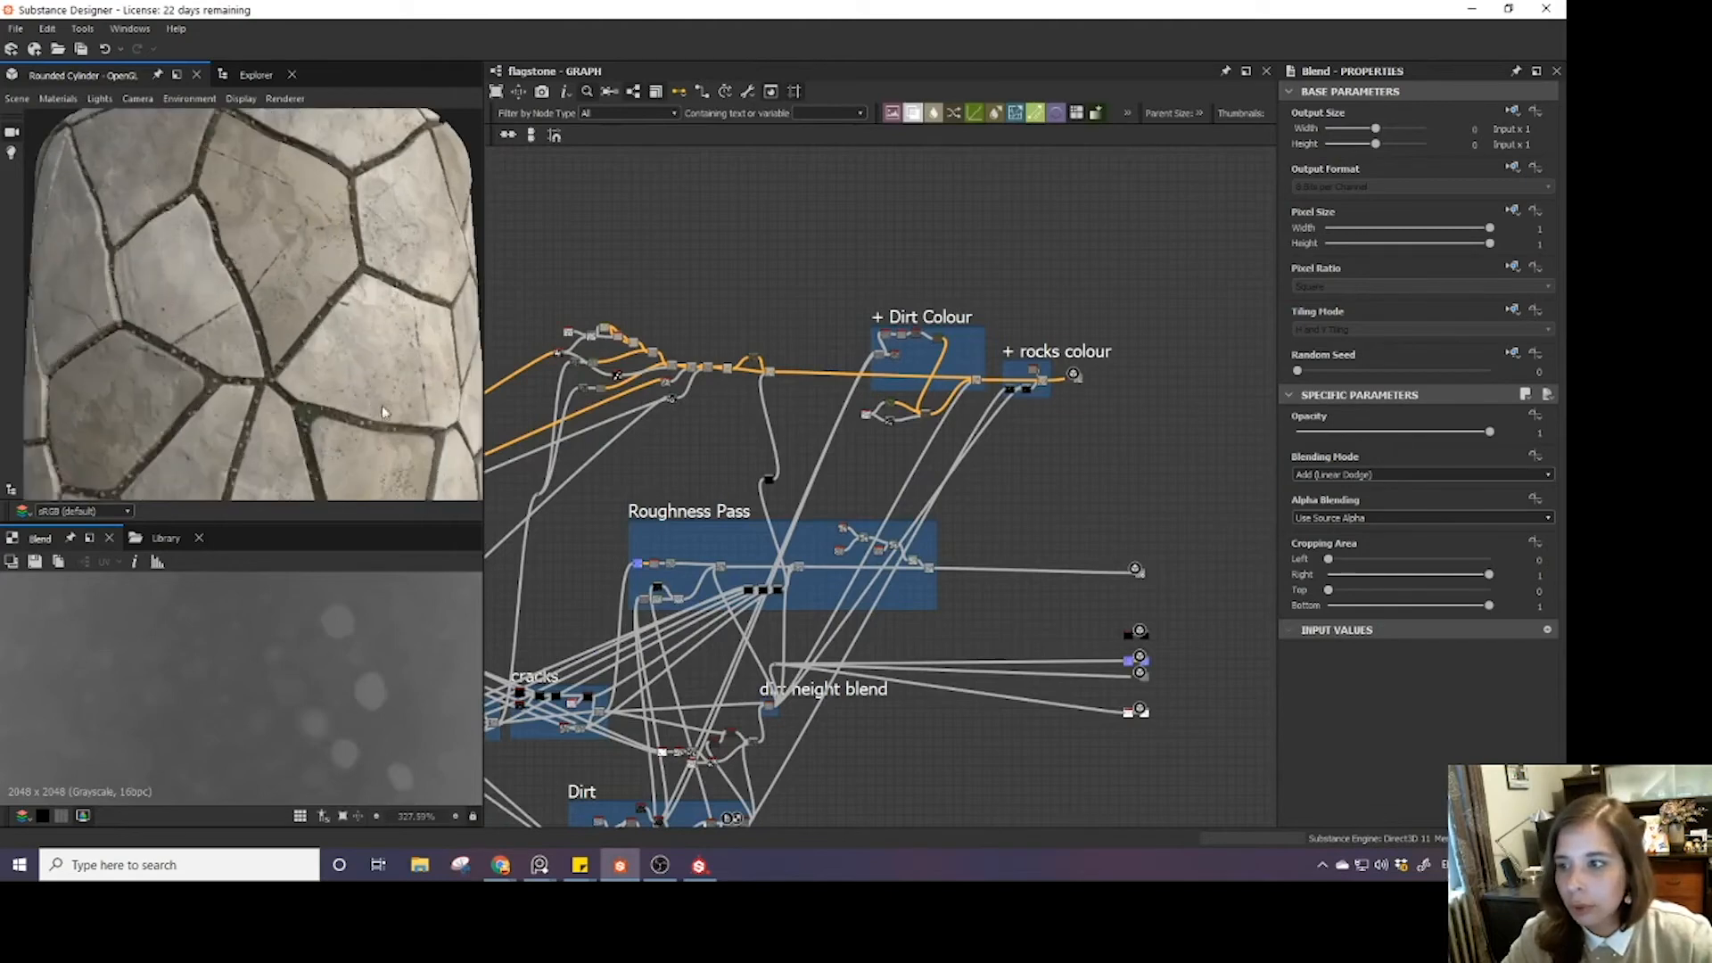
scroll(317, 364, down, 4)
scroll(312, 361, up, 2)
drag(312, 360, 259, 339)
scroll(258, 338, down, 3)
scroll(1020, 639, up, 3)
scroll(834, 508, up, 5)
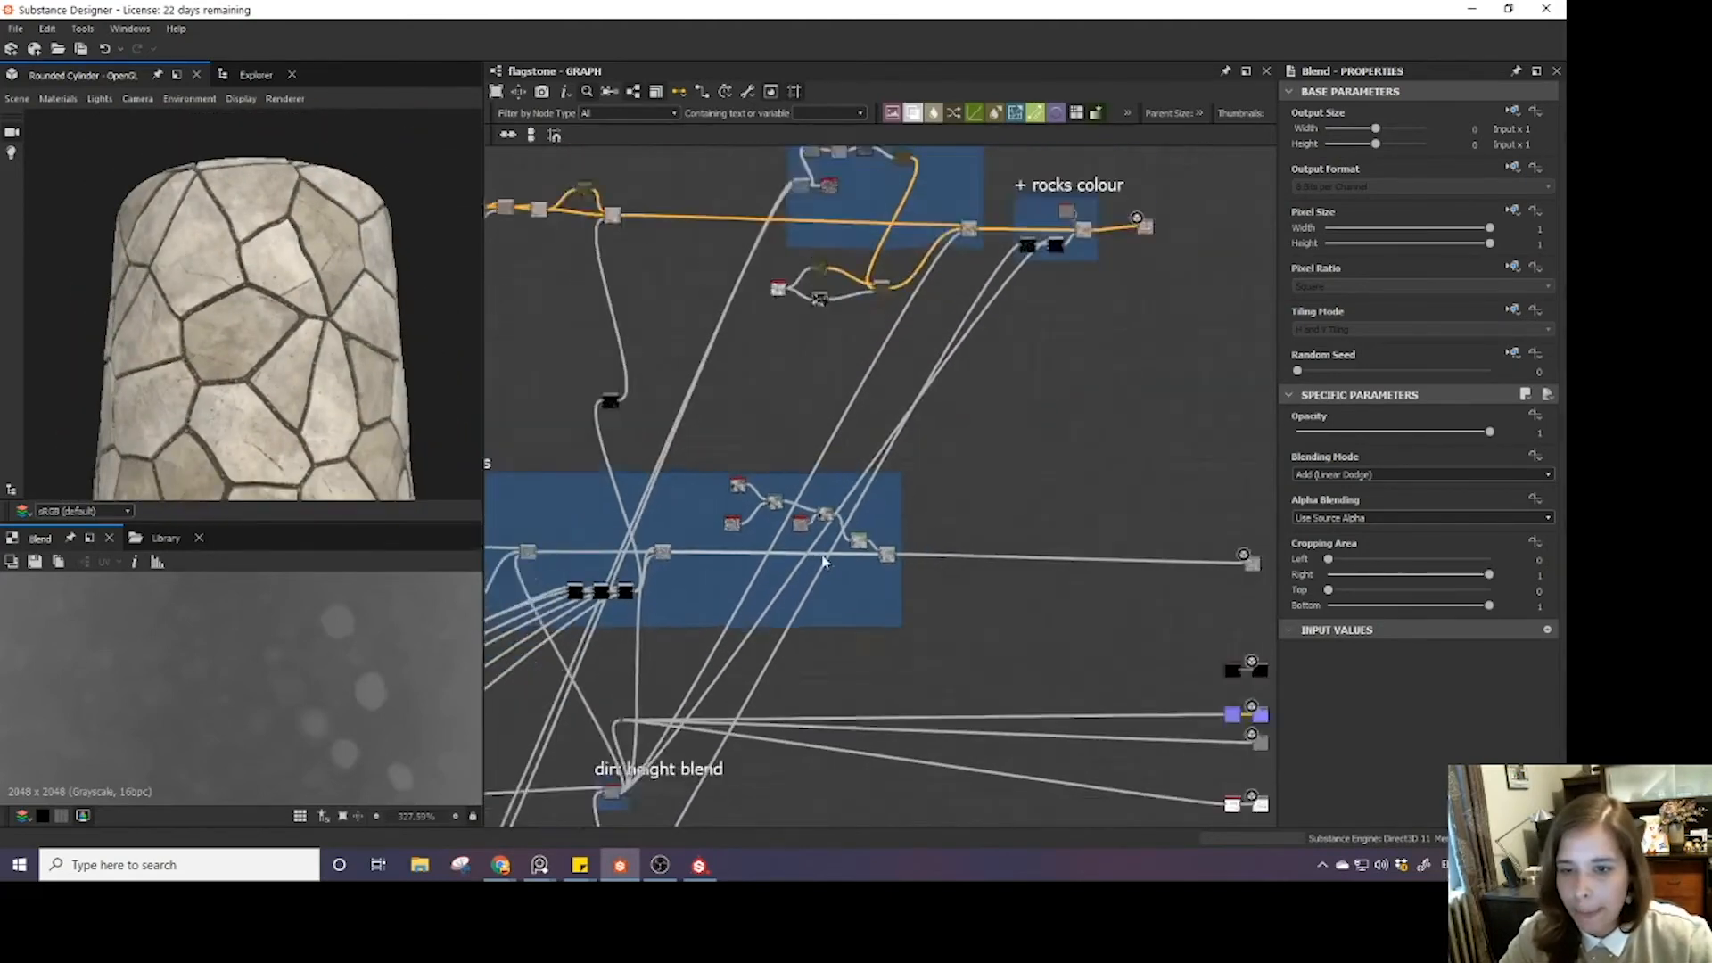
- Preview the Roughness Pass's final Overlay Blend and trace the chain back to the frame's first Add (Linear Dodge) Blend
double_click(945, 546)
scroll(390, 723, down, 5)
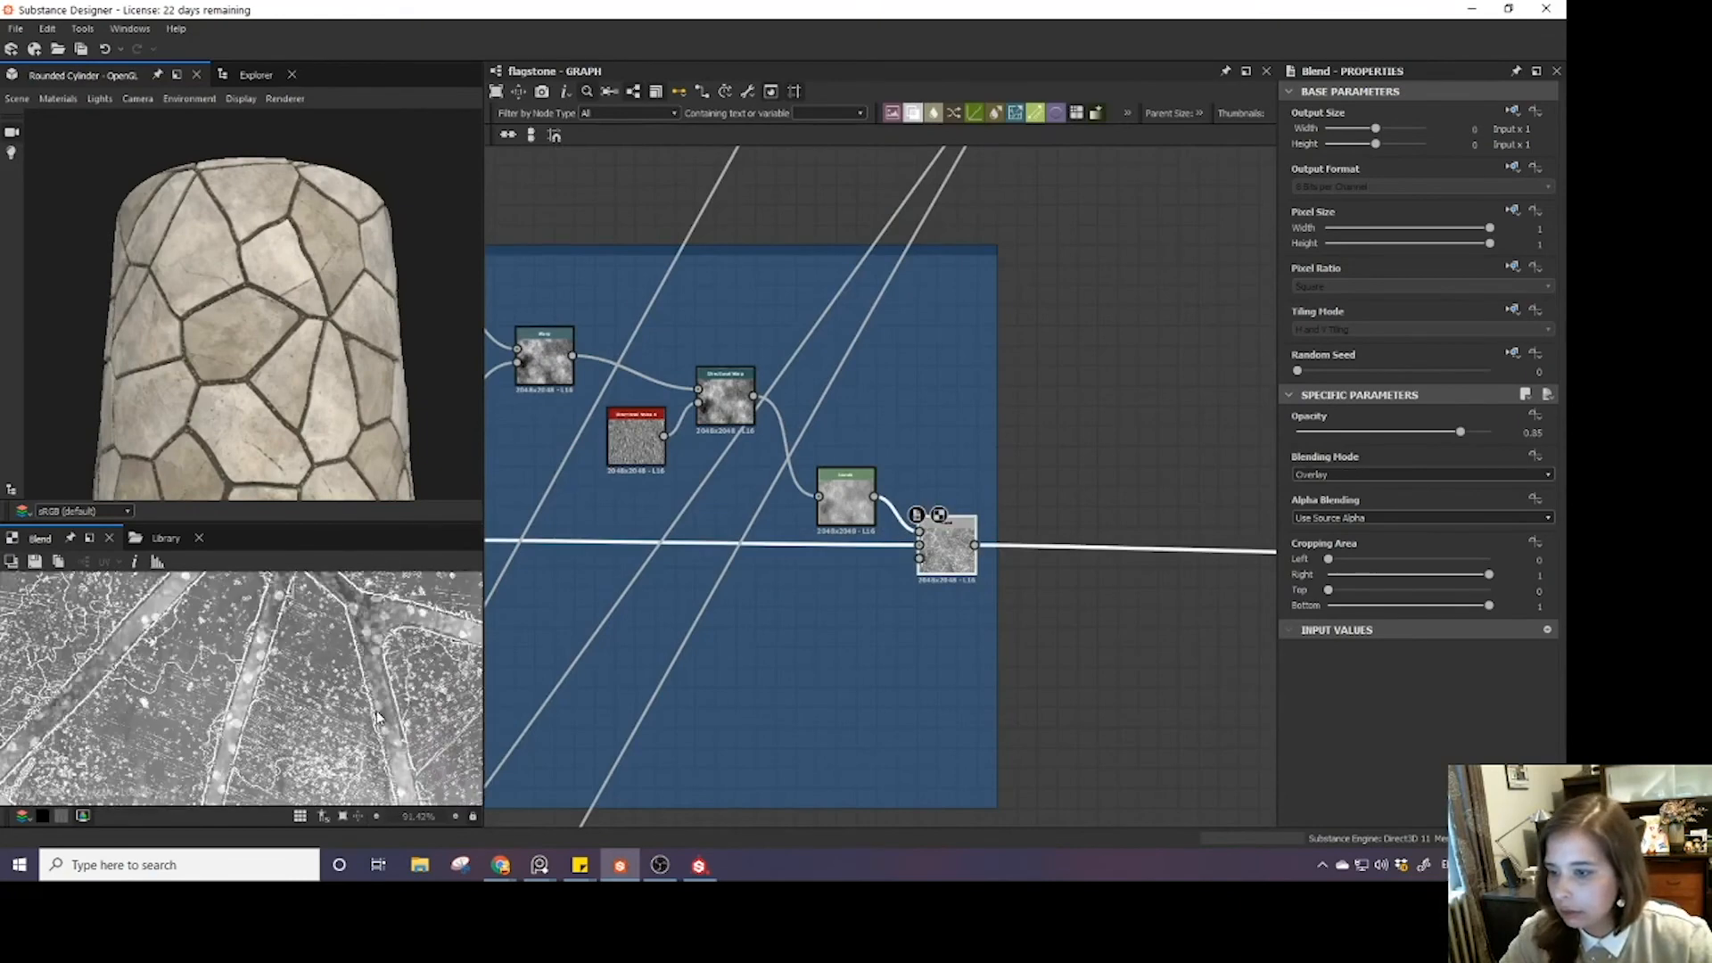
scroll(856, 585, down, 5)
scroll(903, 604, up, 2)
scroll(910, 598, down, 3)
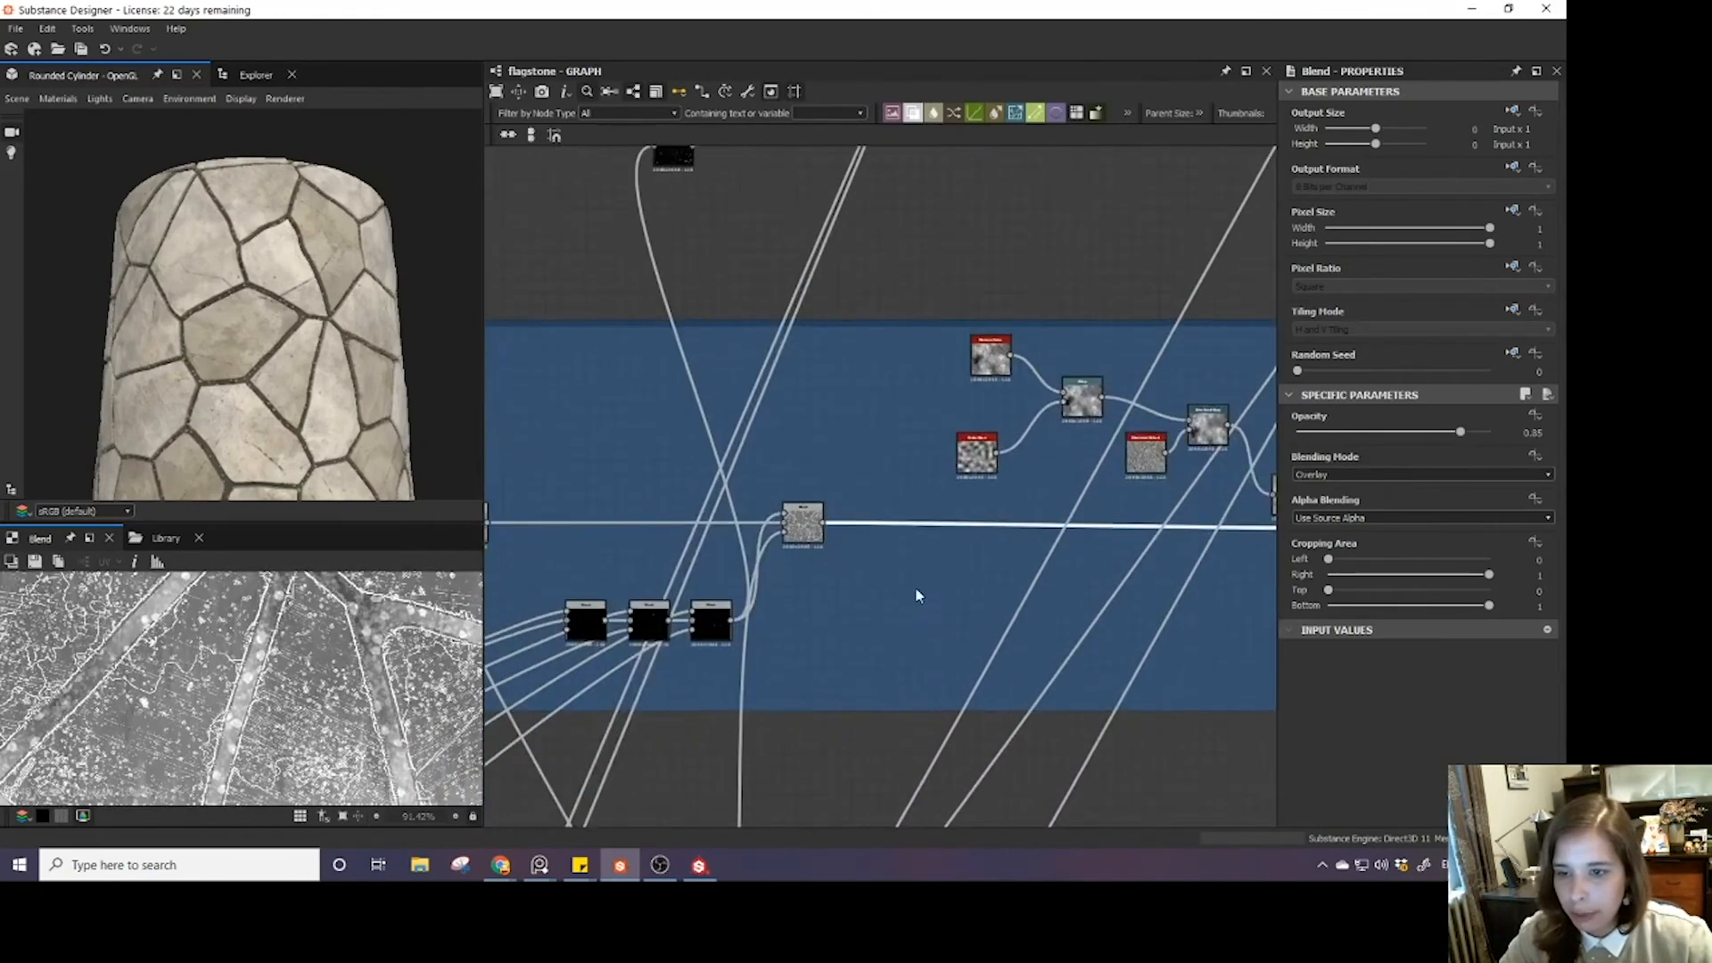
scroll(883, 549, down, 1)
scroll(1019, 605, down, 2)
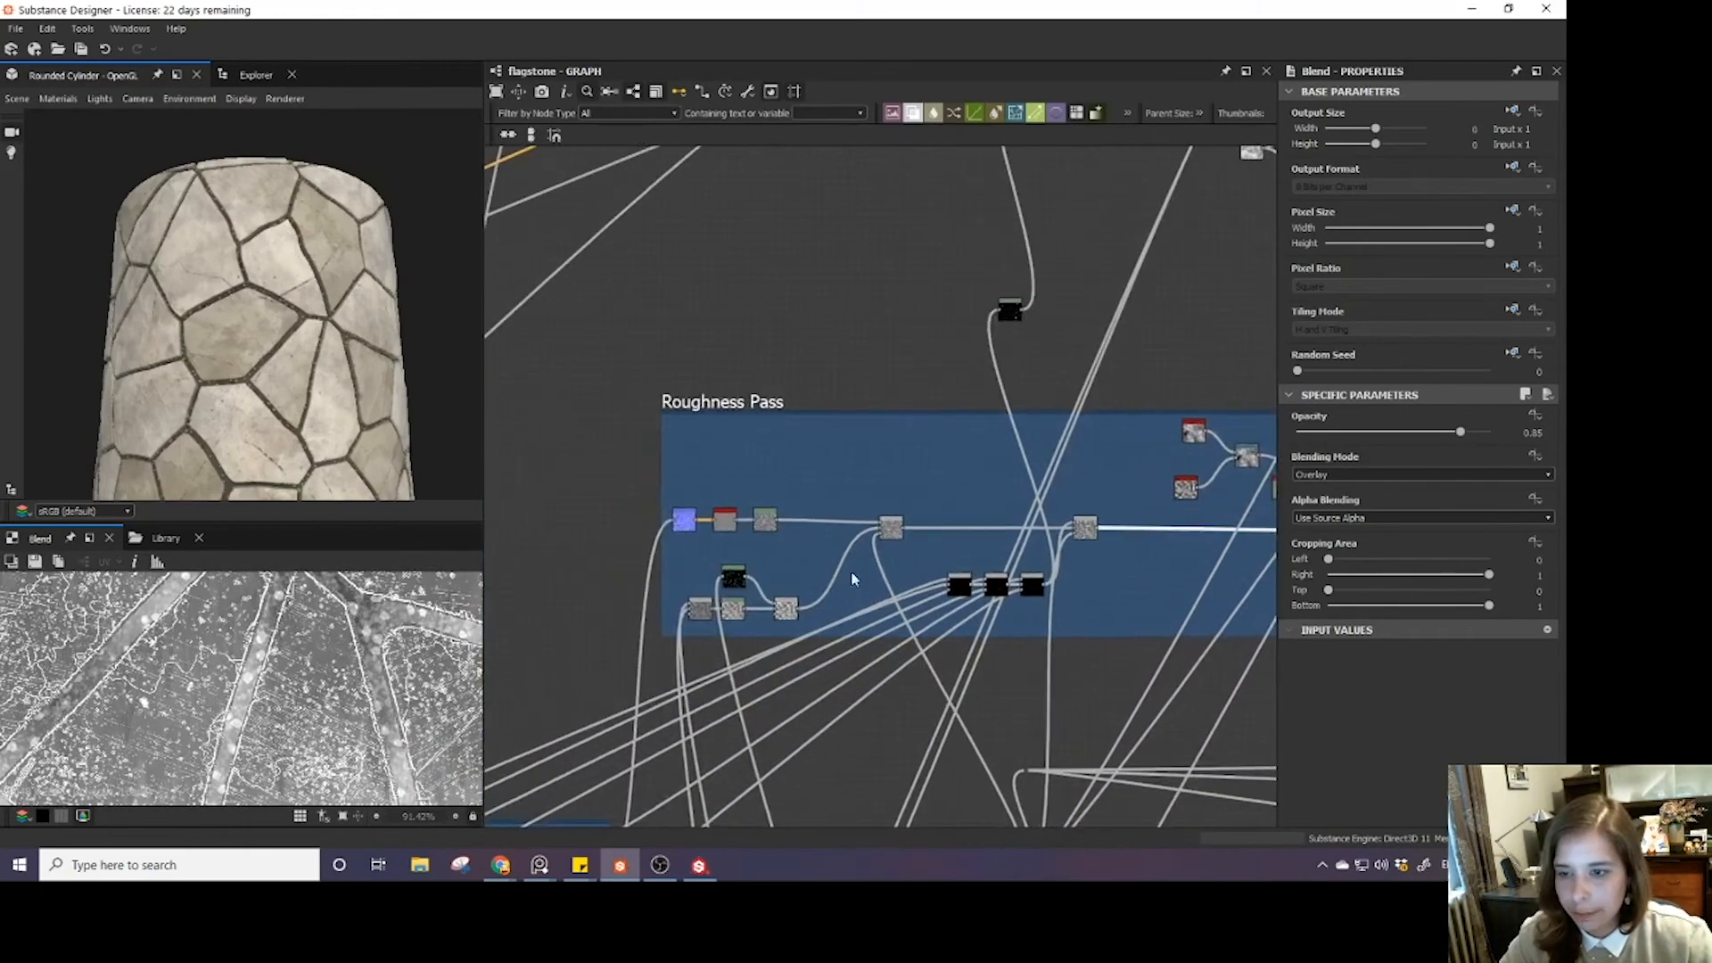
scroll(723, 624, up, 3)
double_click(698, 636)
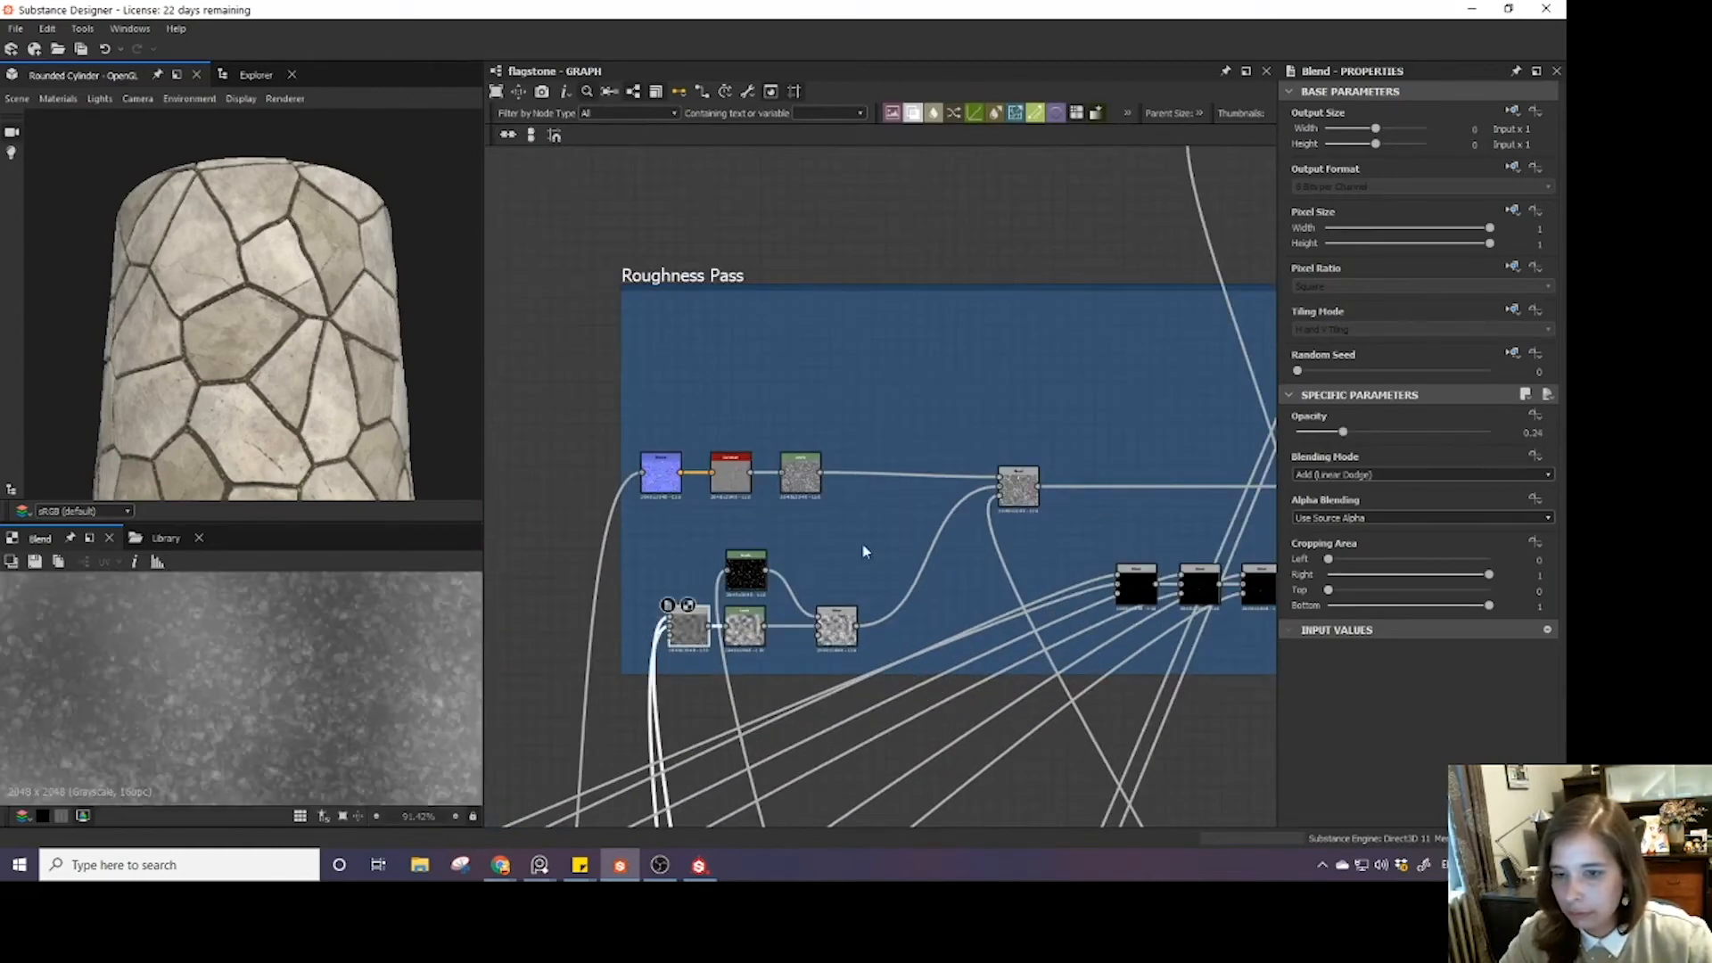
- Preview the Roughness Pass Curvature node, lower the output black point of the Levels after it, and check the model's lighting
double_click(724, 478)
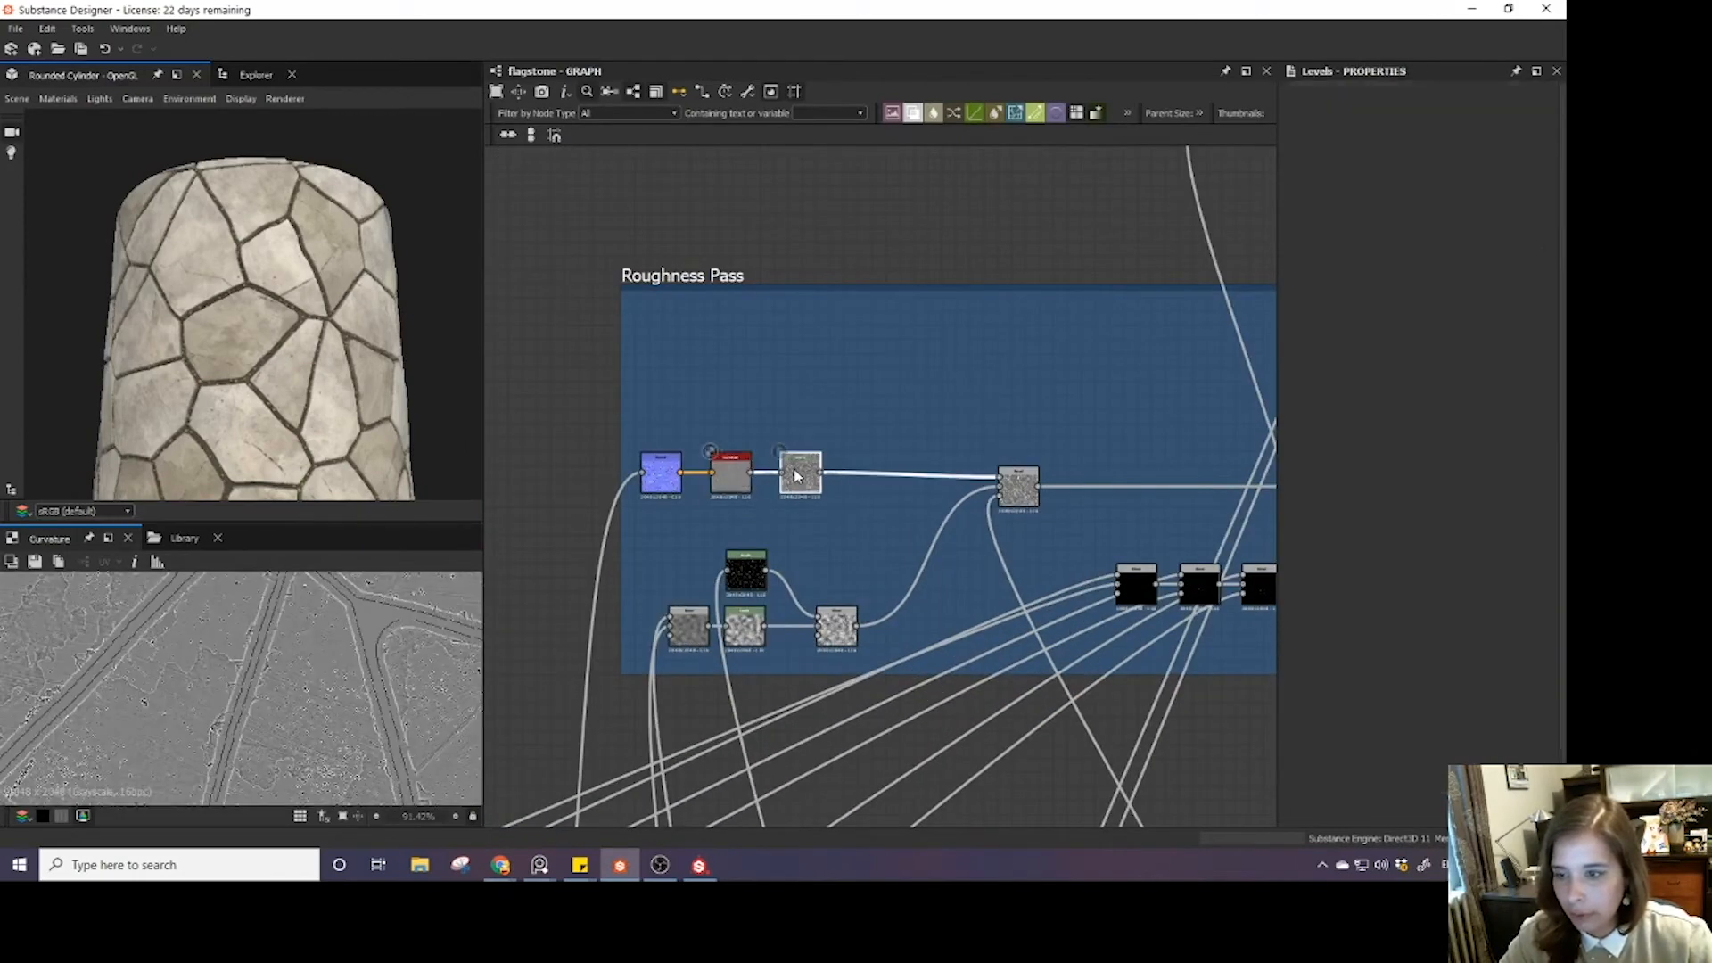
drag(1406, 611, 1388, 612)
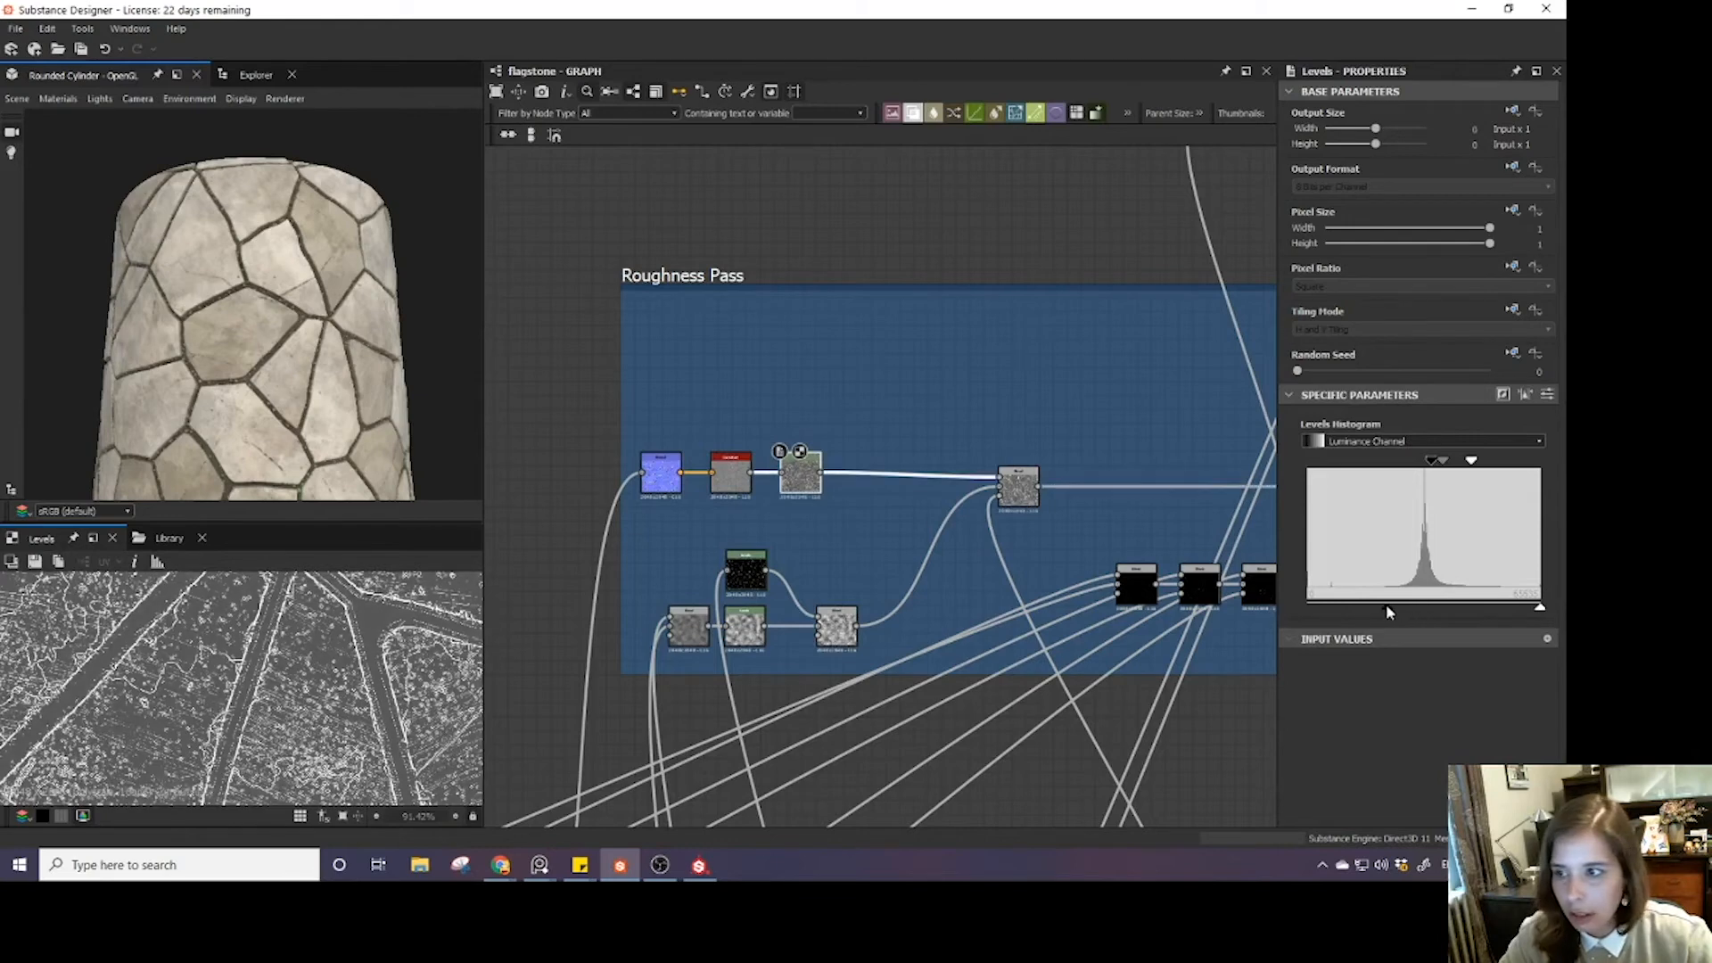
ctrl+shift+right_drag(400, 359, 307, 339)
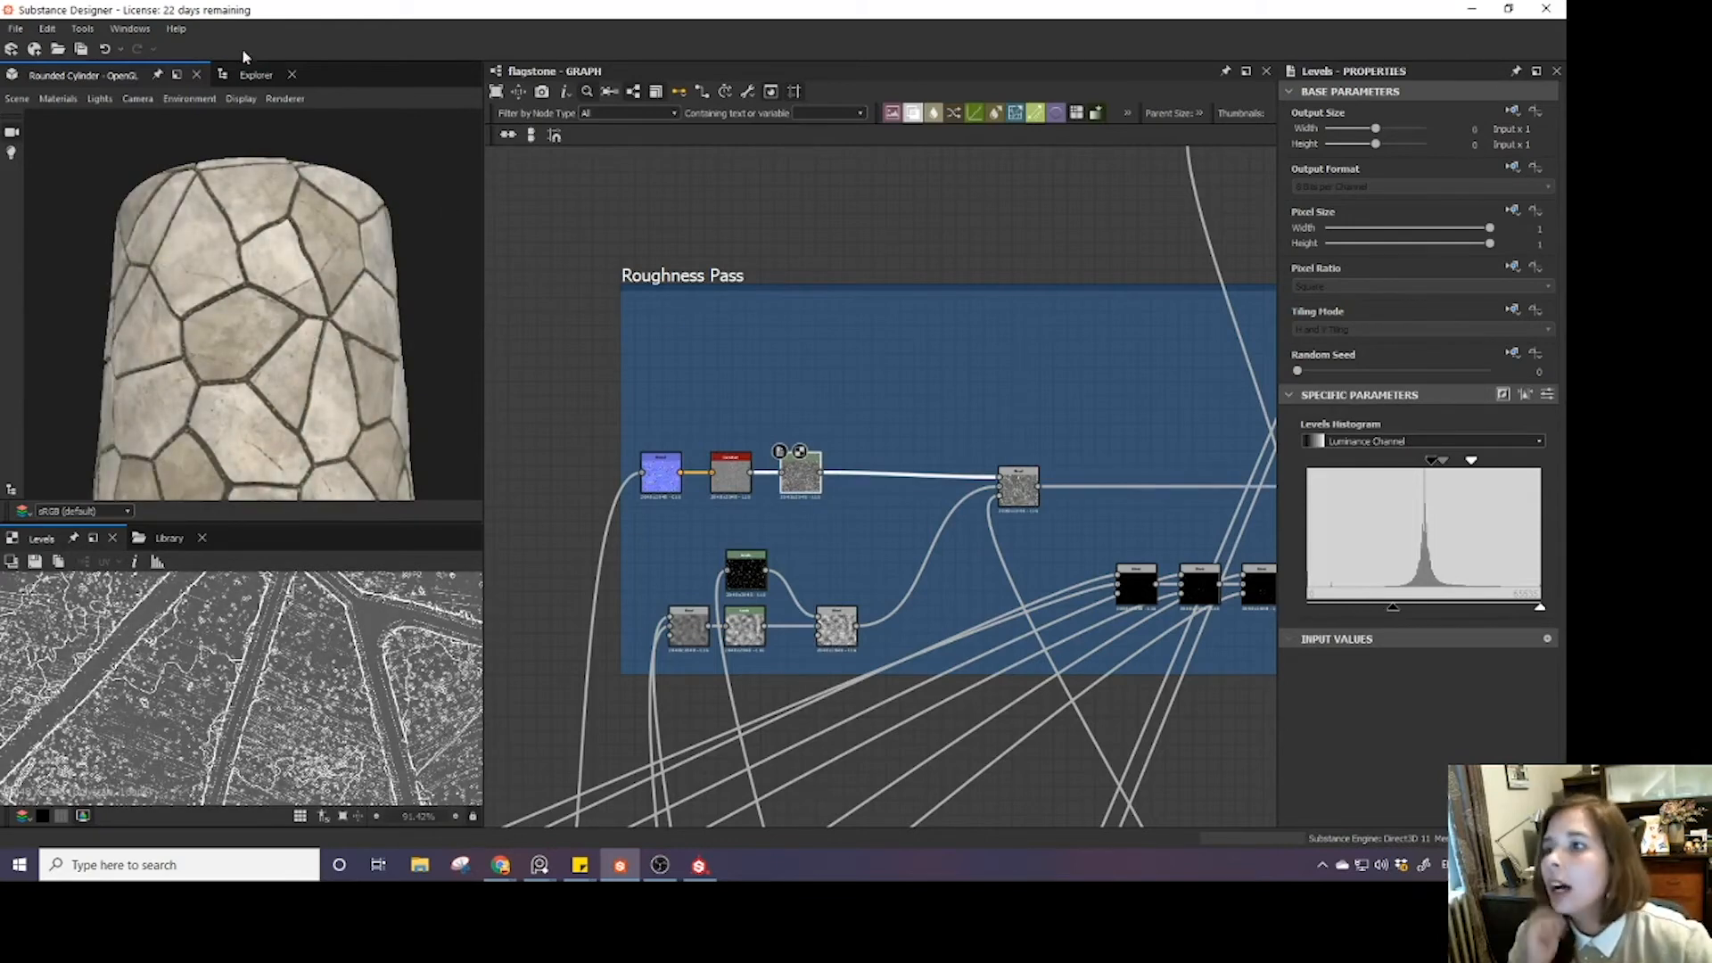
- Compare the flagstone model under the studio_03 and abandoned_sanatorium_staircase HDRI environments from the library
click(169, 538)
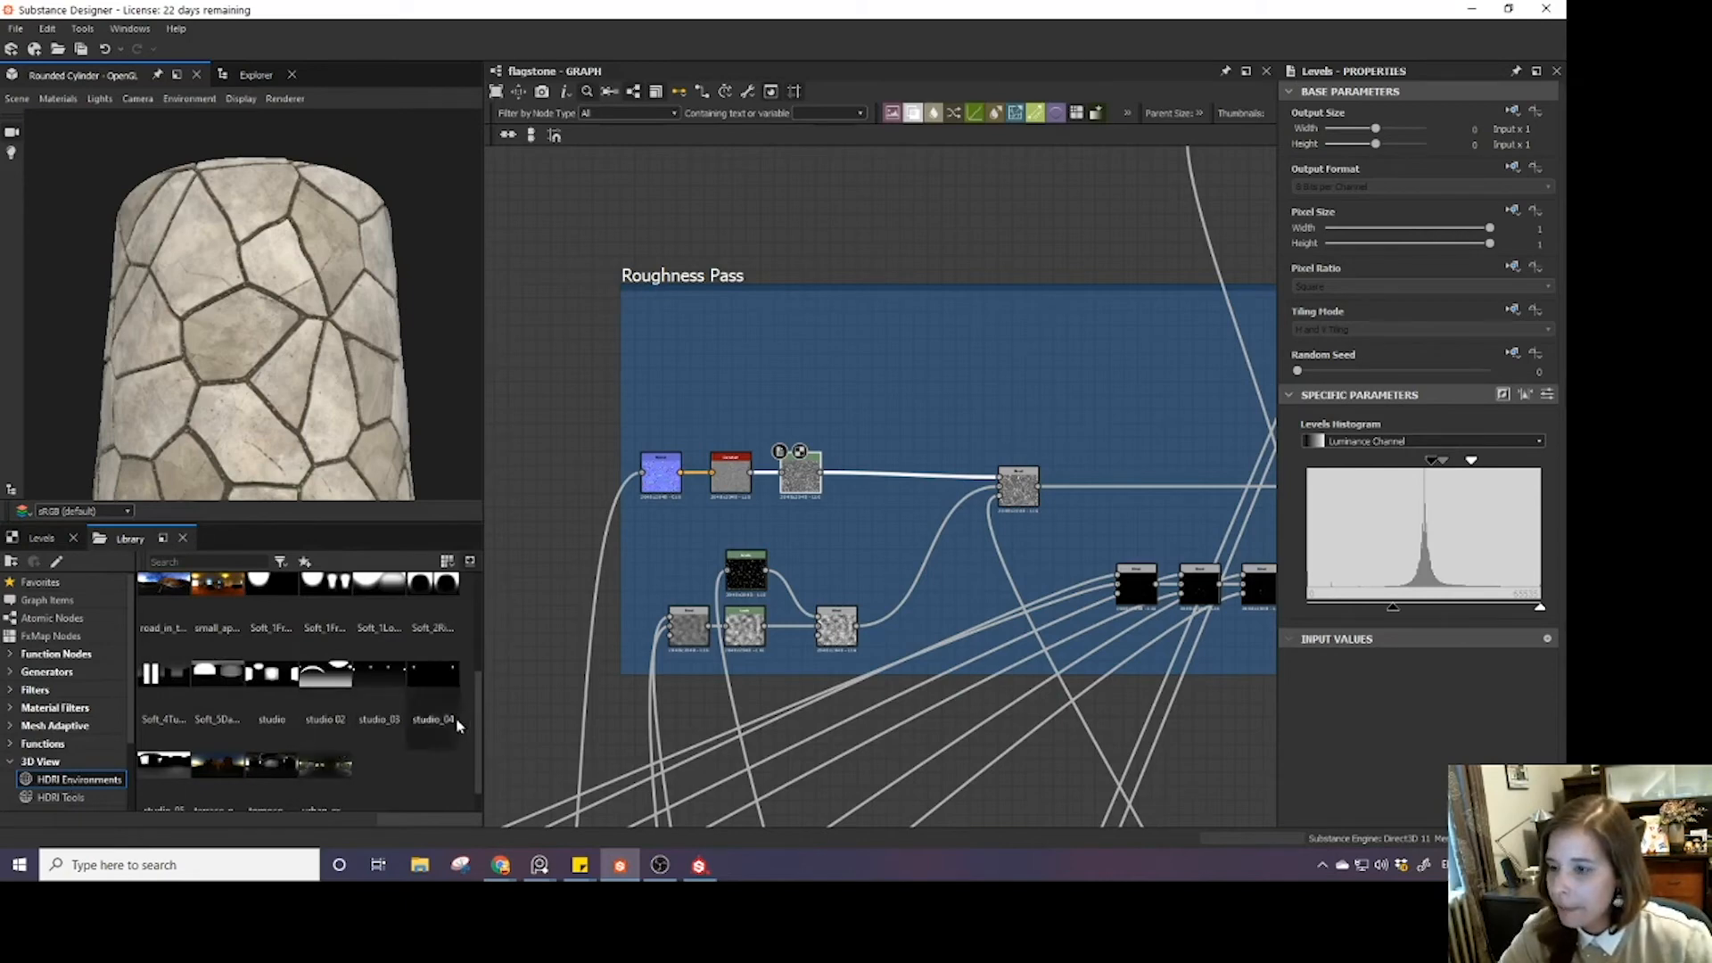
scroll(436, 745, up, 2)
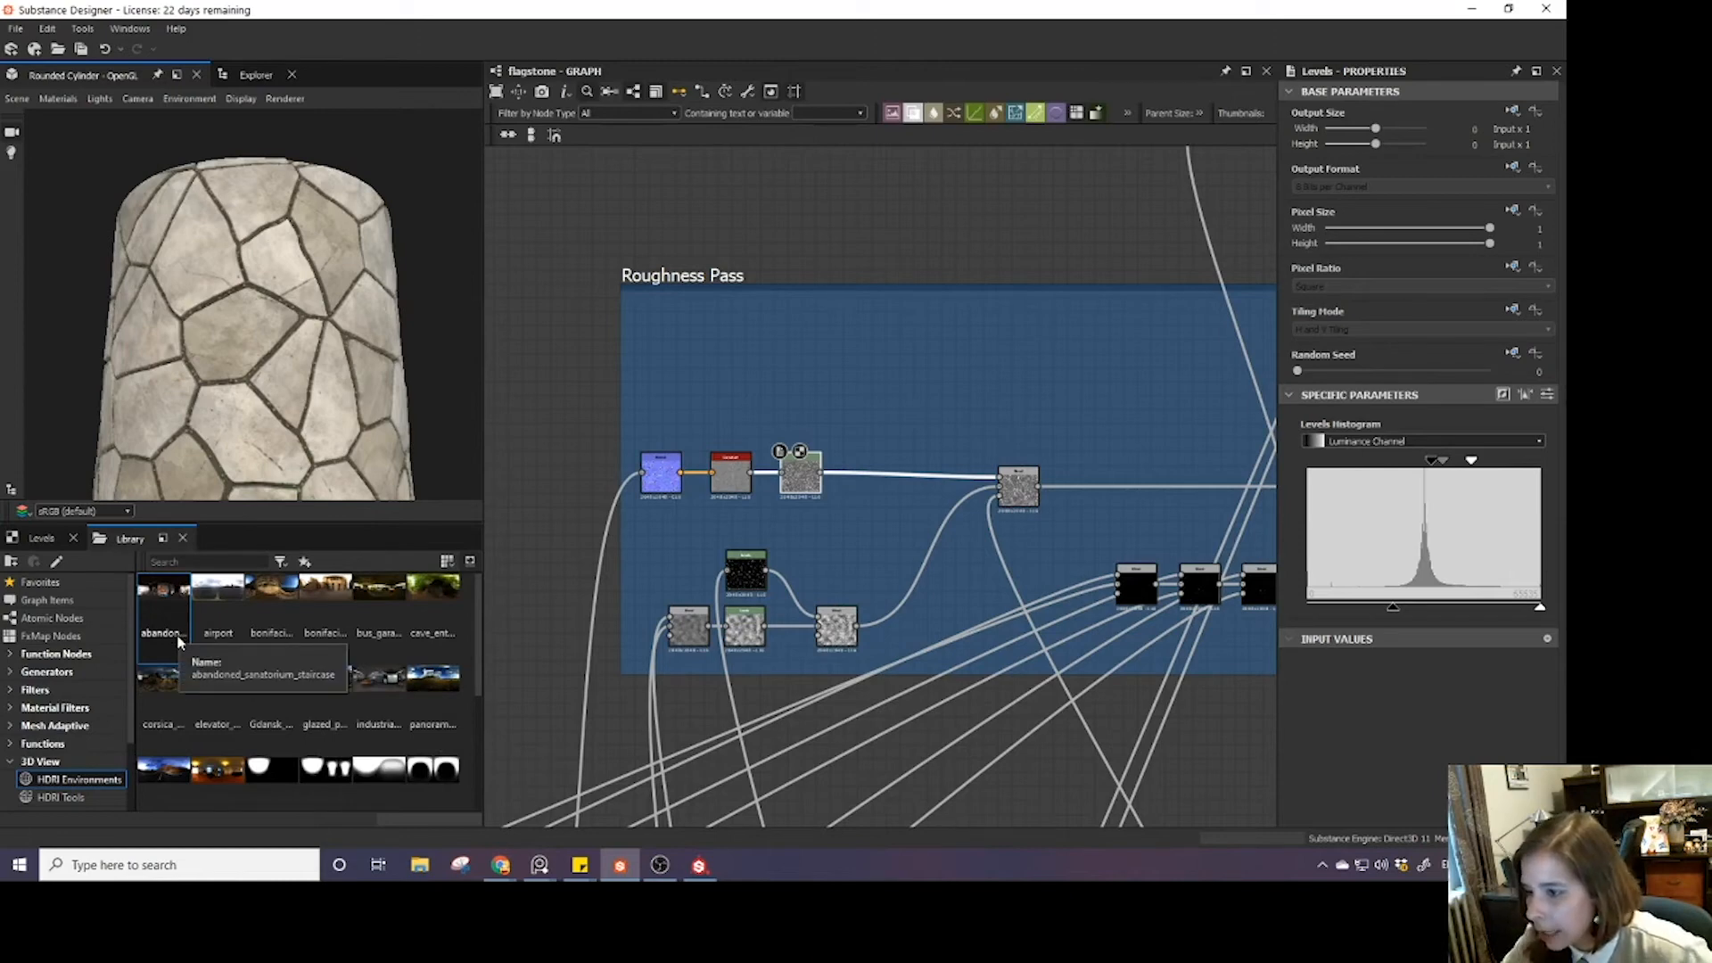
scroll(178, 642, down, 3)
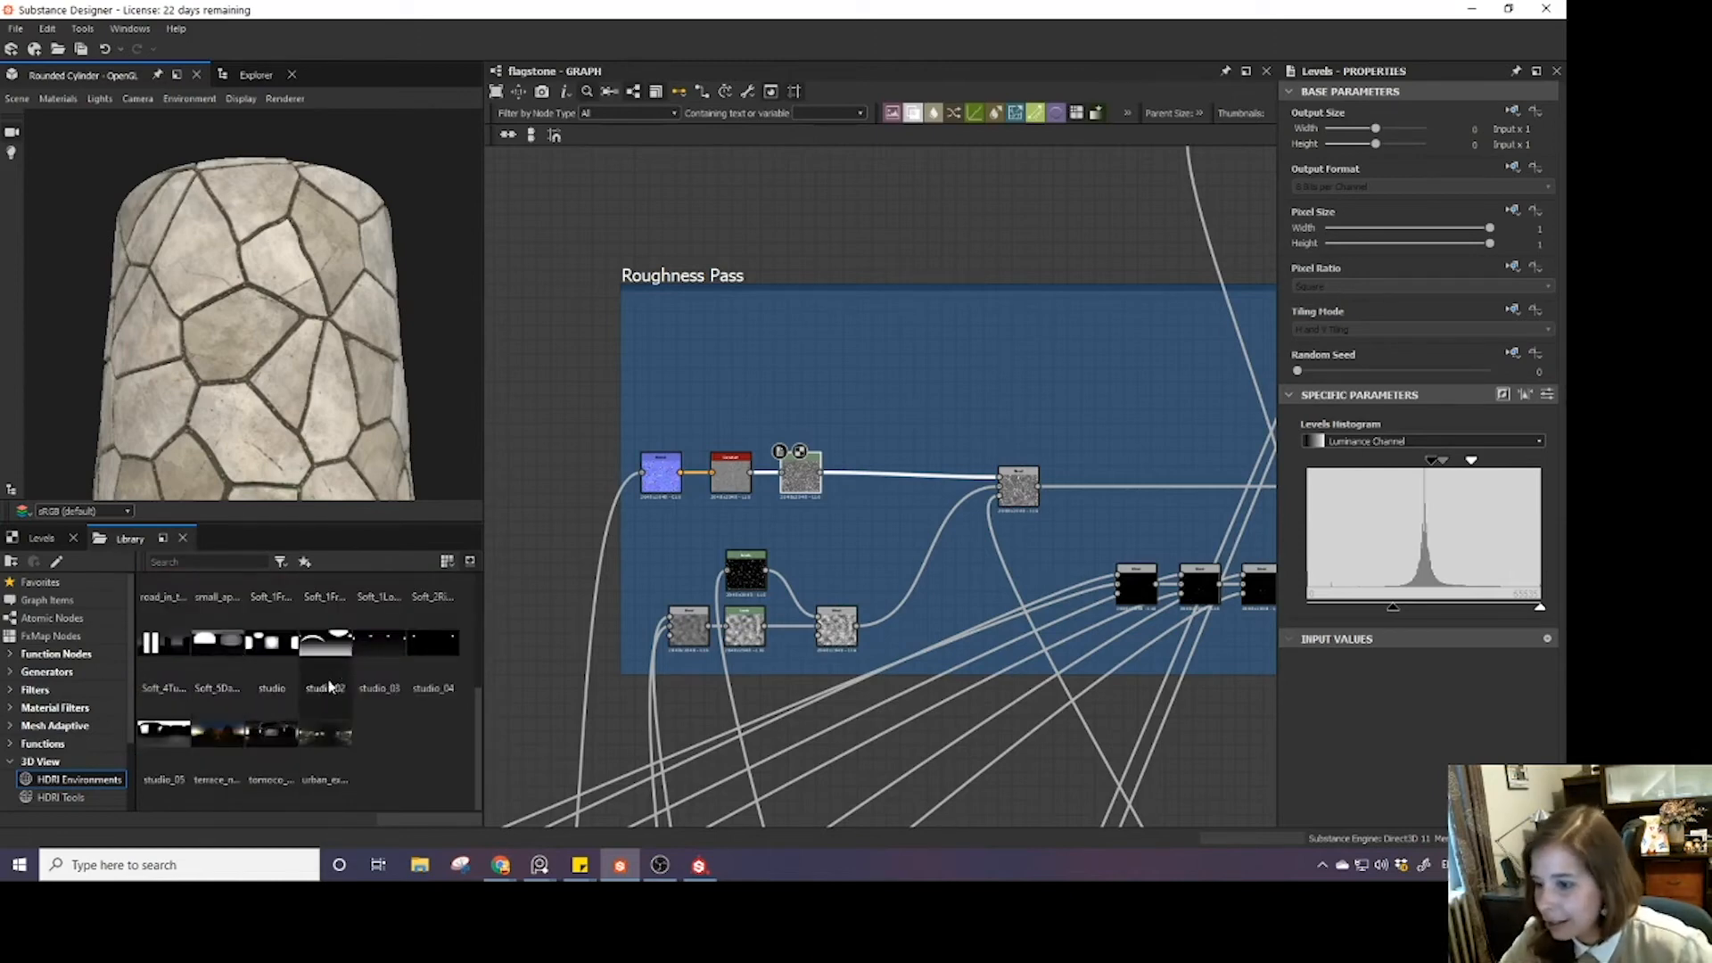
drag(379, 669, 290, 355)
scroll(220, 694, up, 3)
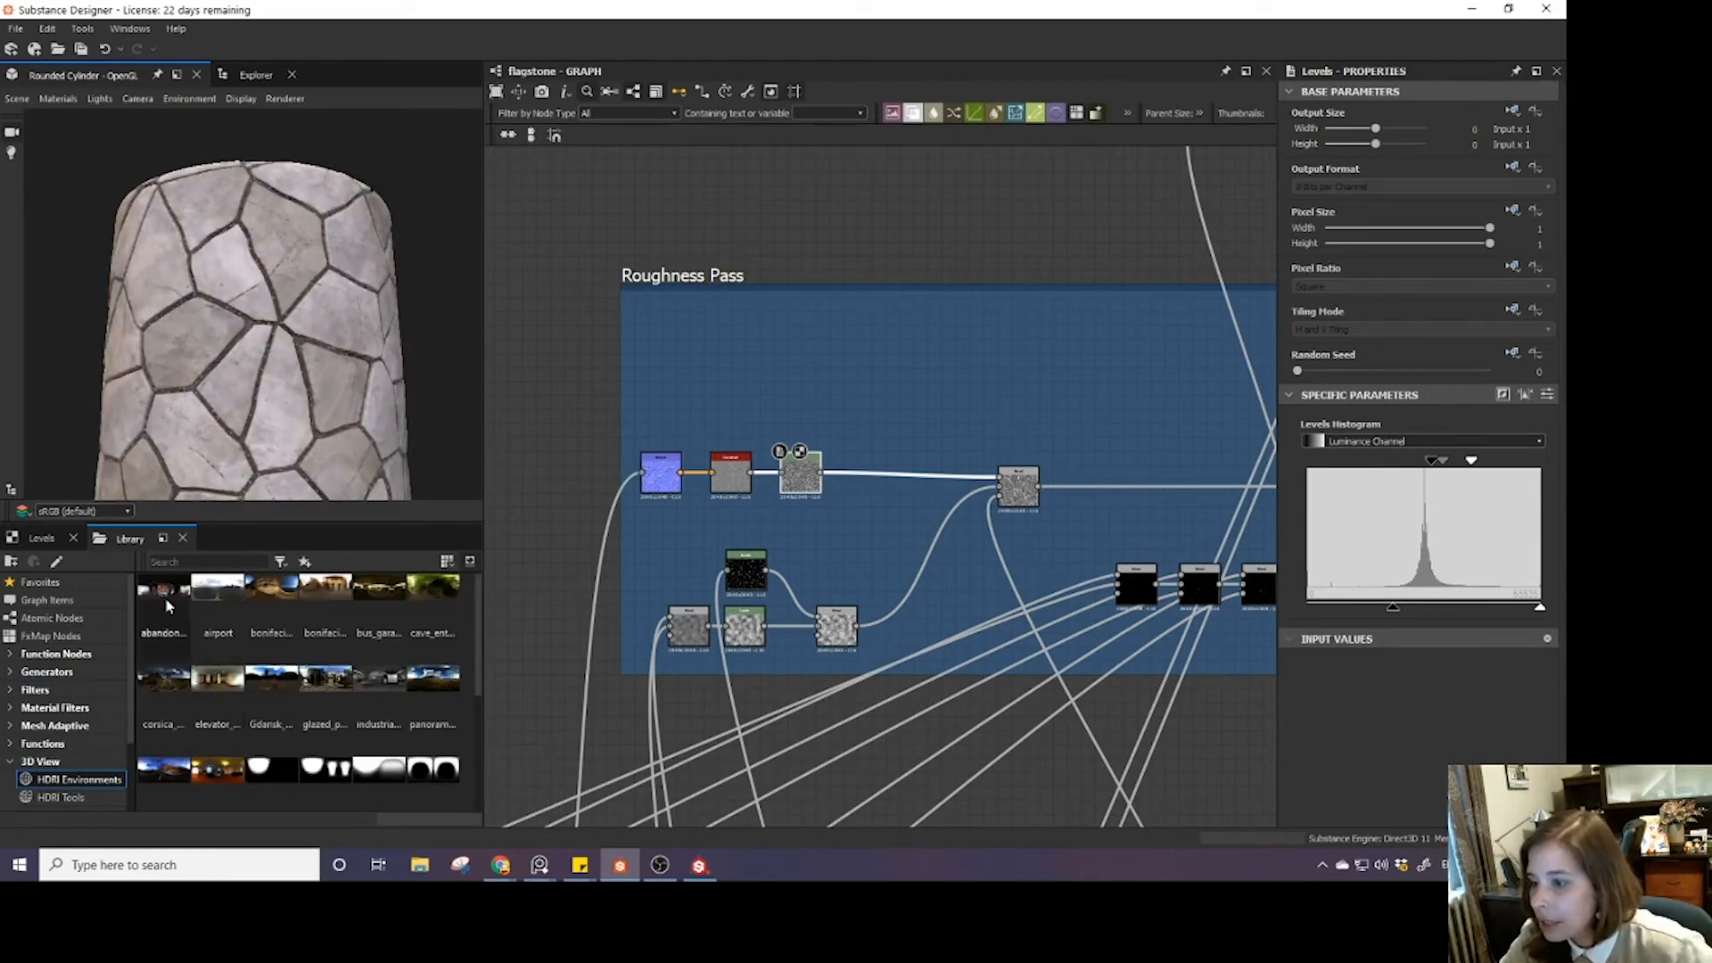
drag(163, 593, 306, 382)
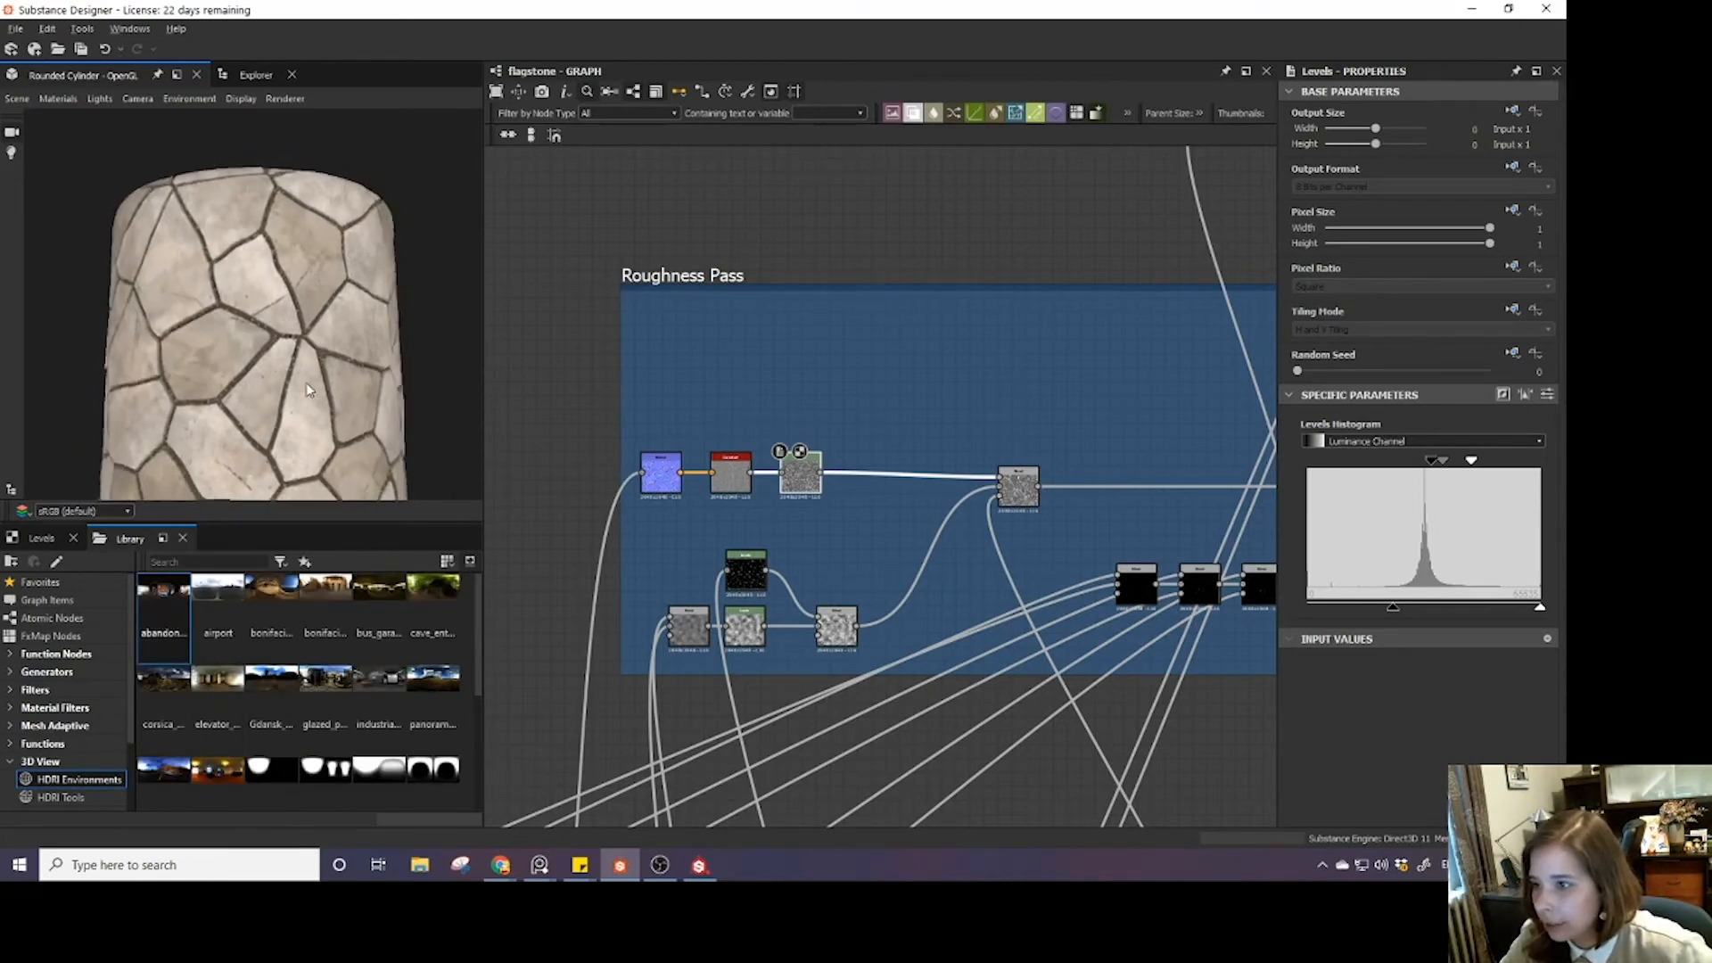
- Check the flagstone surface under the tomoco HDRI environment and the panorama one, inspecting the model from another angle
scroll(364, 703, down, 3)
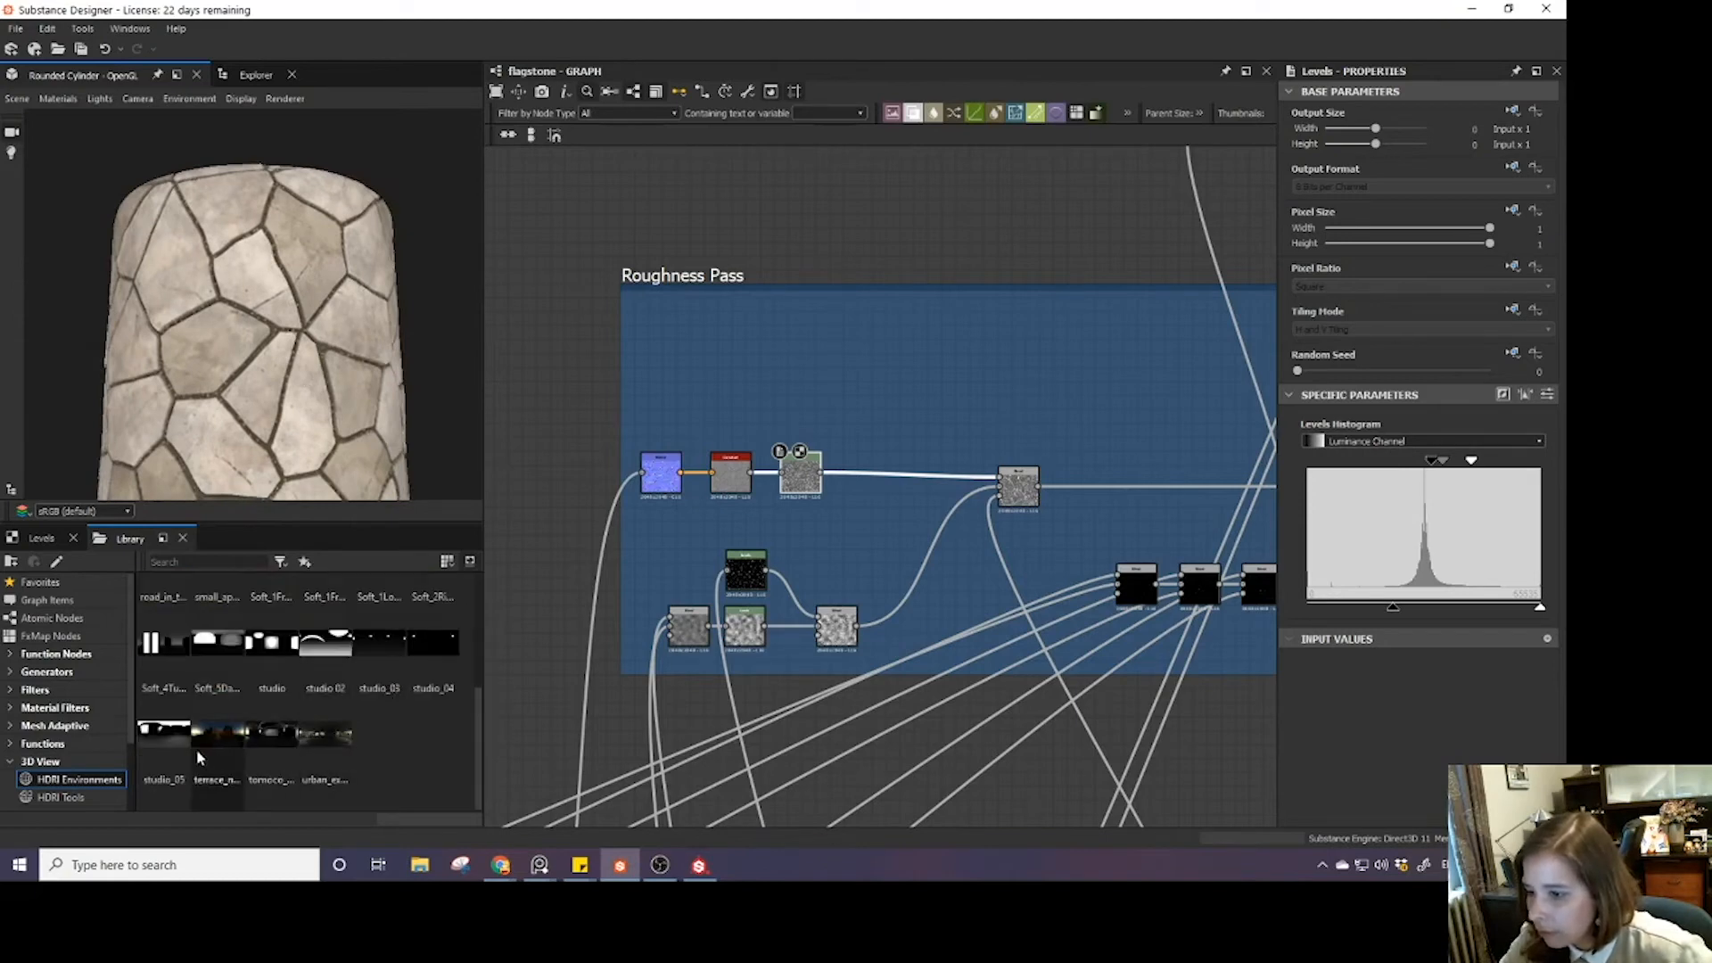
drag(286, 752, 284, 334)
scroll(346, 726, up, 2)
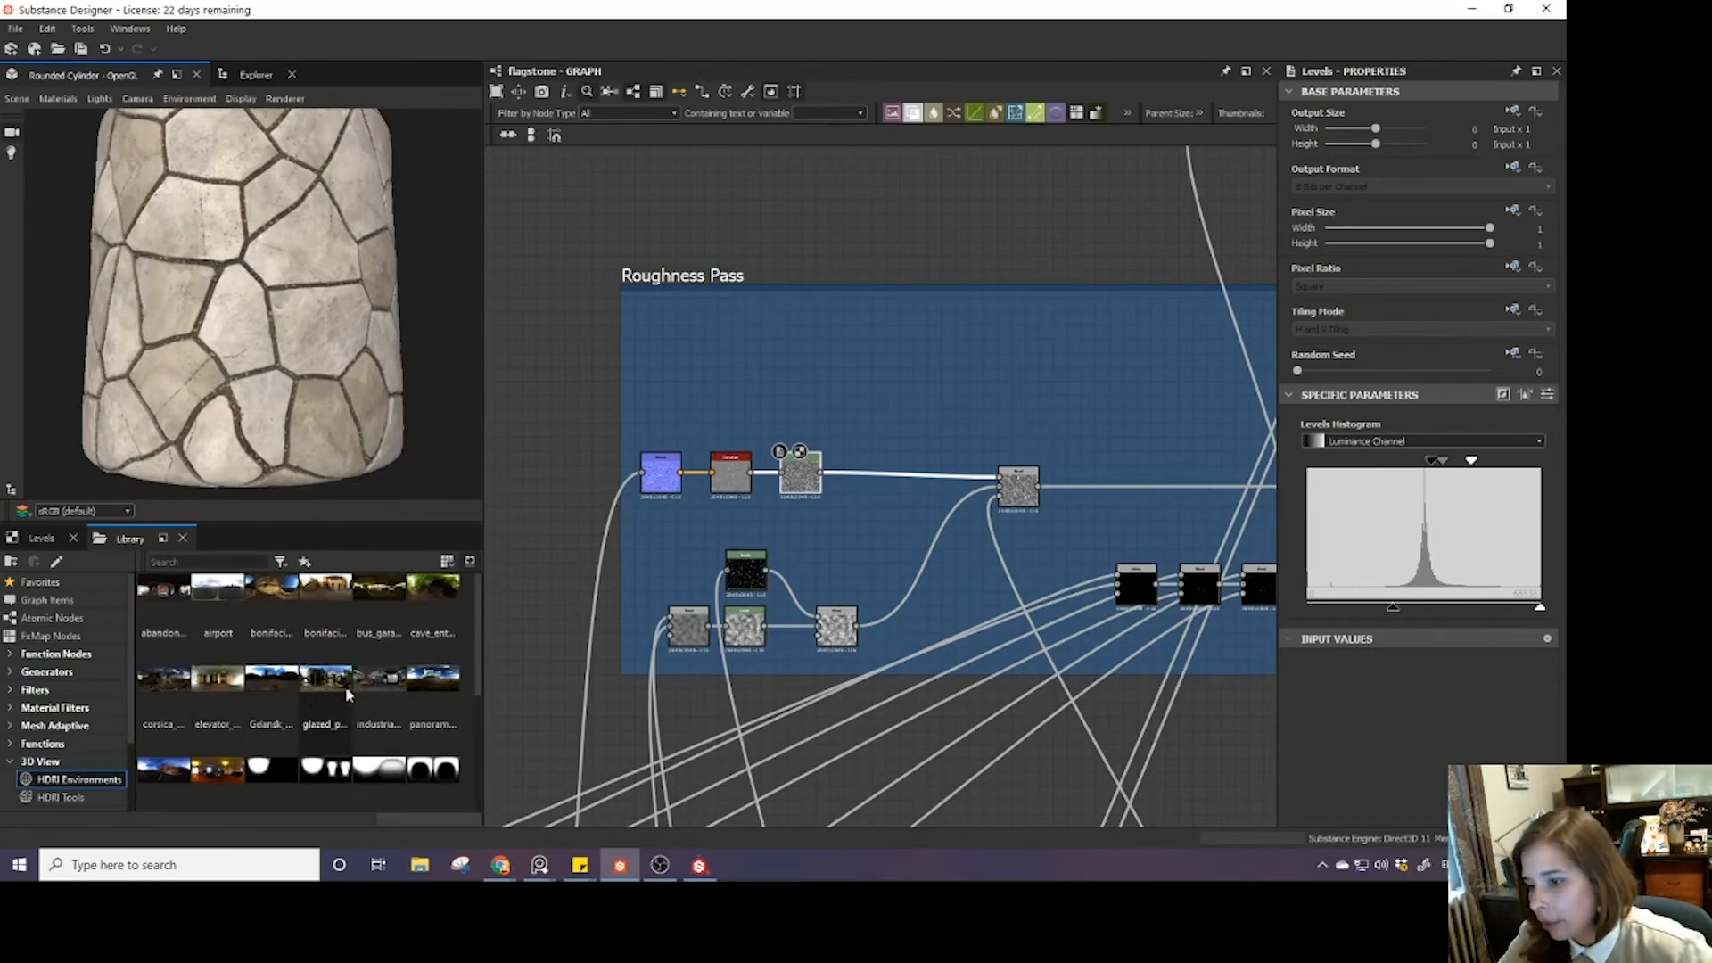
drag(418, 692, 334, 306)
mouse_move(332, 305)
mouse_down()
mouse_move(165, 305)
mouse_move(289, 302)
mouse_move(275, 323)
mouse_move(232, 305)
mouse_move(260, 382)
mouse_up()
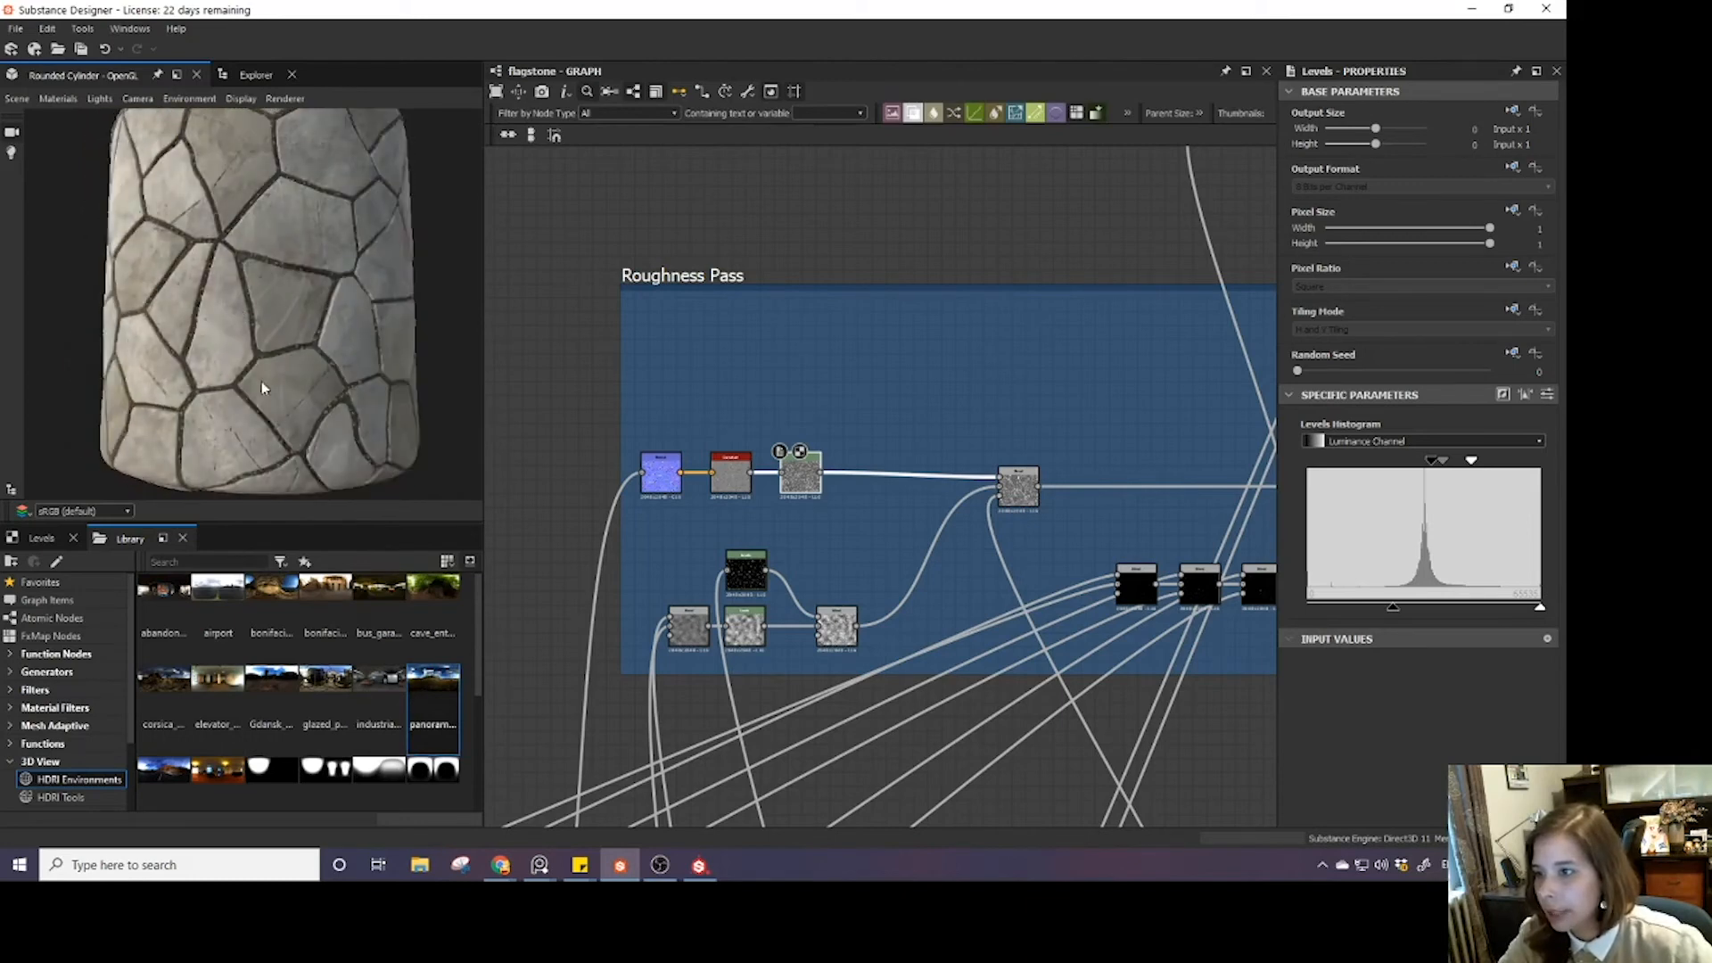
- Return to the tomoco environment and compare its lighting on the stones with the cave_ent and bus_gara HDRI environments
scroll(340, 731, down, 5)
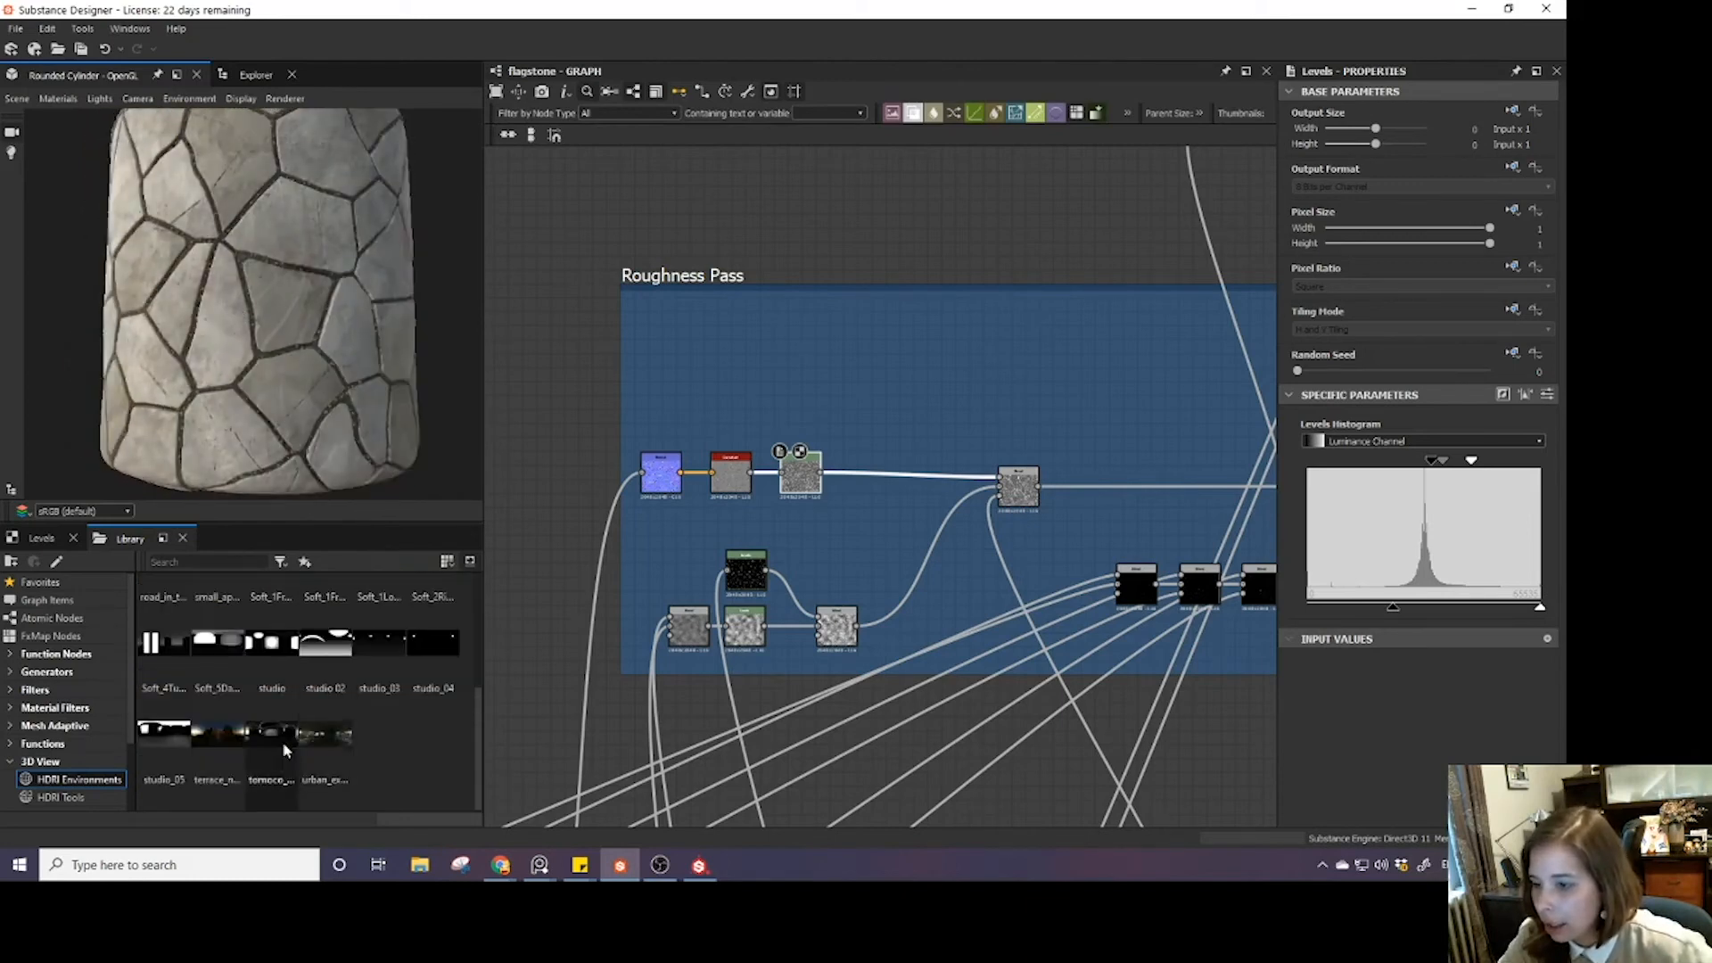
mouse_move(282, 741)
mouse_down()
mouse_move(348, 299)
mouse_move(302, 310)
mouse_move(298, 329)
mouse_move(247, 300)
mouse_move(344, 279)
mouse_move(261, 288)
mouse_move(121, 247)
mouse_move(177, 247)
mouse_up()
scroll(279, 687, up, 5)
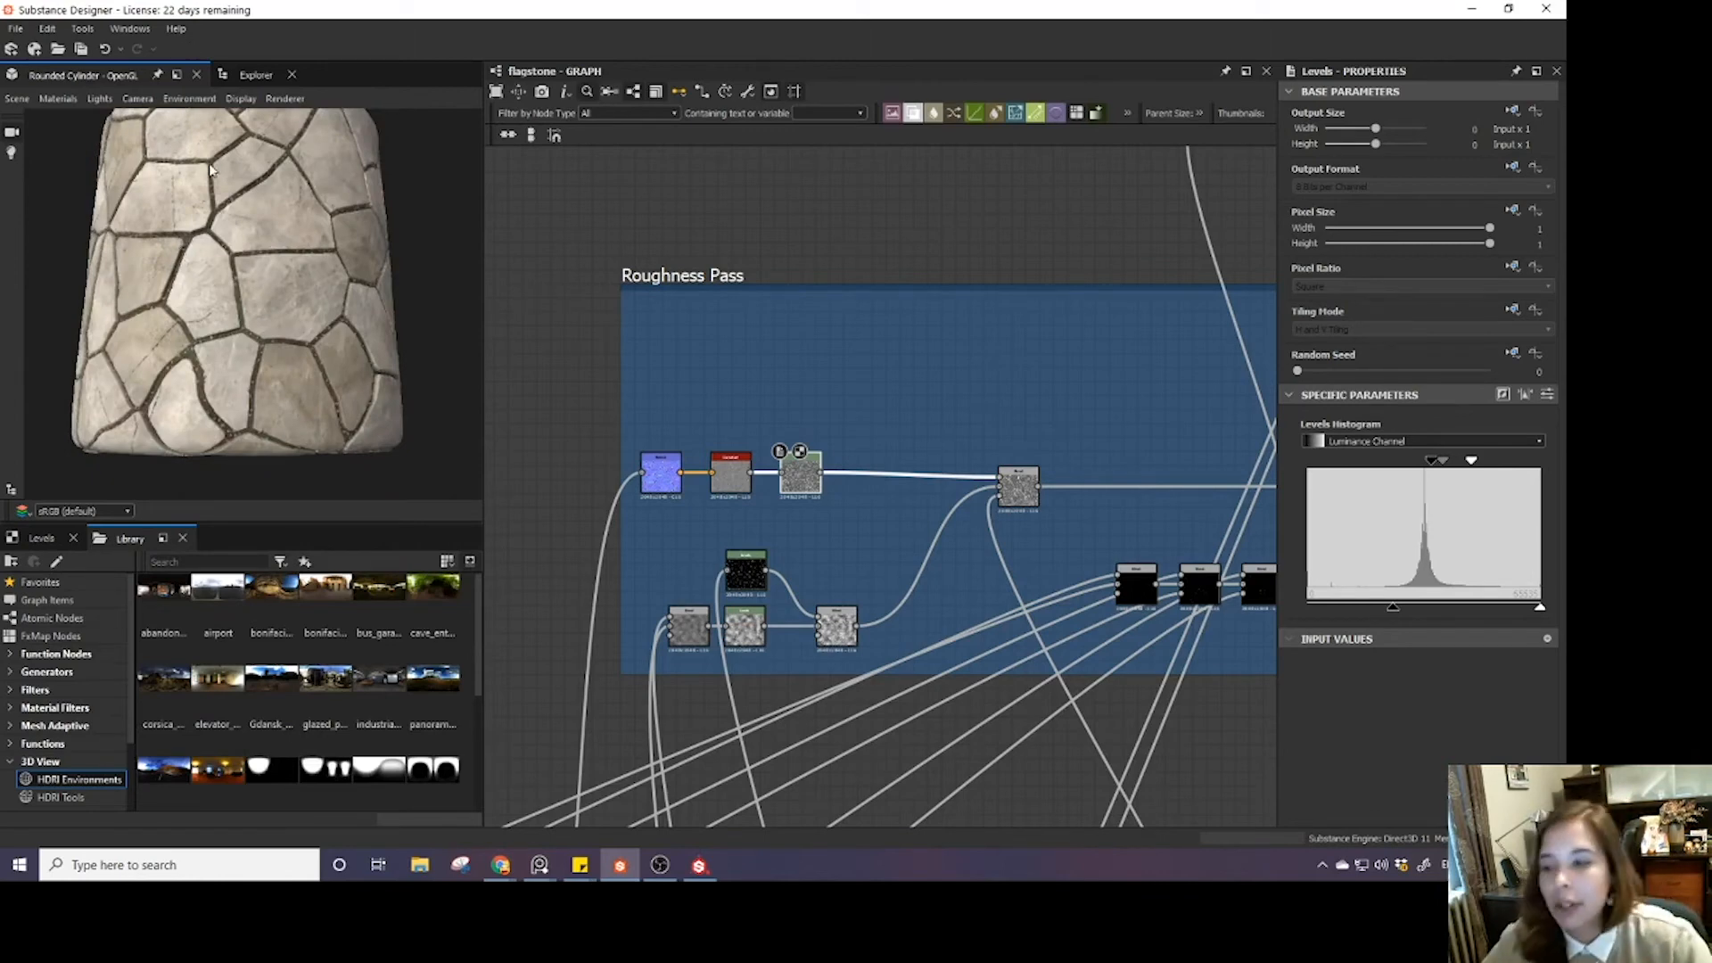
drag(434, 588, 57, 297)
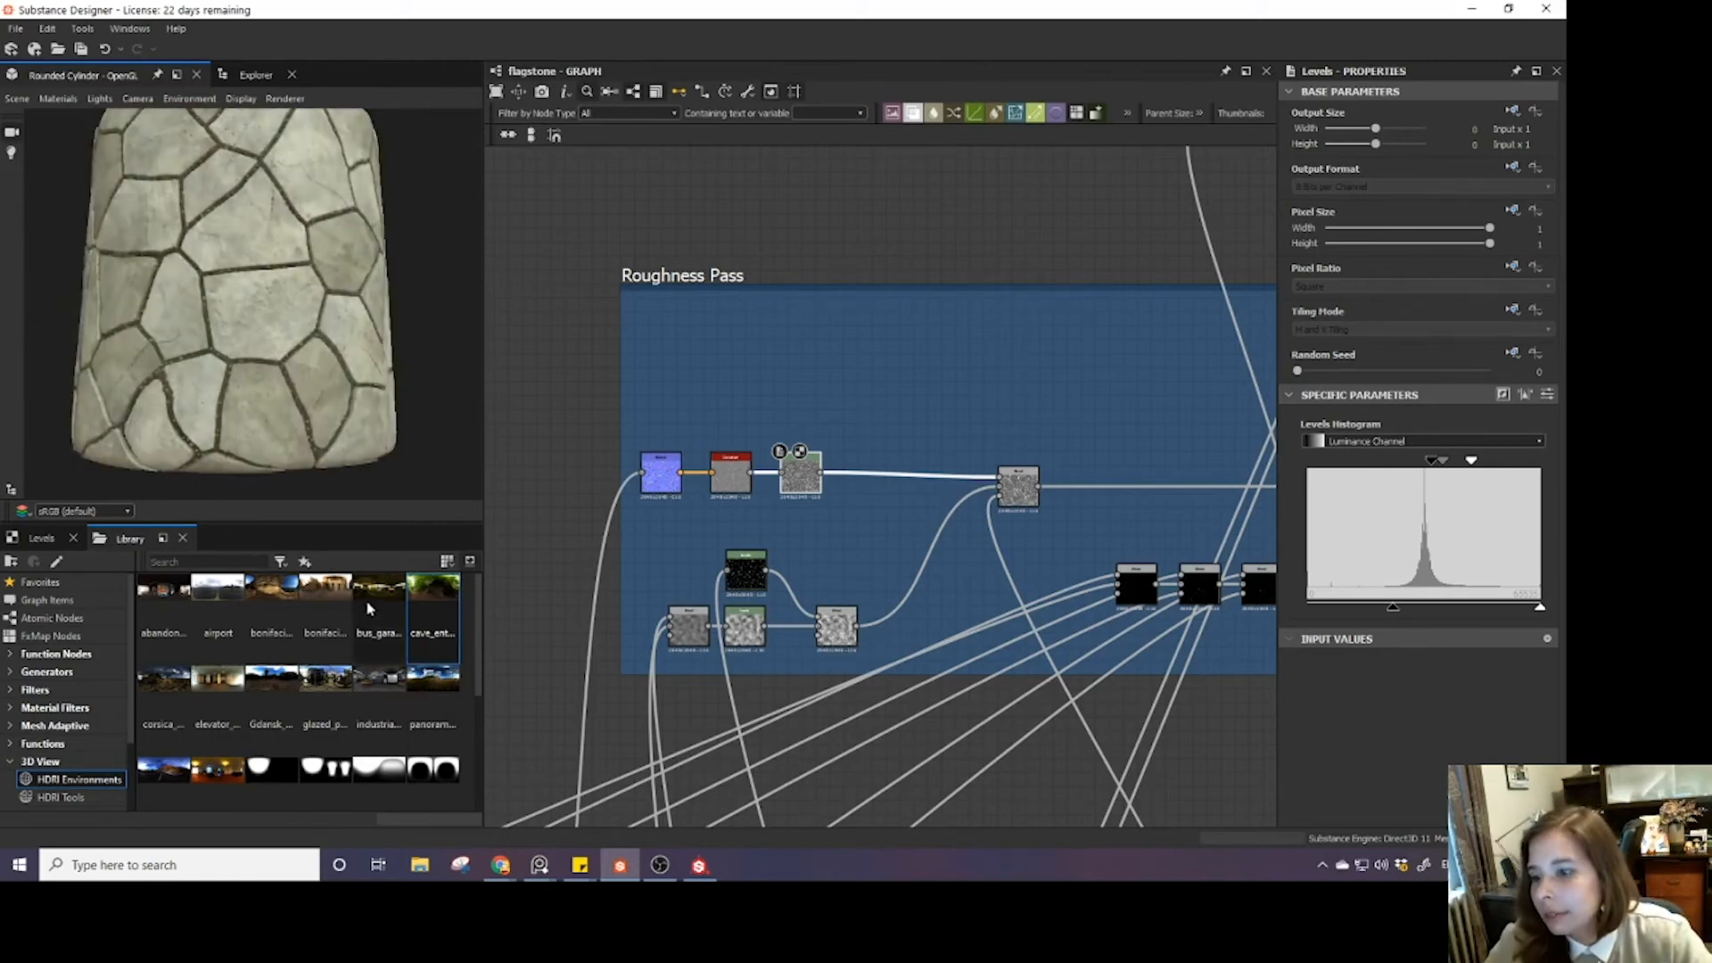
drag(382, 584, 383, 410)
drag(288, 319, 224, 303)
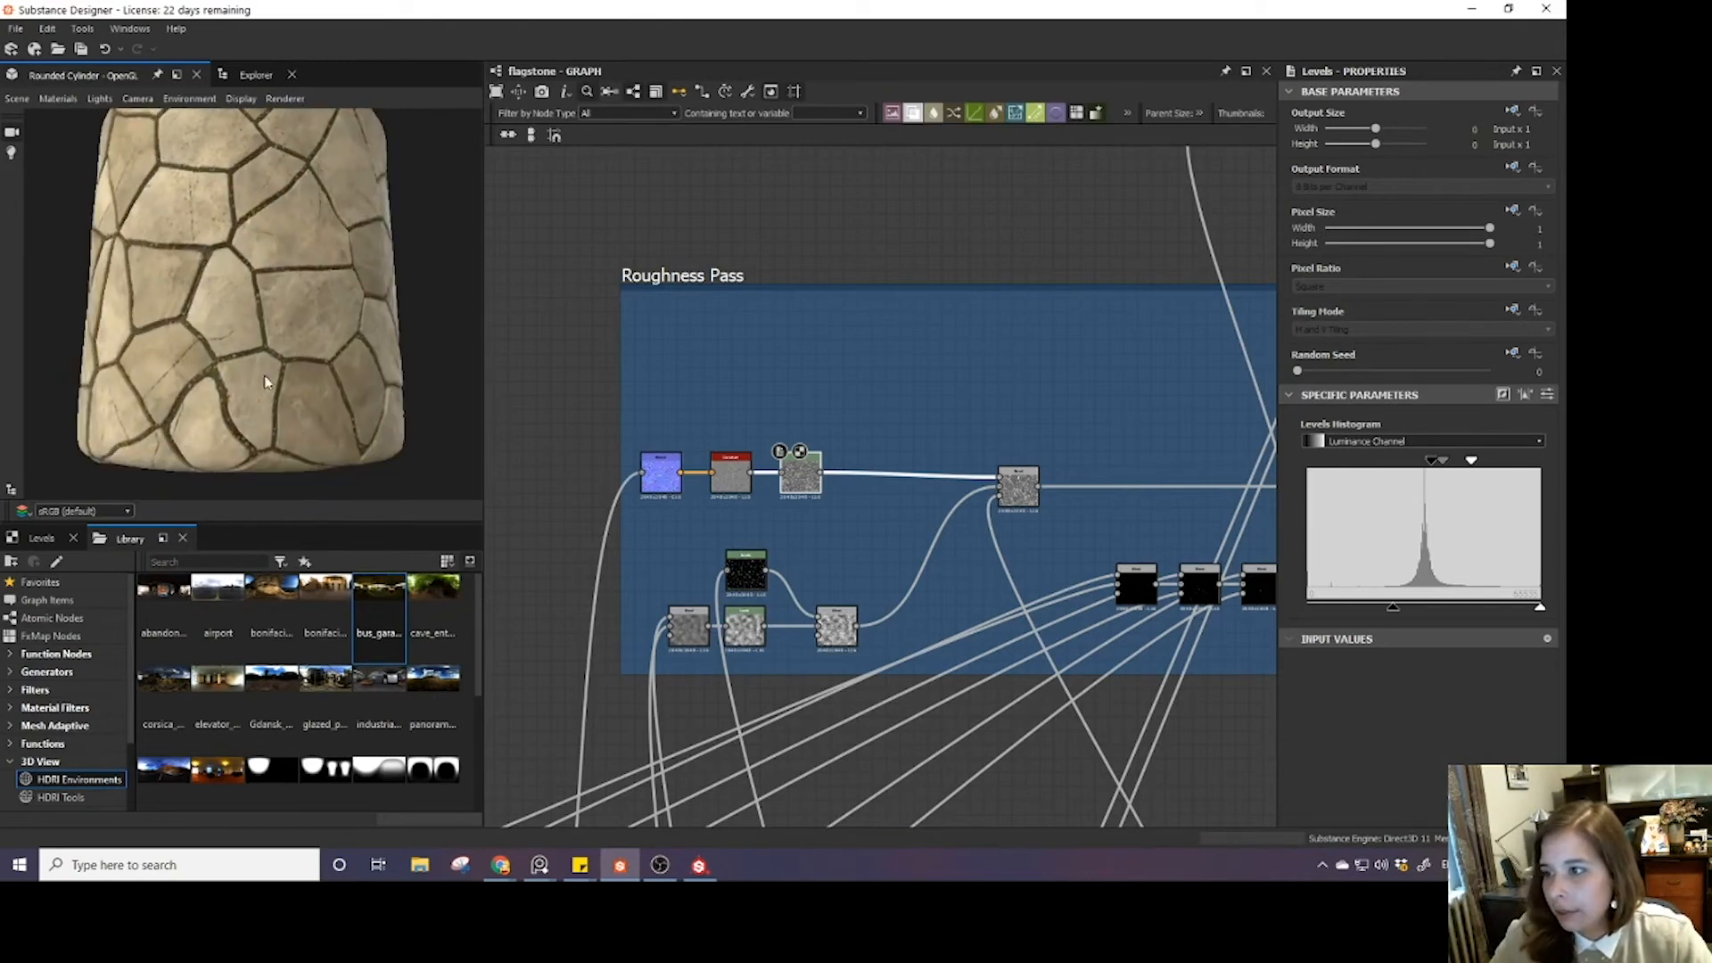
- Test the urban_ex HDRI environment on the model and settle on the tomoco environment for the lighting
scroll(410, 714, down, 5)
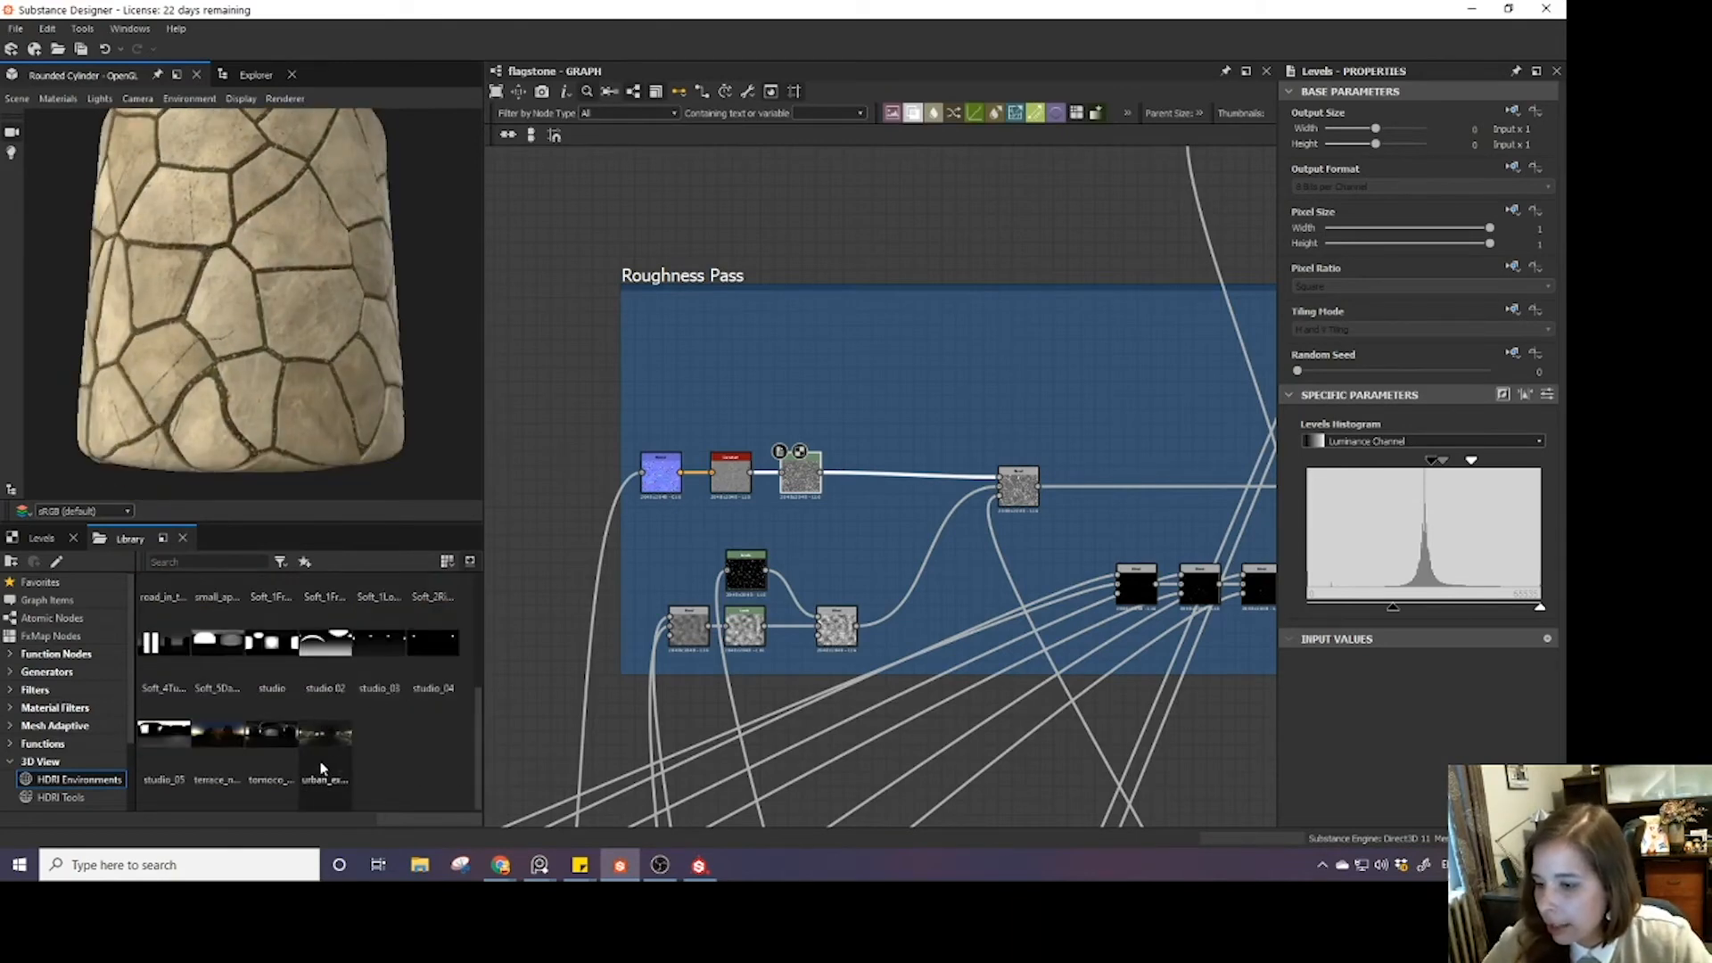
drag(326, 759, 313, 275)
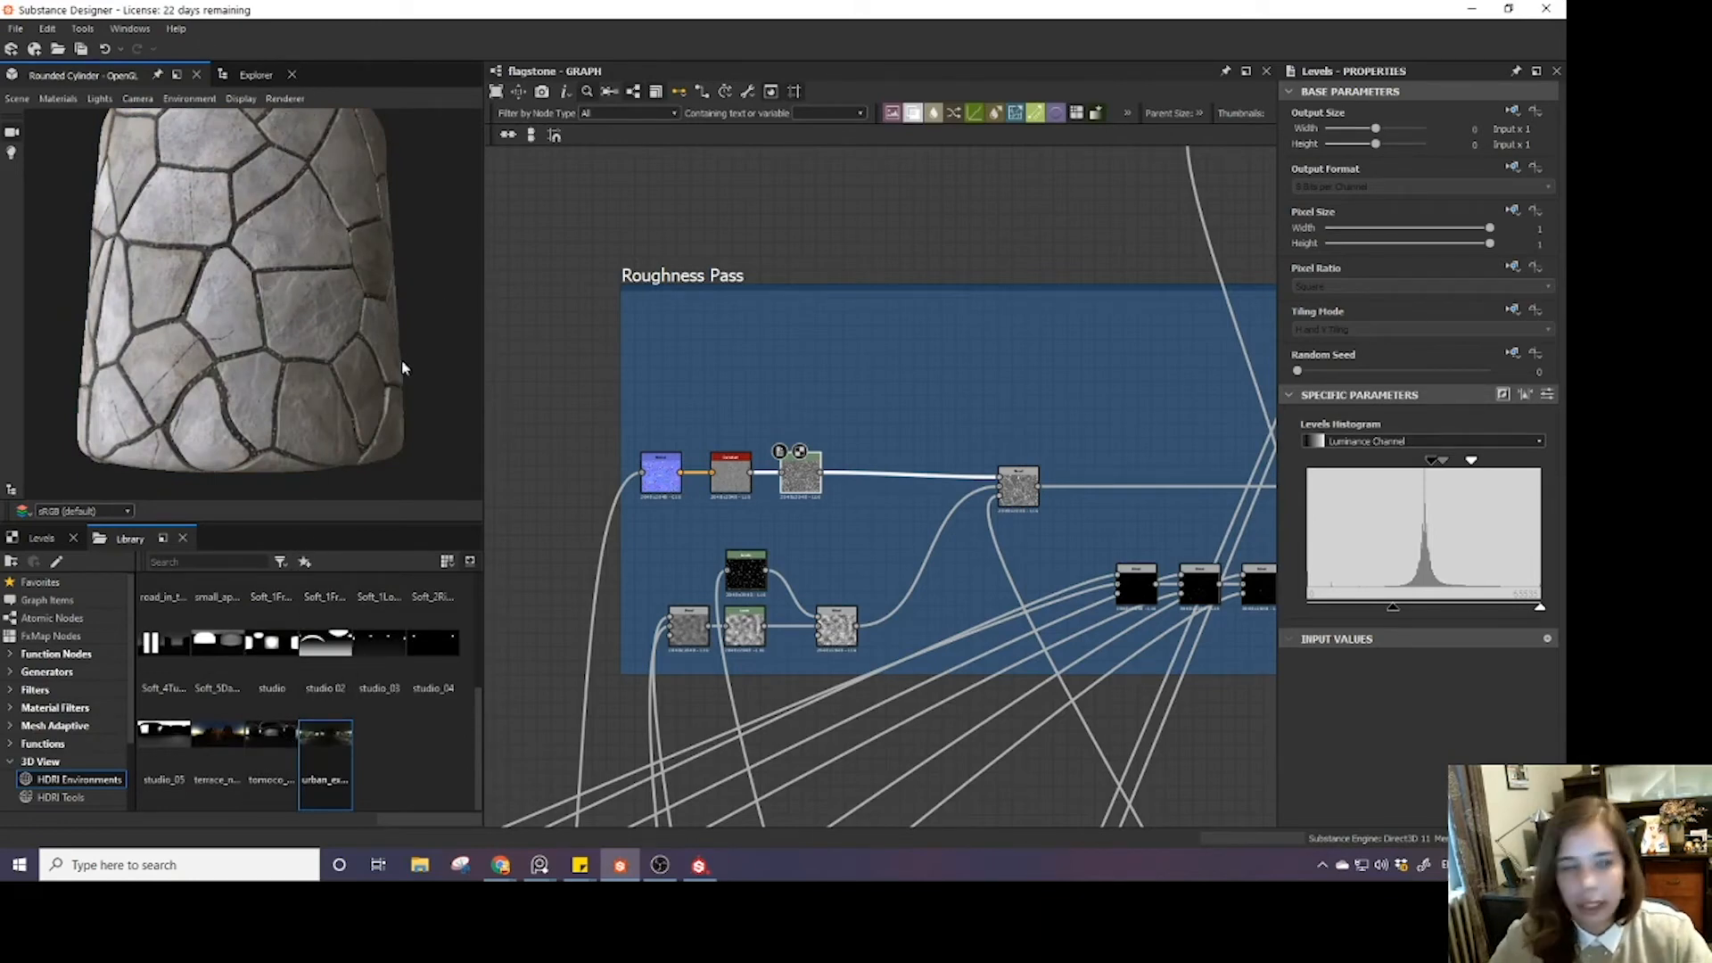
drag(273, 747, 328, 283)
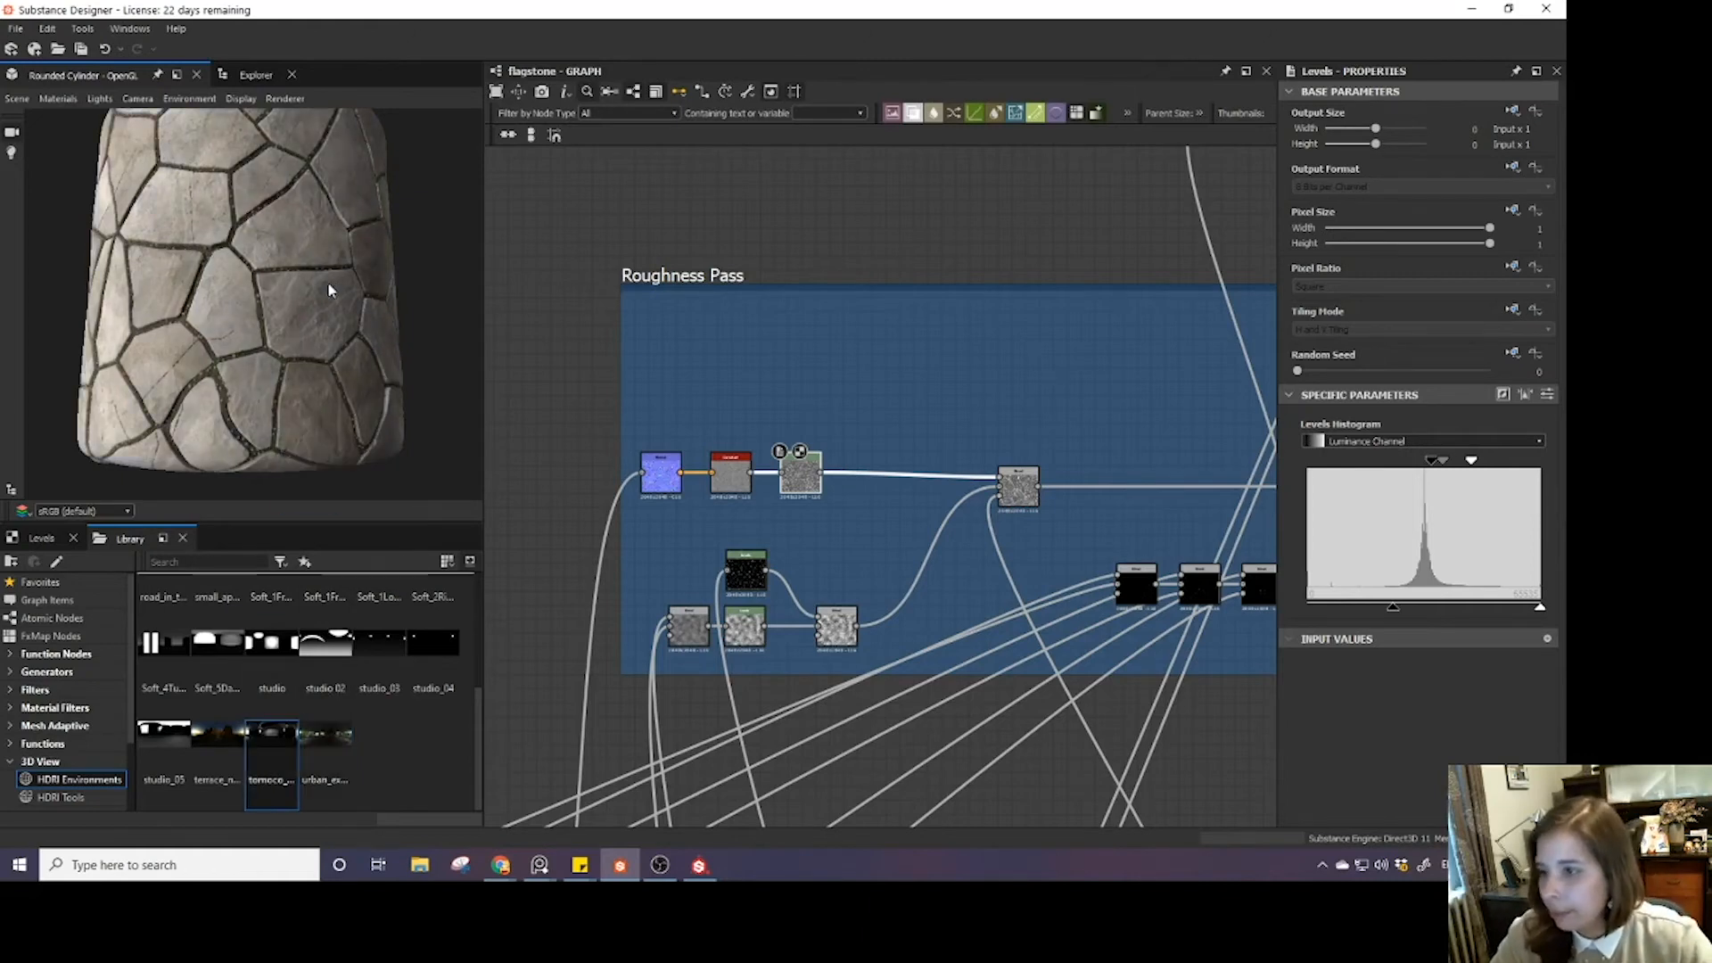
drag(264, 339, 344, 299)
middle_drag(346, 301, 306, 357)
- Preview the final Overlay Blend at the output end of the Roughness Pass frame
scroll(863, 351, down, 5)
middle_drag(920, 262, 822, 524)
middle_drag(939, 472, 795, 486)
scroll(816, 510, up, 5)
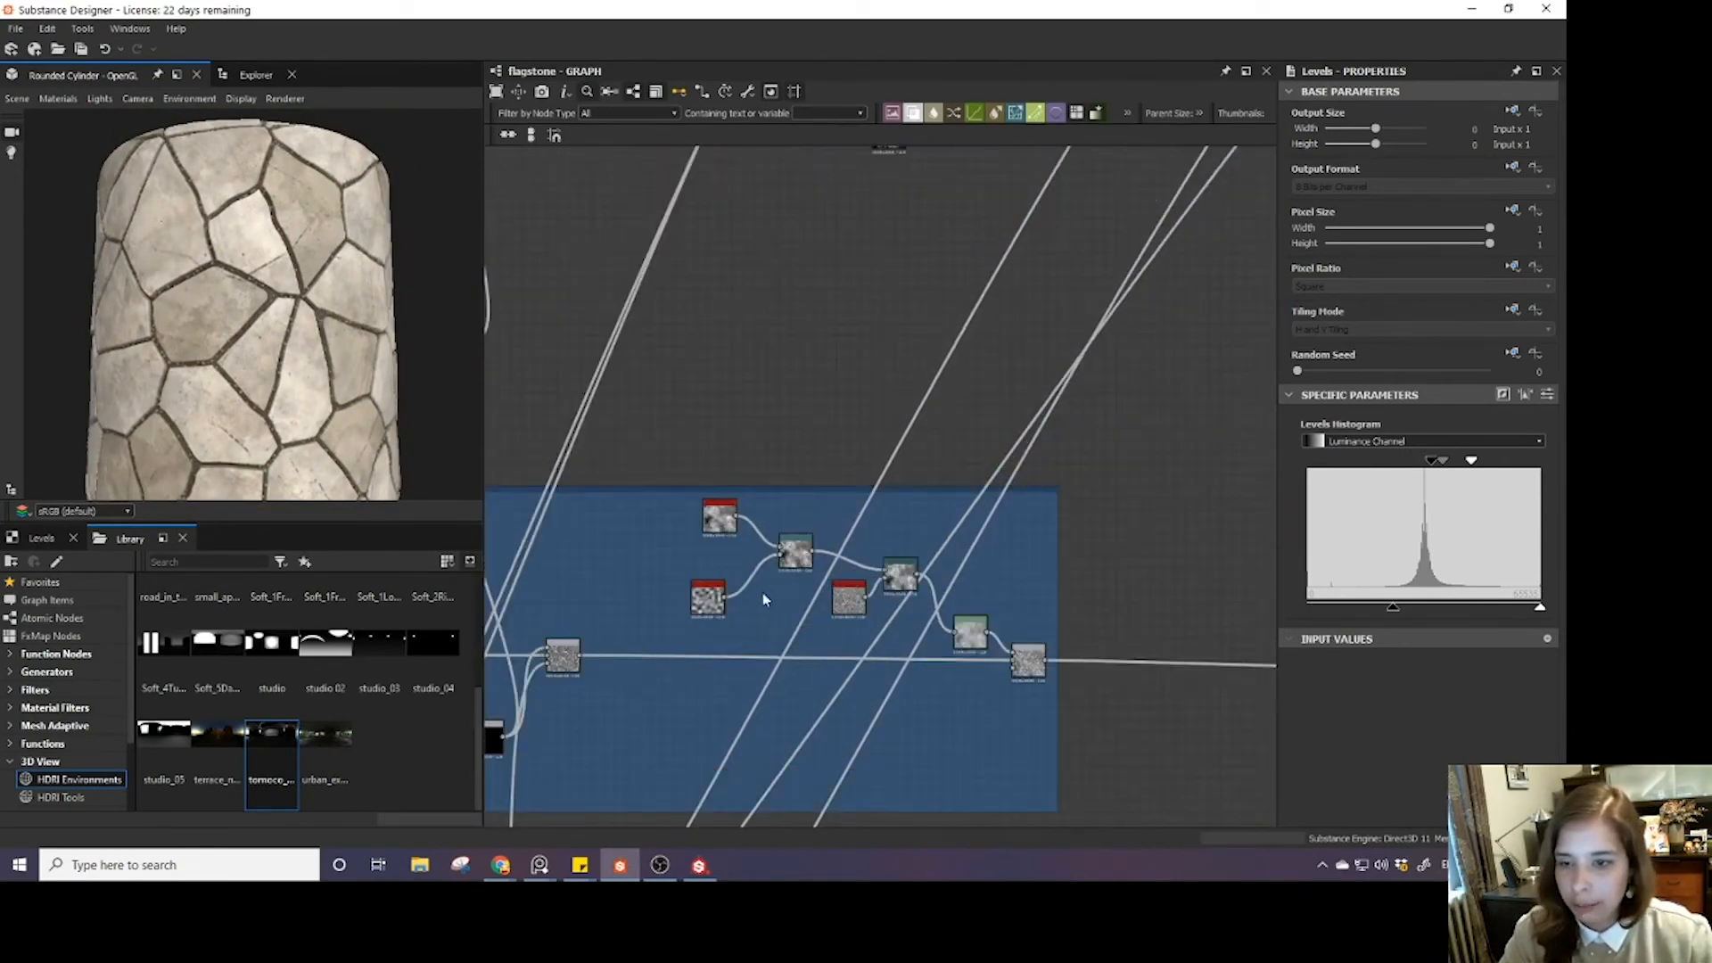
scroll(957, 631, down, 4)
scroll(972, 635, up, 4)
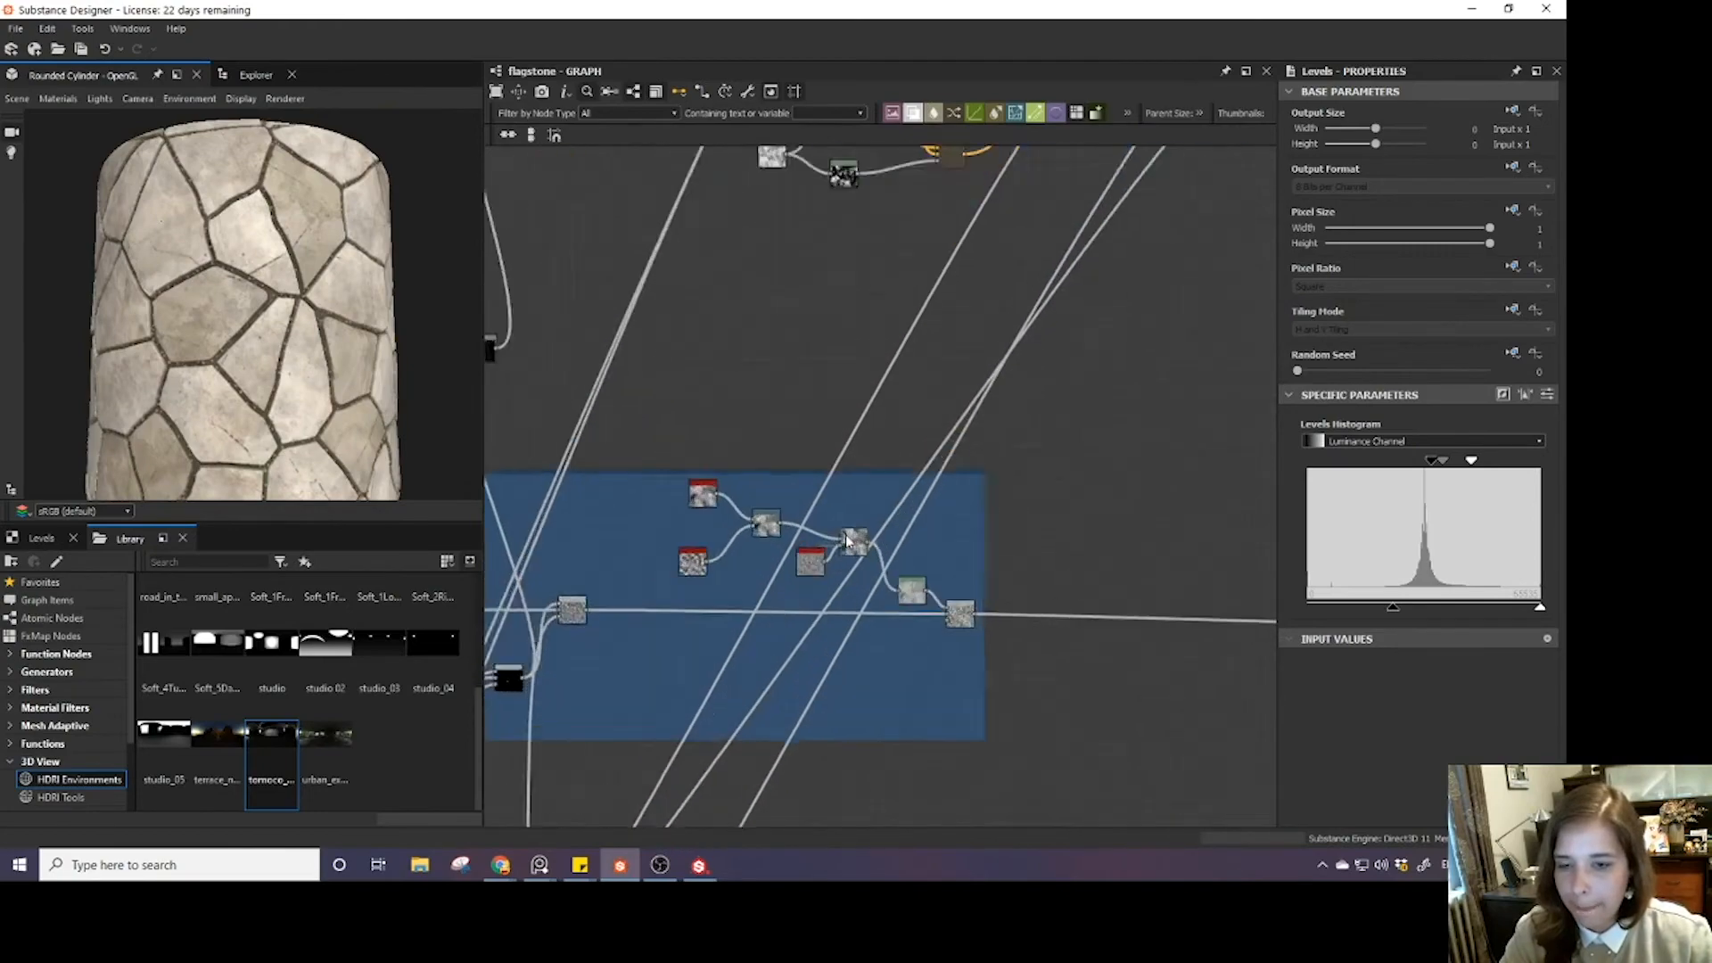
double_click(1000, 648)
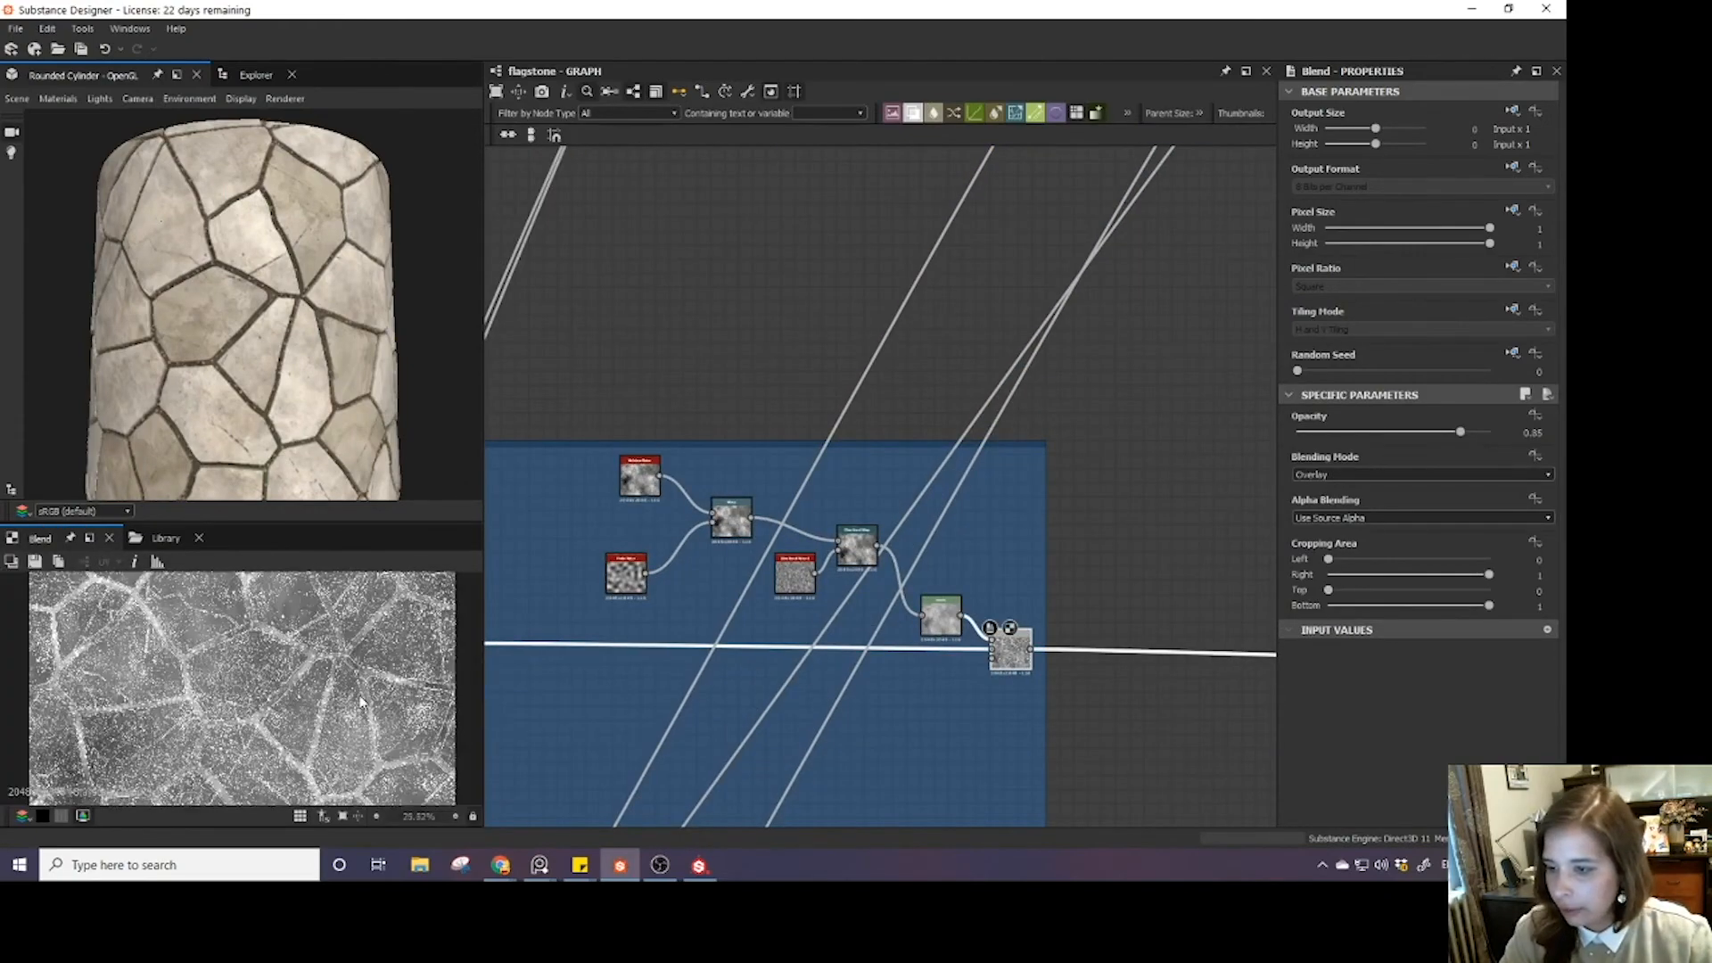
- Widen the Roughness Pass frame at its output end and move the noise chain with its Overlay Blend into the added space
middle_drag(1074, 654, 852, 598)
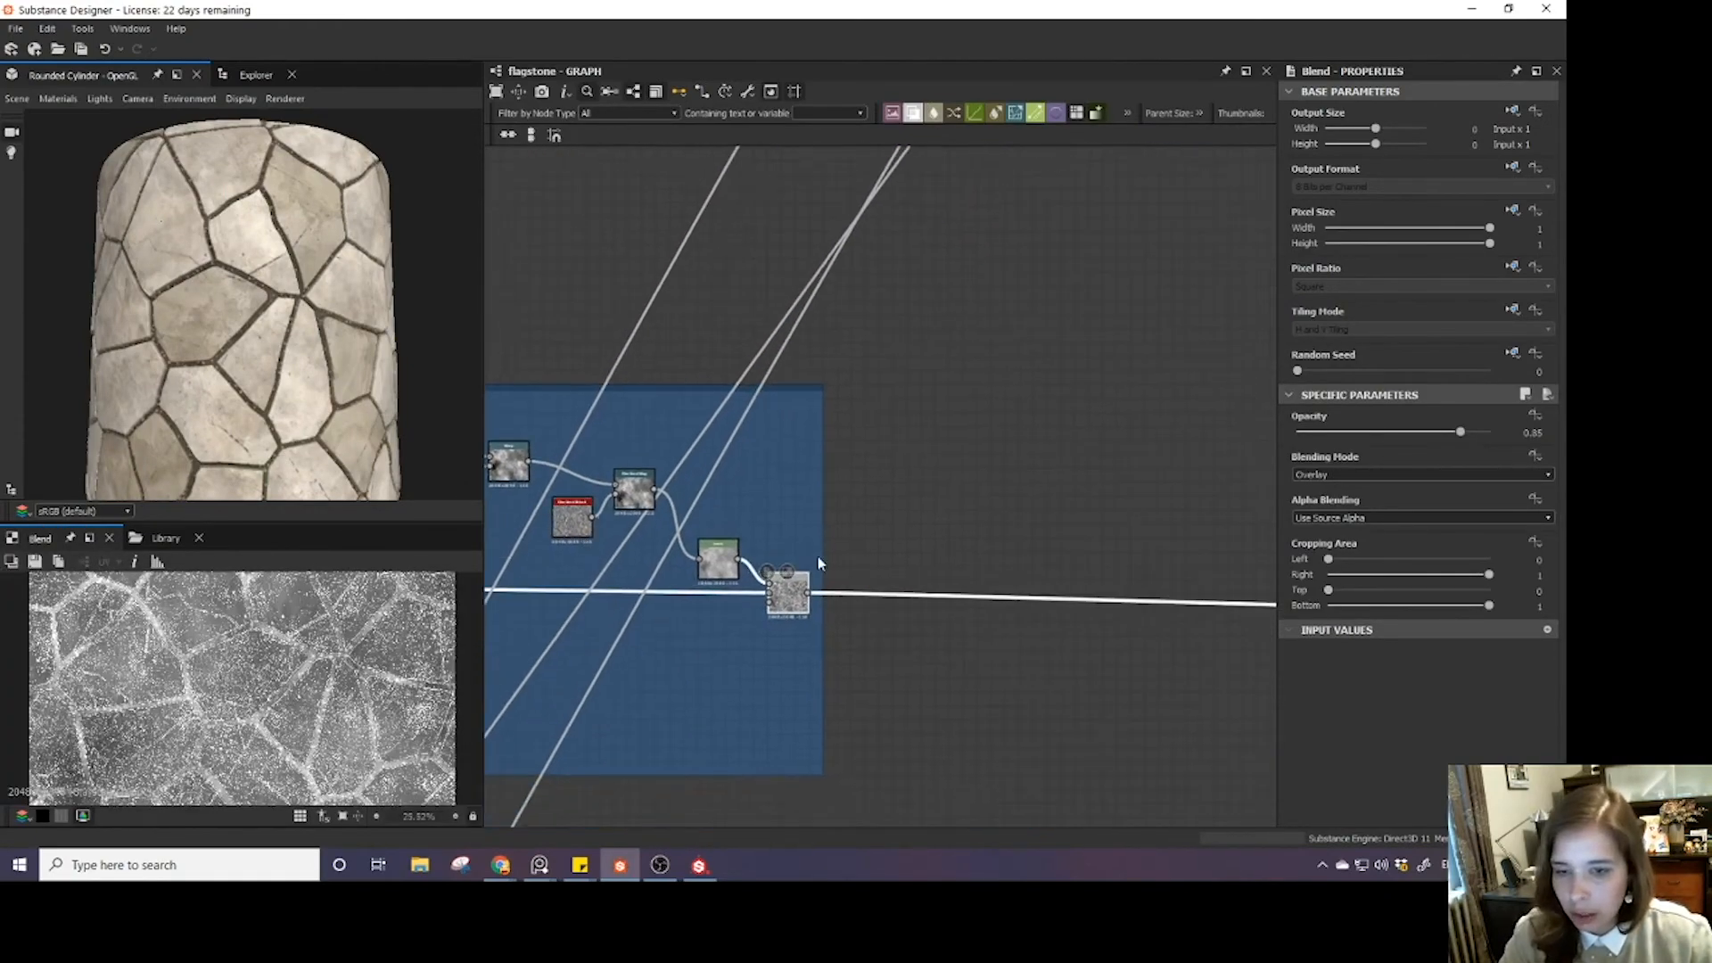
drag(822, 559, 1023, 562)
scroll(887, 577, down, 3)
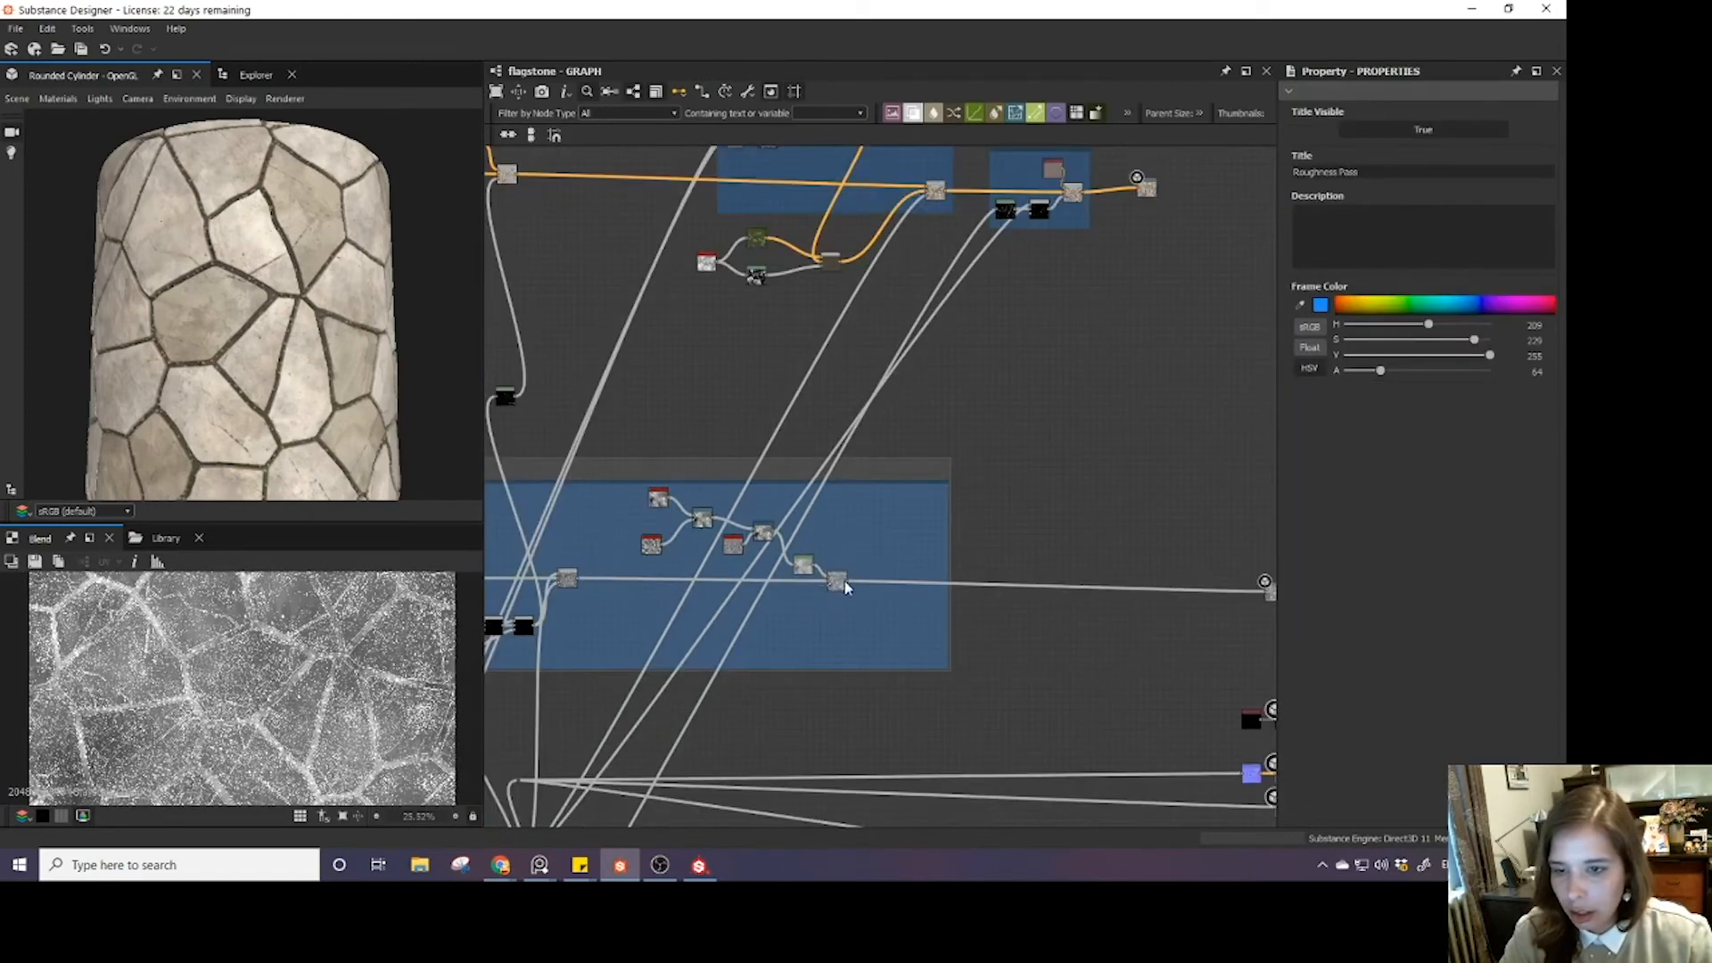
drag(635, 494, 905, 567)
- Insert a Blend node on the Roughness Pass link that leads into the final Overlay Blend
middle_drag(642, 607, 776, 581)
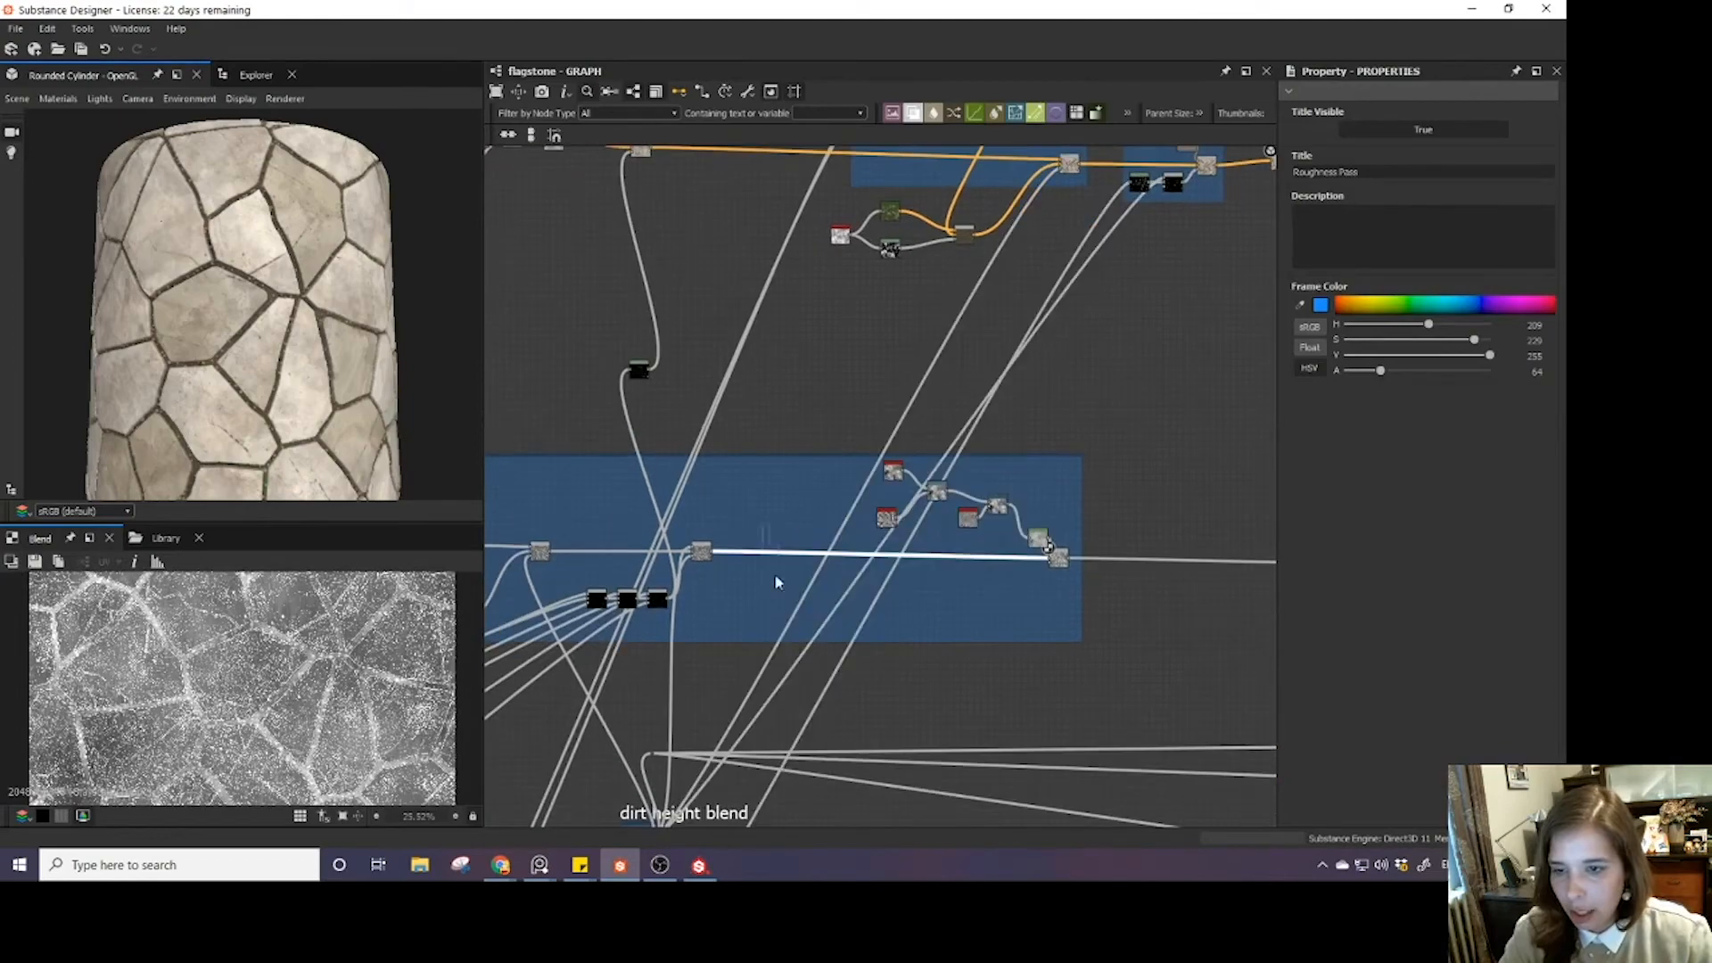
key(space)
text(ble)
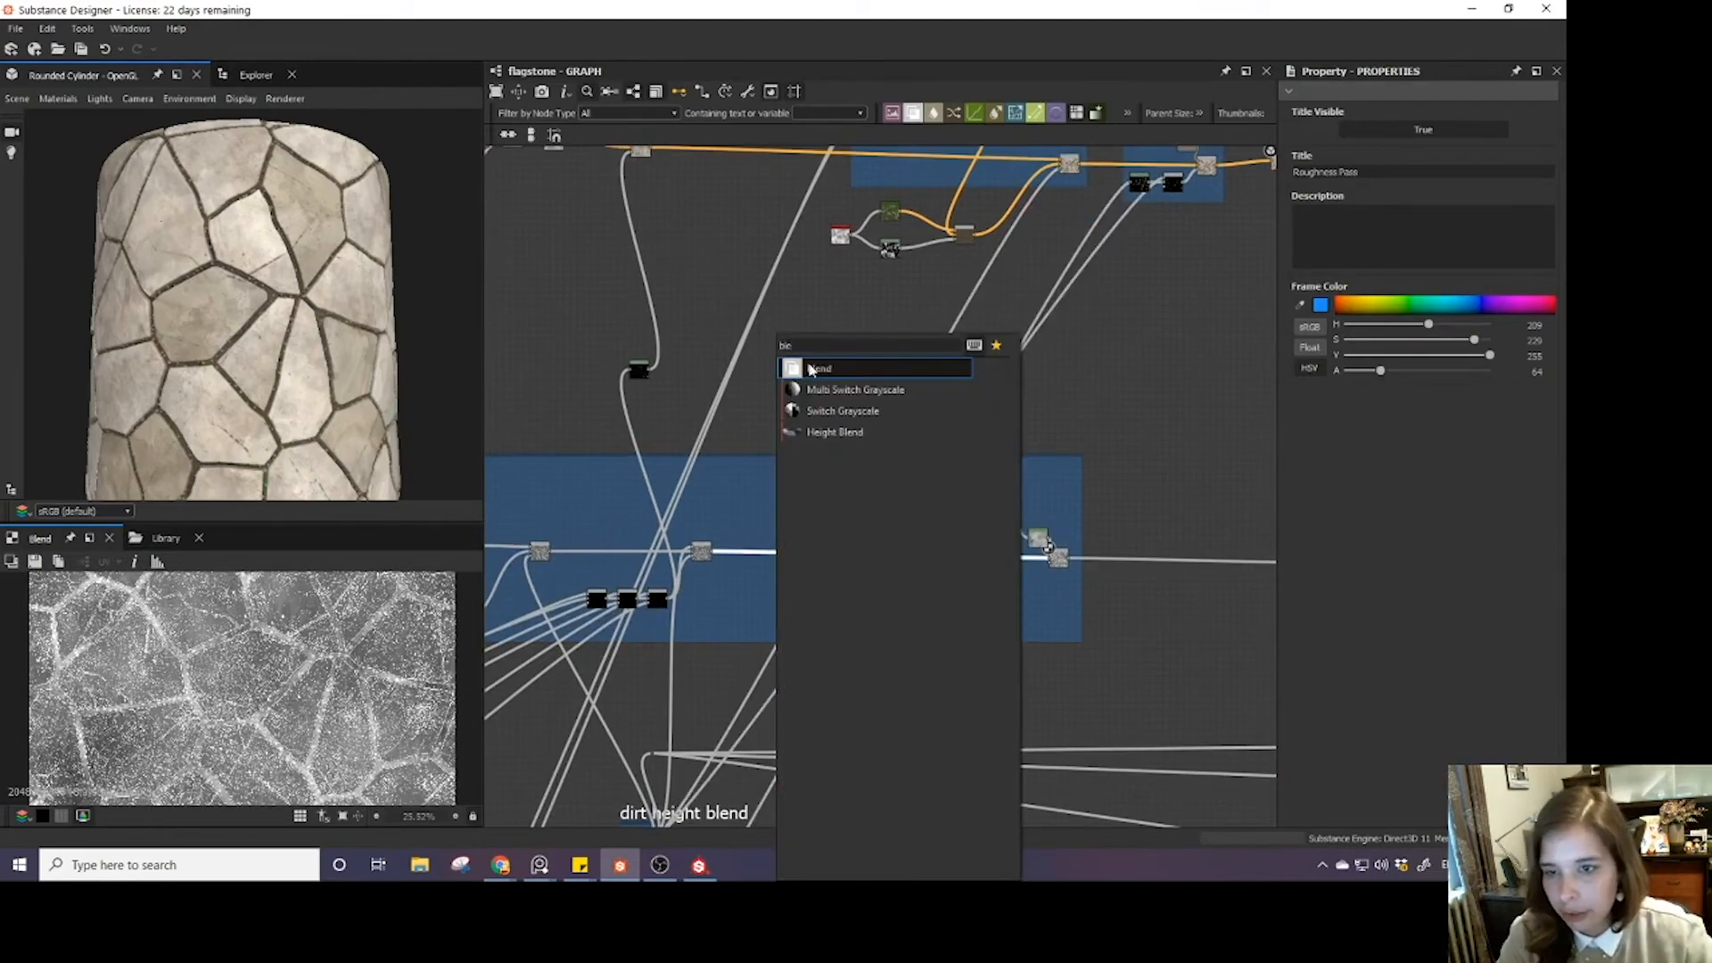
key(Return)
- Find the cloud mask's Levels node in the shapes frame before pocks and preview it
scroll(742, 621, down, 3)
scroll(730, 580, up, 3)
middle_drag(621, 525, 906, 546)
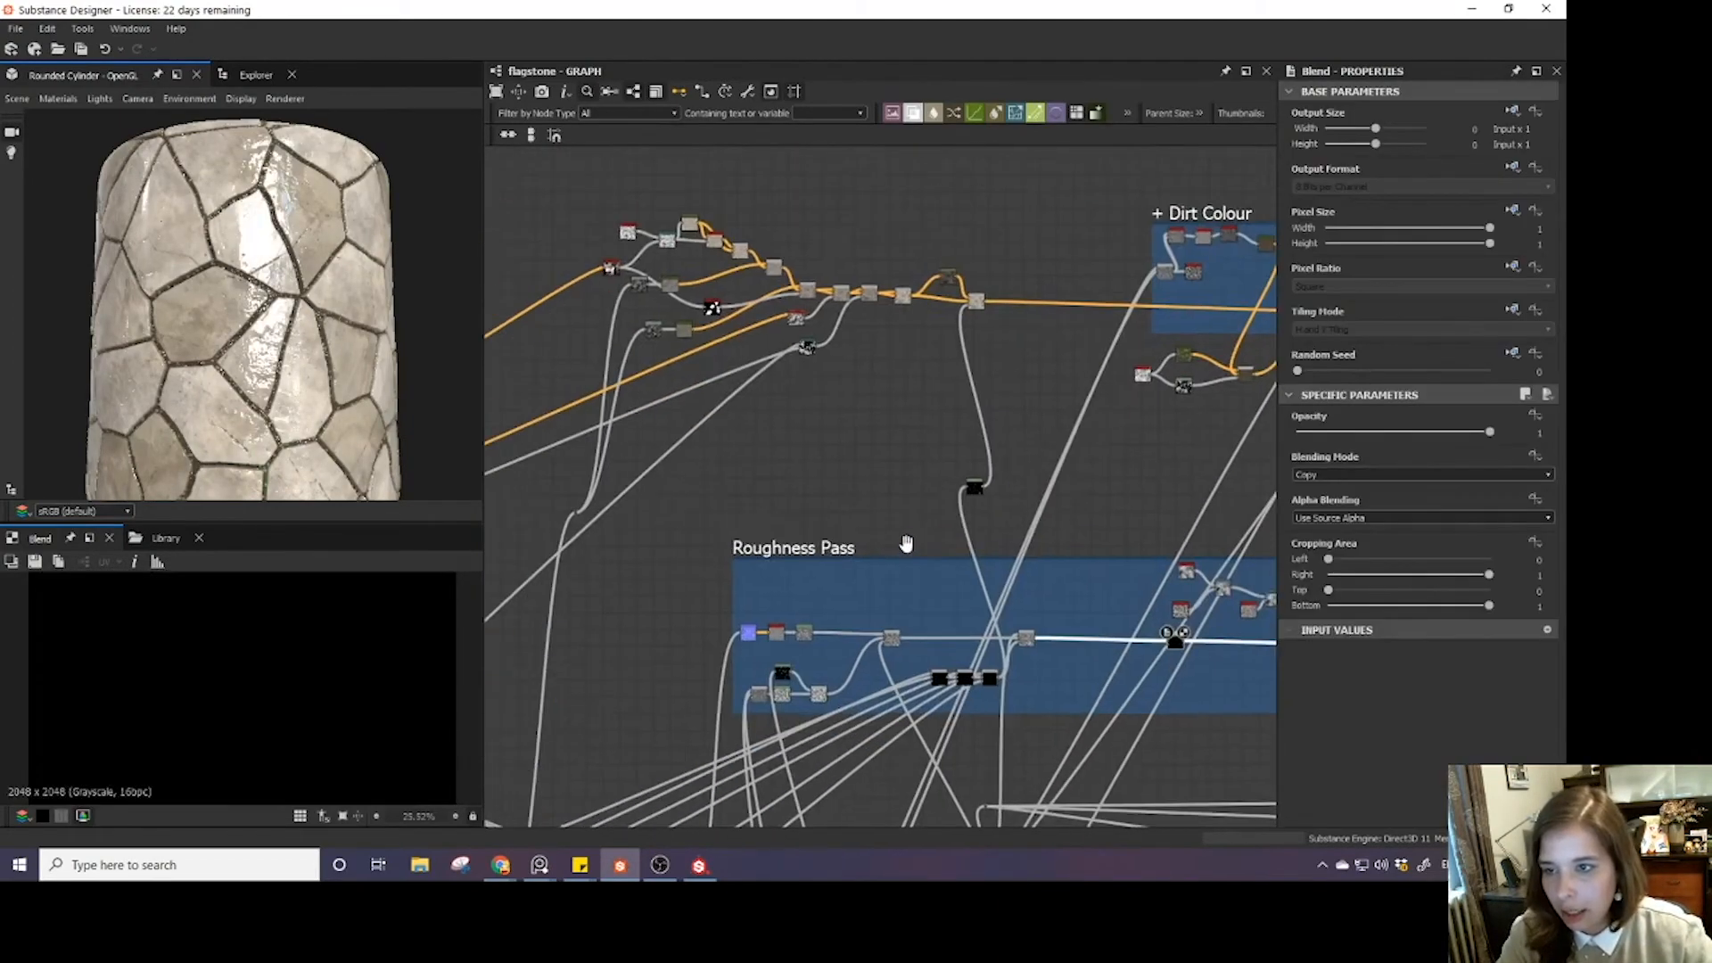
scroll(704, 604, down, 3)
middle_drag(678, 673, 682, 601)
scroll(654, 677, up, 5)
middle_drag(581, 740, 896, 620)
scroll(616, 696, down, 2)
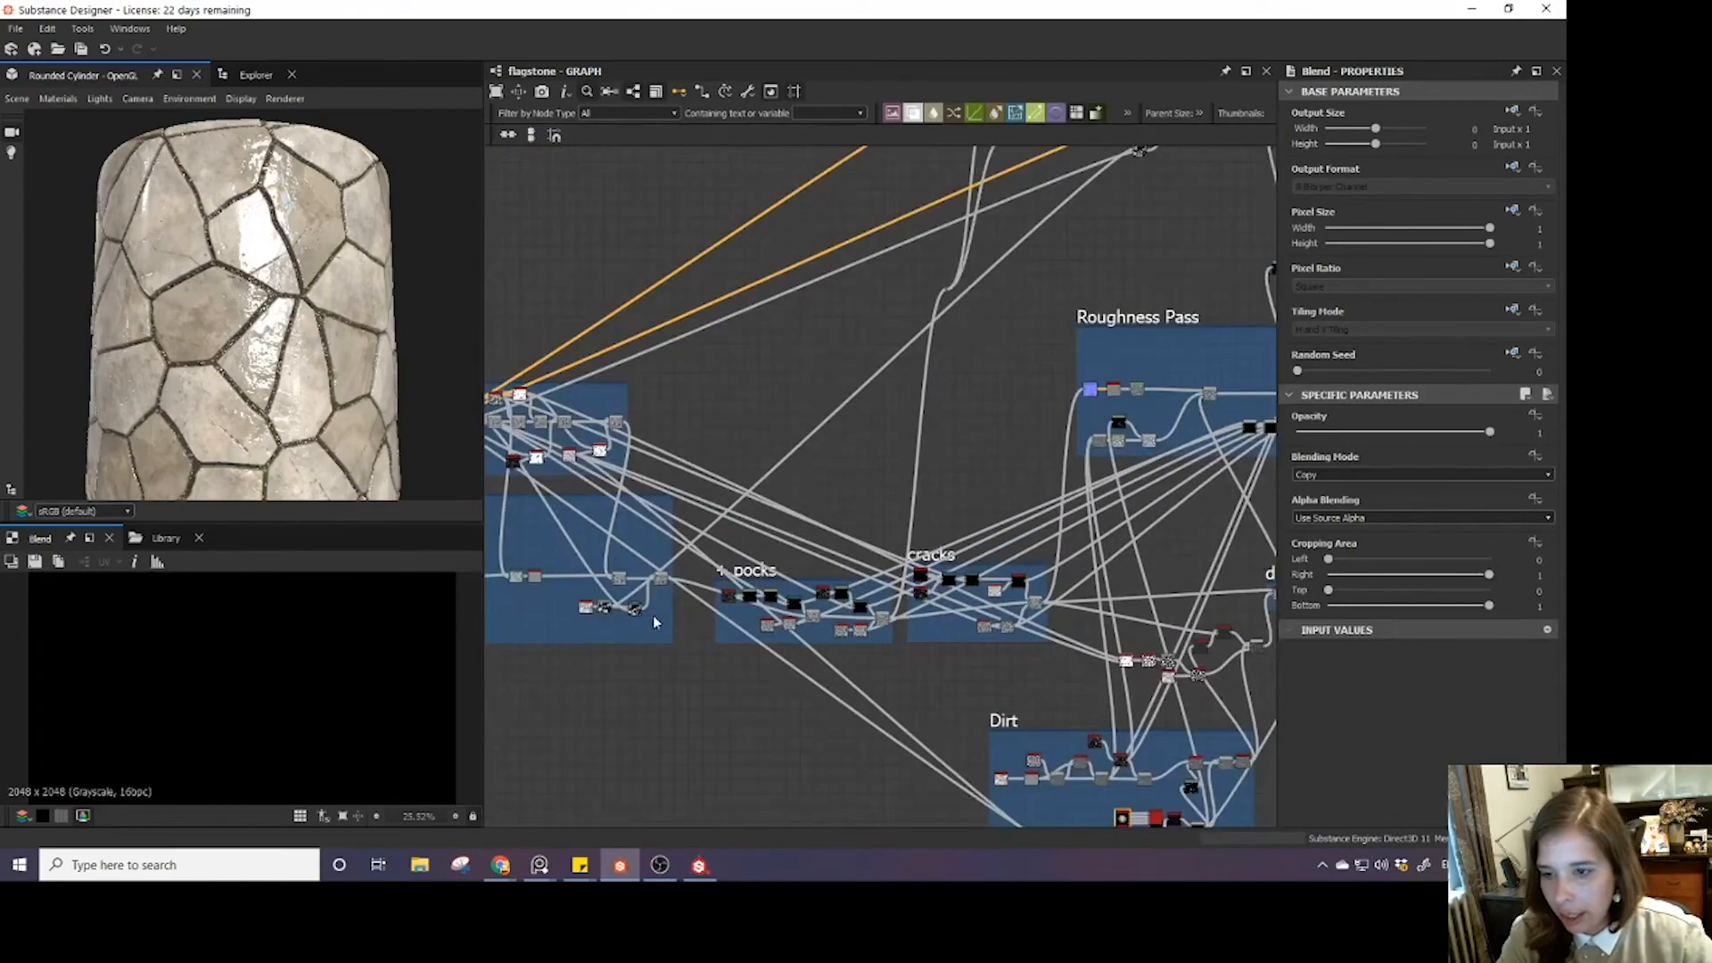
click(602, 609)
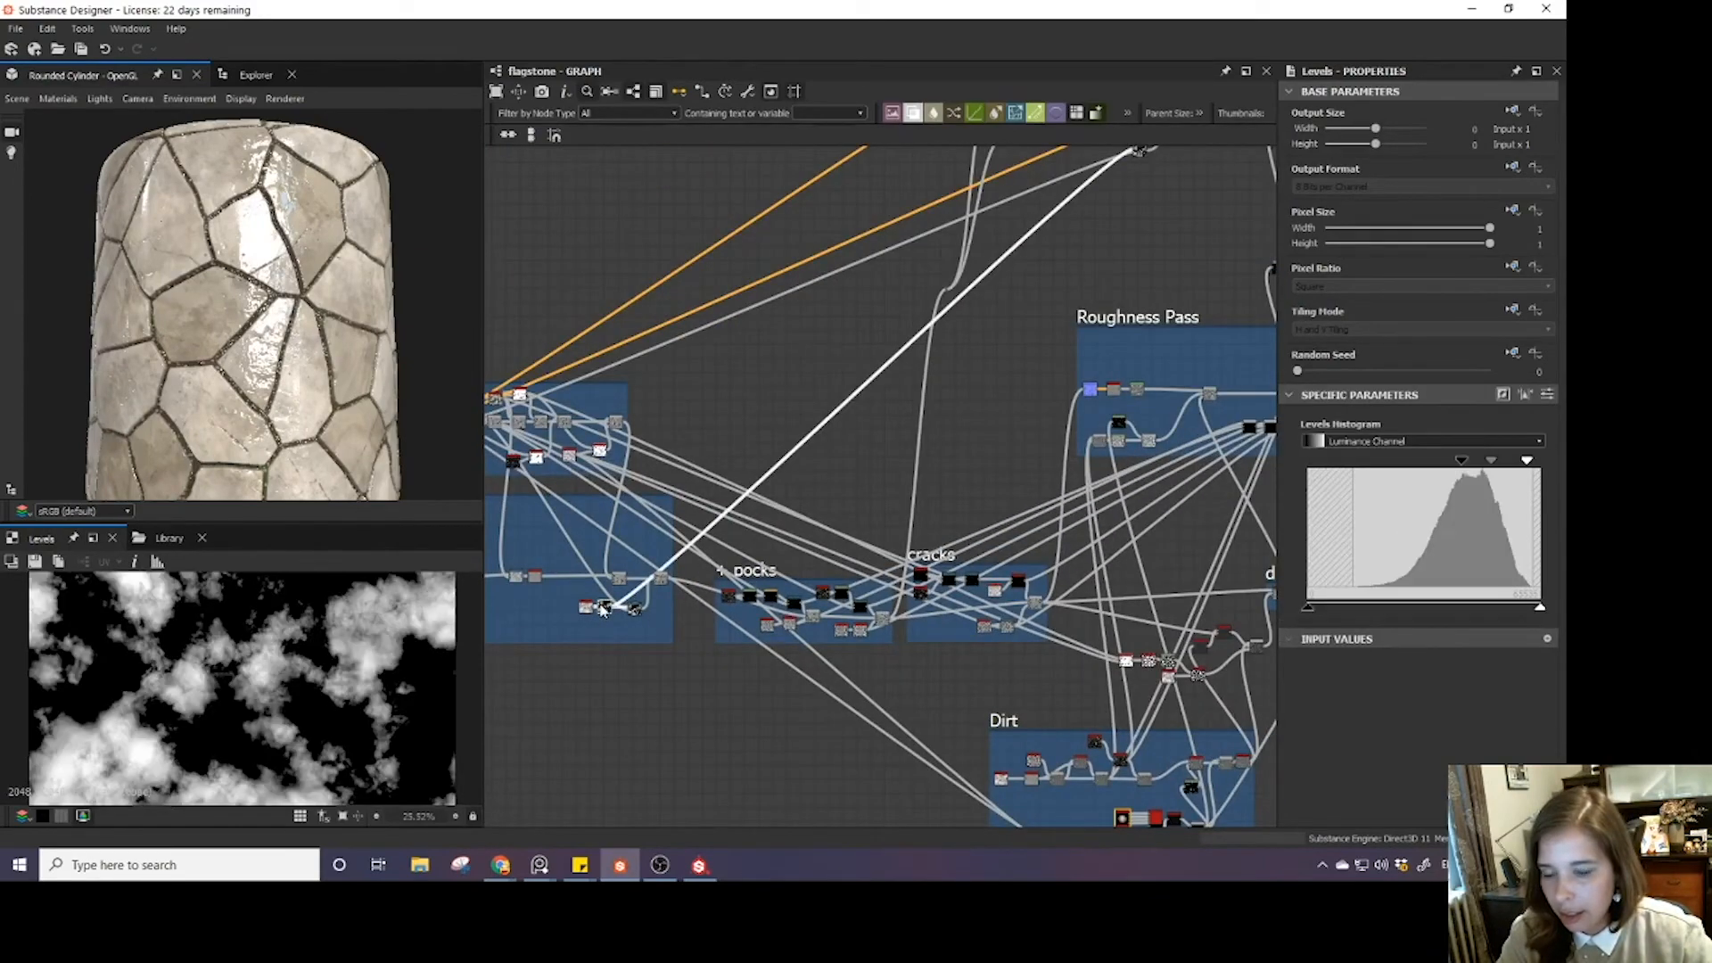
scroll(603, 609, up, 10)
scroll(603, 607, down, 5)
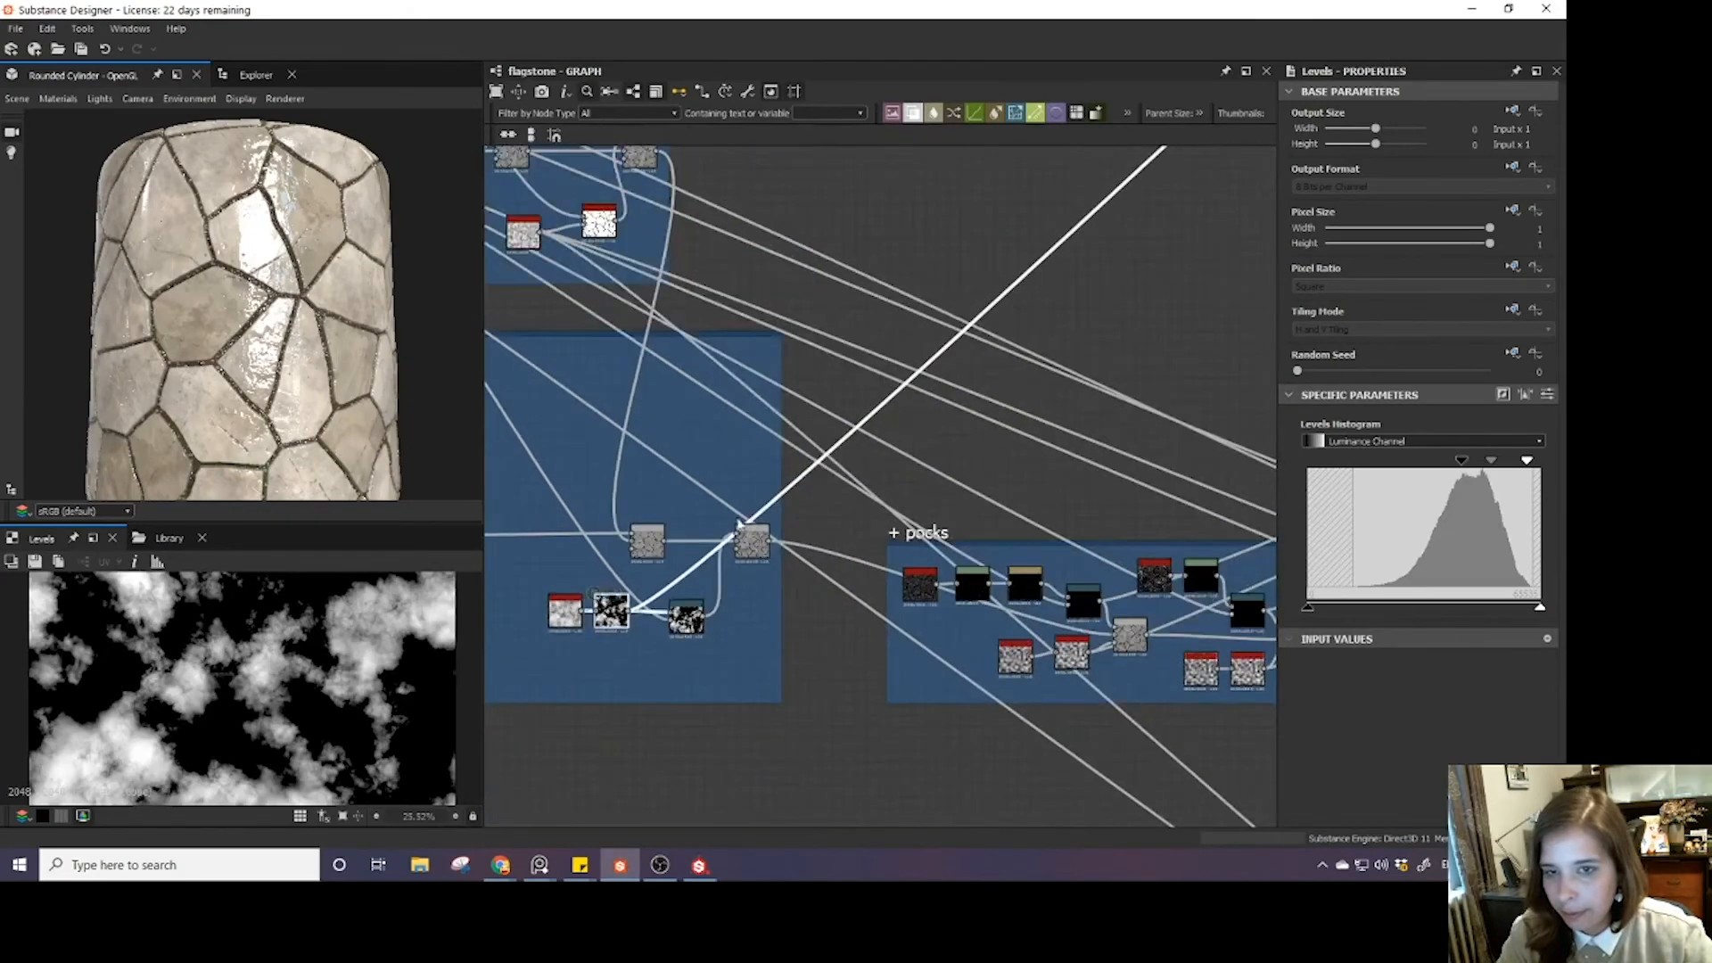
- Trace the cloud mask Levels link up to the colour chain and preview the Directional Warp node it feeds
scroll(740, 524, down, 3)
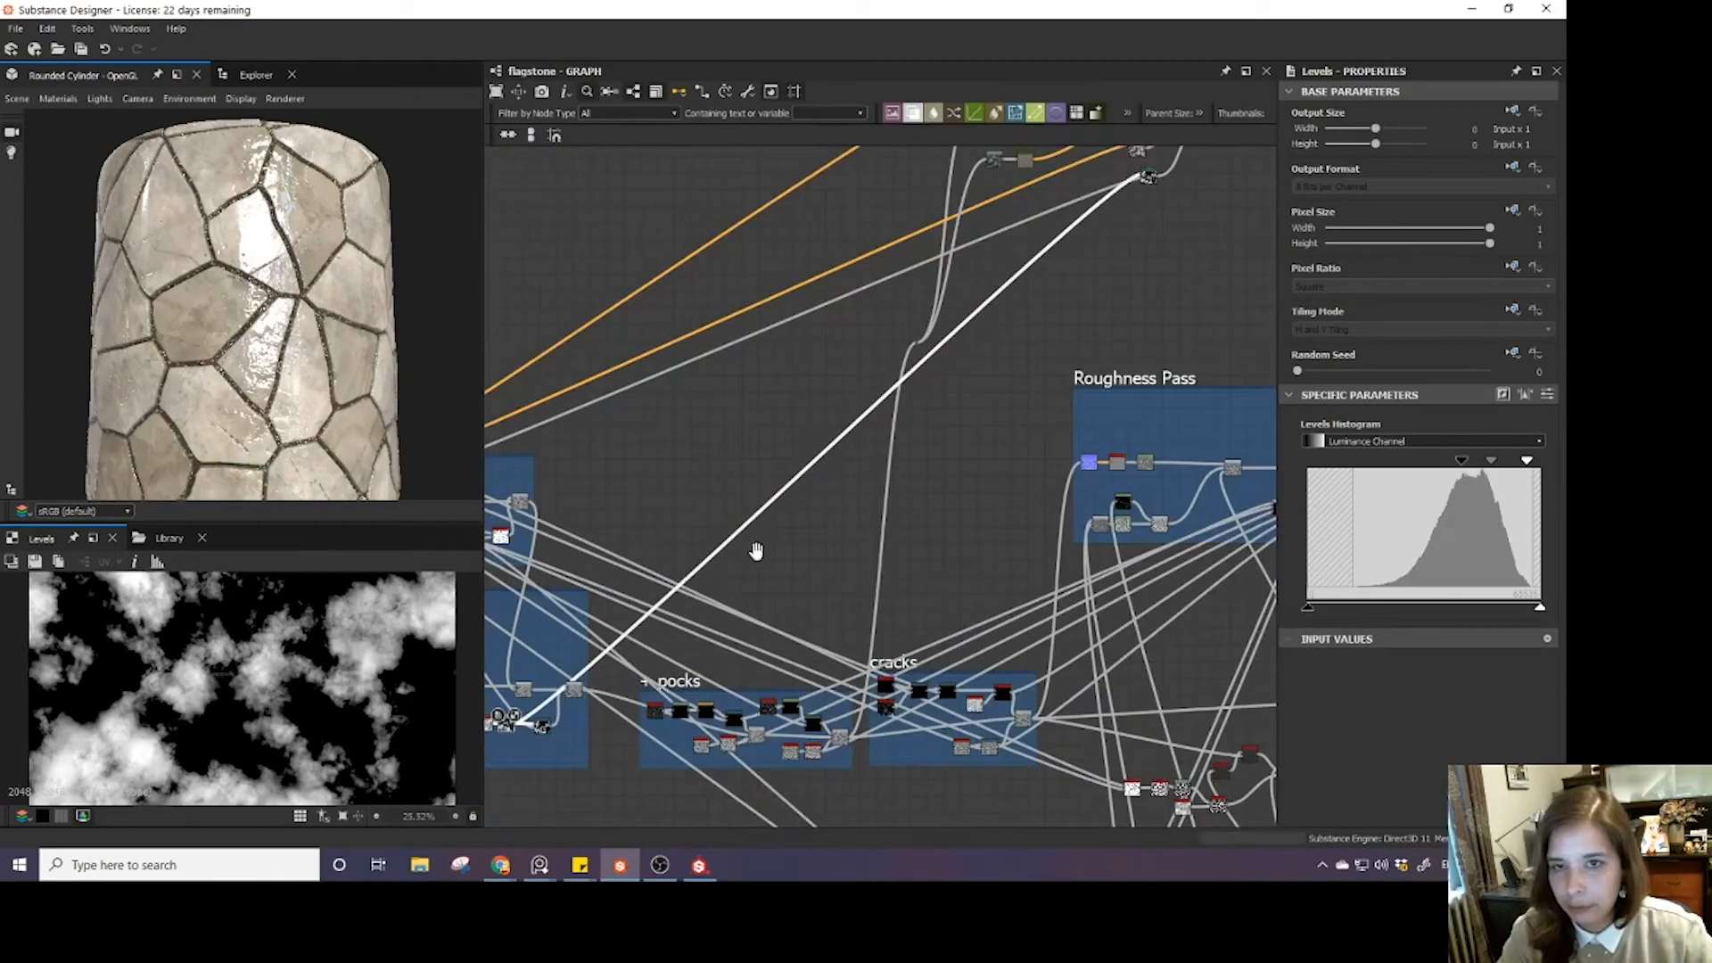
middle_drag(756, 551, 754, 570)
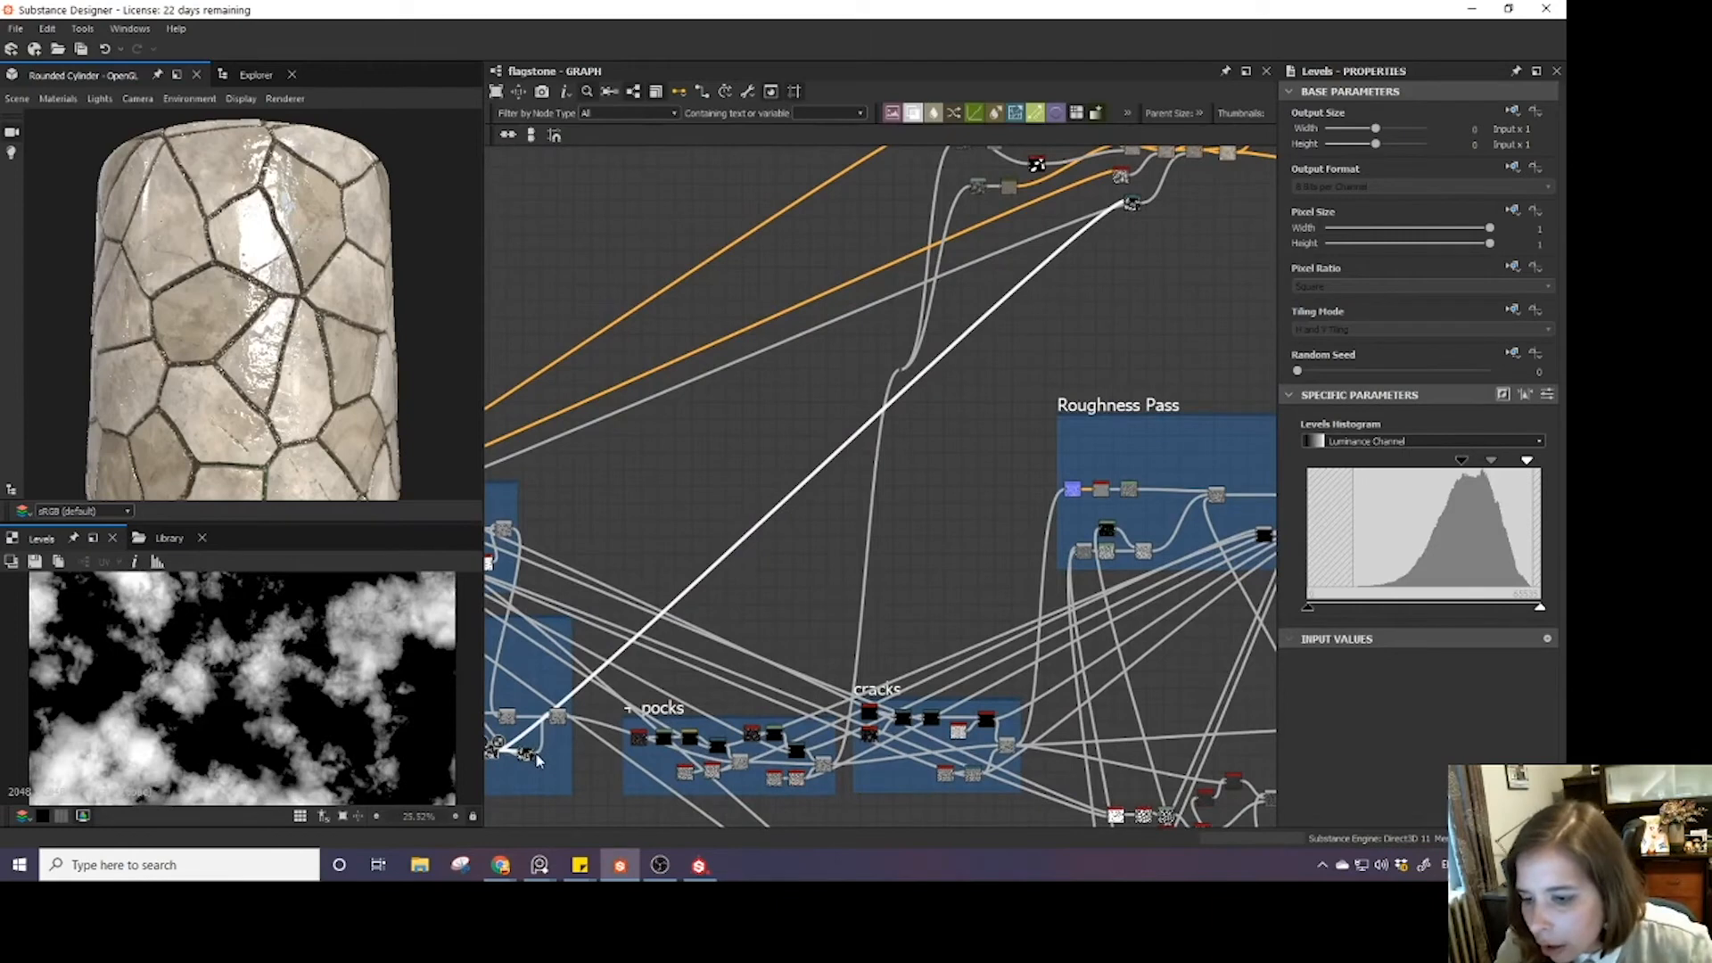
drag(535, 756, 1130, 207)
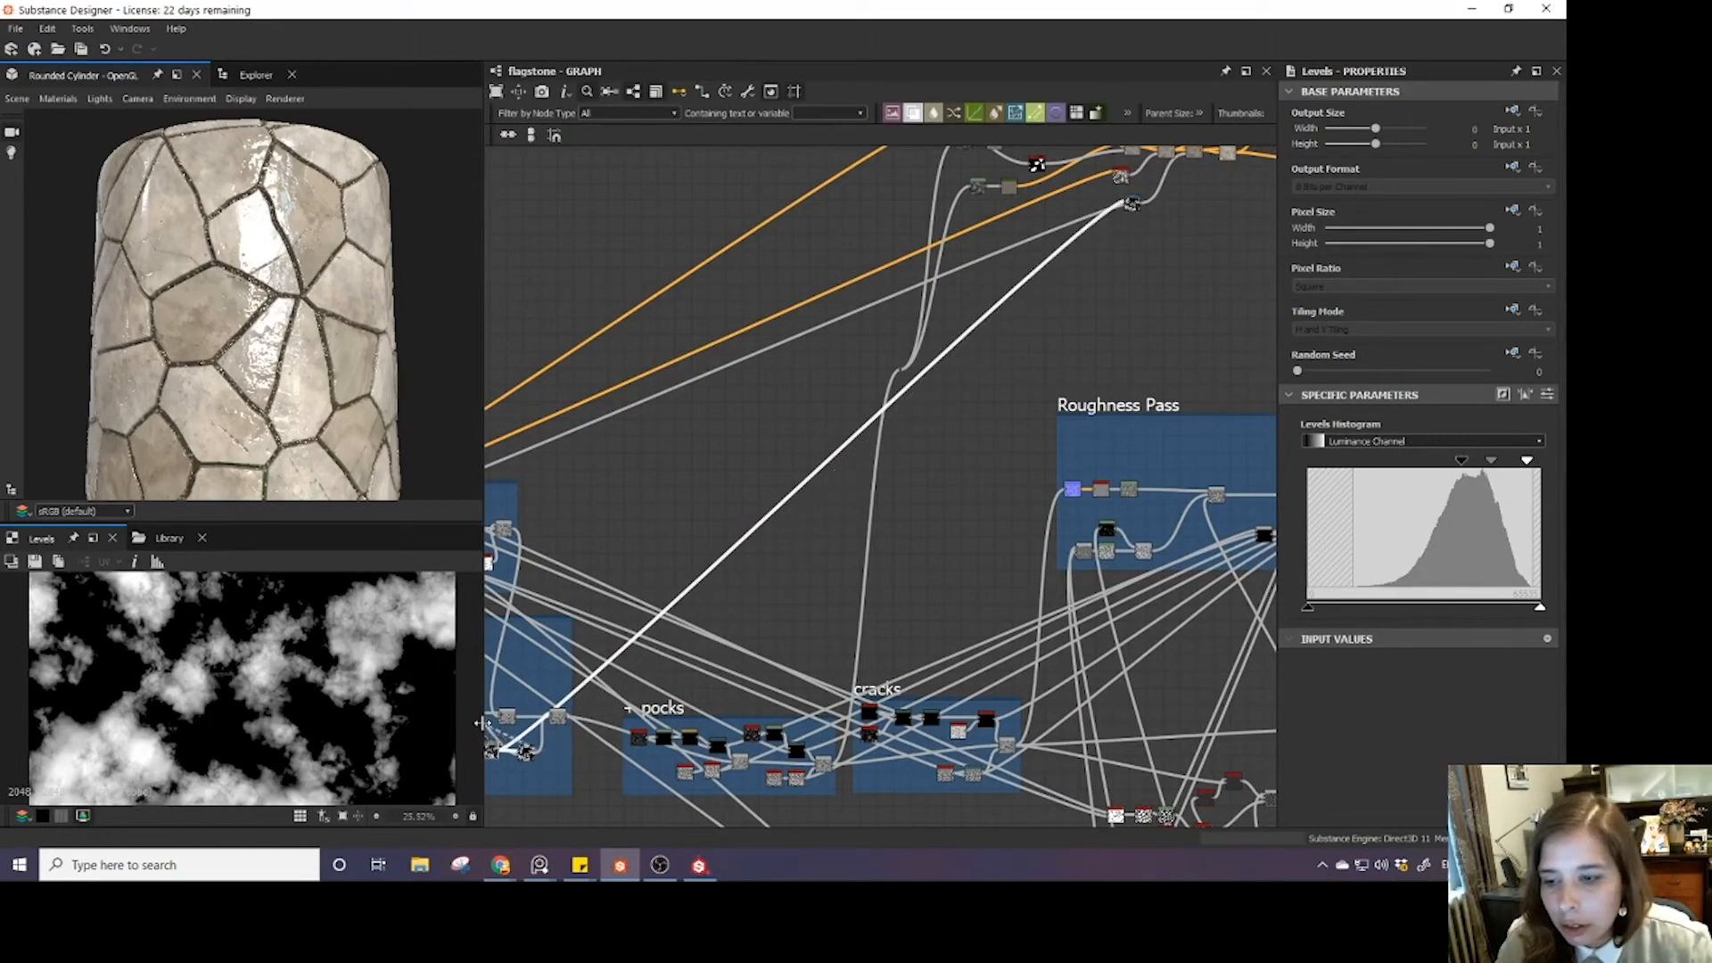
drag(538, 755, 545, 764)
click(1084, 265)
middle_drag(1154, 263, 931, 424)
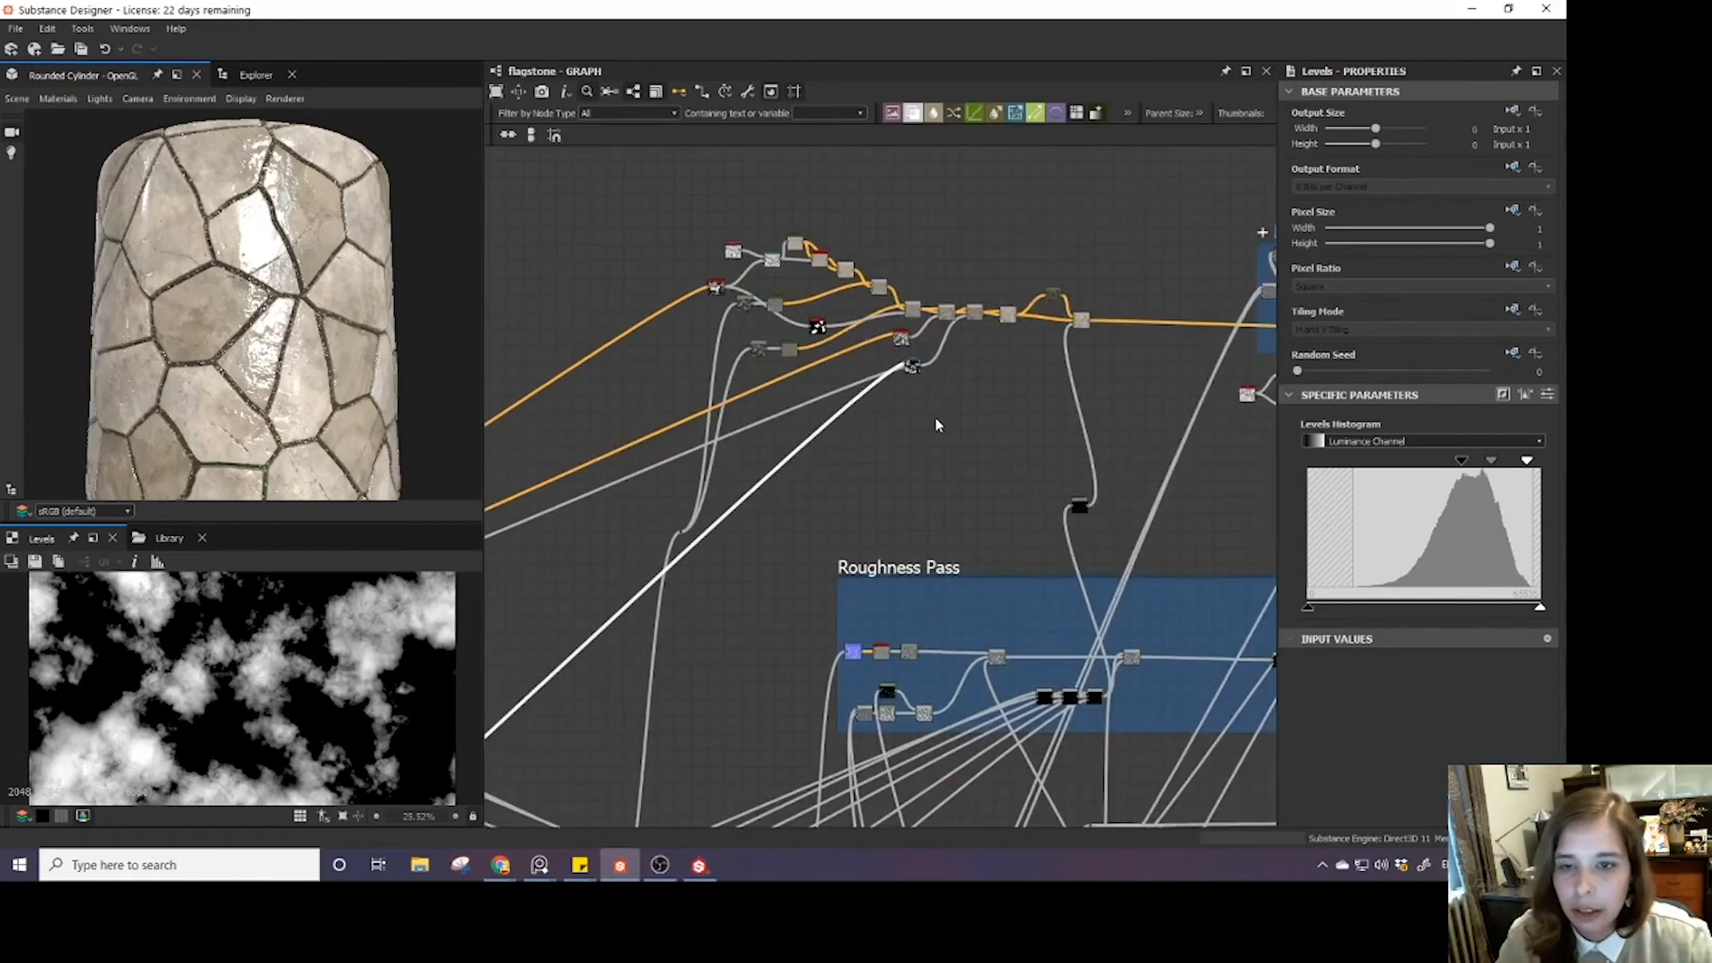
scroll(931, 425, up, 3)
click(894, 329)
scroll(894, 333, down, 3)
middle_drag(820, 450, 549, 449)
scroll(719, 454, down, 1)
scroll(894, 446, down, 2)
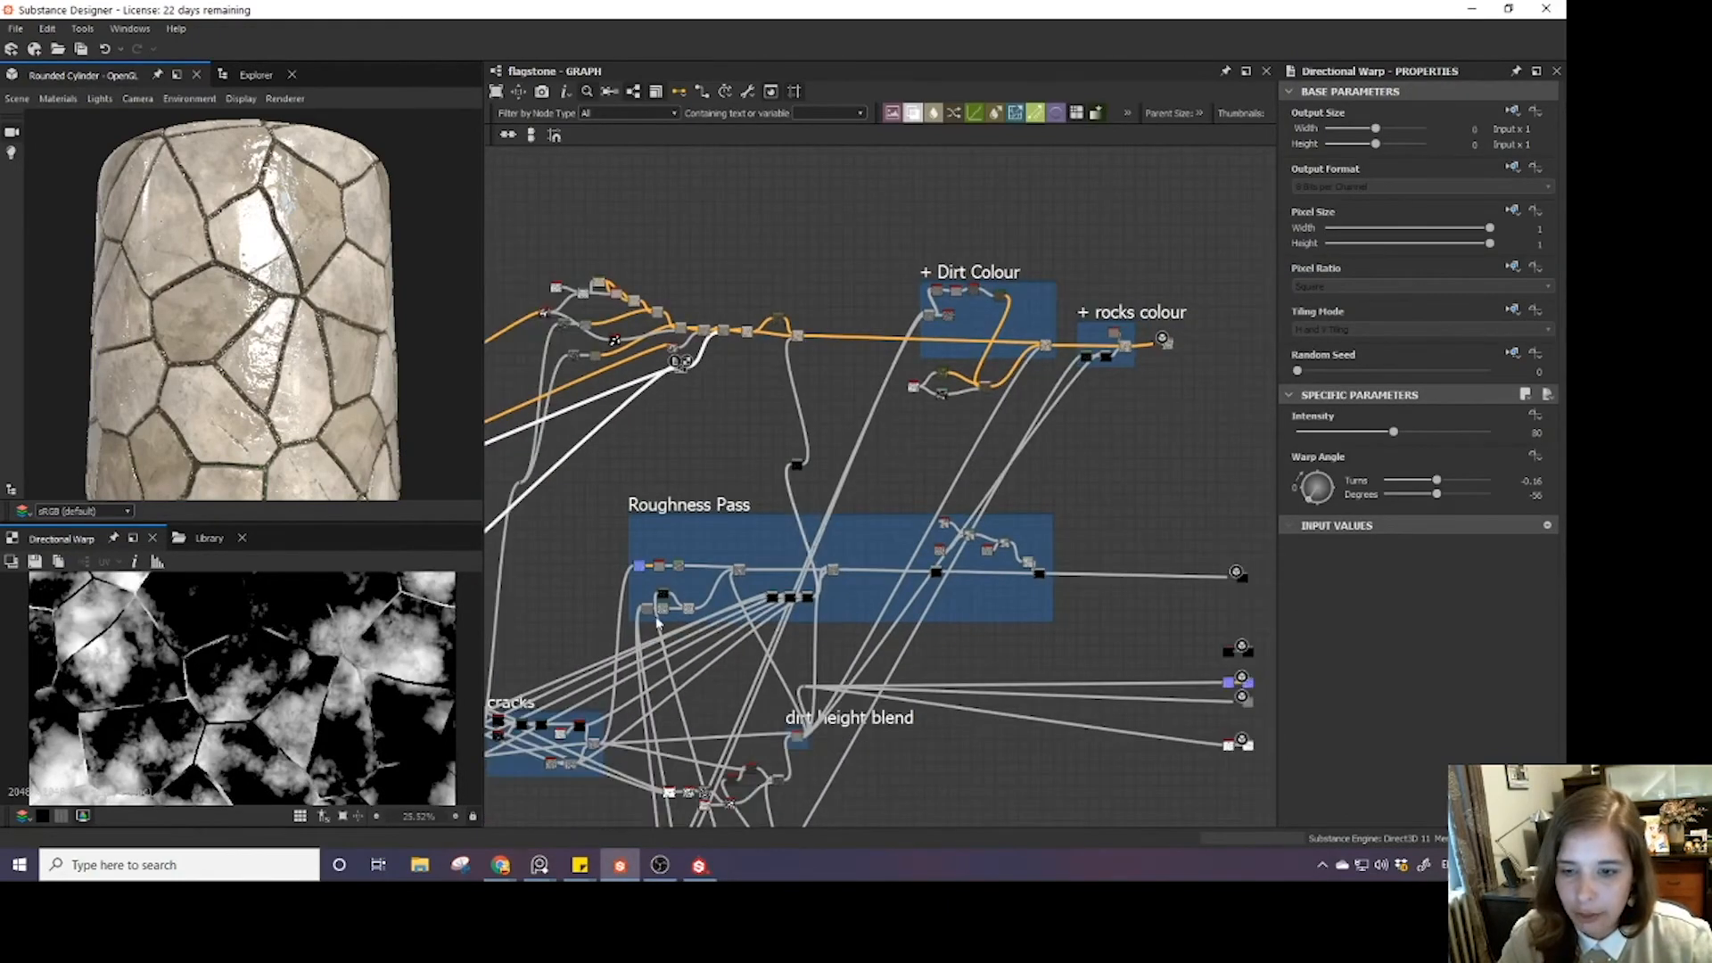
- Move the cloud mask's Directional Warp node from the colour chain down into the Roughness Pass frame, near its Blend nodes
middle_drag(565, 800, 744, 509)
middle_drag(638, 569, 733, 607)
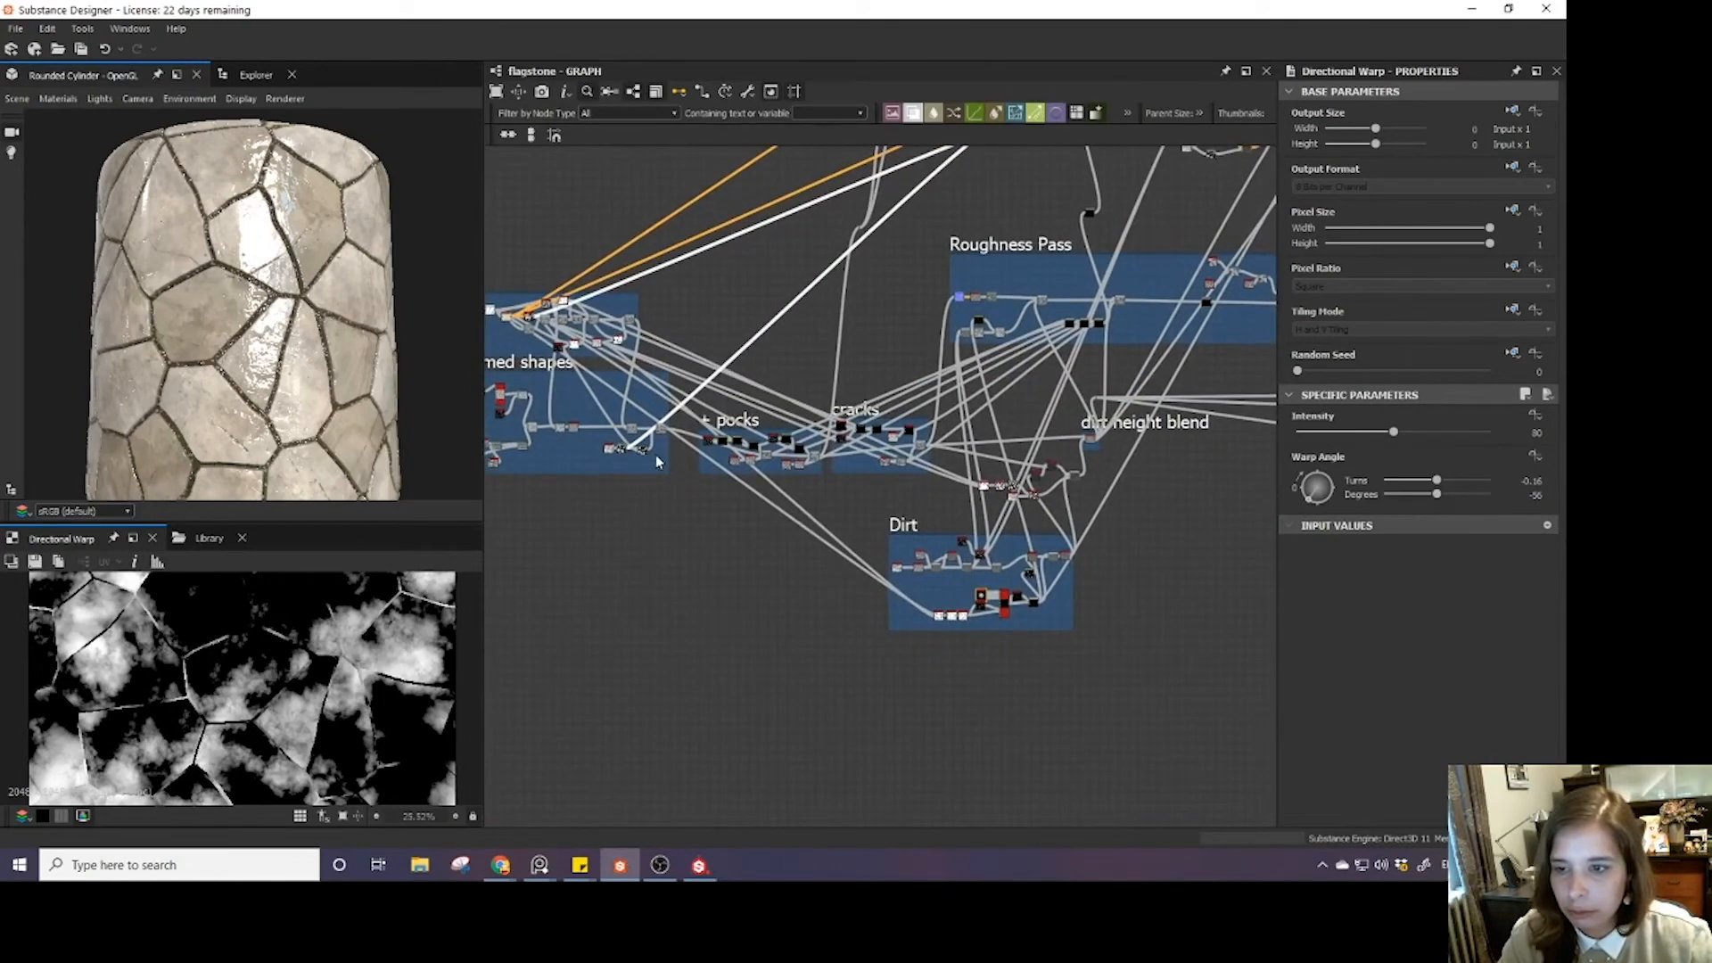
middle_drag(973, 283, 868, 440)
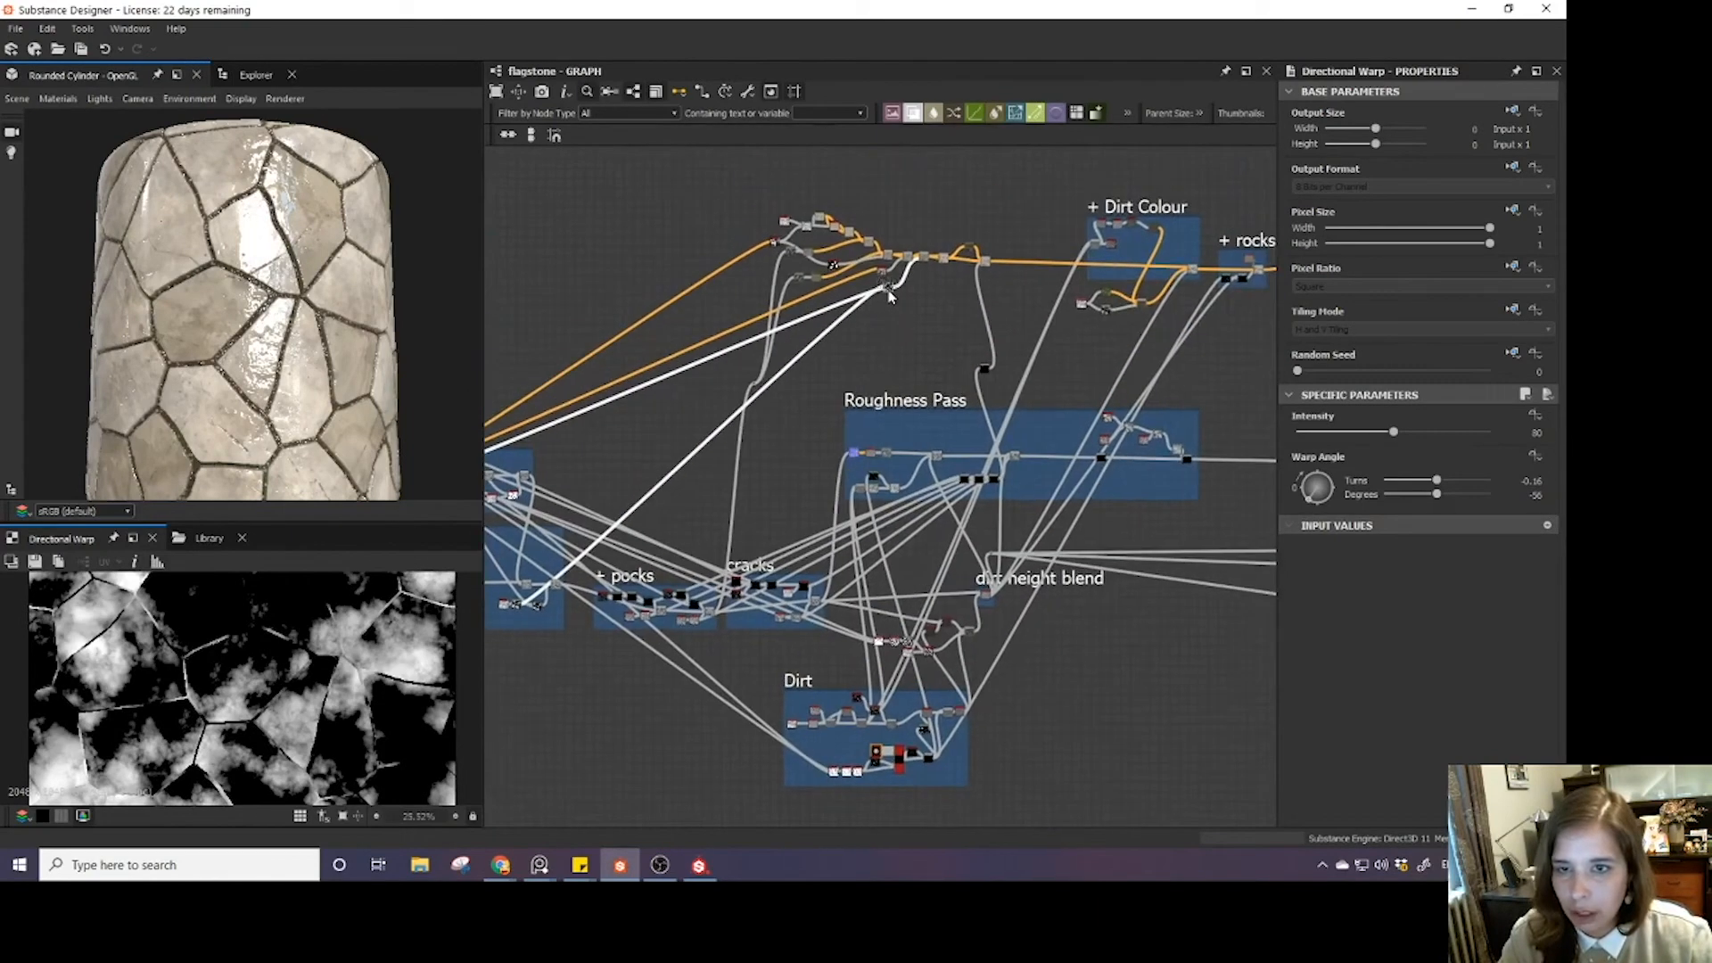
drag(888, 292, 777, 507)
middle_drag(880, 501, 888, 459)
scroll(850, 553, up, 1)
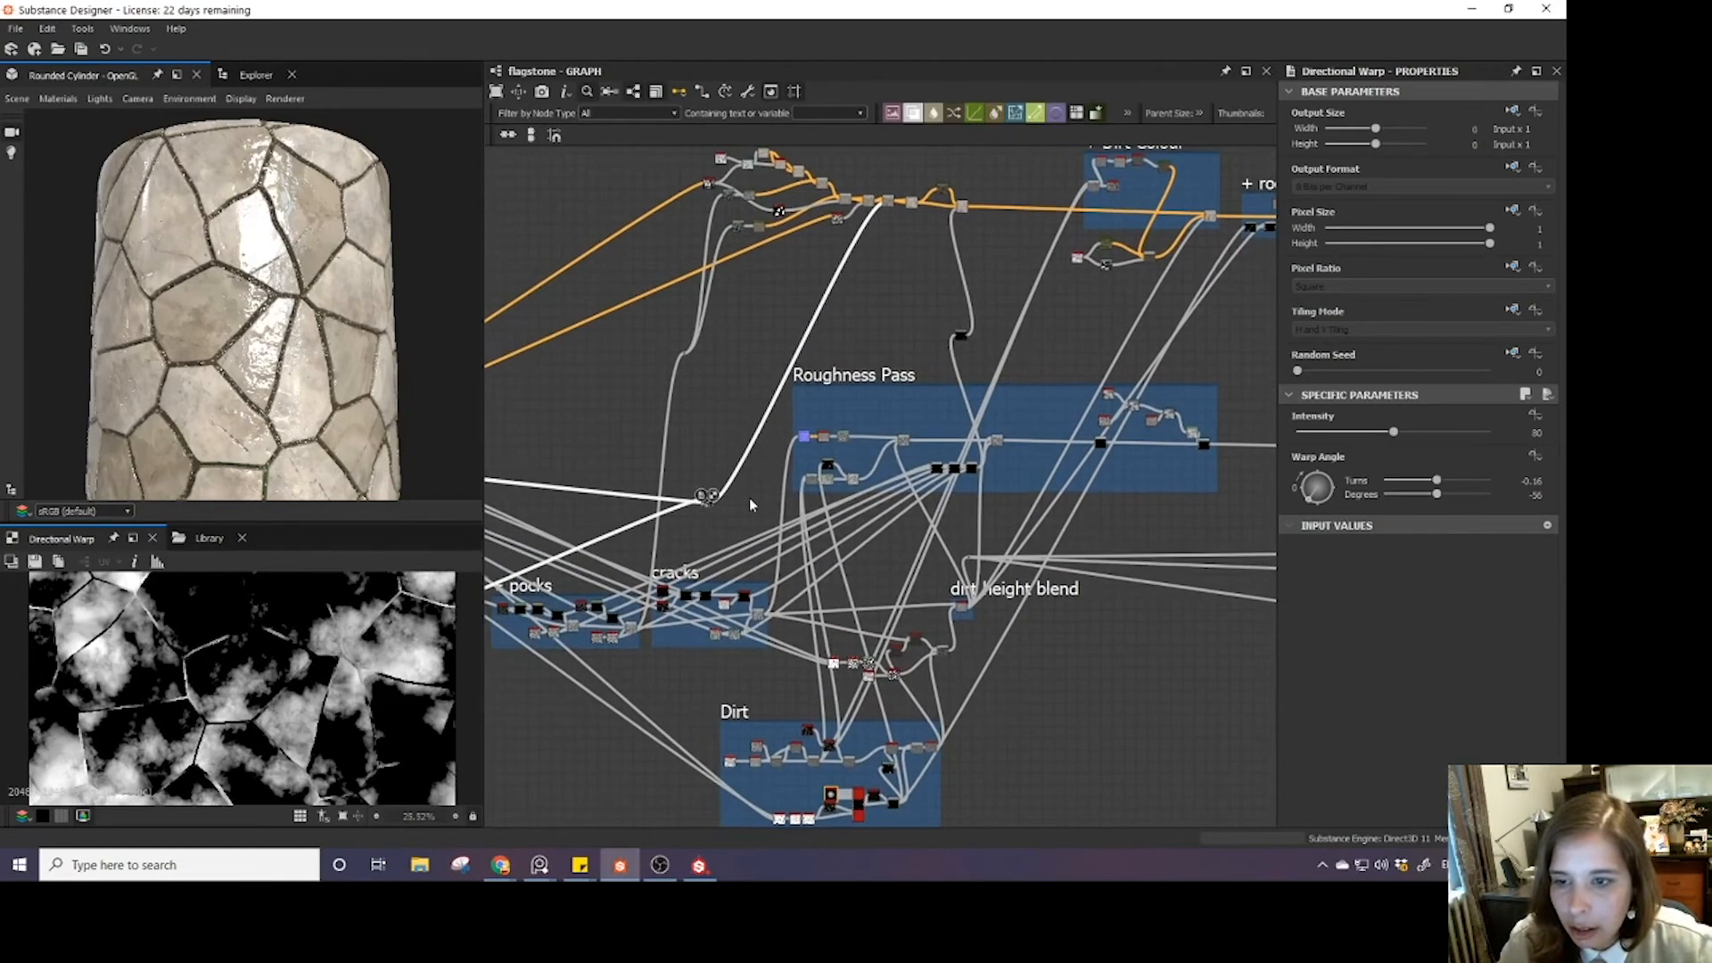
drag(715, 501, 805, 482)
click(702, 503)
drag(704, 502, 1015, 426)
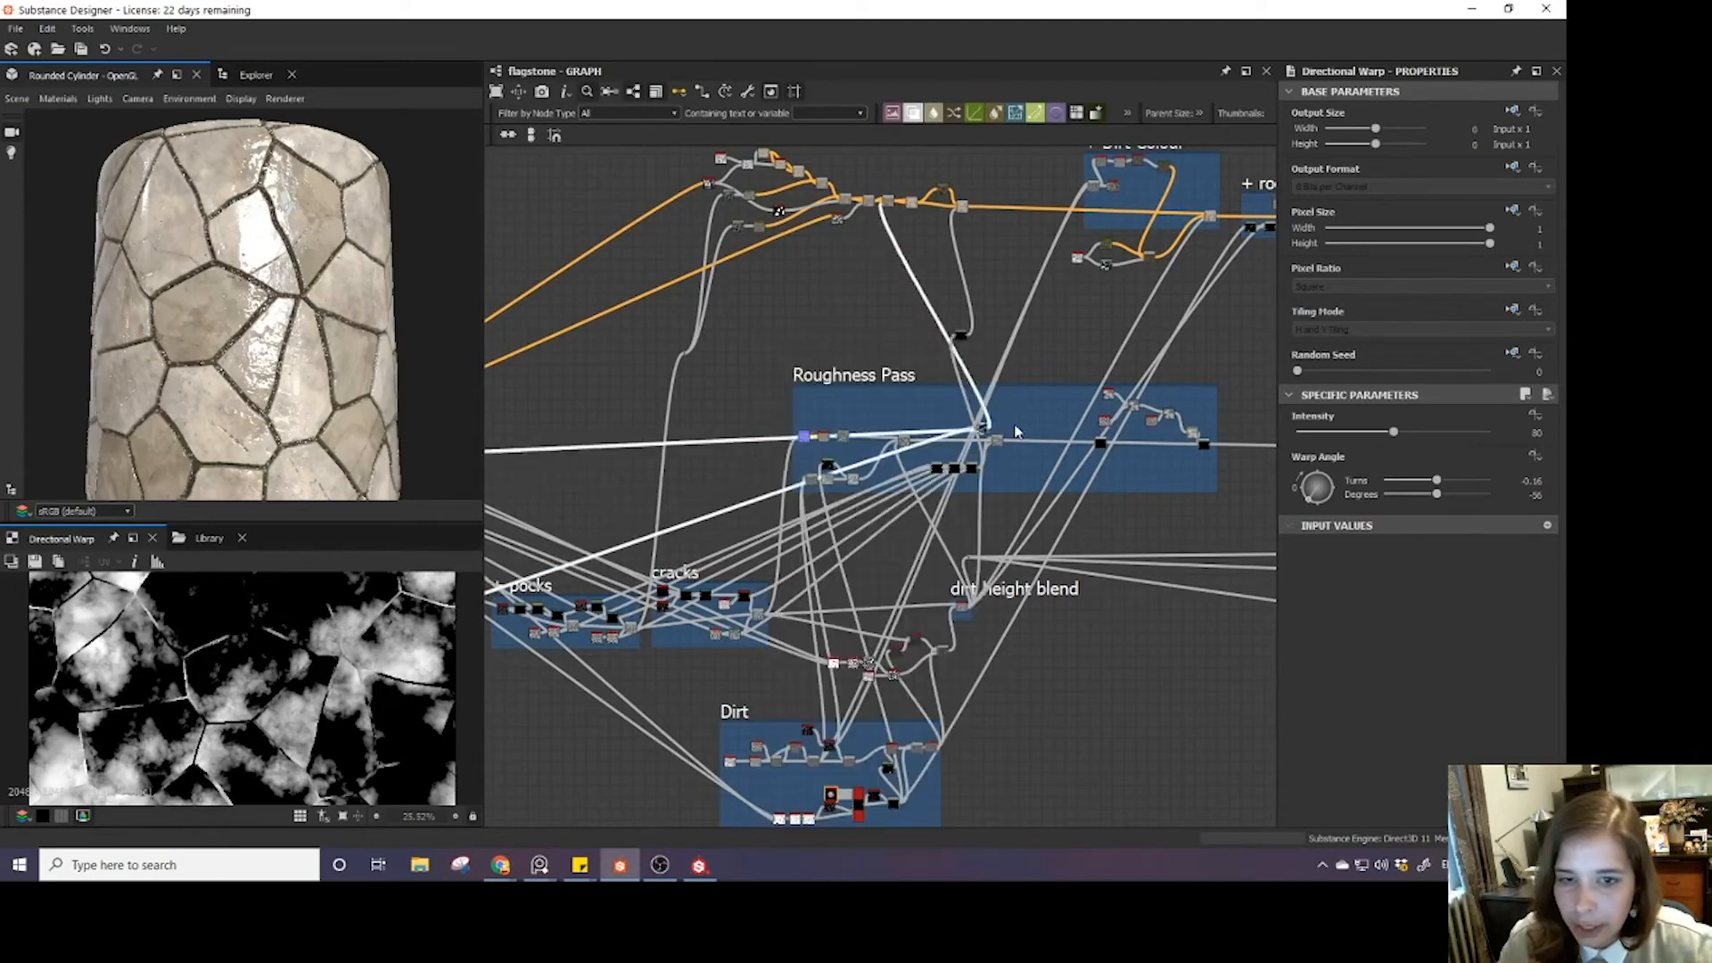
- Connect the cloud mask's Directional Warp to the new roughness Blend's foreground and set the blending mode to Add (Linear Dodge)
scroll(1014, 432, up, 5)
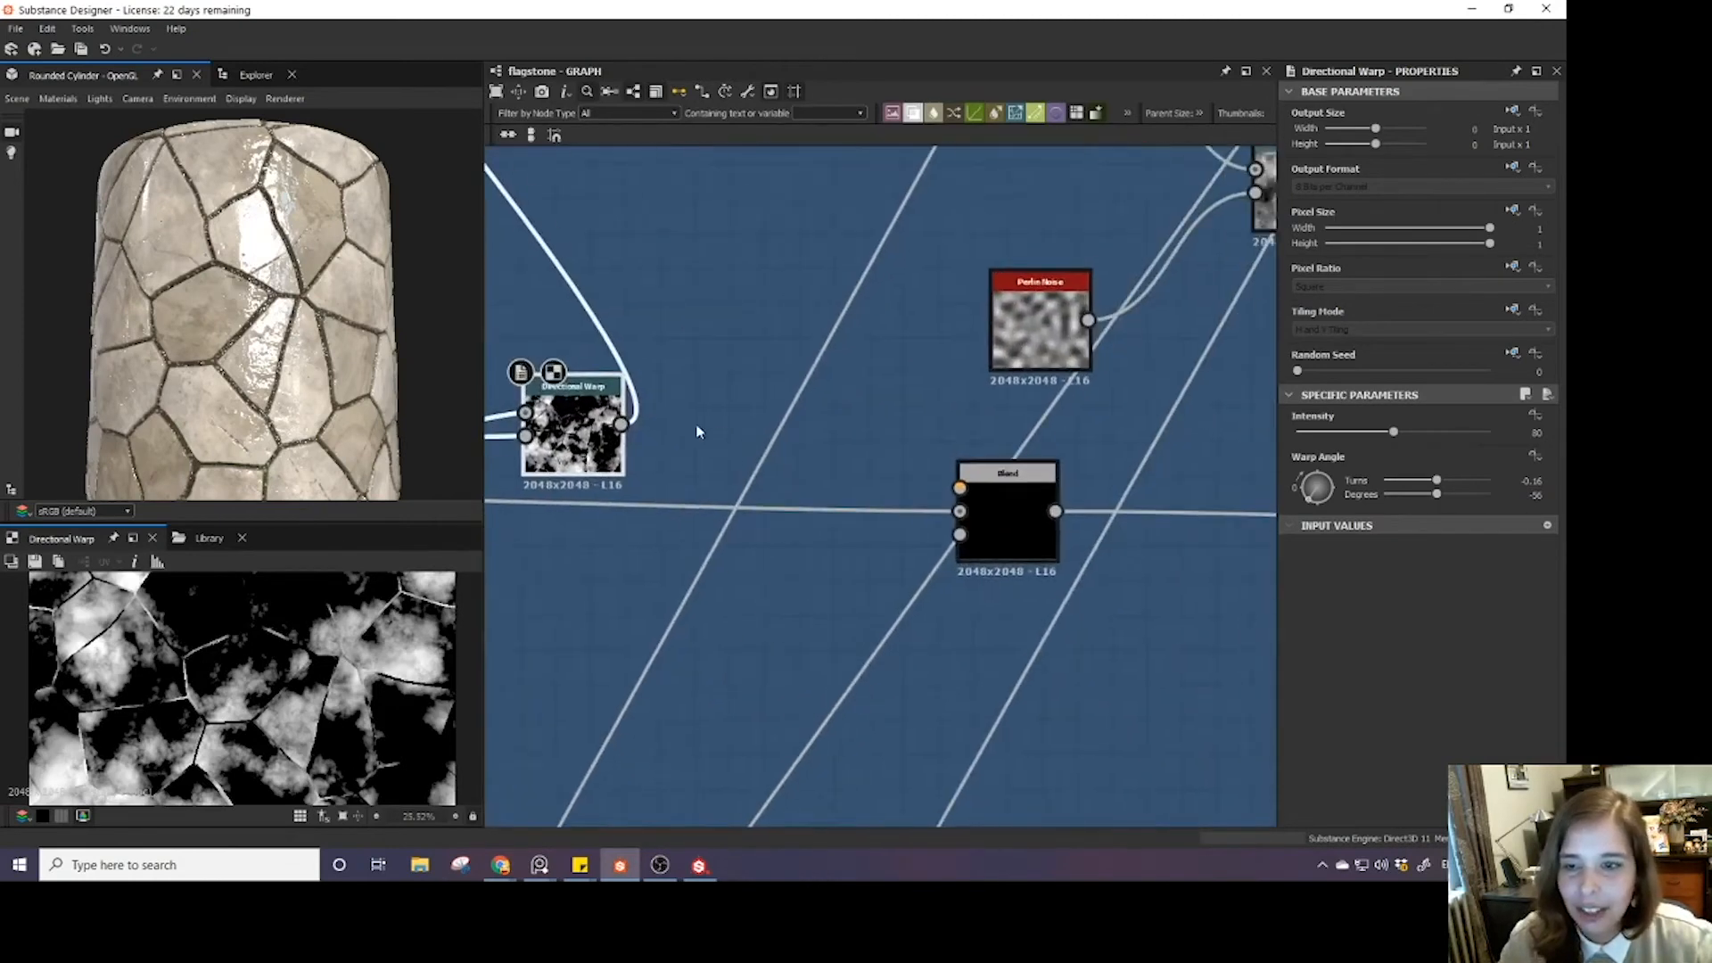
drag(621, 425, 960, 488)
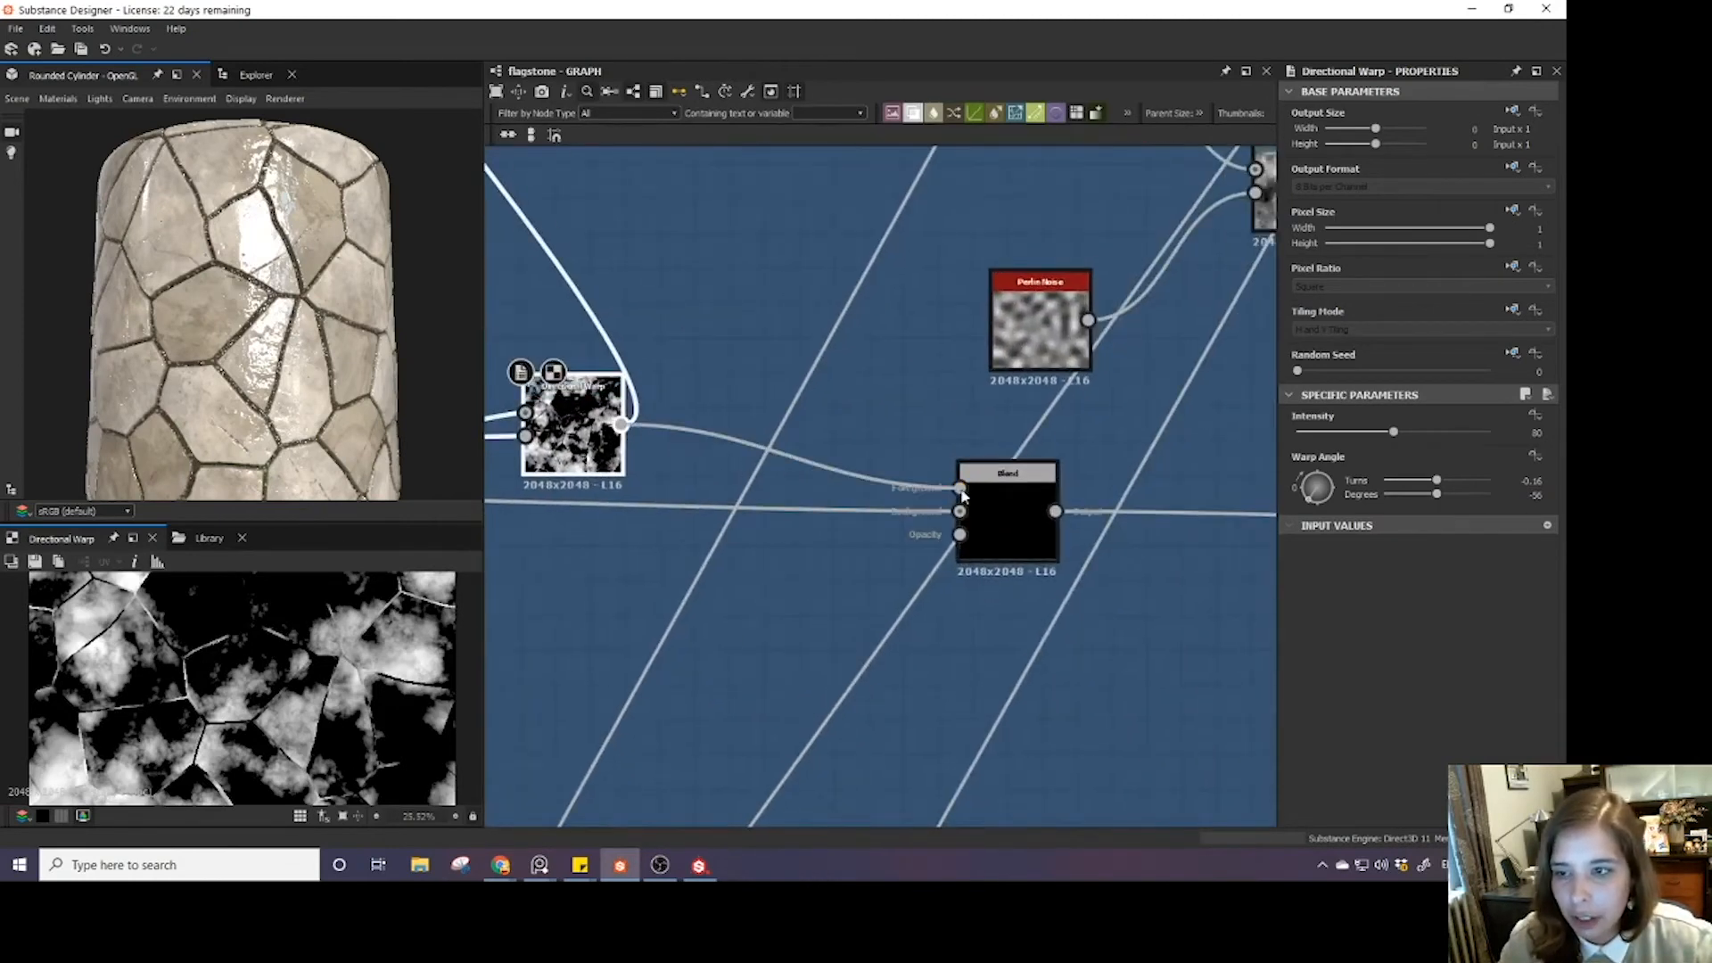
click(1023, 526)
click(1325, 473)
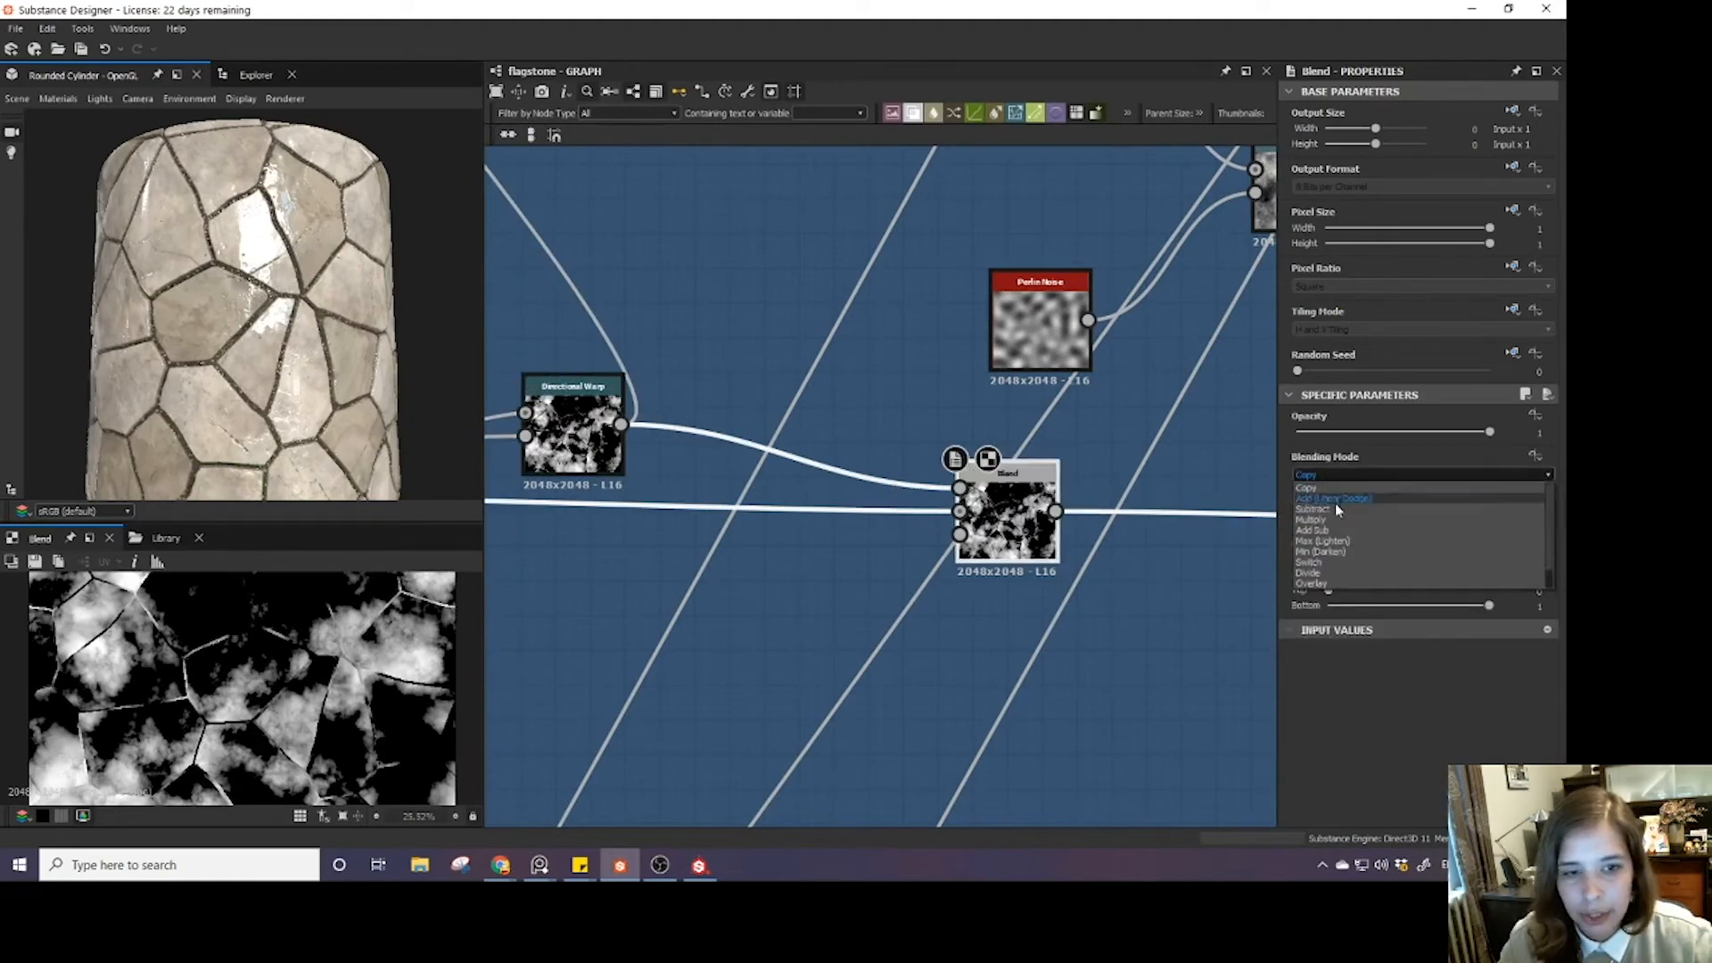
click(1327, 496)
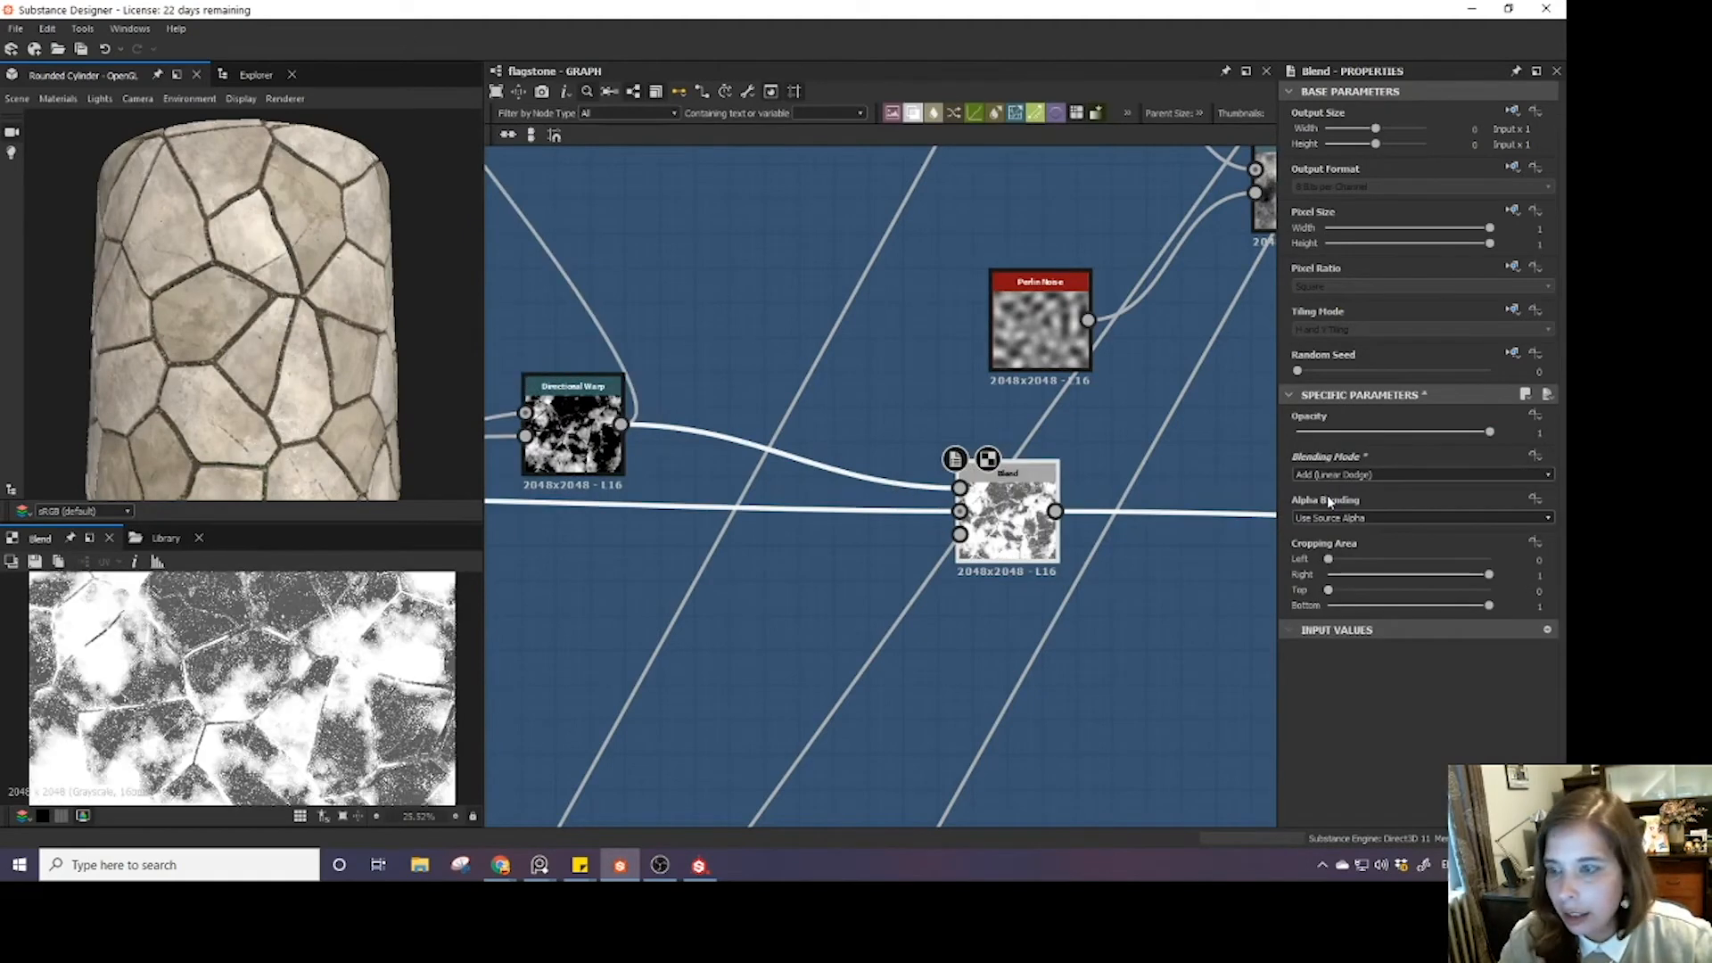
- Switch the roughness Blend's blending mode to Max (Lighten) and set its opacity to 0.69
click(1339, 433)
drag(1348, 435, 1364, 441)
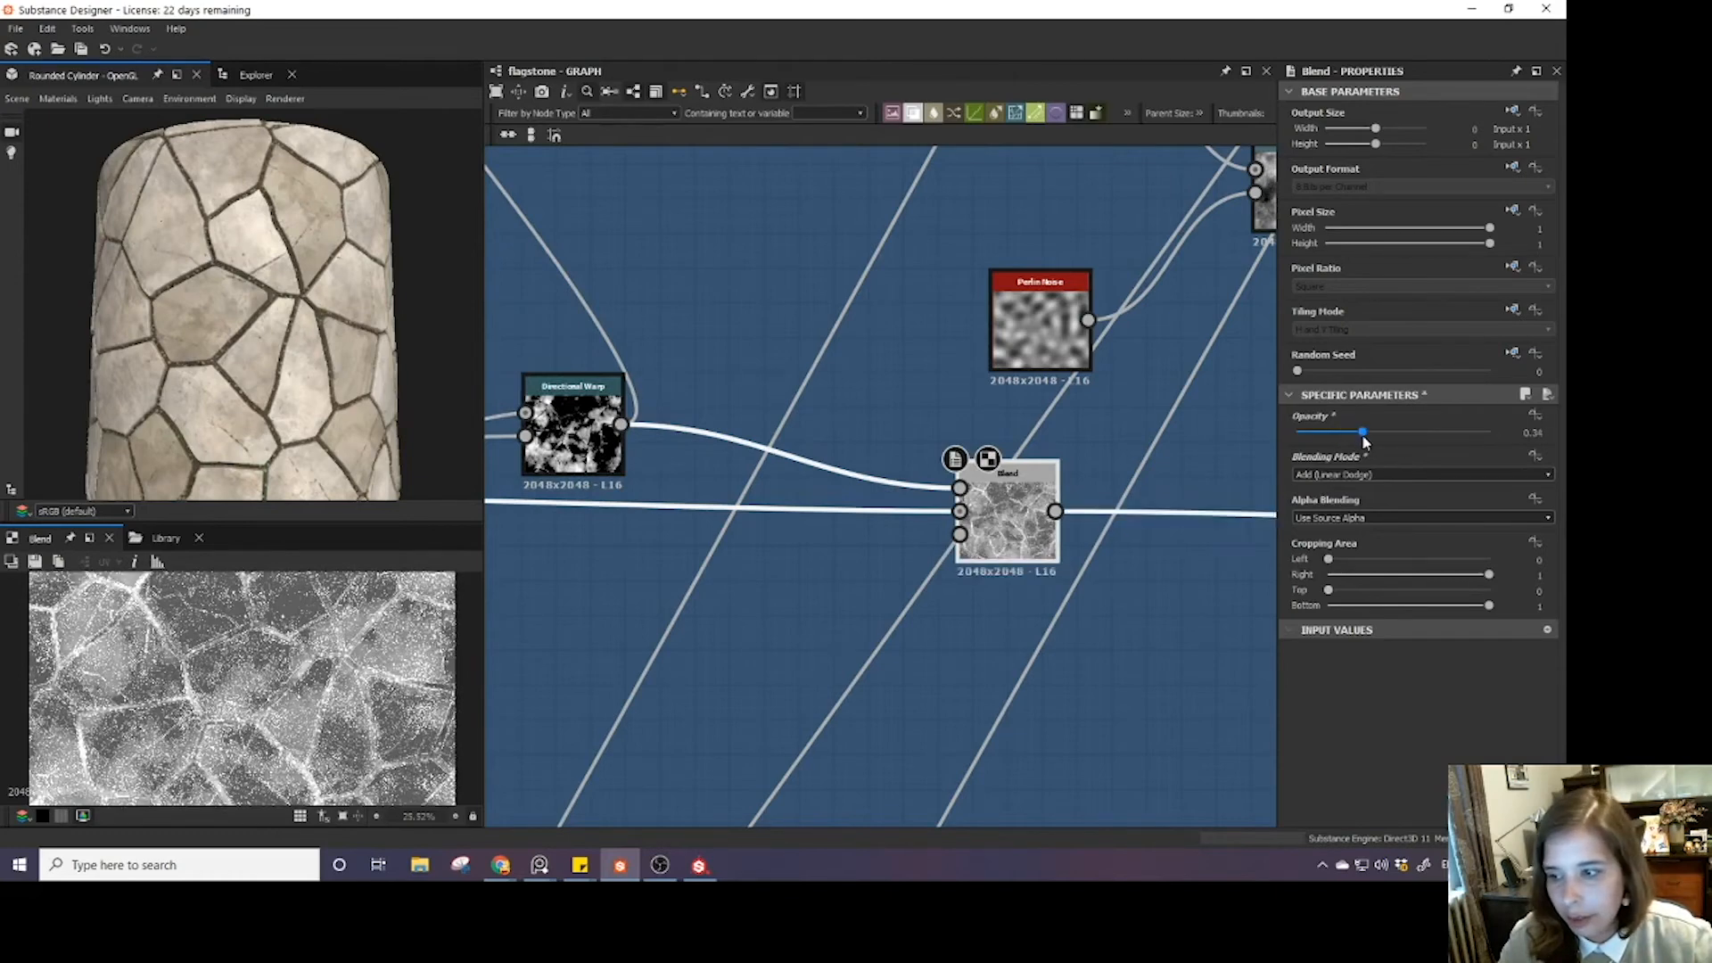
click(1338, 475)
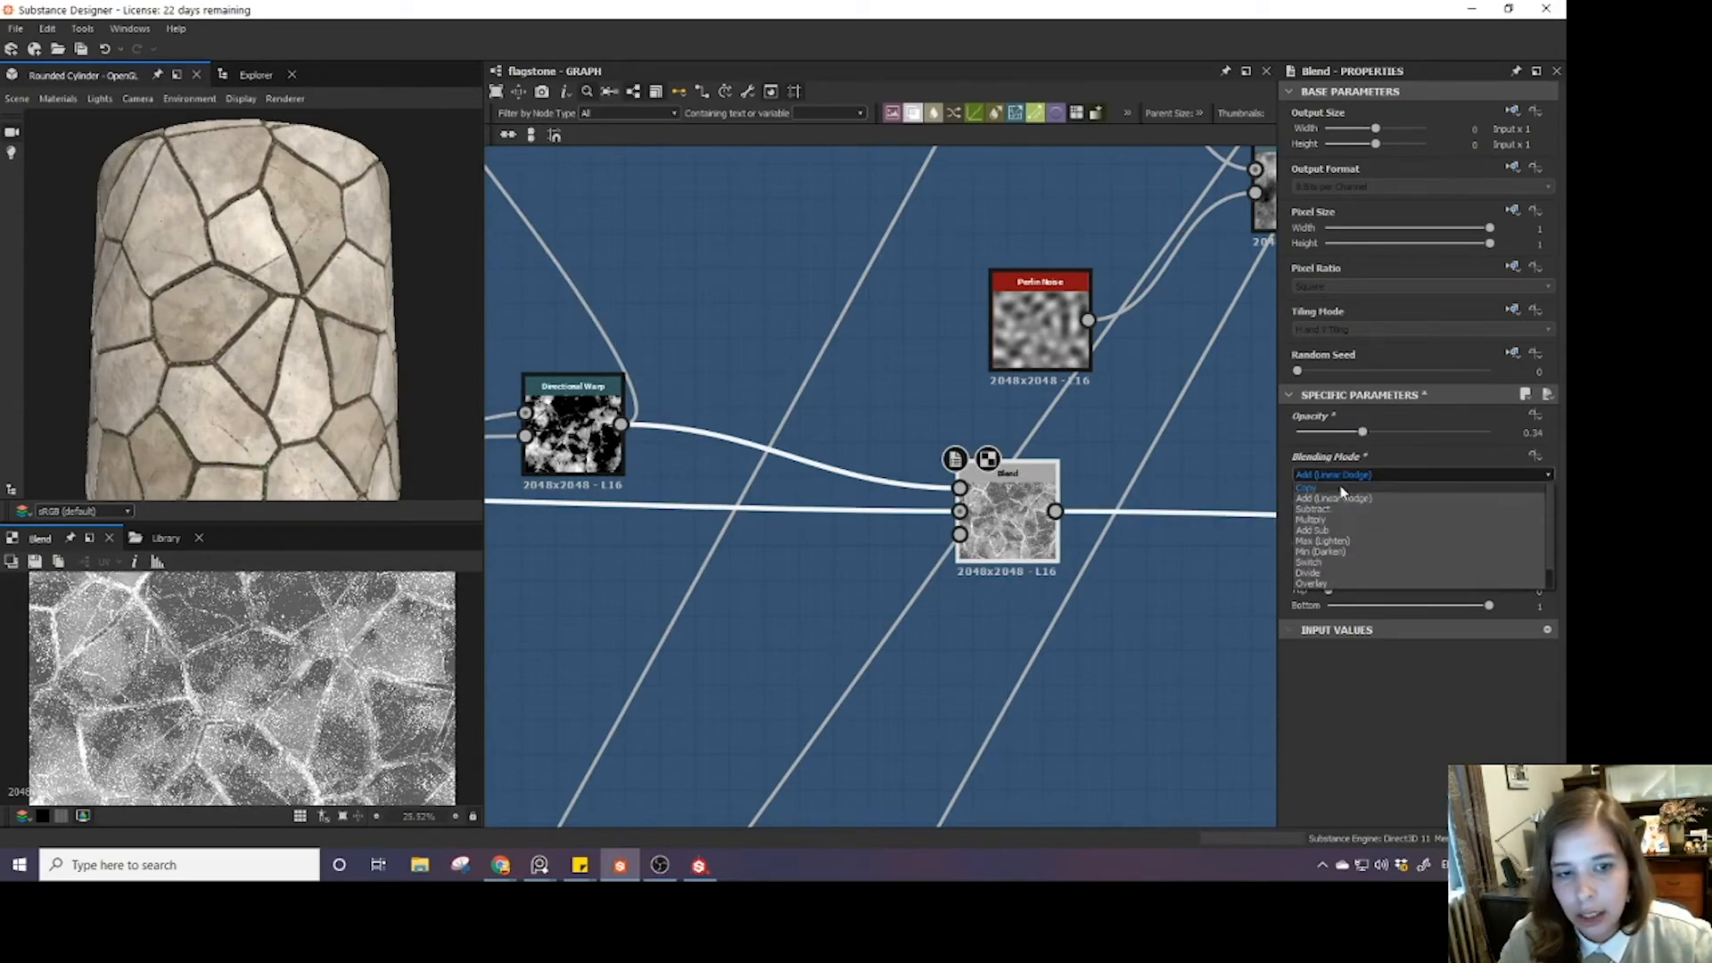
click(1342, 542)
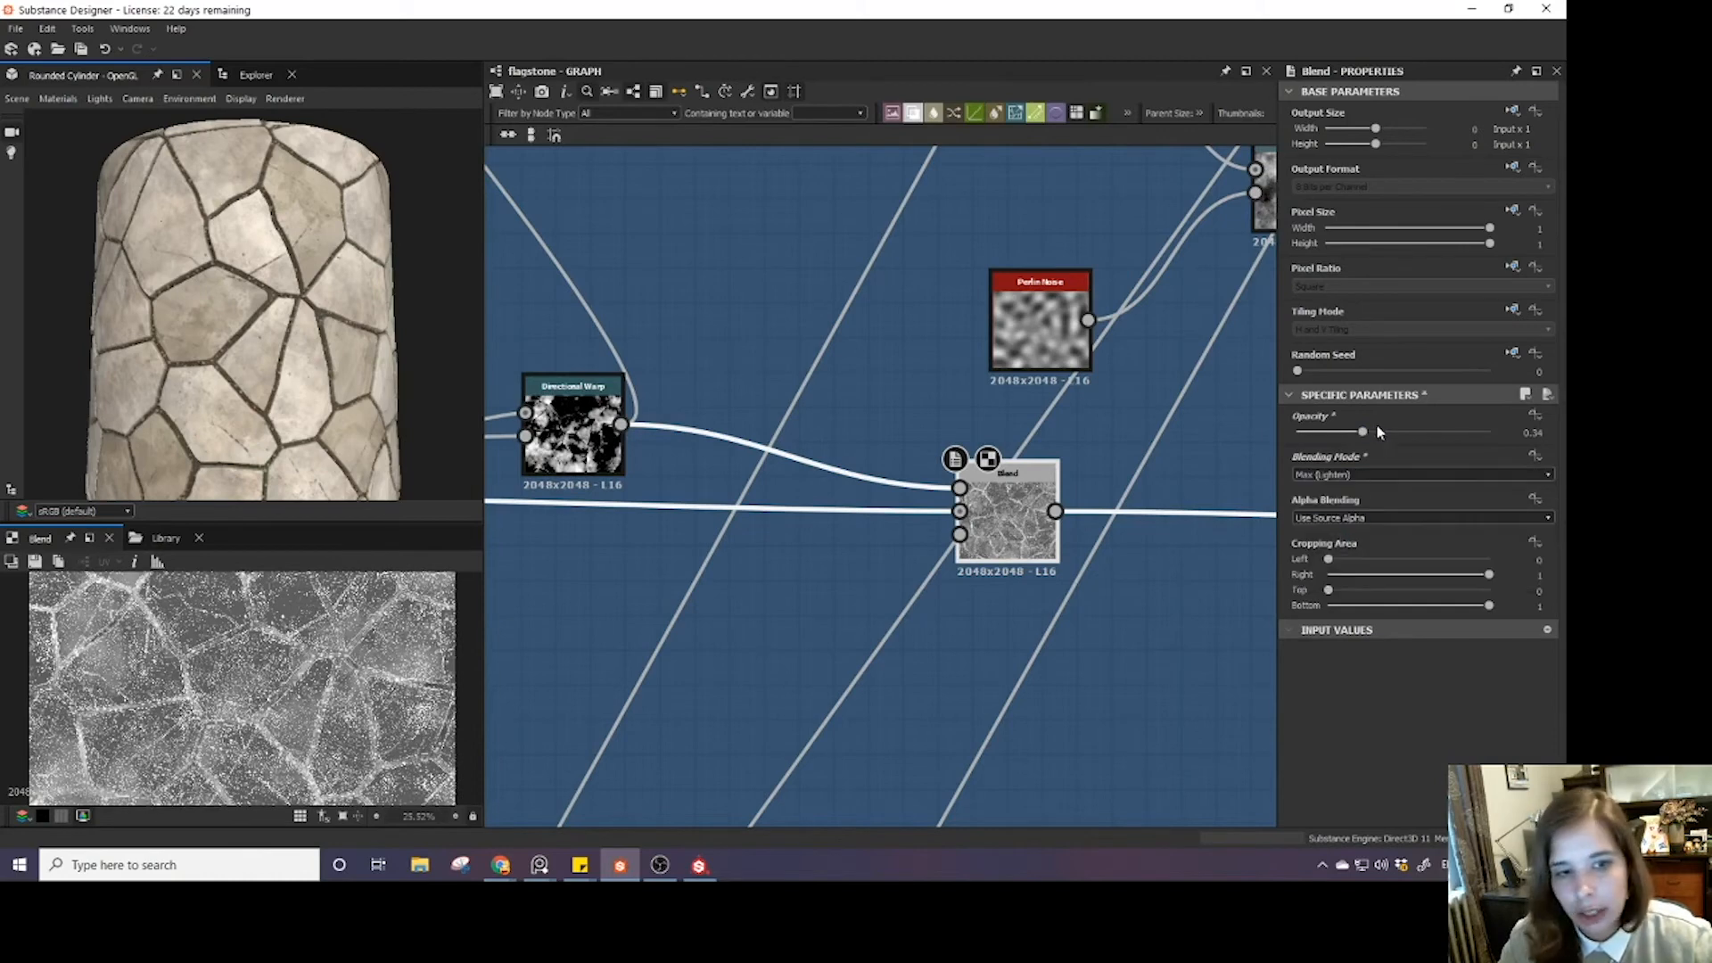
mouse_move(1400, 434)
mouse_down()
mouse_move(1448, 443)
mouse_move(1375, 447)
mouse_move(1429, 431)
mouse_up()
- Move the cloud mask's Directional Warp node out of the Roughness Pass frame, back up beneath the colour chain
scroll(848, 526, down, 6)
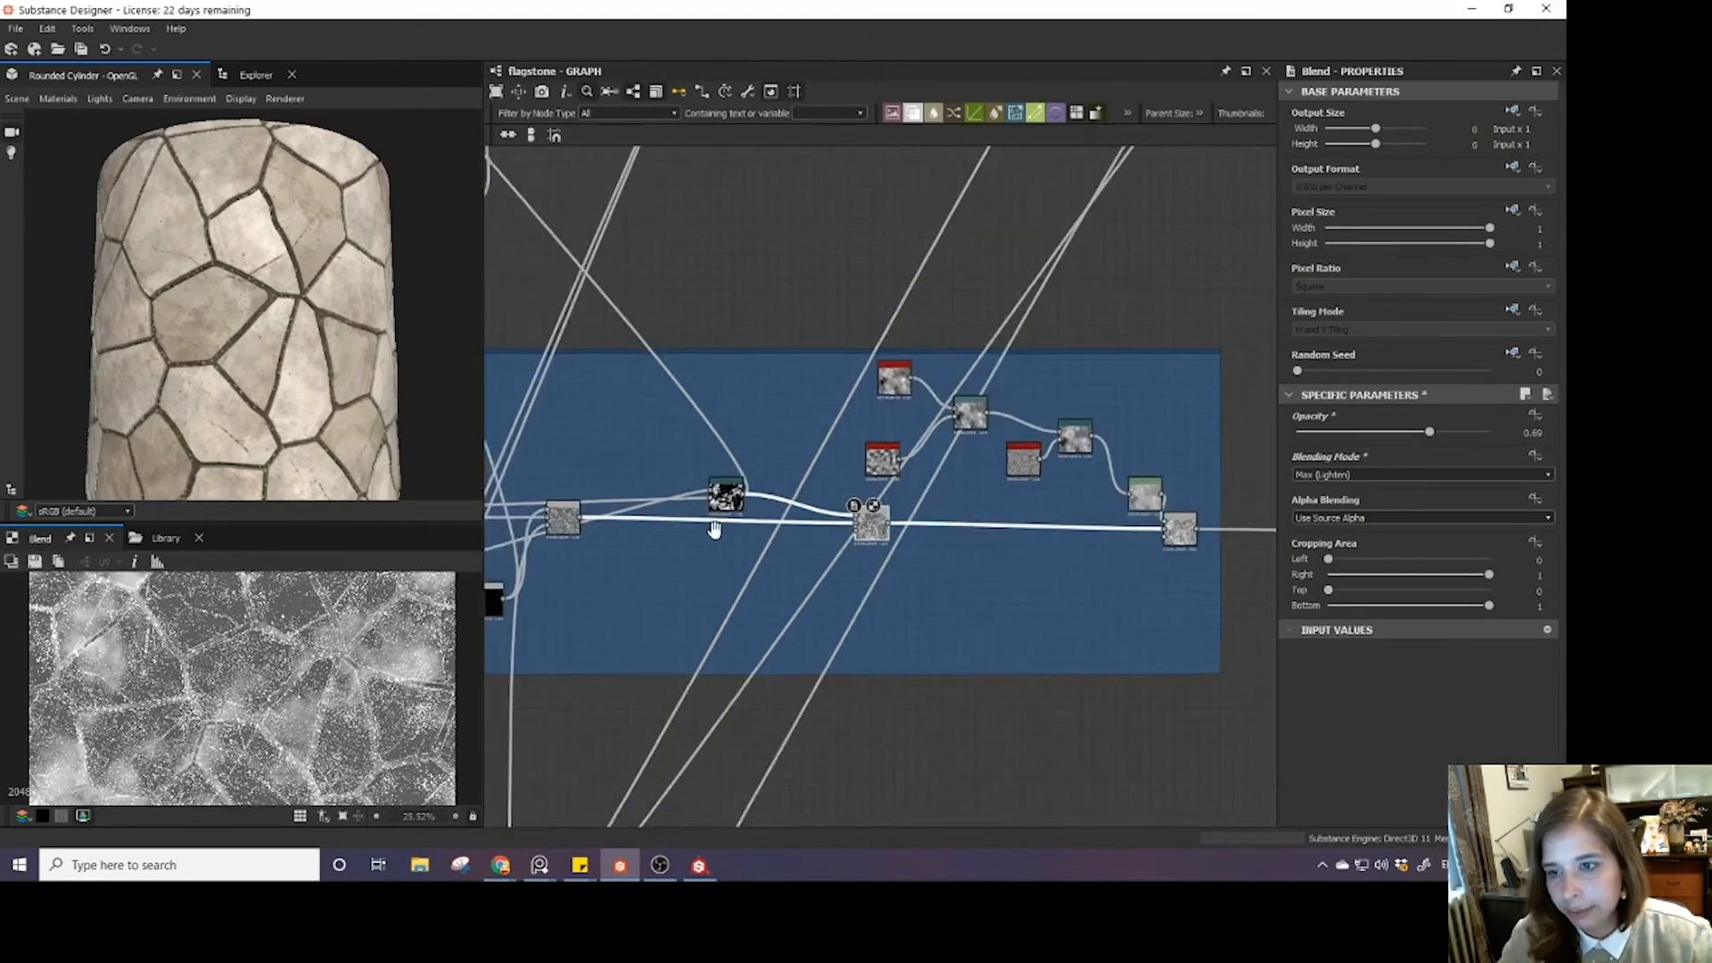
middle_drag(902, 534, 904, 536)
drag(926, 524, 687, 397)
scroll(930, 511, down, 3)
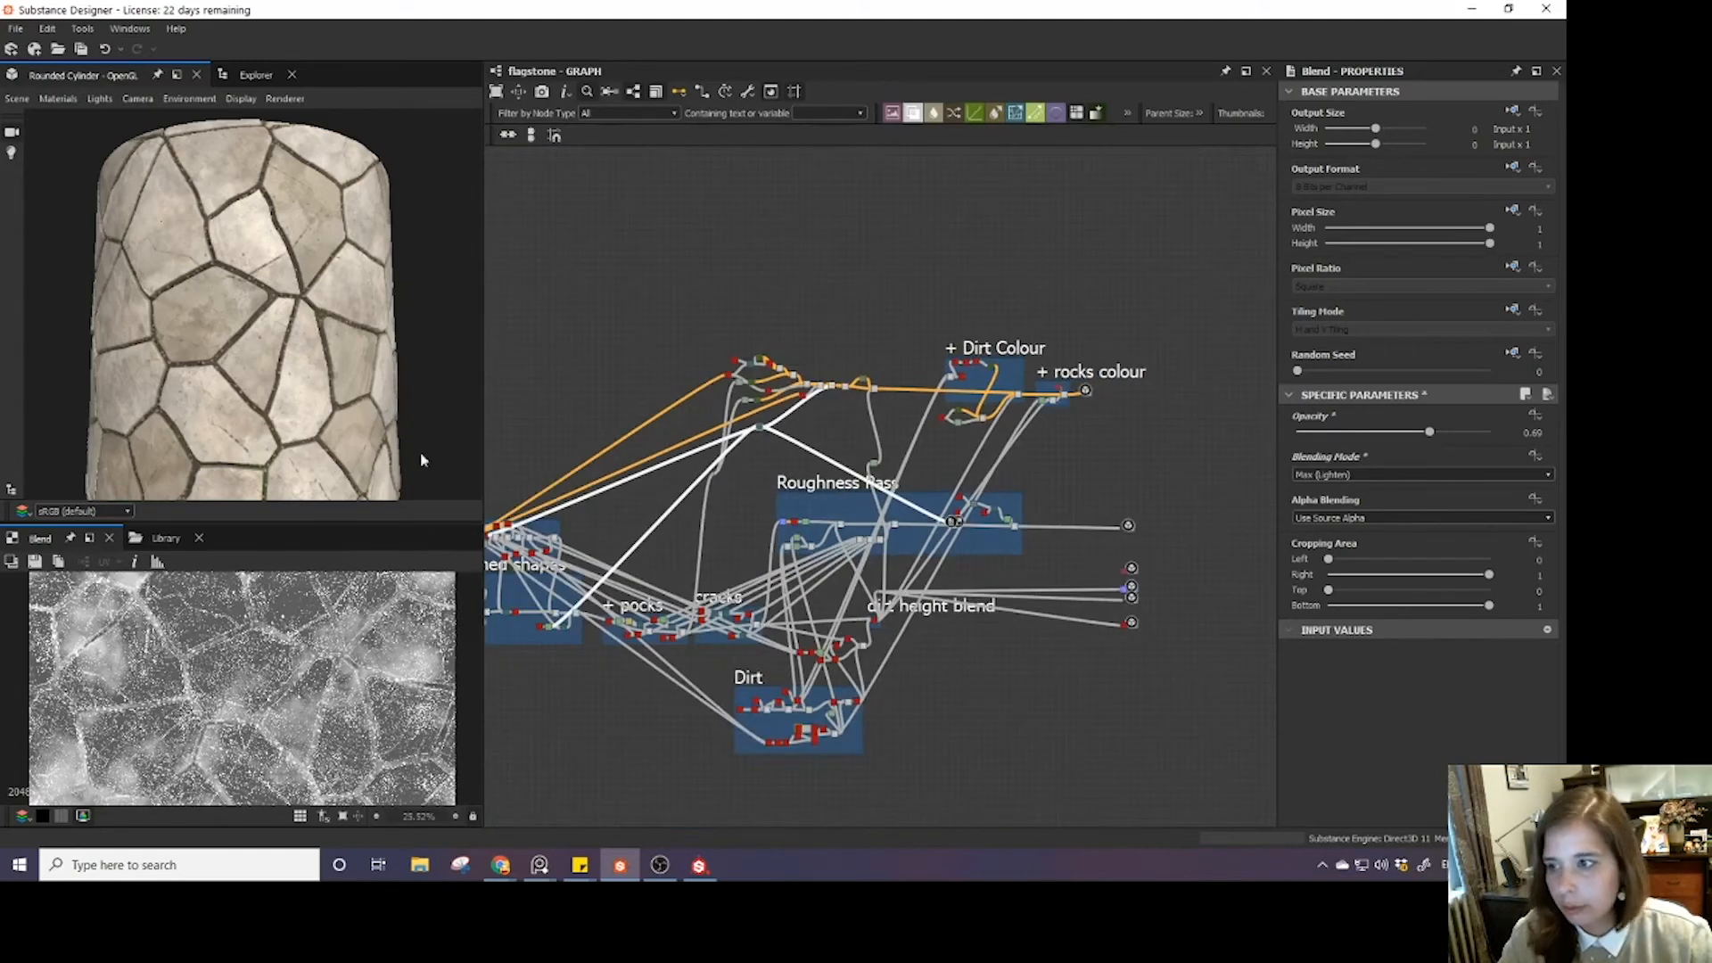
- Inspect the stone roughness on the 3D cylinder from several angles and distances under changed lighting
drag(316, 364, 337, 350)
ctrl+shift+right_drag(348, 332, 320, 307)
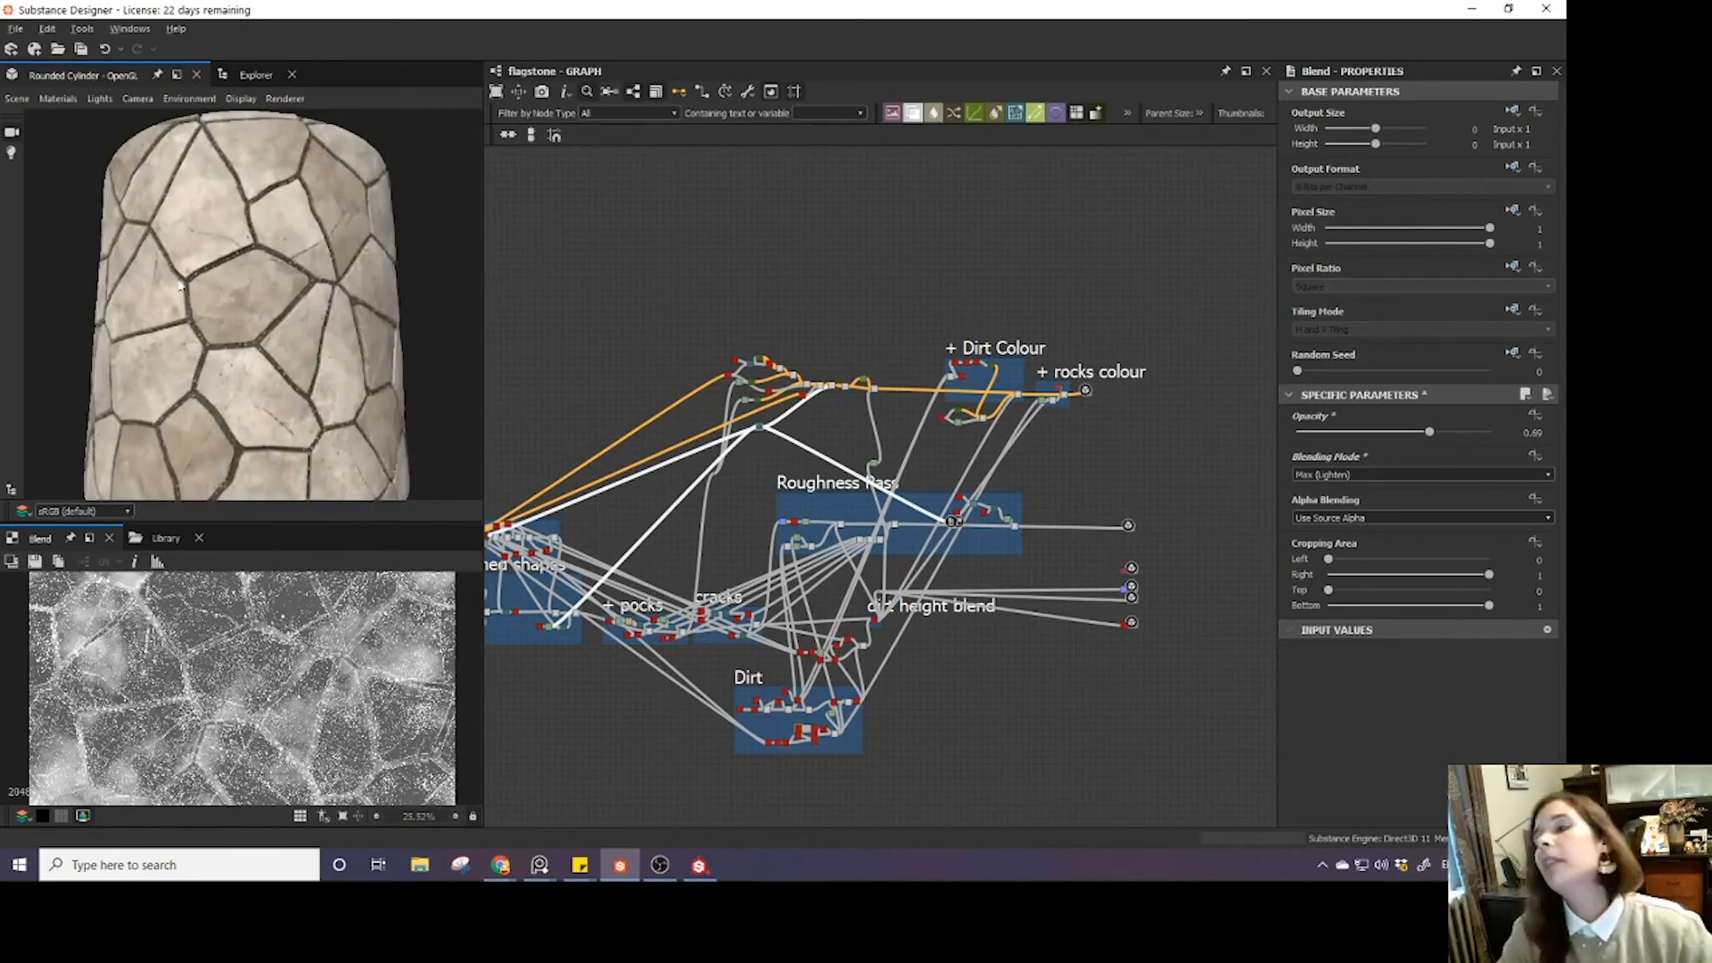
scroll(266, 312, up, 3)
scroll(265, 312, down, 5)
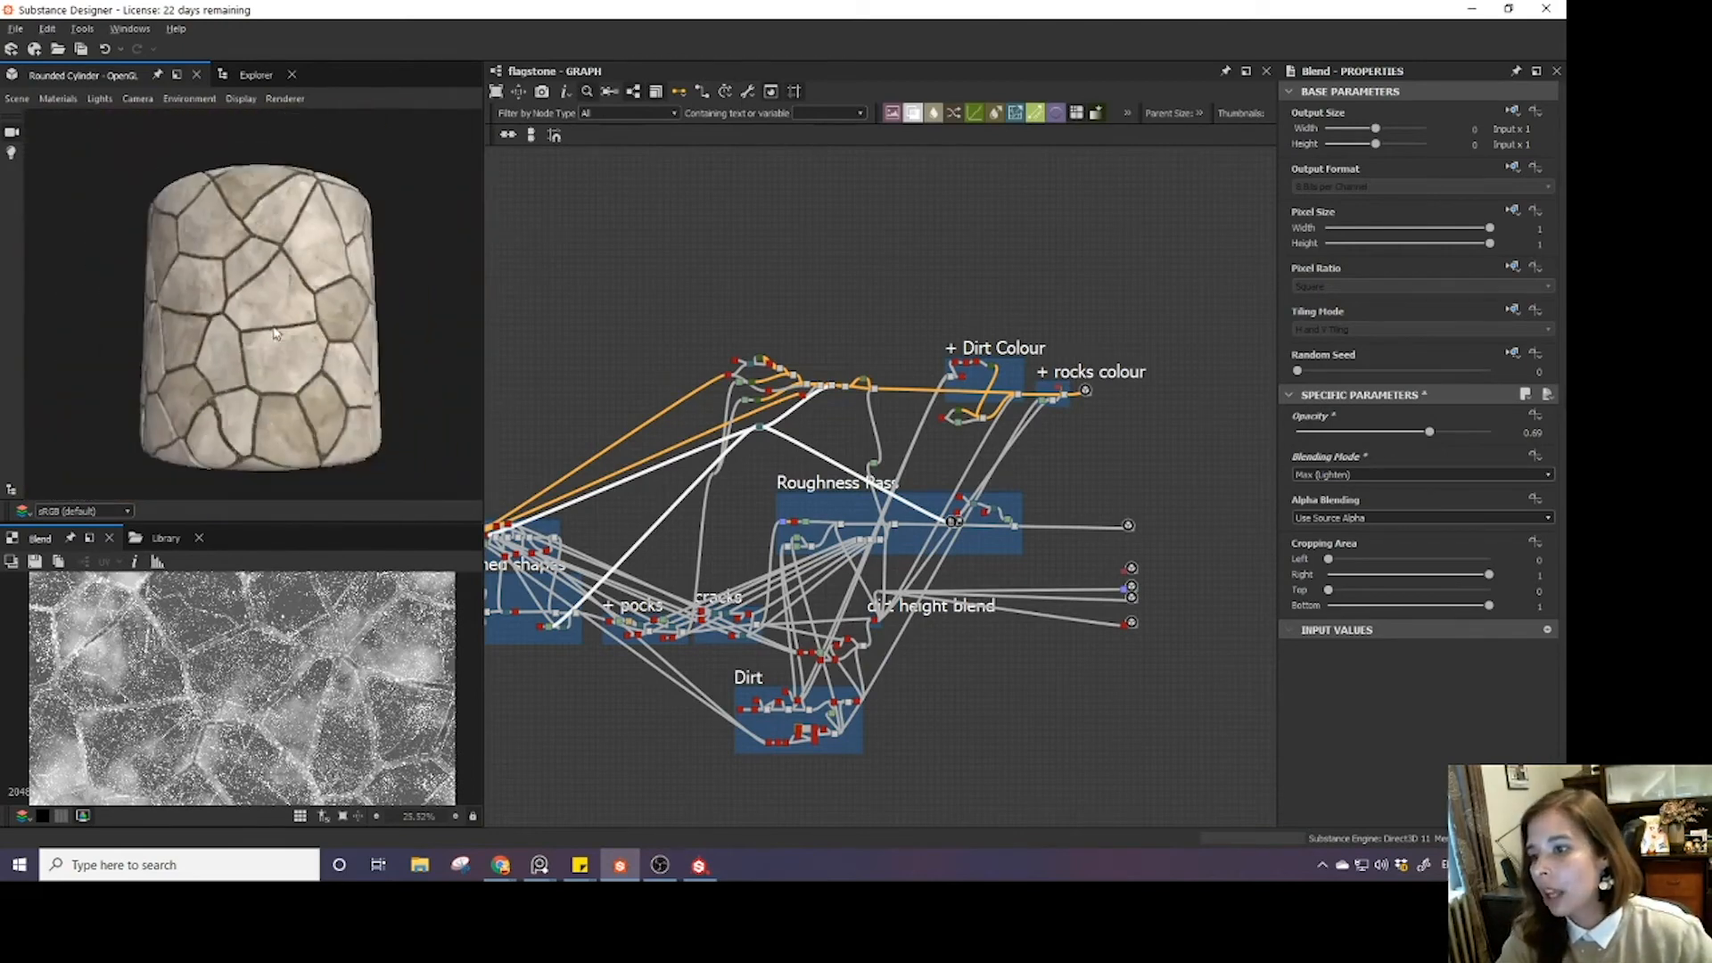
mouse_move(275, 333)
mouse_down()
mouse_move(296, 312)
mouse_move(224, 321)
mouse_move(303, 318)
mouse_up()
scroll(303, 317, up, 4)
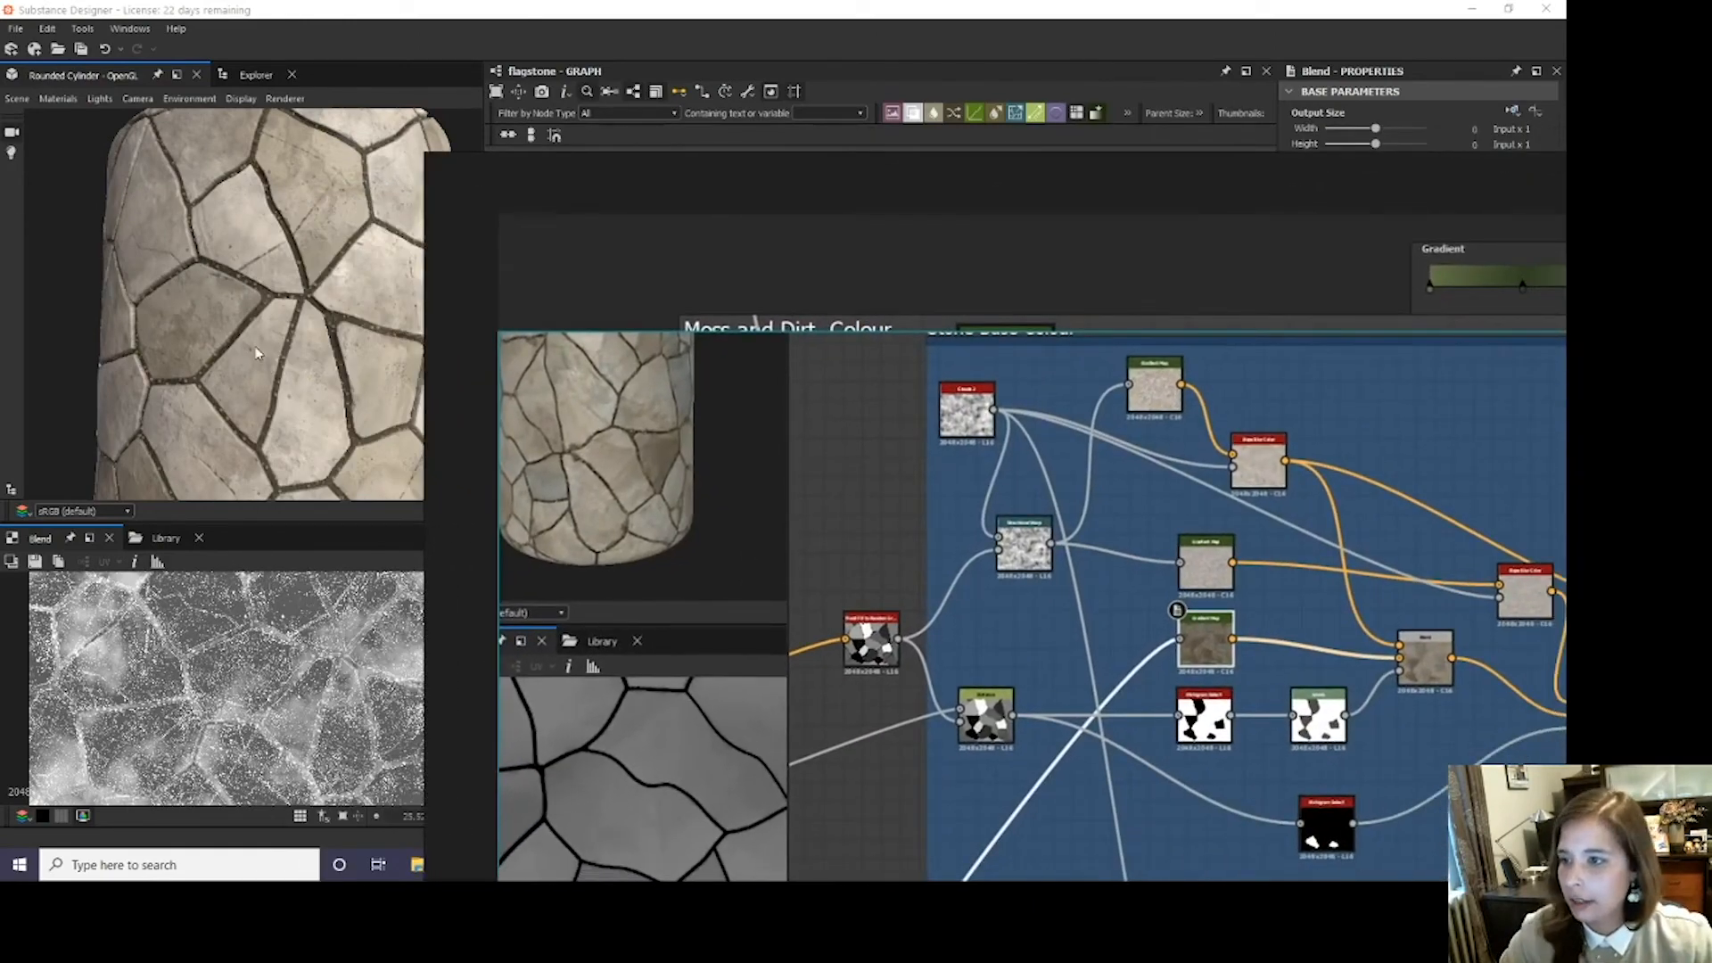
- Compare the stone surface on the 3D cylinder with the earlier flagstone render on the reference board
mouse_move(256, 348)
mouse_down()
mouse_move(265, 321)
mouse_move(285, 327)
mouse_move(179, 354)
mouse_move(236, 375)
mouse_up()
scroll(216, 373, down, 3)
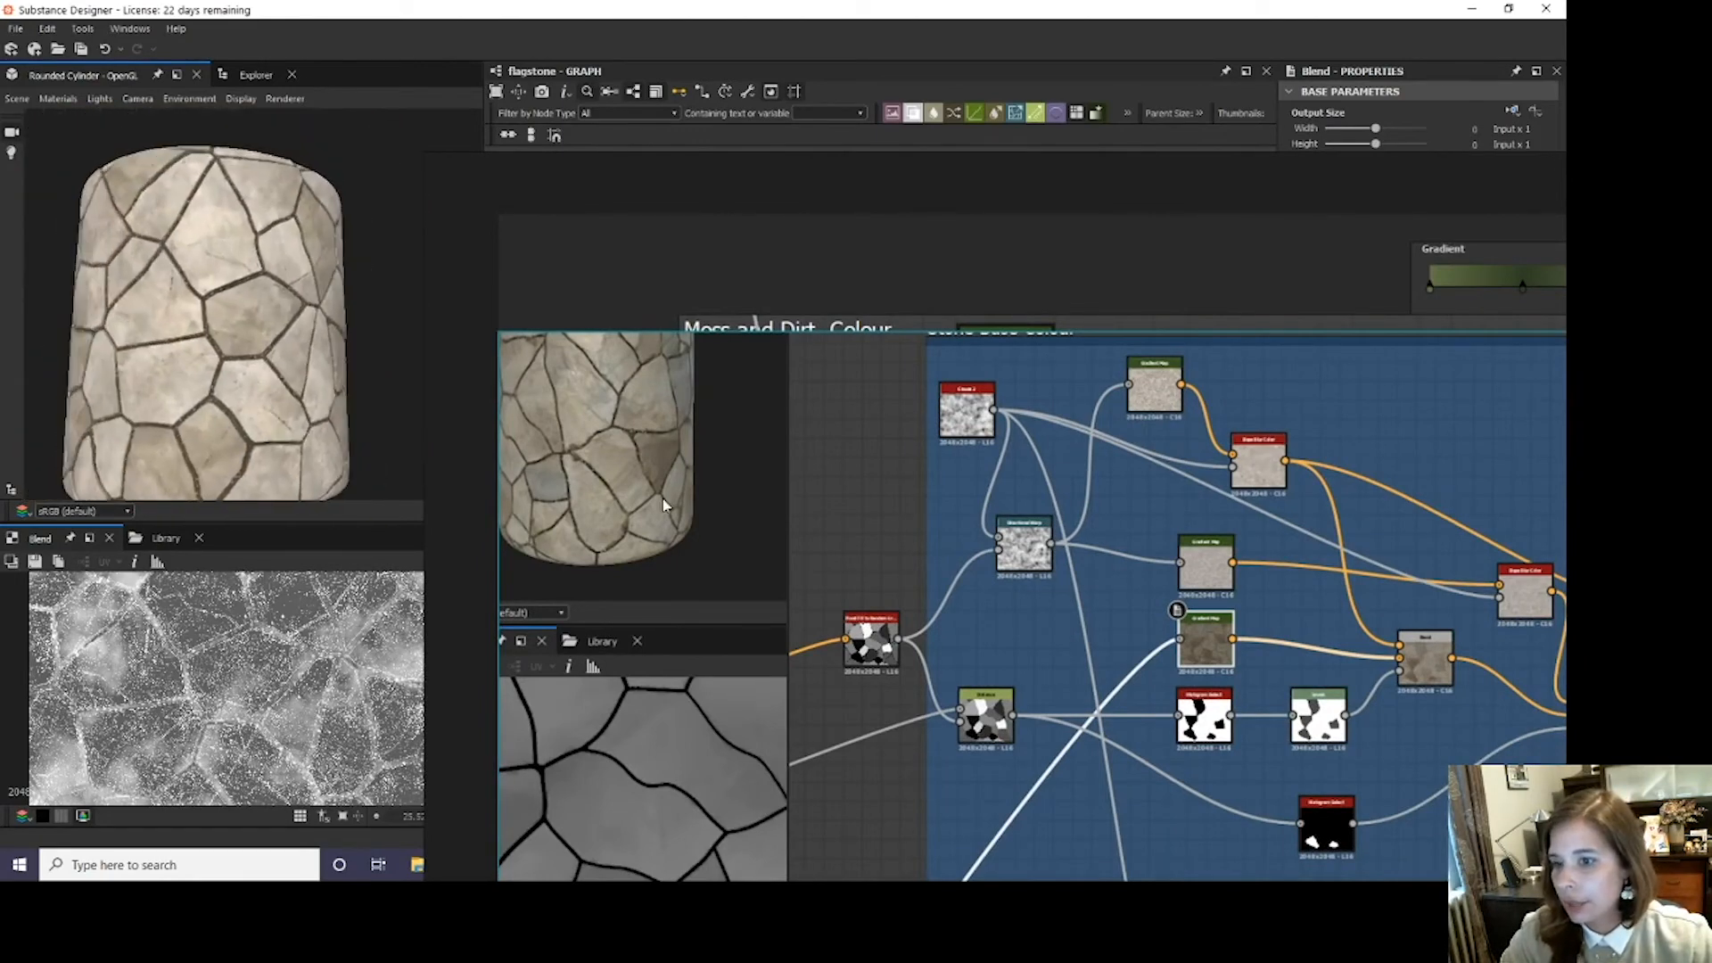
drag(662, 500, 697, 496)
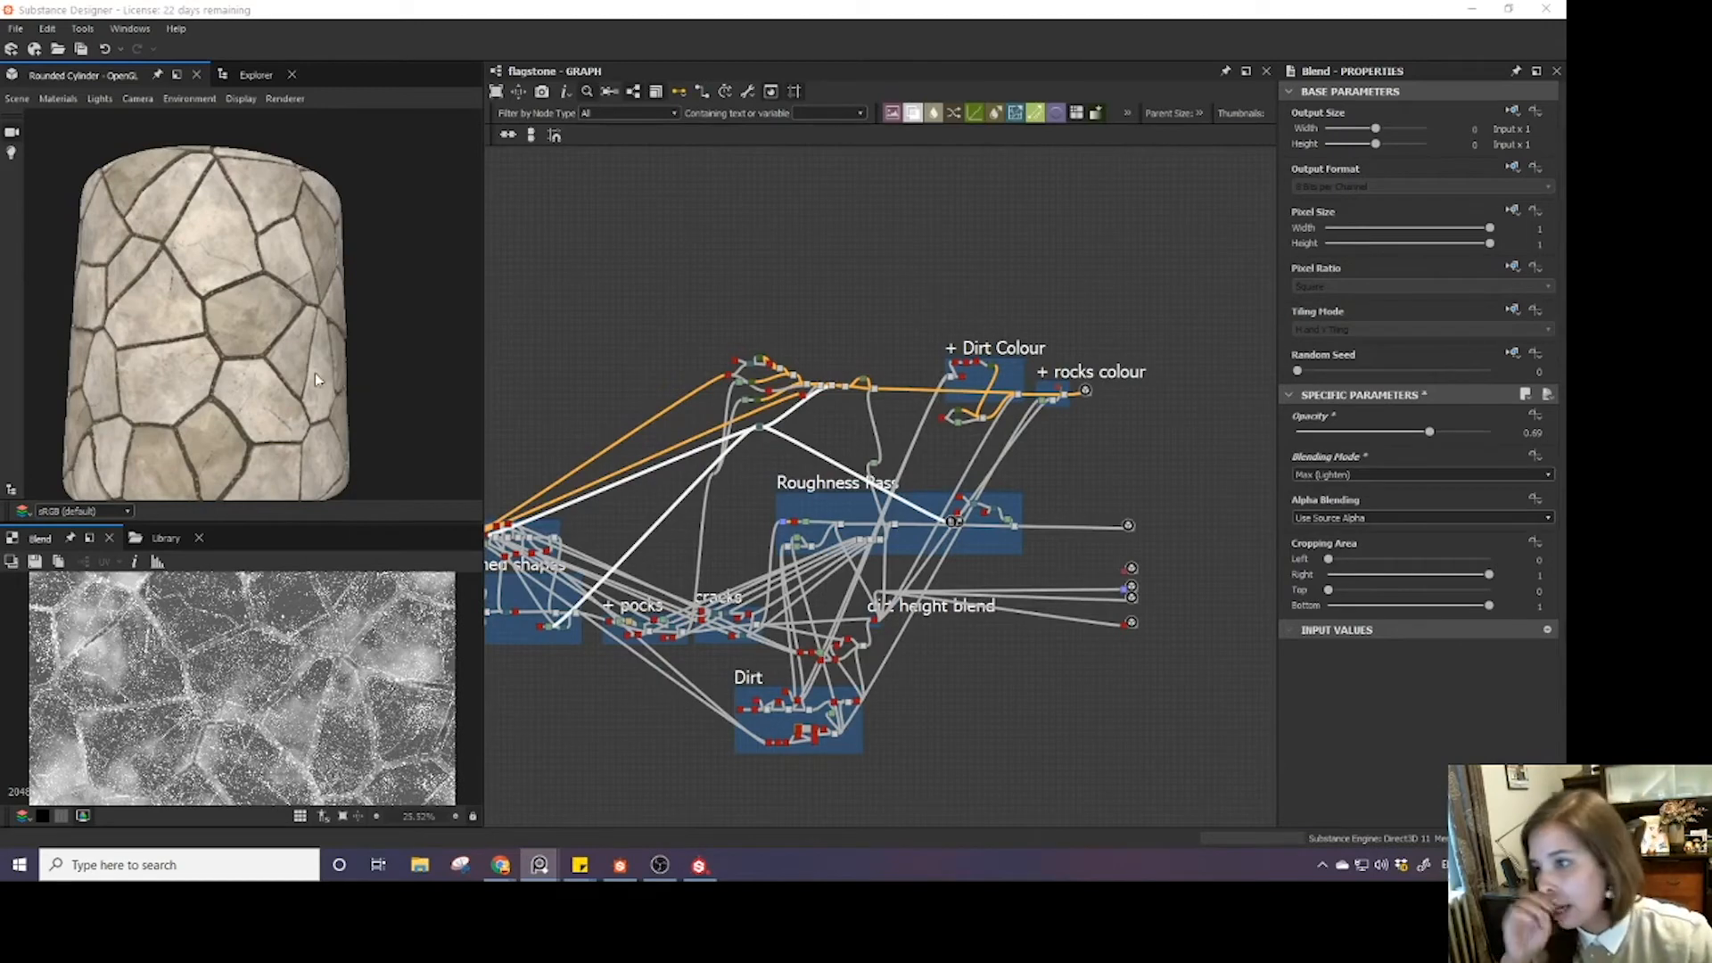
drag(256, 341, 367, 329)
scroll(292, 319, up, 4)
scroll(367, 329, down, 5)
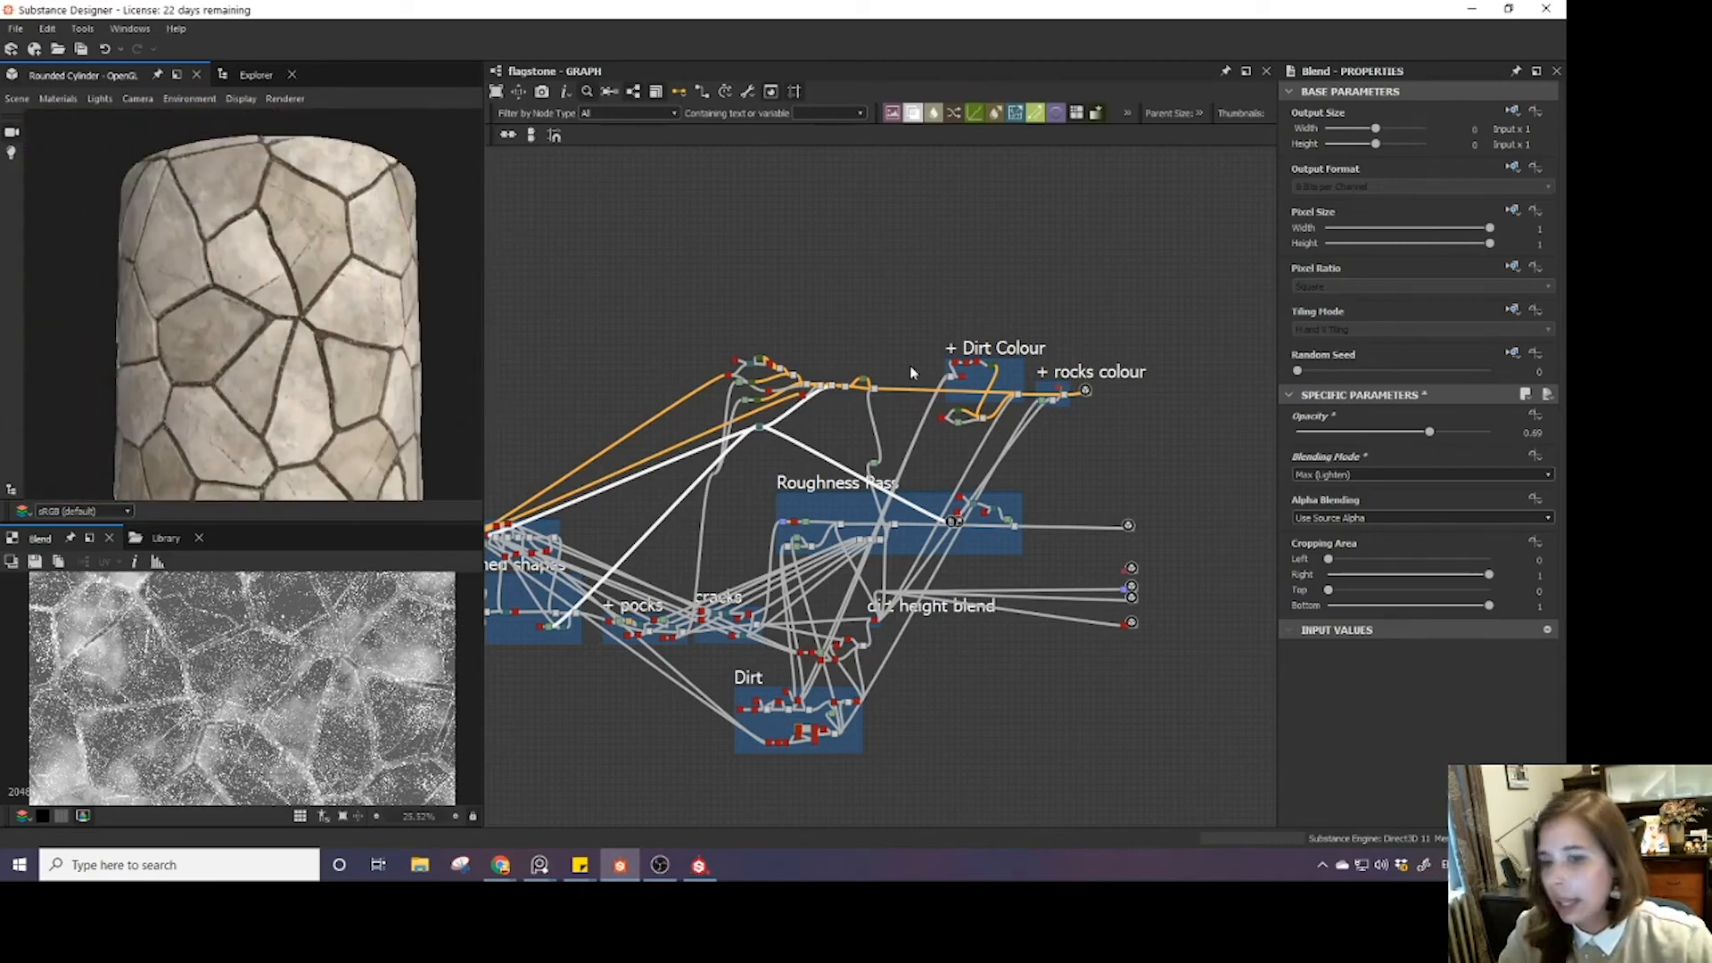
- Move the two Levels and Gradient Map pairs in the stone colour chain closer to the Blend nodes they feed
middle_drag(918, 363, 937, 429)
scroll(797, 493, up, 4)
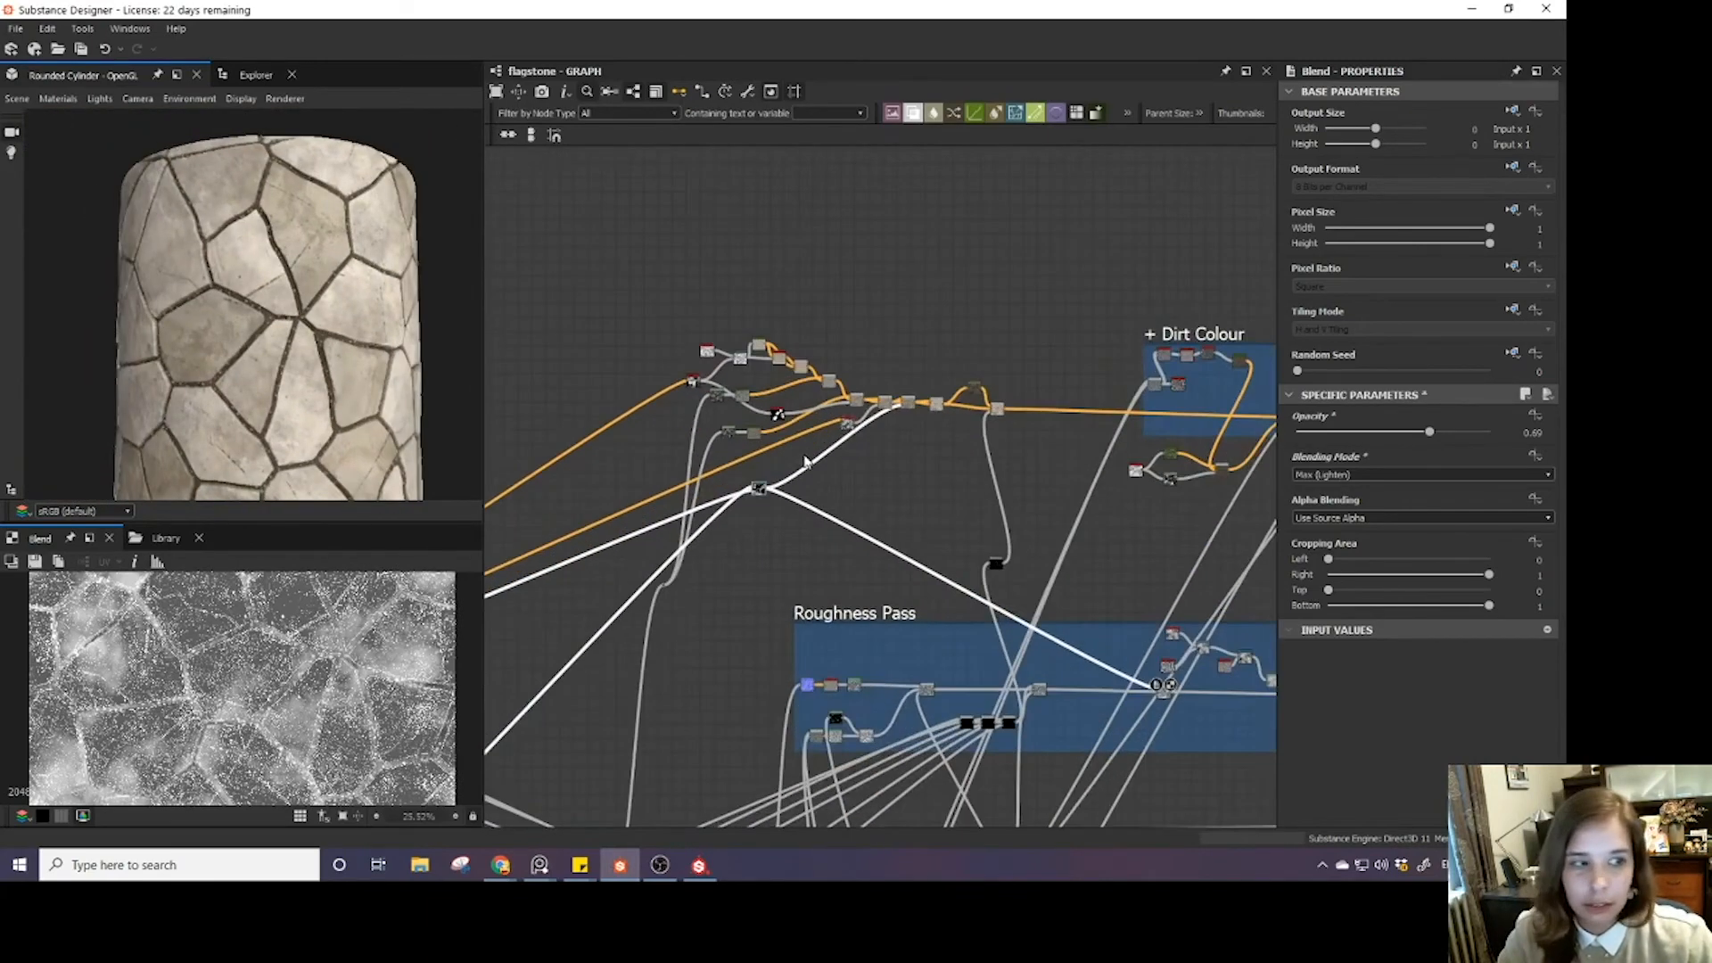
scroll(792, 481, up, 2)
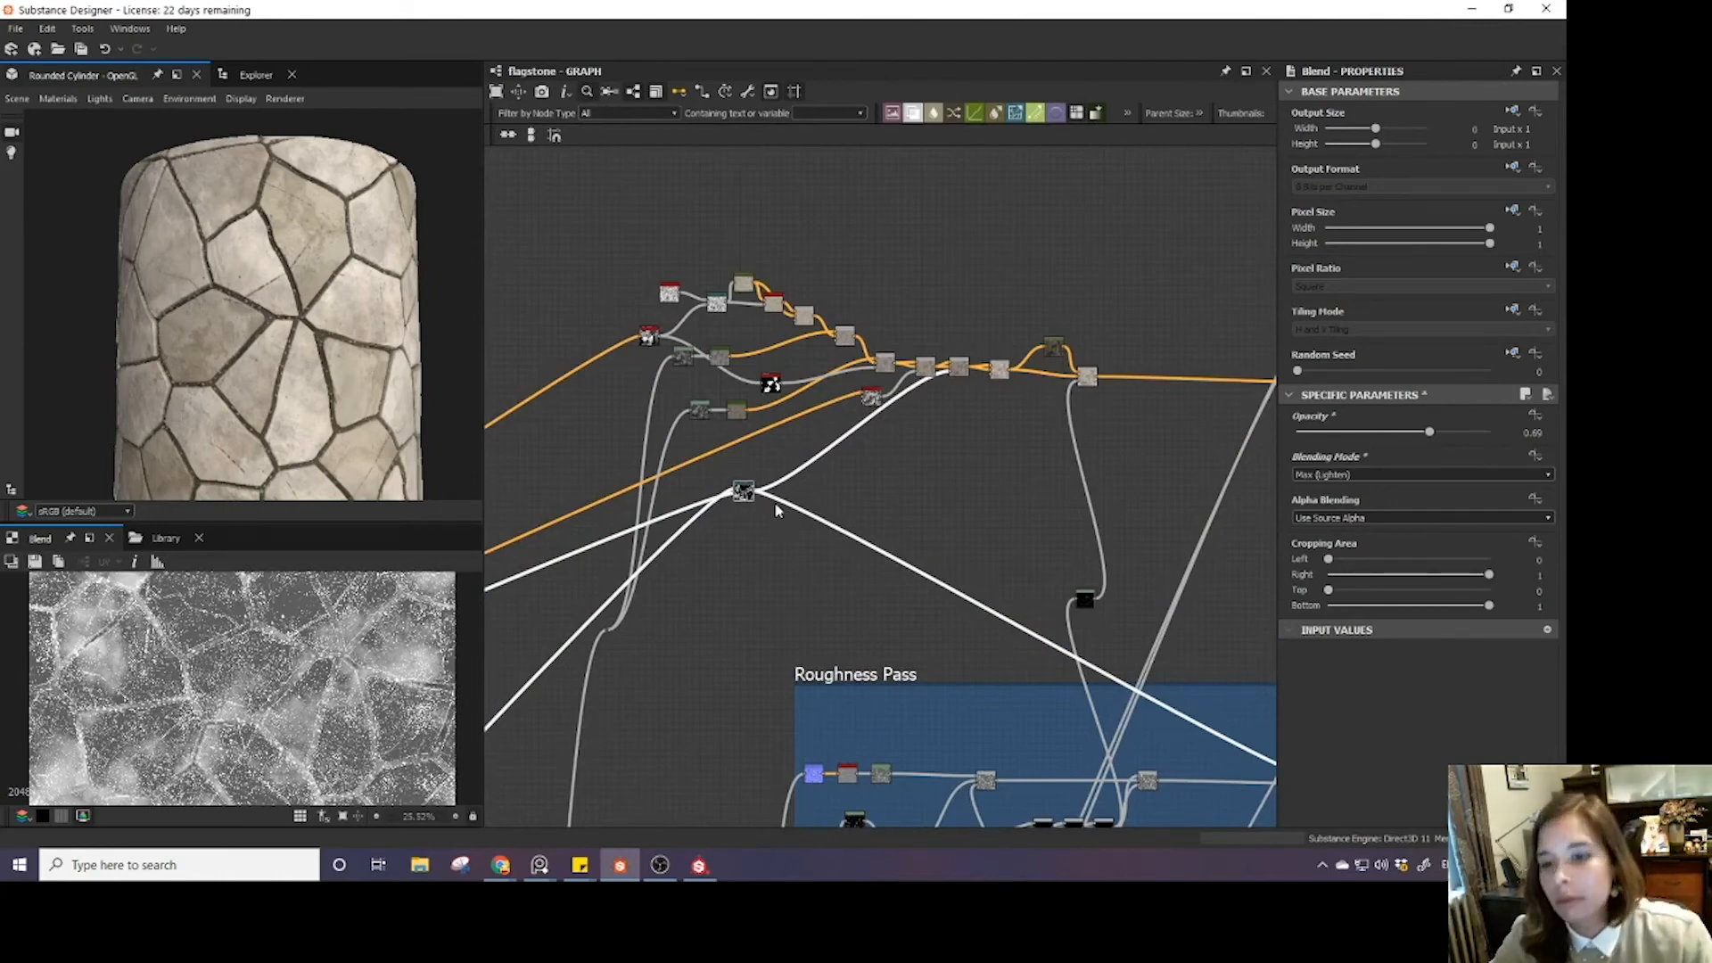
scroll(740, 268, up, 5)
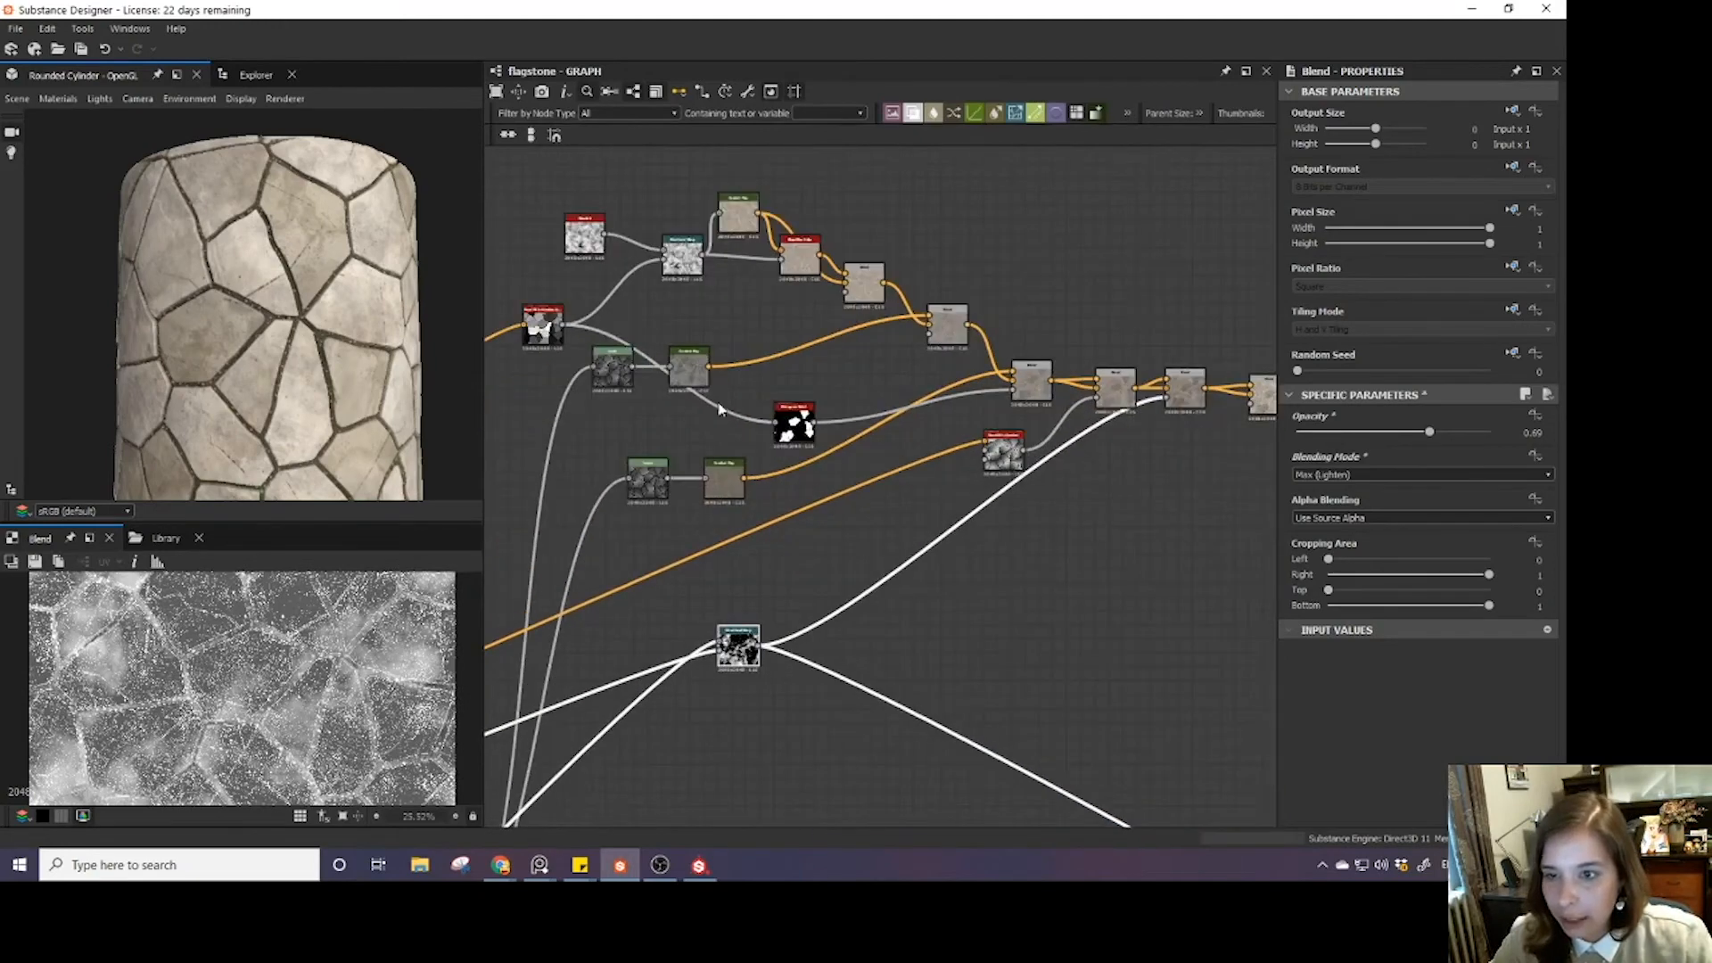
scroll(725, 526, down, 3)
scroll(707, 481, up, 4)
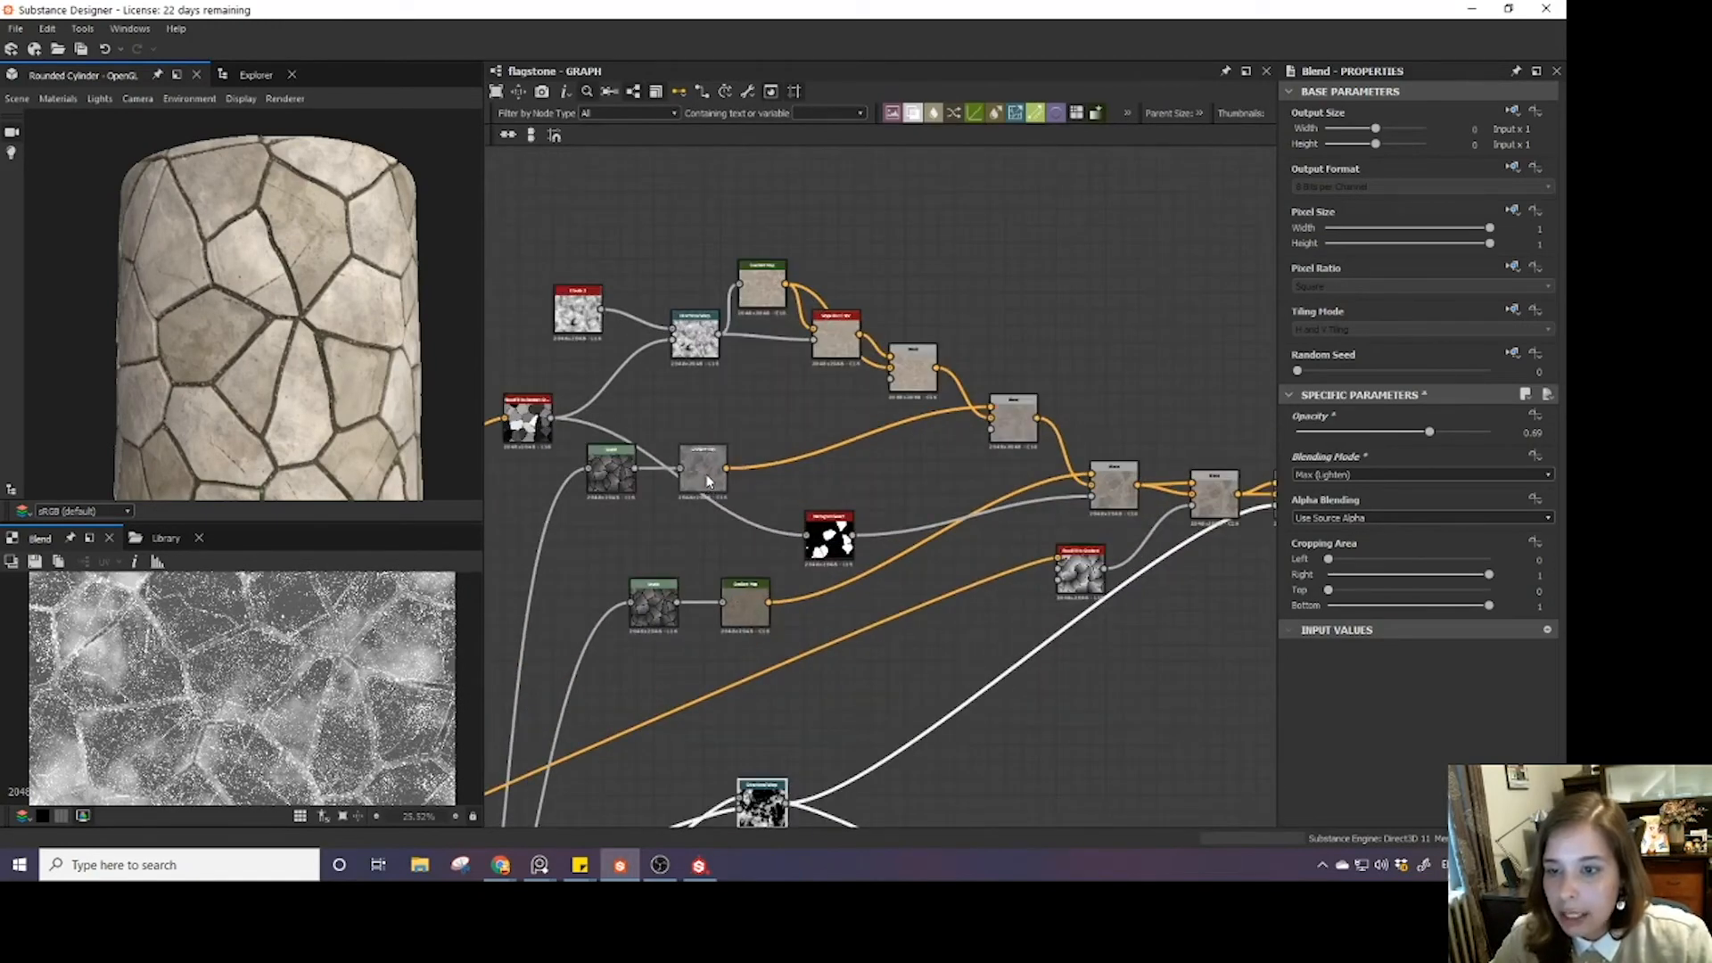
drag(707, 481, 901, 449)
drag(592, 473, 745, 439)
drag(757, 612, 917, 596)
drag(678, 614, 796, 599)
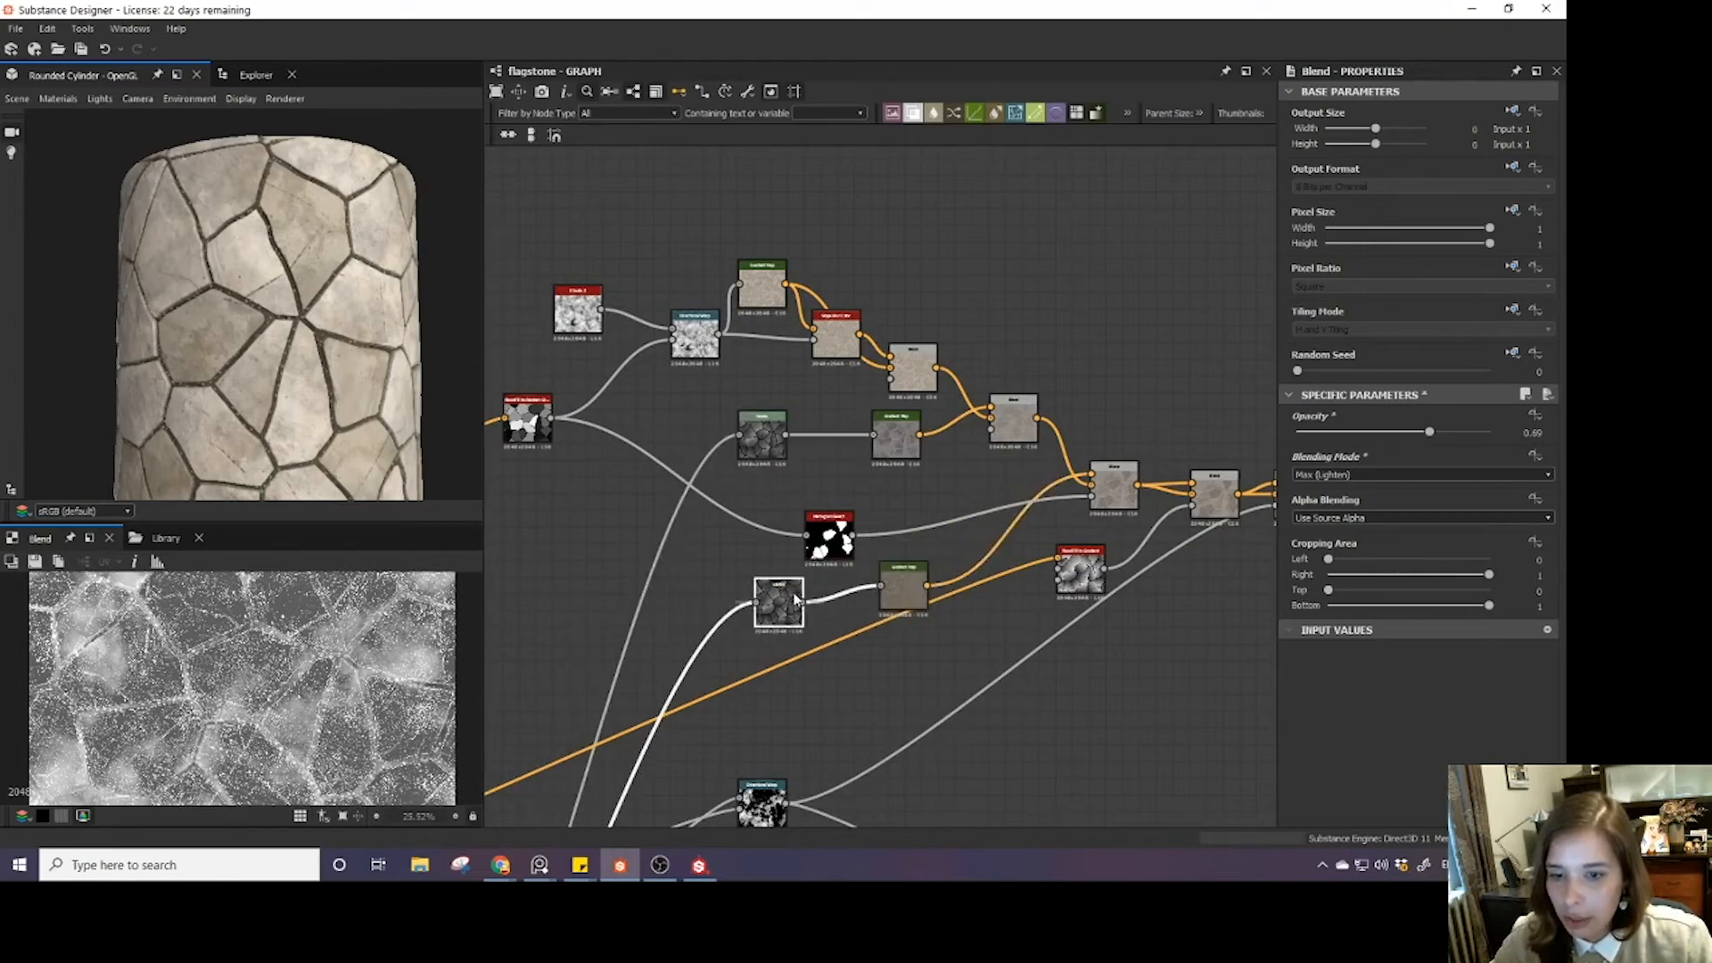
- Preview the lower Gradient Map of the stone colour chain and examine its colour variation
scroll(795, 599, down, 3)
scroll(765, 637, up, 4)
click(981, 535)
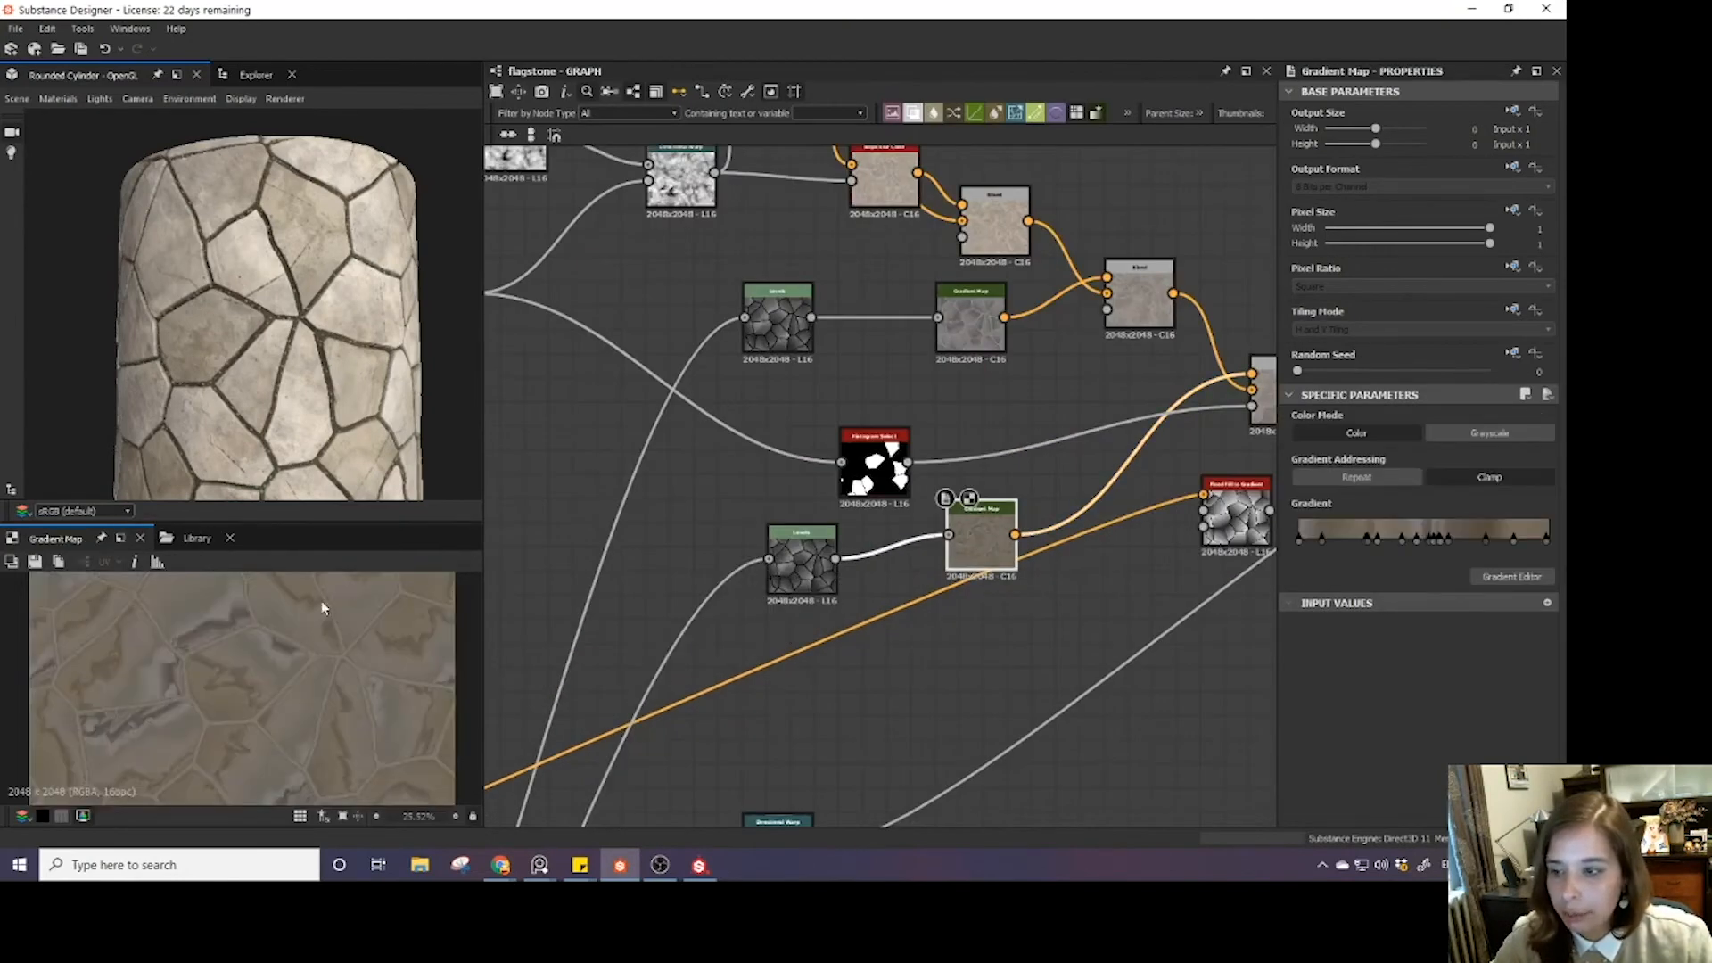
scroll(321, 606, up, 2)
scroll(738, 580, down, 4)
scroll(830, 574, up, 1)
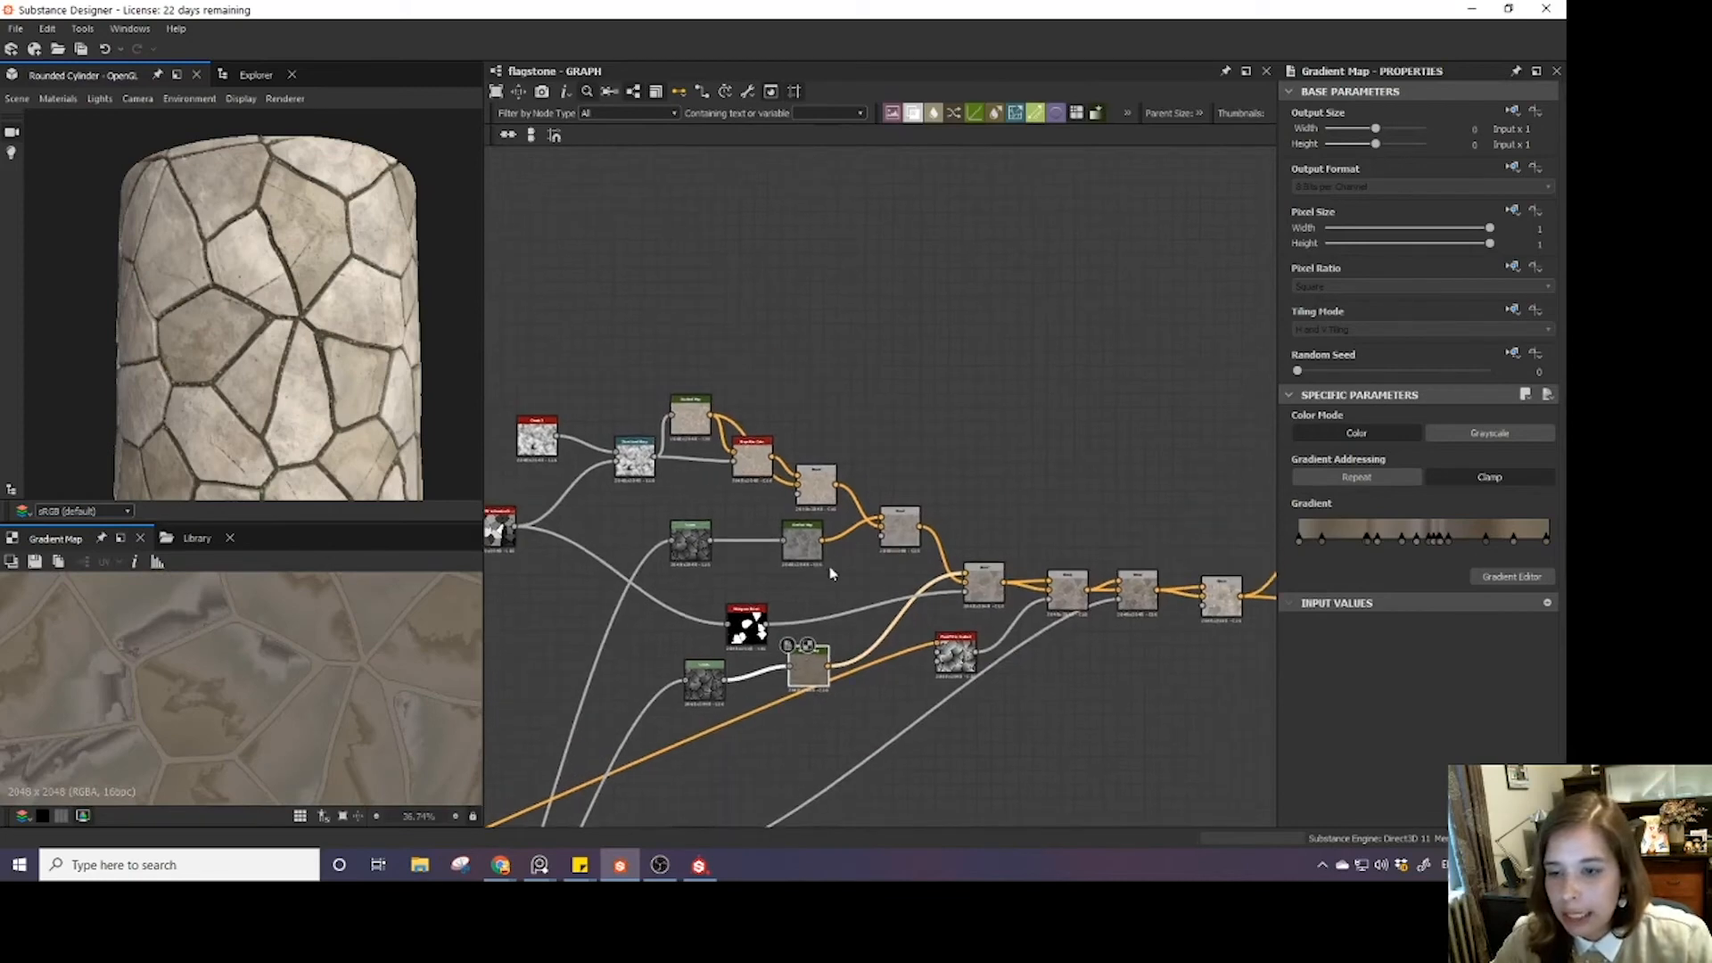
scroll(831, 573, down, 3)
- Check the stones on the 3D cylinder up close and compare them with the glossy flagstone render on the reference board
mouse_move(303, 371)
mouse_down()
mouse_move(356, 383)
mouse_move(305, 348)
mouse_move(295, 362)
mouse_up()
scroll(304, 367, up, 5)
scroll(304, 367, down, 4)
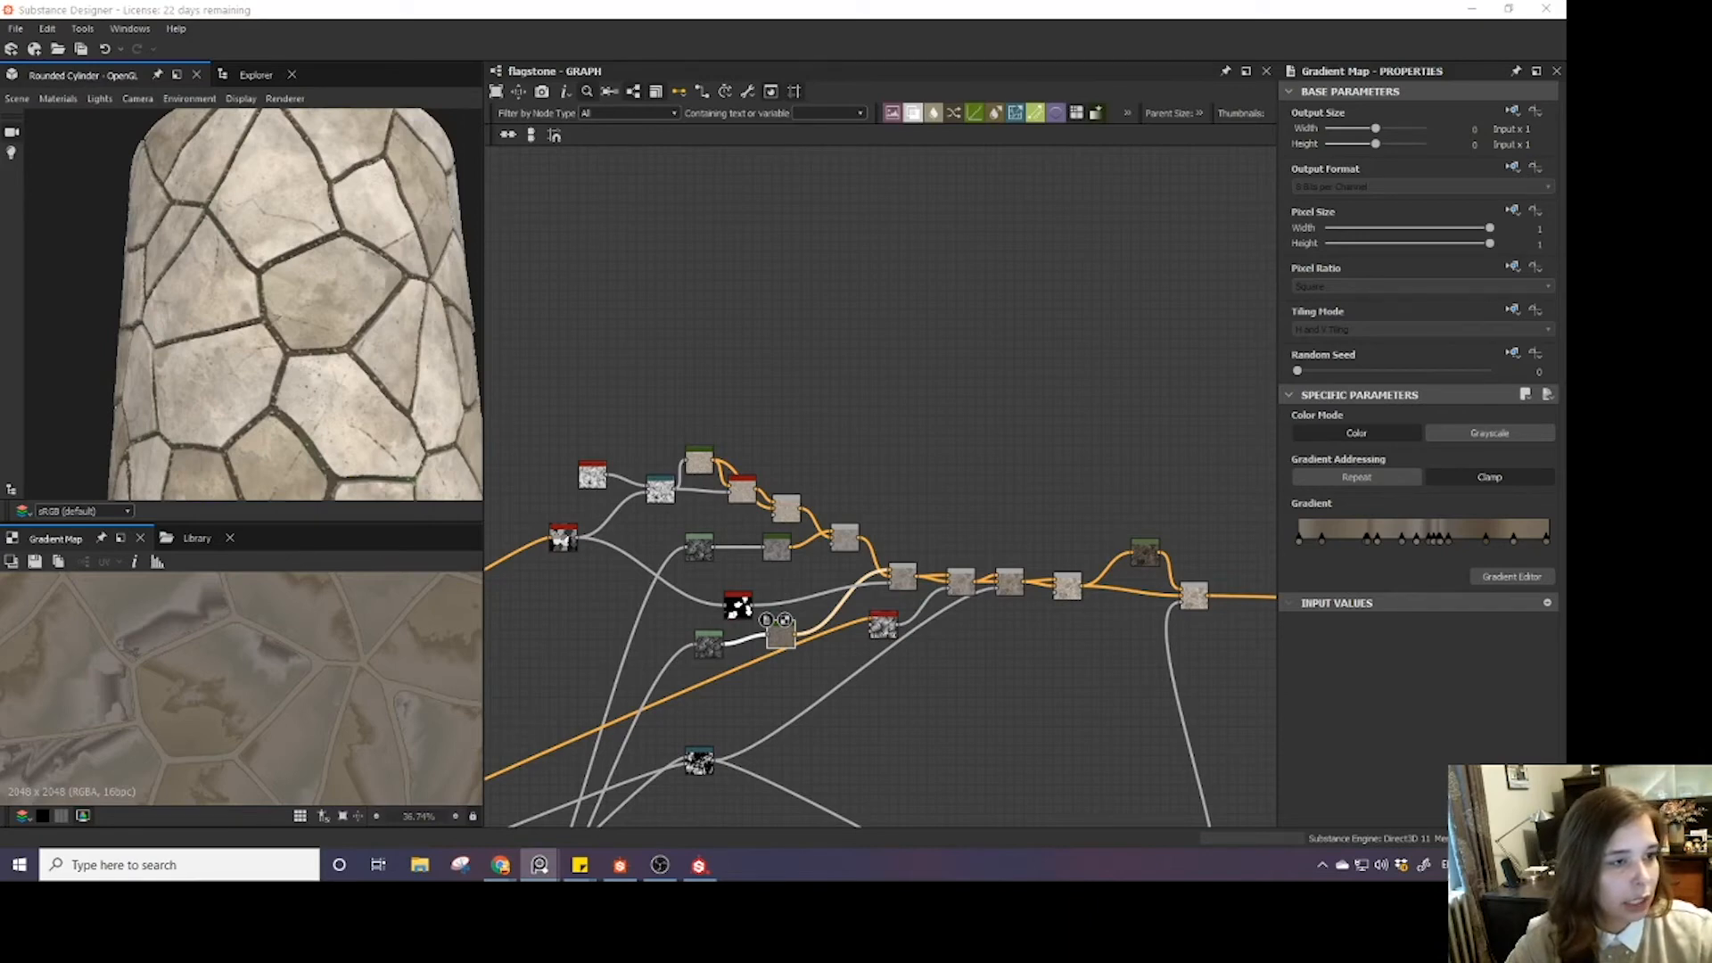
right_drag(1565, 594, 887, 574)
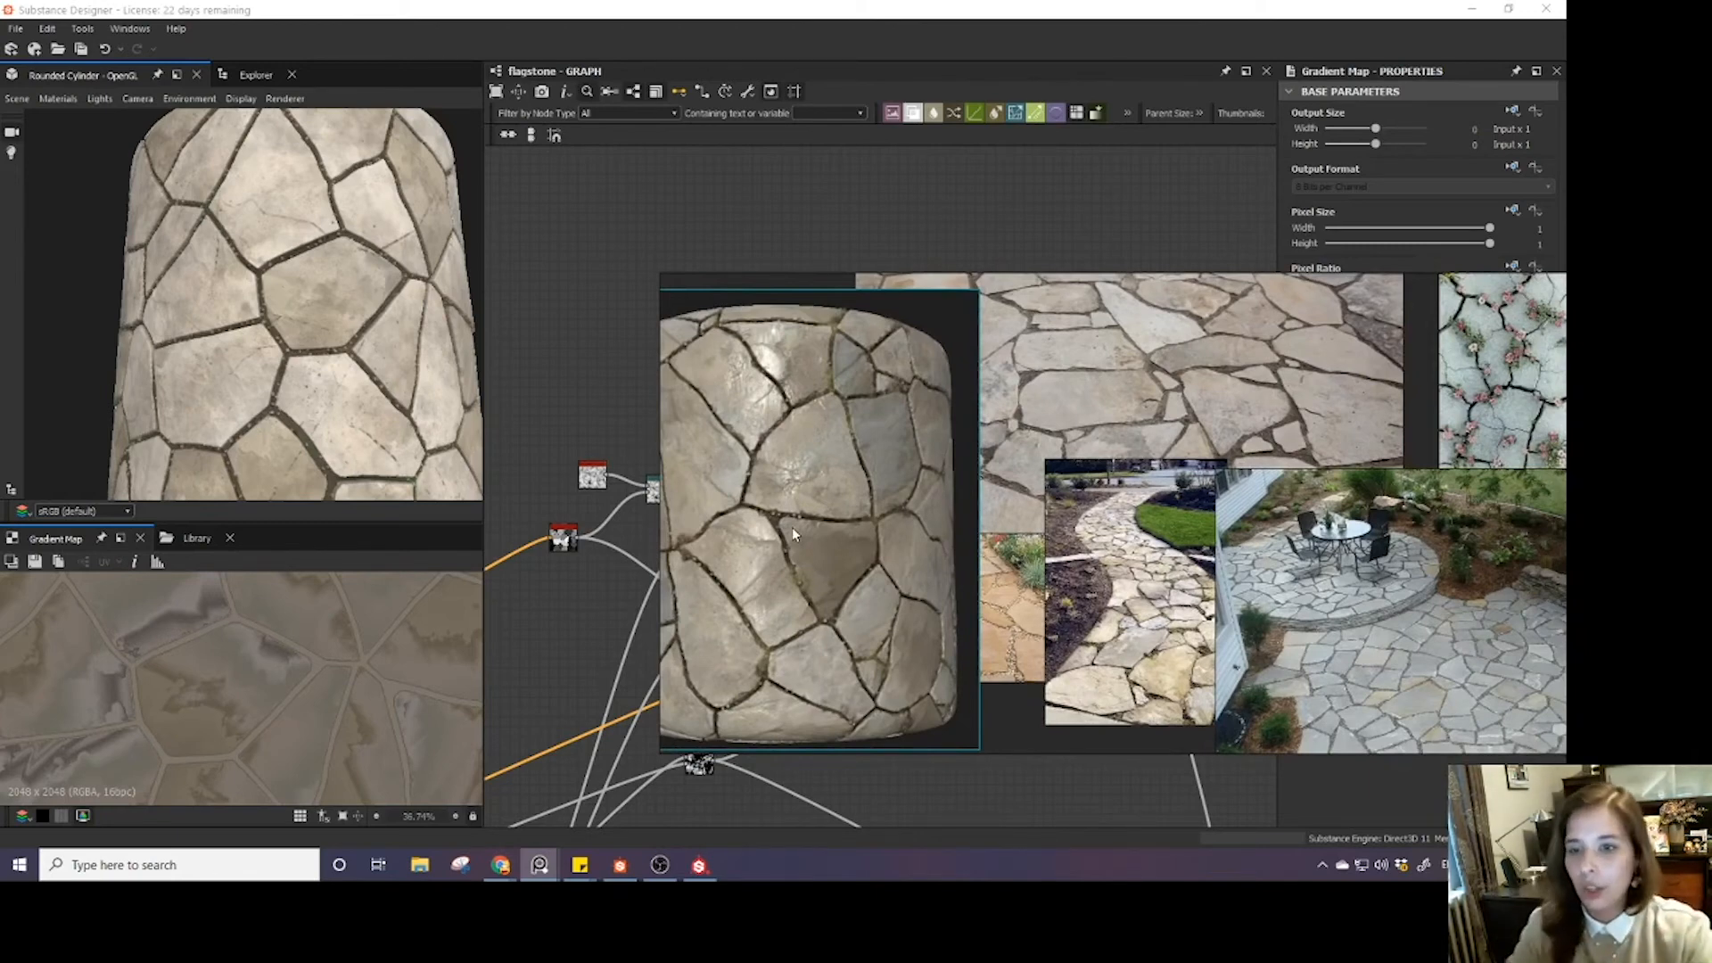
drag(792, 527, 831, 523)
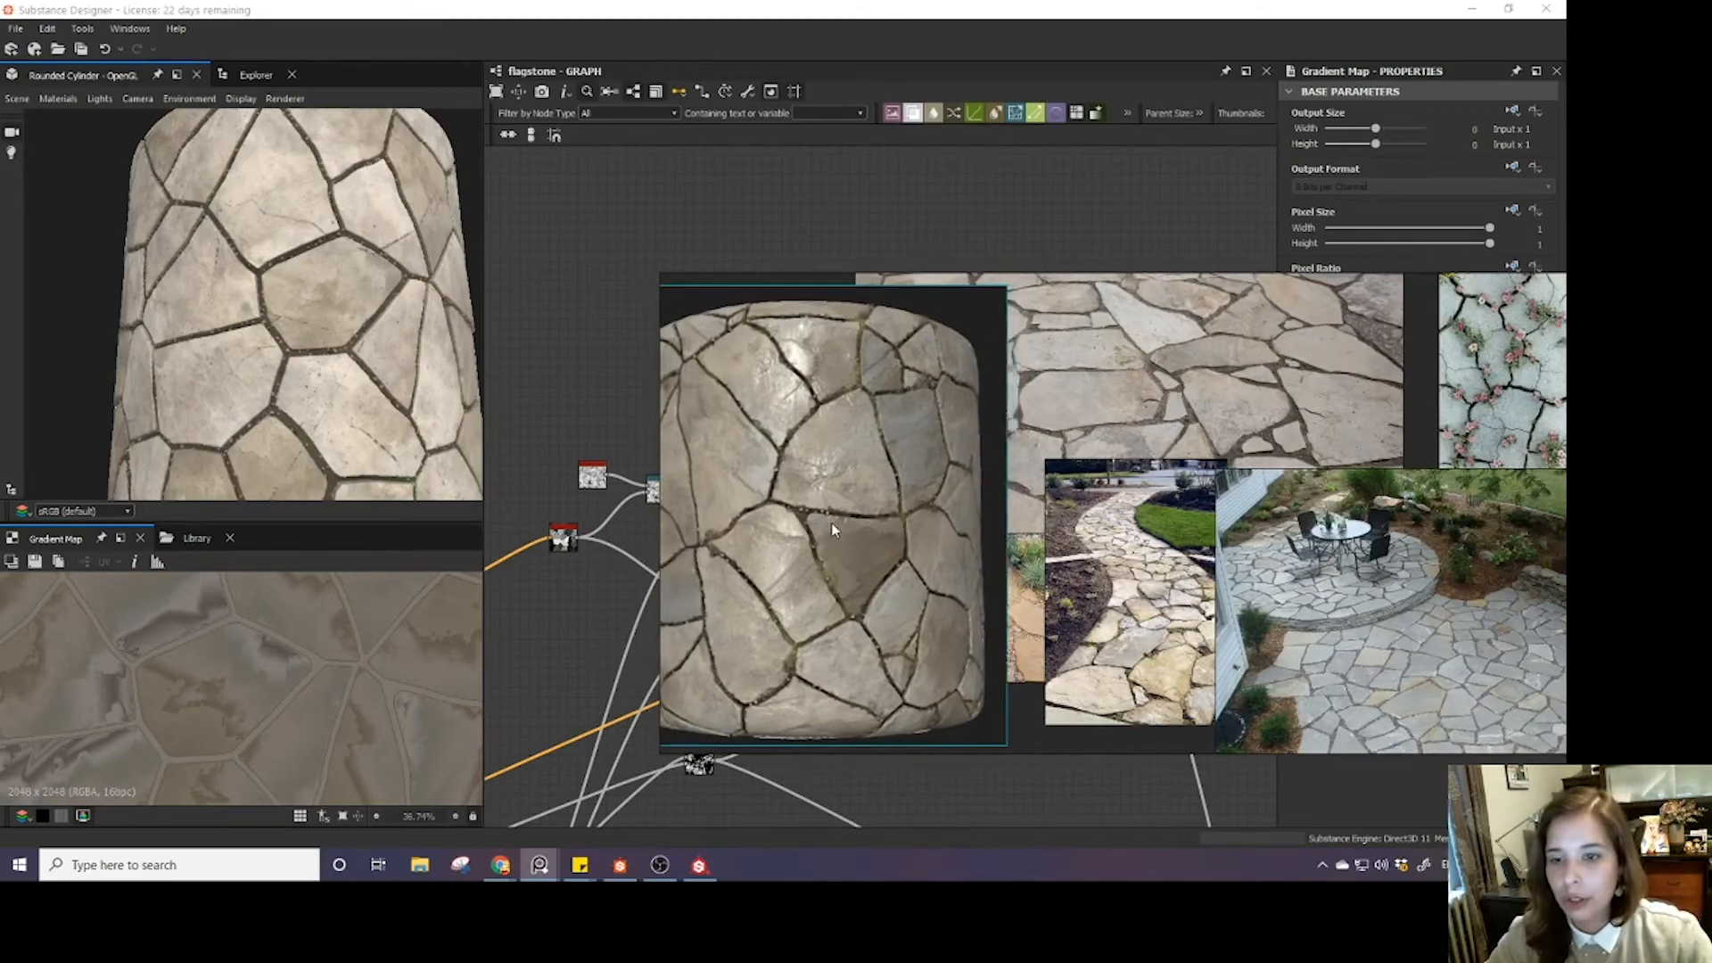
right_drag(913, 517, 1565, 527)
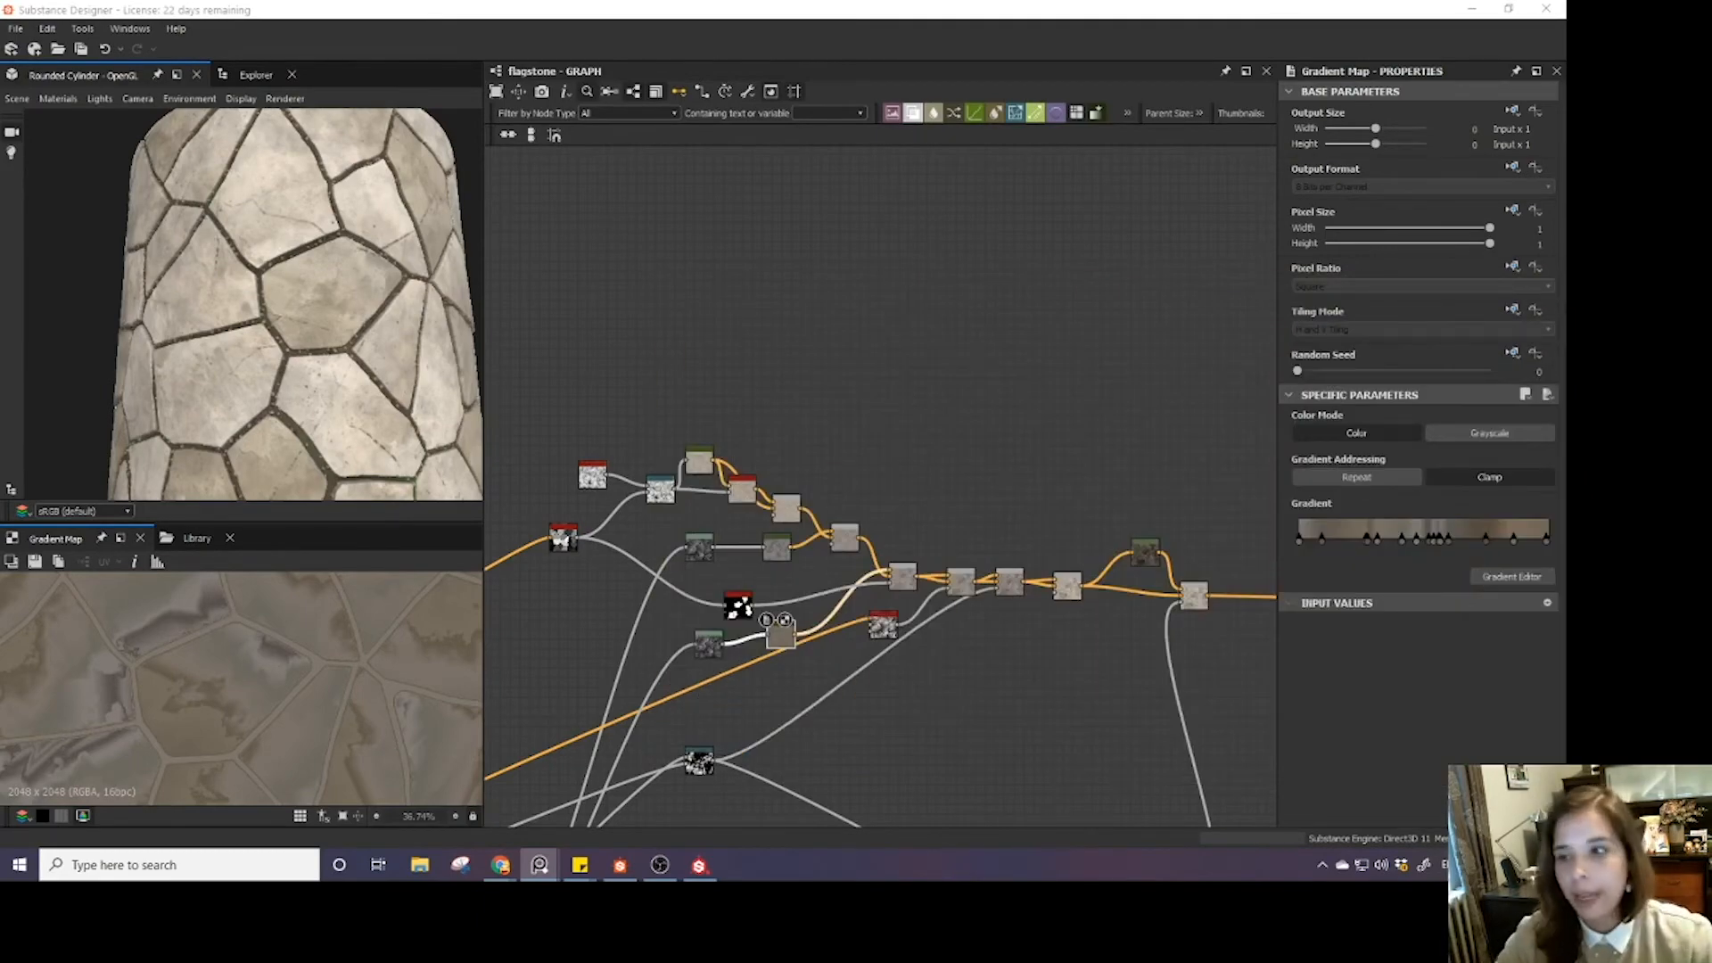
- Widen the graph area by narrowing the 3D and 2D preview area beside it
scroll(860, 571, down, 1)
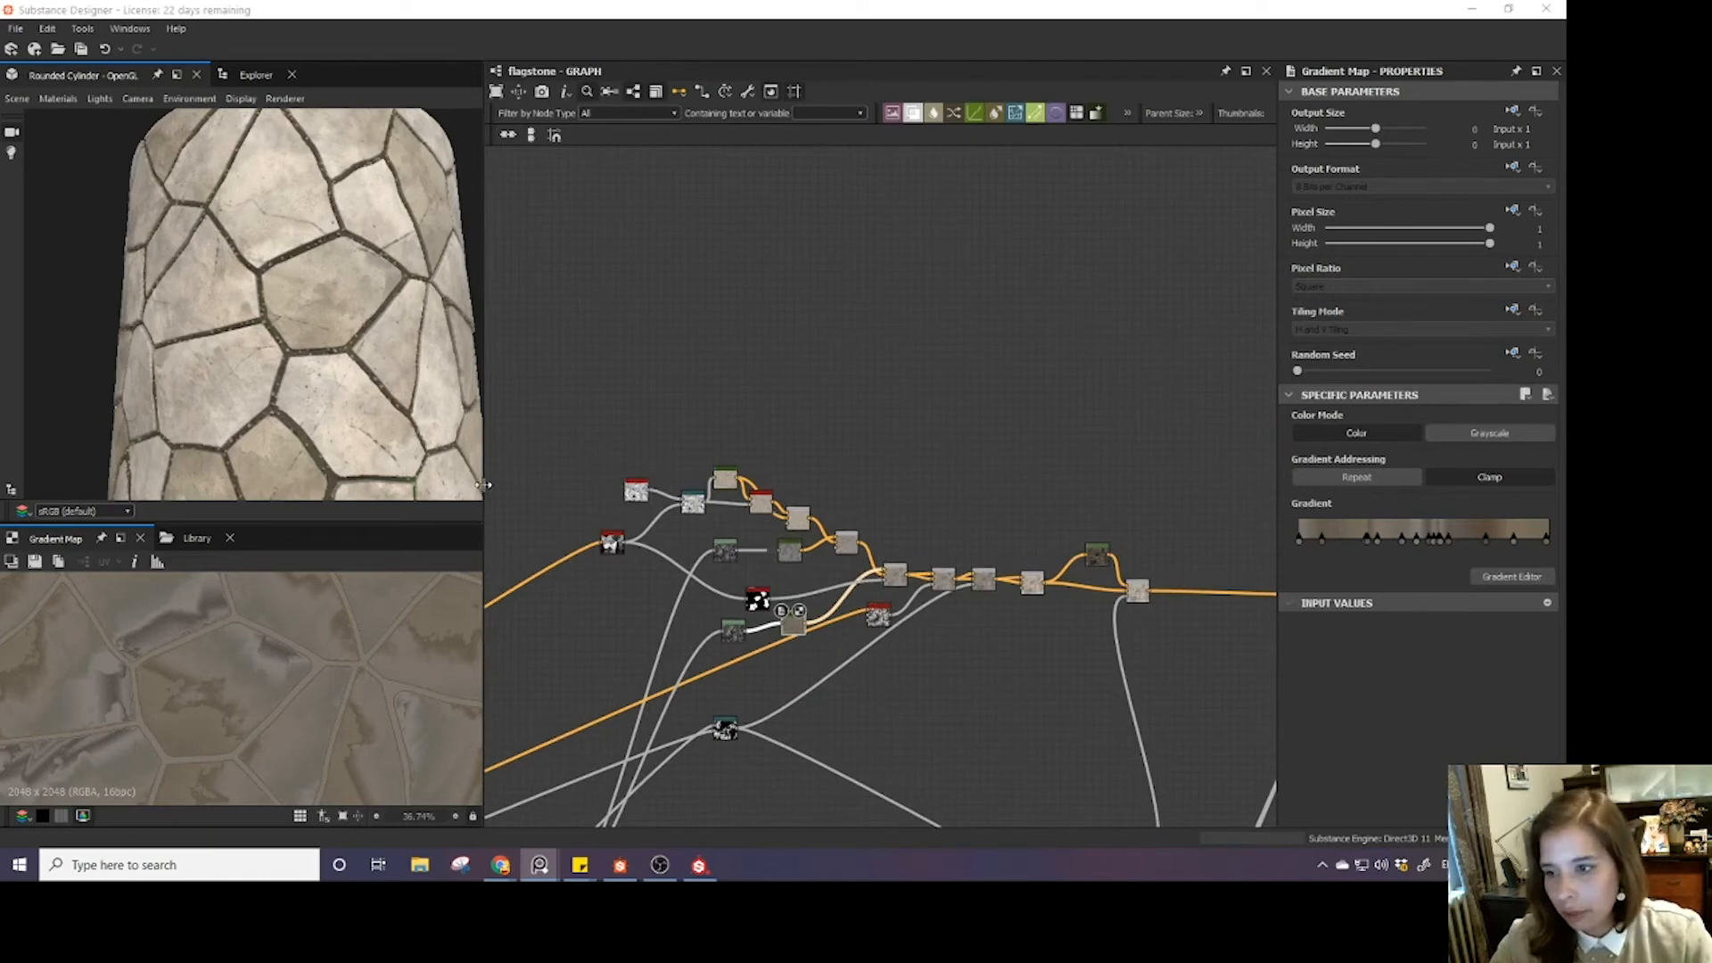
drag(484, 485, 393, 491)
middle_drag(557, 519, 573, 438)
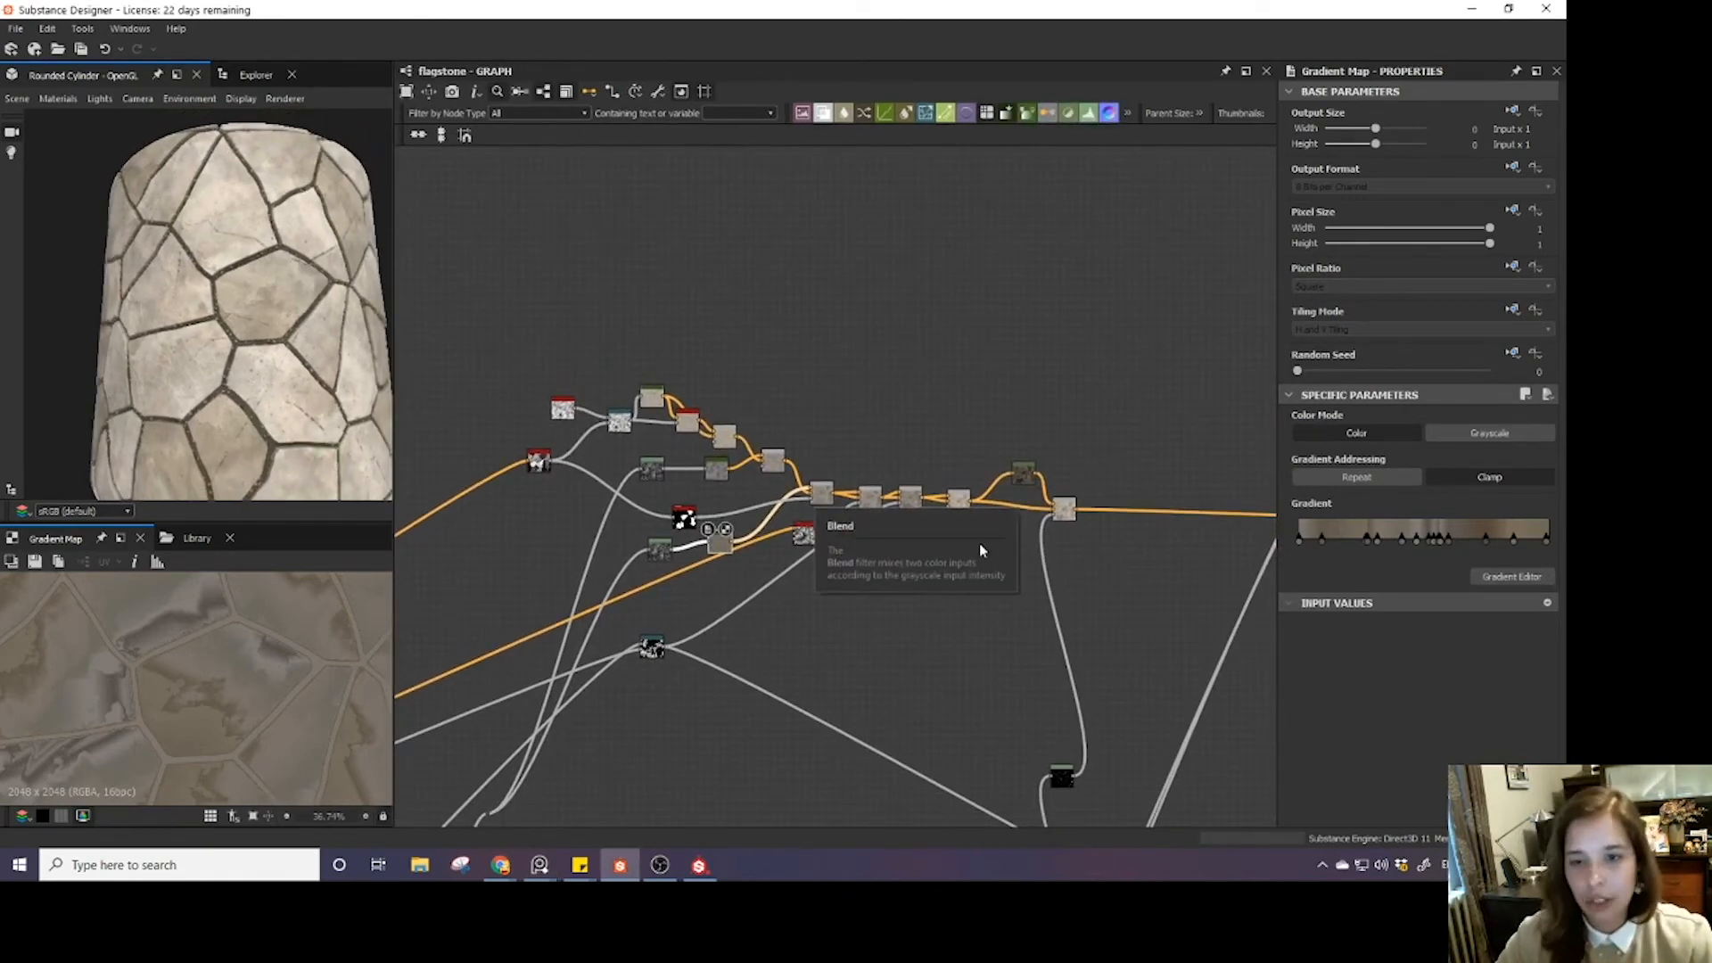
- Move the loose nodes below the Dirt Colour frame up inside it
scroll(945, 593, down, 1)
scroll(778, 687, up, 2)
scroll(776, 687, down, 3)
middle_drag(858, 575, 568, 432)
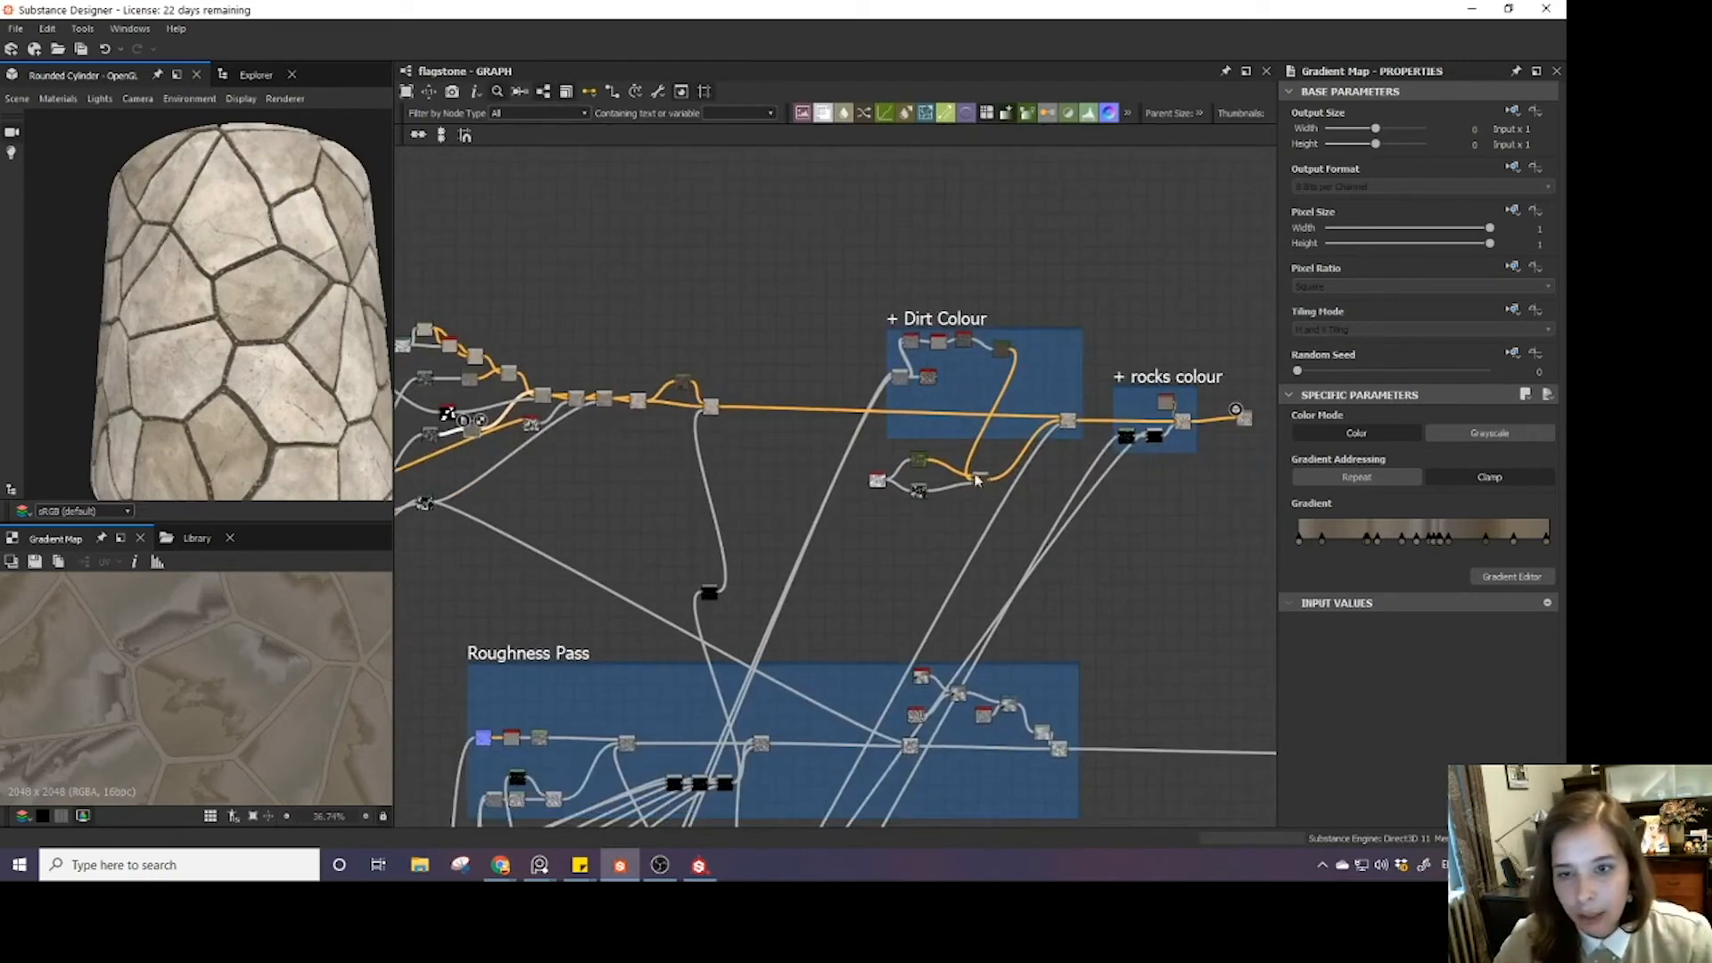
drag(868, 458, 1004, 430)
scroll(685, 559, down, 4)
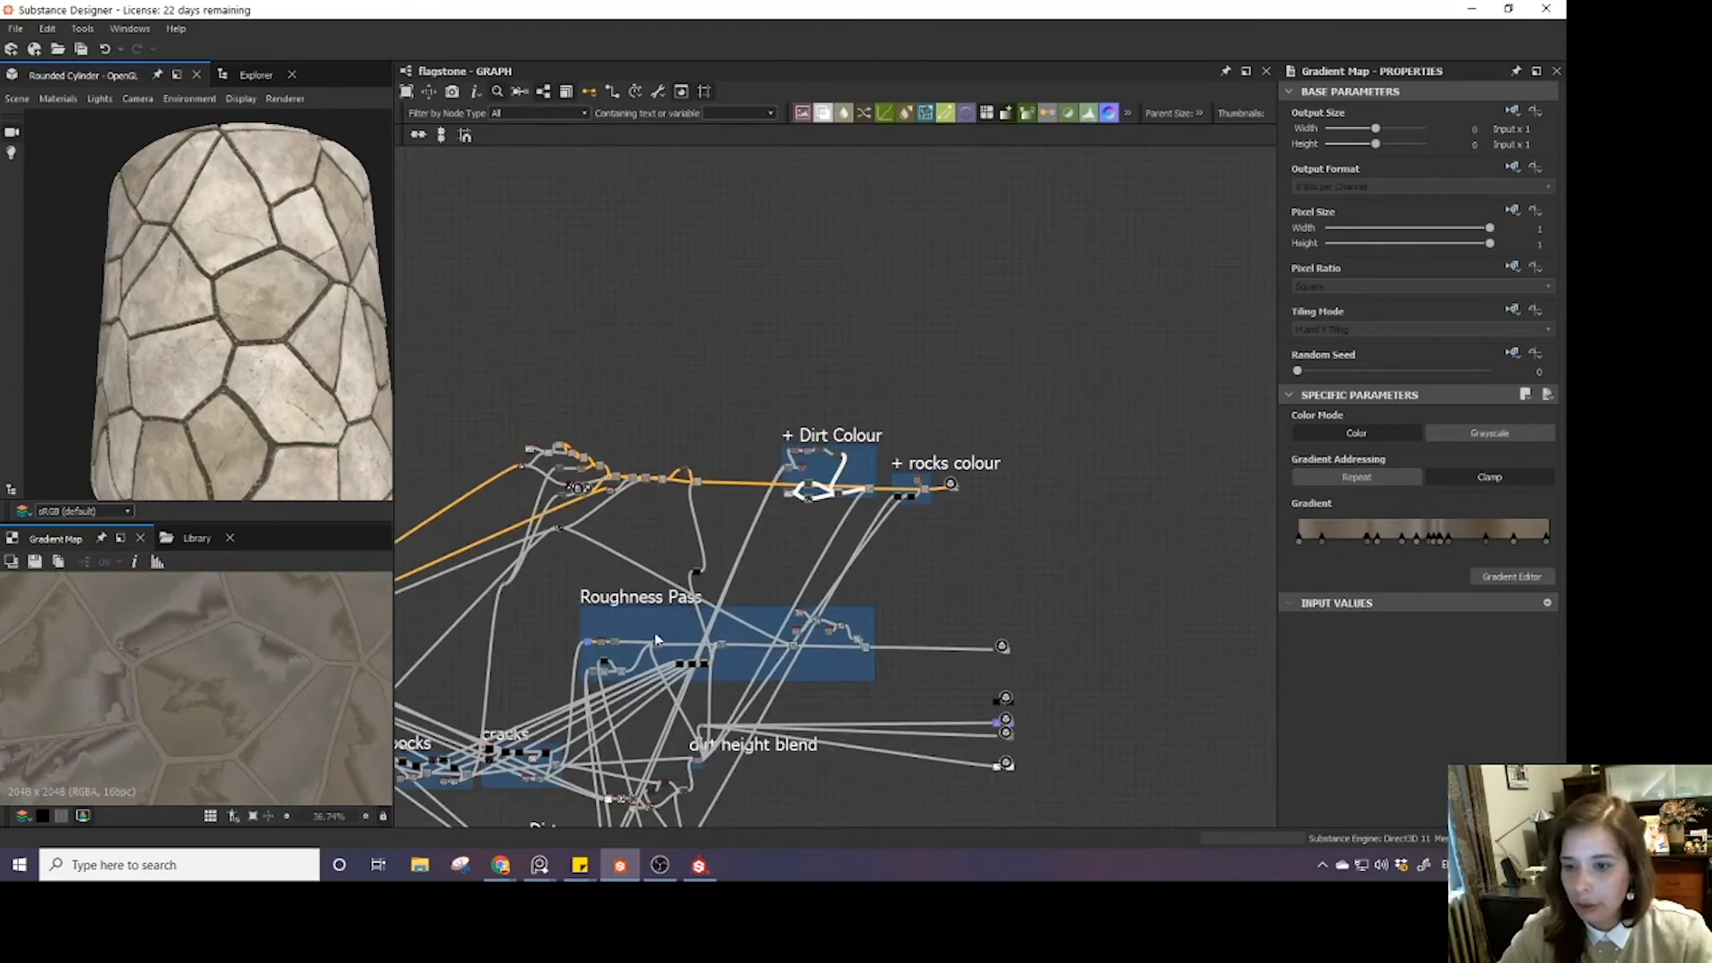
- Group the nodes of the stone colour chain above the Roughness Pass in a new frame titled "Stone Colour"
scroll(655, 636, down, 1)
middle_drag(658, 638, 818, 471)
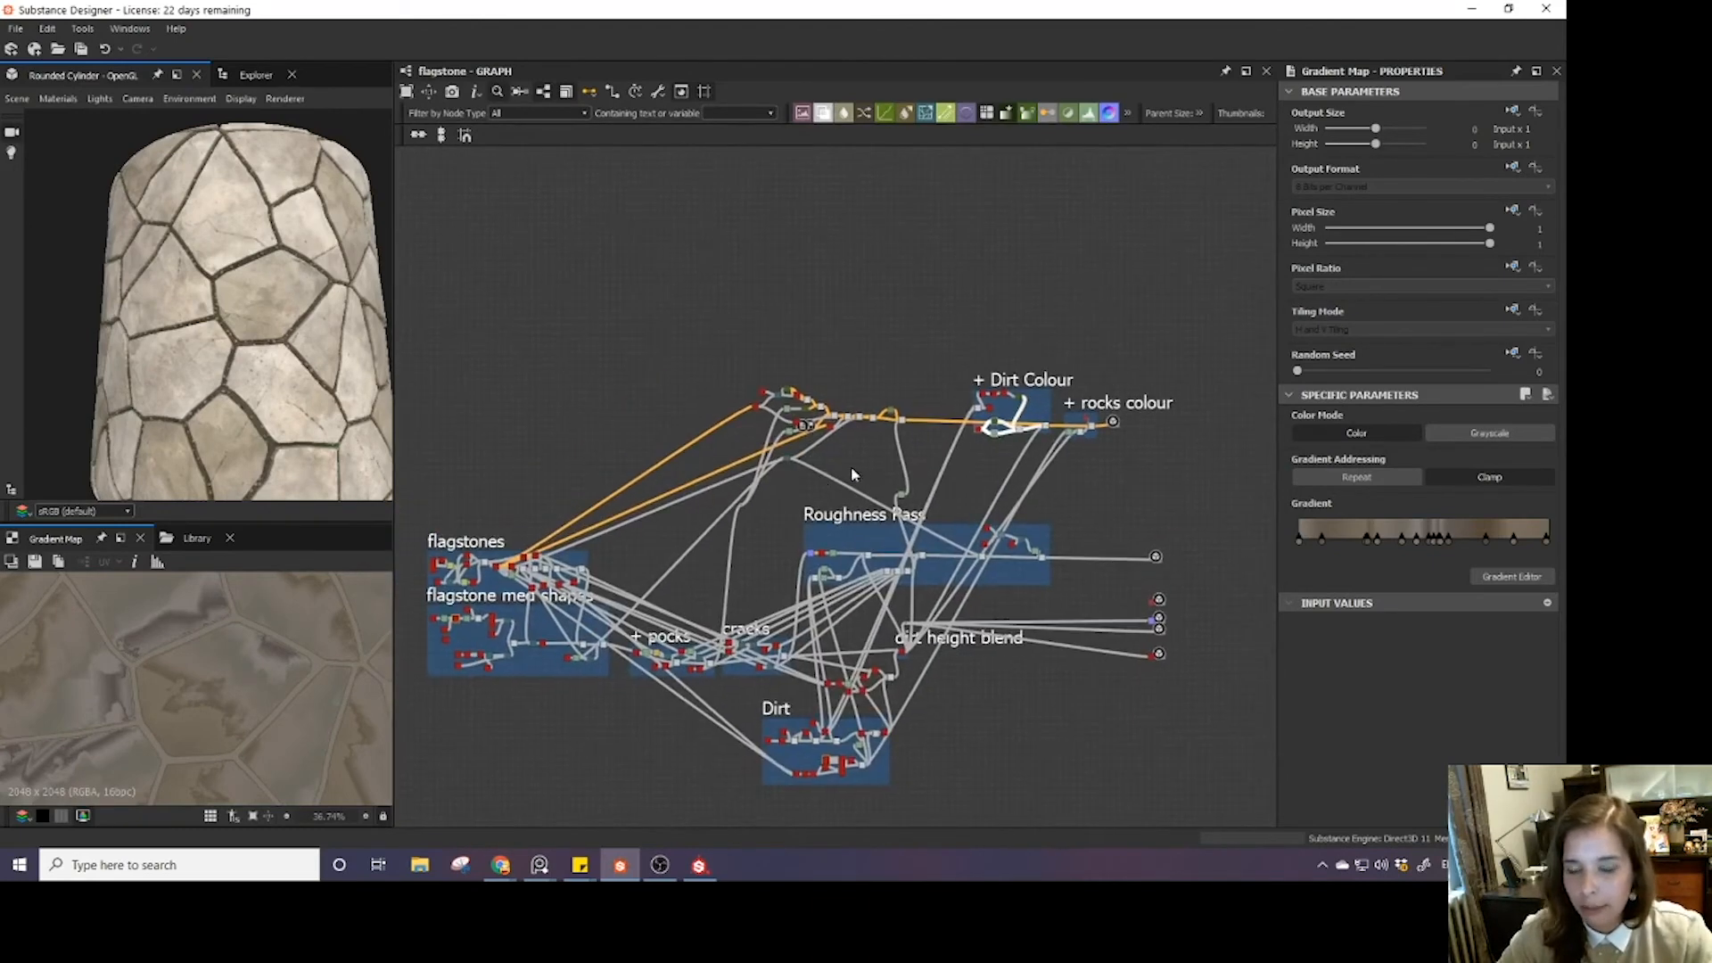
scroll(747, 490, up, 5)
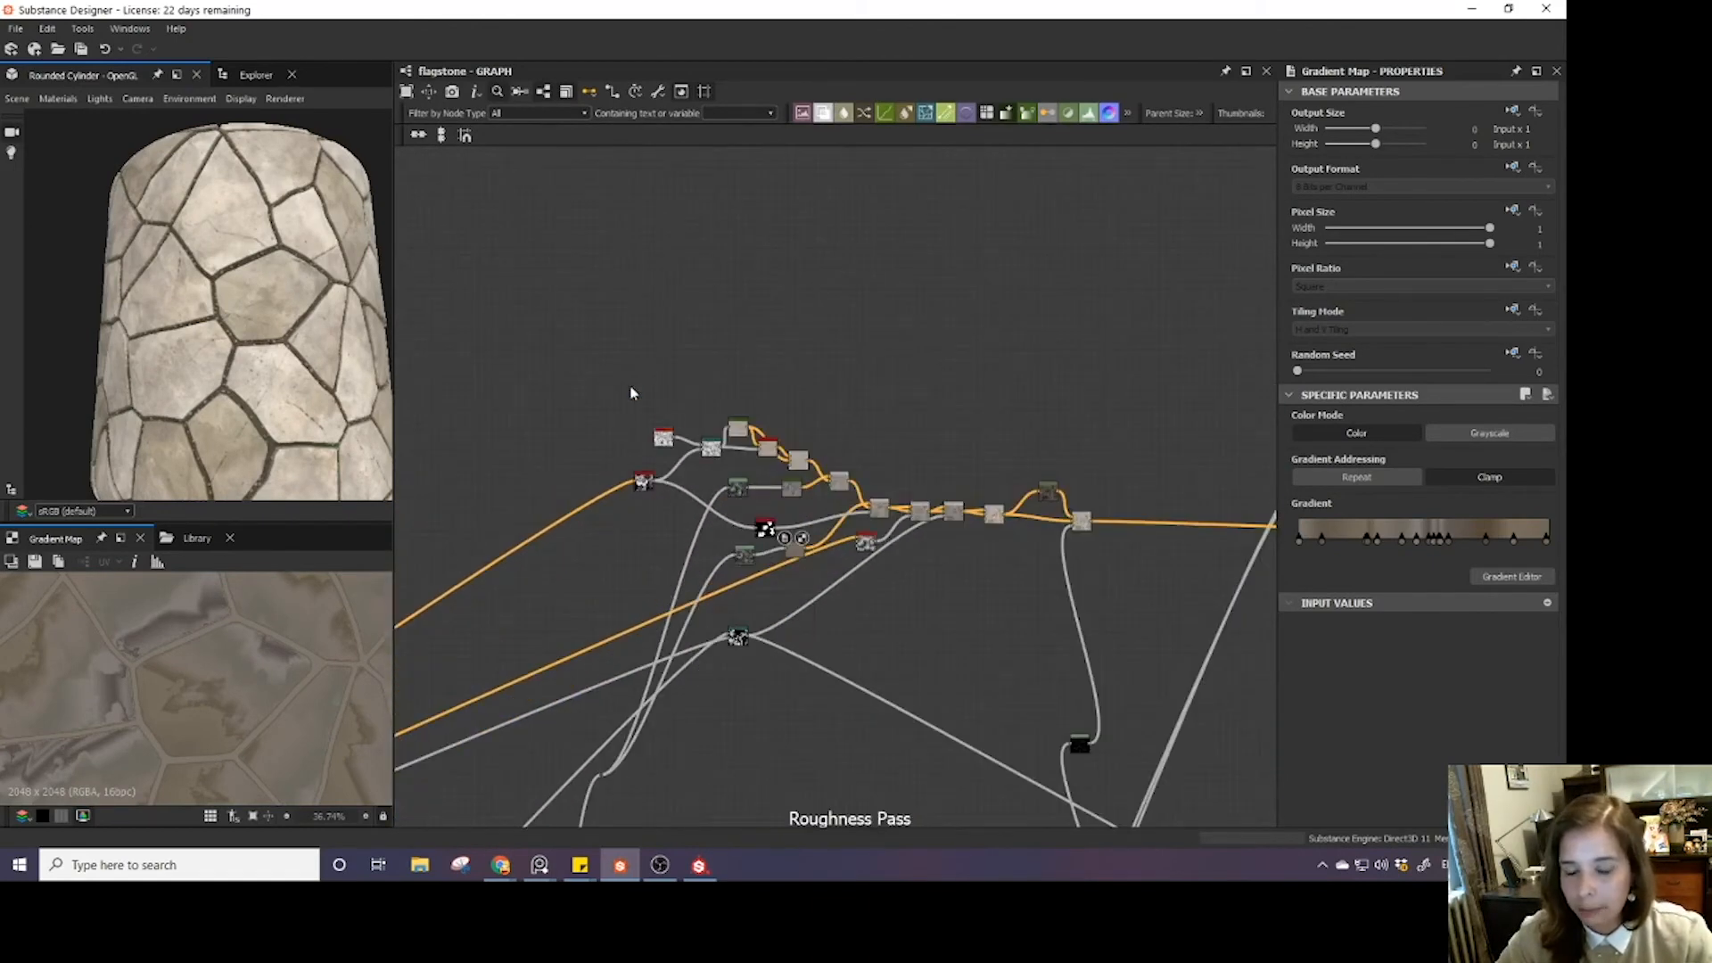
drag(586, 363, 1141, 638)
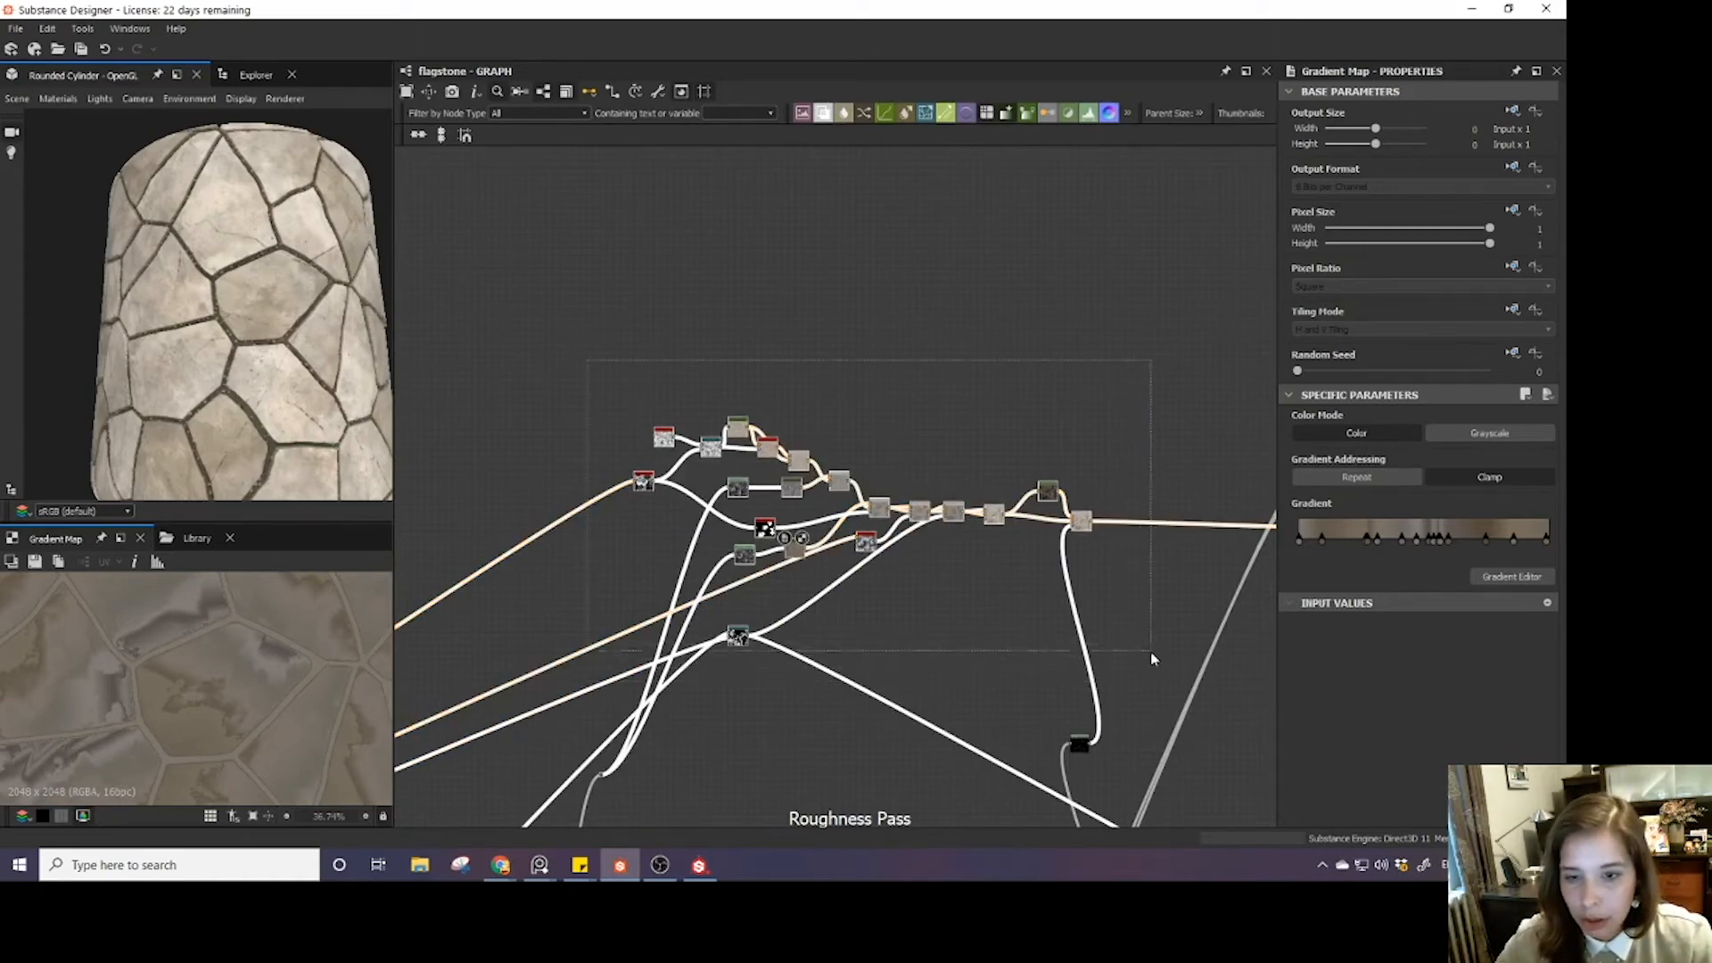
key(space)
text(g)
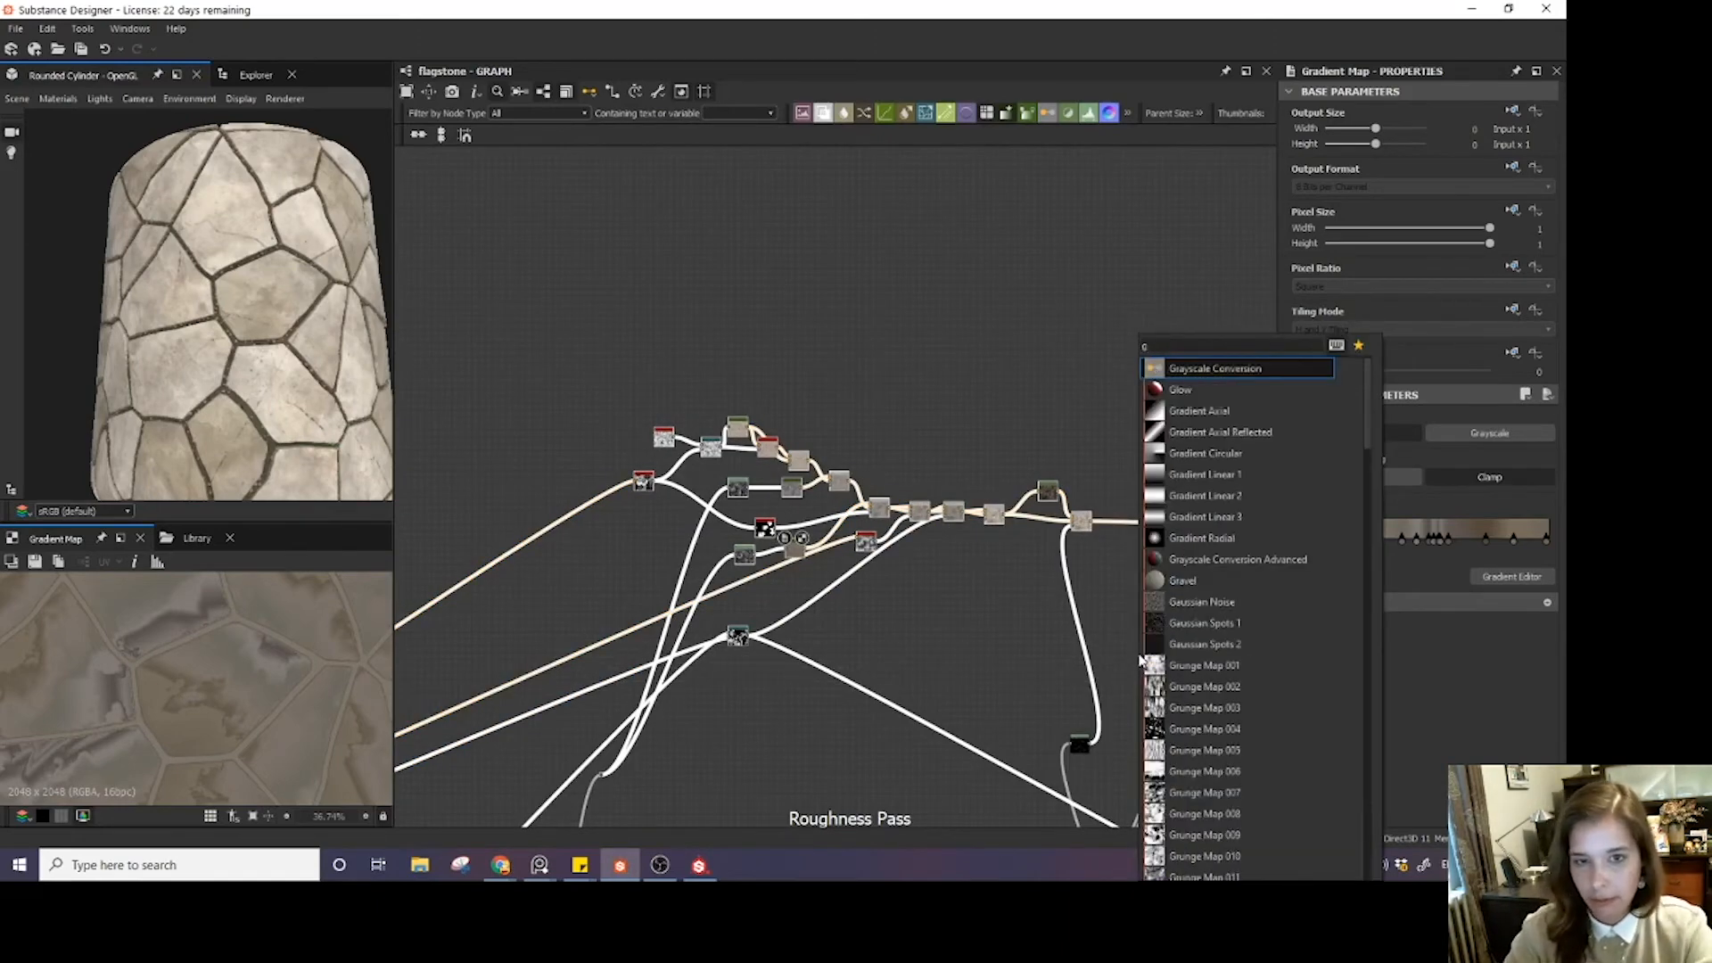
key(BackSpace)
text(fra)
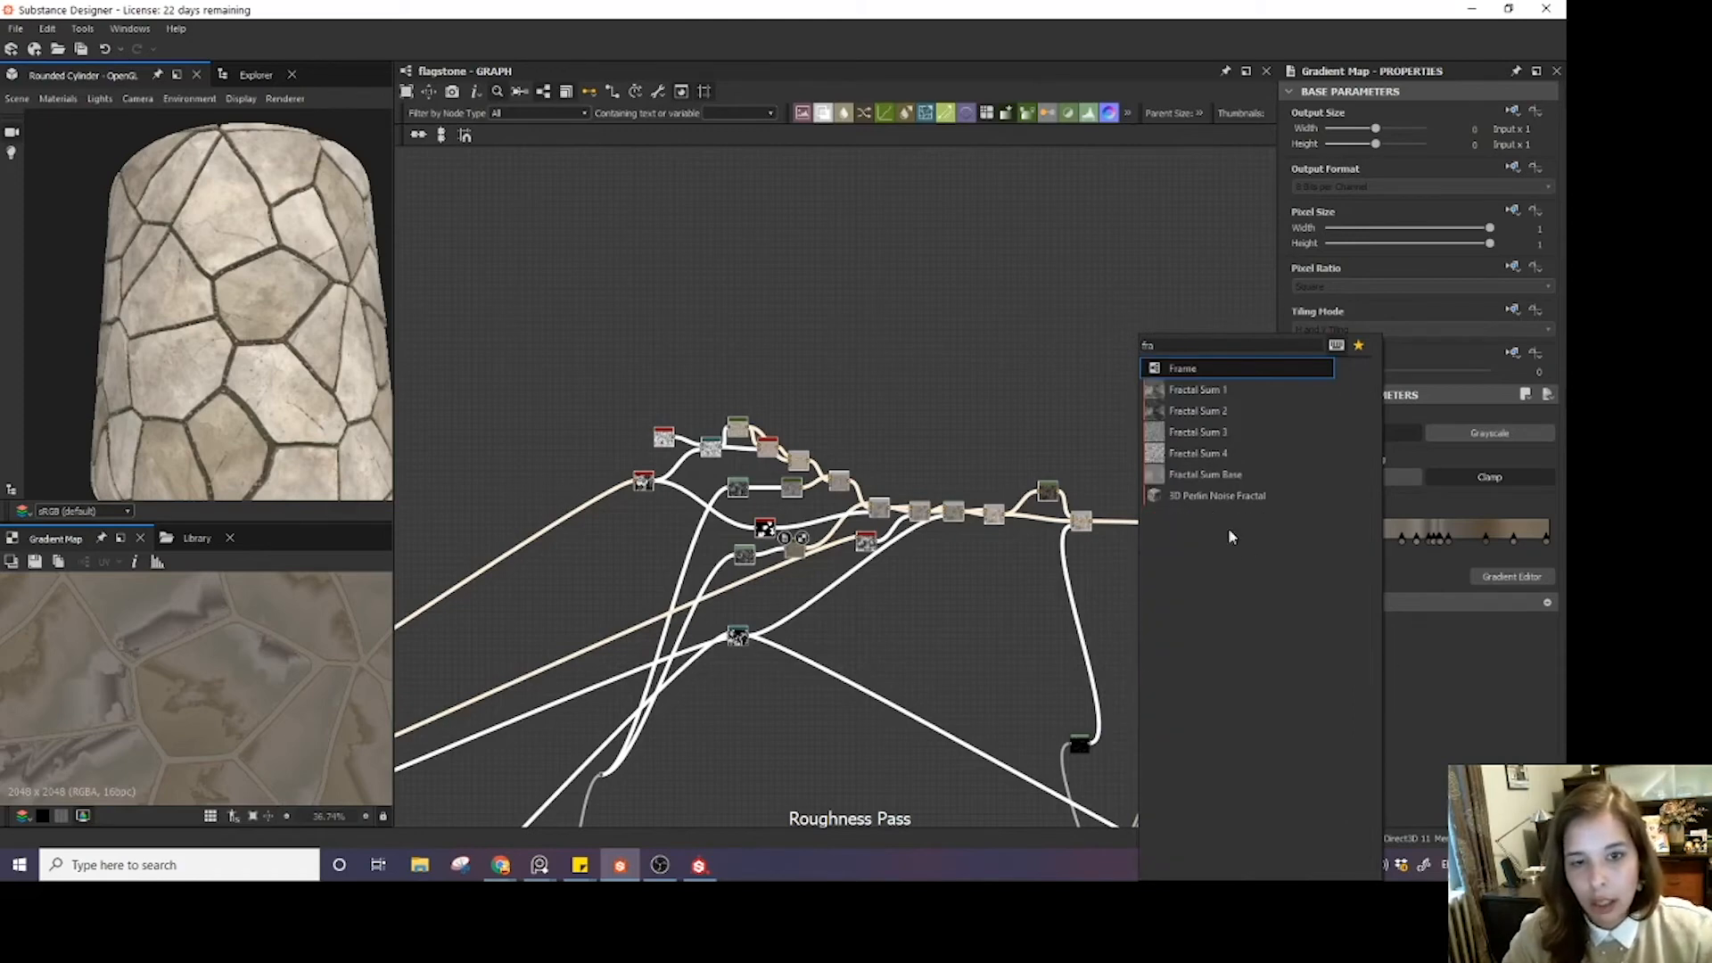
click(1218, 373)
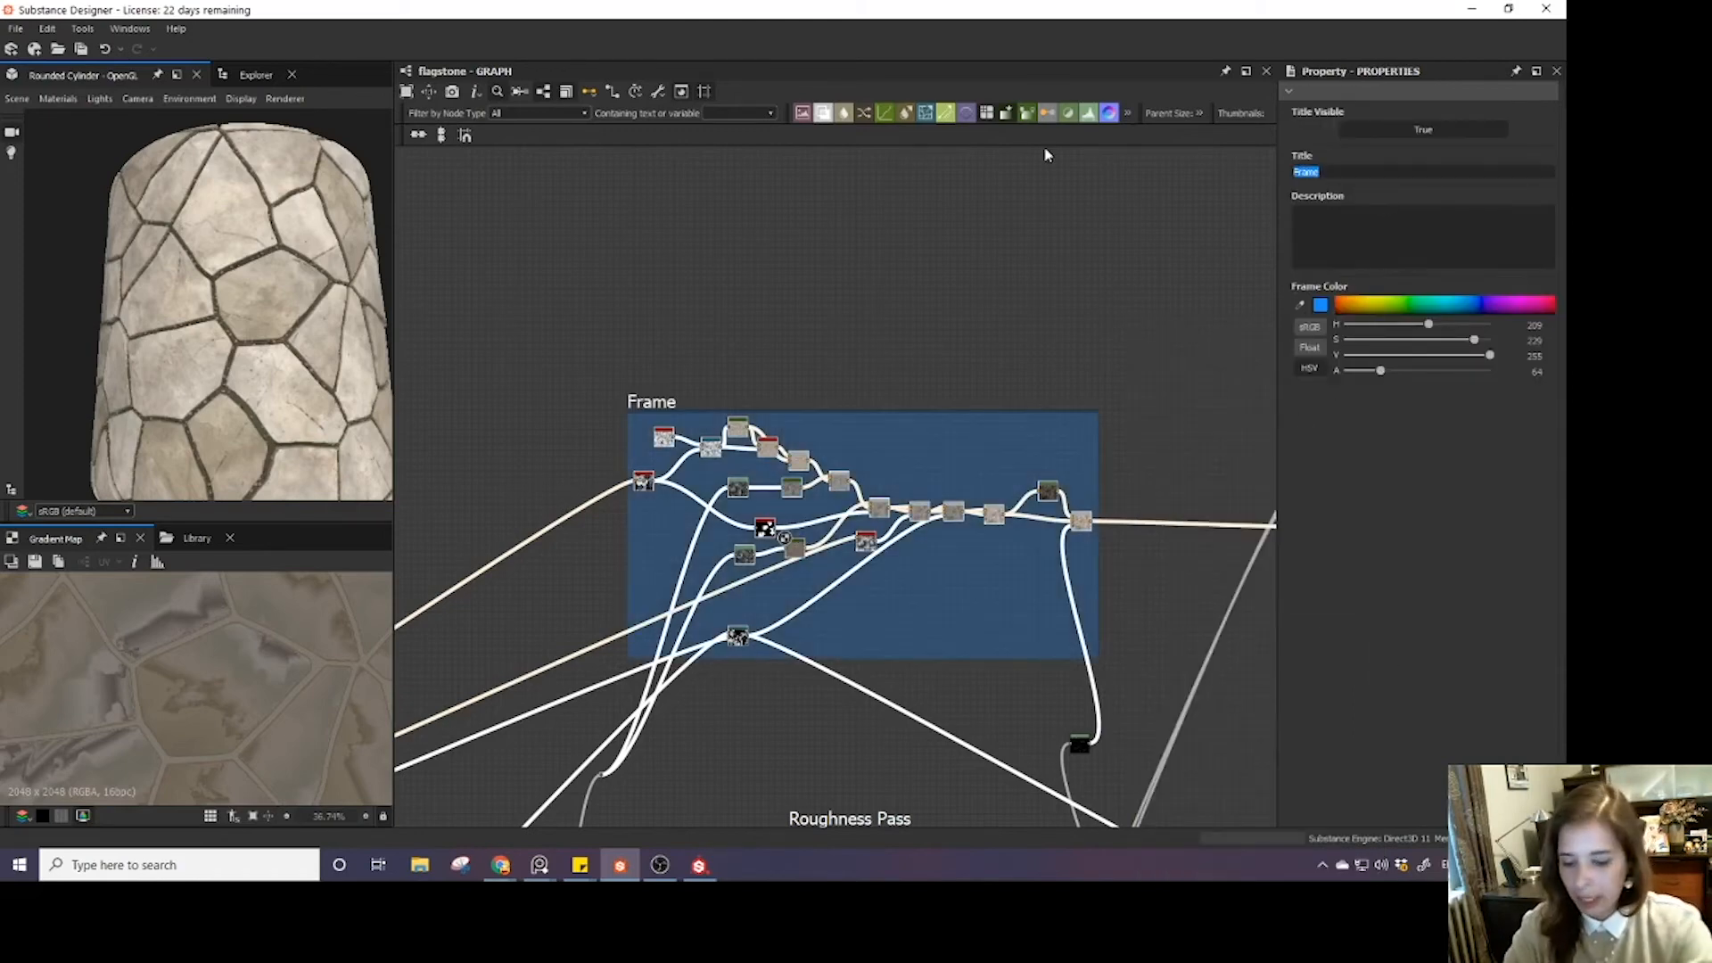
text(Stone Colo)
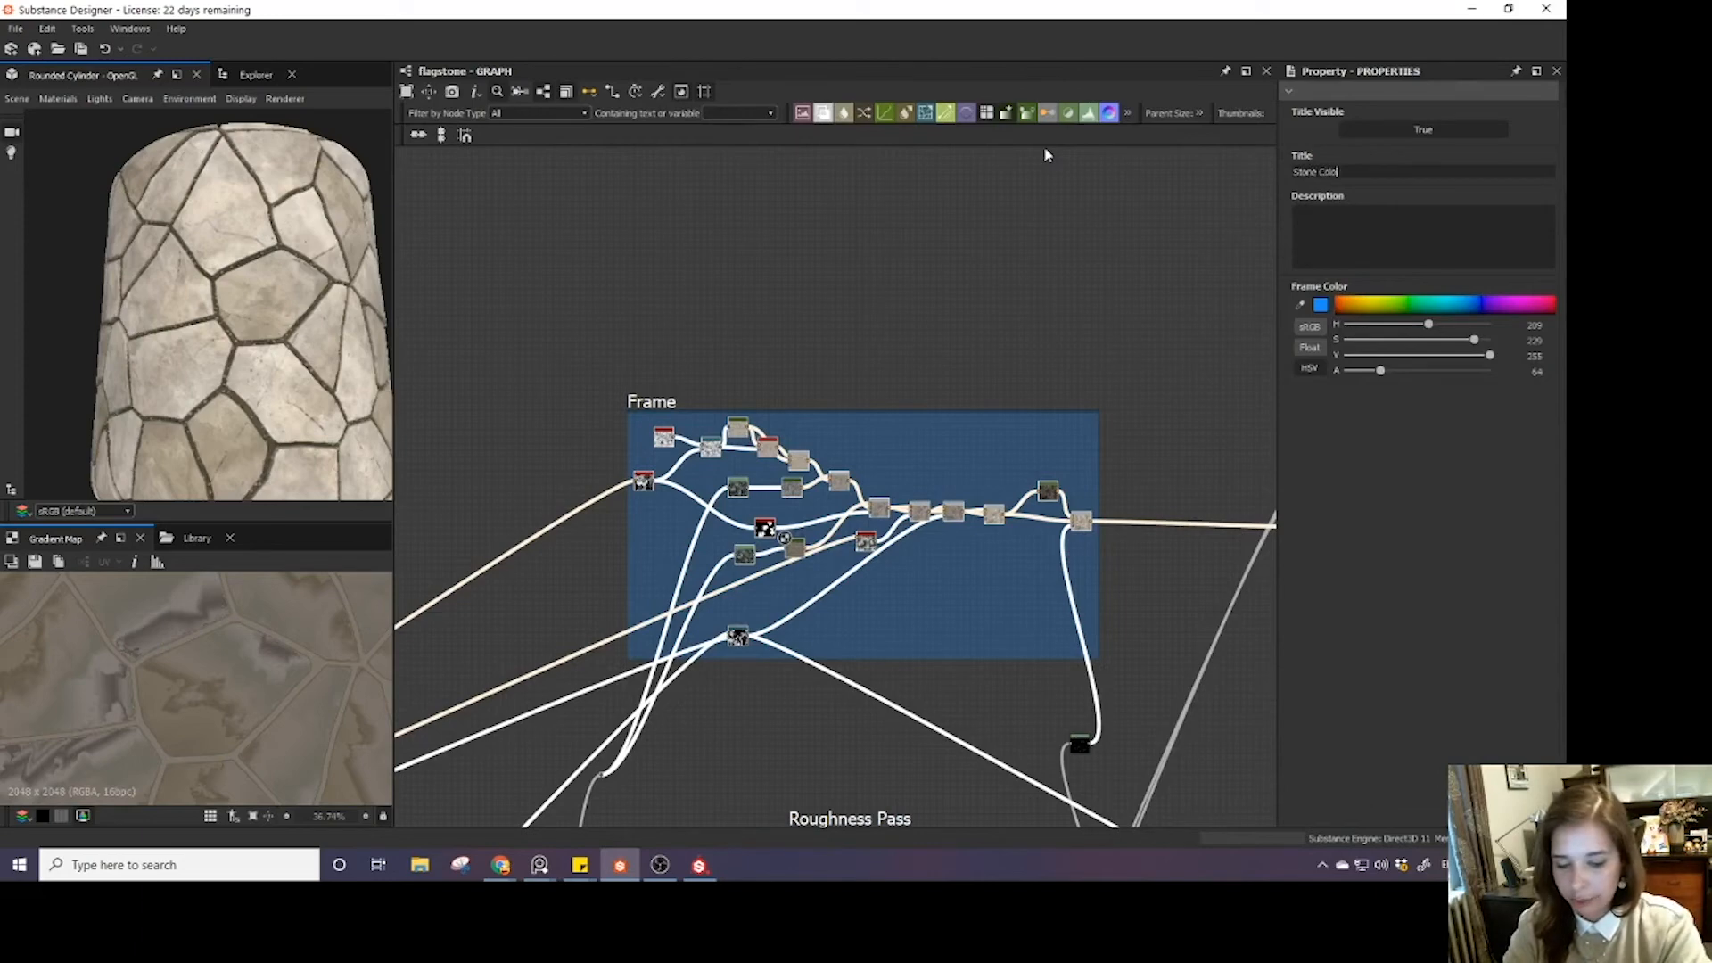
text(ur)
key(Return)
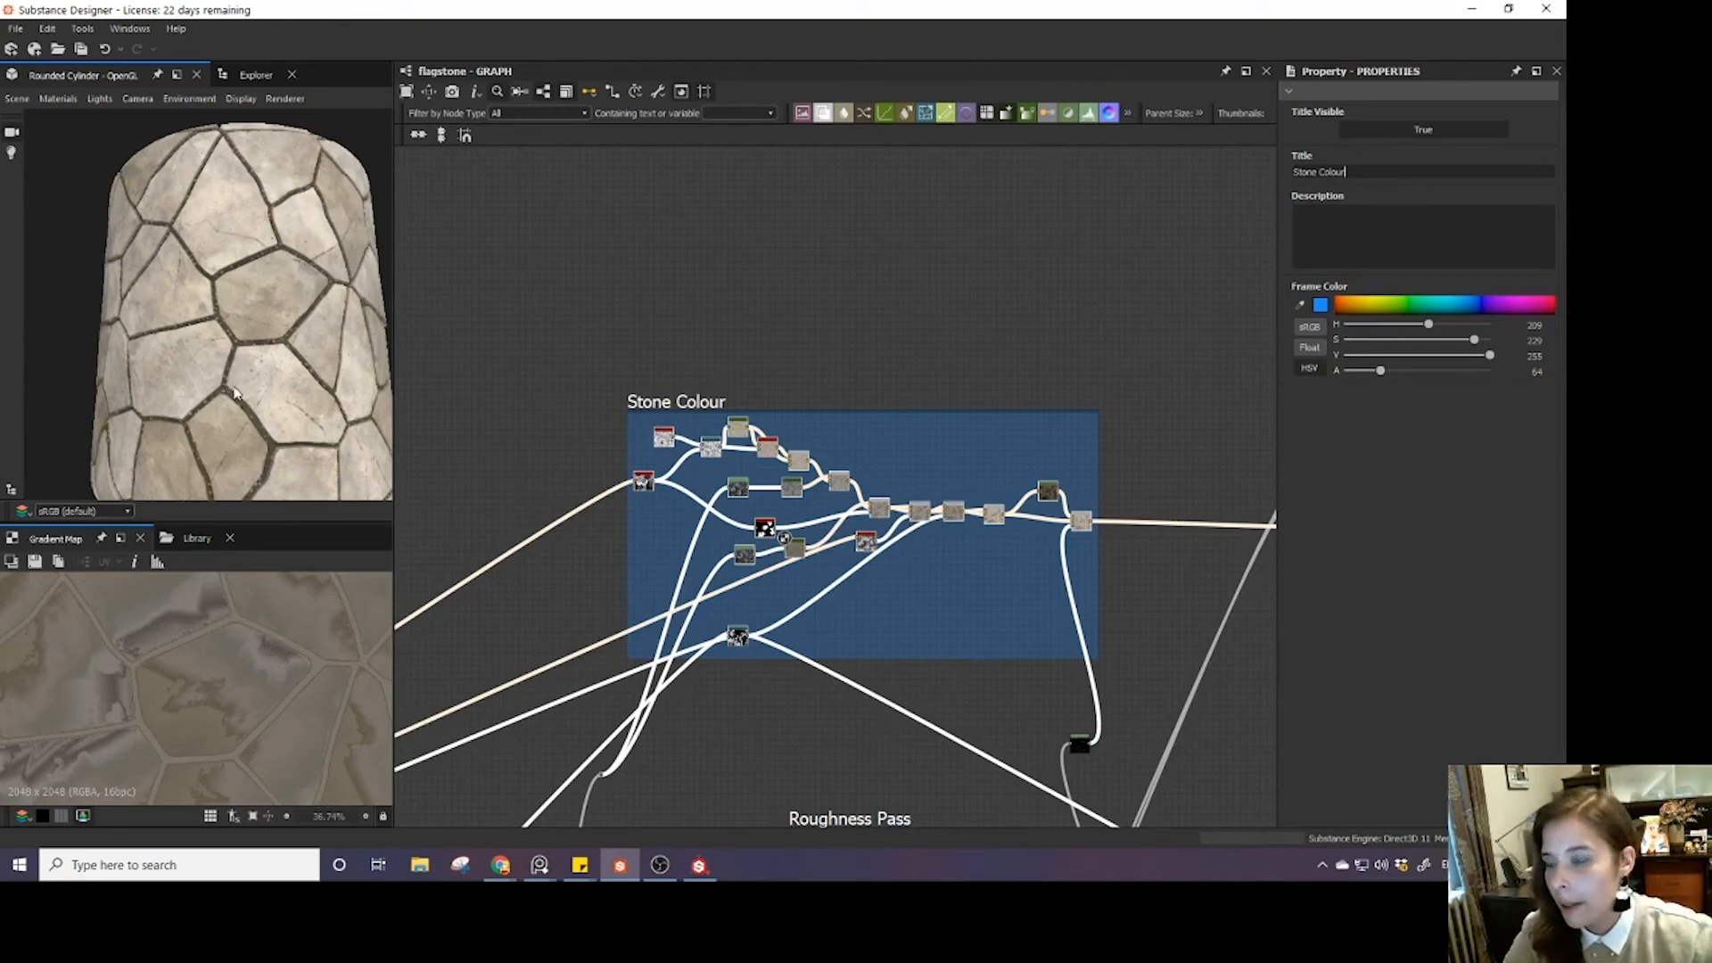
- Open the Tile Sampler at the start of the flagstones frame, showing its 2D preview and parameters
mouse_move(238, 393)
mouse_down()
mouse_move(228, 493)
mouse_move(266, 406)
mouse_up()
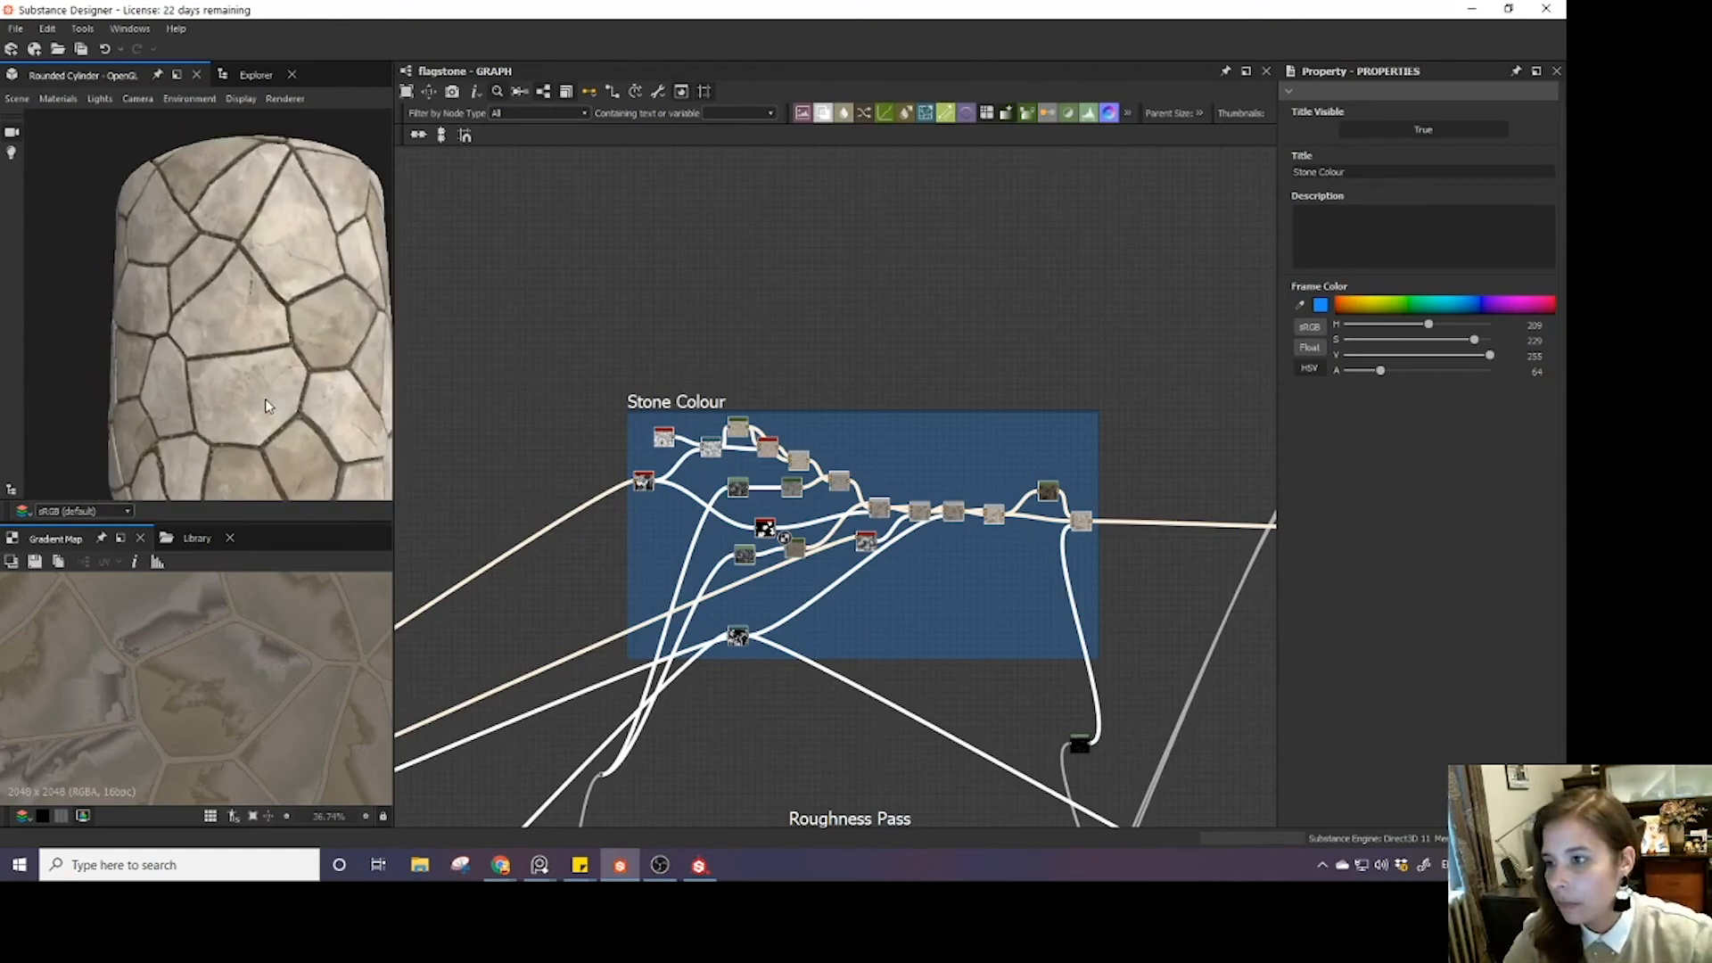
click(794, 547)
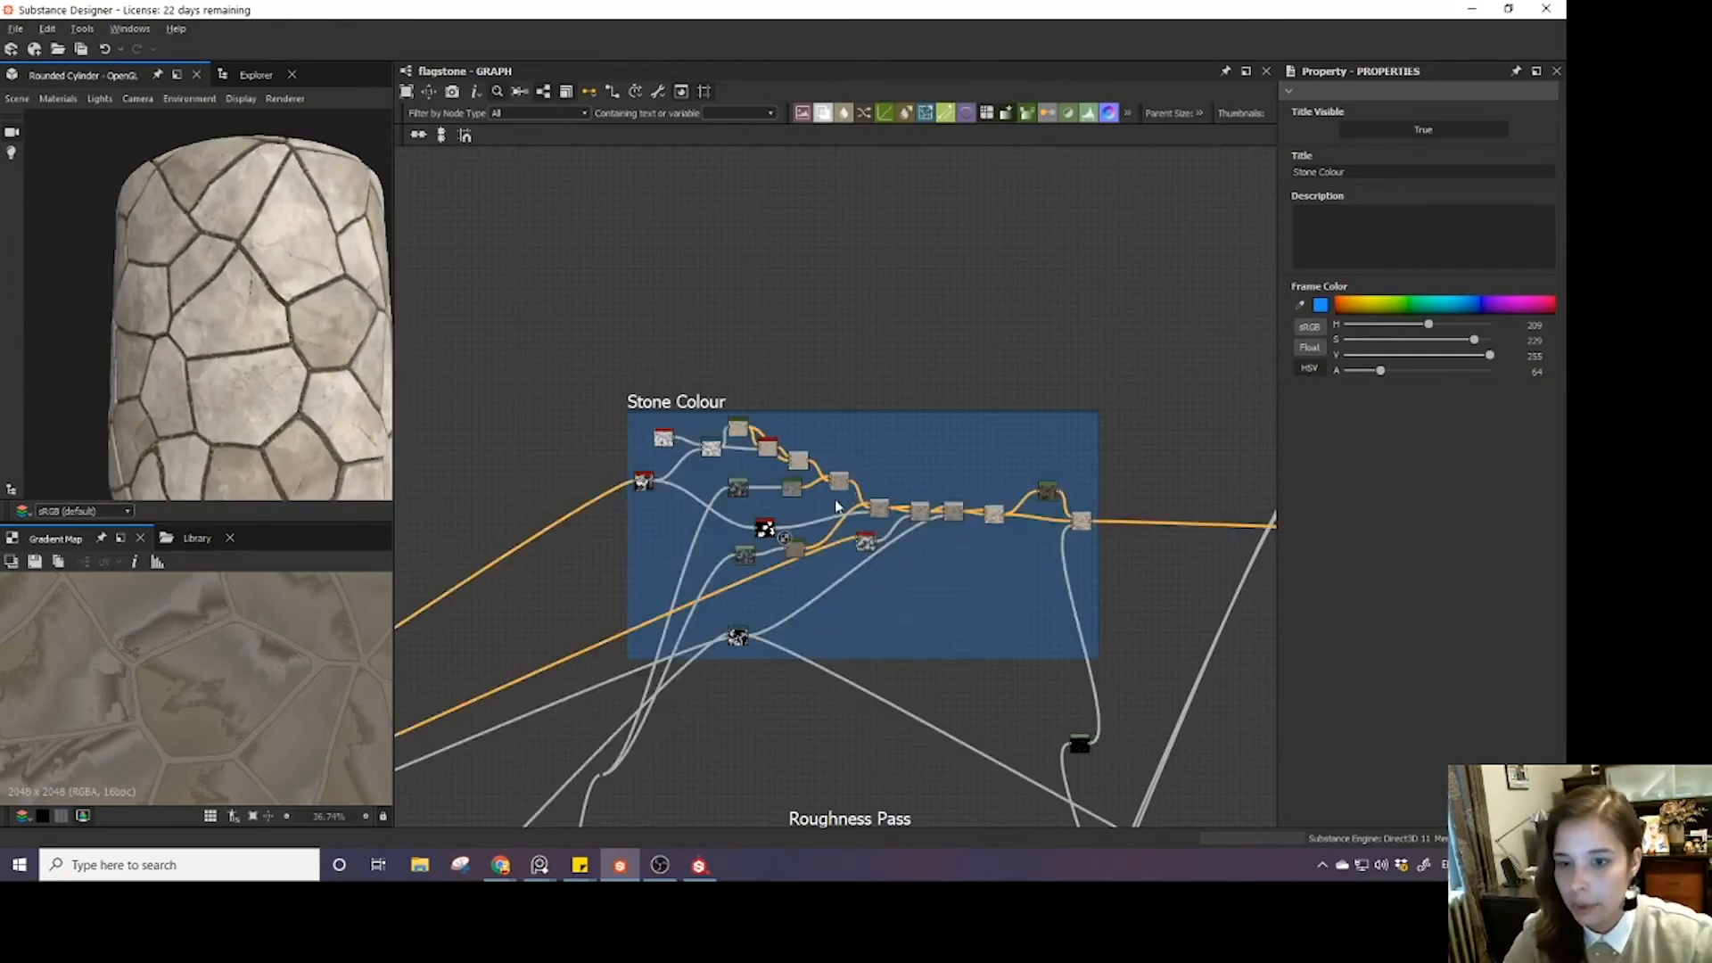
scroll(838, 501, down, 4)
scroll(773, 582, down, 2)
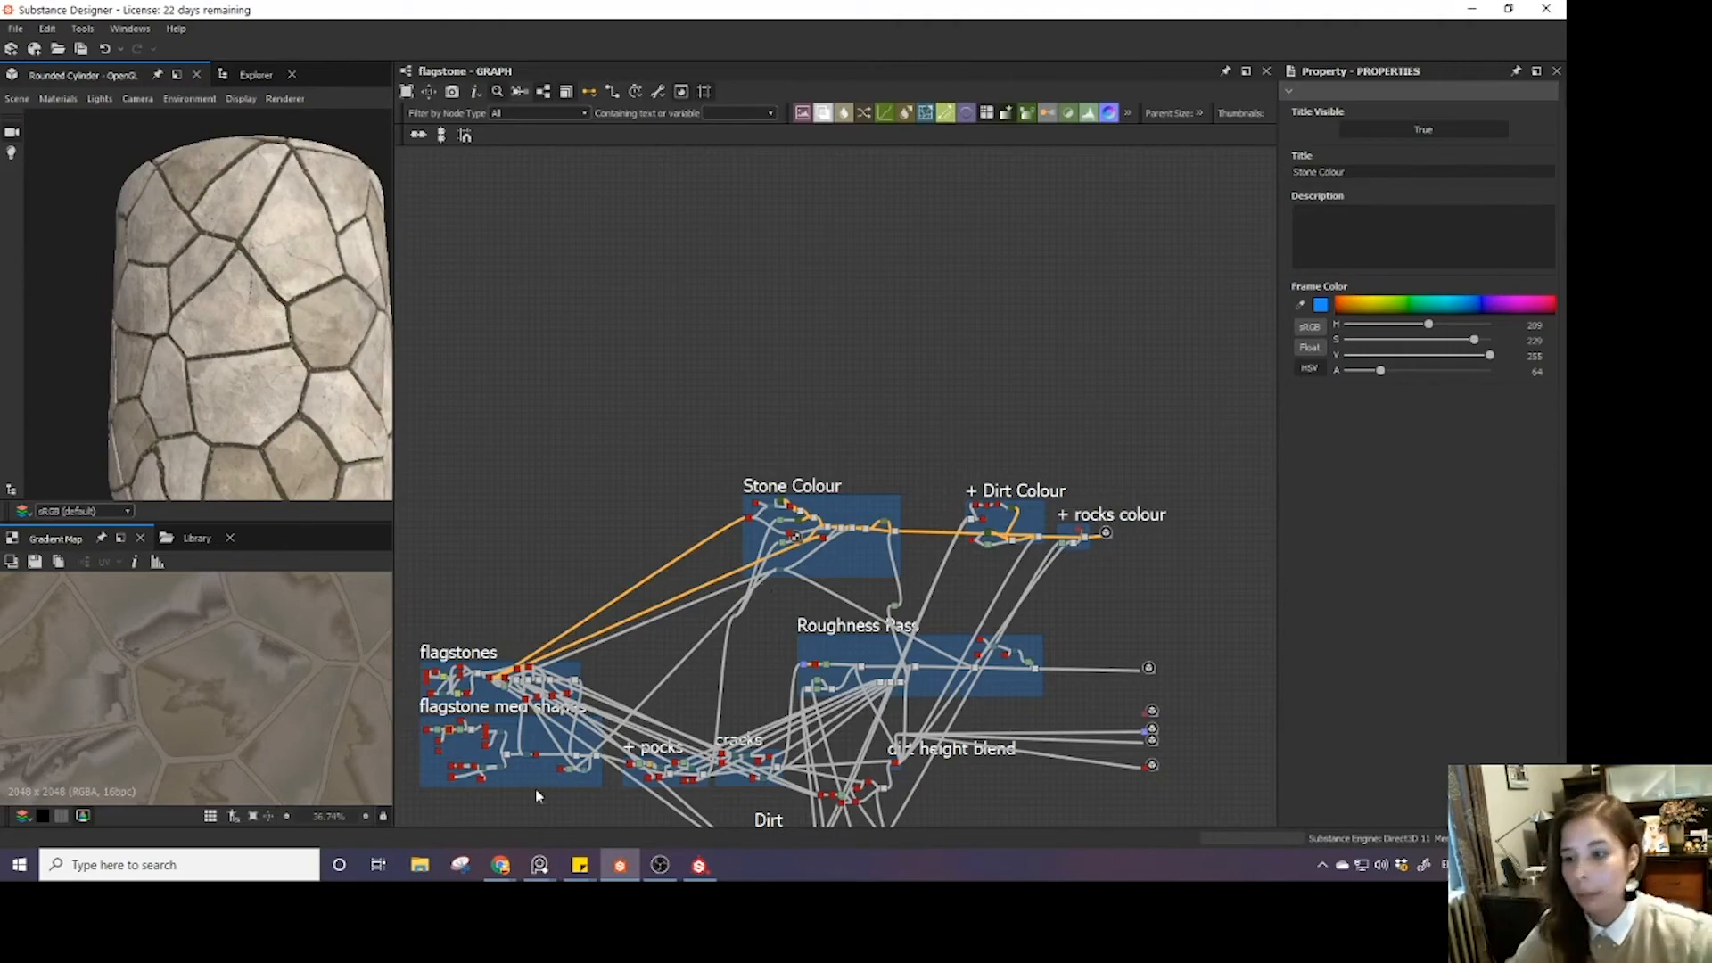
middle_drag(631, 568, 892, 471)
scroll(796, 576, up, 5)
middle_drag(703, 600, 890, 502)
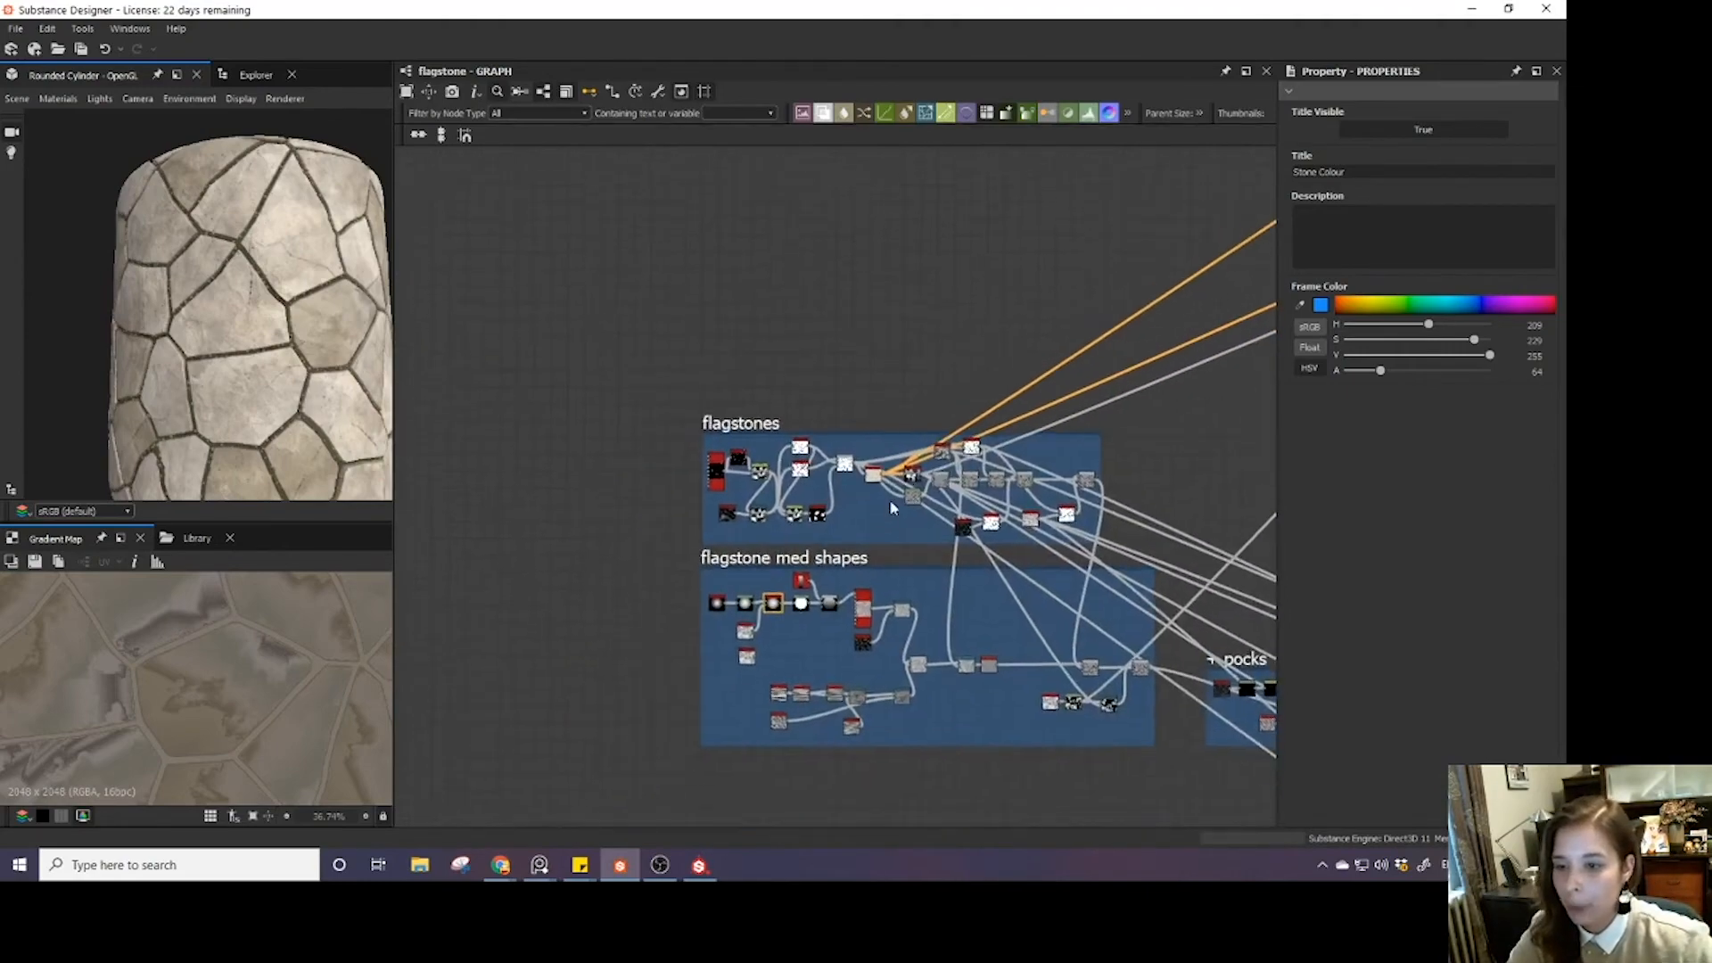
scroll(796, 499, up, 4)
middle_drag(729, 487, 733, 548)
scroll(733, 547, up, 3)
scroll(623, 540, up, 5)
middle_drag(637, 572, 774, 696)
scroll(699, 631, up, 2)
scroll(685, 527, down, 2)
middle_drag(688, 527, 722, 604)
click(639, 552)
double_click(639, 552)
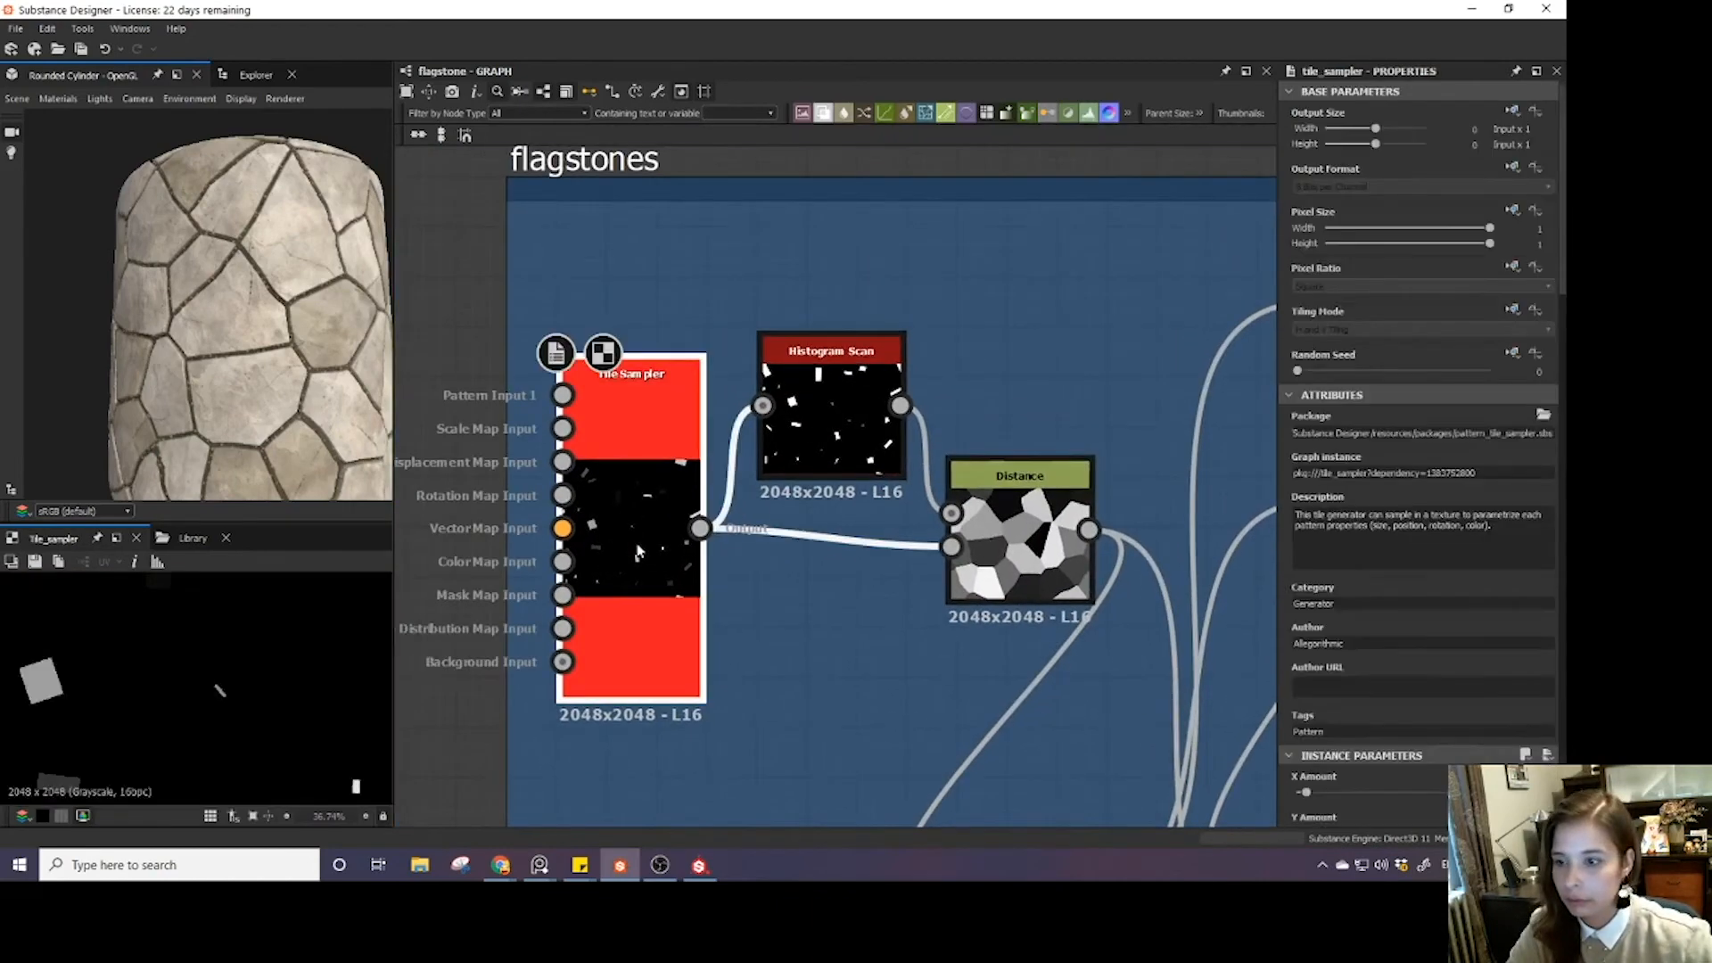
- Try an X Amount of 17 on the Tile Sampler, check the stones on the cylinder, and undo it
scroll(1394, 571, down, 3)
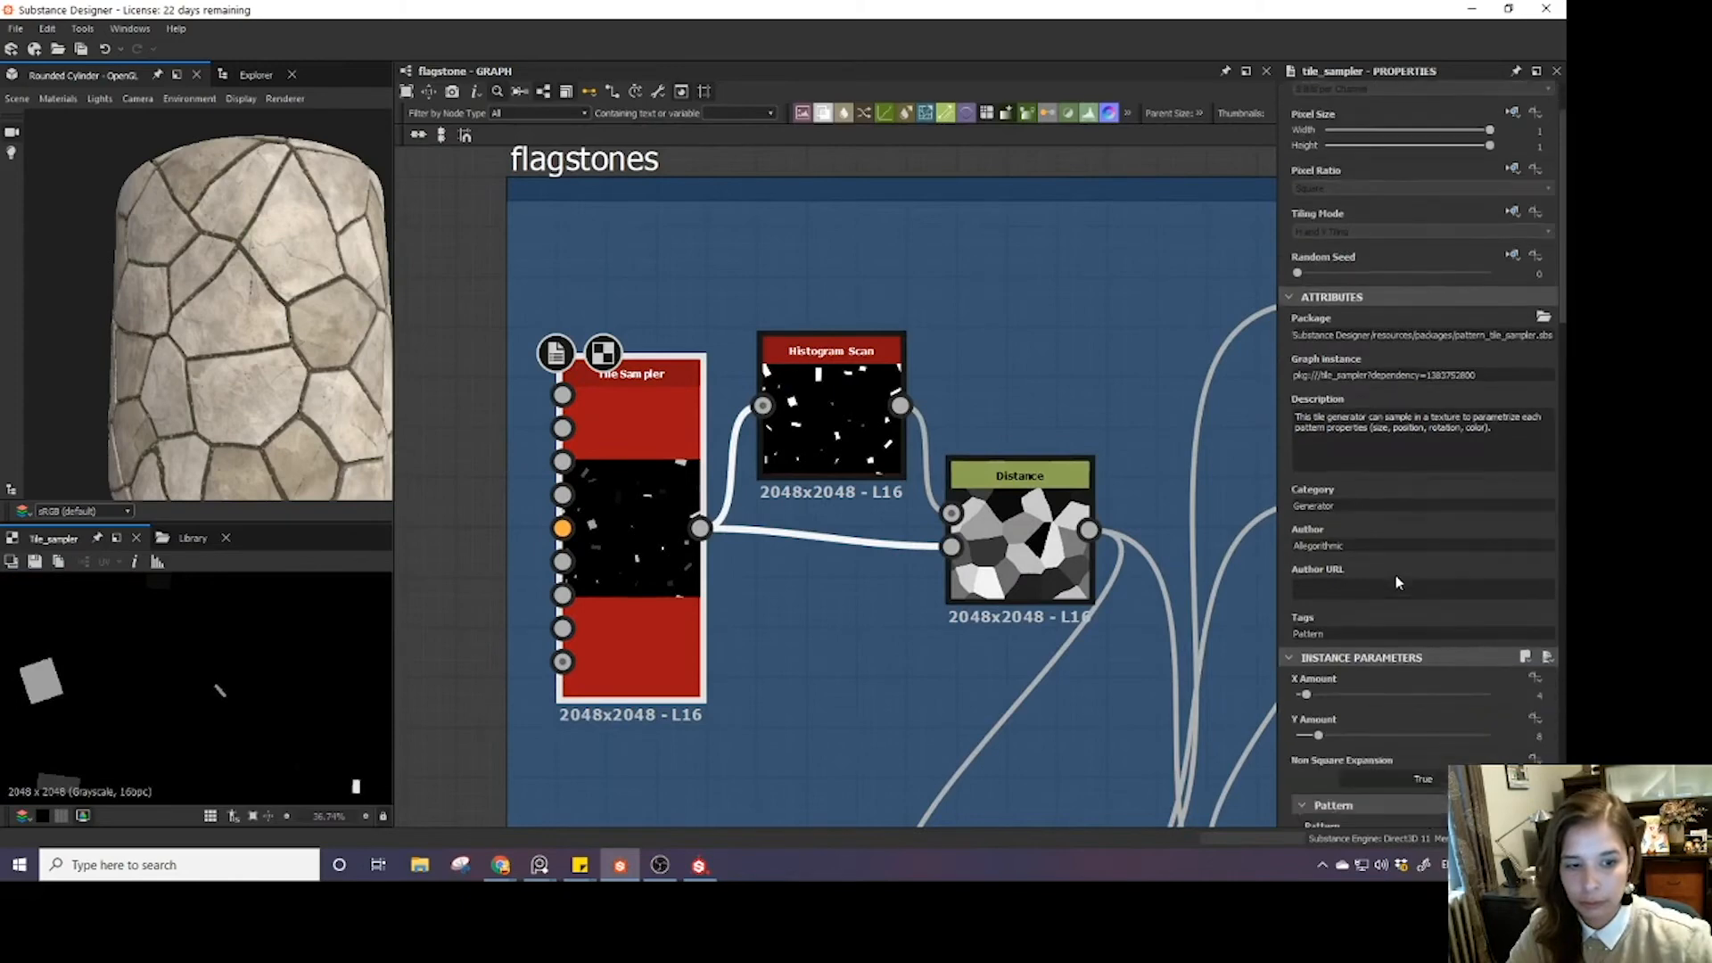
scroll(1397, 583, down, 1)
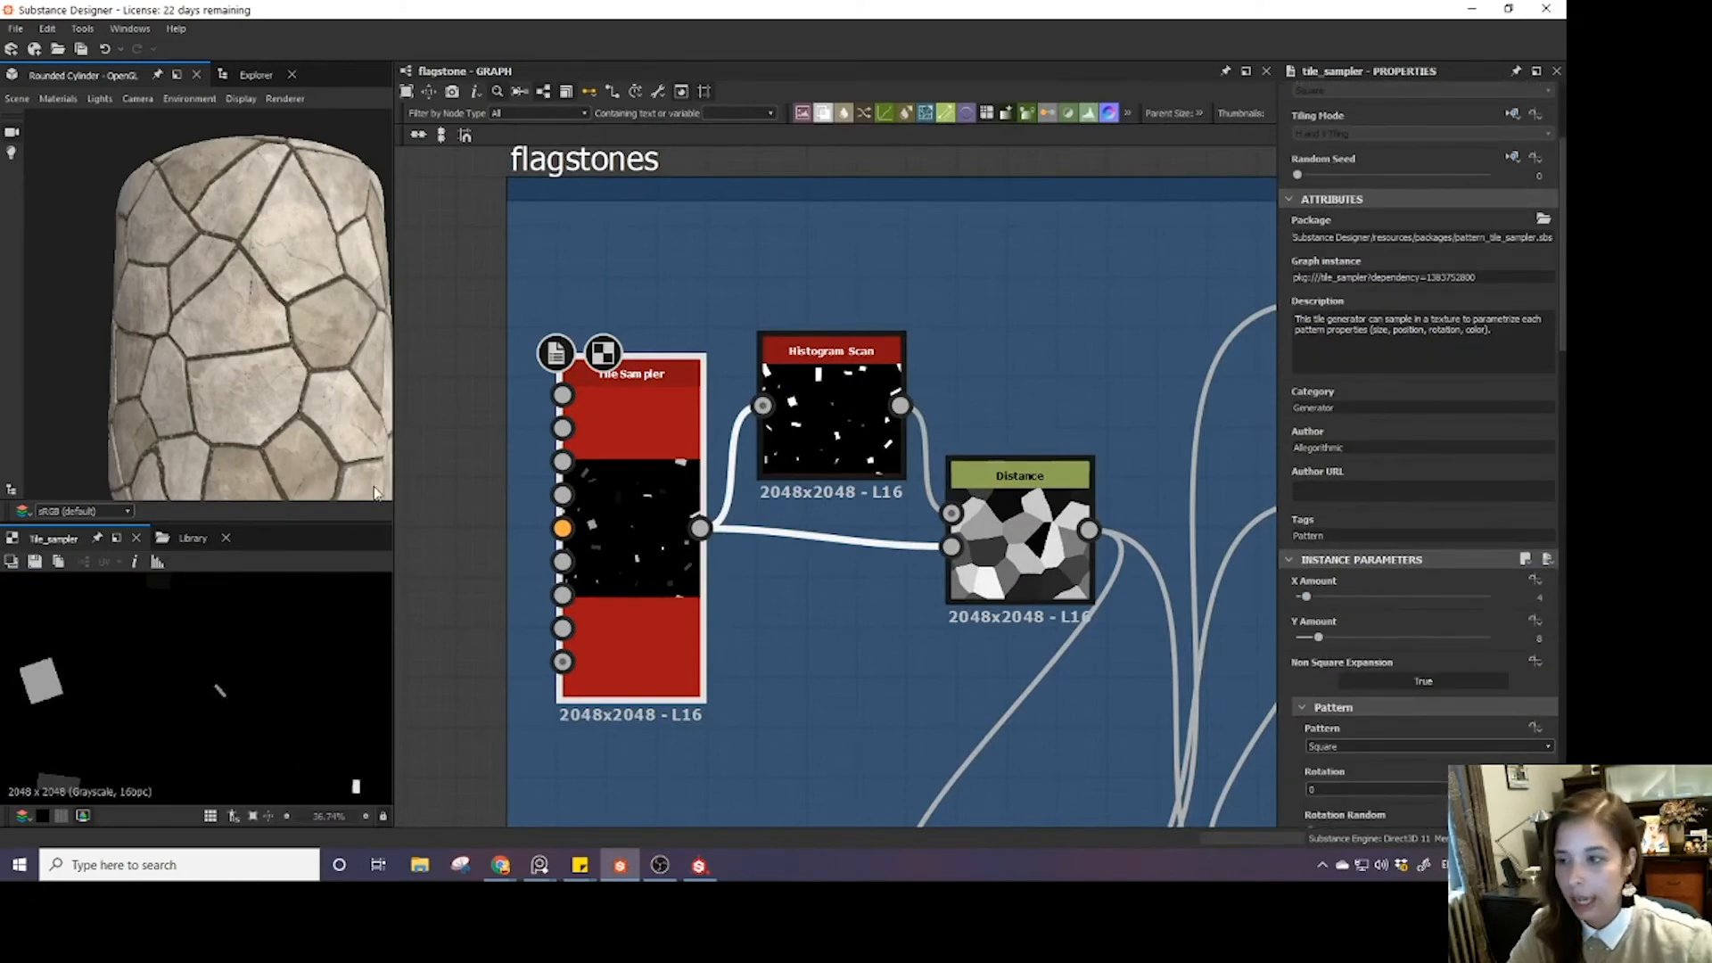
drag(223, 374, 286, 348)
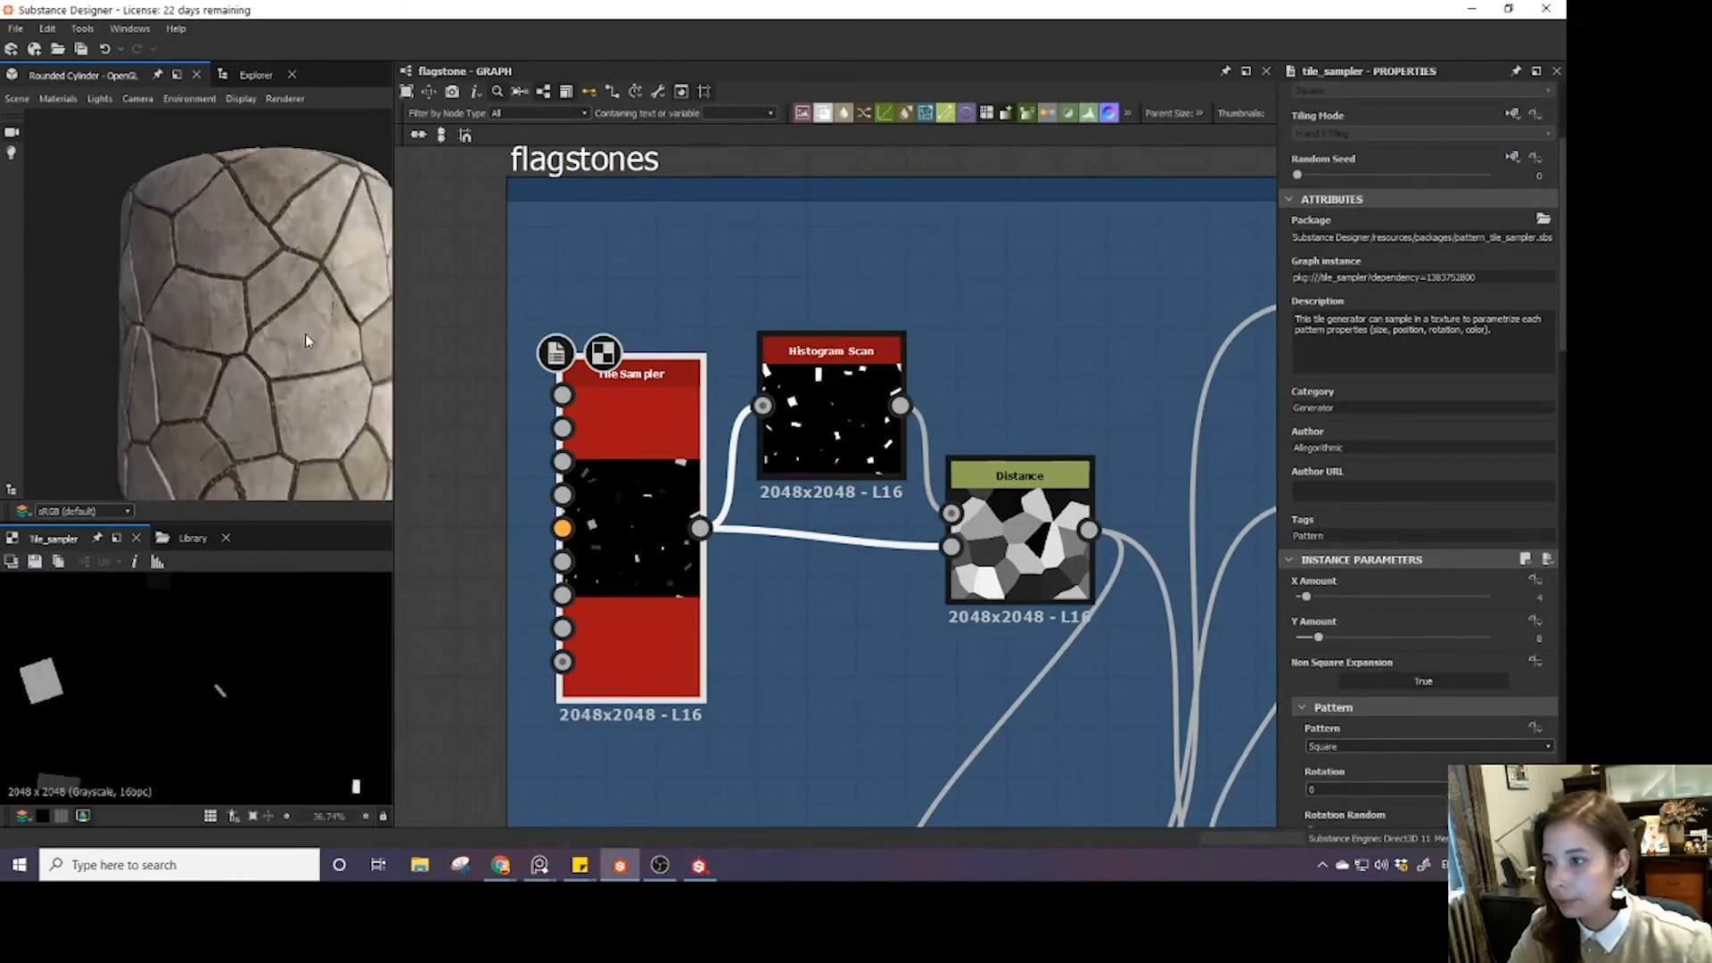
scroll(239, 343, up, 5)
scroll(239, 344, down, 6)
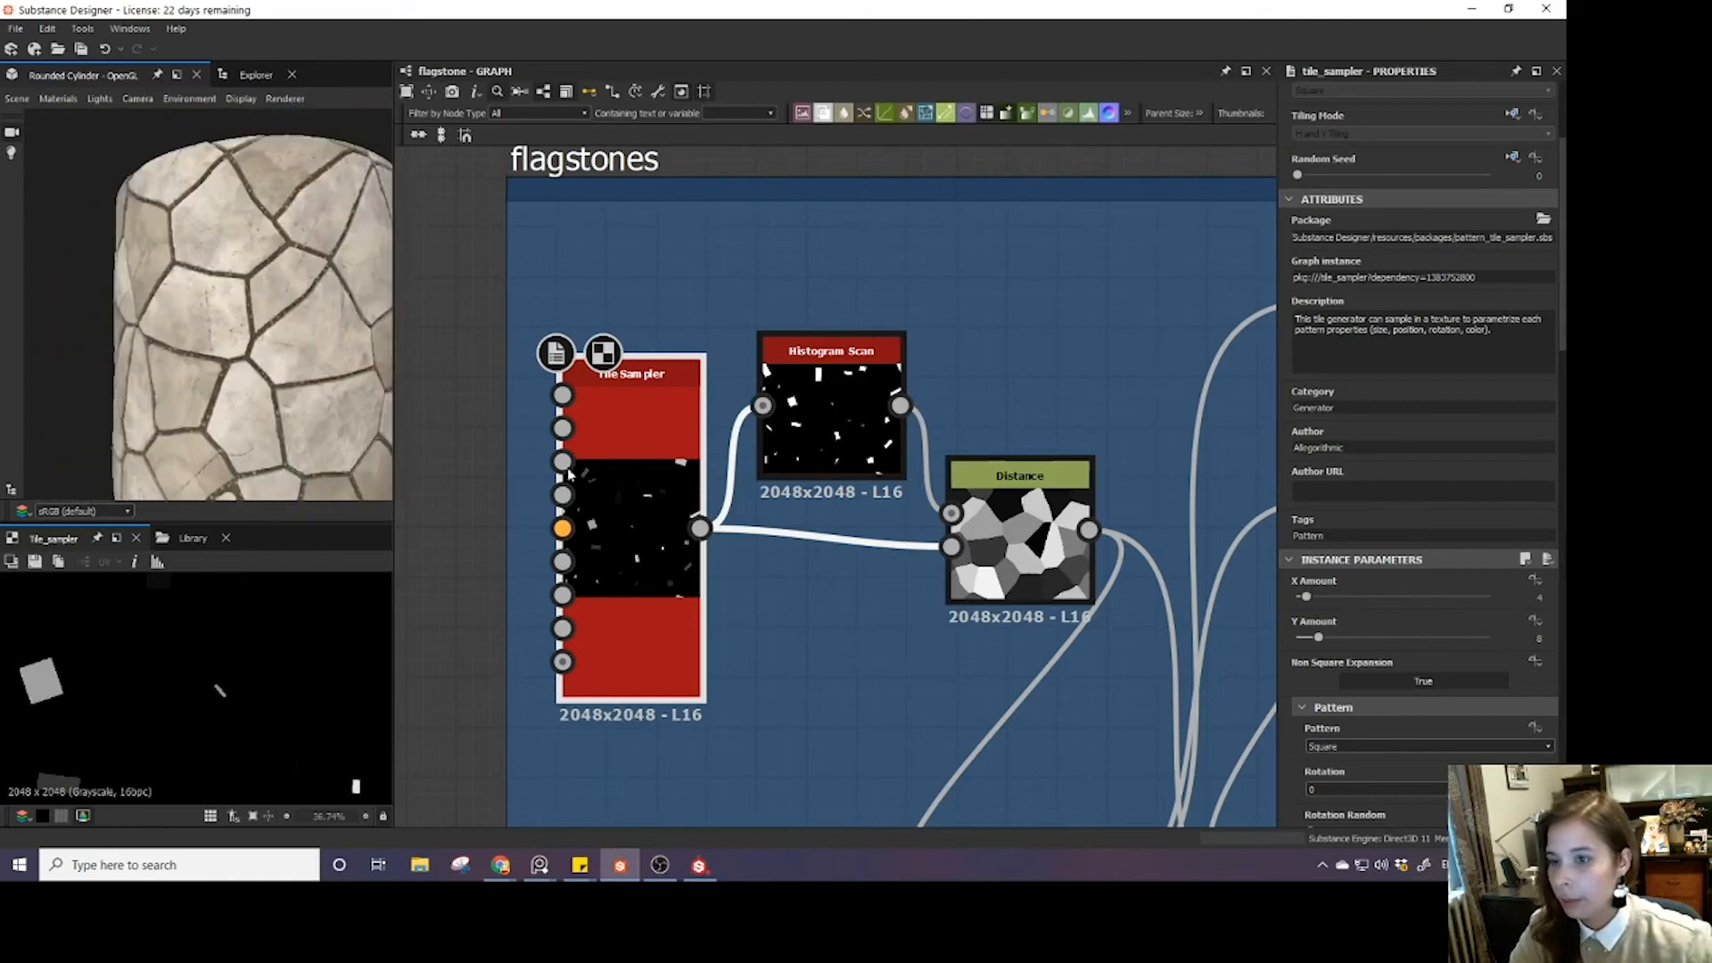
drag(1307, 596, 1346, 596)
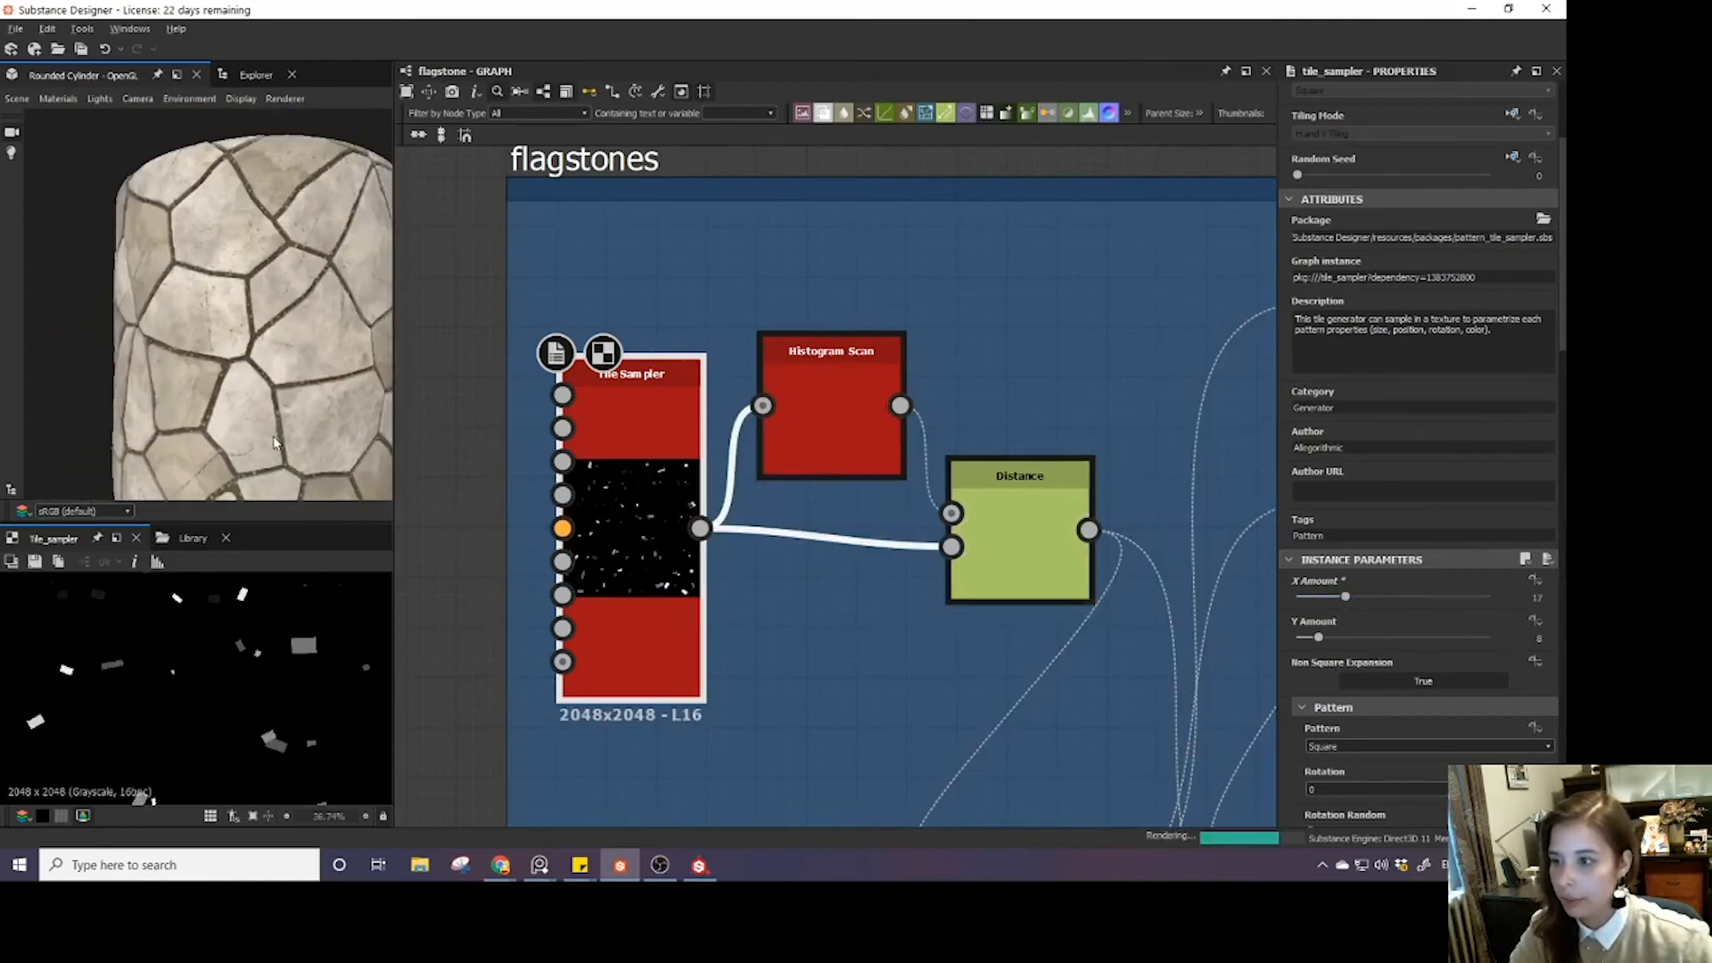
scroll(265, 383, down, 3)
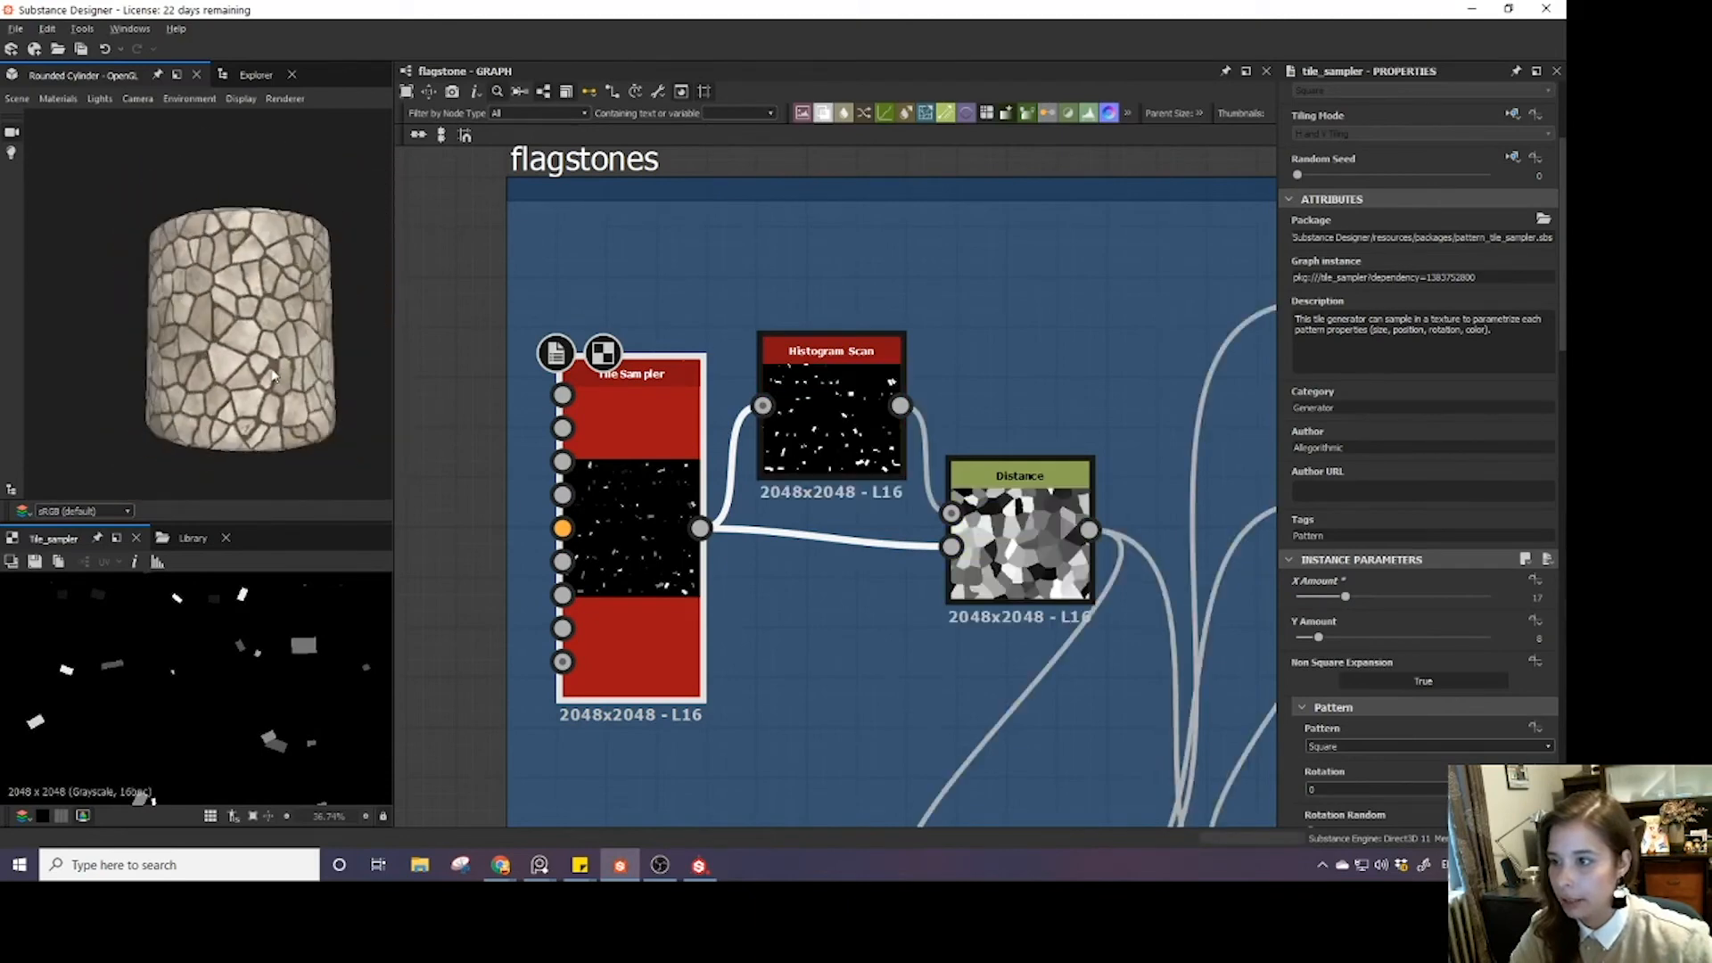
scroll(267, 362, up, 4)
key(ctrl+z)
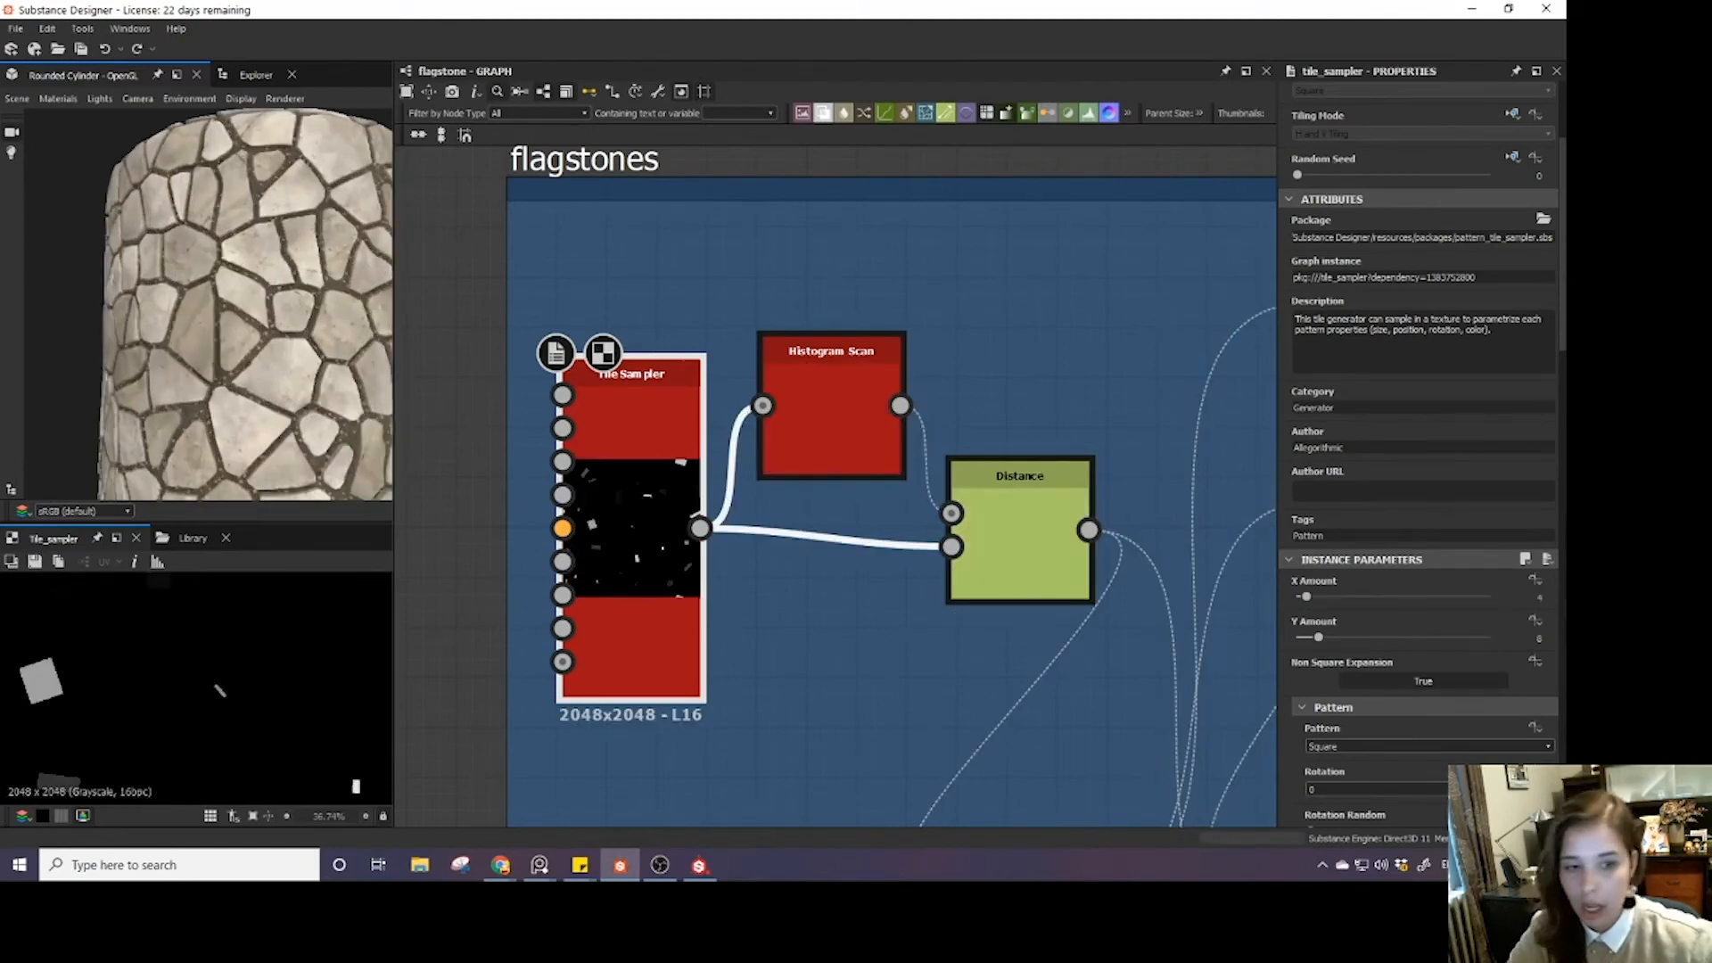
- Expose the Tile Sampler's X Amount as a new graph input named flagstone_x_amount
click(1543, 588)
click(1489, 616)
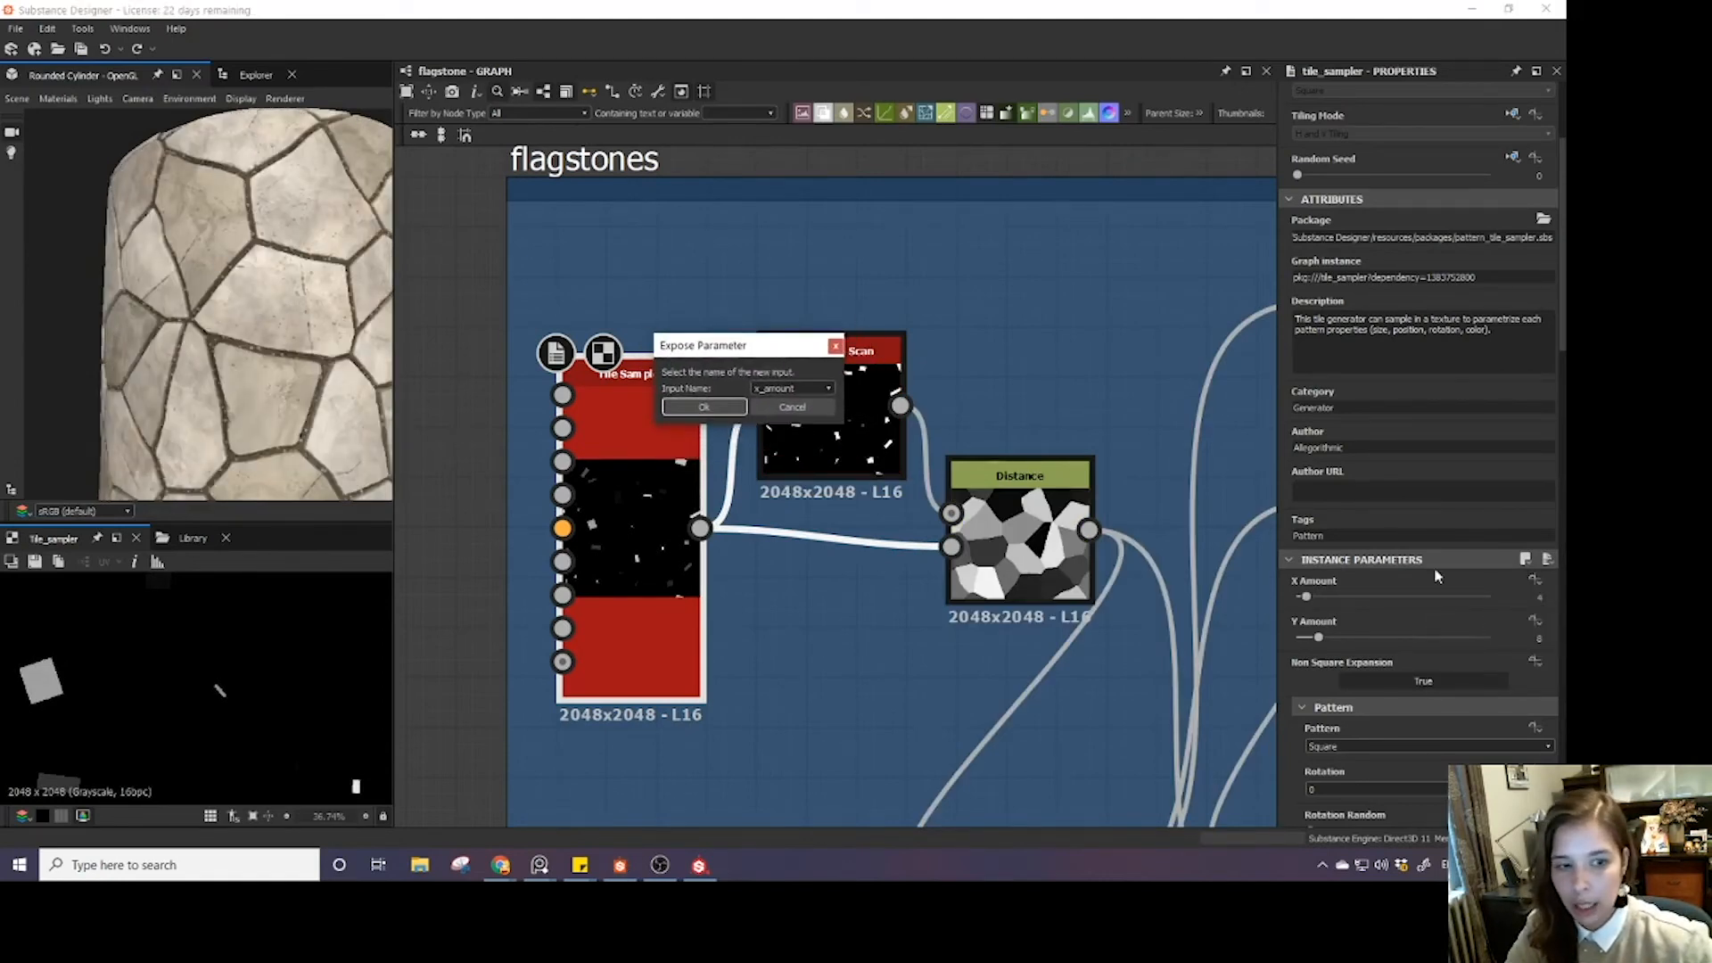
click(776, 389)
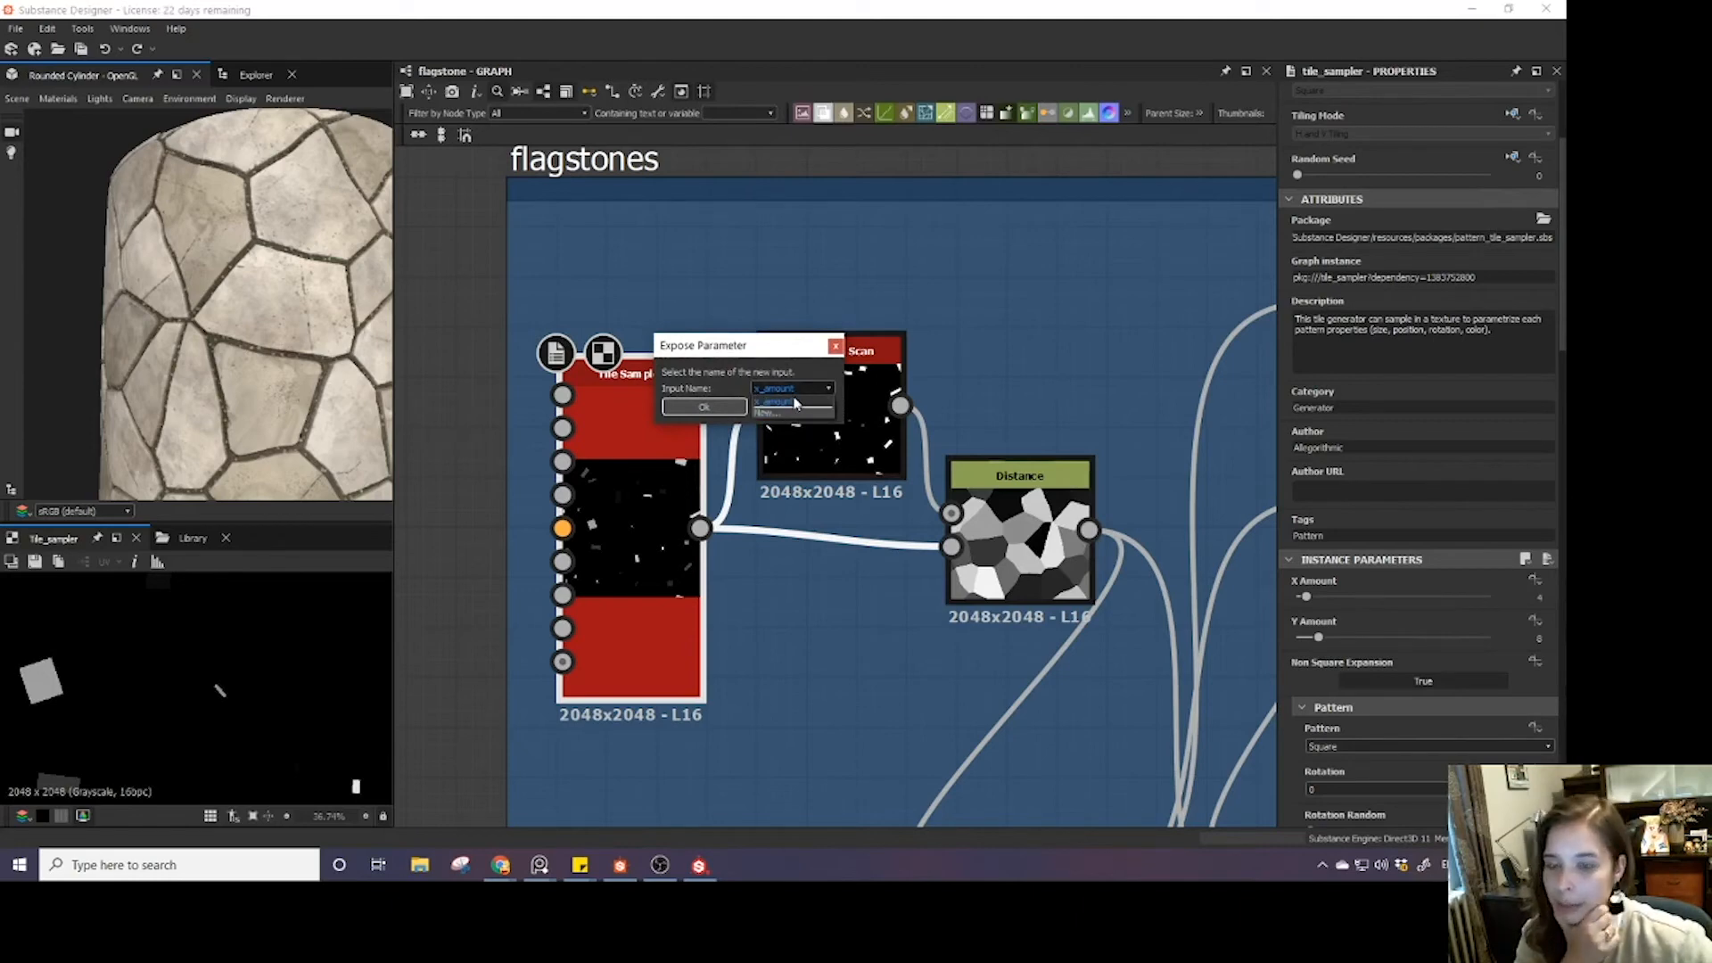
click(805, 413)
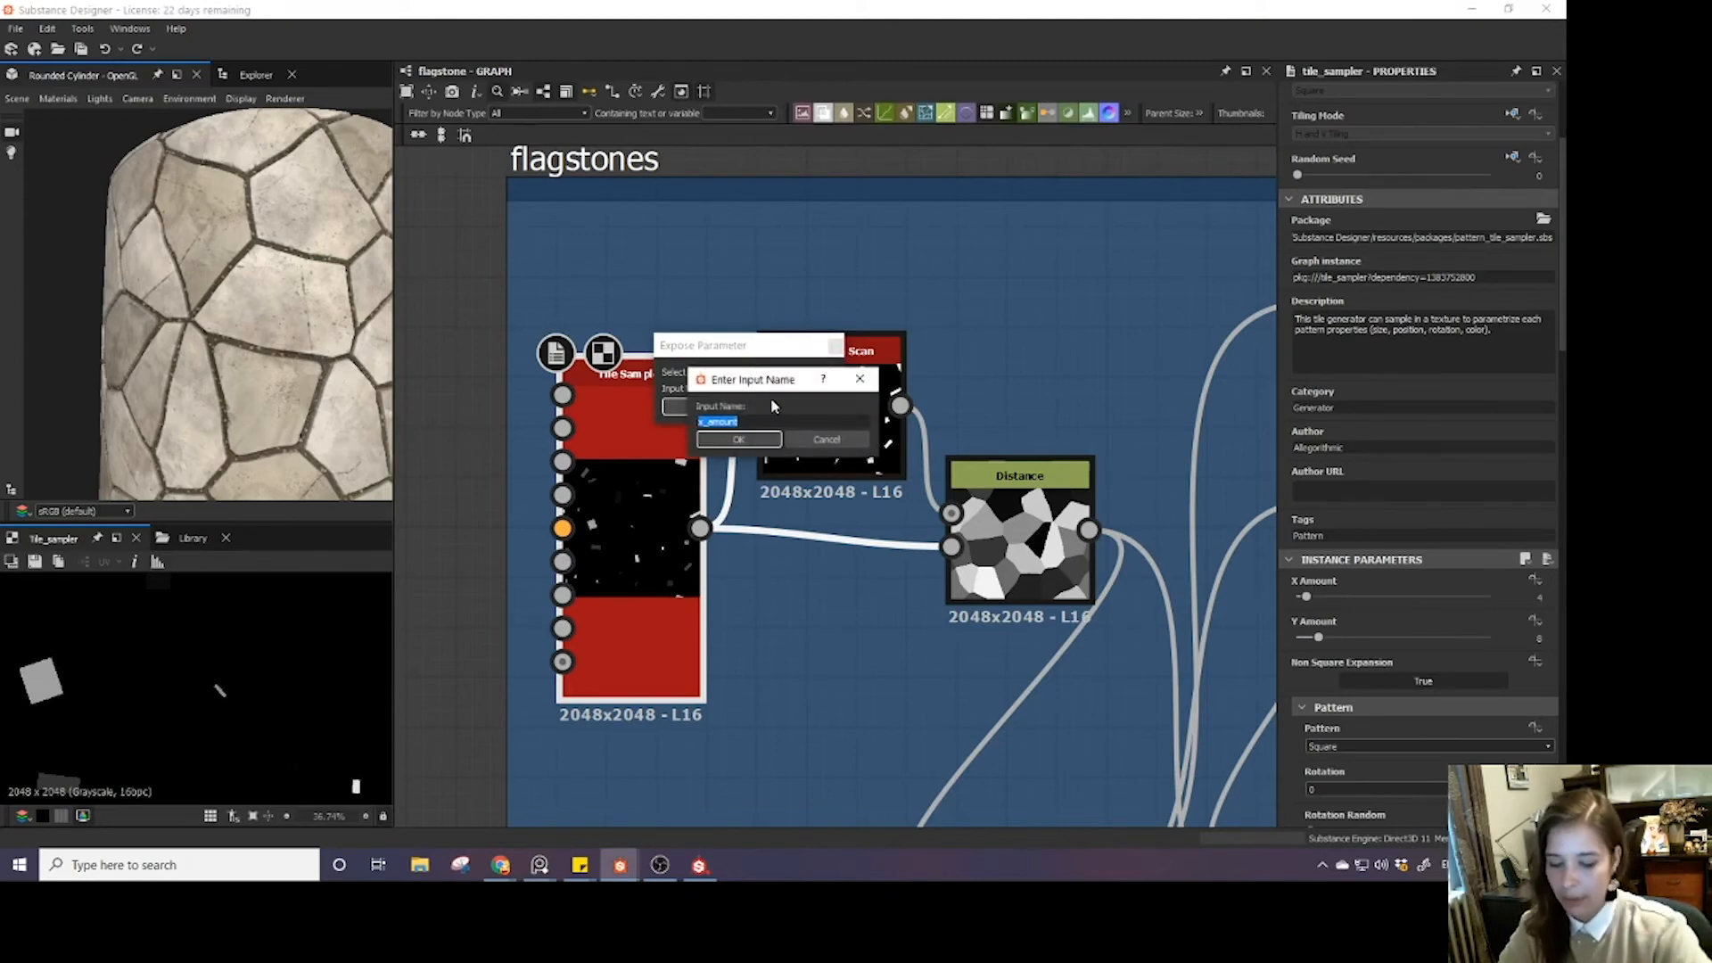
key(BackSpace)
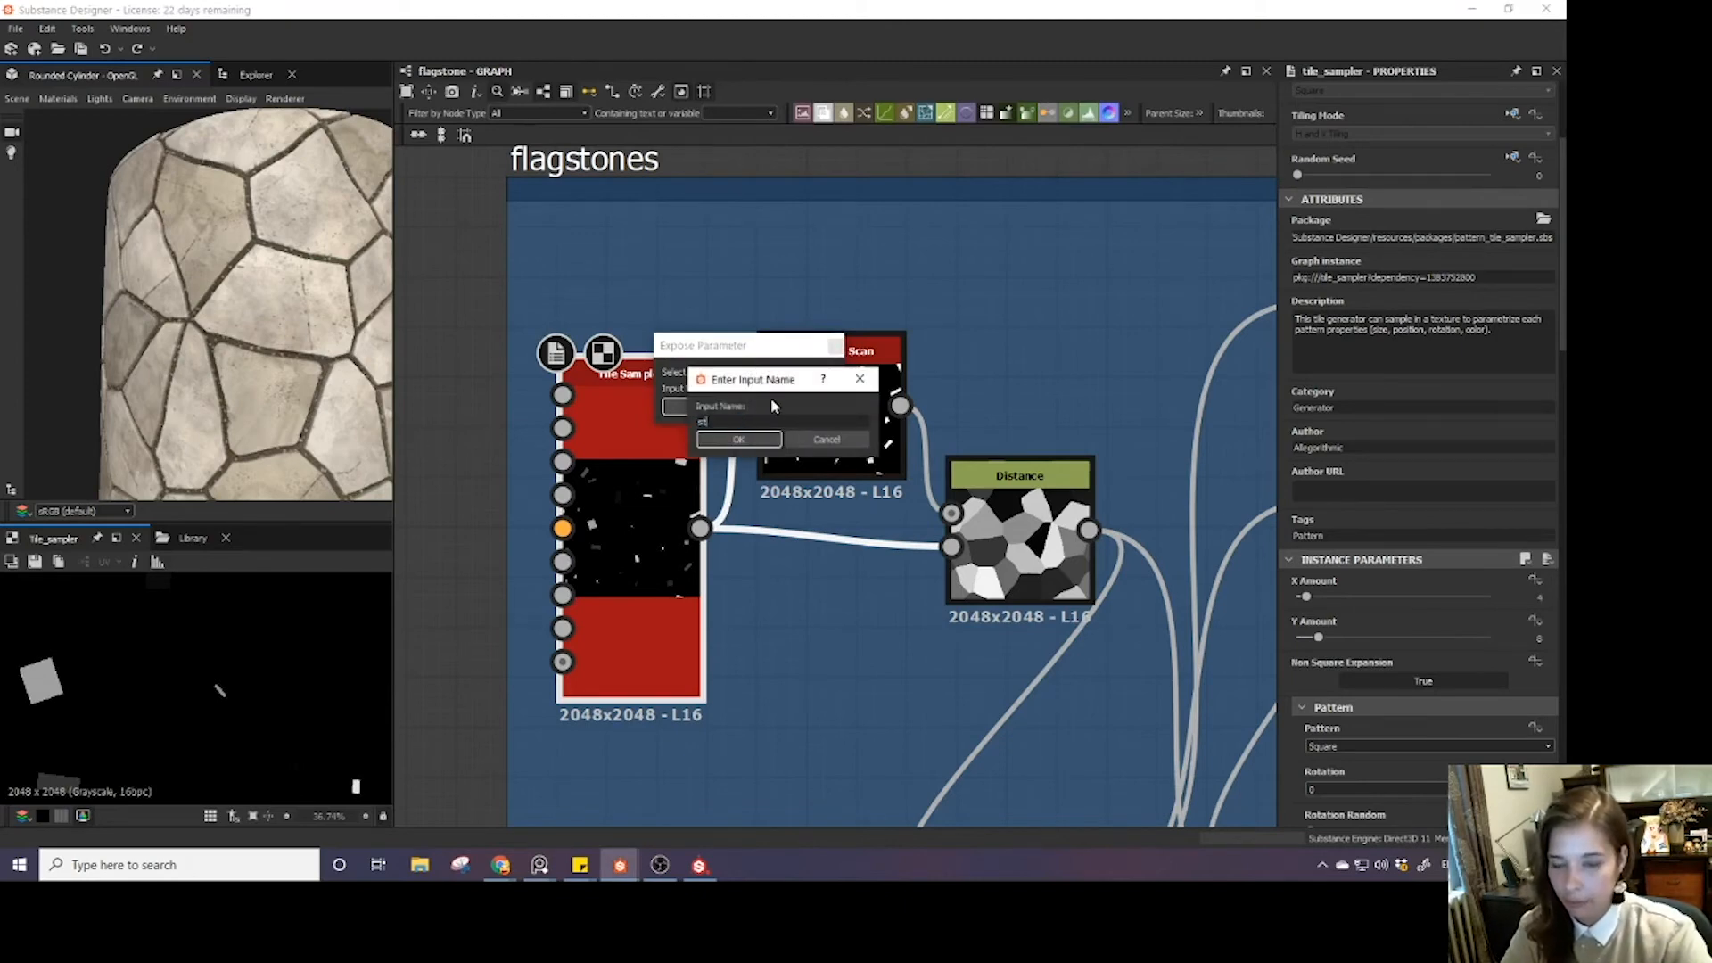
text(stone)
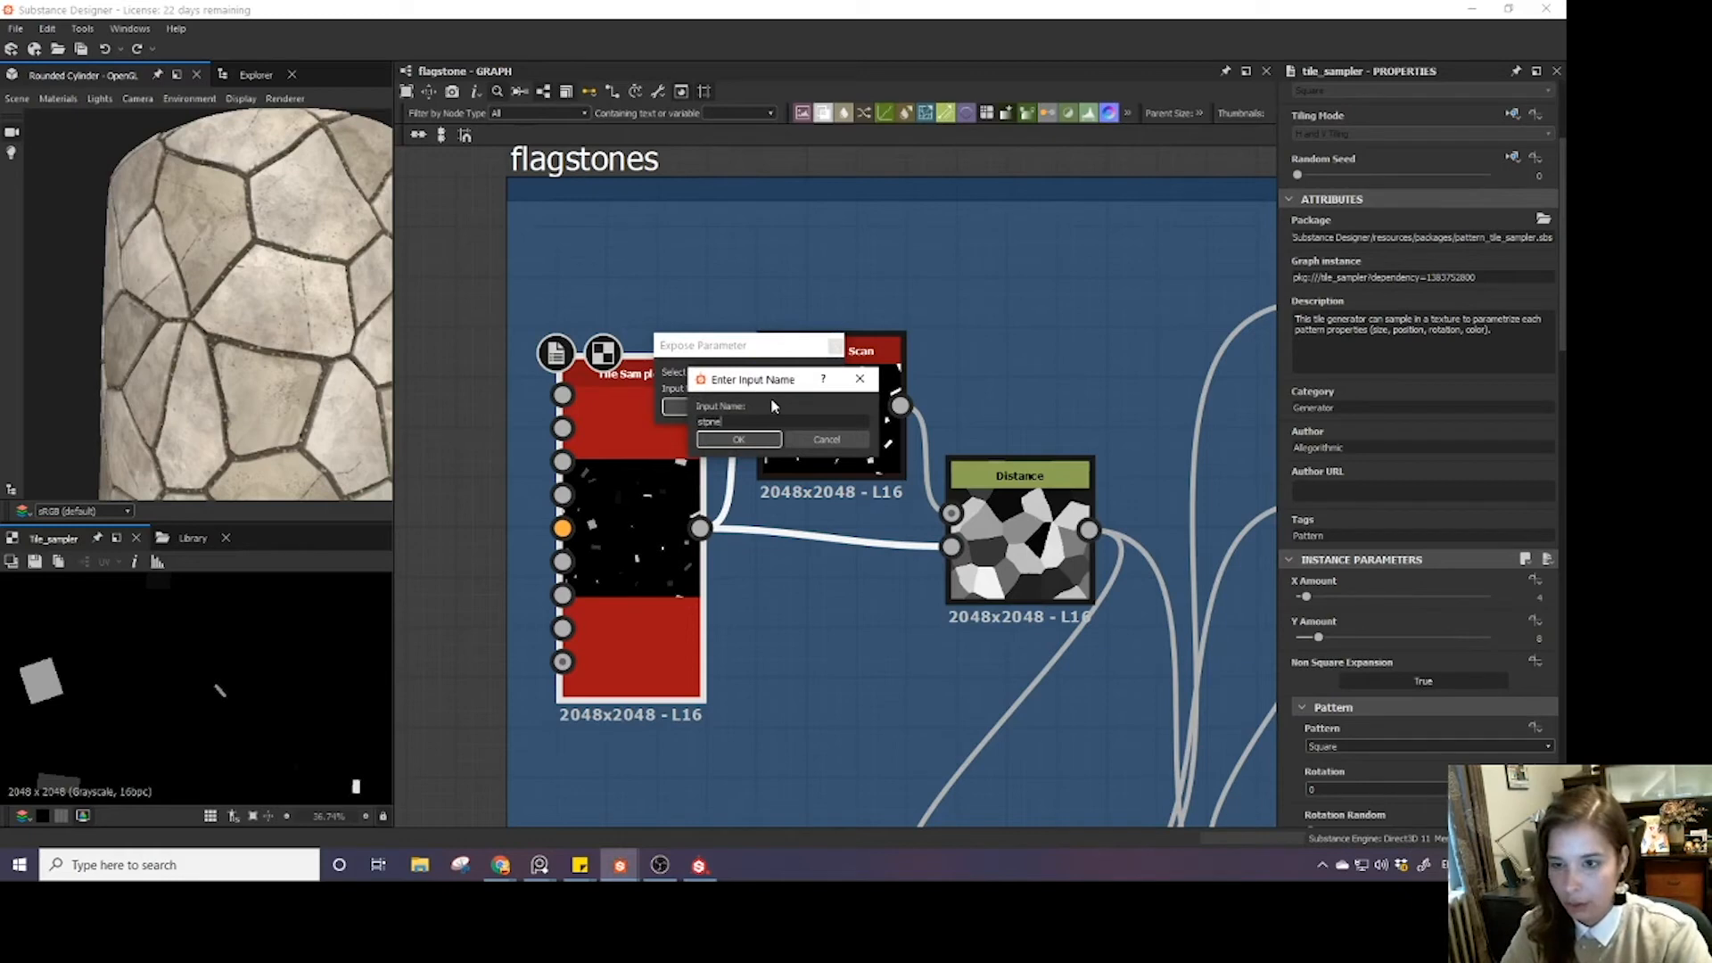
key(BackSpace)
key(BackSpace)
key(BackSpace)
key(BackSpace)
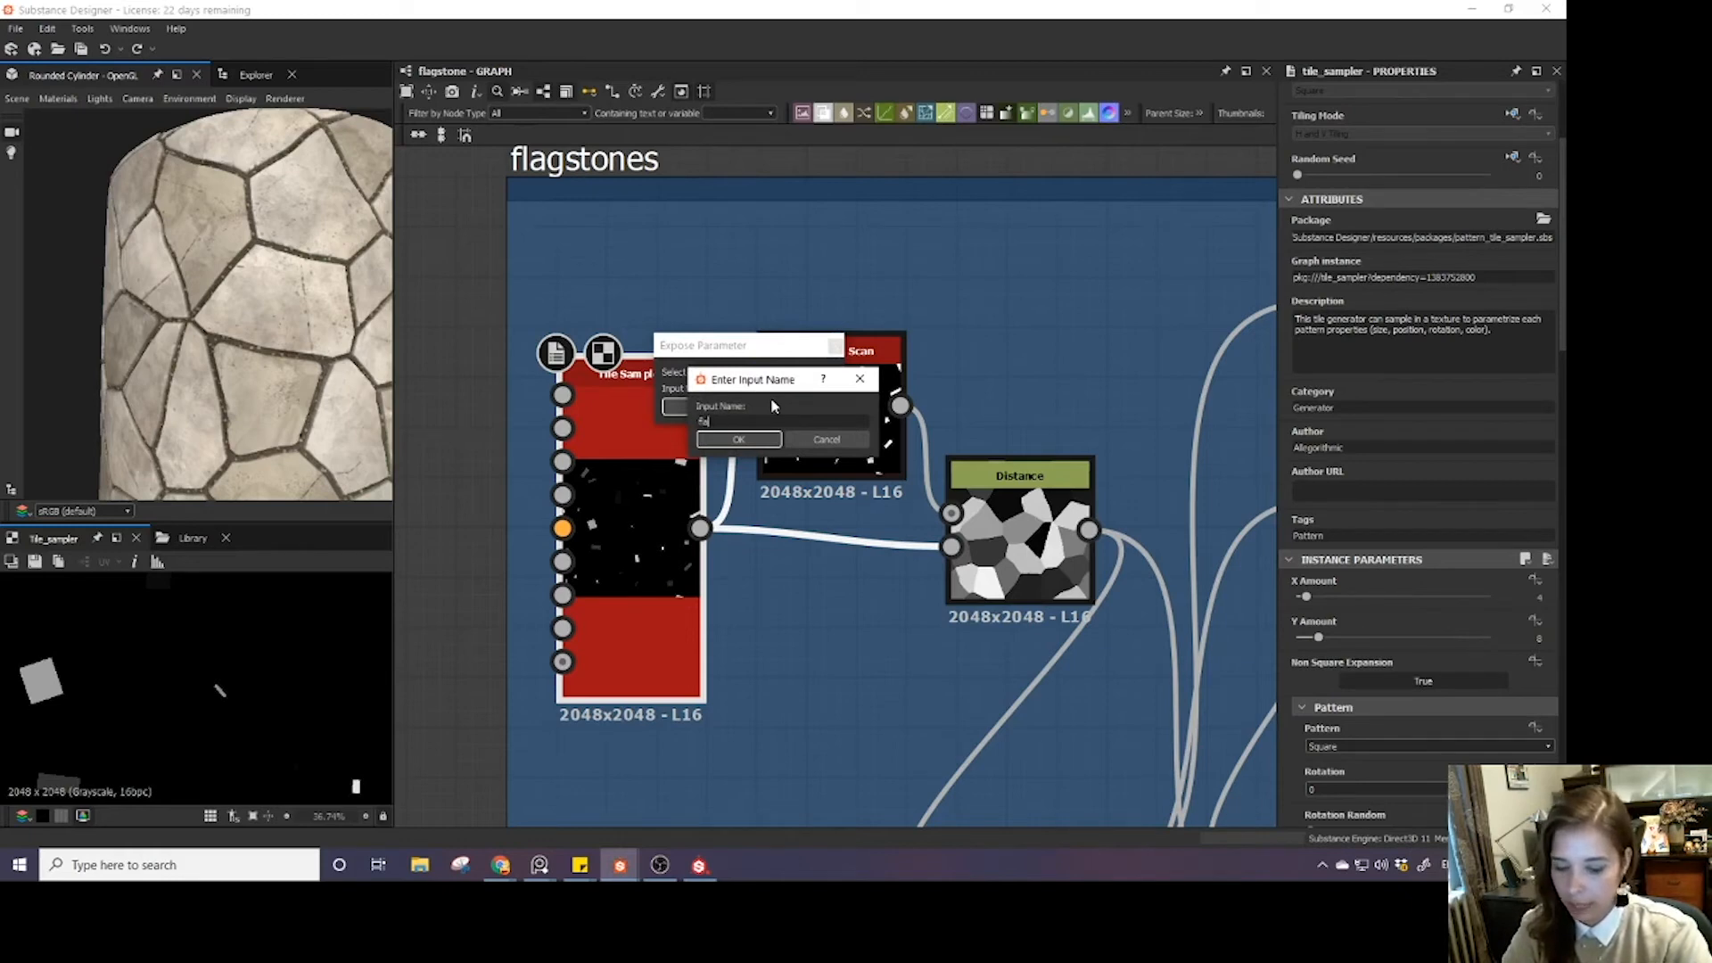
text(flagstone)
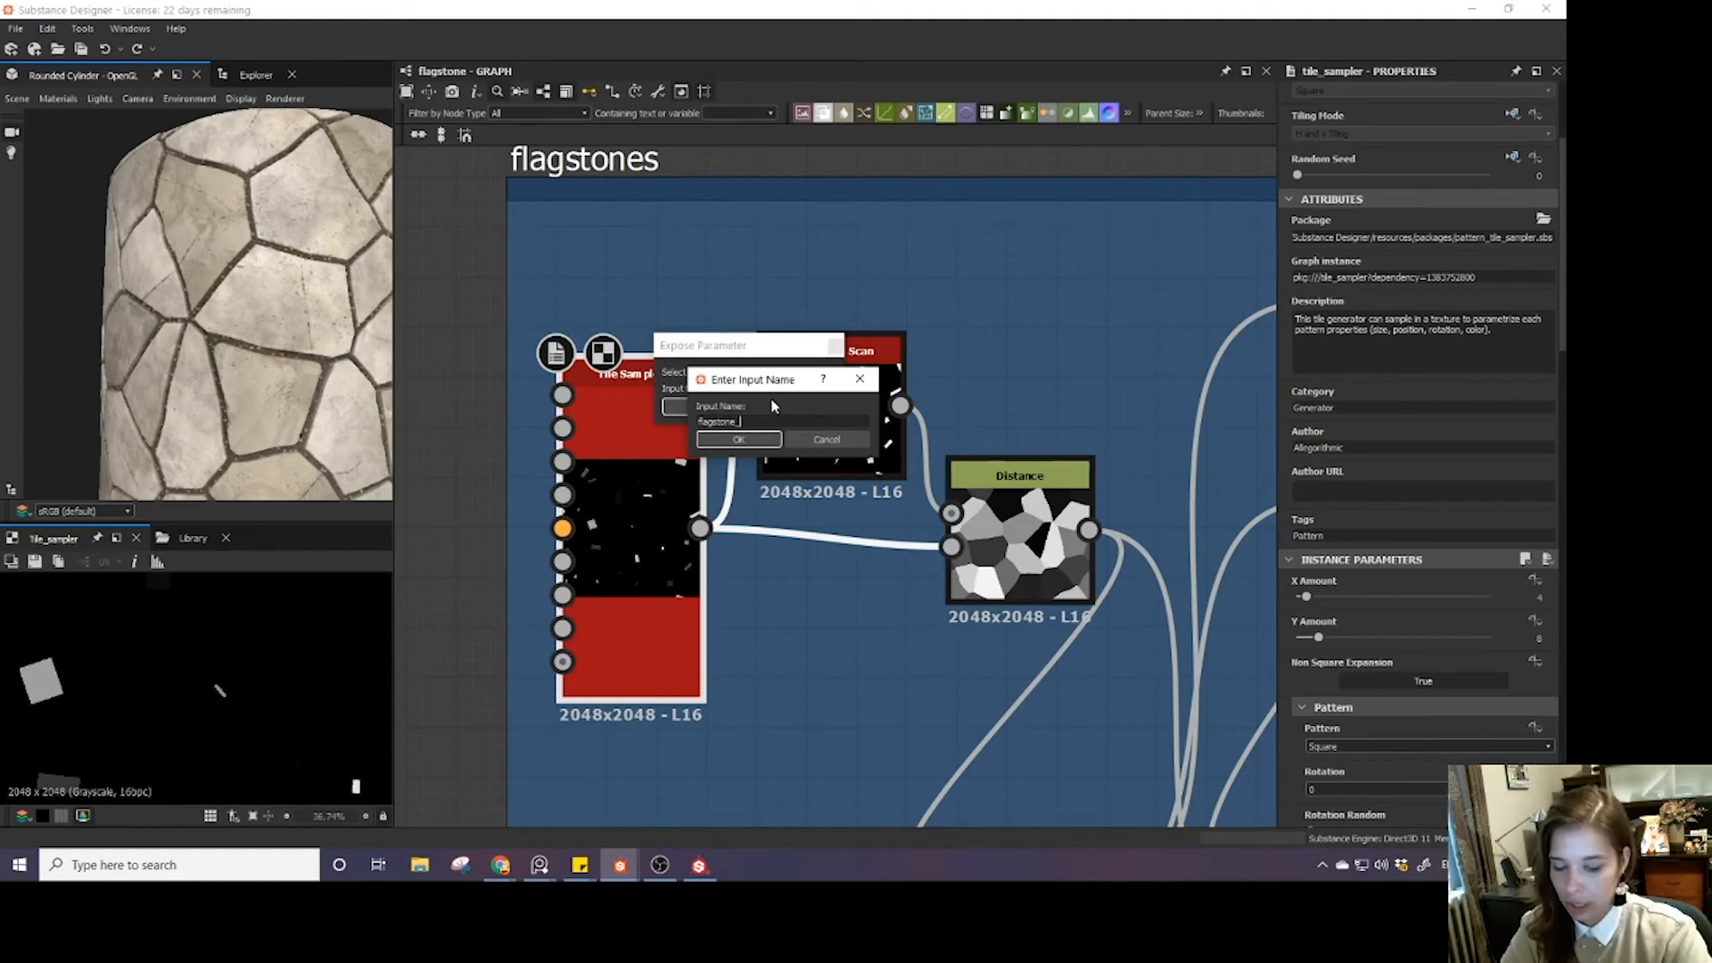
text(_x_amount)
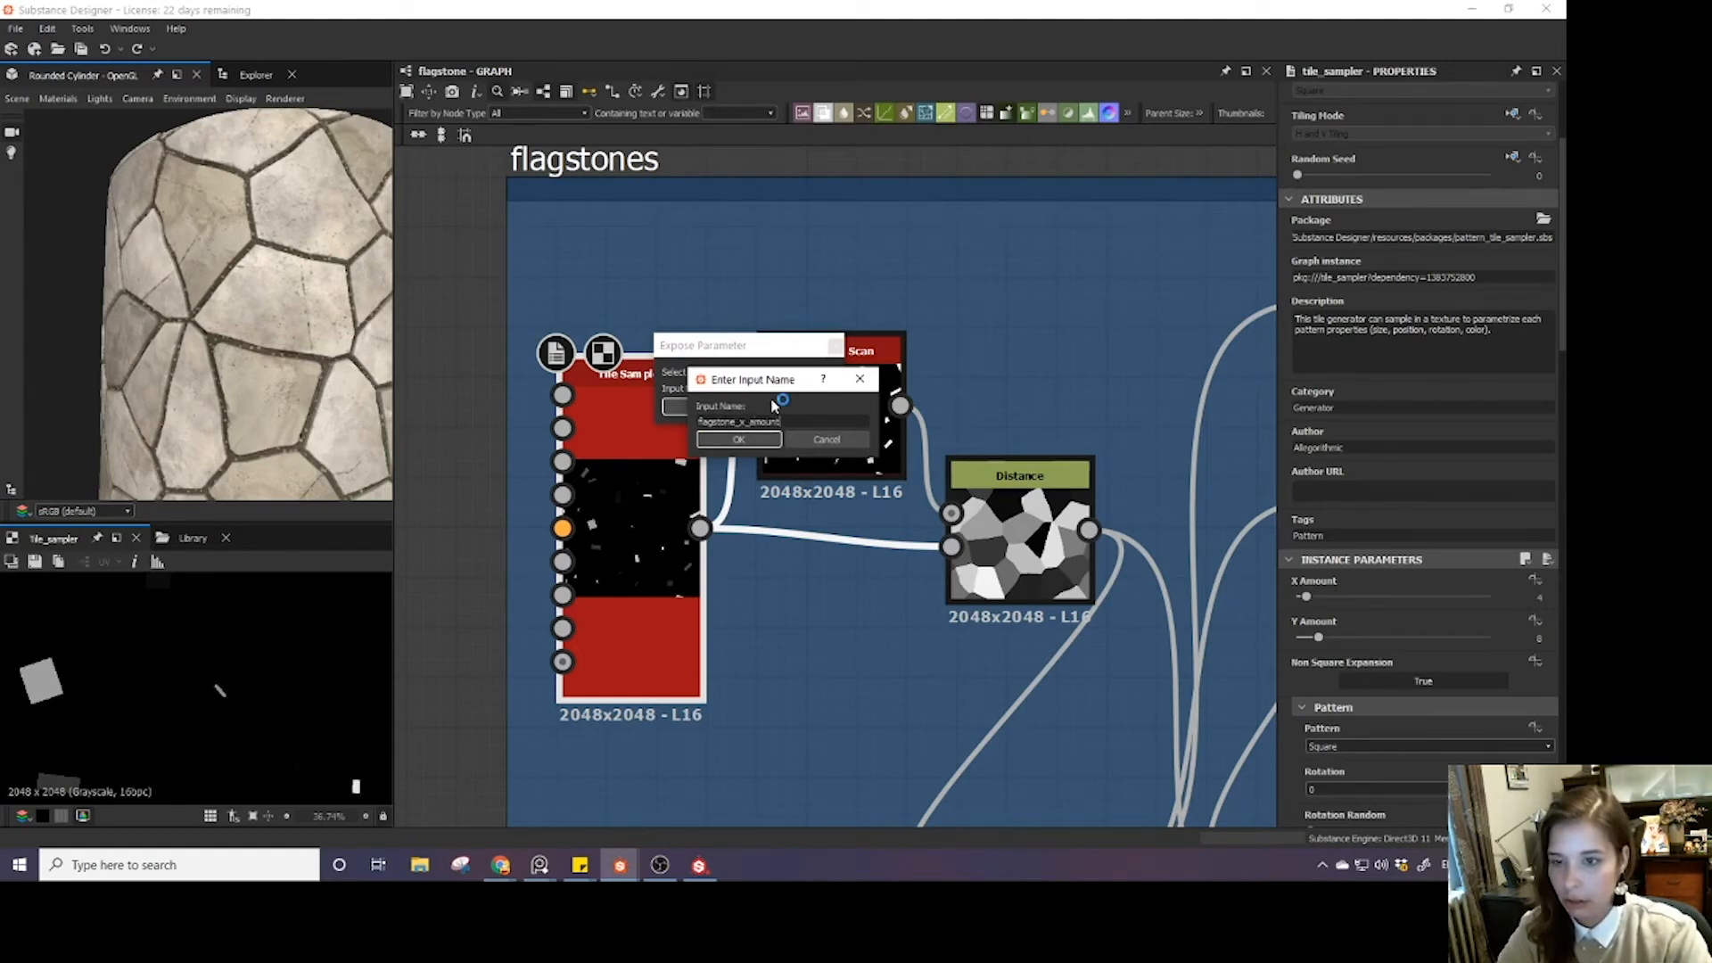
click(752, 440)
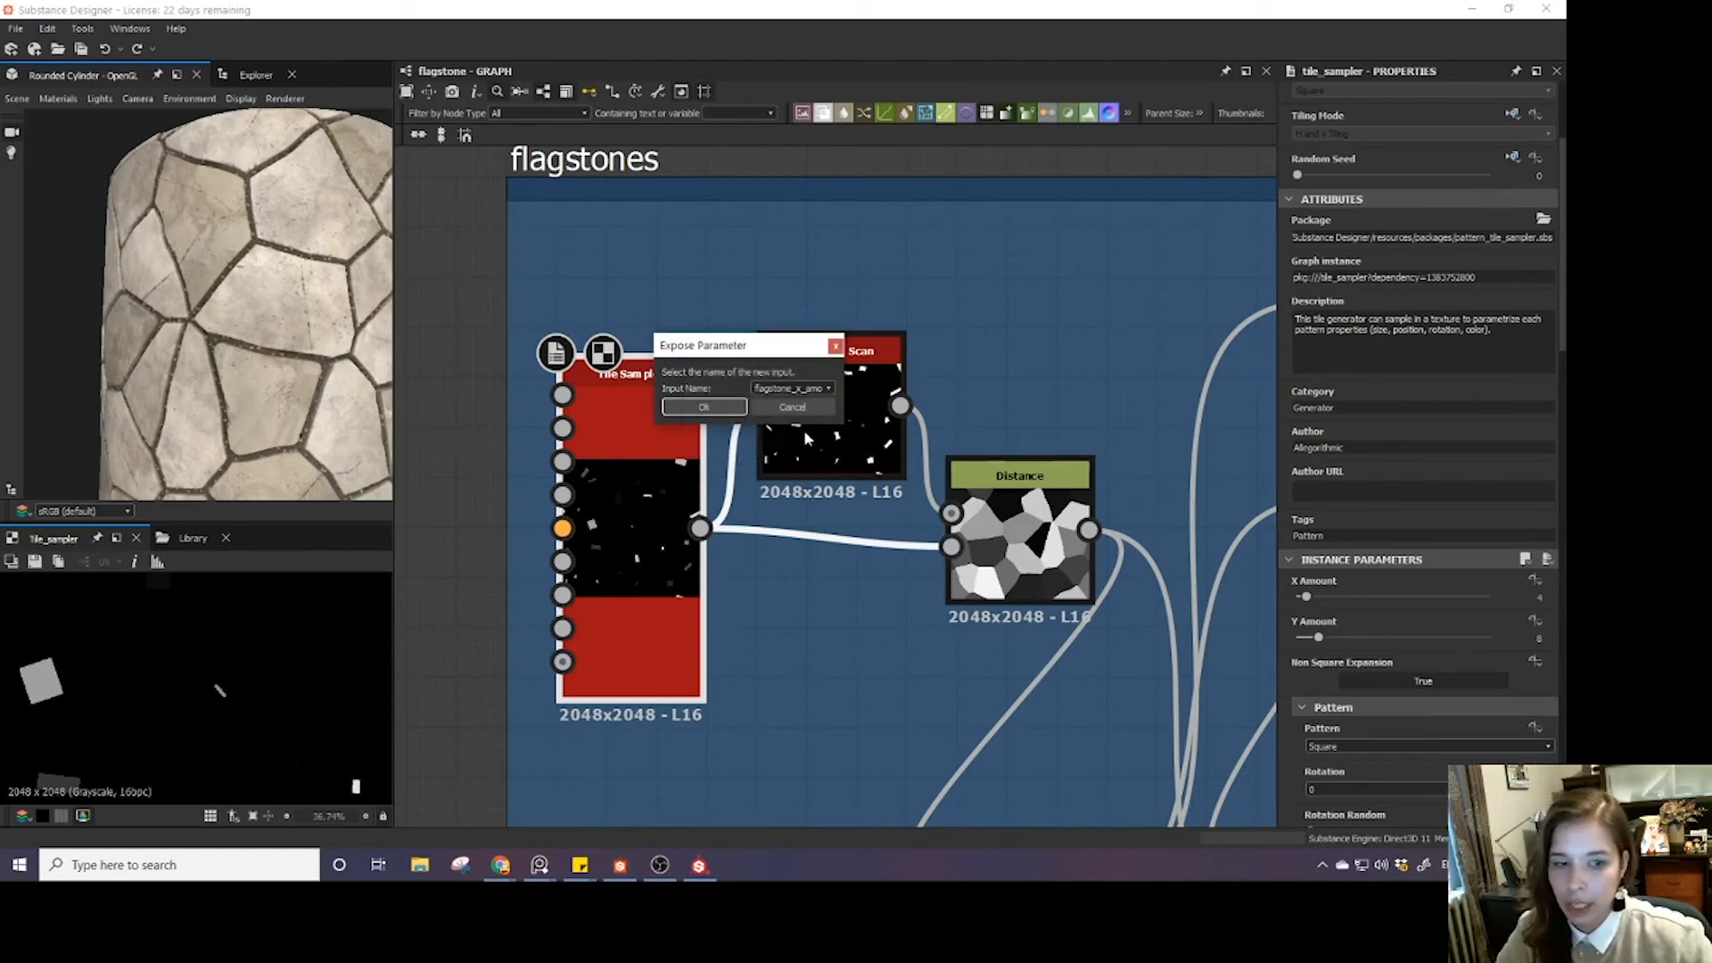
click(704, 406)
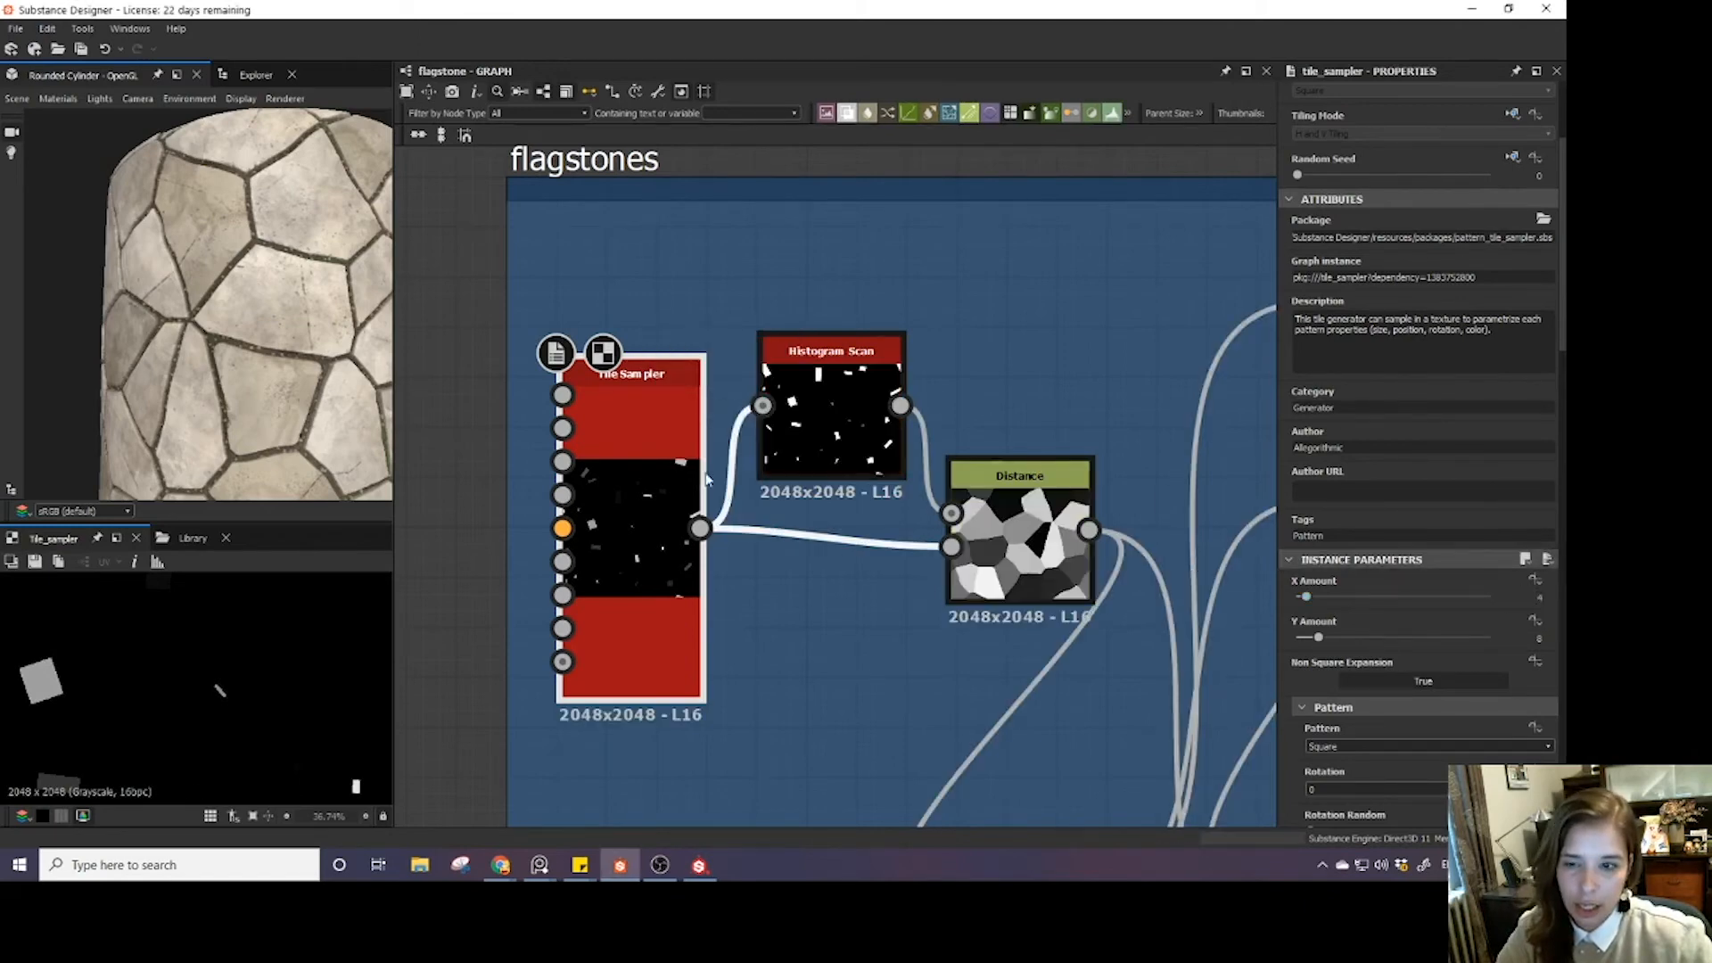
- Expose the Tile Sampler's X Amount again, choosing the existing flagstone_x_amount input, and deselect the node
click(1534, 580)
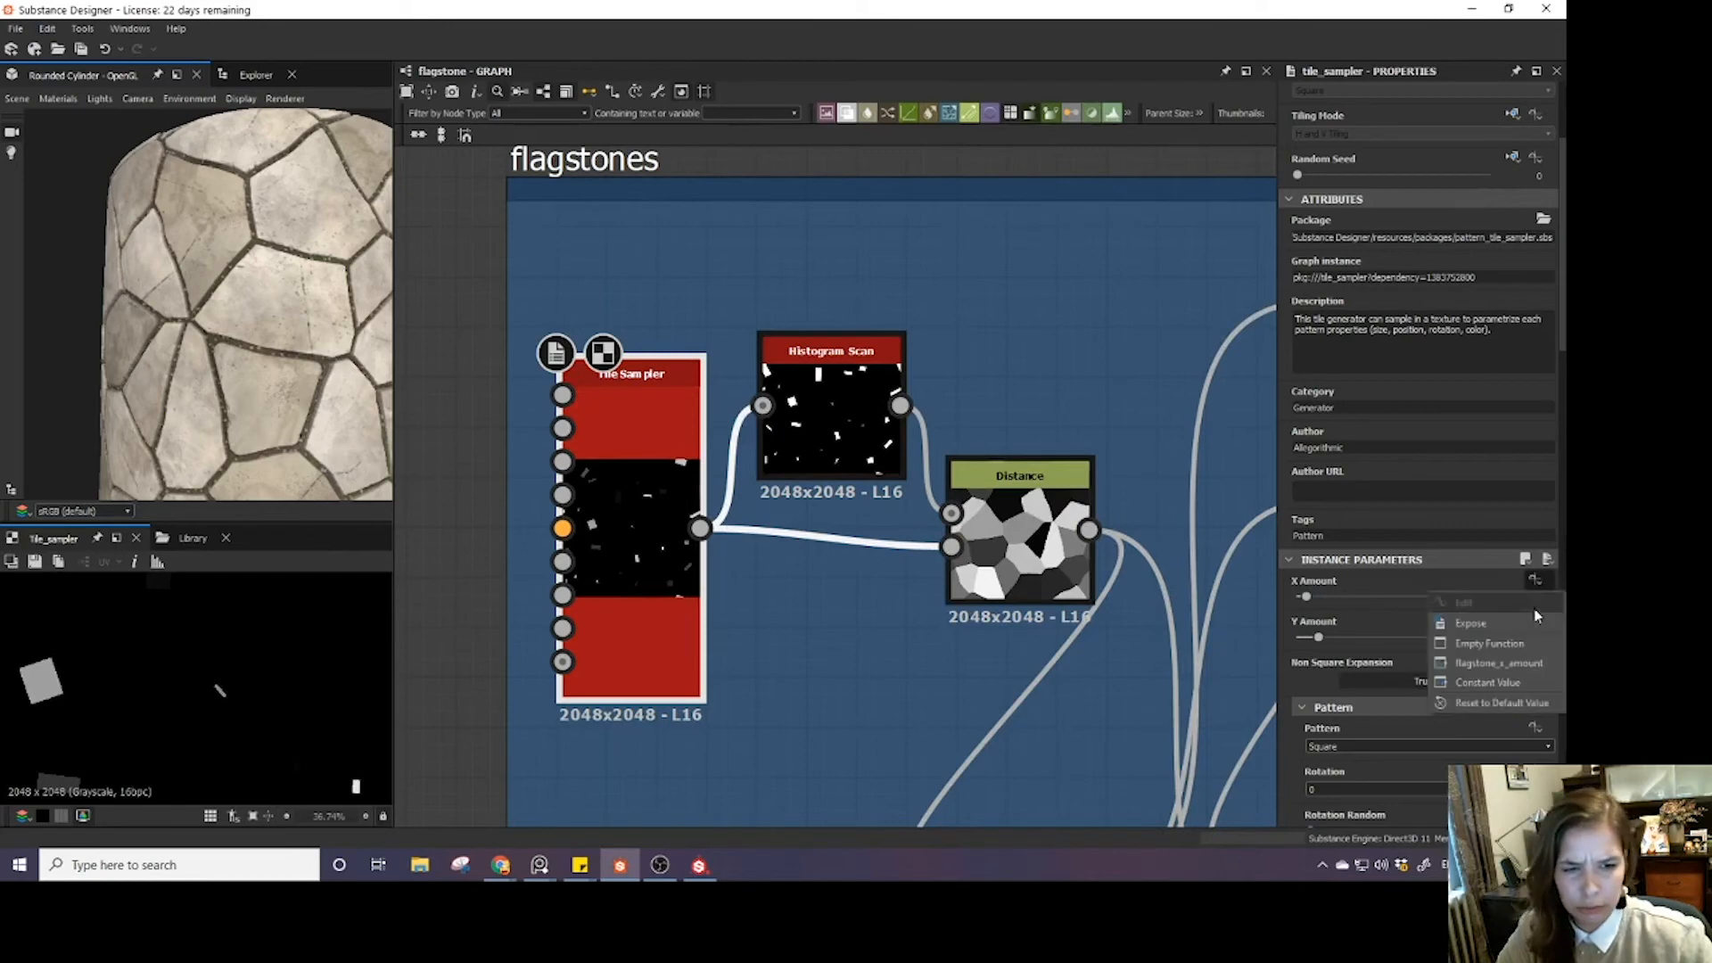
click(1535, 621)
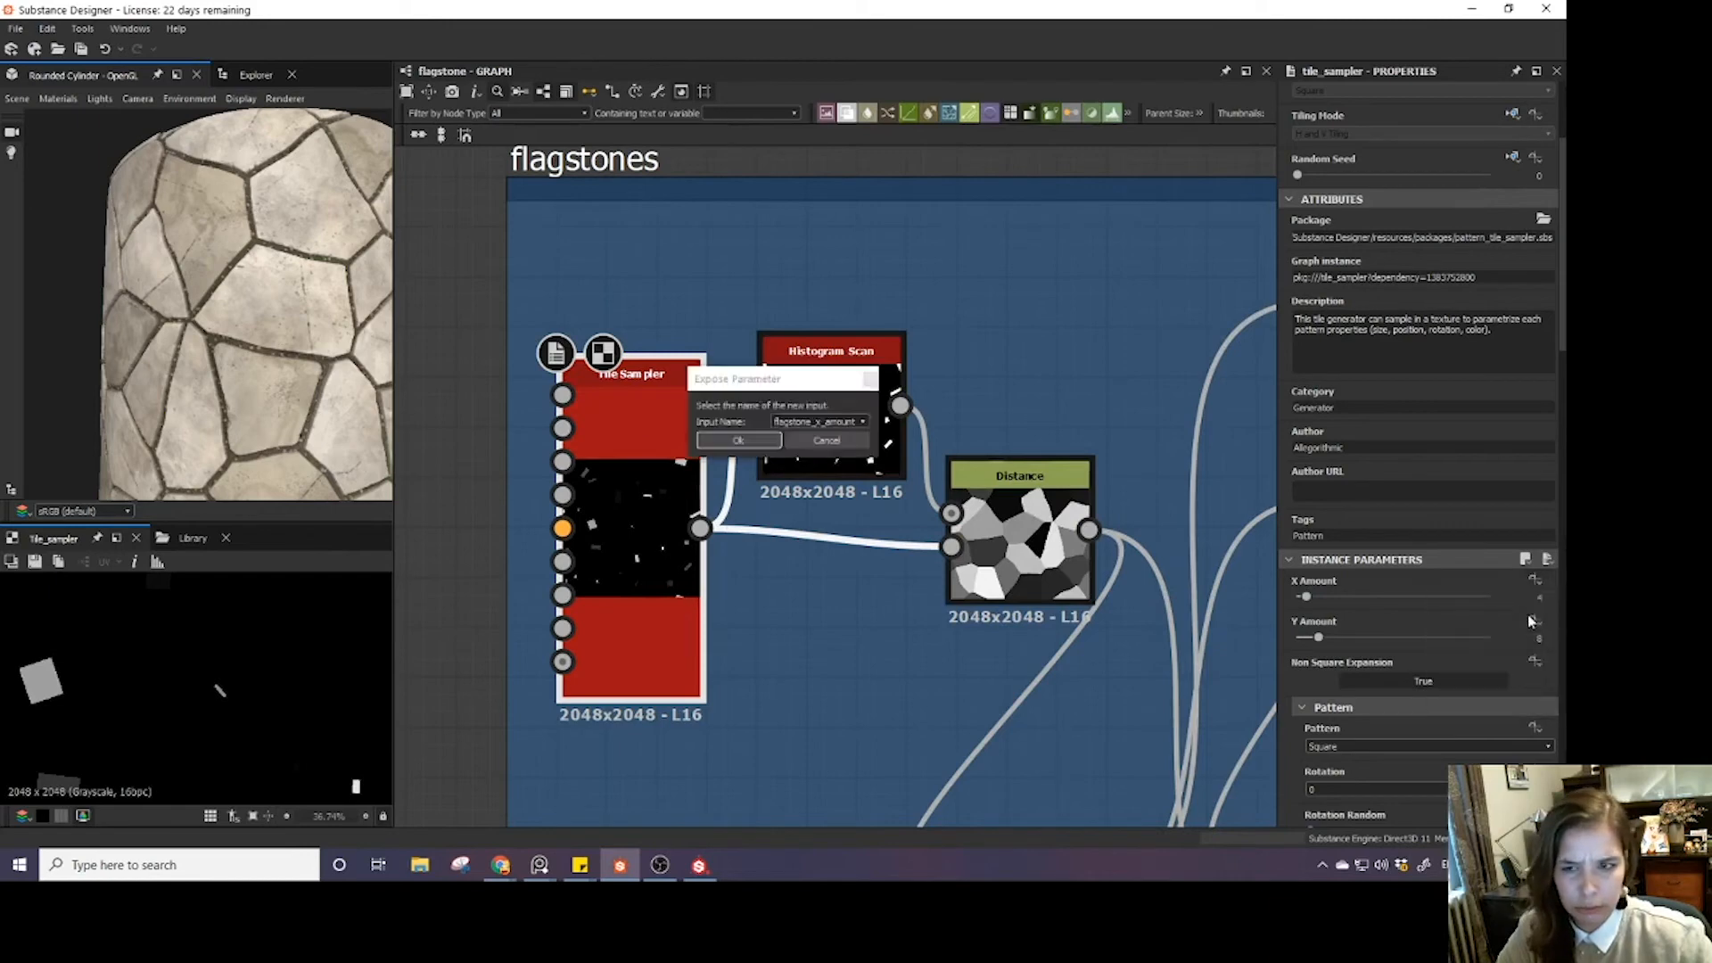
click(772, 438)
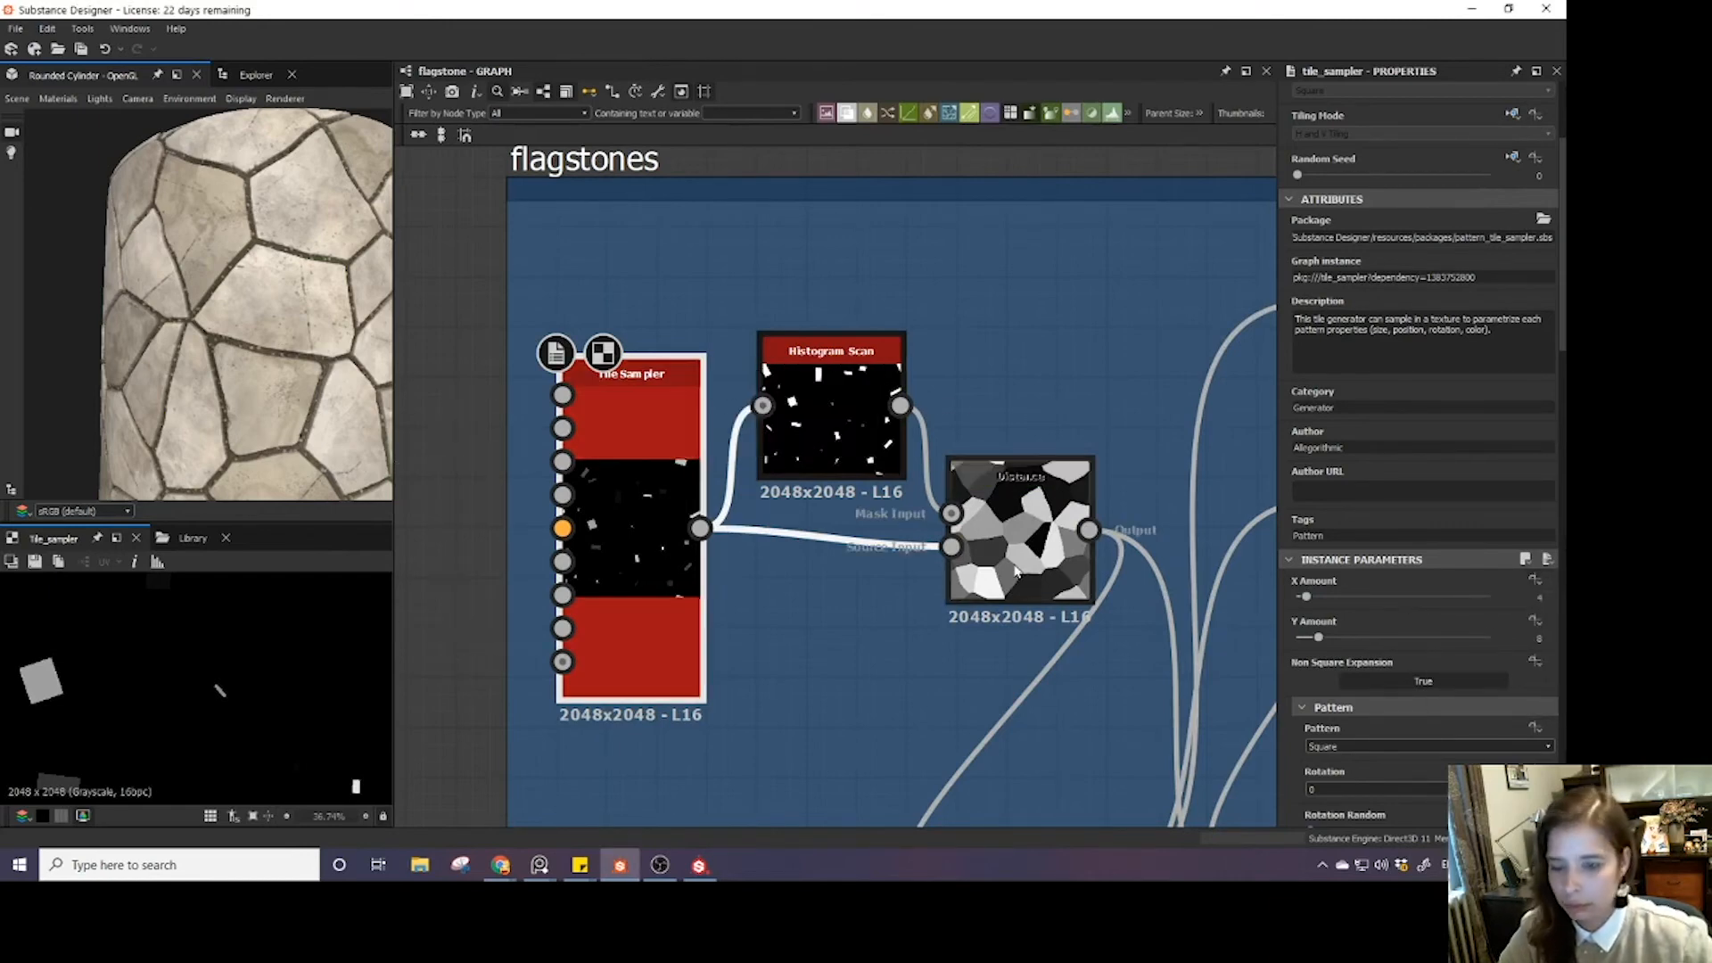
click(1013, 157)
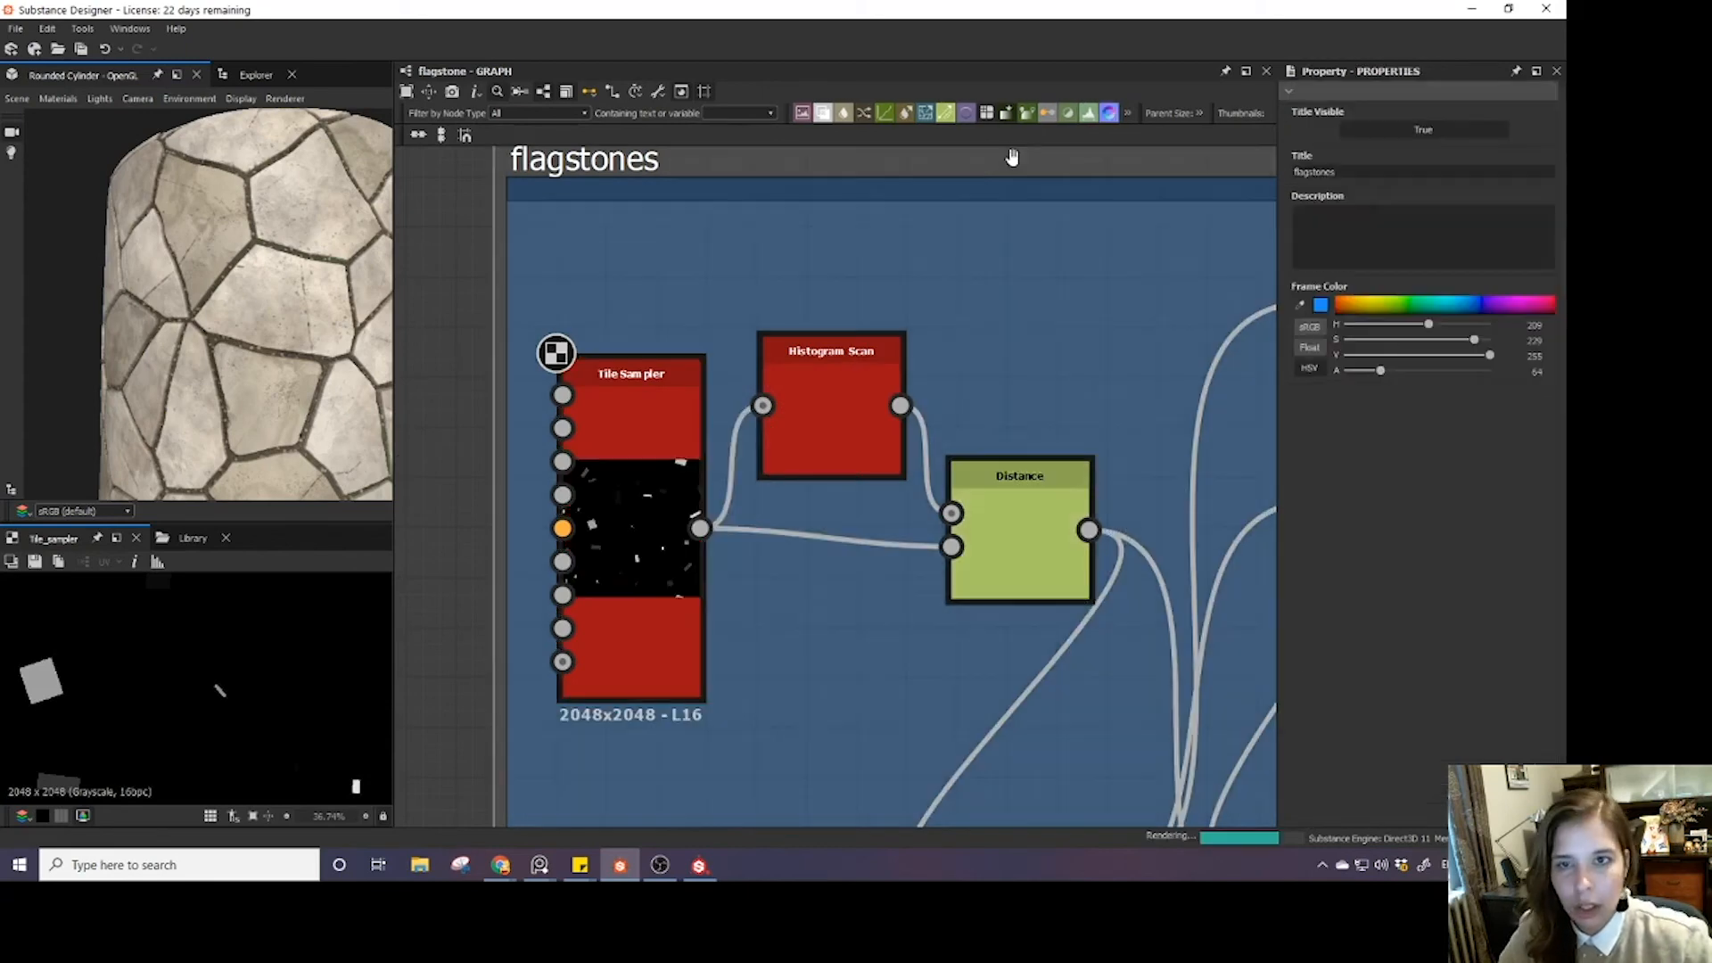
scroll(660, 268, down, 2)
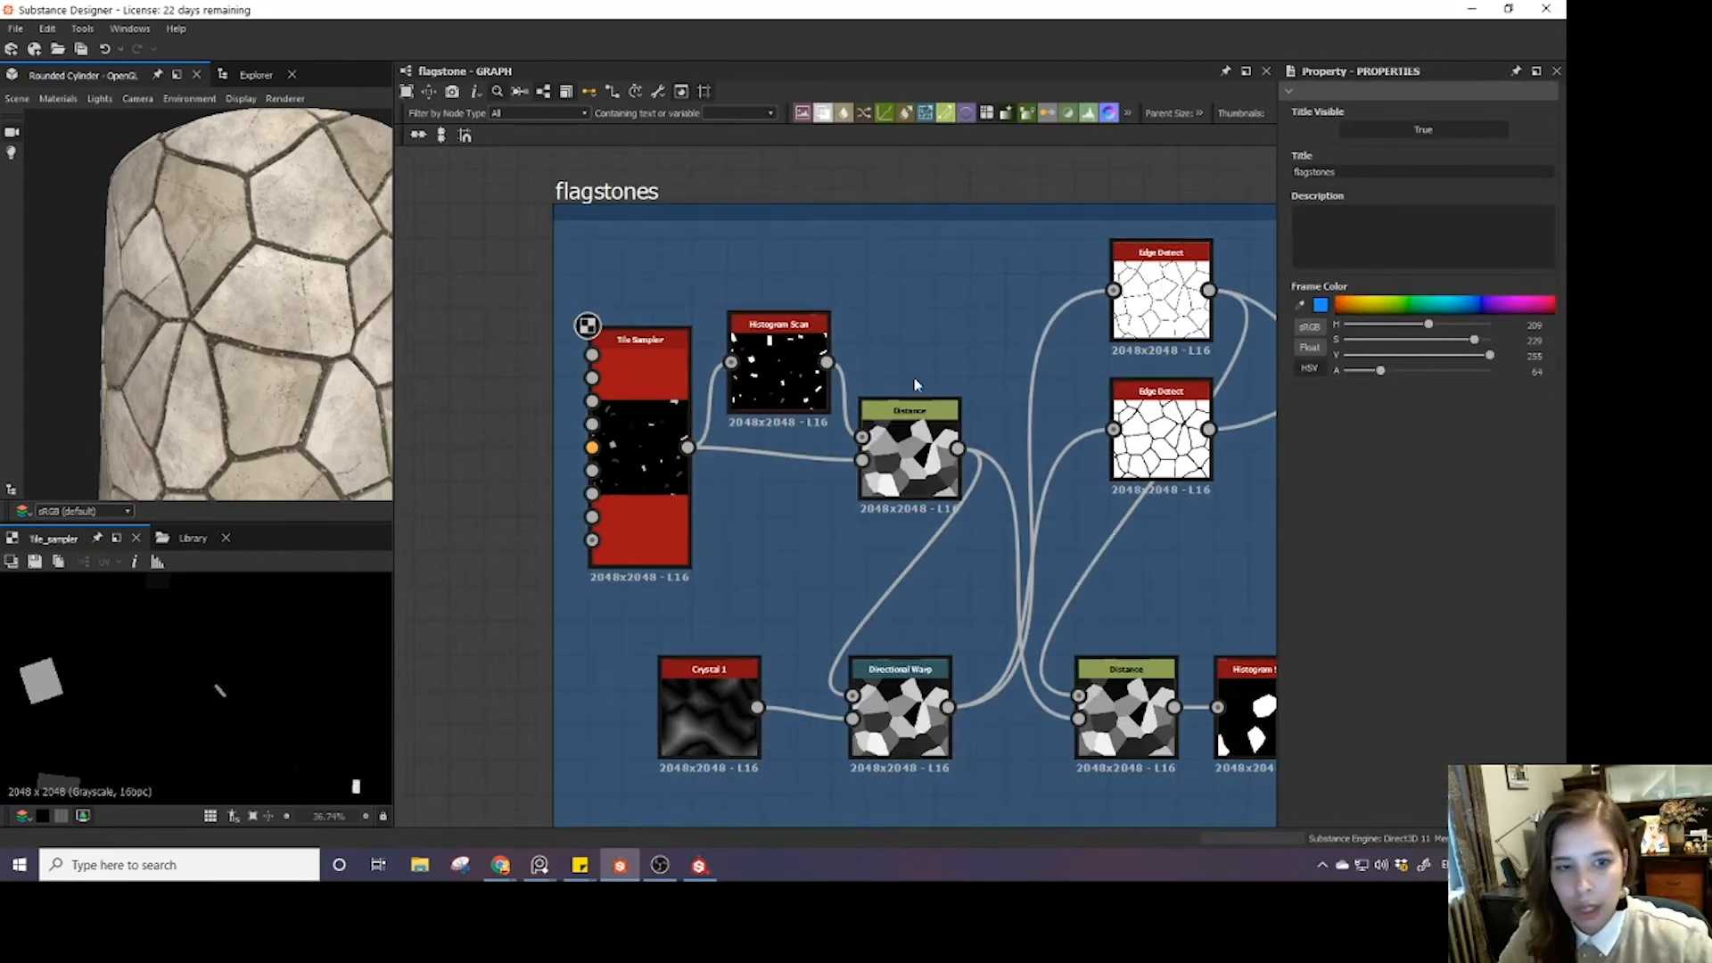
- Show the flagstone graph's own properties and check its input parameters, expanding the inputs and outputs lists
click(919, 386)
scroll(1384, 485, down, 5)
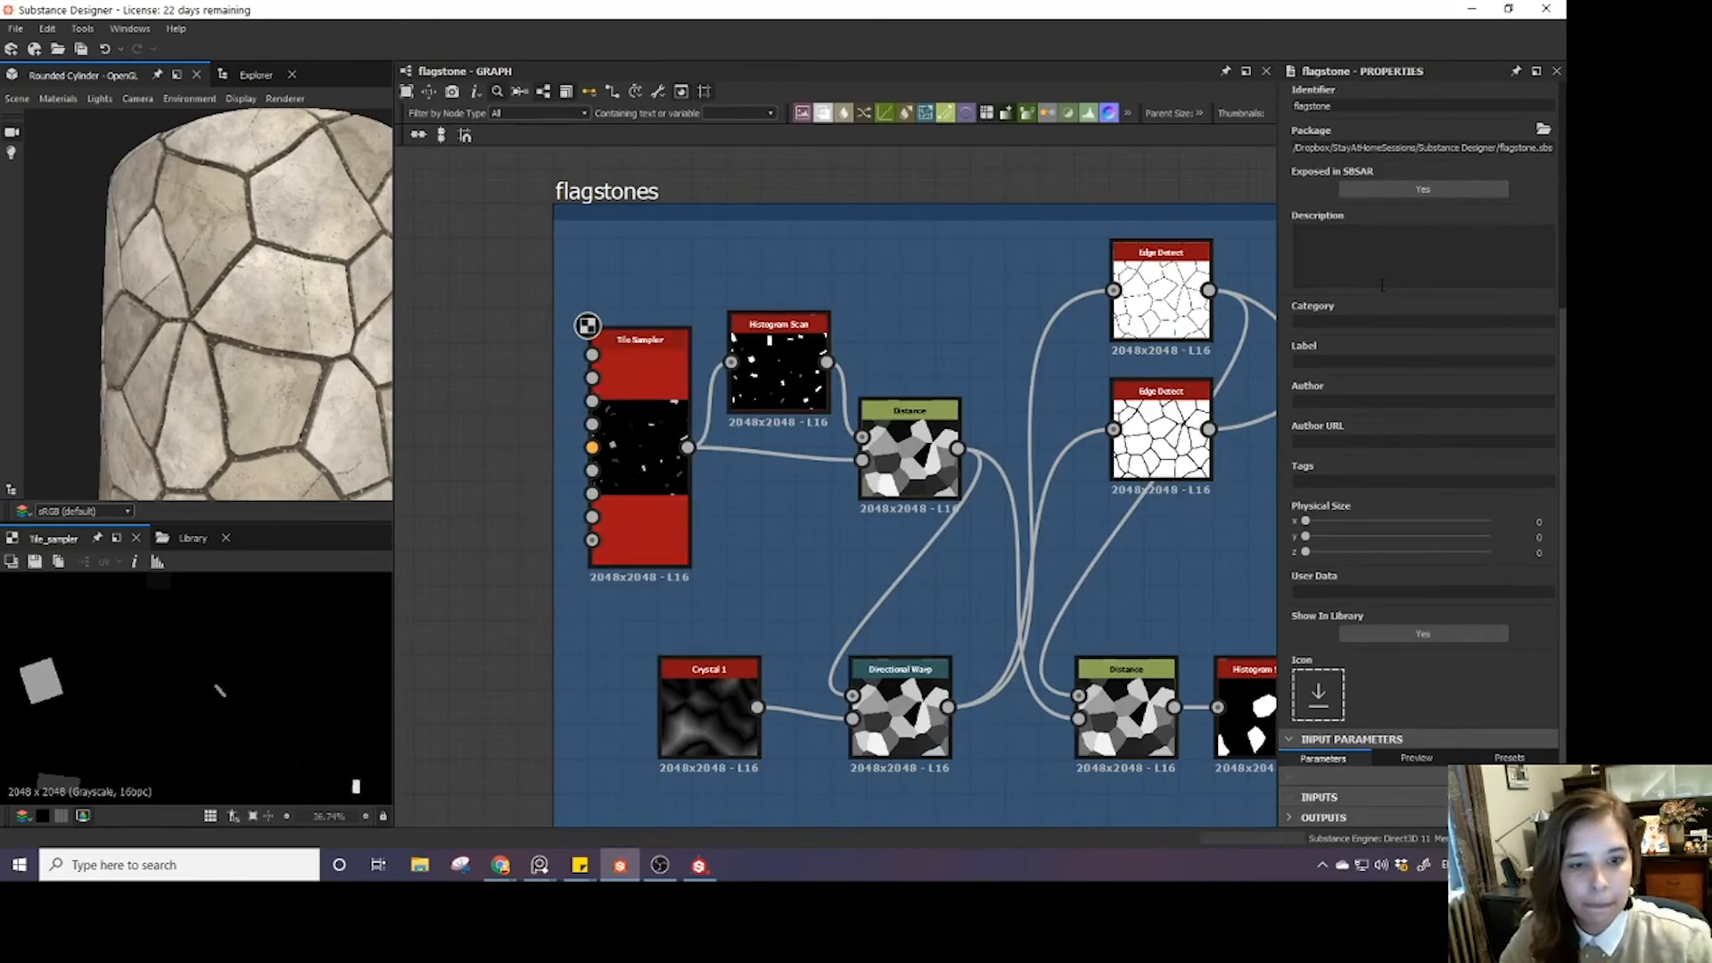
click(1324, 817)
scroll(1378, 758, down, 2)
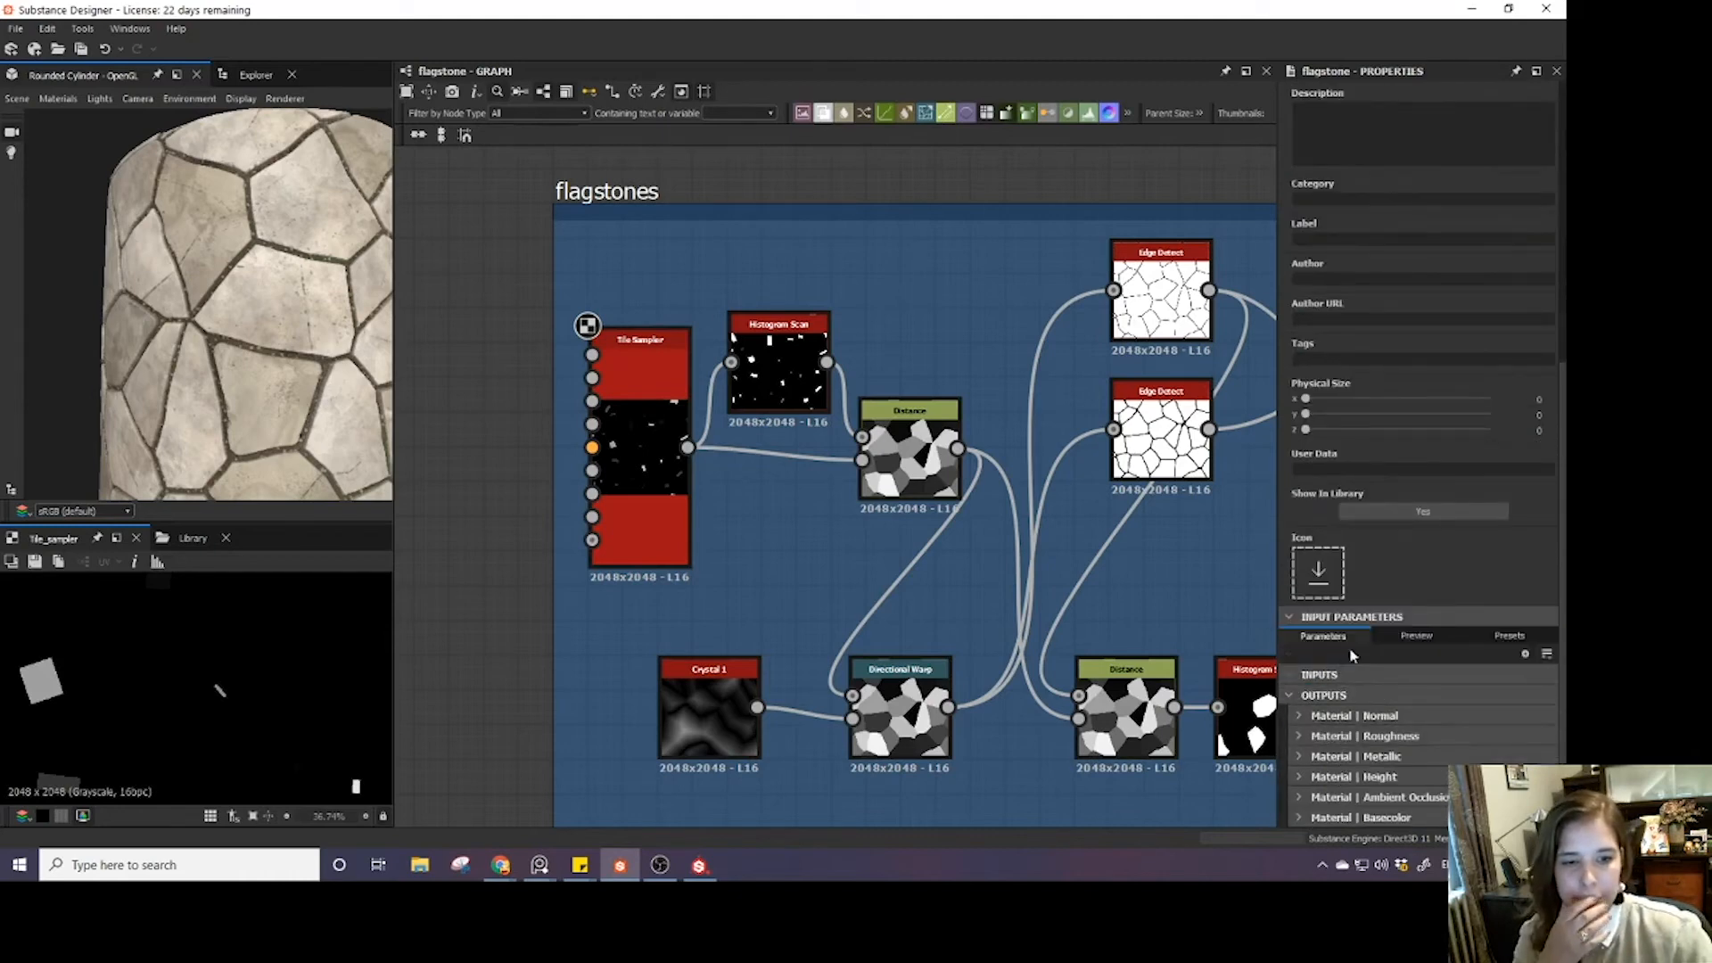
- Expose the flagstones Tile Sampler's X Amount as a new graph input, starting its name with flagstone_x_
click(639, 446)
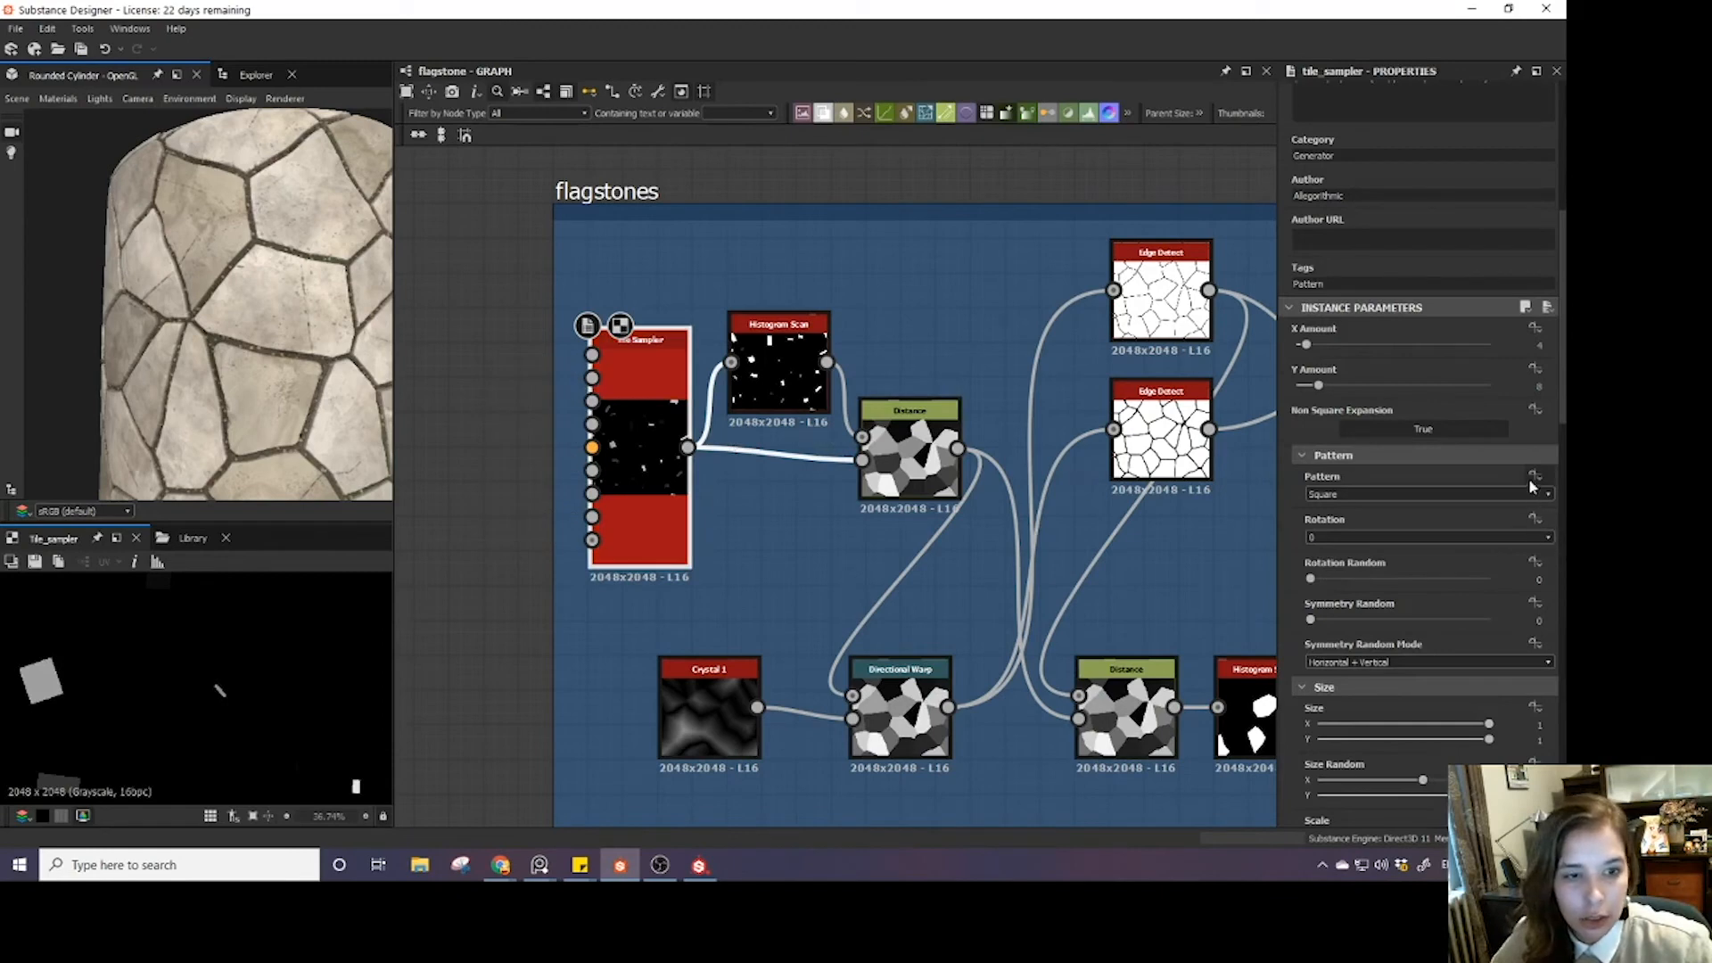
click(1538, 329)
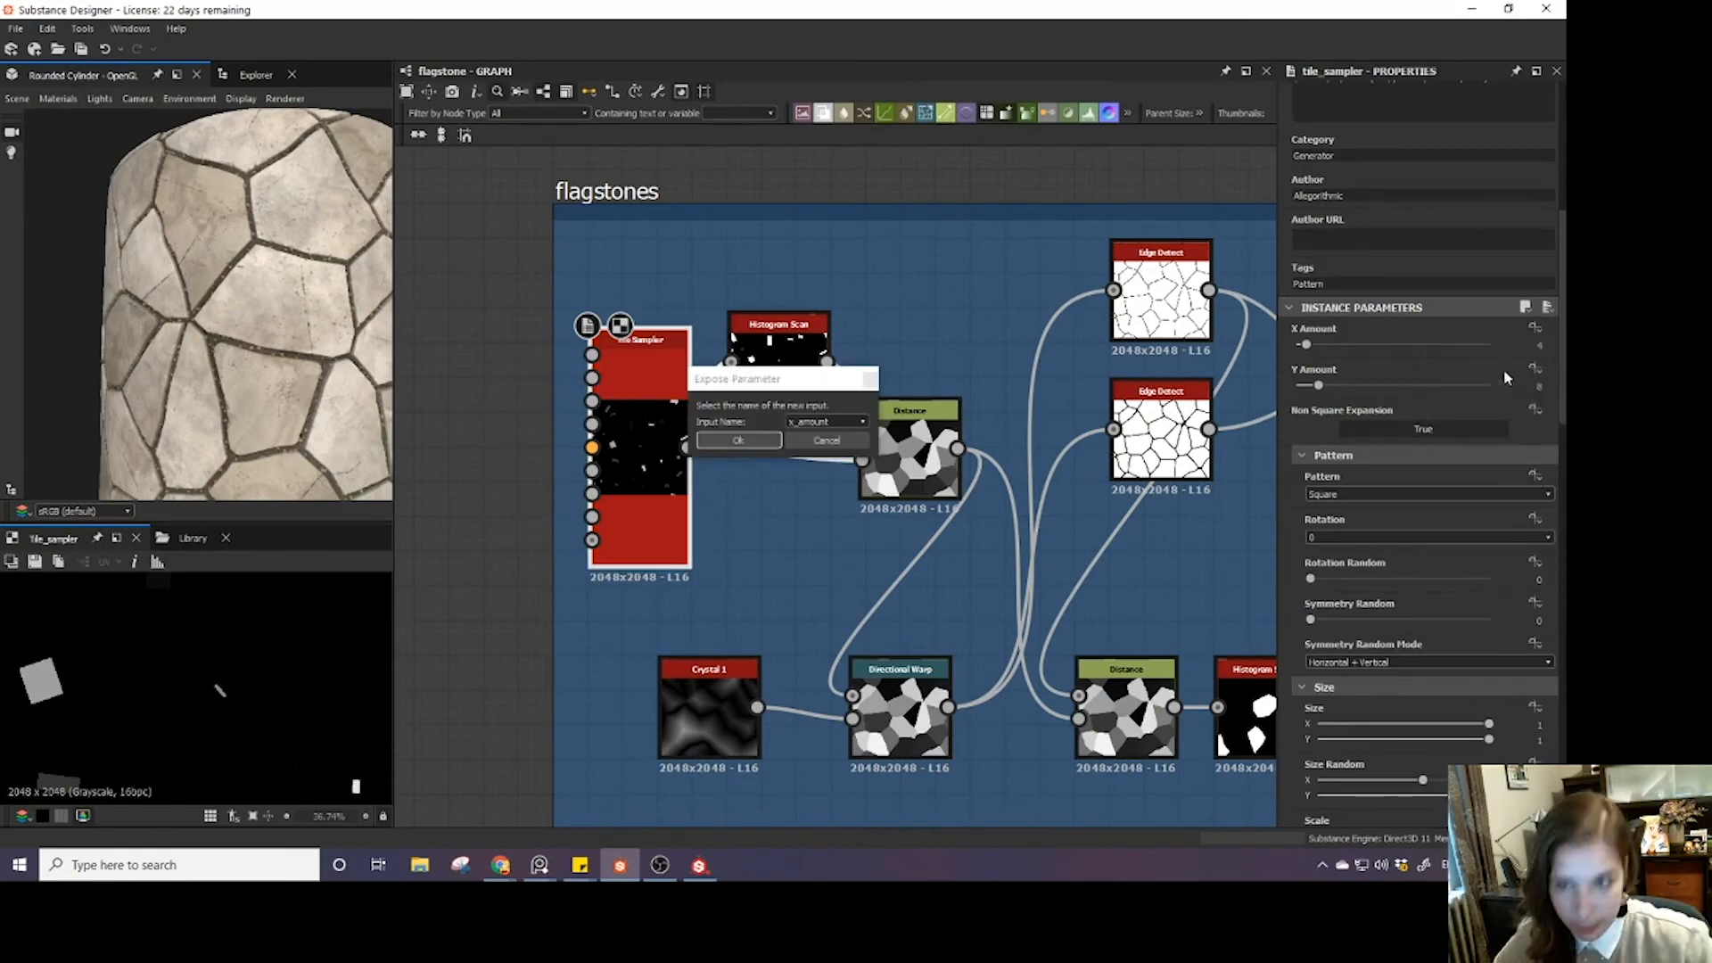
click(1509, 362)
click(861, 424)
click(843, 444)
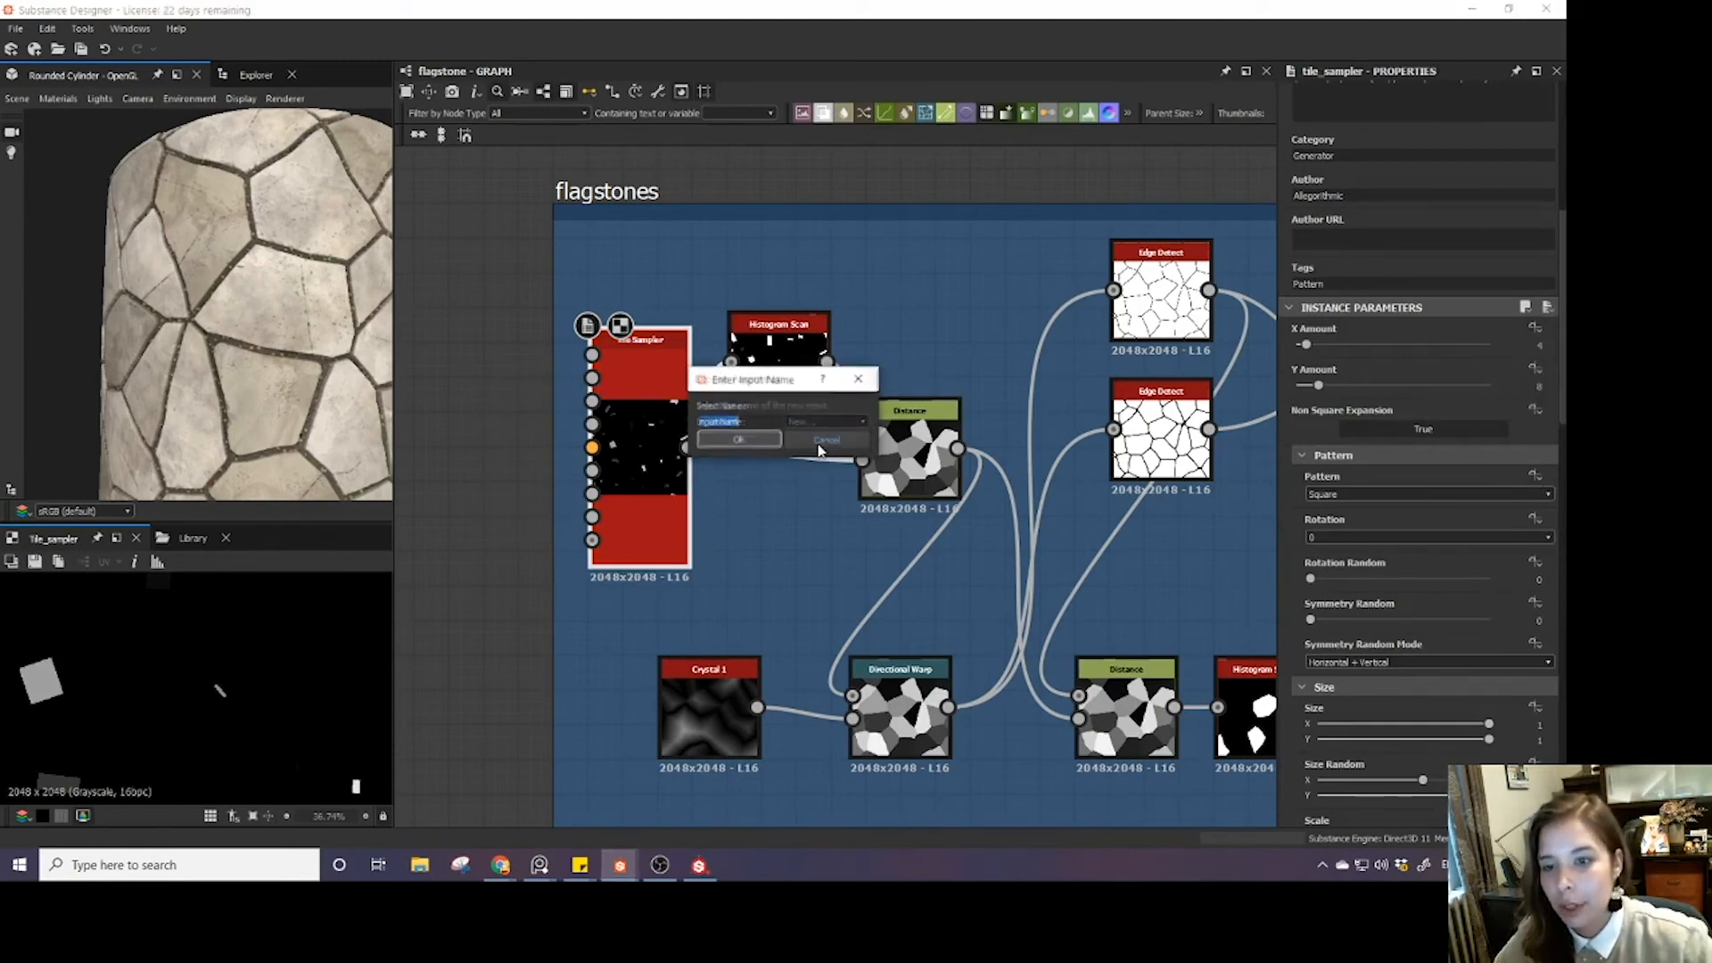
text(fla)
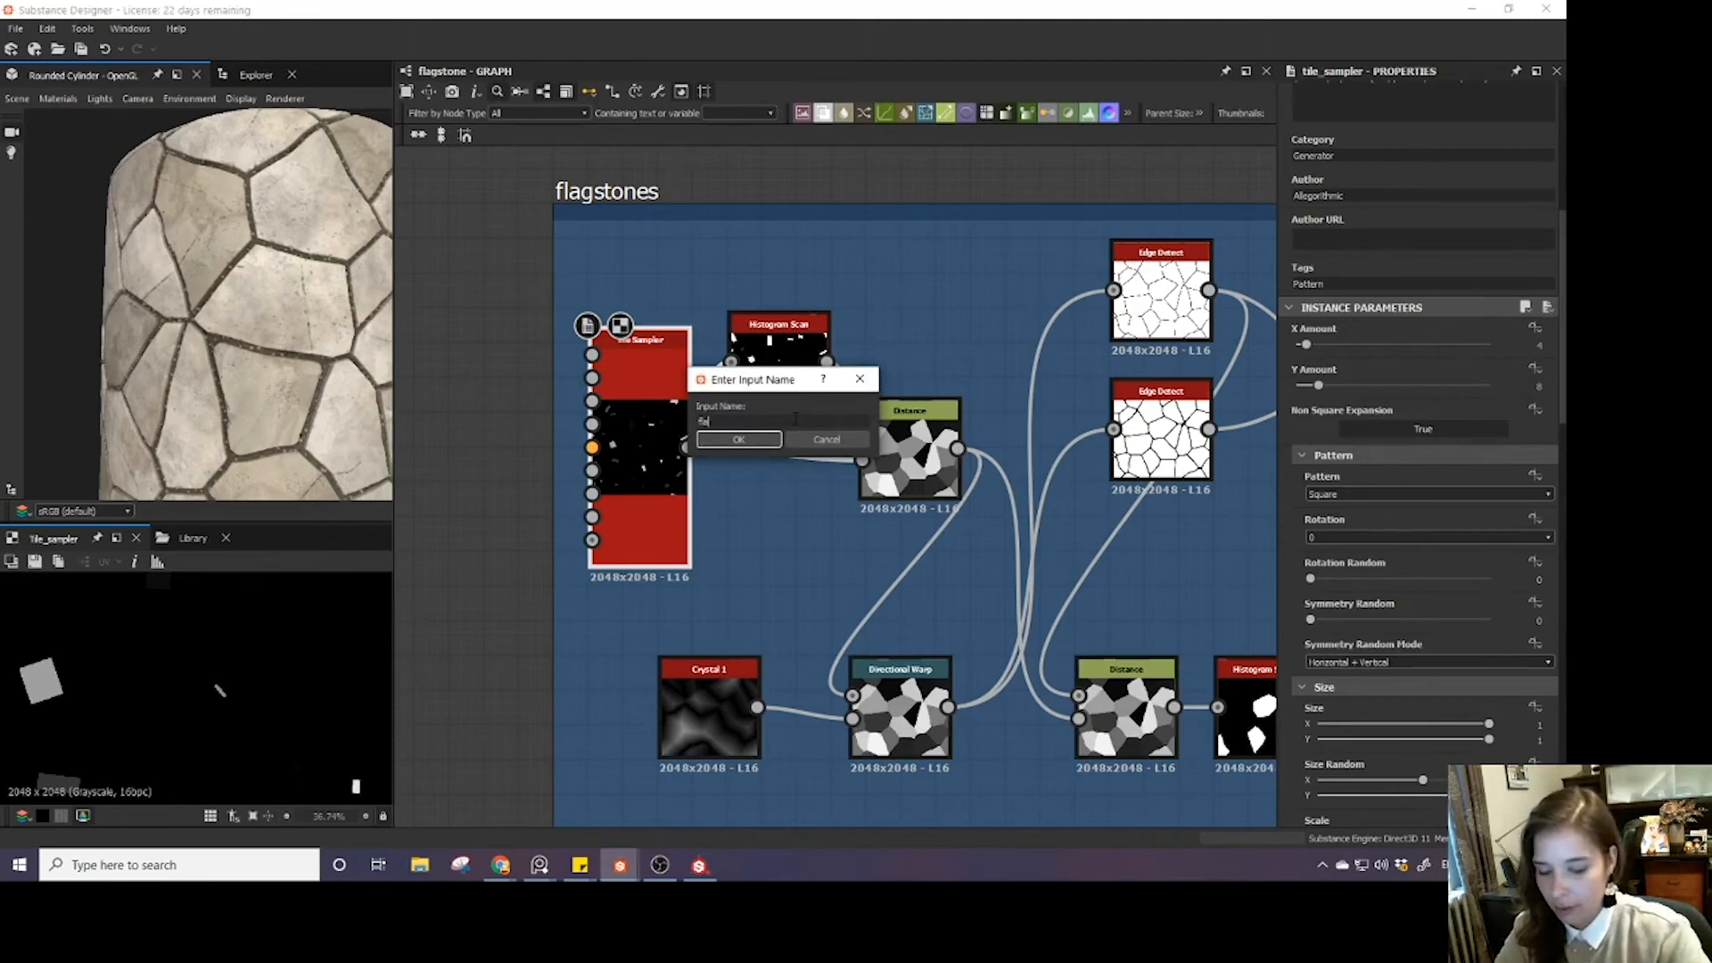
text(gstone)
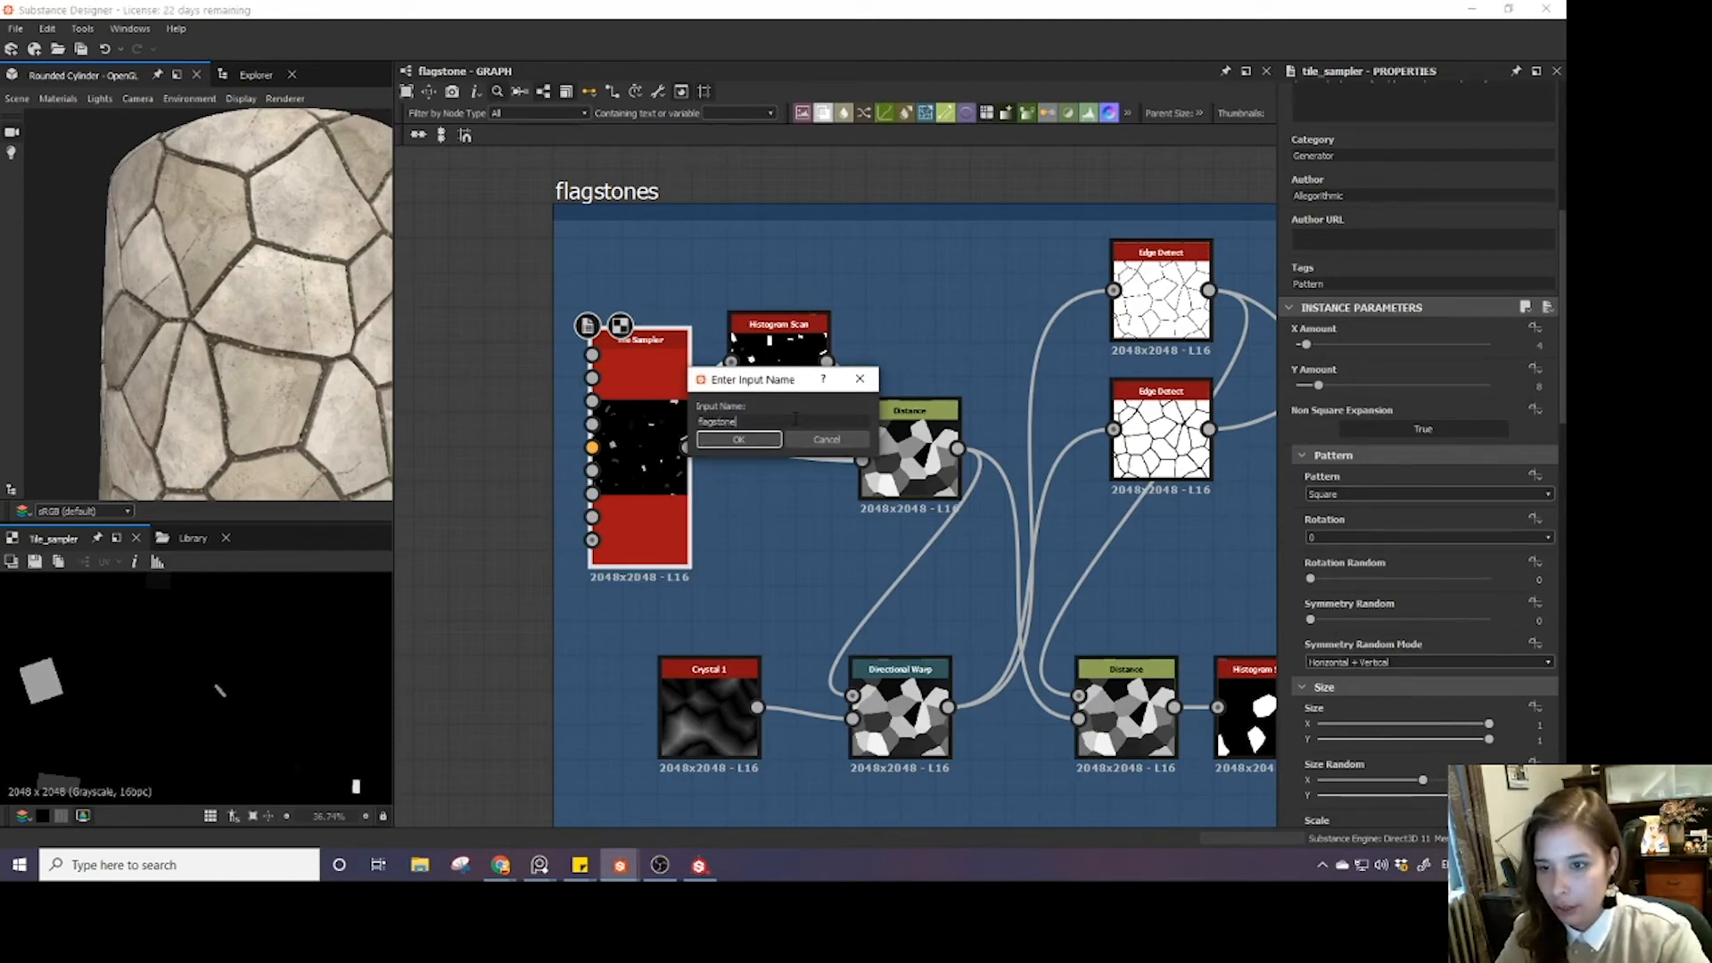
text(_x_)
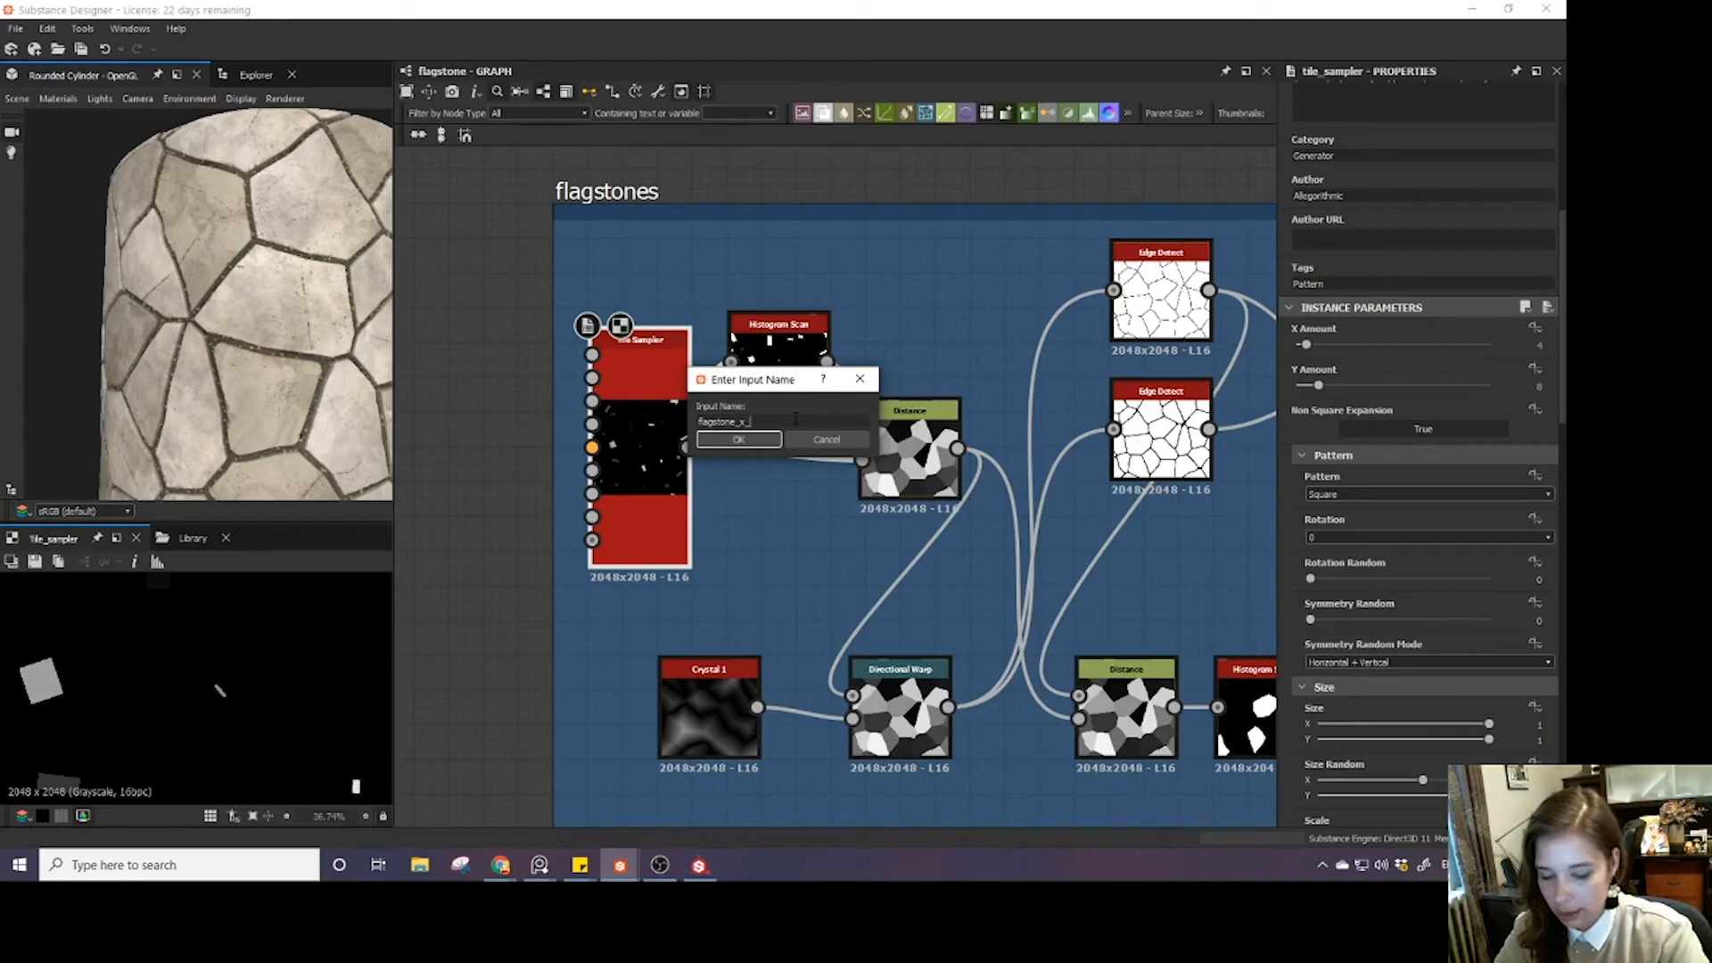
- Name the new input flagstone_x_amount and expose the Tile Sampler's X Amount with it
text(amount)
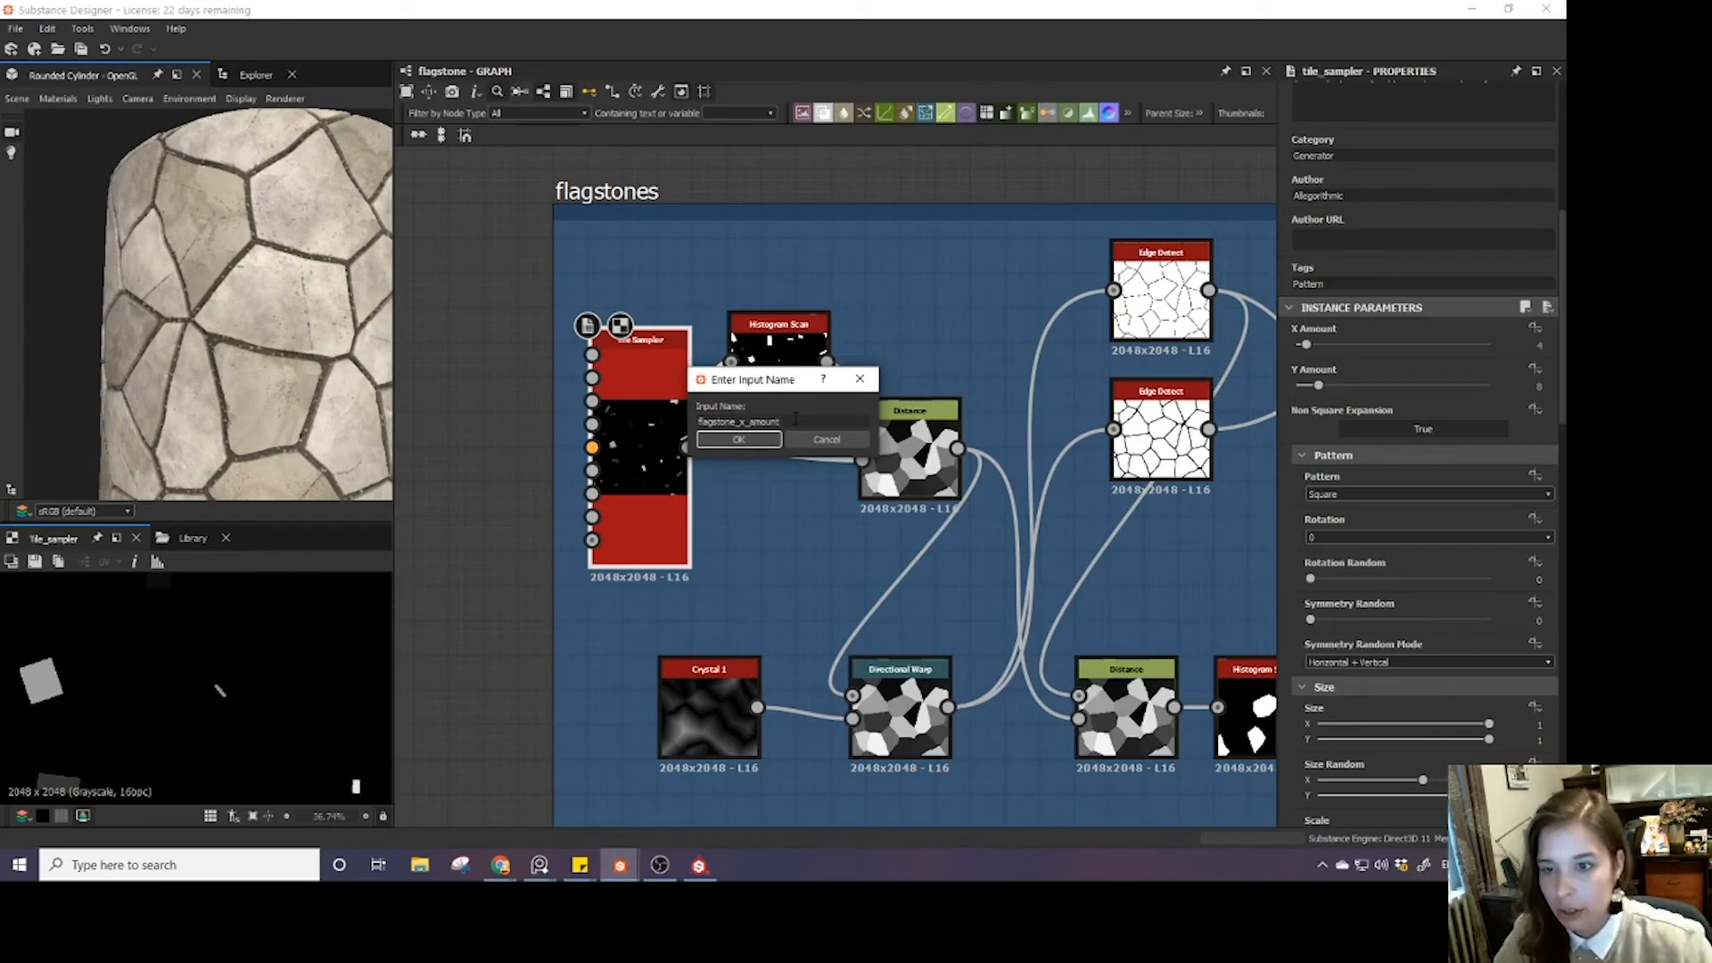
click(730, 439)
click(727, 441)
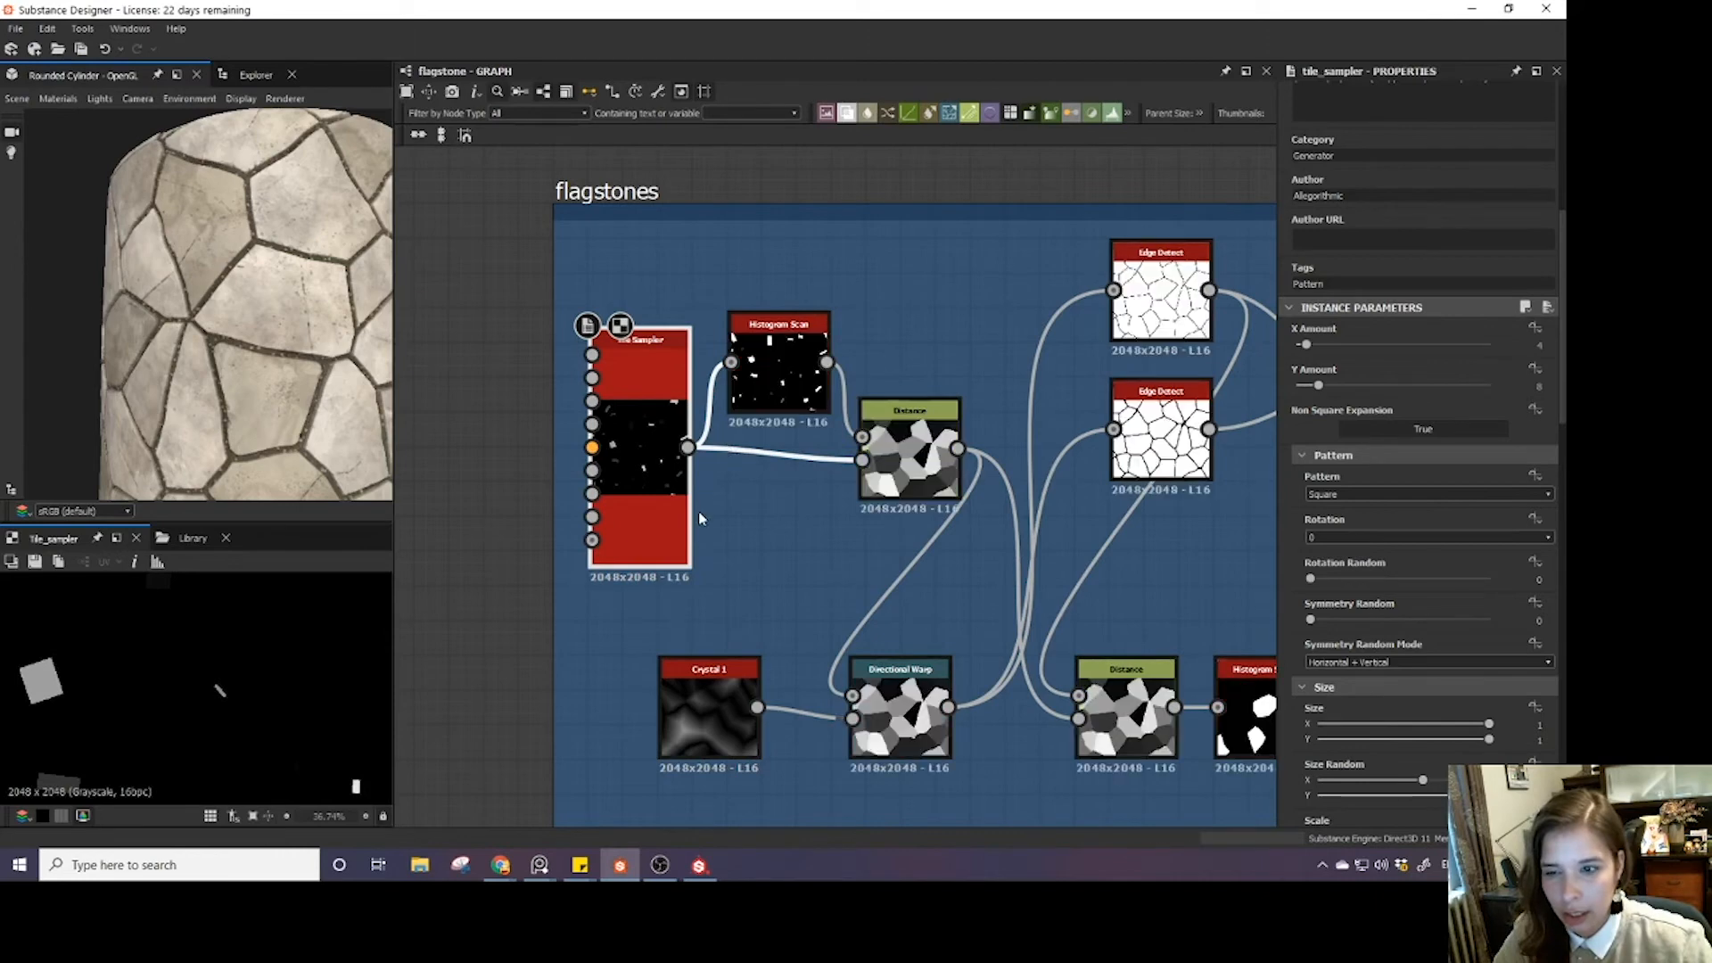
- Show the graph's input parameters and expand the settings of X Amount
scroll(698, 511, down, 5)
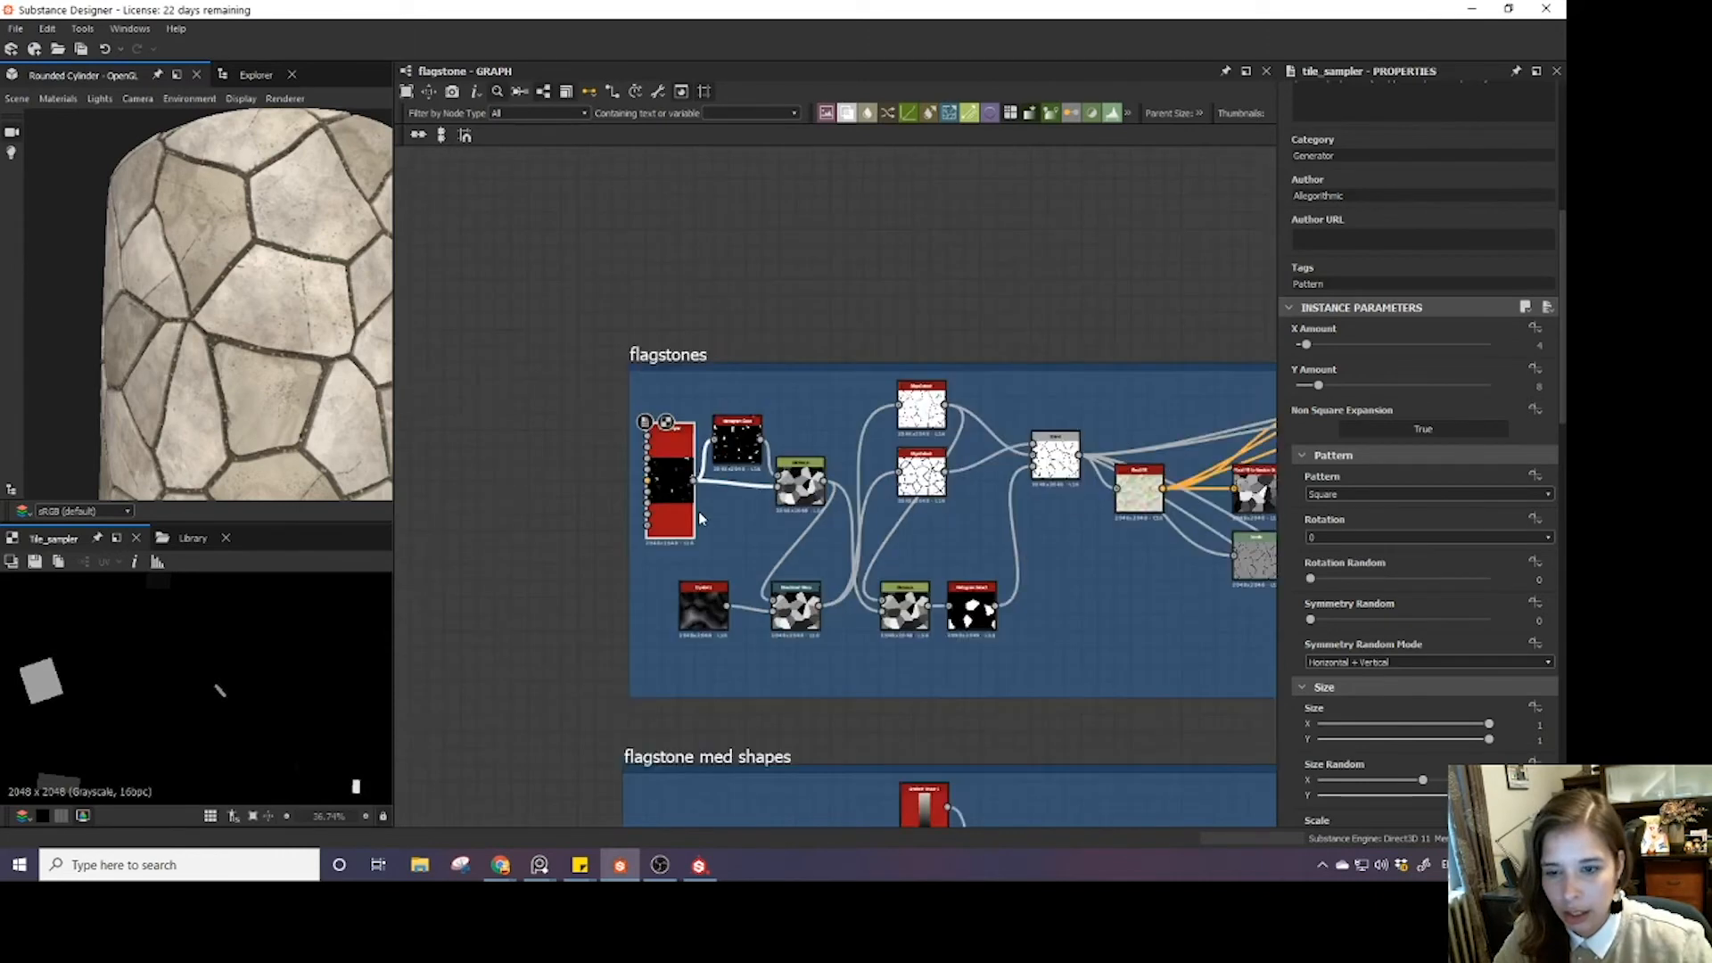
click(606, 562)
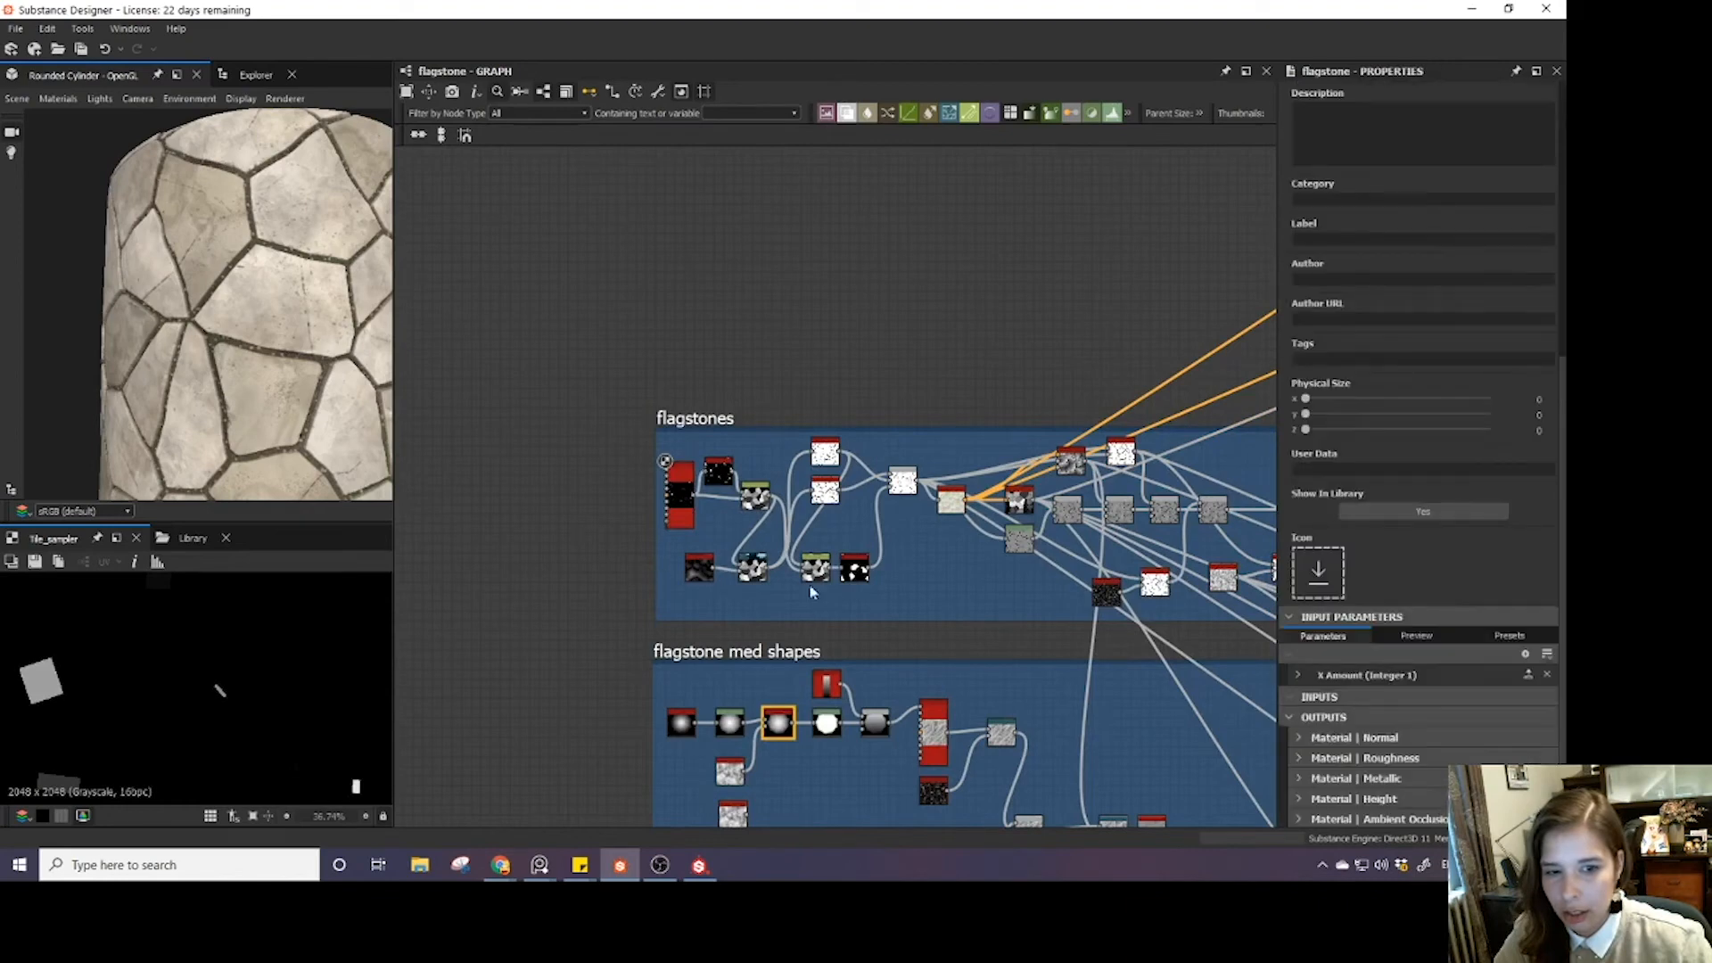
click(1299, 676)
scroll(1302, 685, down, 3)
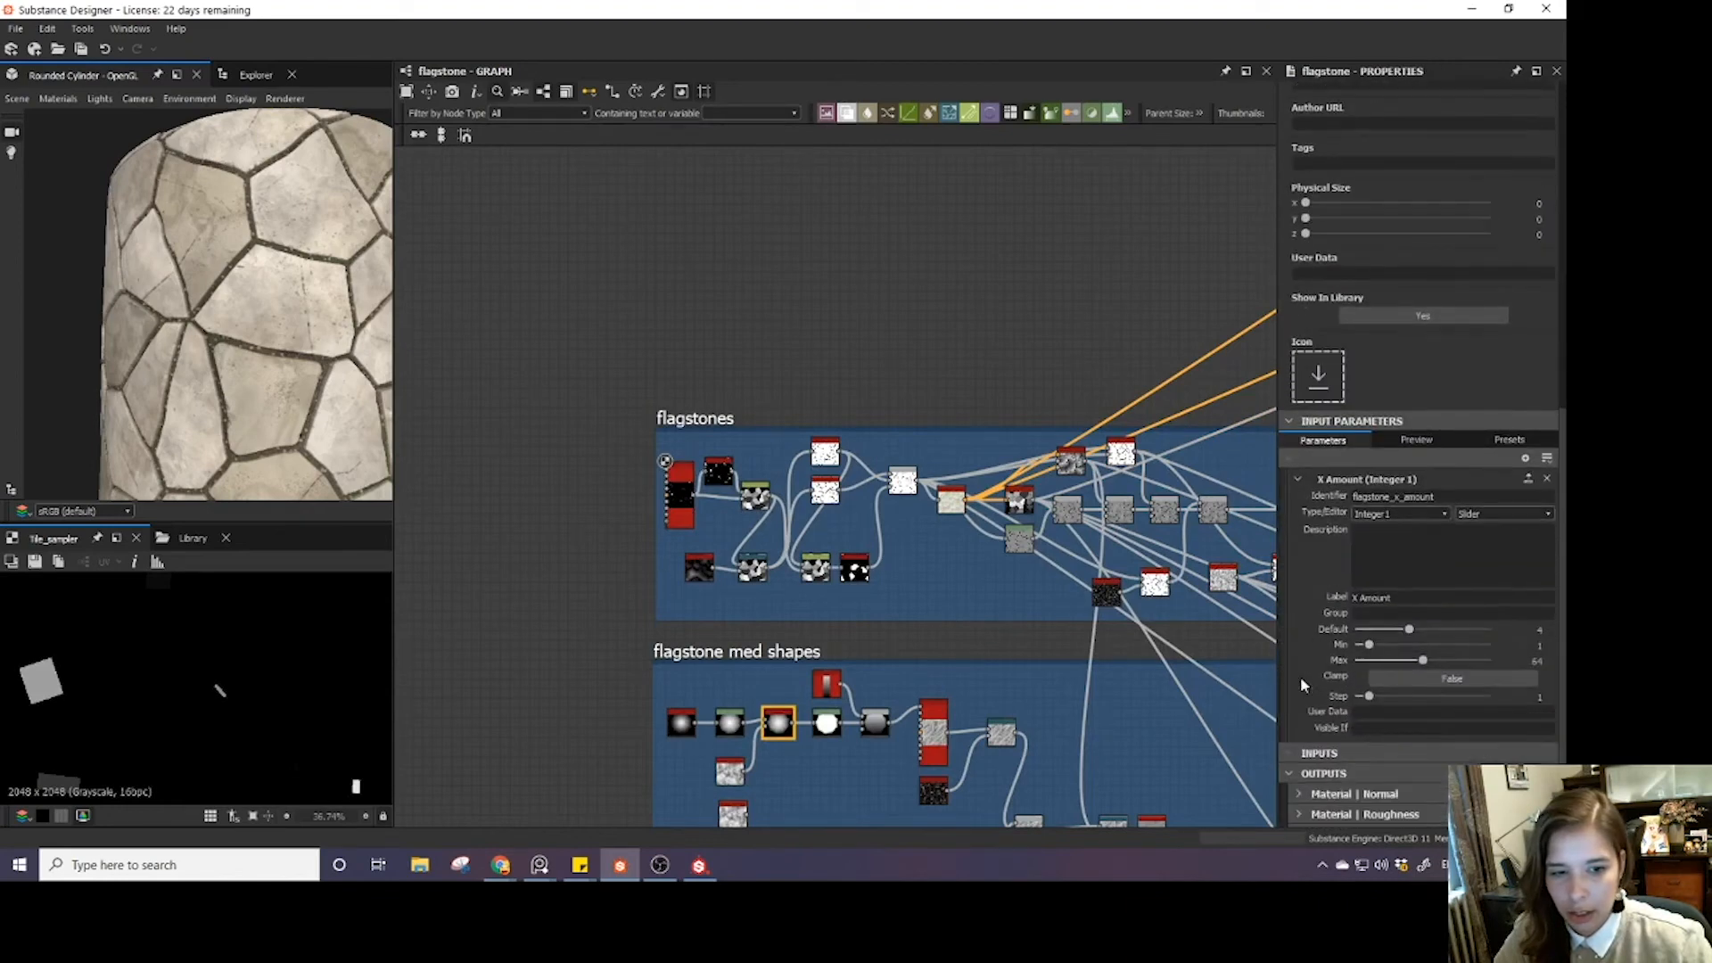
- Expose the Tile Sampler's Y Amount as a new graph input named flagstone_y_amount
click(678, 520)
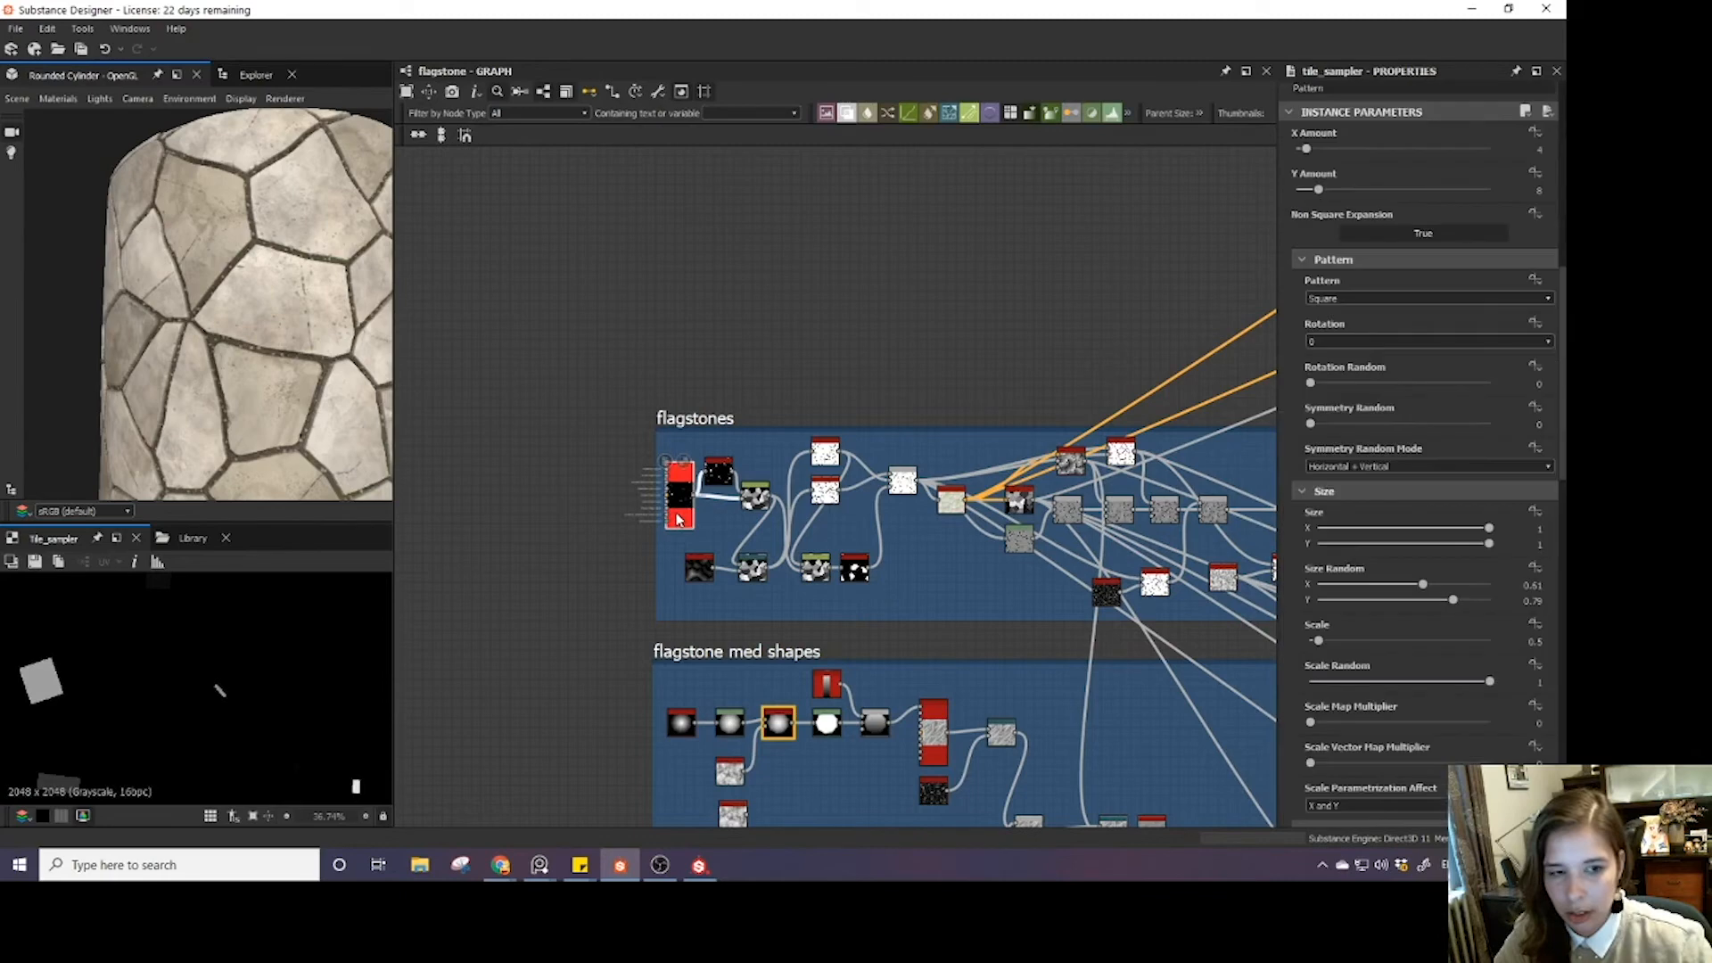
scroll(1472, 388, up, 3)
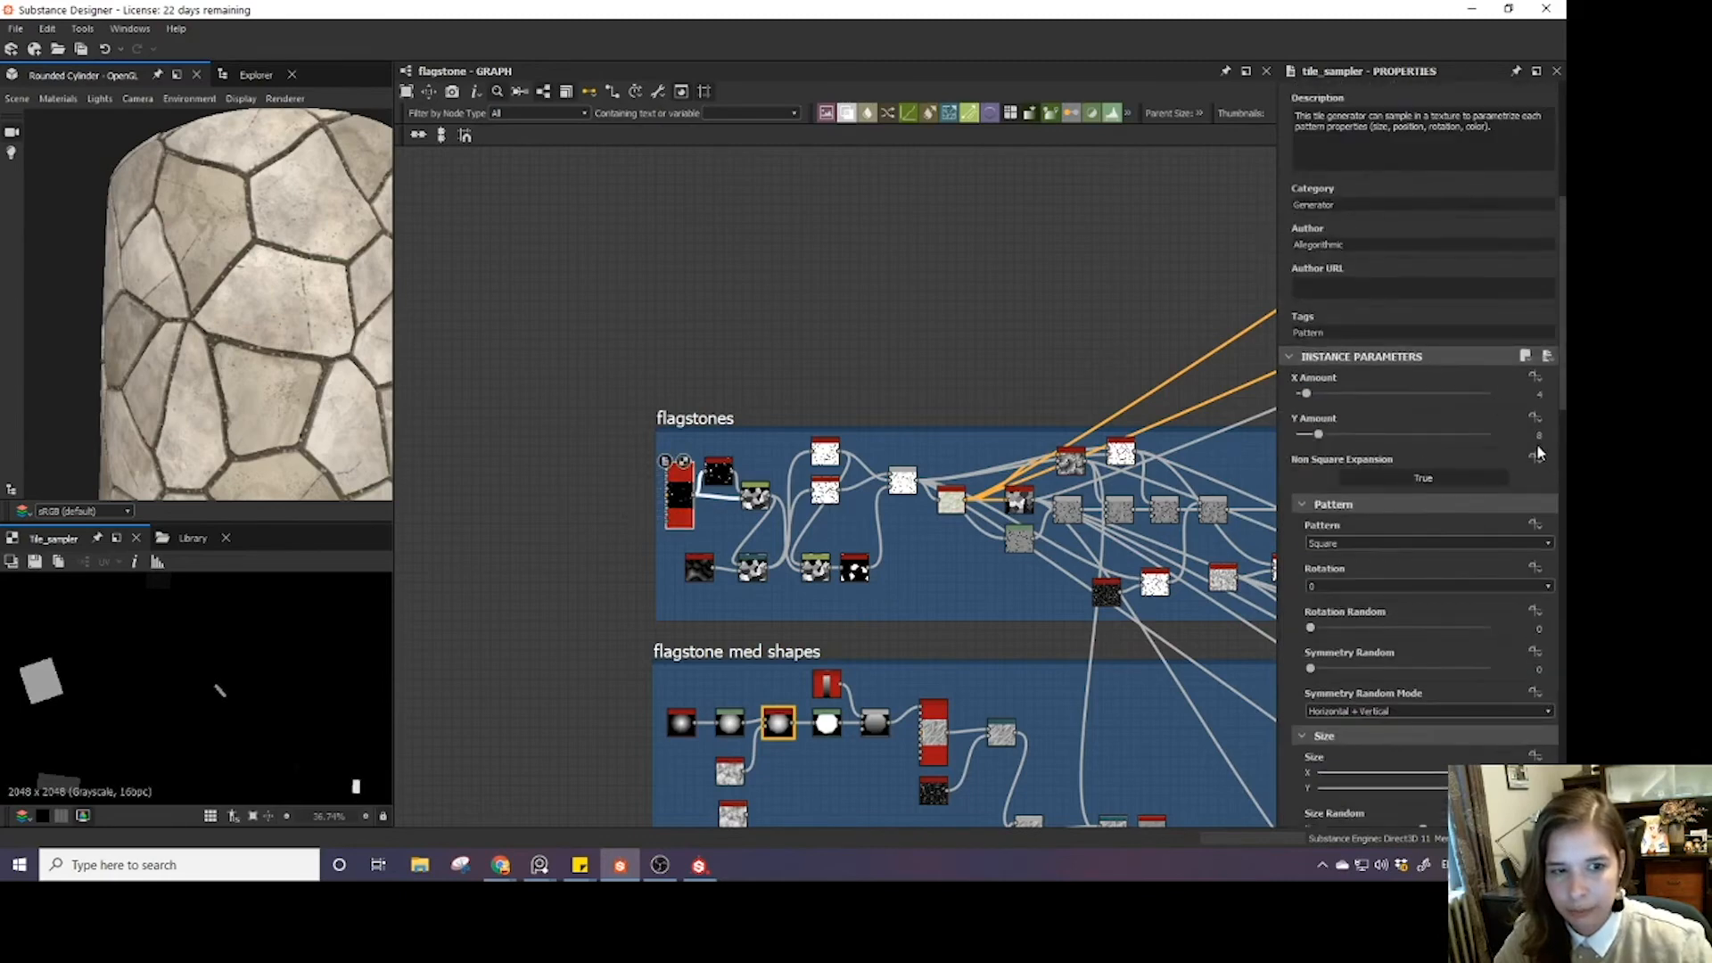
click(1535, 417)
click(1499, 463)
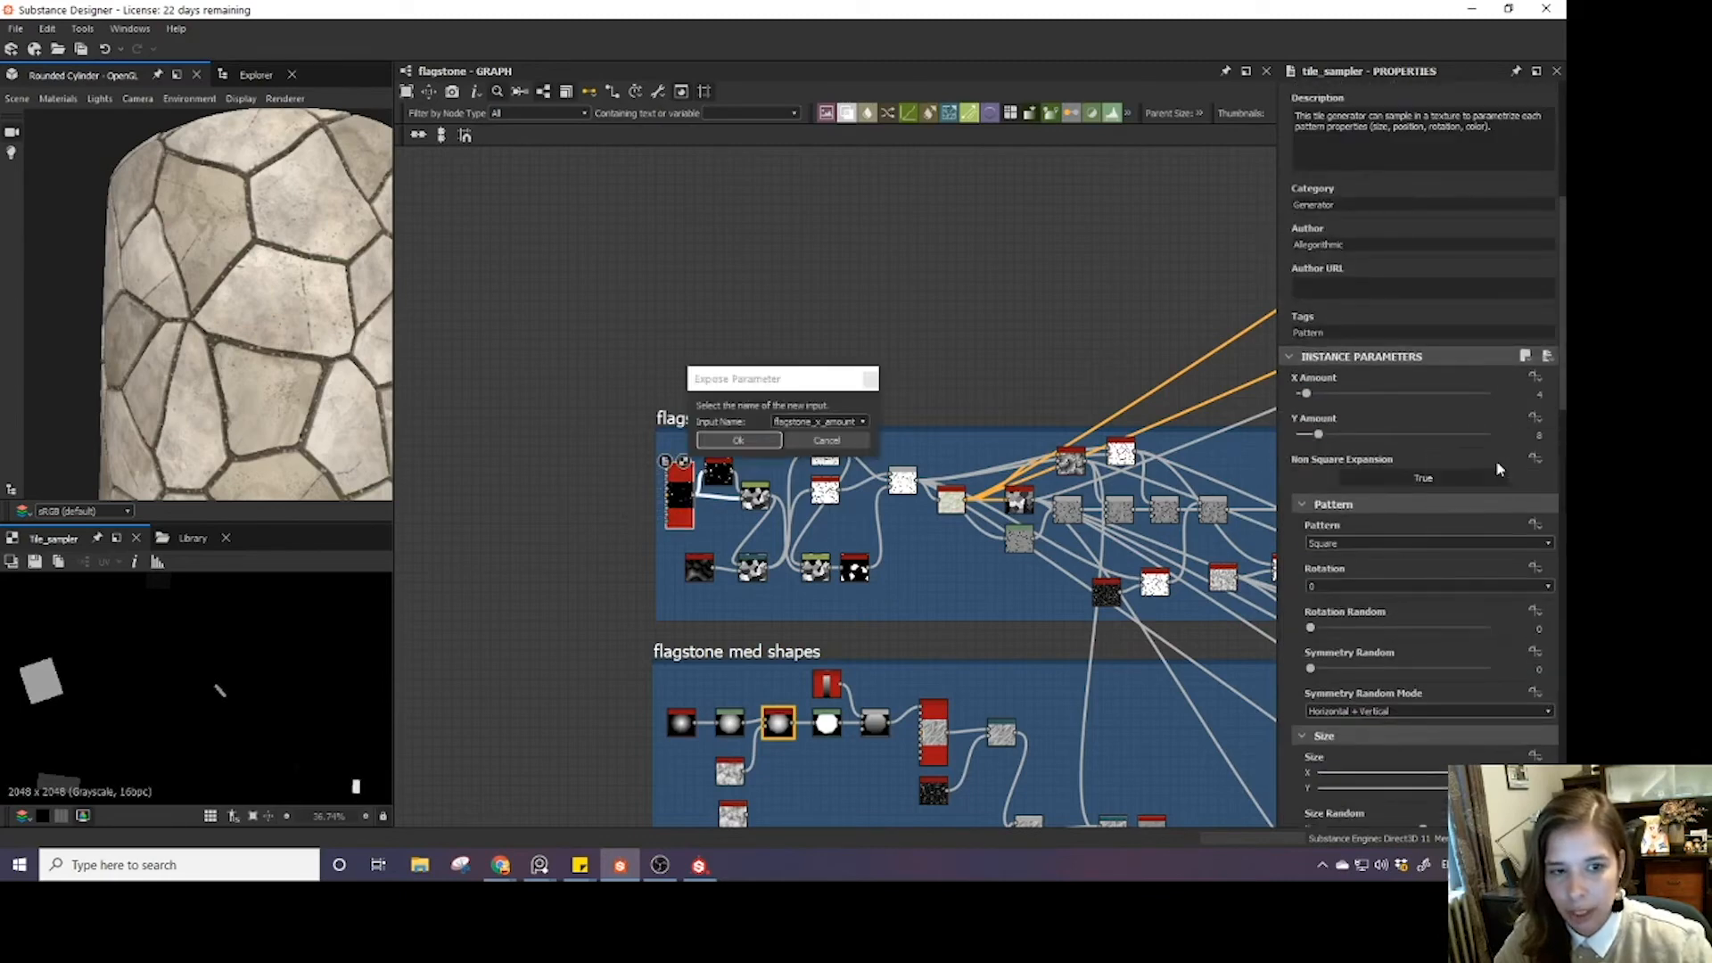
click(834, 423)
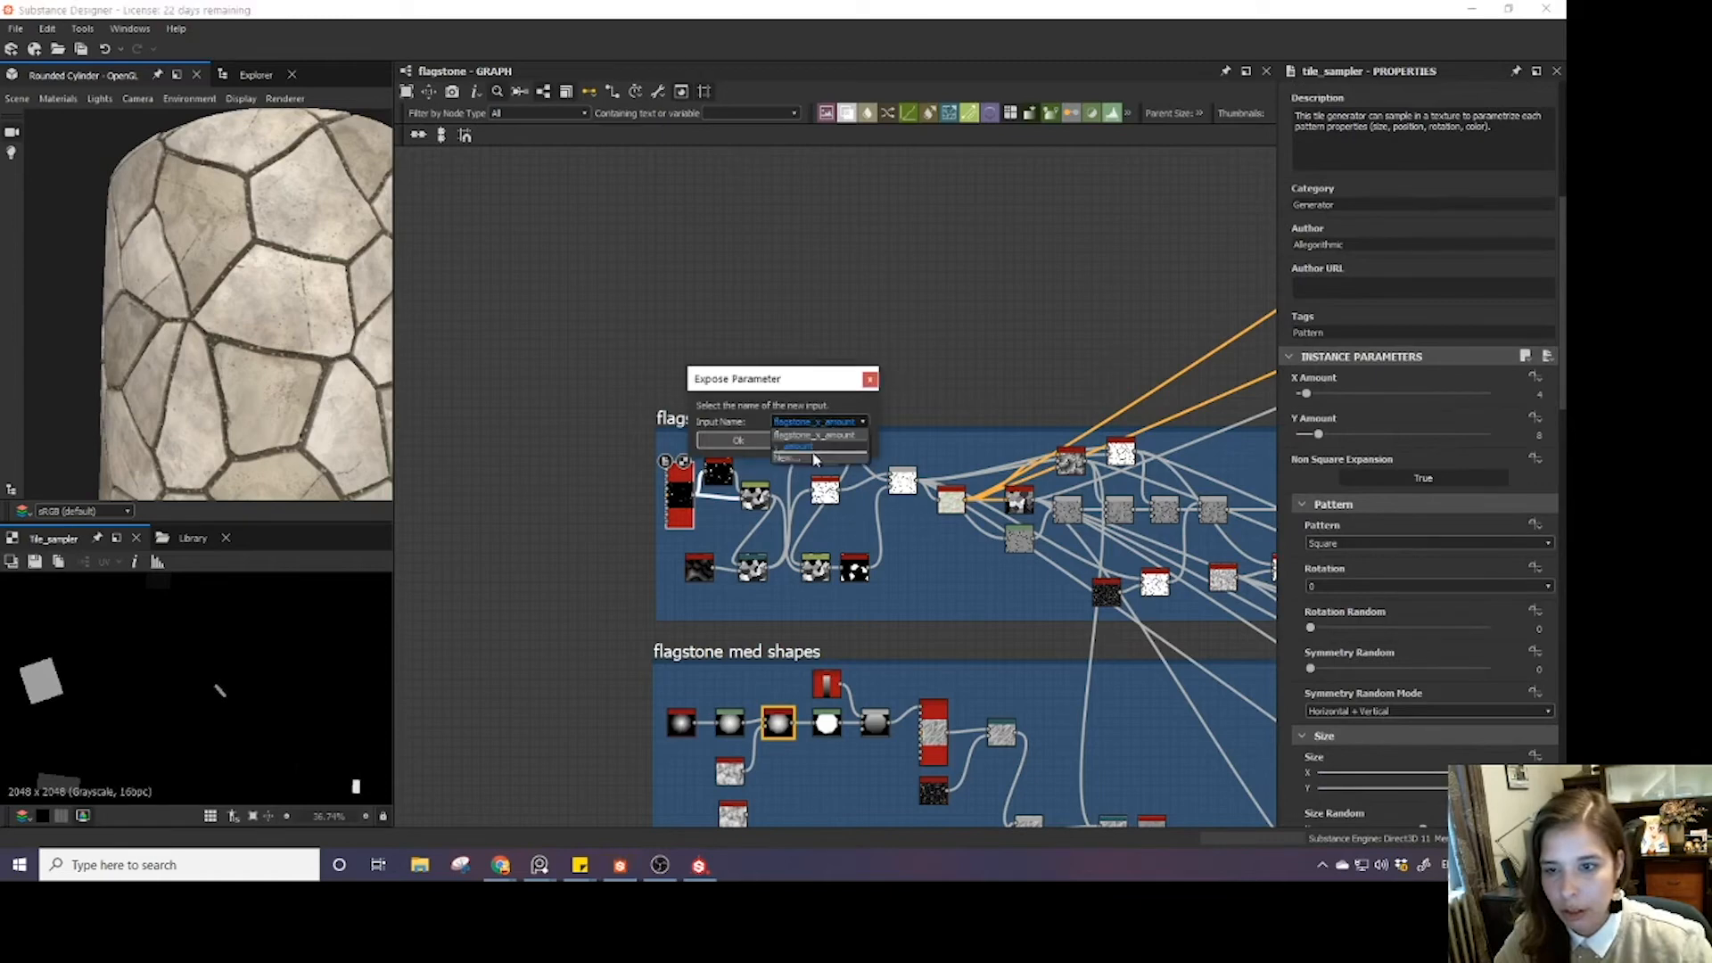
click(816, 458)
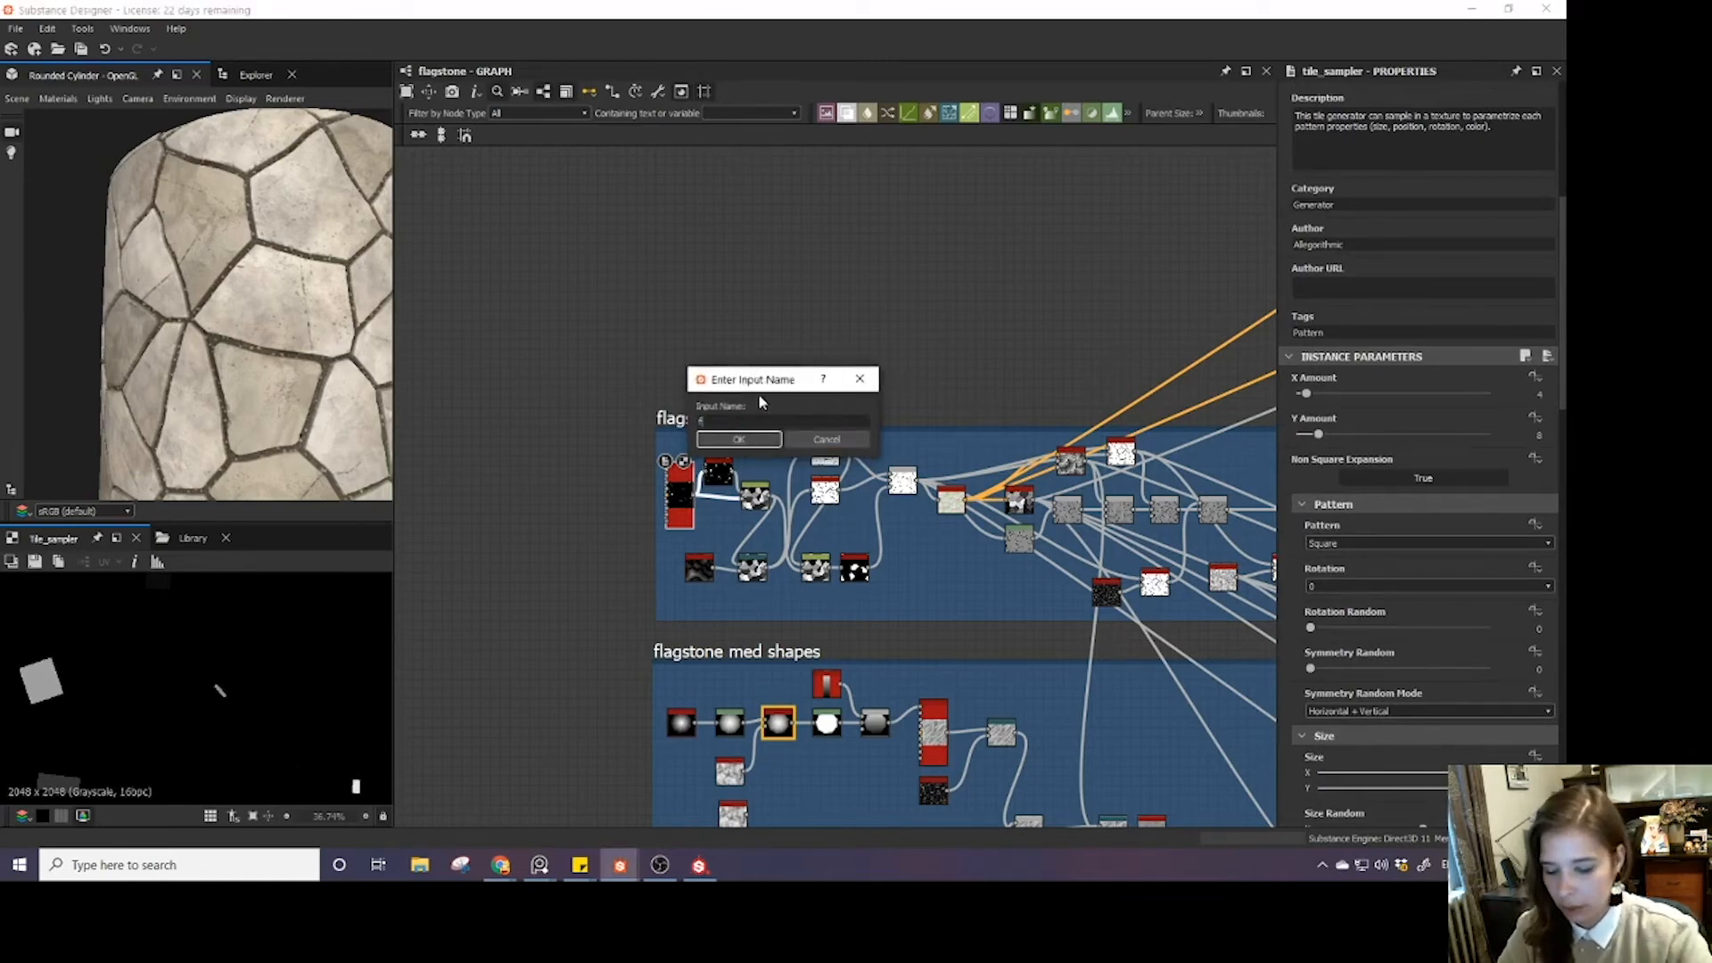
text(flagstone_y_amount)
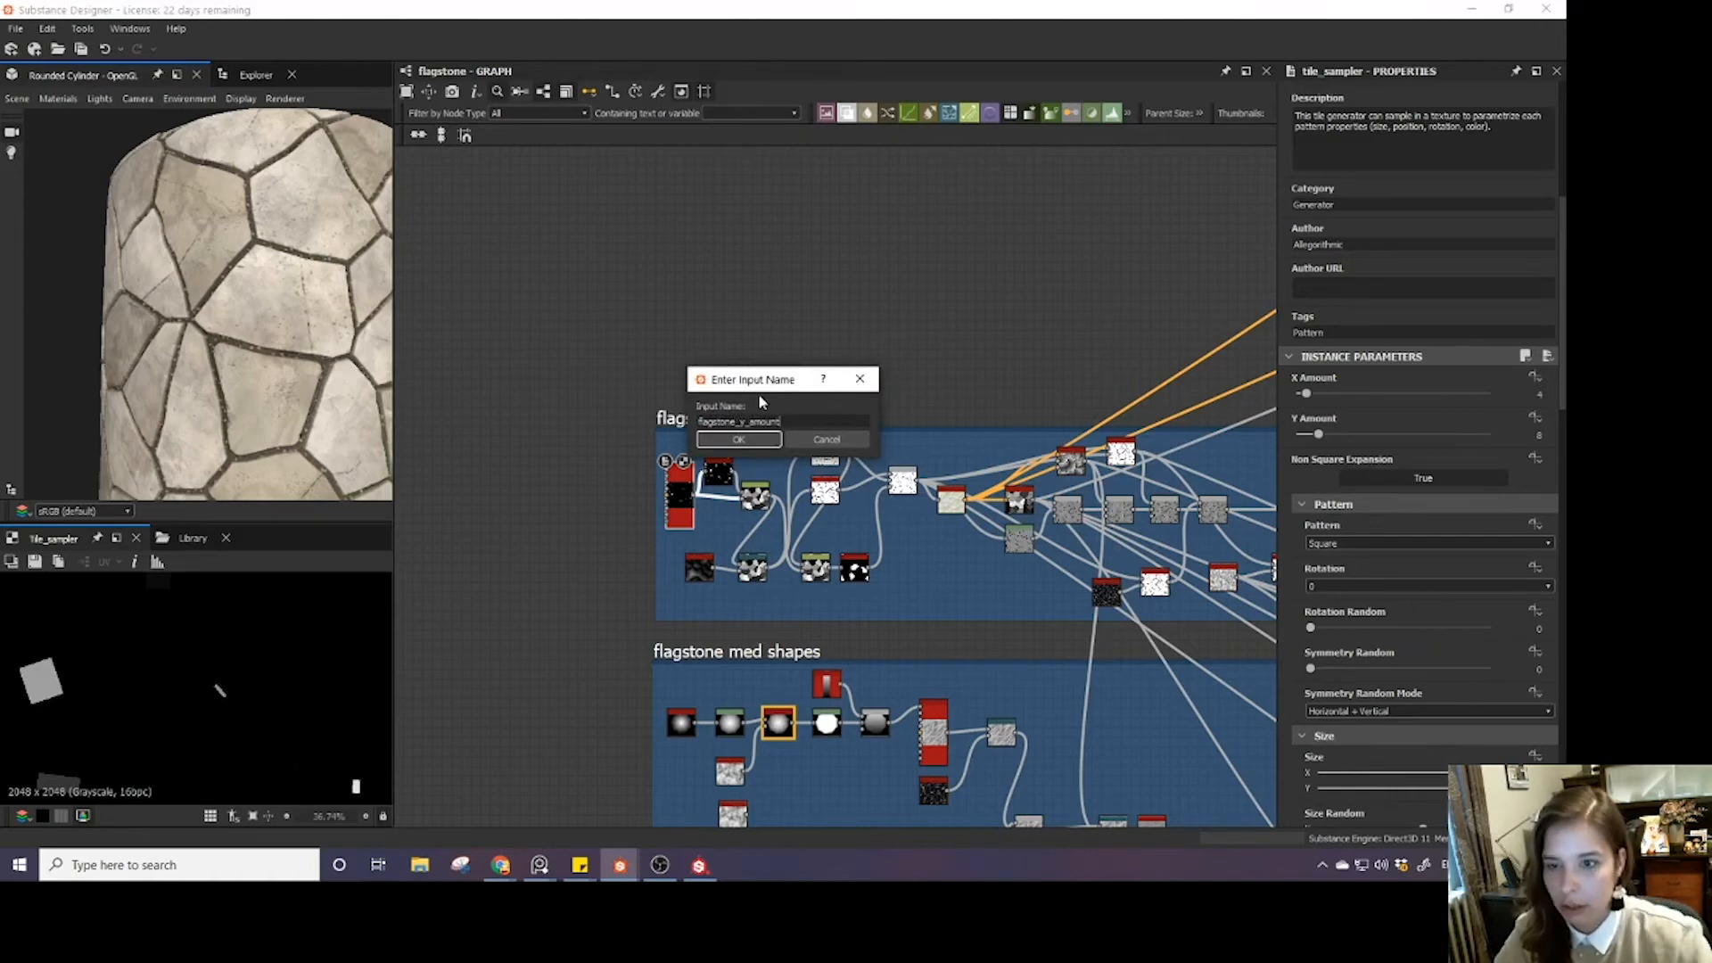
click(733, 441)
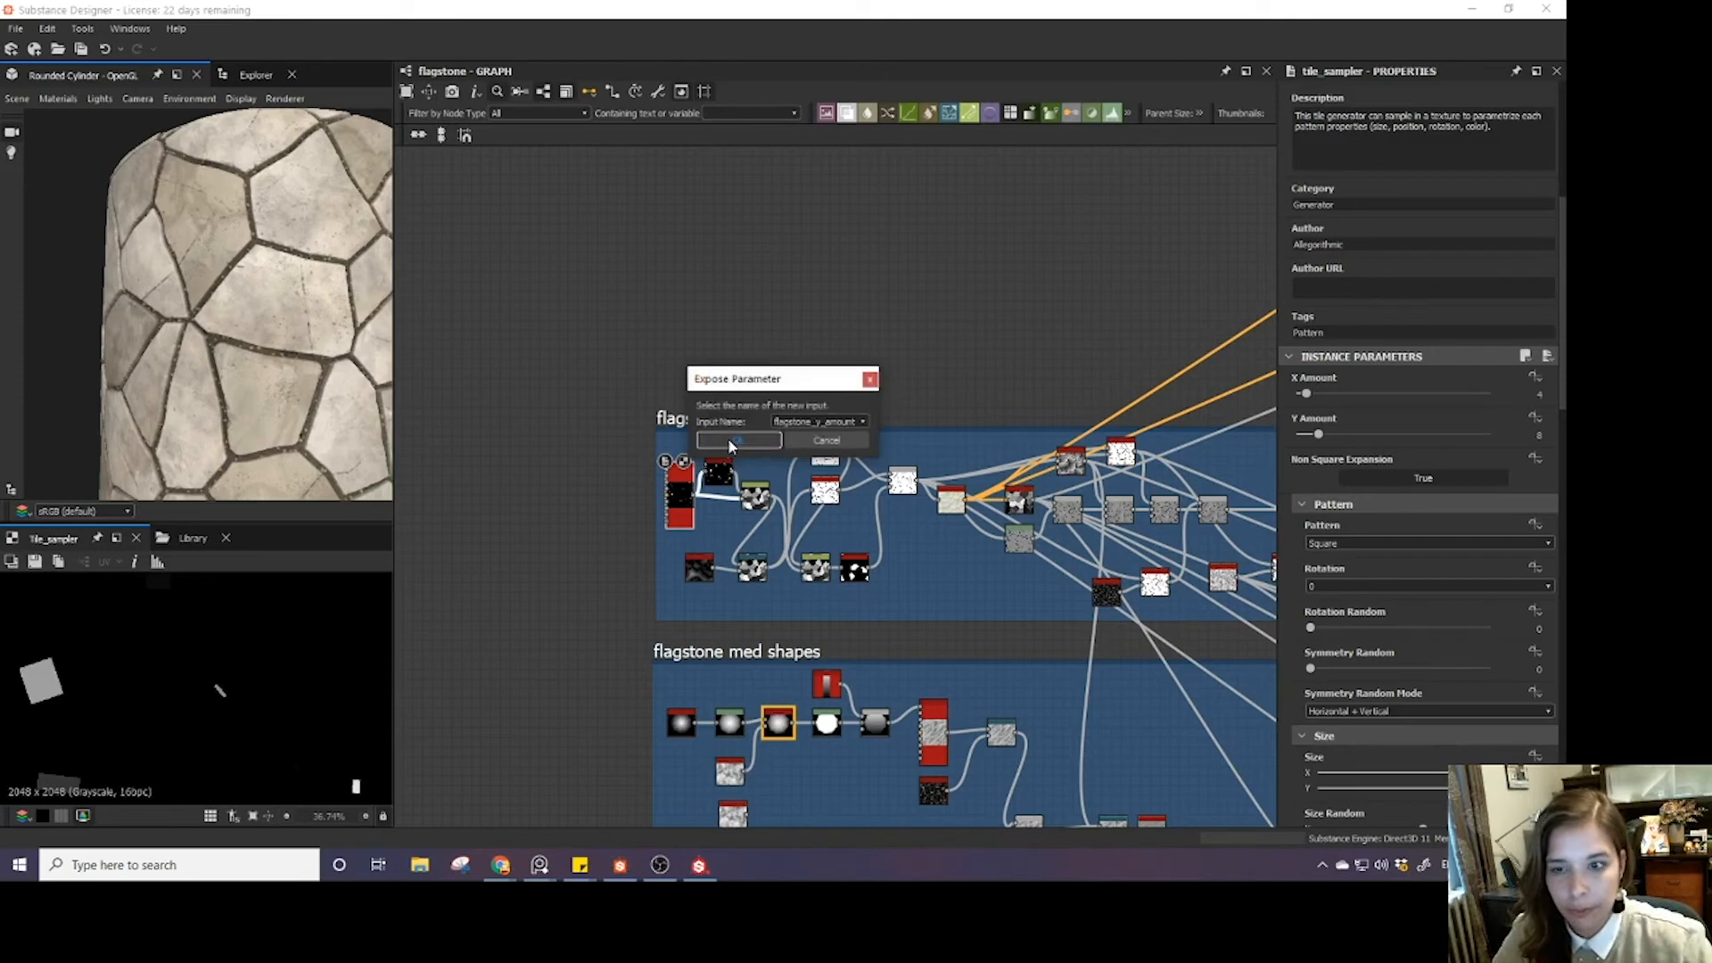
click(730, 442)
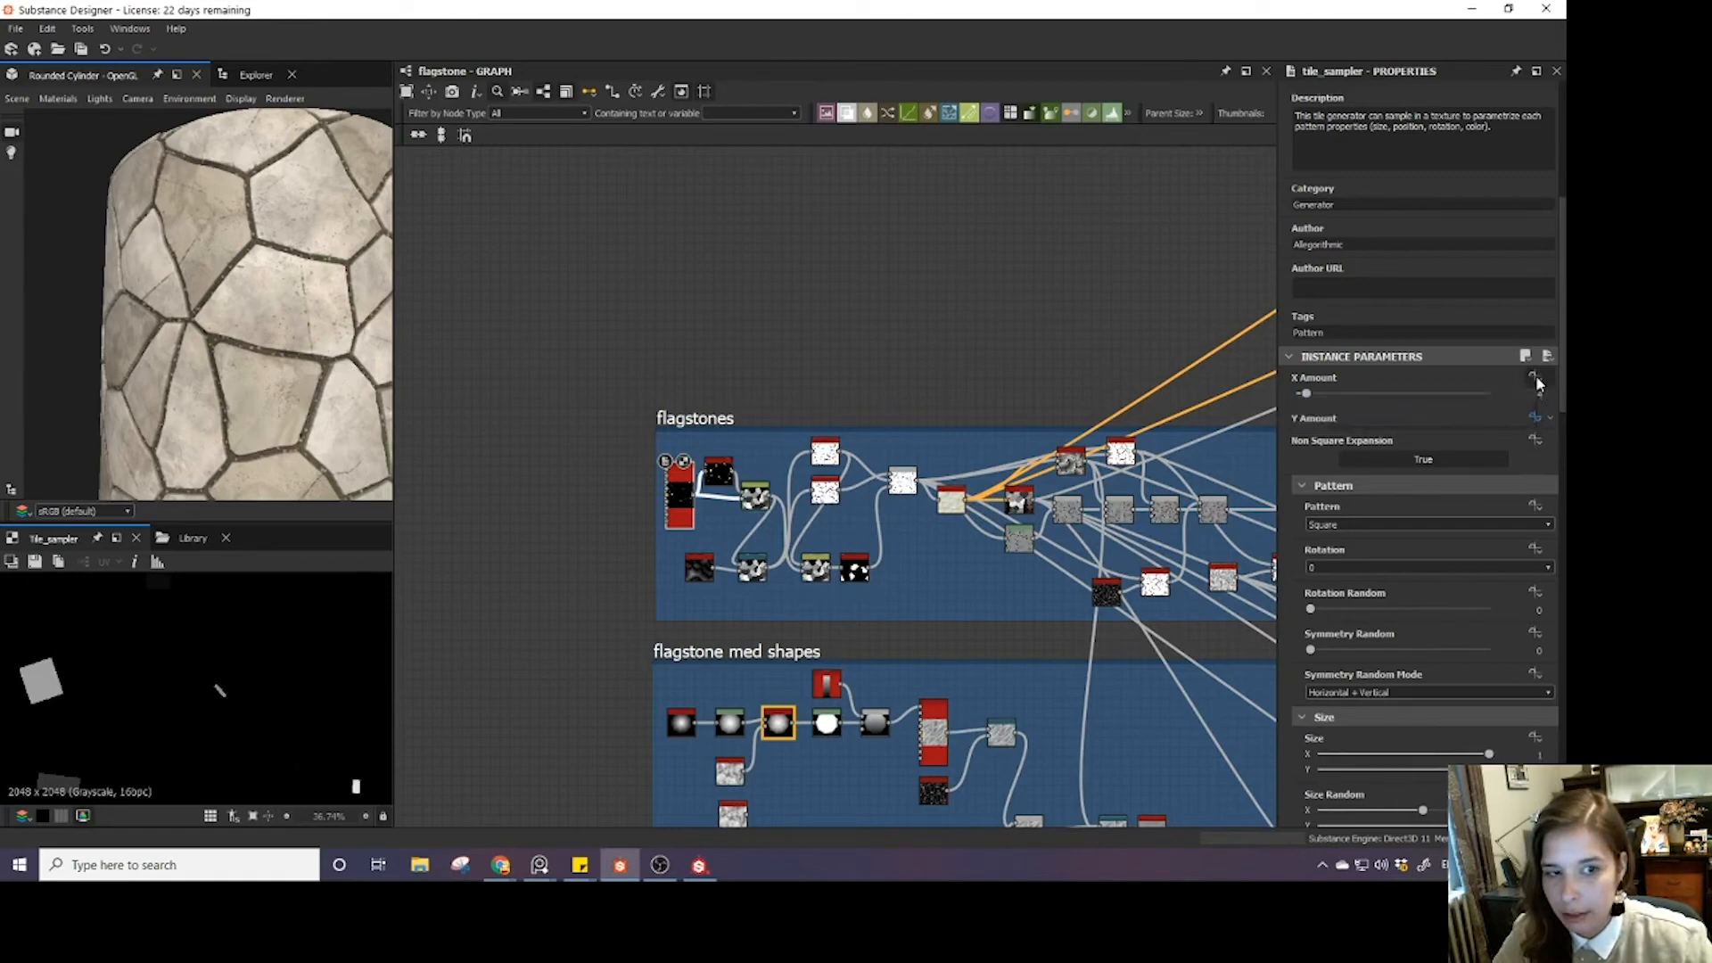
- Expose the Tile Sampler's X Amount again, using the existing flagstone_x_amount input
click(1535, 380)
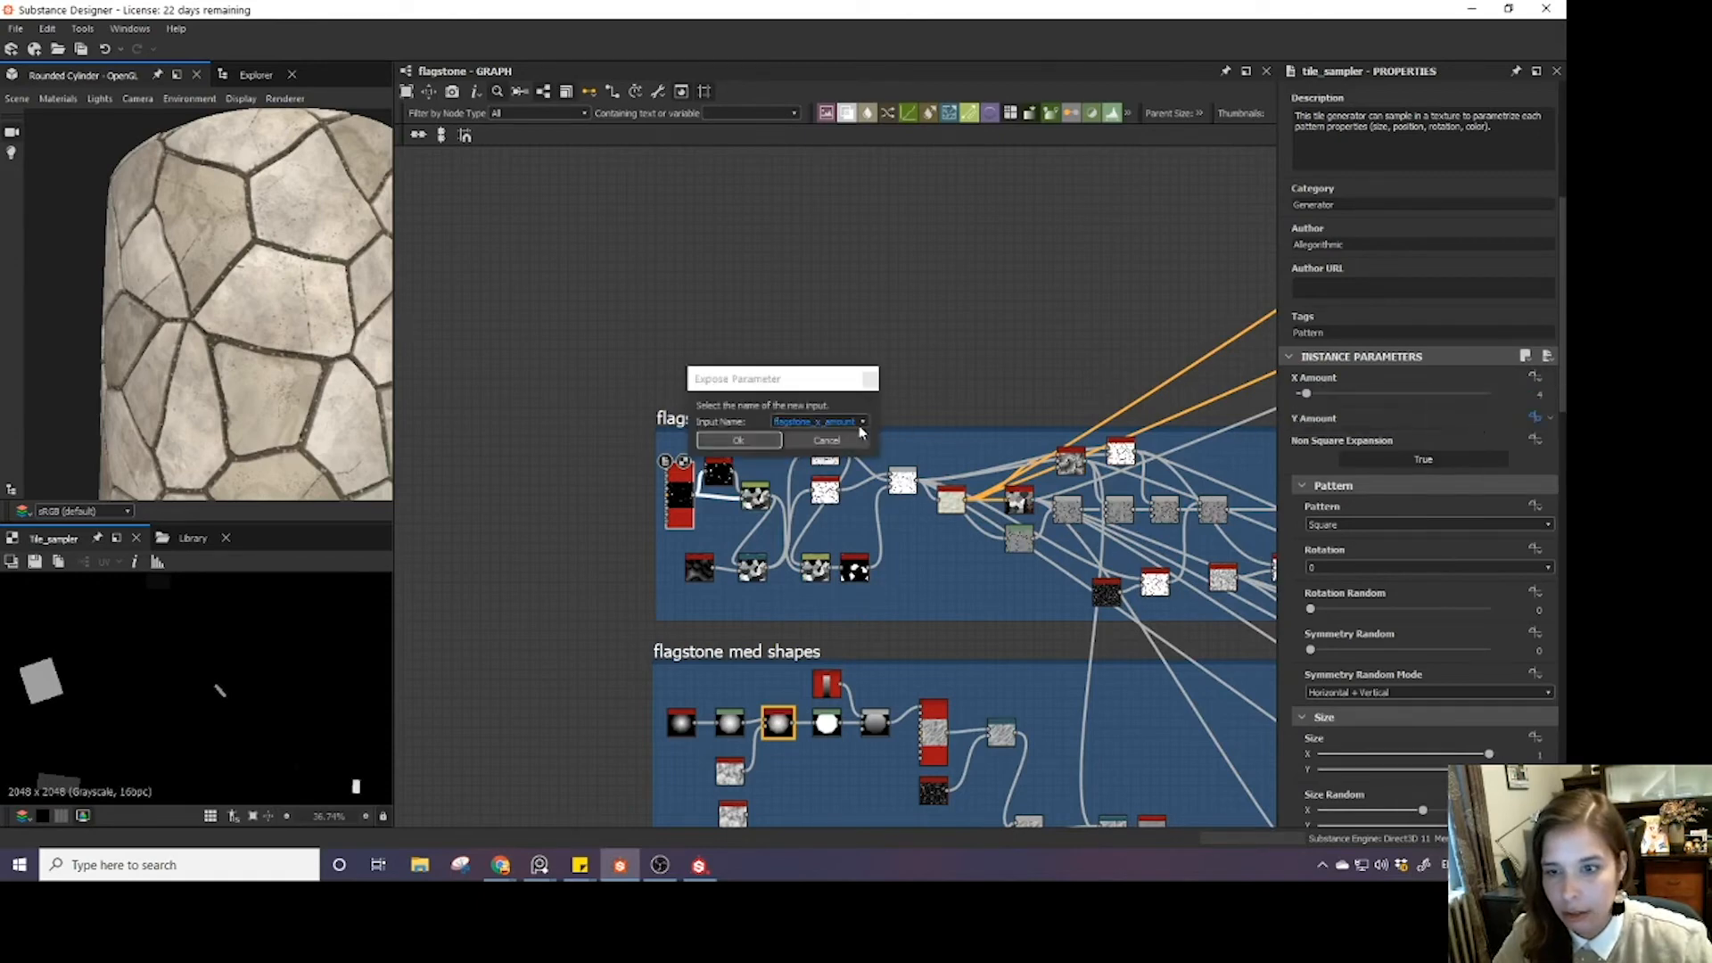
click(793, 422)
click(781, 444)
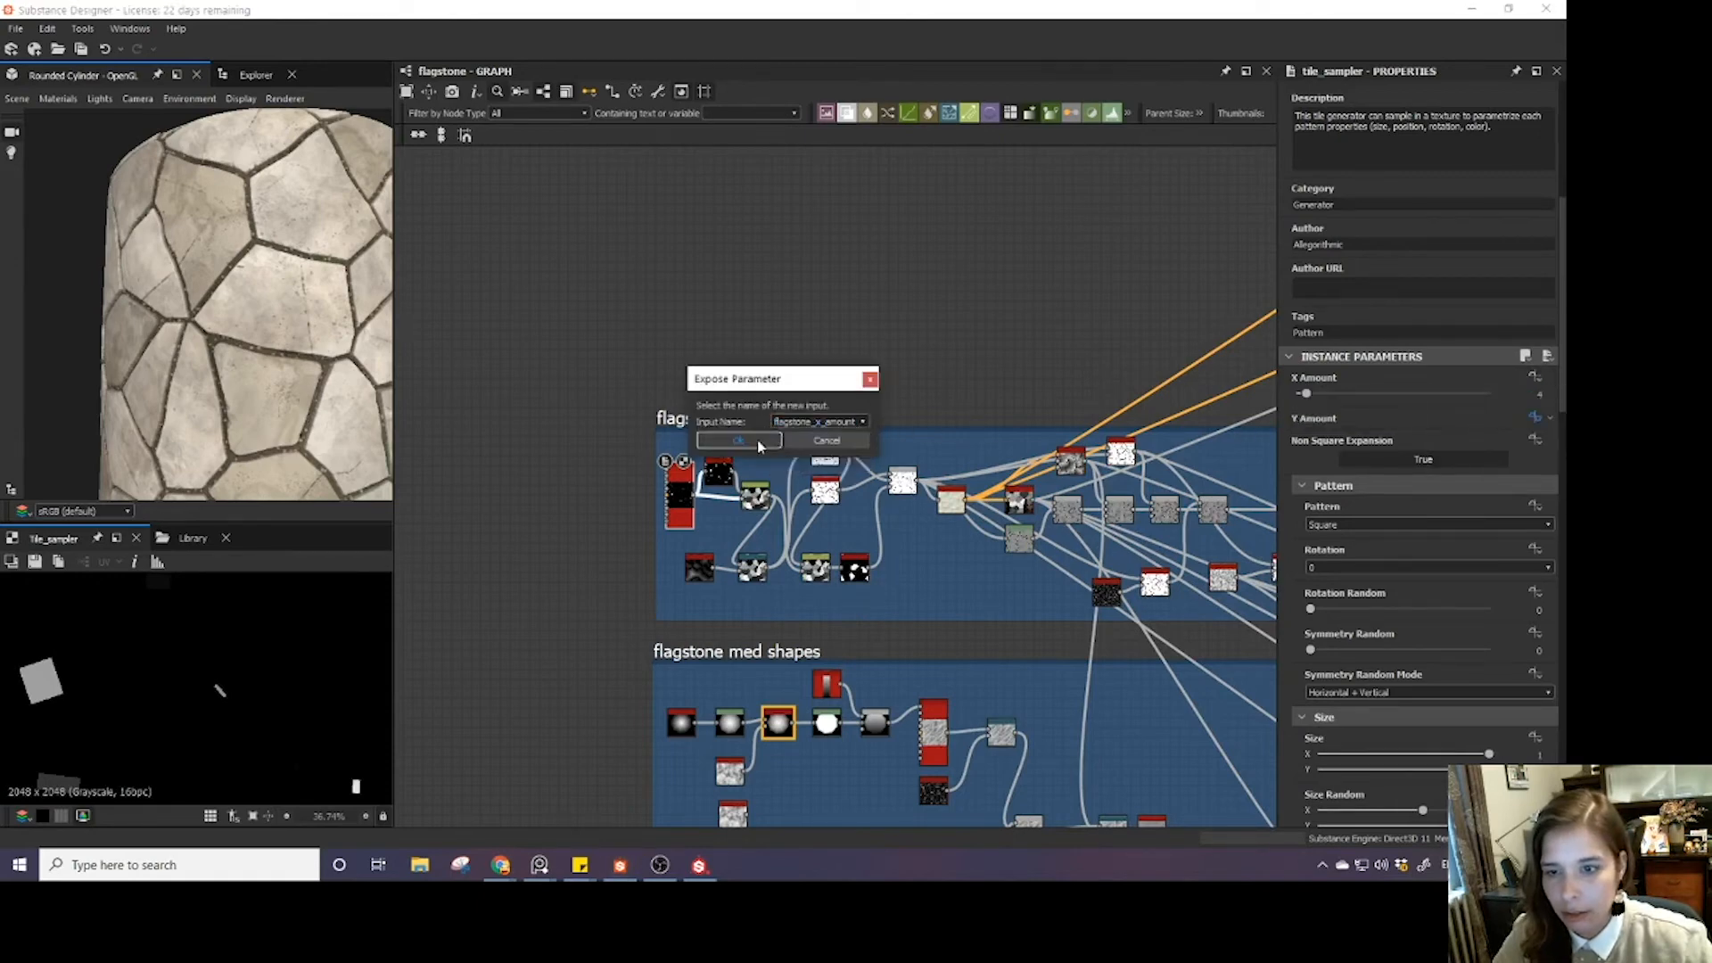
click(757, 441)
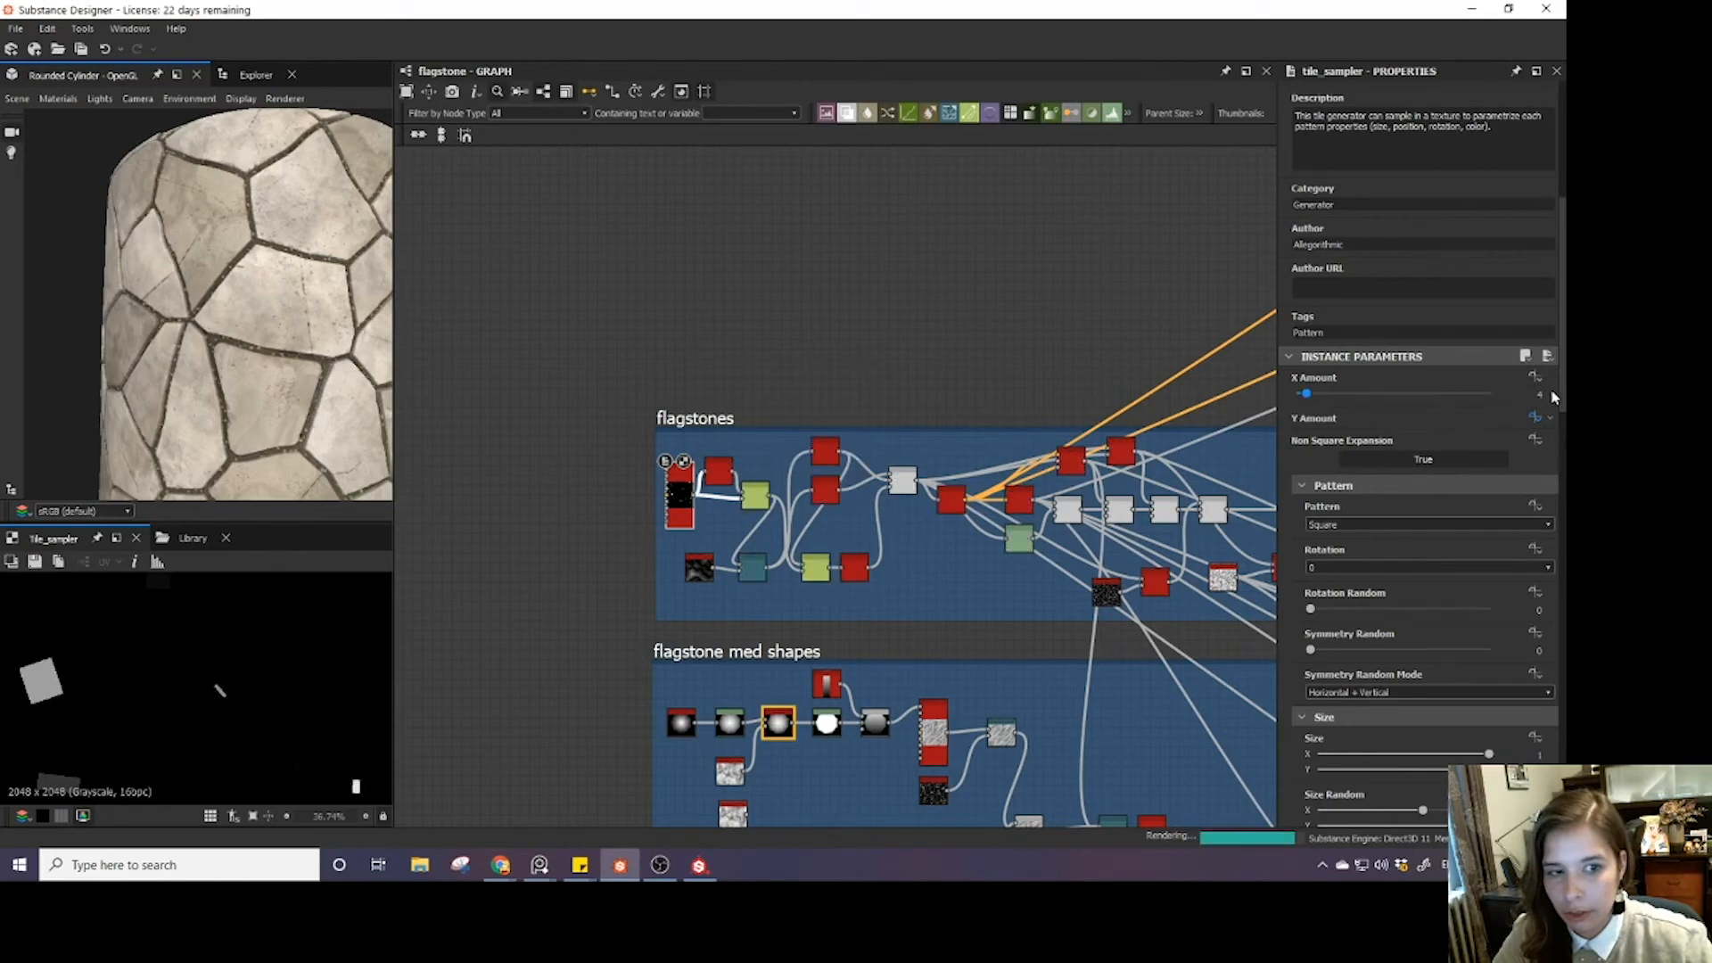
scroll(1112, 451, down, 5)
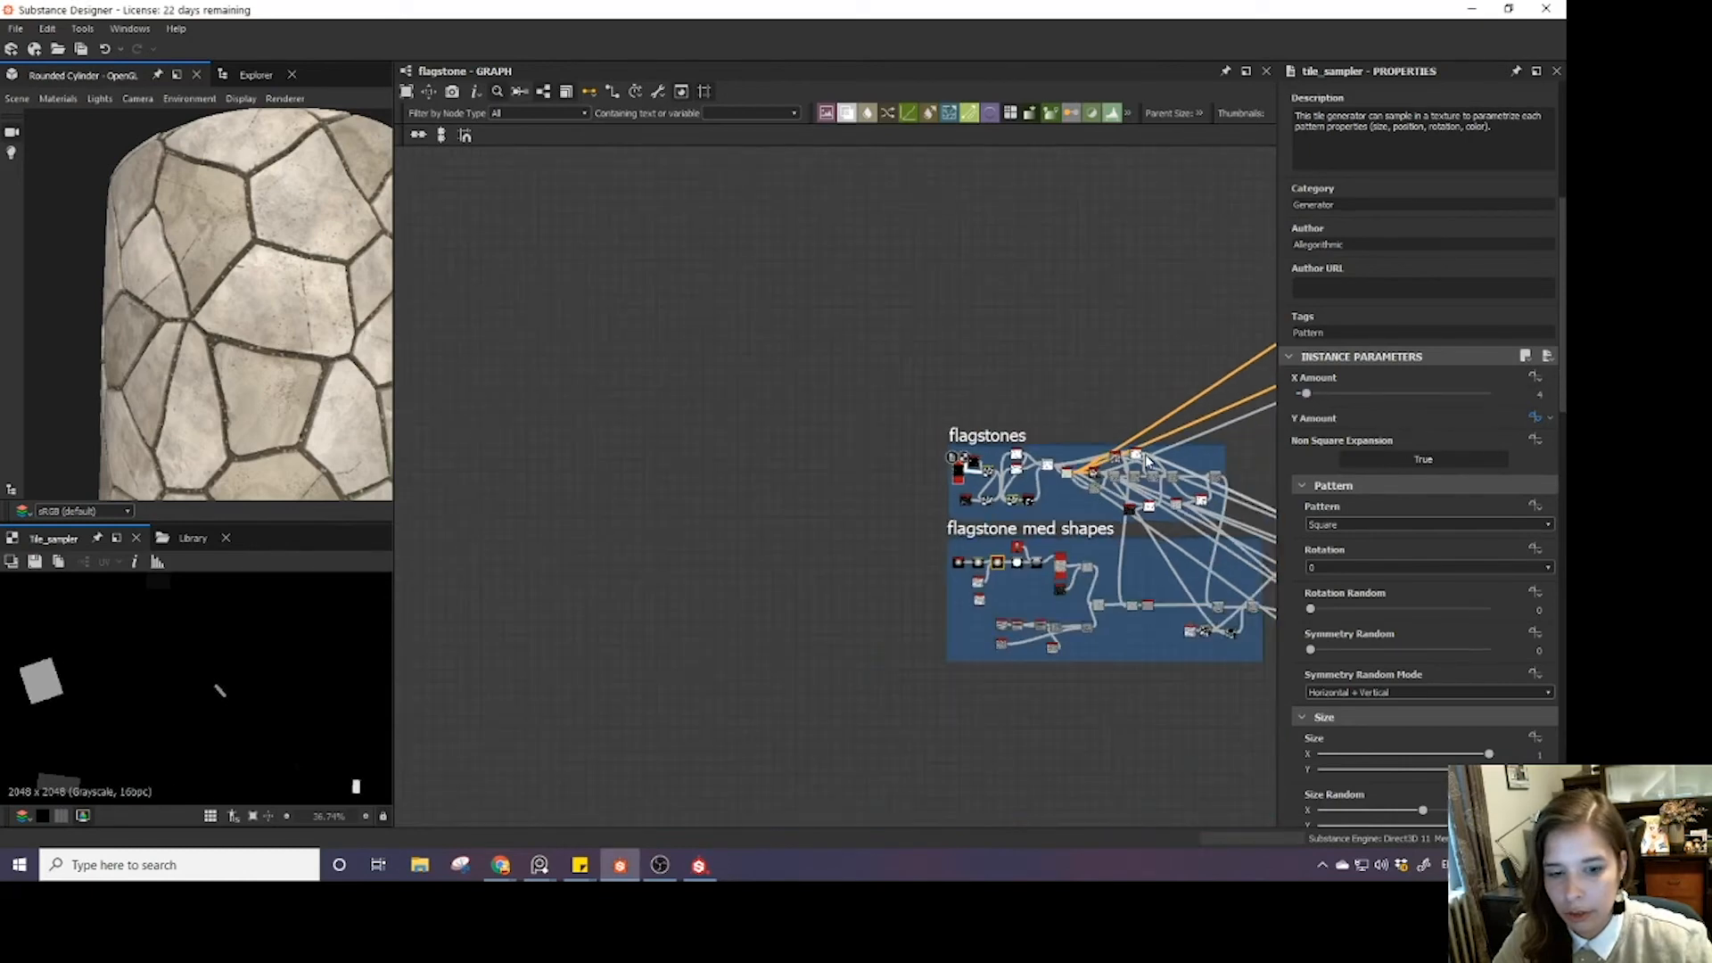
middle_drag(1089, 450, 729, 465)
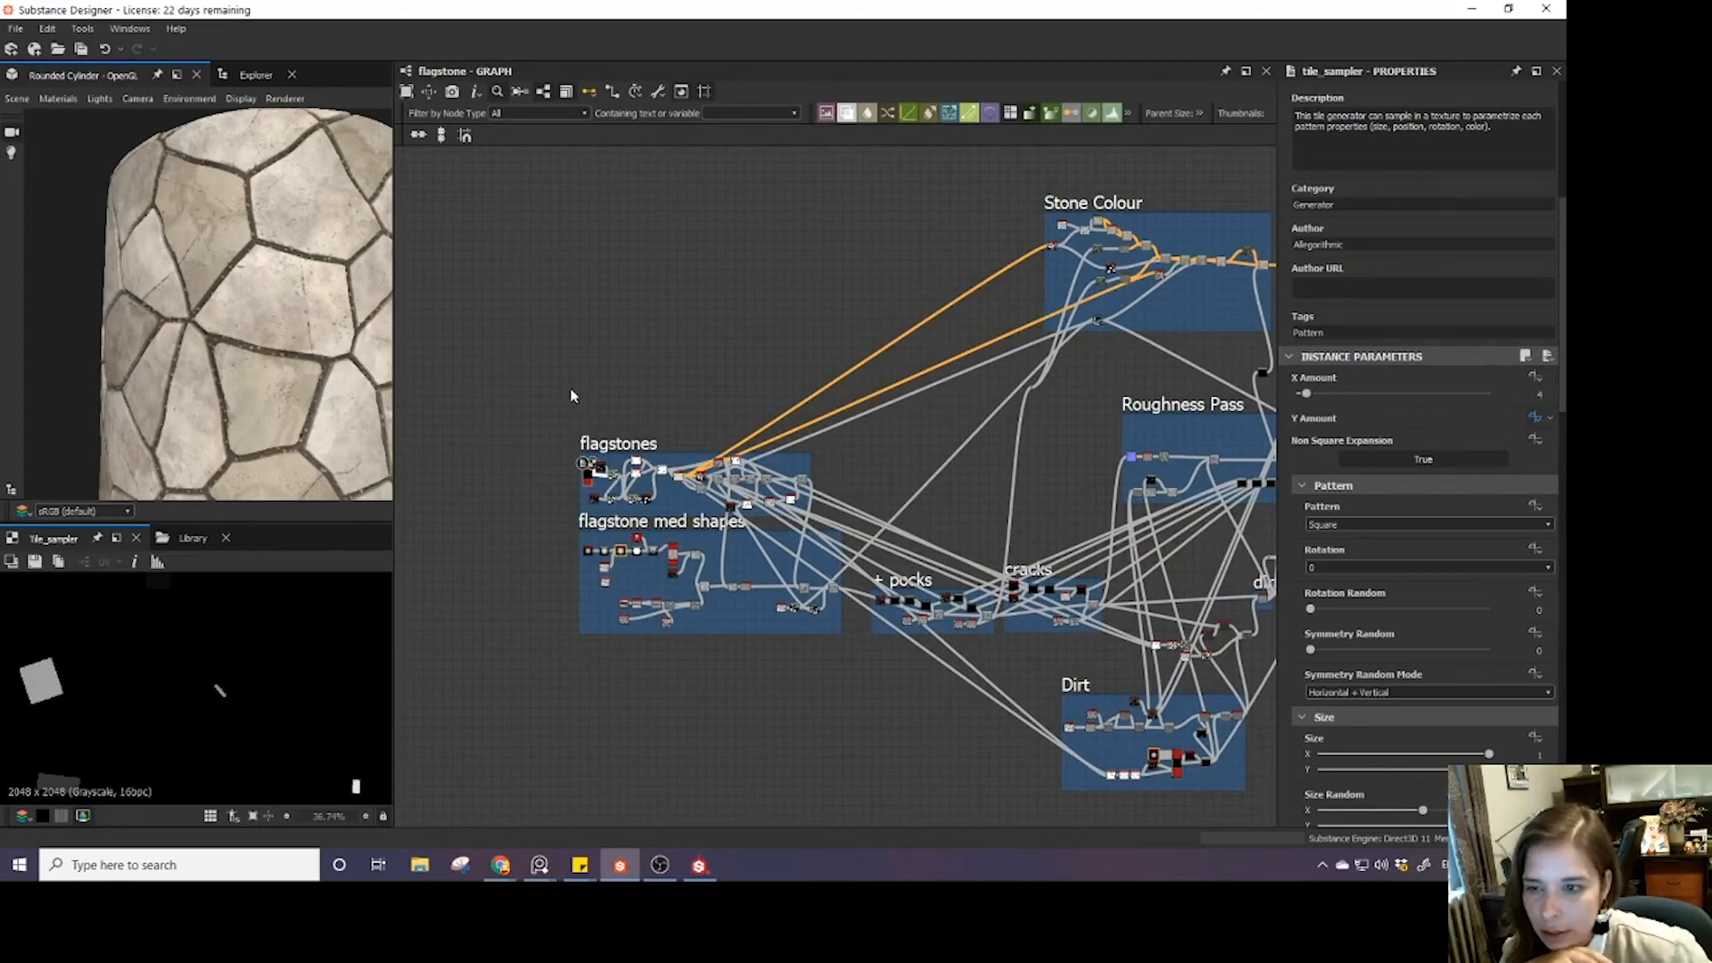
scroll(575, 394, up, 4)
middle_drag(576, 392, 676, 277)
scroll(717, 410, up, 8)
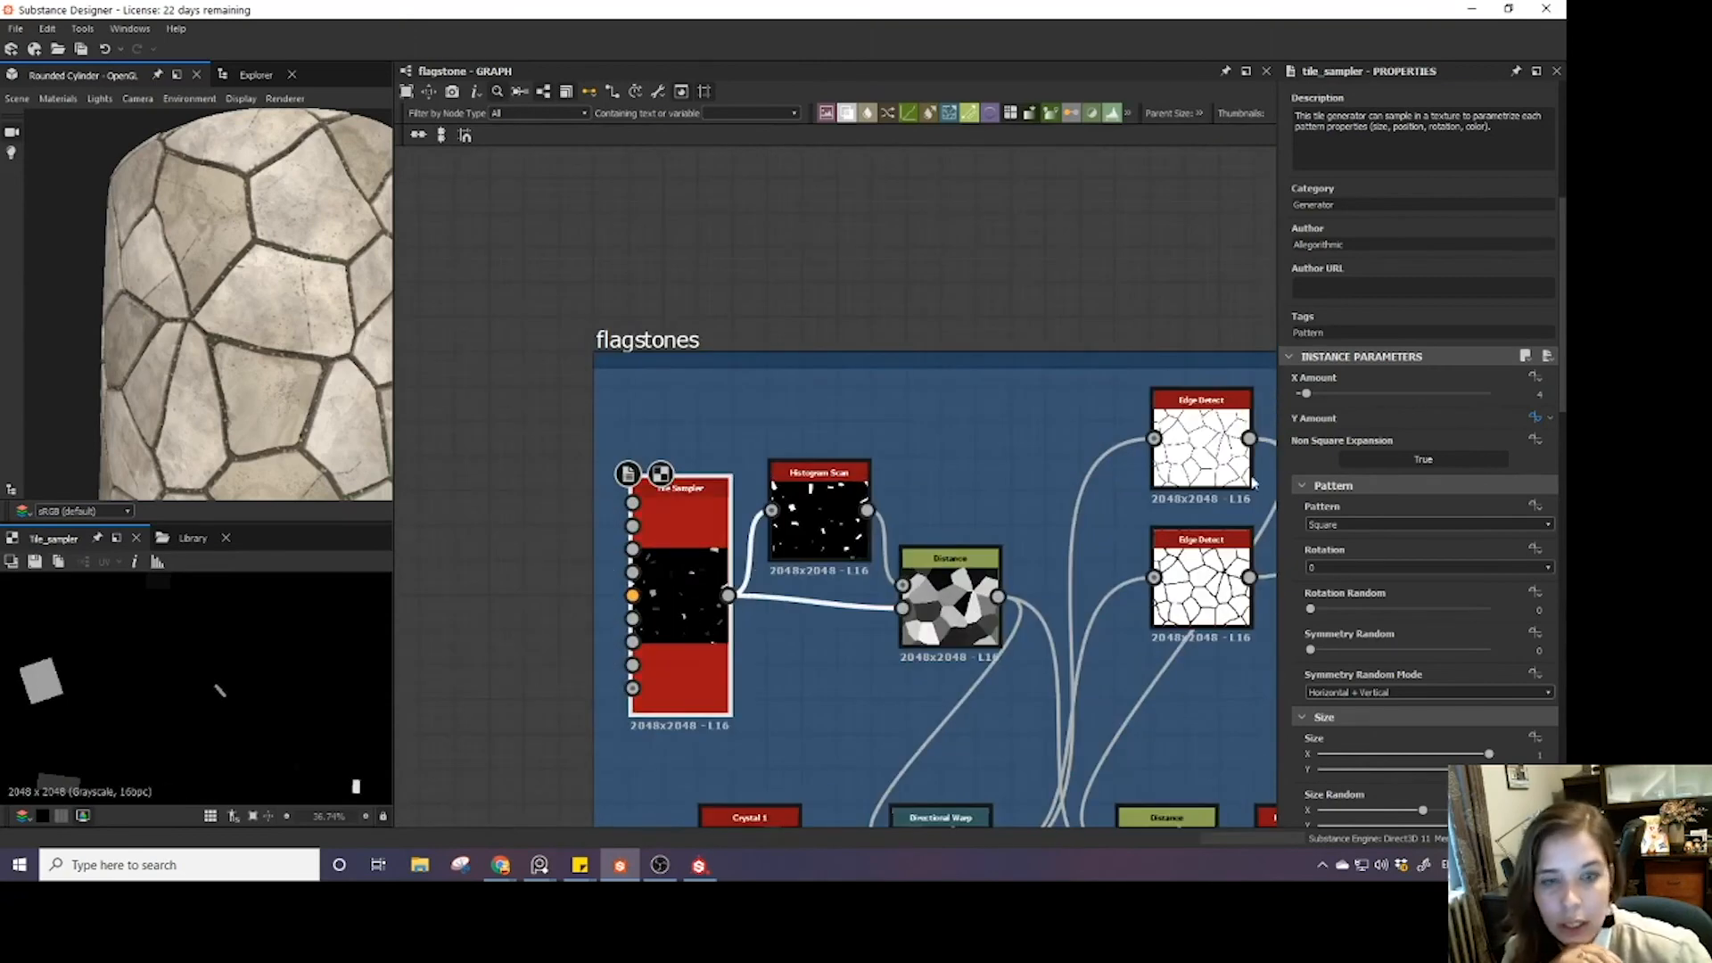
- Return to the graph's input parameters and expand the settings of both X Amount and Y Amount
click(923, 306)
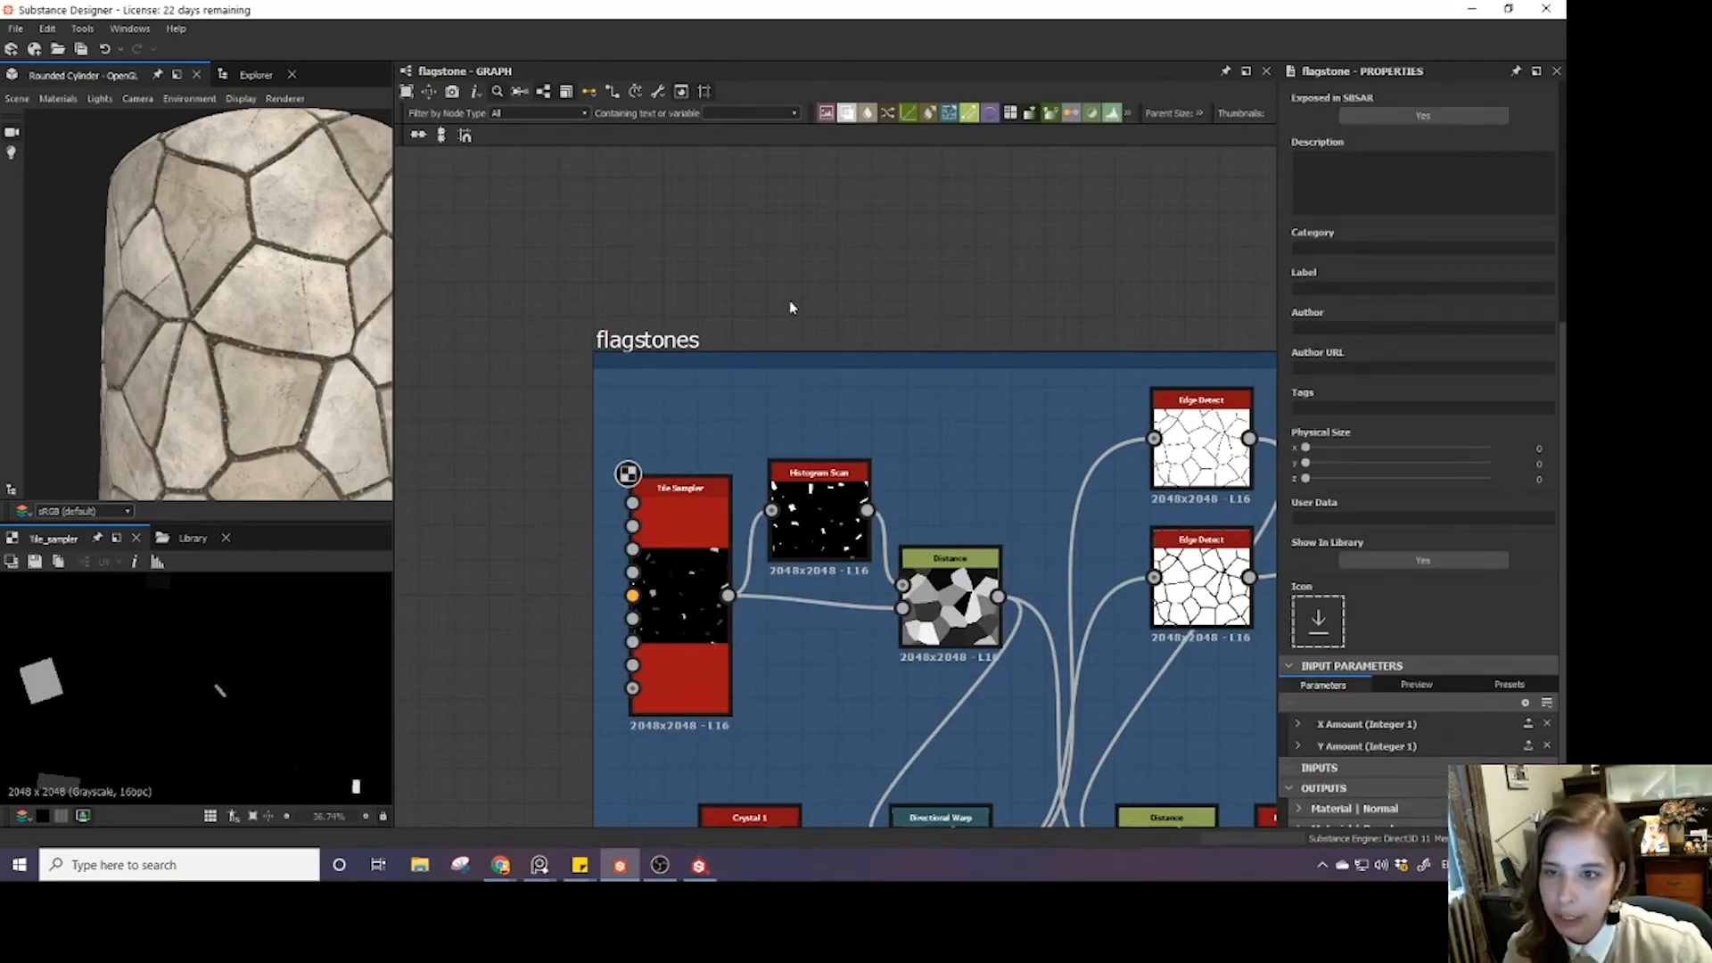
scroll(1420, 551, down, 2)
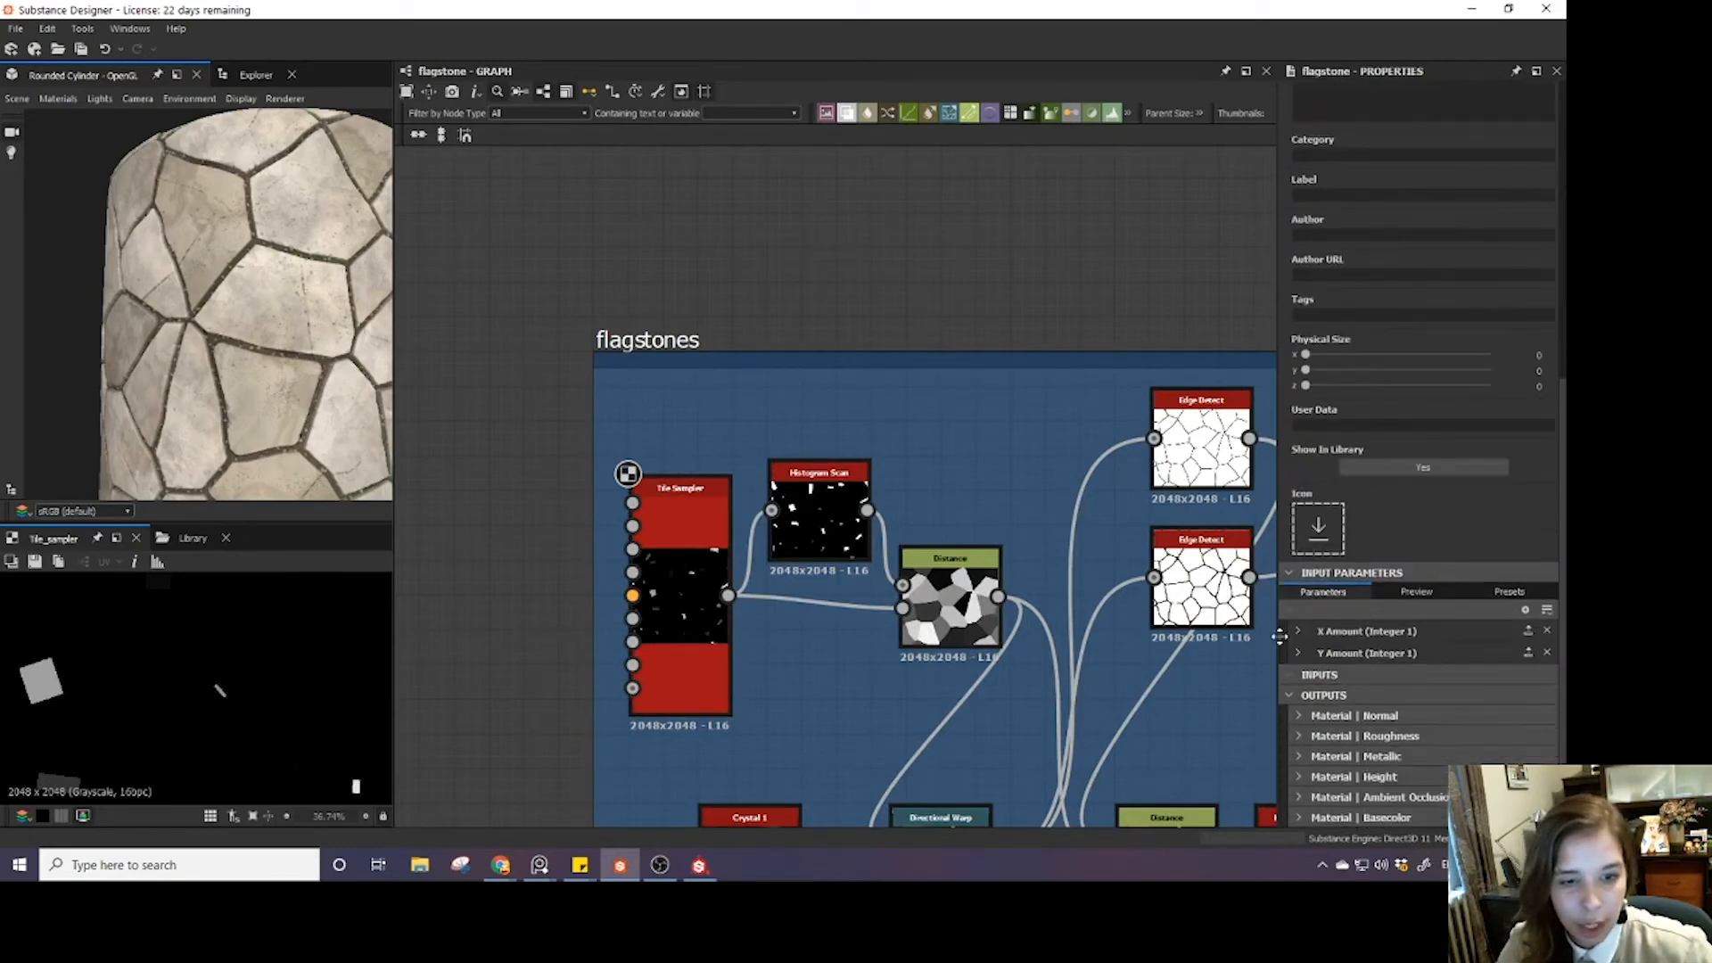
click(1298, 653)
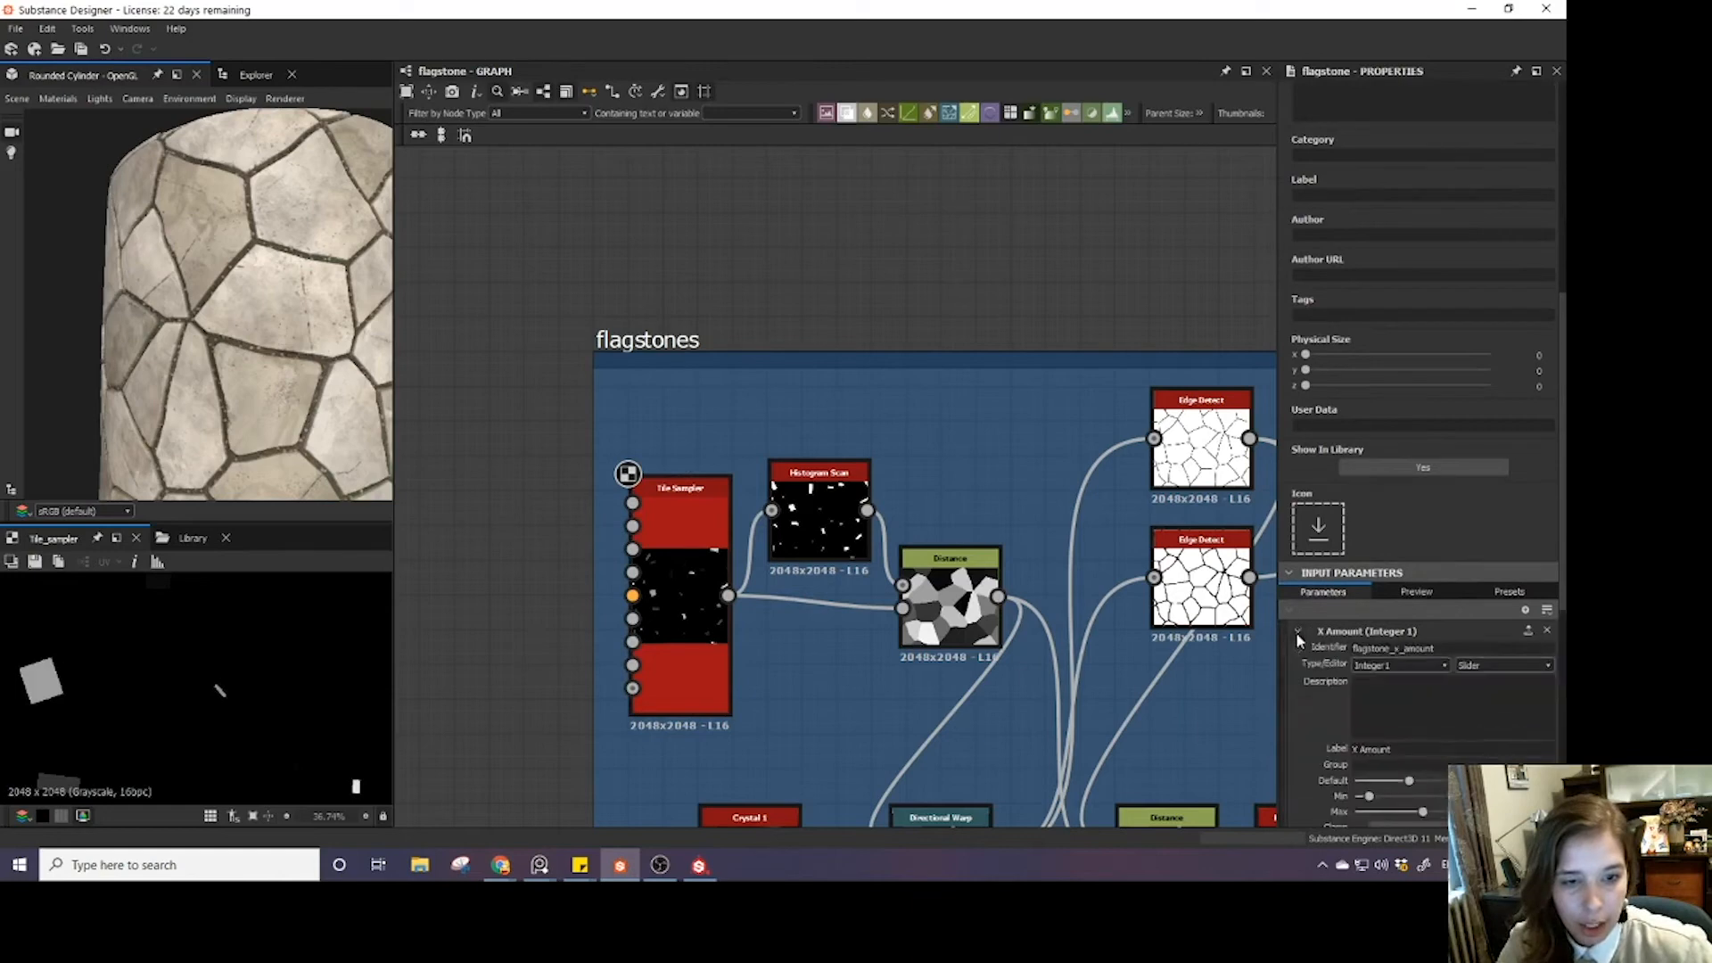
click(1297, 631)
scroll(1338, 535, down, 8)
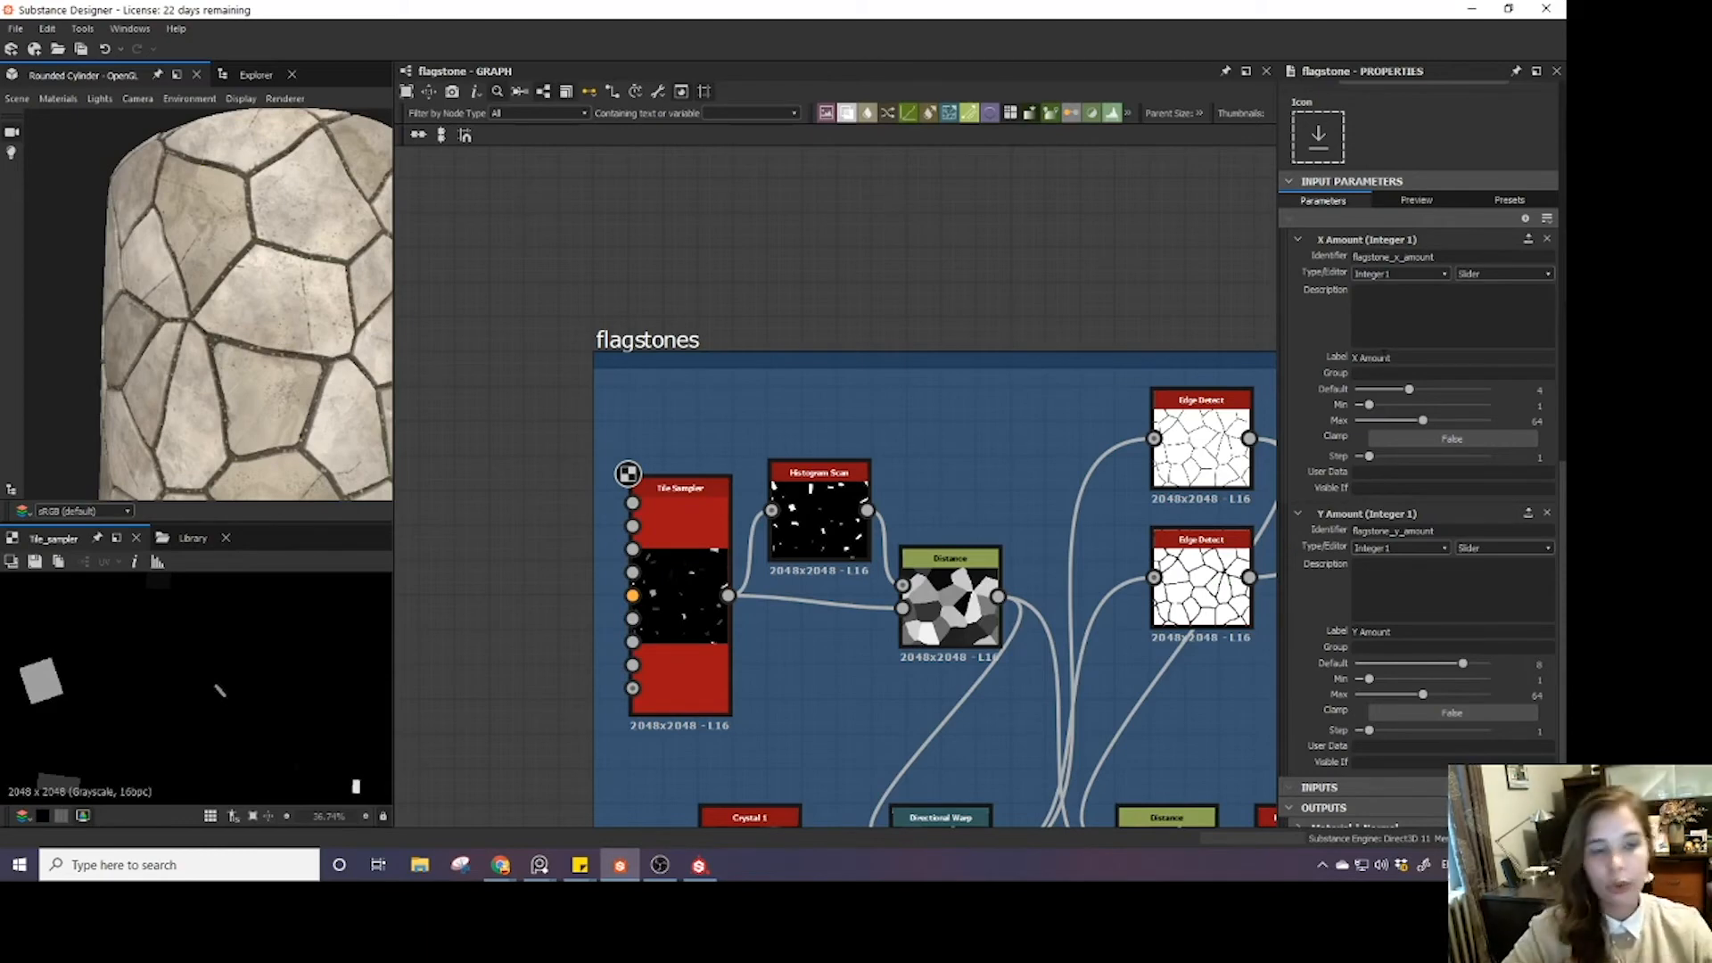
- Relabel the X Amount input parameter as "Flagstone X Amount", reusing its identifier text
double_click(1393, 257)
key(ctrl+c)
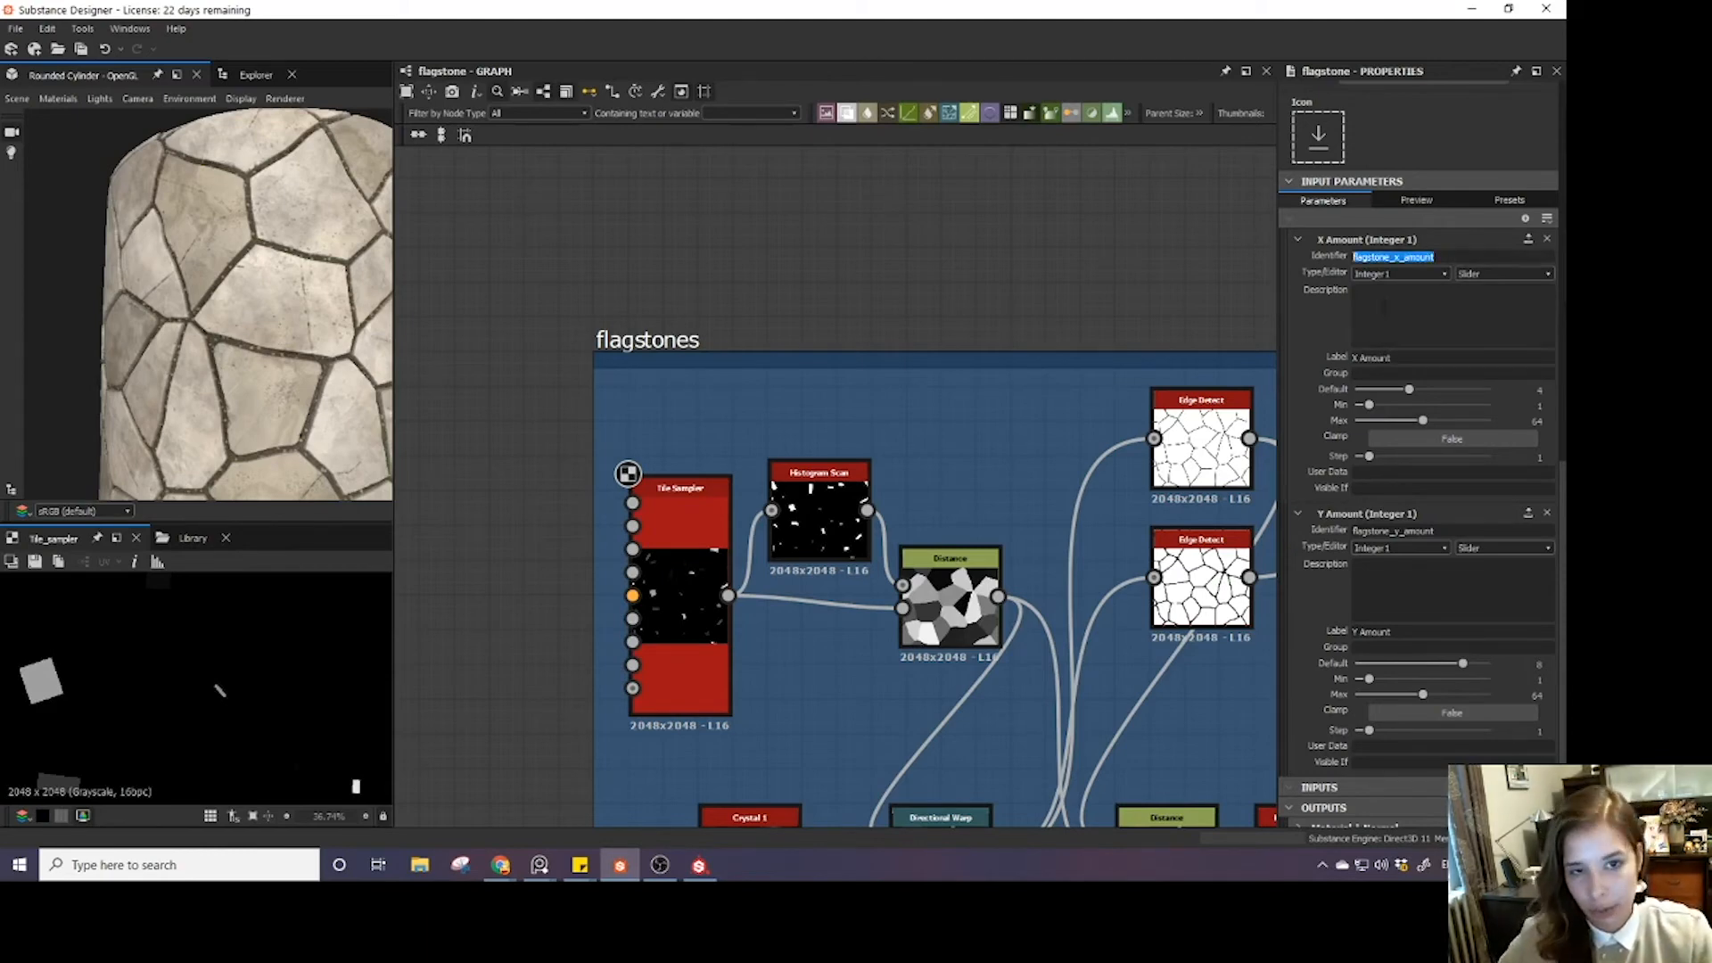
drag(1425, 357, 1277, 350)
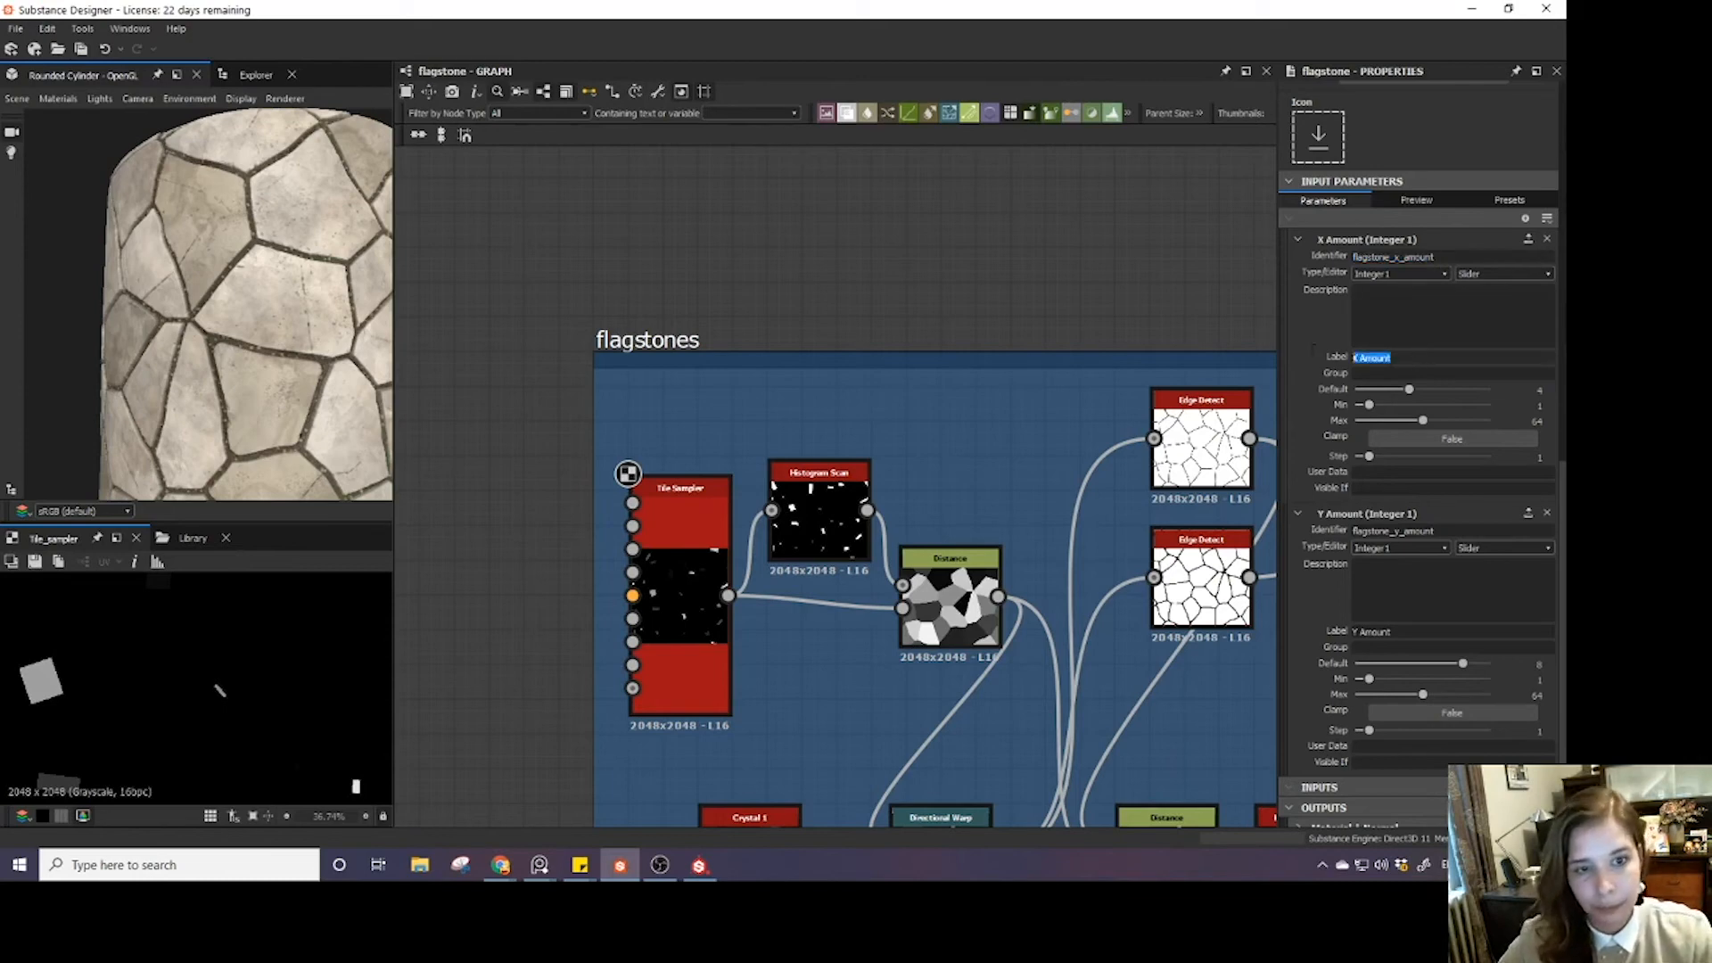
key(ctrl+v)
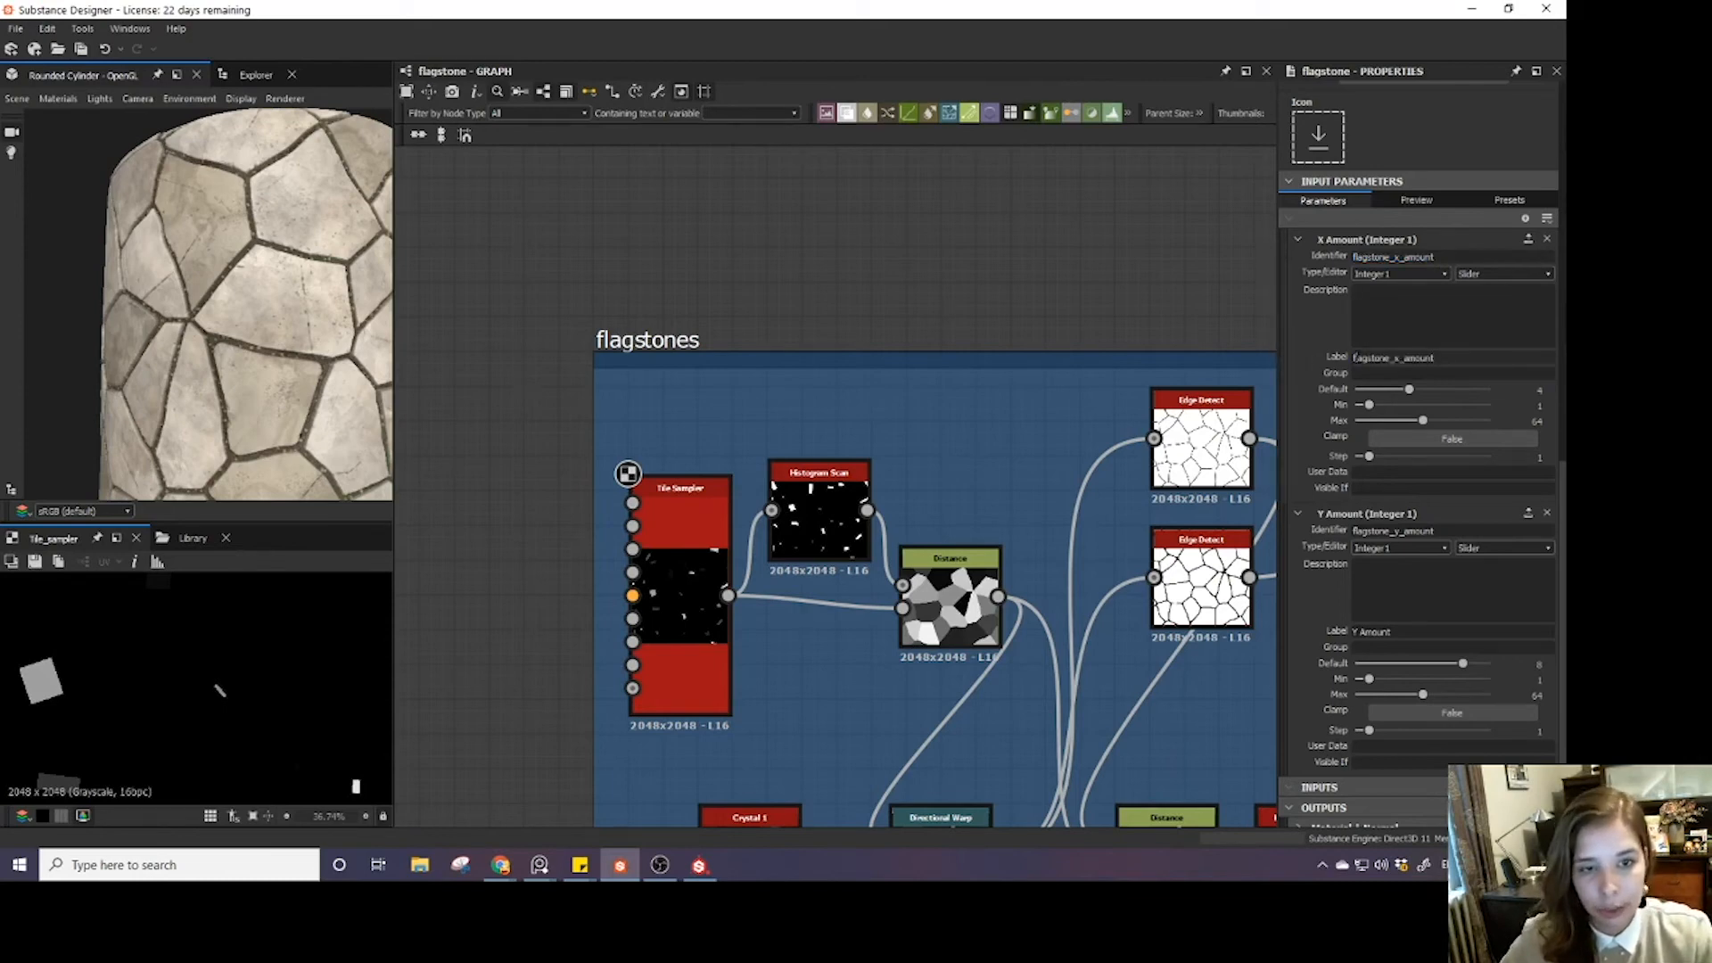
key(Delete)
text(F)
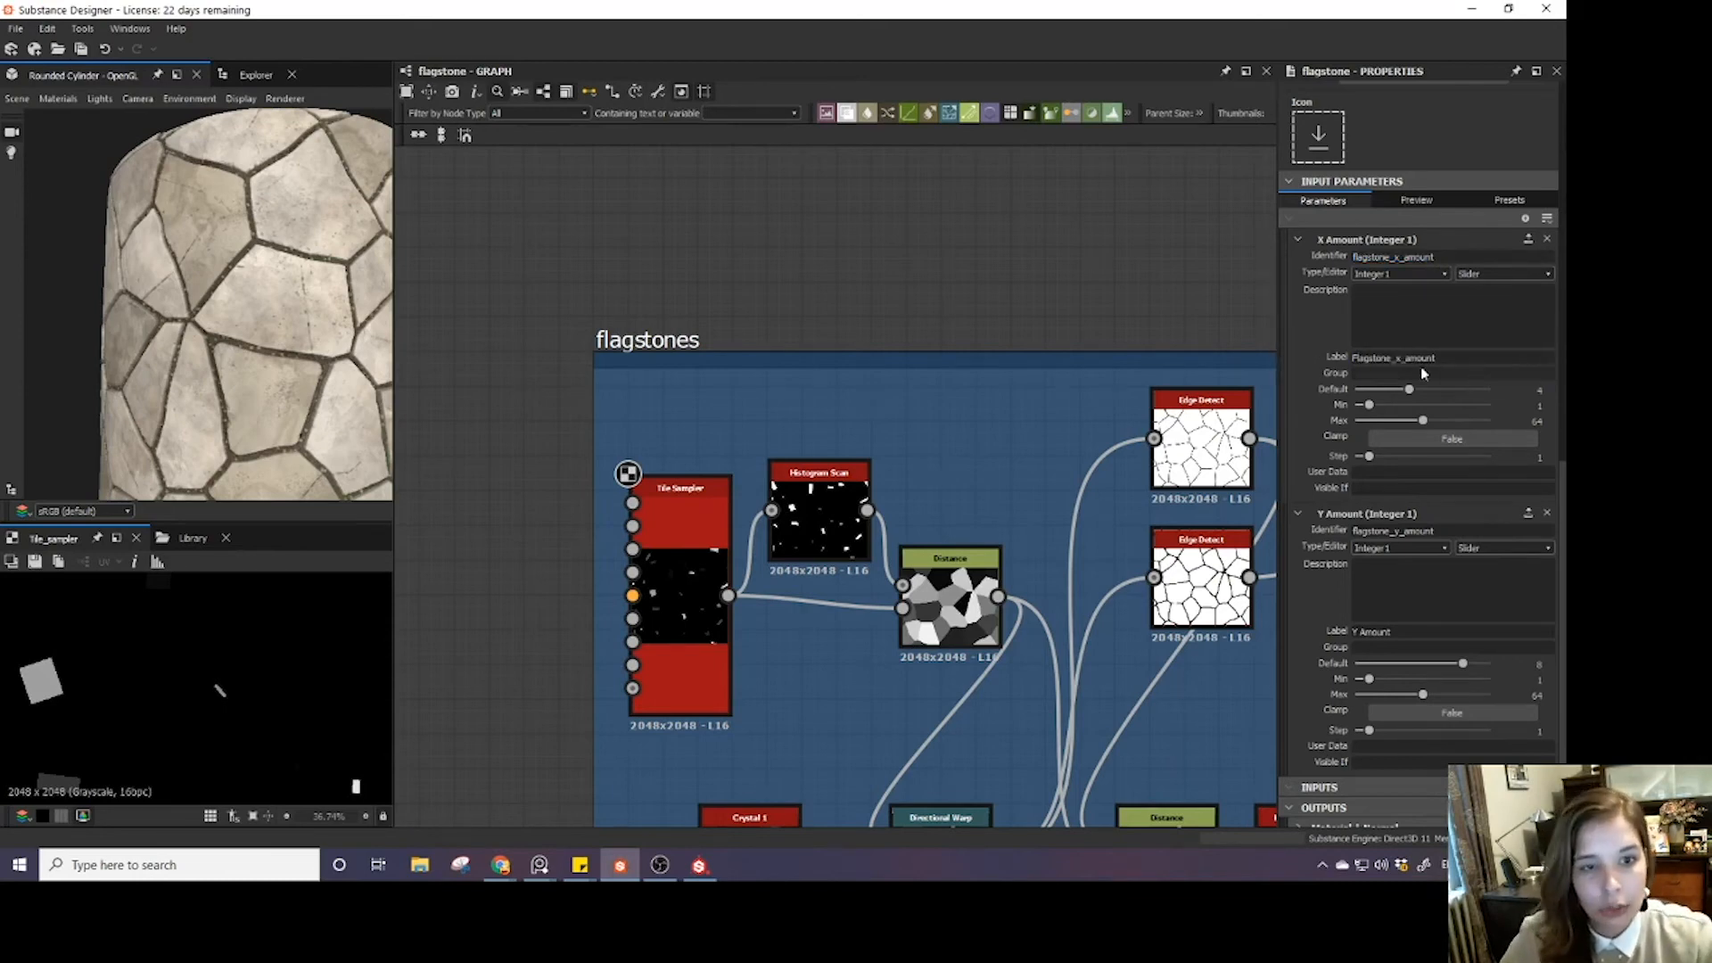
drag(1407, 358, 1393, 357)
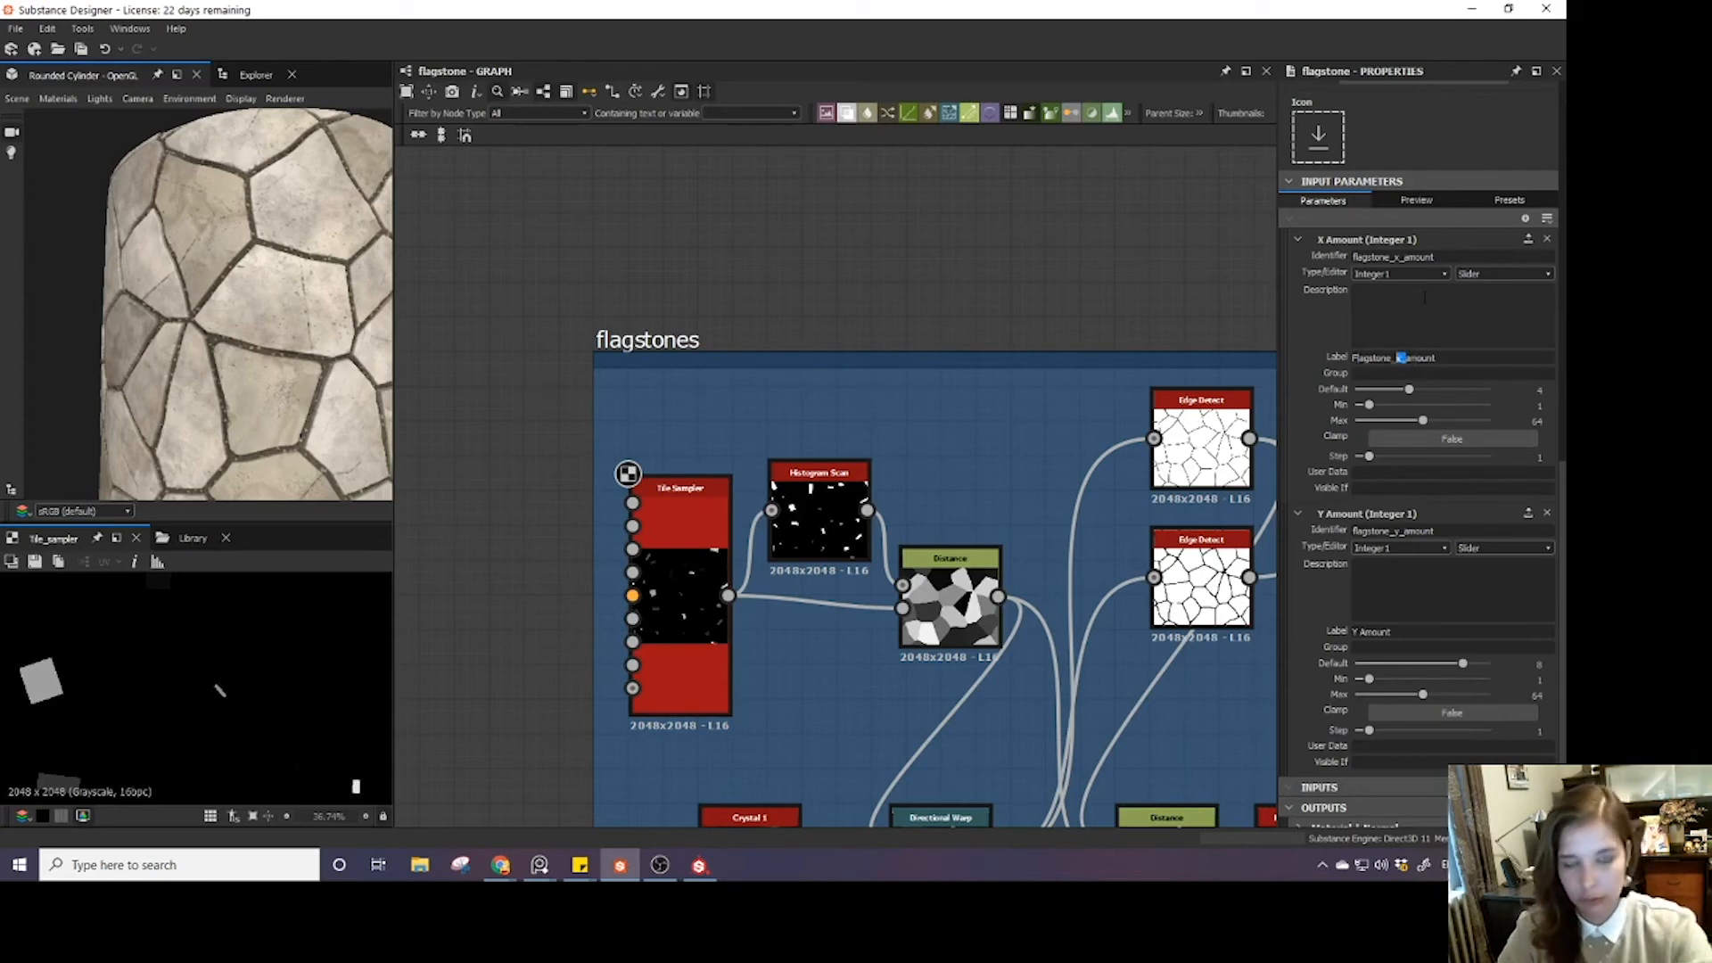
key(BackSpace)
text(X)
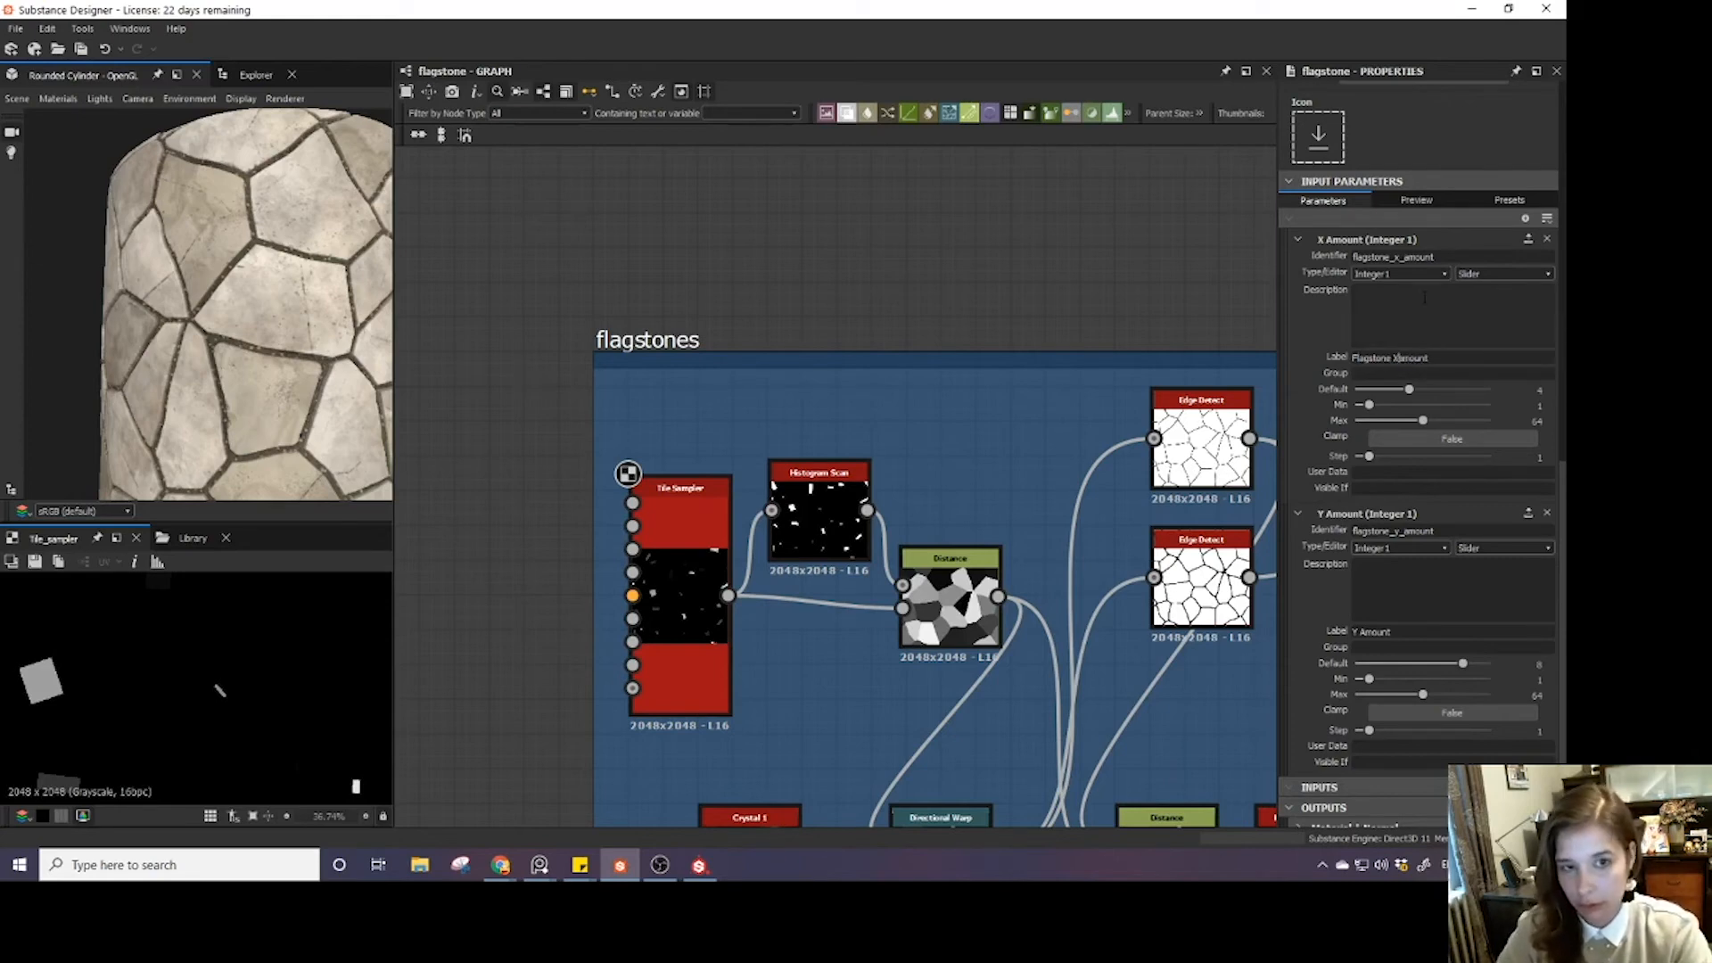
key(BackSpace)
text(A)
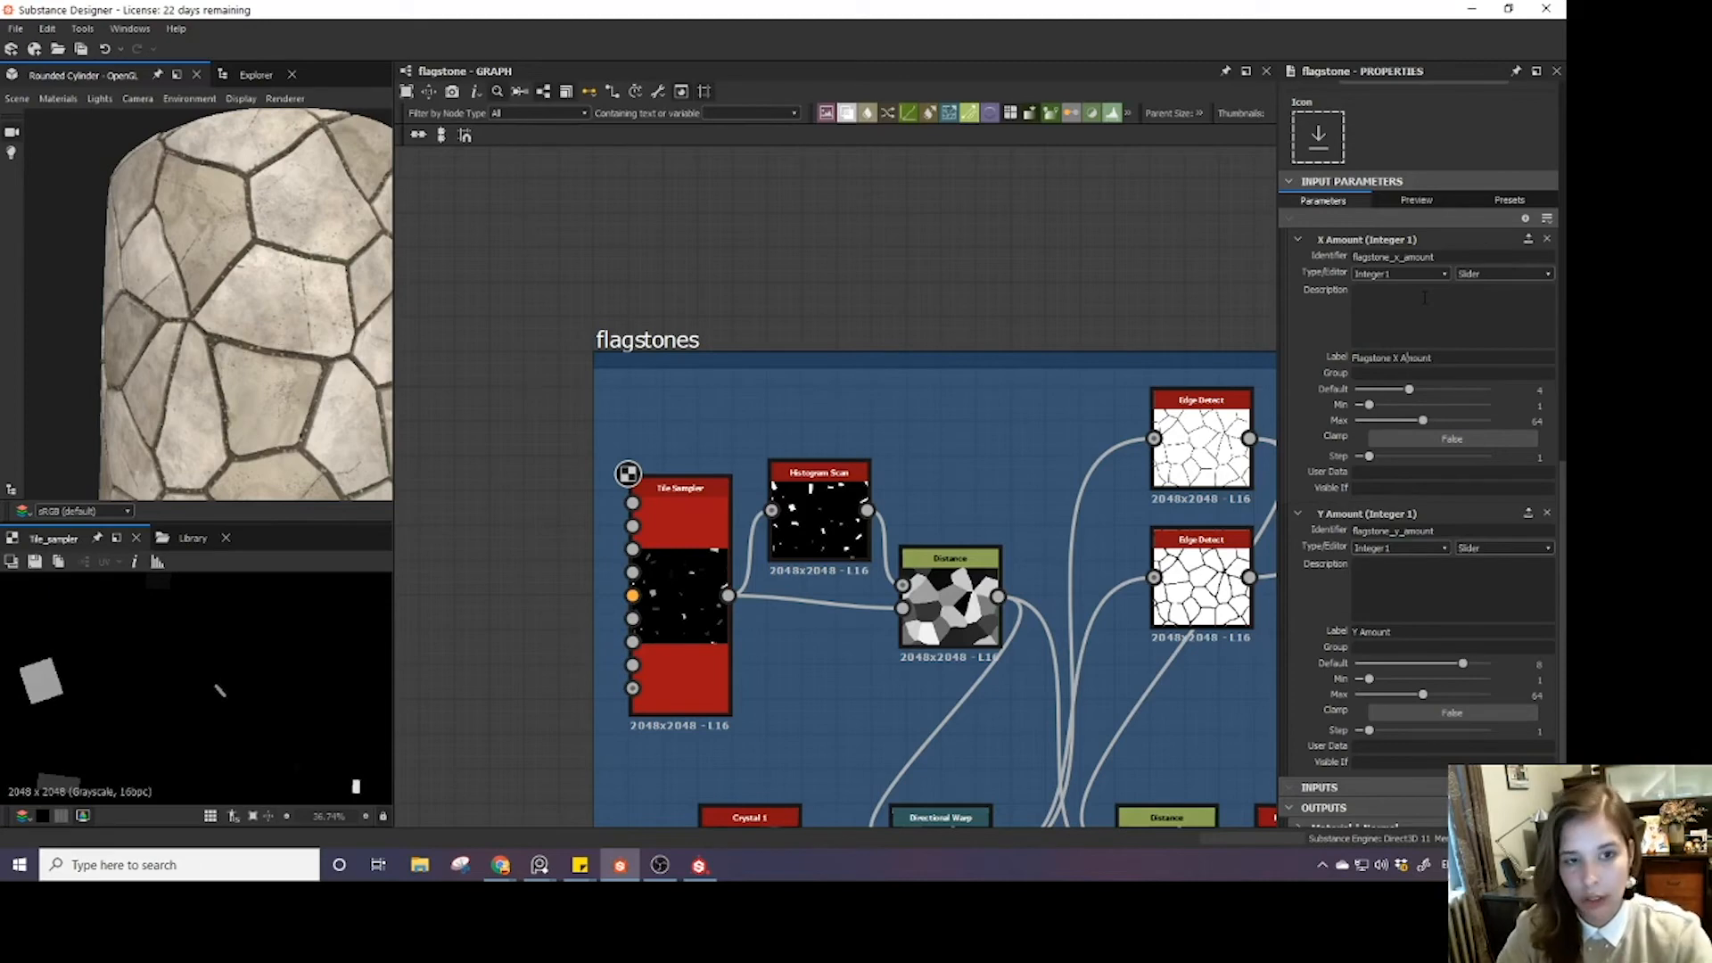
- Copy the new X label to the Y Amount input parameter and adapt it to "Flagstone Y Amount"
drag(1434, 358, 1336, 359)
key(ctrl+c)
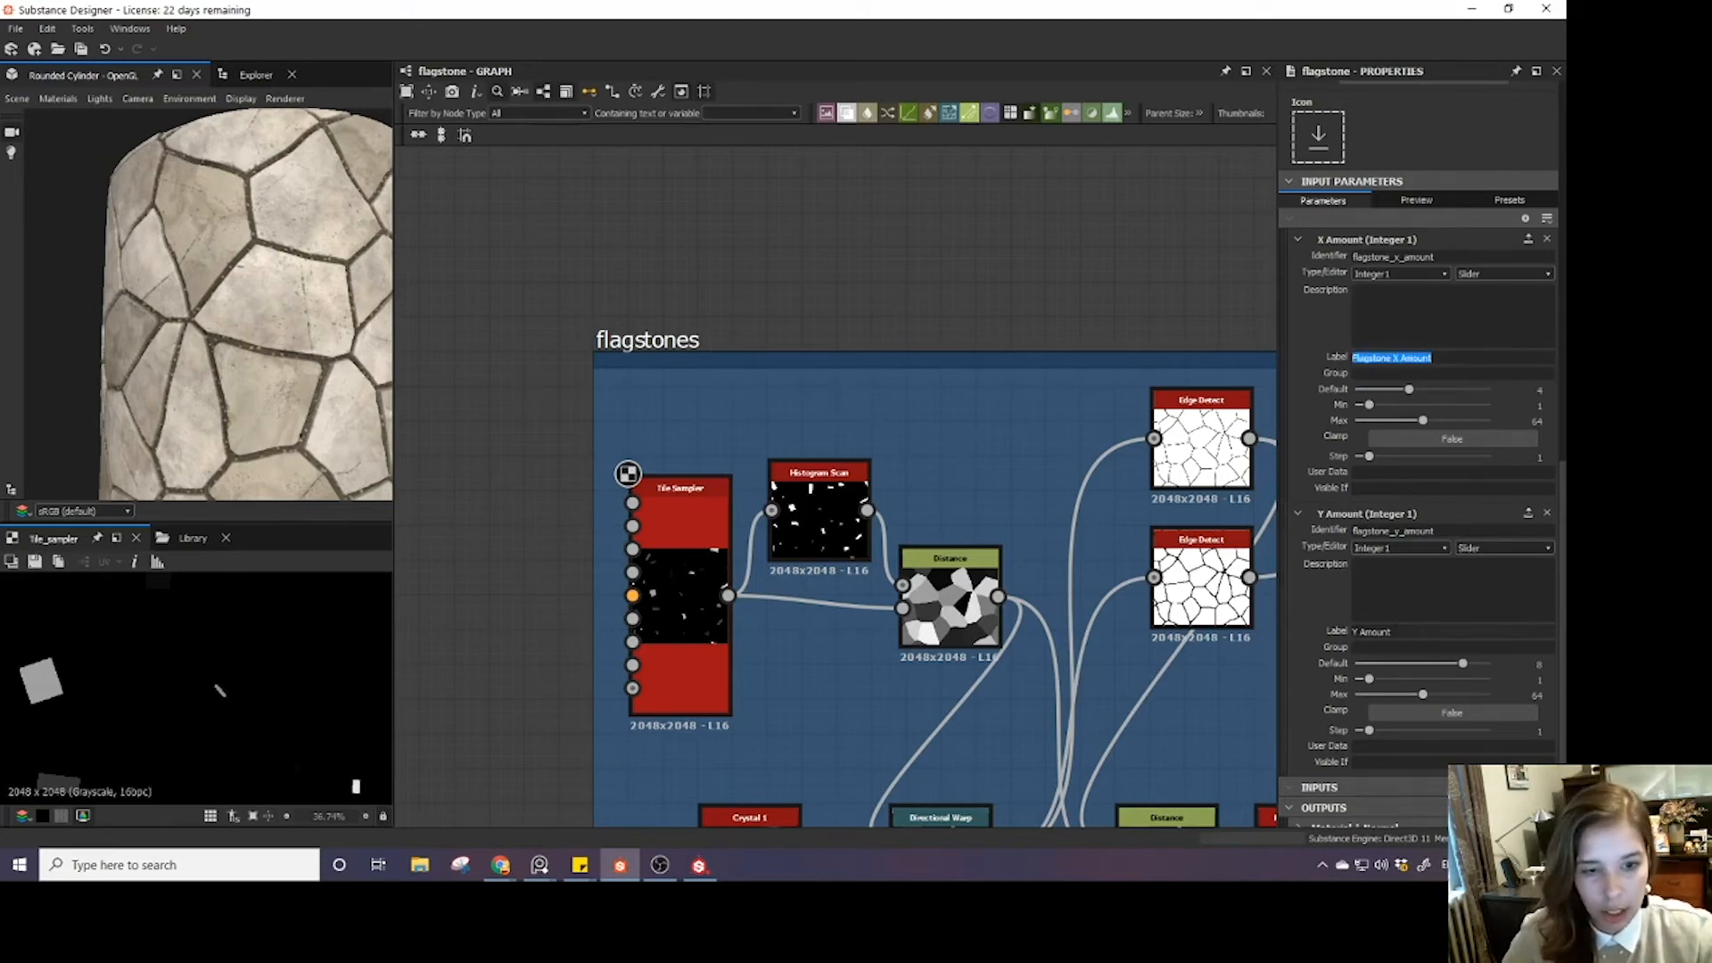
double_click(1391, 633)
drag(1392, 632, 1324, 631)
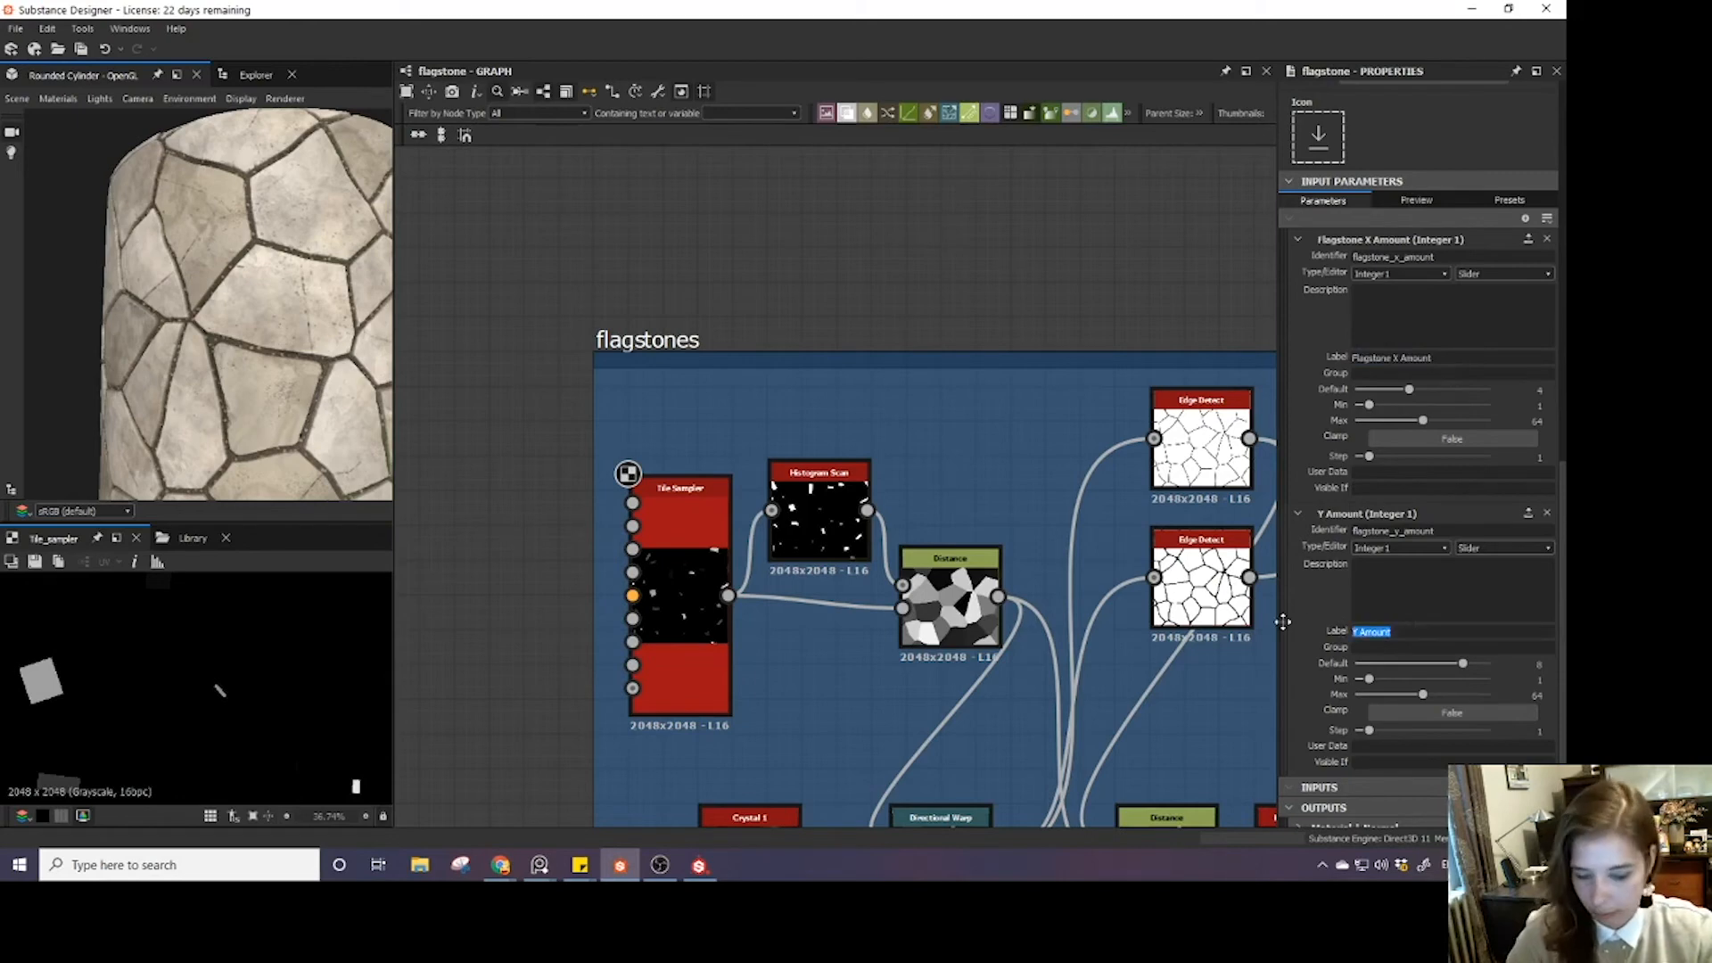
key(ctrl+v)
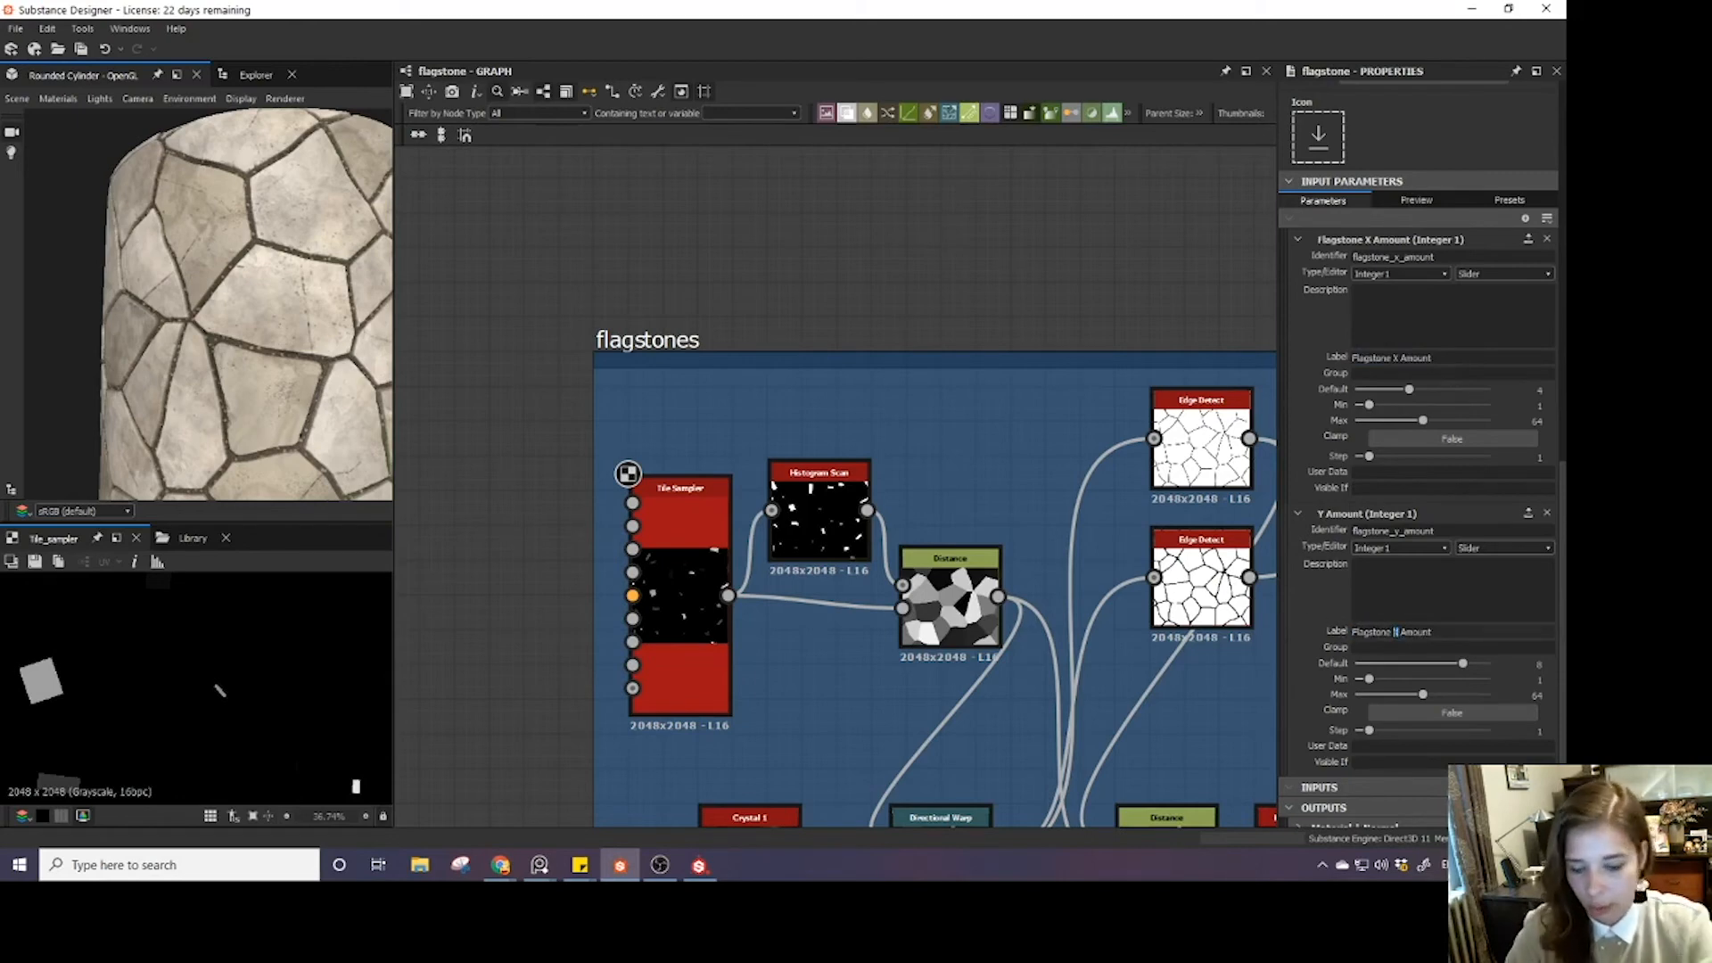
click(1311, 698)
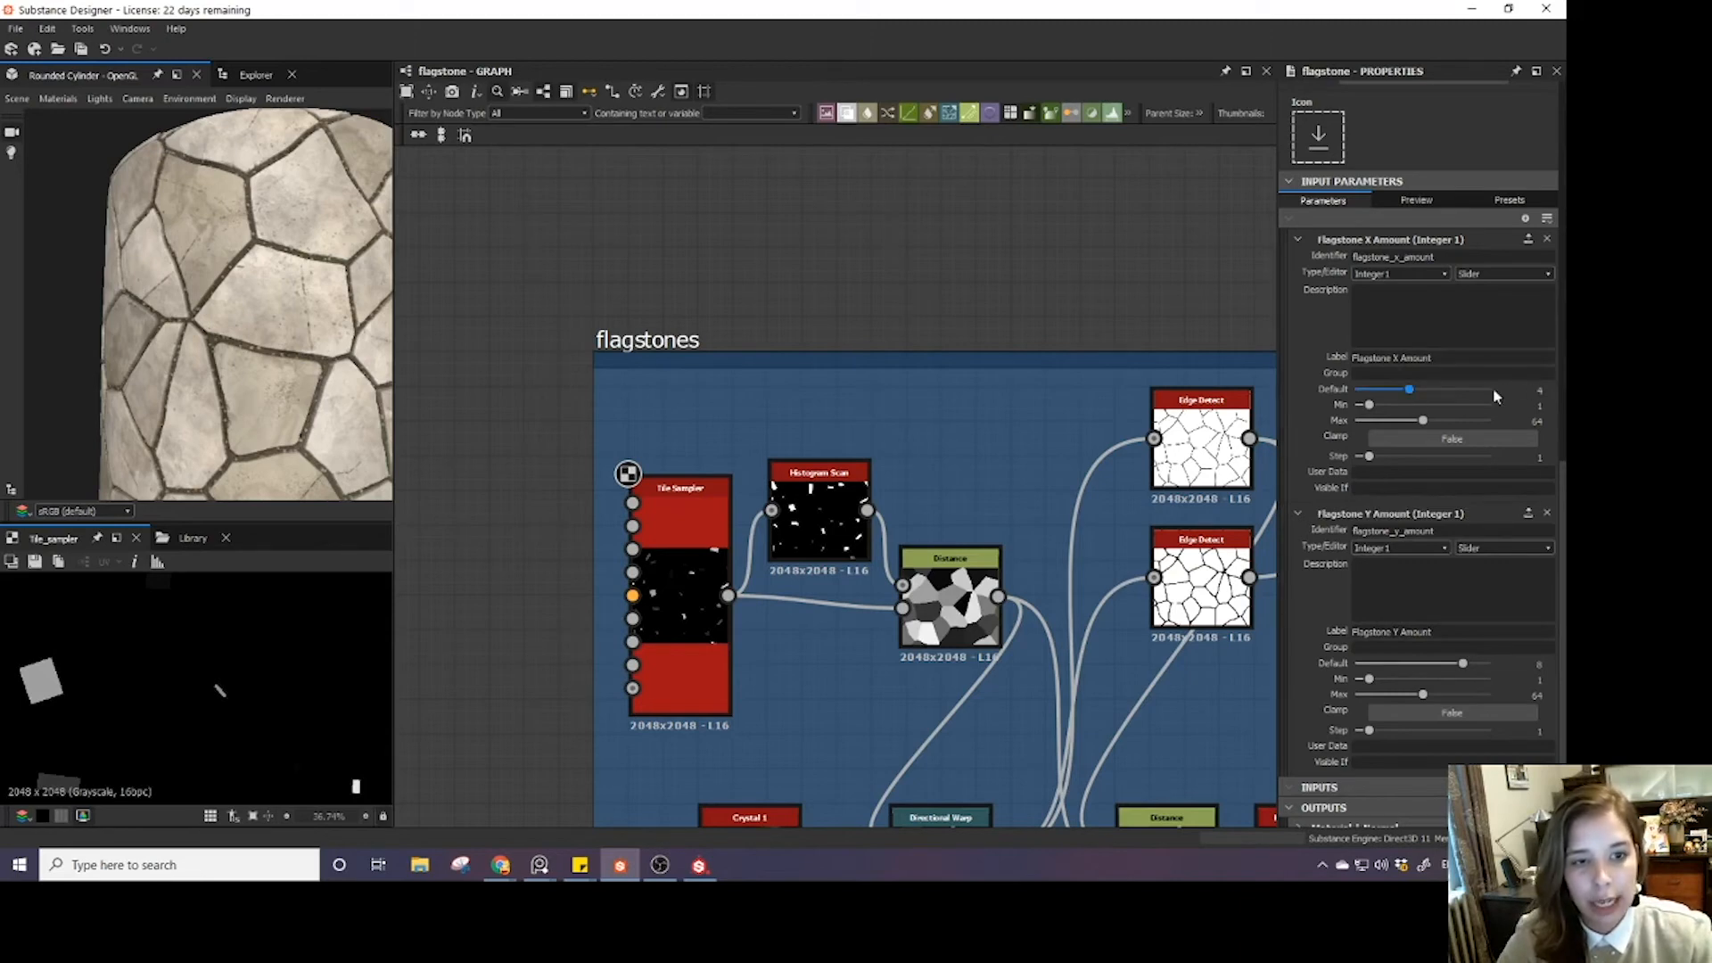
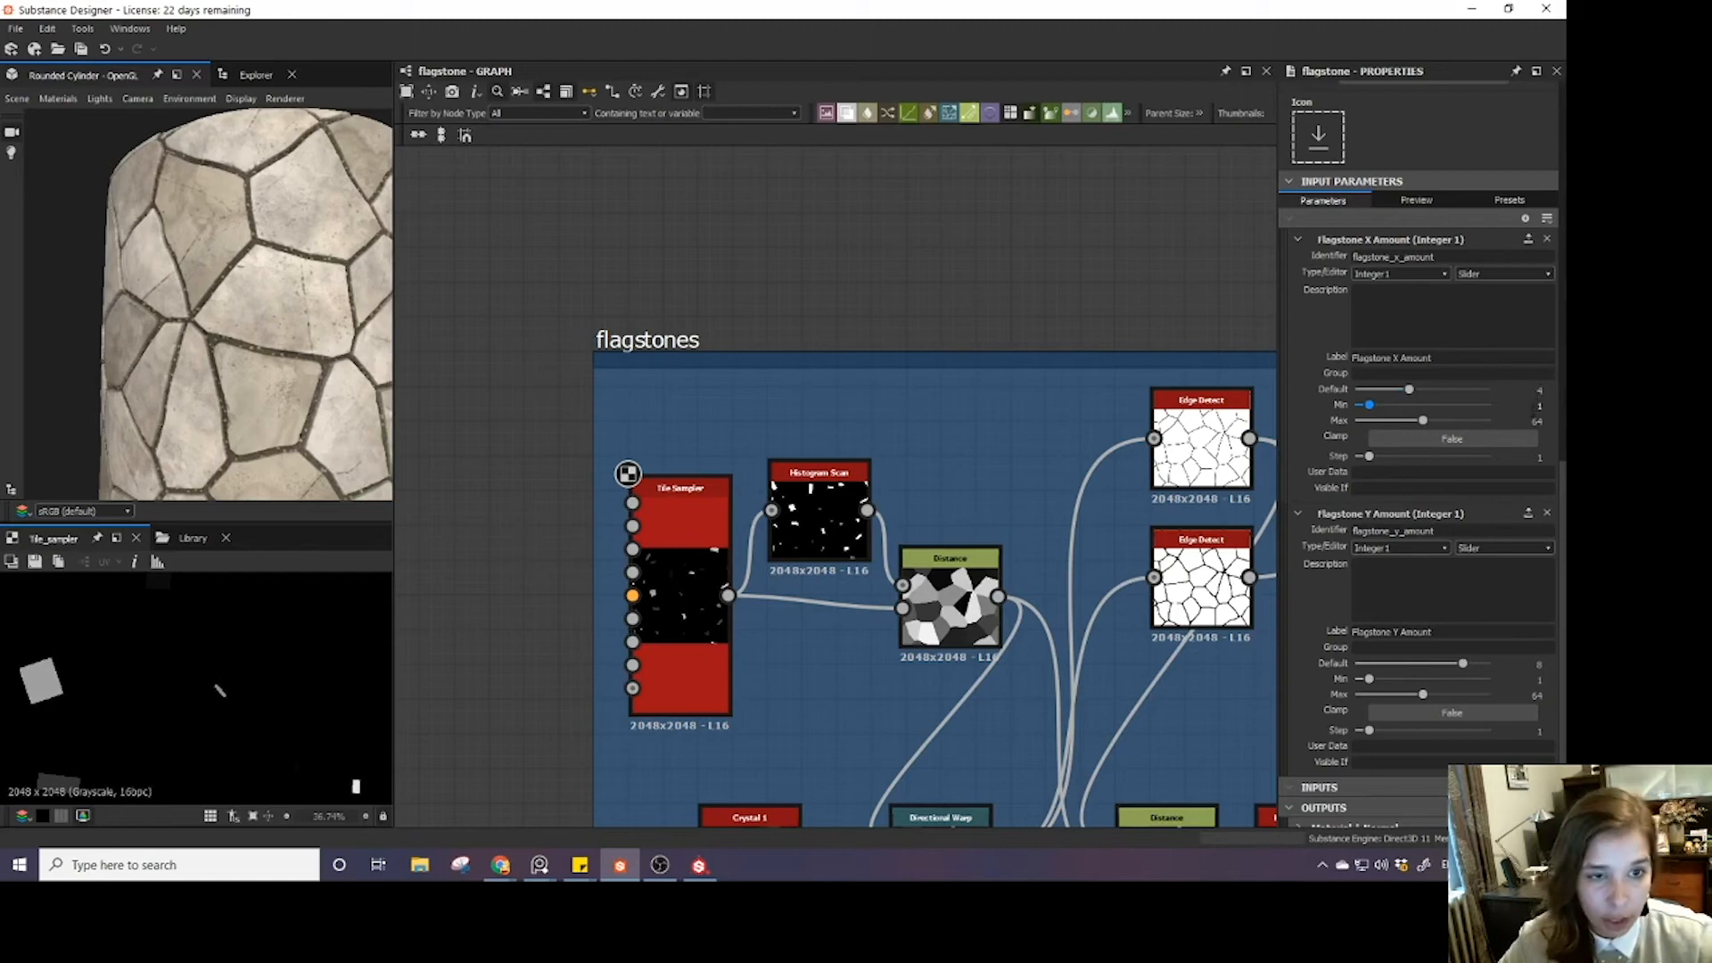
- Limit the Flagstone X Amount input parameter to a minimum of 2 and a maximum of 8
click(1540, 404)
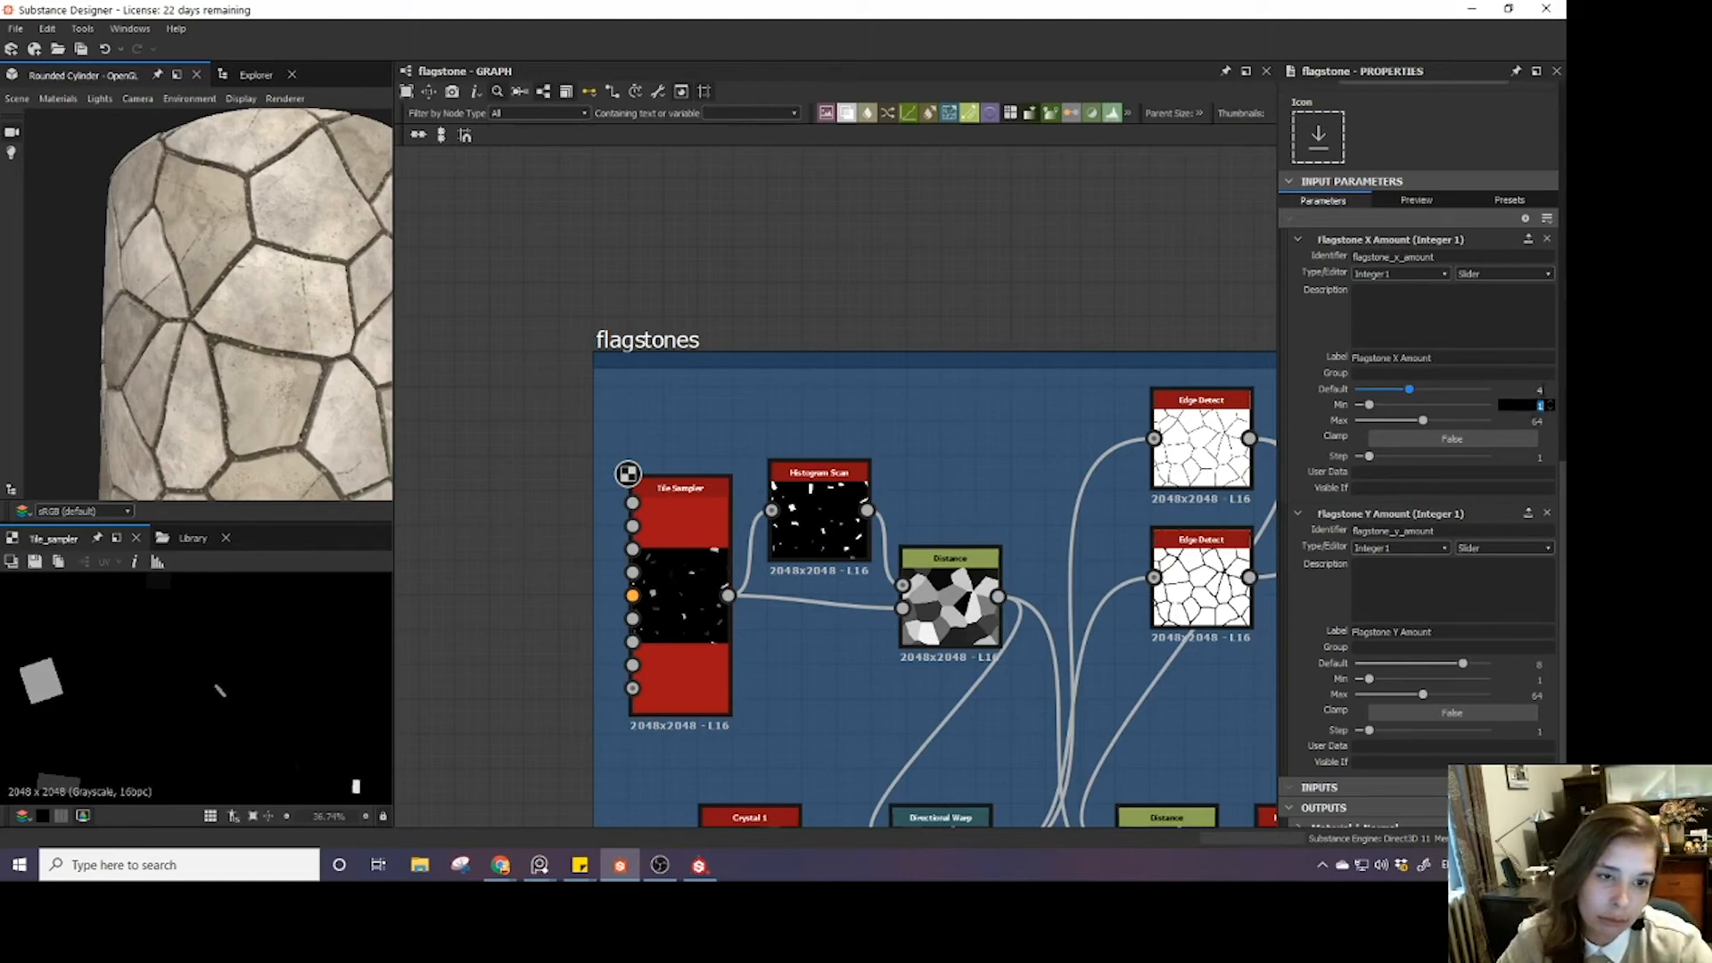
text(2)
key(Return)
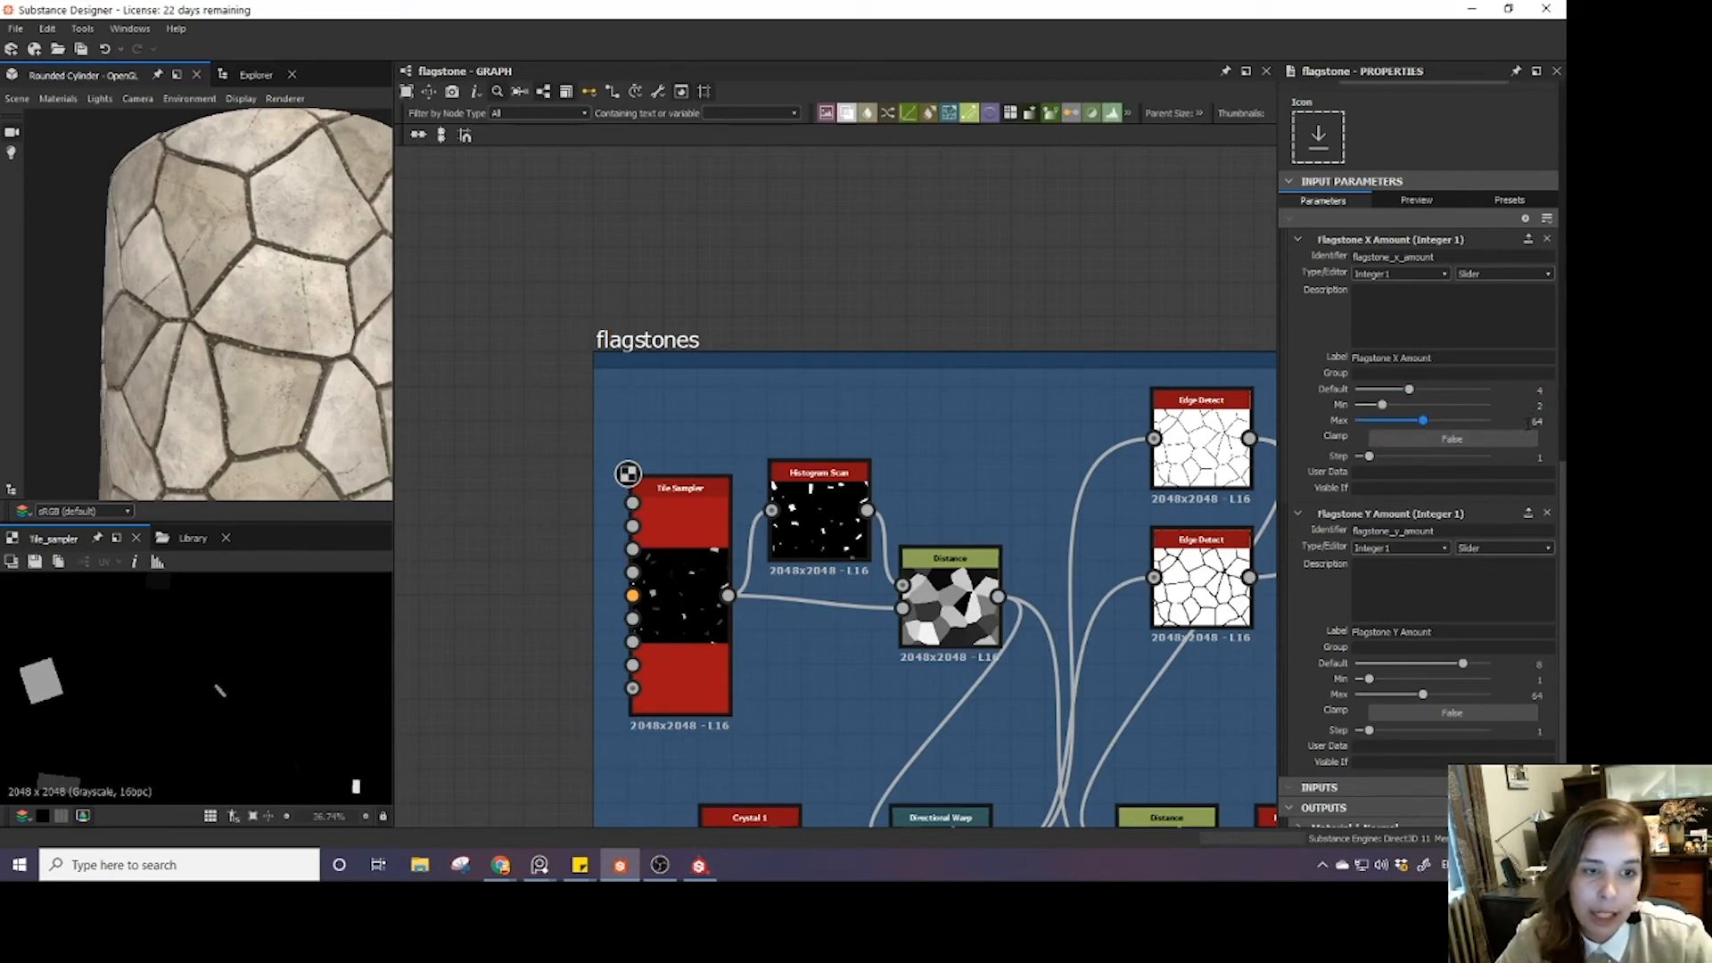
click(1535, 421)
text(8)
key(Return)
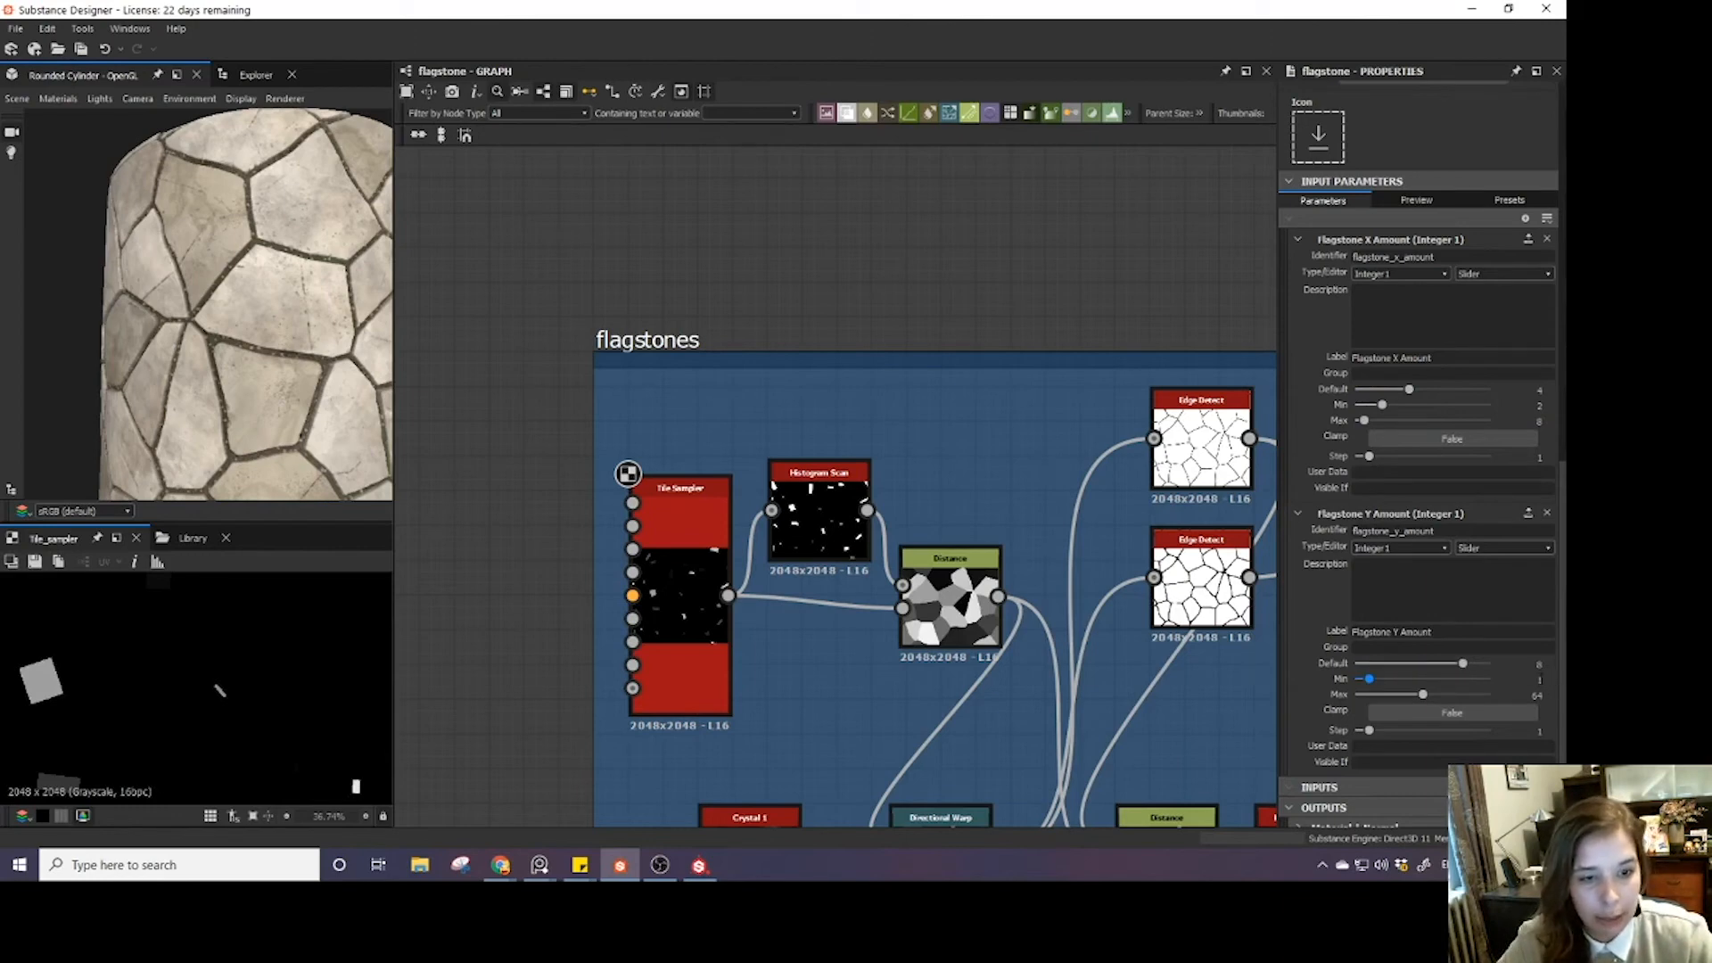
- Limit the Flagstone Y Amount input parameter to a minimum of 4 and a maximum of 16
click(1538, 679)
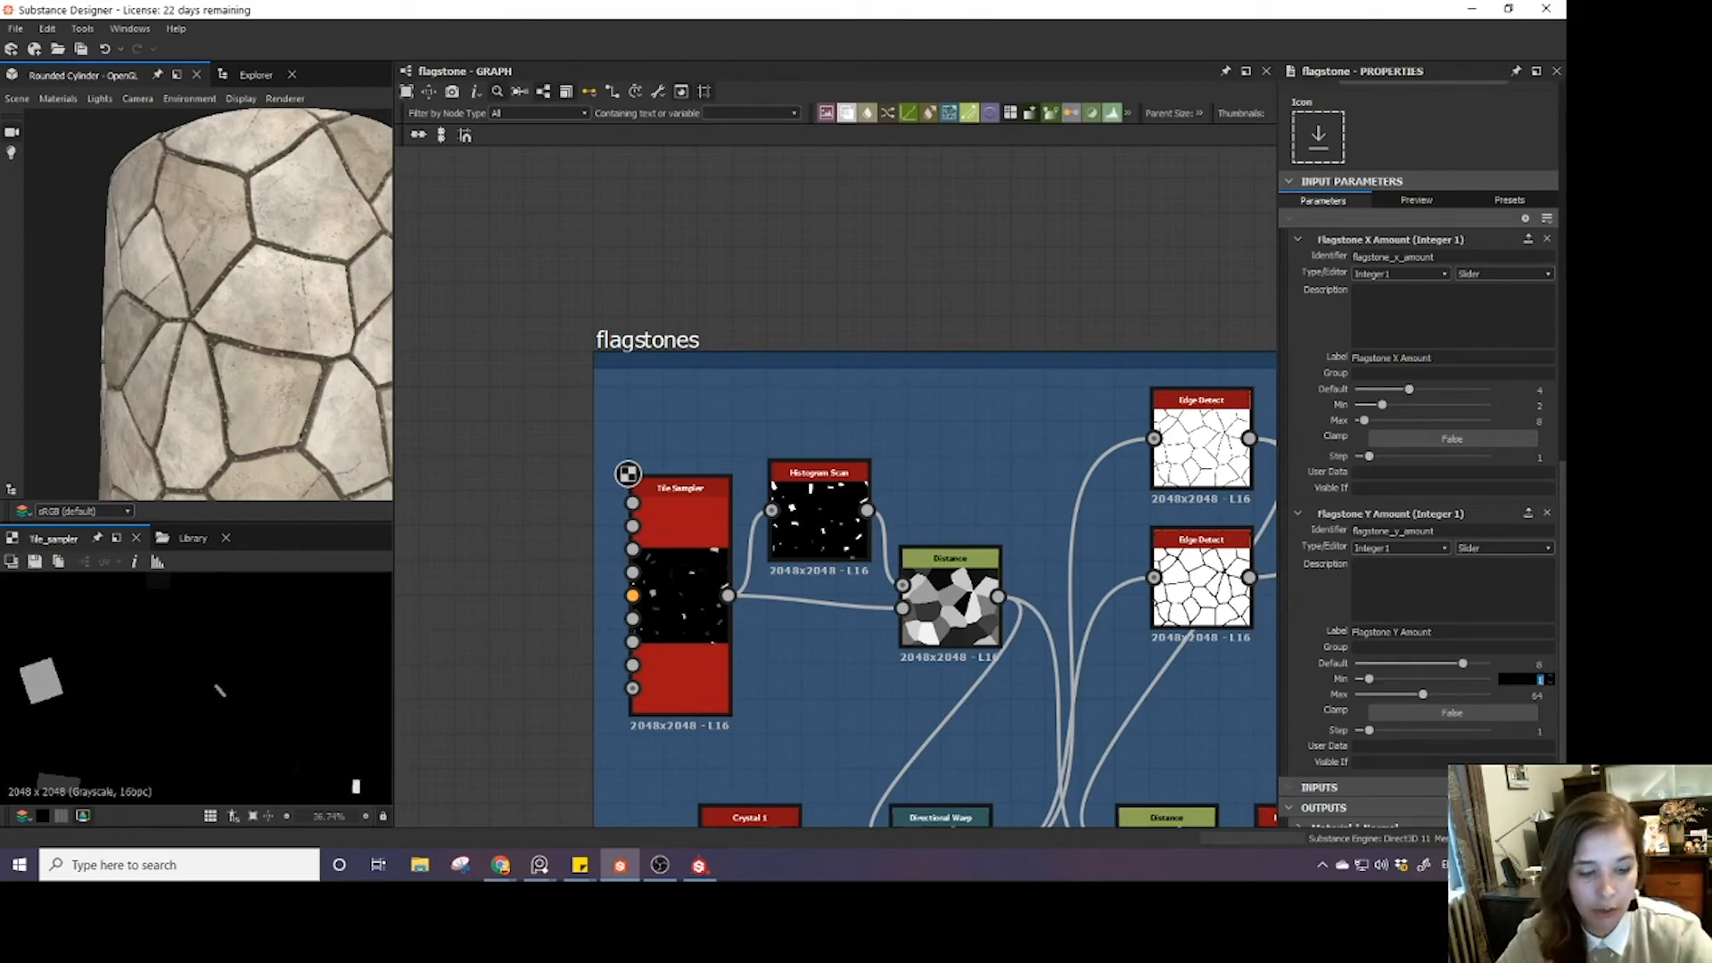
text(24)
key(Return)
click(1538, 681)
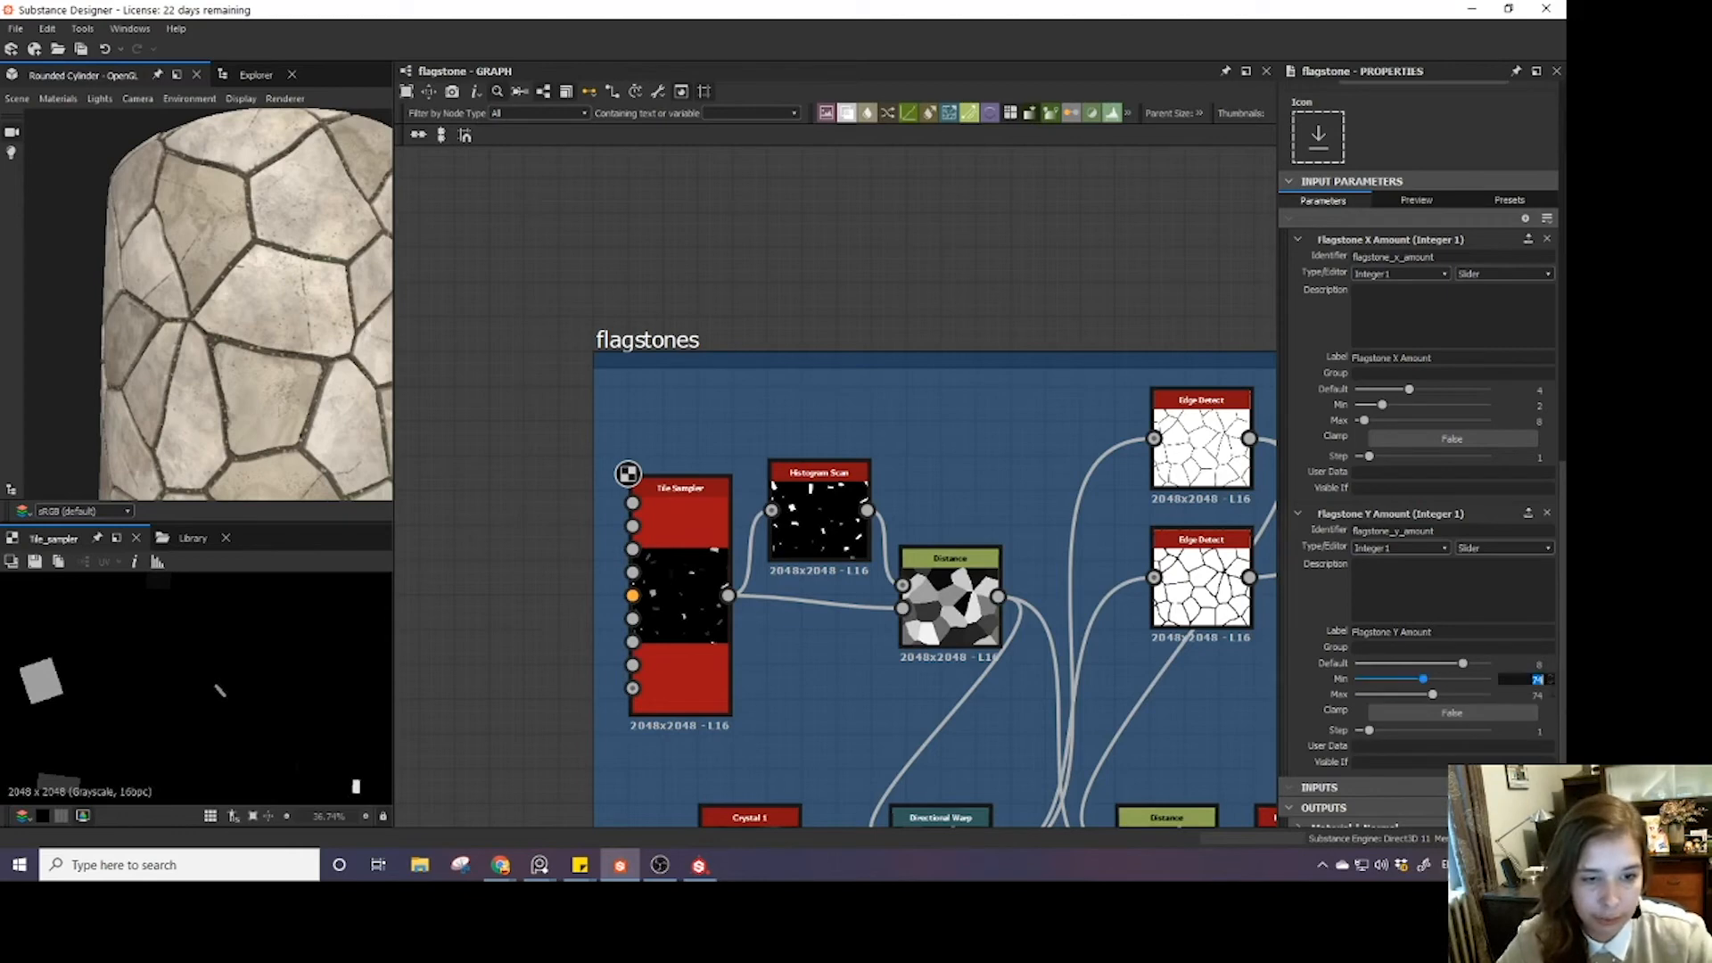
text(4)
key(Return)
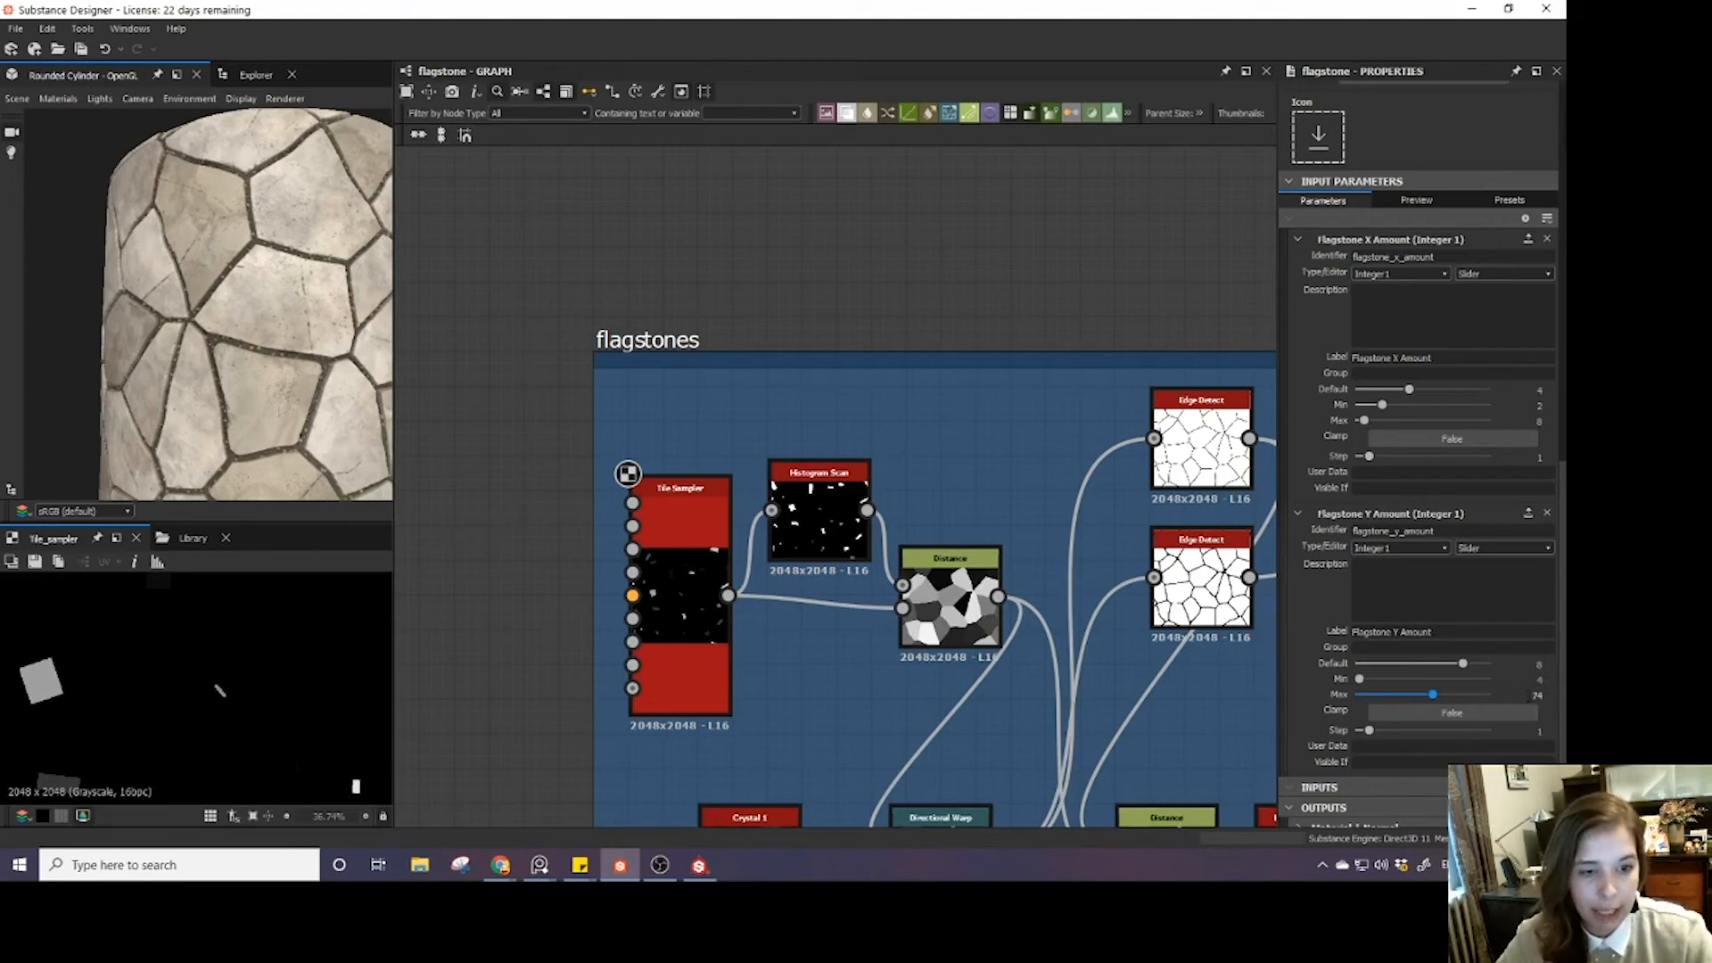
click(1555, 698)
text(1)
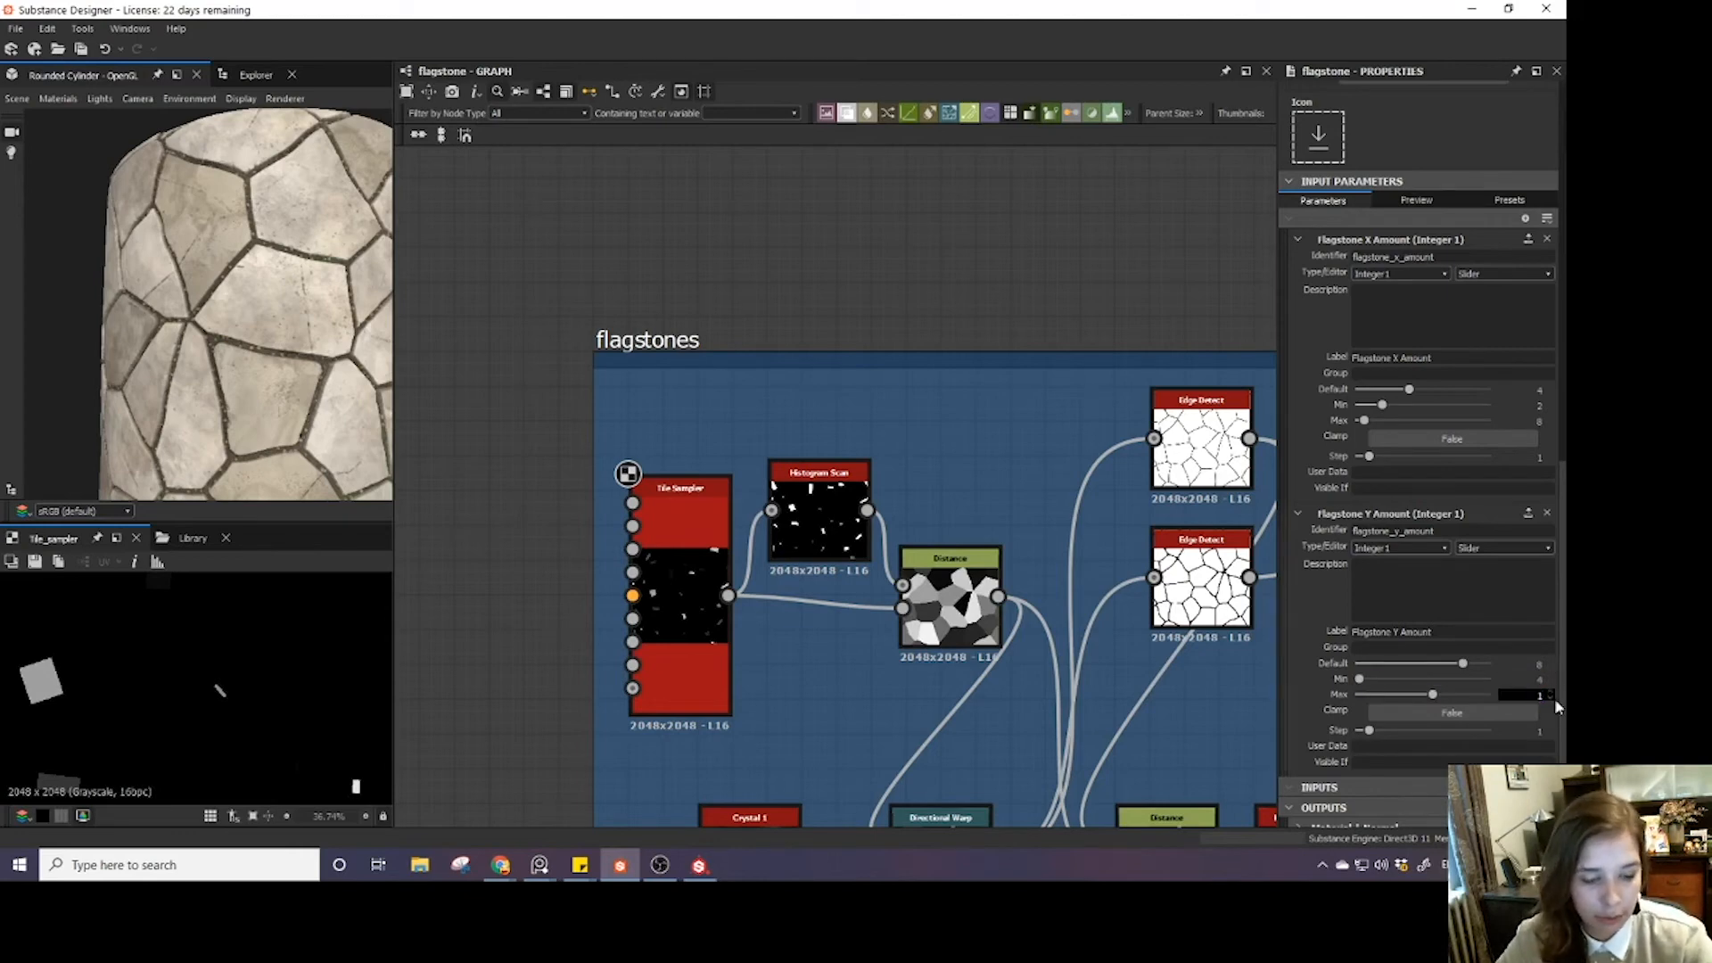
text(6)
key(Return)
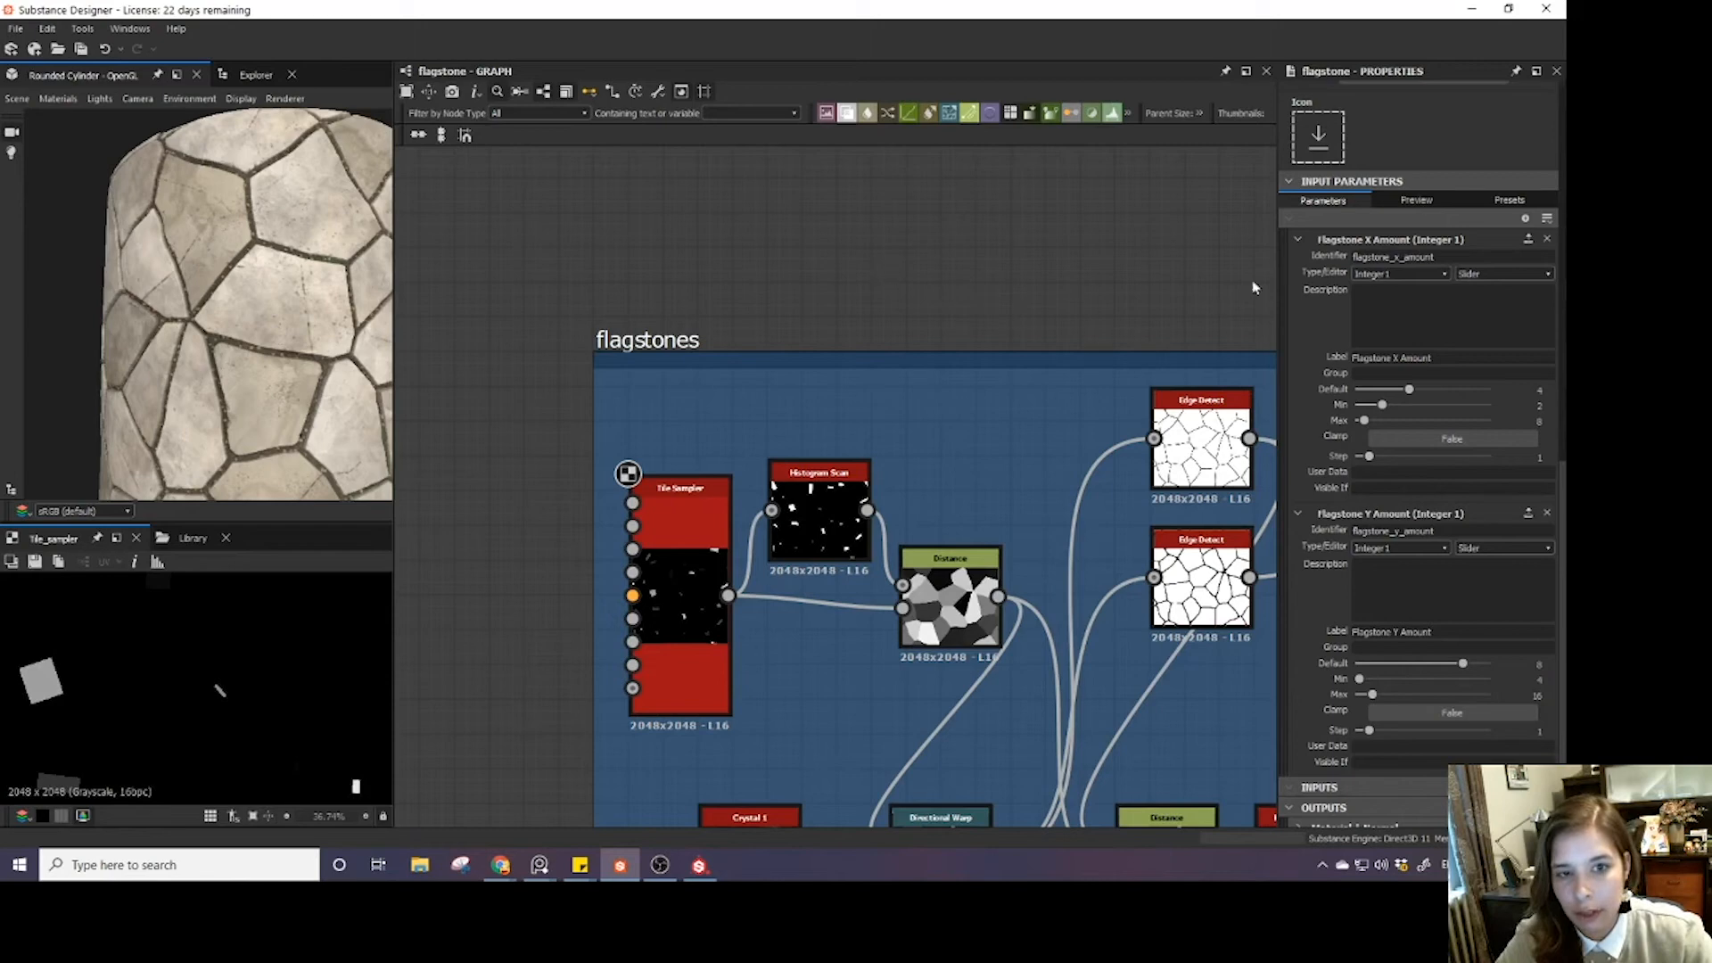
- Set the default of Flagstone X Amount to 3 and show the graph's outputs in the 3D view
click(1297, 239)
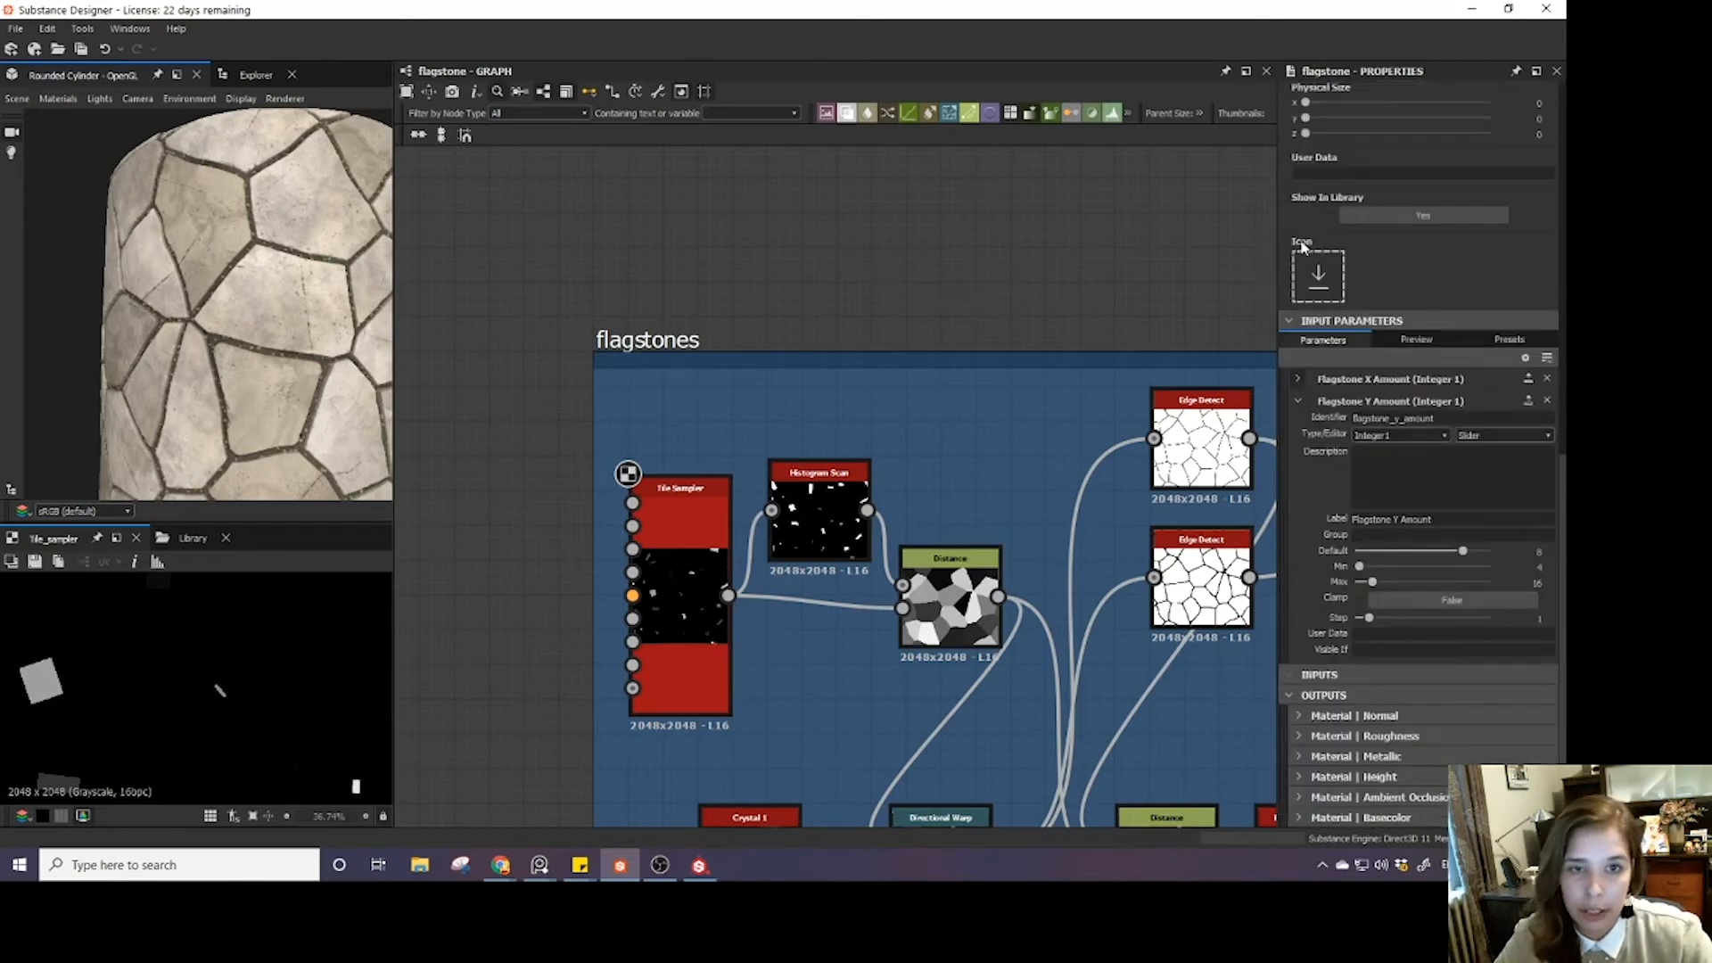
click(1298, 402)
click(1298, 630)
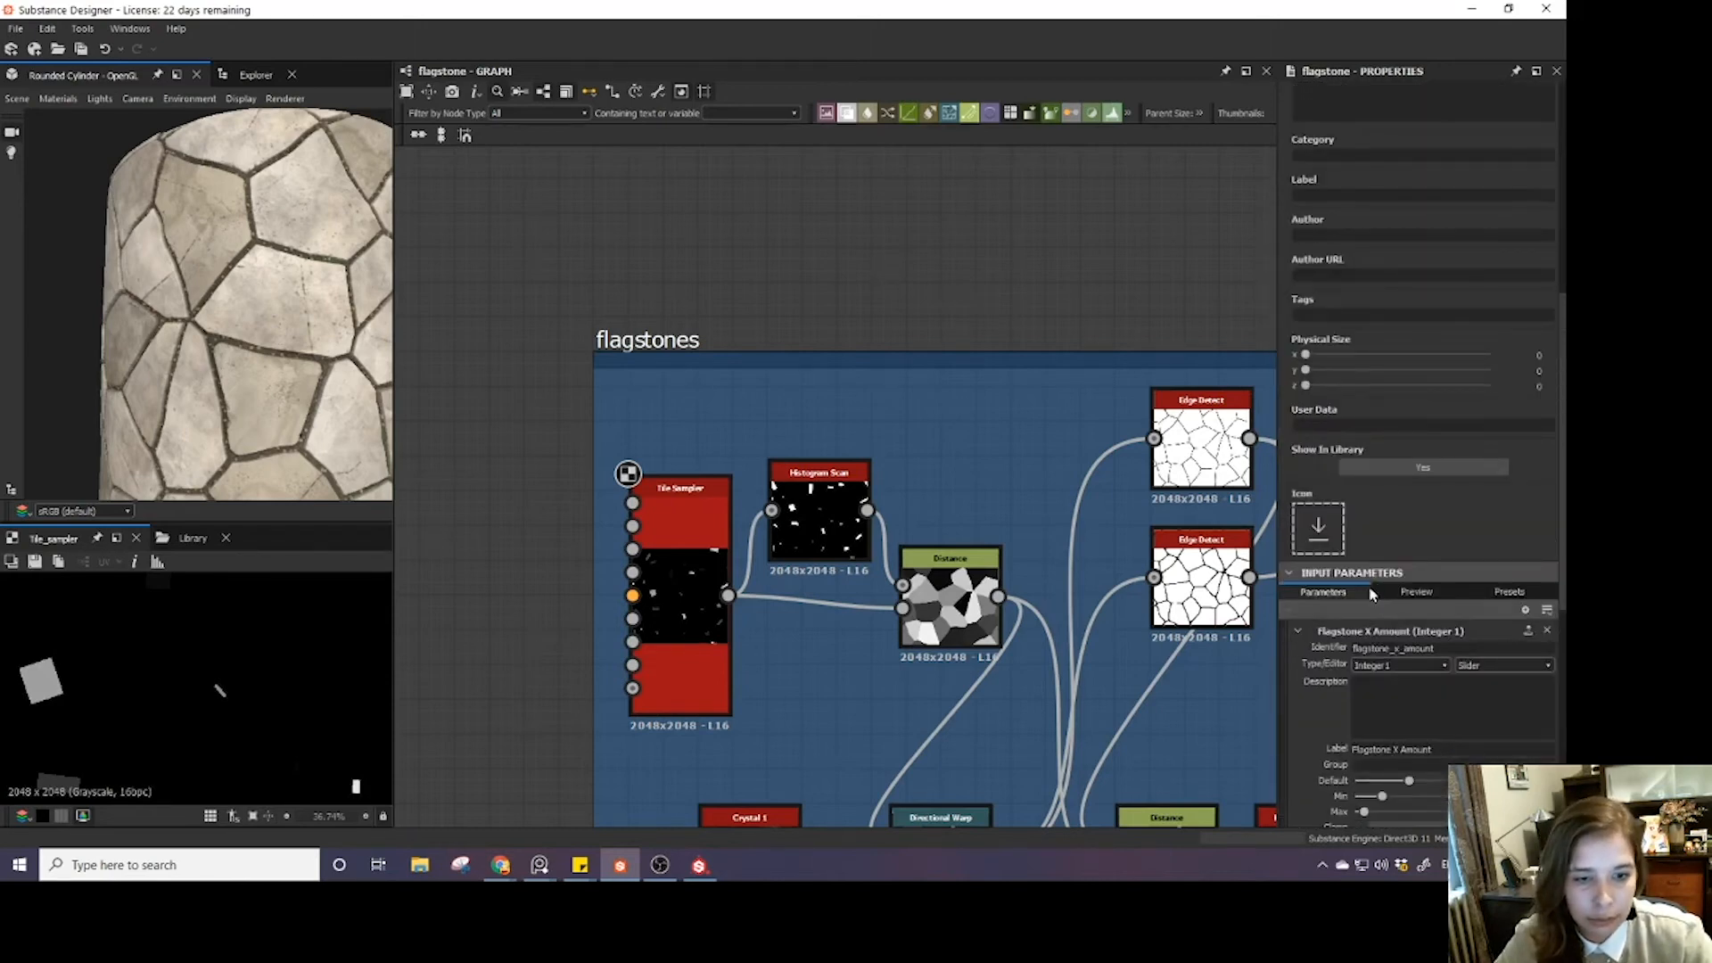
scroll(1371, 595, down, 3)
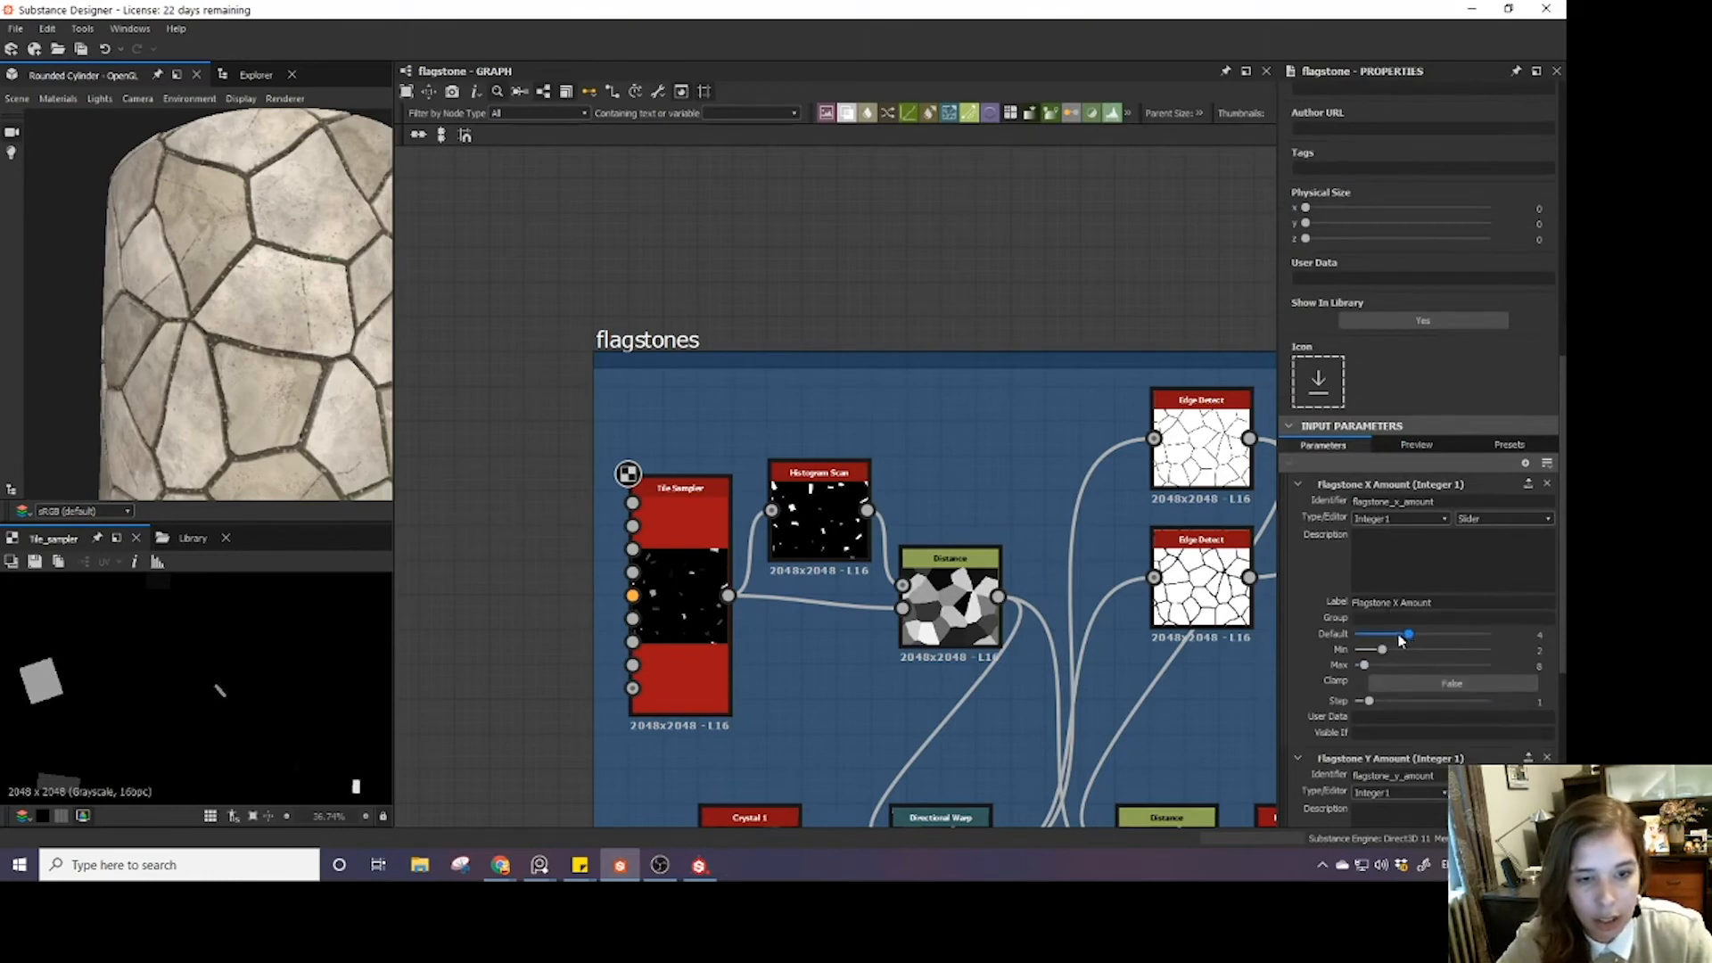
drag(1407, 635, 1396, 635)
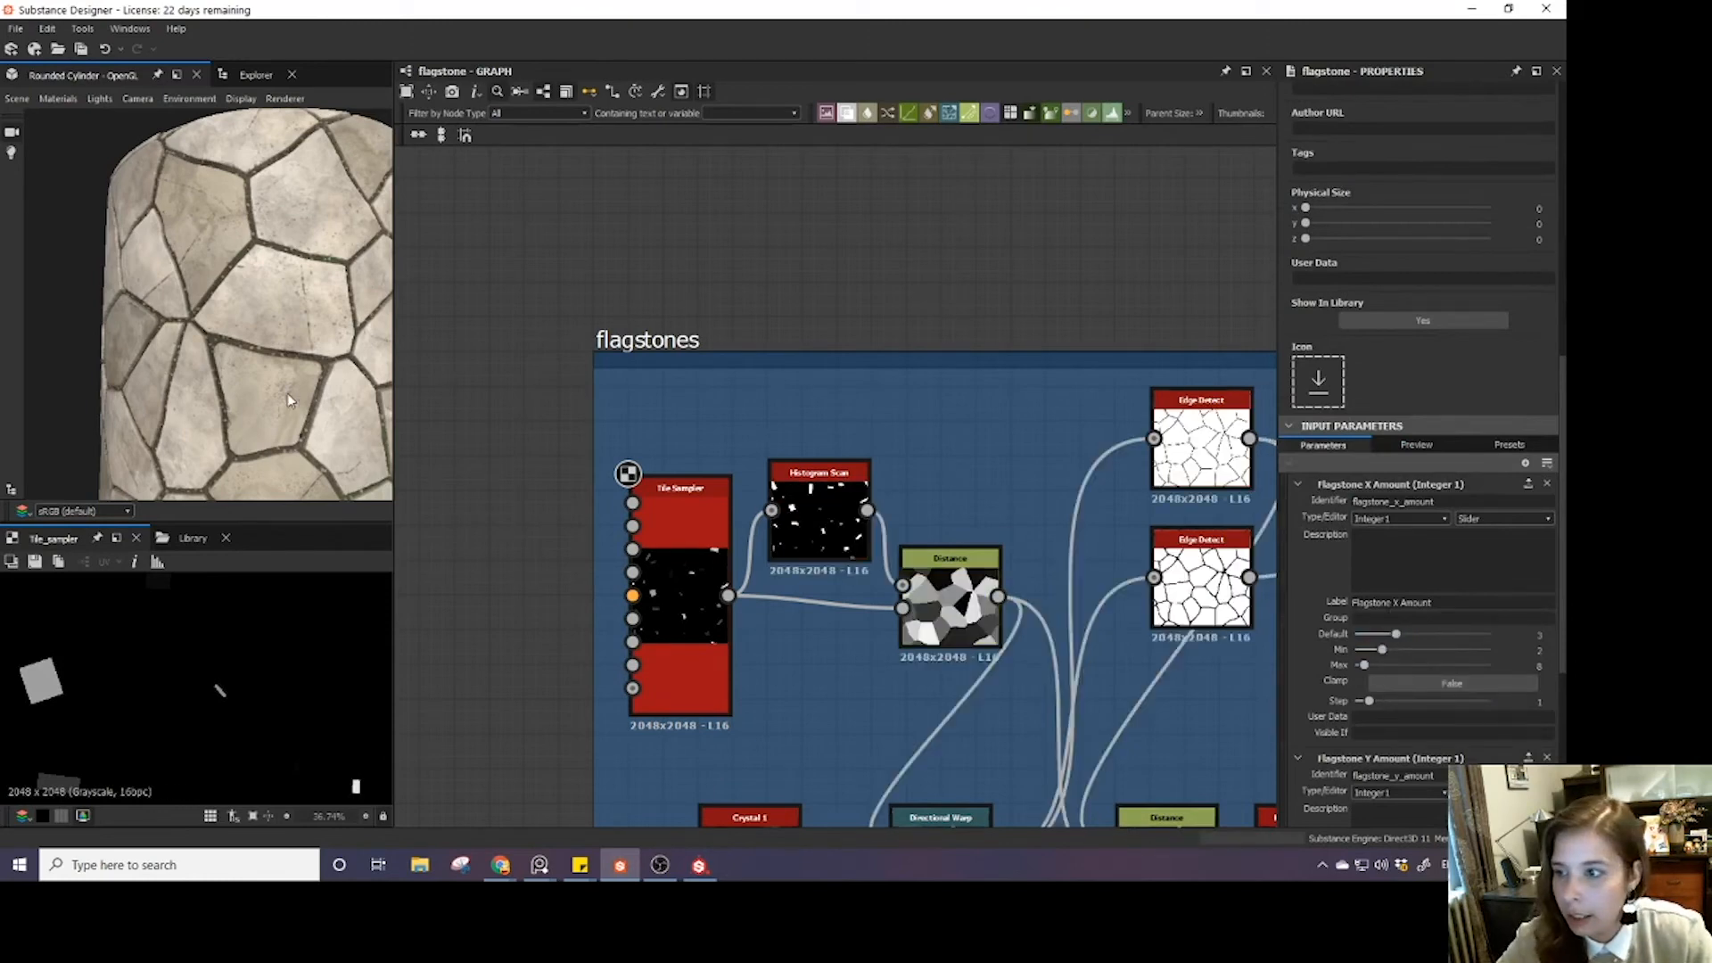
right_click(488, 362)
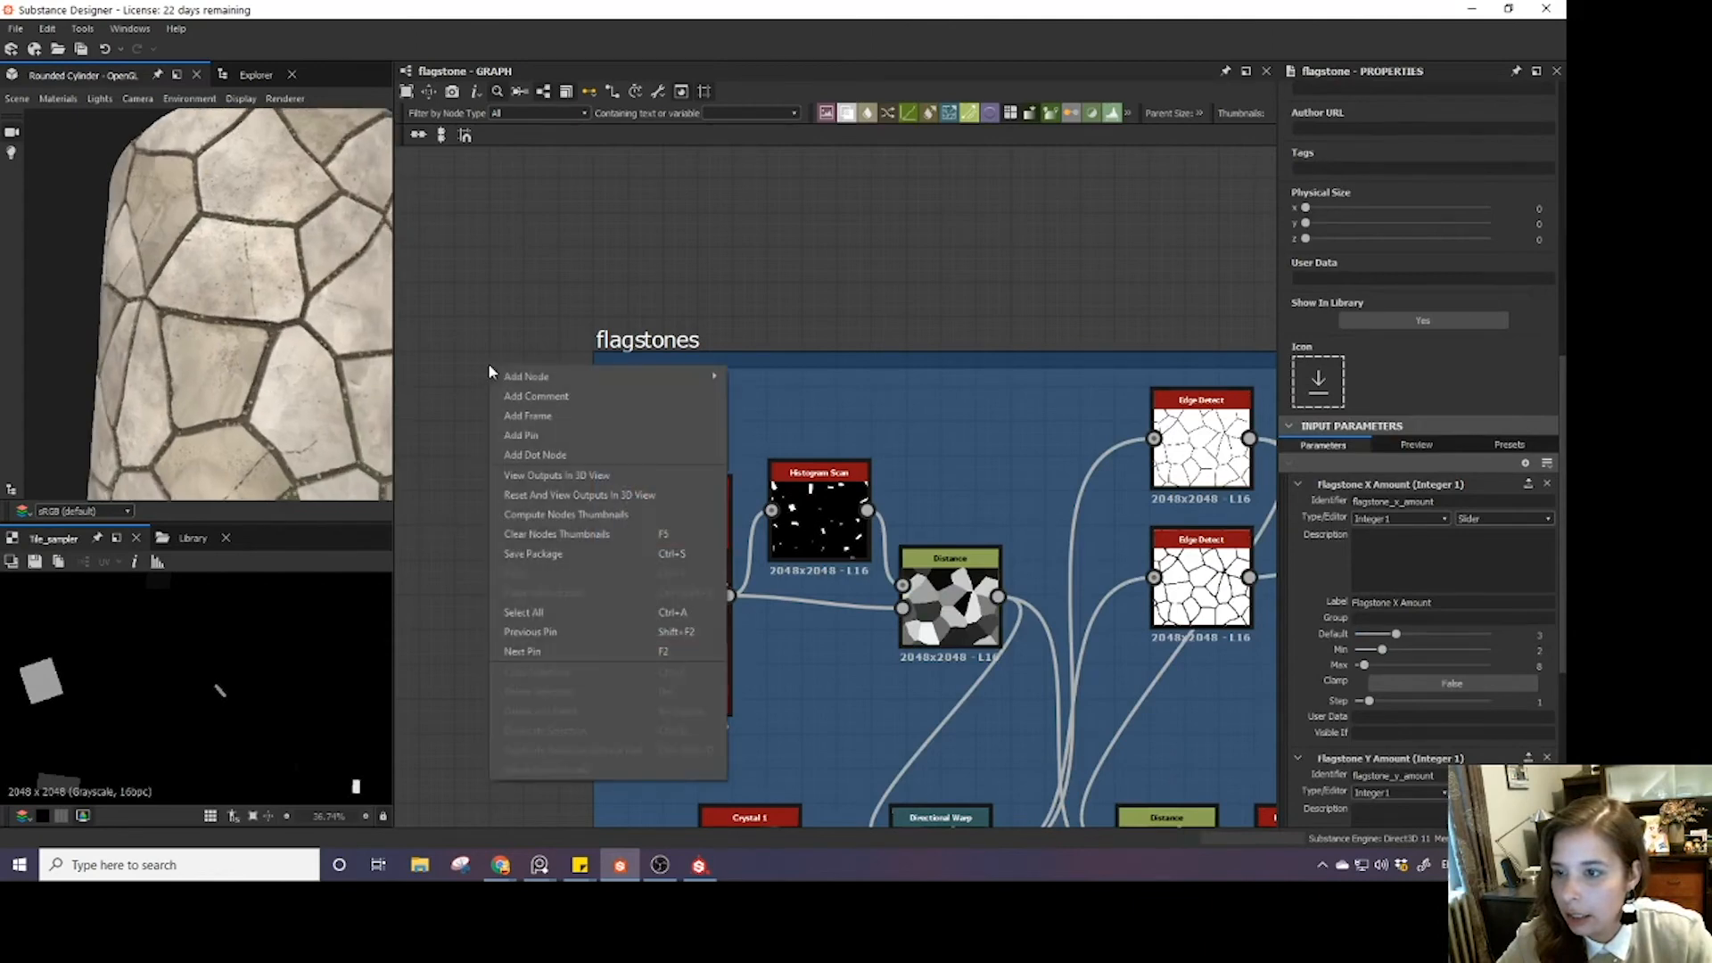
click(545, 478)
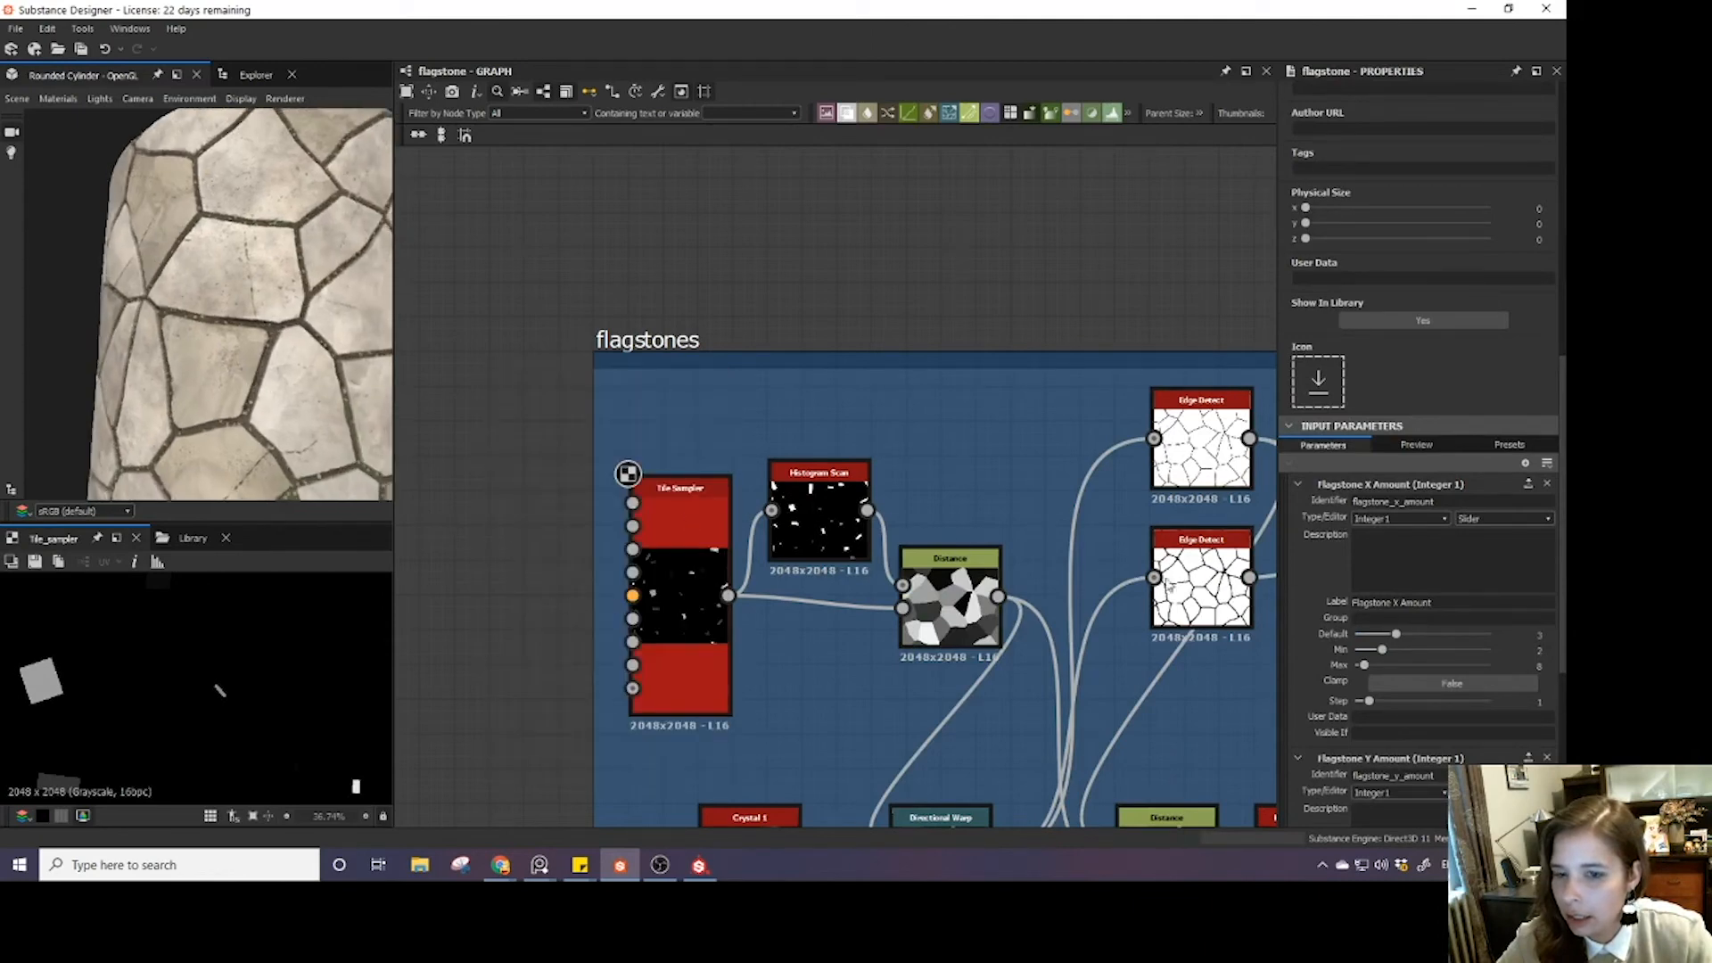
- Lower the default of Flagstone Y Amount to 4 and inspect the stone pattern on the 3D cylinder
scroll(1485, 486, down, 1)
scroll(1399, 580, down, 1)
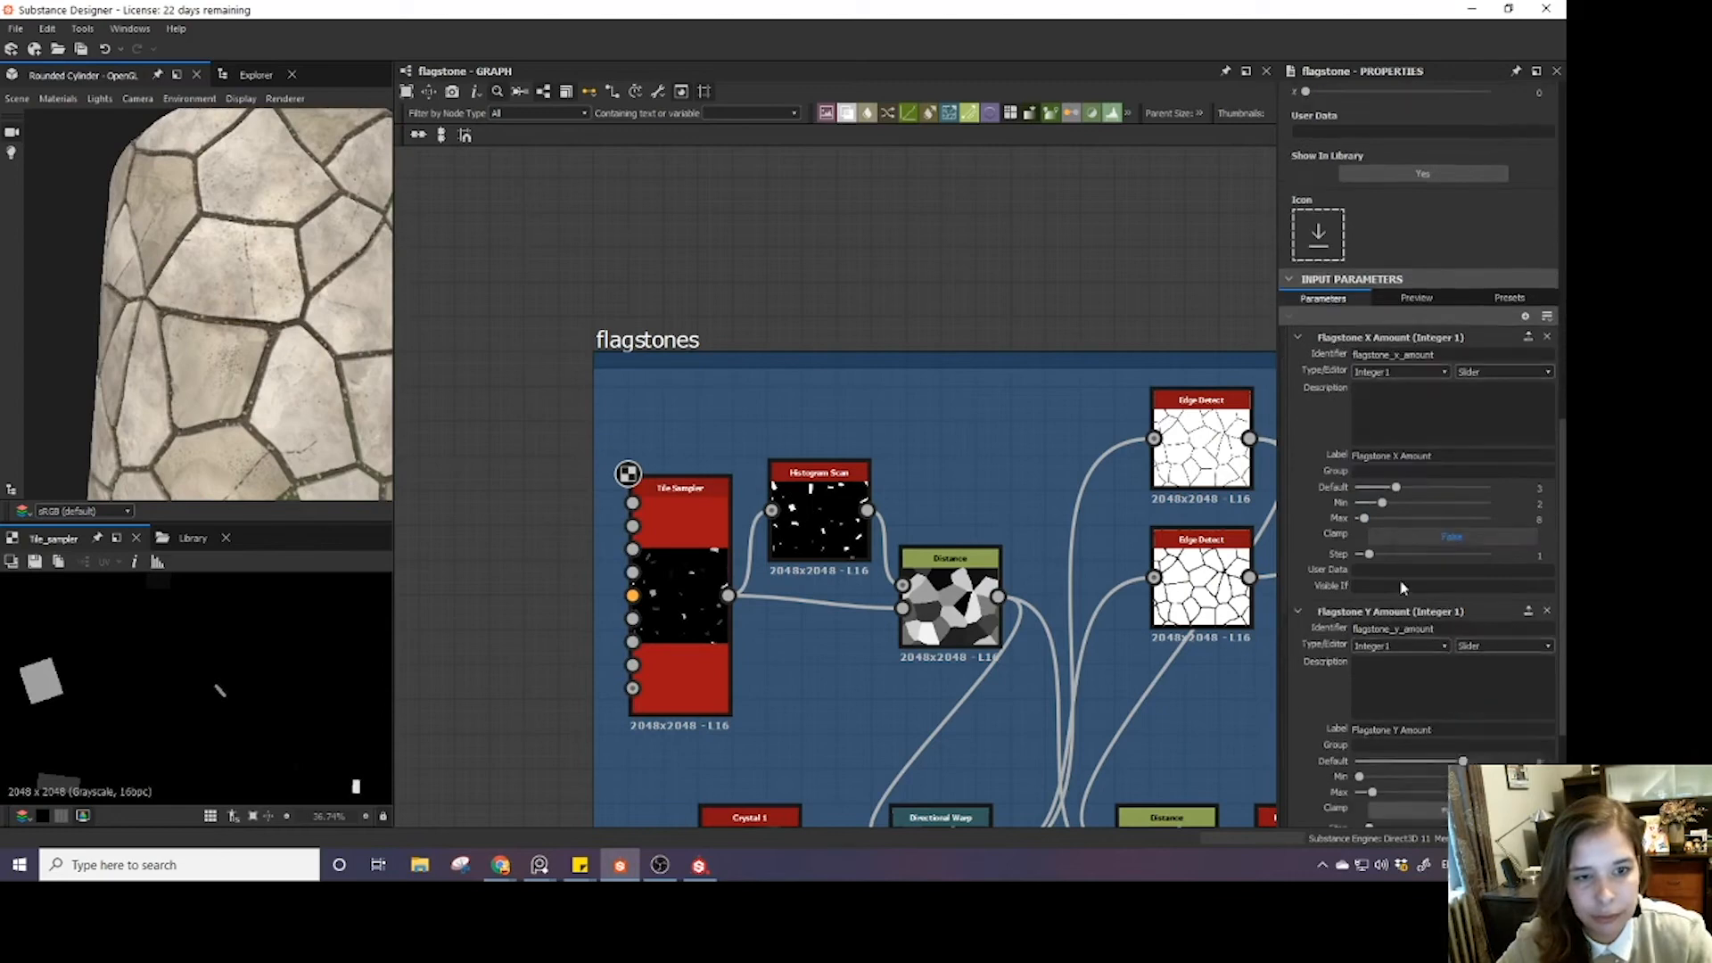
scroll(1430, 723, down, 1)
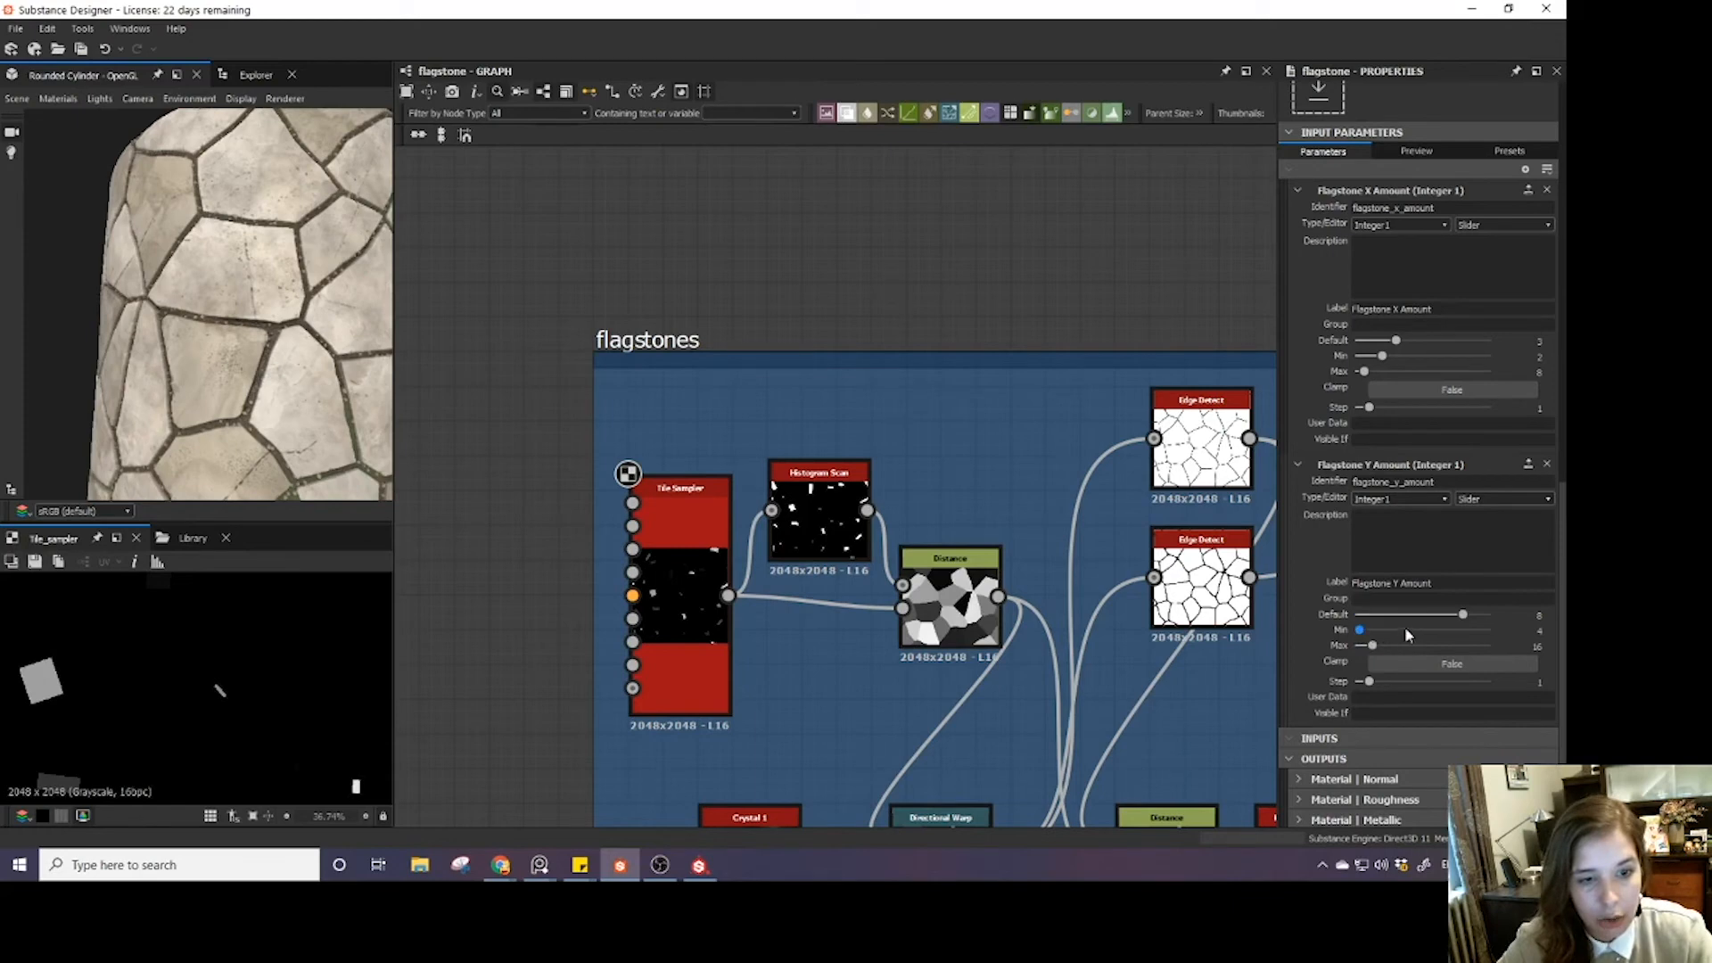
drag(1463, 615, 1410, 614)
scroll(163, 318, down, 3)
drag(163, 317, 260, 324)
scroll(265, 330, up, 2)
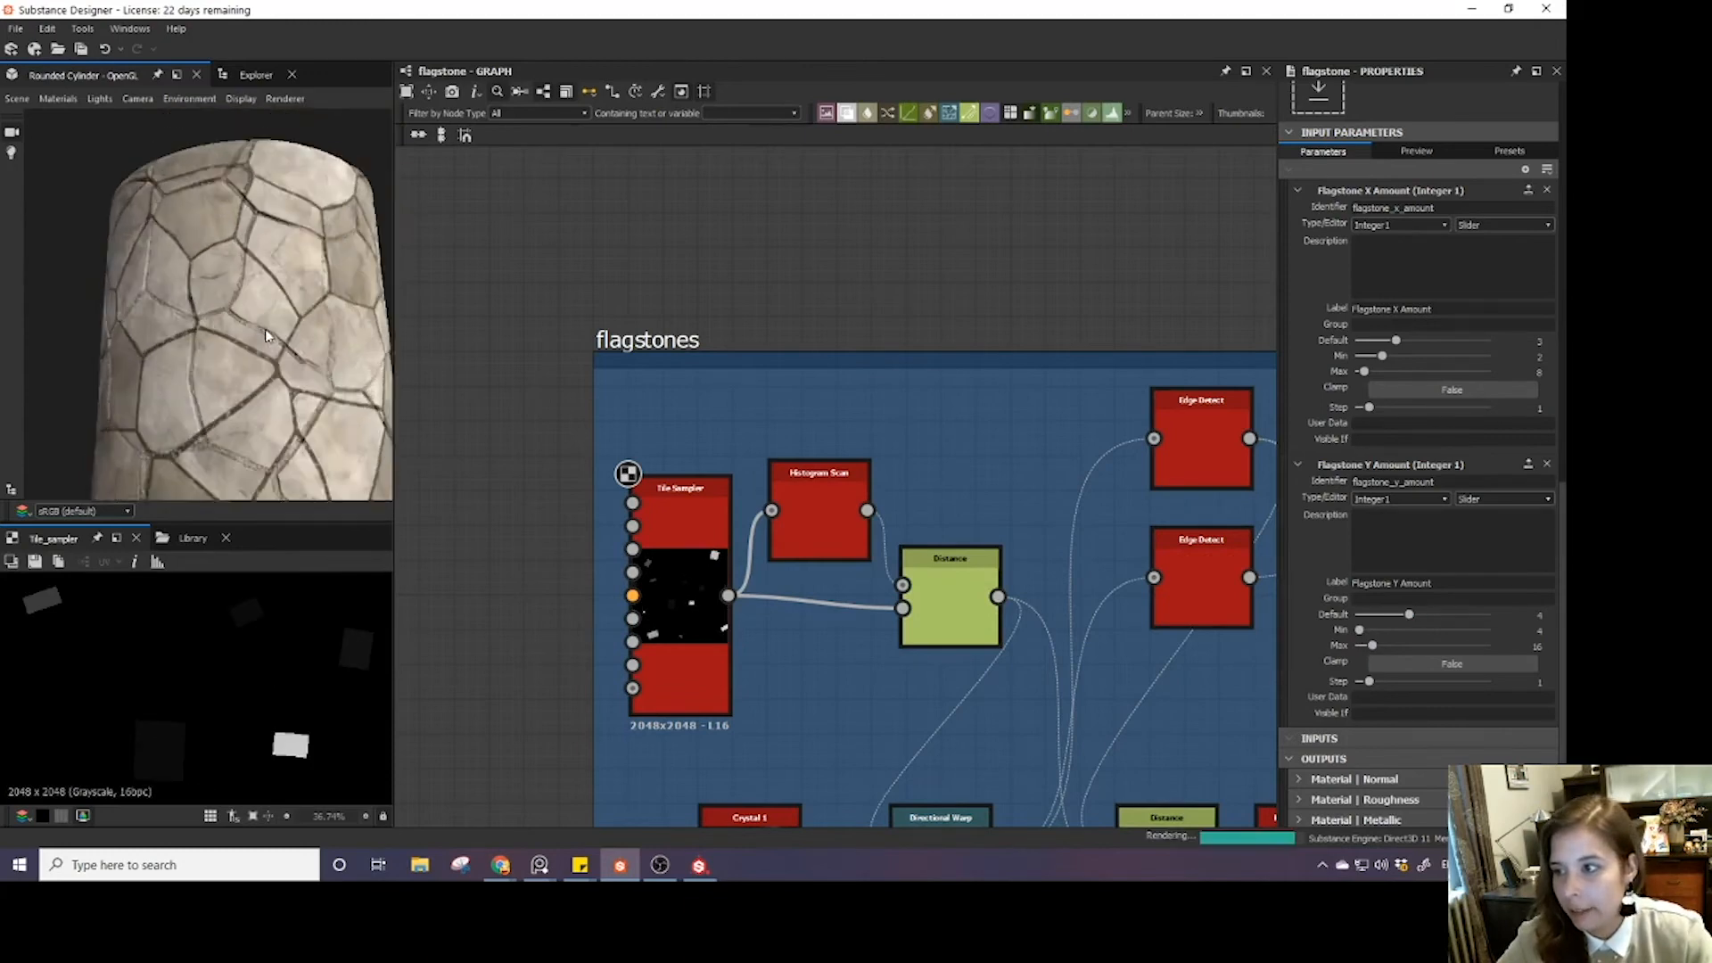
scroll(265, 336, down, 3)
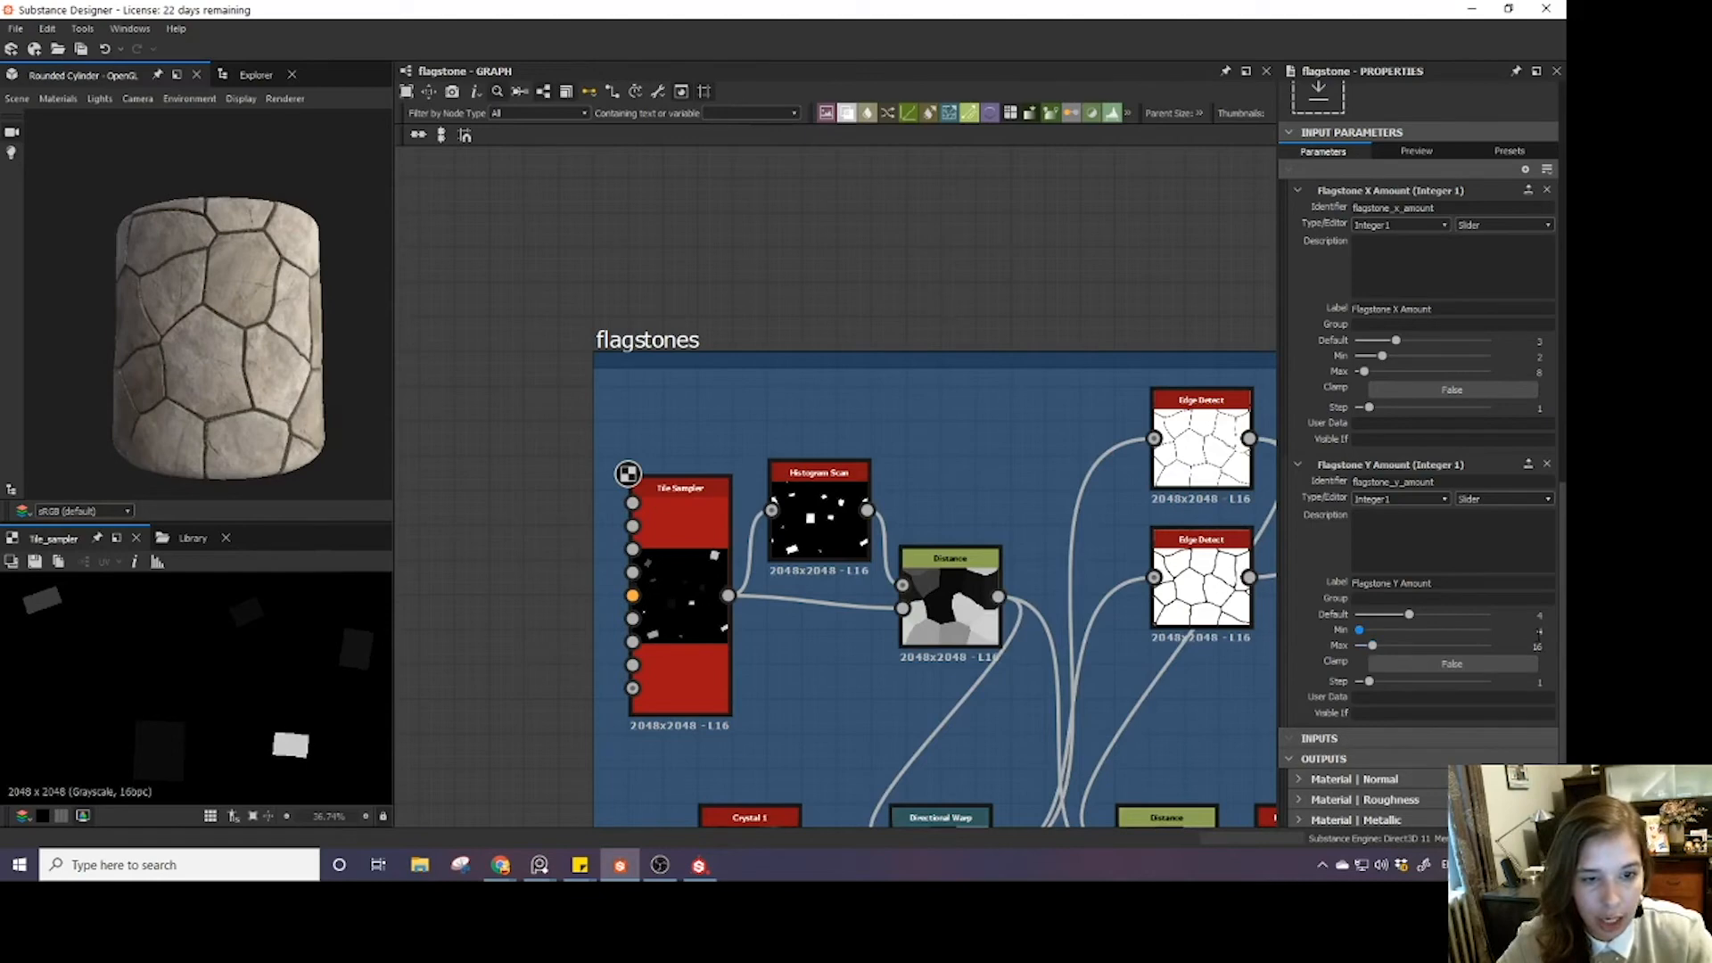
- Set the default of Flagstone Y Amount back to 8
click(1538, 616)
text(8)
key(Return)
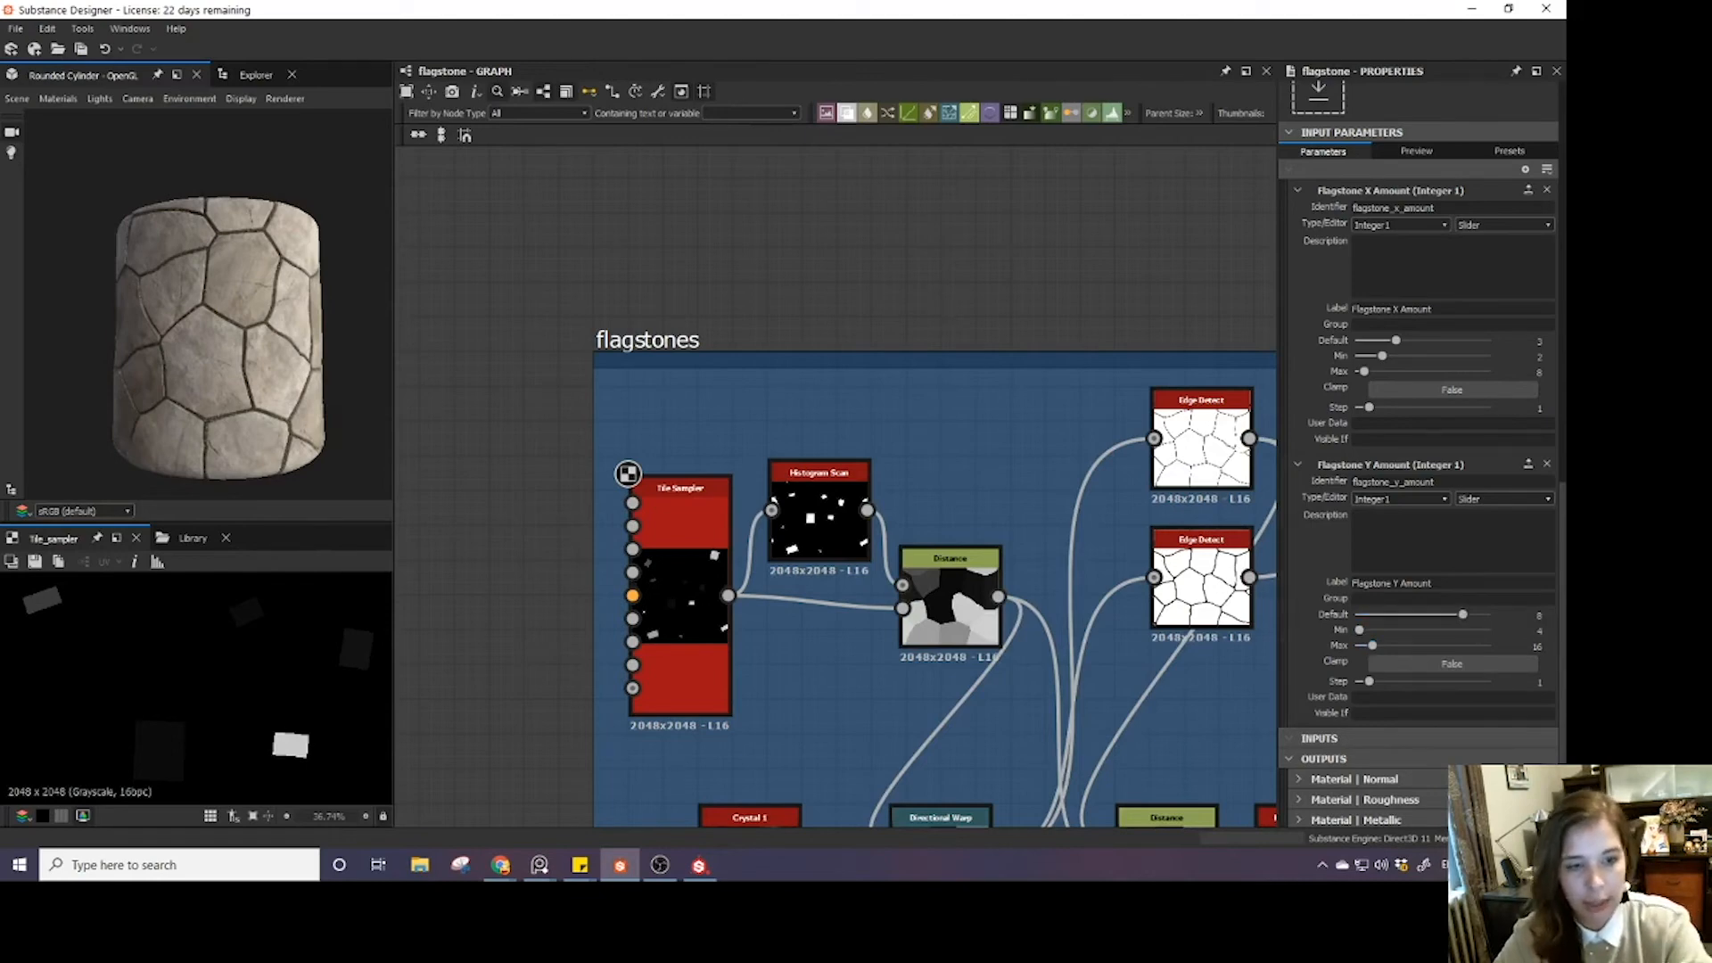
- Delete the Flagstone X Amount input parameter and expose the Tile Sampler's X Amount under the input name x_amount
click(1550, 192)
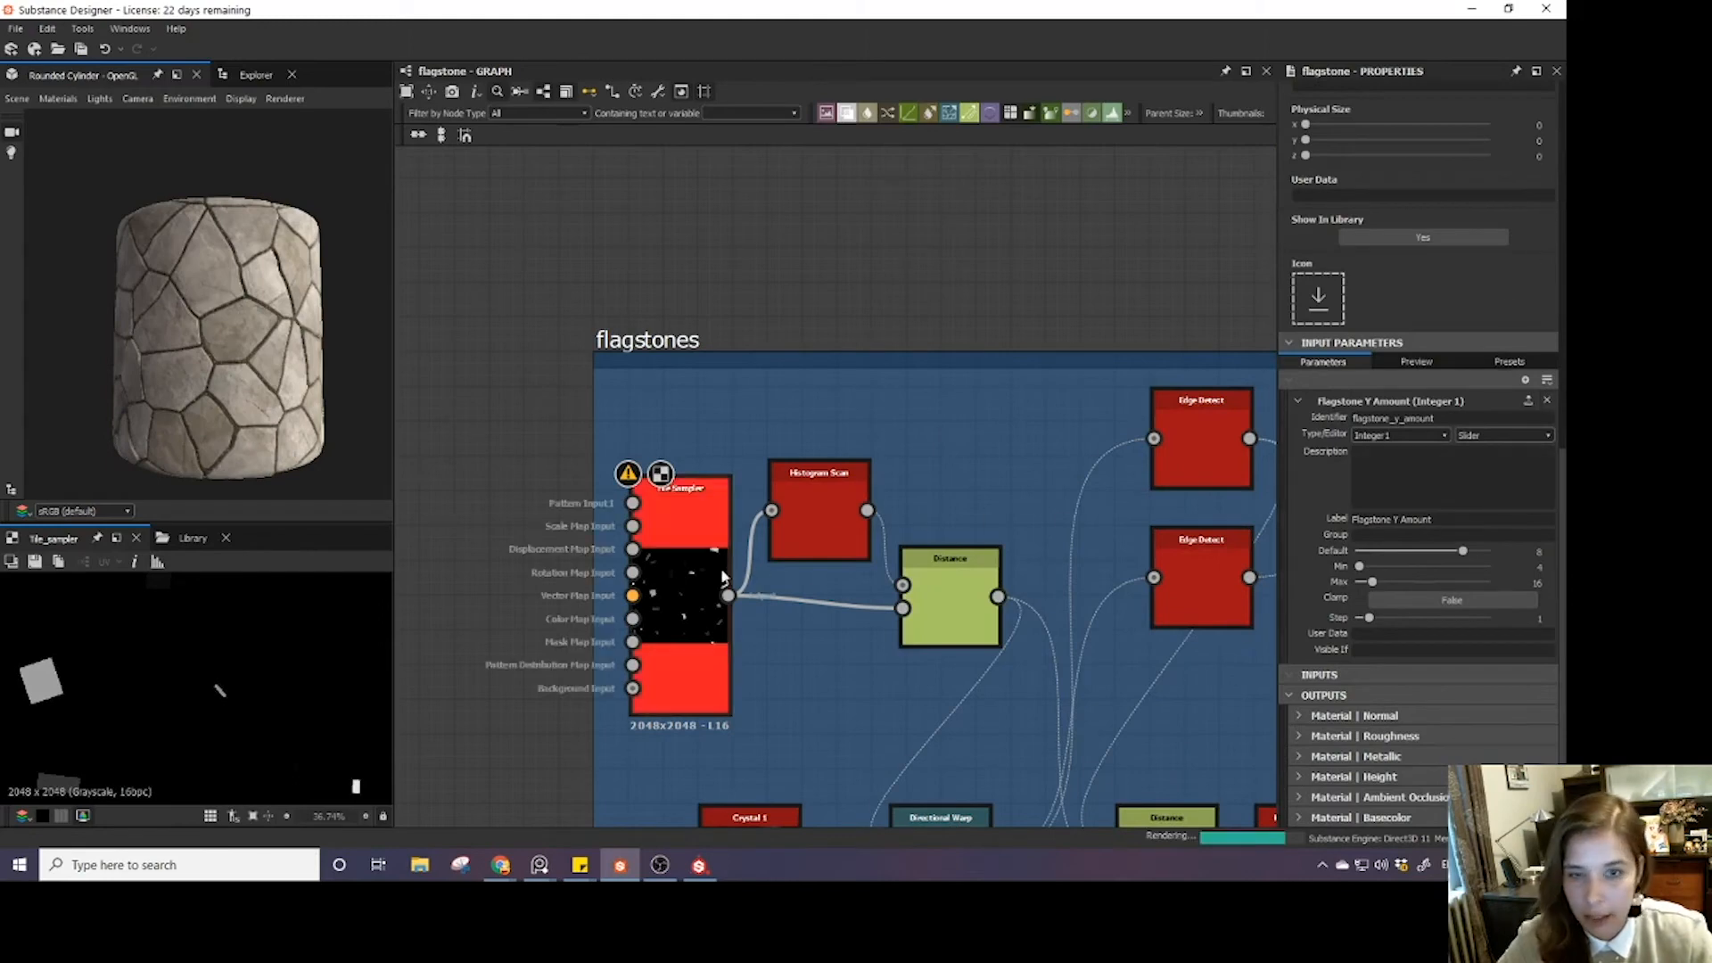
click(672, 614)
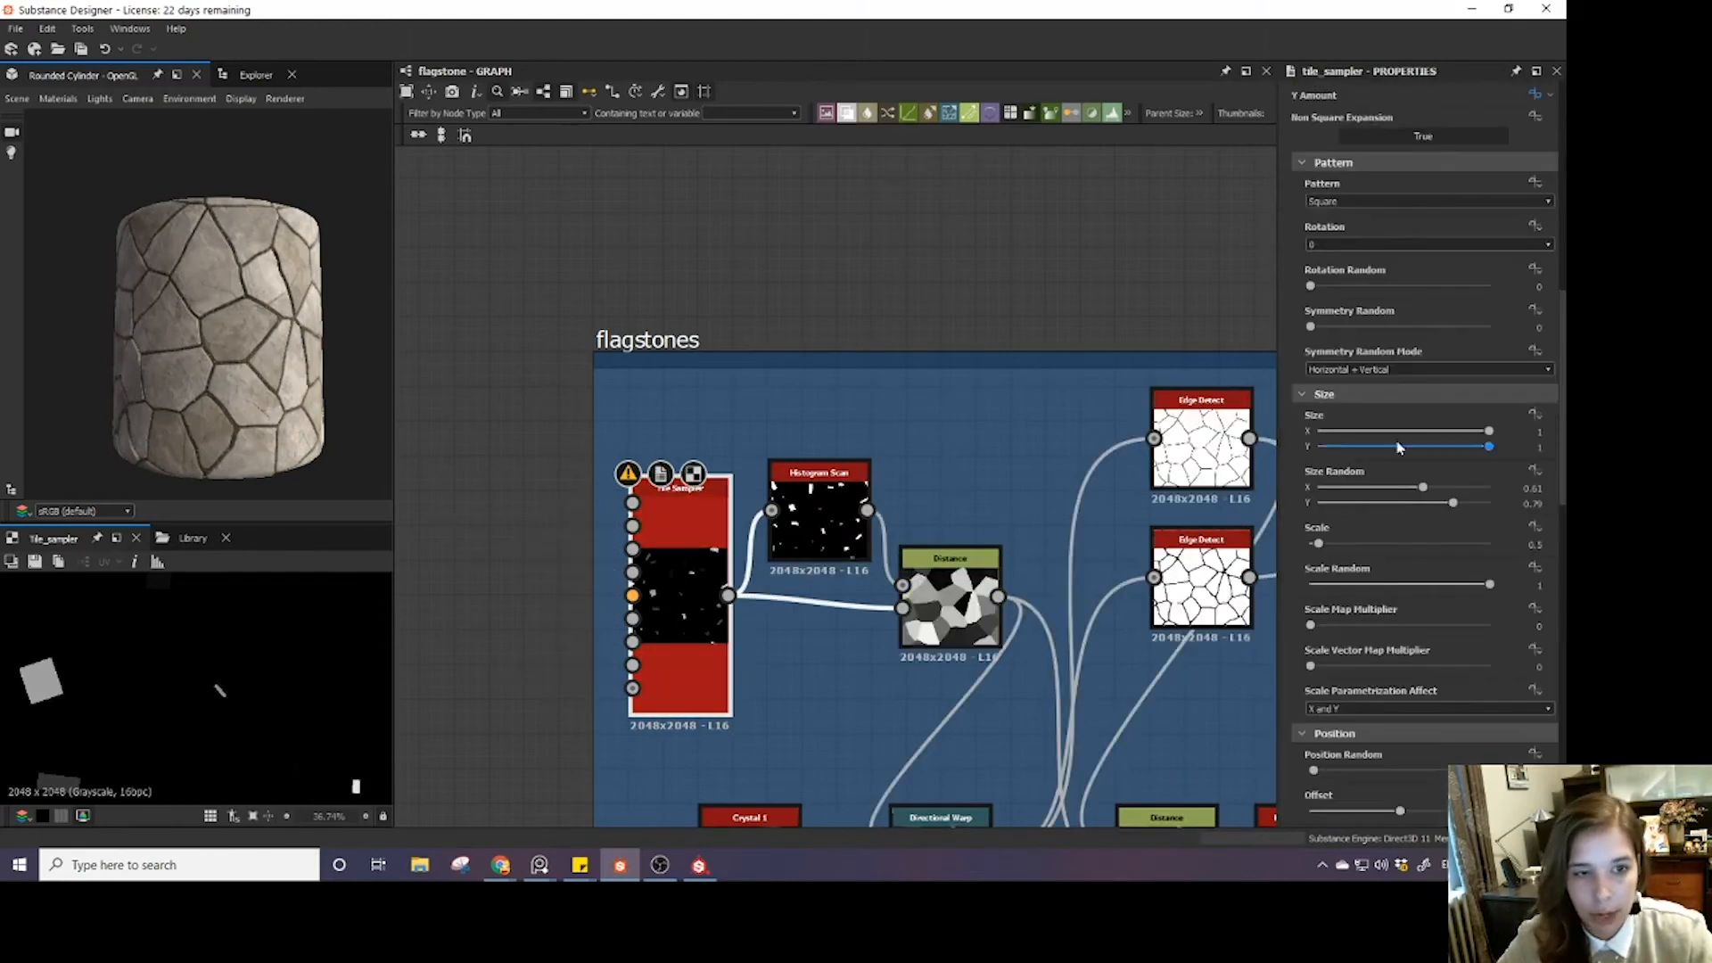
scroll(1507, 442, up, 5)
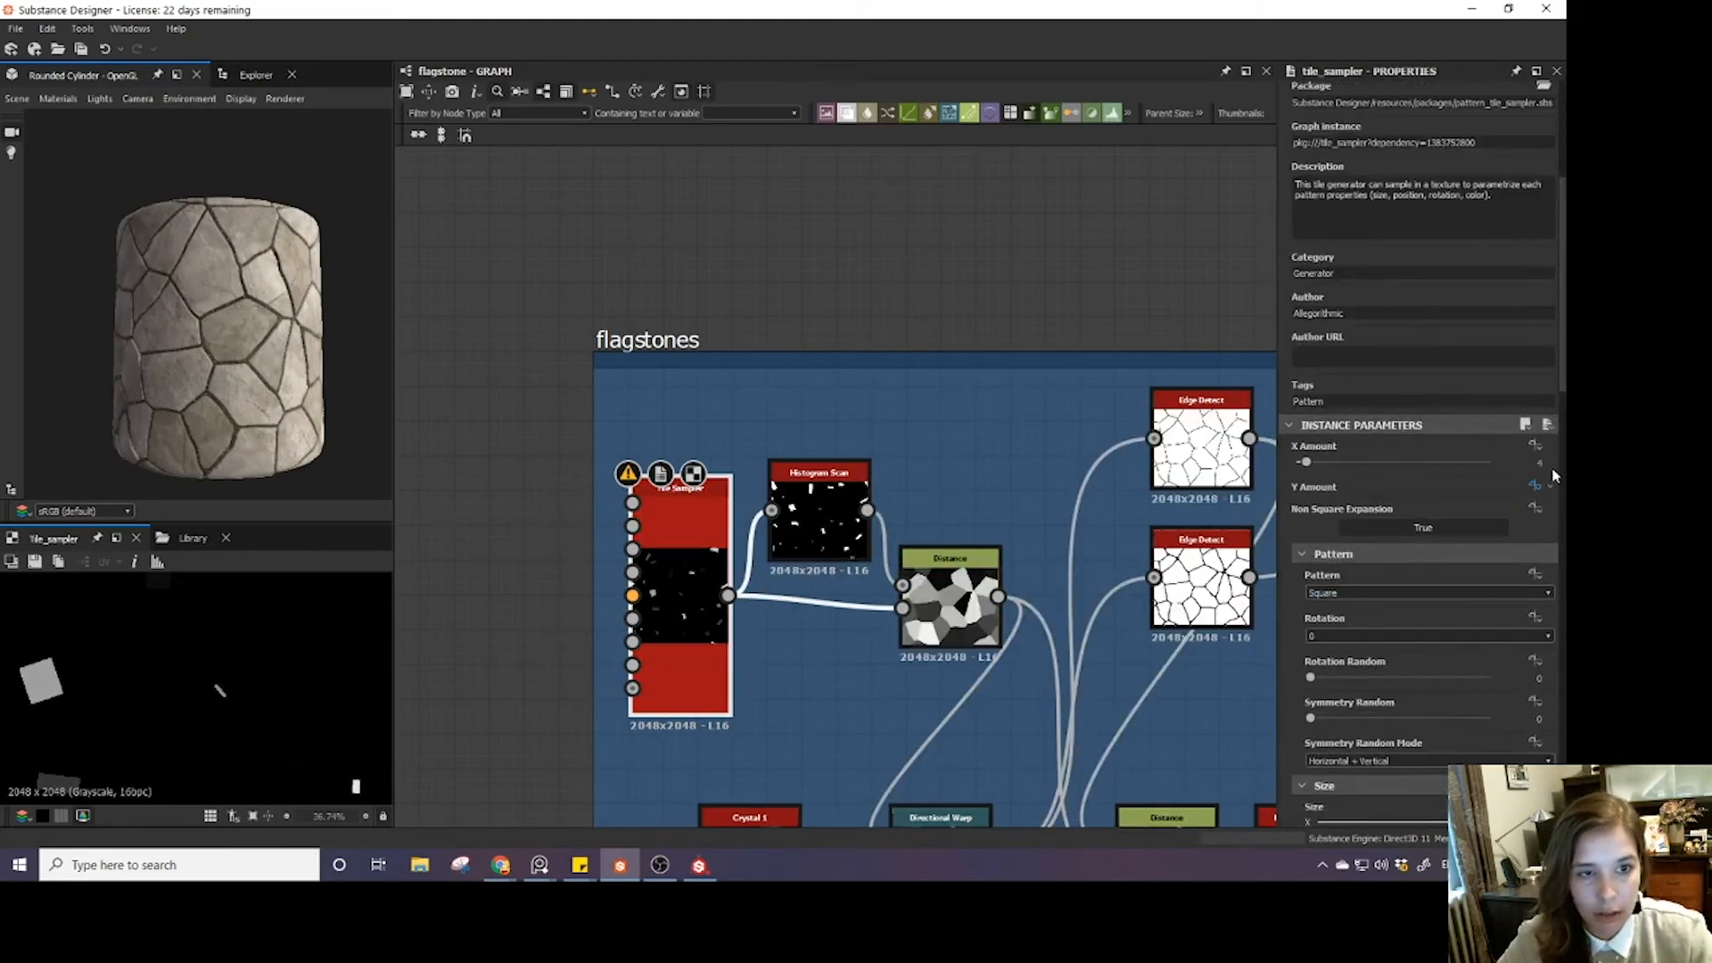
click(1537, 446)
click(1498, 486)
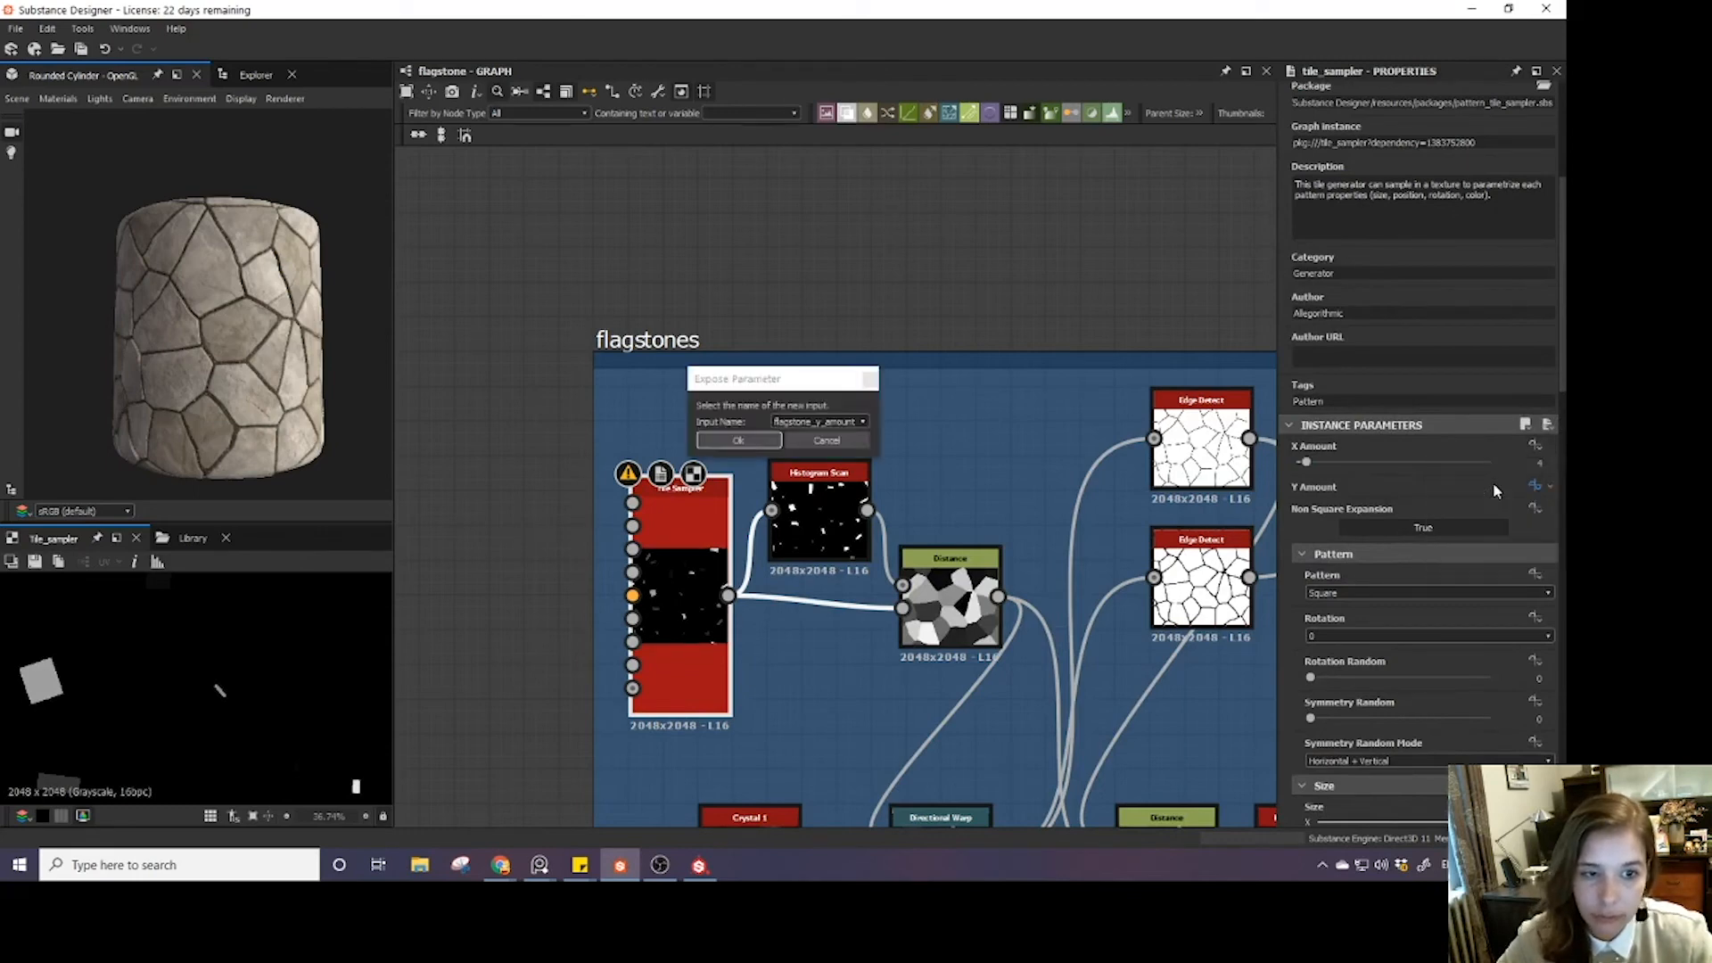
click(818, 421)
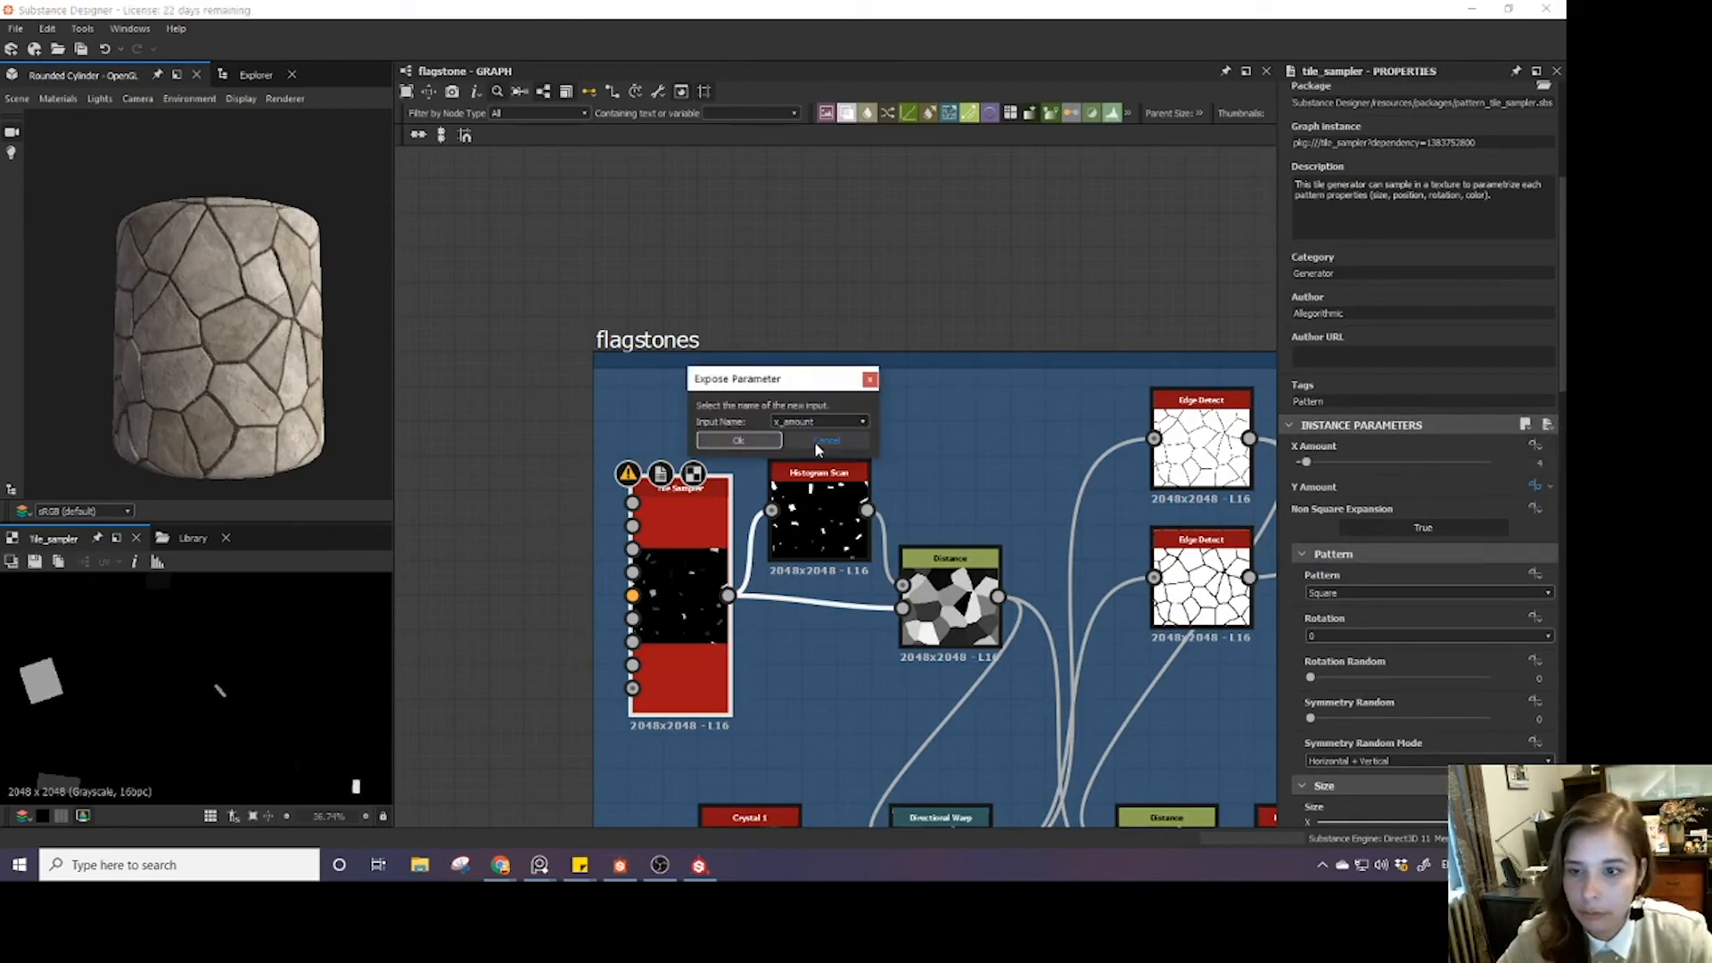
click(816, 442)
click(739, 440)
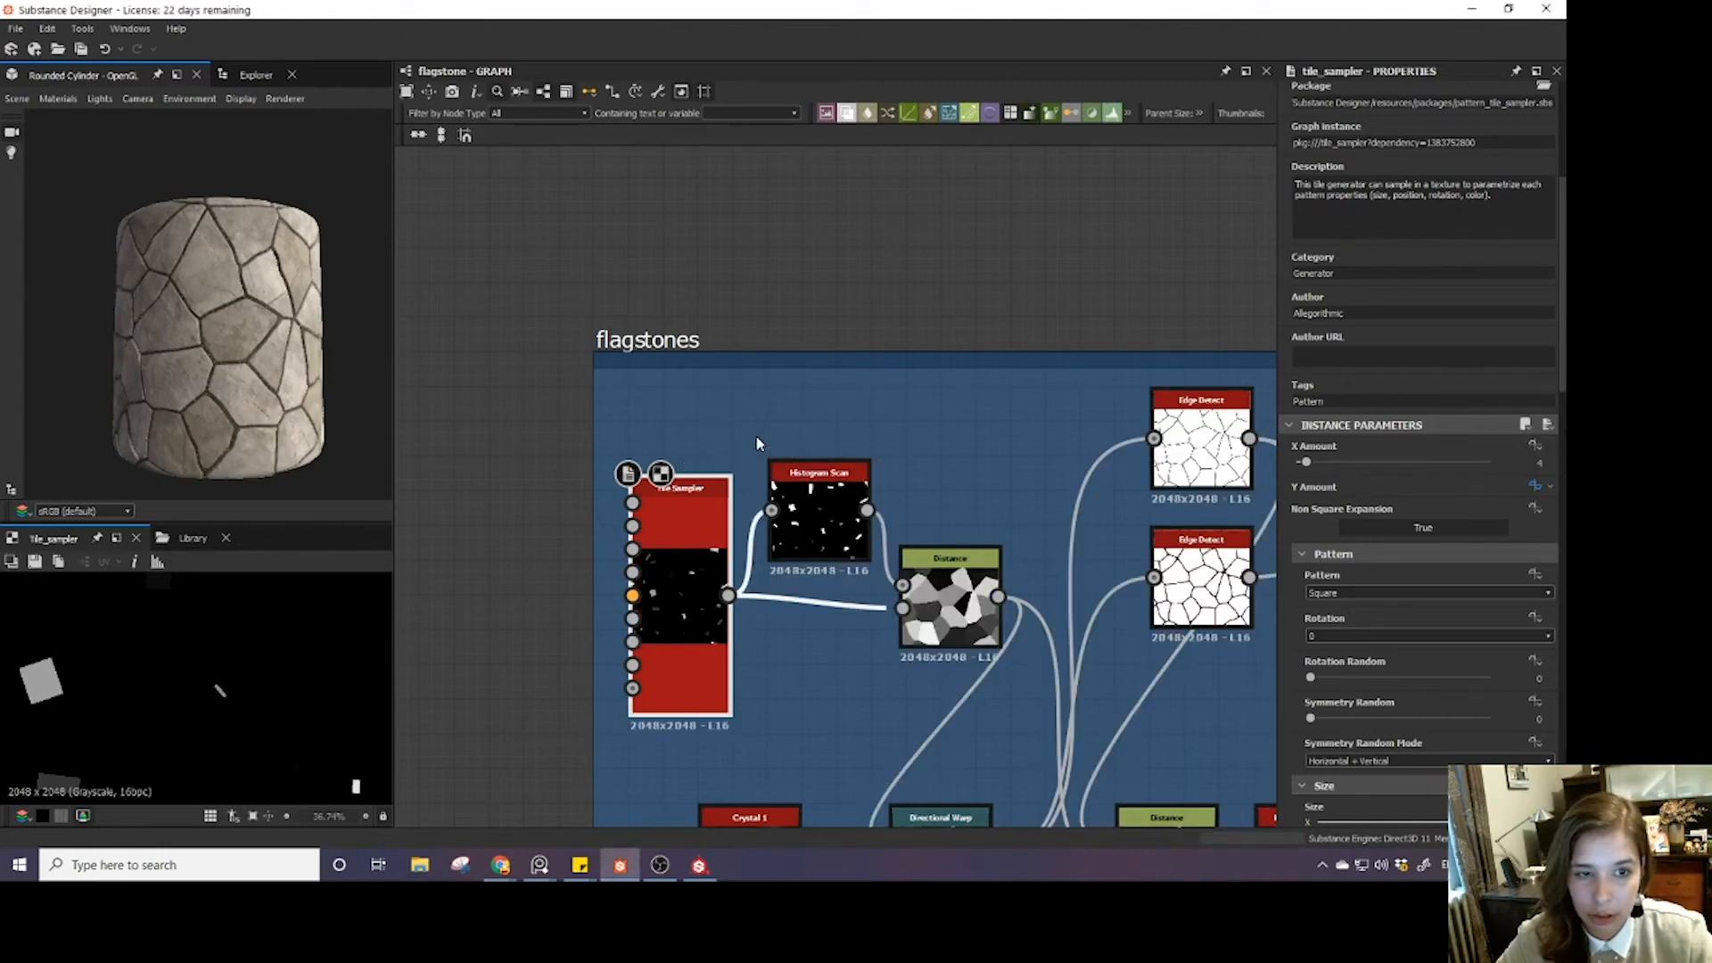
- Look over the framed node groups across the graph and examine the nodes in the flagstones frame
scroll(1002, 440, down, 5)
middle_drag(989, 433, 719, 372)
scroll(719, 373, down, 2)
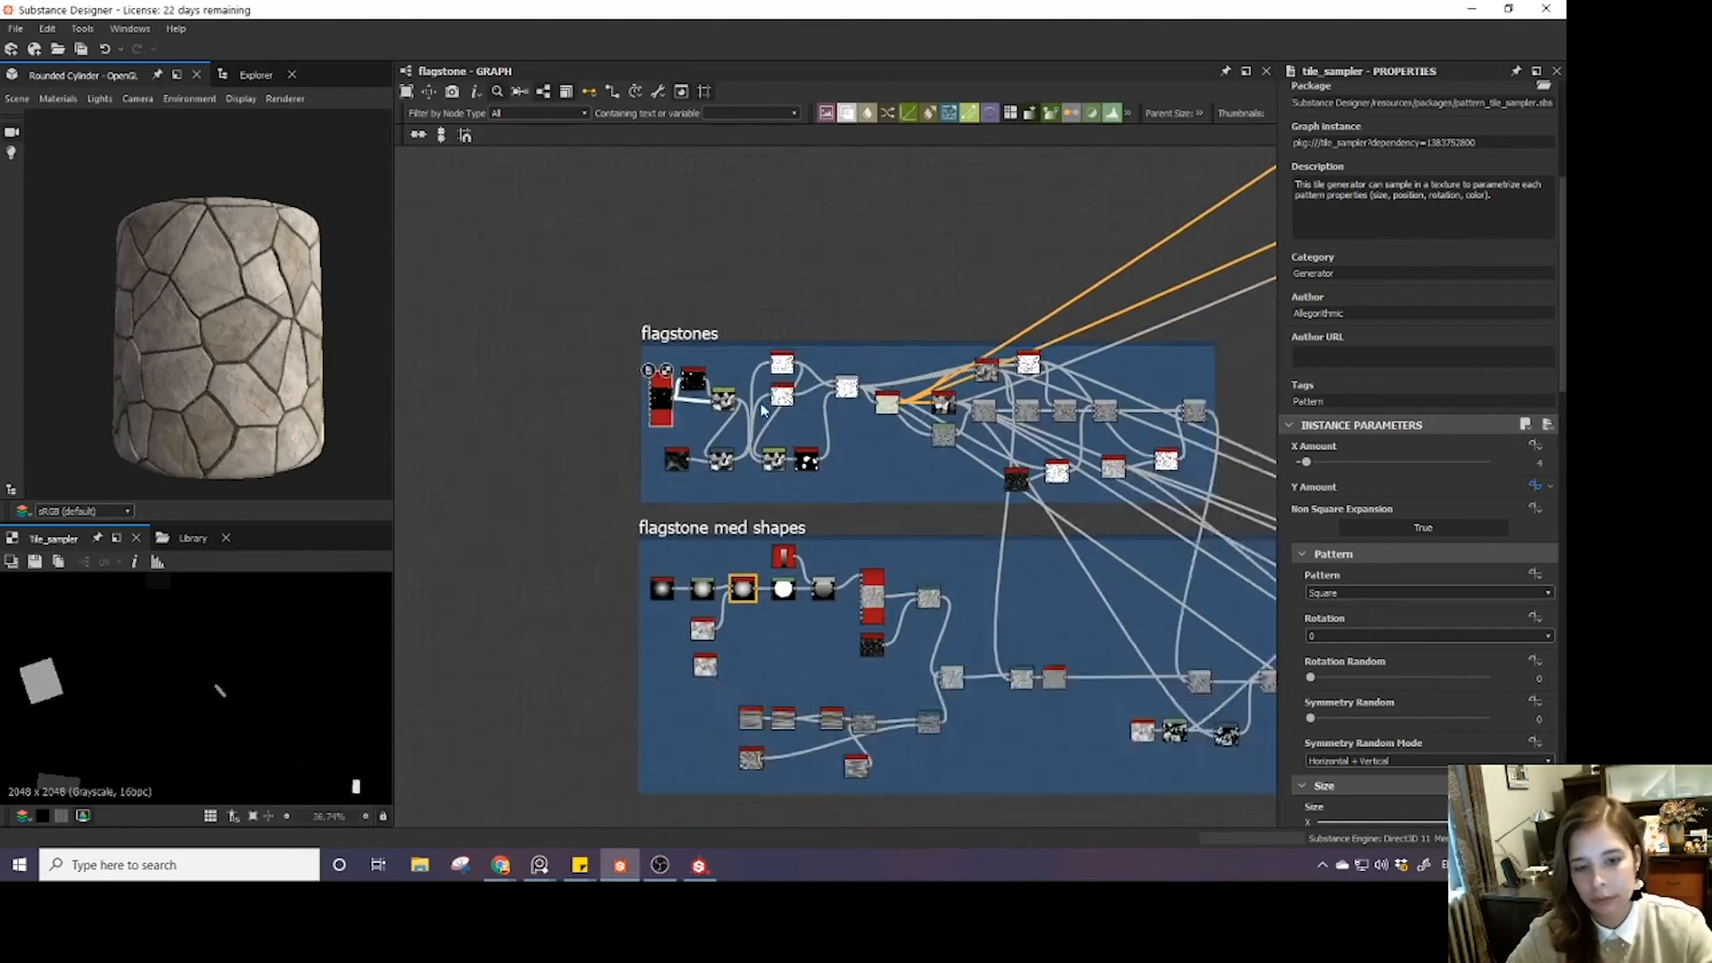
middle_drag(1077, 428, 837, 427)
scroll(839, 426, down, 3)
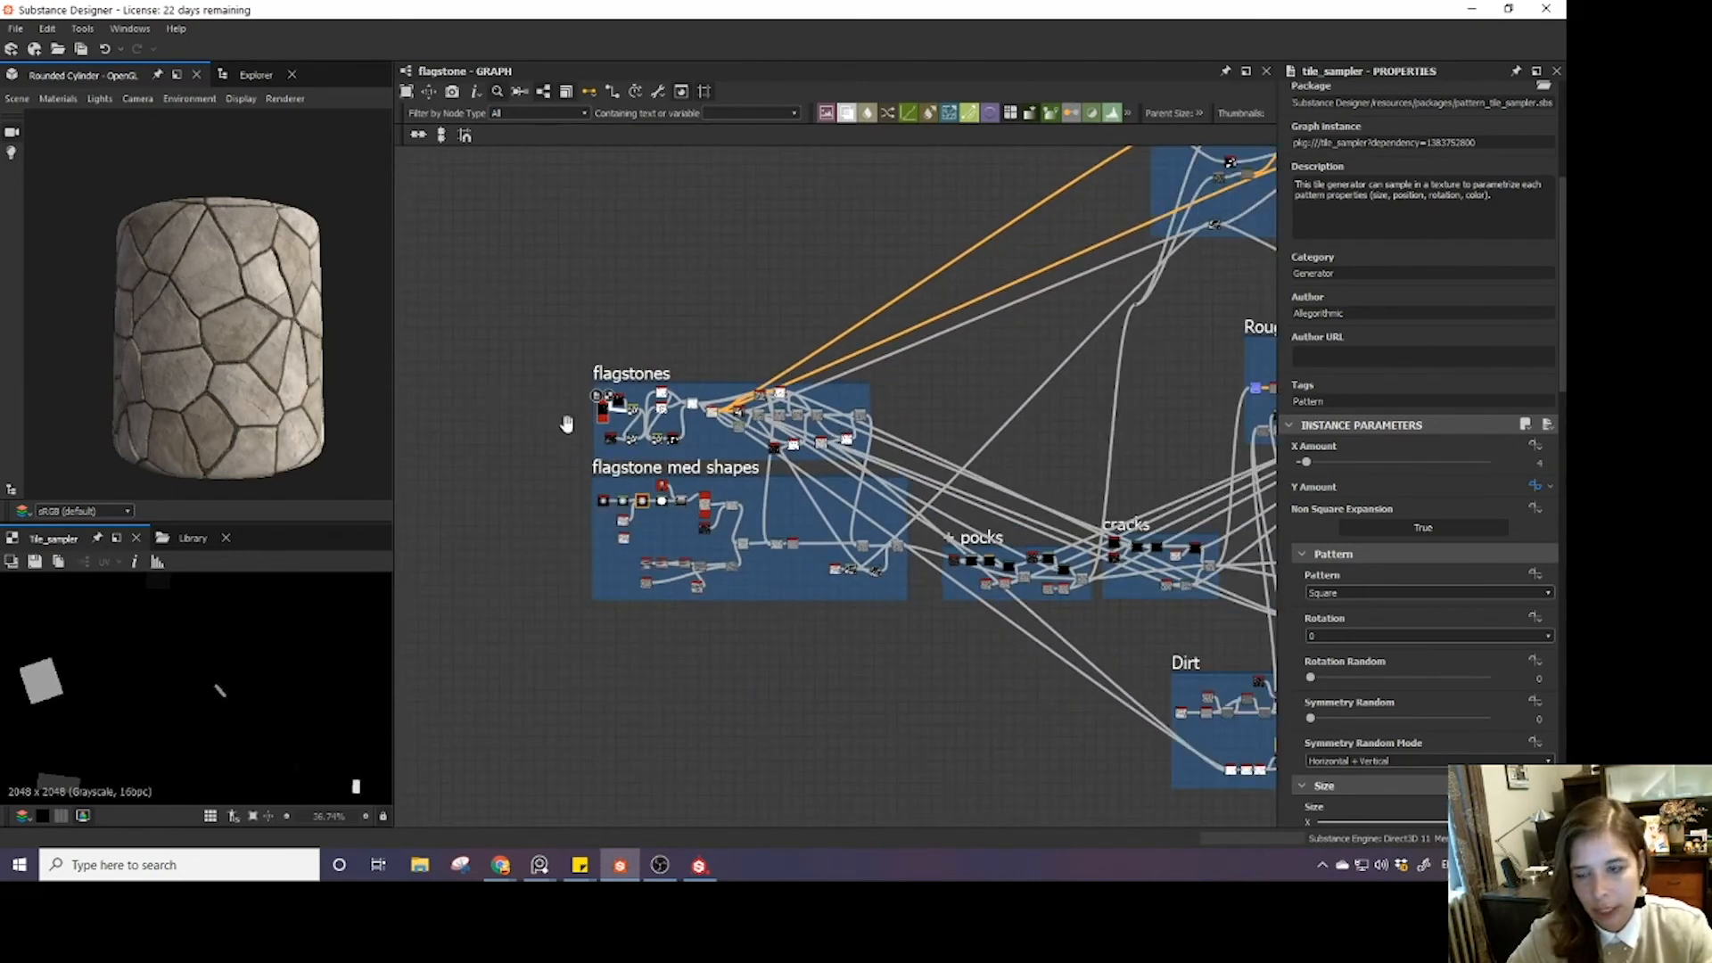
middle_drag(569, 424, 626, 453)
scroll(600, 447, up, 6)
middle_drag(757, 401, 602, 419)
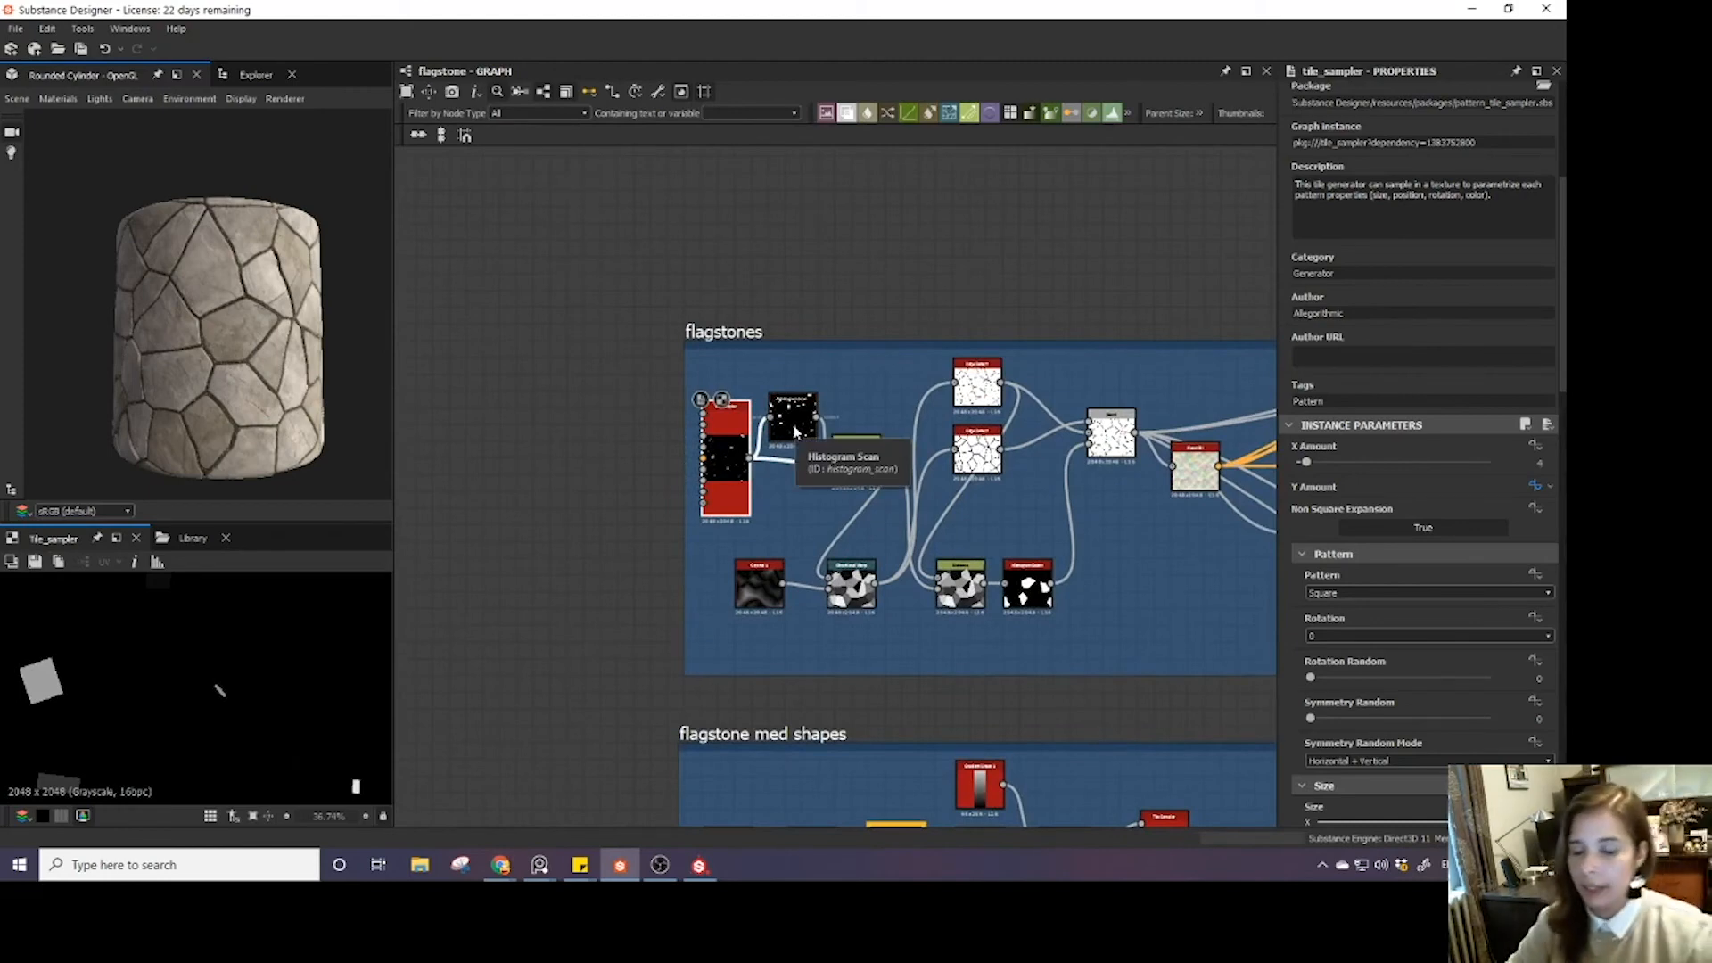
scroll(785, 437, down, 2)
scroll(713, 429, up, 3)
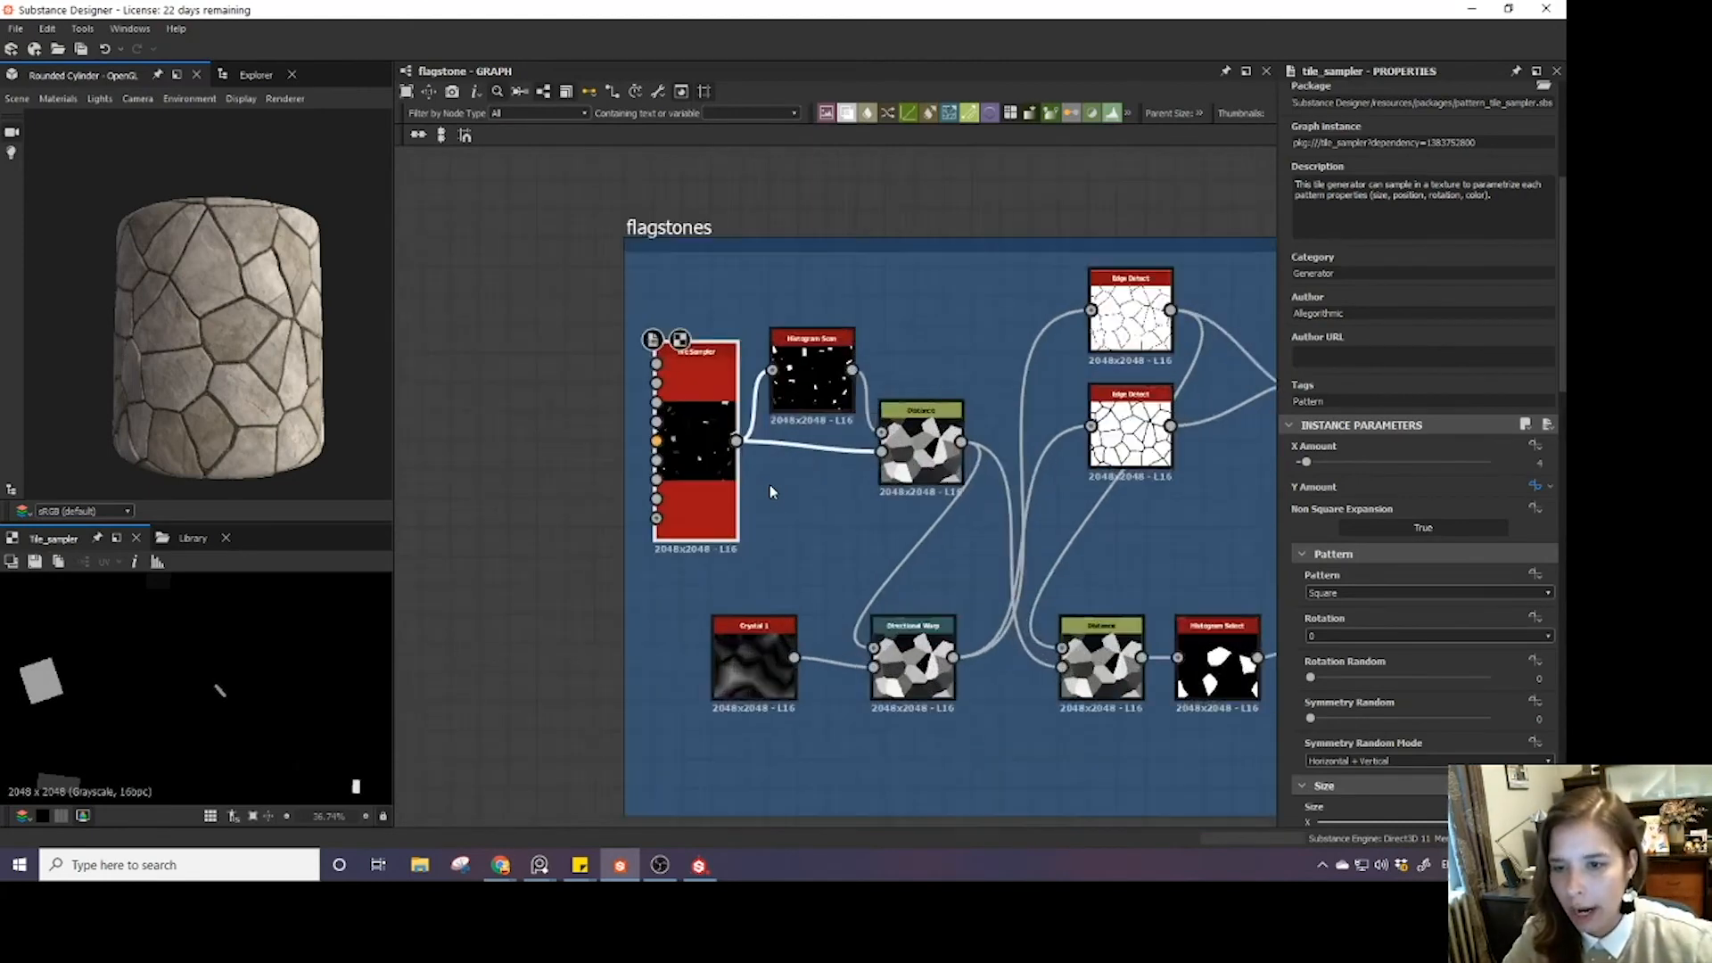
- Duplicate the Tile Sampler node and place the copy in the empty area outside the flagstones frame
scroll(705, 424, down, 1)
middle_drag(672, 415, 739, 523)
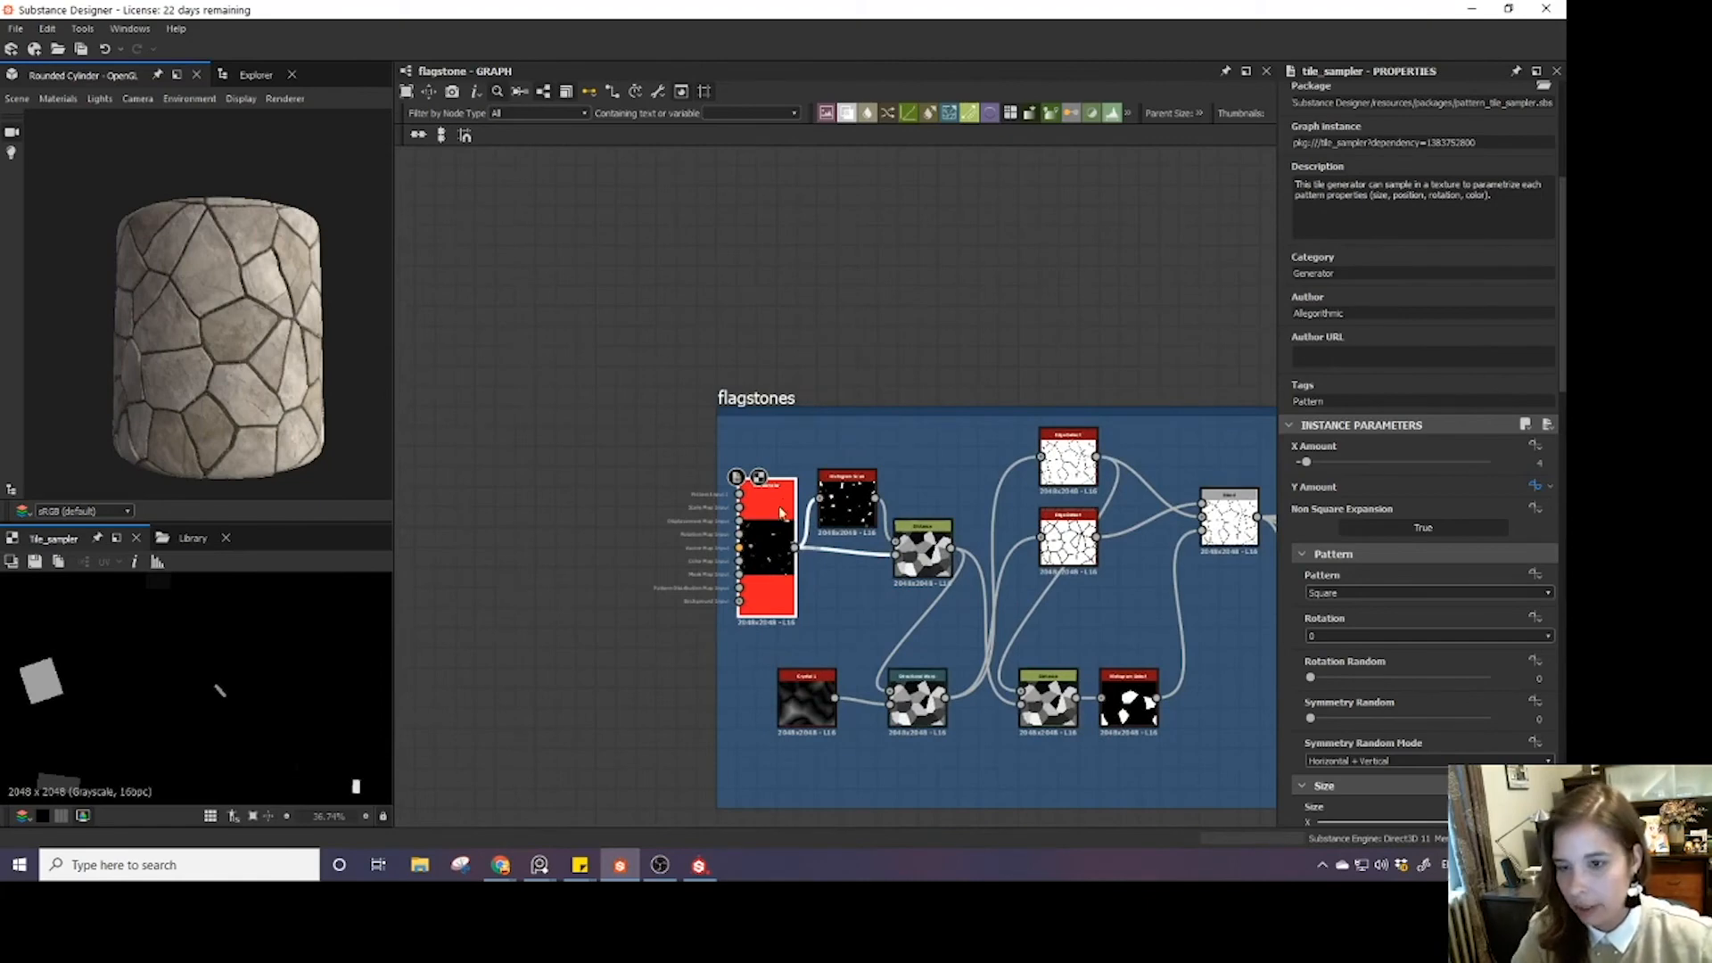
key(ctrl+v)
drag(791, 486, 561, 413)
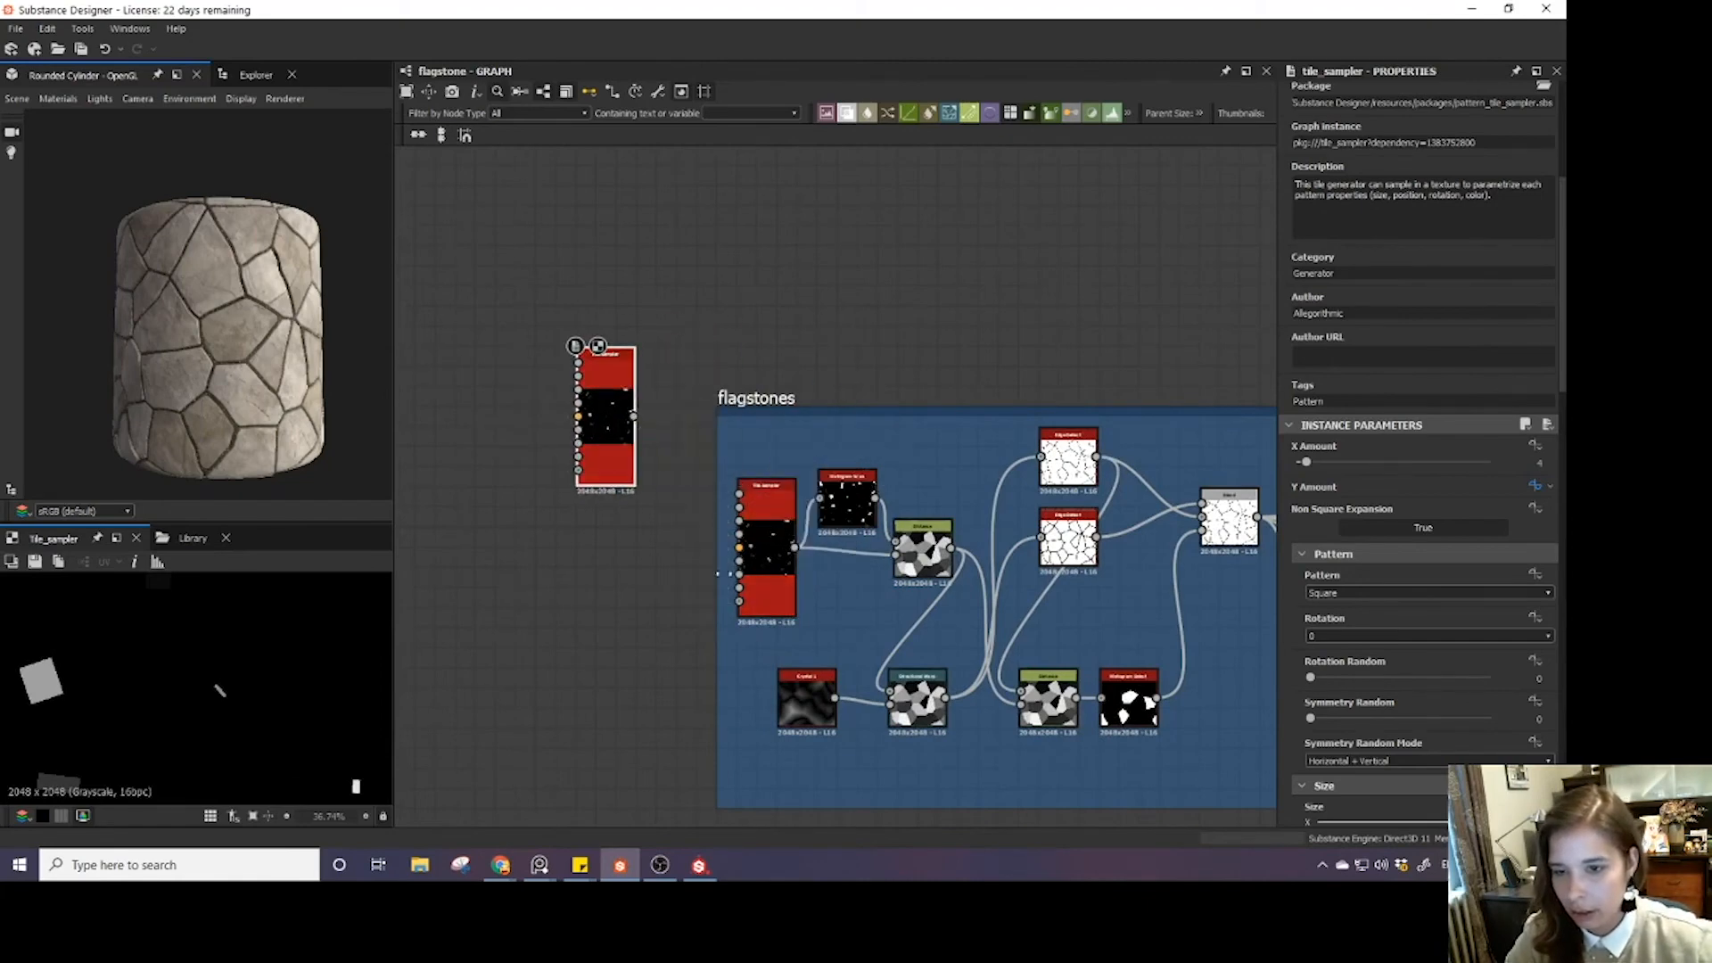
- Restore the exposed X Amount on the original Tile Sampler and delete the duplicate Tile Sampler outside the flagstones frame
click(768, 590)
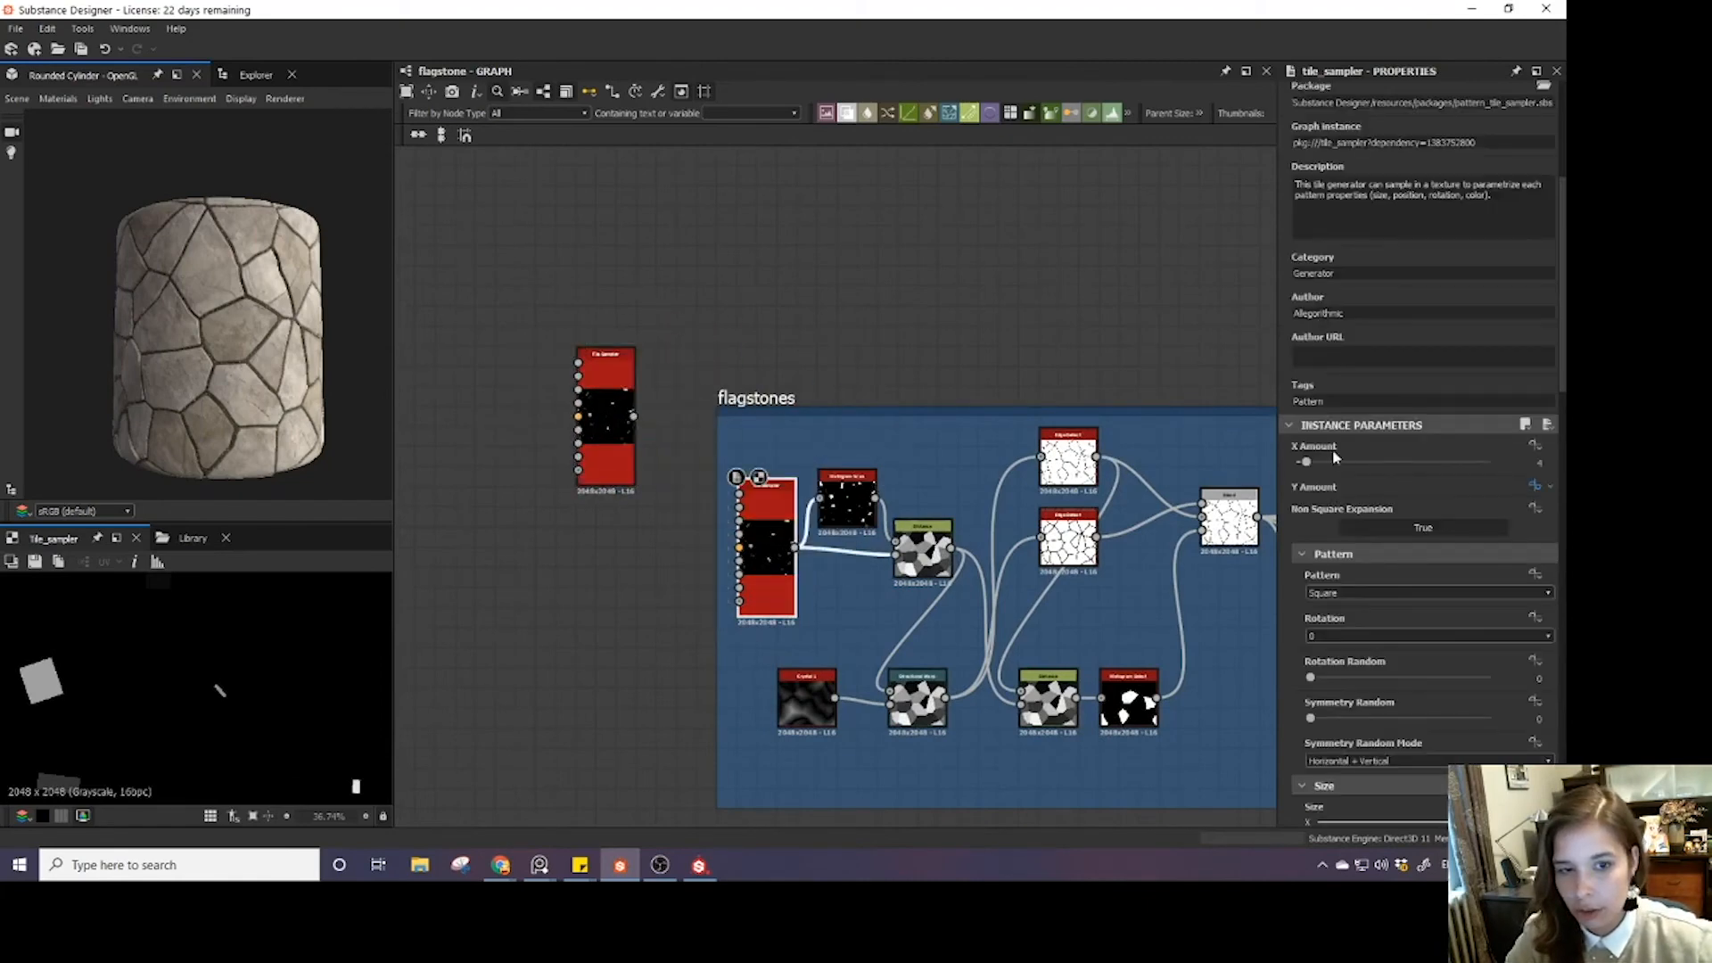
key(ctrl+z)
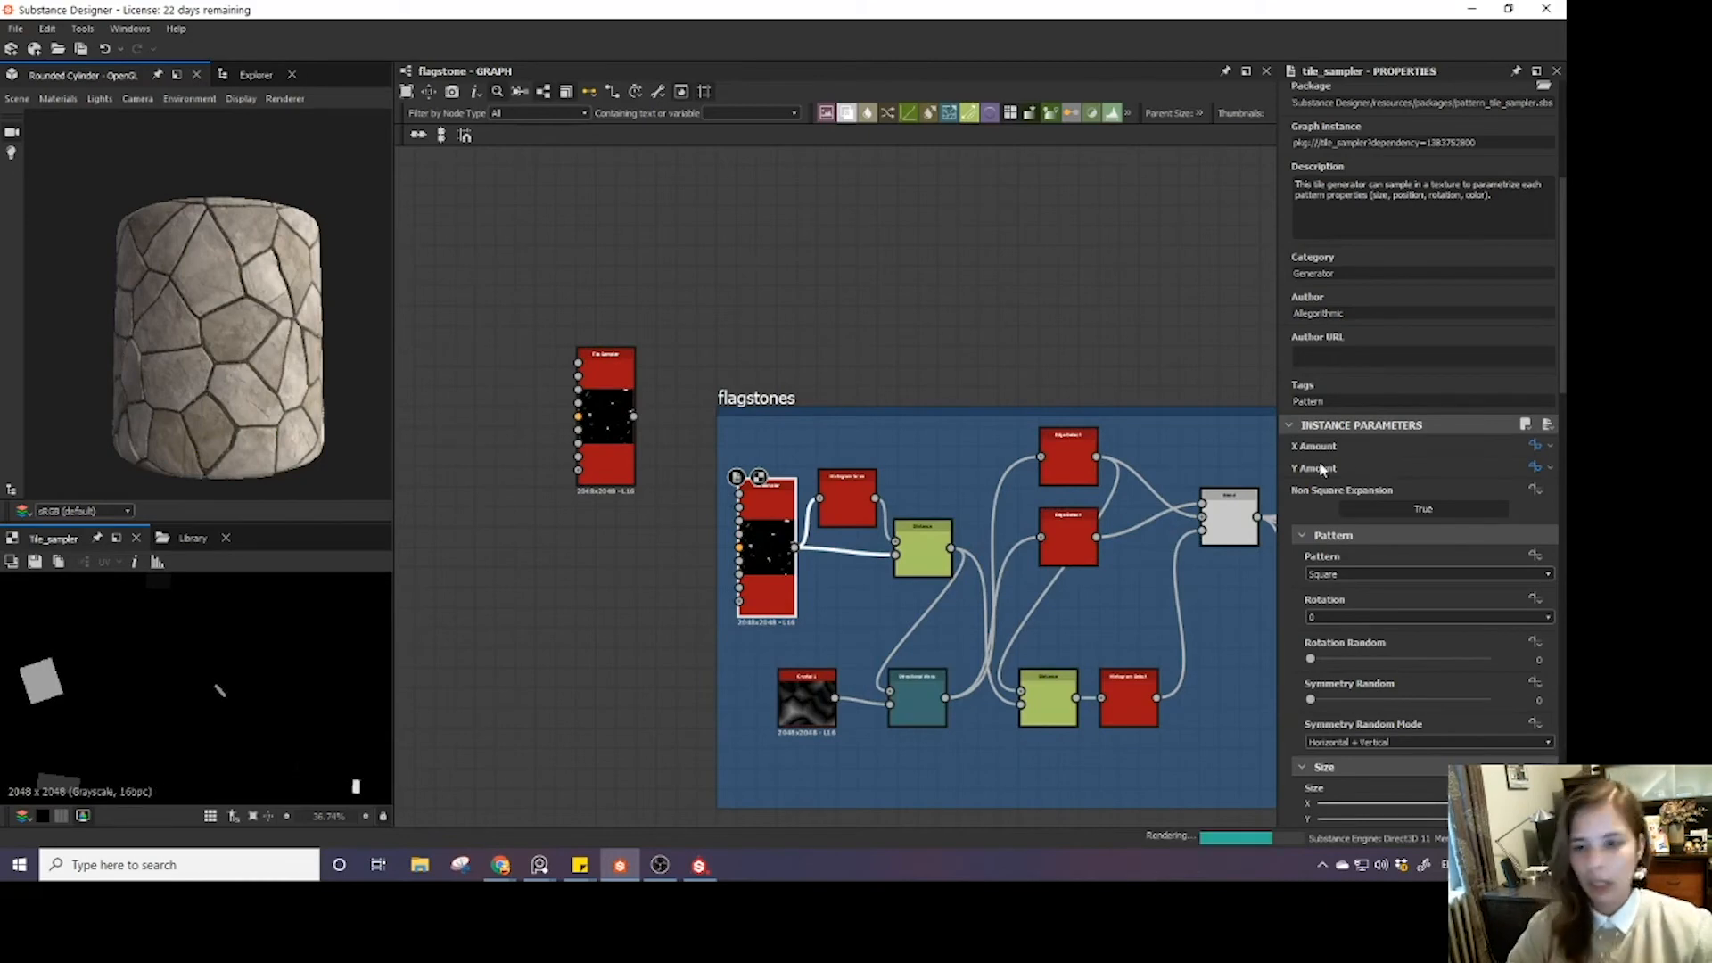
click(612, 442)
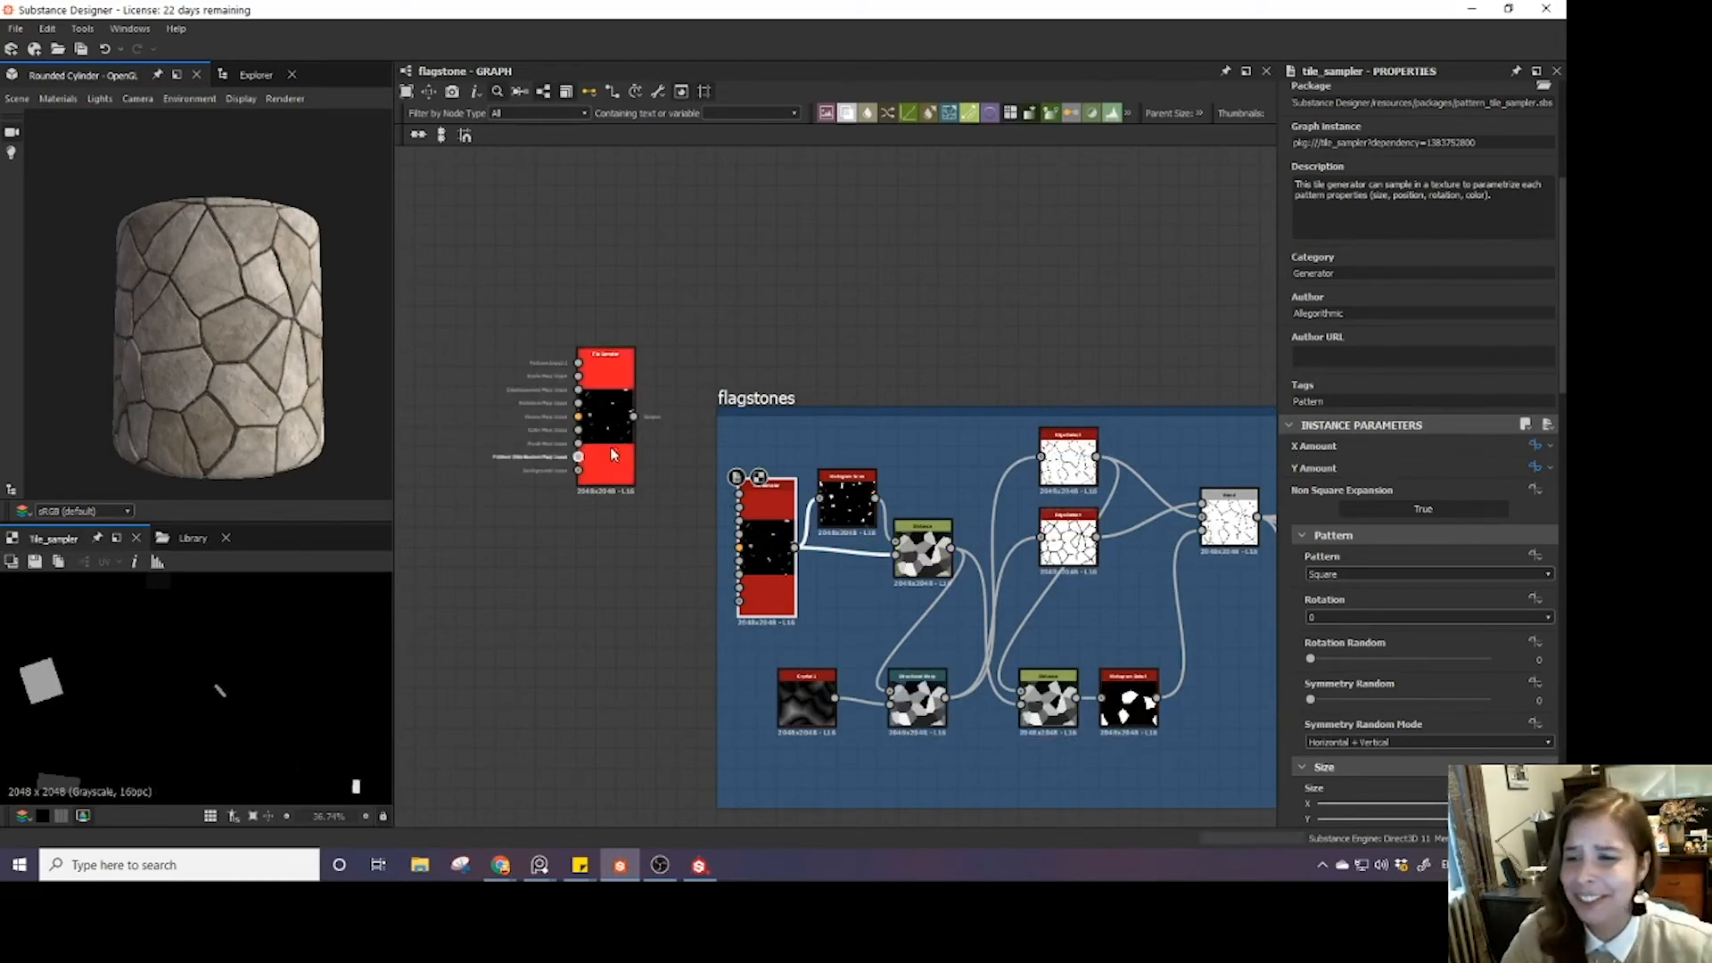
key(Delete)
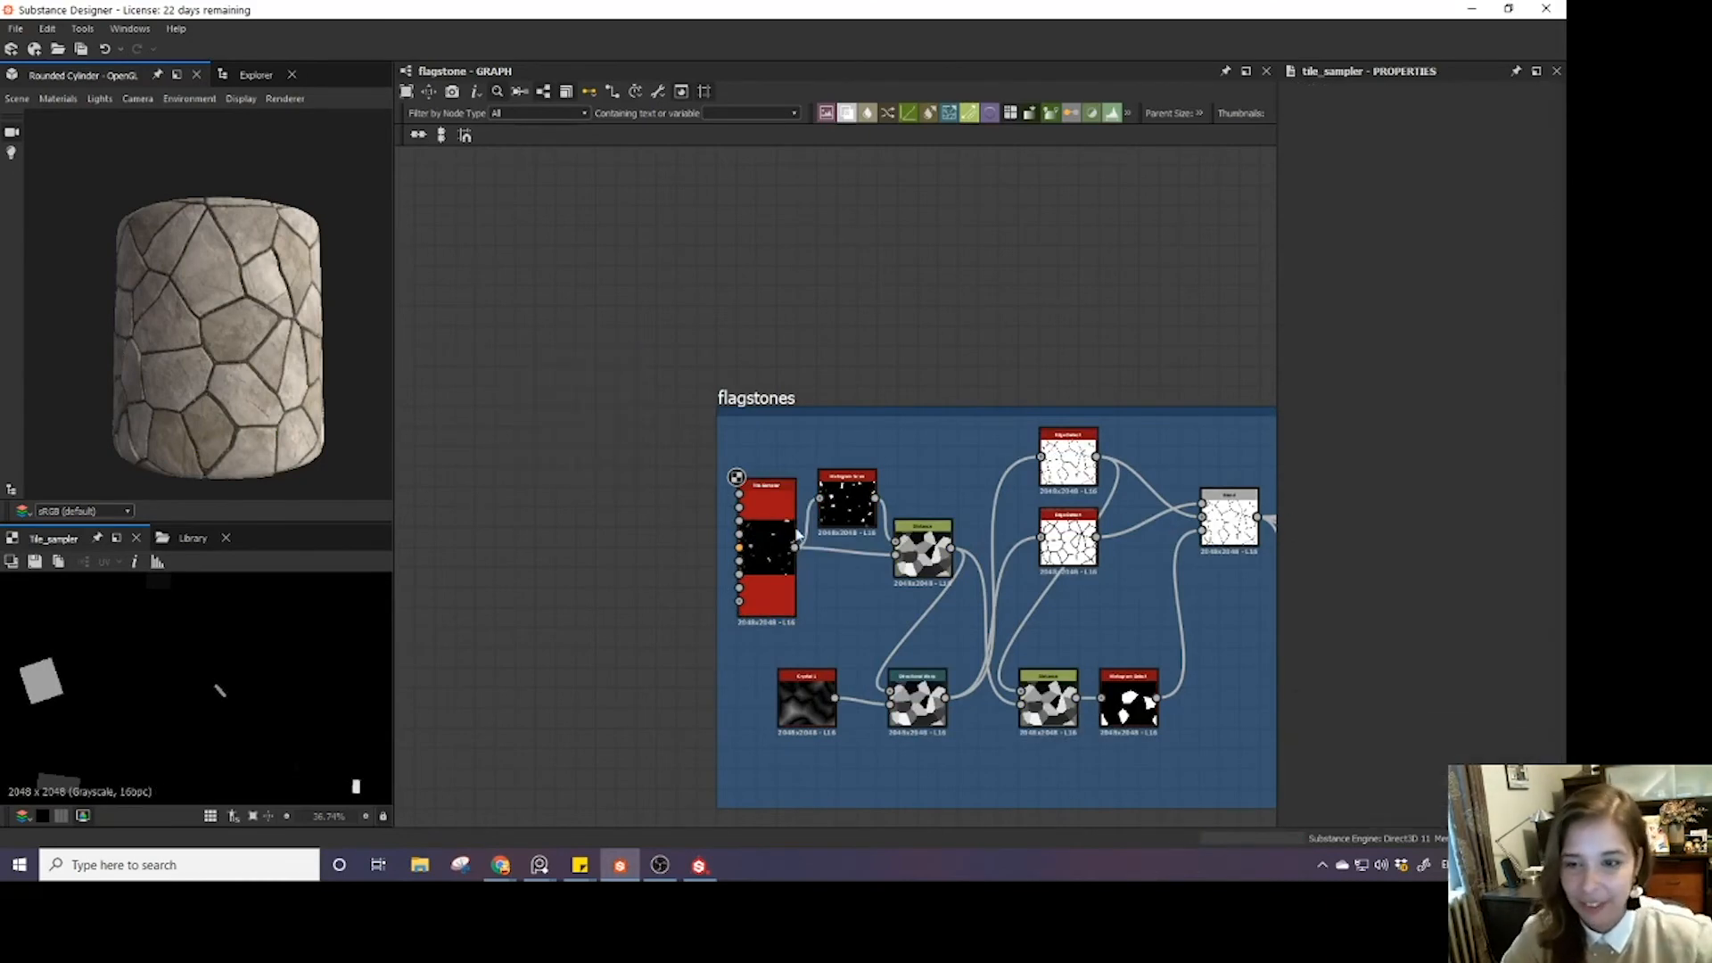
click(772, 538)
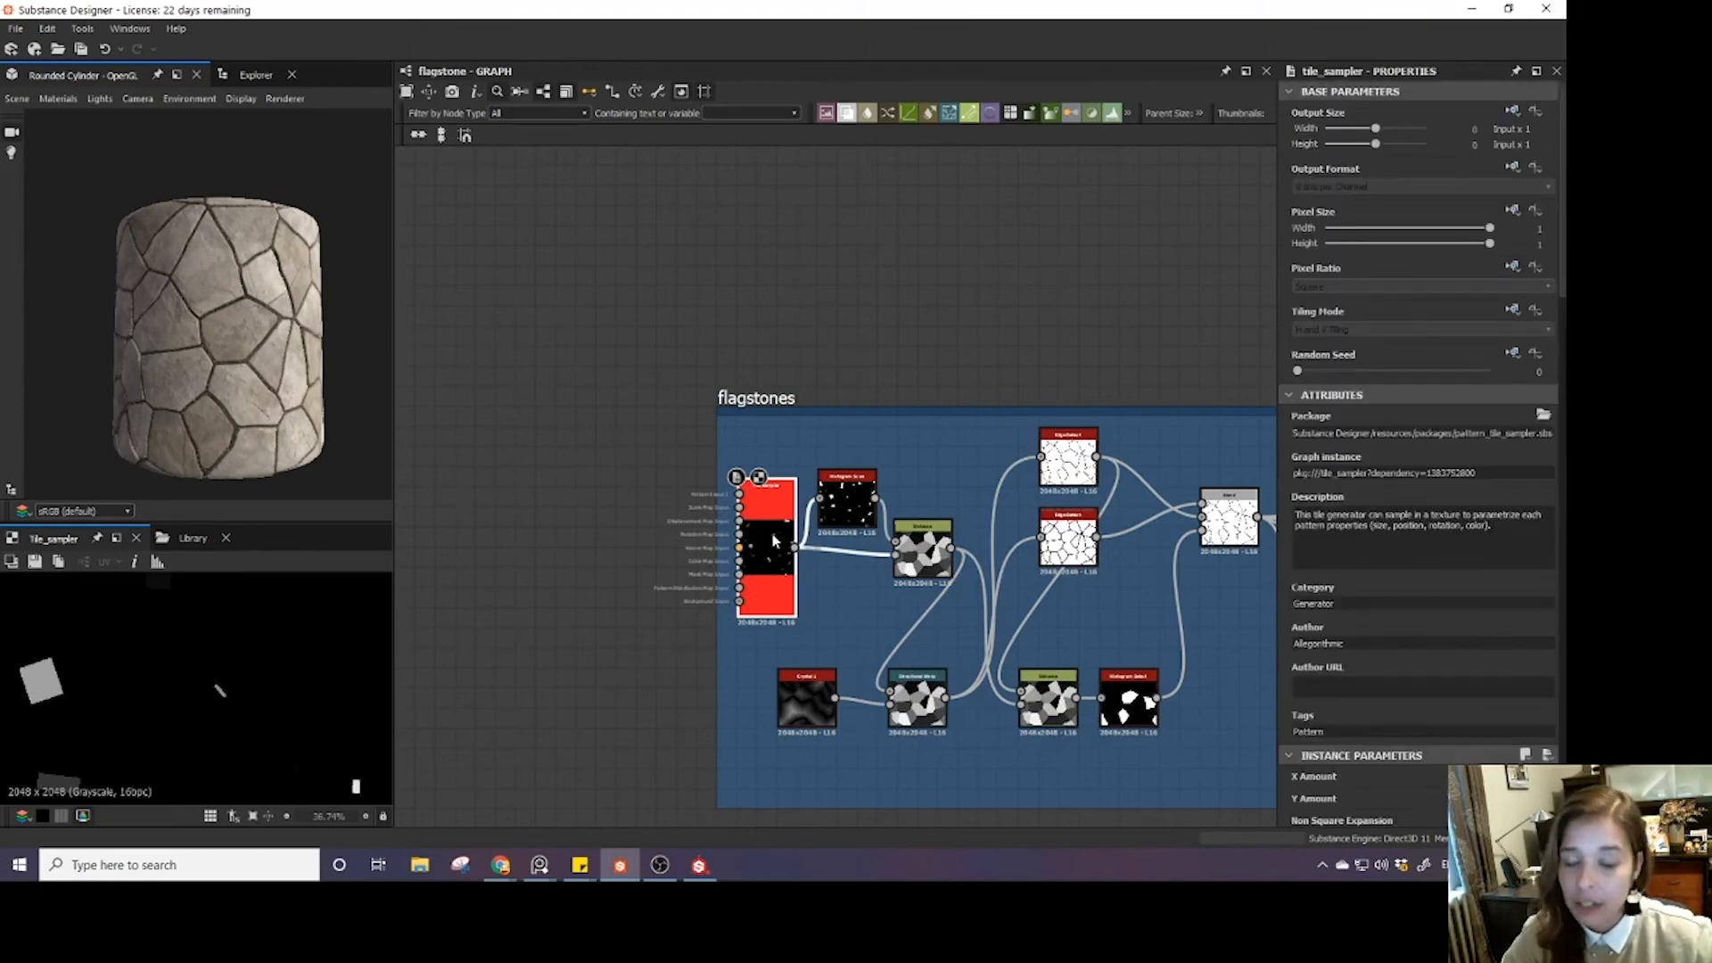
click(617, 489)
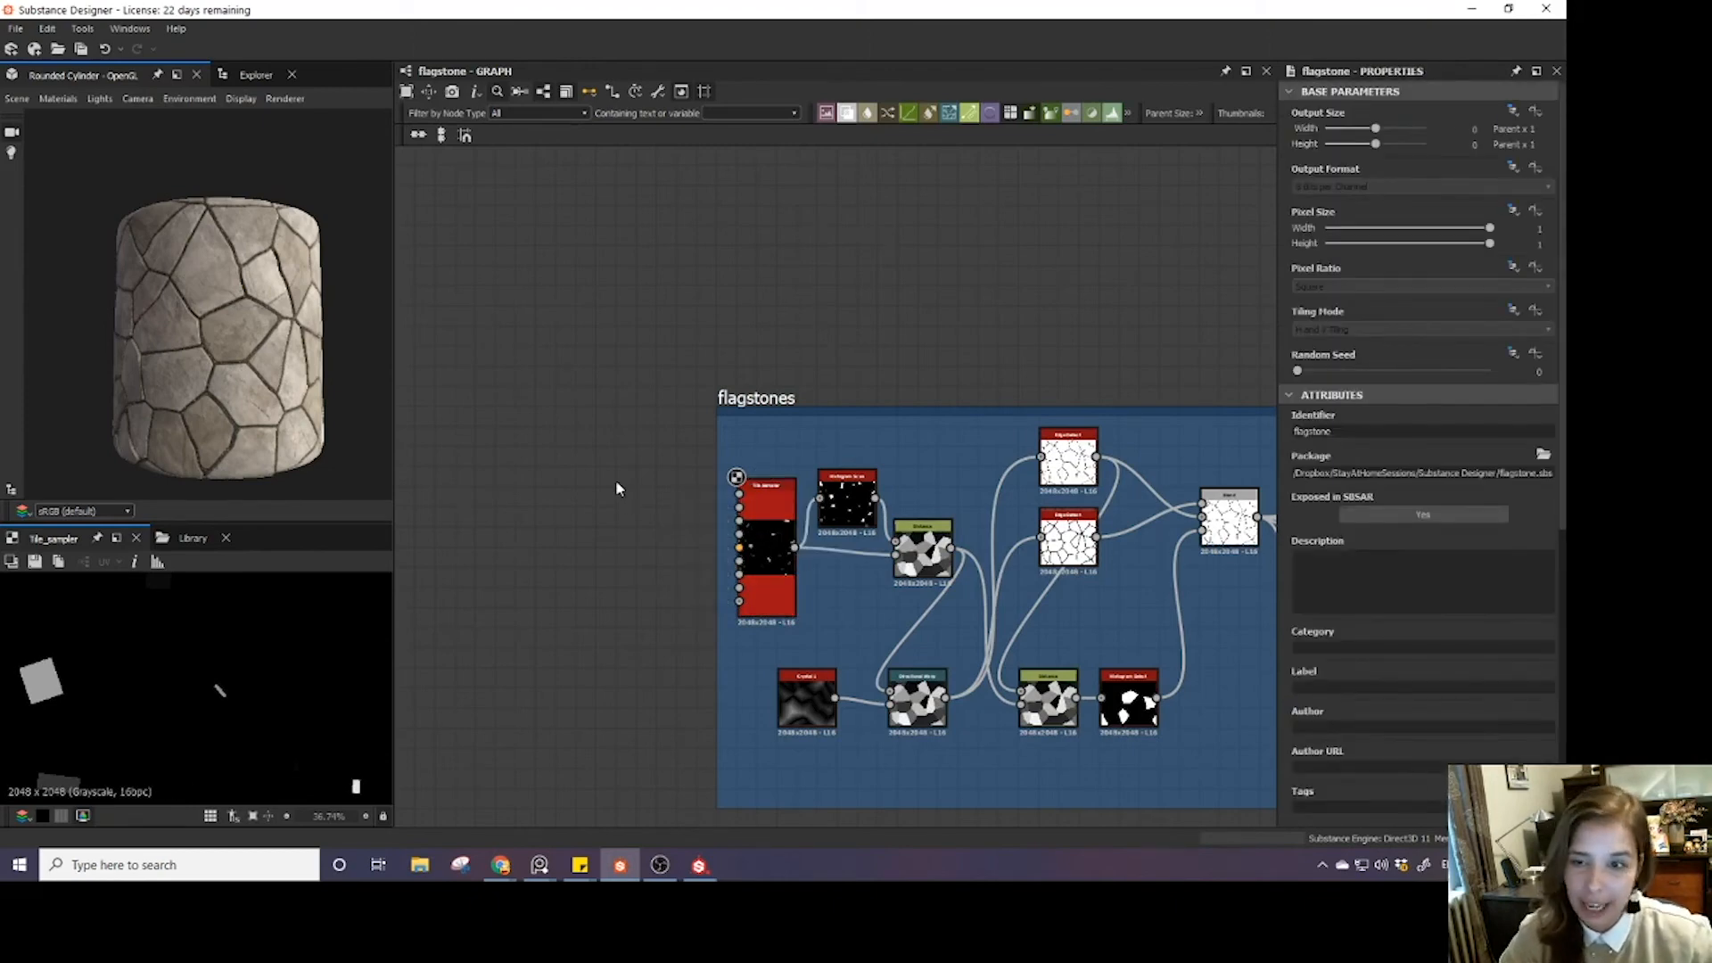
click(771, 535)
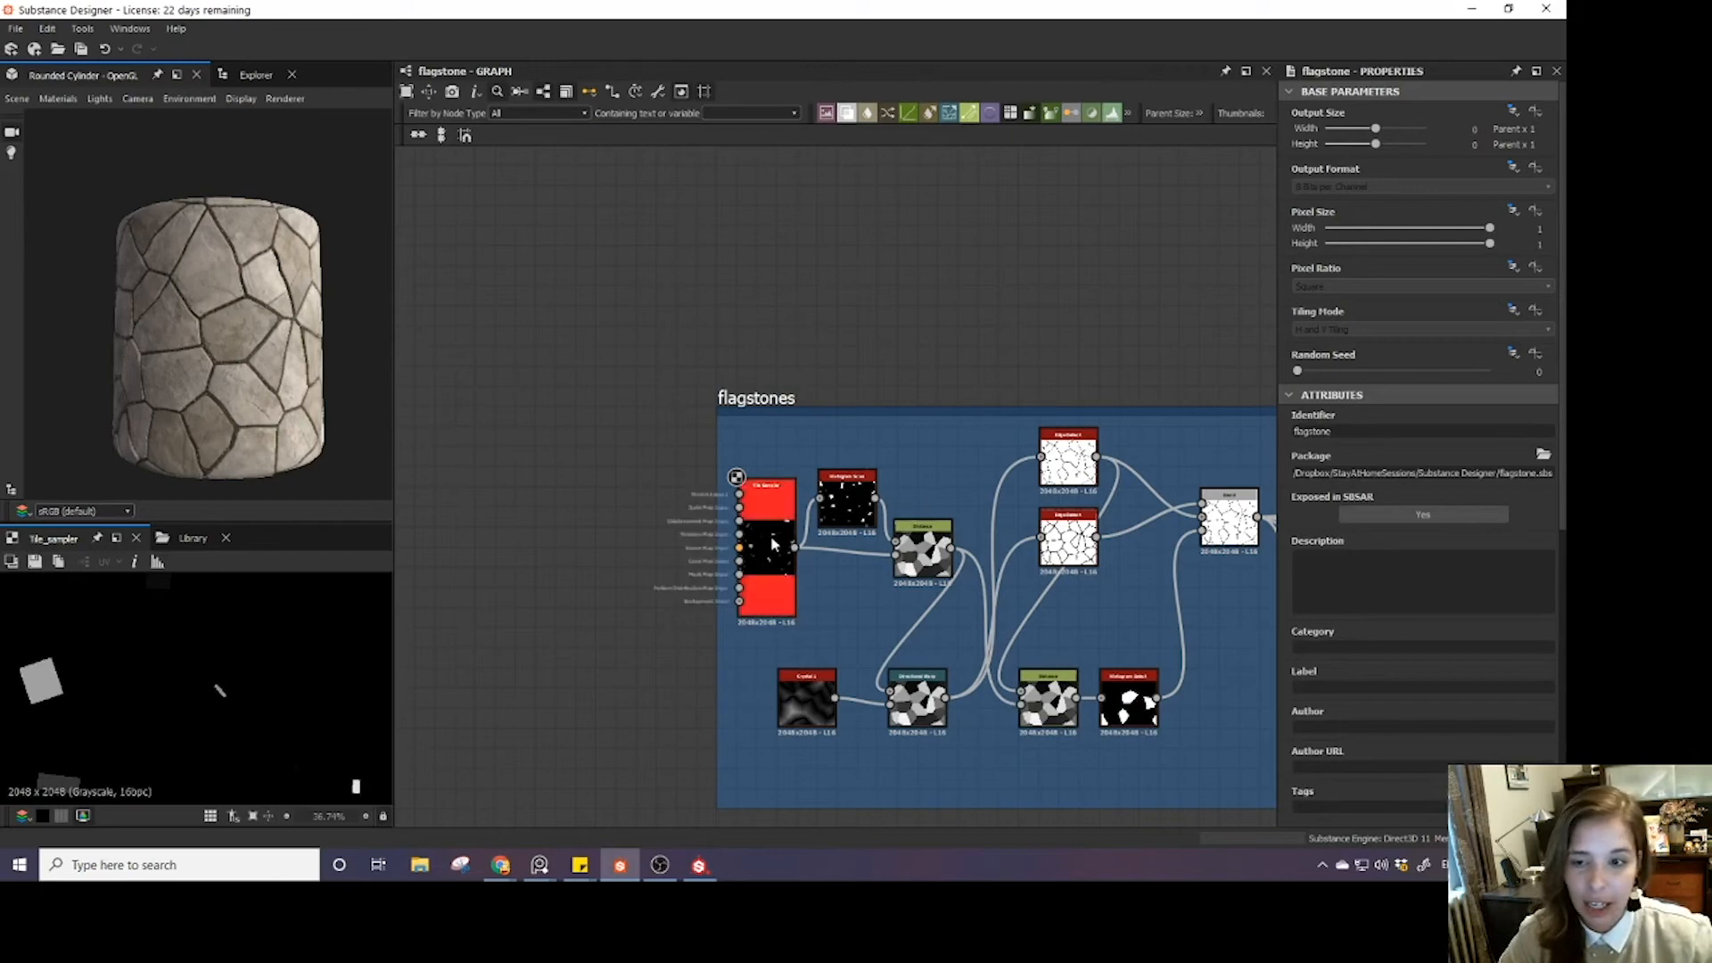
scroll(828, 533, down, 1)
scroll(829, 530, down, 1)
scroll(1083, 624, up, 2)
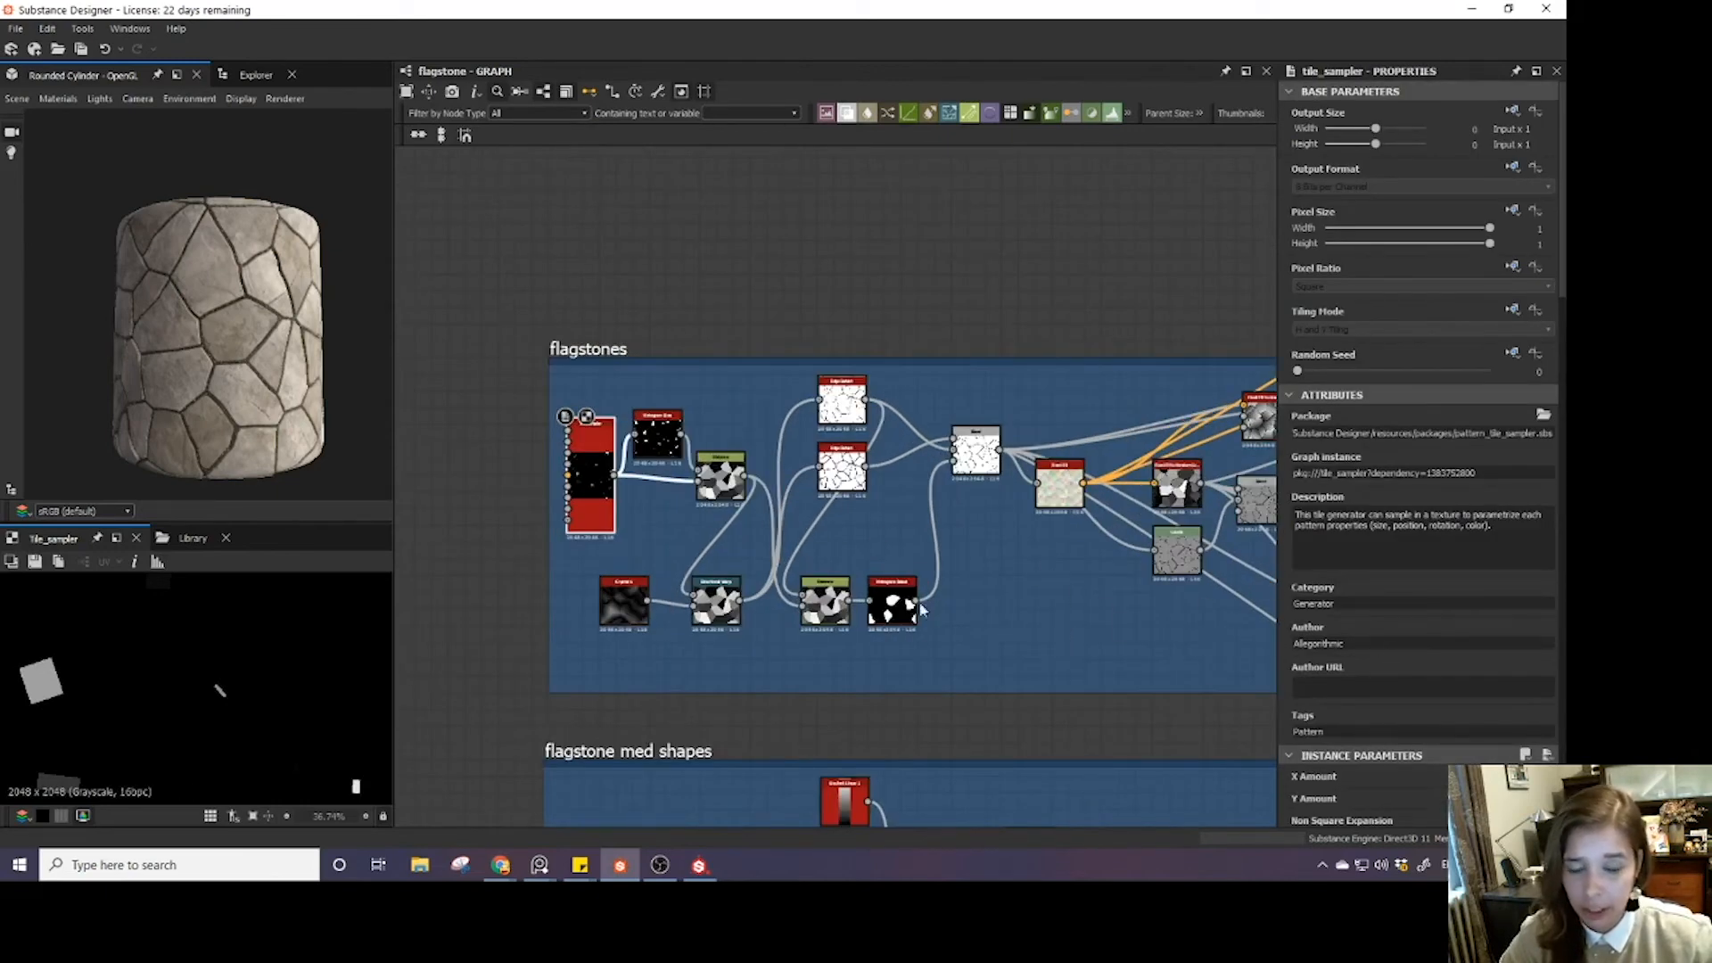
middle_drag(922, 609, 999, 577)
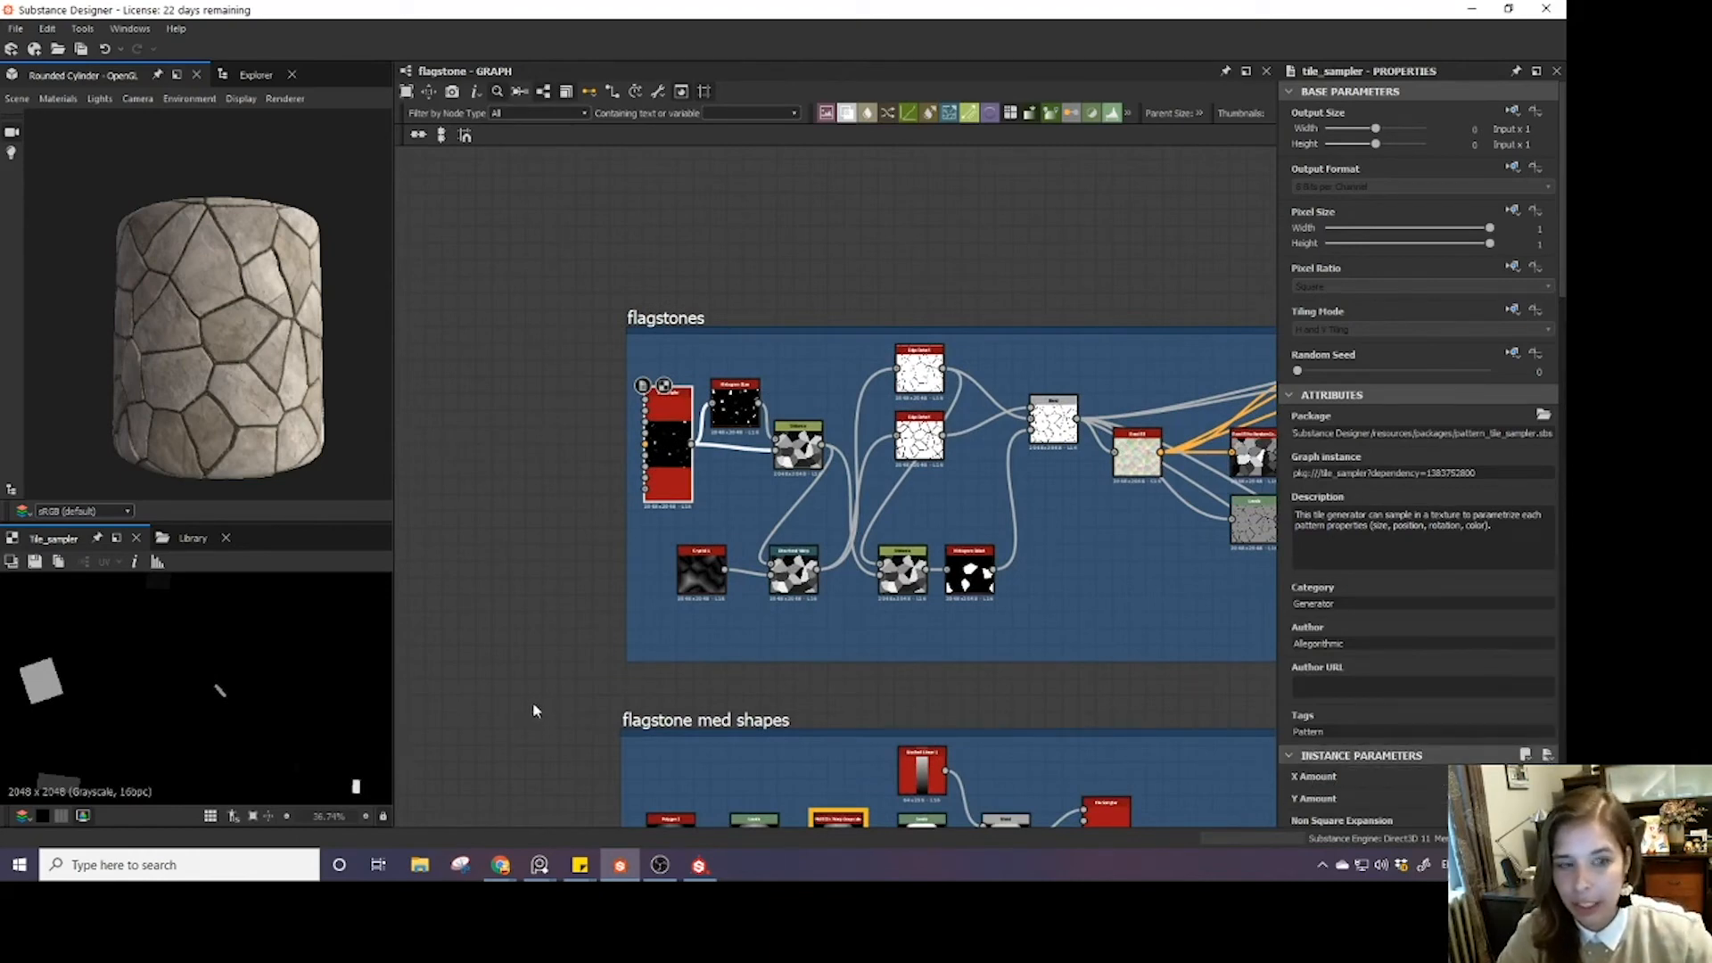
- Change the label of the graph's X Amount input parameter to flagstone_x_amount, following the naming of the Flagstone Y Amount identifier
click(589, 494)
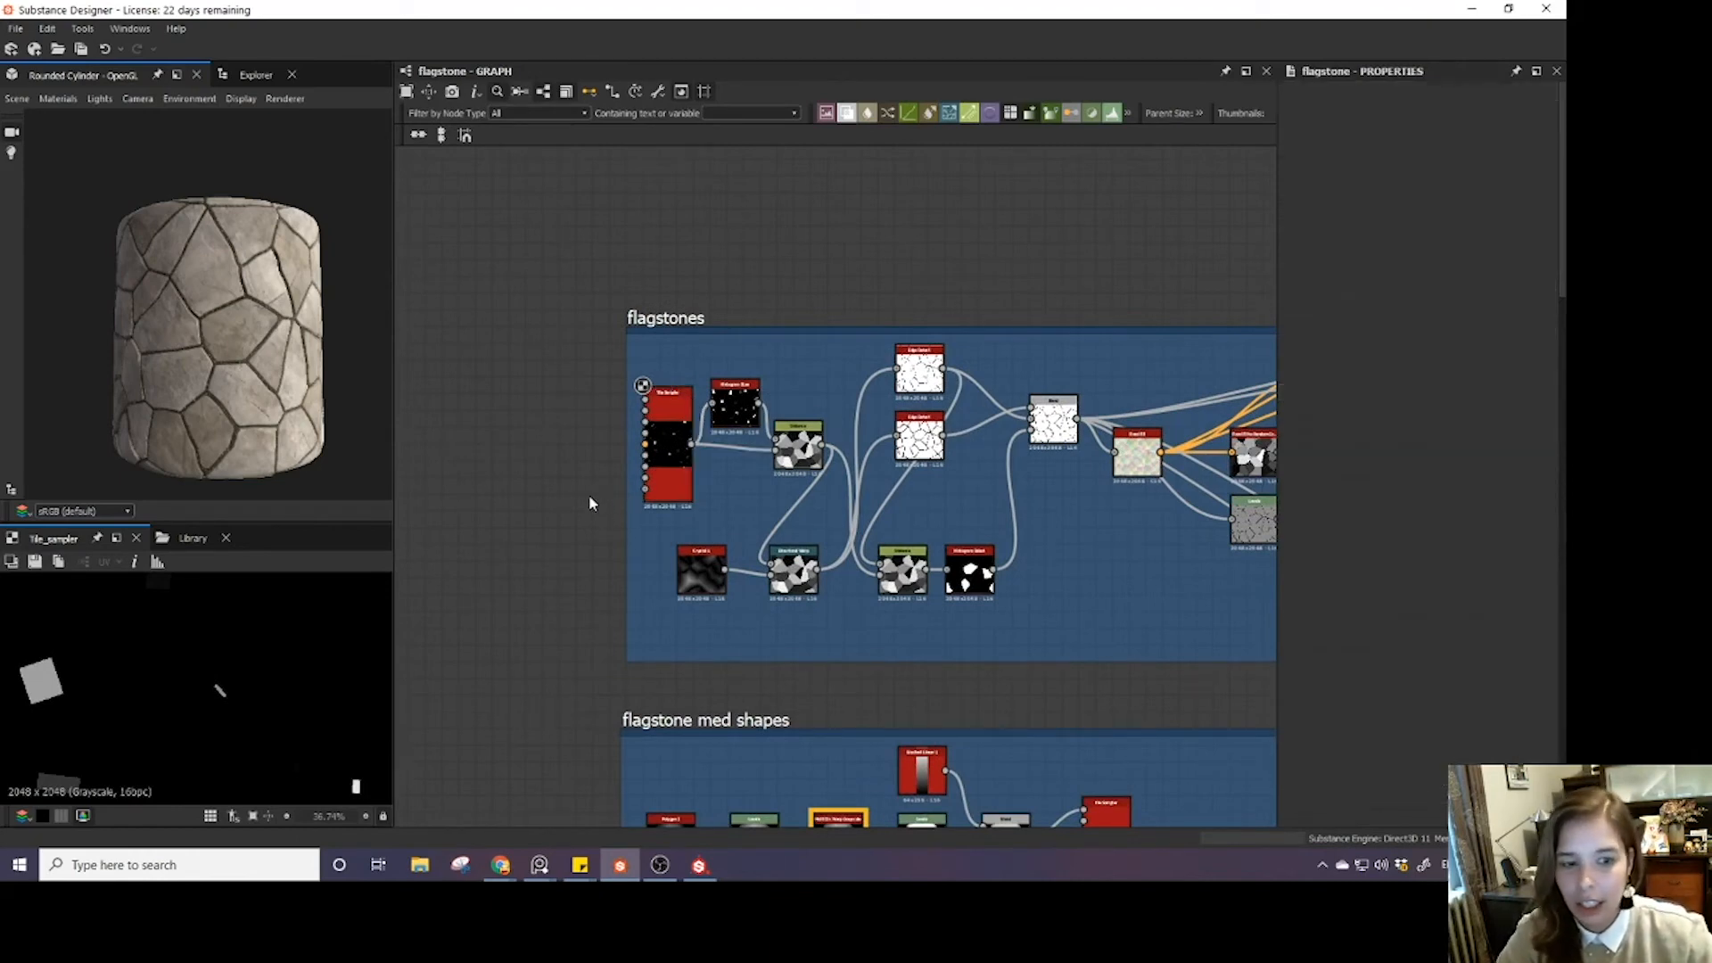
scroll(1360, 612, down, 5)
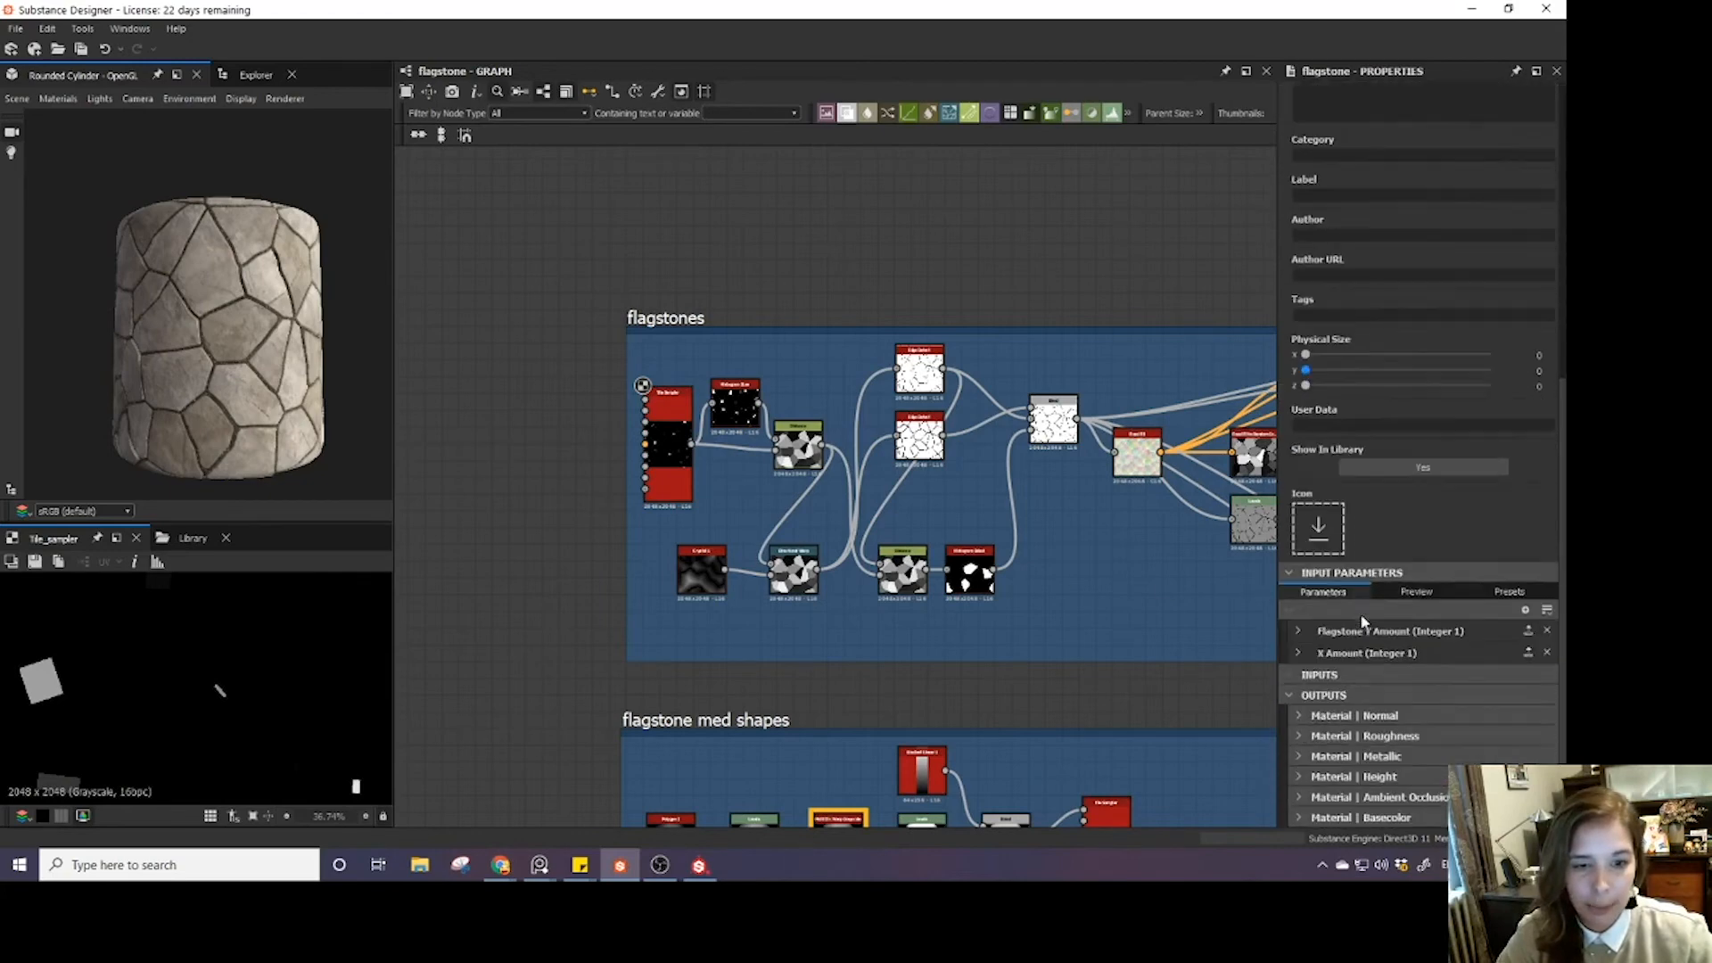
click(1299, 653)
scroll(1352, 624, down, 2)
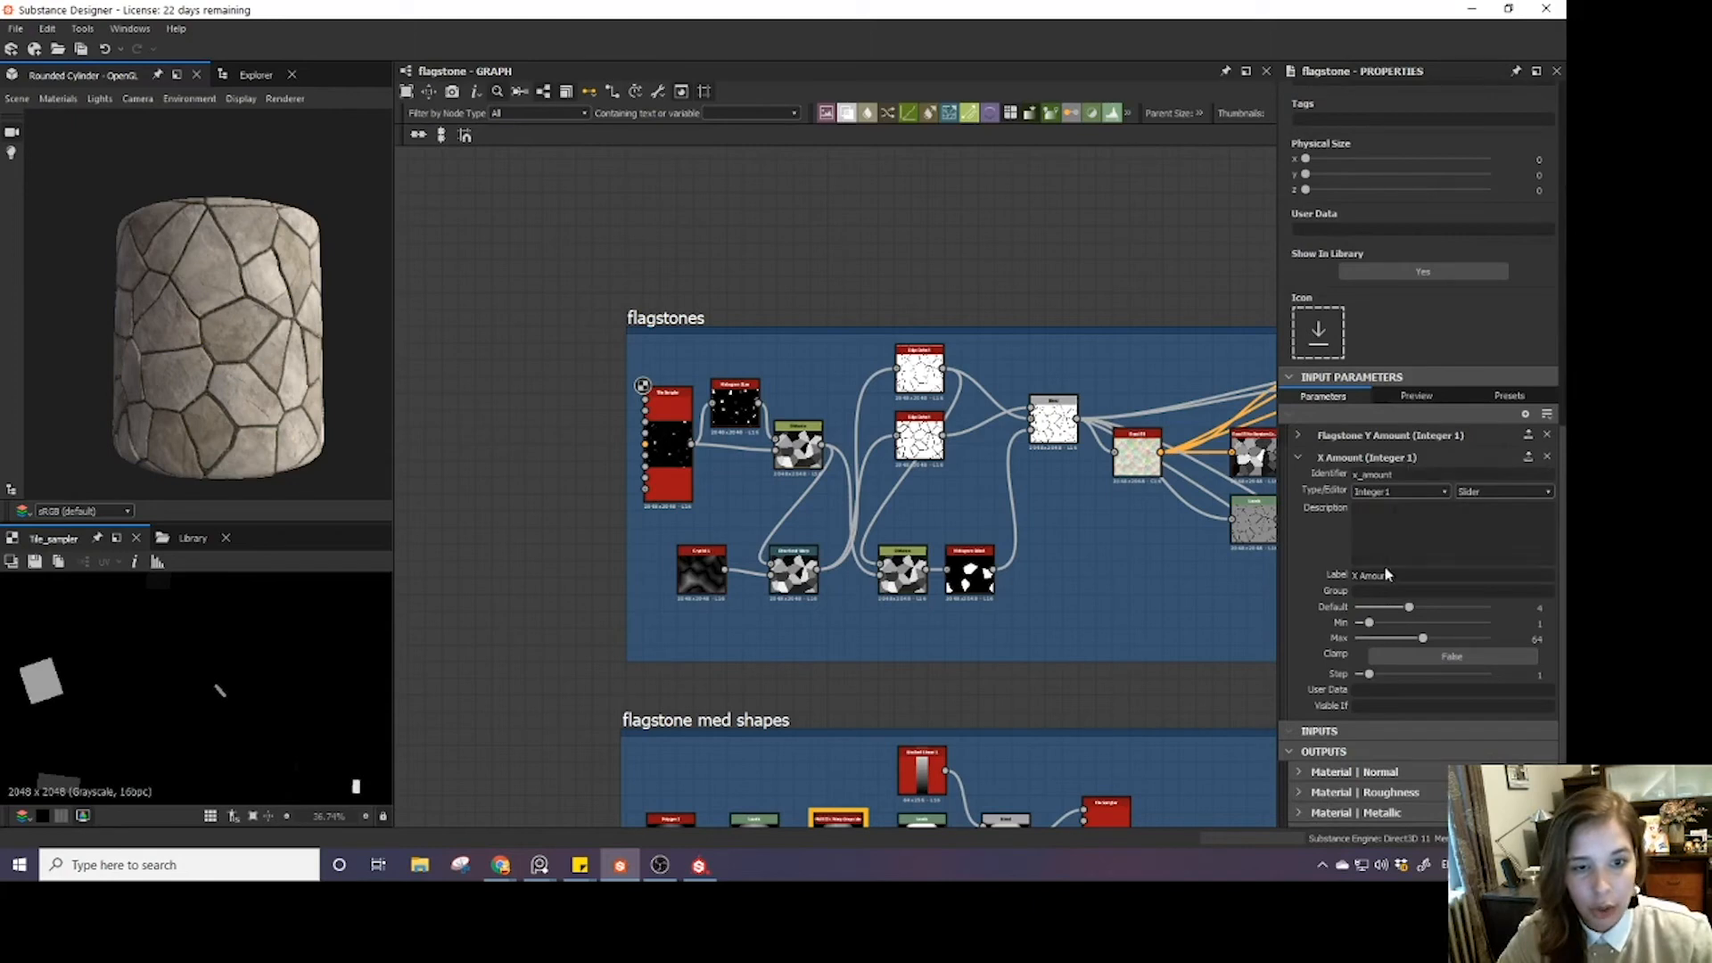
click(1336, 442)
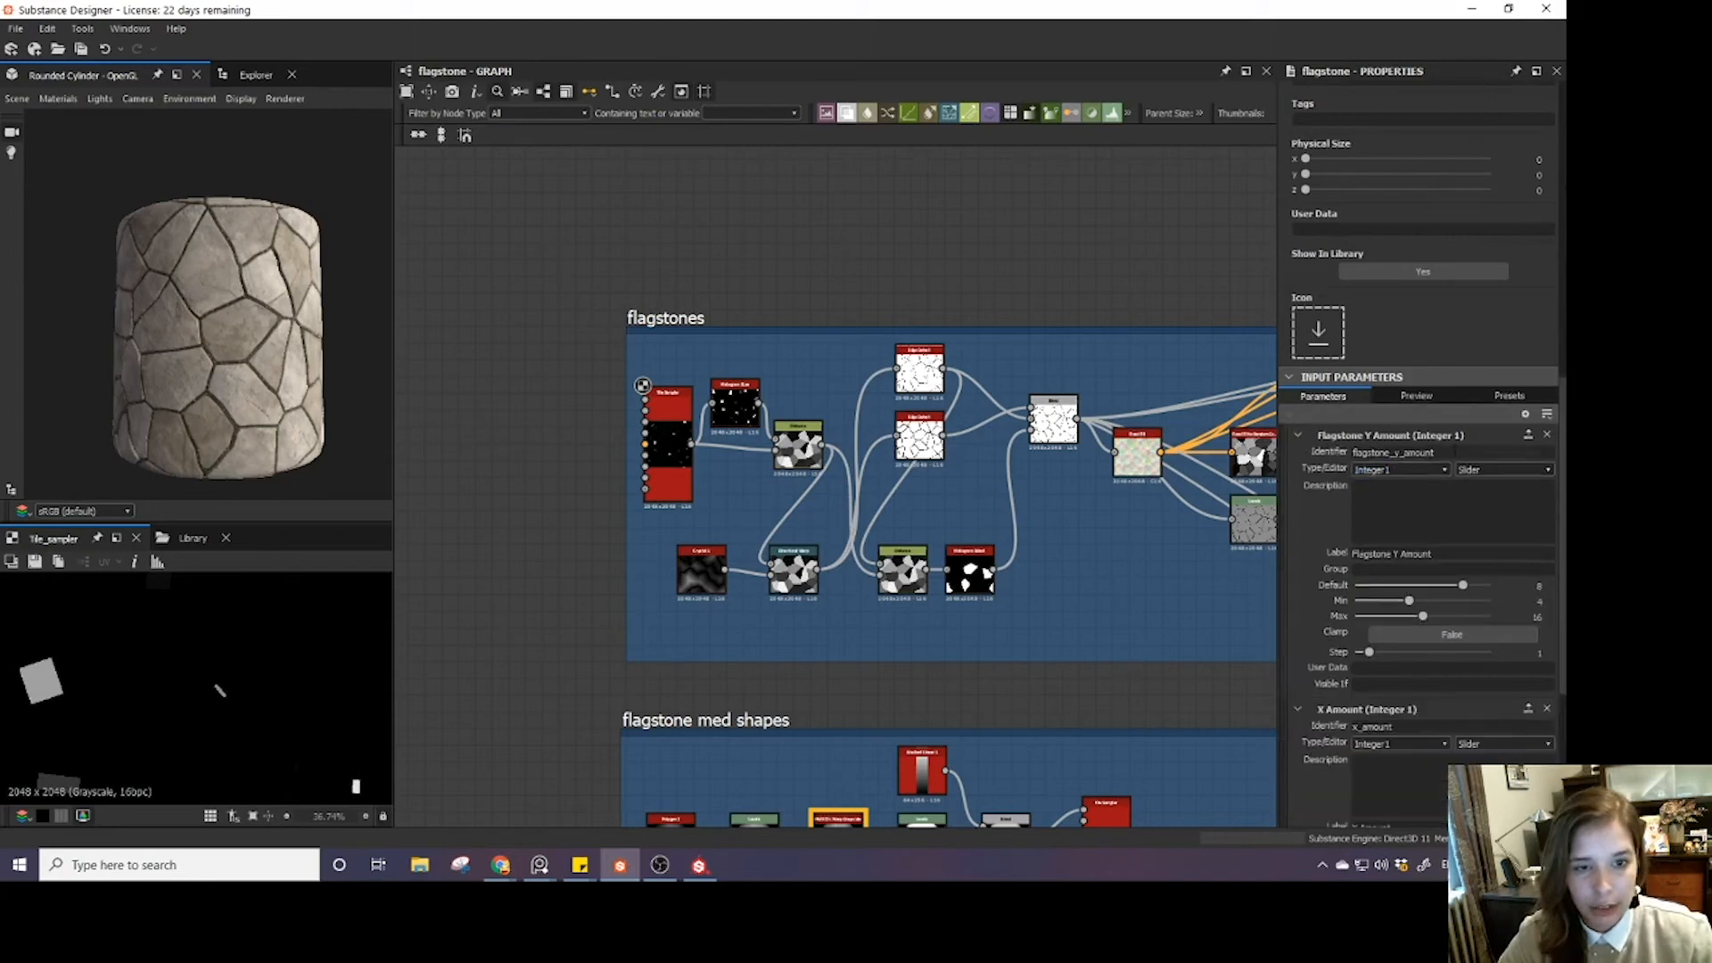
drag(1454, 452, 1308, 453)
key(ctrl+c)
scroll(1430, 578, down, 2)
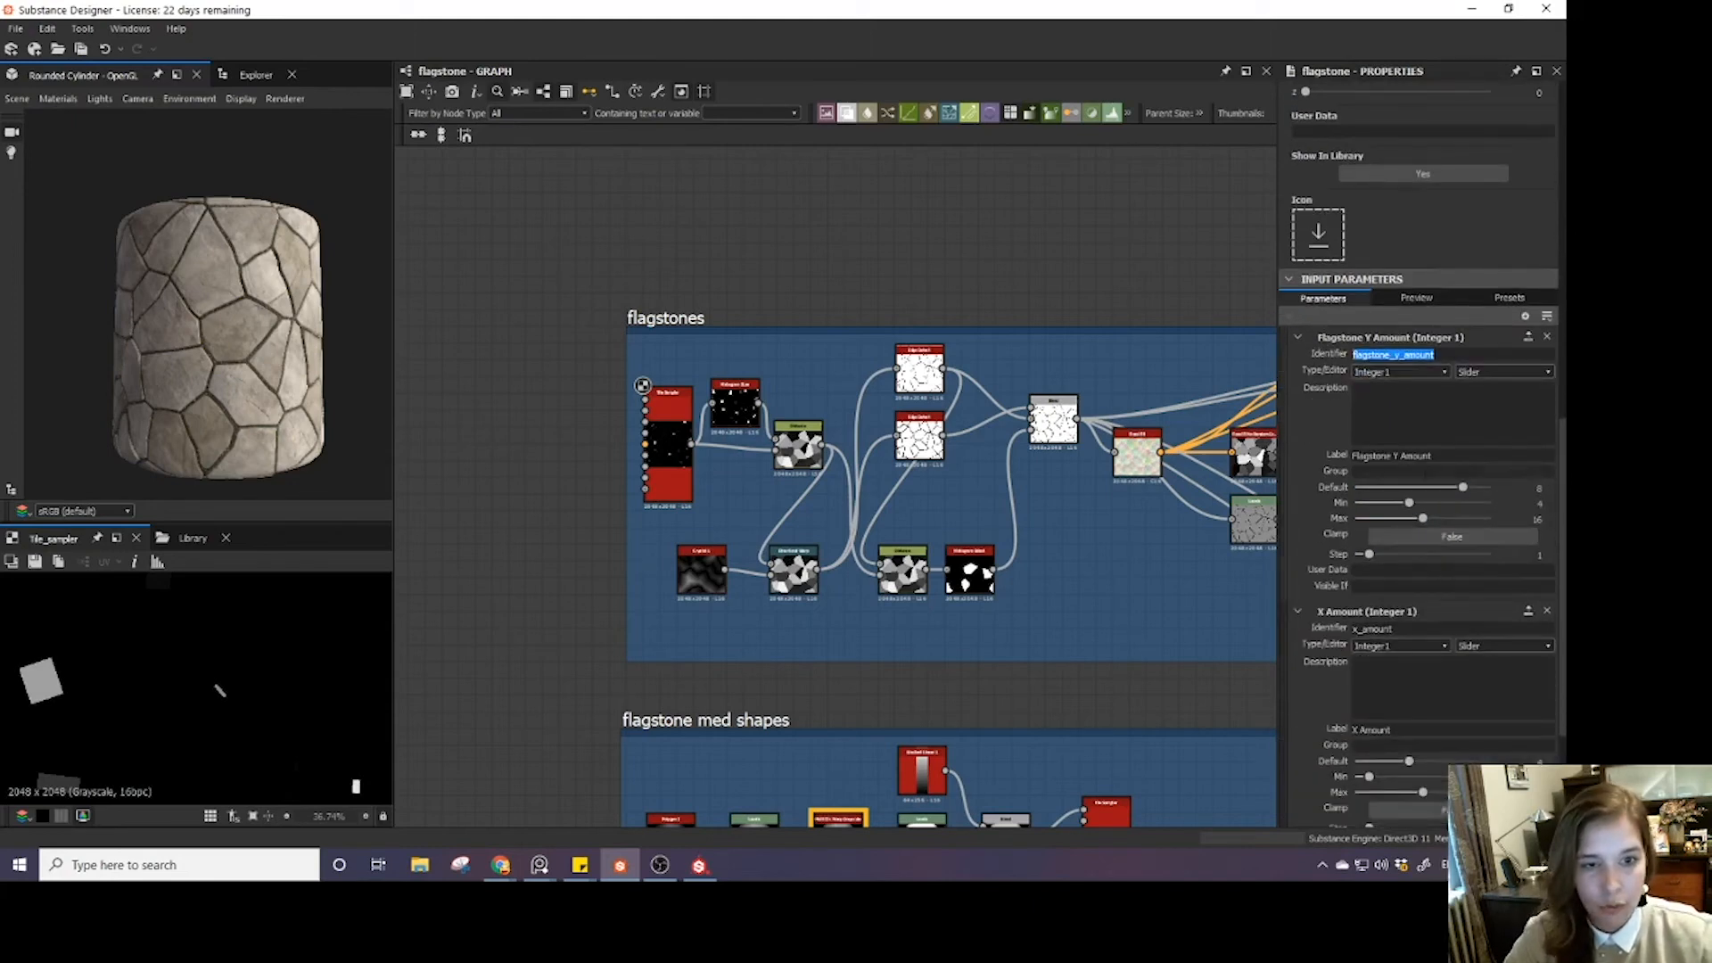
drag(1403, 628, 1316, 630)
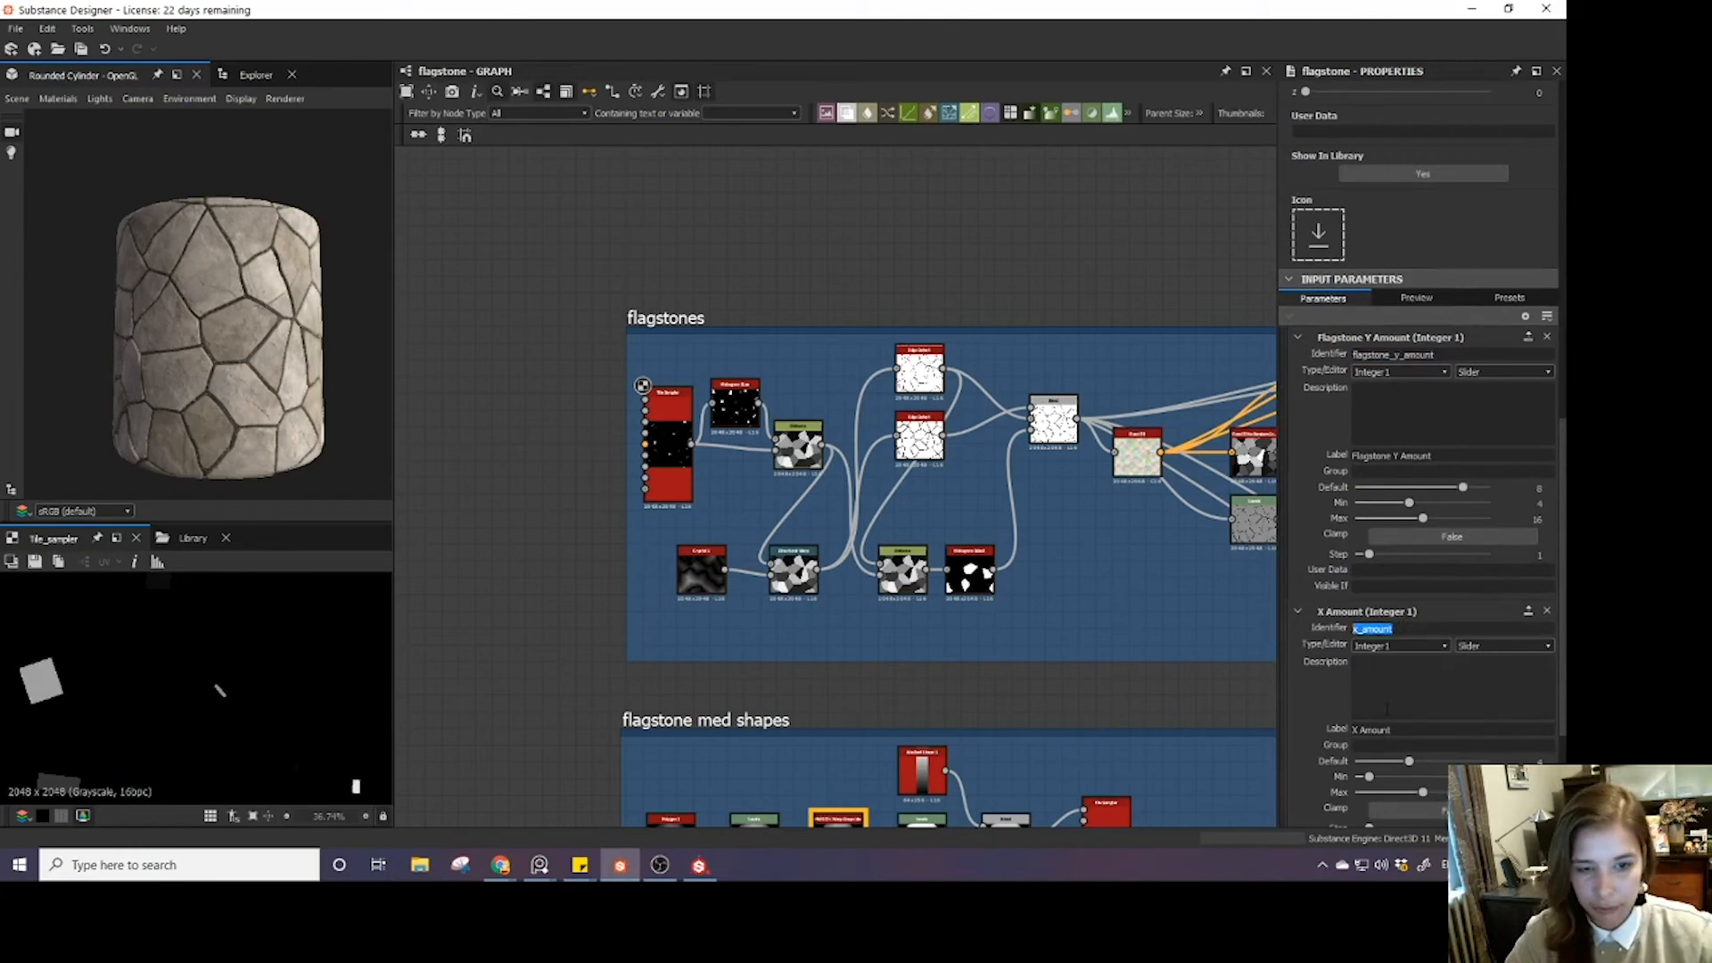
drag(1393, 729, 1311, 725)
key(ctrl+v)
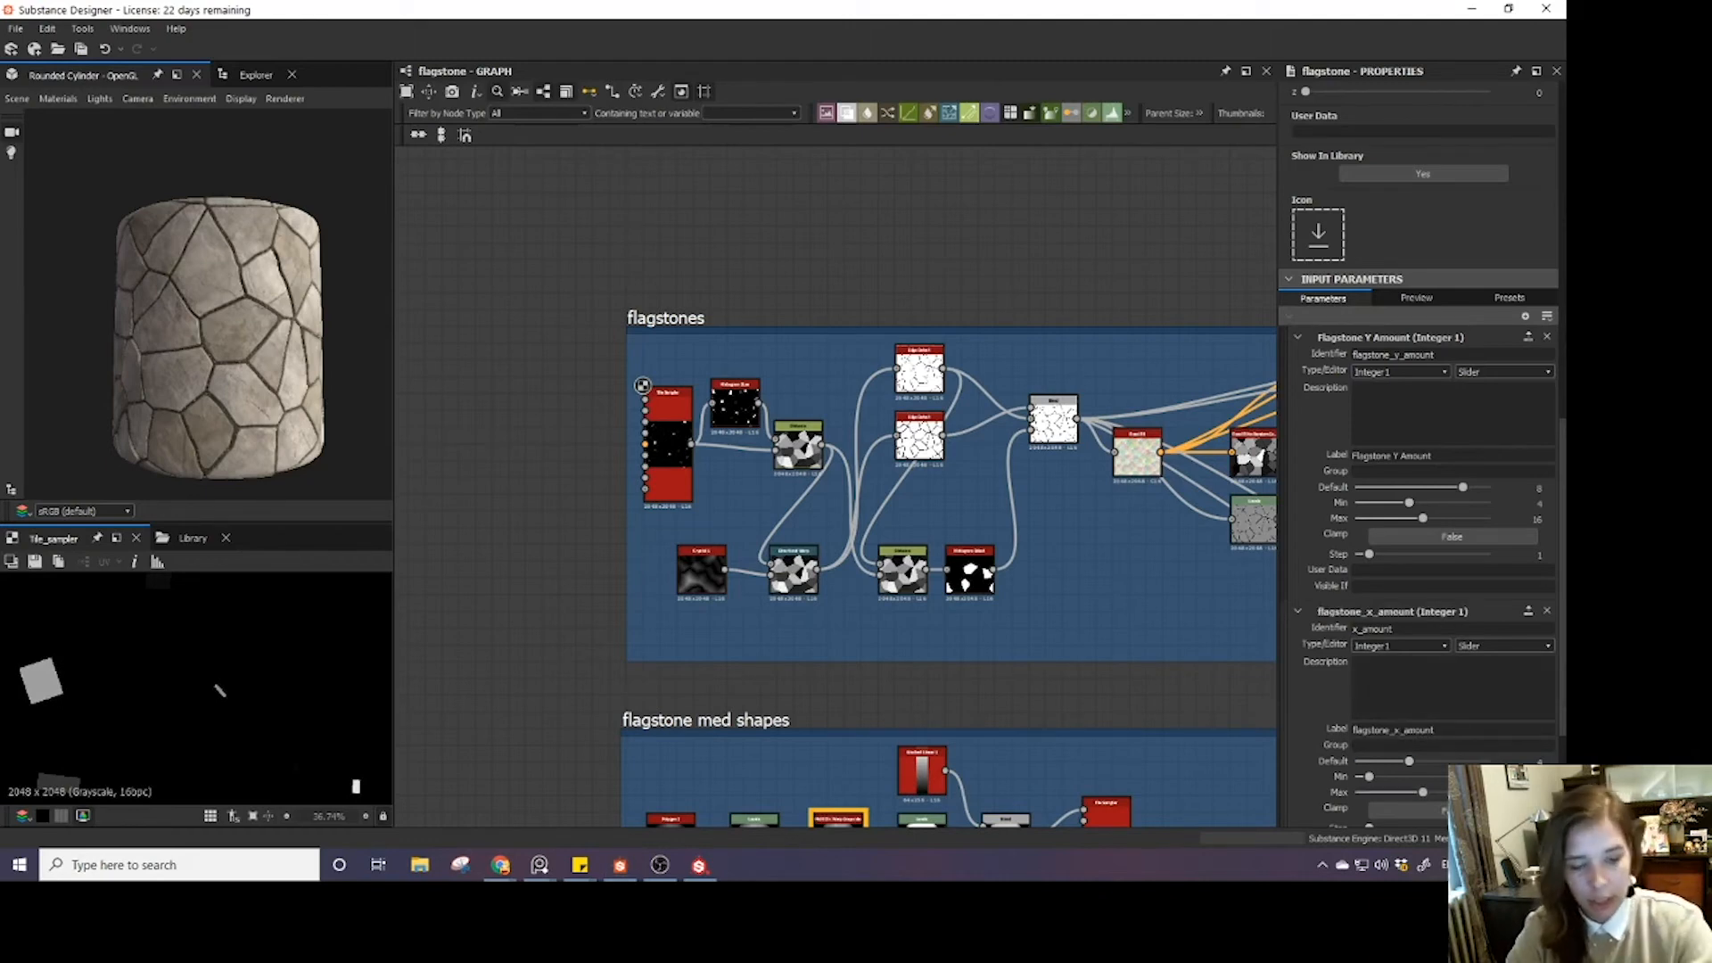
key(Return)
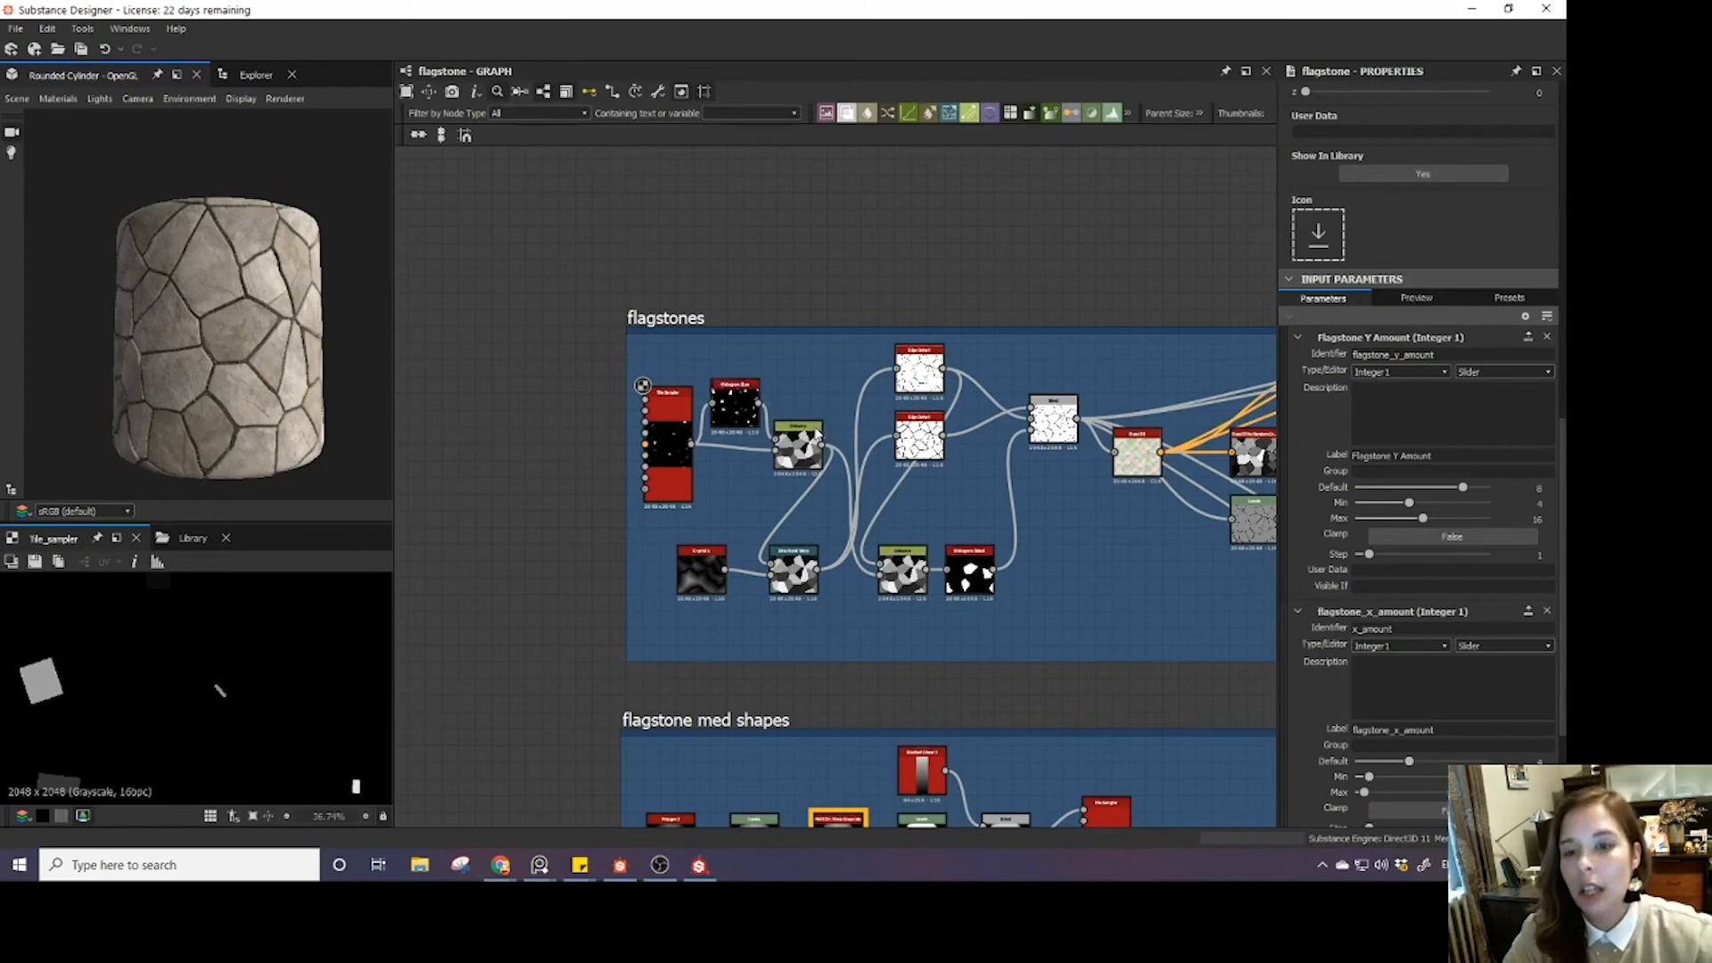
- Show the upper Edge Detect node of the flagstones frame in the 2D view with its parameters
scroll(734, 442, down, 3)
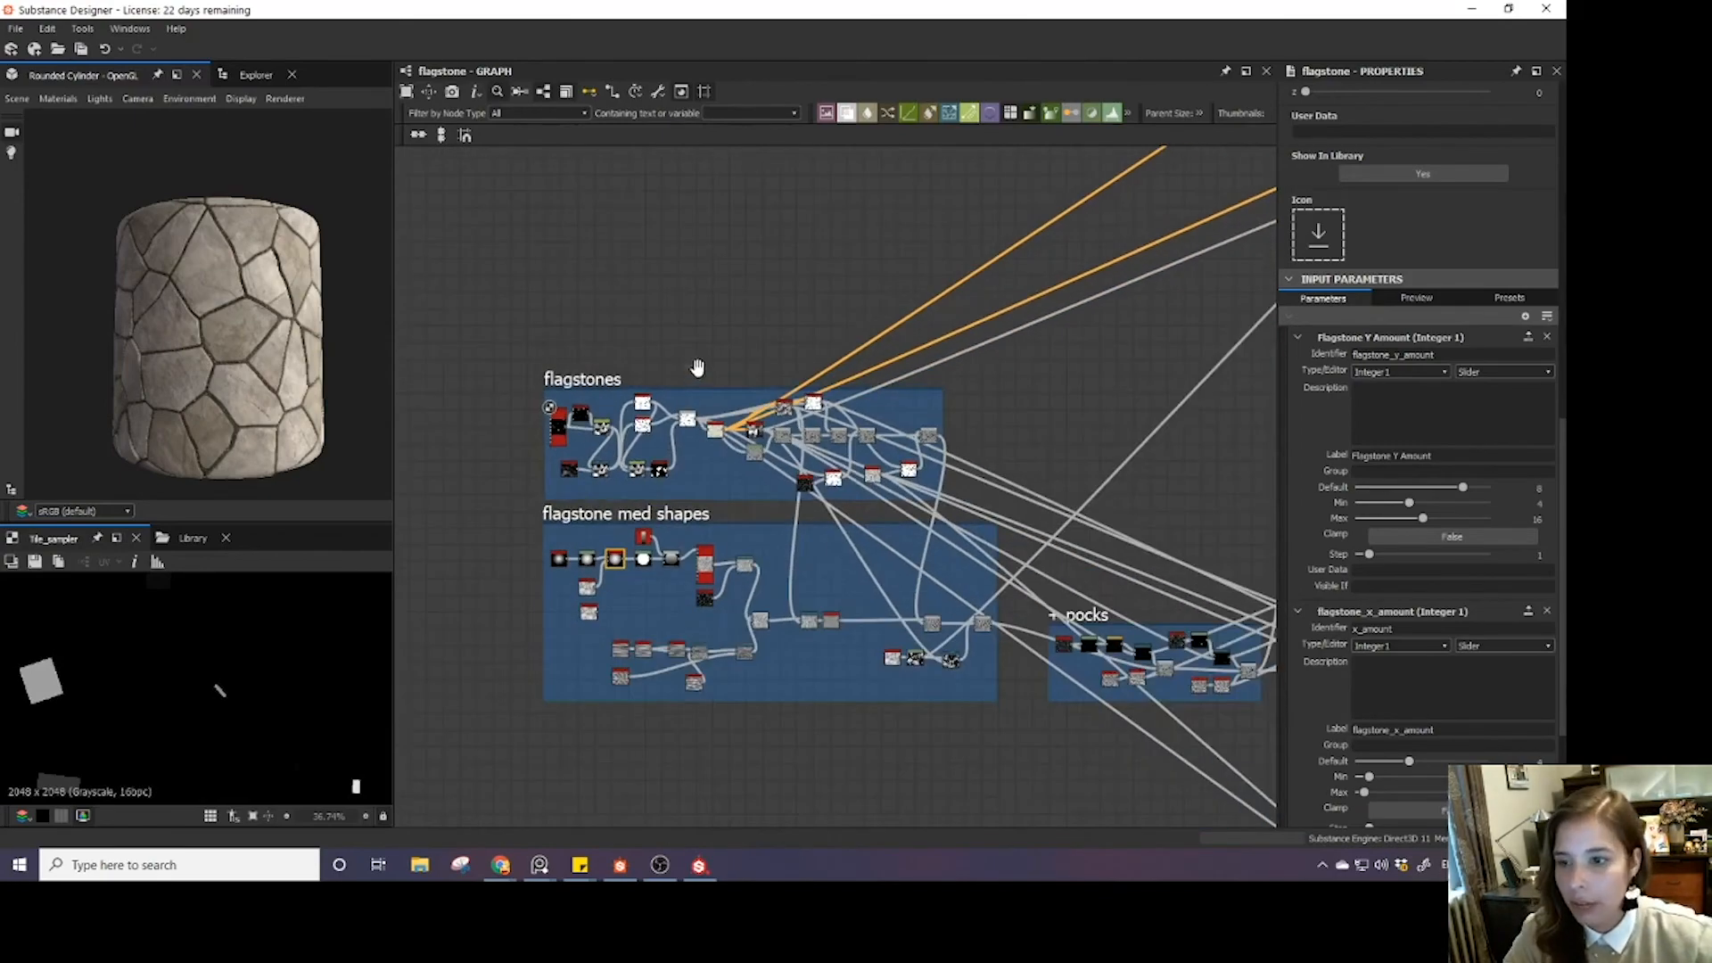
click(883, 485)
scroll(825, 582, up, 3)
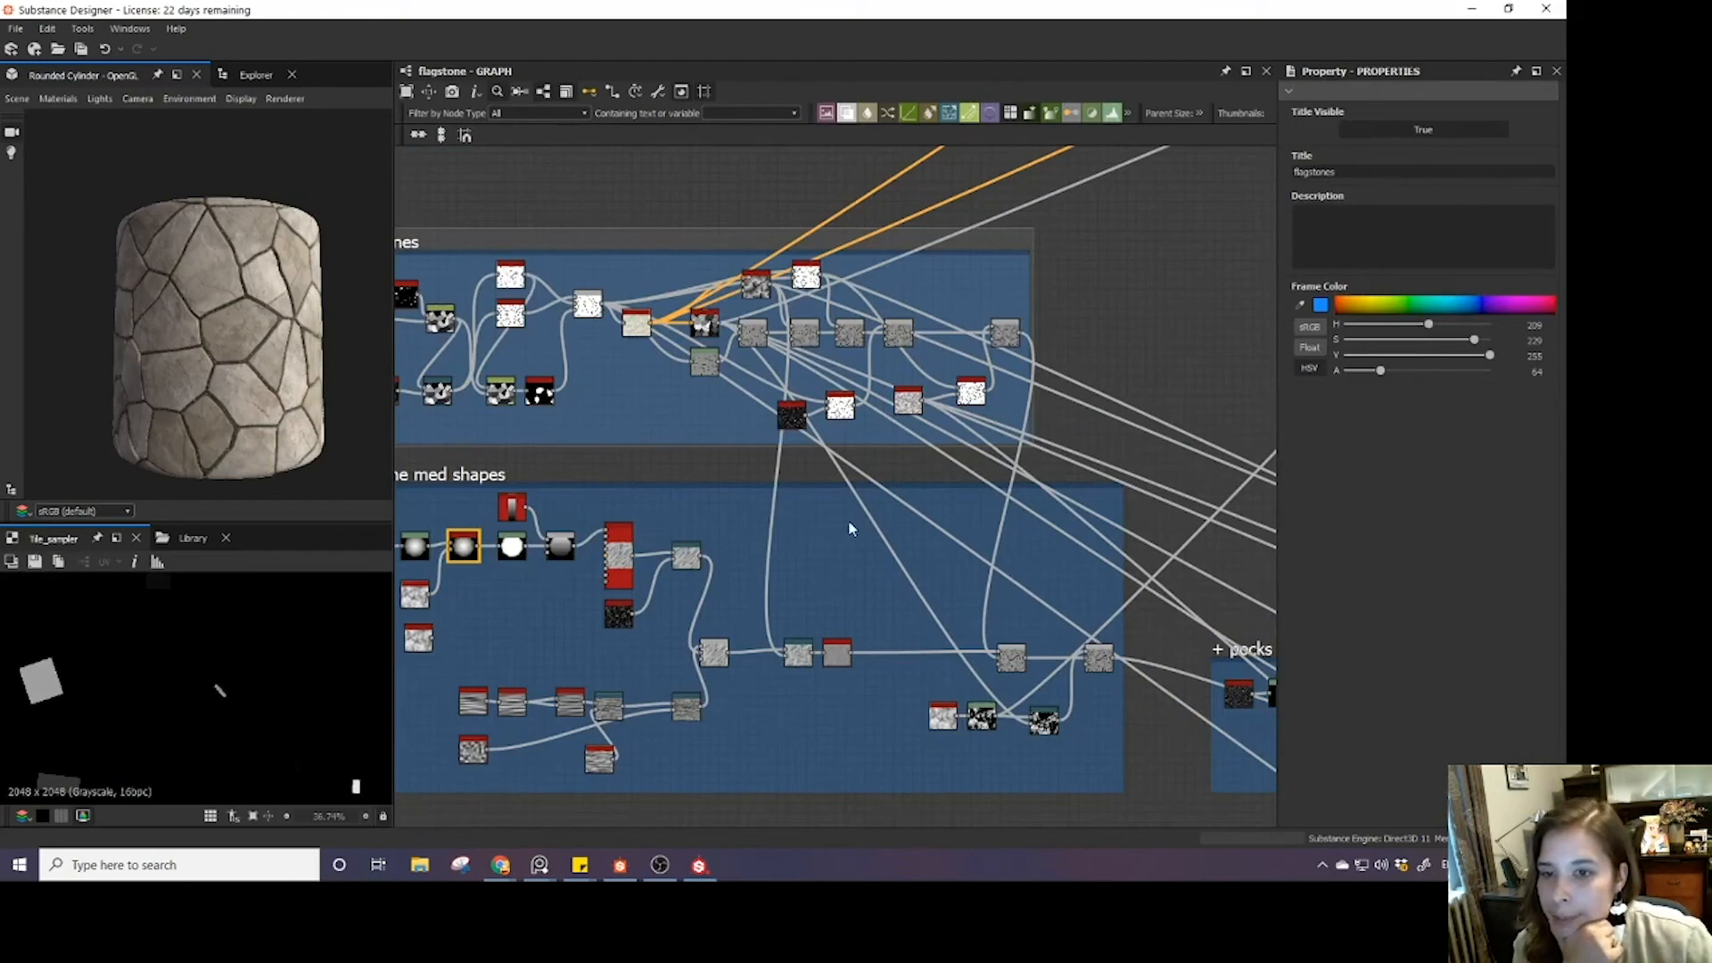
scroll(699, 446, up, 4)
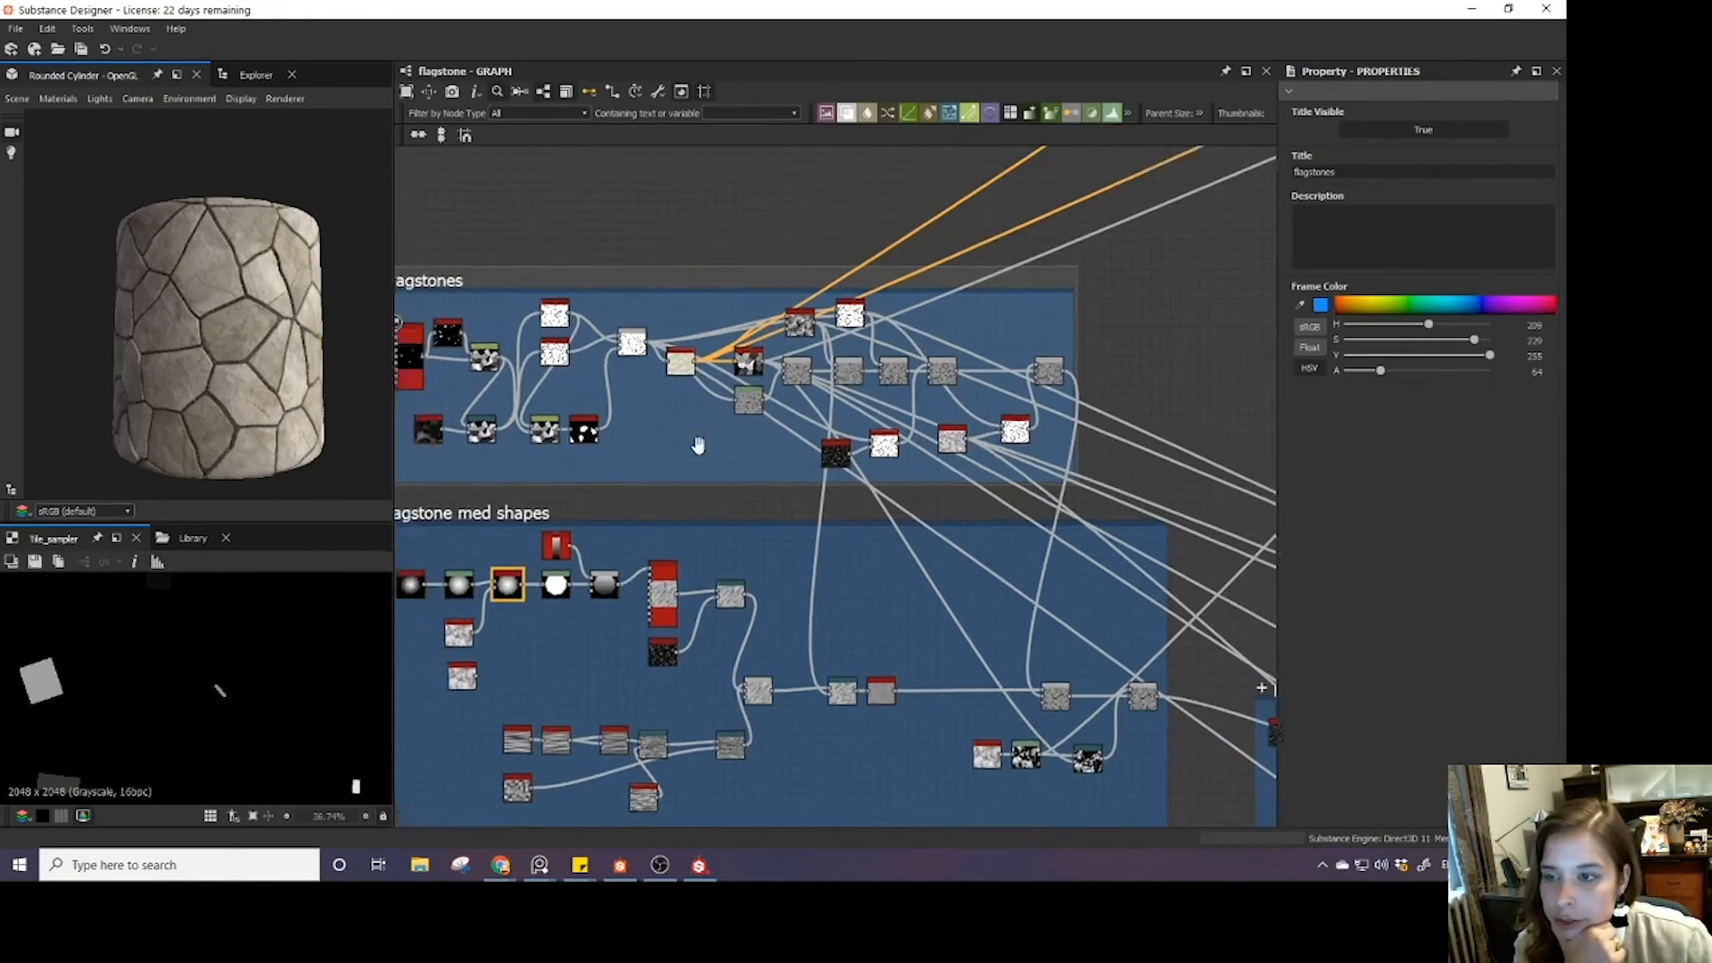
scroll(724, 455, up, 2)
double_click(778, 468)
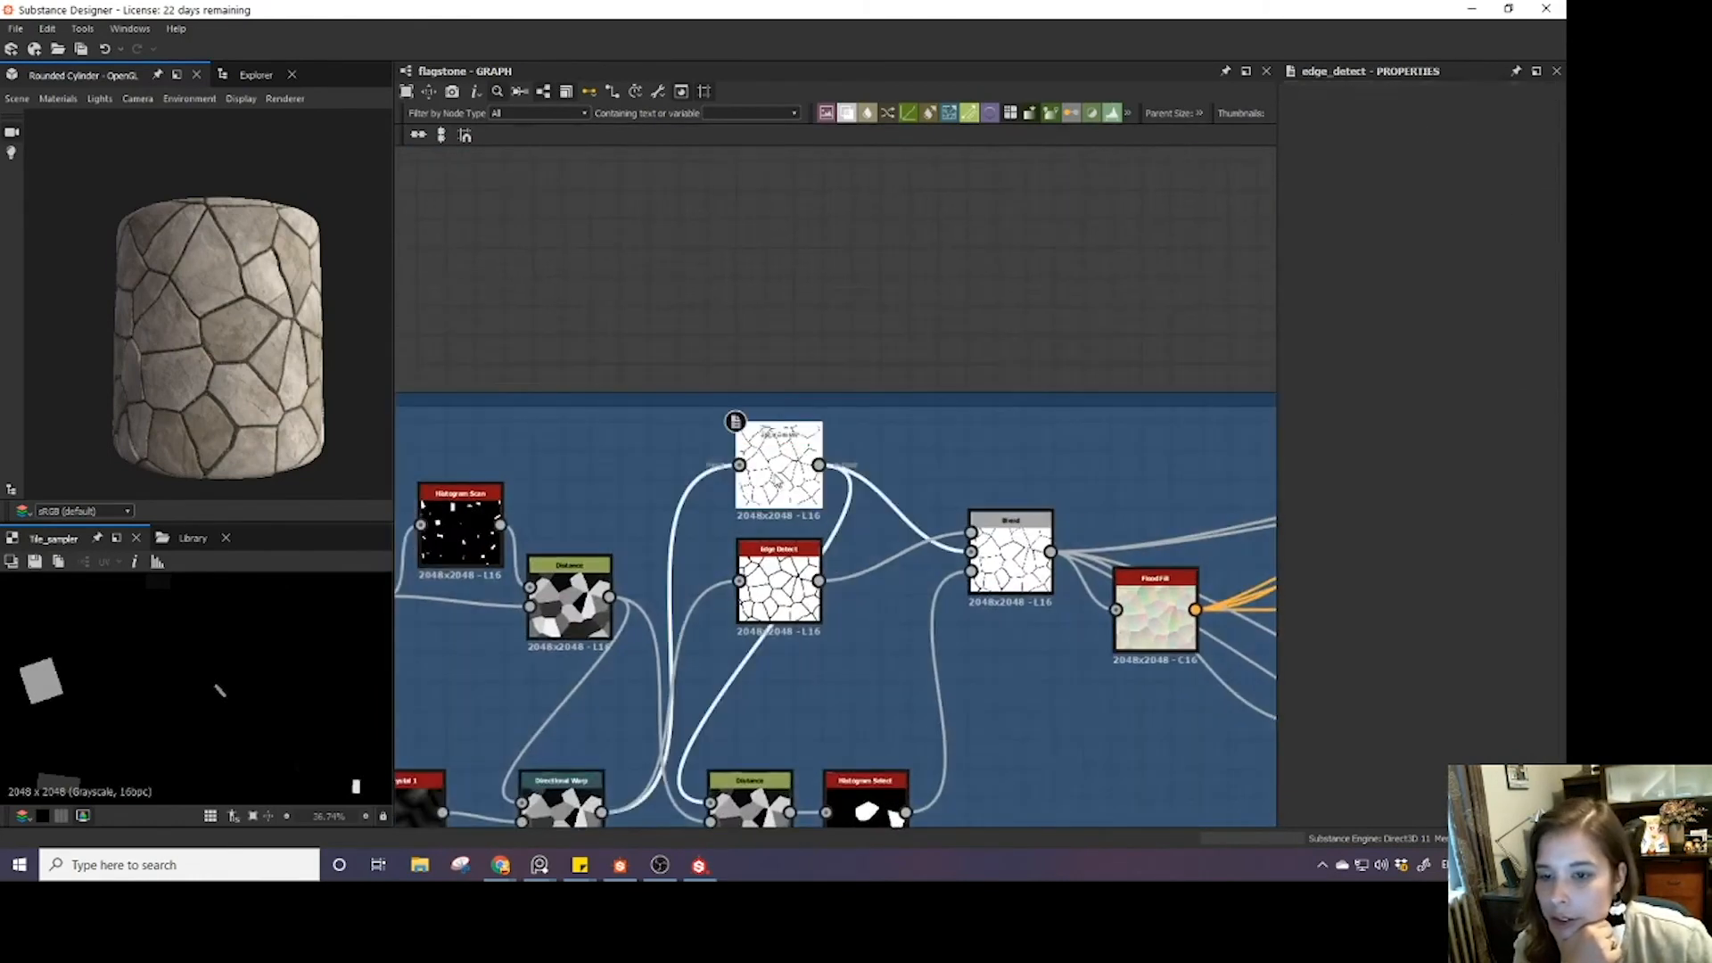
scroll(301, 727, down, 1)
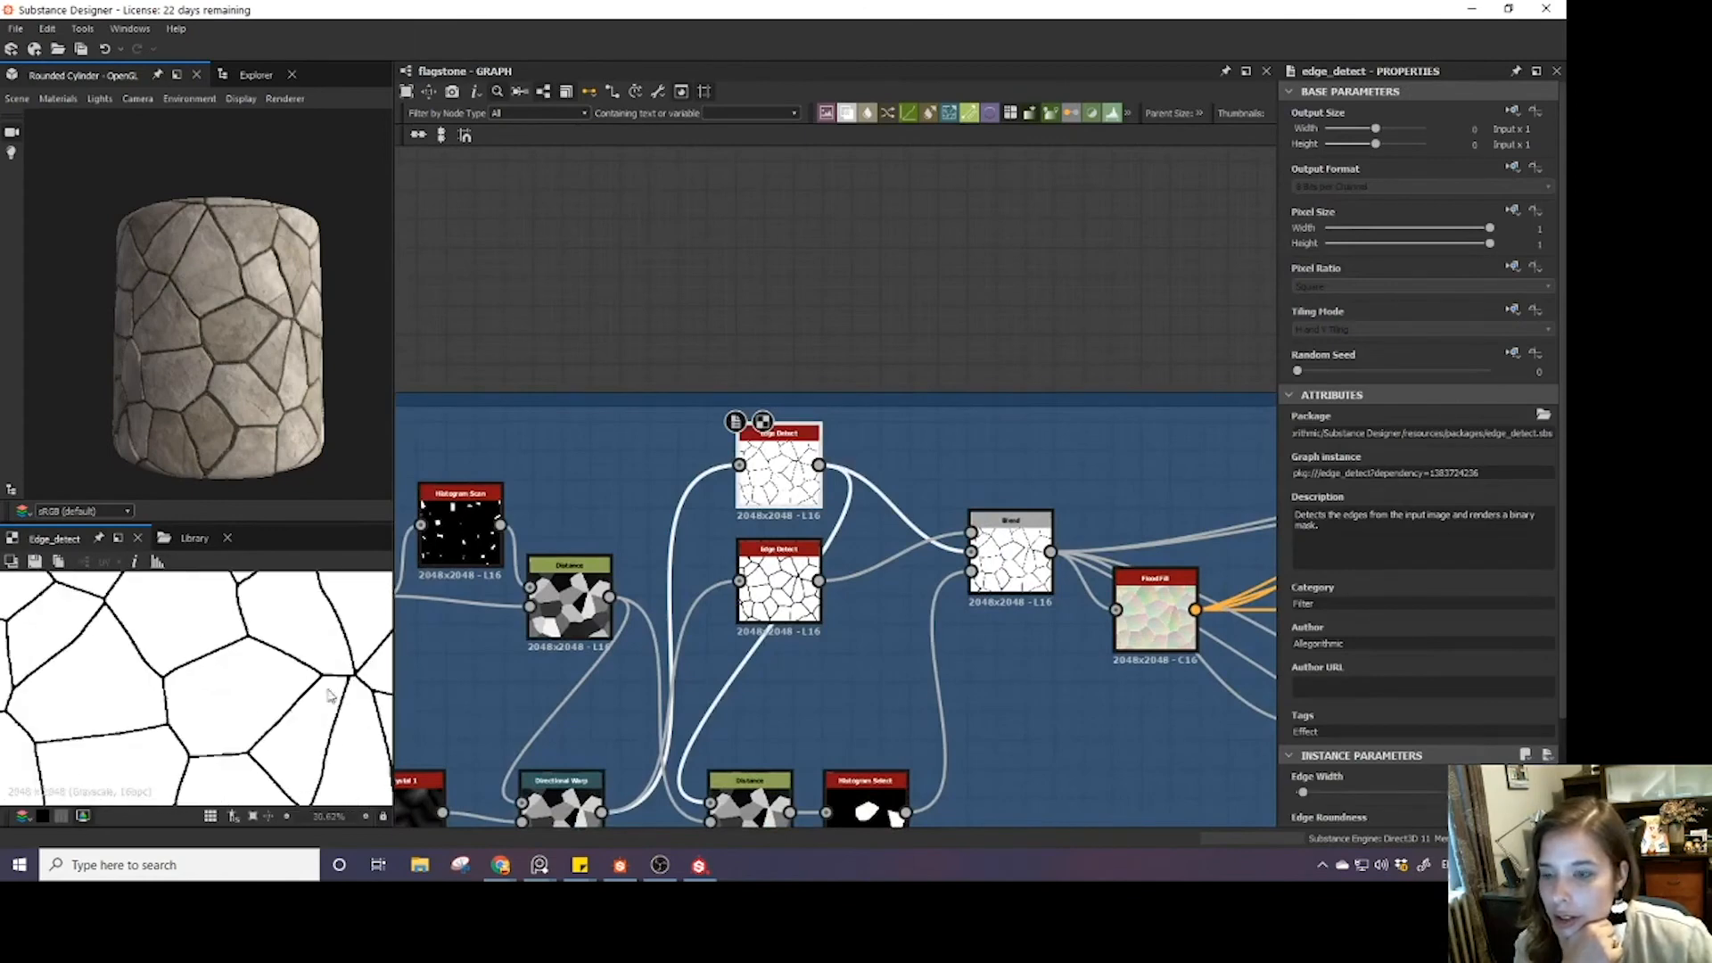
- Expose the upper Edge Detect node's Edge Width as a graph input named edge_width
scroll(1409, 705, down, 2)
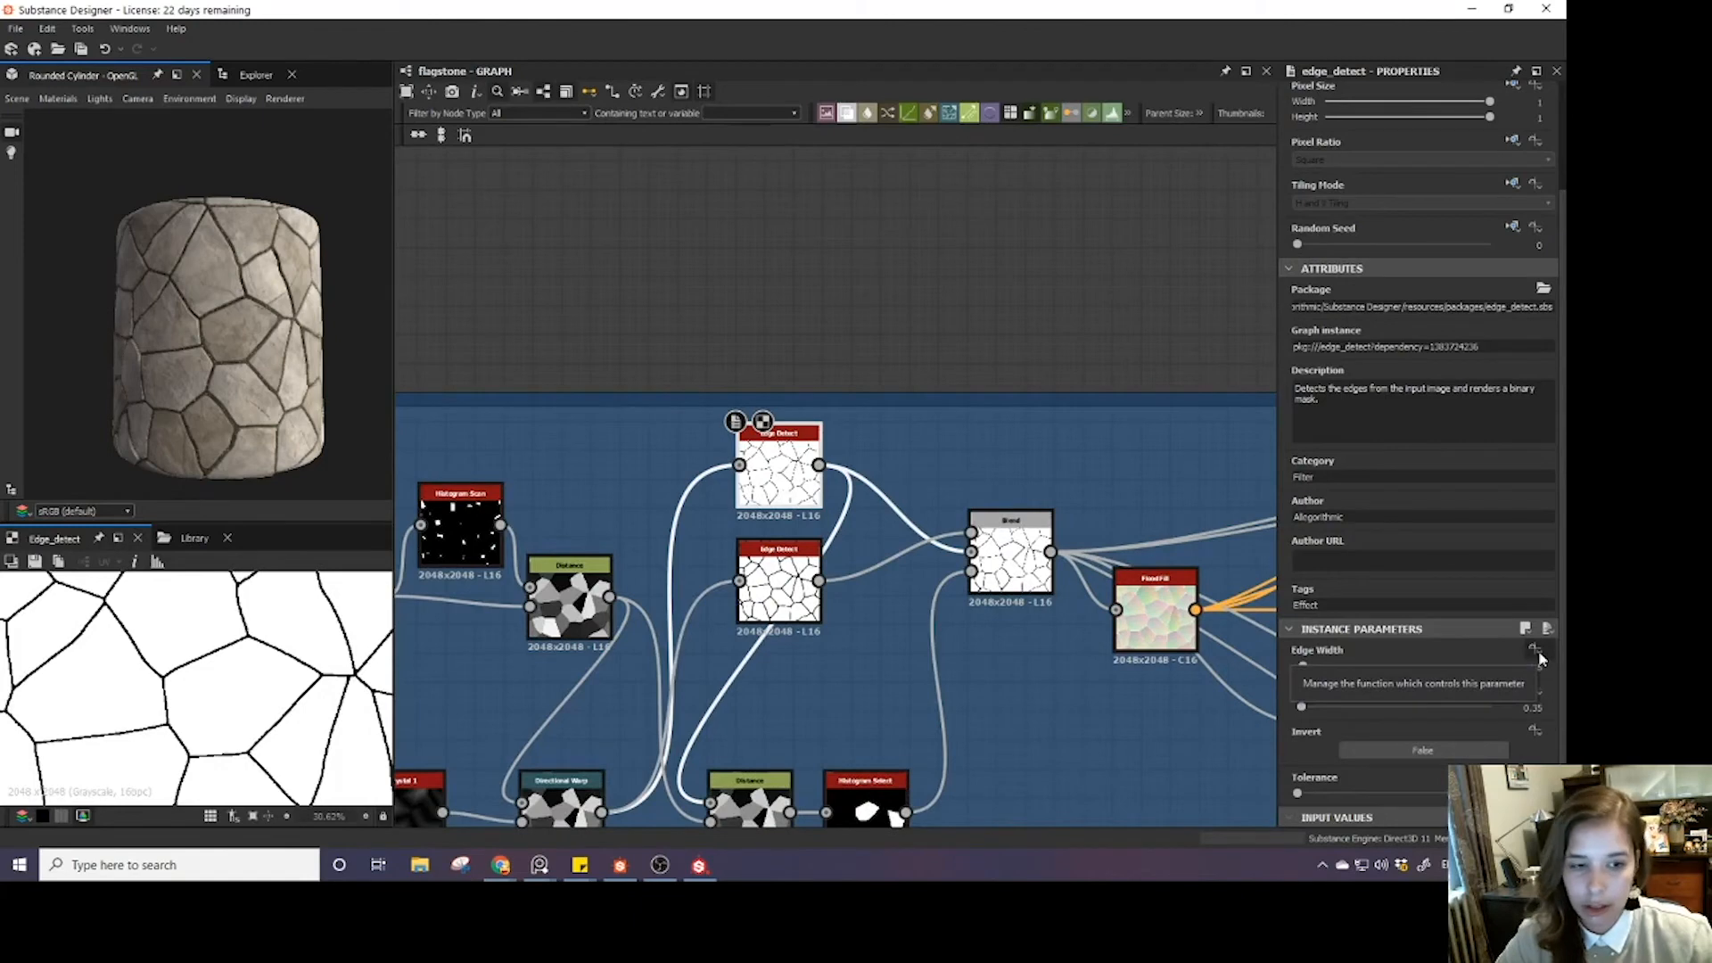
click(1538, 657)
click(1452, 688)
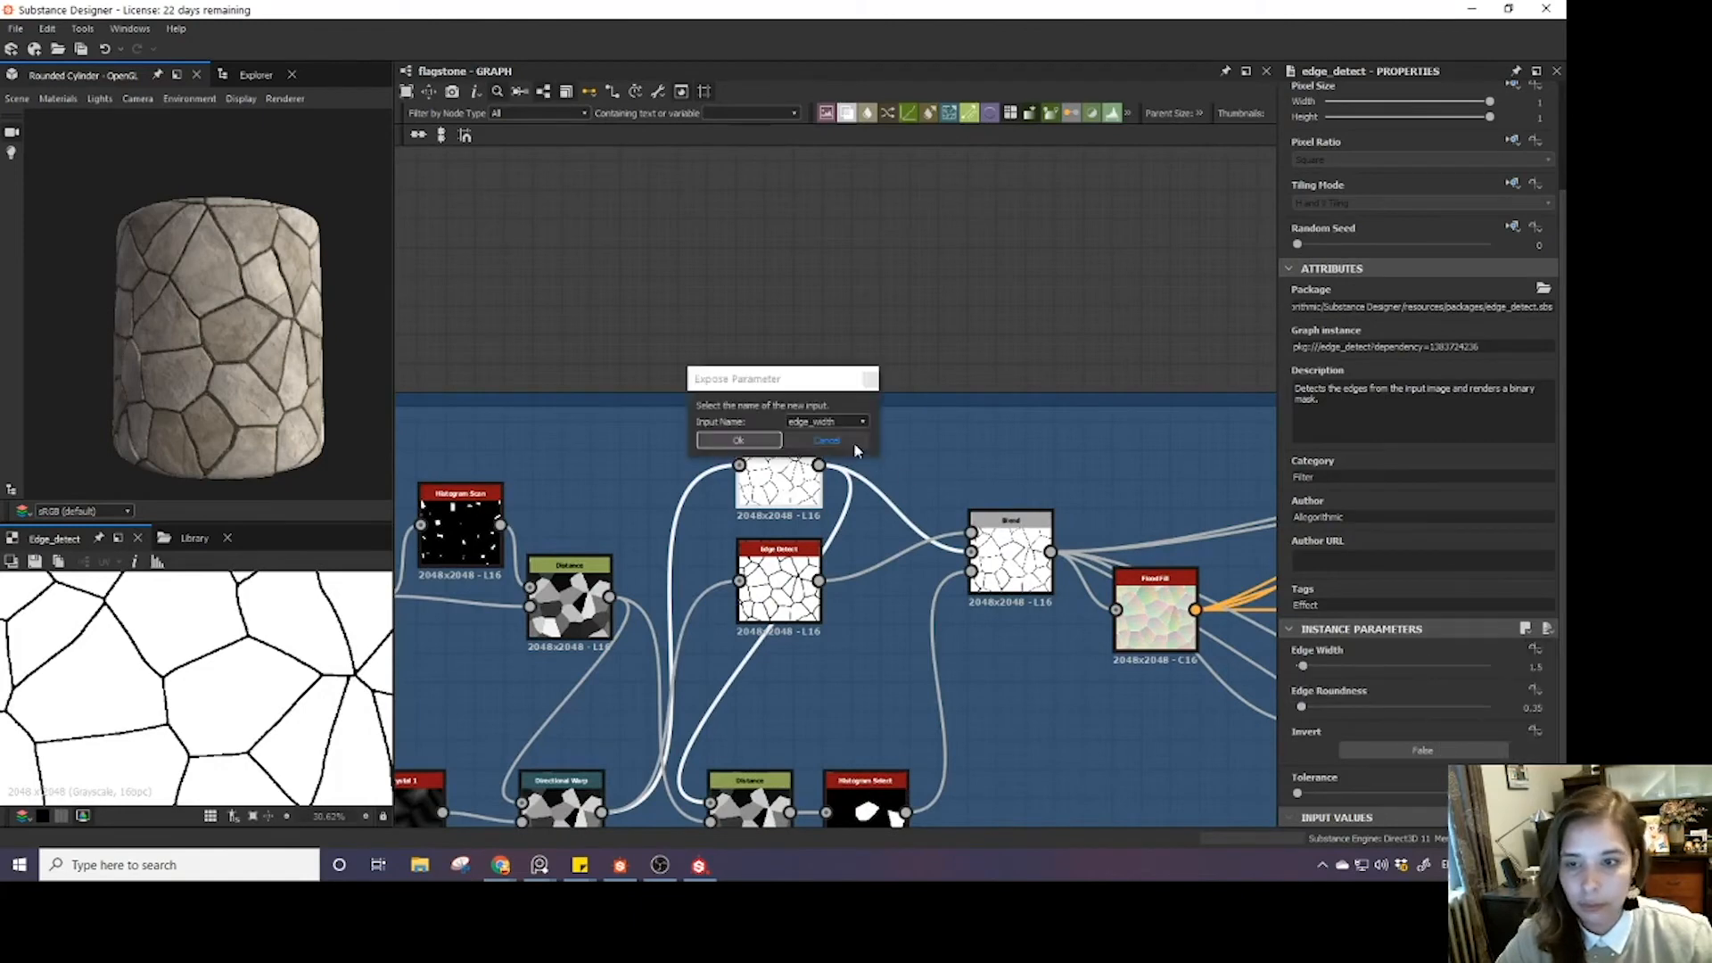
click(837, 421)
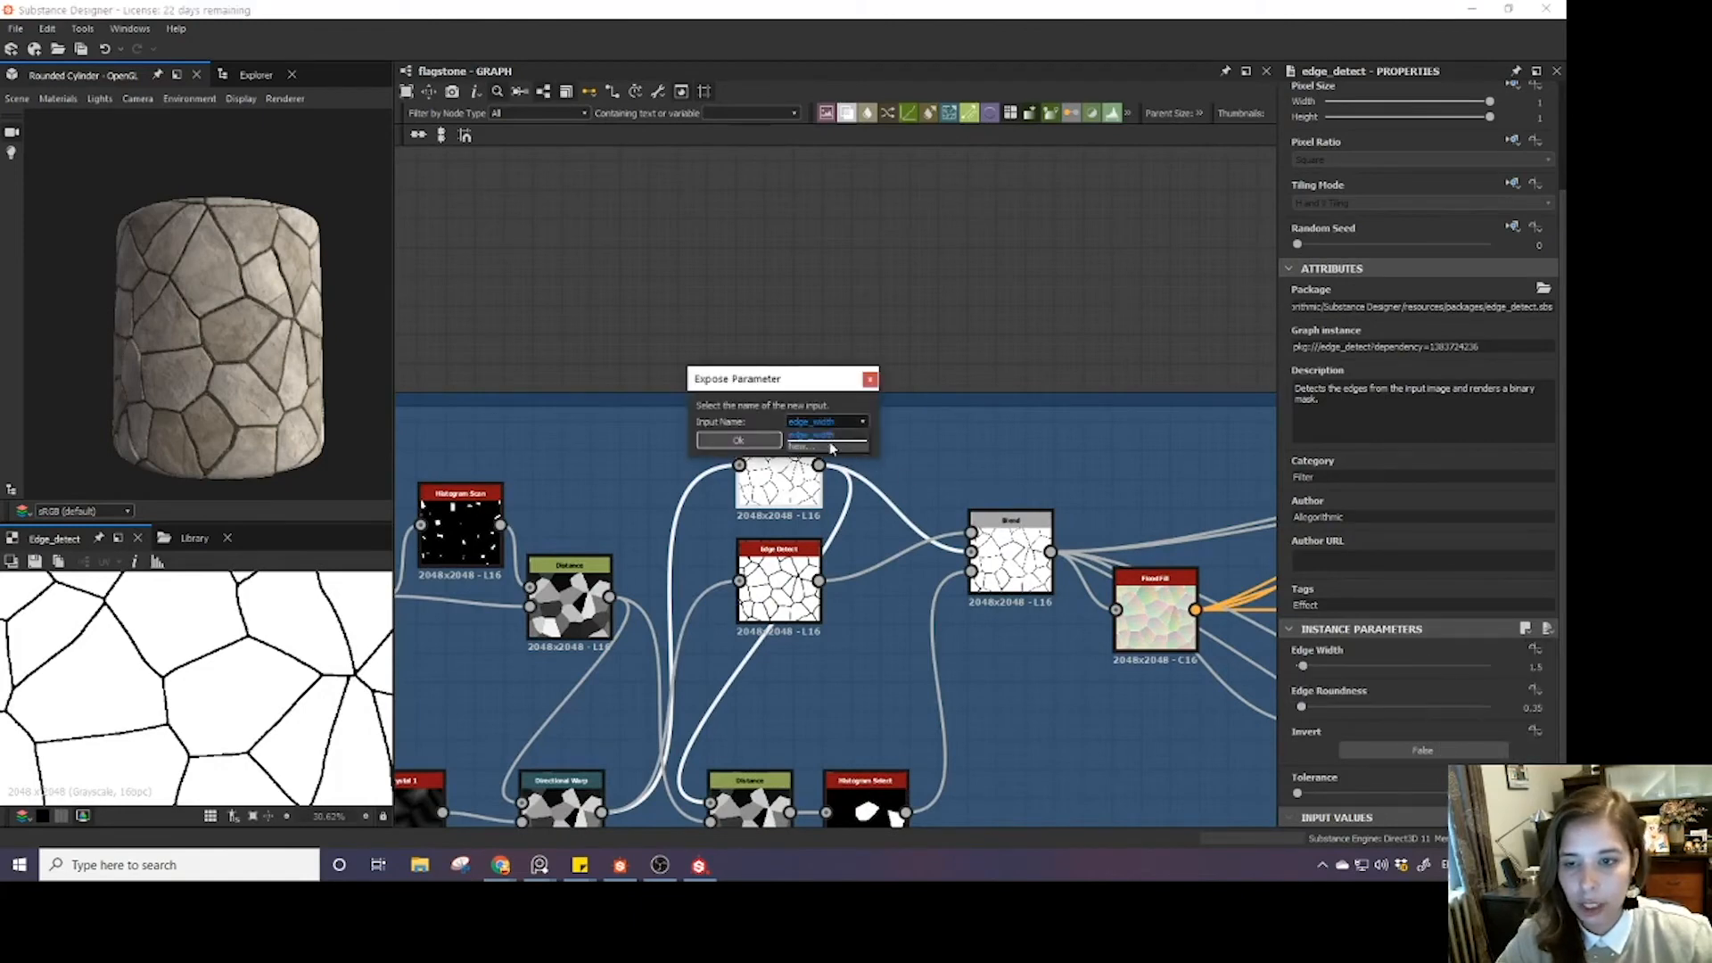
click(750, 407)
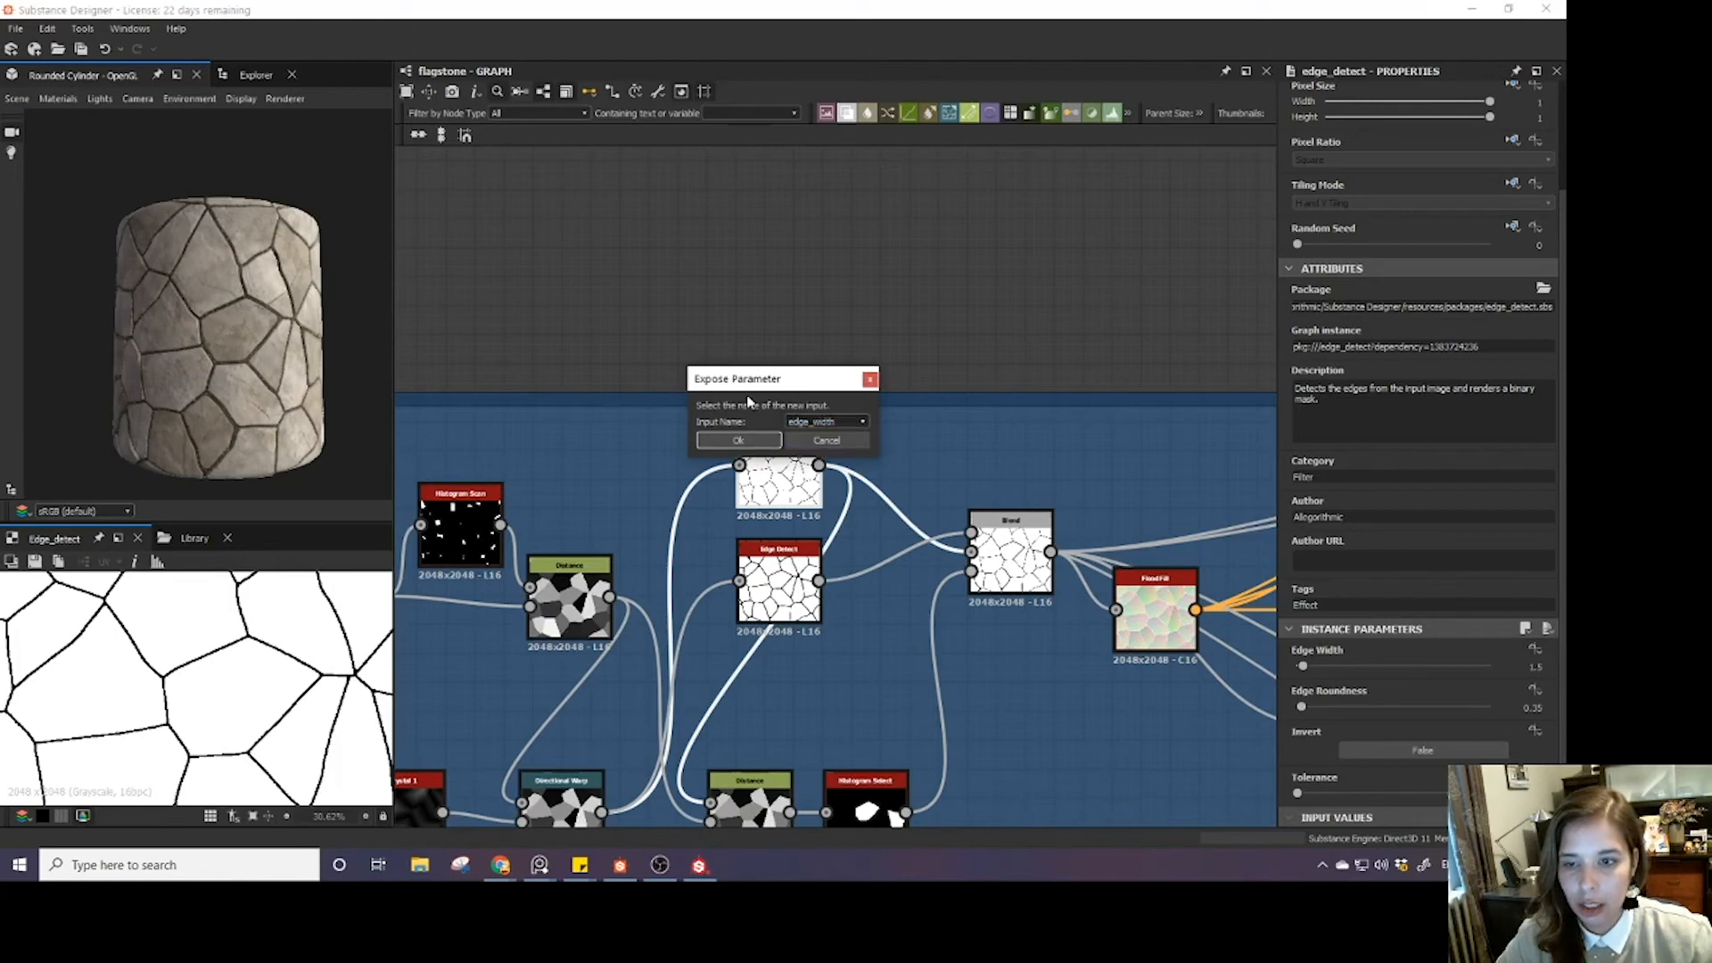
click(741, 443)
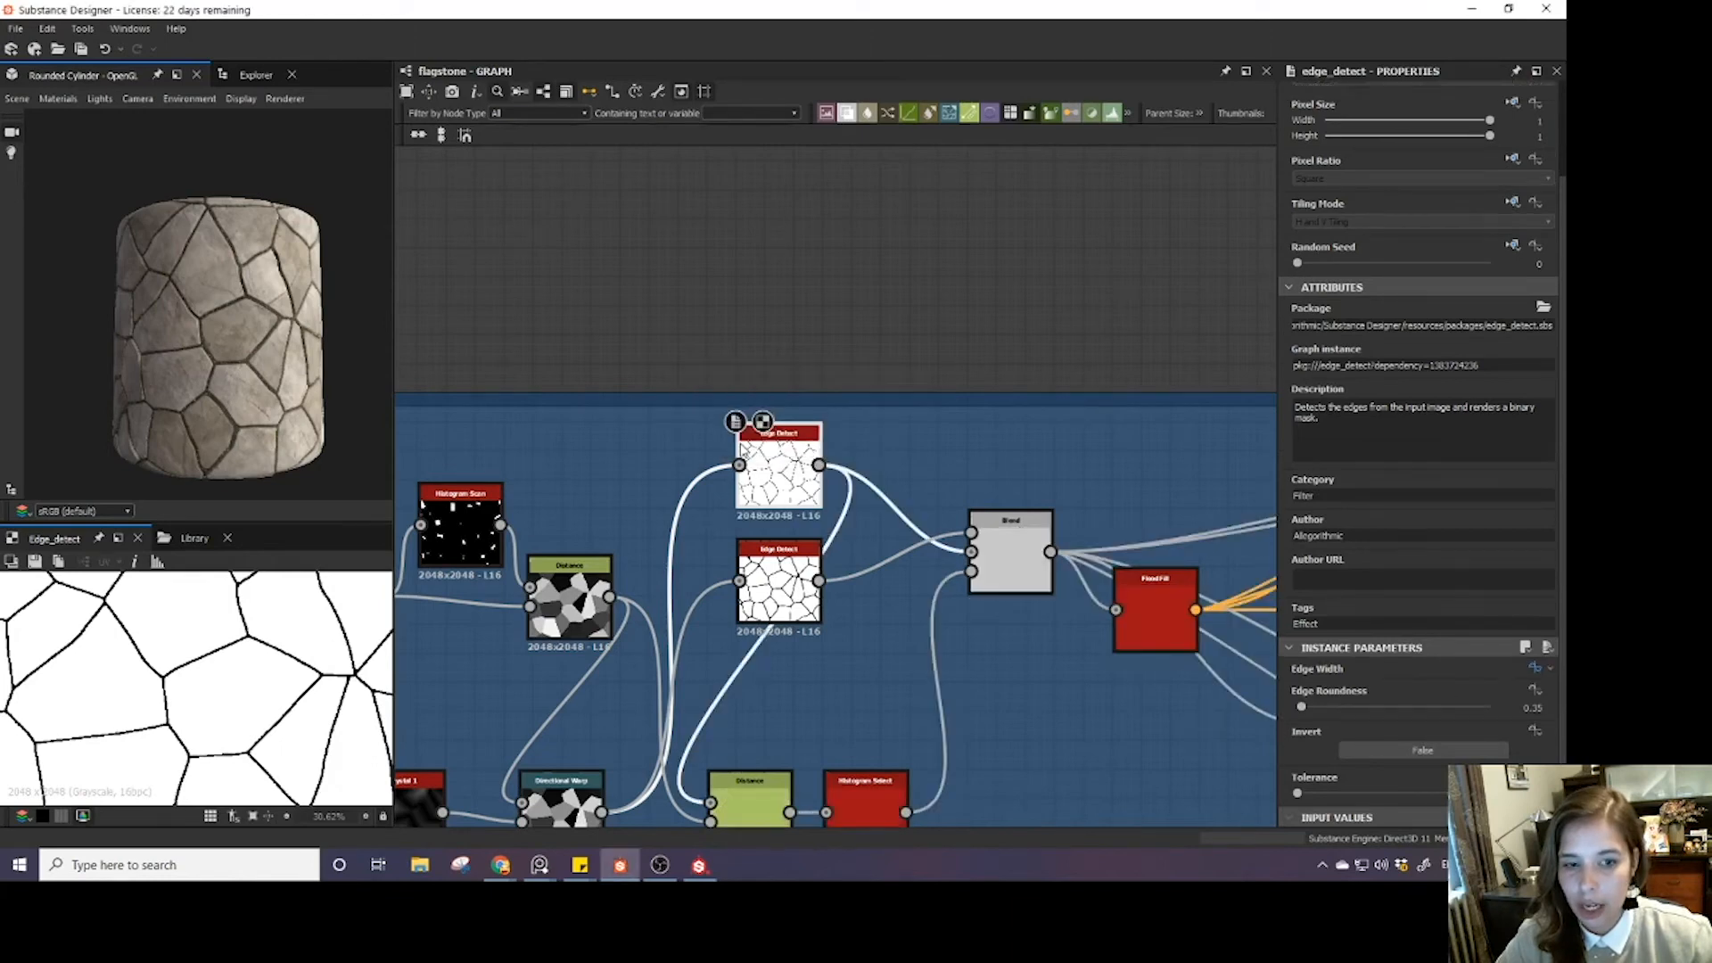
- Change the label of the graph's Edge Width input parameter to Grout Size
click(846, 346)
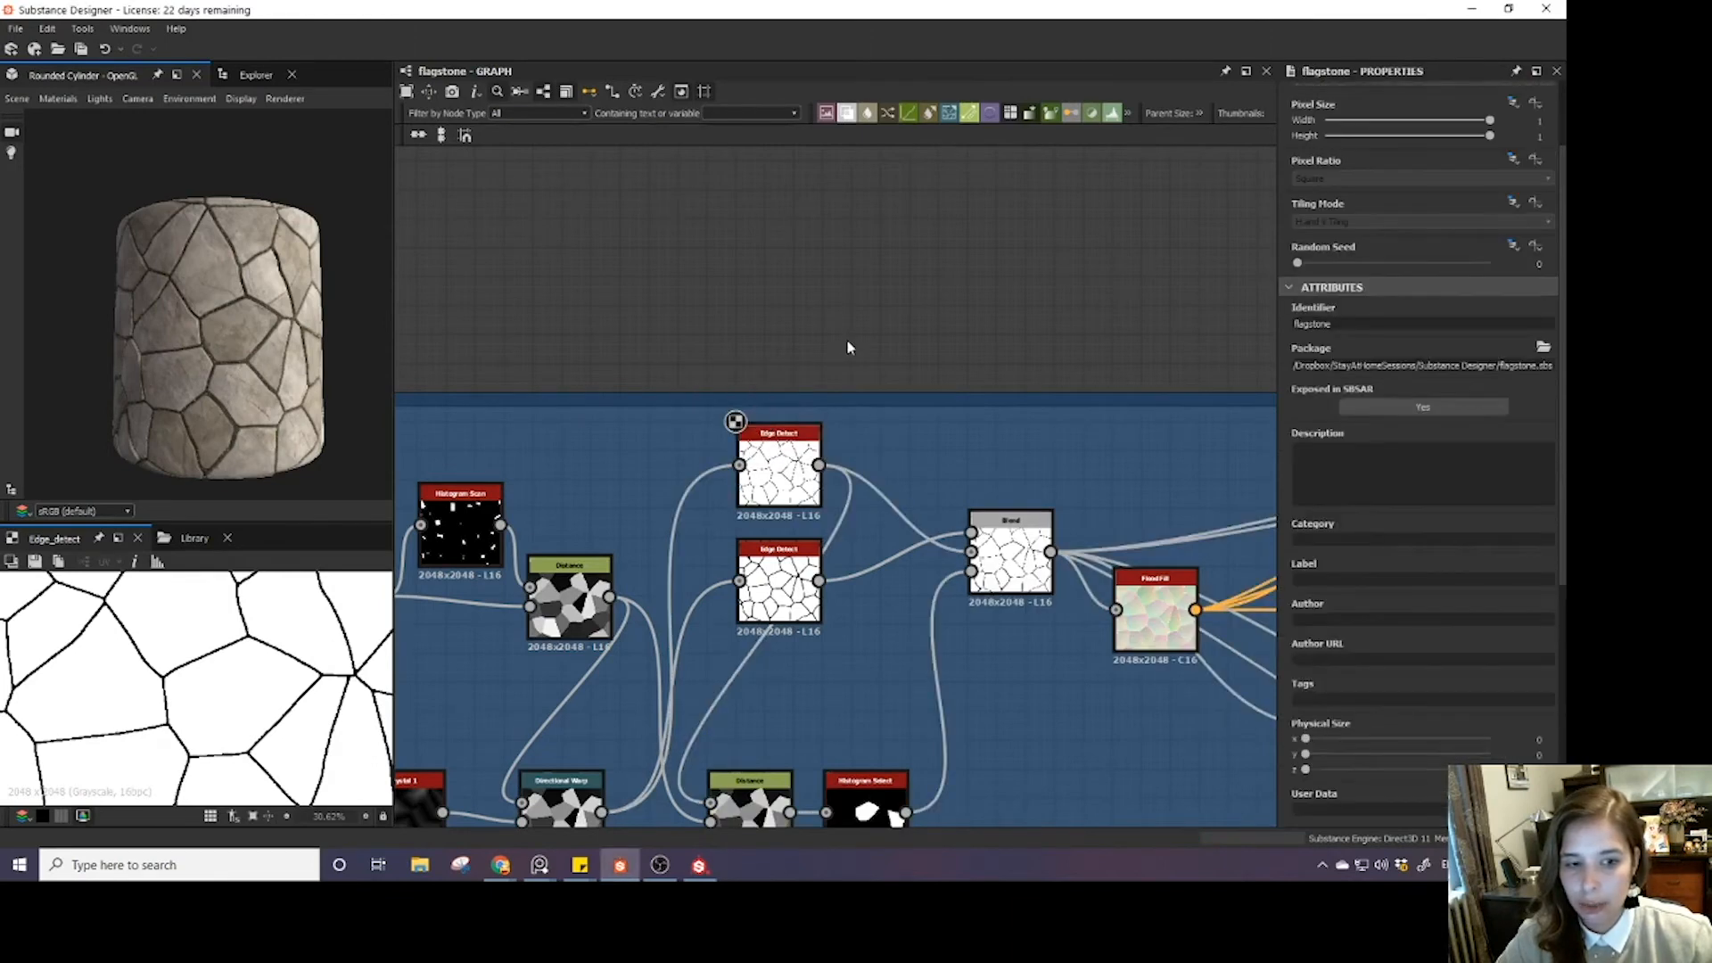
scroll(1387, 707, down, 5)
click(1299, 667)
key(ctrl+c)
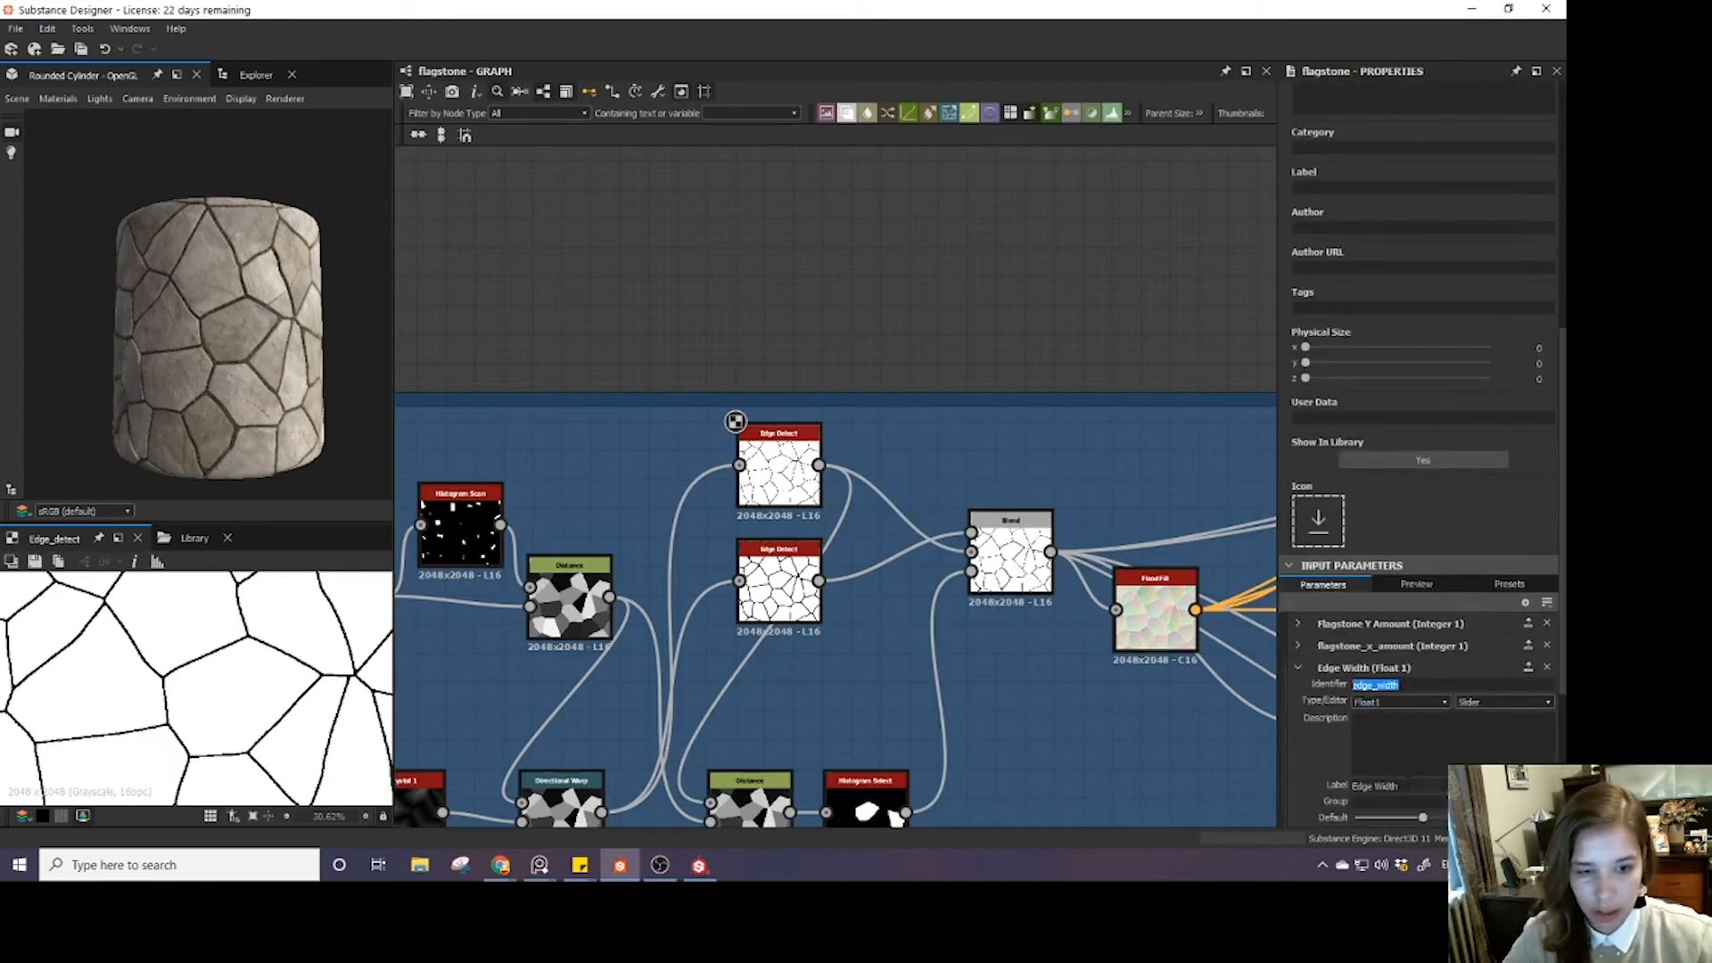
scroll(1409, 784, down, 2)
drag(1401, 689, 1362, 688)
key(ctrl+v)
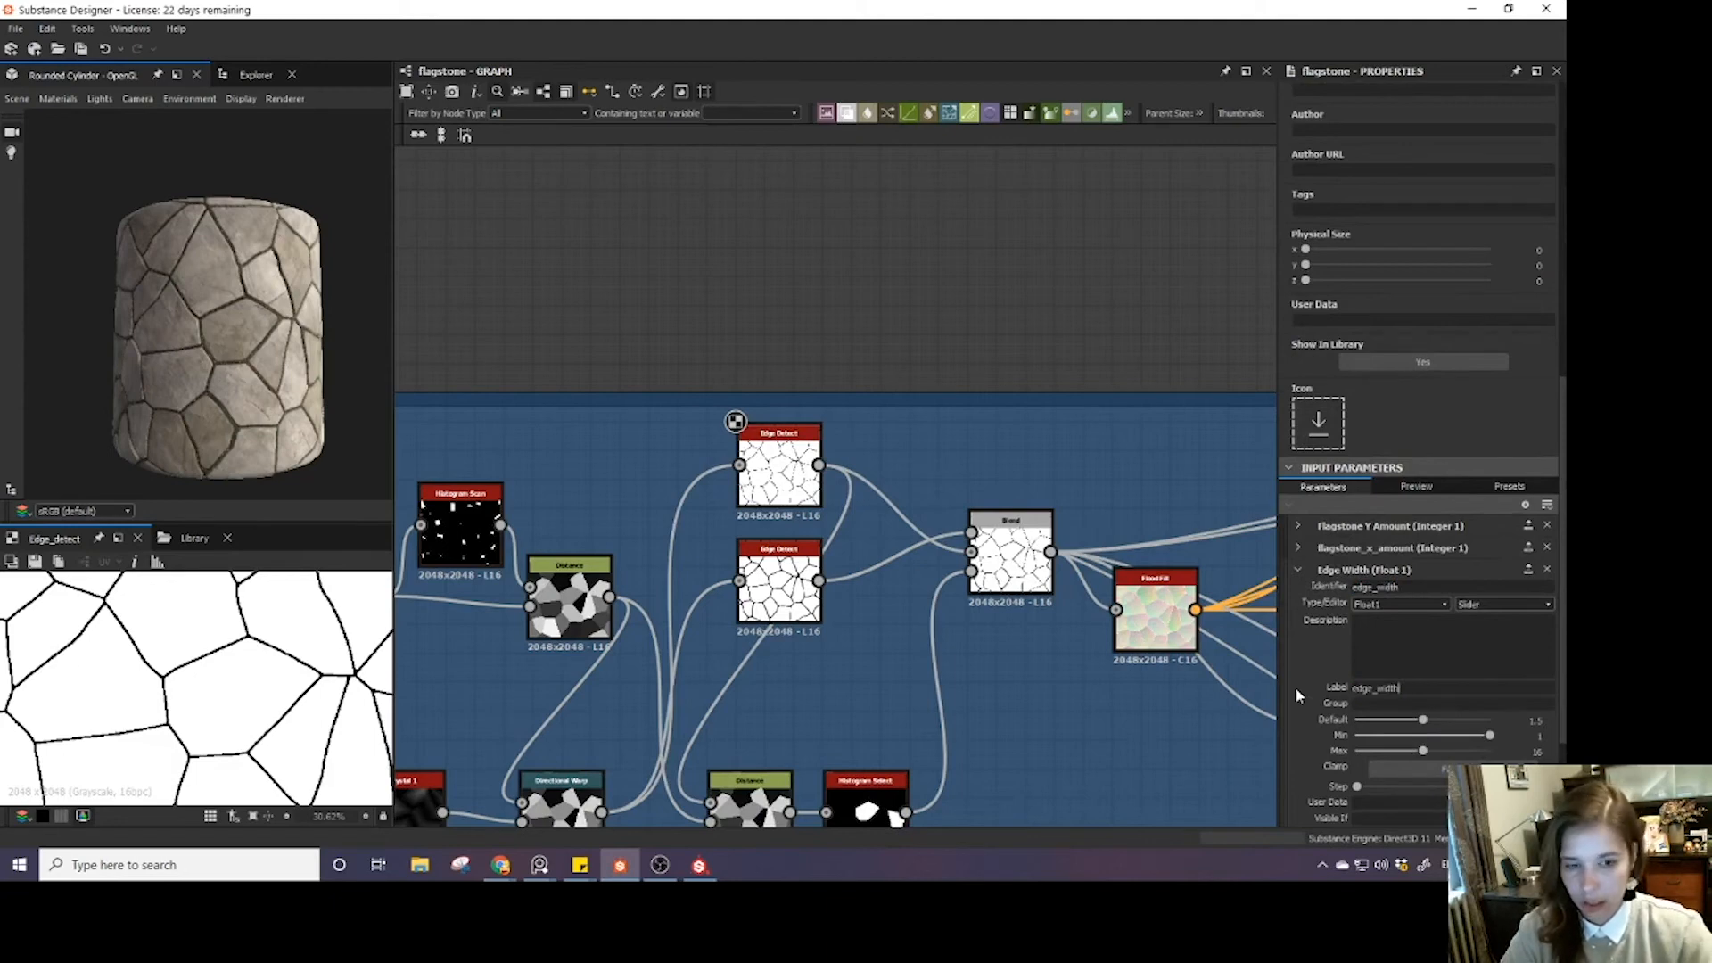
key(ctrl+a)
text(Gr)
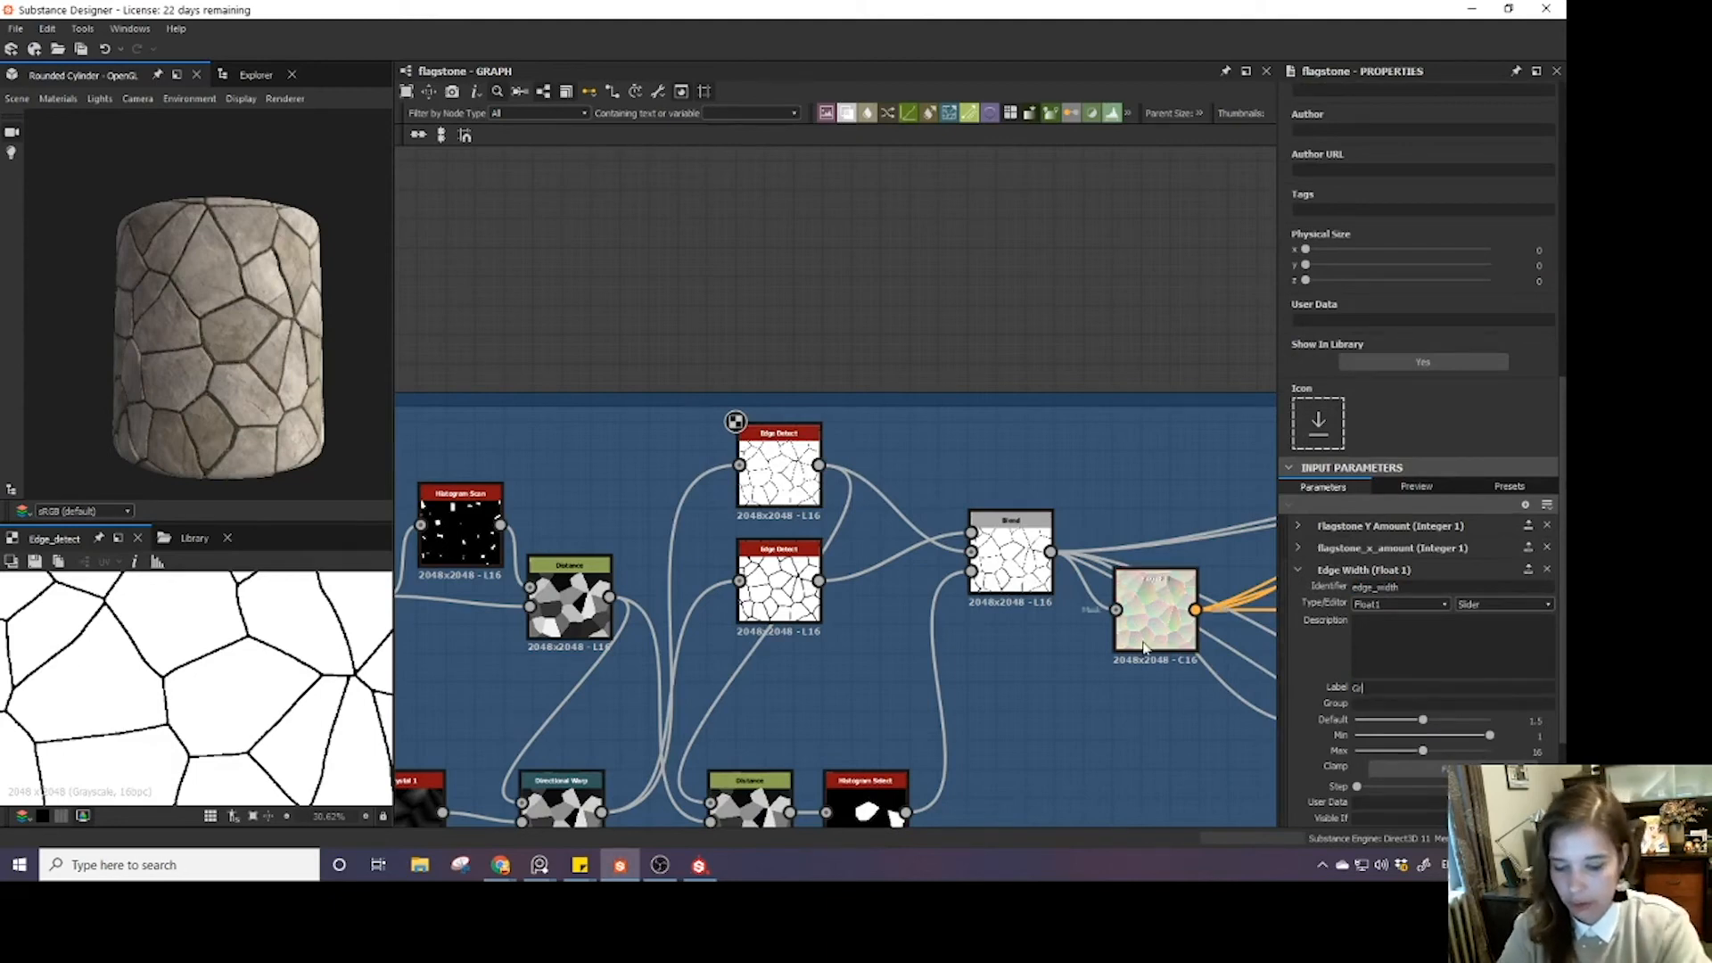
text(out Size)
key(Return)
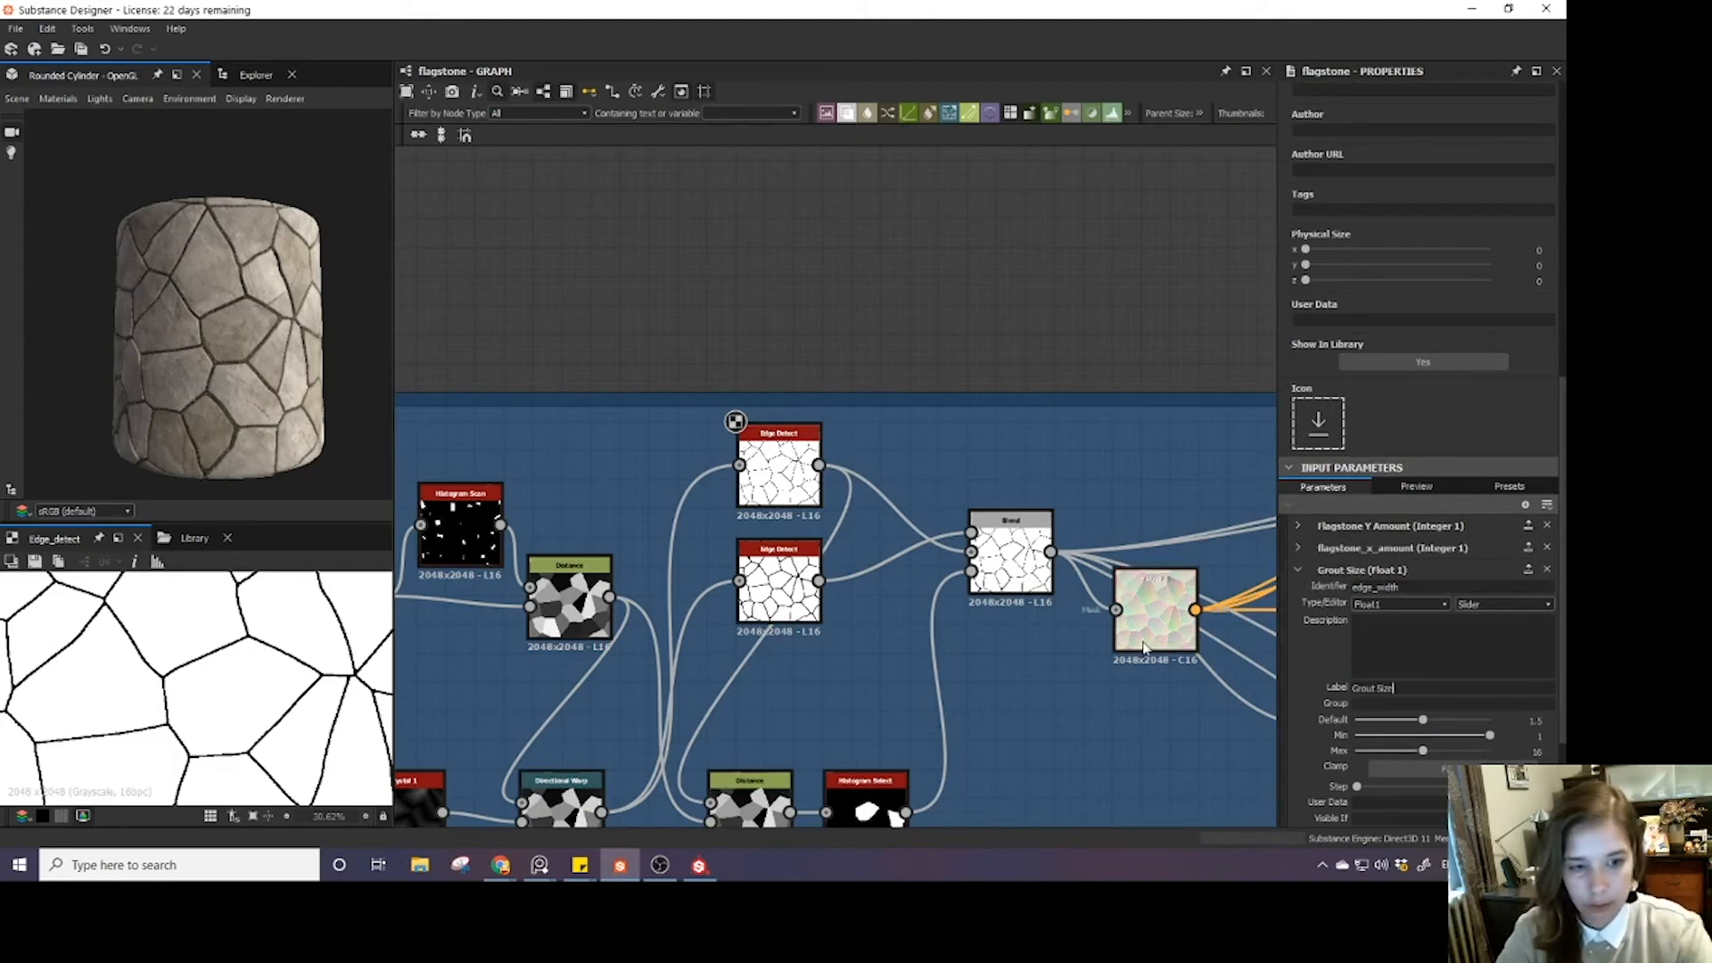
- Try Grout Size defaults of 2.6 and 3, examining the grout lines on the 3D cylinder
click(1471, 721)
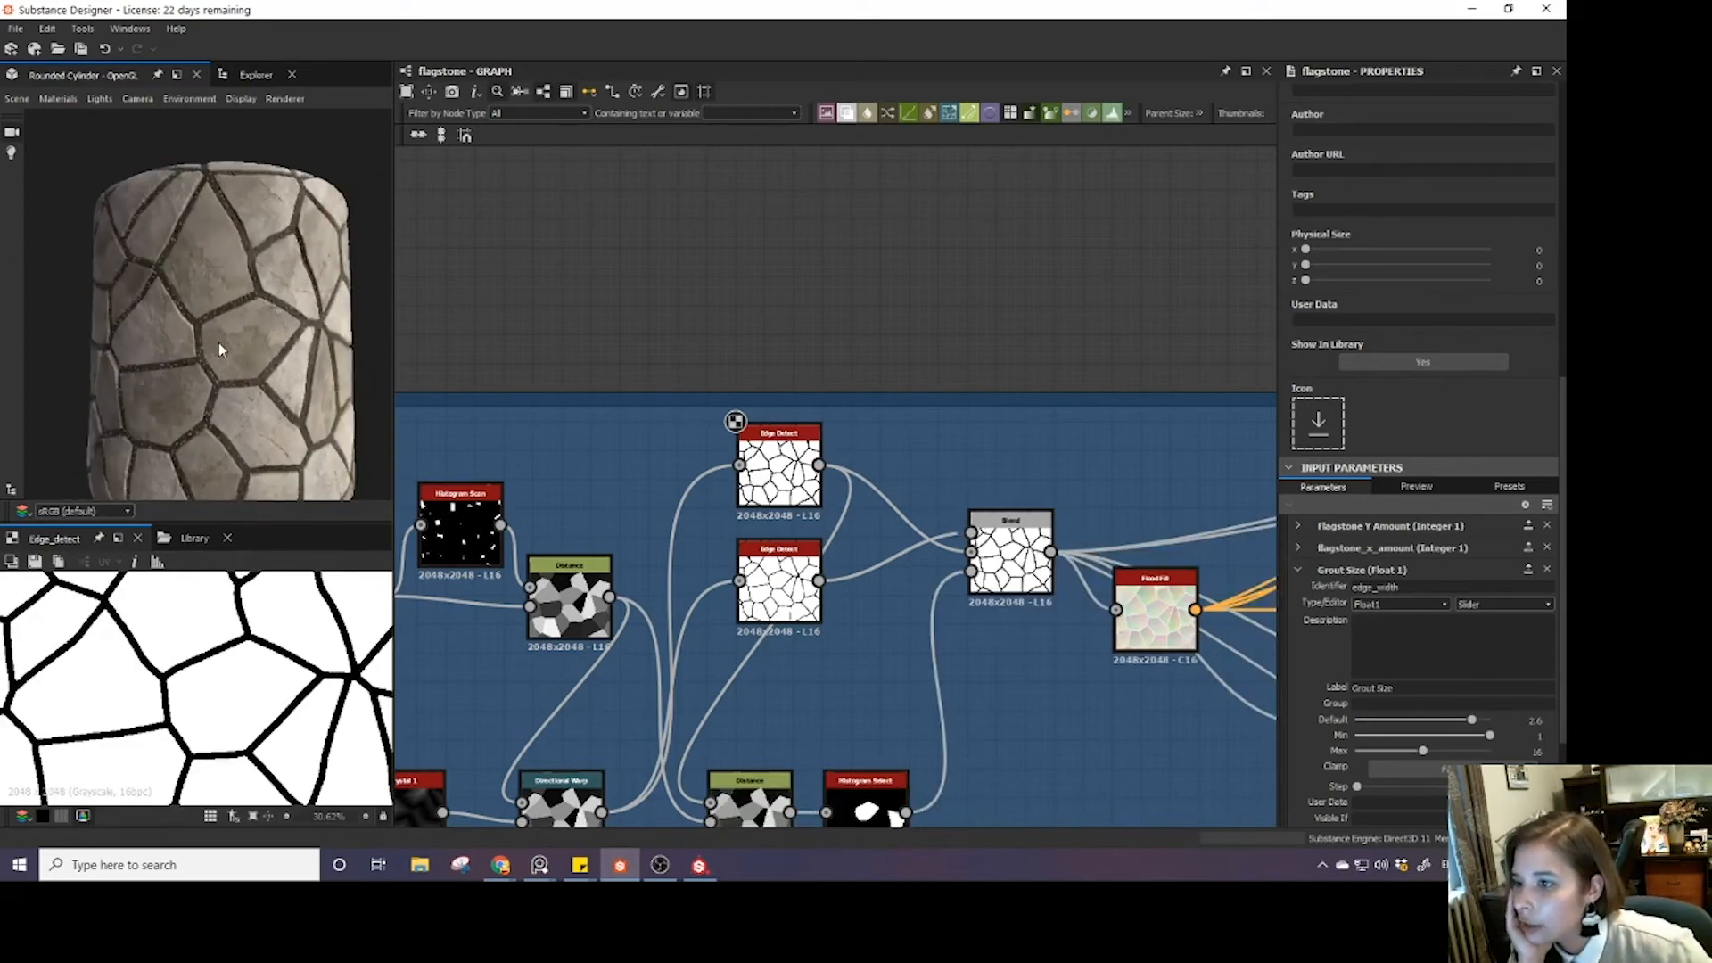
scroll(263, 328, up, 2)
drag(261, 328, 292, 323)
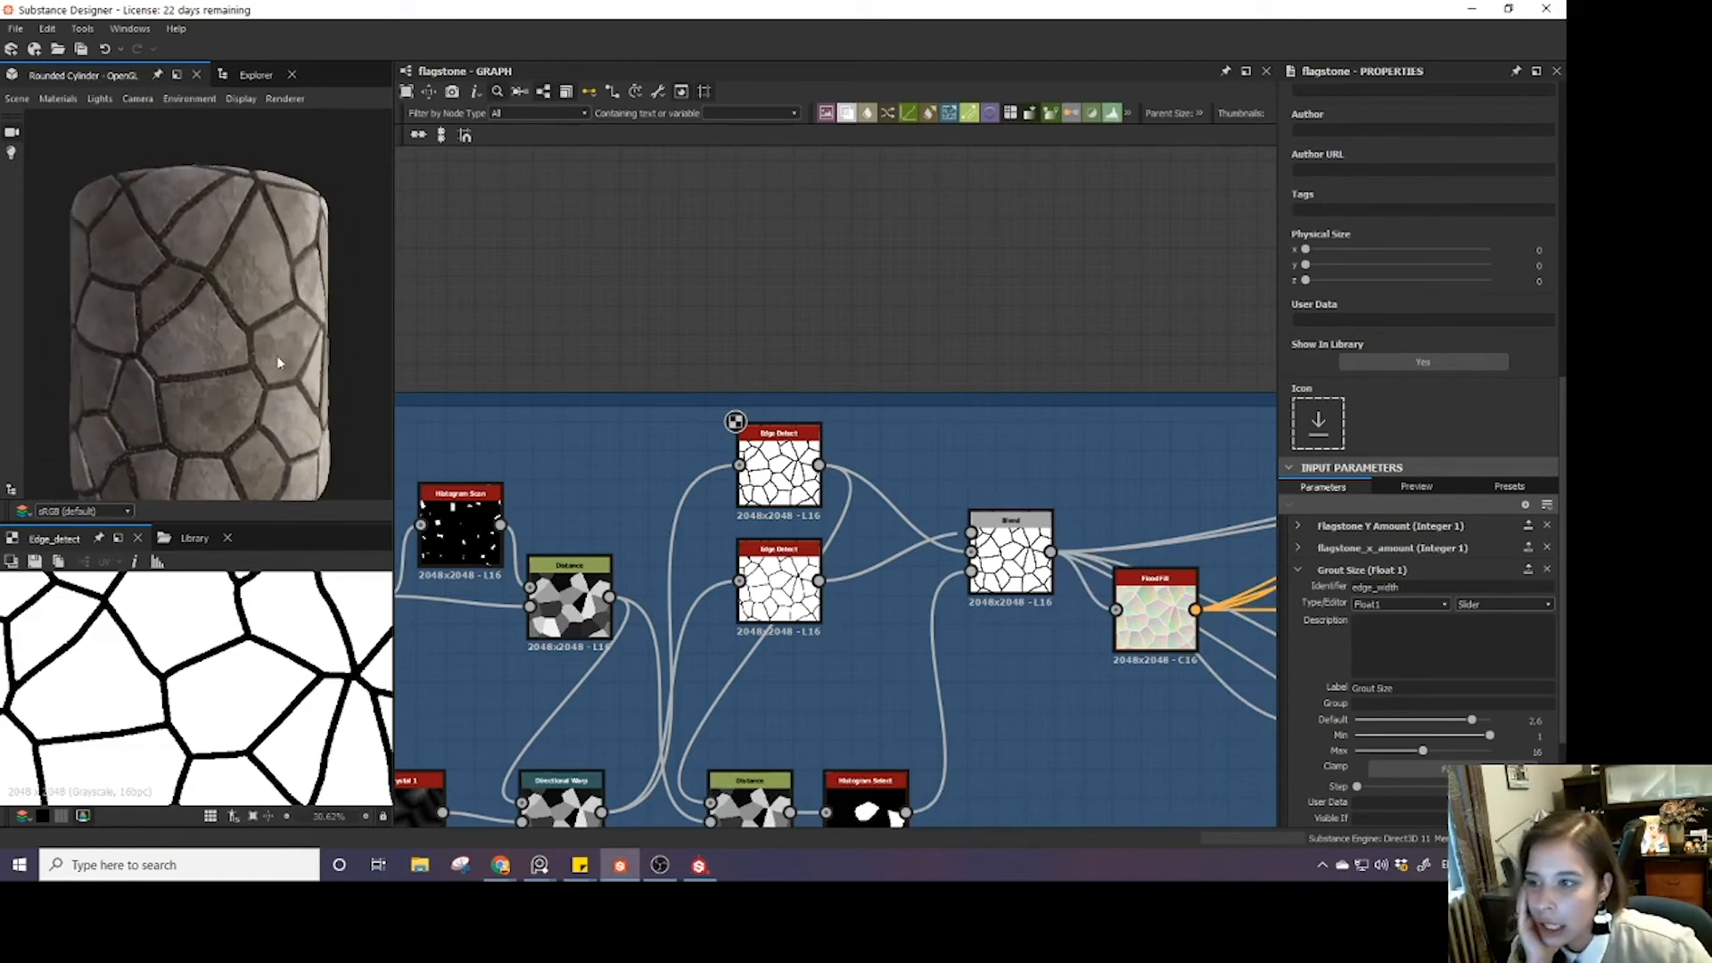
drag(1485, 722, 1497, 723)
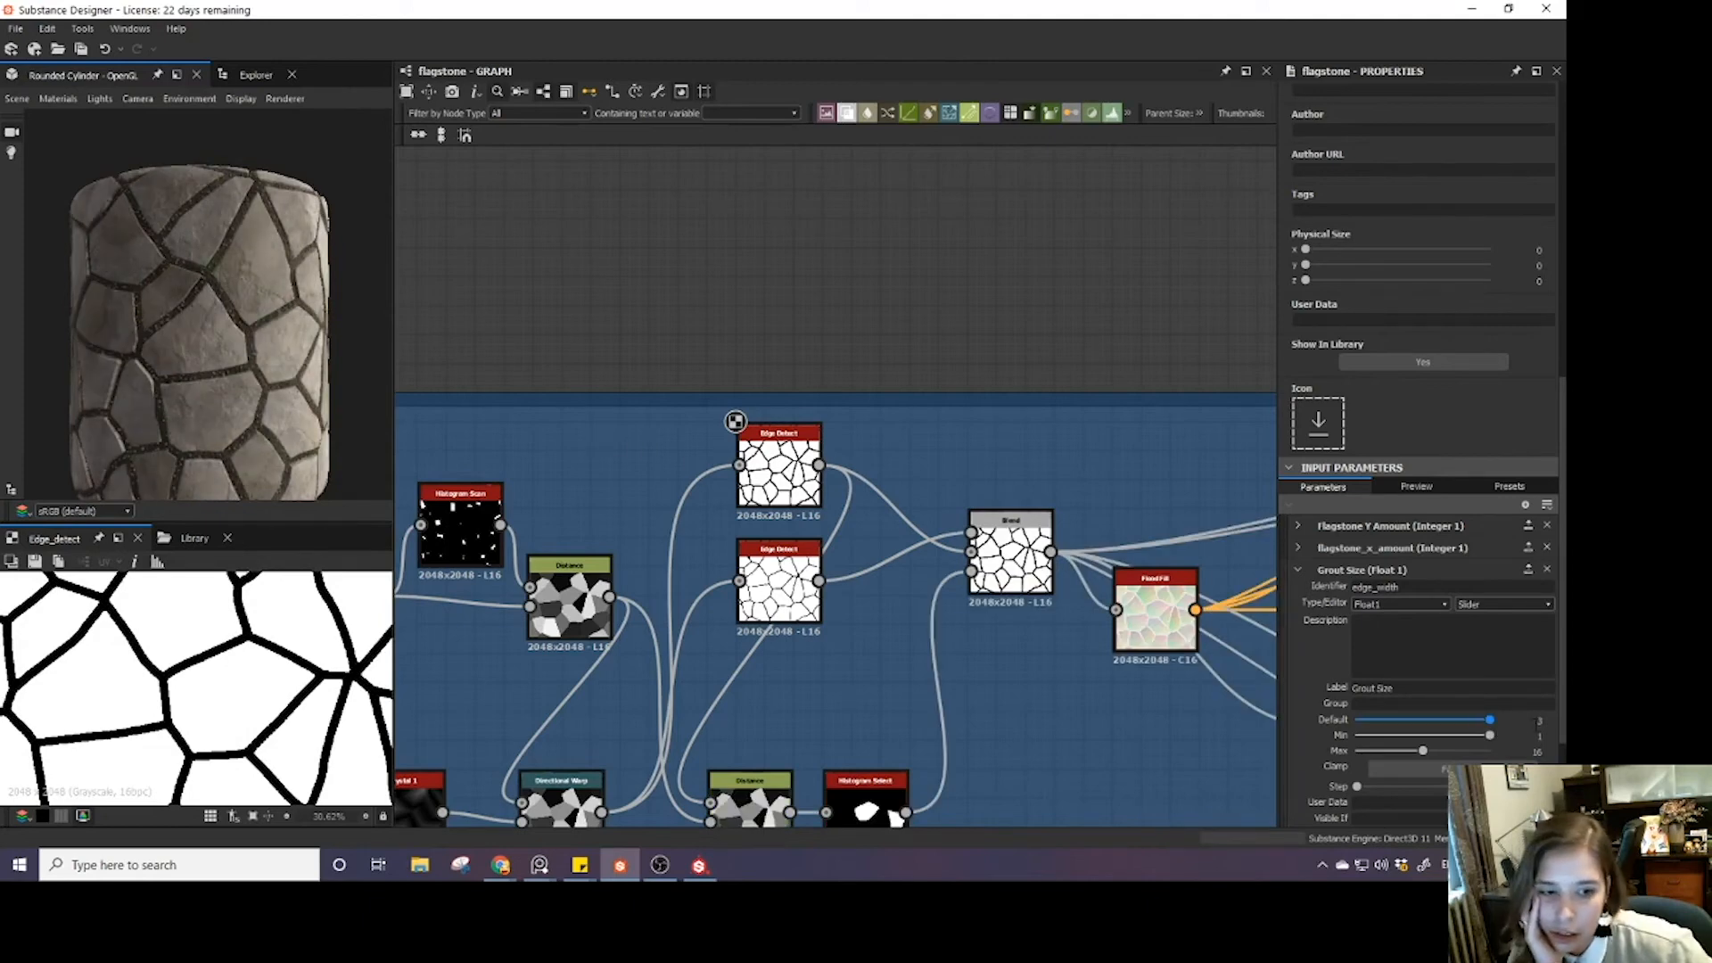
- Set the Grout Size default to 5 and examine the wider grout on the 3D cylinder
double_click(1538, 722)
text(5)
key(Return)
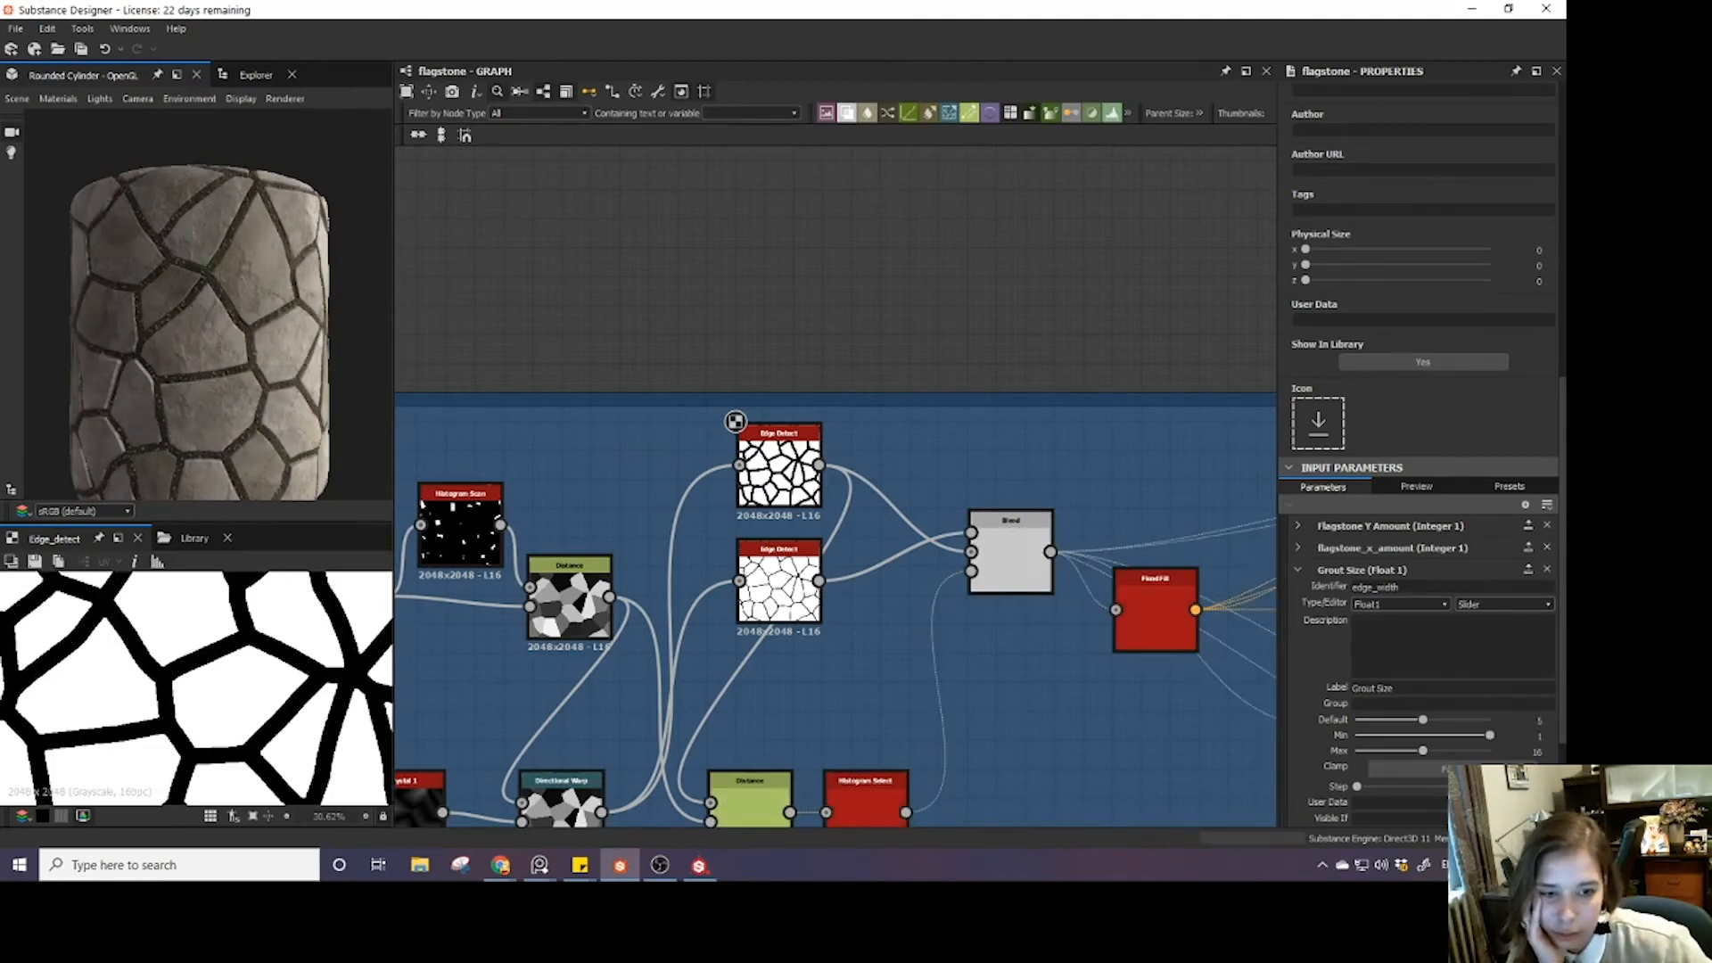
drag(207, 375, 263, 360)
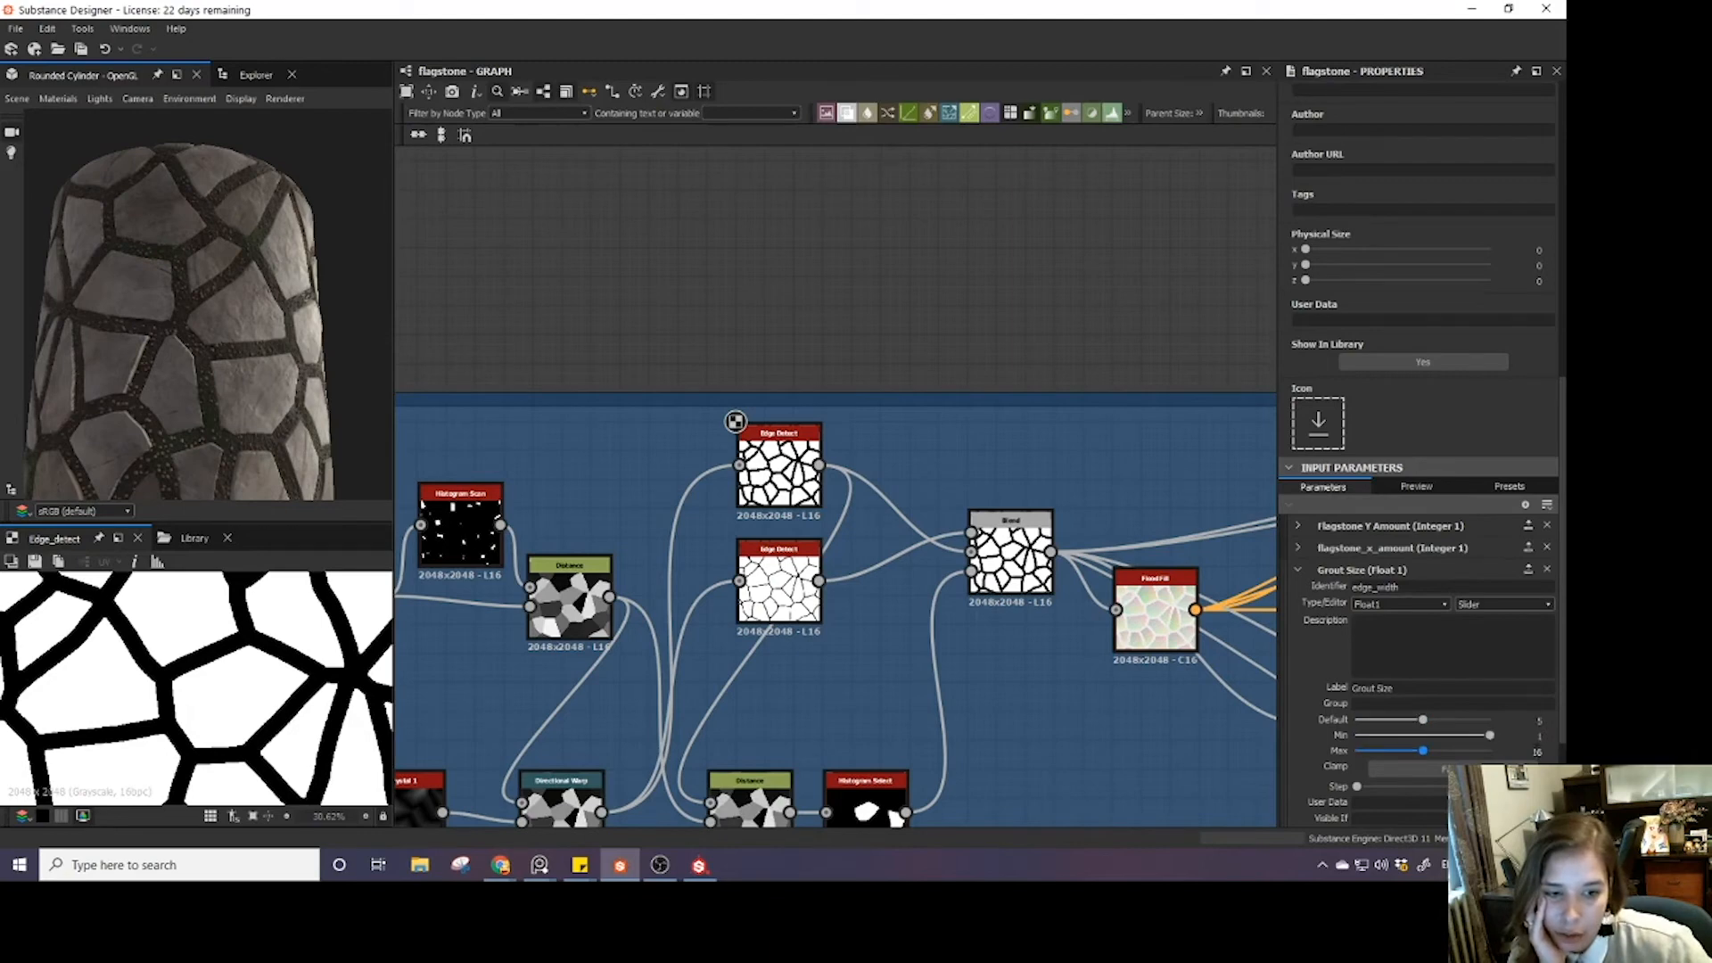
- Limit the Grout Size parameter to a maximum of 5 and lower its default to about 0.73
click(1537, 752)
text(5)
key(Return)
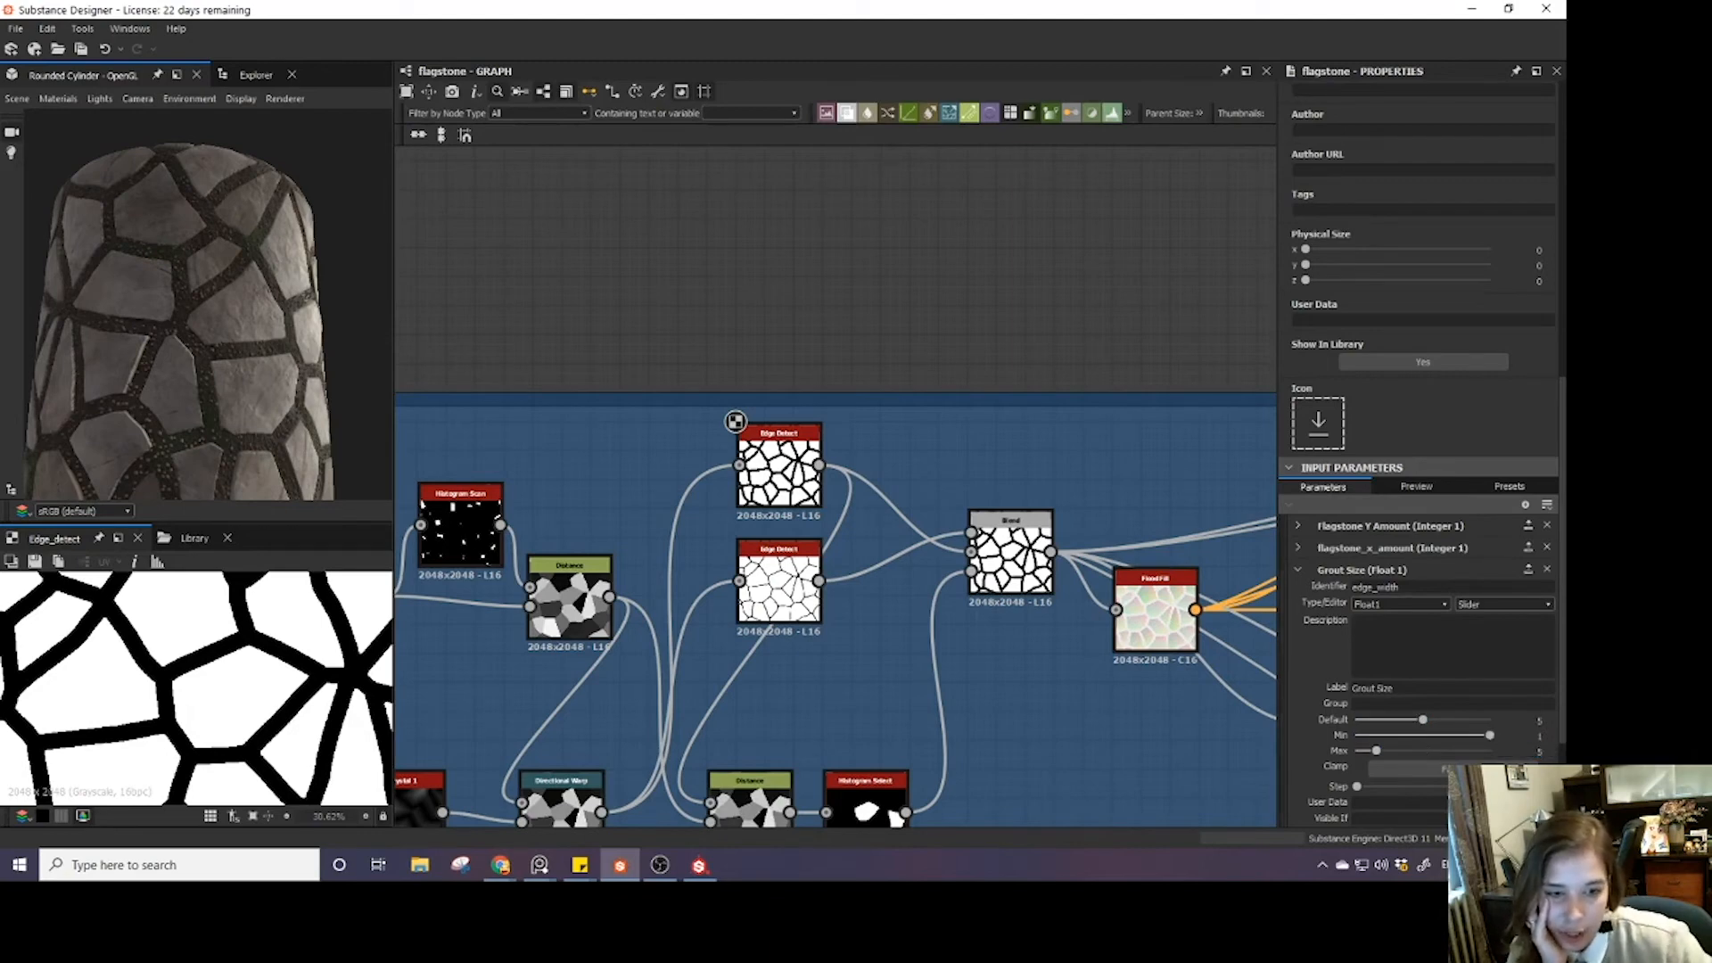
drag(1423, 719, 1369, 724)
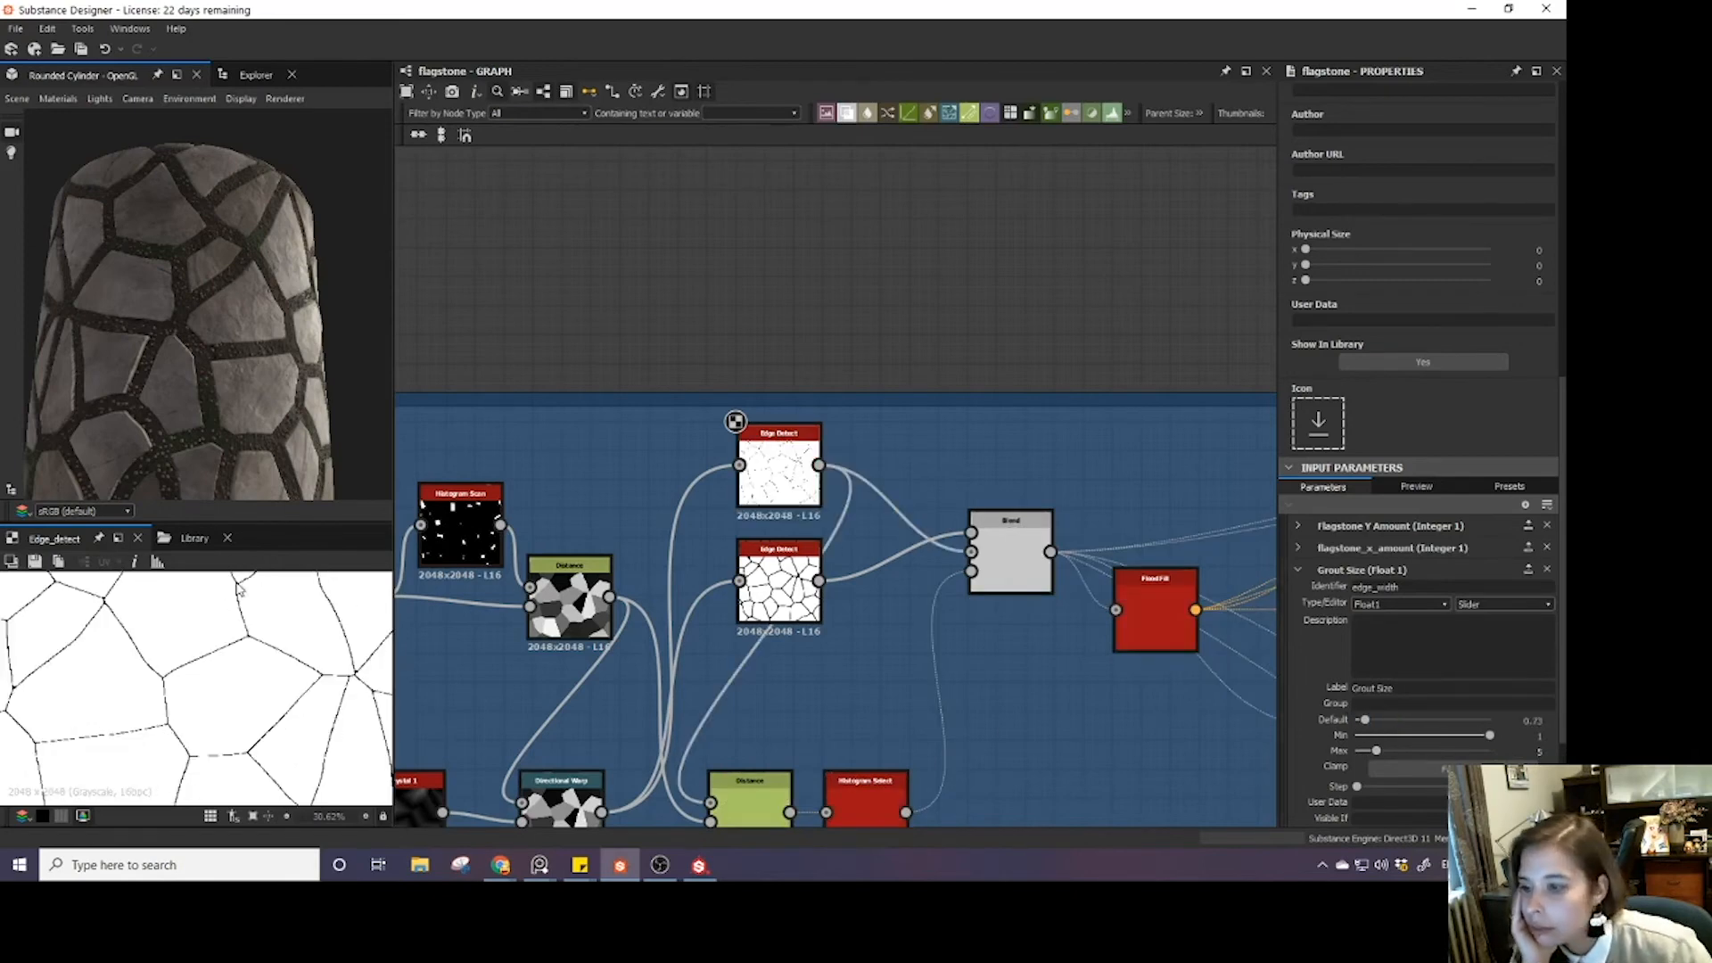
- Examine the narrow grout lines around the 3D cylinder from near and far
scroll(180, 423, up, 3)
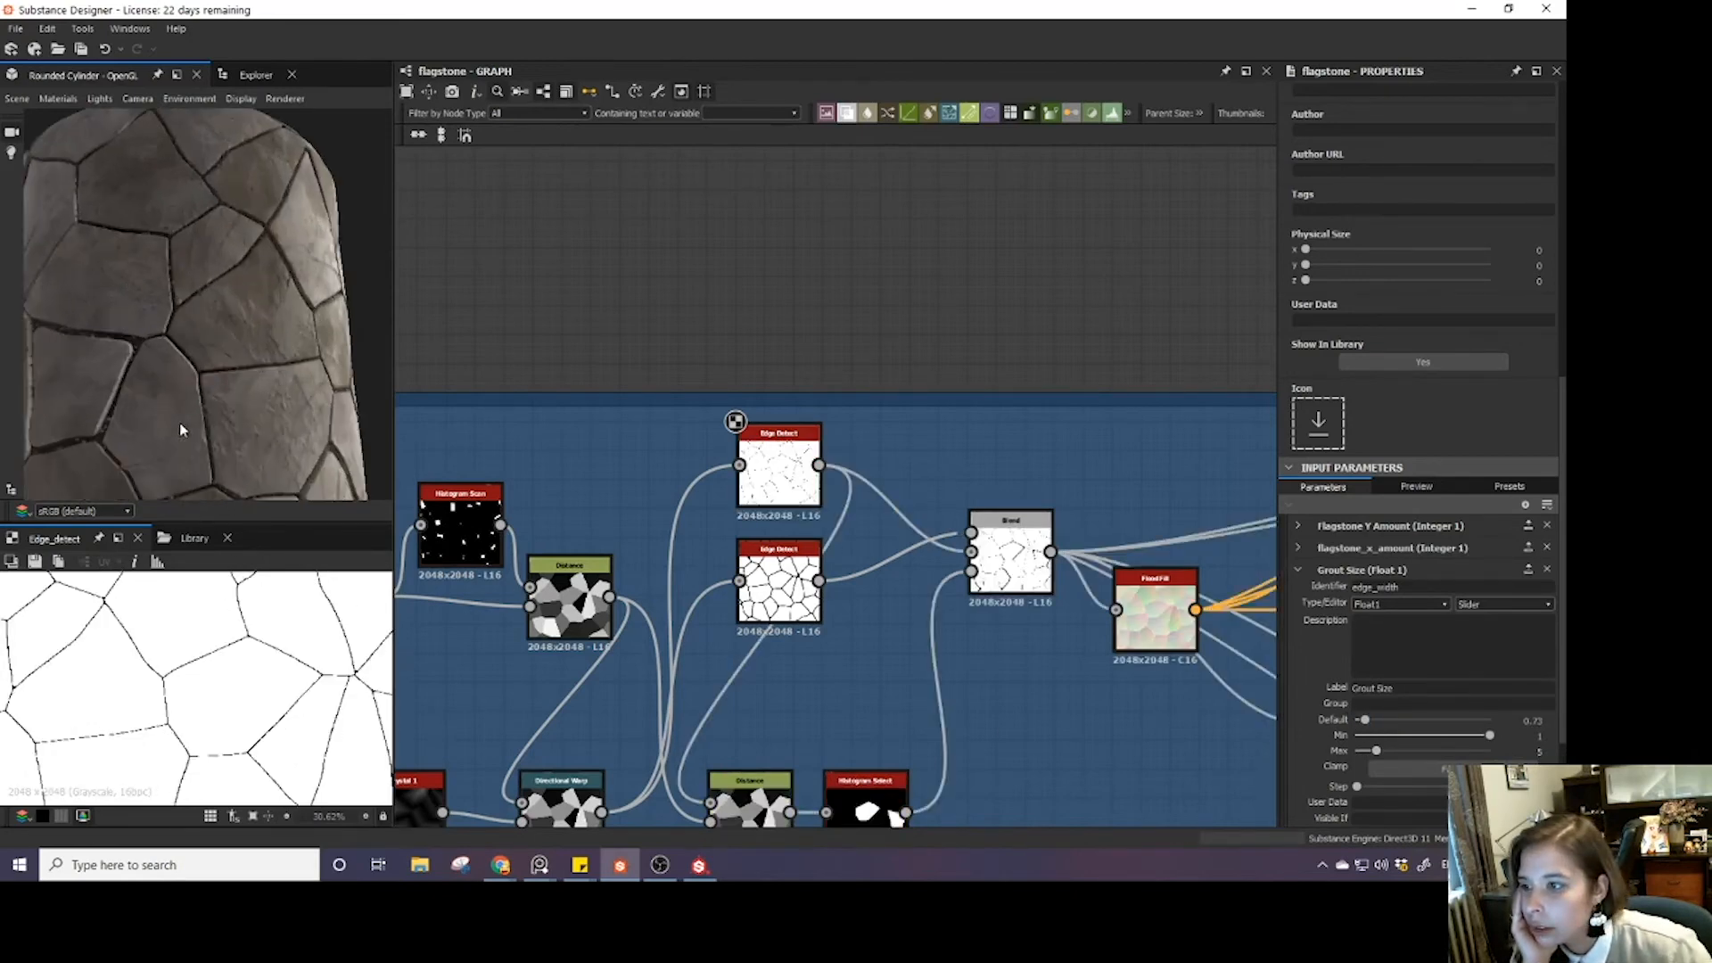
drag(179, 423, 186, 381)
scroll(236, 397, down, 5)
scroll(149, 373, down, 1)
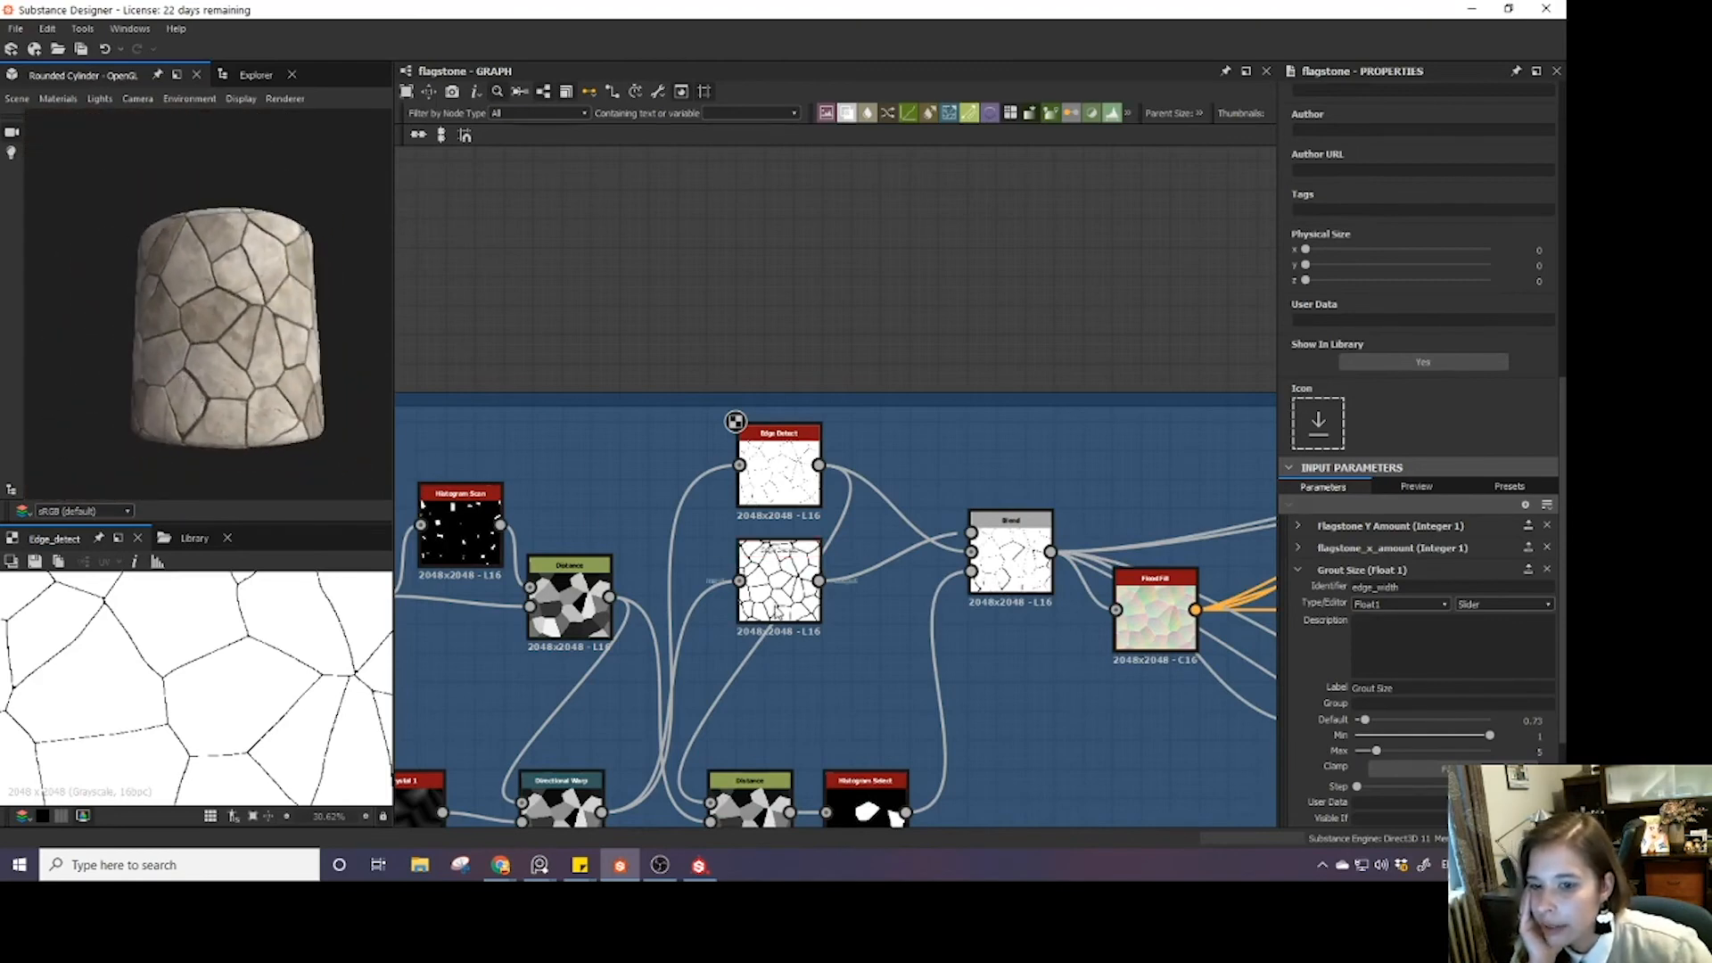
scroll(115, 305, up, 5)
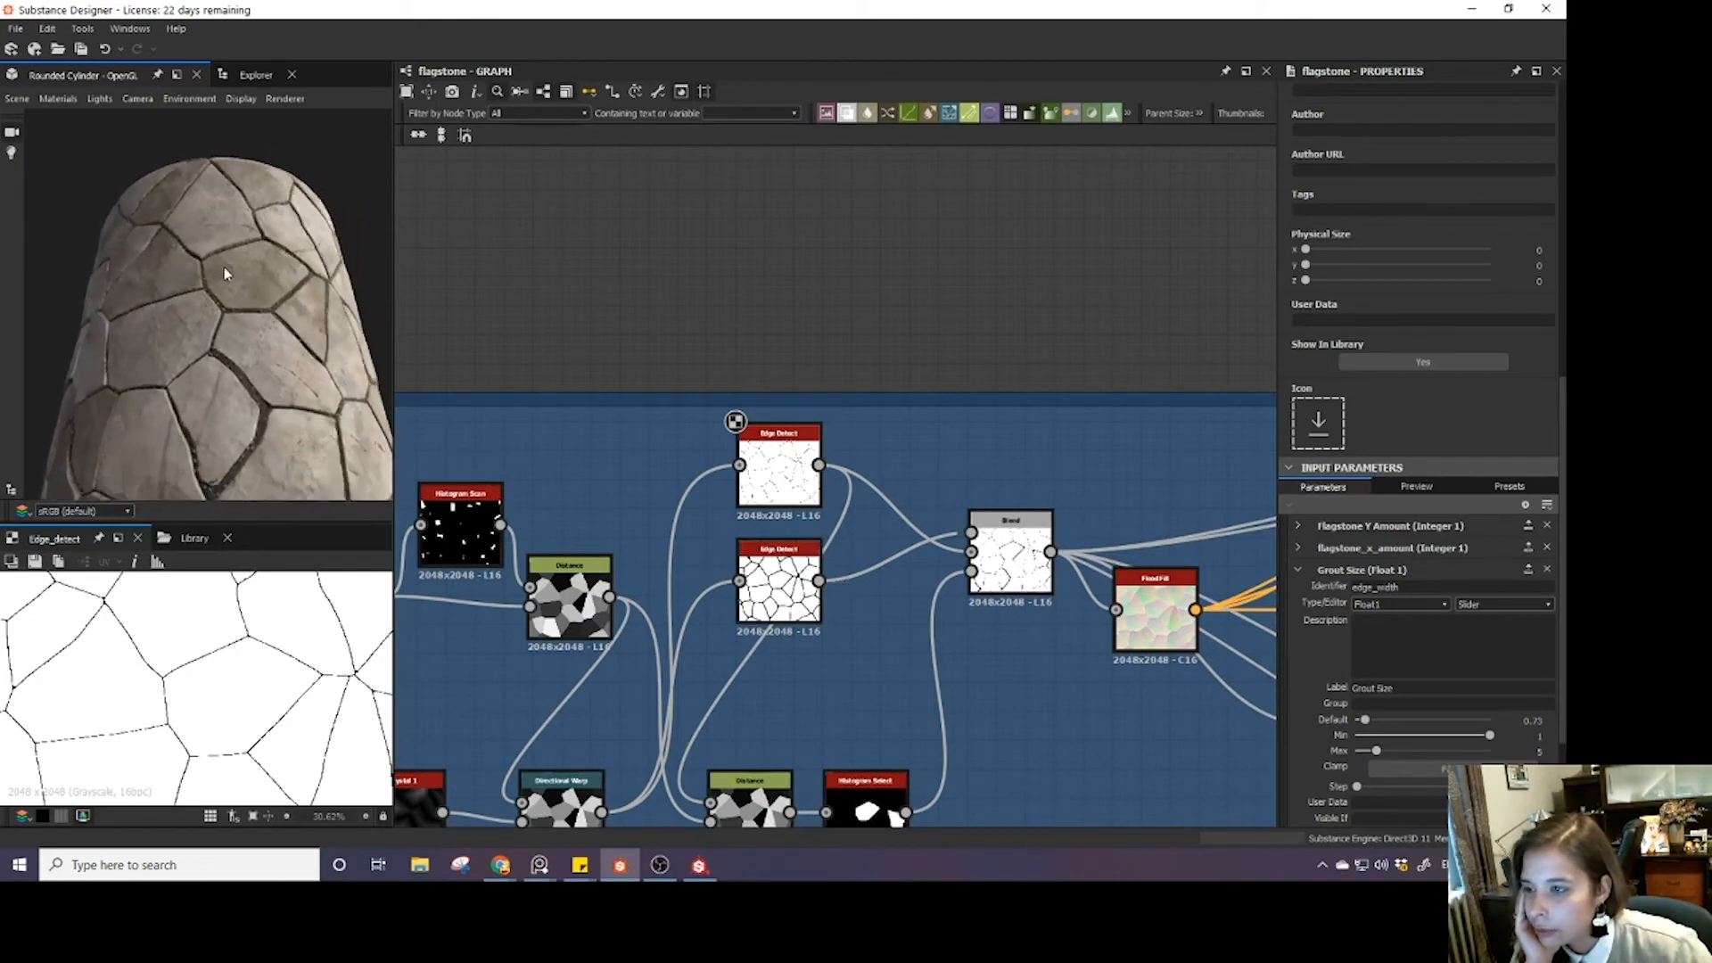
drag(199, 275, 130, 331)
scroll(276, 321, up, 3)
scroll(130, 331, down, 4)
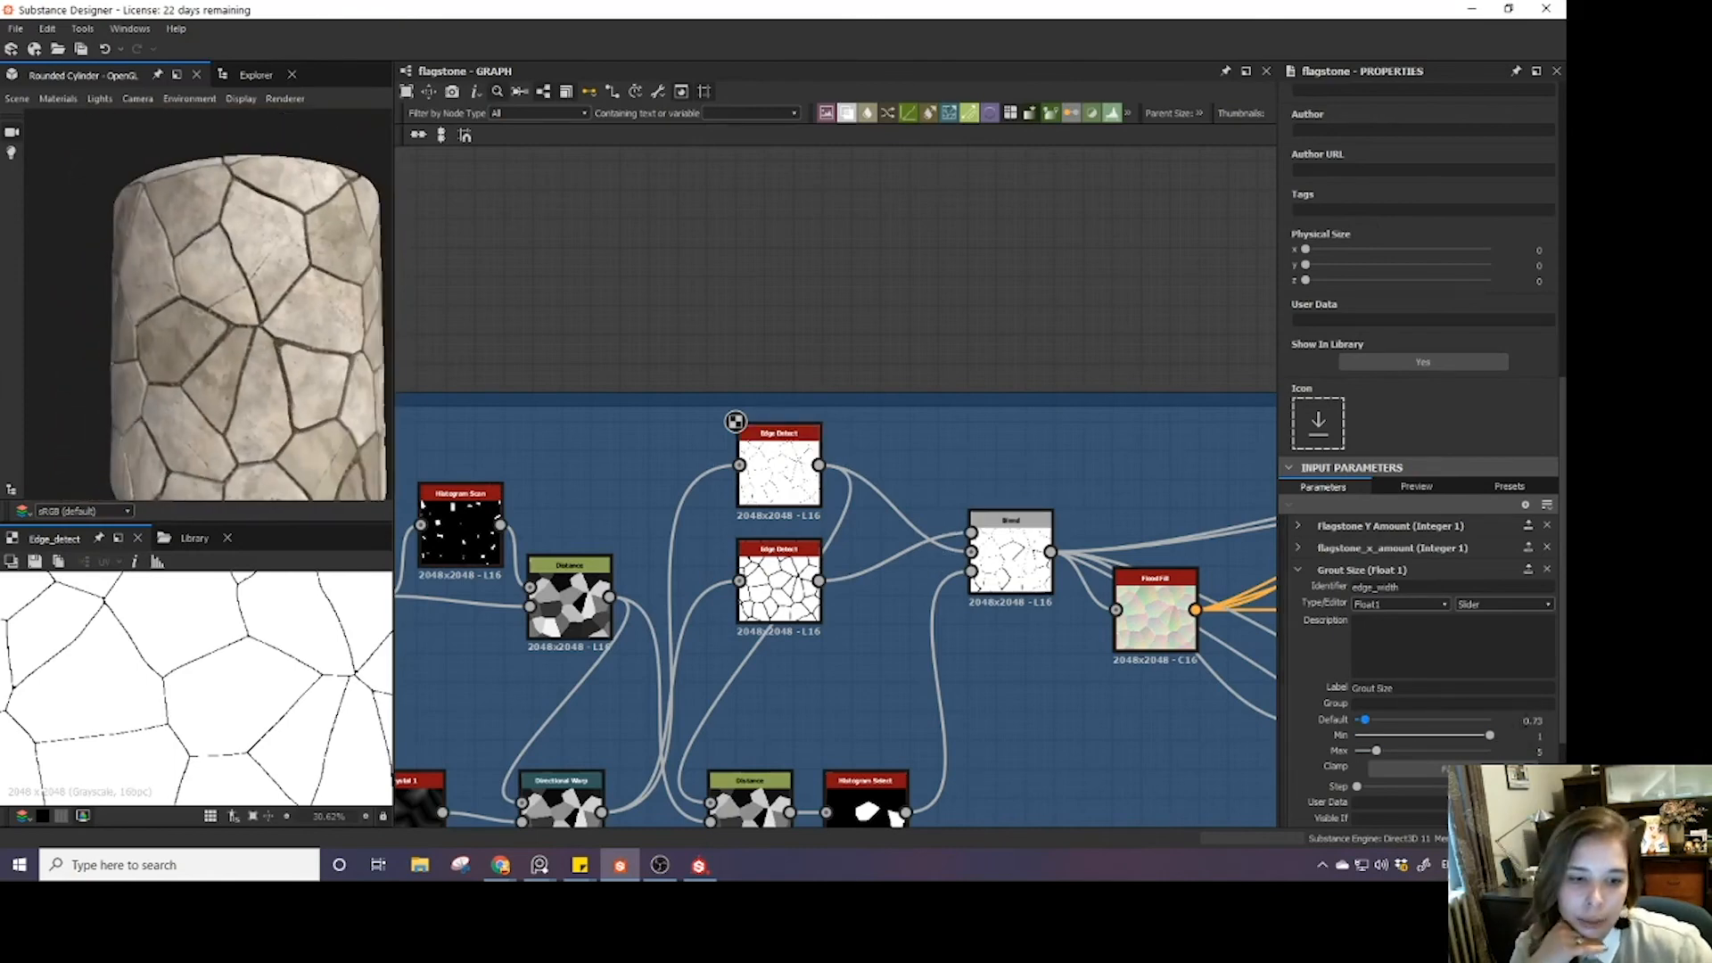
- Try a Grout Size default of 1 and examine the grout lines up close on the 3D cylinder
double_click(1532, 720)
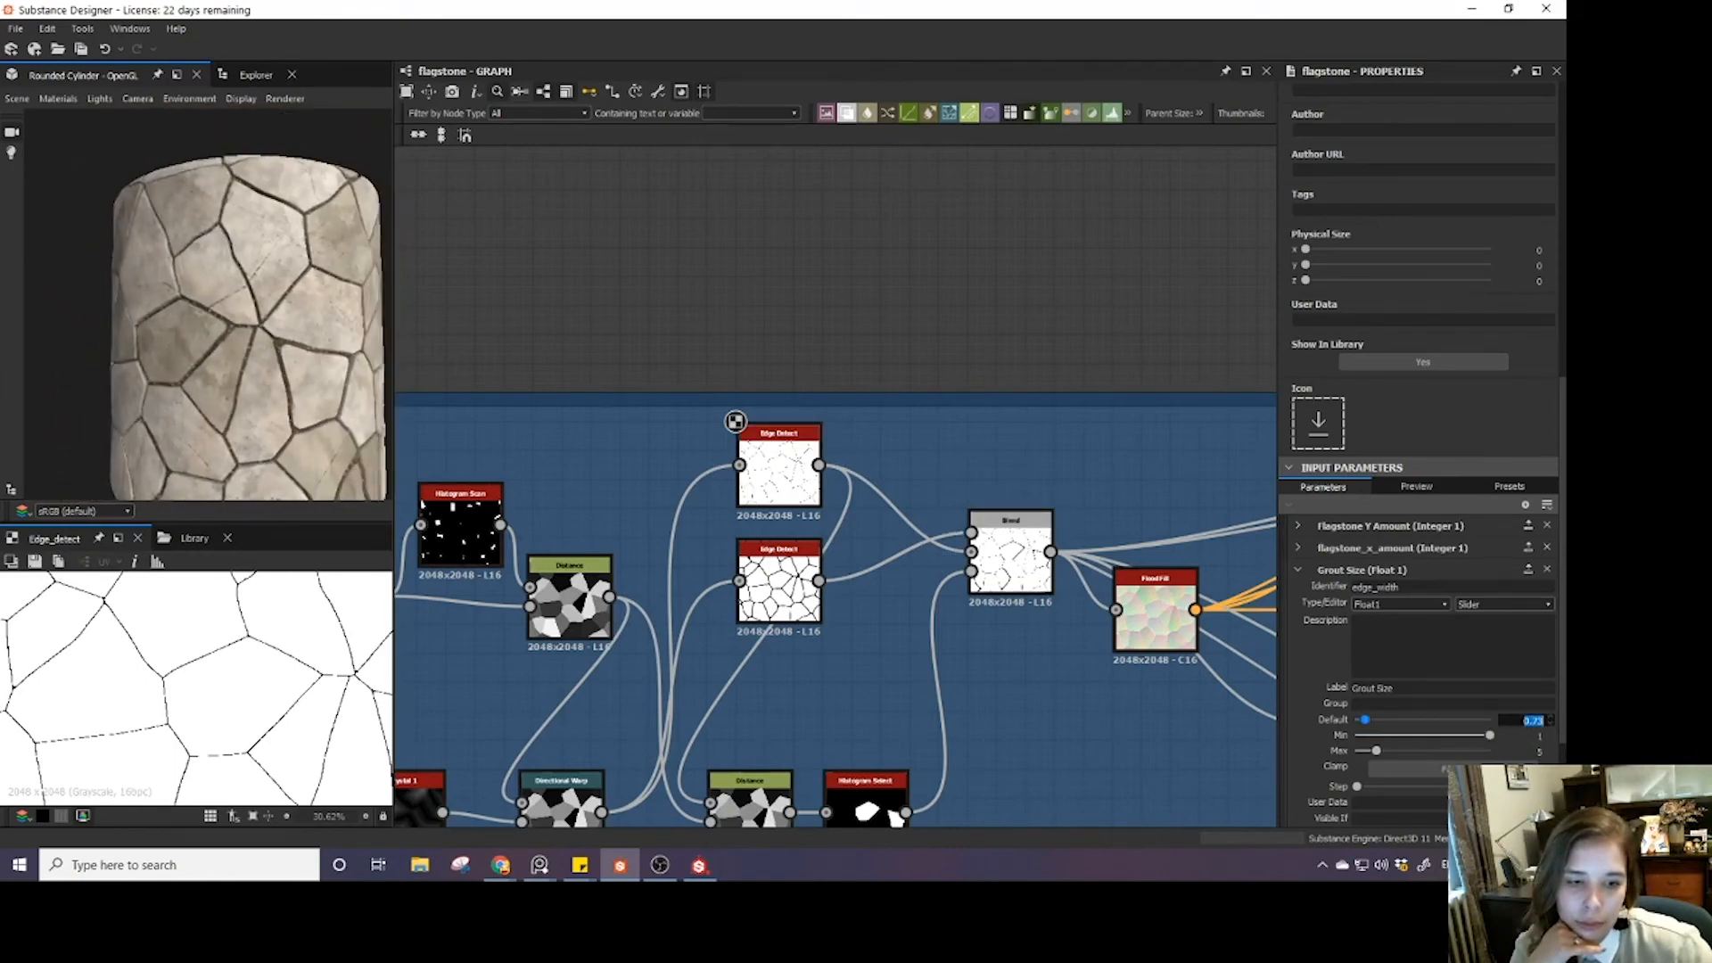
text(1)
key(Return)
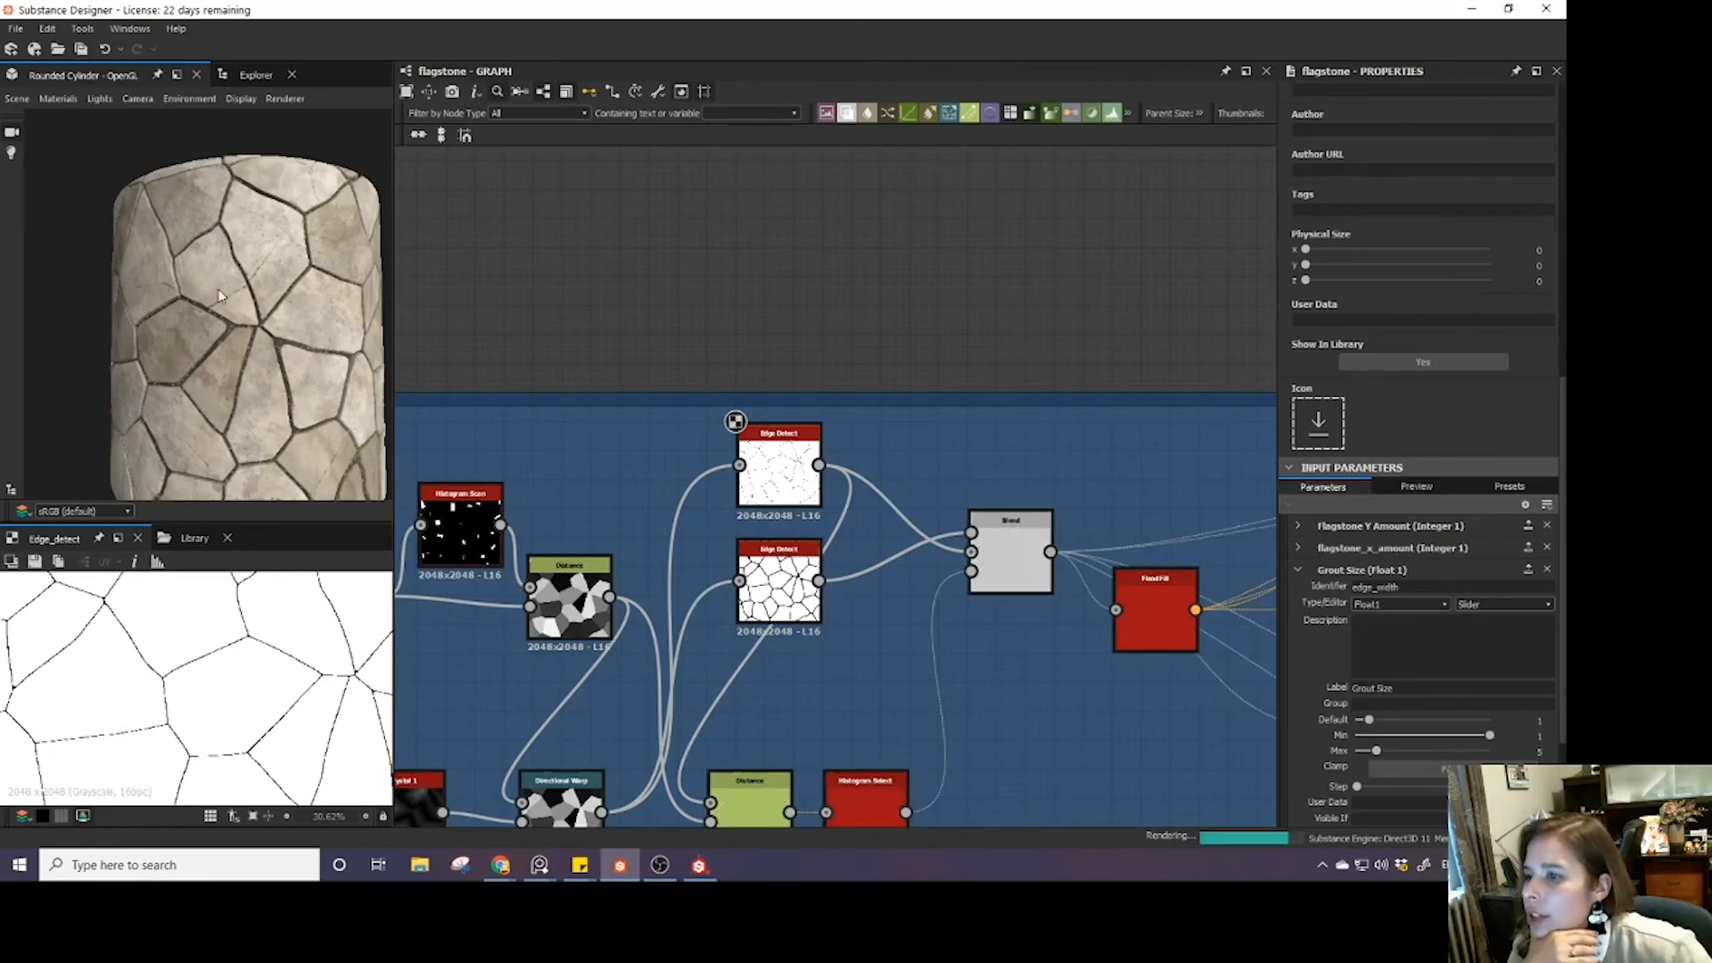
scroll(245, 303, up, 5)
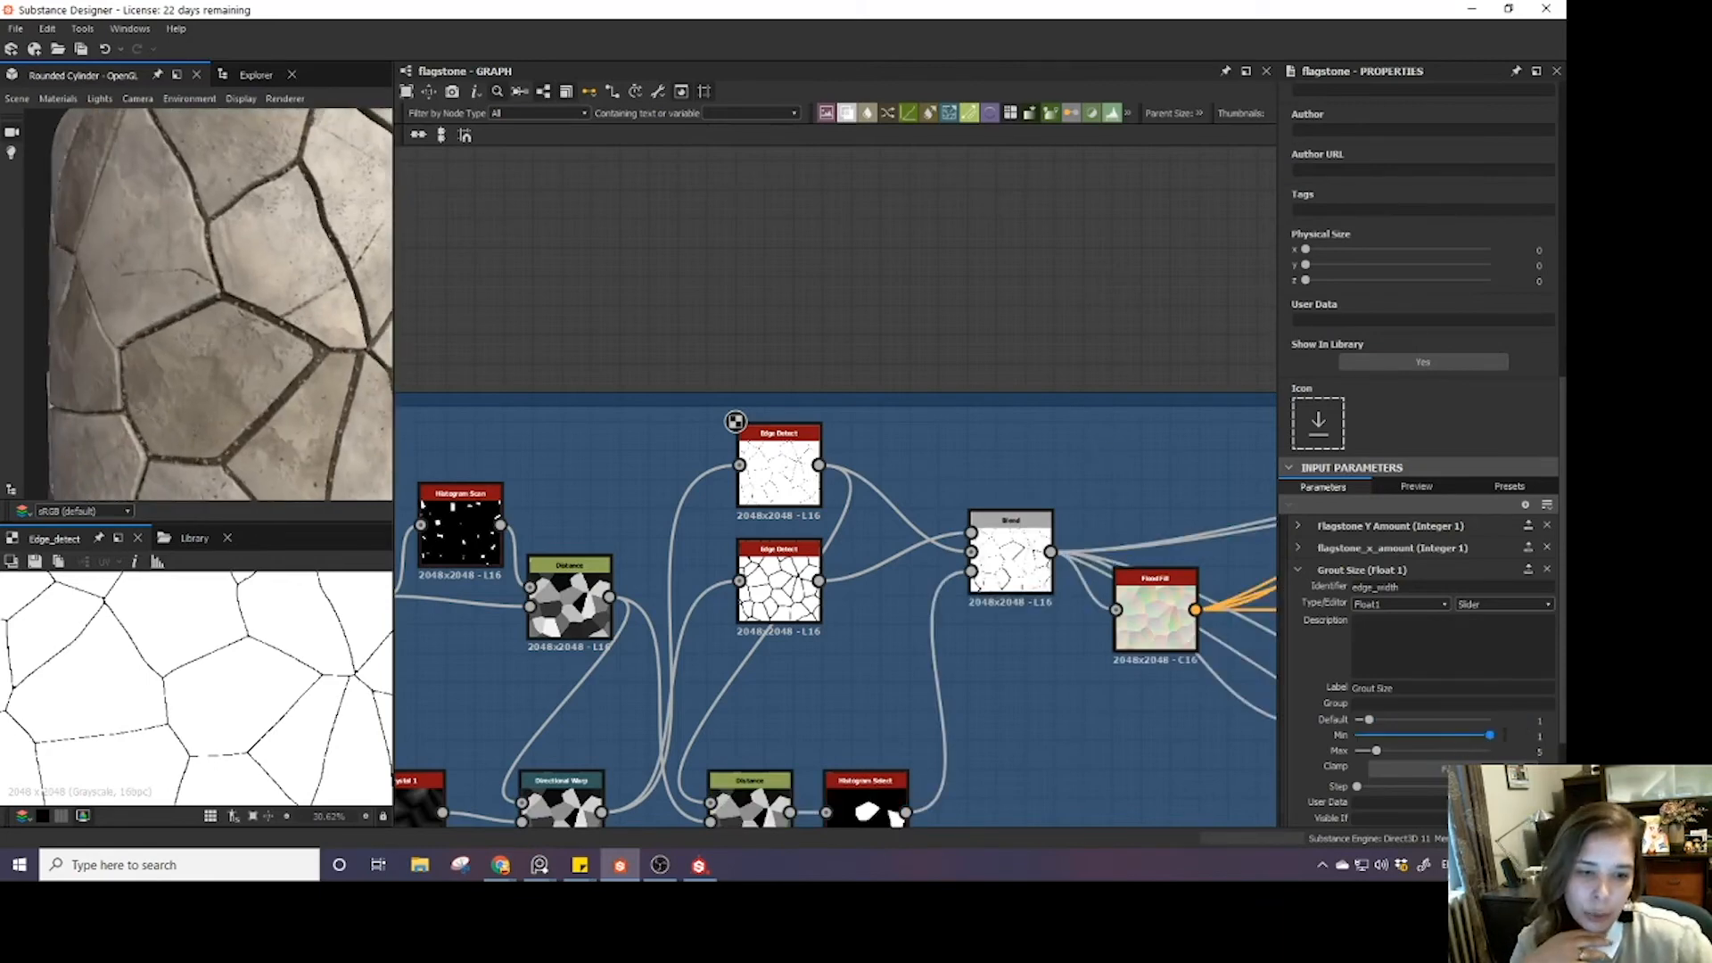
- Set the Grout Size default to 1.5 and check the grout lines across the whole 3D cylinder
double_click(1538, 720)
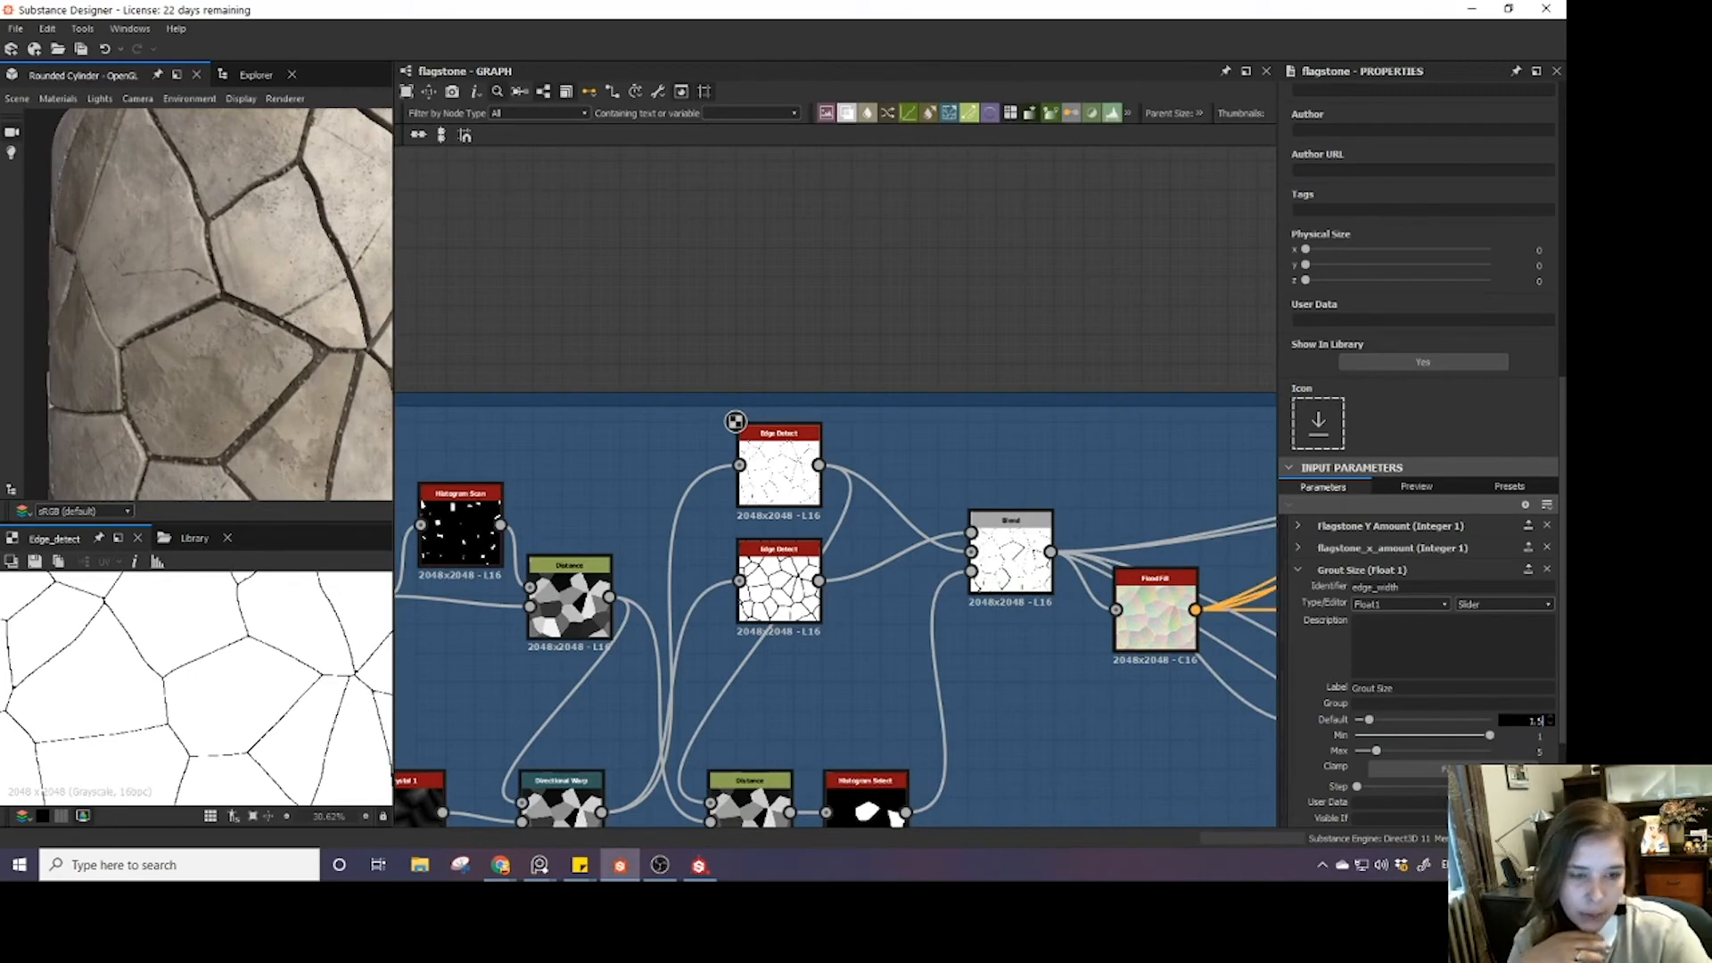
text(1.5)
key(Return)
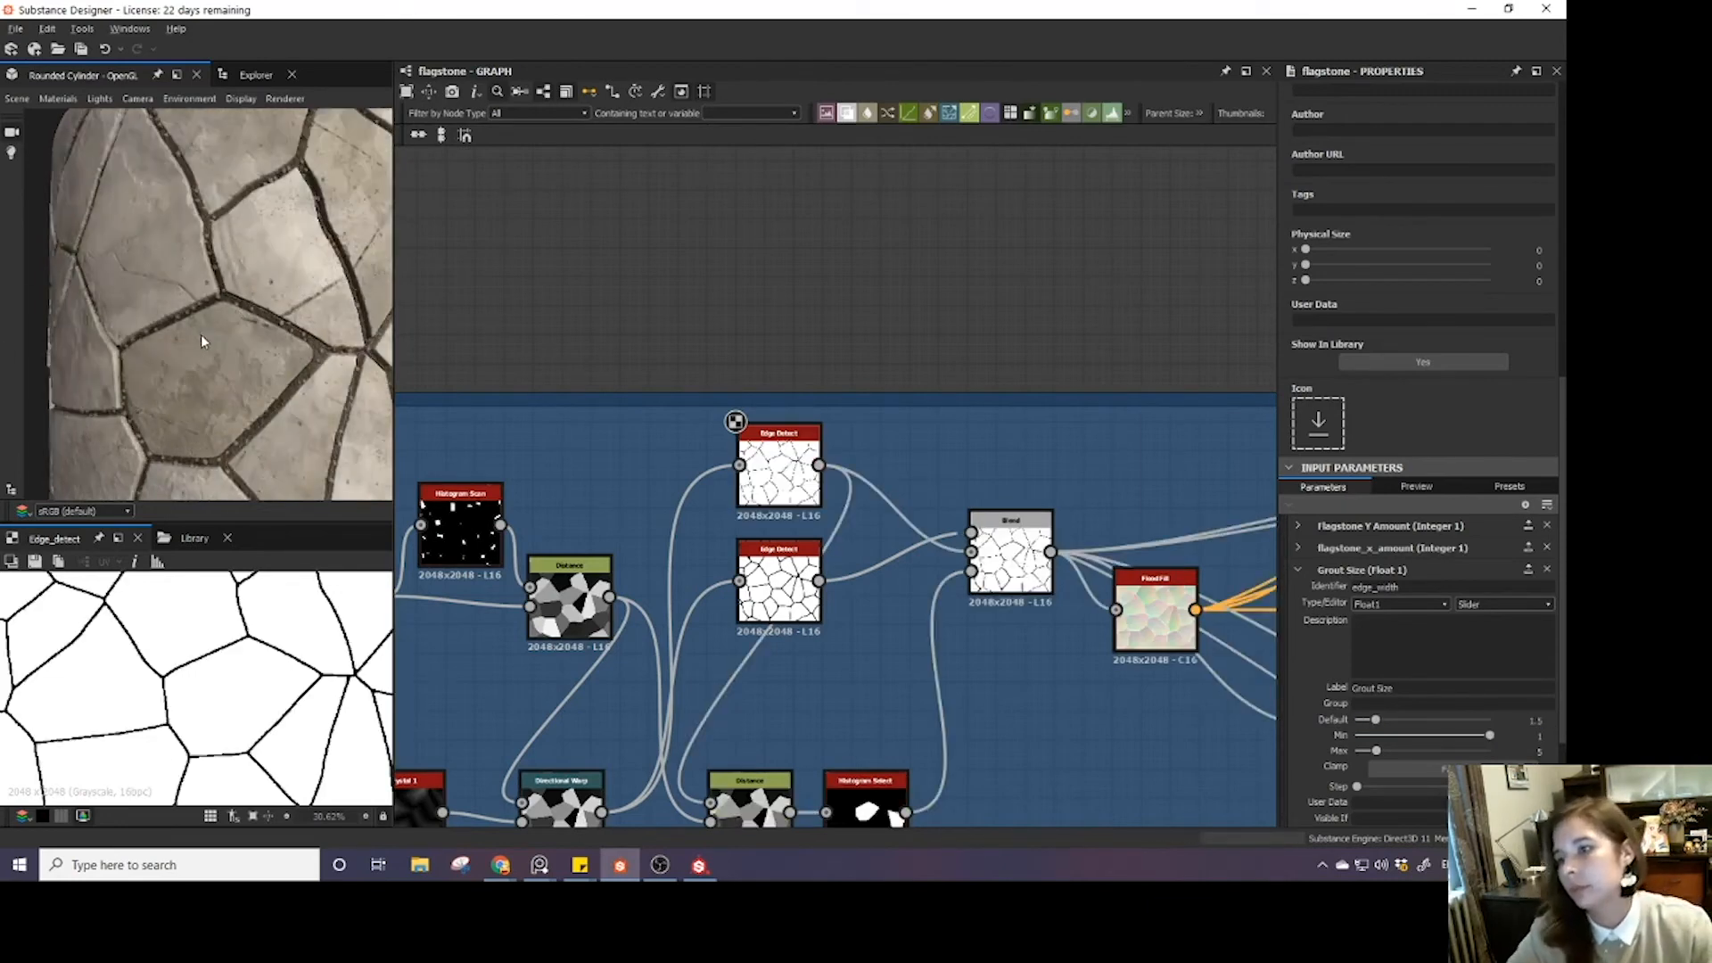
scroll(201, 335, down, 5)
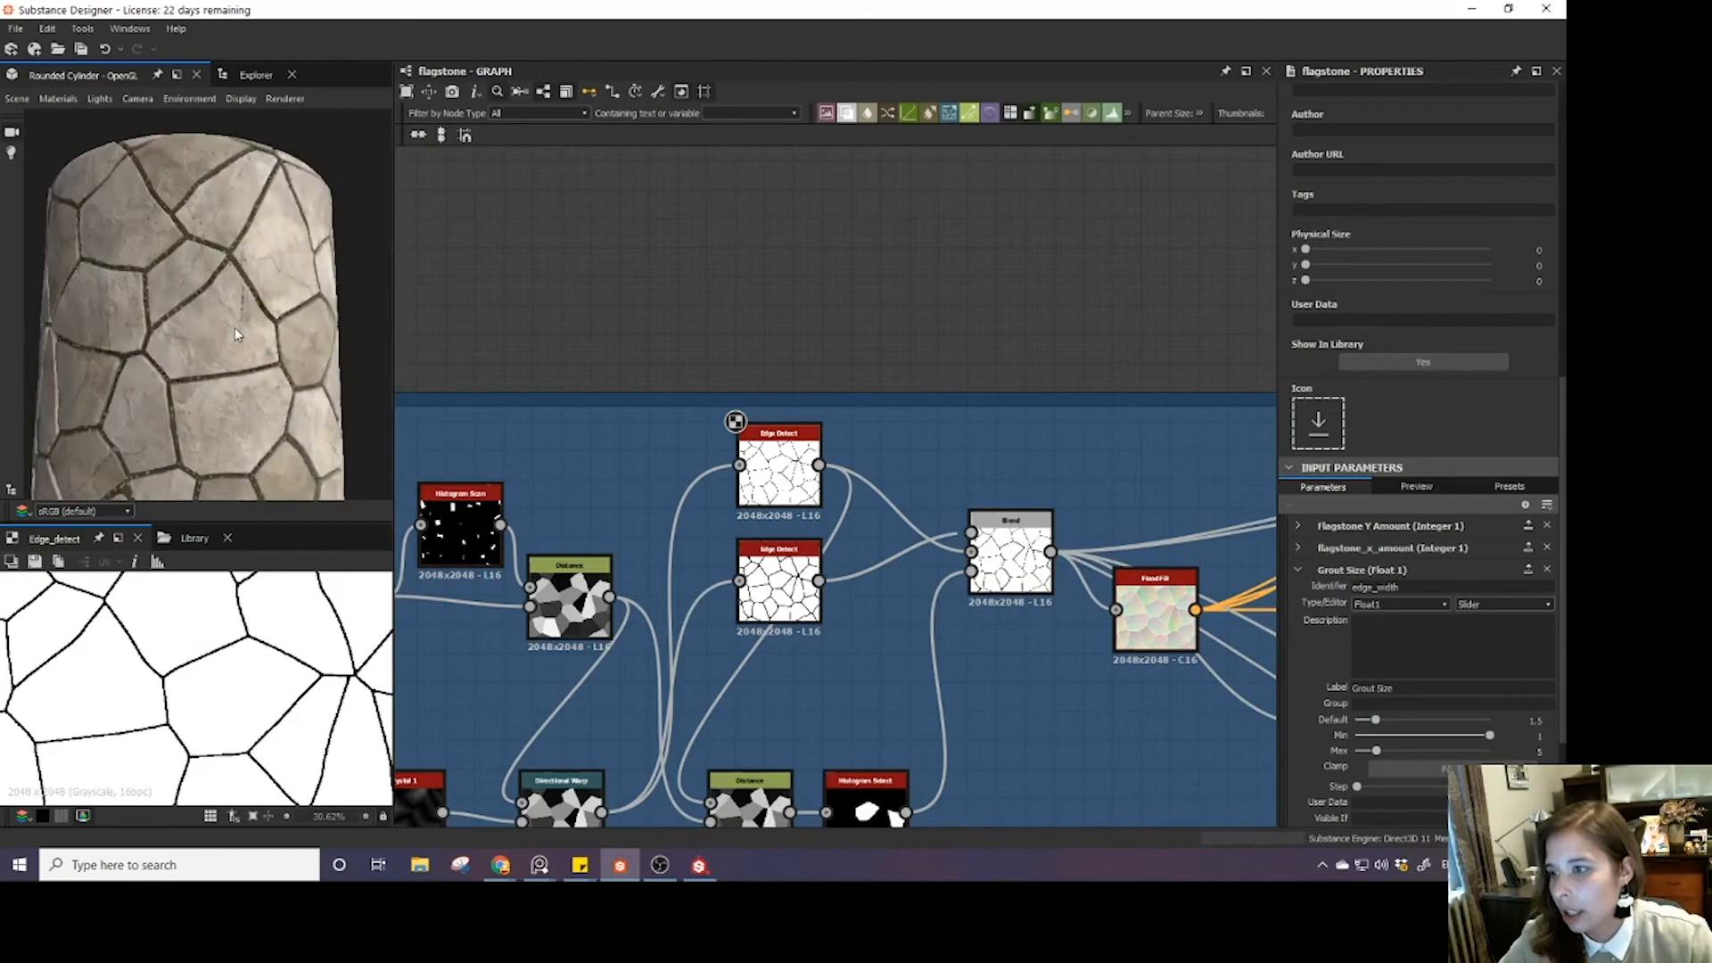
scroll(233, 328, down, 3)
scroll(898, 567, down, 3)
scroll(898, 567, down, 5)
- Expose the Height Offset of the Height Blend node in the dirt height blend frame as a new graph input named dirt_height
middle_drag(921, 516, 627, 371)
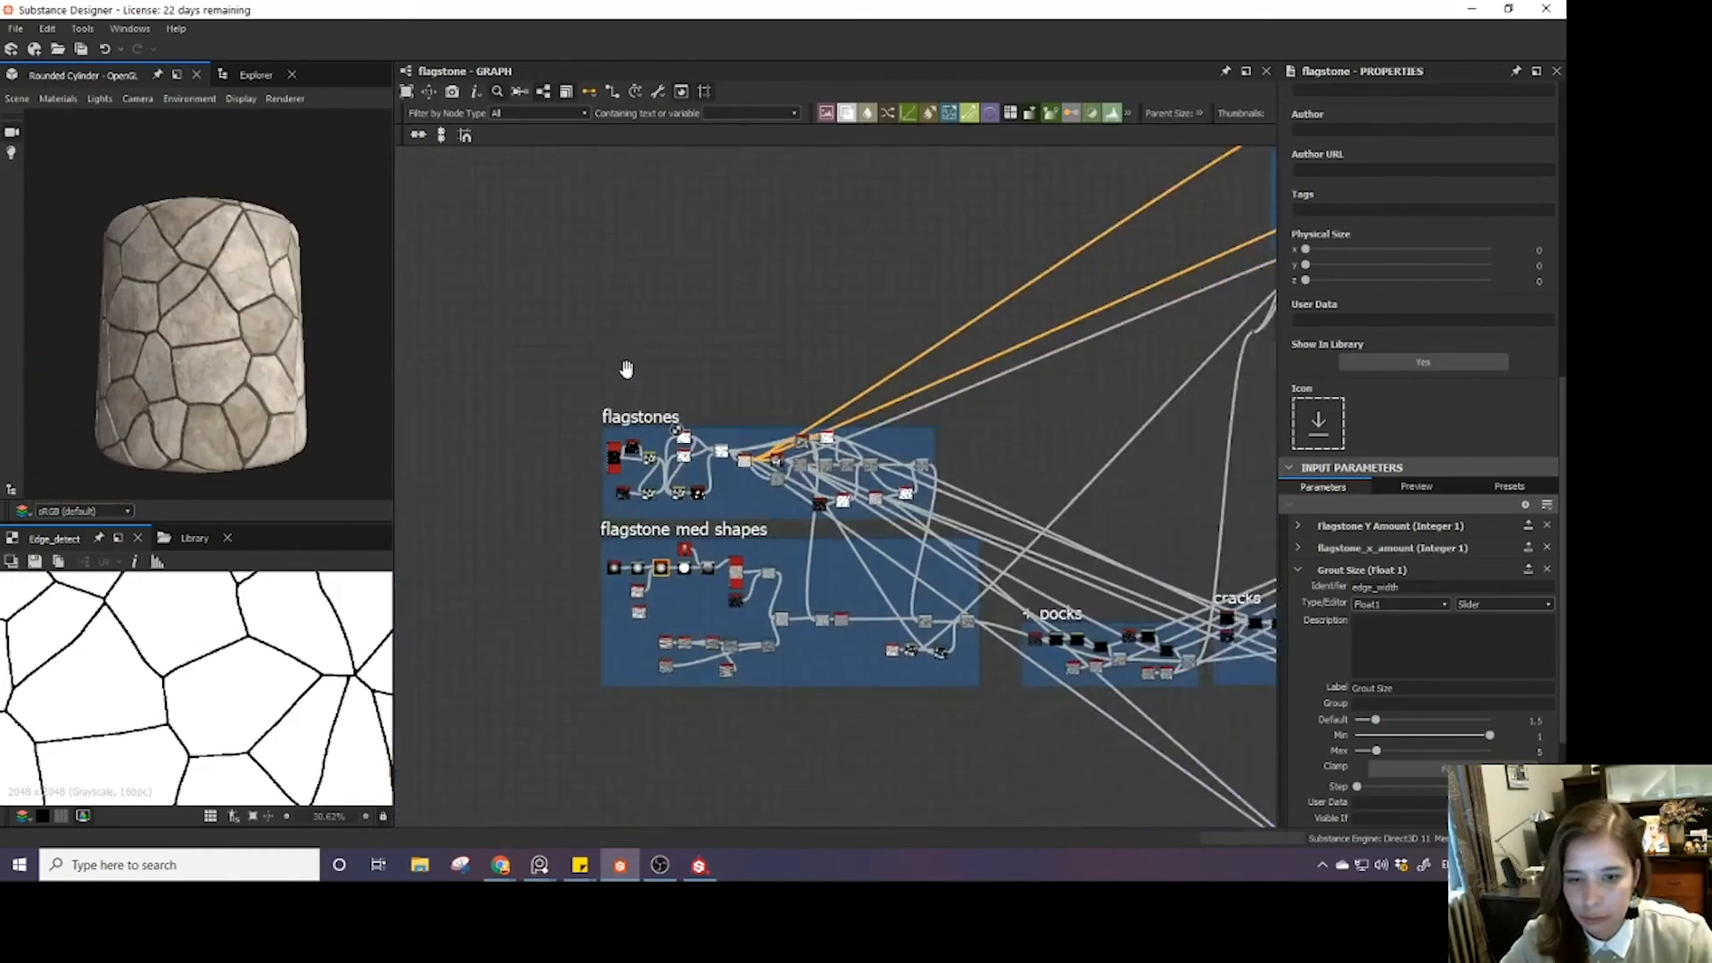
middle_drag(1039, 501, 581, 470)
middle_drag(1010, 556, 678, 487)
scroll(891, 506, up, 9)
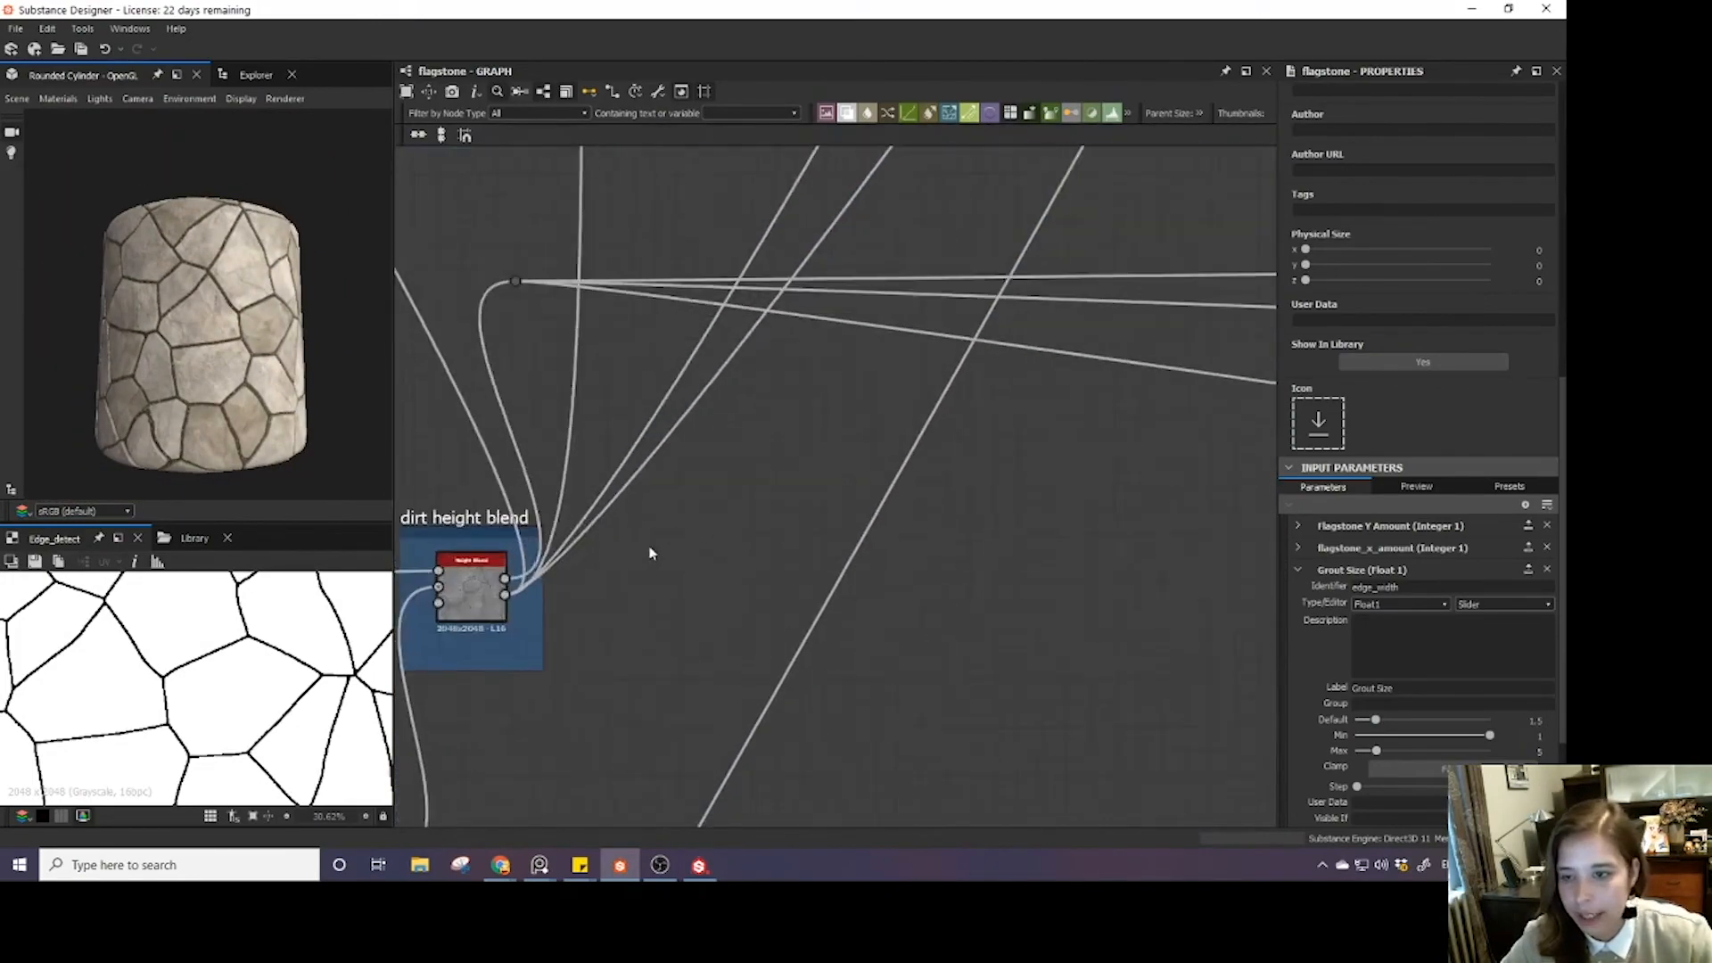
middle_drag(650, 550, 968, 547)
scroll(712, 594, down, 1)
scroll(751, 606, up, 4)
double_click(806, 575)
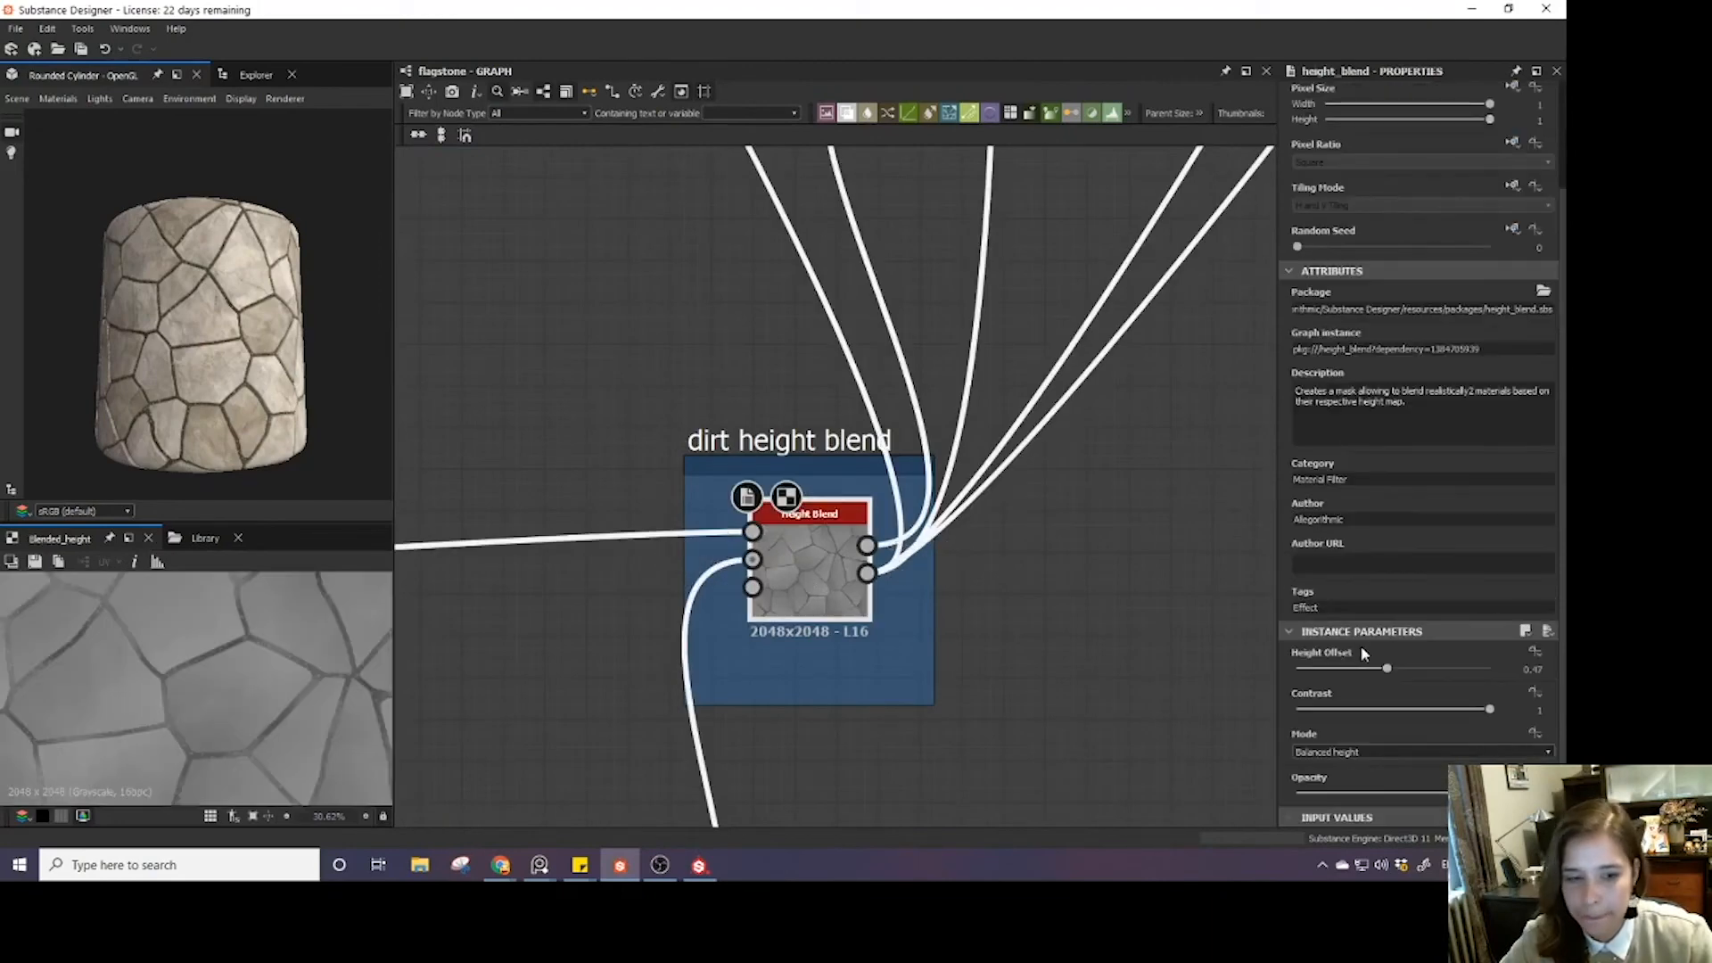
click(1537, 653)
click(1471, 694)
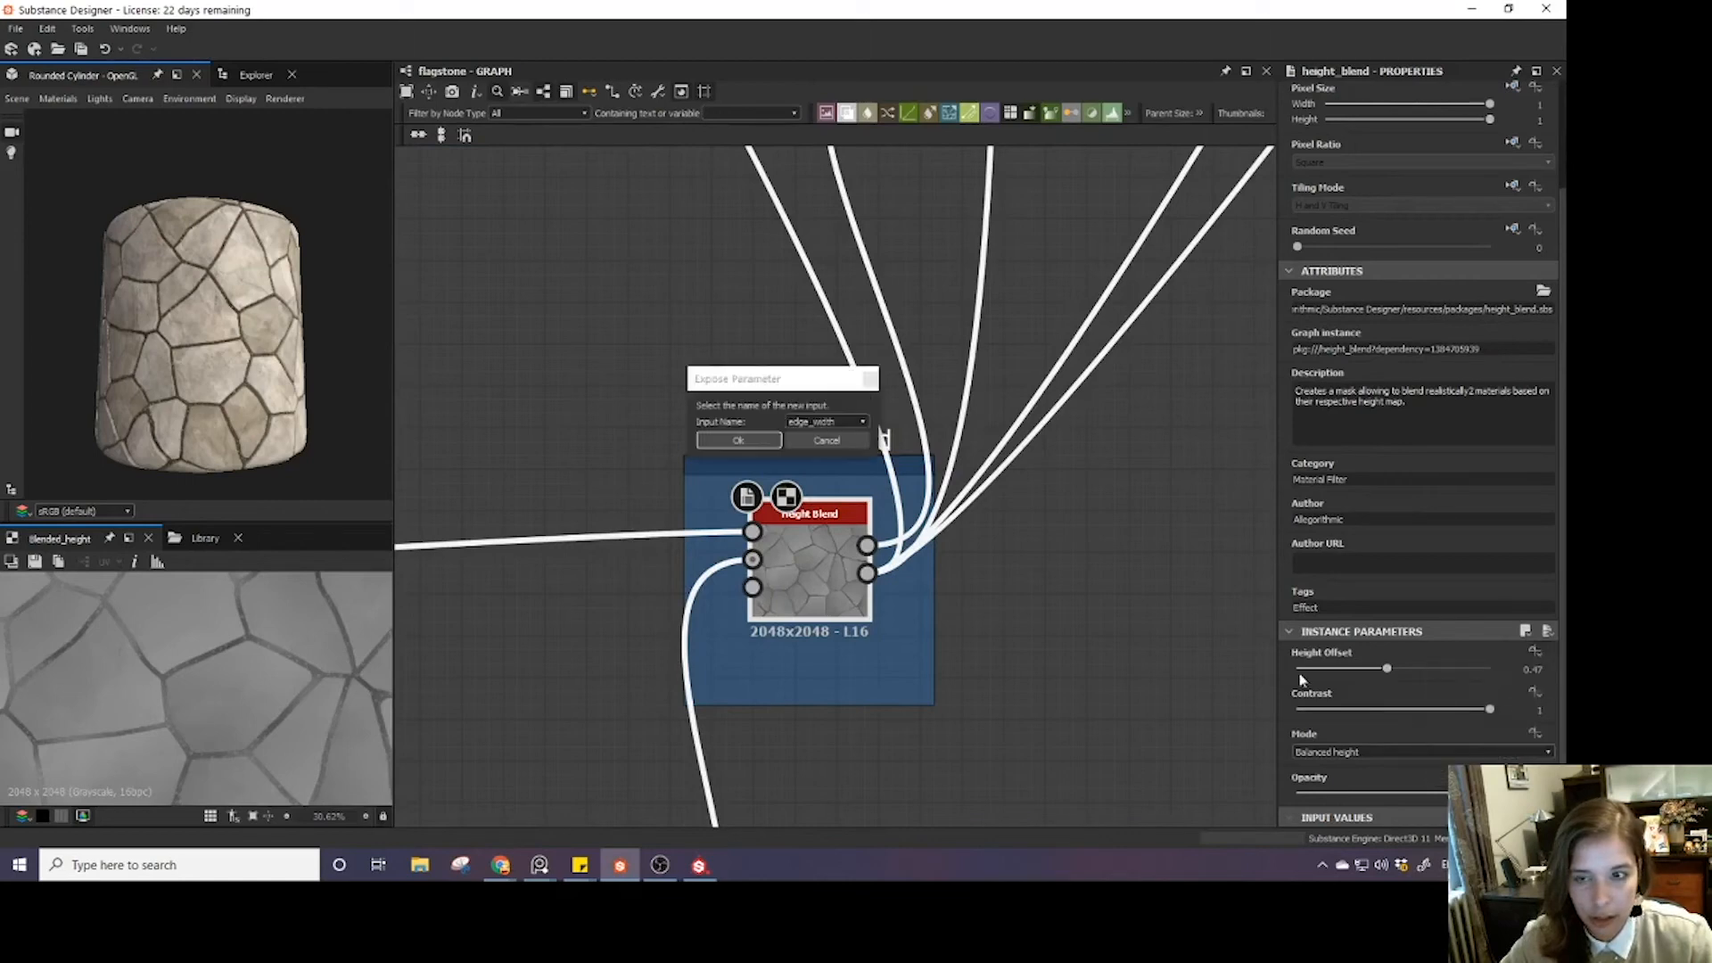
click(827, 421)
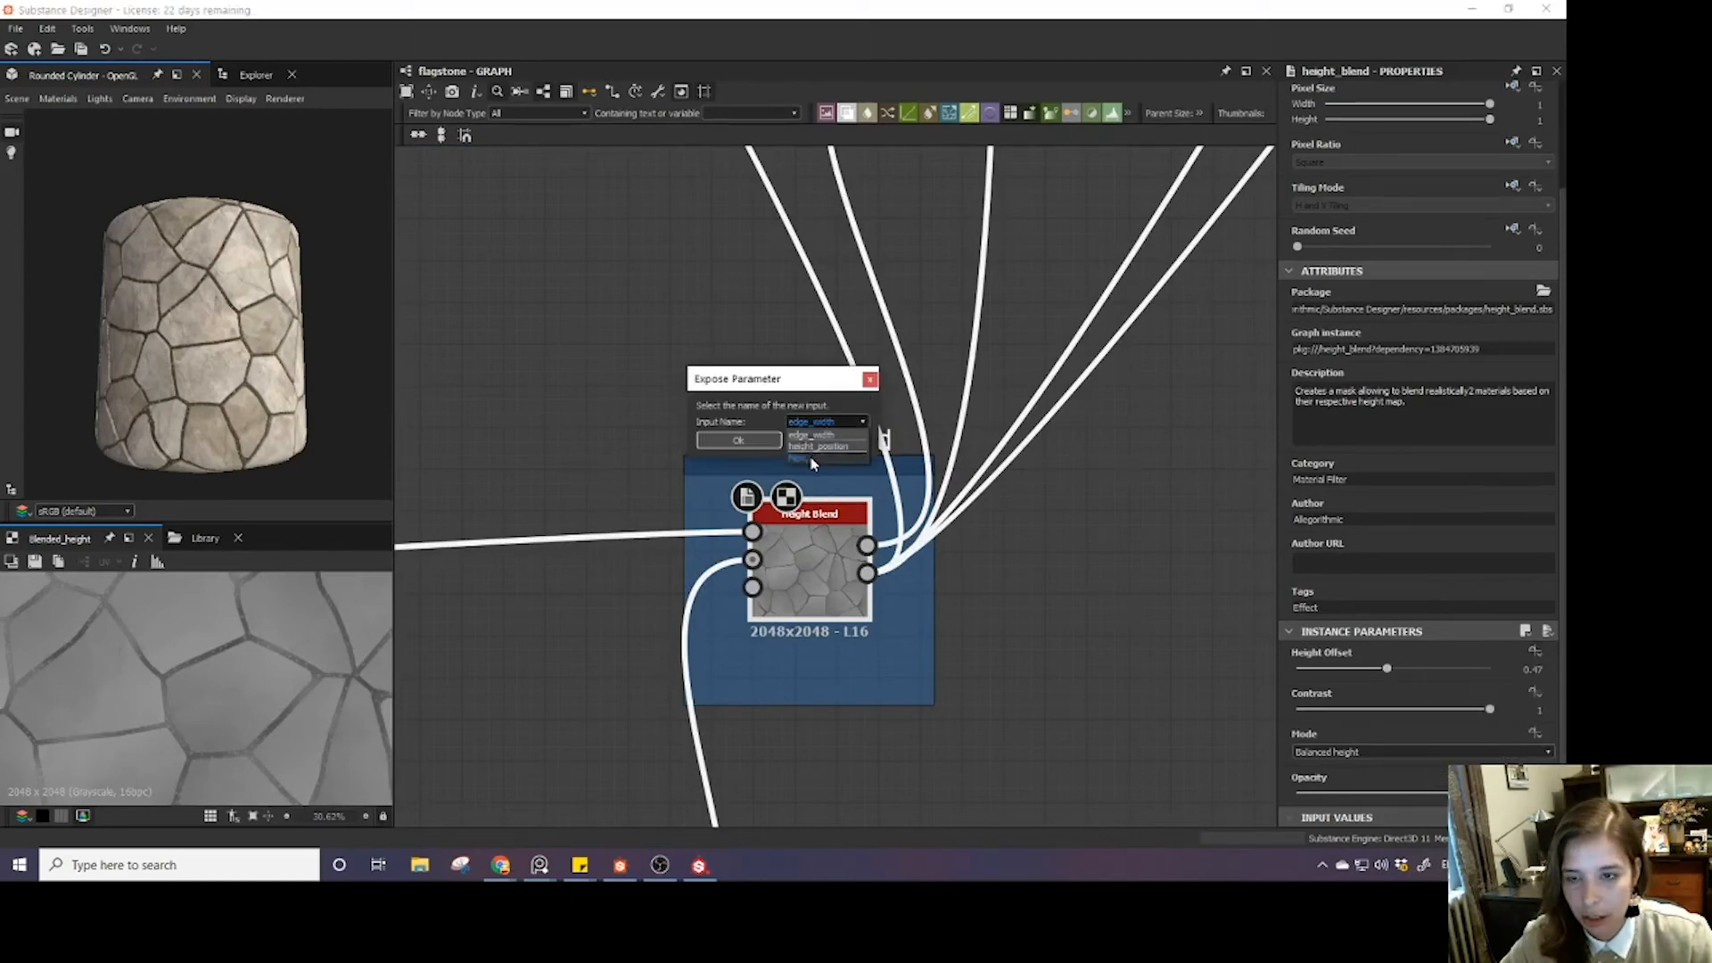
click(808, 455)
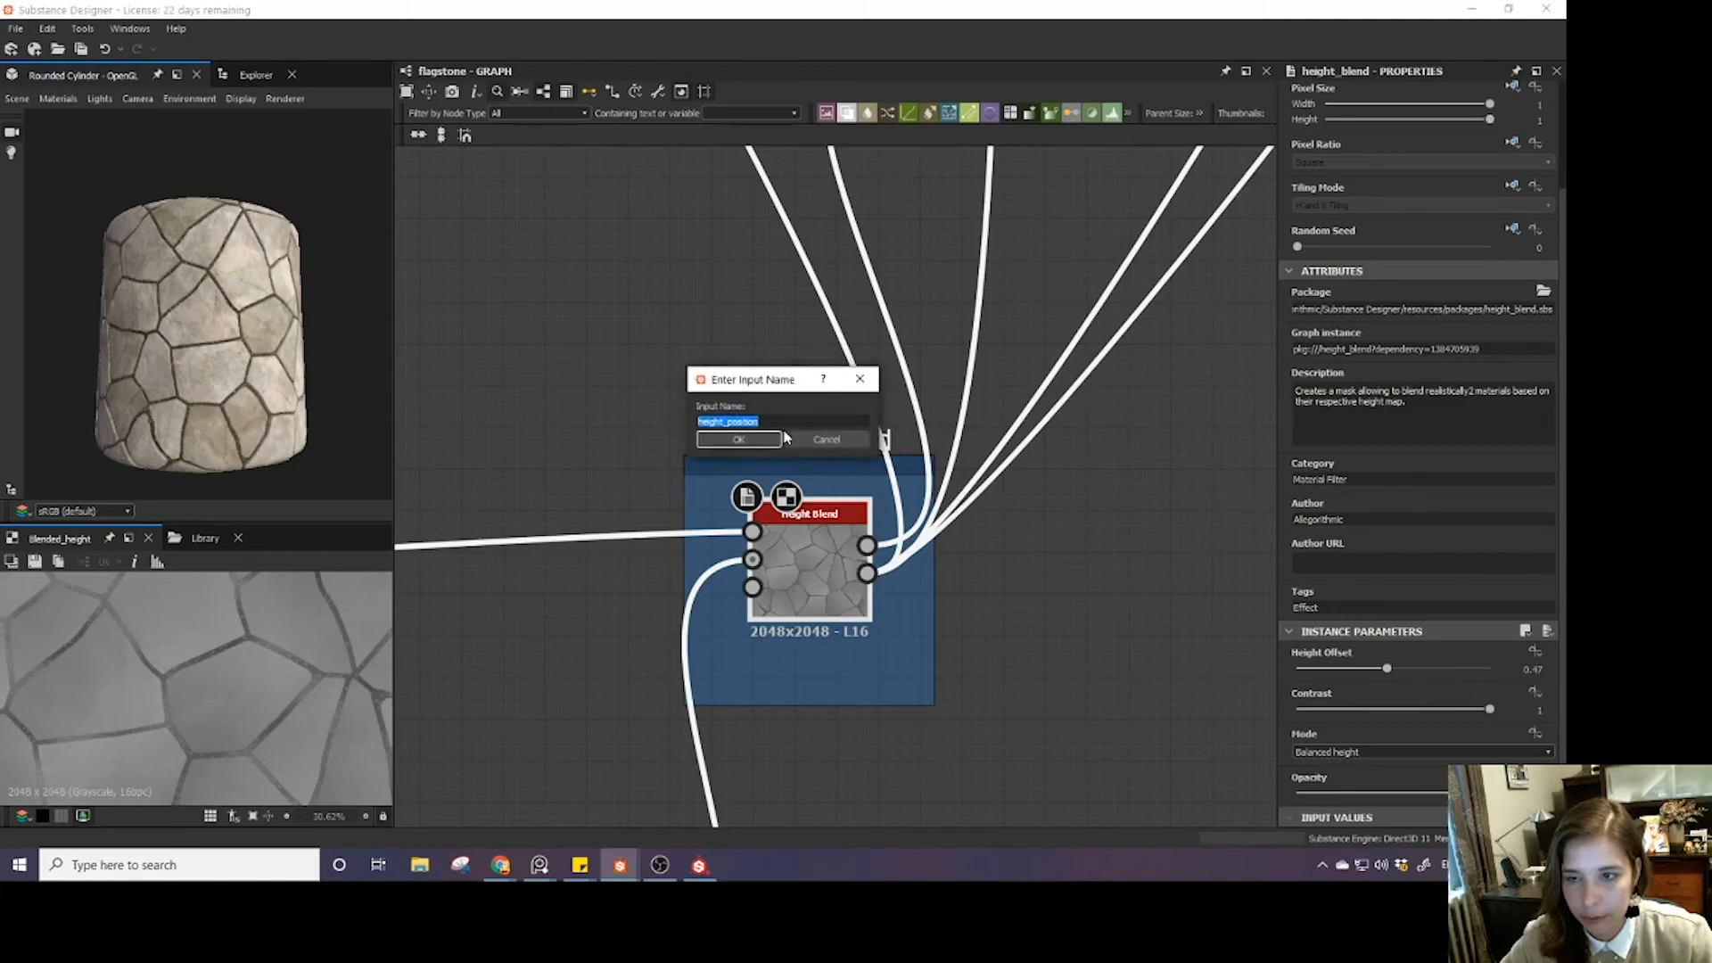
text(dirt_height)
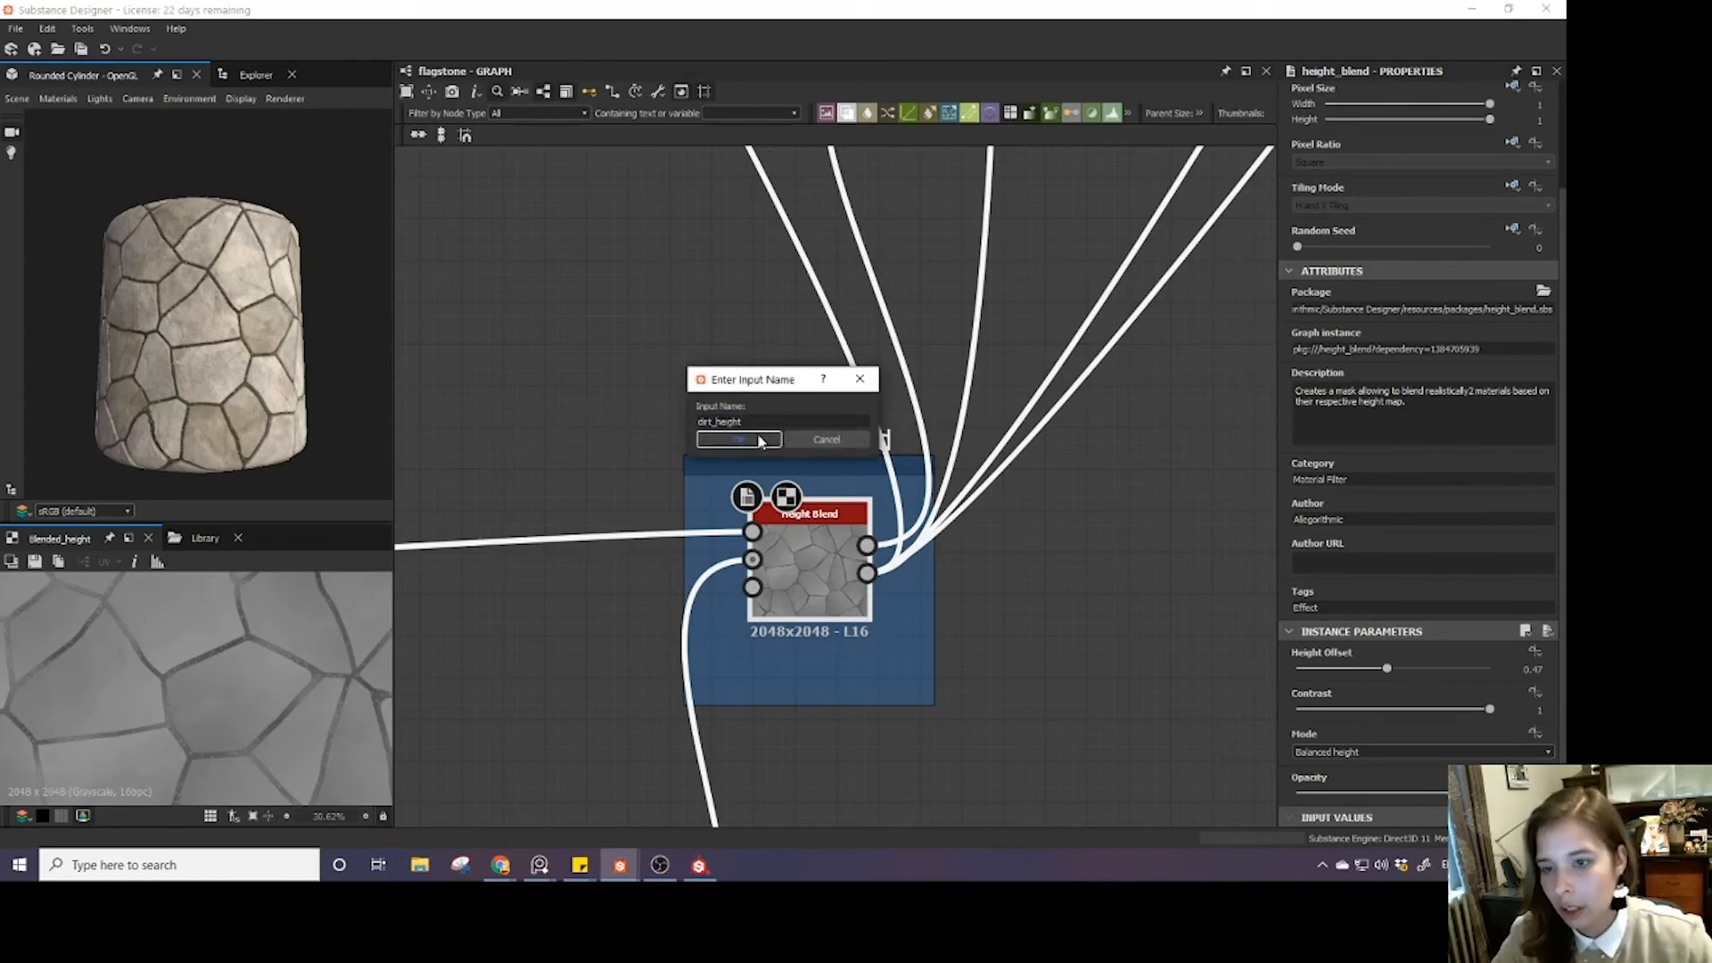
click(757, 435)
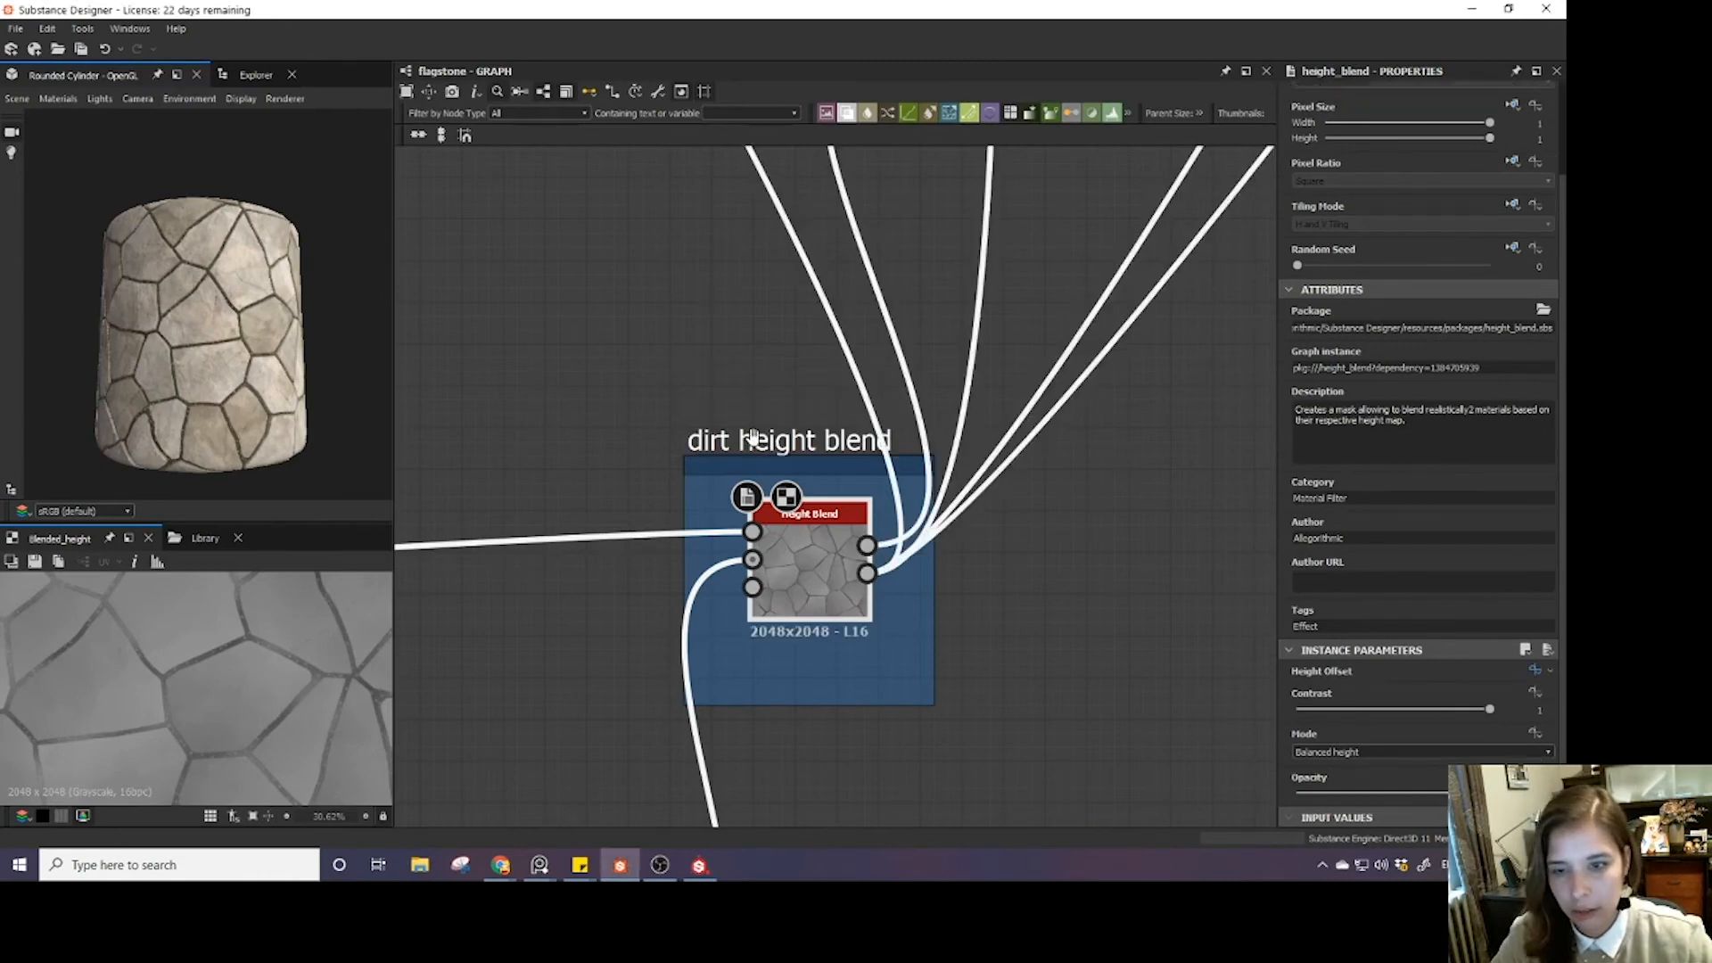
- Bring up the flagstone graph's input parameters and examine the dirt between the stones on the 3D cylinder
click(700, 358)
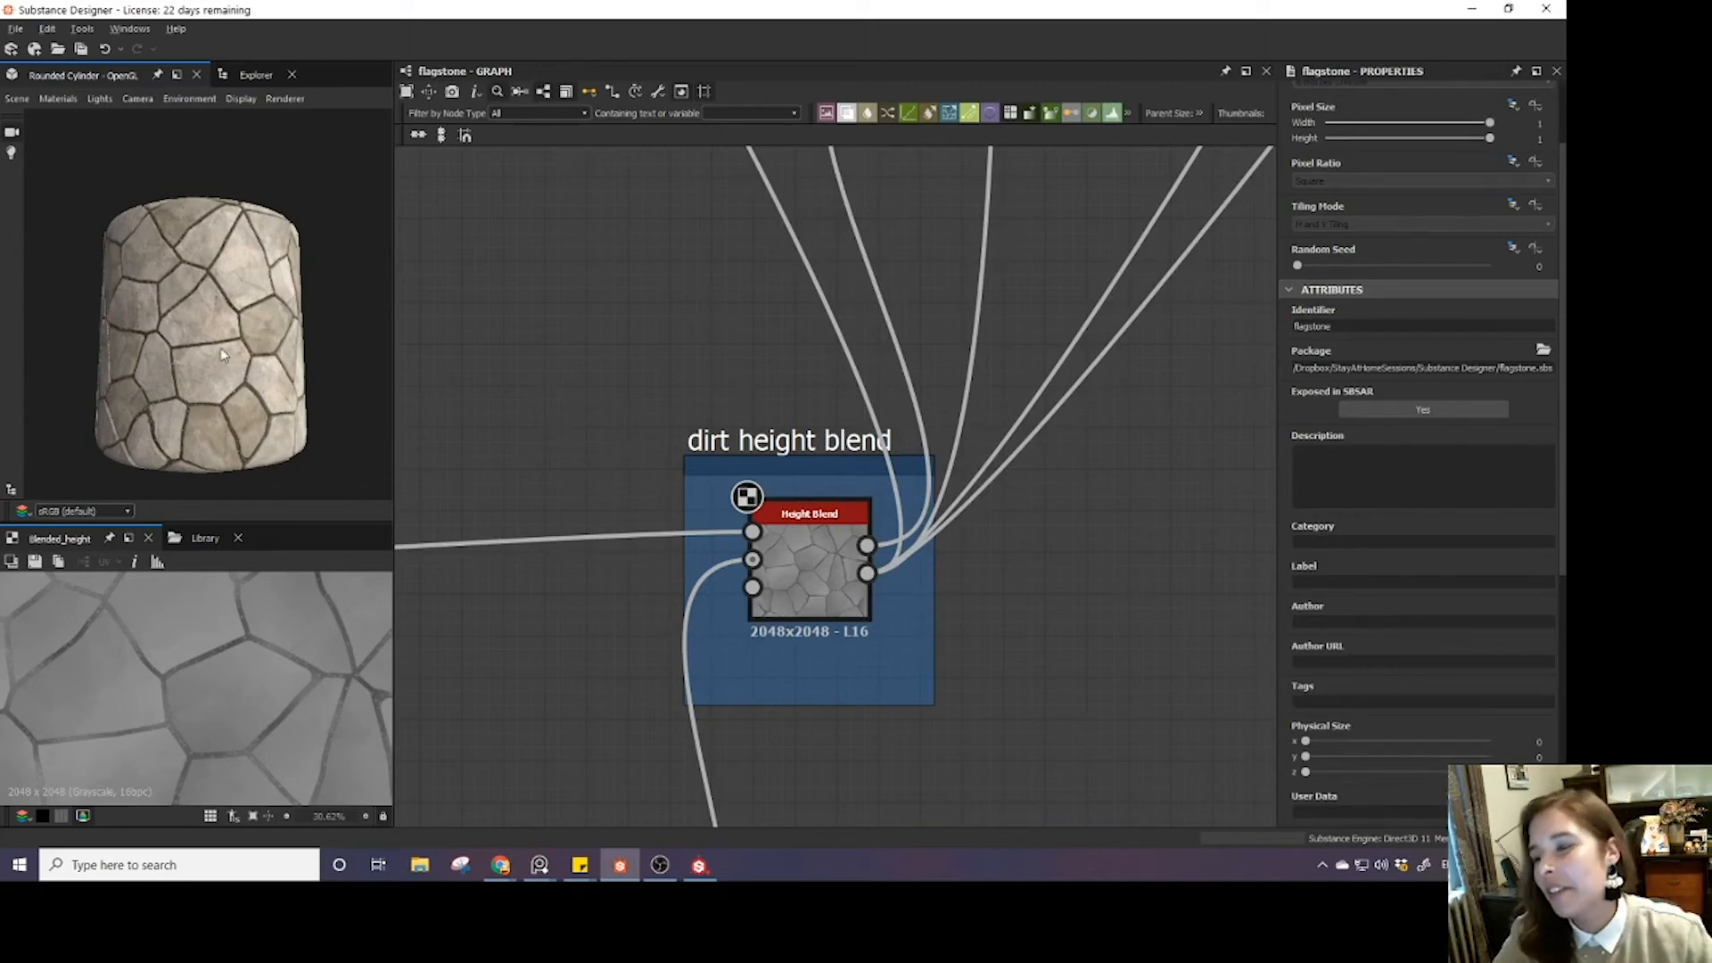
scroll(220, 355, up, 5)
drag(221, 355, 257, 331)
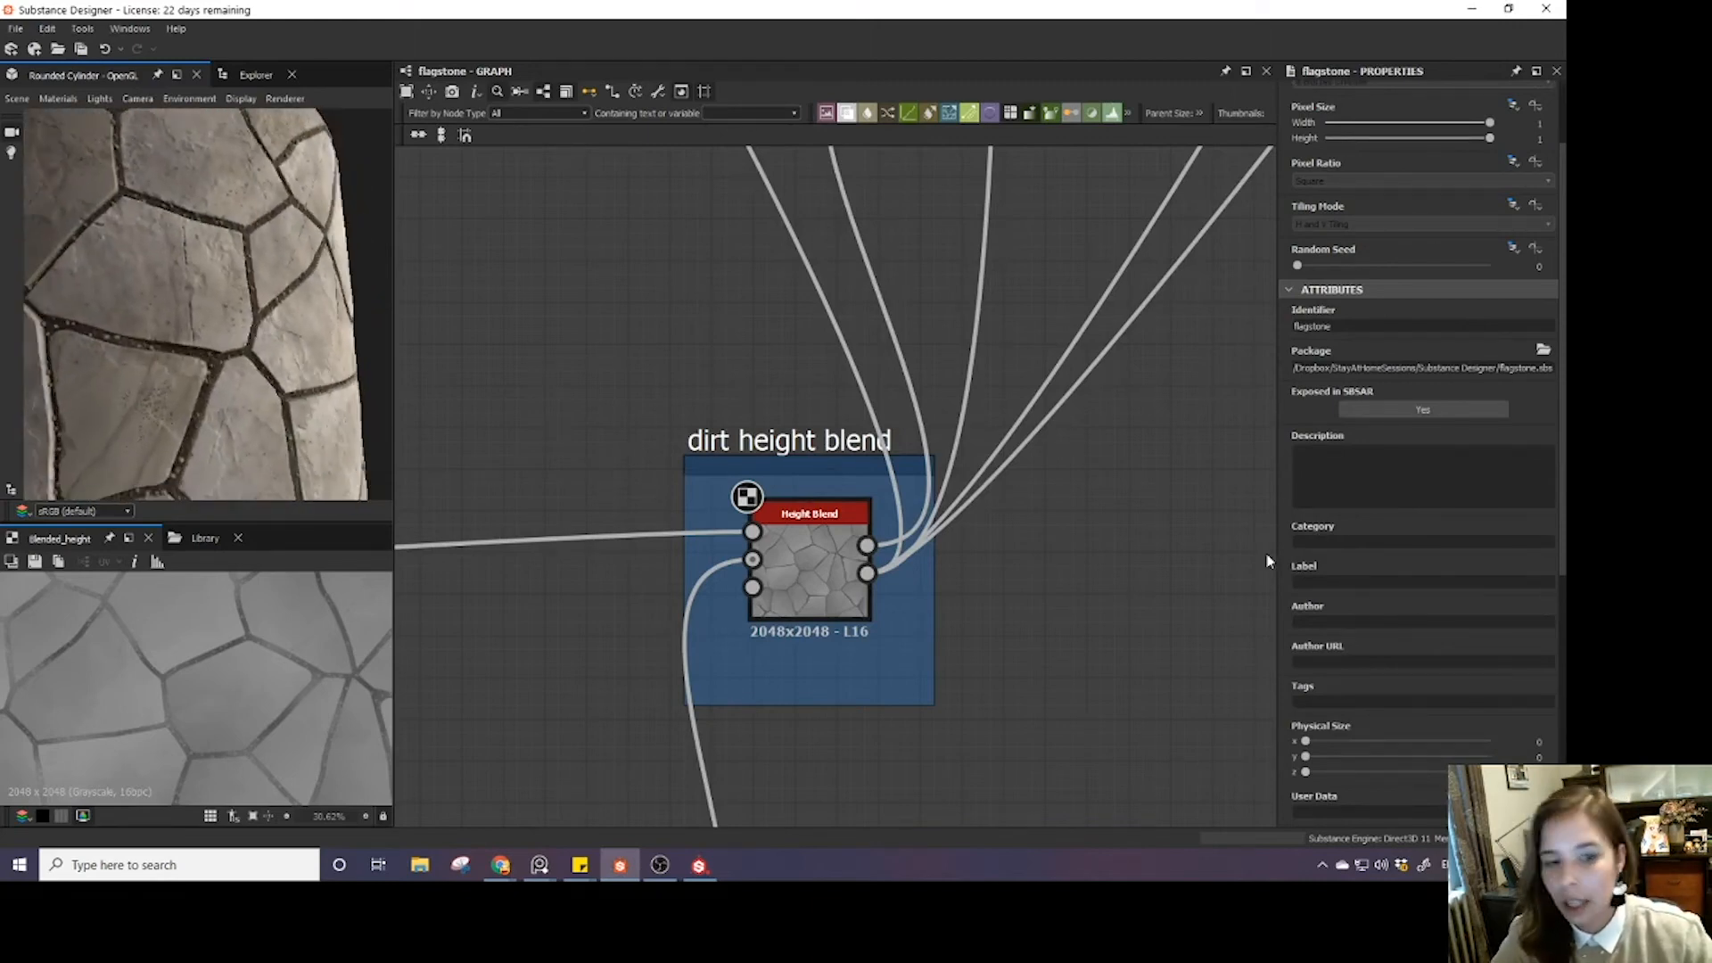
scroll(1222, 652, down, 4)
scroll(1378, 673, down, 5)
middle_drag(1019, 444, 876, 439)
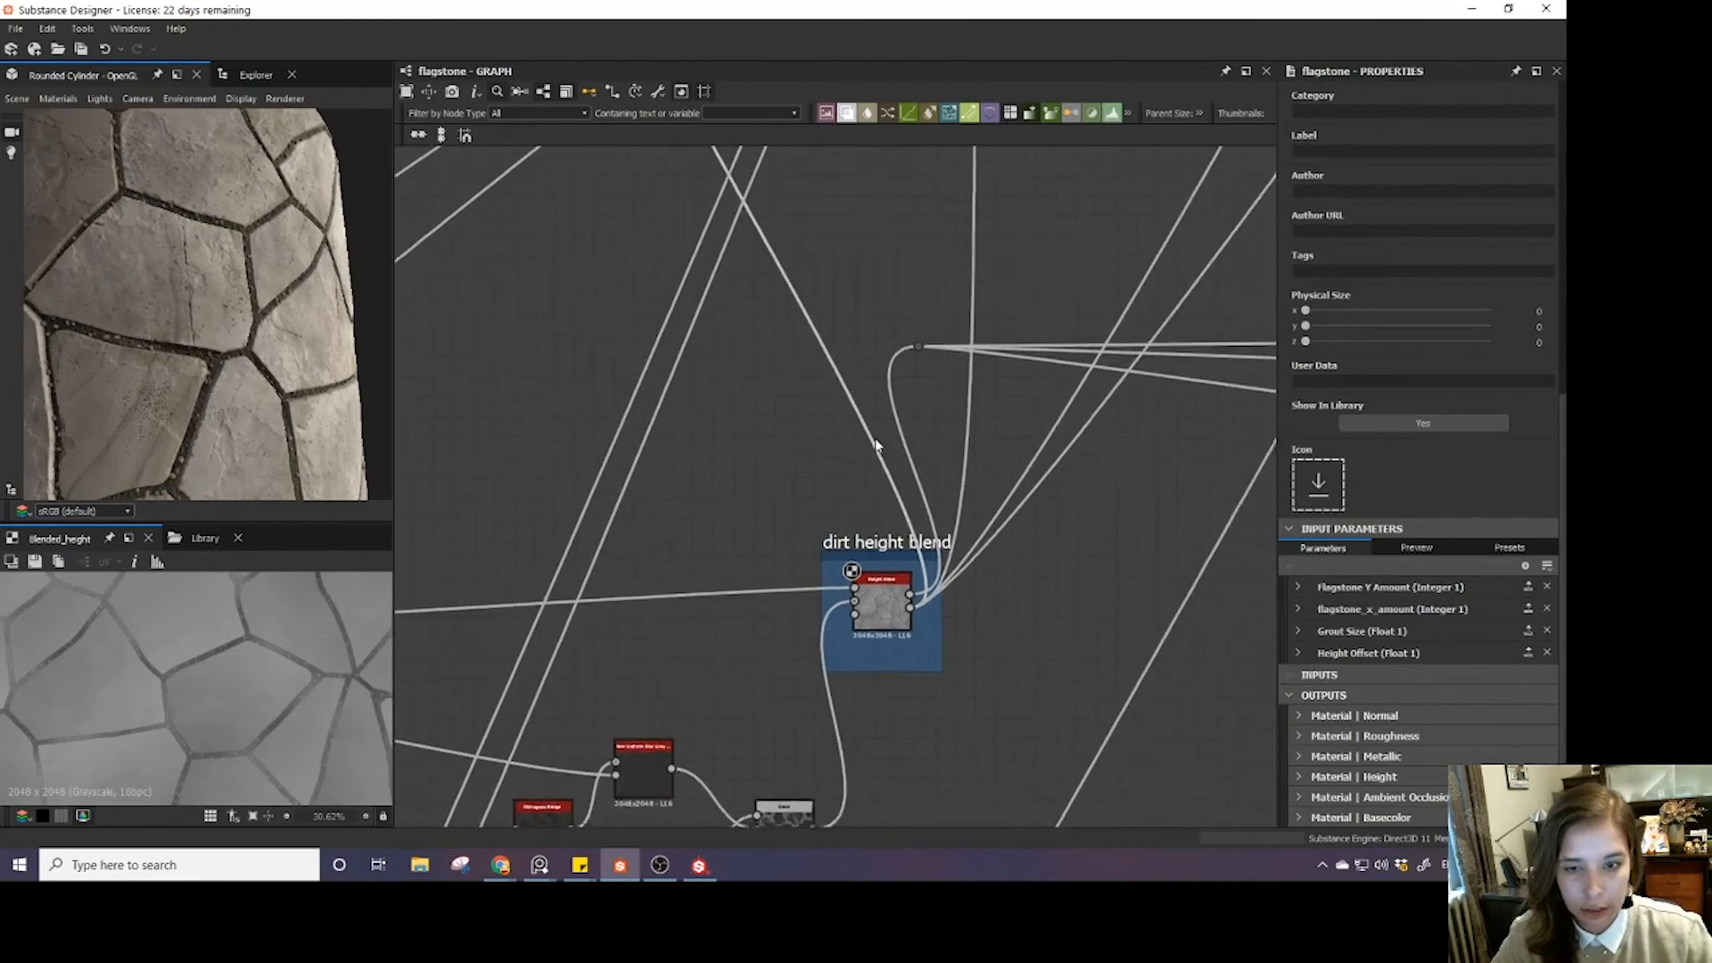
scroll(876, 446, up, 2)
middle_drag(981, 419, 849, 419)
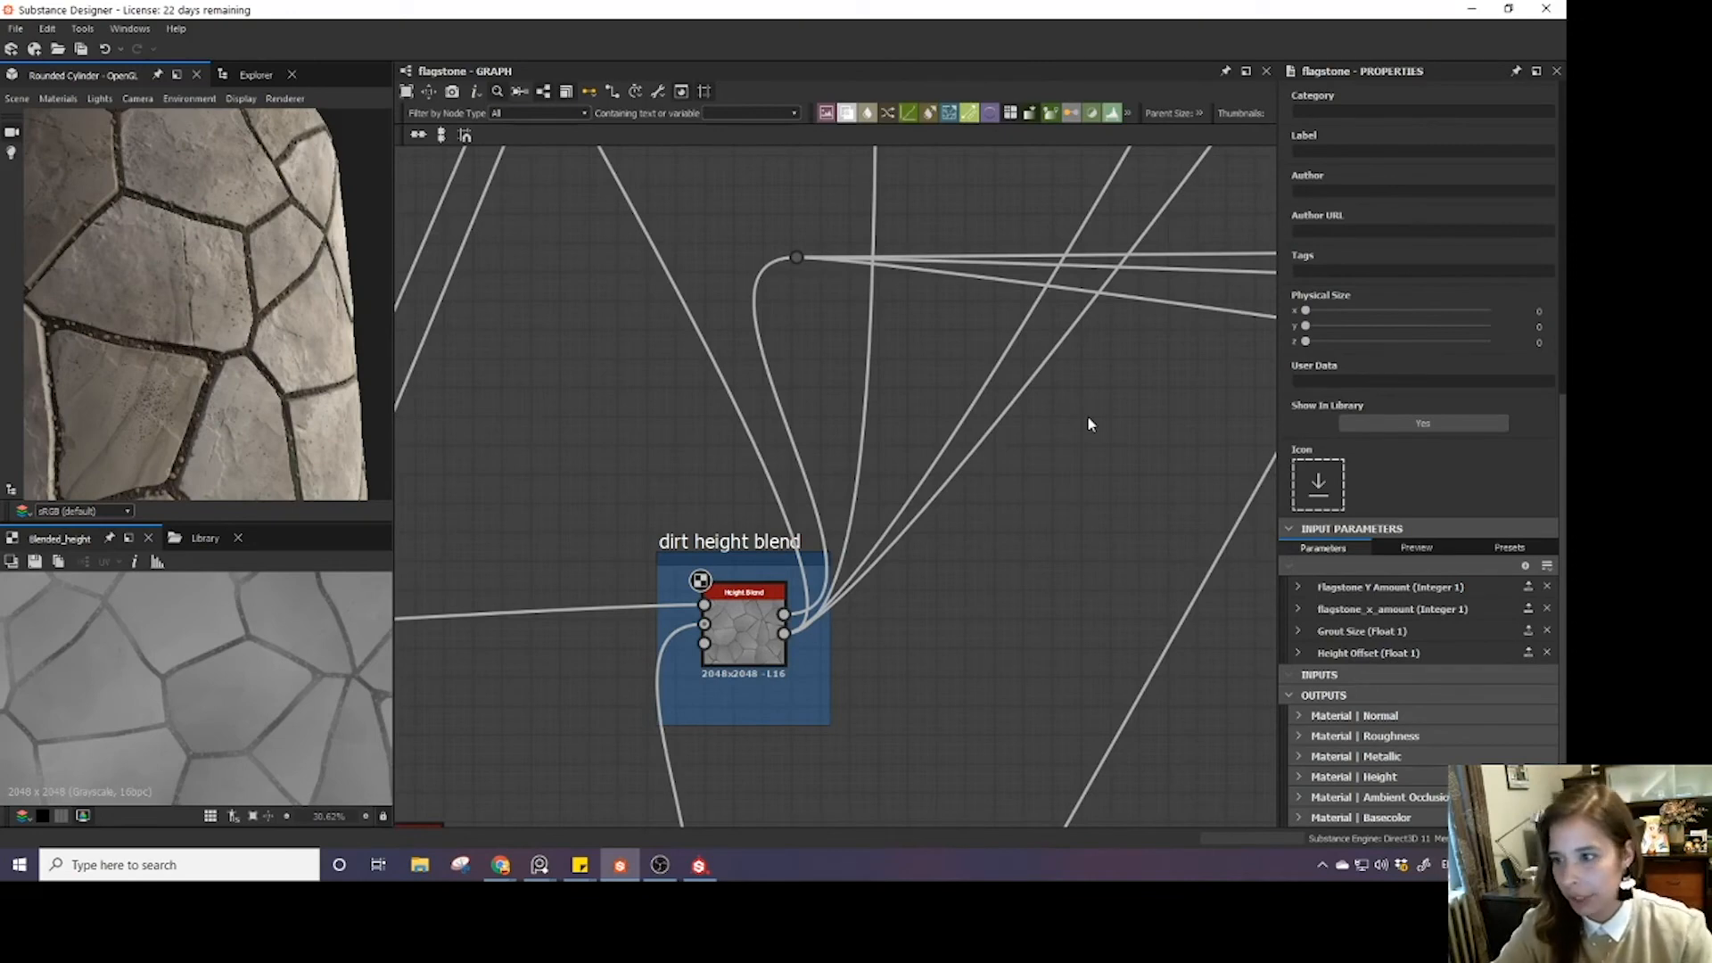
- Widen the 3D view and inspect the dirt-filled grout from several angles
drag(106, 266, 434, 295)
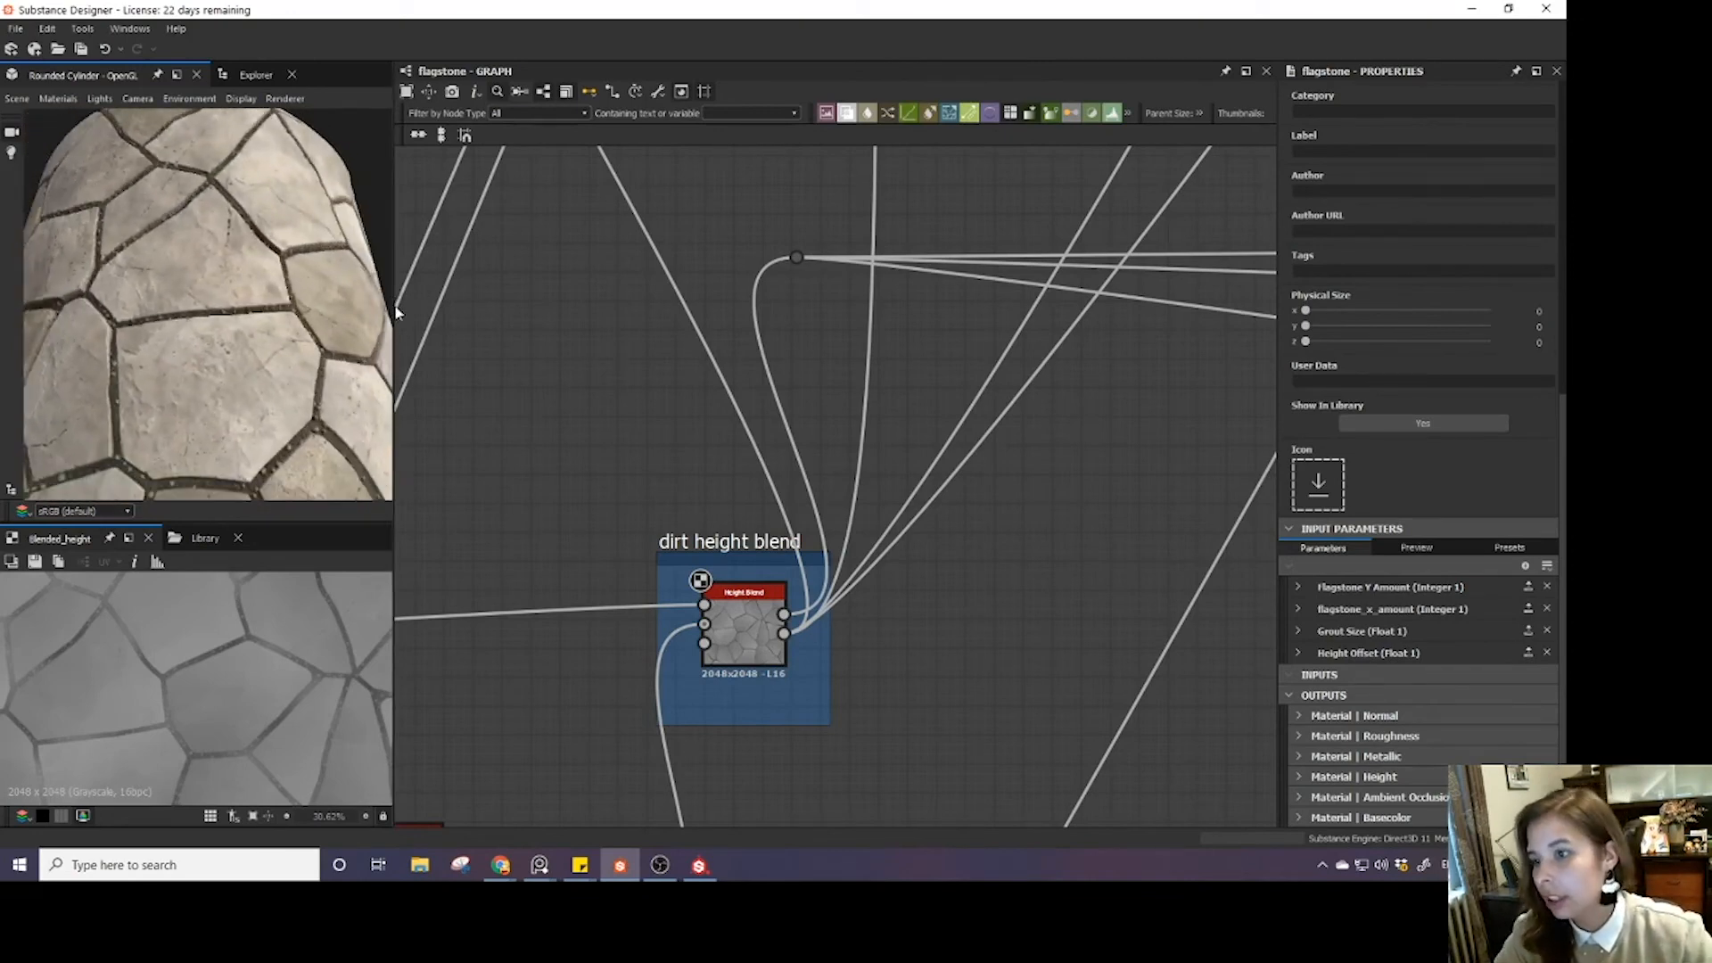
drag(393, 305, 527, 305)
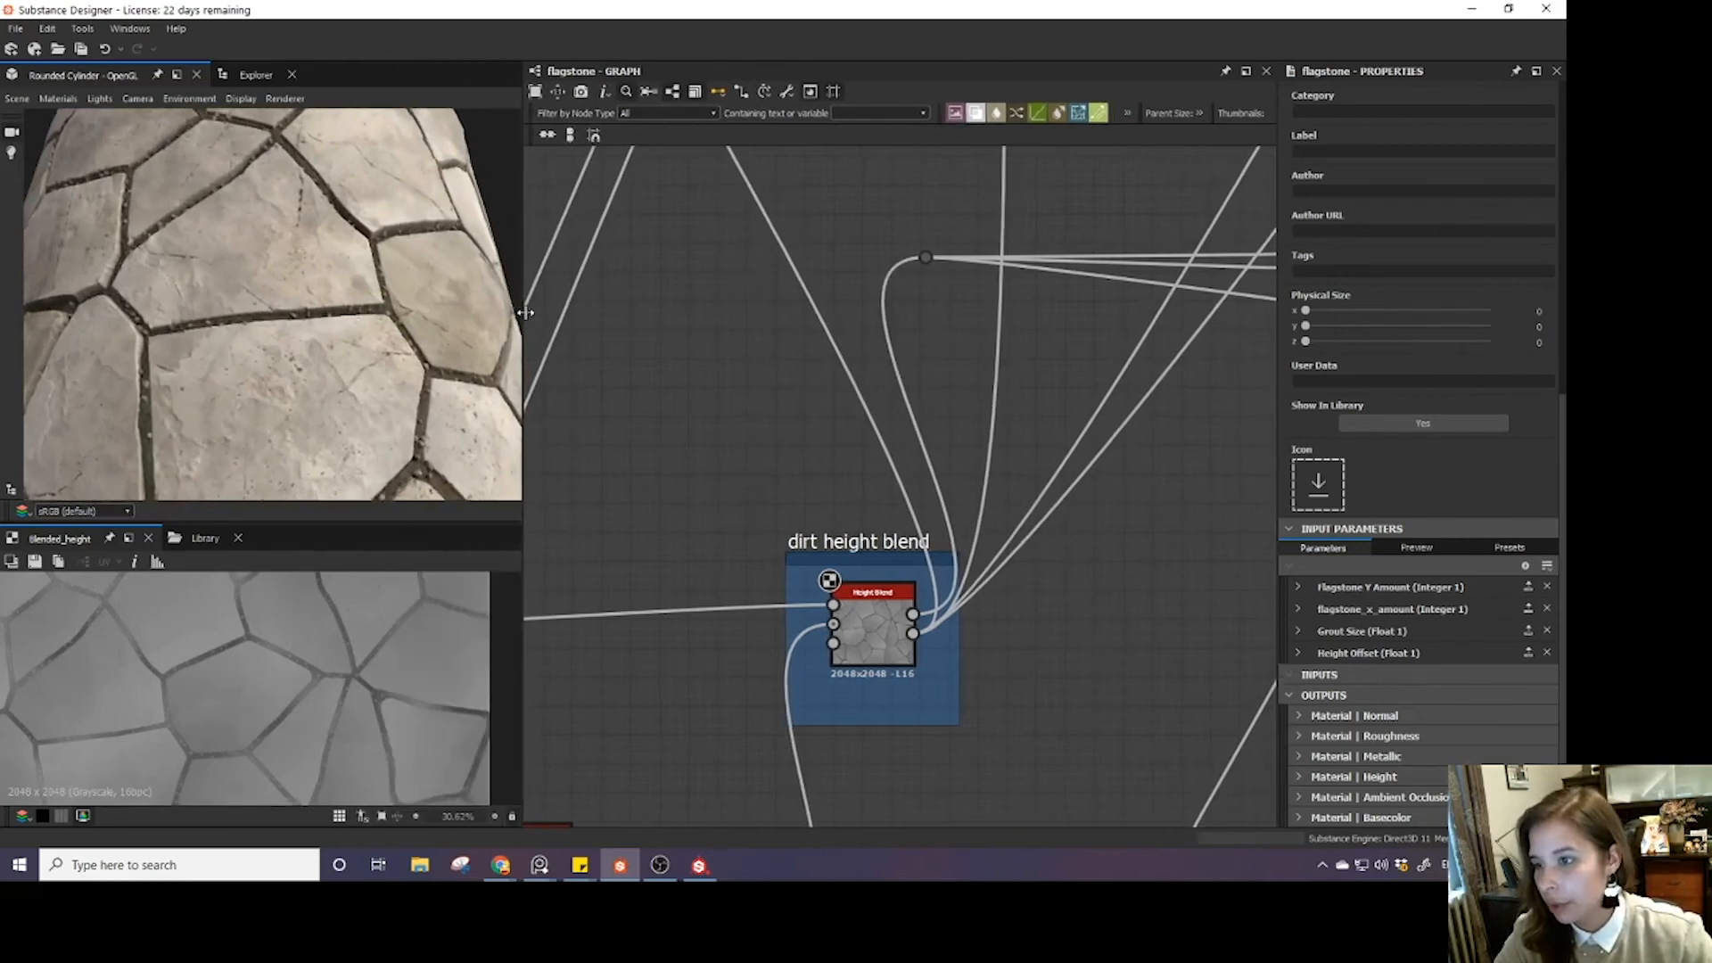
drag(353, 342, 246, 315)
scroll(259, 324, down, 5)
scroll(290, 337, up, 4)
scroll(253, 316, down, 4)
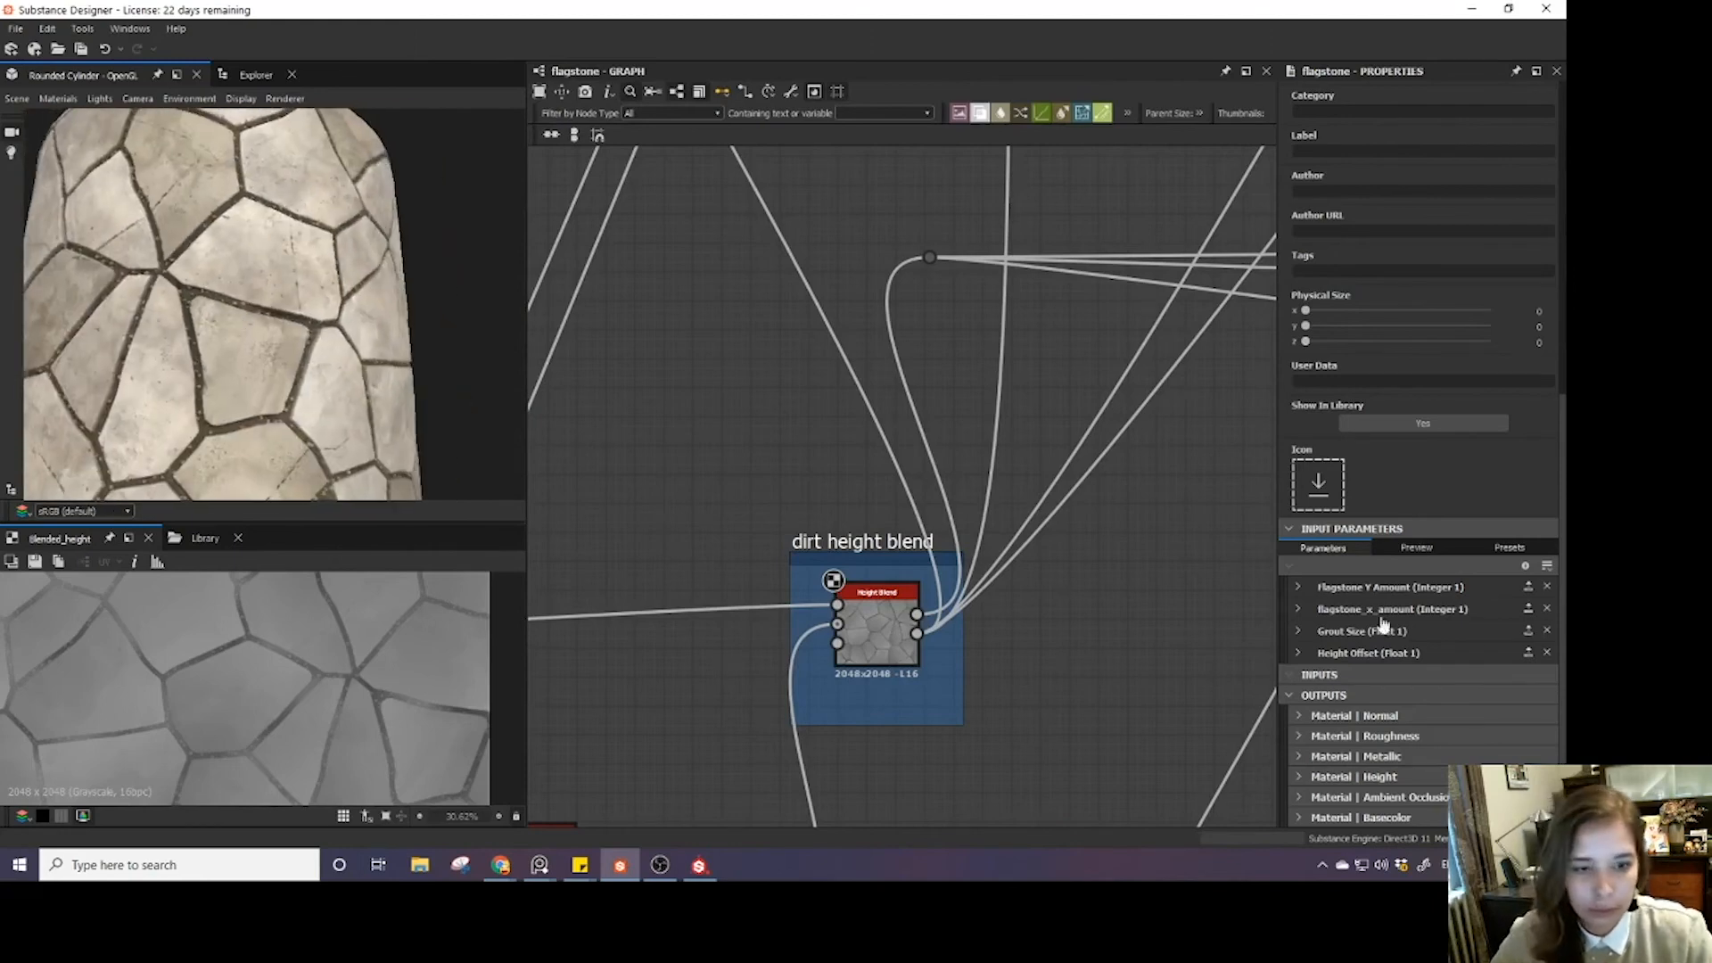
- Lower the Height Offset parameter's default to 0.31 and set its minimum to 0.3
click(1297, 652)
scroll(1467, 664, down, 1)
scroll(1467, 664, down, 1)
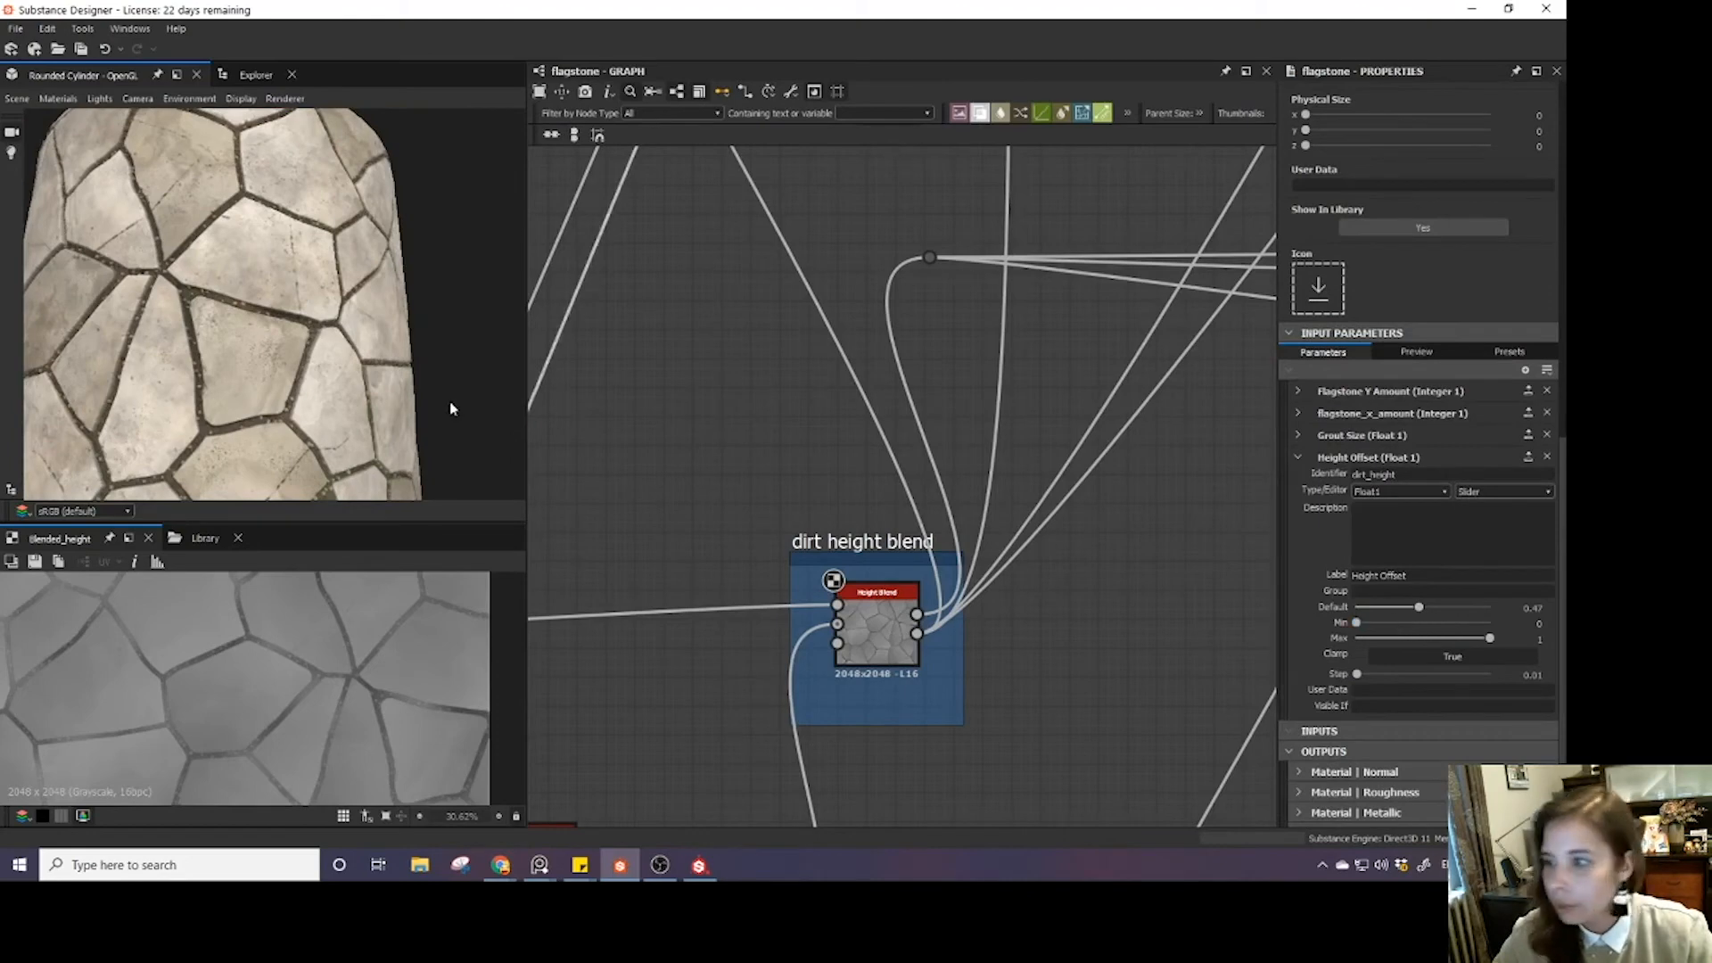
scroll(228, 259, up, 3)
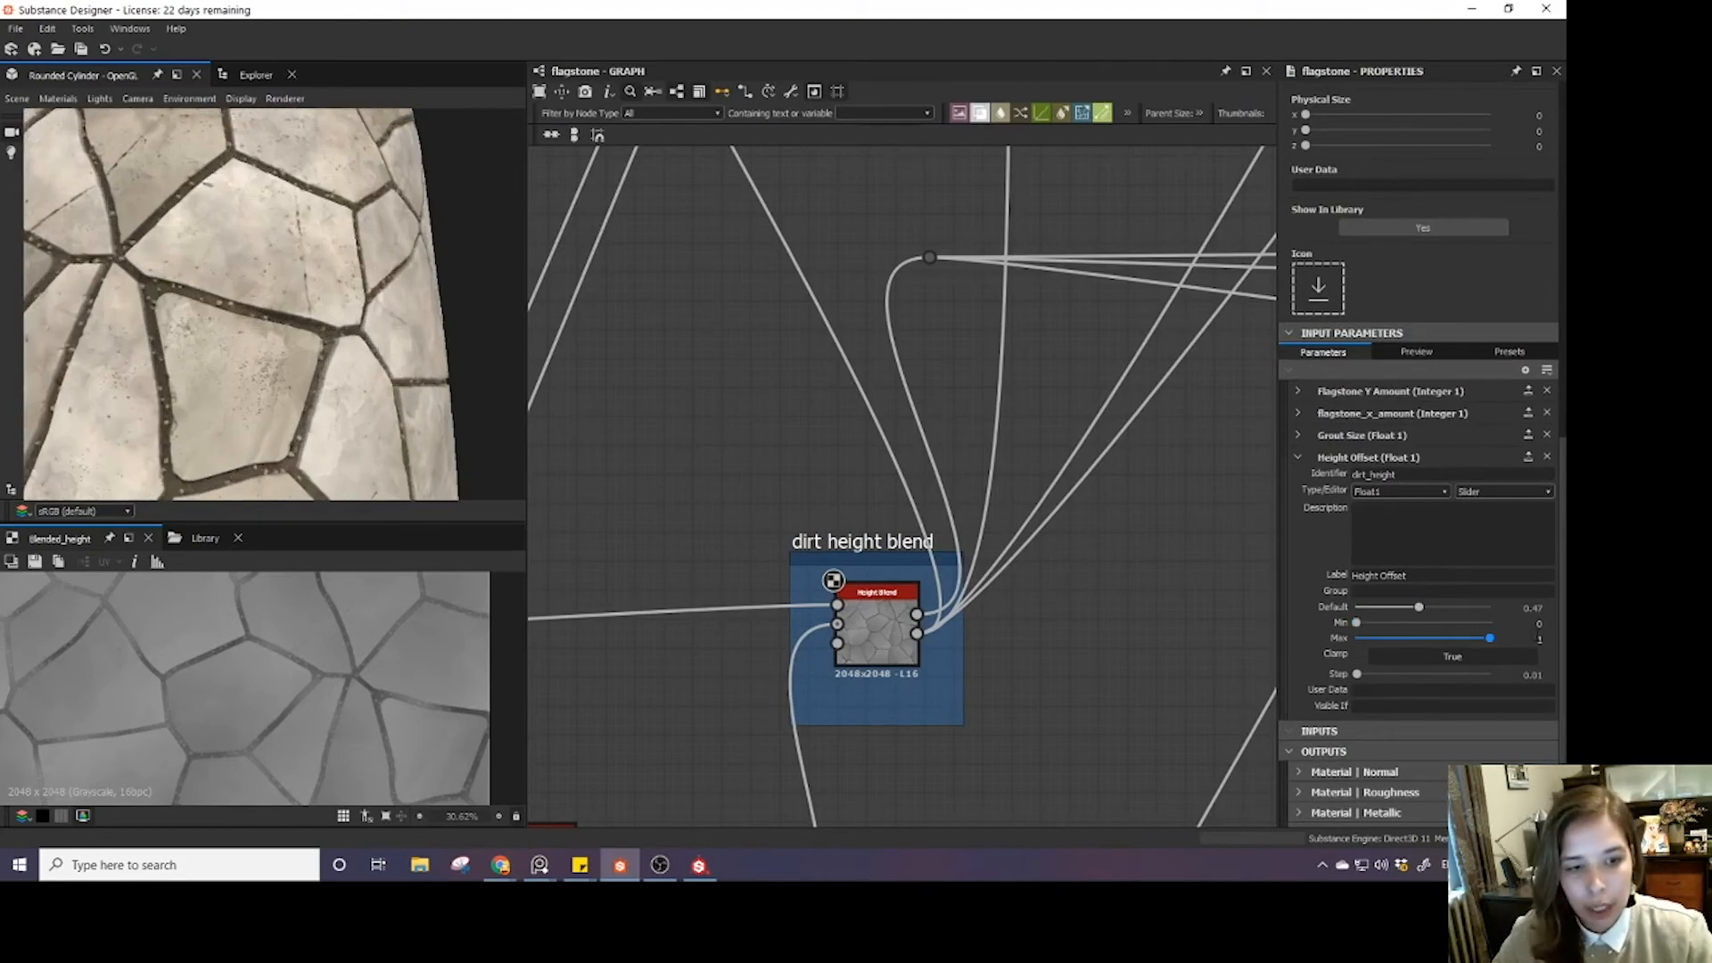
click(1417, 609)
mouse_move(1417, 609)
mouse_down()
mouse_move(1342, 610)
mouse_move(1396, 610)
mouse_up()
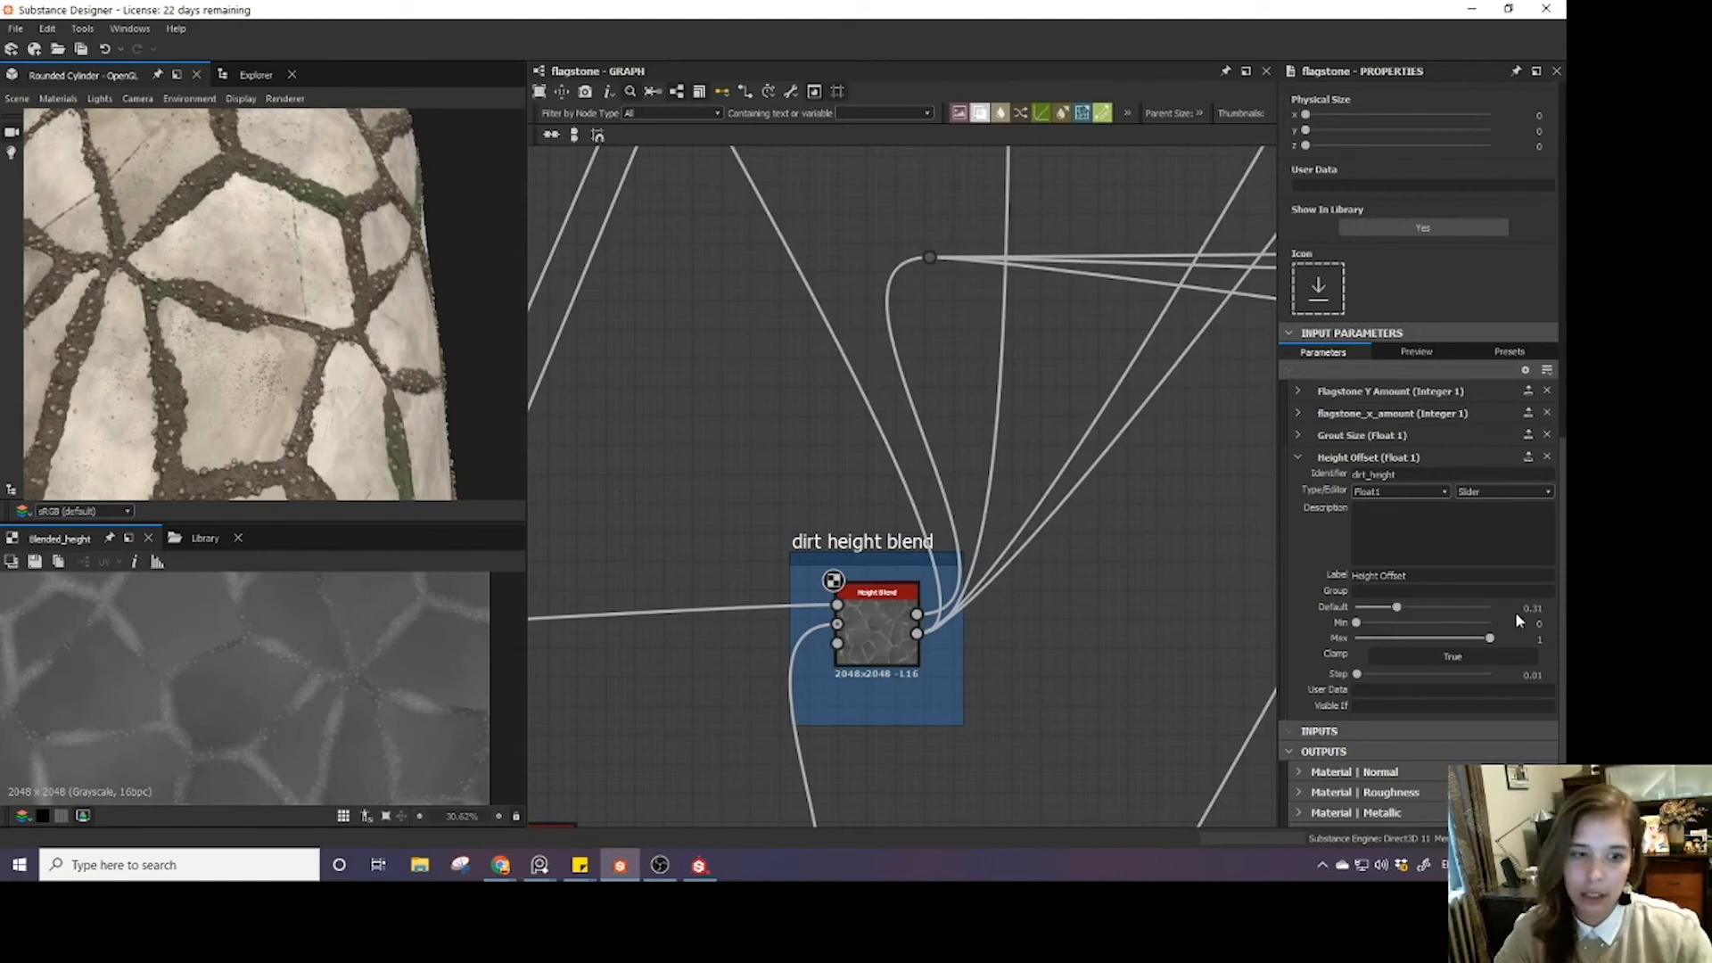
double_click(1538, 622)
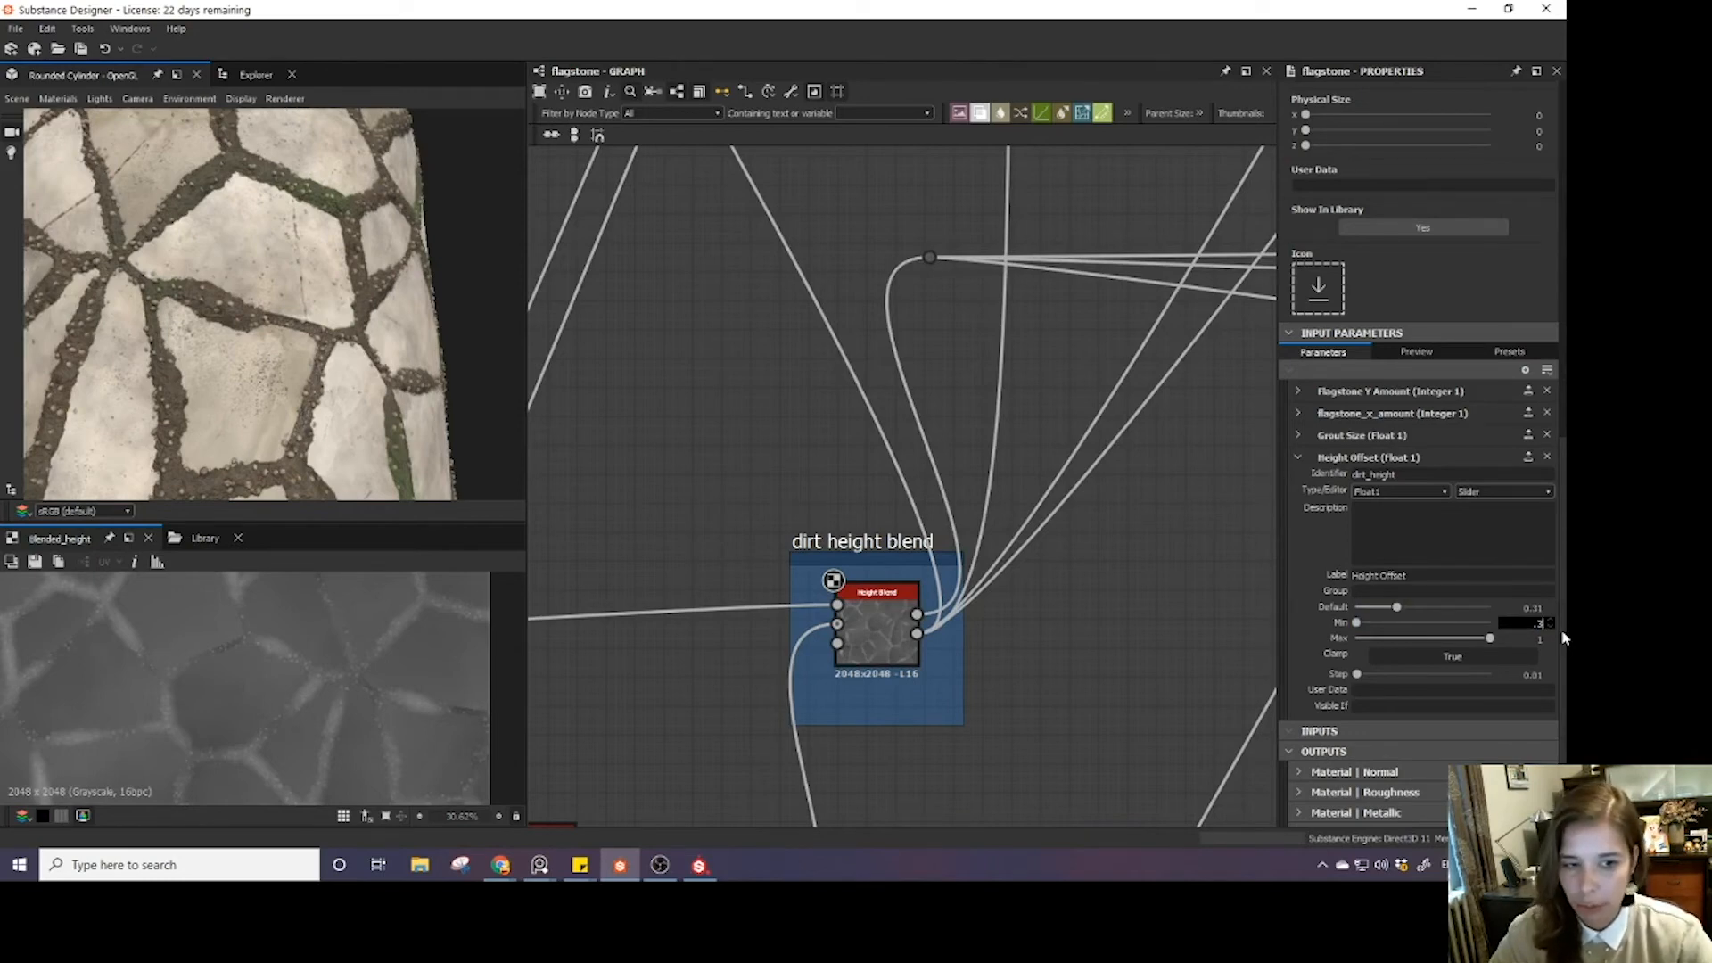
key(Return)
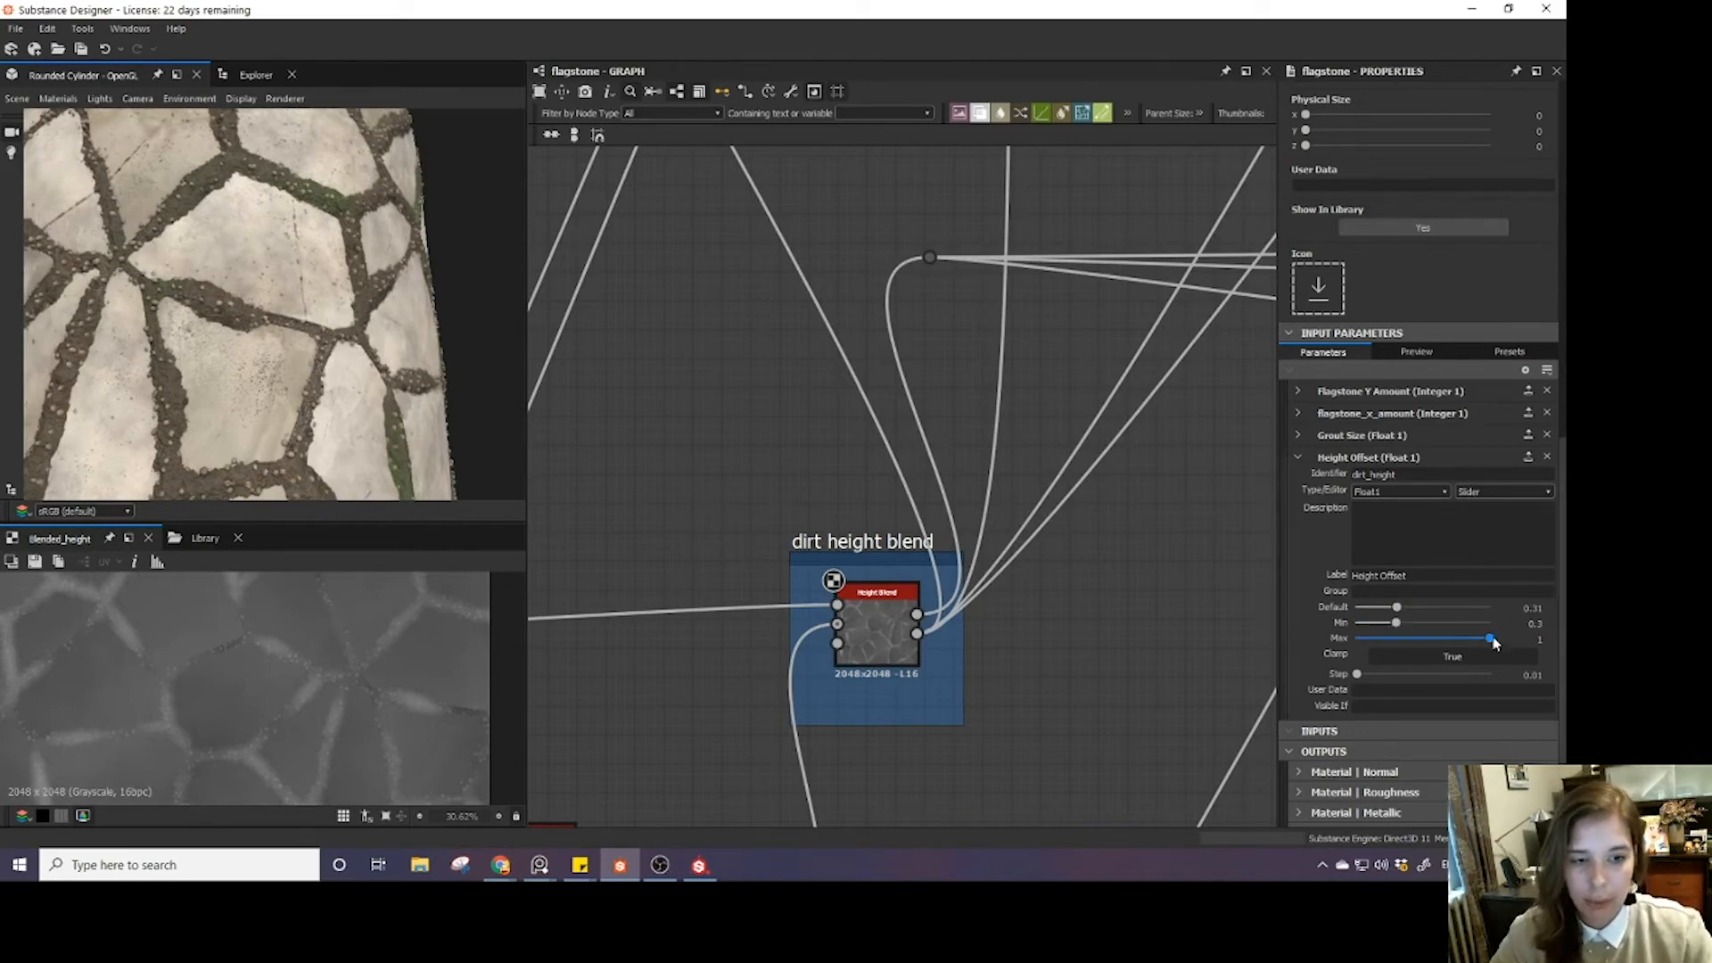
- Try Height Offset defaults of 1 and 0.6 on the cylinder, and limit the parameter's maximum to 0.6
drag(1422, 606, 1539, 623)
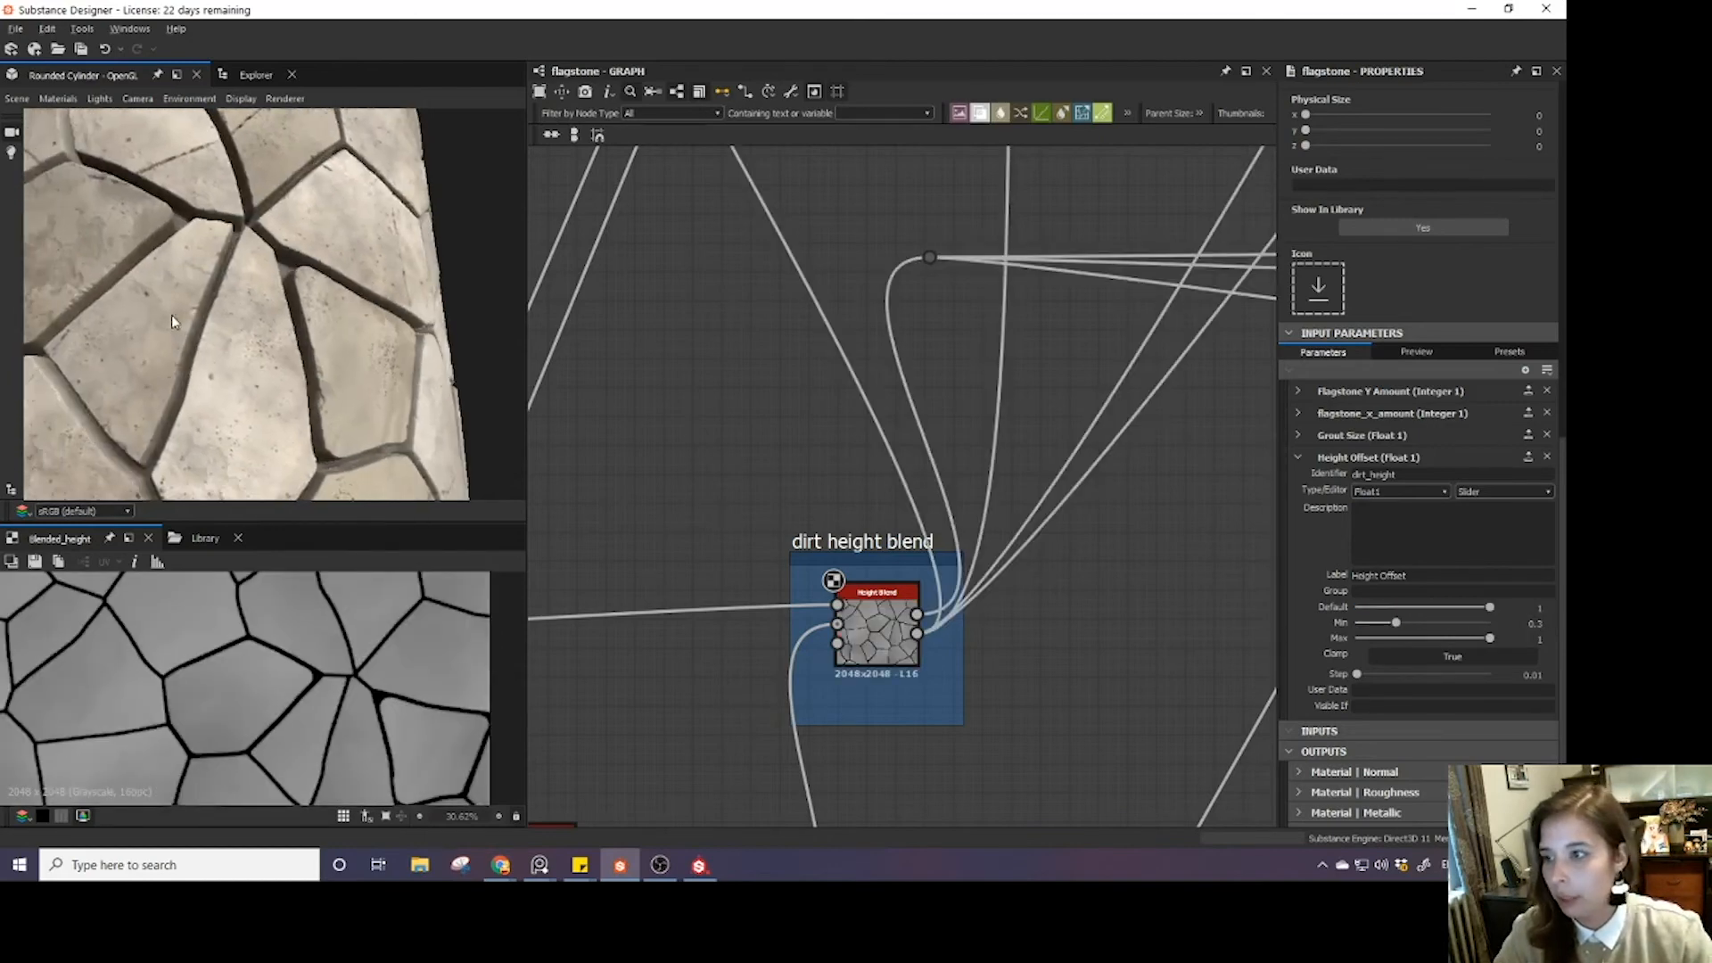
drag(1489, 607, 1437, 607)
drag(234, 233, 225, 330)
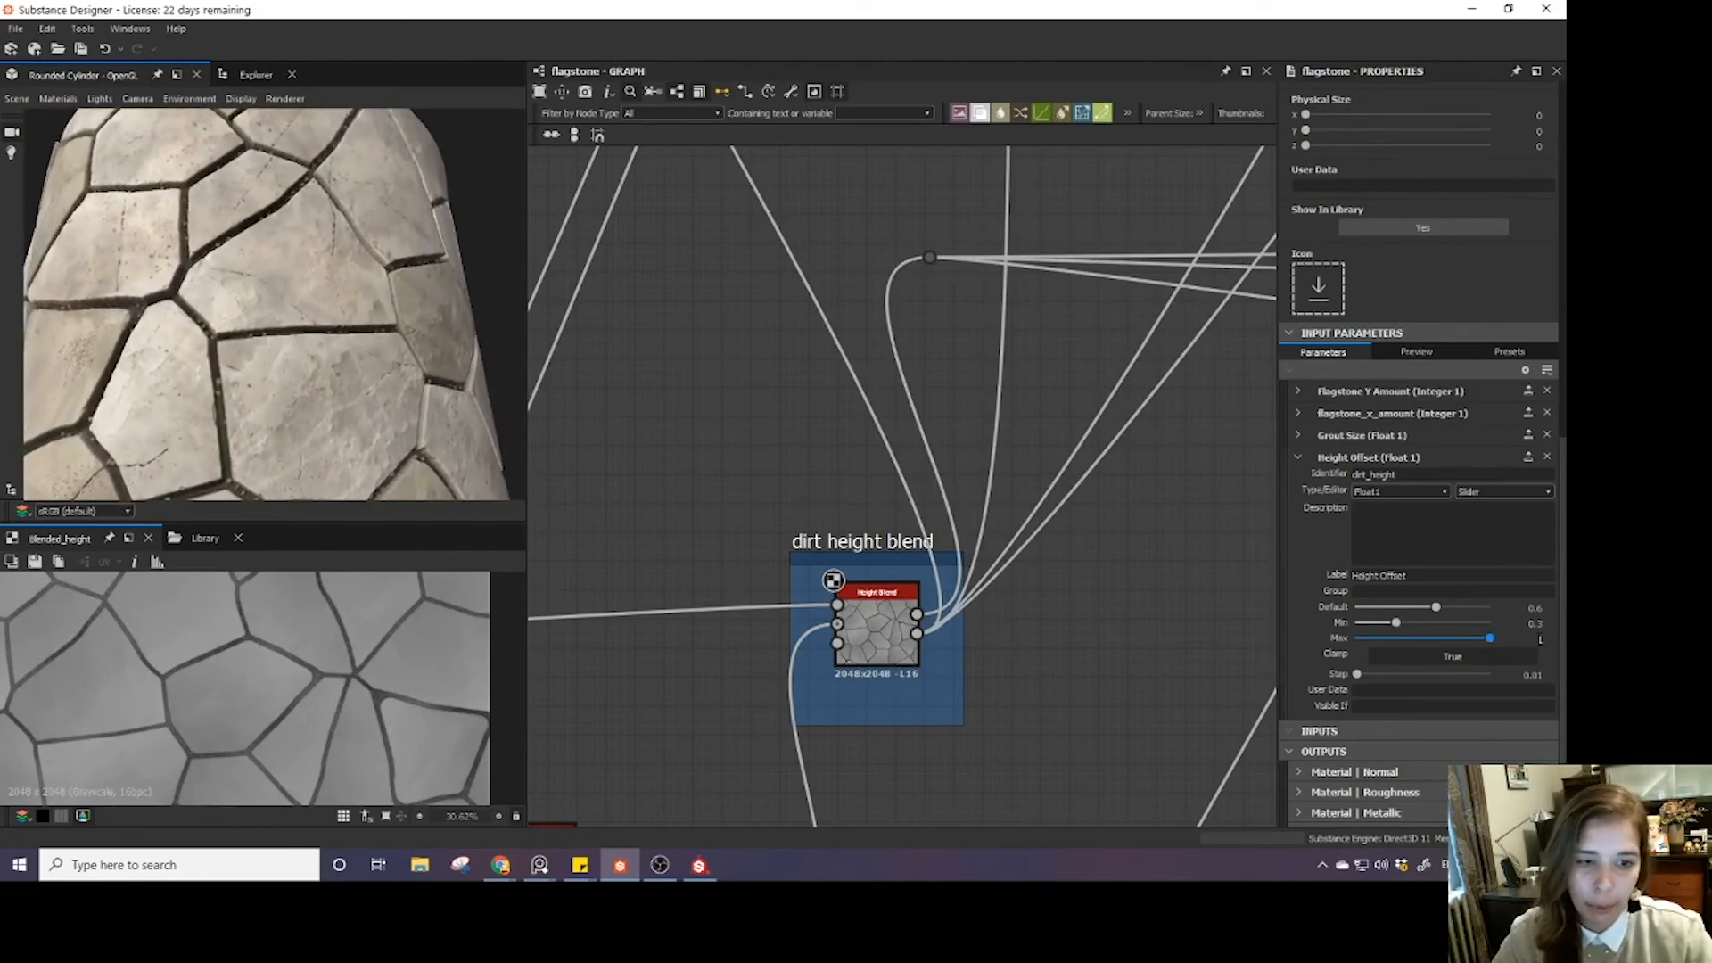
click(1539, 639)
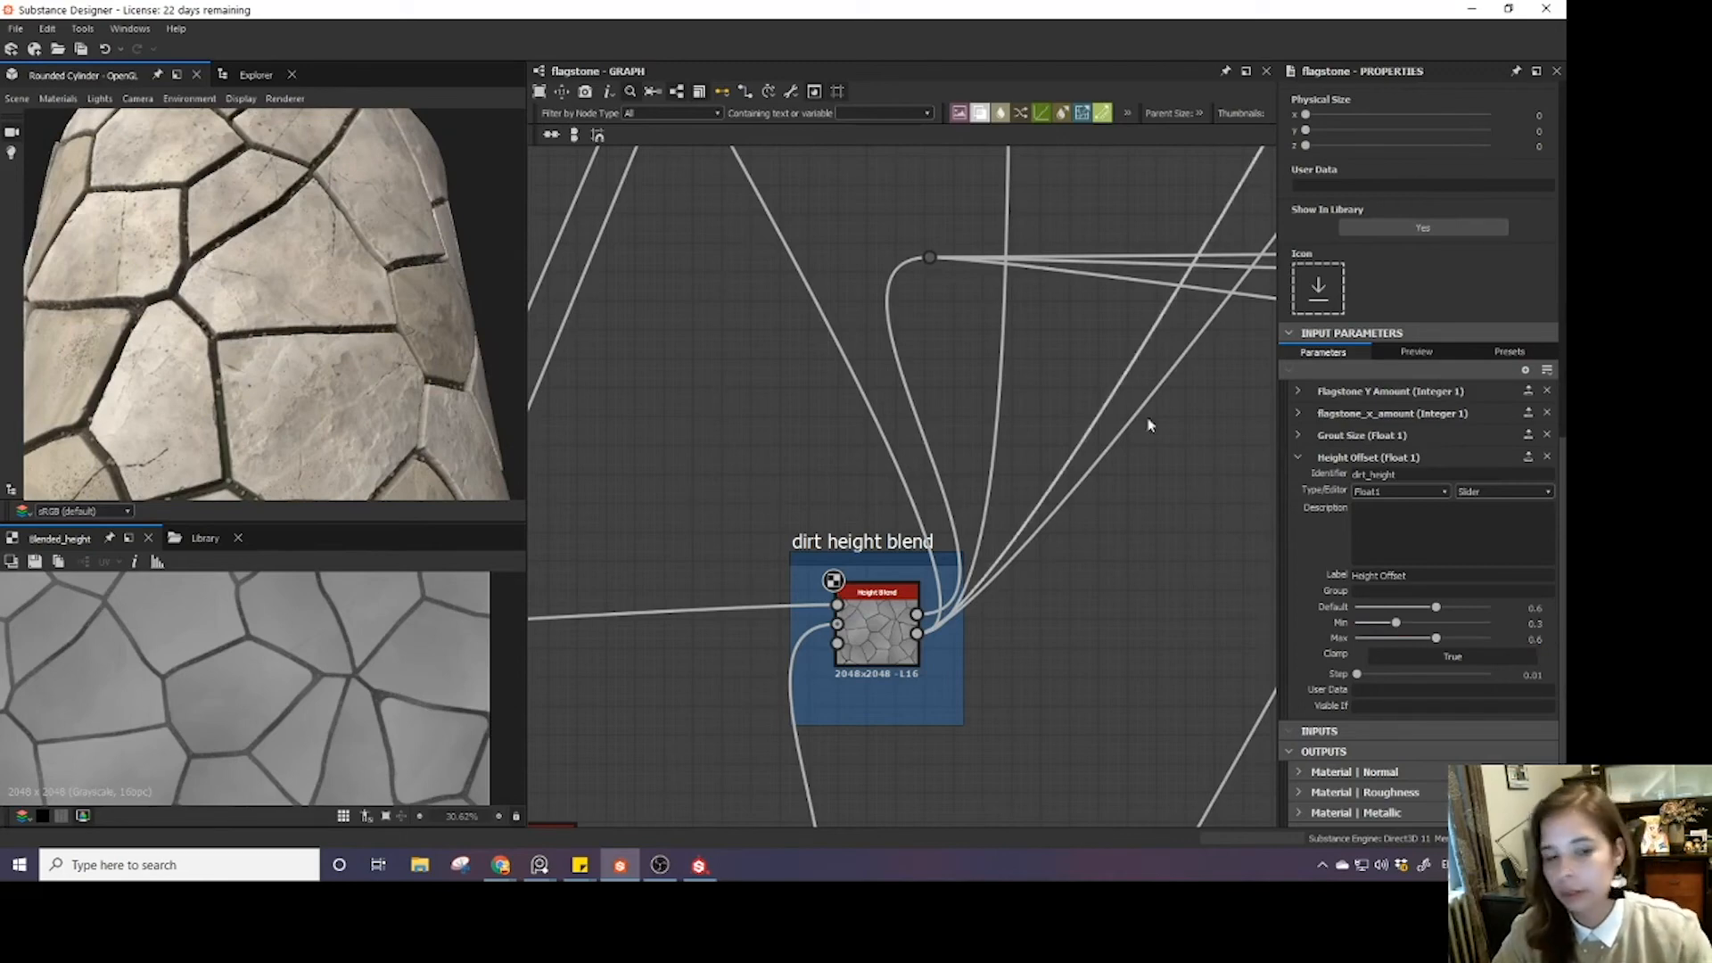
- Set the Height Offset default to 0.45 and check the dirt level on the 3D cylinder
click(1530, 607)
text(0.45)
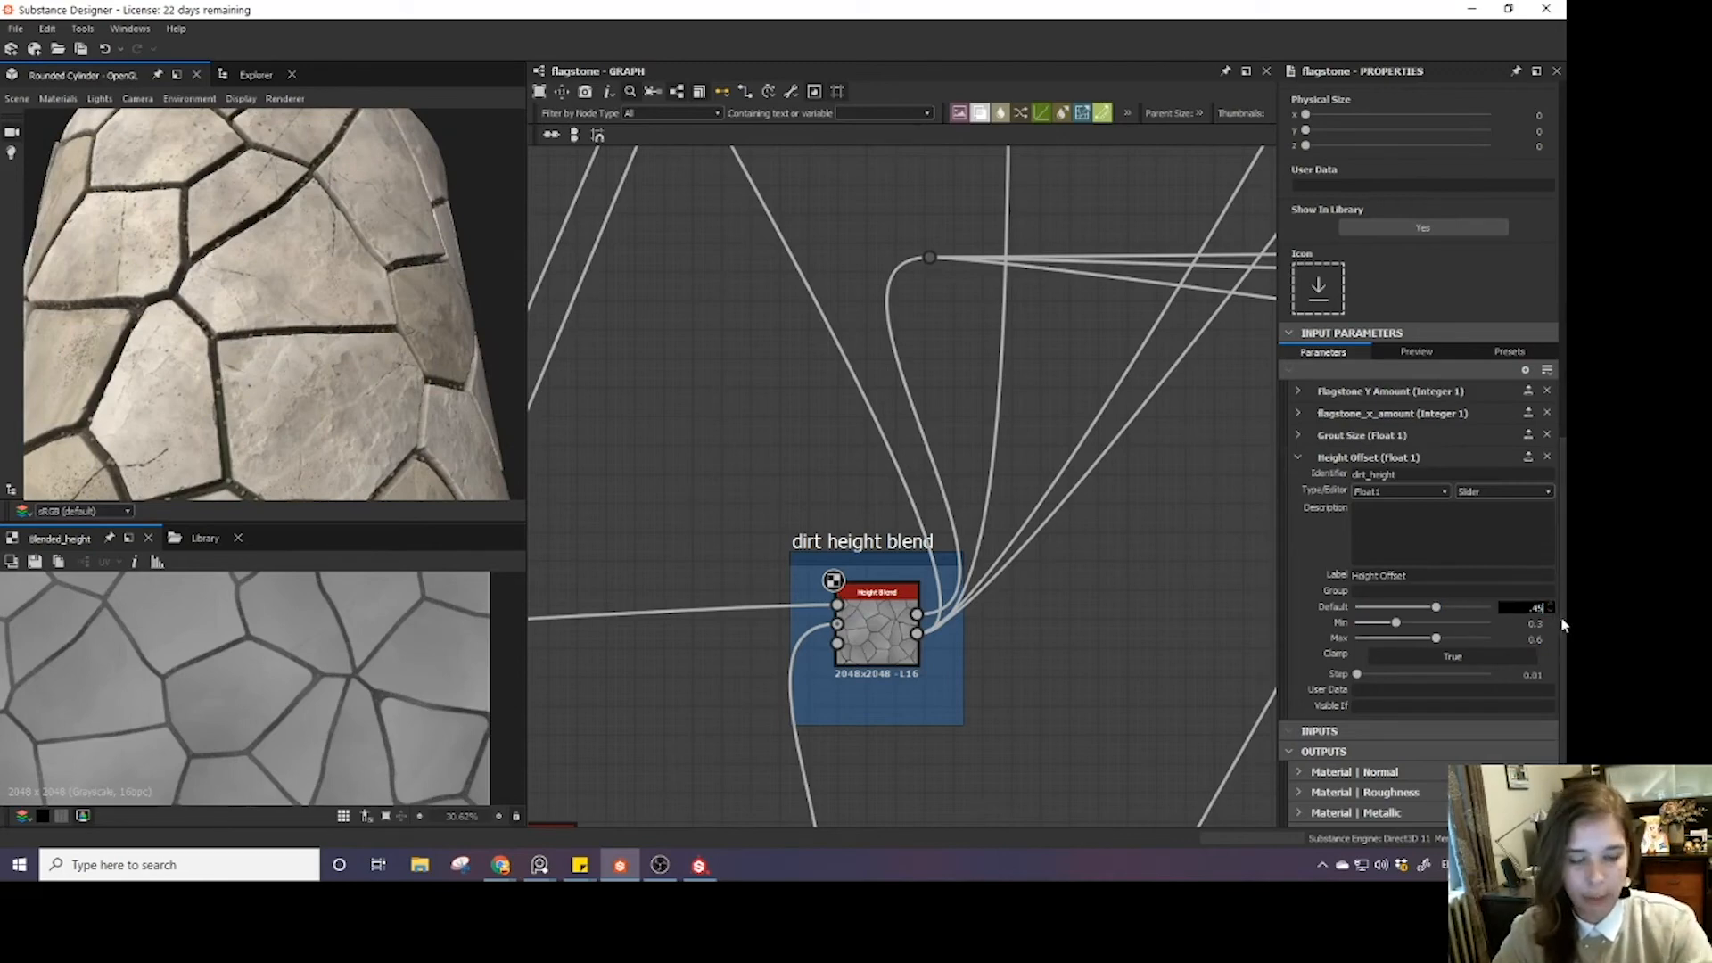
key(Return)
drag(374, 336, 298, 329)
scroll(287, 329, down, 3)
scroll(271, 324, down, 4)
scroll(250, 329, up, 5)
scroll(297, 329, down, 1)
scroll(249, 318, down, 5)
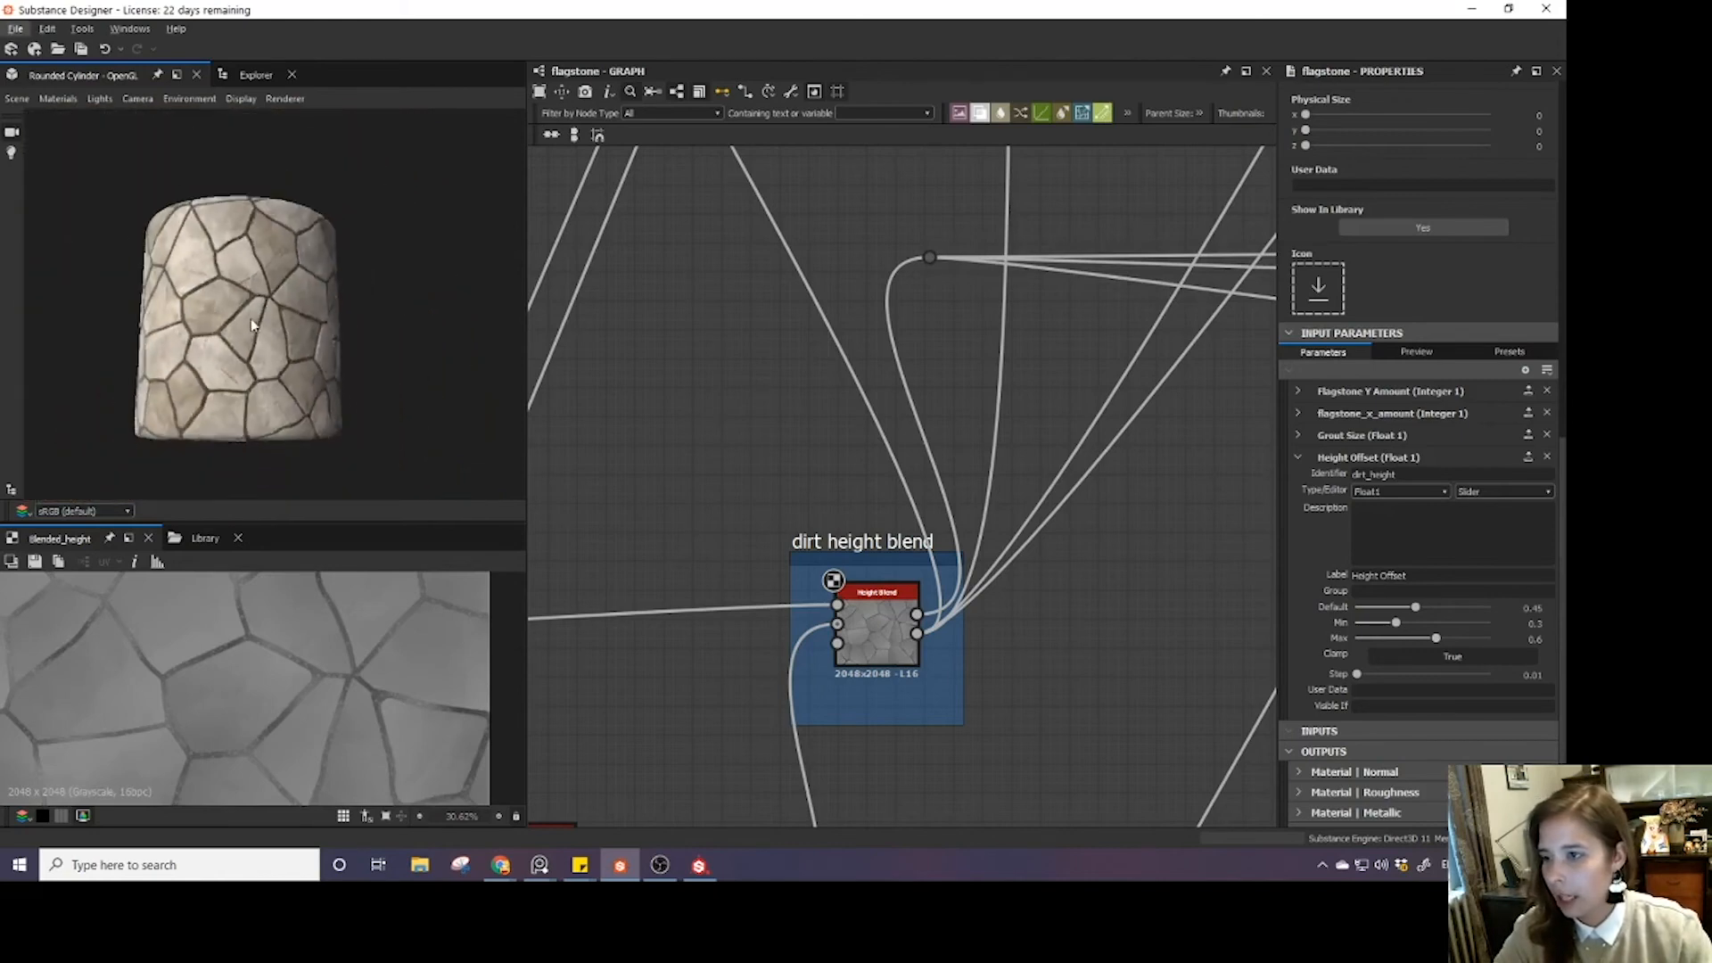
scroll(286, 341, up, 2)
scroll(287, 340, up, 4)
scroll(289, 341, down, 3)
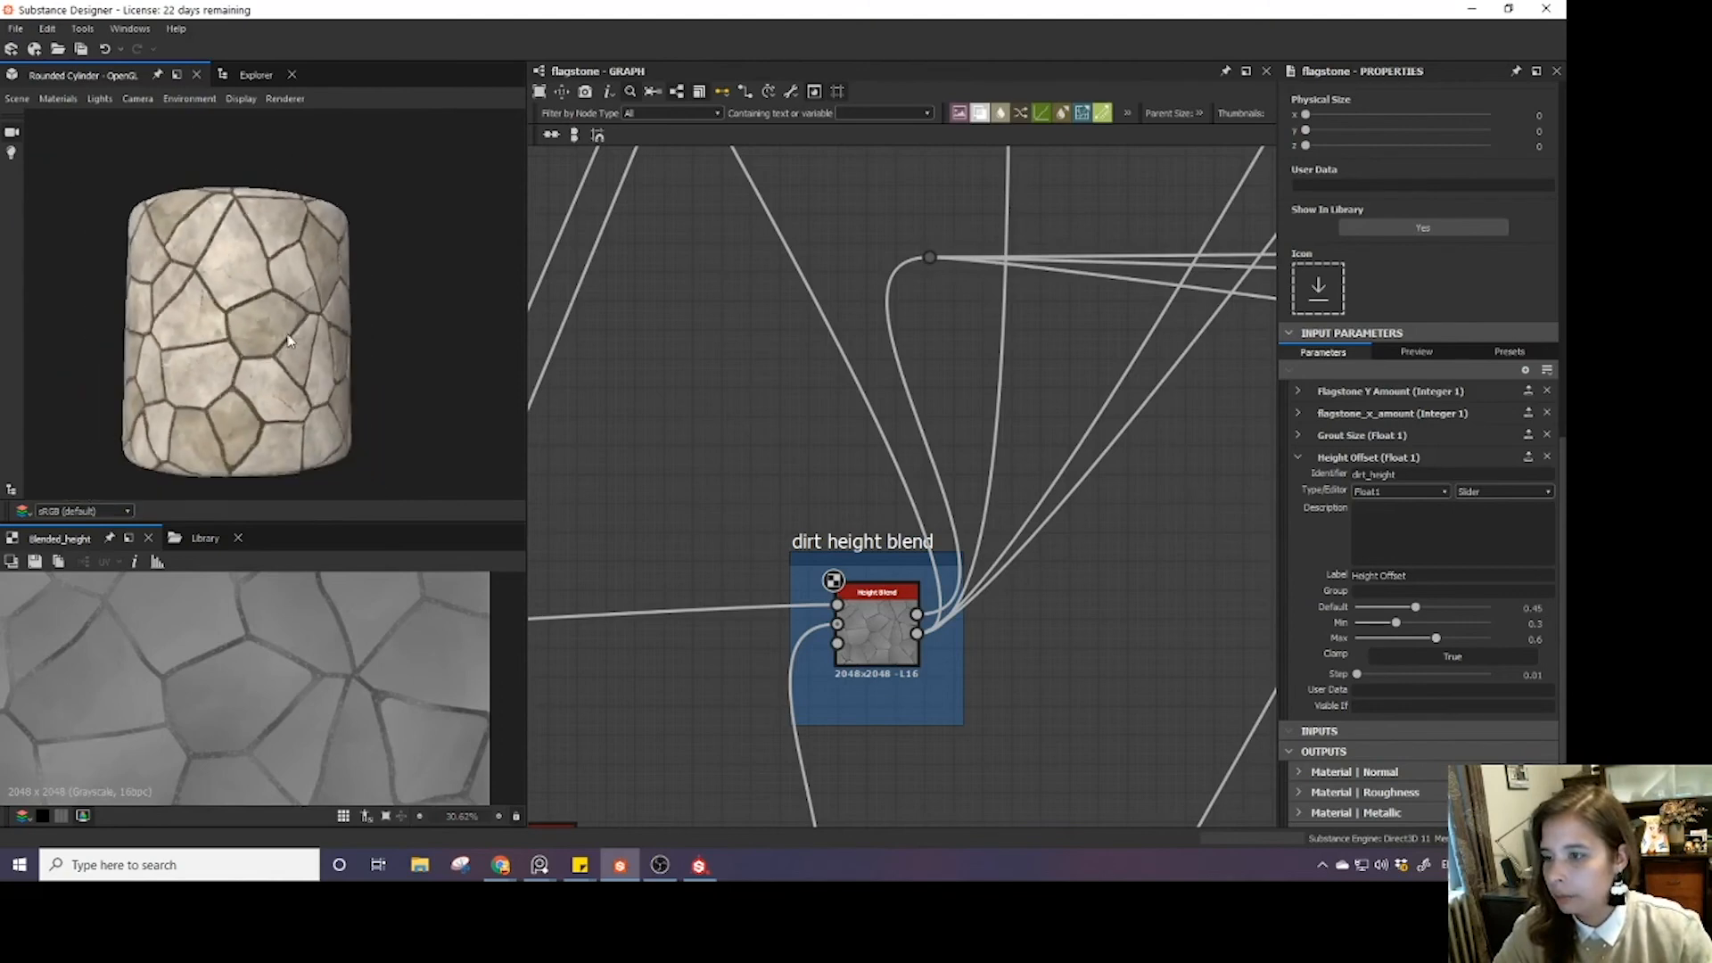
- Add a Tile Random node and place it inside the flagstones frame, below the Blend node that combines the stone edges
scroll(698, 435, down, 8)
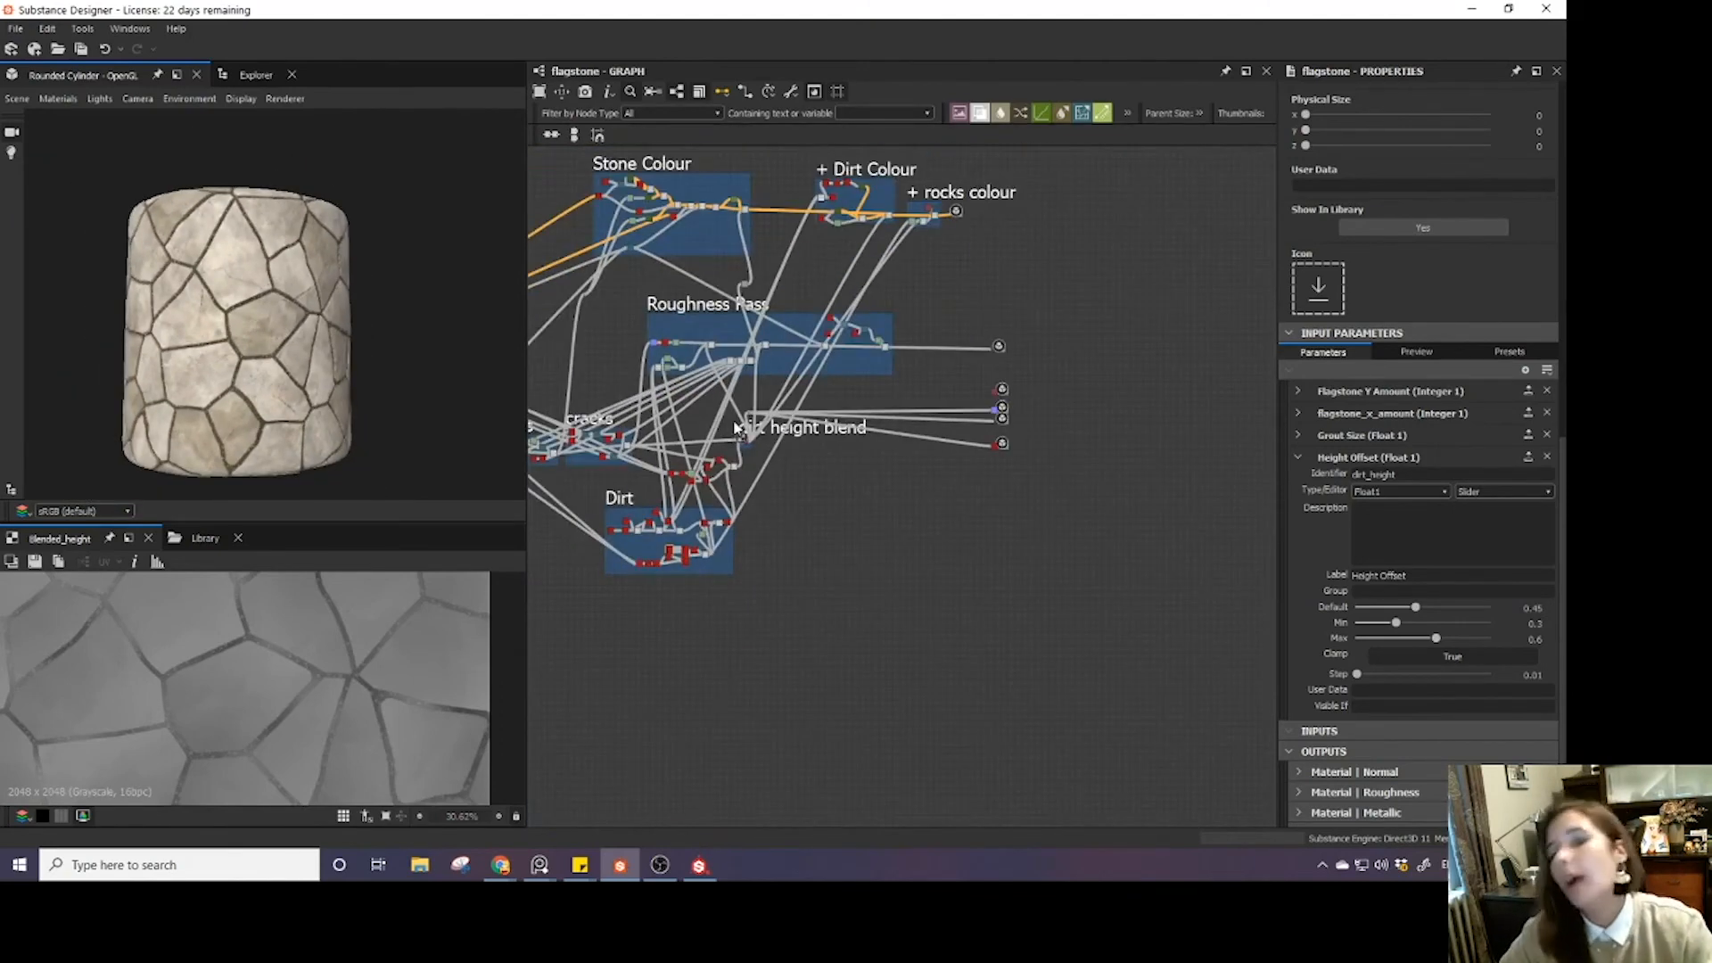
middle_drag(544, 313, 1022, 471)
scroll(1008, 517, up, 5)
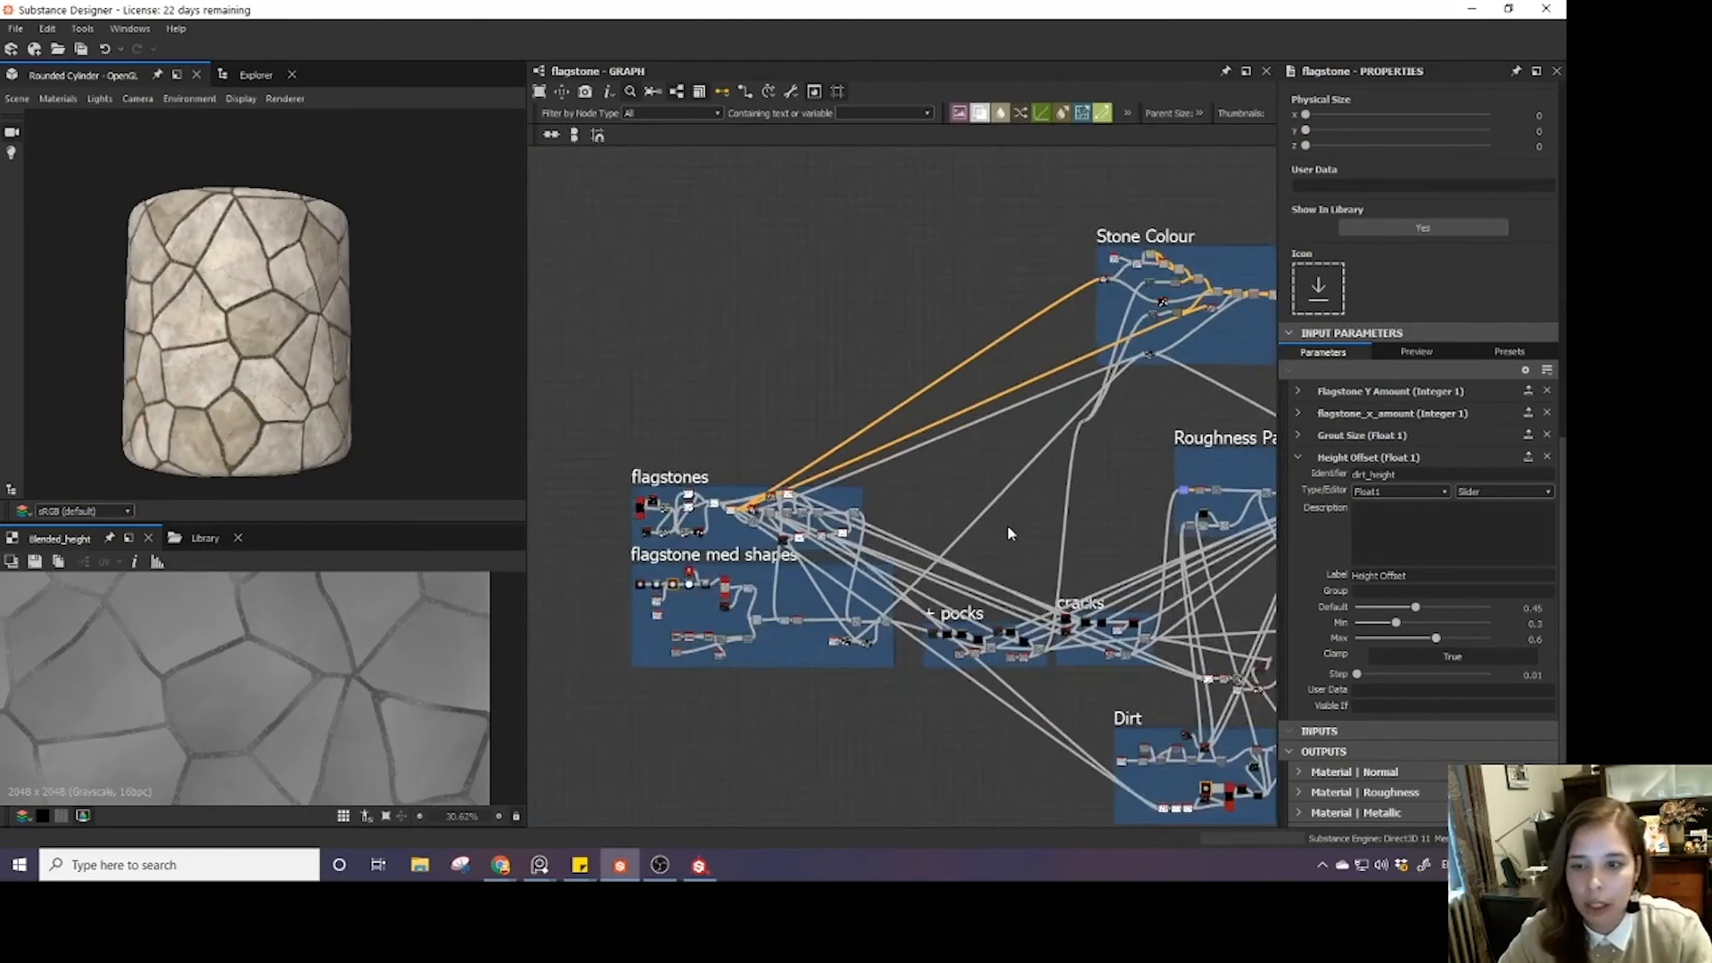
middle_drag(562, 437, 1065, 403)
scroll(759, 460, up, 5)
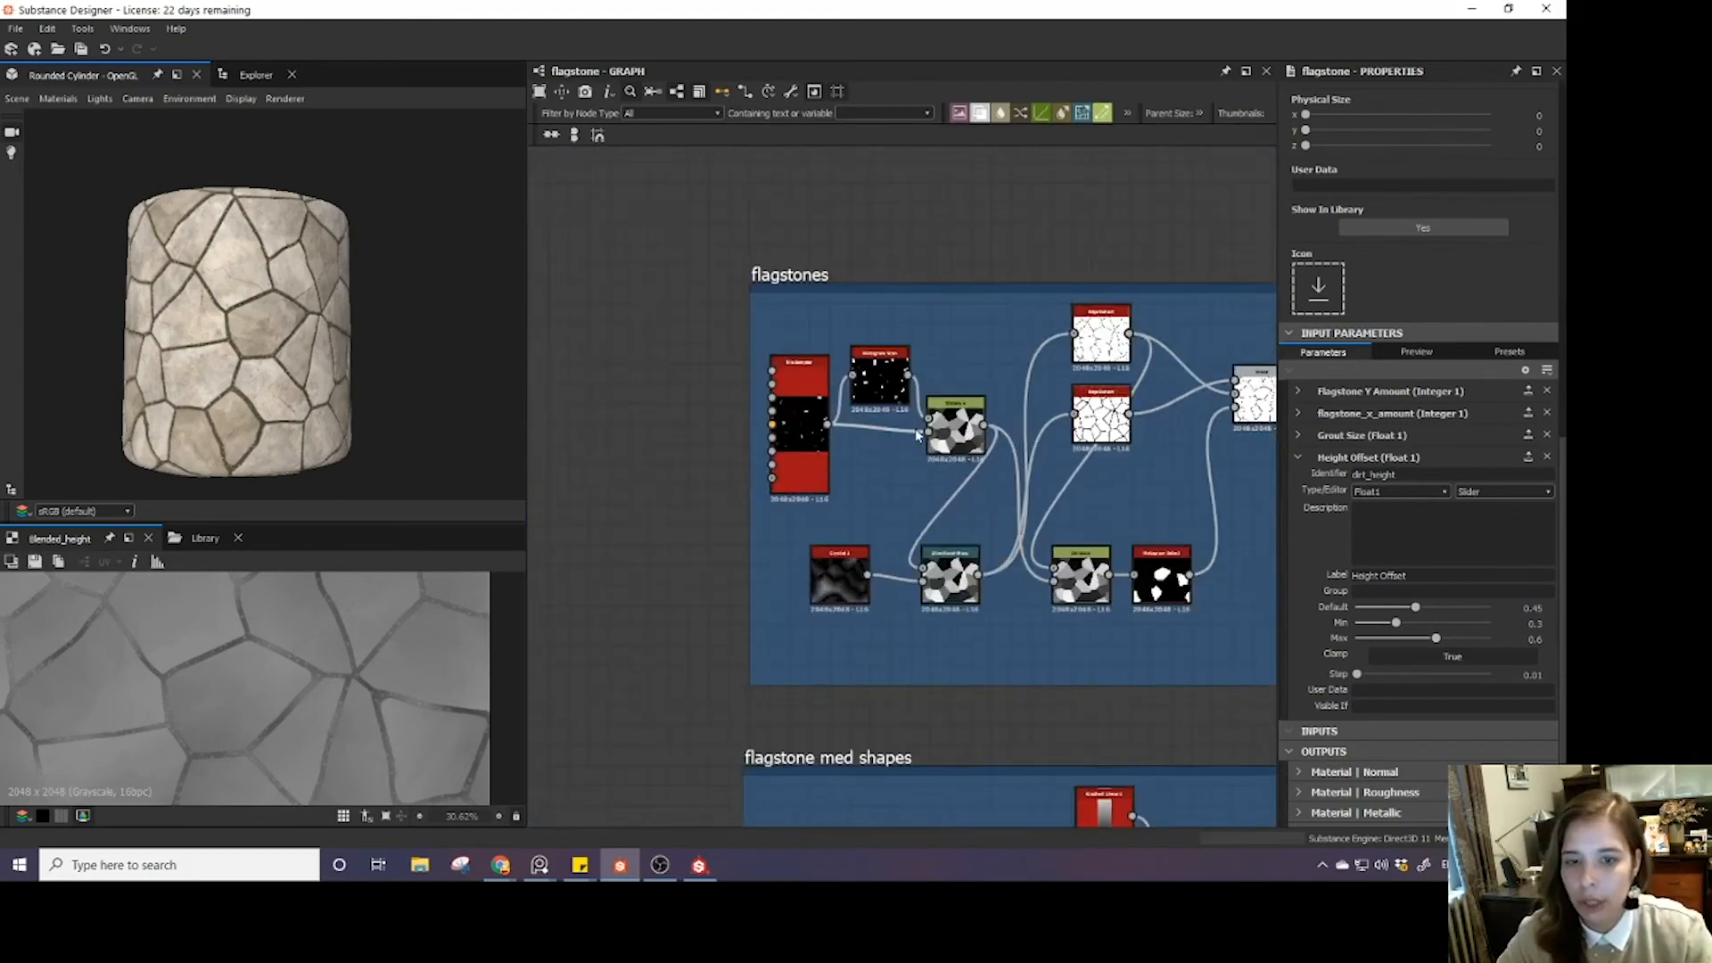
scroll(912, 423, down, 2)
scroll(771, 373, down, 2)
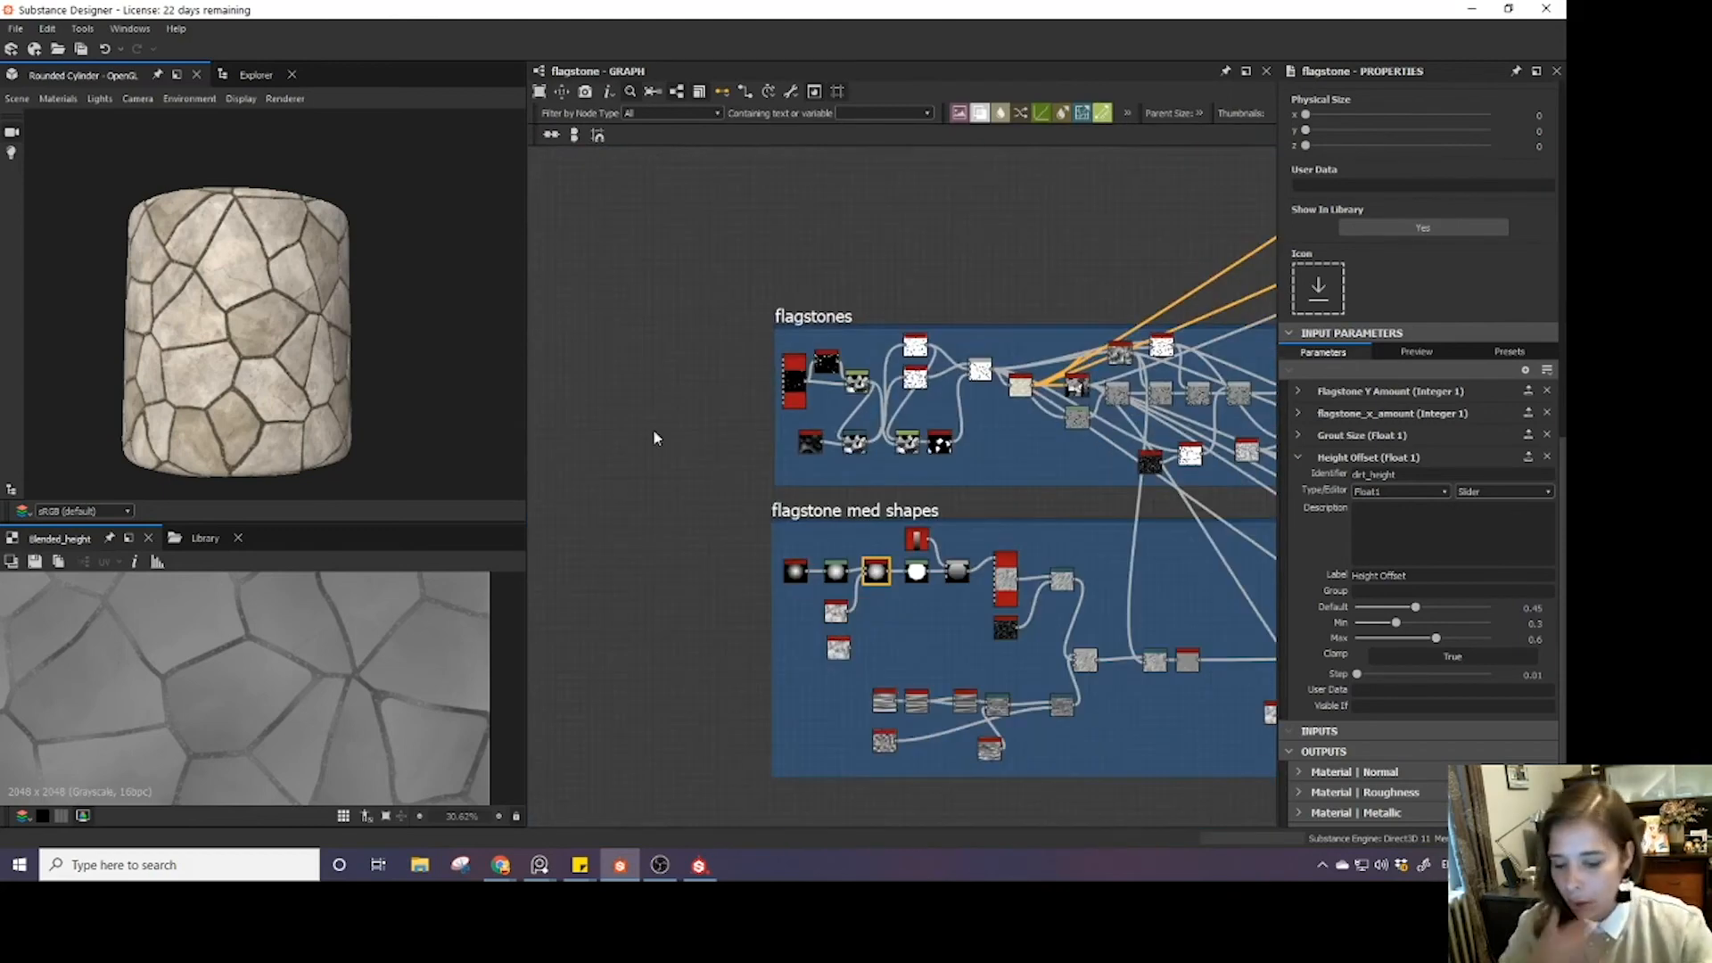
key(space)
text(tile)
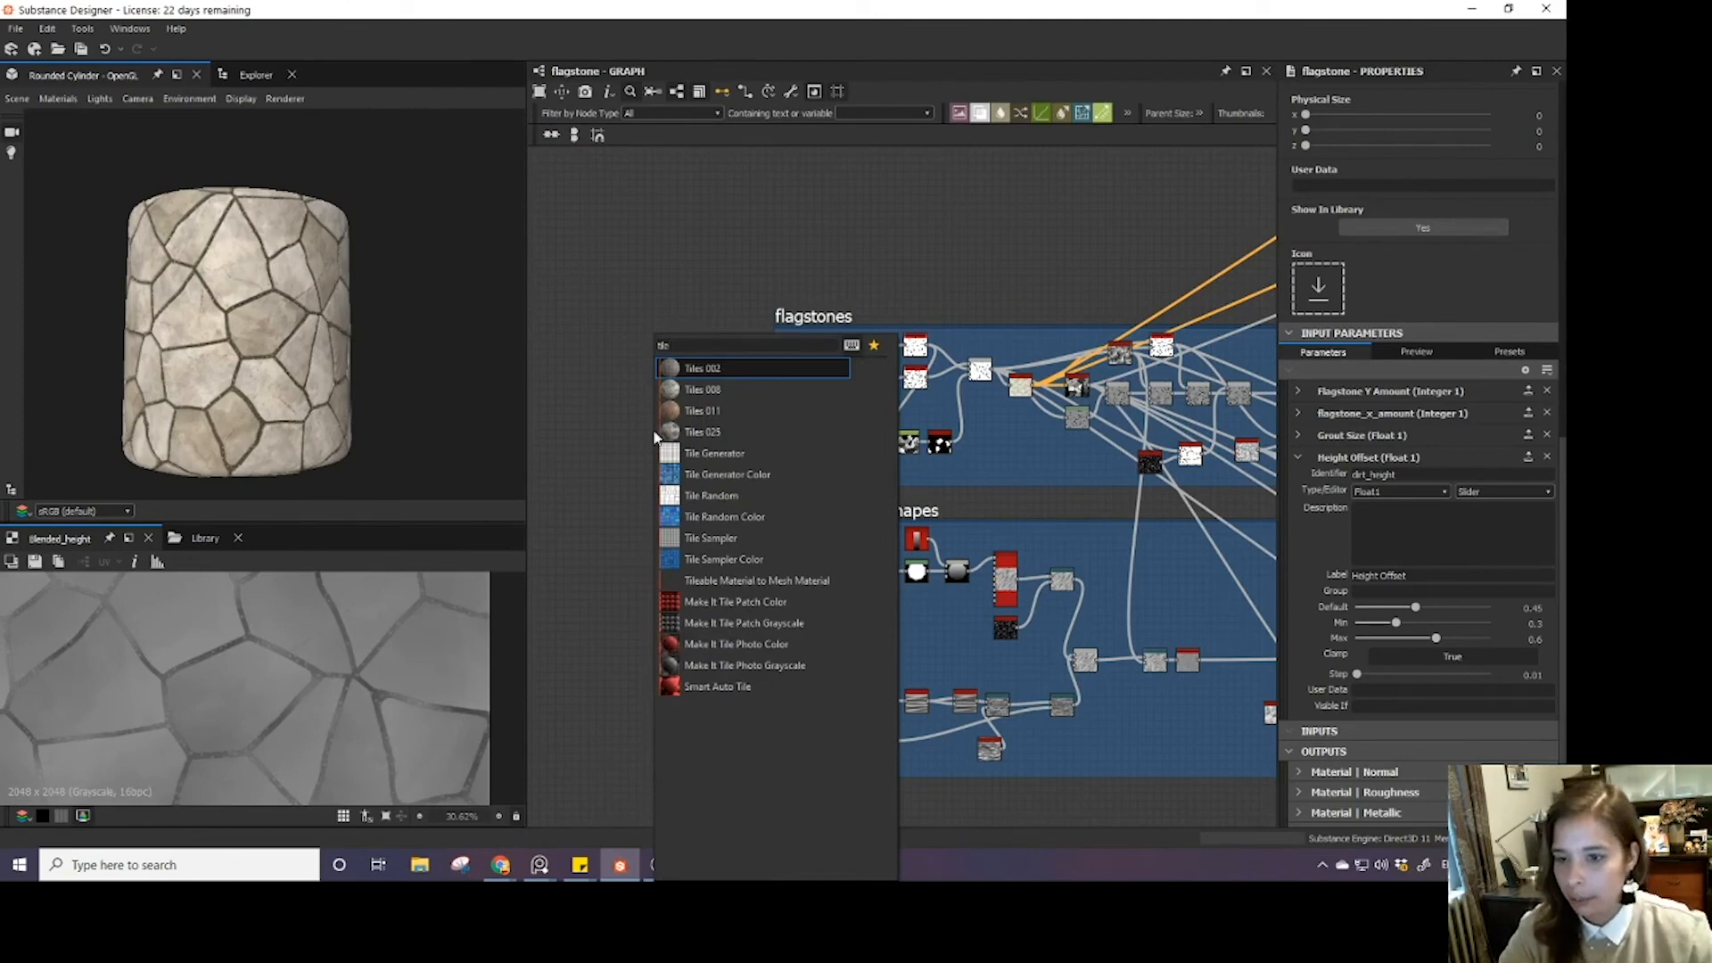
click(697, 496)
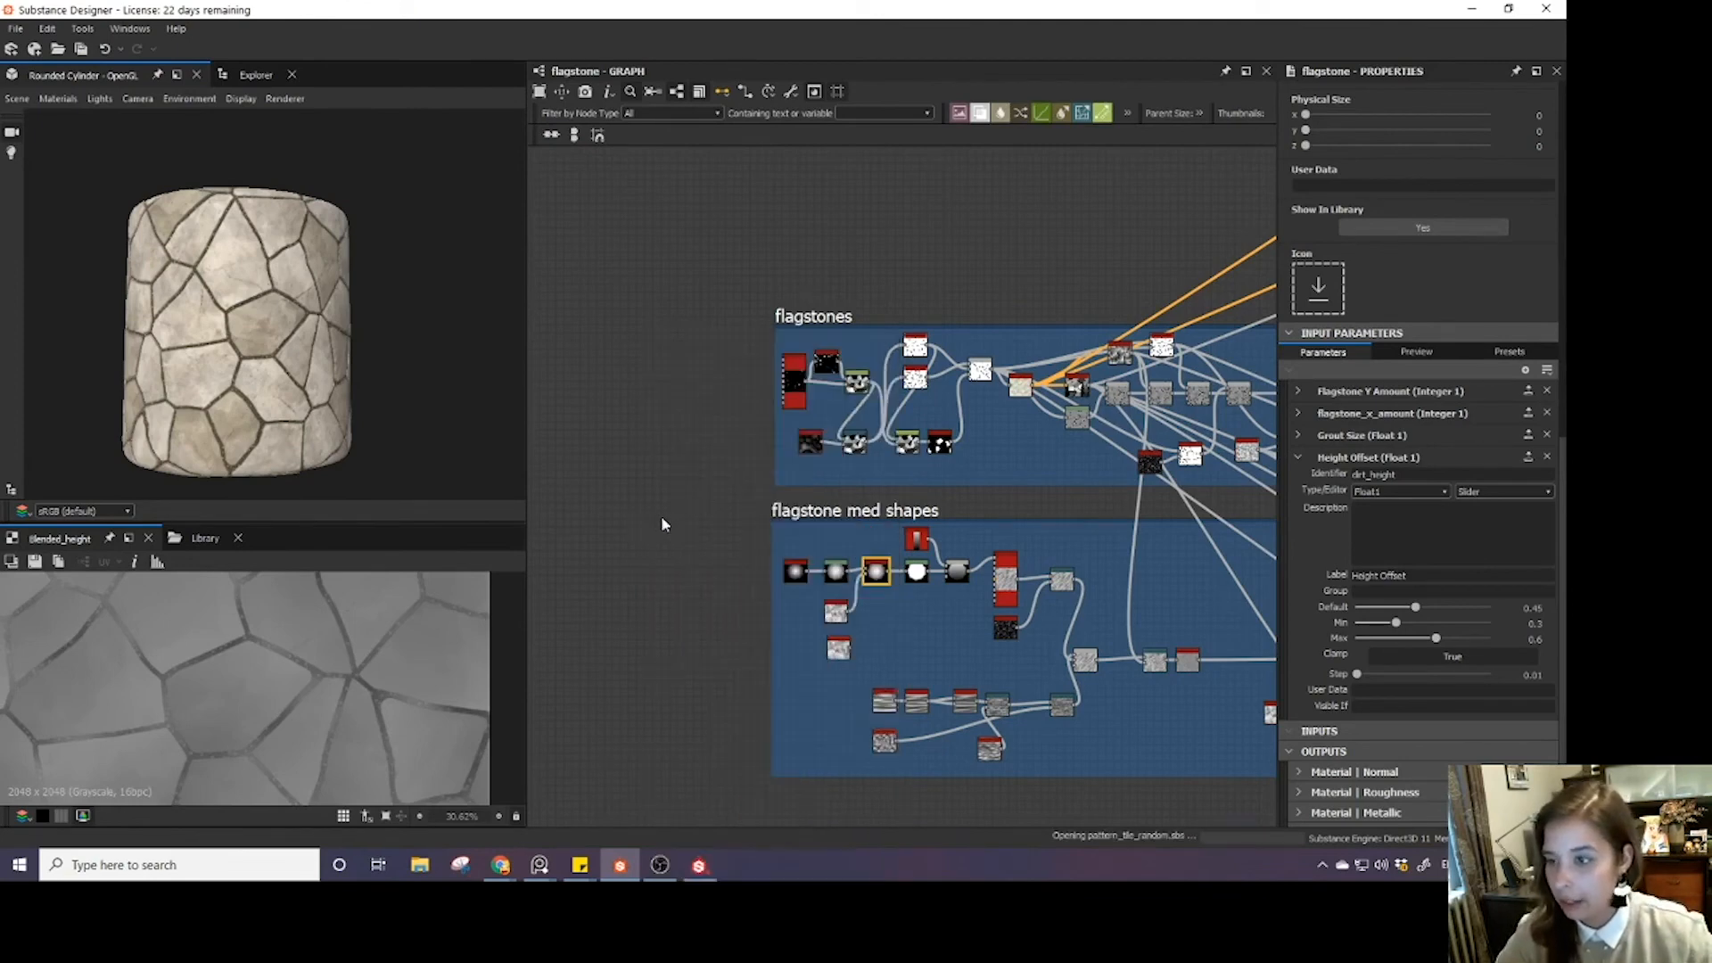
drag(657, 442, 965, 522)
scroll(899, 435, up, 3)
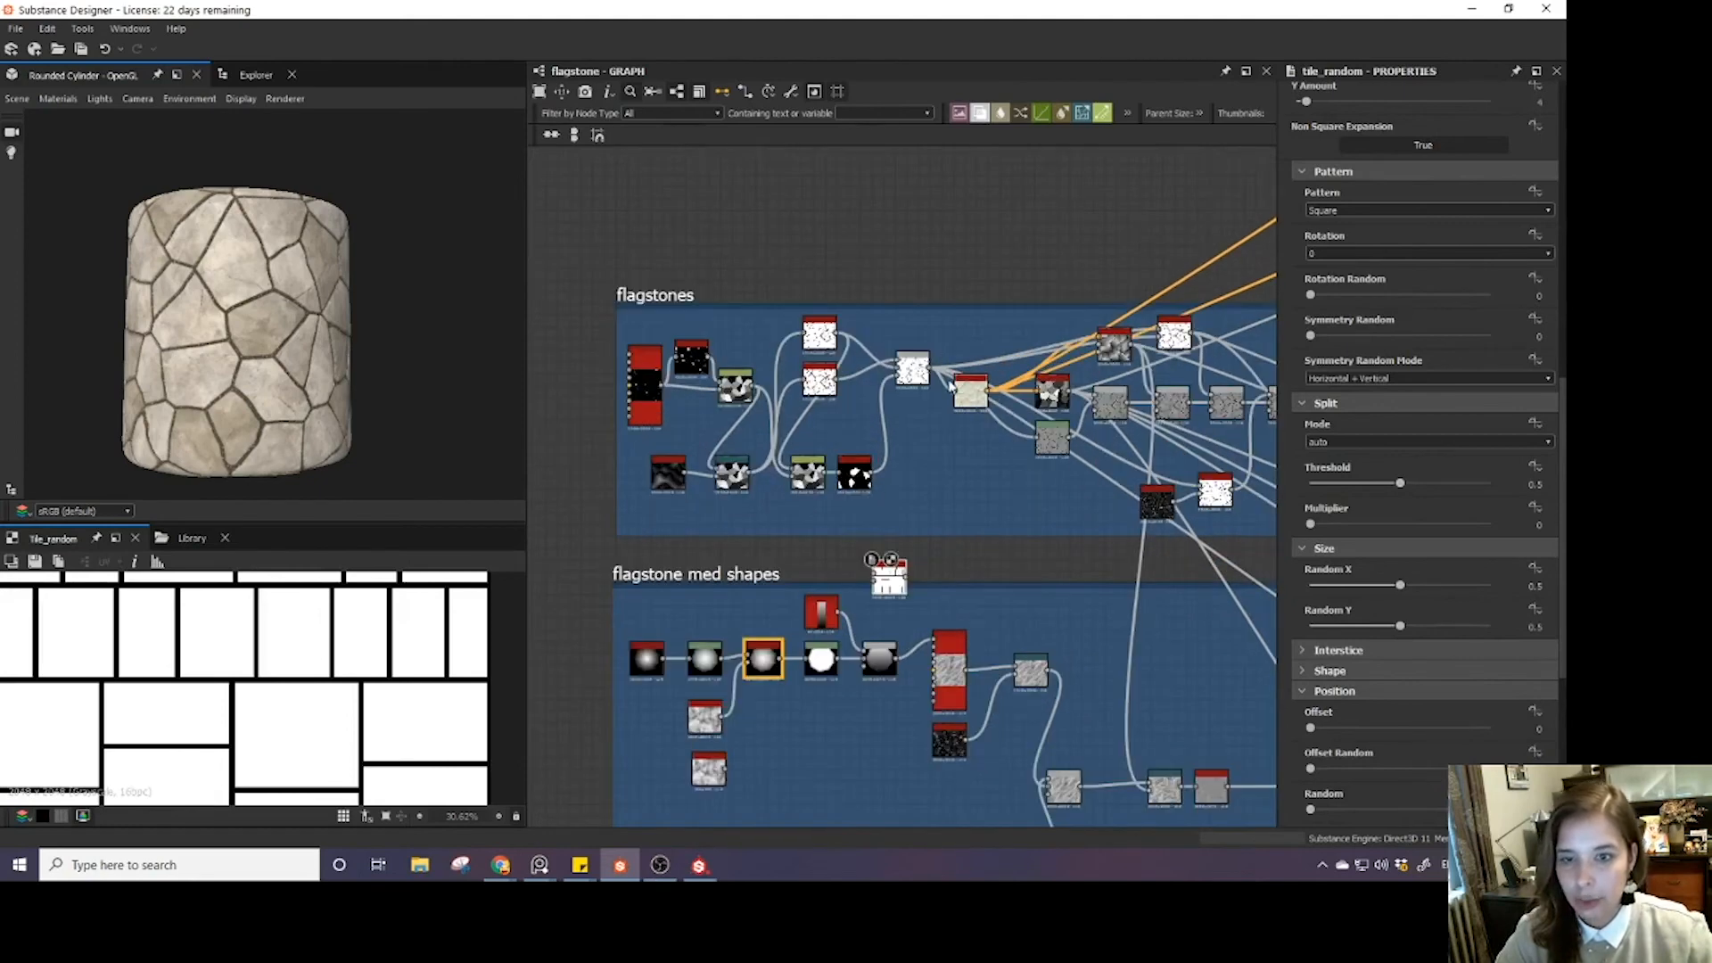
scroll(899, 430, up, 5)
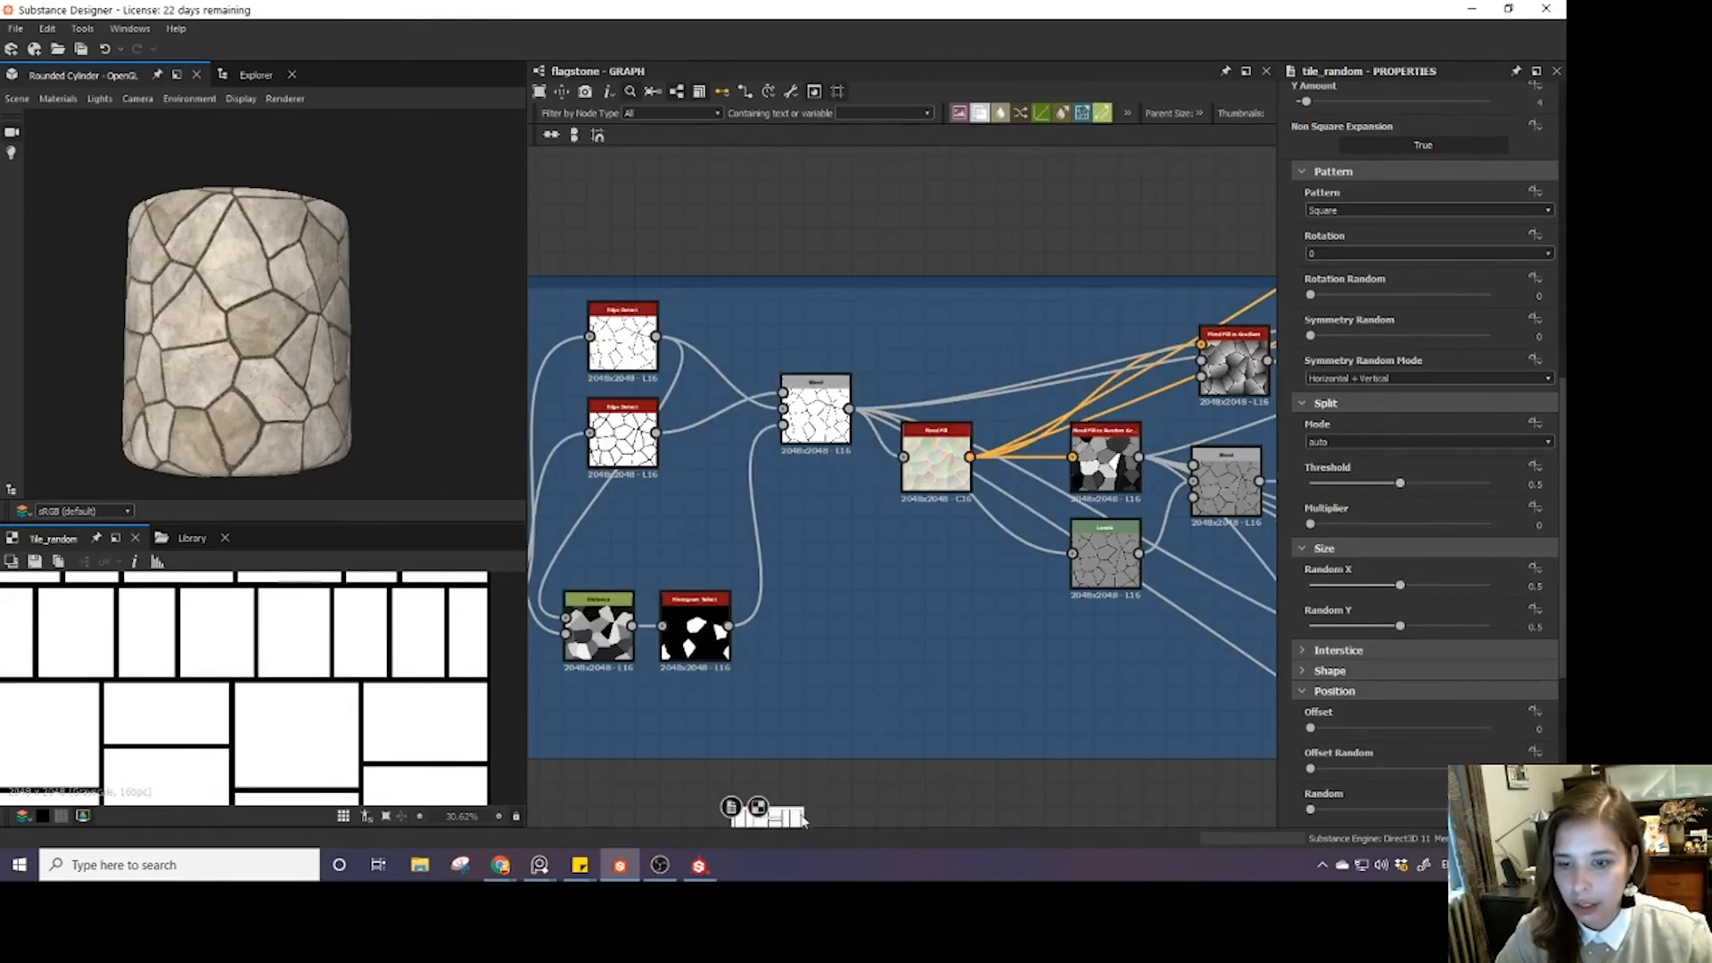
drag(767, 816, 816, 629)
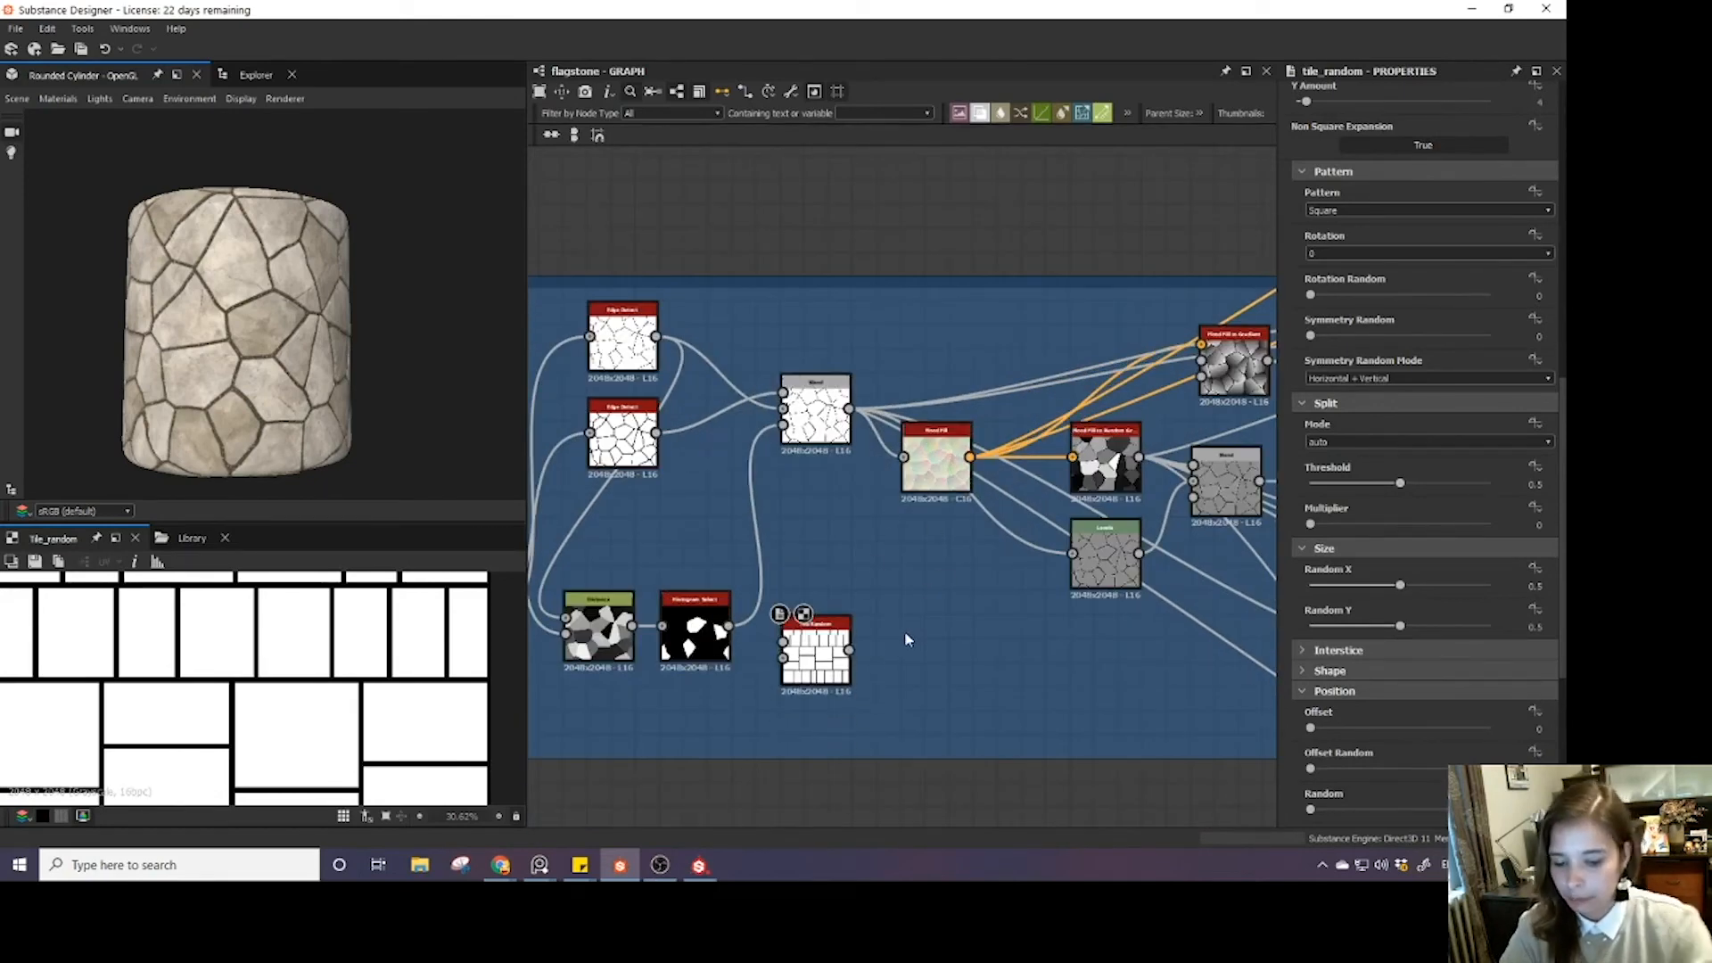
- Add a Switch Grayscale node next to the Tile Random node
key(space)
text(switch)
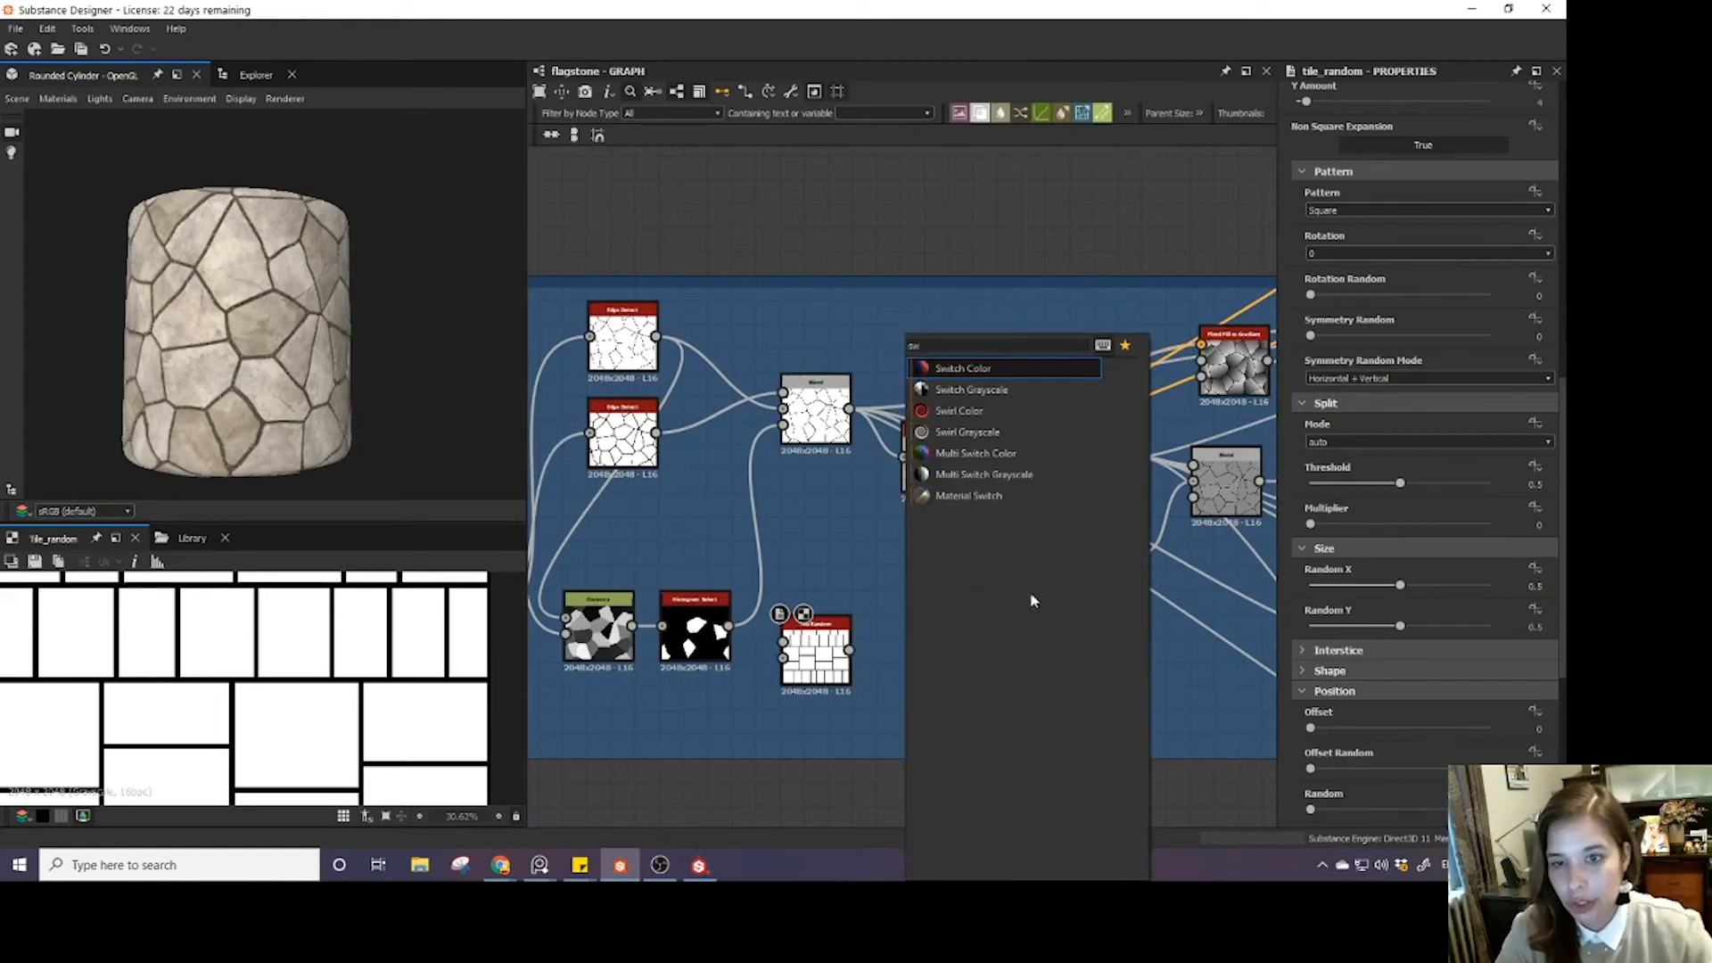
click(961, 393)
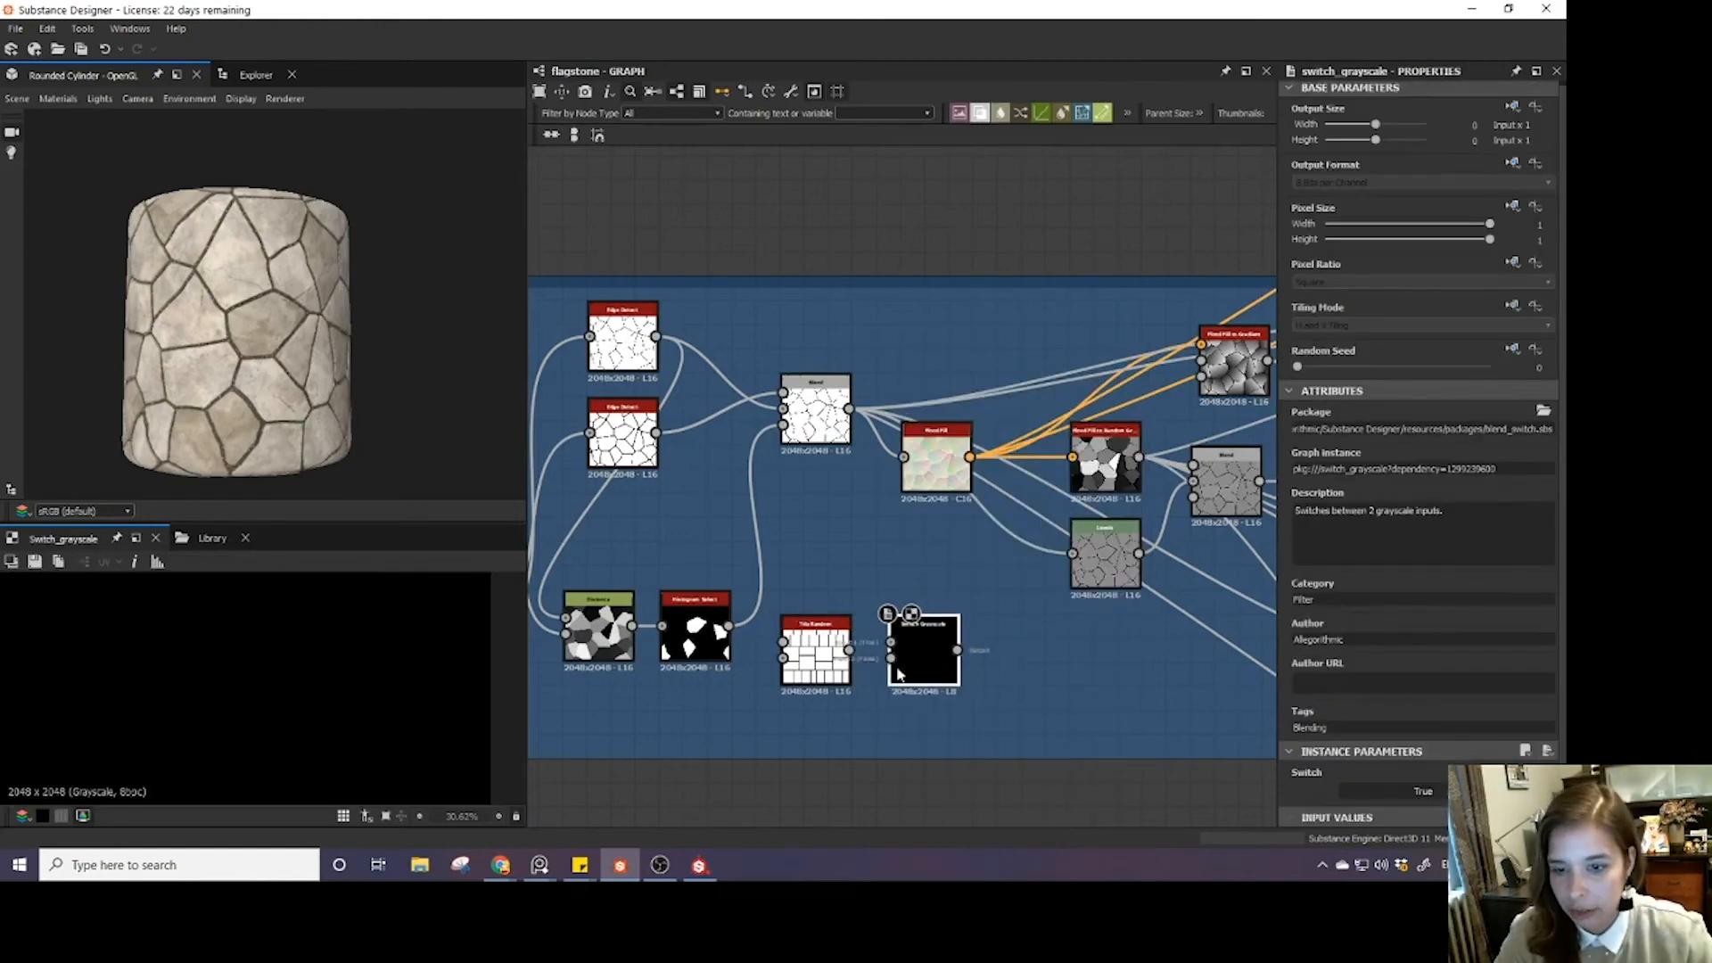
- Feed the flagstones Blend and Tile Random into the switch's first and second inputs, and transfer all of Blend's outgoing links to the switch output
scroll(905, 639, up, 2)
scroll(838, 658, up, 3)
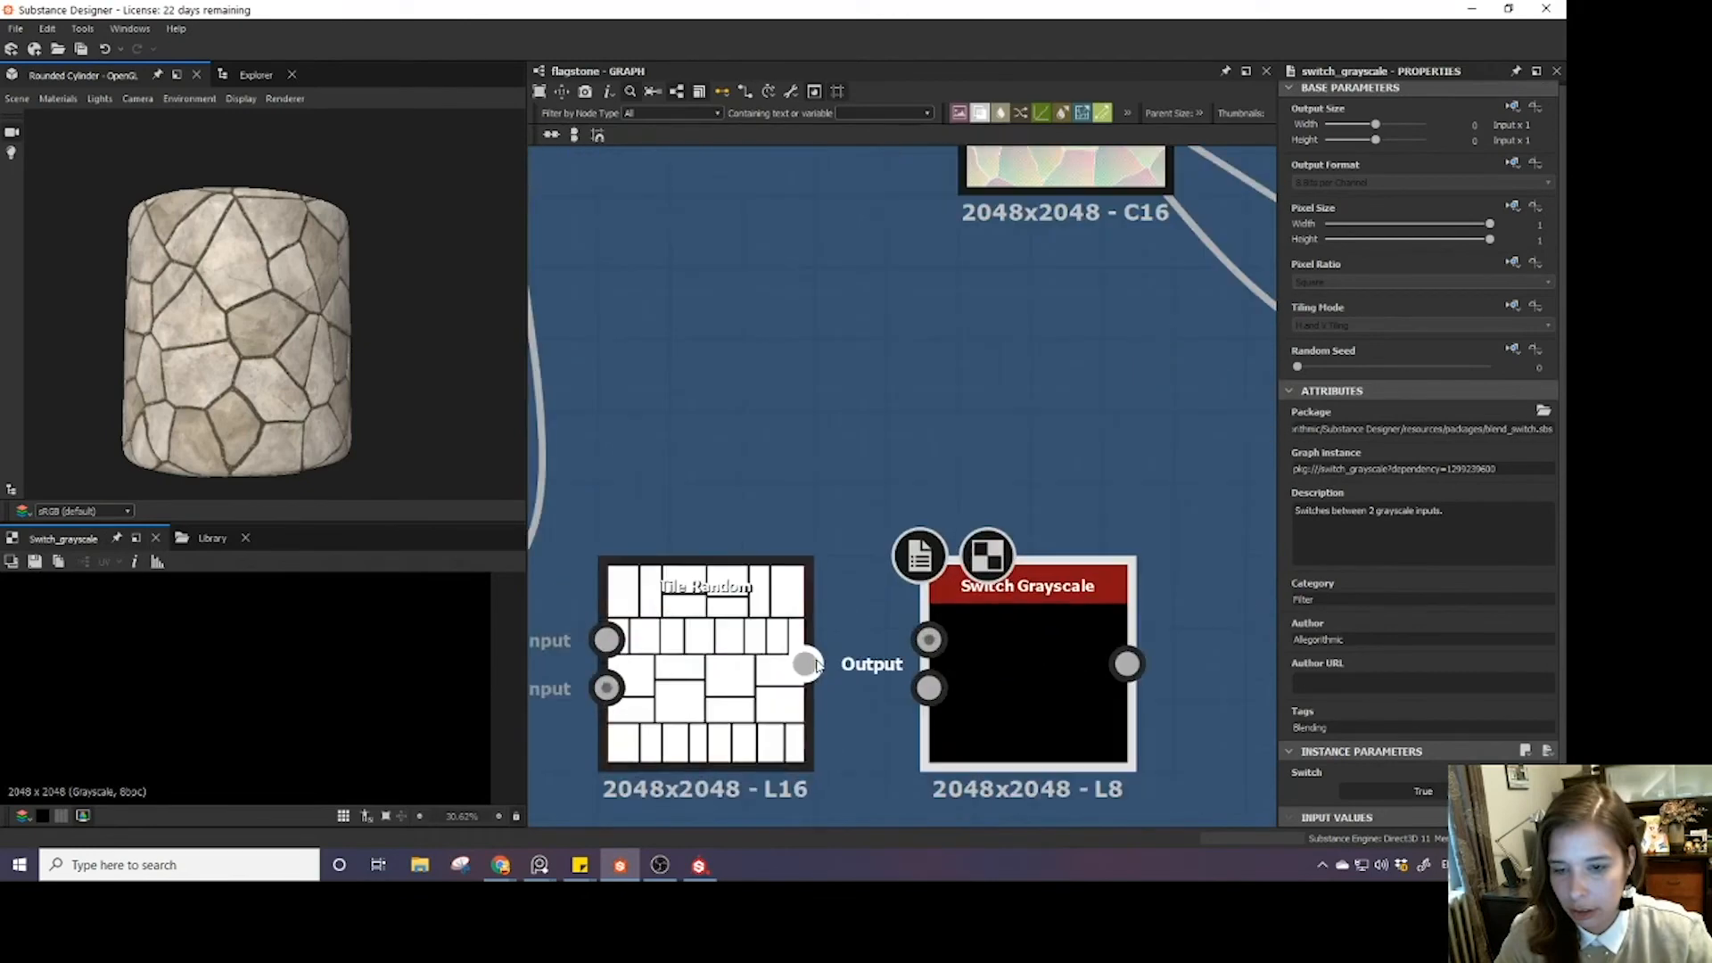
drag(805, 663, 928, 687)
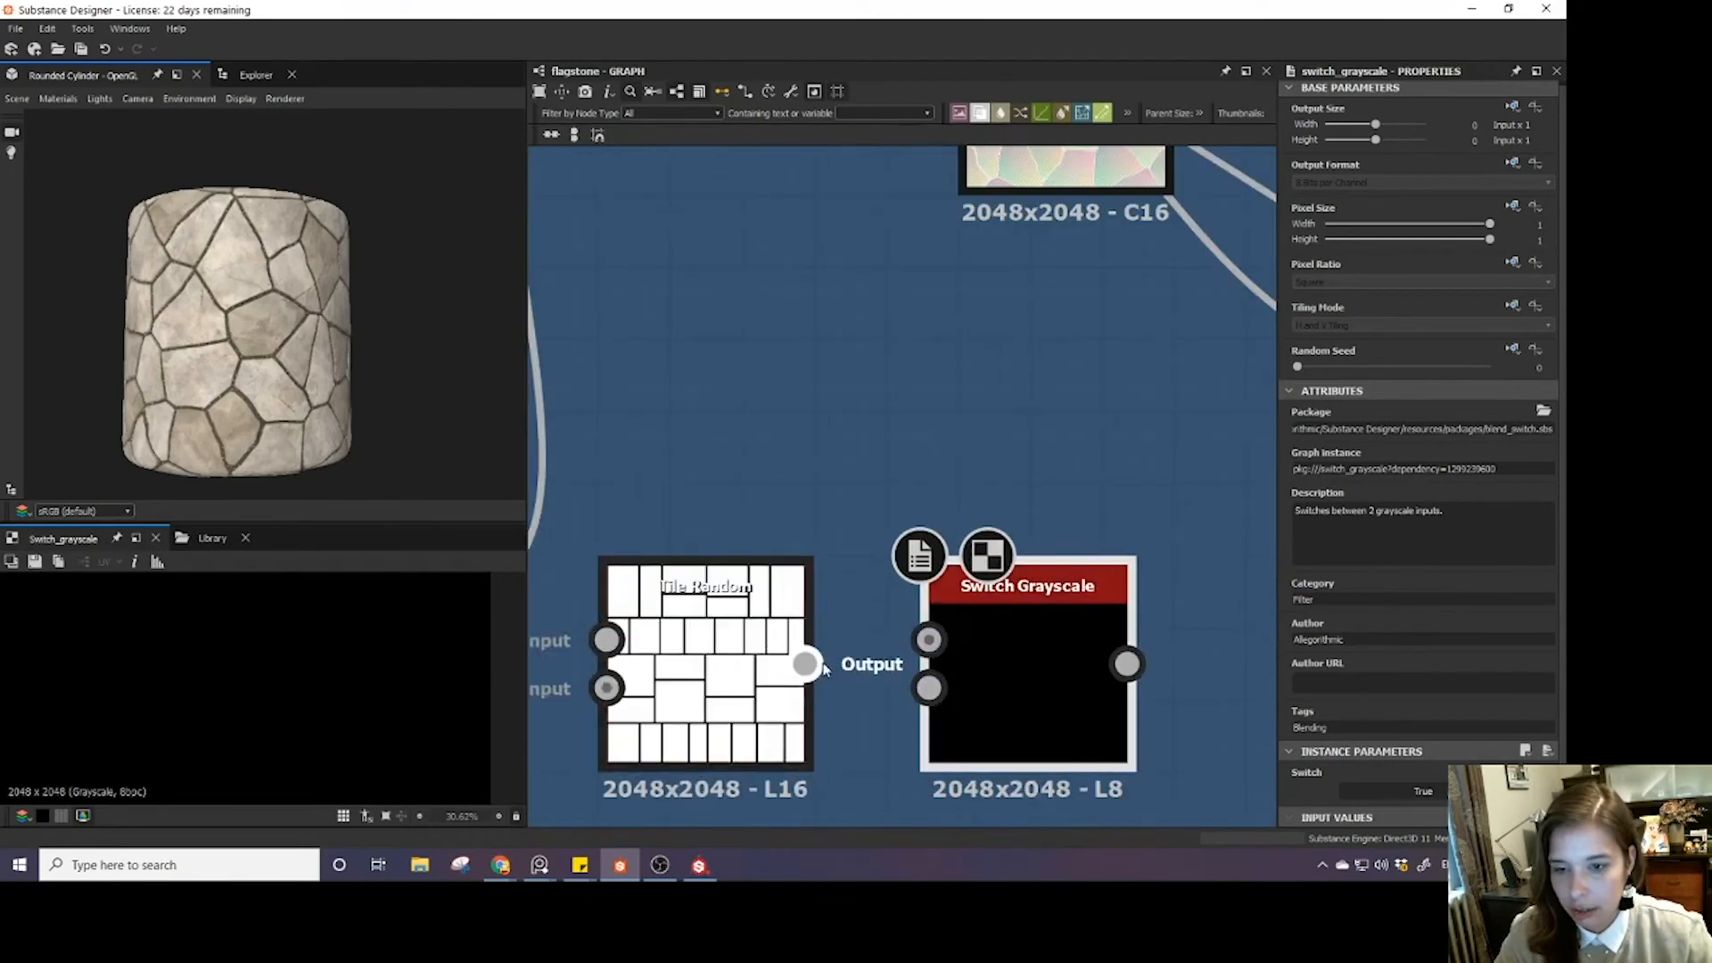
scroll(892, 683, down, 3)
drag(842, 255, 912, 657)
scroll(787, 615, down, 4)
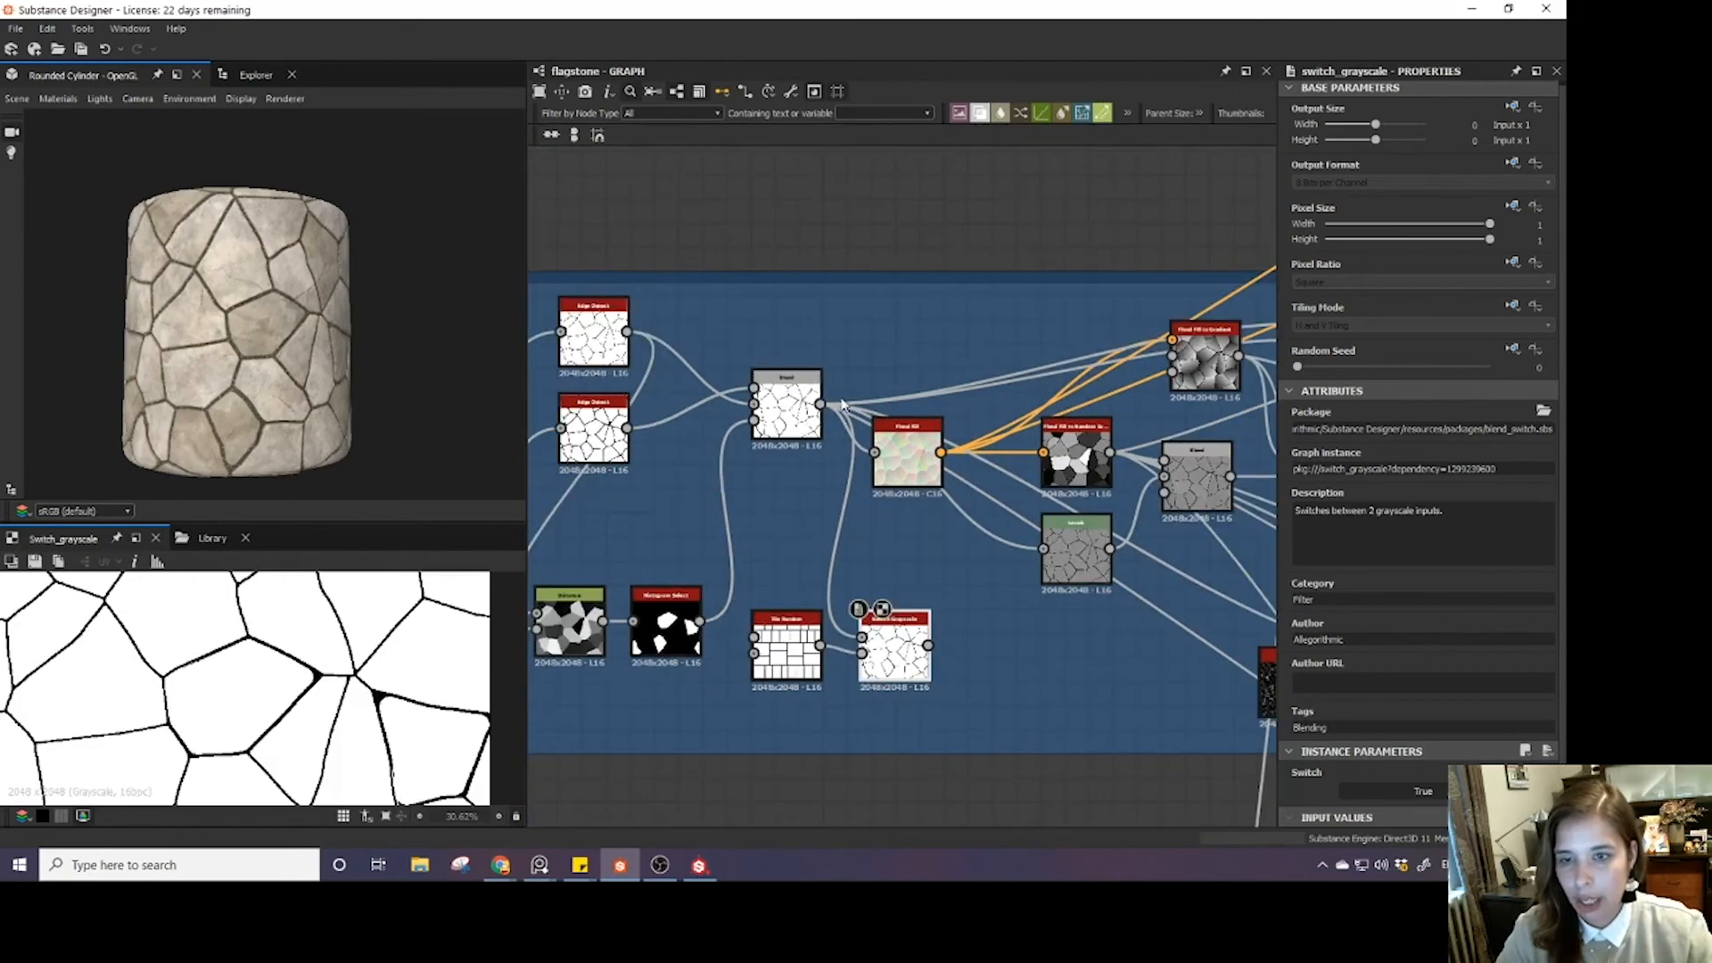
shift+drag(821, 404, 929, 645)
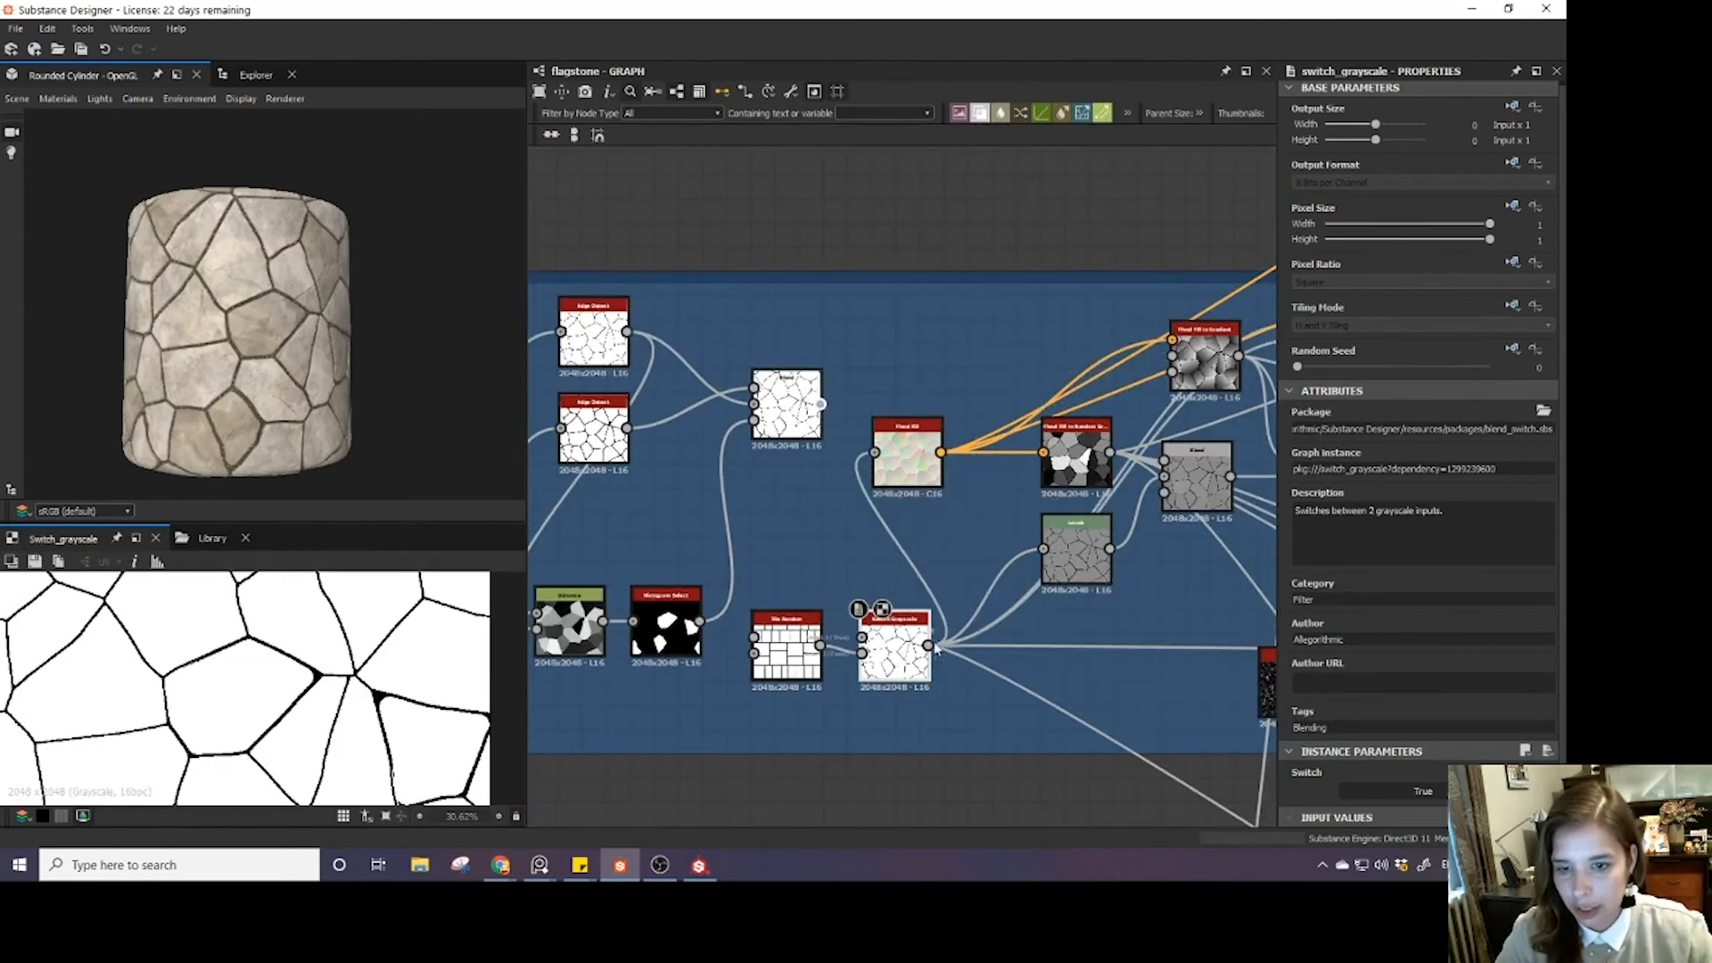
scroll(885, 638, down, 4)
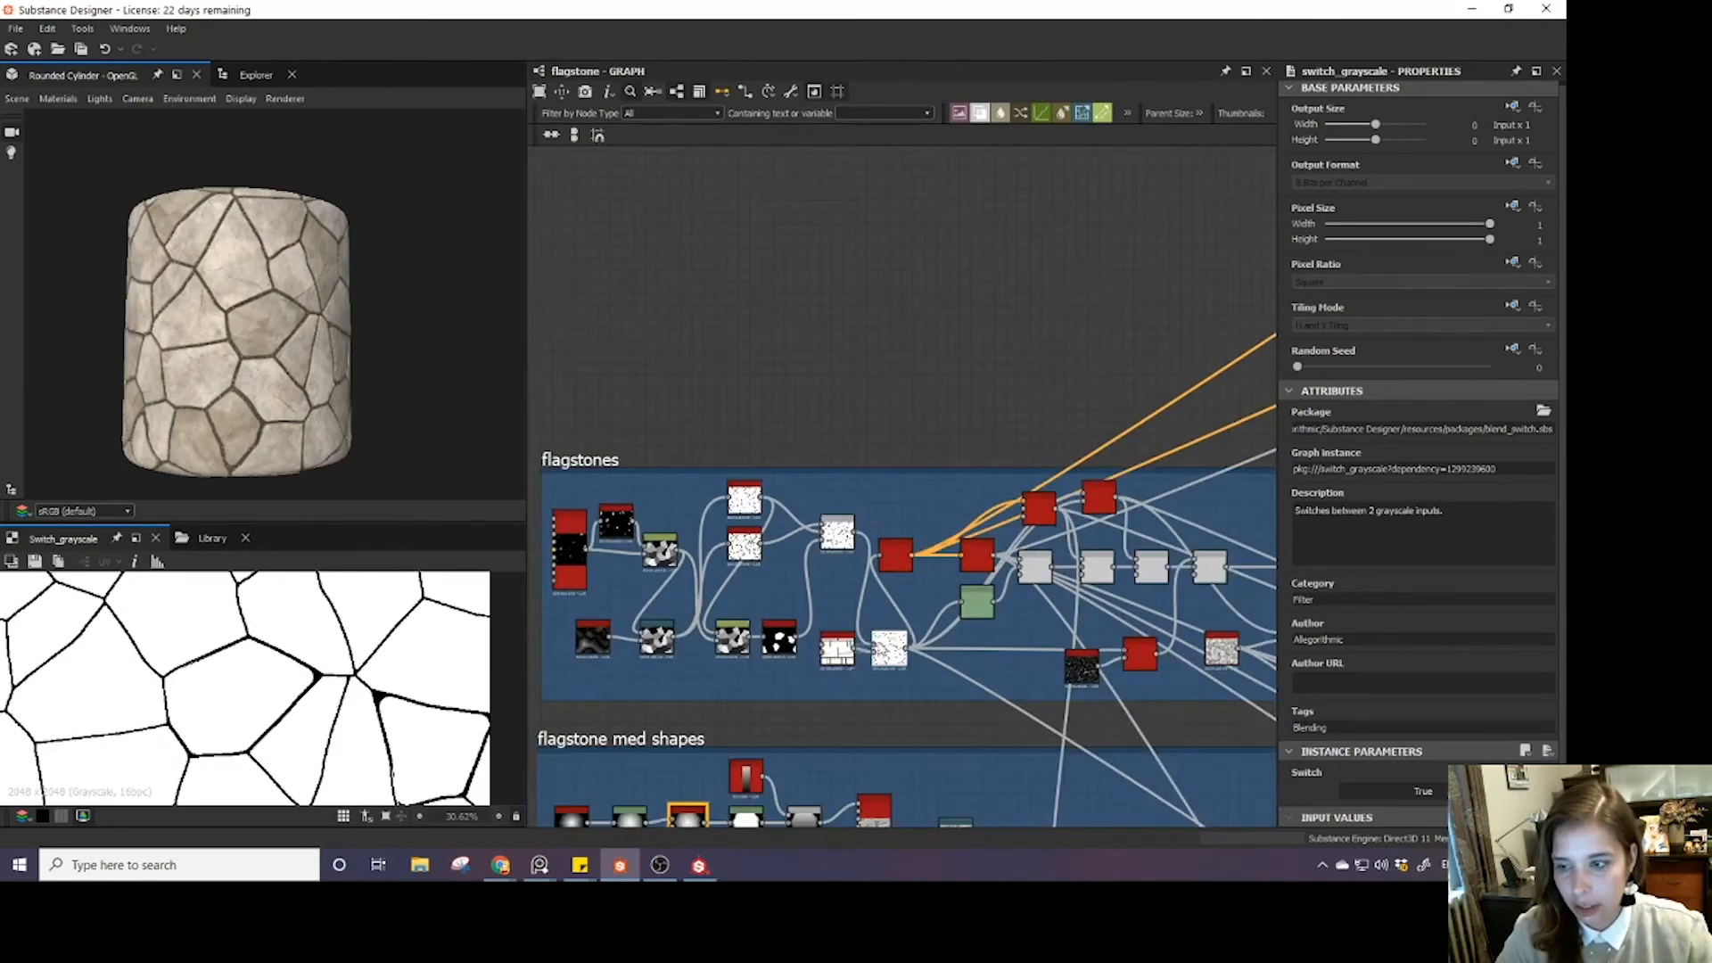
- Move the Tile Random and Switch Grayscale nodes down to the flagstones frame's lower edge, spaced apart
middle_drag(883, 638, 942, 575)
drag(887, 598, 749, 650)
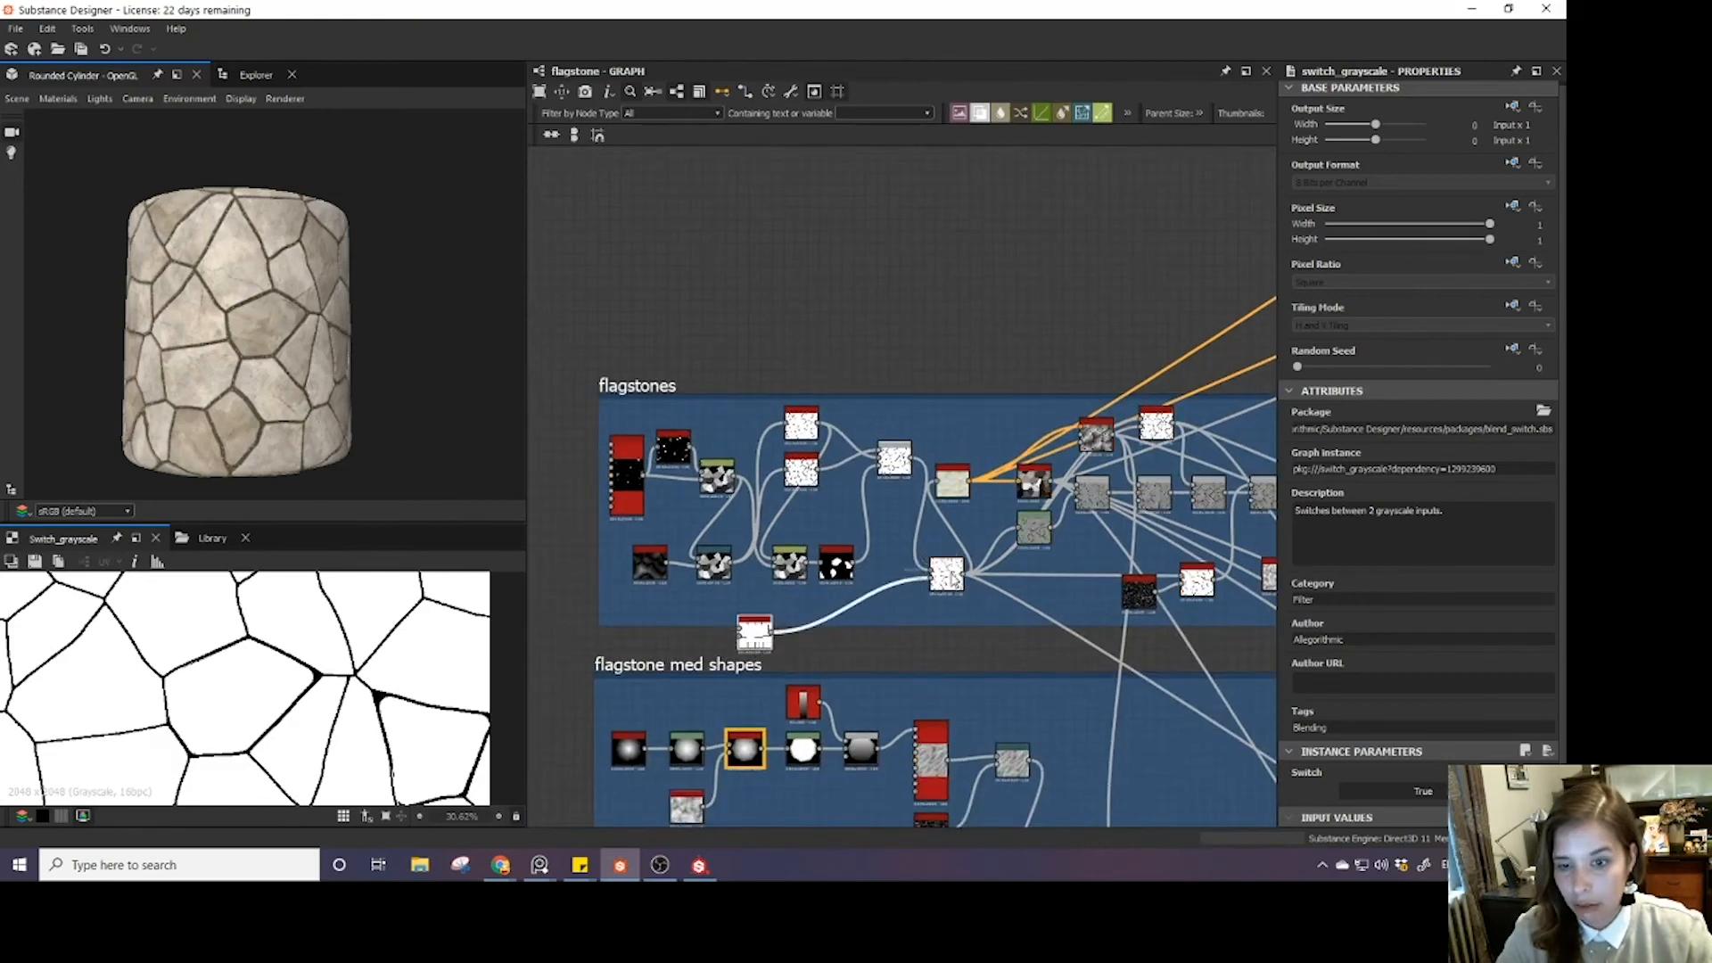
drag(948, 578, 910, 633)
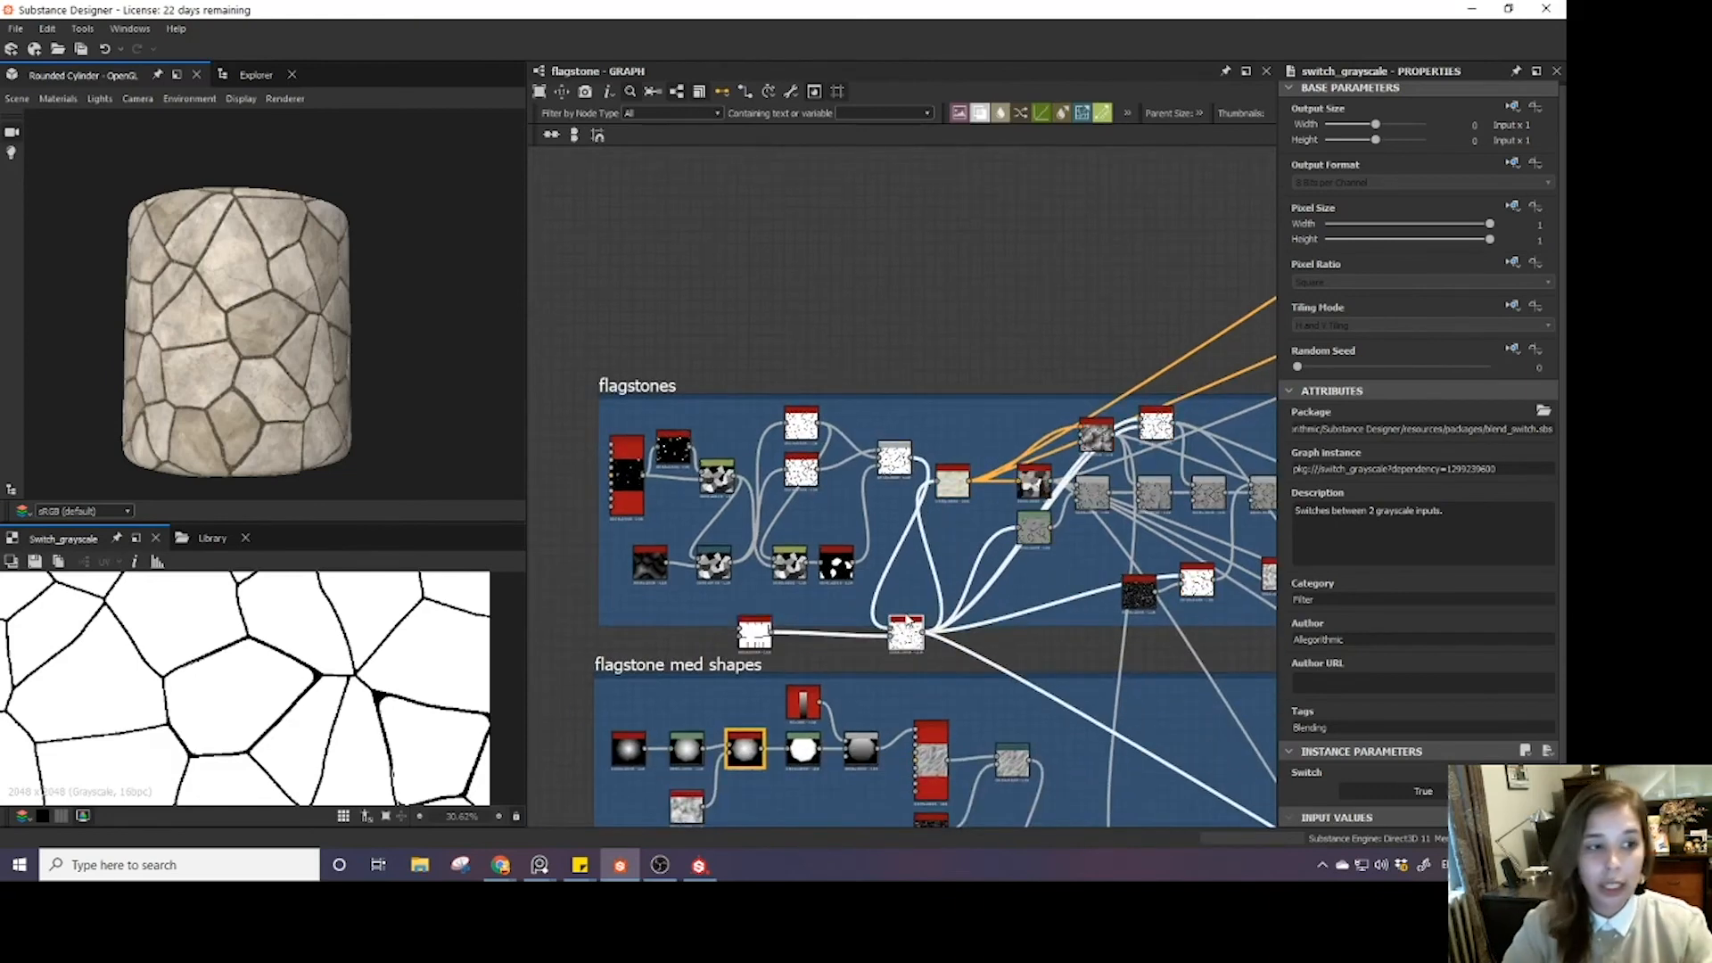
- Set the Switch Grayscale's Switch parameter to False to feed the Tile Random pattern through the material
scroll(269, 339, up, 5)
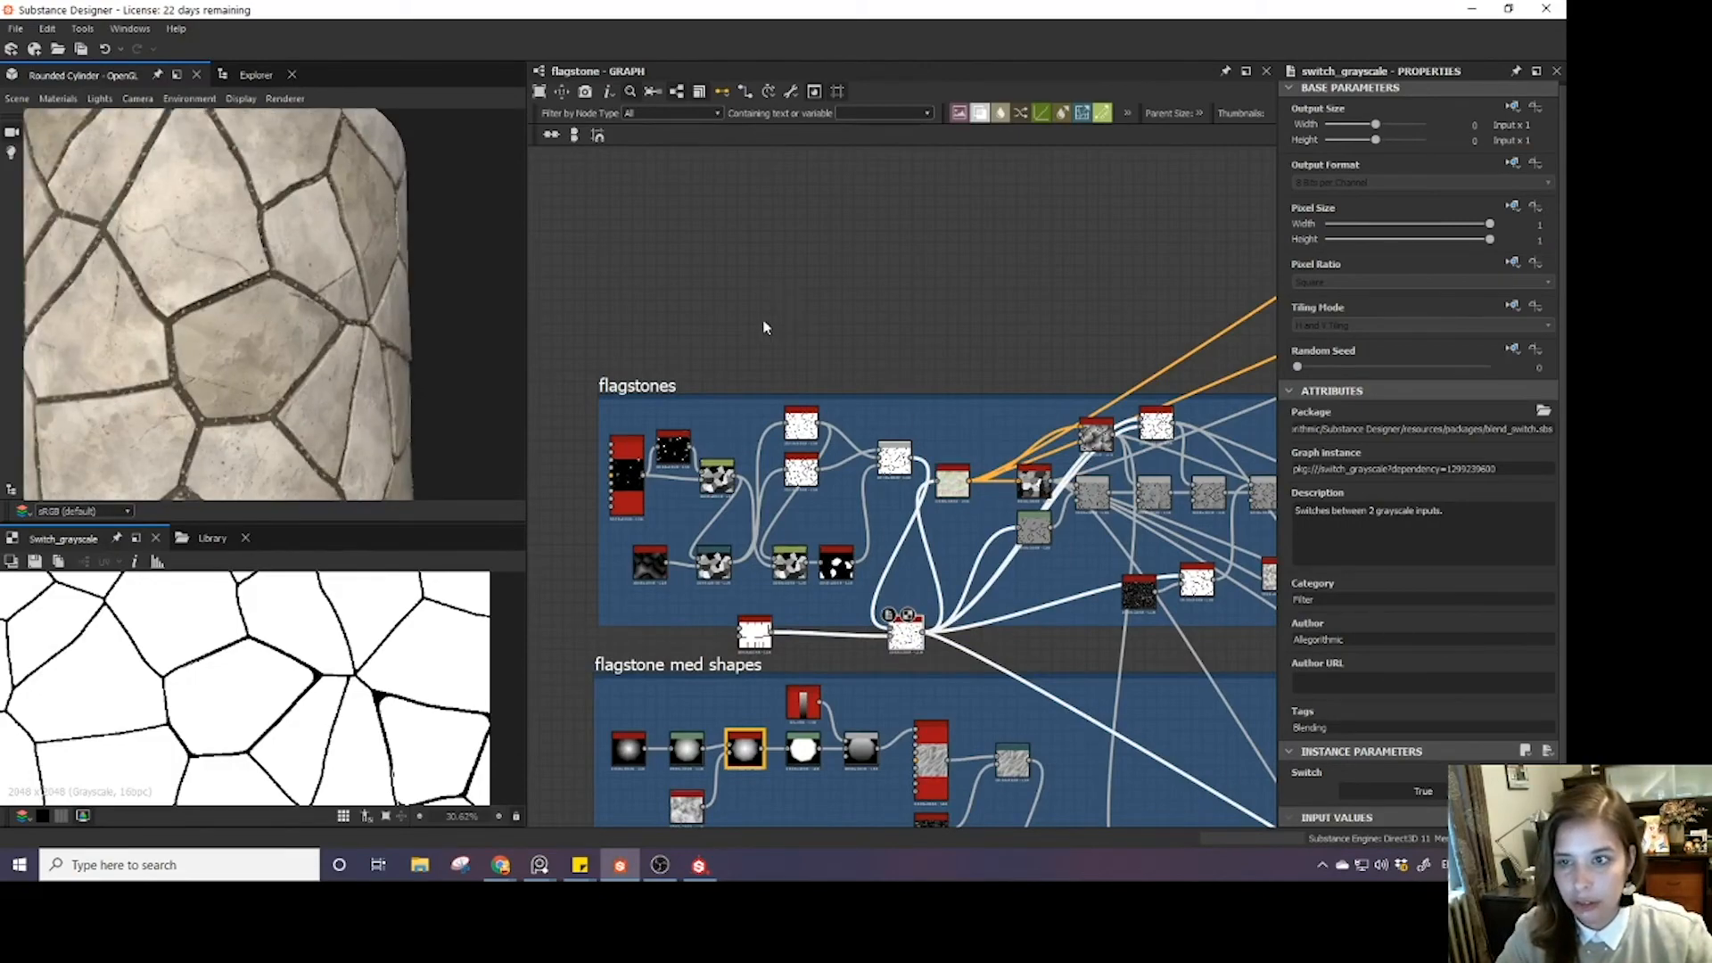
scroll(765, 327, down, 1)
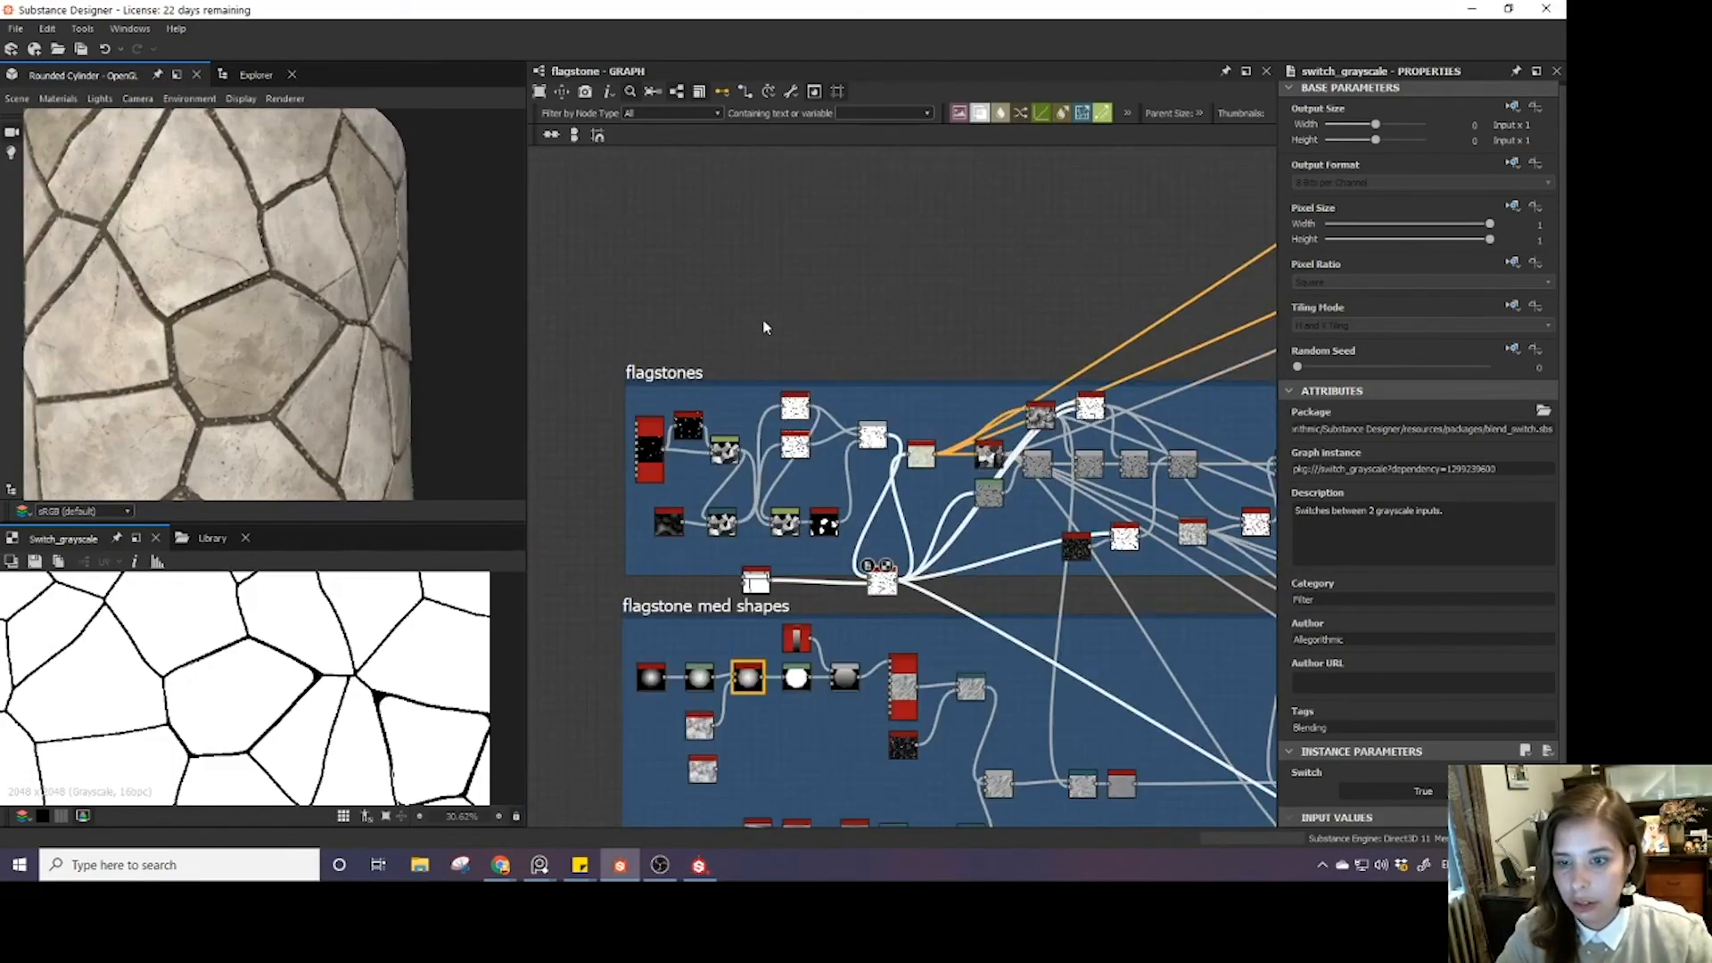
click(1382, 792)
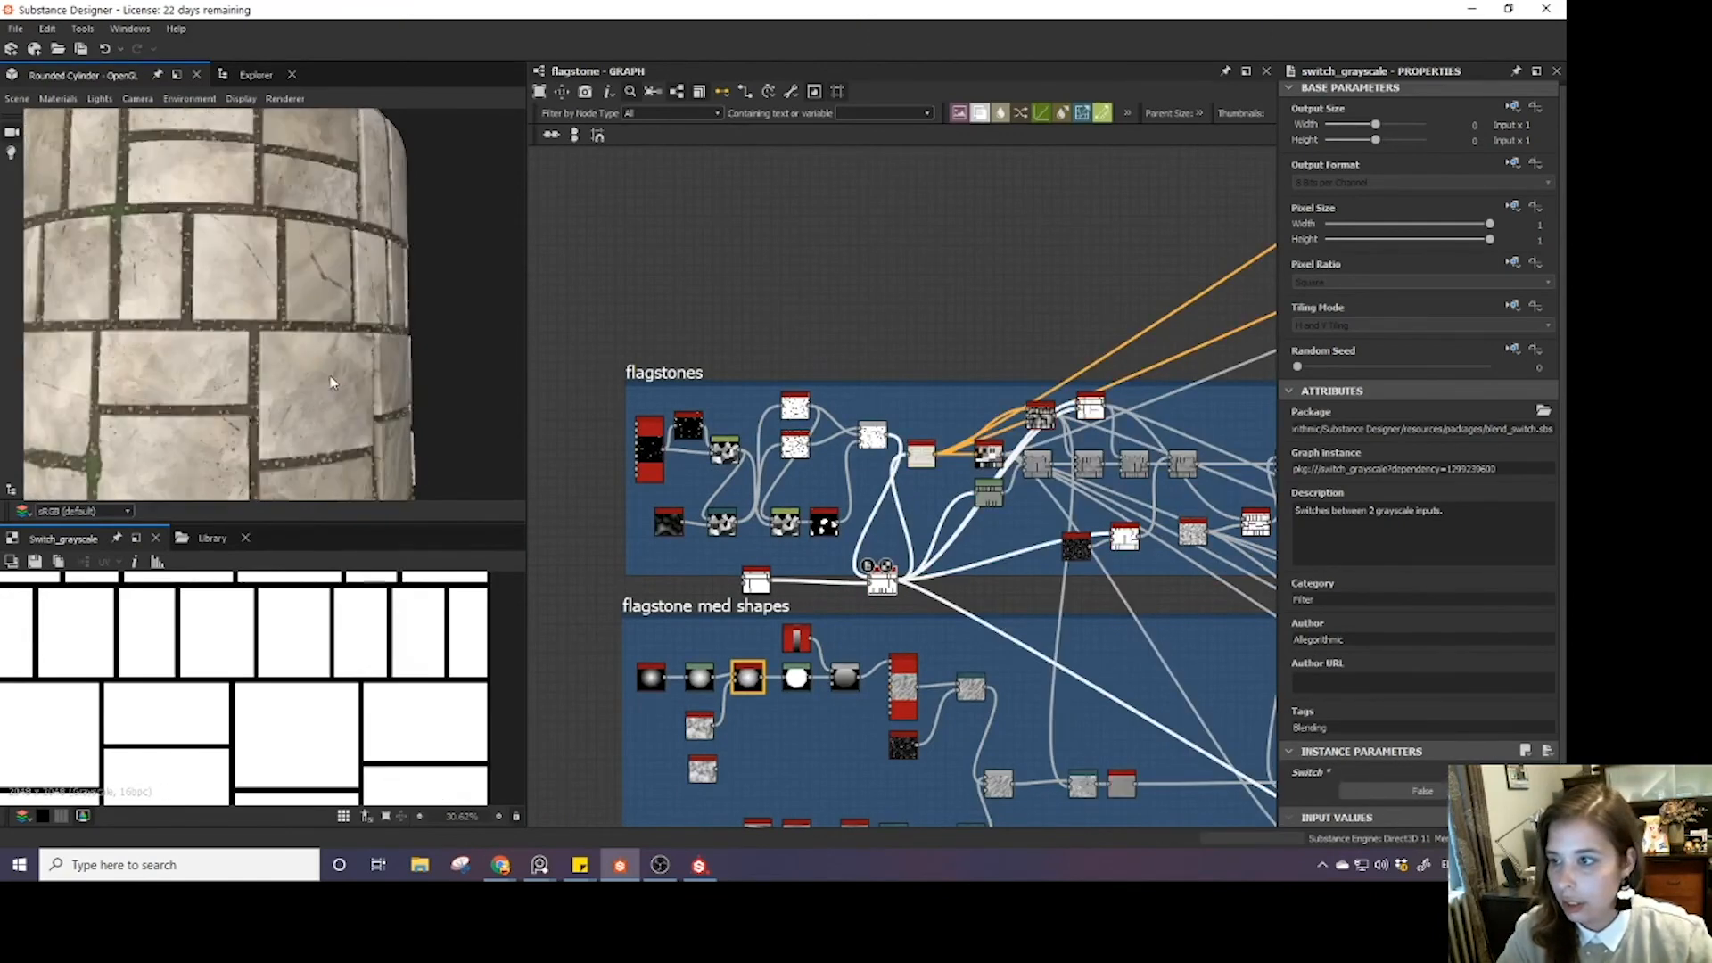
- Inspect the rectangular tile version on the 3D cylinder from several angles, up close and under different lighting
scroll(275, 344, down, 5)
scroll(275, 344, up, 5)
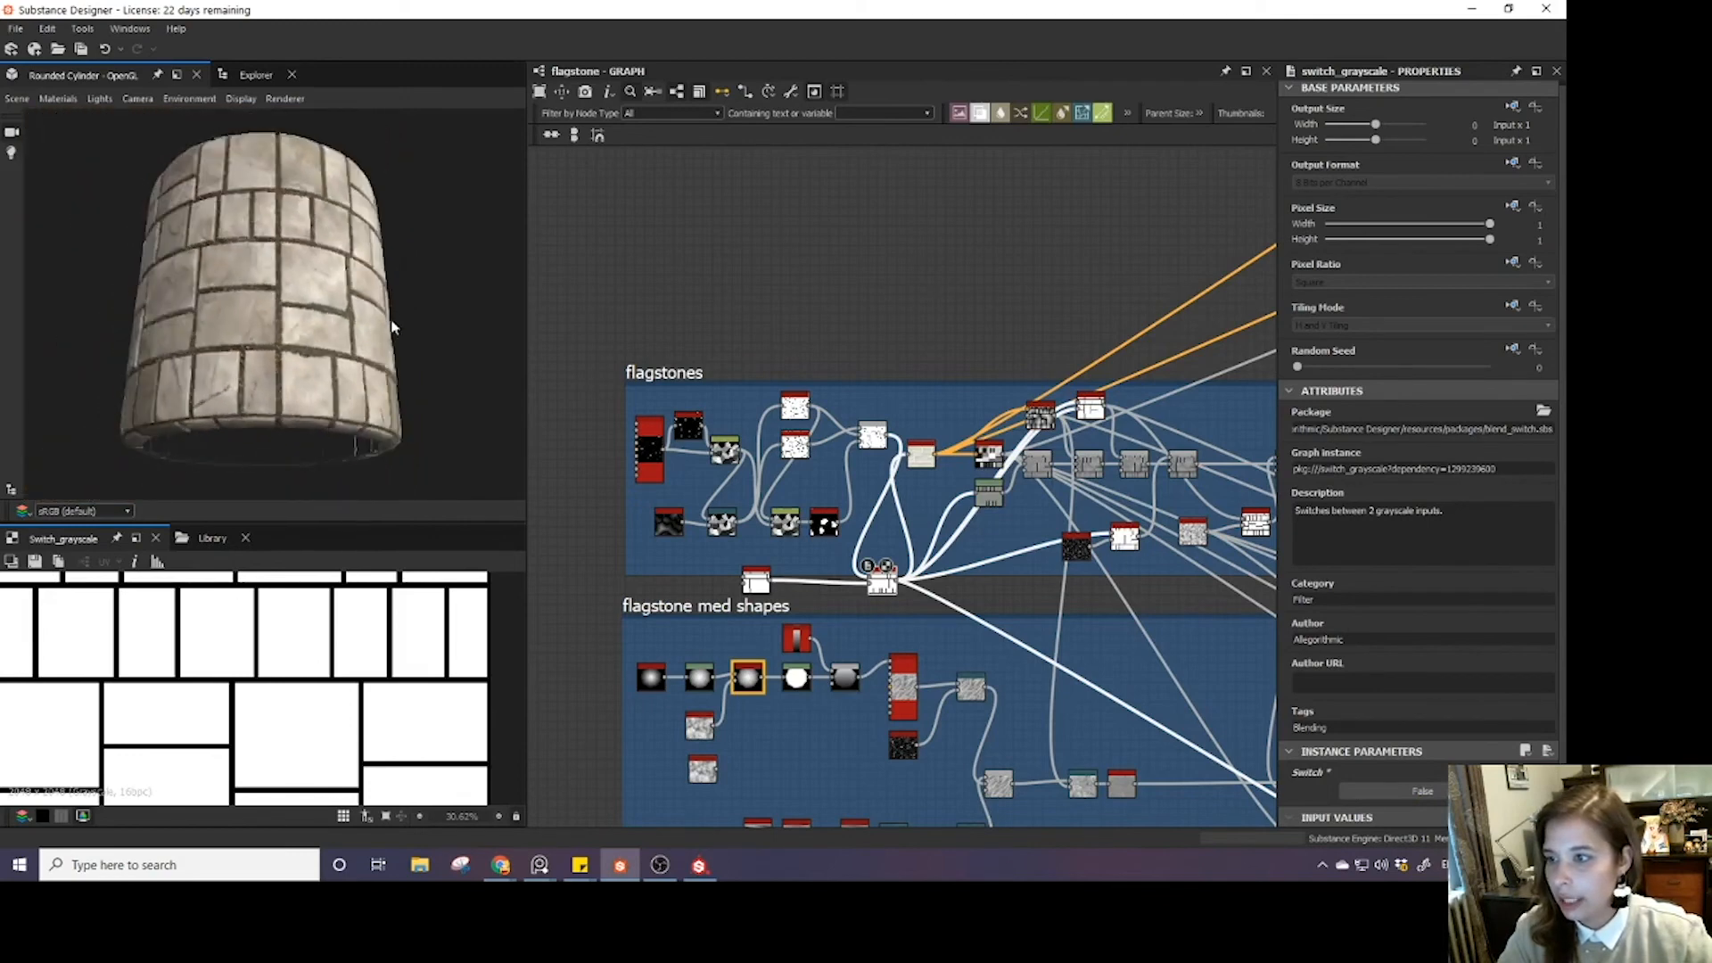
drag(365, 388, 401, 361)
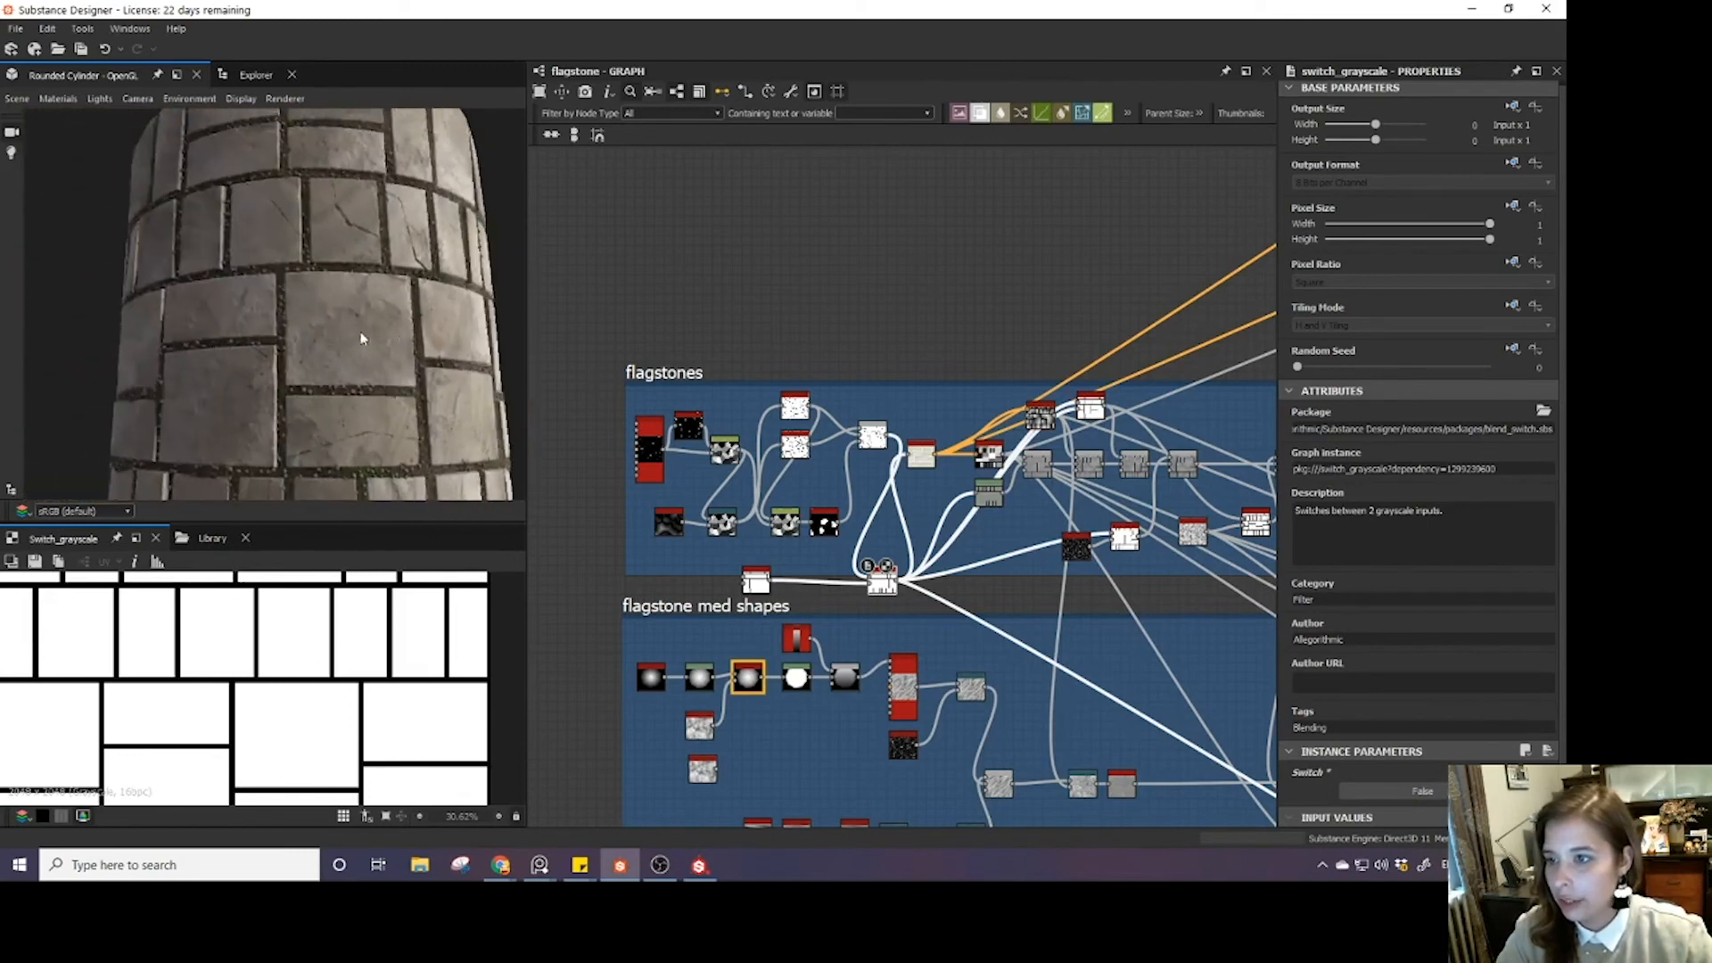
mouse_move(363, 336)
ctrl+shift+right_down()
mouse_move(497, 325)
mouse_move(424, 404)
mouse_move(398, 363)
mouse_move(346, 364)
ctrl+shift+right_up()
drag(389, 359, 329, 343)
scroll(417, 348, up, 4)
scroll(418, 349, down, 5)
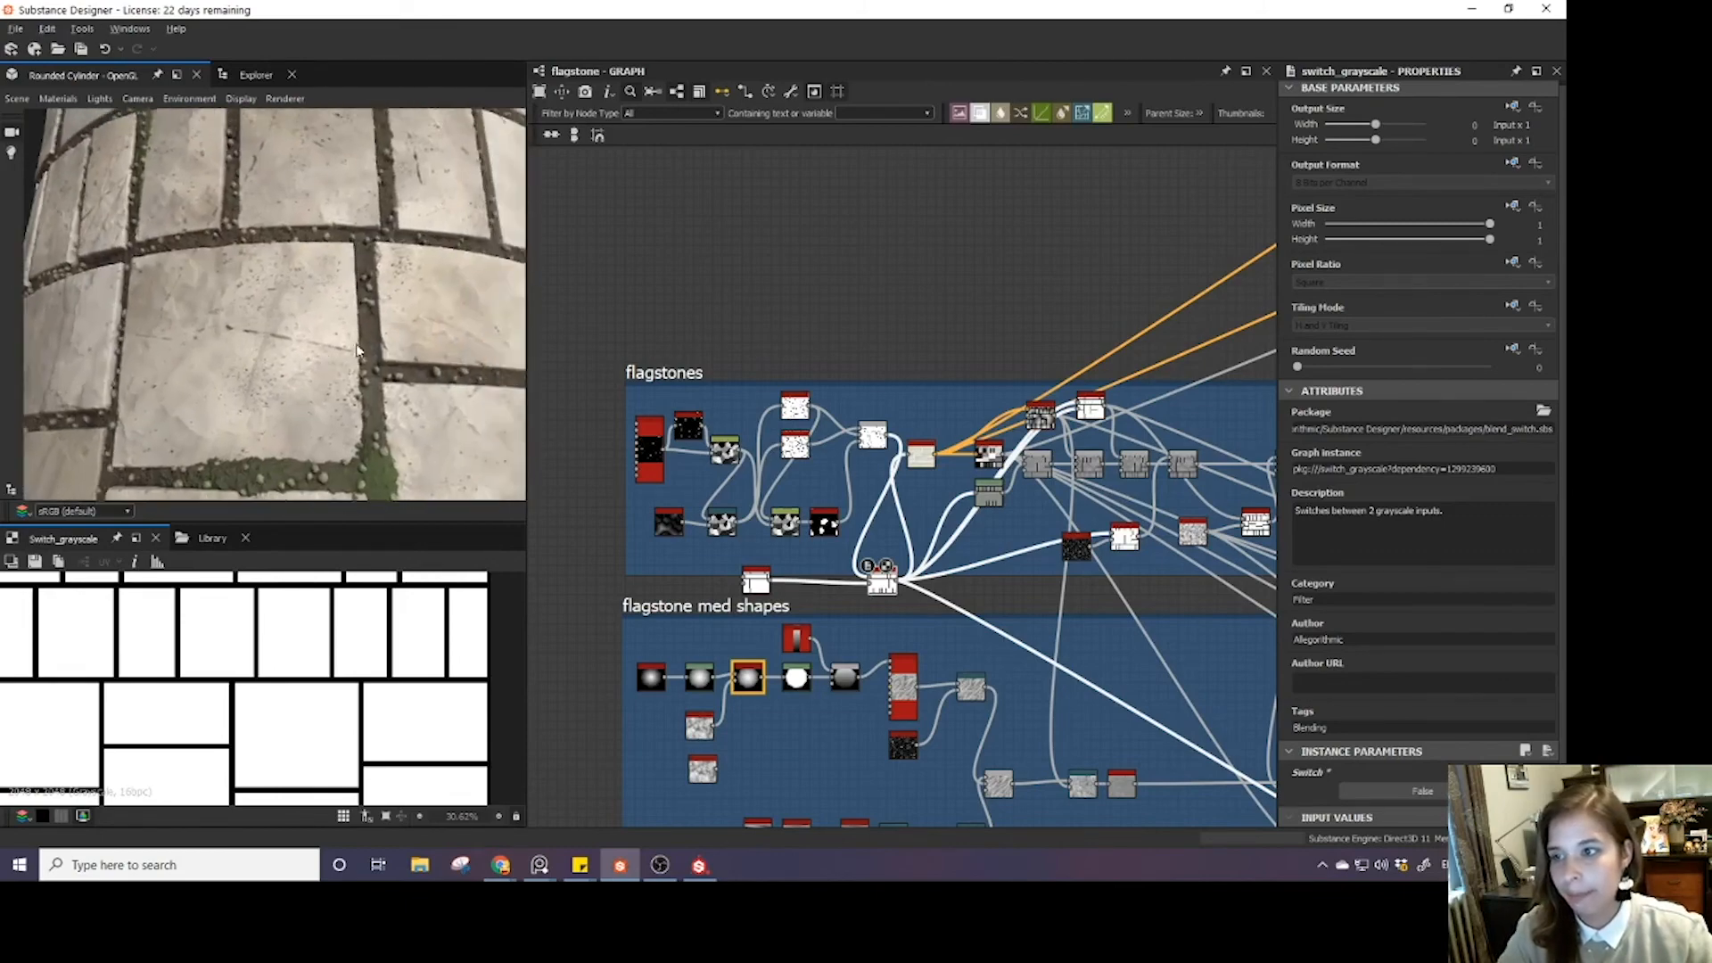
scroll(959, 568, up, 2)
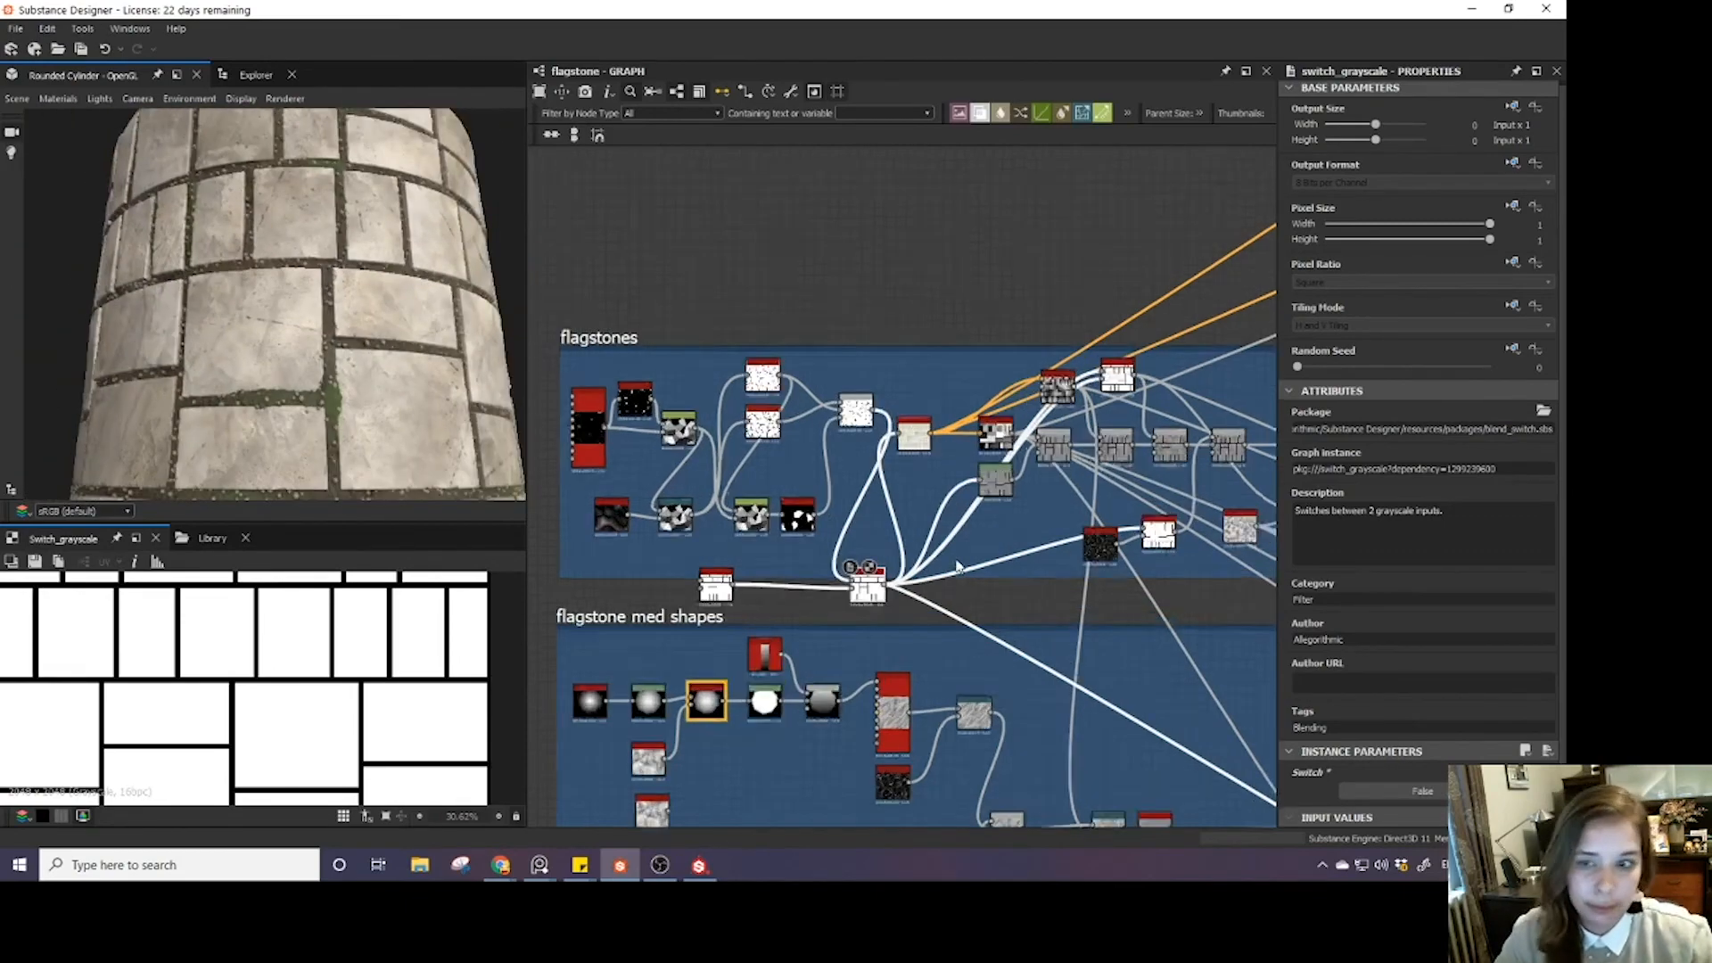
- Extend the flagstones frame to the left and shift its early nodes, from Tile Sampler to Histogram Select, left to make room
middle_drag(921, 514, 1120, 514)
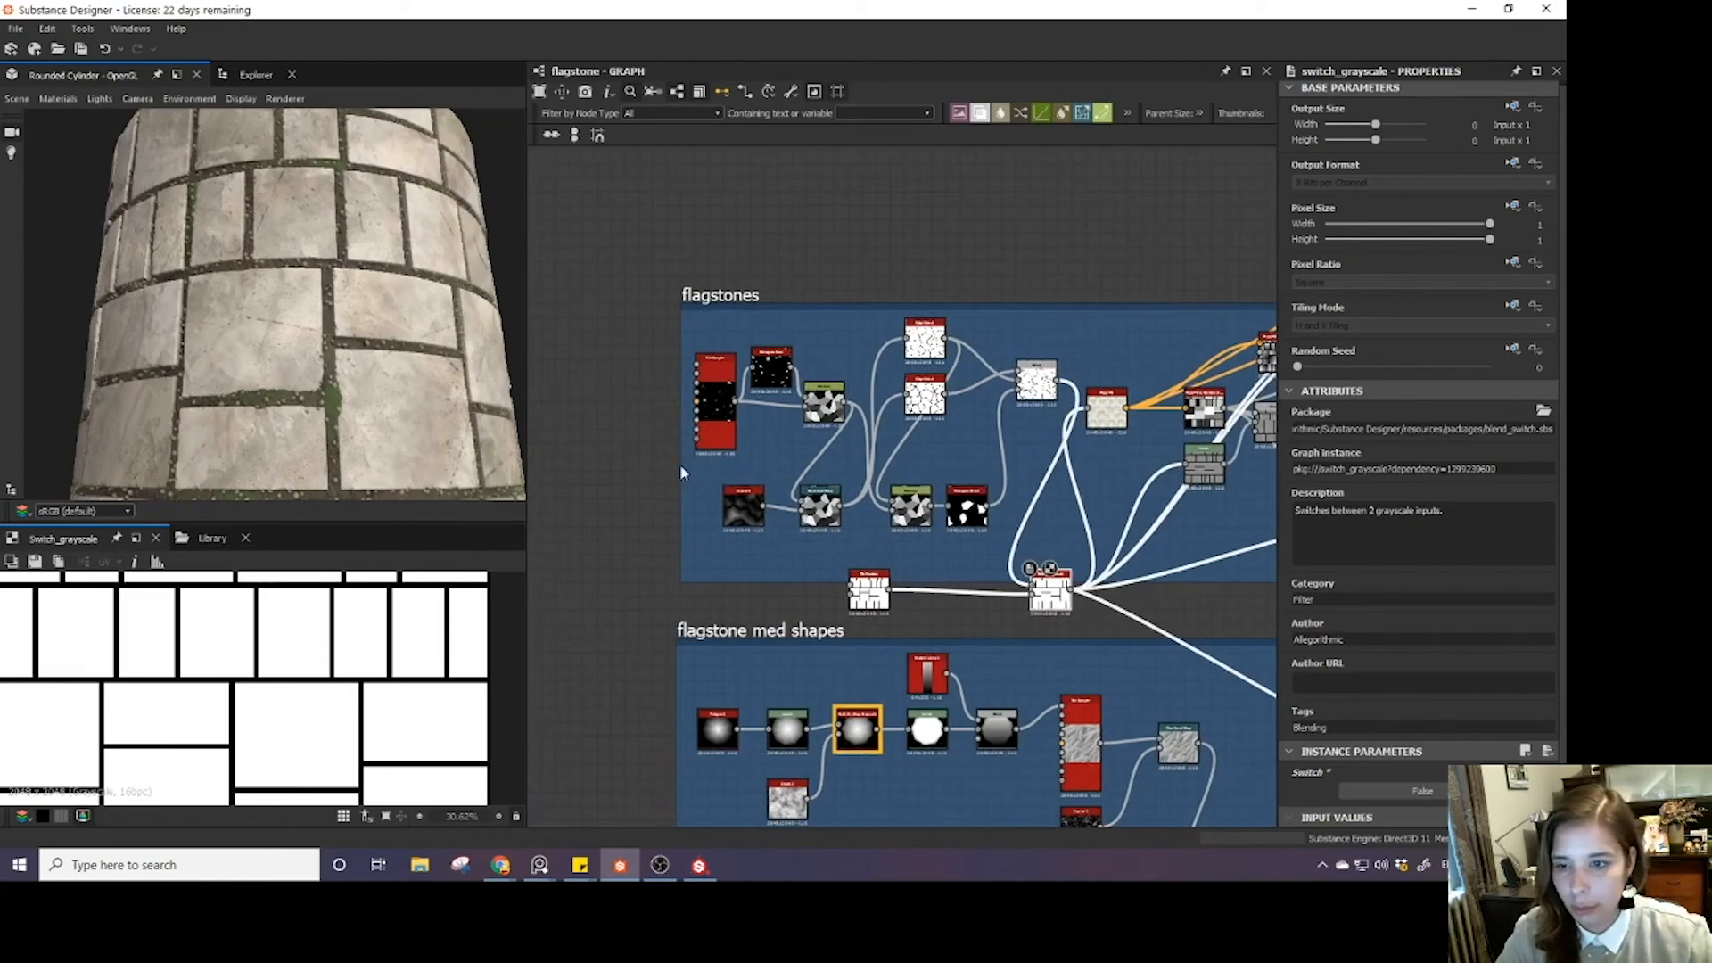
drag(682, 468, 580, 463)
drag(726, 405, 649, 397)
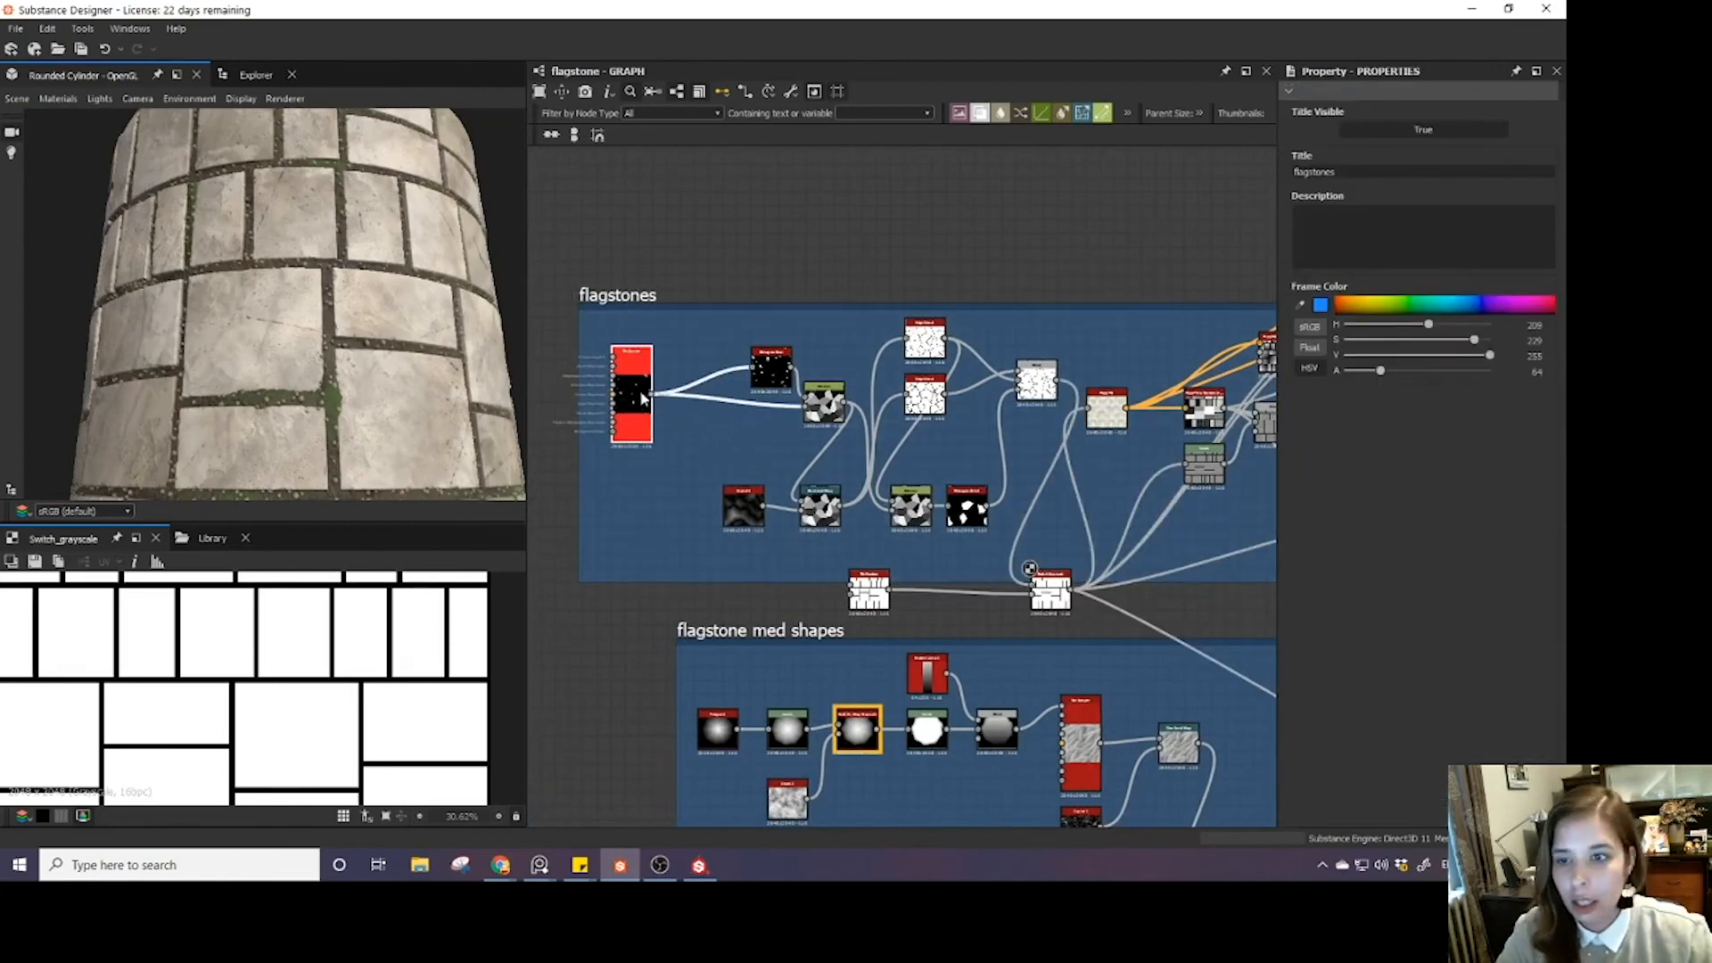
drag(772, 367, 686, 352)
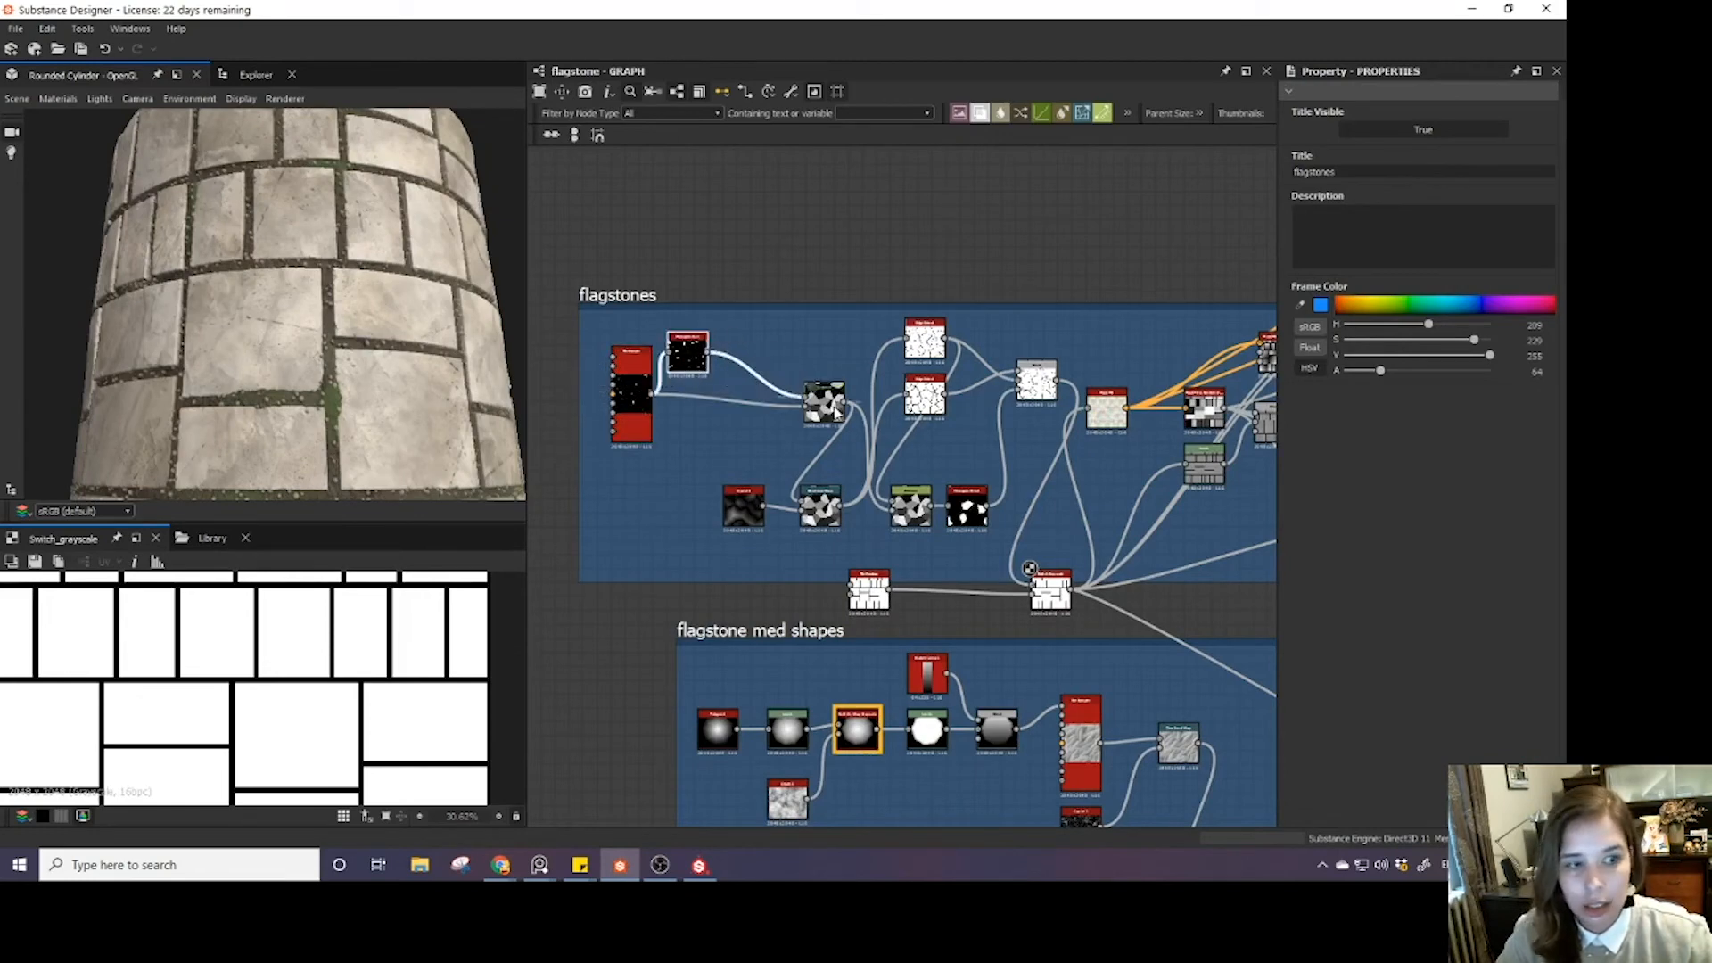
drag(825, 403, 730, 384)
drag(754, 518, 655, 511)
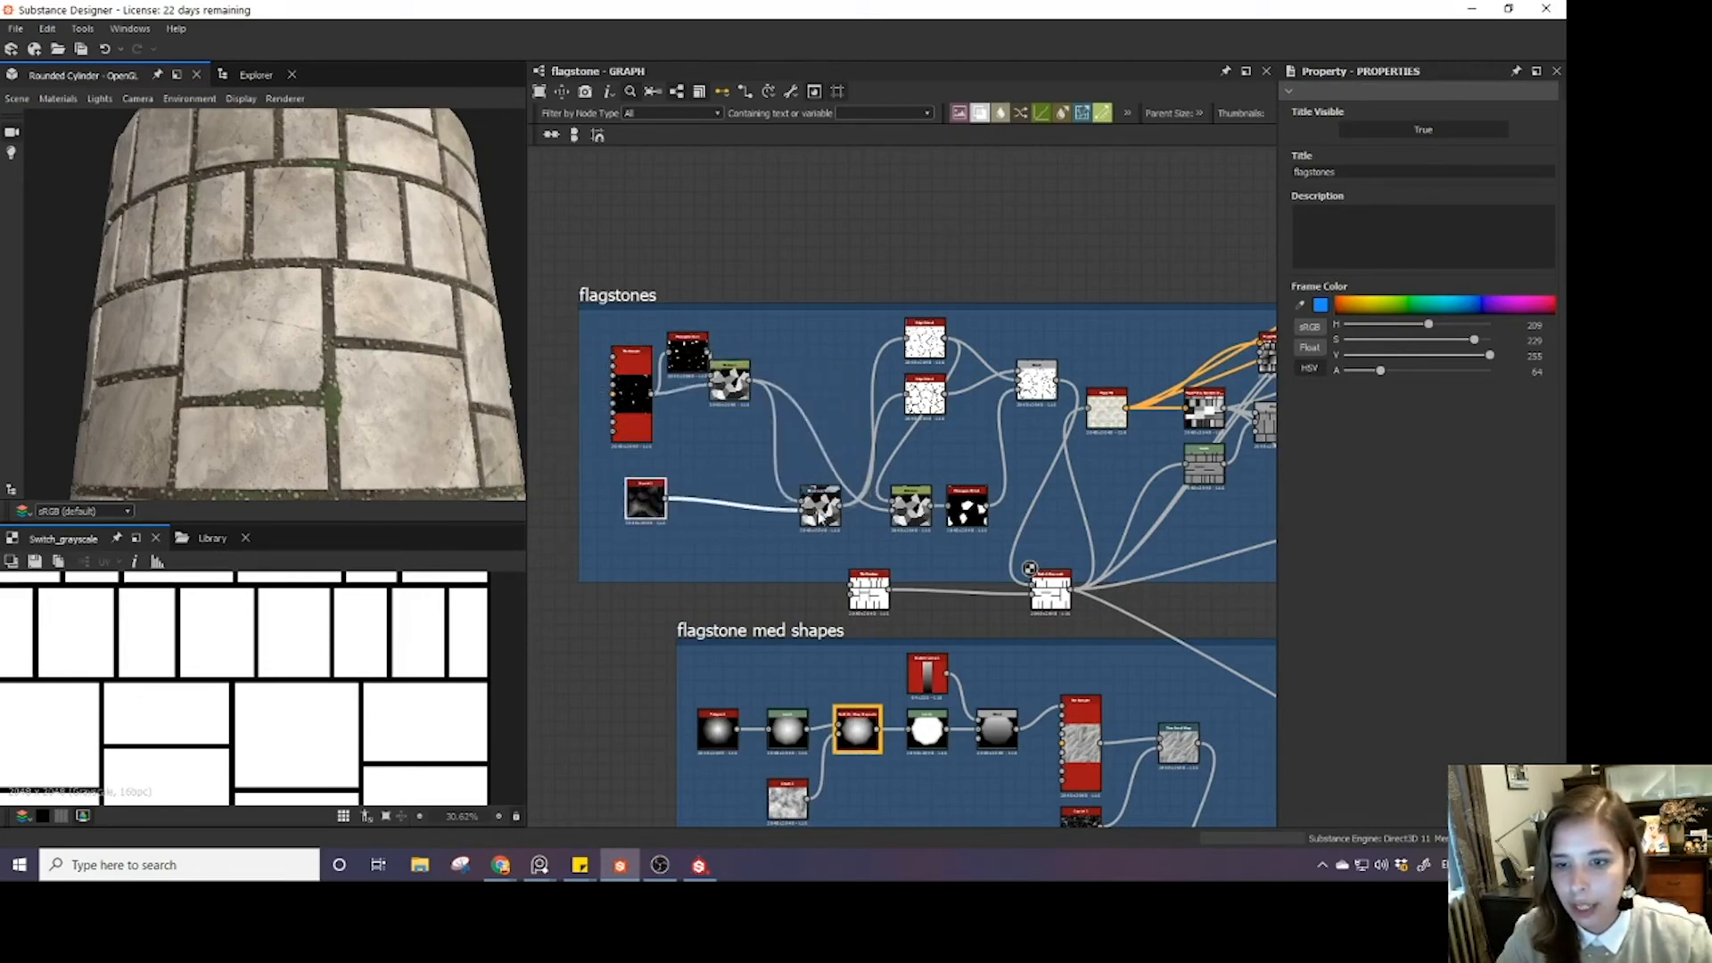
drag(819, 509, 725, 510)
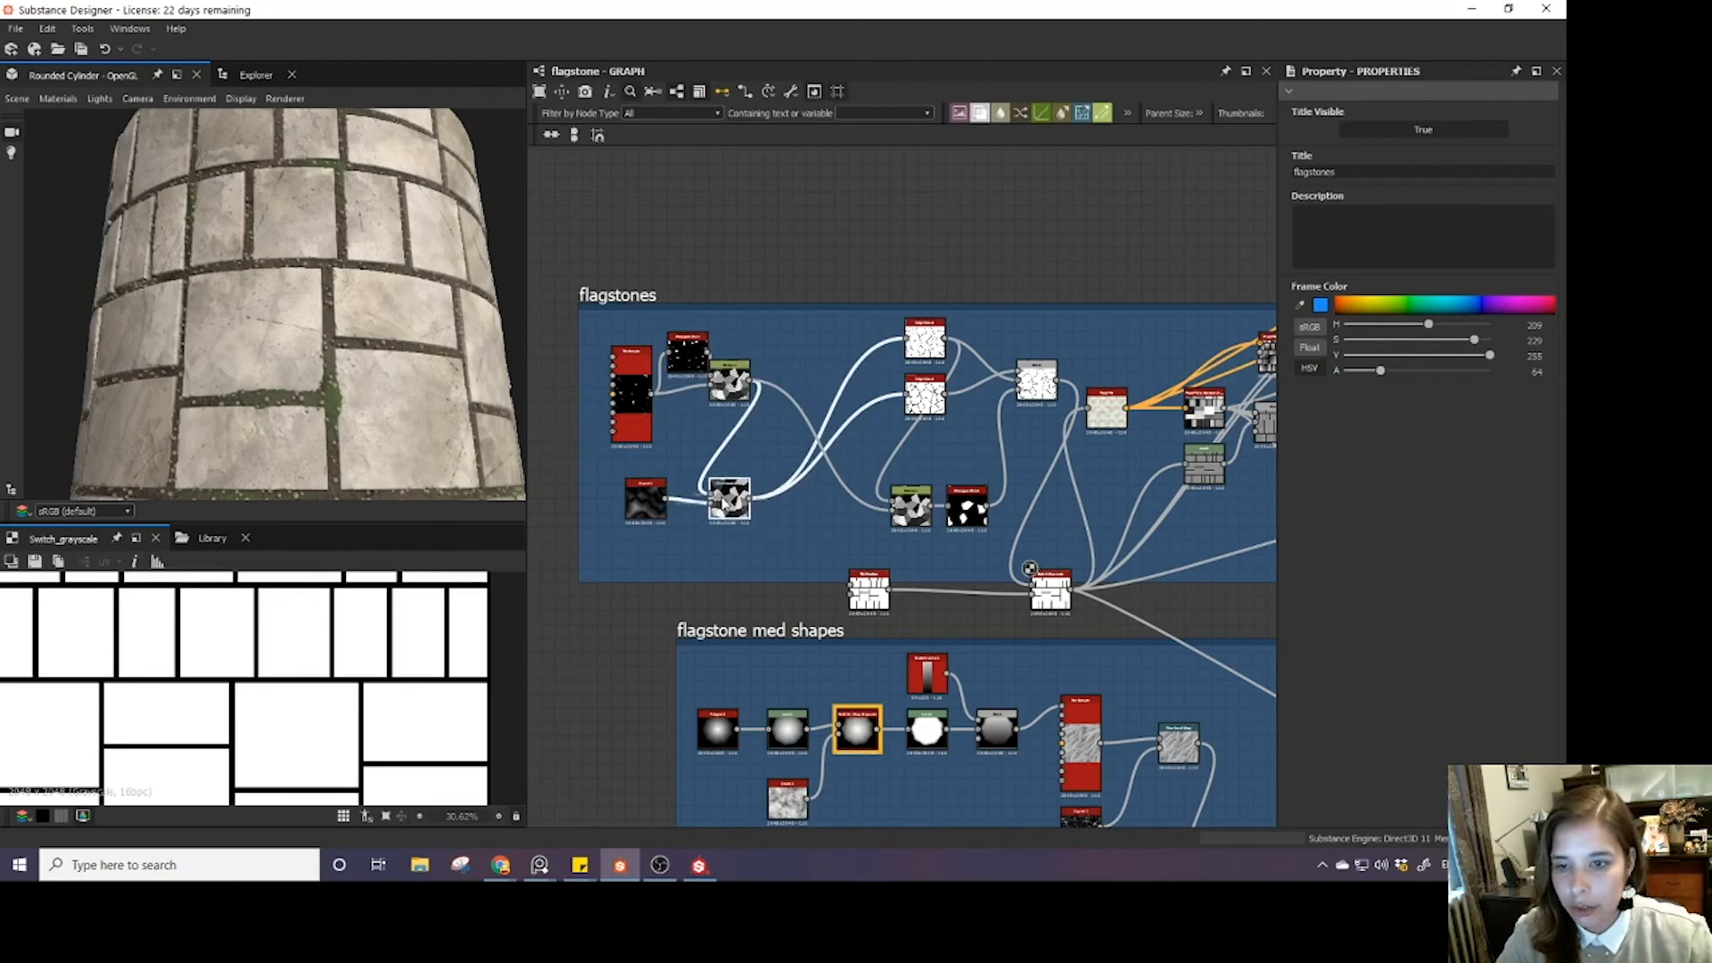
drag(911, 510, 841, 508)
drag(979, 515, 936, 514)
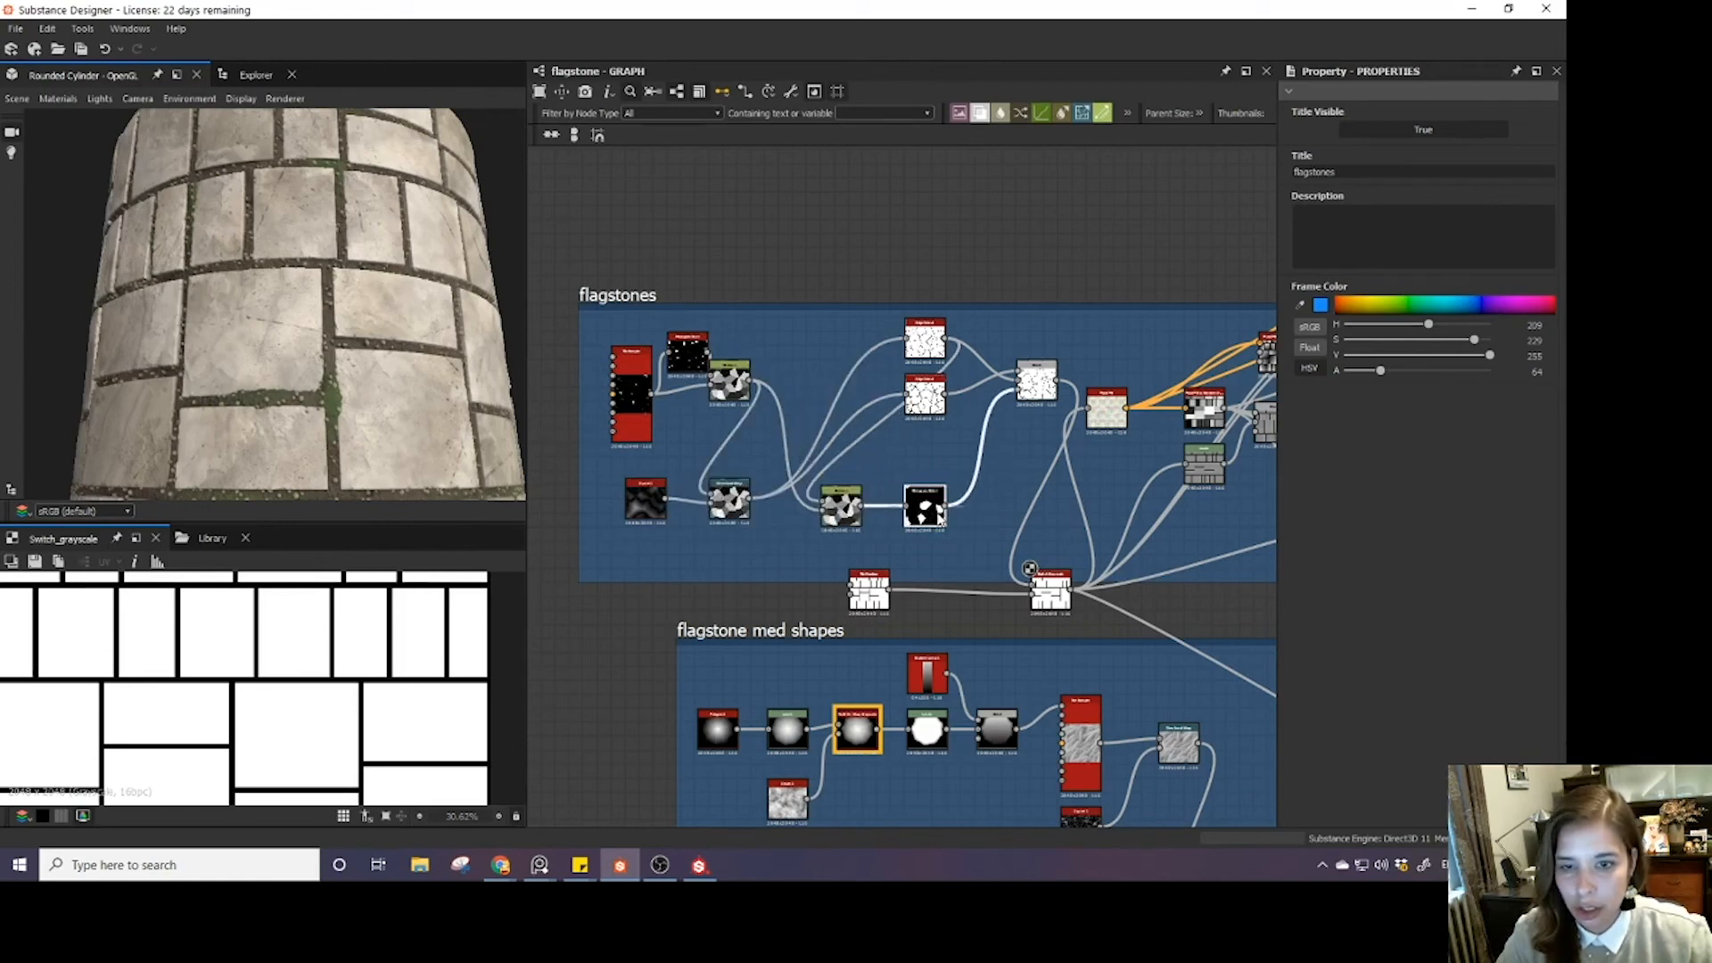
- Nudge the Switch Grayscale node left and Flood Fill right, and open the switch's properties
drag(1037, 604, 1023, 604)
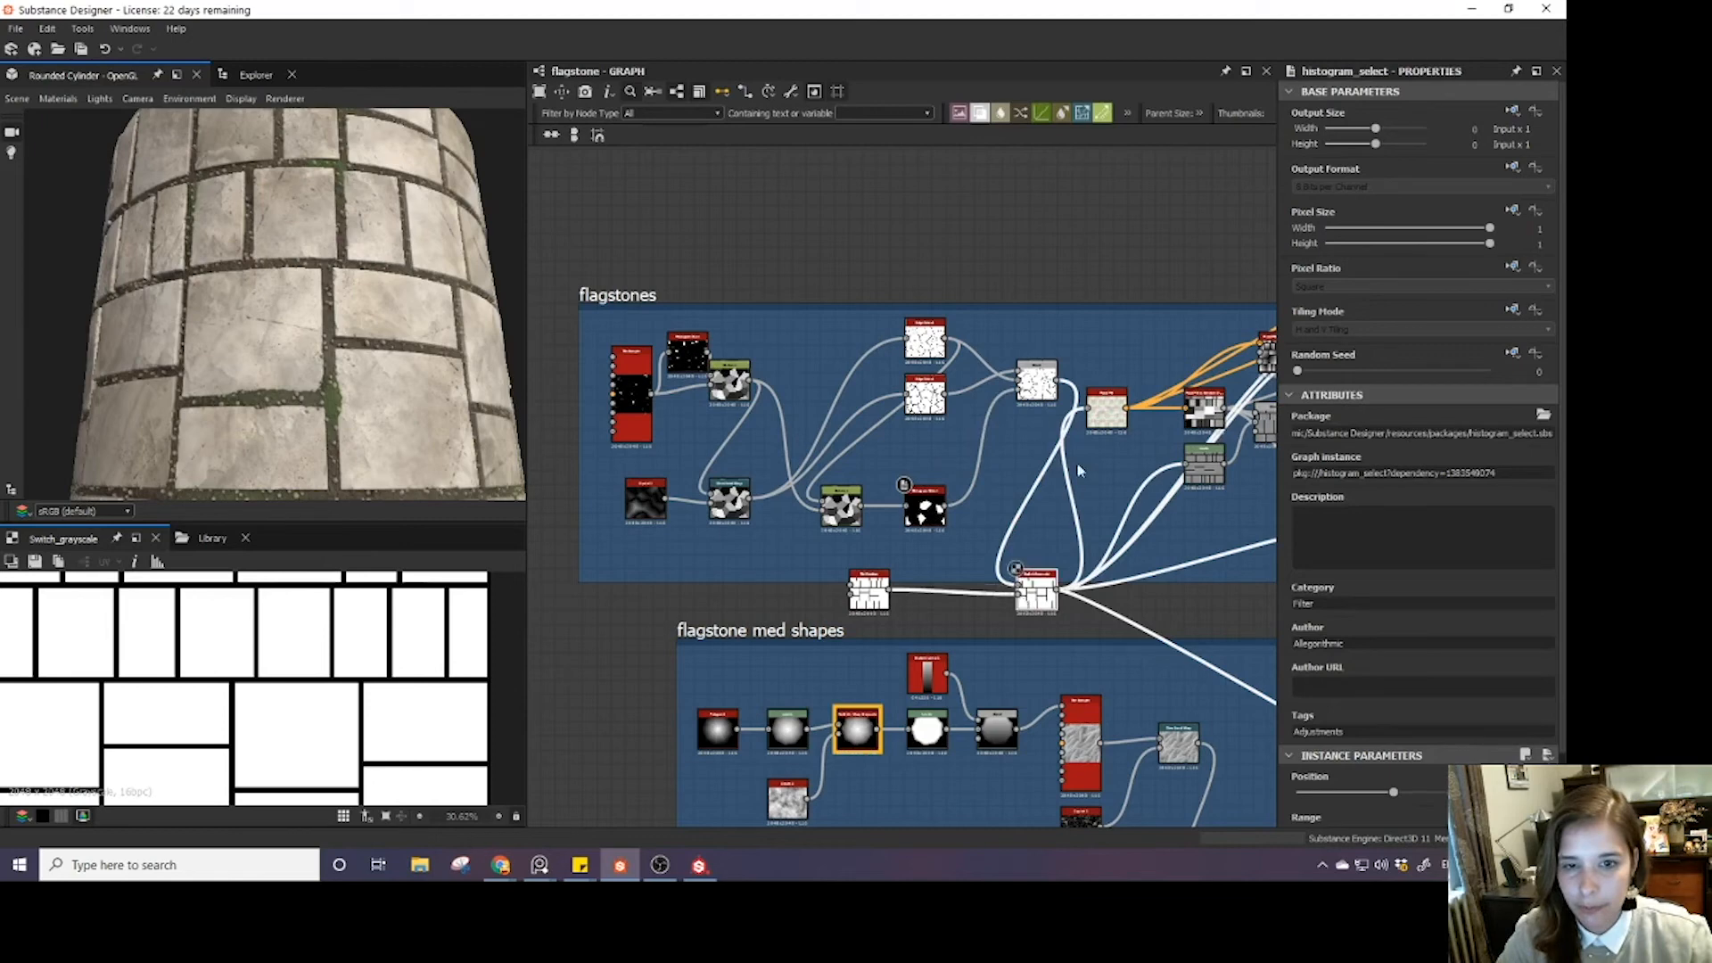
drag(1103, 423, 1131, 427)
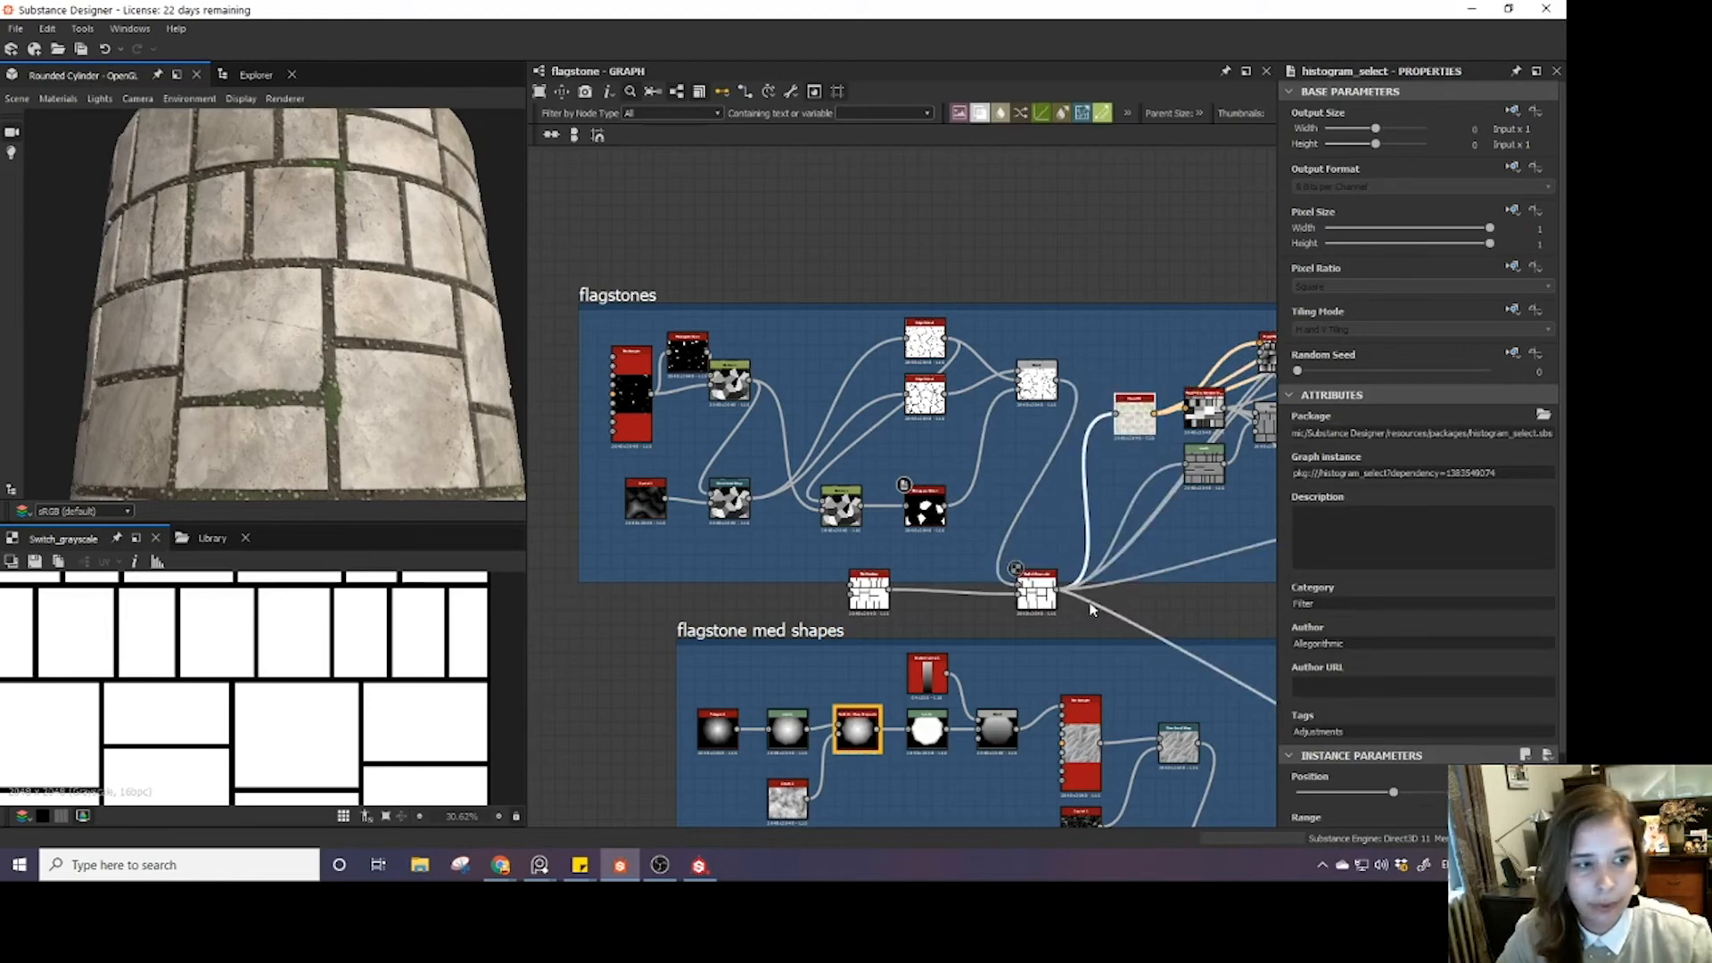
click(1036, 593)
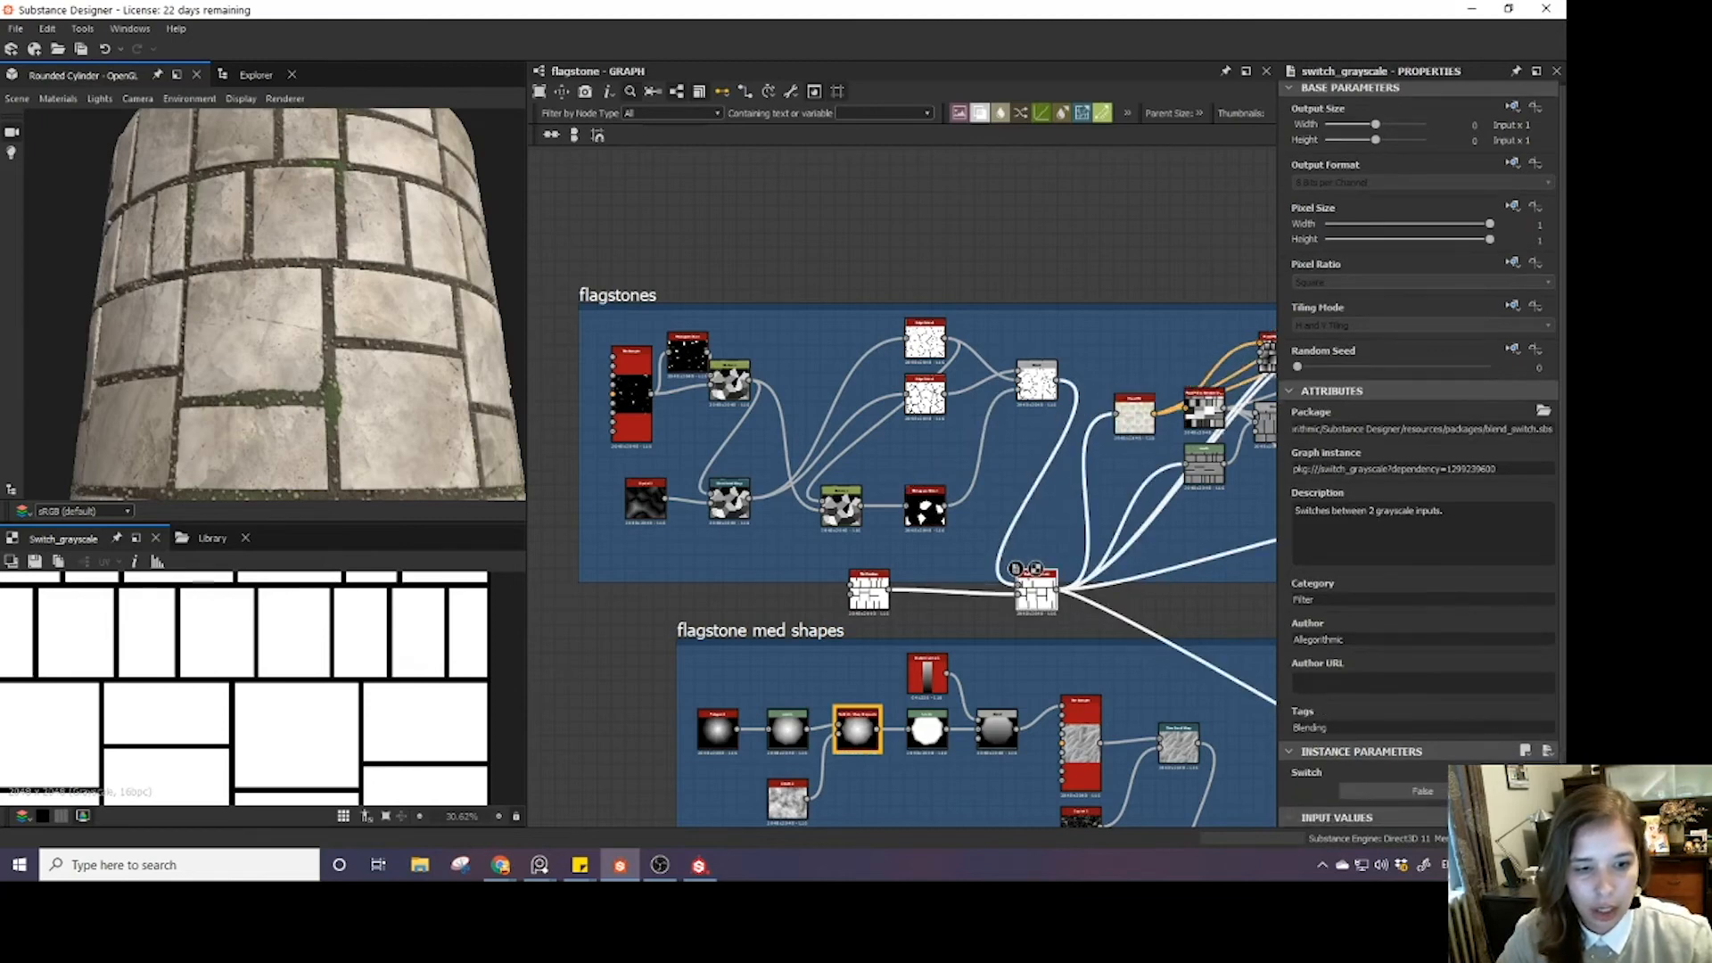
- Set the Switch Grayscale's Switch parameter to True and expose it as a new graph input named stone_pattern_switch
click(1393, 791)
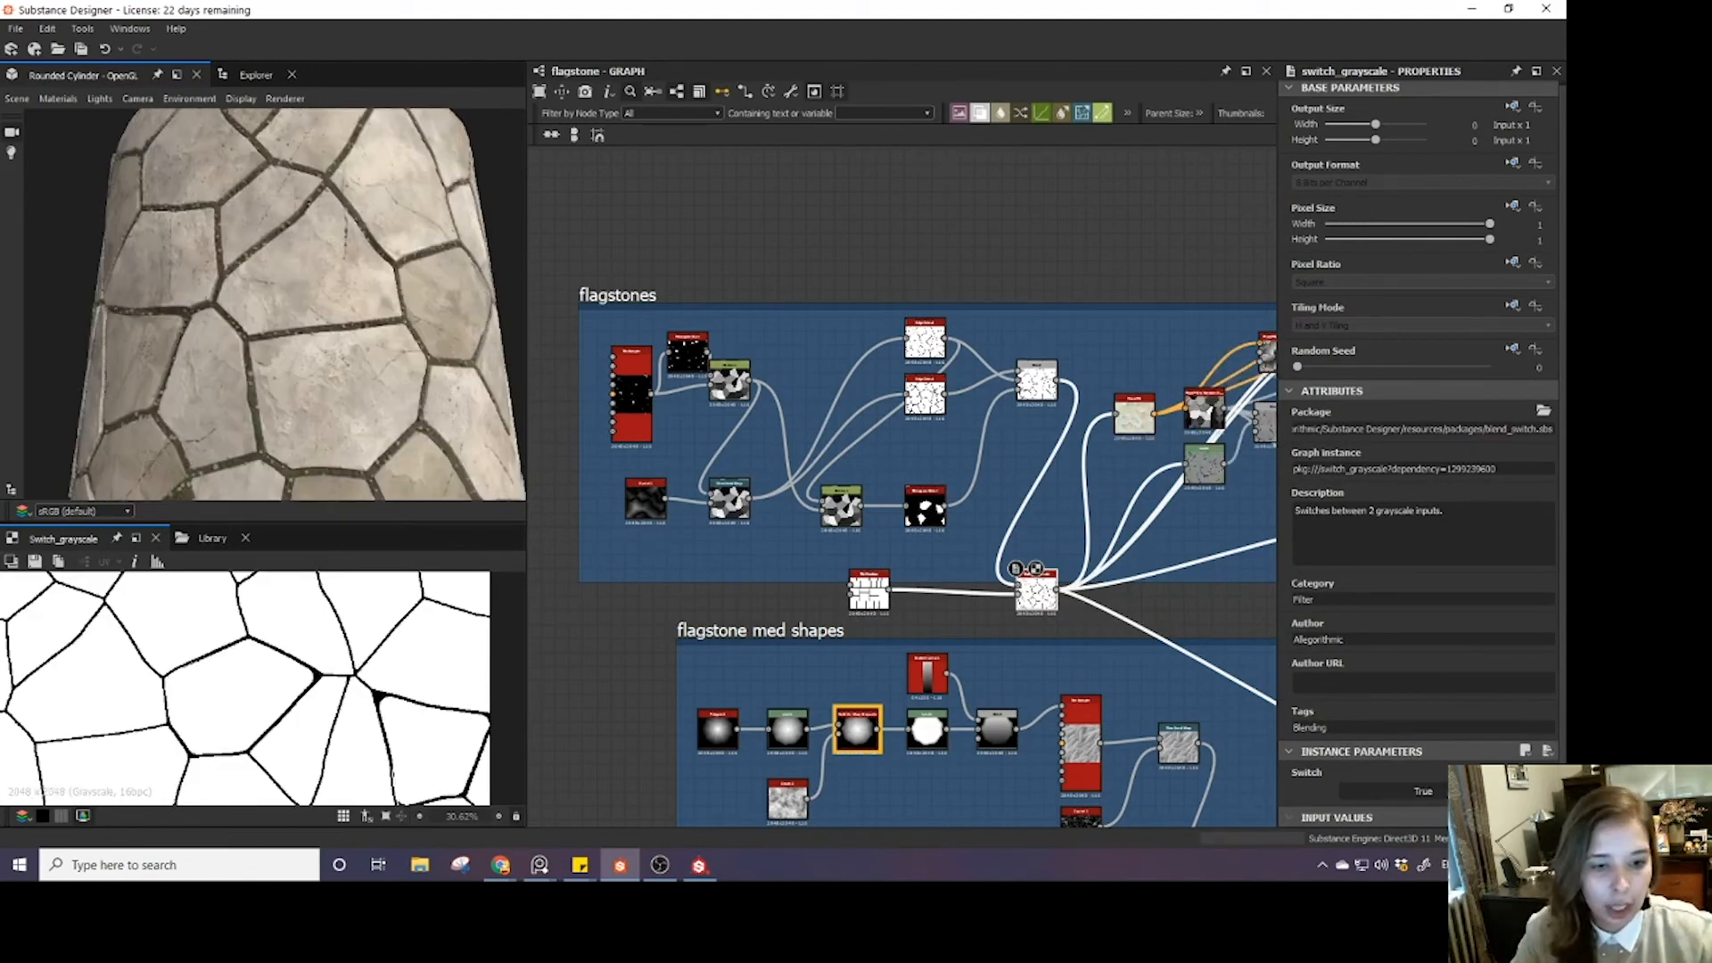
click(1536, 774)
click(1507, 809)
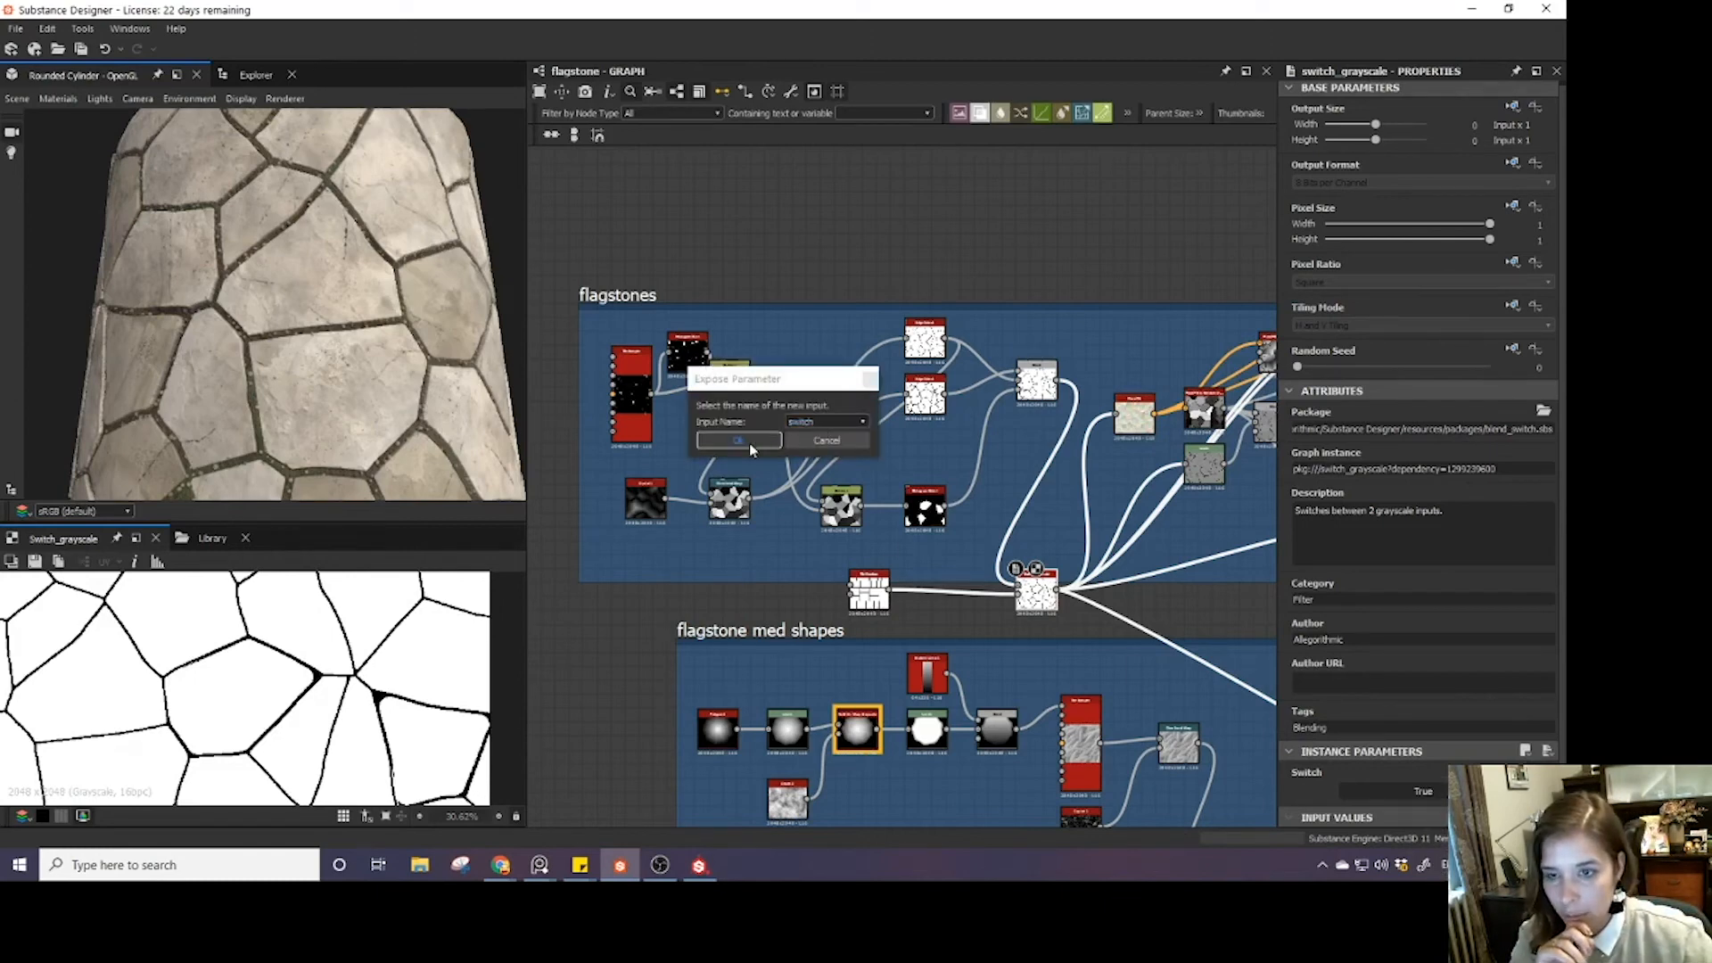
click(822, 420)
click(814, 444)
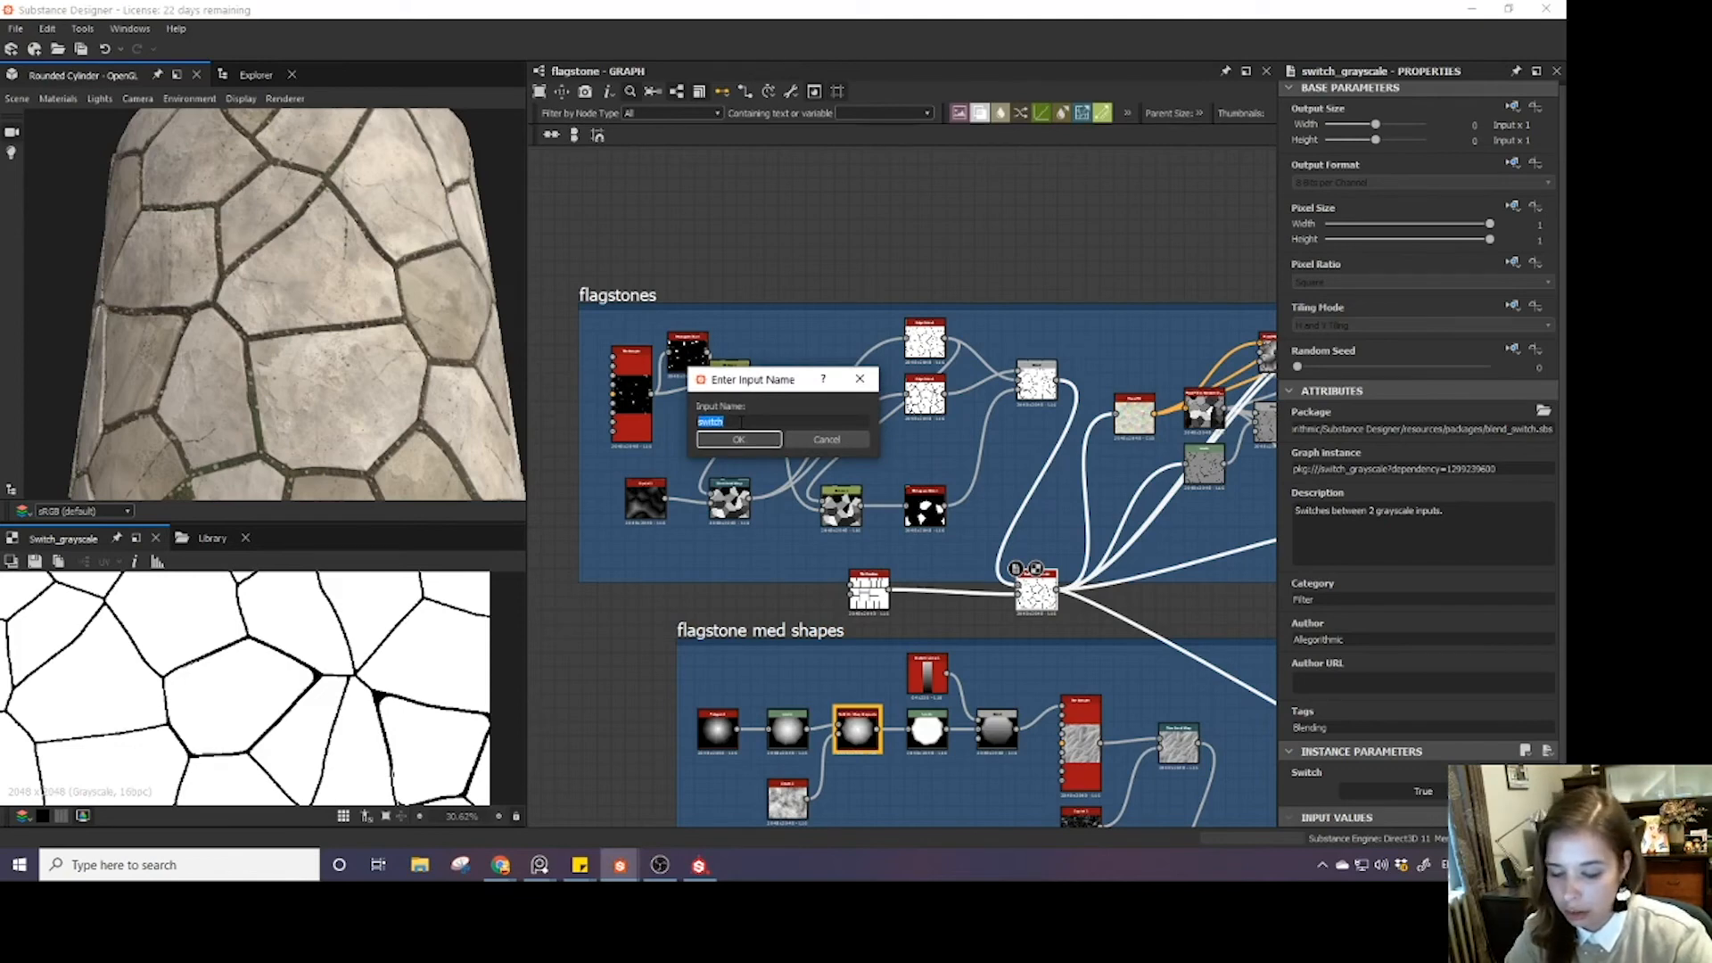
text(stone_pattern_)
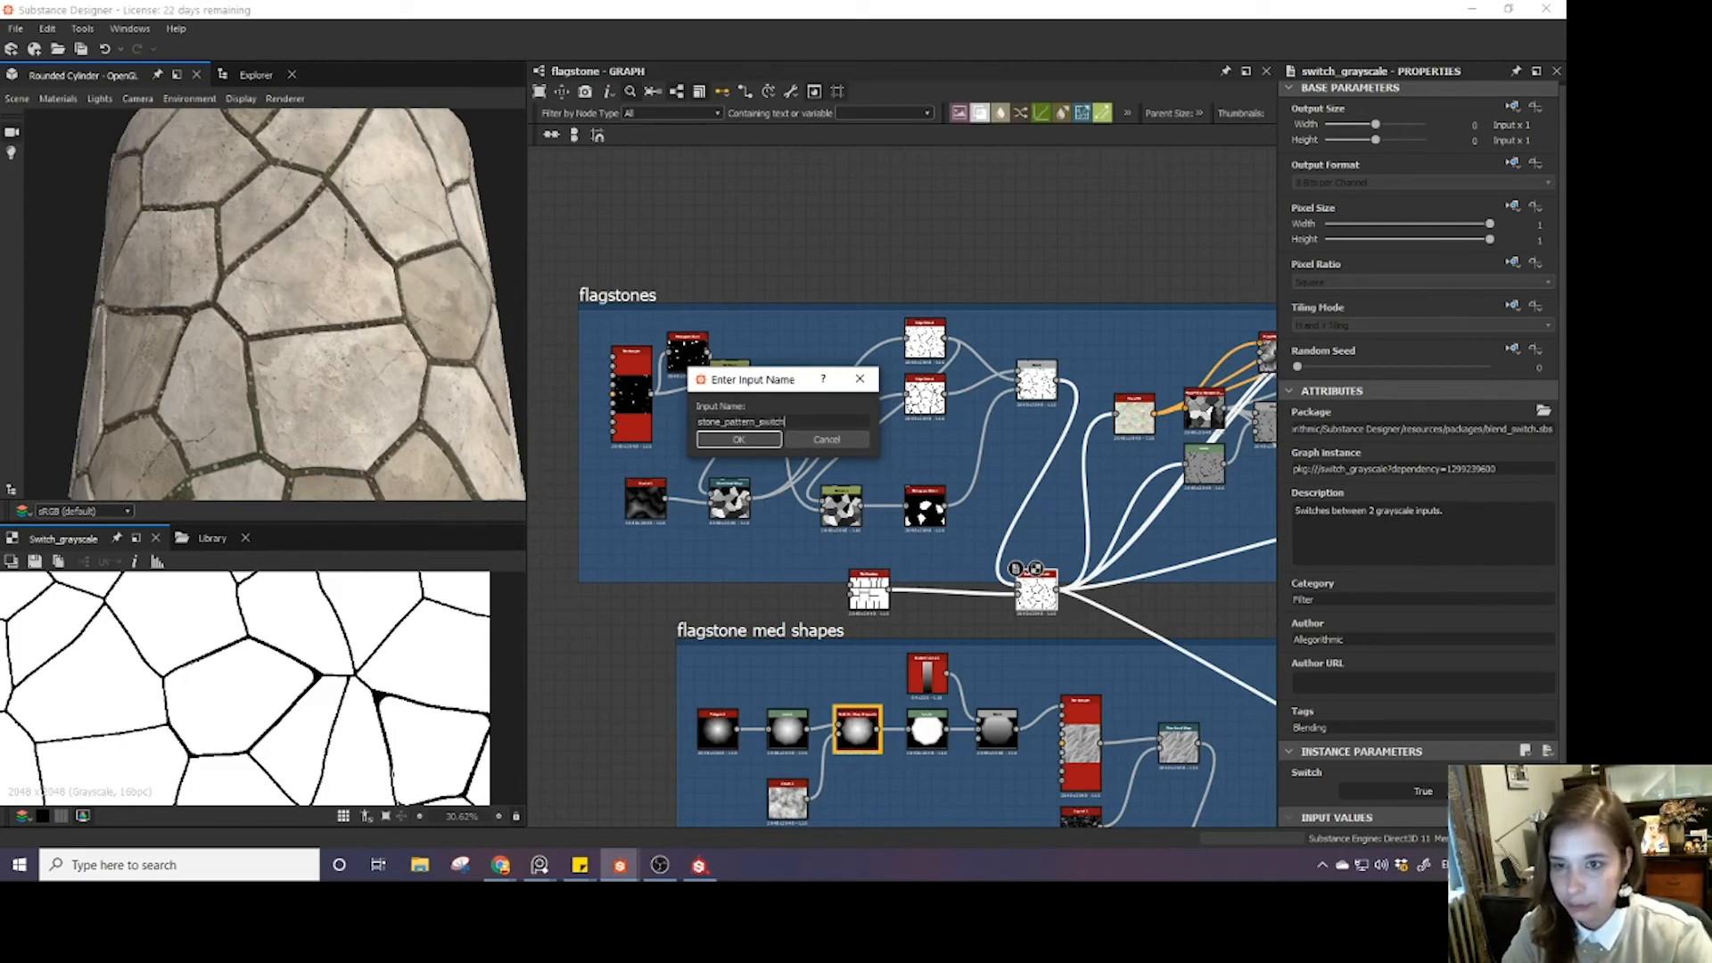
click(744, 438)
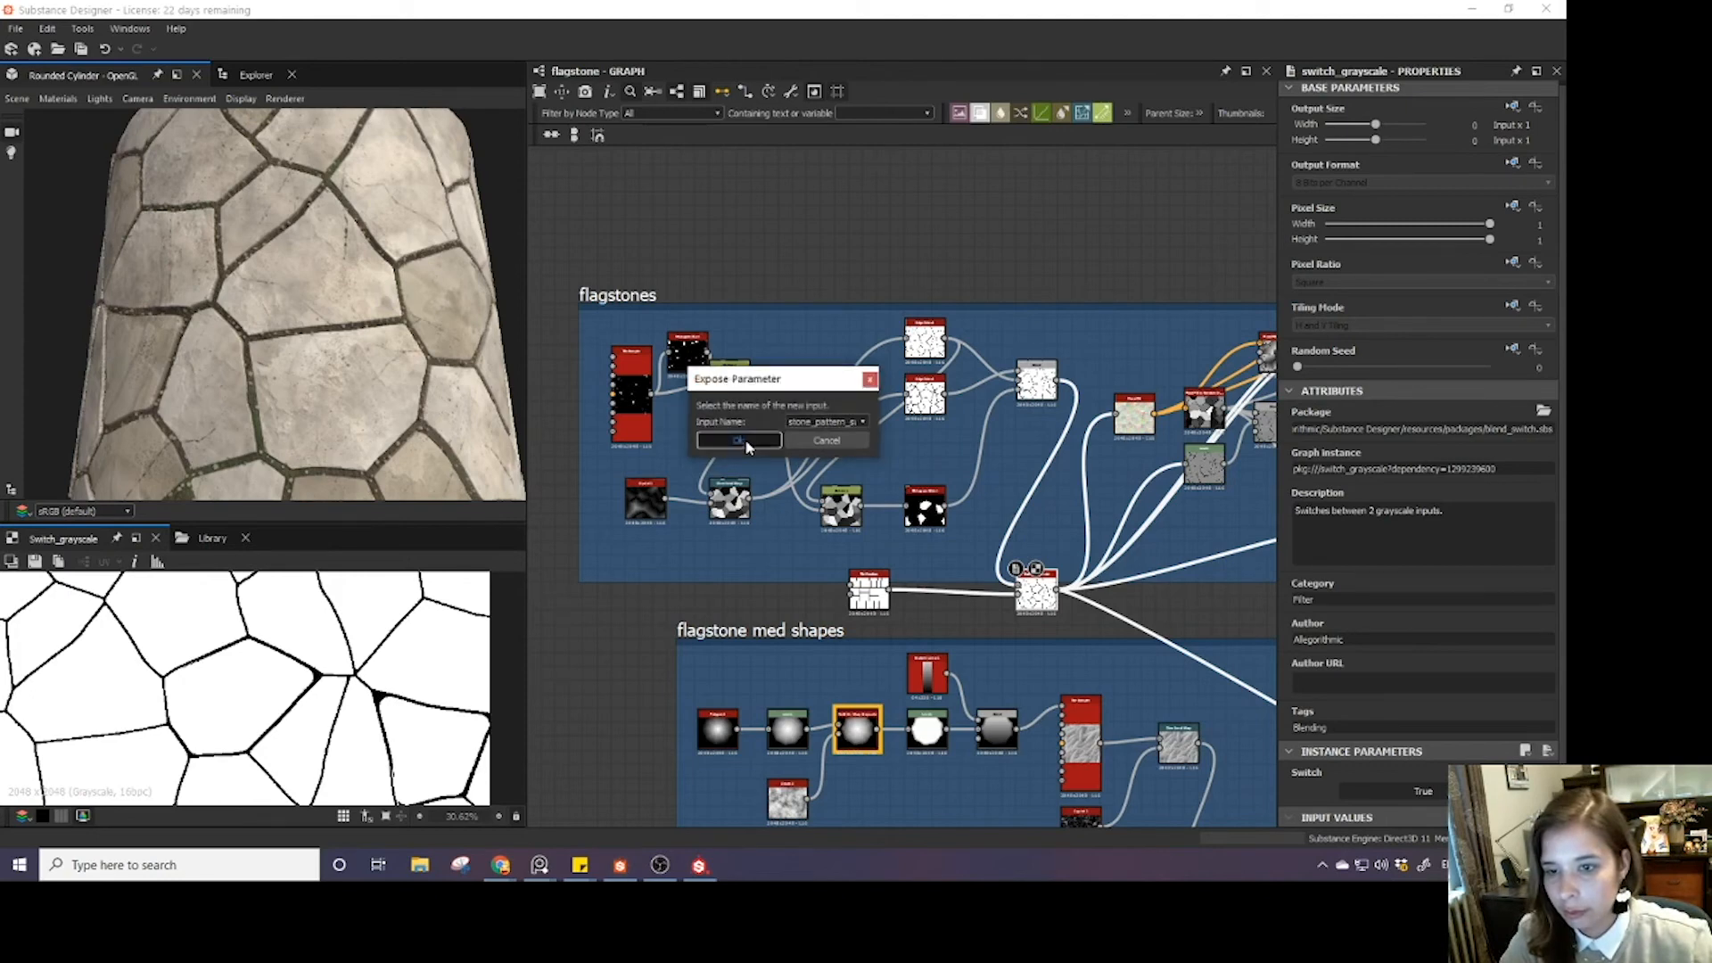
- In the flagstone graph's input parameters, change the Switch input's label to "Stone Pattern Switch"
click(825, 251)
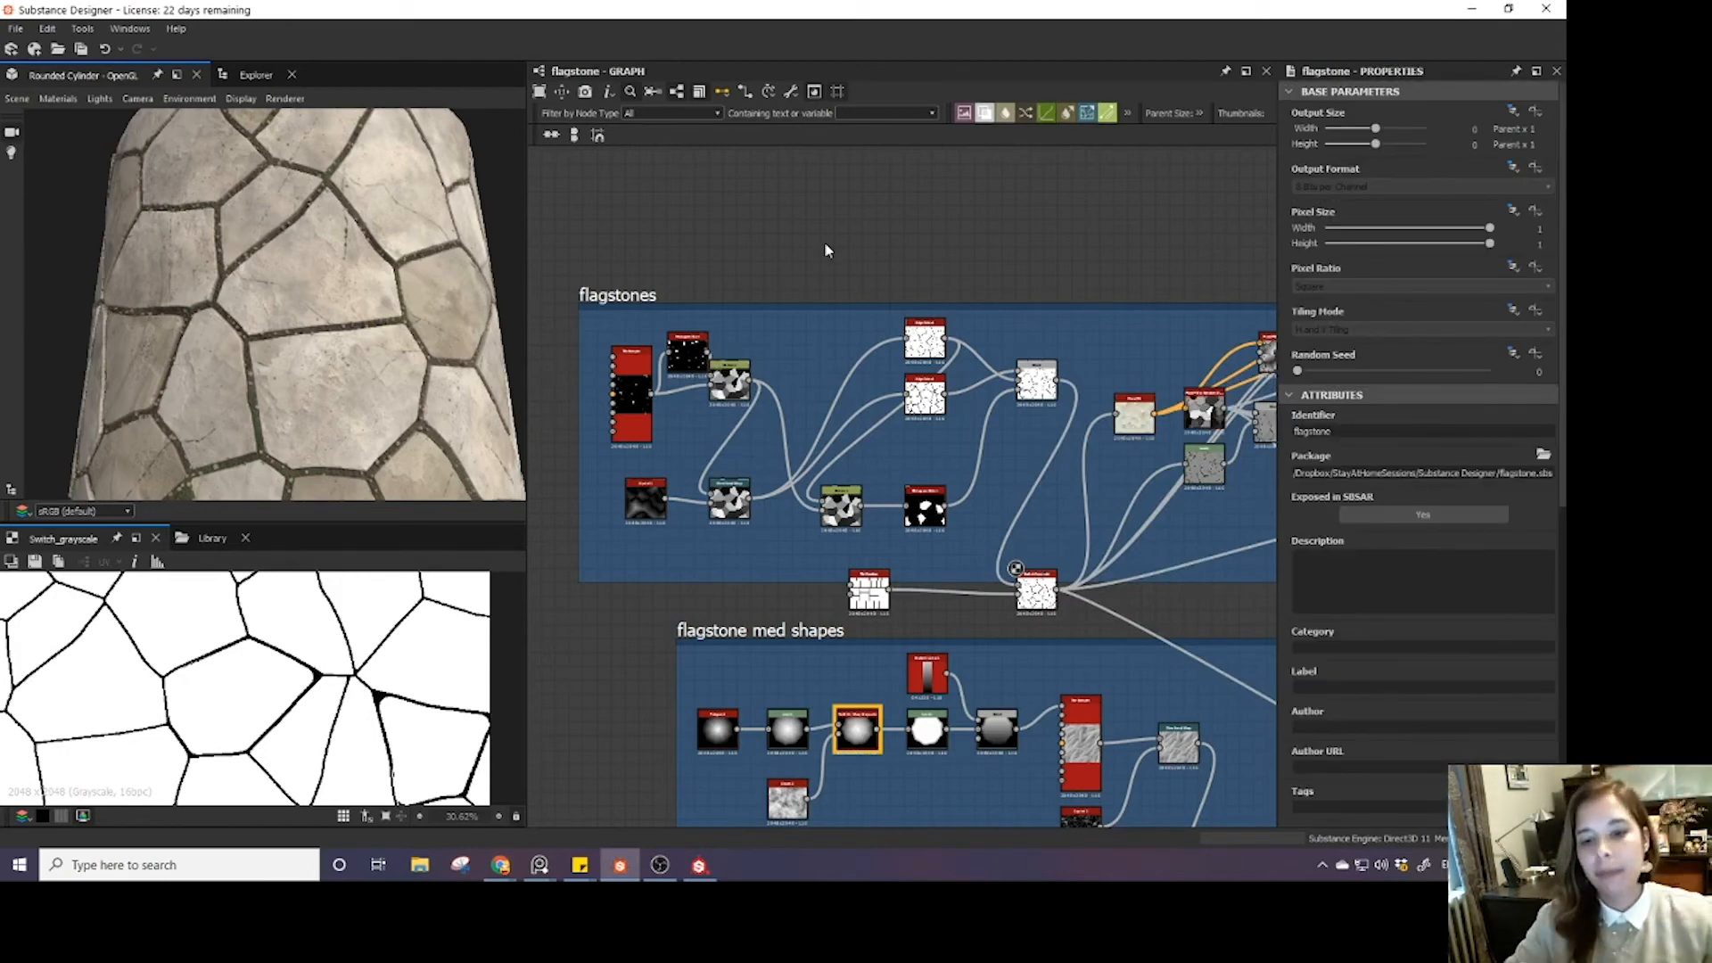
scroll(945, 477, down, 2)
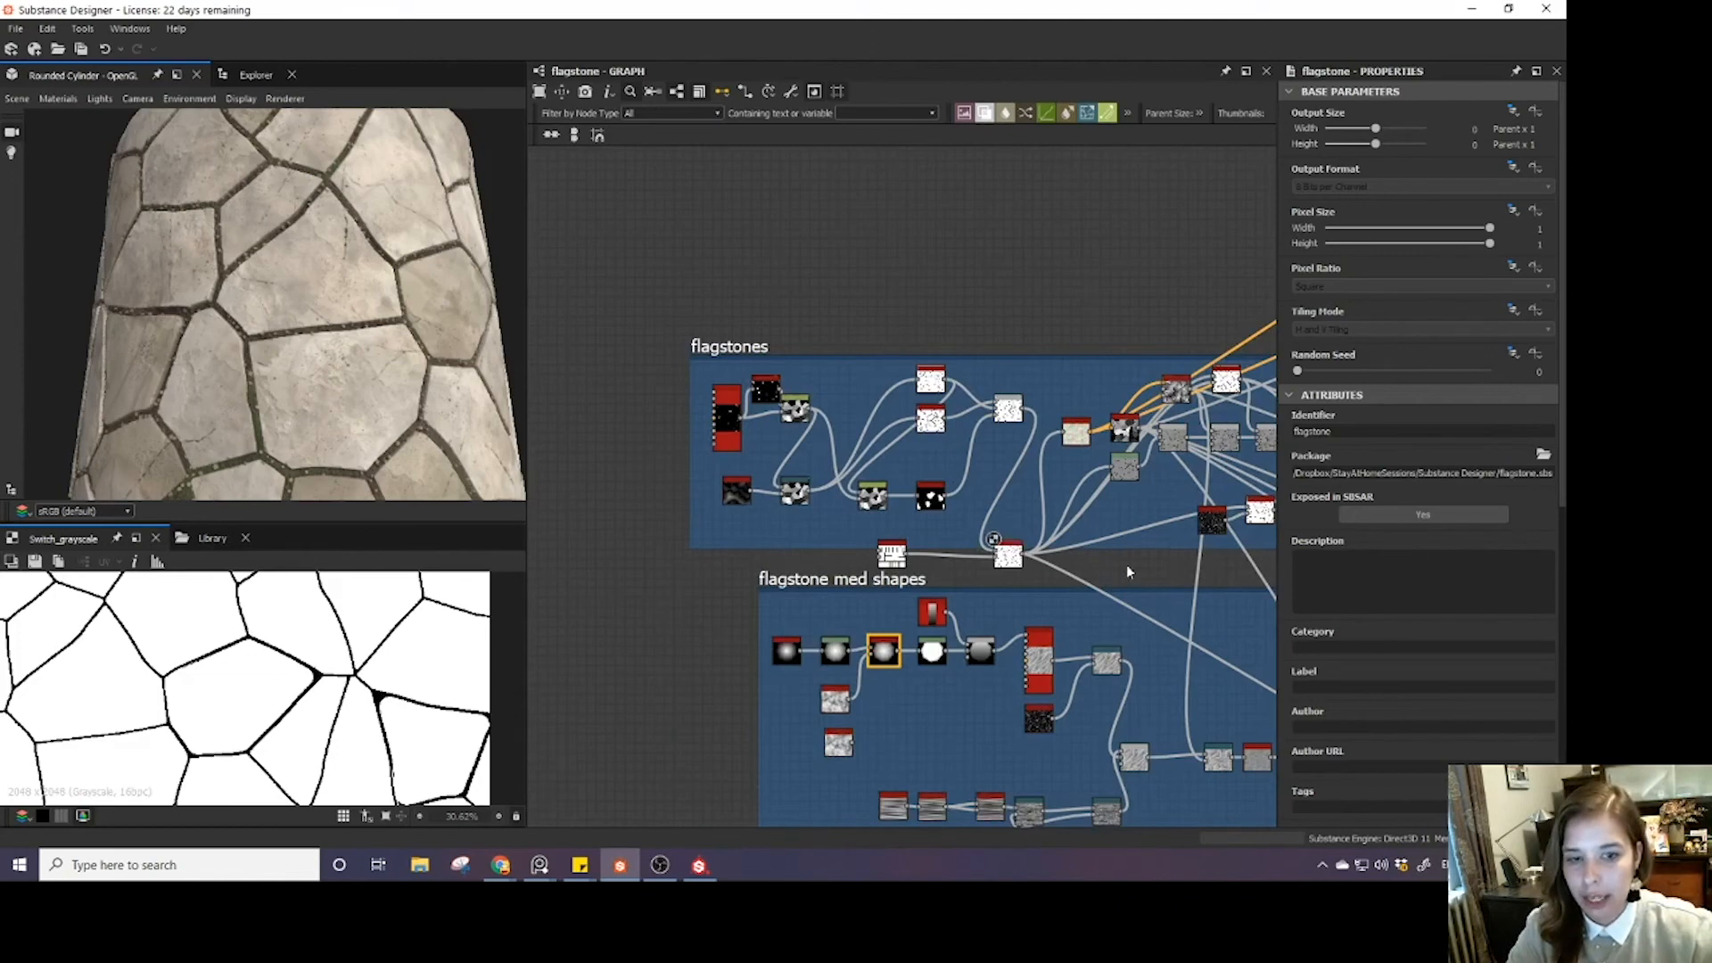
scroll(1272, 599, down, 6)
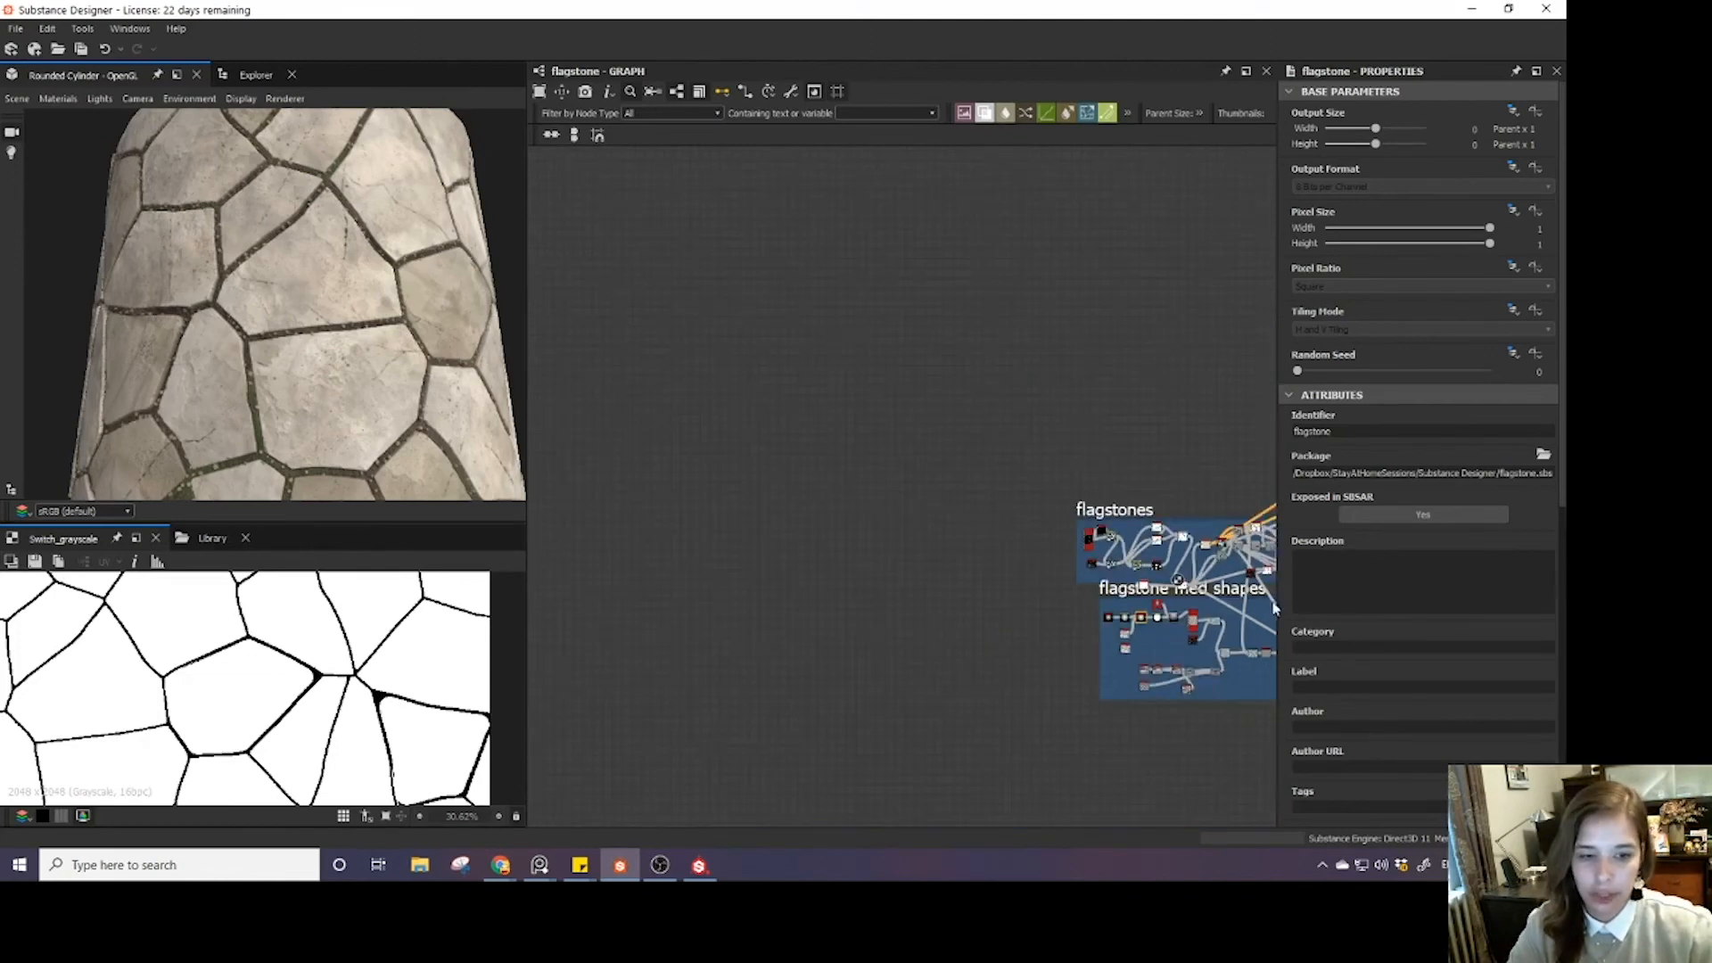
scroll(1085, 564, up, 4)
middle_drag(999, 479, 635, 471)
scroll(1427, 685, down, 10)
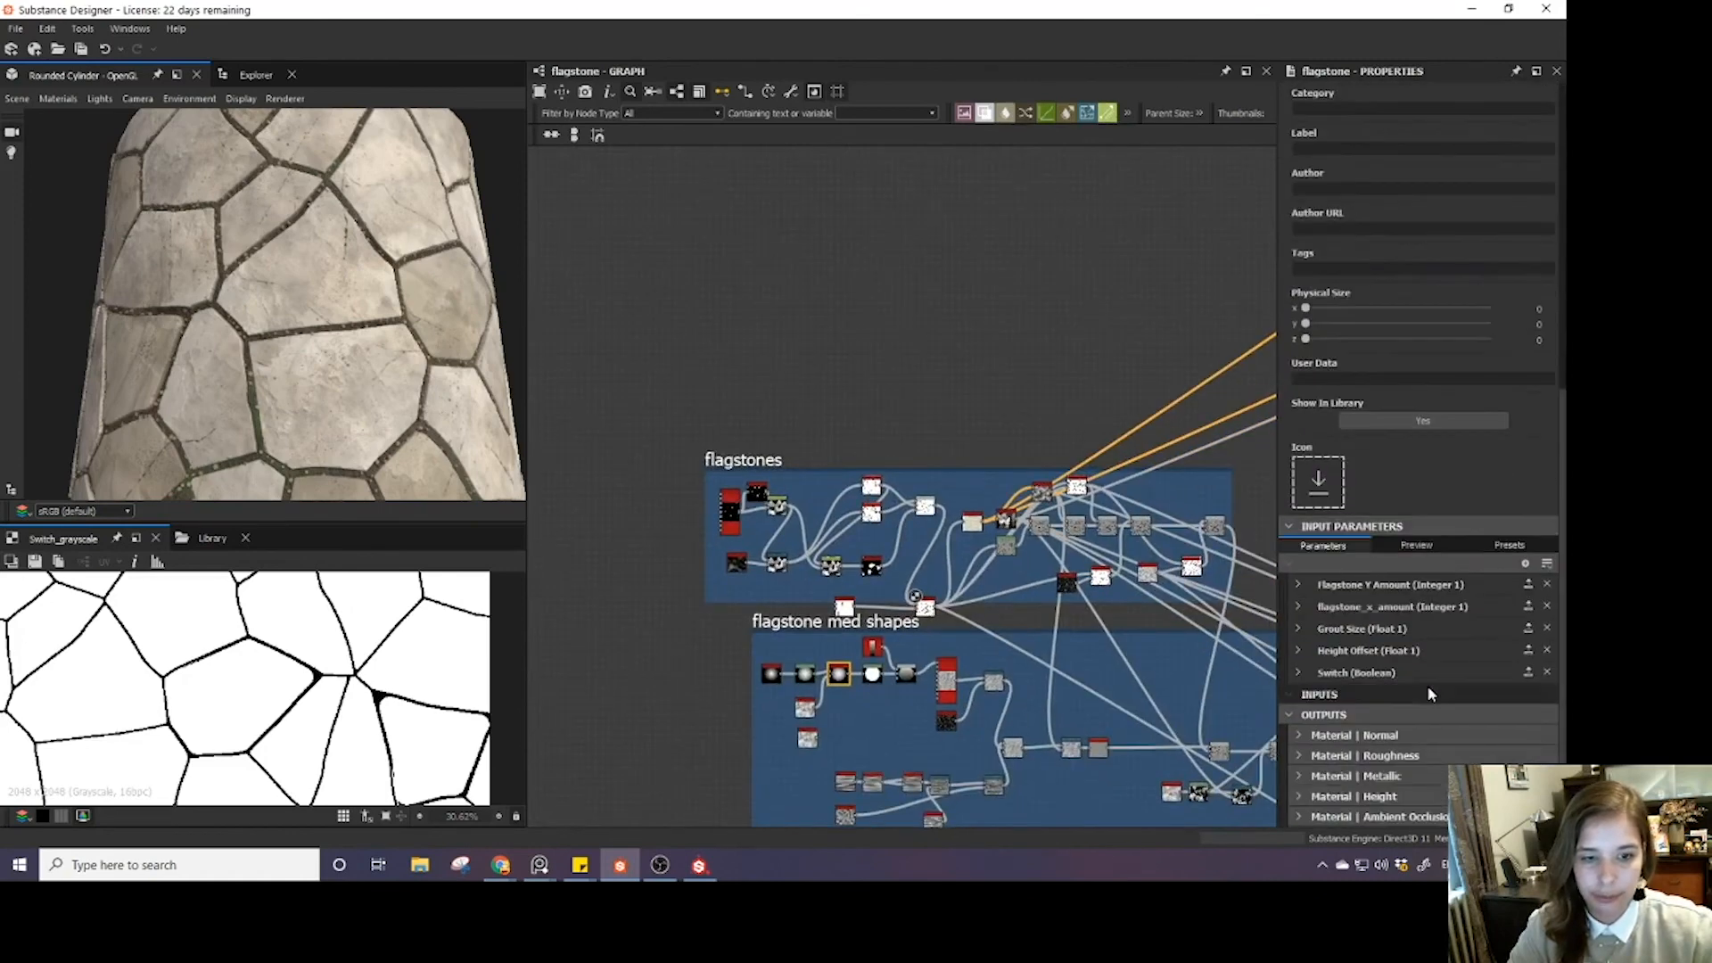
click(1299, 655)
scroll(1337, 632, down, 5)
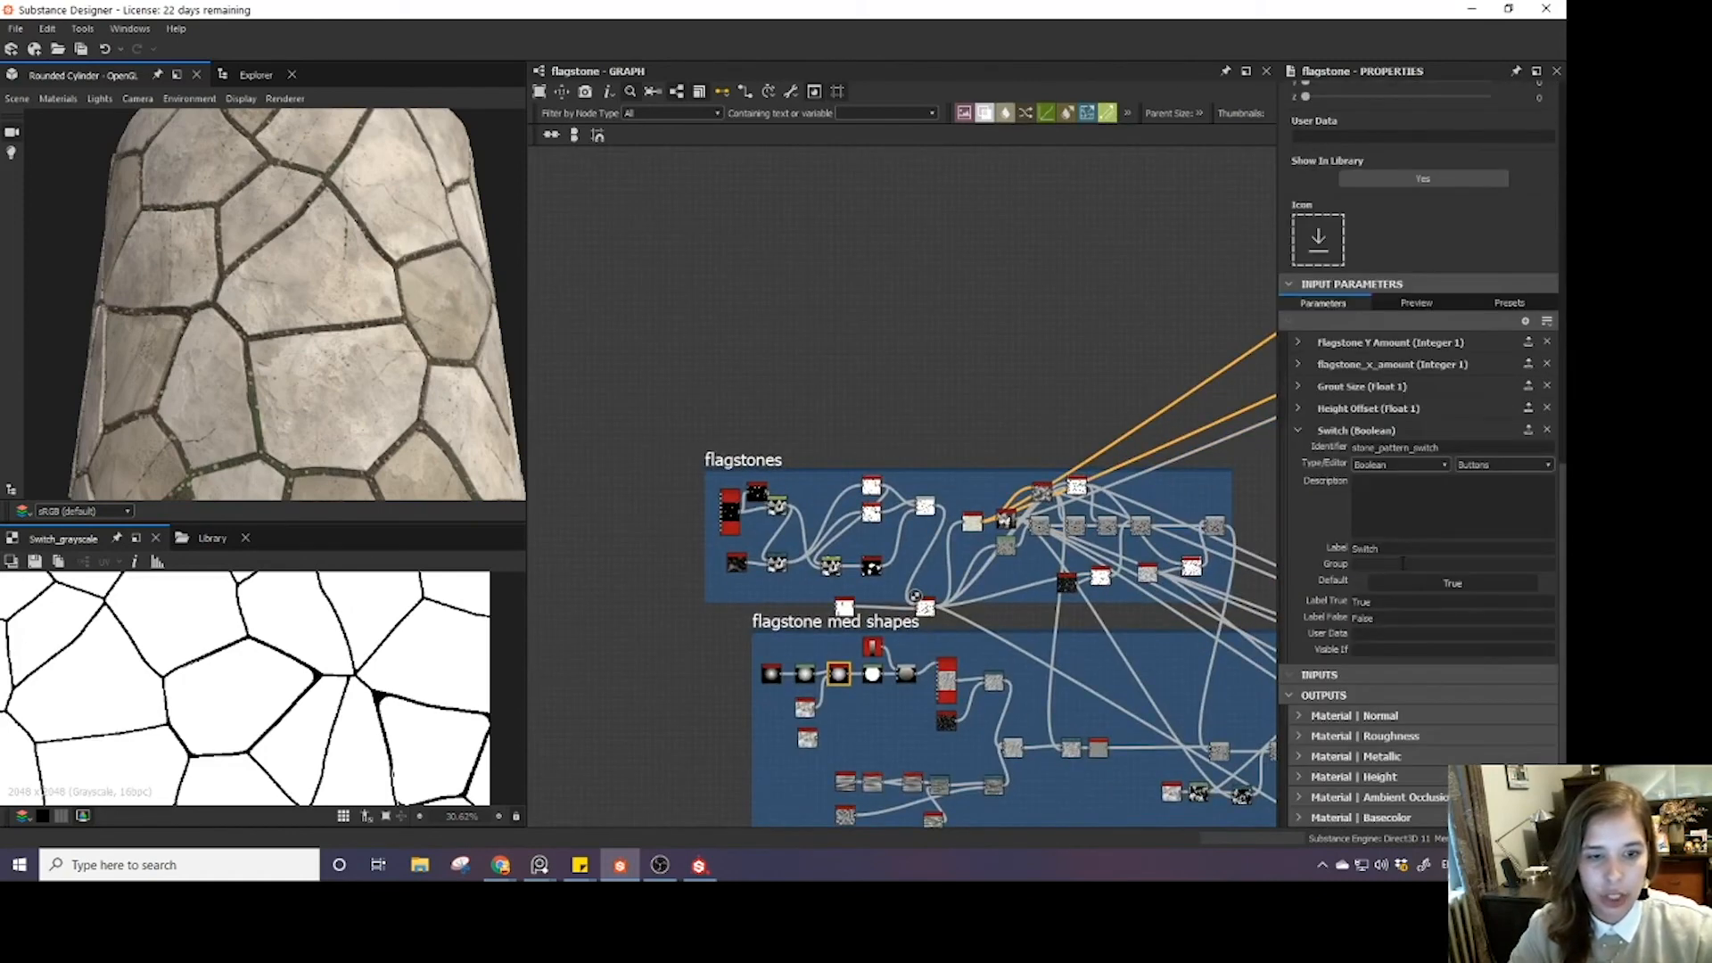
double_click(1365, 549)
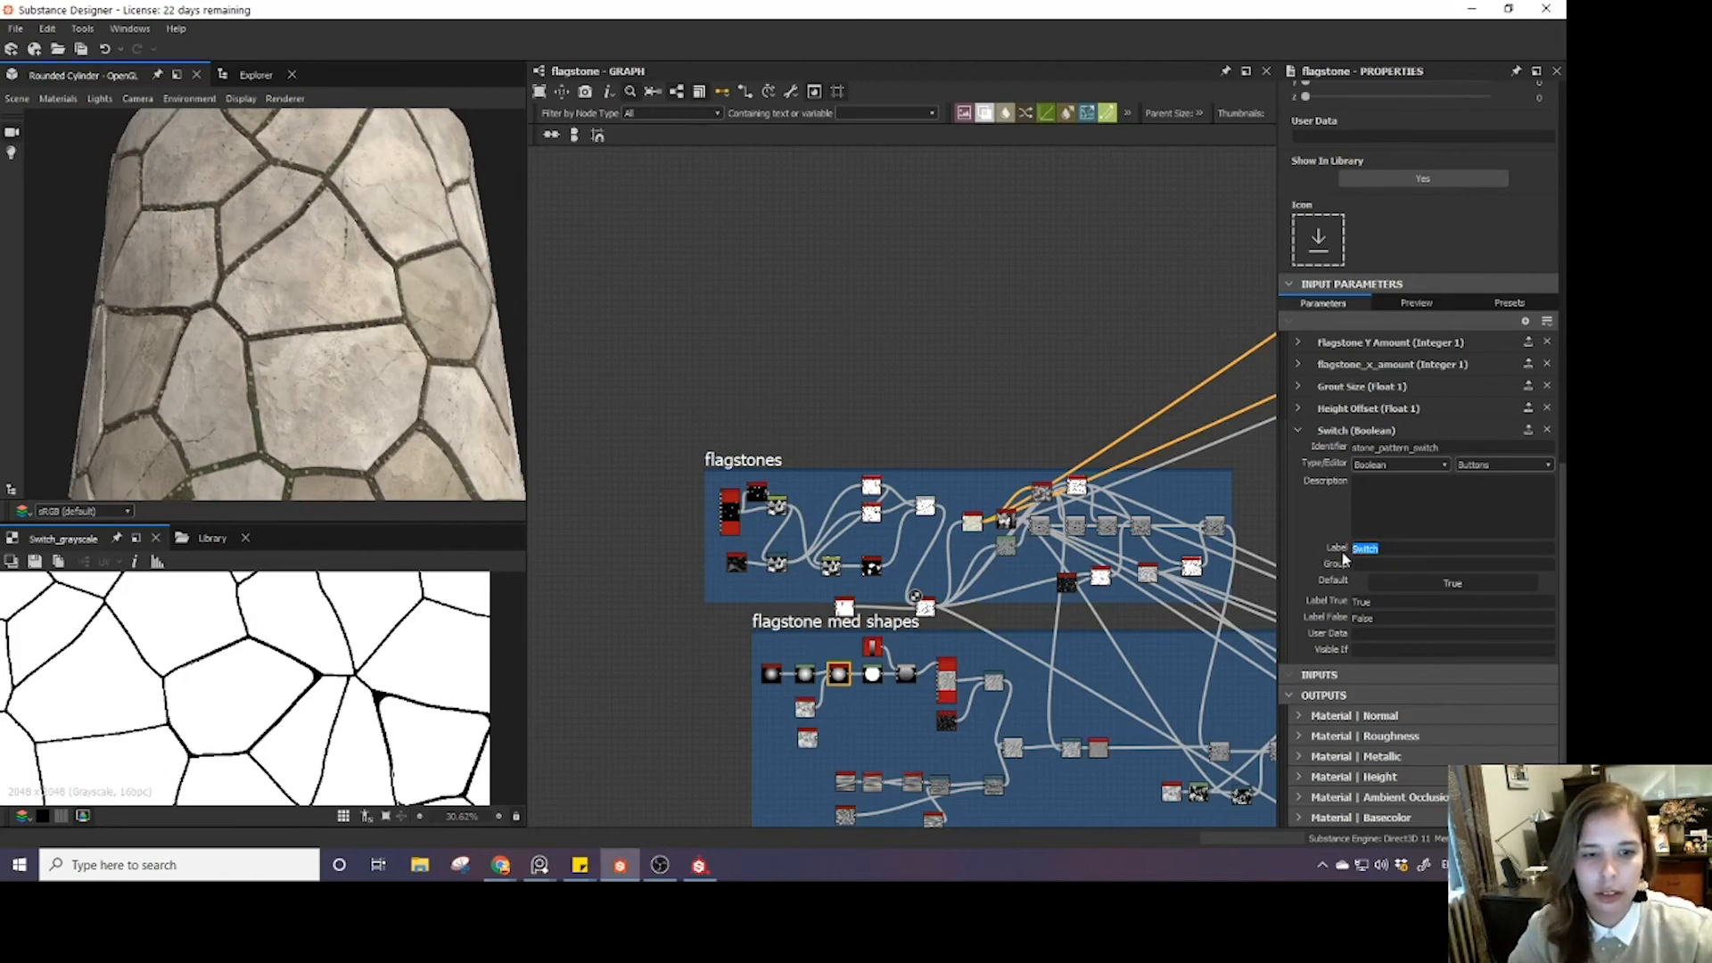
text(s)
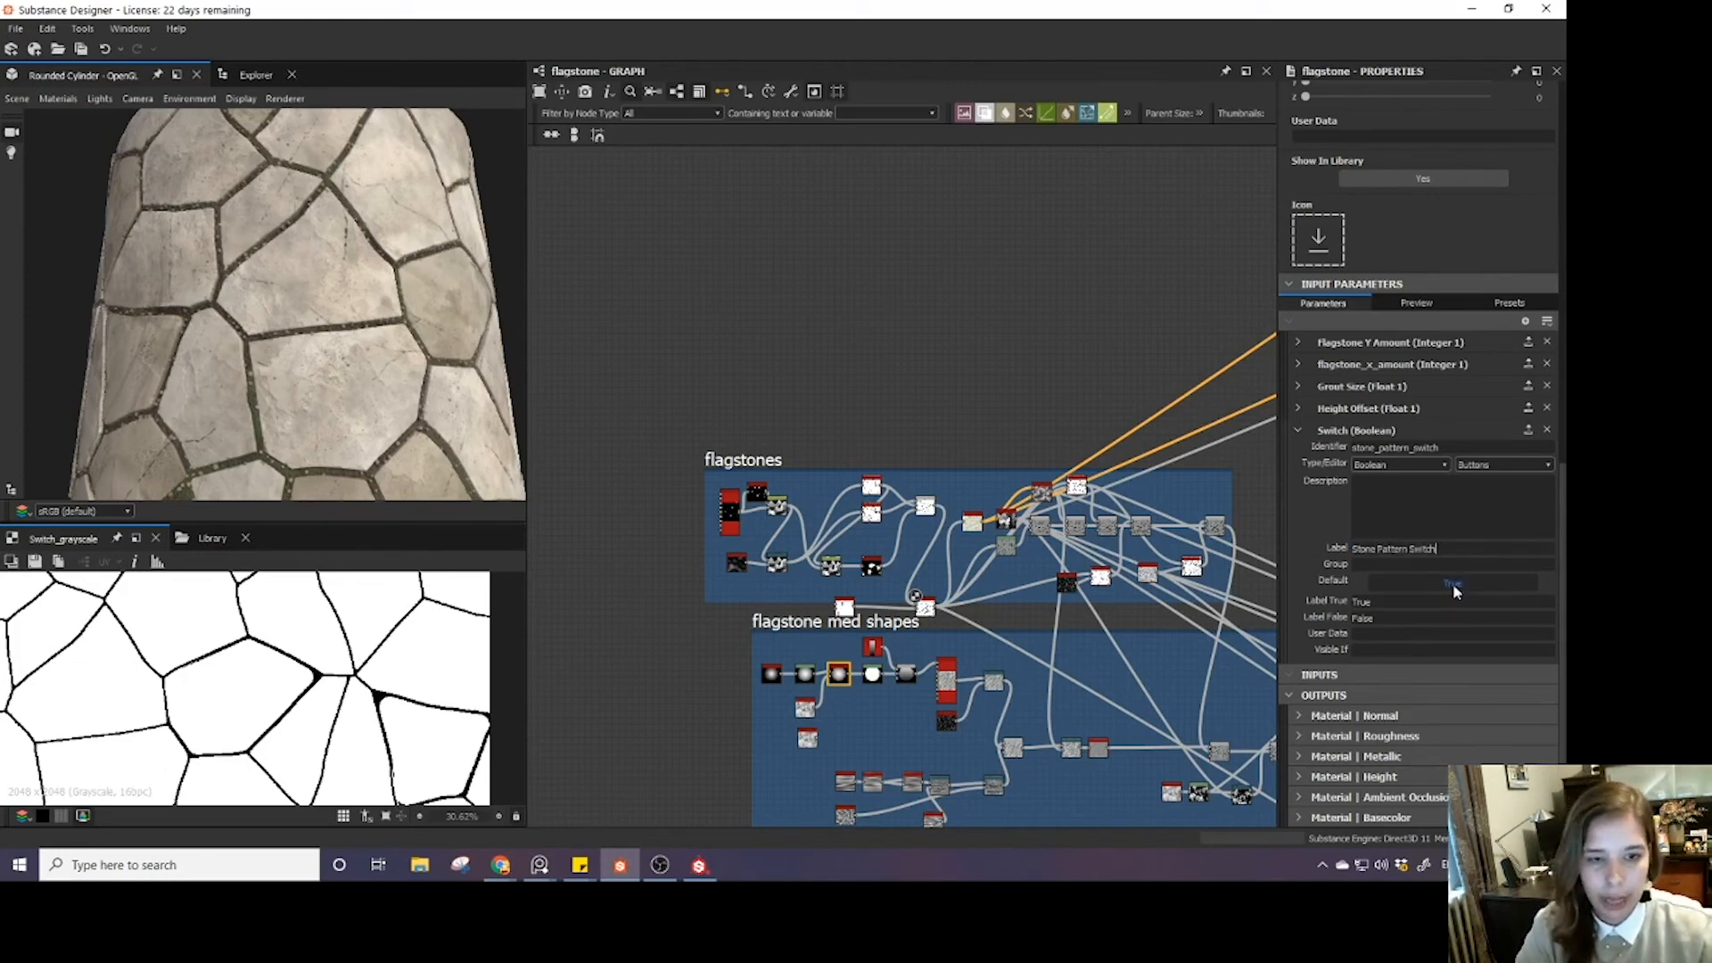
- Label the Stone Pattern Switch's true state "Flagstone" and its false state "Square Tile"
scroll(1453, 585, up, 2)
scroll(1453, 585, down, 2)
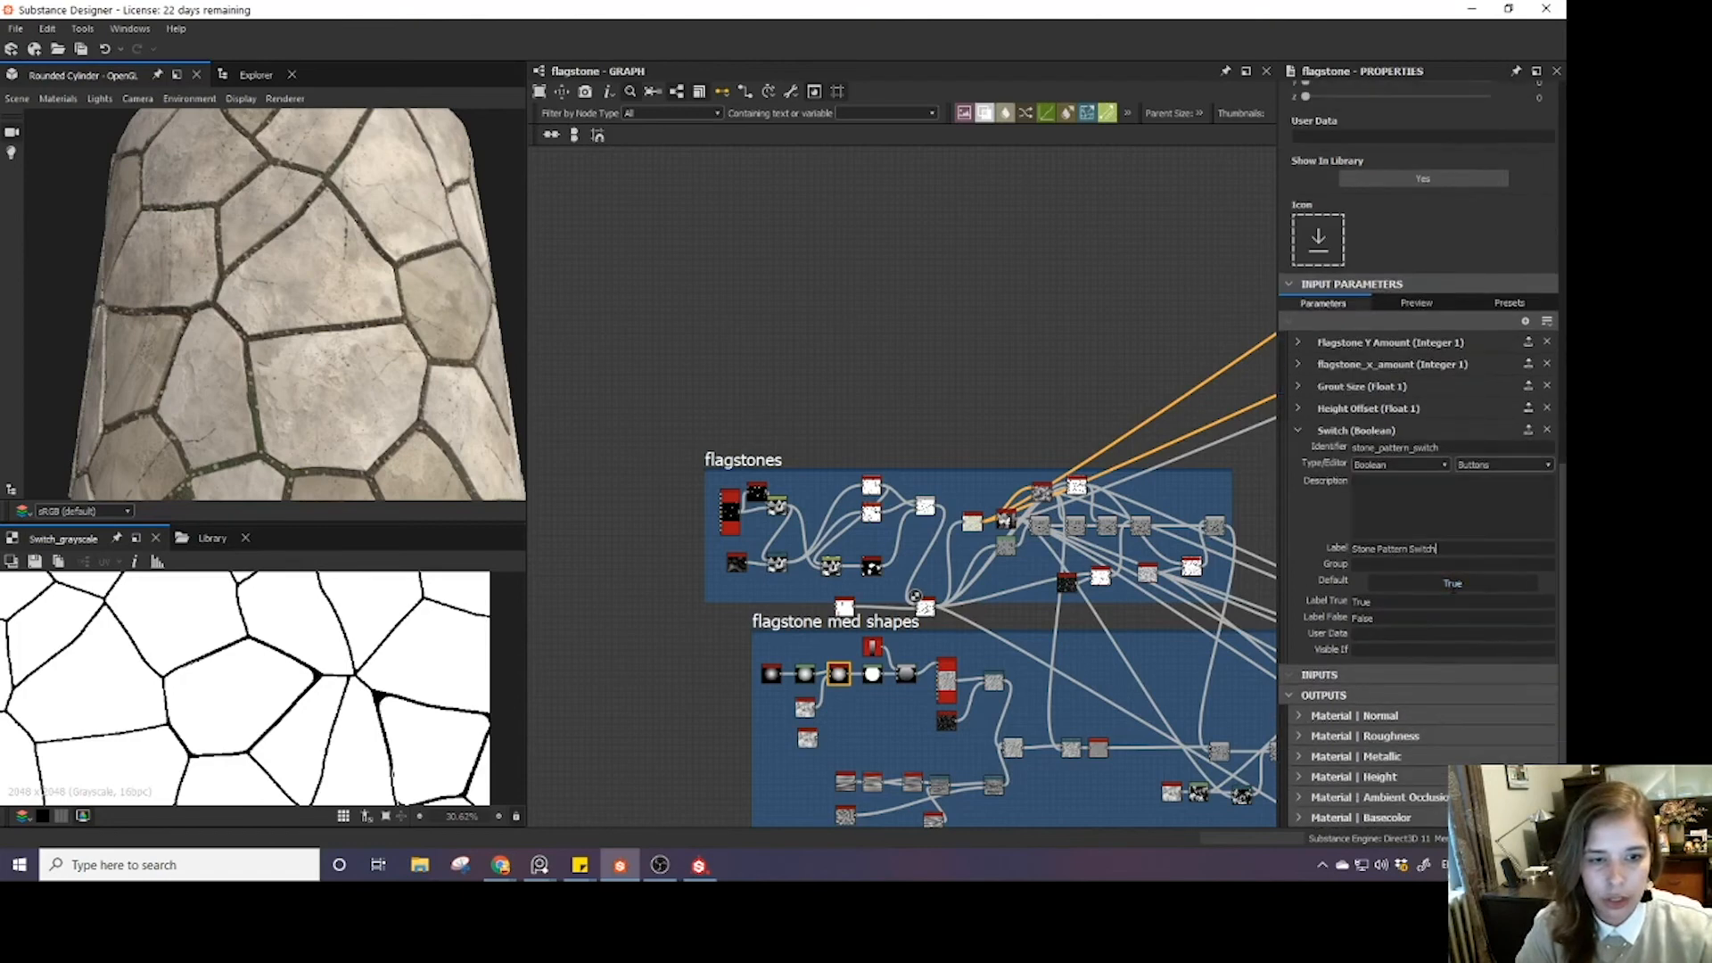
double_click(1386, 602)
text(Fl)
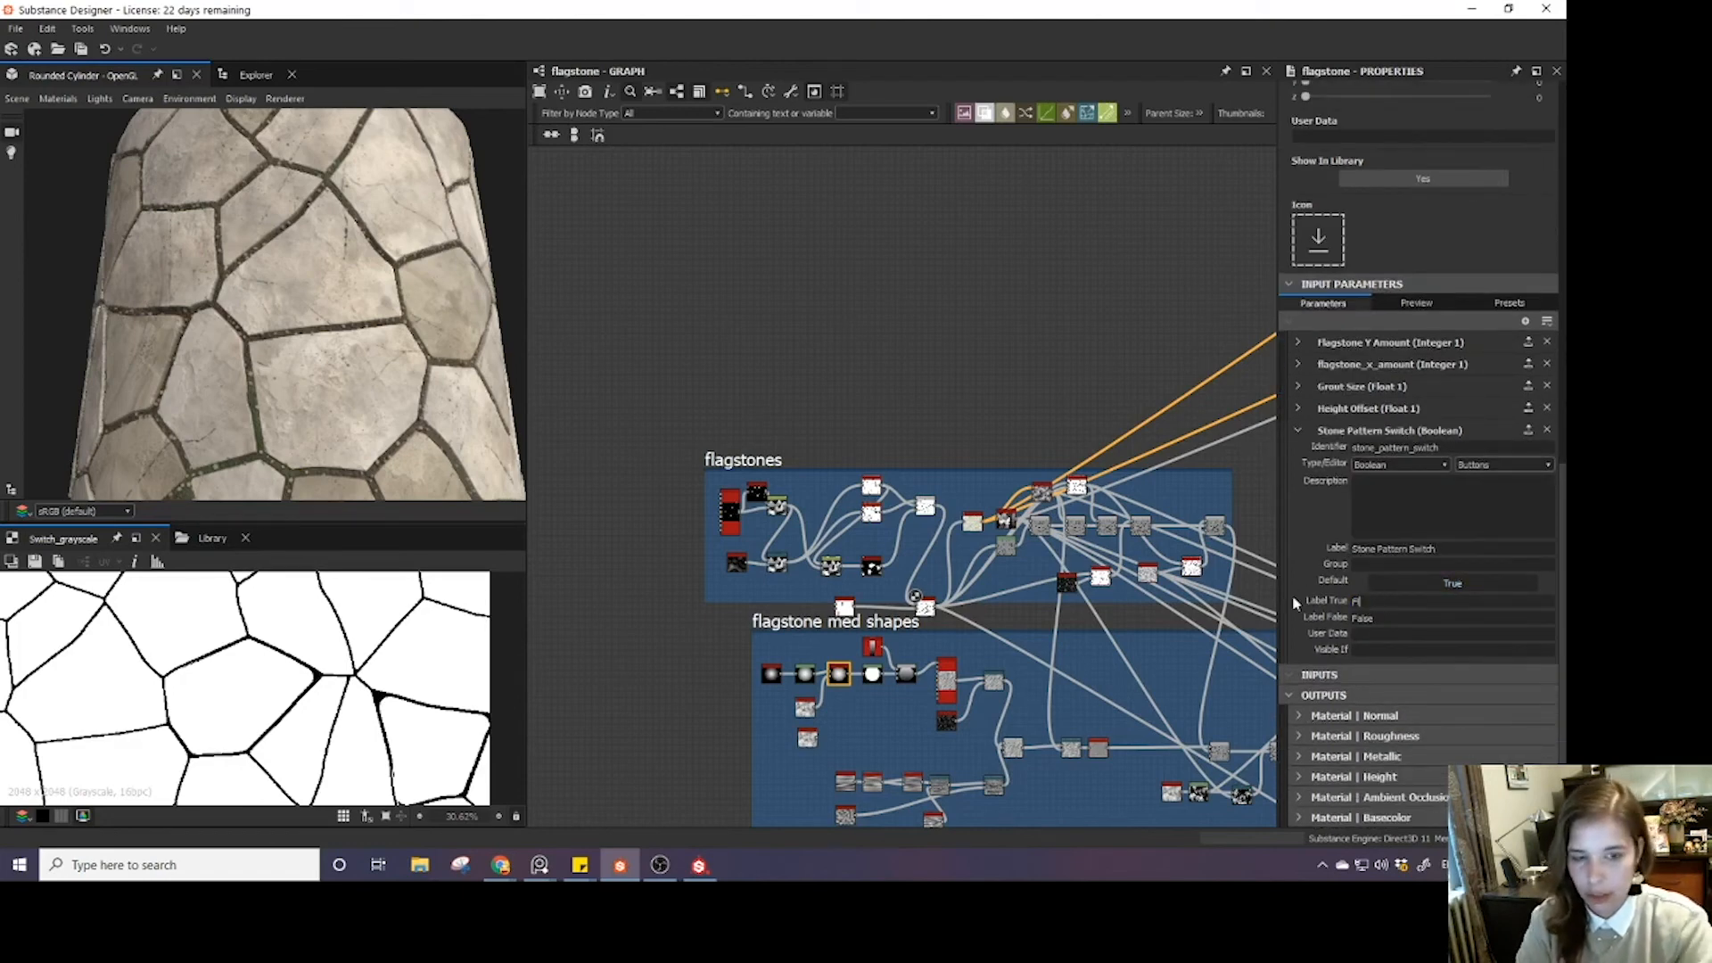
text(ags)
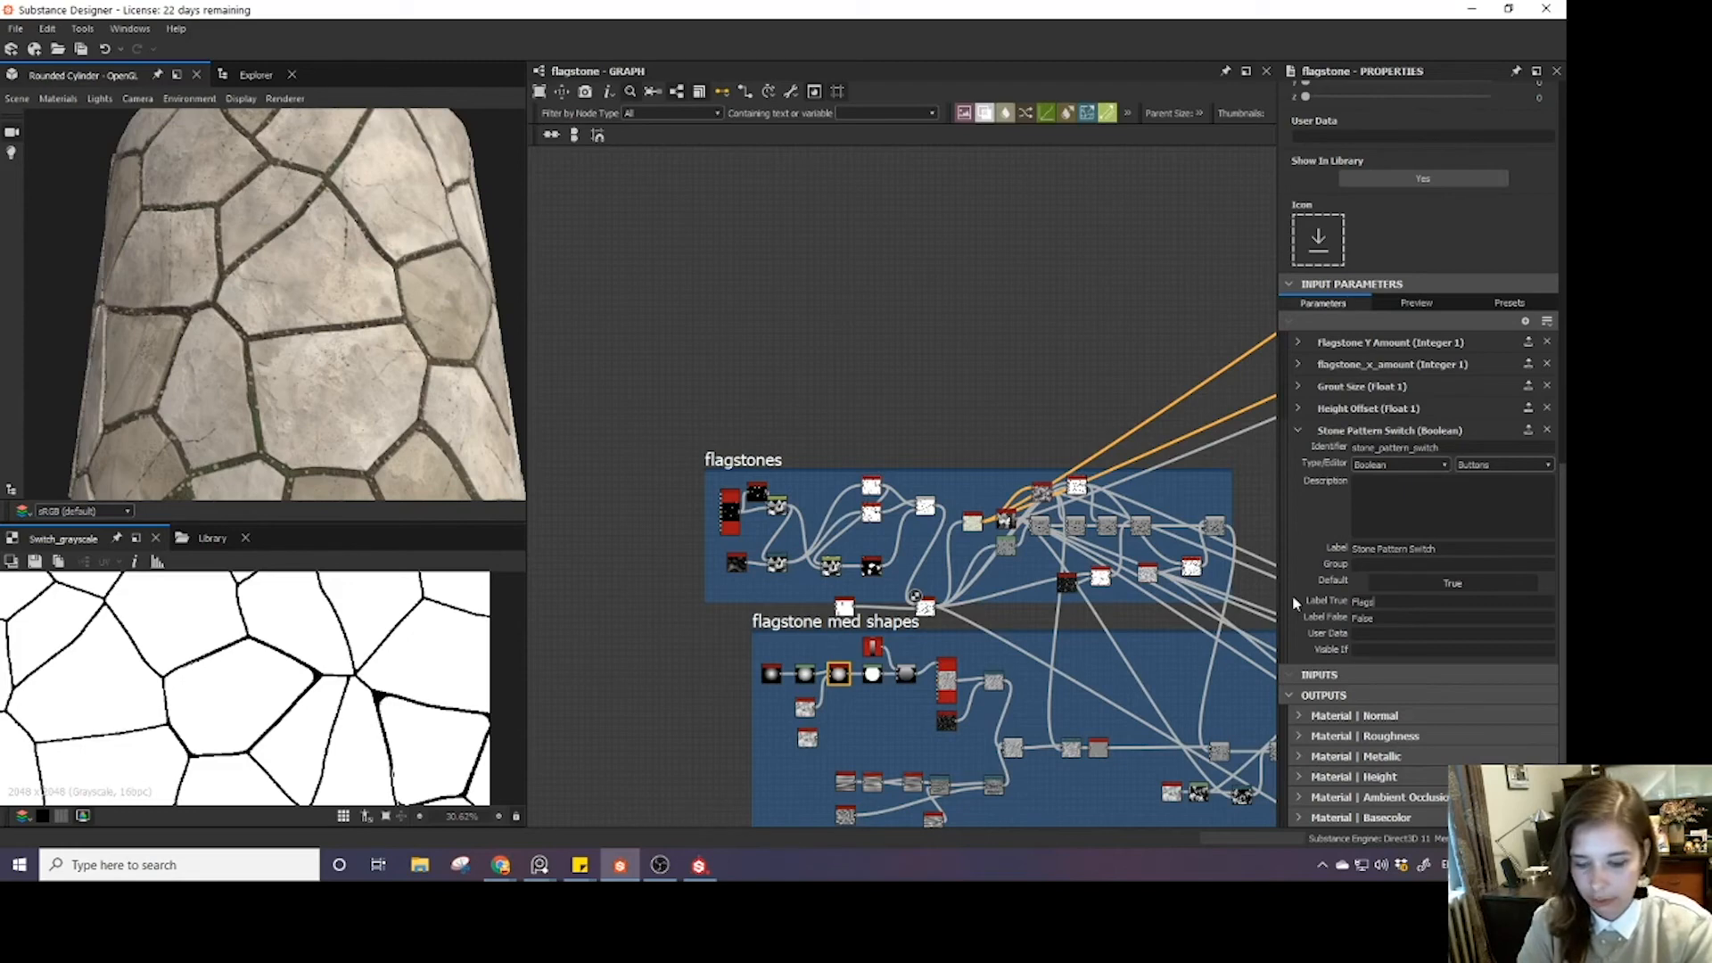
text(tone)
key(Tab)
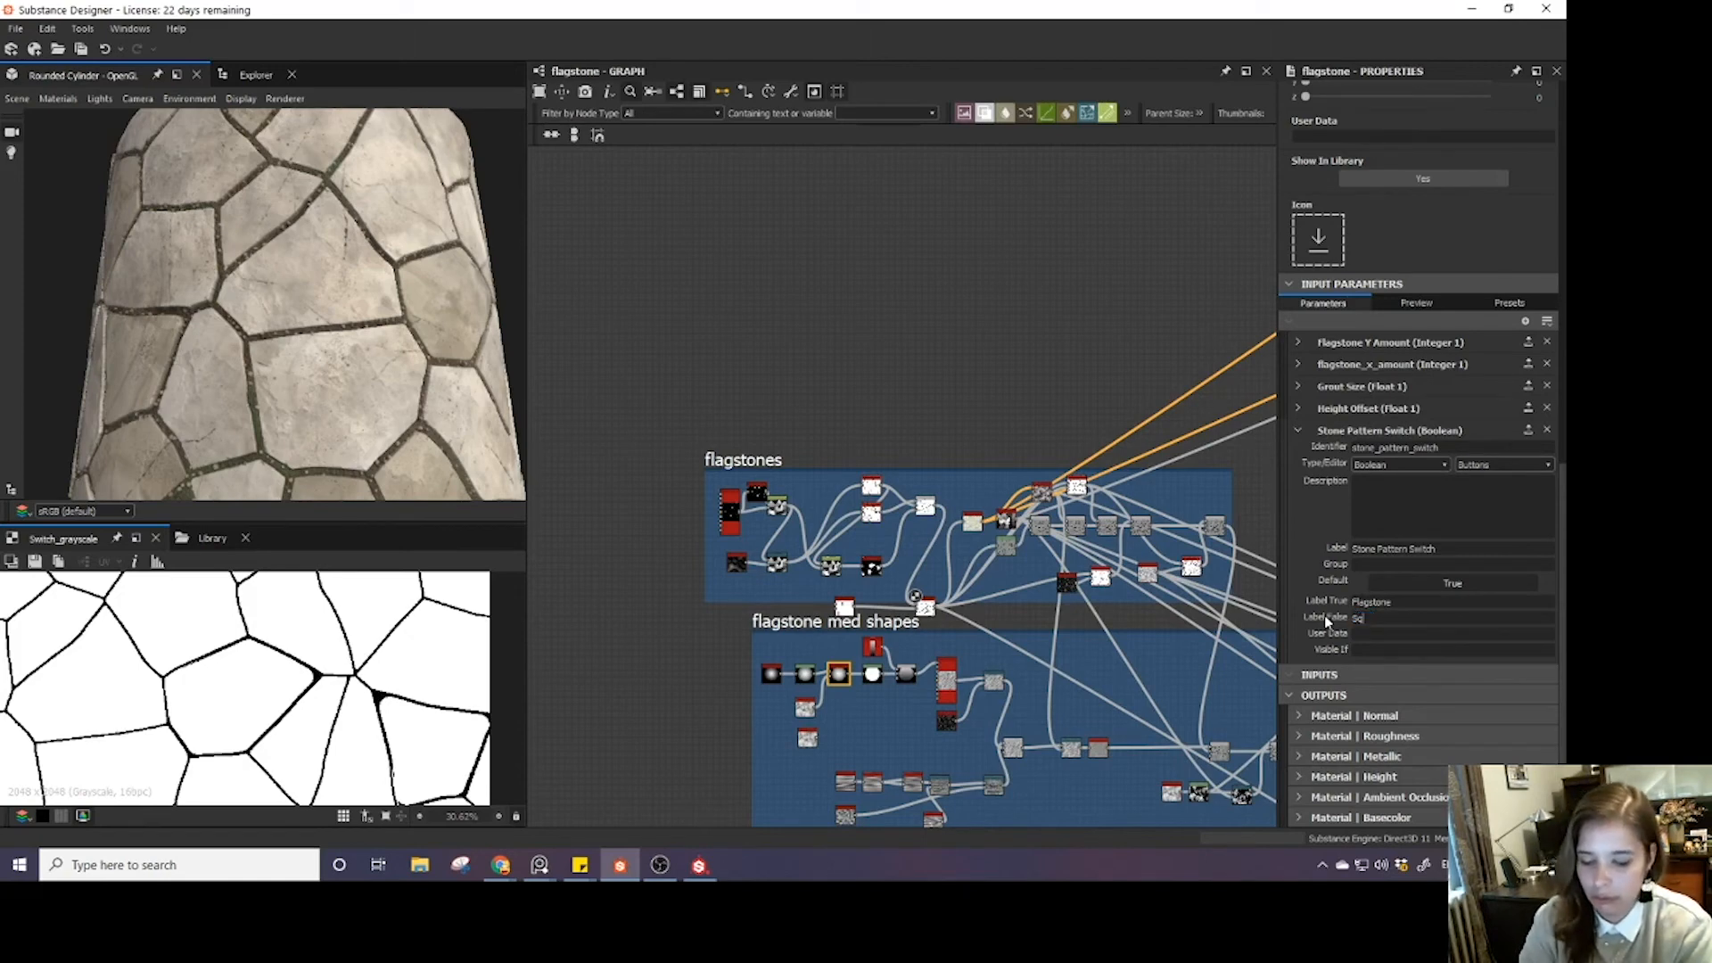
text(Square Tile)
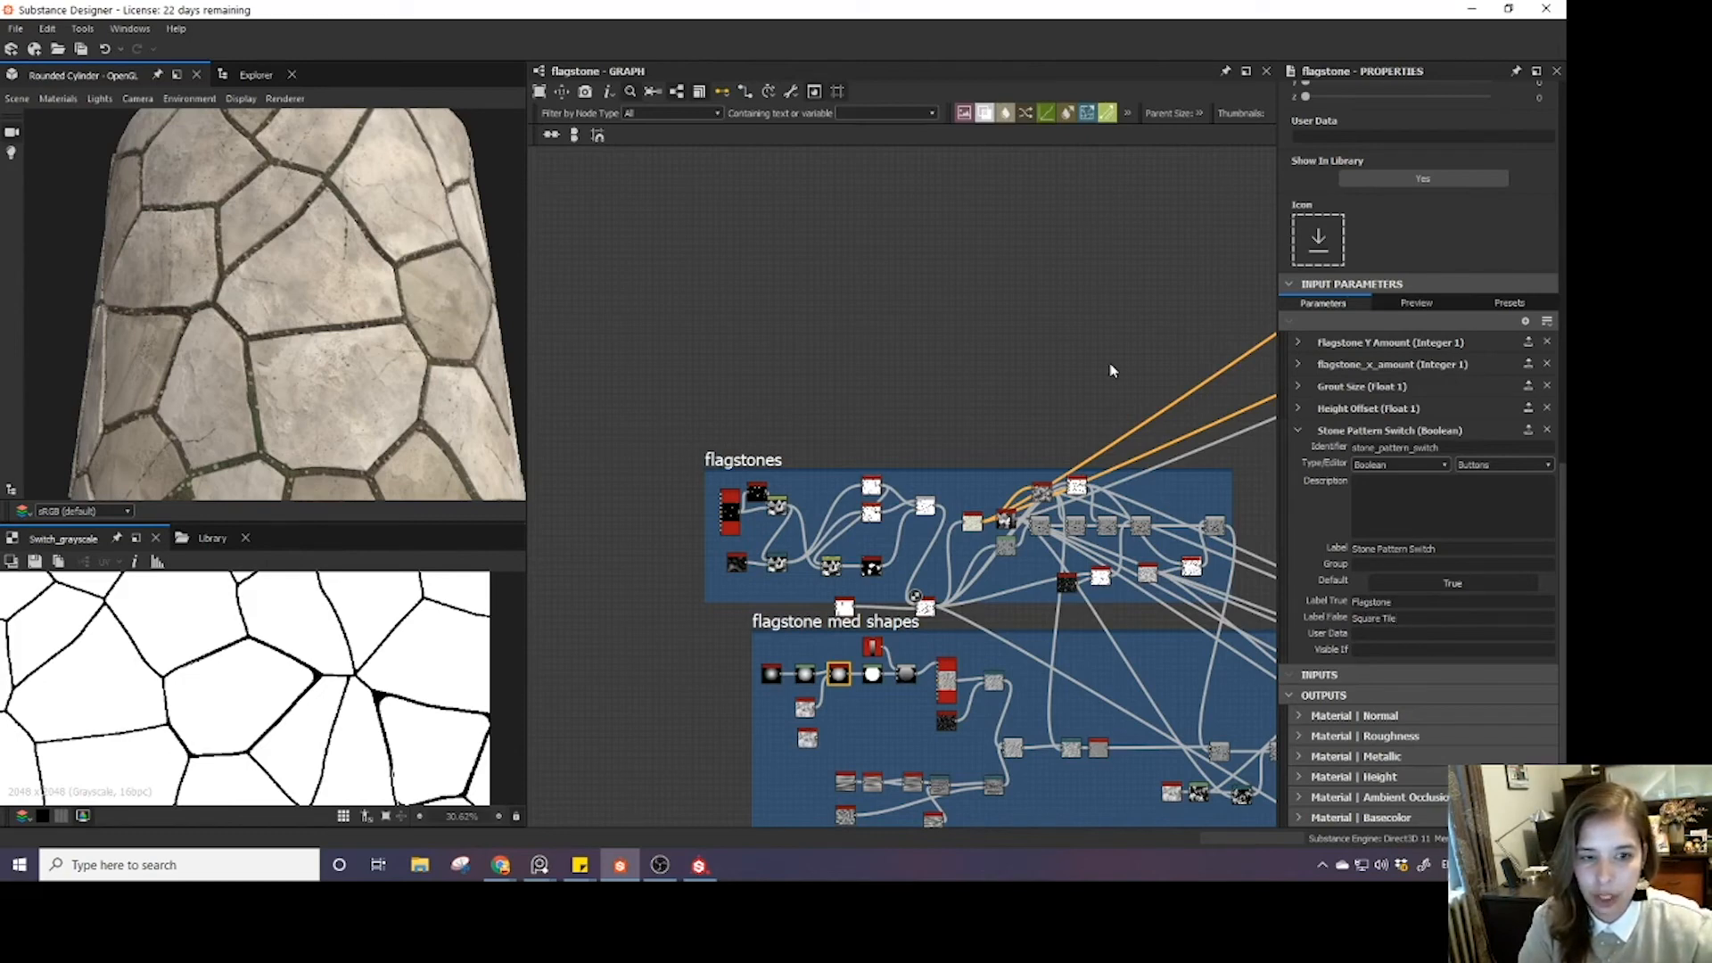
- Create a new Substance graph named New_Graph from the PBR (Metallic/Roughness) template at 2048 px
click(256, 75)
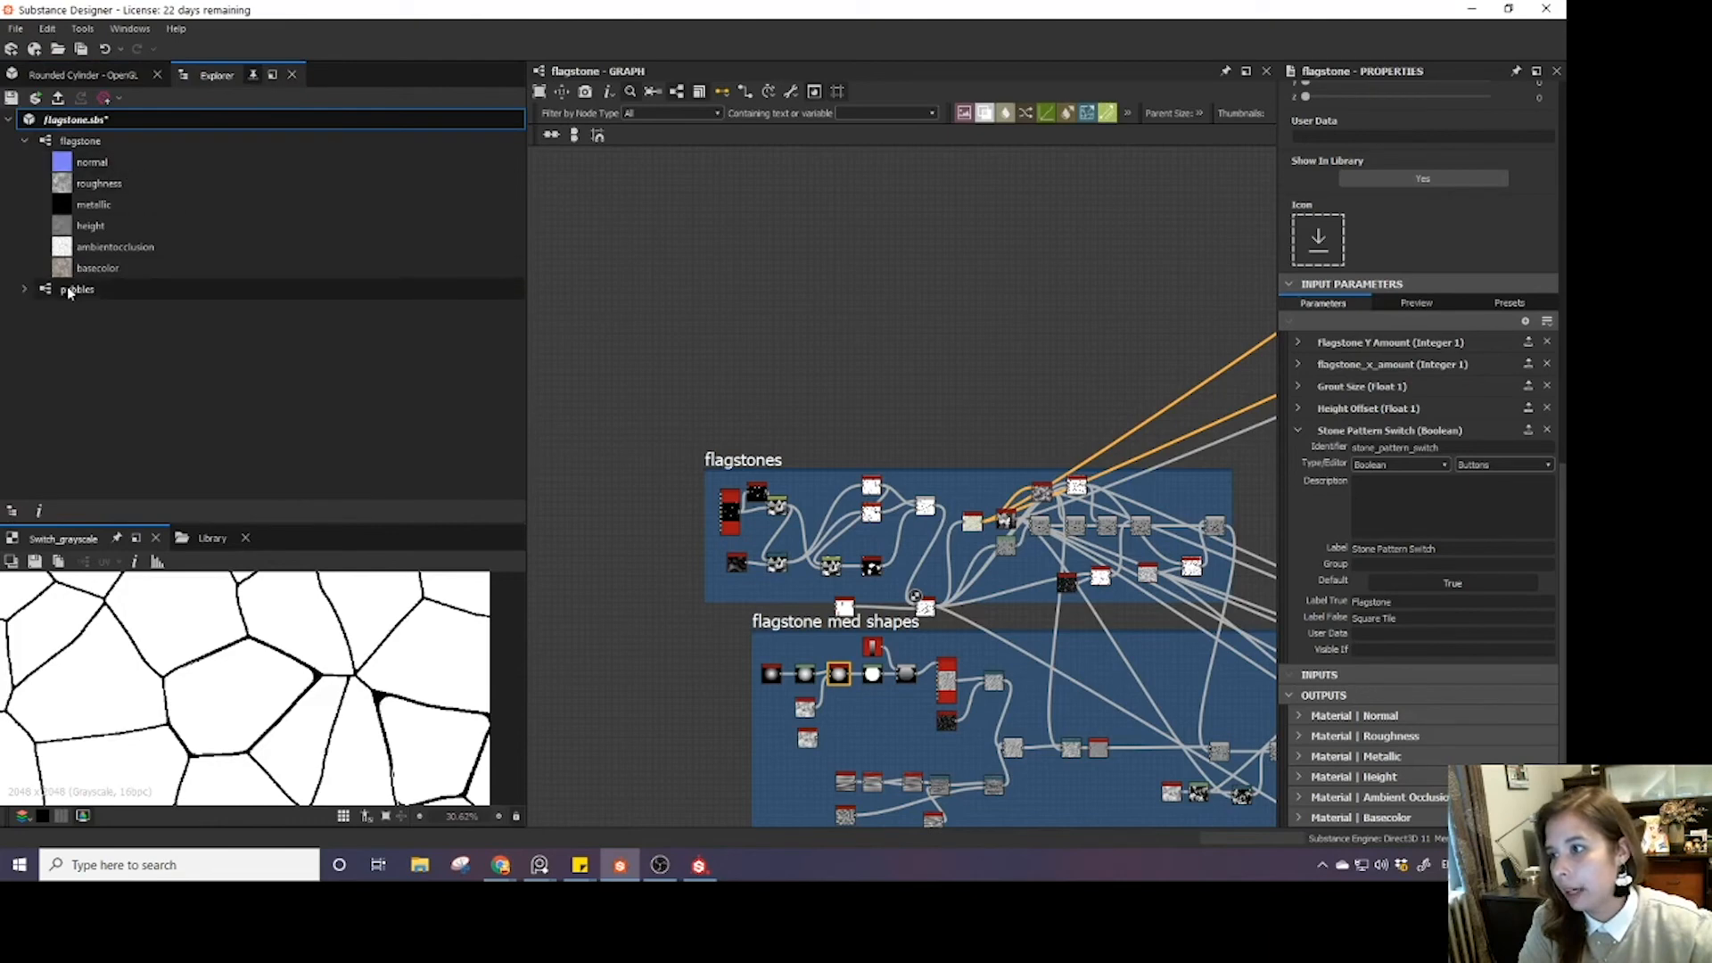
right_click(85, 120)
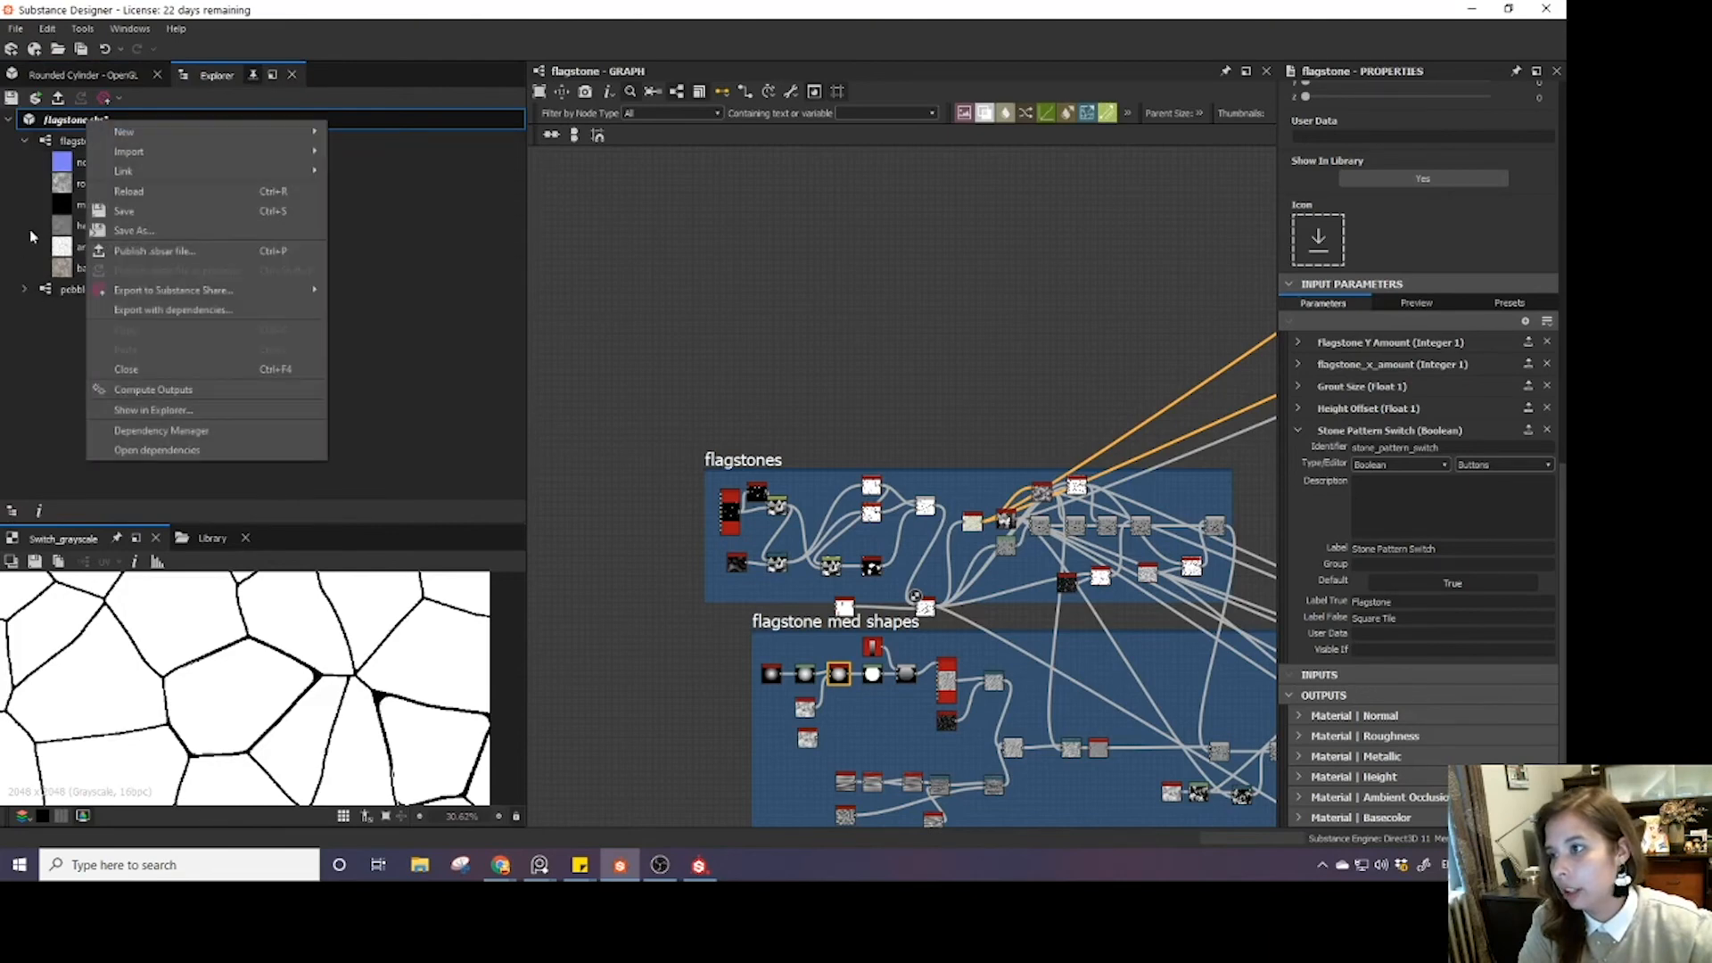
click(7, 349)
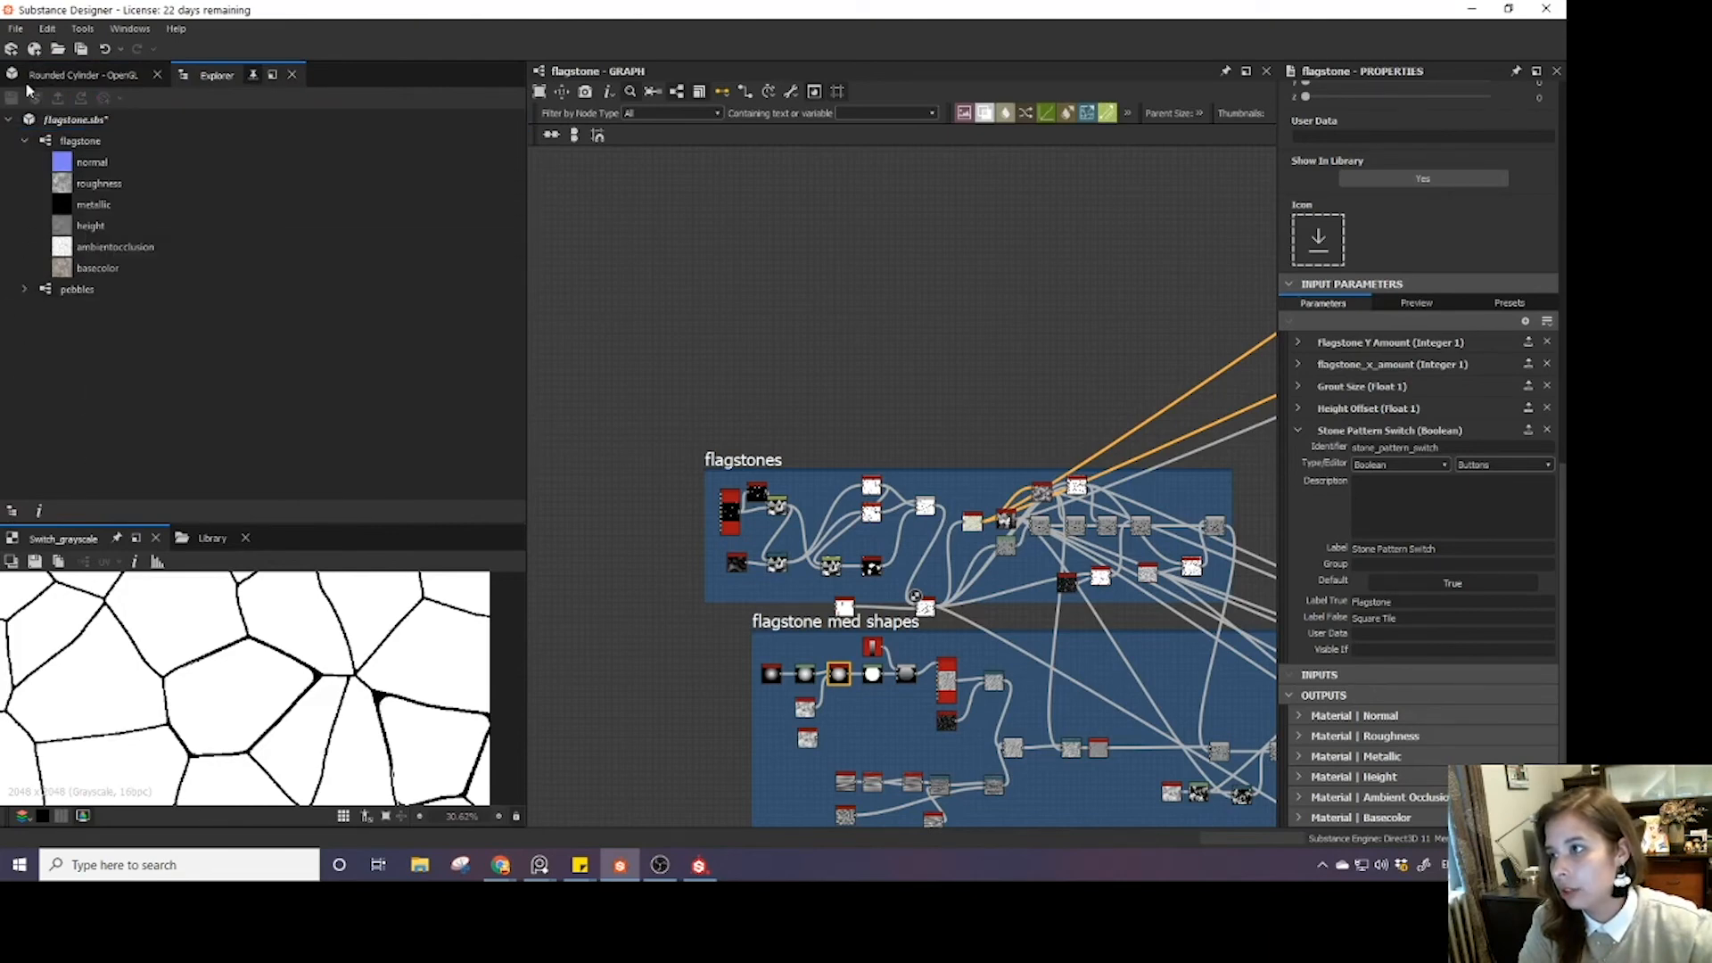
click(11, 48)
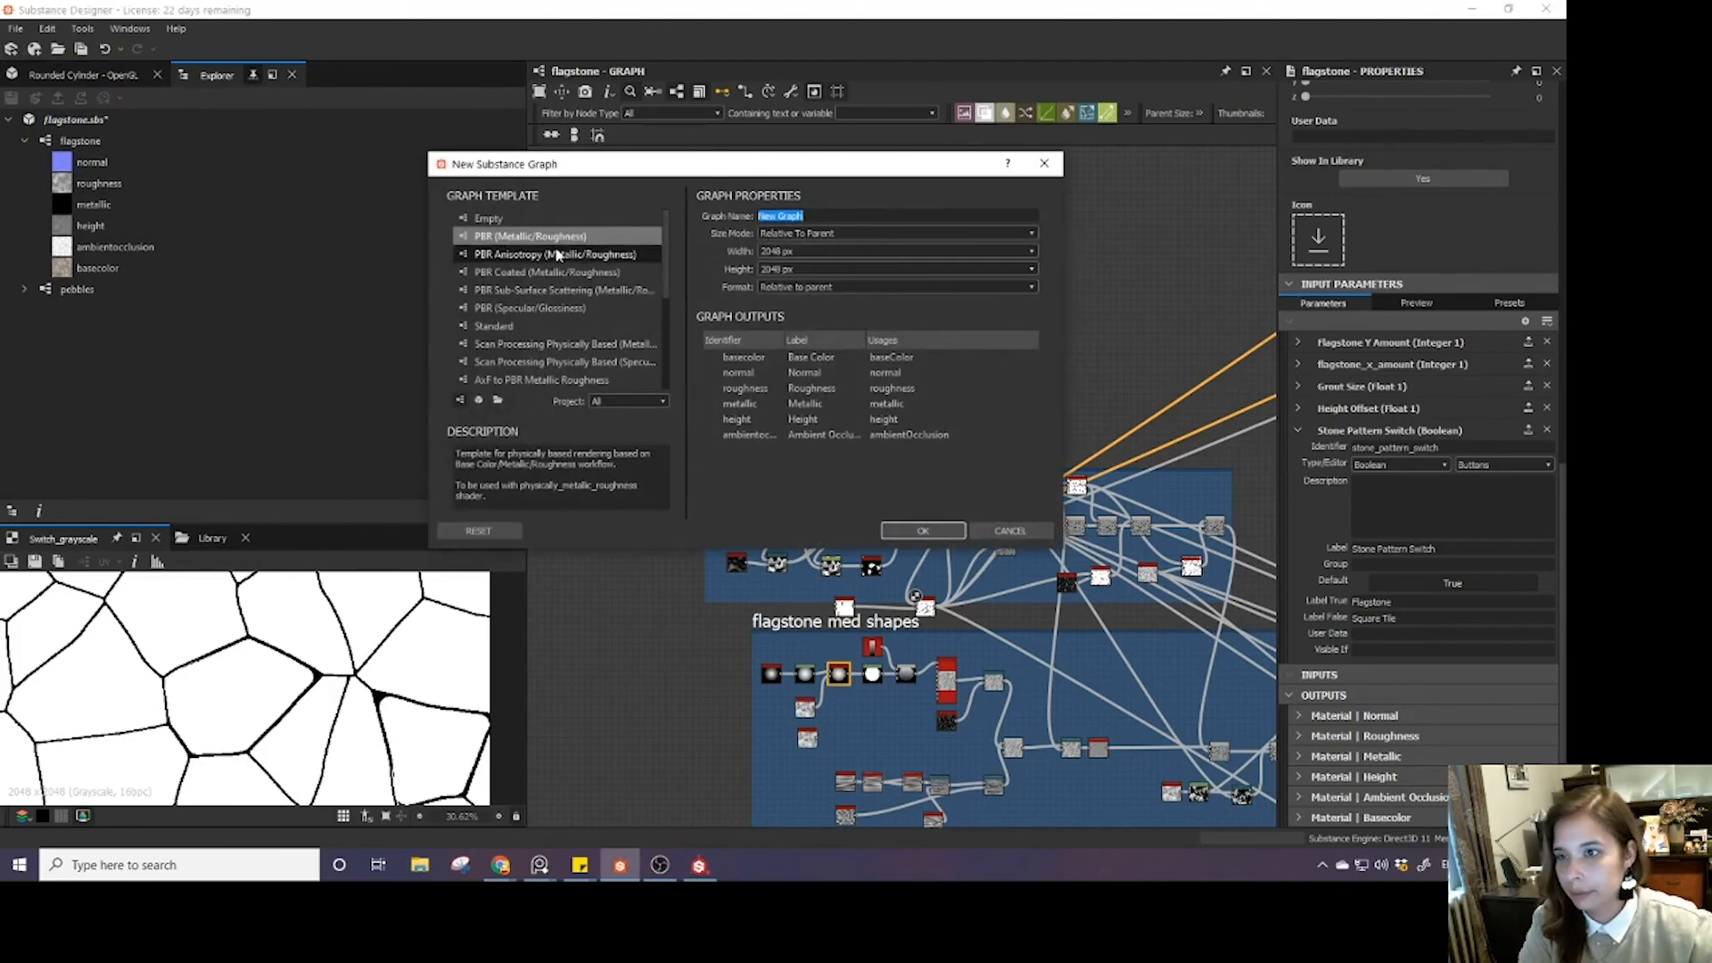
click(923, 530)
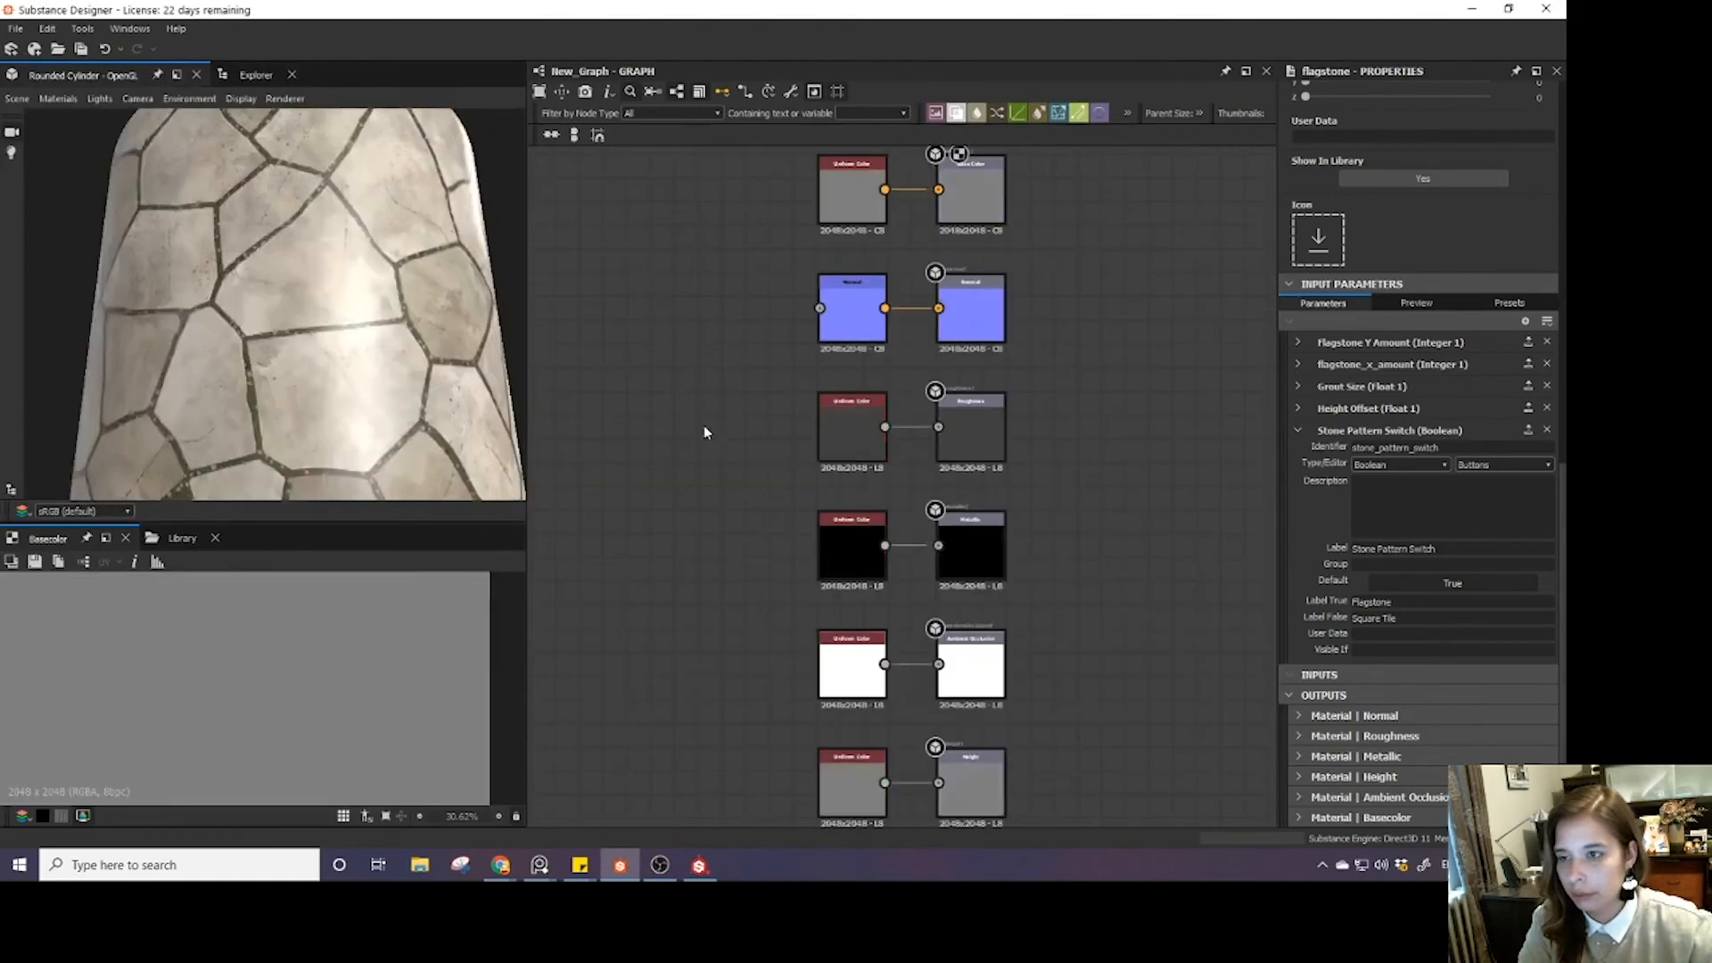
- Insert the flagstone graph as a node in New_Graph and link its normal output to the Base Color output node
click(256, 75)
scroll(657, 371, down, 3)
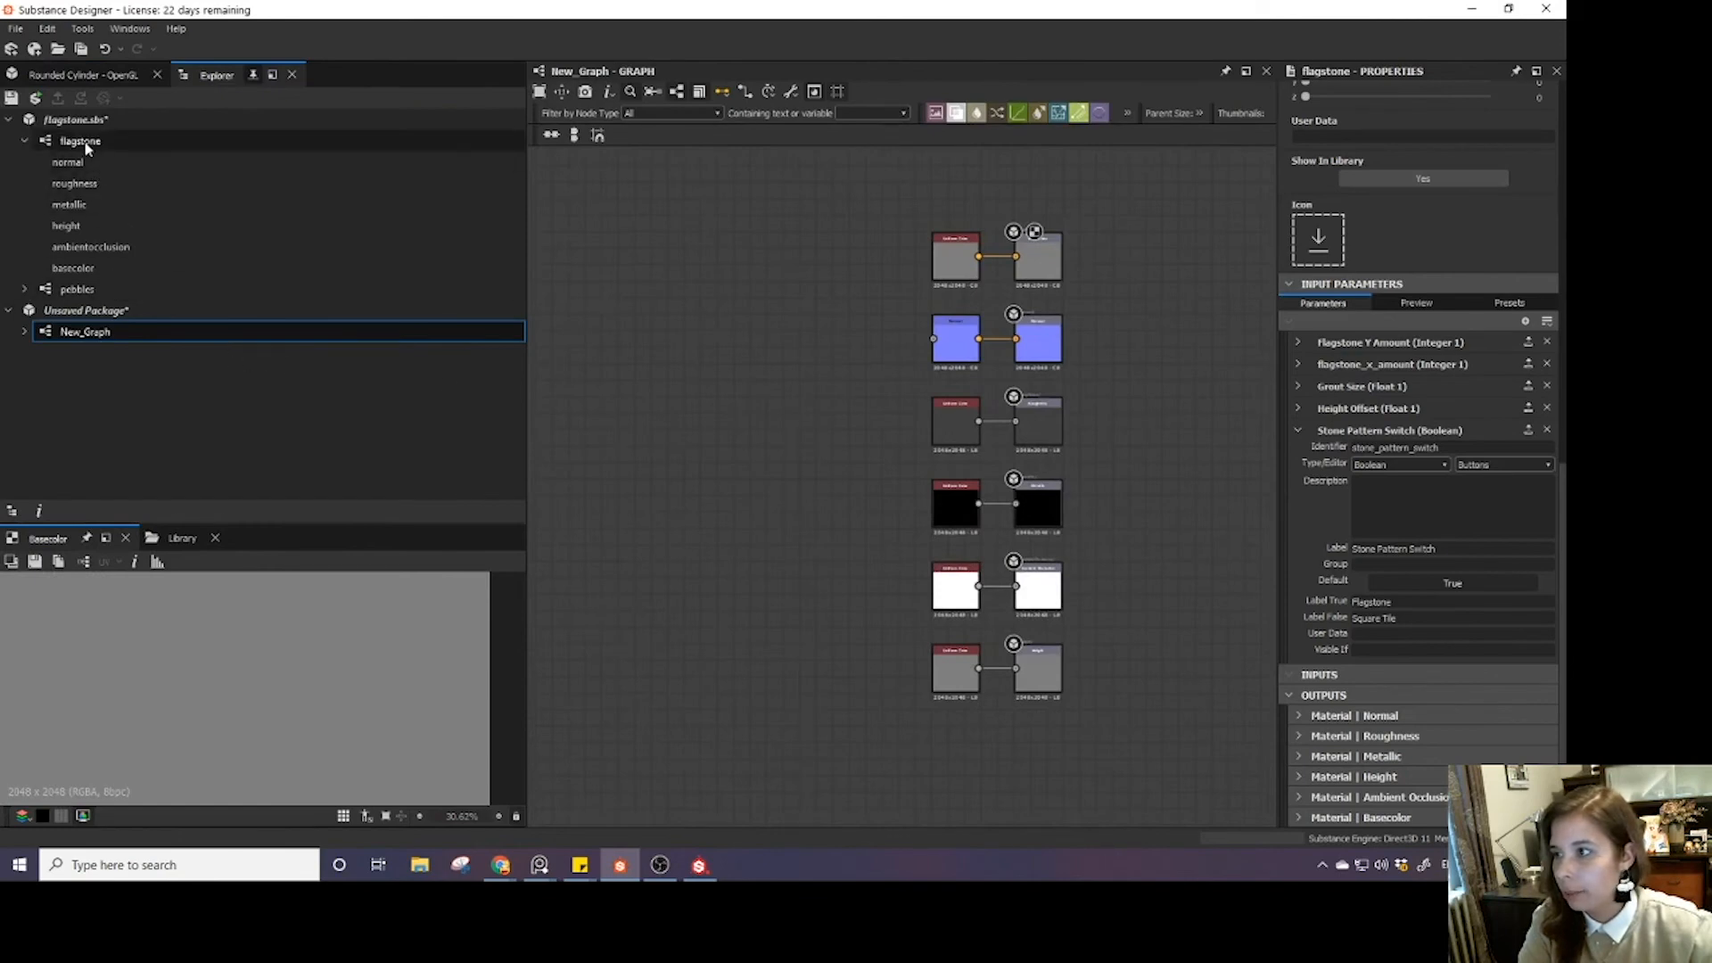
drag(71, 141, 1041, 265)
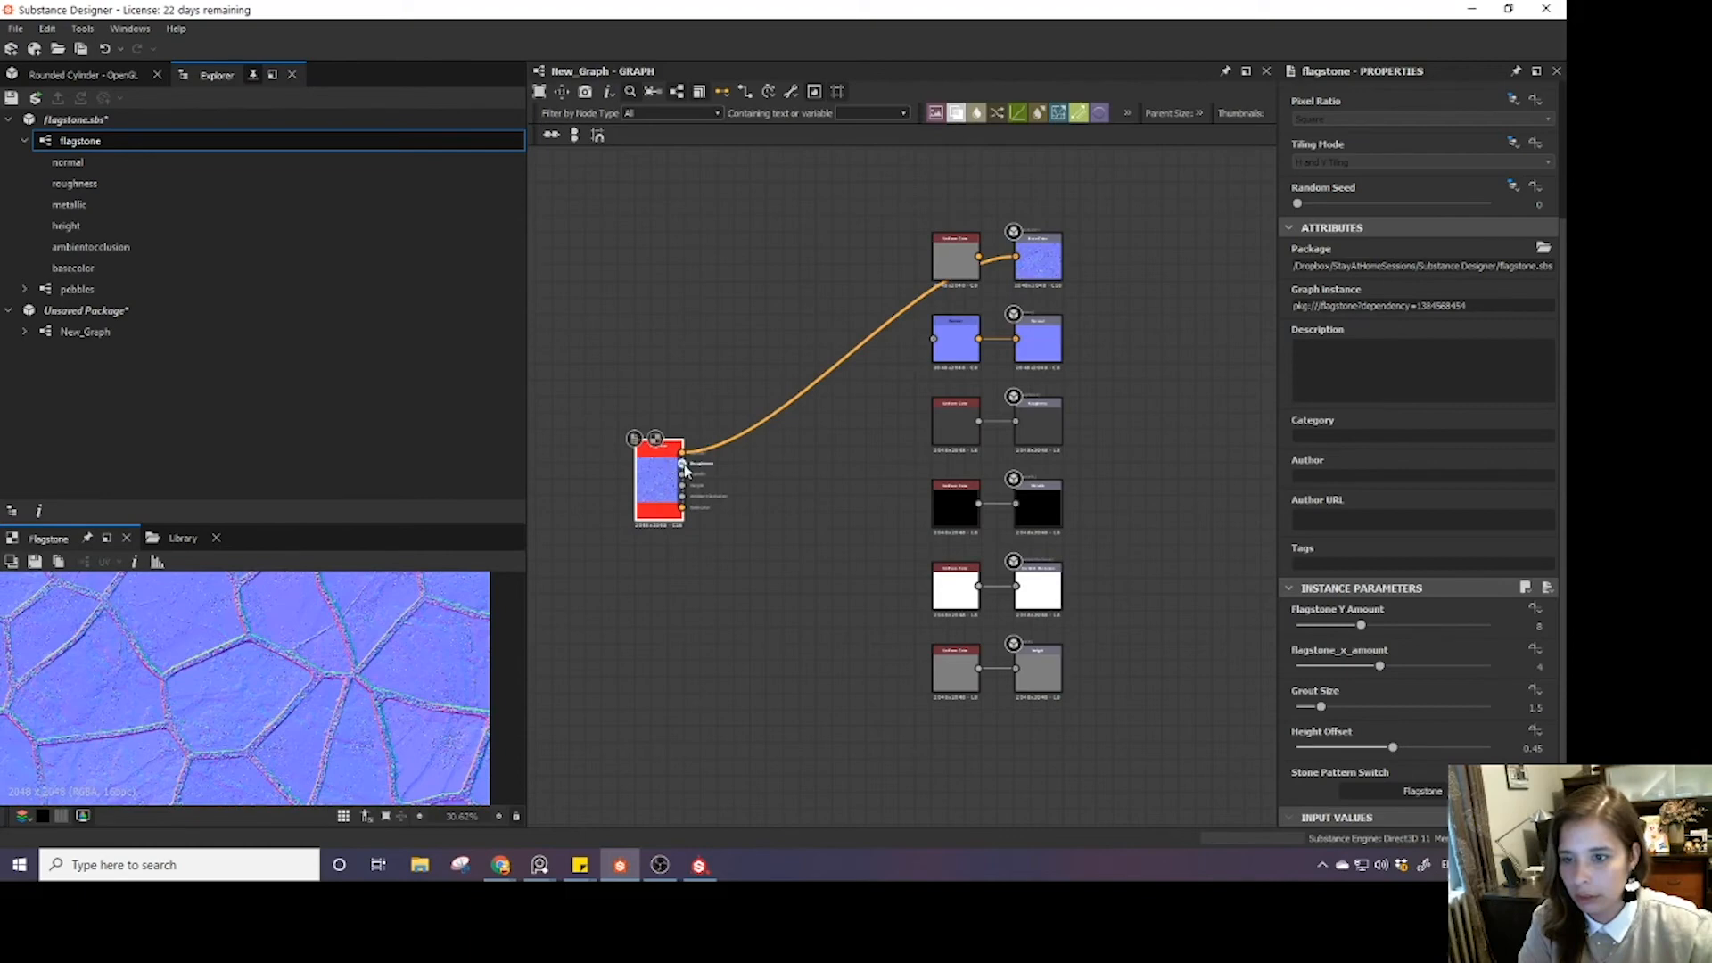
- Connect the flagstone node's roughness, metallic, height and ambient occlusion outputs to New_Graph's matching output nodes
drag(683, 466, 1018, 418)
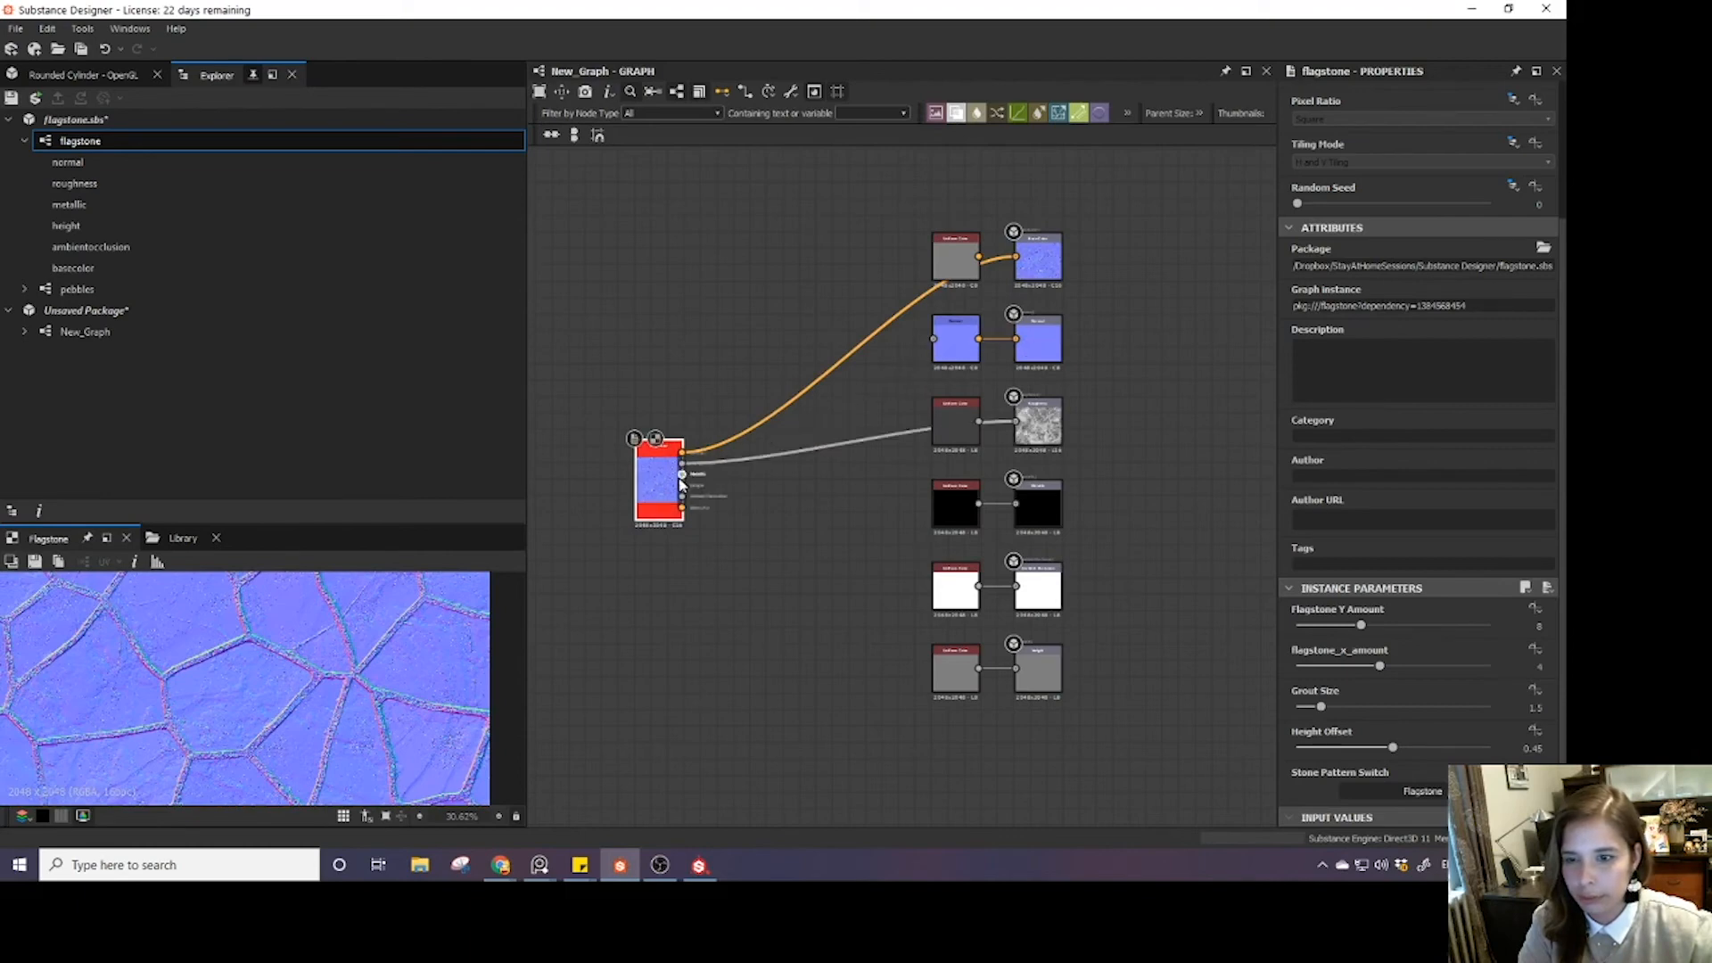
drag(683, 477, 1018, 665)
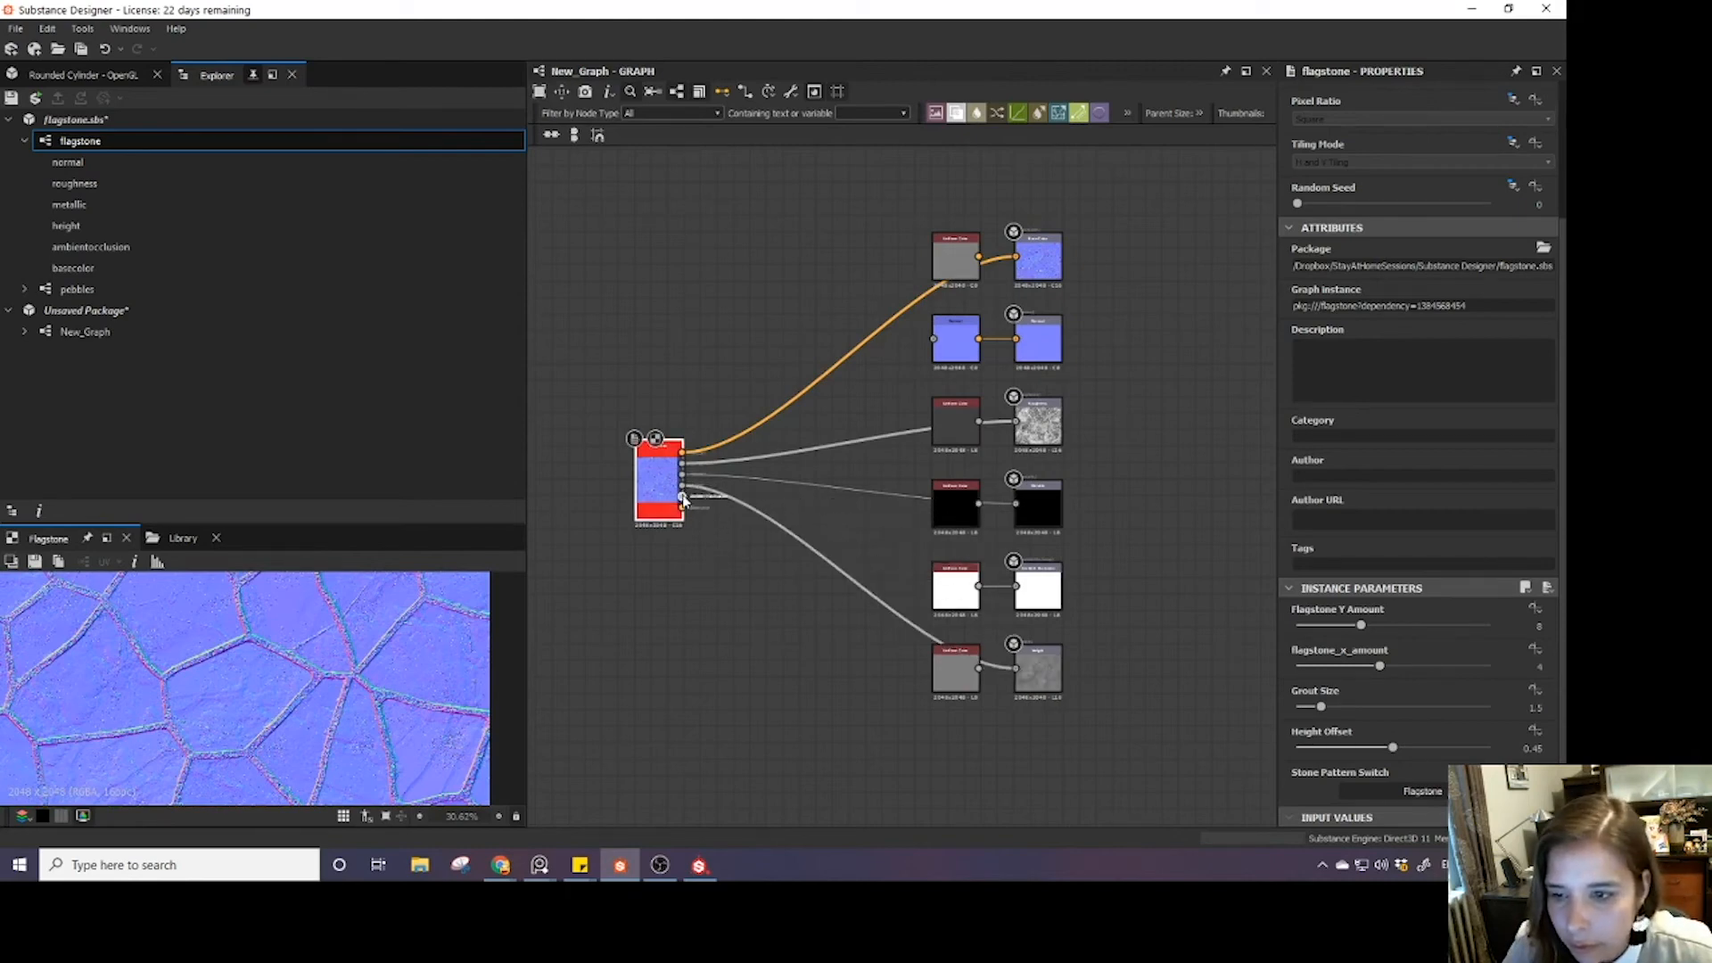
drag(734, 530, 934, 585)
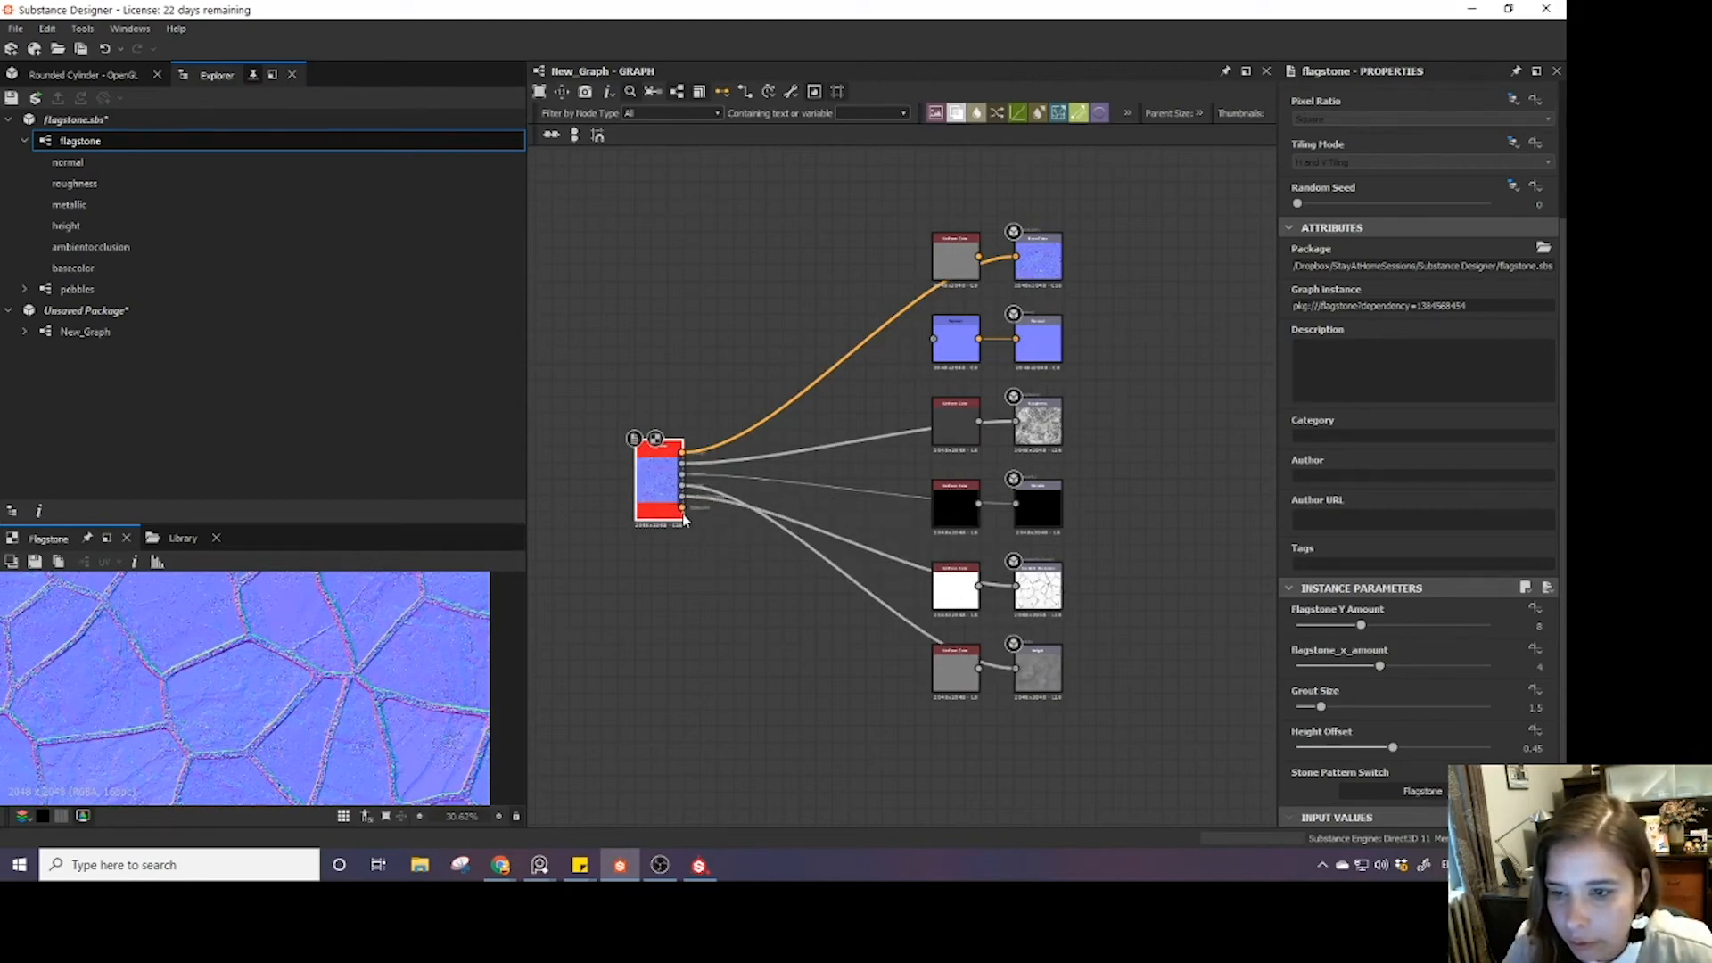
- Connect the flagstone node's basecolor output to the Base Color output node and its normal output to the Normal output node
scroll(685, 517, up, 1)
scroll(693, 535, down, 3)
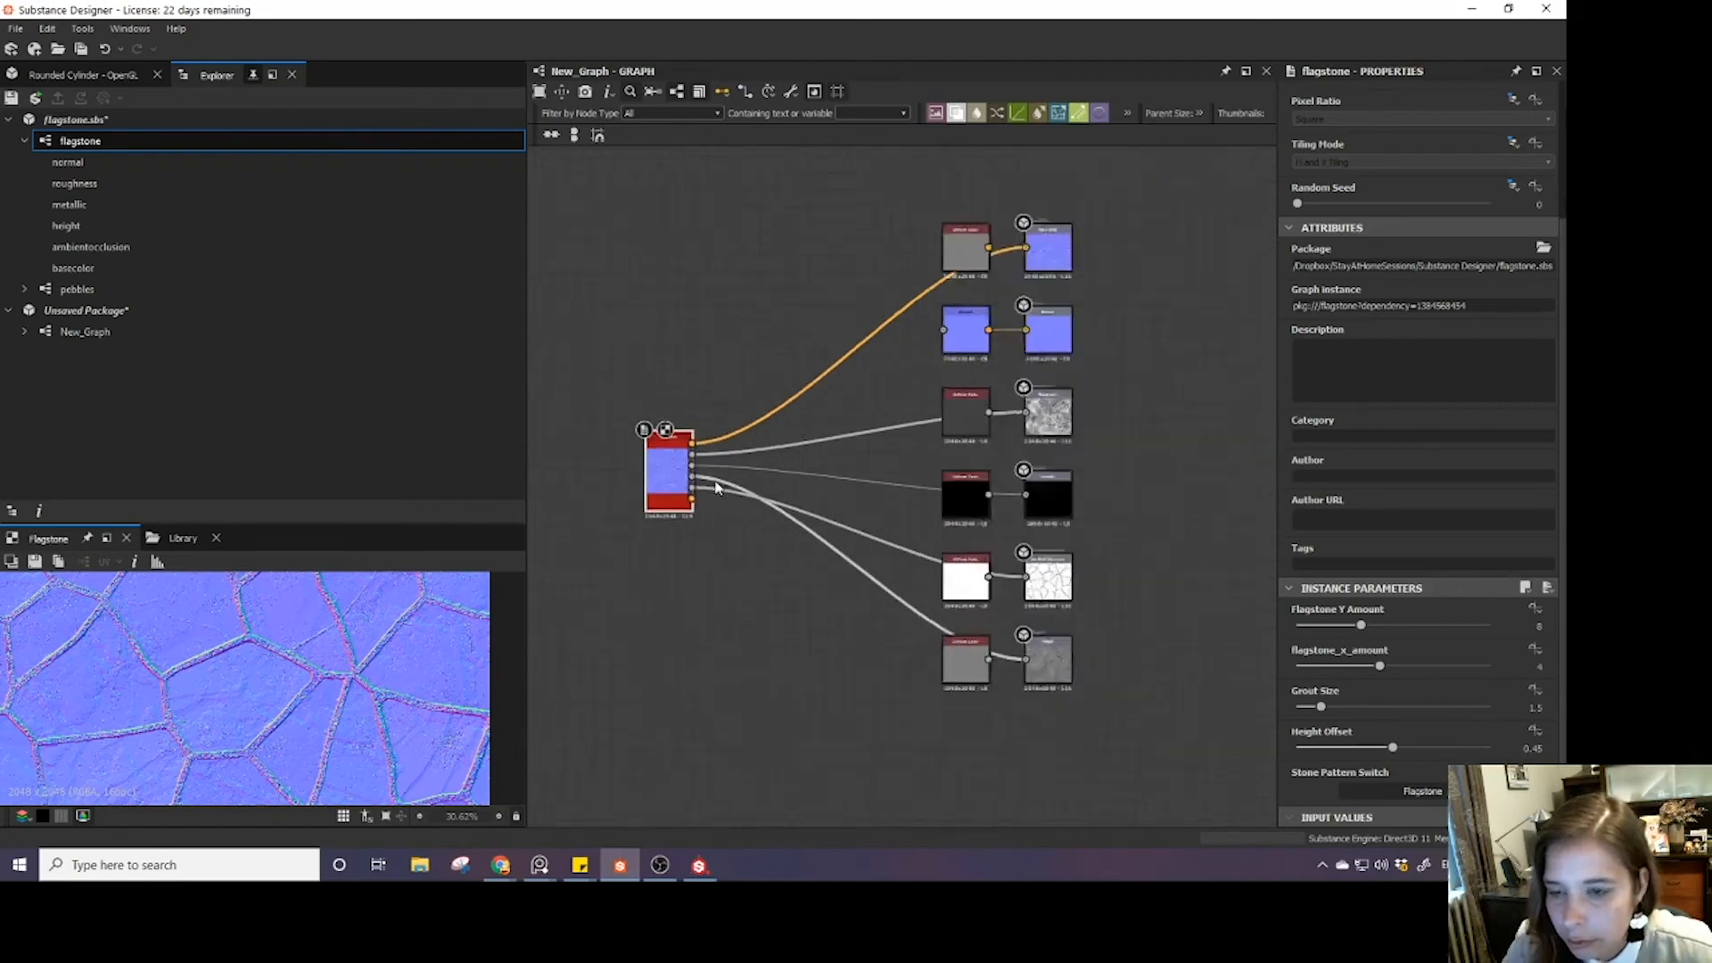
drag(681, 553, 856, 381)
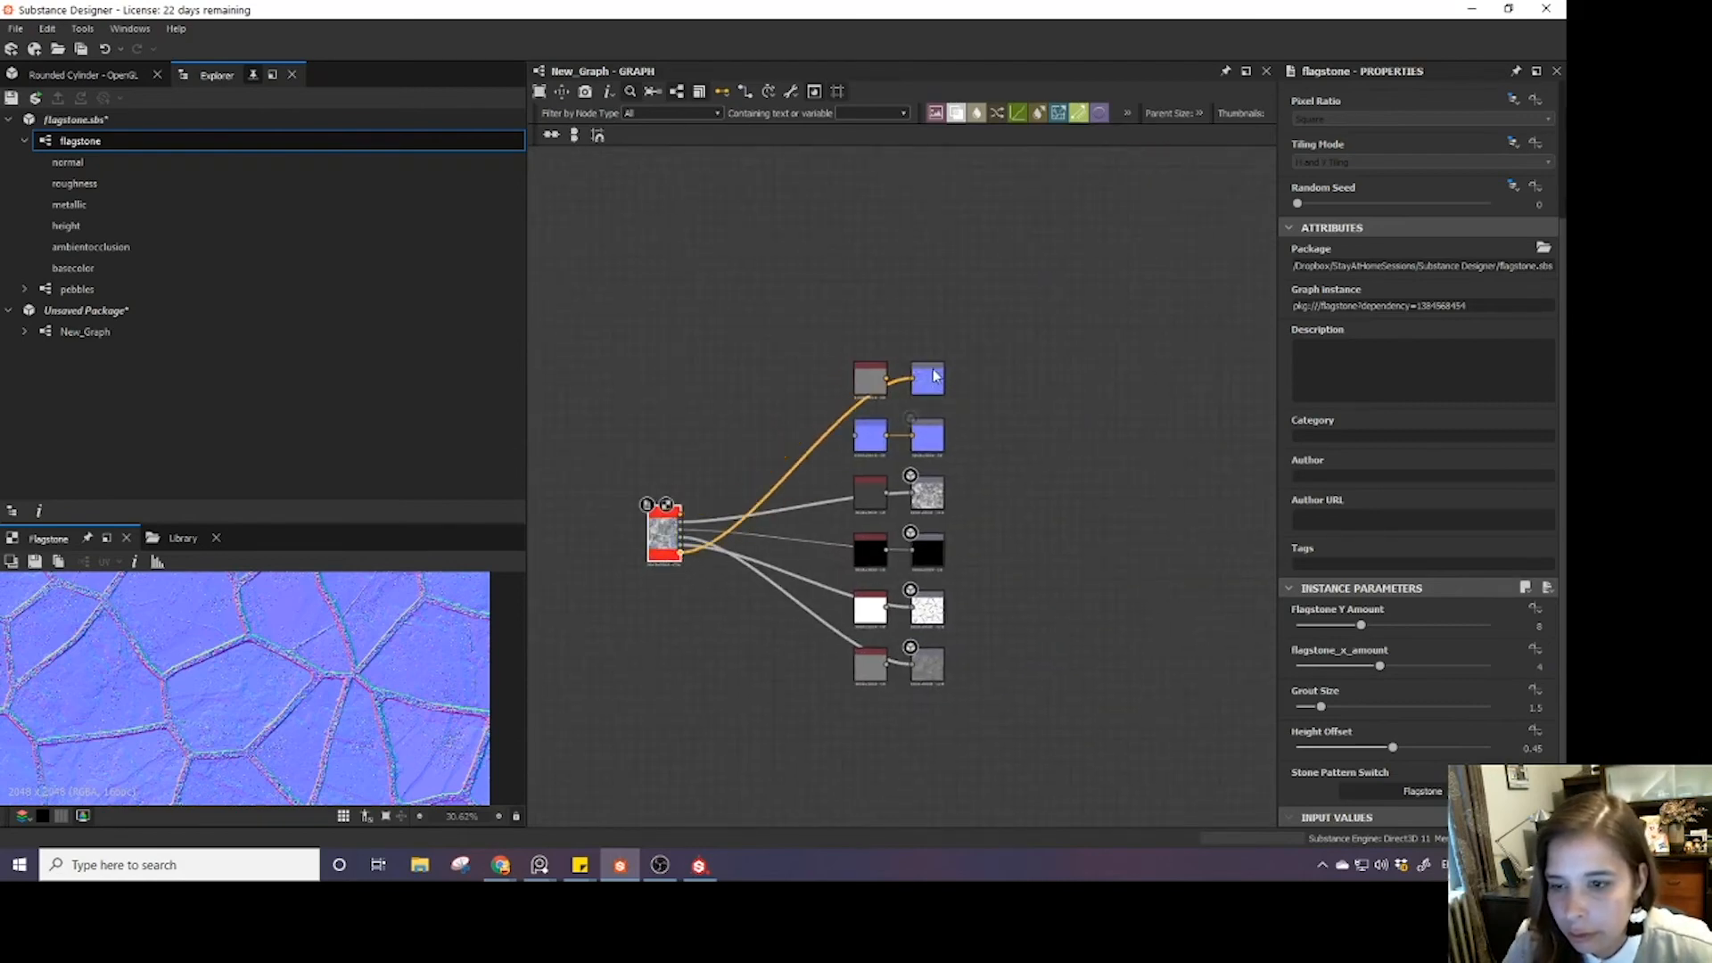
scroll(714, 505, up, 2)
drag(613, 533, 891, 434)
click(634, 413)
scroll(707, 428, down, 3)
scroll(669, 402, down, 2)
middle_drag(669, 402, 777, 426)
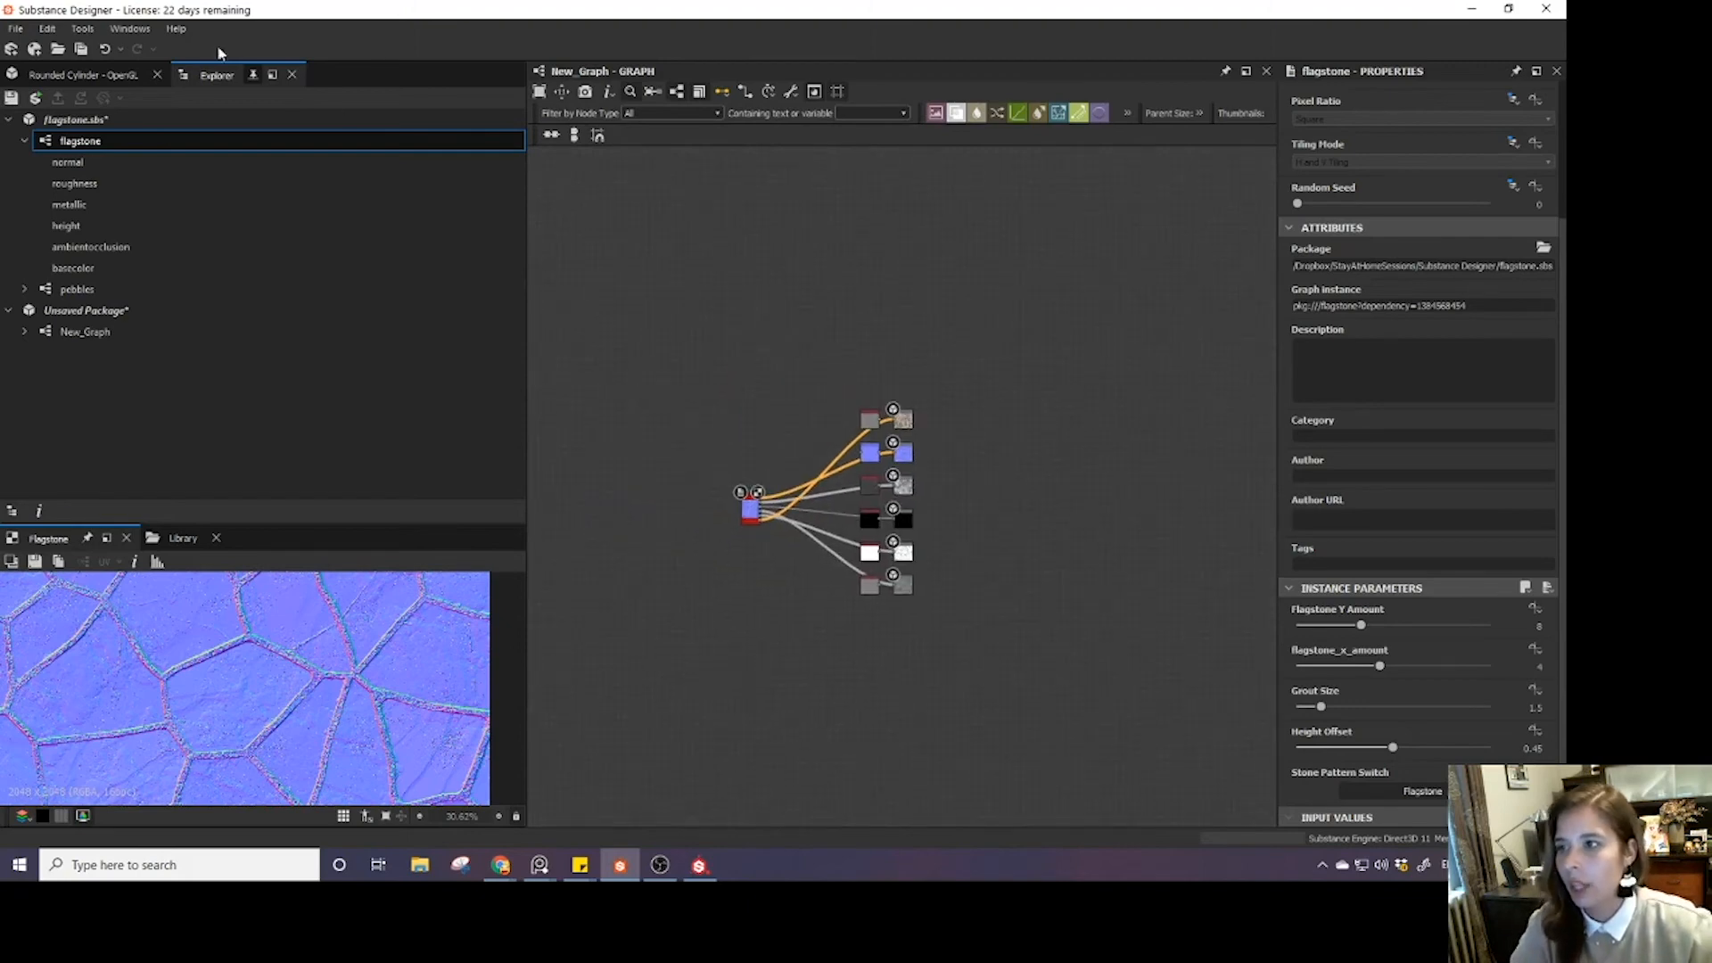
- Show New_Graph's outputs in the 3D view and inspect the material on the rounded cylinder
click(116, 80)
right_click(640, 344)
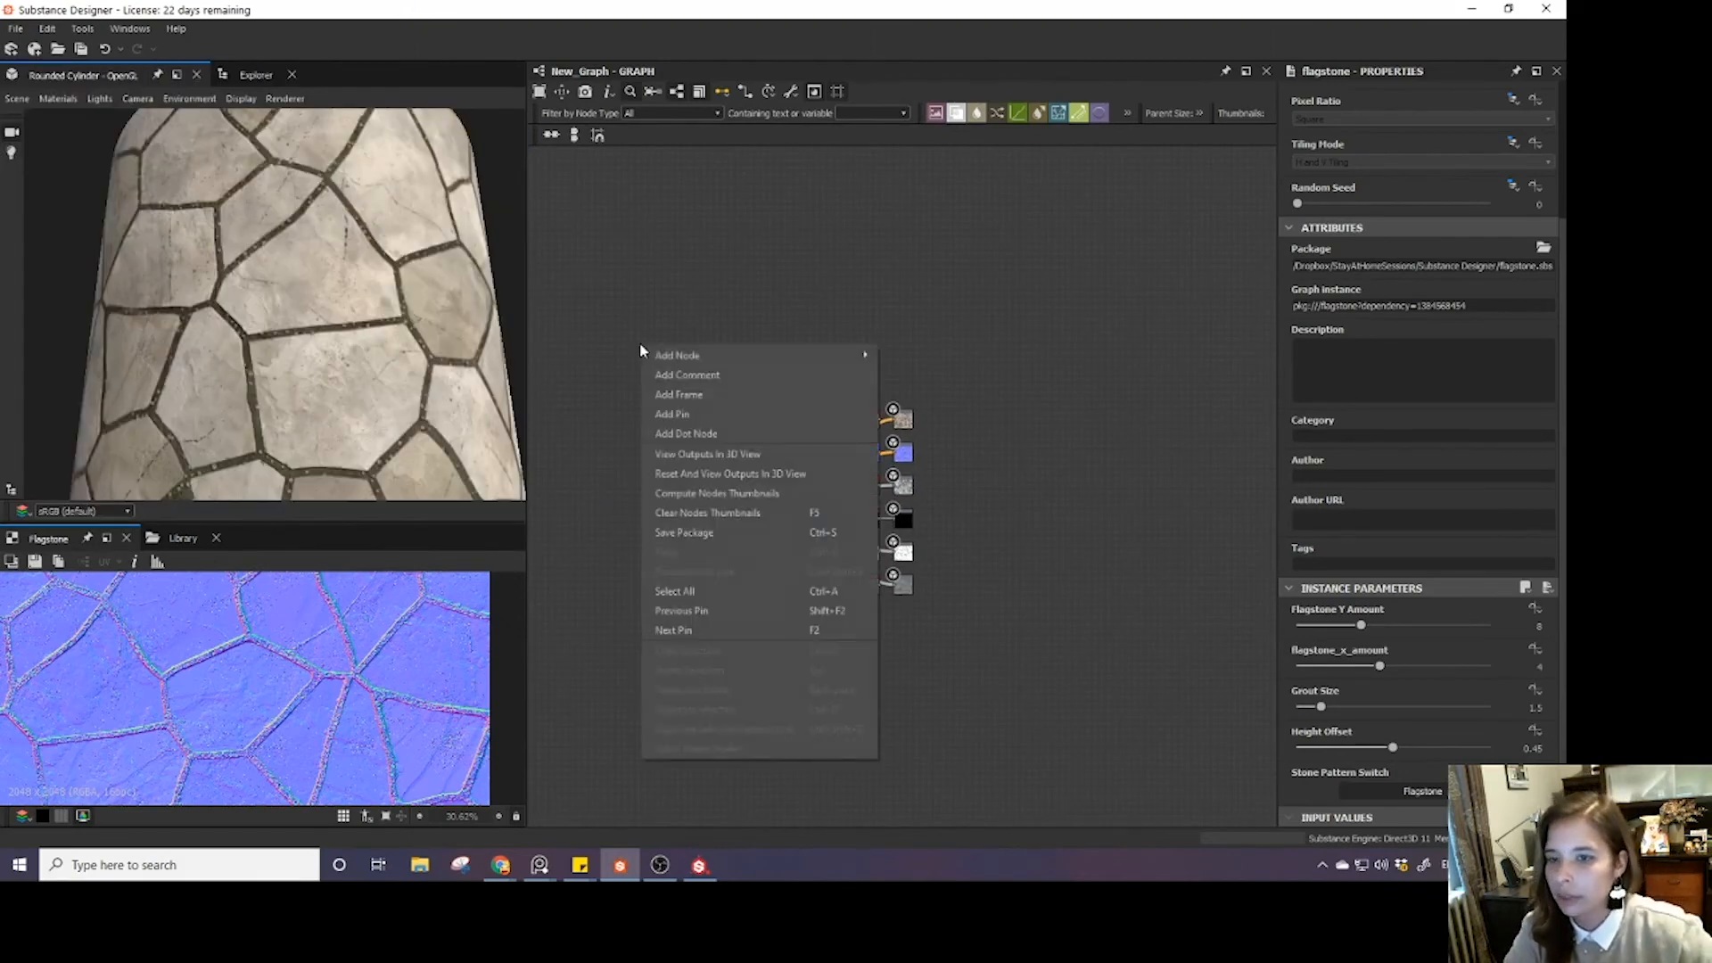
click(689, 457)
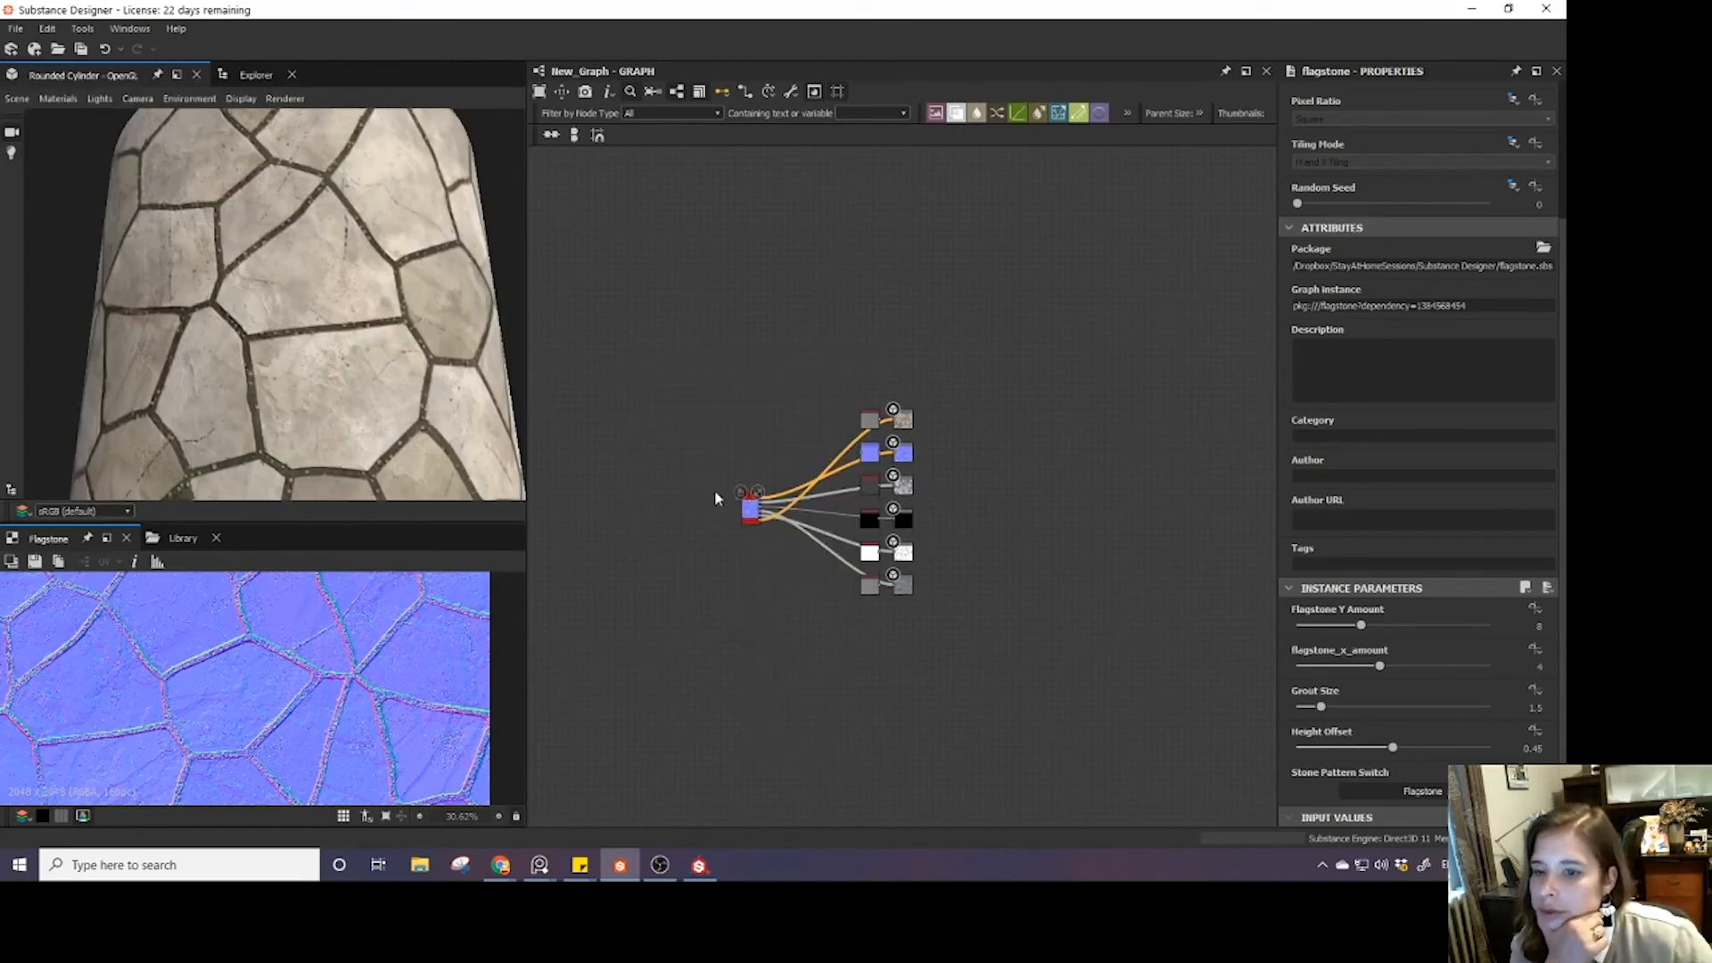
scroll(754, 518, up, 3)
scroll(371, 363, up, 2)
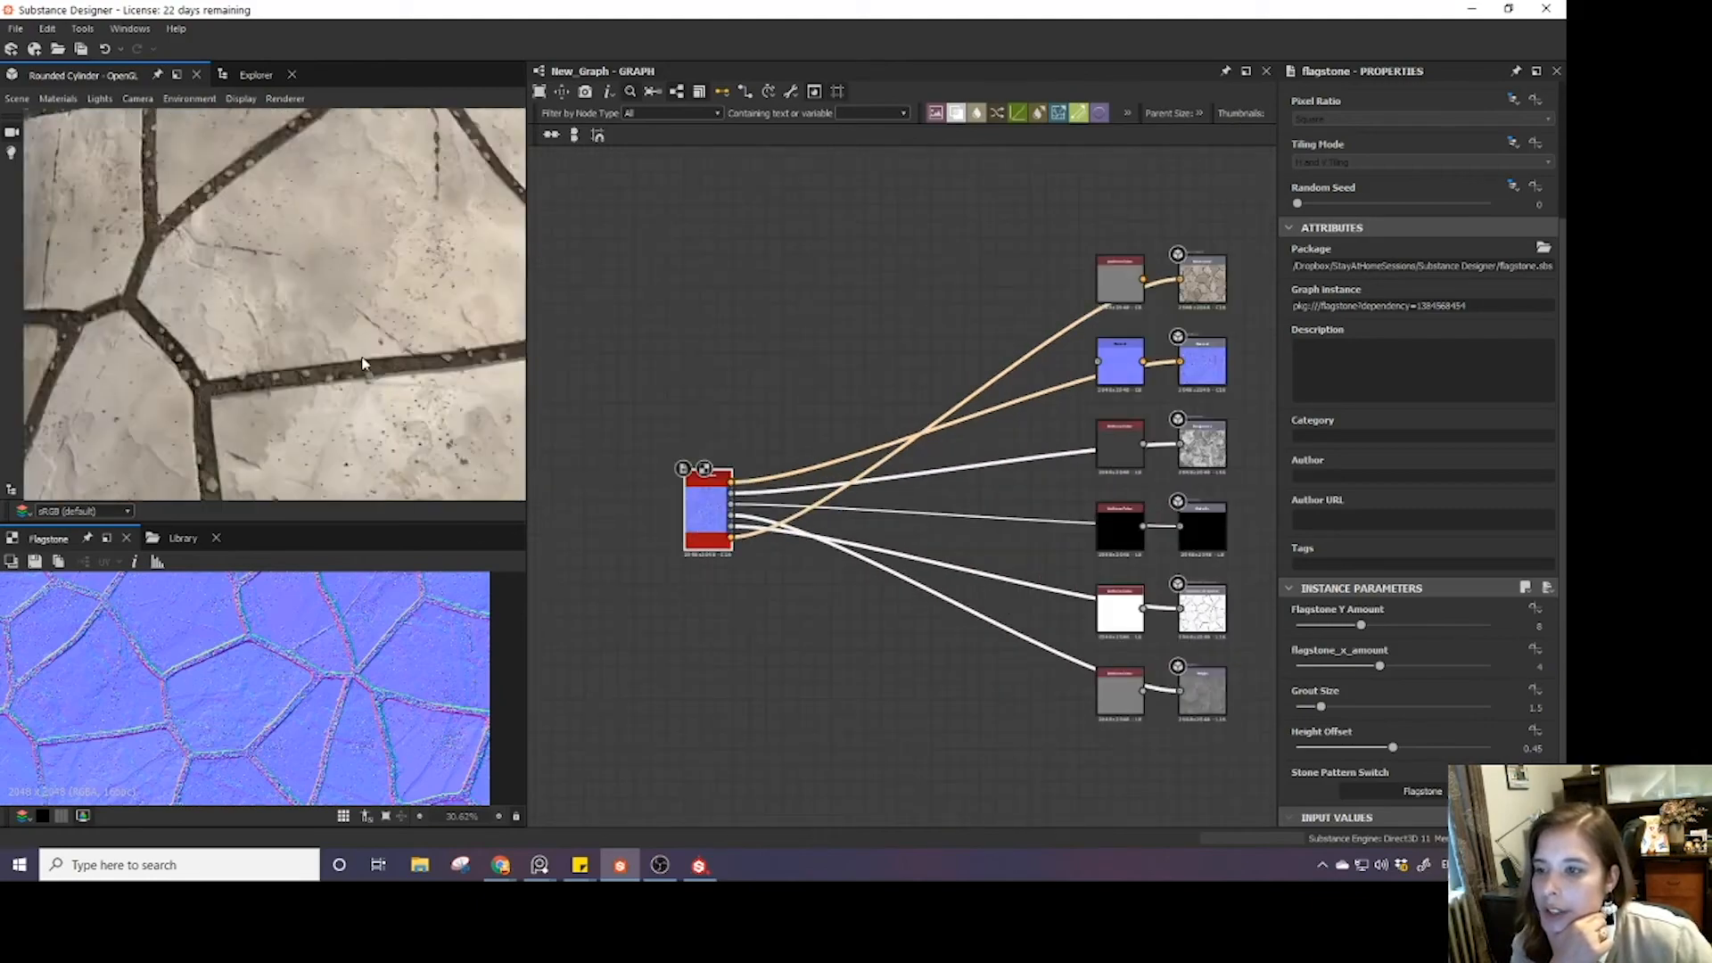
scroll(306, 346, down, 3)
drag(306, 346, 464, 388)
- Set the flagstone node's Grout Size to 31.5
scroll(730, 501, up, 5)
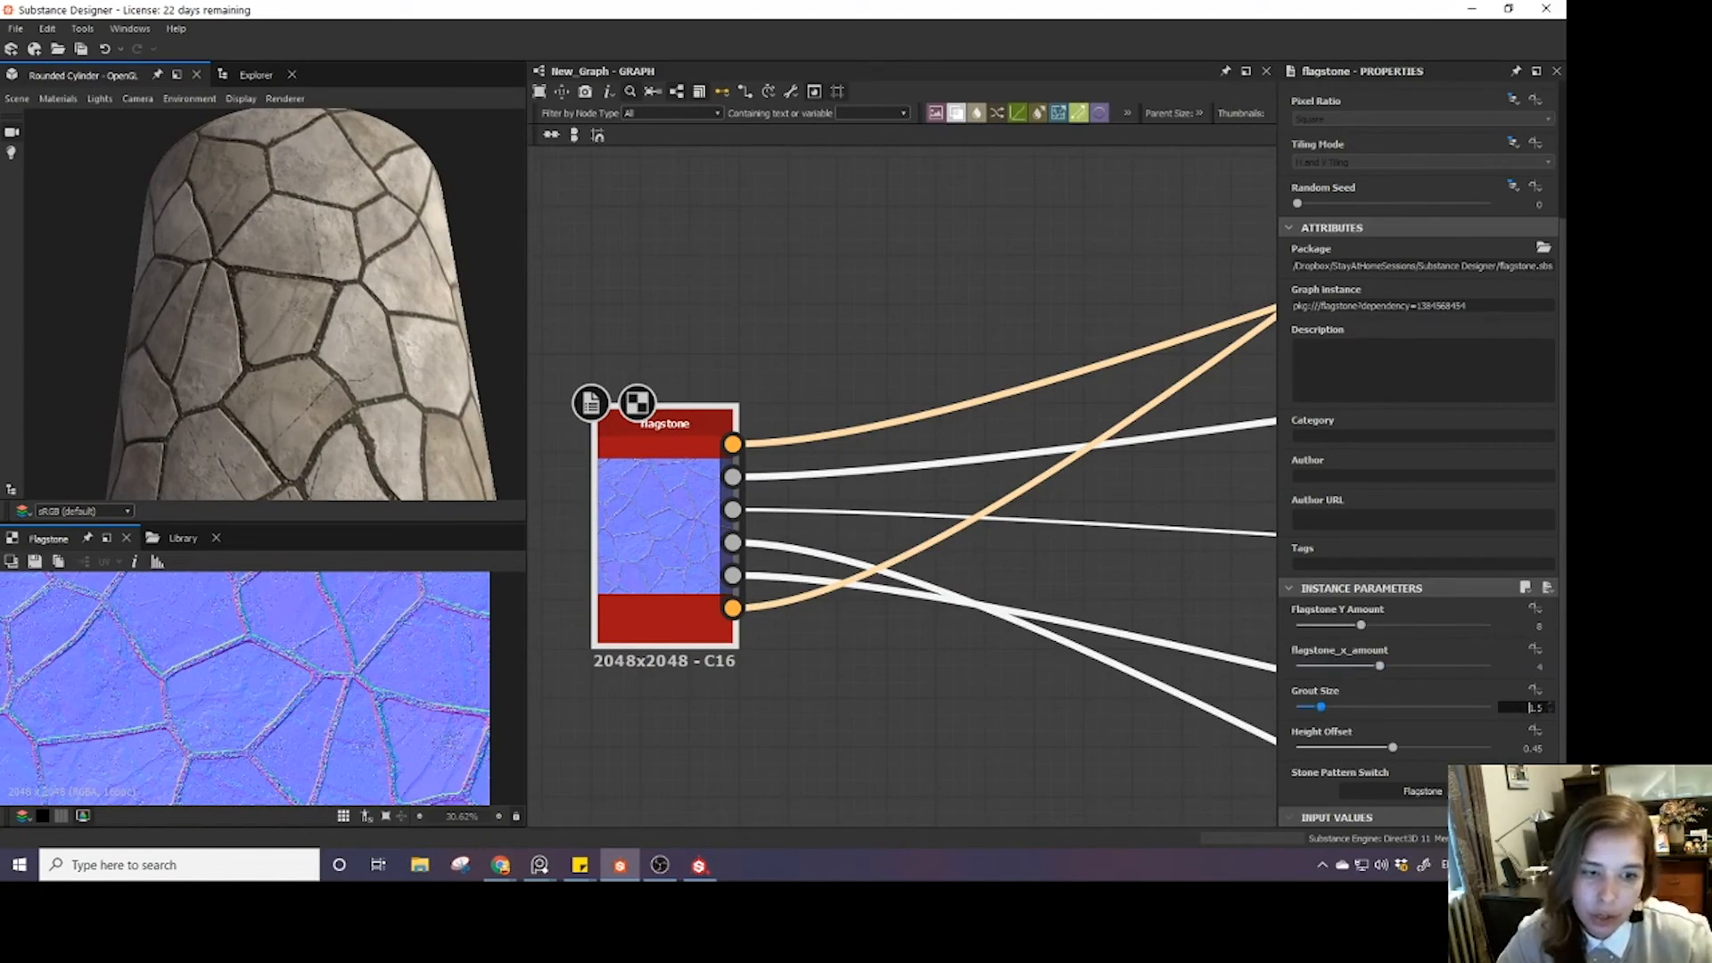
double_click(1530, 707)
text(3)
key(Return)
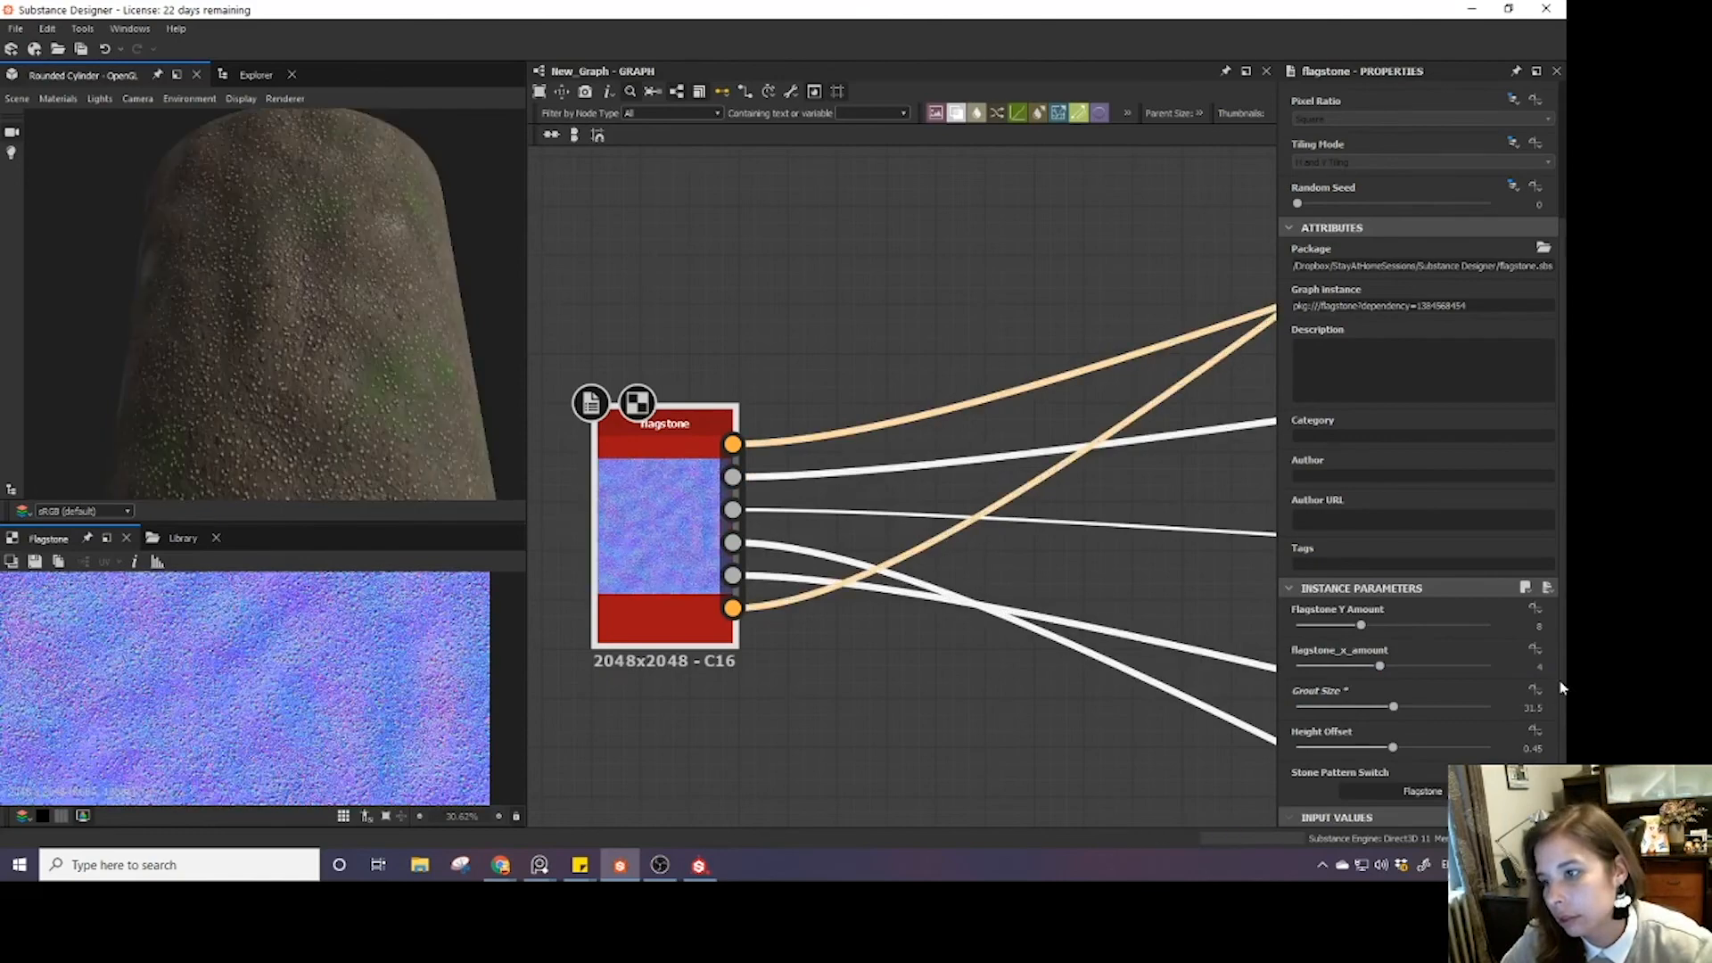
- Set the flagstone node's Grout Size to 3
double_click(1521, 709)
text(3)
key(Return)
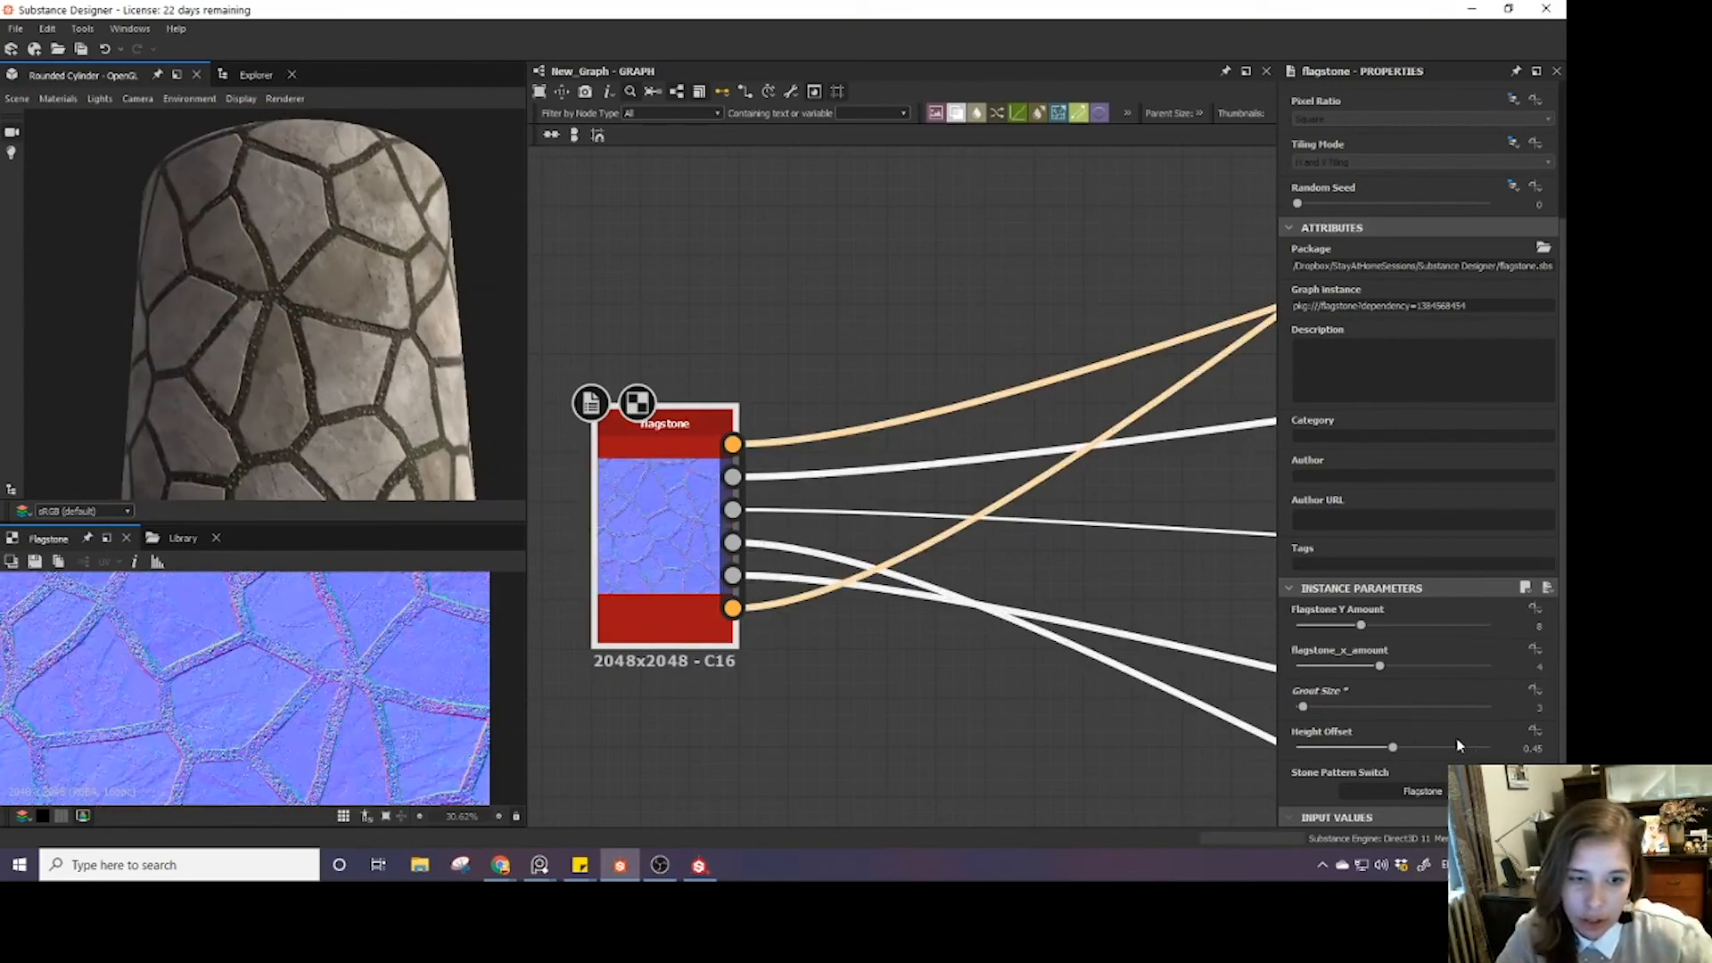
- Change the flagstone node's Stone Pattern Switch to Square Tile and inspect the material on the cylinder under different lighting
click(1407, 792)
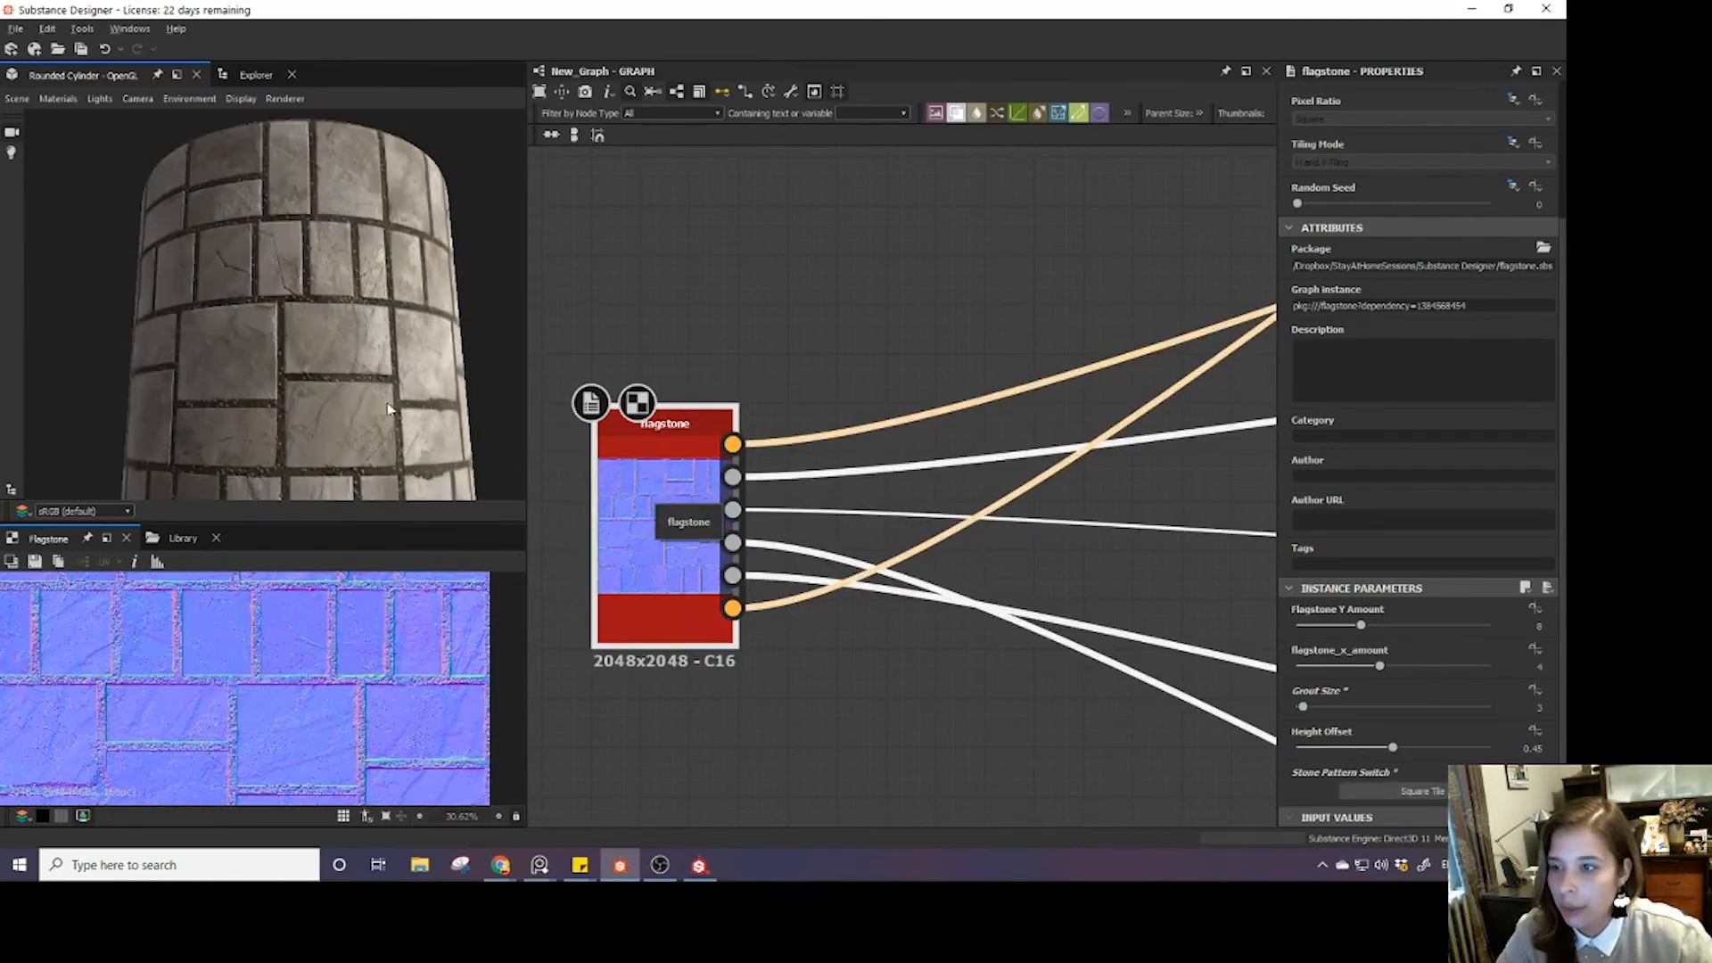
drag(356, 360, 367, 402)
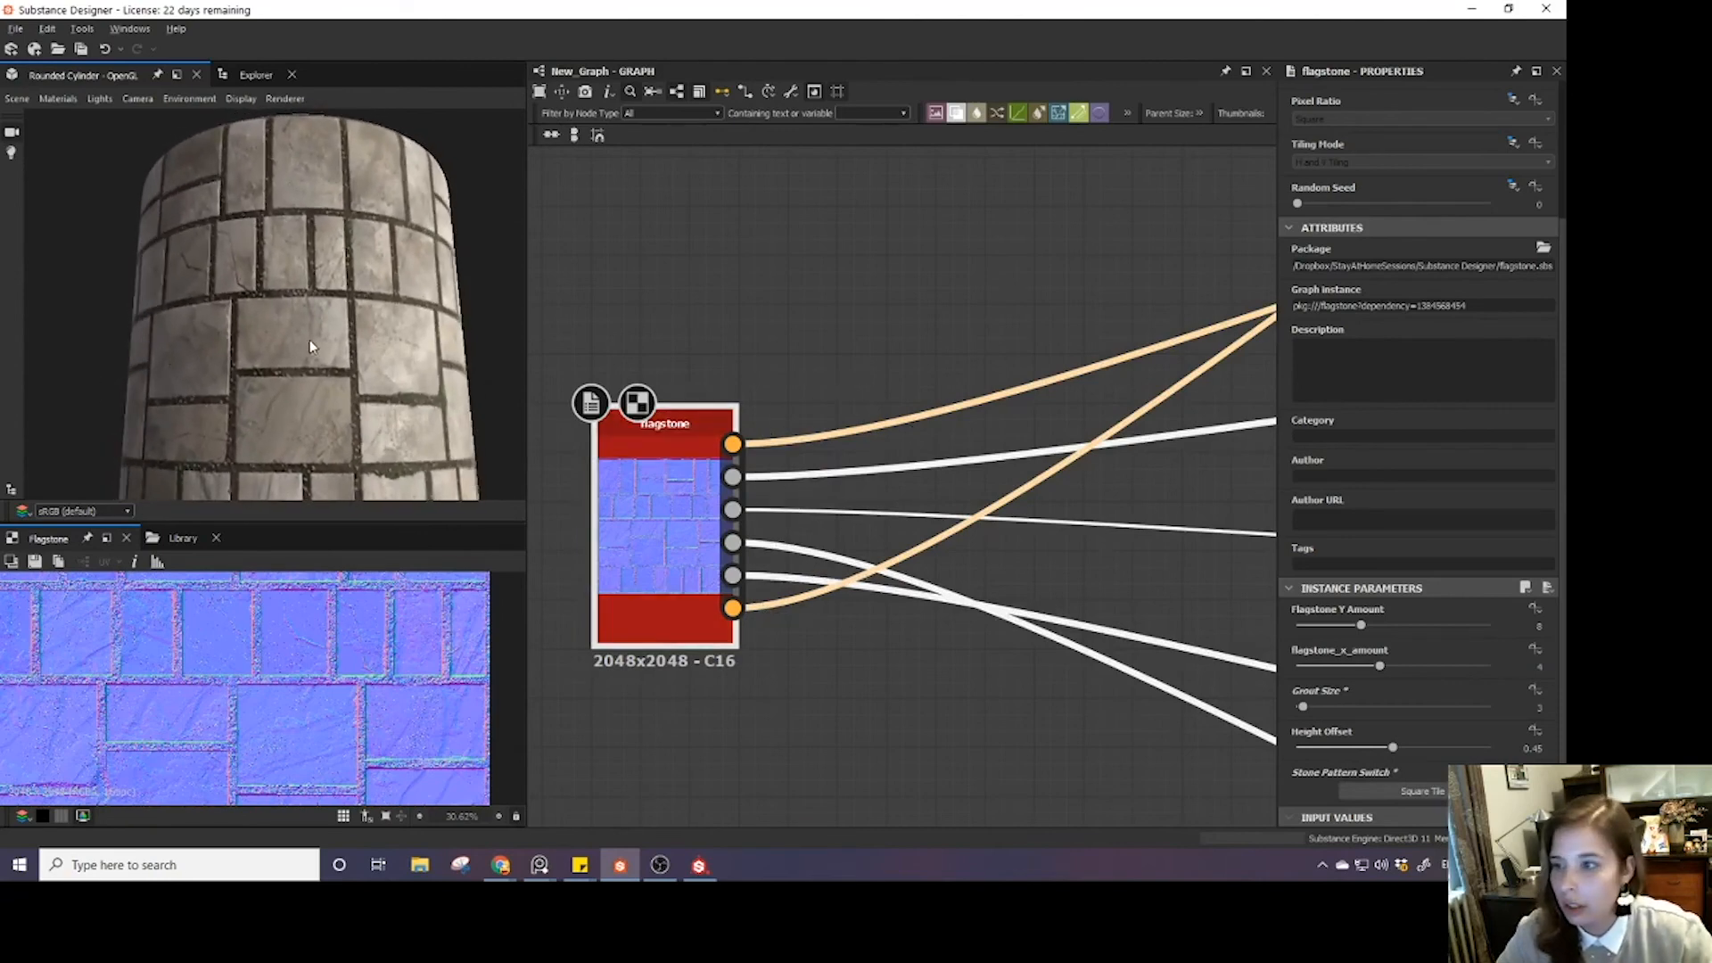
drag(361, 308, 385, 321)
ctrl+shift+right_drag(383, 321, 298, 318)
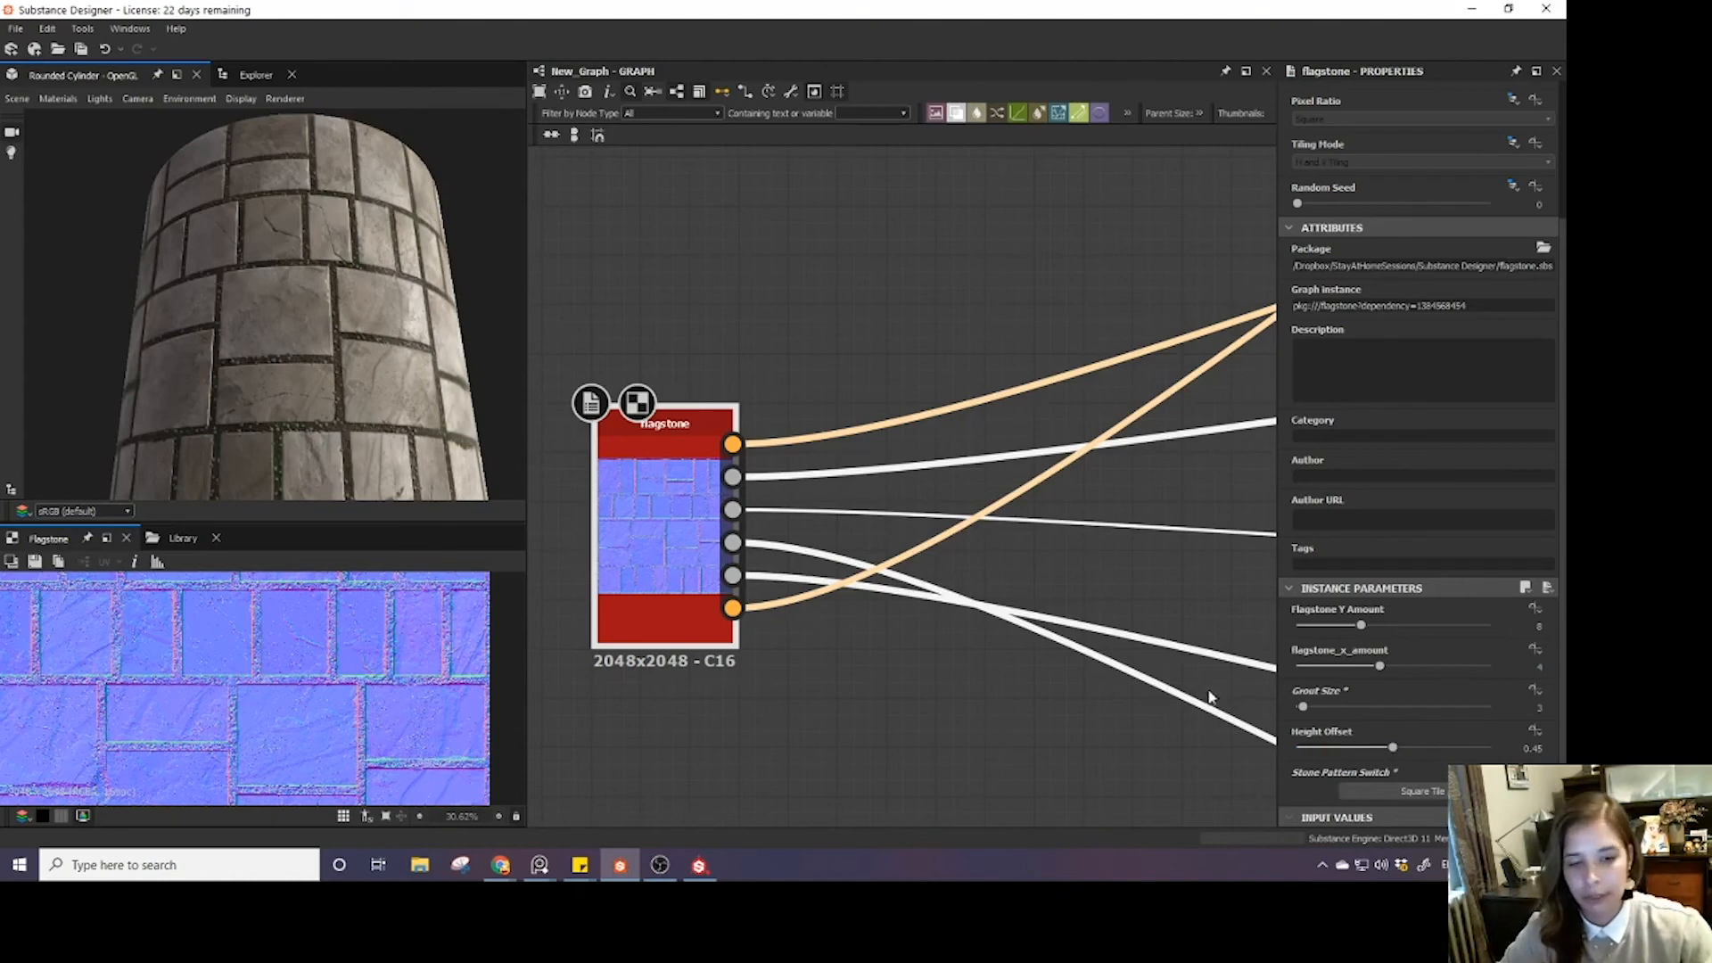
- Delete the flagstone node from New_Graph and close the unsaved test package without saving it
scroll(892, 434, down, 3)
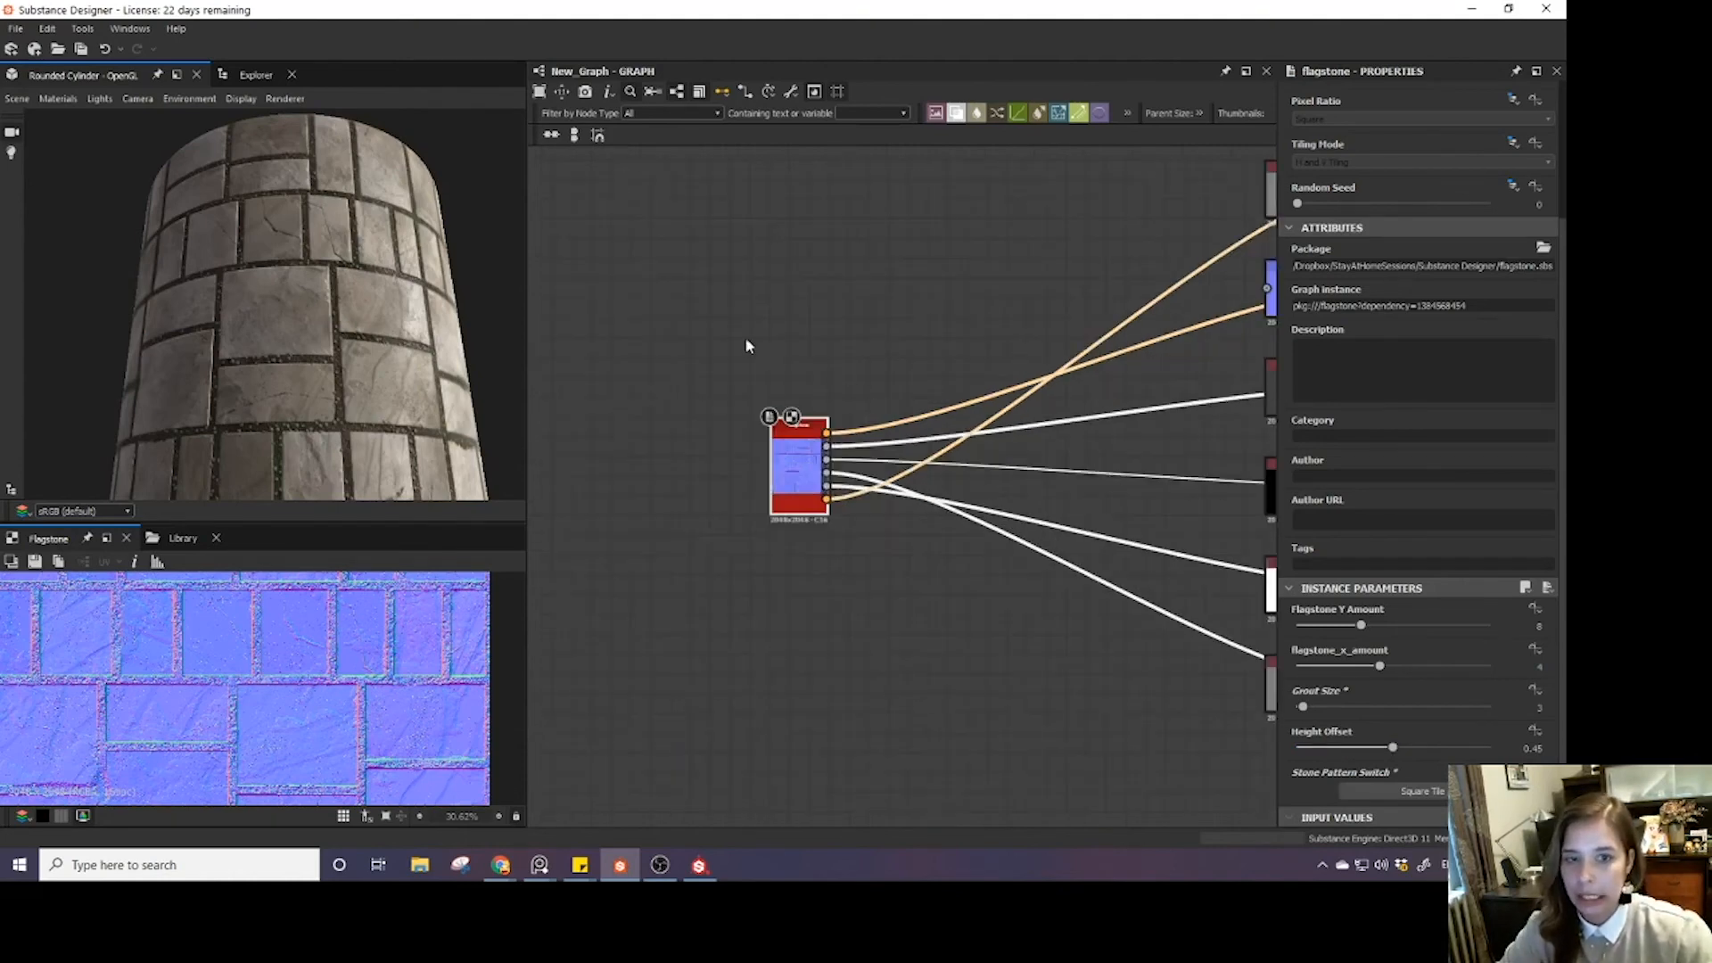
middle_drag(825, 351, 791, 394)
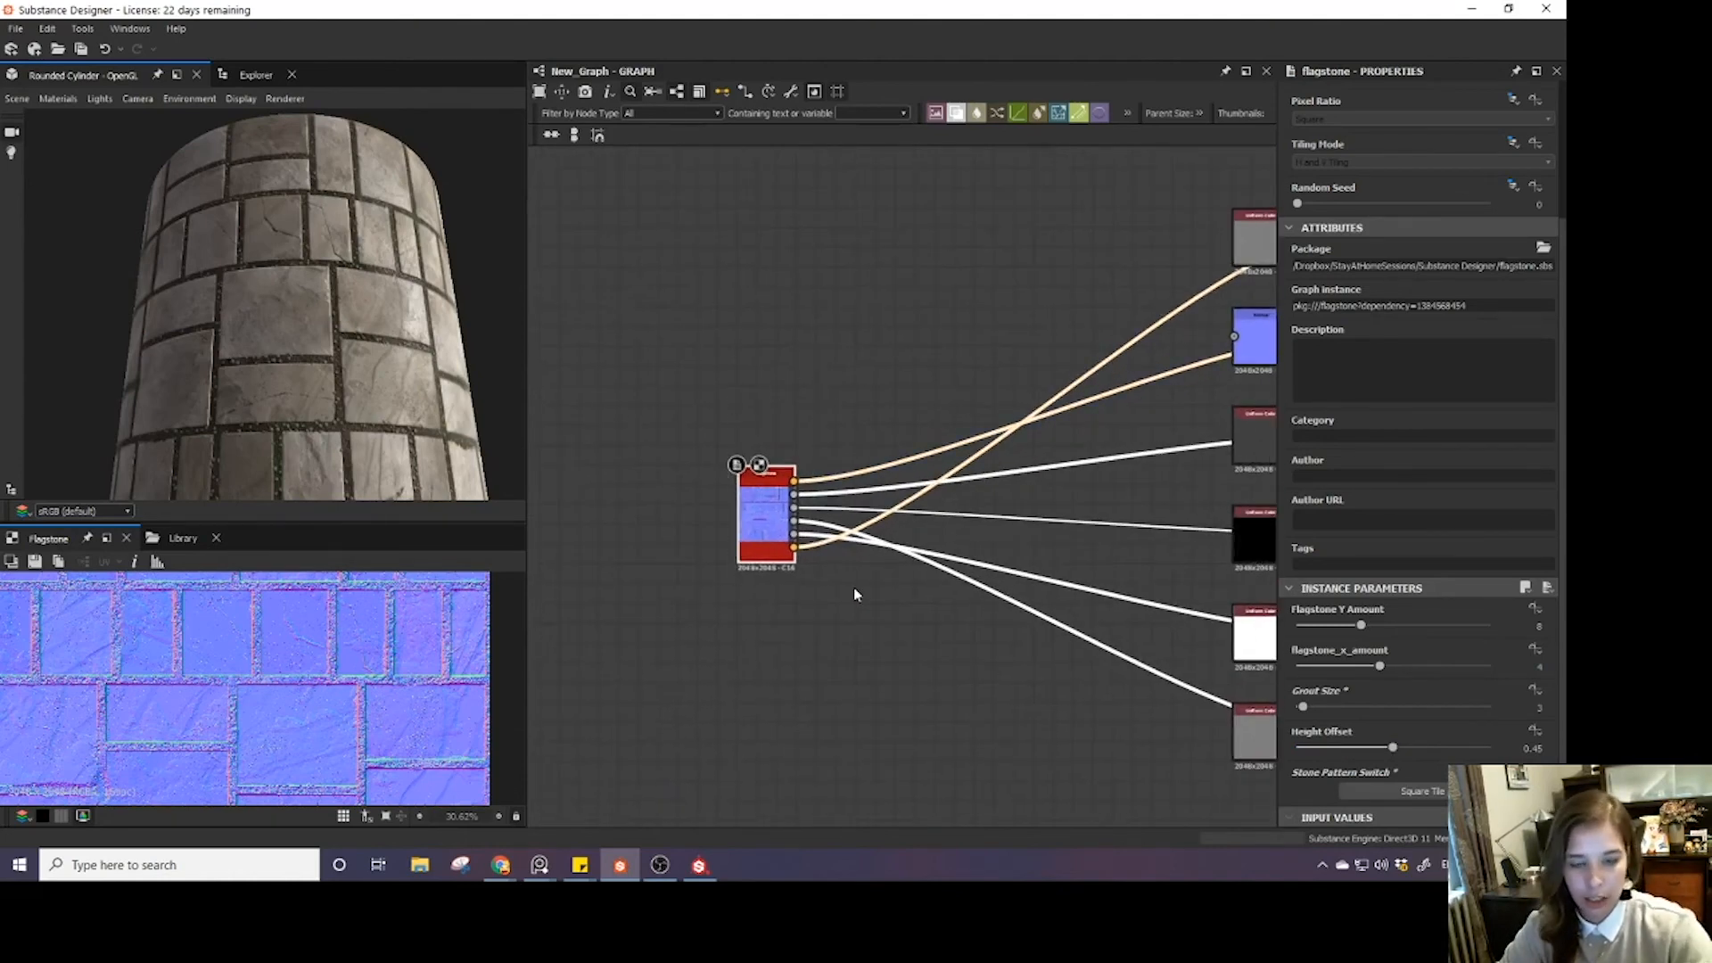
key(Delete)
click(253, 74)
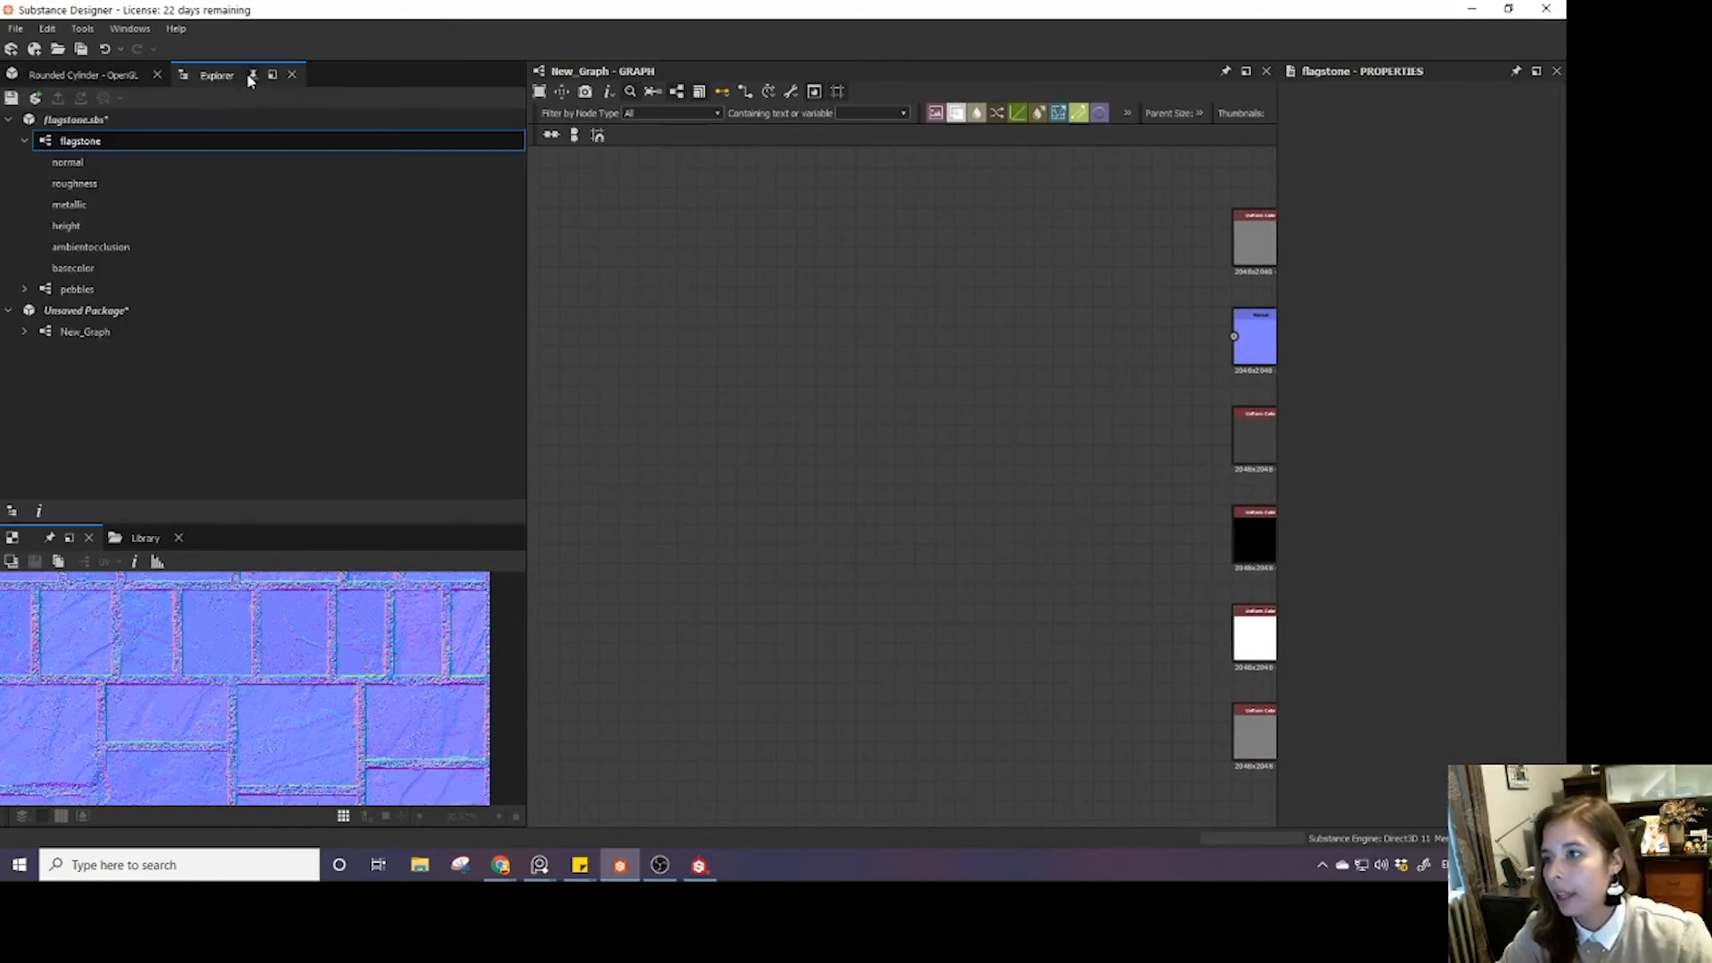
click(94, 312)
right_click(92, 314)
click(128, 557)
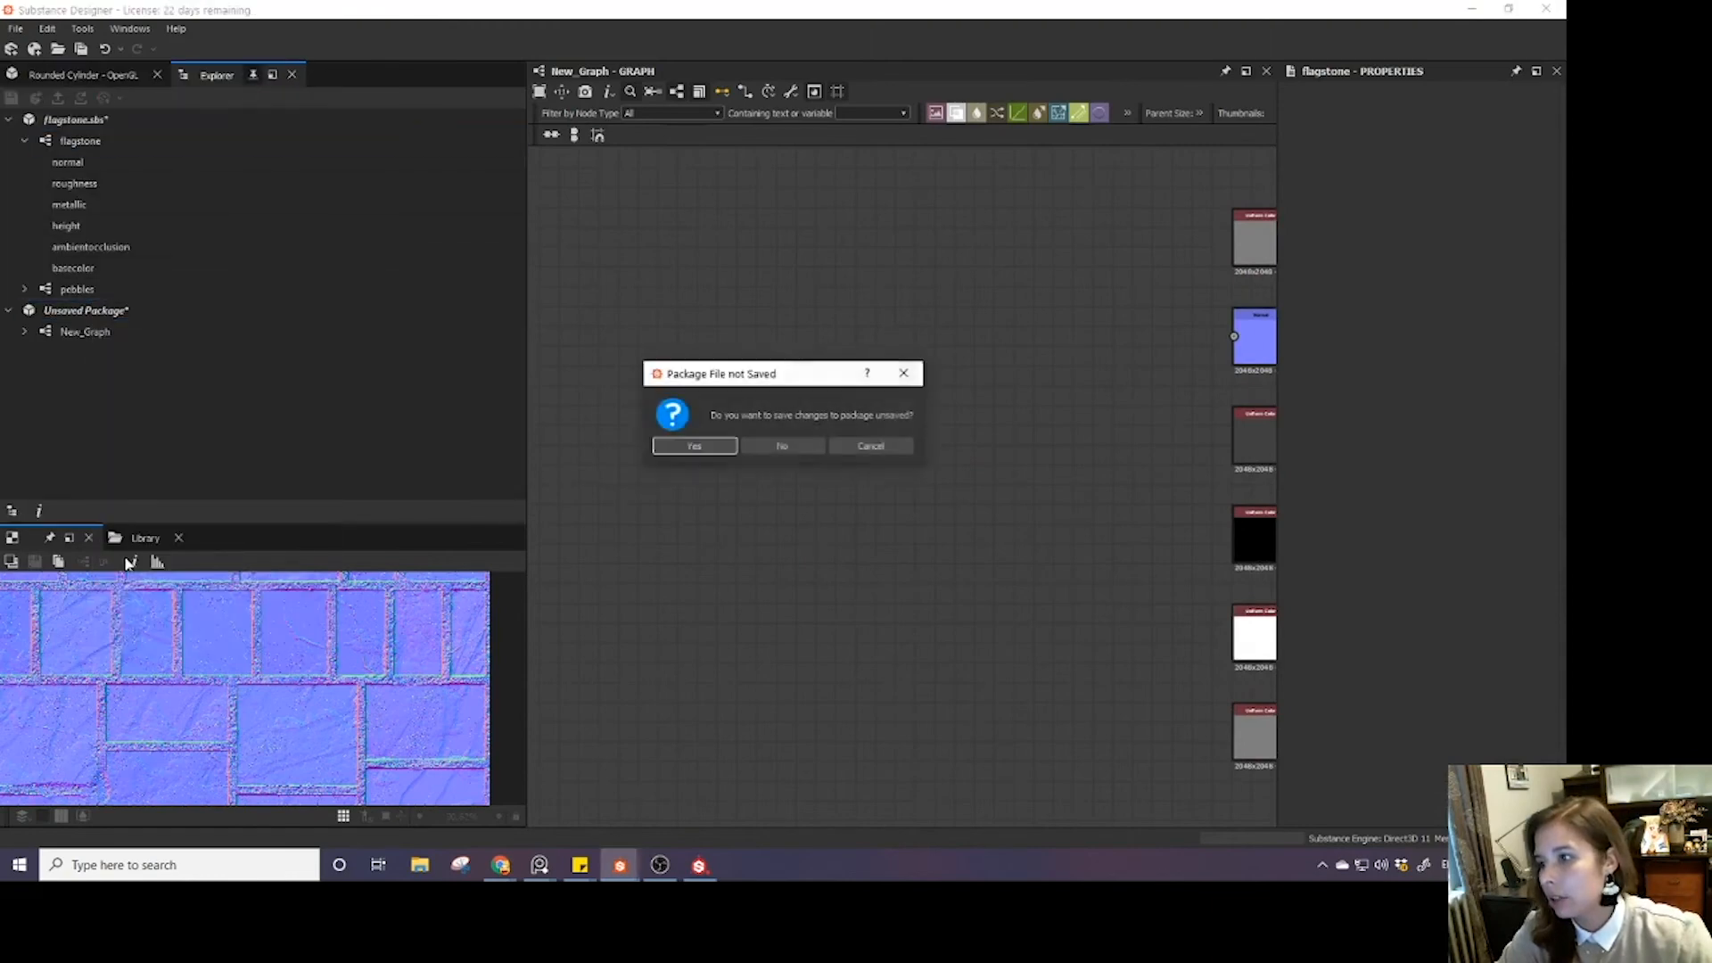
click(763, 447)
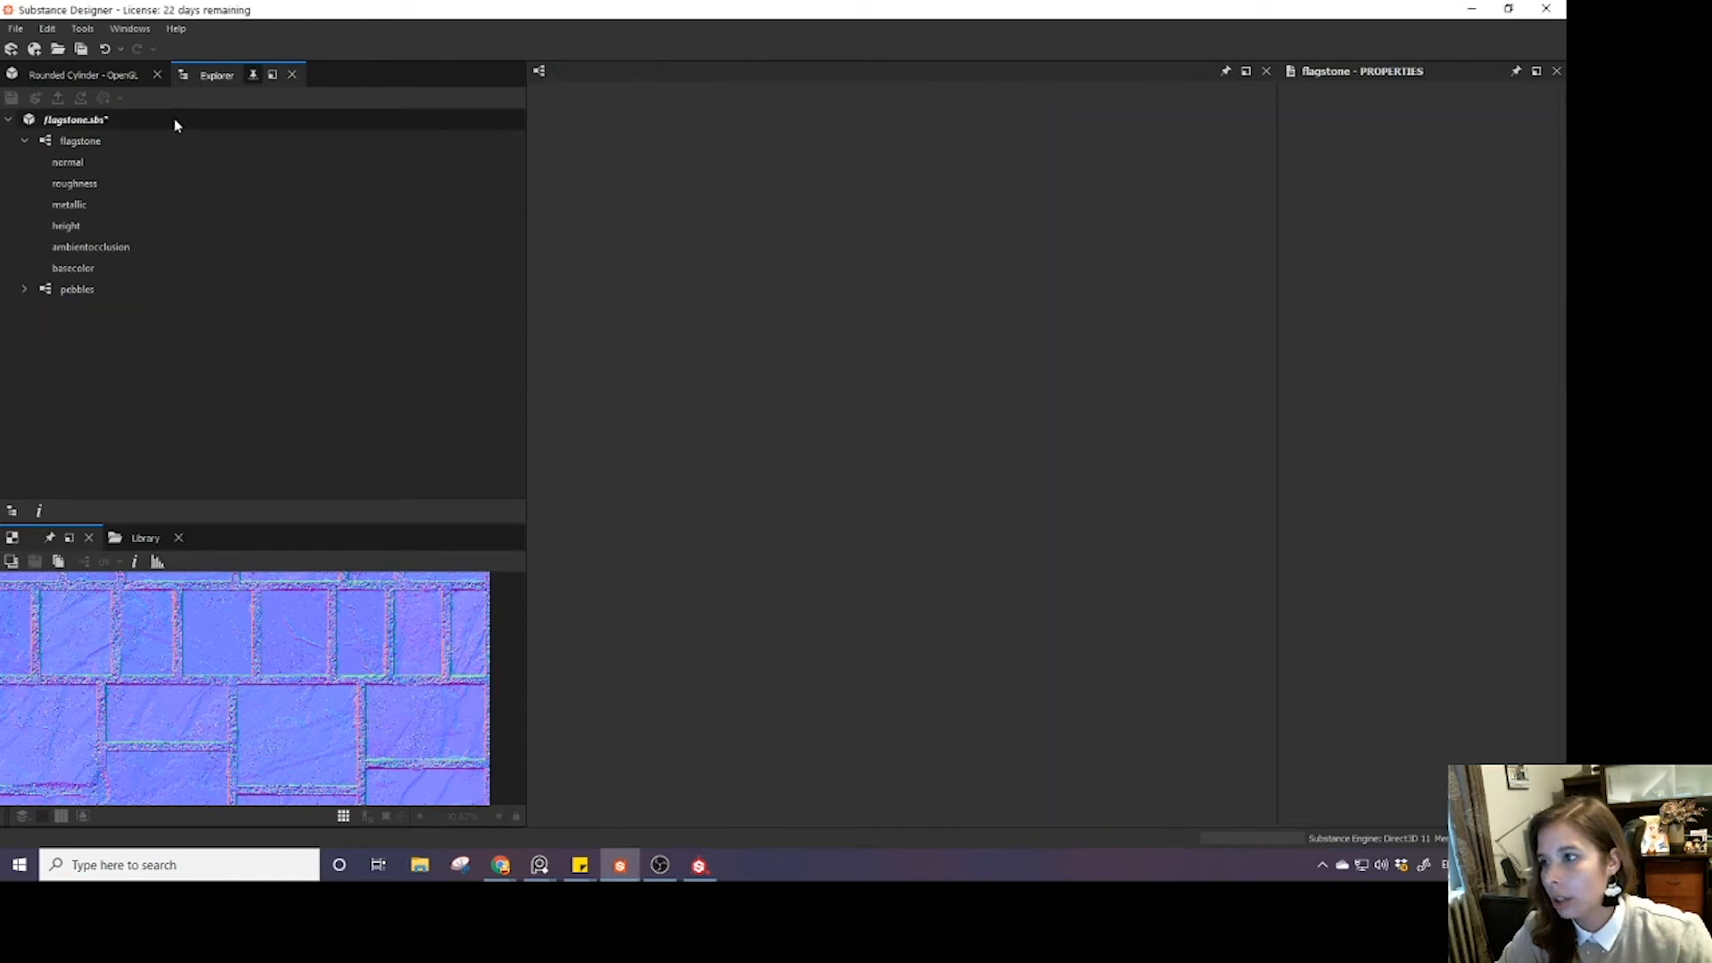
- Save the flagstone.sbs package and reopen its flagstone graph
click(175, 123)
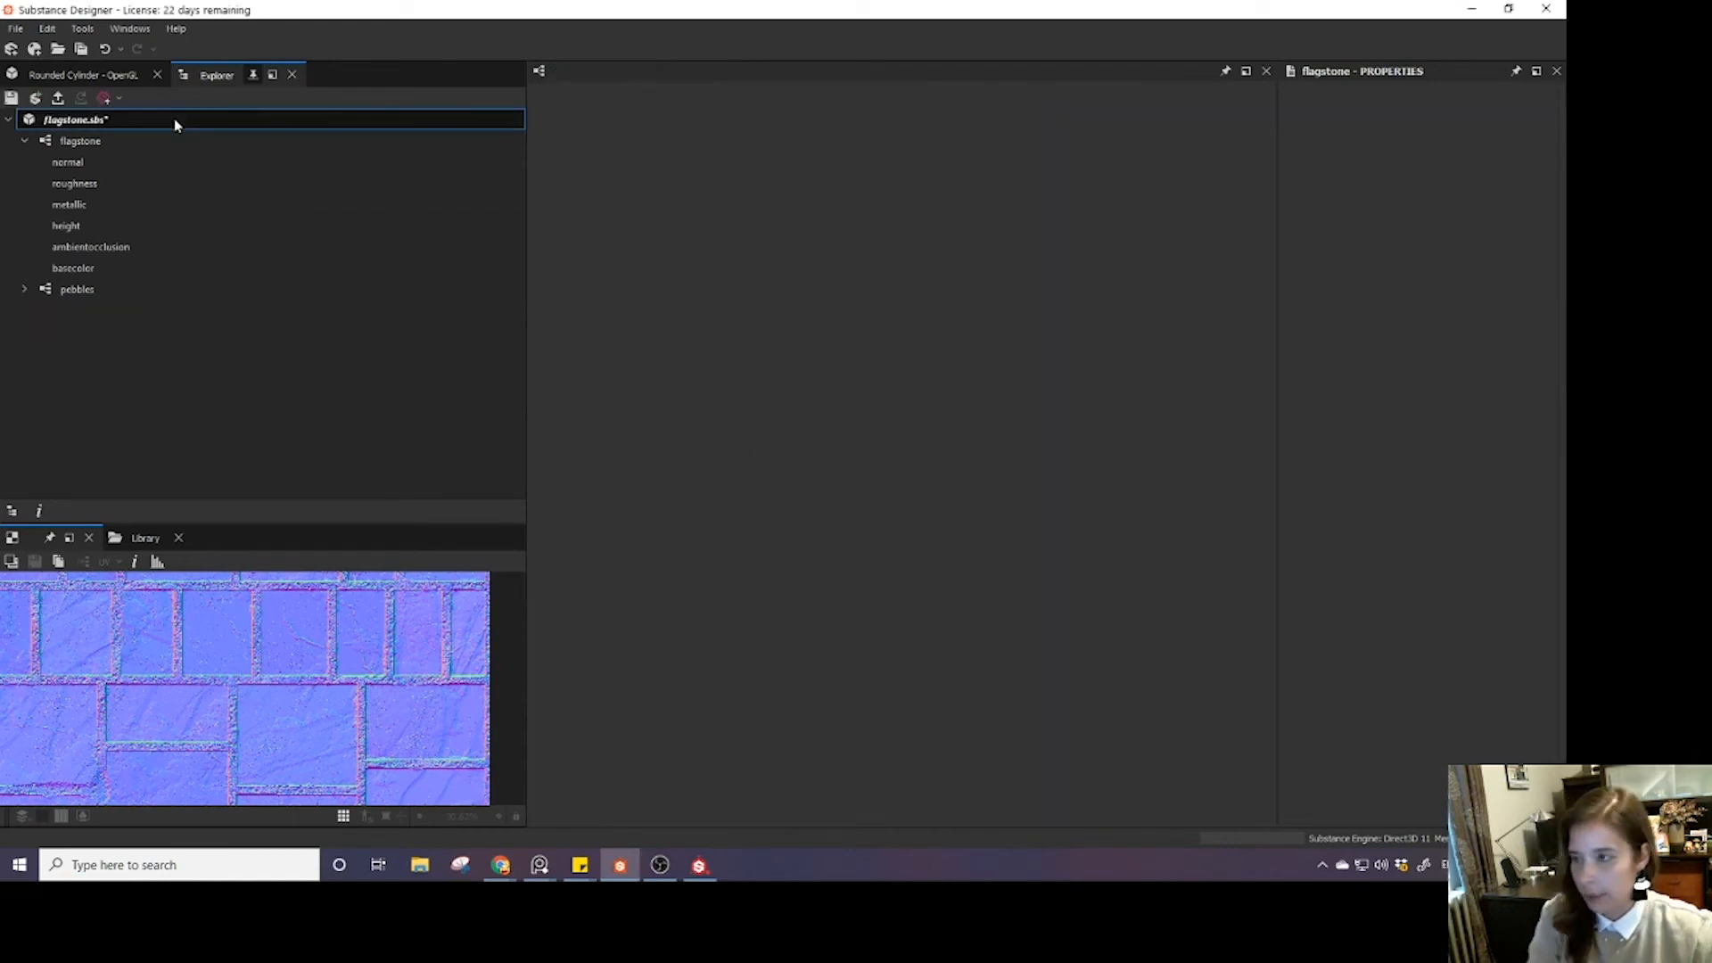
click(94, 143)
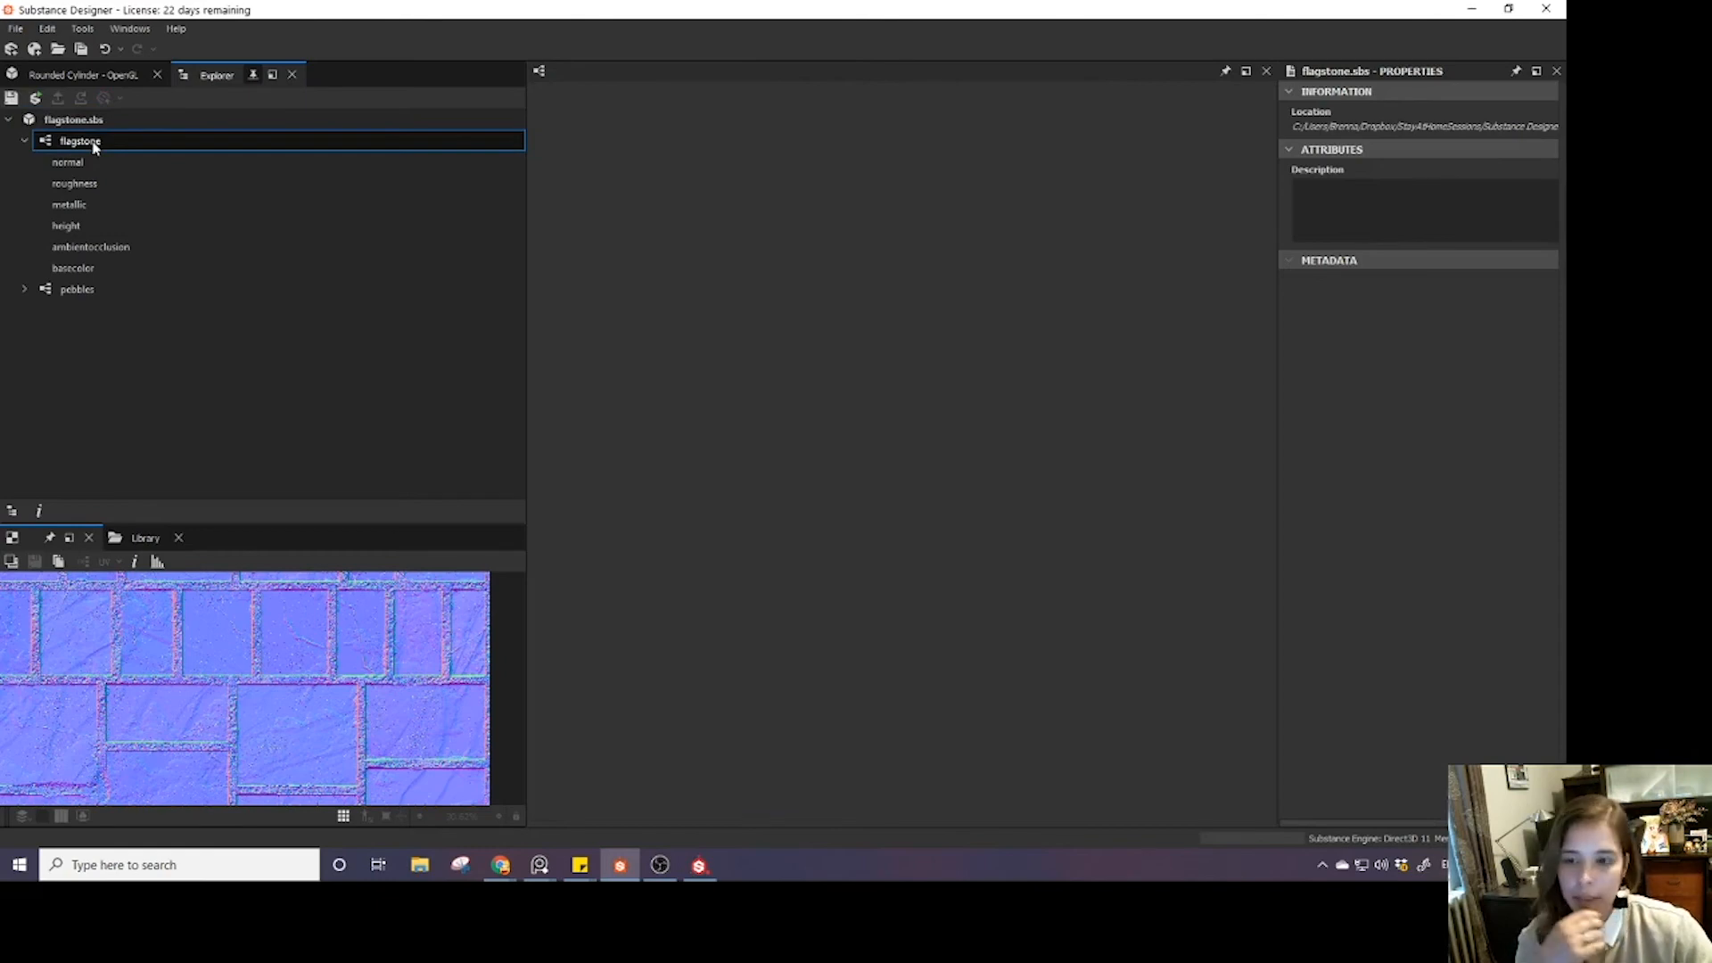
double_click(80, 142)
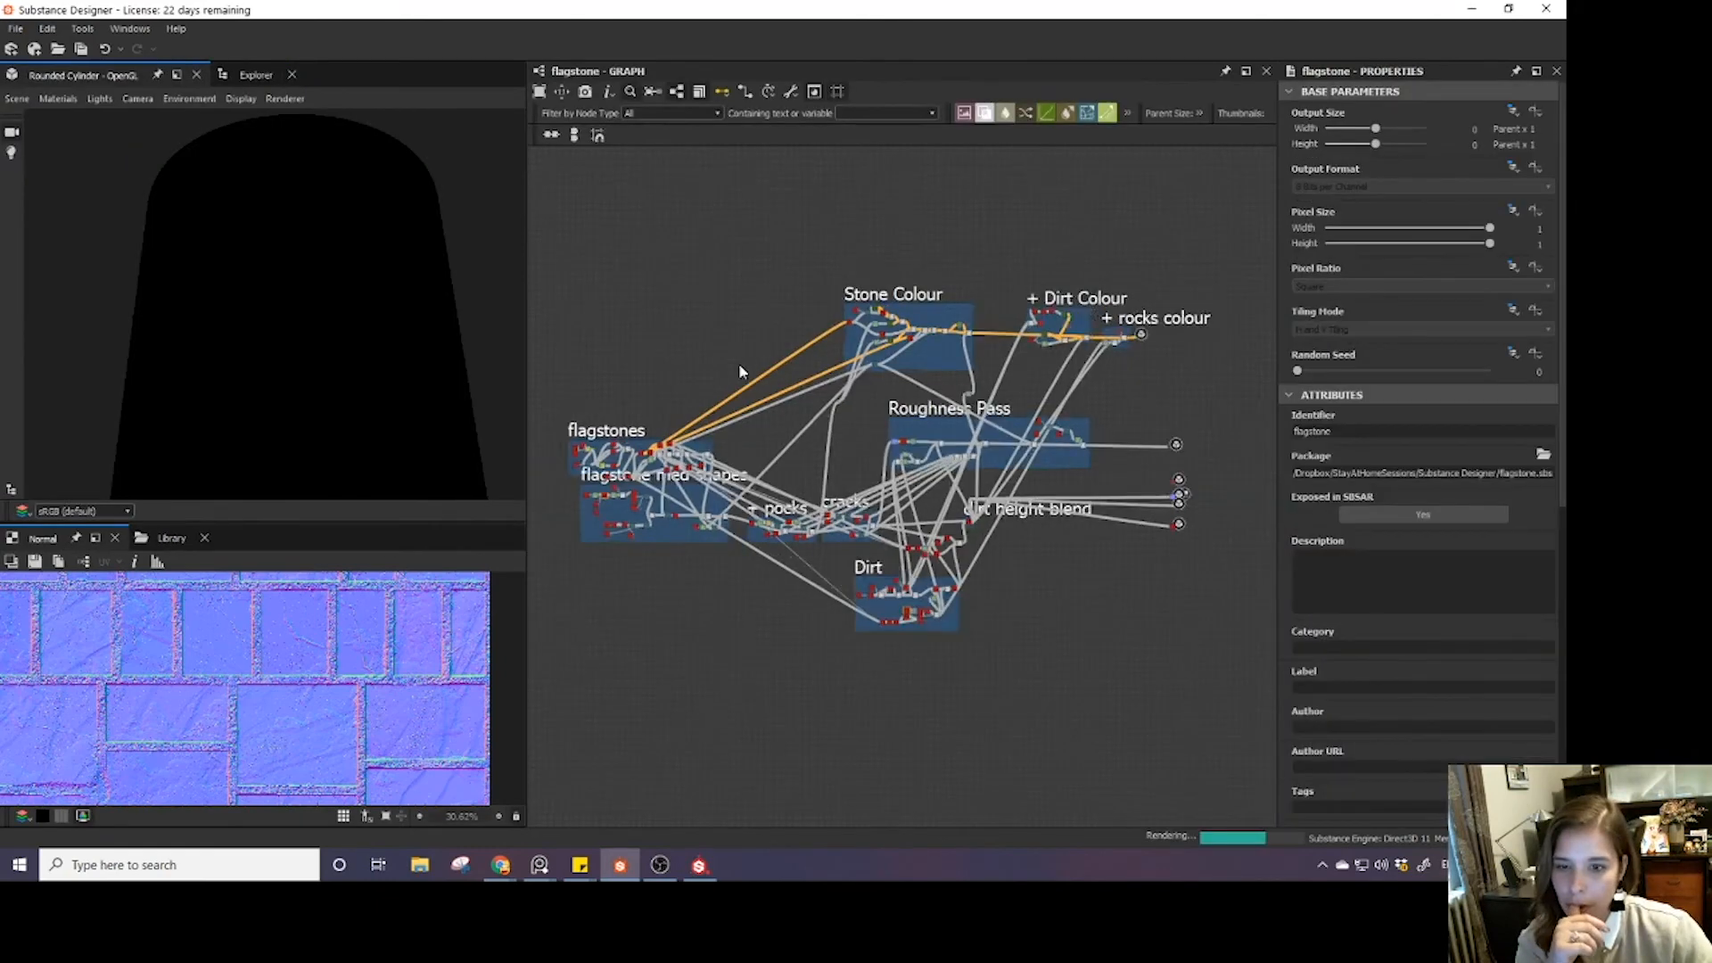
- Review the flagstone graph's colour frames, its outputs and attributes, and the material on the rounded cylinder
scroll(738, 362, down, 2)
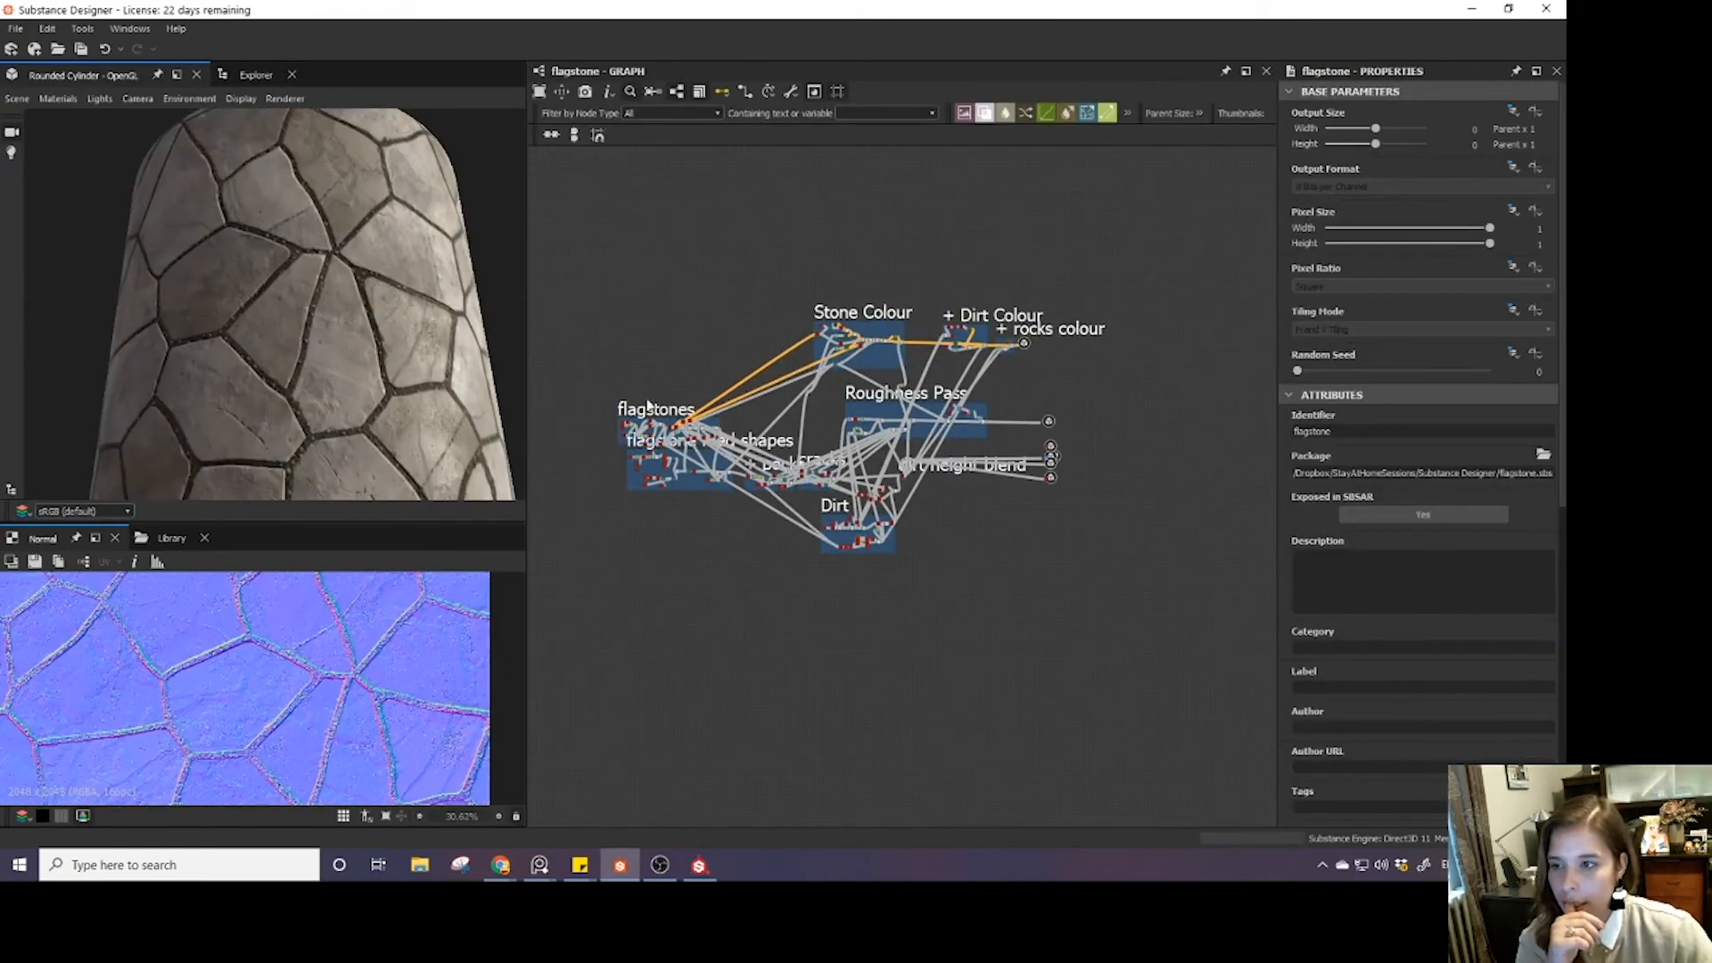
scroll(1019, 439, up, 5)
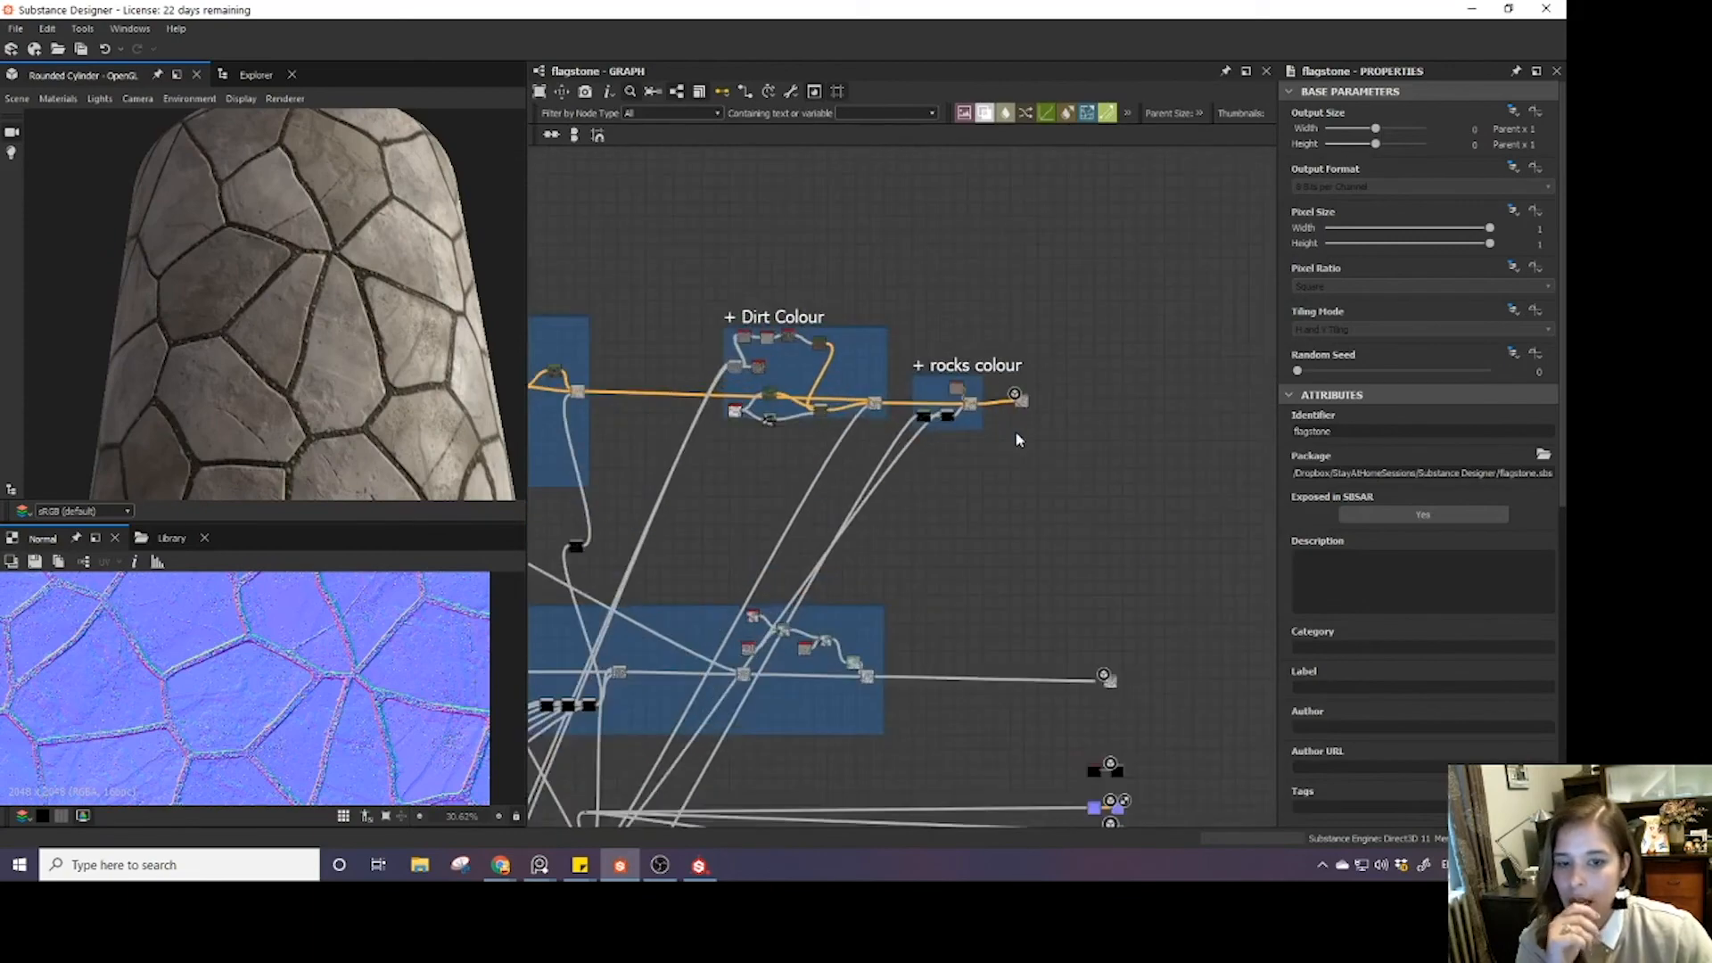
scroll(1018, 439, down, 3)
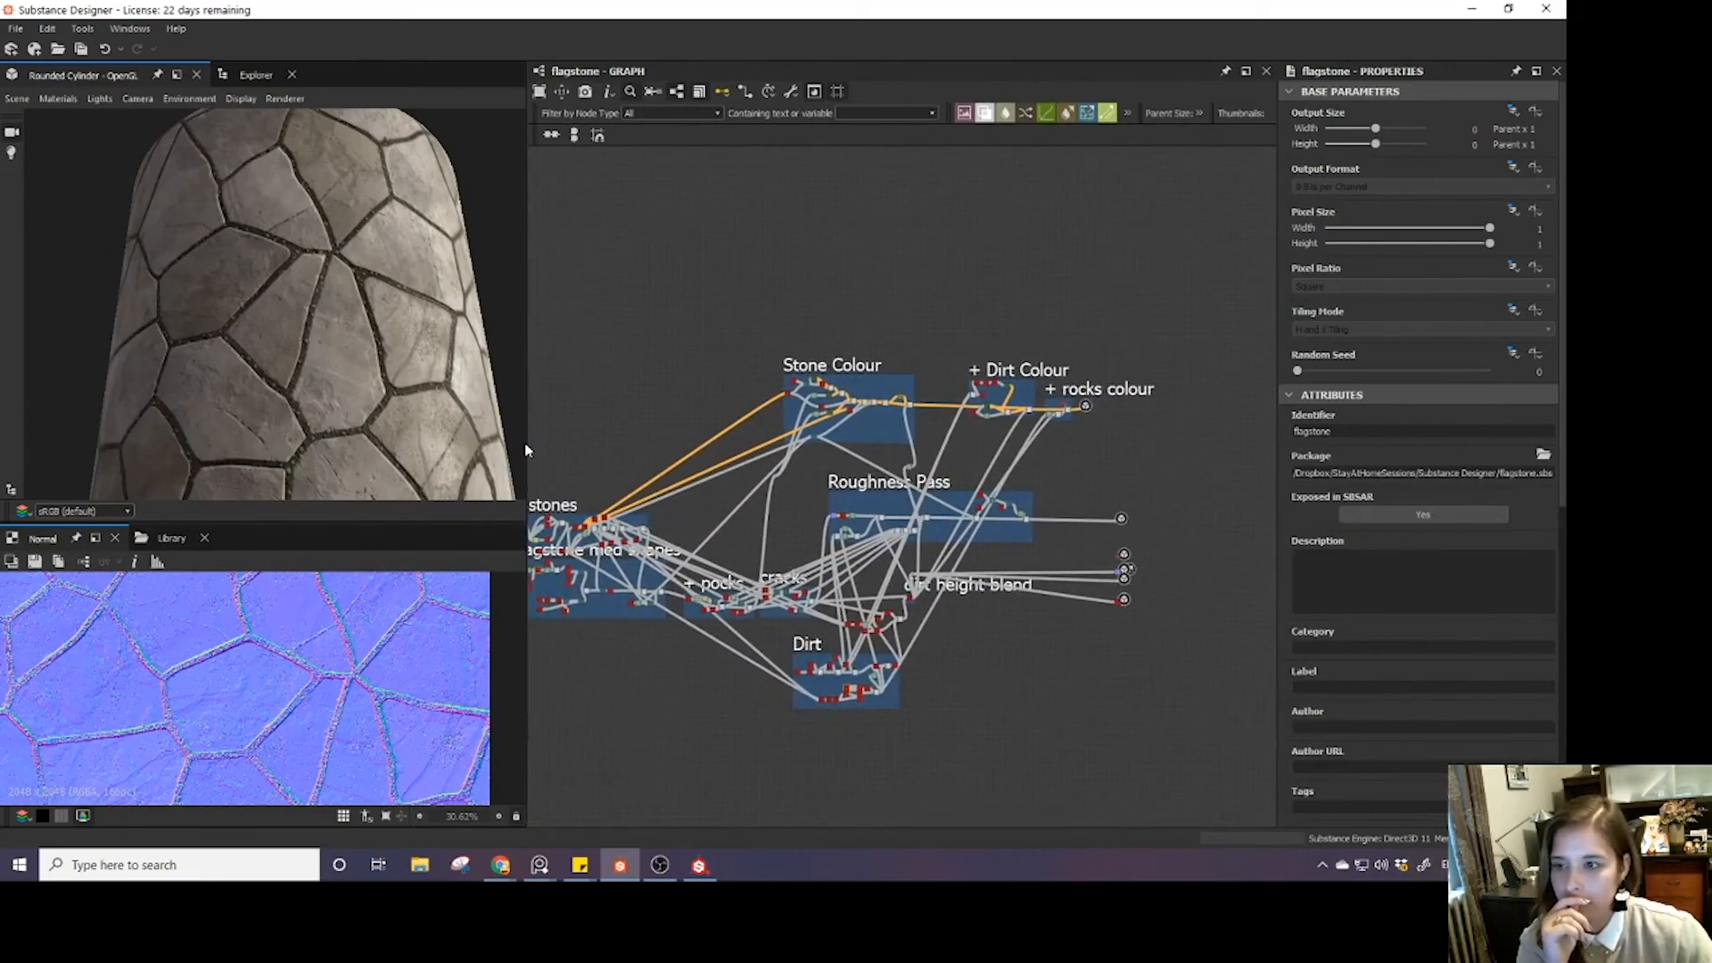
drag(368, 312, 268, 328)
middle_drag(776, 346, 865, 308)
click(235, 73)
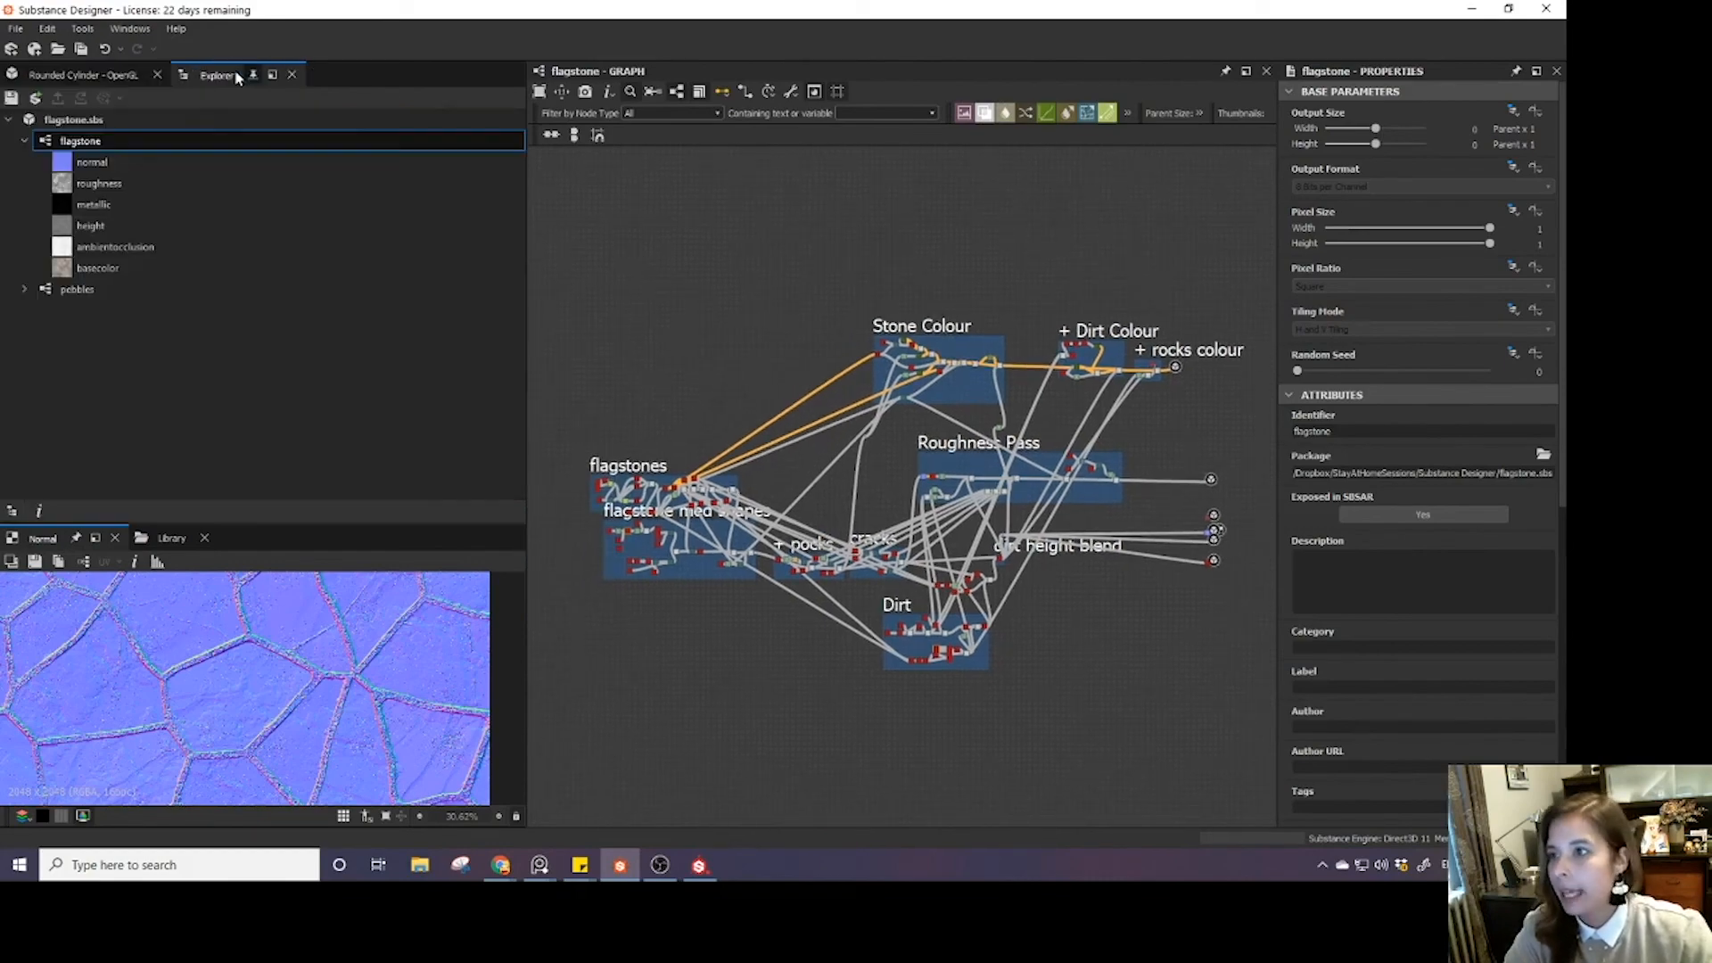
middle_drag(937, 259, 790, 368)
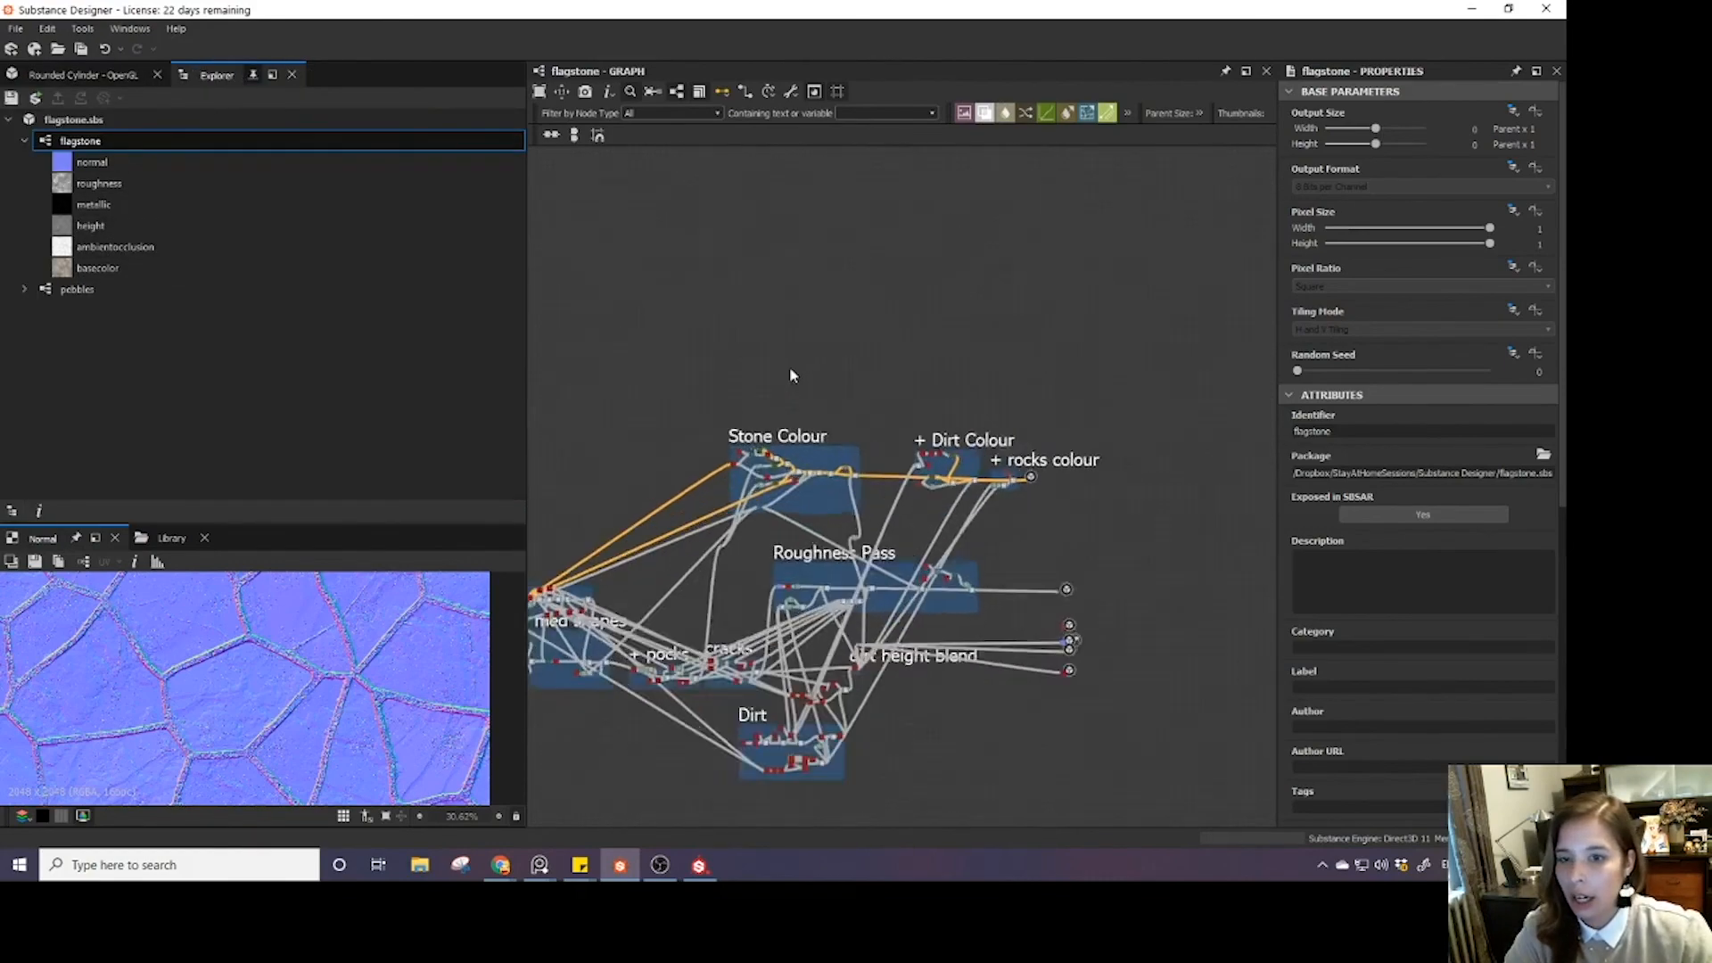
scroll(789, 368, up, 5)
middle_drag(725, 479, 777, 225)
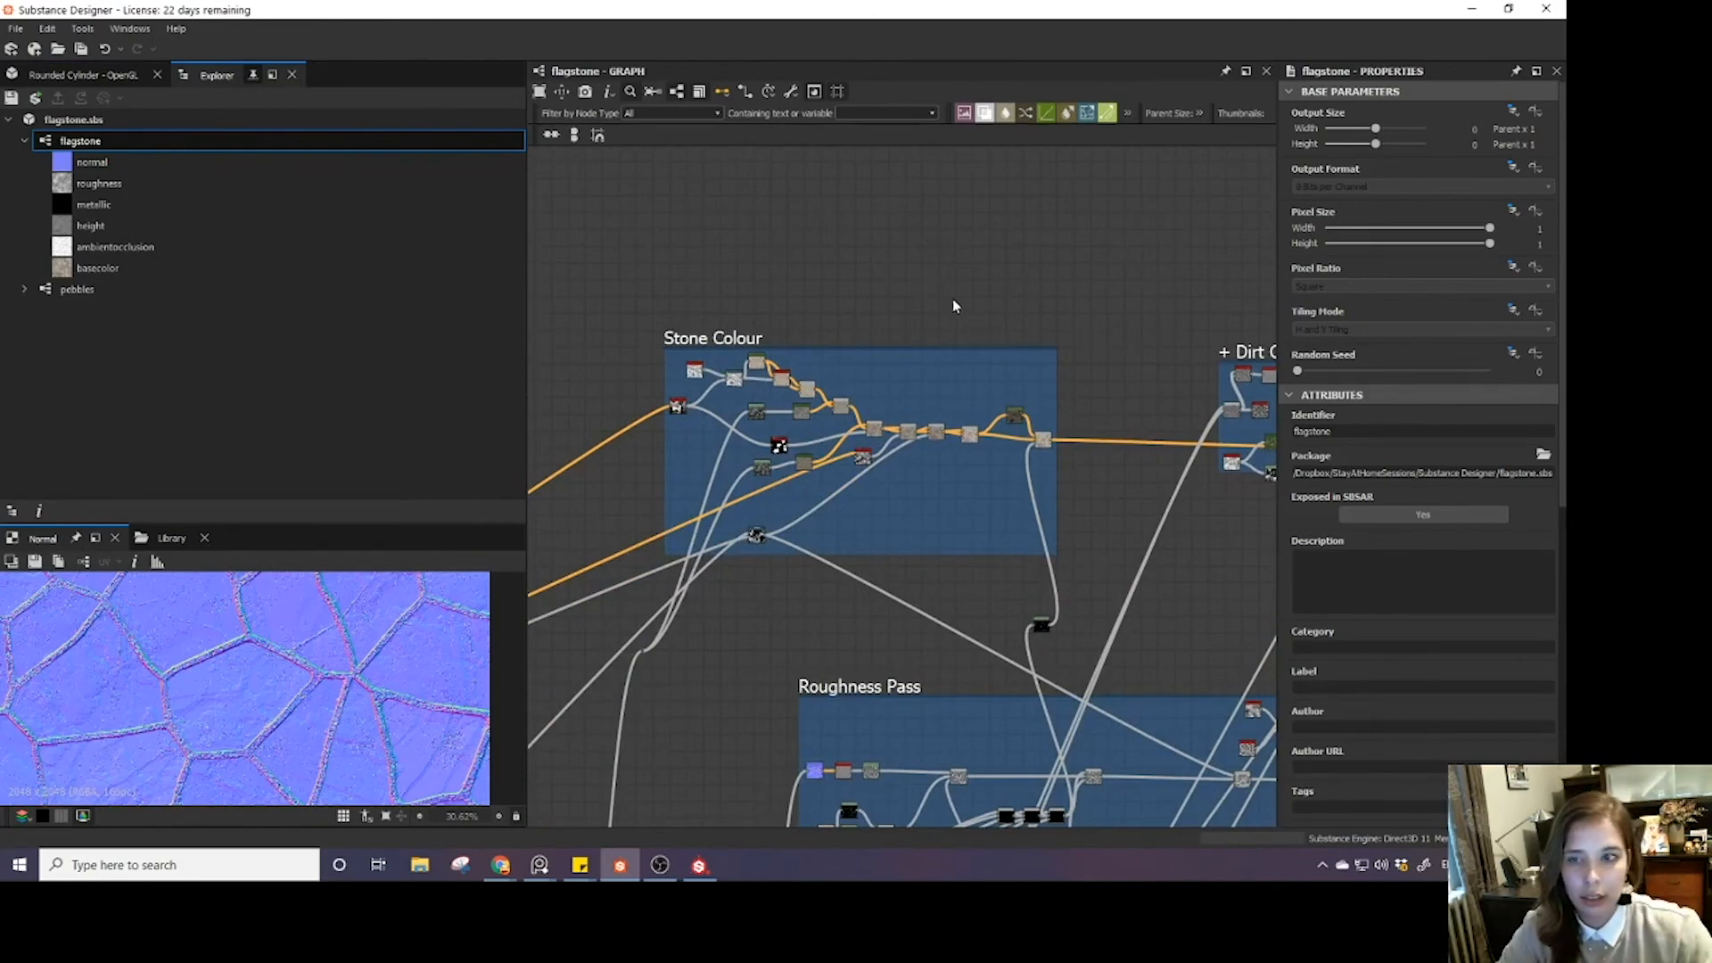
scroll(1370, 684, down, 2)
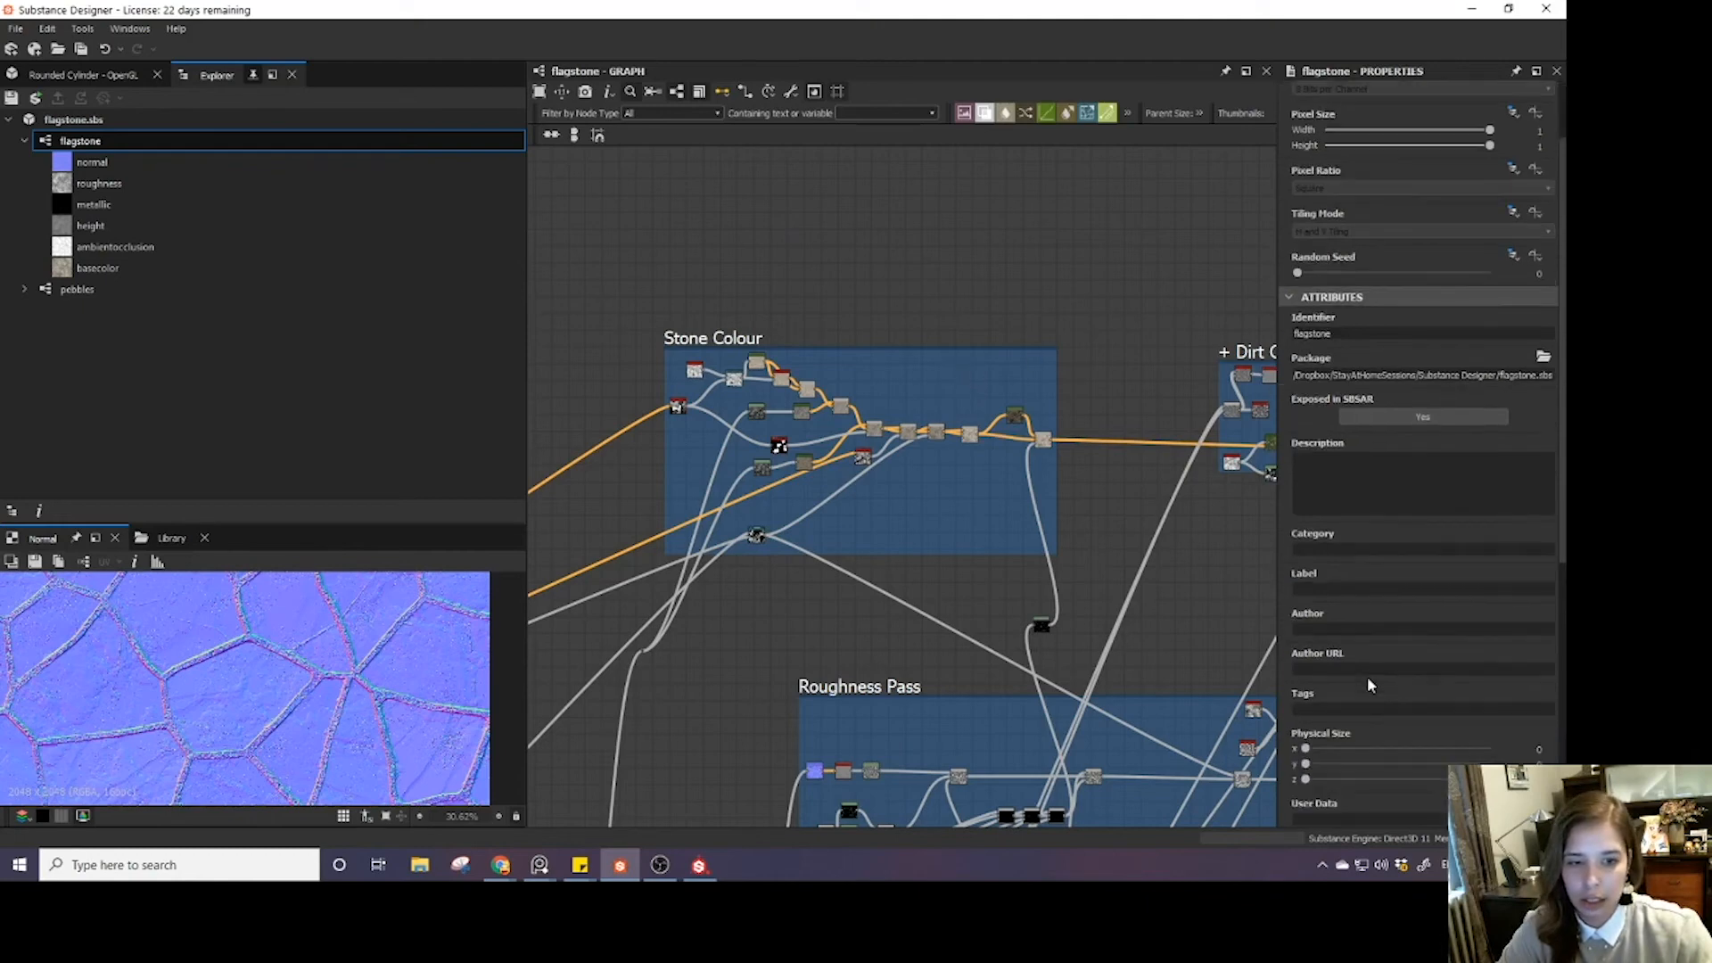
middle_drag(1139, 351, 911, 443)
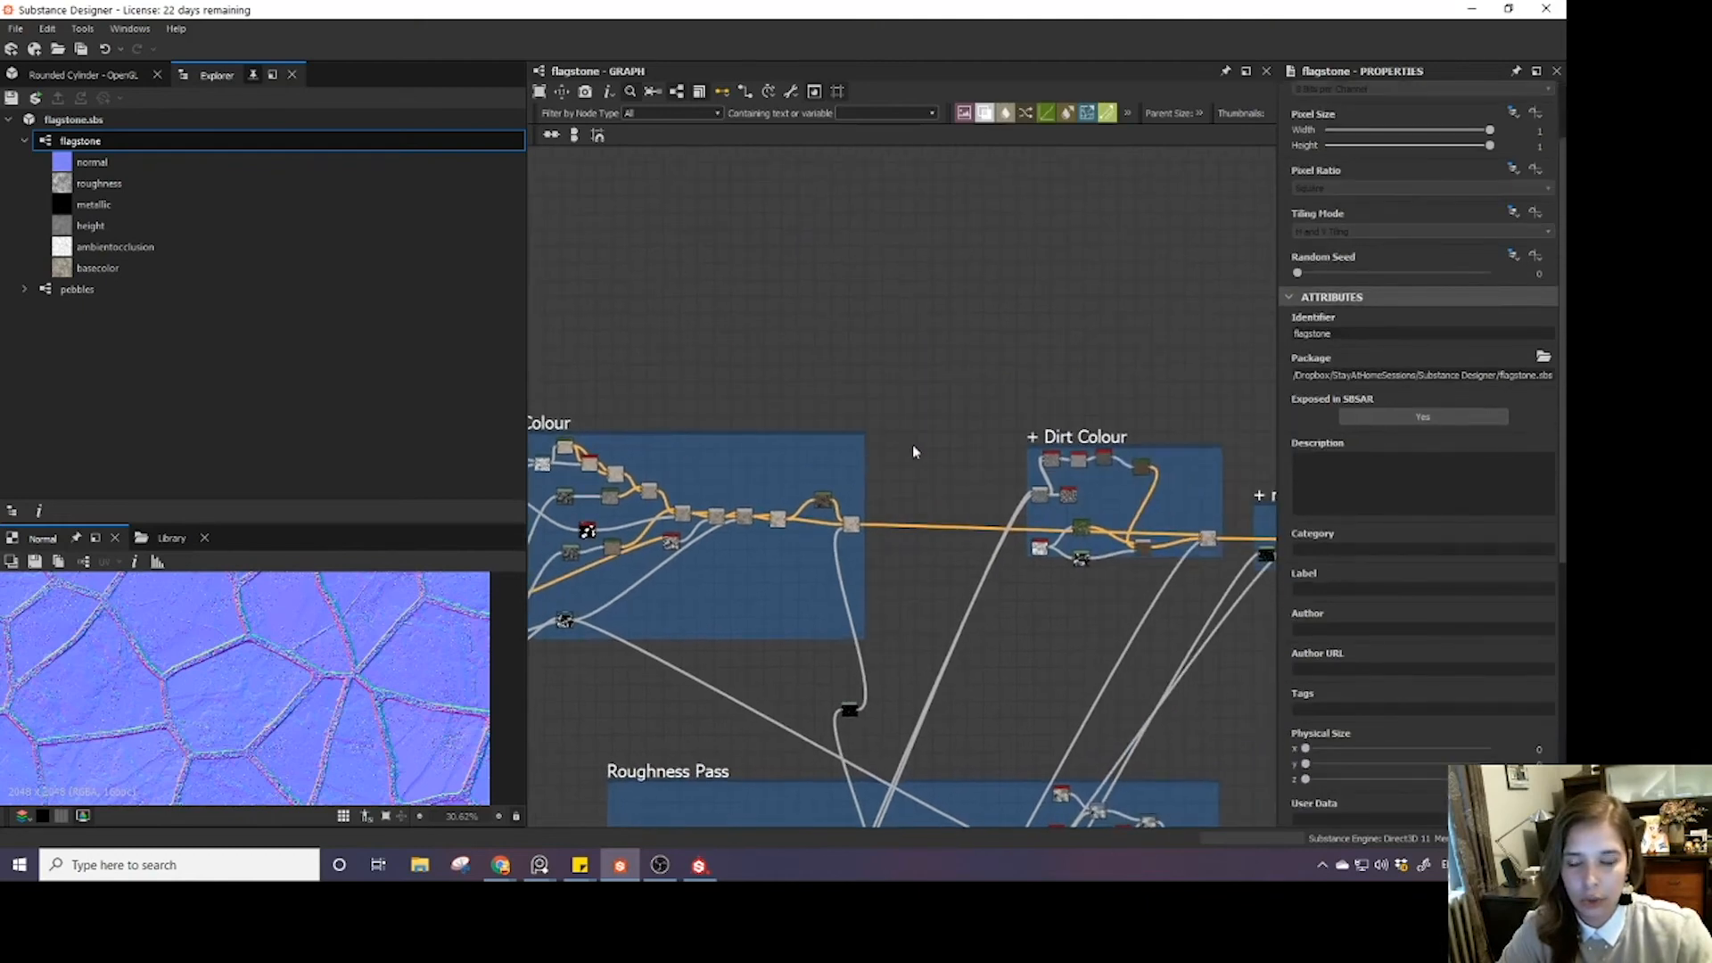
middle_drag(1024, 338, 928, 366)
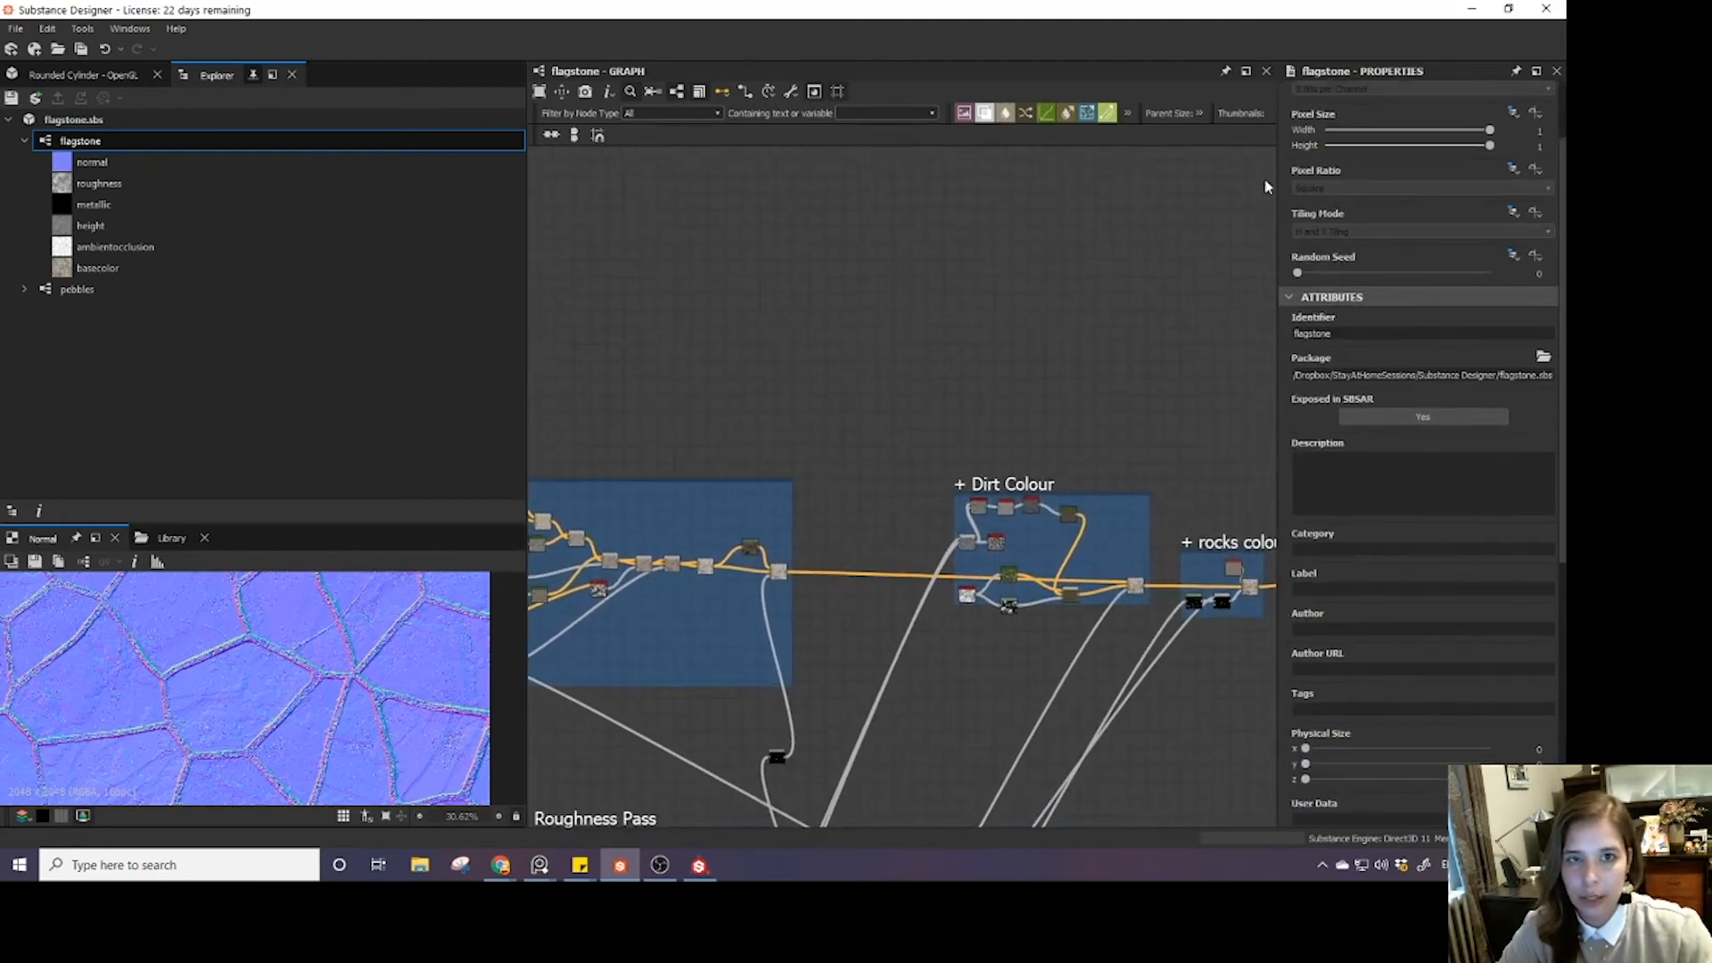
- Check the graph's Pixel Size inheritance options and examine the first nodes in the Stone Colour frame
click(1513, 112)
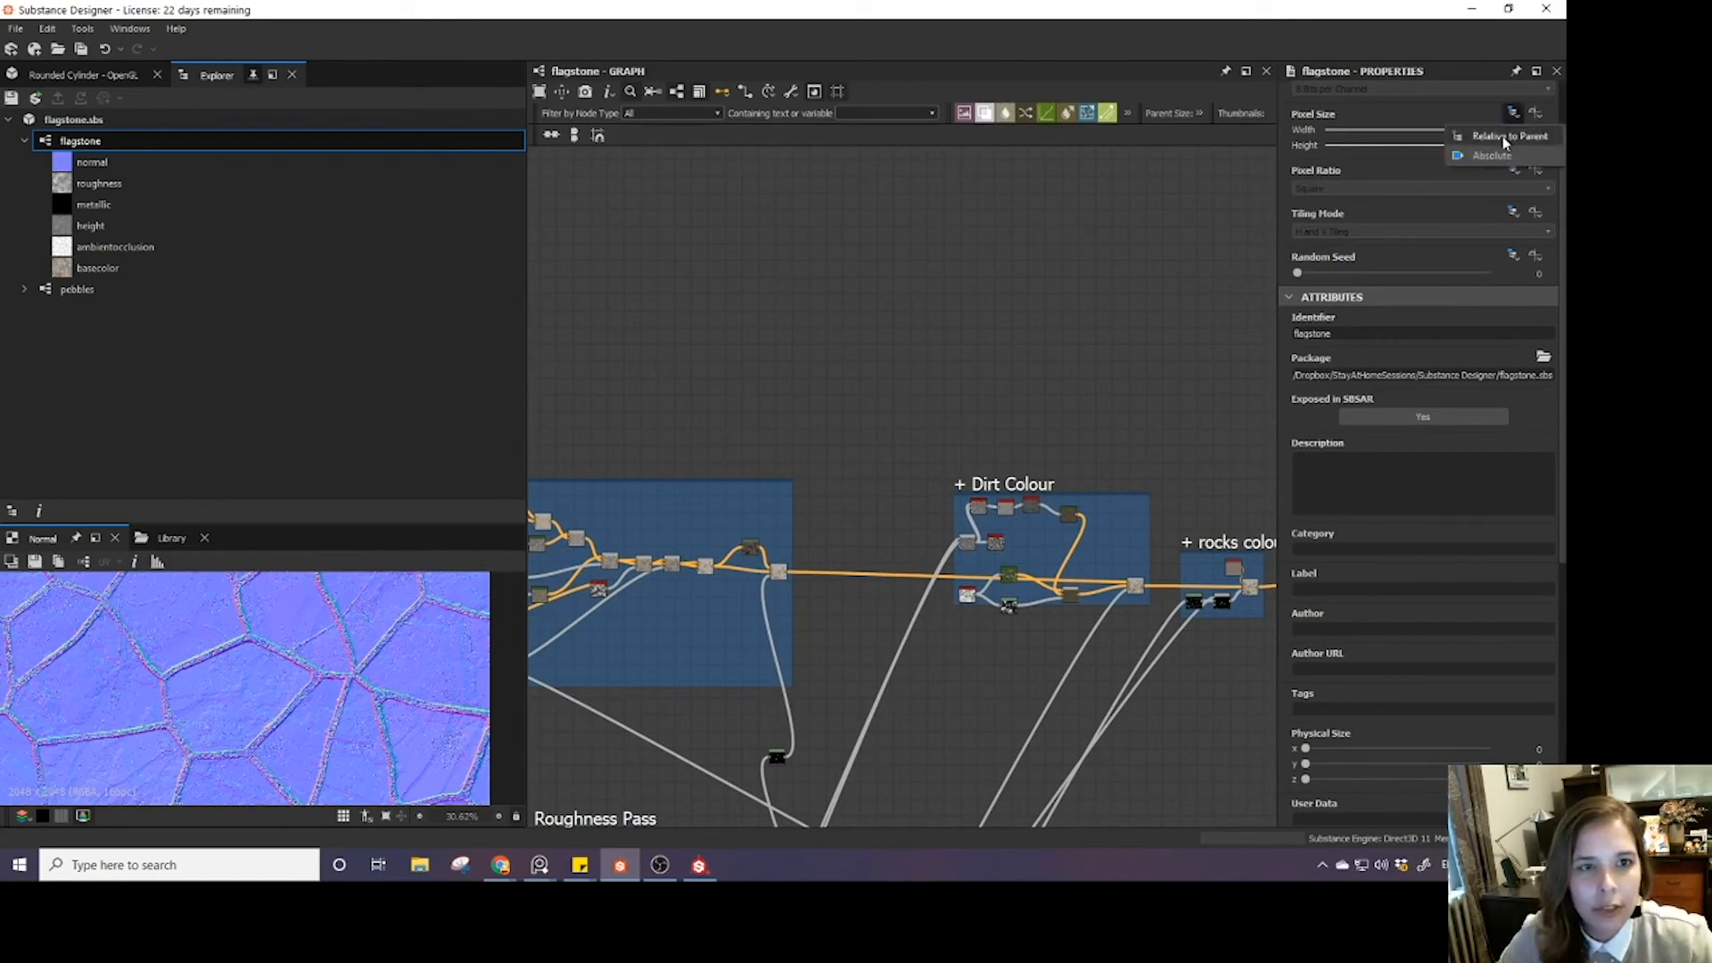
click(863, 360)
scroll(675, 450, down, 1)
middle_drag(756, 417, 1063, 308)
scroll(857, 437, up, 6)
scroll(698, 421, down, 3)
scroll(751, 450, up, 5)
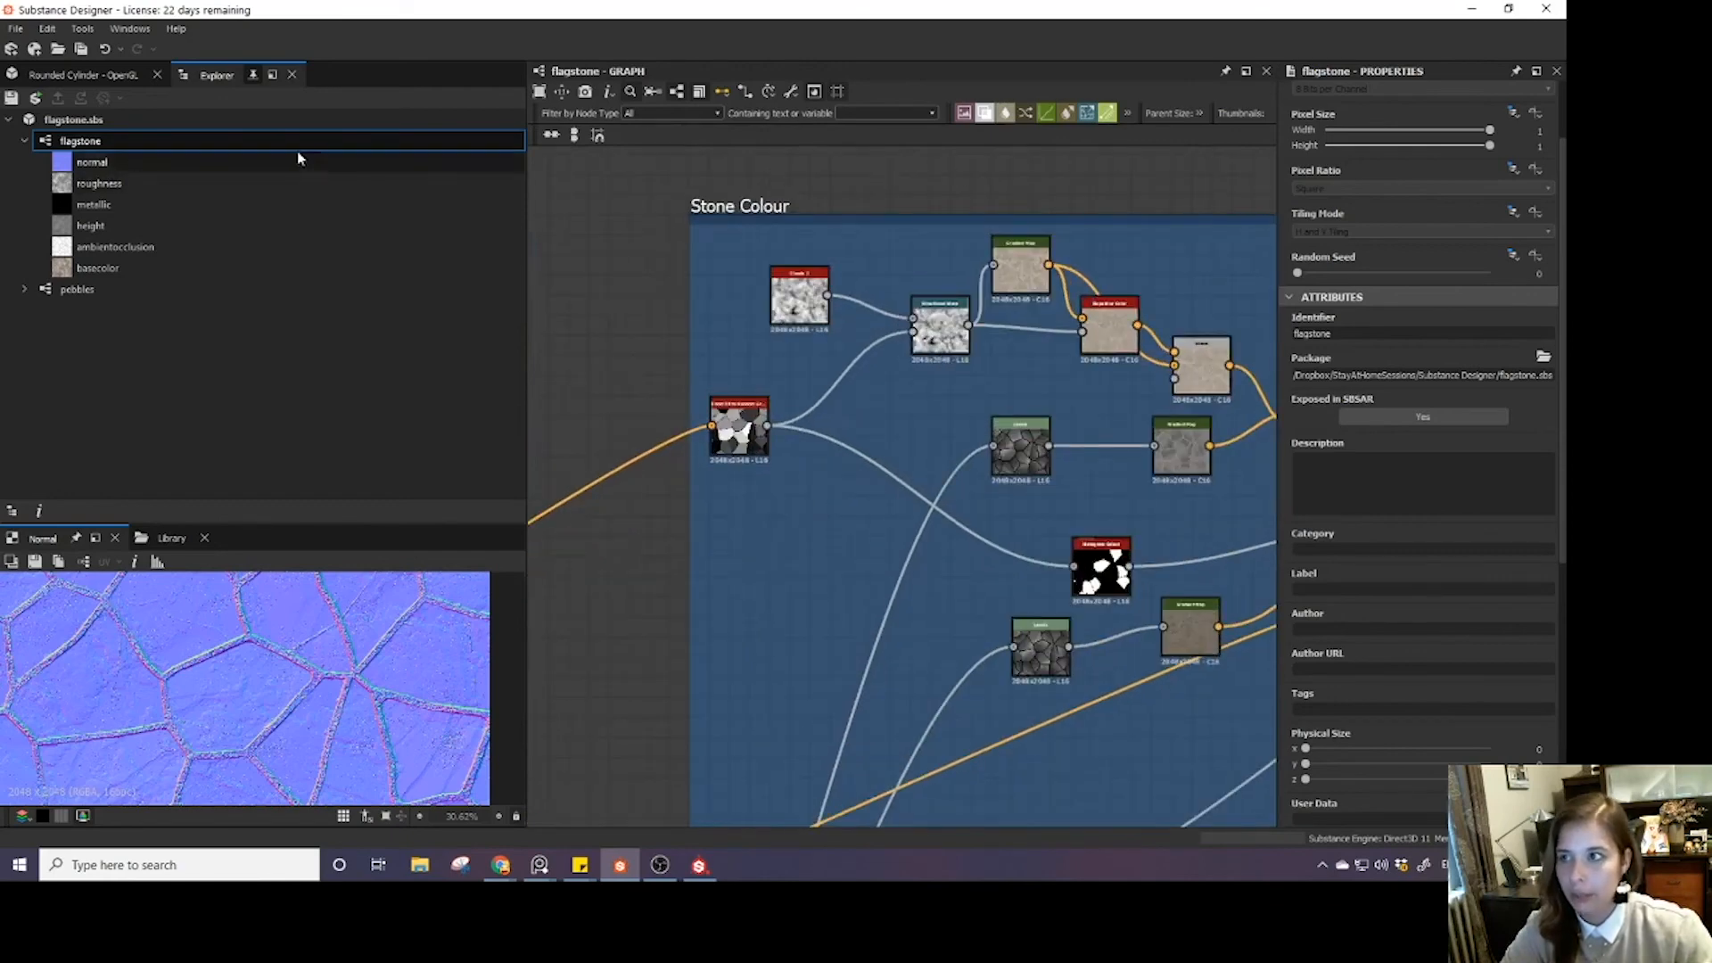
- Bring back the 3D view and narrow it to give the graph more room
click(86, 77)
middle_drag(906, 256, 825, 353)
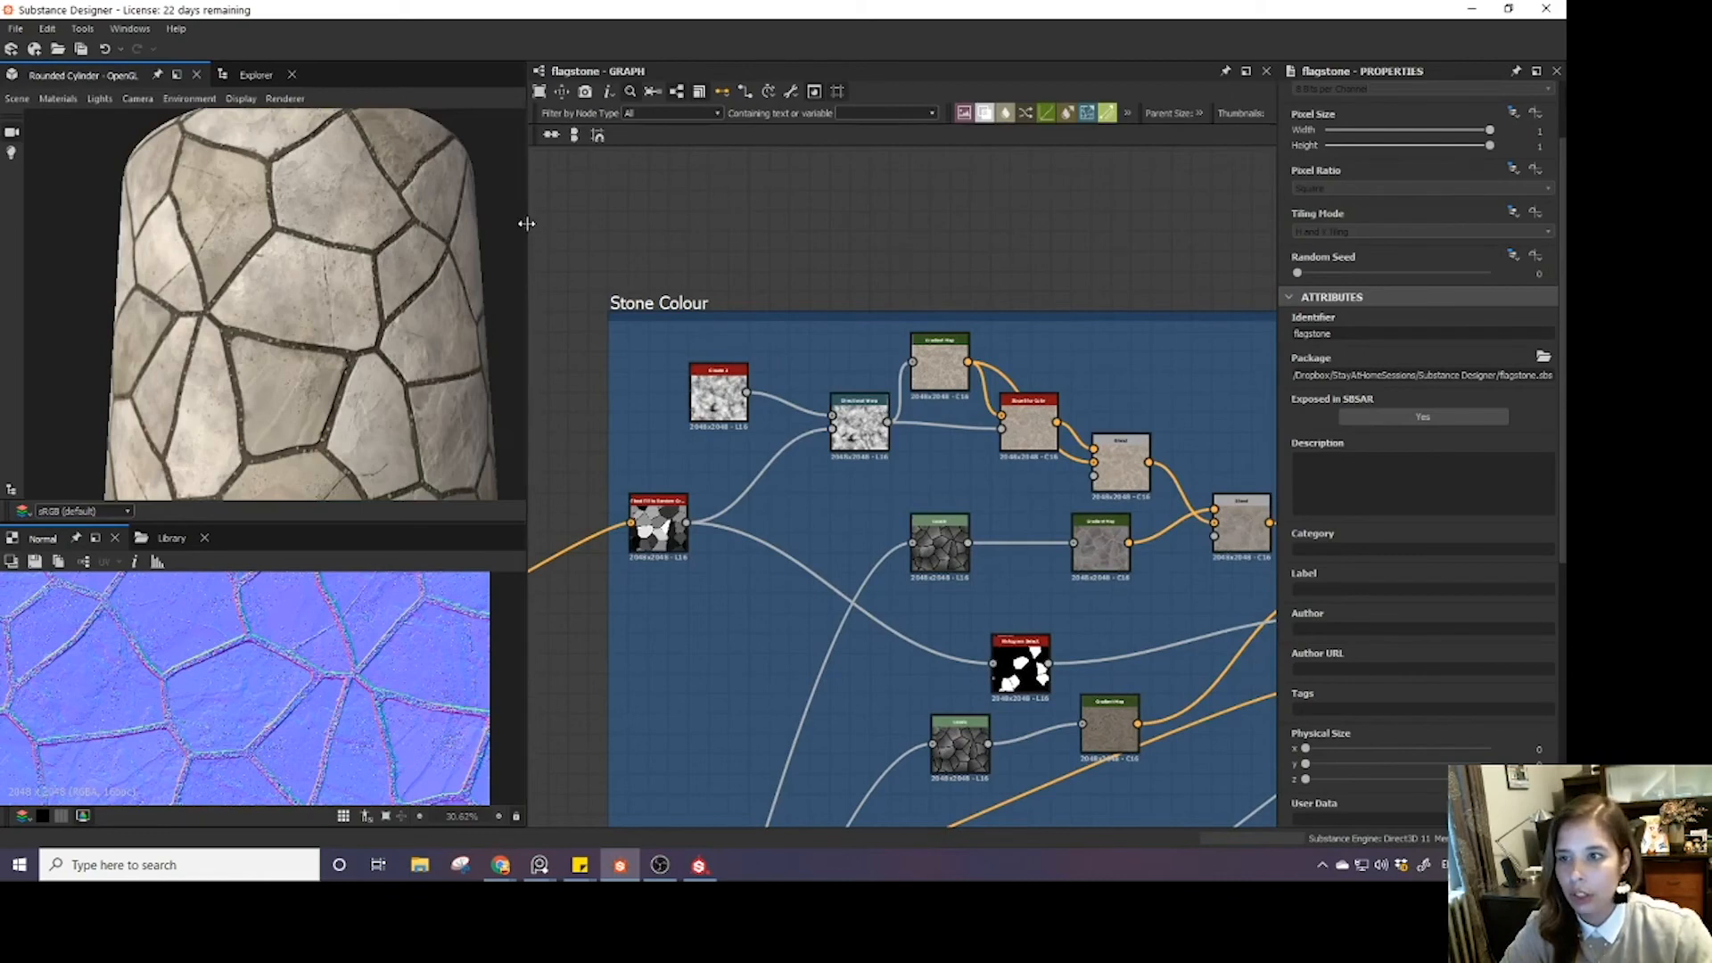
drag(527, 223, 361, 224)
- Set the flagstone graph's parent size to 1024 and examine the Clouds 2 node at that resolution
click(1200, 113)
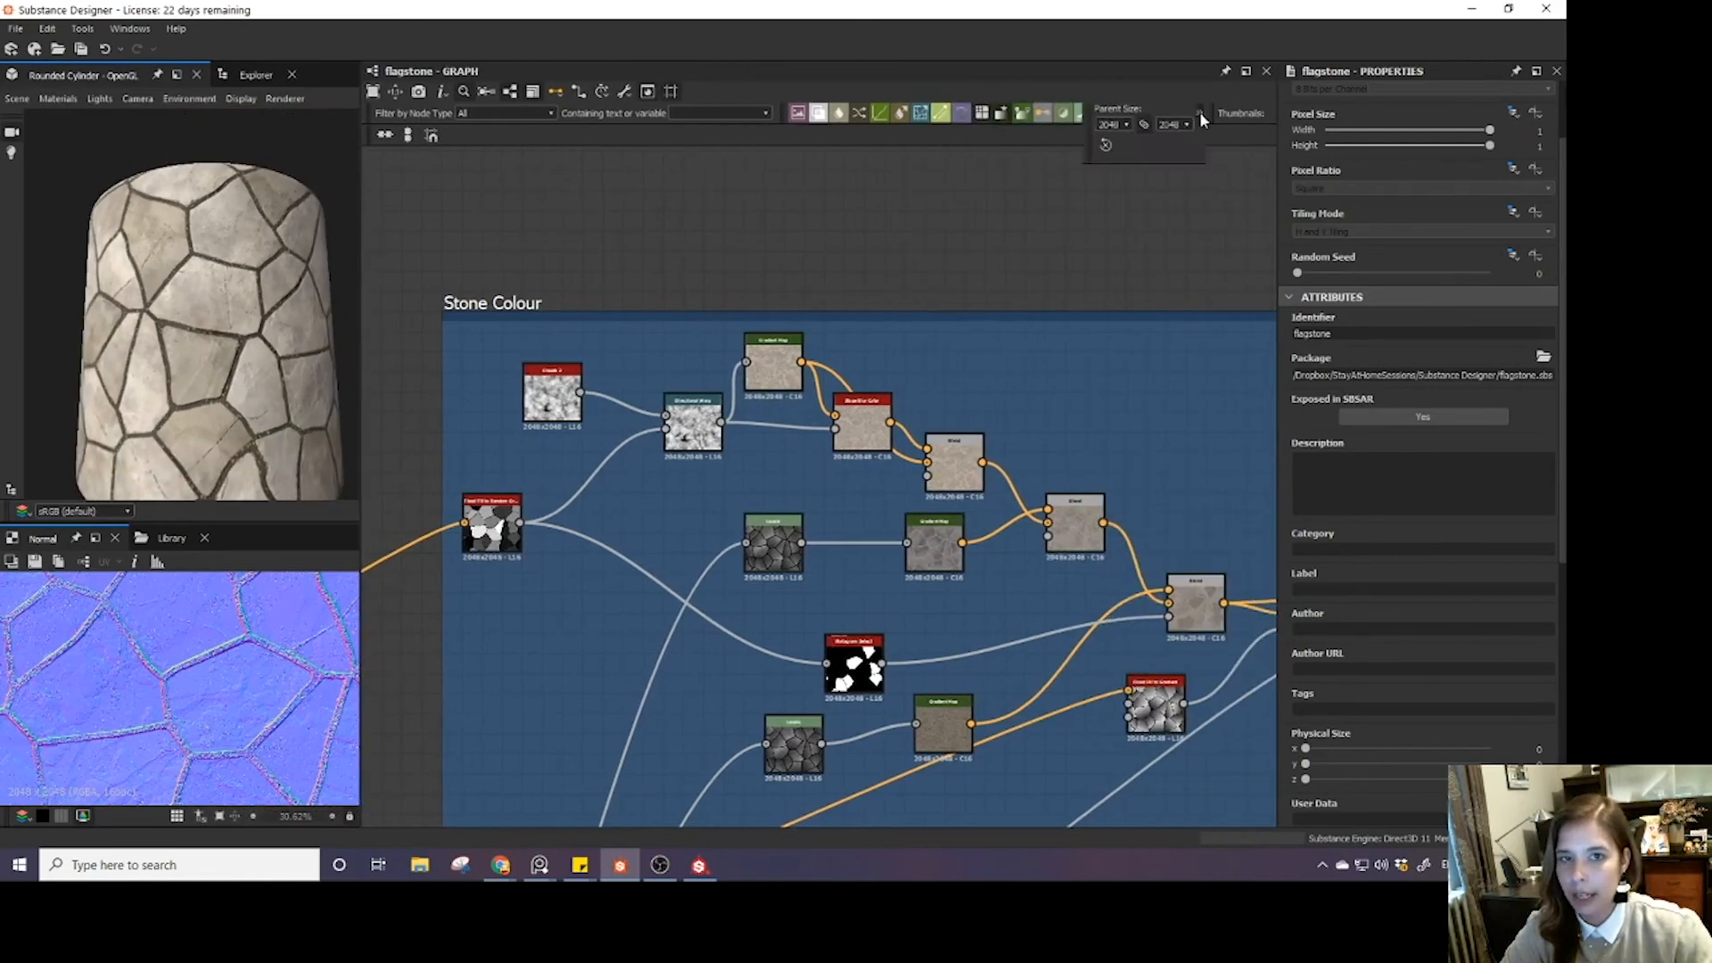
click(1122, 124)
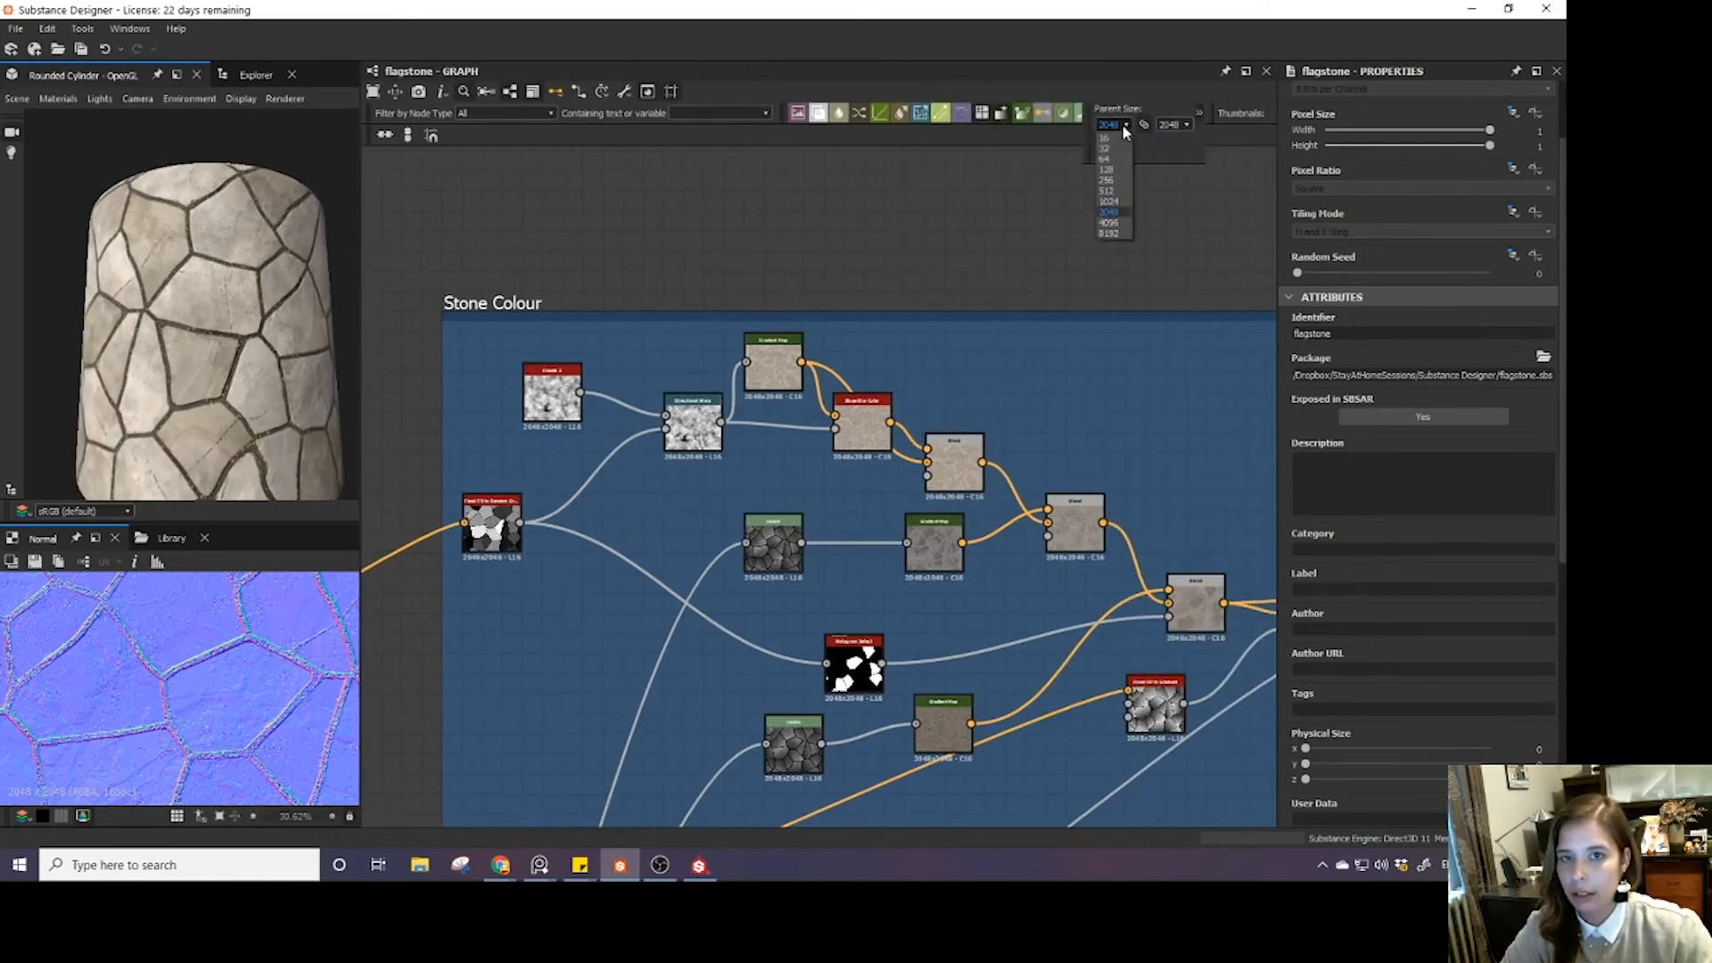
click(1107, 202)
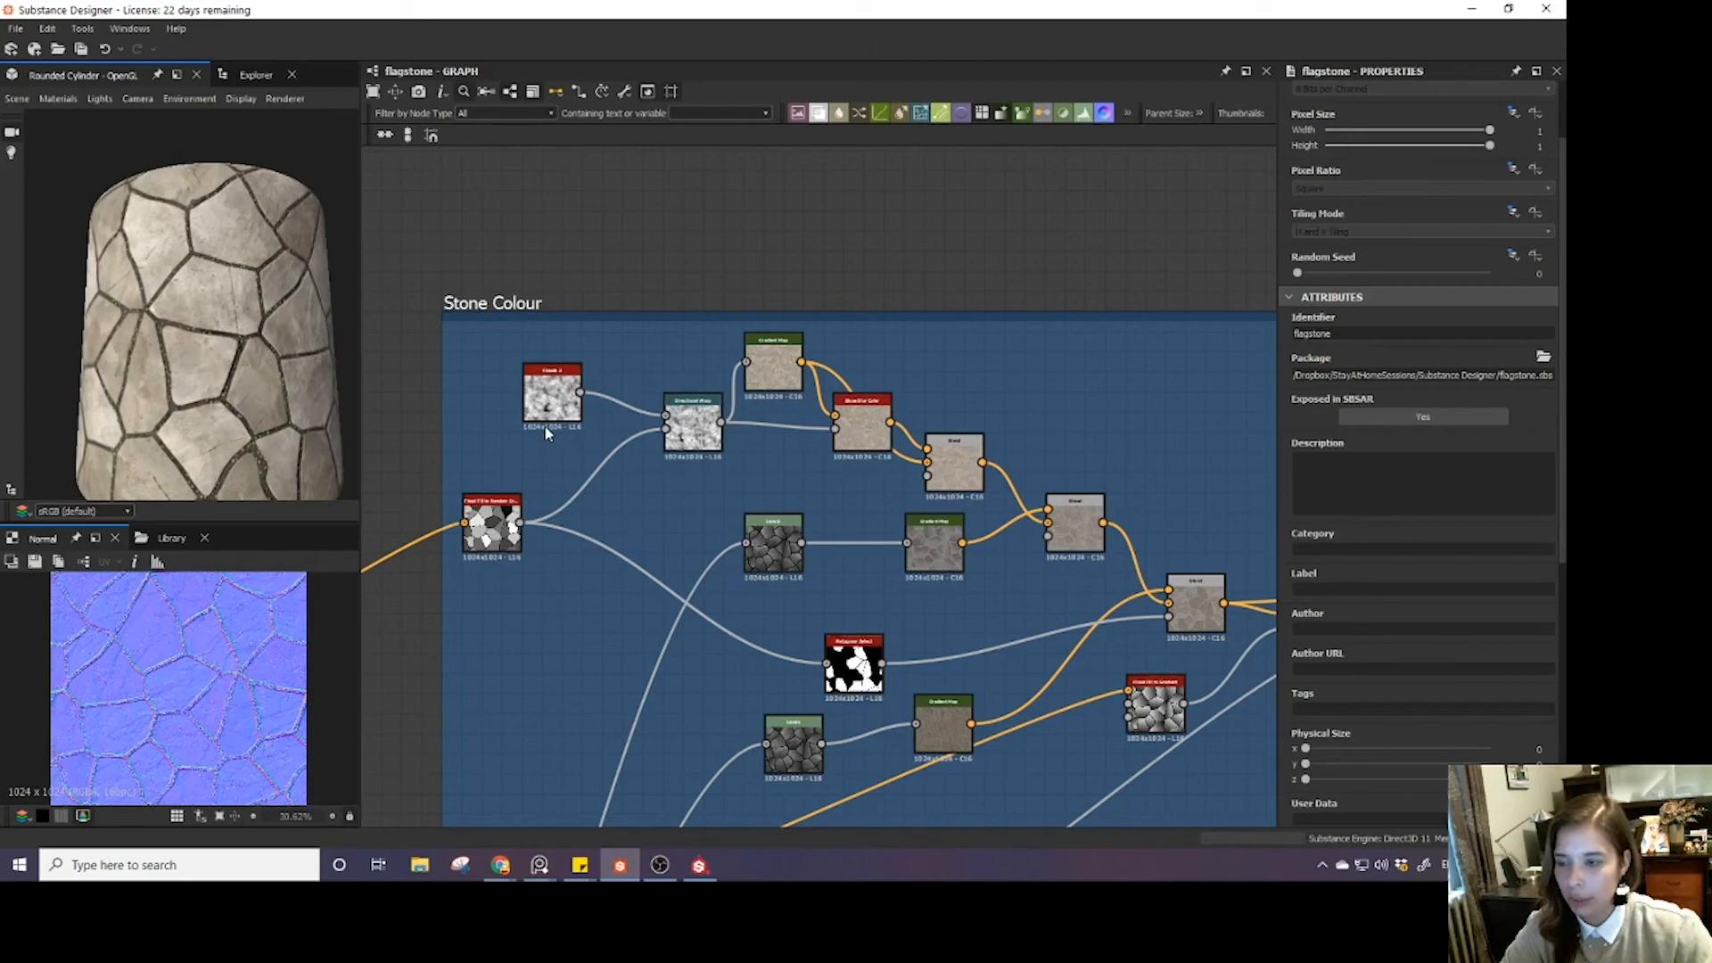
scroll(537, 441, up, 8)
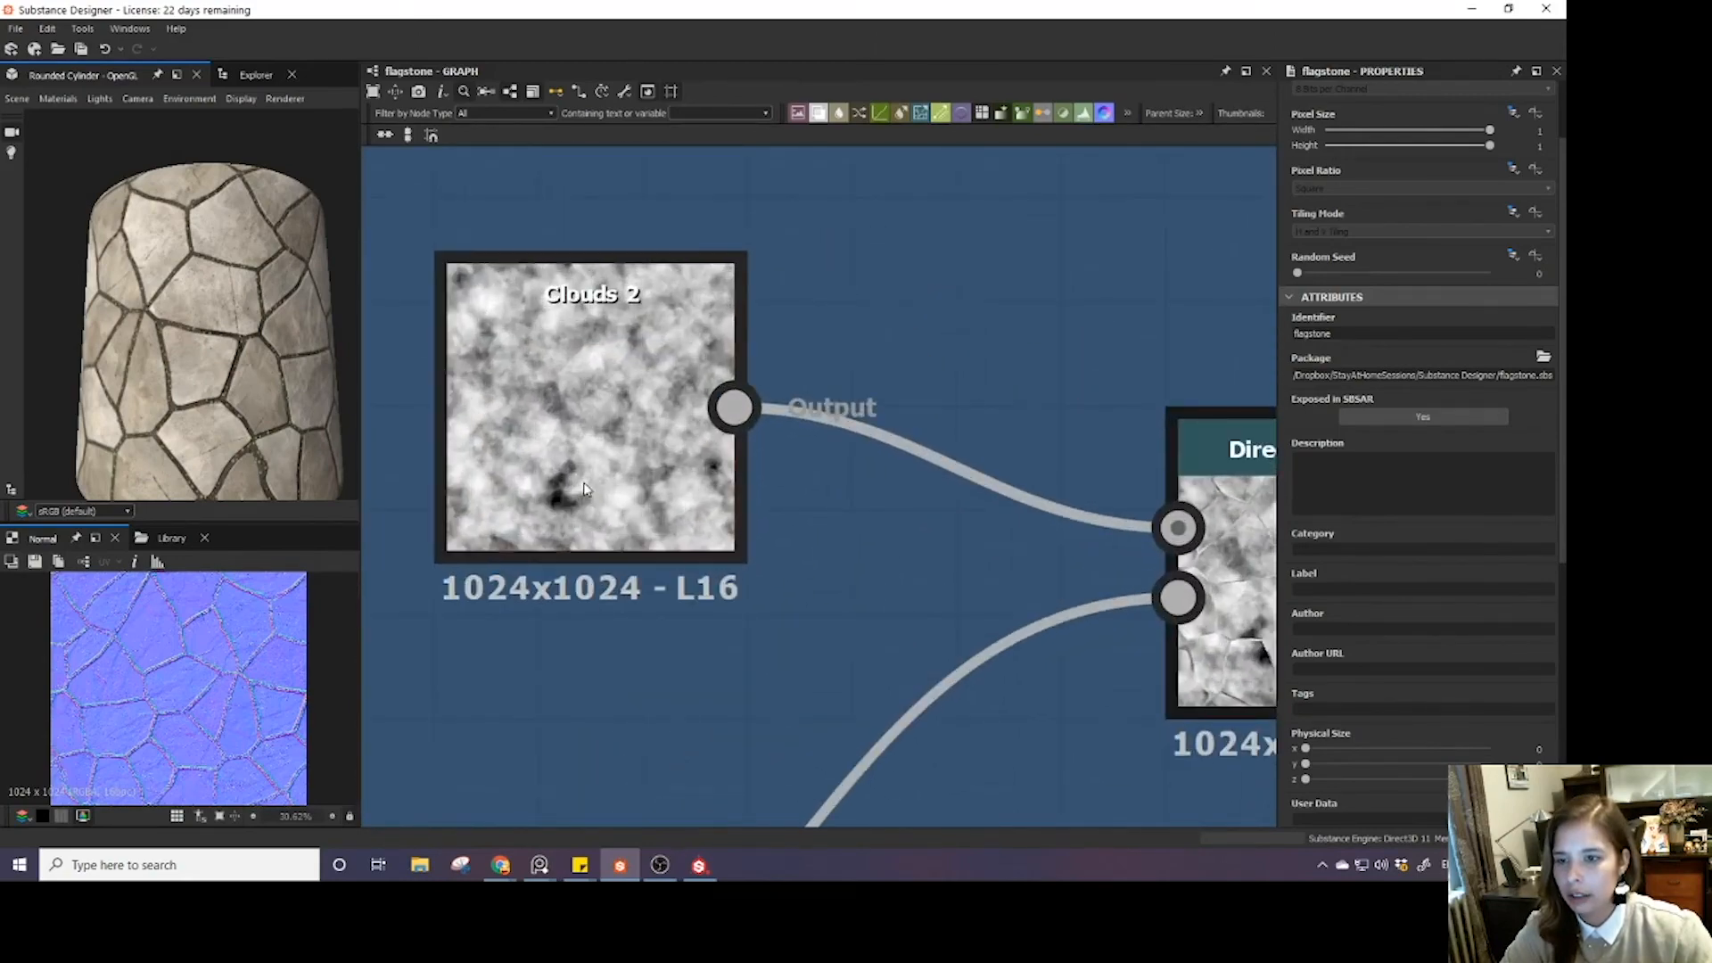
scroll(585, 489, down, 10)
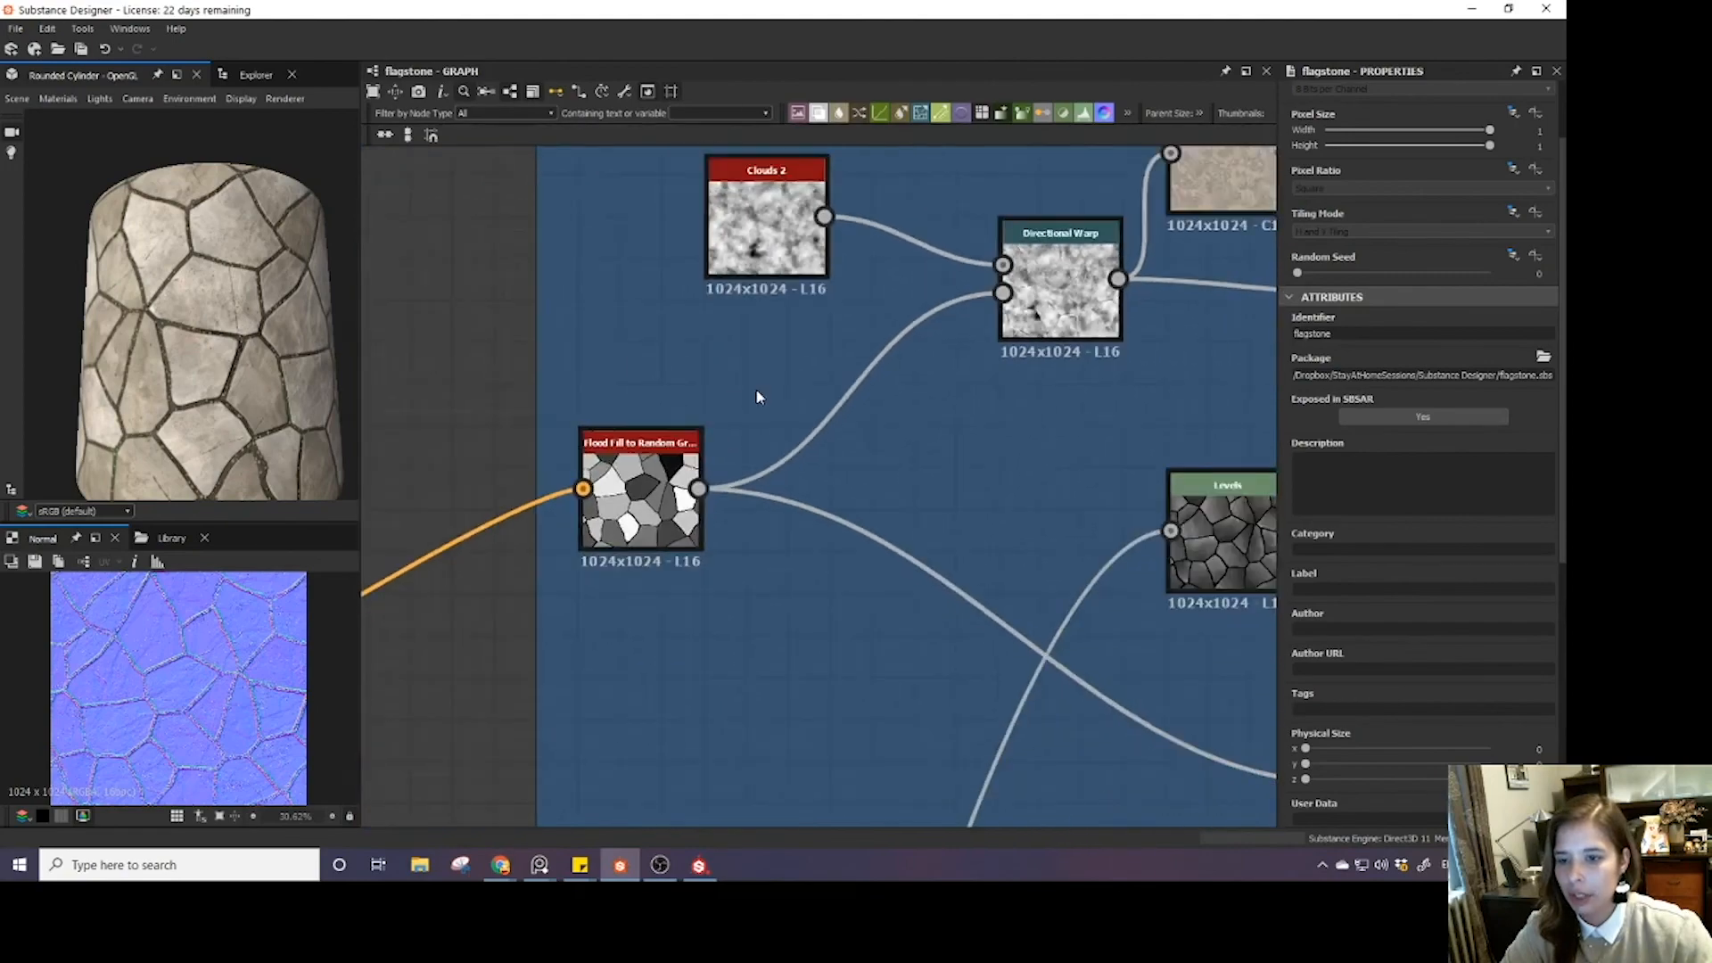
scroll(848, 314, down, 2)
scroll(772, 516, up, 6)
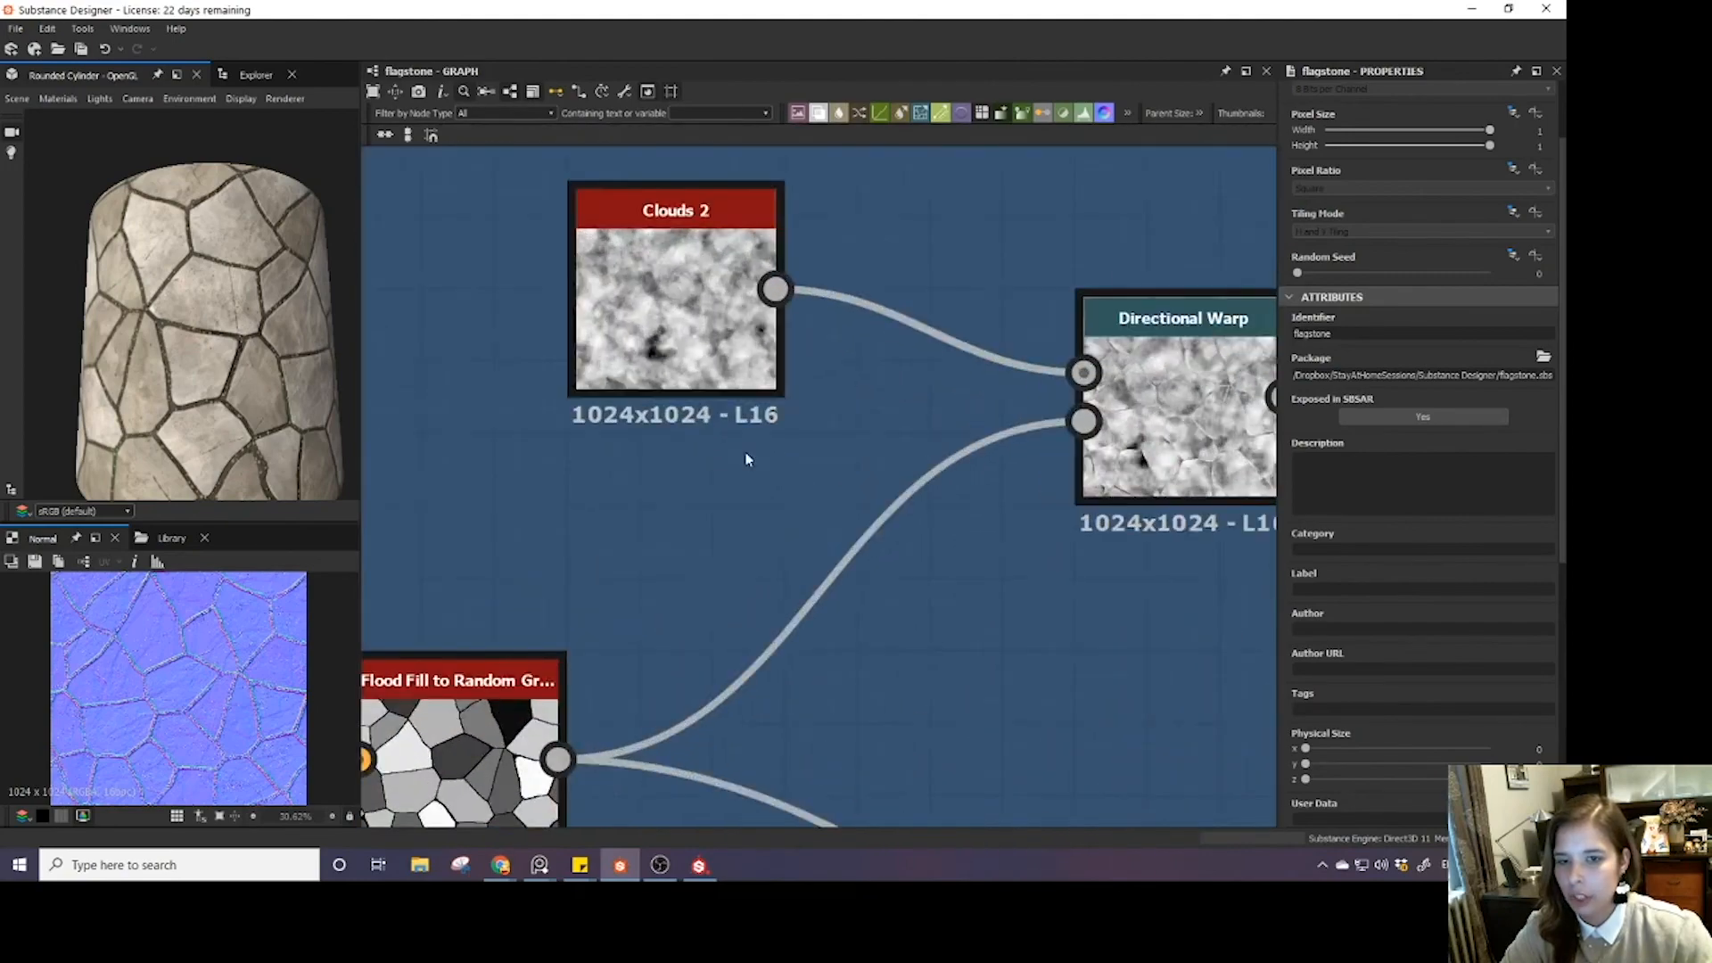
scroll(747, 459, down, 6)
scroll(747, 459, up, 6)
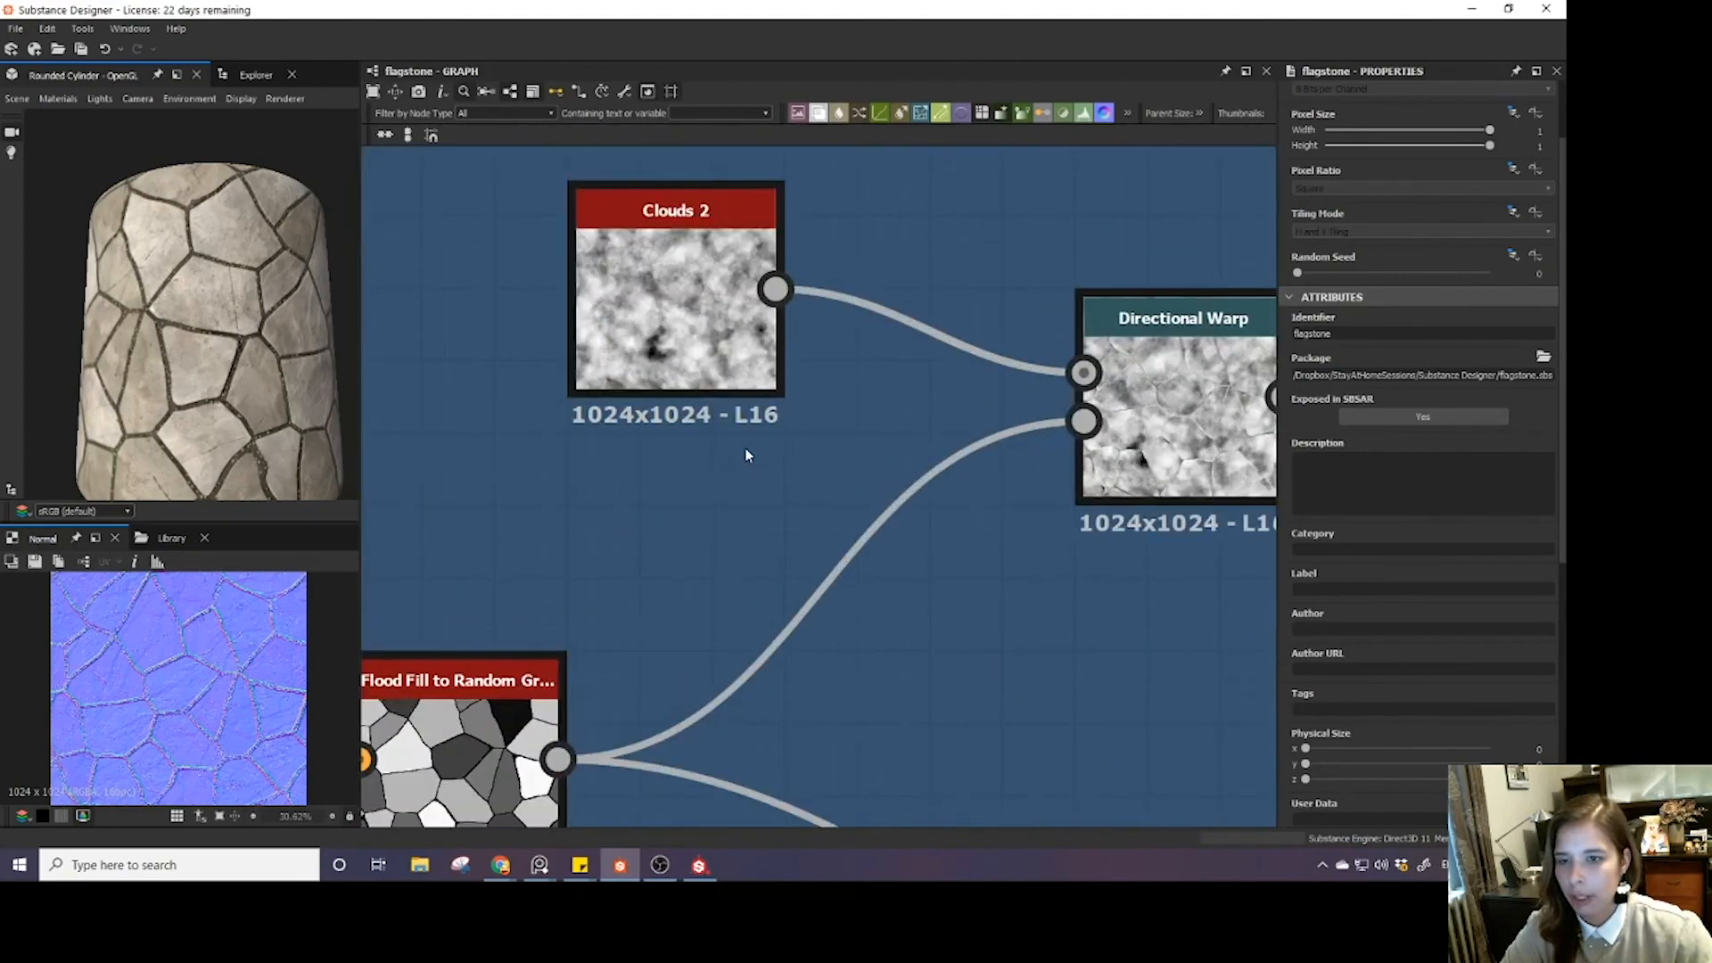
- Set the flagstone graph's parent size to 512 and compare the detail of the Clouds 2 node
click(1200, 114)
click(1121, 125)
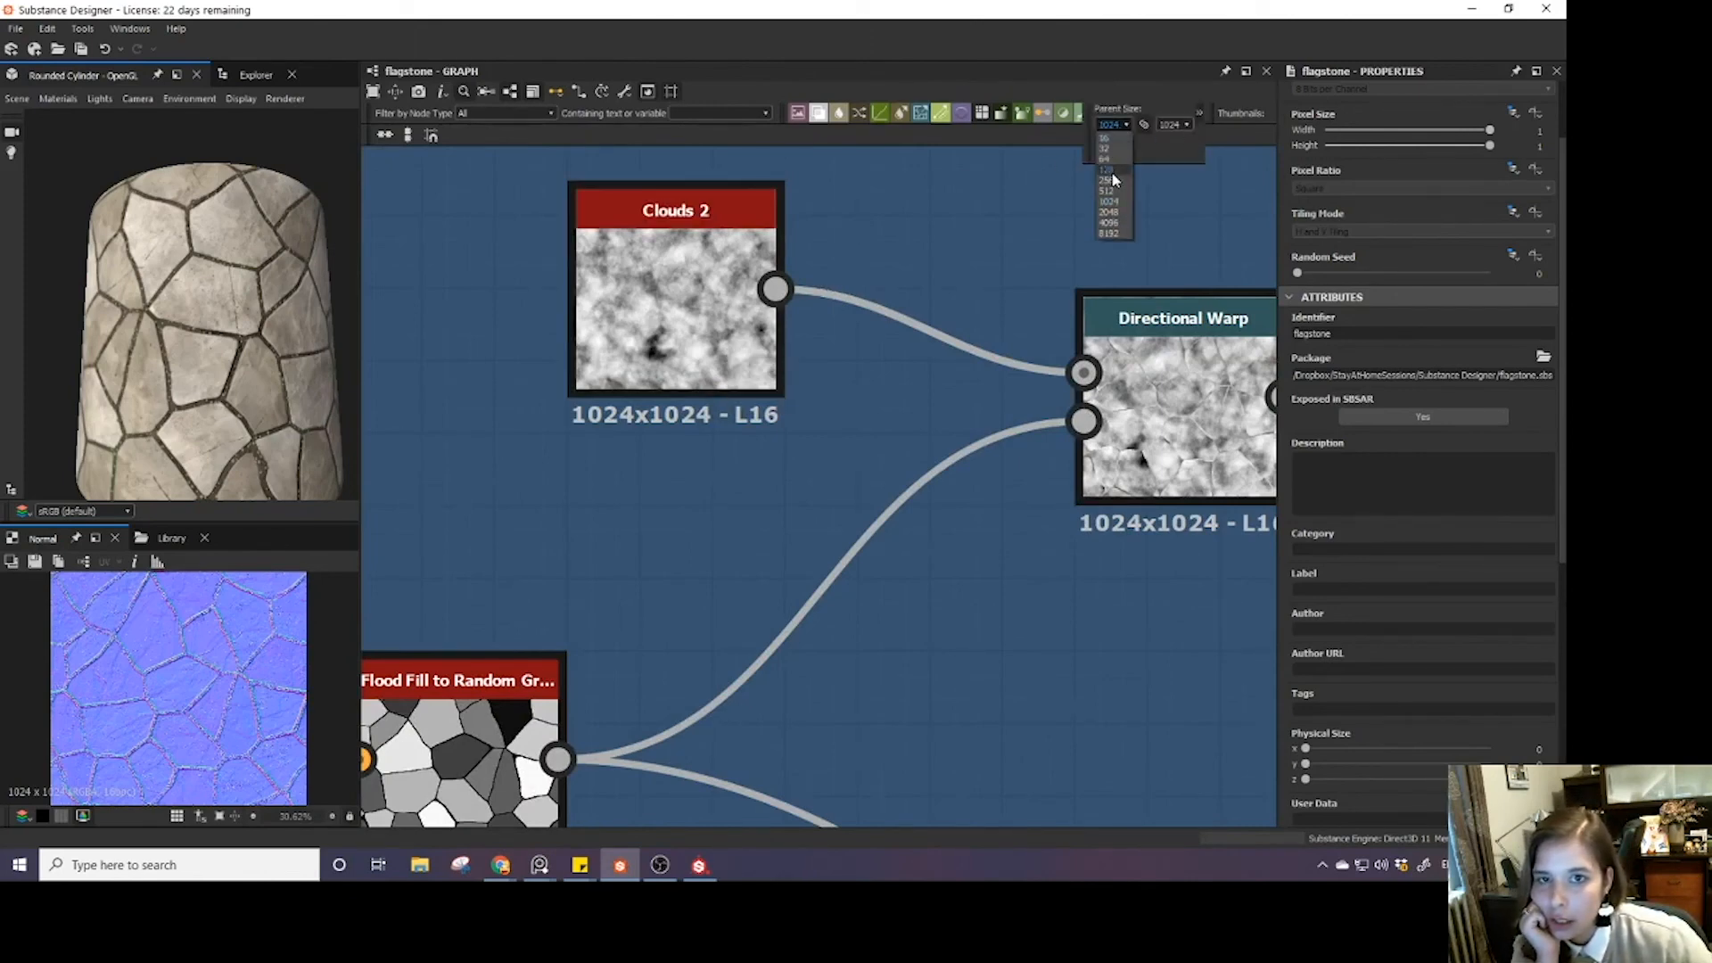
click(1113, 189)
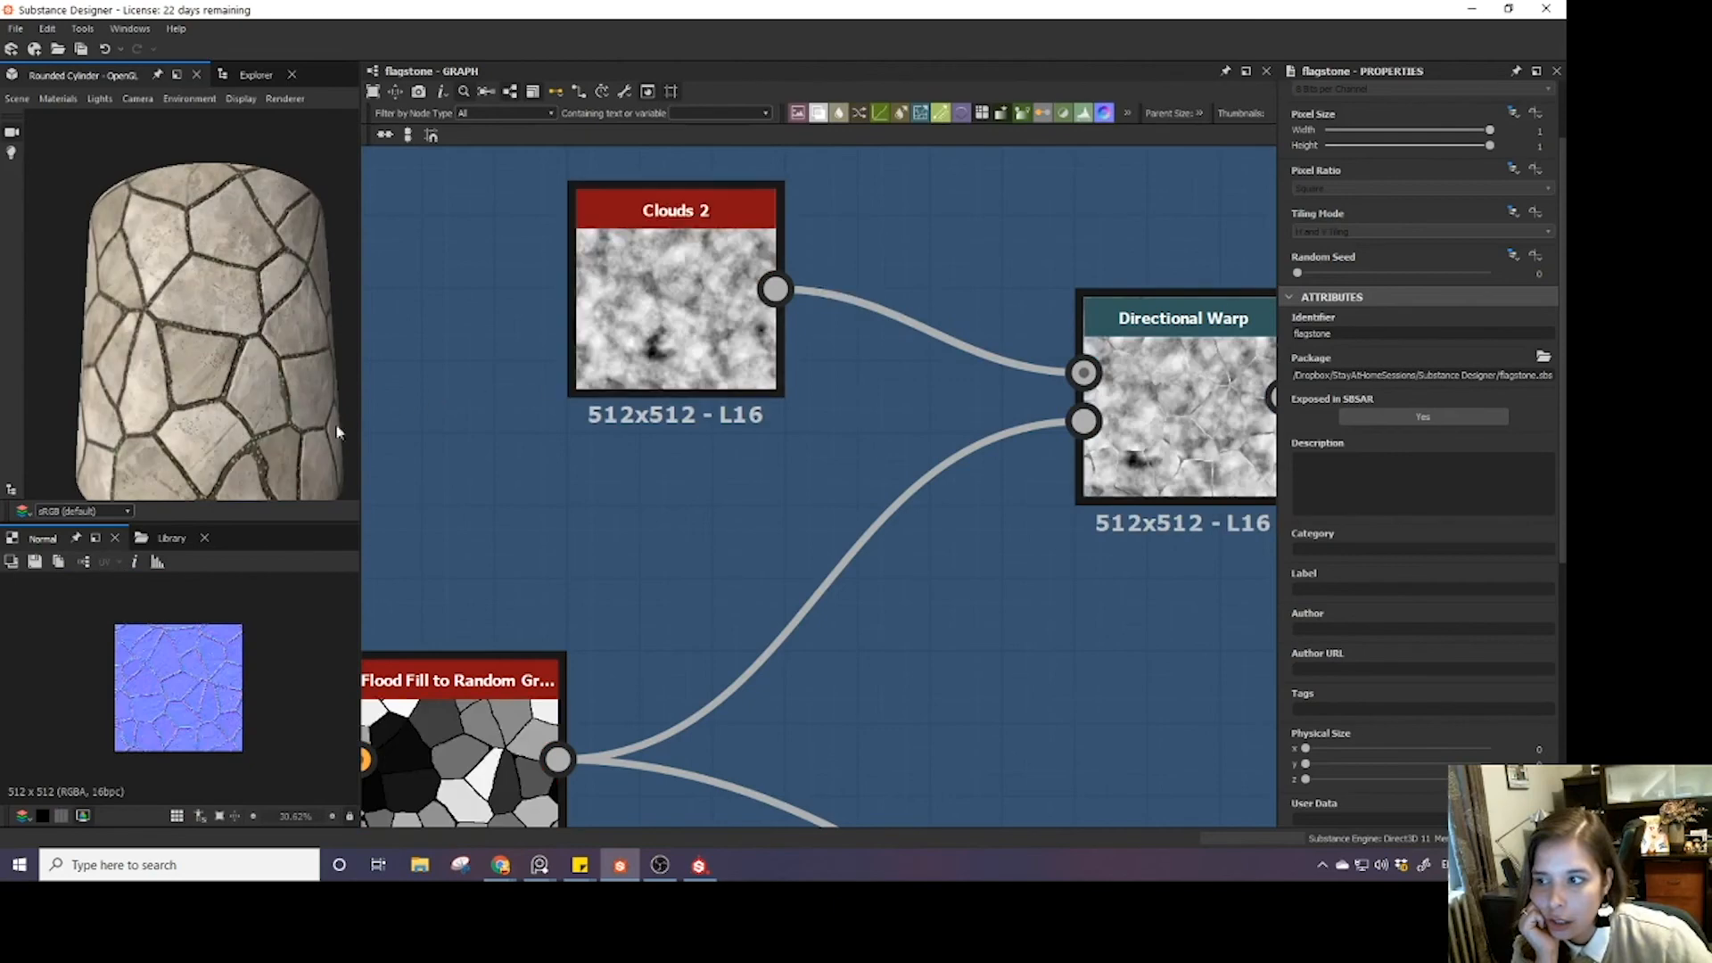
scroll(701, 324, up, 2)
scroll(701, 325, down, 3)
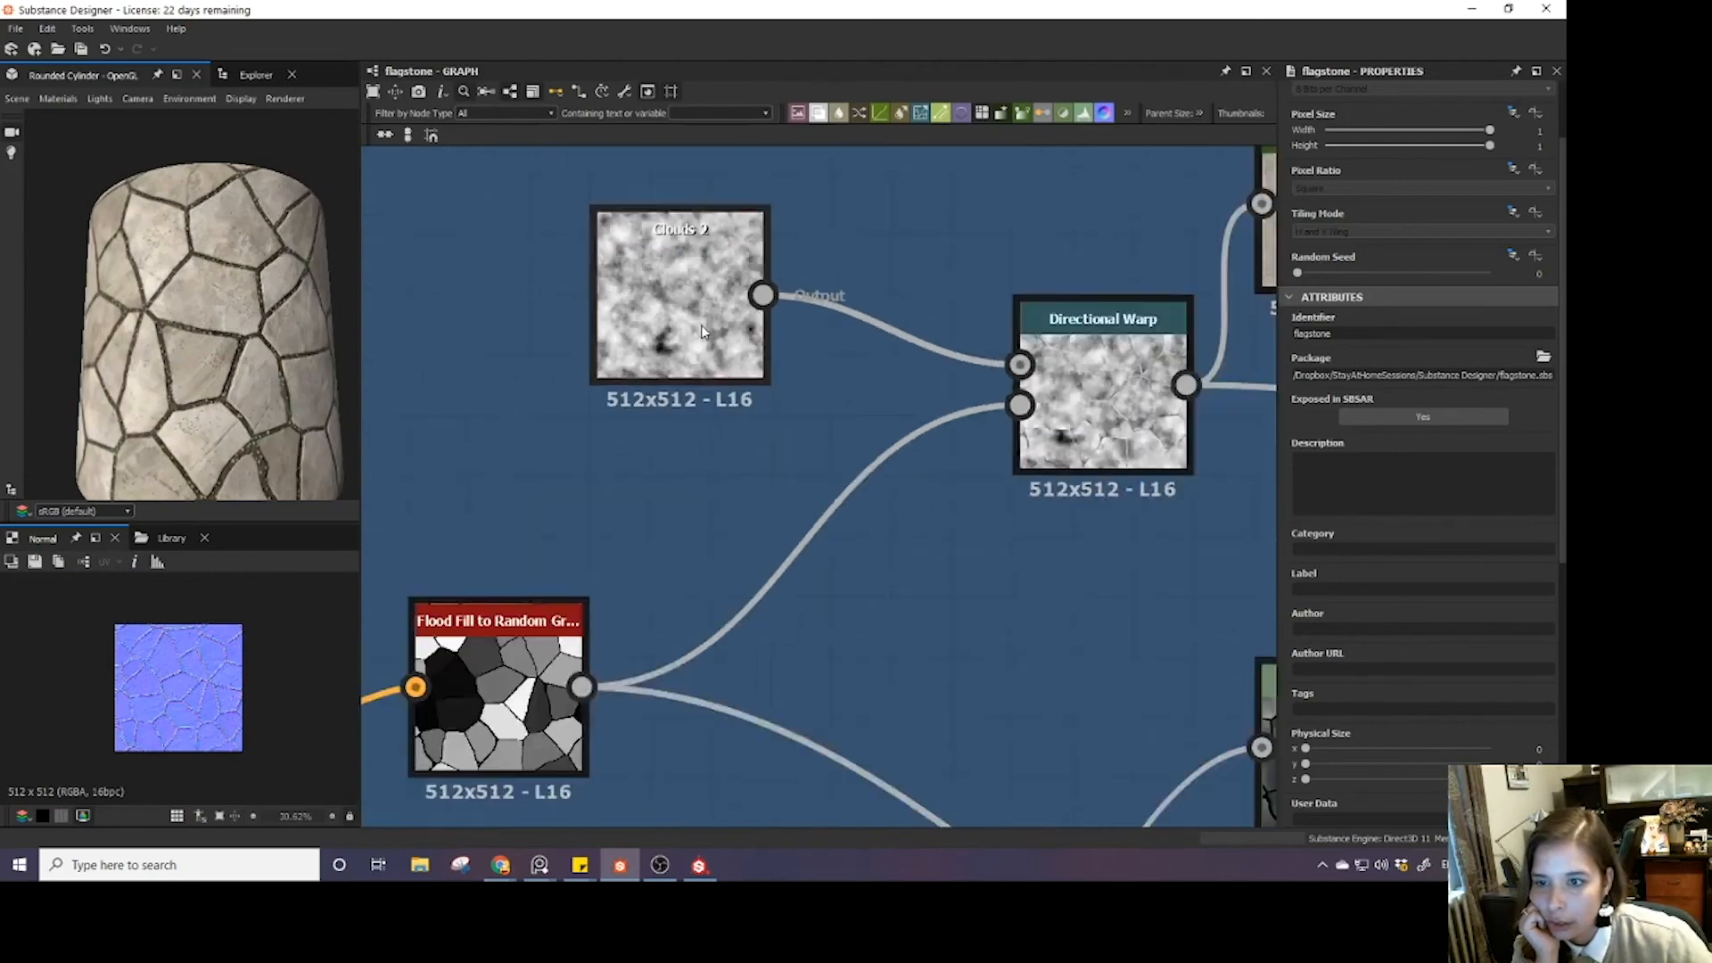
scroll(701, 325, up, 3)
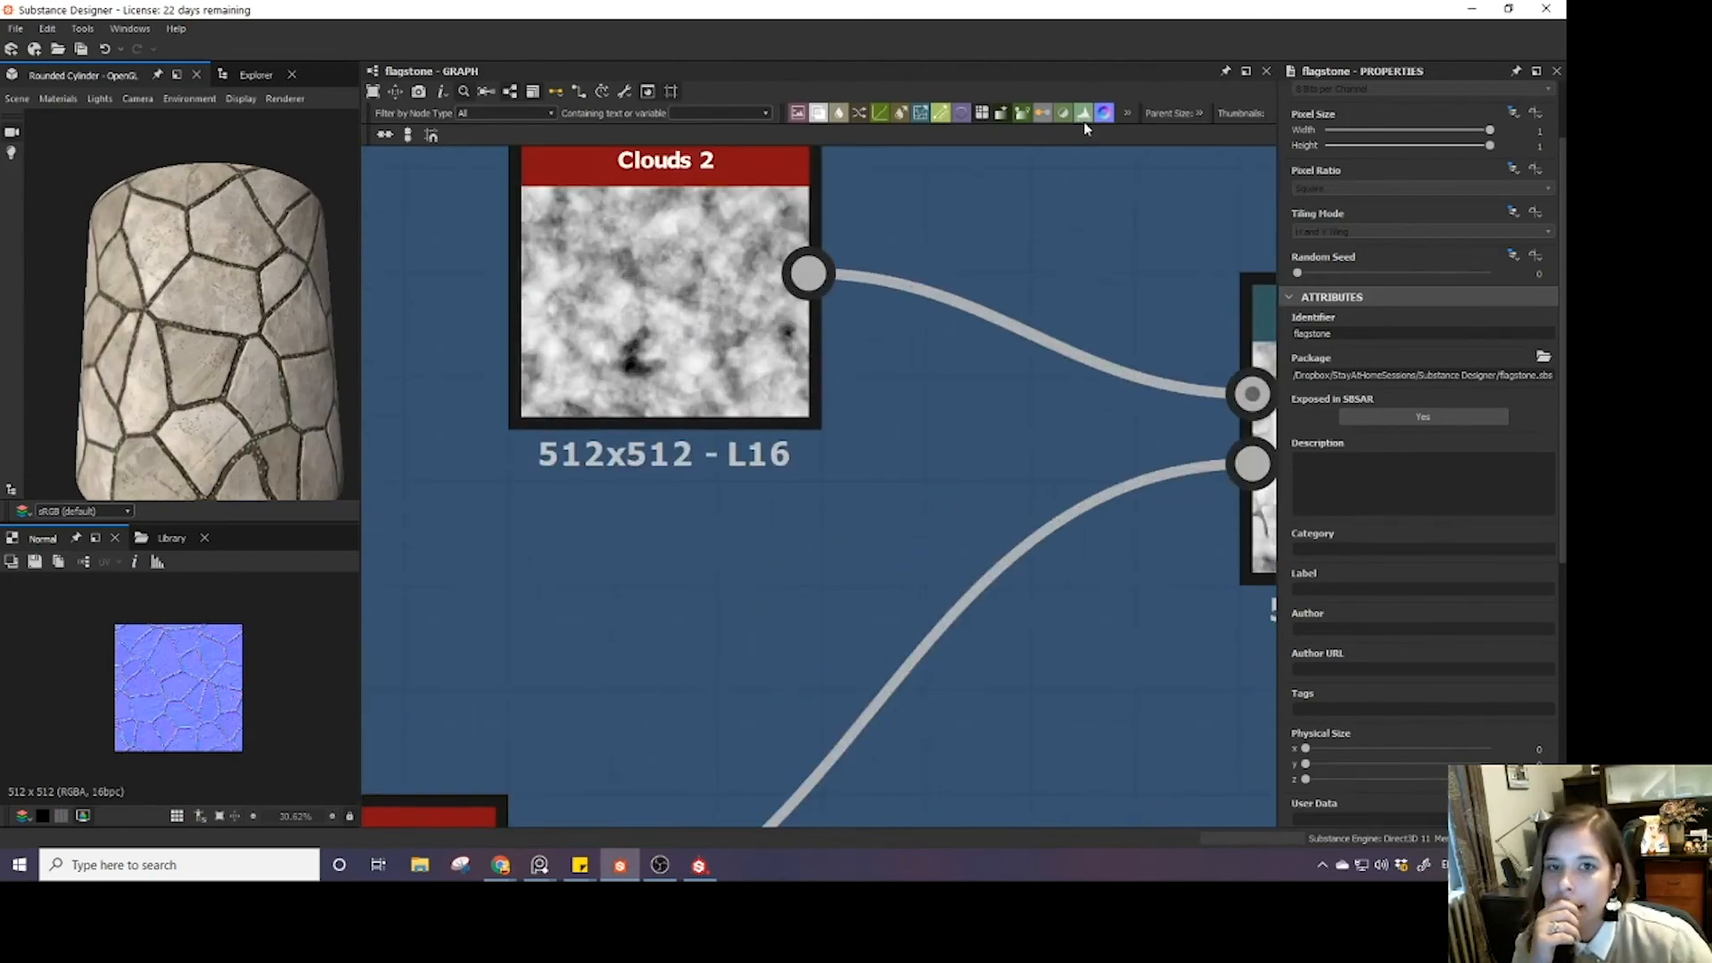
- Set the flagstone graph's parent size to 2048 and examine the Gradient Map node and the 3D stones at that resolution
scroll(831, 333, down, 5)
scroll(846, 372, up, 4)
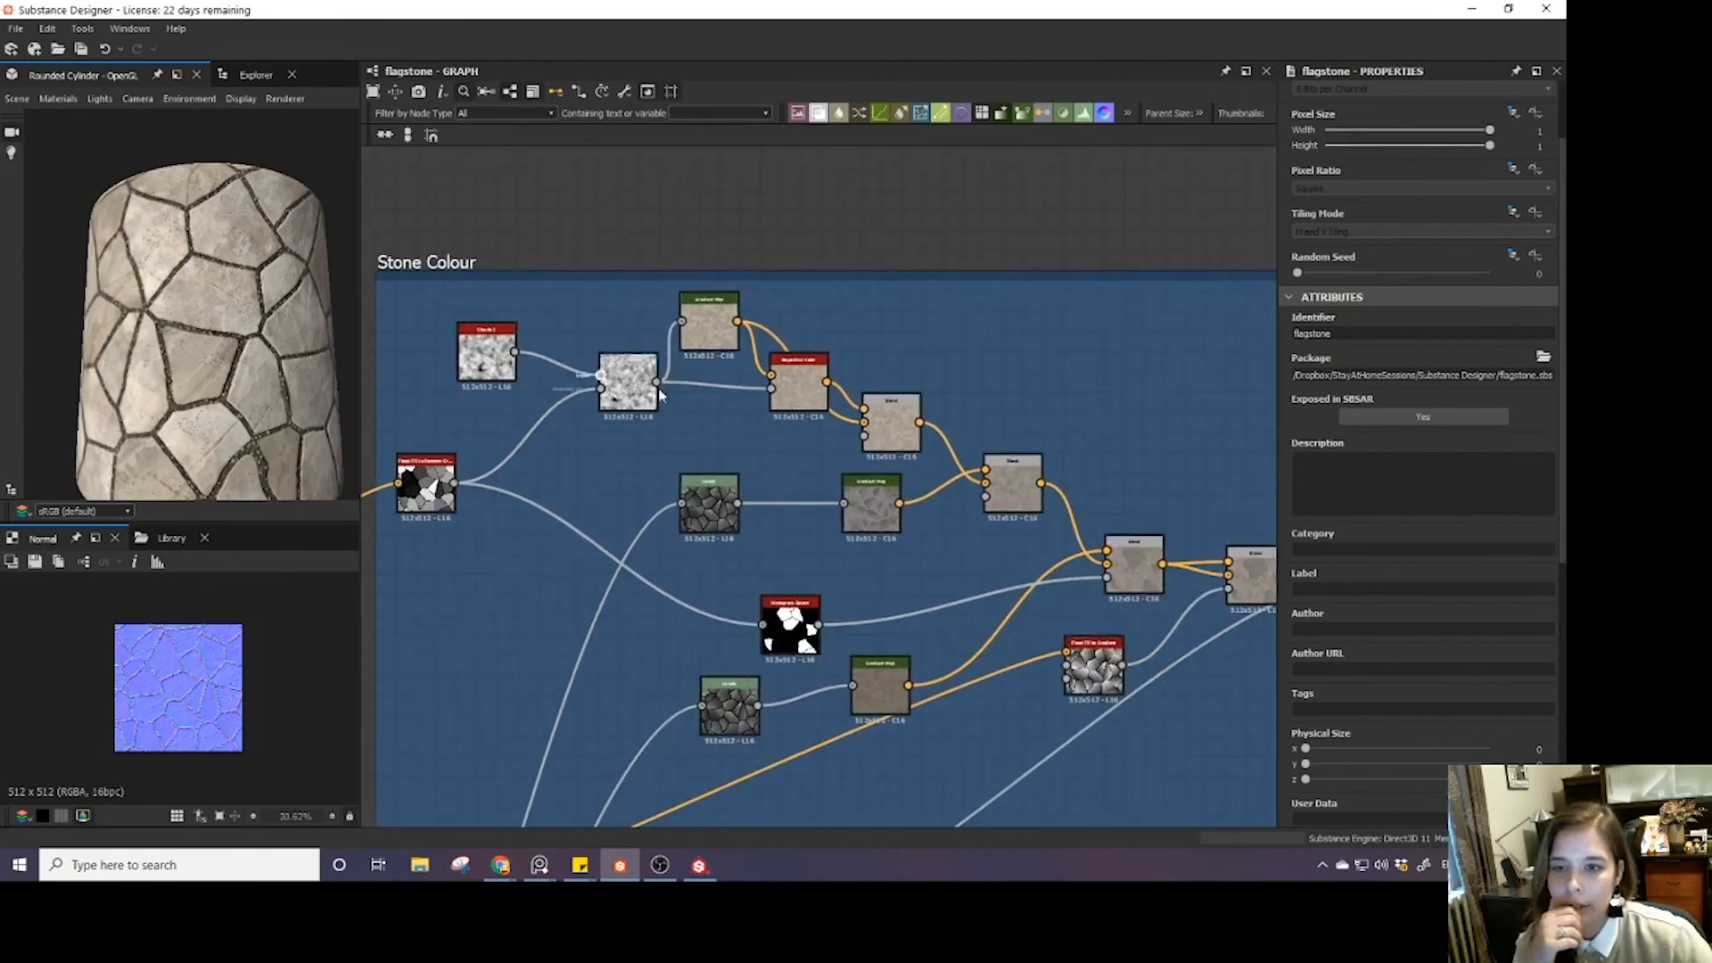
scroll(709, 375, up, 4)
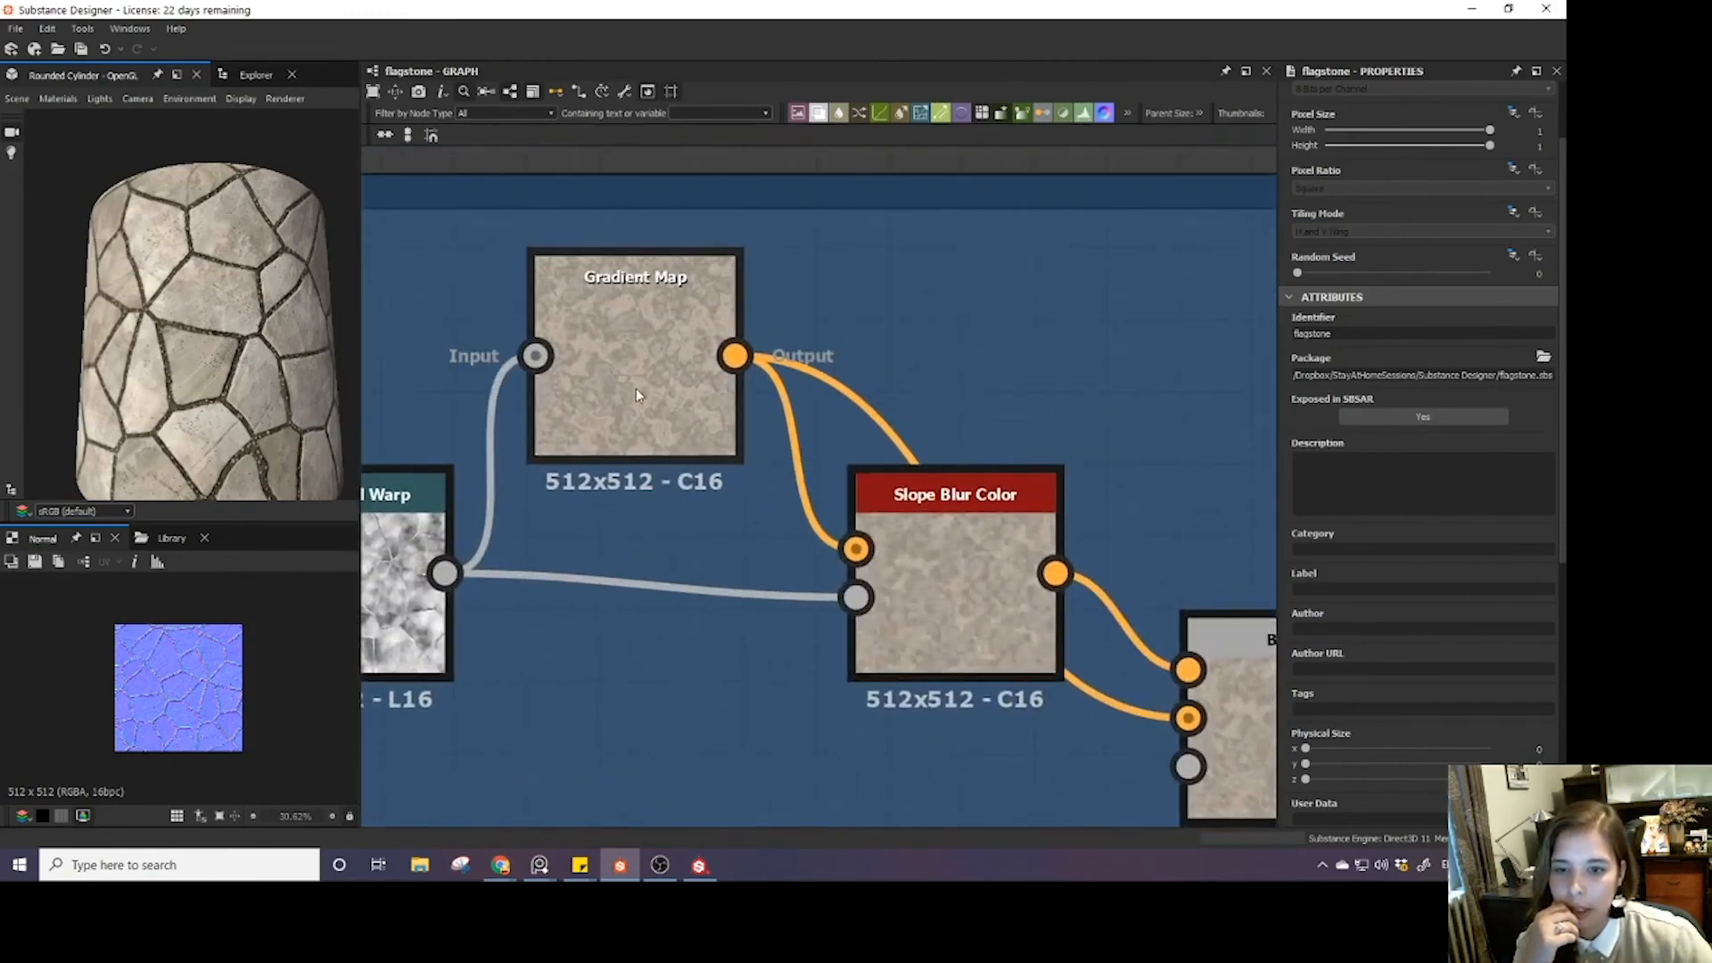
scroll(639, 378, up, 1)
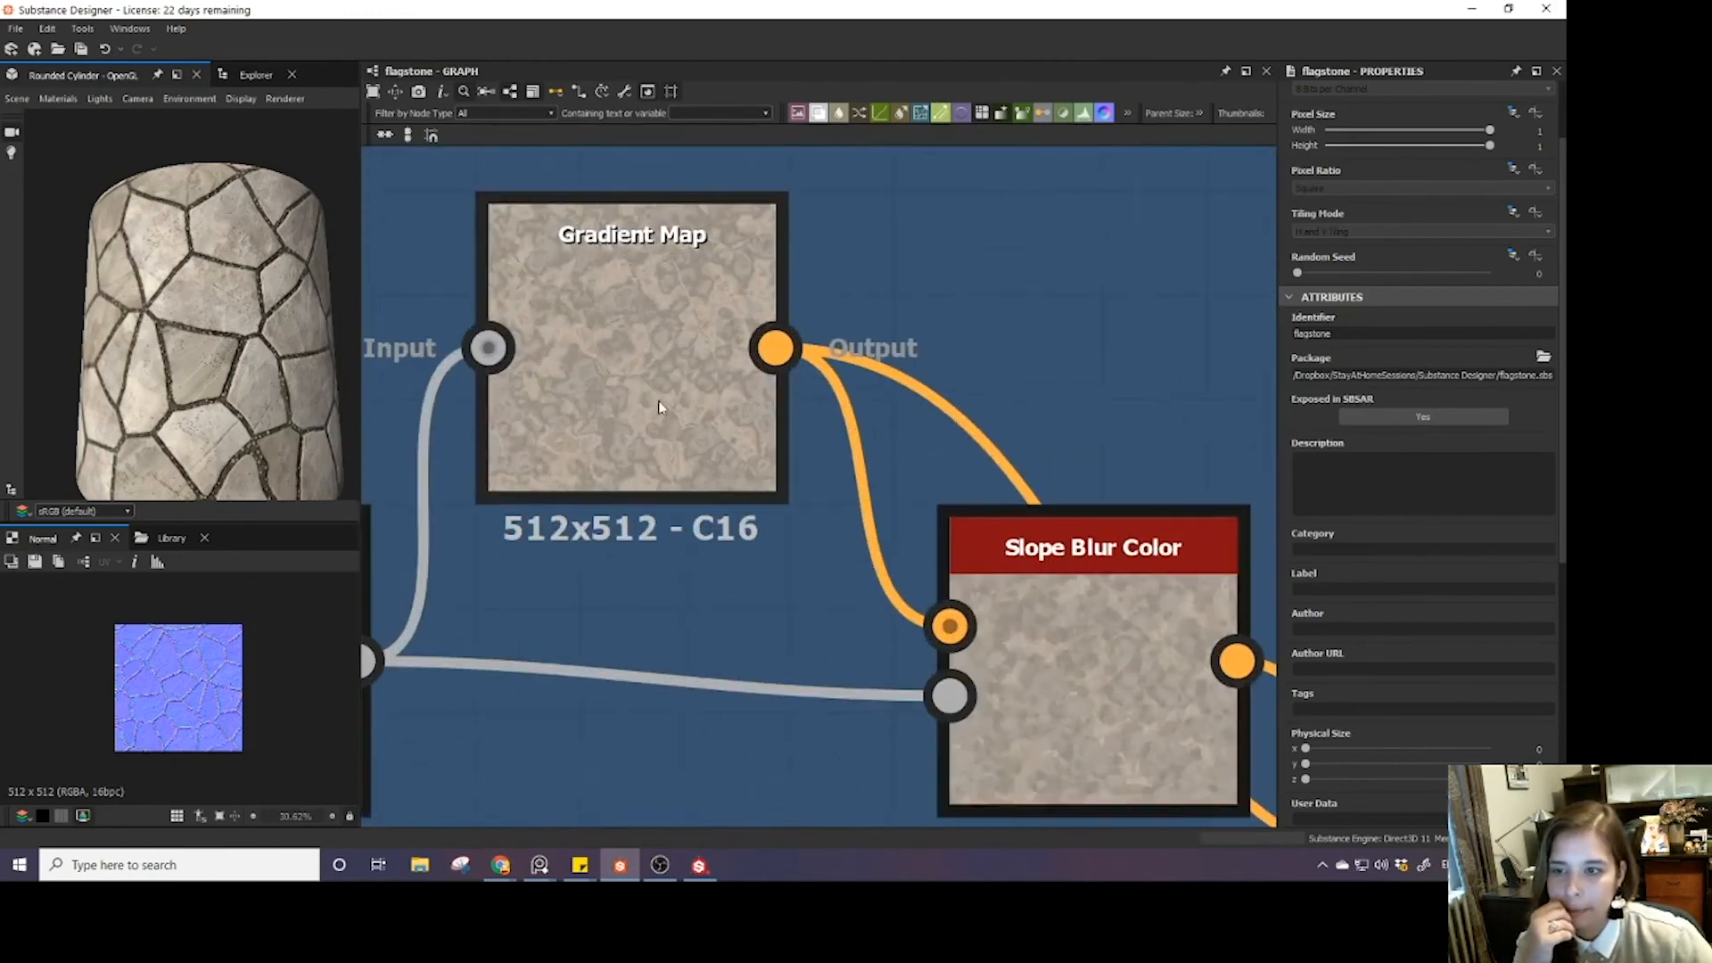
middle_drag(645, 341, 747, 426)
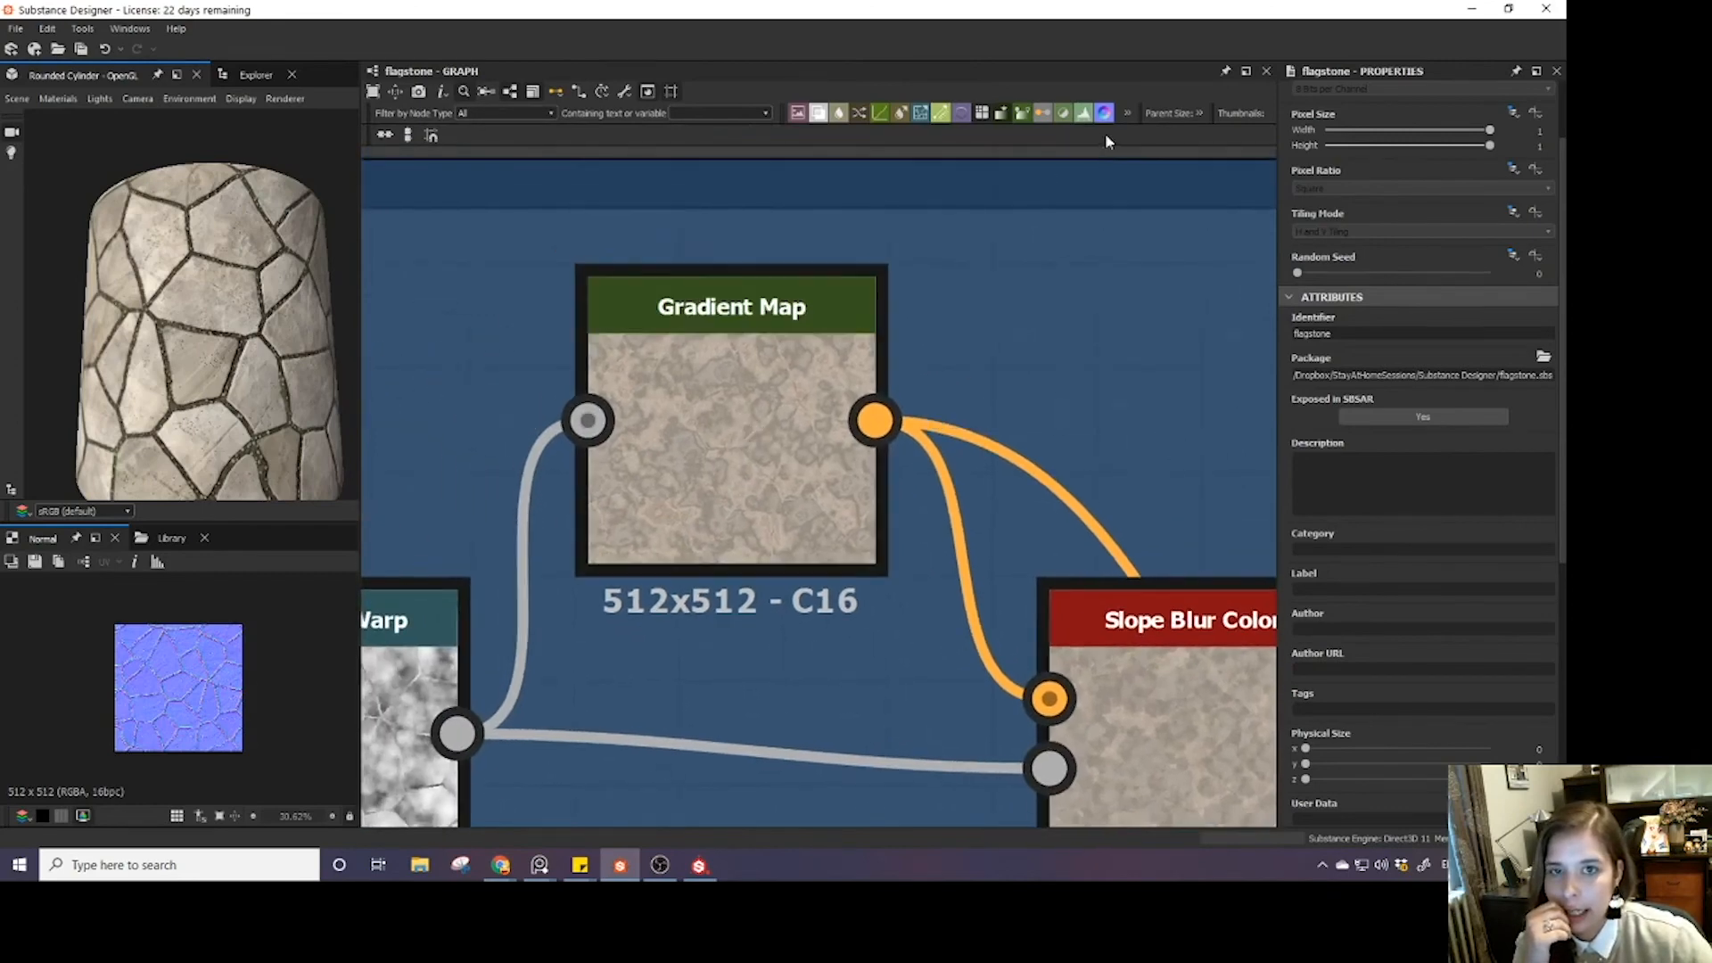
click(1200, 114)
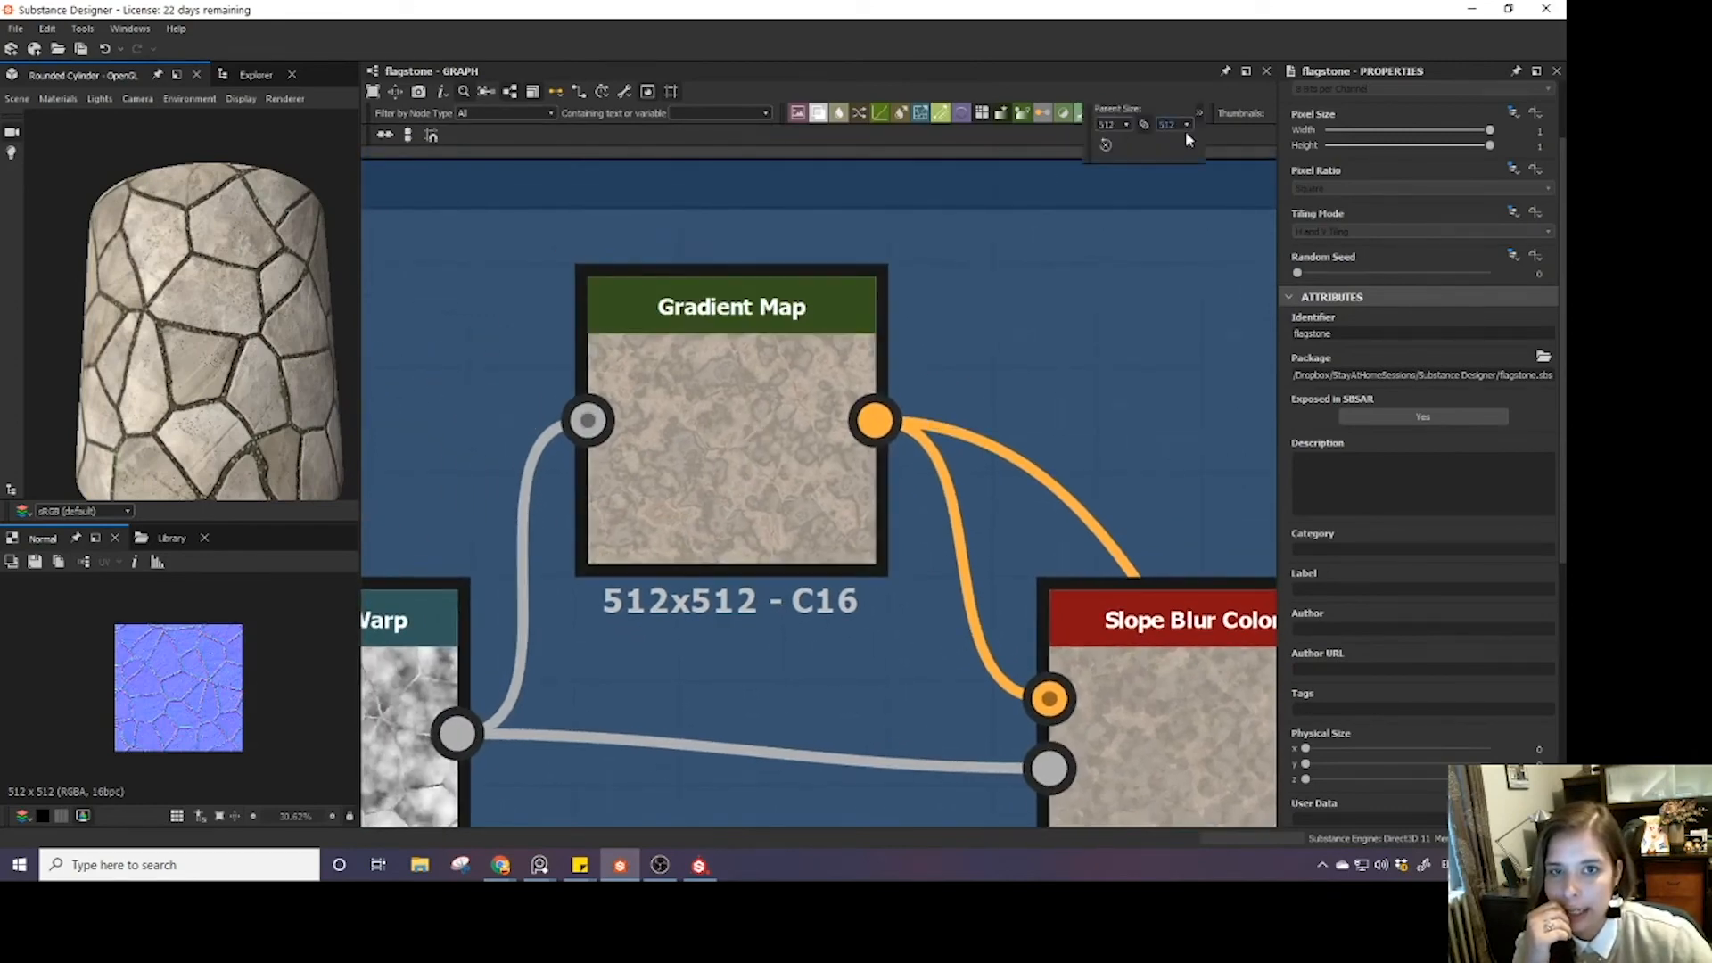
click(1115, 124)
click(1112, 217)
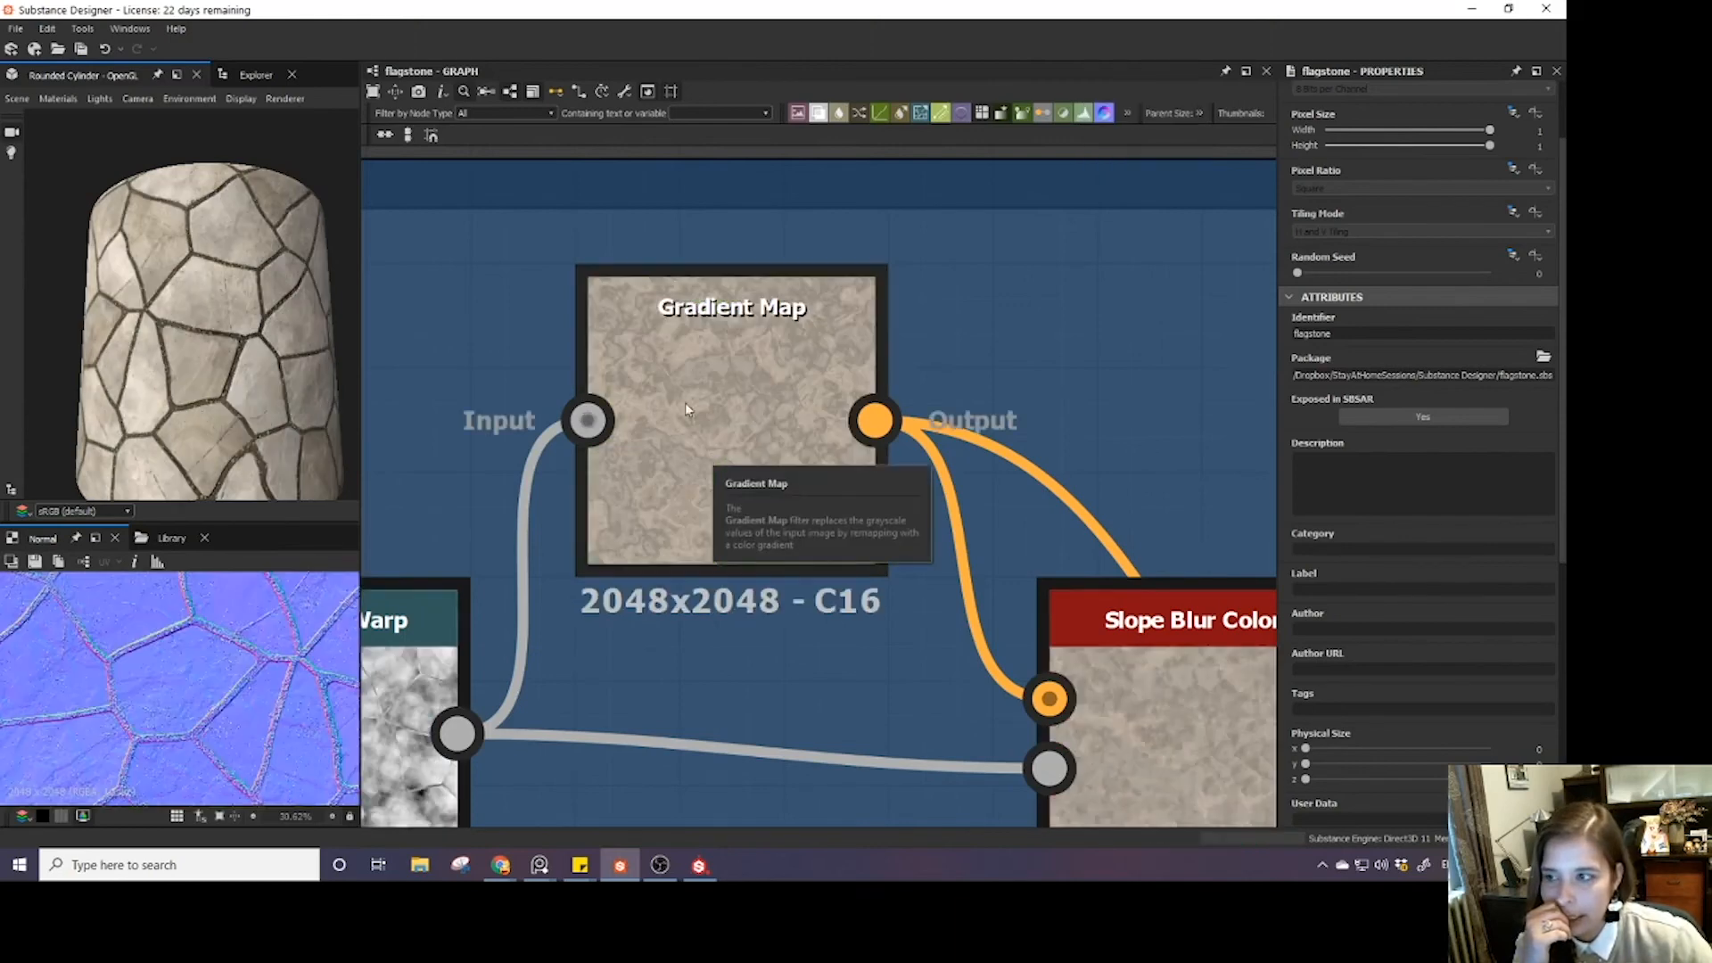
scroll(236, 319, down, 2)
scroll(236, 319, up, 8)
scroll(235, 318, down, 3)
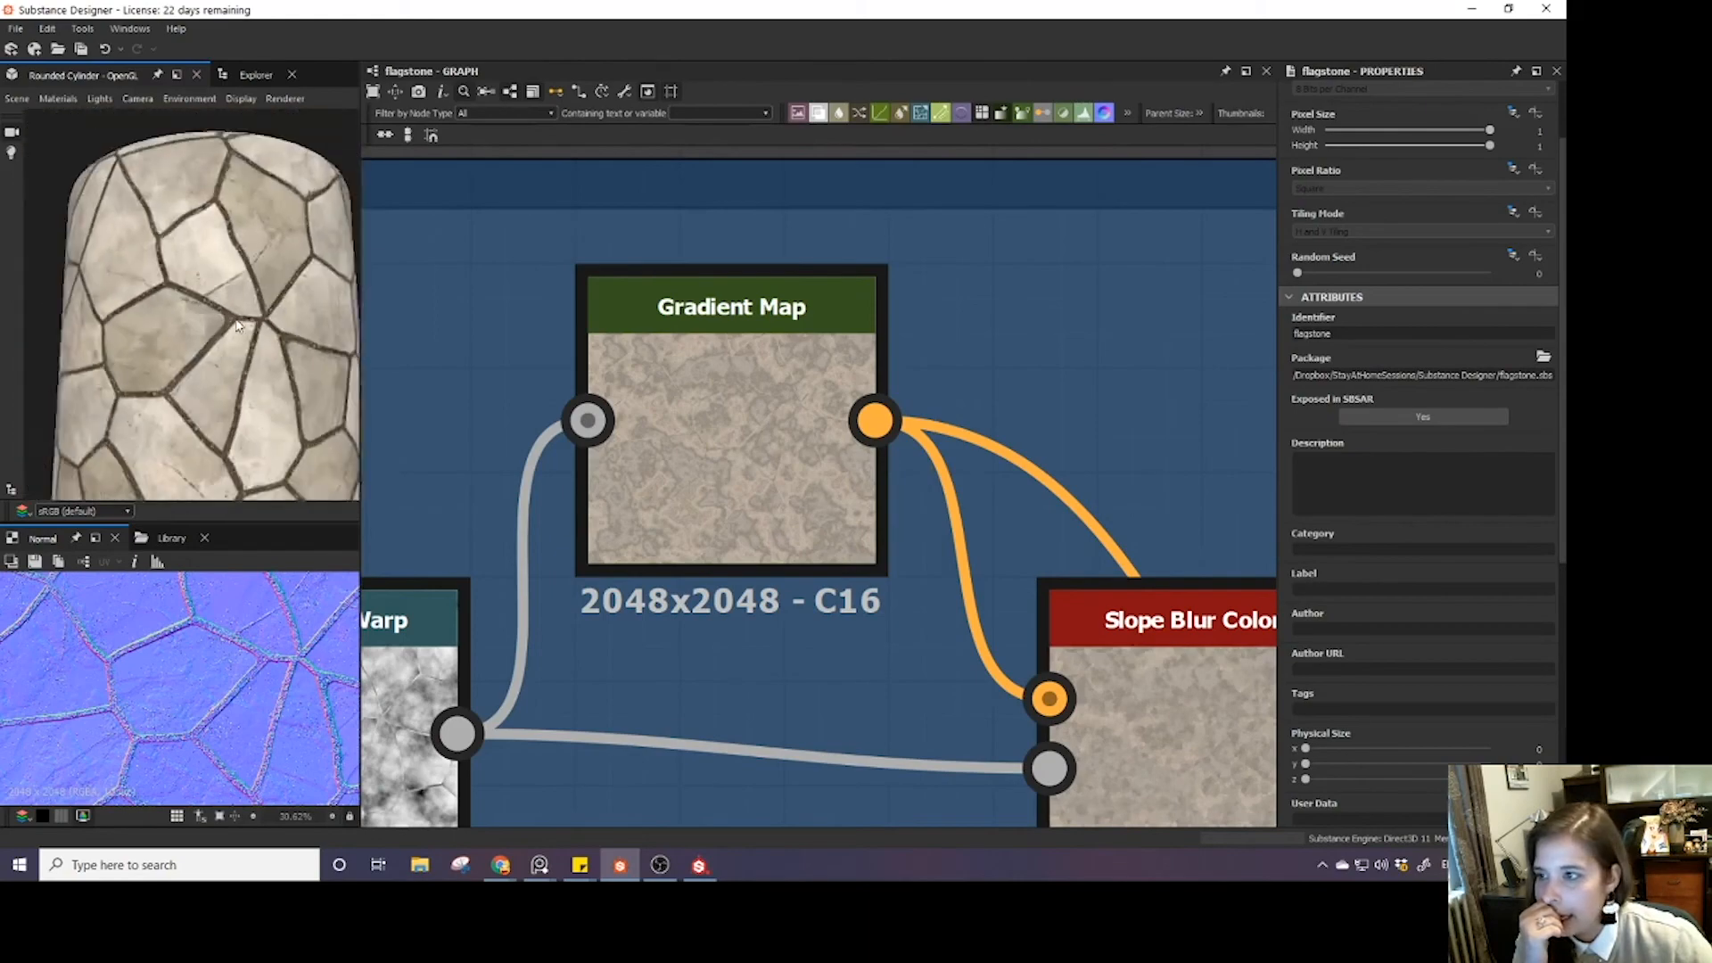
- Switch the Clouds 2 node's output size to Absolute and set both width and height to 1024 px
scroll(724, 392, down, 8)
middle_drag(913, 567, 727, 366)
scroll(918, 446, down, 4)
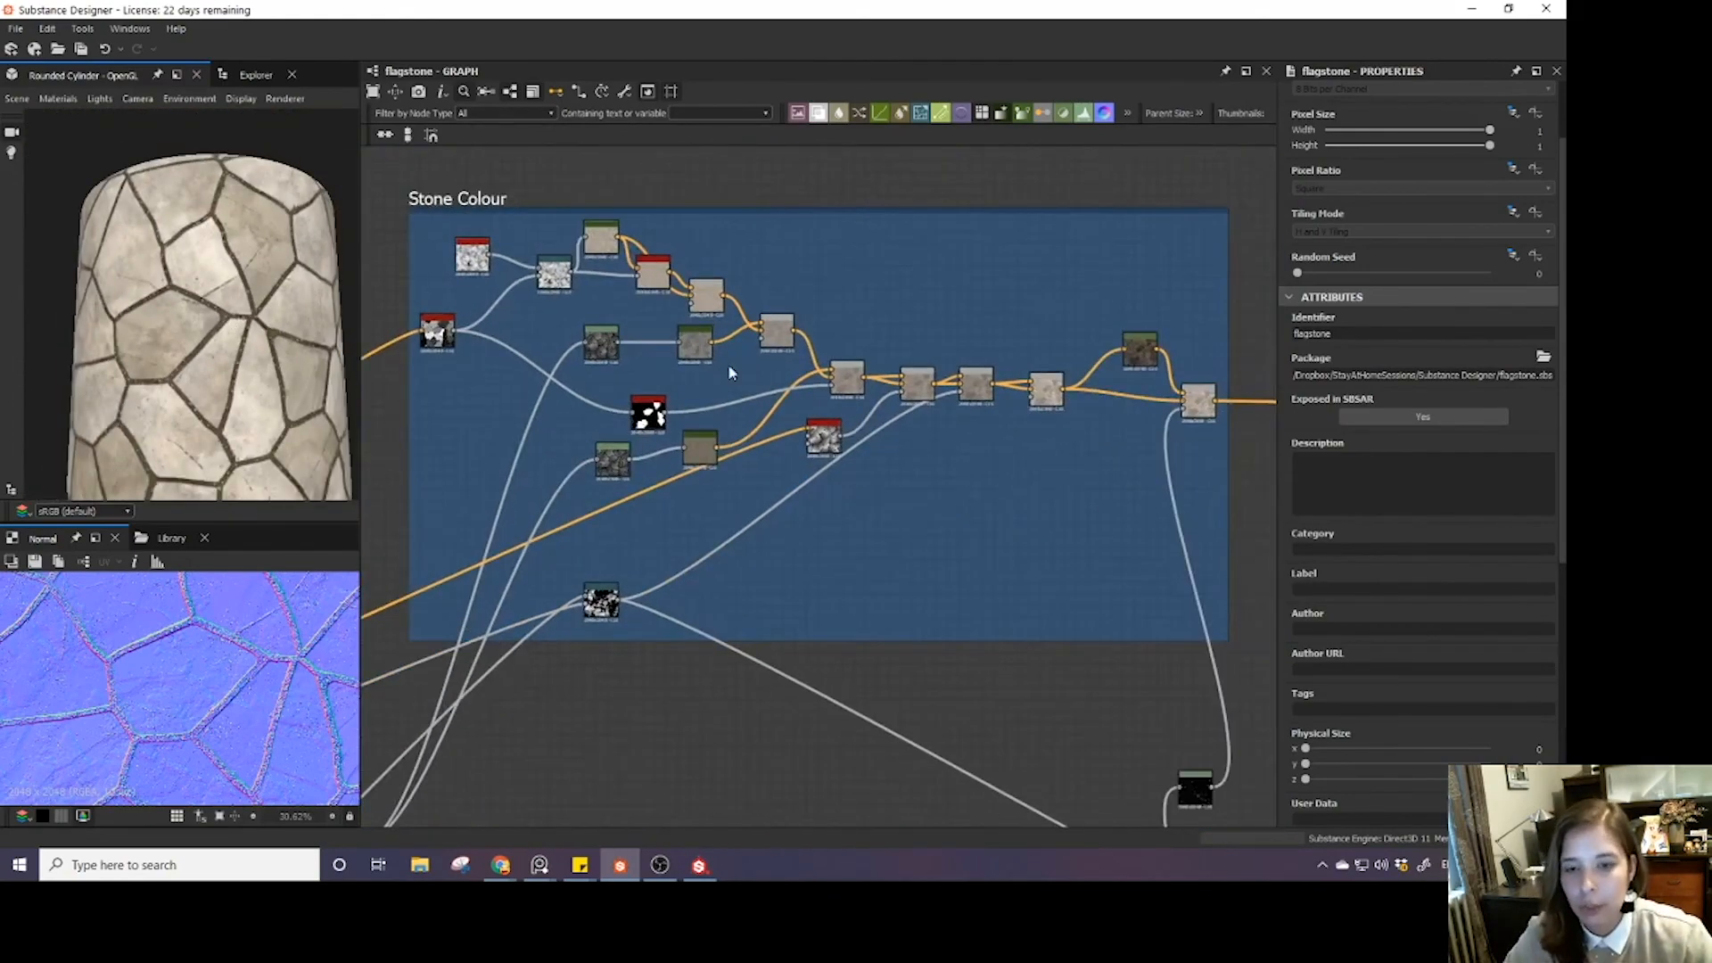
scroll(728, 363, down, 2)
middle_drag(721, 616, 874, 705)
scroll(750, 387, down, 2)
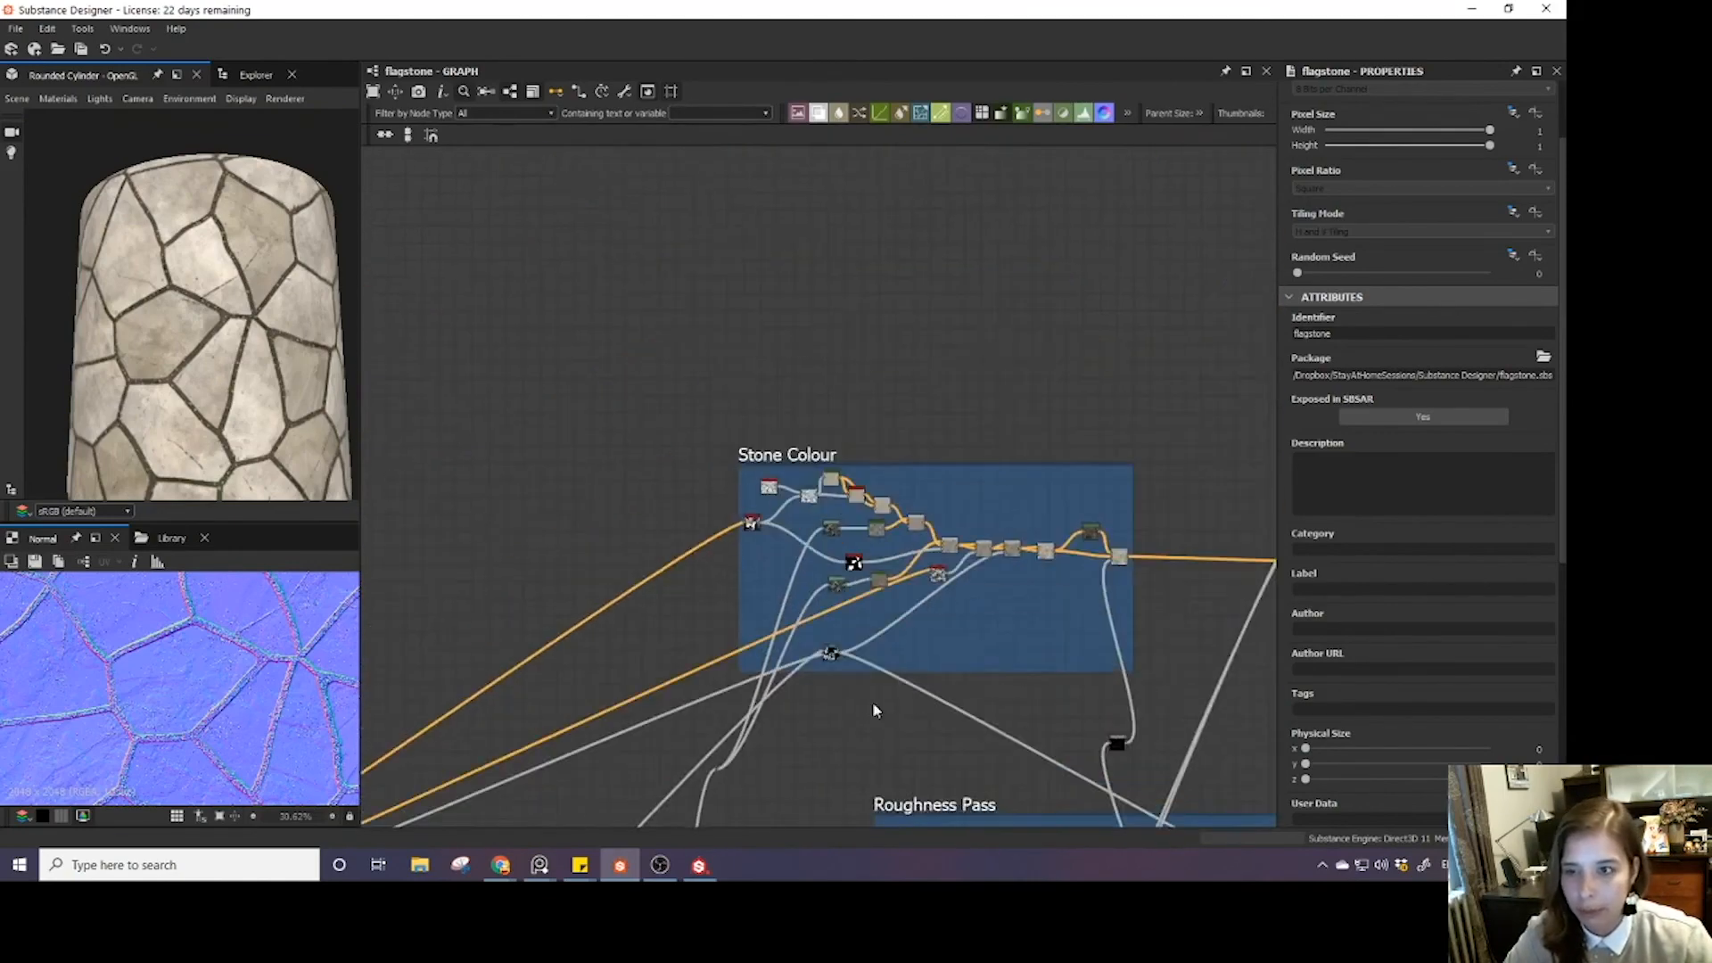
scroll(779, 600, up, 6)
drag(774, 526, 710, 489)
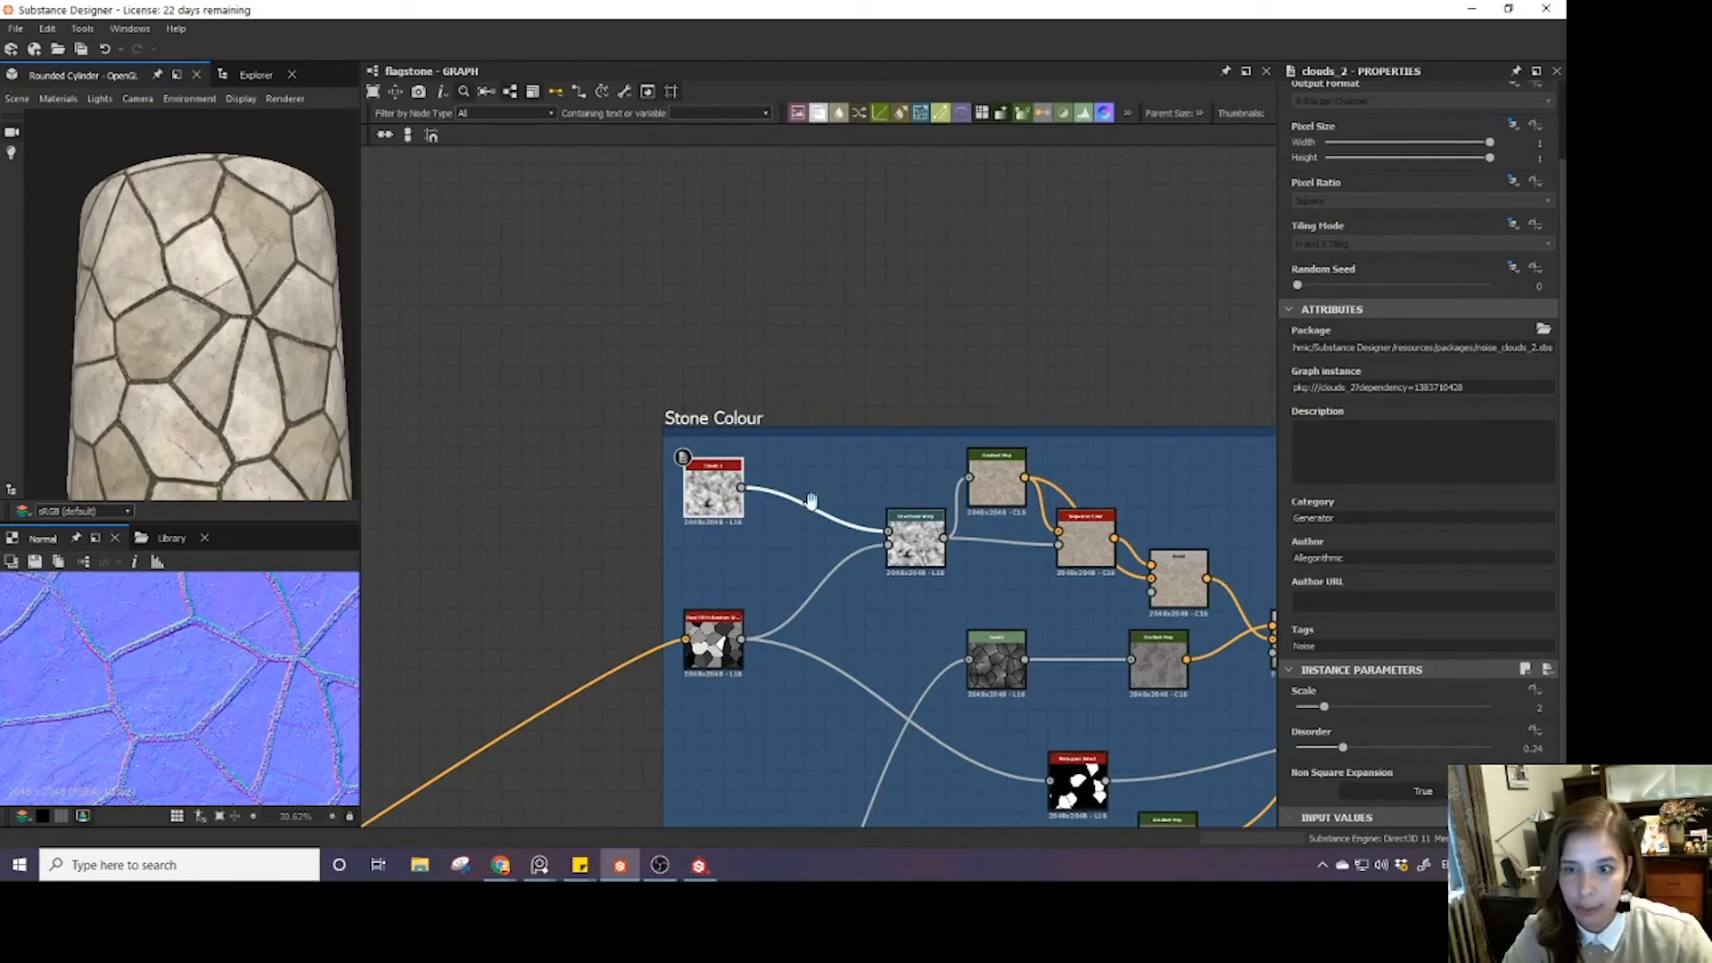
scroll(812, 502, up, 3)
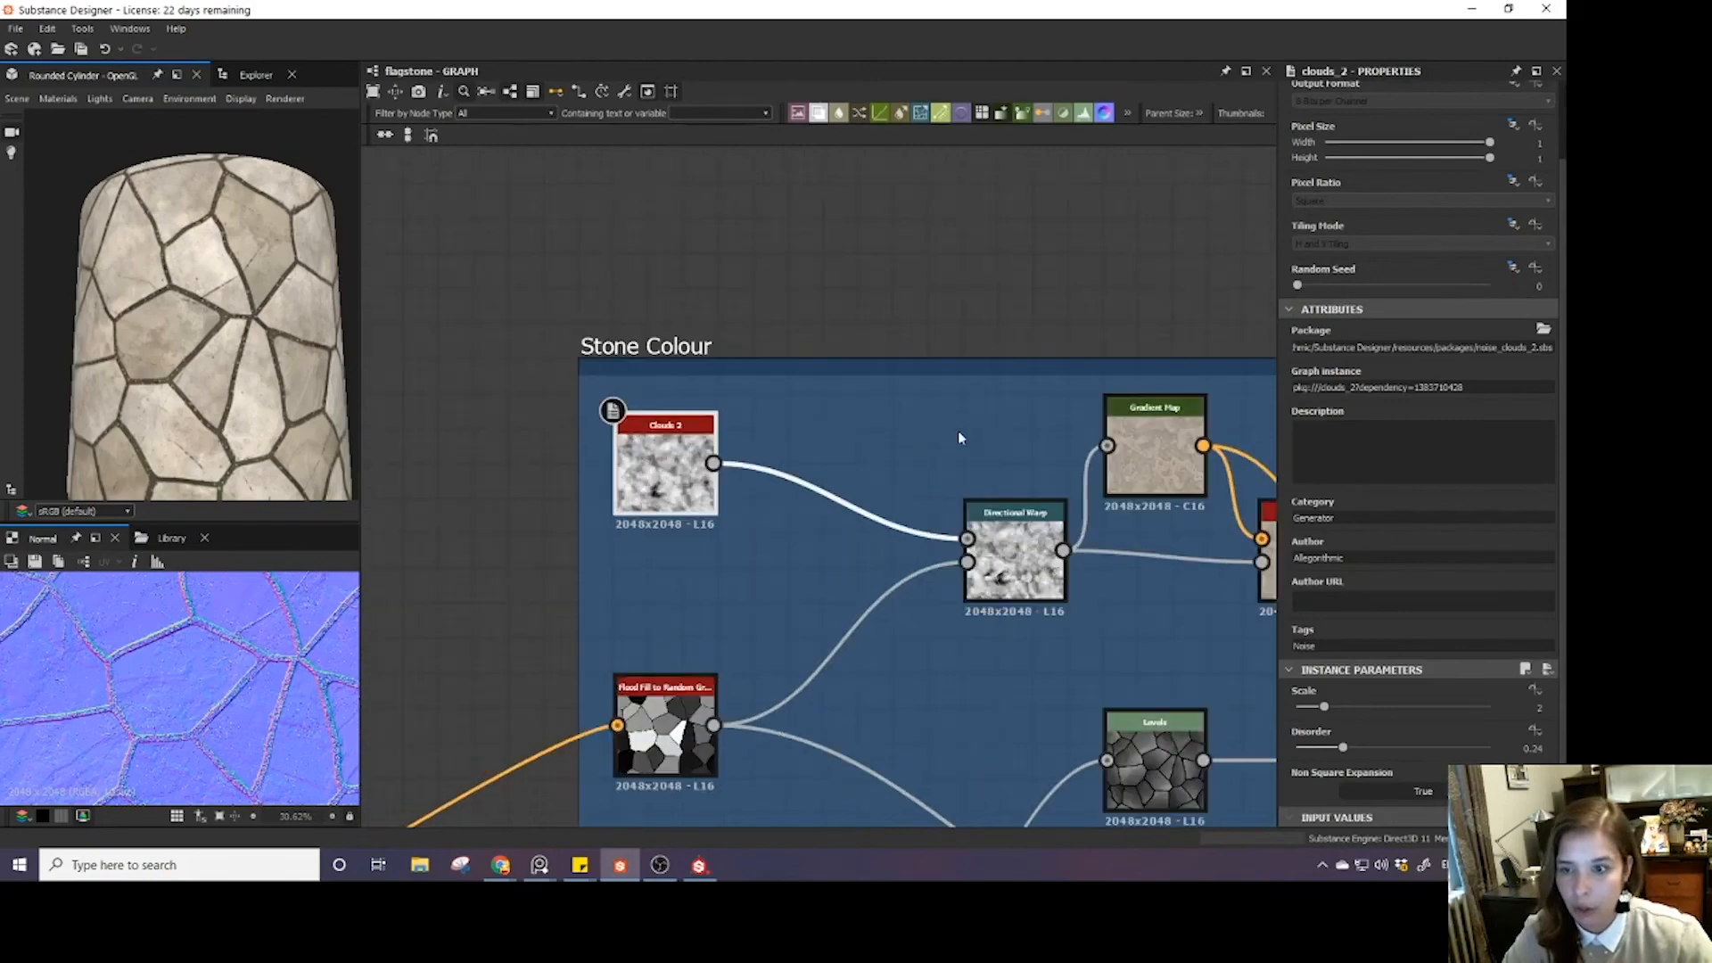
scroll(1497, 136, up, 2)
click(1515, 113)
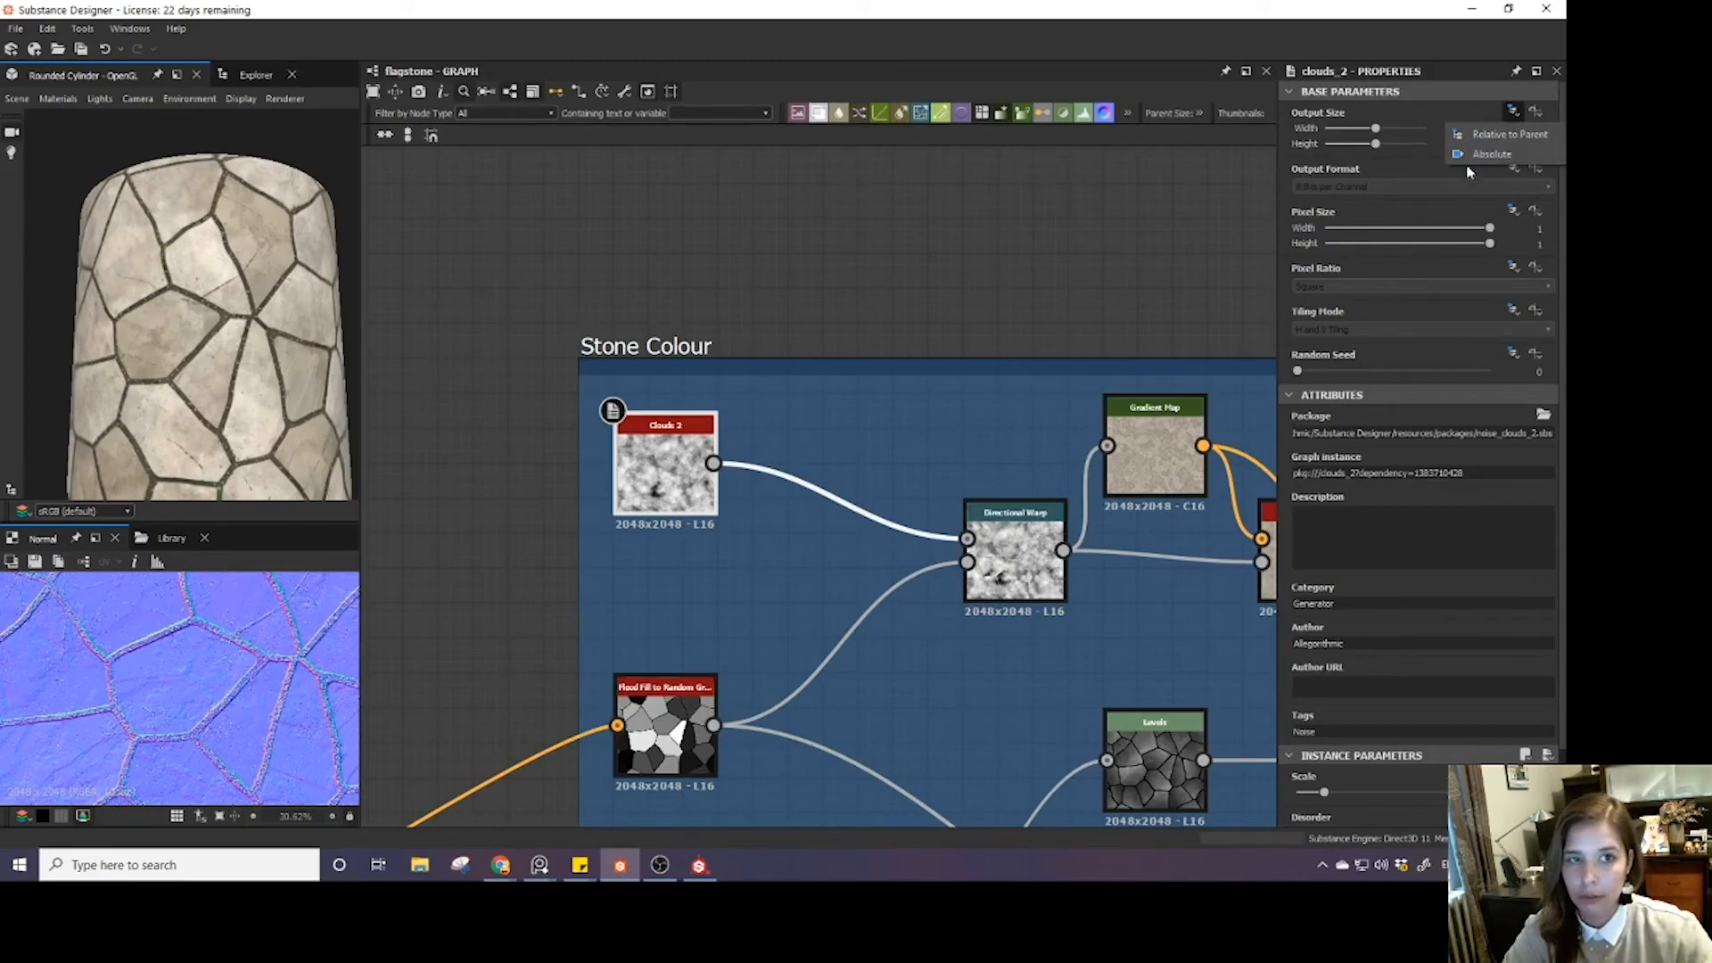
click(1494, 155)
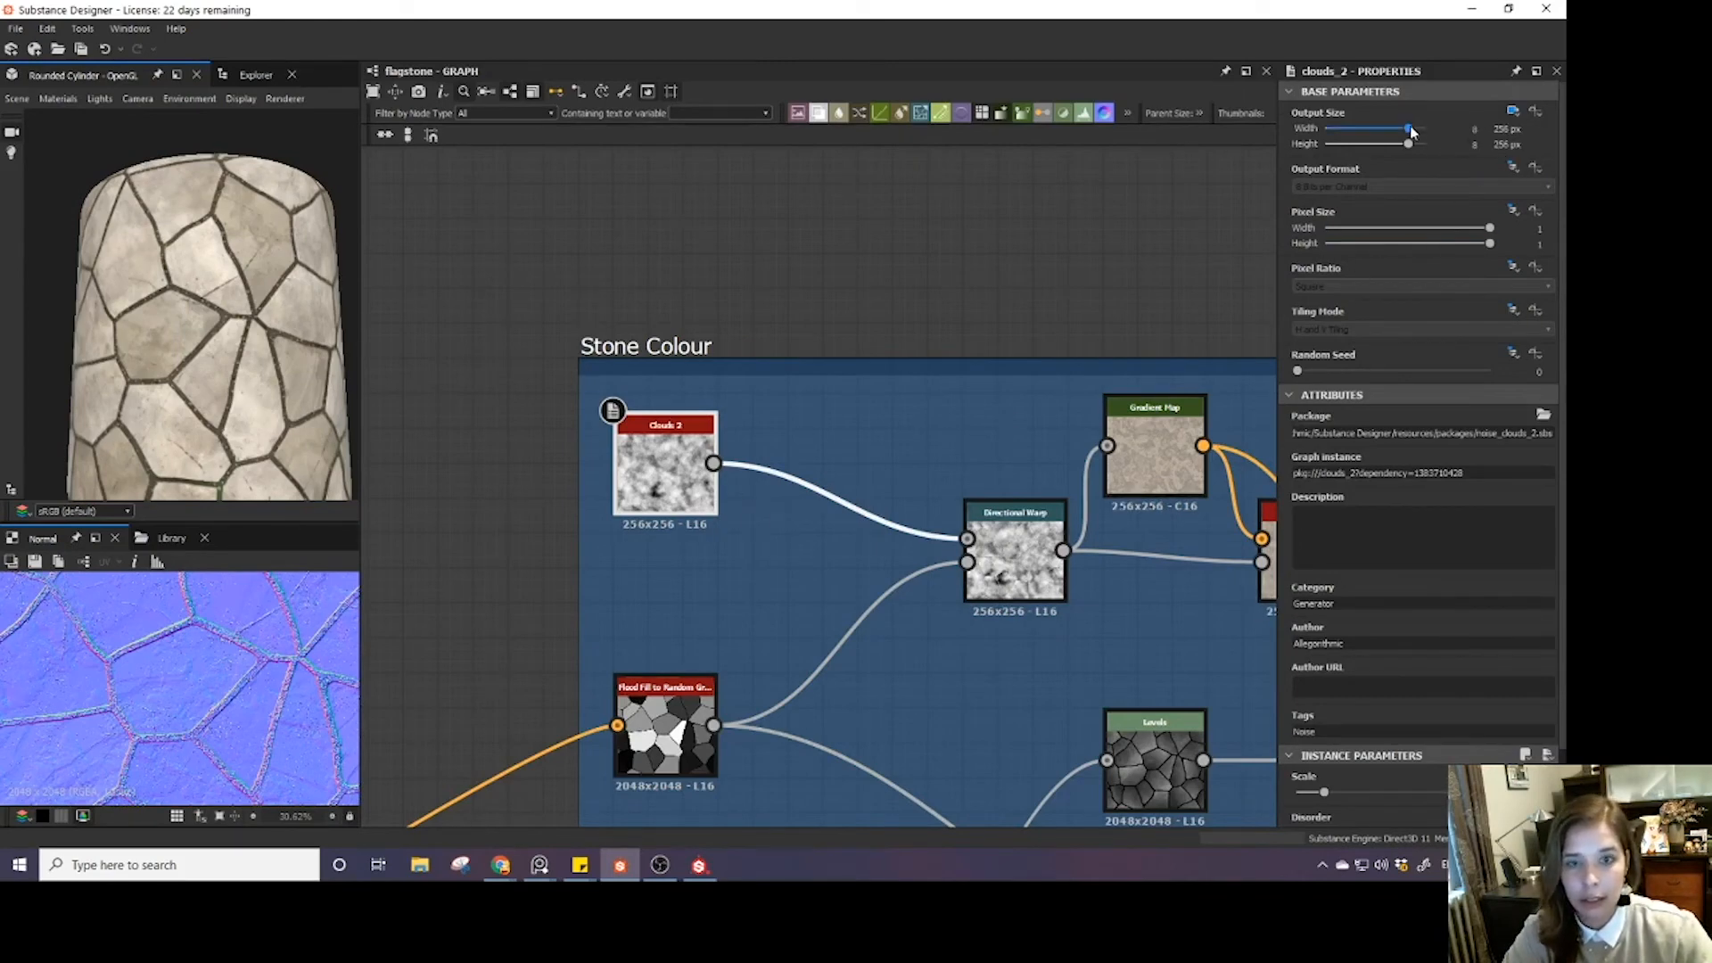
drag(1412, 129, 1422, 144)
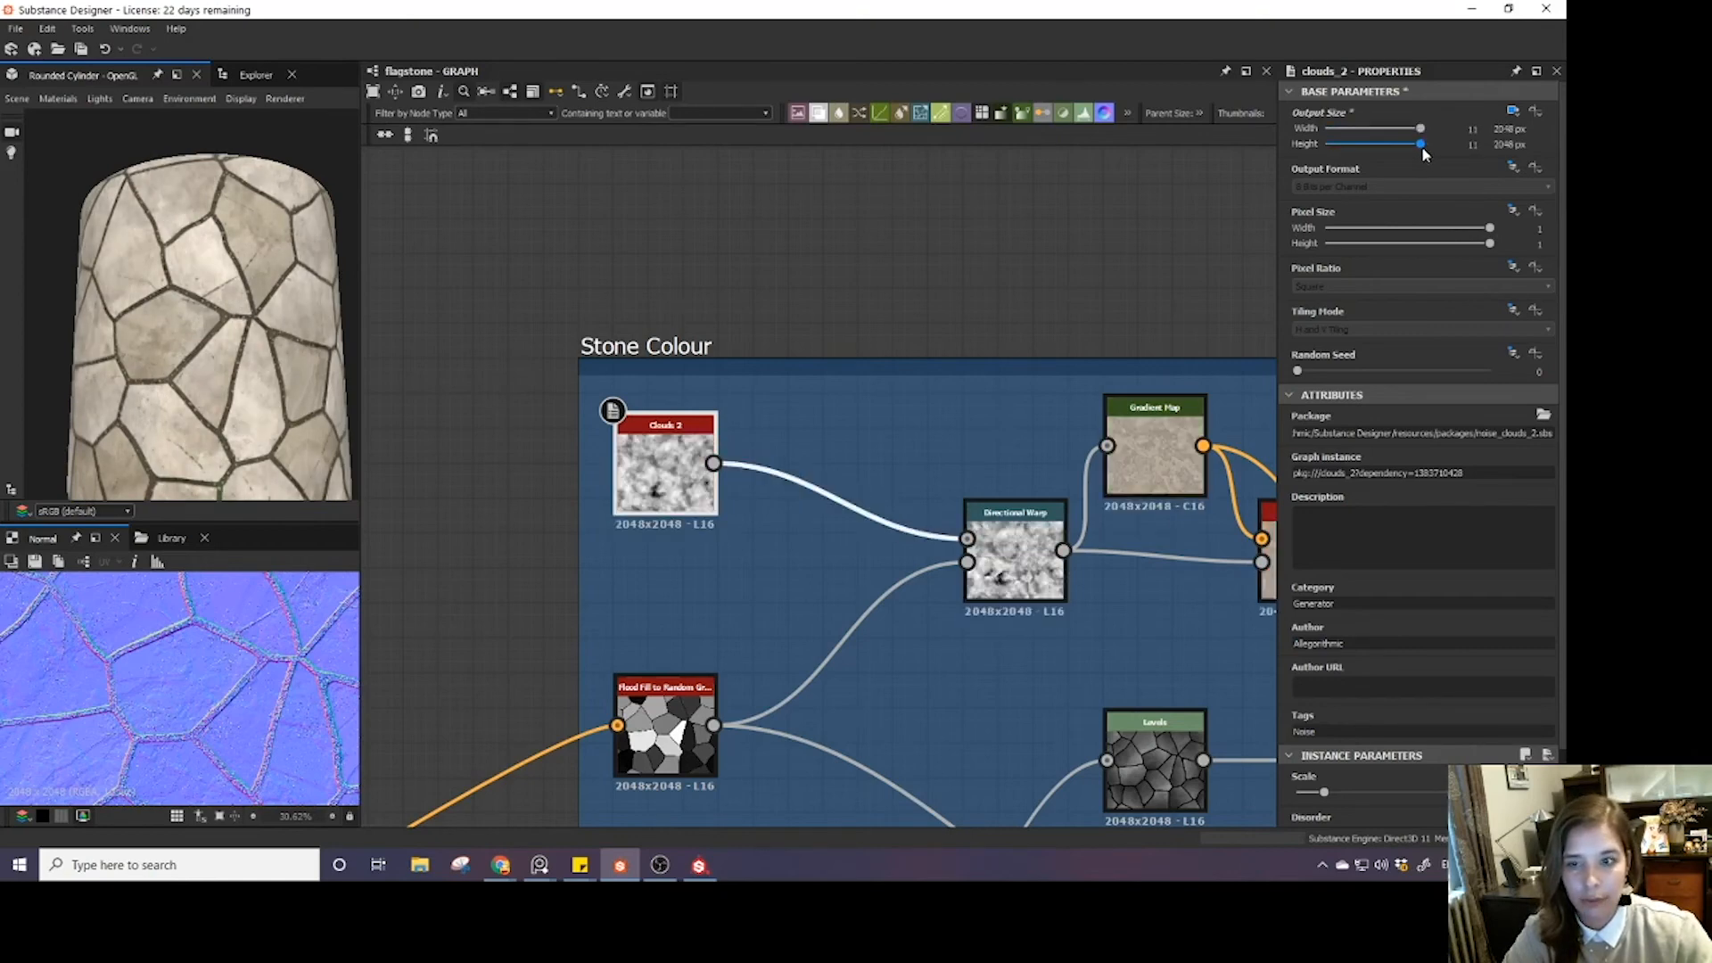
drag(1420, 144, 1421, 153)
- Check the resolution of the nodes following Clouds 2 and insert a Levels node between Clouds 2 and Directional Warp
scroll(550, 641, up, 2)
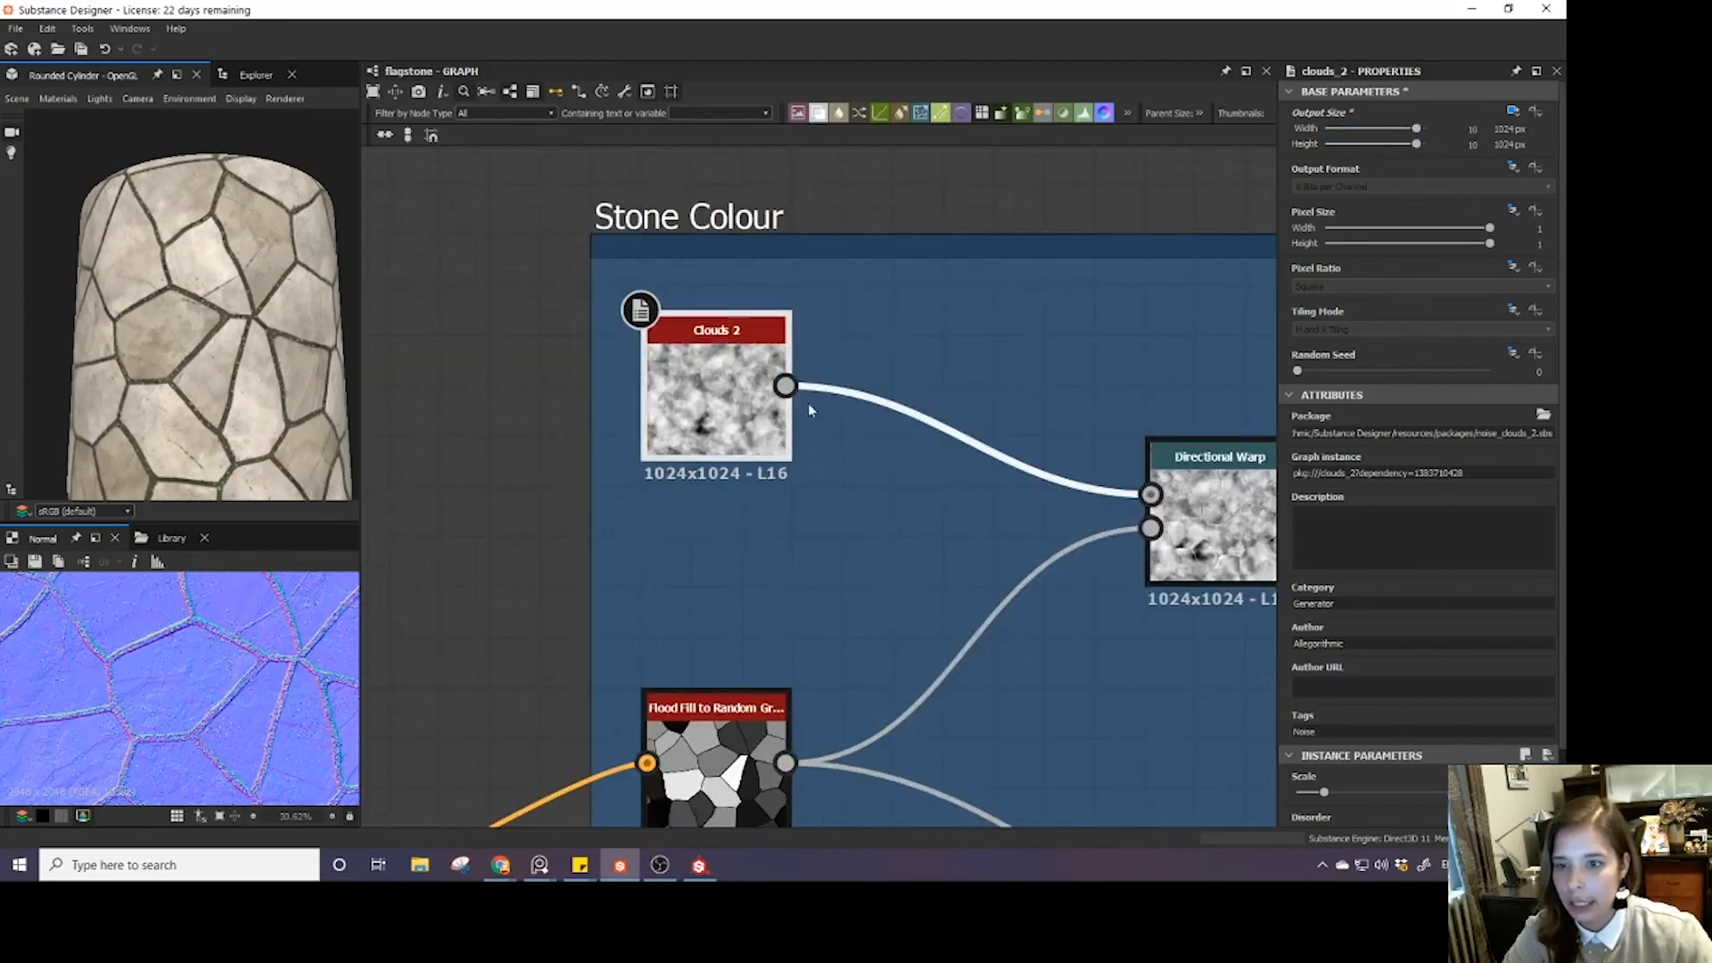
scroll(843, 437, up, 1)
middle_drag(844, 437, 640, 469)
scroll(837, 497, down, 3)
middle_drag(896, 553, 717, 493)
scroll(719, 496, down, 2)
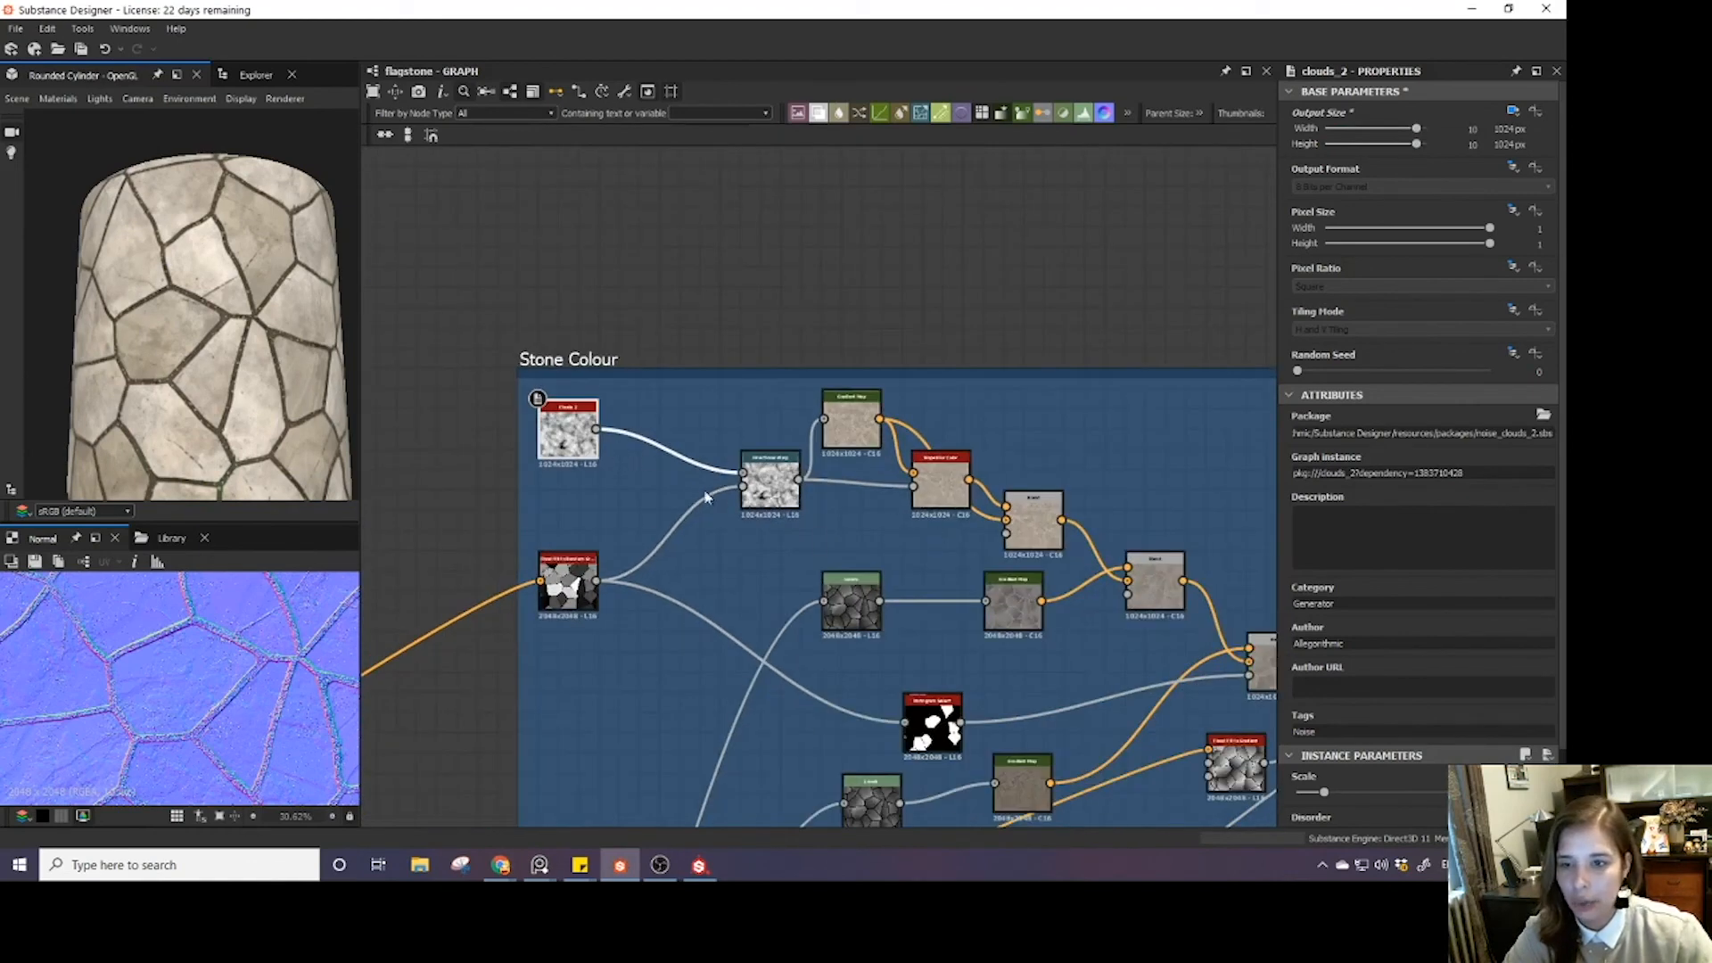
scroll(765, 510, up, 4)
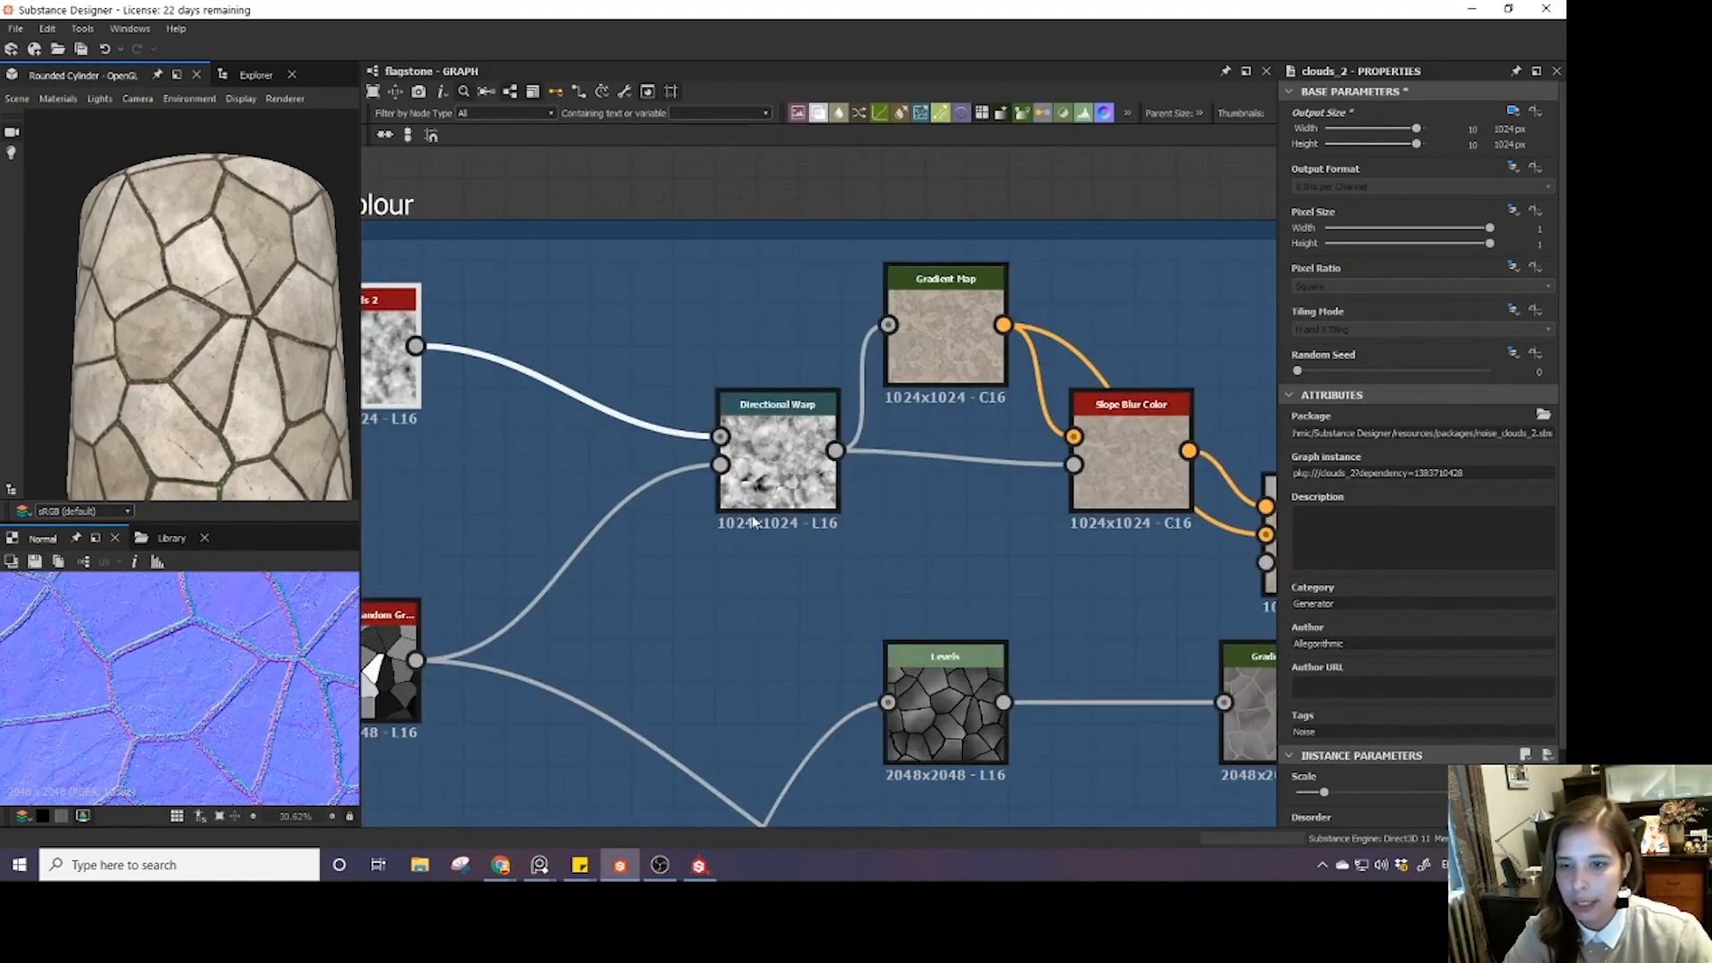
key(space)
text(le)
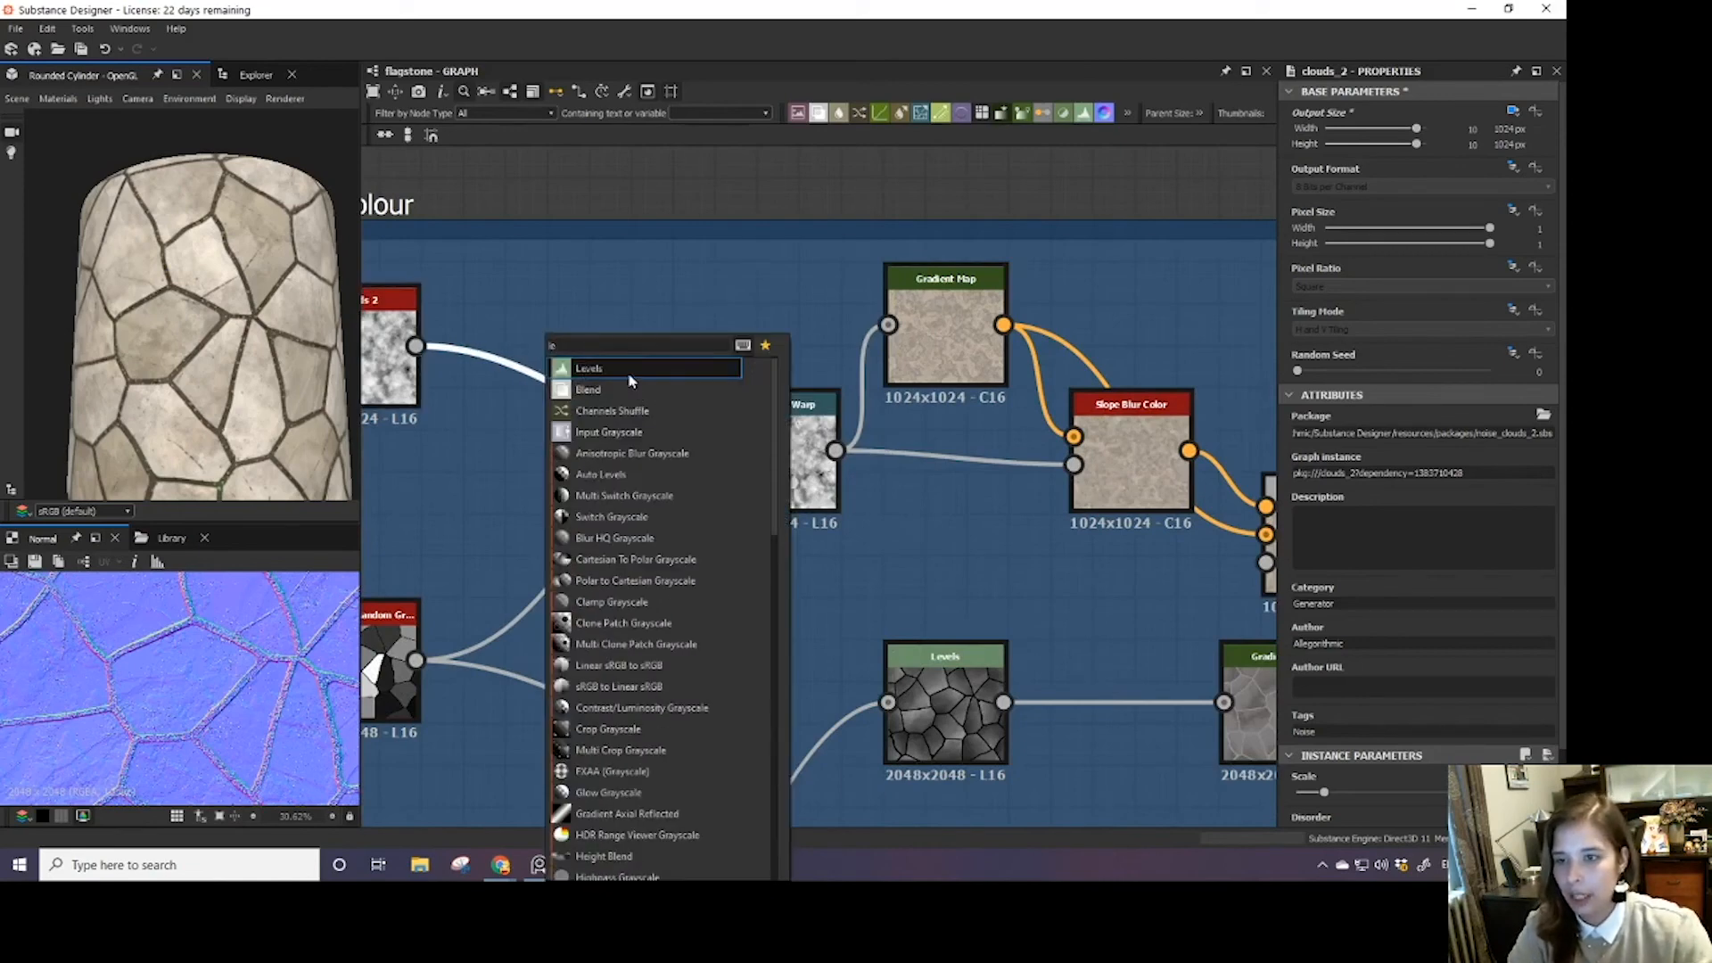
key(Return)
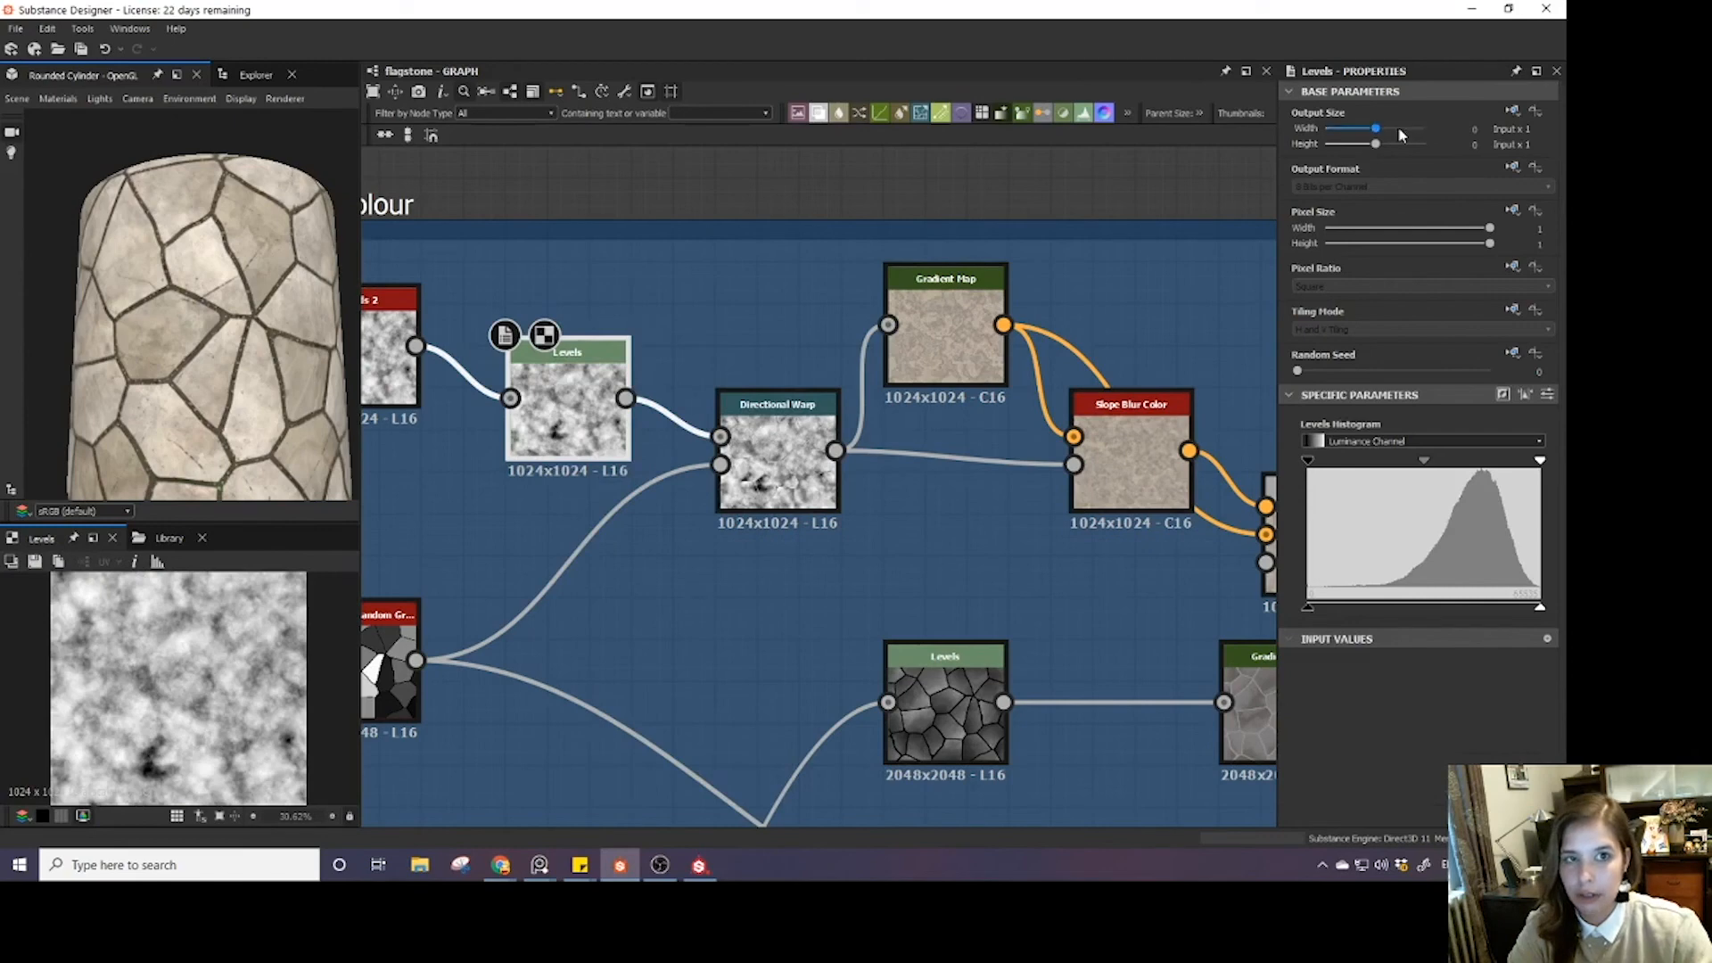
- Keep the new Levels node's output size Relative to Input and set width and height to 1, giving Input x 2
click(1514, 113)
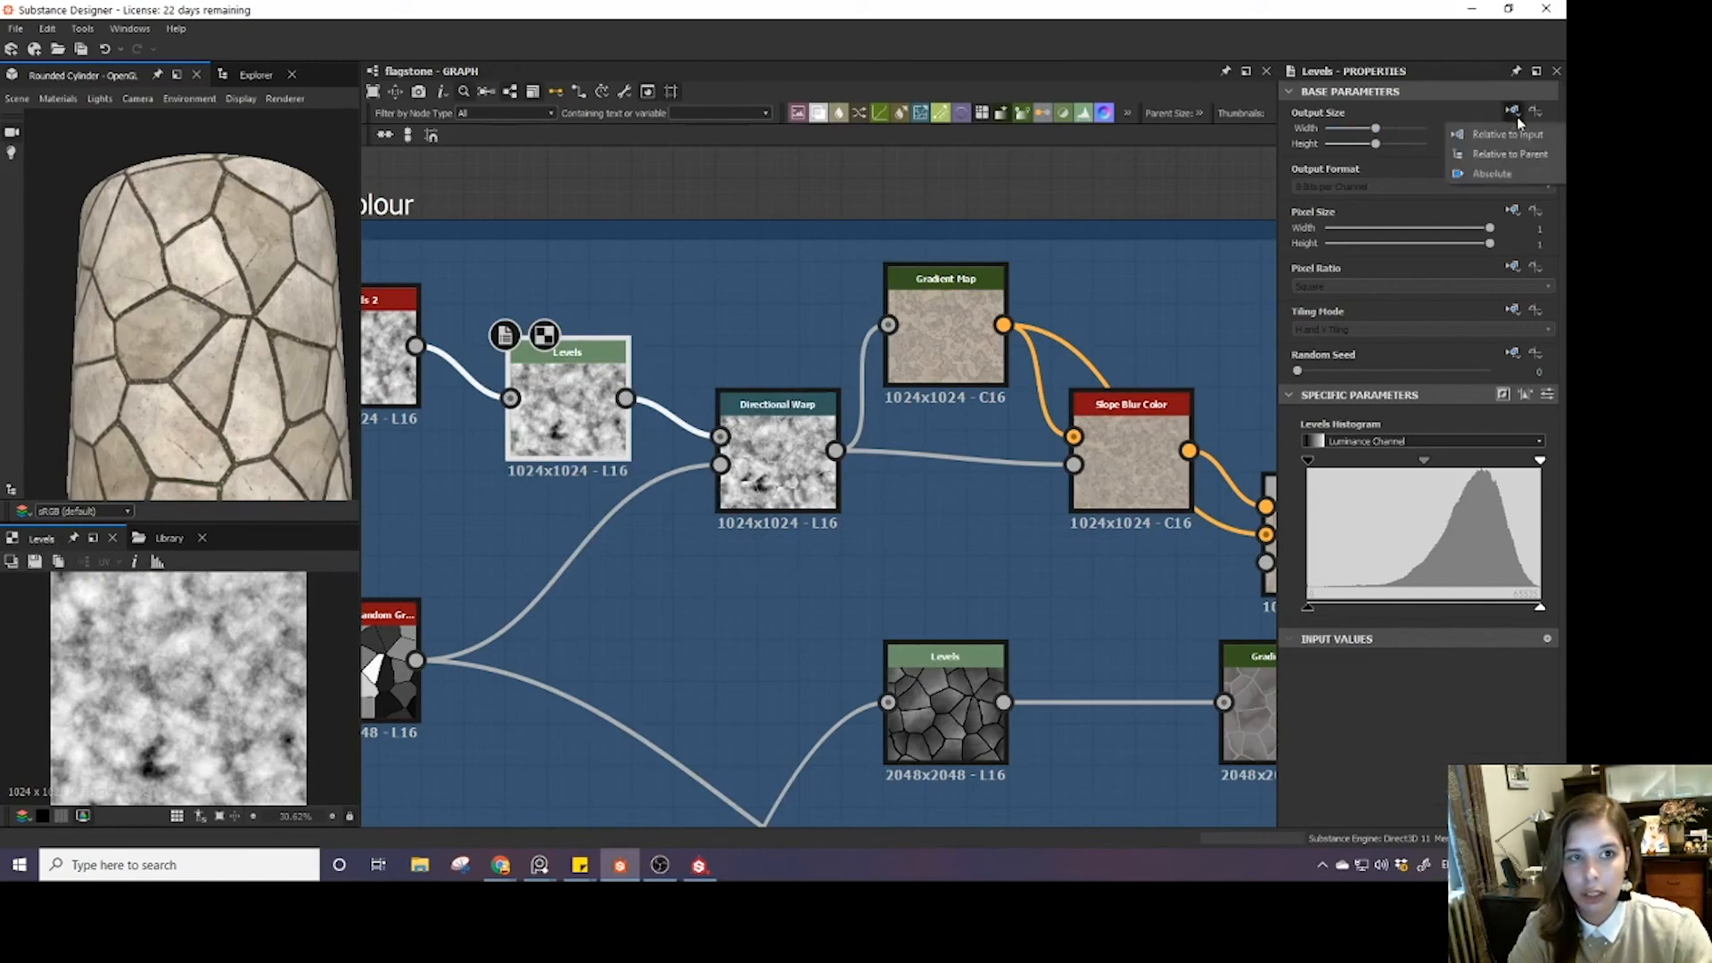
click(1493, 134)
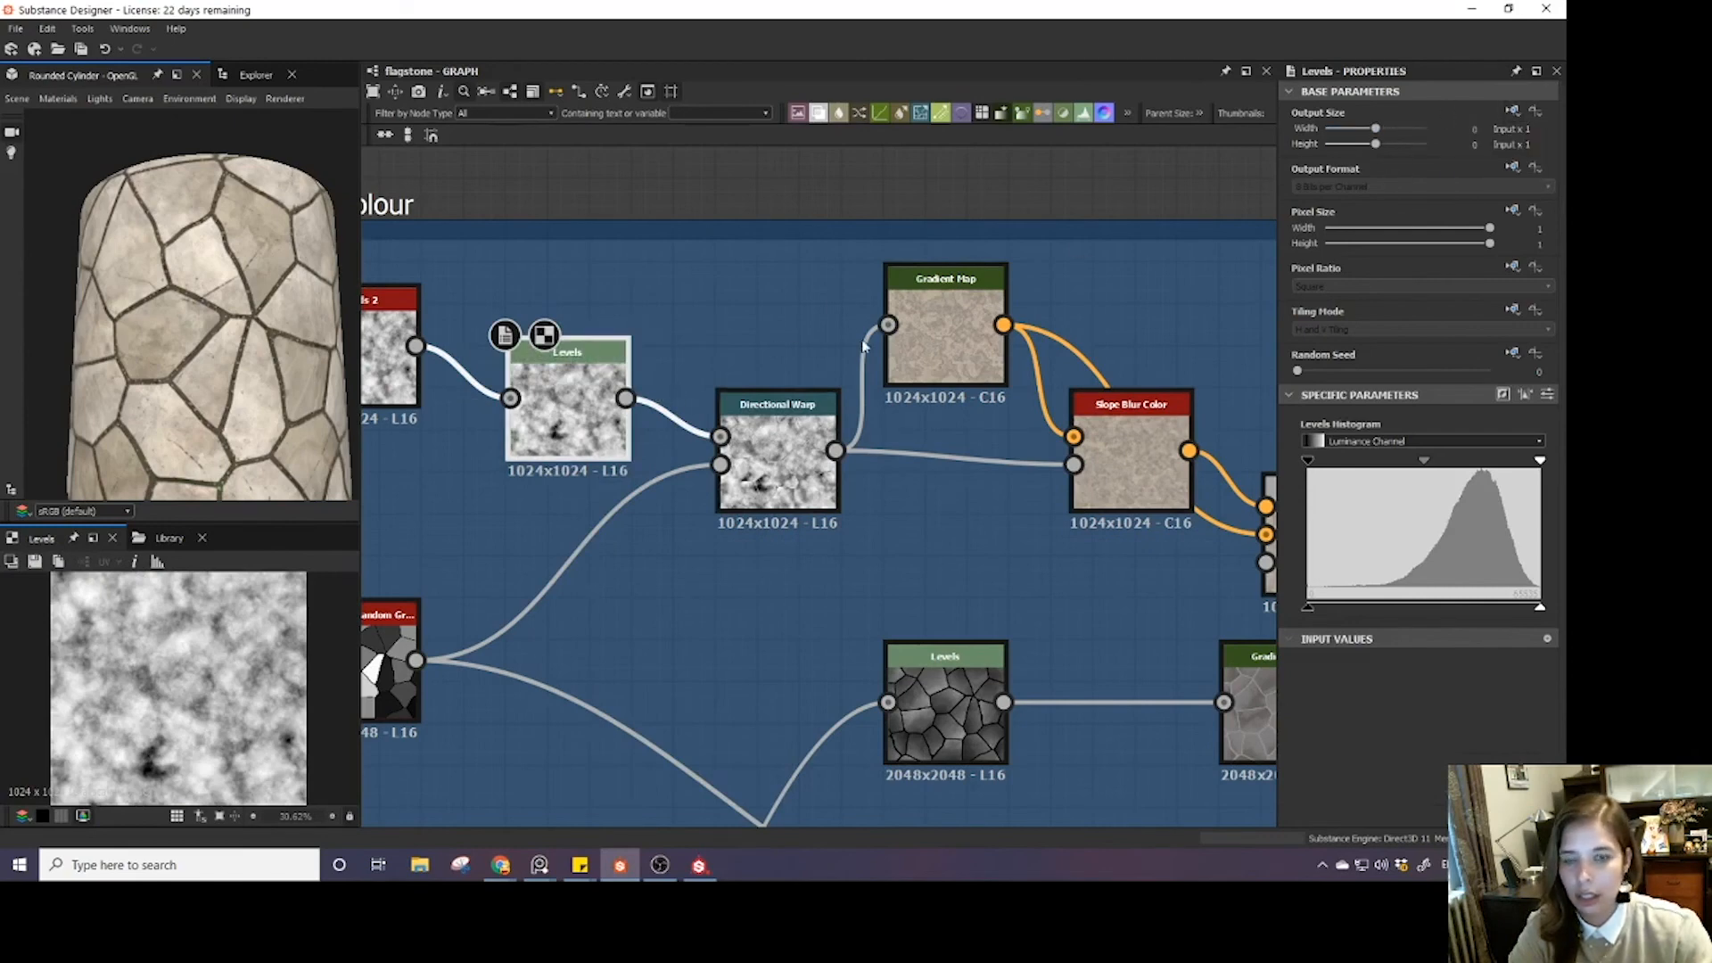
drag(1378, 130, 1380, 144)
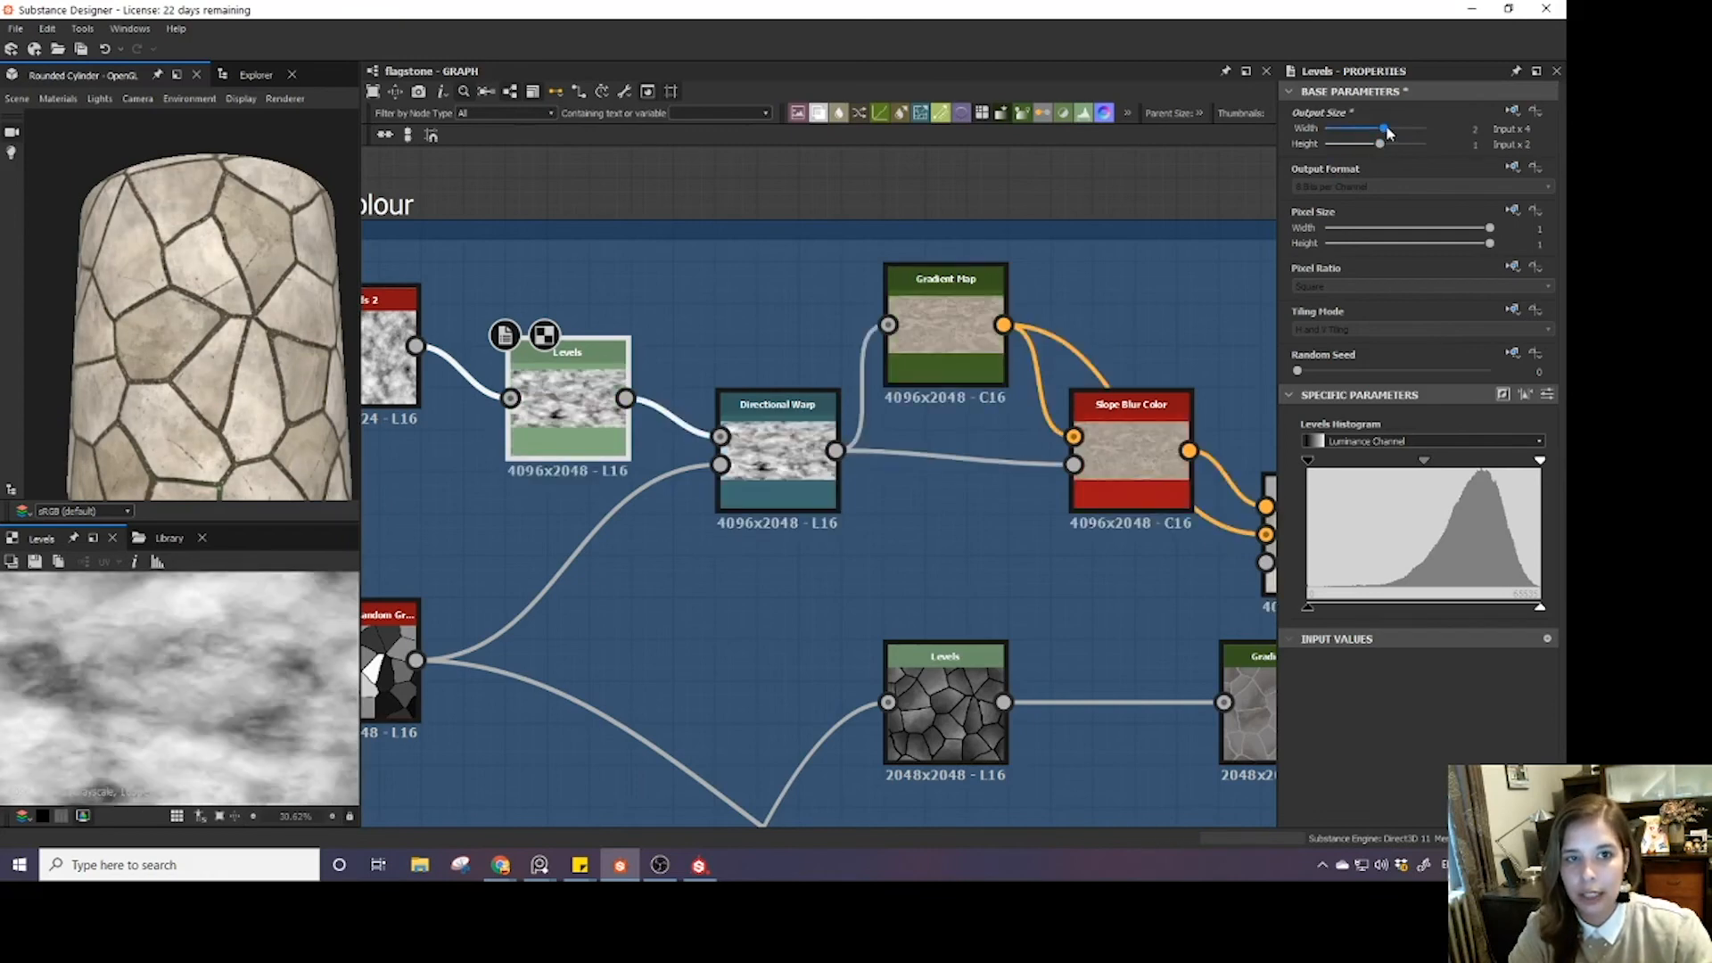
drag(1385, 131, 1380, 129)
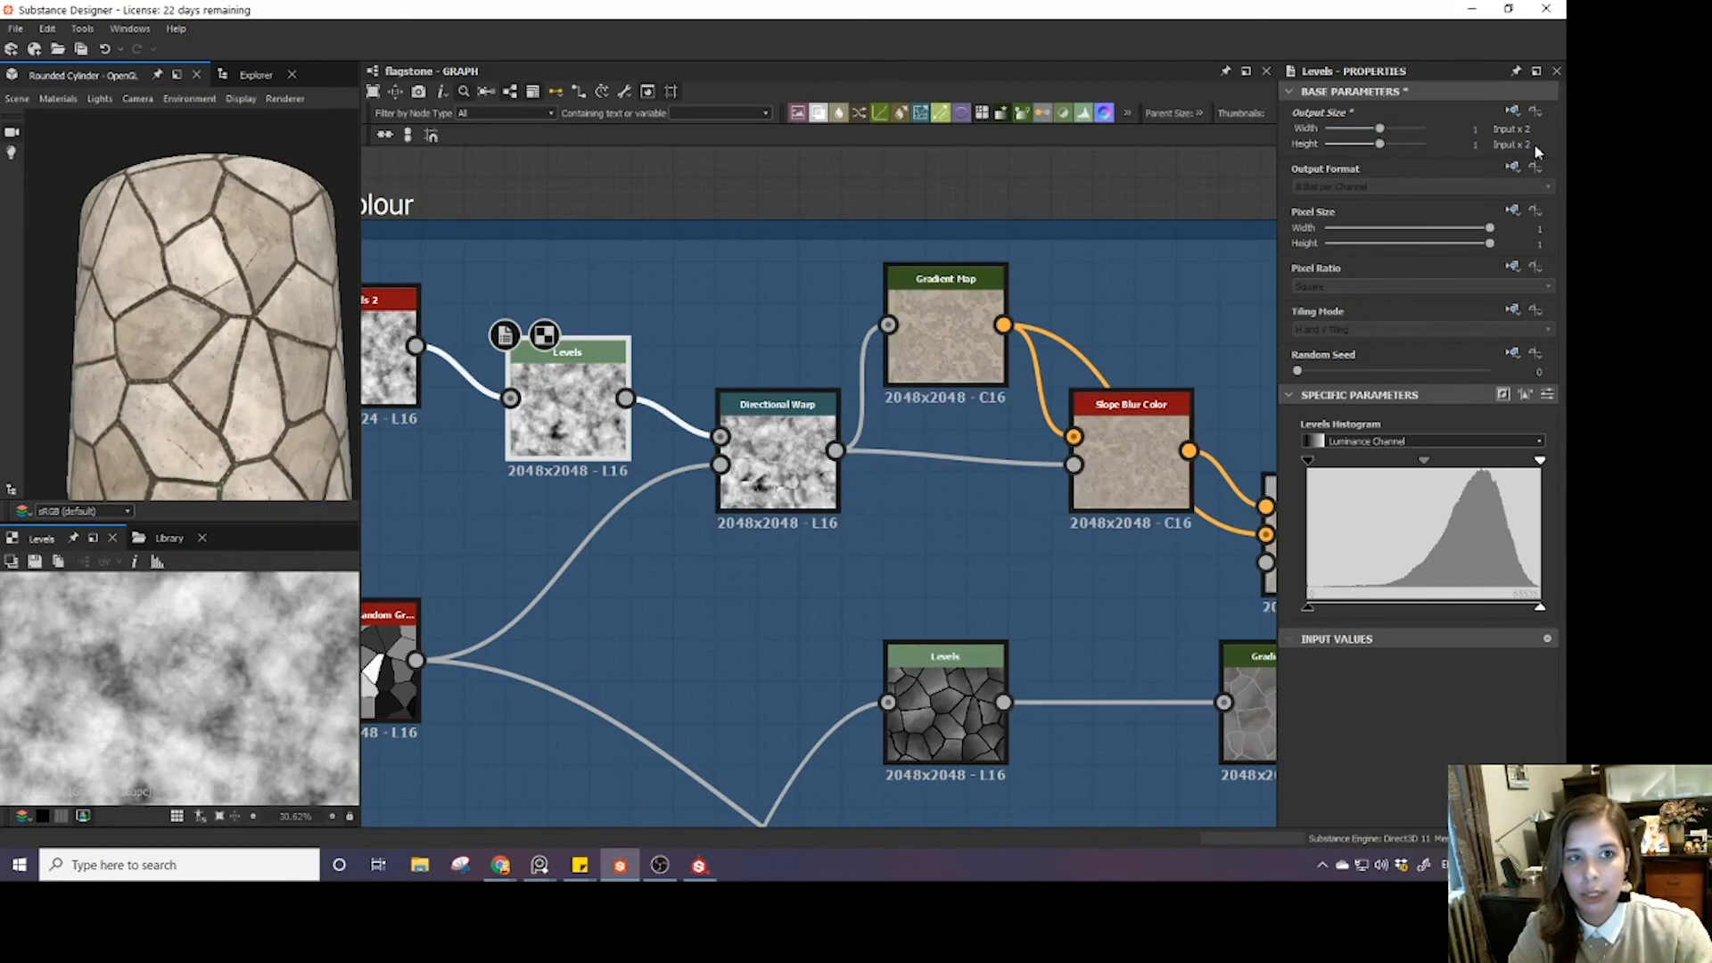
- Compare the Levels node's resolution with Clouds 2 and delete the Levels node between Clouds 2 and Directional Warp
middle_drag(584, 456, 778, 451)
scroll(779, 453, up, 3)
scroll(761, 412, down, 5)
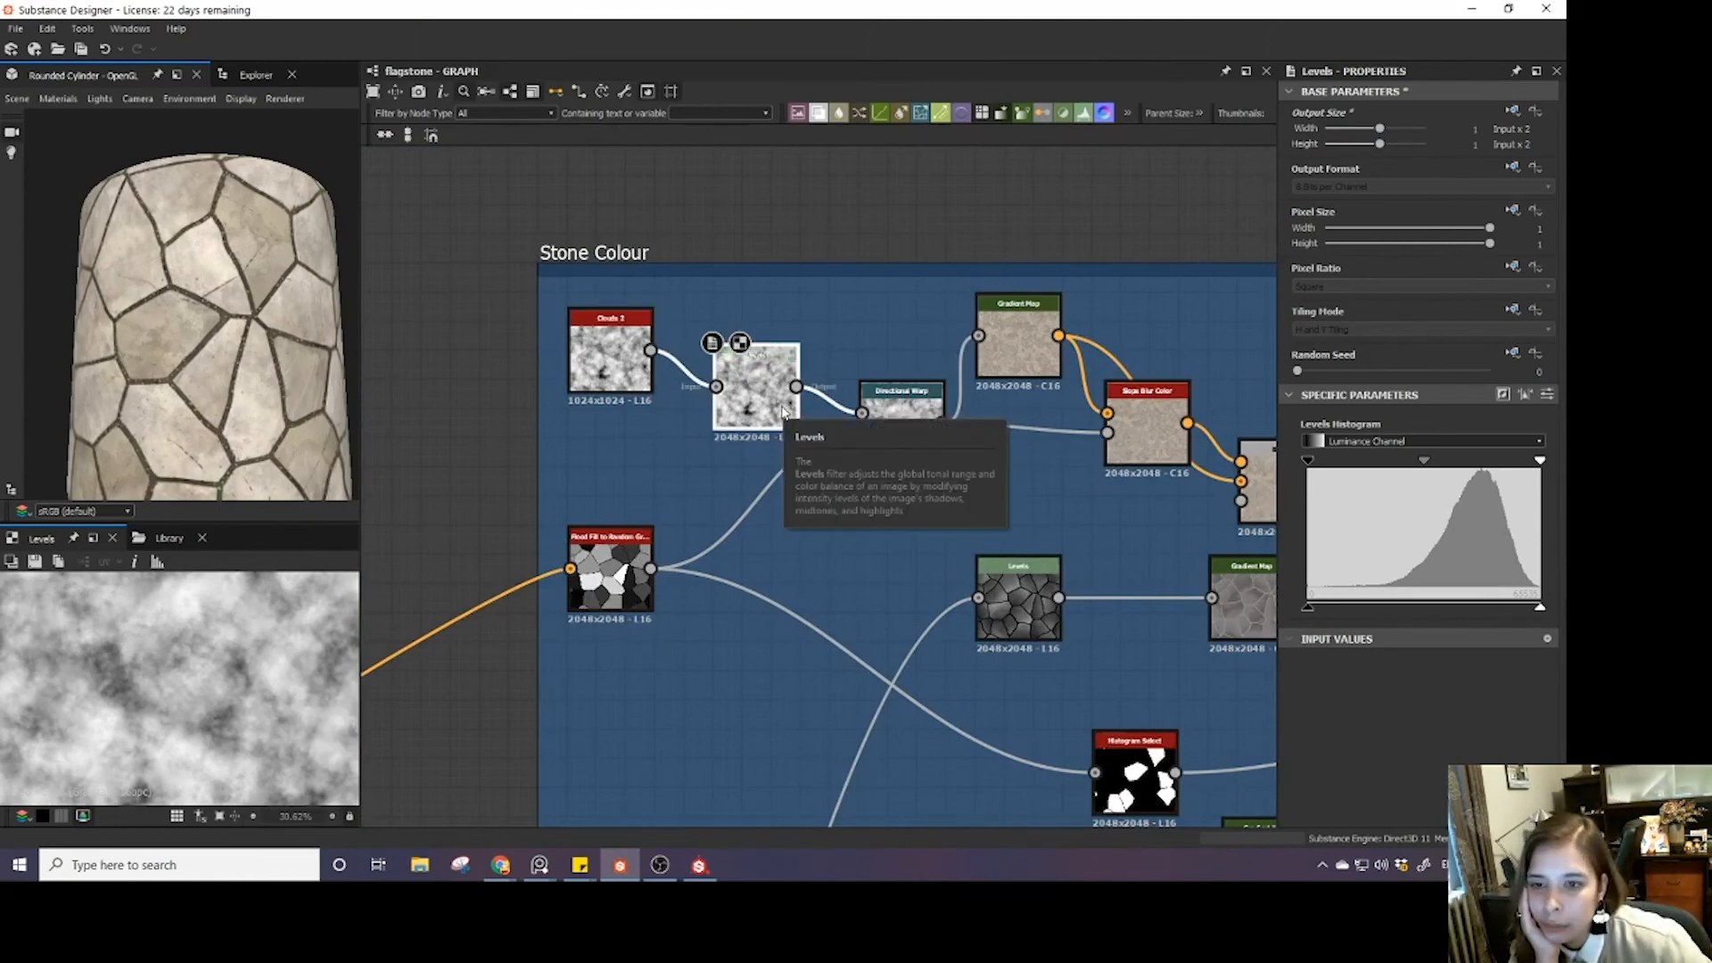
scroll(728, 555, down, 3)
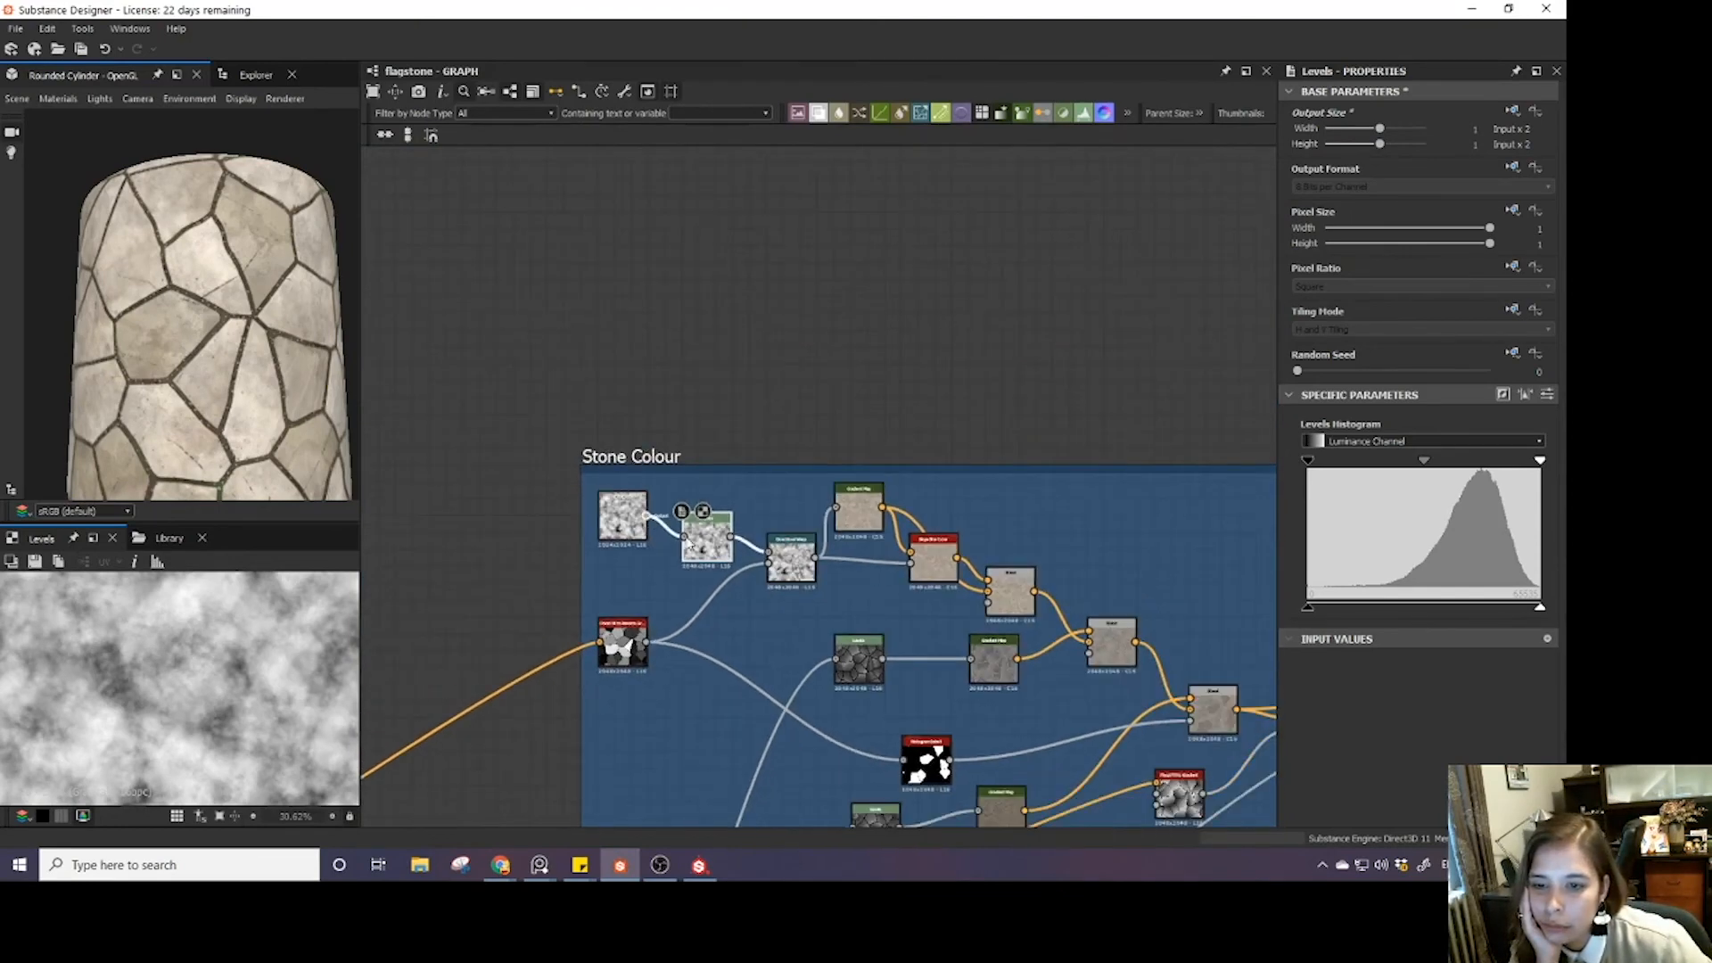
key(Delete)
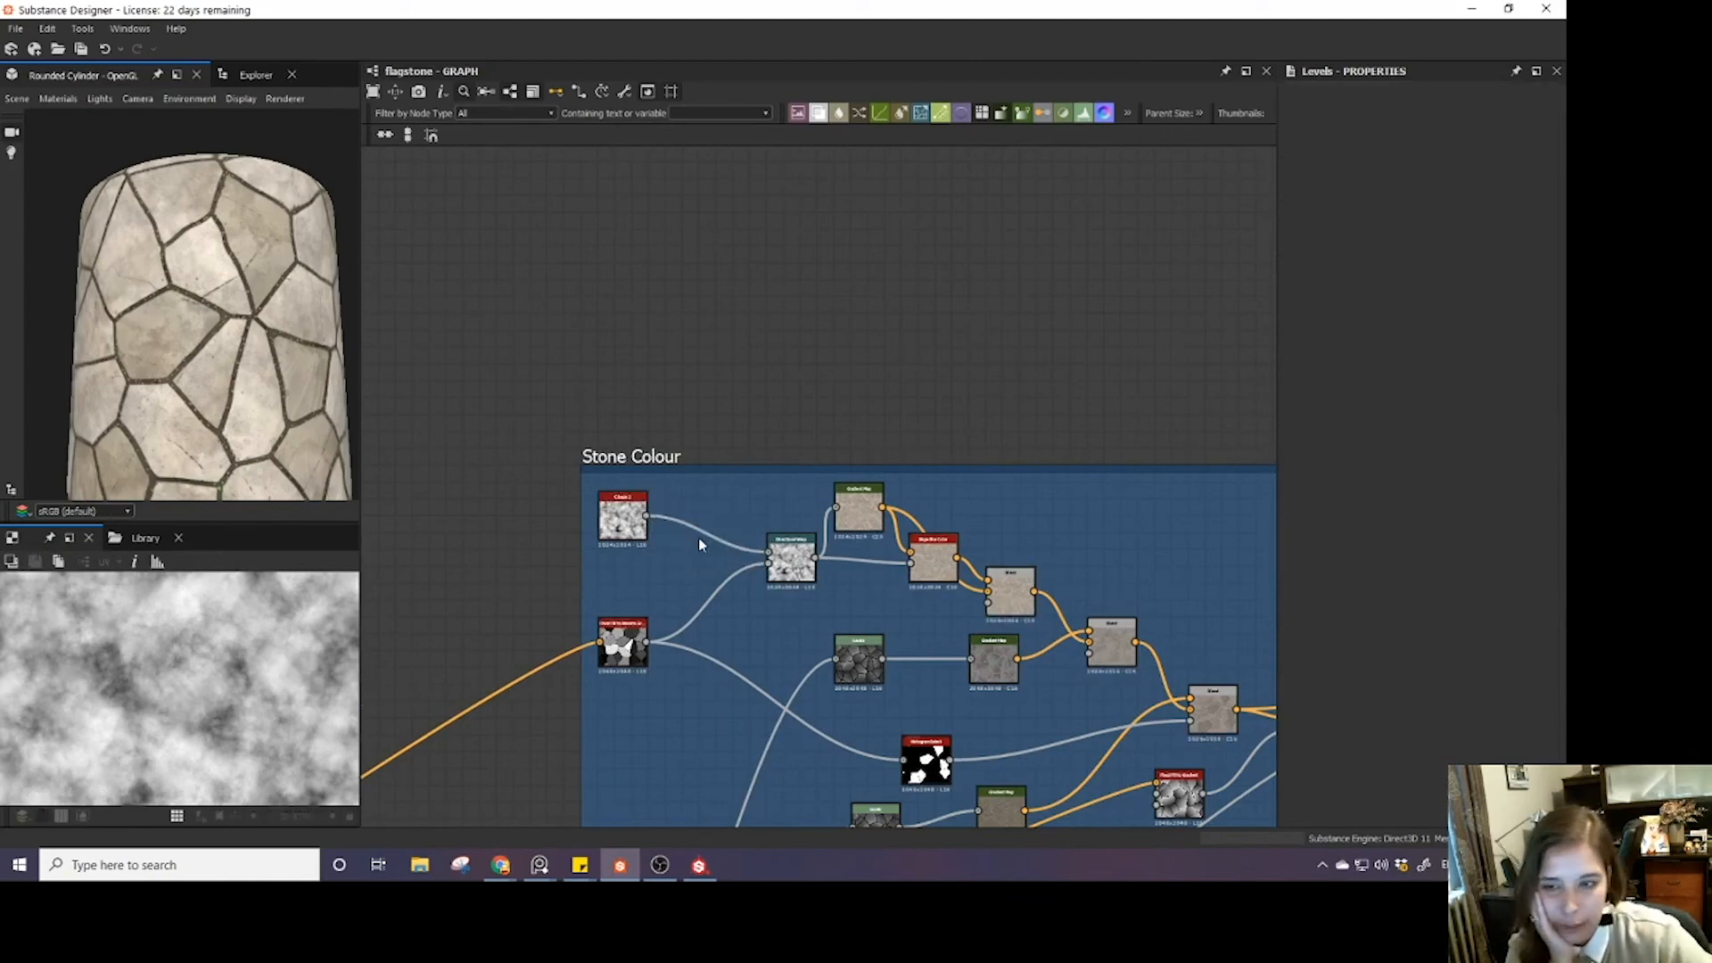
- Return the Clouds 2 node's output size to Relative to Parent
scroll(698, 540, up, 3)
scroll(698, 540, down, 2)
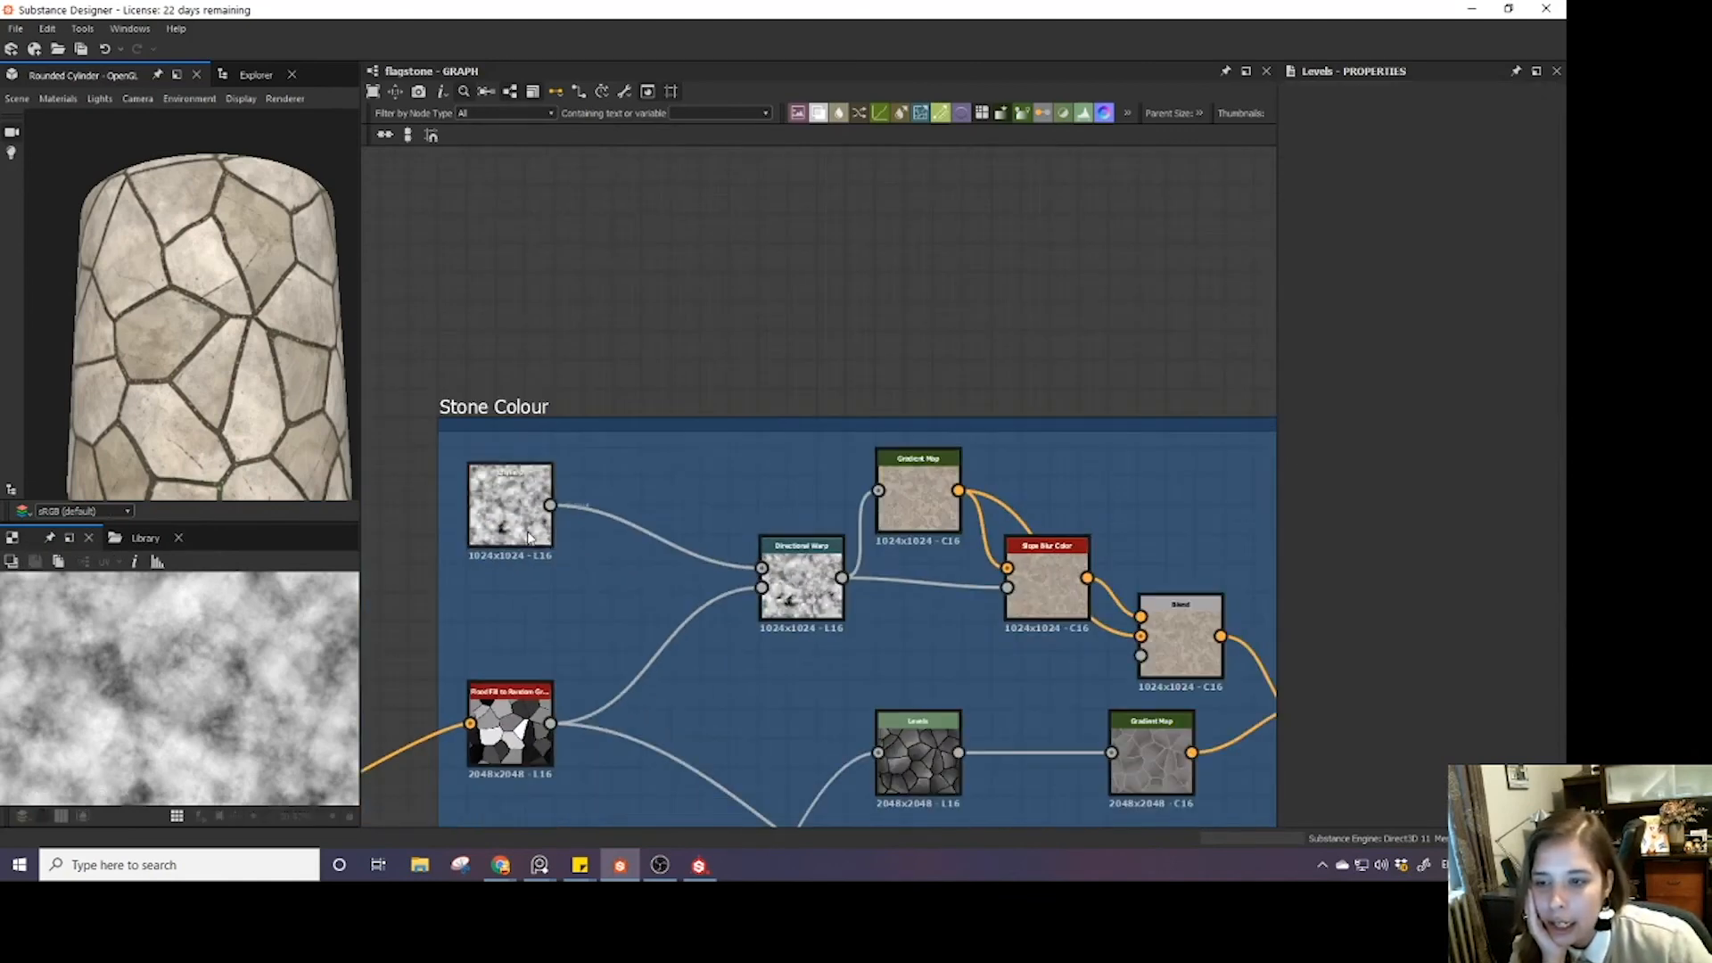
click(528, 538)
click(1513, 111)
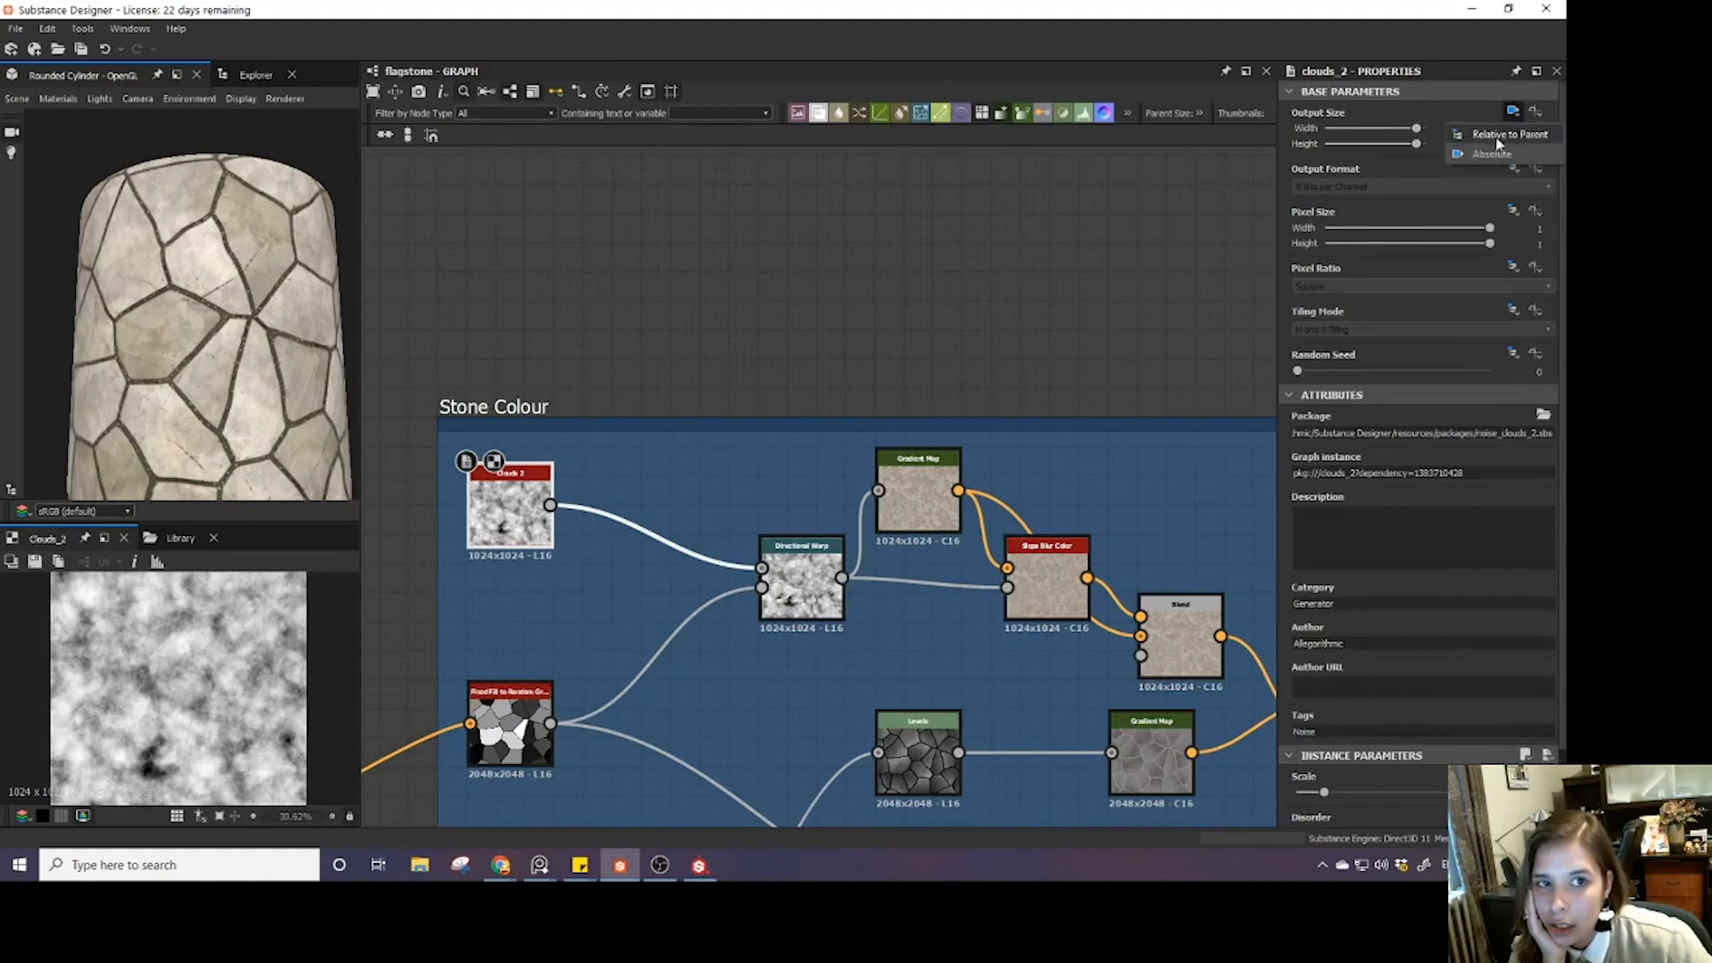
click(1498, 143)
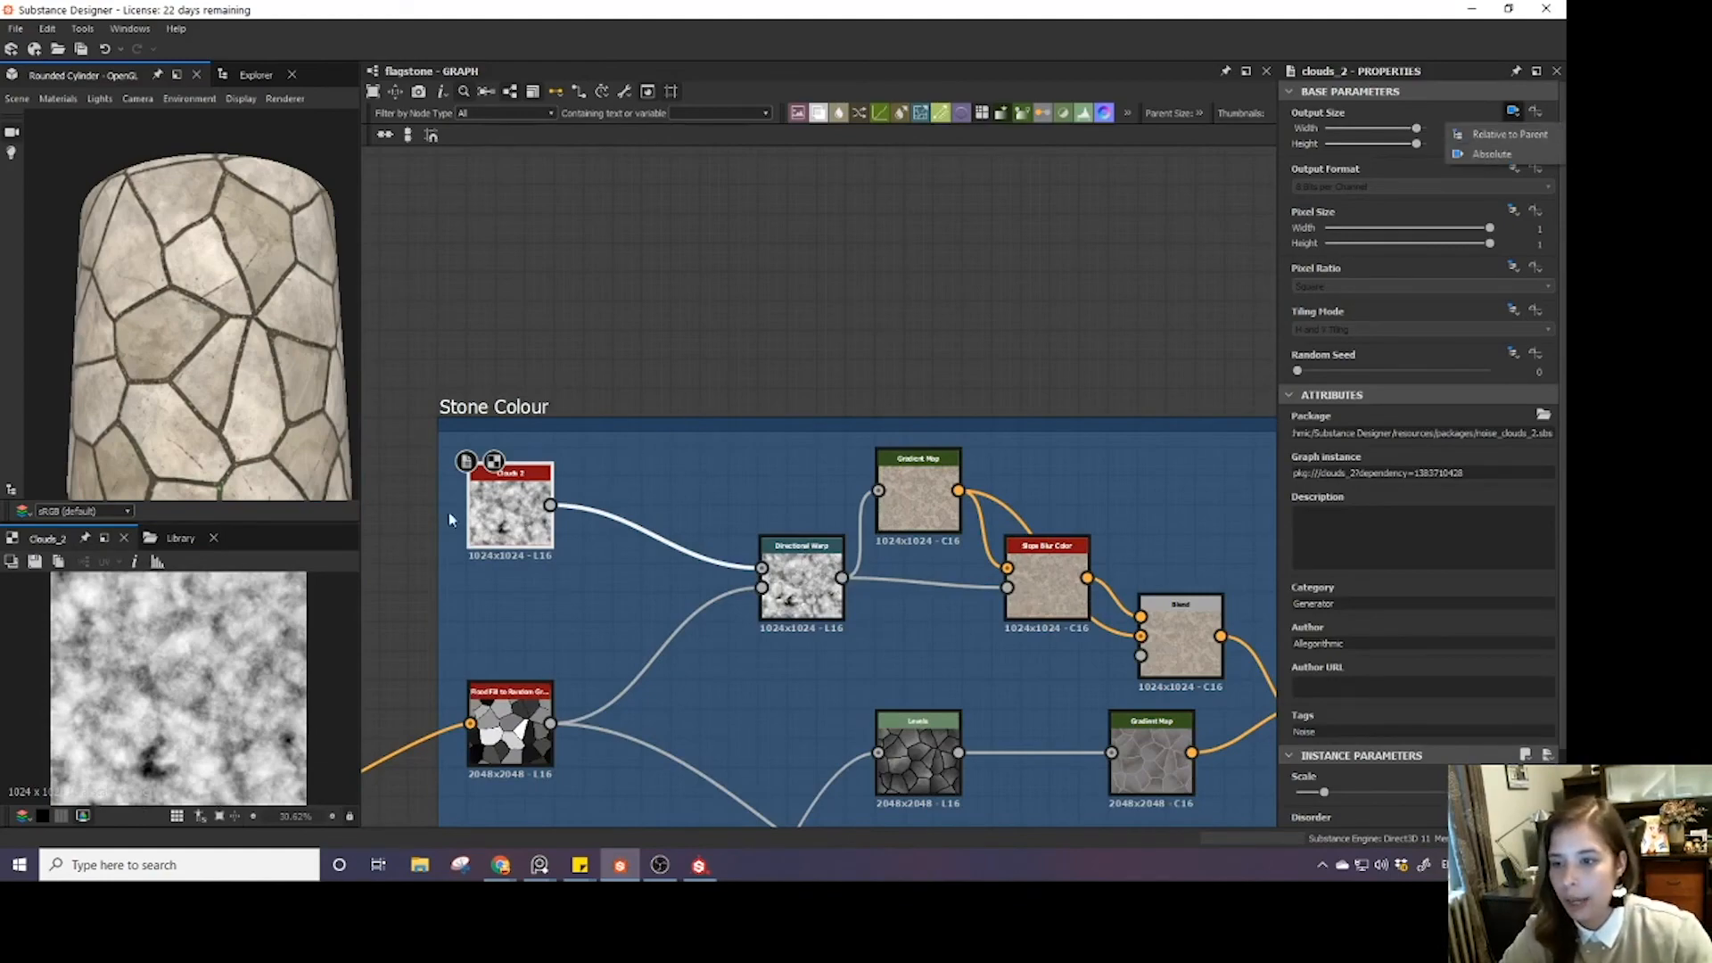
middle_drag(504, 540, 578, 454)
scroll(577, 455, down, 2)
scroll(578, 321, up, 4)
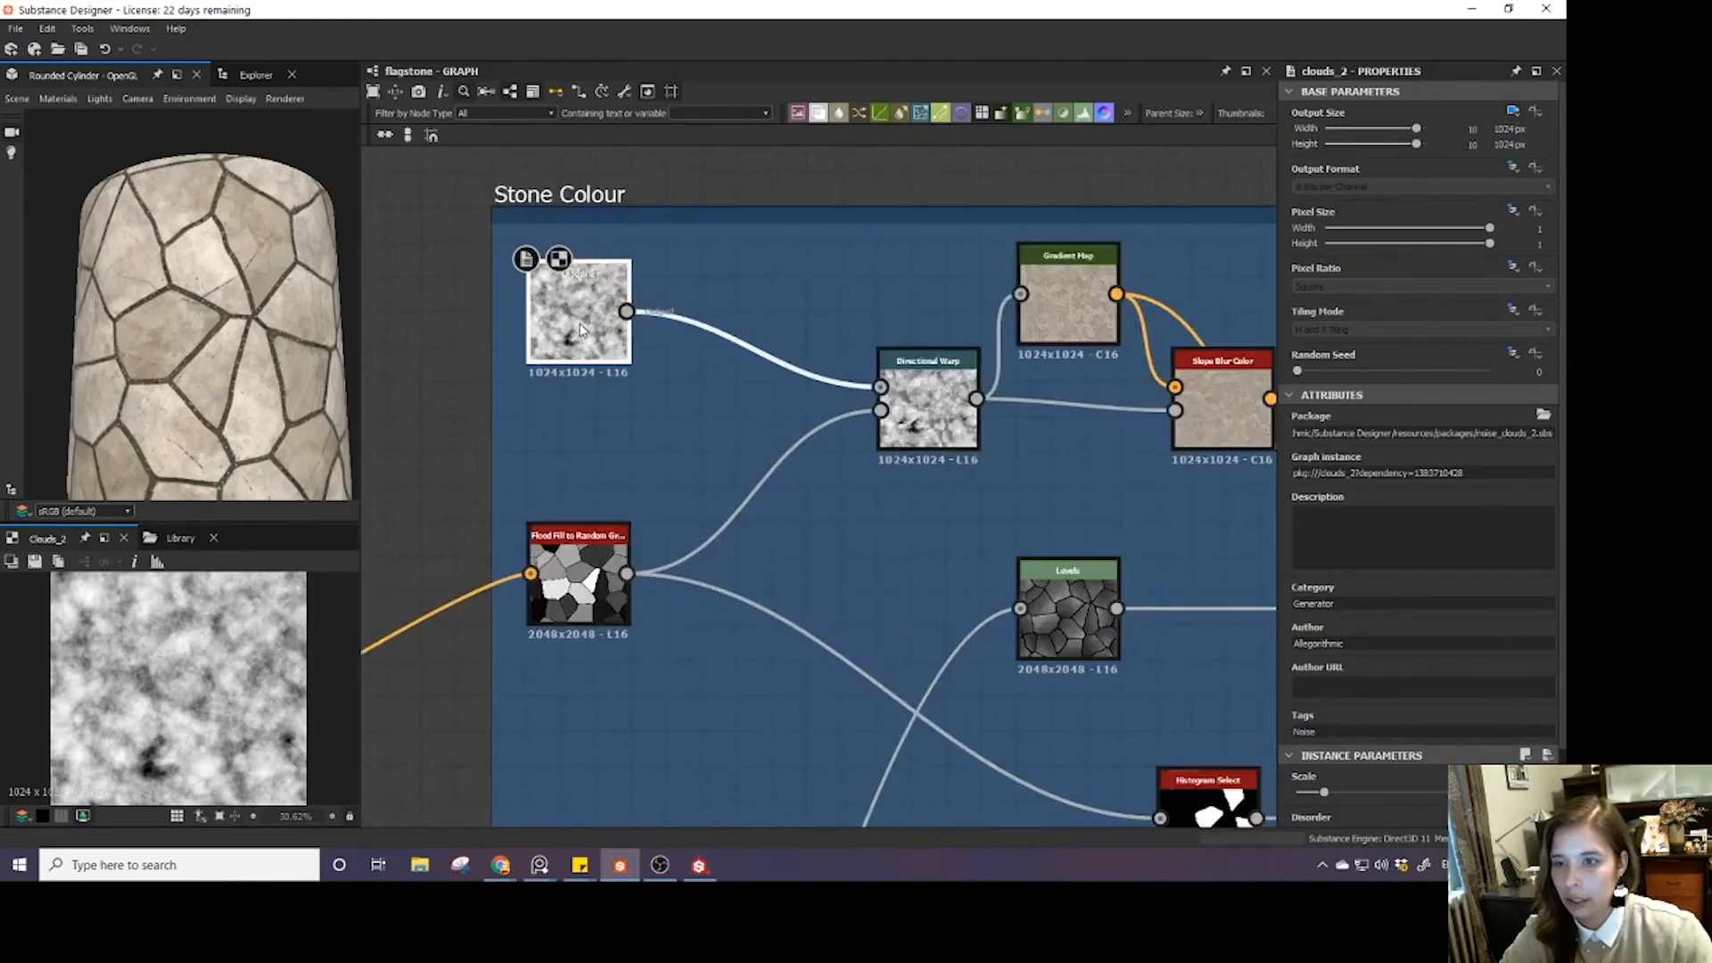
scroll(581, 330, down, 2)
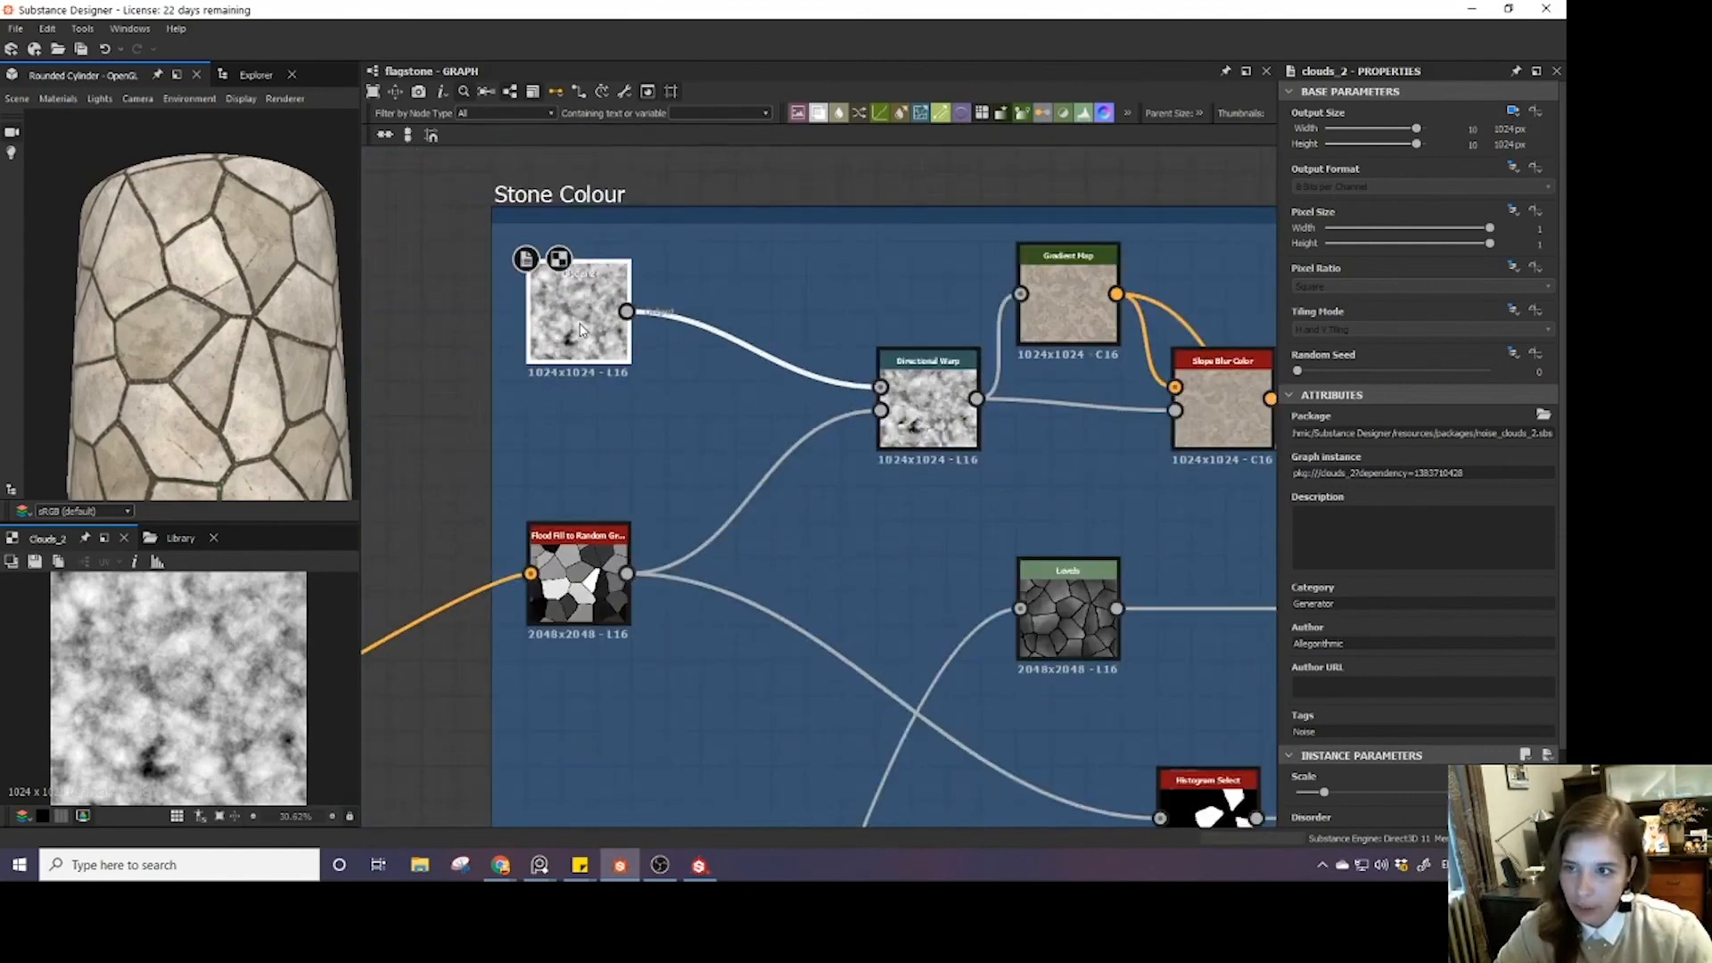
middle_drag(580, 330, 593, 347)
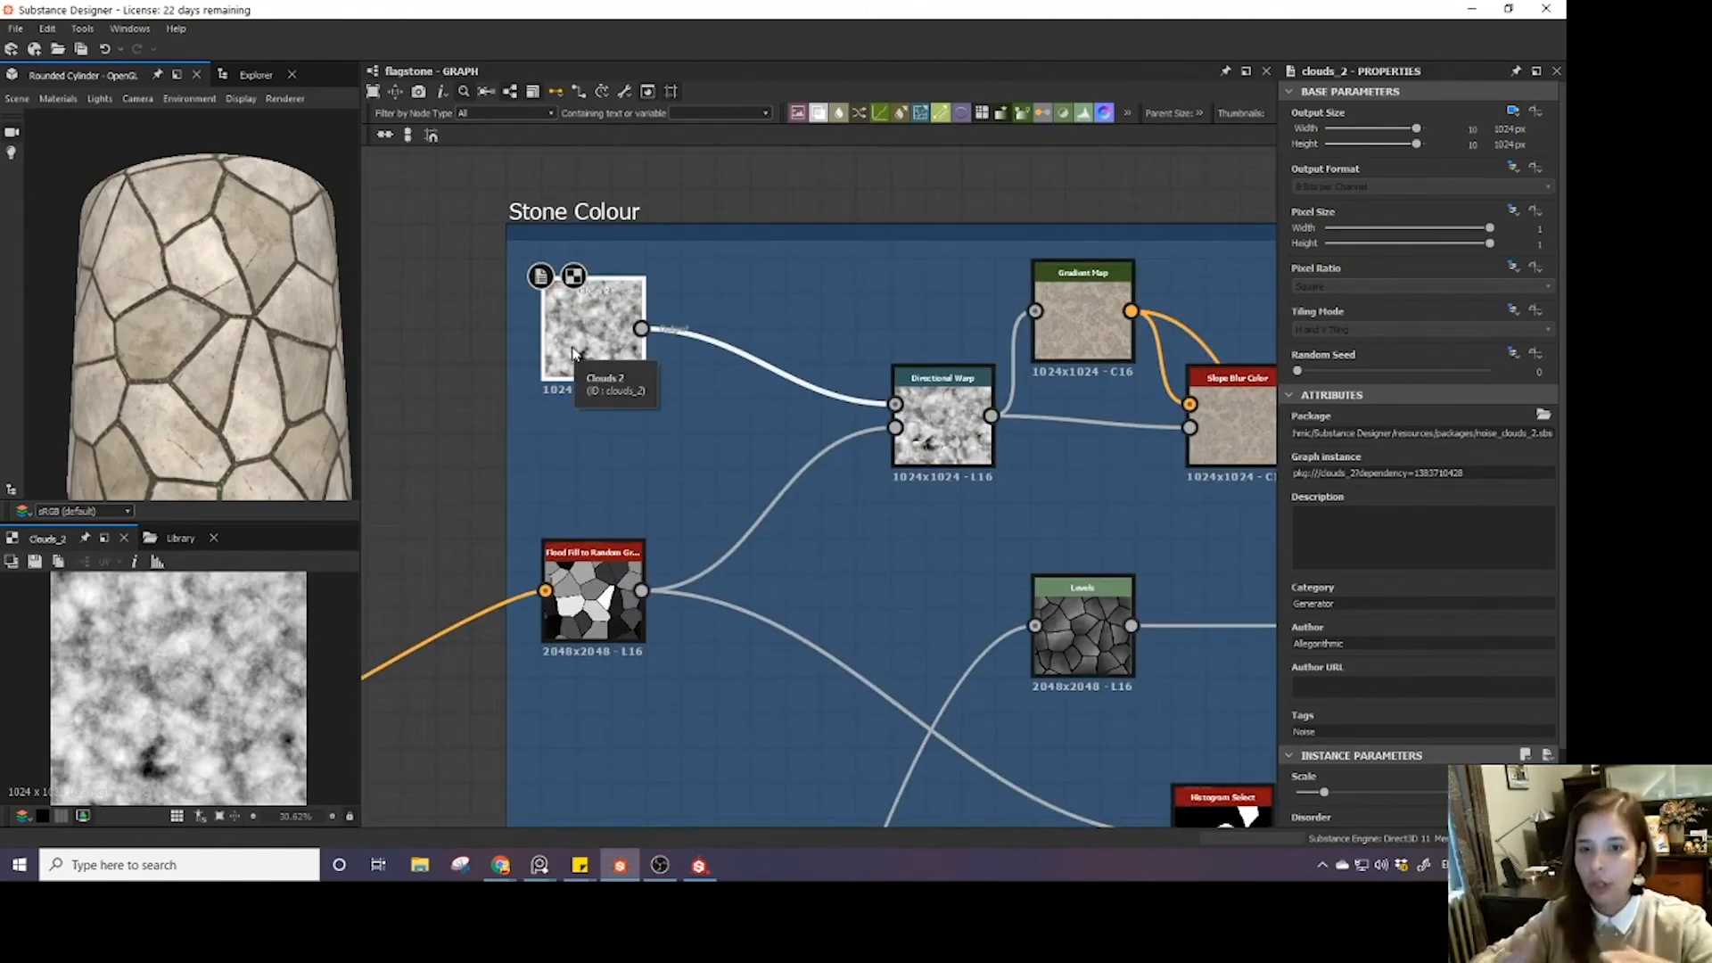
click(1513, 111)
click(1507, 138)
scroll(790, 452, down, 7)
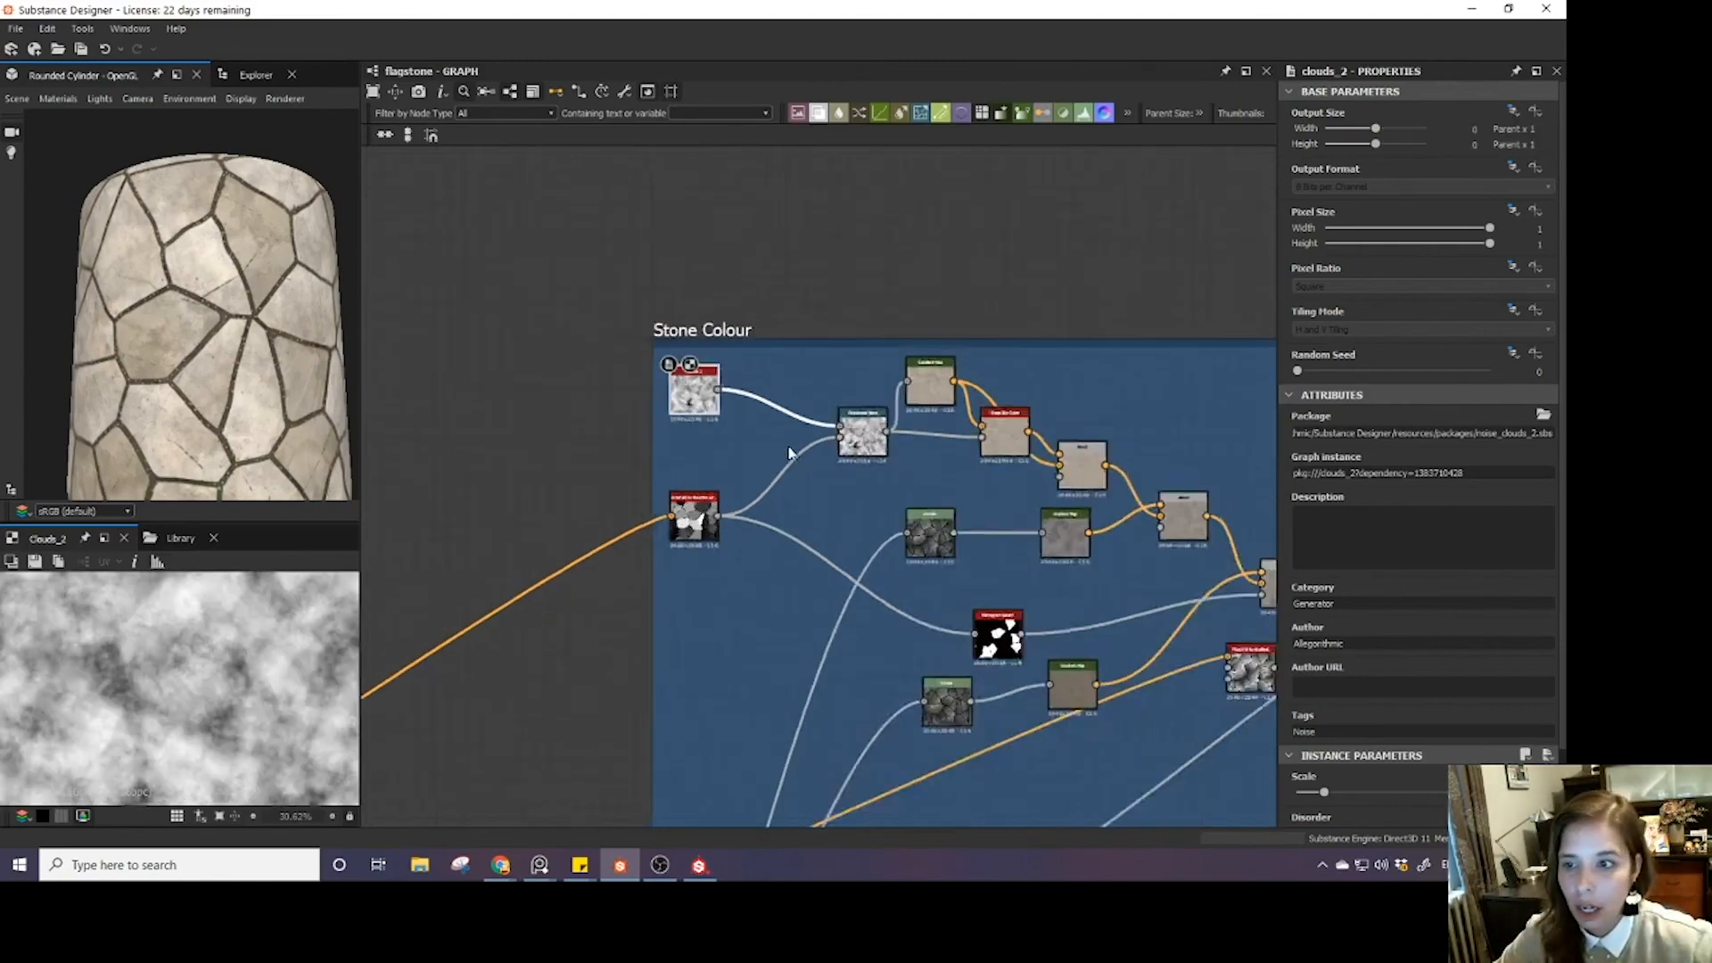
middle_drag(763, 616, 662, 474)
scroll(660, 473, up, 4)
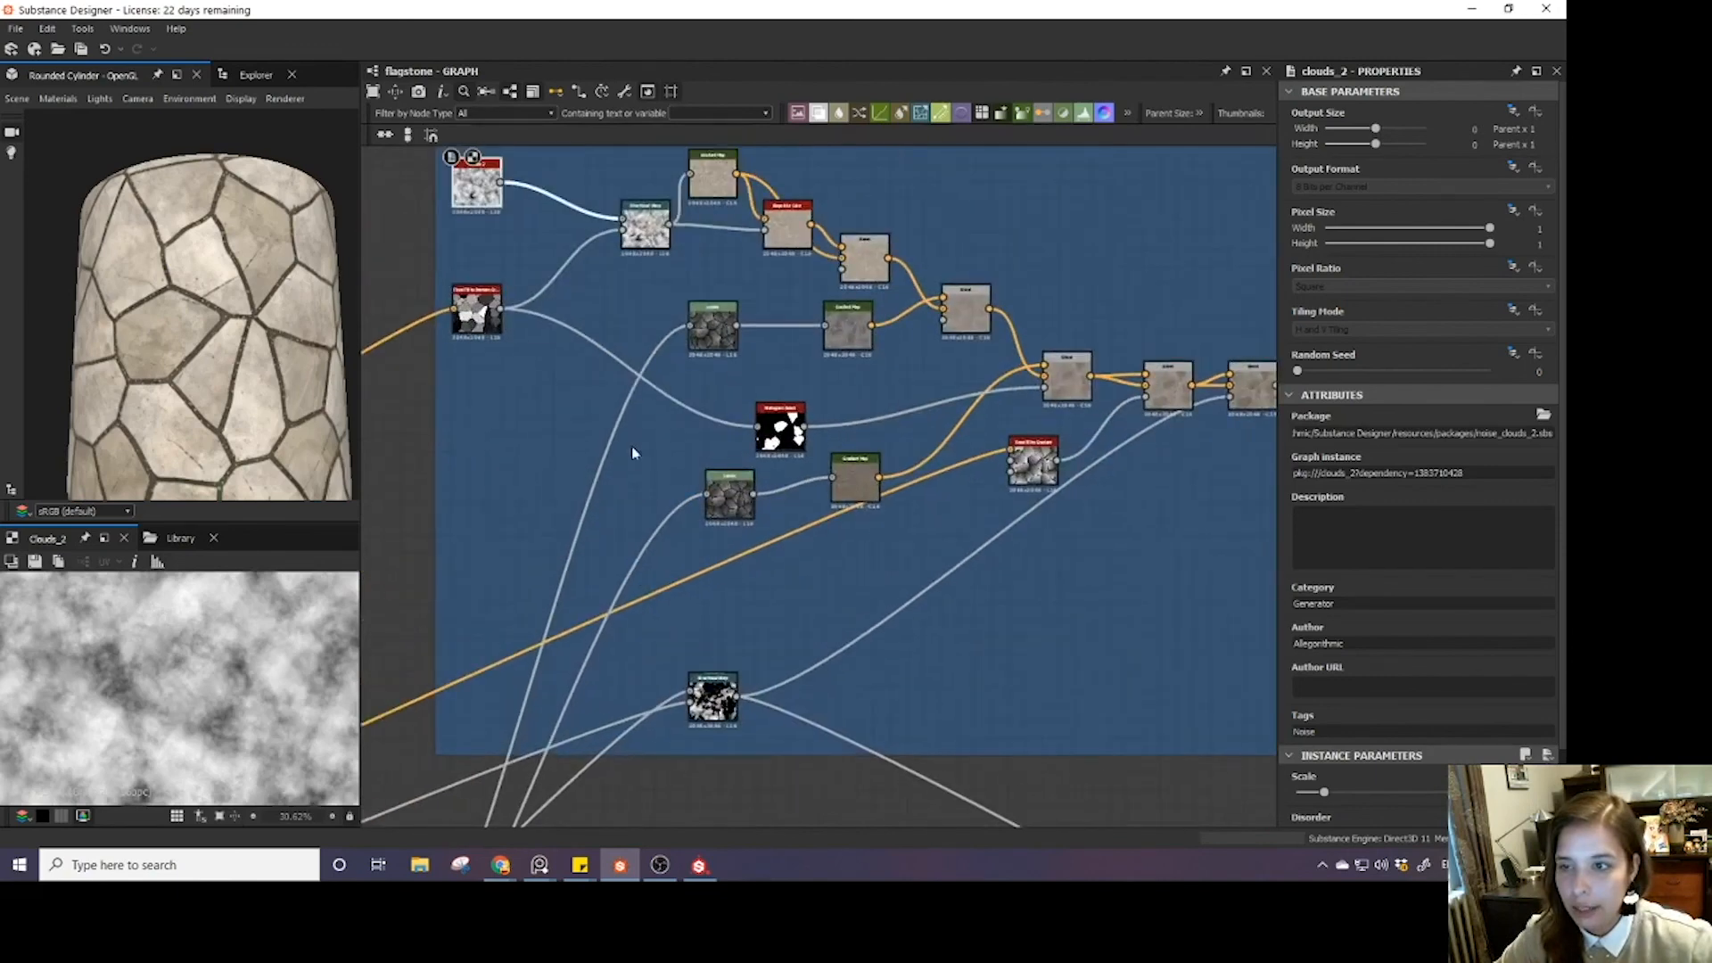
scroll(732, 344, down, 5)
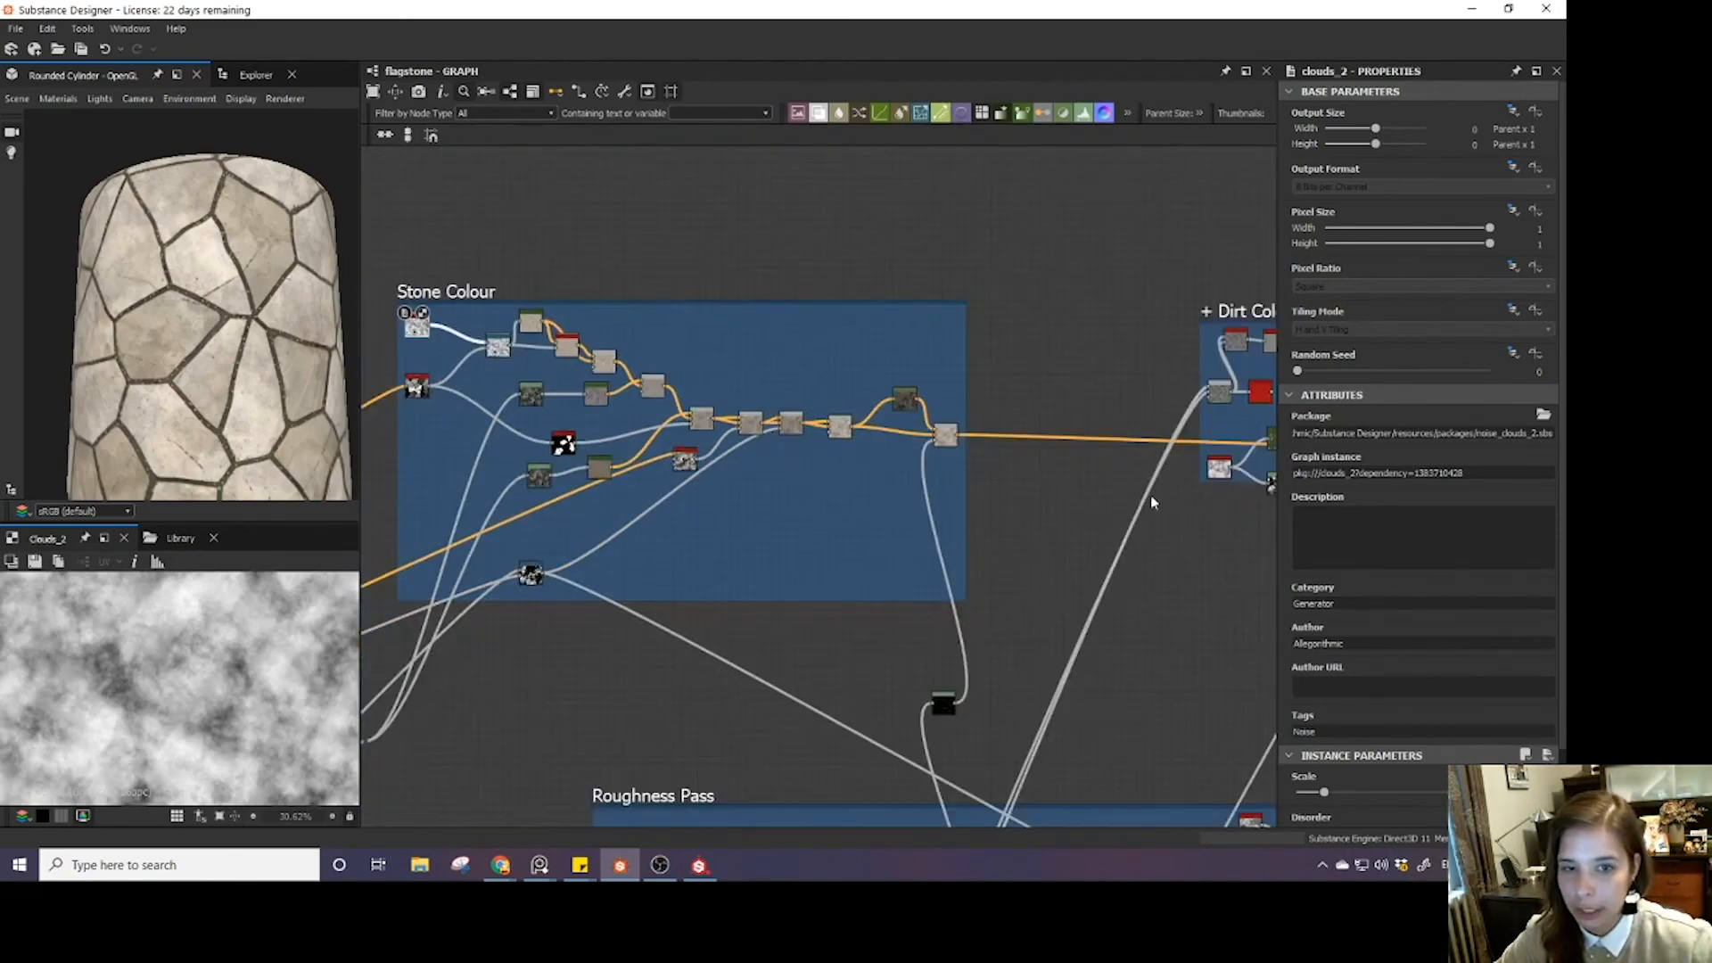
- Check which output size inheritance methods are available for the flagstone graph as a whole
middle_drag(1127, 481, 904, 510)
middle_drag(976, 424, 923, 348)
scroll(724, 451, down, 5)
scroll(923, 348, down, 3)
middle_drag(648, 404, 546, 541)
scroll(743, 448, down, 1)
scroll(668, 530, up, 3)
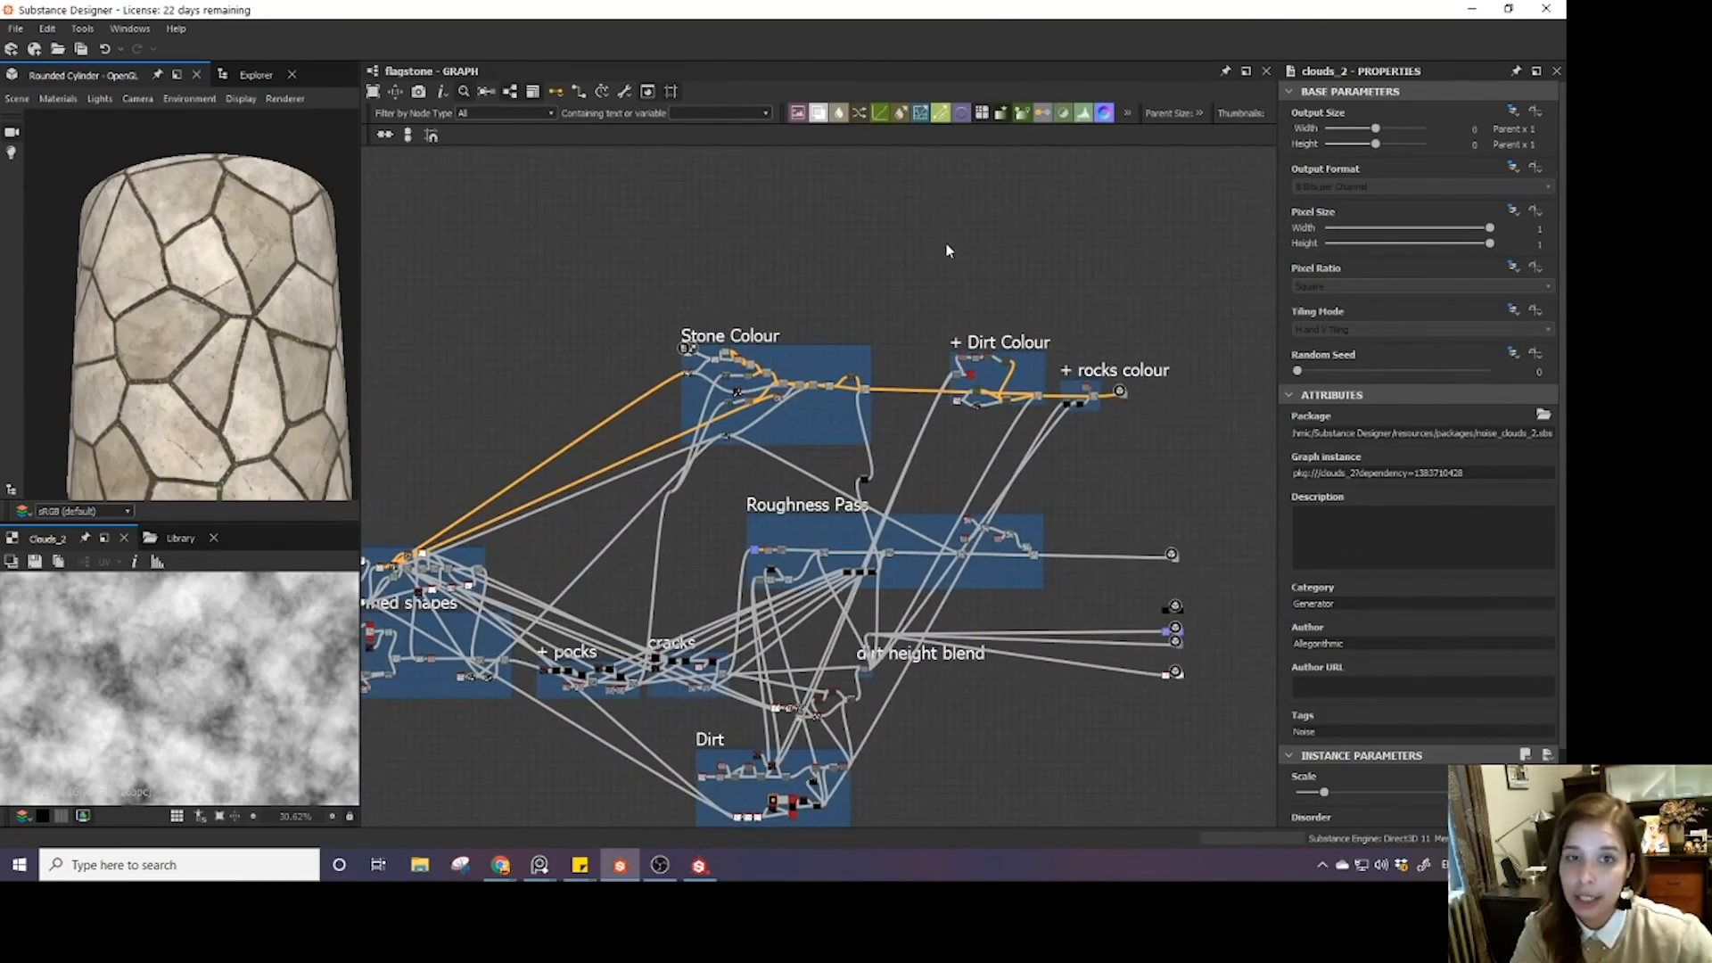
click(896, 252)
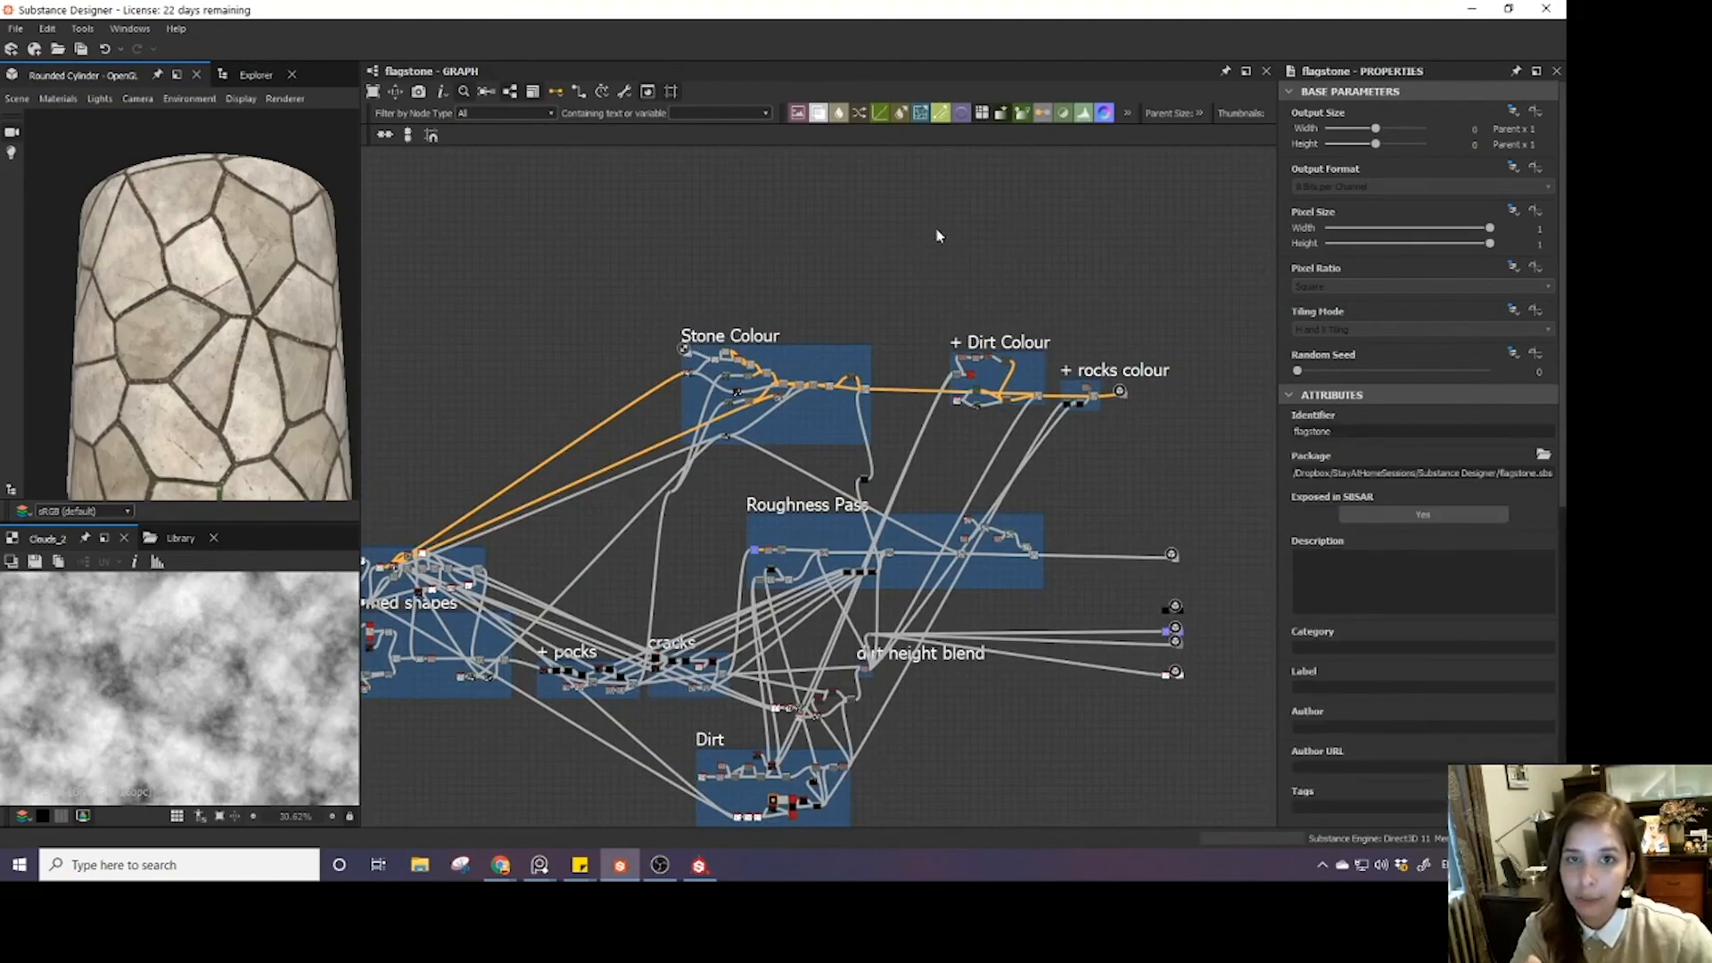
click(1516, 111)
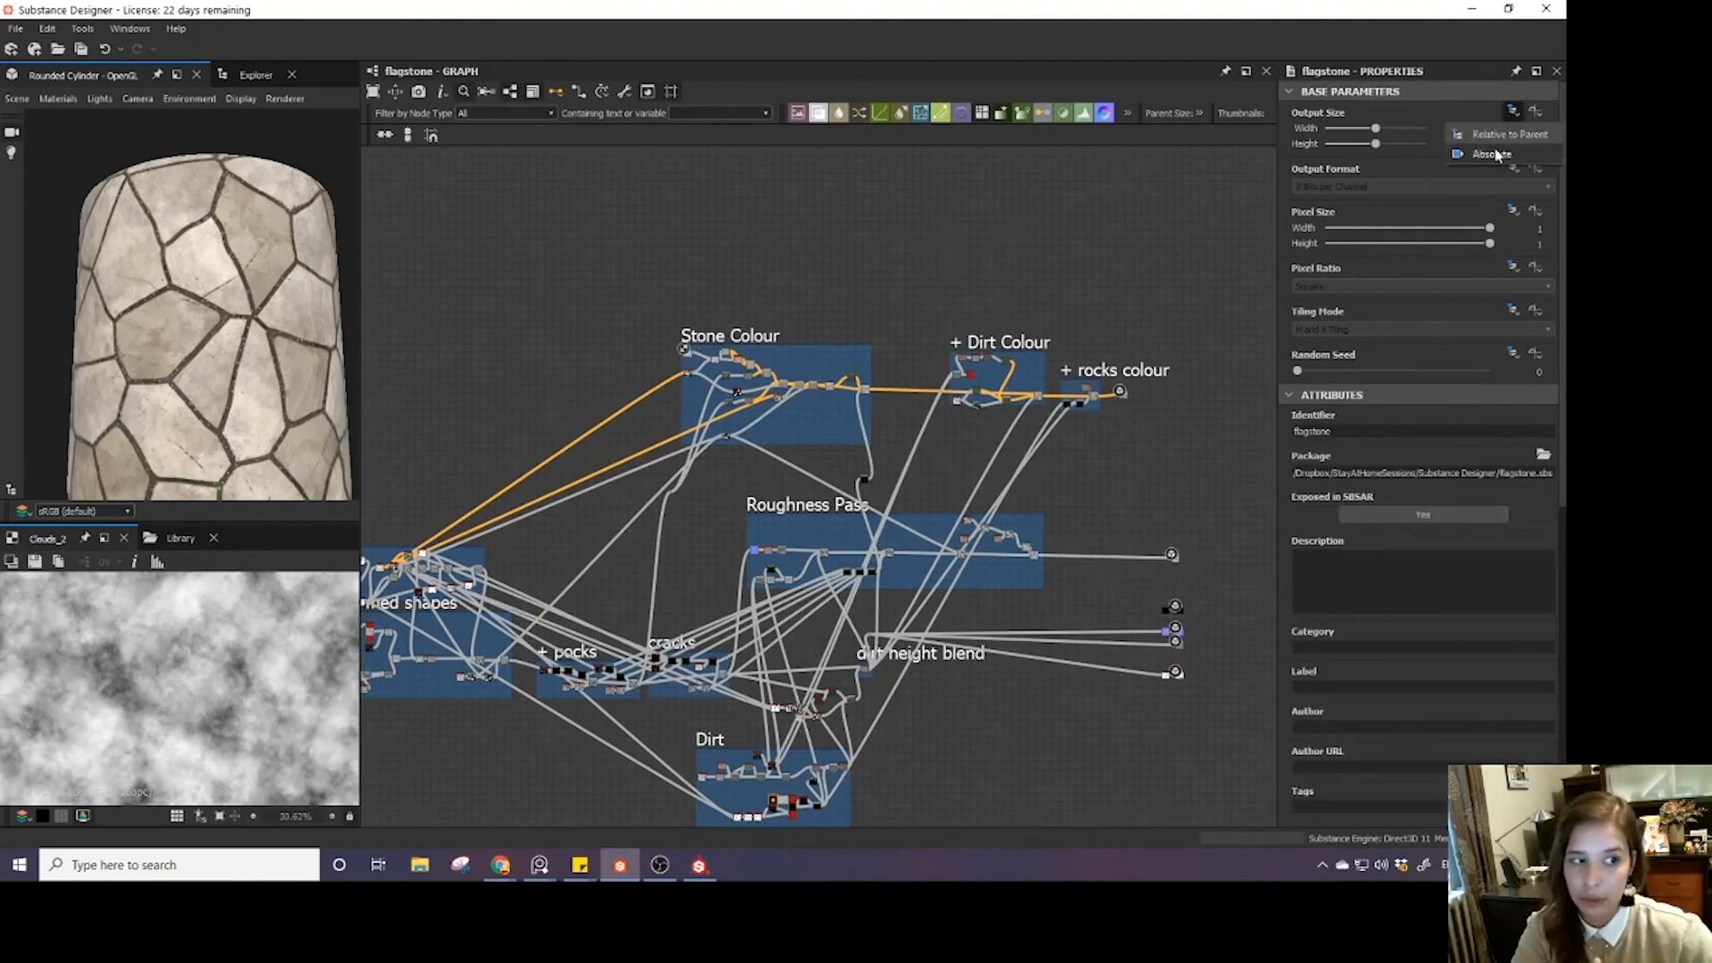
click(1048, 237)
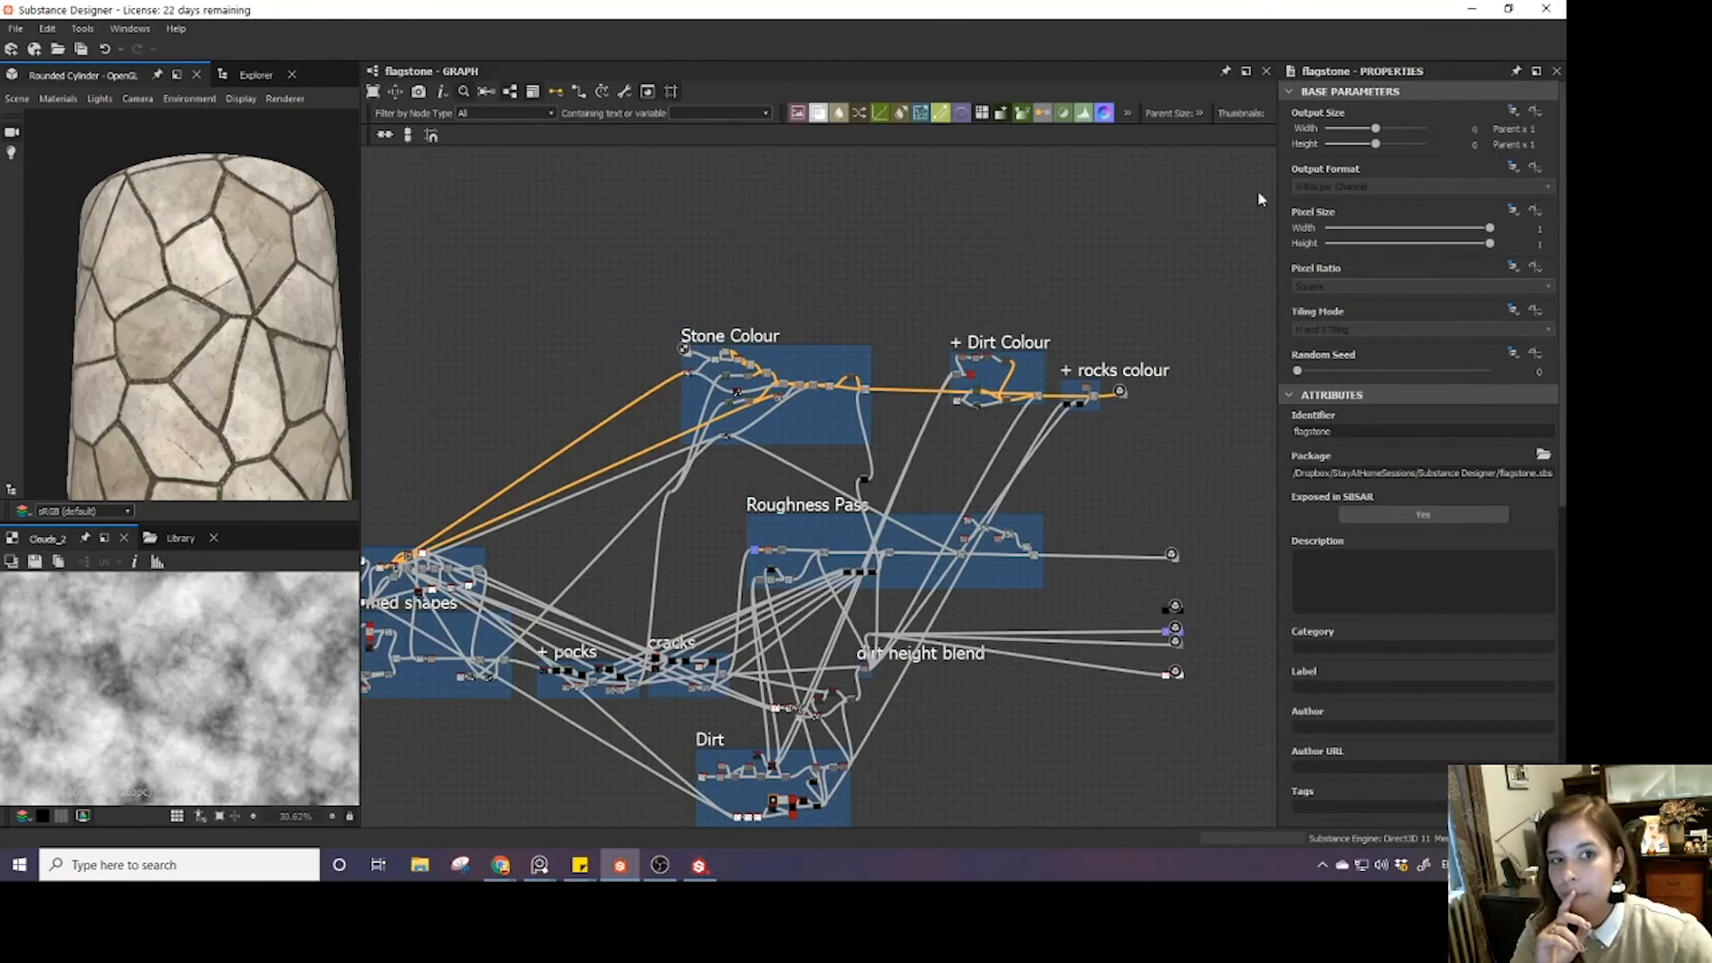
- Choose Relative to Parent as the flagstone graph's own output size inheritance
middle_drag(952, 257, 937, 230)
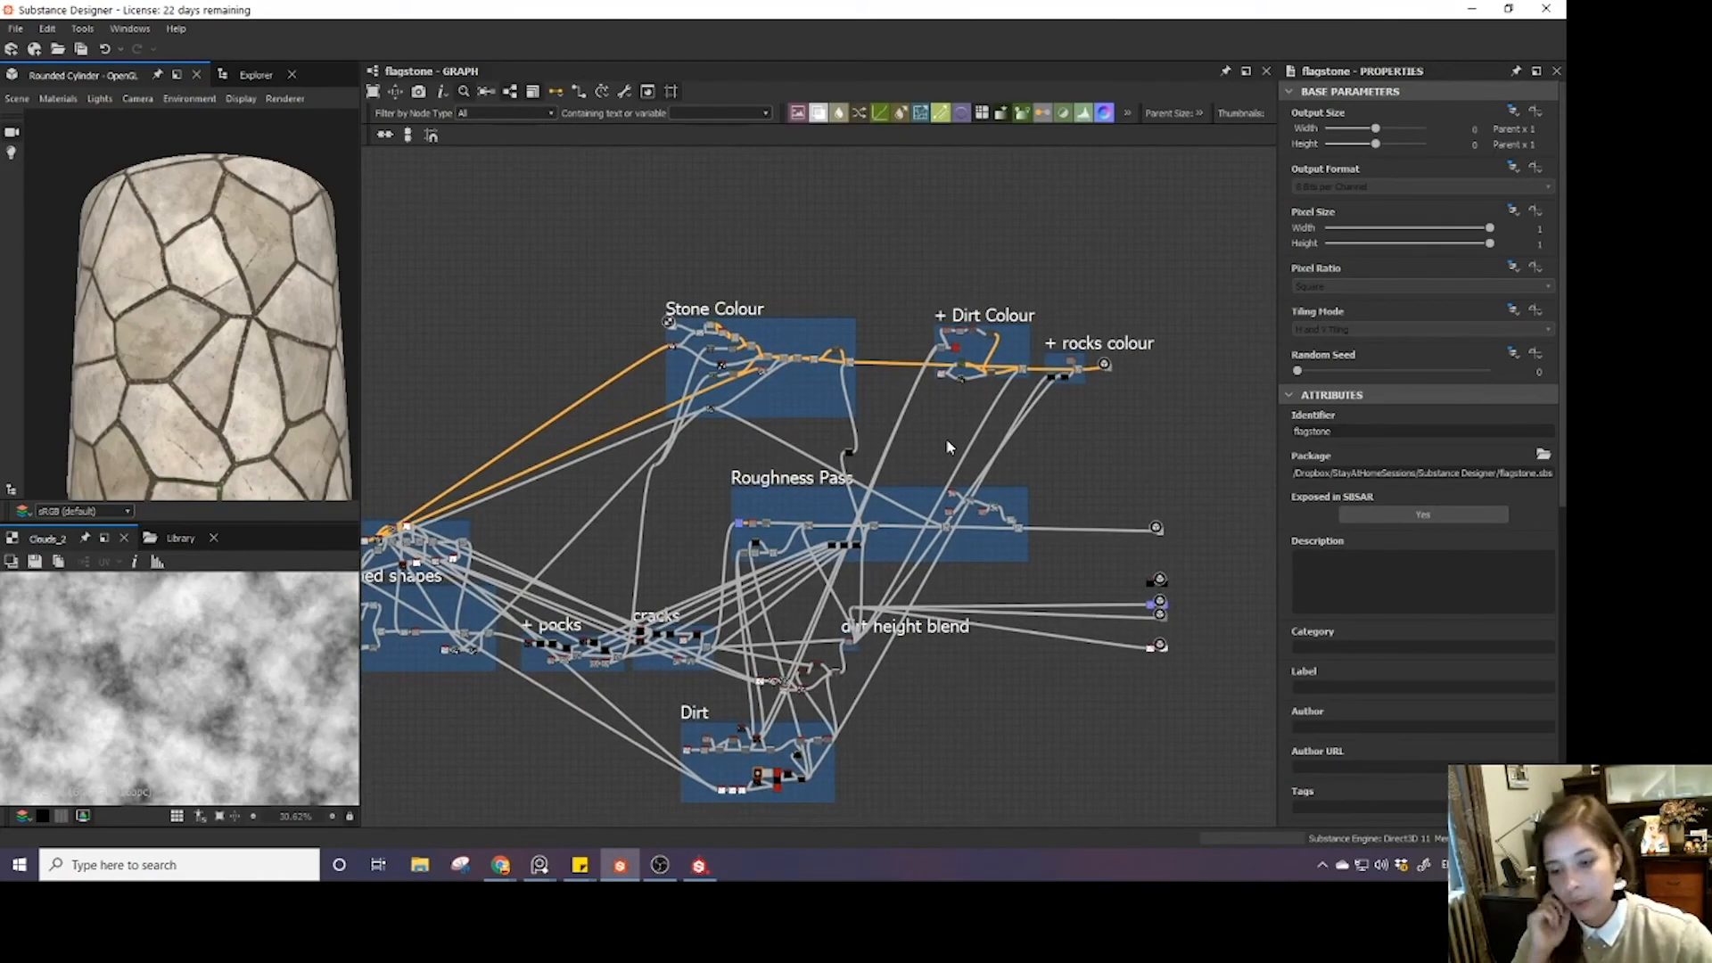
scroll(588, 610, up, 2)
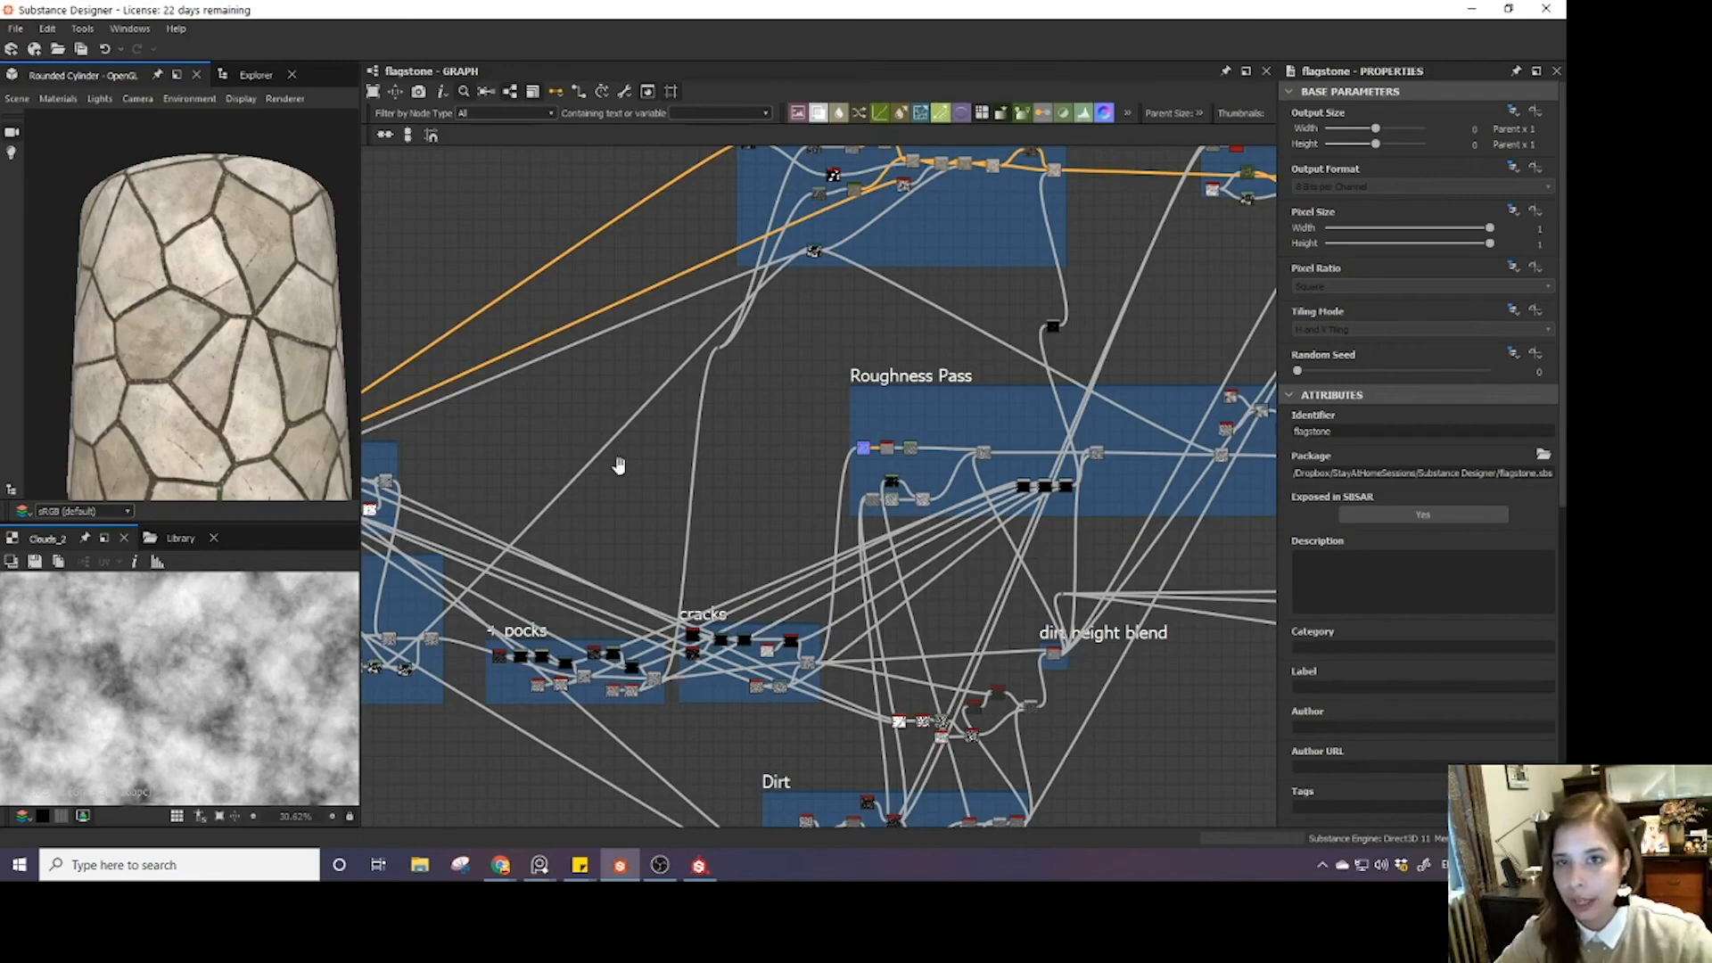
middle_drag(618, 466, 582, 636)
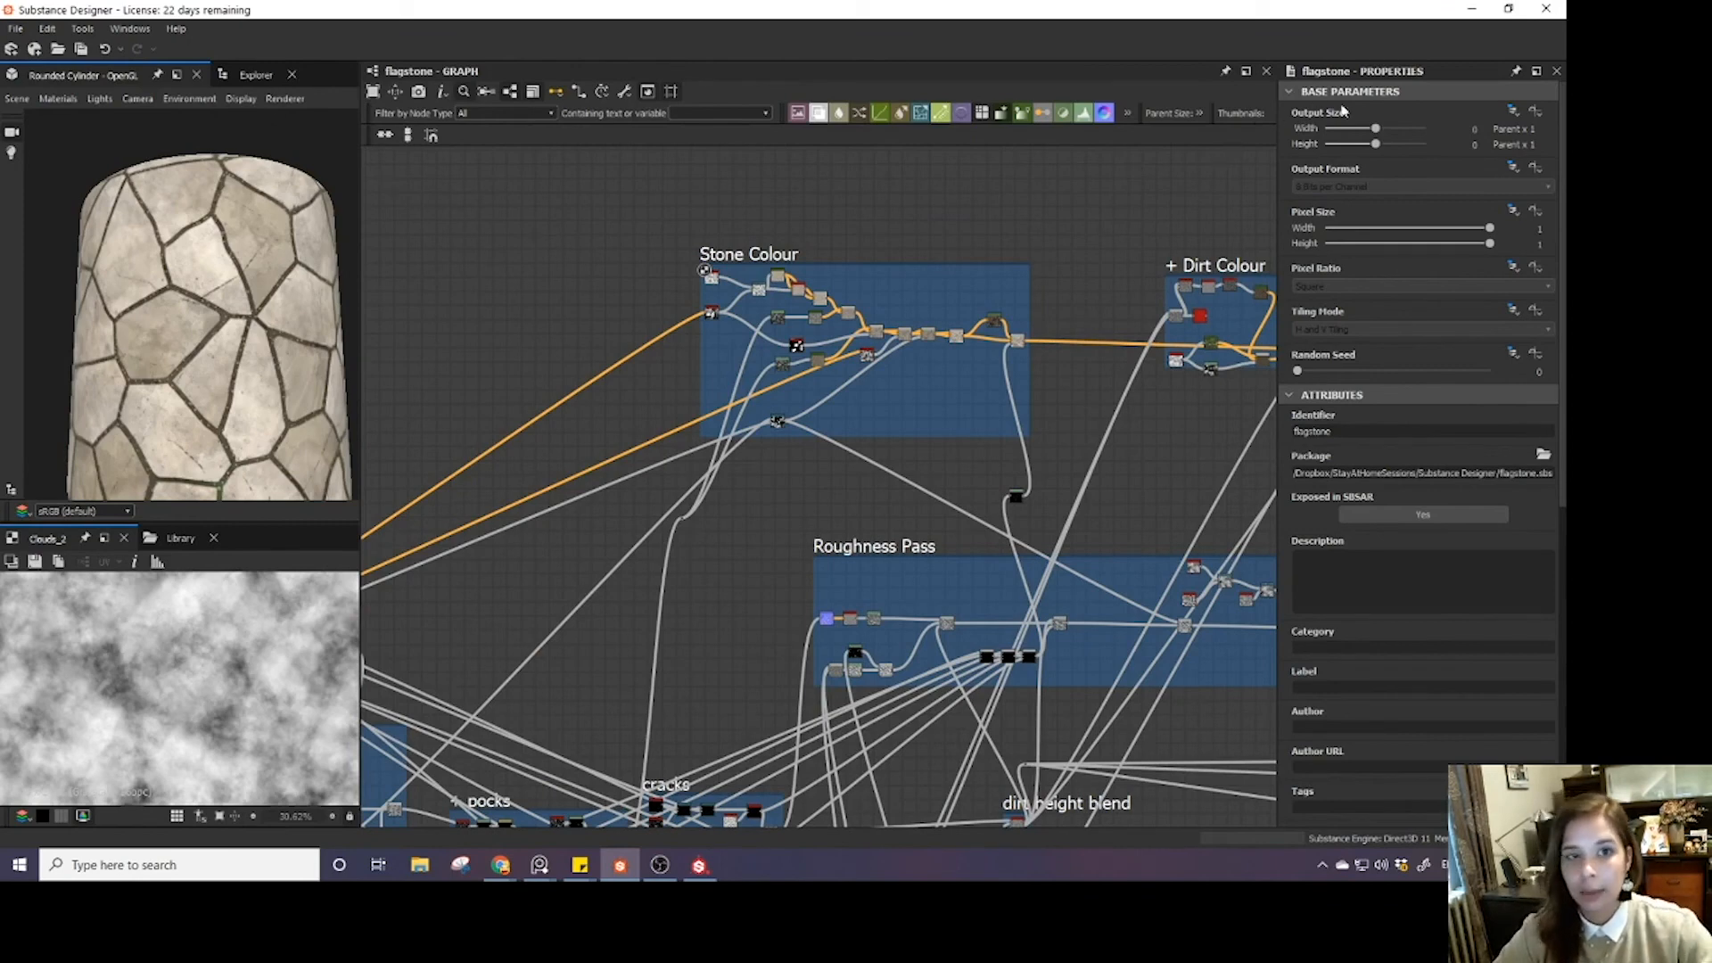
click(1515, 111)
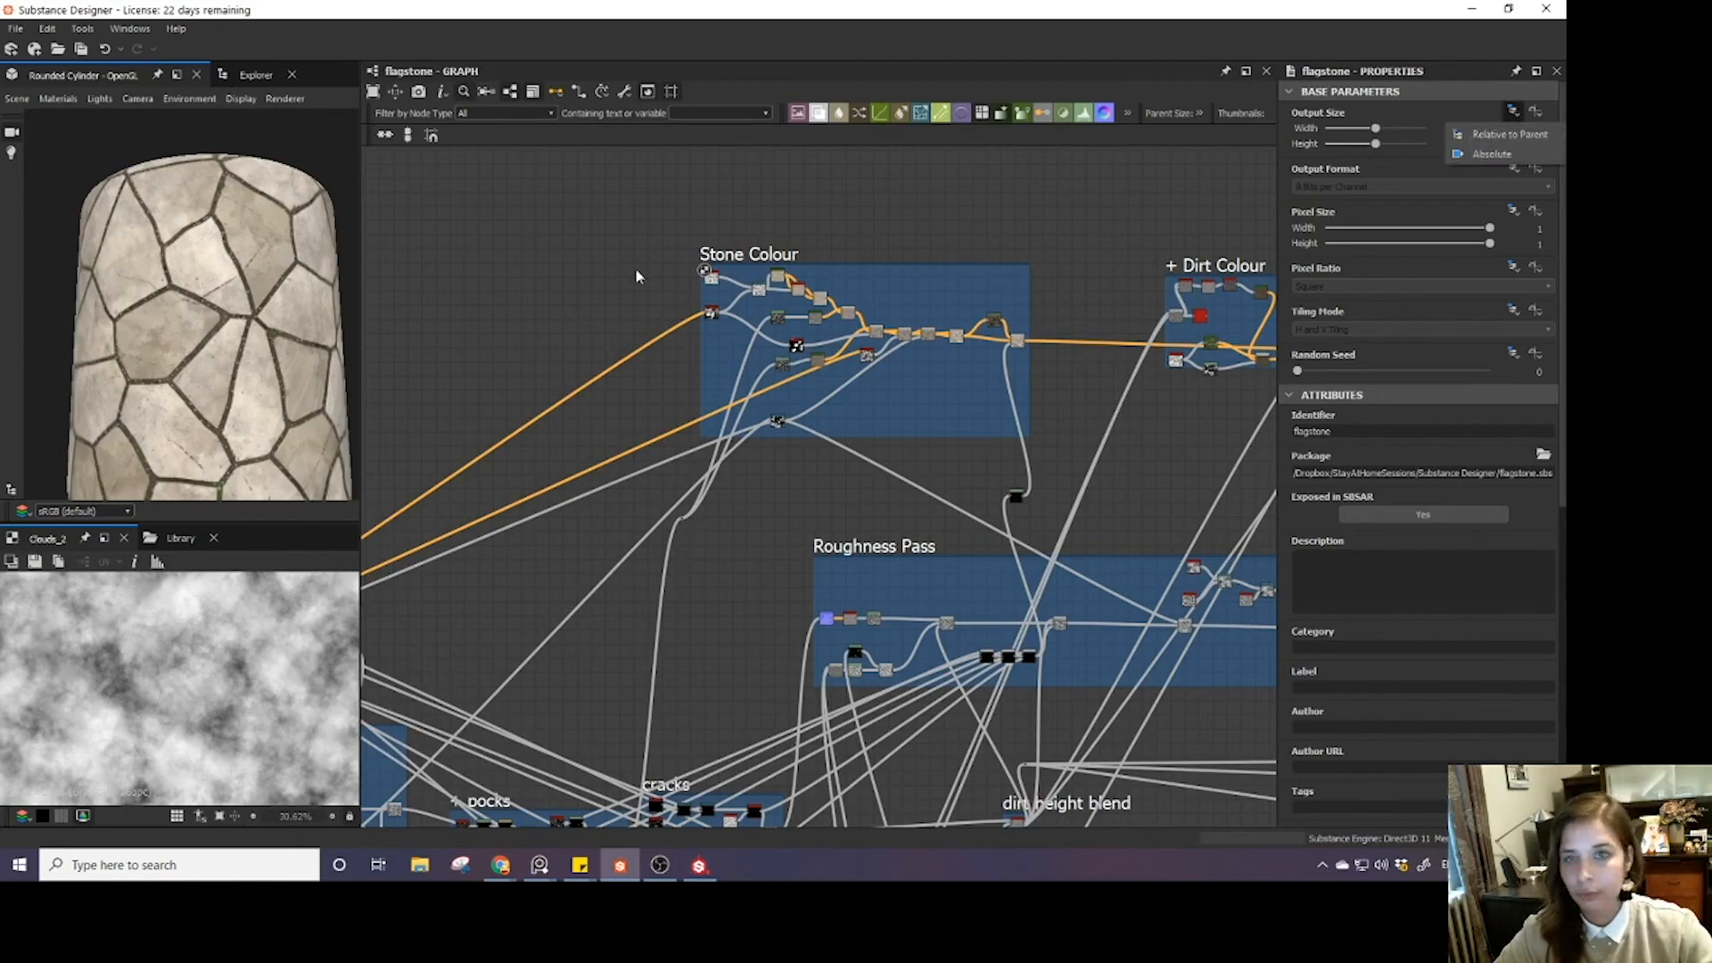
click(1507, 134)
- Show the package contents and examine the pebble nodes in the flagstone graph's Dirt frame
click(259, 79)
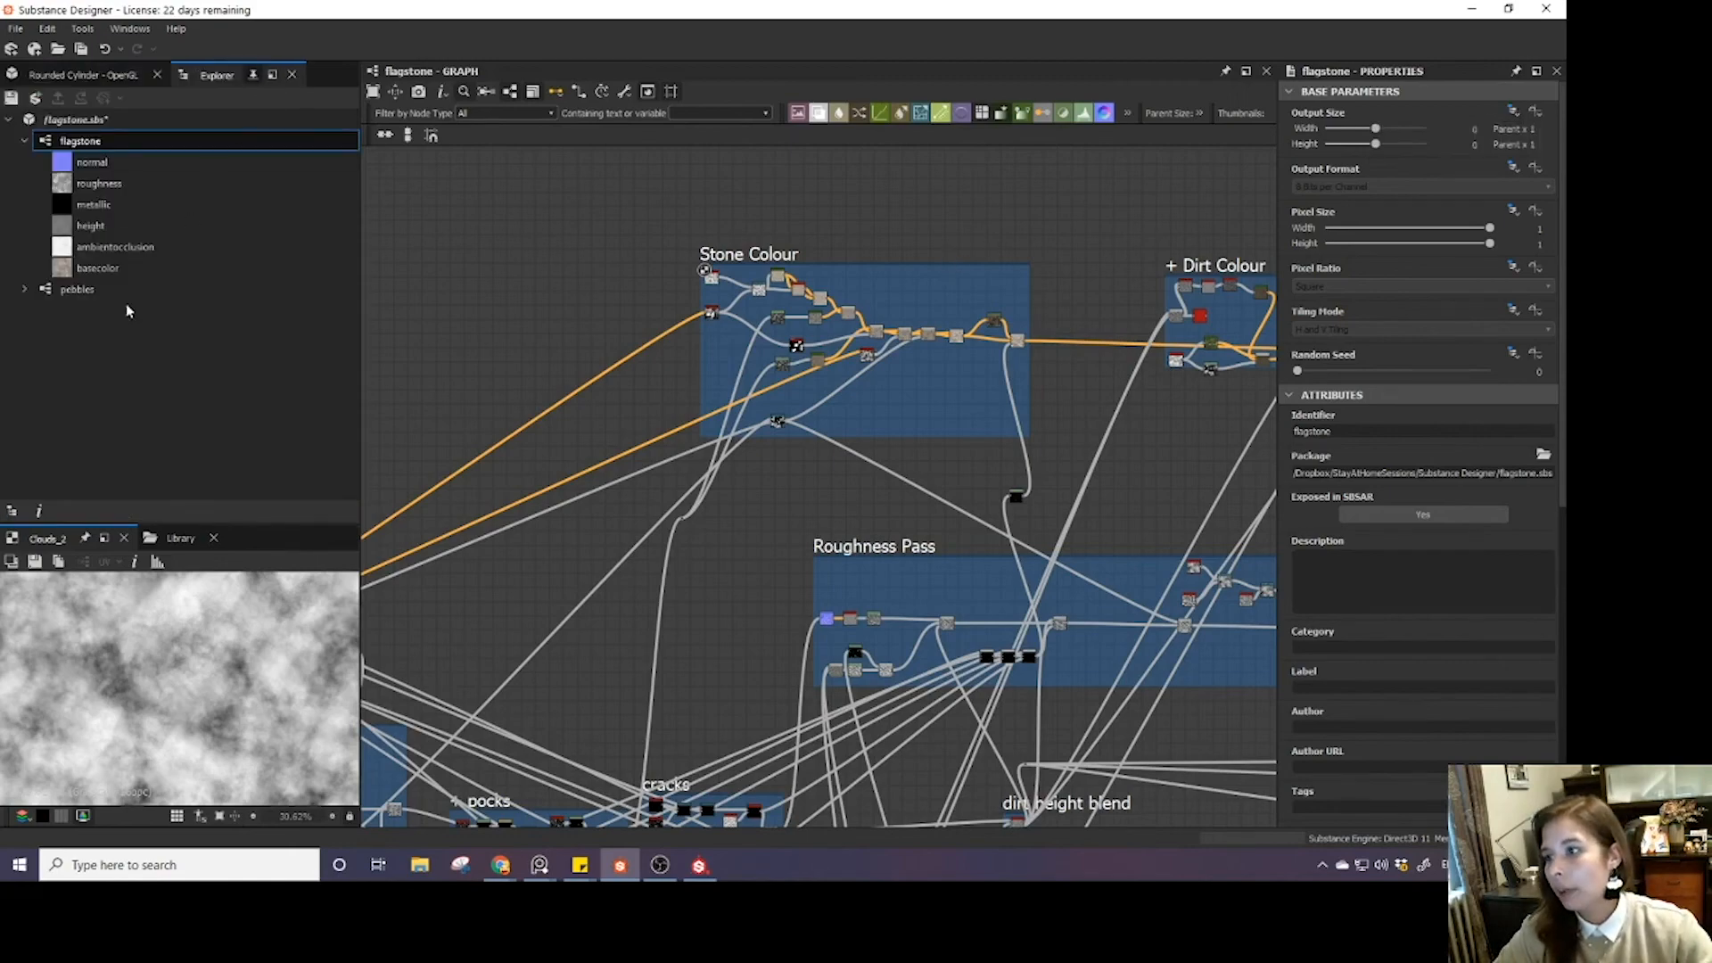
middle_drag(947, 825, 904, 497)
scroll(904, 496, down, 2)
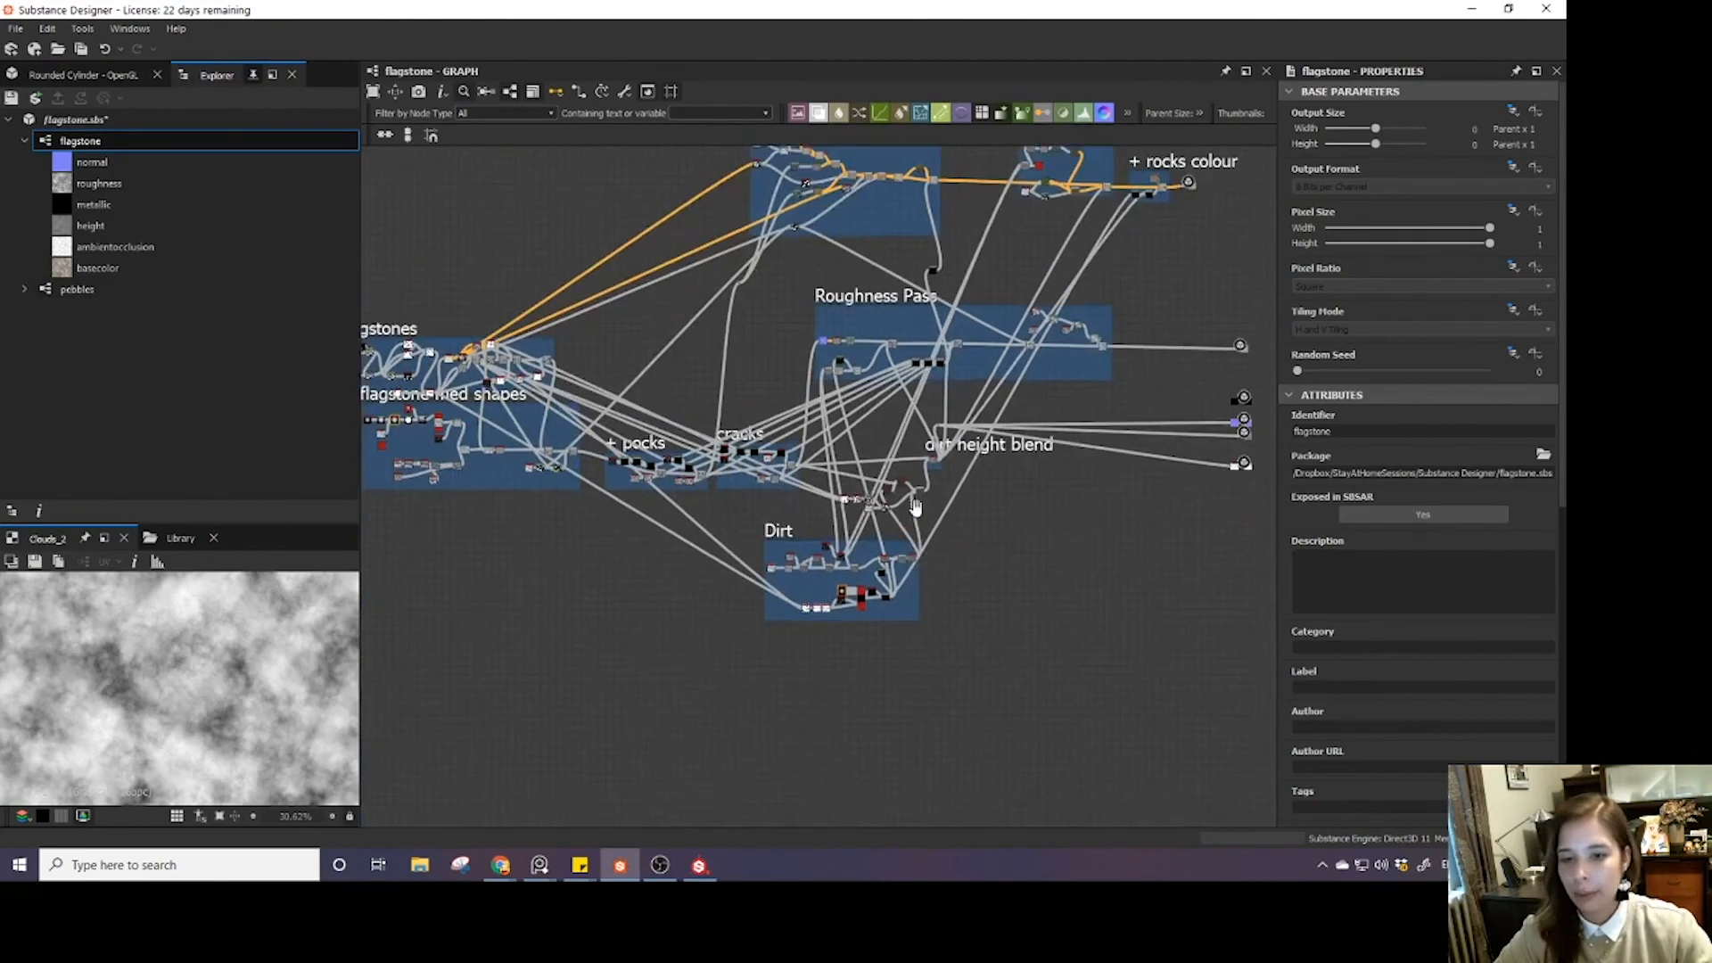
scroll(913, 554, up, 6)
scroll(628, 407, down, 3)
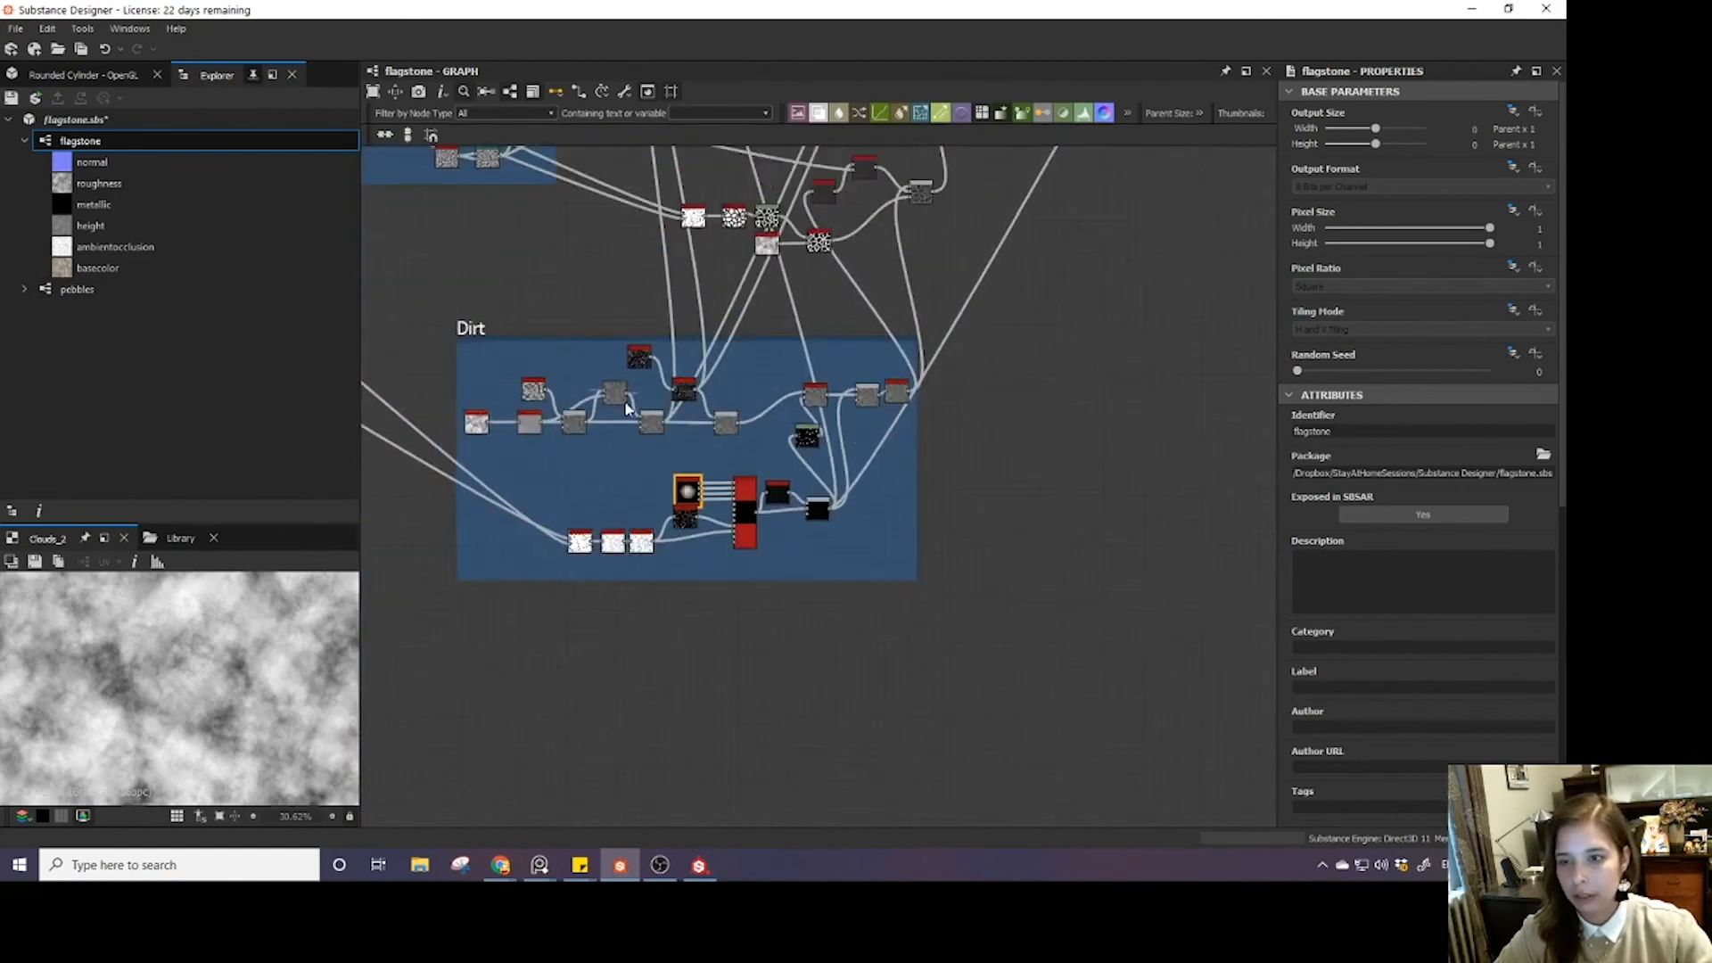
middle_drag(558, 329, 592, 424)
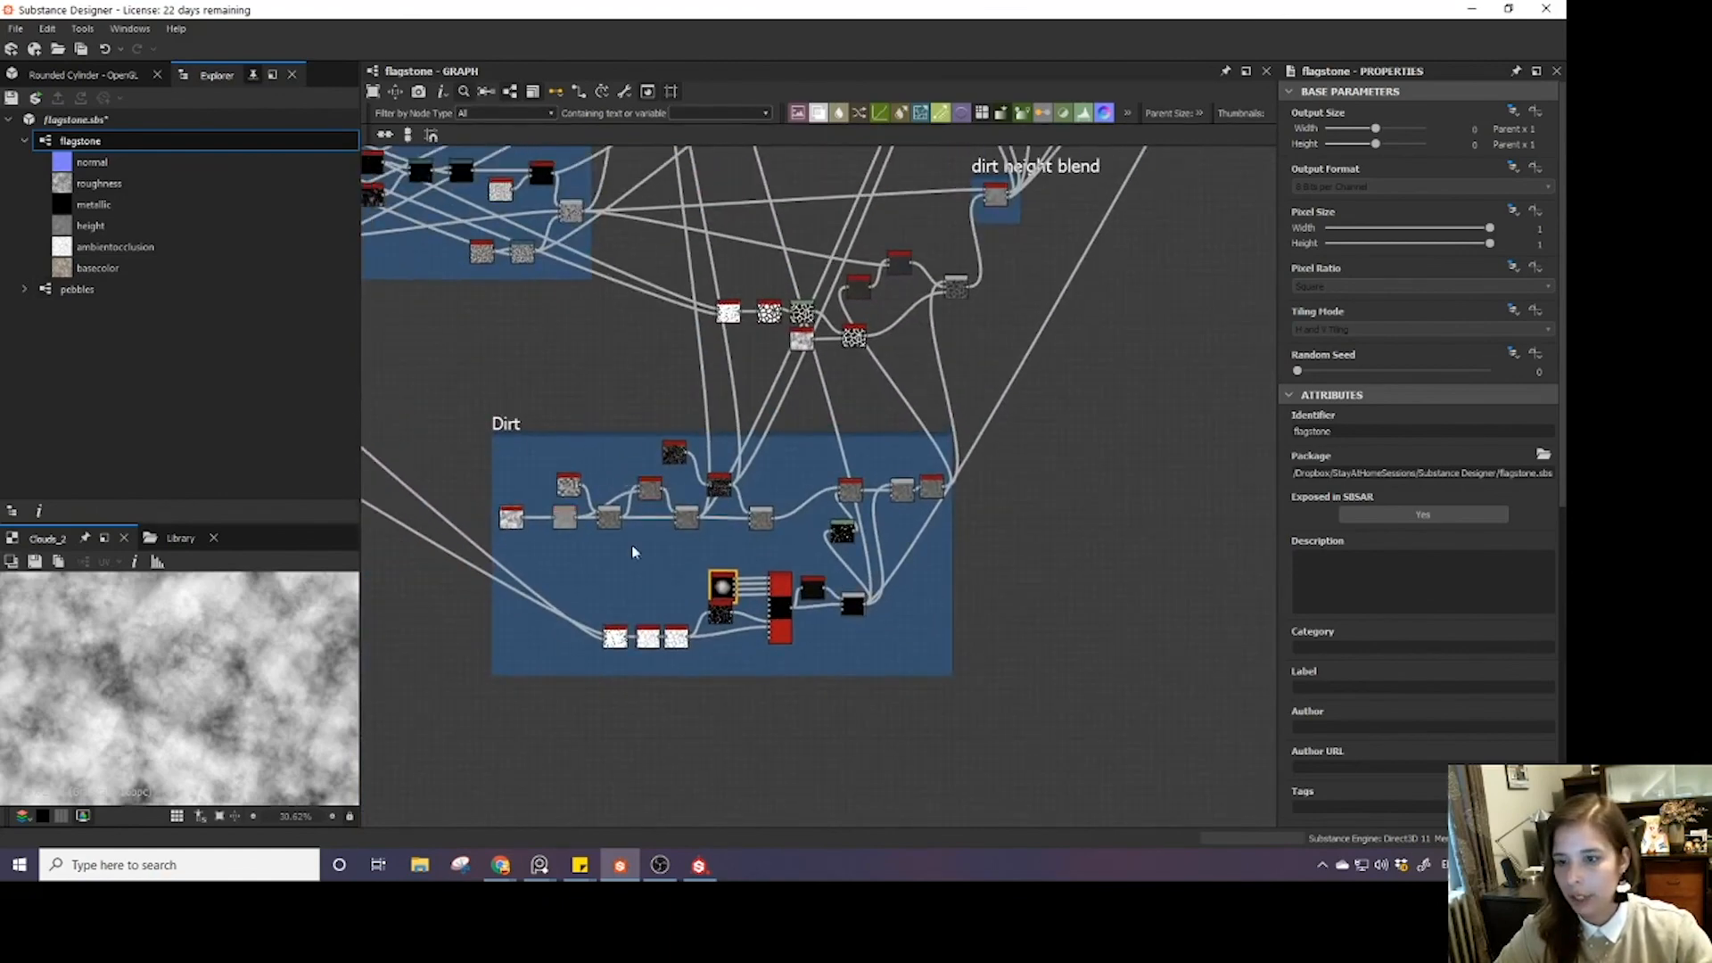
scroll(767, 620, up, 2)
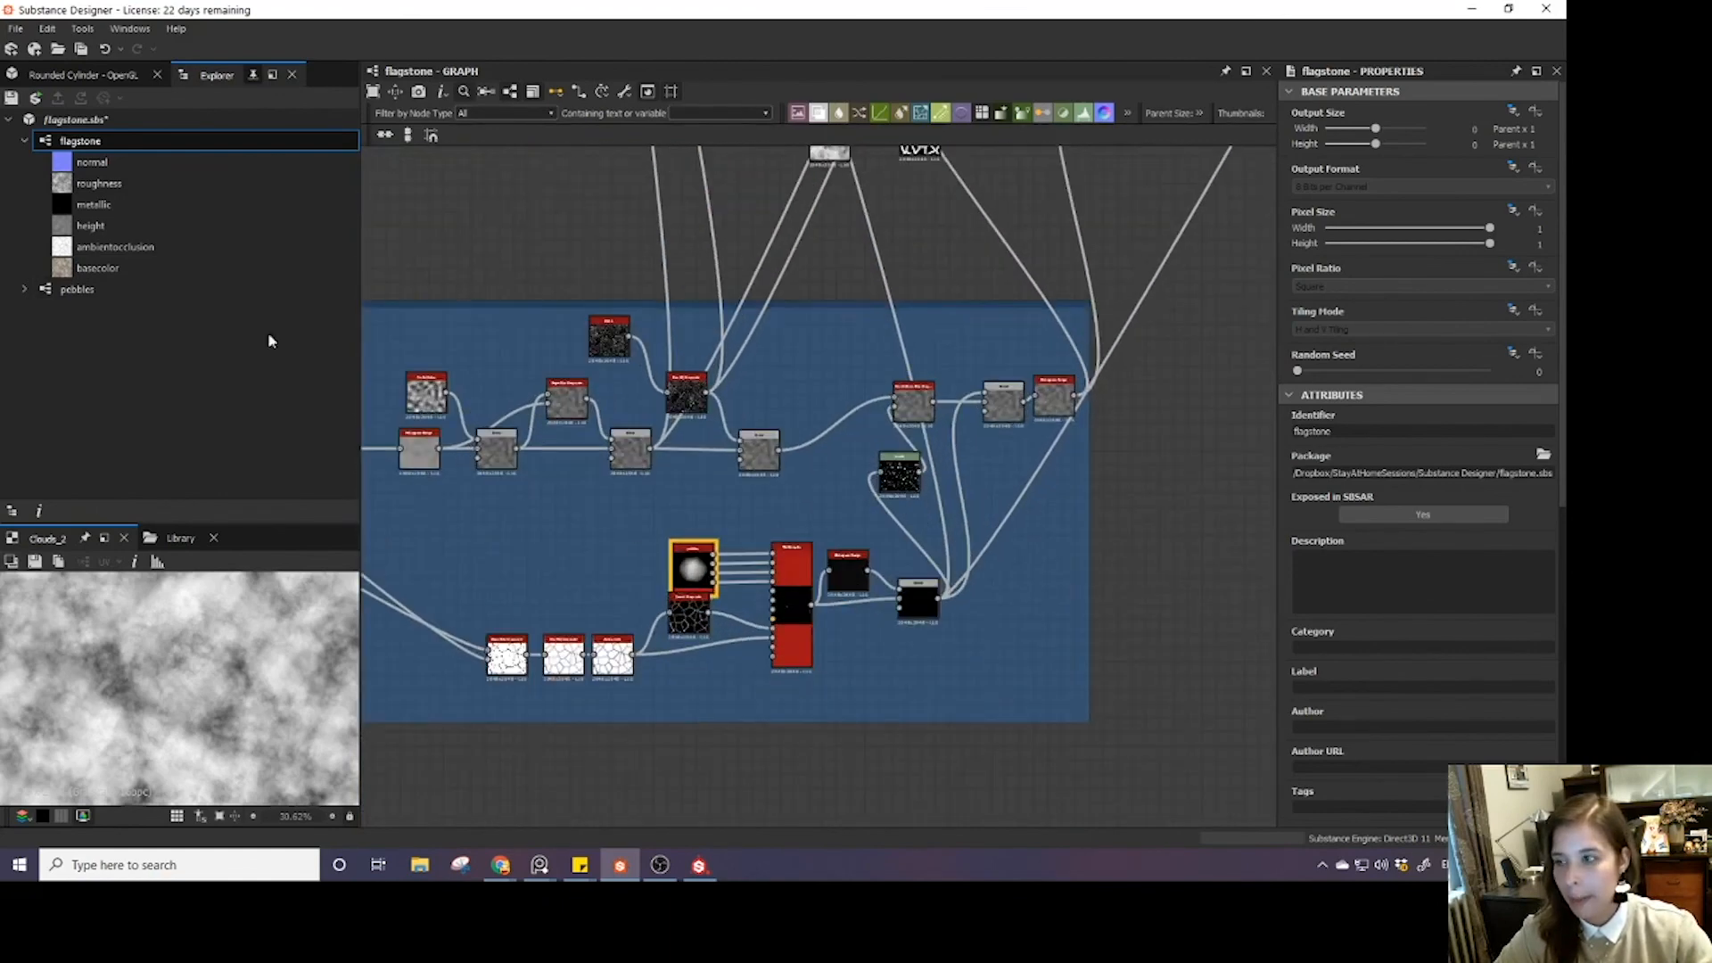
- Open the pebbles graph from the flagstone package and set its Exposed in SBSAR attribute to No
click(23, 142)
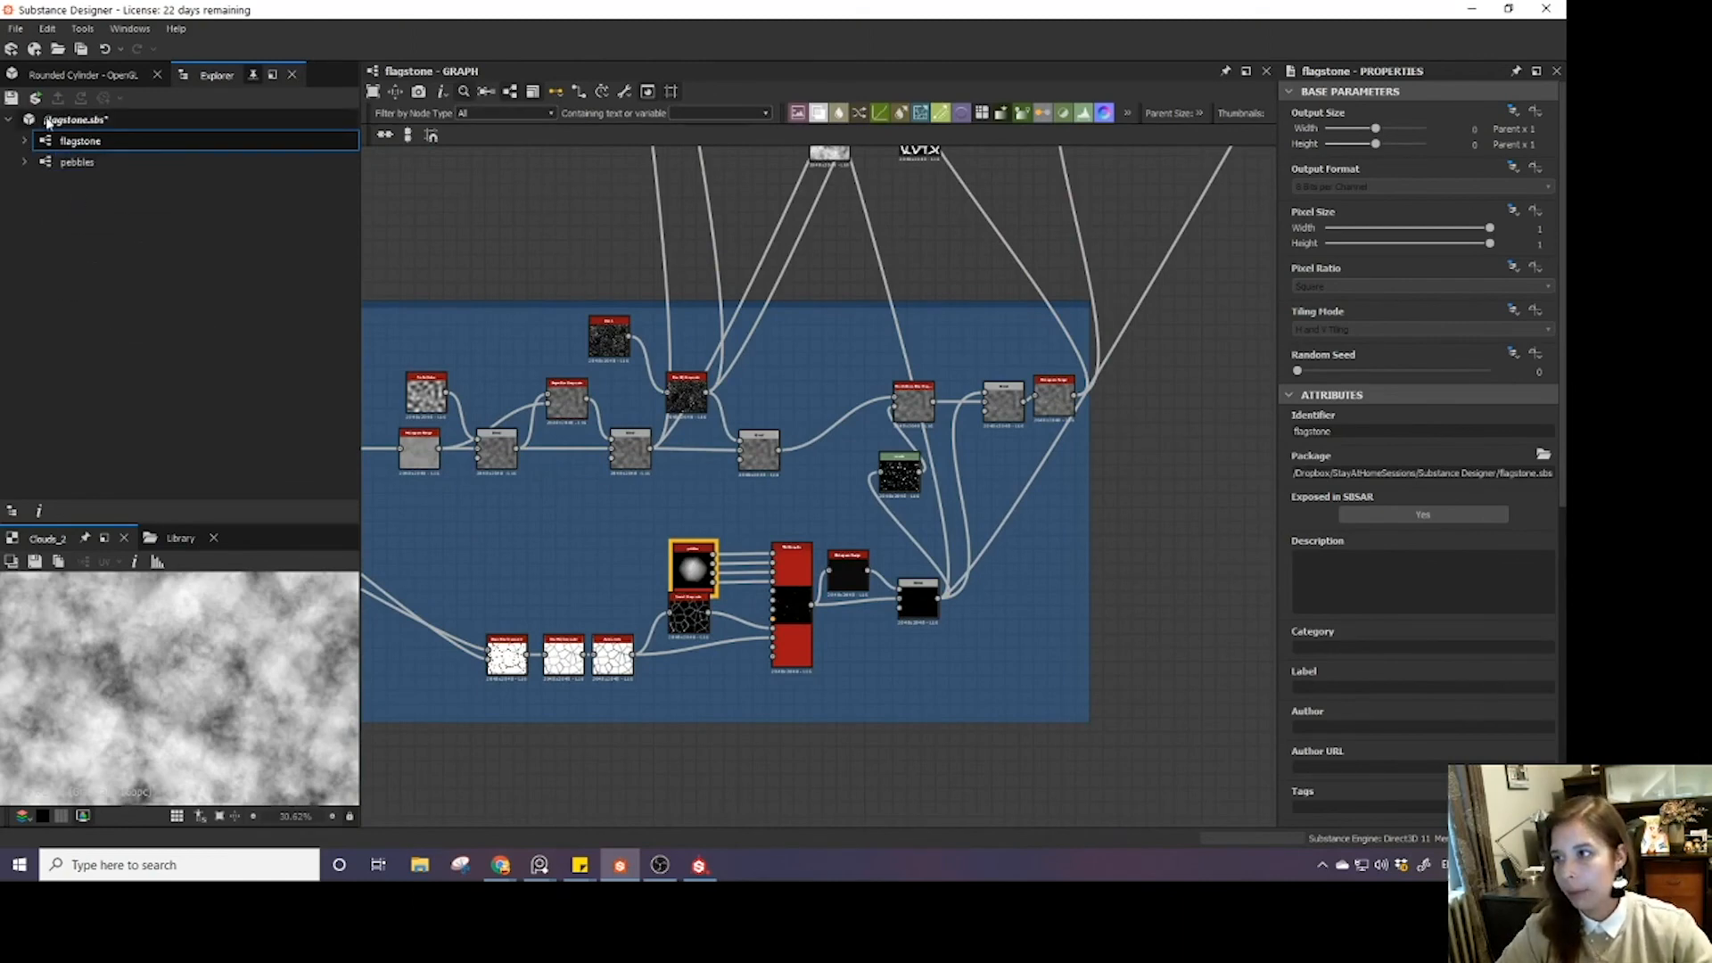
click(74, 170)
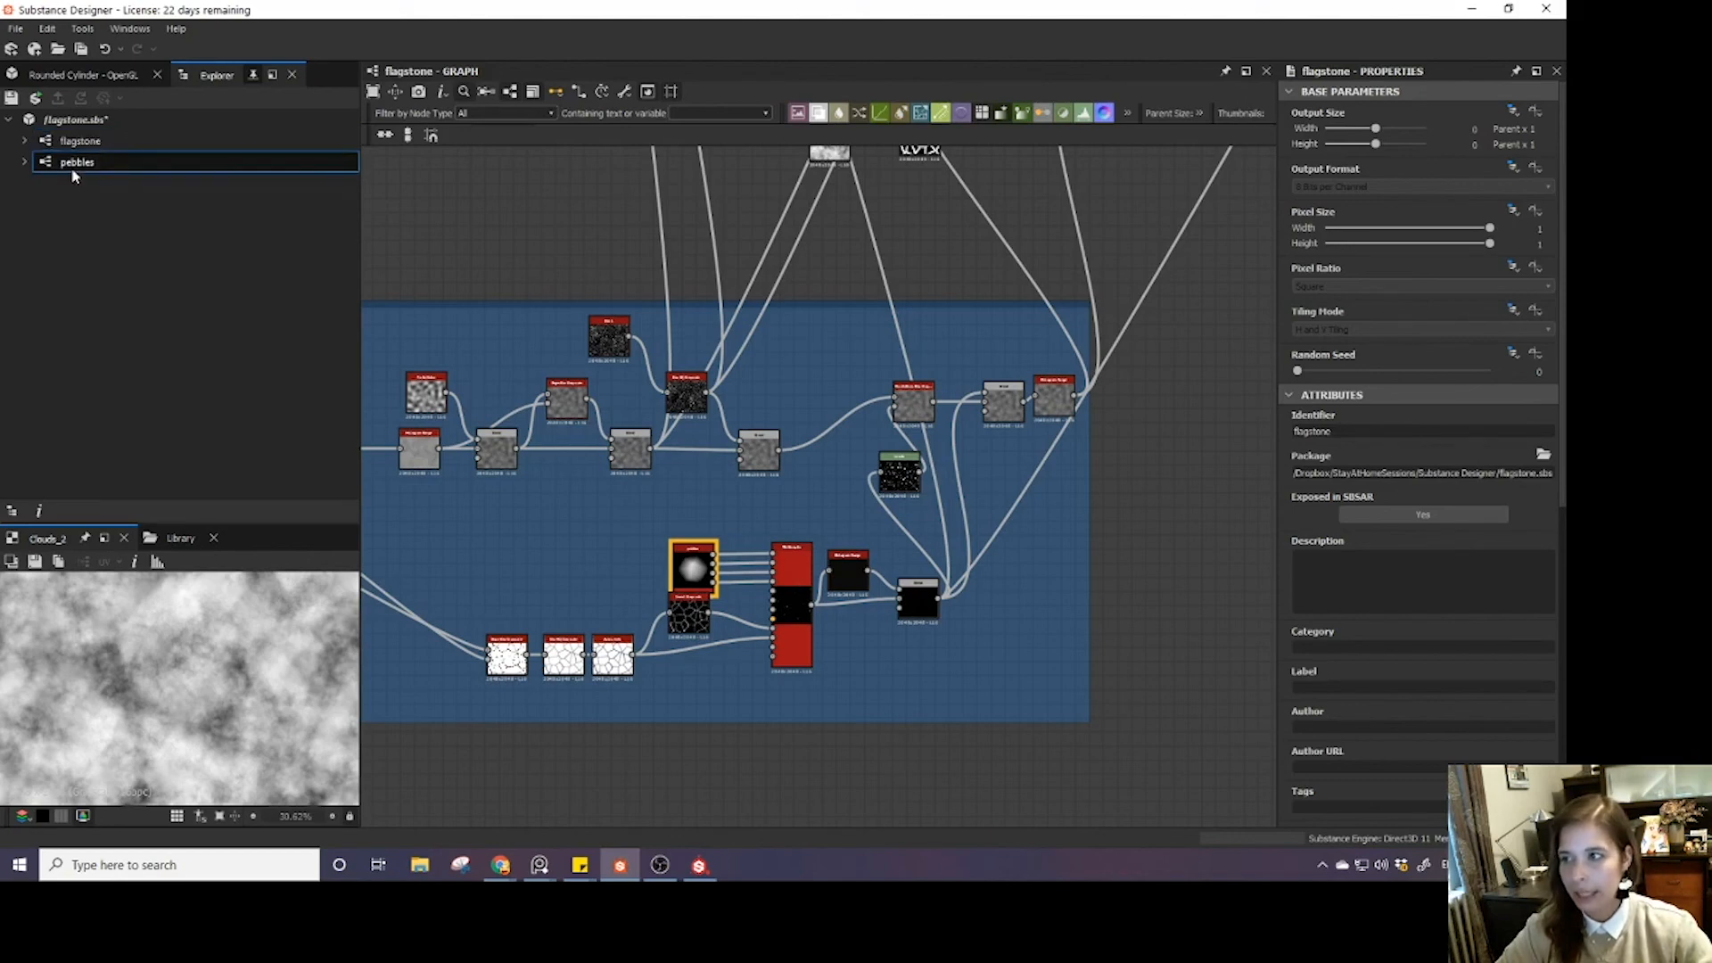
double_click(74, 170)
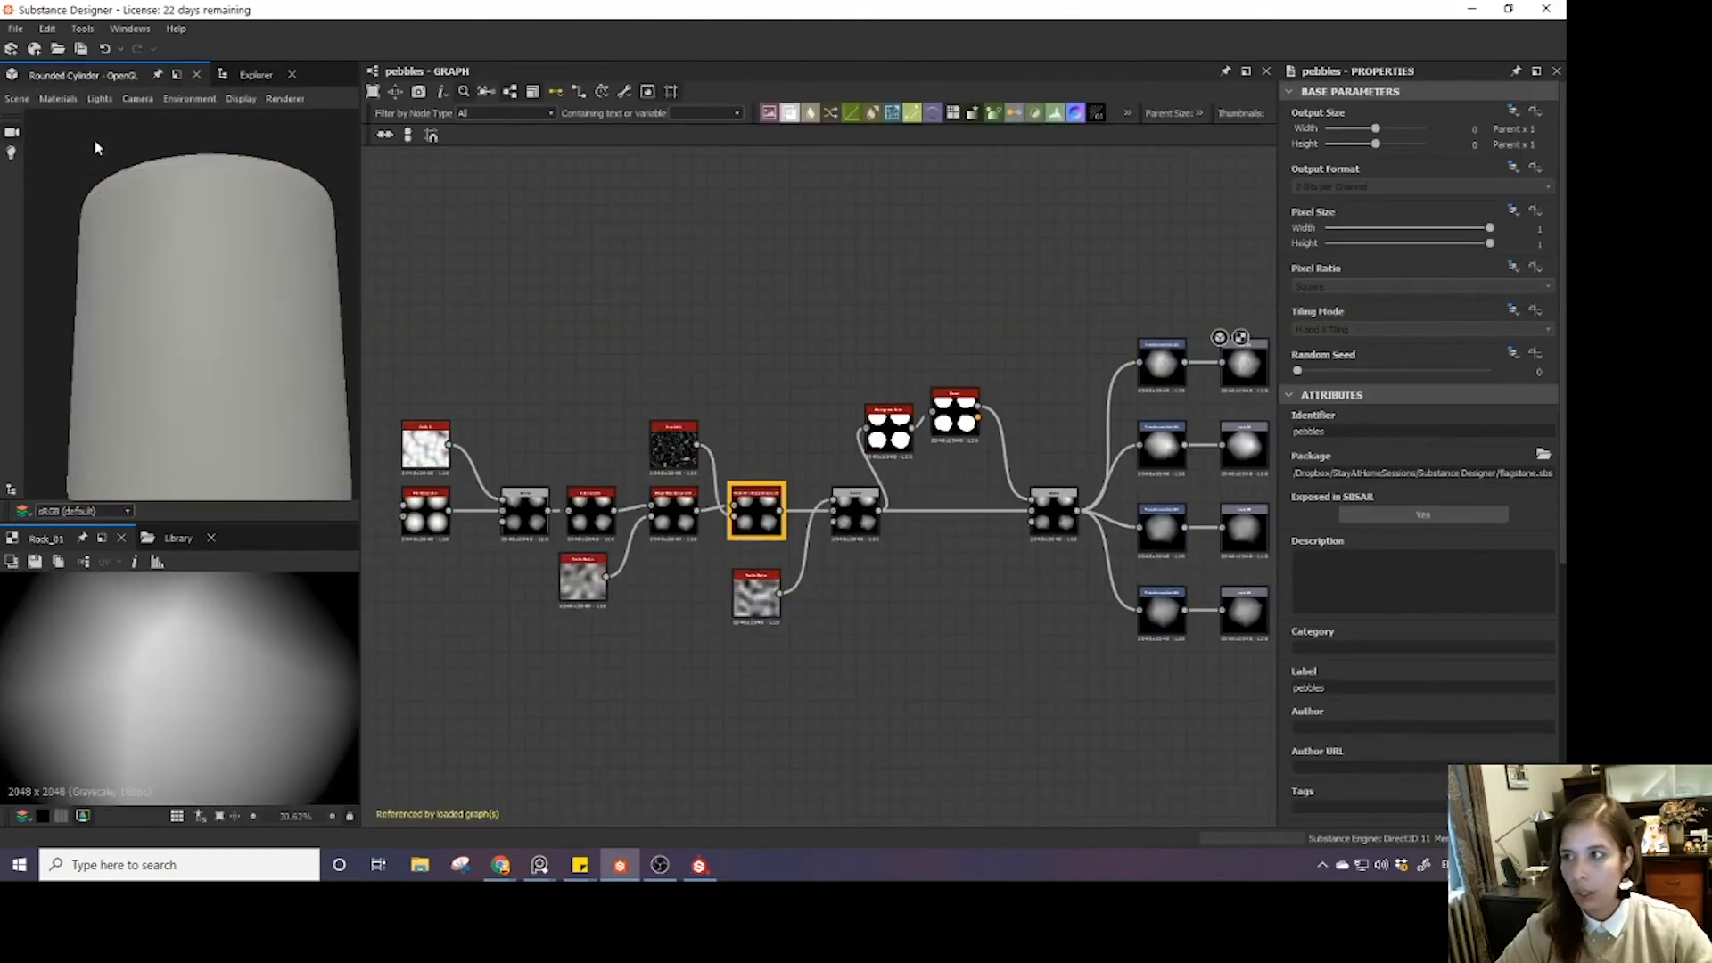
click(256, 75)
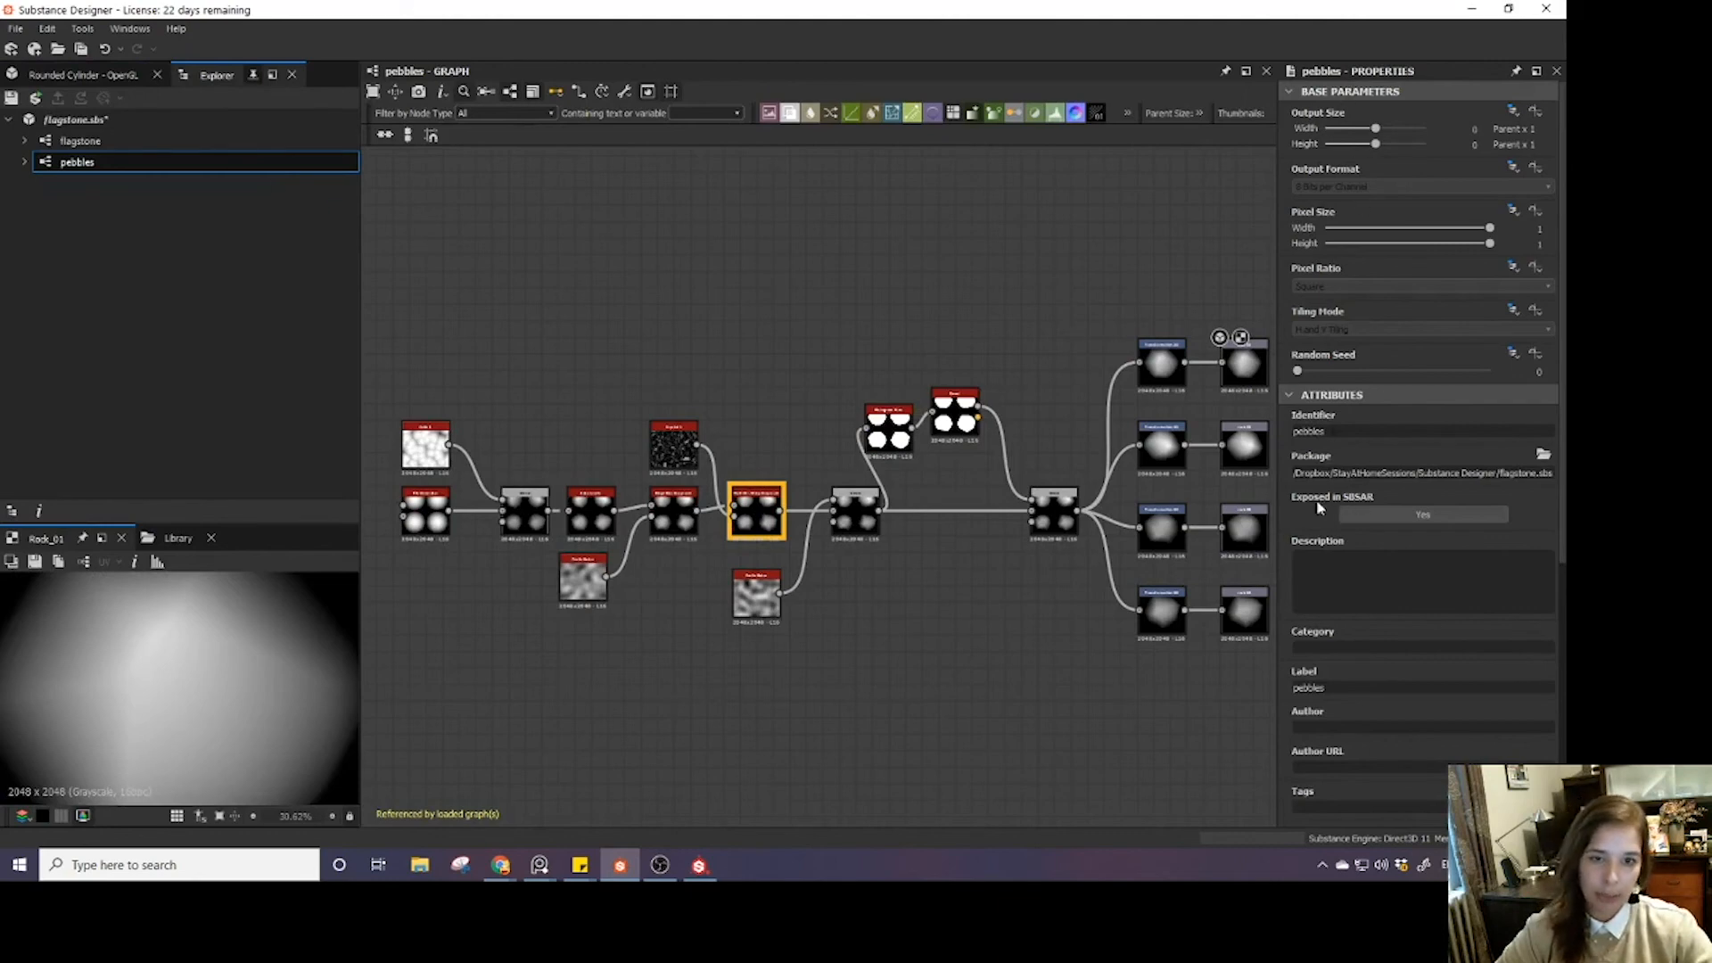
click(1364, 515)
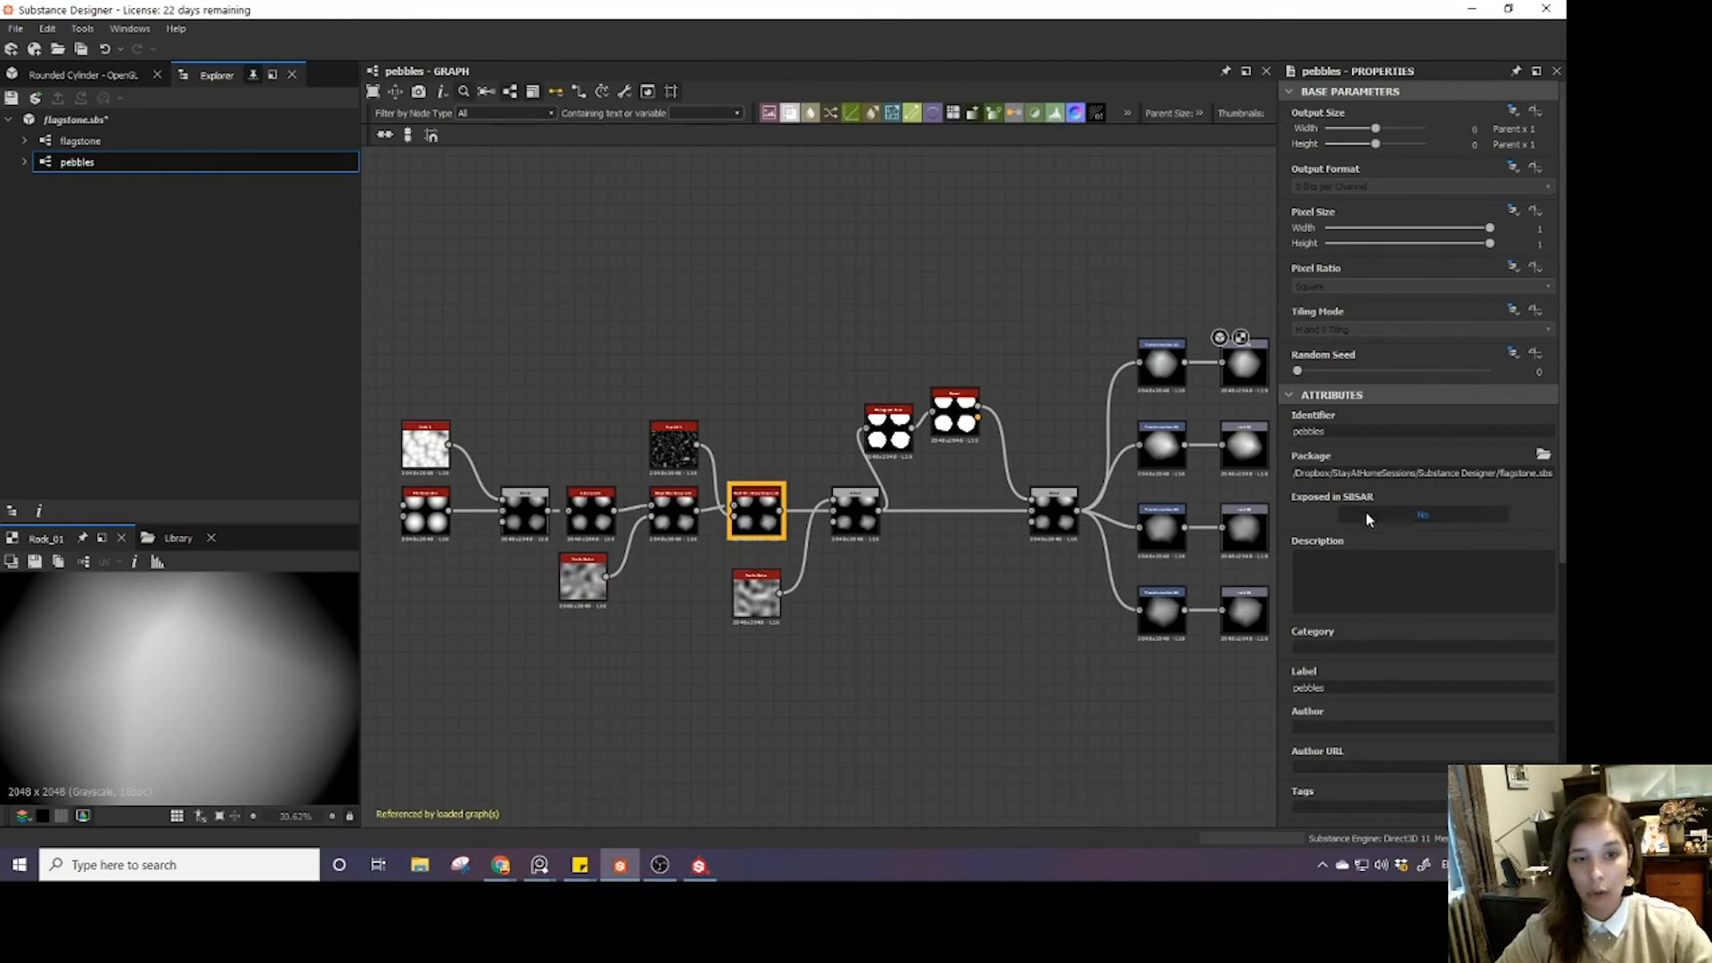
scroll(1097, 556, down, 2)
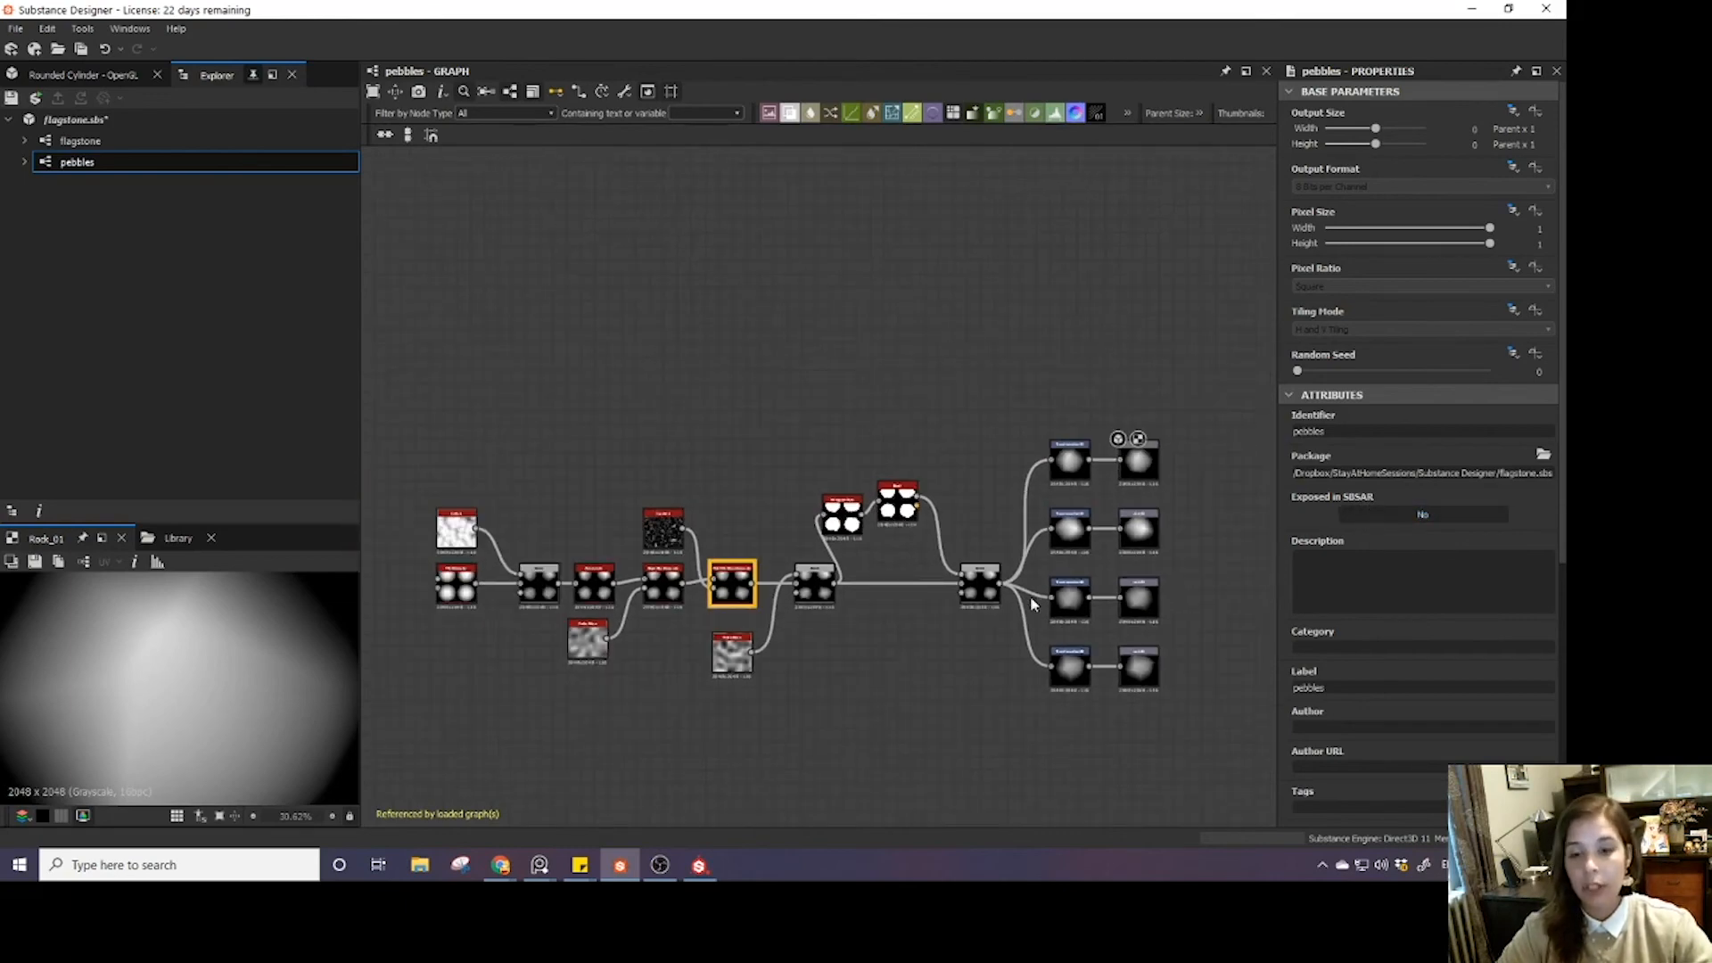
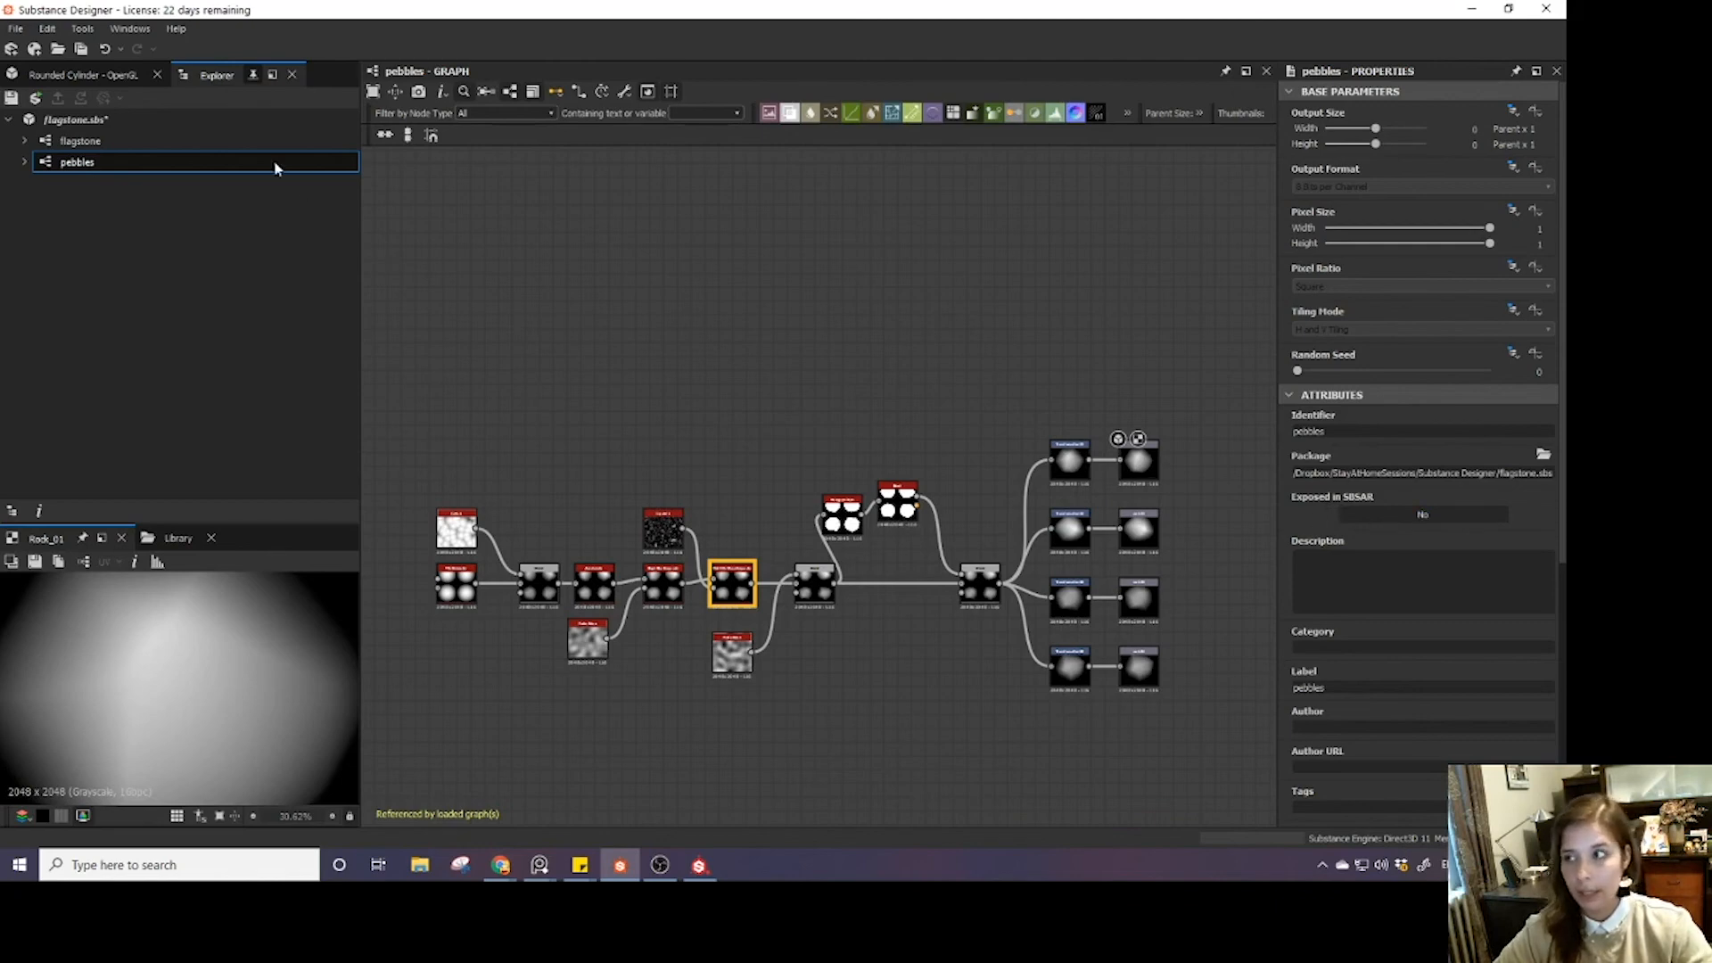
- Reopen the flagstone graph from the package
click(113, 141)
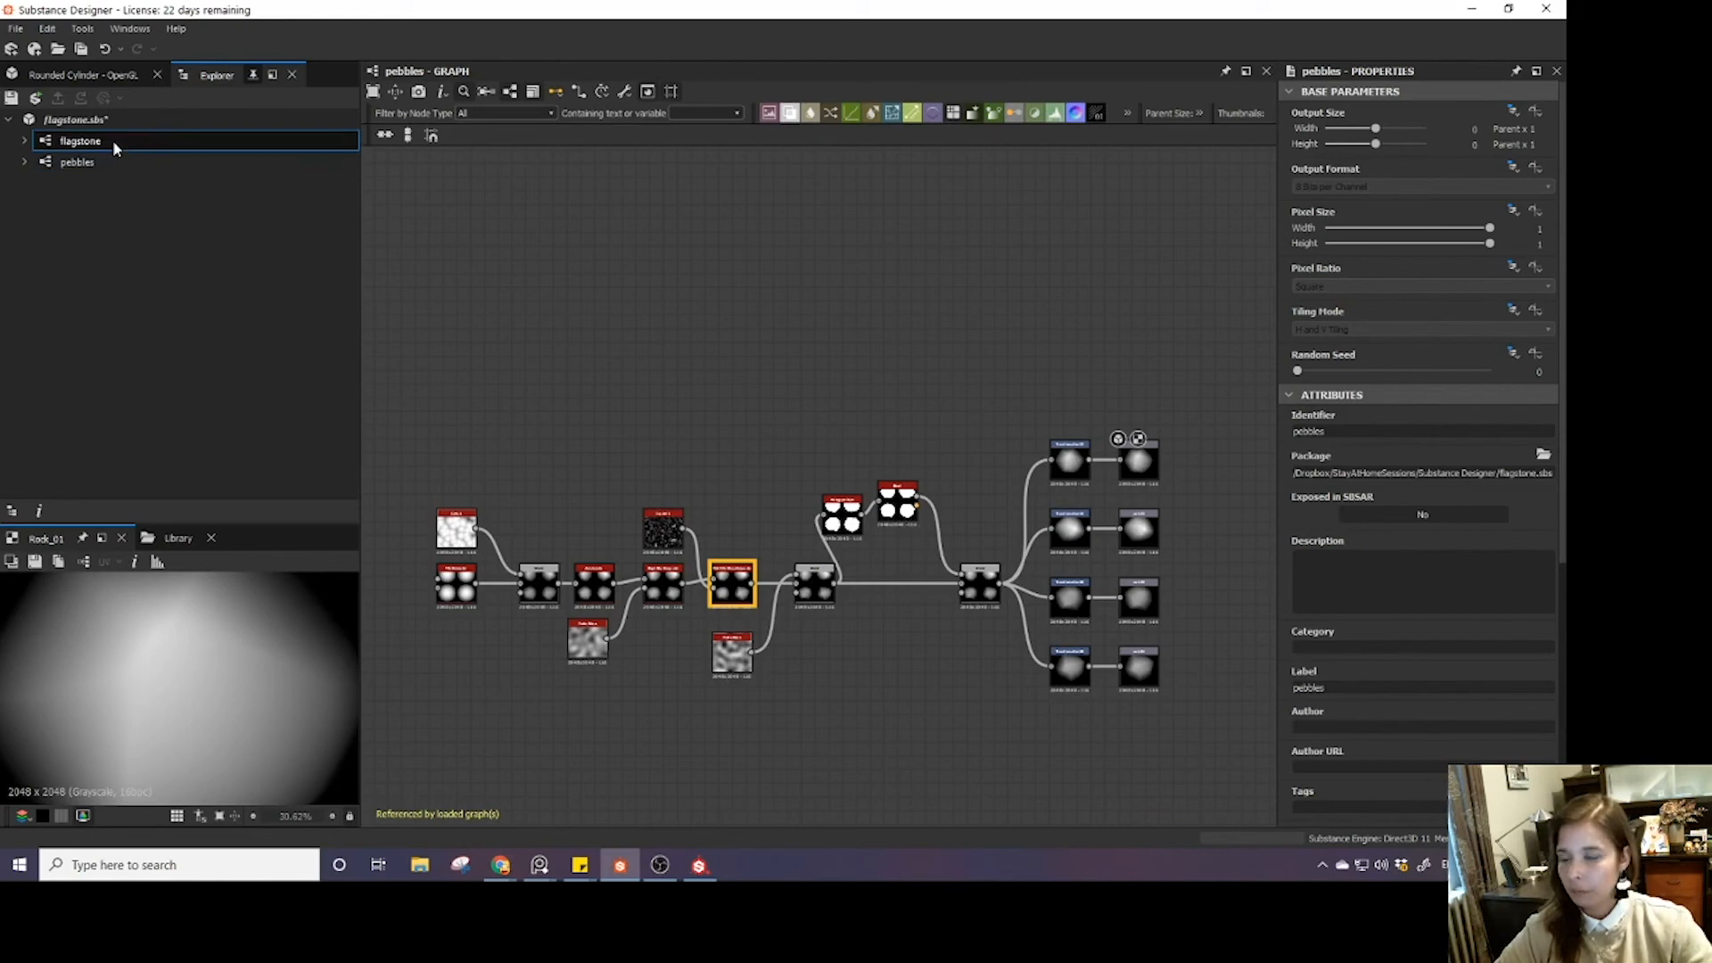
double_click(113, 141)
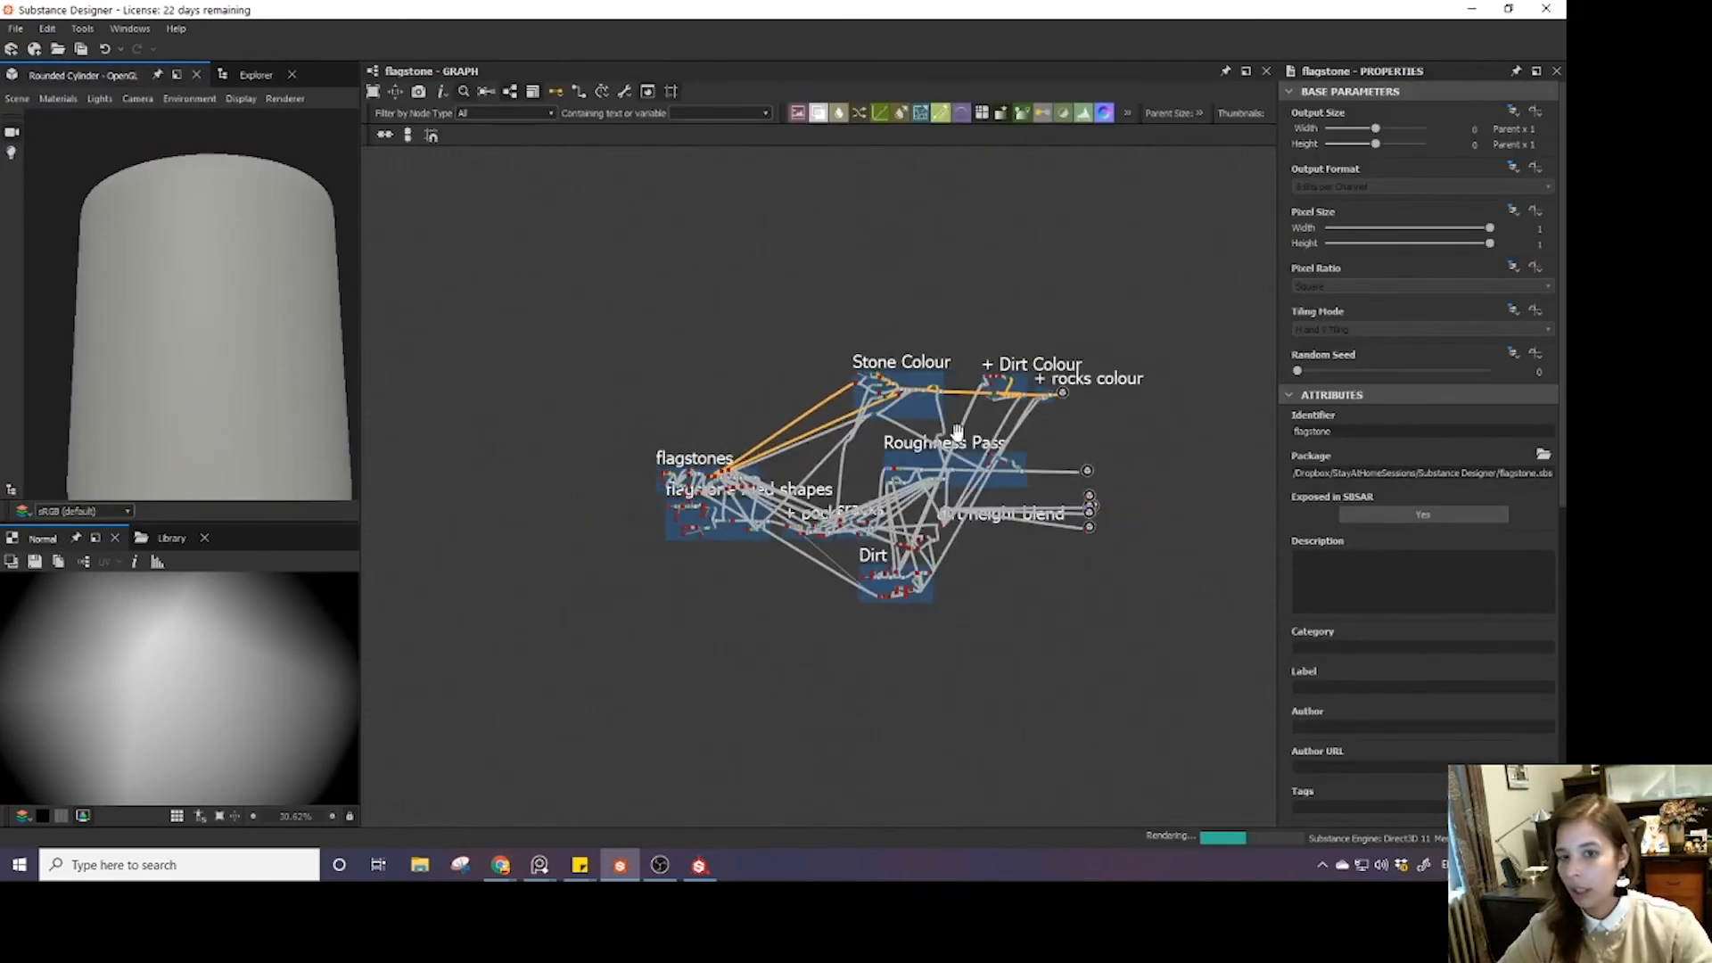
middle_drag(958, 432, 879, 481)
scroll(860, 524, up, 4)
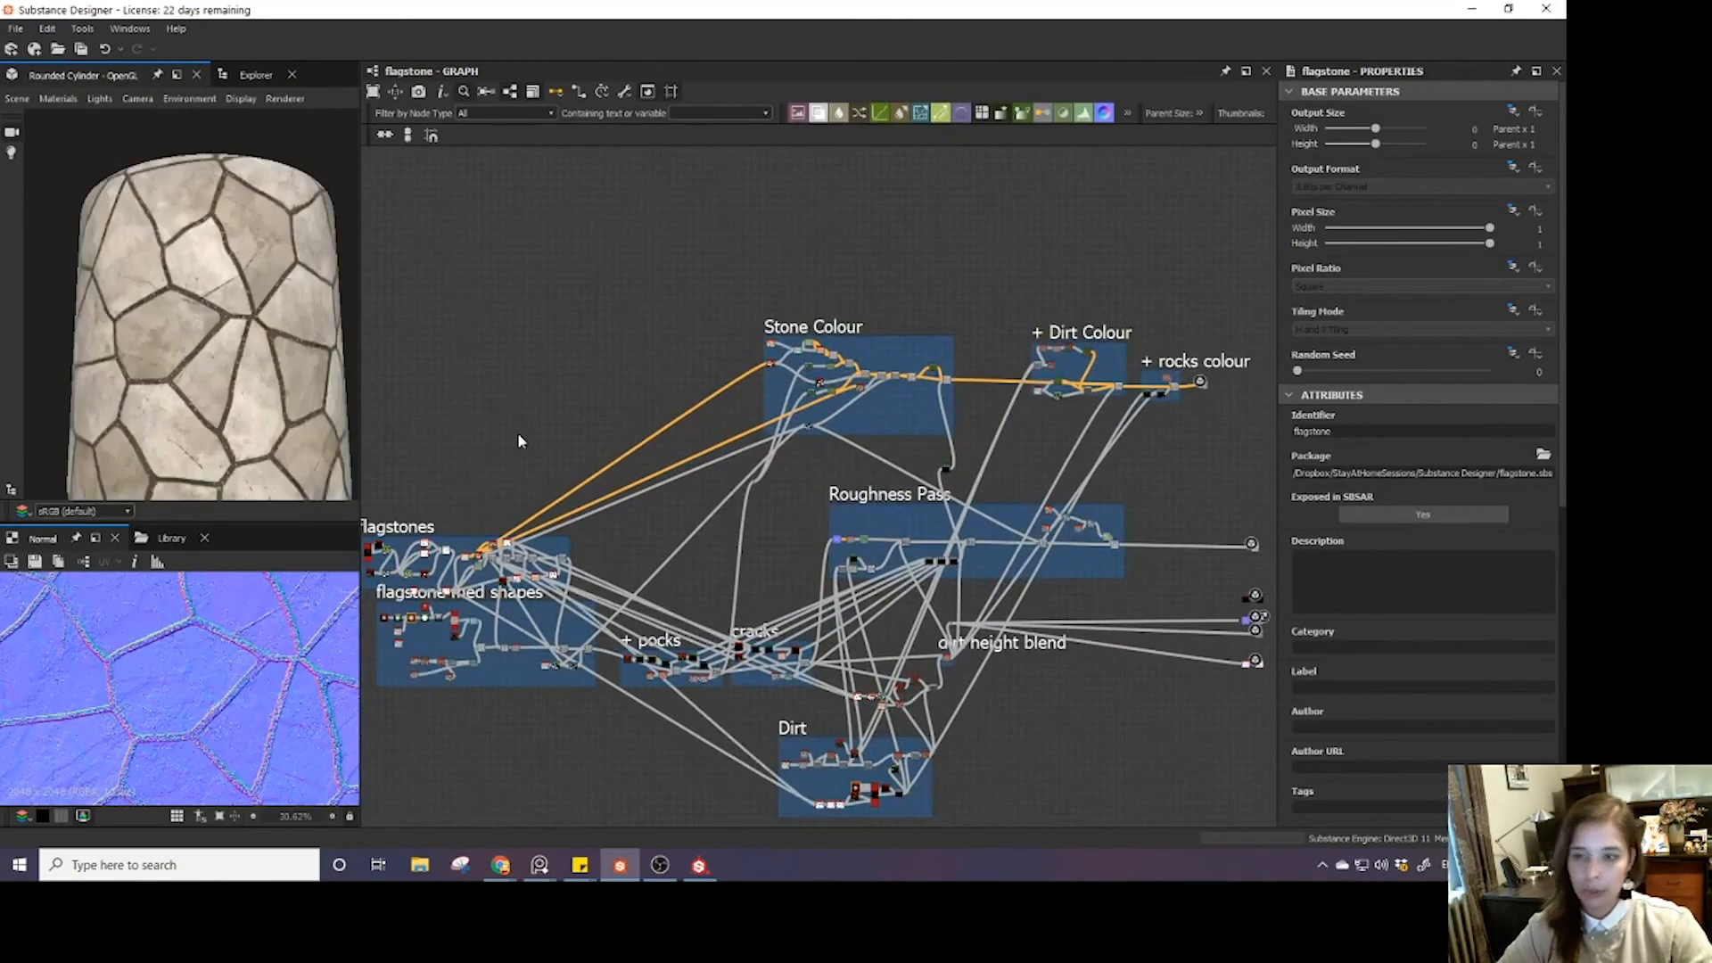
- Save the flagstone.sbs package
click(259, 77)
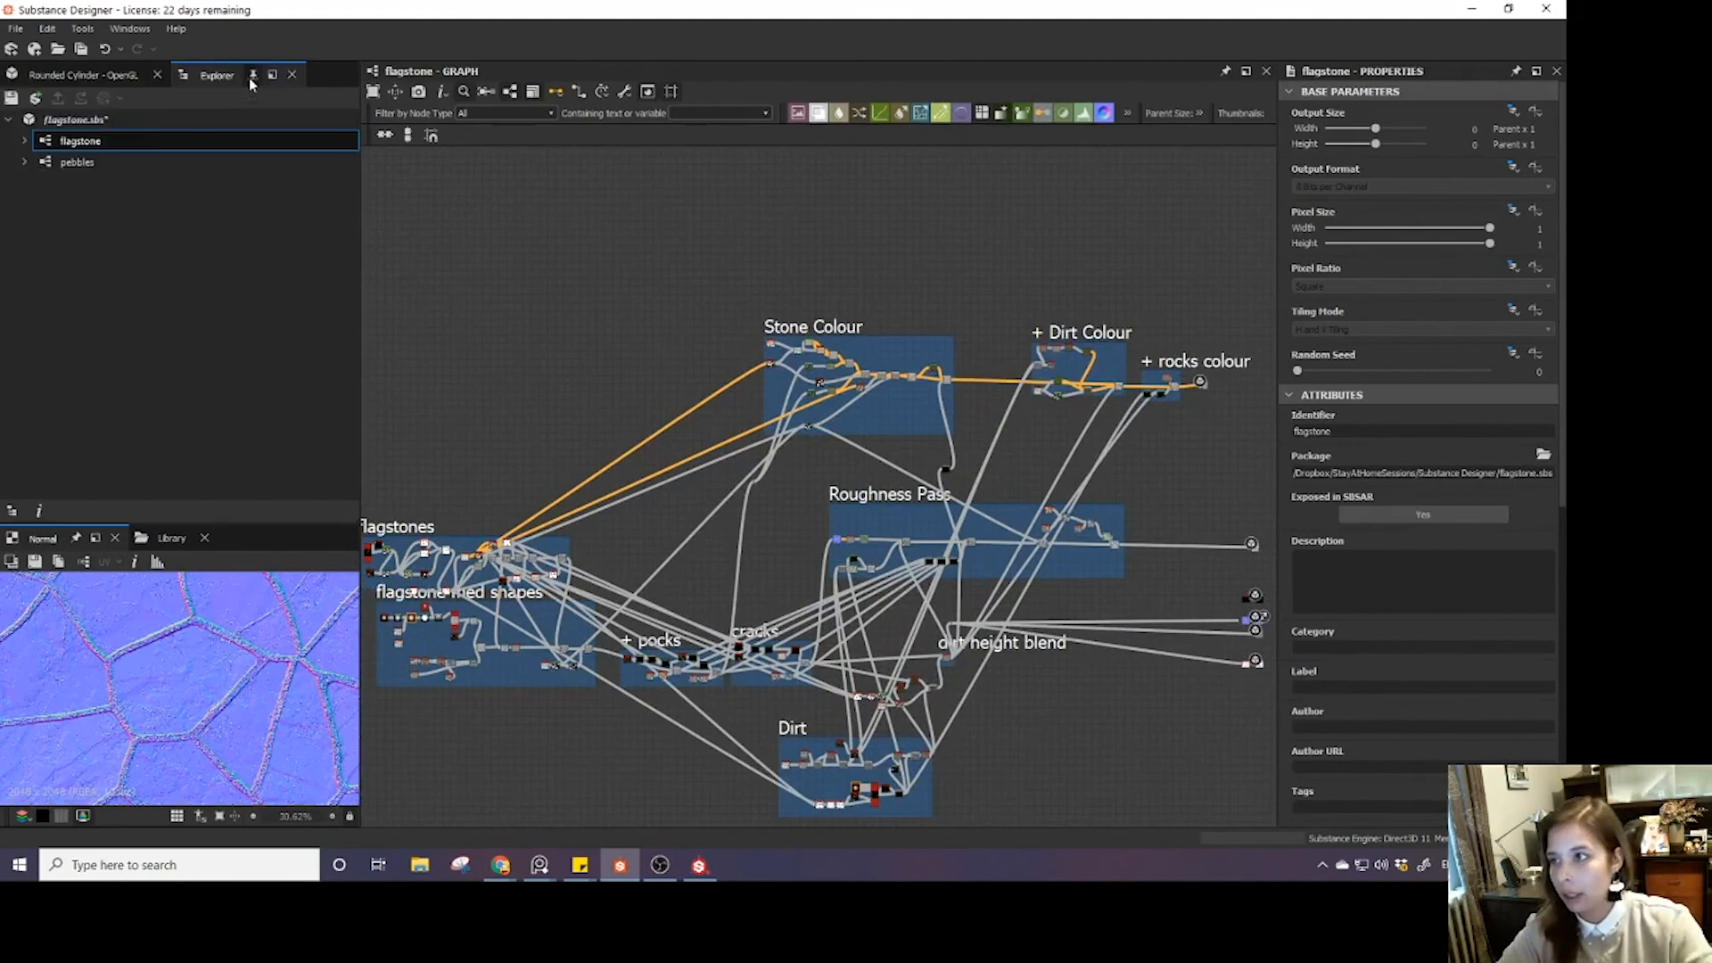
click(120, 122)
key(ctrl+s)
- Publish the package as a Substance Archive named flagstone in the Substance Designer folder, with compression mode Auto
right_click(121, 126)
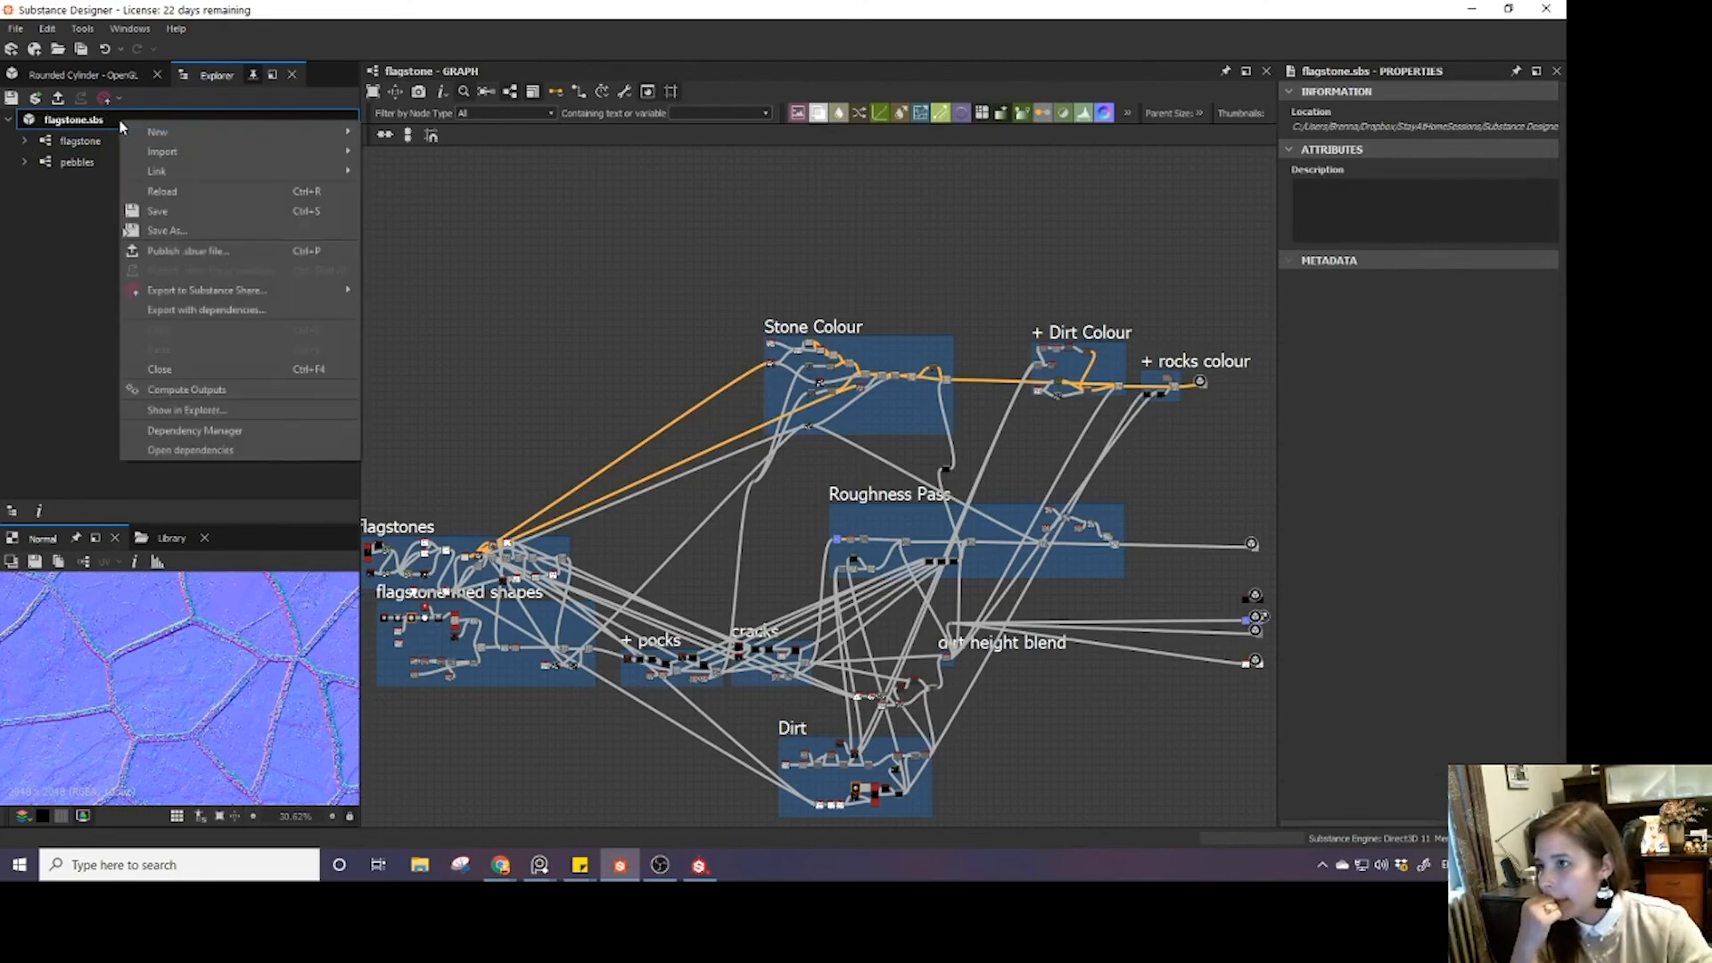
click(190, 255)
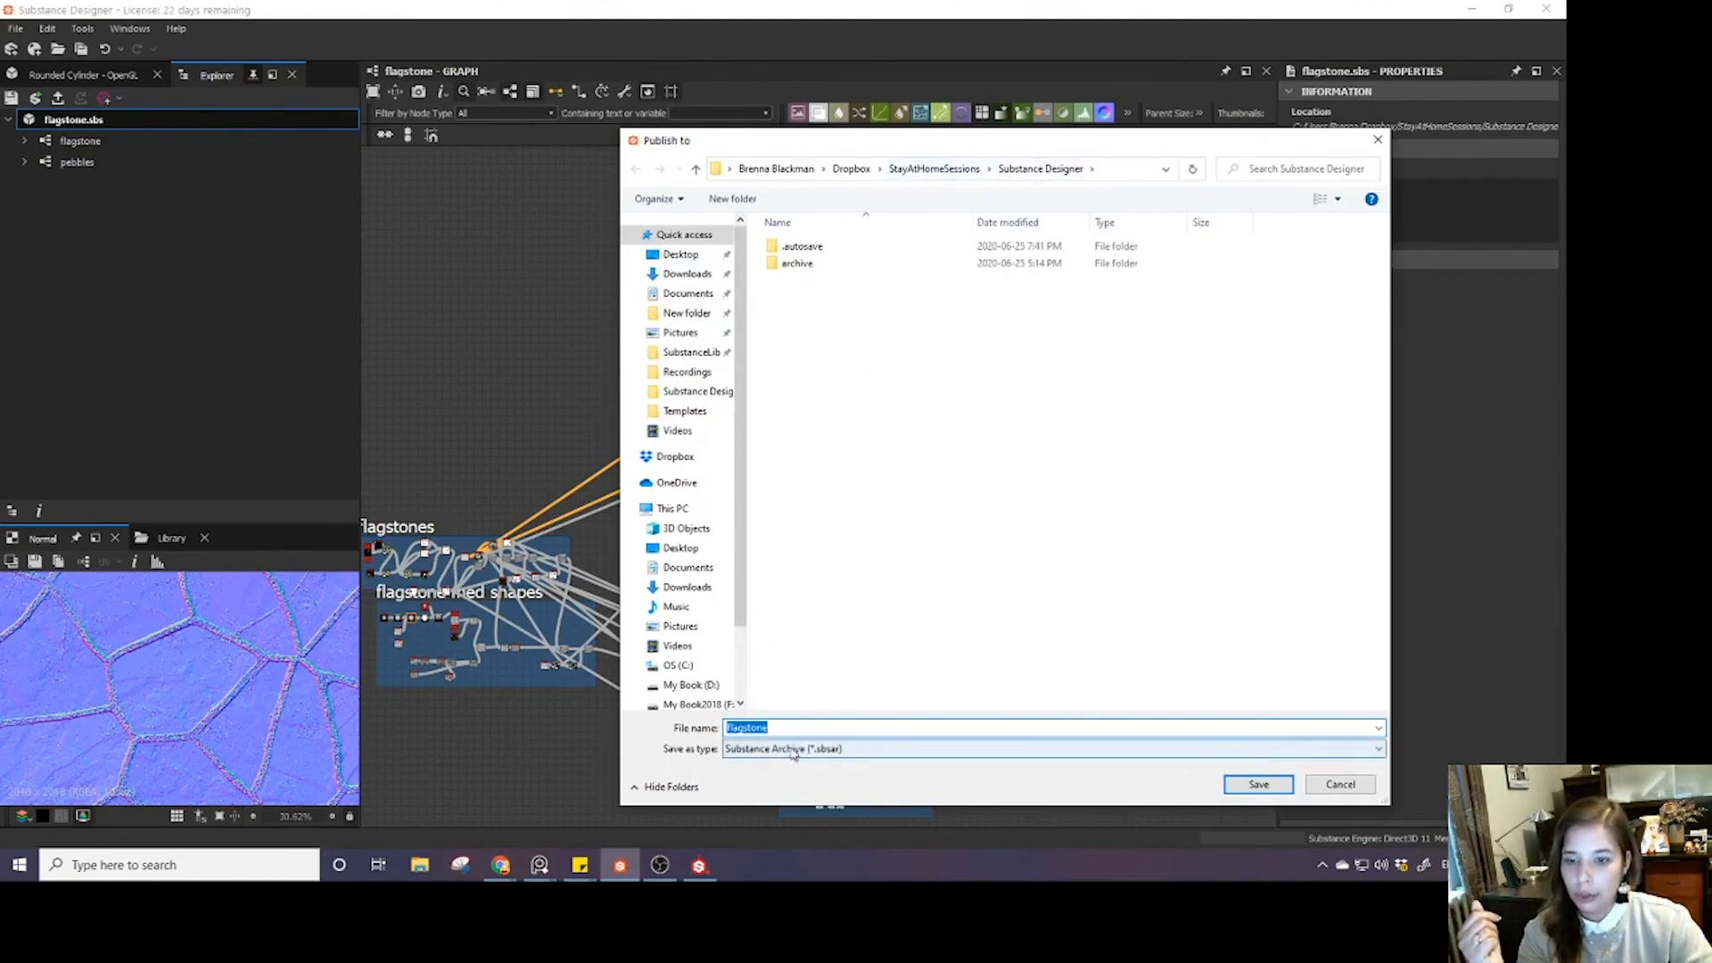
click(1282, 790)
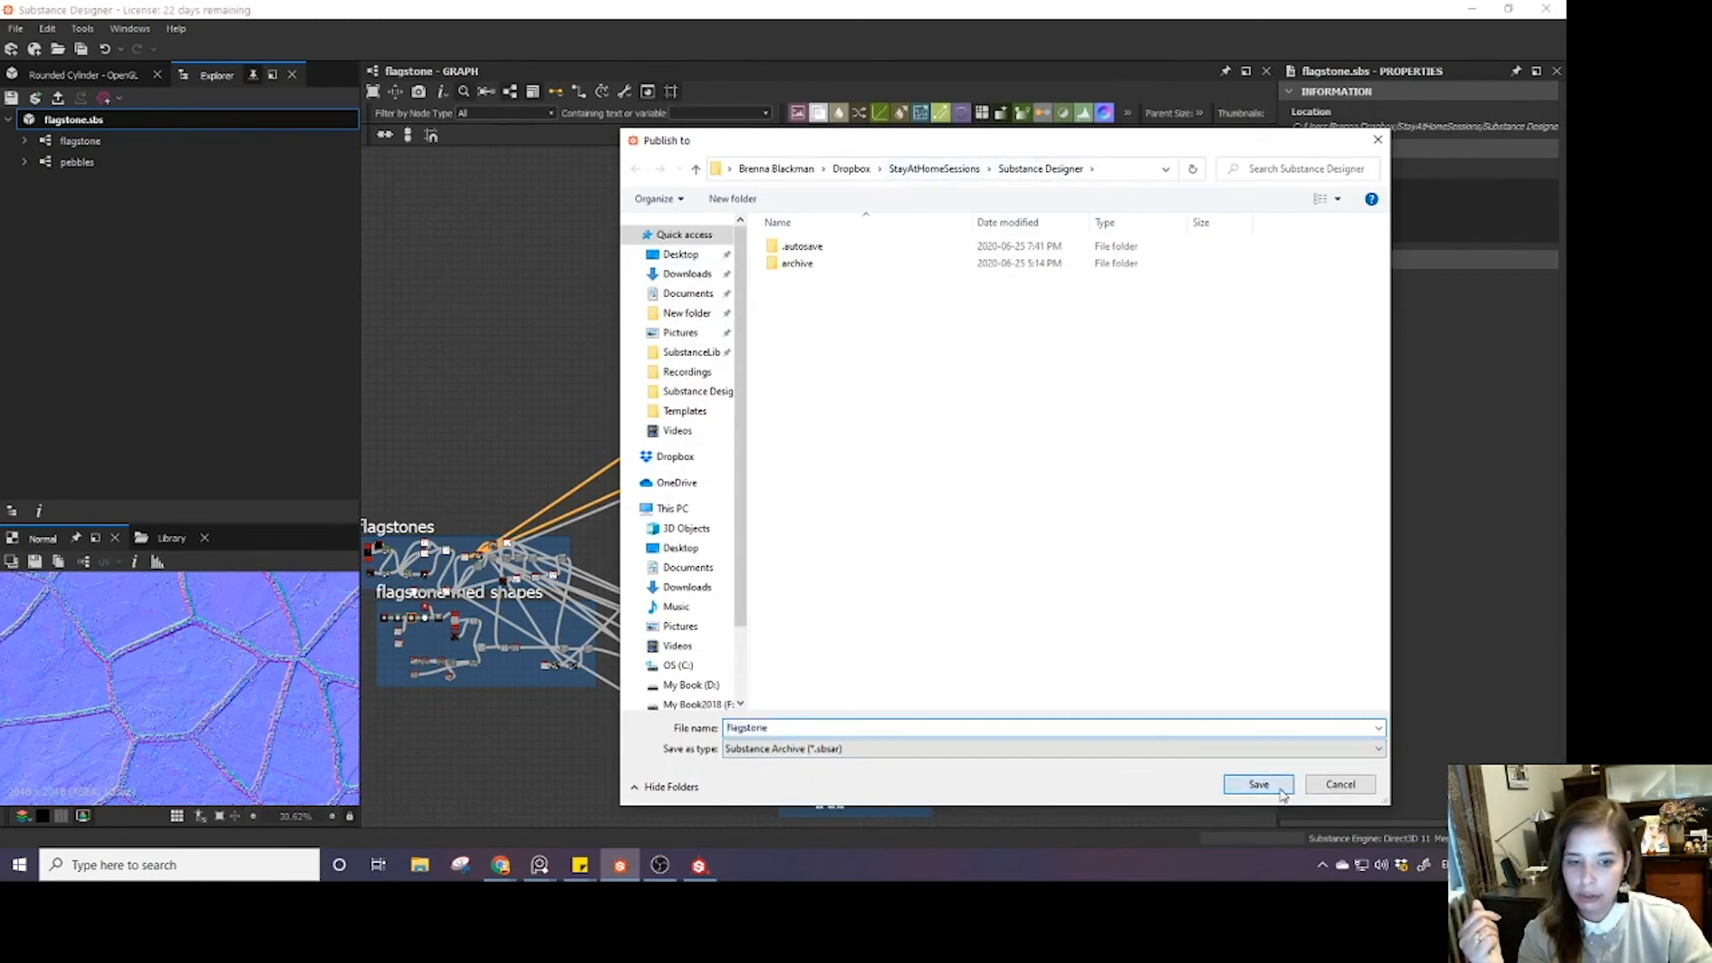
mouse_move(837, 312)
mouse_down()
mouse_move(807, 339)
mouse_move(826, 311)
mouse_up()
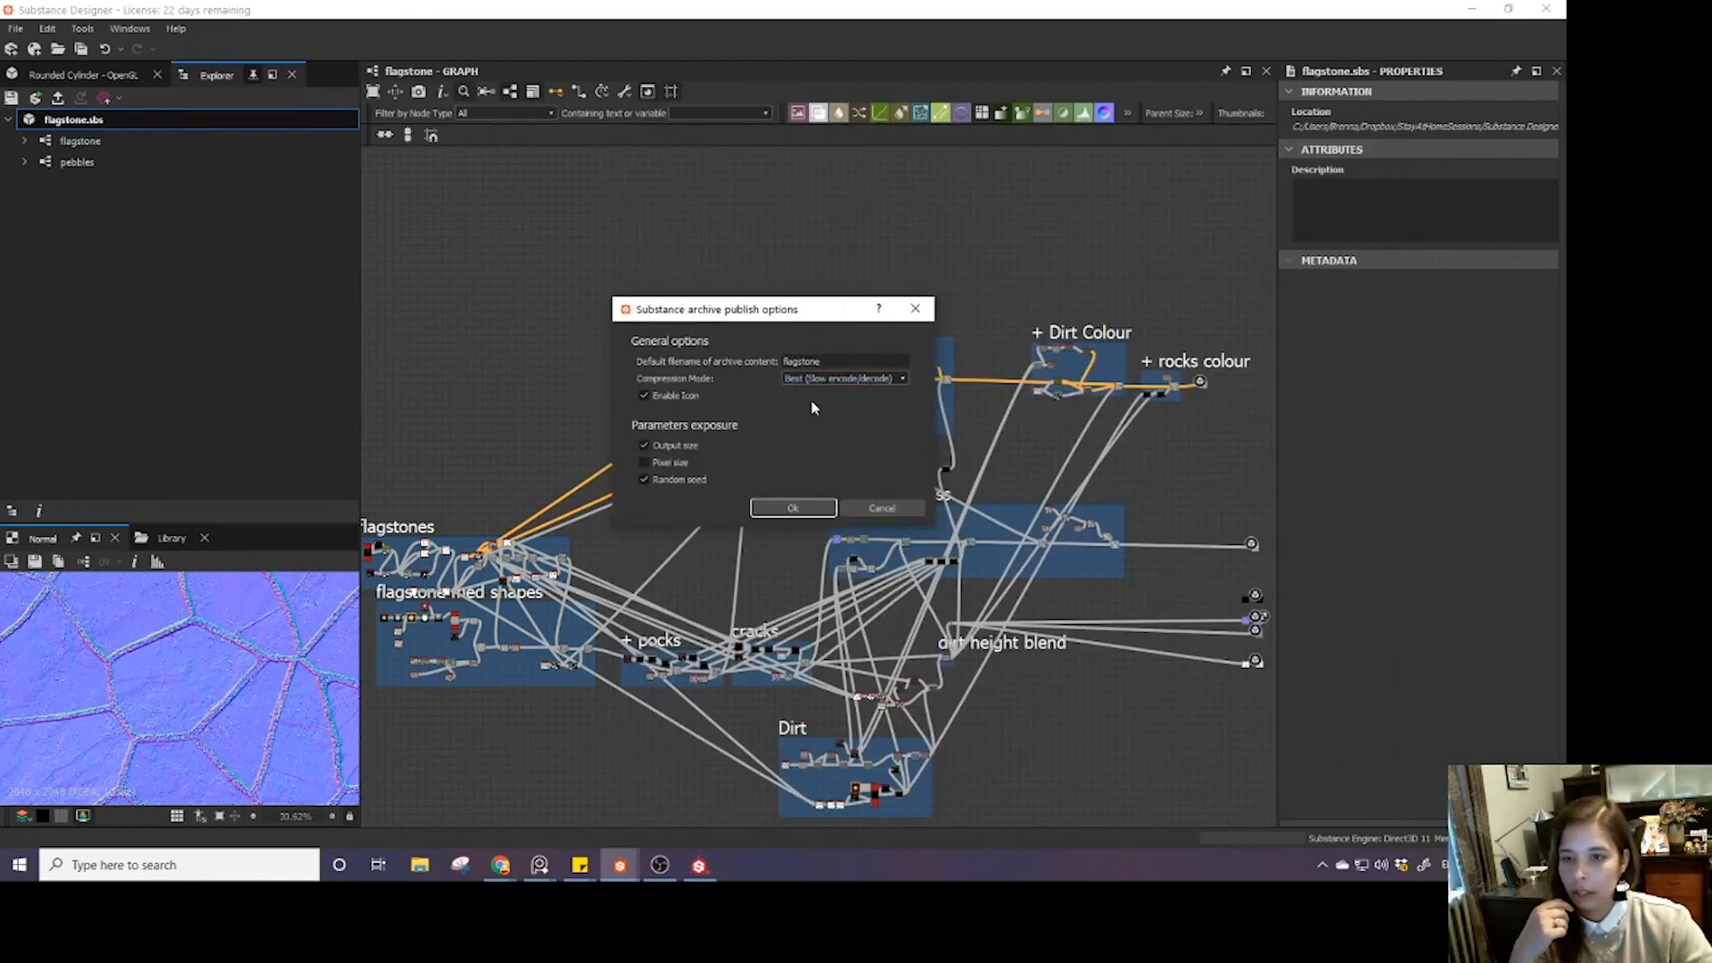
click(827, 382)
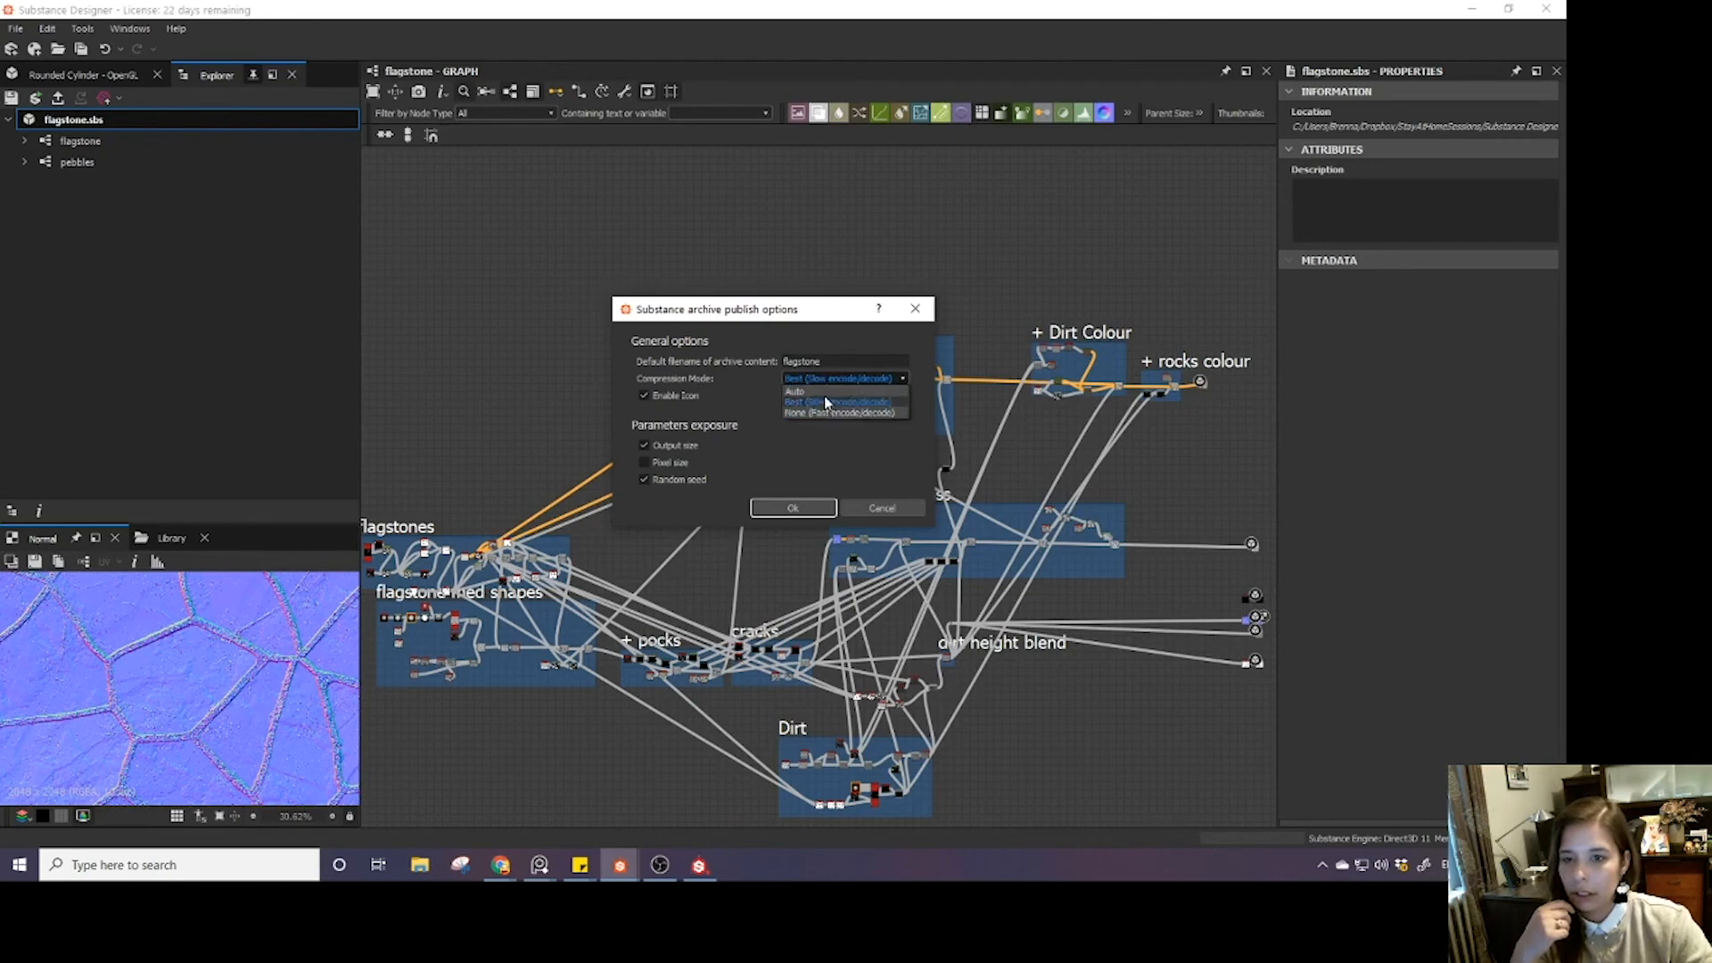
click(822, 390)
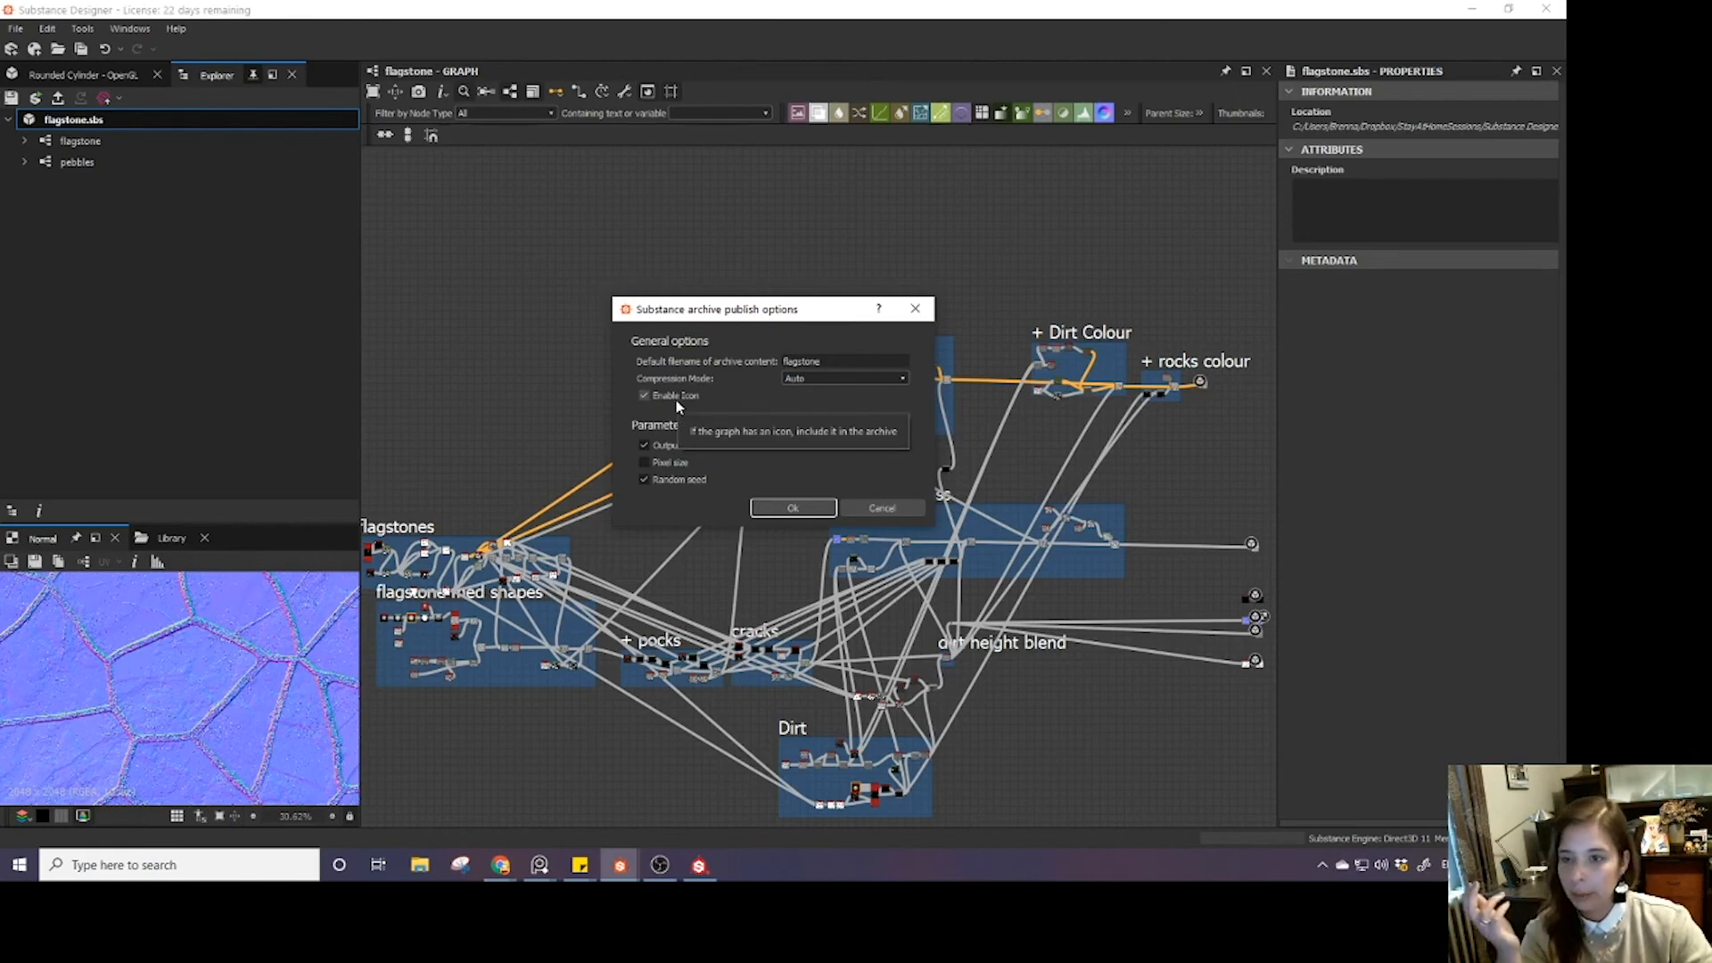
click(793, 509)
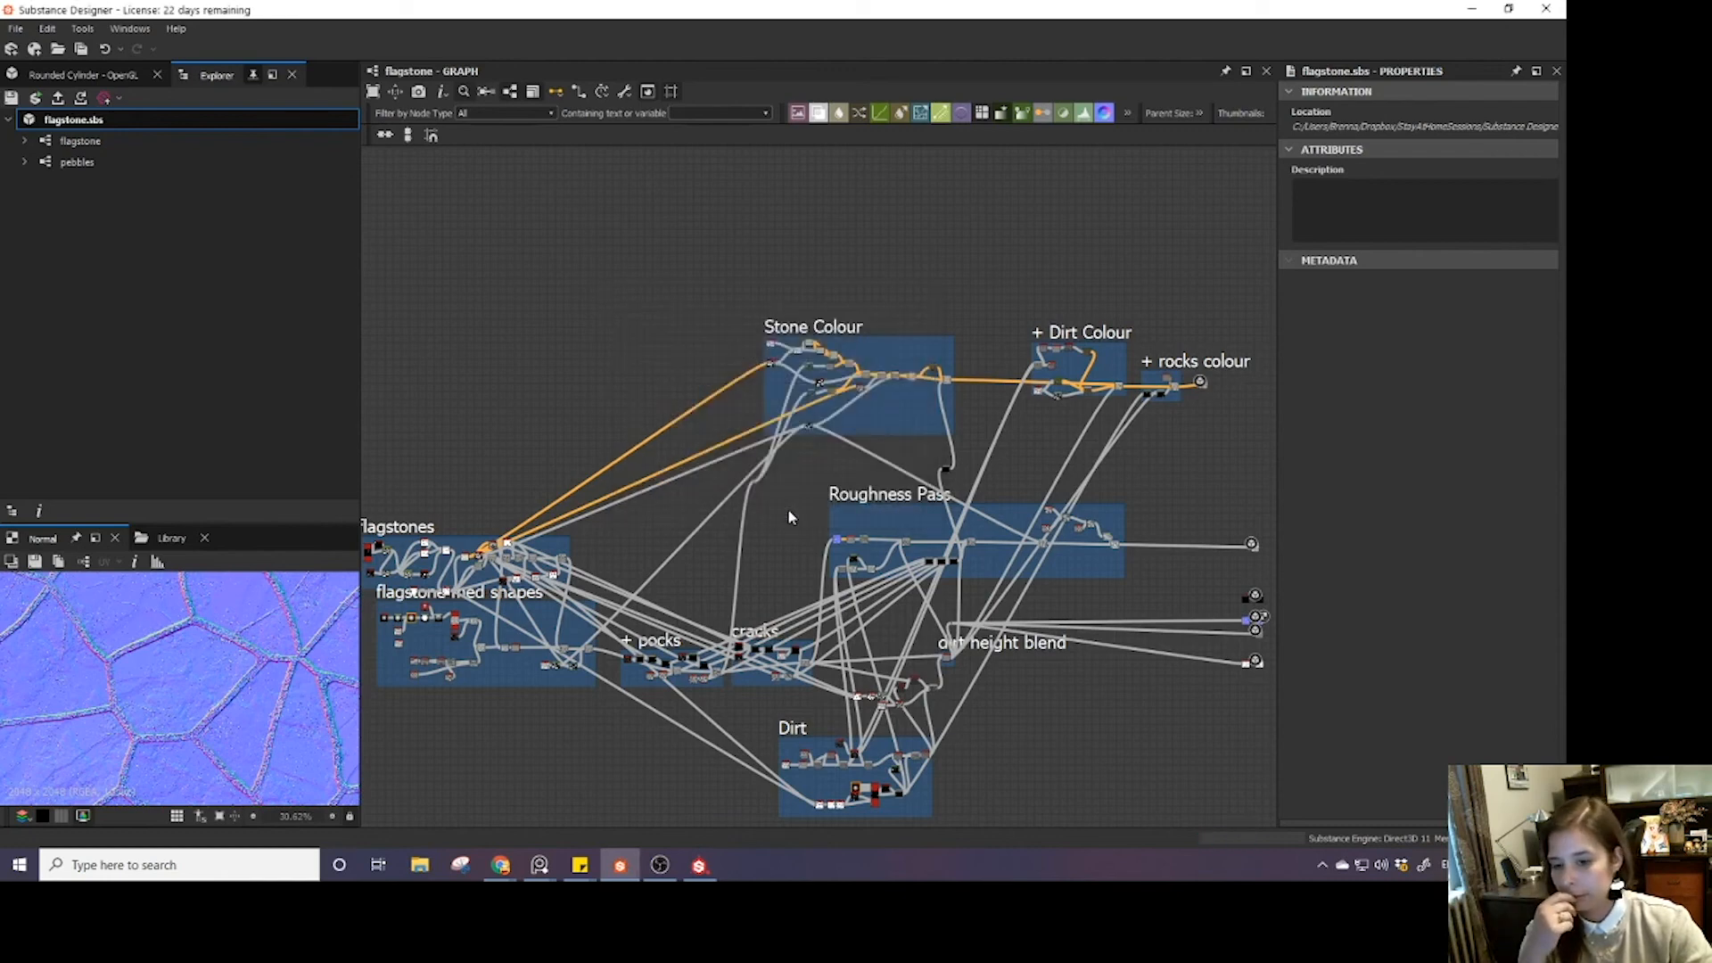
- Switch to Substance Painter and add the flagstone Substance Archive from the Substance Designer folder to the resources for import
click(699, 866)
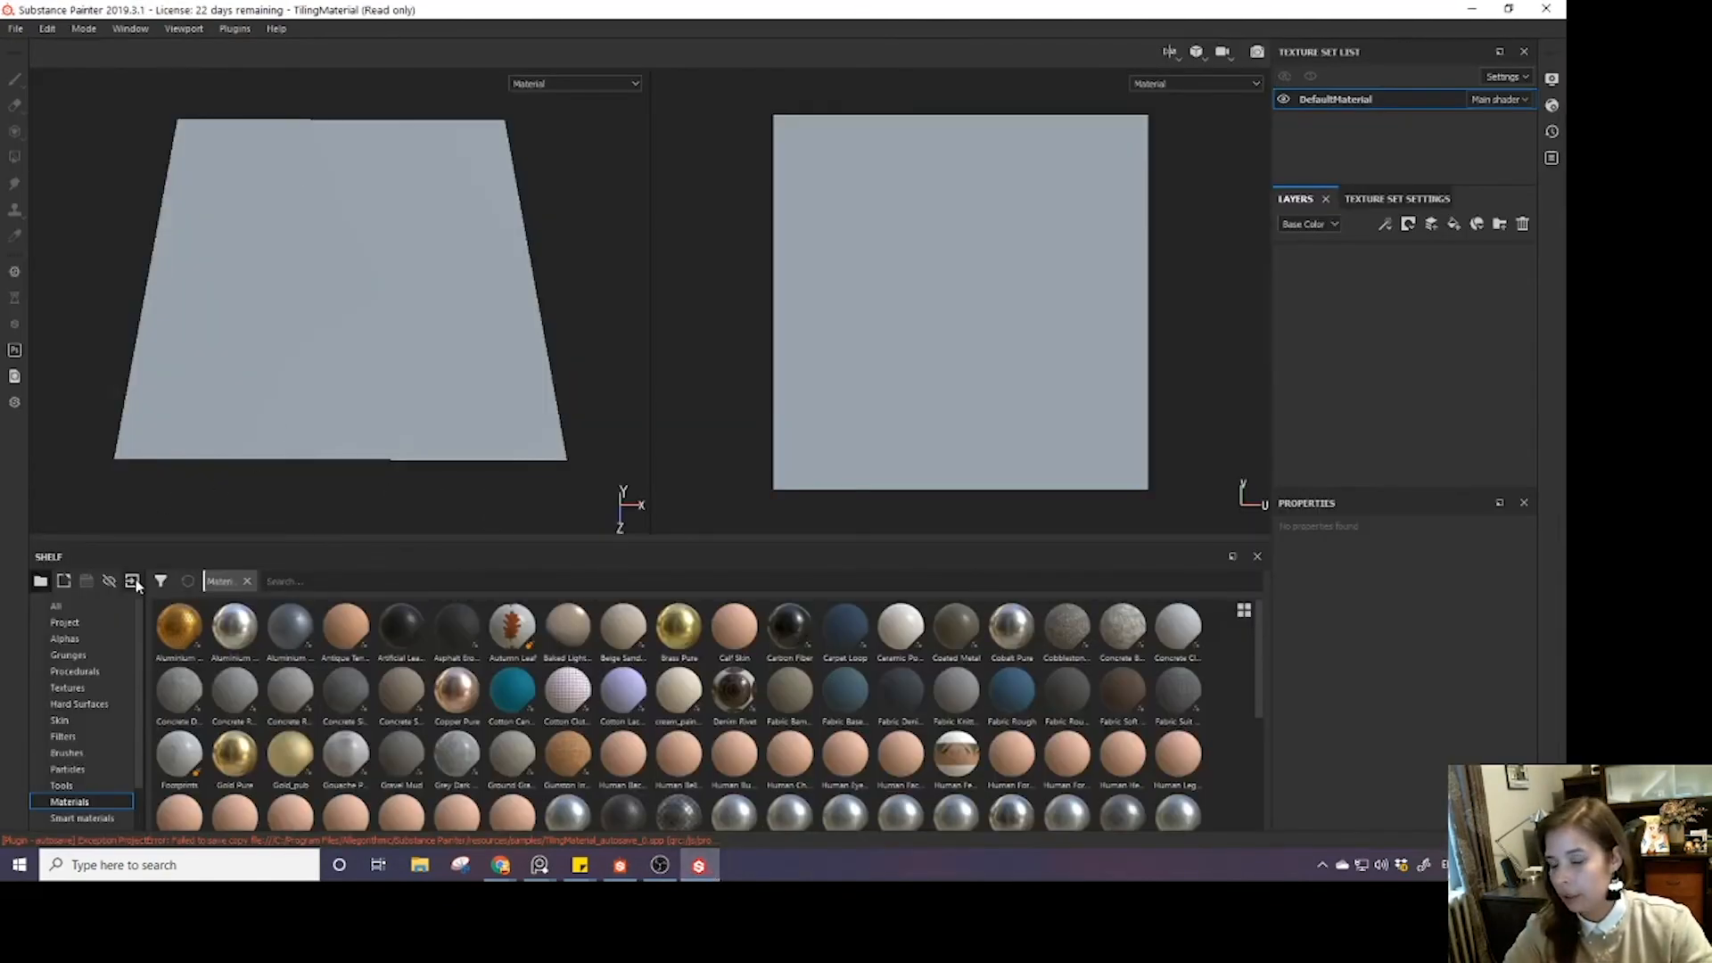
click(133, 582)
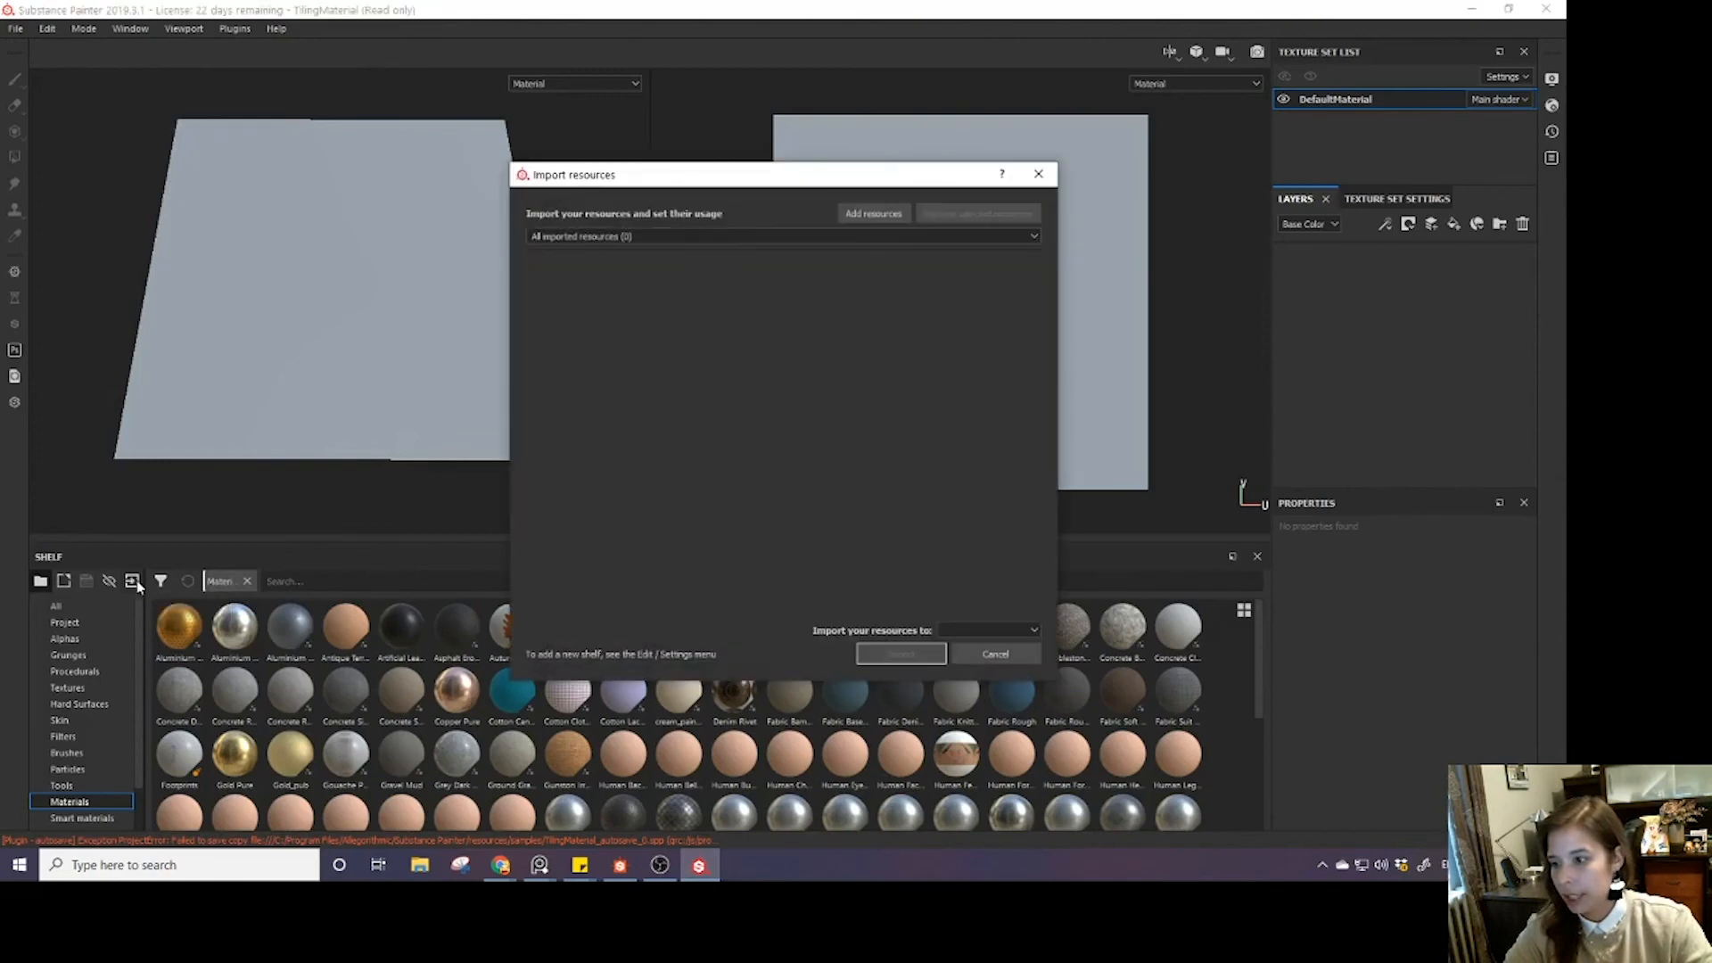
click(881, 216)
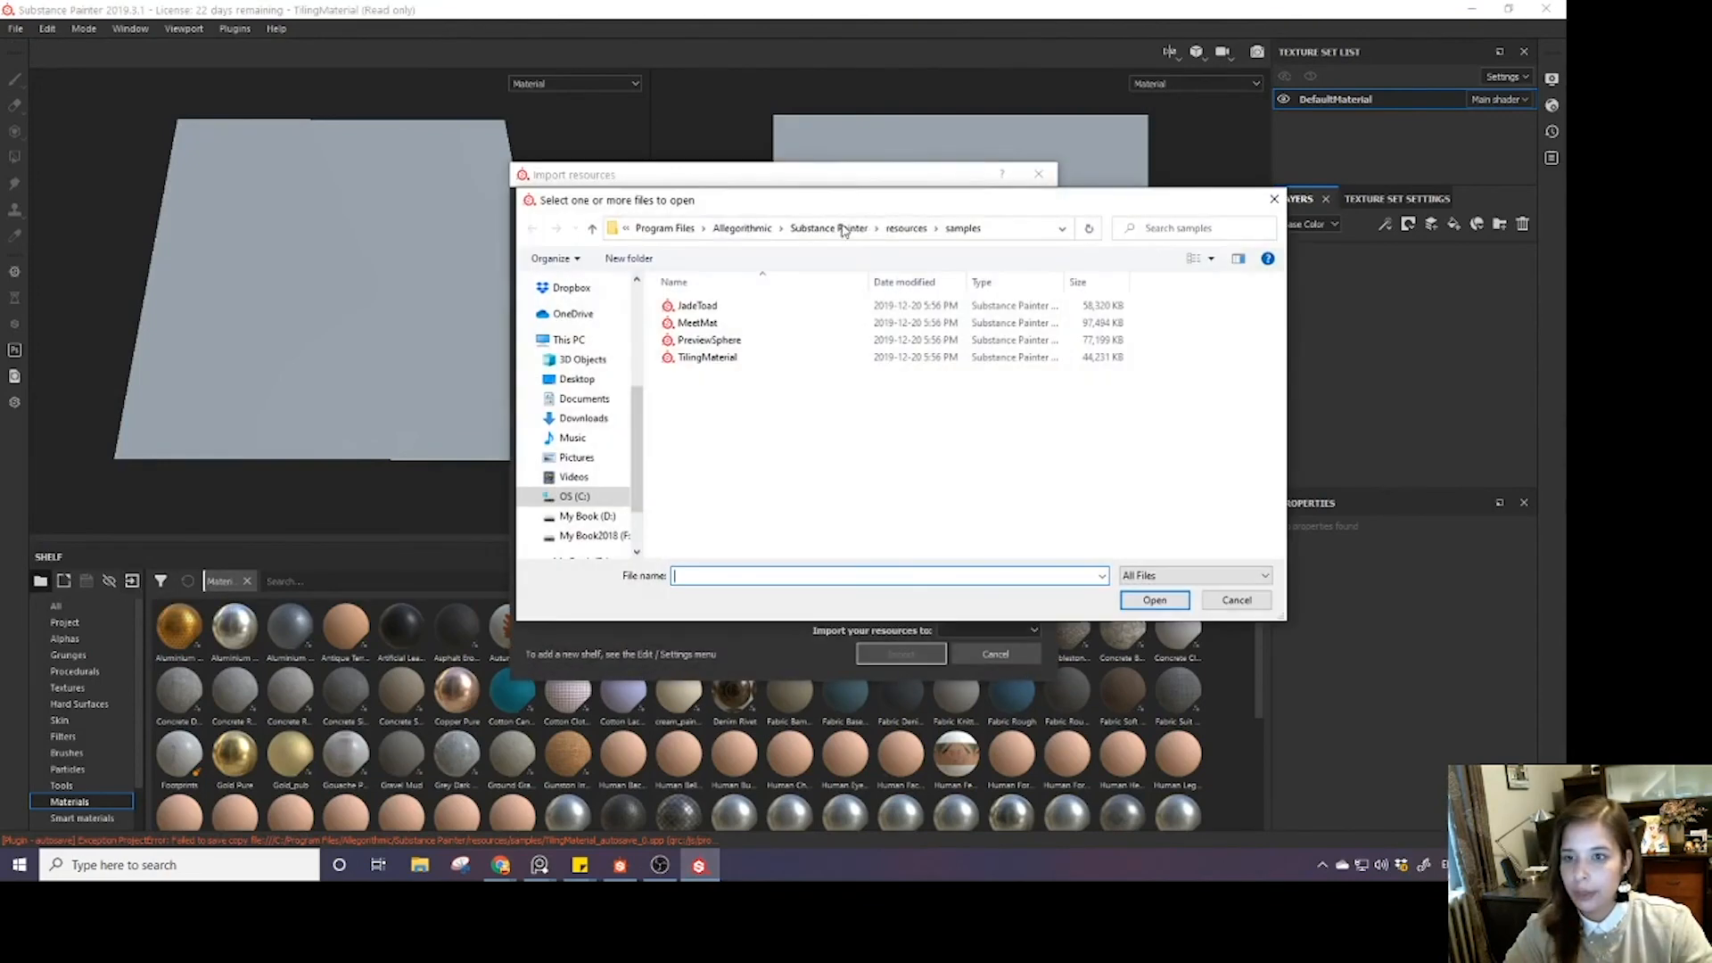
drag(633, 477, 646, 390)
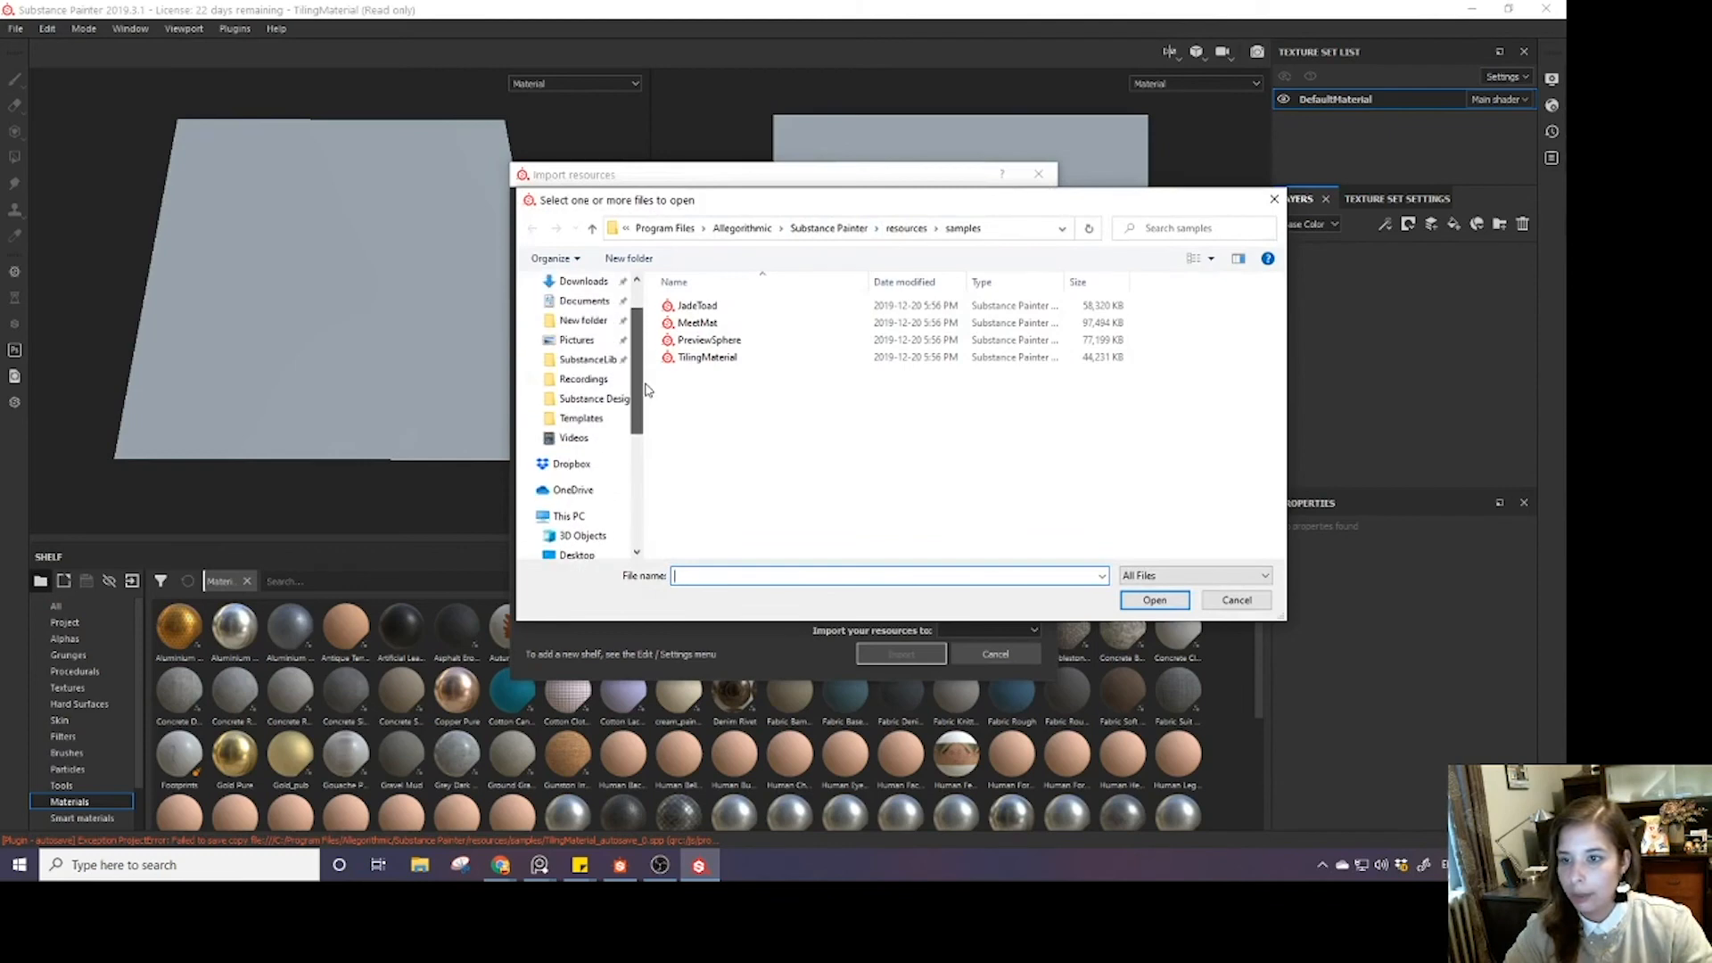
click(604, 401)
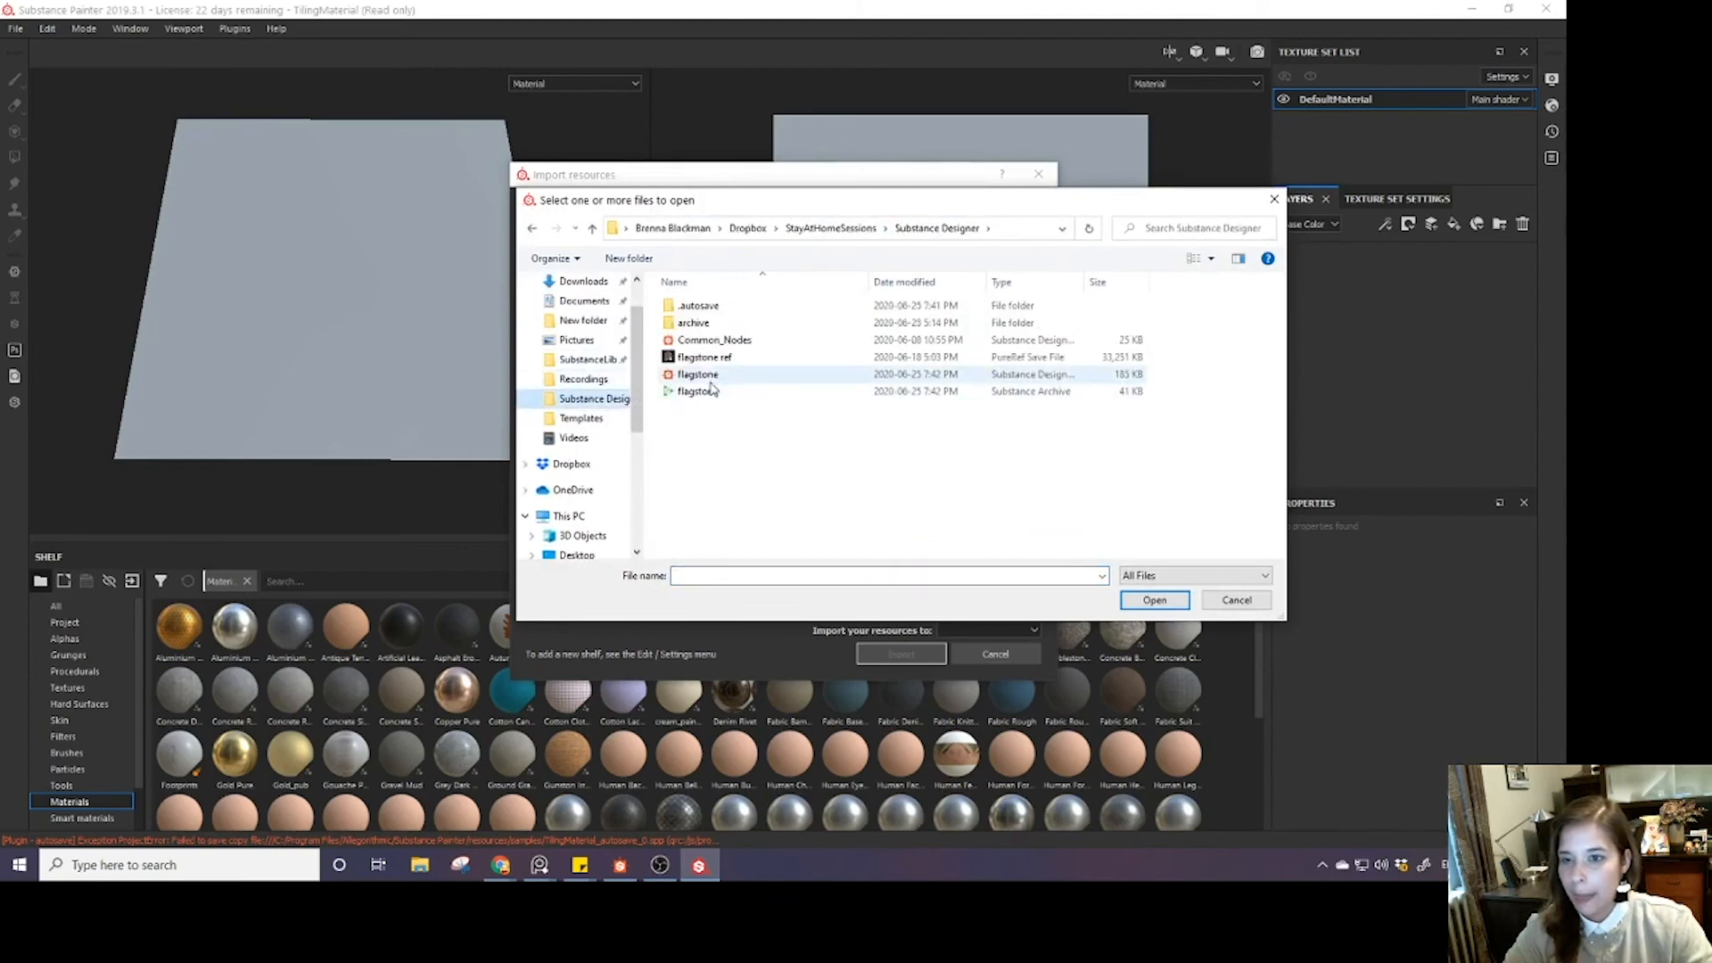
click(682, 396)
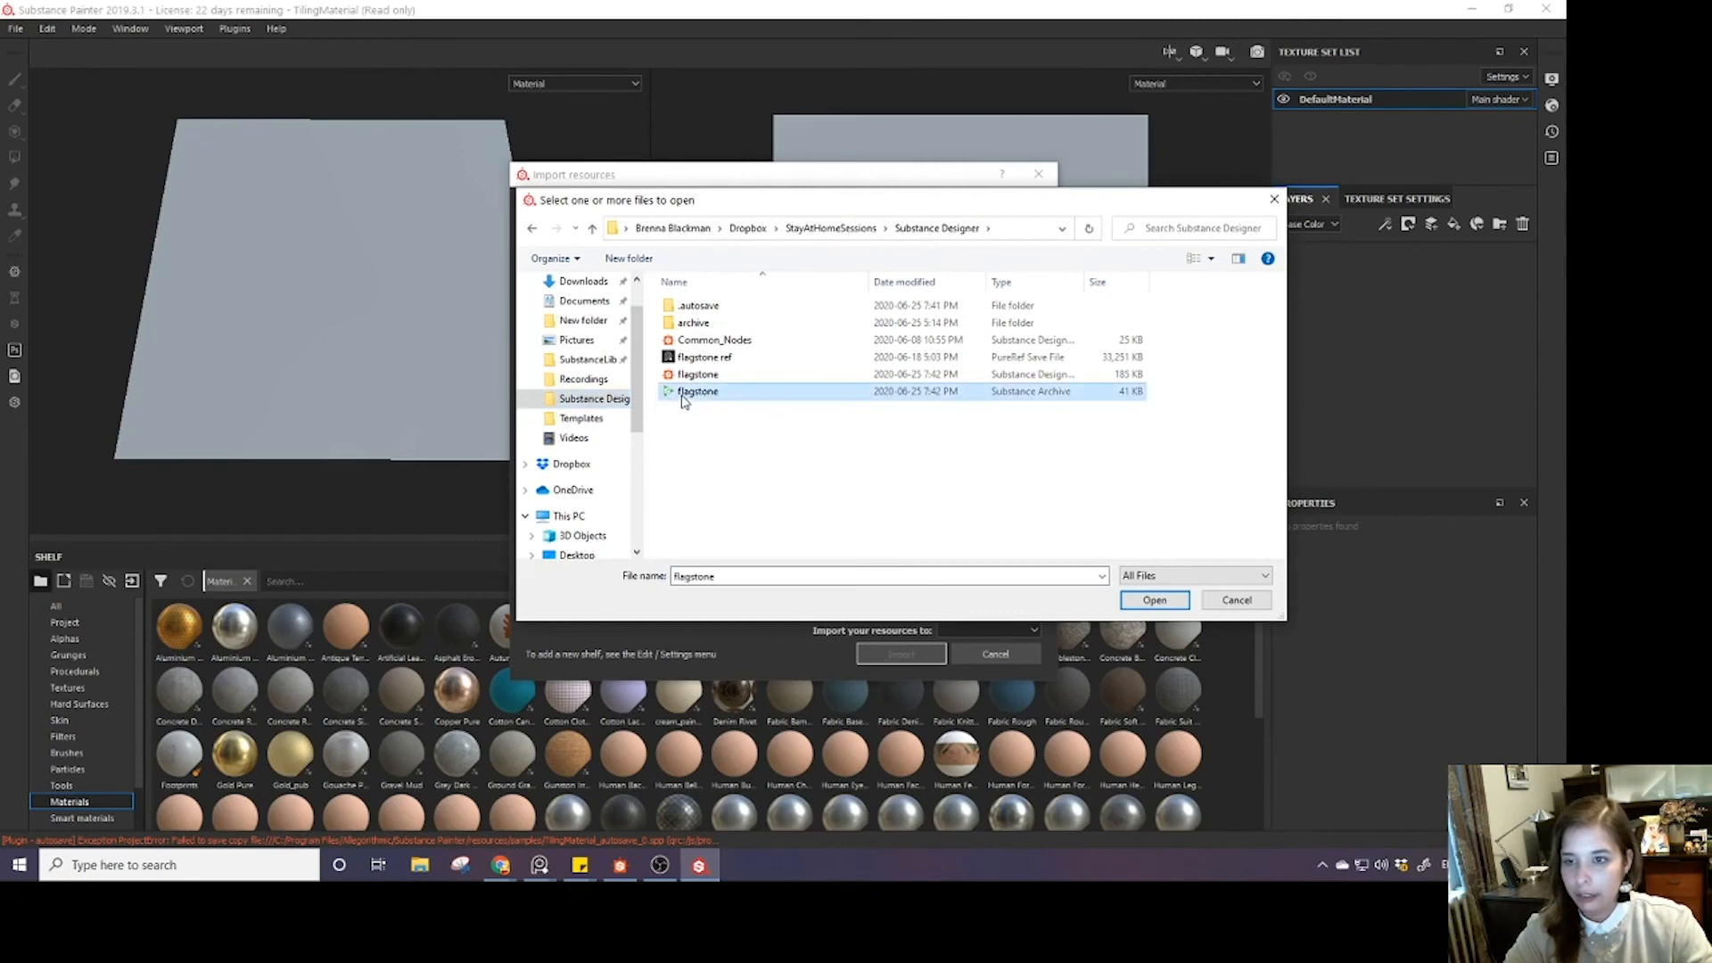
click(1154, 600)
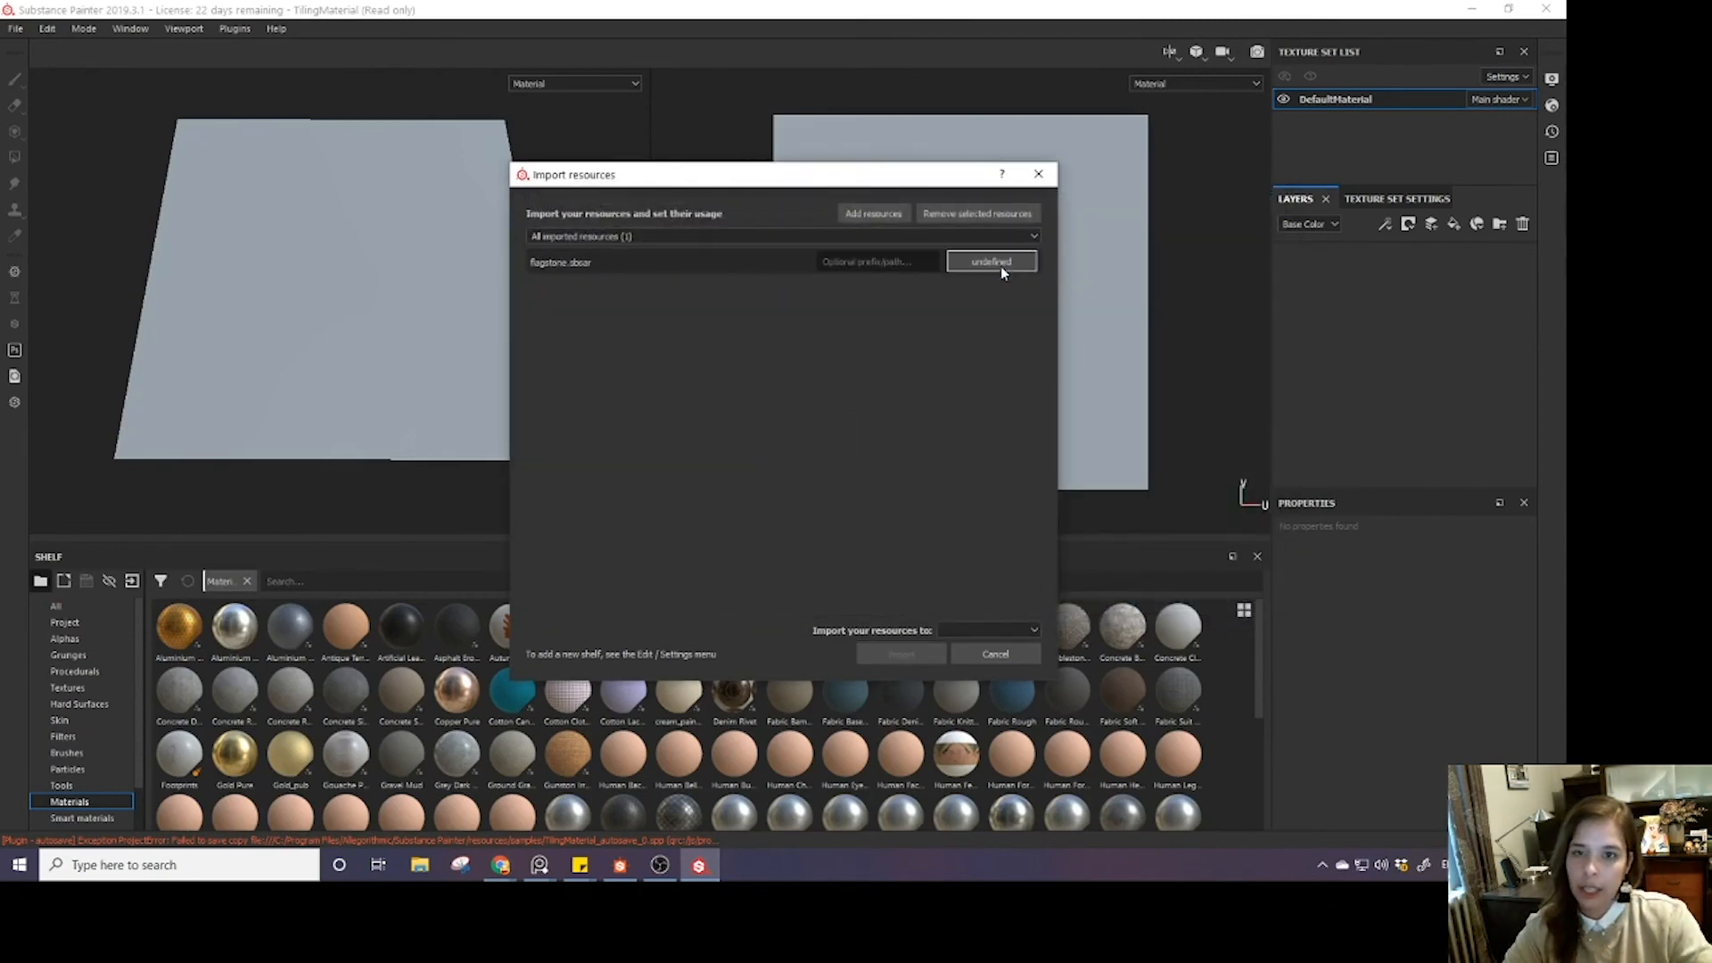
- Define flagstone.sbsar as a basematerial and import it into the current session
click(1001, 267)
click(1014, 294)
click(972, 631)
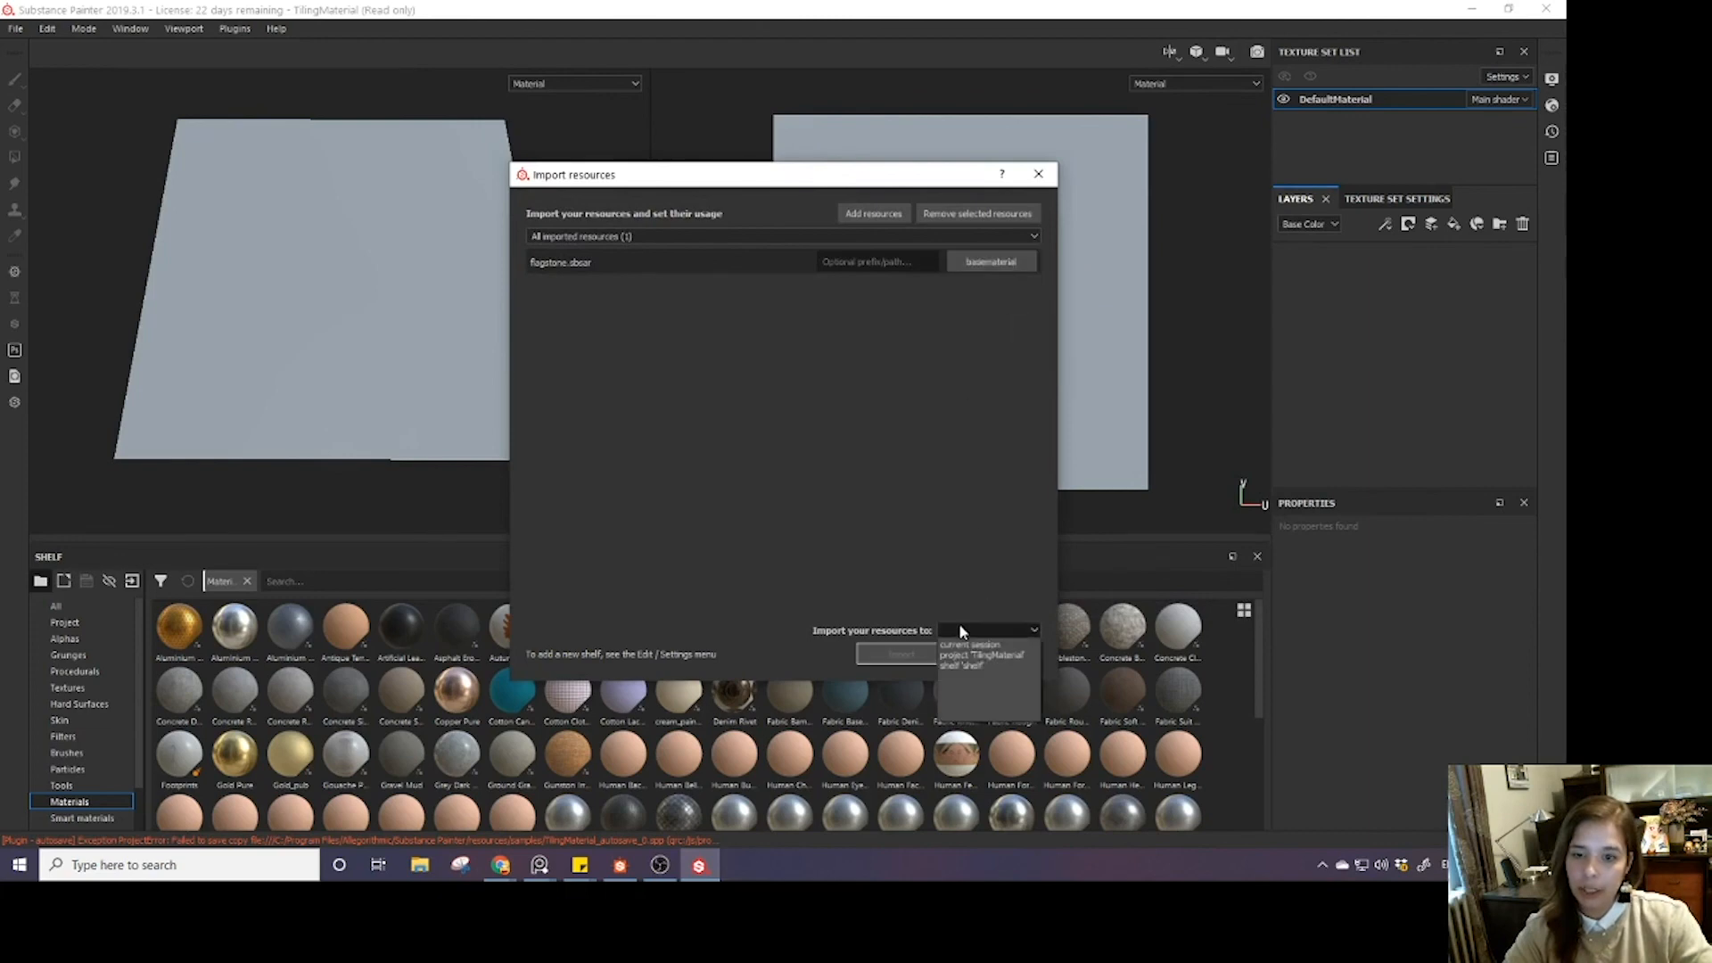
click(971, 645)
click(921, 658)
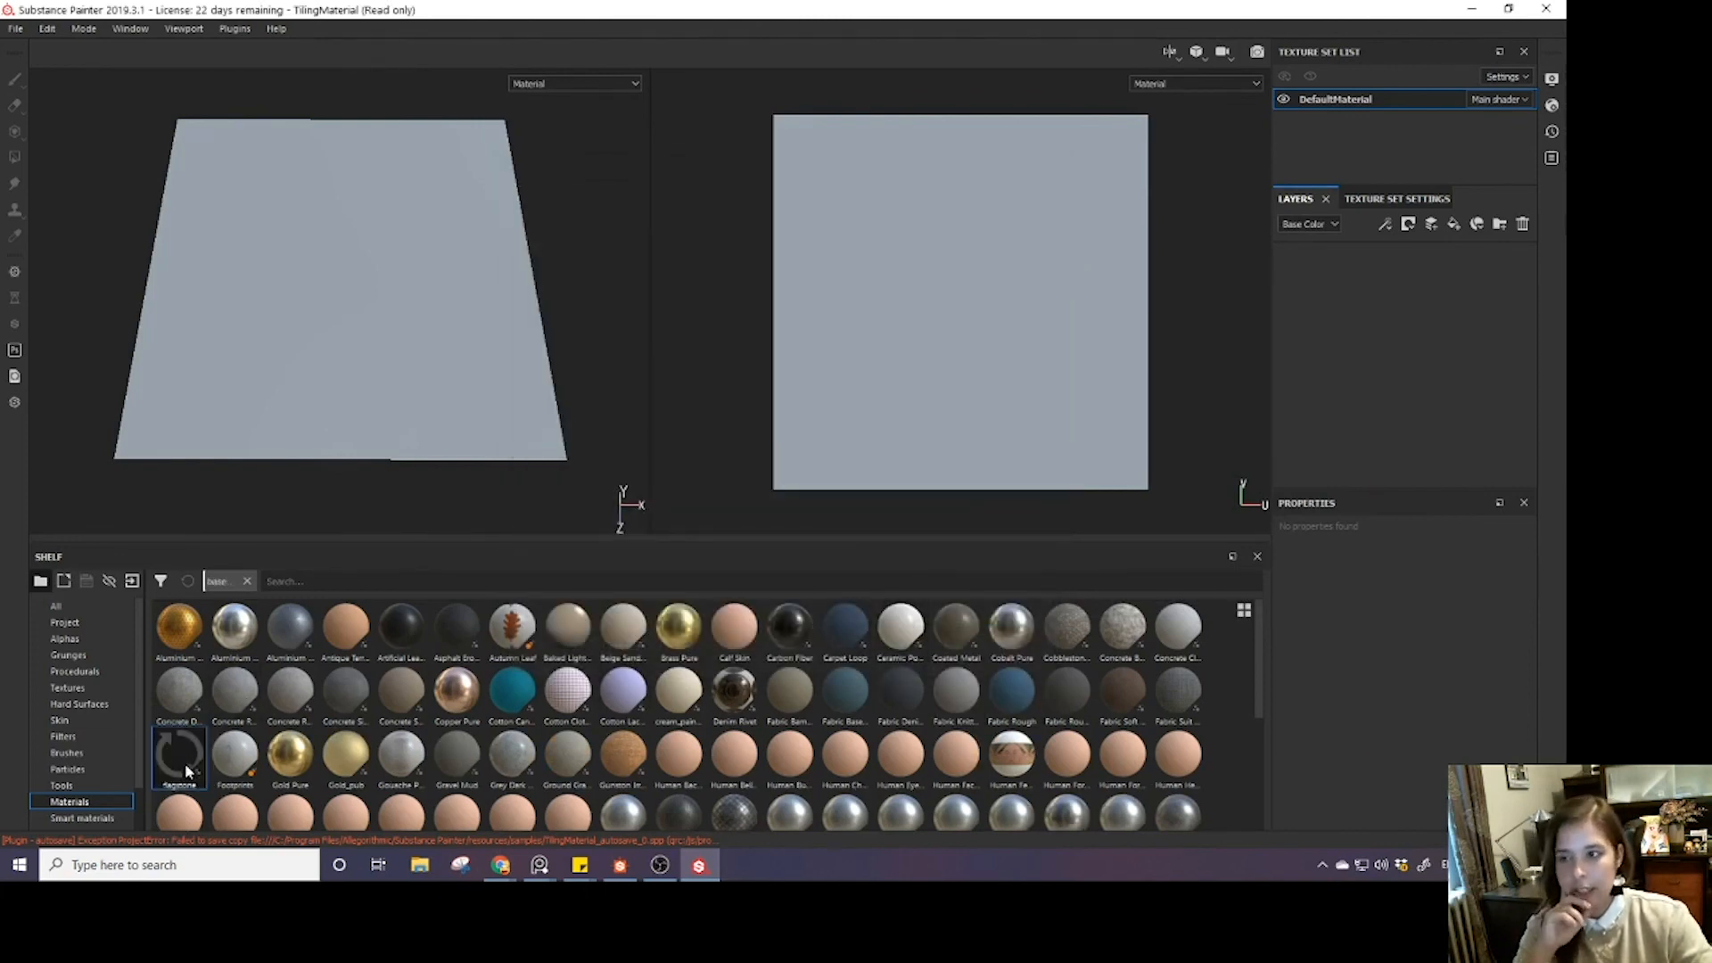
- Apply the imported flagstone material to the plane as a new fill layer and inspect its surface up close
drag(185, 763, 1371, 289)
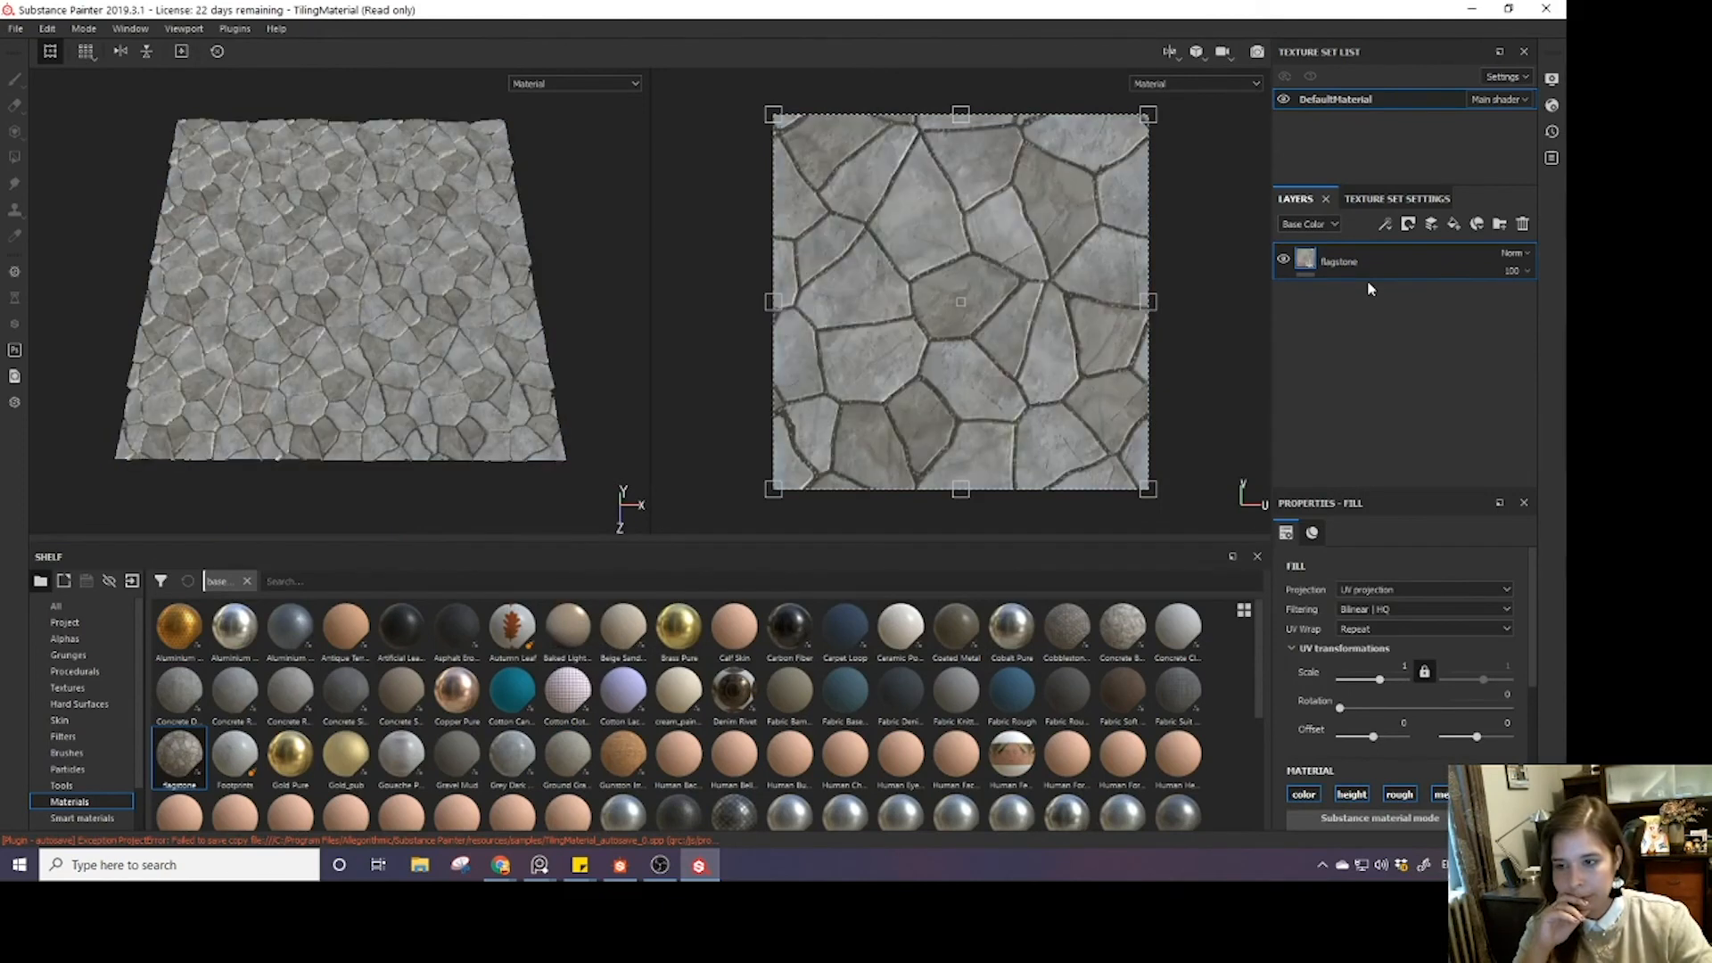
alt+drag(286, 375, 348, 247)
scroll(349, 248, up, 5)
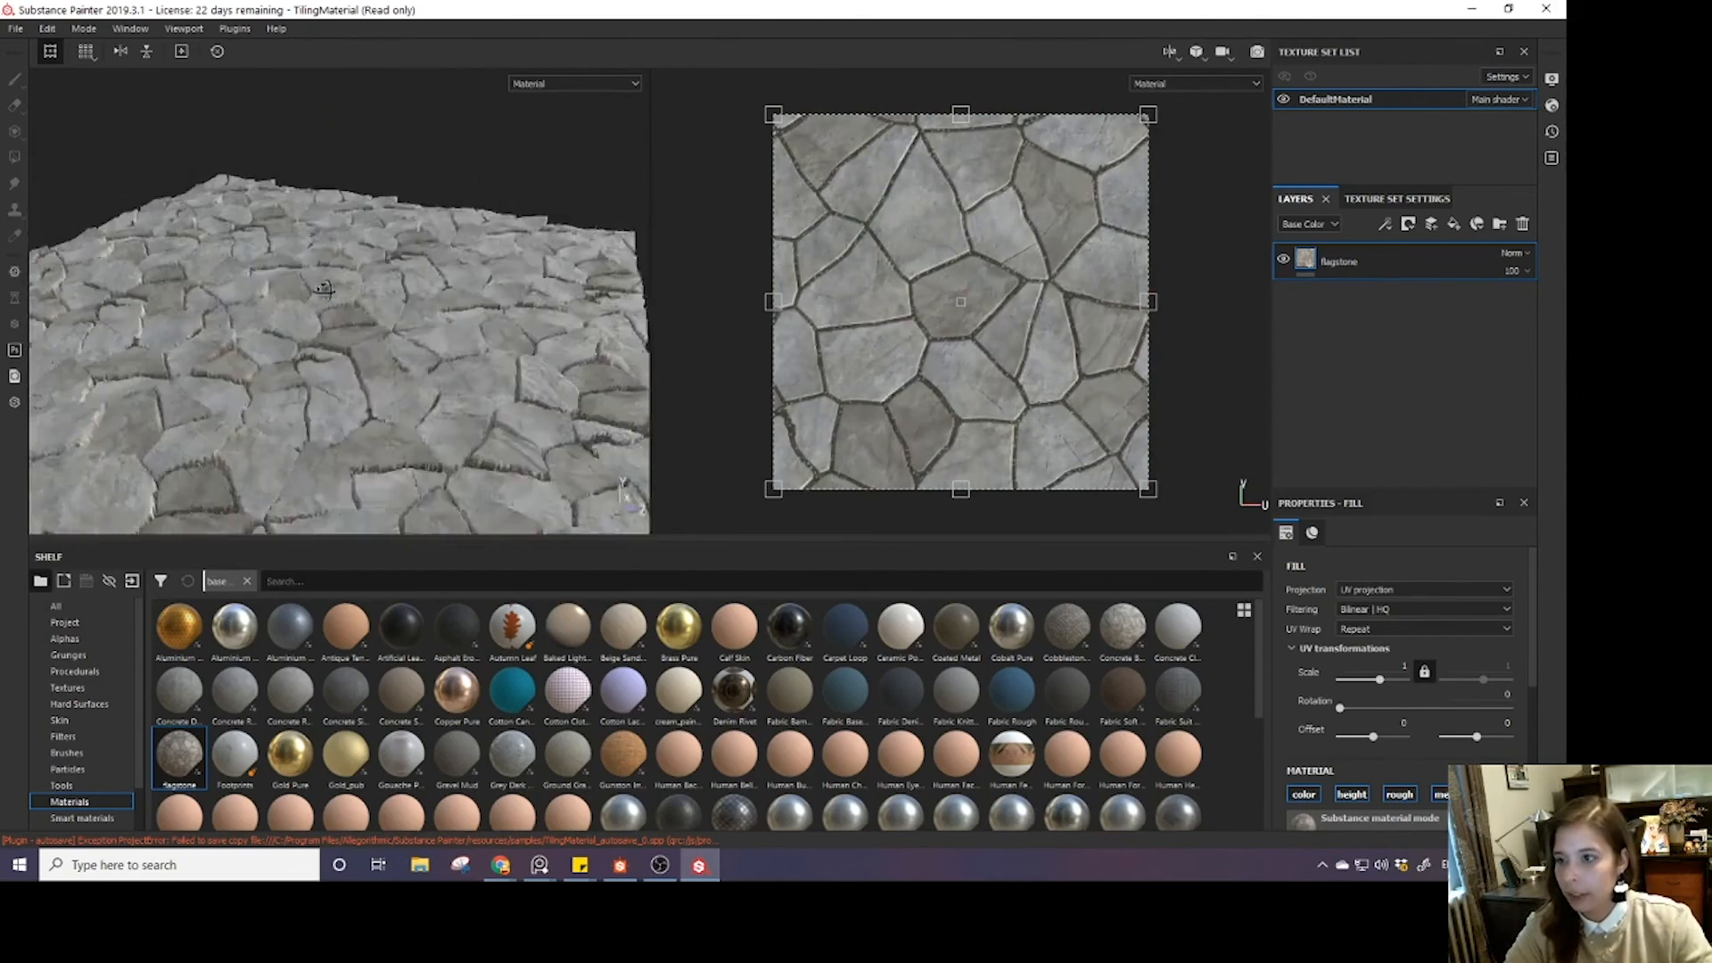
- Look through the environment, camera and viewport sections of the display settings
click(1552, 79)
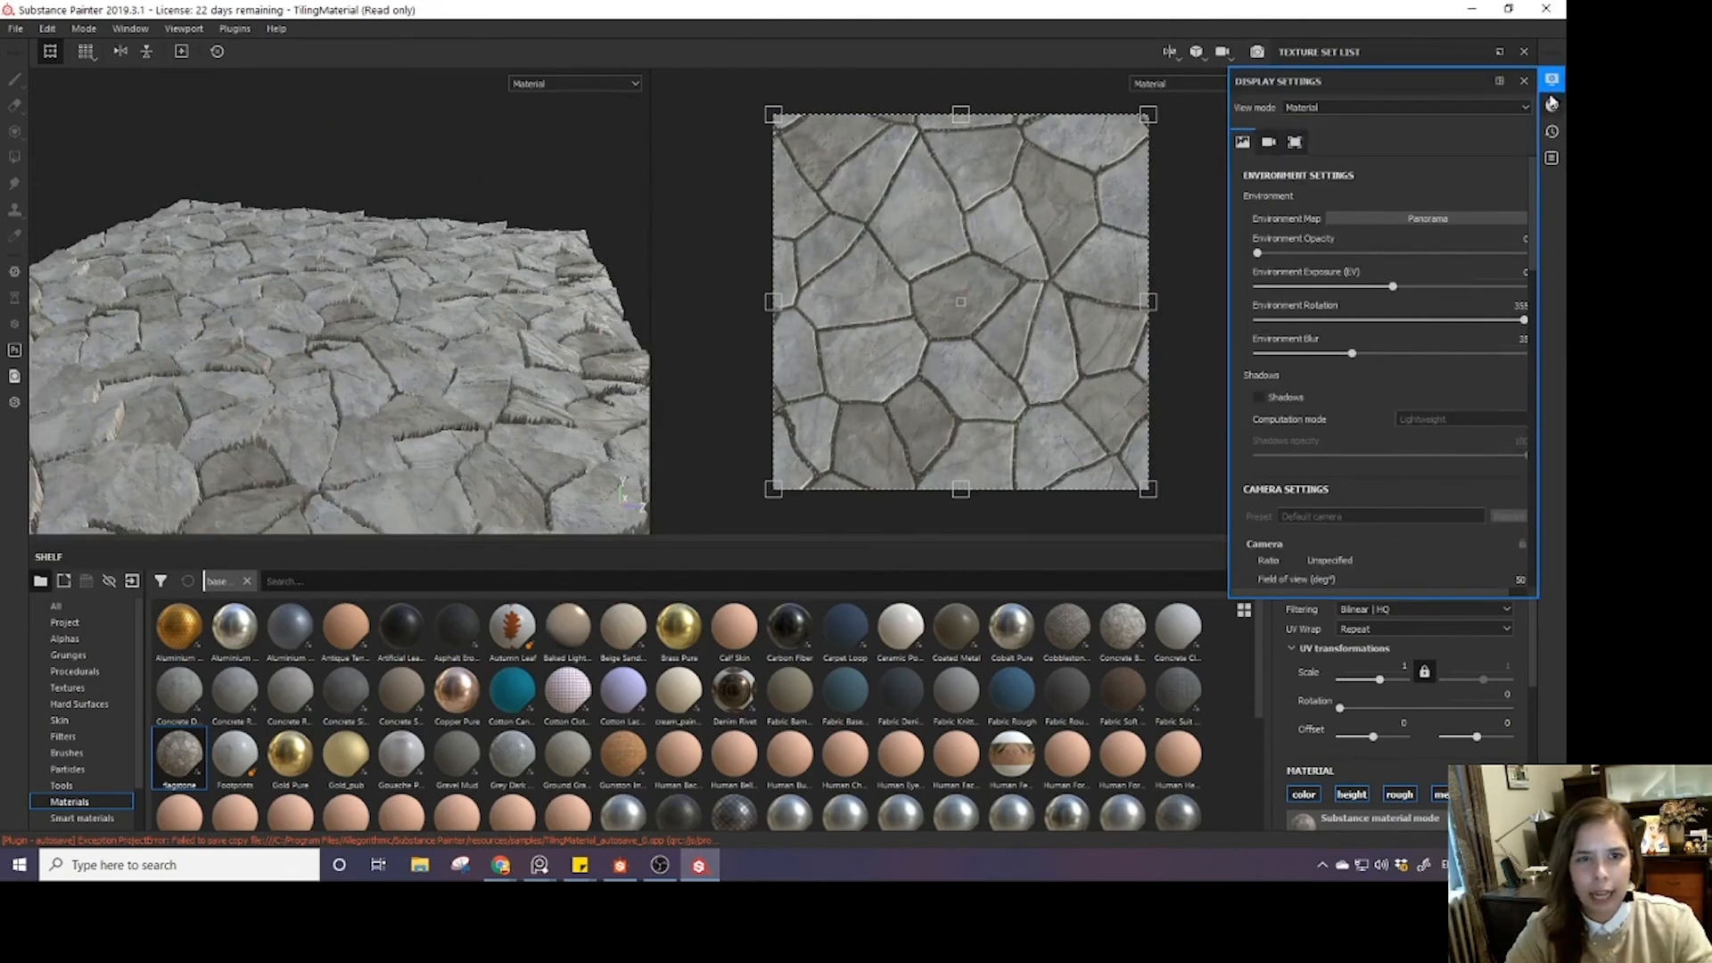
scroll(1399, 391, down, 5)
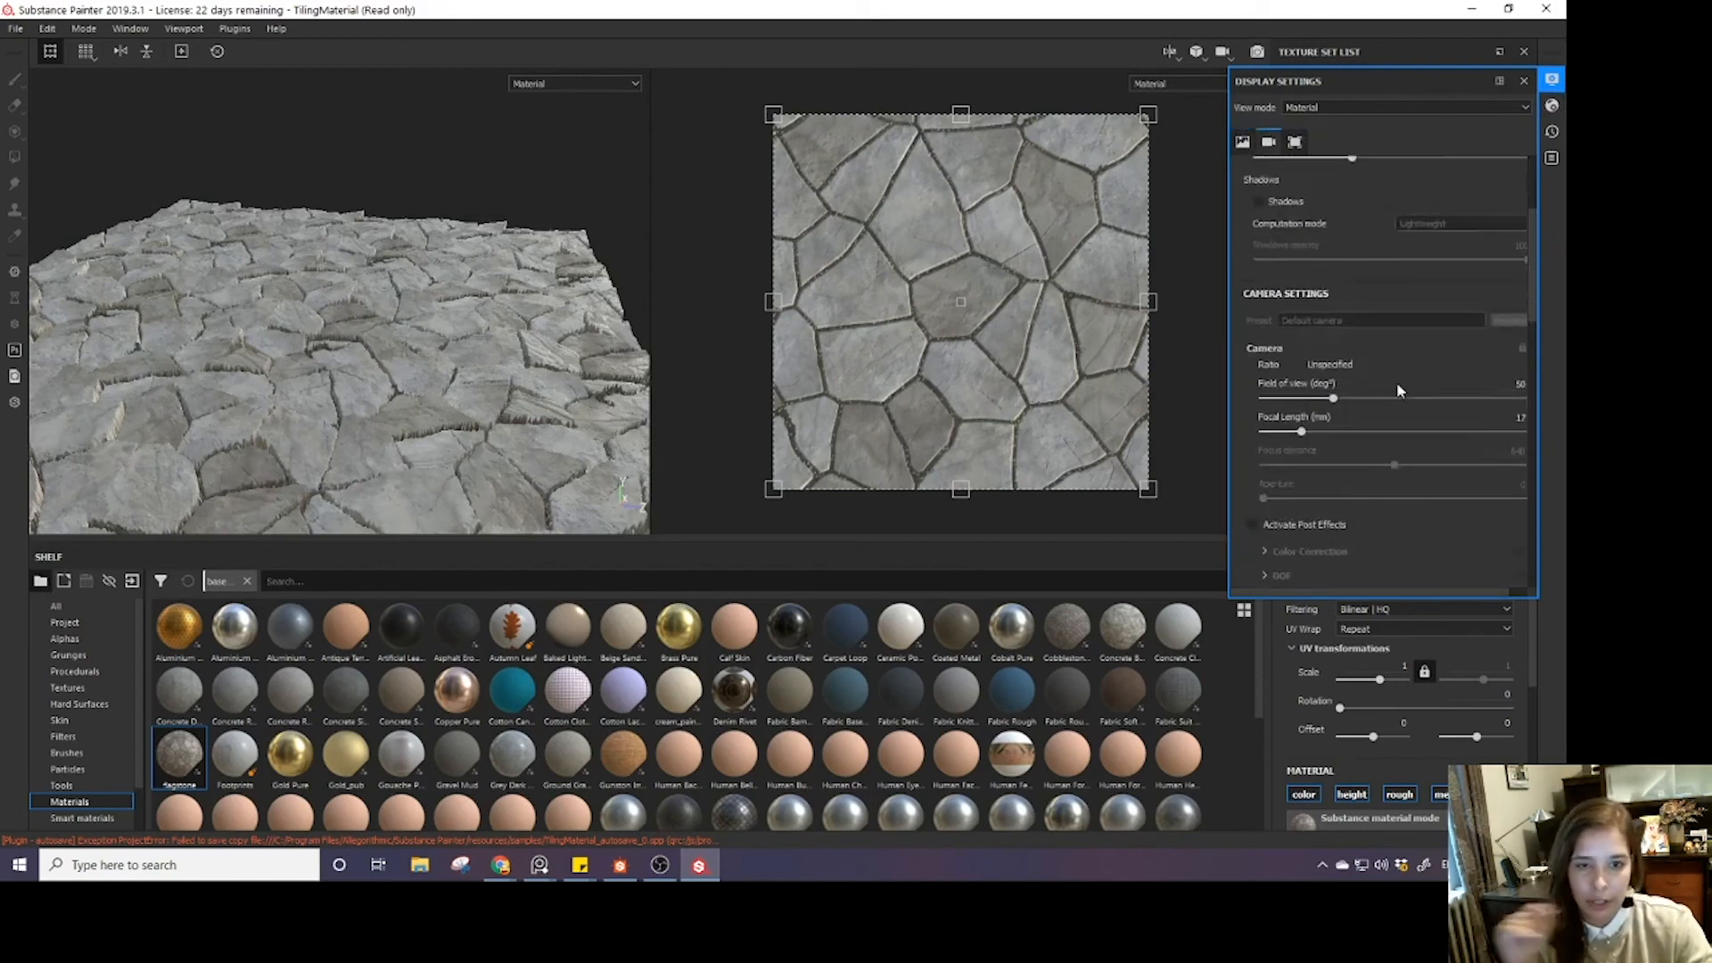
scroll(1397, 389, down, 8)
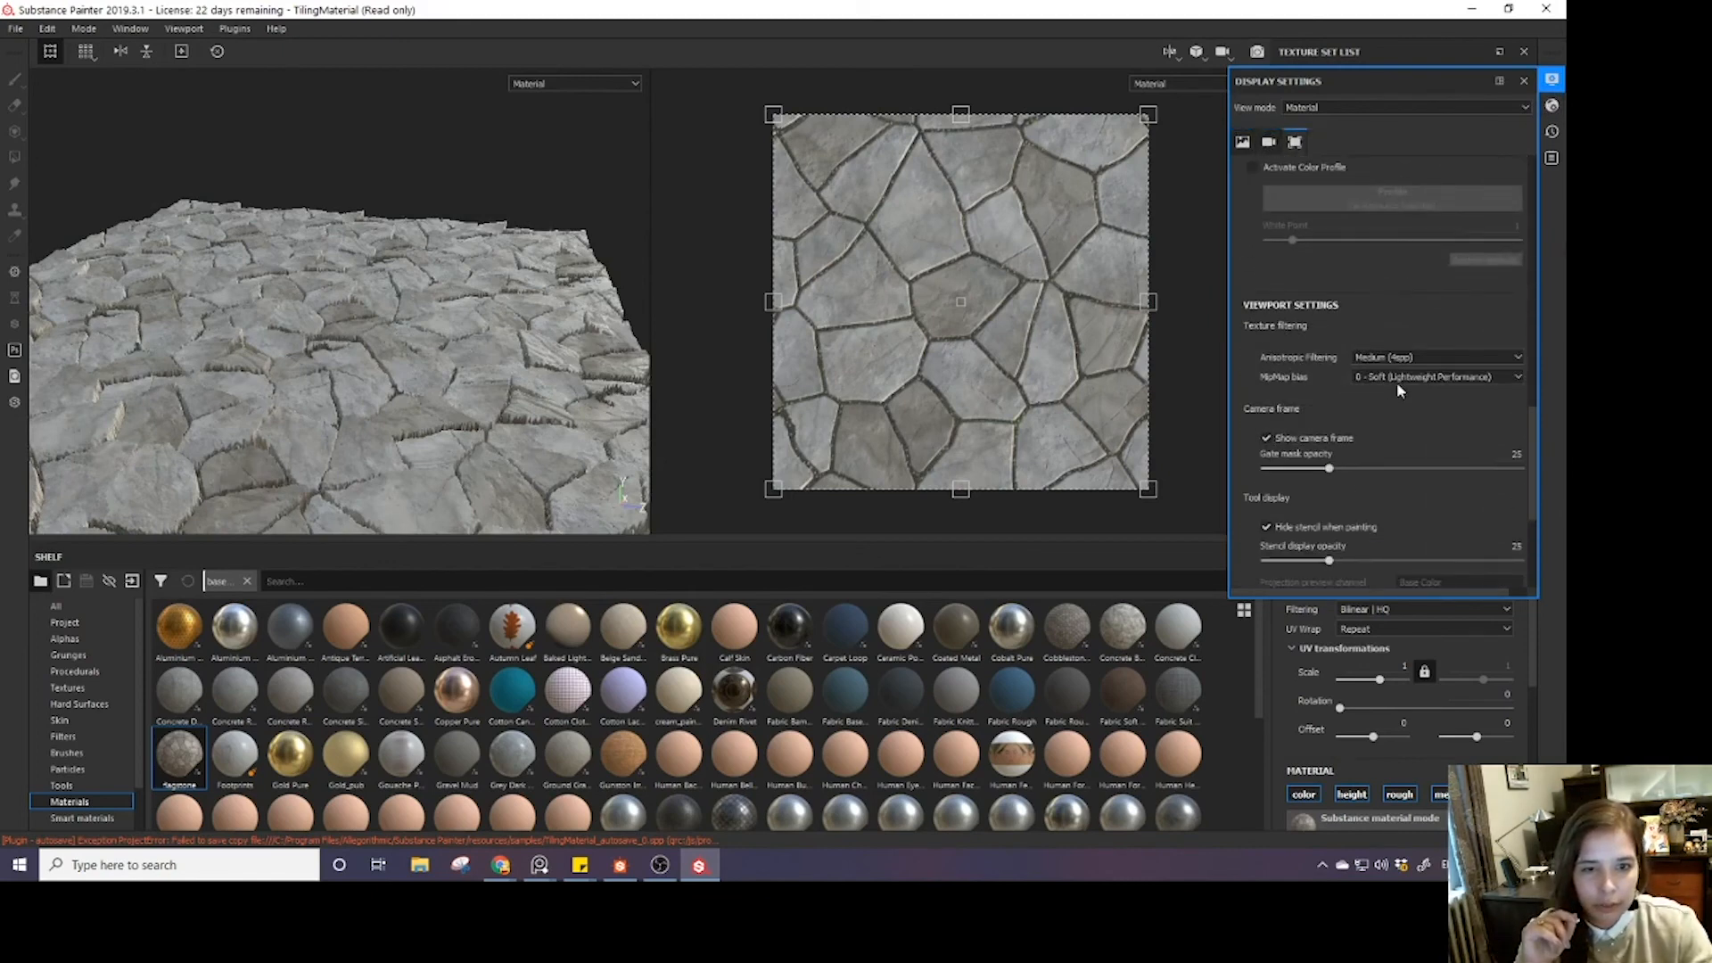
scroll(1397, 381, down, 3)
scroll(1396, 382, up, 5)
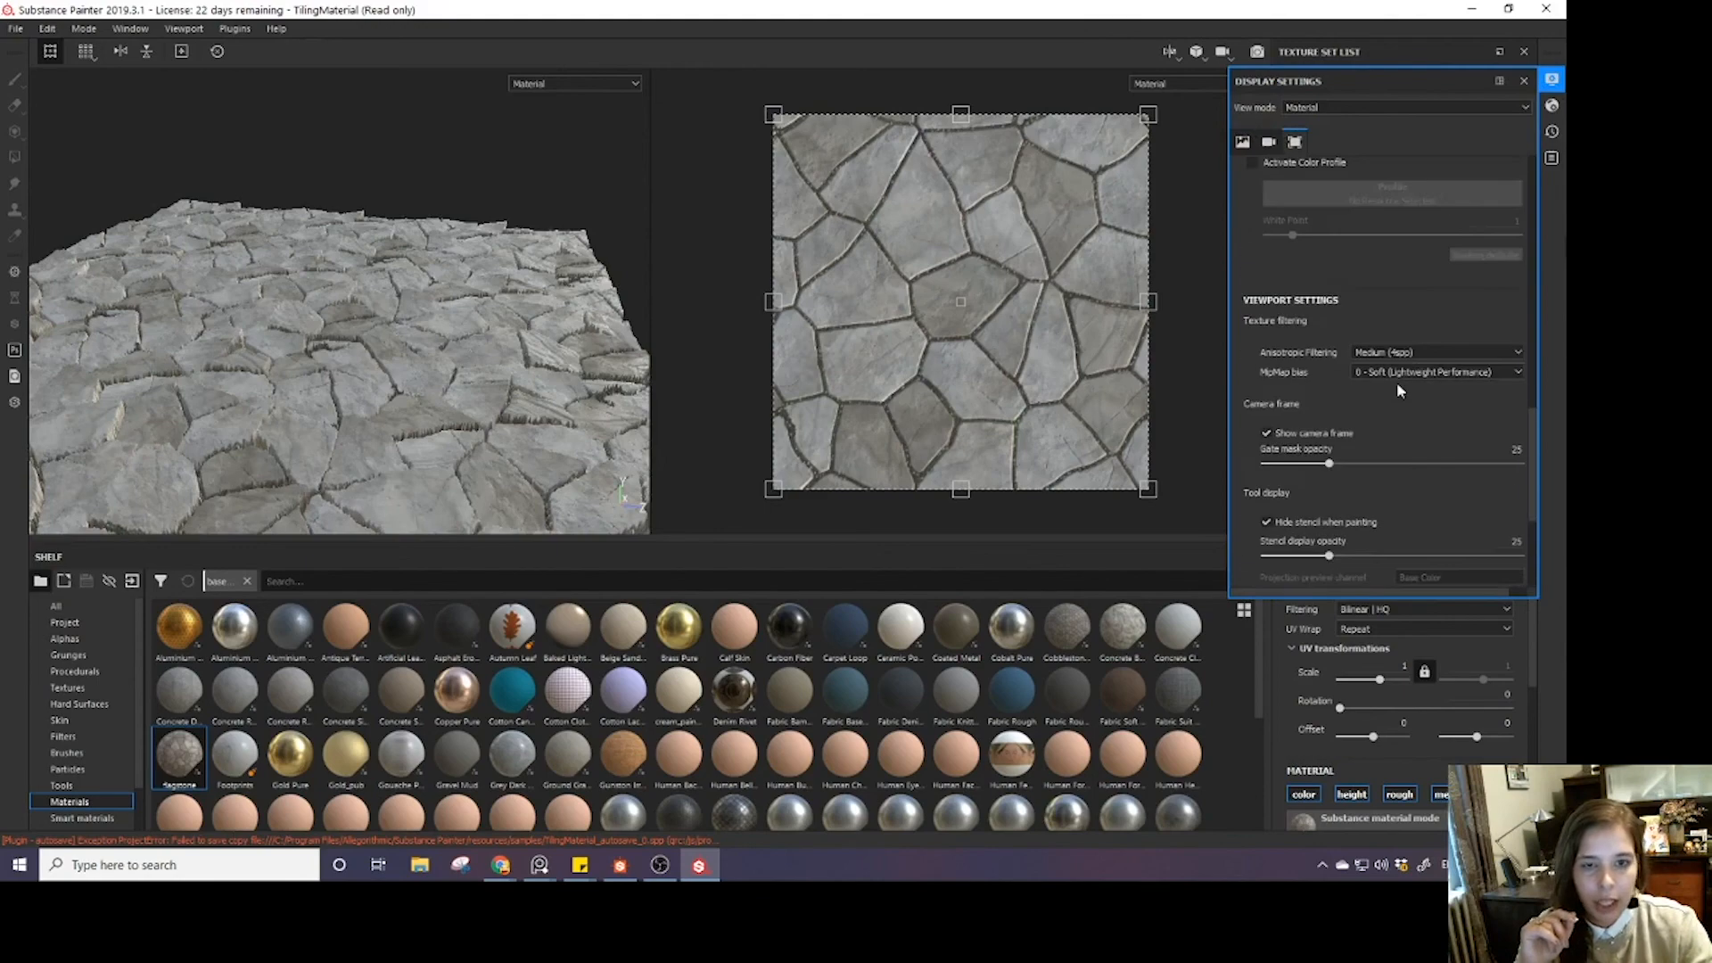
click(1524, 80)
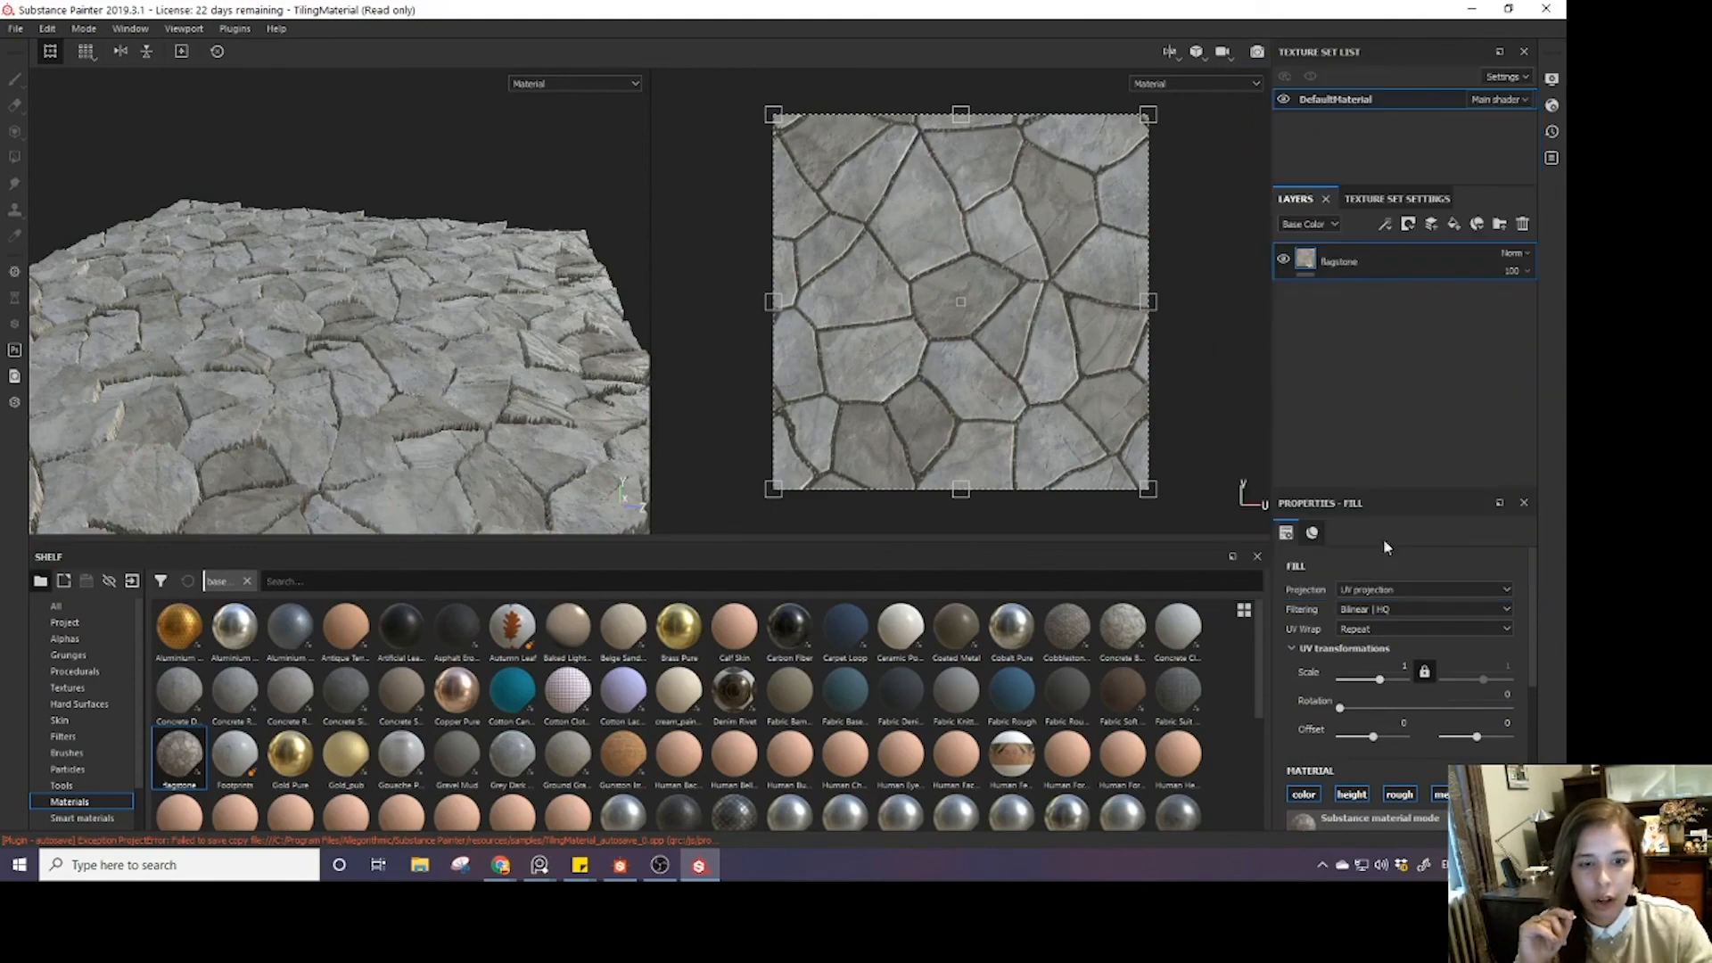
- Disable the height channel of the flagstone fill layer and inspect the flattened surface
click(1355, 795)
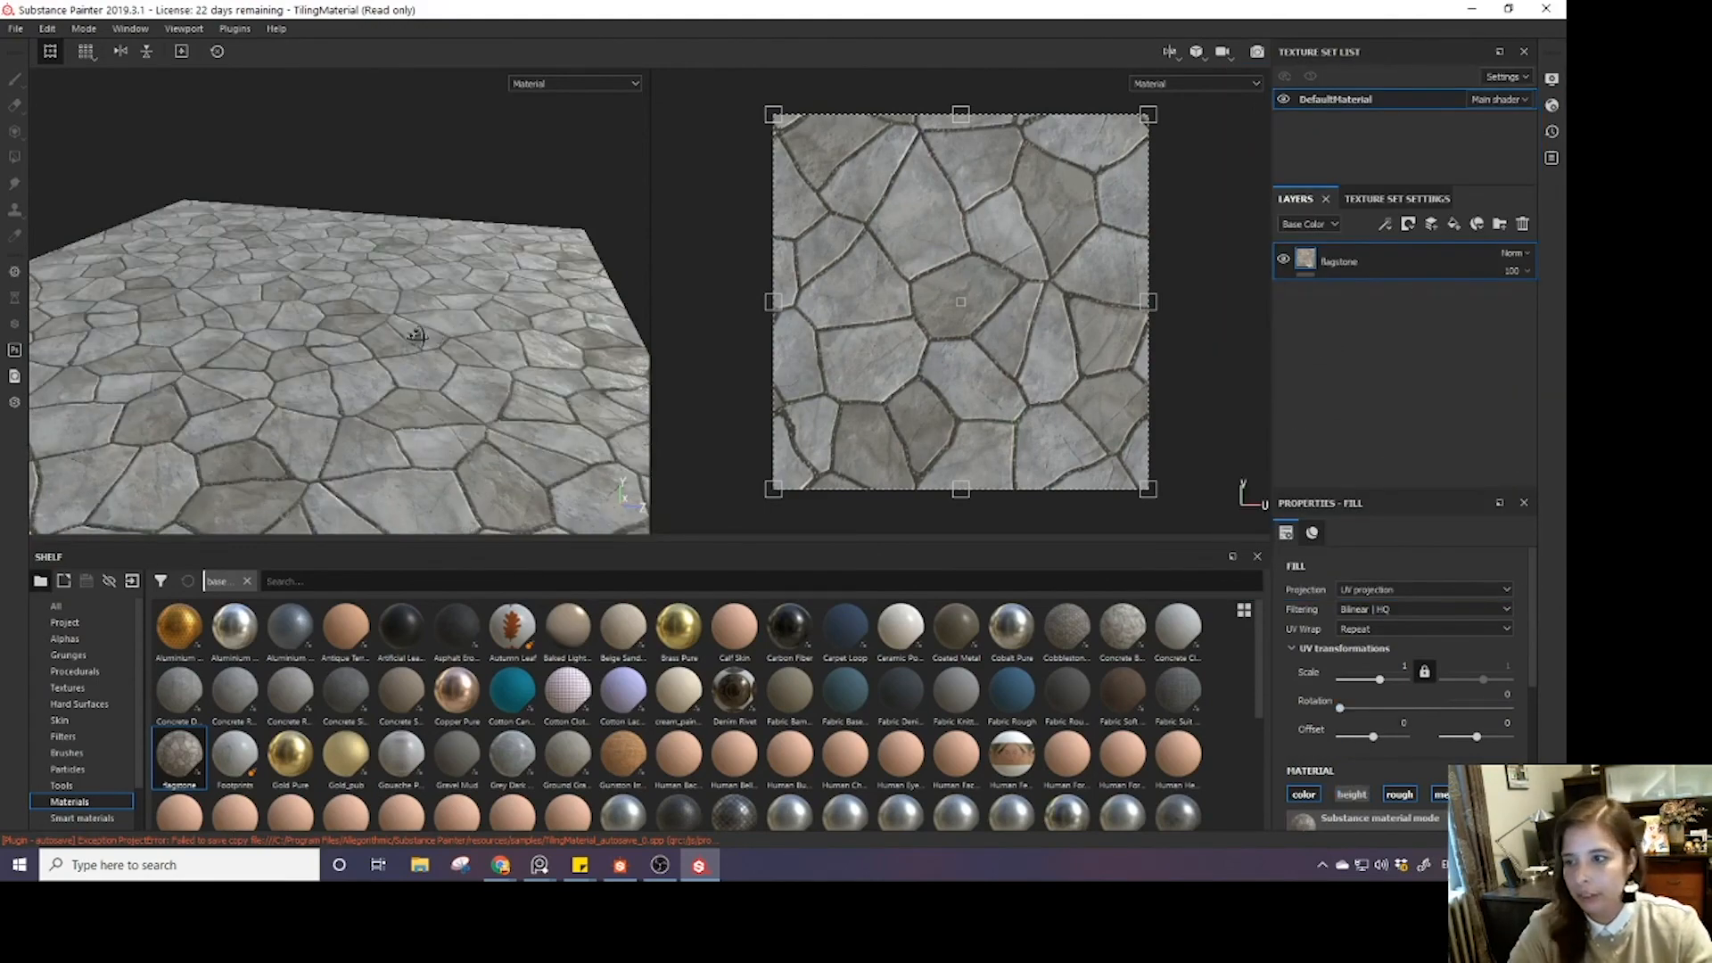
alt+drag(415, 334, 398, 223)
scroll(398, 280, up, 3)
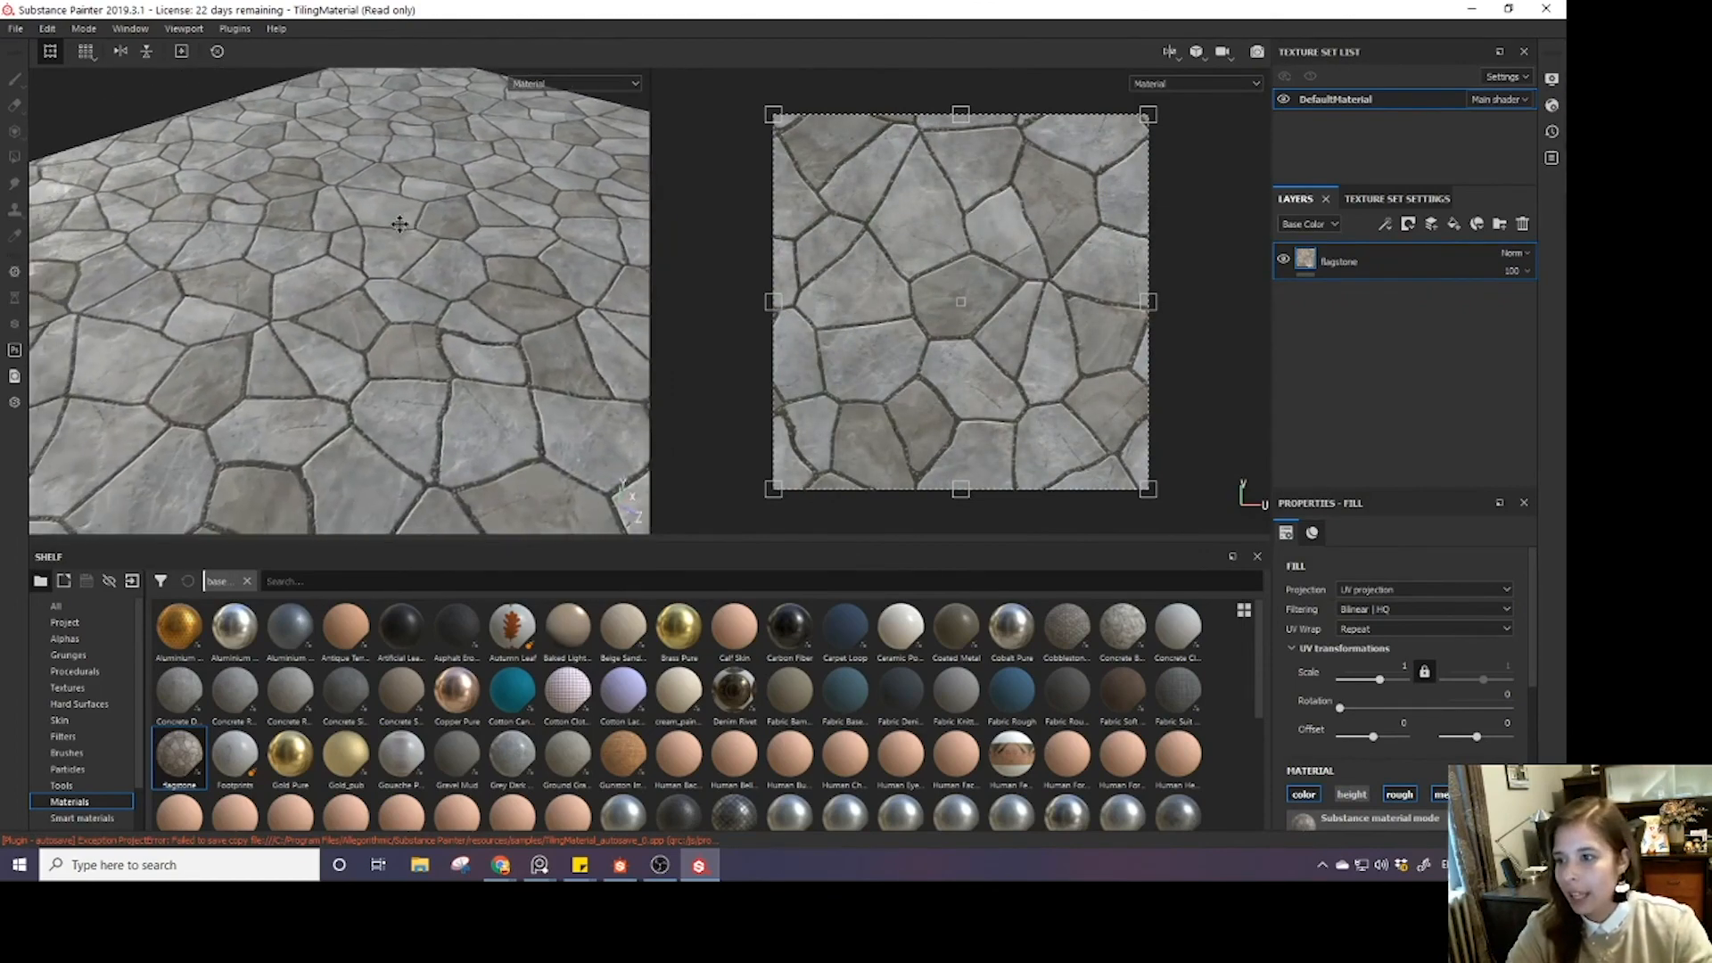
- Set the layer's Flagstone Y Amount to 6 and toggle its Stone Pattern Switch to the rectangular stone layout
scroll(1373, 713, down, 5)
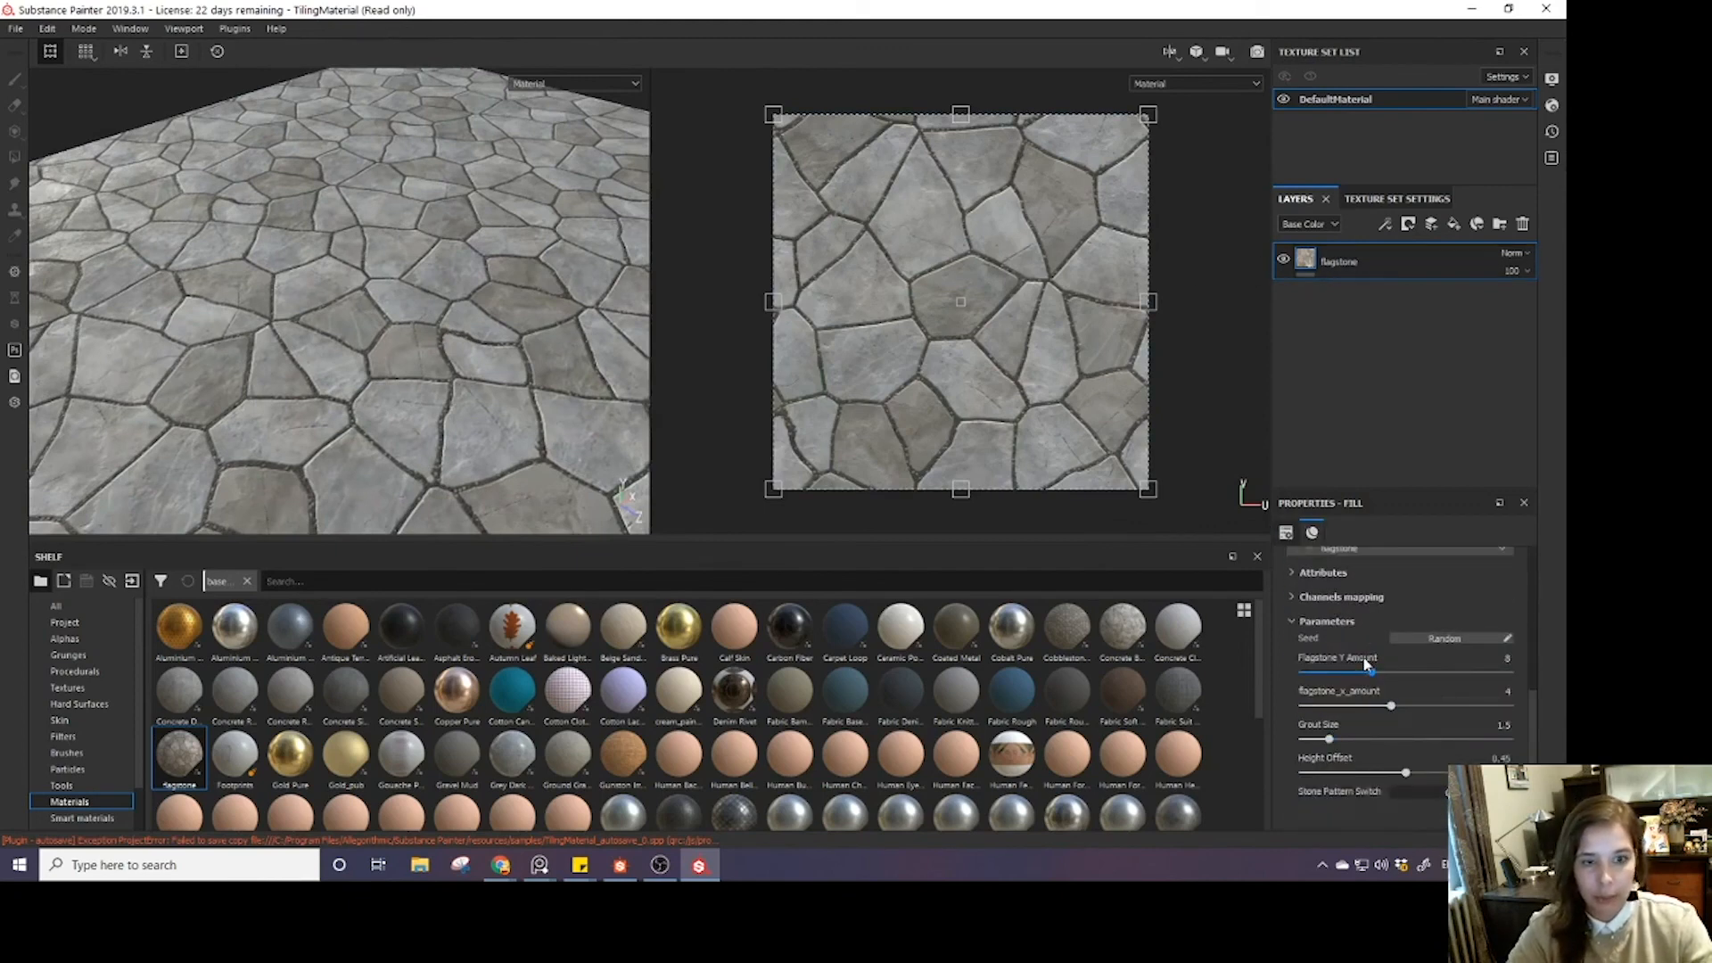
drag(1373, 675, 1338, 673)
alt+drag(512, 355, 418, 391)
scroll(448, 353, up, 3)
scroll(455, 348, down, 5)
scroll(439, 340, down, 2)
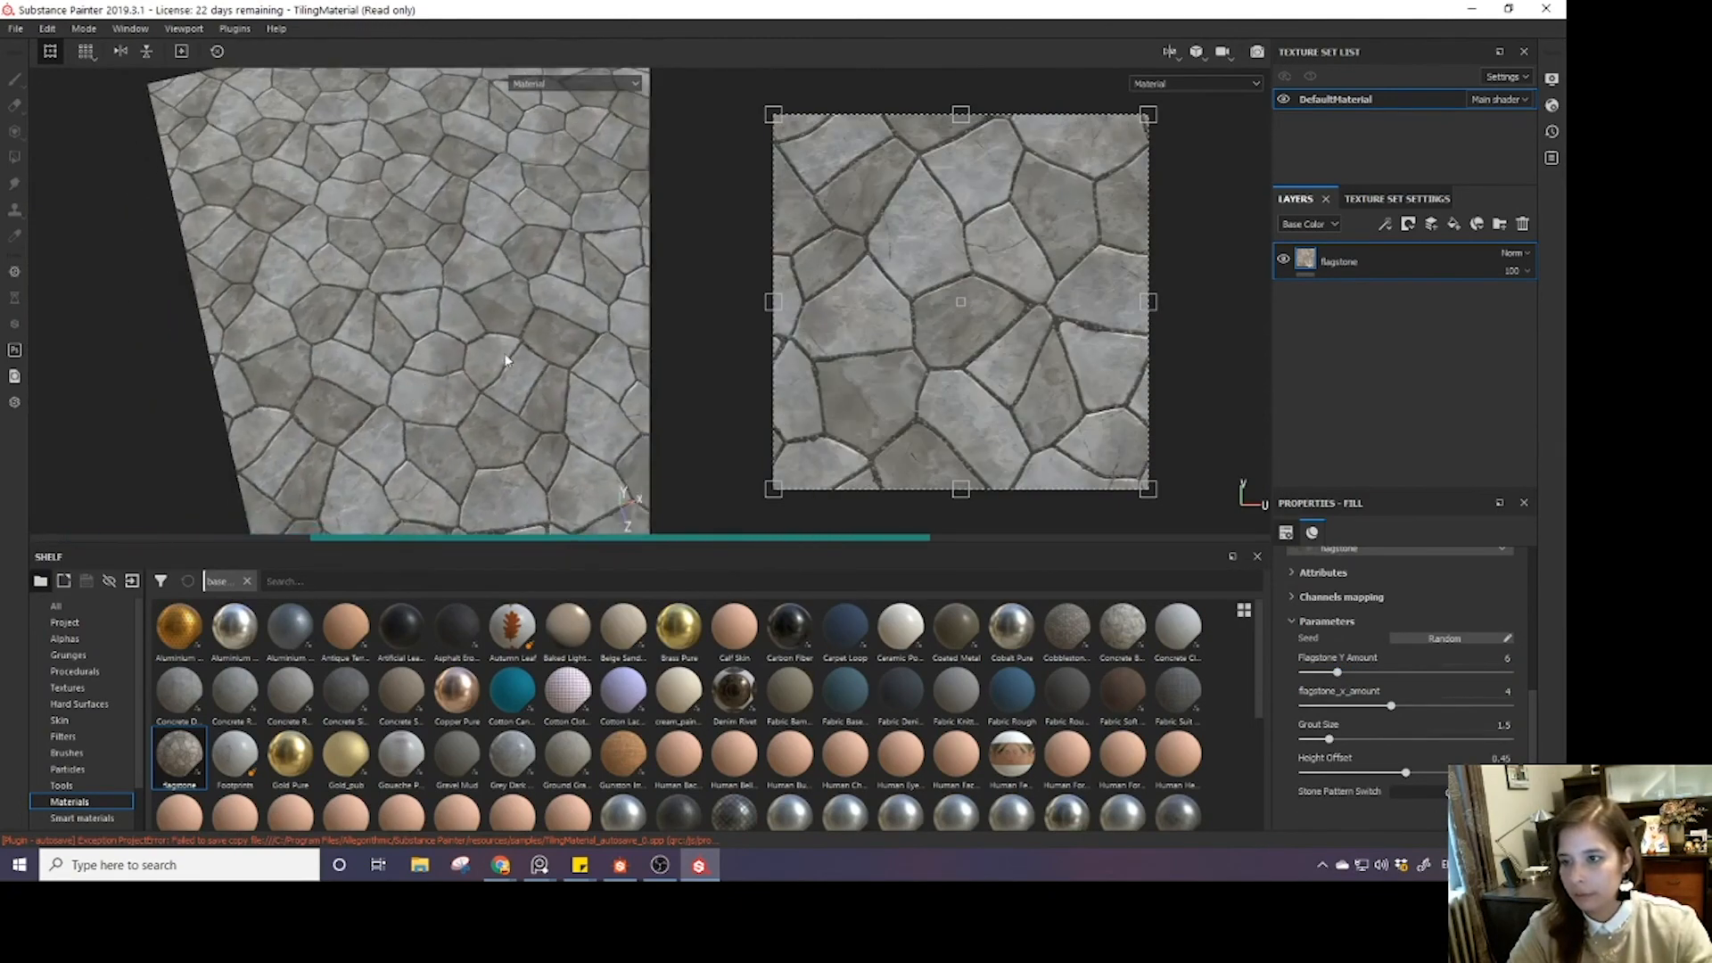
alt+middle_drag(482, 346, 458, 356)
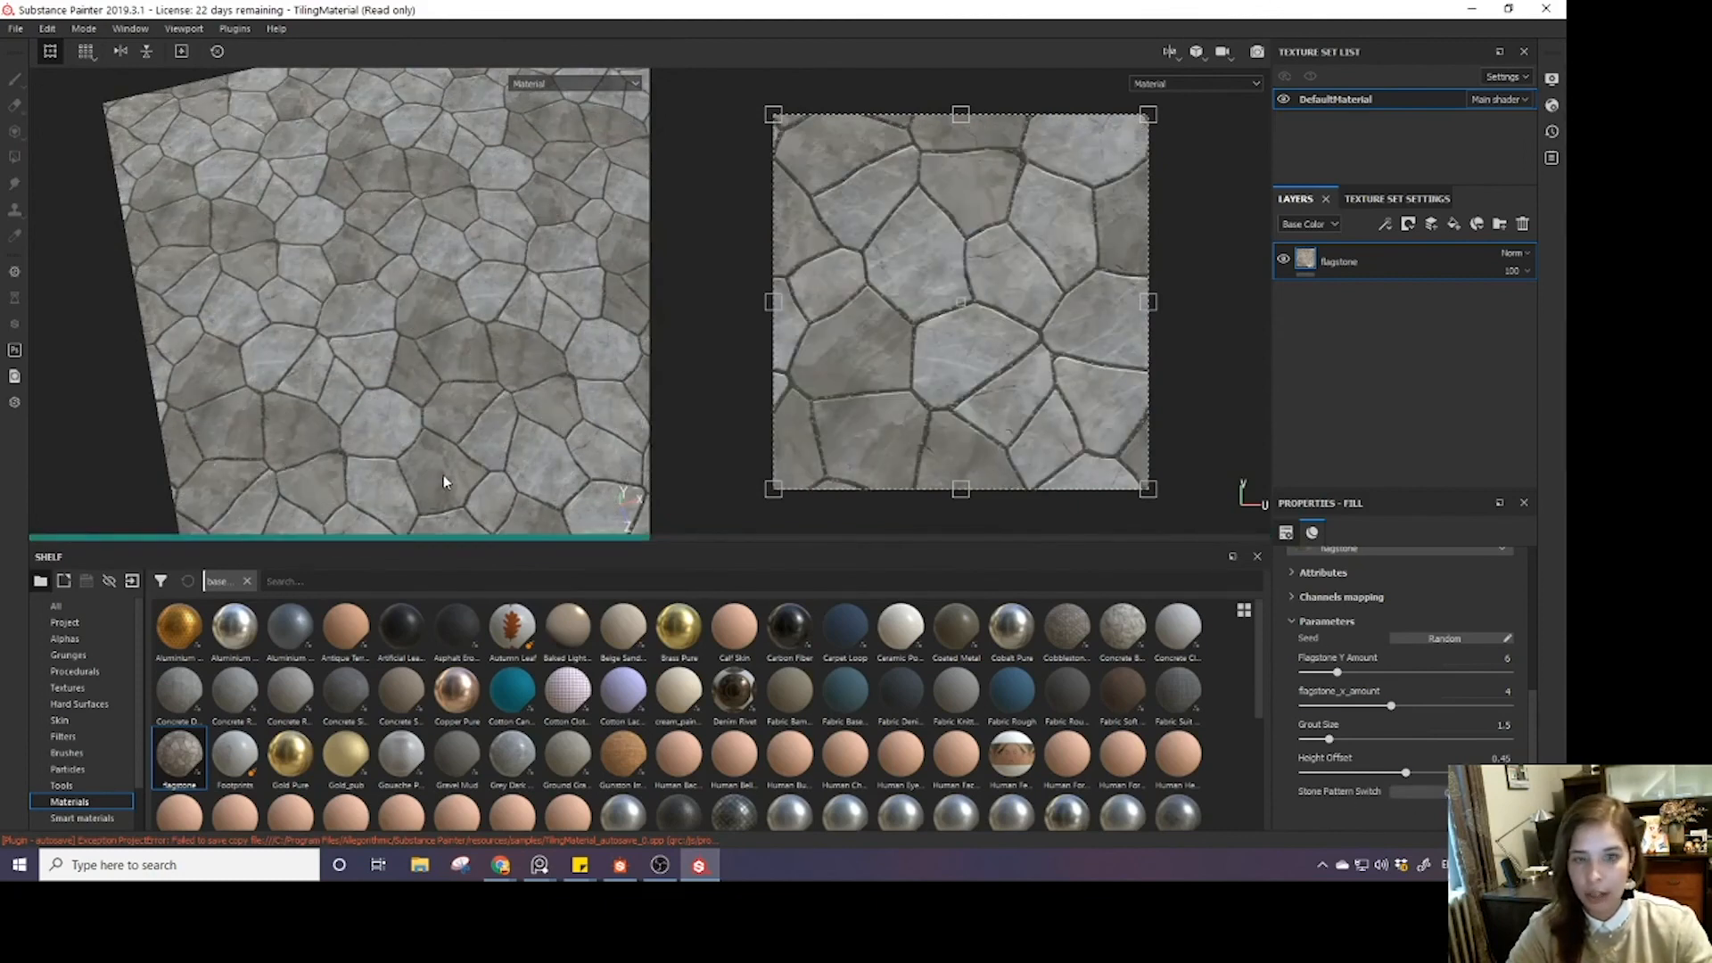
alt+drag(444, 482, 391, 385)
scroll(388, 378, down, 5)
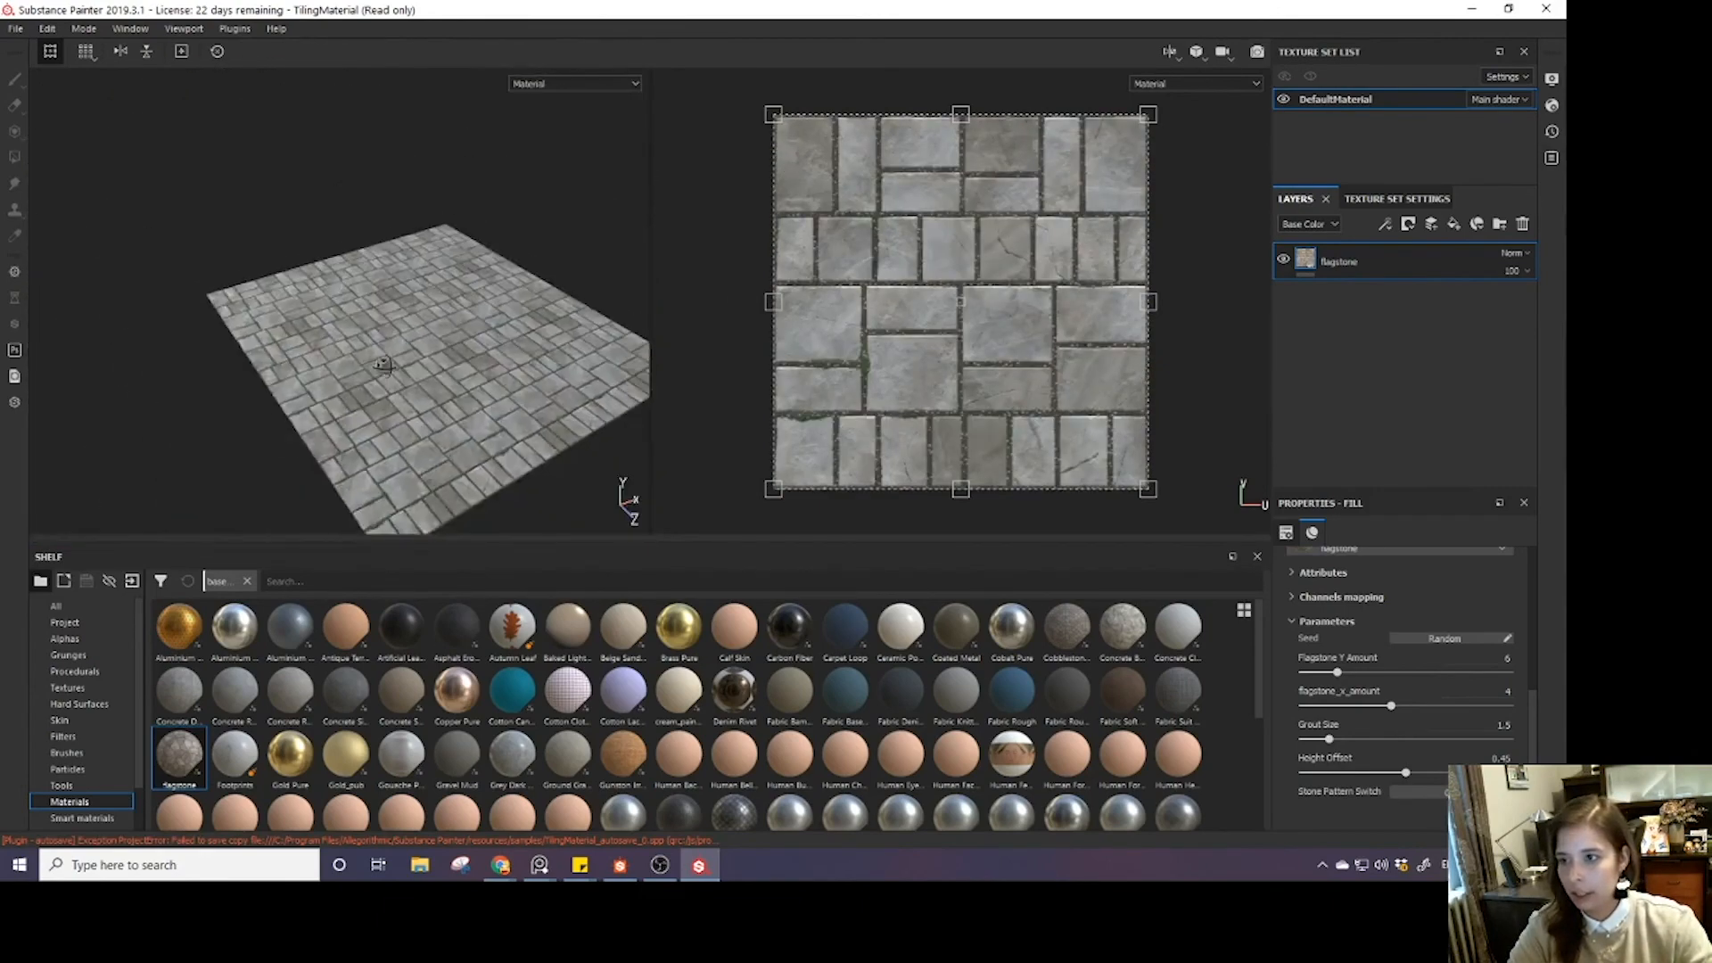
- Return to Substance Designer and open the bitmap export settings for the flagstone graph's outputs
click(1473, 13)
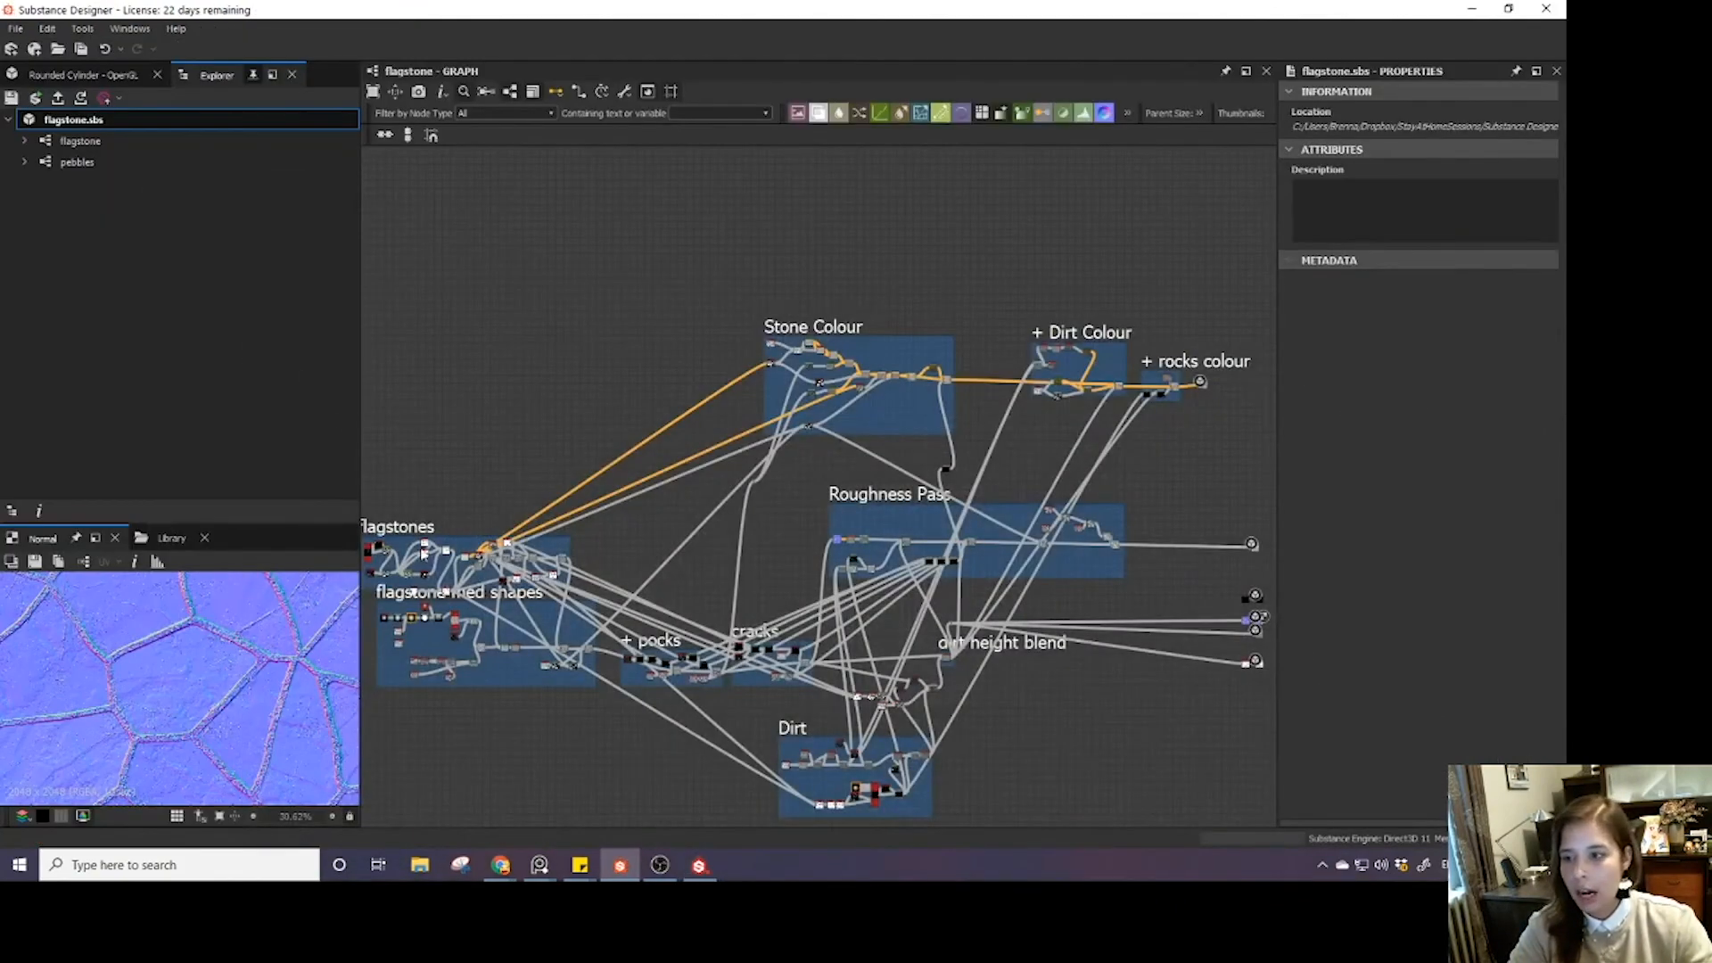
middle_drag(482, 491, 678, 510)
right_click(178, 119)
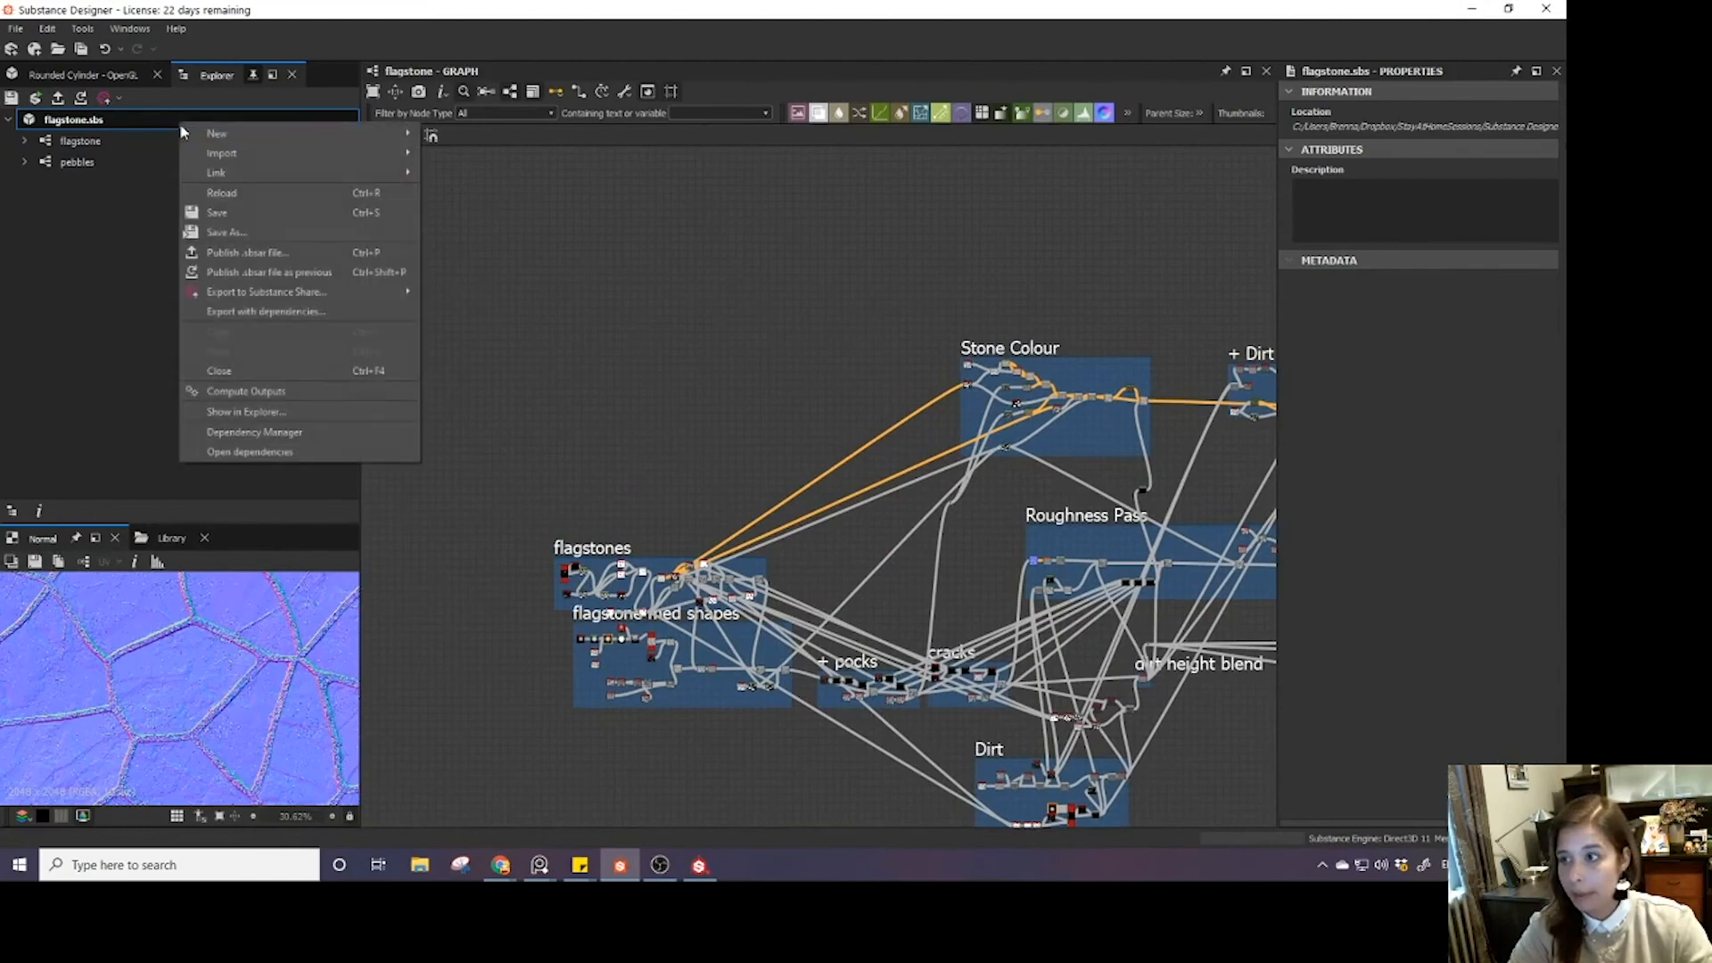
click(78, 142)
right_click(80, 149)
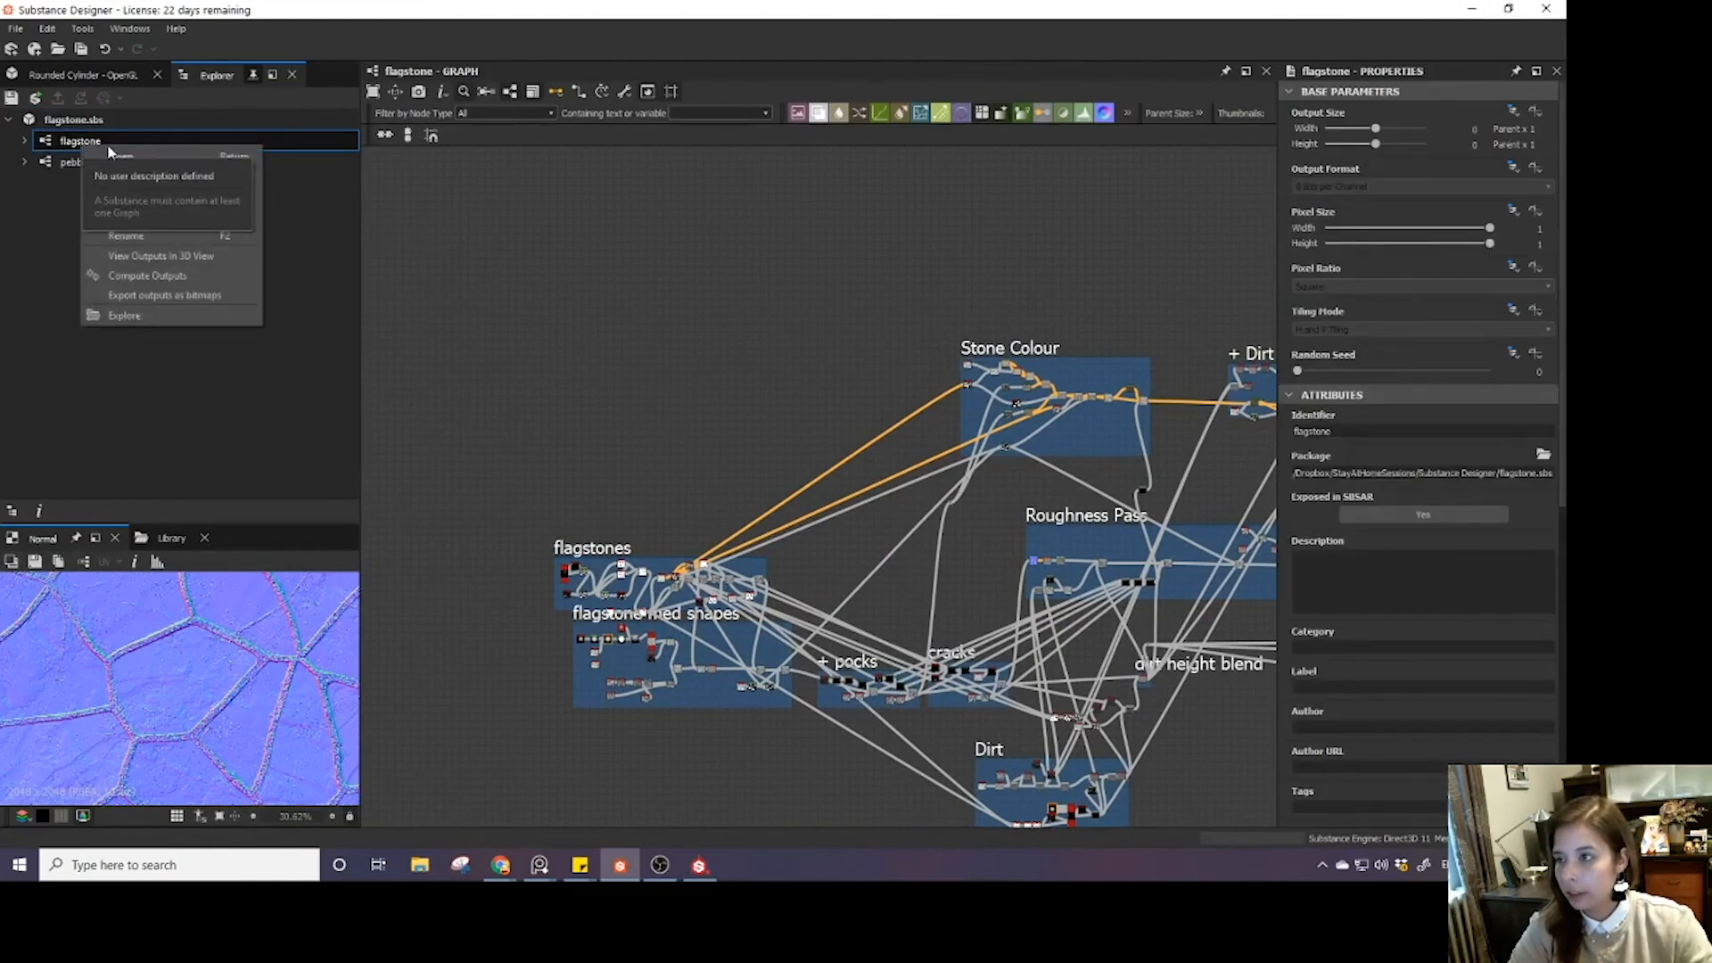
click(189, 302)
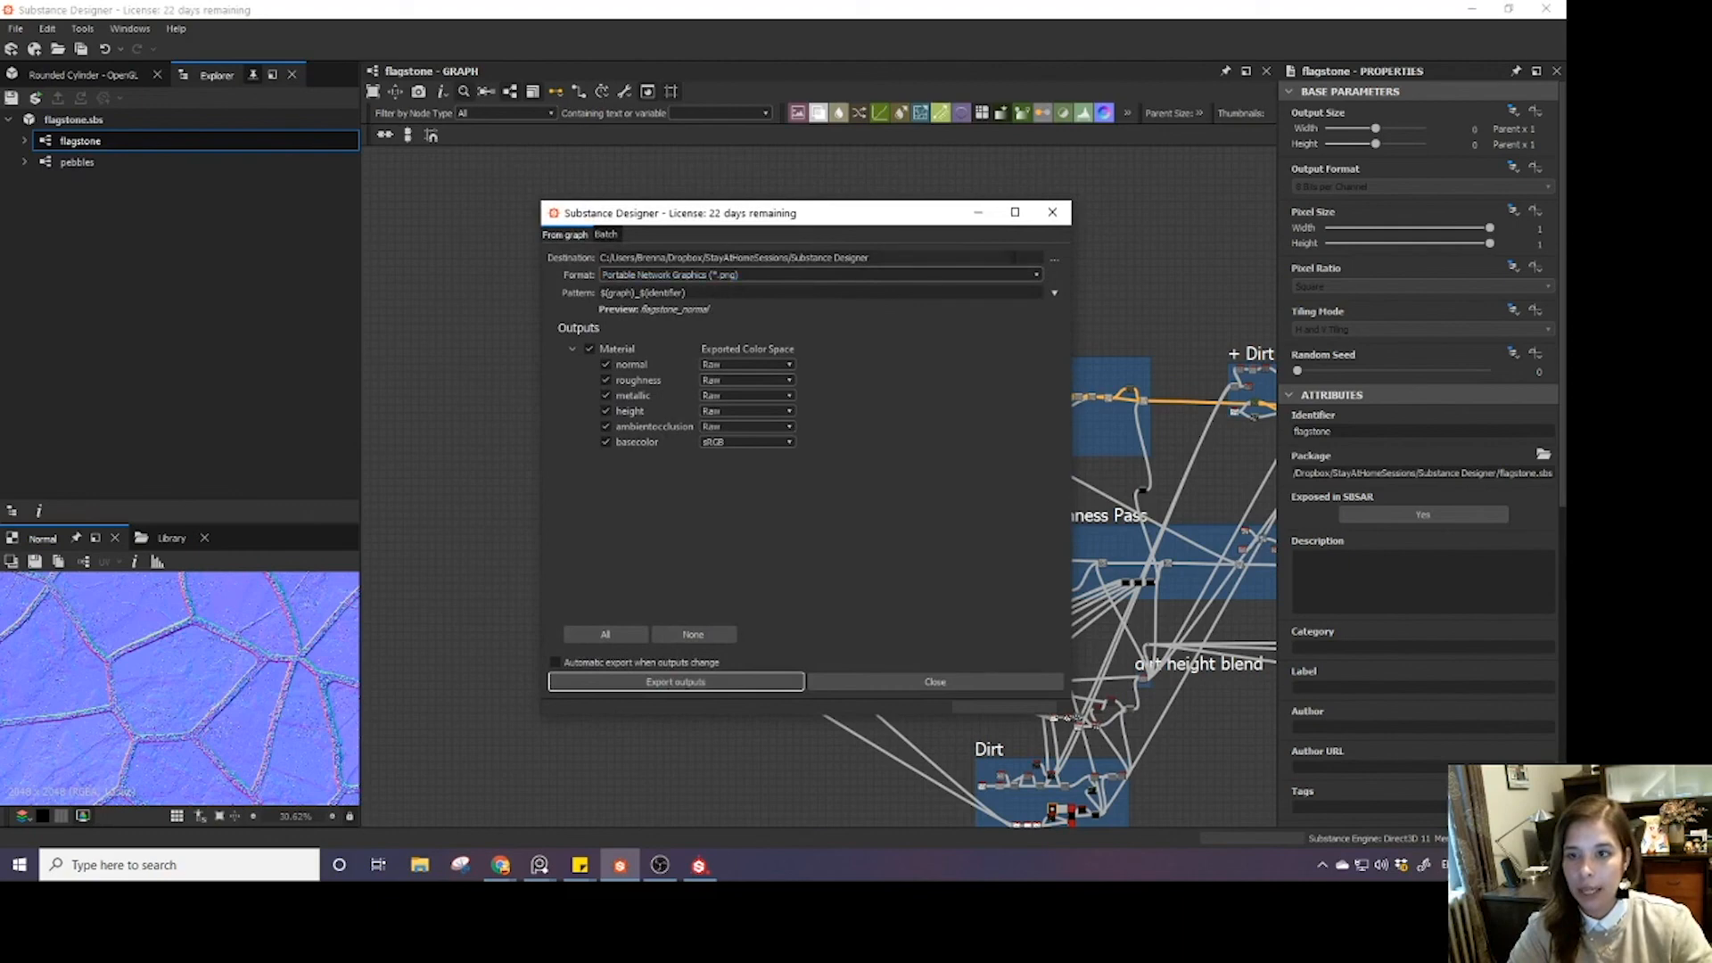
- Create a folder named maps inside the Substance Designer folder and set it as the export destination
click(1054, 258)
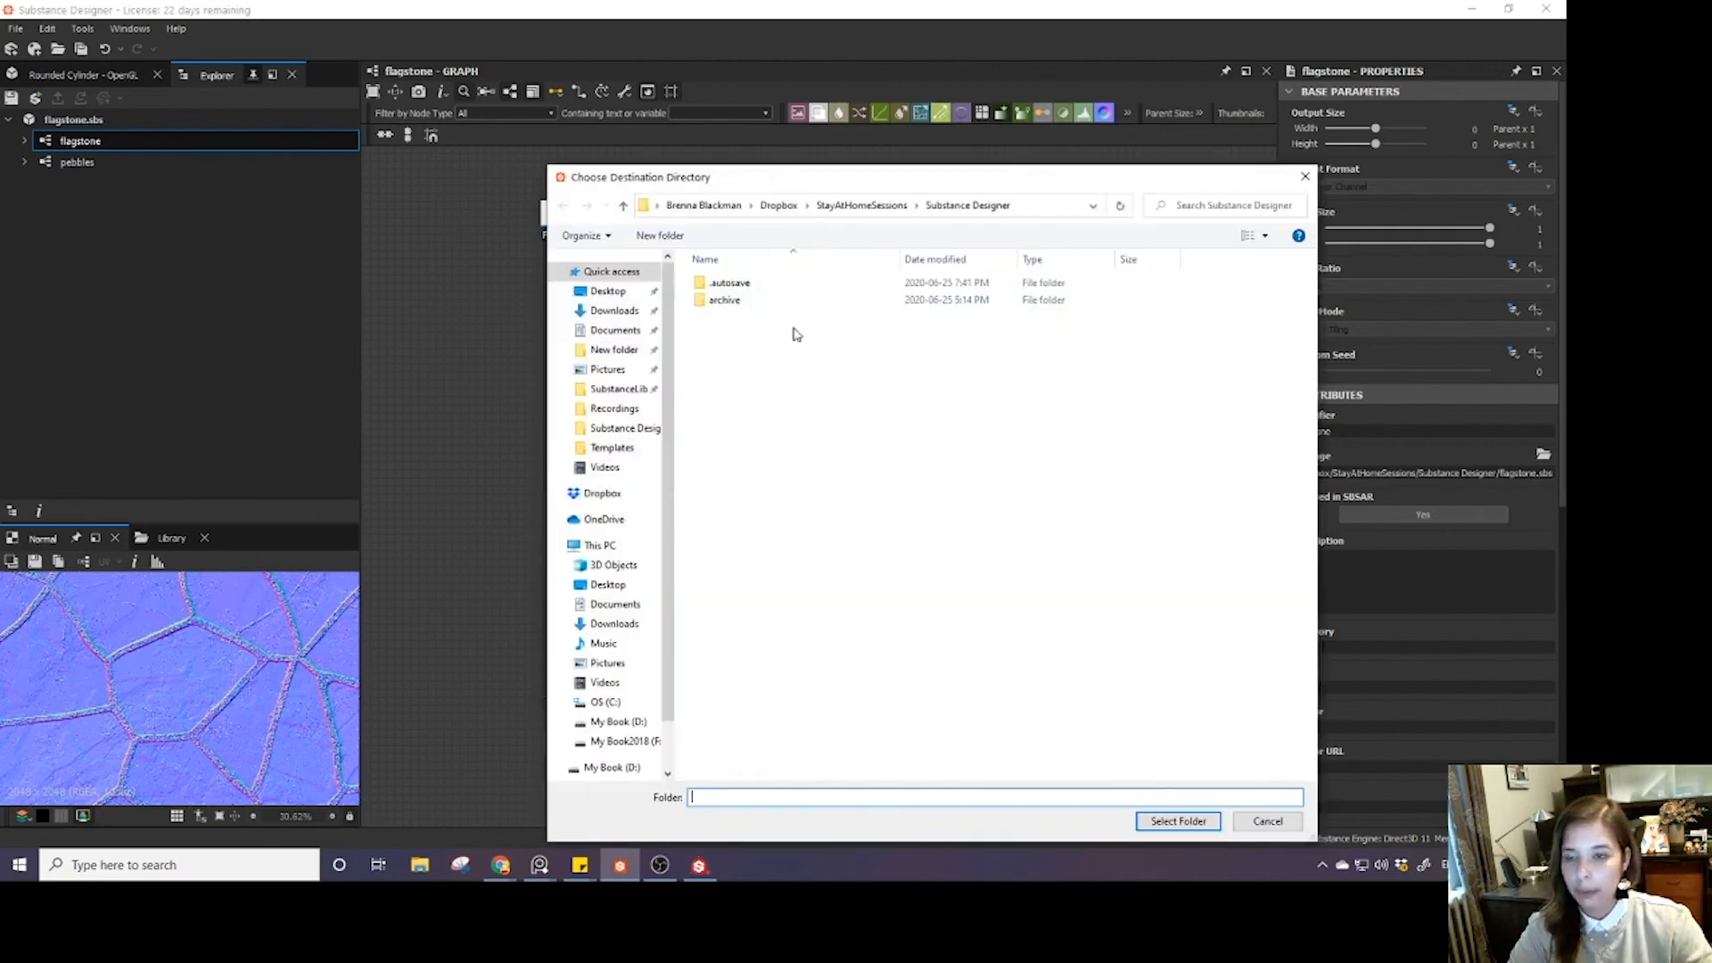
click(638, 433)
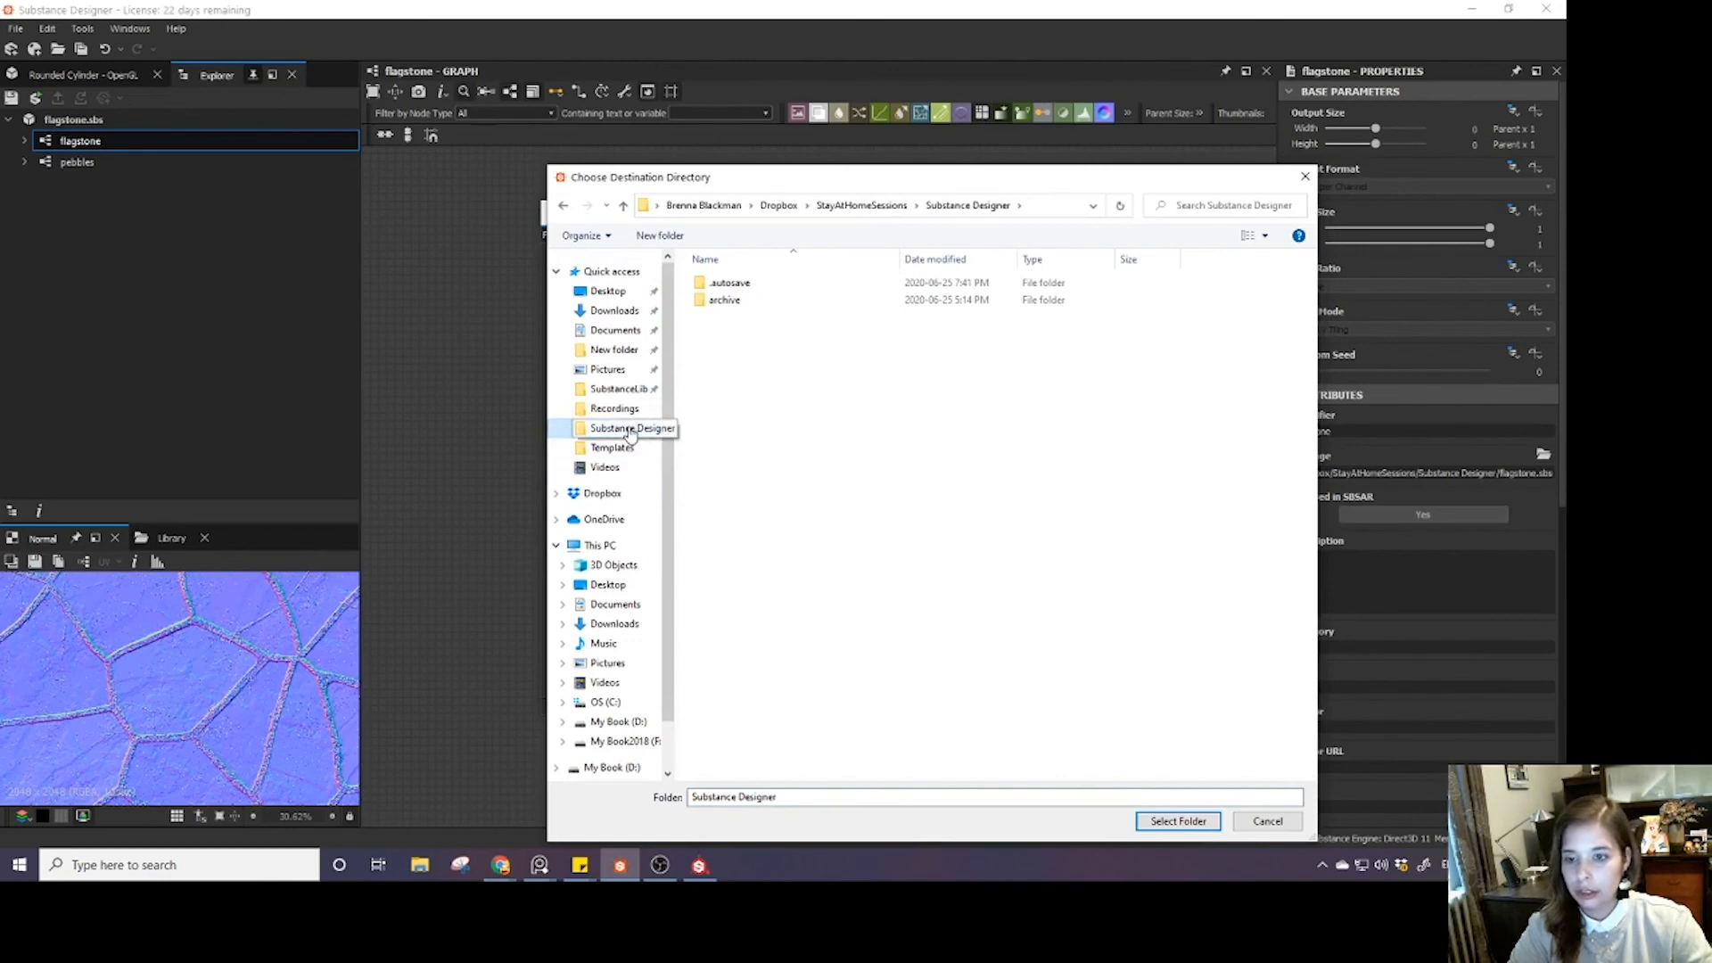
click(669, 239)
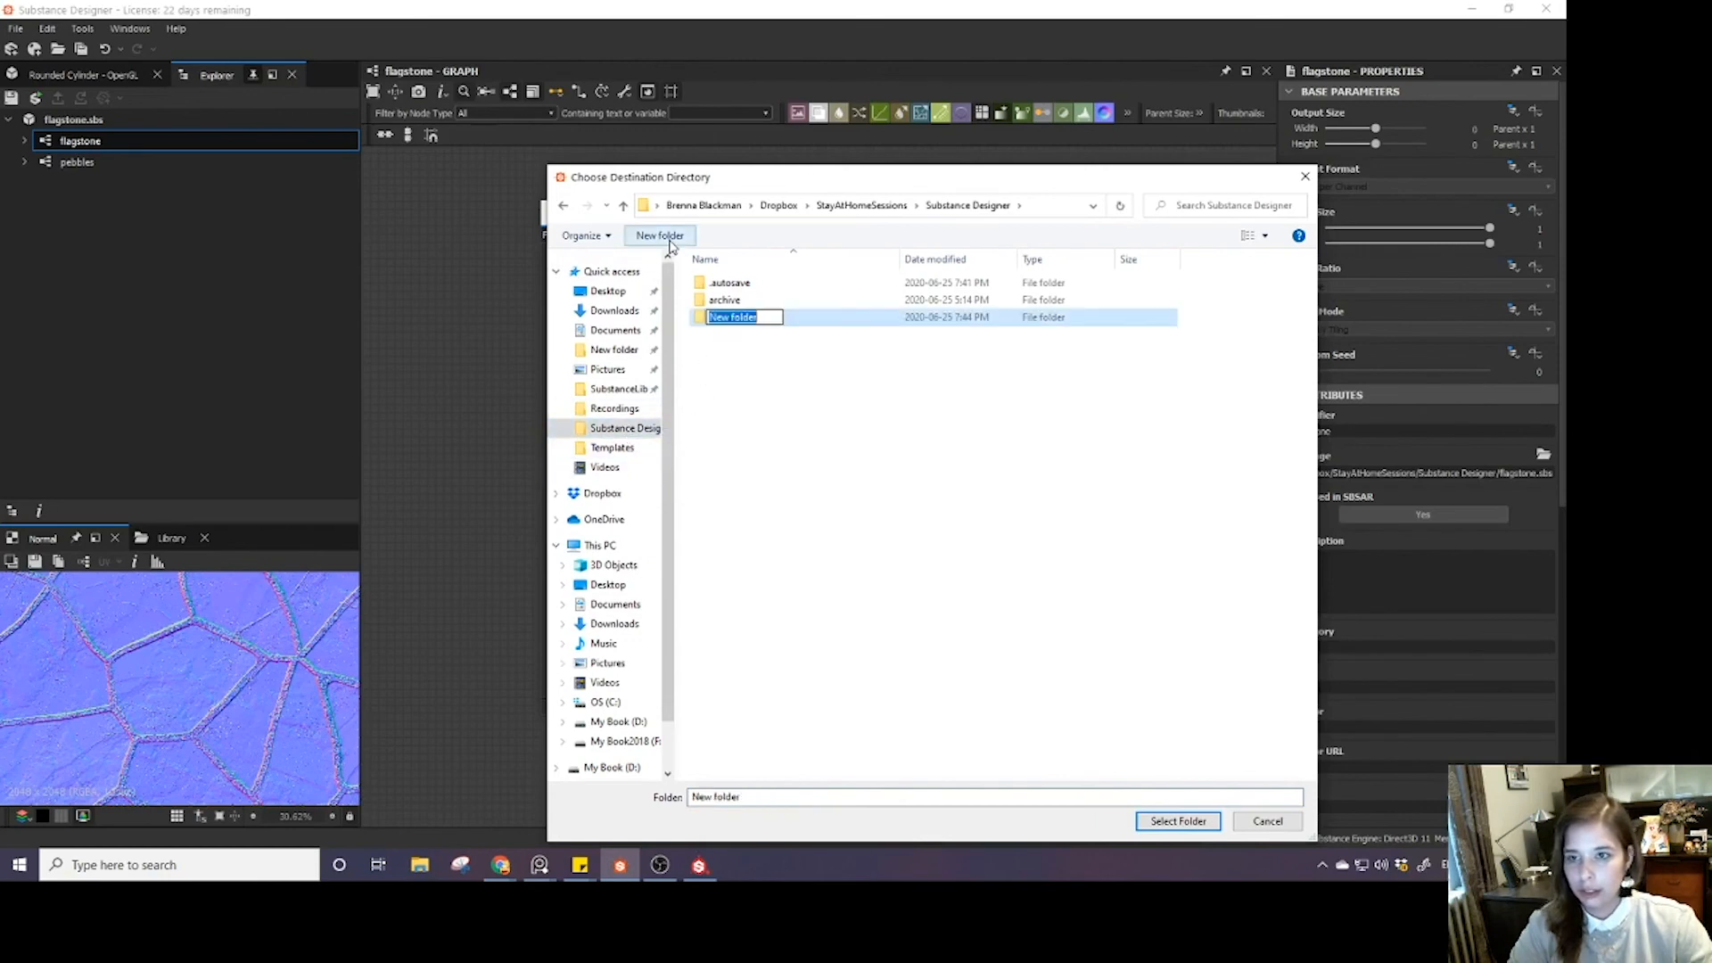
text(maps)
key(Return)
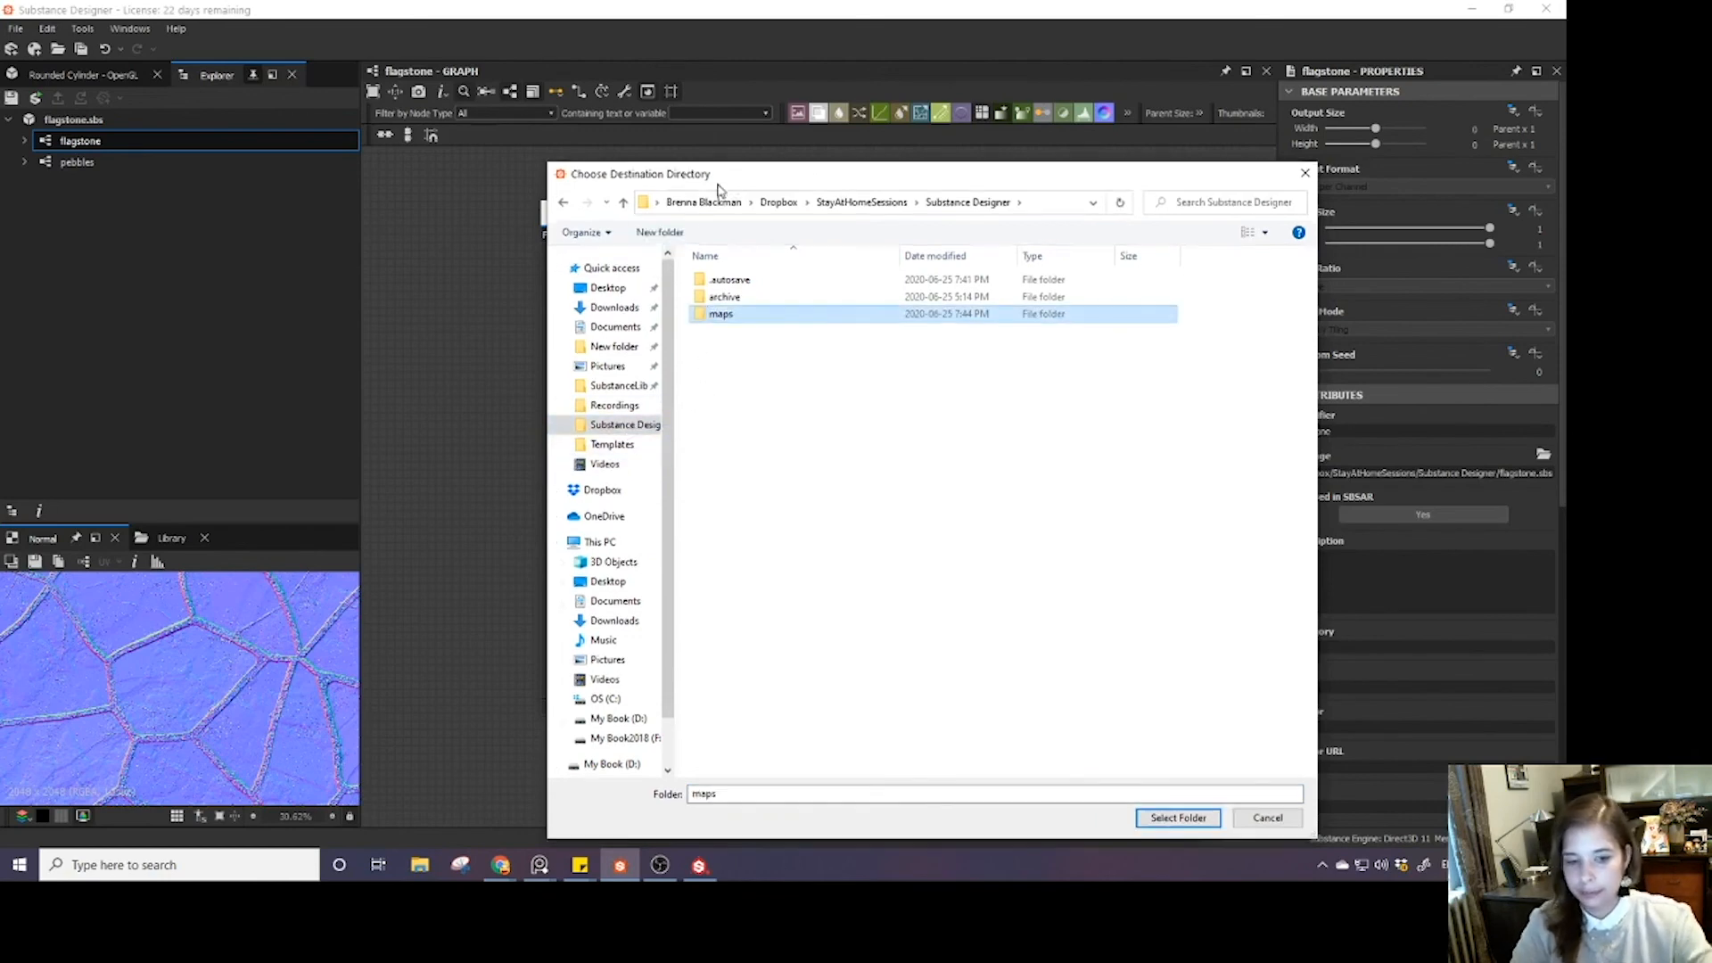
click(1170, 819)
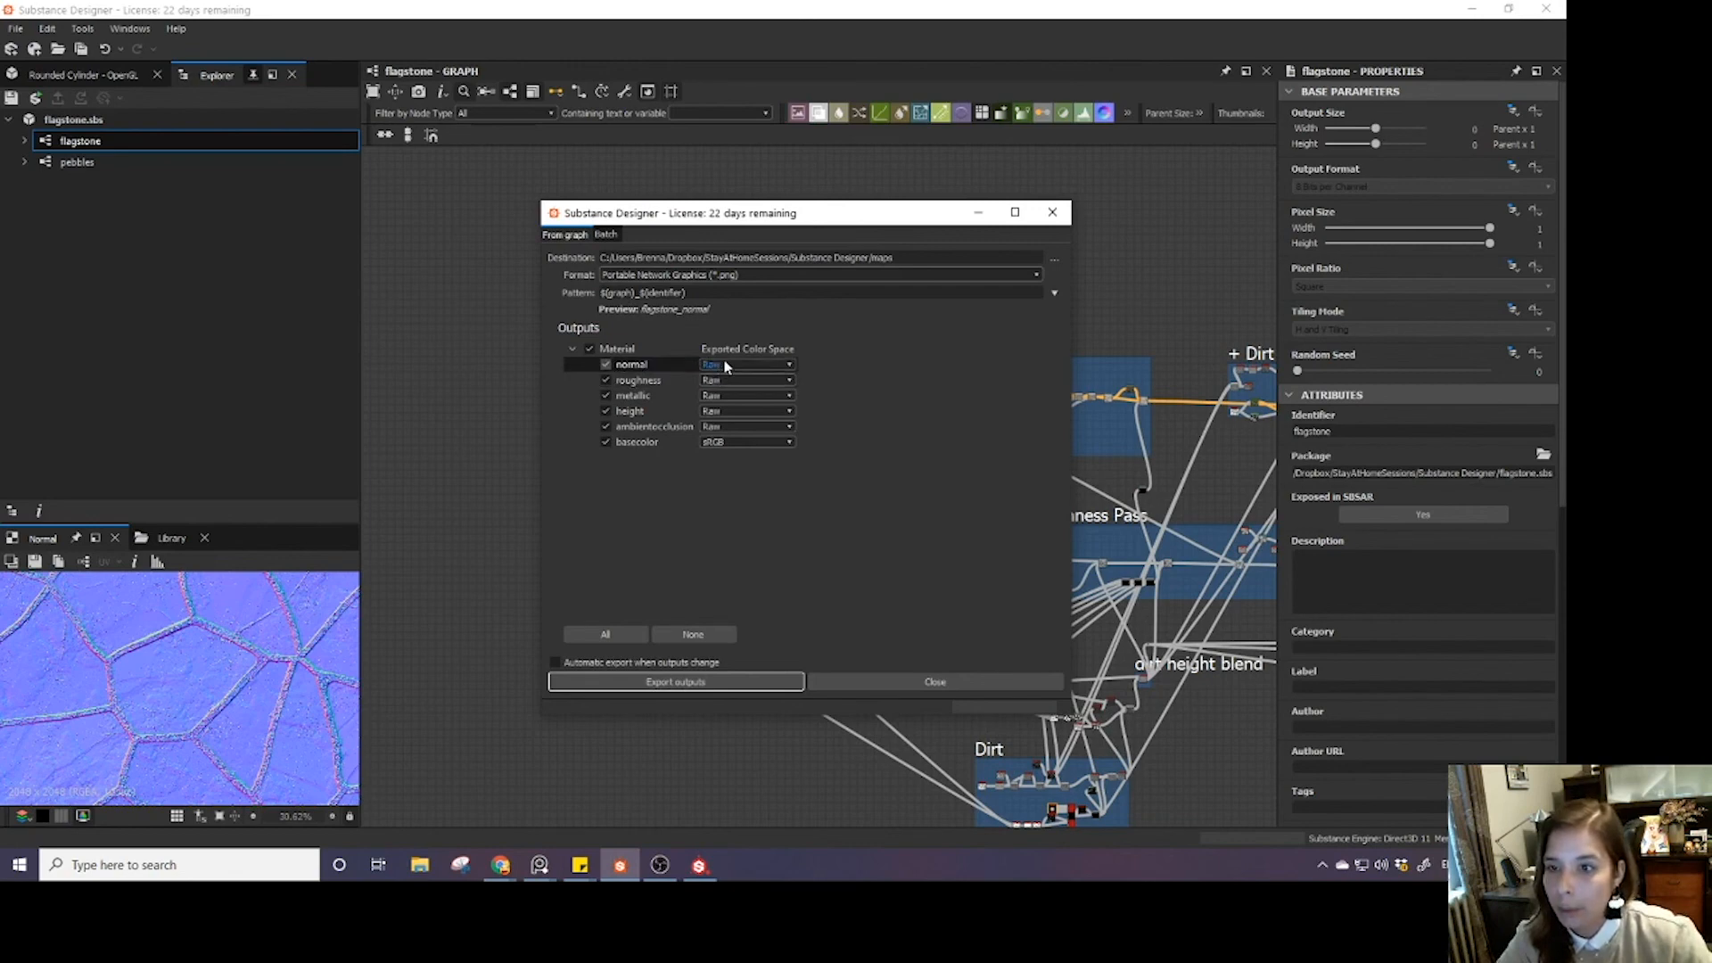
- Set the exported color space of the ambient occlusion, height and metallic outputs to Linear
click(779, 363)
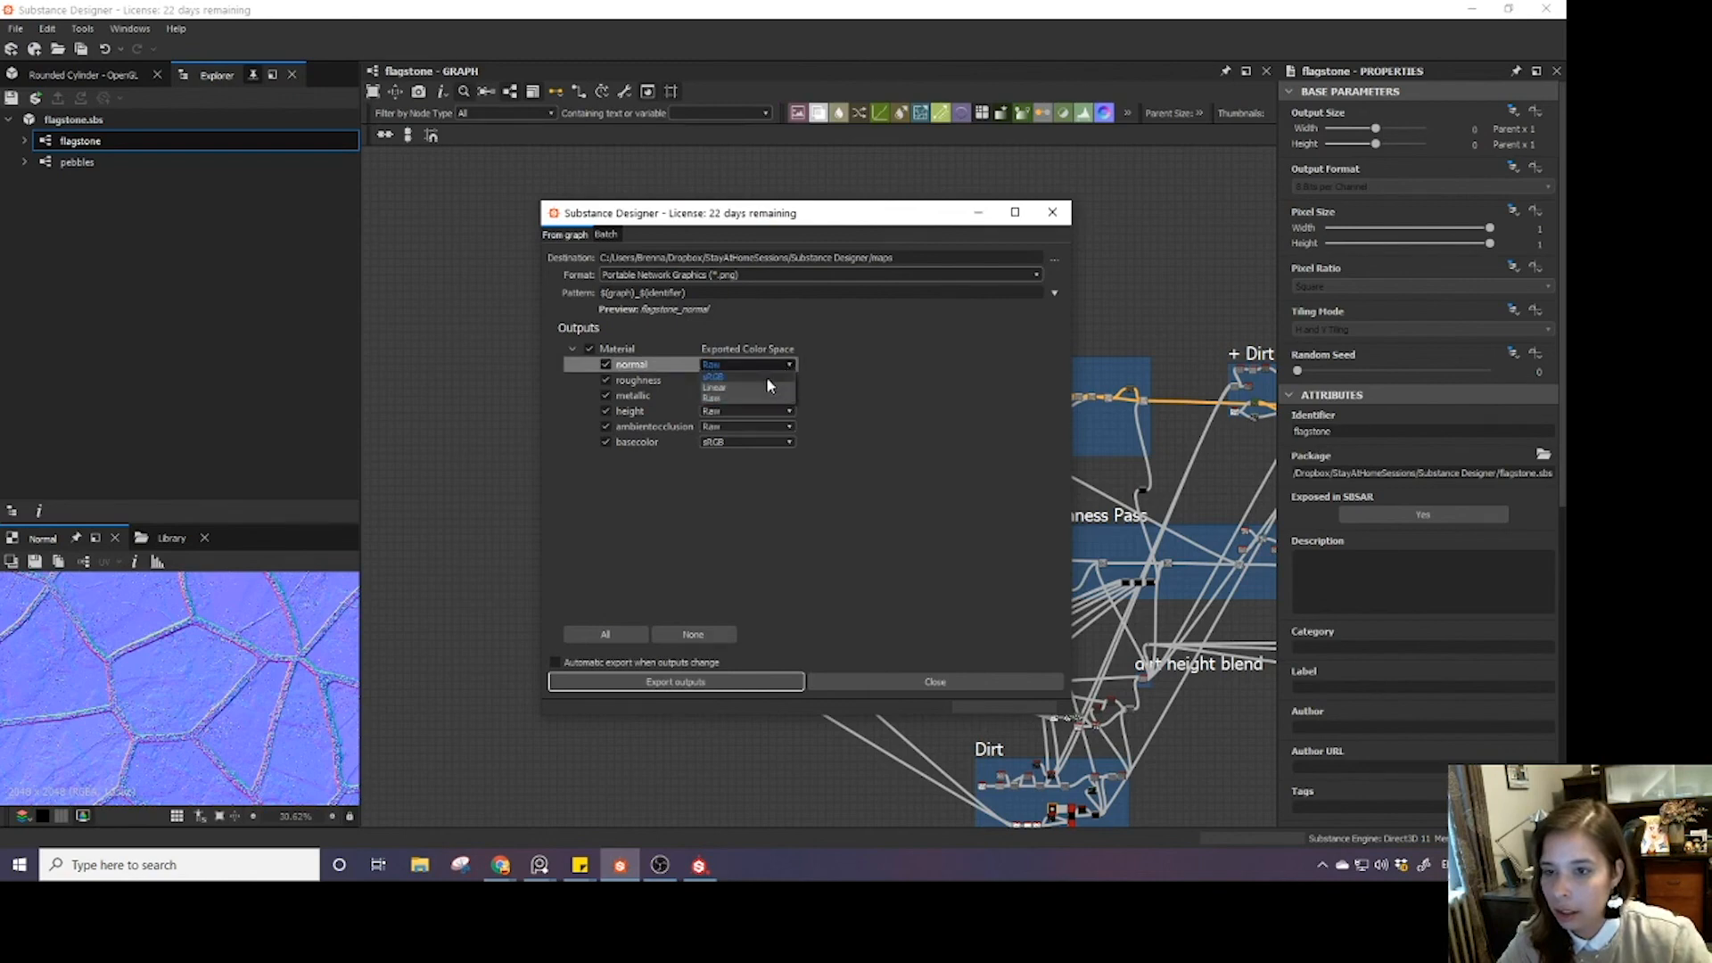
click(760, 395)
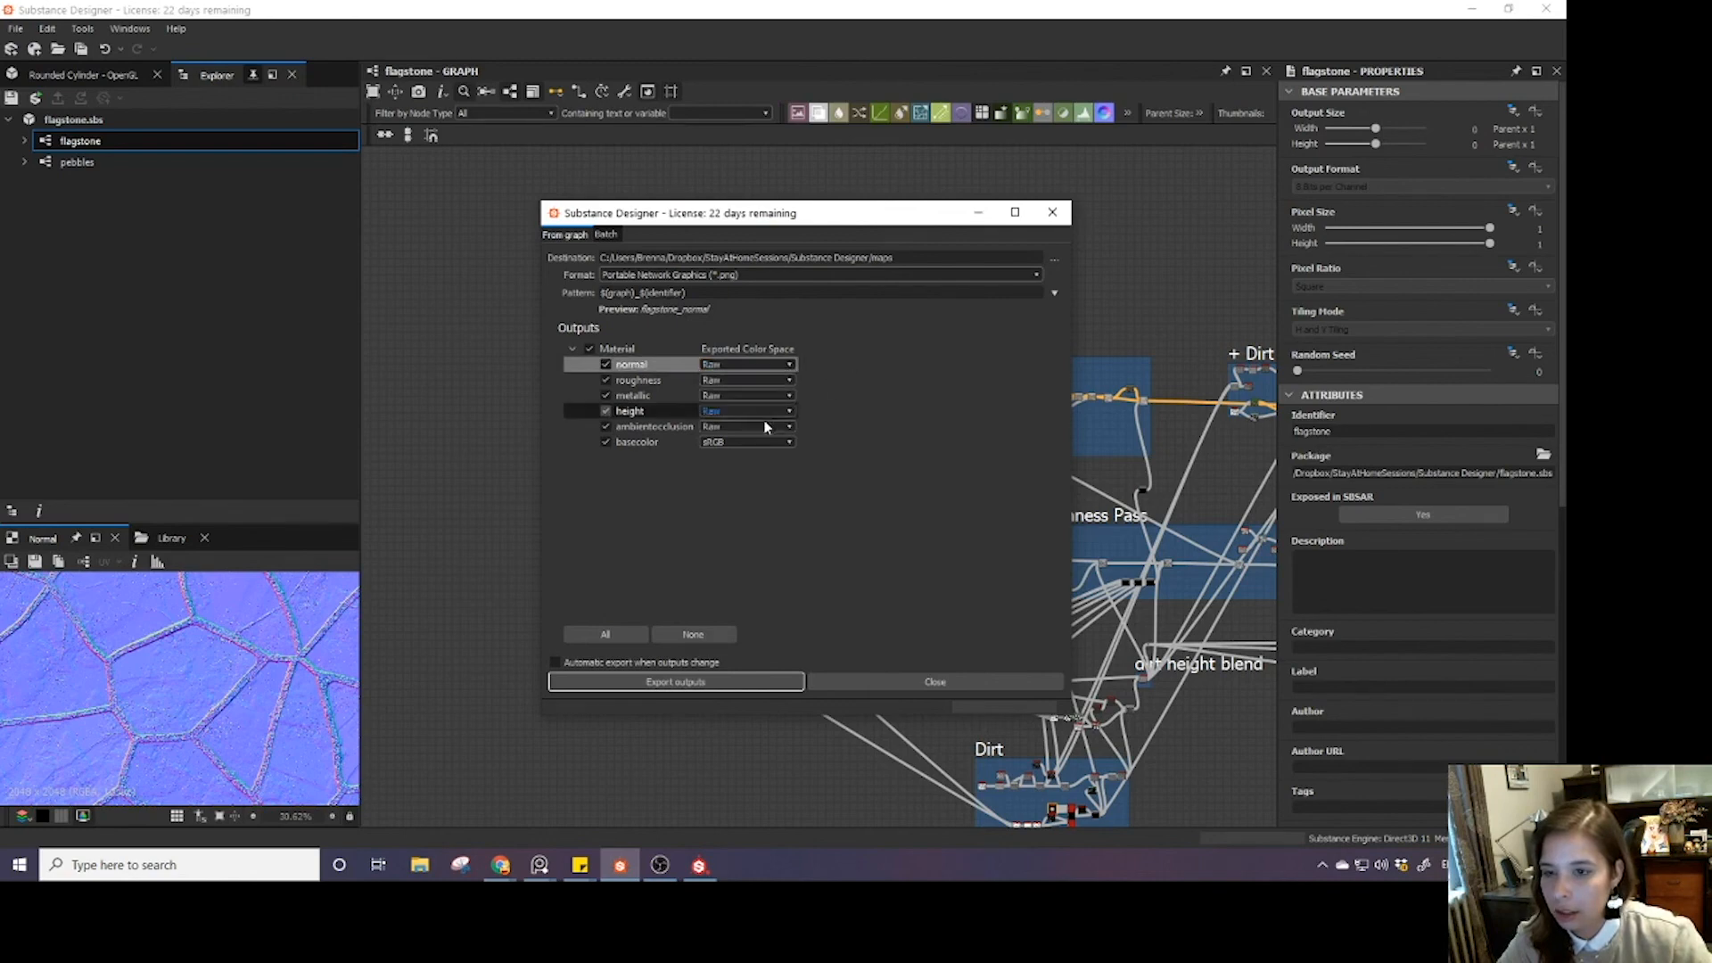
scroll(755, 424, up, 2)
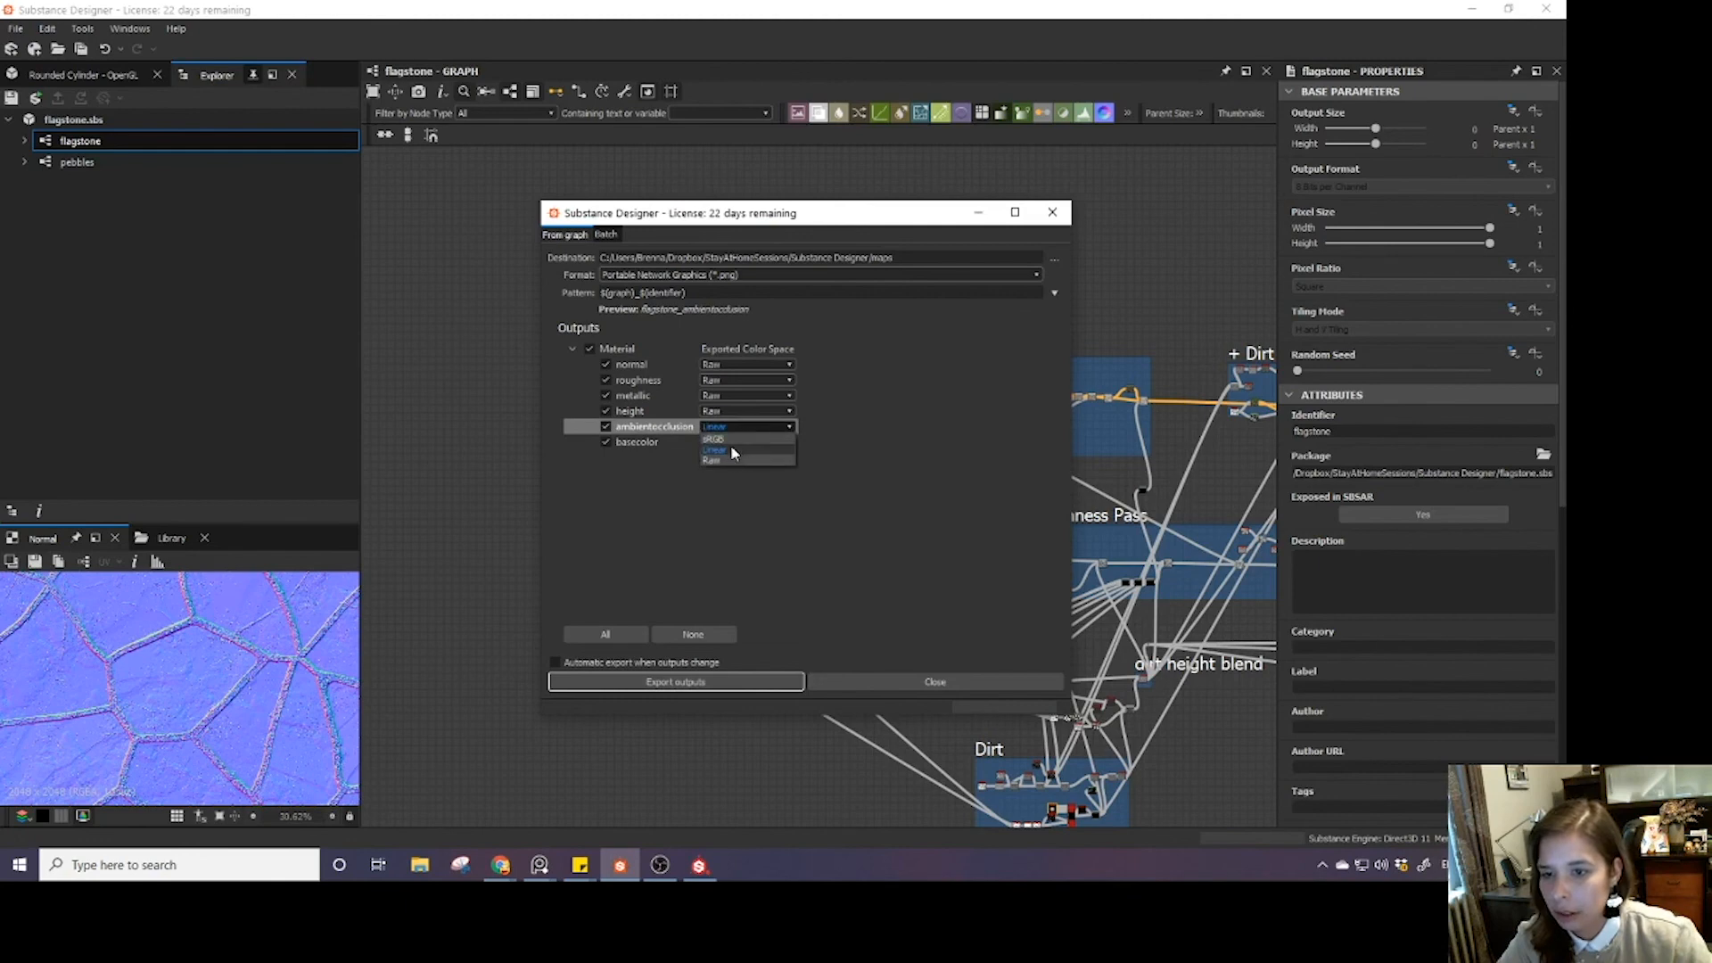
click(724, 415)
click(726, 434)
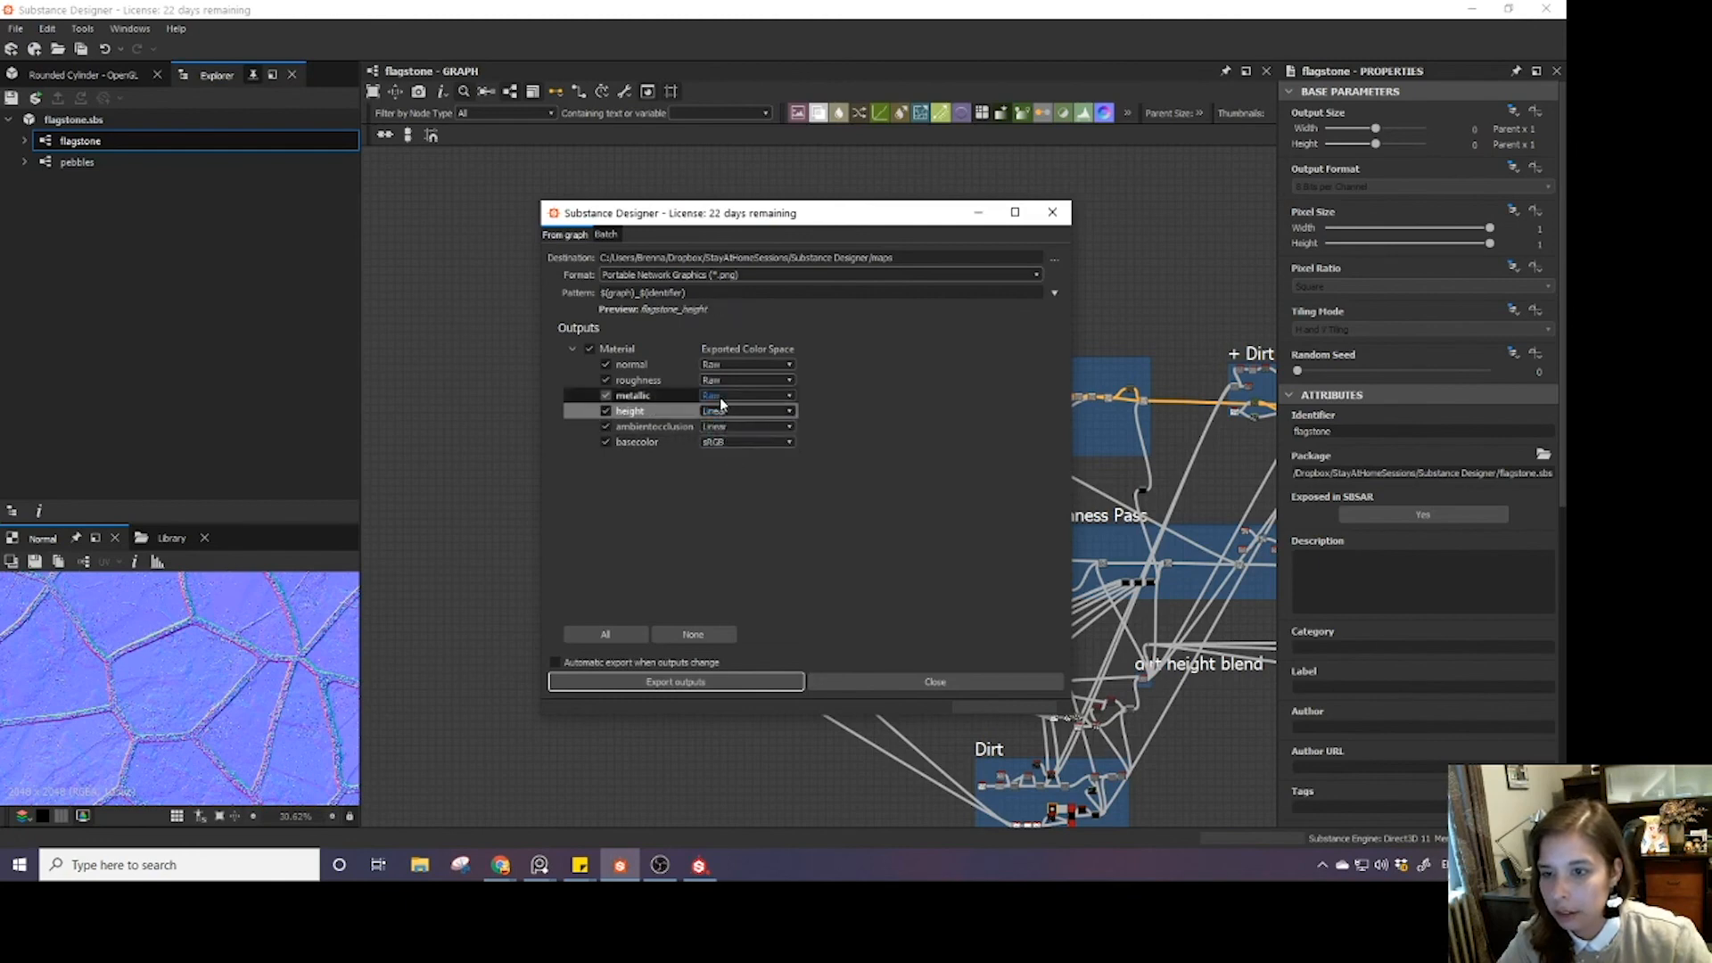
click(722, 398)
click(721, 418)
click(722, 427)
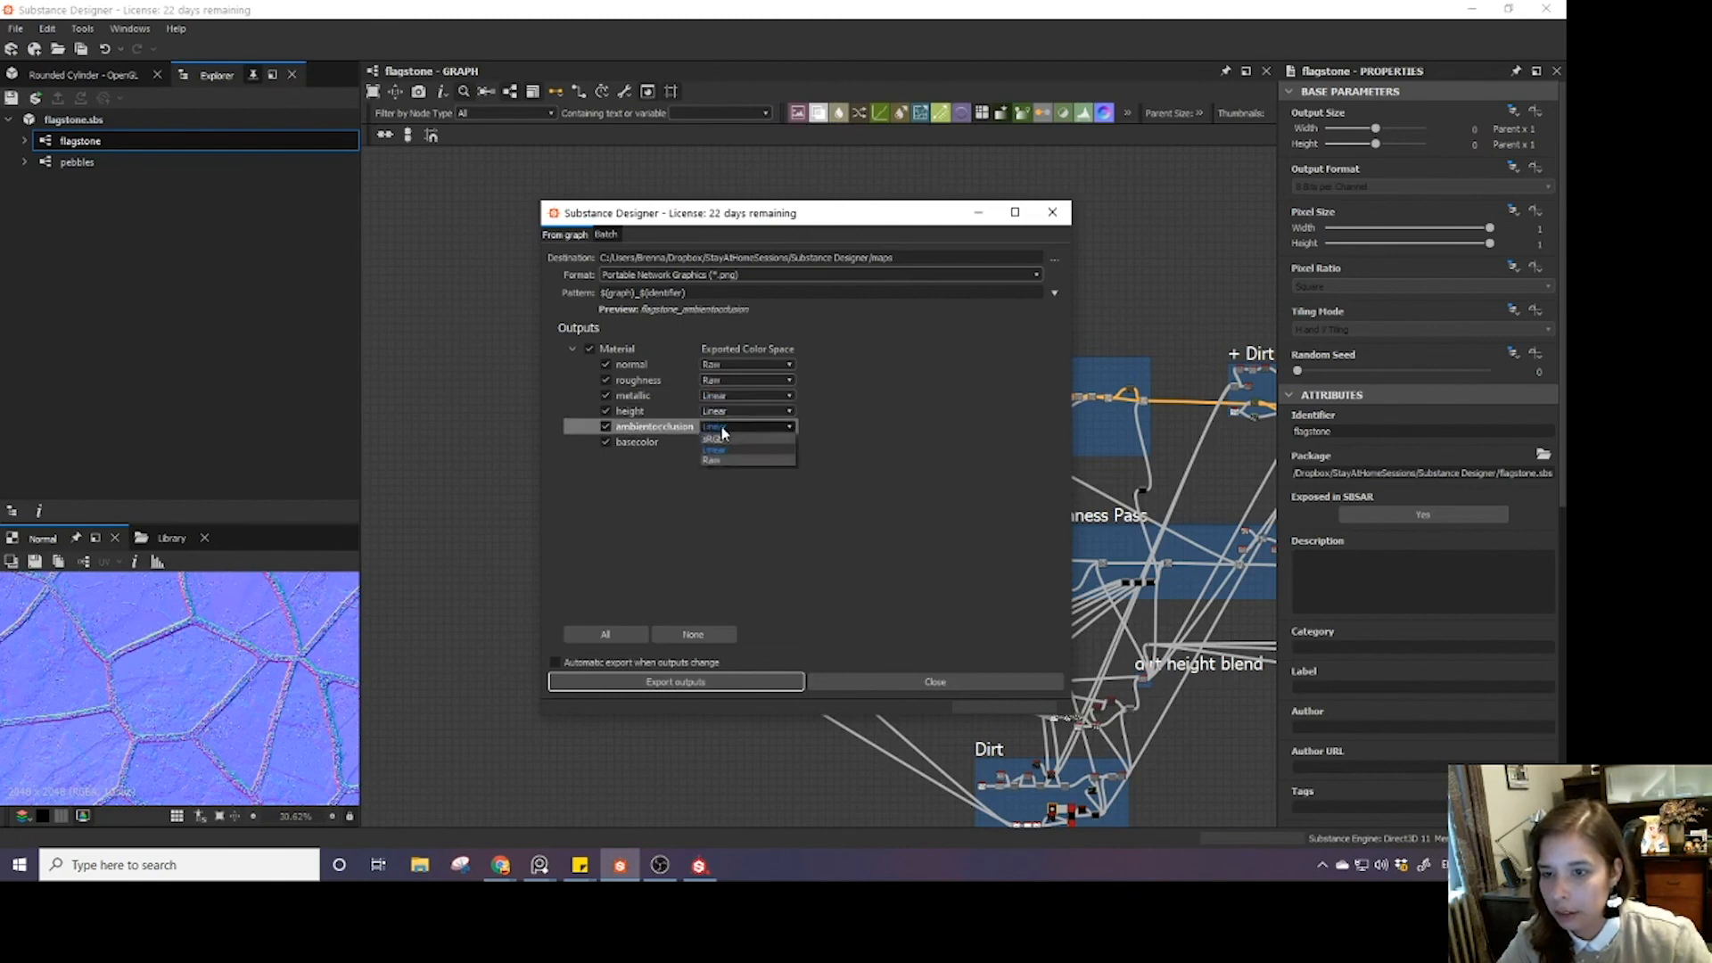
click(897, 388)
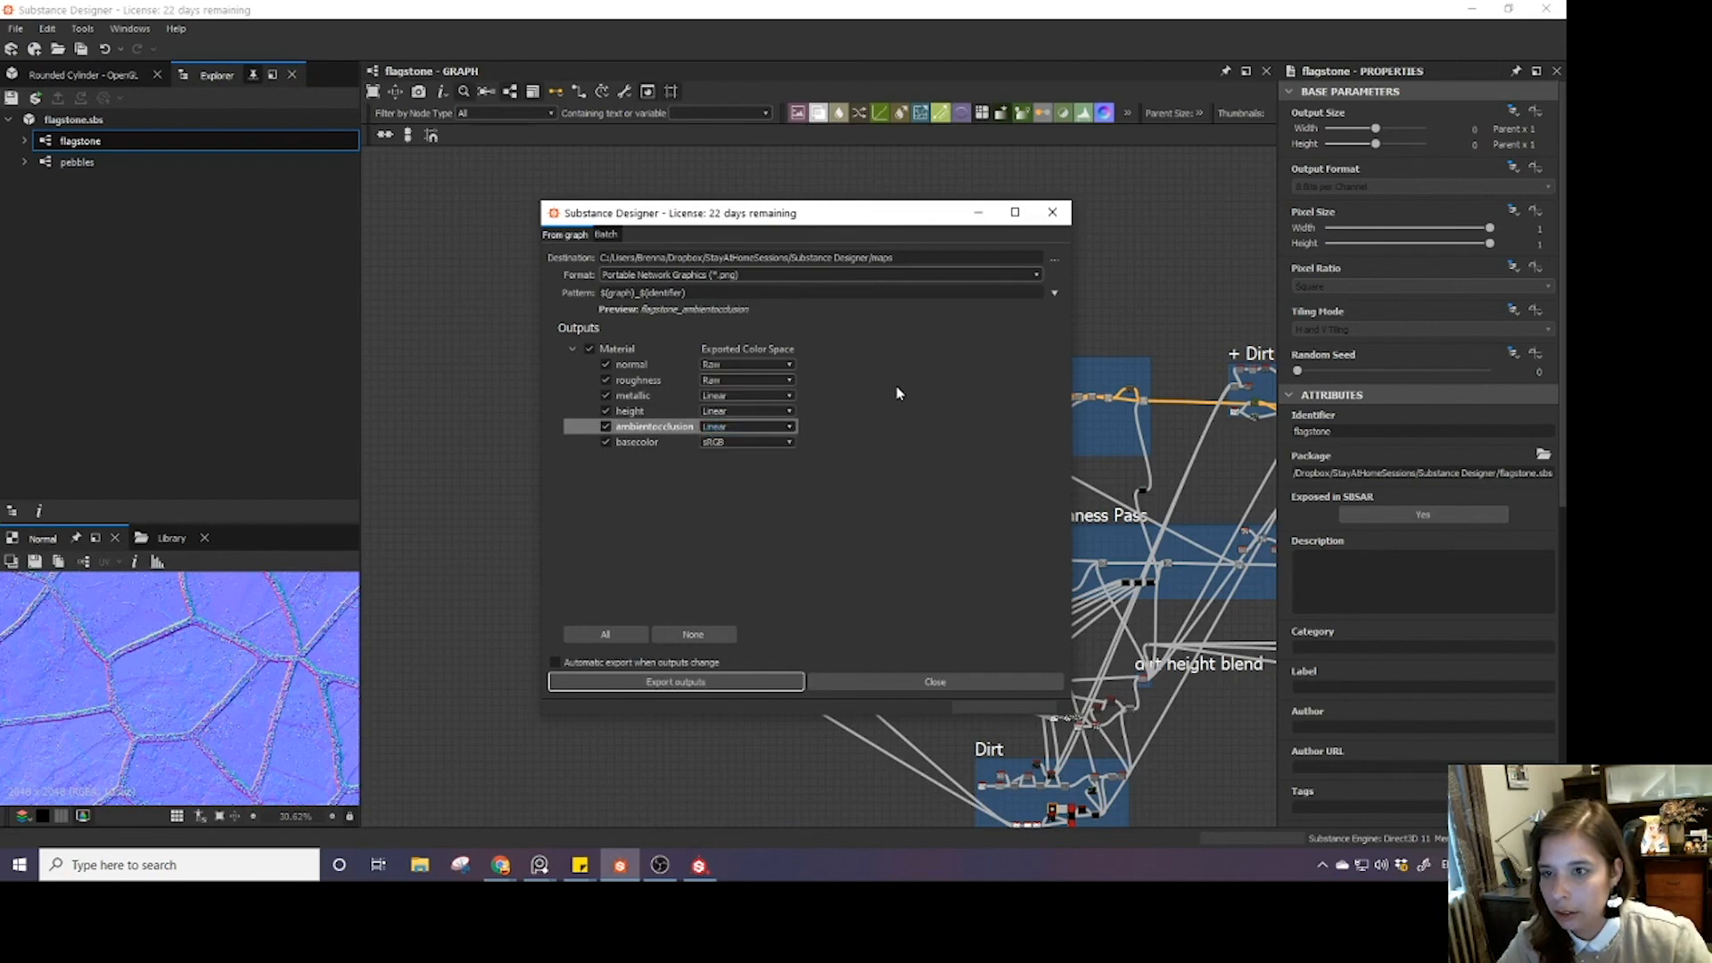
- Keep Portable Network Graphics as the export format and set the roughness and normal outputs' color space to Linear
click(806, 275)
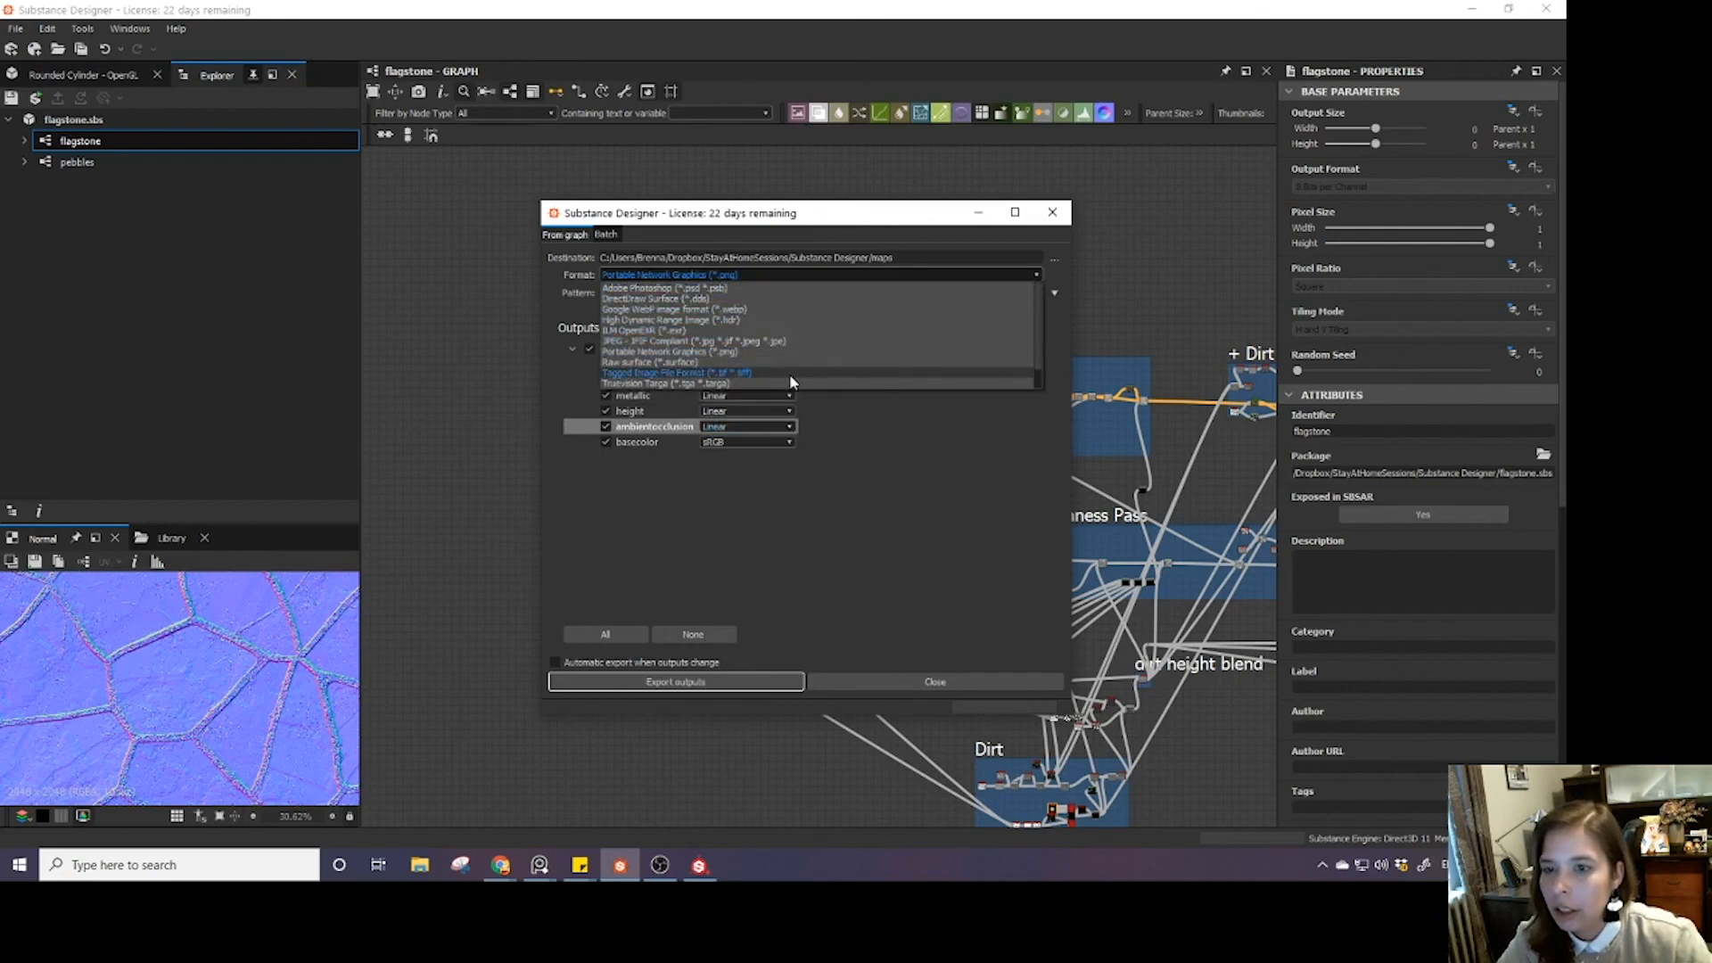
click(781, 353)
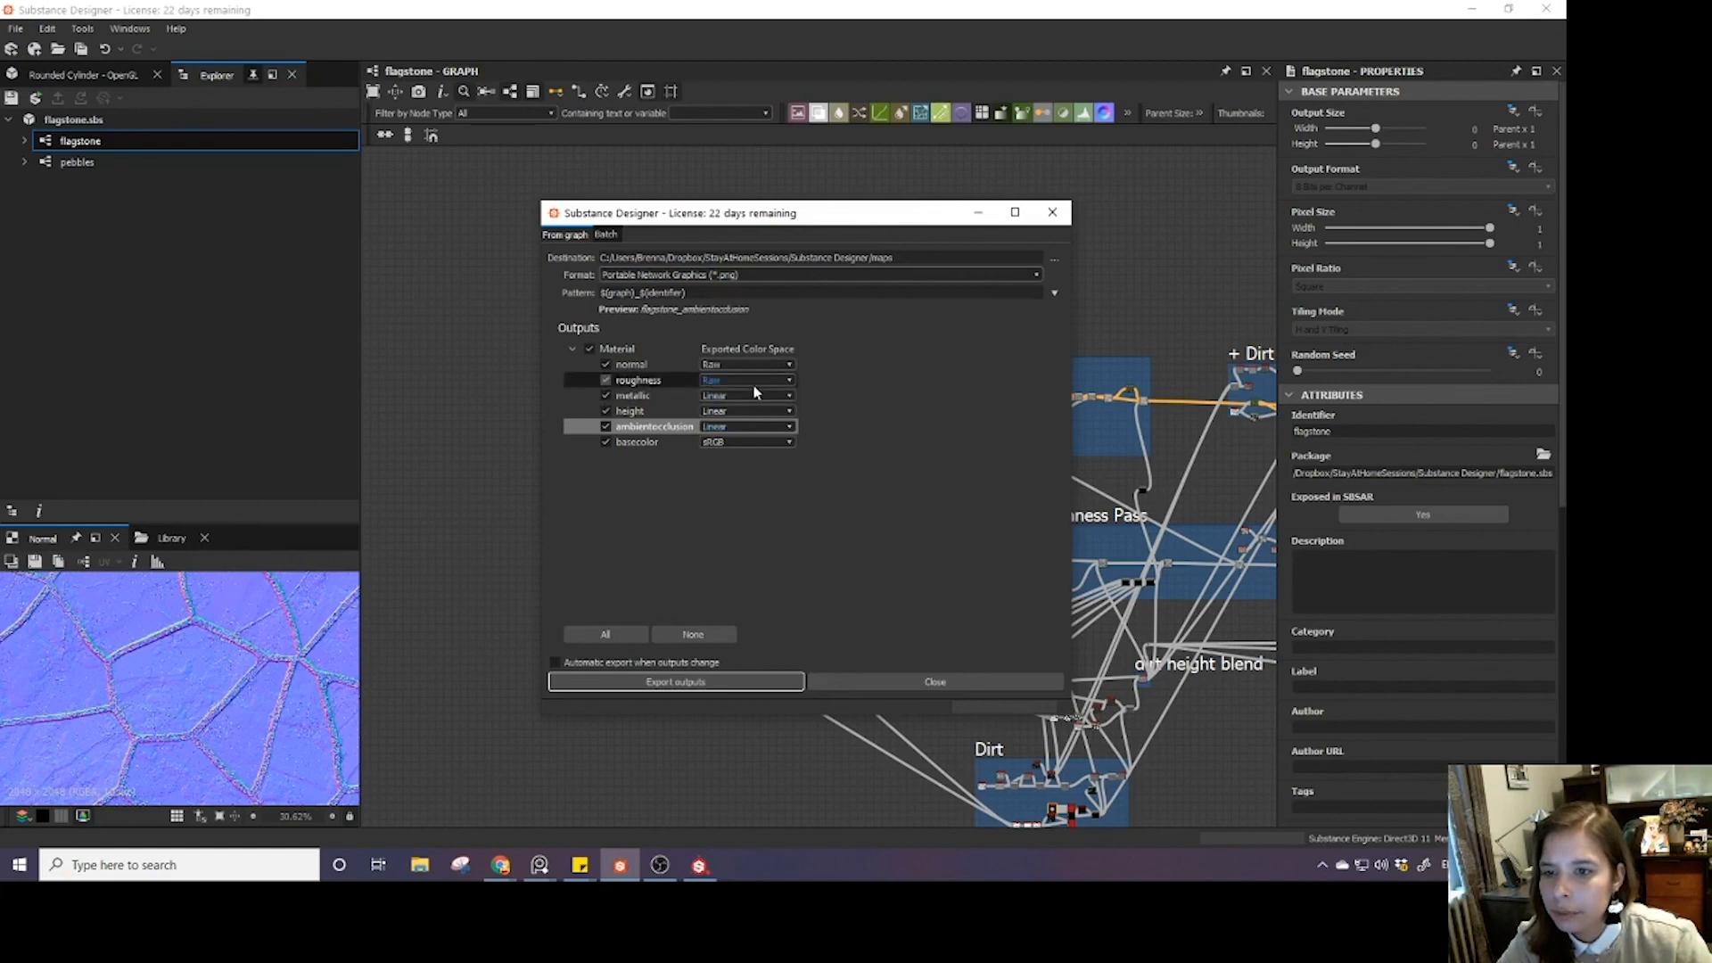
click(752, 383)
click(737, 404)
click(740, 365)
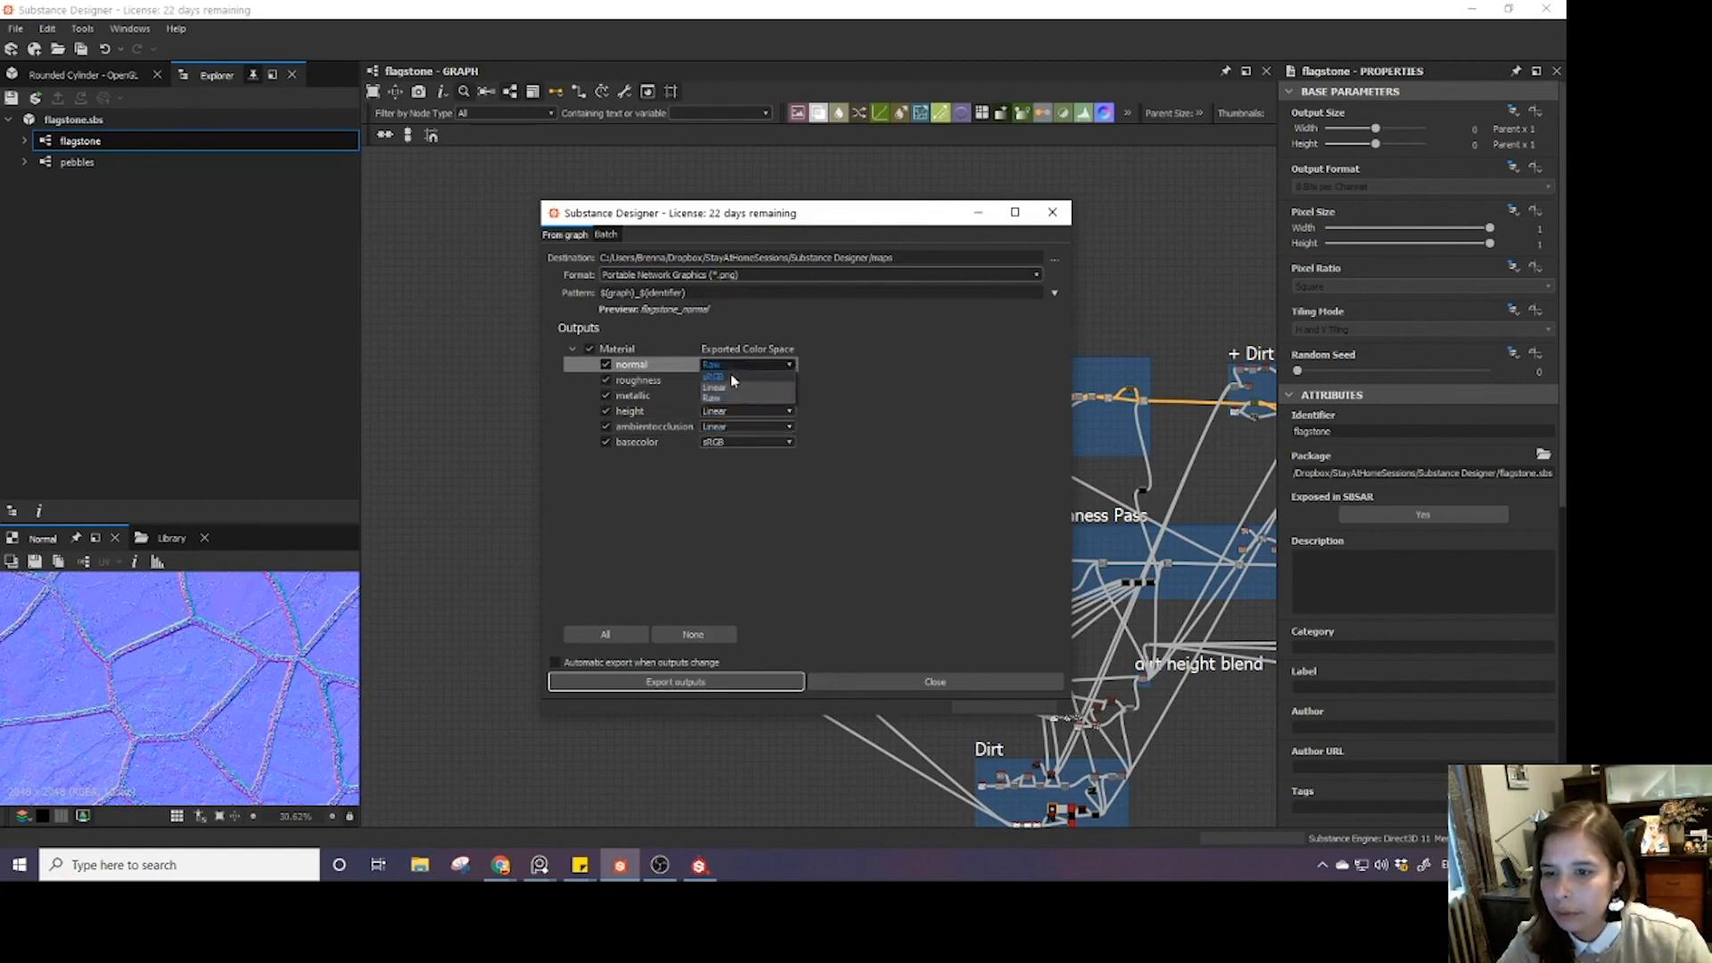
click(726, 387)
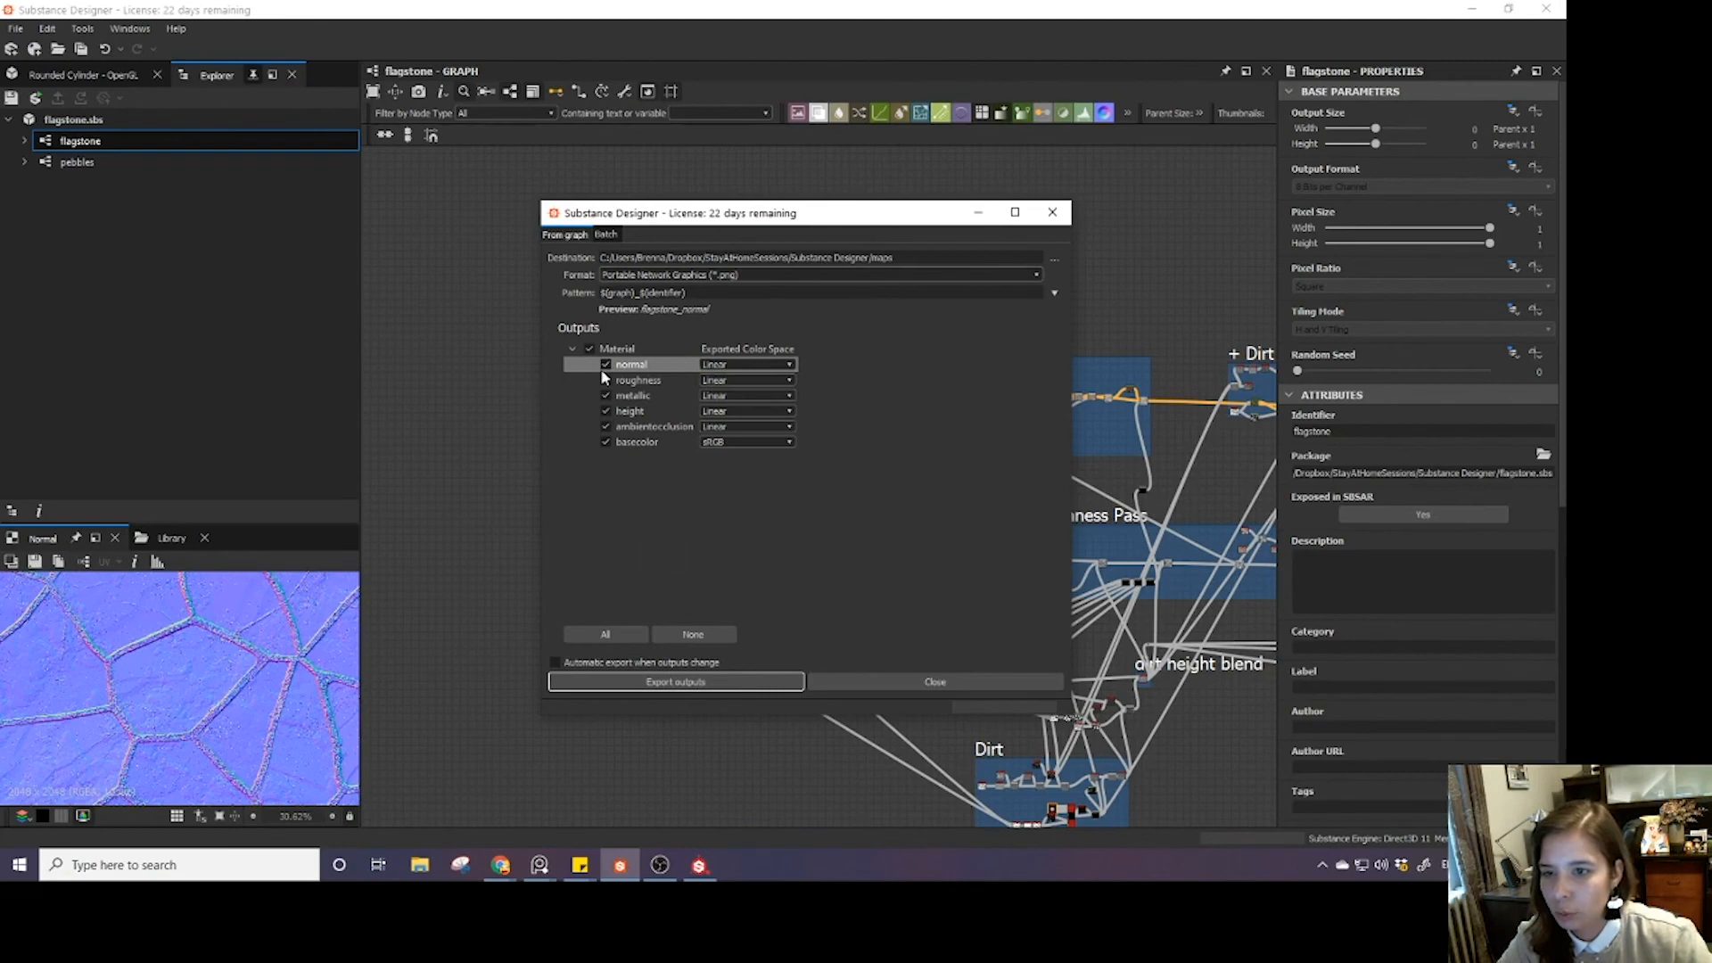
click(728, 366)
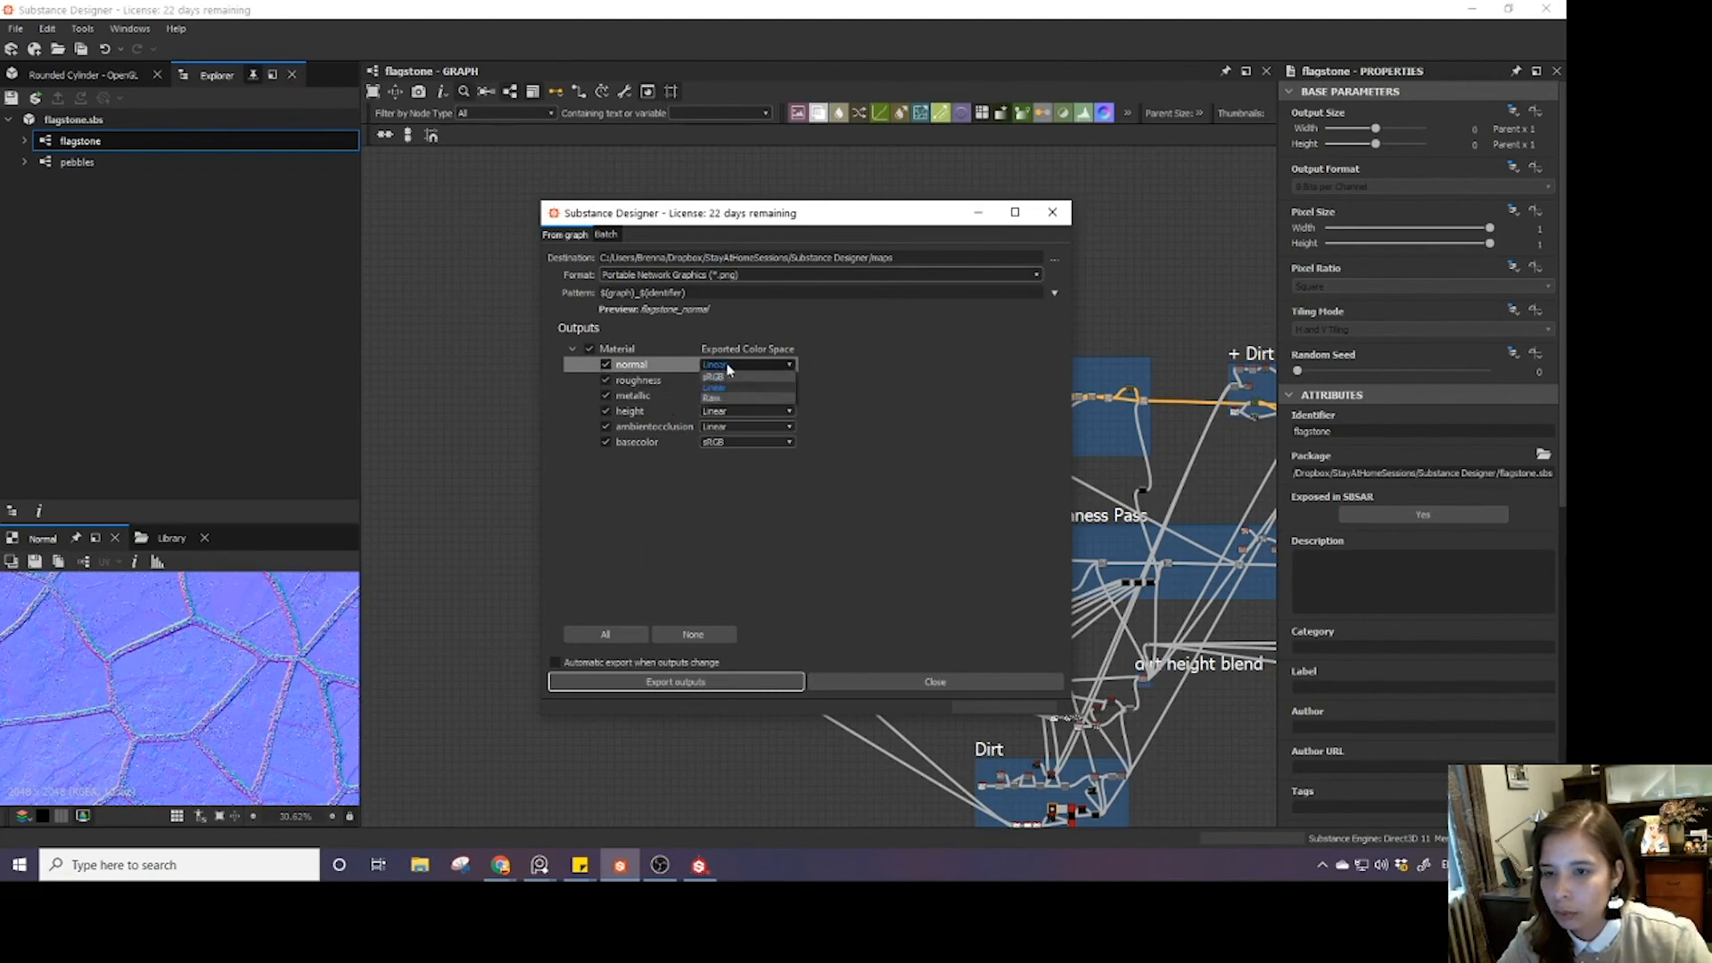
click(751, 365)
click(727, 428)
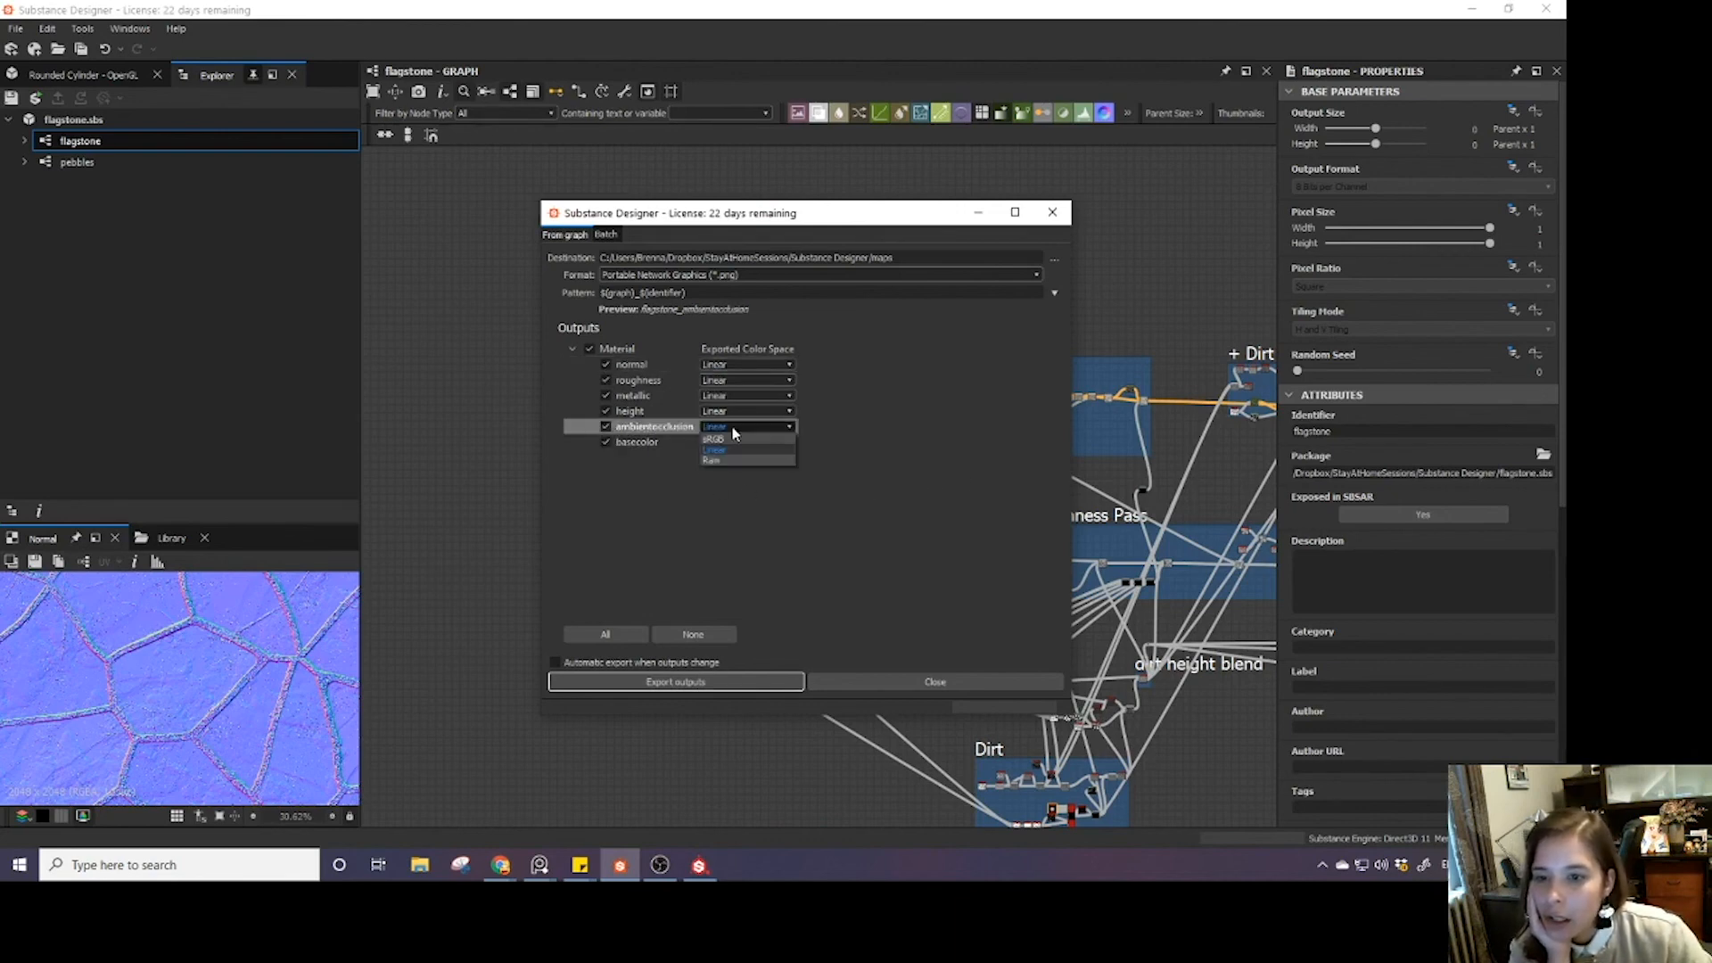
click(817, 603)
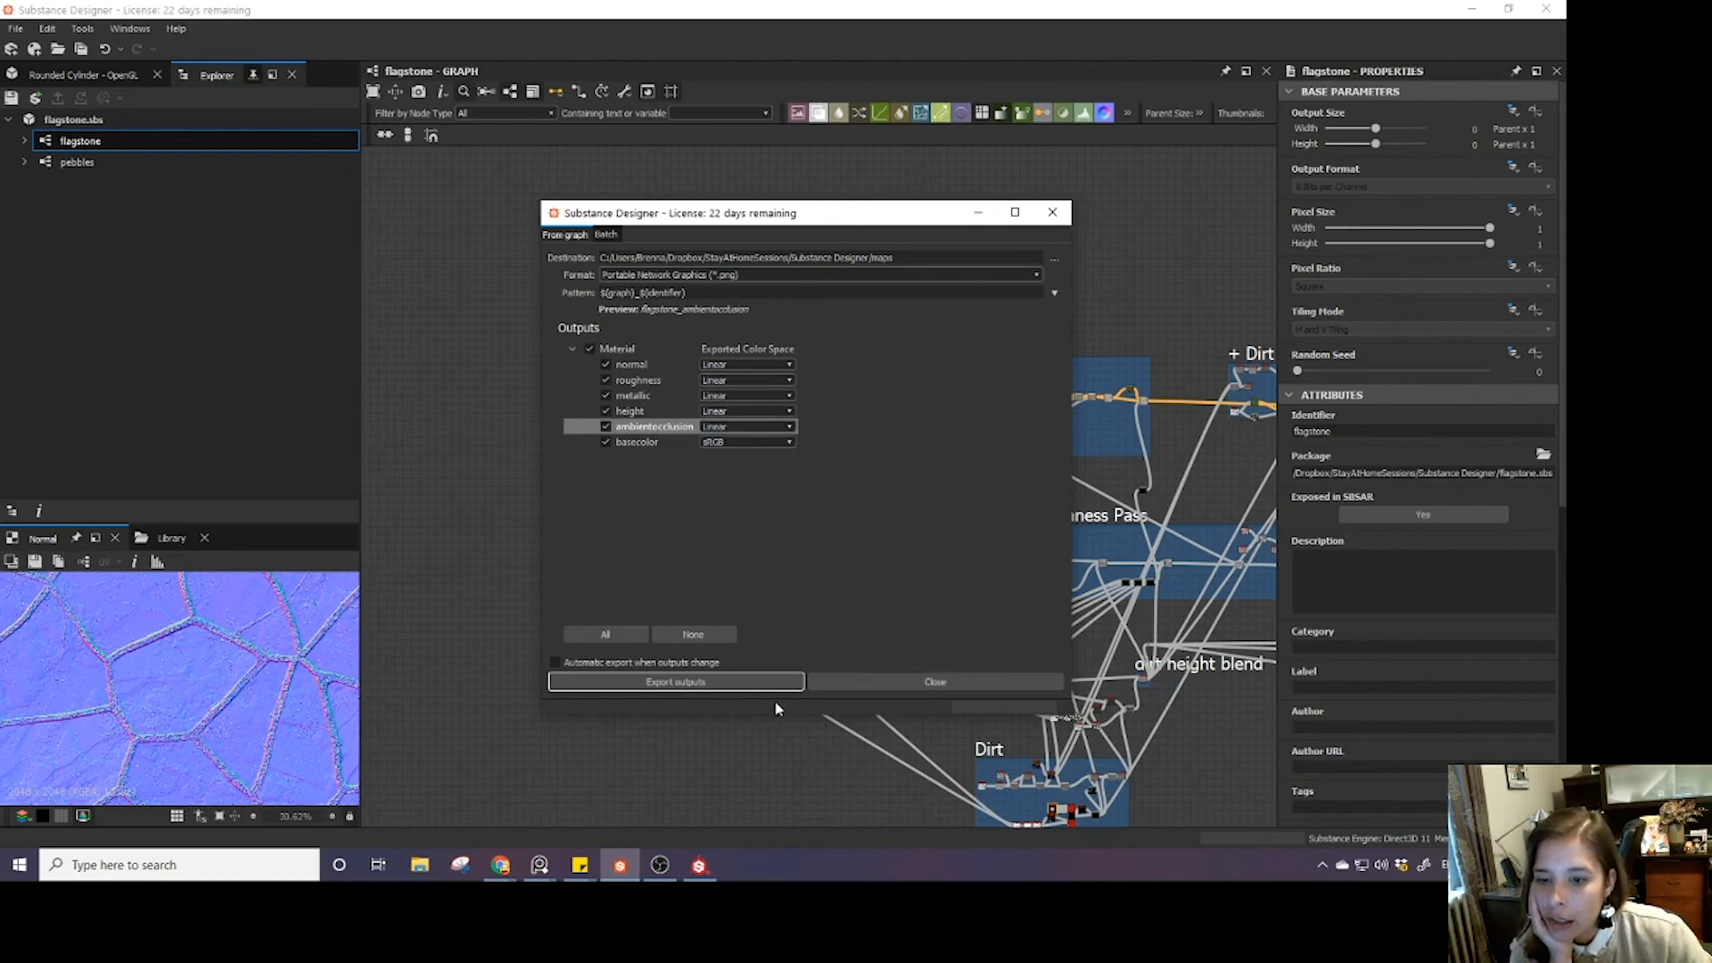
- Export the selected outputs and check the generated map files in the maps folder in File Explorer
click(729, 683)
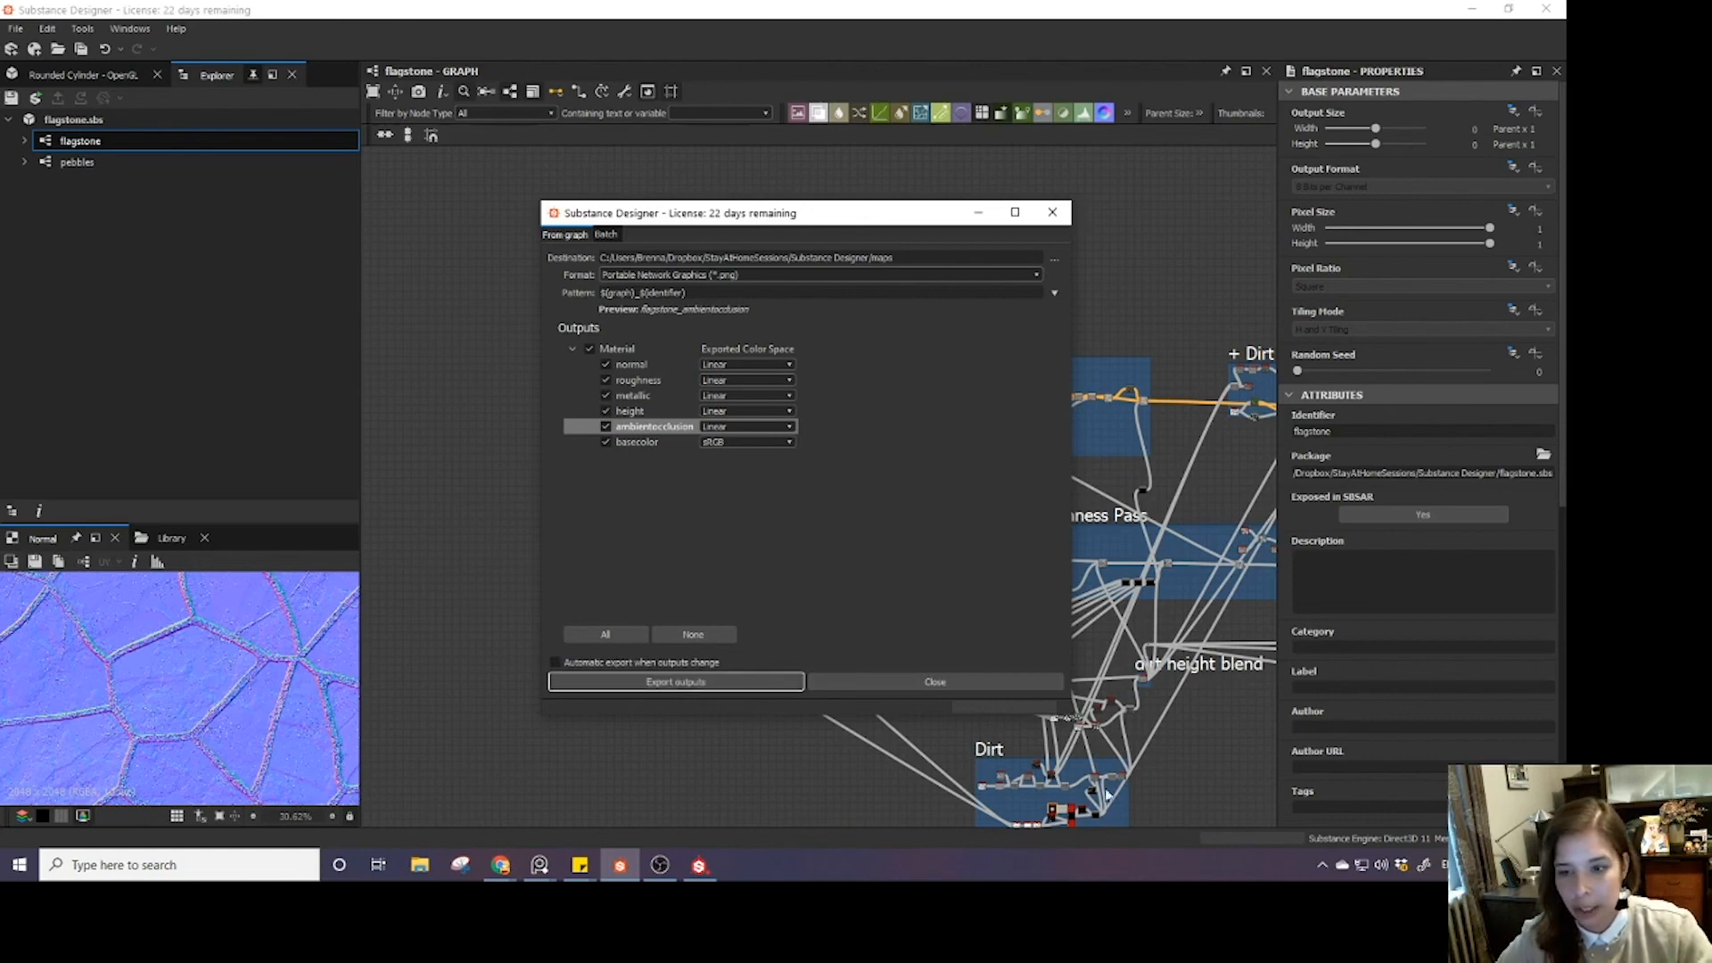
click(763, 687)
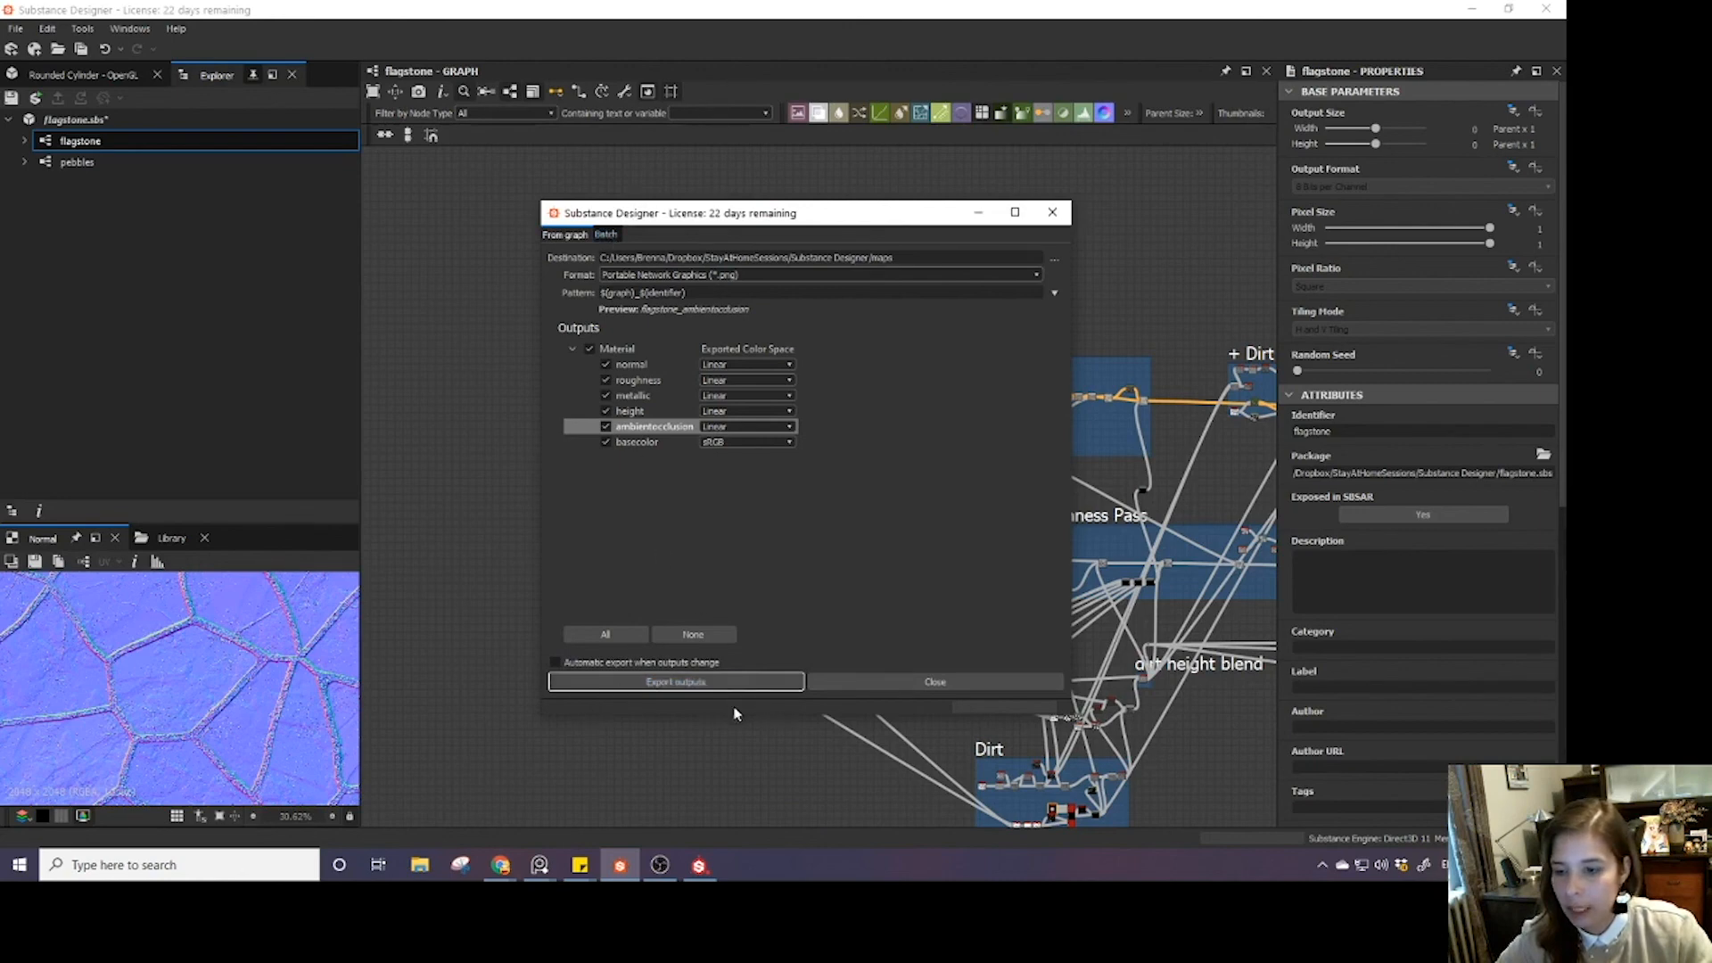
click(429, 870)
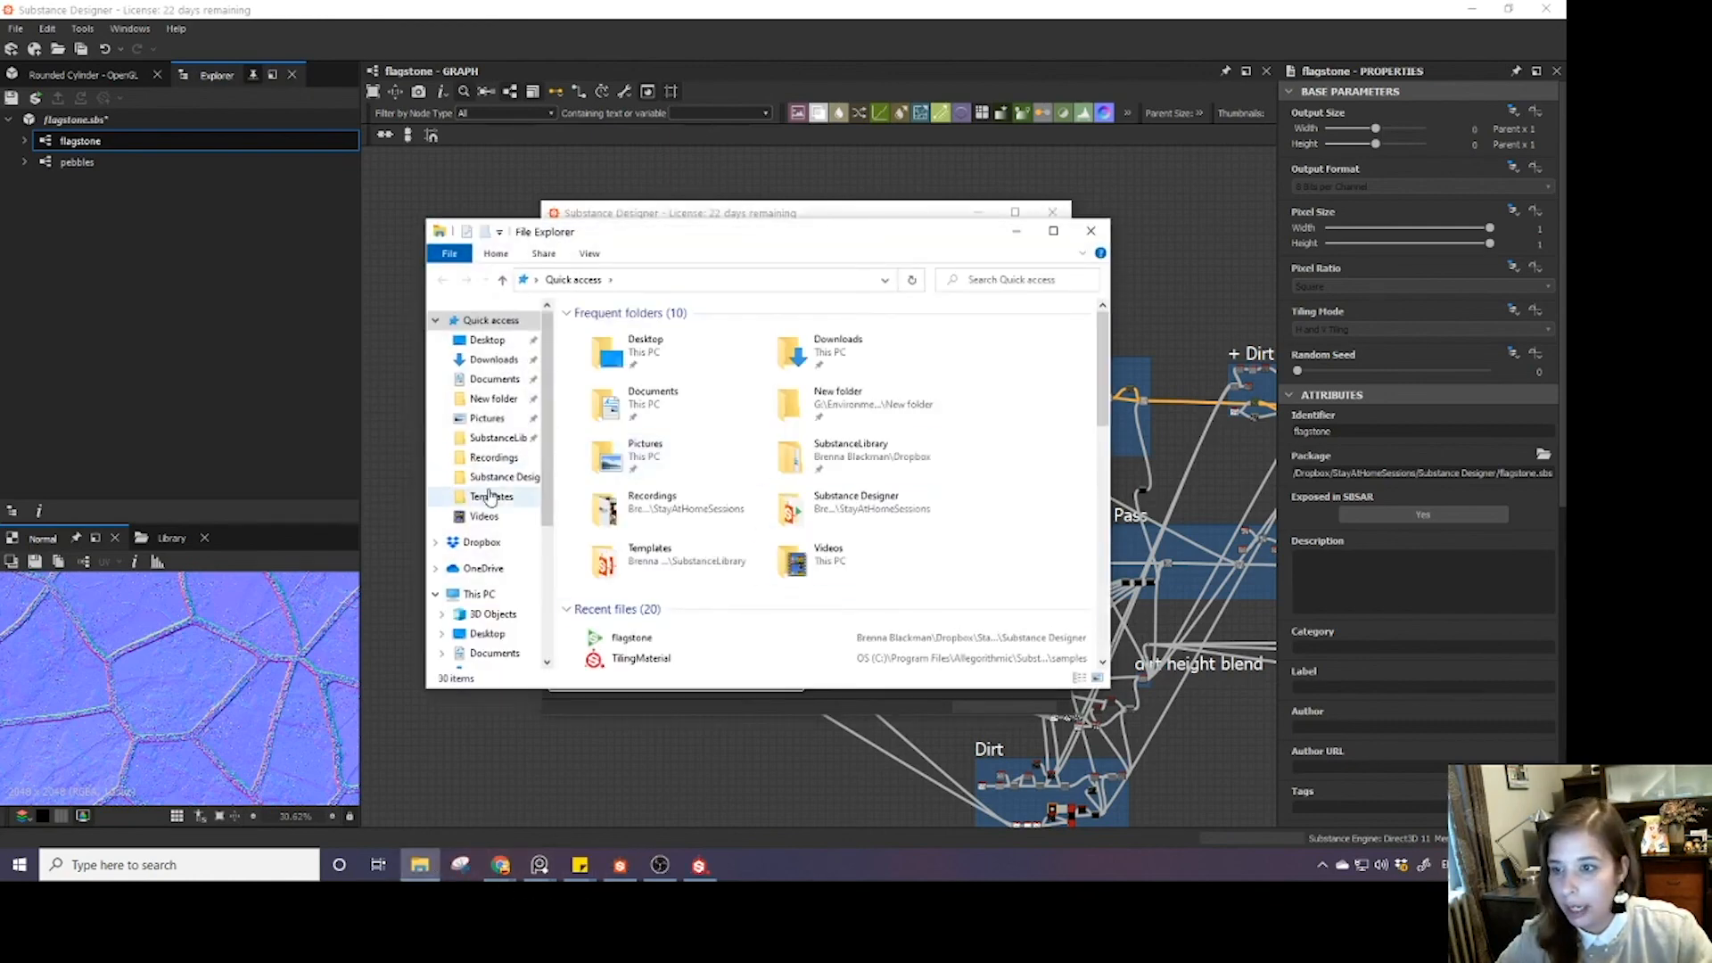
click(495, 477)
double_click(600, 366)
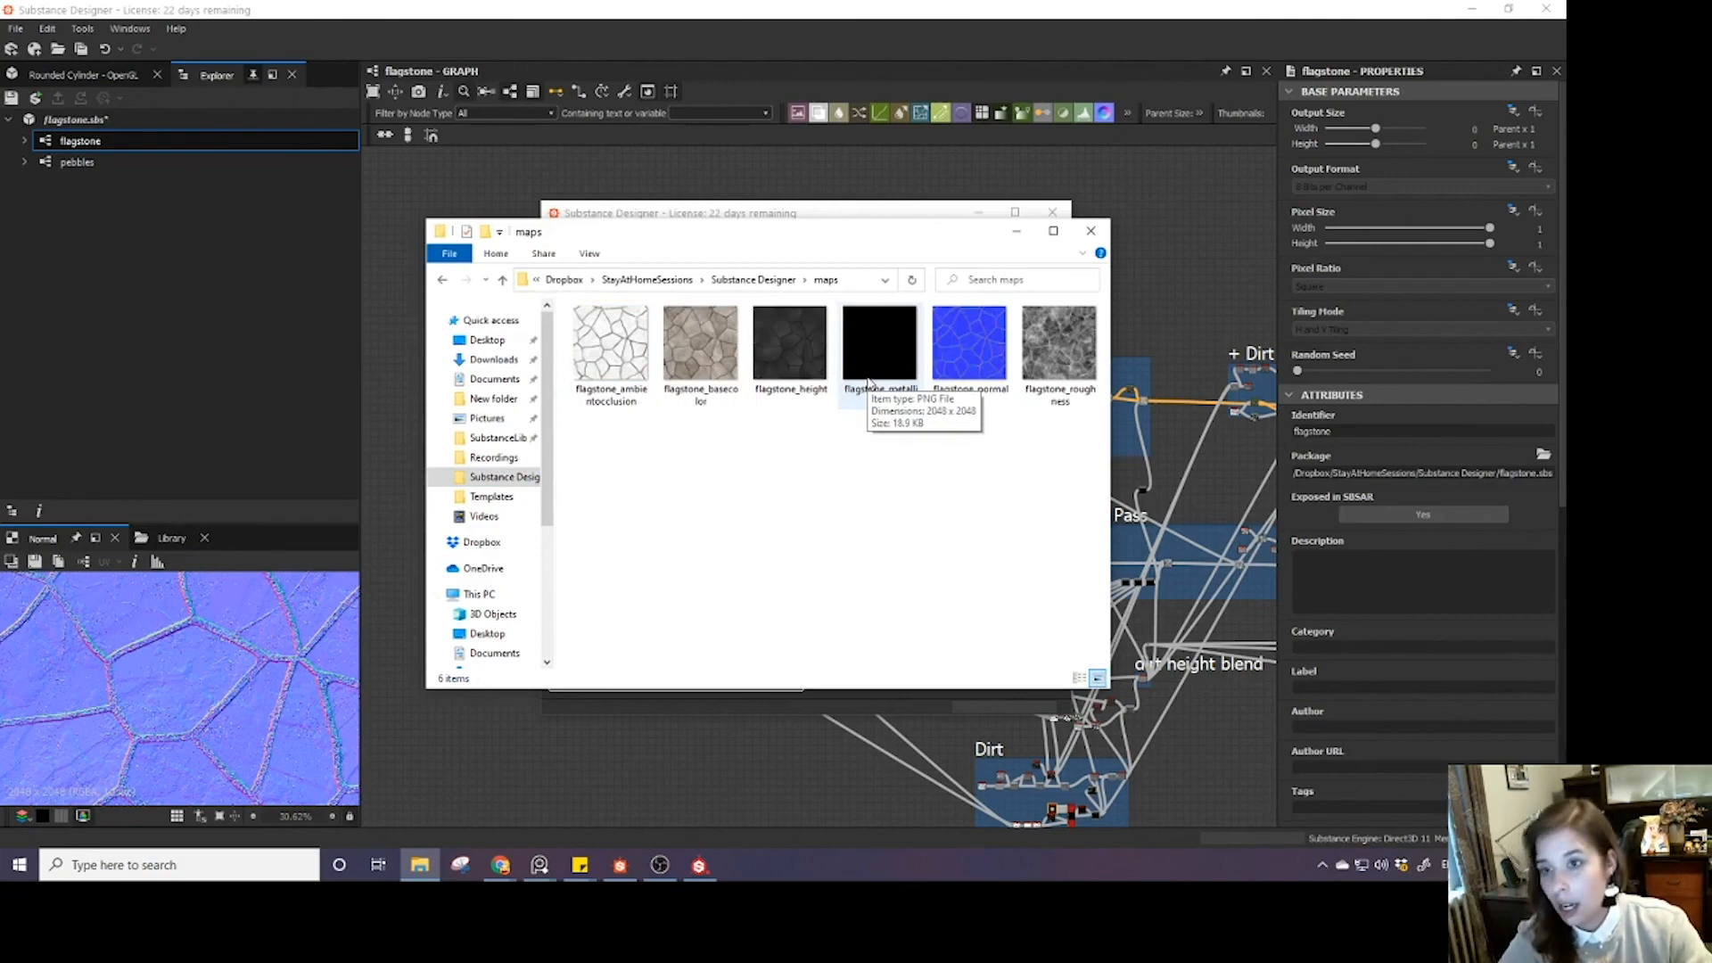
drag(798, 232, 854, 319)
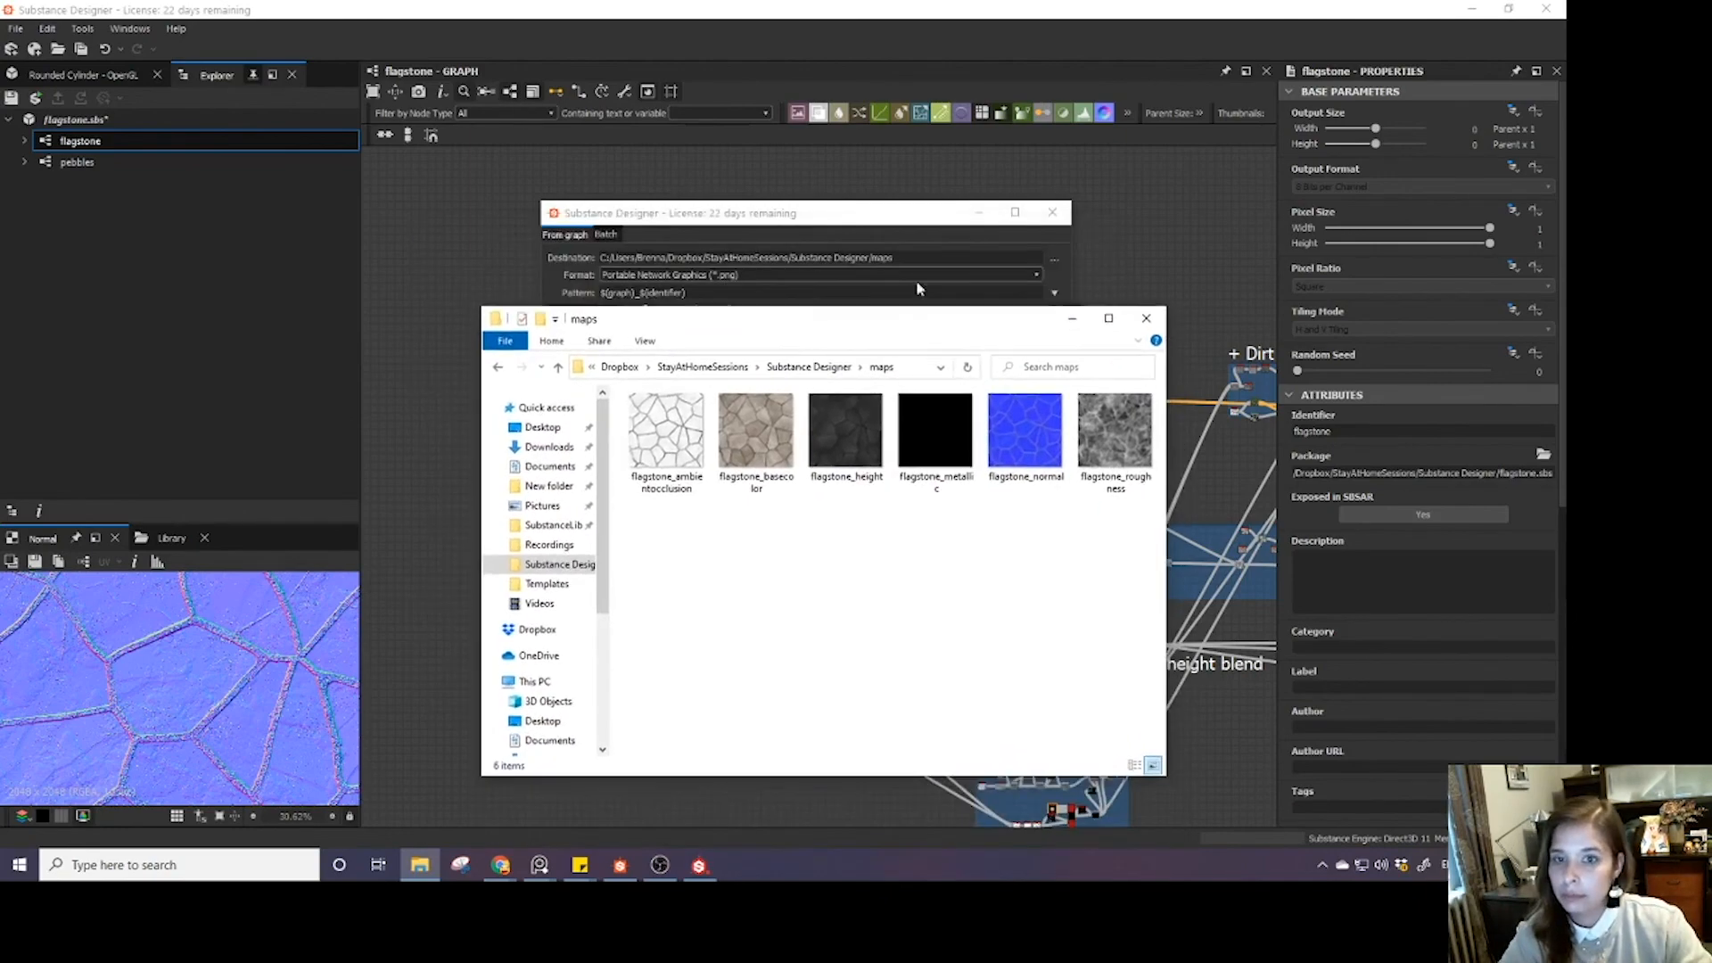
click(1072, 319)
click(1053, 213)
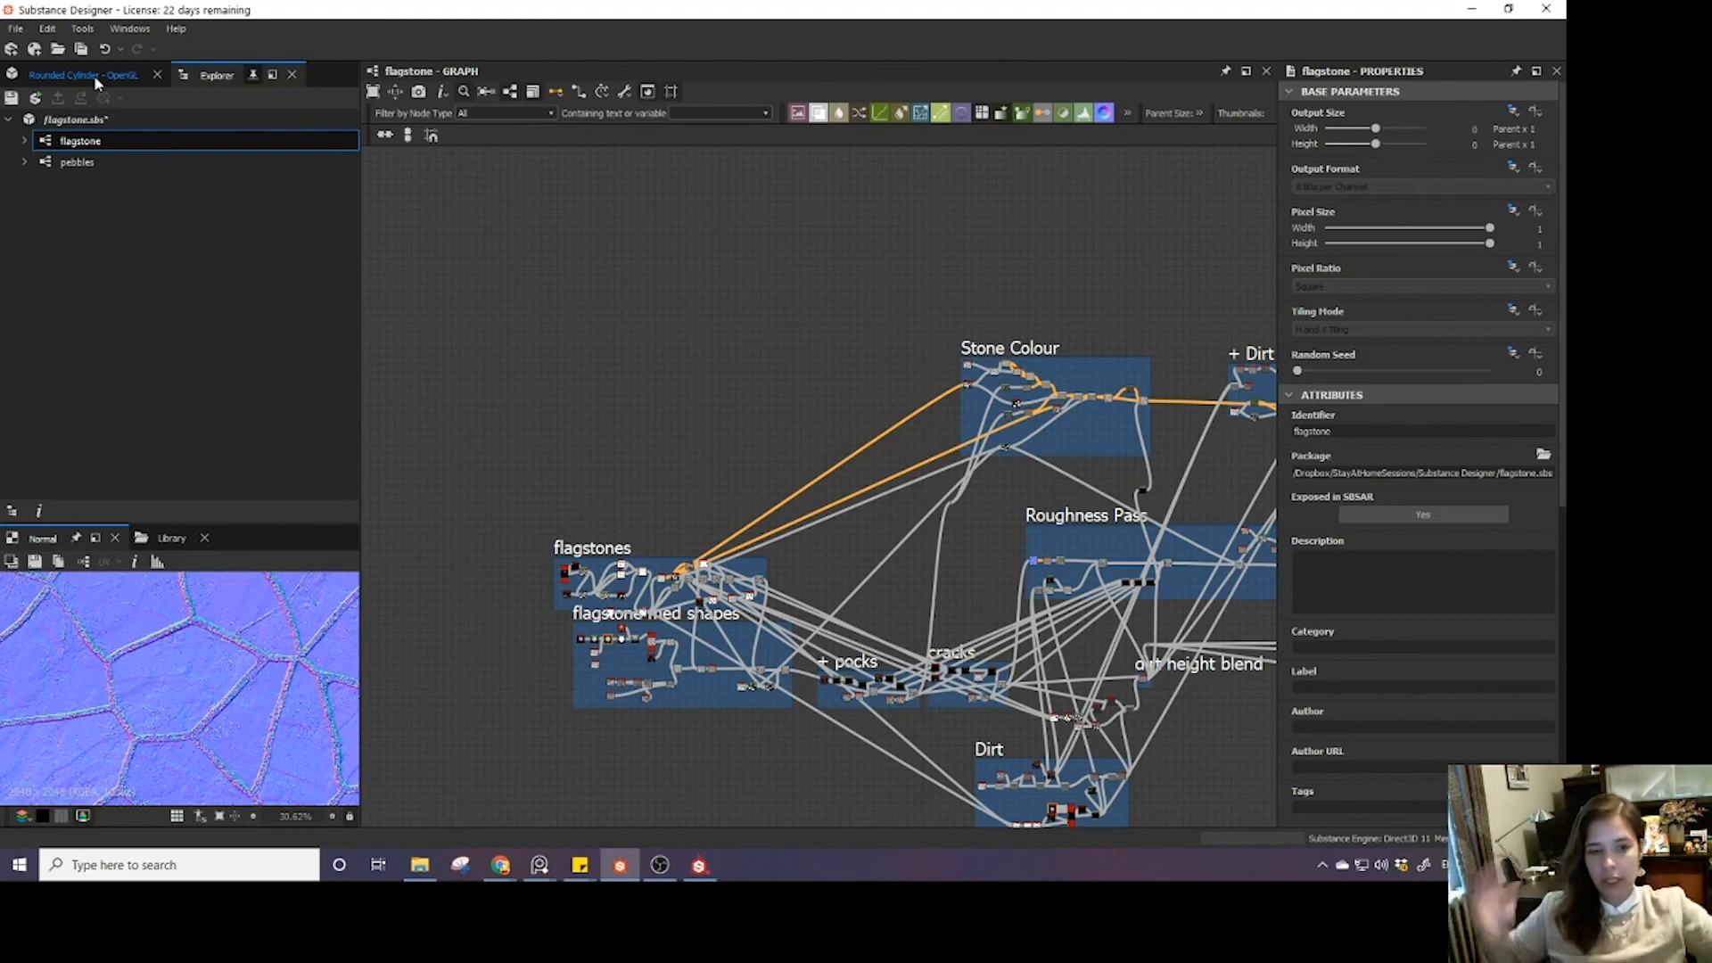
- Examine the flagstone material on the rounded cylinder preview and the overall layout of the node graph
key(alt+Tab)
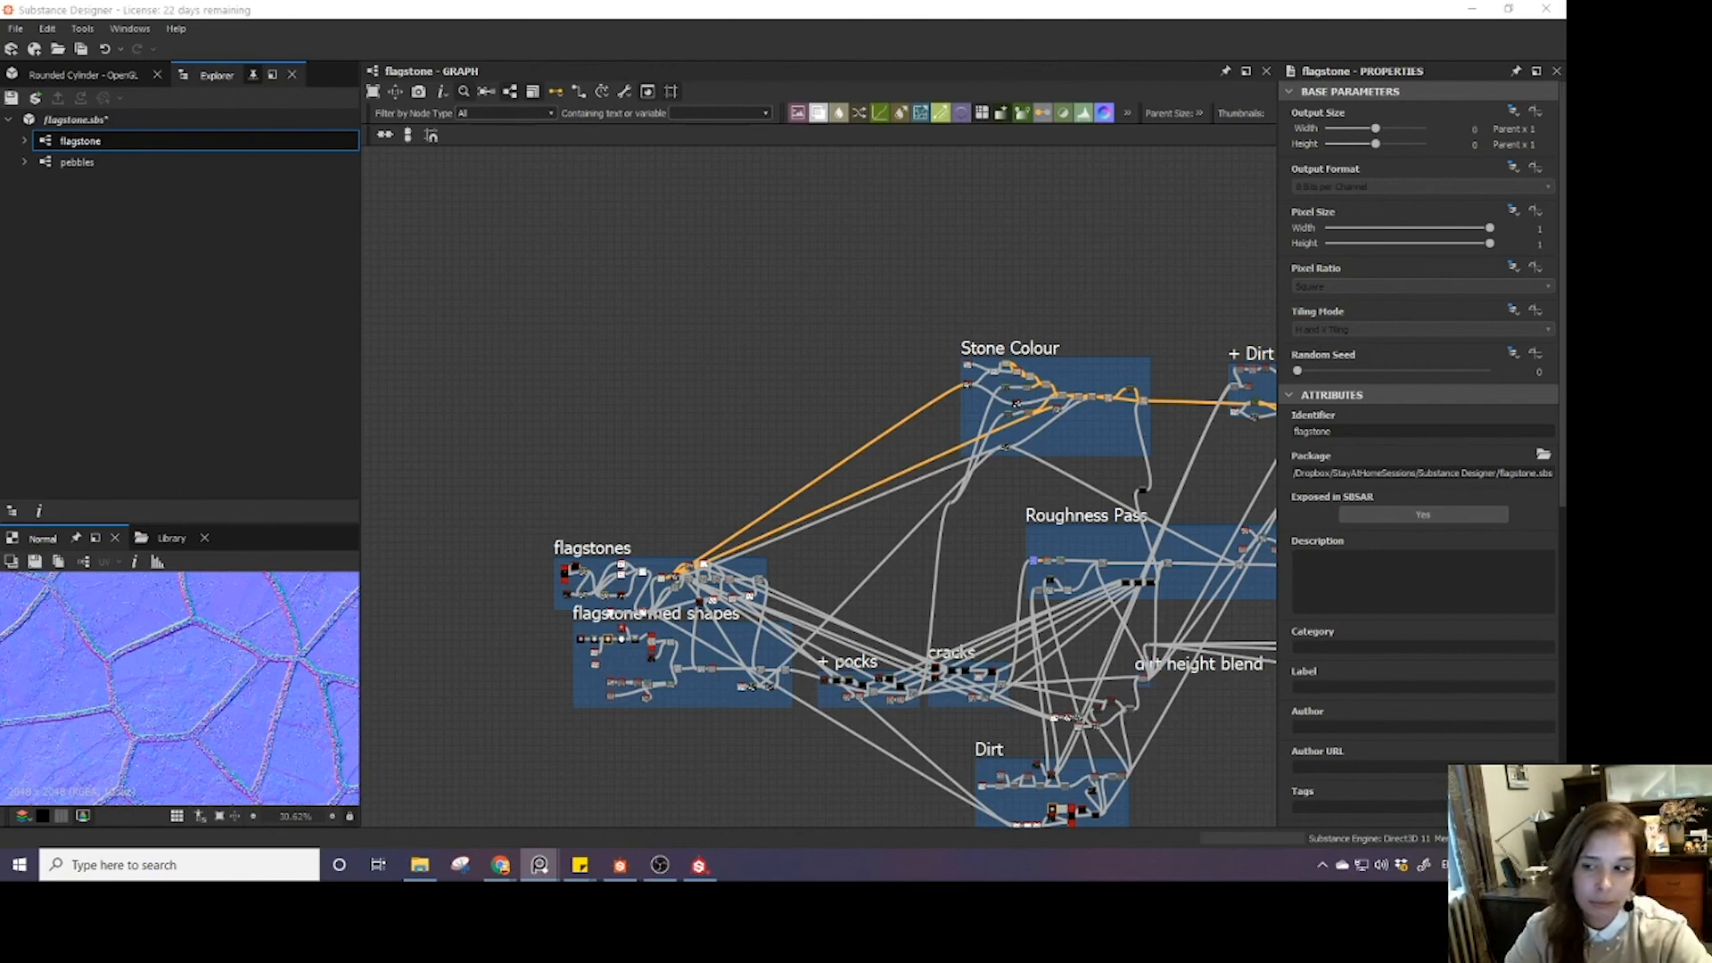
click(120, 77)
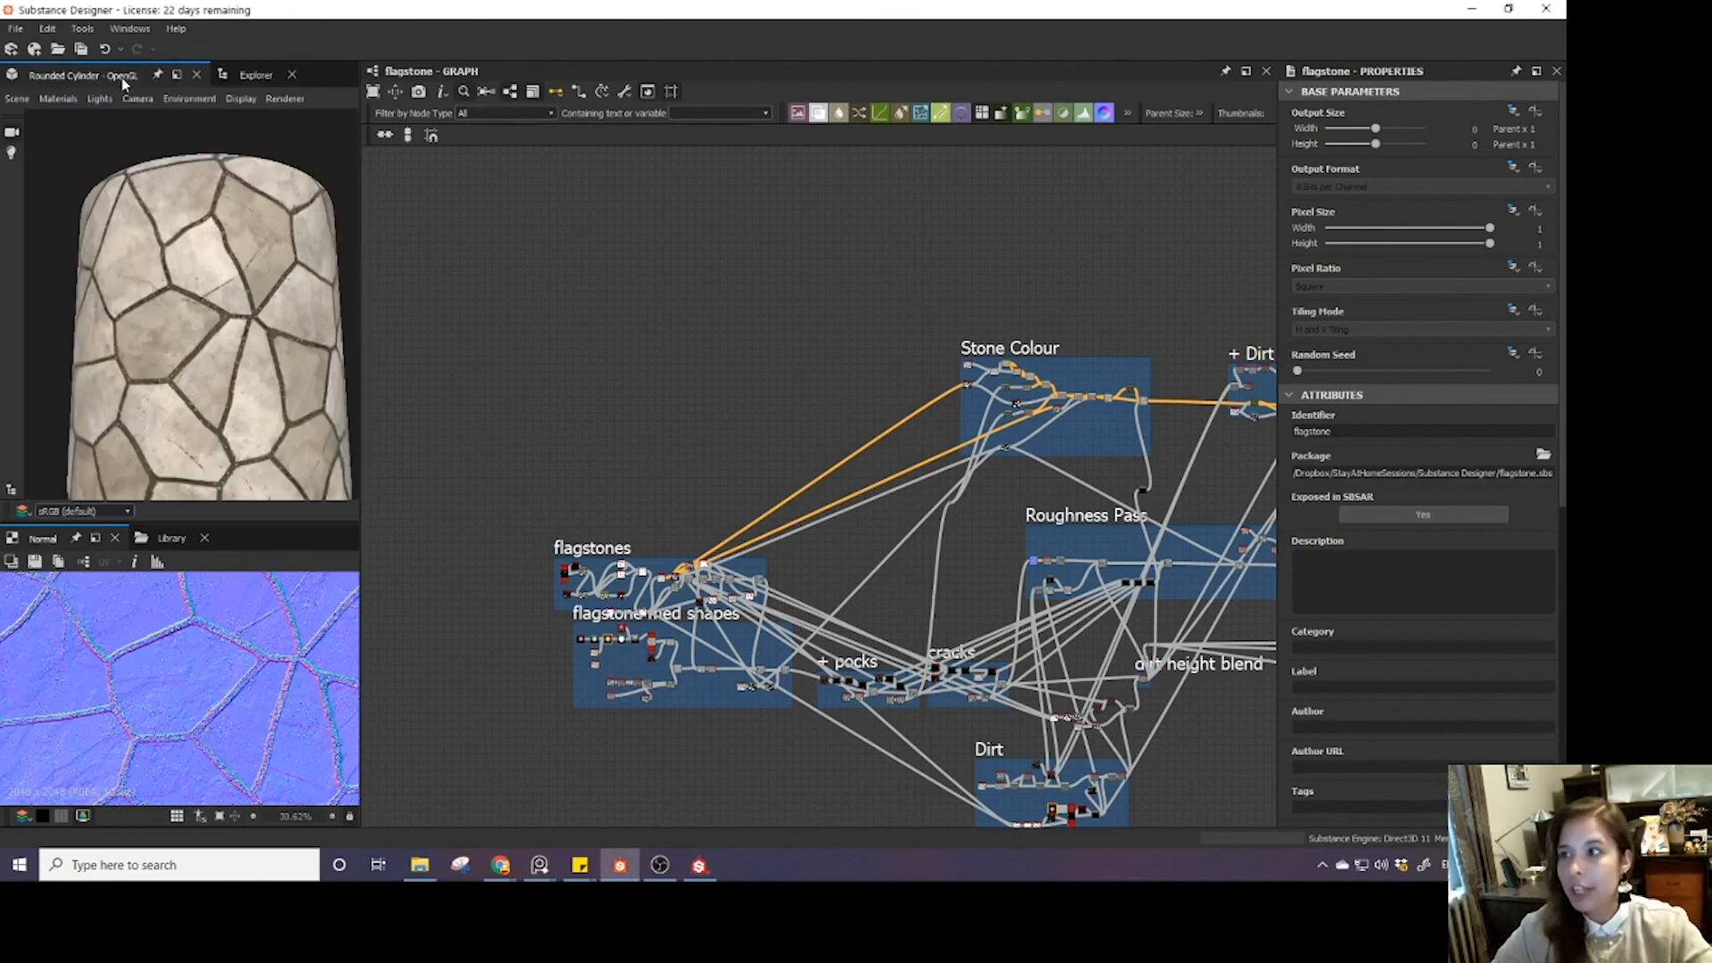
drag(220, 320, 202, 310)
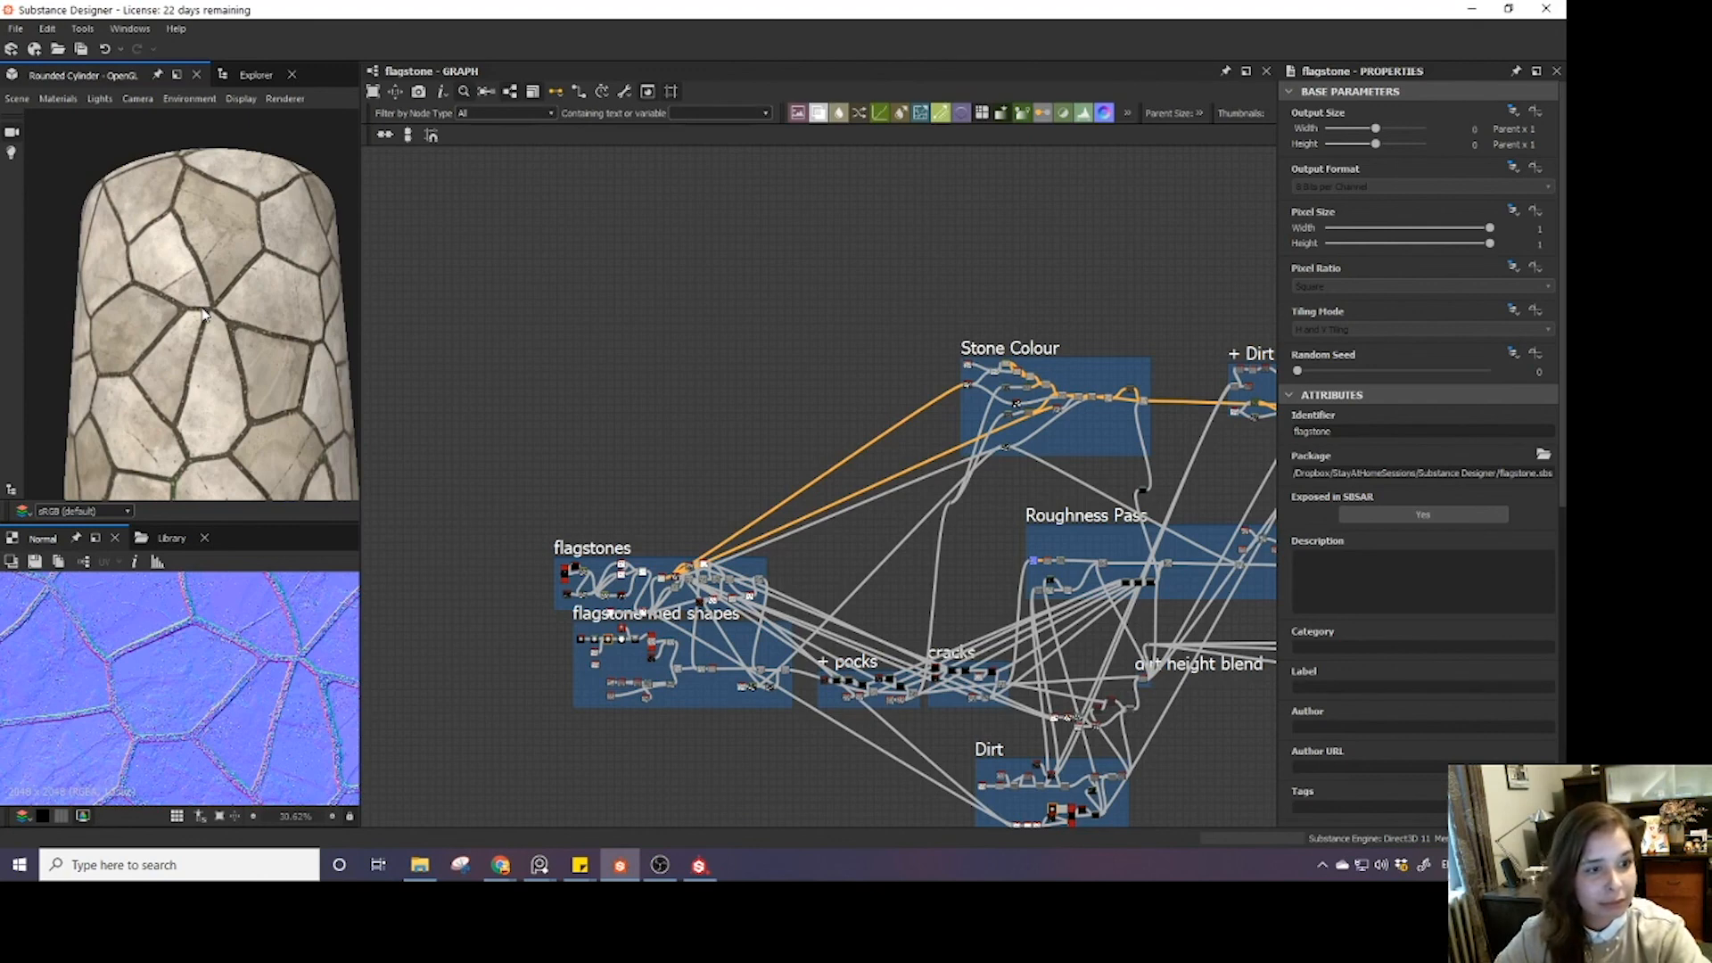
scroll(989, 535, down, 2)
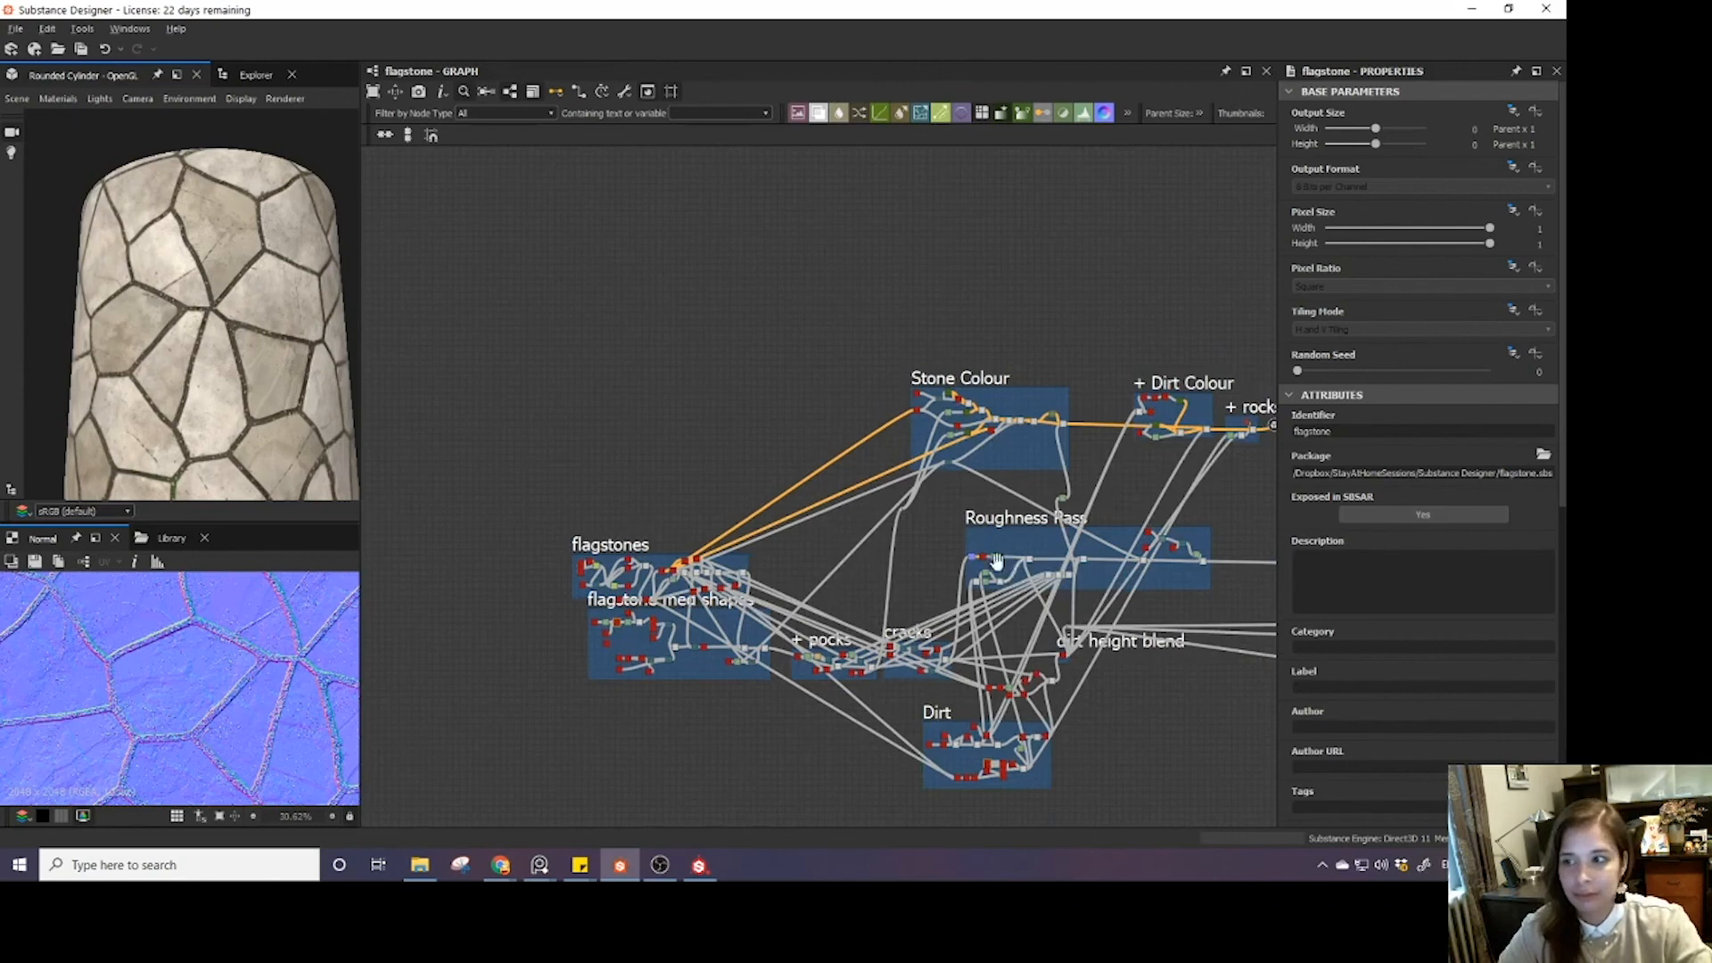
scroll(948, 487, down, 2)
middle_drag(1005, 453, 944, 486)
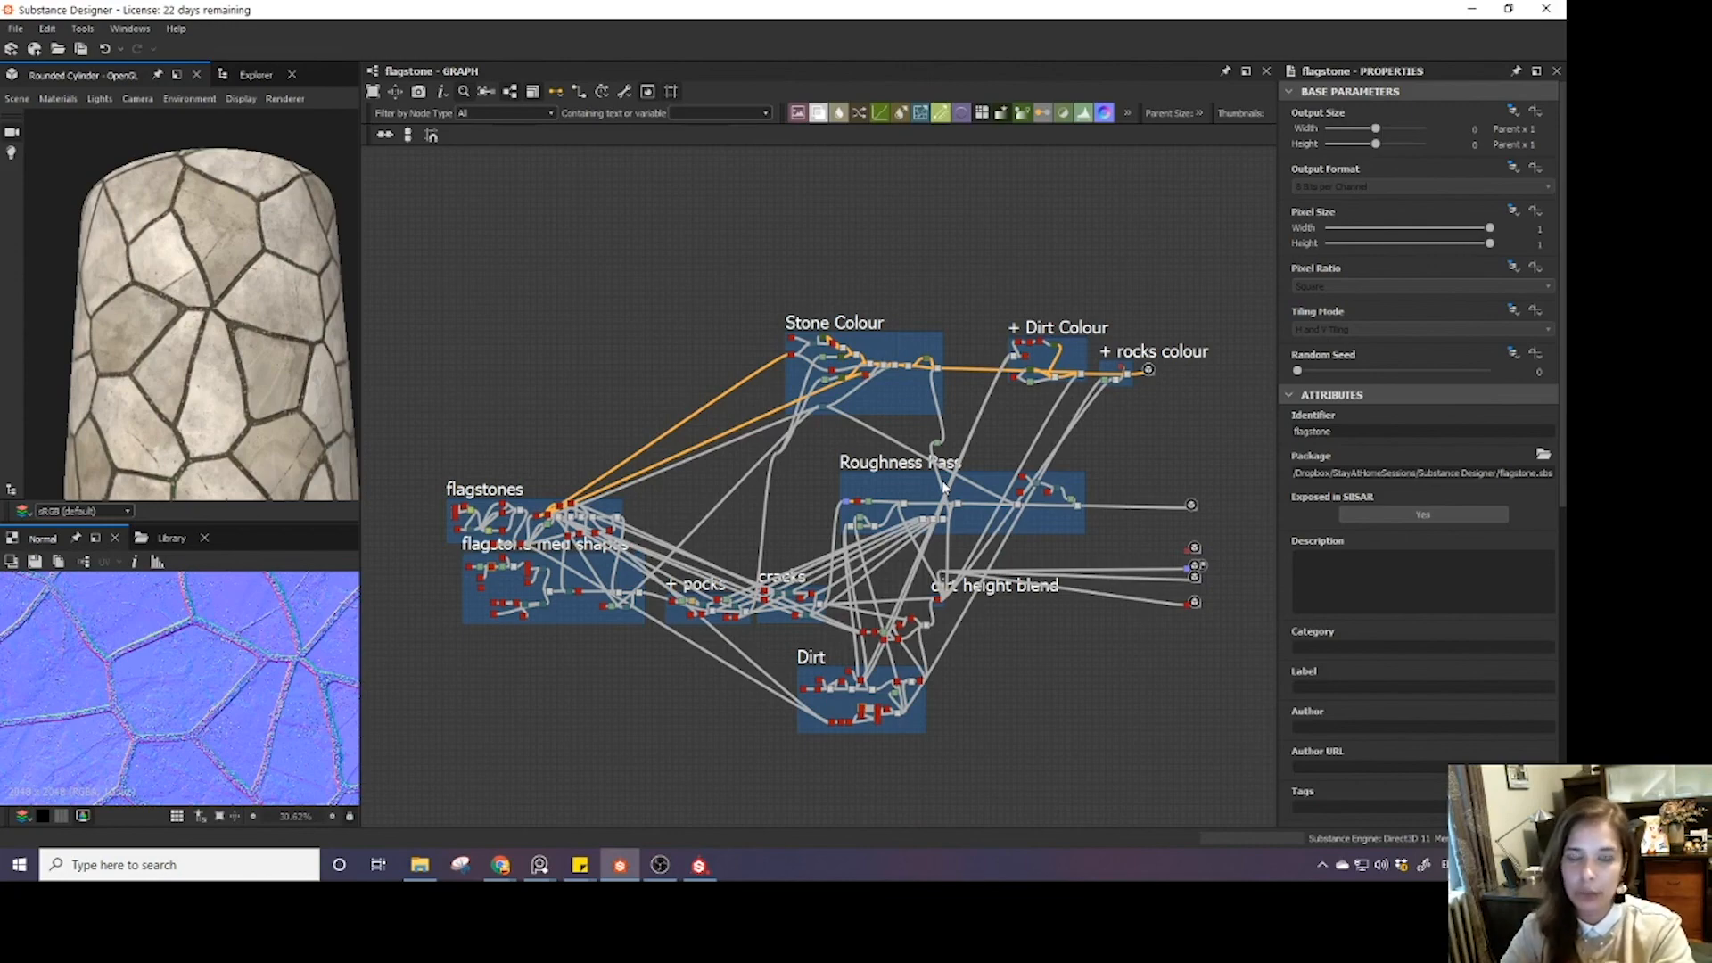
- Add a Slope Blur Grayscale node in the empty graph area above the Stone Colour and Dirt Colour frames
scroll(780, 535, up, 6)
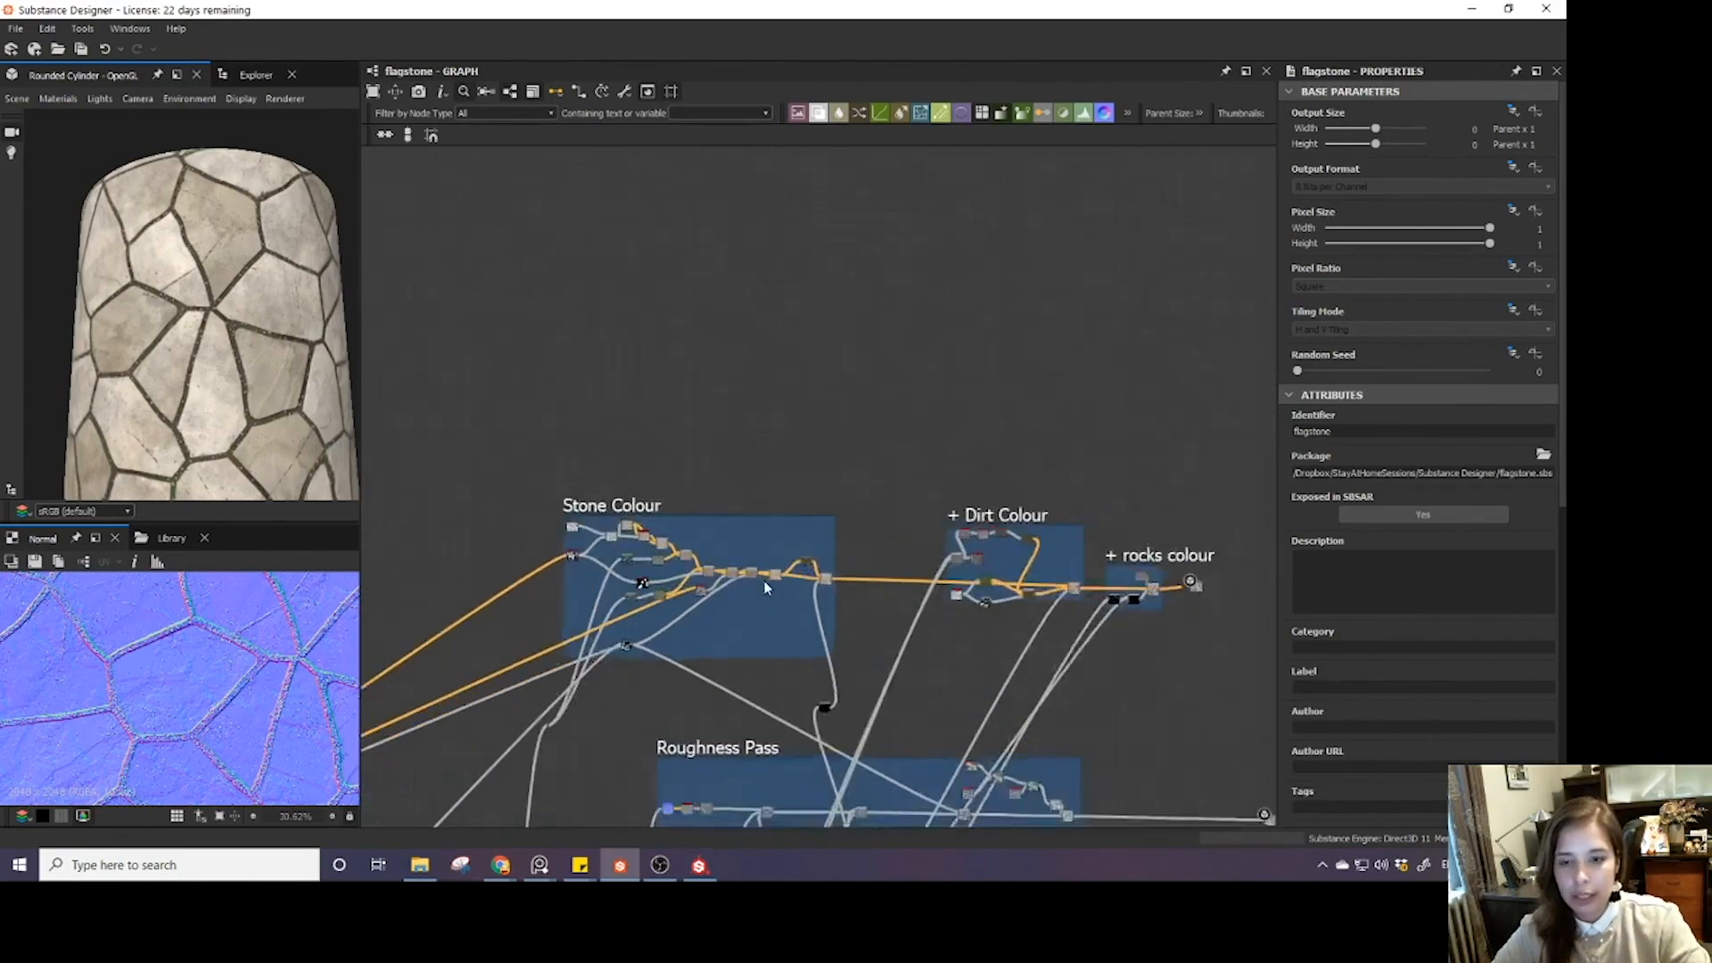
key(space)
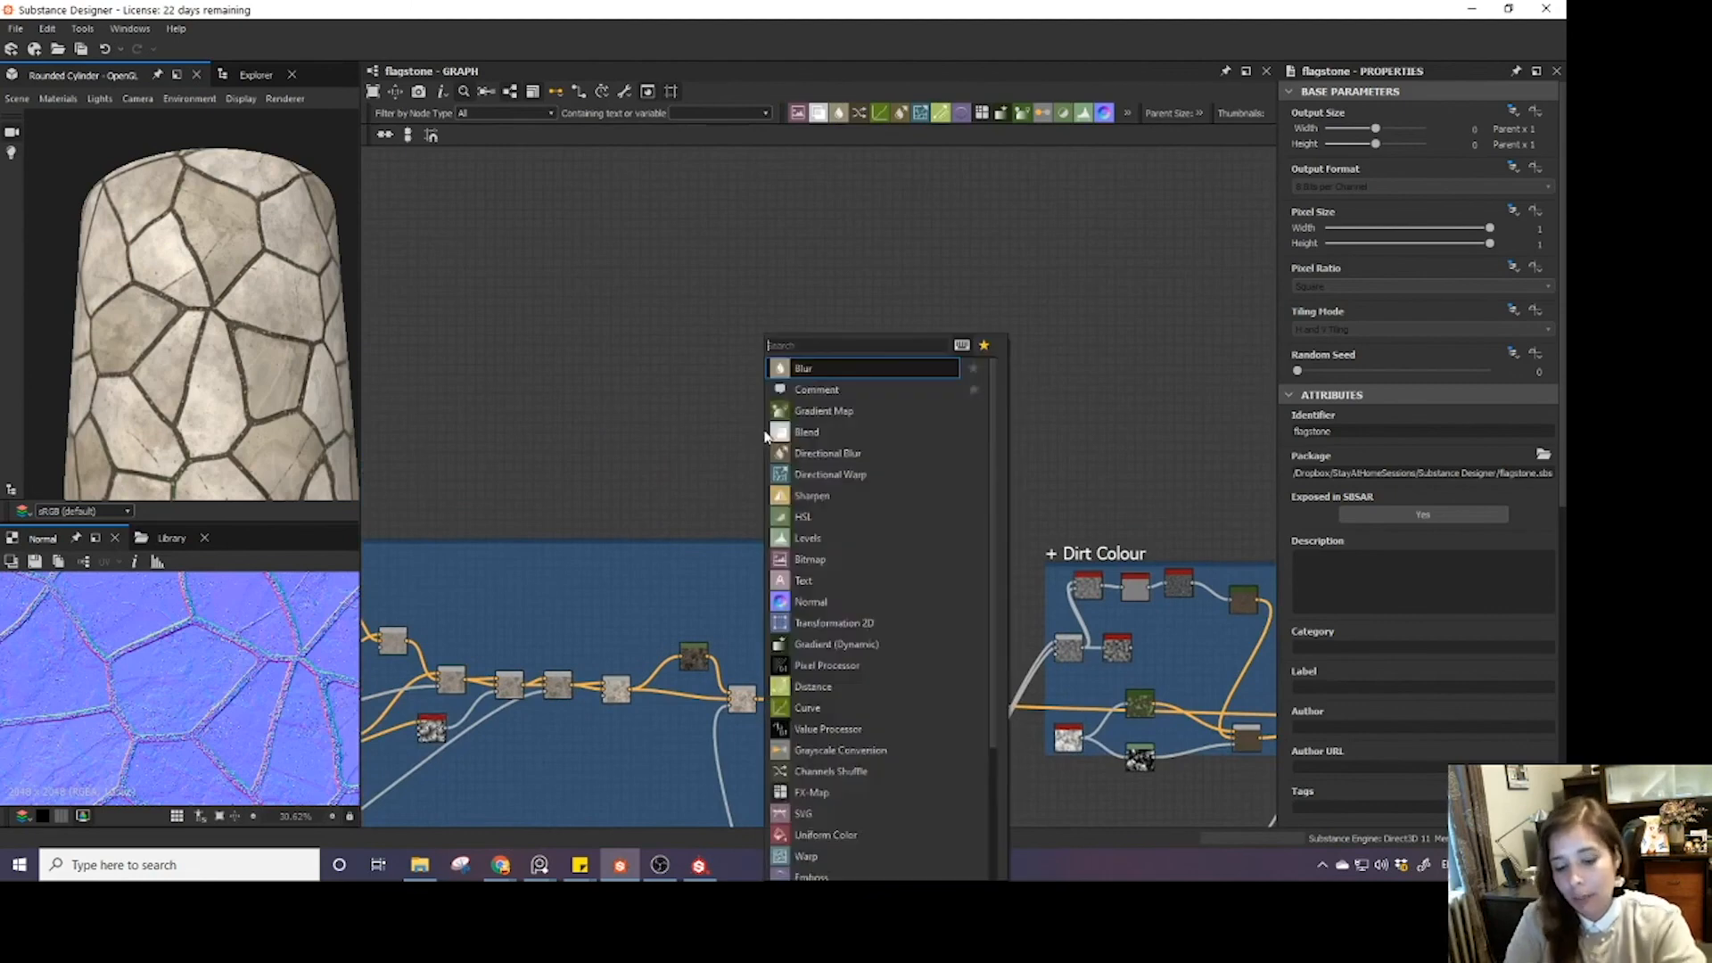
text(slope)
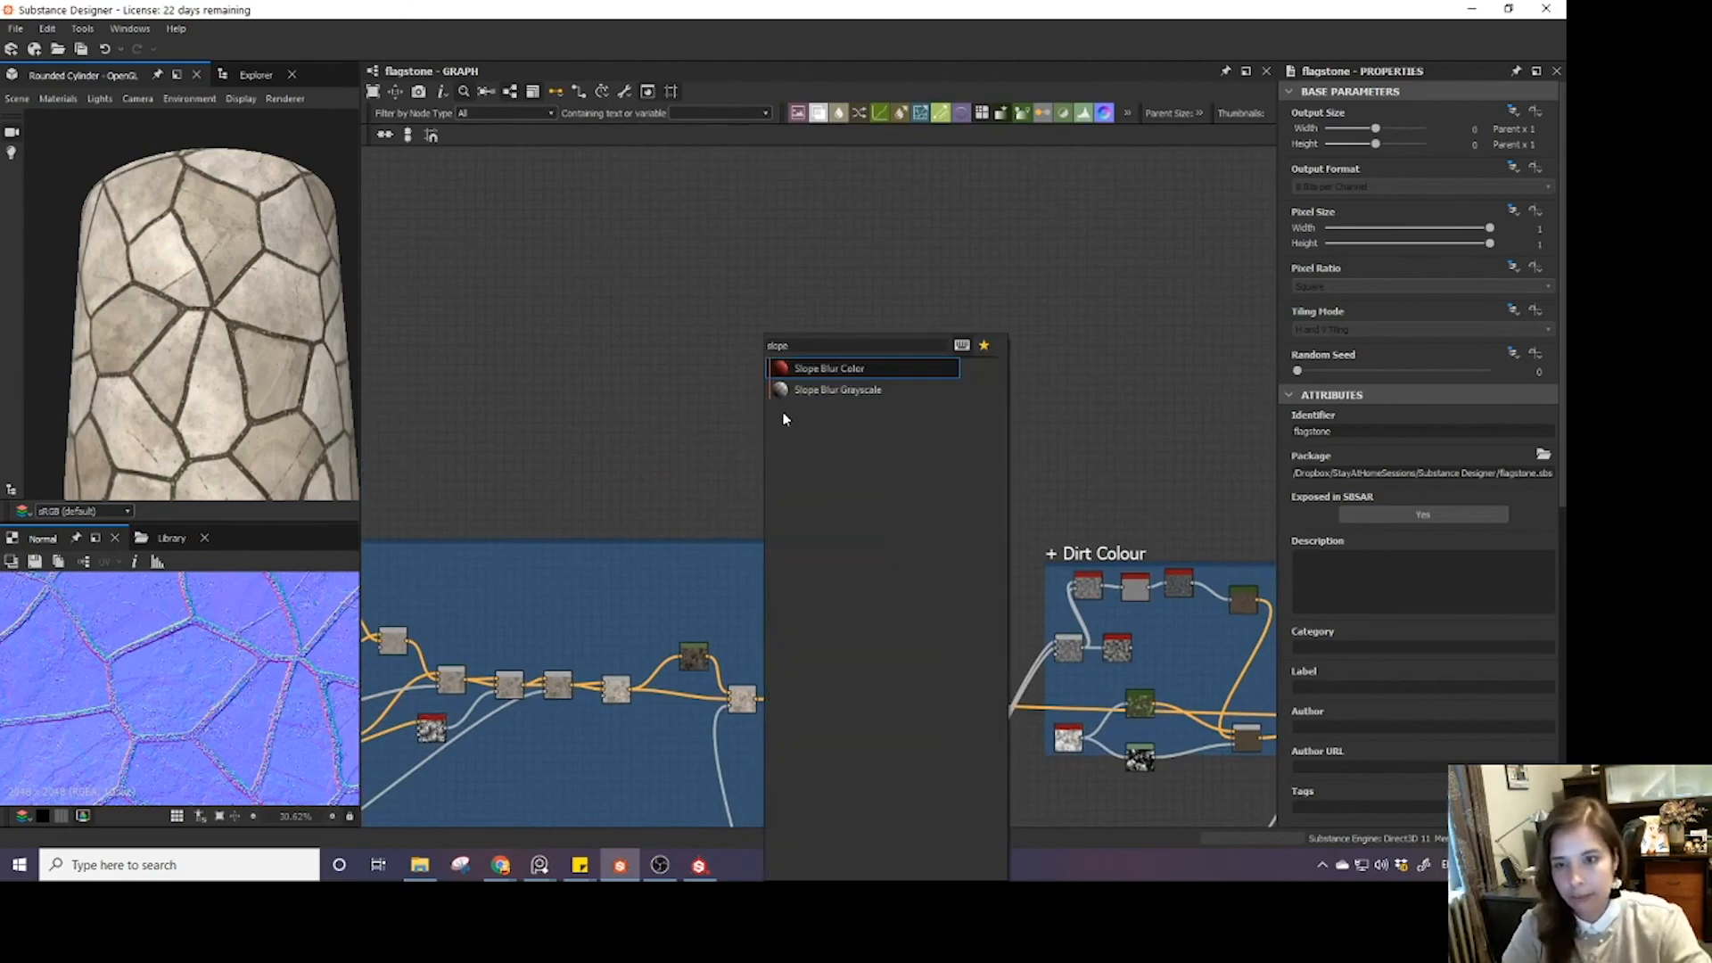
click(817, 394)
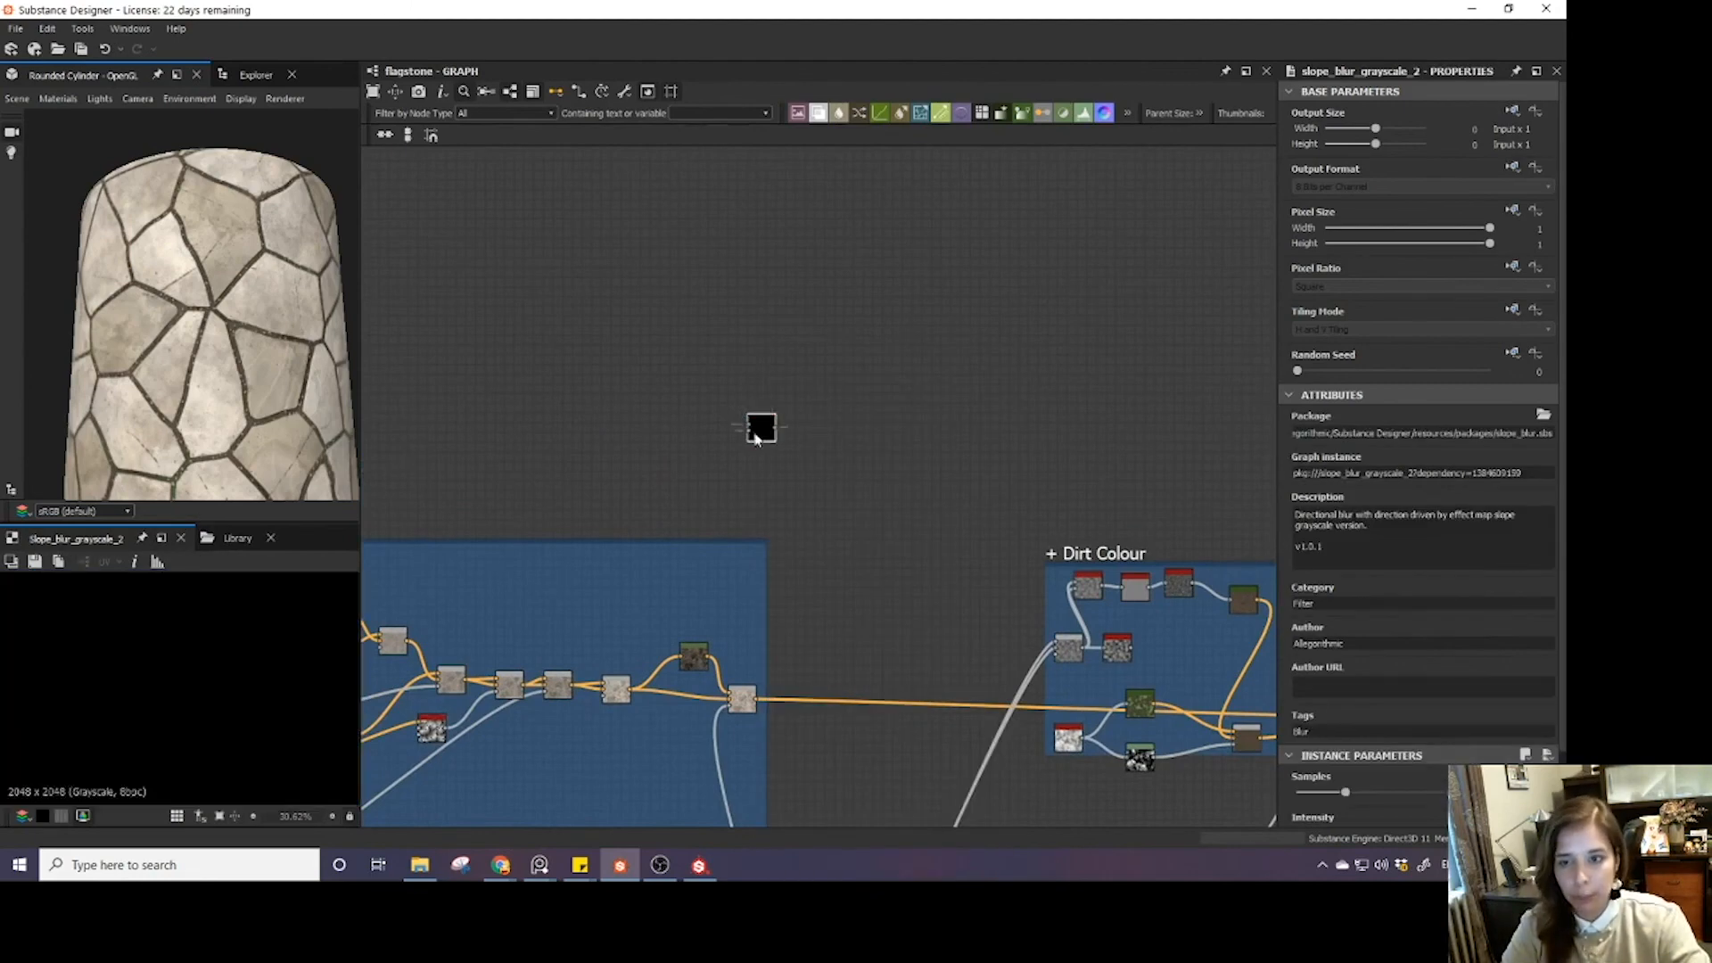
drag(754, 434, 914, 420)
scroll(986, 391, down, 3)
middle_drag(976, 406, 818, 487)
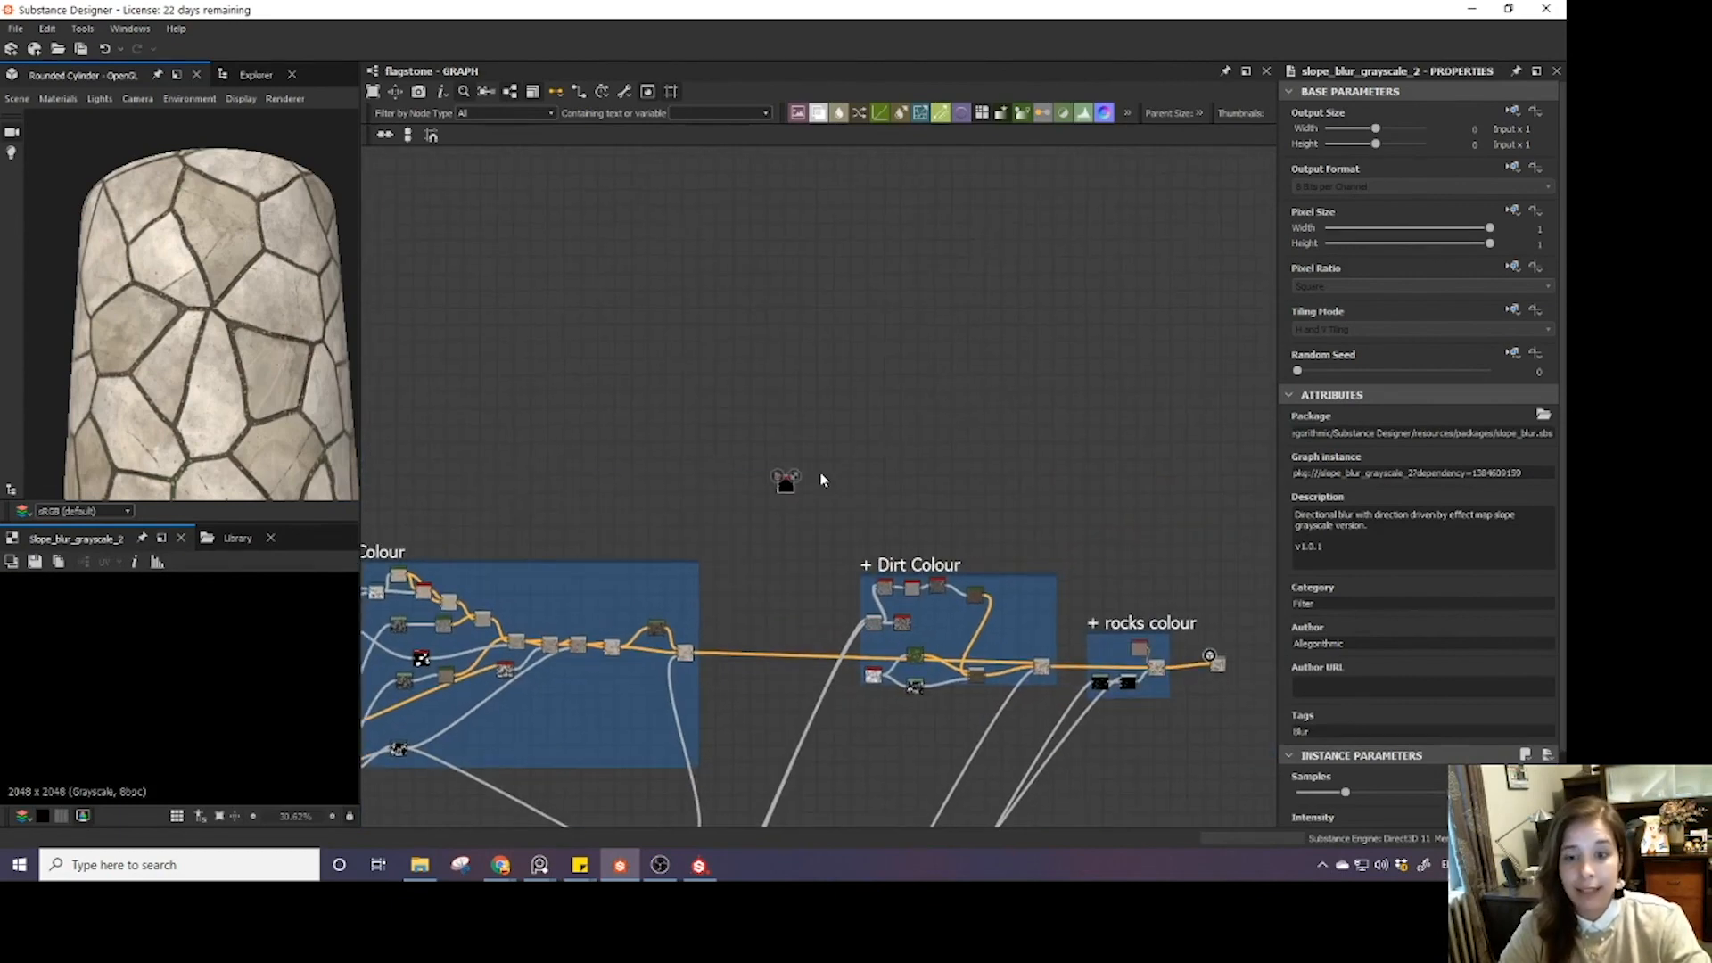
middle_drag(574, 649, 718, 594)
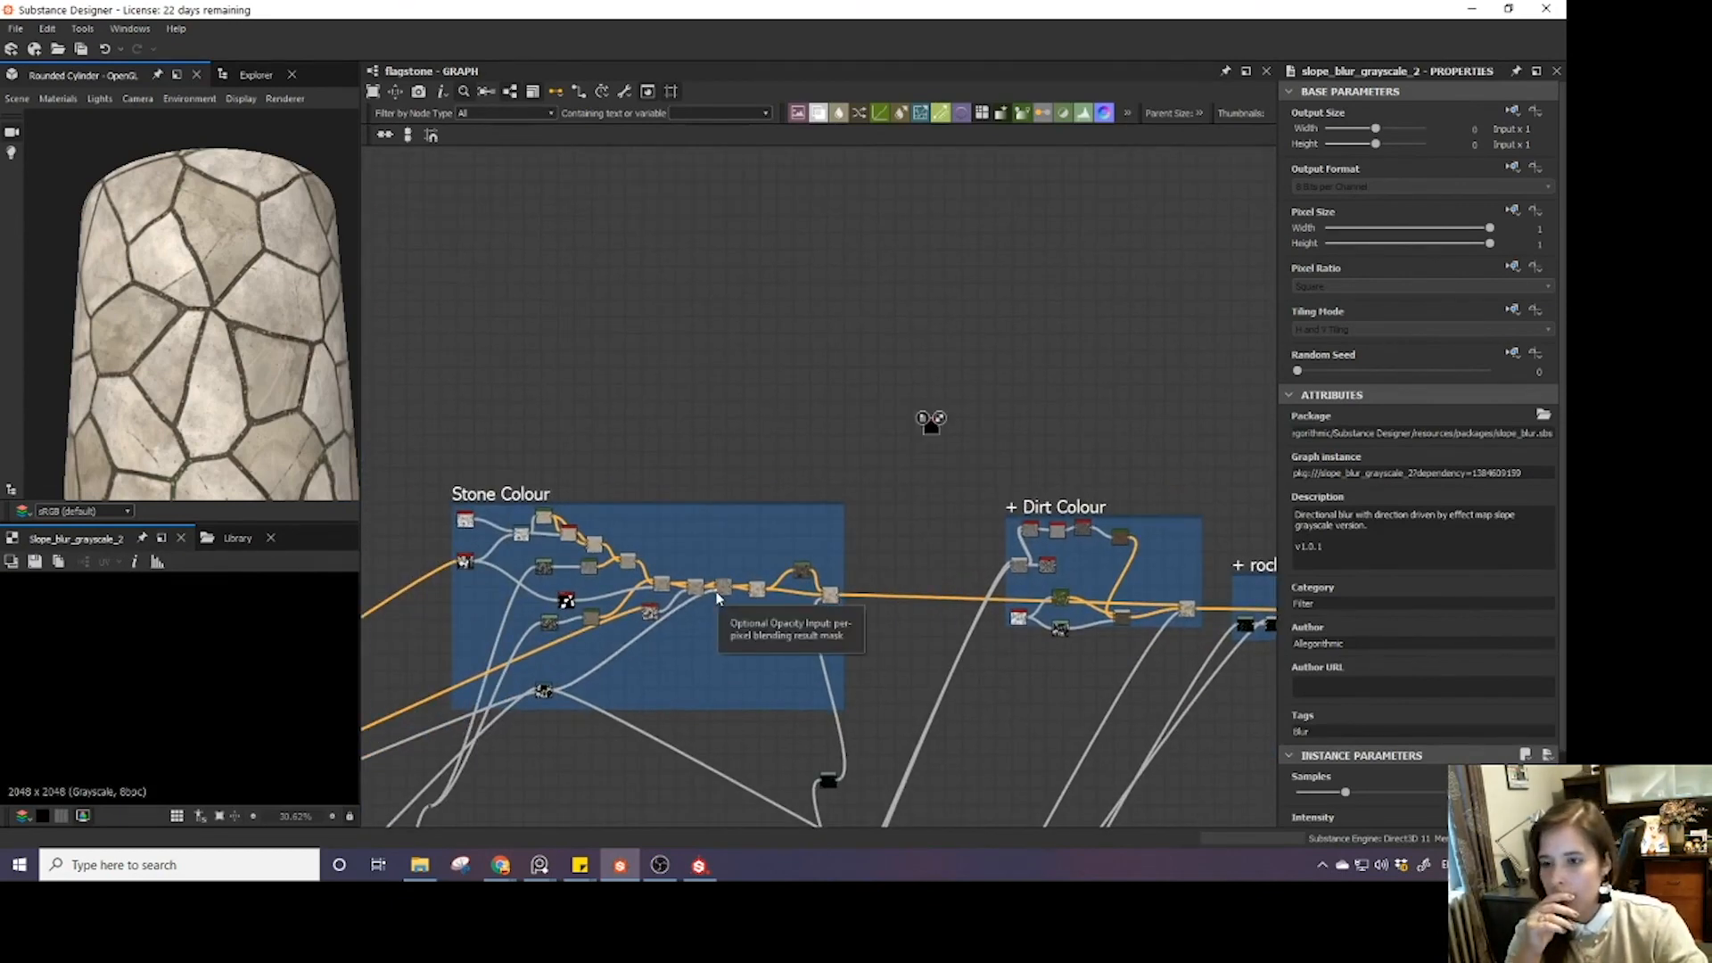
- Look up the bitmap import option for the flagstone.sbs package
click(254, 74)
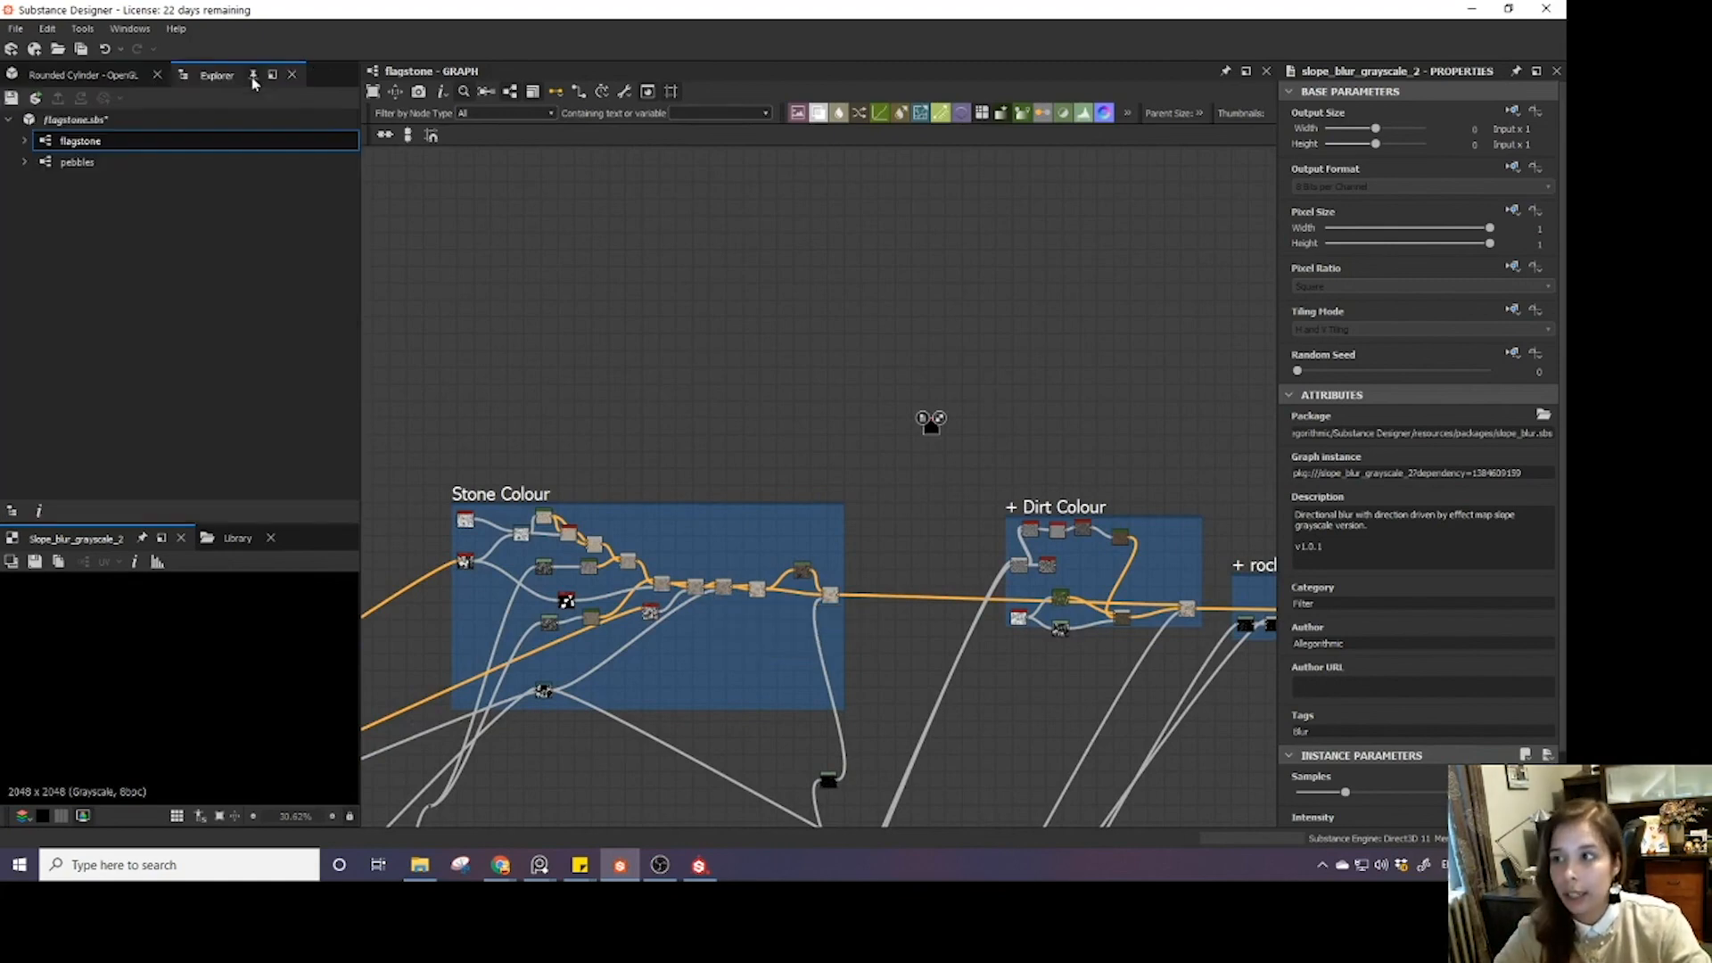
right_click(108, 140)
click(73, 122)
right_click(73, 123)
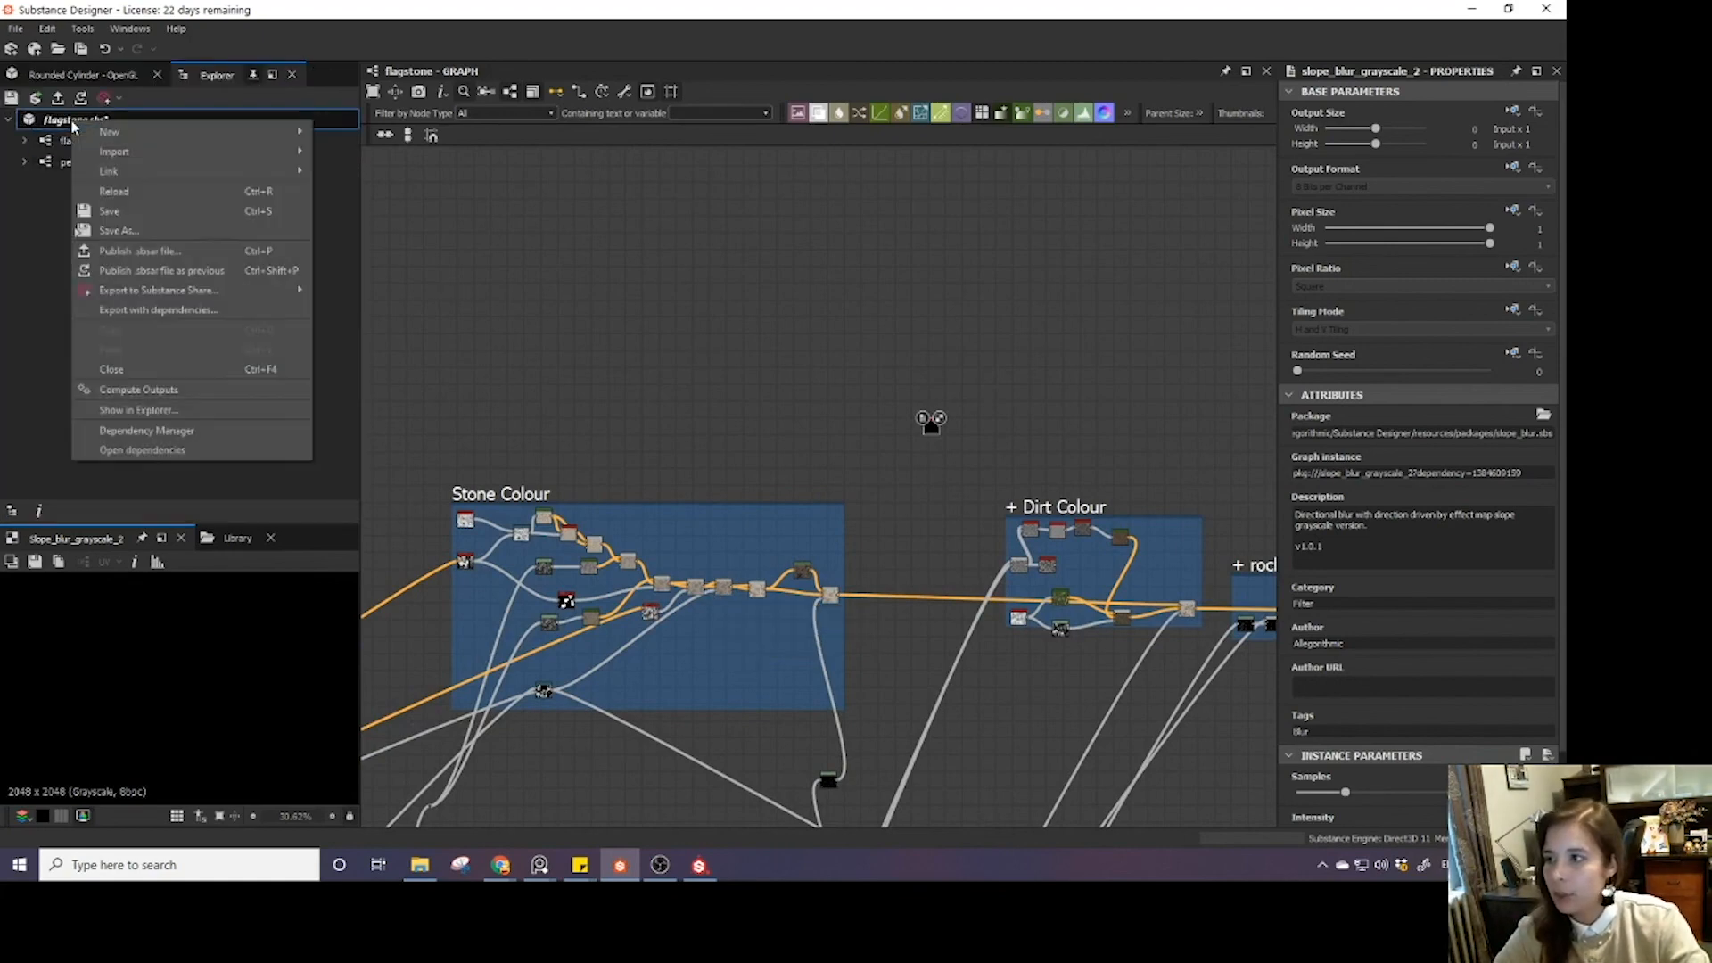
mouse_move(125, 152)
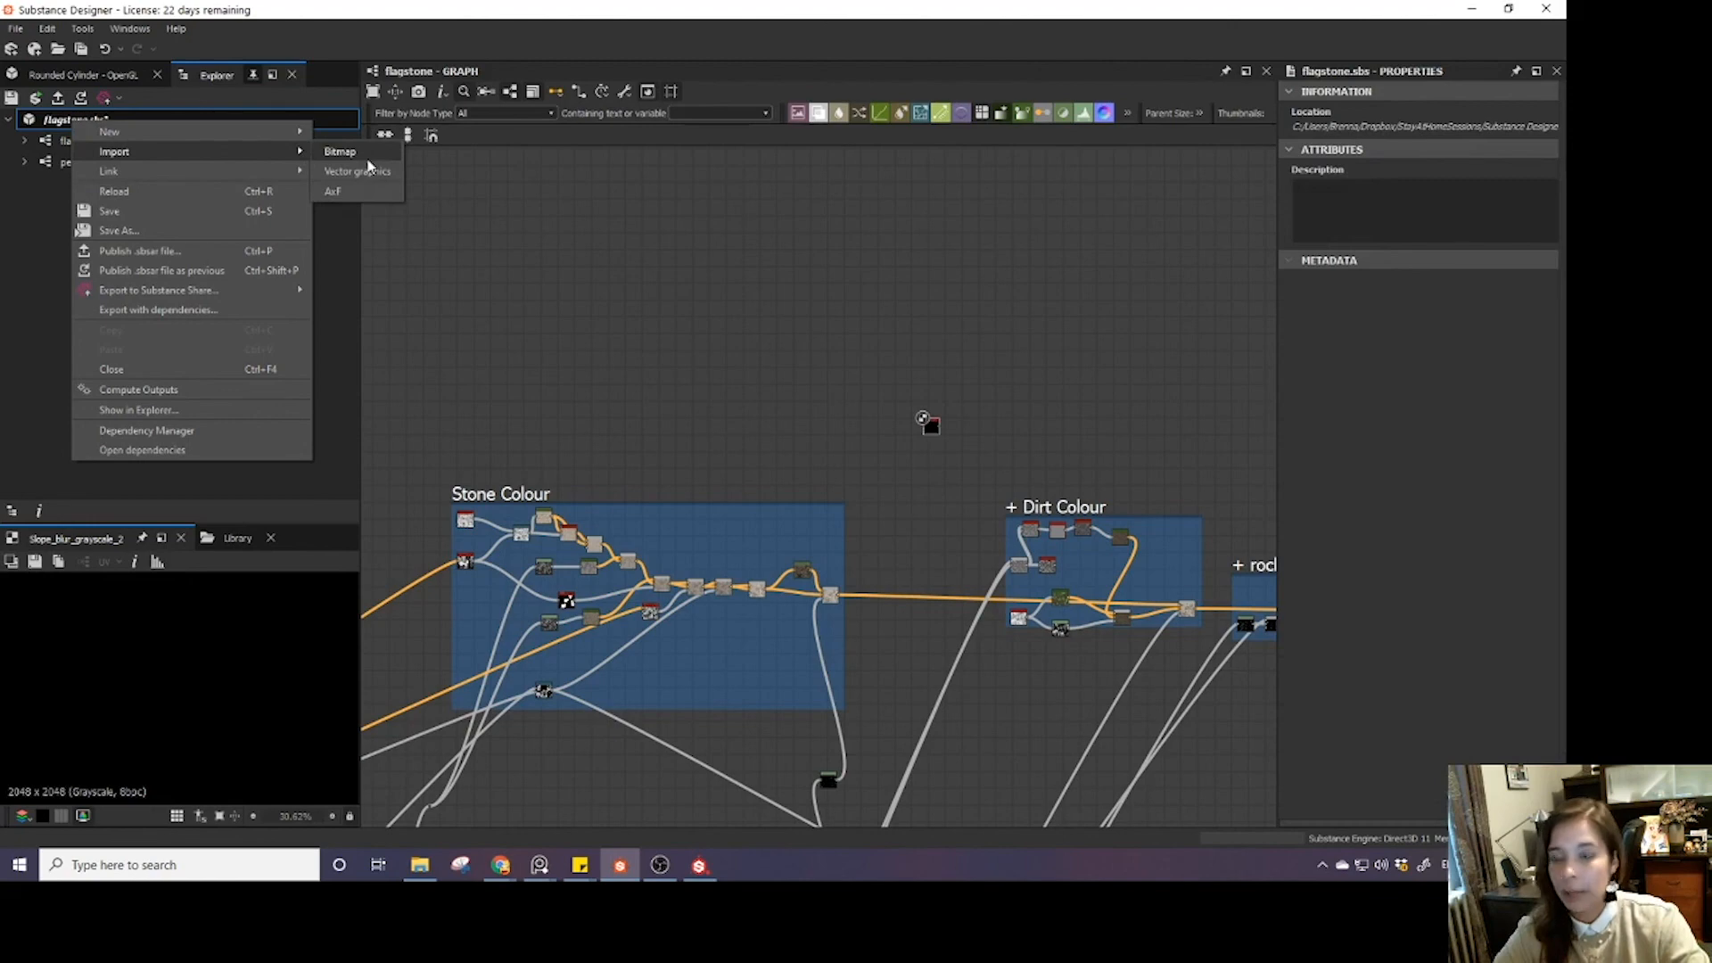
middle_drag(808, 325, 709, 392)
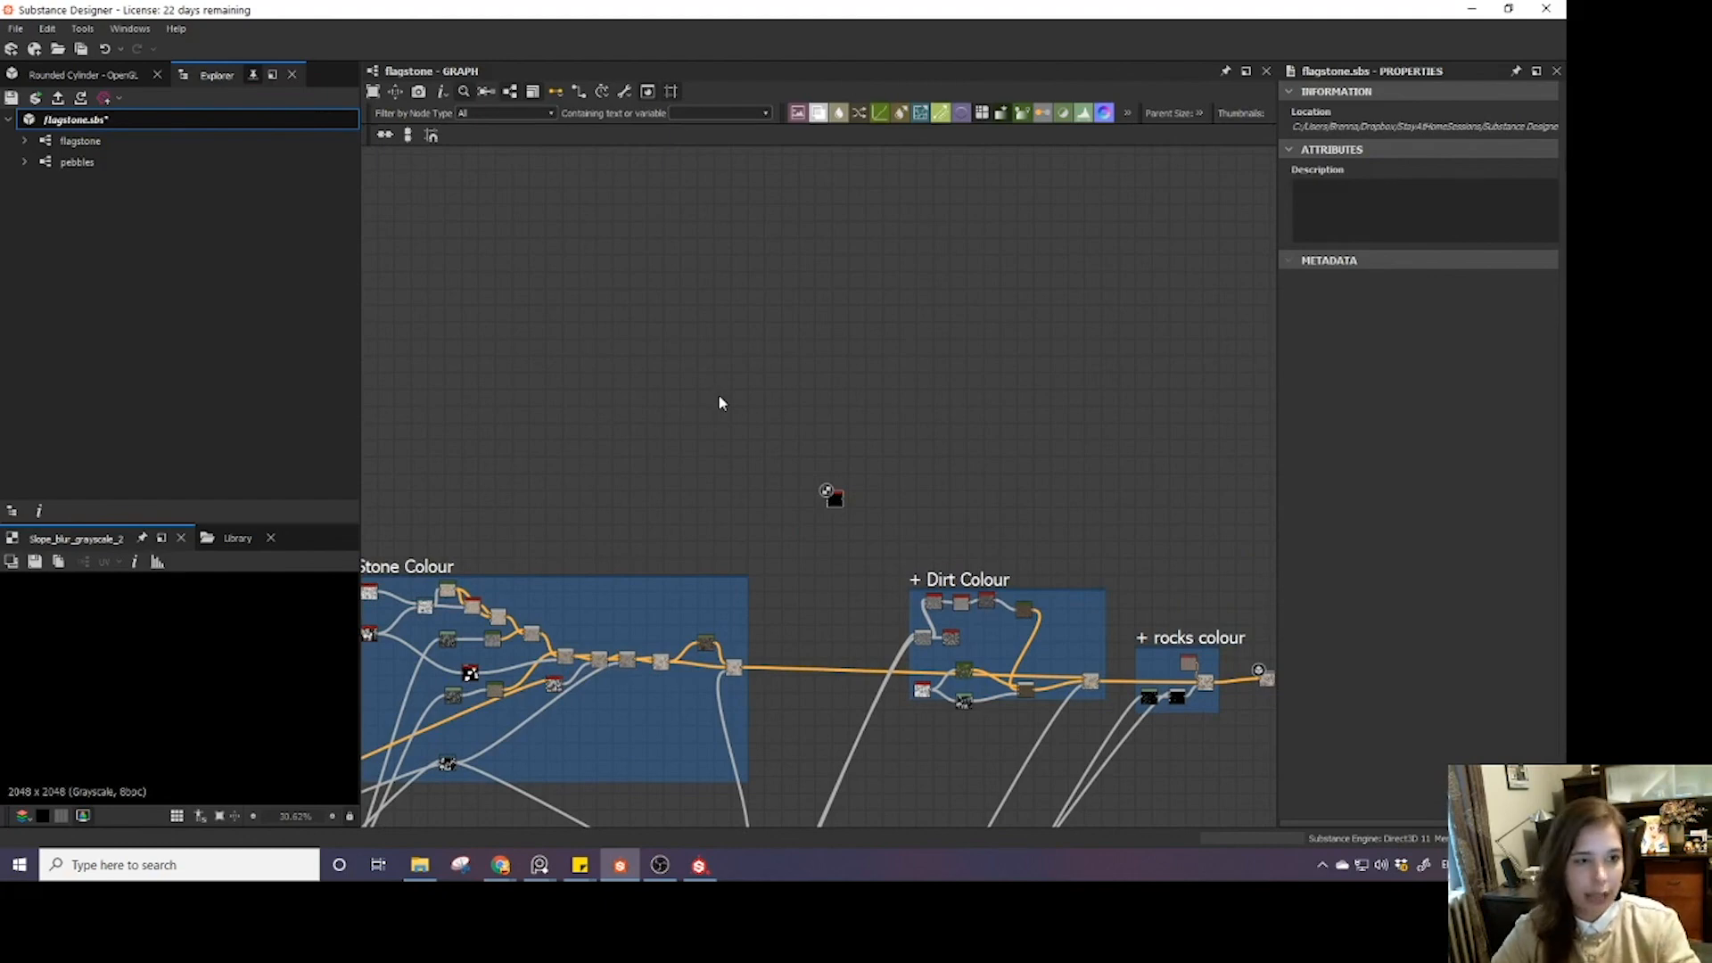
- Move the Slope Blur Grayscale node to just below the Levels node of the Dirt Colour frame
middle_drag(916, 660, 824, 450)
scroll(756, 668, down, 4)
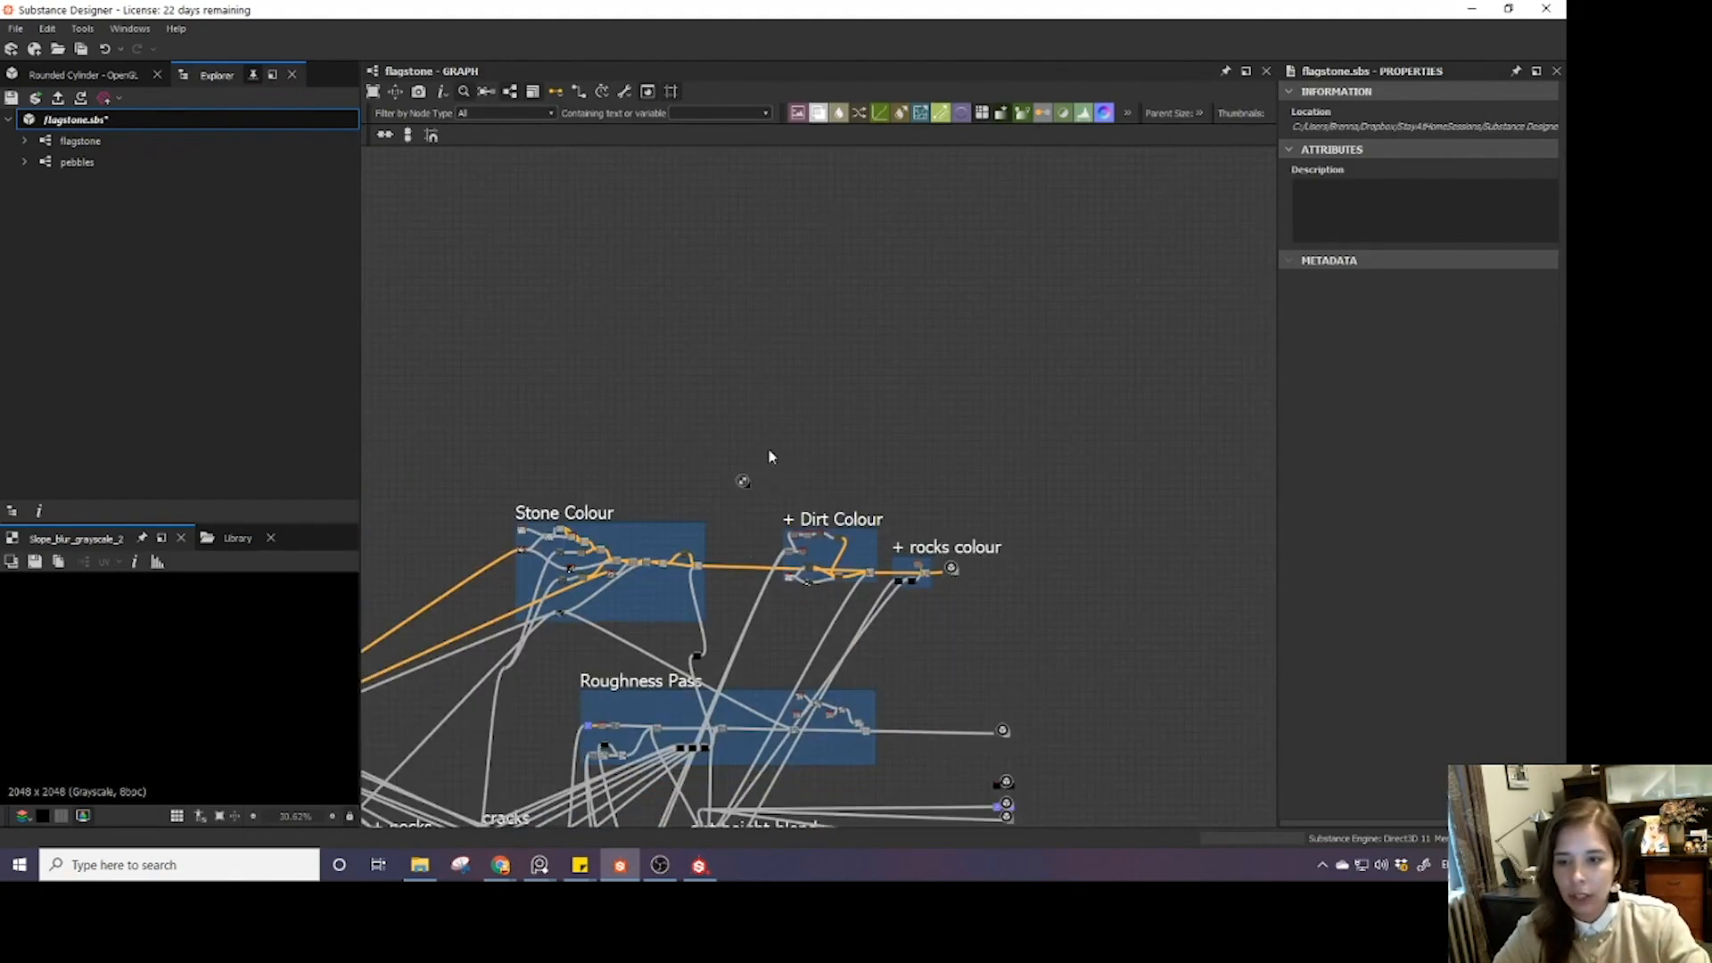
scroll(715, 545, up, 5)
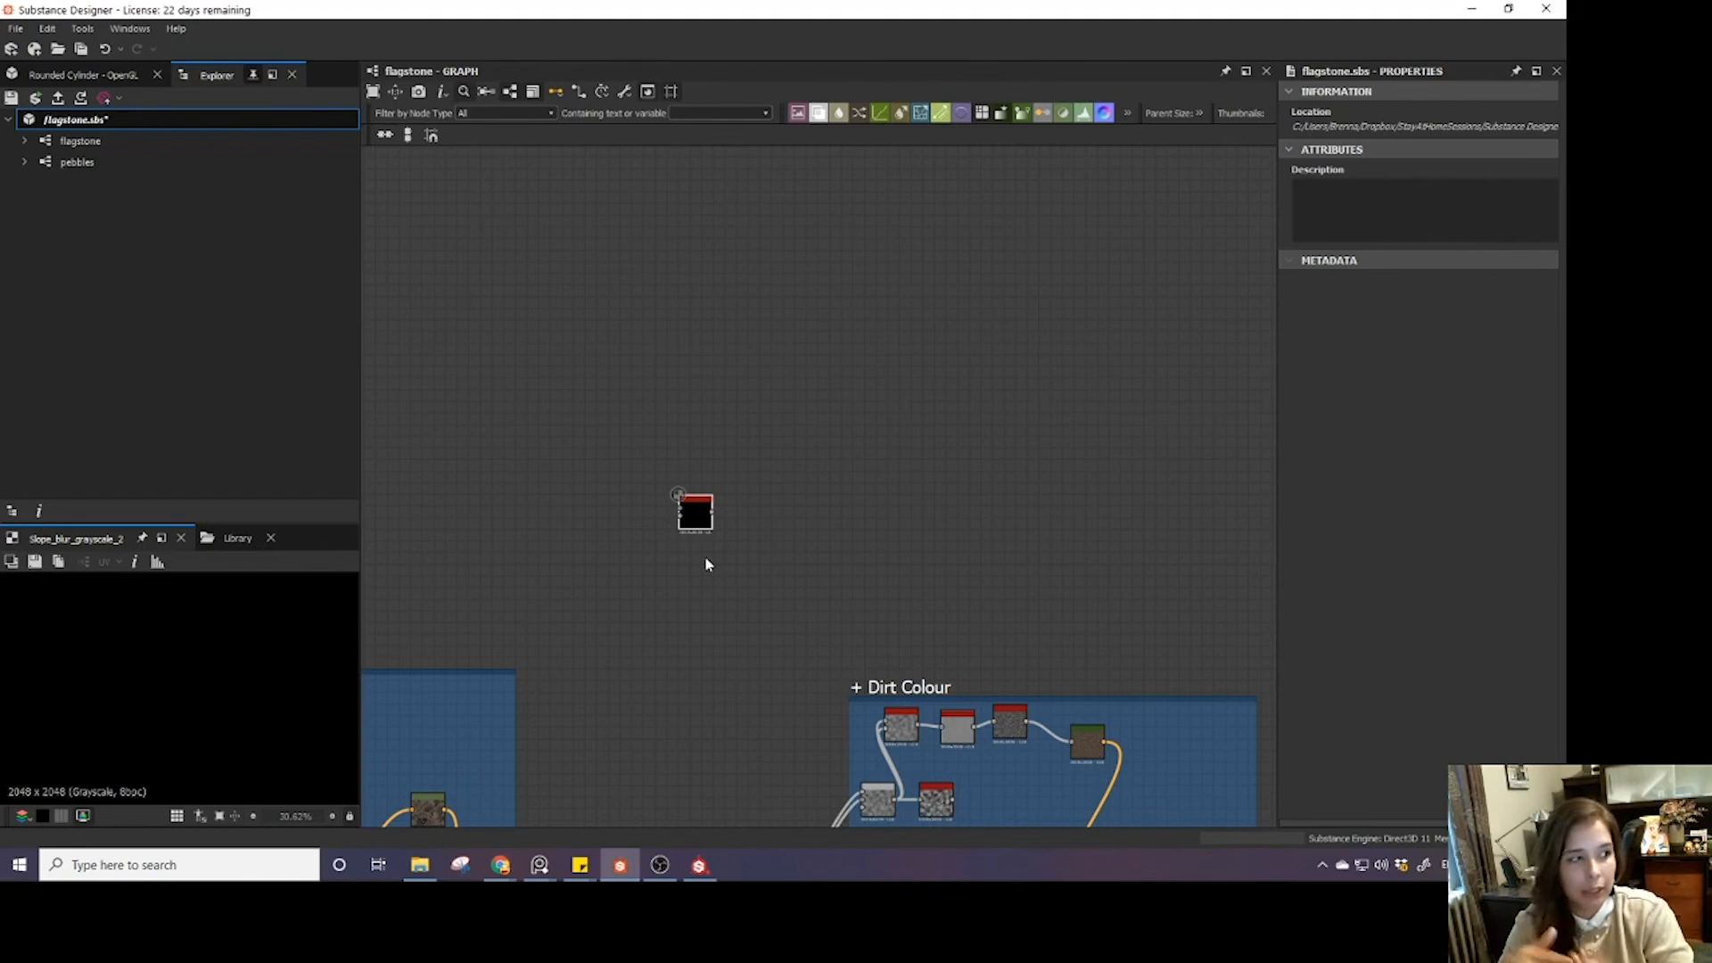
drag(705, 524, 788, 730)
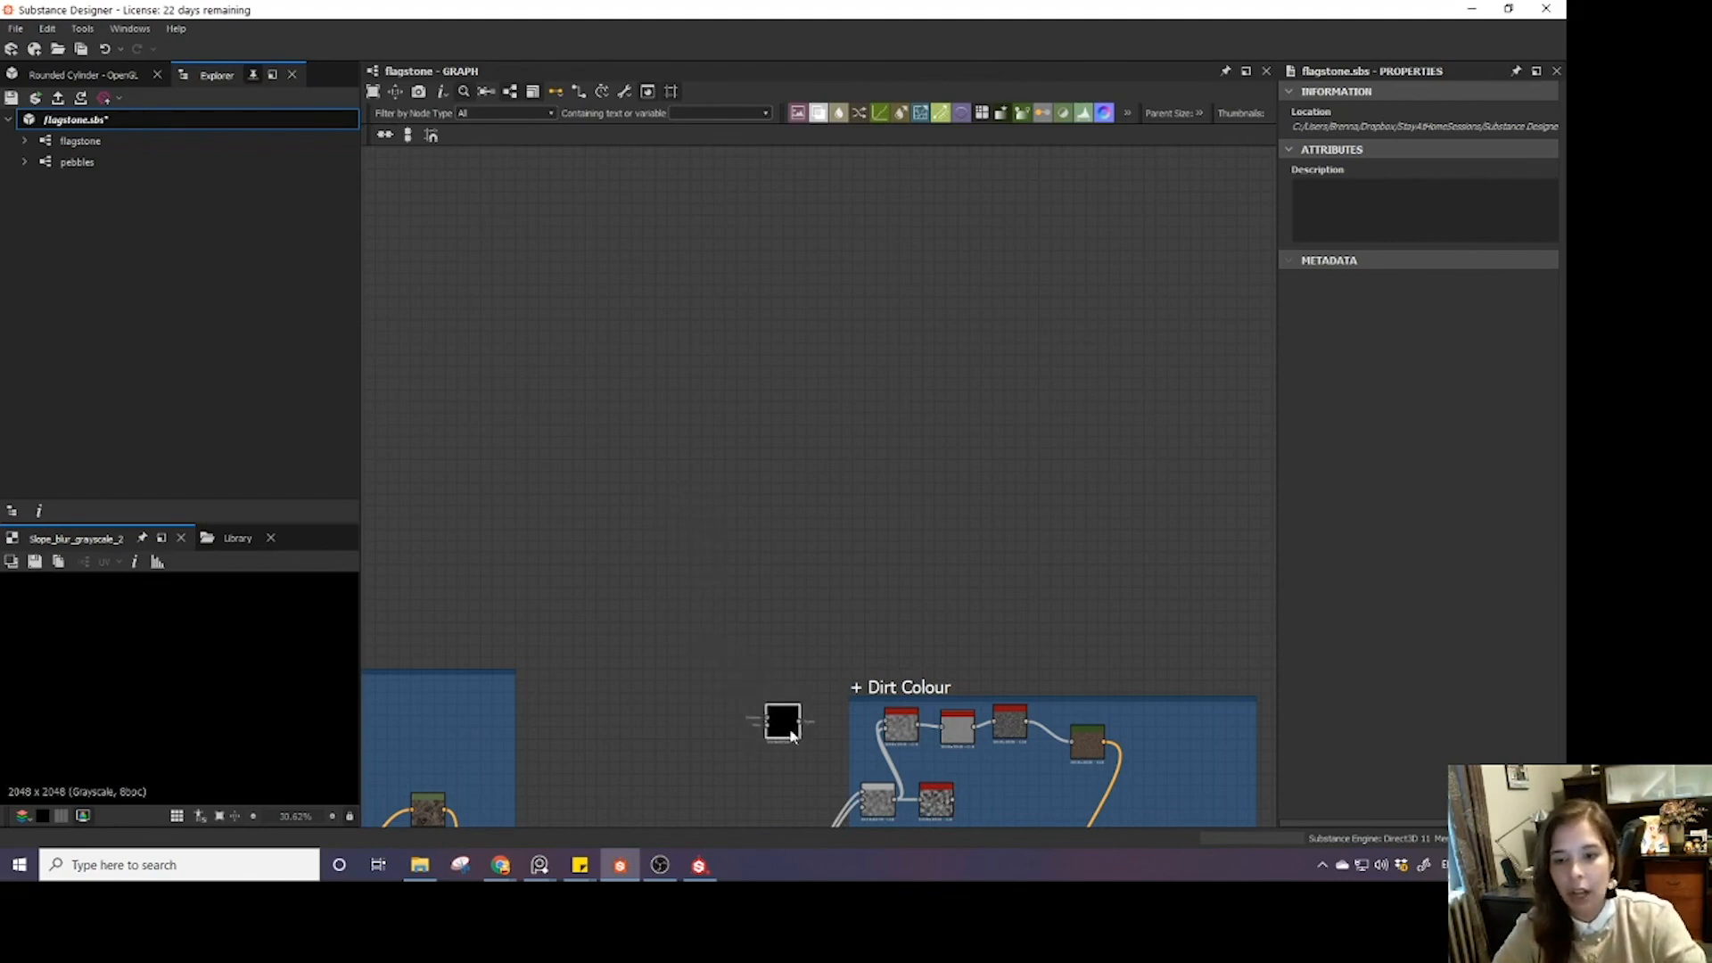
middle_drag(793, 742, 631, 437)
drag(630, 434, 799, 716)
scroll(799, 712, up, 3)
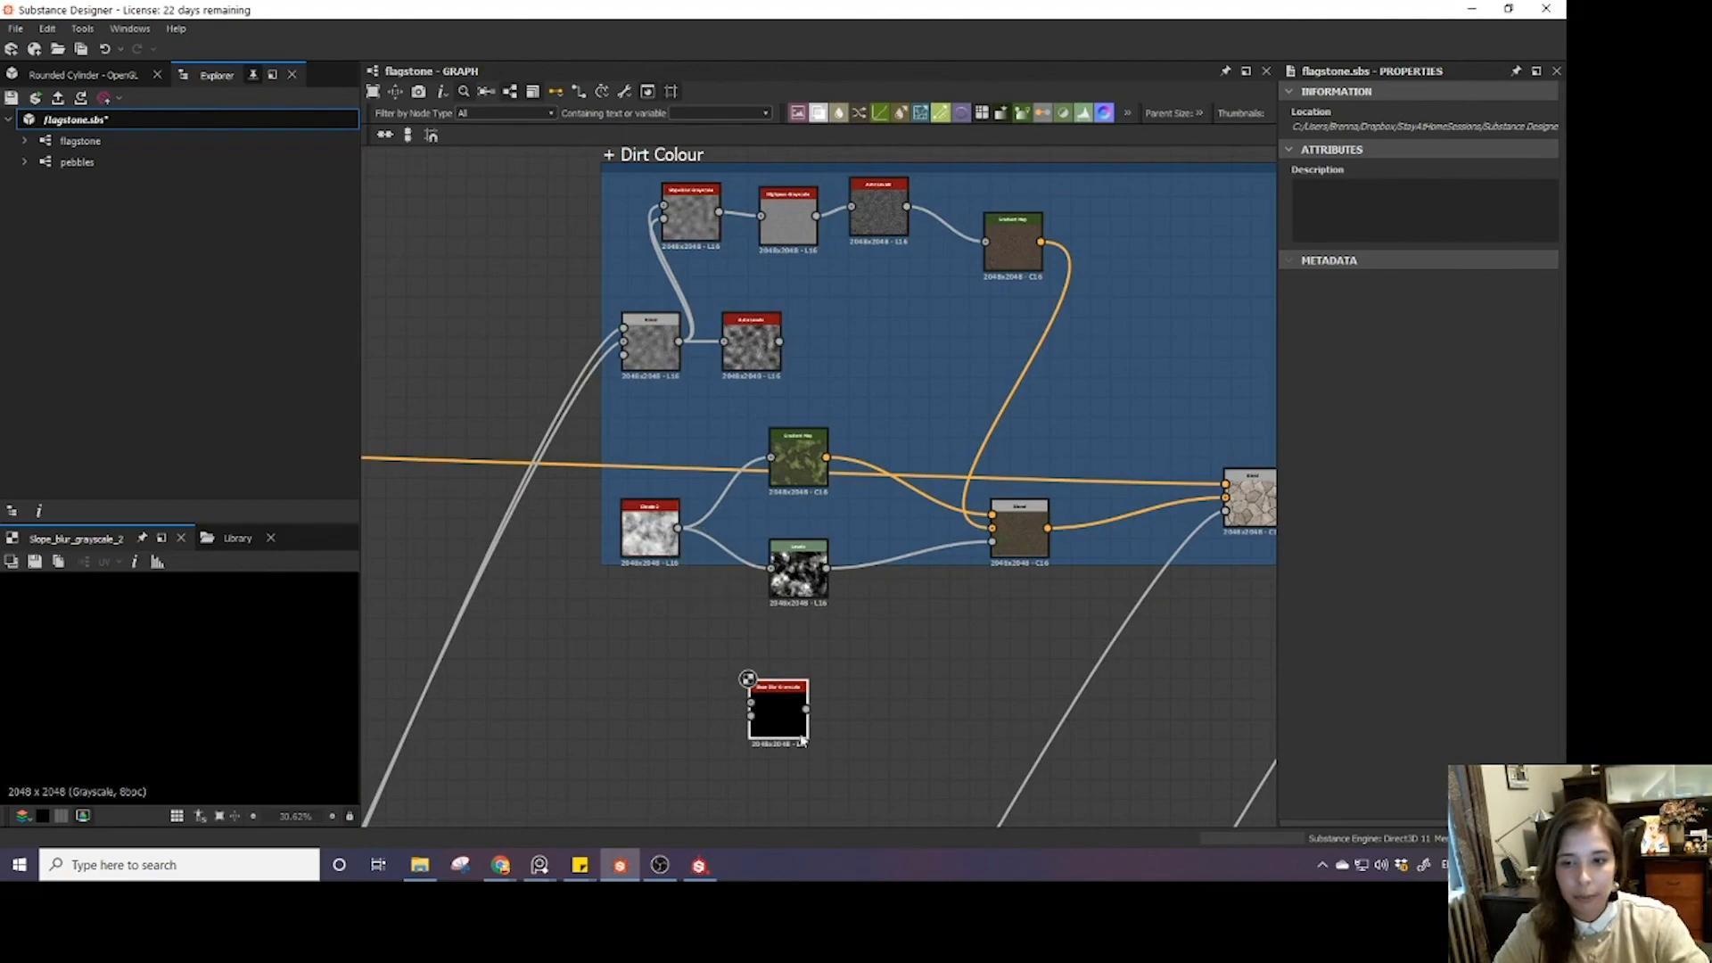
scroll(794, 675, up, 3)
scroll(796, 674, down, 2)
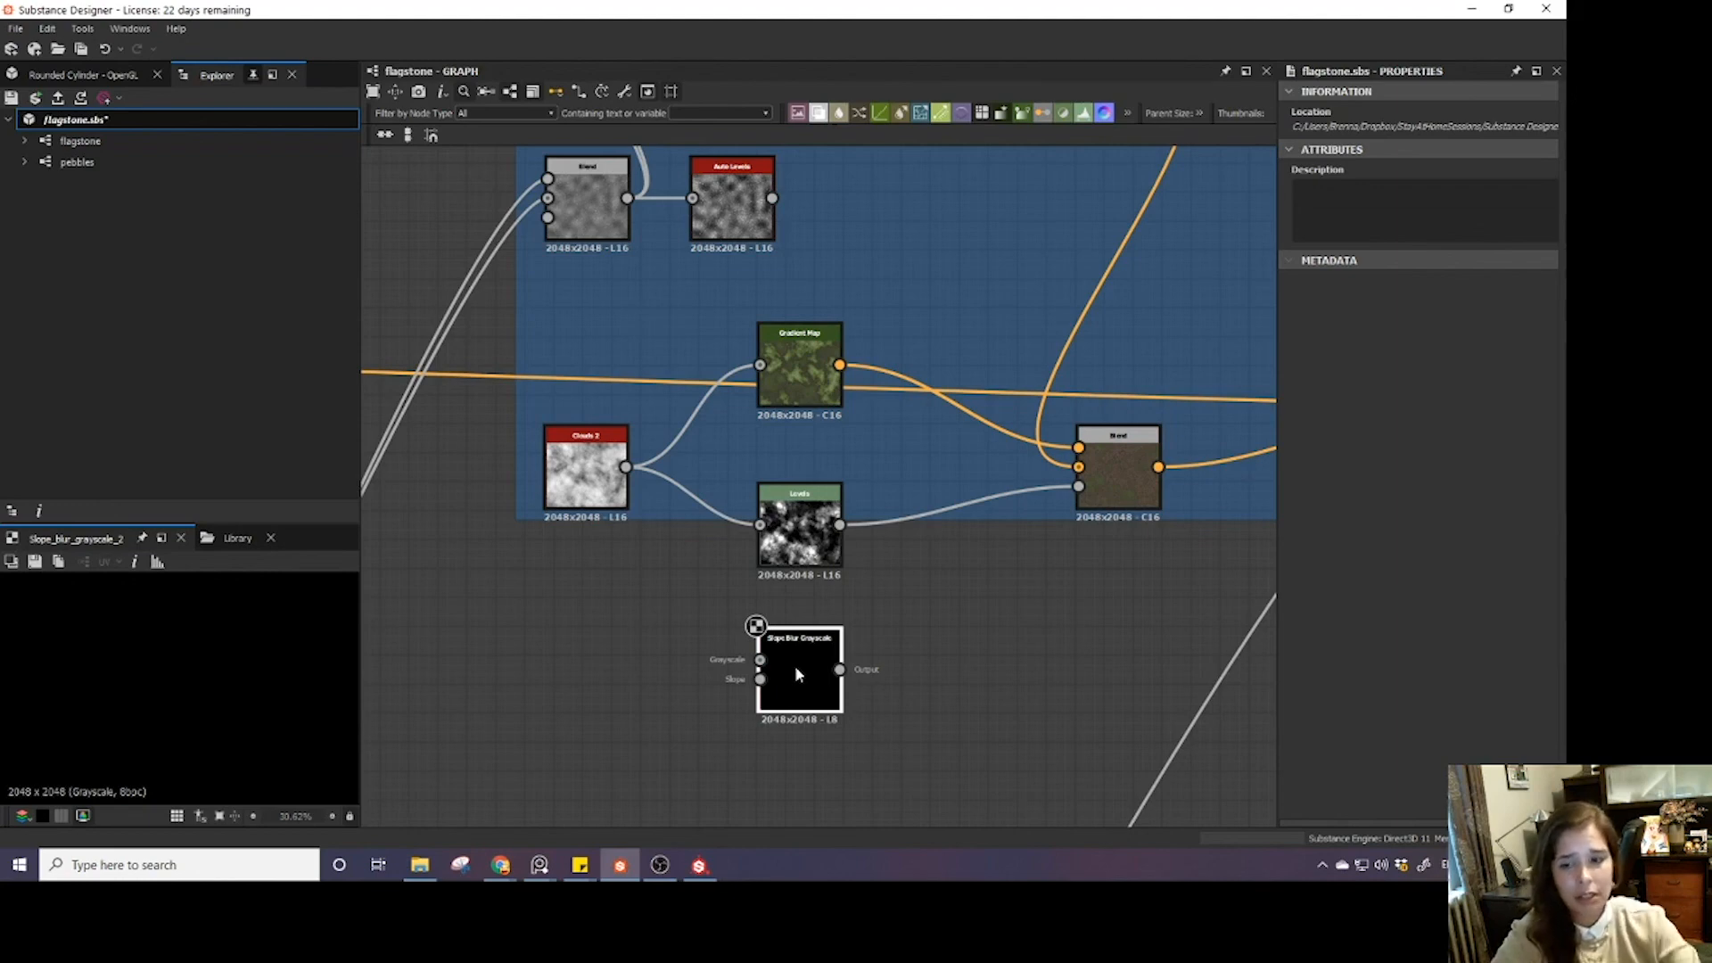
- Delete the unconnected Slope Blur Grayscale node from the flagstone graph
key(Delete)
scroll(795, 665, down, 5)
middle_drag(798, 671, 723, 551)
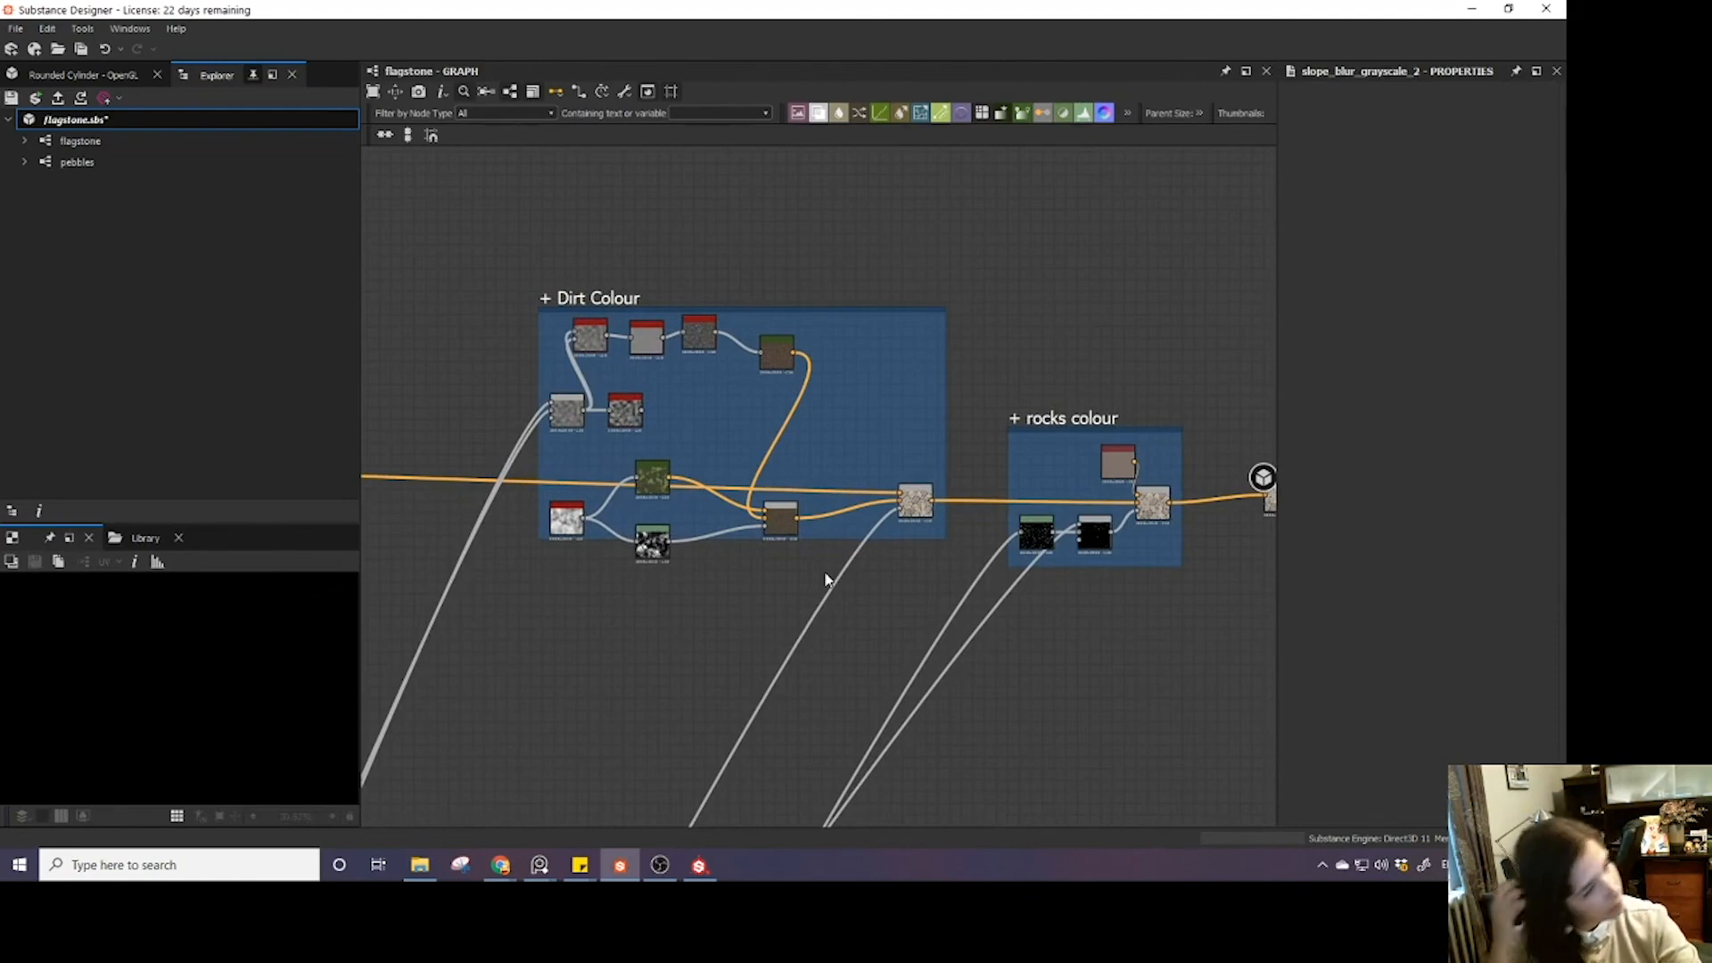